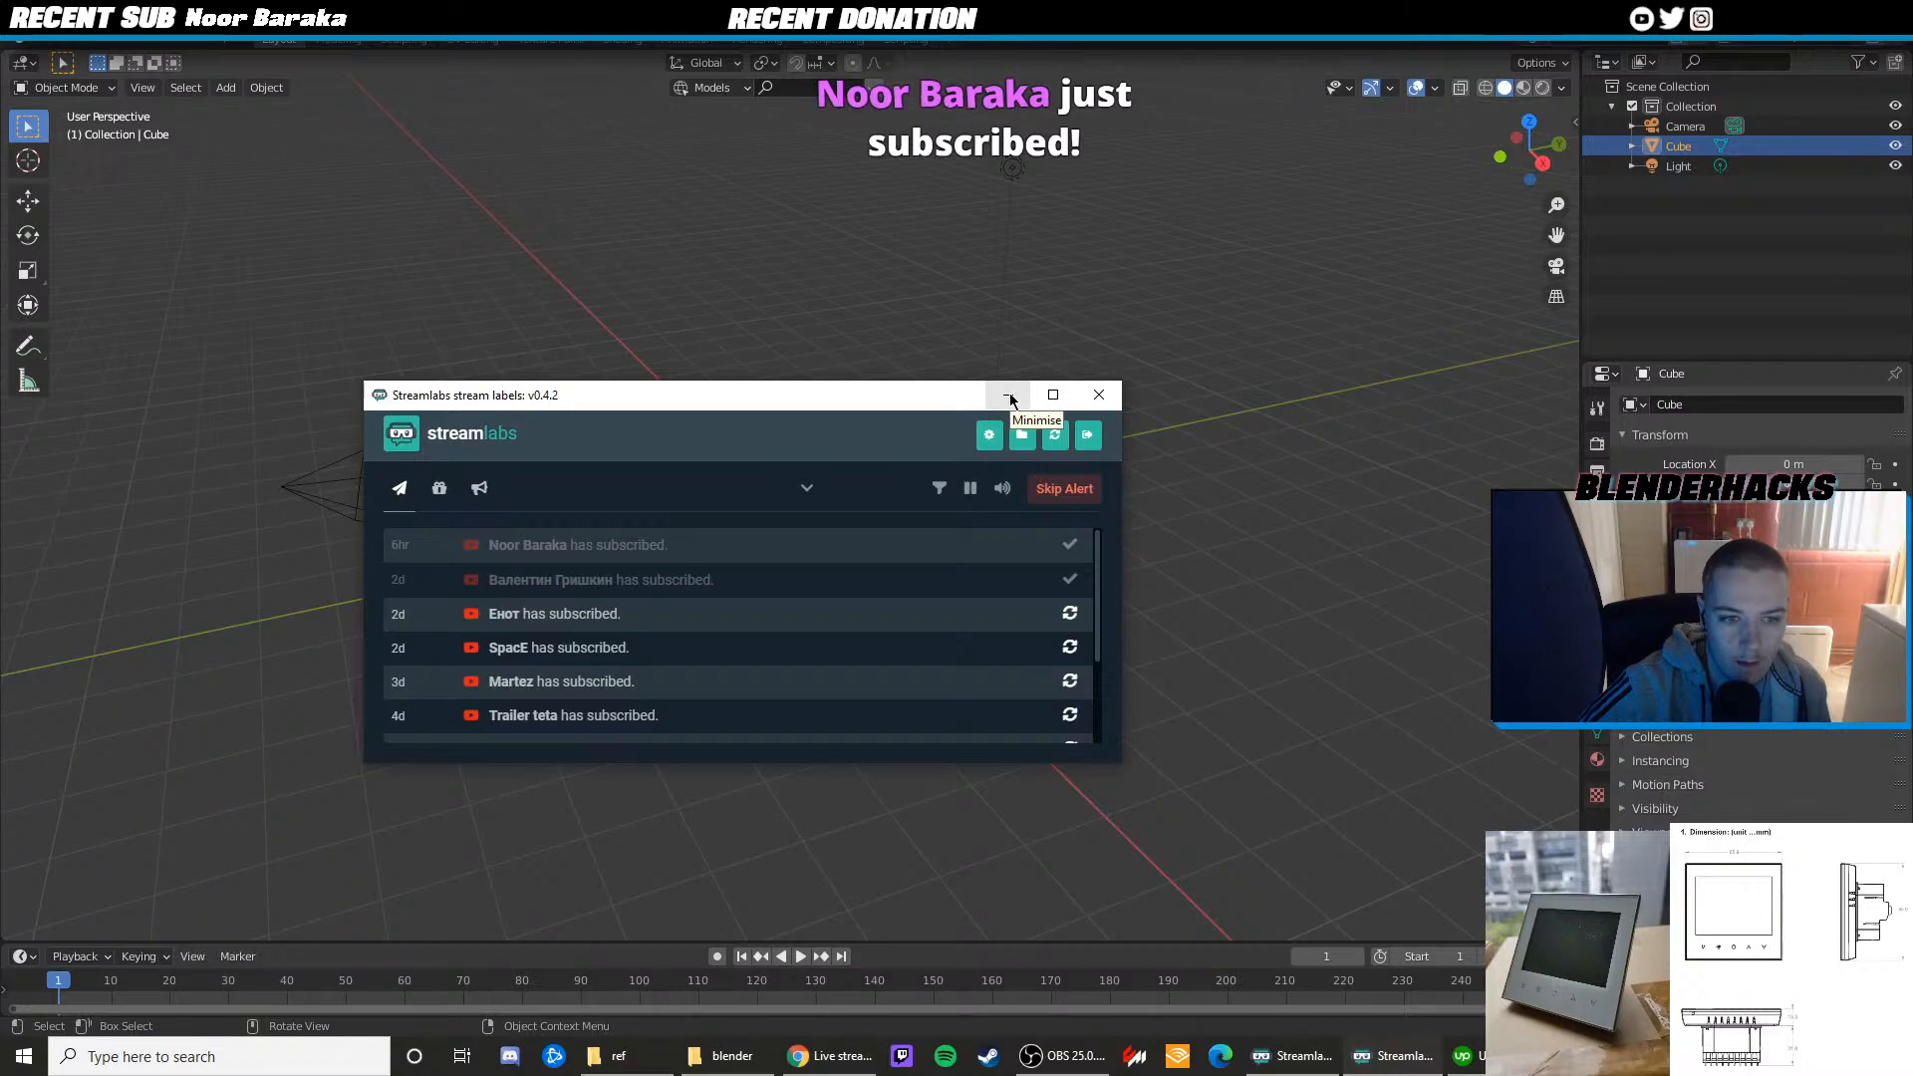
Minimise the Streamlabs stream labels window so the 3D scene is uncovered
{"action": "left_click", "coordinate": [1008, 395]}
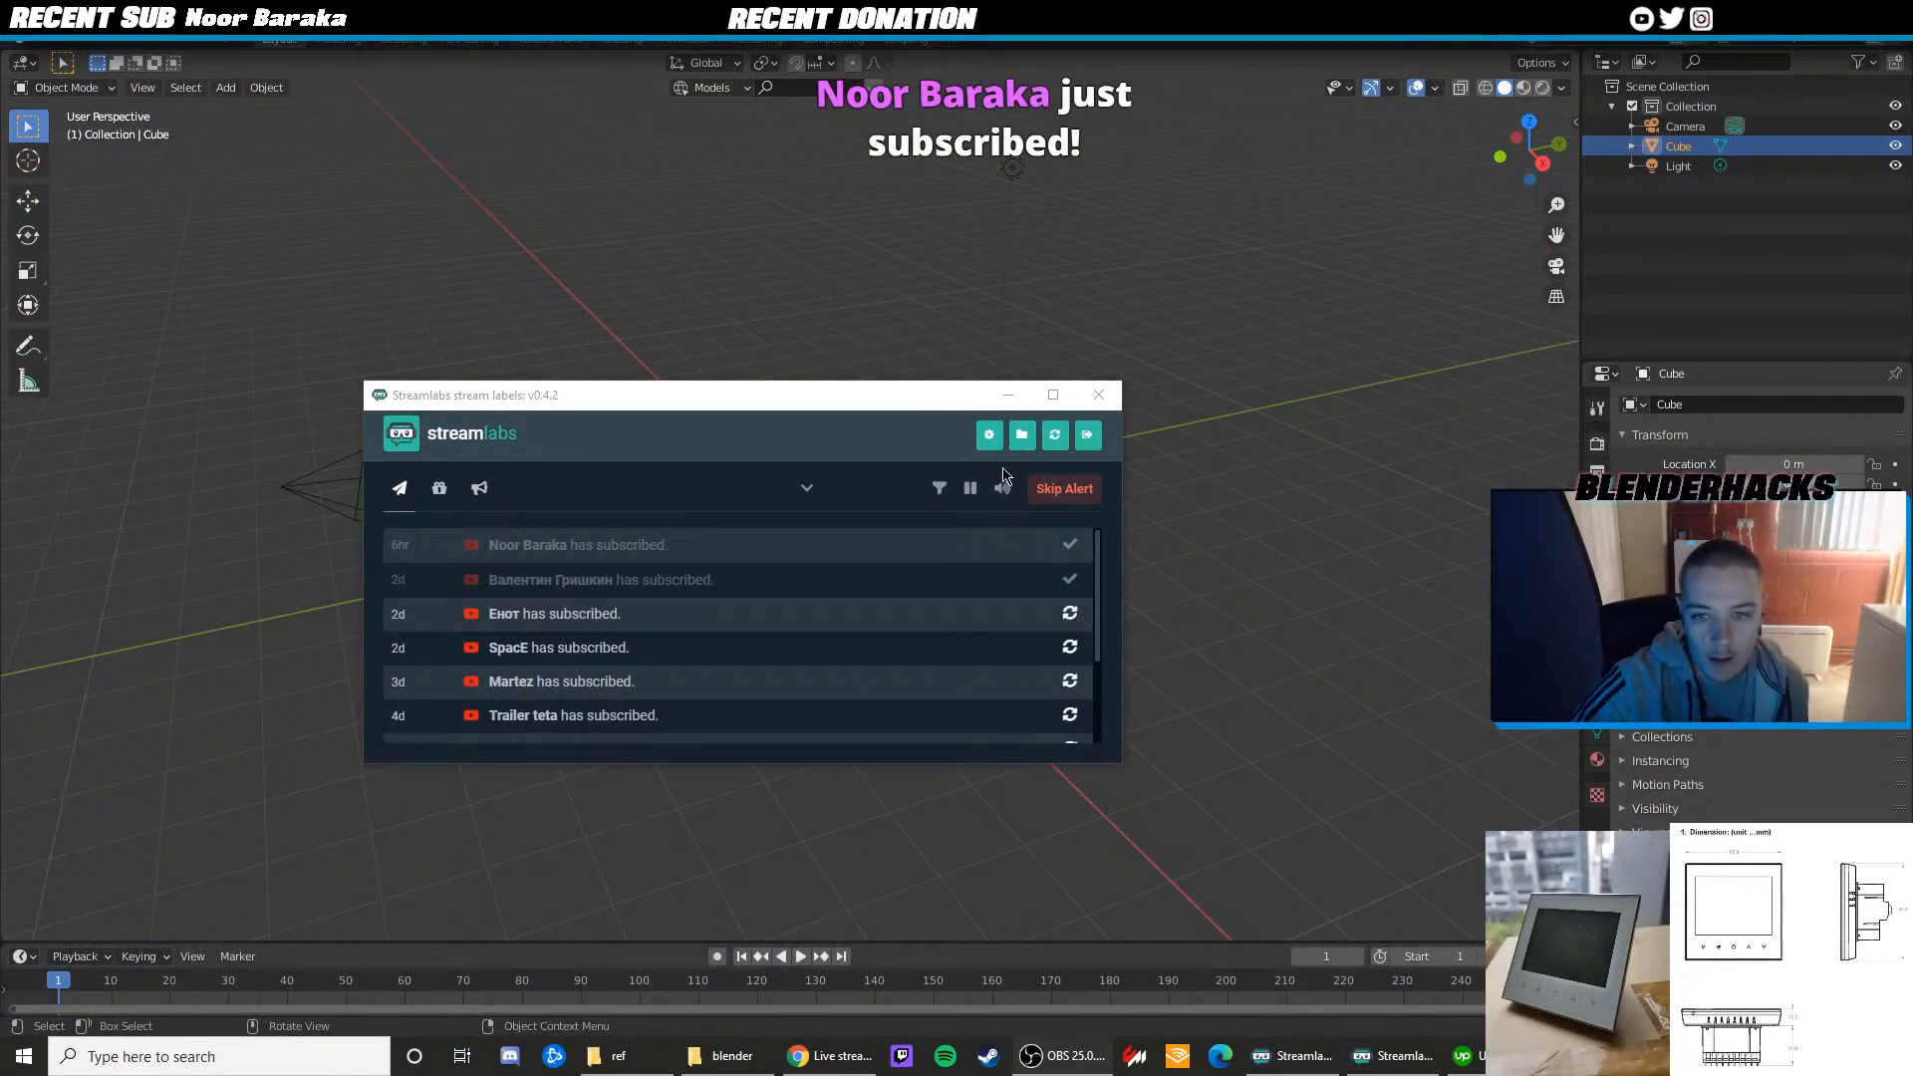
{"action": "left_click", "coordinate": [998, 396]}
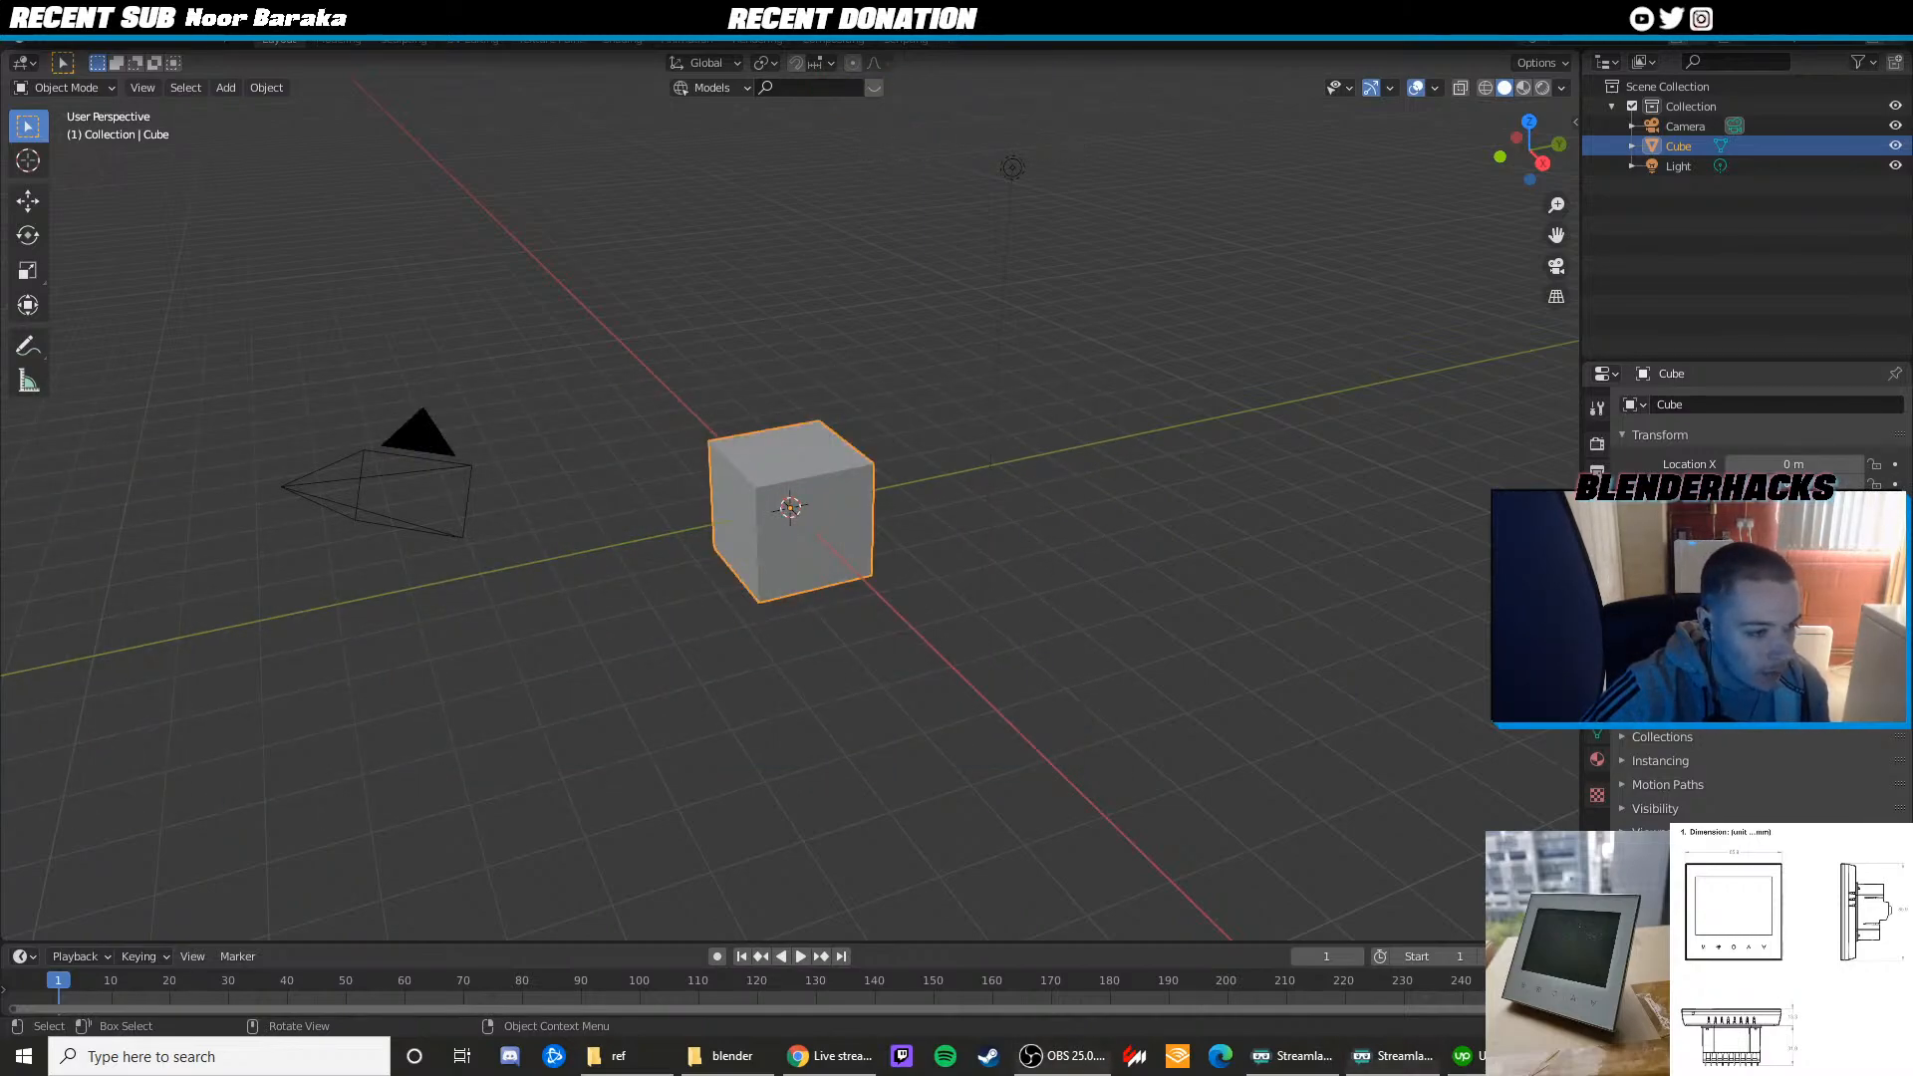
Delete the default light and the default cube from the scene
{"action": "middle_click_drag", "start_coordinate": [1016, 577], "coordinate": [947, 522]}
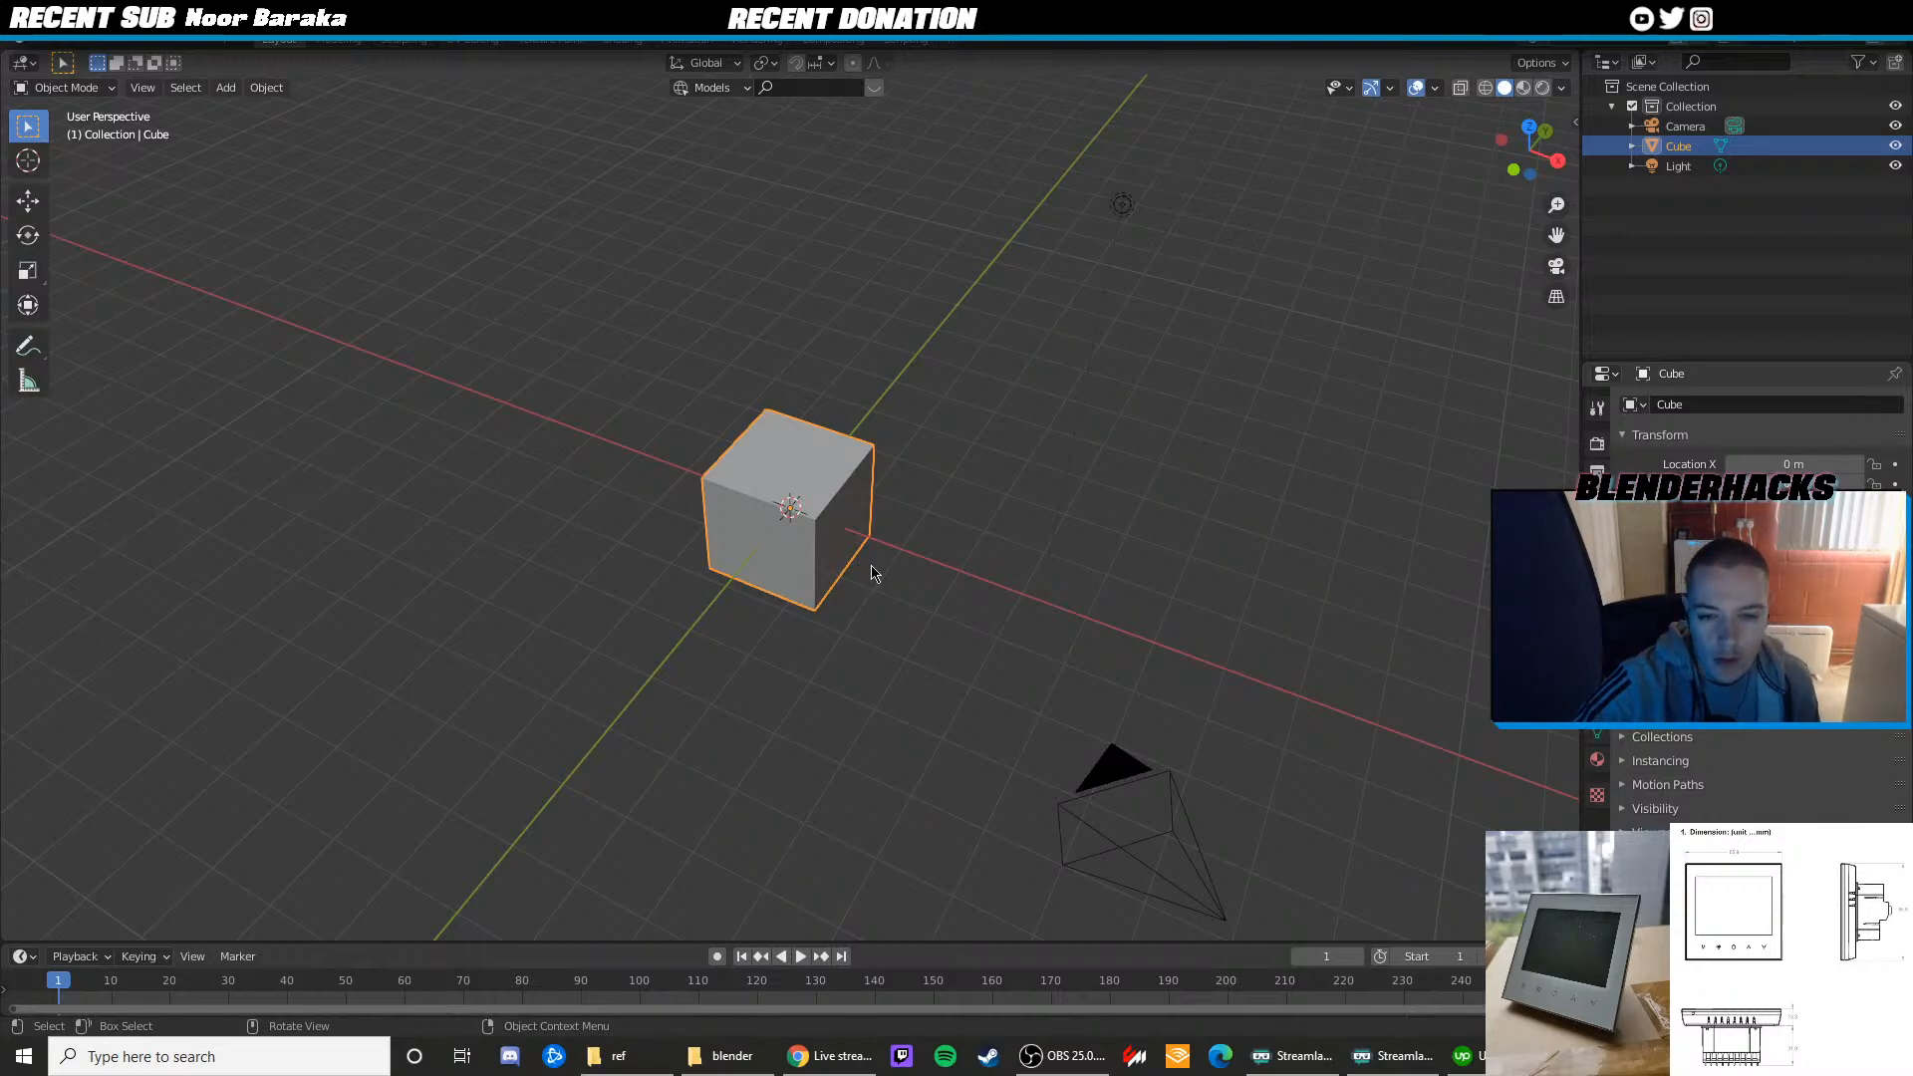
{"action": "middle_click_drag", "start_coordinate": [873, 570], "coordinate": [891, 560]}
{"action": "scroll", "coordinate": [891, 560], "scroll_direction": "down", "scroll_amount": 2}
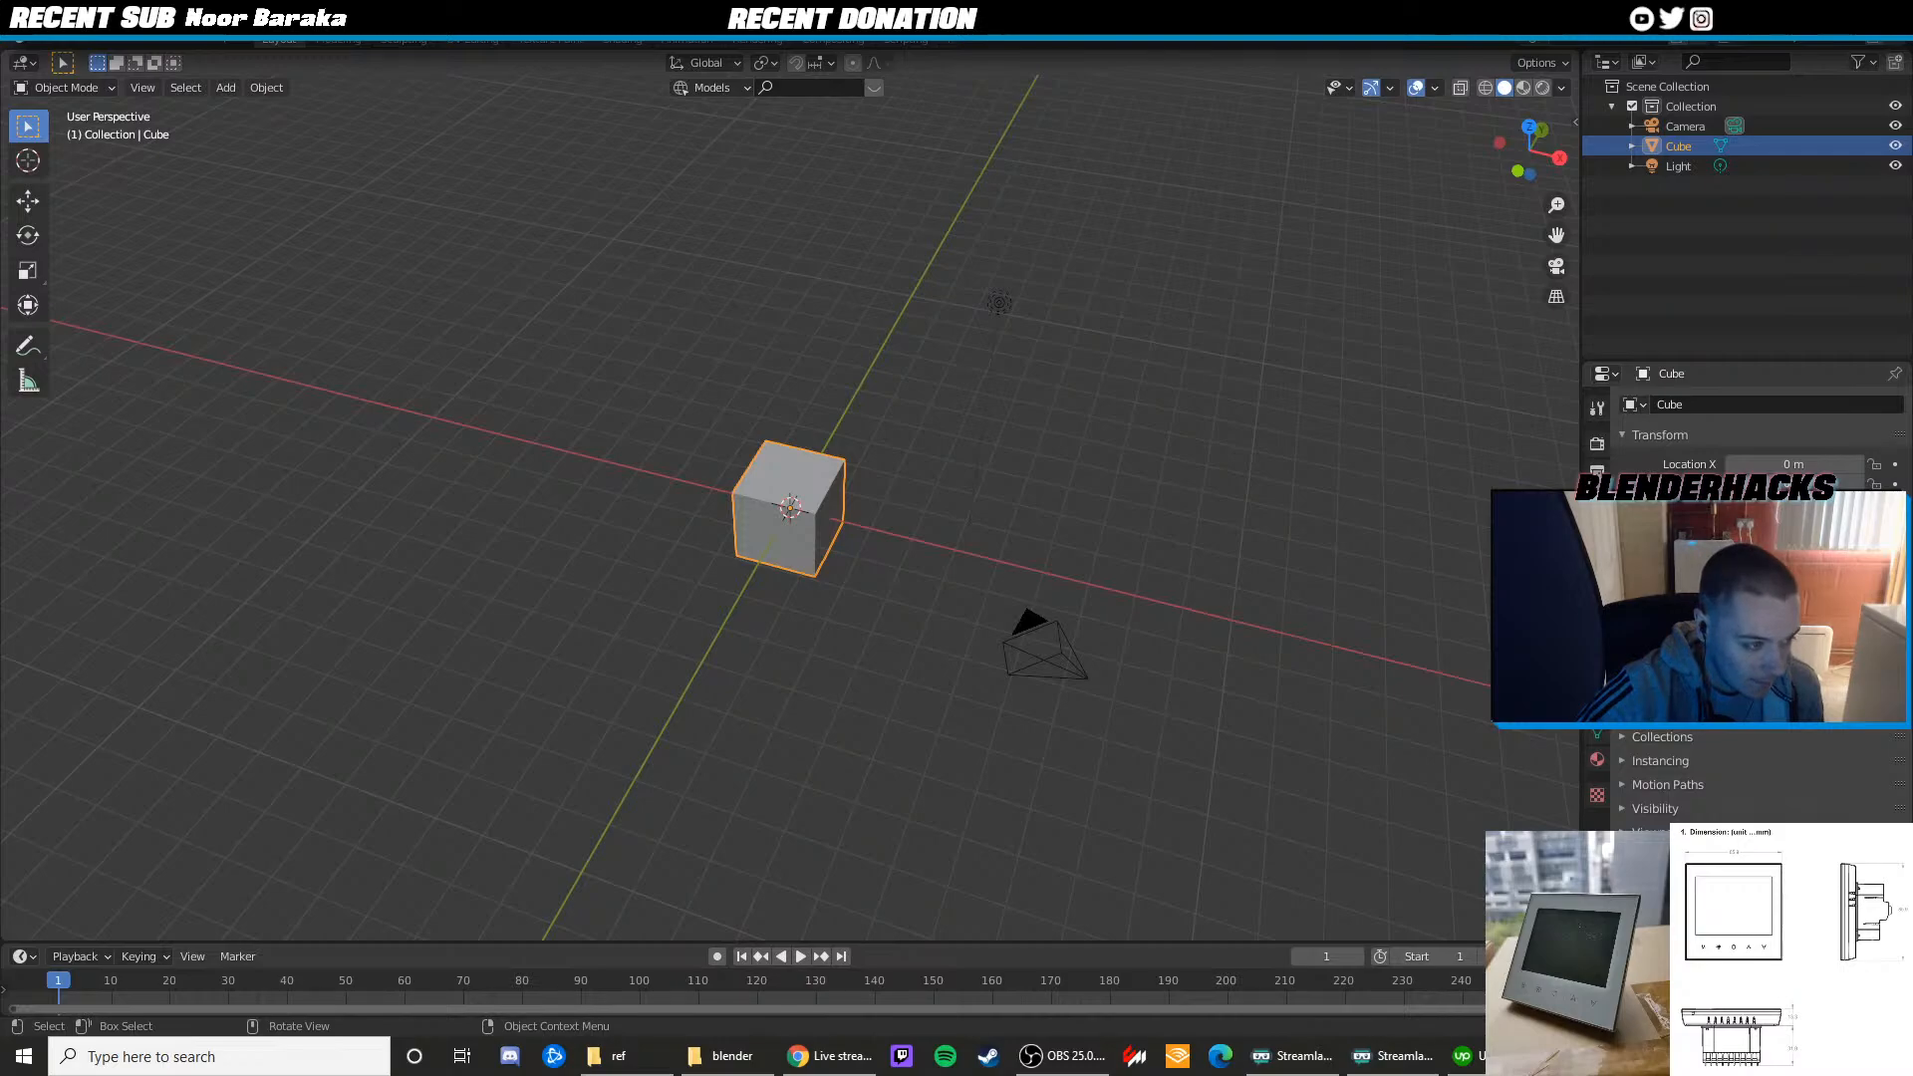
{"action": "left_click", "coordinate": [996, 308]}
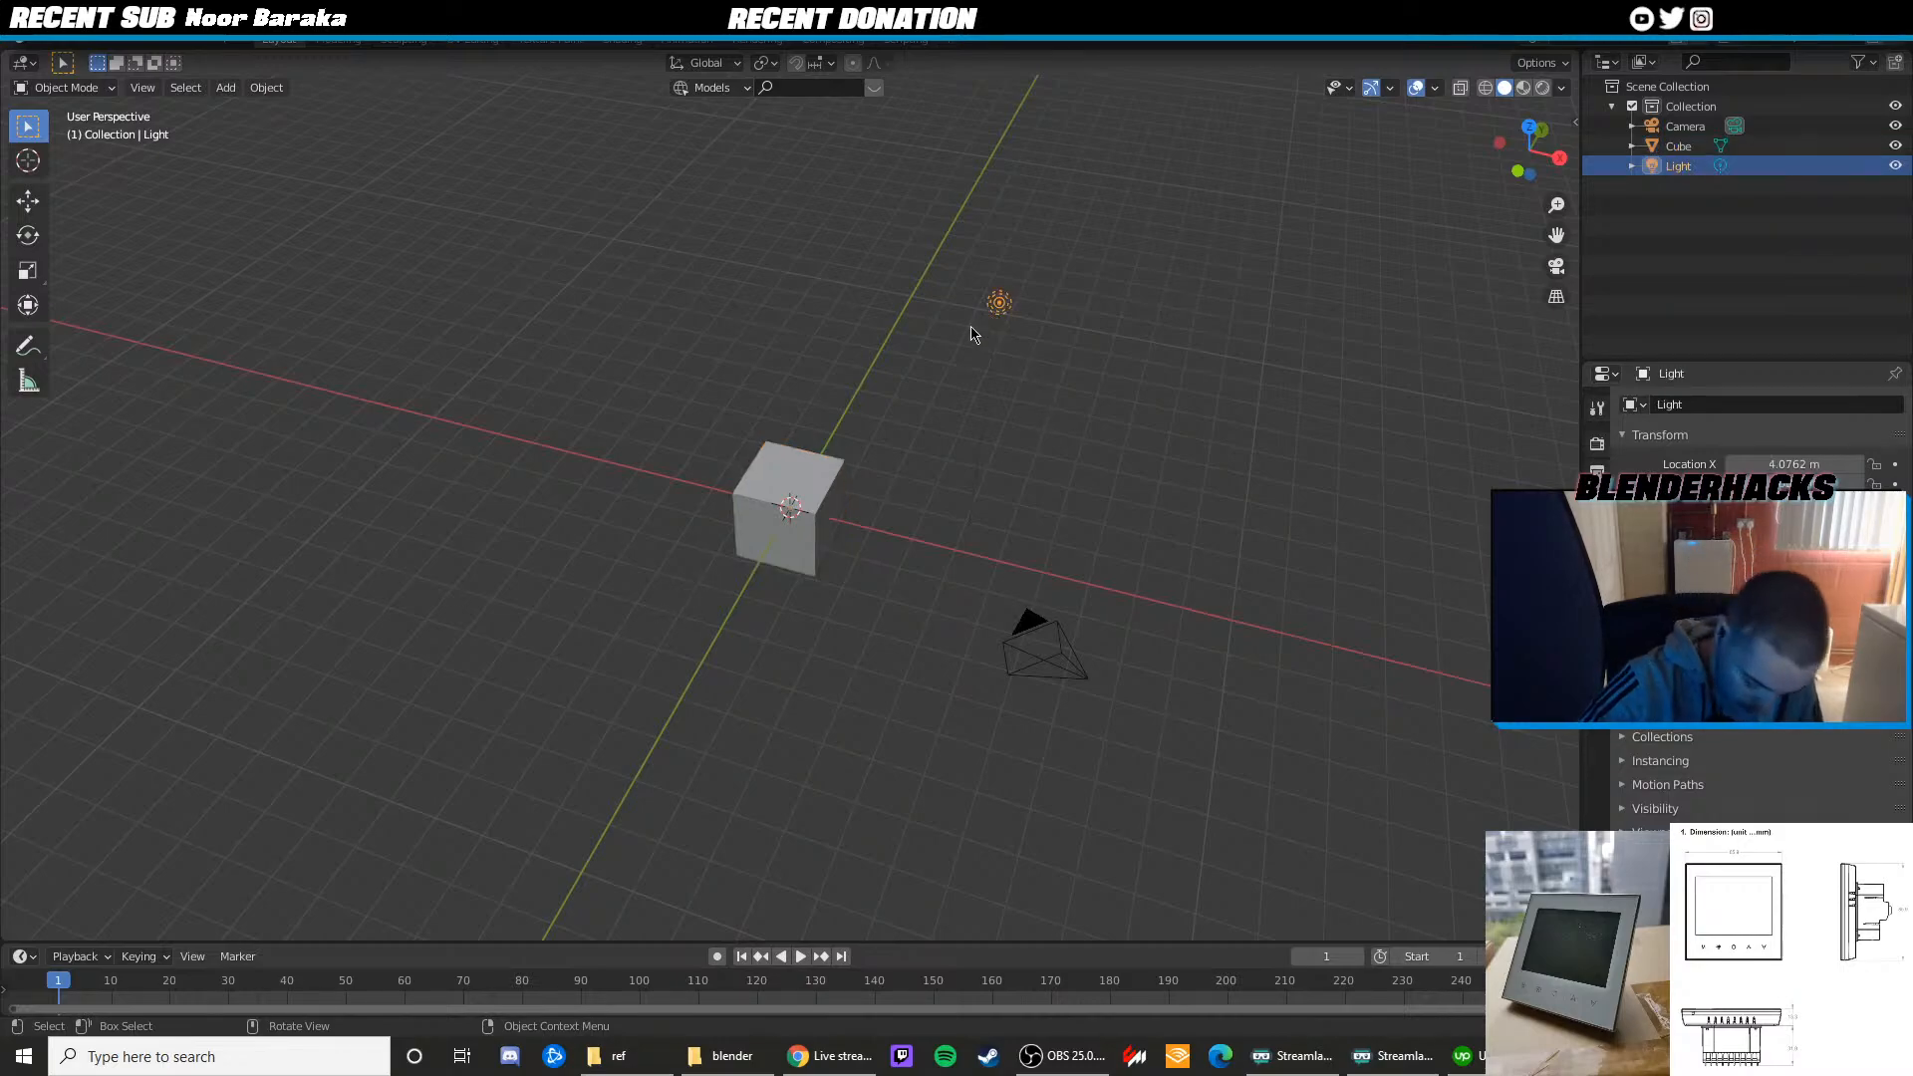
{"action": "key", "text": "Delete"}
{"action": "left_click", "coordinate": [810, 498]}
{"action": "key", "text": "Delete"}
Switch the render engine from Eevee to Cycles and open the contrast look options under colour management
{"action": "left_click", "coordinate": [1597, 442]}
{"action": "left_click", "coordinate": [1823, 404]}
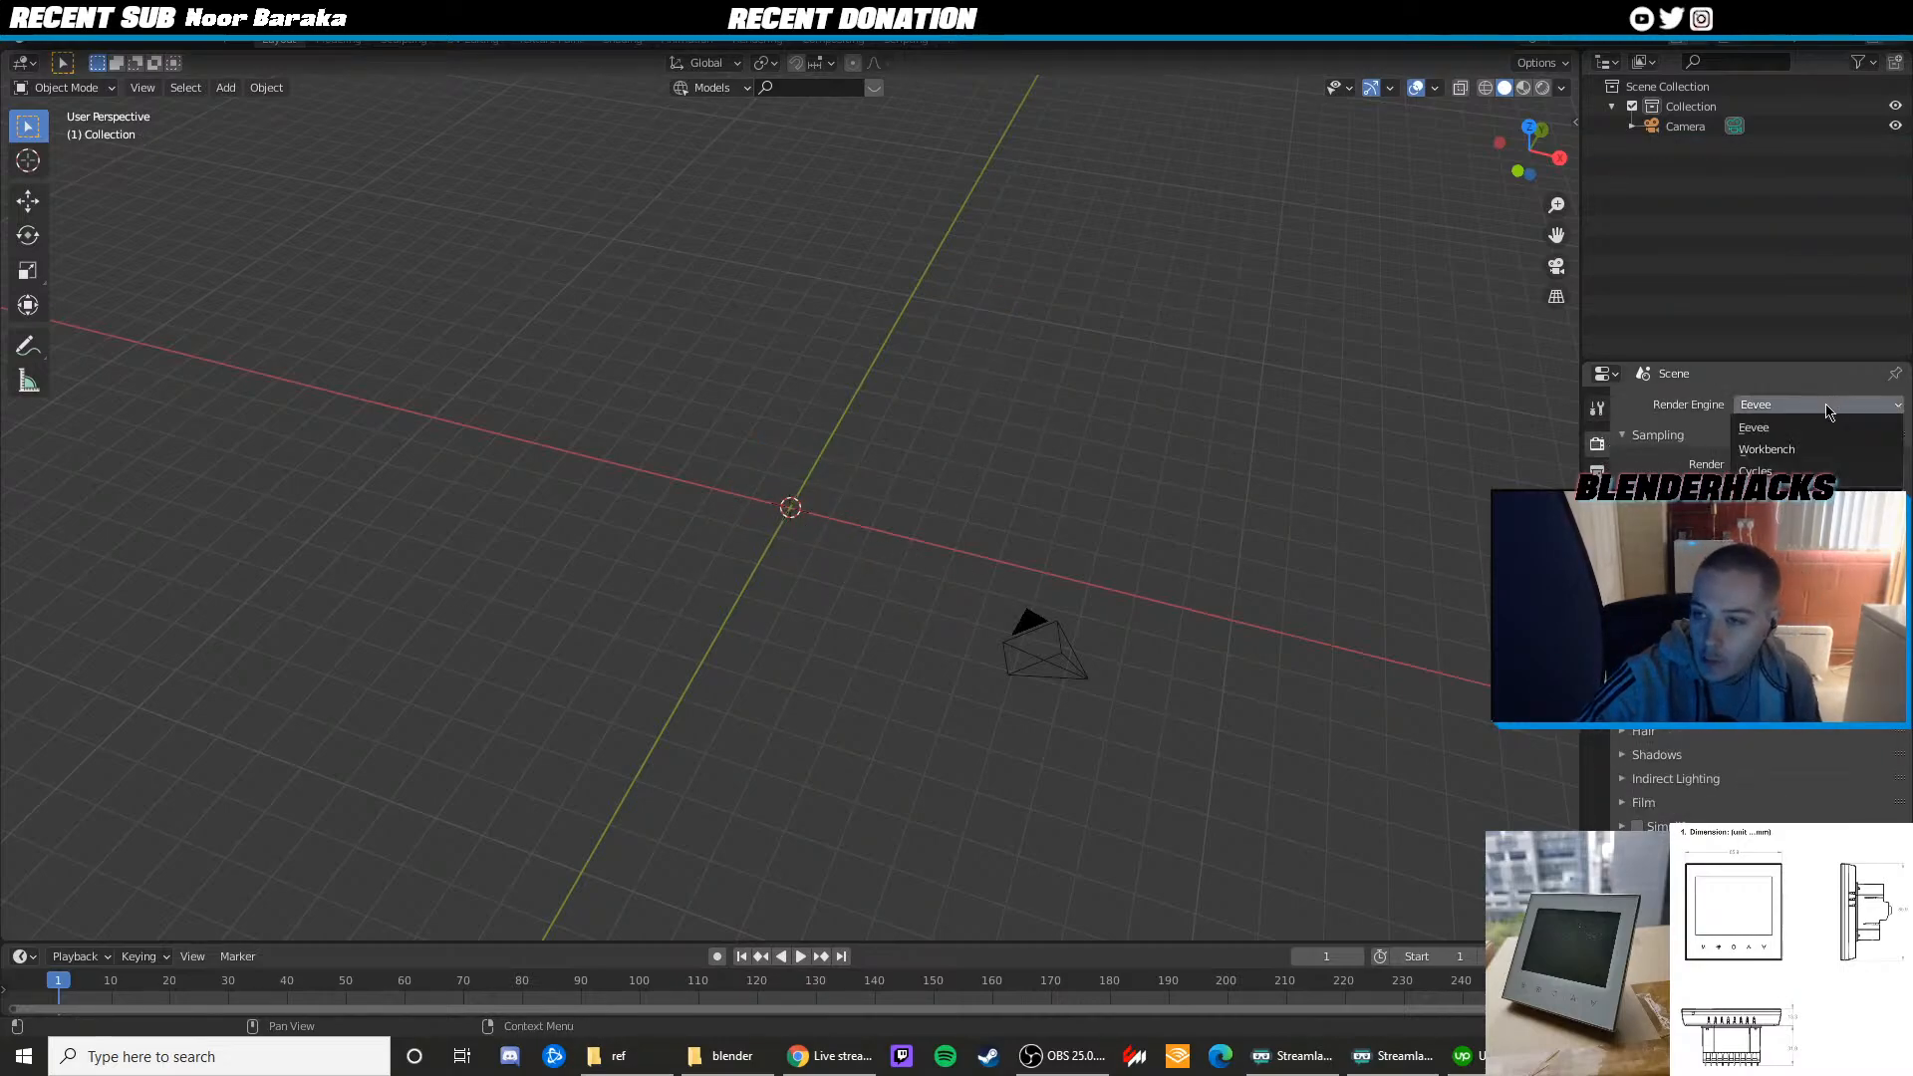
{"action": "left_click", "coordinate": [1780, 474]}
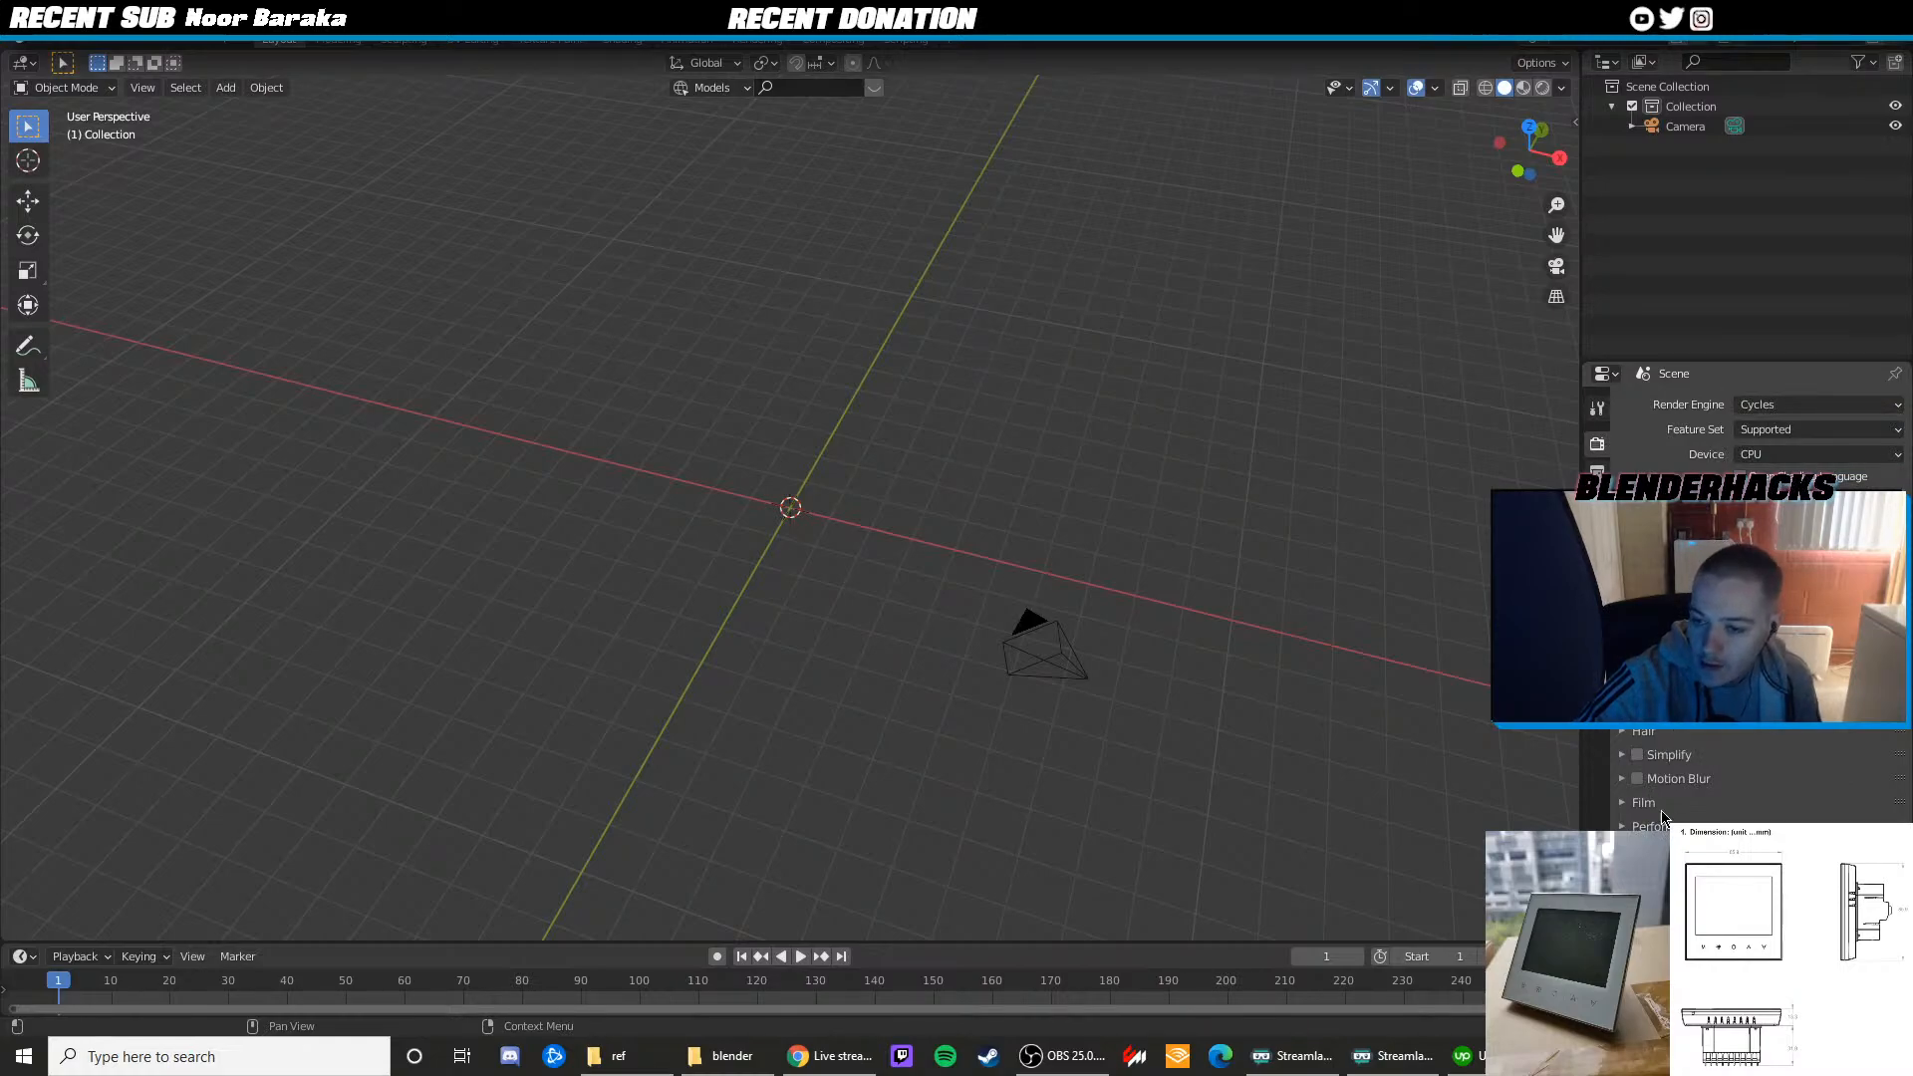
{"action": "scroll", "coordinate": [1753, 598], "scroll_direction": "down", "scroll_amount": 3}
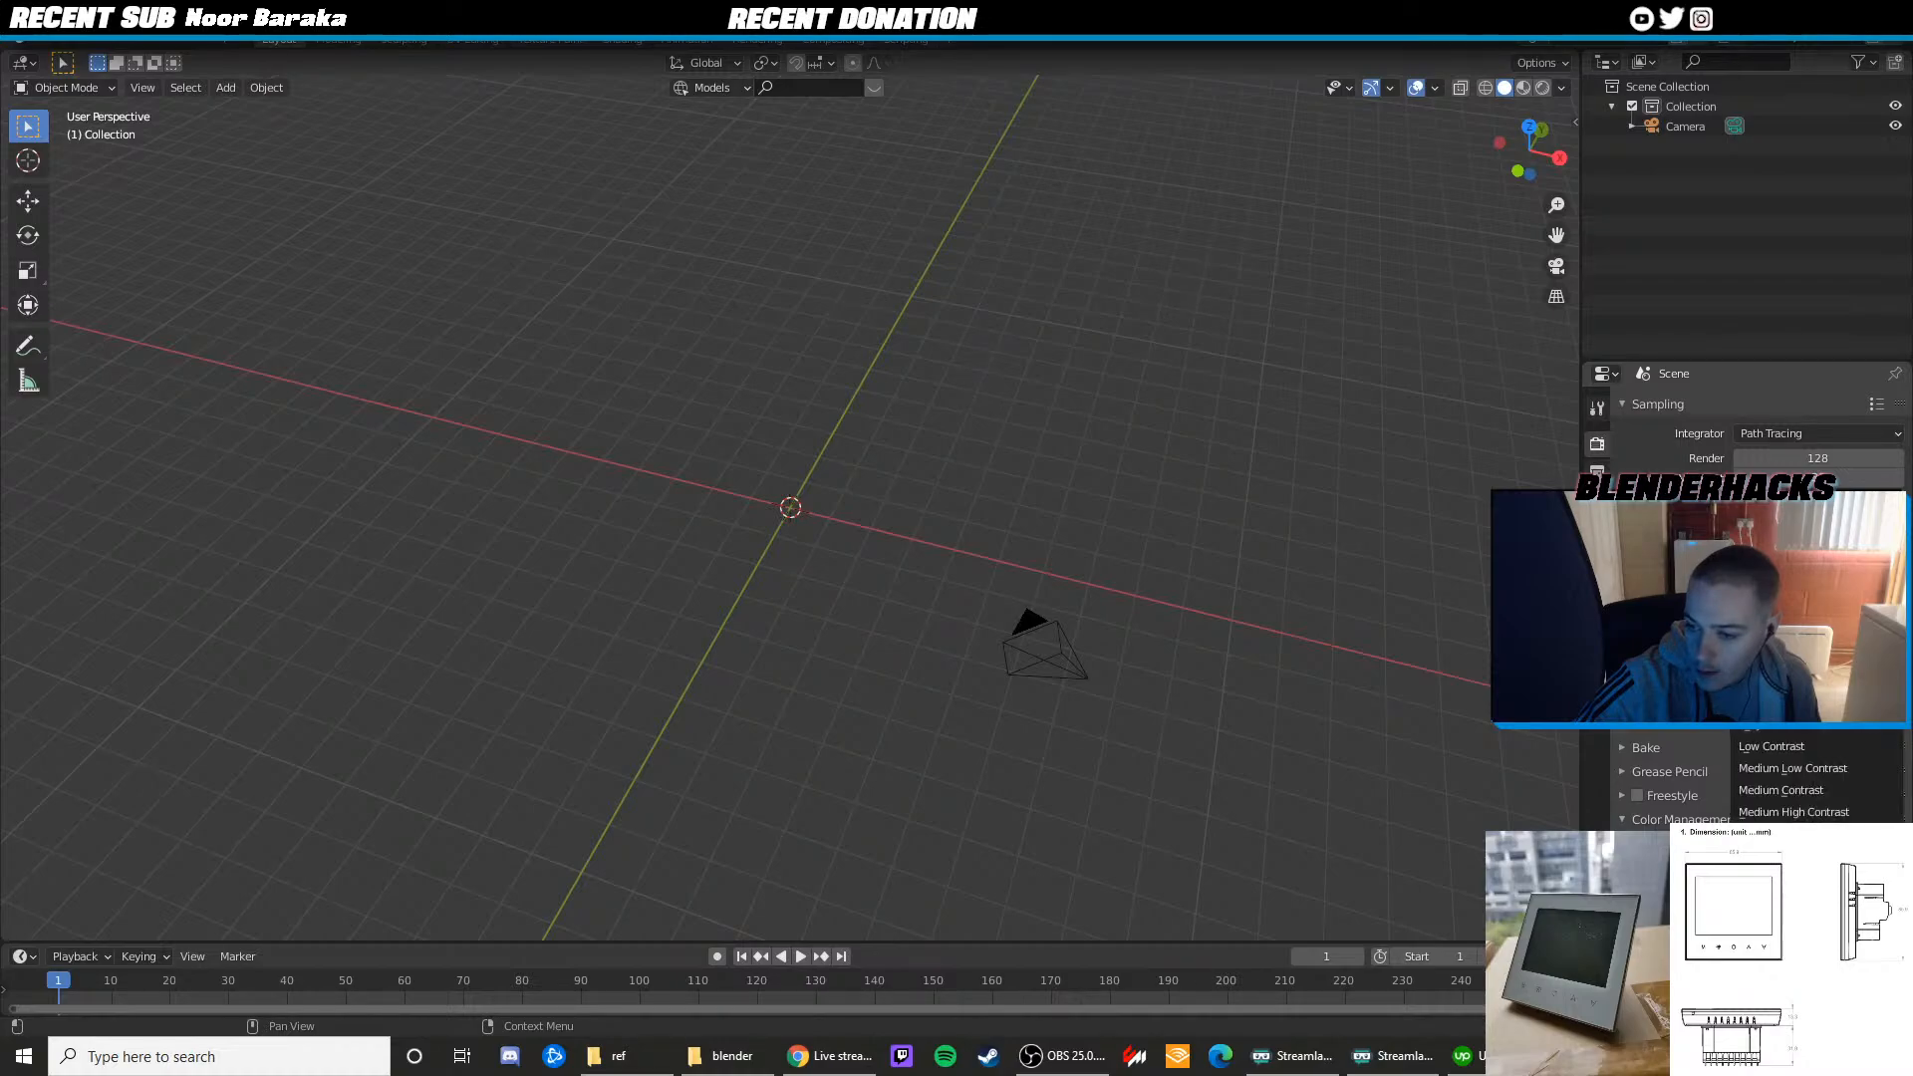
Delete the default camera so the collection is empty
{"action": "left_click", "coordinate": [1014, 620]}
{"action": "scroll", "coordinate": [1005, 603], "scroll_direction": "down", "scroll_amount": 3}
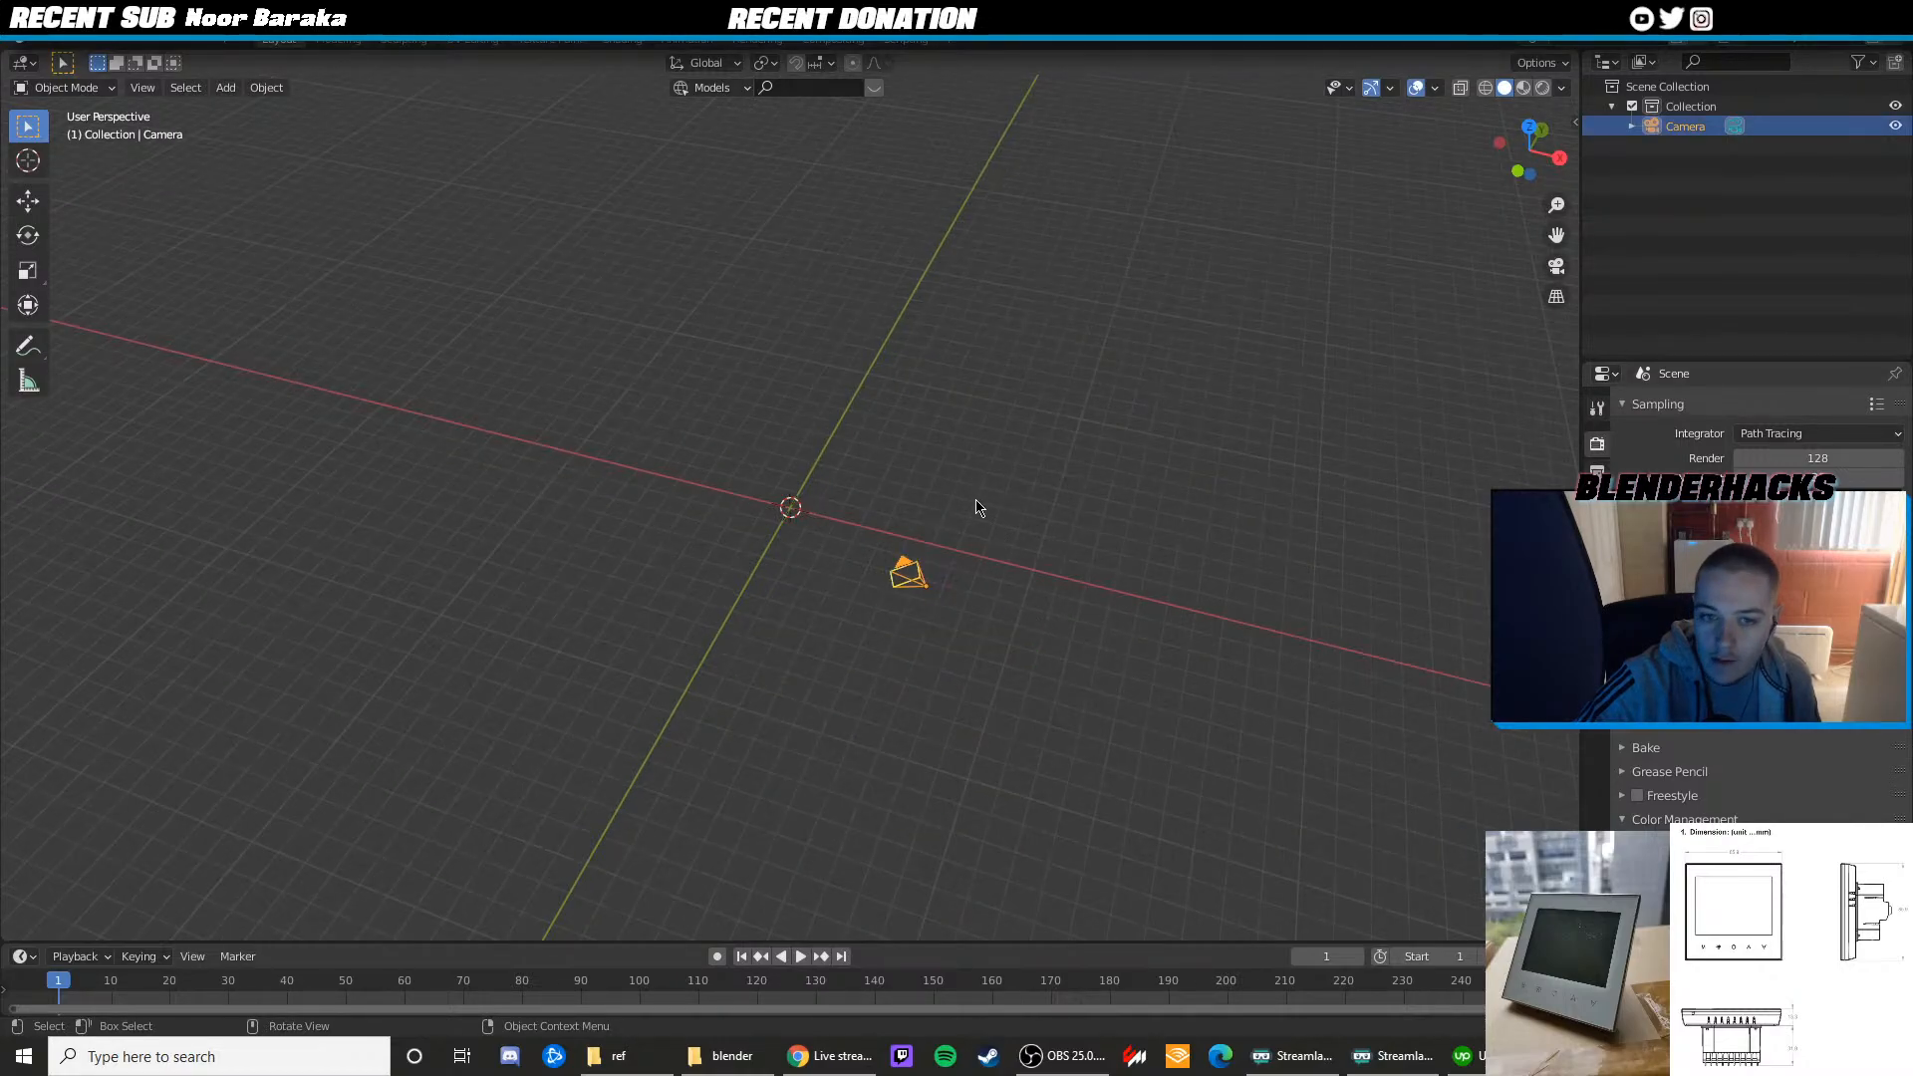
{"action": "key", "text": "Delete"}
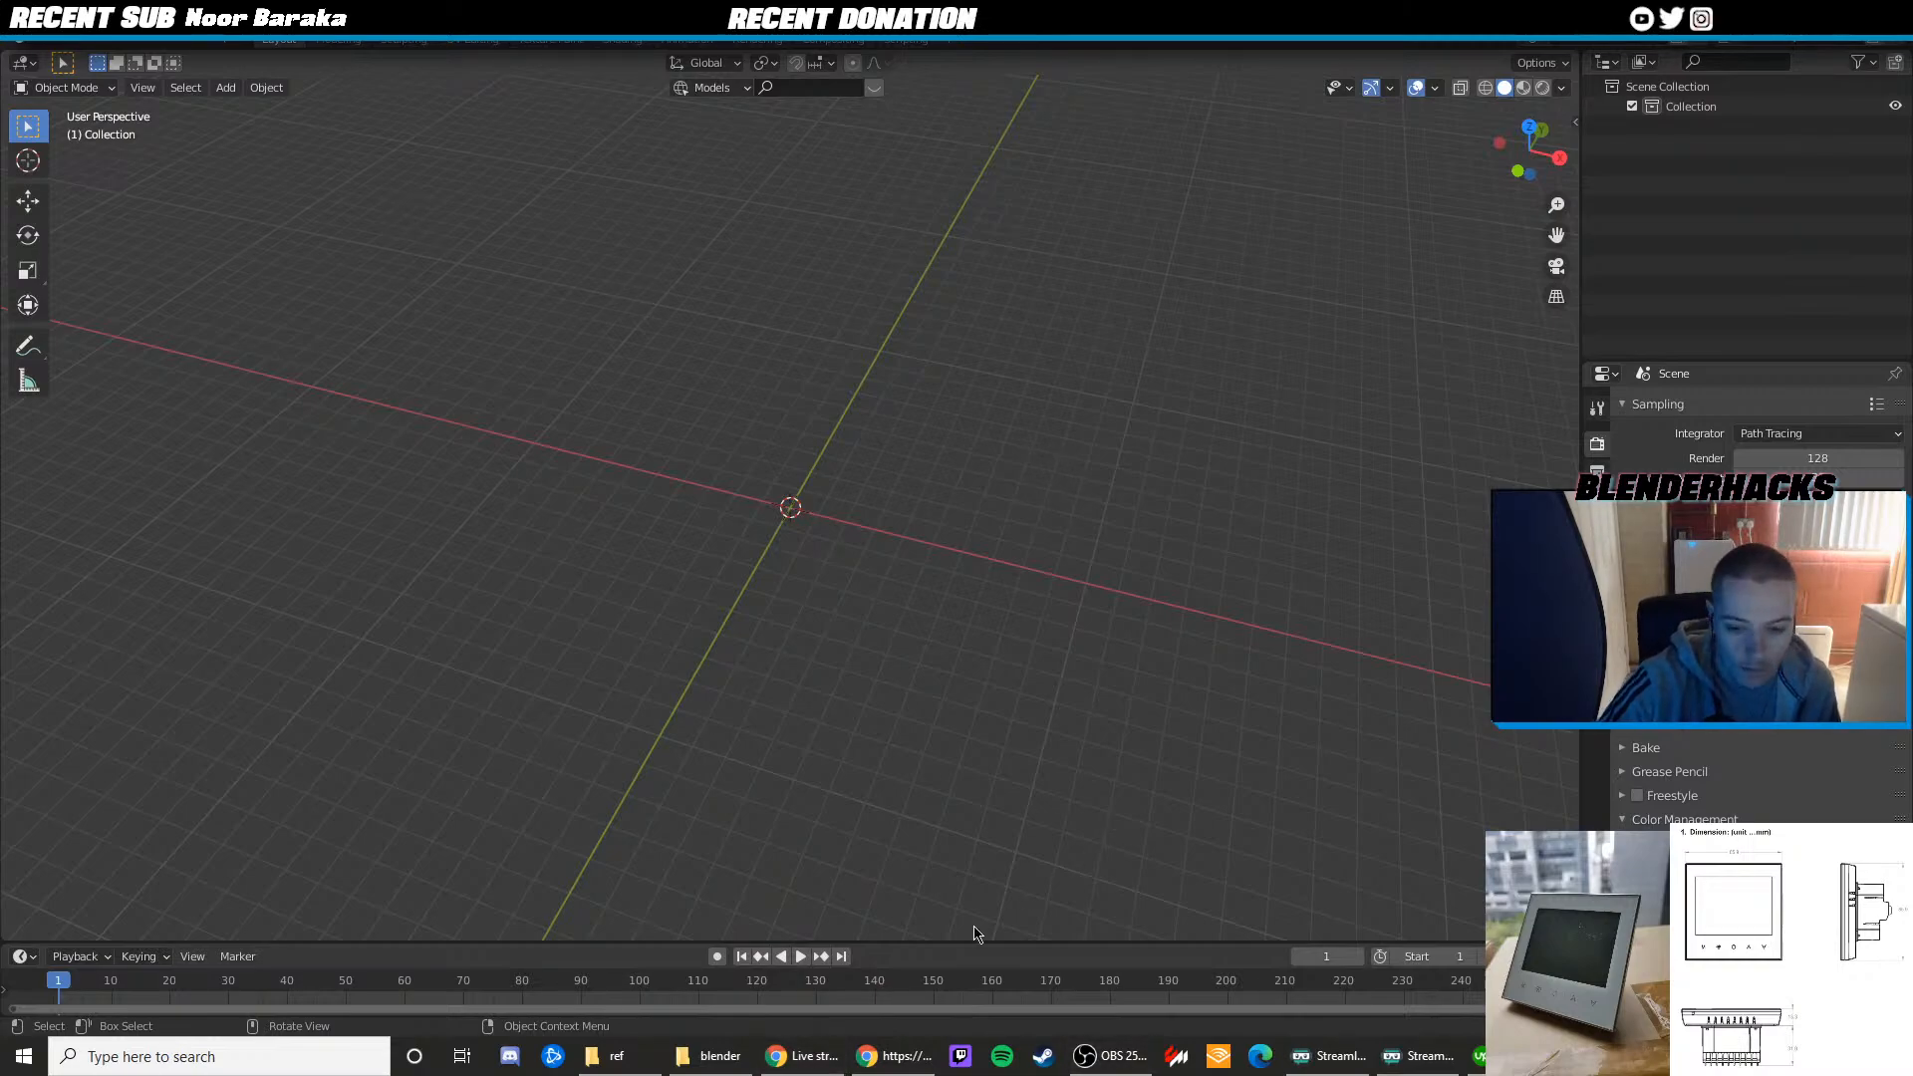
Bring up the Upwork time tracker to check the current session, and hide it again
{"action": "mouse_move", "coordinate": [731, 1071]}
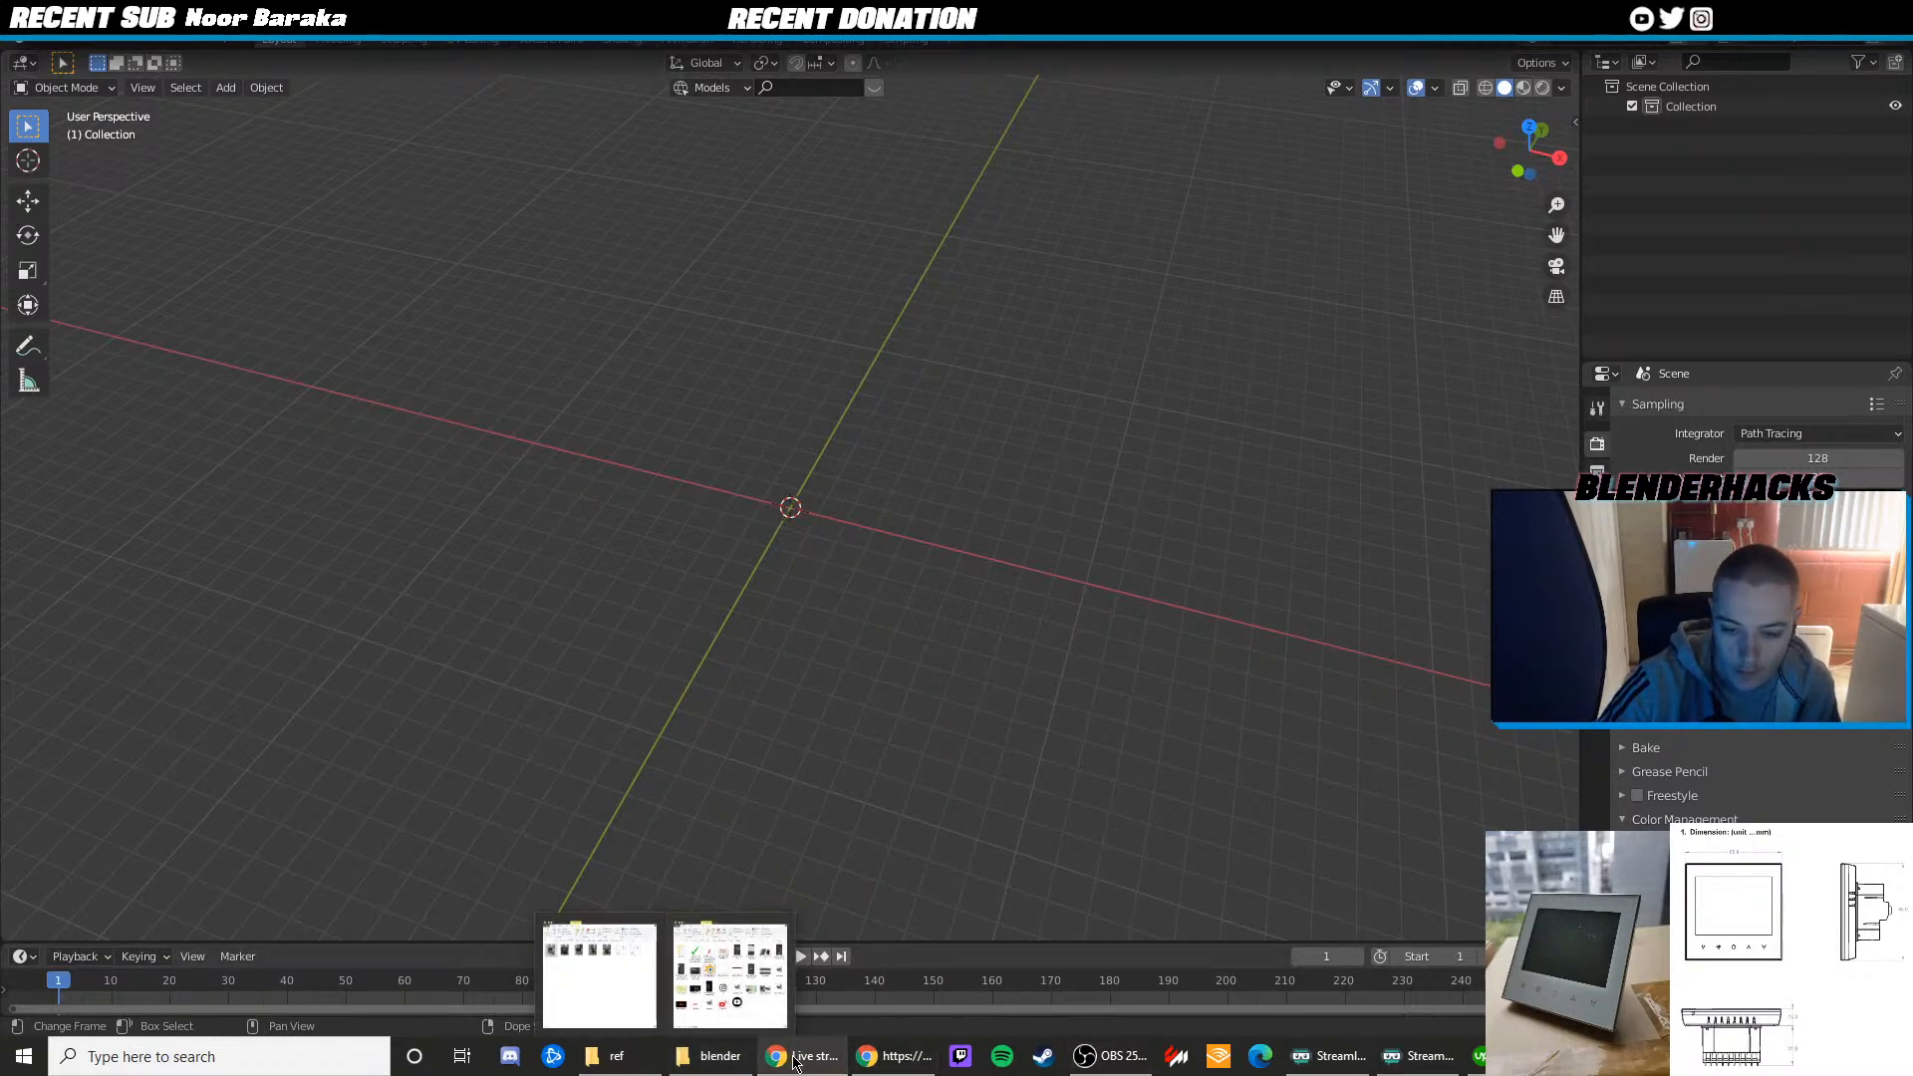
{"action": "left_click", "coordinate": [1470, 1044]}
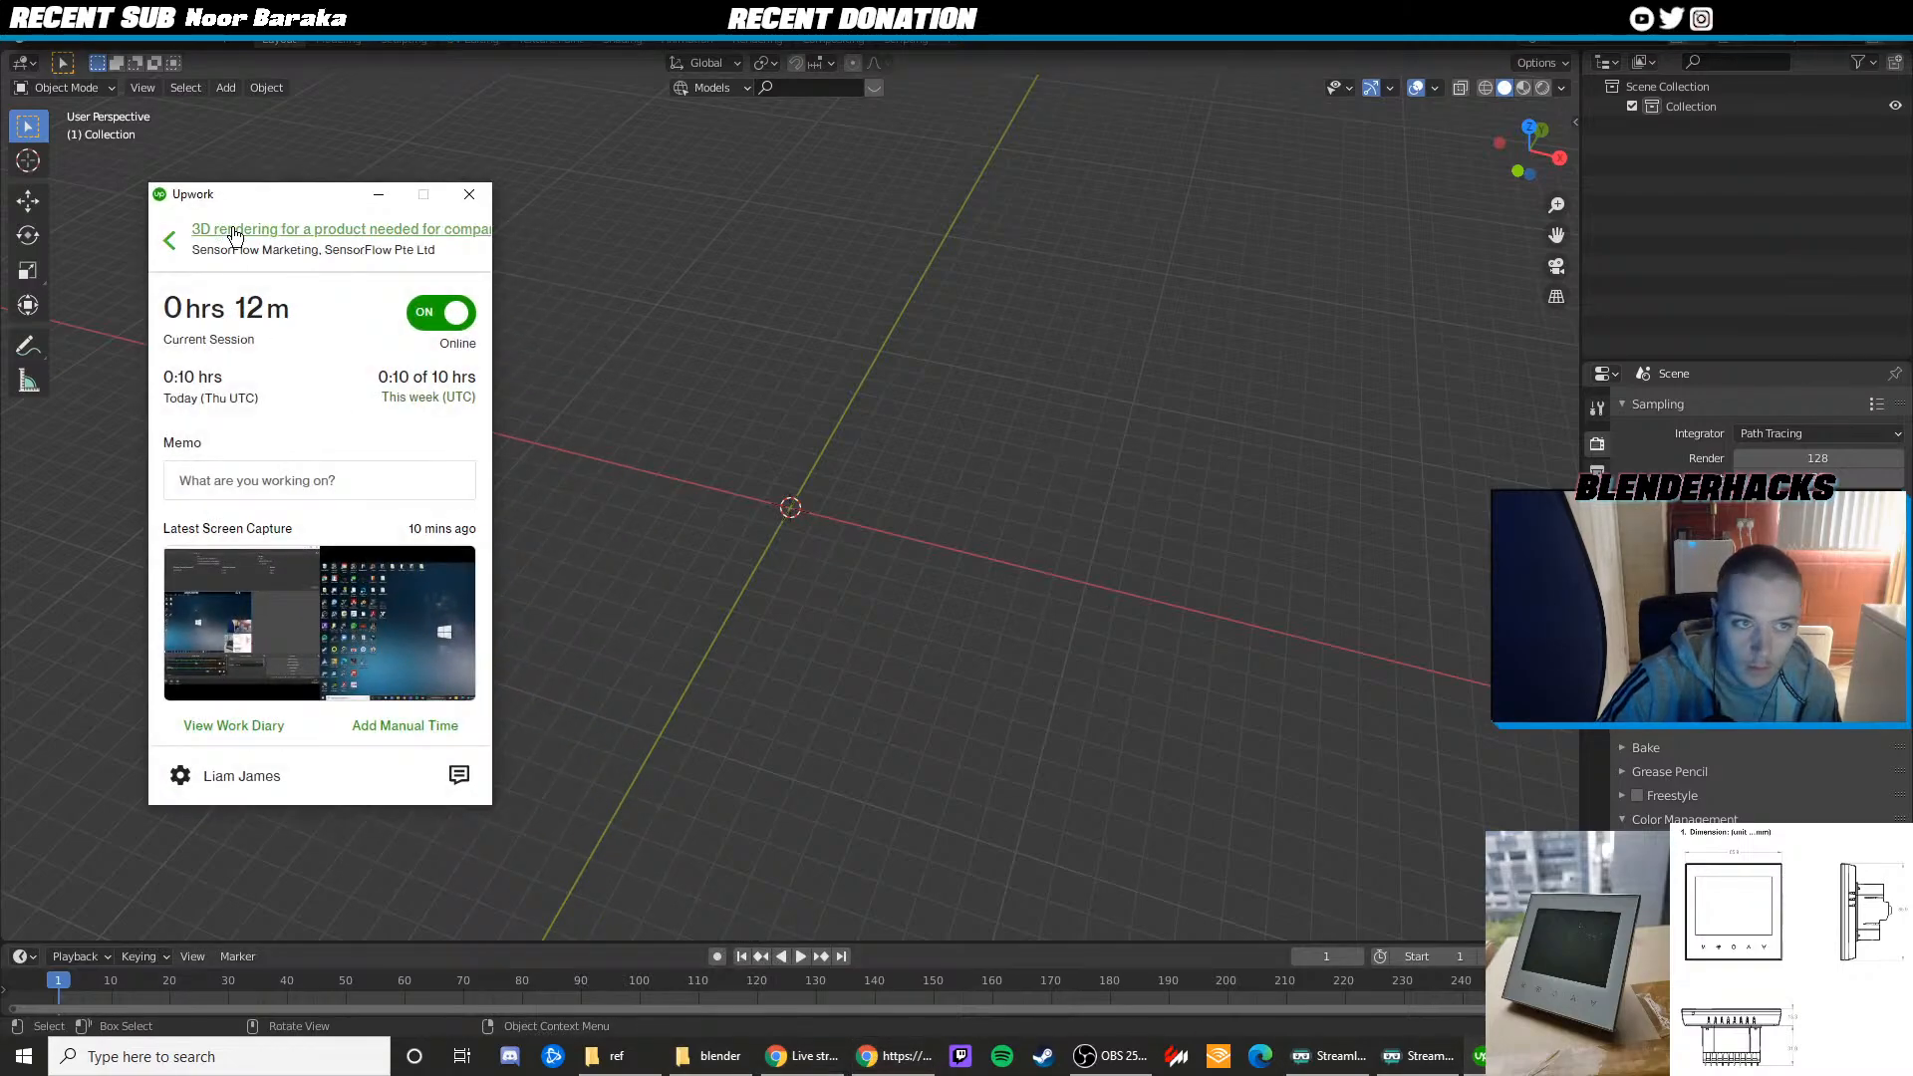
{"action": "left_click", "coordinate": [1470, 1044]}
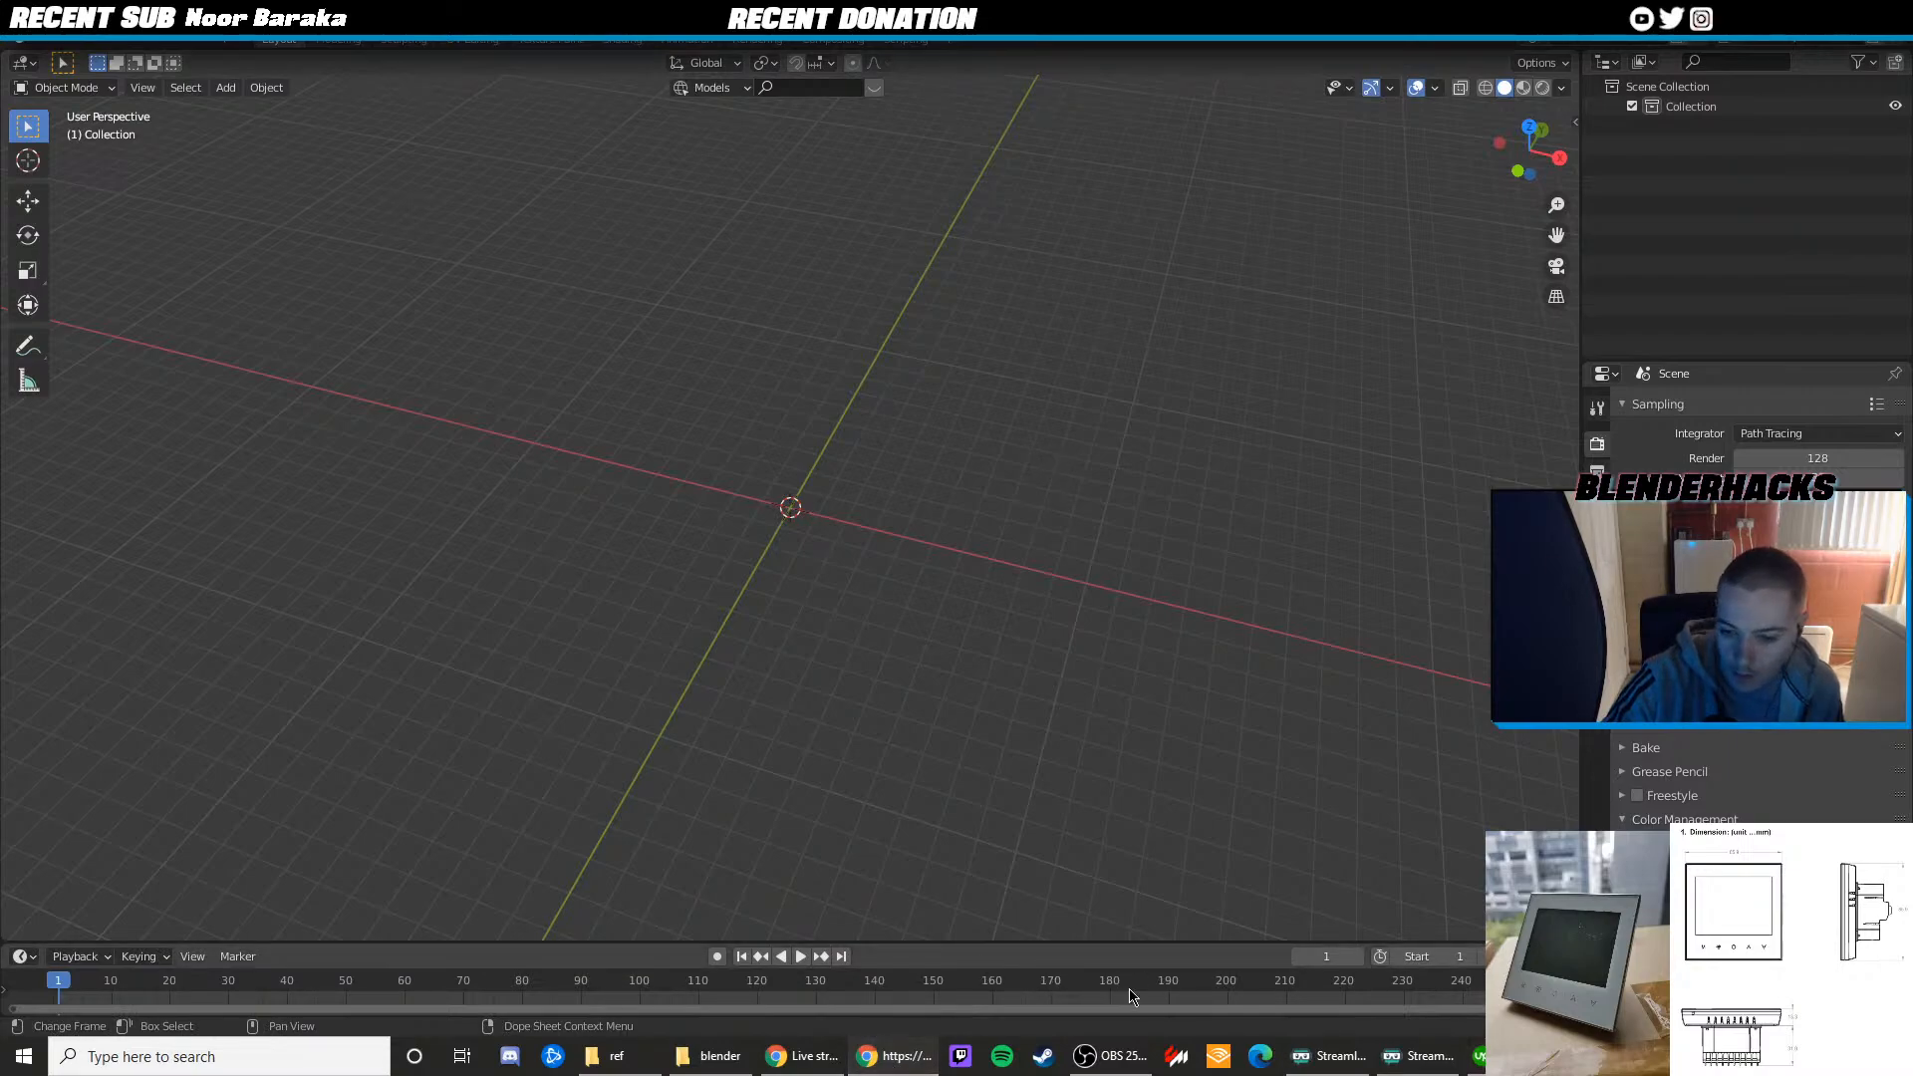
Close the Streamlabs stream labels window, relaunch the StreamLabels app and move its window off this screen
{"action": "left_click", "coordinate": [1328, 1064]}
{"action": "left_click", "coordinate": [1120, 390]}
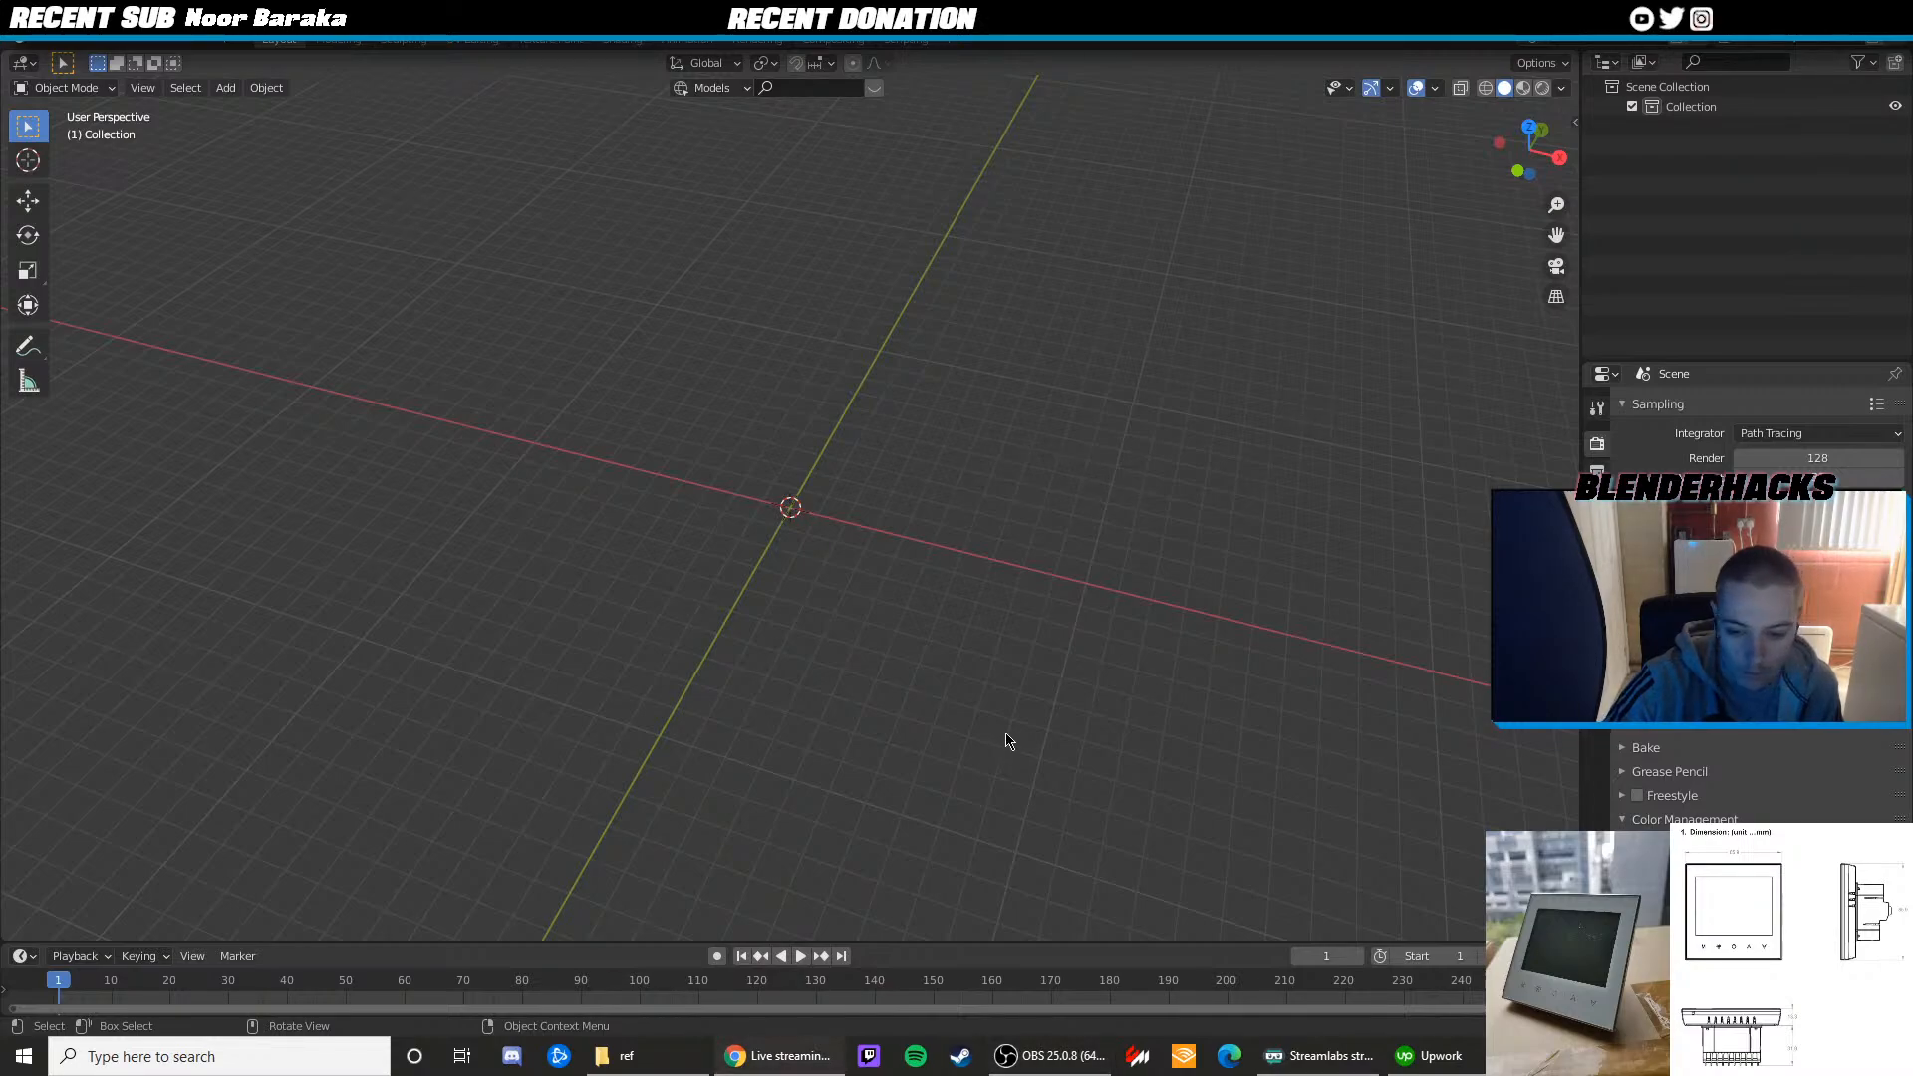
{"action": "left_click", "coordinate": [217, 1058]}
{"action": "type", "text": "strea"}
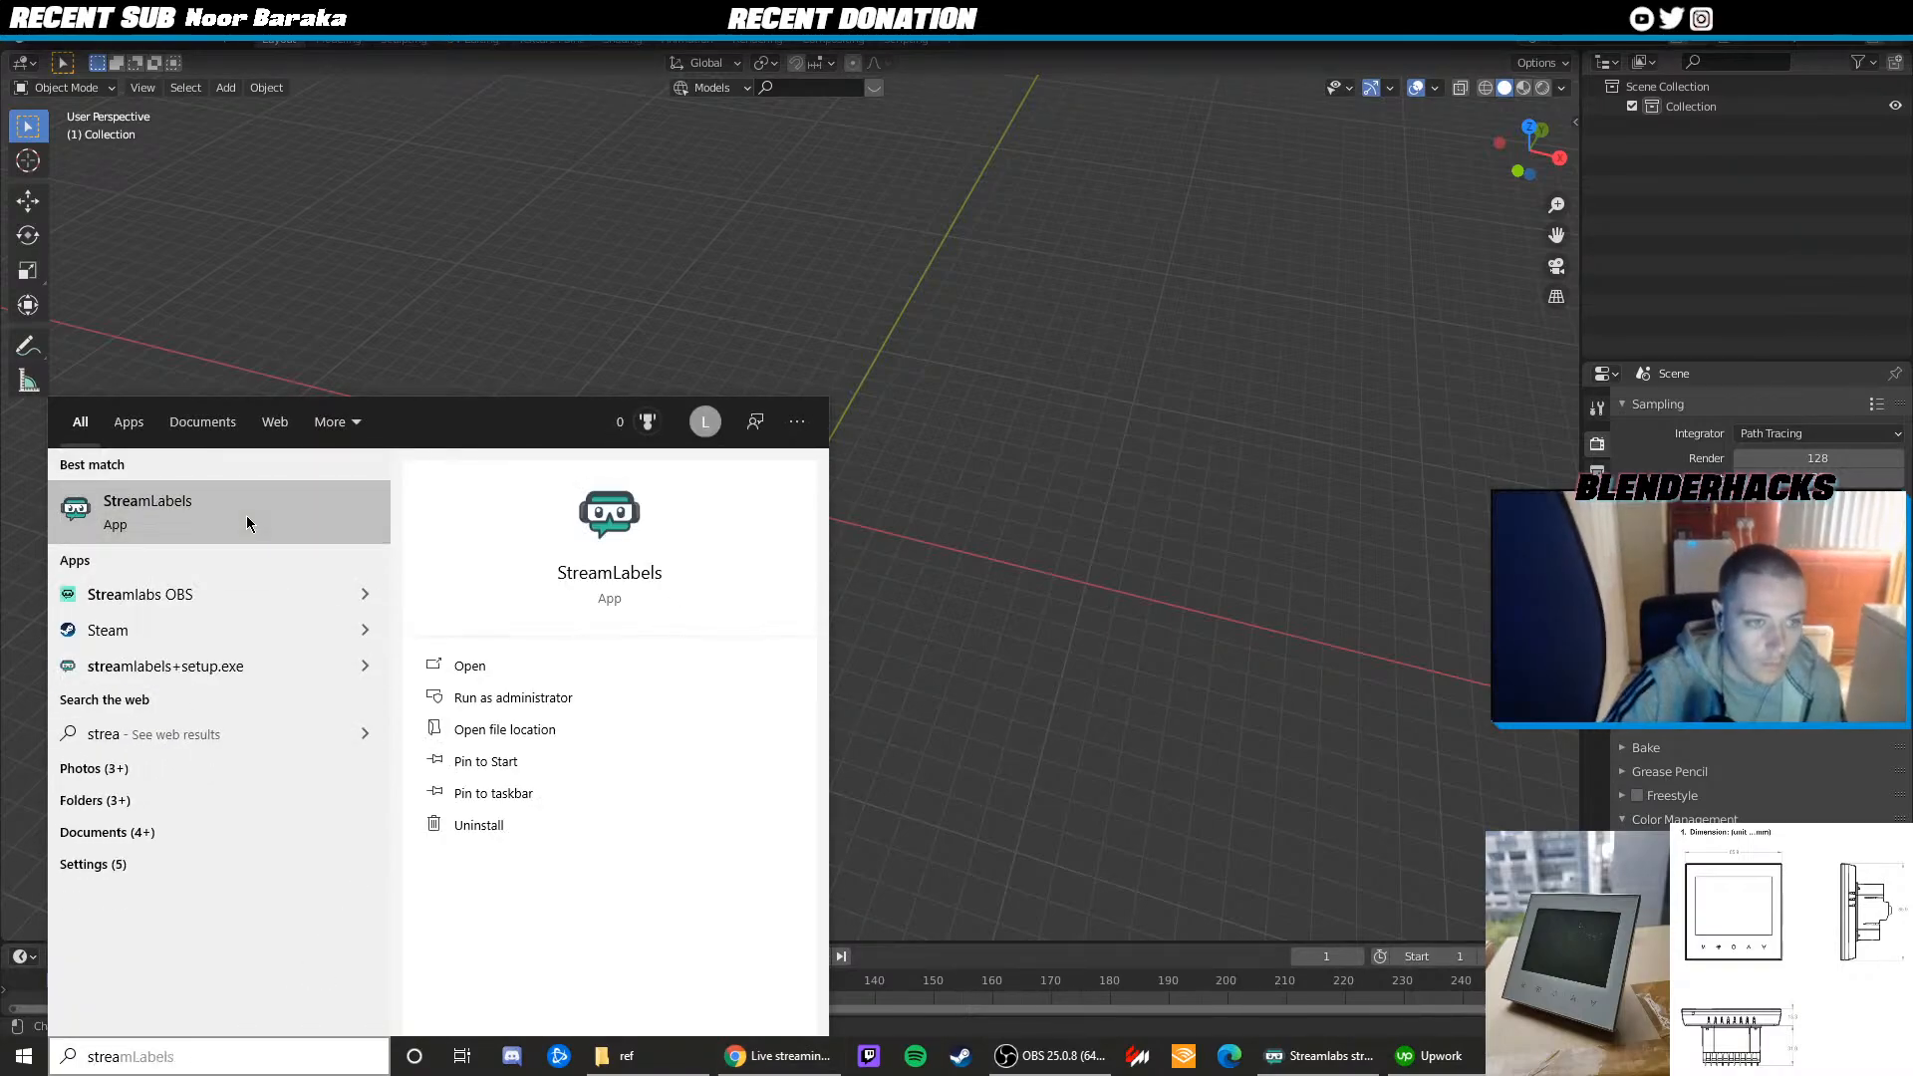
{"action": "left_click", "coordinate": [247, 520]}
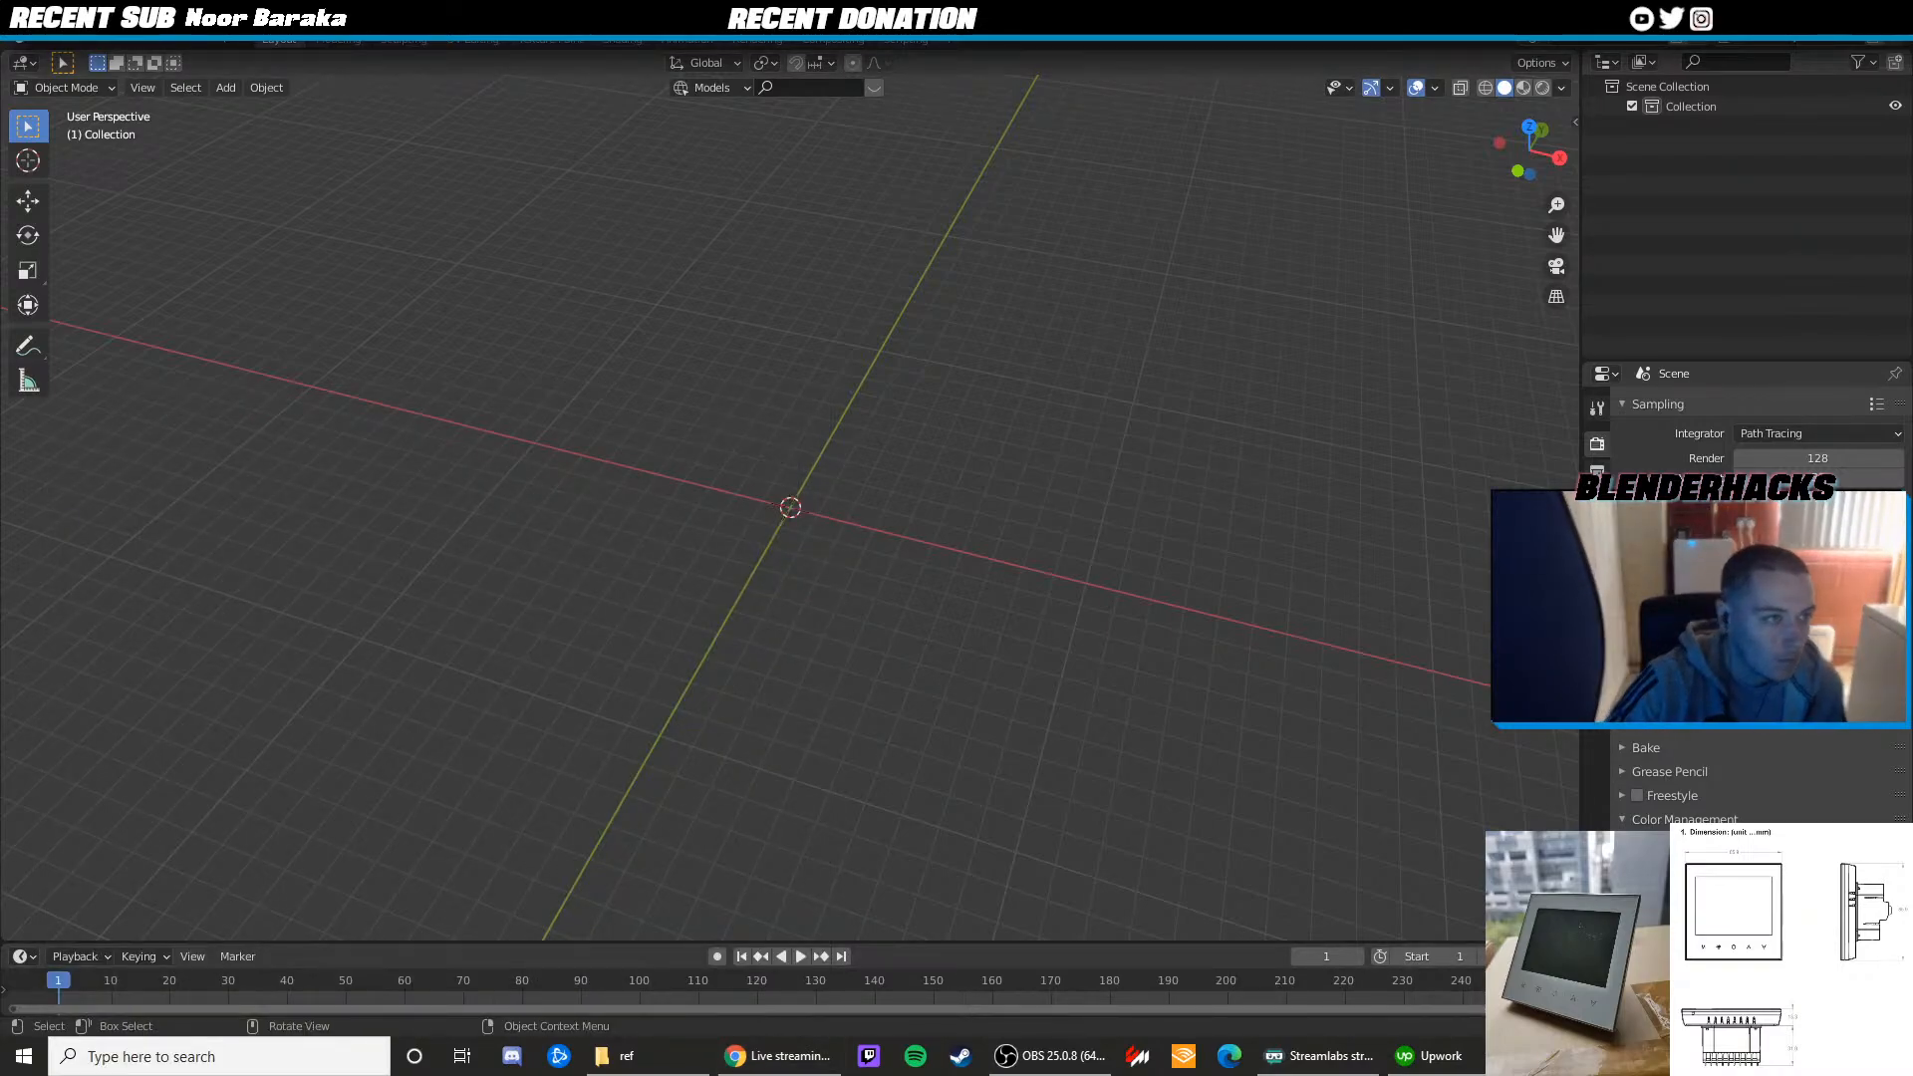
{"action": "left_click_drag", "start_coordinate": [637, 402], "coordinate": [0, 393]}
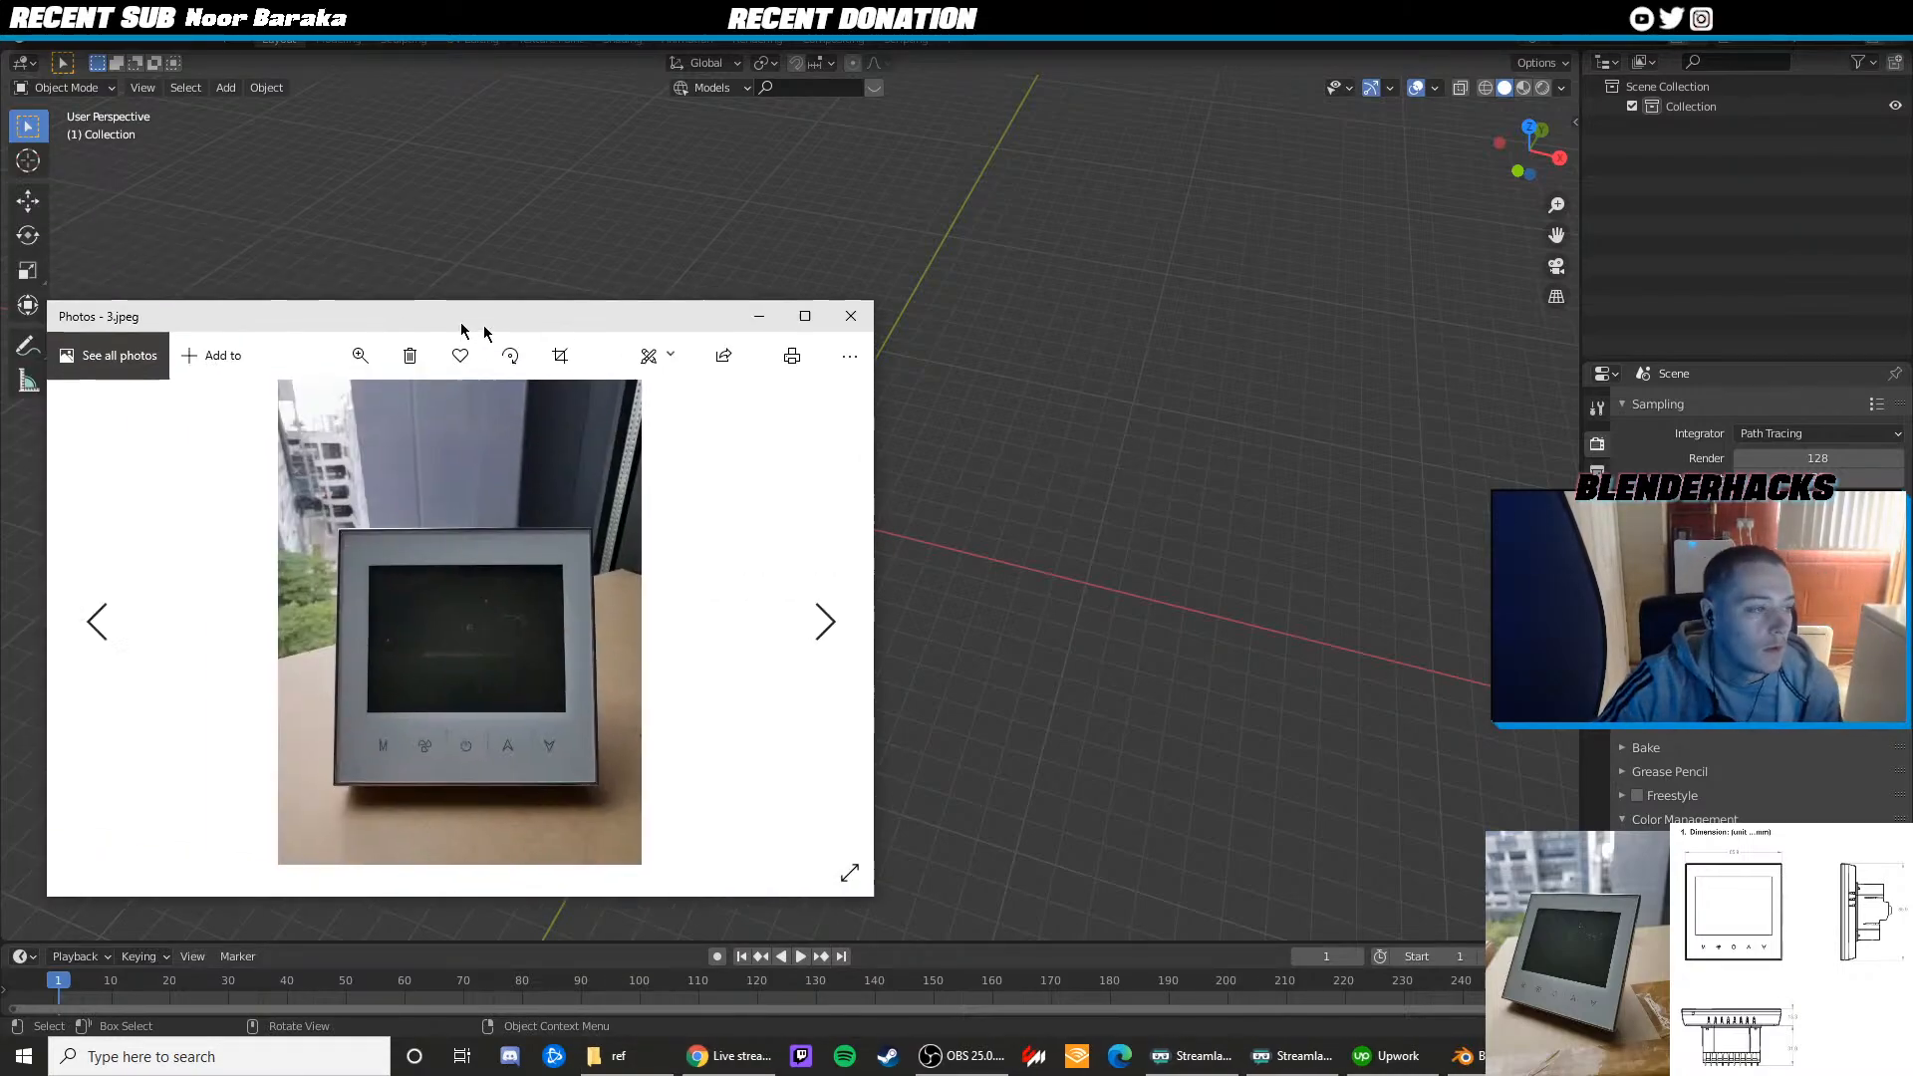
Move the live stream browser window off this screen and position the 3.jpeg reference photo over the viewport
{"action": "left_click_drag", "start_coordinate": [469, 324], "coordinate": [627, 313]}
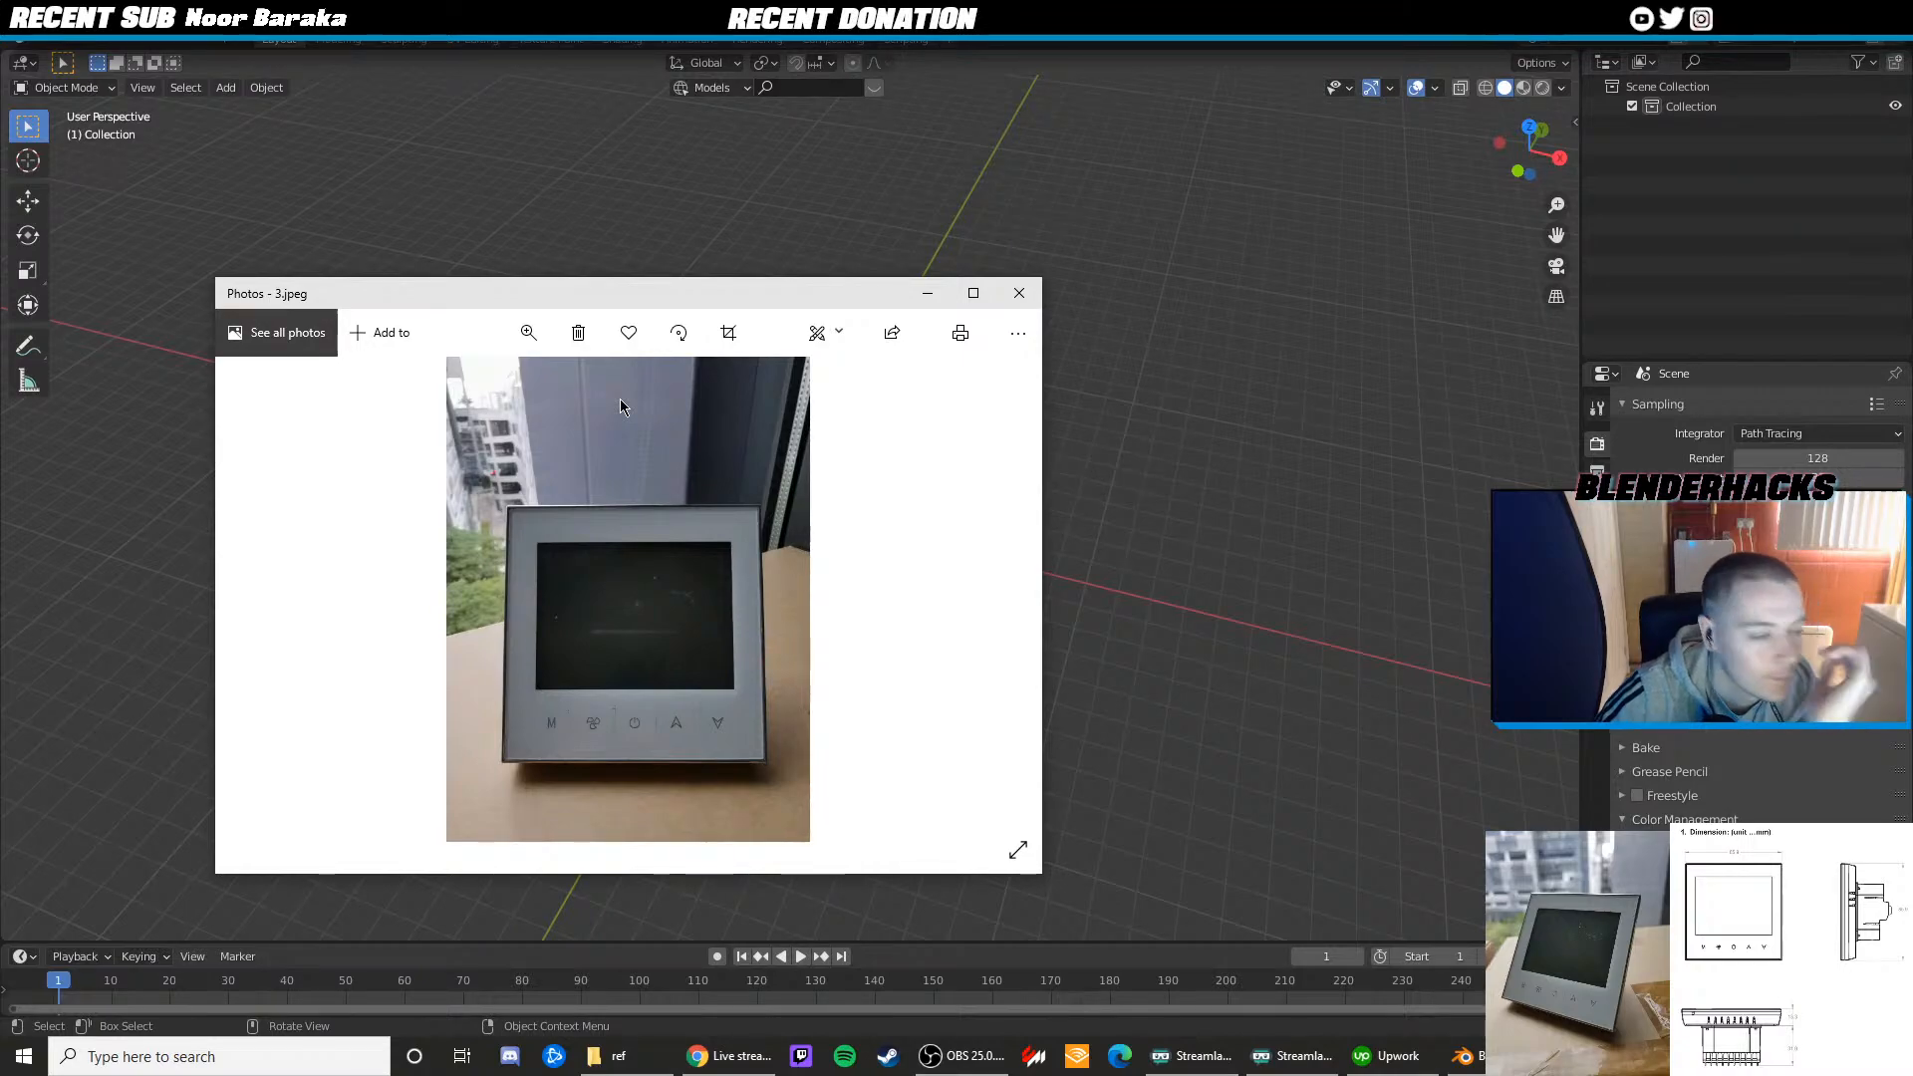
{"action": "left_click", "coordinate": [956, 1055]}
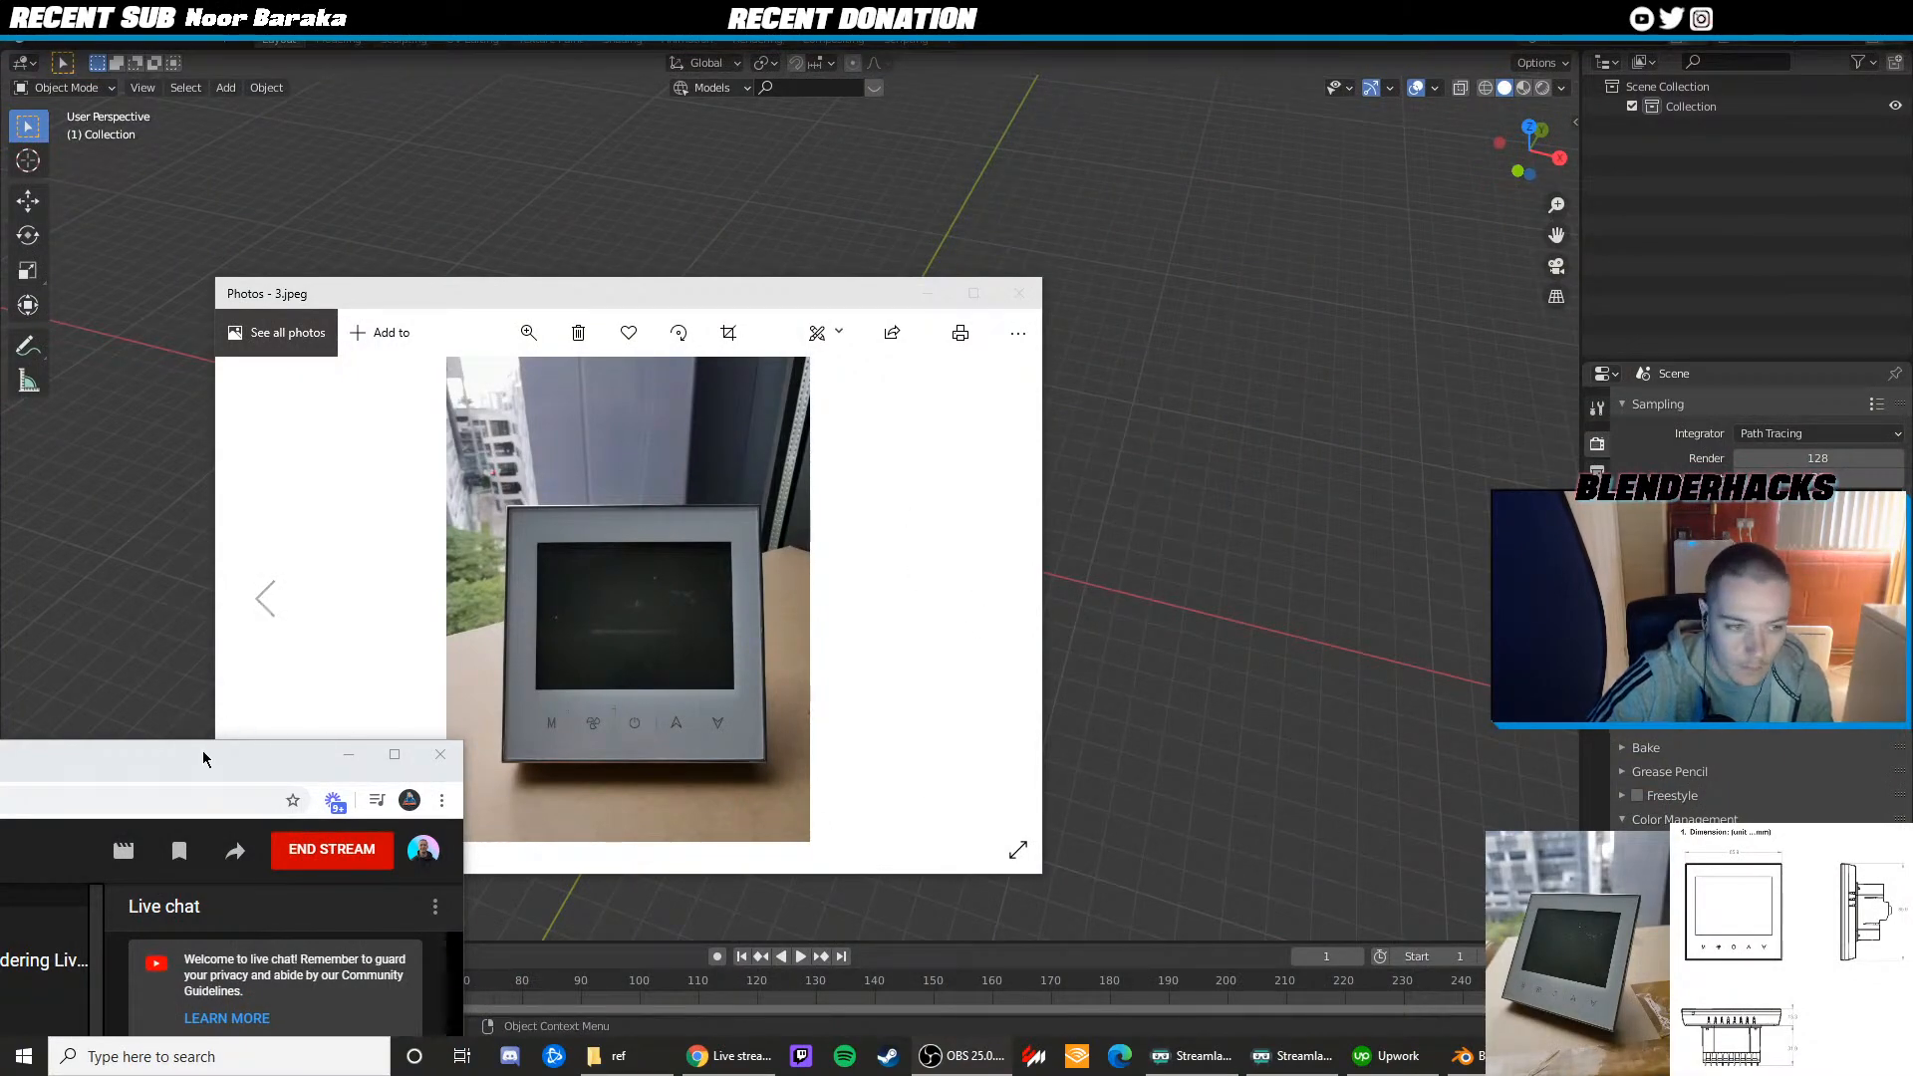
{"action": "left_click_drag", "start_coordinate": [205, 756], "coordinate": [0, 638]}
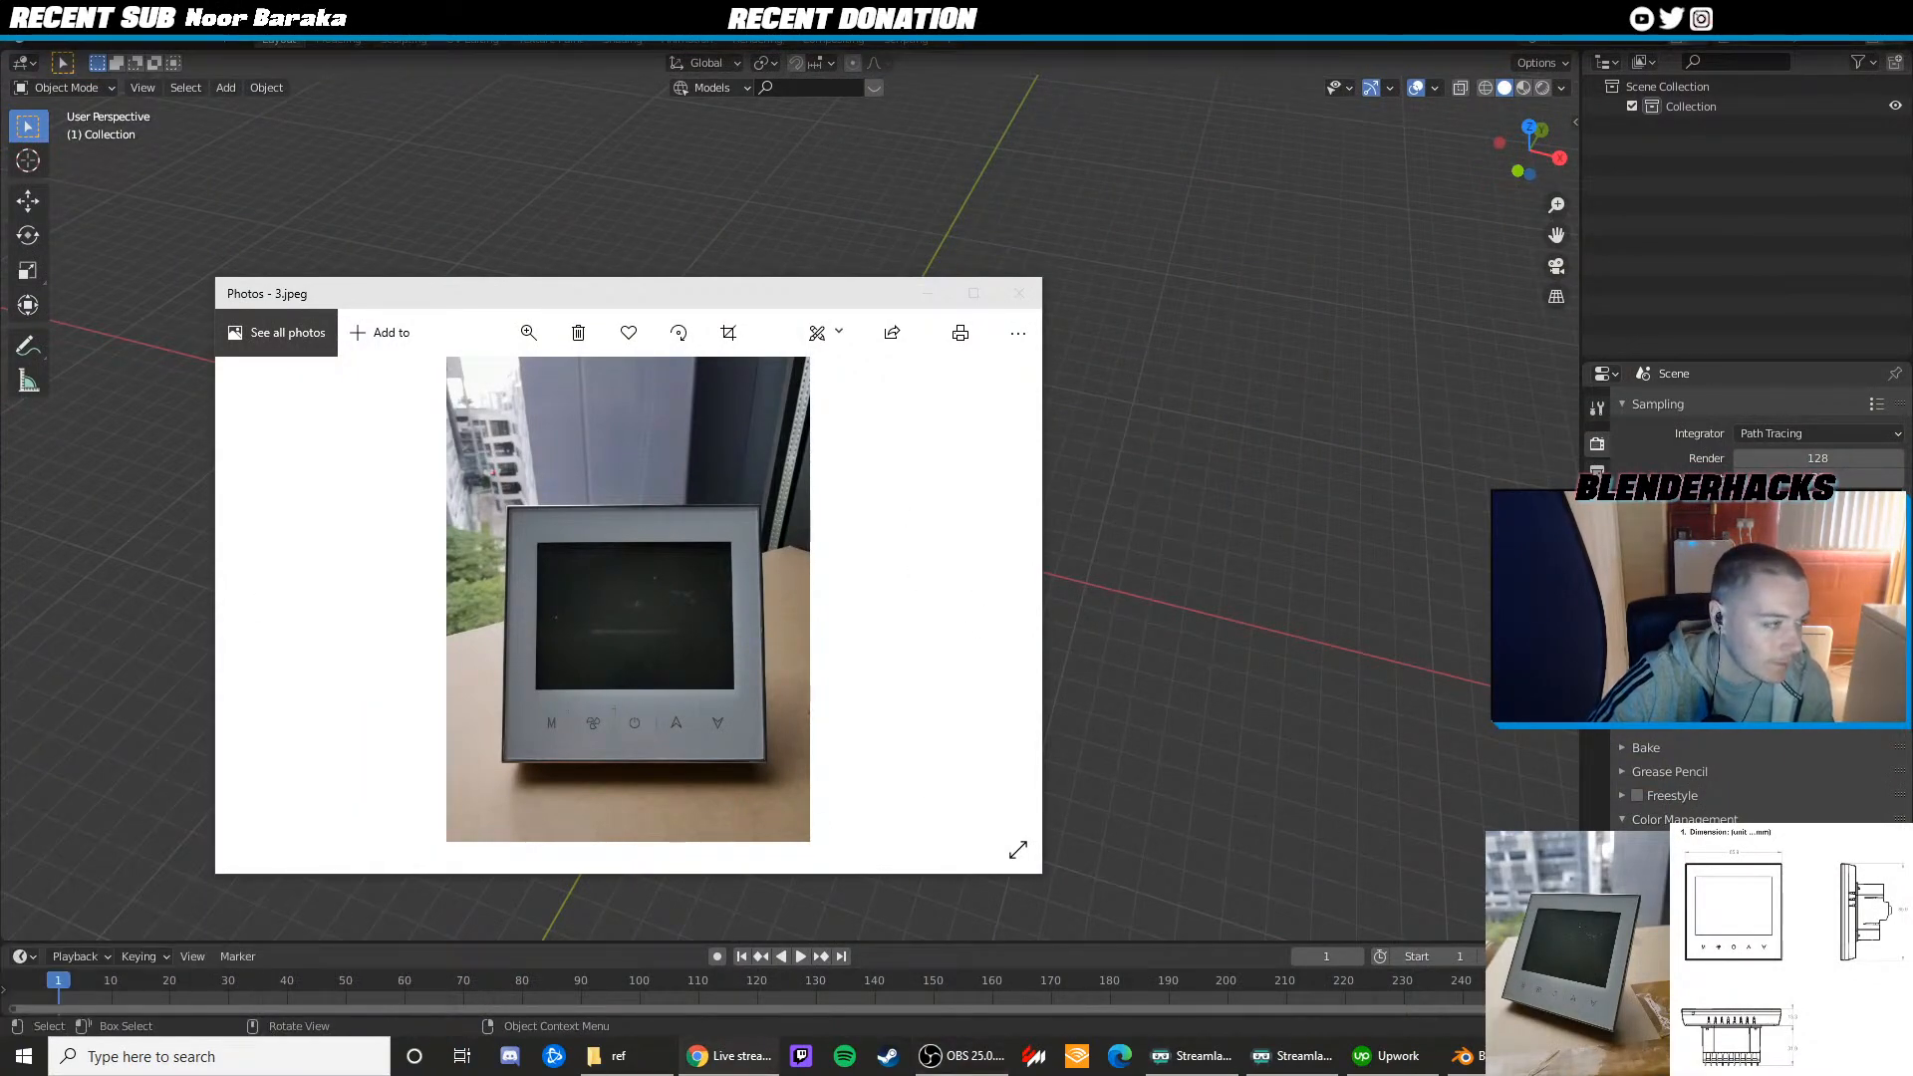
{"action": "left_click_drag", "start_coordinate": [0, 469], "coordinate": [0, 419]}
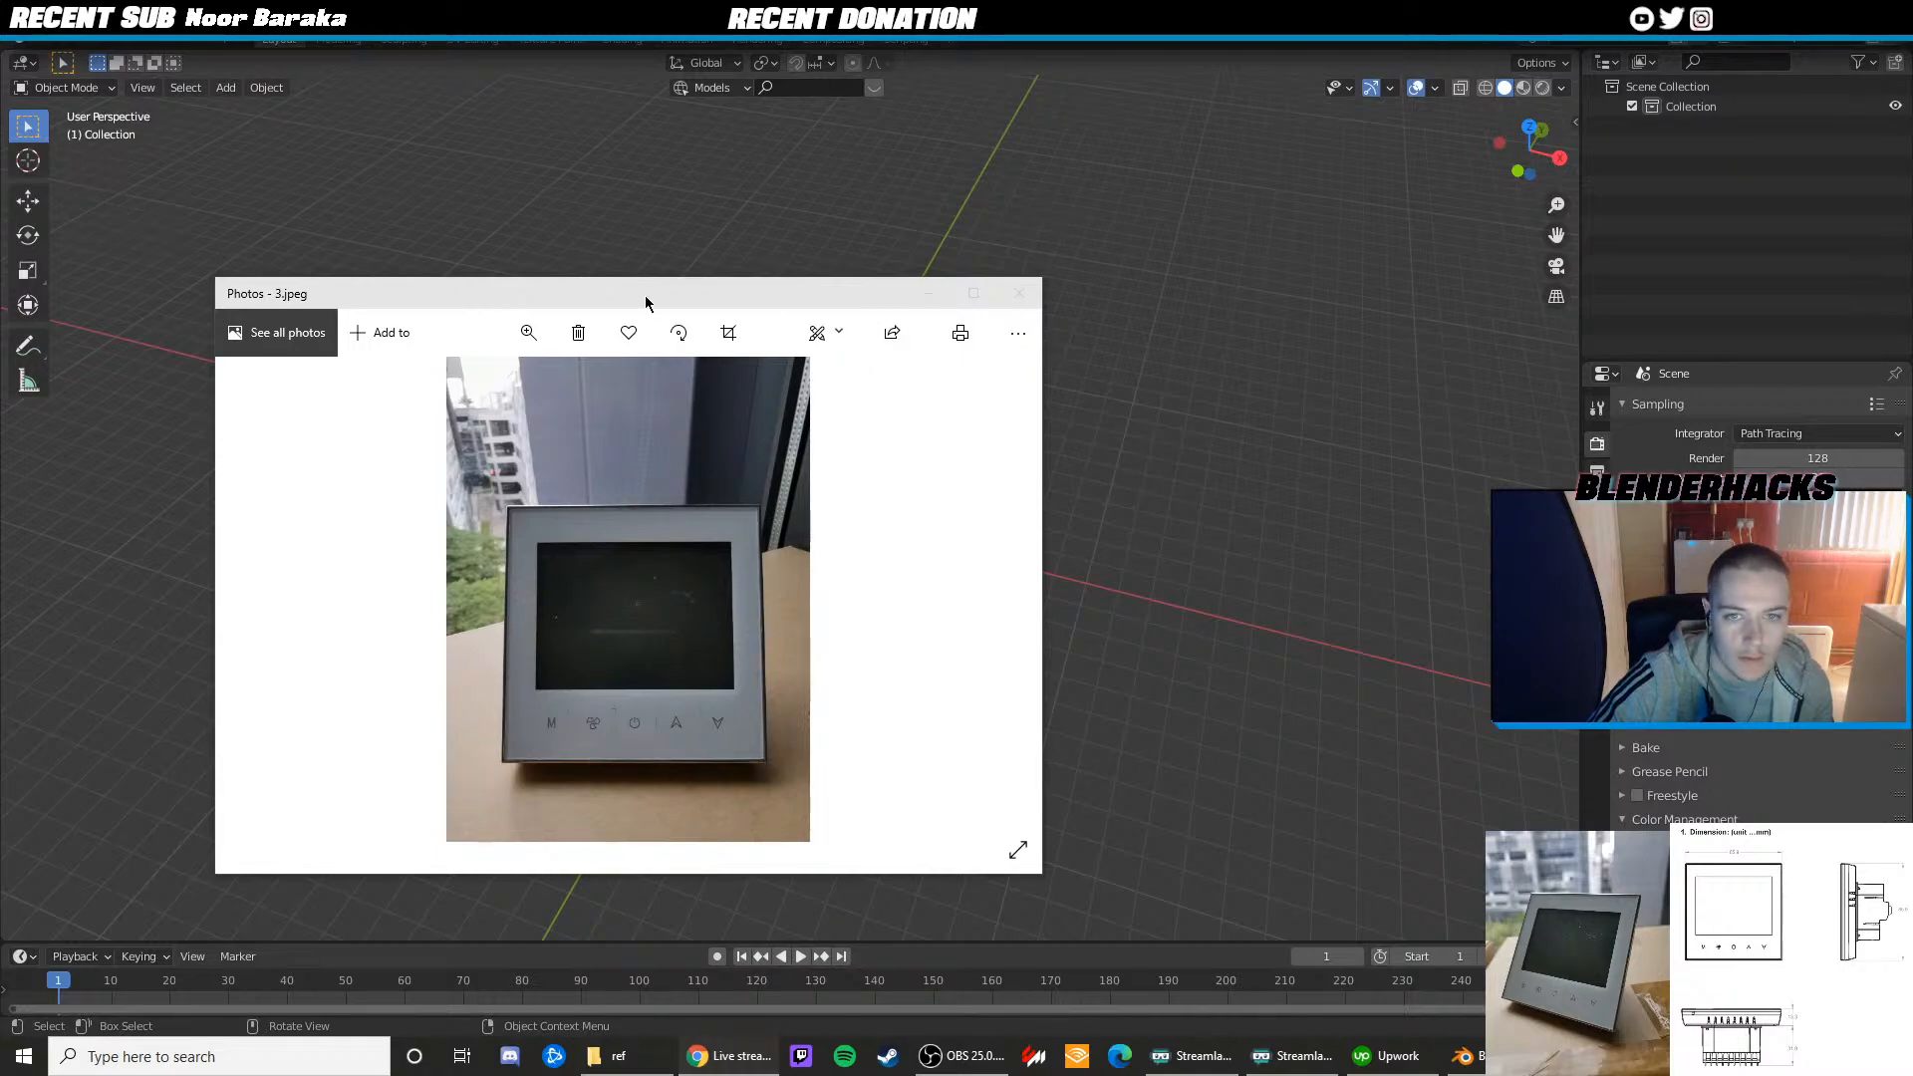
{"action": "left_click_drag", "start_coordinate": [504, 294], "coordinate": [601, 376]}
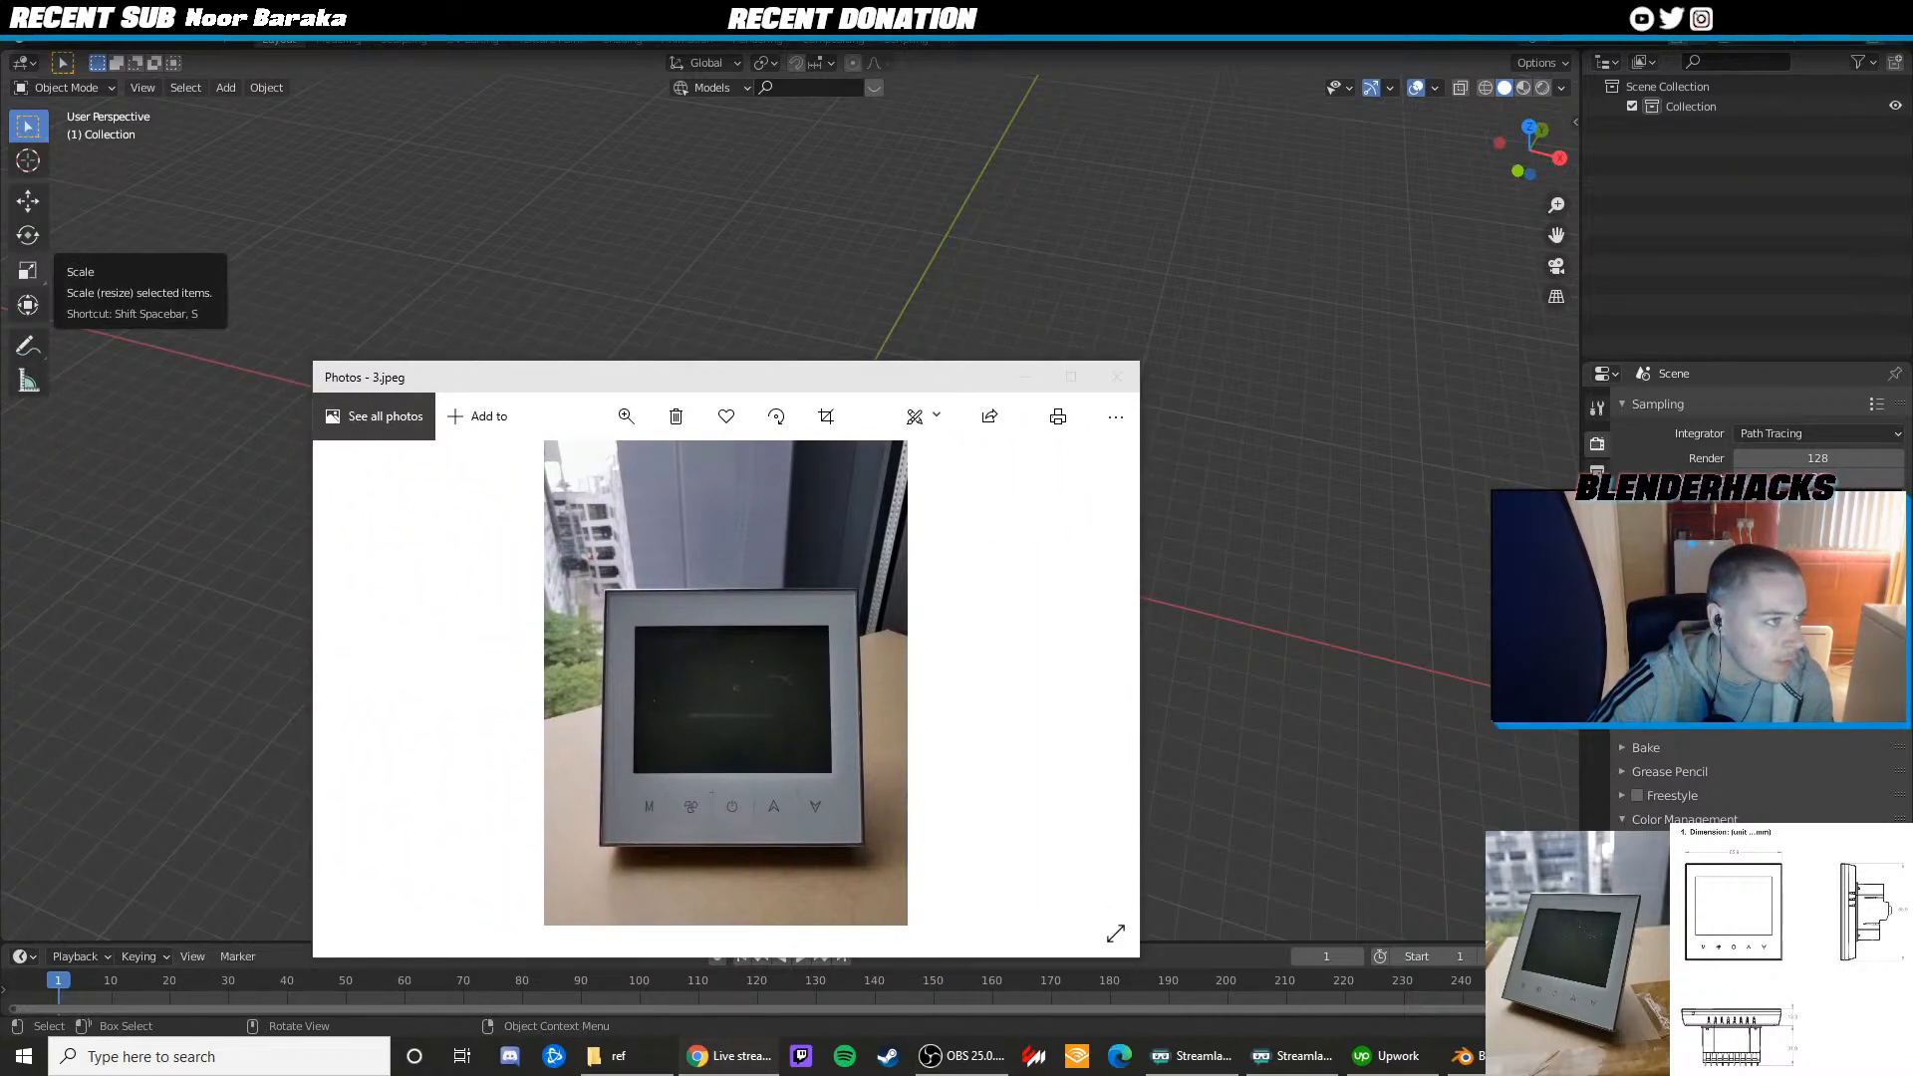
{"action": "left_click_drag", "start_coordinate": [813, 388], "coordinate": [812, 334]}
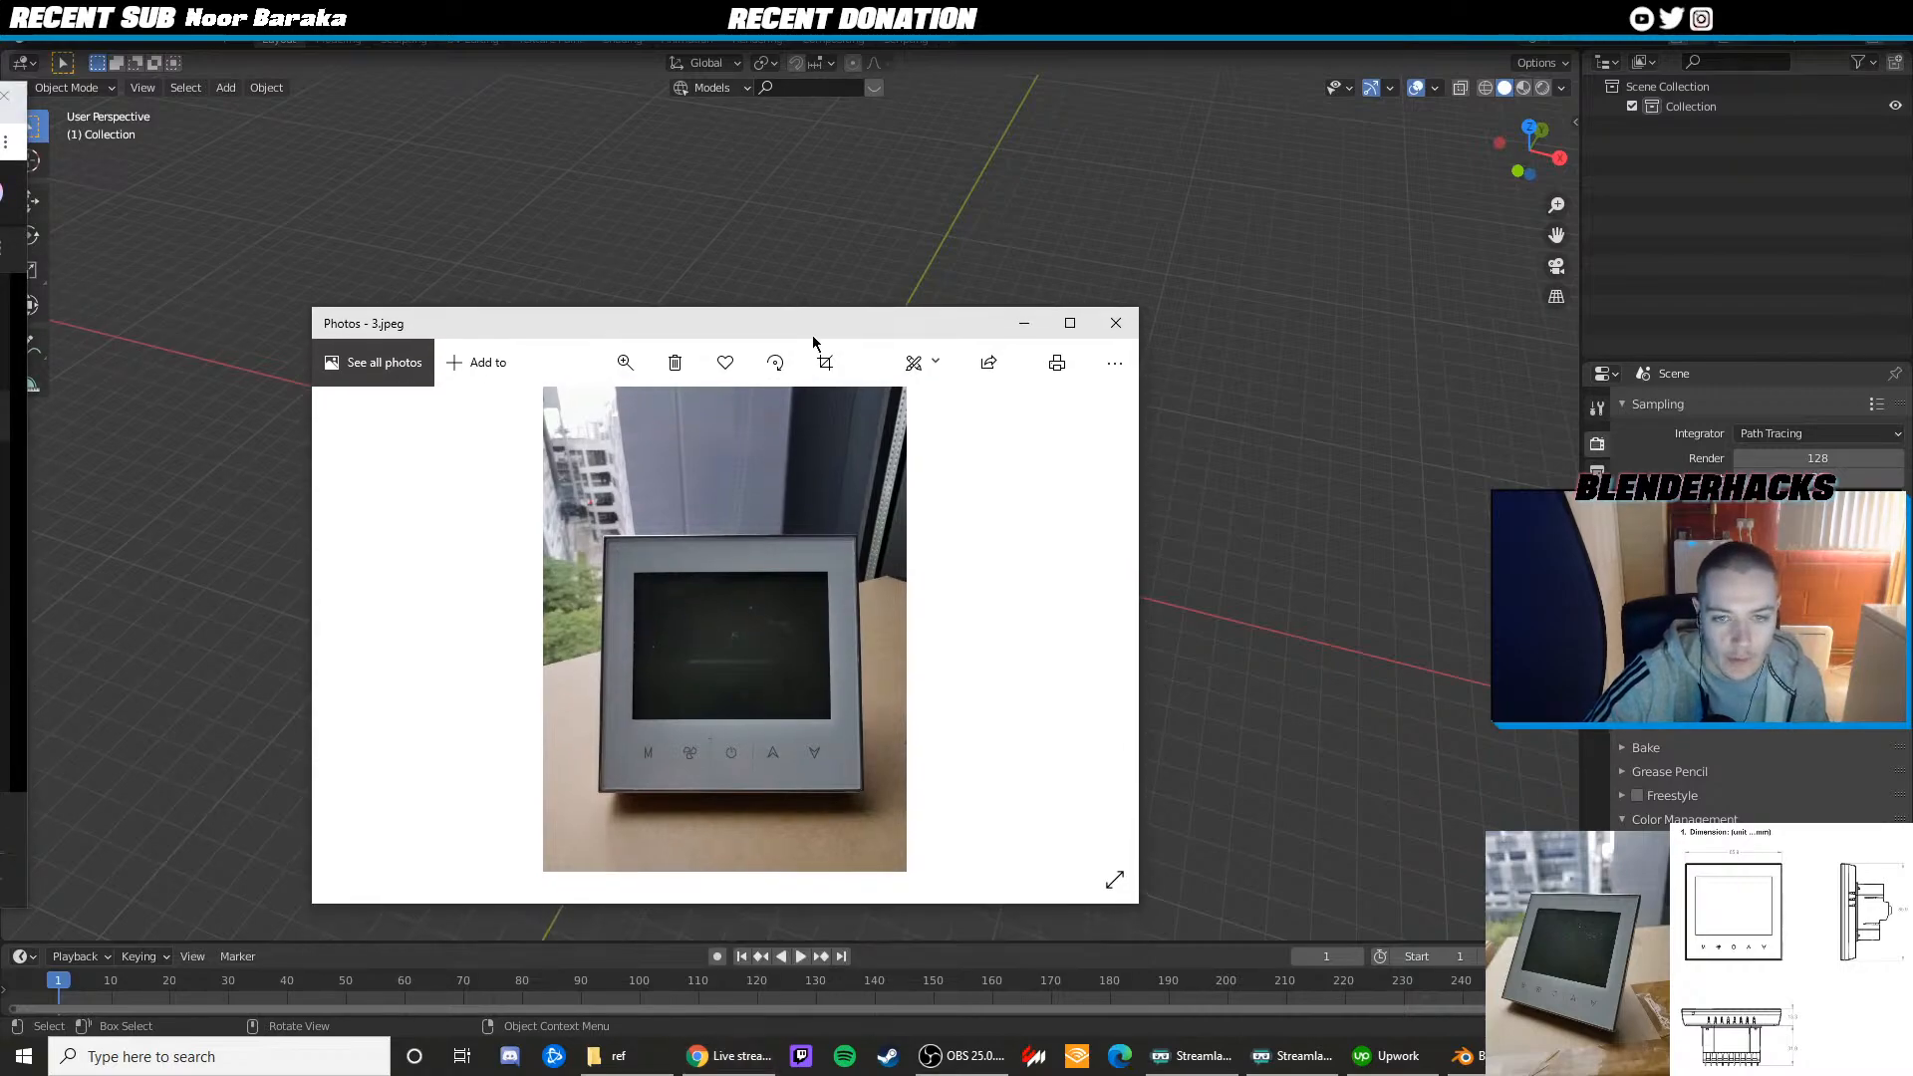
Examine the 3.jpeg thermostat photo and the 5.png dimension drawing in maximised windows
{"action": "left_click", "coordinate": [1075, 330]}
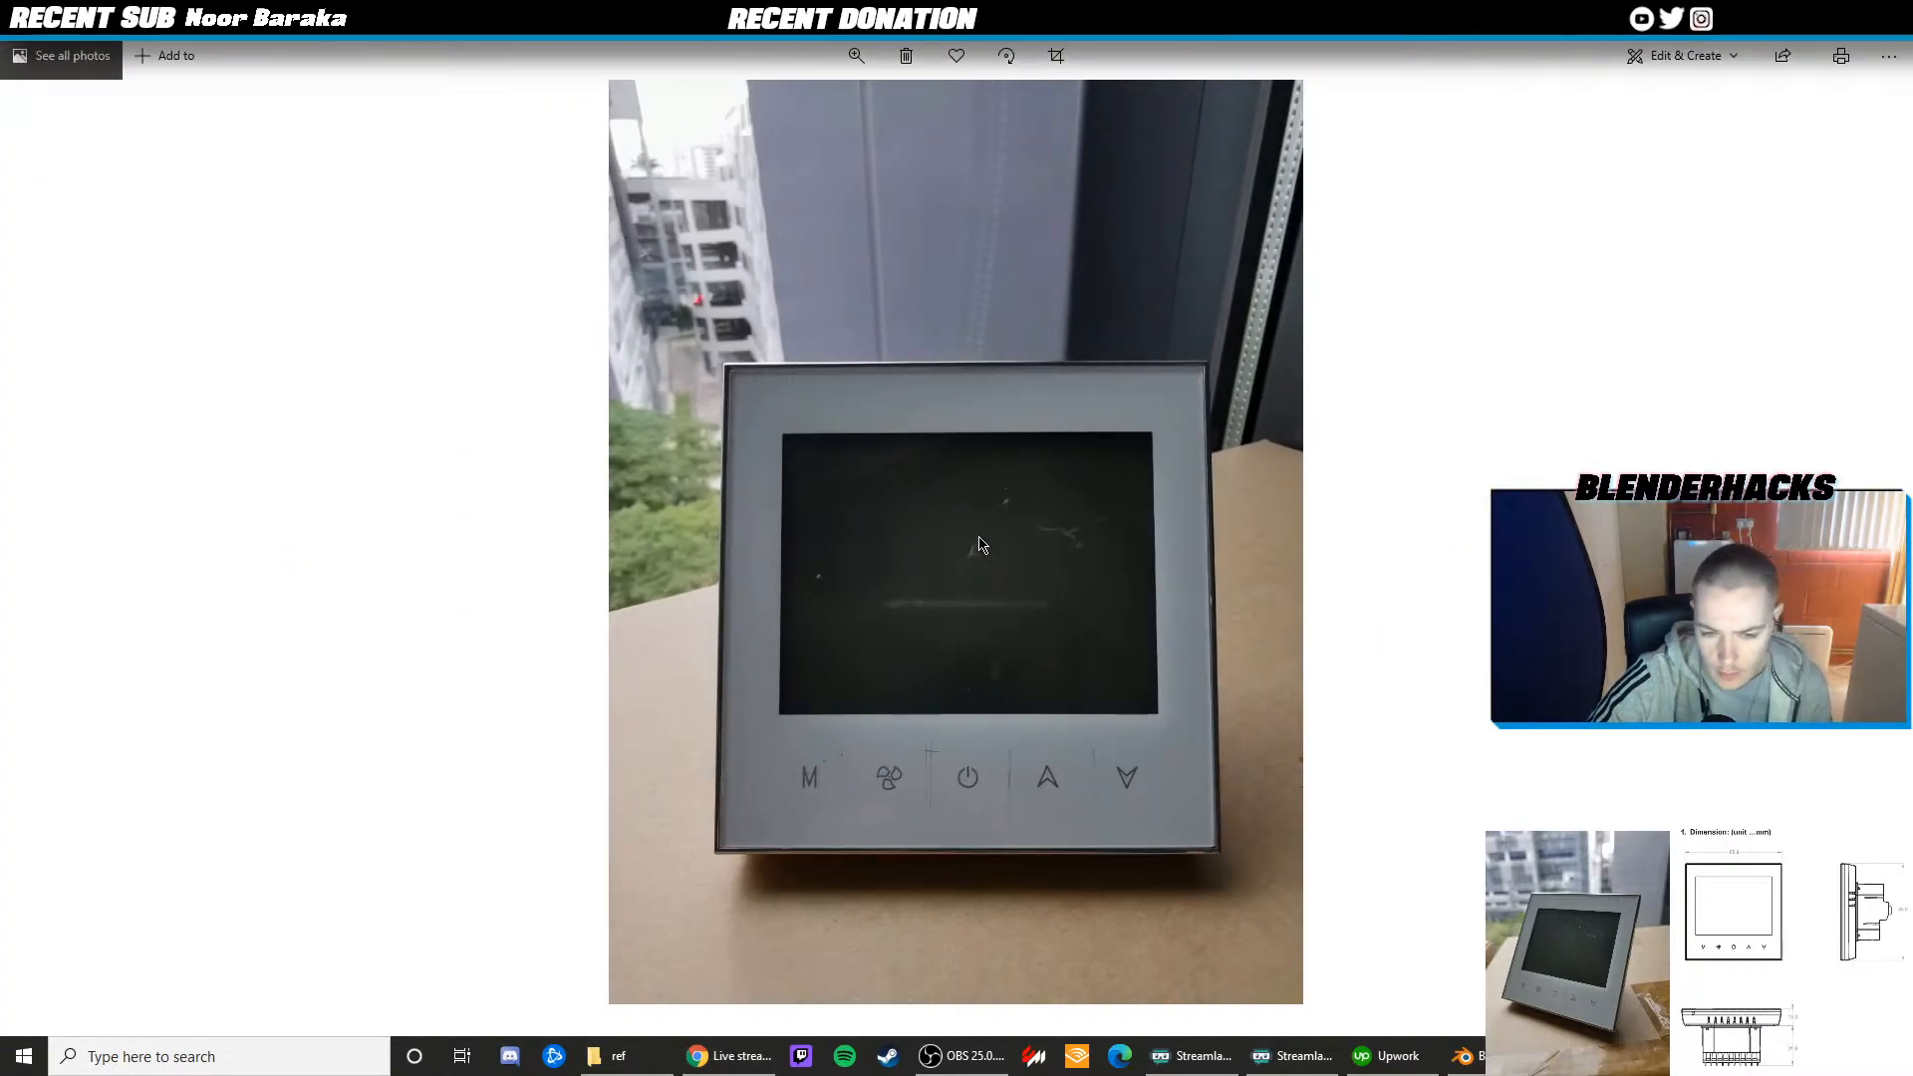
{"action": "scroll", "coordinate": [1001, 582], "scroll_direction": "up", "scroll_amount": 2}
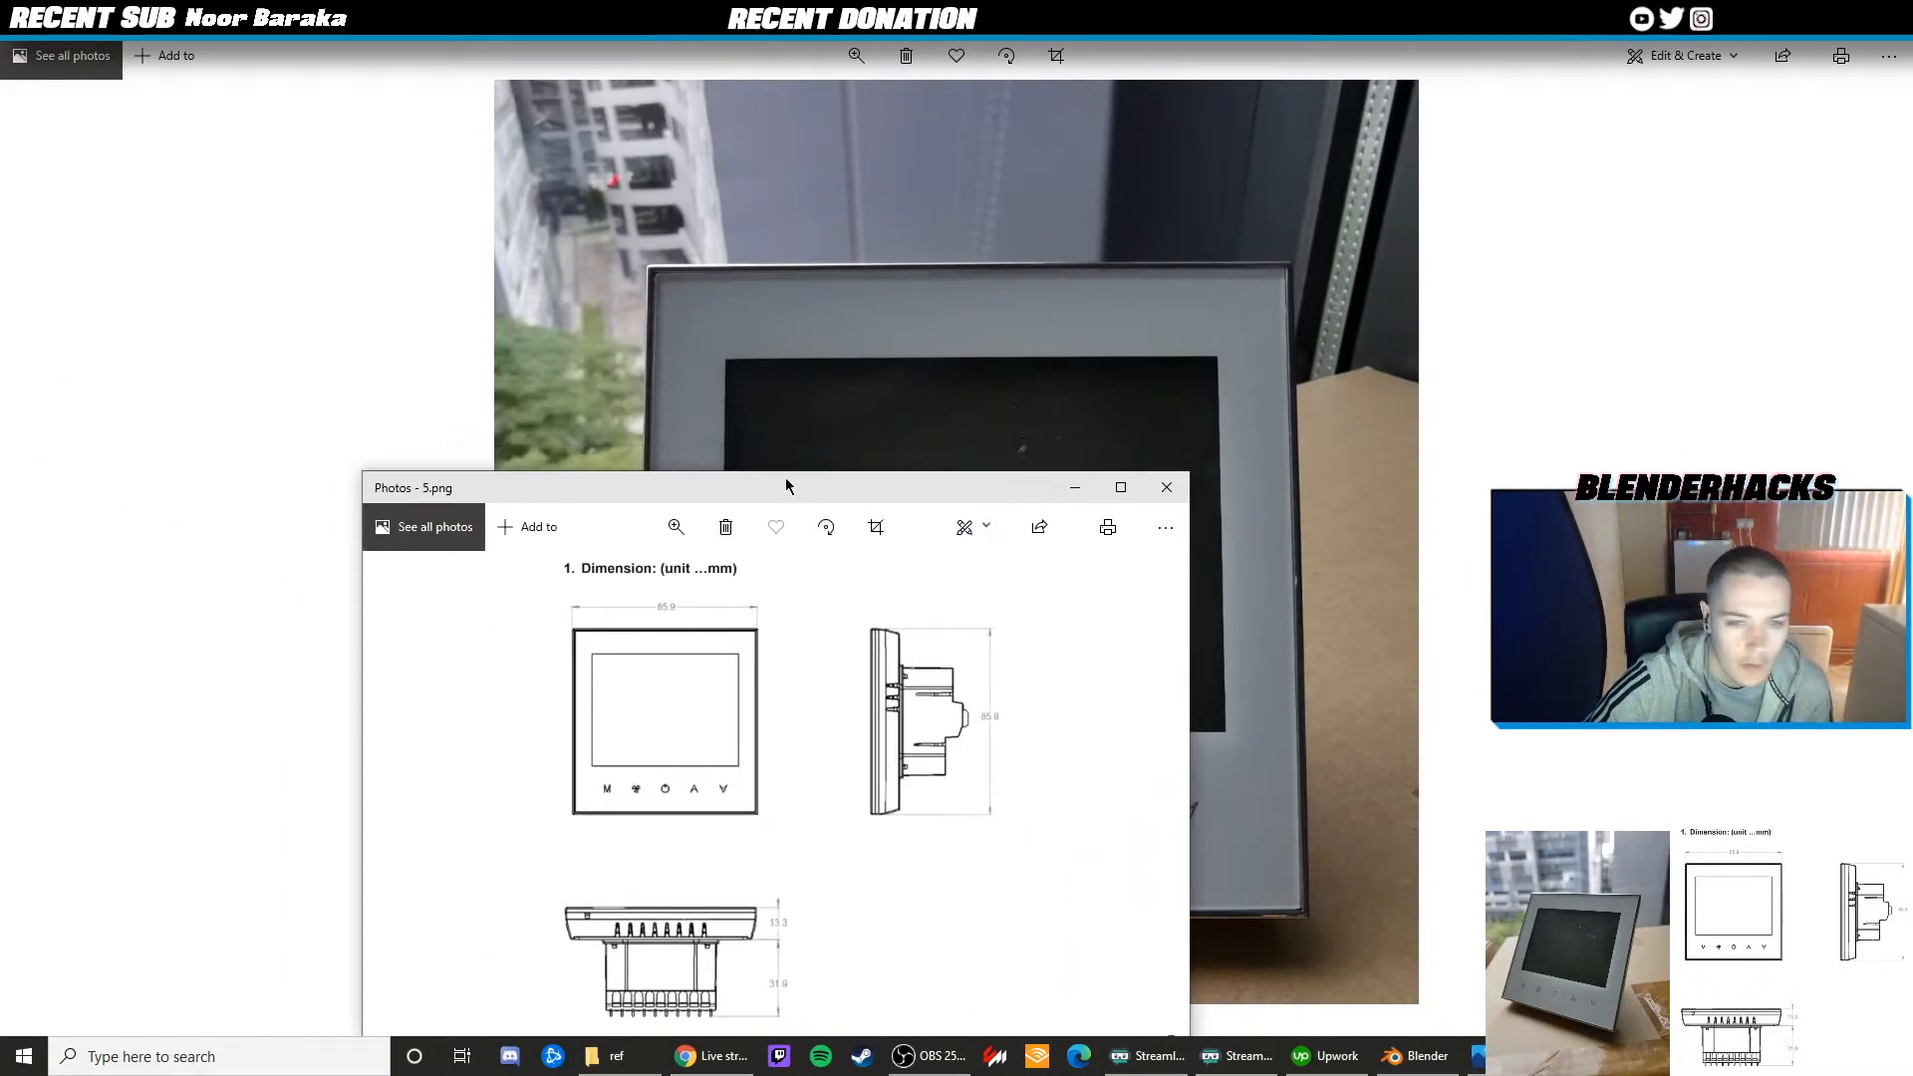
{"action": "left_click", "coordinate": [1114, 480]}
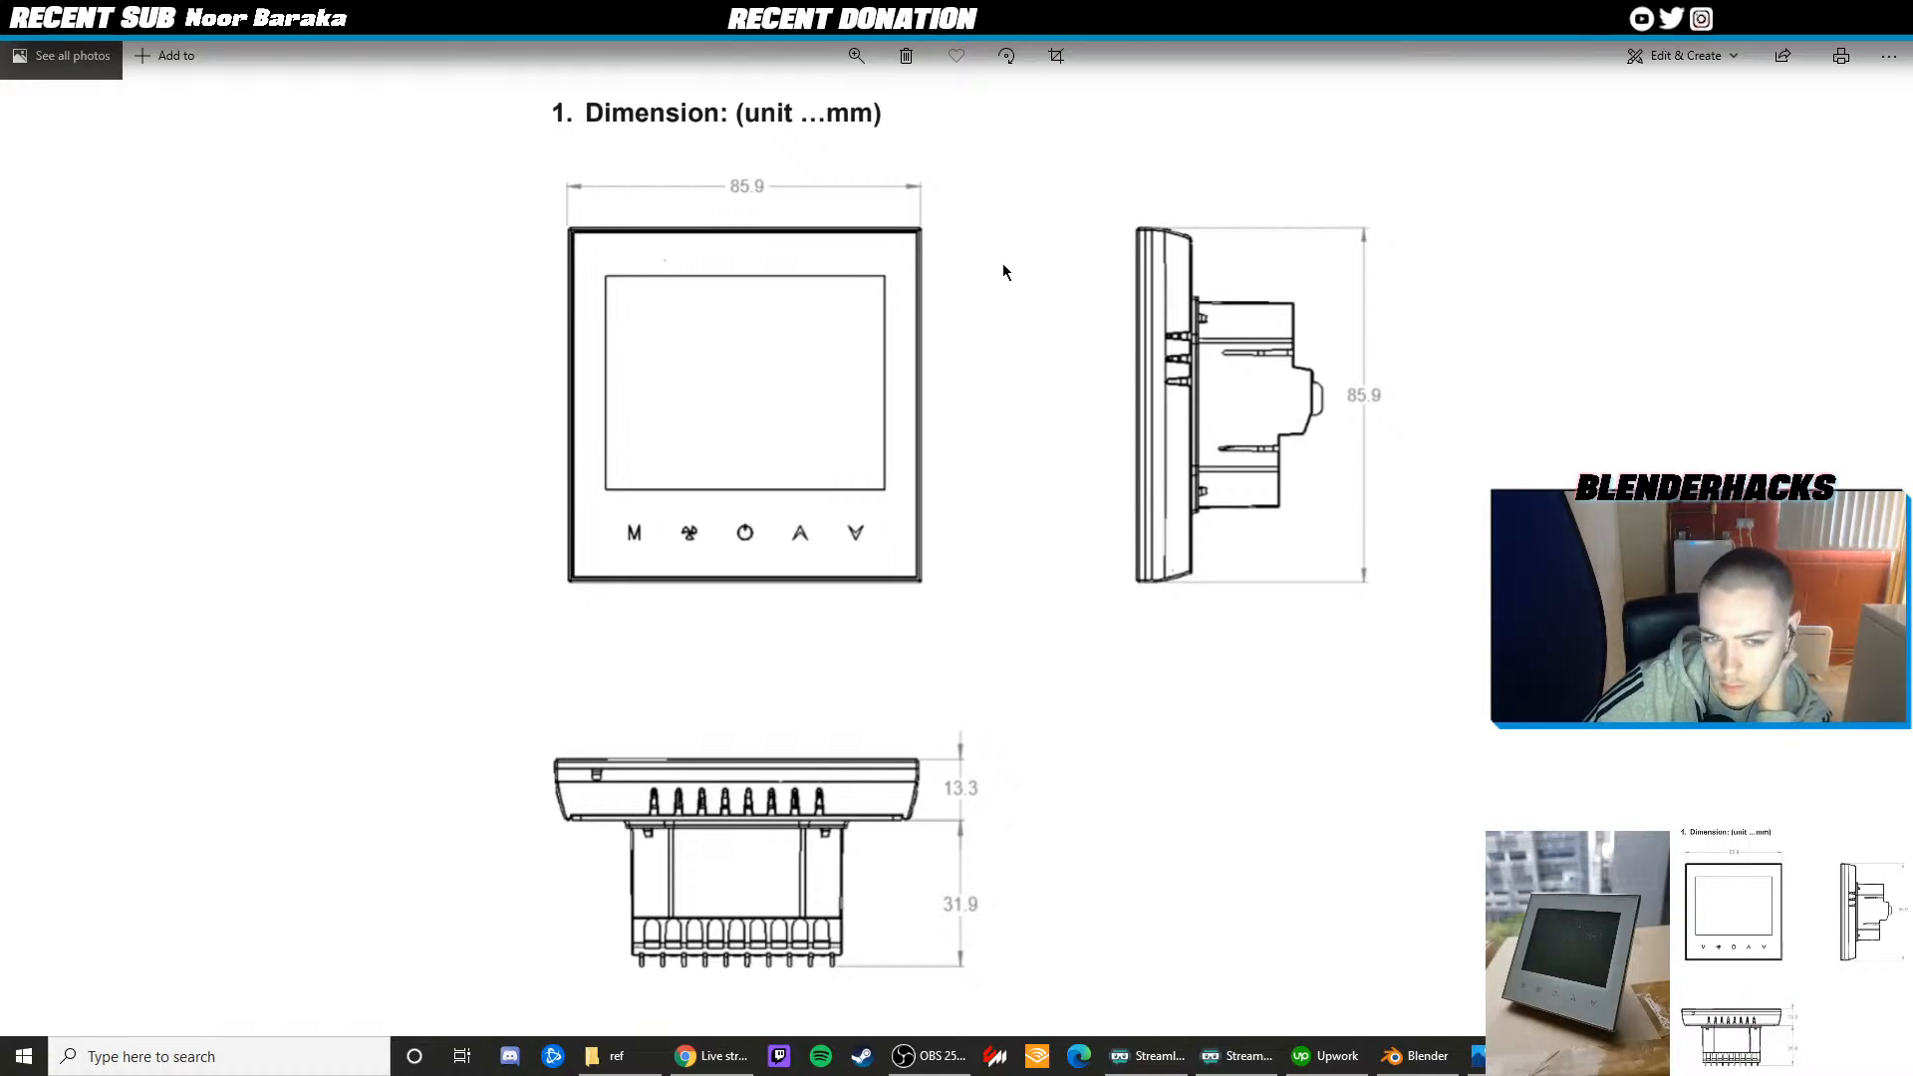
Open a new Google Chrome window and save the old thermostat render as oldrender in the Thermostat ref folder
{"action": "left_click", "coordinate": [688, 1062]}
{"action": "right_click", "coordinate": [687, 1066]}
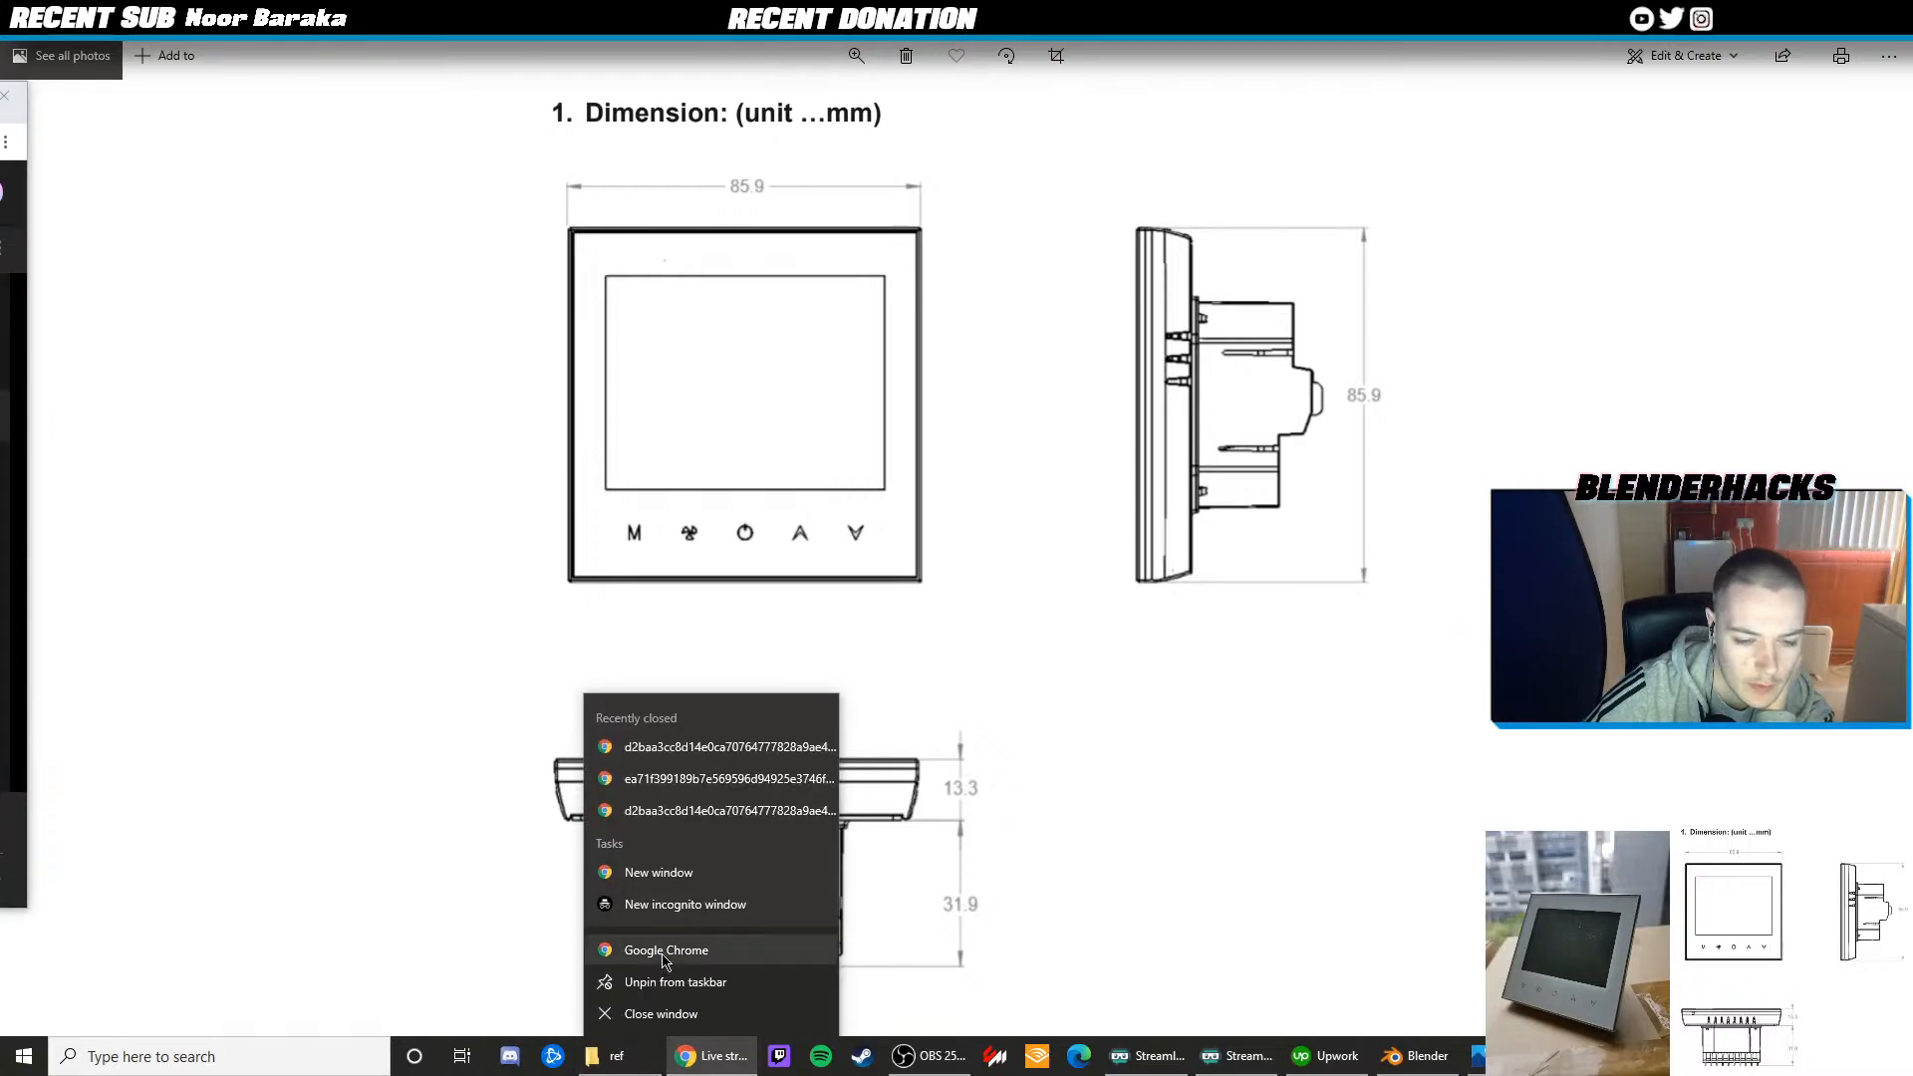
{"action": "left_click", "coordinate": [660, 949]}
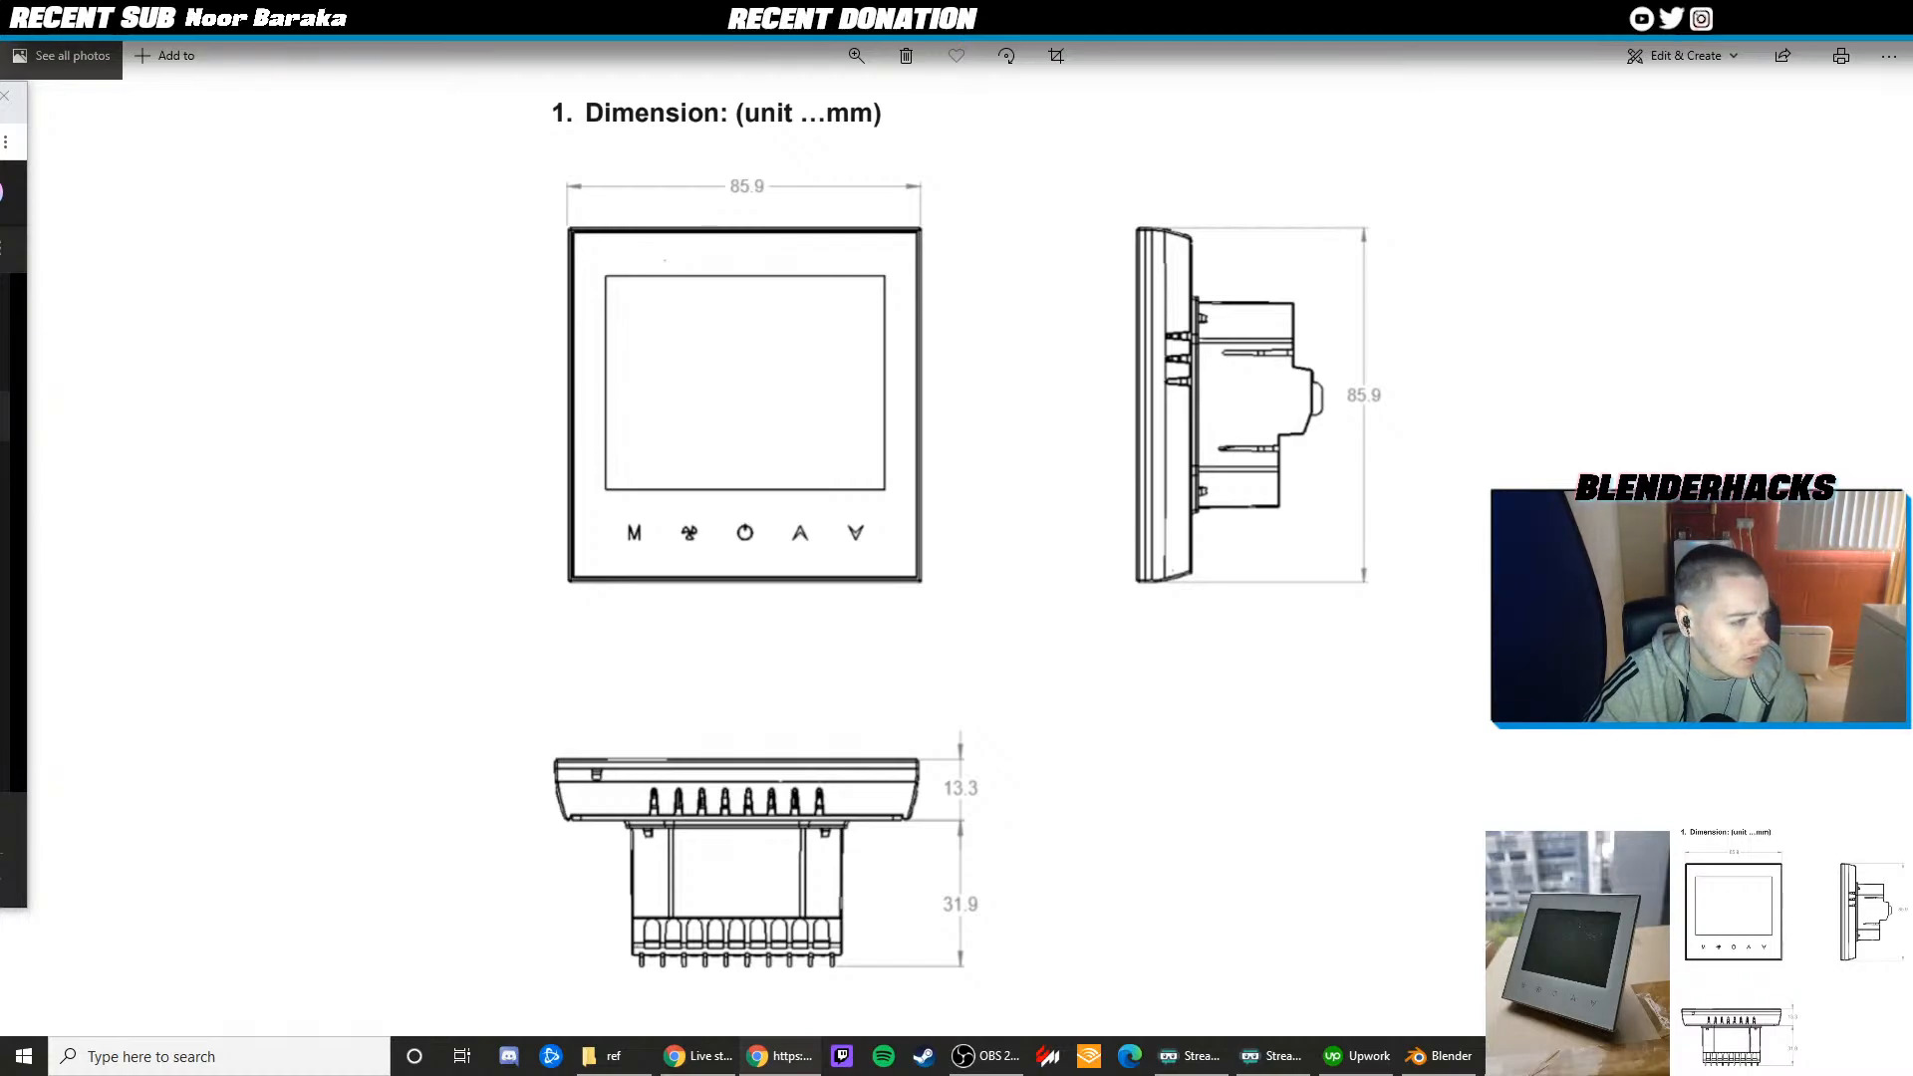
{"action": "key", "text": "ctrl+s"}
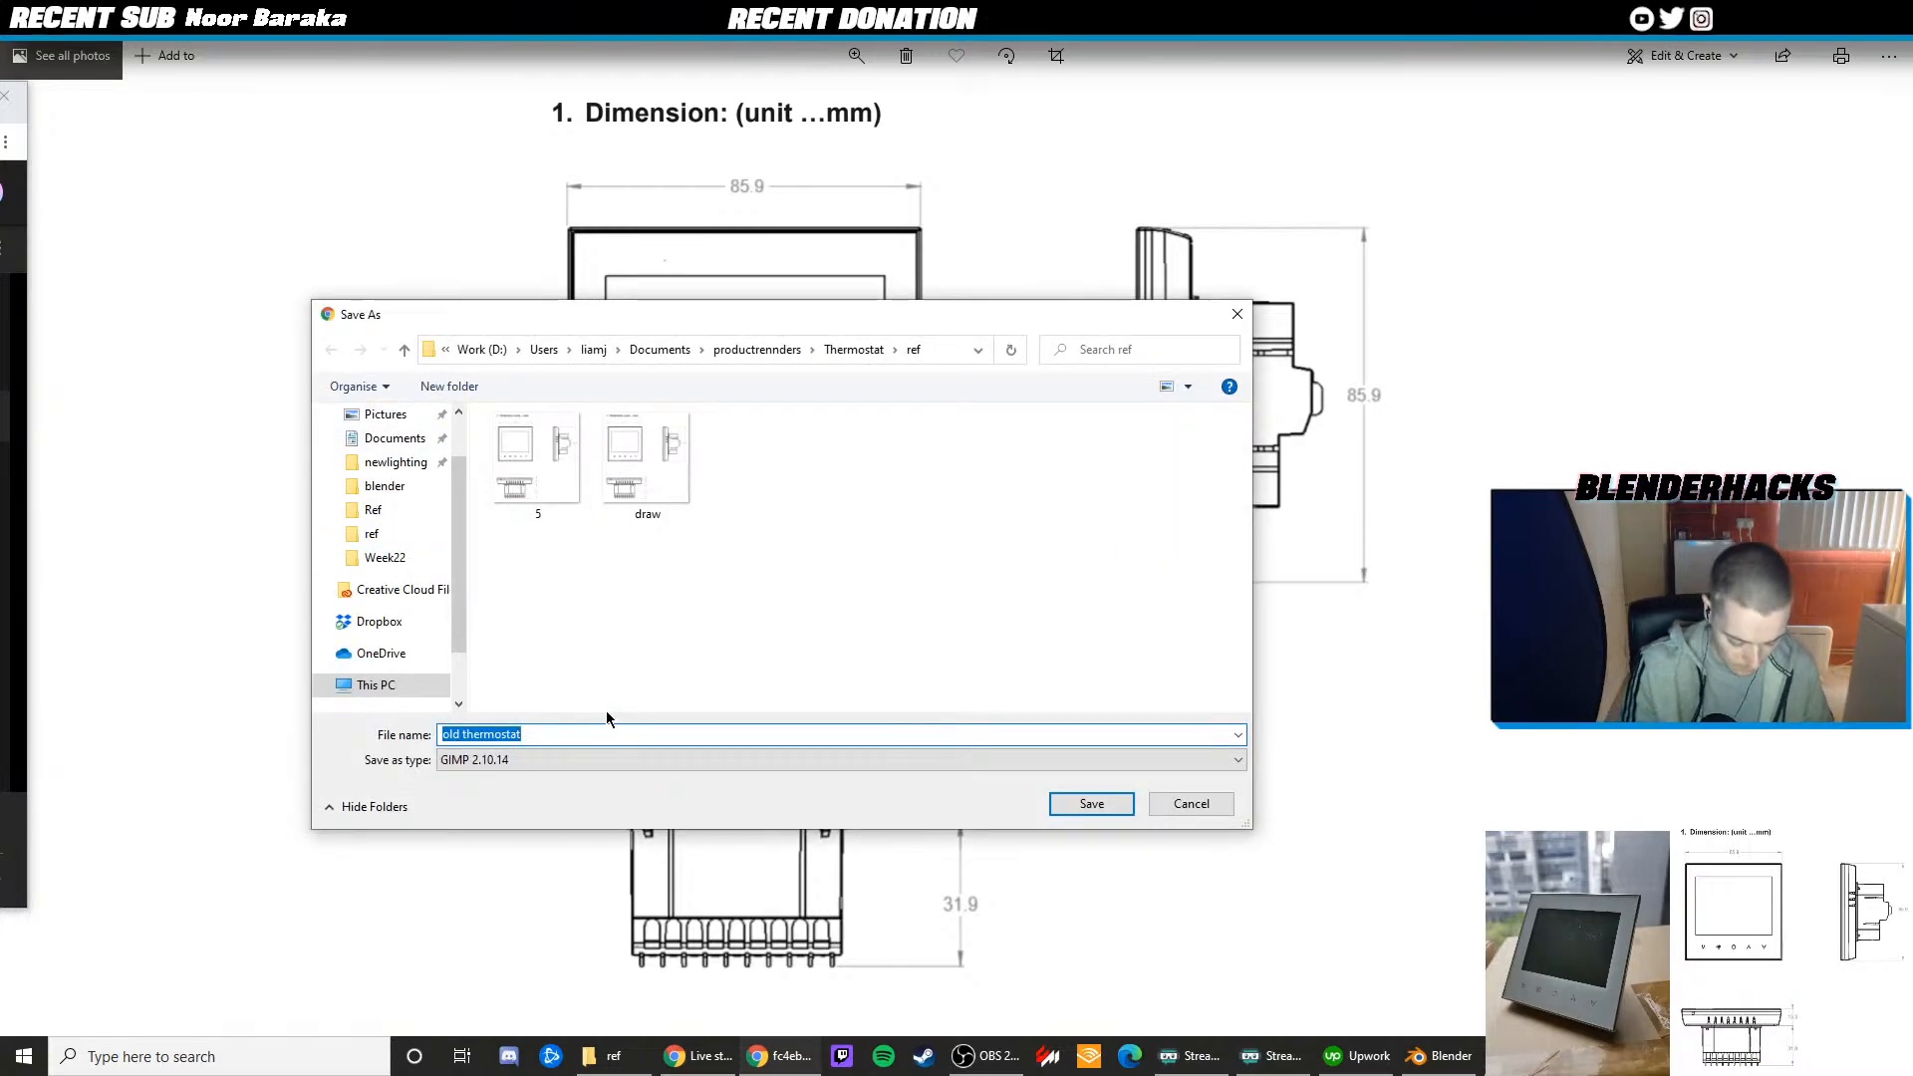
{"action": "type", "text": "oldrender"}
{"action": "key", "text": "Return"}
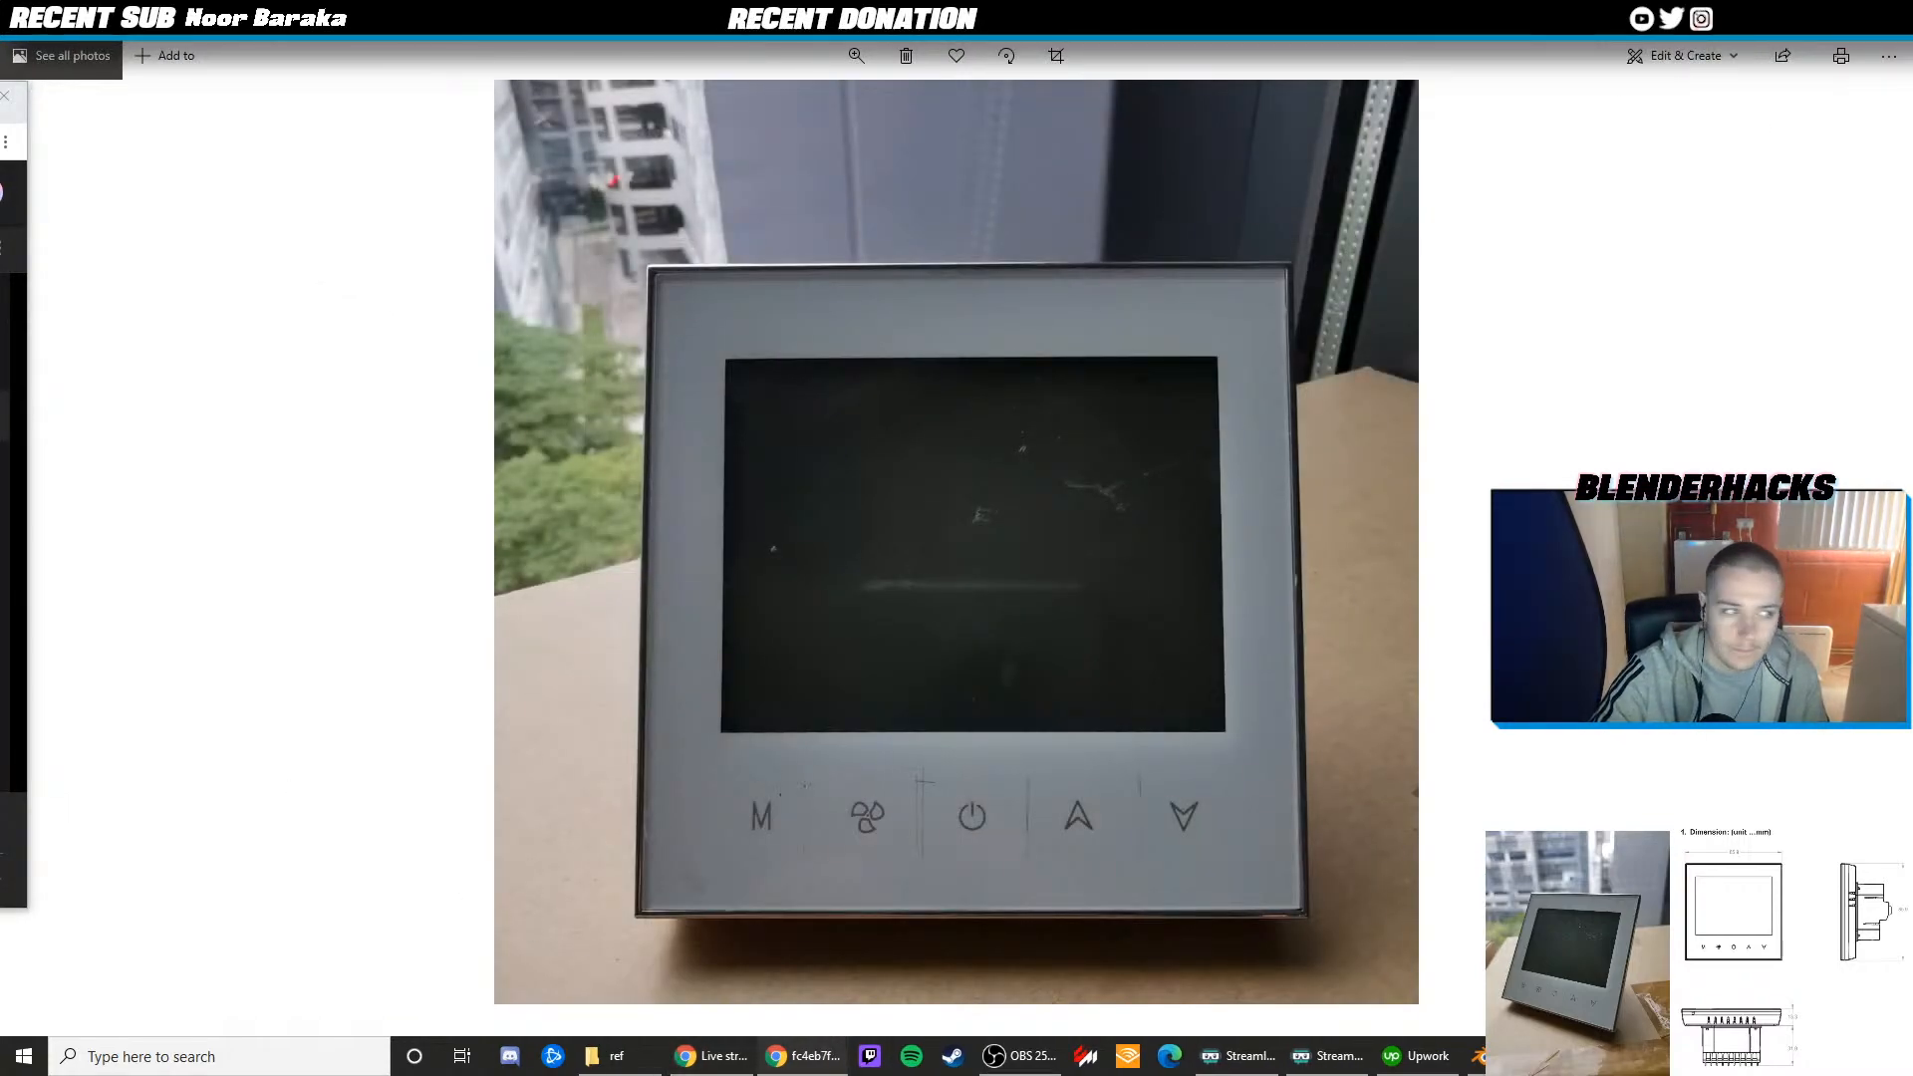
Close the thermostat photo and the old thermostat render, returning to Blender
{"action": "left_click", "coordinate": [1888, 20]}
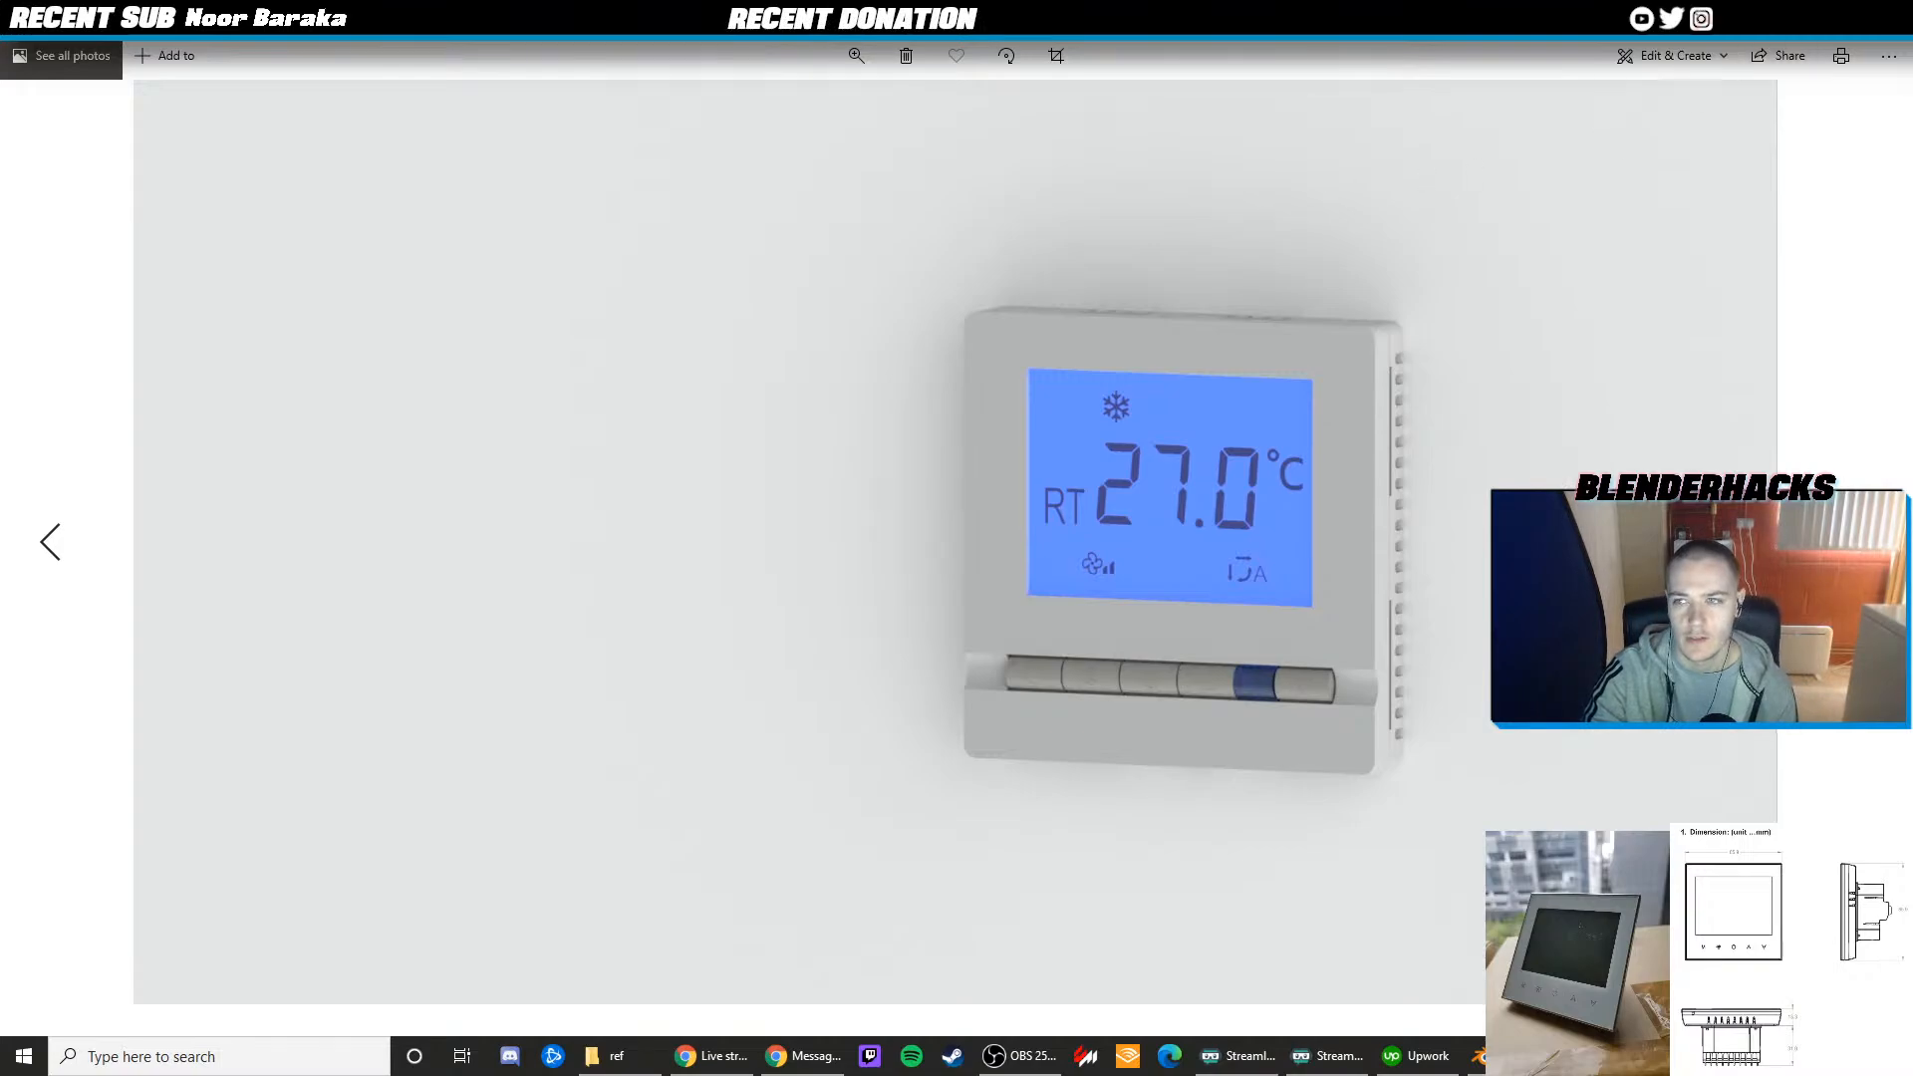
{"action": "key", "text": "alt+F4"}
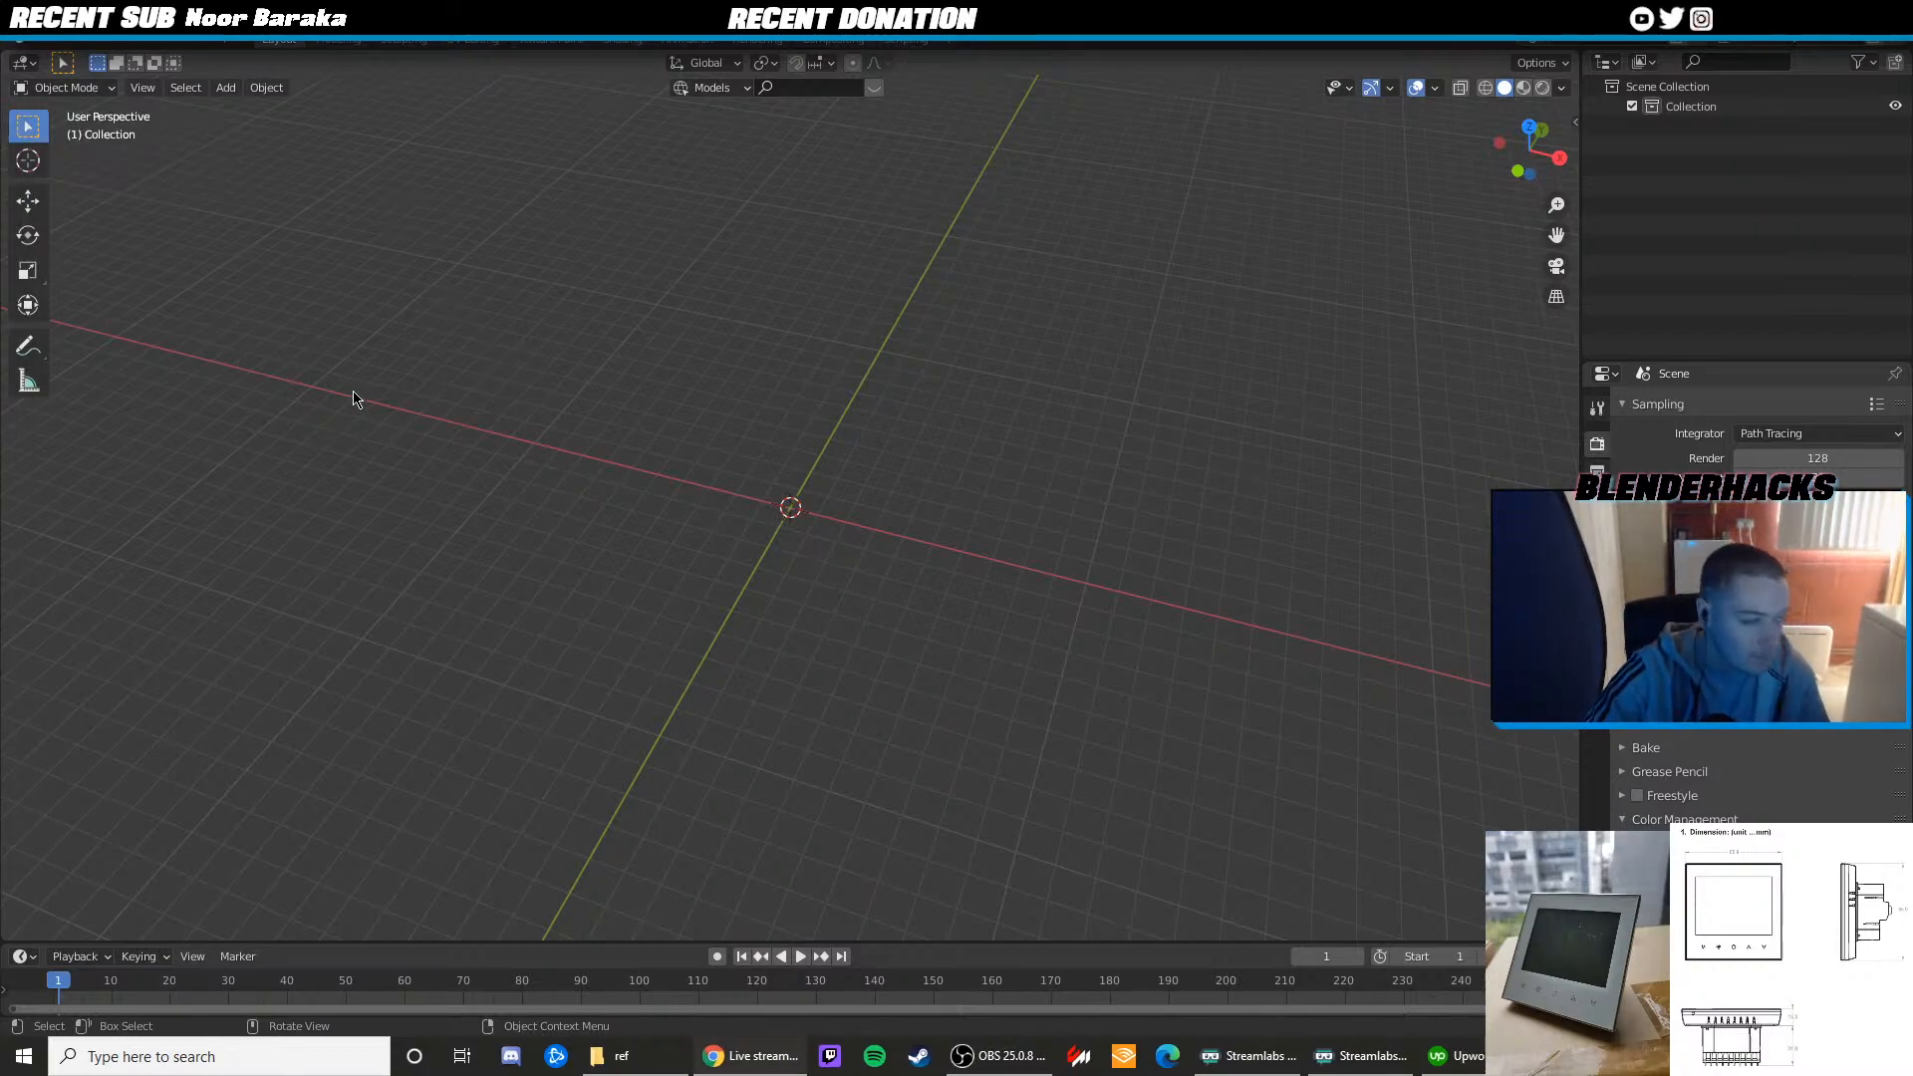
Open the scene's output properties and move the thermostat dimension drawing off this screen
{"action": "middle_click_drag", "start_coordinate": [628, 401], "coordinate": [708, 461]}
{"action": "left_click", "coordinate": [1597, 469]}
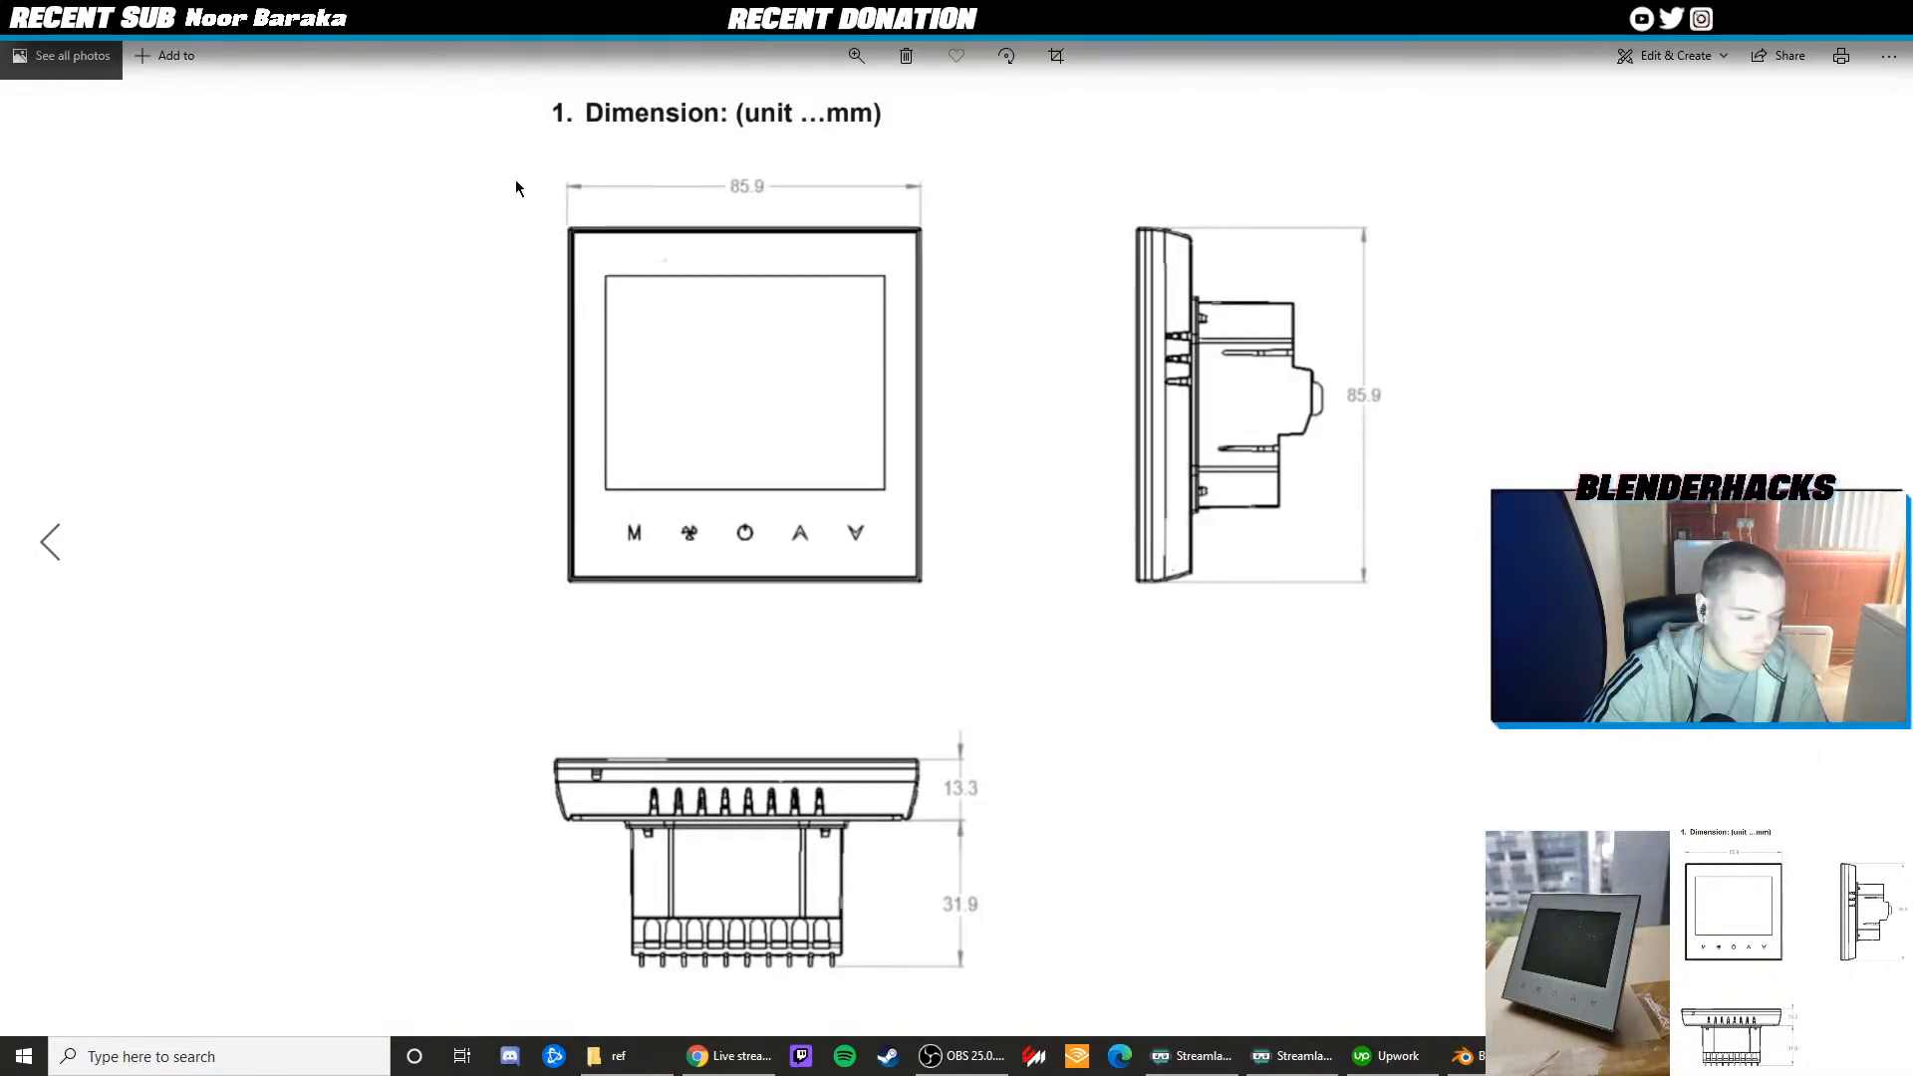
{"action": "left_click_drag", "start_coordinate": [517, 22], "coordinate": [2, 154]}
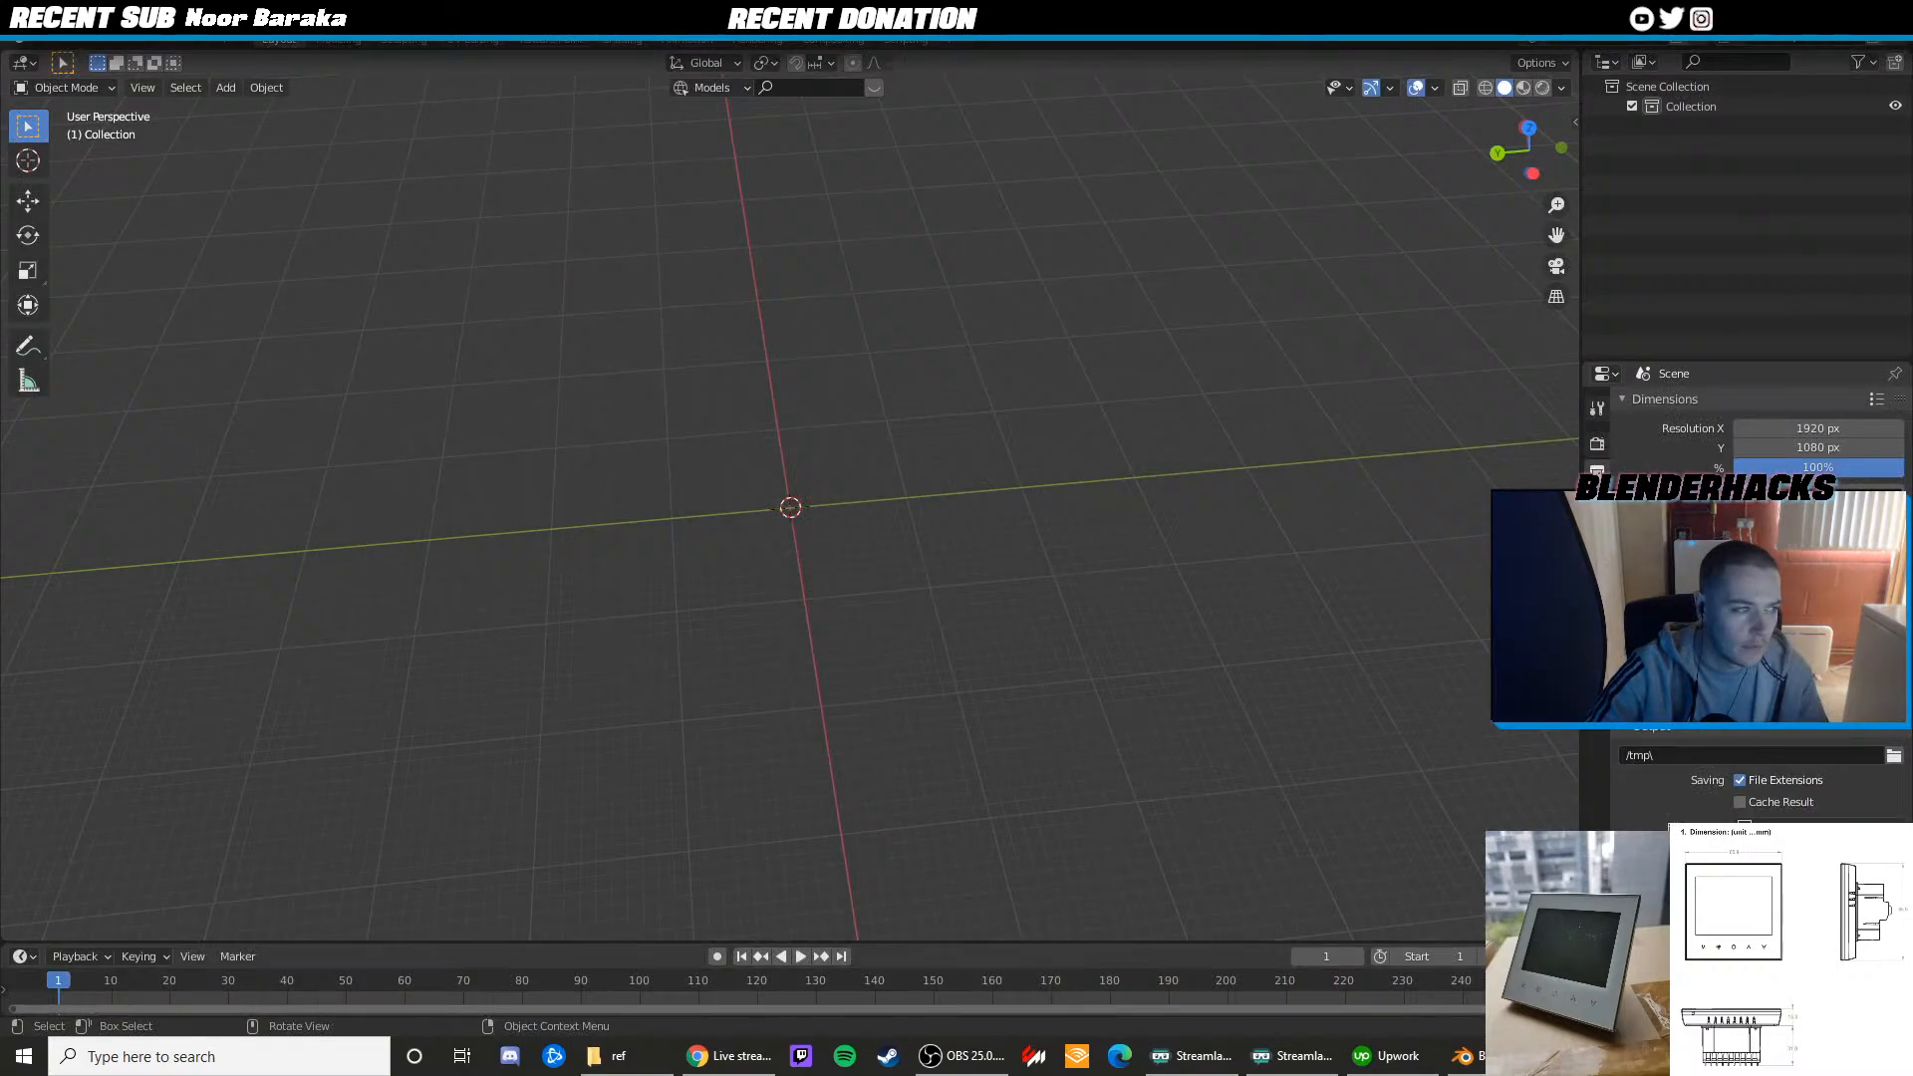
{"action": "middle_click_drag", "start_coordinate": [543, 334], "coordinate": [576, 342]}
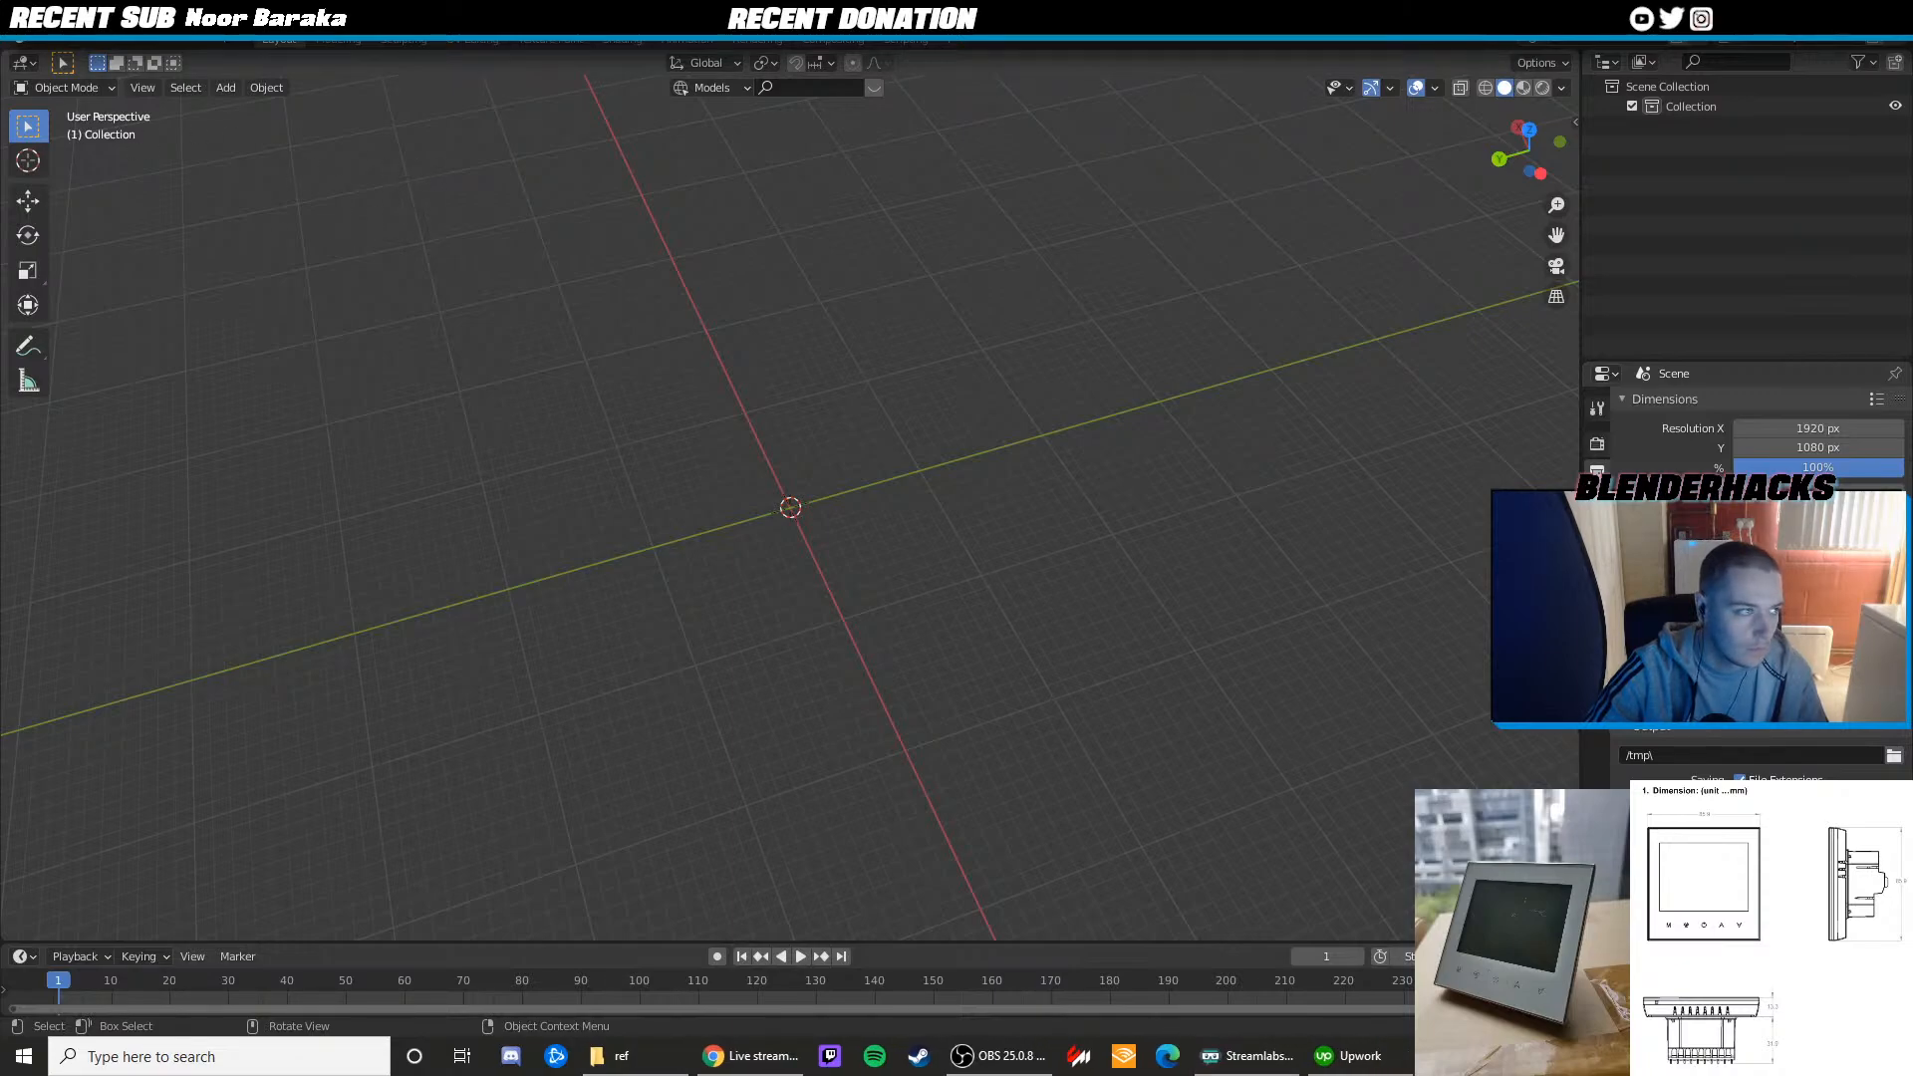
Add a cube mesh at the centre of the empty scene
{"action": "middle_click_drag", "start_coordinate": [653, 360], "coordinate": [747, 418]}
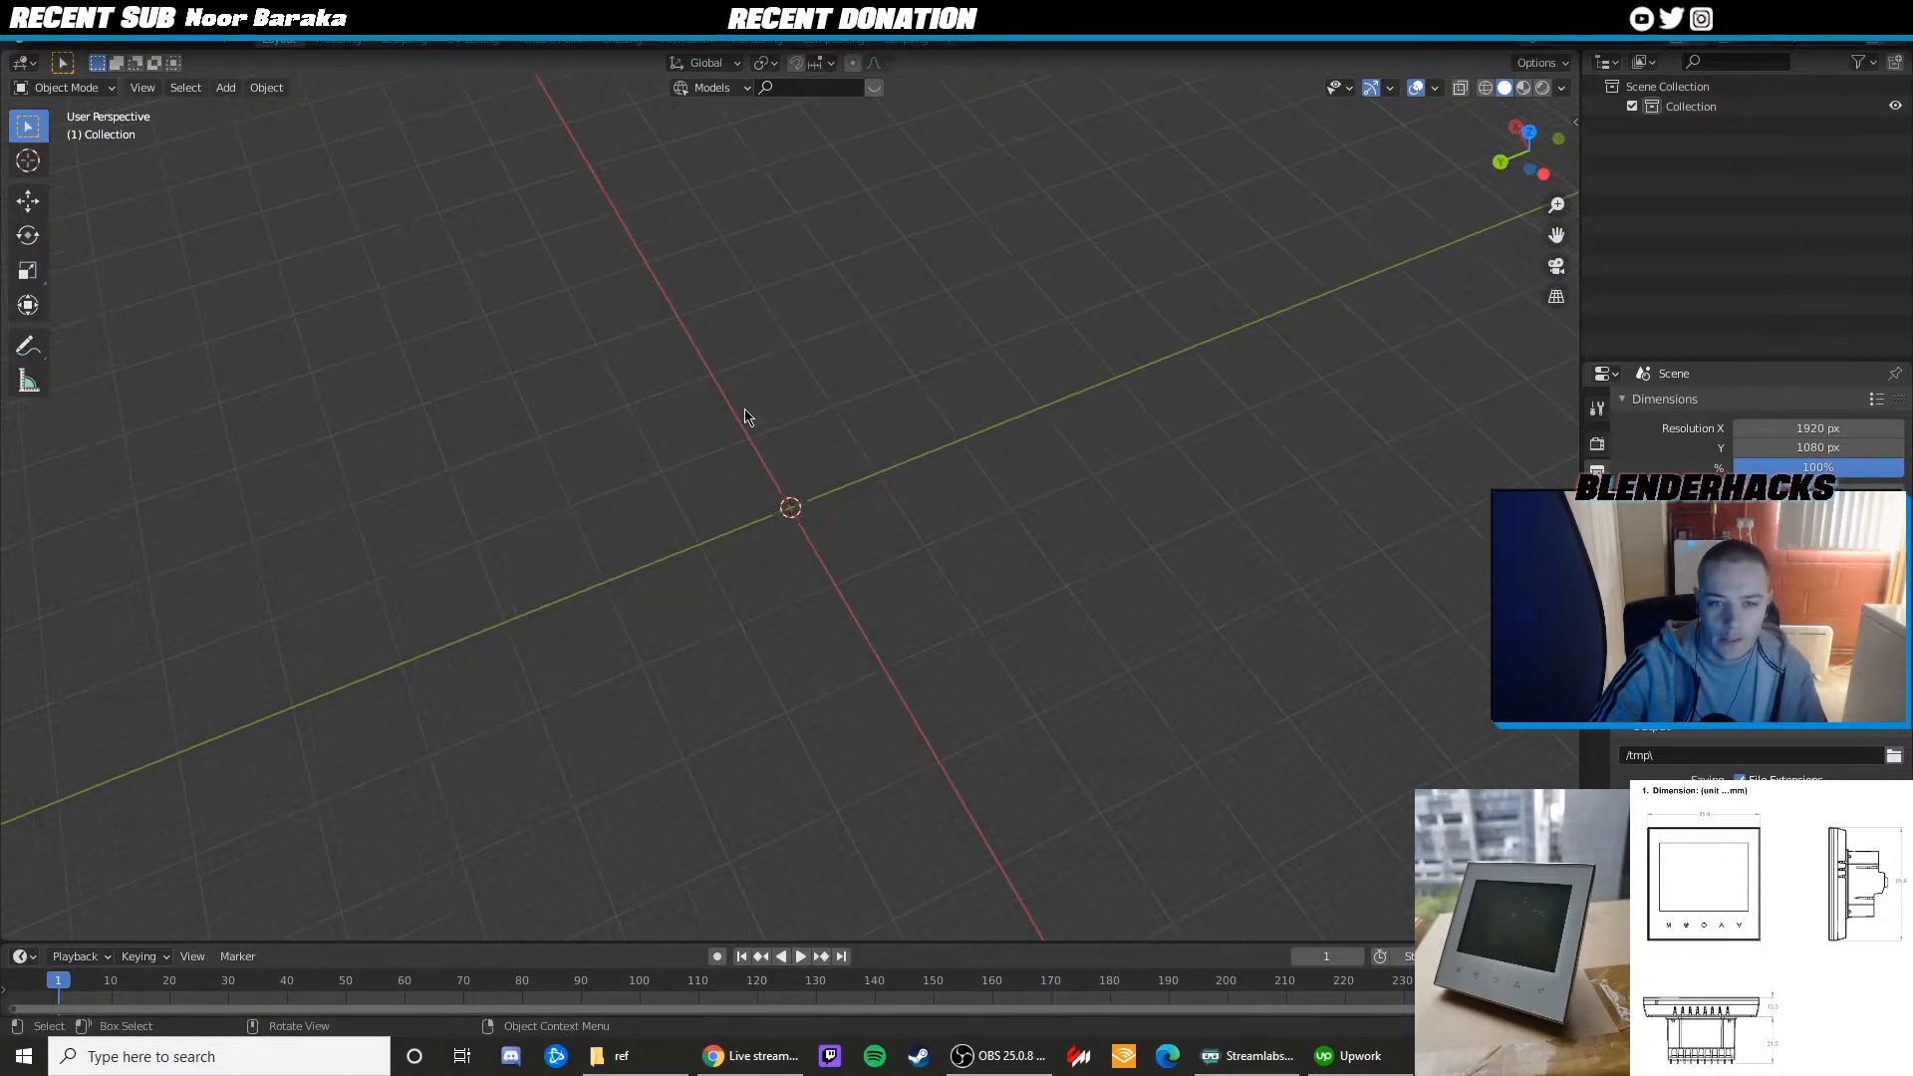
{"action": "key", "text": "shift+a"}
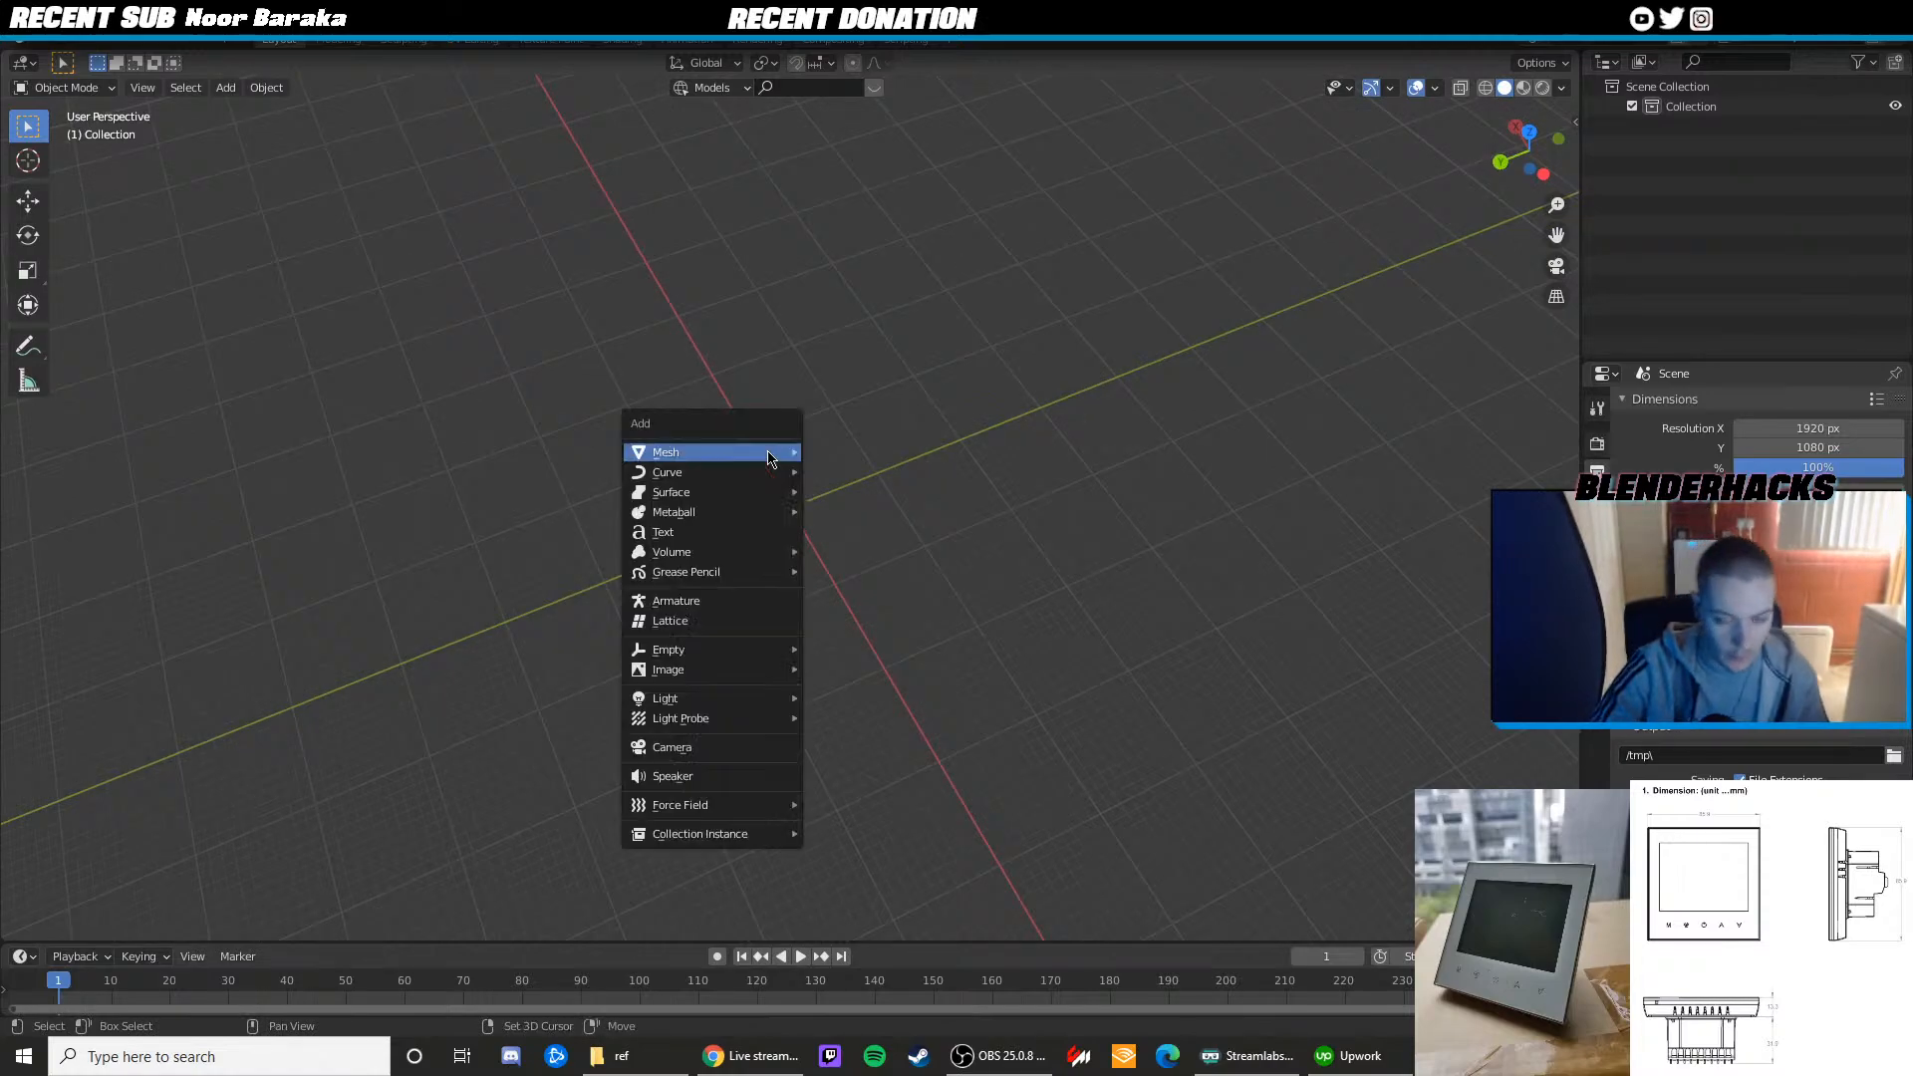
{"action": "mouse_move", "coordinate": [767, 458]}
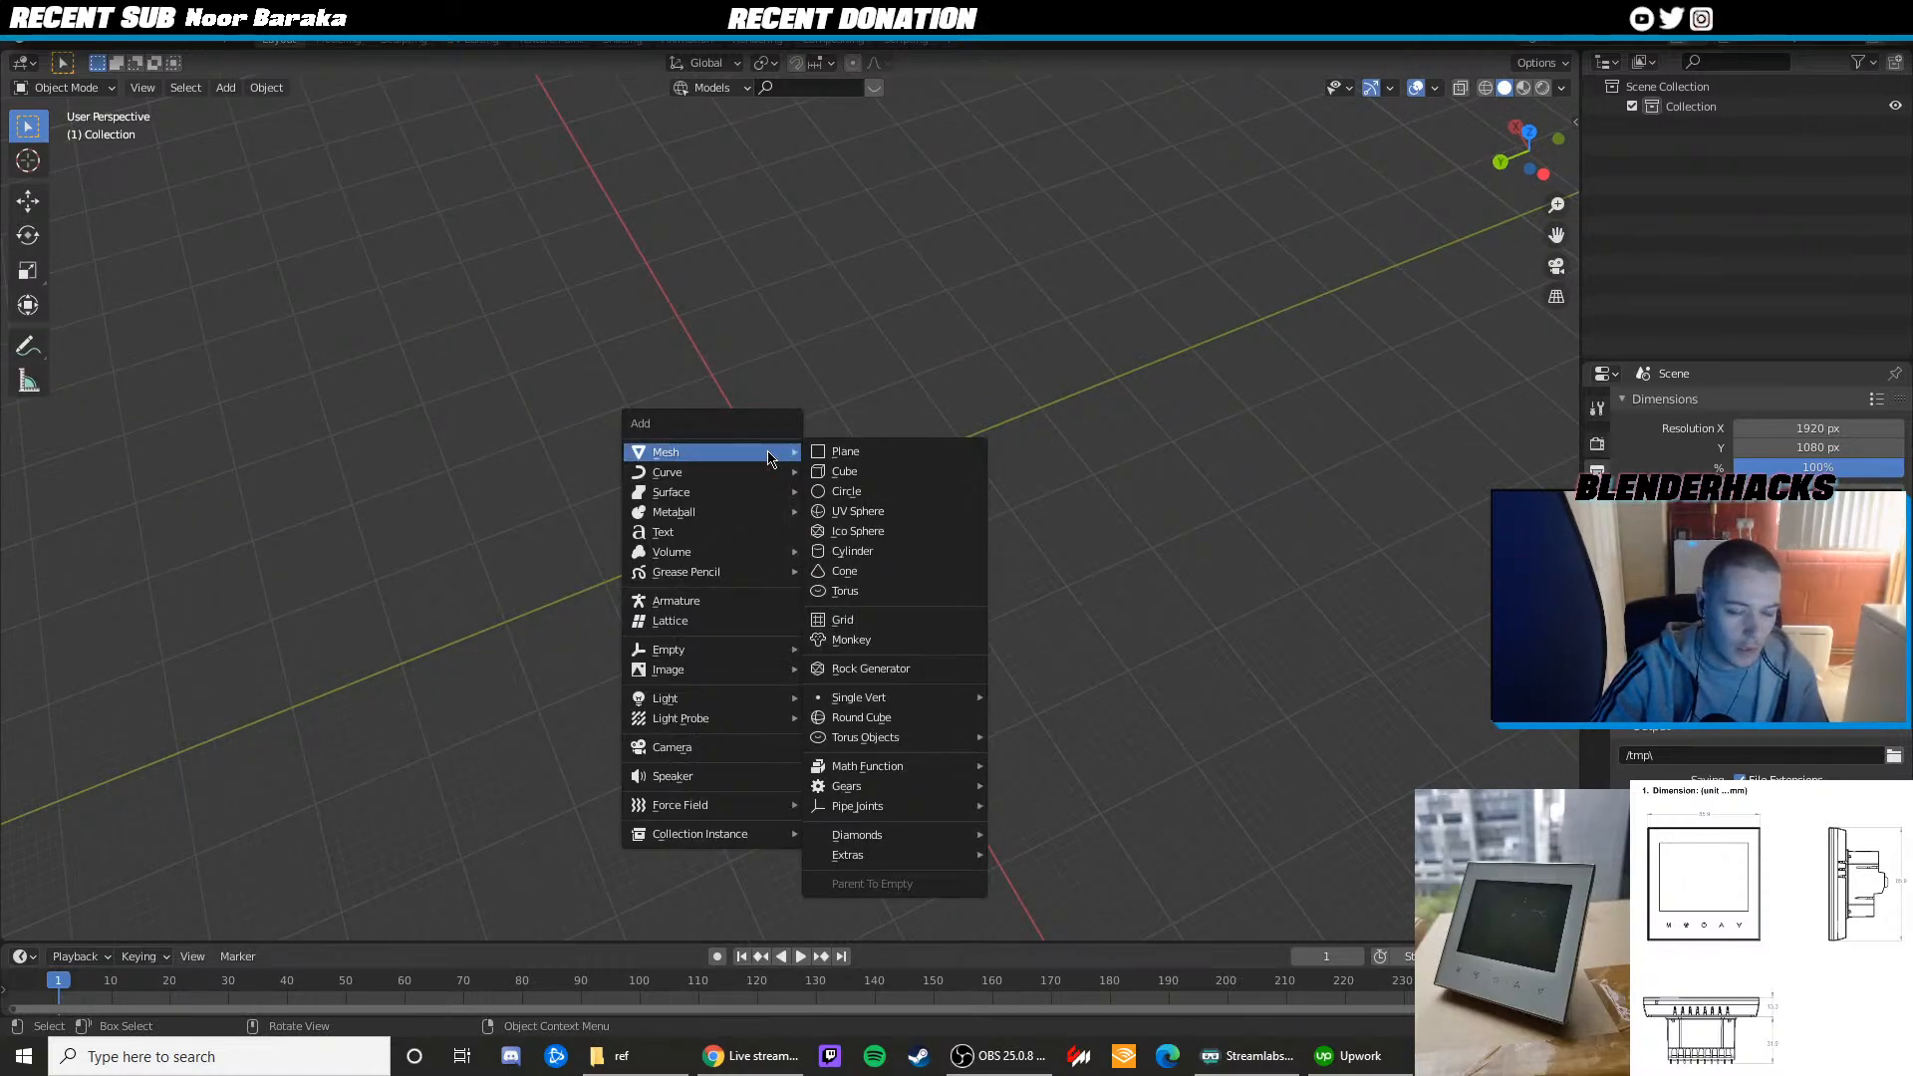
{"action": "left_click", "coordinate": [867, 471]}
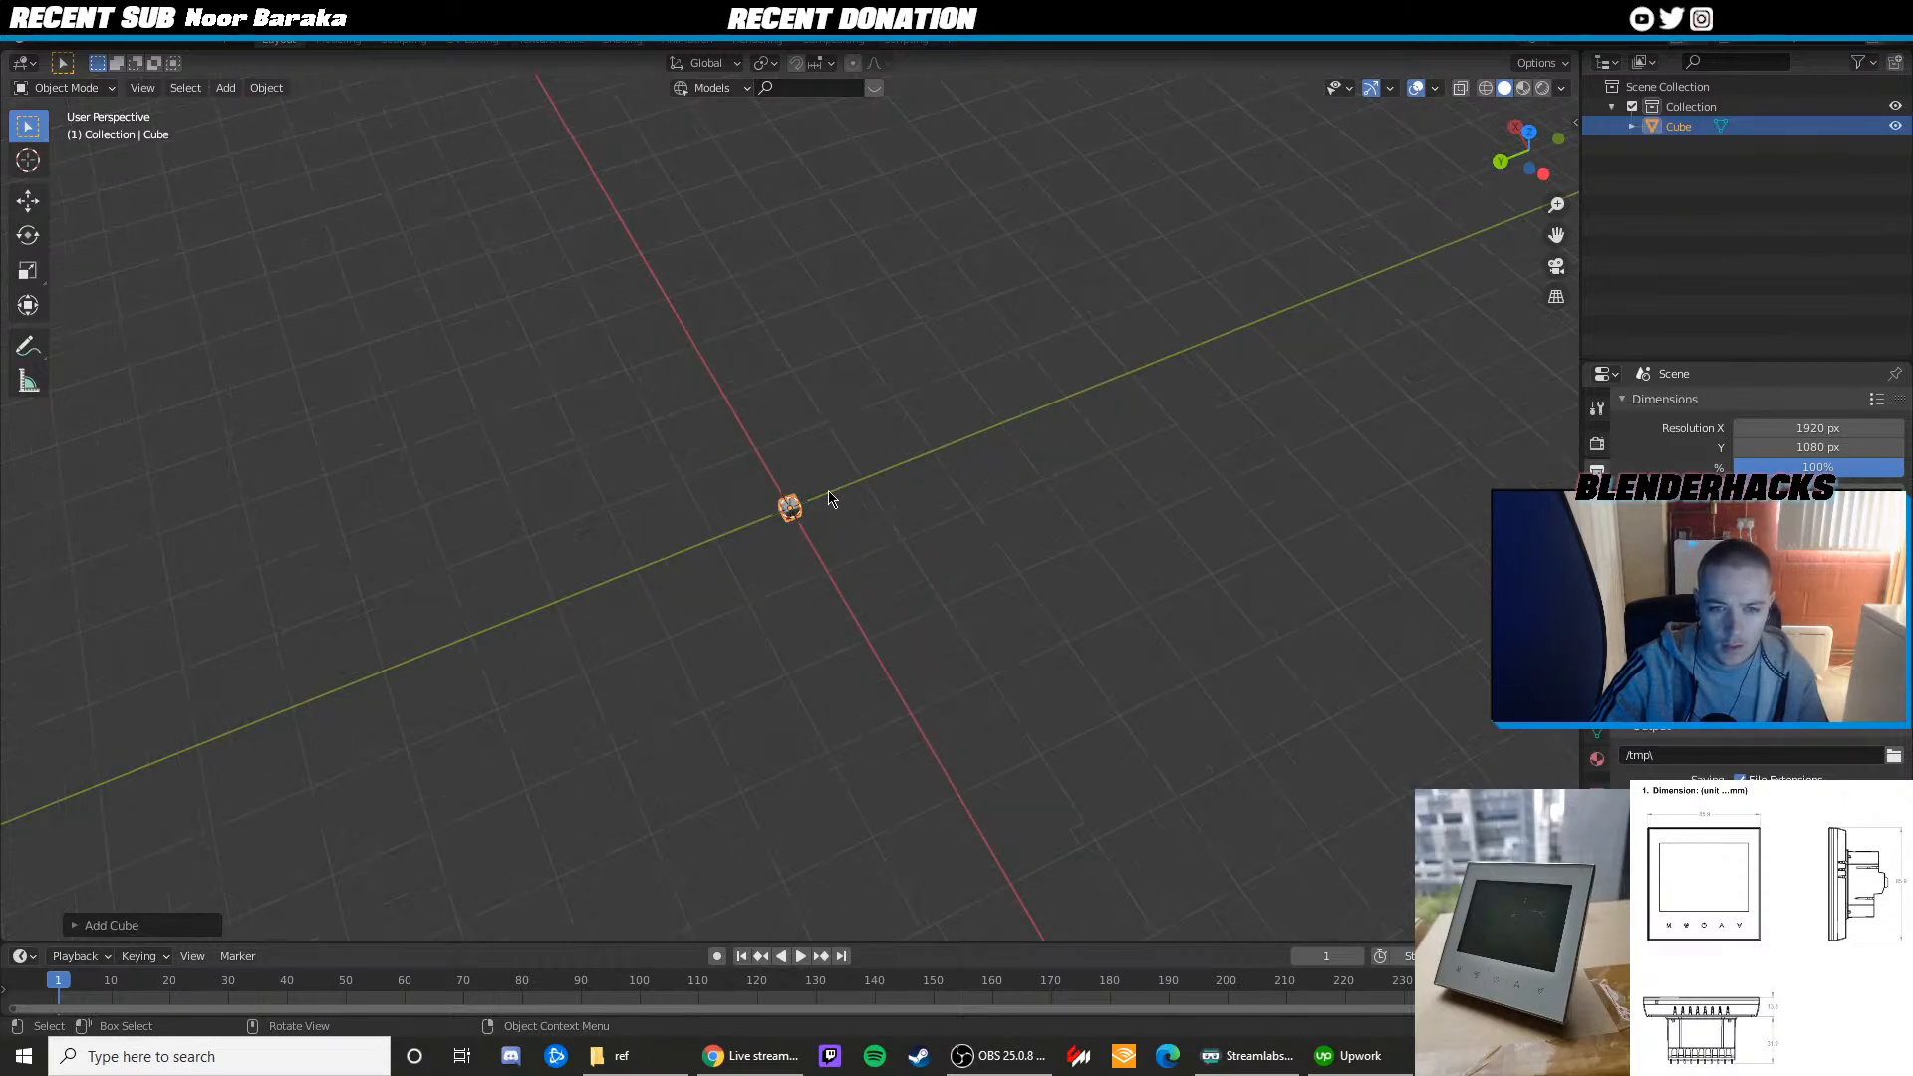
Switch to the Modeling workspace, turn on the edge length overlay for the cube and leave Edit Mode
{"action": "left_click", "coordinate": [1434, 88]}
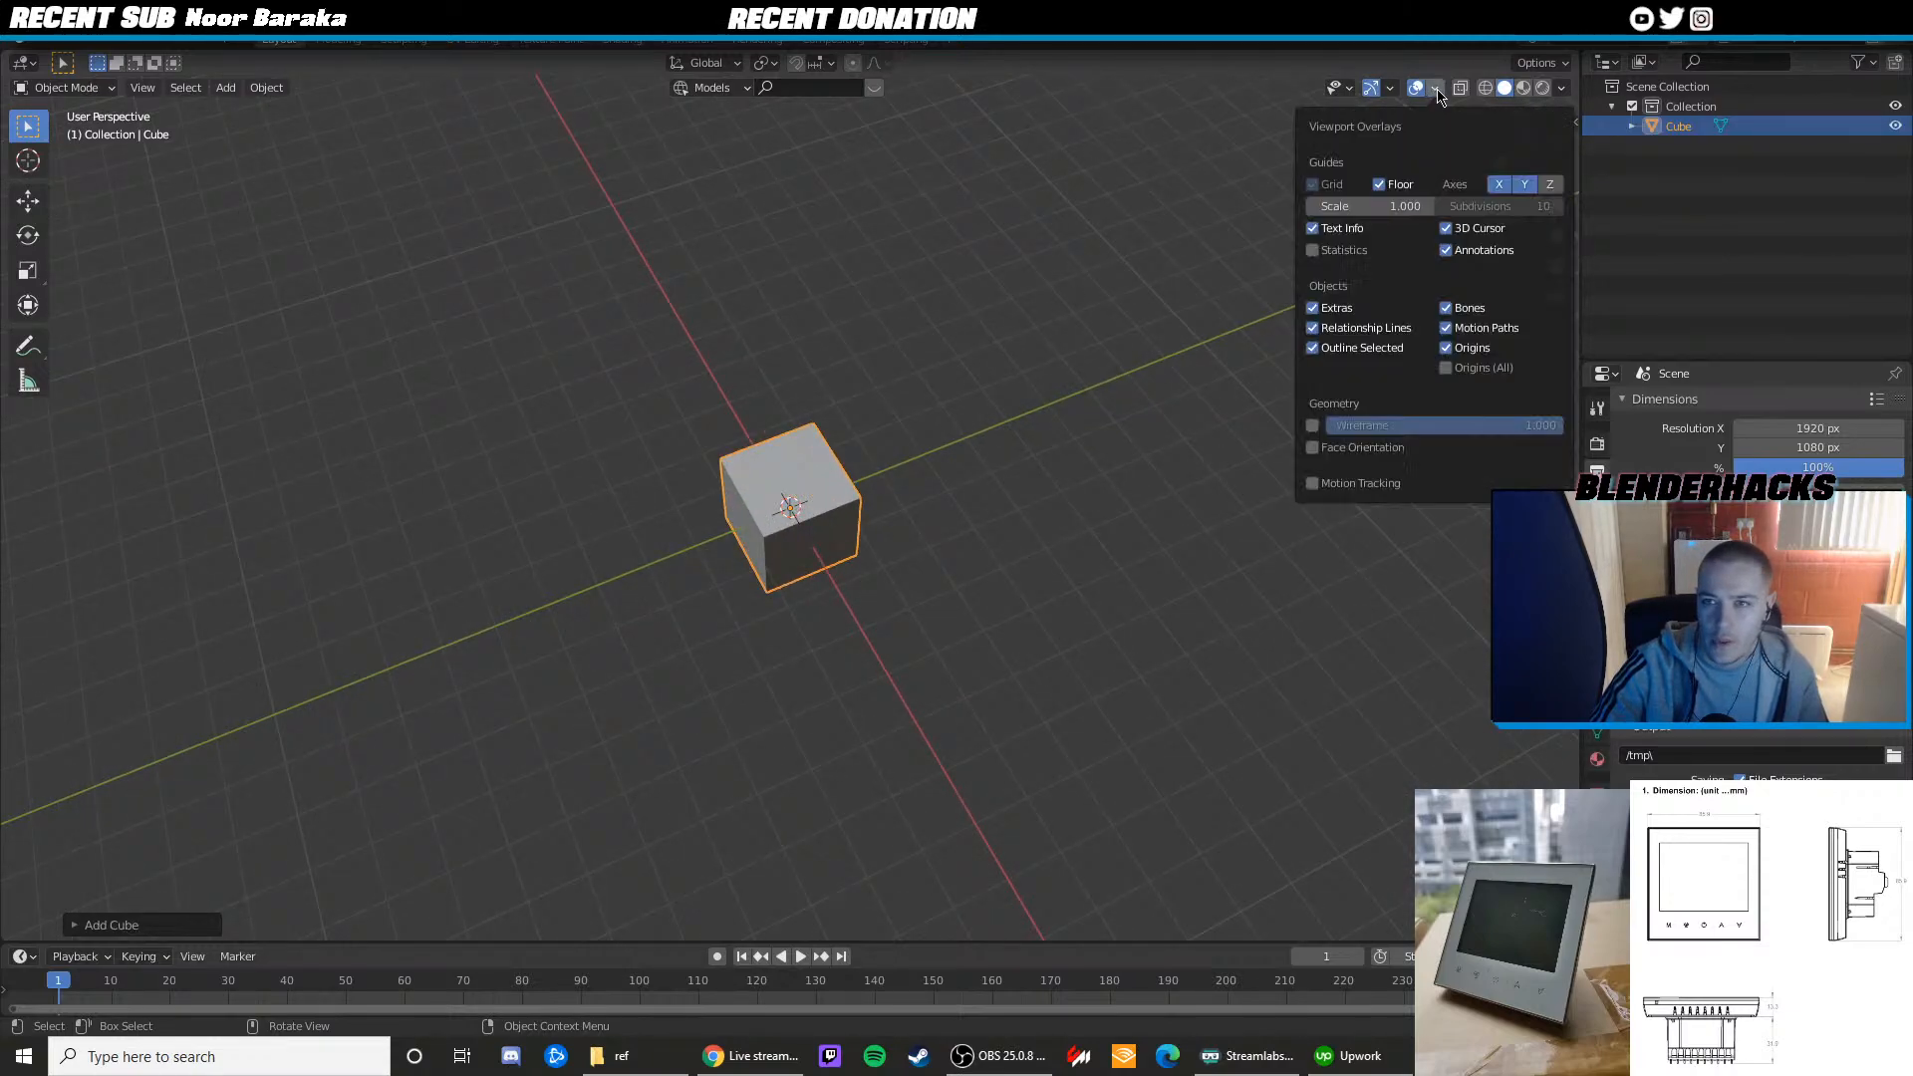
{"action": "left_click", "coordinate": [356, 43]}
{"action": "middle_click_drag", "start_coordinate": [1208, 221], "coordinate": [1212, 237]}
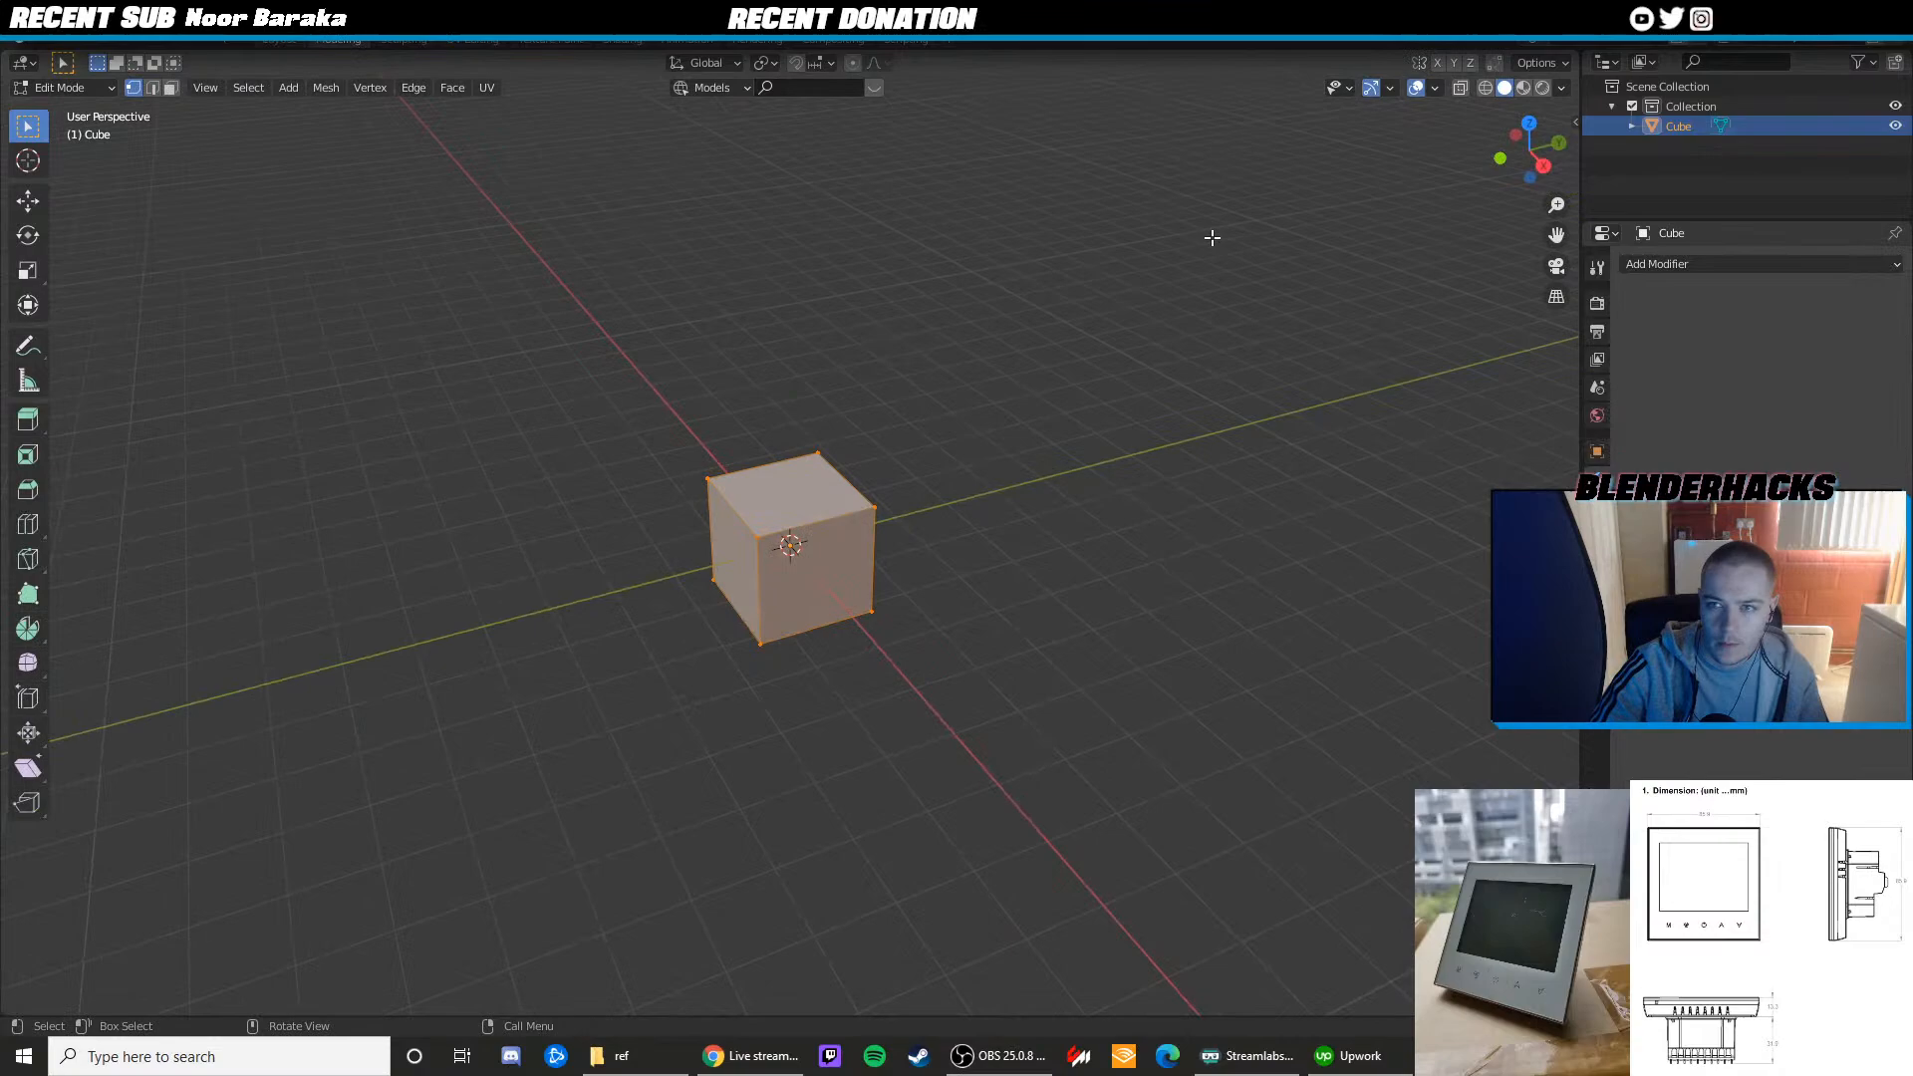
{"action": "left_click", "coordinate": [1436, 88]}
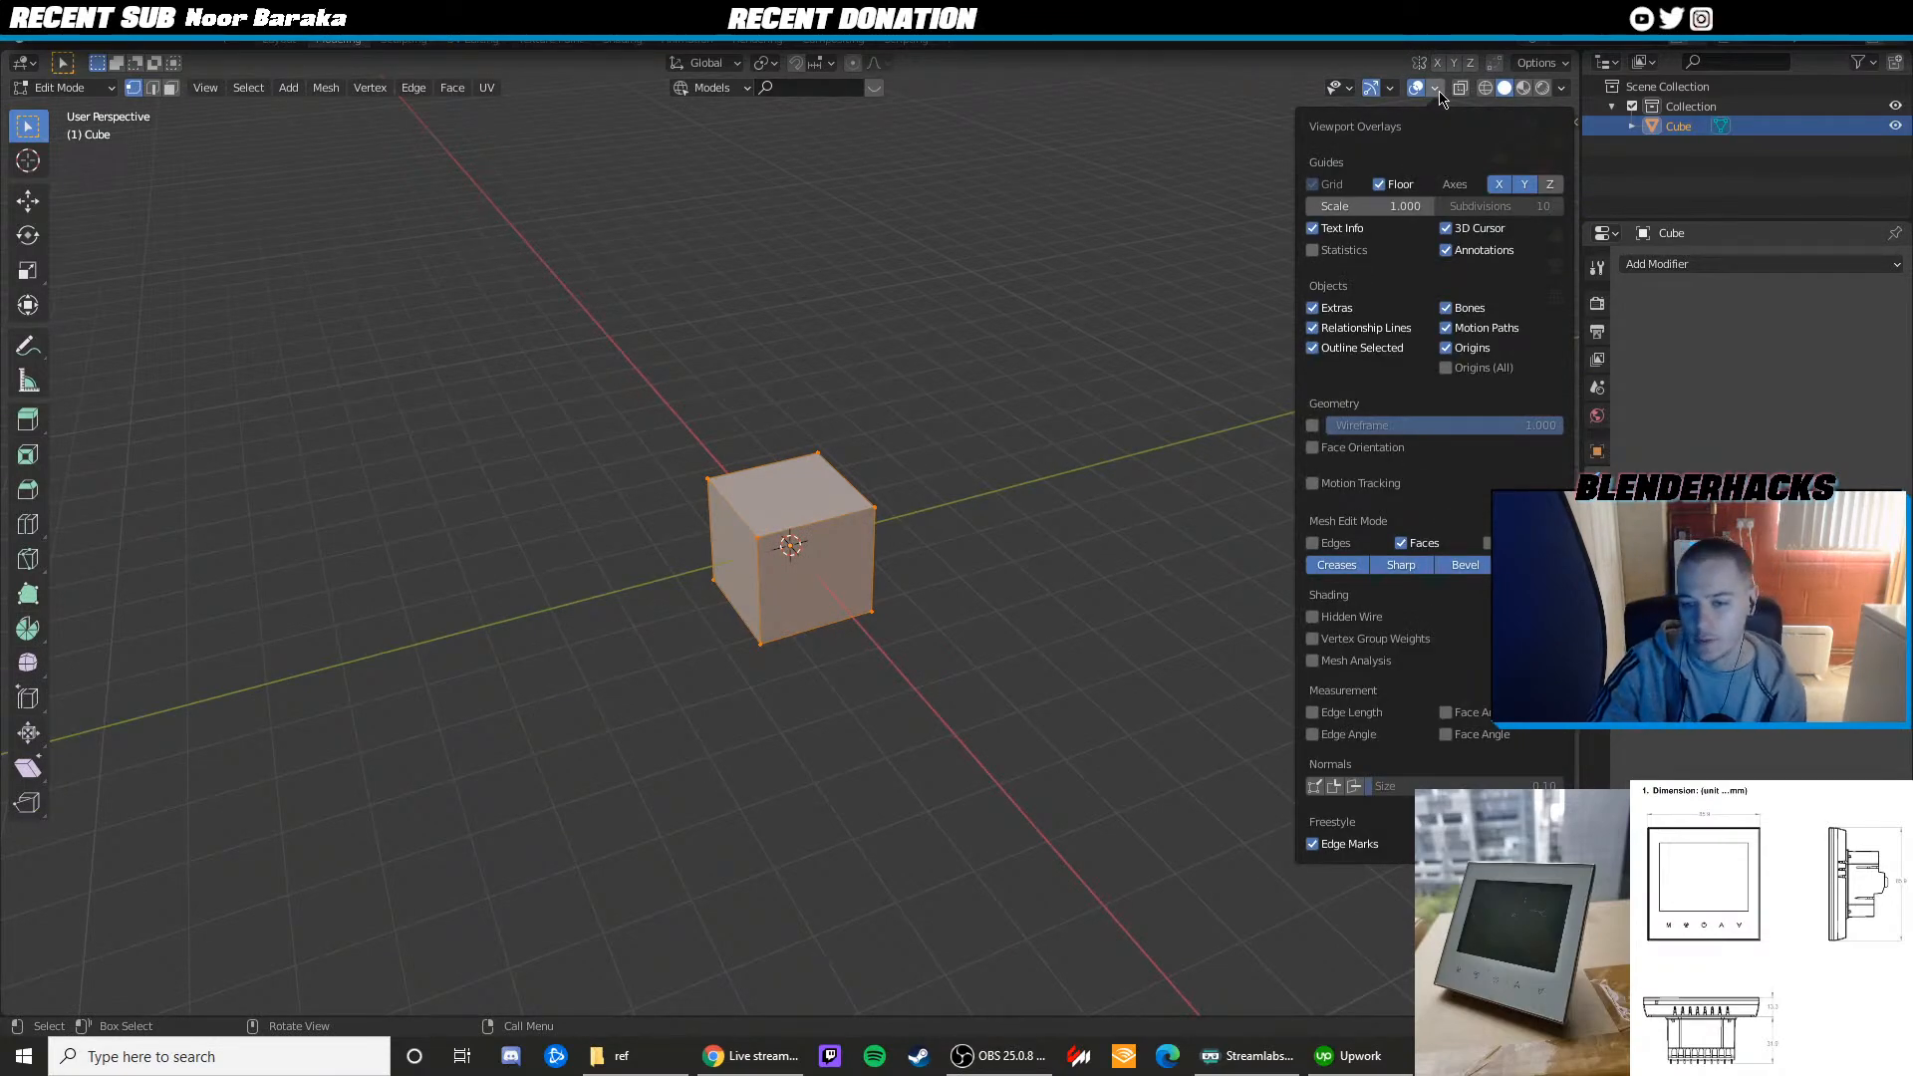
{"action": "left_click", "coordinate": [1313, 713]}
{"action": "scroll", "coordinate": [919, 576], "scroll_direction": "up", "scroll_amount": 4}
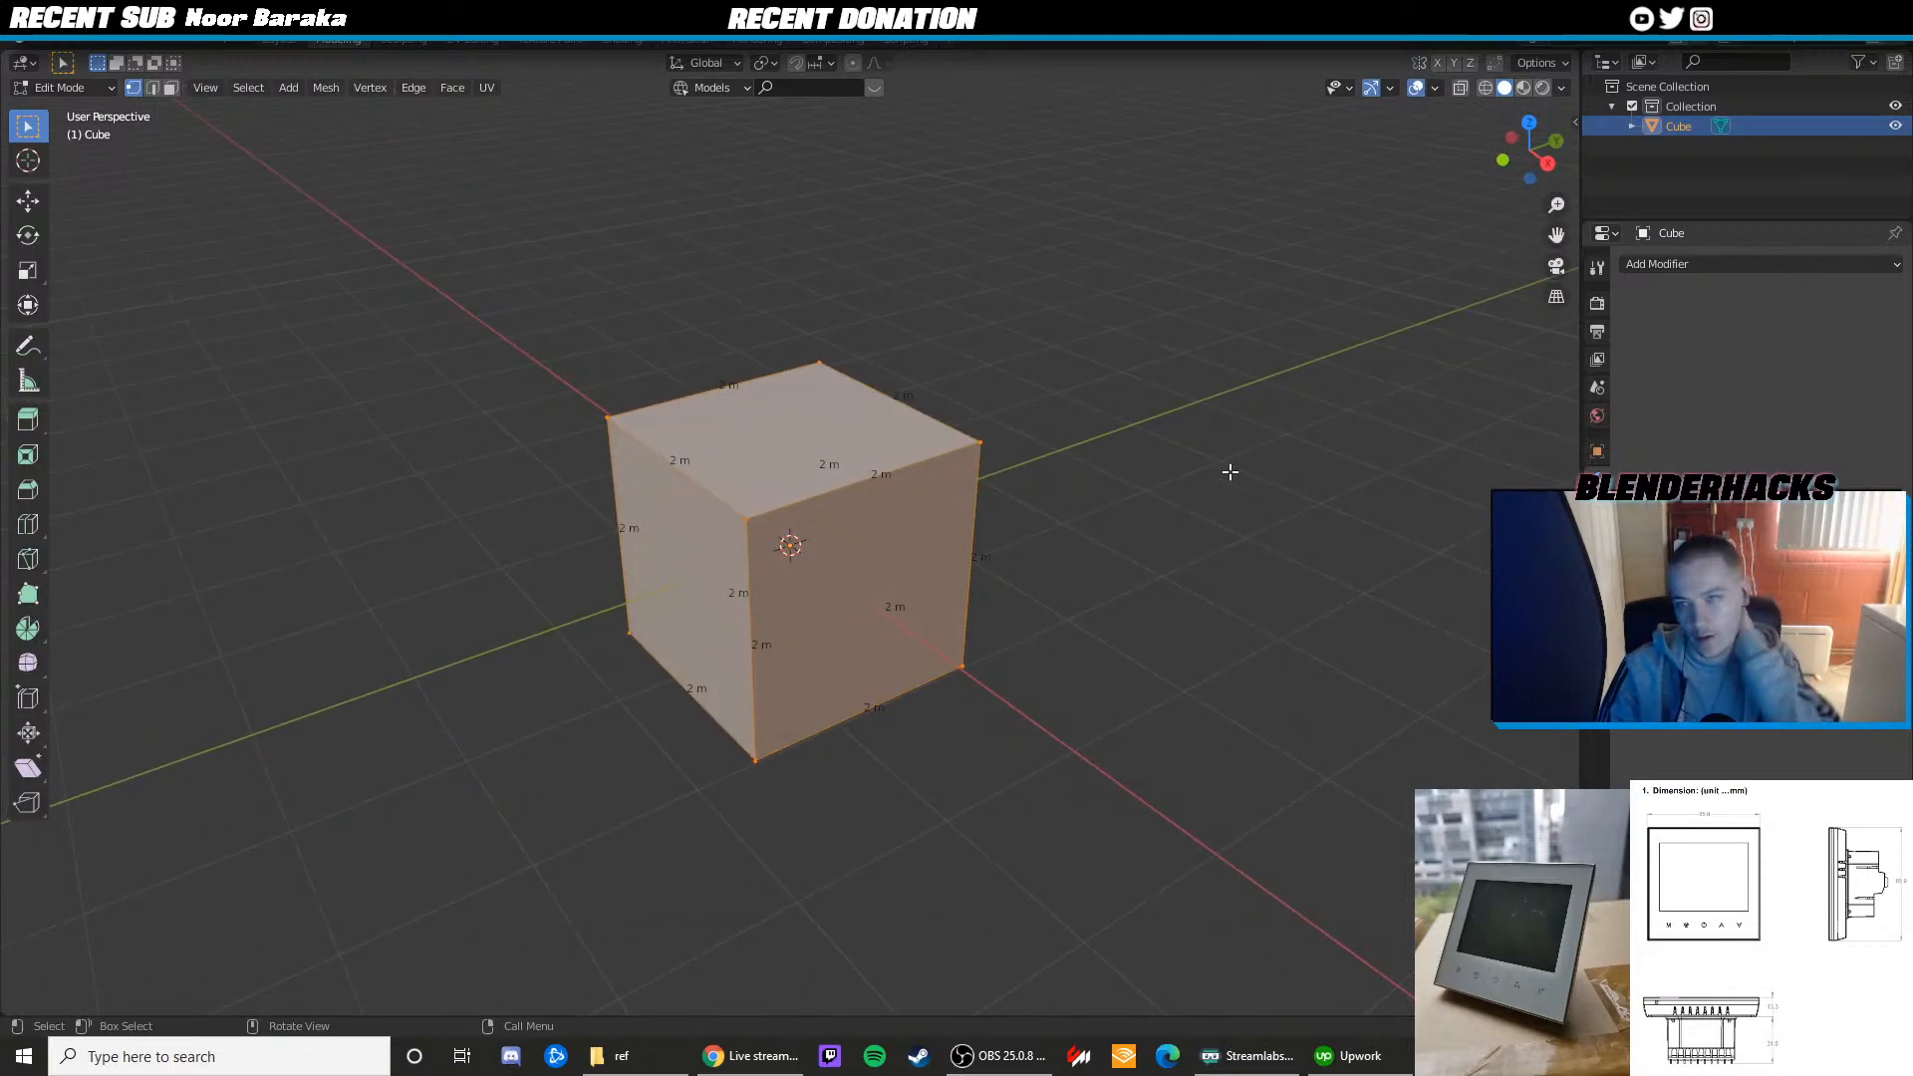
{"action": "scroll", "coordinate": [960, 577], "scroll_direction": "up", "scroll_amount": 3}
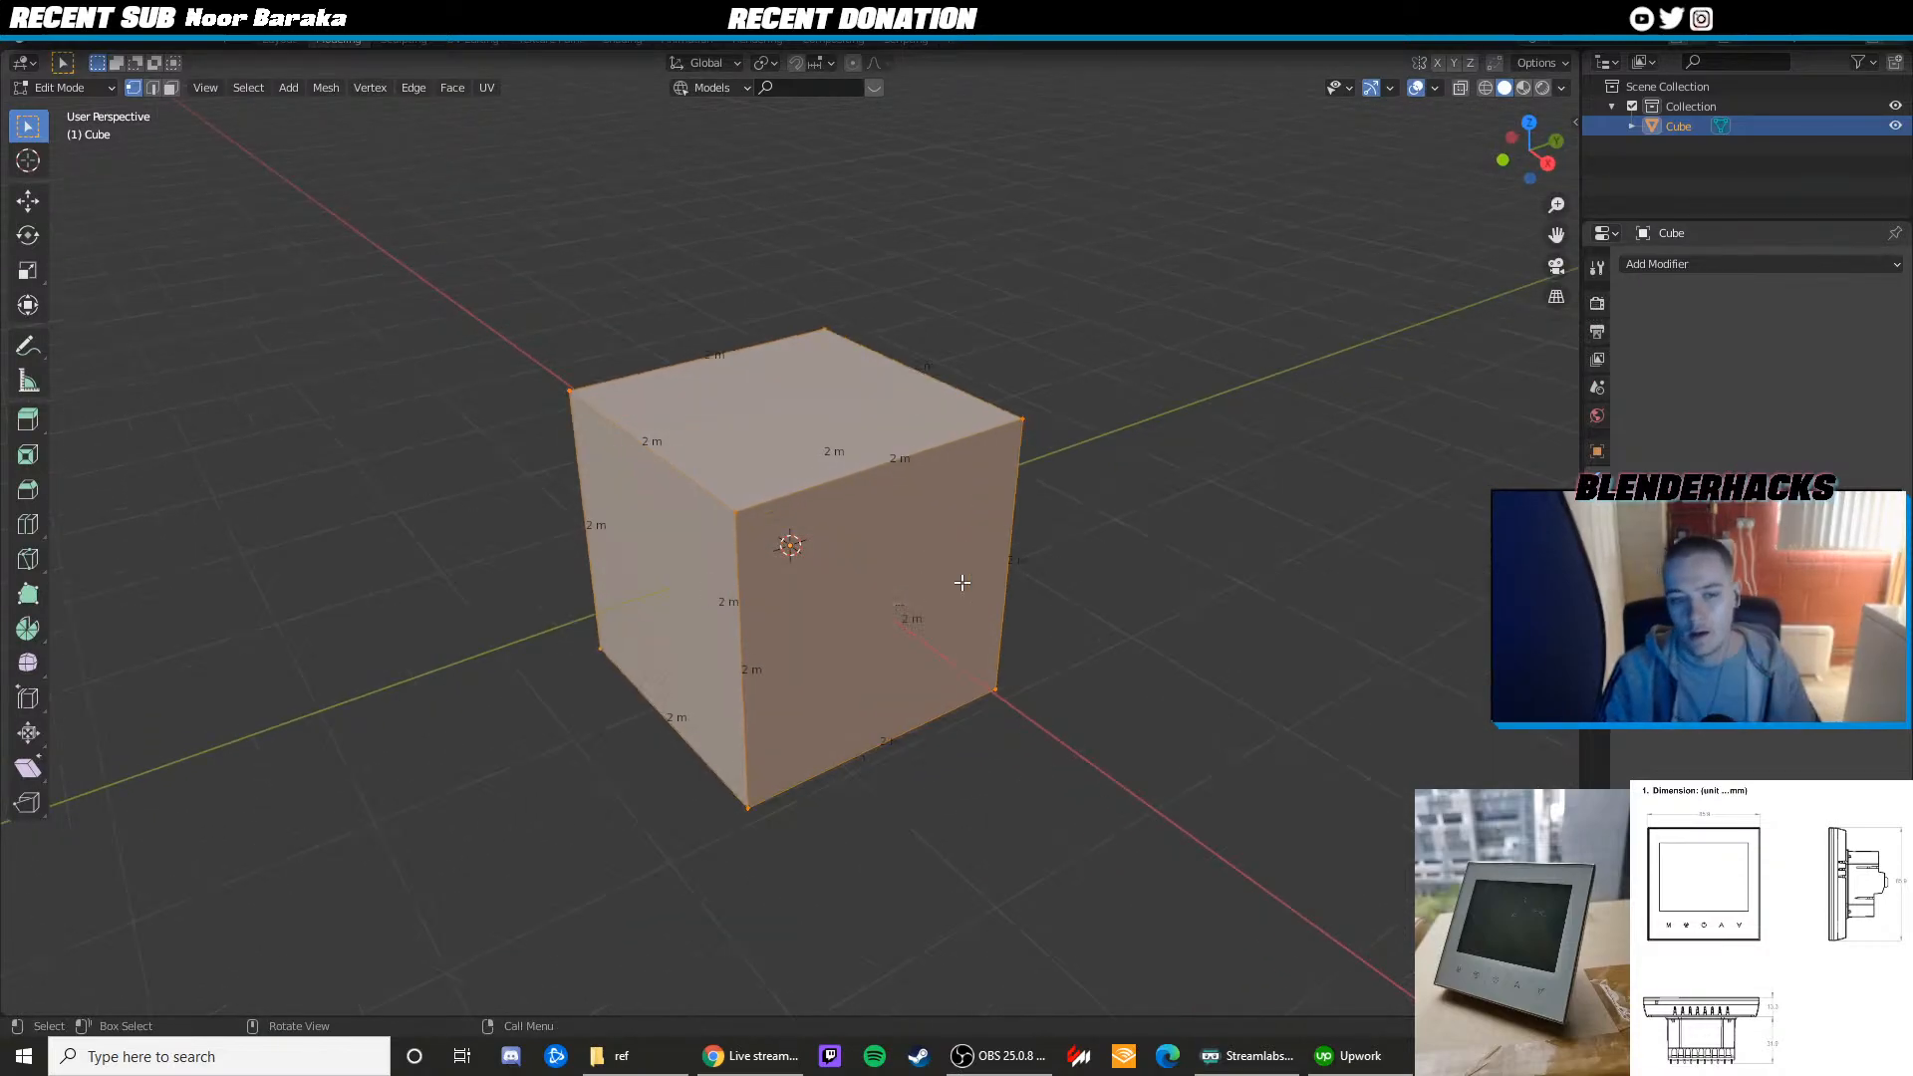
{"action": "key", "text": "Tab"}
Look through the render, output, view layer, scene and world properties for the unit settings
{"action": "middle_click_drag", "start_coordinate": [851, 482], "coordinate": [922, 438]}
{"action": "scroll", "coordinate": [846, 461], "scroll_direction": "down", "scroll_amount": 2}
{"action": "left_click", "coordinate": [1597, 331]}
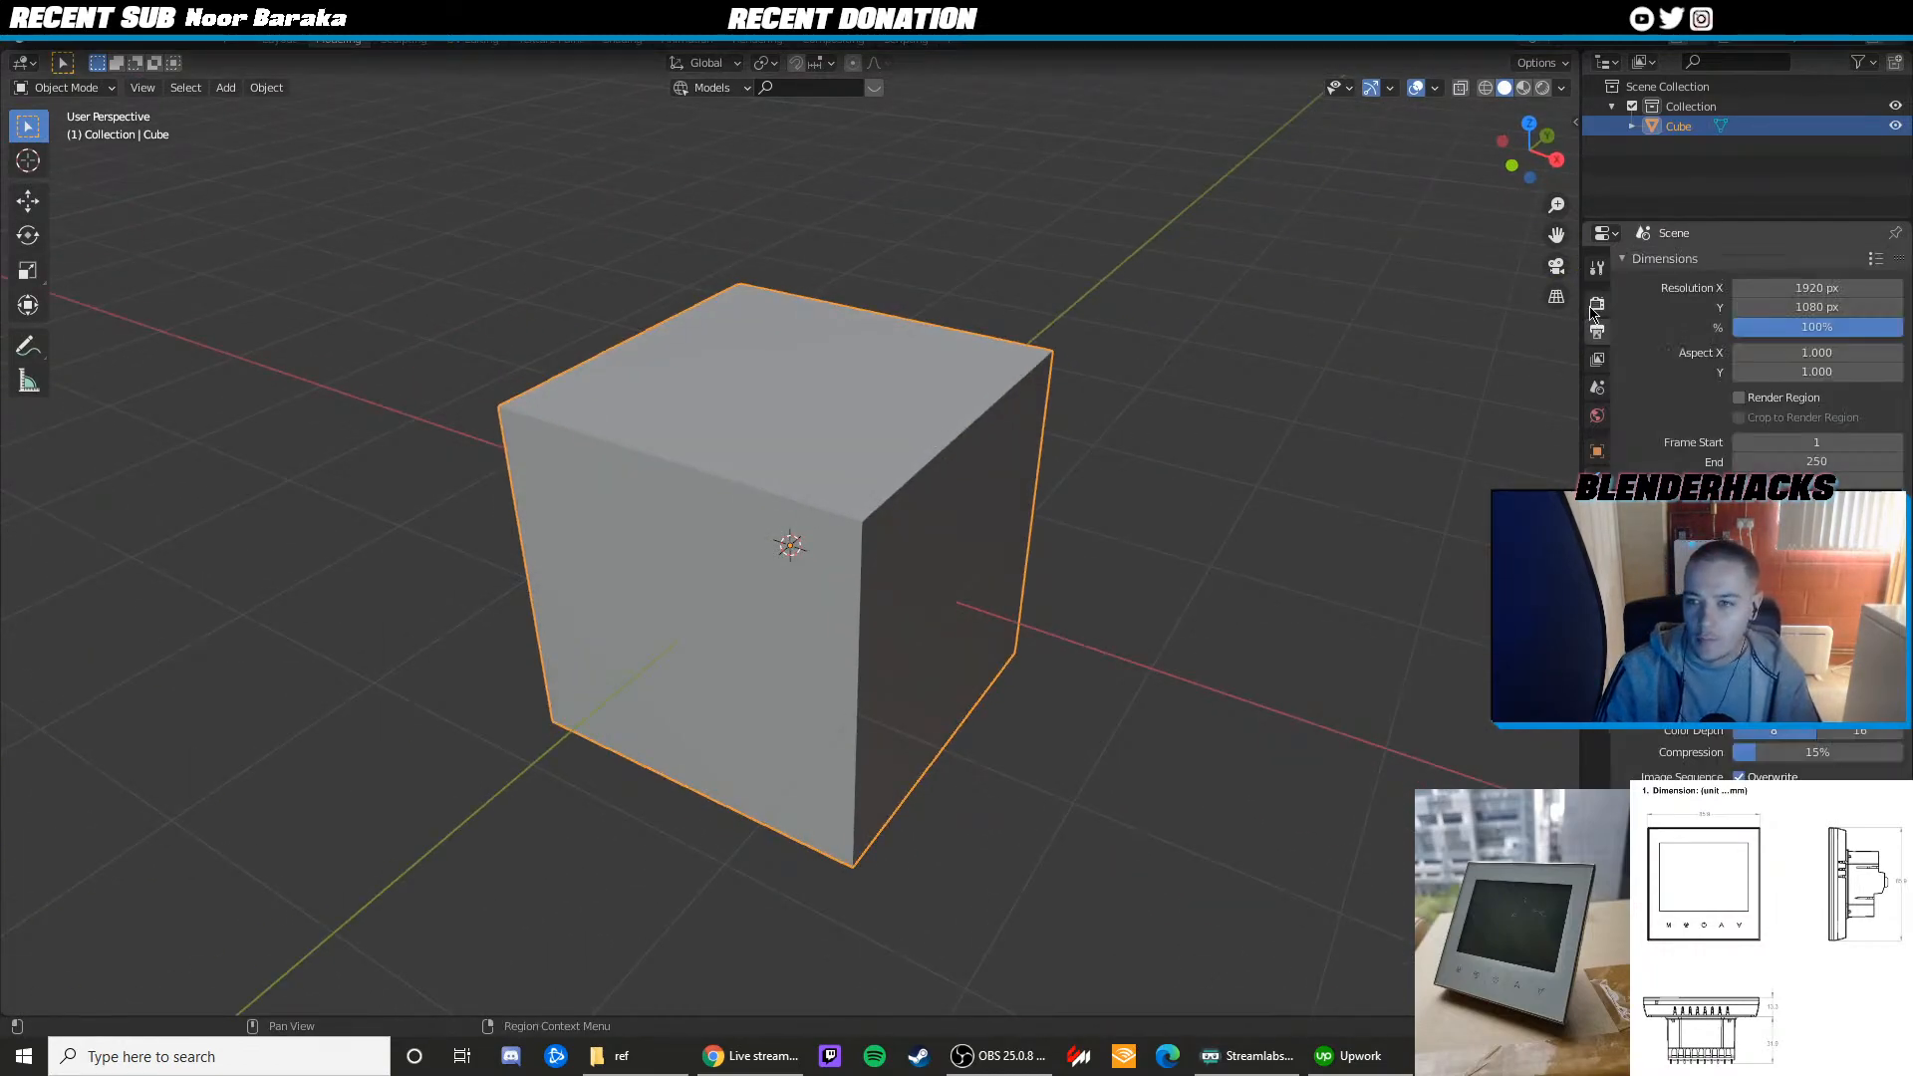
{"action": "left_click", "coordinate": [1597, 302]}
{"action": "left_click", "coordinate": [1597, 331]}
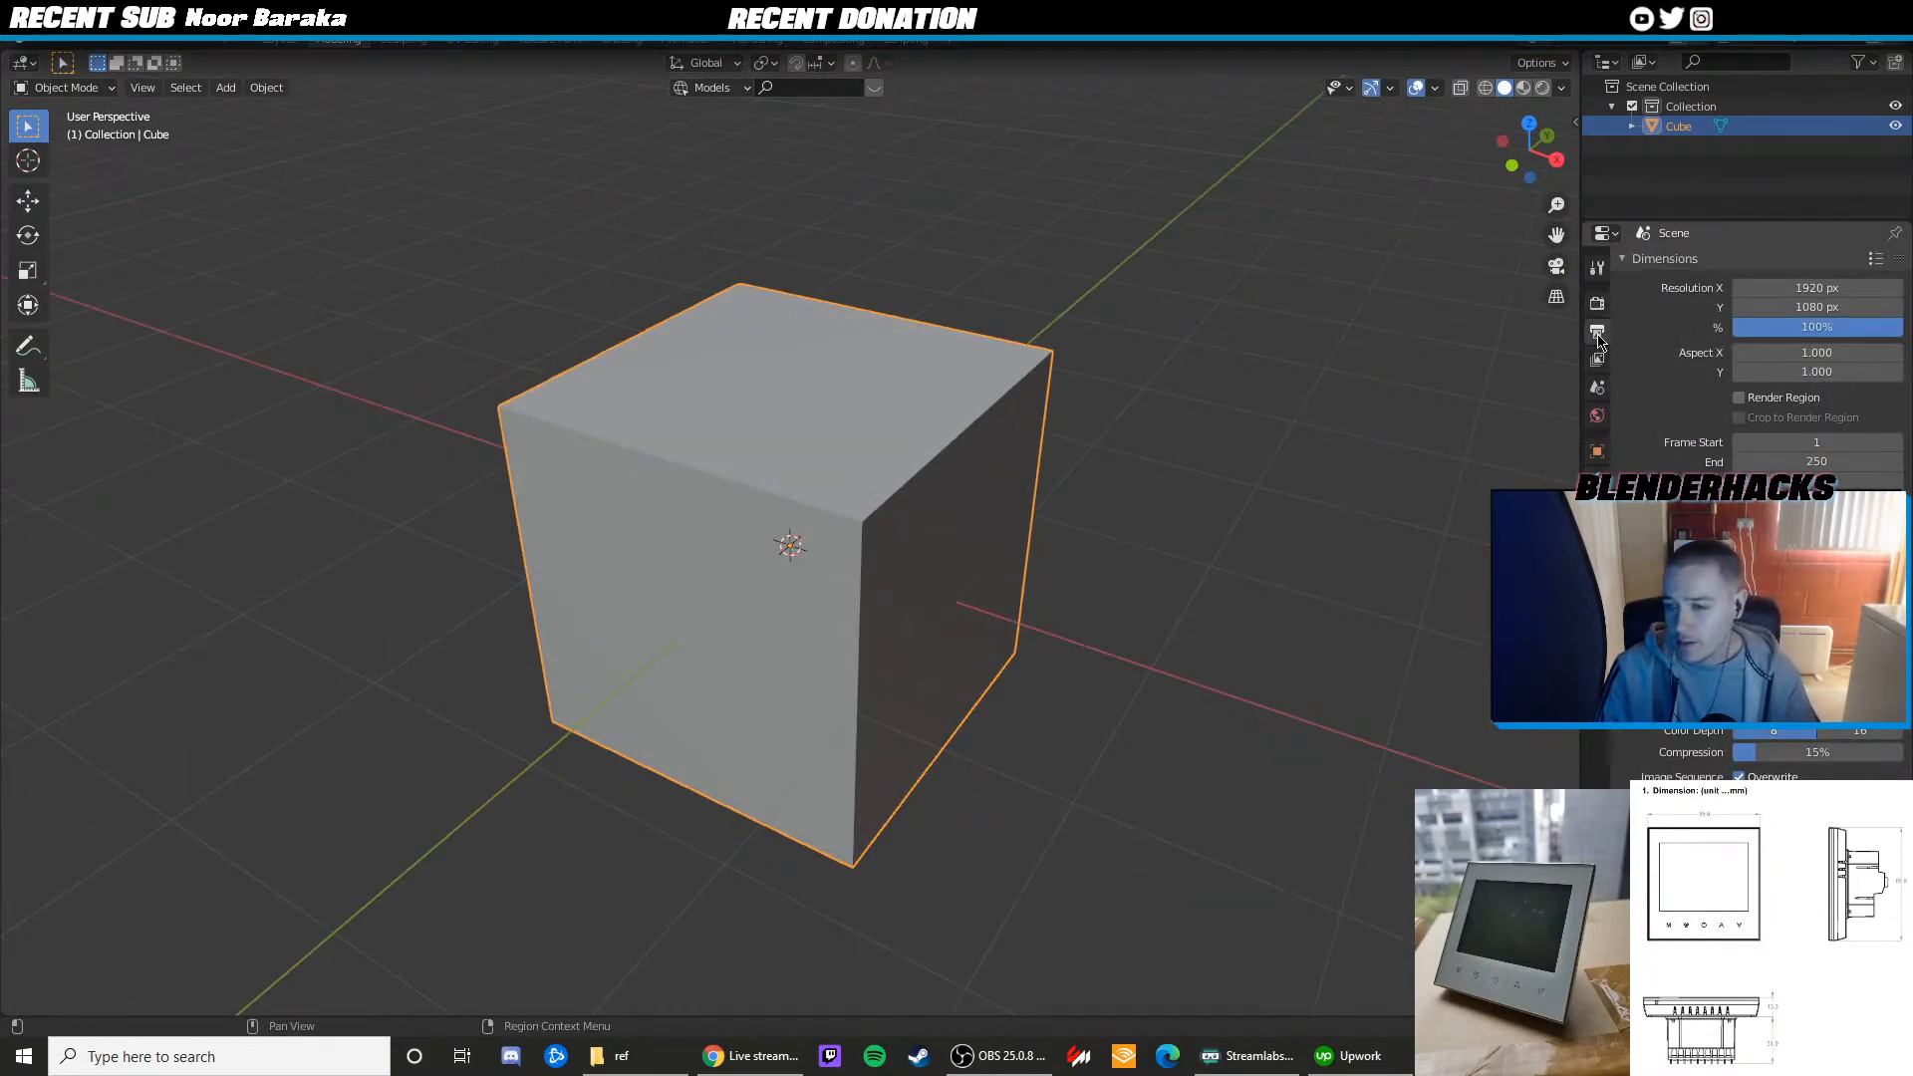
{"action": "left_click", "coordinate": [1598, 311]}
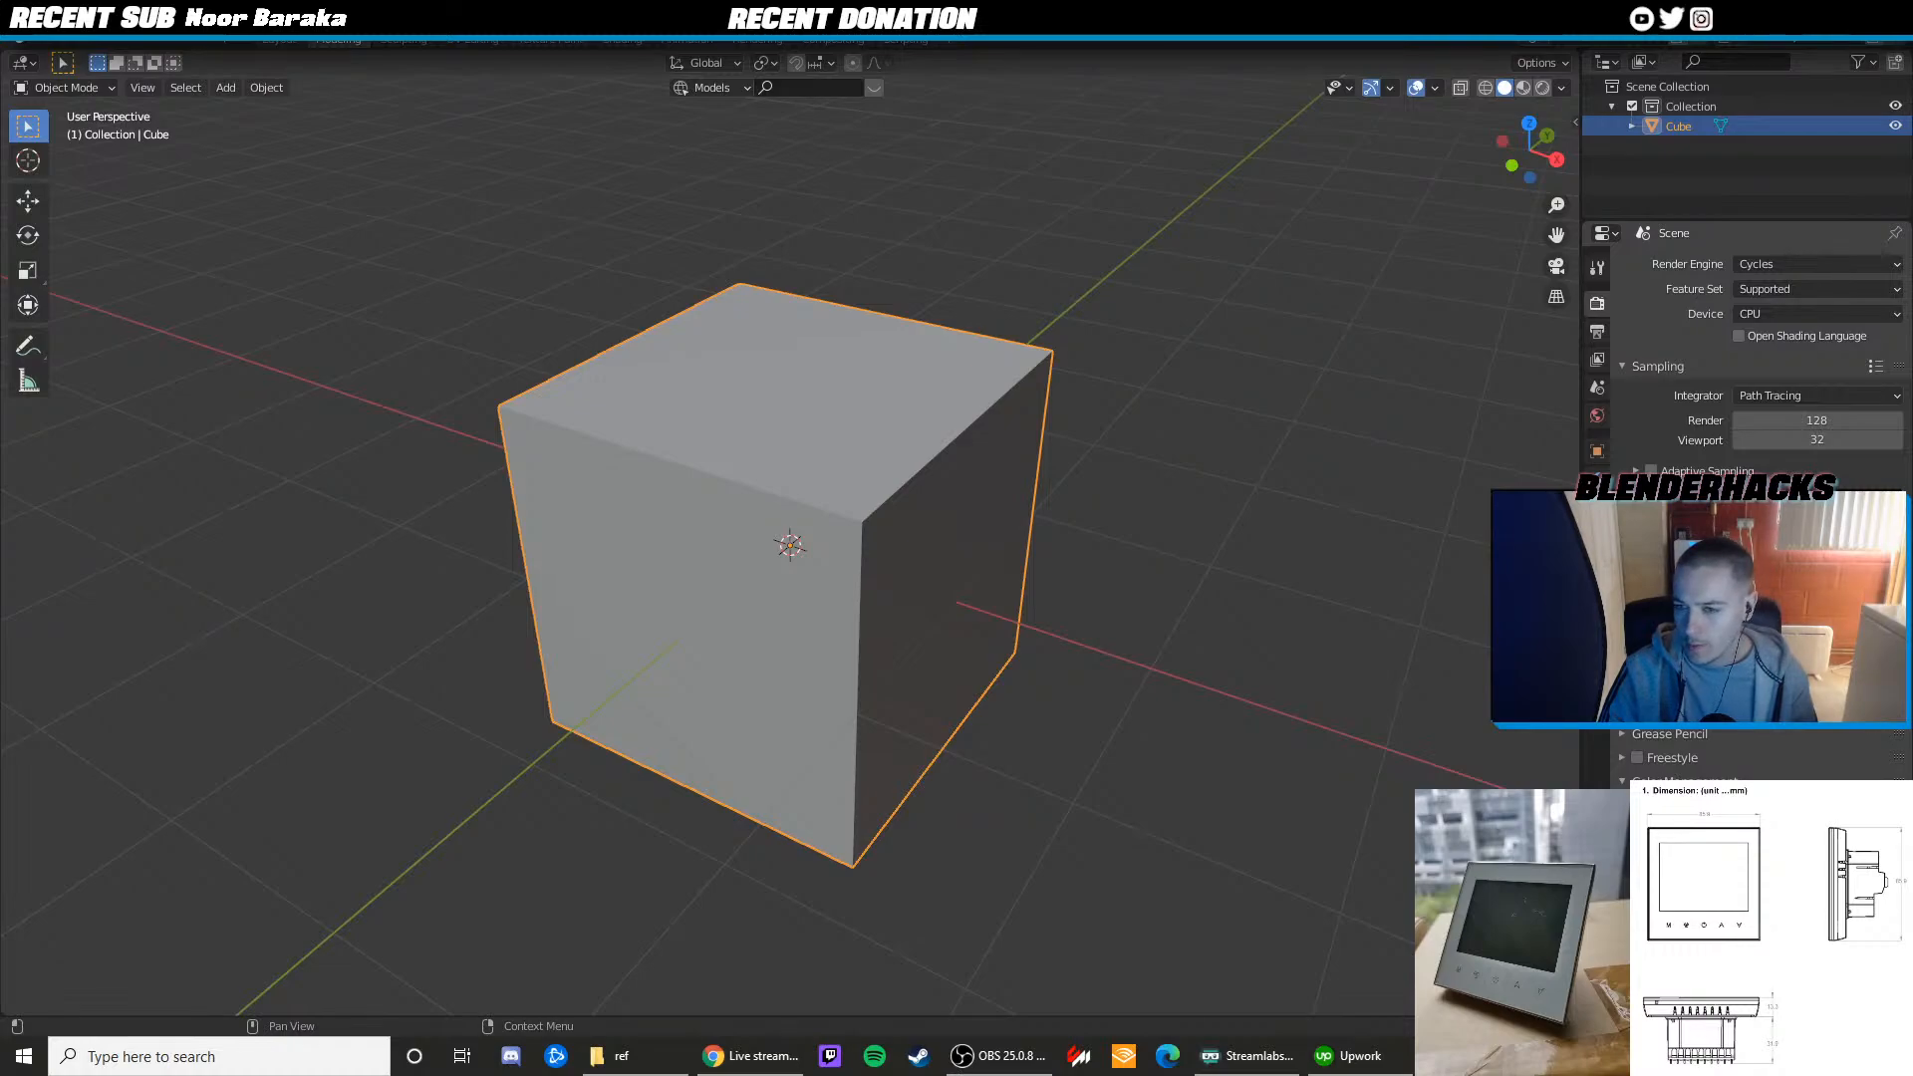
{"action": "scroll", "coordinate": [1744, 752], "scroll_direction": "up", "scroll_amount": 2}
{"action": "scroll", "coordinate": [1743, 752], "scroll_direction": "down", "scroll_amount": 2}
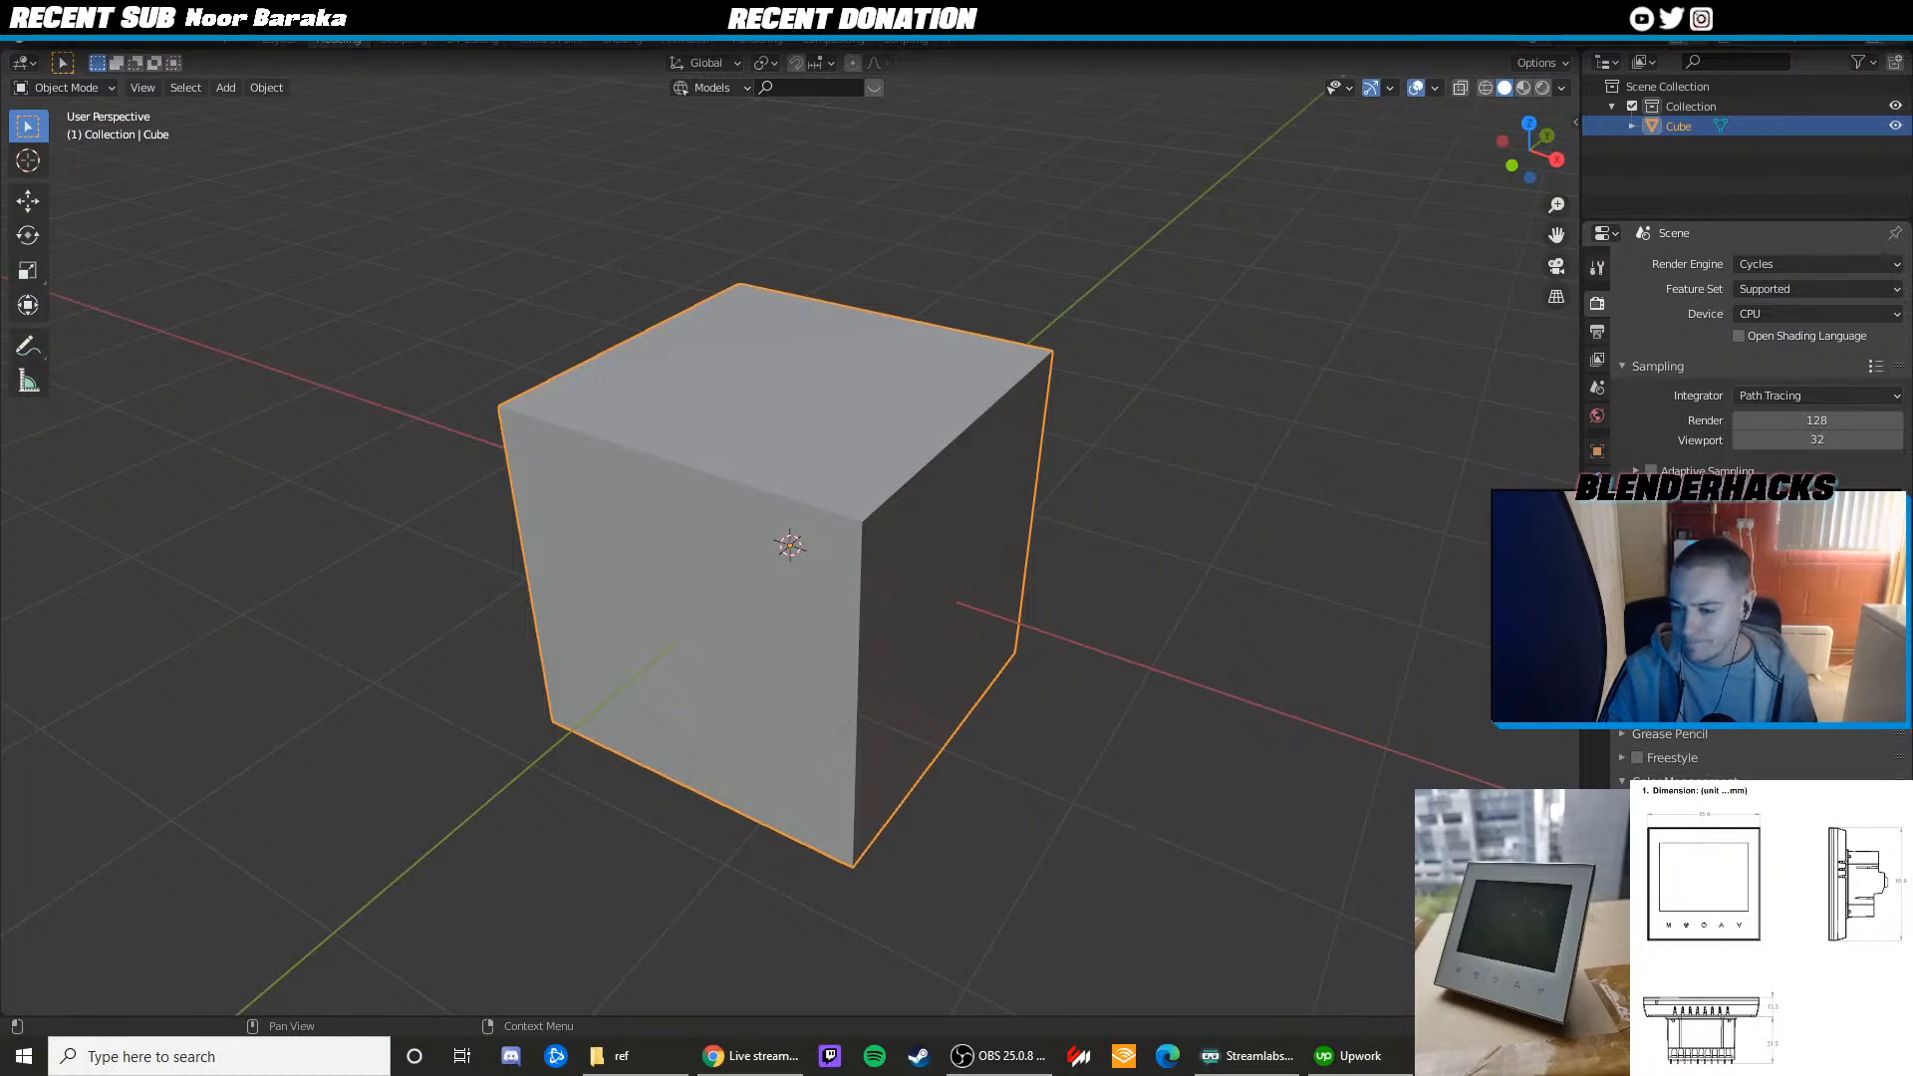
{"action": "left_click", "coordinate": [1597, 415]}
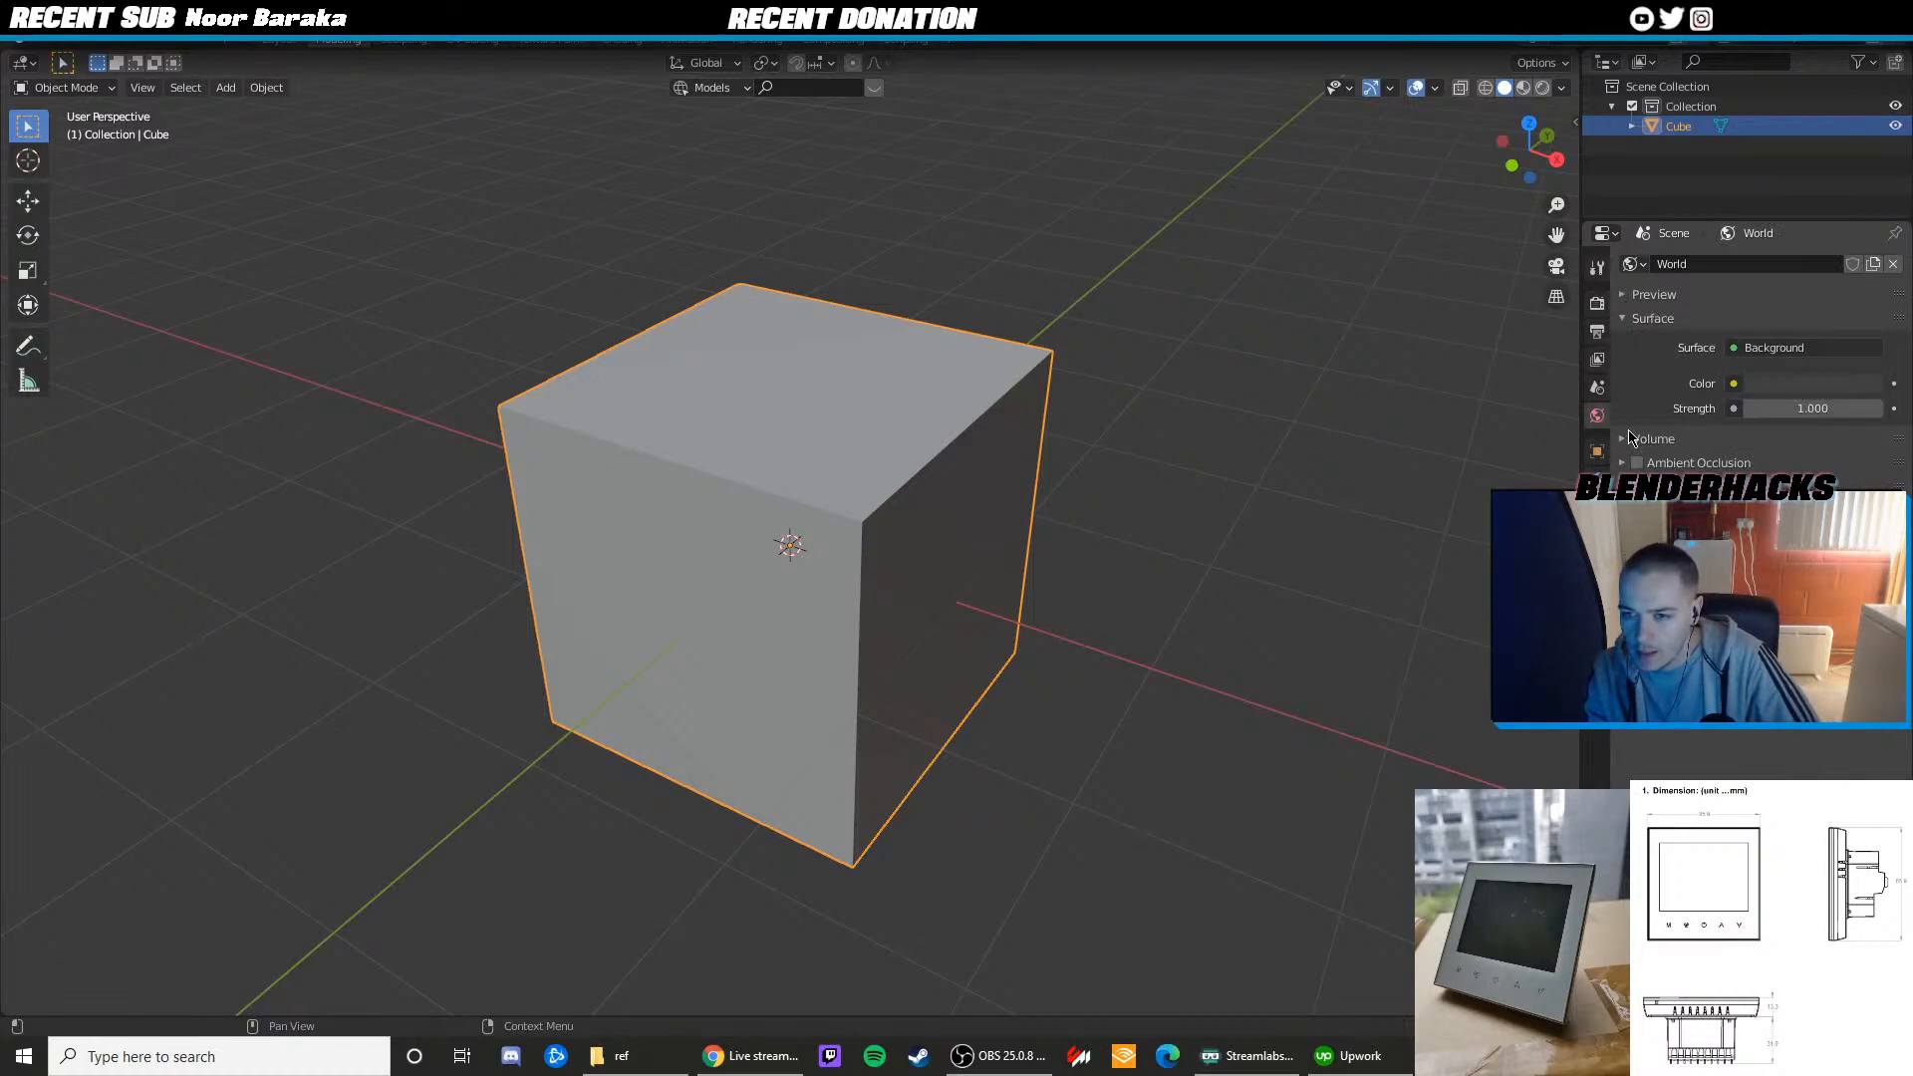
{"action": "left_click", "coordinate": [1596, 330]}
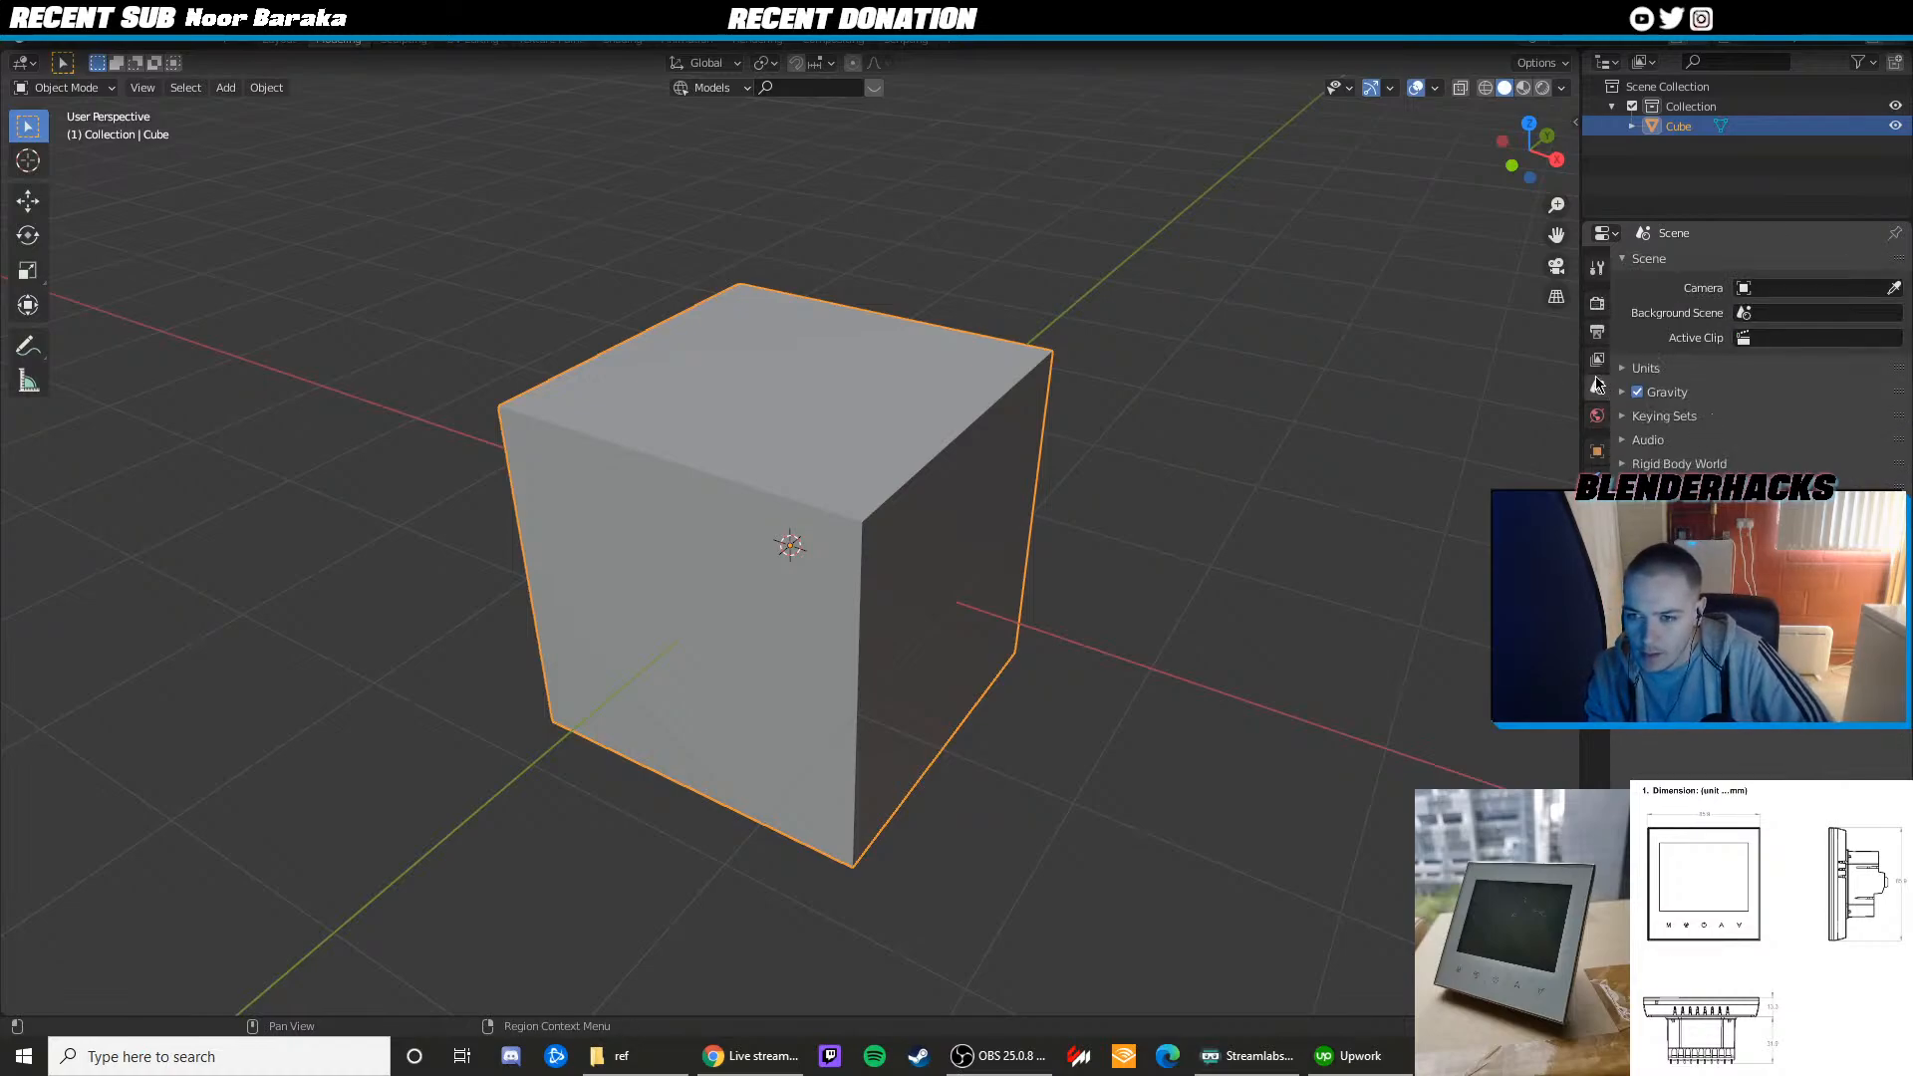
{"action": "left_click", "coordinate": [1597, 360]}
{"action": "left_click", "coordinate": [1598, 388]}
{"action": "left_click", "coordinate": [1597, 360]}
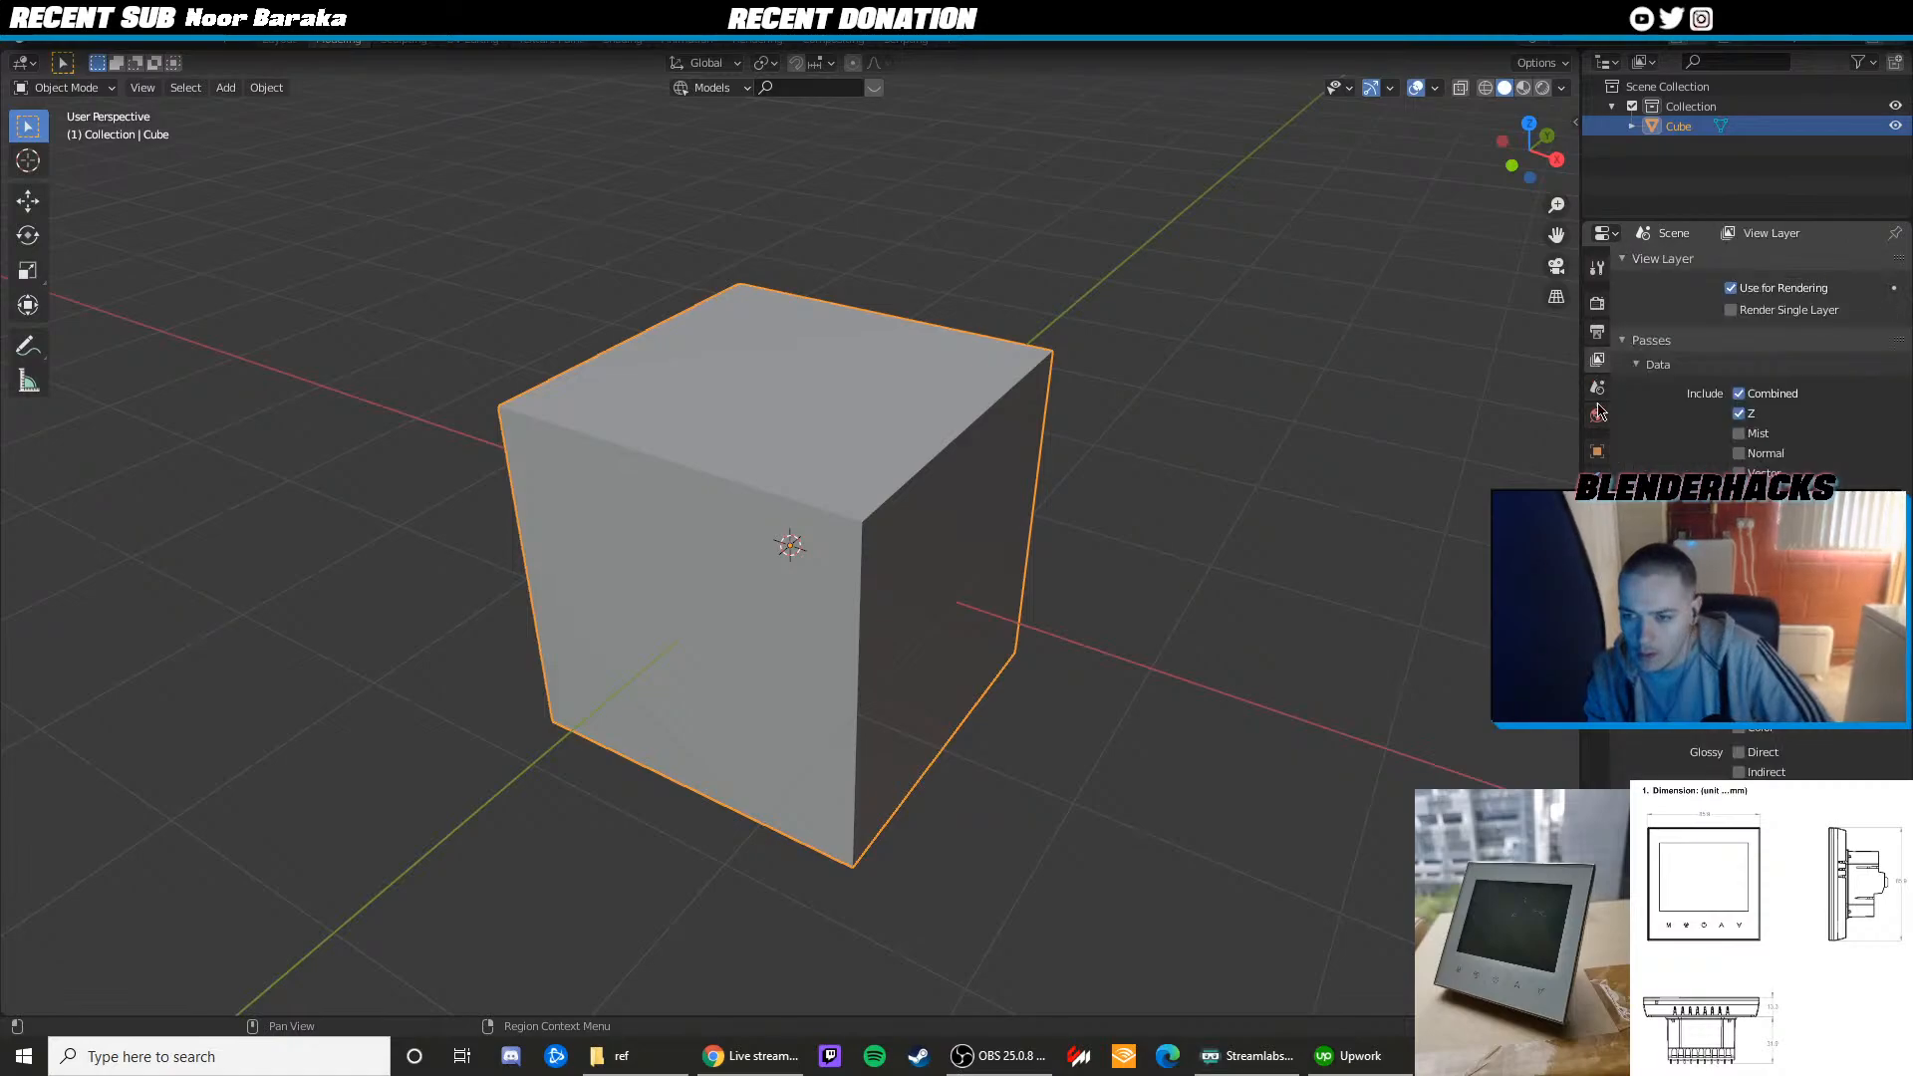
{"action": "left_click", "coordinate": [1597, 617]}
{"action": "left_click", "coordinate": [1596, 269]}
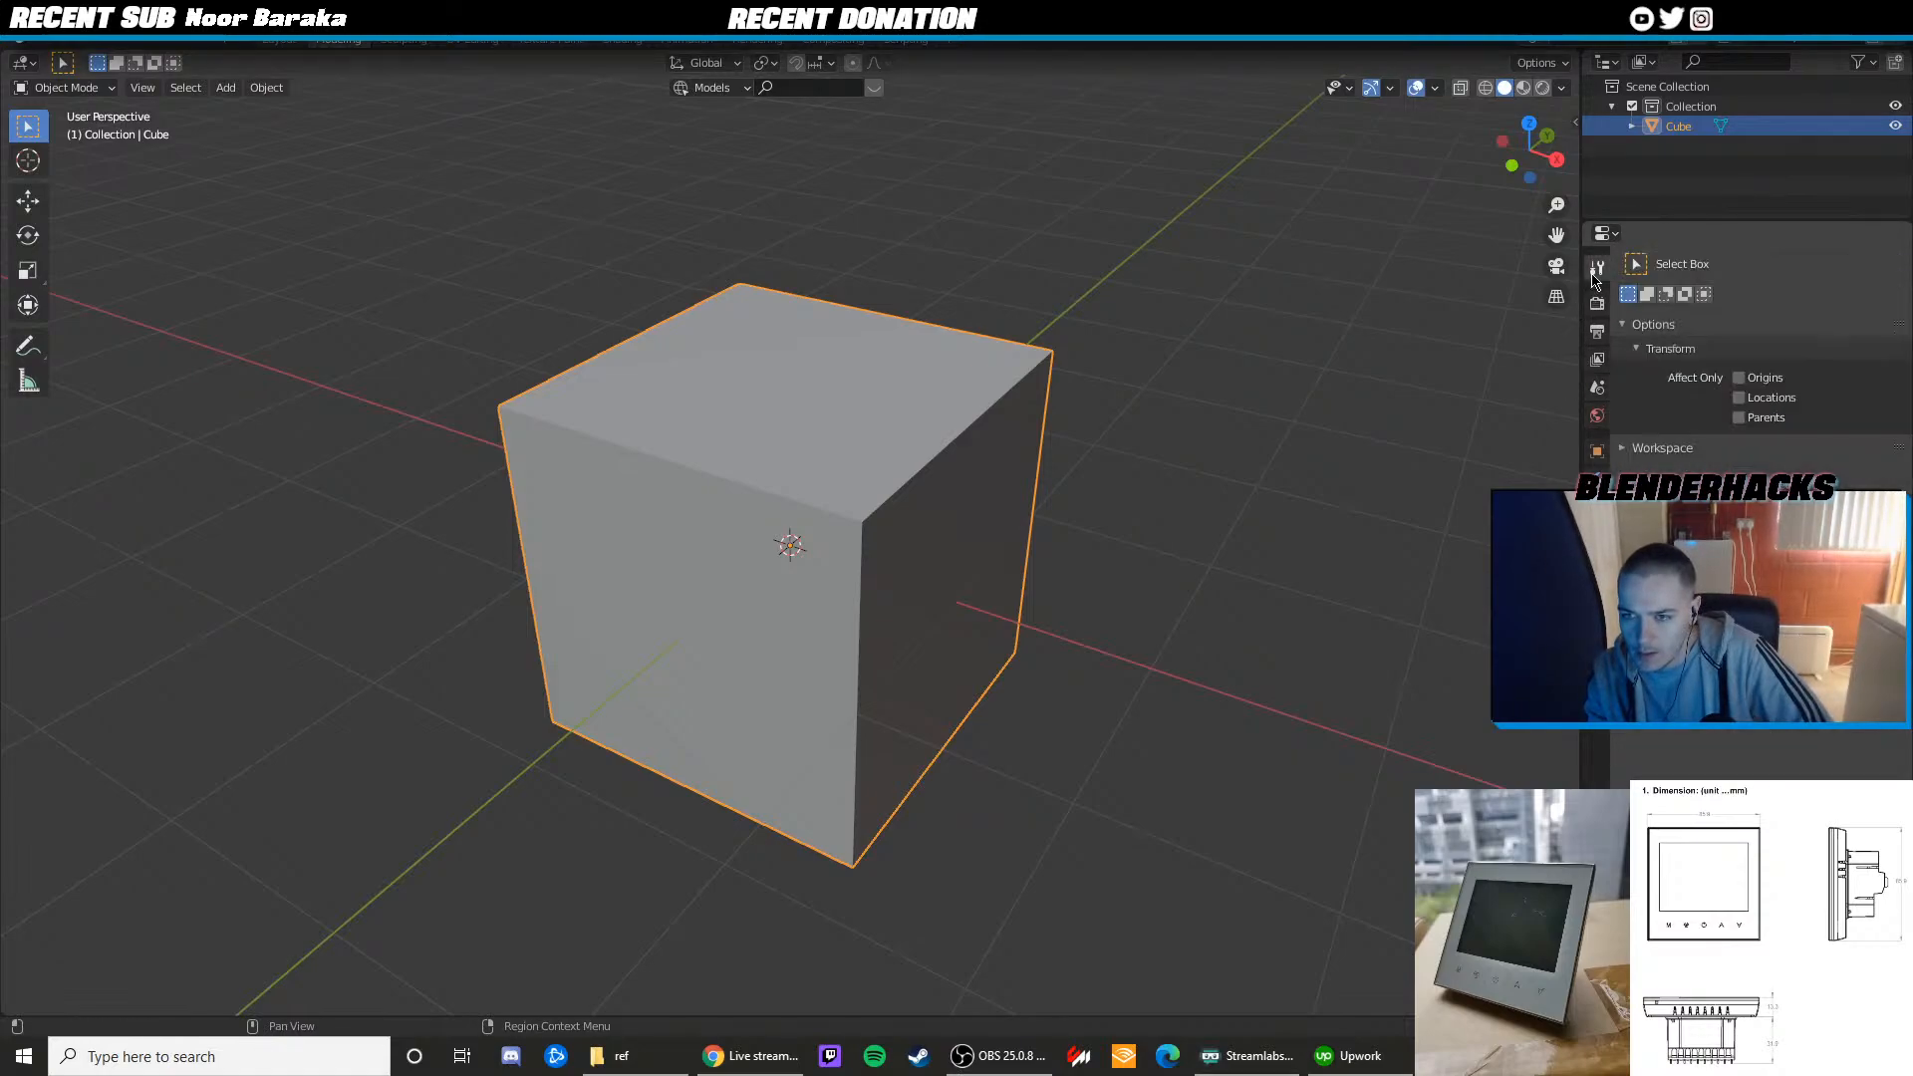
{"action": "left_click", "coordinate": [1597, 303]}
{"action": "left_click", "coordinate": [1597, 332]}
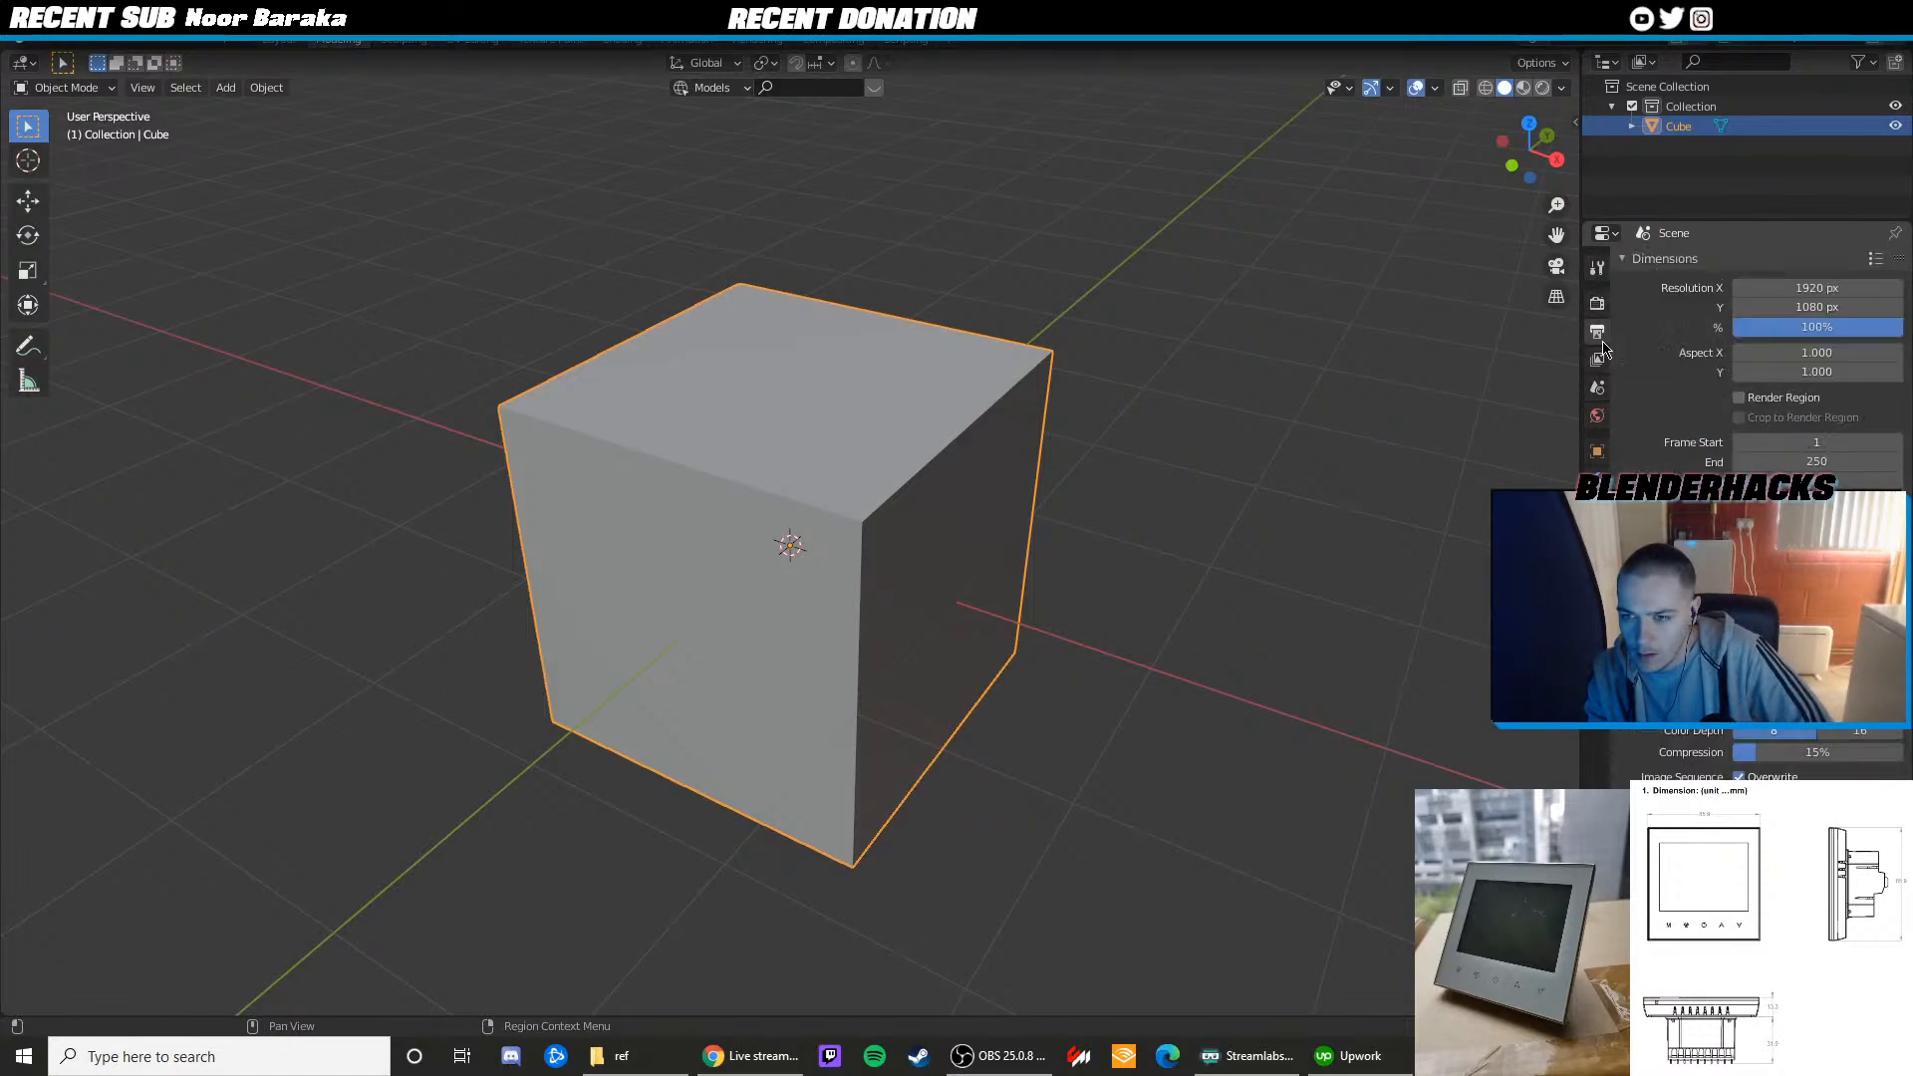
{"action": "left_click", "coordinate": [1598, 360]}
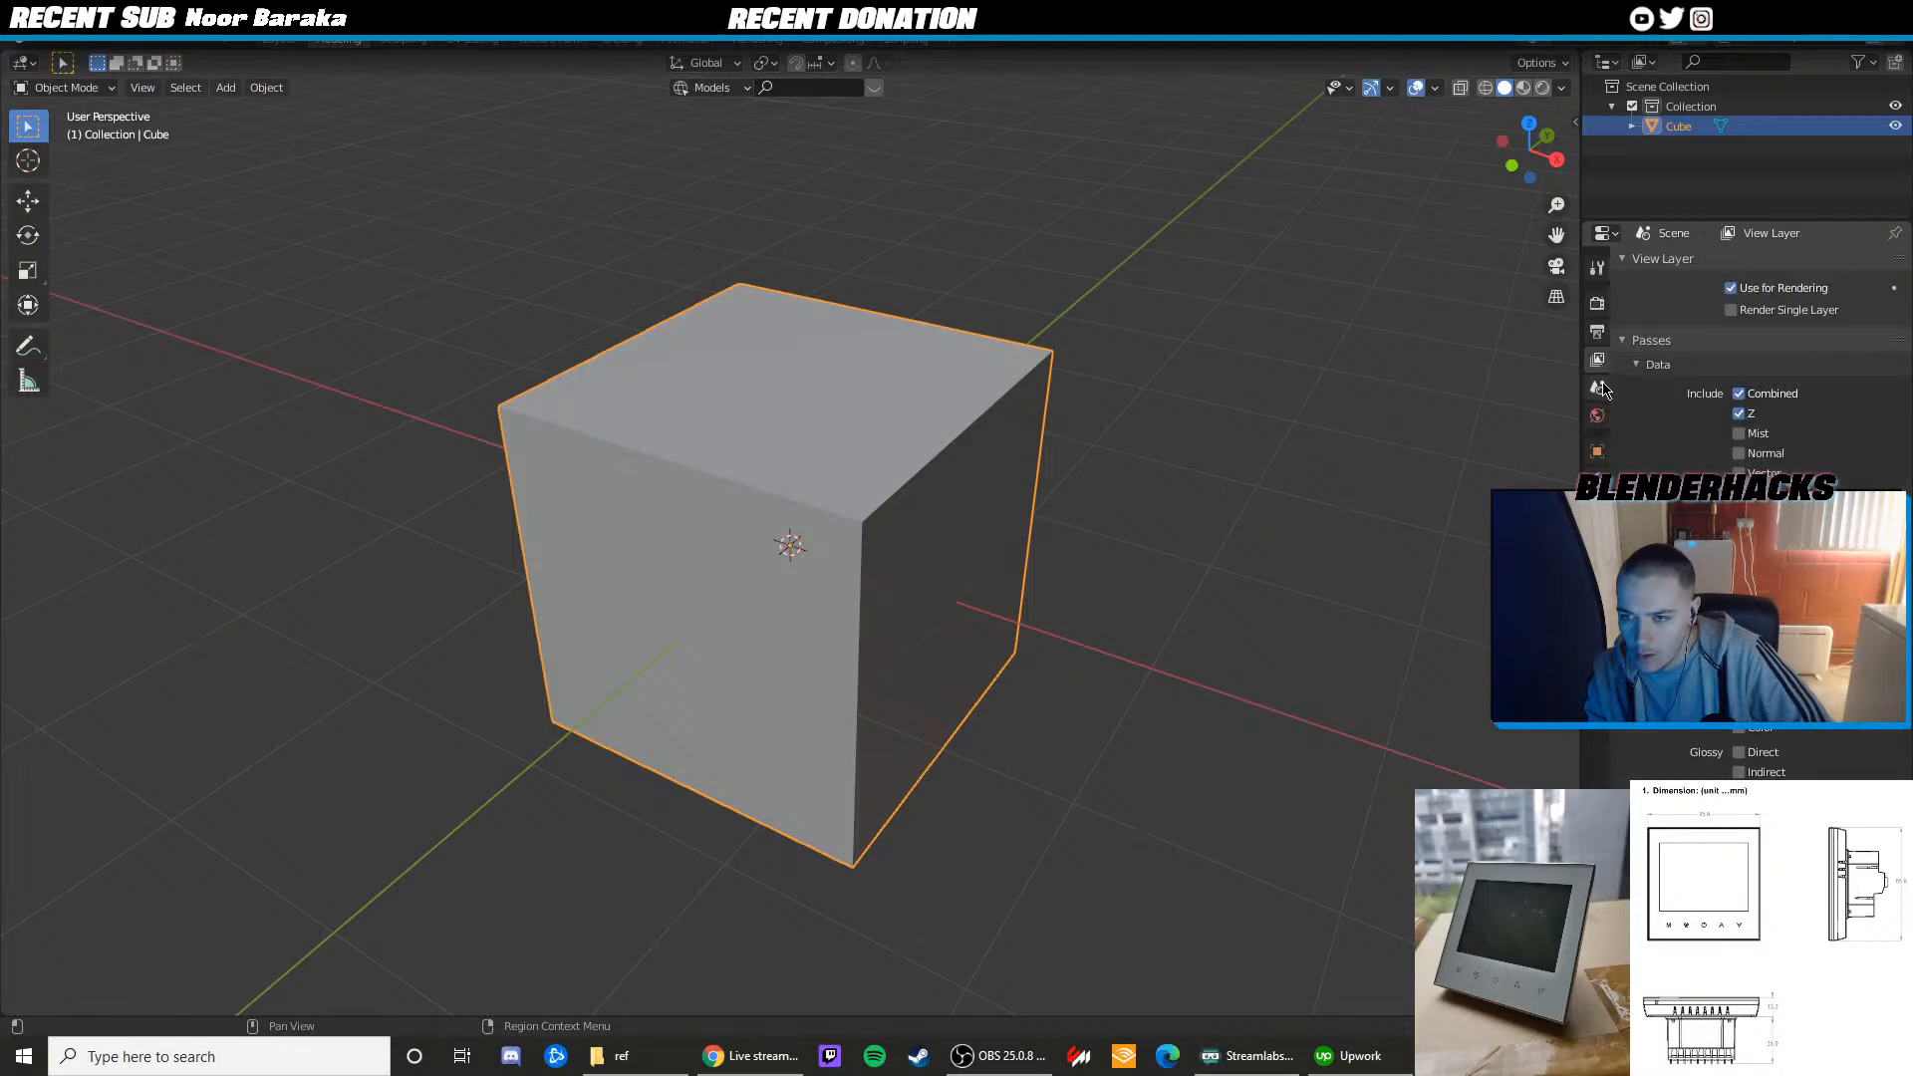
Set the scene's metric length unit to millimetres
{"action": "left_click", "coordinate": [1600, 388]}
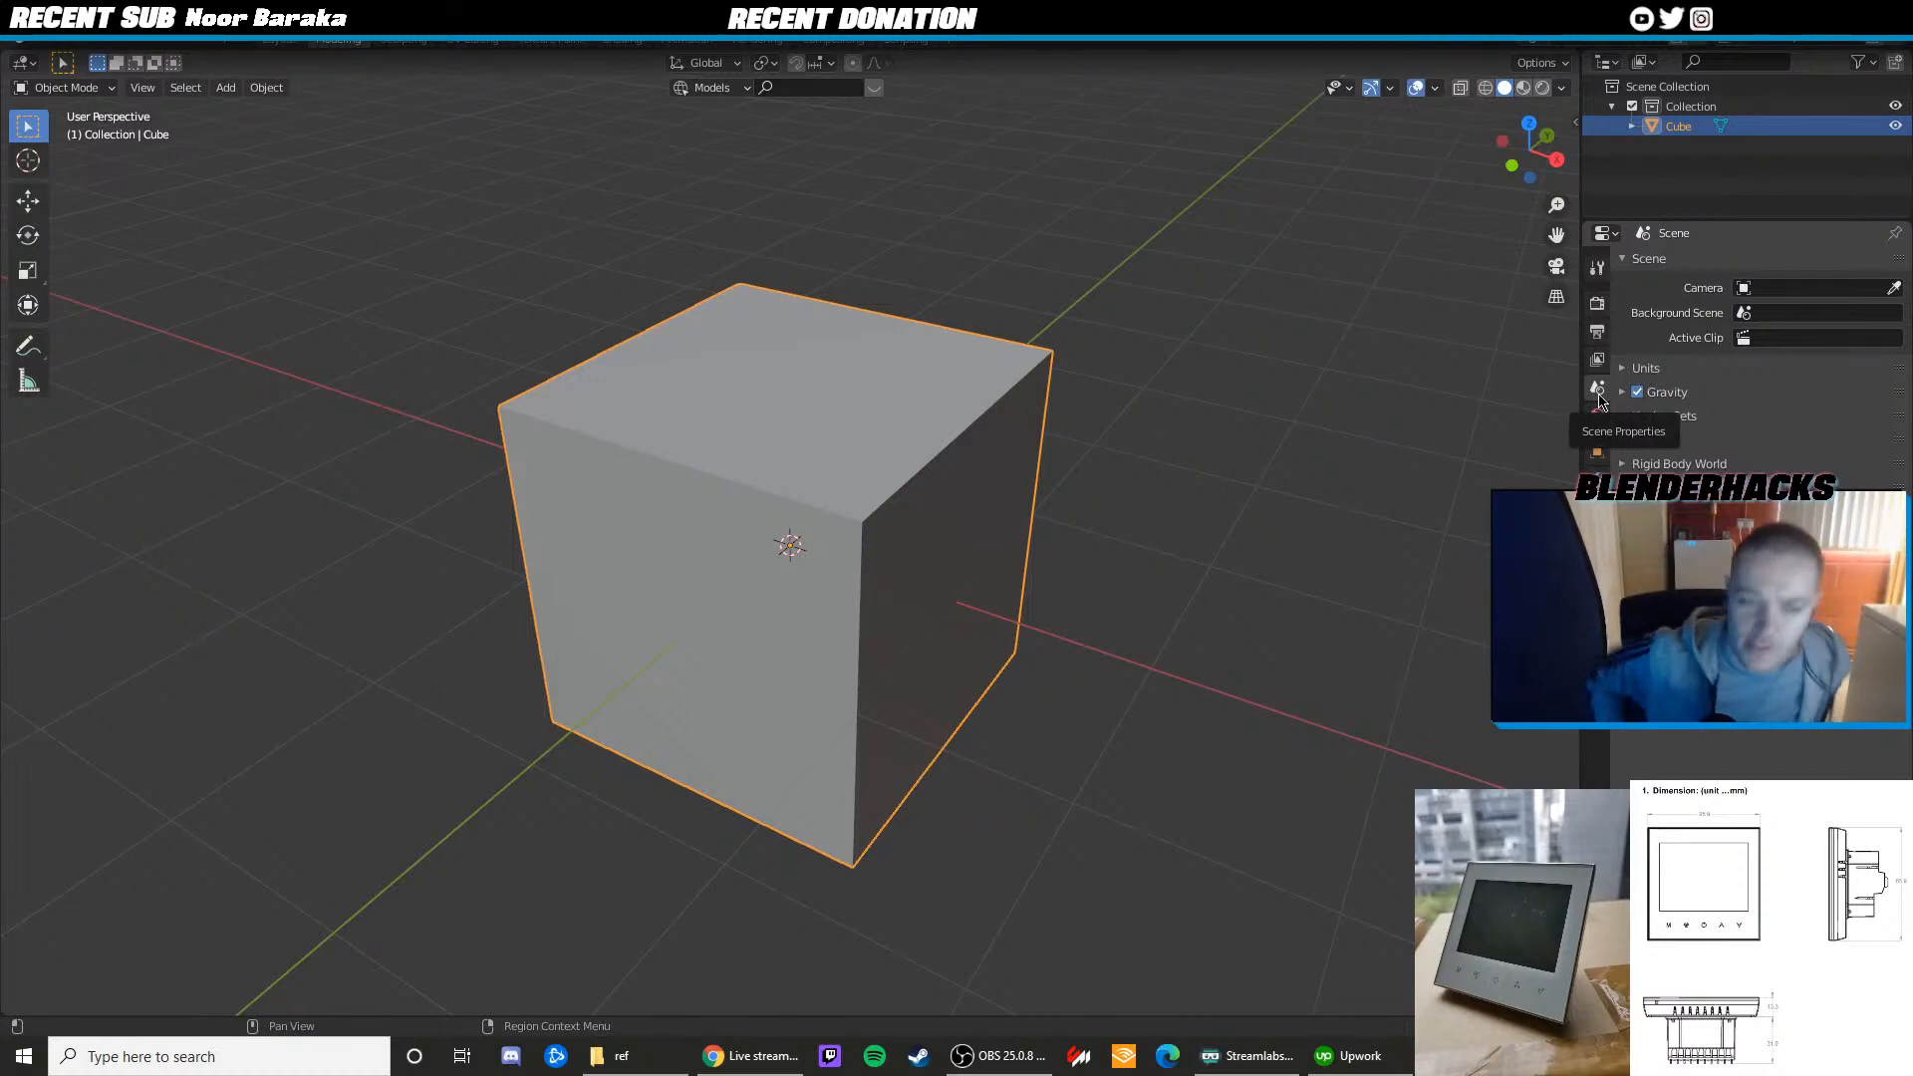
{"action": "left_click", "coordinate": [1642, 368]}
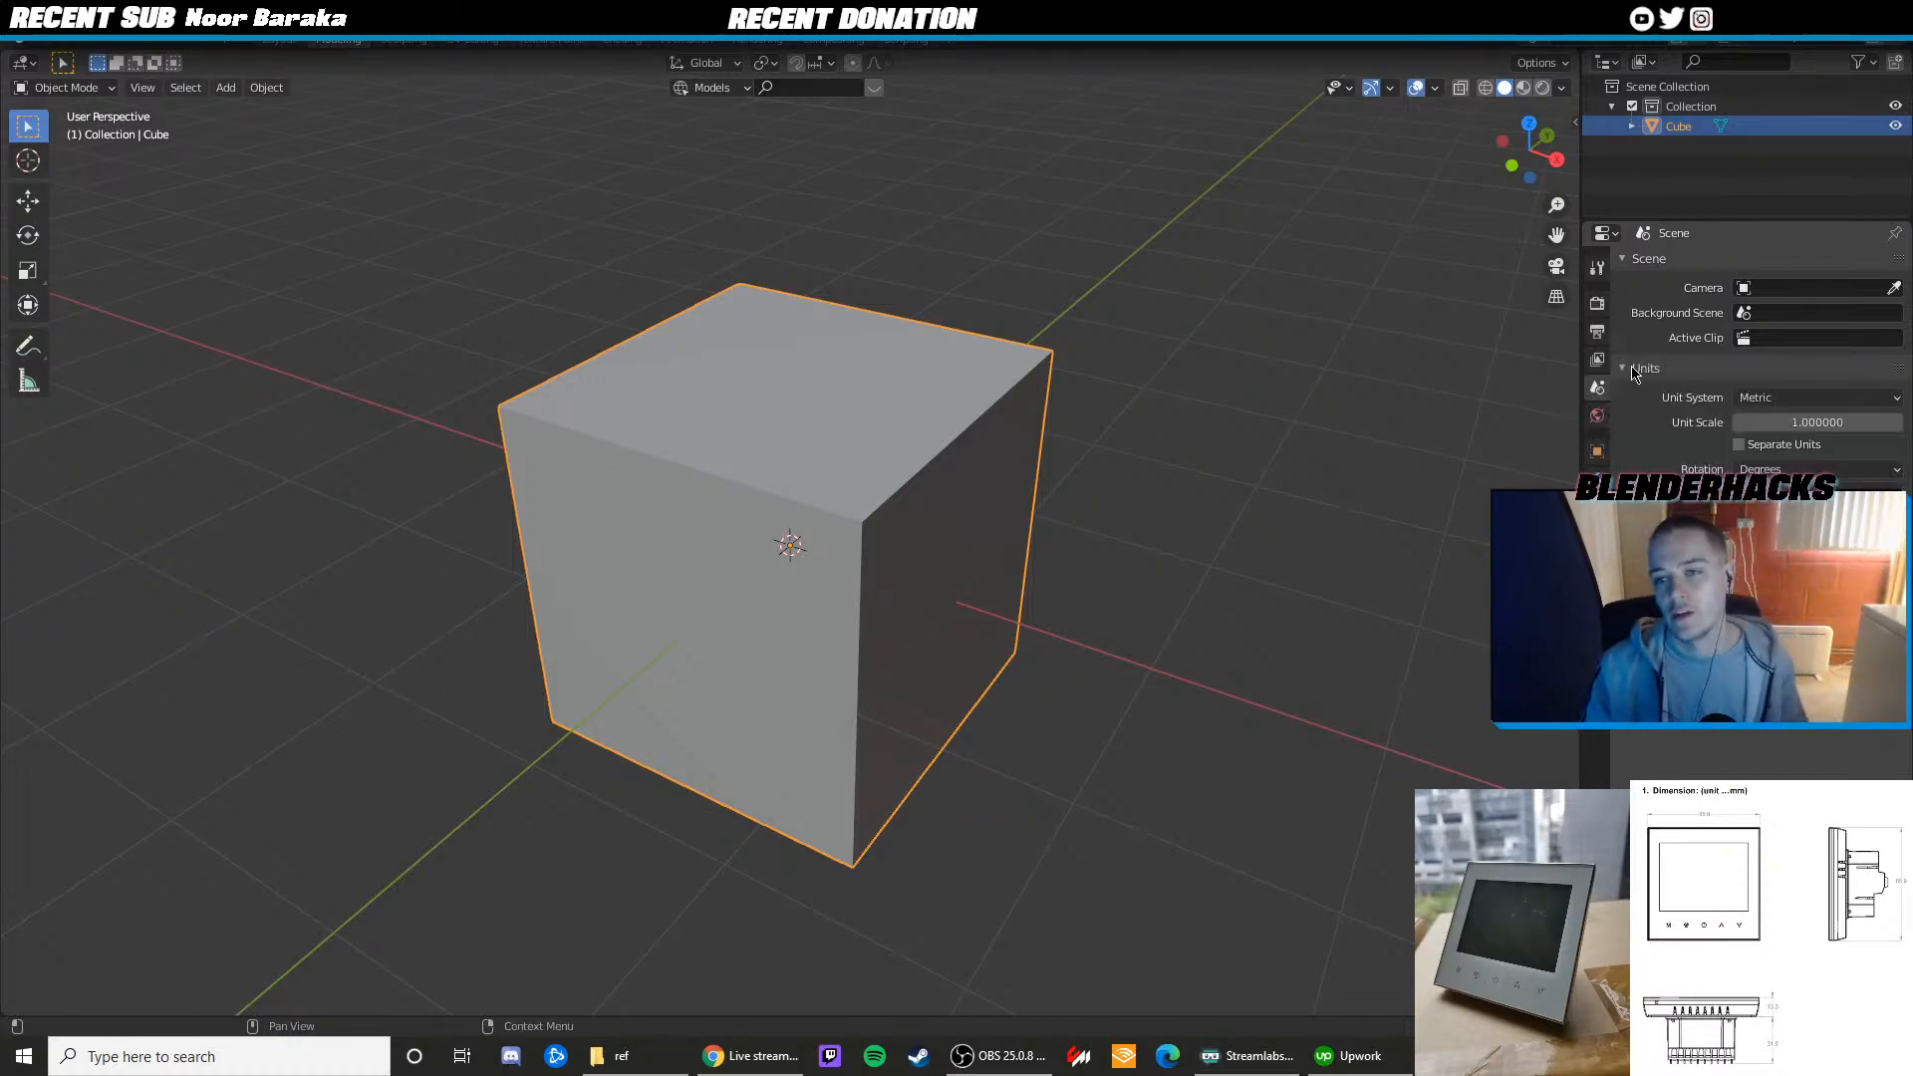
{"action": "left_click", "coordinate": [1753, 401]}
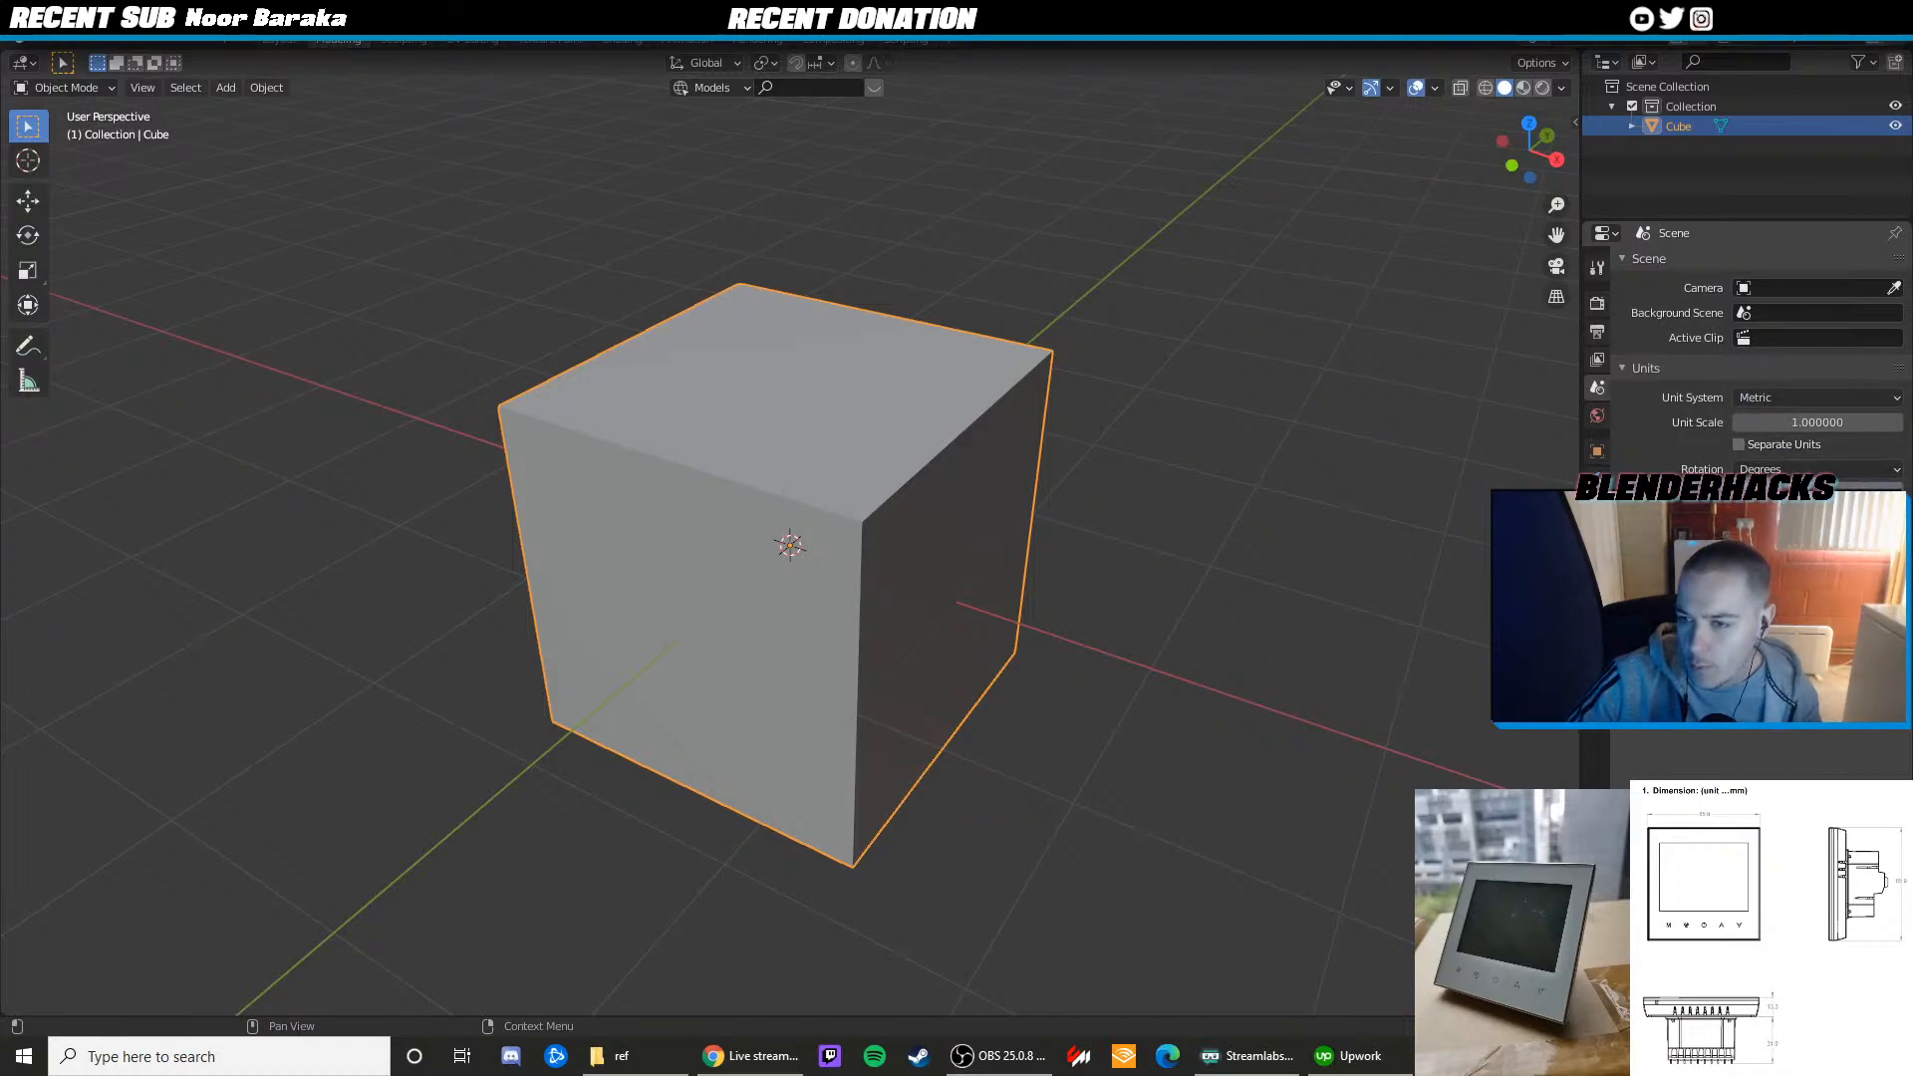
Inspect the cube's edge lengths in Edit Mode from several sides, ending in the front orthographic view
{"action": "key", "text": "Tab"}
{"action": "scroll", "coordinate": [937, 433], "scroll_direction": "up", "scroll_amount": 3}
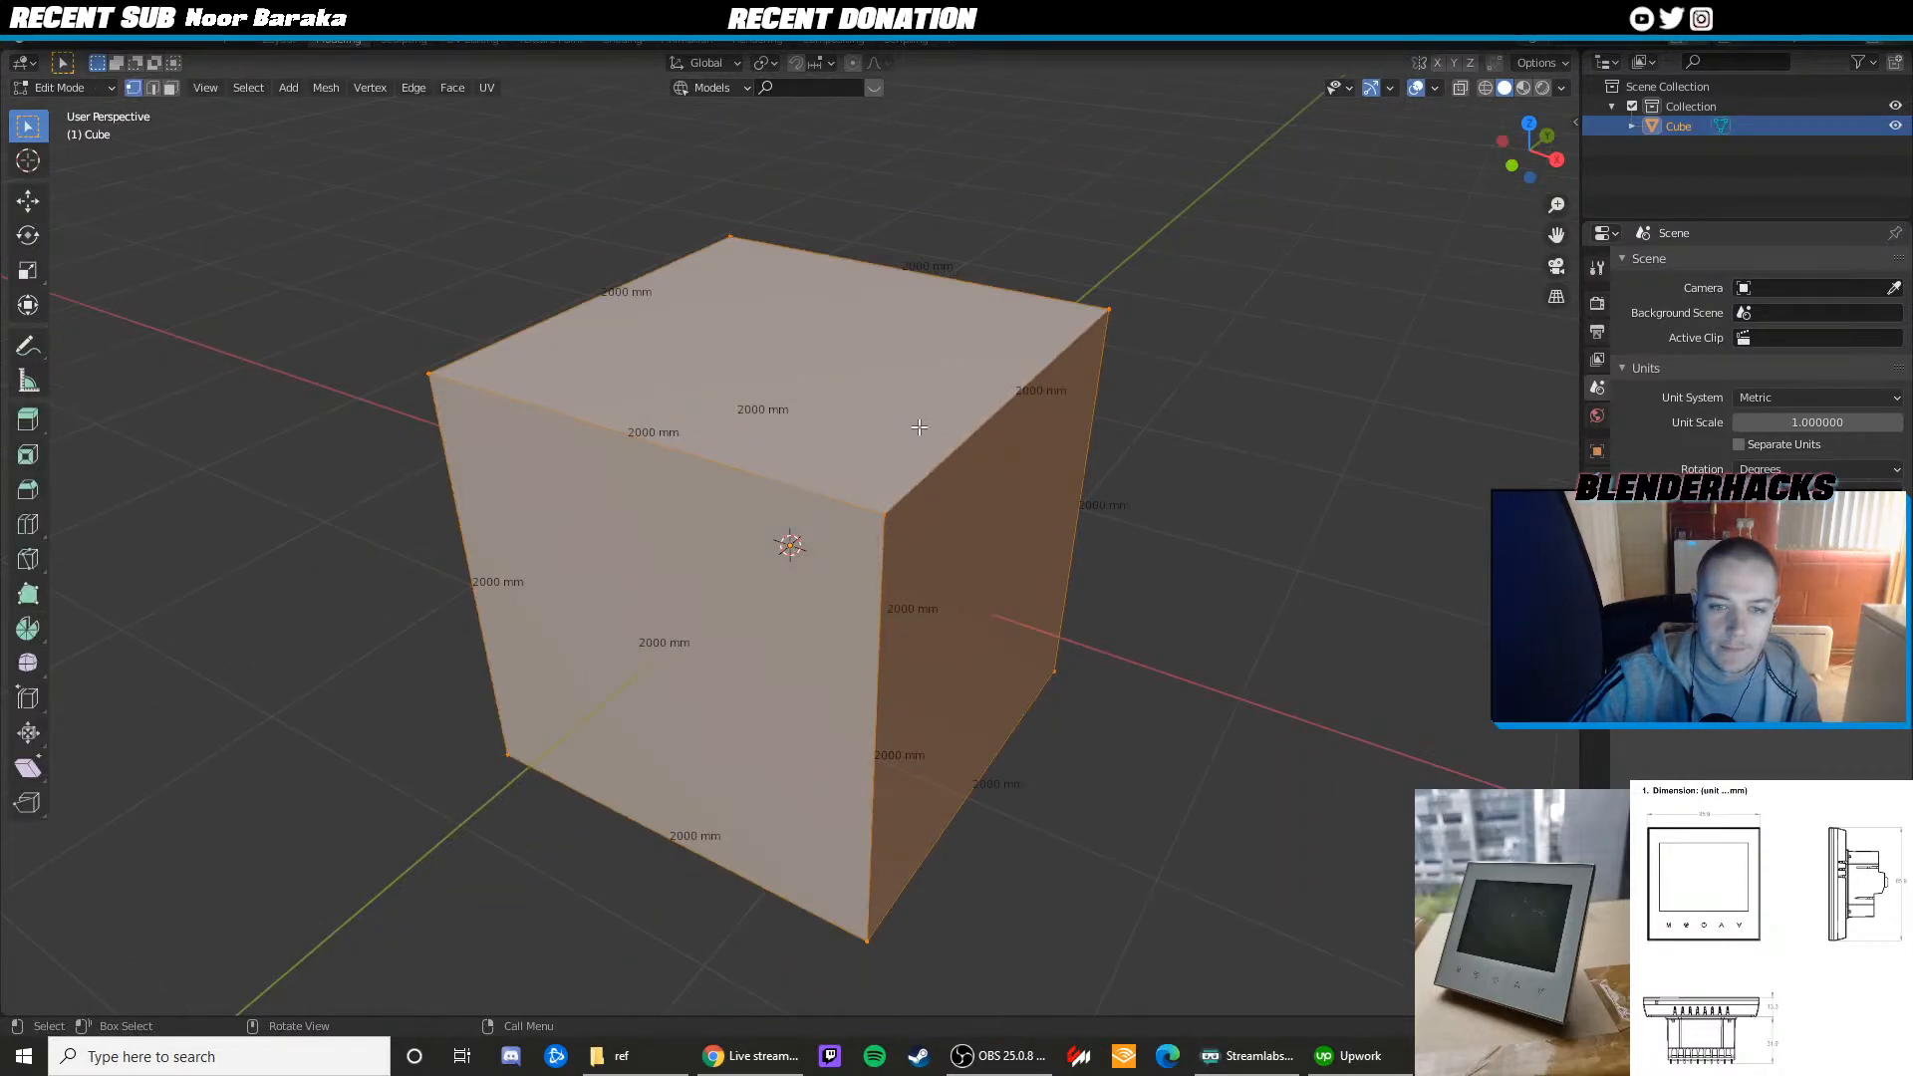
{"action": "scroll", "coordinate": [958, 441], "scroll_direction": "down", "scroll_amount": 3}
{"action": "middle_click_drag", "start_coordinate": [957, 440], "coordinate": [884, 423]}
{"action": "key", "text": "Tab"}
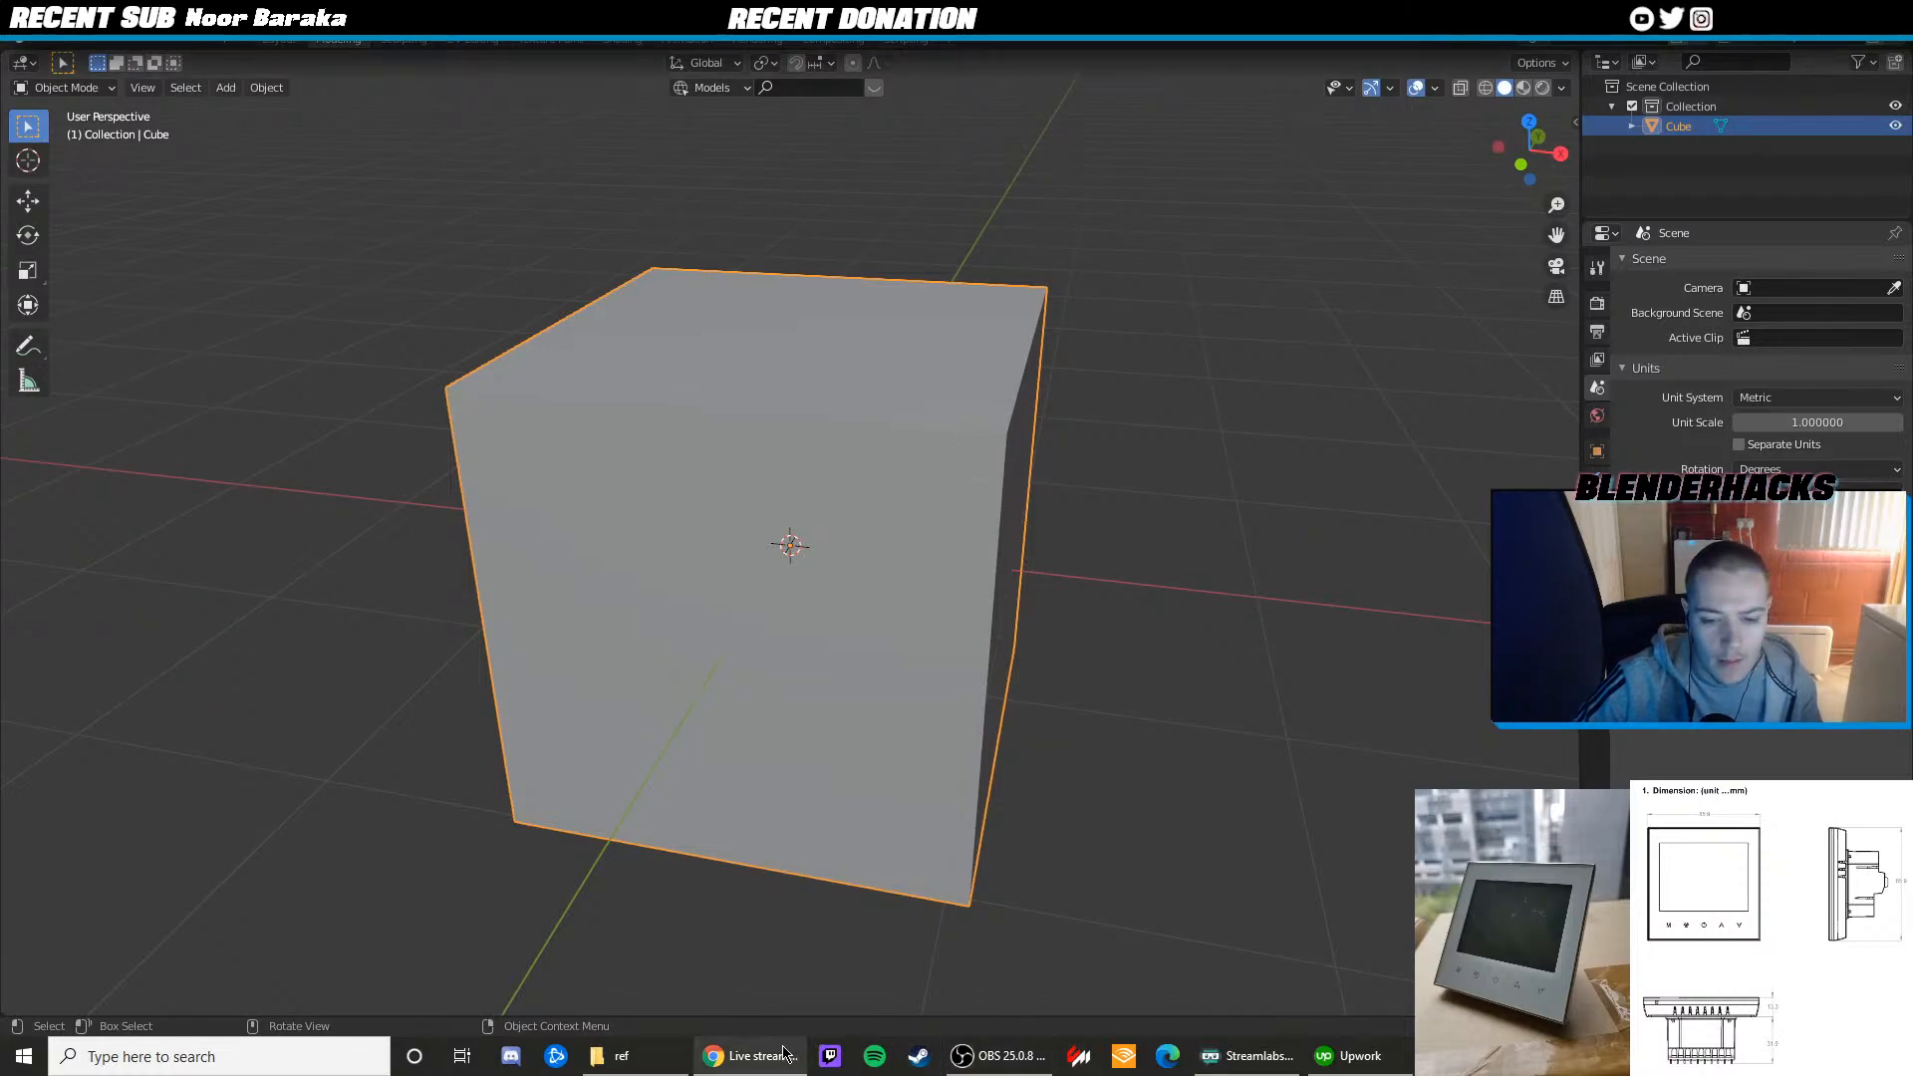
{"action": "key", "text": "Tab"}
{"action": "scroll", "coordinate": [708, 487], "scroll_direction": "down", "scroll_amount": 3}
{"action": "middle_click_drag", "start_coordinate": [821, 454], "coordinate": [631, 394]}
{"action": "scroll", "coordinate": [586, 450], "scroll_direction": "up", "scroll_amount": 3}
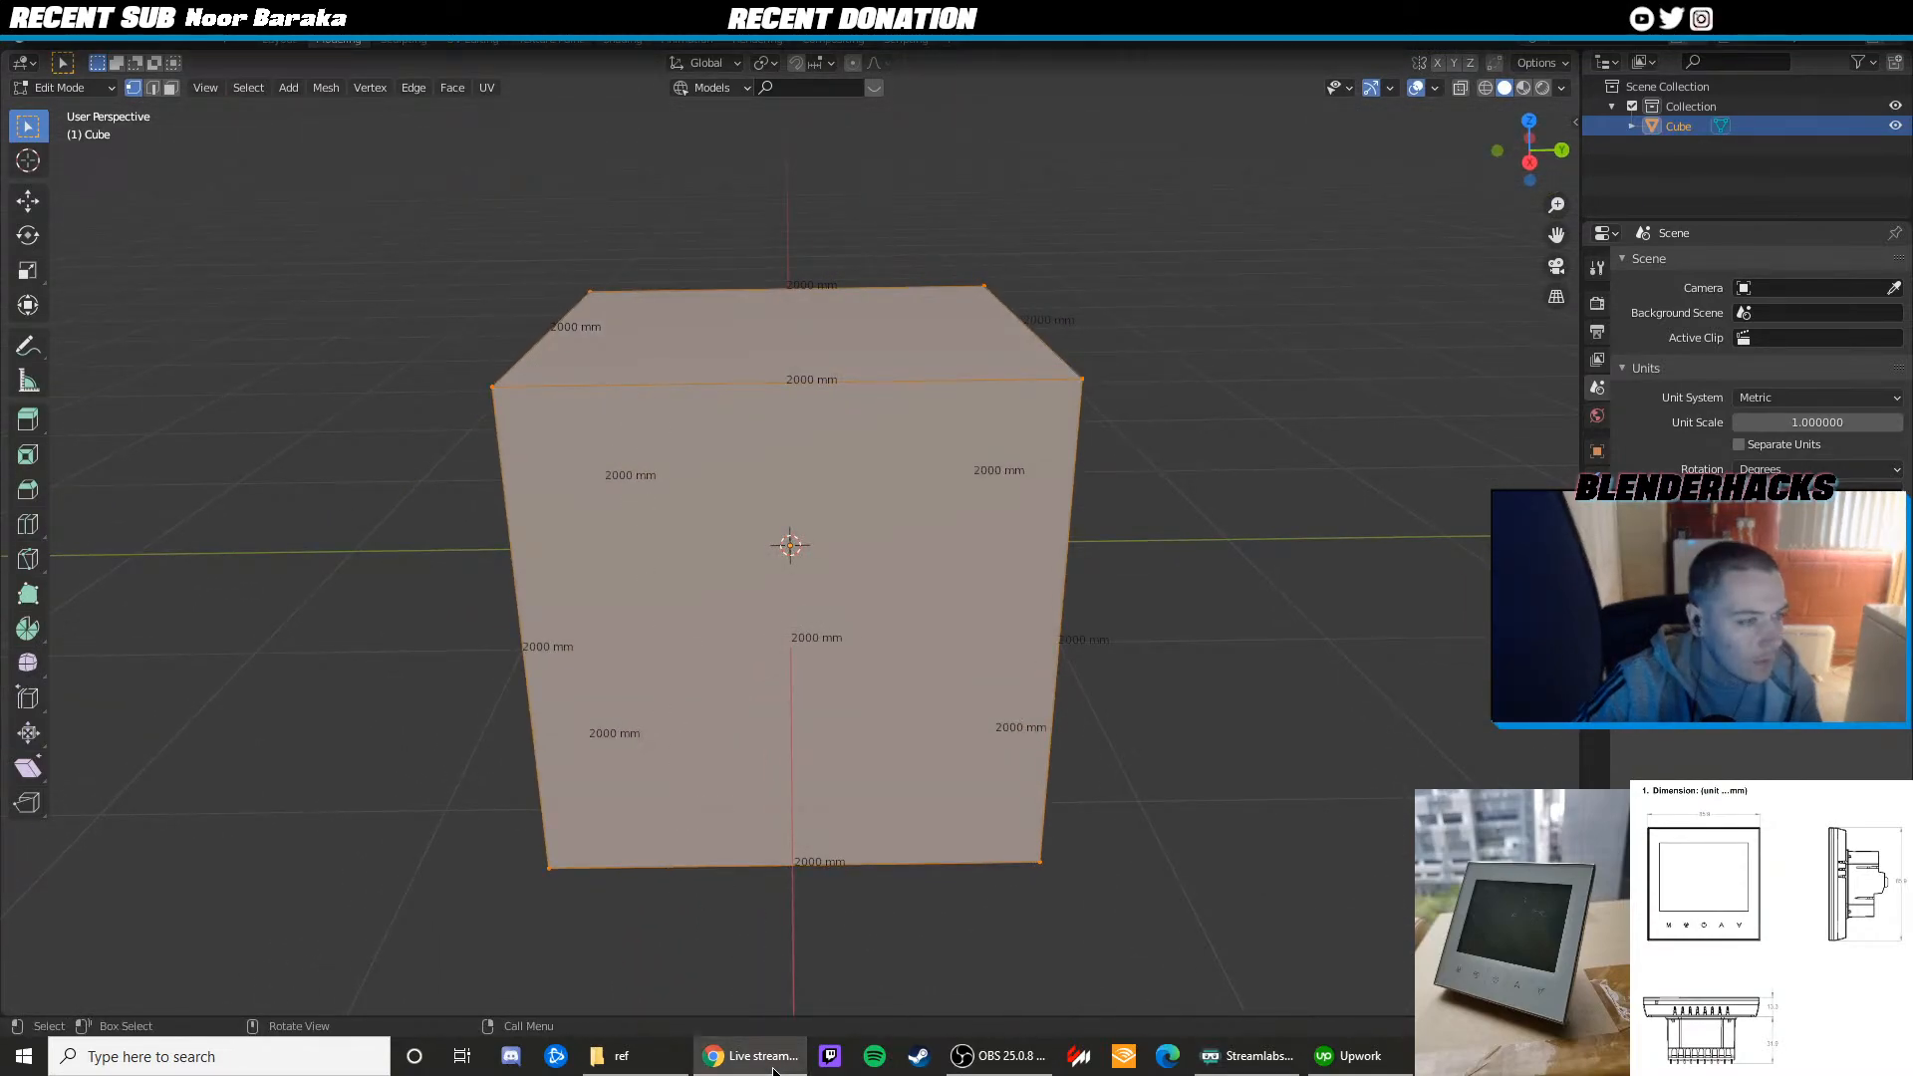
{"action": "middle_click_drag", "start_coordinate": [819, 544], "coordinate": [694, 486]}
{"action": "scroll", "coordinate": [682, 516], "scroll_direction": "up", "scroll_amount": 2}
{"action": "key", "text": "Tab"}
{"action": "key", "text": "Tab"}
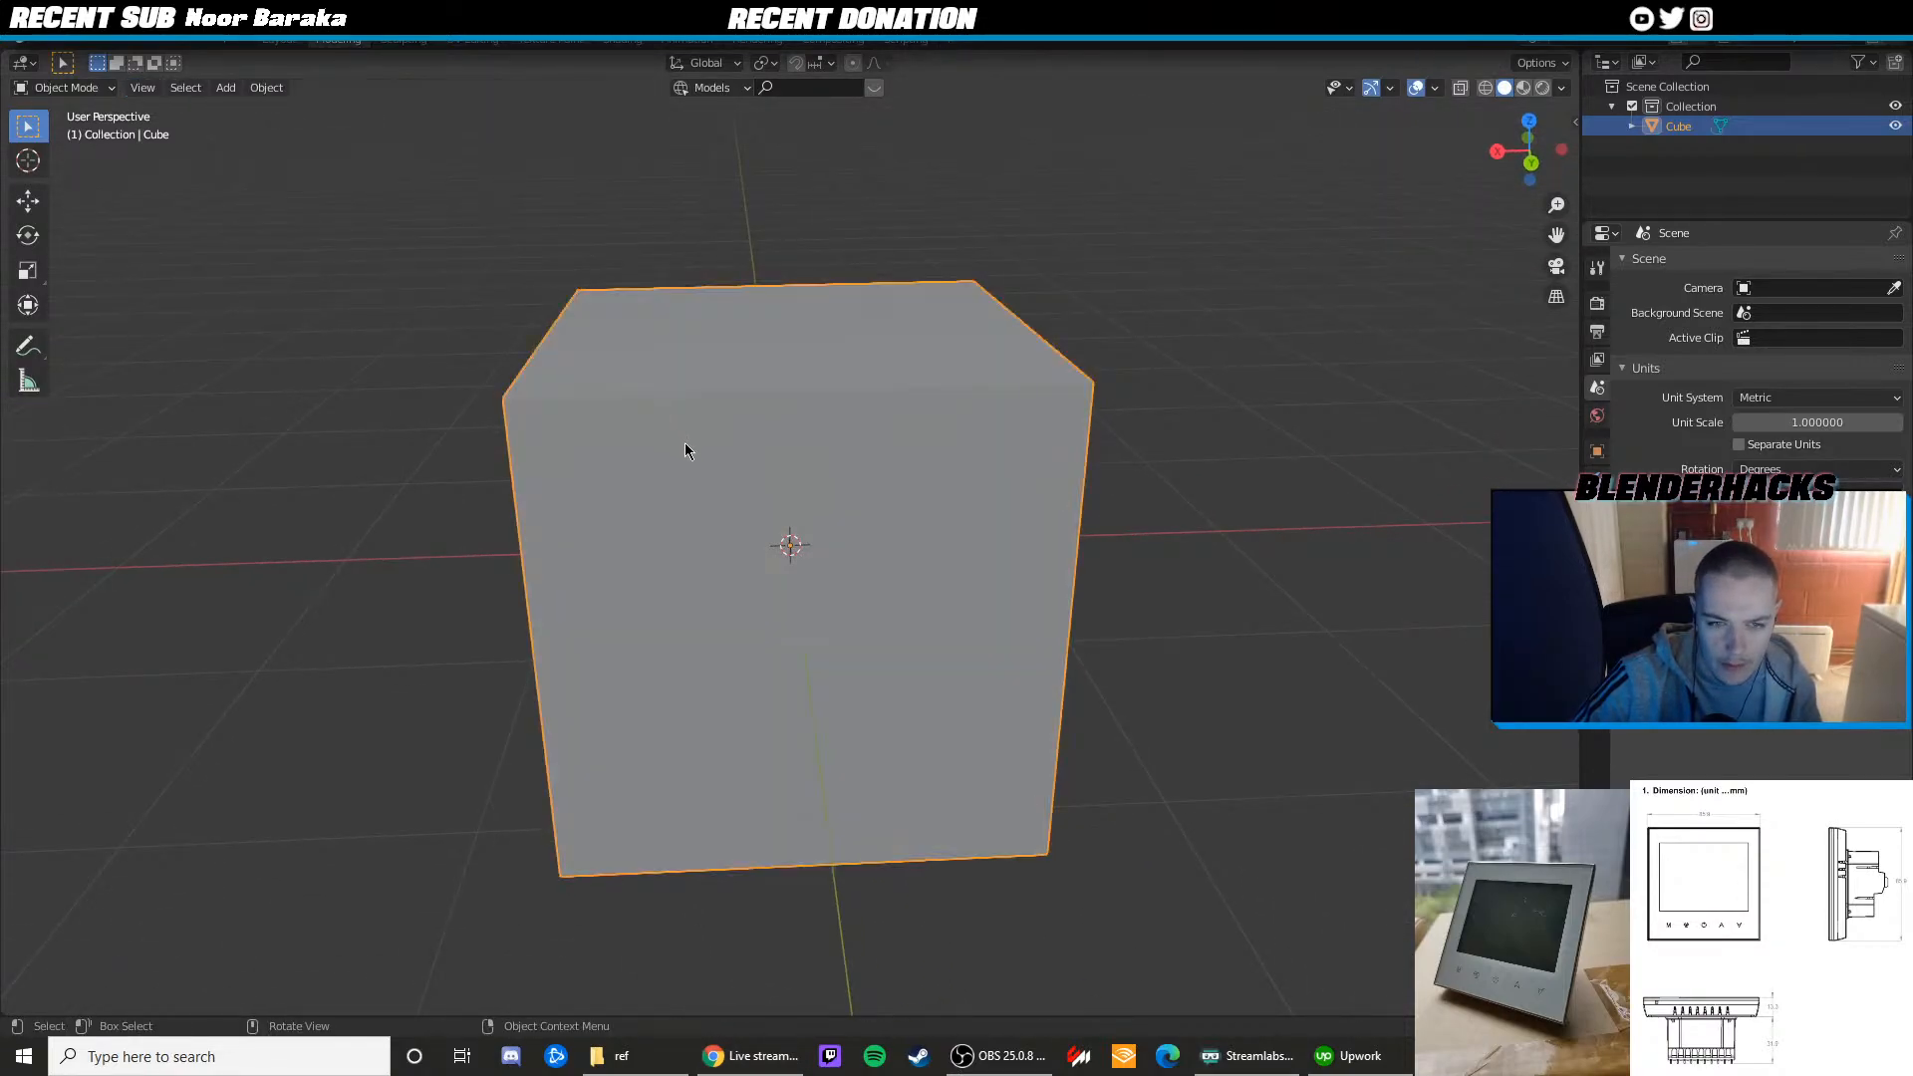
{"action": "key", "text": "KP_1"}
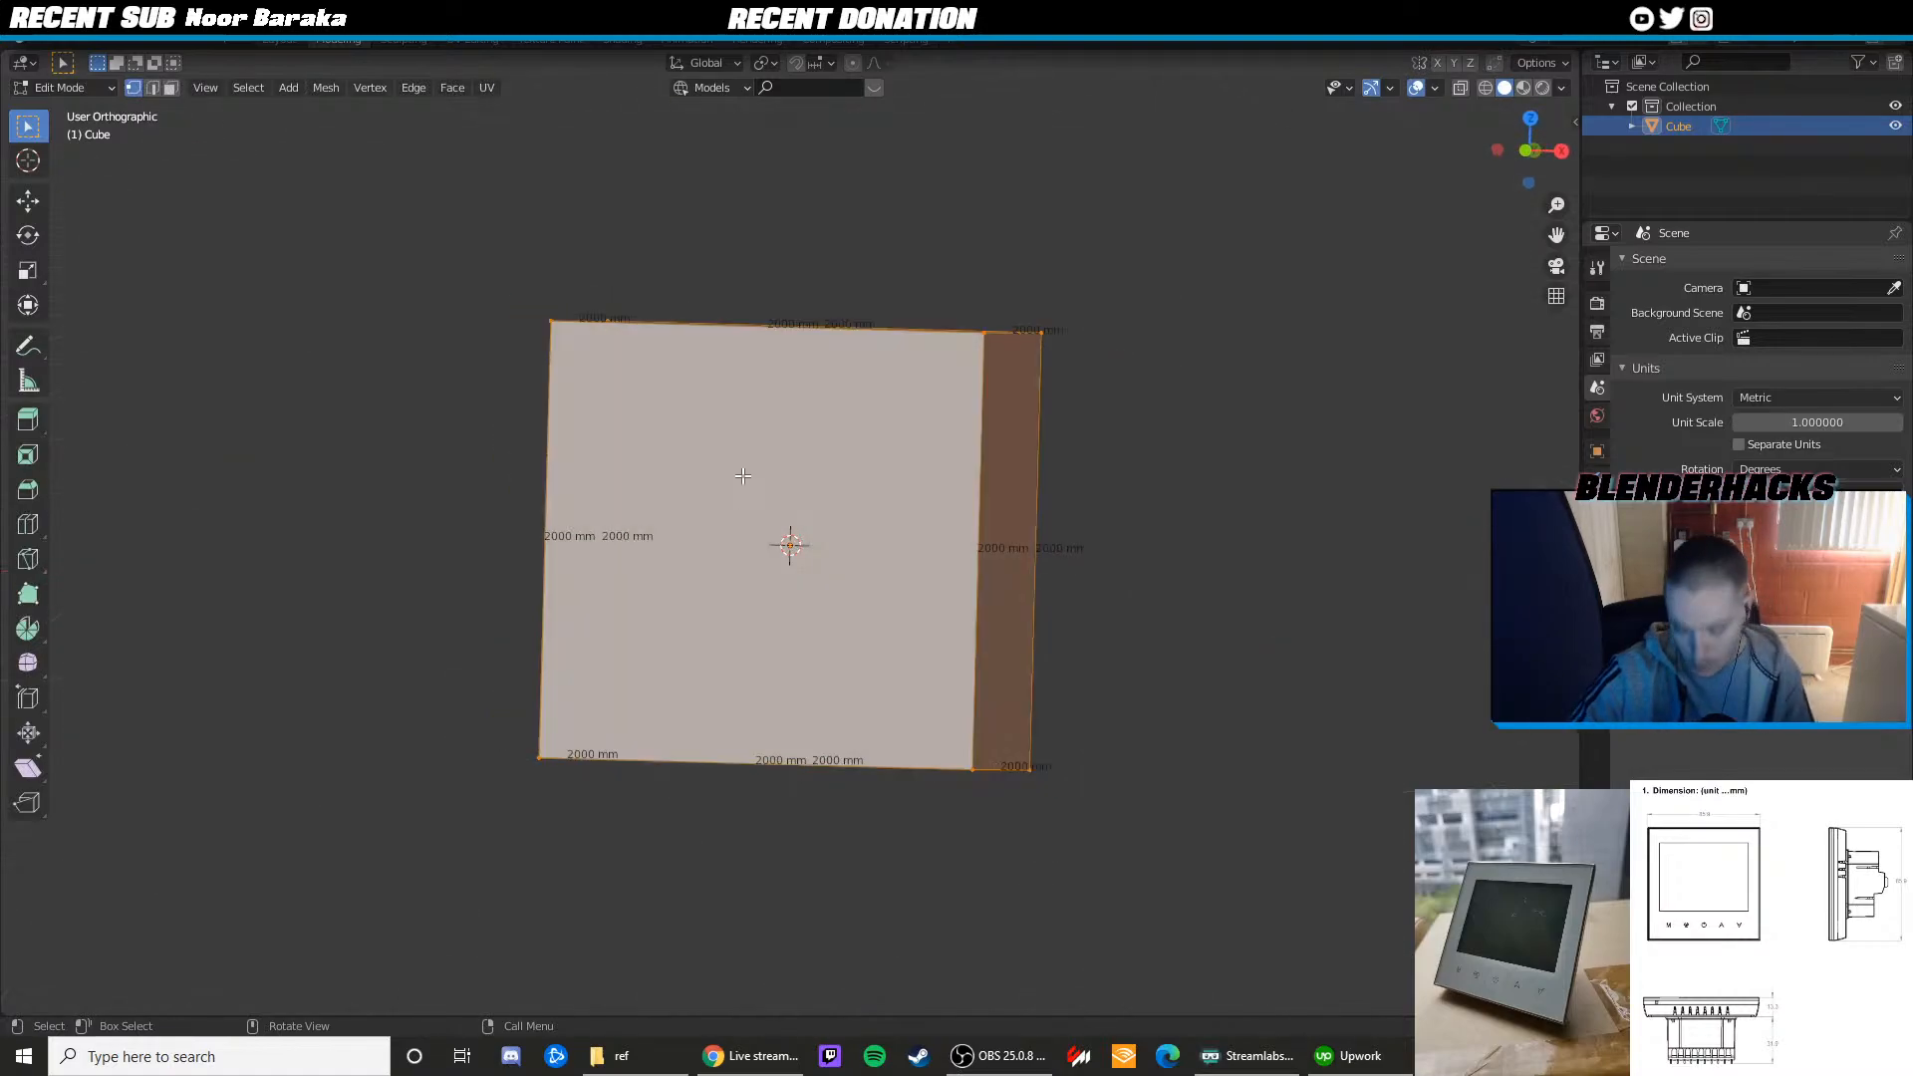
{"action": "scroll", "coordinate": [783, 461], "scroll_direction": "up", "scroll_amount": 4}
{"action": "scroll", "coordinate": [787, 449], "scroll_direction": "down", "scroll_amount": 6}
{"action": "scroll", "coordinate": [790, 431], "scroll_direction": "up", "scroll_amount": 4}
{"action": "middle_click_drag", "start_coordinate": [784, 387], "coordinate": [816, 487], "text": "shift"}
{"action": "scroll", "coordinate": [807, 477], "scroll_direction": "down", "scroll_amount": 3}
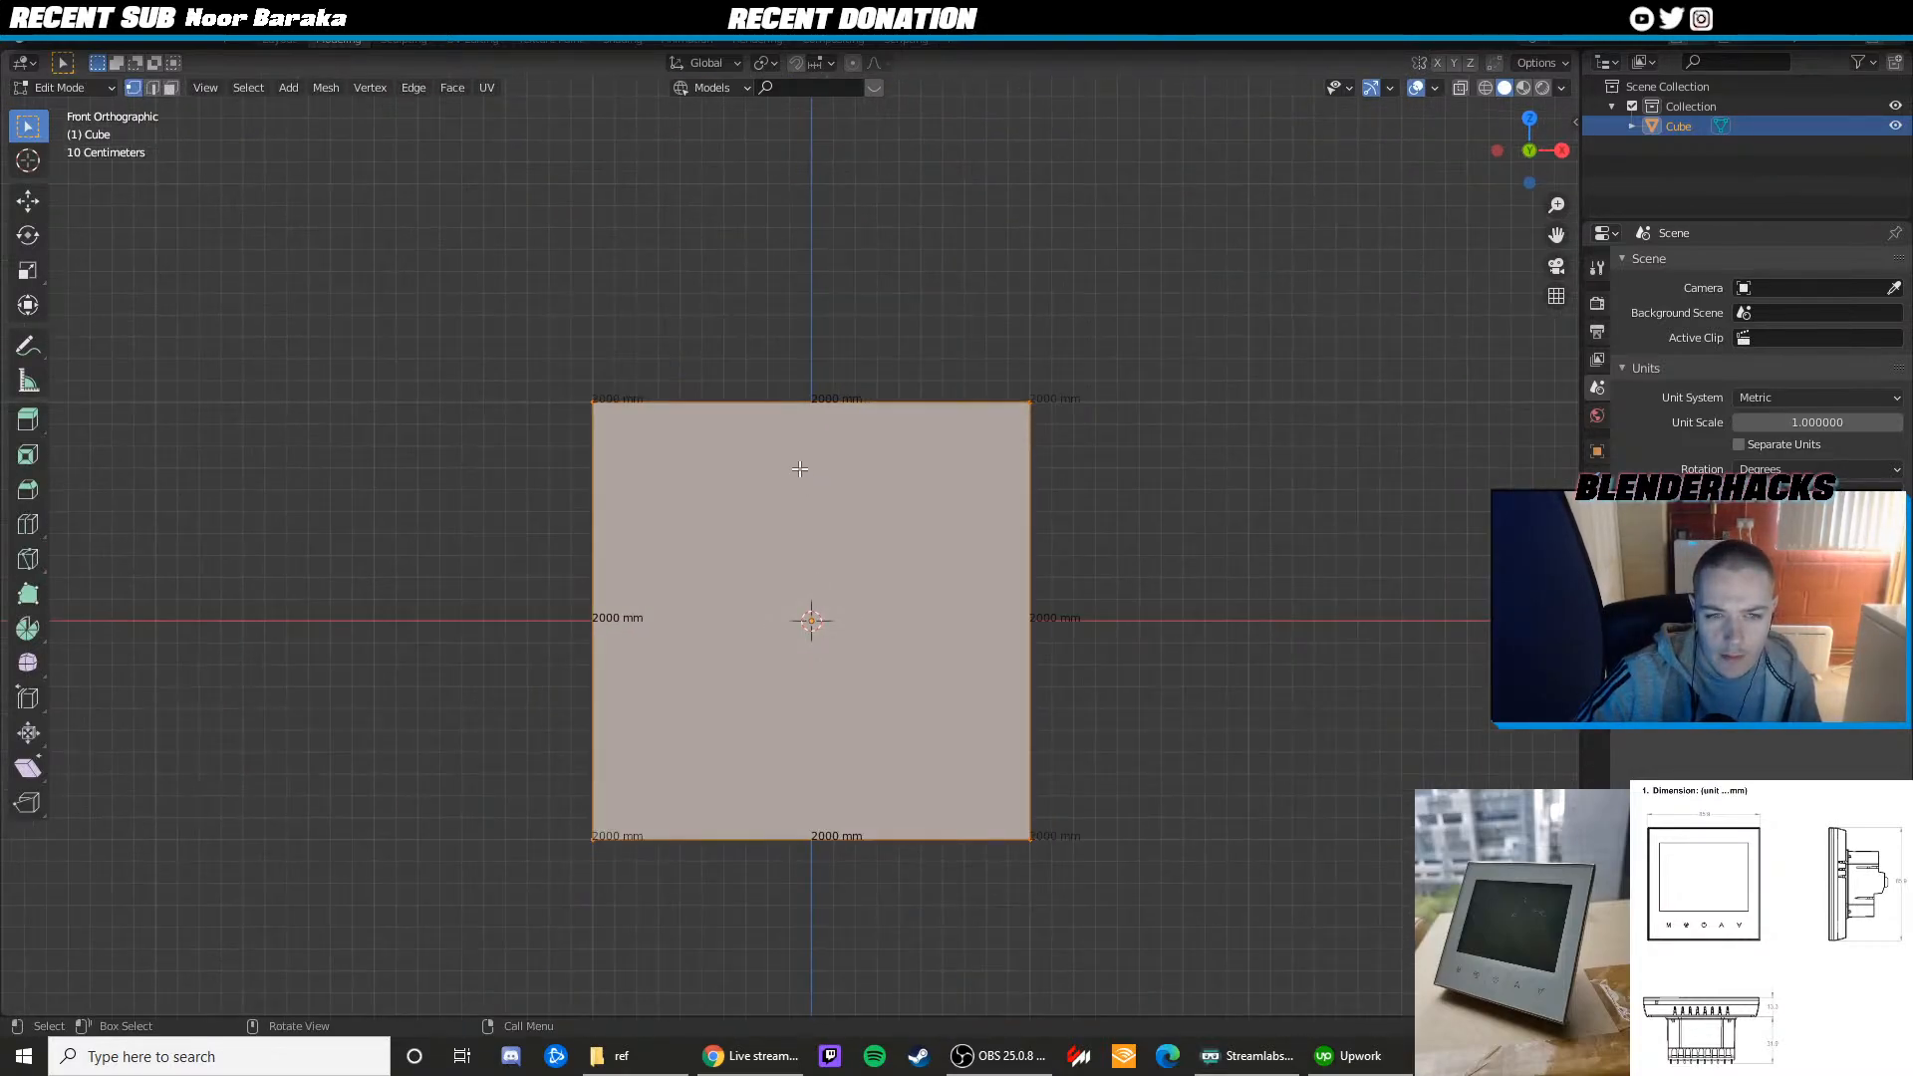
Try to move the cube's front left-side vertices inward along X with the Move tool
{"action": "left_click_drag", "start_coordinate": [484, 338], "coordinate": [730, 868]}
{"action": "key", "text": "shift+space"}
{"action": "key", "text": "g"}
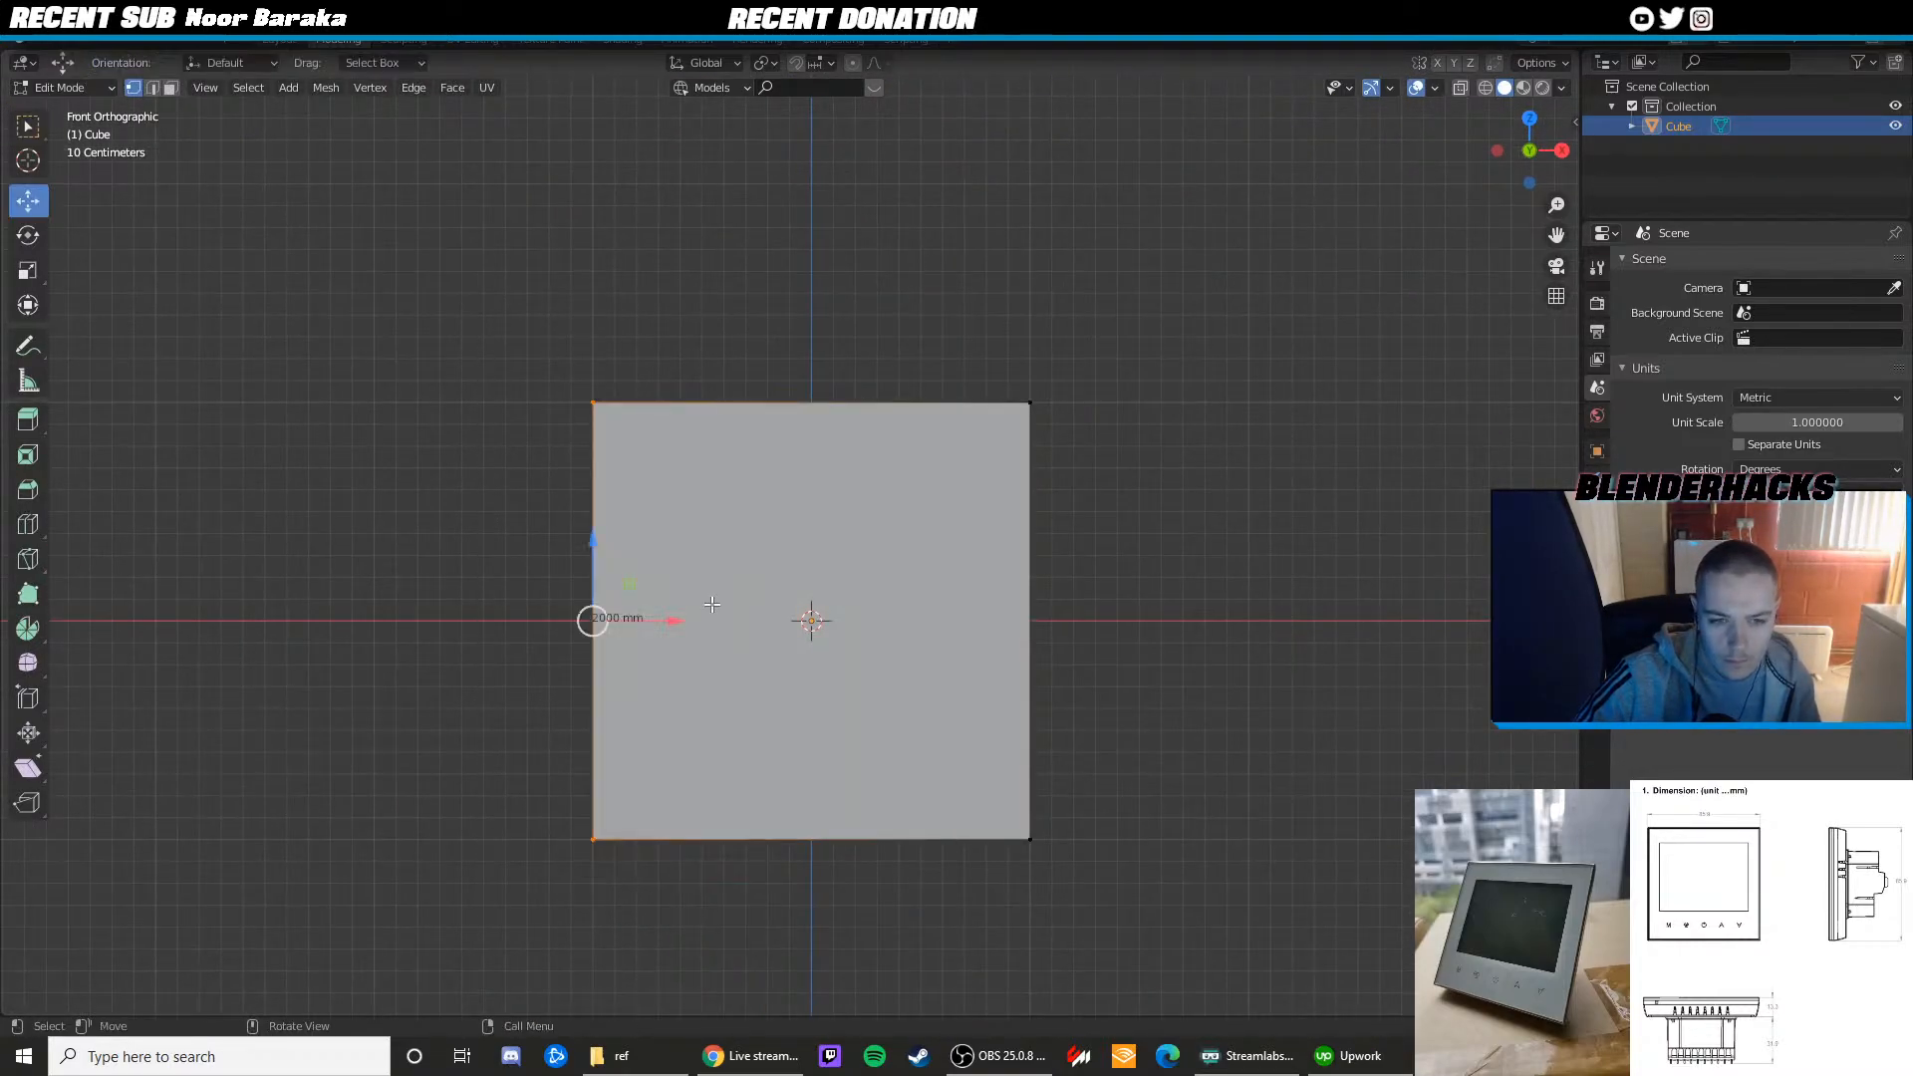
{"action": "left_click_drag", "start_coordinate": [672, 626], "coordinate": [903, 626]}
{"action": "key", "text": "ctrl+z"}
In wireframe shading, move all of the cube's left-side vertices along X towards its right side, leaving a thin upright slab
{"action": "key", "text": "z"}
{"action": "left_click", "coordinate": [483, 427]}
{"action": "left_click_drag", "start_coordinate": [424, 317], "coordinate": [678, 861]}
{"action": "key", "text": "z"}
{"action": "left_click_drag", "start_coordinate": [666, 614], "coordinate": [1063, 607]}
{"action": "left_click", "coordinate": [863, 773]}
{"action": "key", "text": "z"}
{"action": "left_click", "coordinate": [735, 650]}
{"action": "scroll", "coordinate": [1298, 449], "scroll_direction": "up", "scroll_amount": 5}
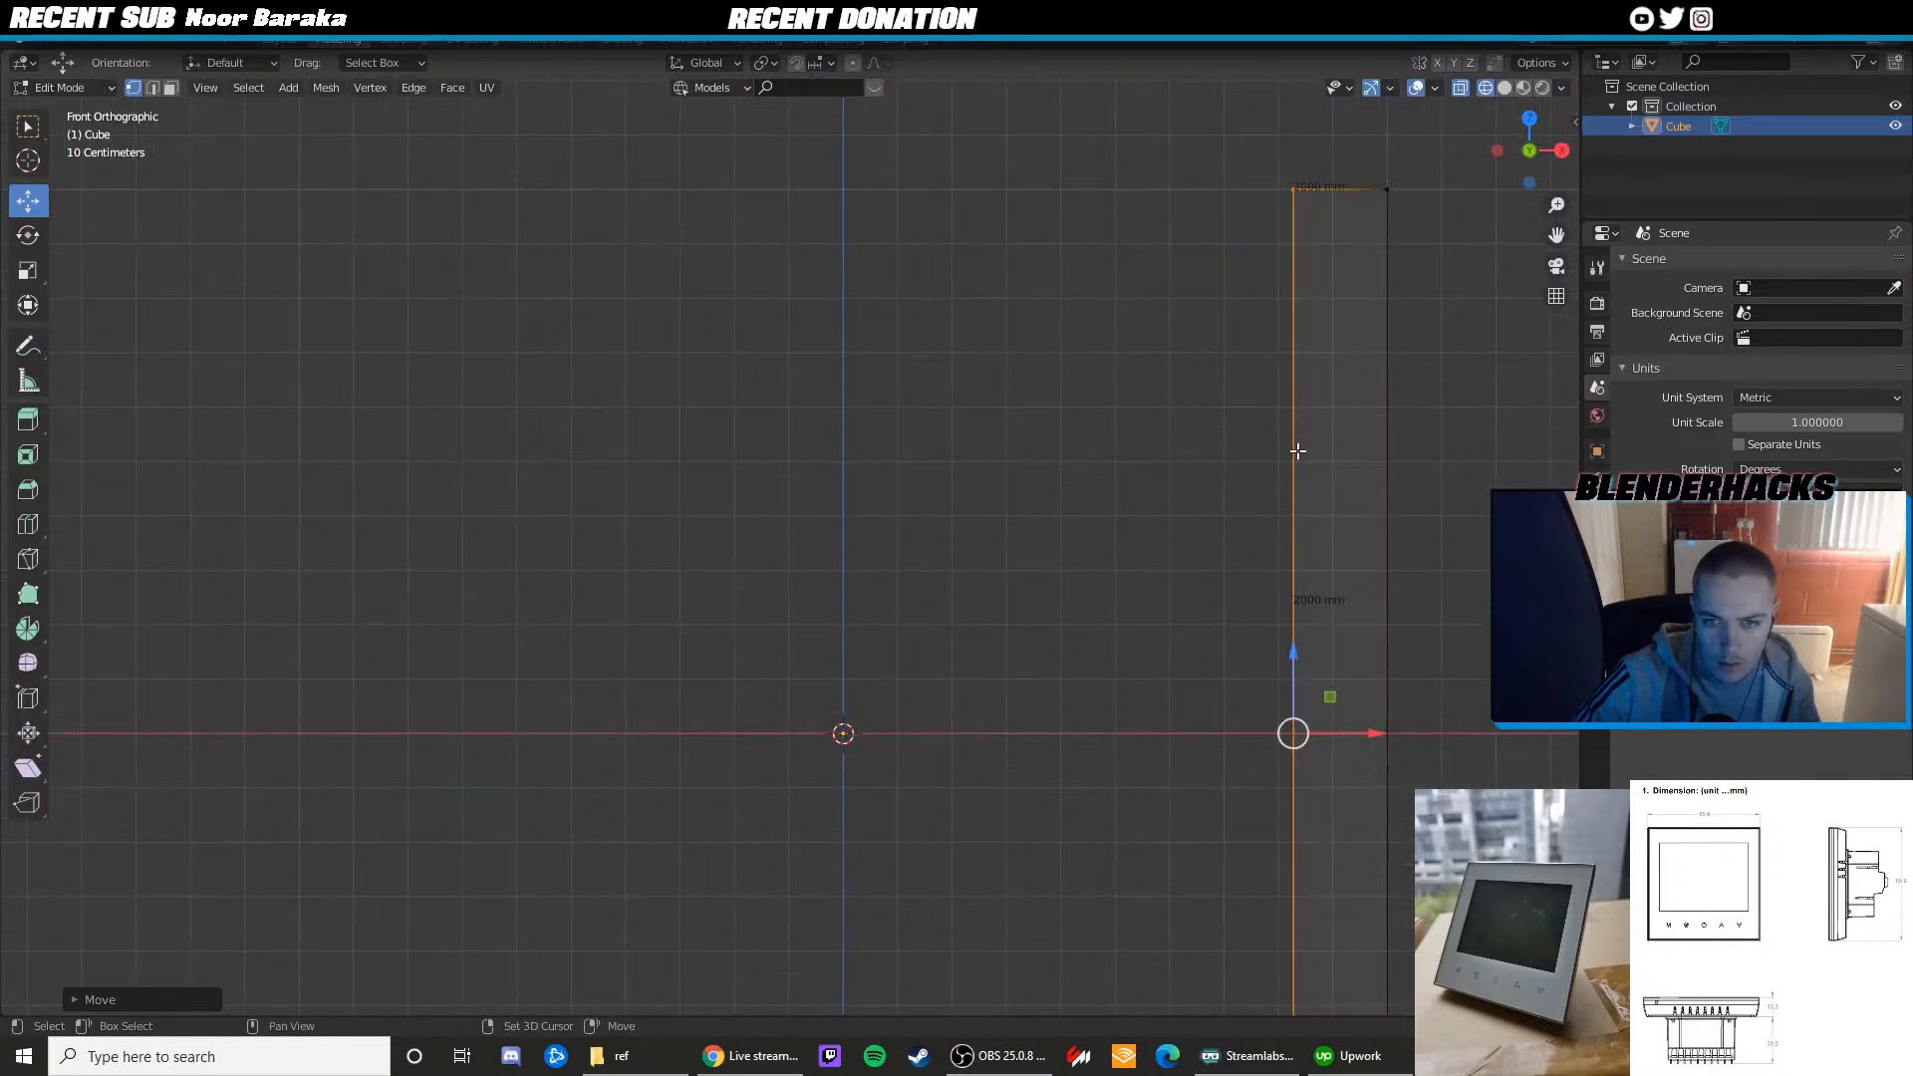
{"action": "middle_click_drag", "start_coordinate": [1298, 448], "coordinate": [876, 428], "text": "shift"}
{"action": "scroll", "coordinate": [957, 522], "scroll_direction": "down", "scroll_amount": 4}
In Object Mode, move the slab along X onto the world centre and set its origin to its geometry
{"action": "key", "text": "Tab"}
{"action": "key", "text": "shift+space"}
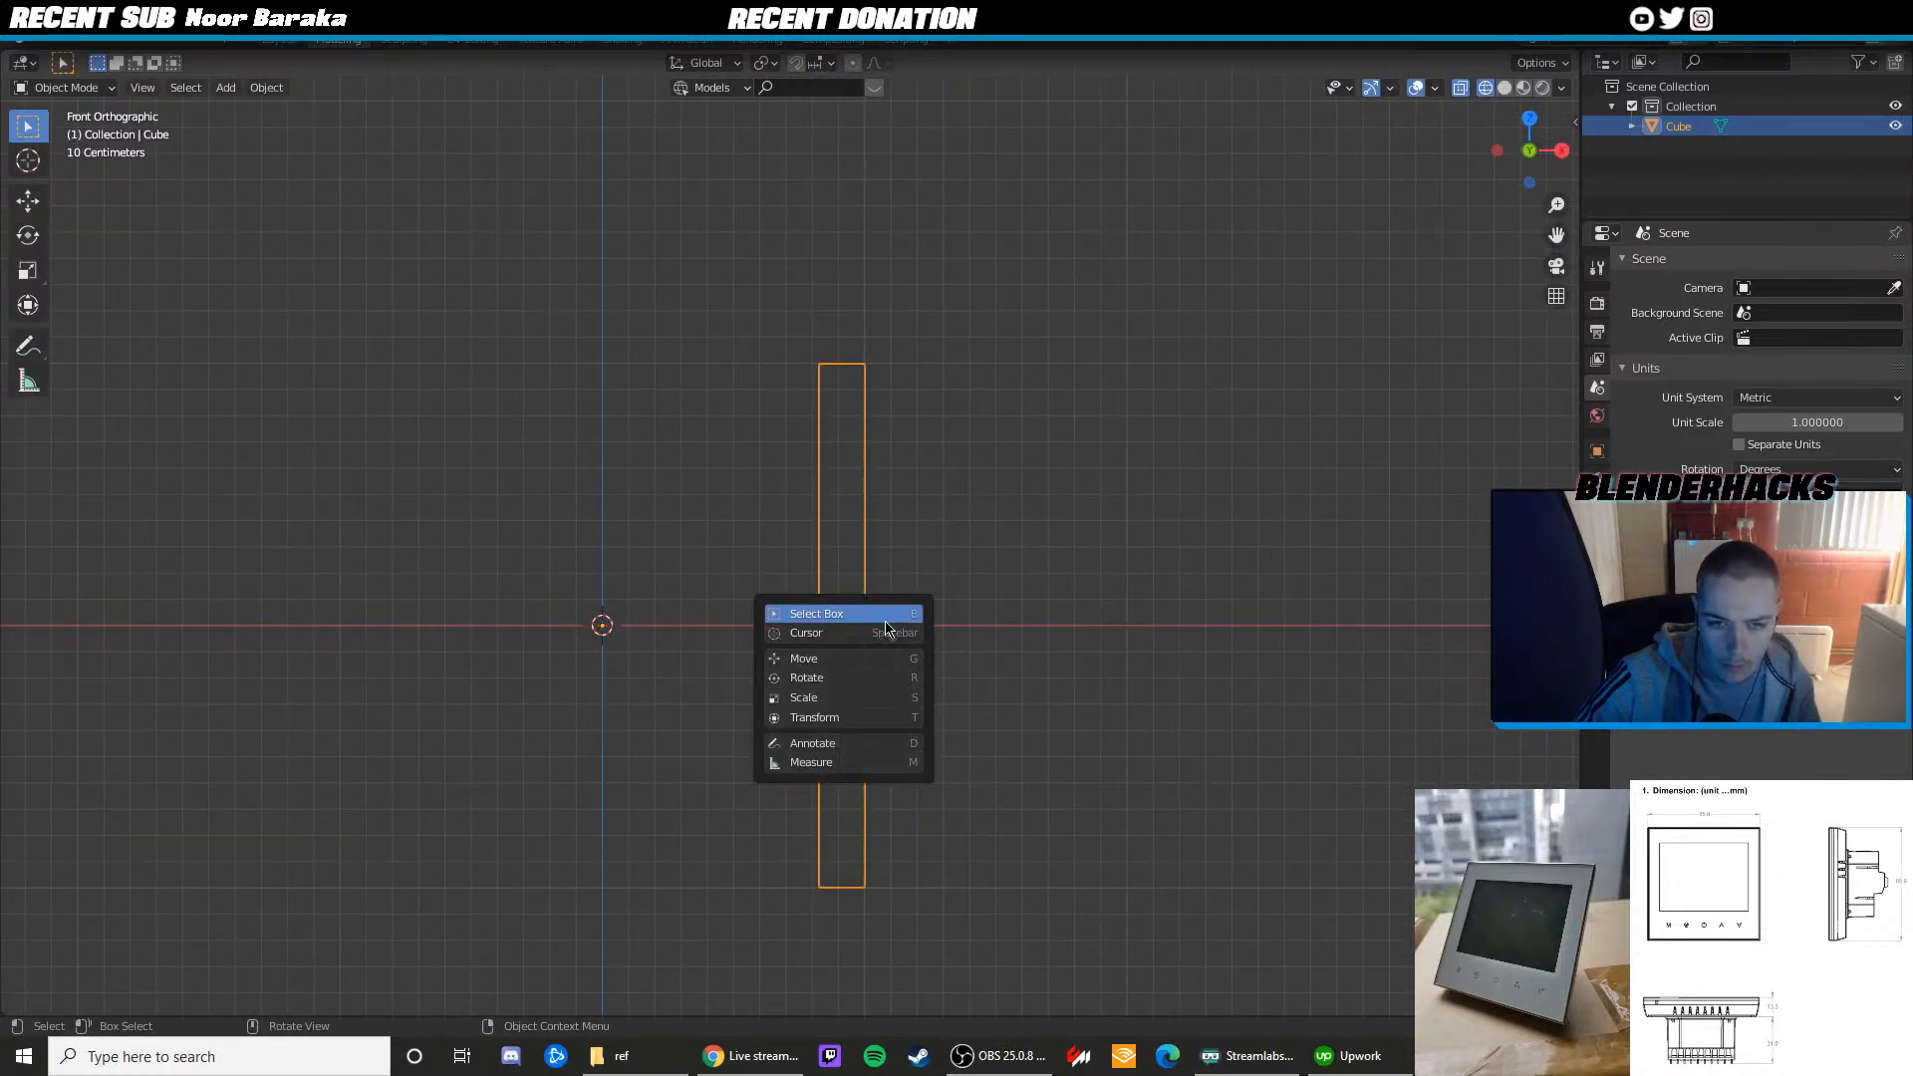
{"action": "key", "text": "g"}
{"action": "left_click_drag", "start_coordinate": [673, 625], "coordinate": [427, 624]}
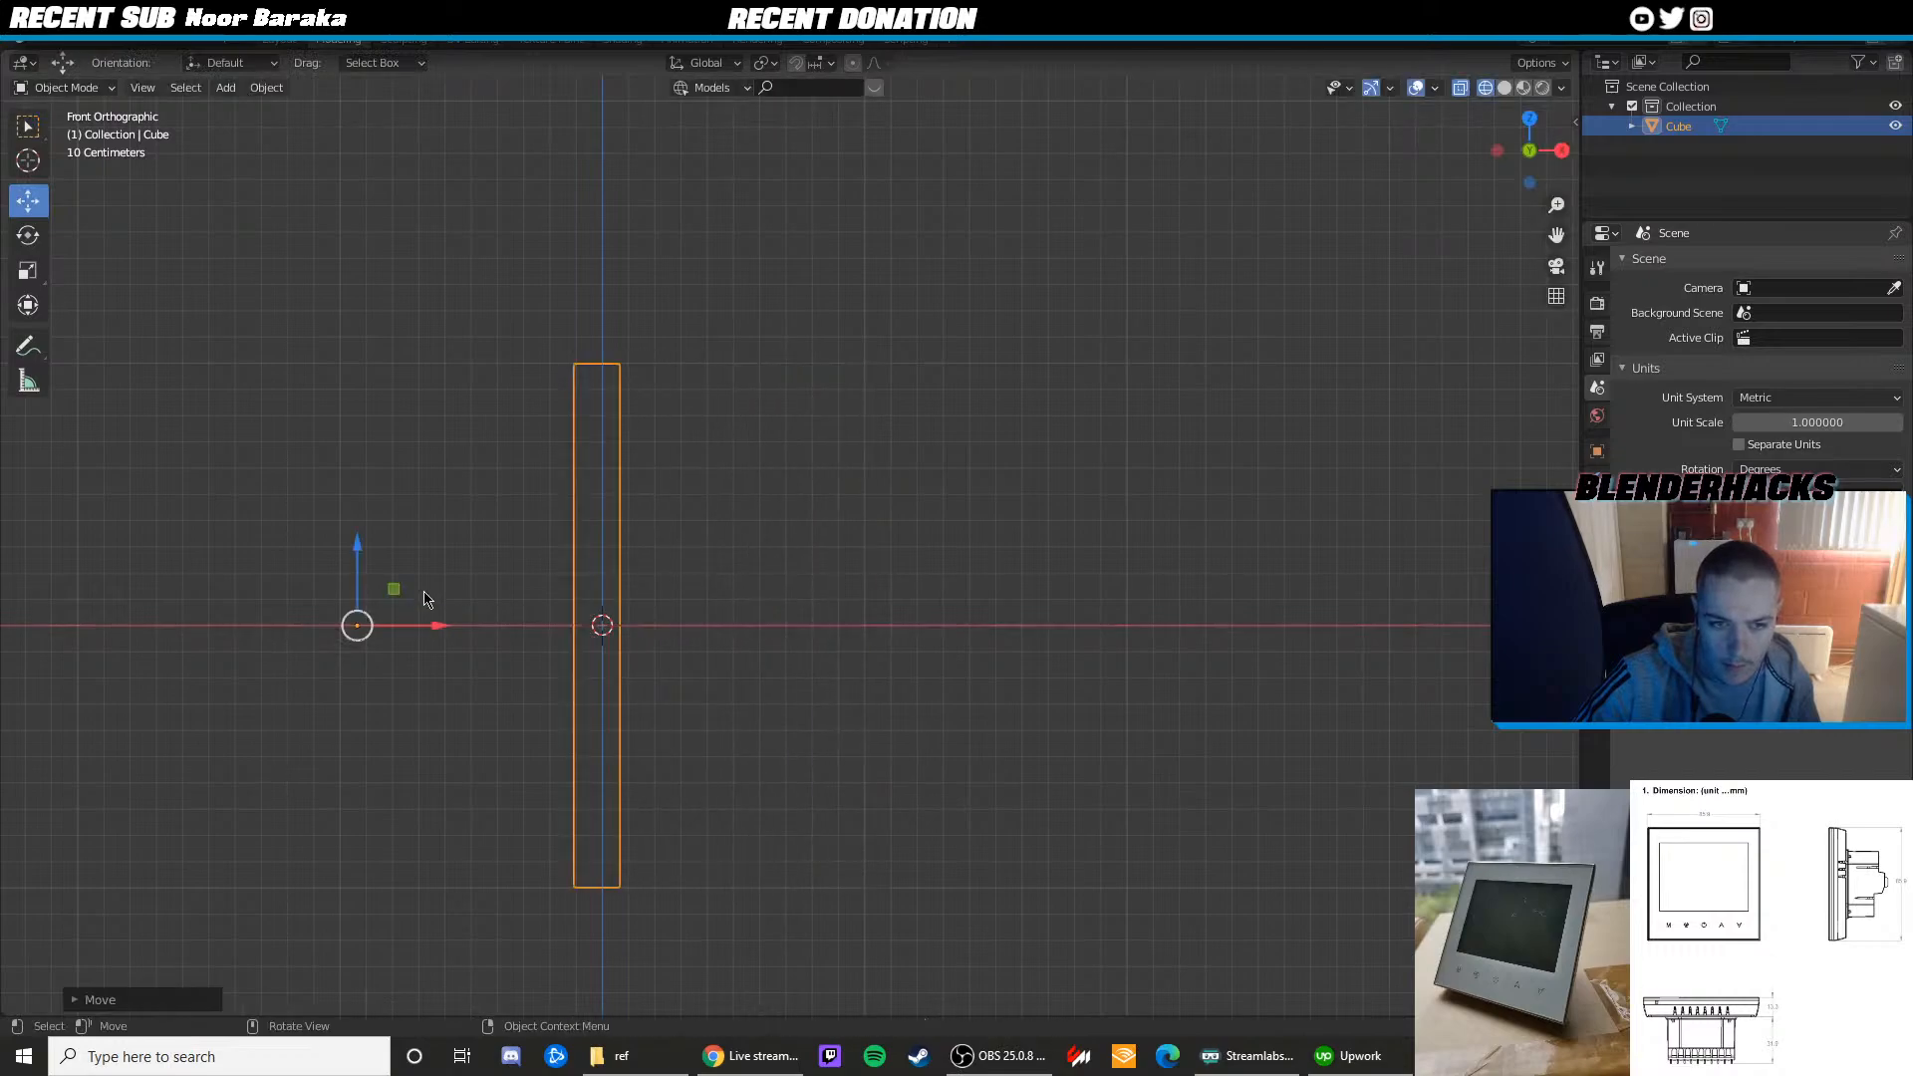
{"action": "left_click", "coordinate": [266, 87]}
{"action": "mouse_move", "coordinate": [327, 137]}
{"action": "left_click", "coordinate": [503, 151]}
Thin the slab further in Edit Mode by moving its left-side vertices inward along X, keeping wireframe shading
{"action": "scroll", "coordinate": [627, 329], "scroll_direction": "up", "scroll_amount": 3}
{"action": "middle_click_drag", "start_coordinate": [642, 358], "coordinate": [880, 504], "text": "shift"}
{"action": "scroll", "coordinate": [880, 504], "scroll_direction": "up", "scroll_amount": 2}
{"action": "key", "text": "Tab"}
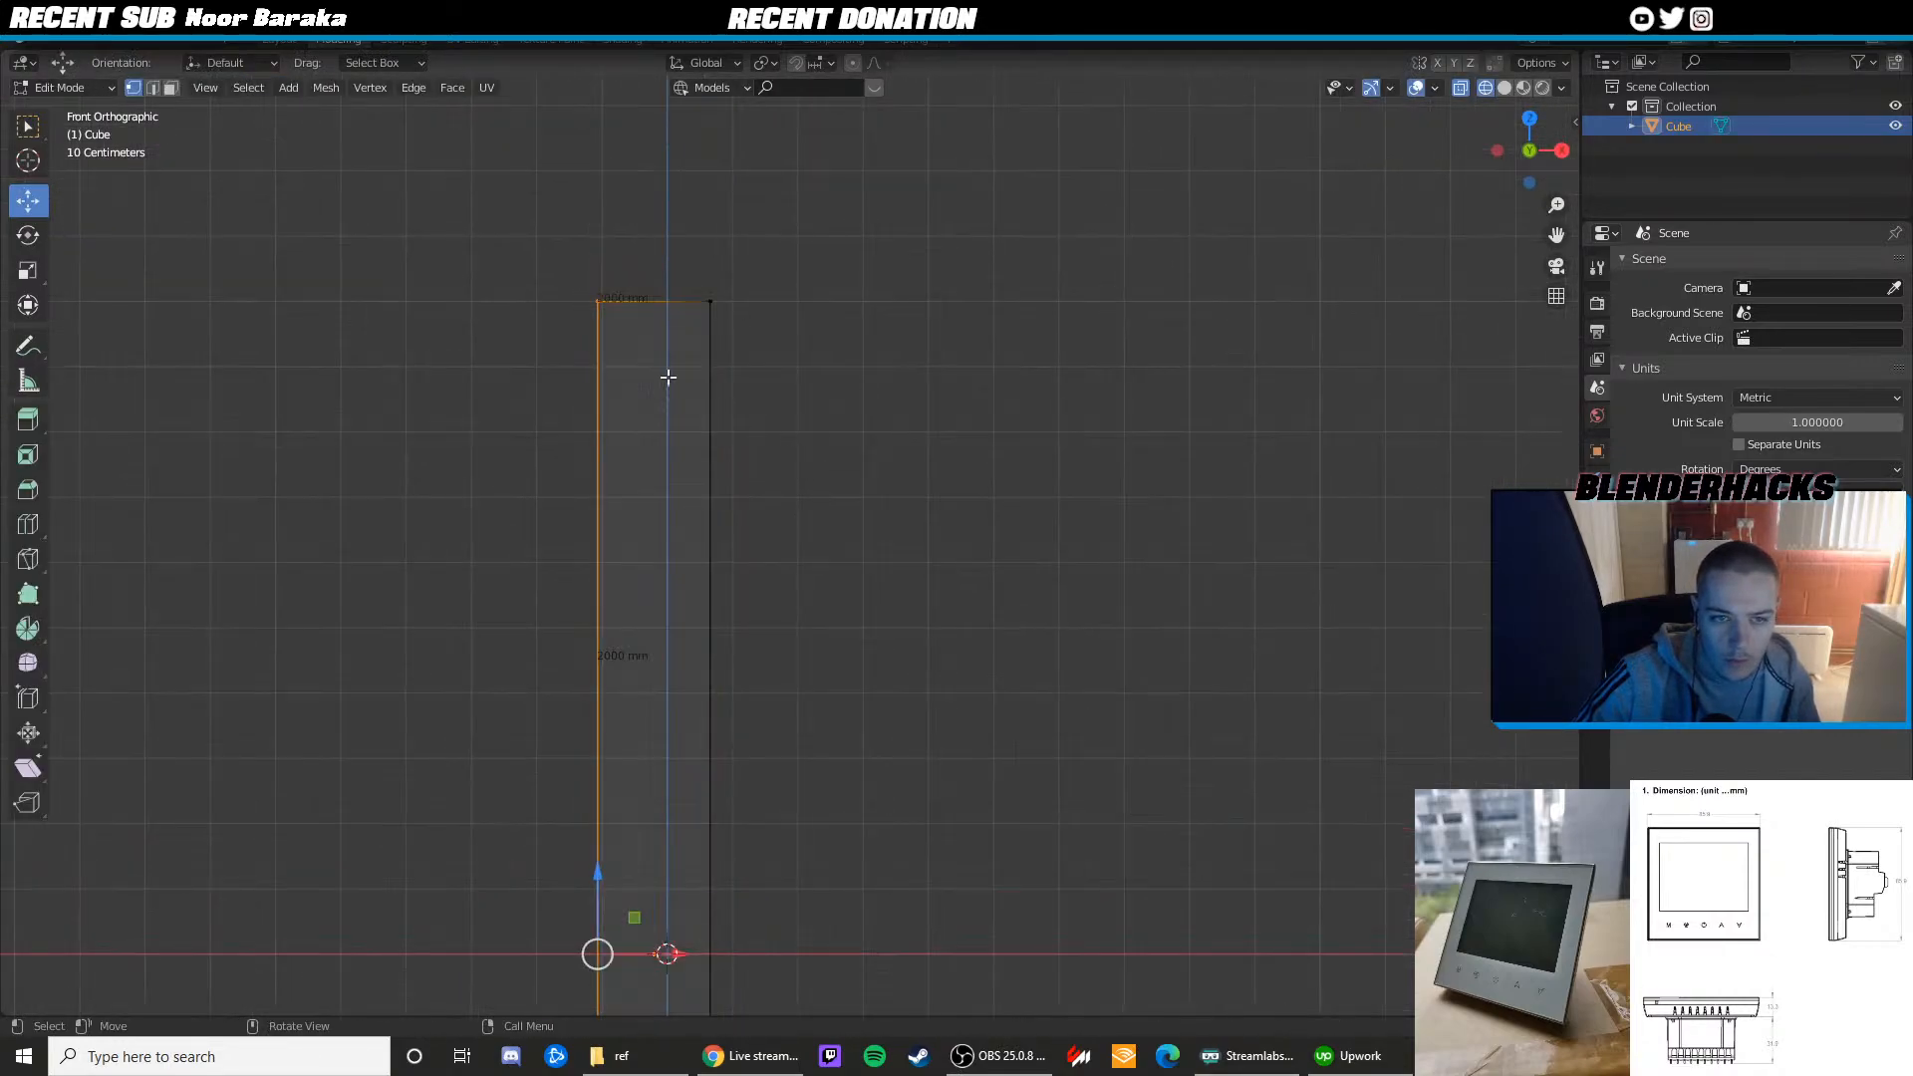
{"action": "scroll", "coordinate": [667, 376], "scroll_direction": "down", "scroll_amount": 3}
{"action": "left_click_drag", "start_coordinate": [782, 778], "coordinate": [787, 772]}
{"action": "scroll", "coordinate": [792, 554], "scroll_direction": "up", "scroll_amount": 5}
{"action": "middle_click_drag", "start_coordinate": [704, 385], "coordinate": [817, 687], "text": "shift"}
{"action": "scroll", "coordinate": [795, 637], "scroll_direction": "up", "scroll_amount": 3}
{"action": "key", "text": "z"}
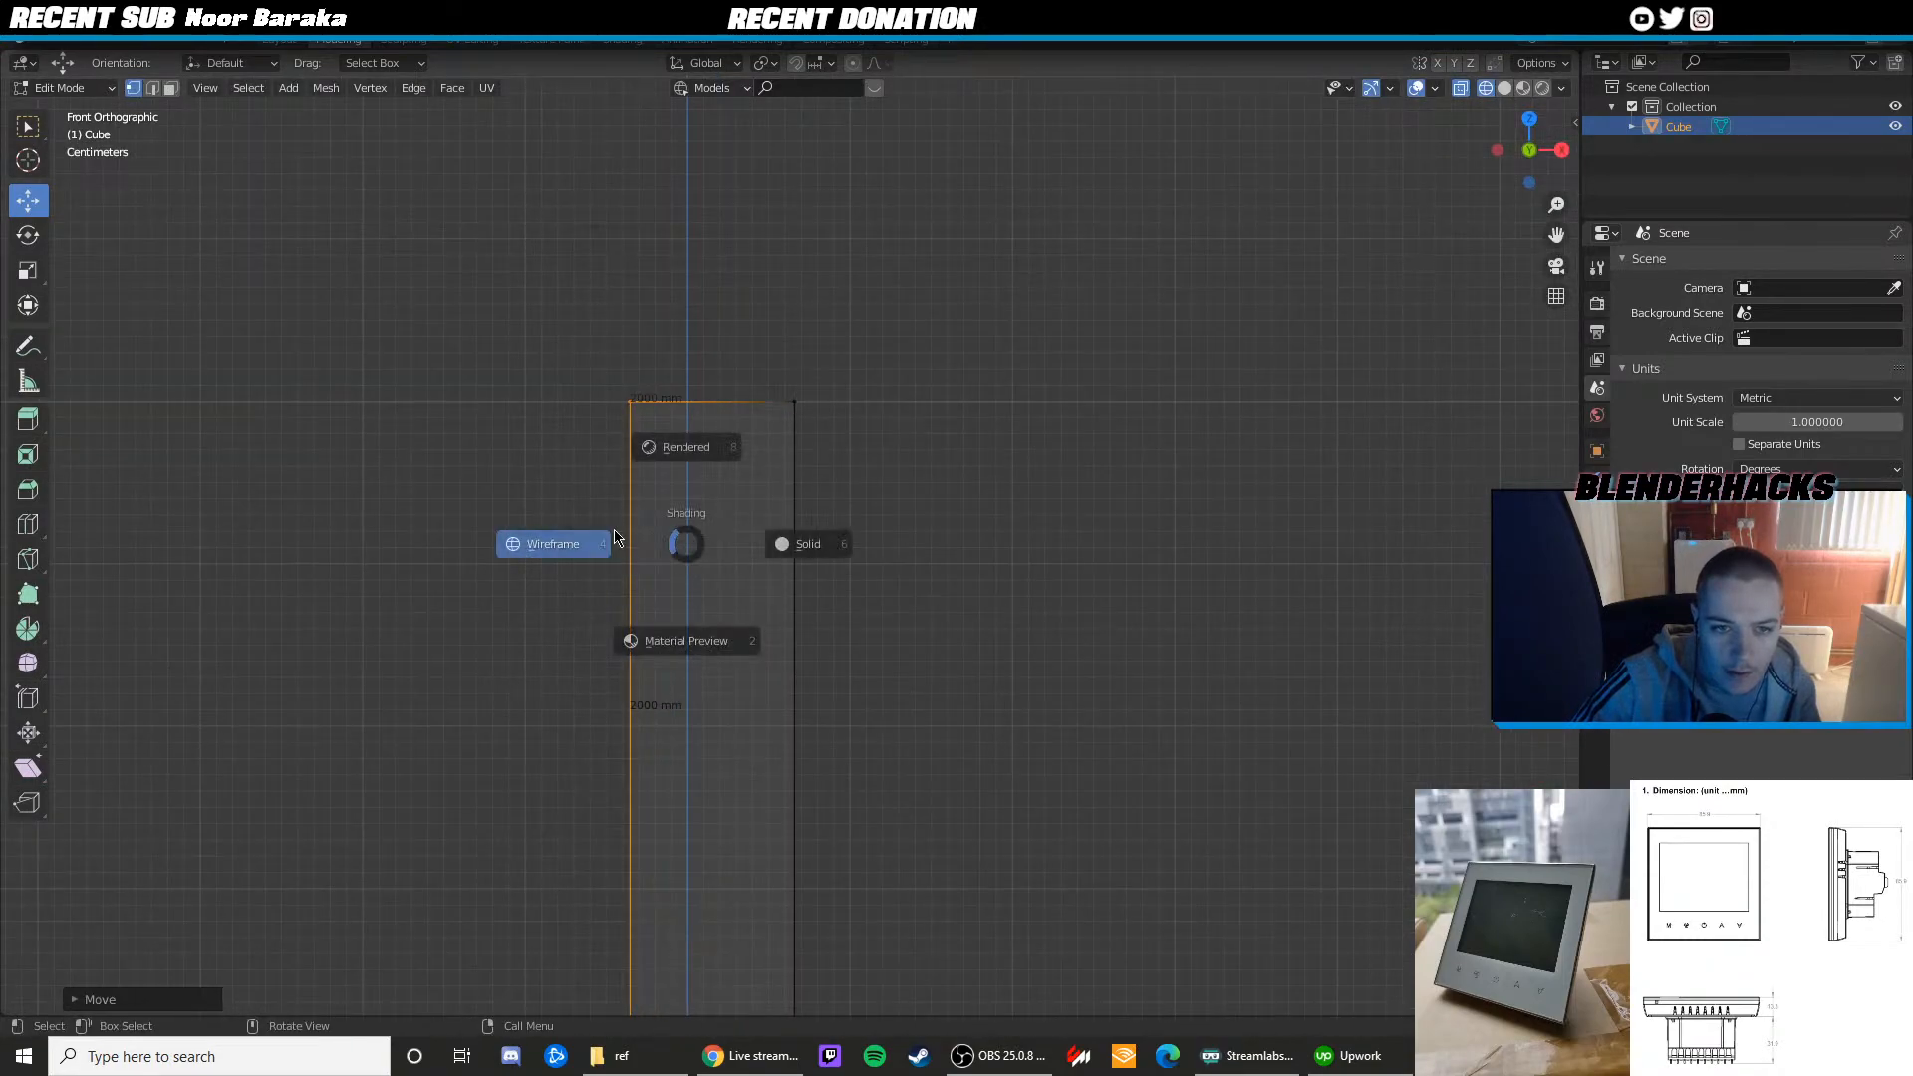
{"action": "left_click", "coordinate": [597, 542]}
{"action": "middle_click_drag", "start_coordinate": [607, 385], "coordinate": [647, 499], "text": "shift"}
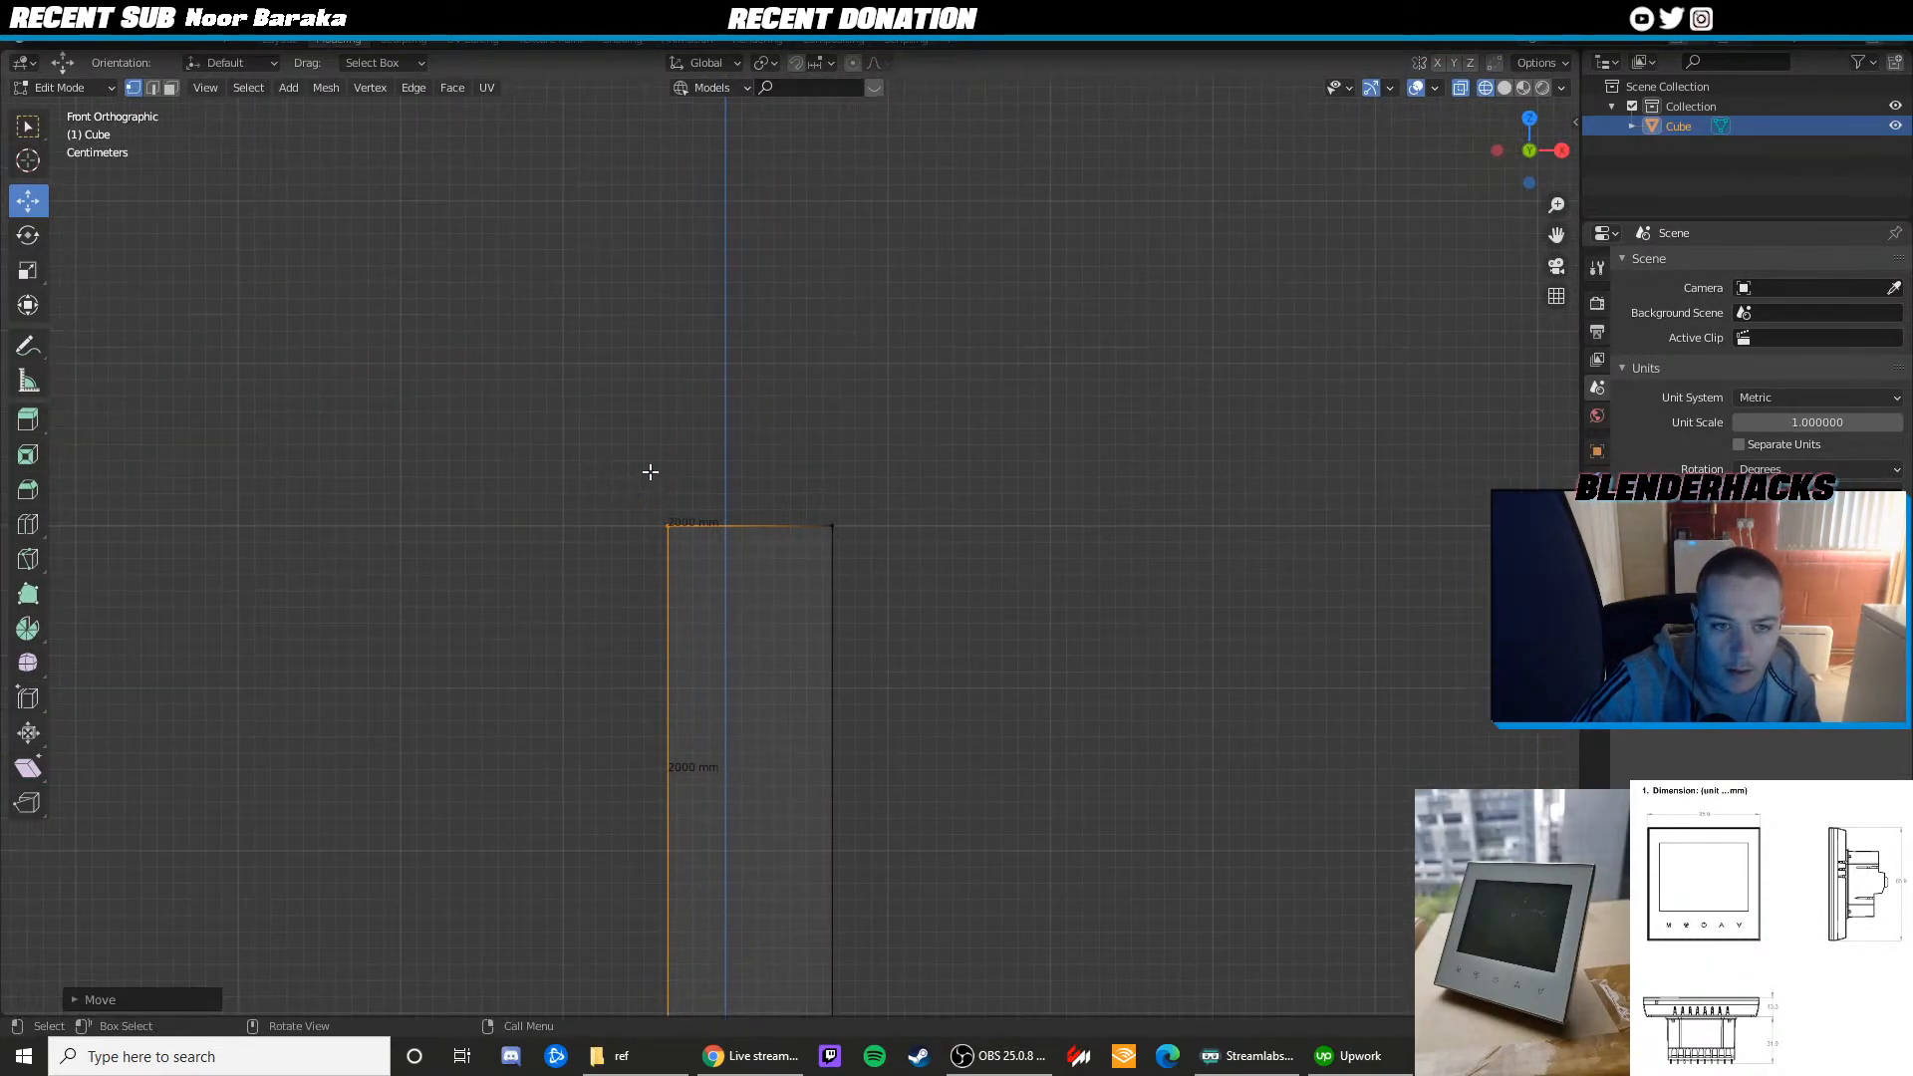
Narrow the slab further by moving its left-side vertices inward along X onto the world centre axis
{"action": "scroll", "coordinate": [654, 482], "scroll_direction": "down", "scroll_amount": 5}
{"action": "middle_click_drag", "start_coordinate": [776, 891], "coordinate": [772, 533], "text": "shift"}
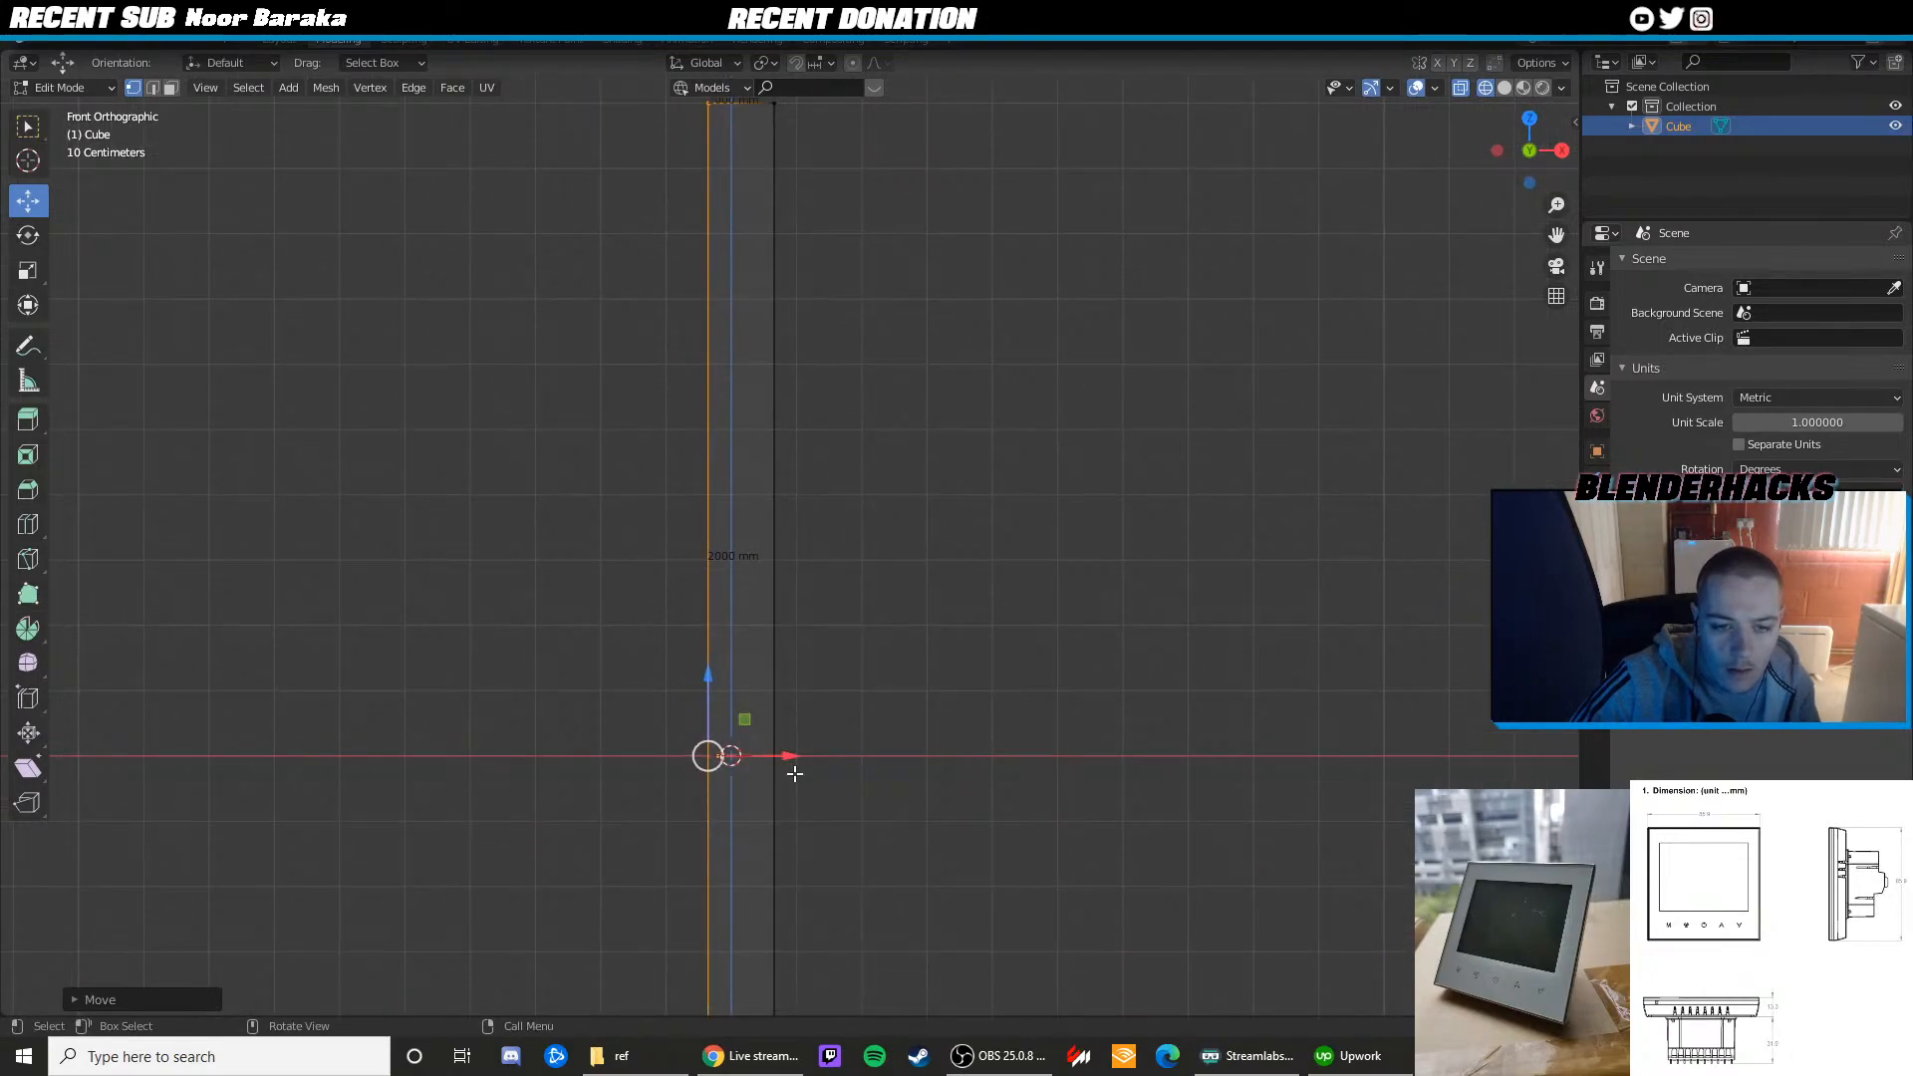
{"action": "middle_click_drag", "start_coordinate": [794, 773], "coordinate": [799, 204], "text": "shift"}
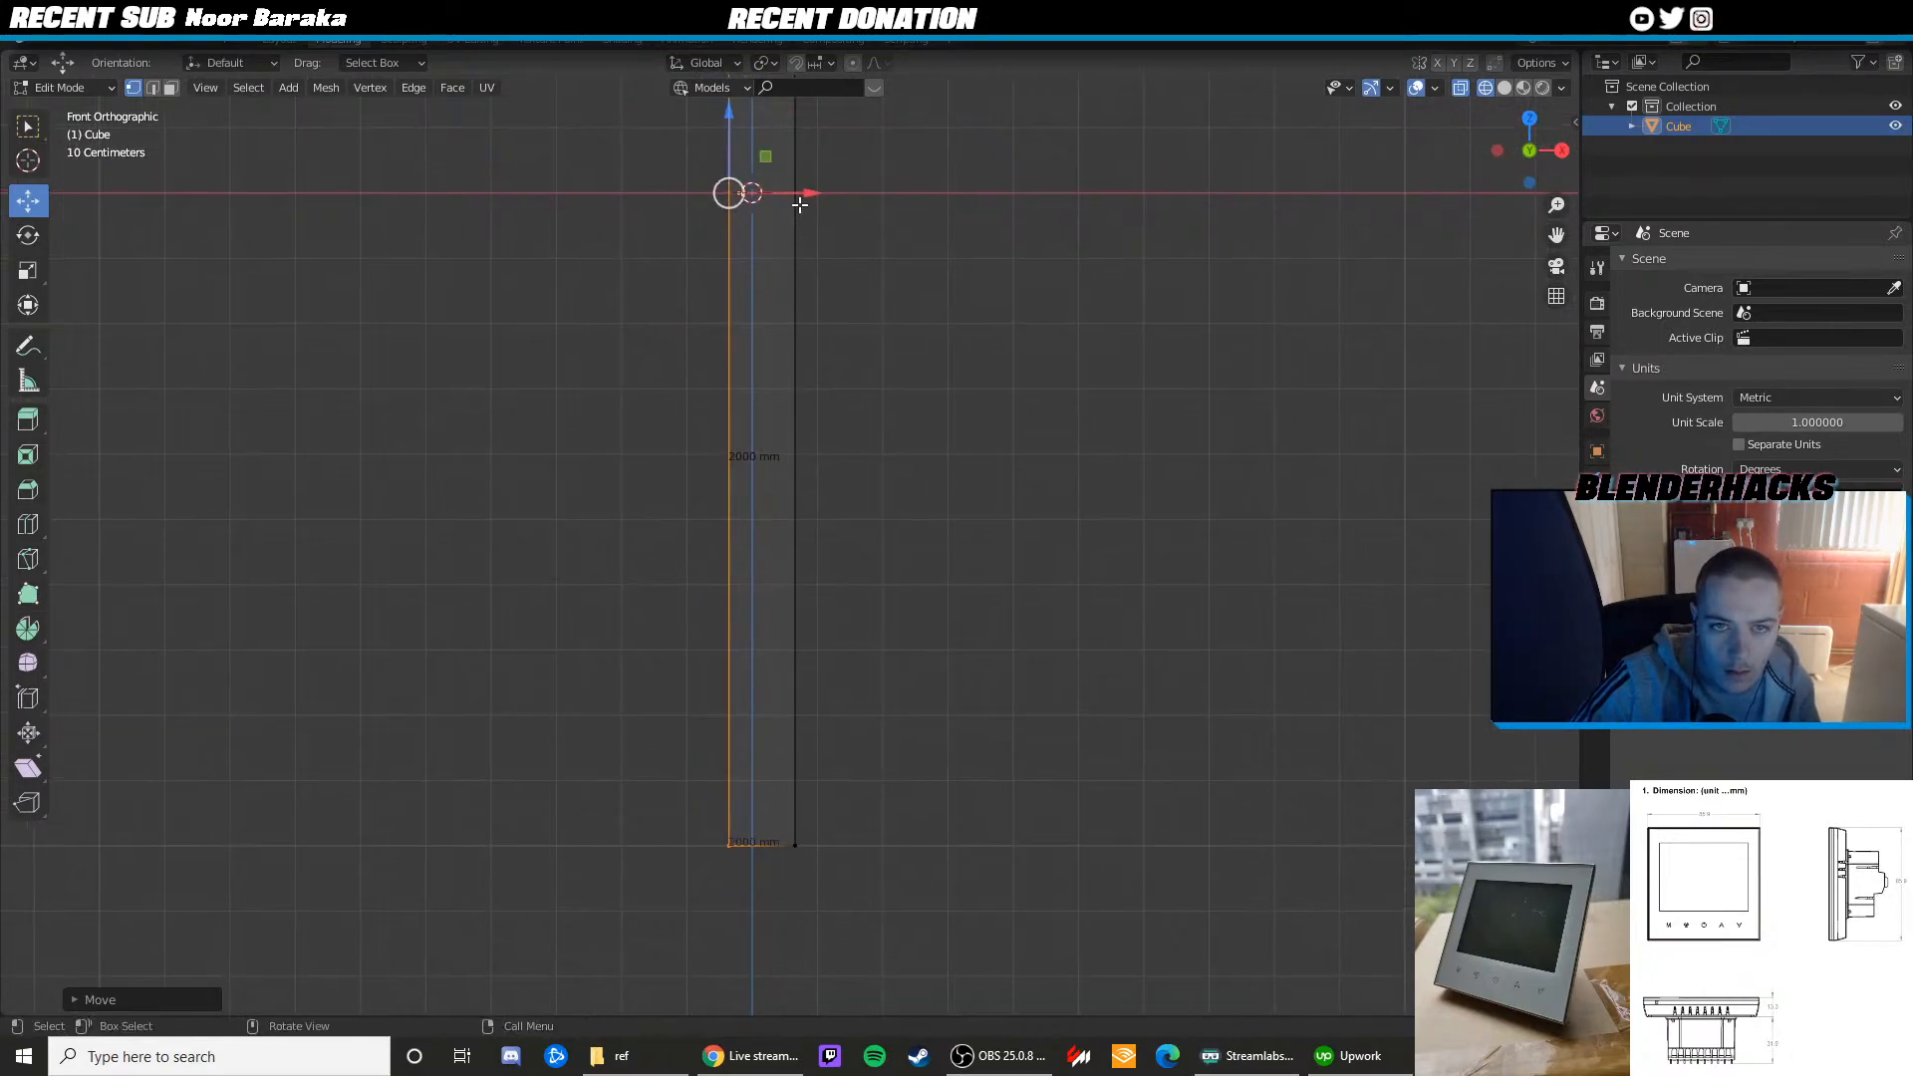
{"action": "left_click_drag", "start_coordinate": [799, 204], "coordinate": [831, 197]}
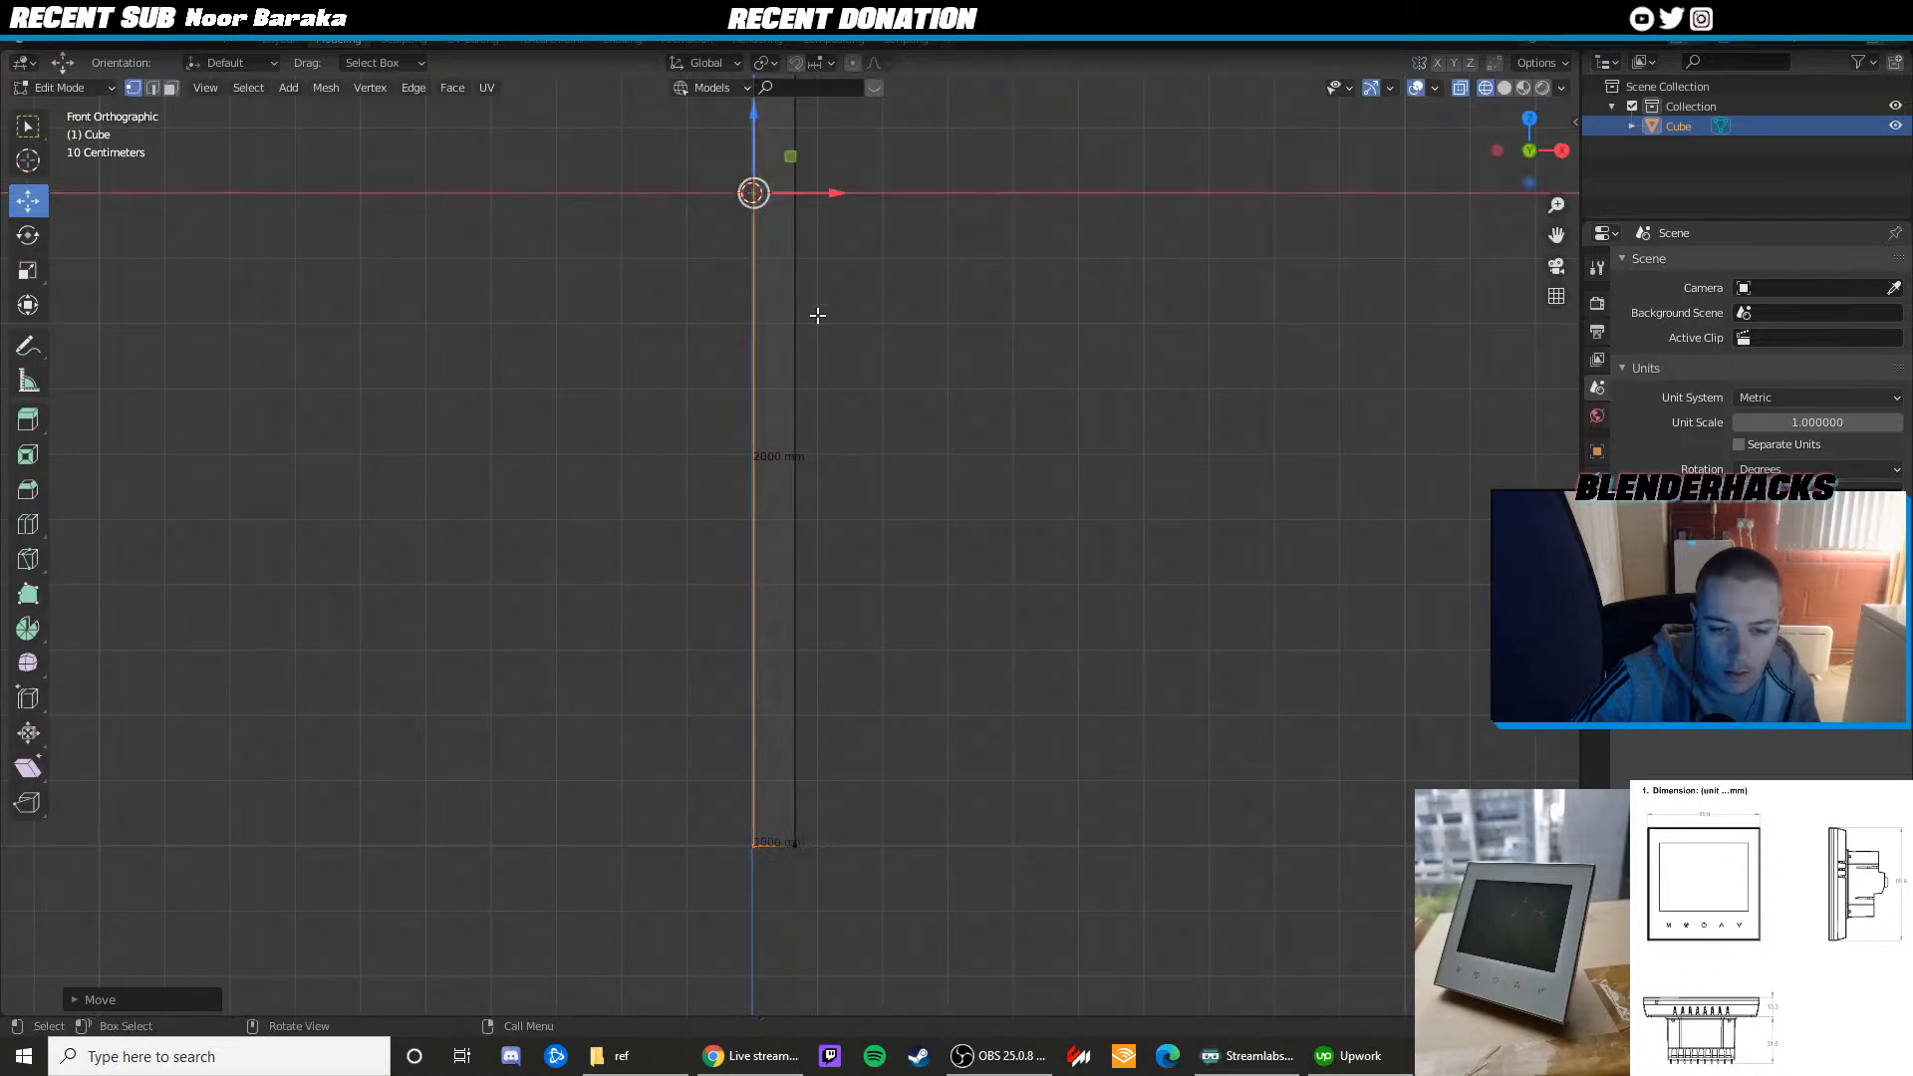
{"action": "middle_click_drag", "start_coordinate": [763, 680], "coordinate": [786, 496], "text": "shift"}
{"action": "scroll", "coordinate": [788, 498], "scroll_direction": "up", "scroll_amount": 5}
{"action": "scroll", "coordinate": [788, 498], "scroll_direction": "down", "scroll_amount": 10}
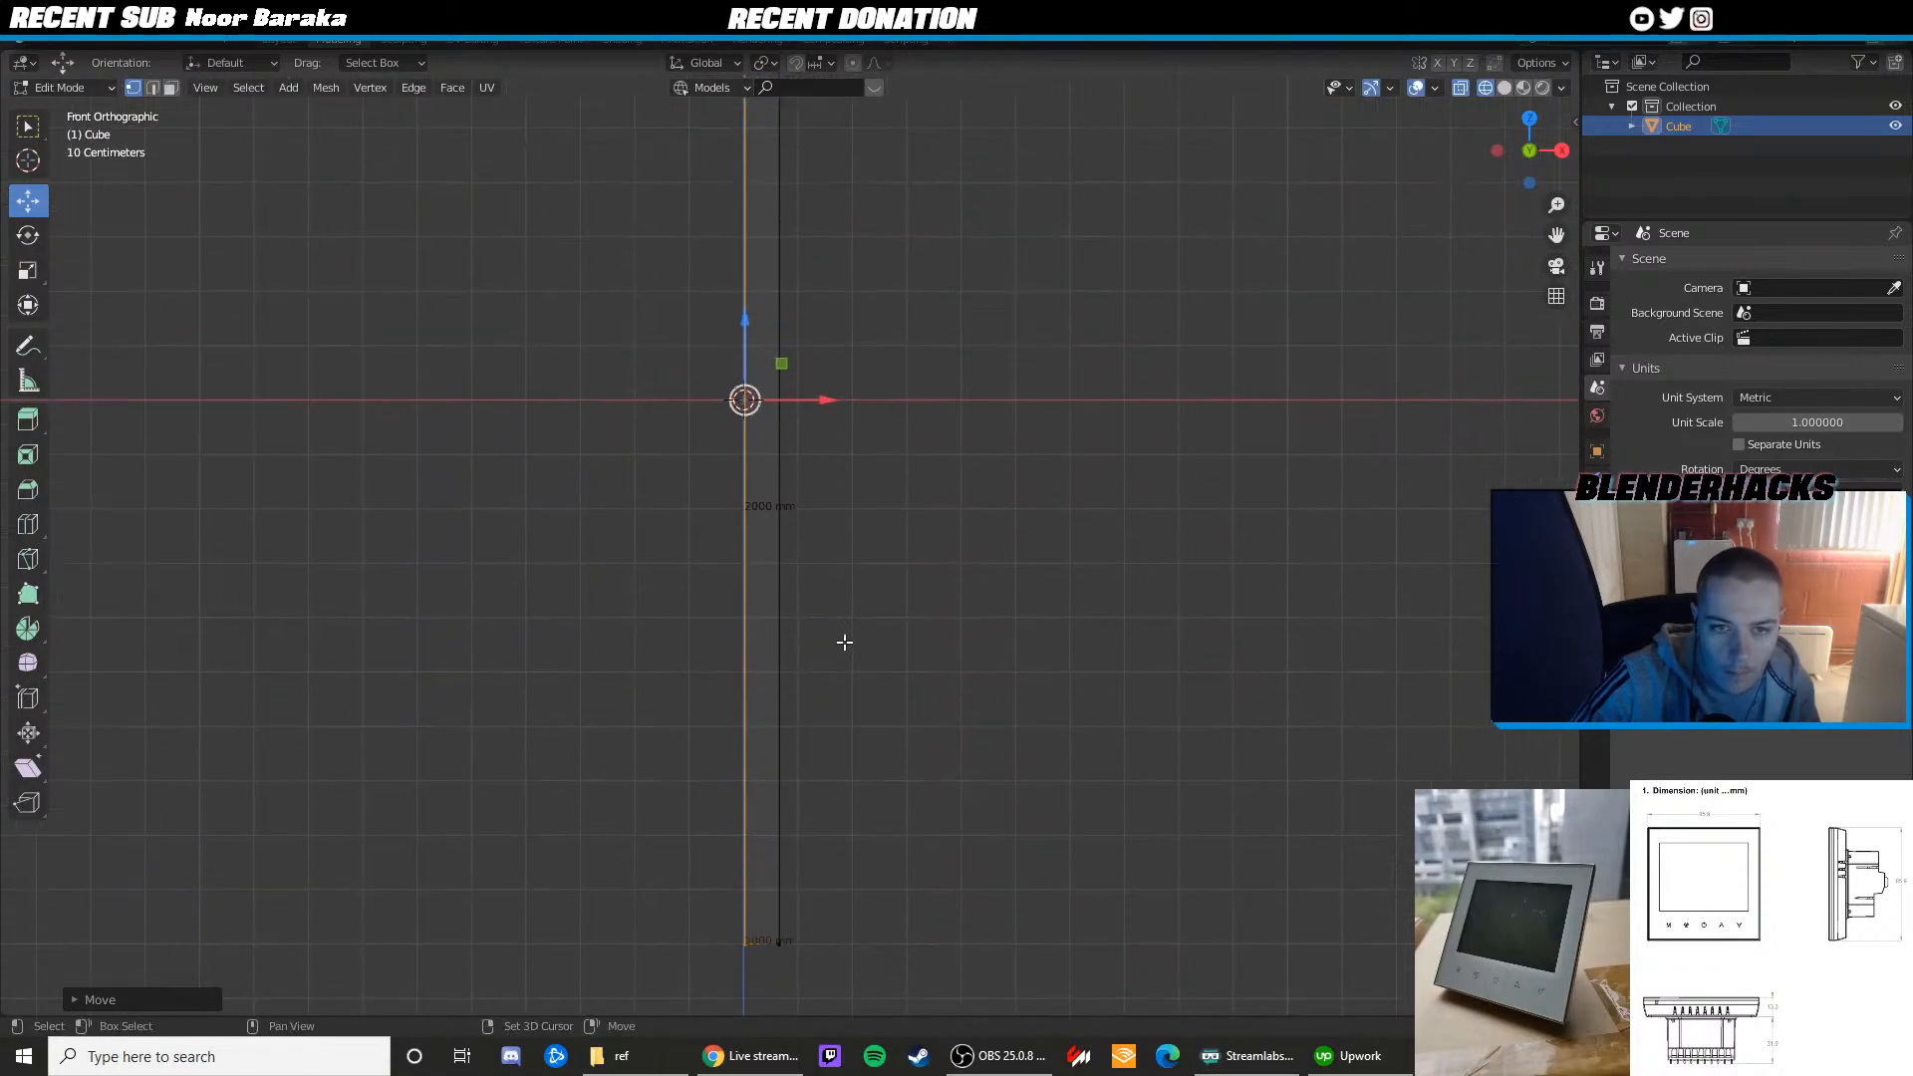
{"action": "key", "text": "Tab"}
{"action": "scroll", "coordinate": [817, 417], "scroll_direction": "up", "scroll_amount": 3}
{"action": "key", "text": "Tab"}
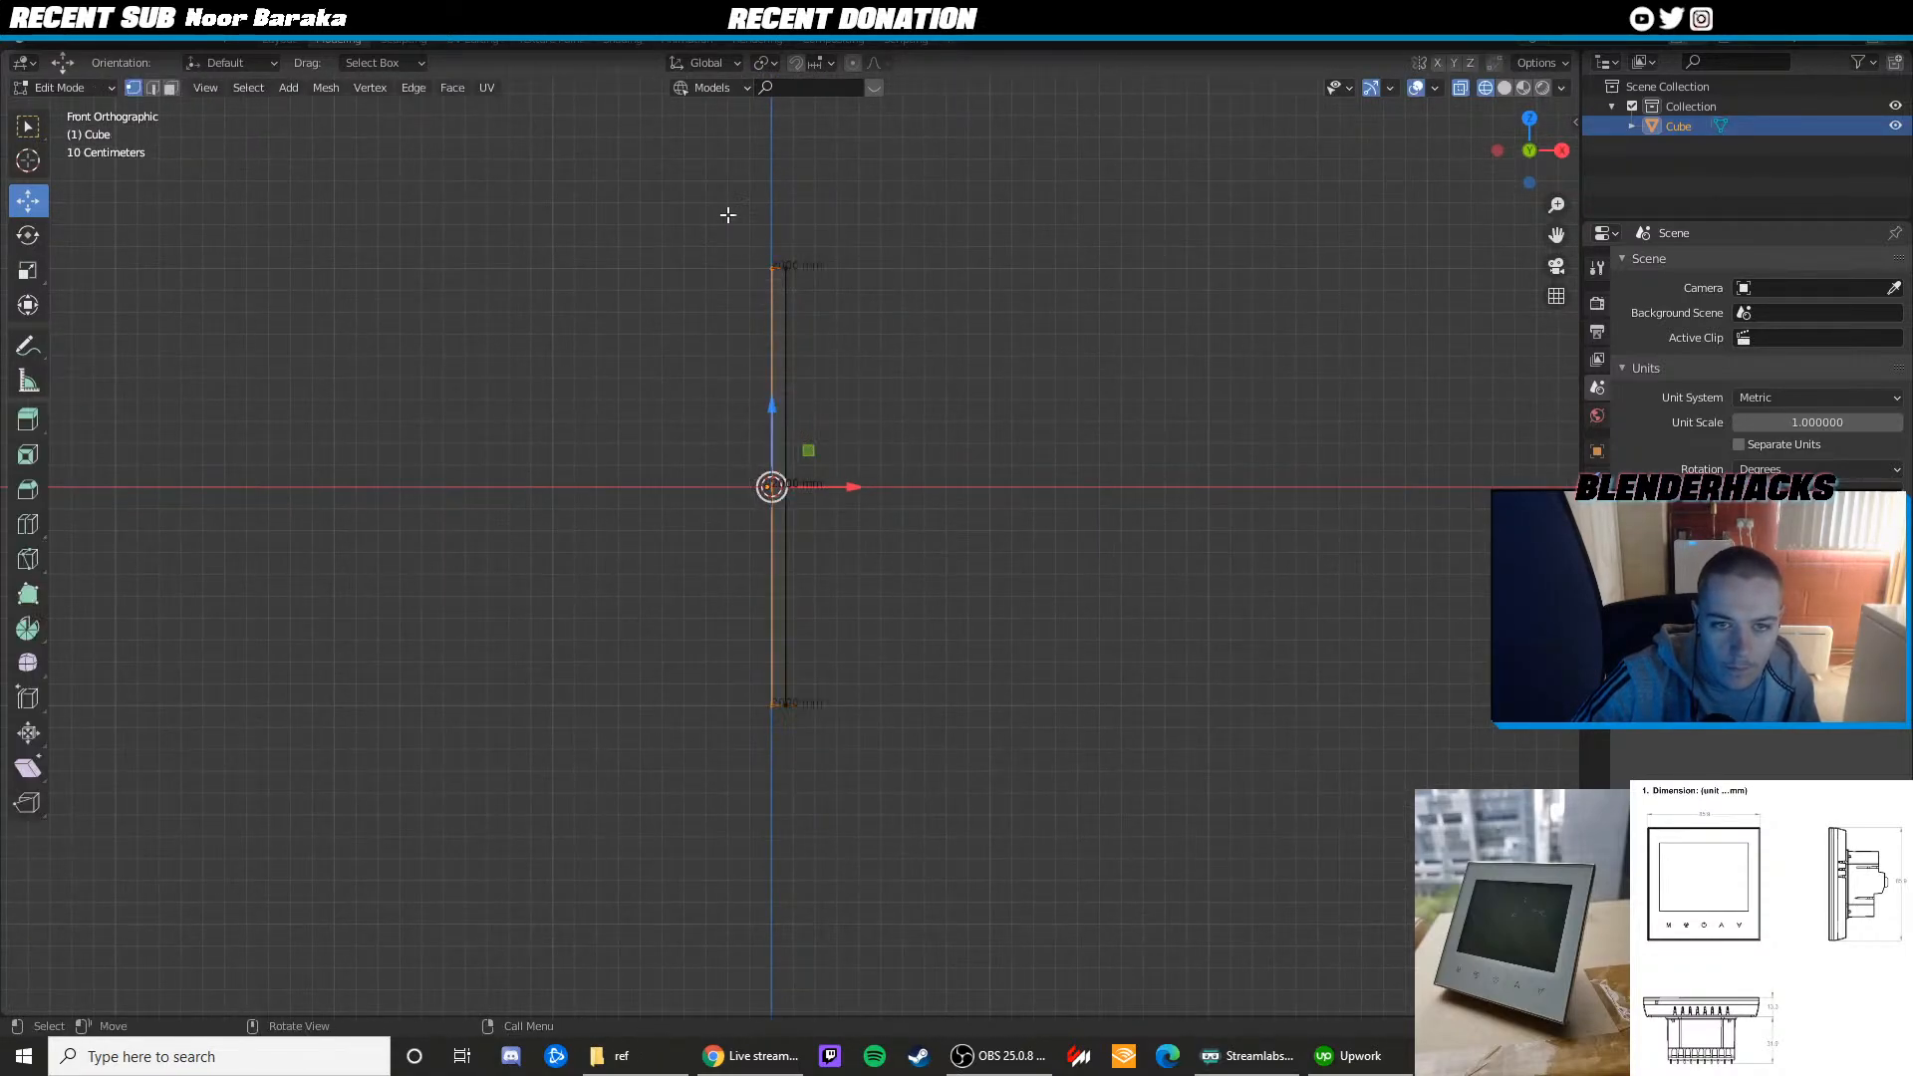
Shorten the slab by moving its top vertices down along Z close to its bottom end
{"action": "left_click_drag", "start_coordinate": [726, 213], "coordinate": [885, 339]}
{"action": "left_click_drag", "start_coordinate": [779, 228], "coordinate": [801, 643]}
{"action": "right_click", "coordinate": [797, 645]}
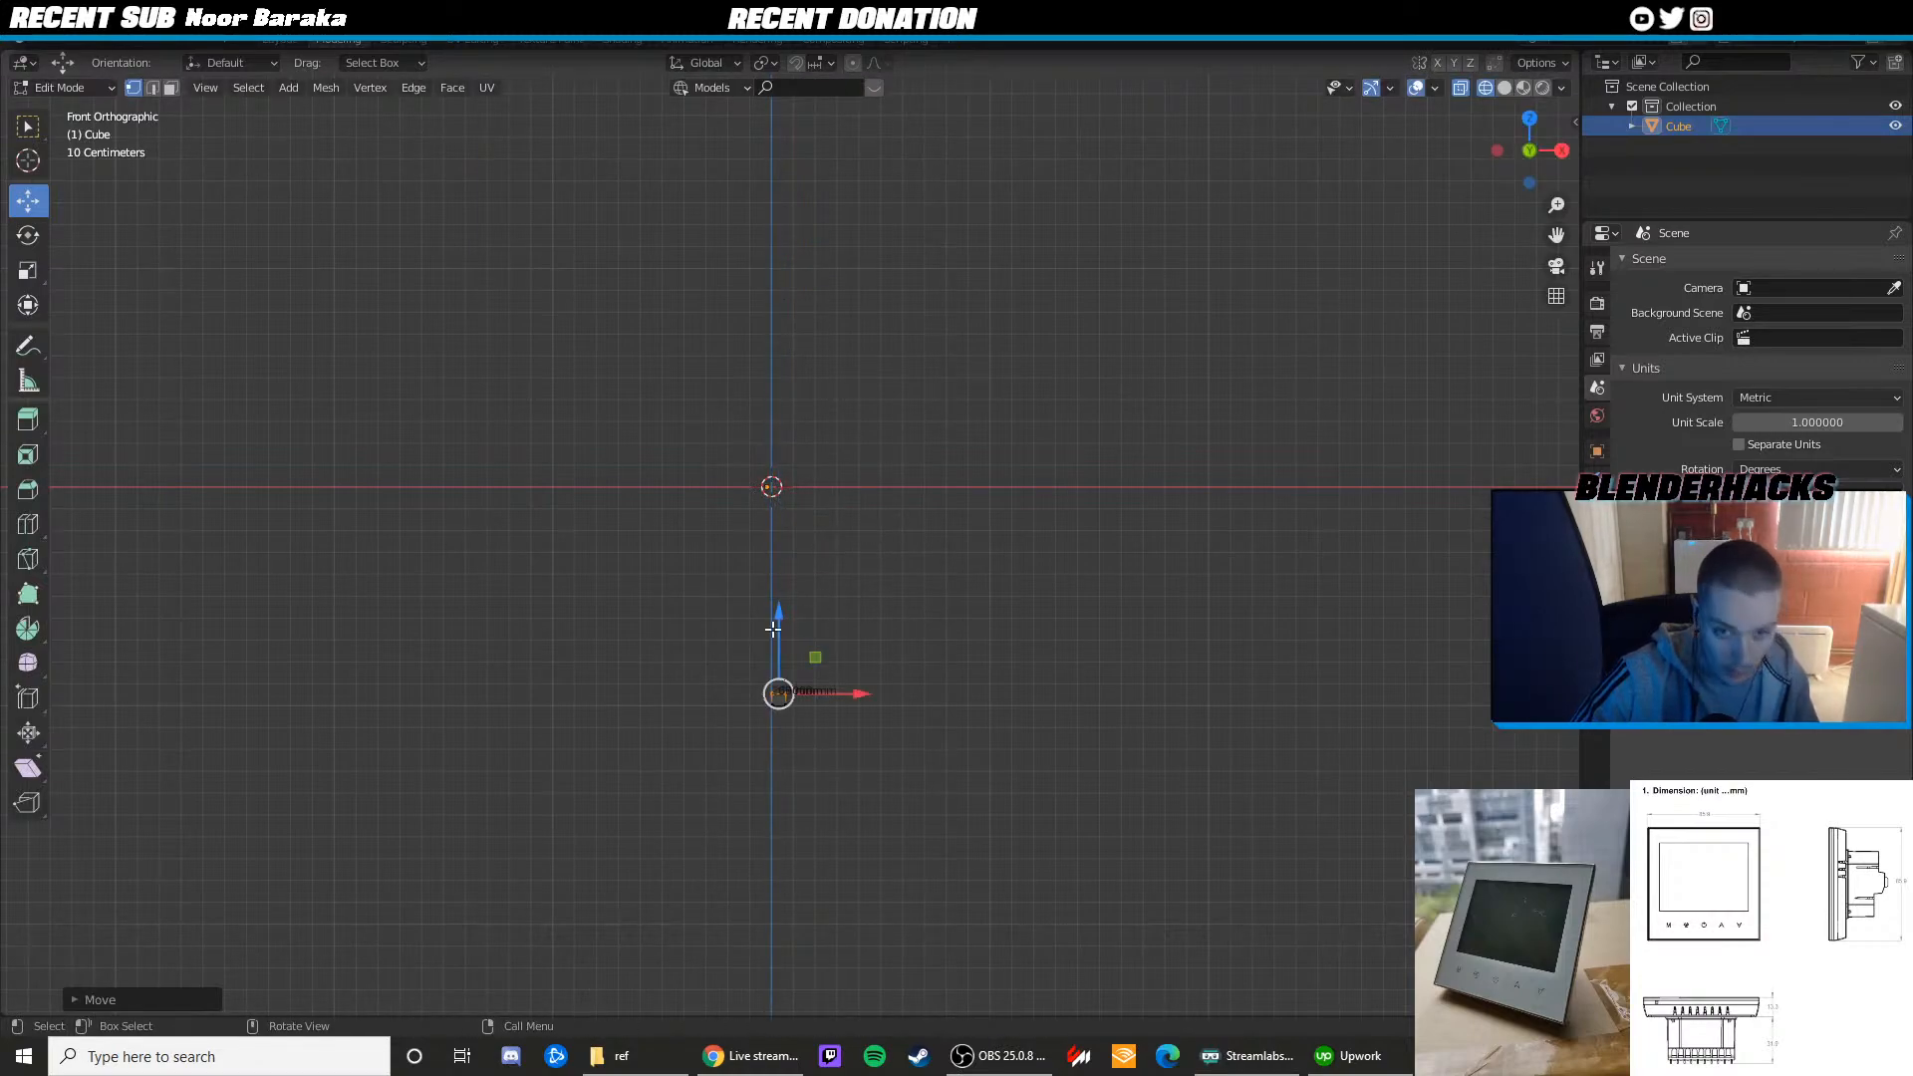
In Object Mode, bring the shortened block's geometry to its origin with Set Origin
{"action": "key", "text": "Tab"}
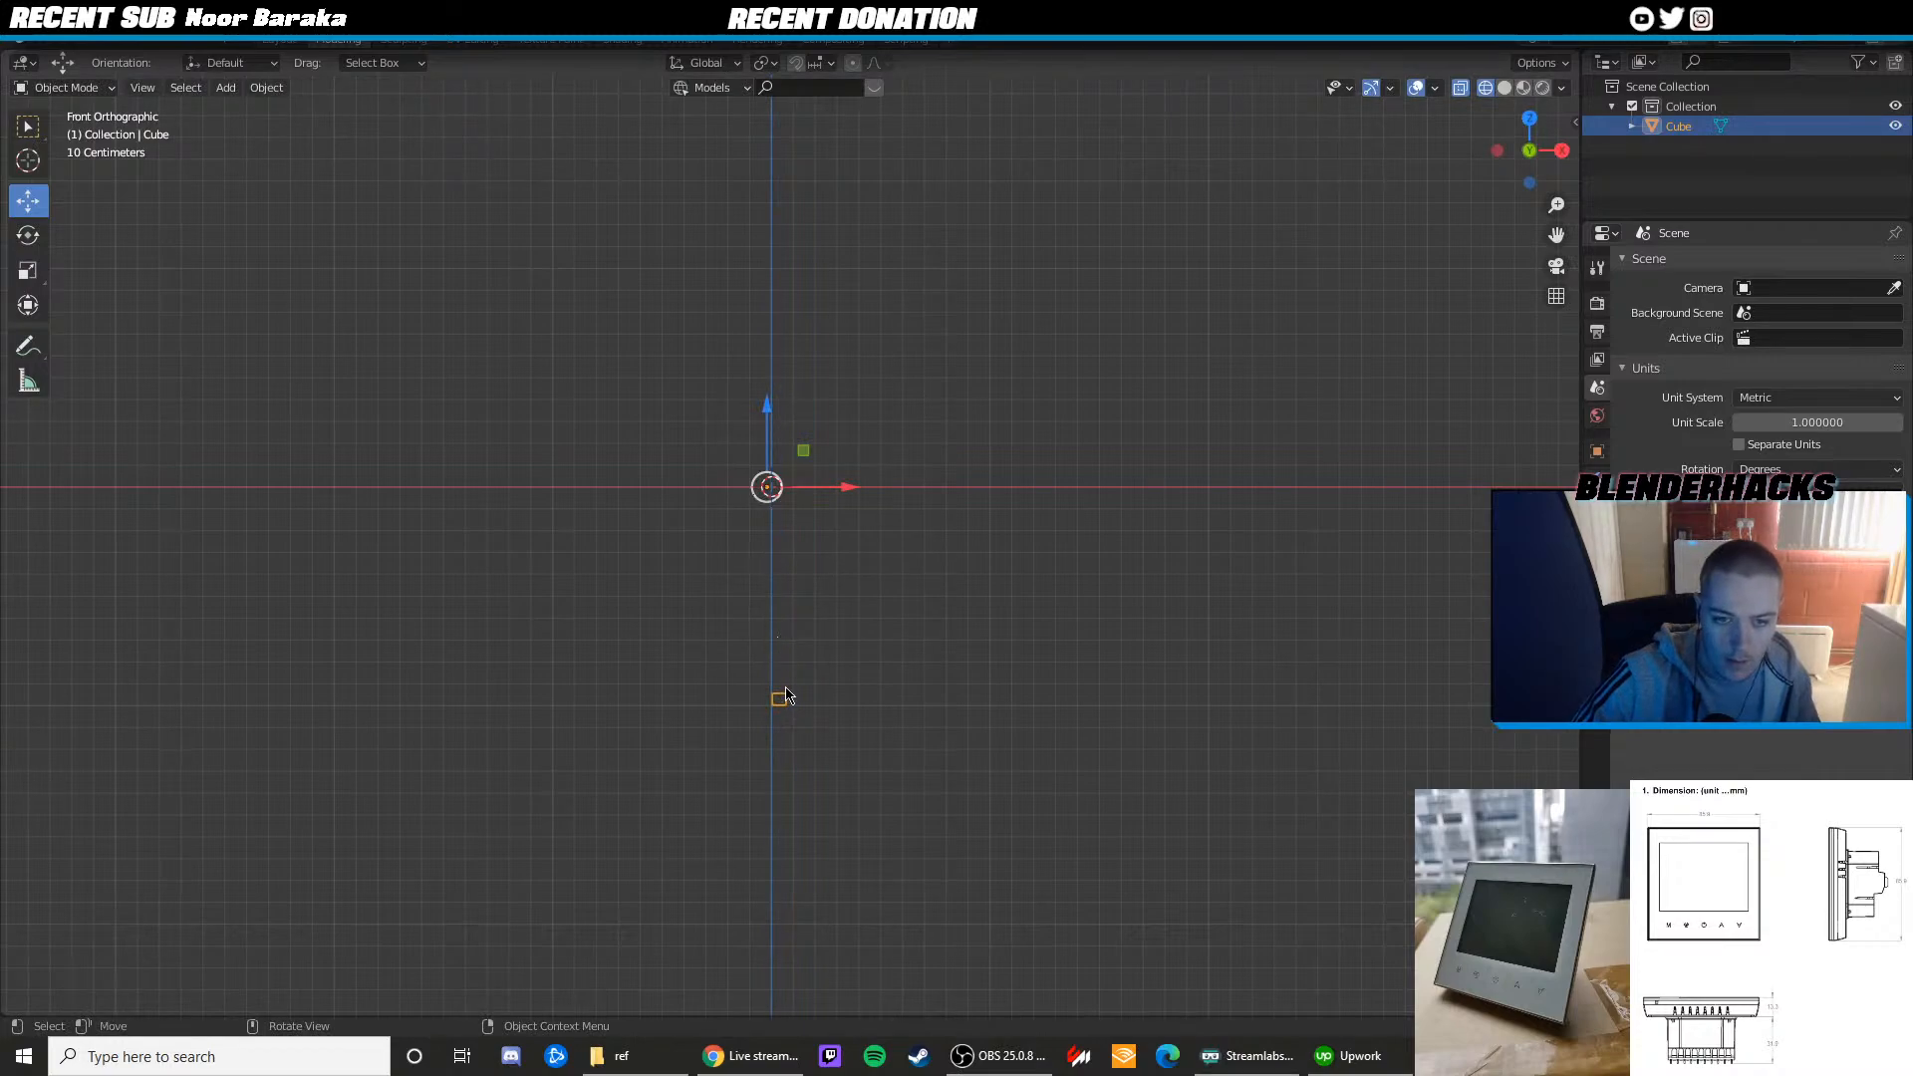
{"action": "left_click", "coordinate": [267, 88]}
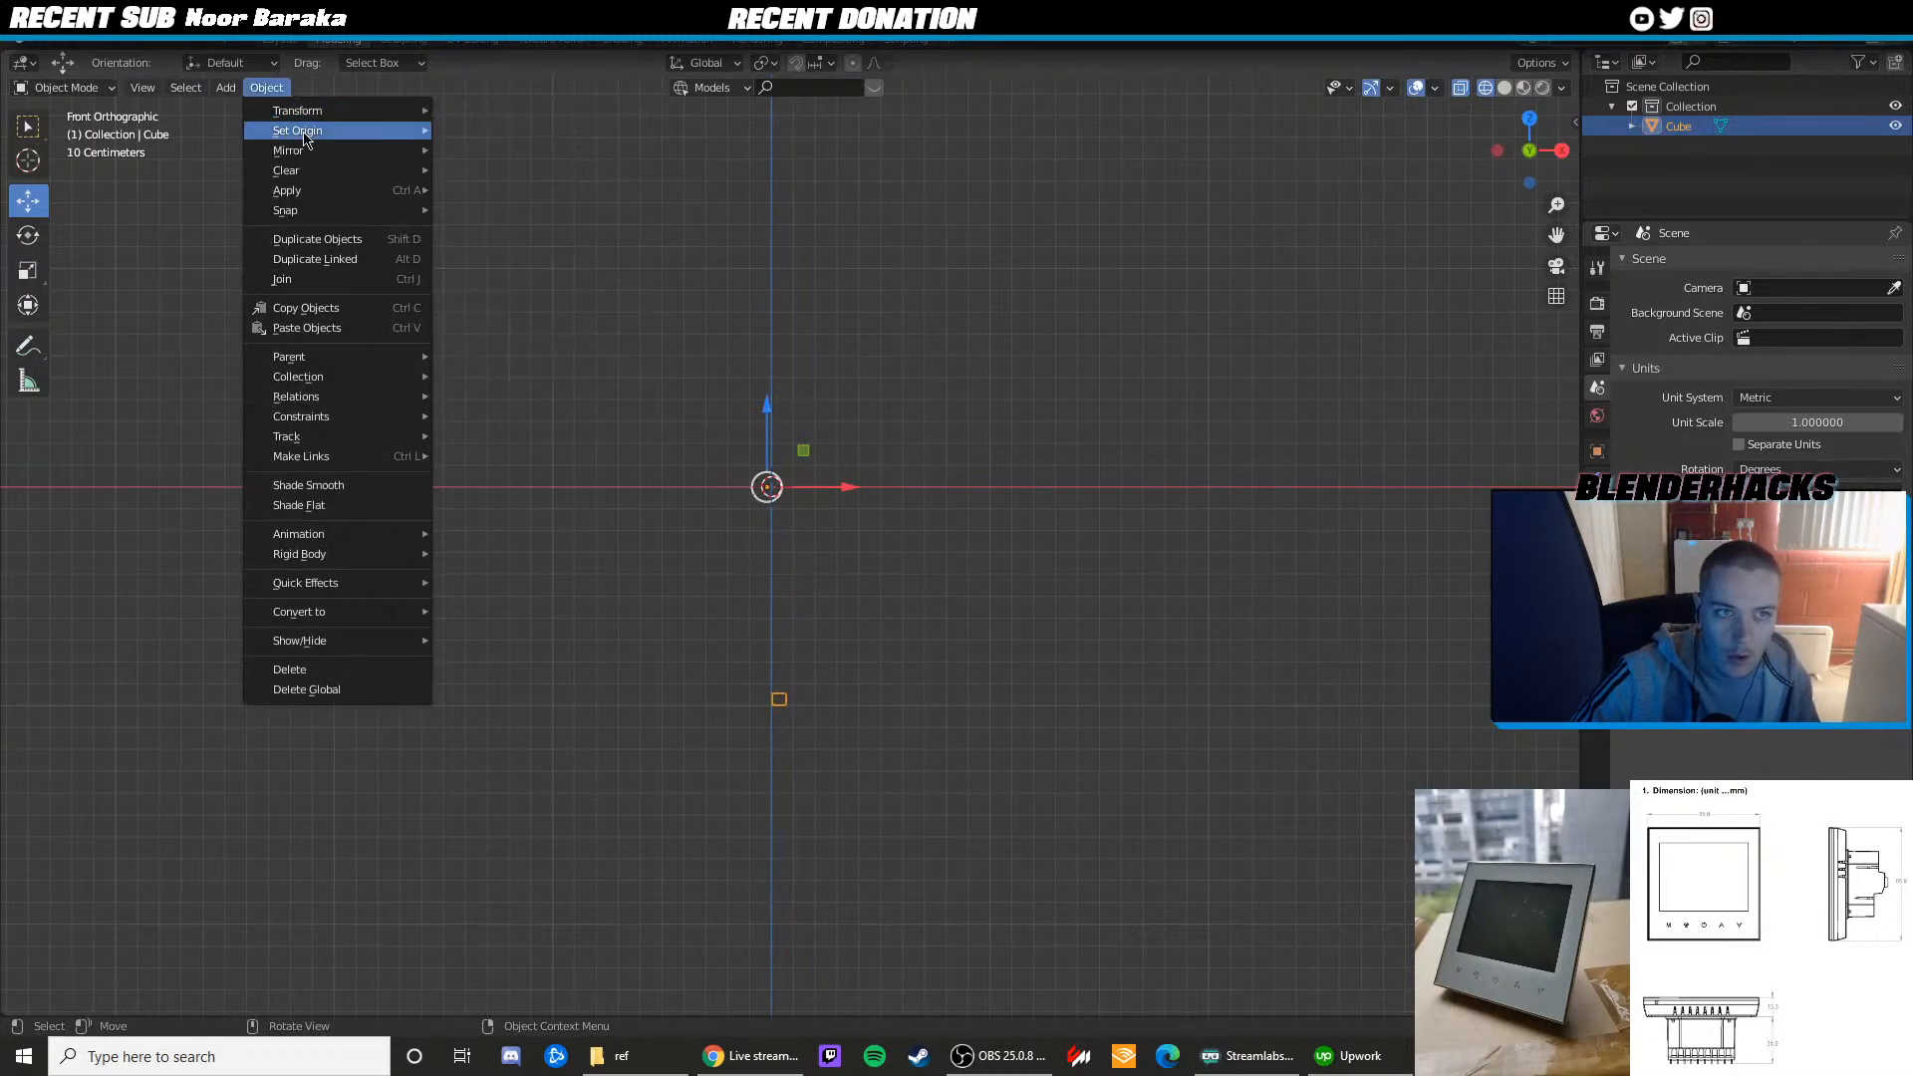
{"action": "mouse_move", "coordinate": [398, 131]}
{"action": "left_click", "coordinate": [496, 135]}
{"action": "scroll", "coordinate": [866, 572], "scroll_direction": "up", "scroll_amount": 6}
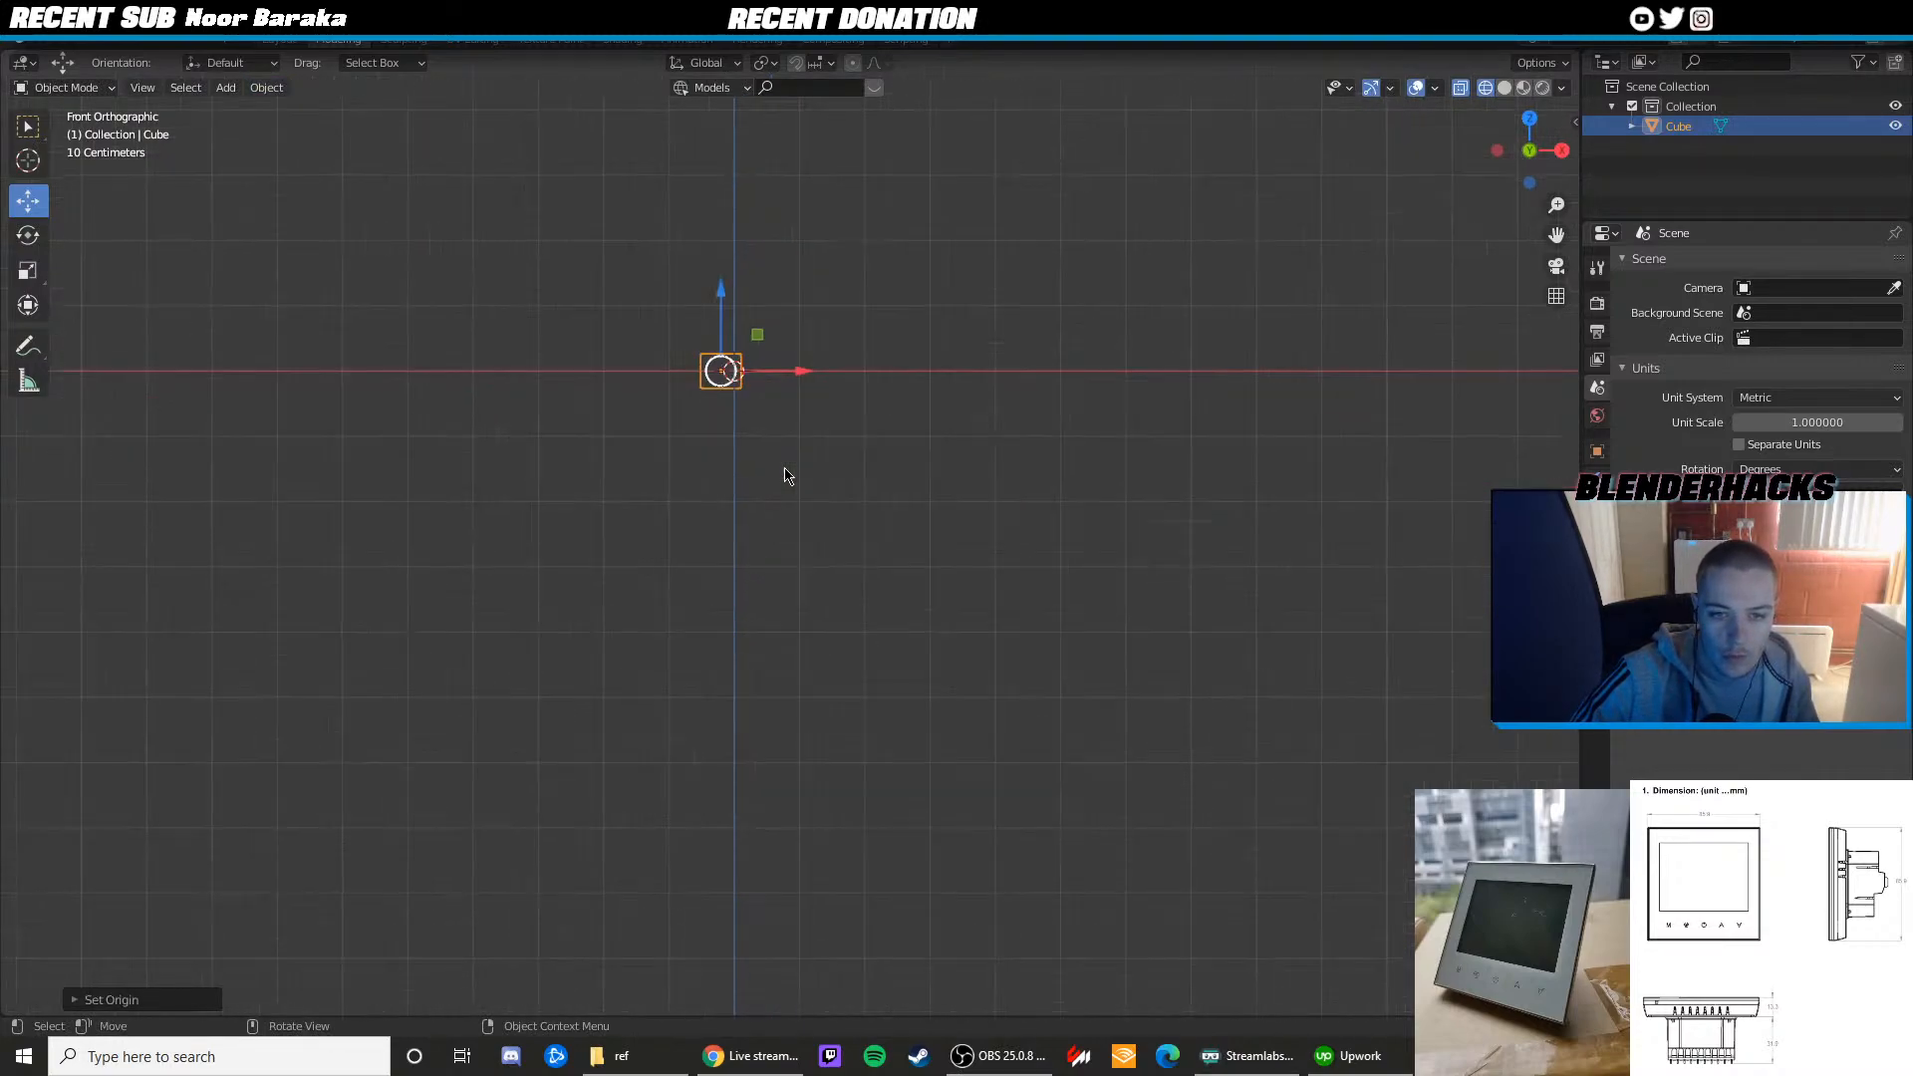
{"action": "middle_click_drag", "start_coordinate": [785, 474], "coordinate": [867, 722], "text": "shift"}
{"action": "scroll", "coordinate": [826, 577], "scroll_direction": "up", "scroll_amount": 7}
{"action": "middle_click_drag", "start_coordinate": [827, 576], "coordinate": [727, 409], "text": "shift"}
{"action": "scroll", "coordinate": [835, 548], "scroll_direction": "up", "scroll_amount": 3}
{"action": "key", "text": "Tab"}
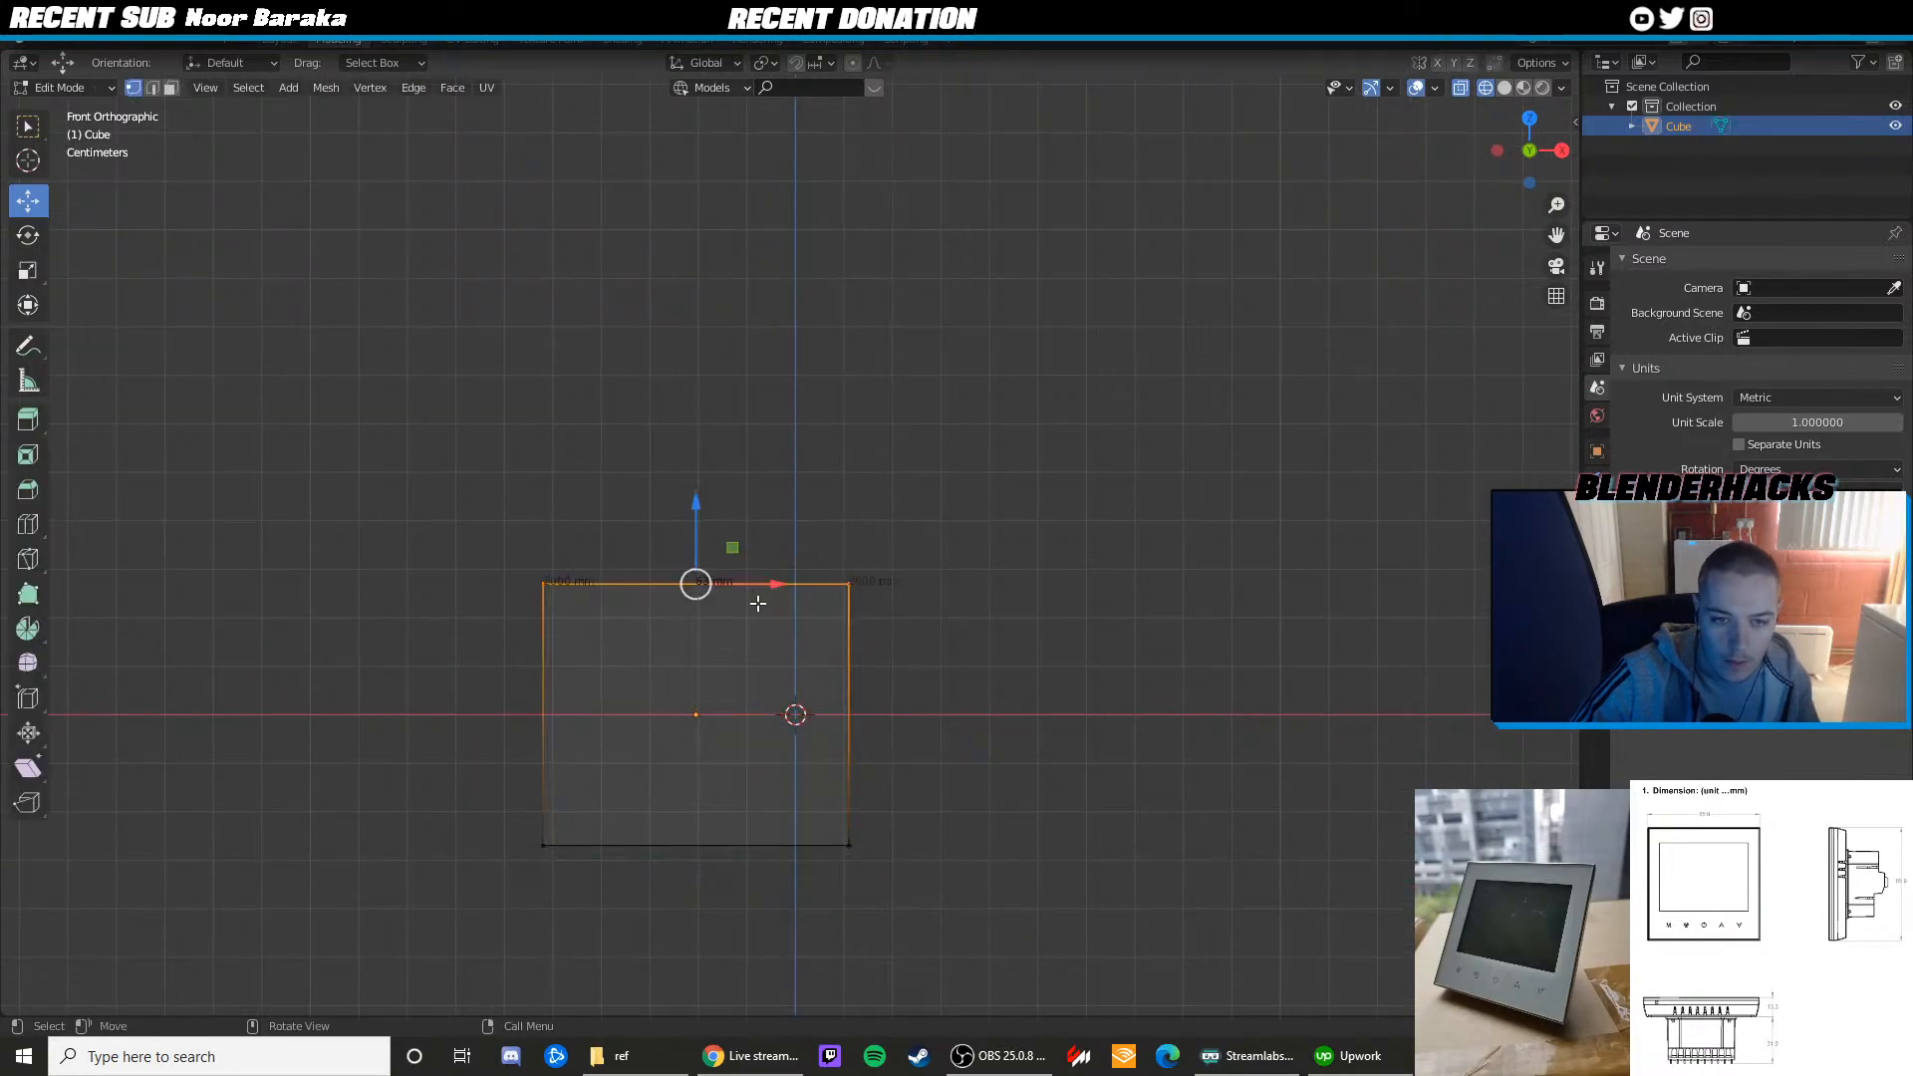
In Object Mode, move the block along X onto the world centre
{"action": "key", "text": "Tab"}
{"action": "key", "text": "Tab"}
{"action": "key", "text": "Tab"}
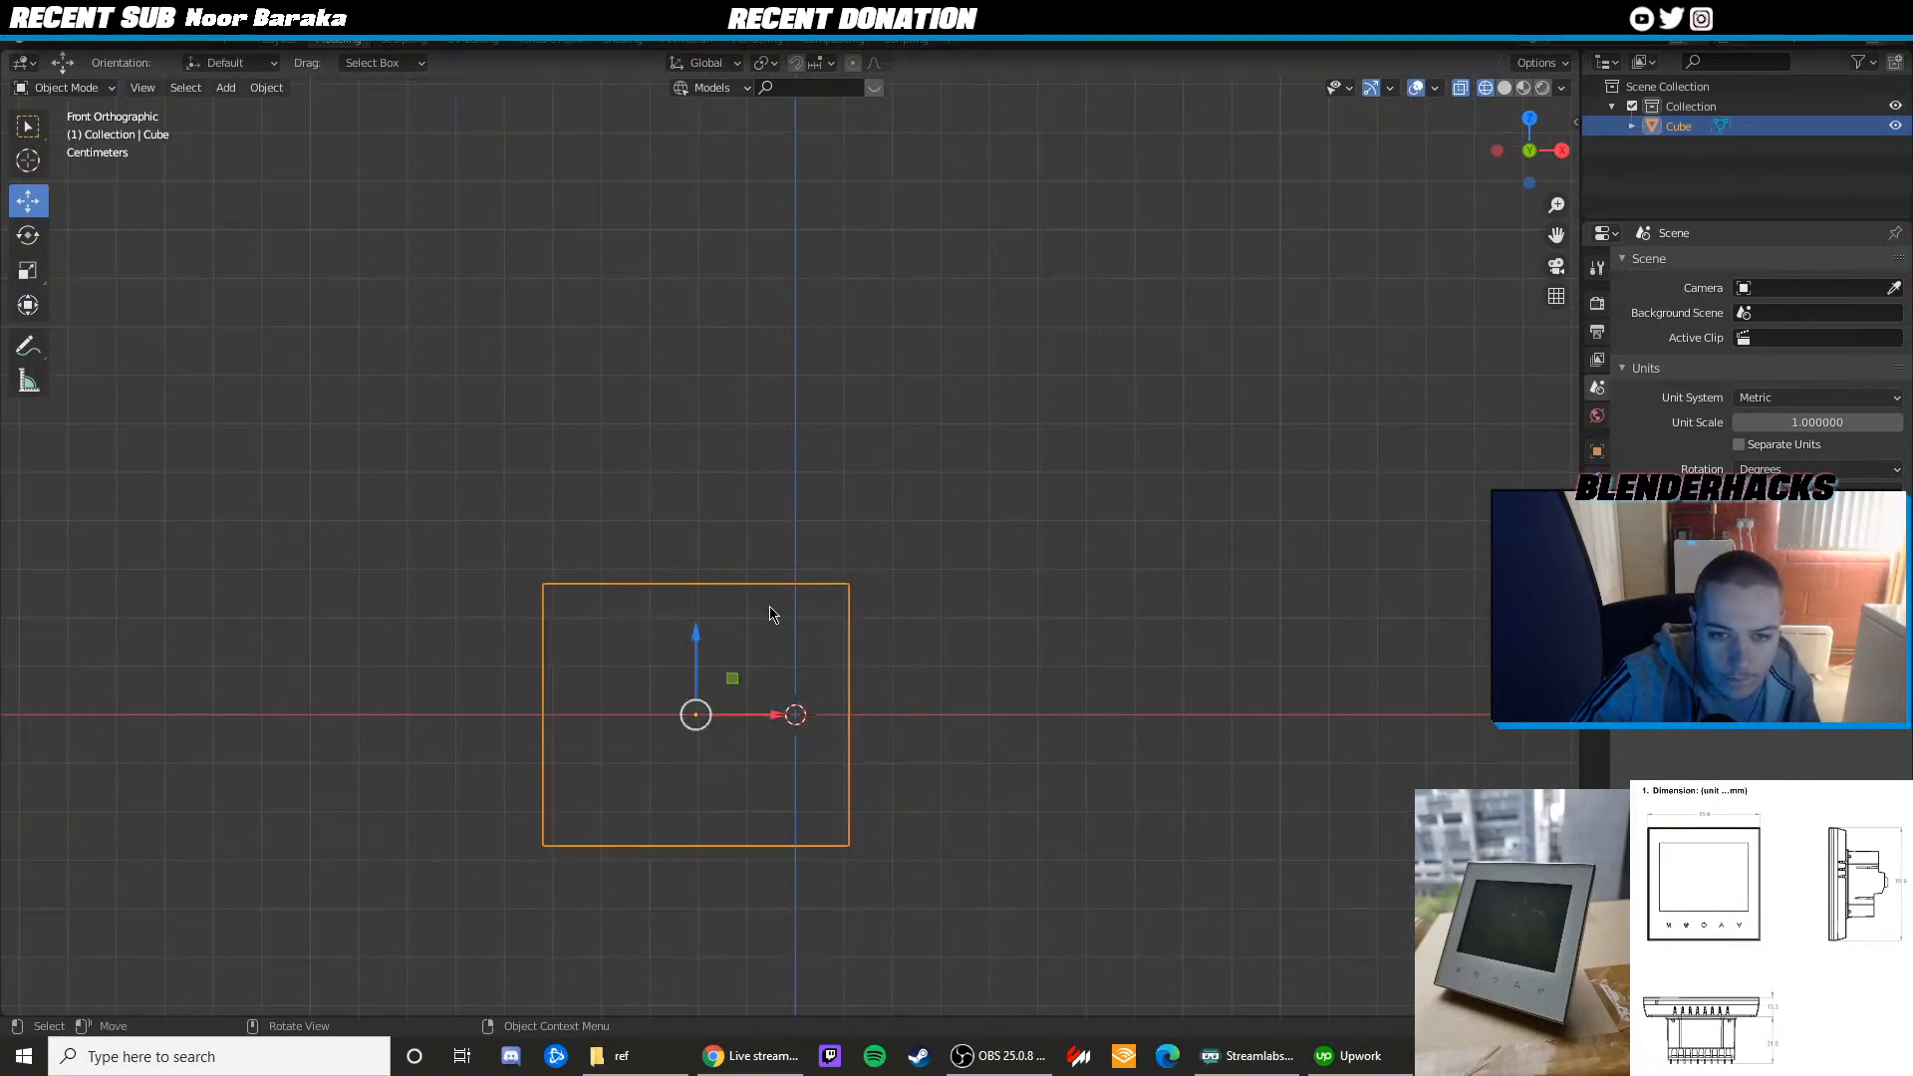
{"action": "key", "text": "g"}
{"action": "key", "text": "x"}
{"action": "key", "text": "Escape"}
In Edit Mode, select the block's front top edge in edge selection and check its length
{"action": "key", "text": "Tab"}
{"action": "scroll", "coordinate": [837, 597], "scroll_direction": "up", "scroll_amount": 3}
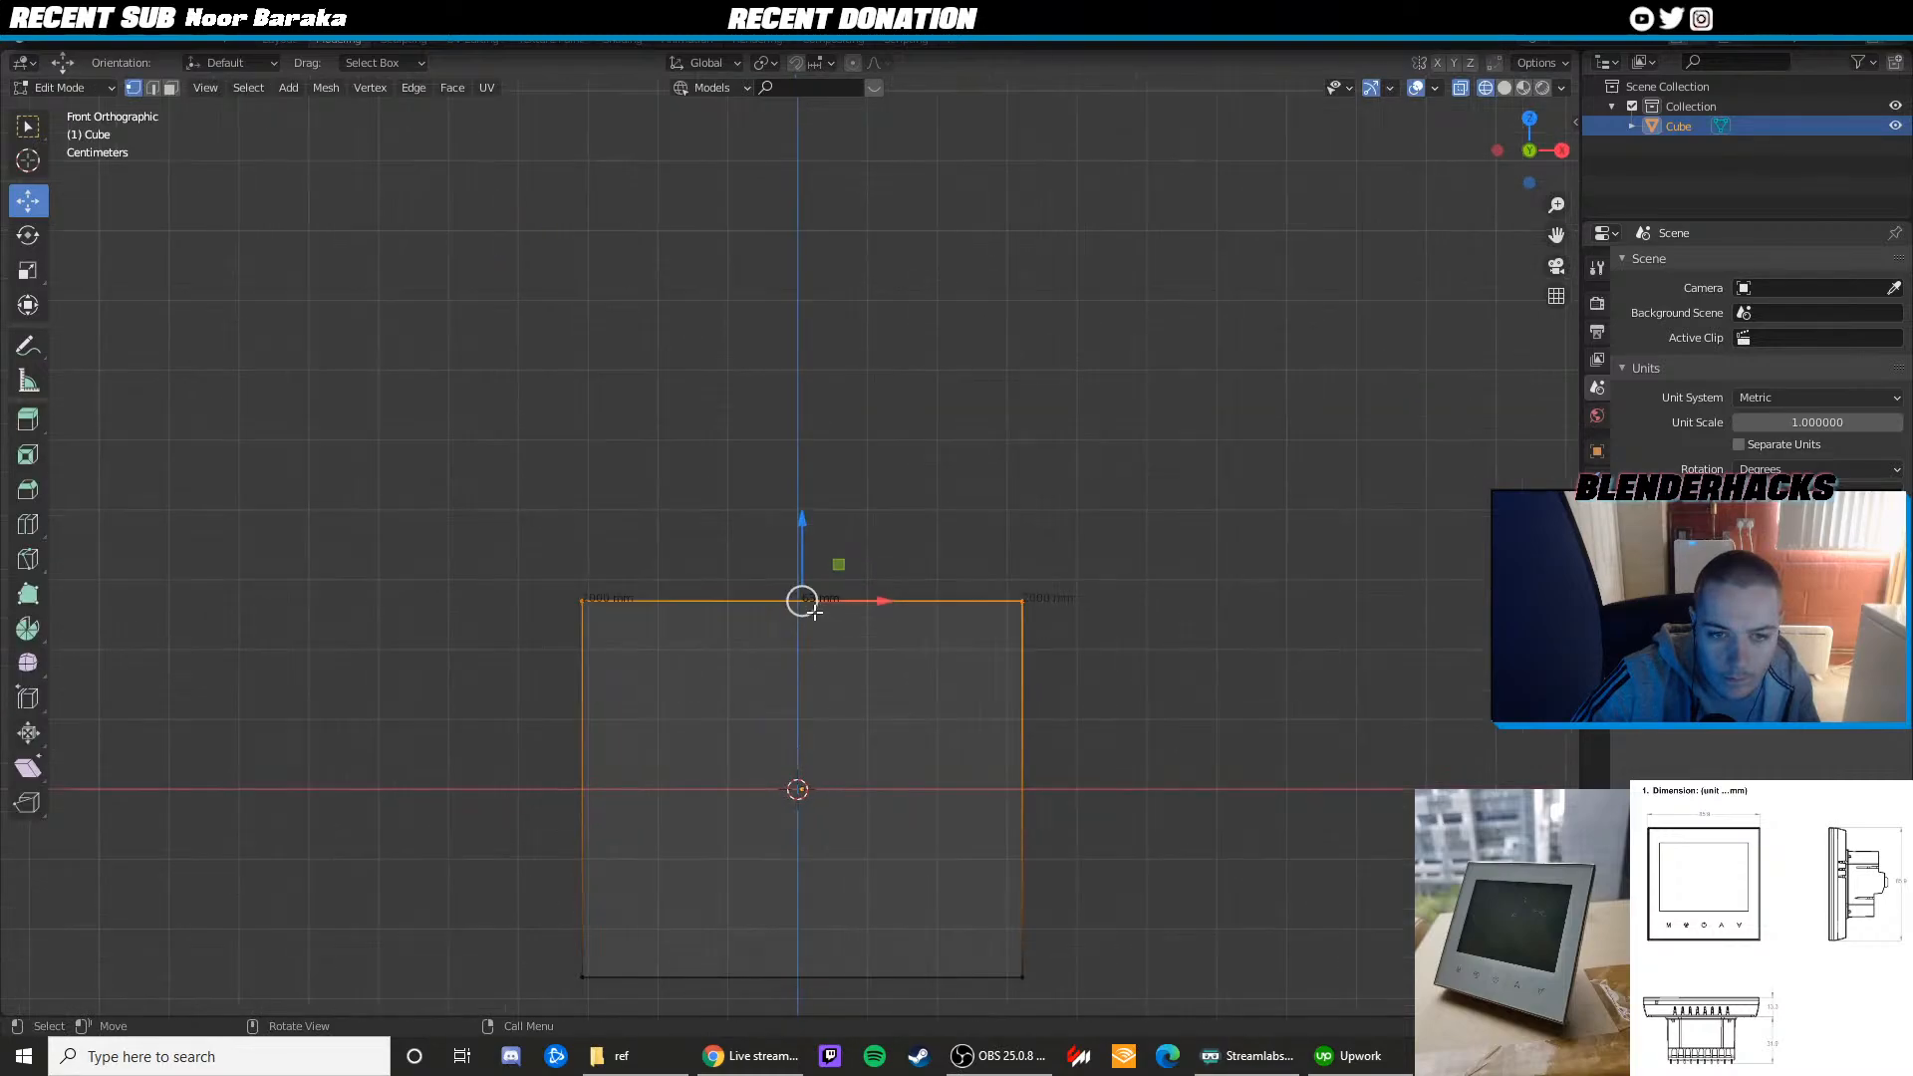
{"action": "key", "text": "2"}
{"action": "left_click", "coordinate": [877, 609]}
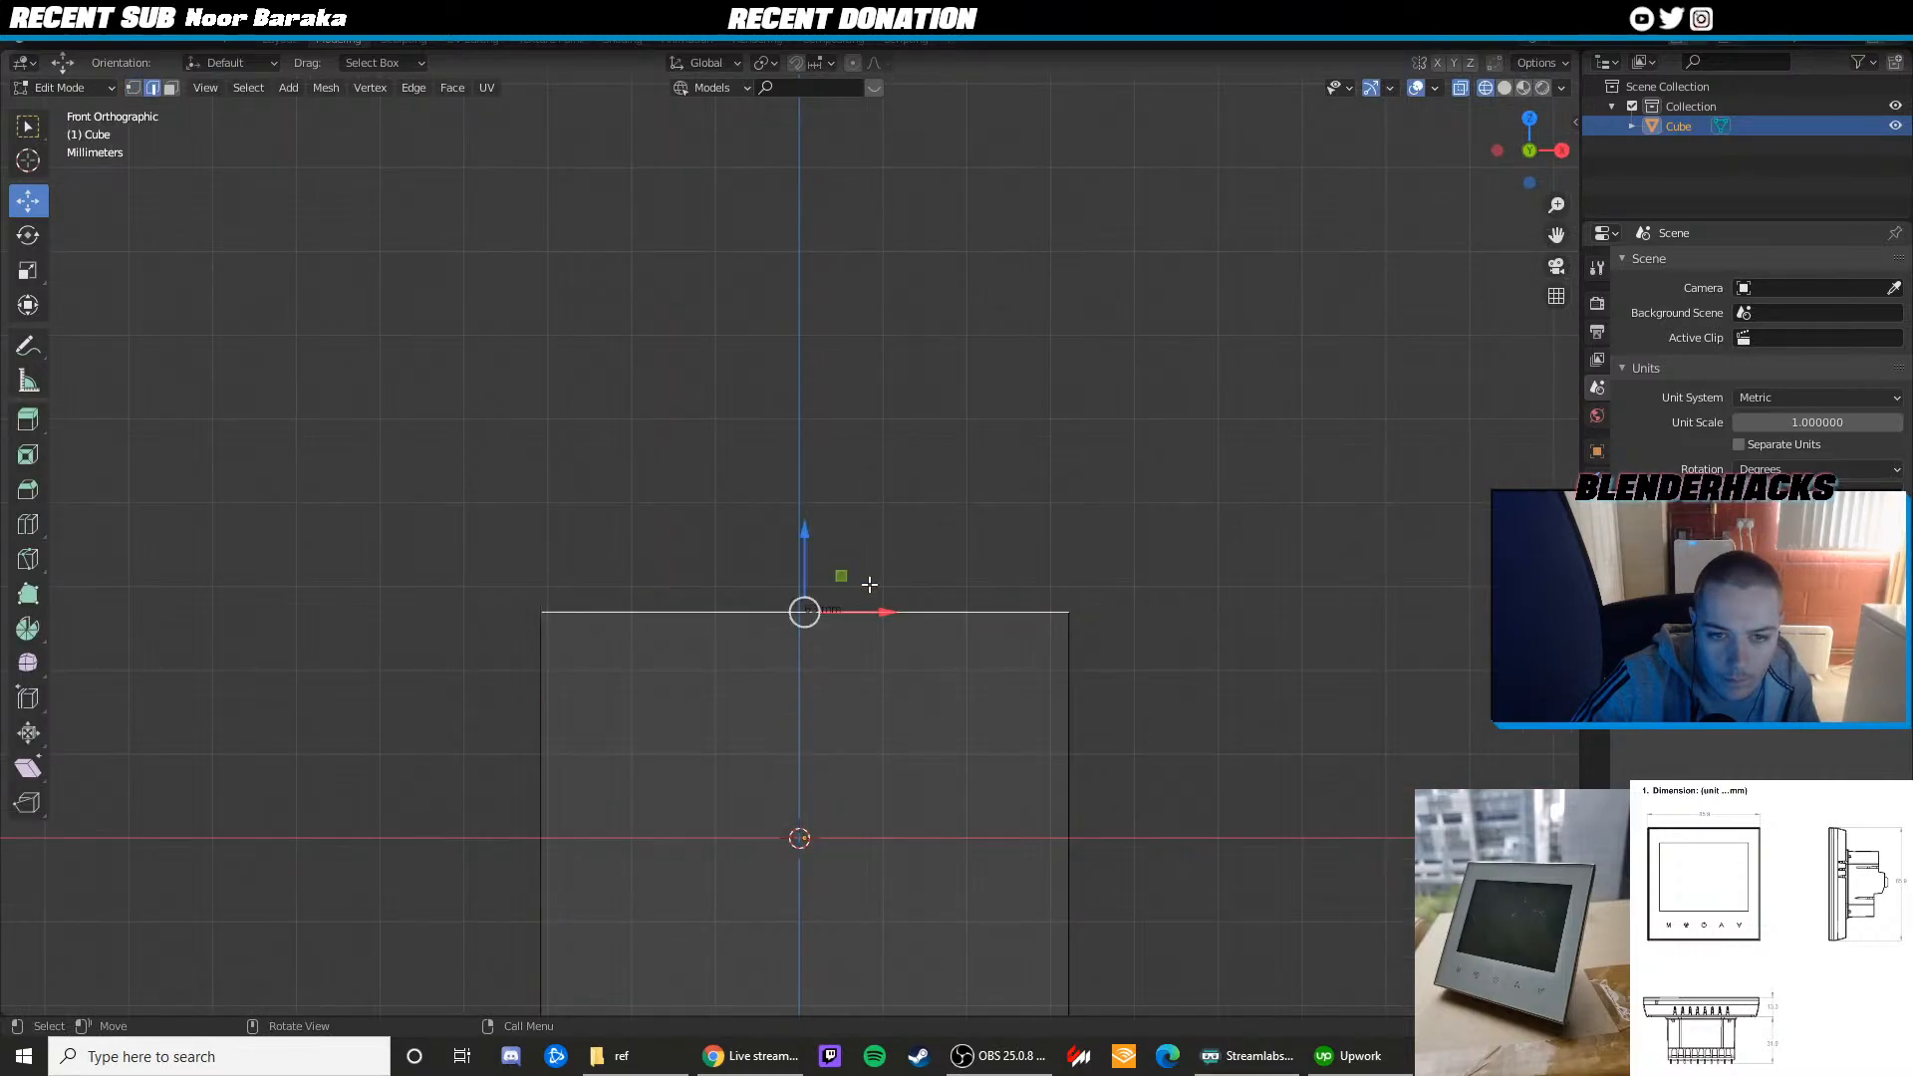
{"action": "scroll", "coordinate": [871, 558], "scroll_direction": "up", "scroll_amount": 5}
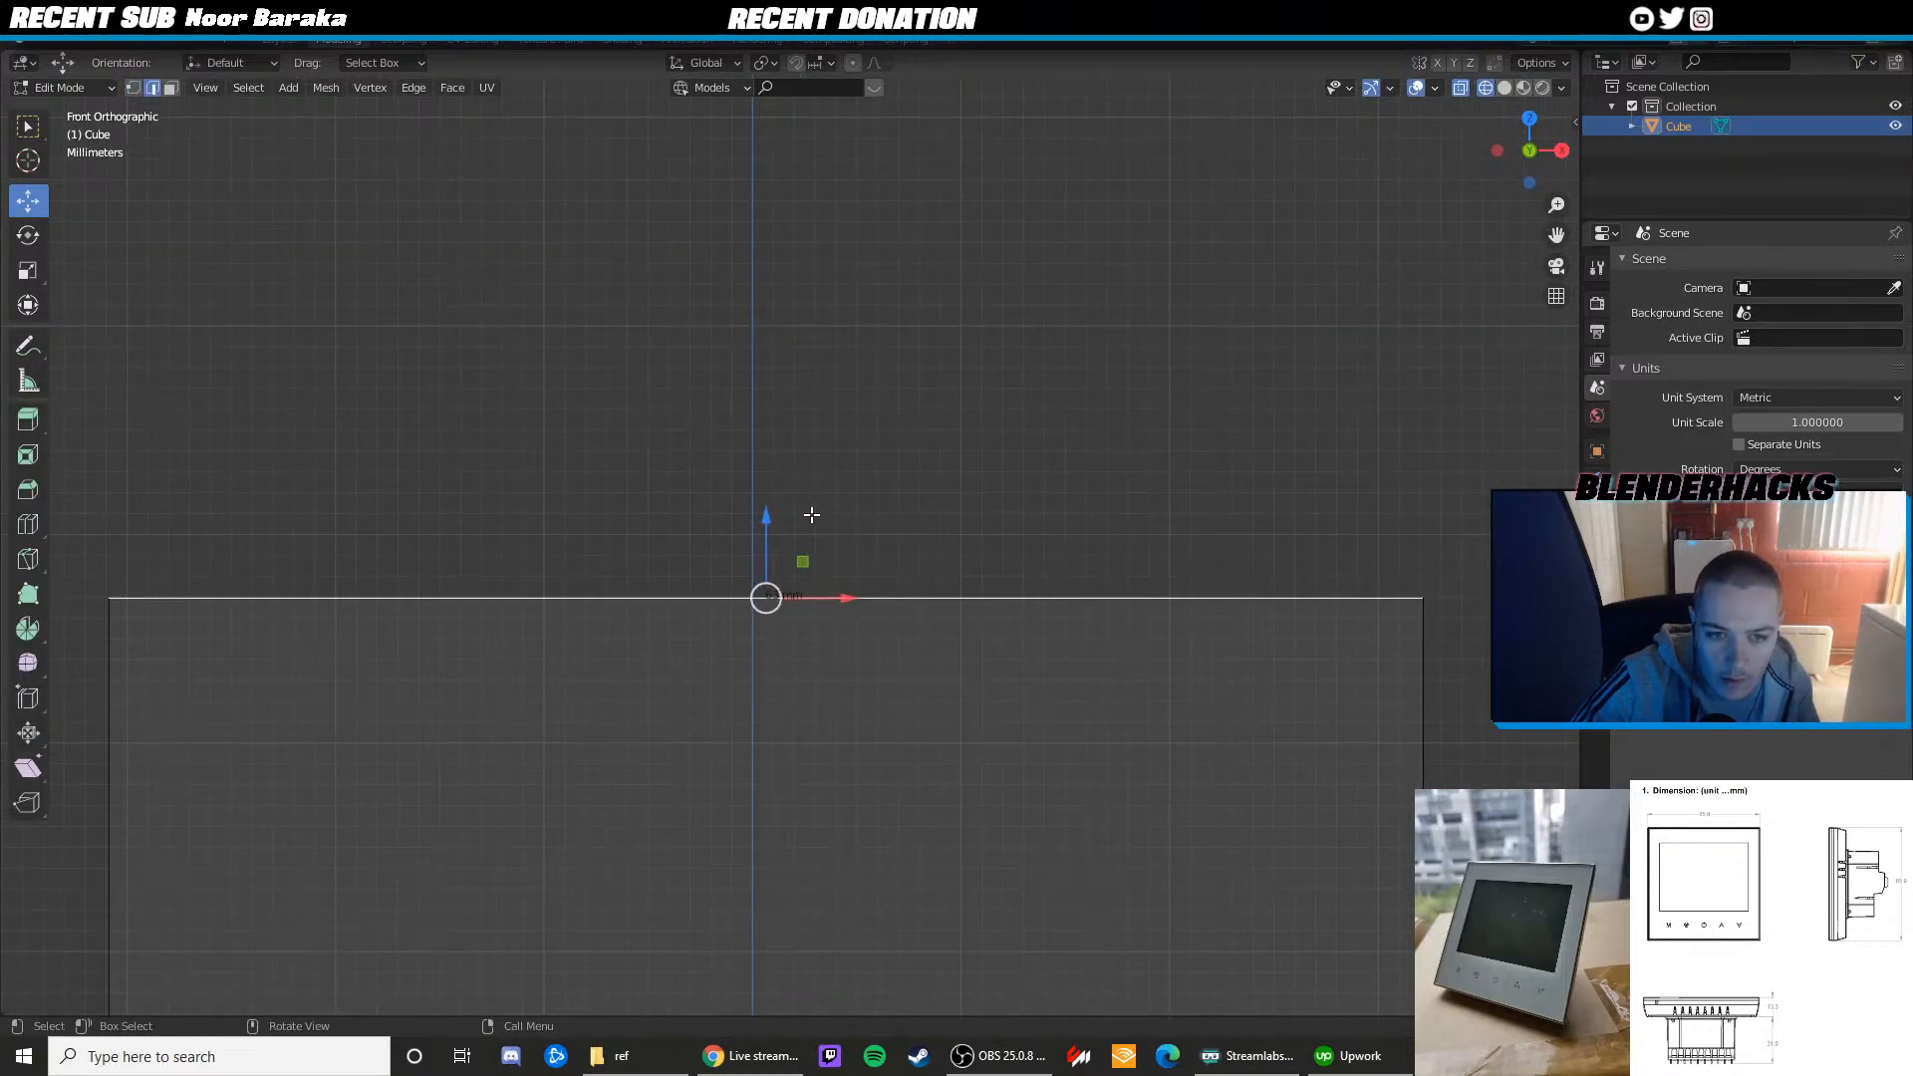
Move the left-side vertices outward along X and the bottom vertices down along Z, giving a square front of about 86 mm
{"action": "scroll", "coordinate": [812, 514], "scroll_direction": "down", "scroll_amount": 7}
{"action": "left_click_drag", "start_coordinate": [522, 496], "coordinate": [706, 901]}
{"action": "left_click_drag", "start_coordinate": [676, 714], "coordinate": [539, 717]}
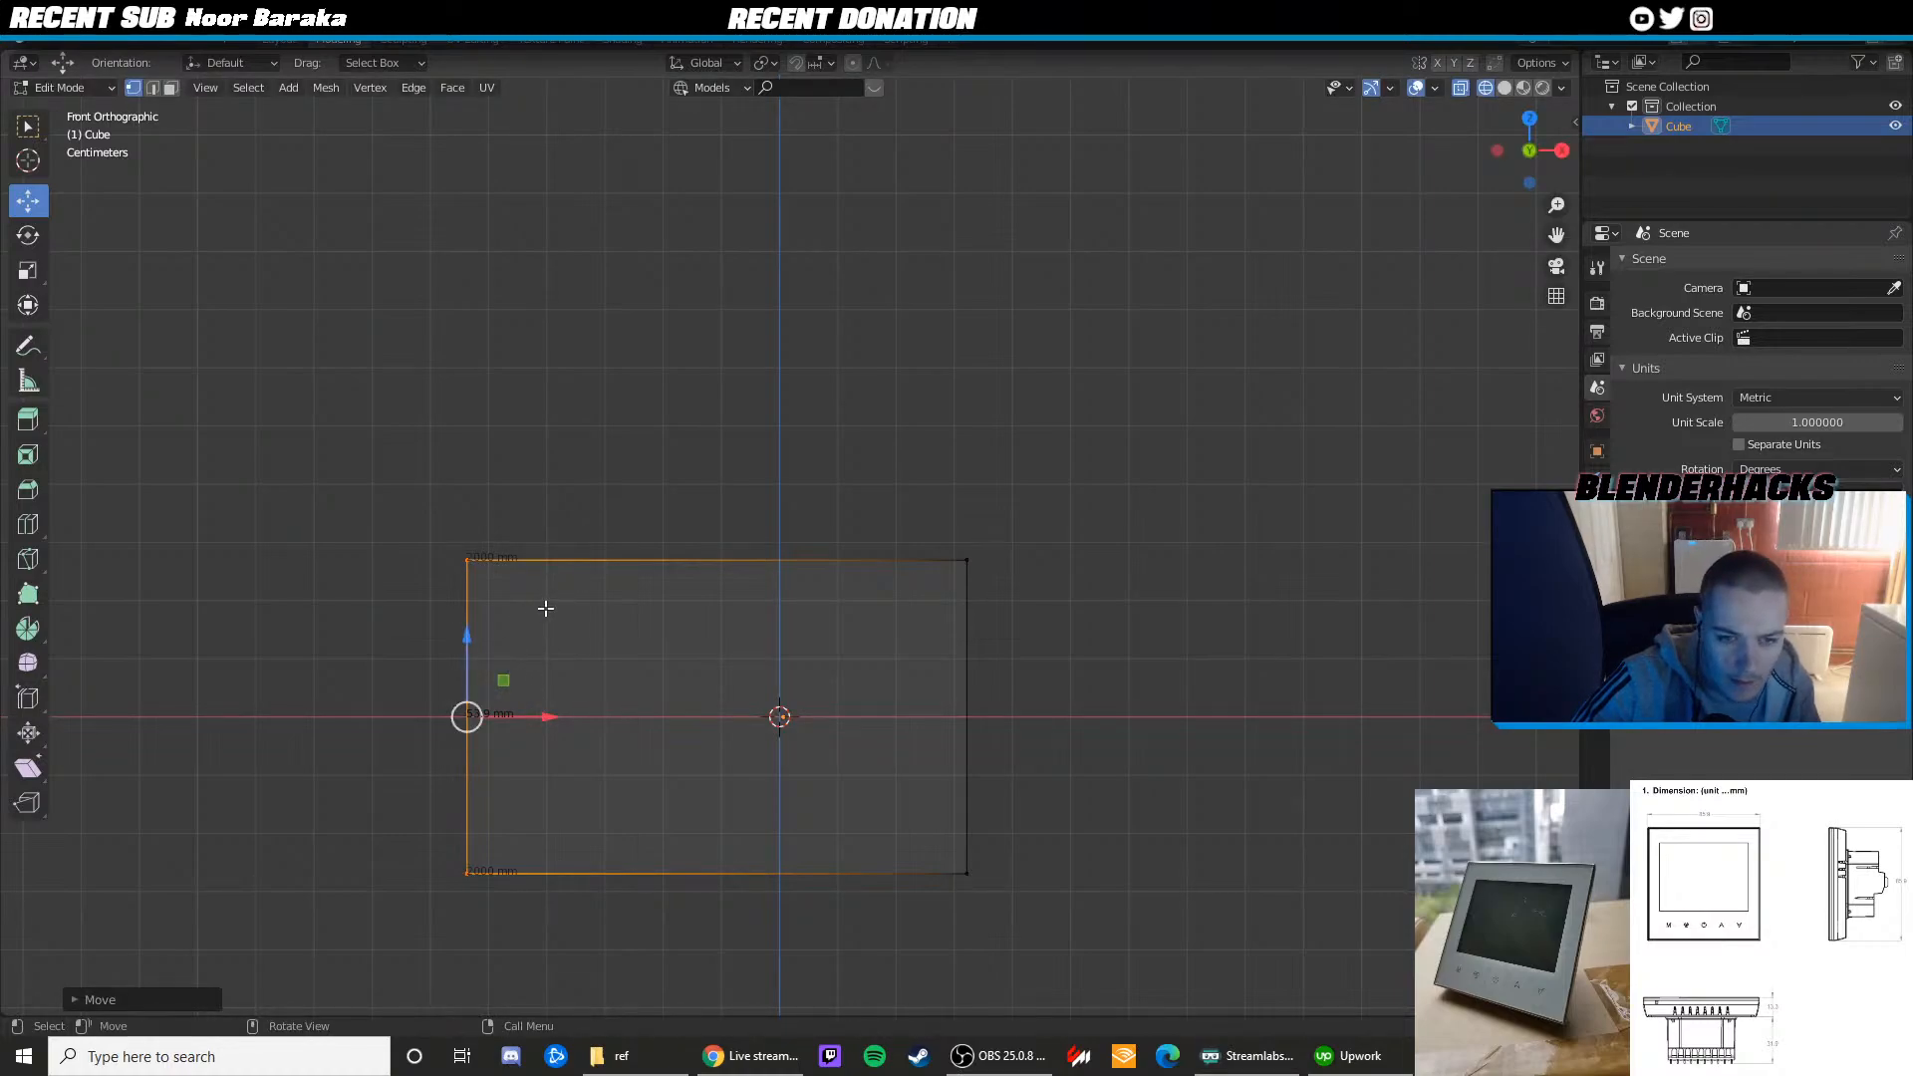
{"action": "scroll", "coordinate": [545, 608], "scroll_direction": "down", "scroll_amount": 1}
{"action": "left_click_drag", "start_coordinate": [1095, 885], "coordinate": [495, 767]}
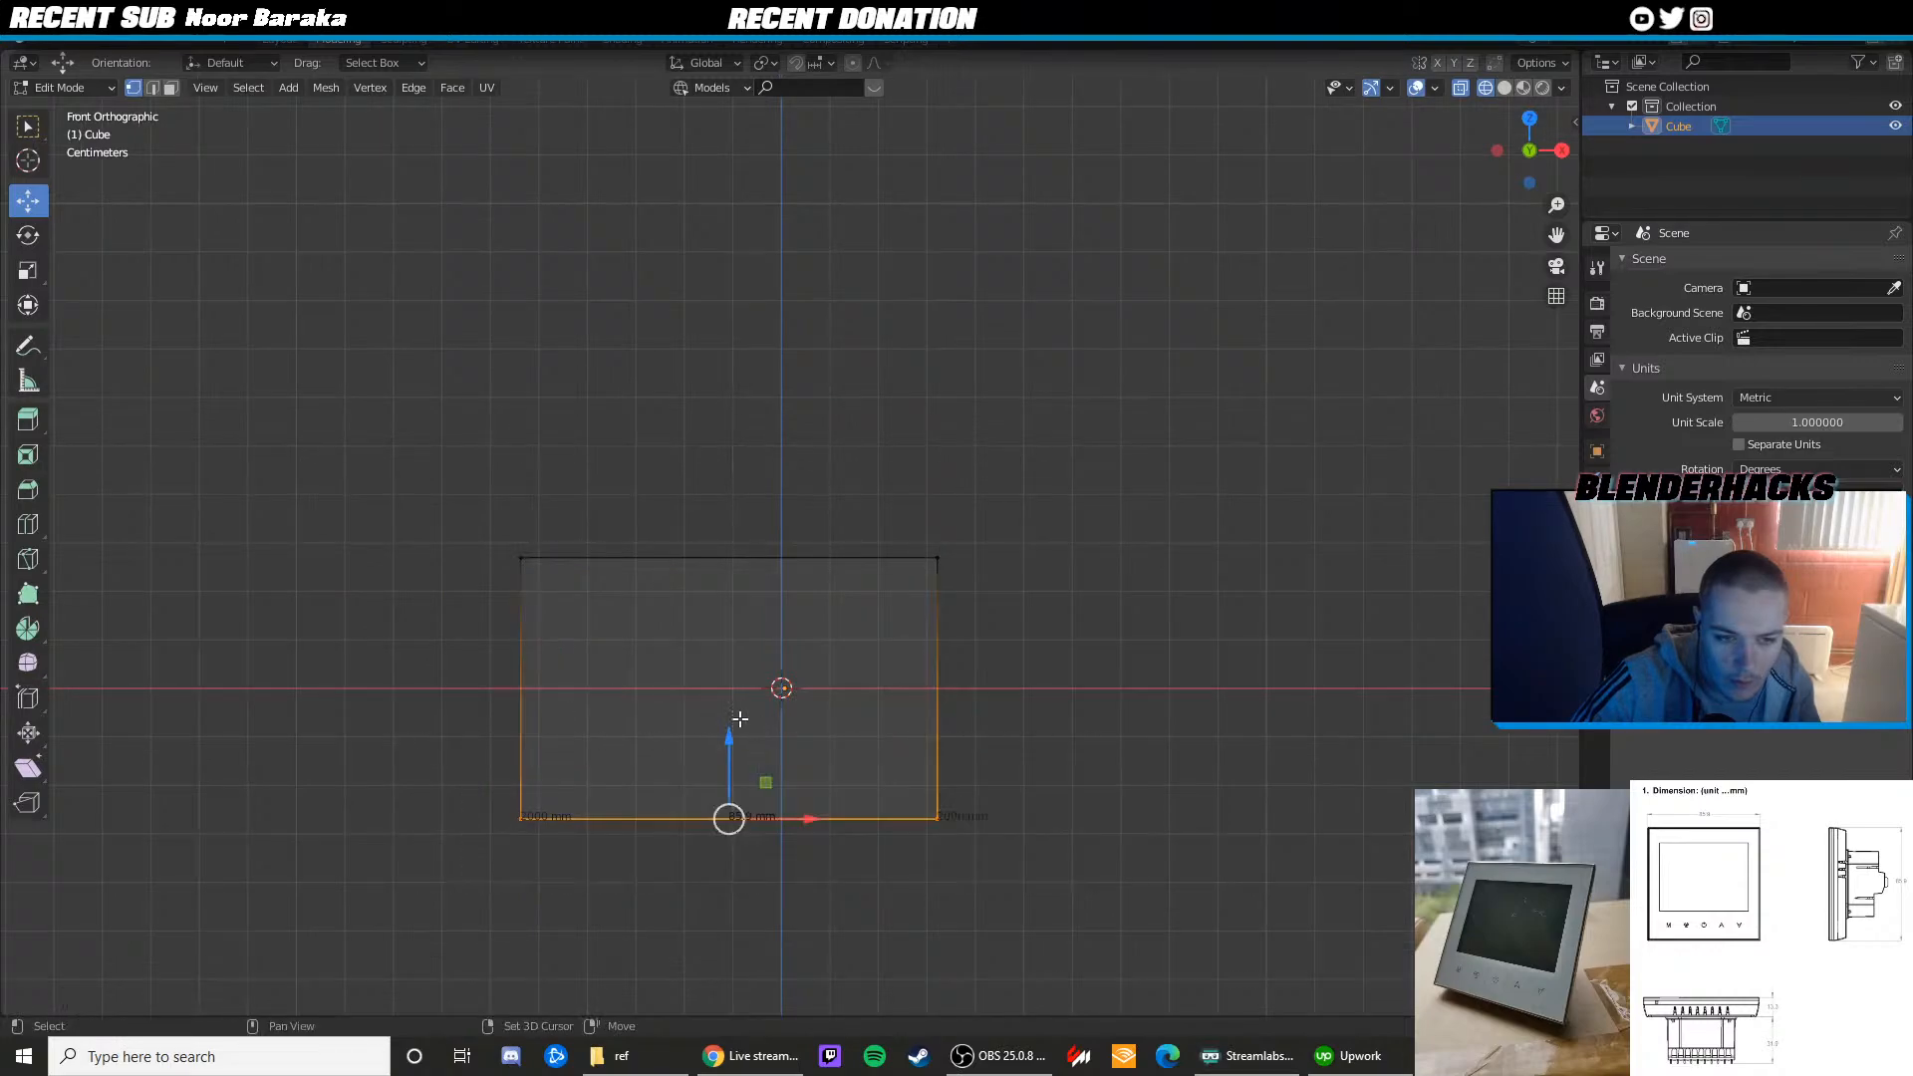
{"action": "middle_click_drag", "start_coordinate": [759, 731], "coordinate": [757, 664], "text": "shift"}
{"action": "left_click_drag", "start_coordinate": [724, 687], "coordinate": [726, 901]}
{"action": "left_click", "coordinate": [905, 816]}
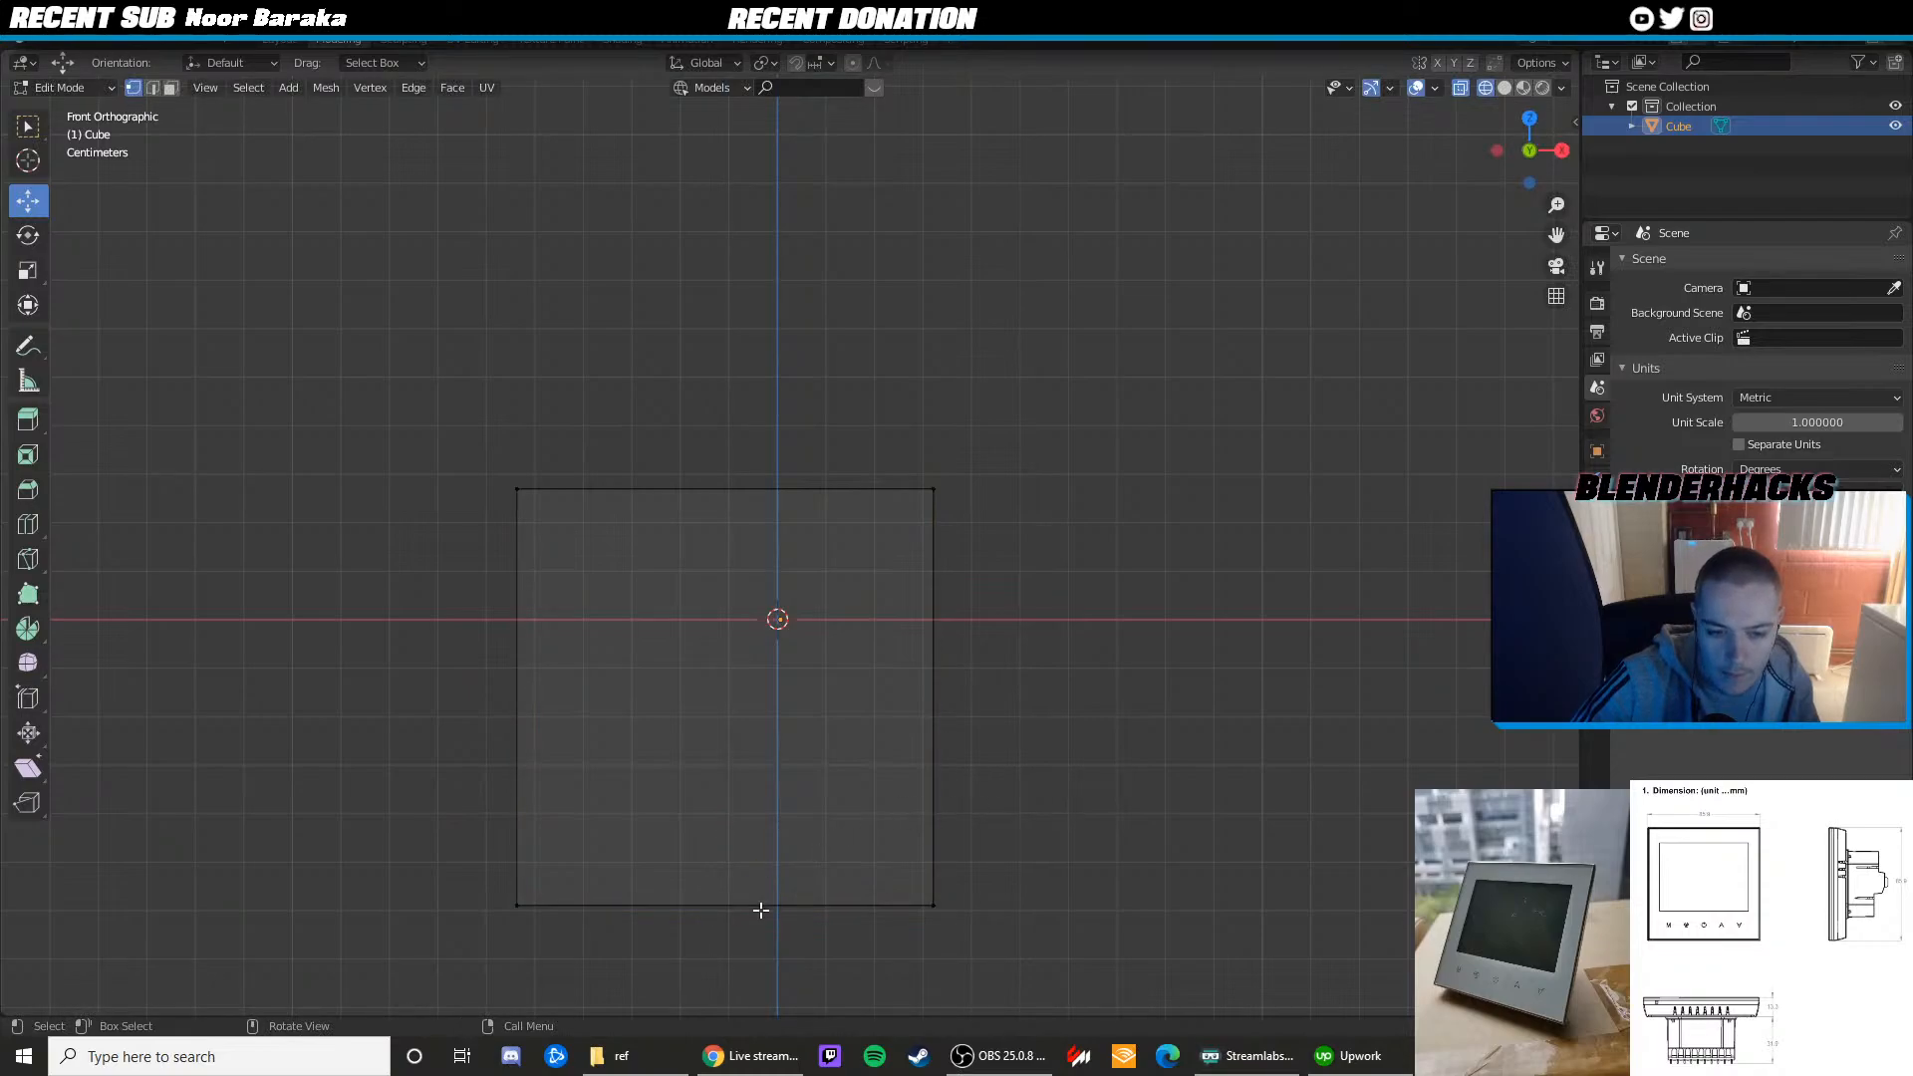
Select the bottom, right, top and left front edges one at a time to check their lengths
{"action": "key", "text": "2"}
{"action": "left_click", "coordinate": [730, 902]}
{"action": "middle_click_drag", "start_coordinate": [787, 839], "coordinate": [657, 745]}
{"action": "key", "text": "KP_1"}
{"action": "scroll", "coordinate": [797, 638], "scroll_direction": "up", "scroll_amount": 4}
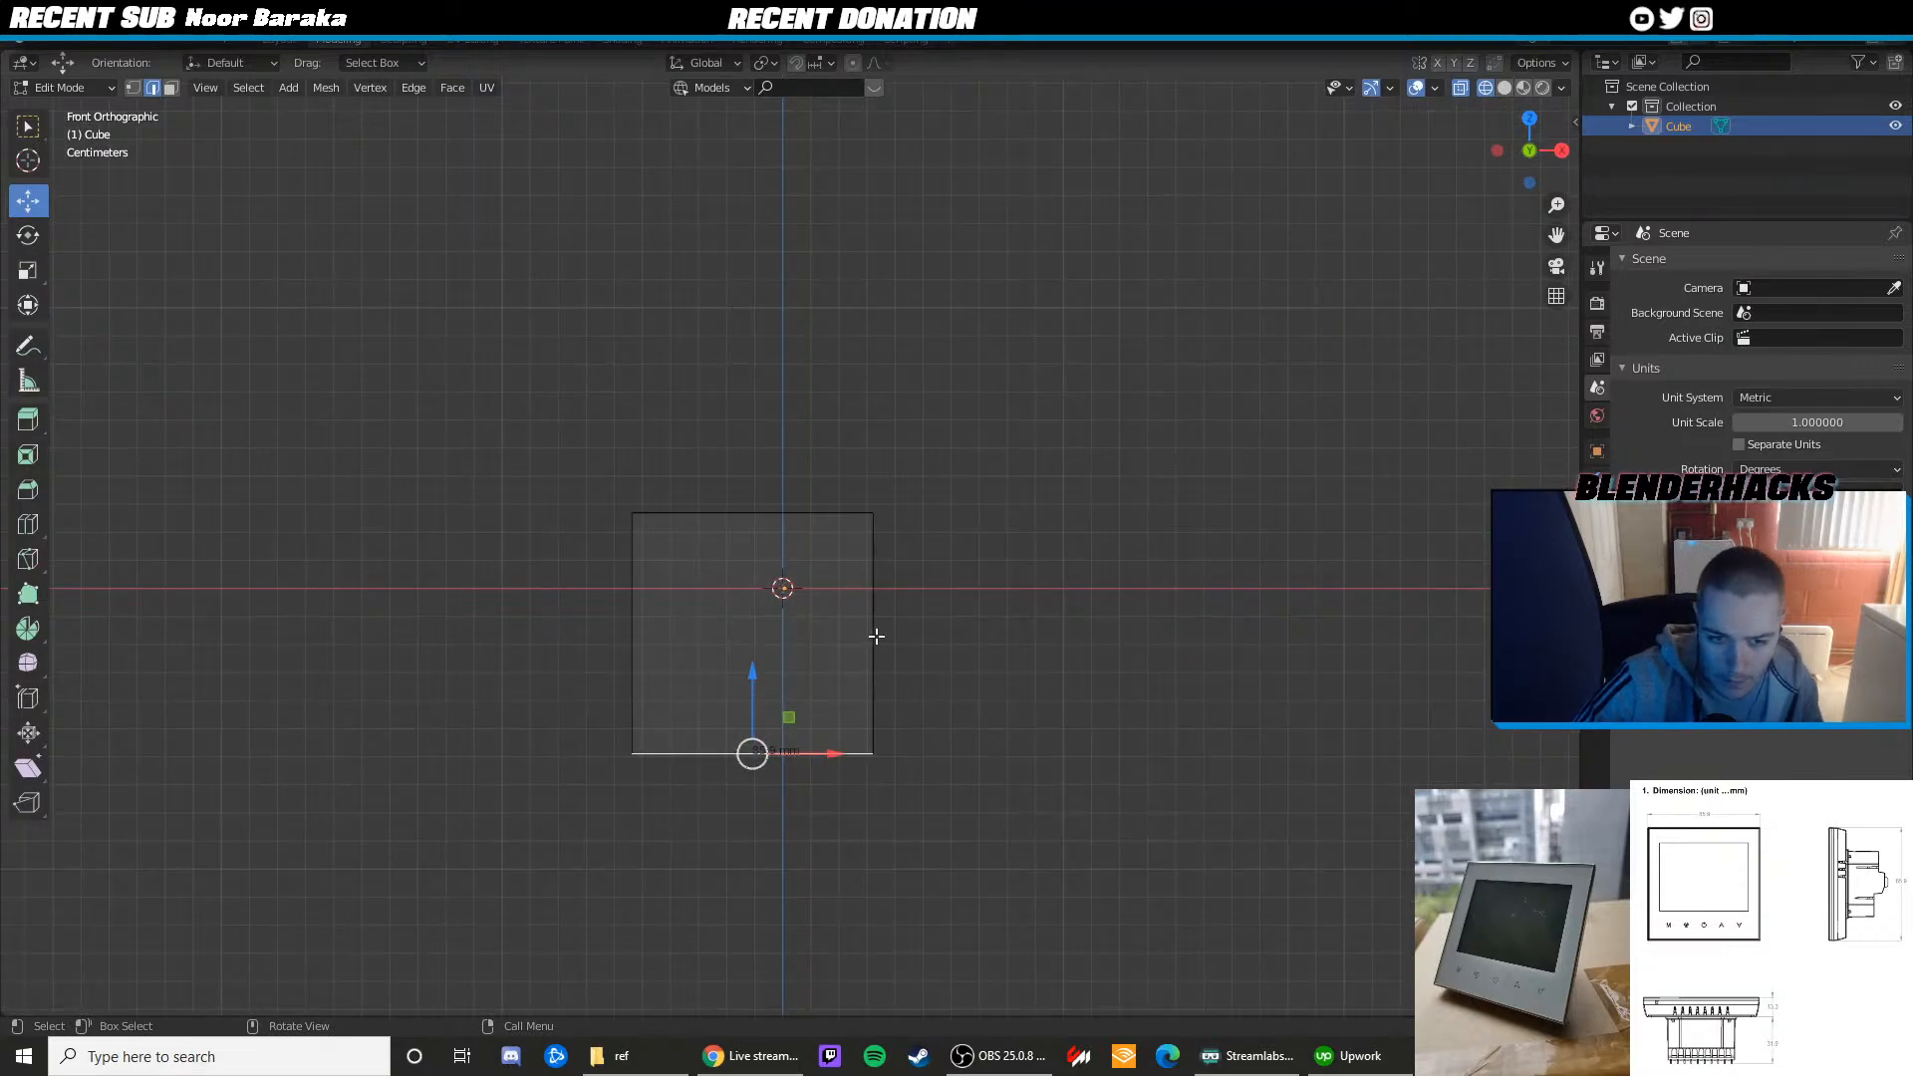
{"action": "left_click", "coordinate": [874, 631]}
{"action": "left_click", "coordinate": [779, 516]}
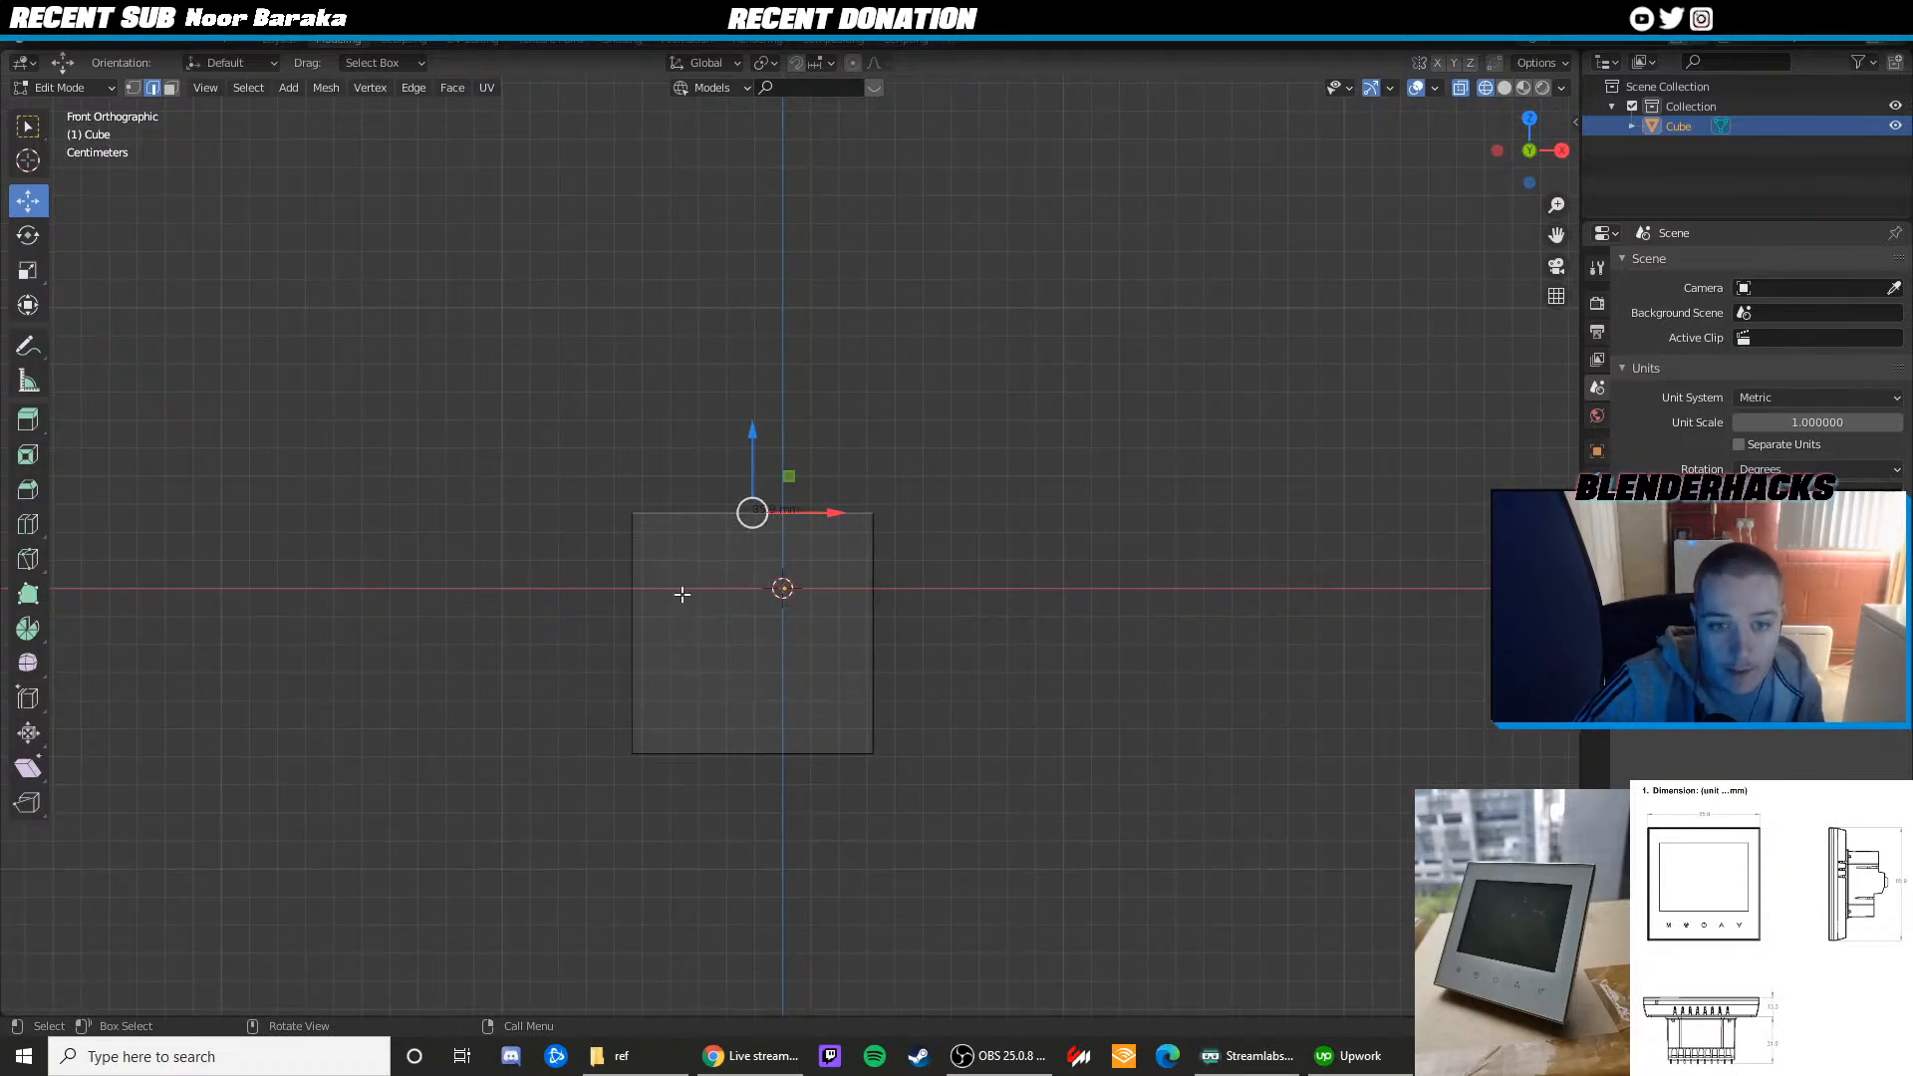
{"action": "left_click", "coordinate": [660, 628]}
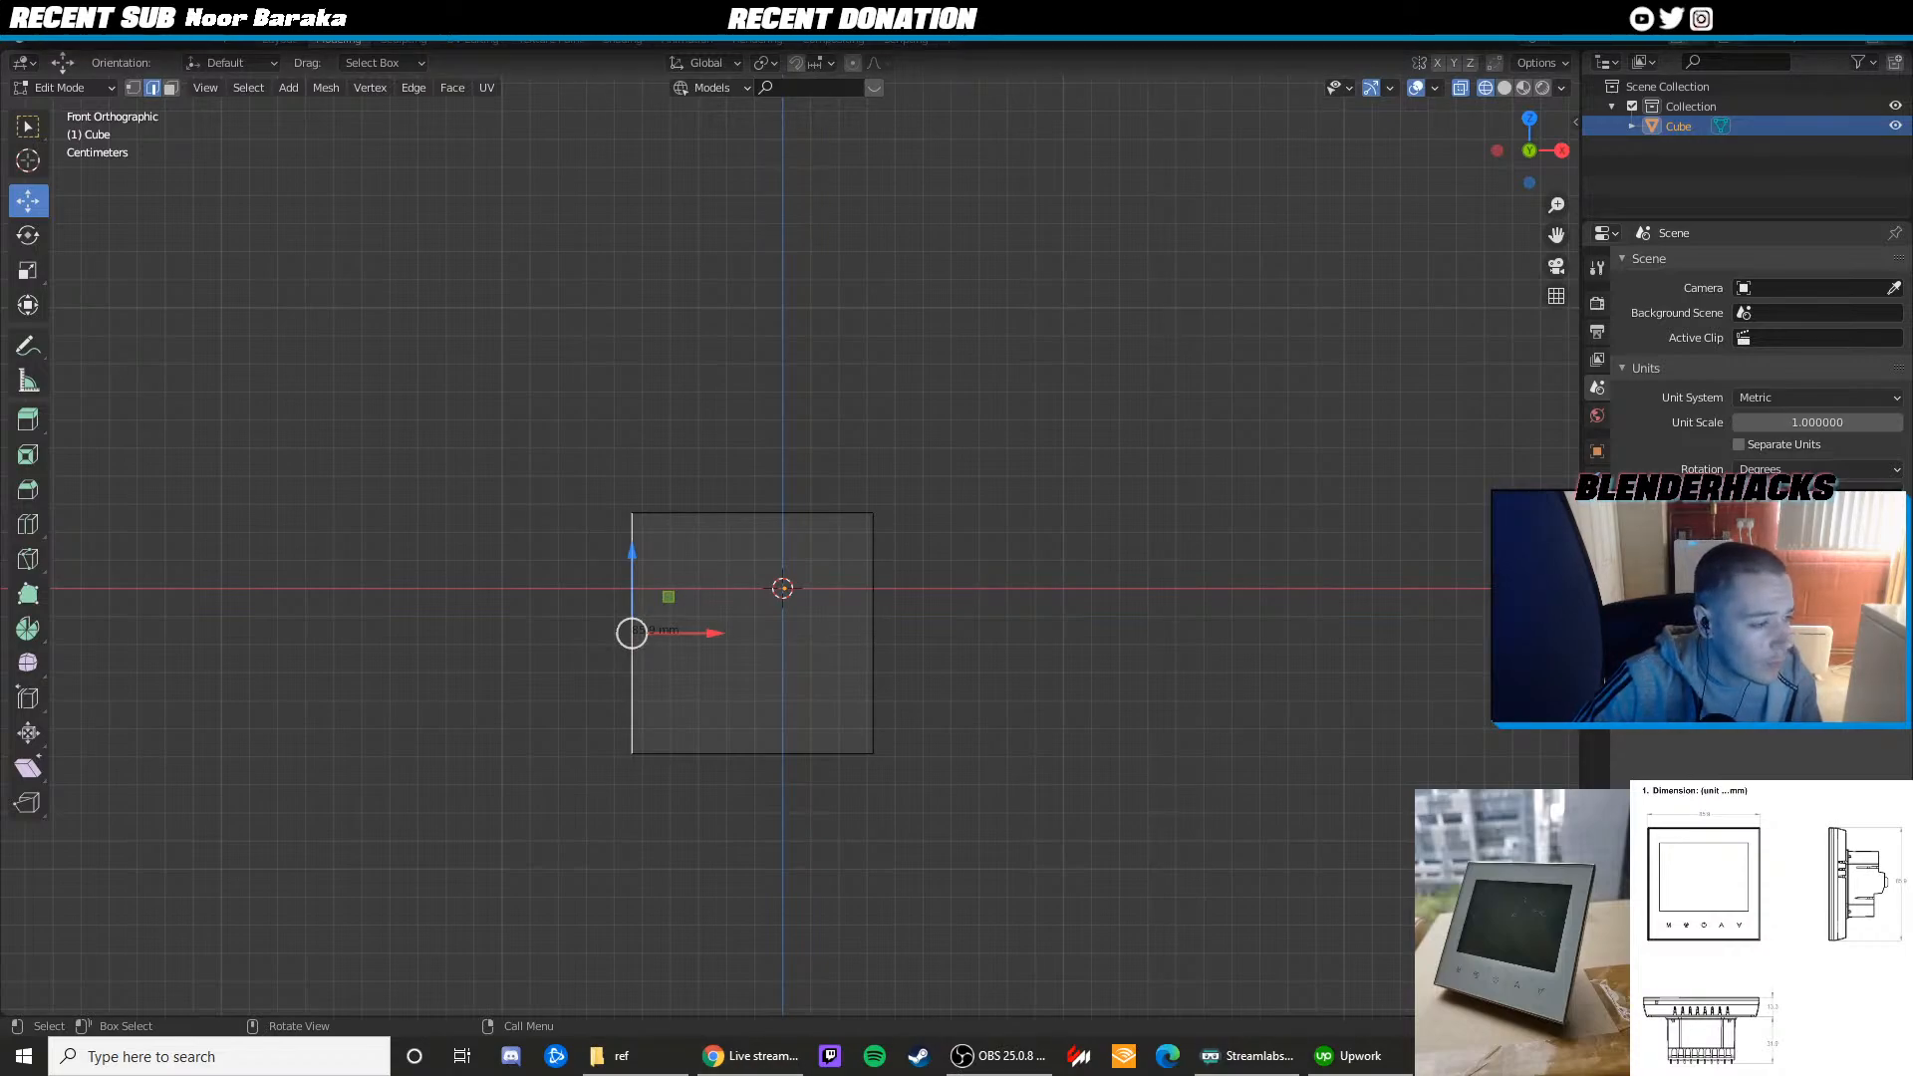
From the top view in Object Mode, move the block back along Y until its front end sits near the world X axis
{"action": "middle_click_drag", "start_coordinate": [908, 409], "coordinate": [845, 481]}
{"action": "key", "text": "KP_7"}
{"action": "scroll", "coordinate": [846, 486], "scroll_direction": "down", "scroll_amount": 13}
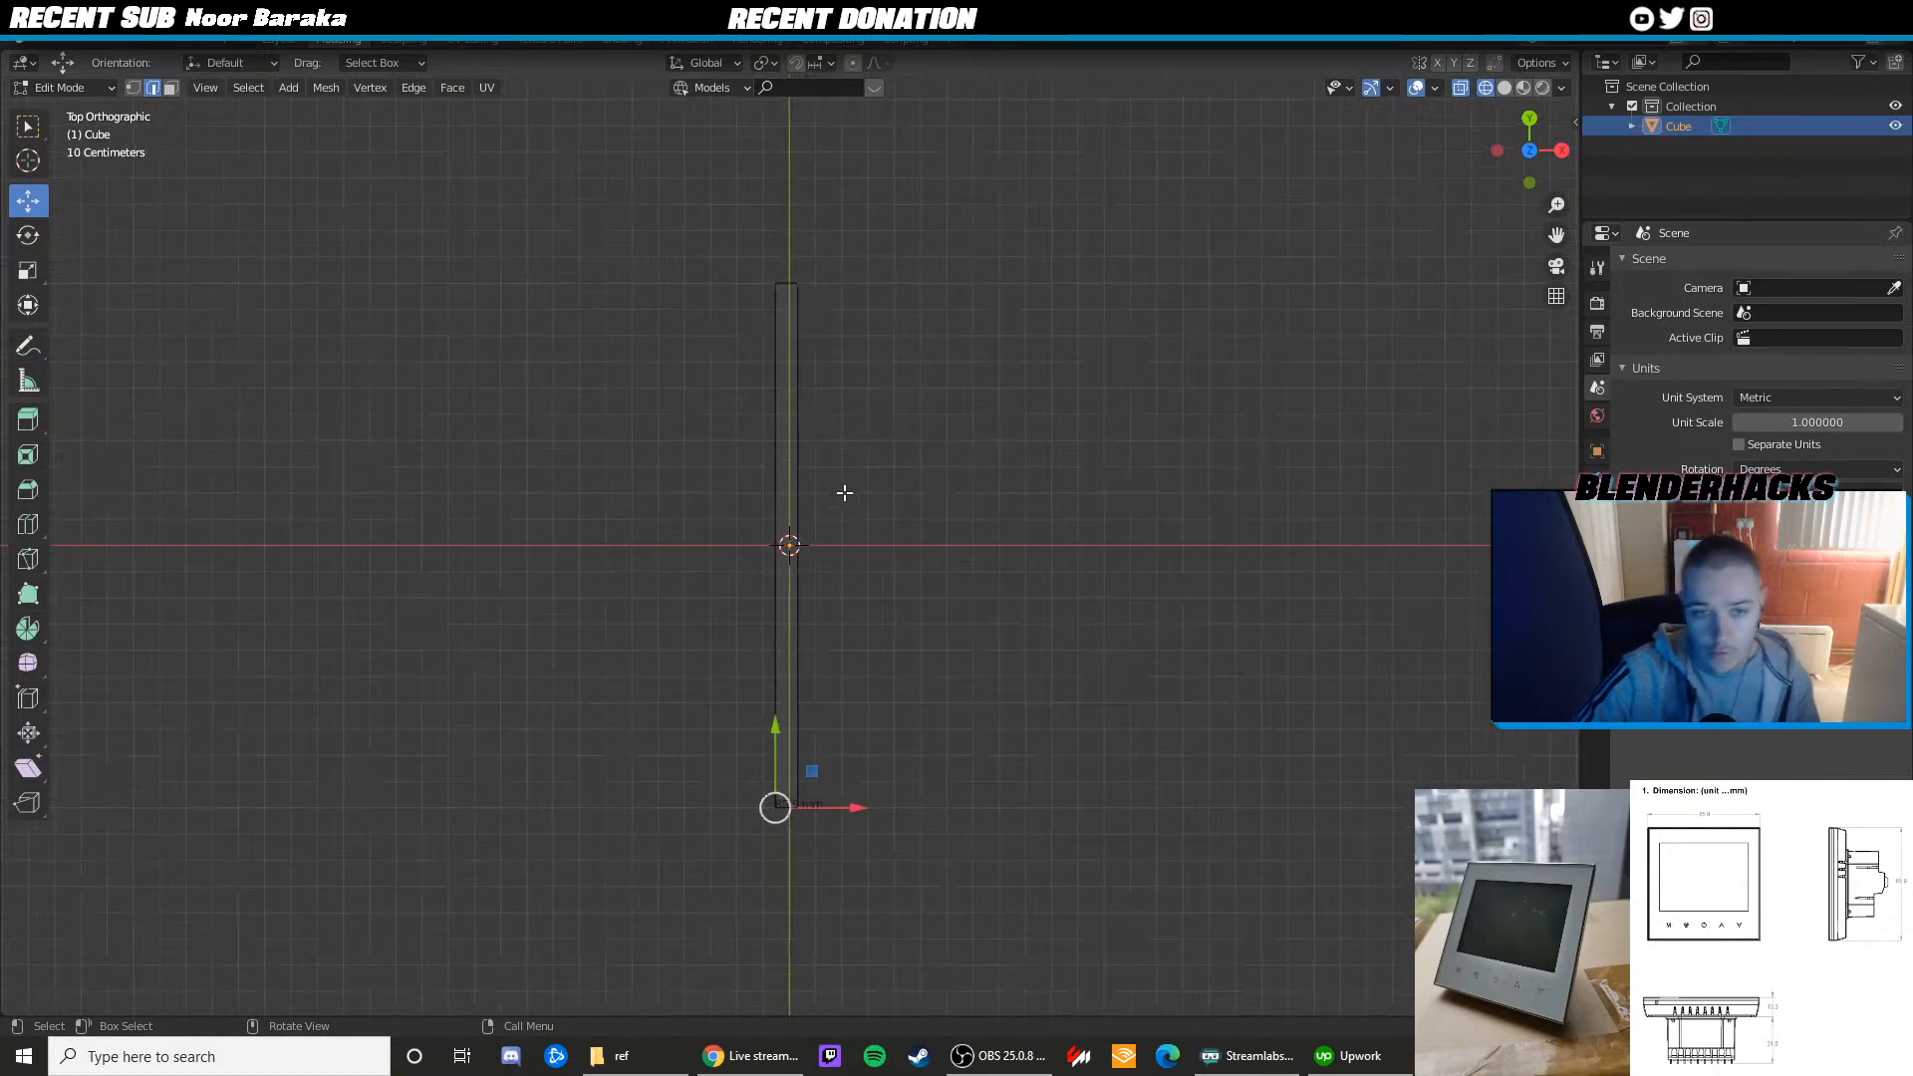
{"action": "scroll", "coordinate": [844, 492], "scroll_direction": "down", "scroll_amount": 1}
{"action": "key", "text": "z"}
{"action": "left_click", "coordinate": [633, 374]}
{"action": "key", "text": "Tab"}
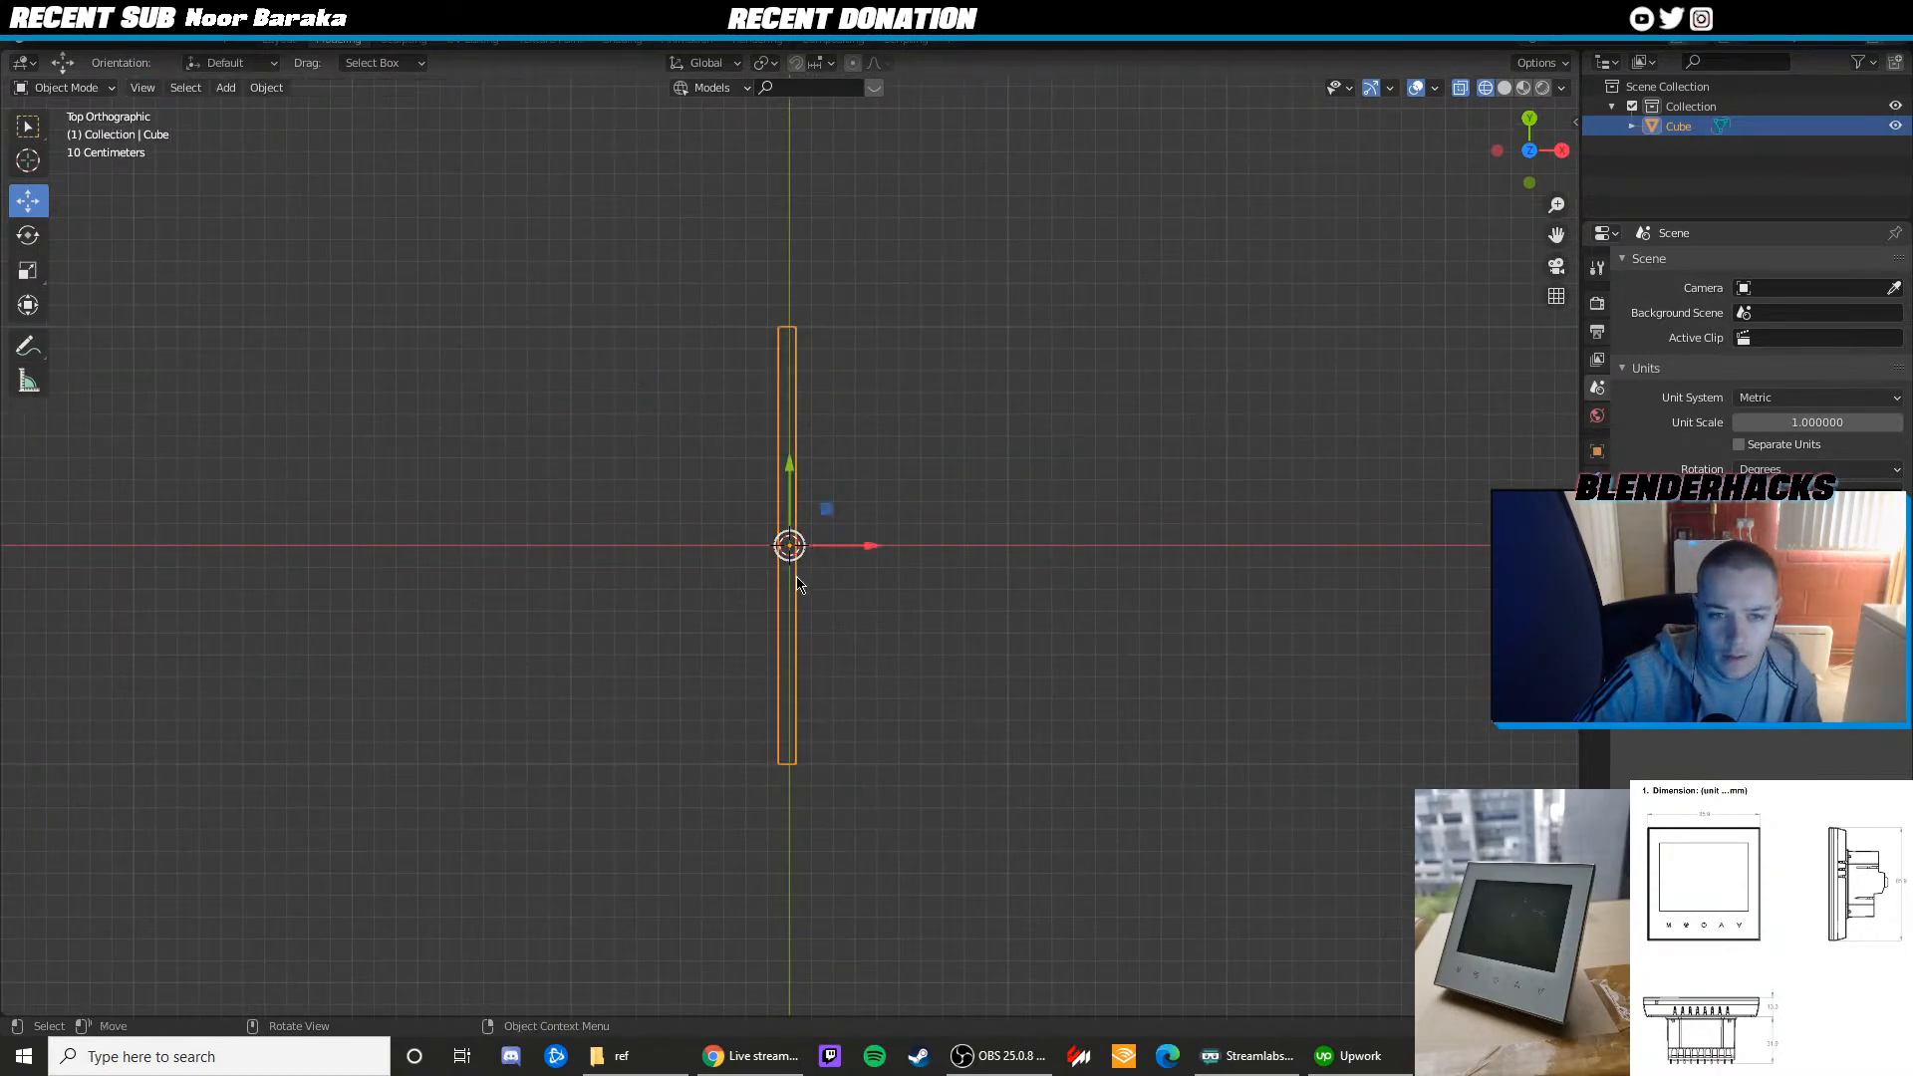
{"action": "left_click_drag", "start_coordinate": [794, 478], "coordinate": [794, 260]}
{"action": "middle_click_drag", "start_coordinate": [817, 277], "coordinate": [825, 503], "text": "shift"}
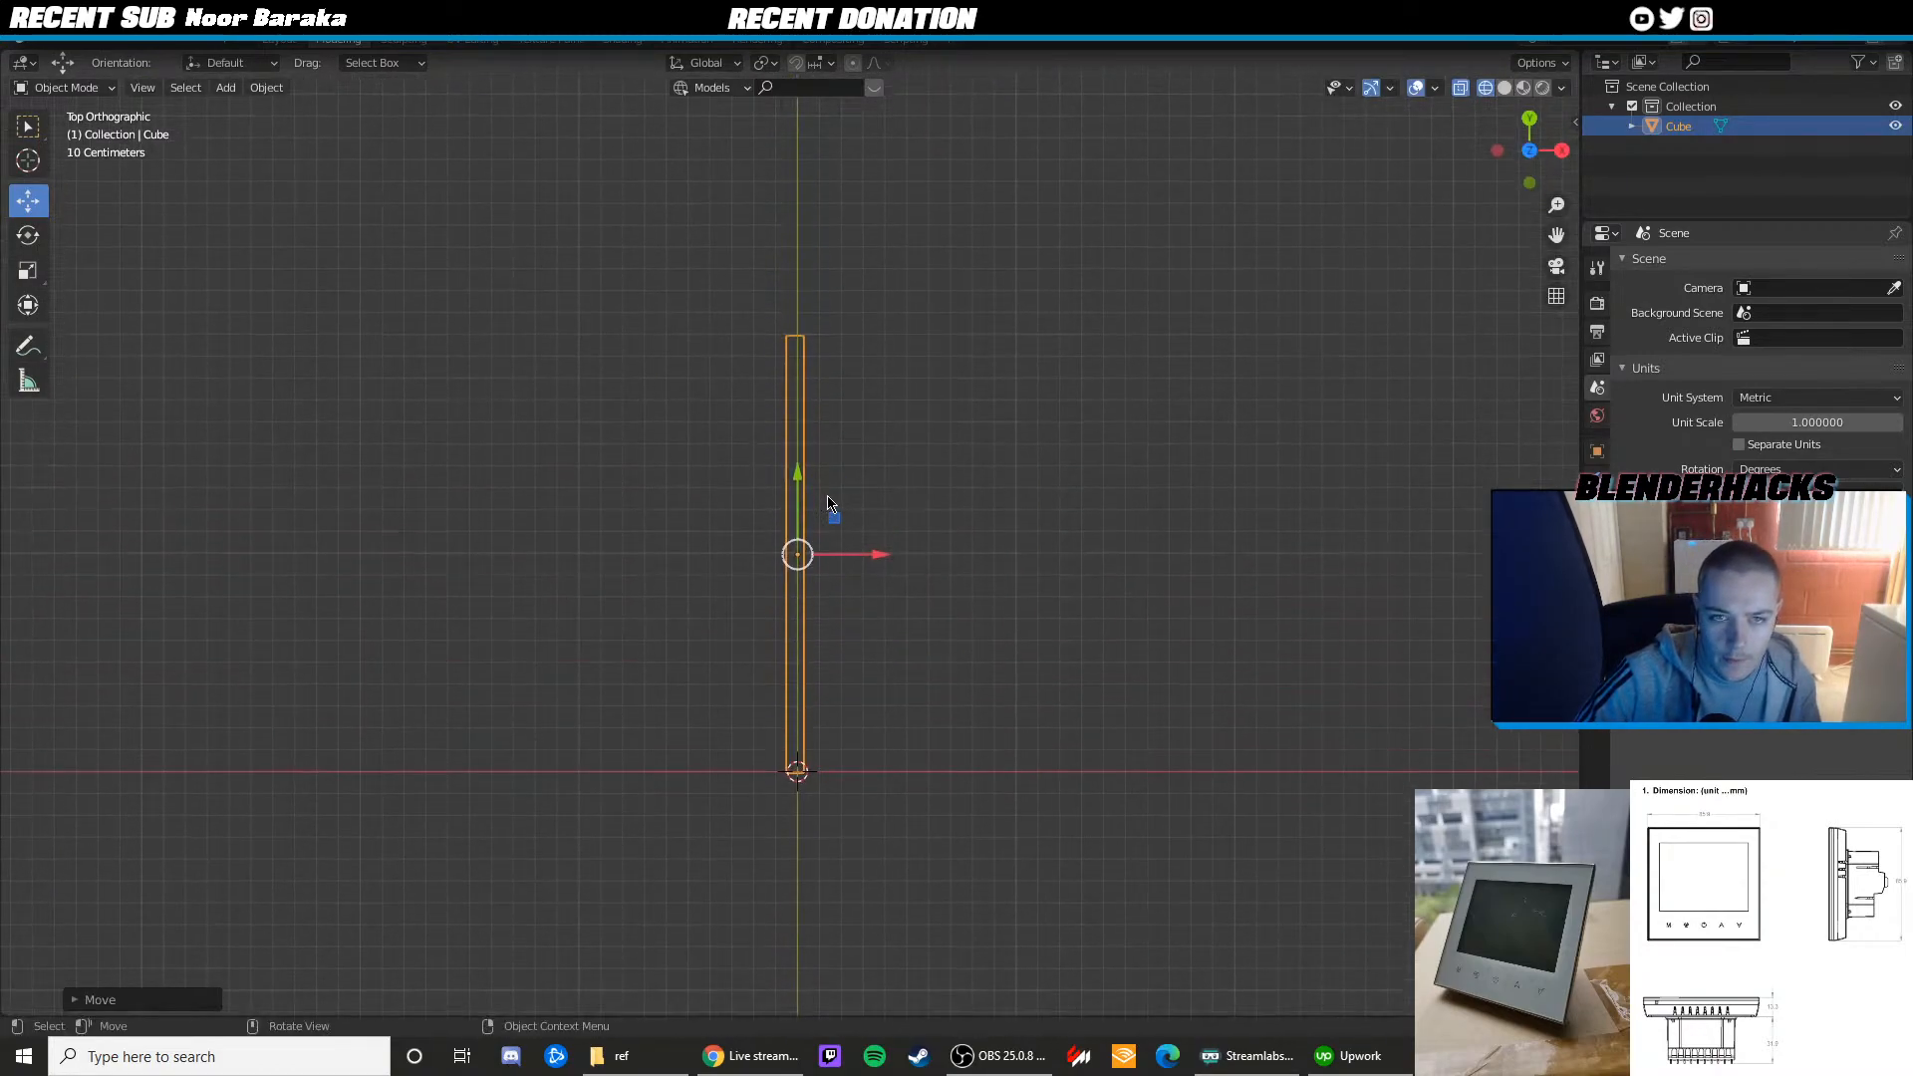
In Edit Mode, move the block's back vertices along Y towards its front end to reduce the depth
{"action": "key", "text": "Tab"}
{"action": "key", "text": "z"}
{"action": "left_click", "coordinate": [685, 362]}
{"action": "key", "text": "1"}
{"action": "left_click_drag", "start_coordinate": [686, 245], "coordinate": [905, 409]}
{"action": "left_click_drag", "start_coordinate": [796, 277], "coordinate": [798, 585]}
Bring the back vertices further forward along Y, leaving the block about 56 mm deep
{"action": "scroll", "coordinate": [833, 626], "scroll_direction": "up", "scroll_amount": 4}
{"action": "middle_click_drag", "start_coordinate": [834, 627], "coordinate": [785, 445], "text": "shift"}
{"action": "left_click_drag", "start_coordinate": [765, 462], "coordinate": [800, 655]}
{"action": "middle_click_drag", "start_coordinate": [804, 655], "coordinate": [858, 515], "text": "shift"}
{"action": "scroll", "coordinate": [867, 588], "scroll_direction": "up", "scroll_amount": 5}
{"action": "middle_click_drag", "start_coordinate": [875, 623], "coordinate": [754, 465], "text": "shift"}
{"action": "scroll", "coordinate": [739, 424], "scroll_direction": "up", "scroll_amount": 4}
{"action": "scroll", "coordinate": [742, 438], "scroll_direction": "up", "scroll_amount": 3}
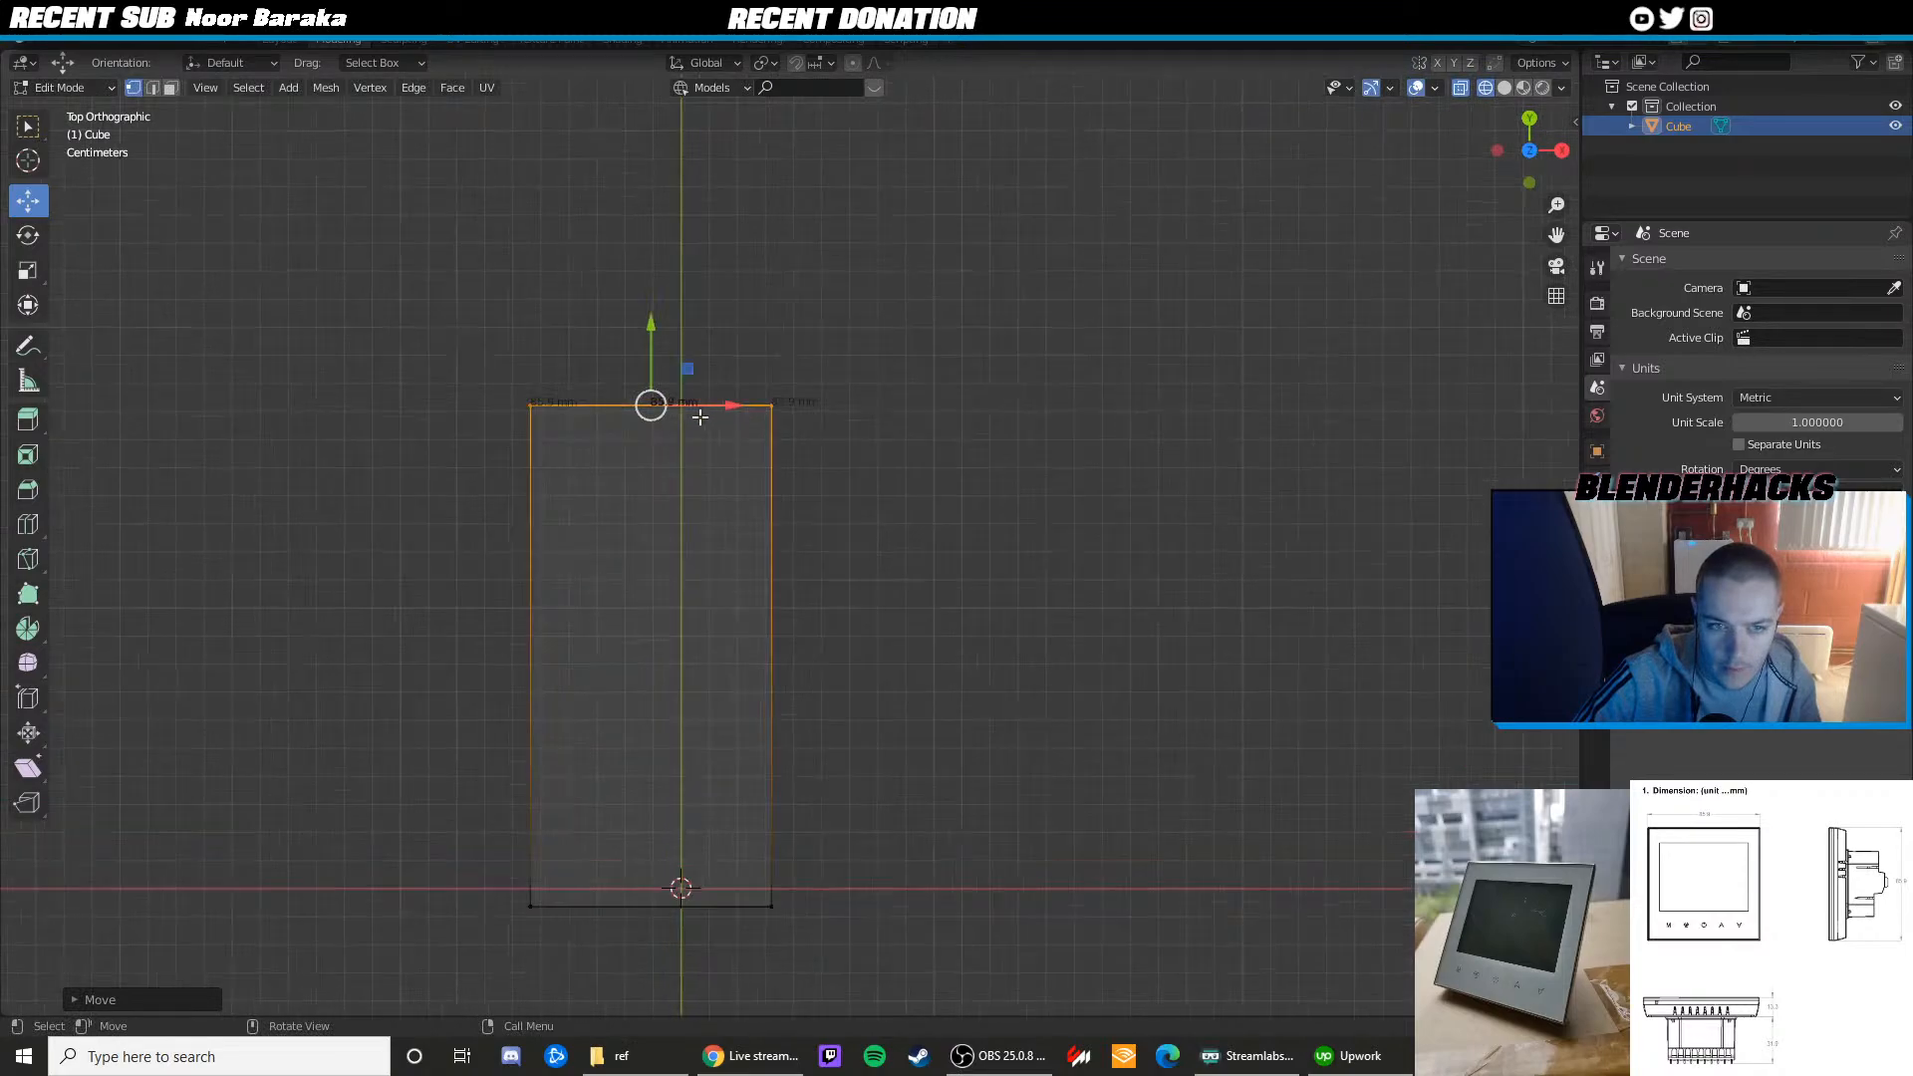
{"action": "scroll", "coordinate": [687, 412], "scroll_direction": "up", "scroll_amount": 3}
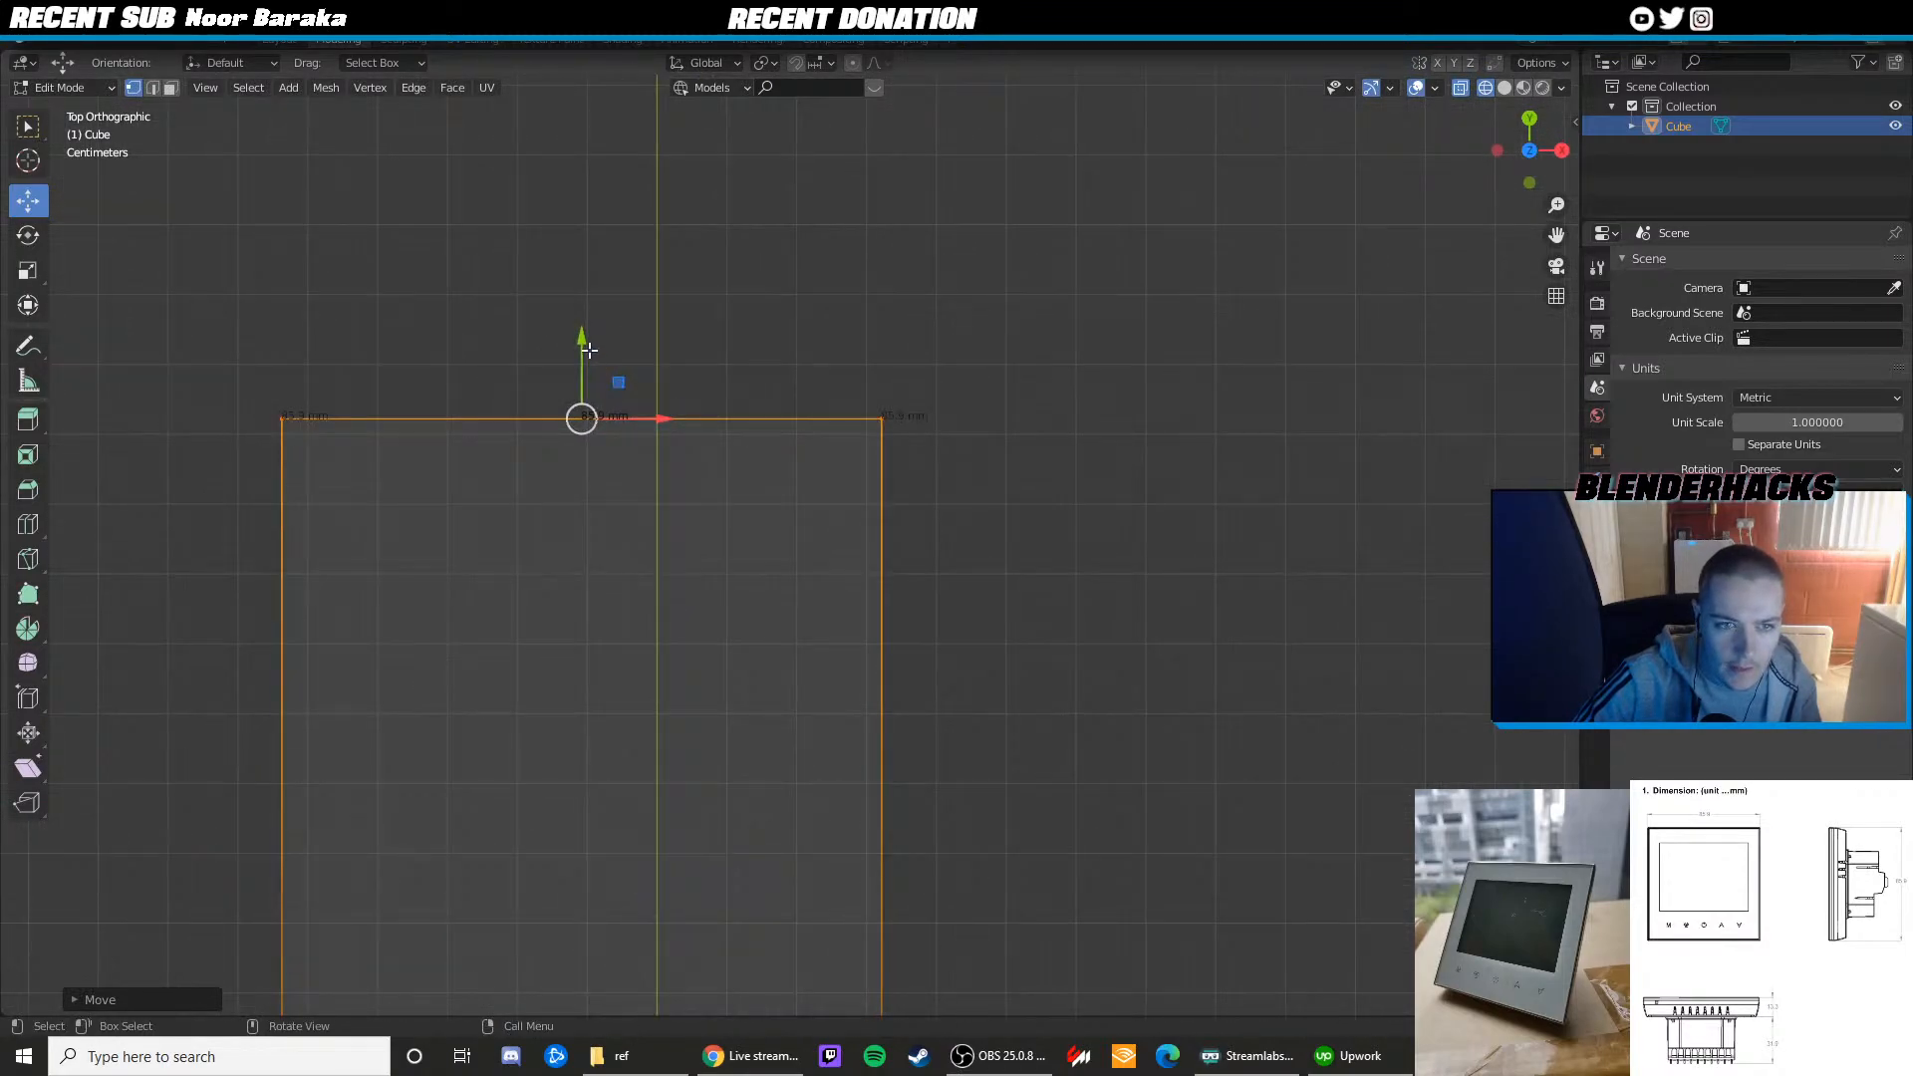
{"action": "scroll", "coordinate": [607, 598], "scroll_direction": "down", "scroll_amount": 3}
{"action": "middle_click_drag", "start_coordinate": [589, 350], "coordinate": [692, 570], "text": "shift"}
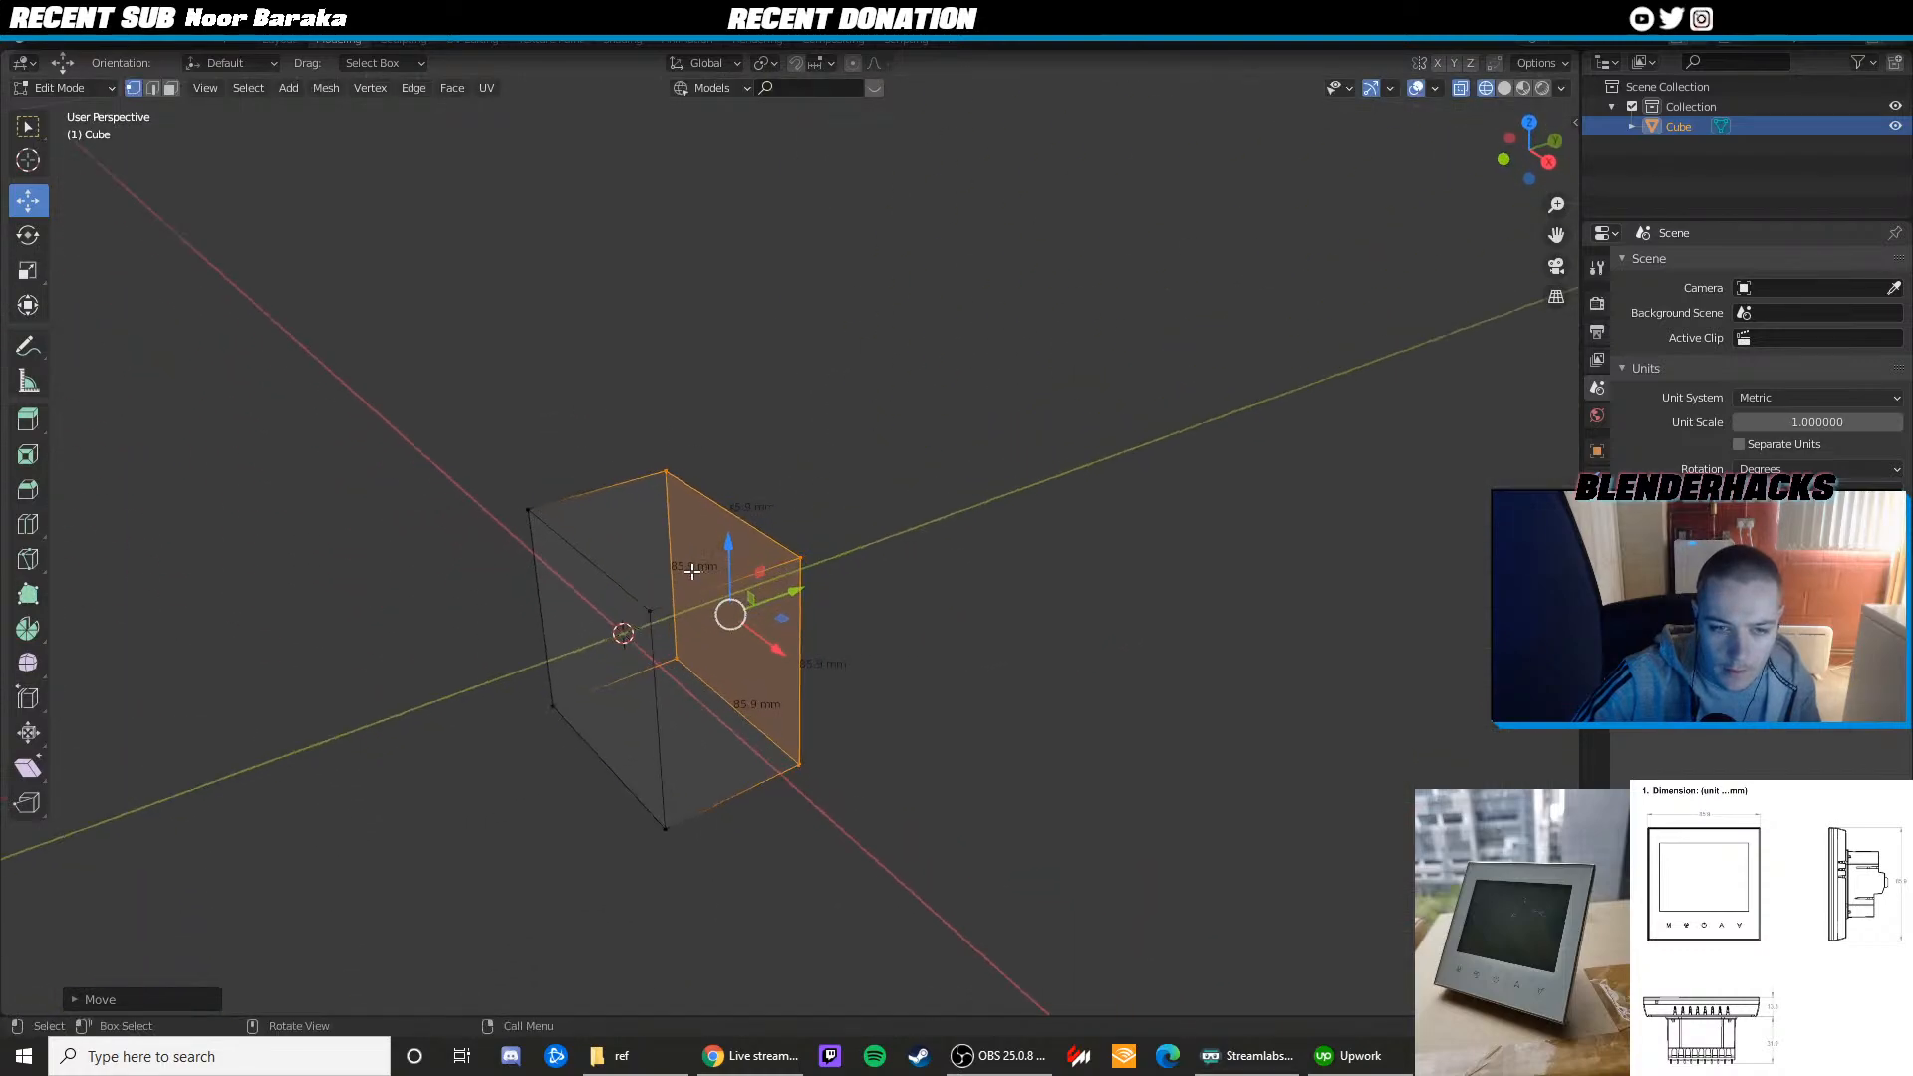
Select a lower edge running along the block's depth and check its length from the top view
{"action": "key", "text": "2"}
{"action": "left_click", "coordinate": [746, 772]}
{"action": "key", "text": "KP_7"}
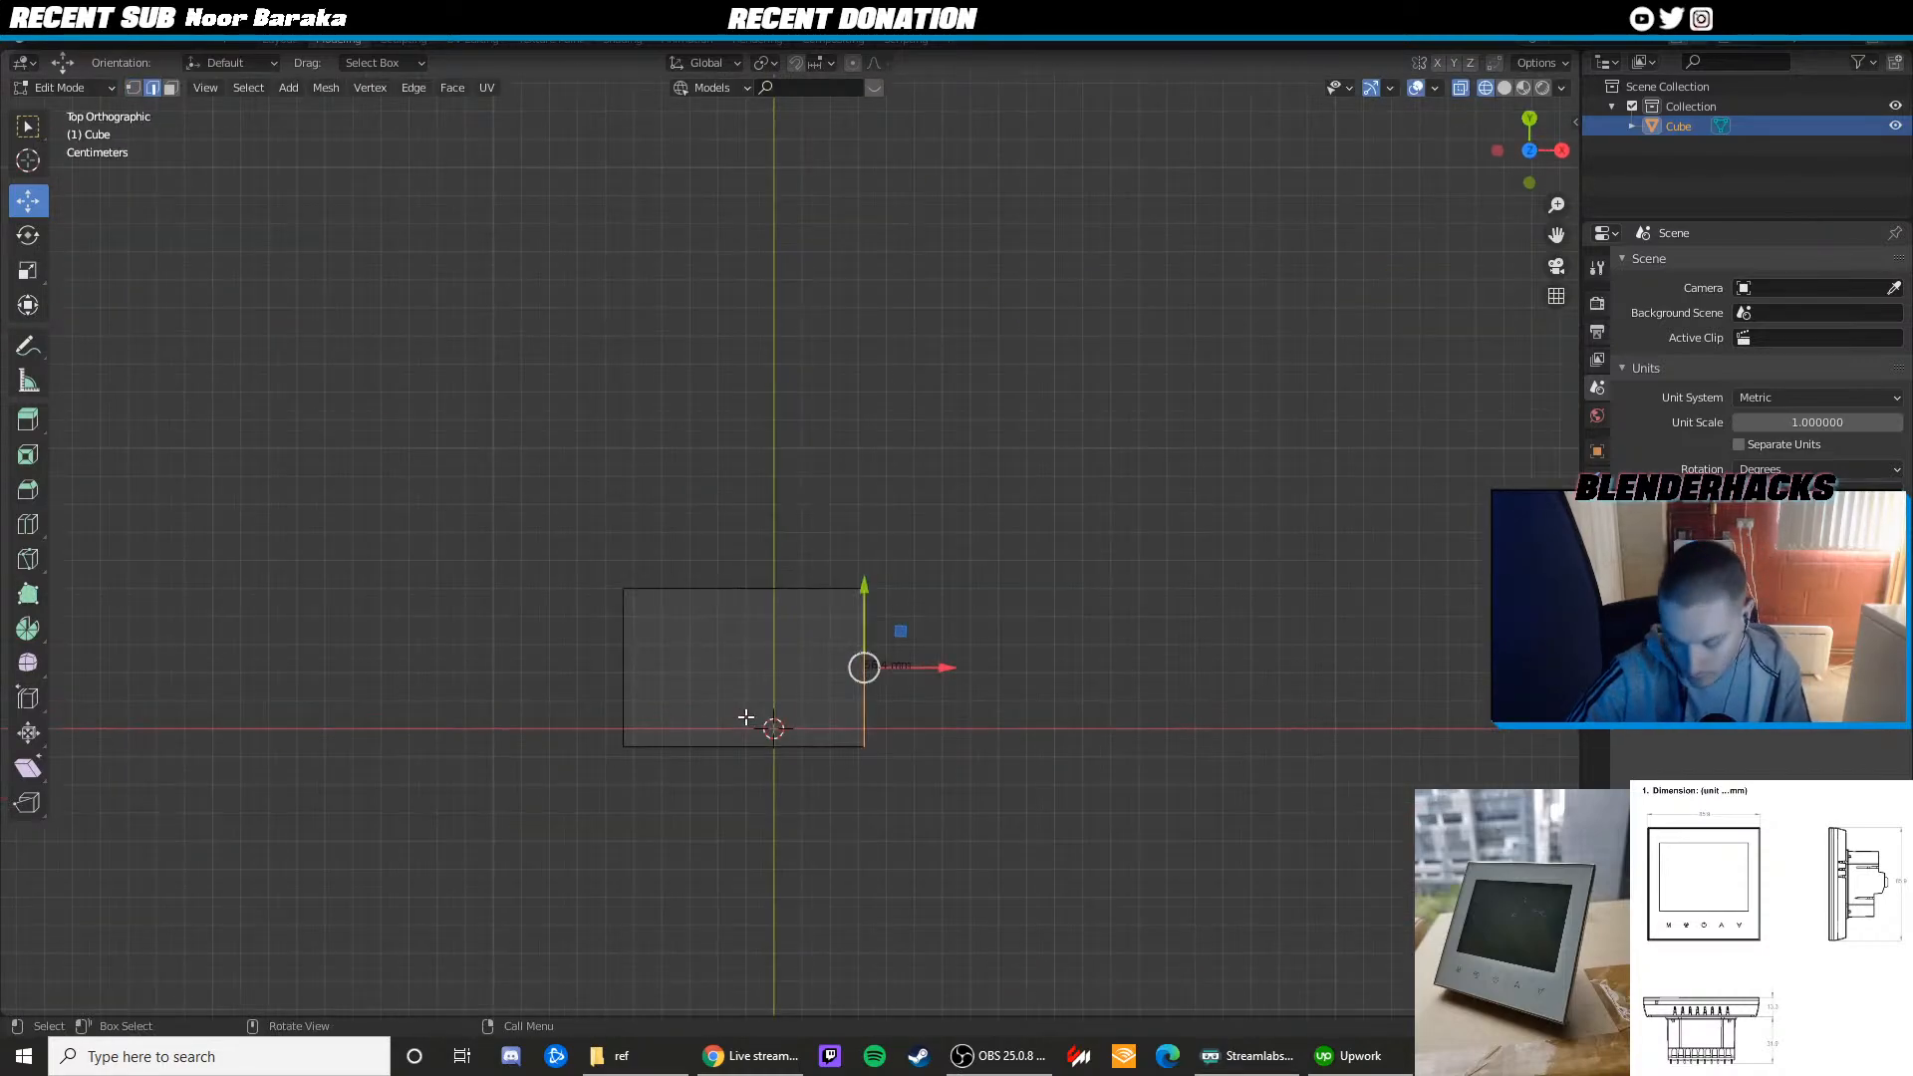
{"action": "scroll", "coordinate": [777, 698], "scroll_direction": "up", "scroll_amount": 5}
{"action": "middle_click_drag", "start_coordinate": [811, 675], "coordinate": [835, 513], "text": "shift"}
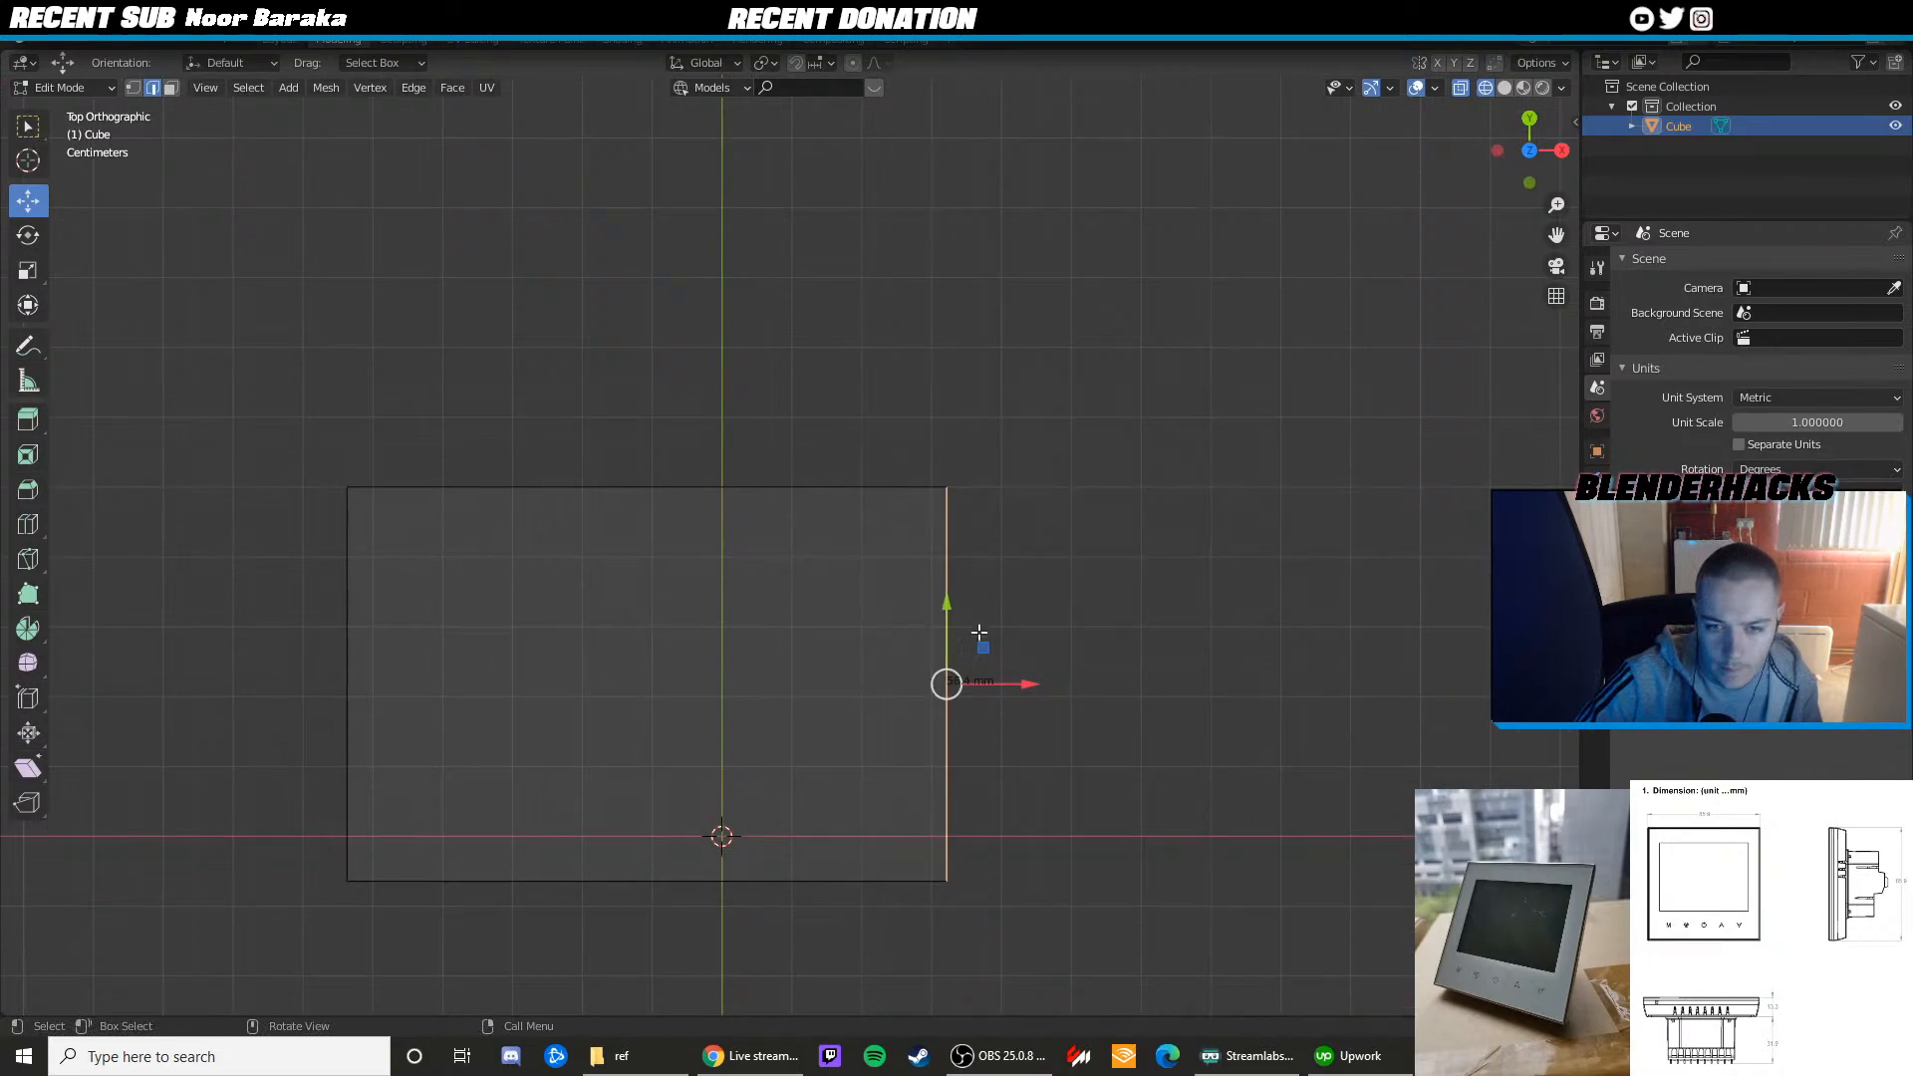
{"action": "middle_click_drag", "start_coordinate": [979, 632], "coordinate": [858, 598], "text": "shift"}
{"action": "scroll", "coordinate": [857, 598], "scroll_direction": "up", "scroll_amount": 4}
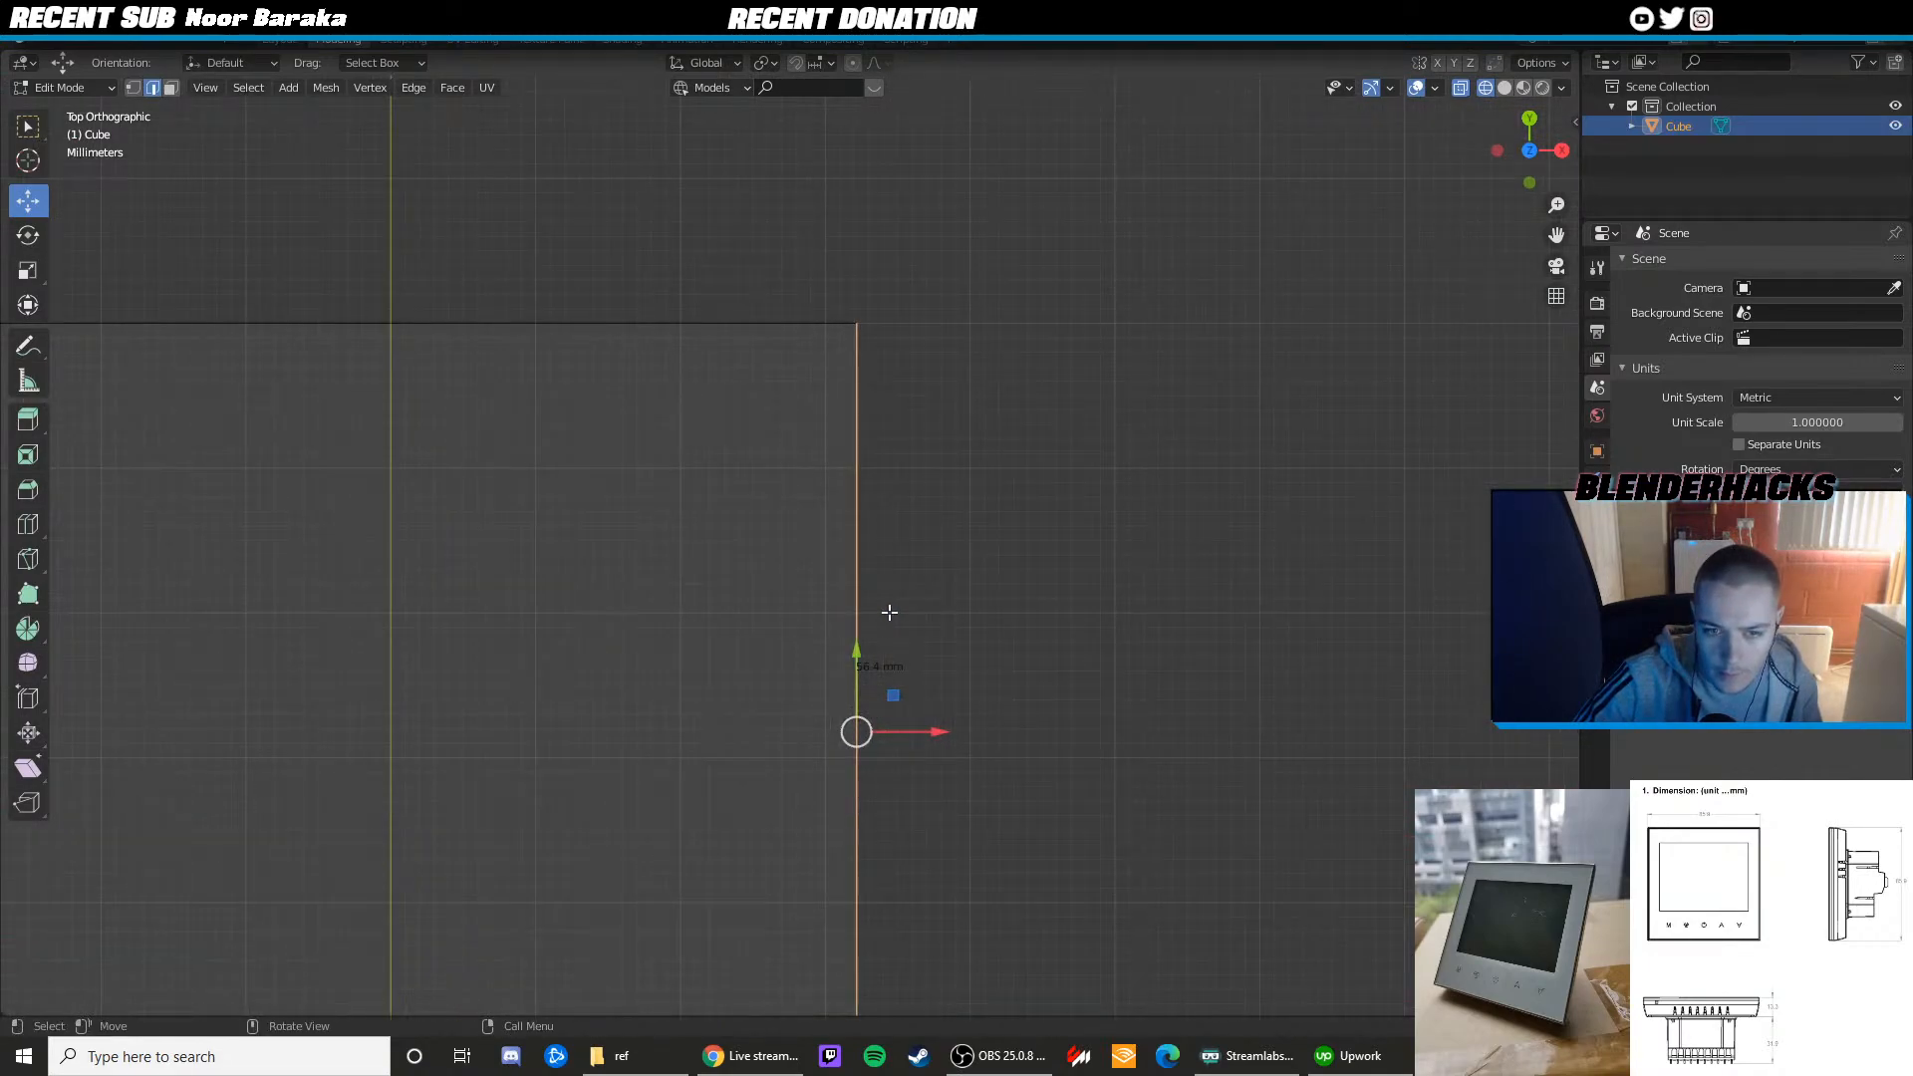
Try to reduce the block's depth with the Scale tool, scaling the right-side vertices along Y and reselecting all corners
{"action": "key", "text": "1"}
{"action": "scroll", "coordinate": [974, 654], "scroll_direction": "down", "scroll_amount": 4}
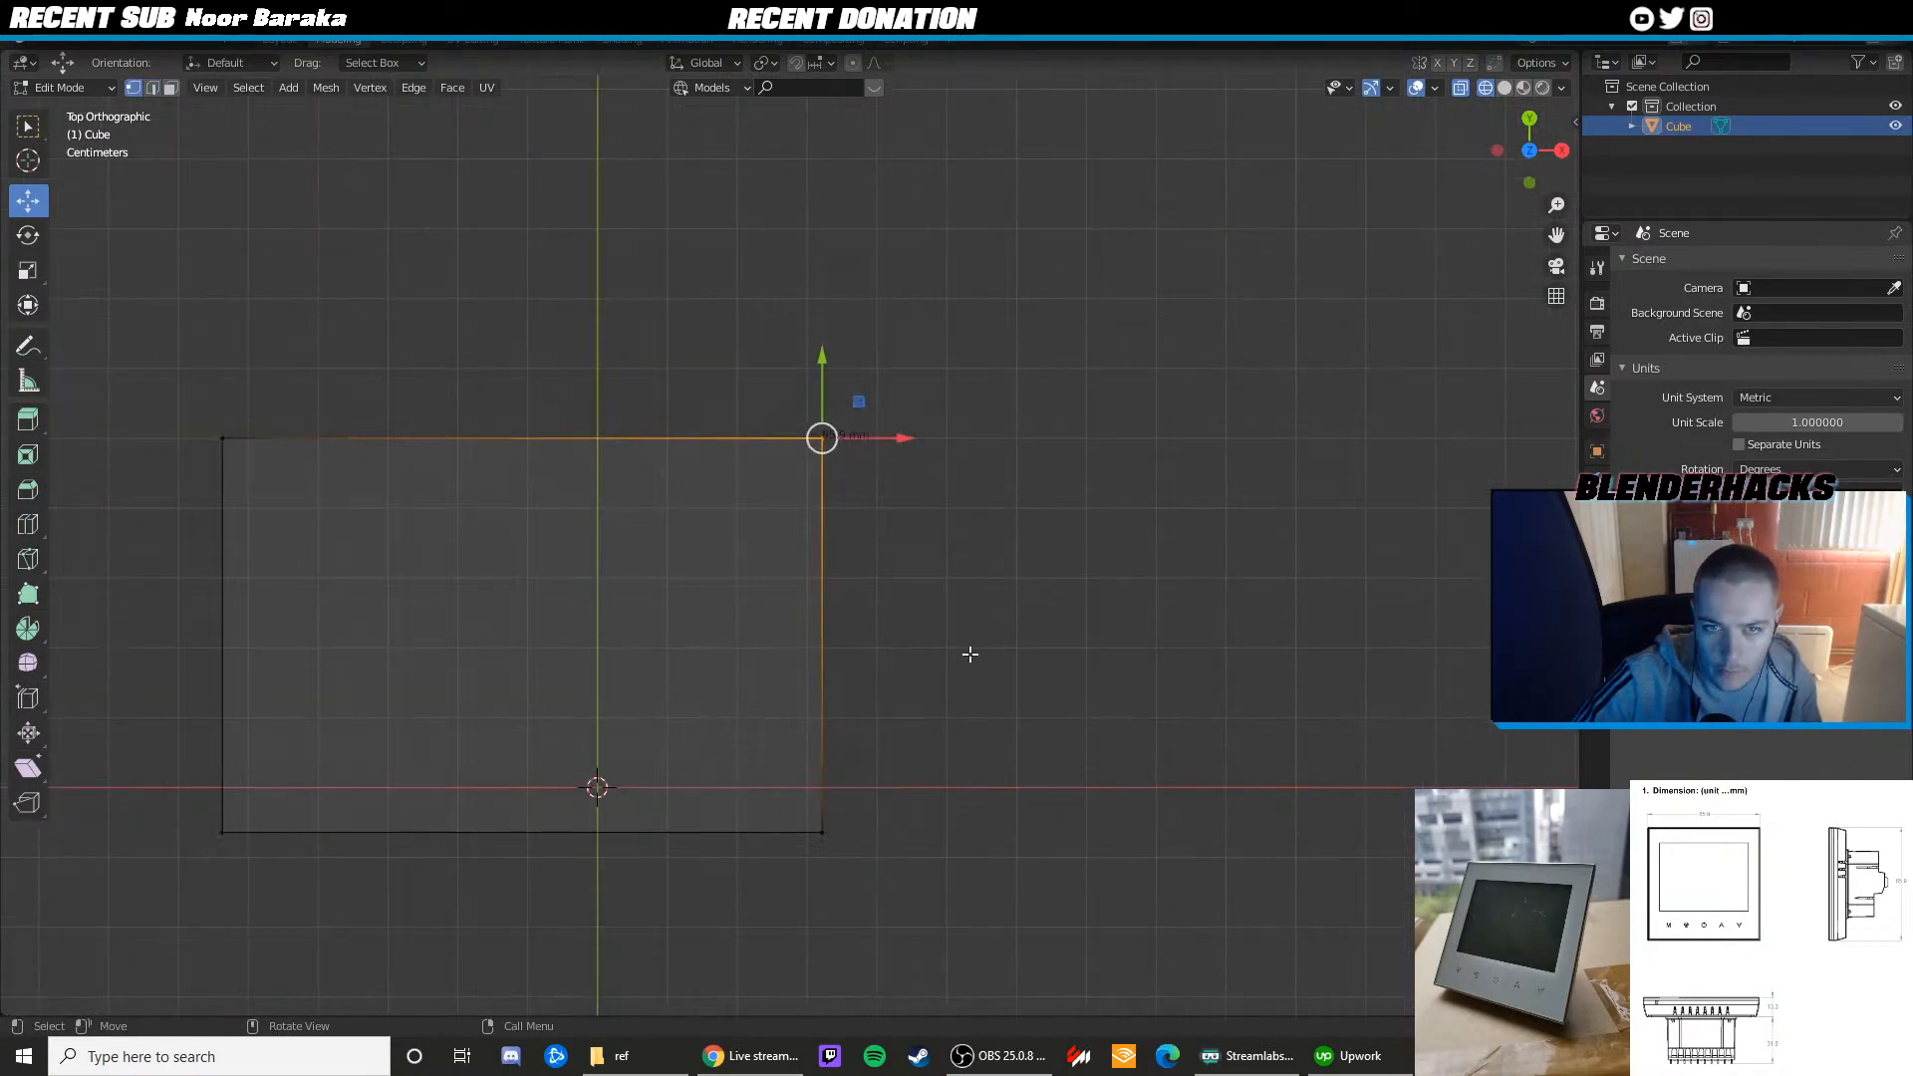
{"action": "key", "text": "shift+space"}
{"action": "key", "text": "s"}
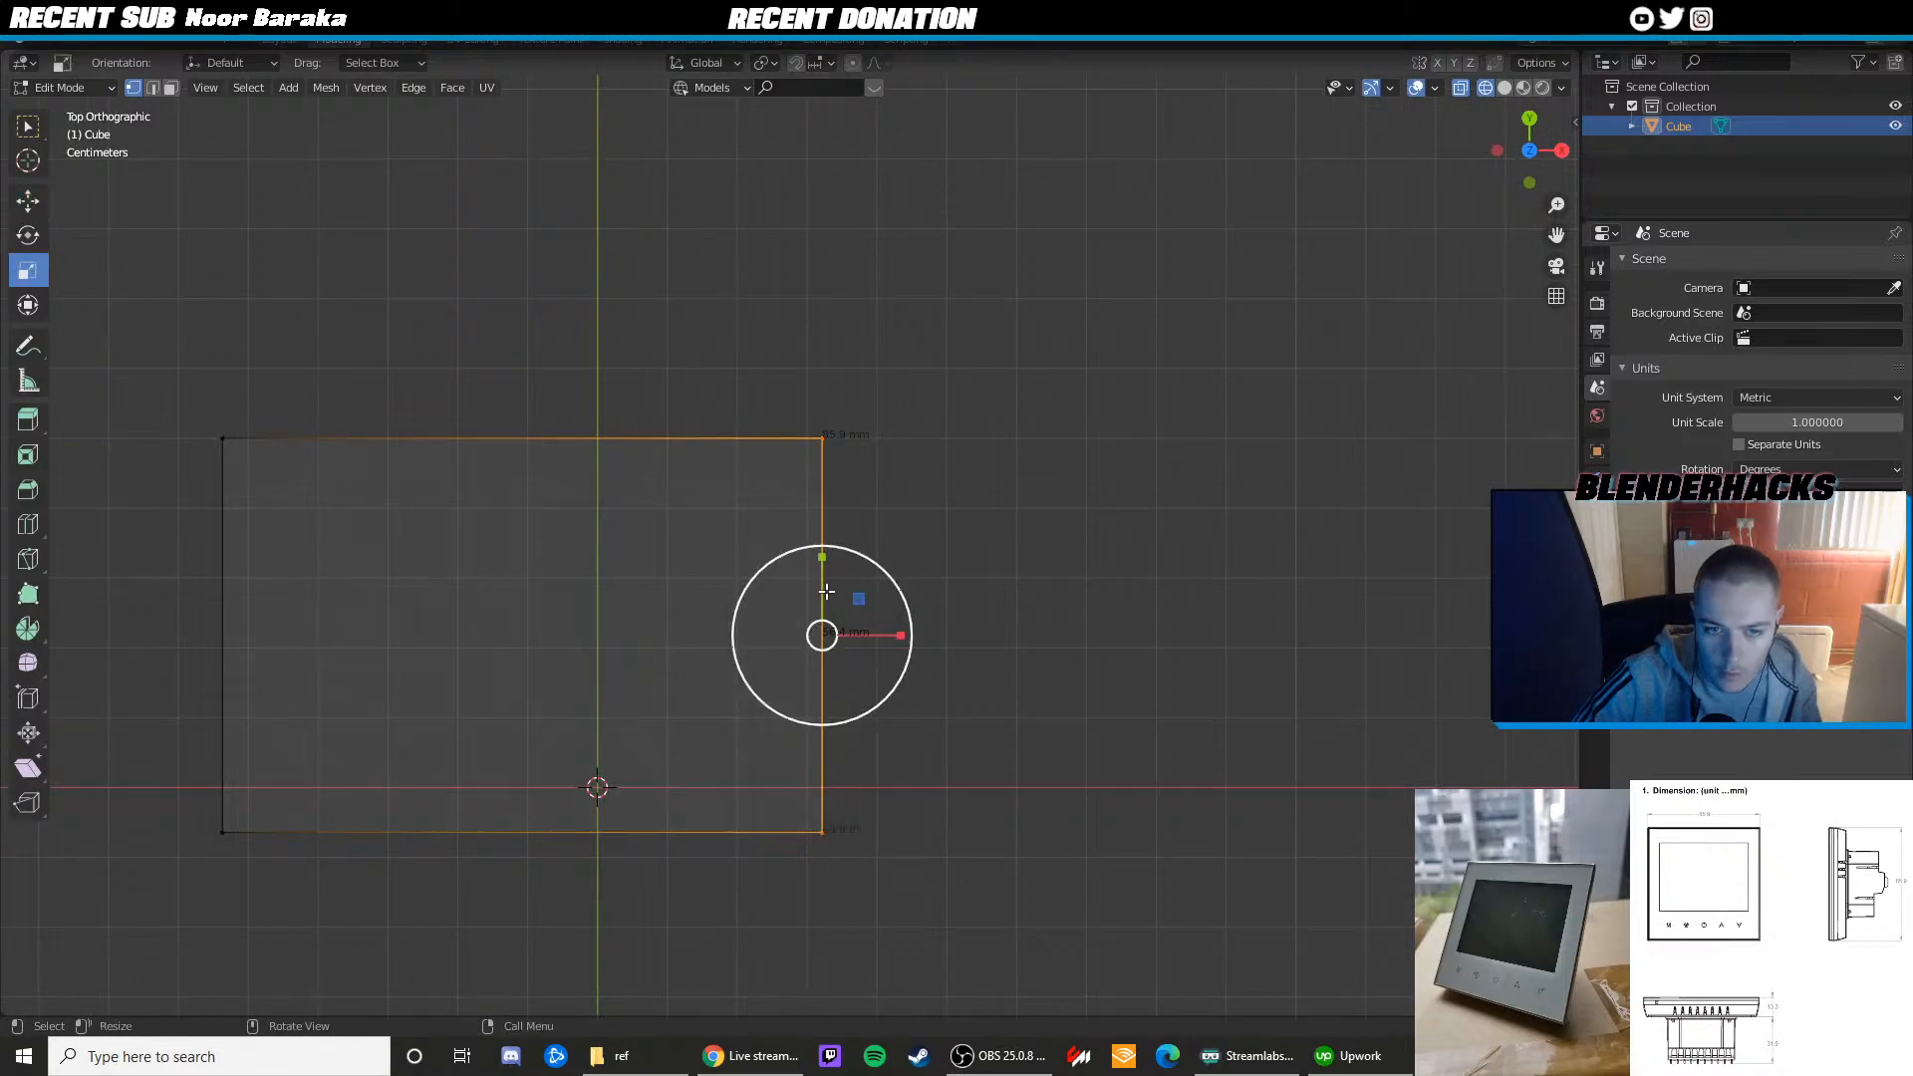
{"action": "left_click_drag", "start_coordinate": [816, 565], "coordinate": [815, 571]}
{"action": "key", "text": "ctrl+z"}
{"action": "left_click", "coordinate": [239, 450], "text": "shift"}
{"action": "left_click", "coordinate": [239, 837], "text": "shift"}
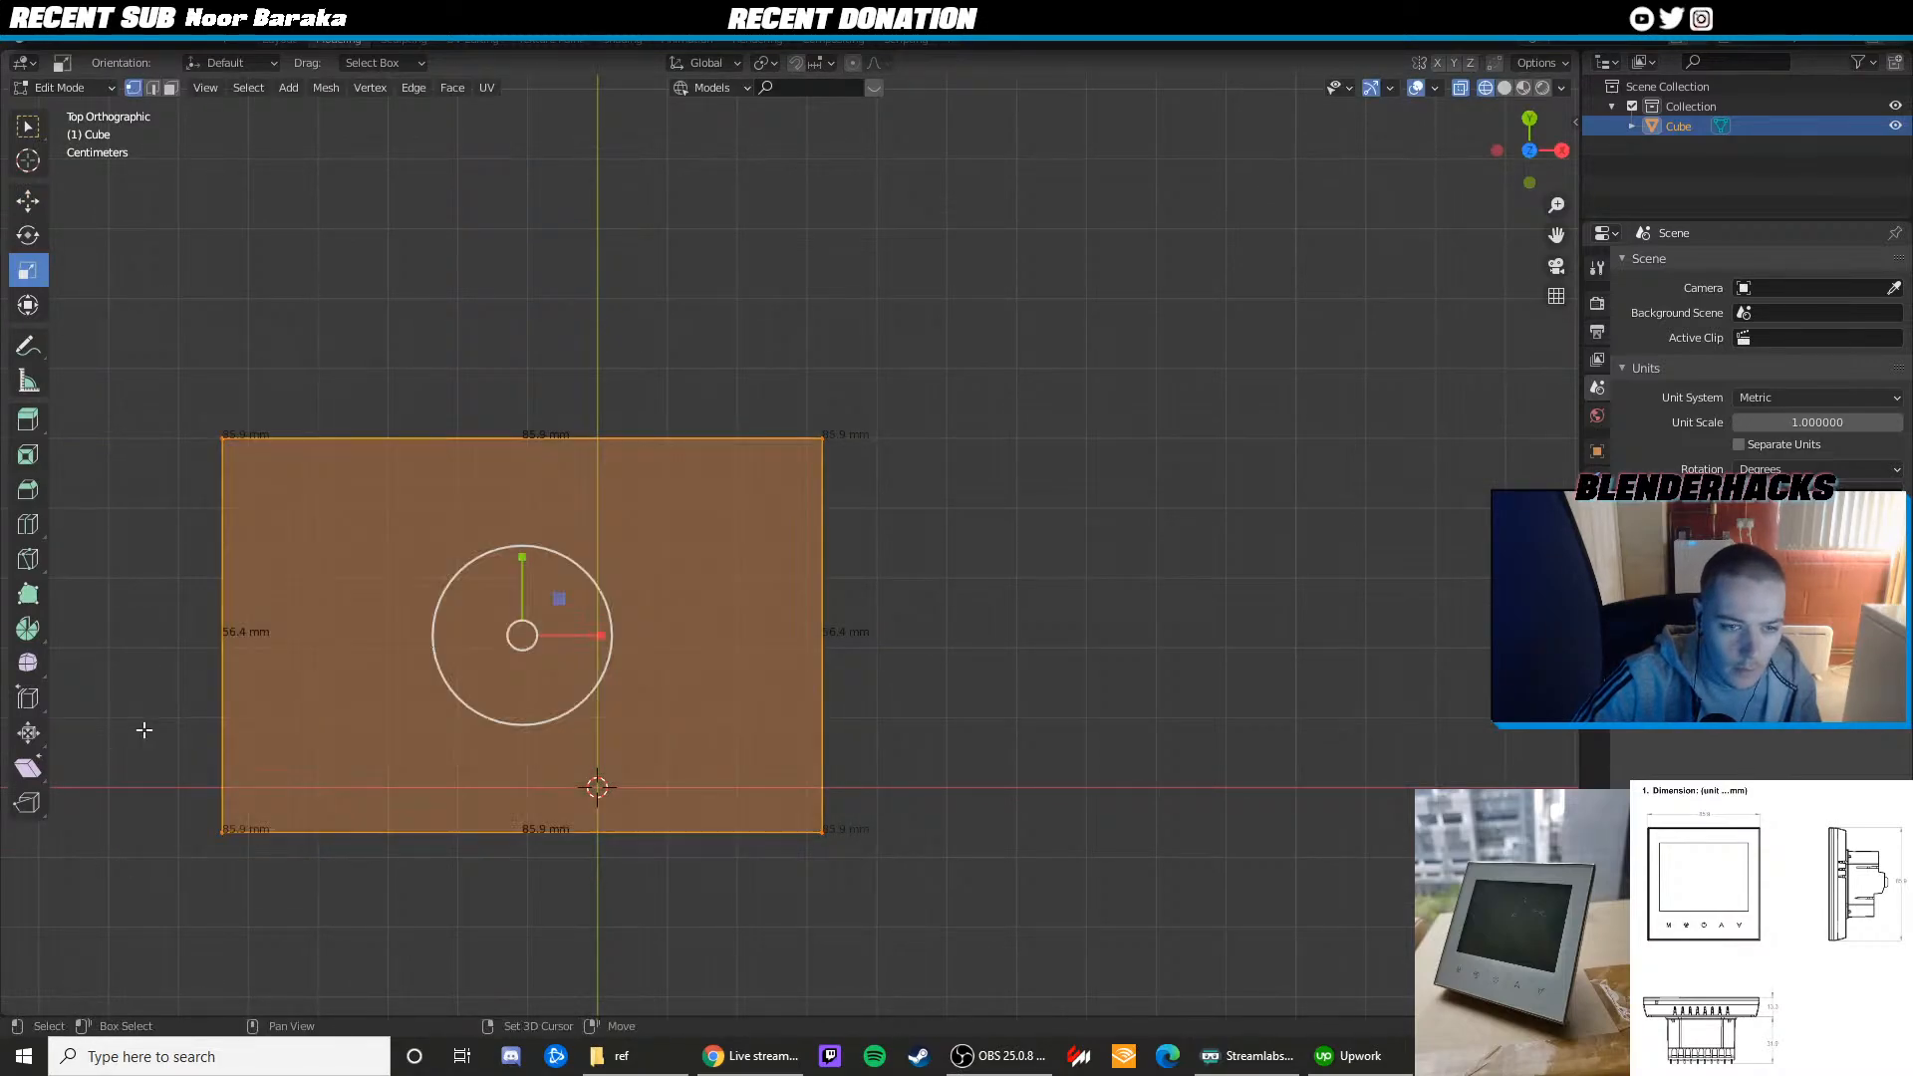
{"action": "key", "text": "alt+a"}
{"action": "left_click_drag", "start_coordinate": [779, 372], "coordinate": [879, 872]}
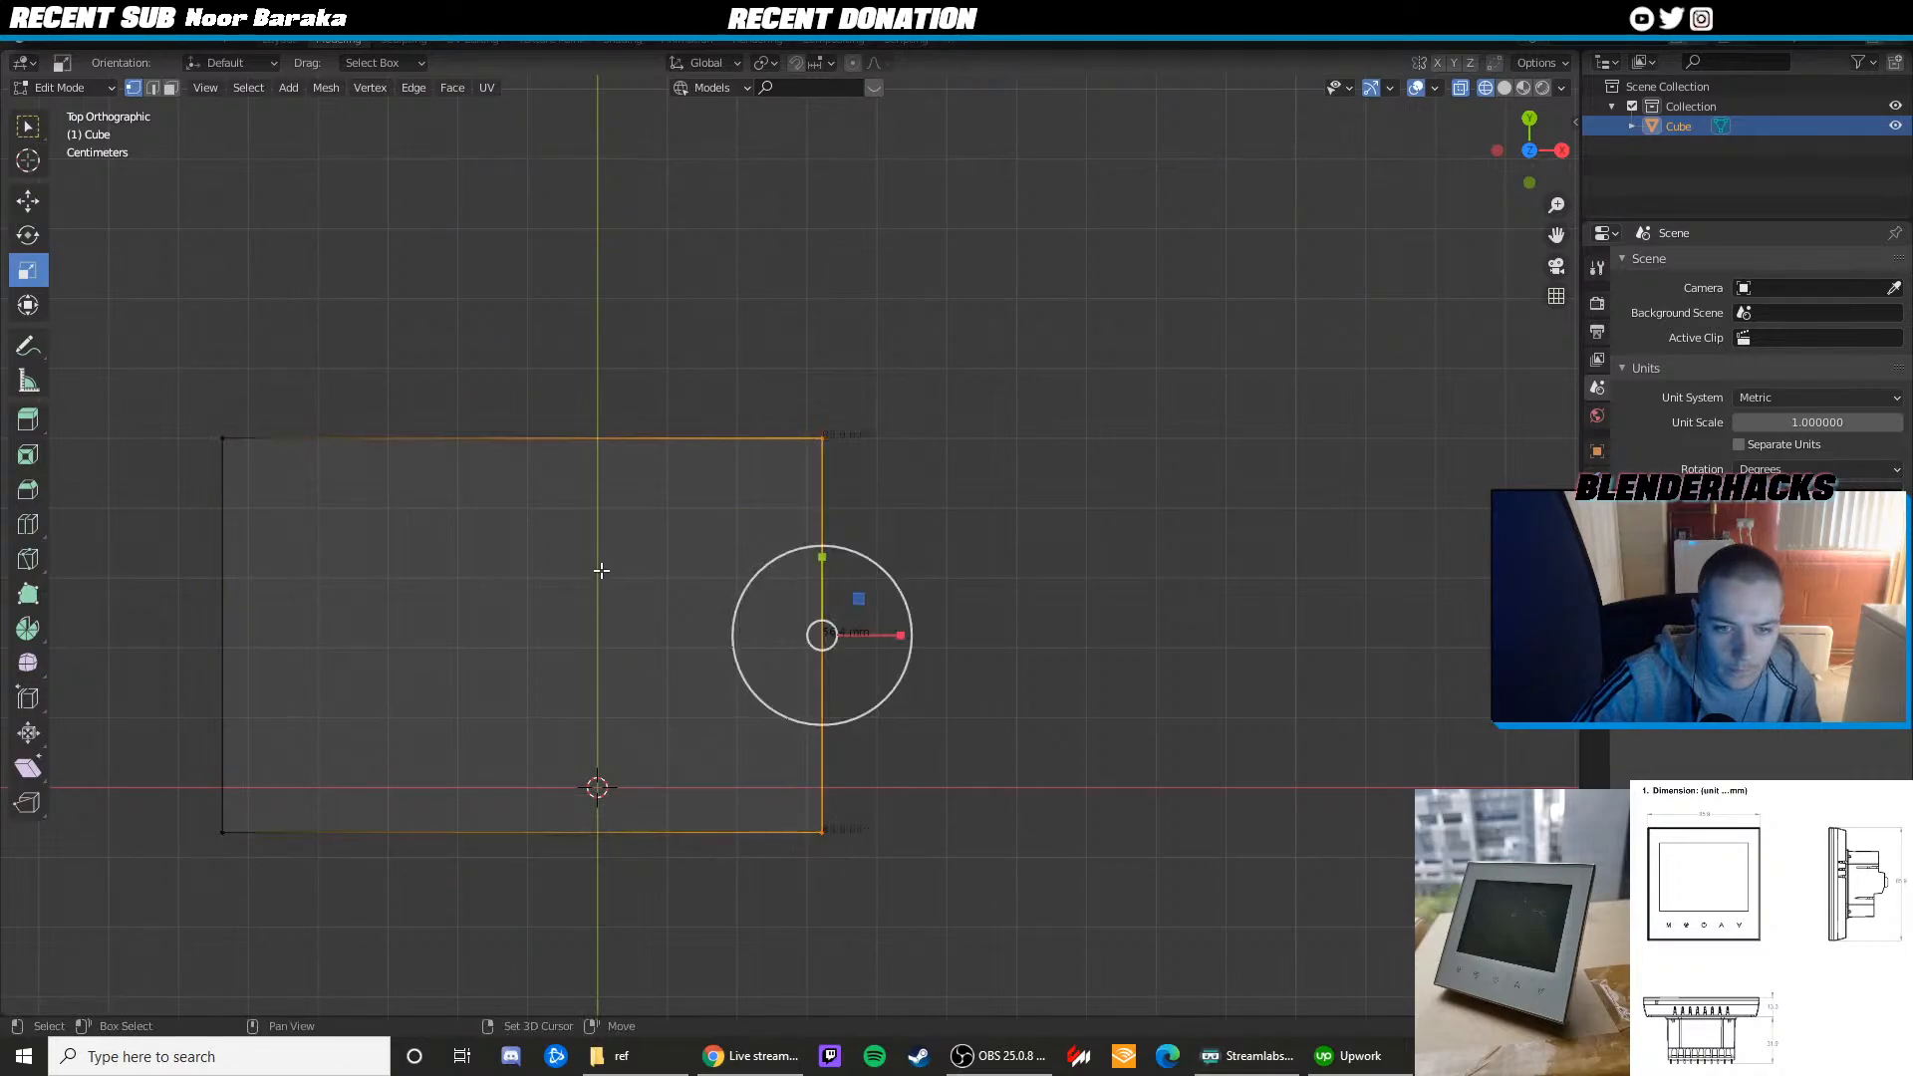
{"action": "left_click_drag", "start_coordinate": [161, 372], "coordinate": [246, 881], "text": "shift"}
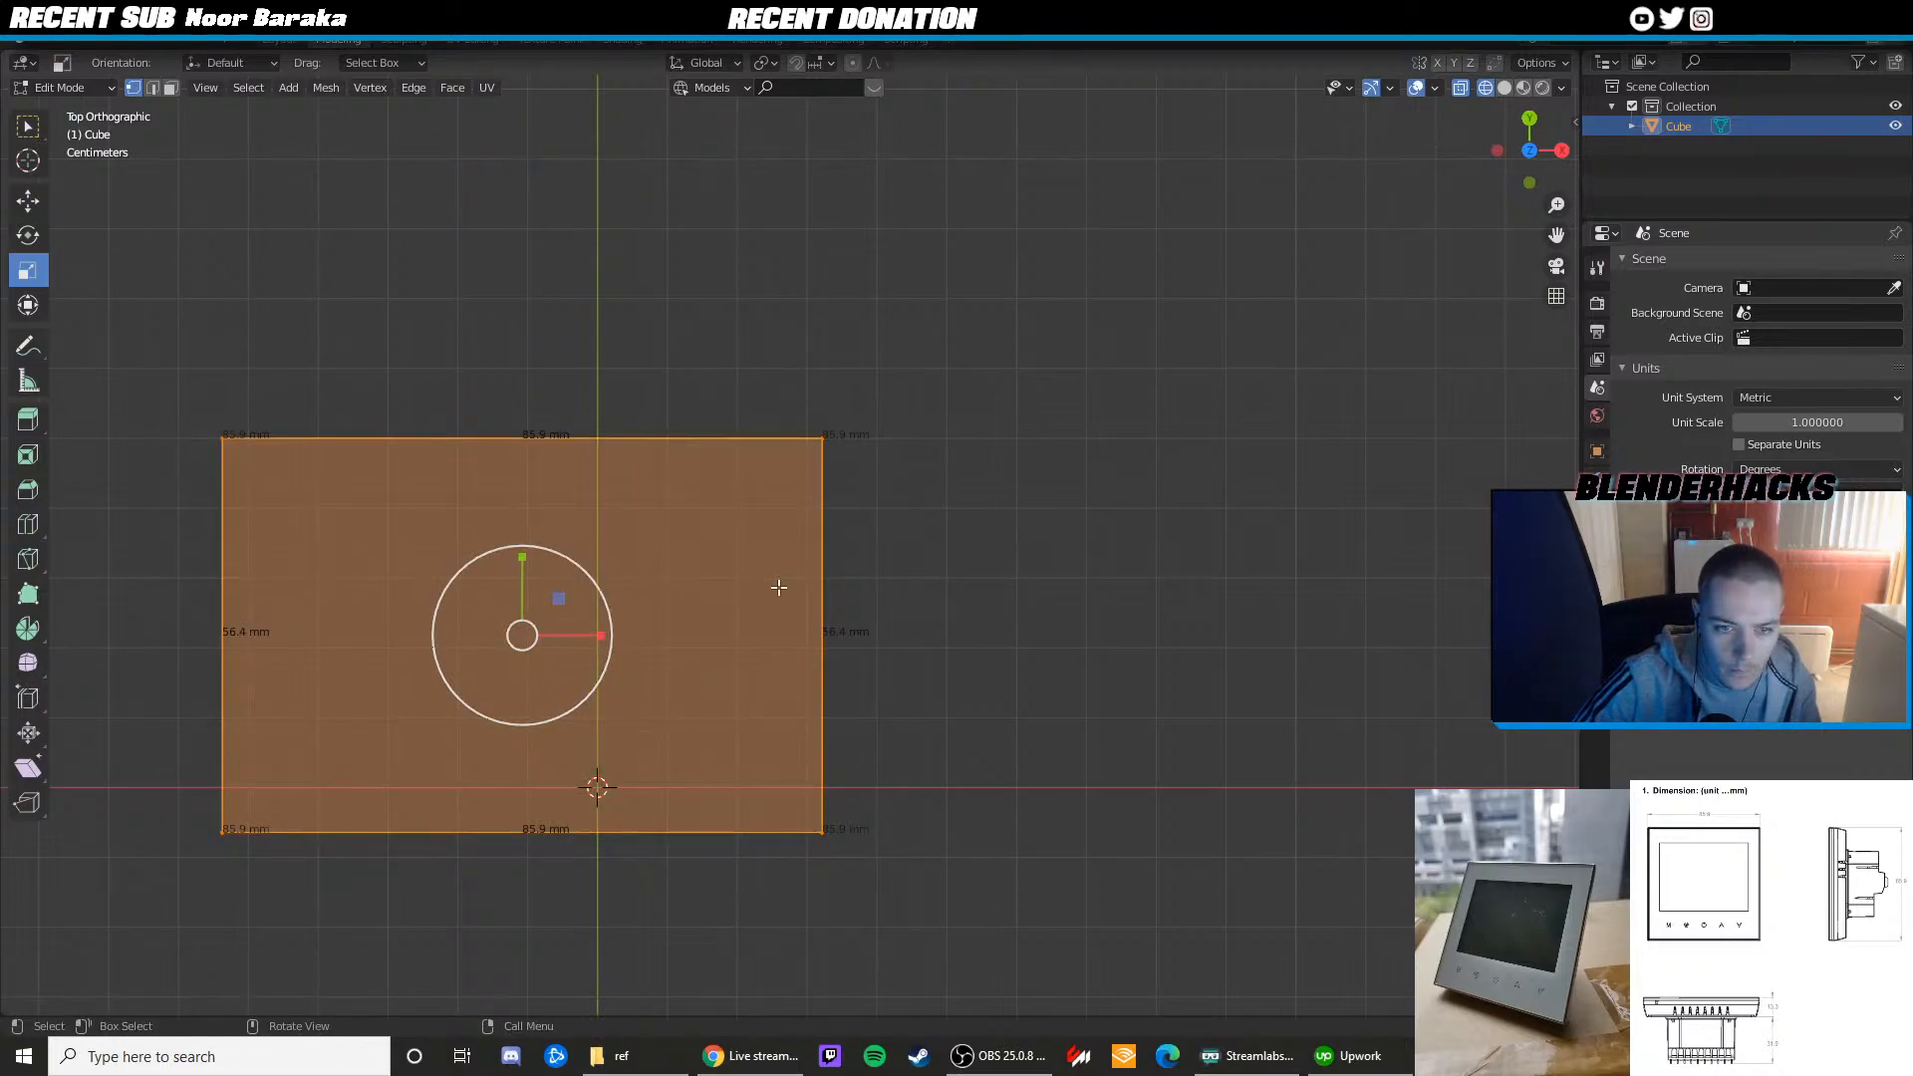
With the Move tool, move only the back vertices forward along Y, thinning the block into a shallow plate
{"action": "left_click_drag", "start_coordinate": [106, 388], "coordinate": [790, 504]}
{"action": "key", "text": "shift+space"}
{"action": "key", "text": "g"}
{"action": "left_click_drag", "start_coordinate": [518, 371], "coordinate": [499, 602]}
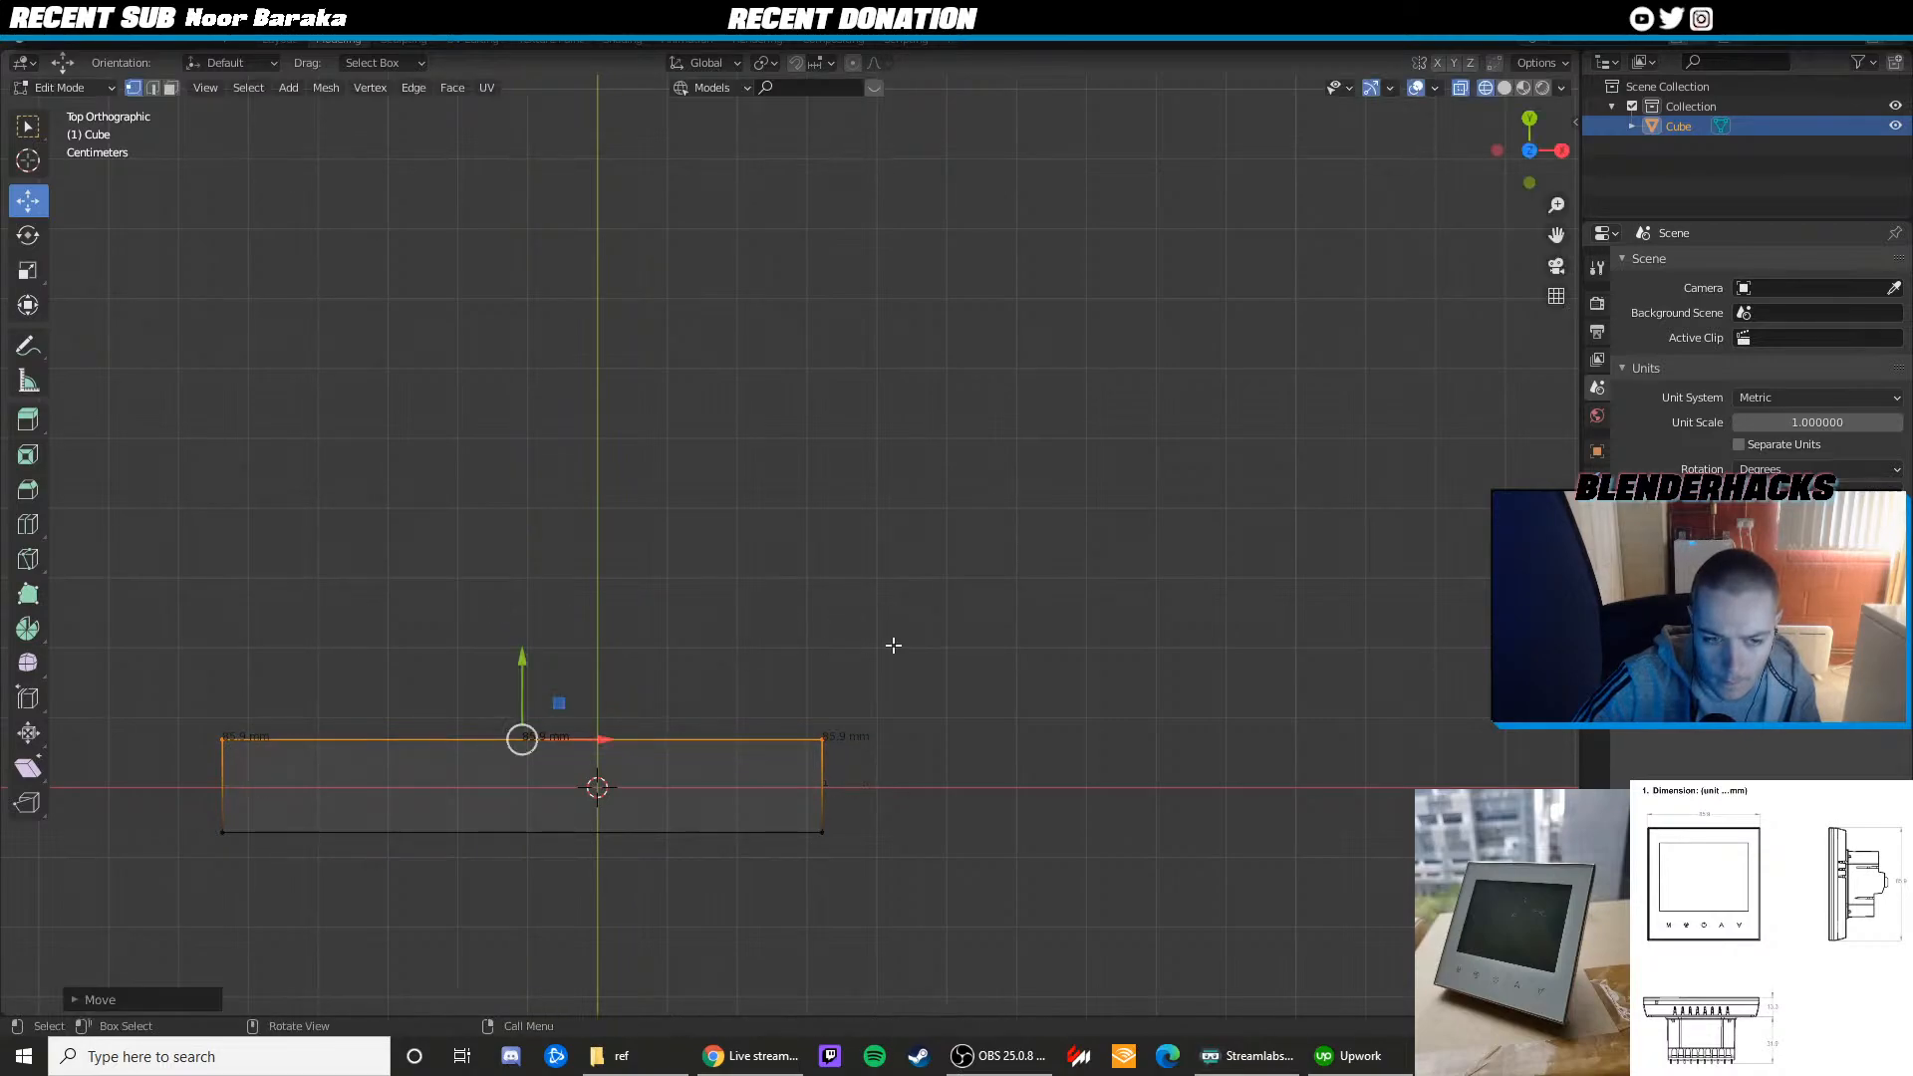
Try to extrude the plate's back face along Y by hand, and undo the extrusion
{"action": "middle_click_drag", "start_coordinate": [893, 644], "coordinate": [558, 491]}
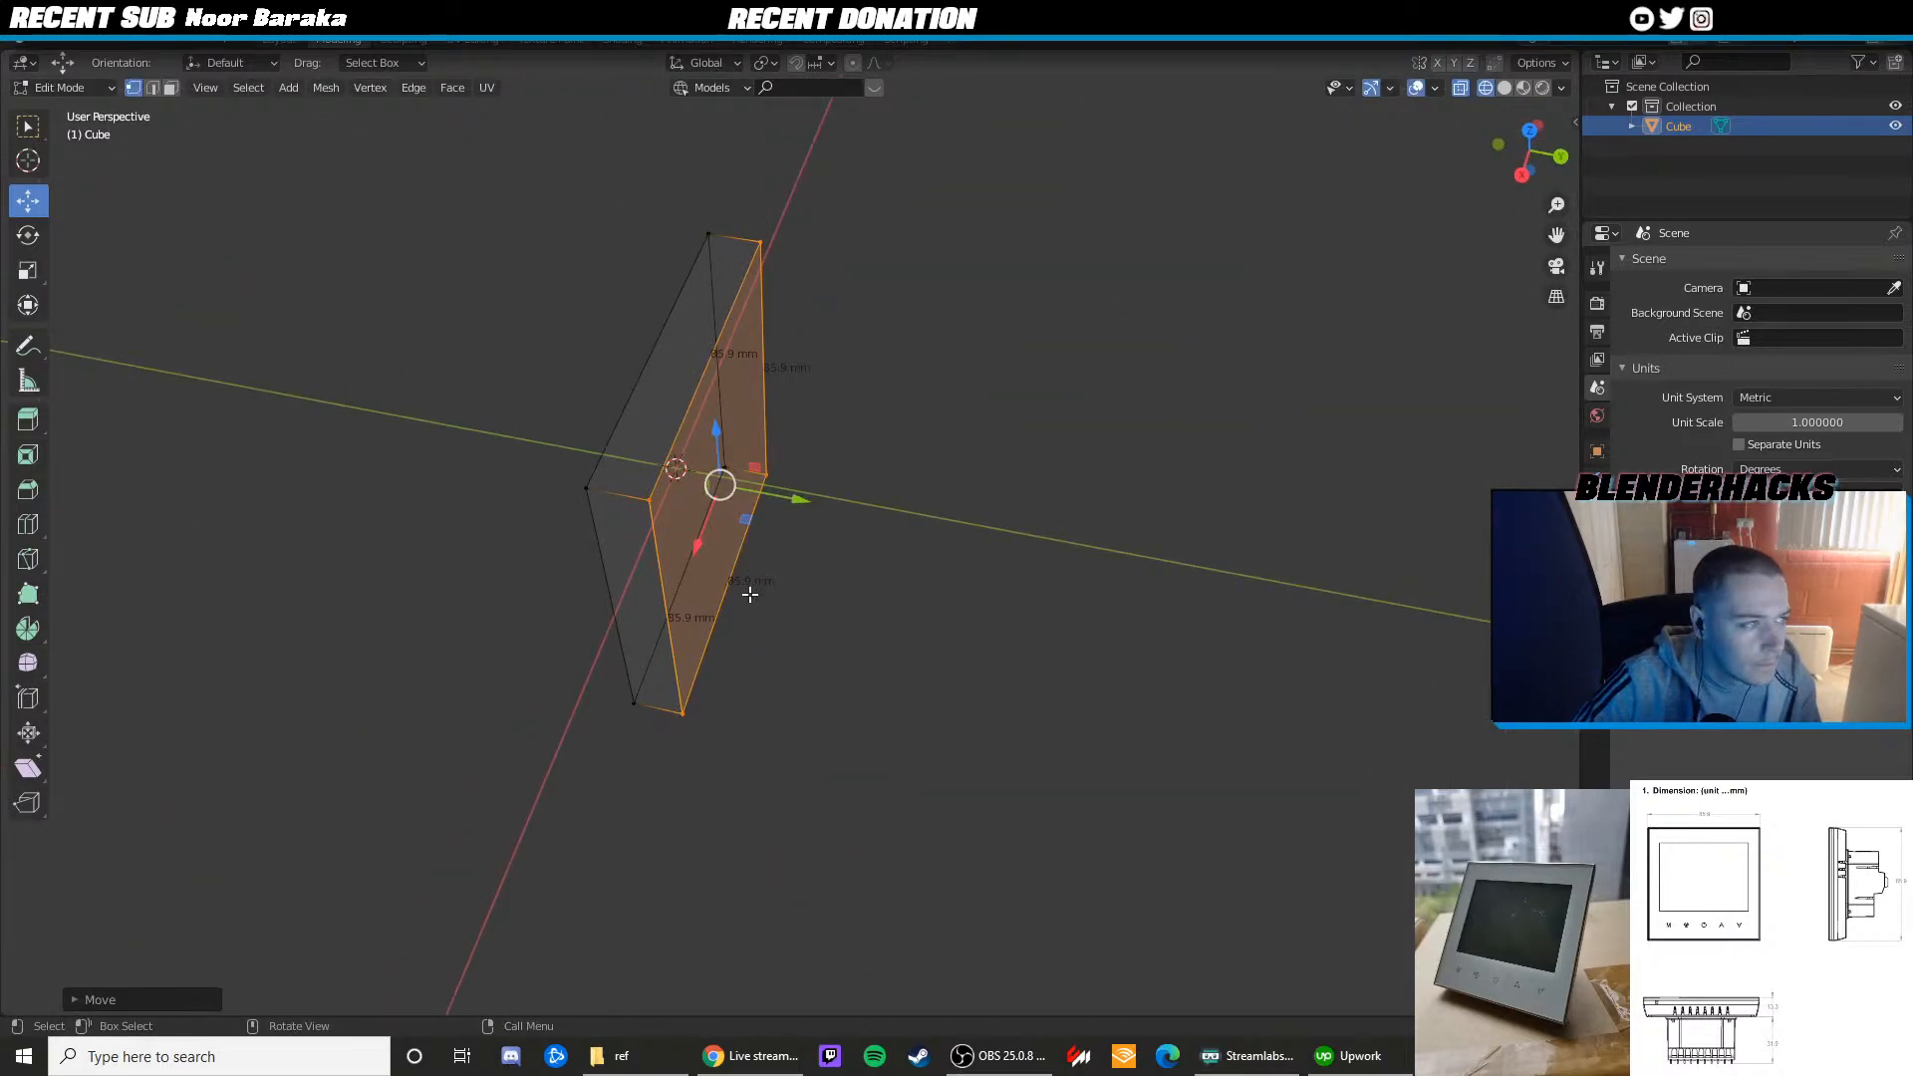
{"action": "middle_click_drag", "start_coordinate": [763, 644], "coordinate": [697, 594]}
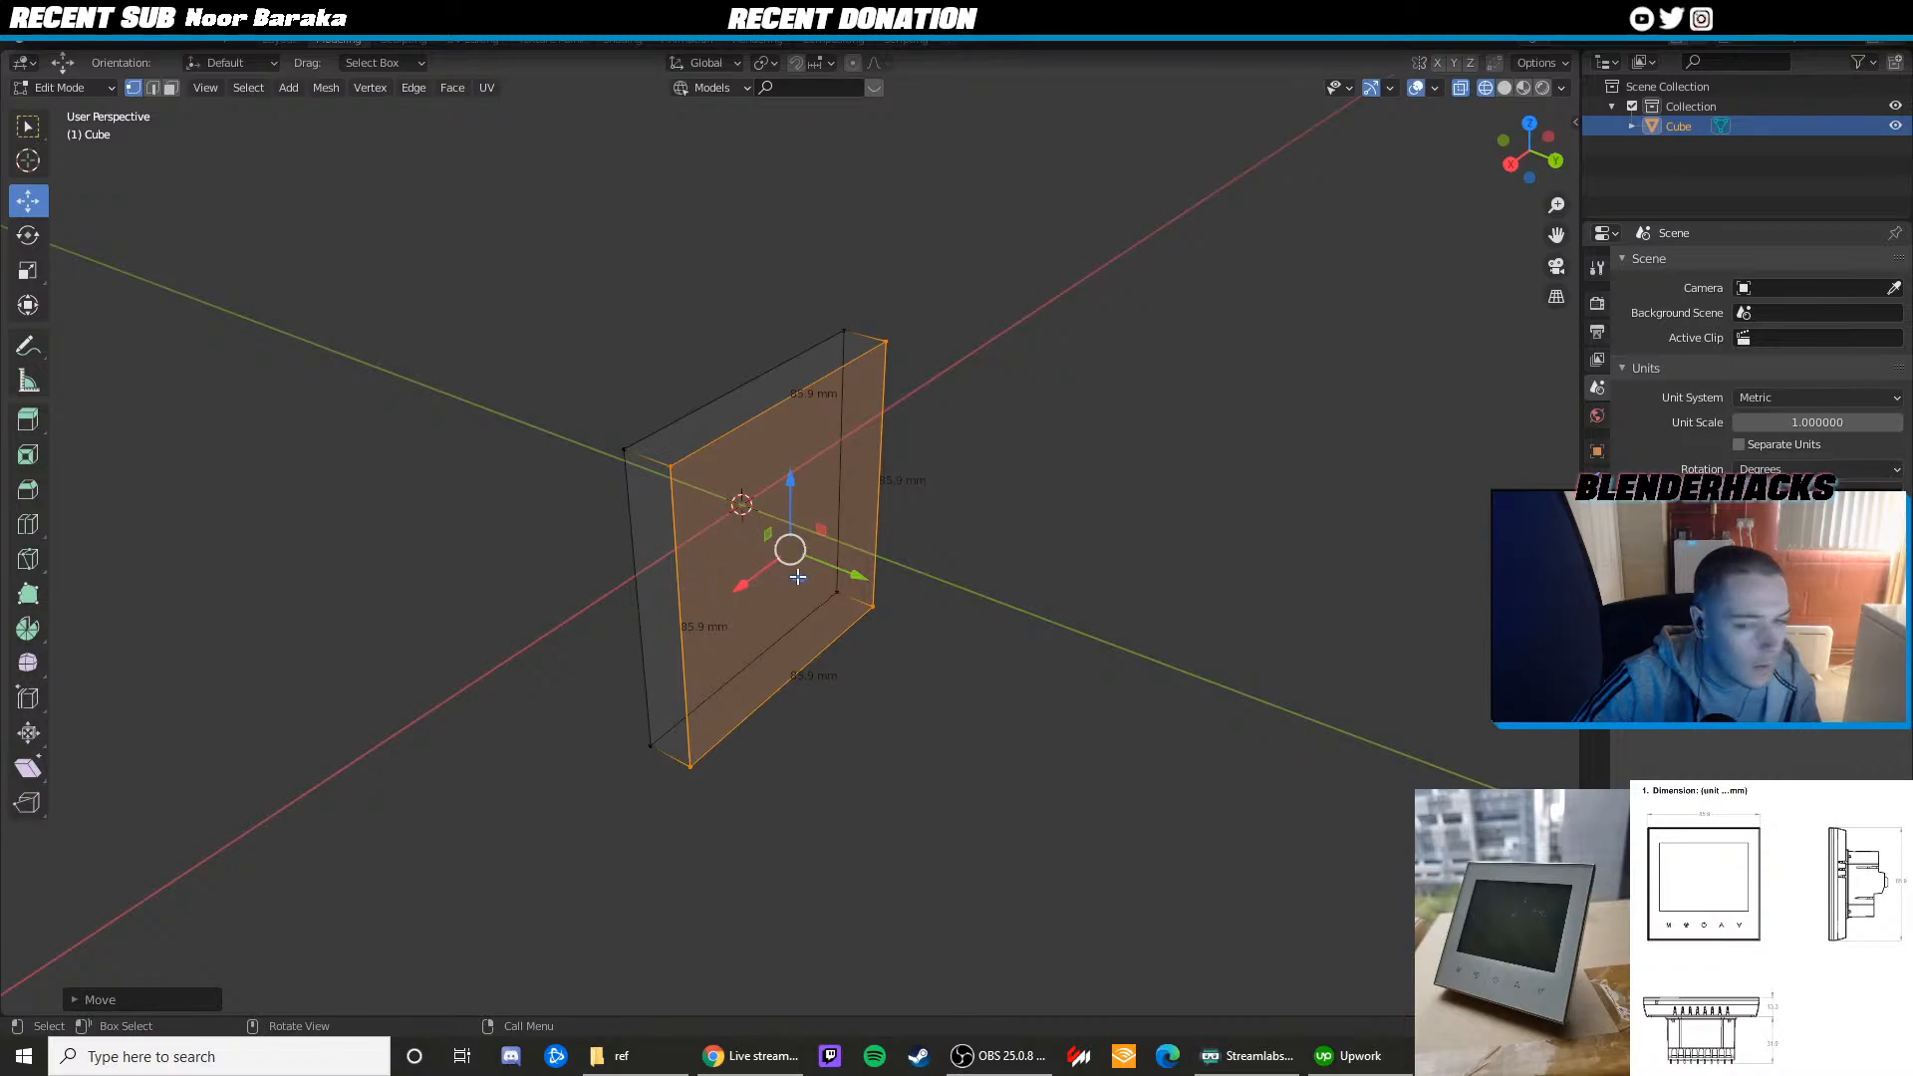
{"action": "key", "text": "e"}
{"action": "right_click", "coordinate": [864, 588]}
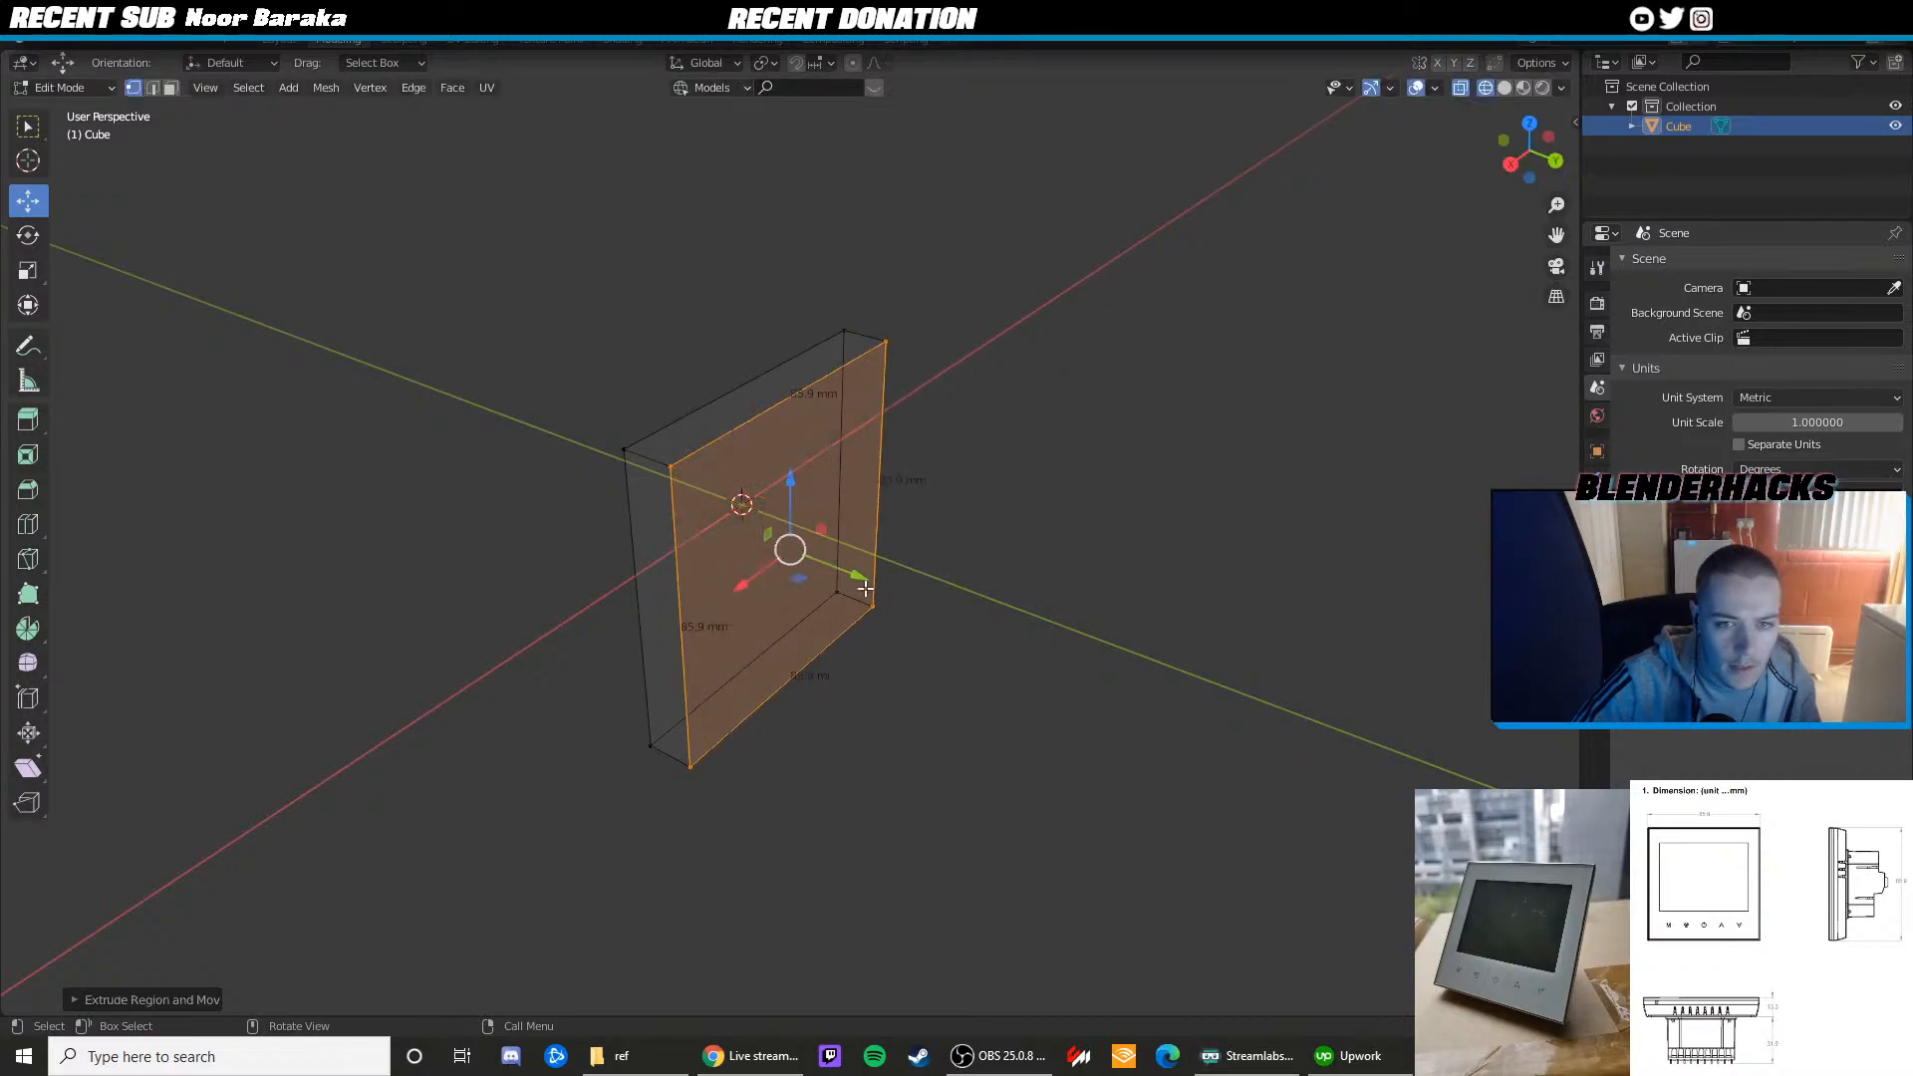
{"action": "left_click_drag", "start_coordinate": [797, 550], "coordinate": [910, 594]}
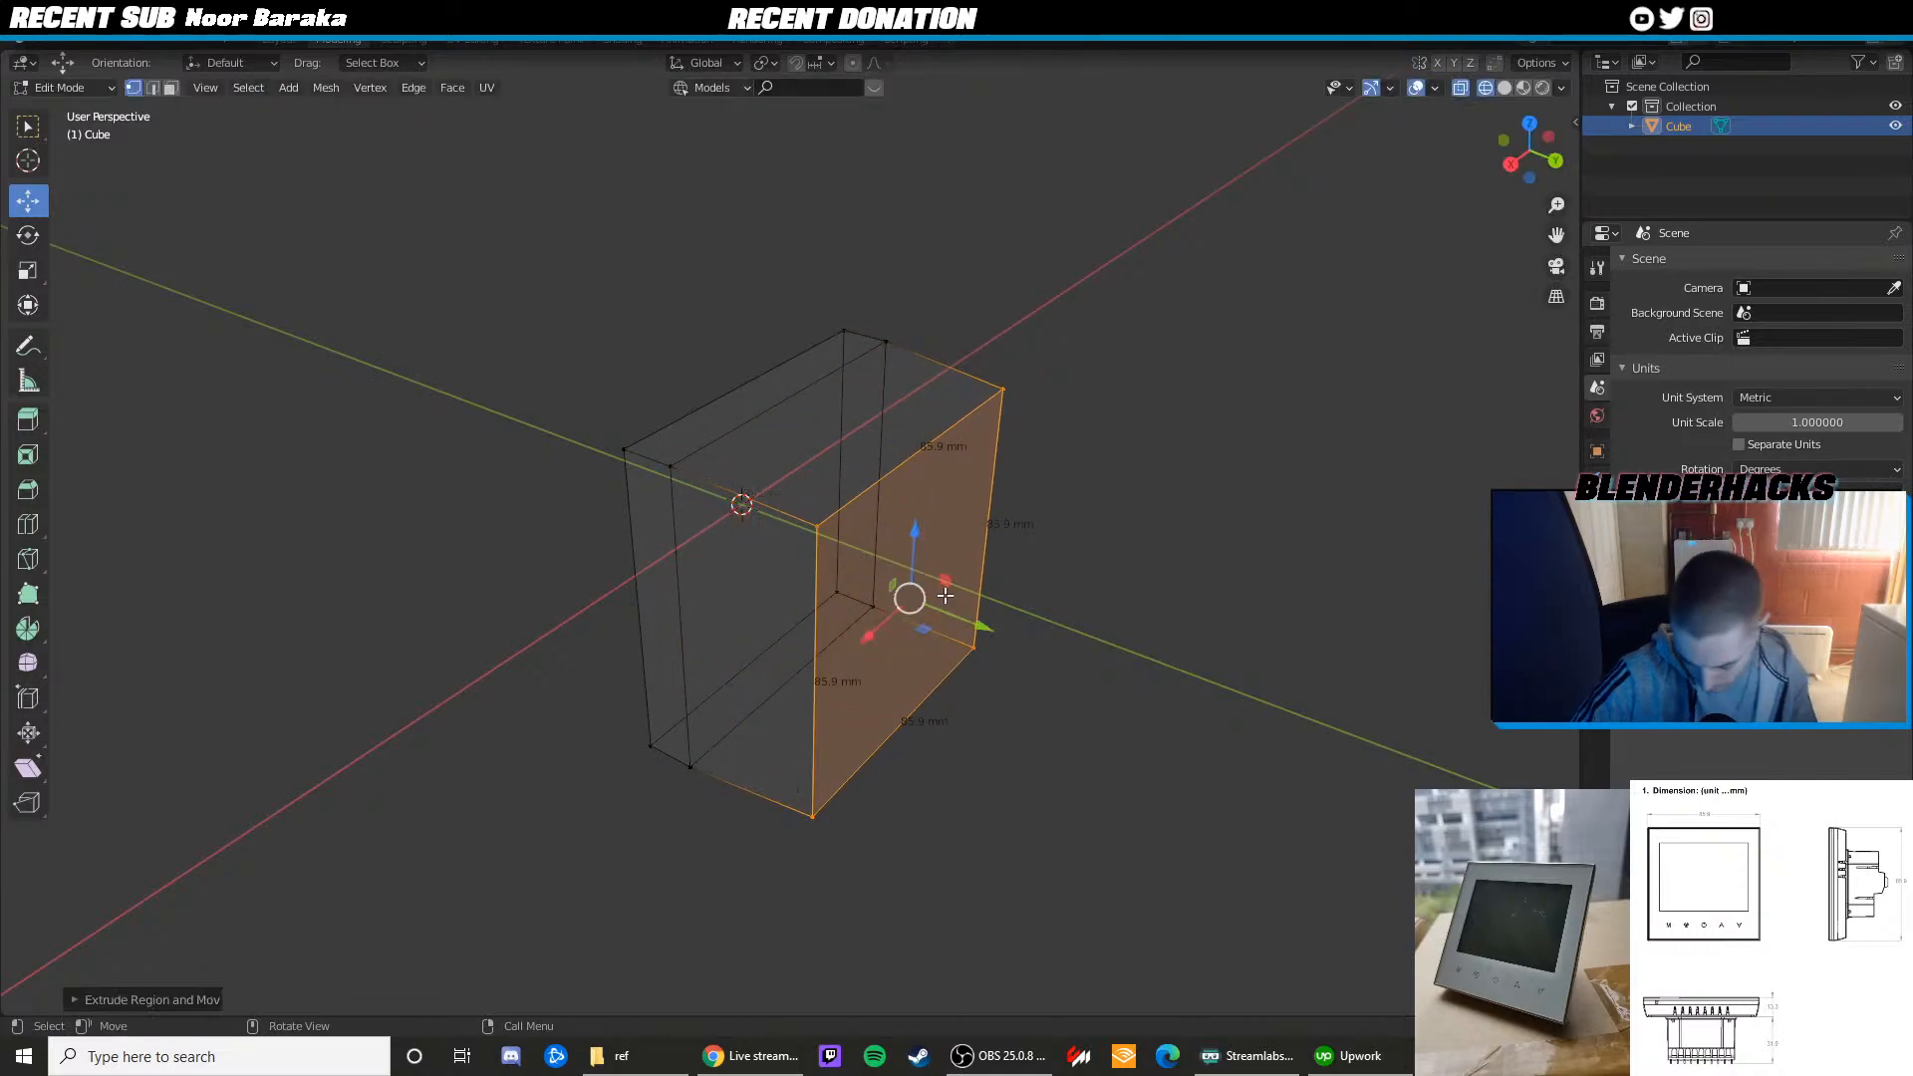
{"action": "key", "text": "KP_7"}
{"action": "key", "text": "ctrl+z"}
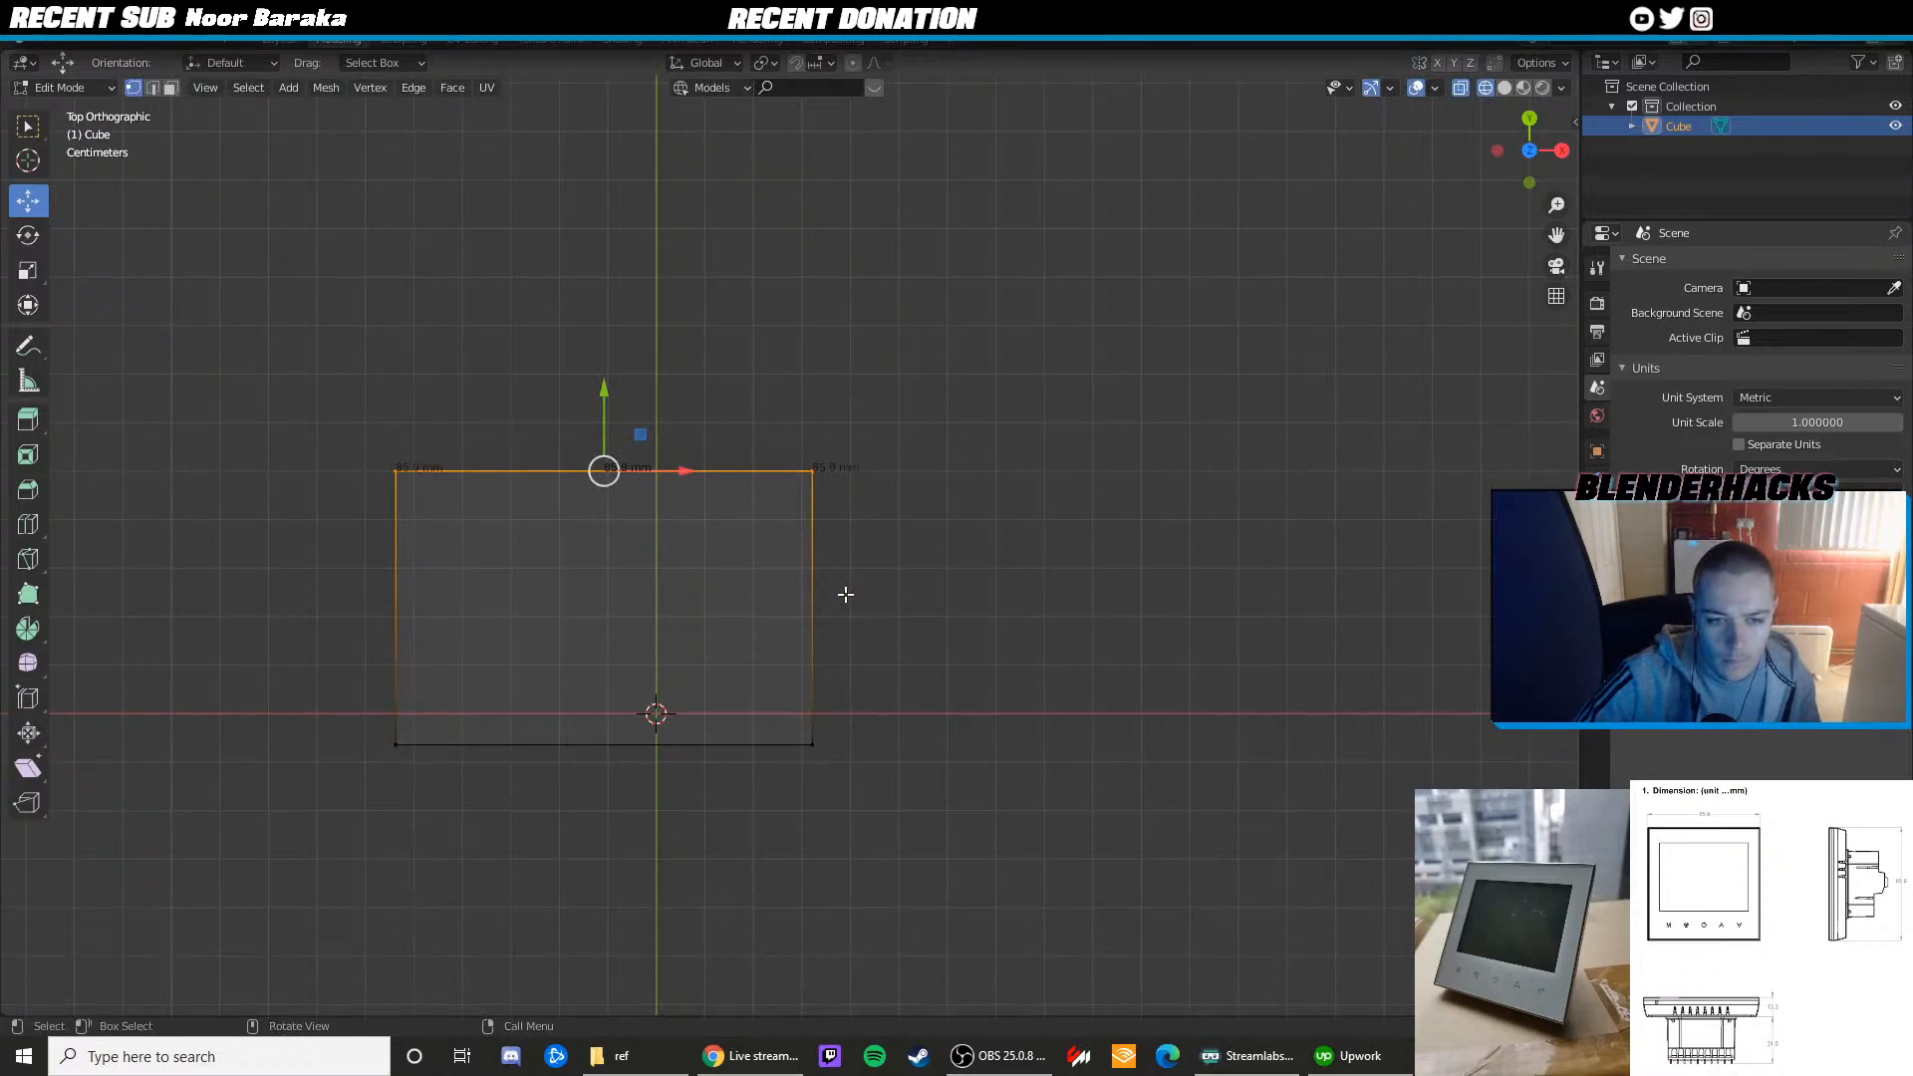
{"action": "middle_click_drag", "start_coordinate": [842, 594], "coordinate": [667, 483]}
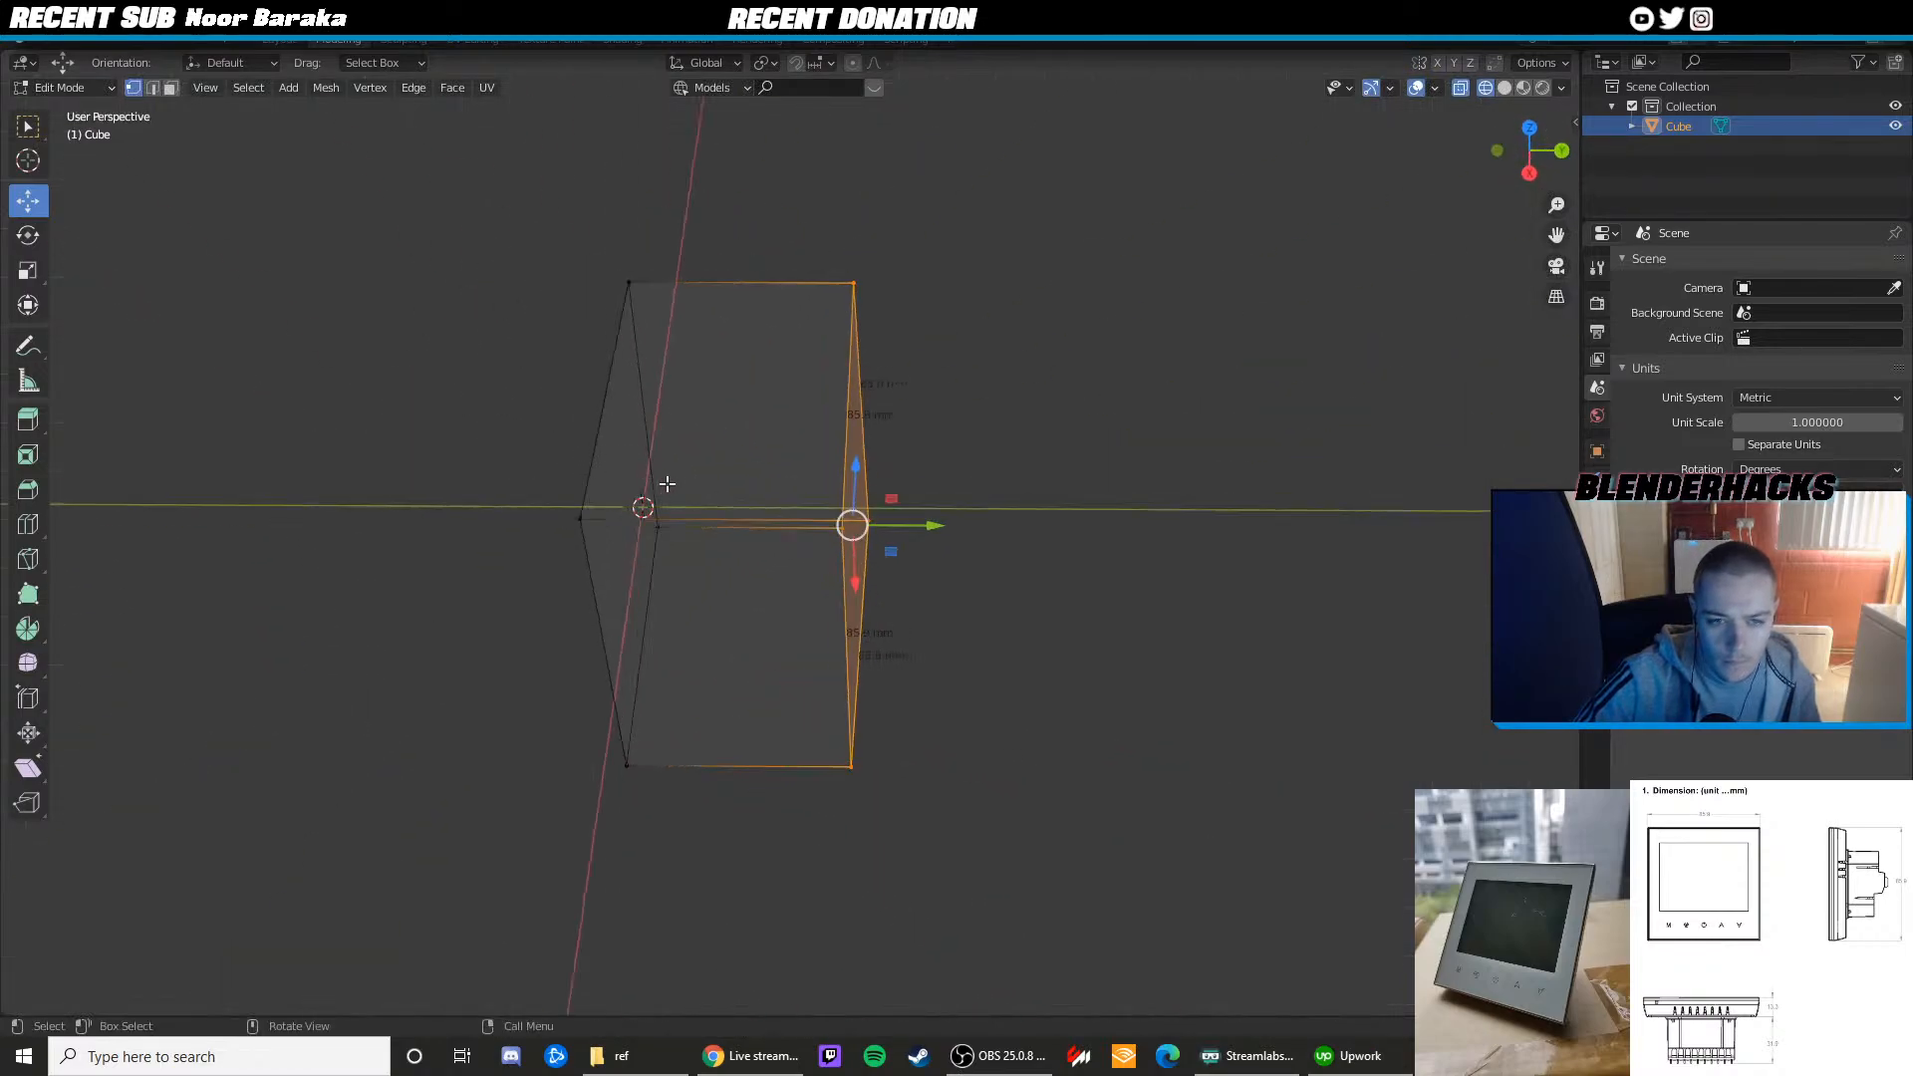
{"action": "left_click", "coordinate": [78, 45]}
{"action": "left_click", "coordinate": [96, 71]}
From the top view, extrude the plate's back face about 31.8 mm along its normal
{"action": "key", "text": "KP_7"}
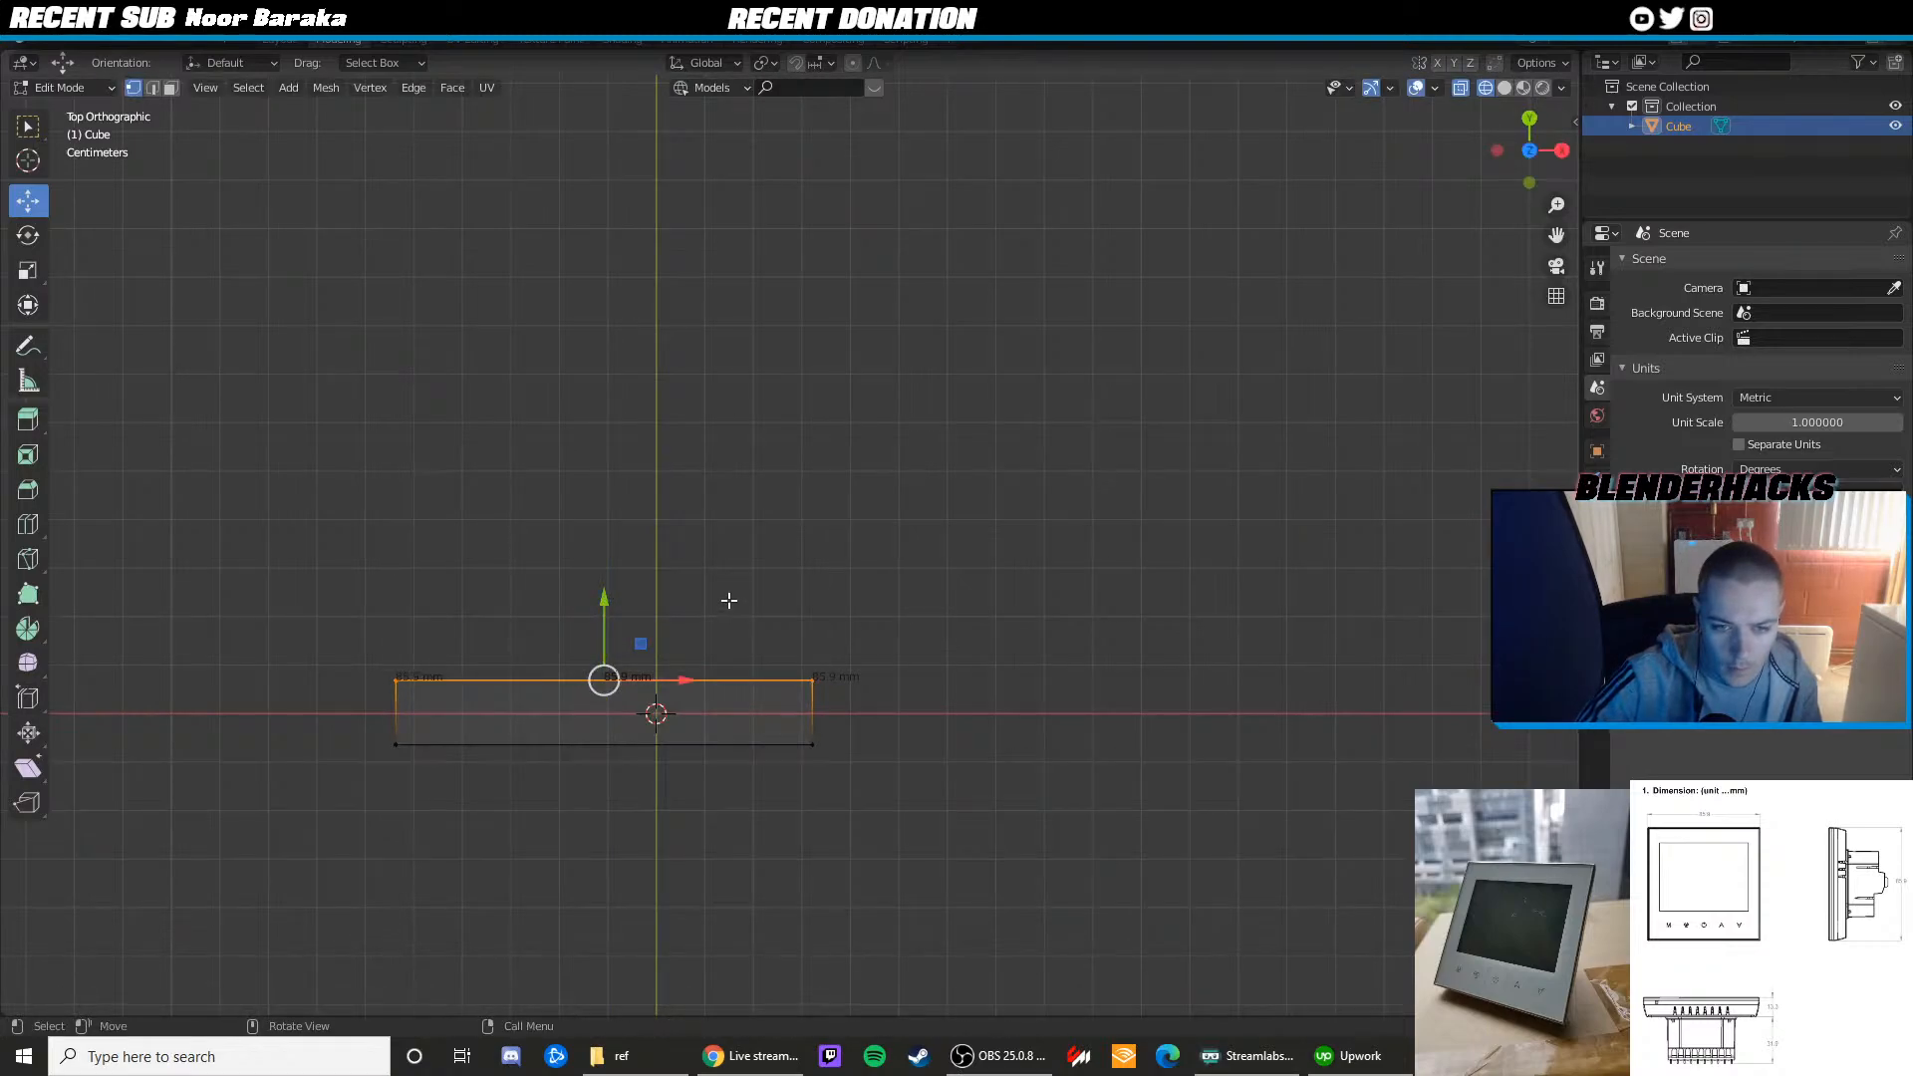
{"action": "scroll", "coordinate": [868, 797], "scroll_direction": "up", "scroll_amount": 2}
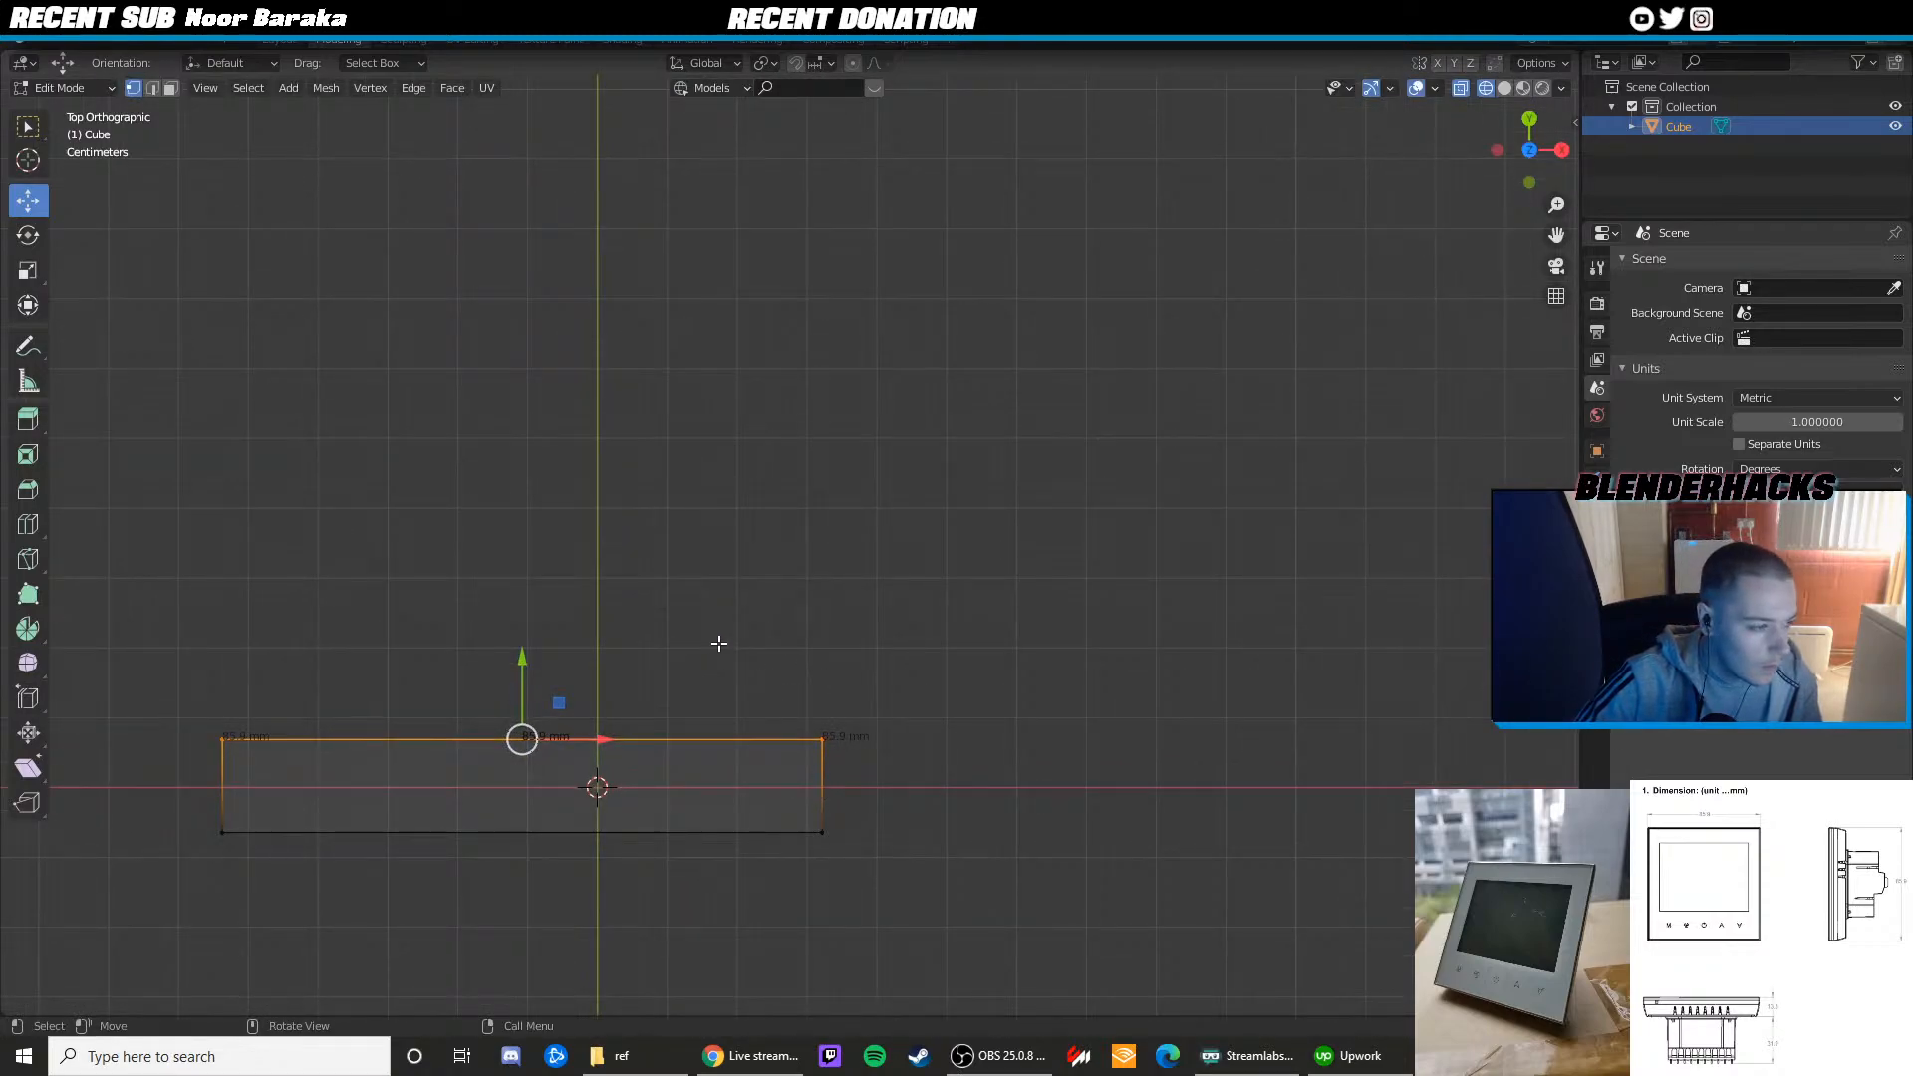
{"action": "key", "text": "e"}
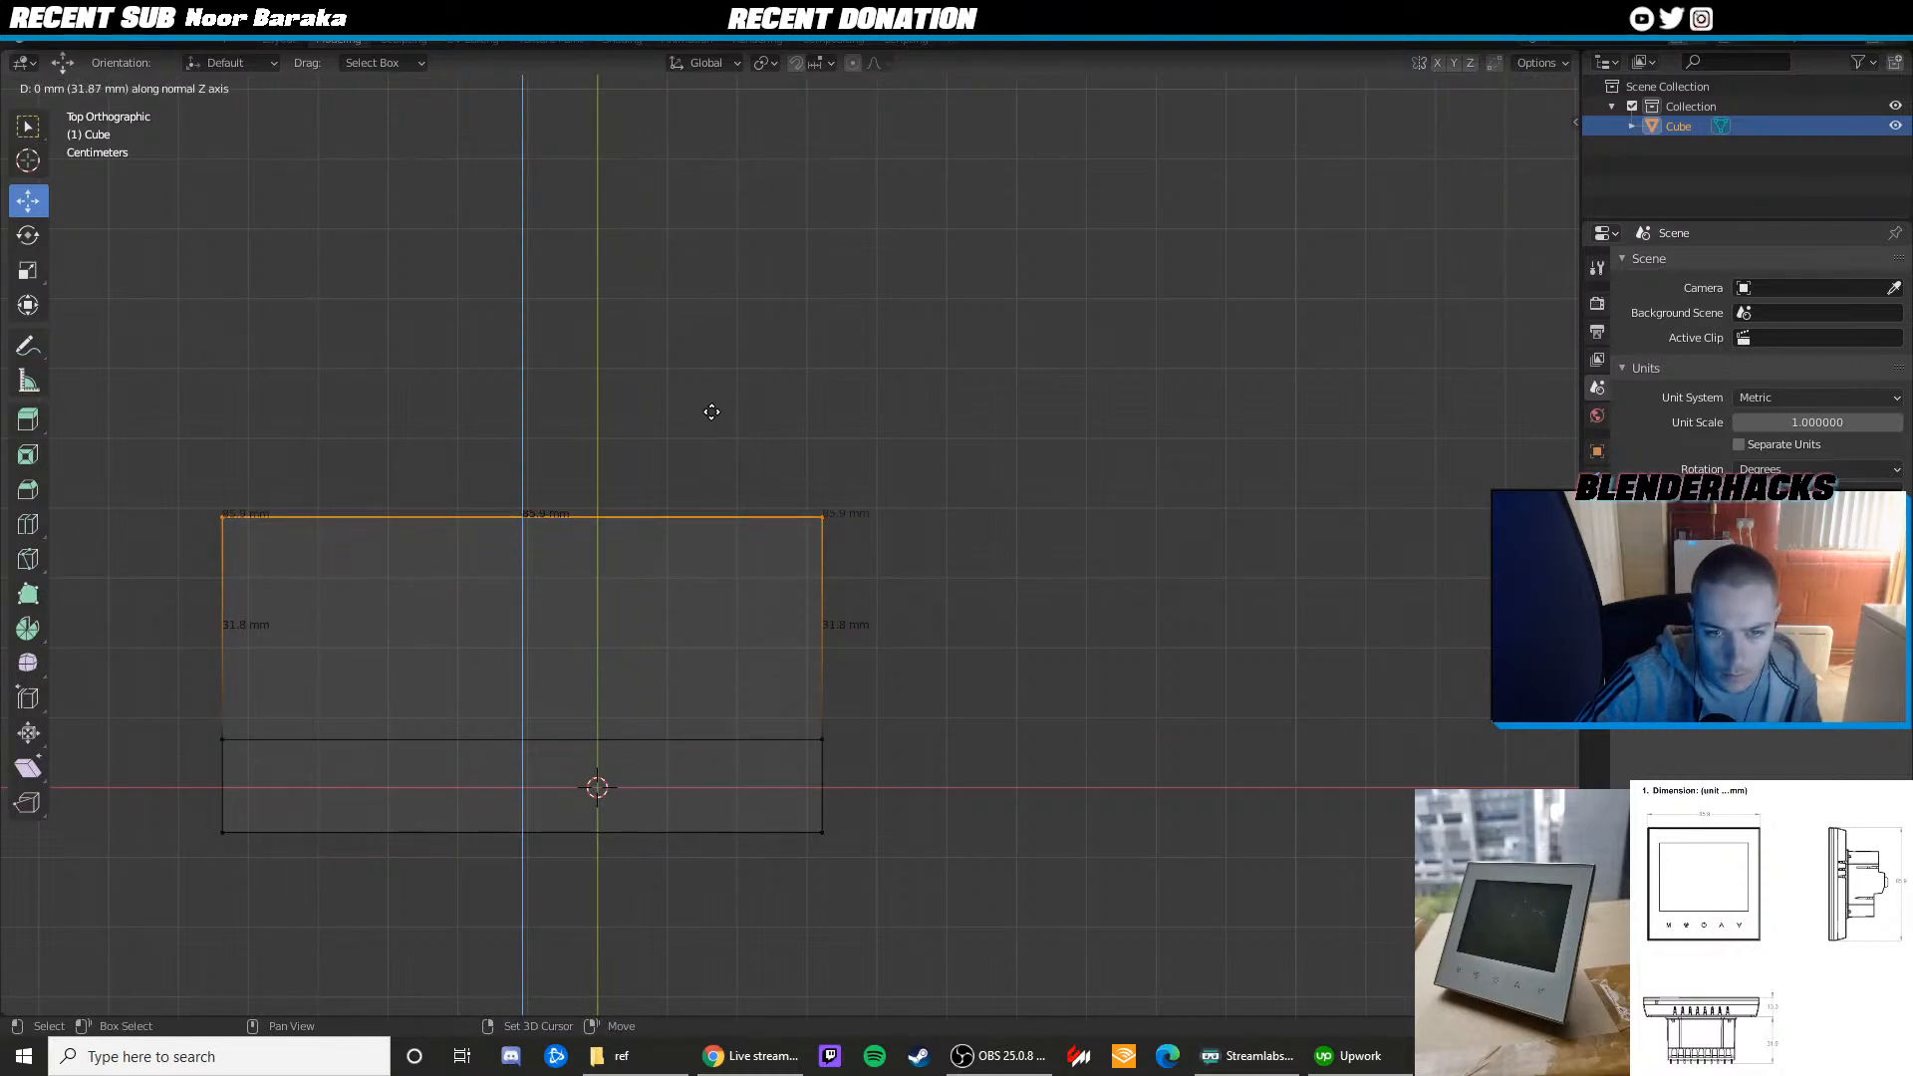
{"action": "left_click", "coordinate": [712, 413]}
In edge selection mode, check the lengths of the depth edges on both sides of the plate and the rear section
{"action": "key", "text": "2"}
{"action": "left_click", "coordinate": [819, 574]}
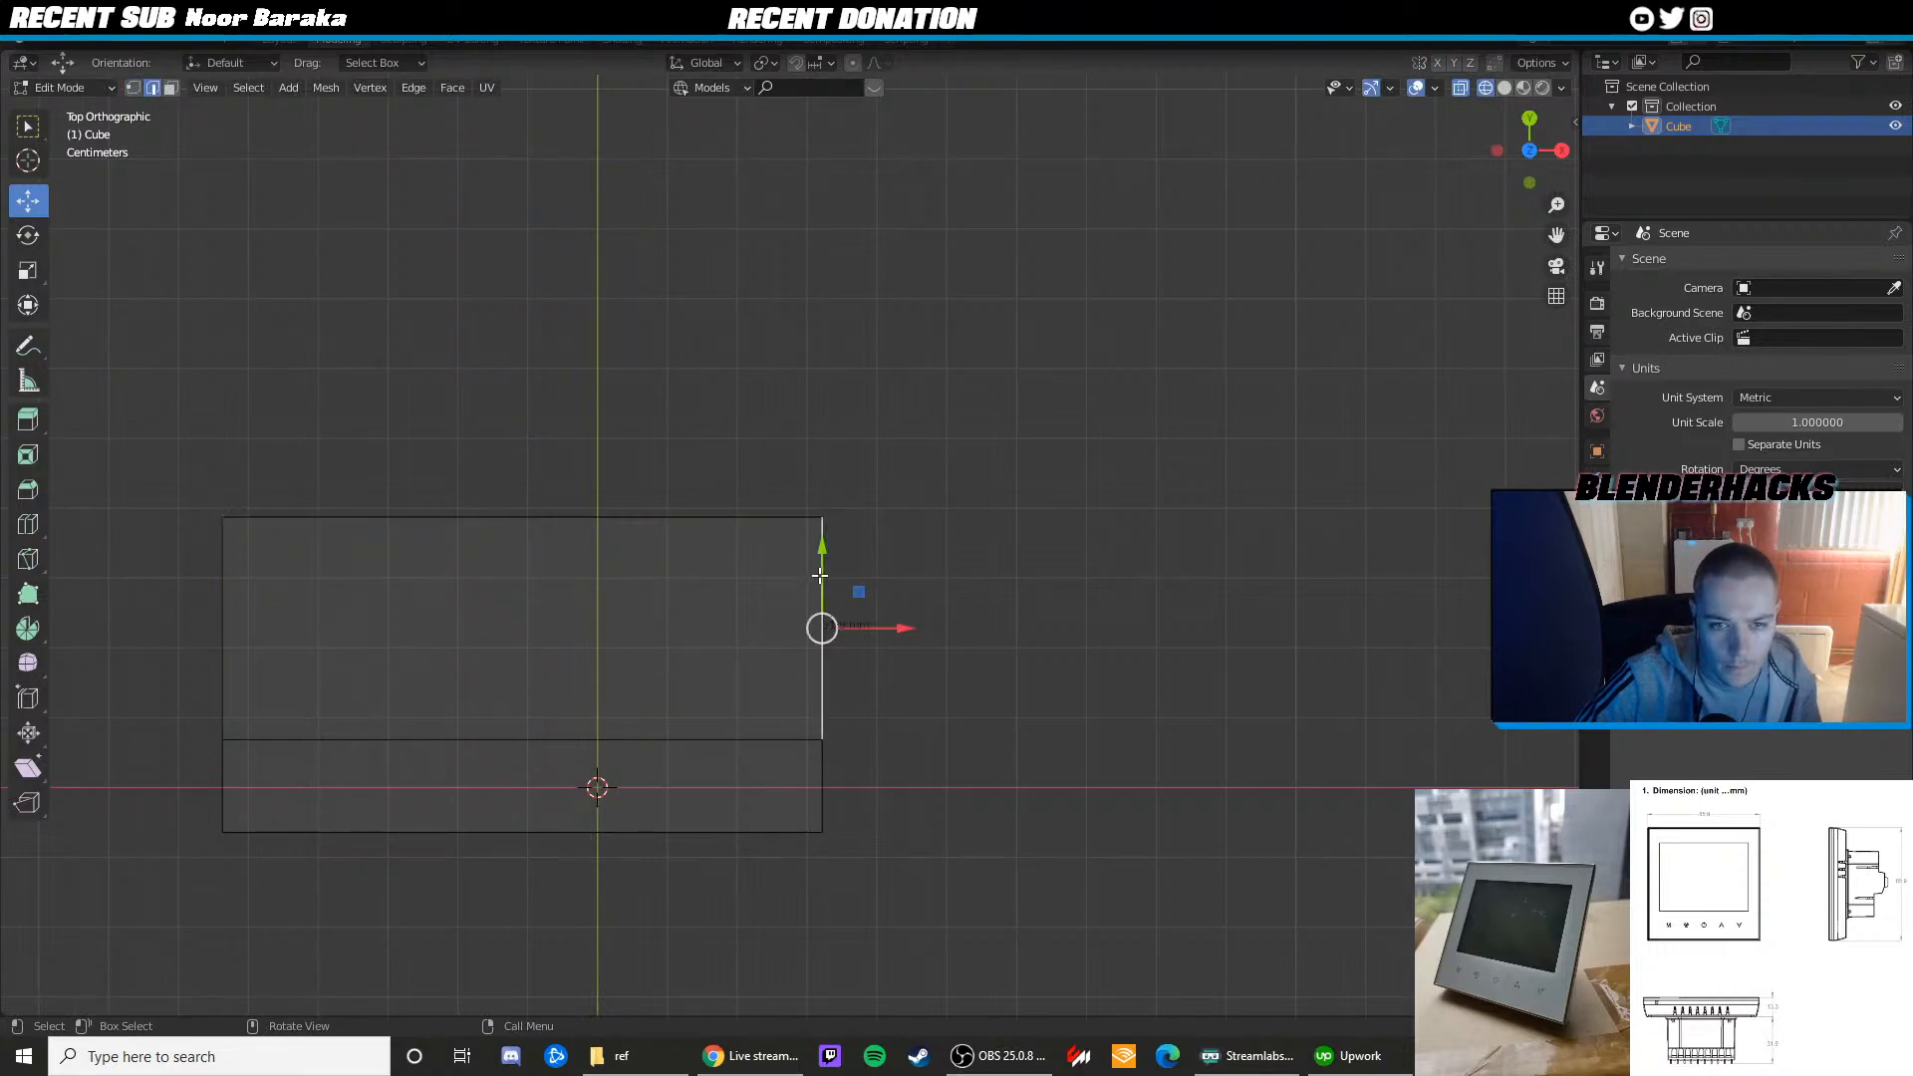
{"action": "left_click", "coordinate": [833, 760]}
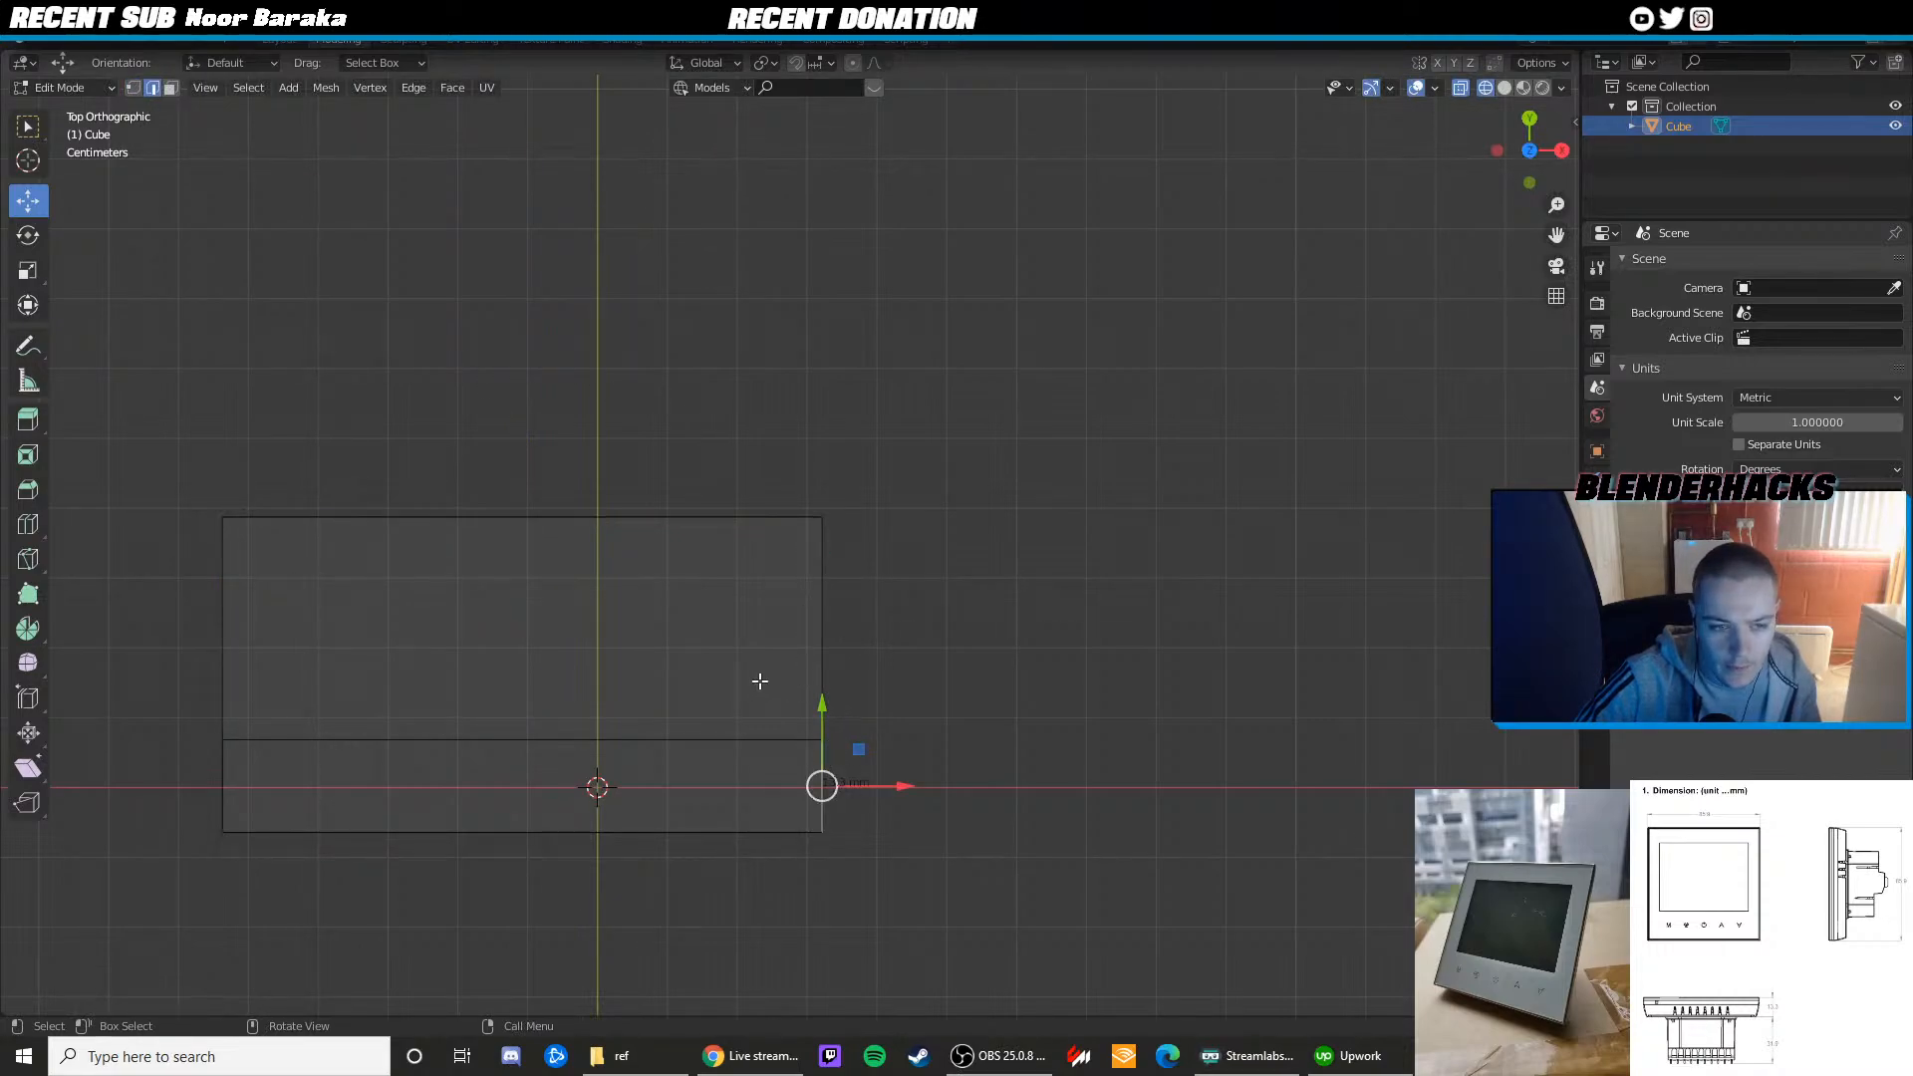
{"action": "left_click", "coordinate": [645, 834]}
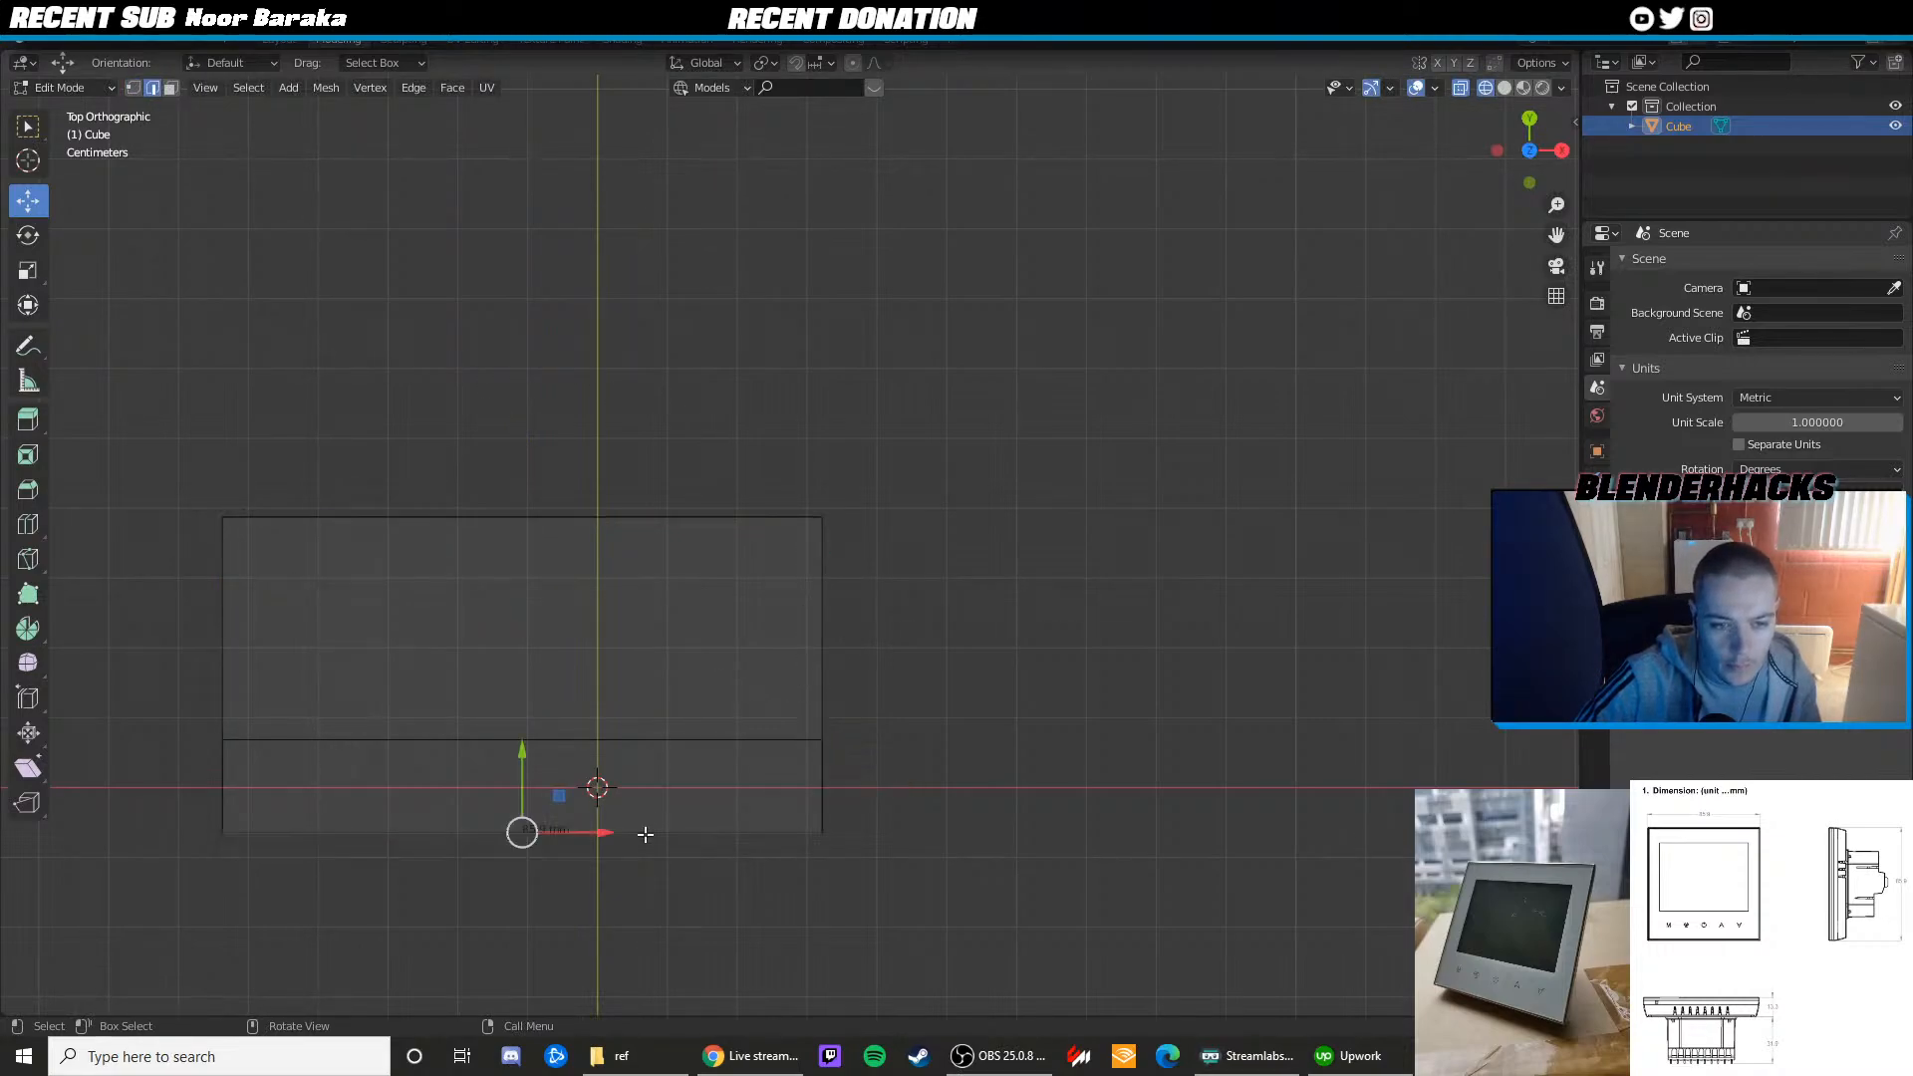
{"action": "left_click", "coordinate": [827, 759]}
{"action": "left_click", "coordinate": [835, 638], "text": "shift"}
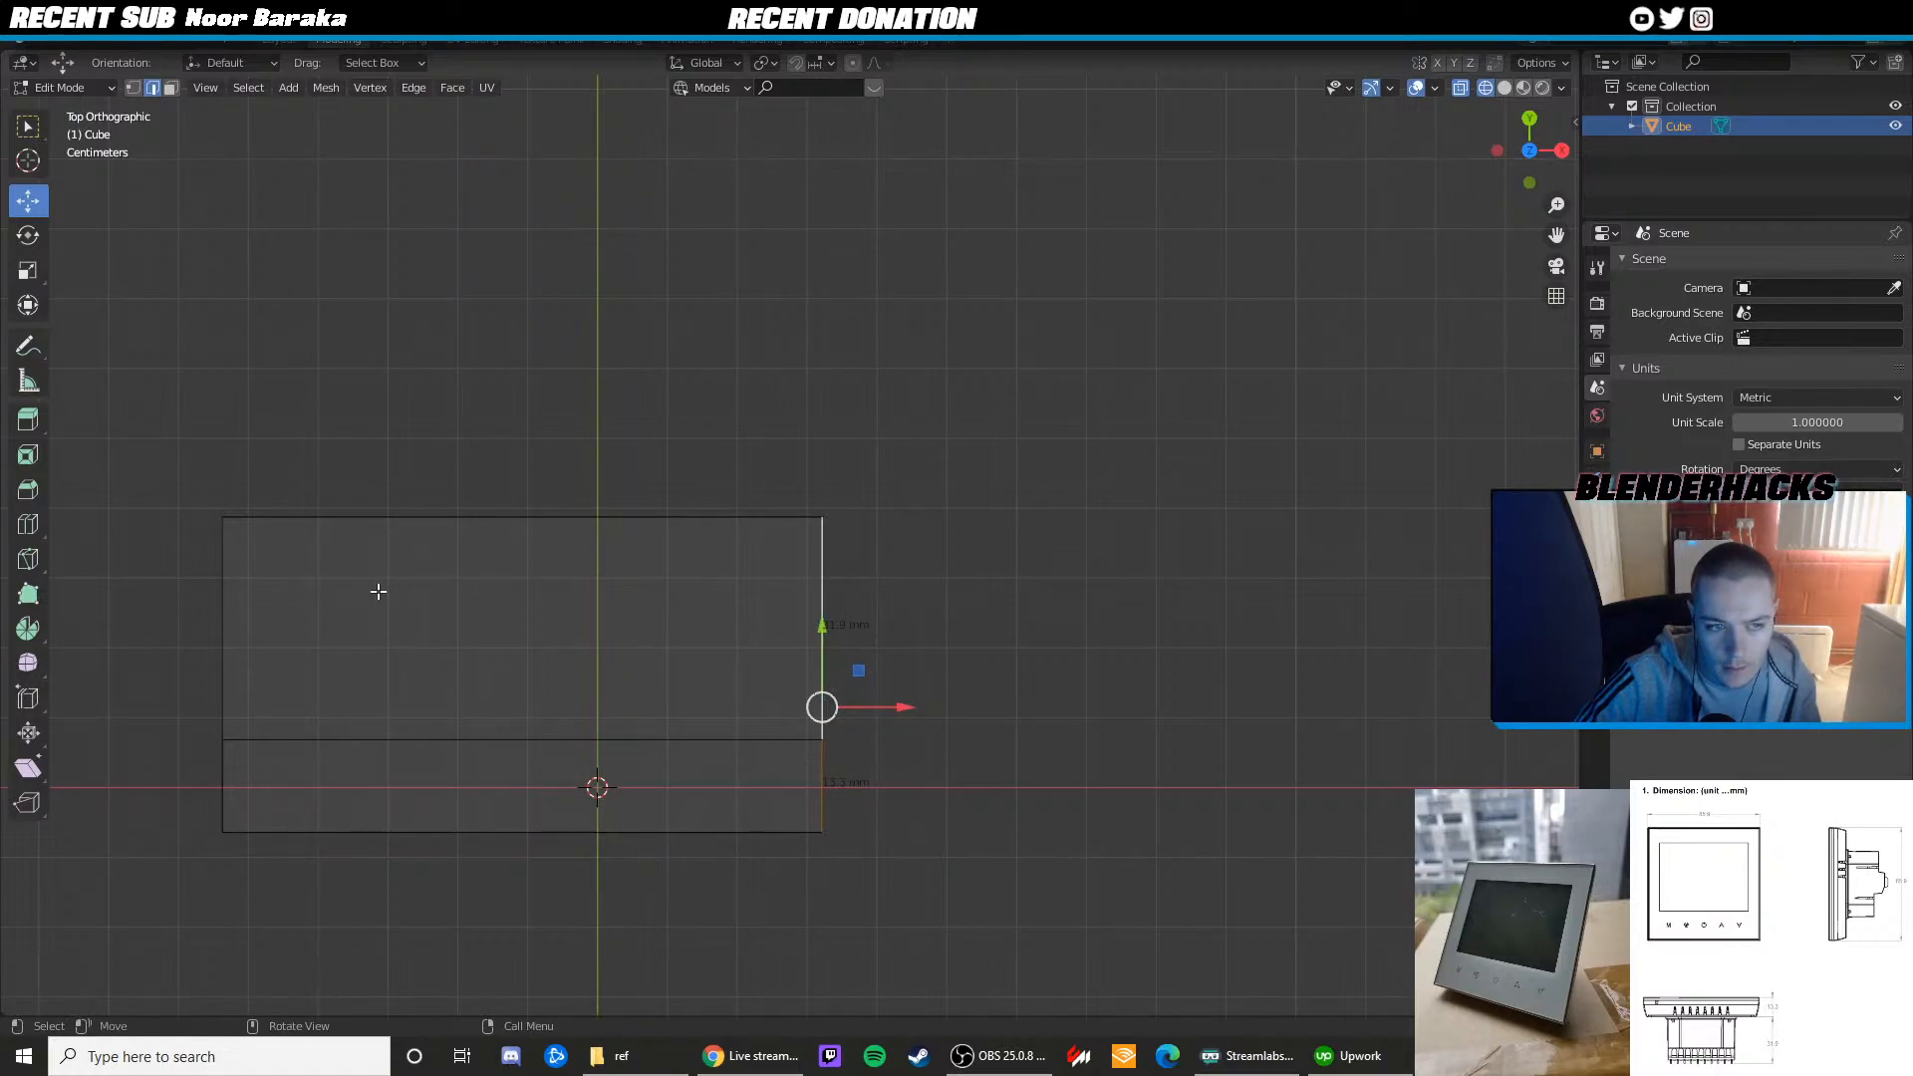
{"action": "left_click", "coordinate": [225, 616]}
{"action": "left_click", "coordinate": [243, 752], "text": "shift"}
{"action": "left_click", "coordinate": [237, 777]}
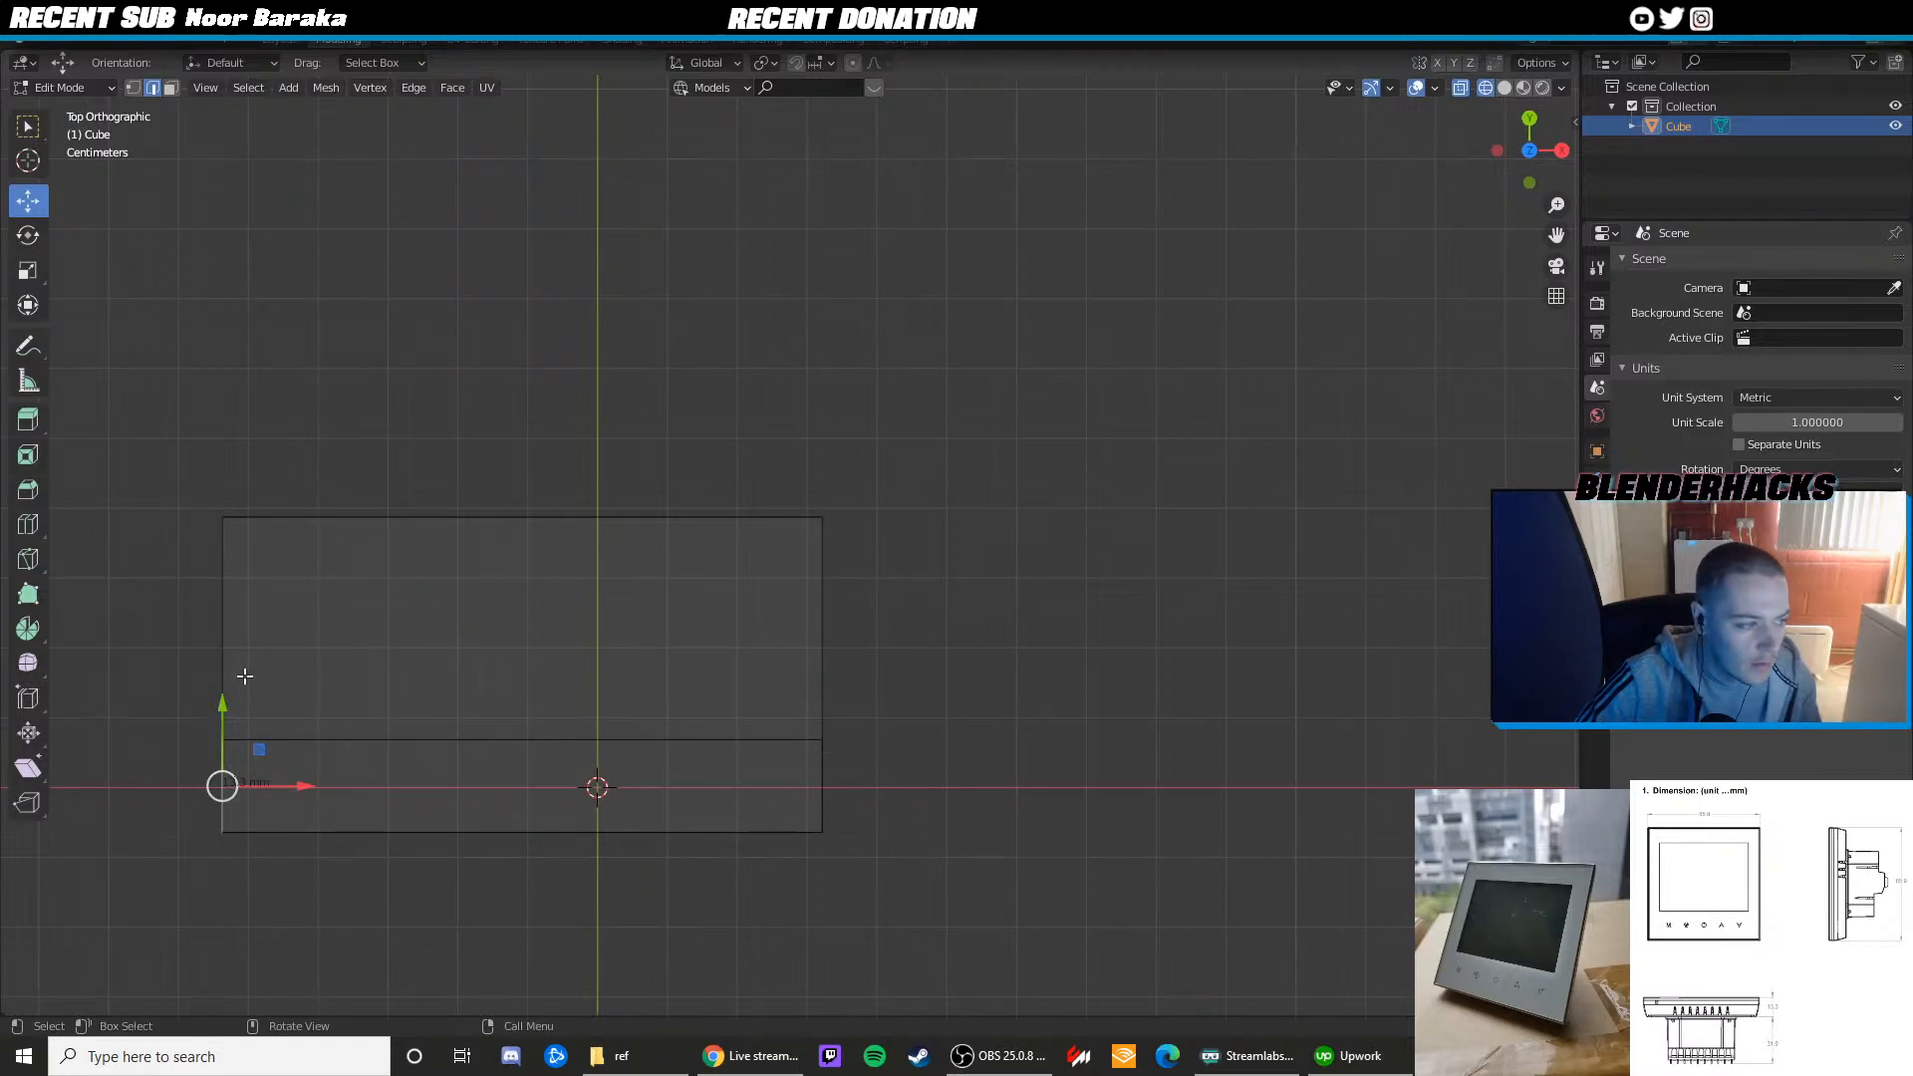
{"action": "middle_click_drag", "start_coordinate": [551, 631], "coordinate": [563, 457]}
{"action": "left_click", "coordinate": [558, 590]}
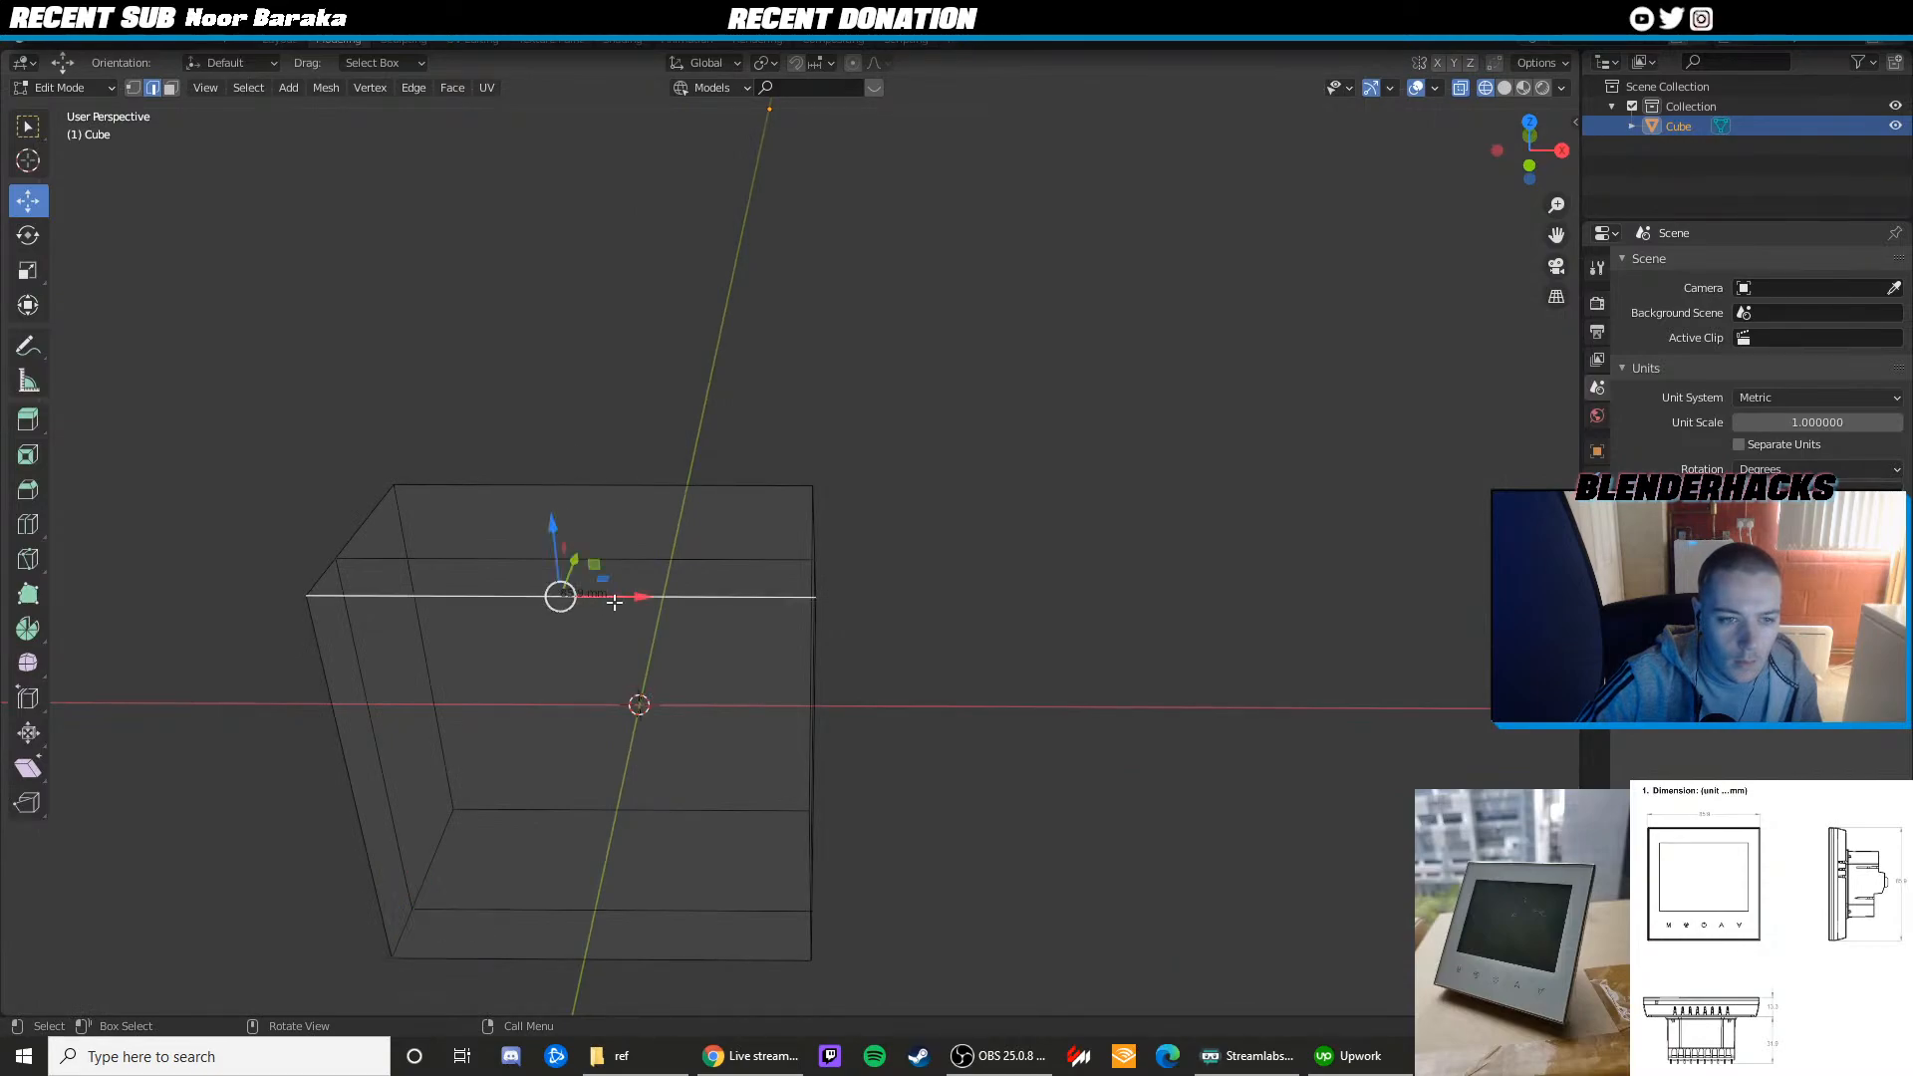
Return to Object Mode and display the block with Material Preview shading
{"action": "mouse_move", "coordinate": [558, 590]}
{"action": "middle_mouse_down"}
{"action": "mouse_move", "coordinate": [406, 467]}
{"action": "mouse_move", "coordinate": [611, 597]}
{"action": "mouse_move", "coordinate": [670, 589]}
{"action": "mouse_move", "coordinate": [546, 581]}
{"action": "mouse_move", "coordinate": [495, 555]}
{"action": "mouse_move", "coordinate": [690, 570]}
{"action": "mouse_move", "coordinate": [564, 589]}
{"action": "mouse_move", "coordinate": [699, 596]}
{"action": "middle_mouse_up"}
{"action": "key", "text": "Tab"}
{"action": "scroll", "coordinate": [704, 602], "scroll_direction": "down", "scroll_amount": 2}
{"action": "key", "text": "z"}
{"action": "left_click", "coordinate": [707, 702]}
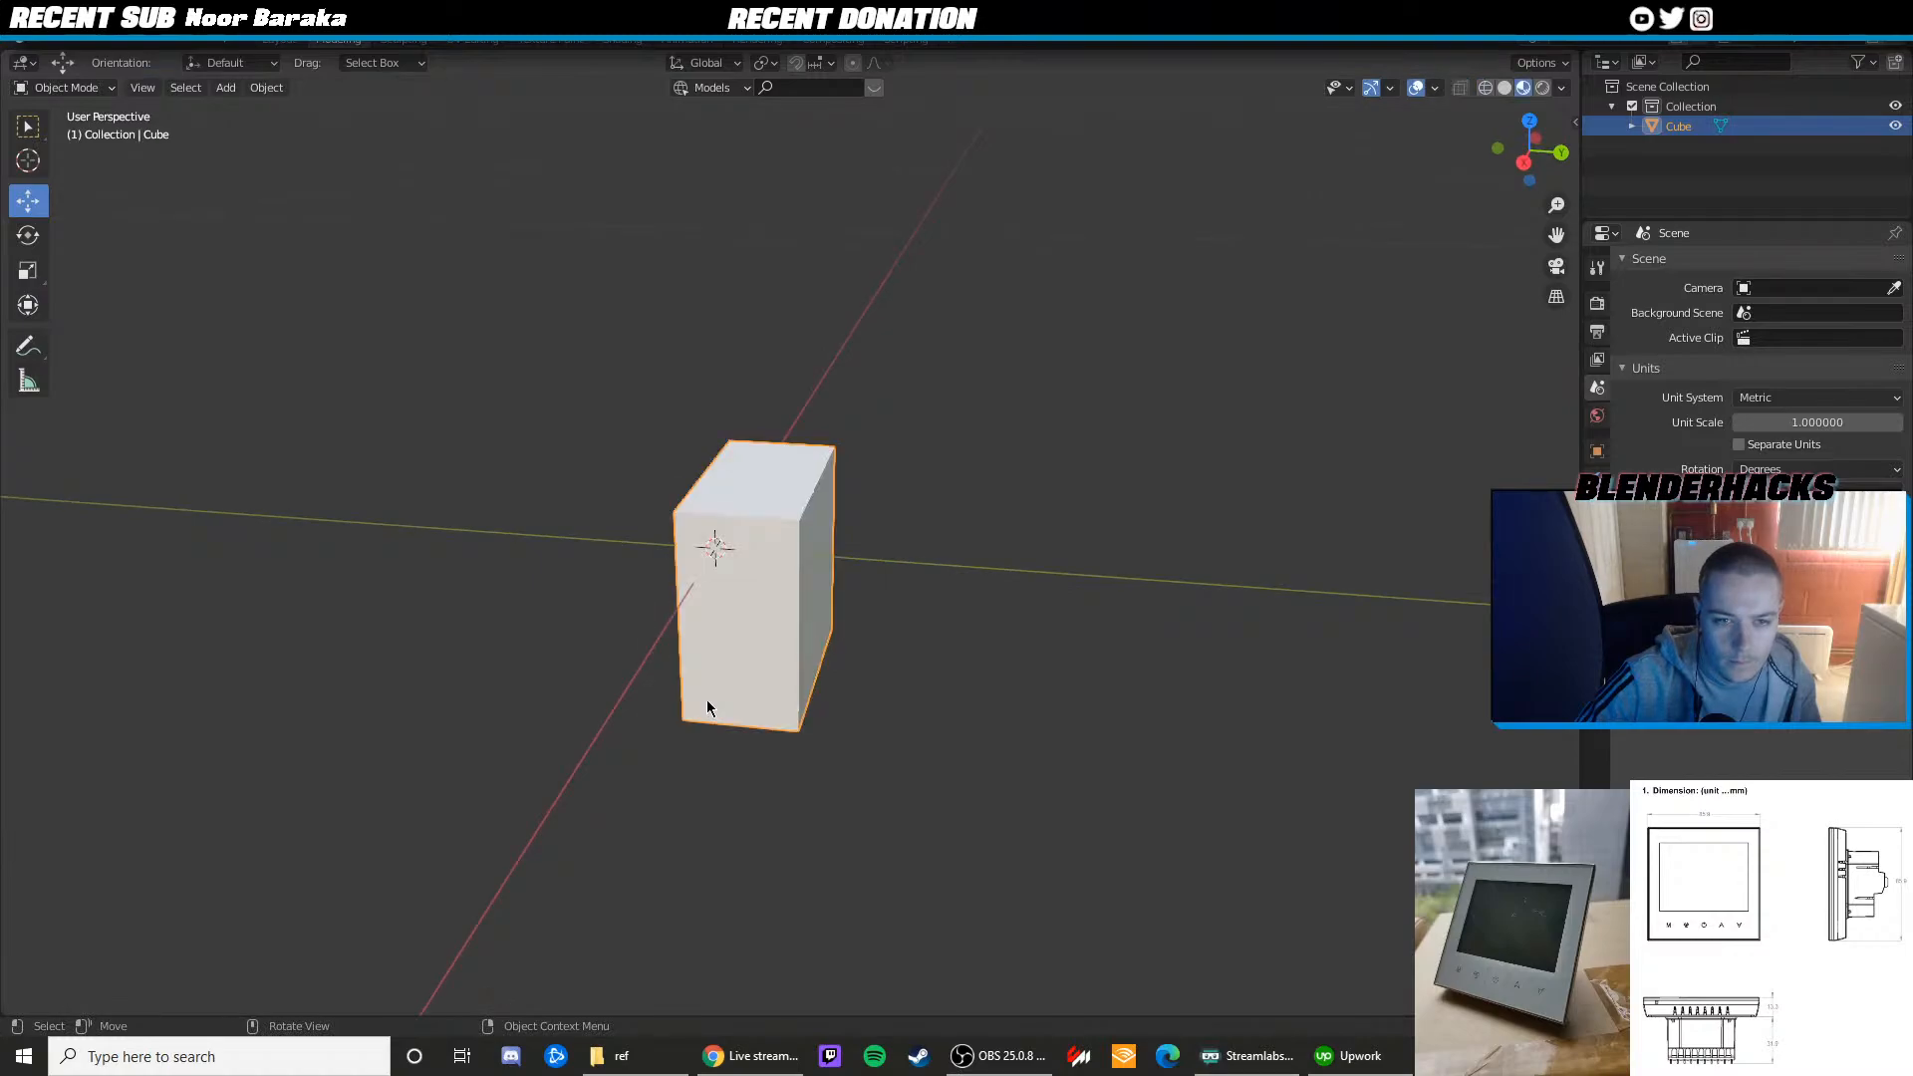
Rename the cube object as dimensions
{"action": "scroll", "coordinate": [709, 697], "scroll_direction": "down", "scroll_amount": 4}
{"action": "left_click", "coordinate": [902, 523]}
{"action": "left_click", "coordinate": [1678, 127]}
{"action": "double_click", "coordinate": [1674, 126]}
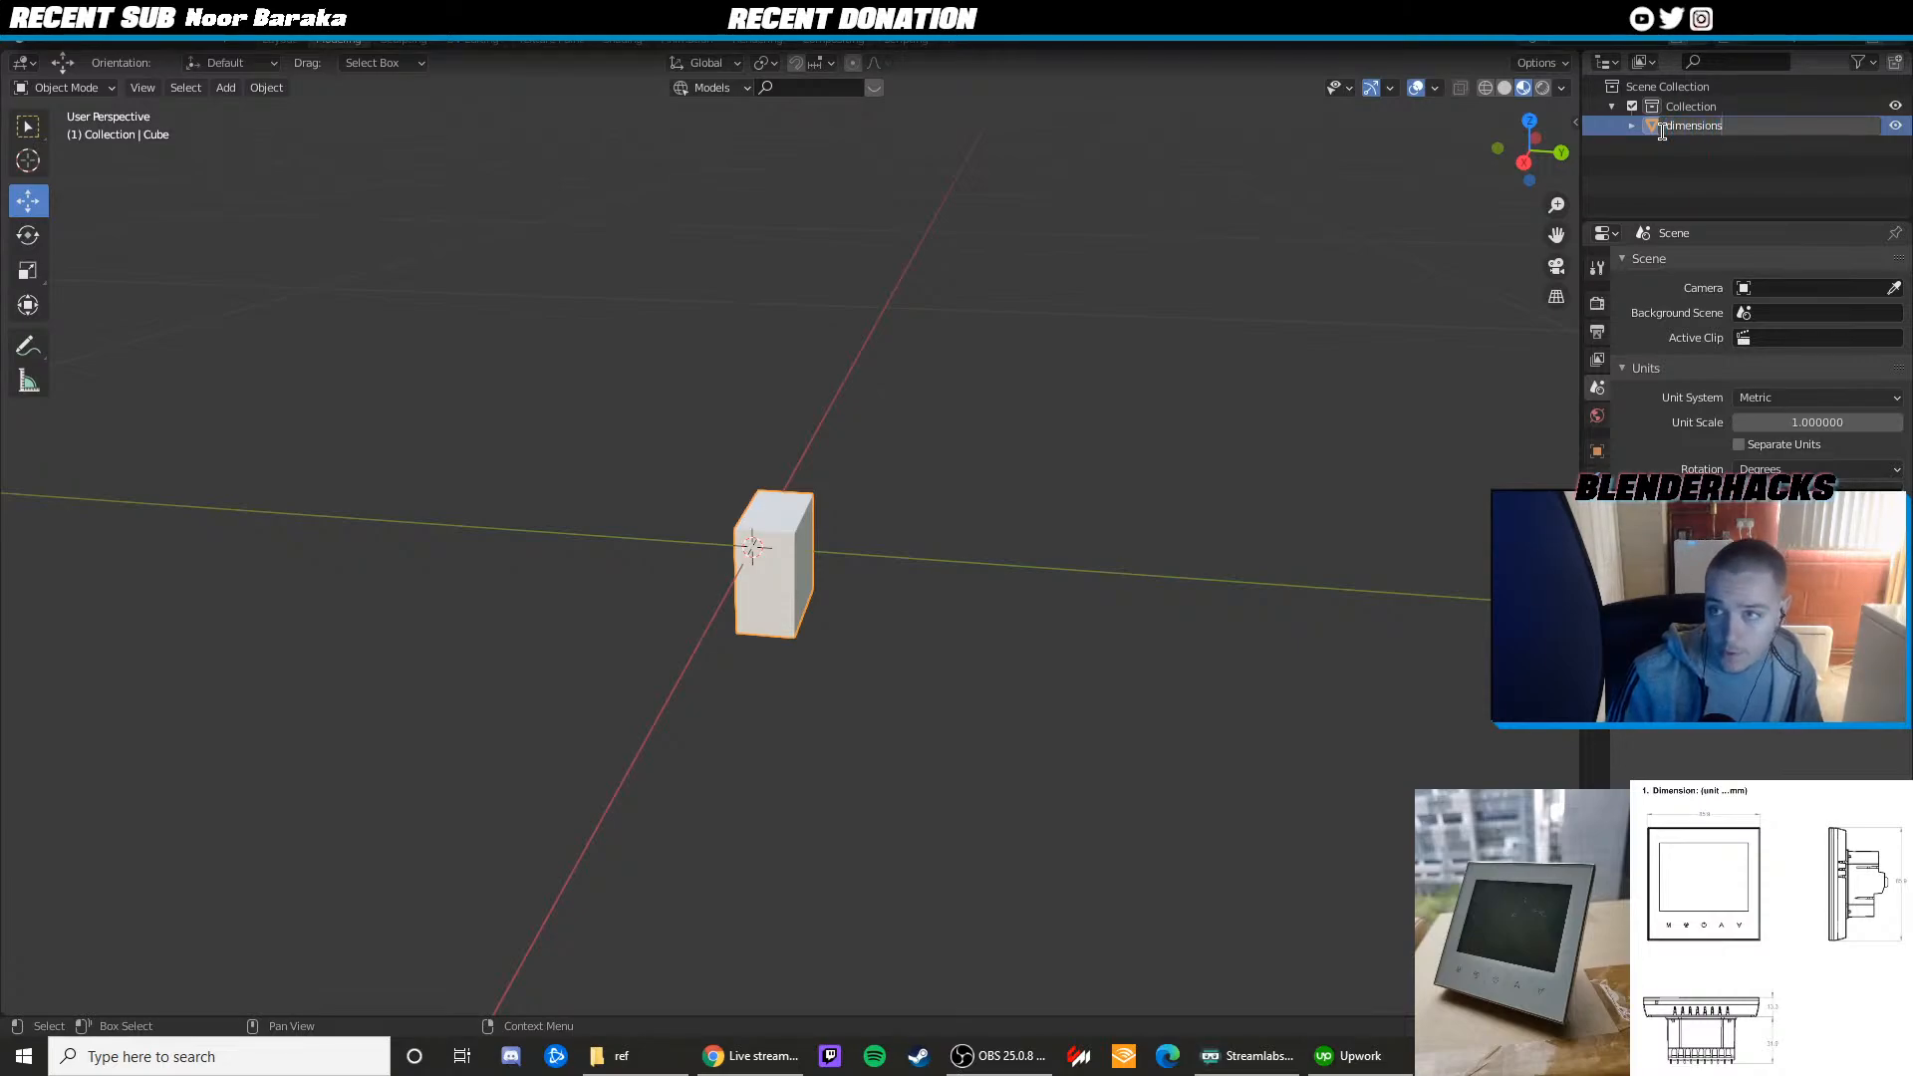
{"action": "key", "text": "Return"}
Rename the collection holding the block as products
{"action": "double_click", "coordinate": [1689, 106]}
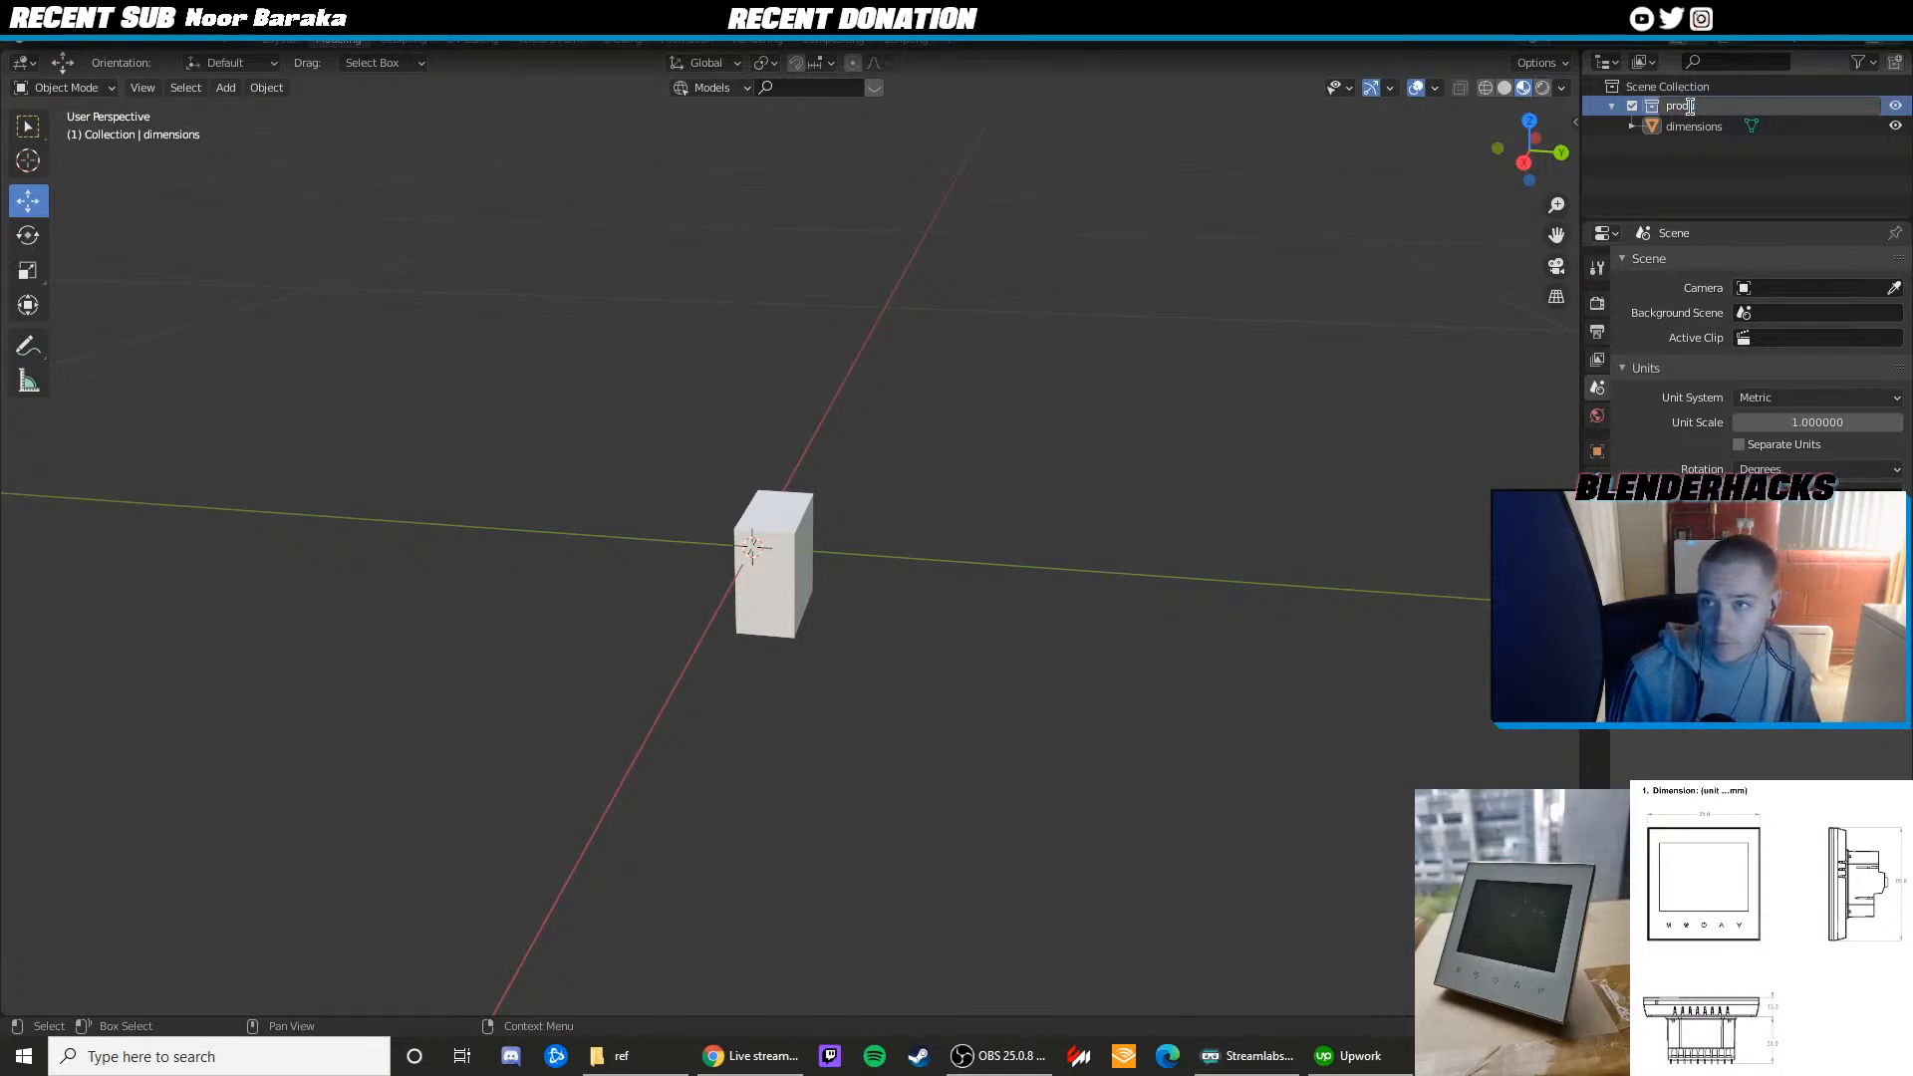
{"action": "type", "text": "prod"}
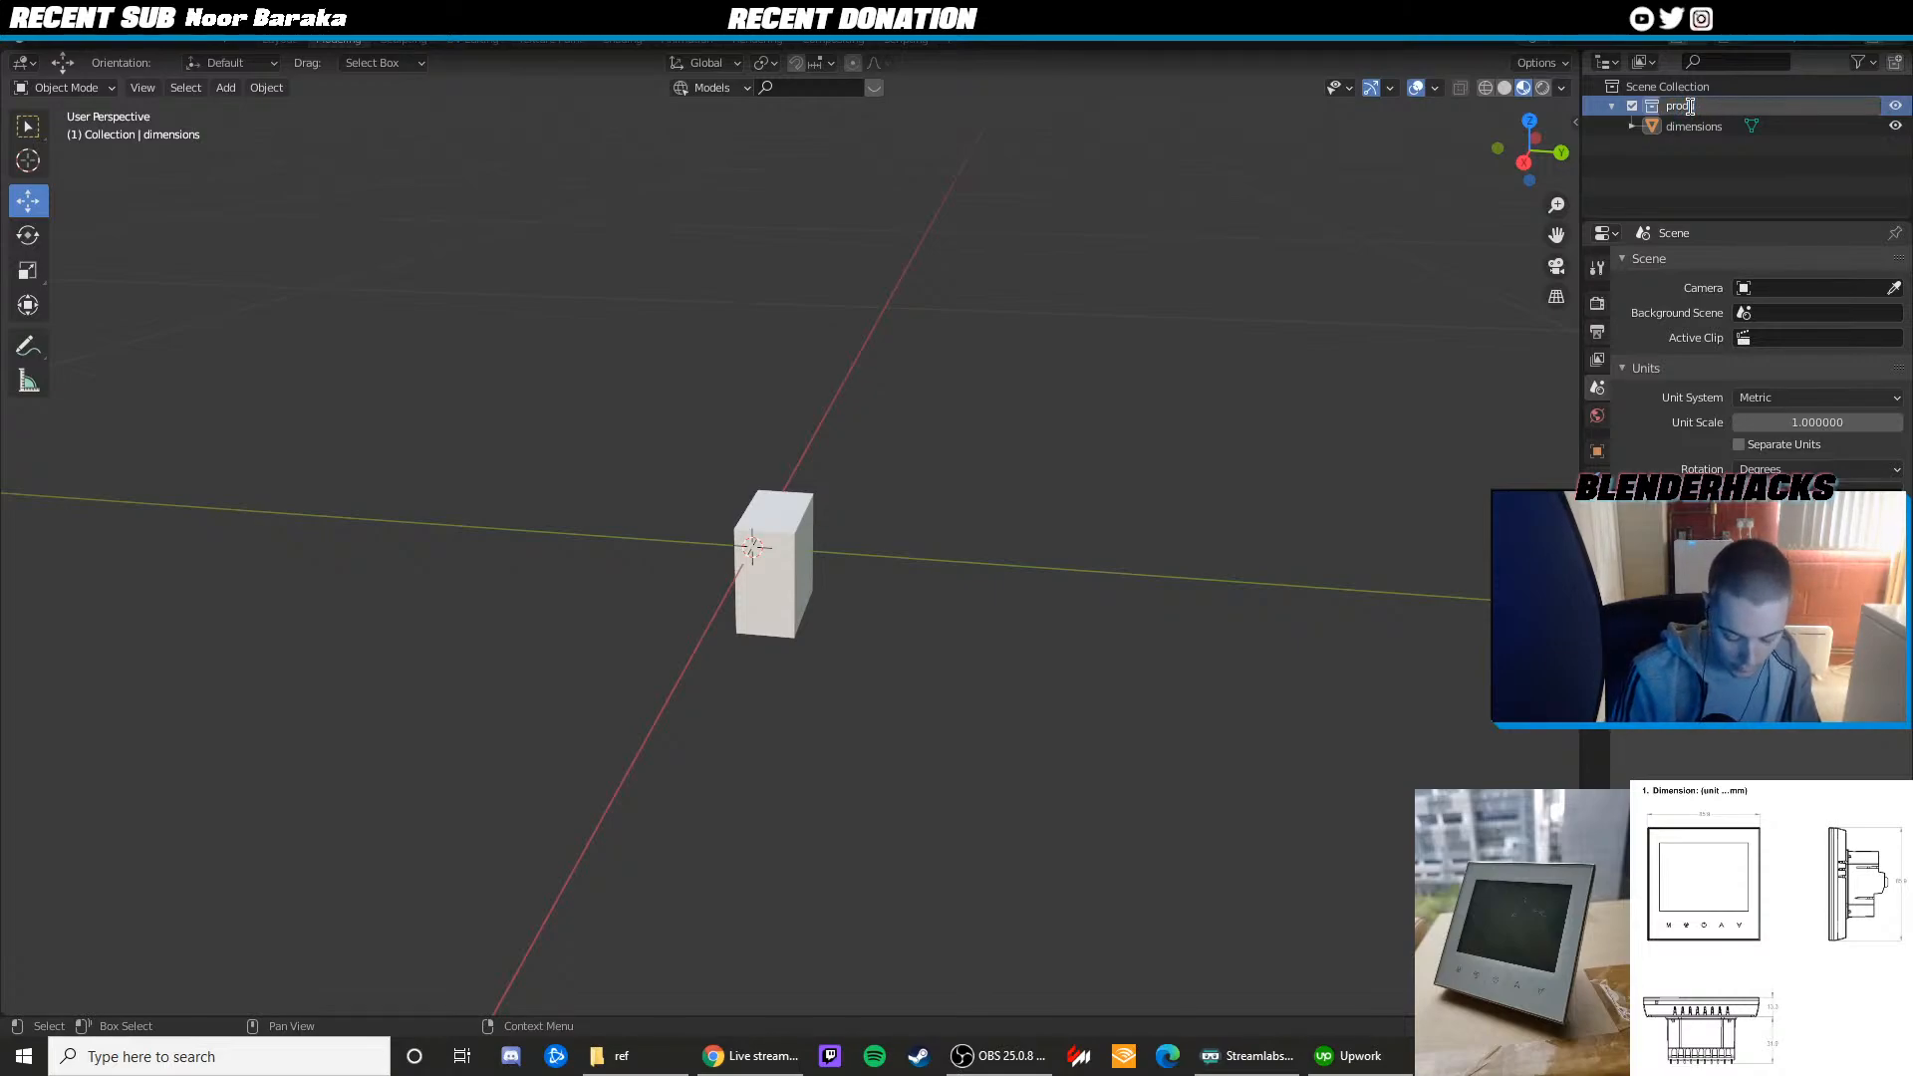
{"action": "type", "text": "ucts"}
{"action": "key", "text": "Return"}
{"action": "scroll", "coordinate": [1152, 311], "scroll_direction": "down", "scroll_amount": 4}
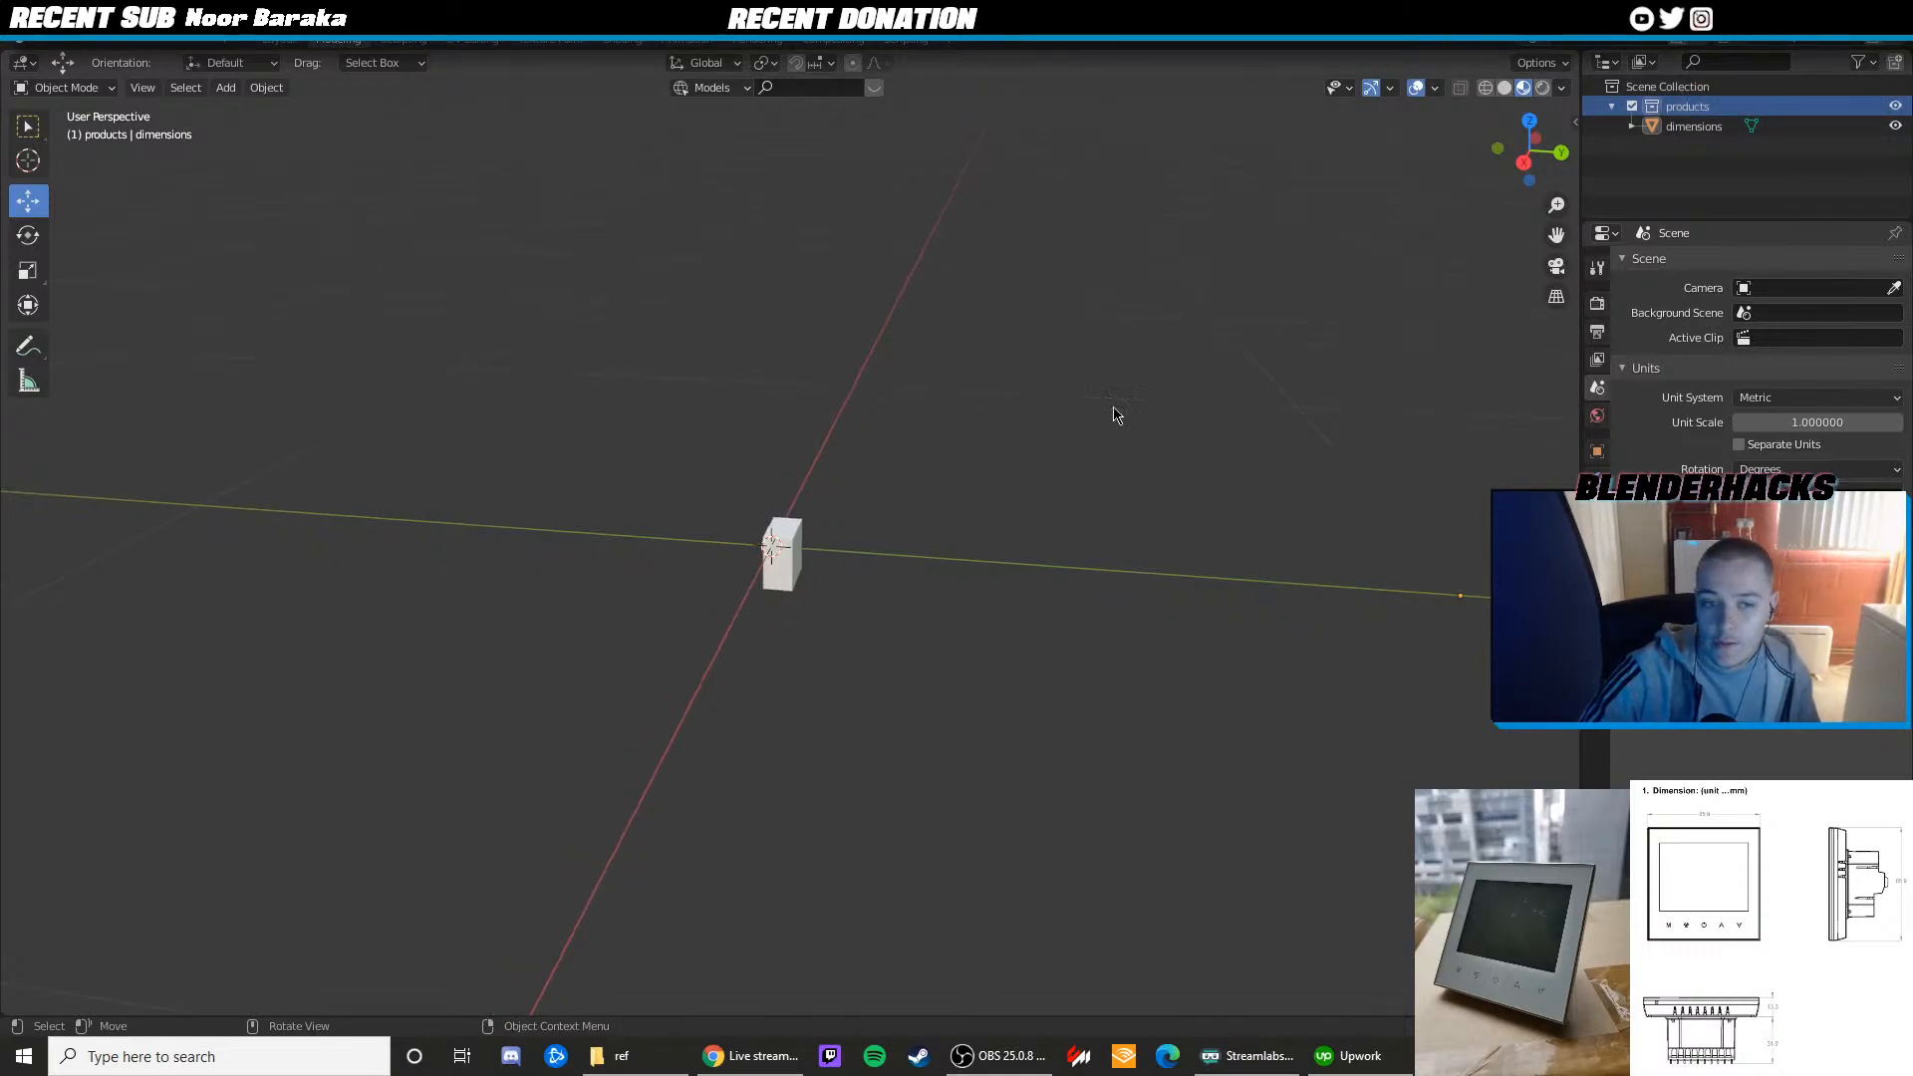
{"action": "scroll", "coordinate": [1114, 410], "scroll_direction": "up", "scroll_amount": 4}
{"action": "left_click", "coordinate": [1690, 154]}
{"action": "scroll", "coordinate": [893, 422], "scroll_direction": "up", "scroll_amount": 1}
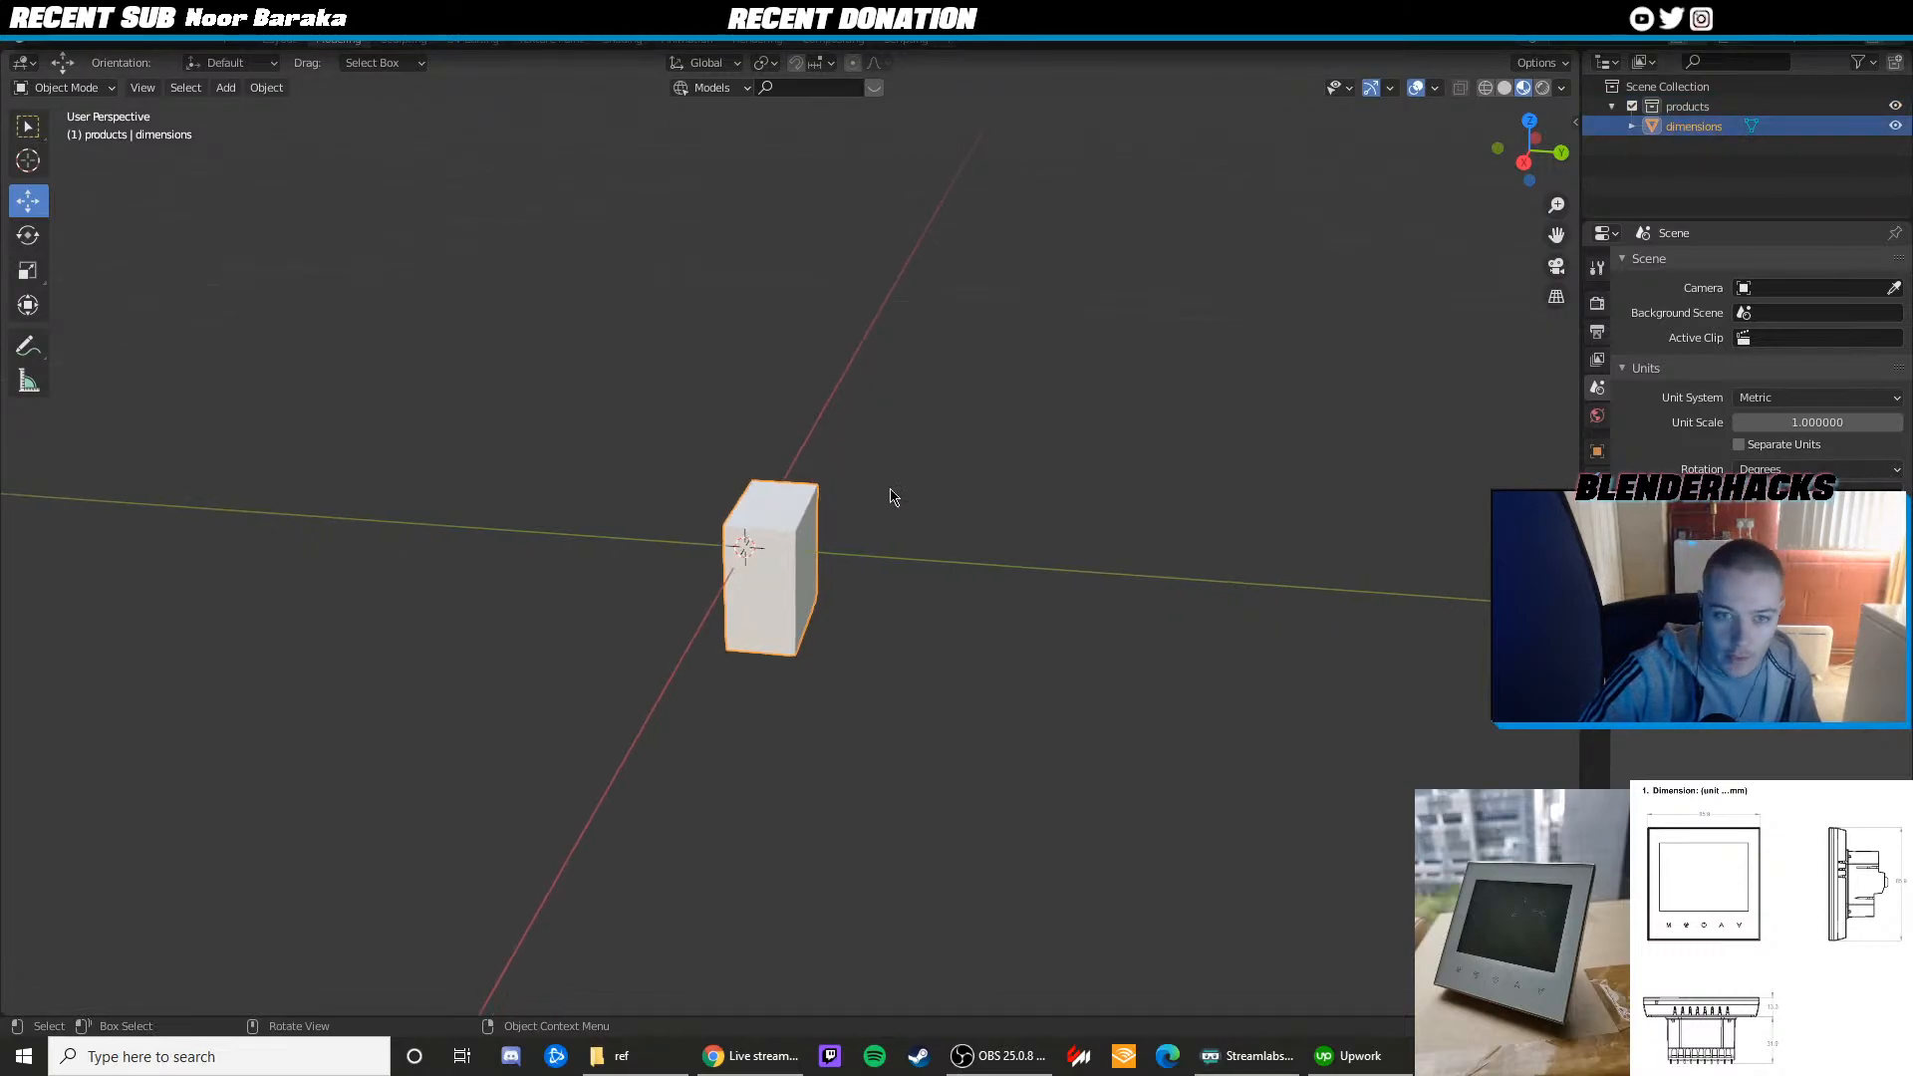
{"action": "middle_click_drag", "start_coordinate": [892, 499], "coordinate": [738, 492]}
{"action": "scroll", "coordinate": [770, 544], "scroll_direction": "up", "scroll_amount": 3}
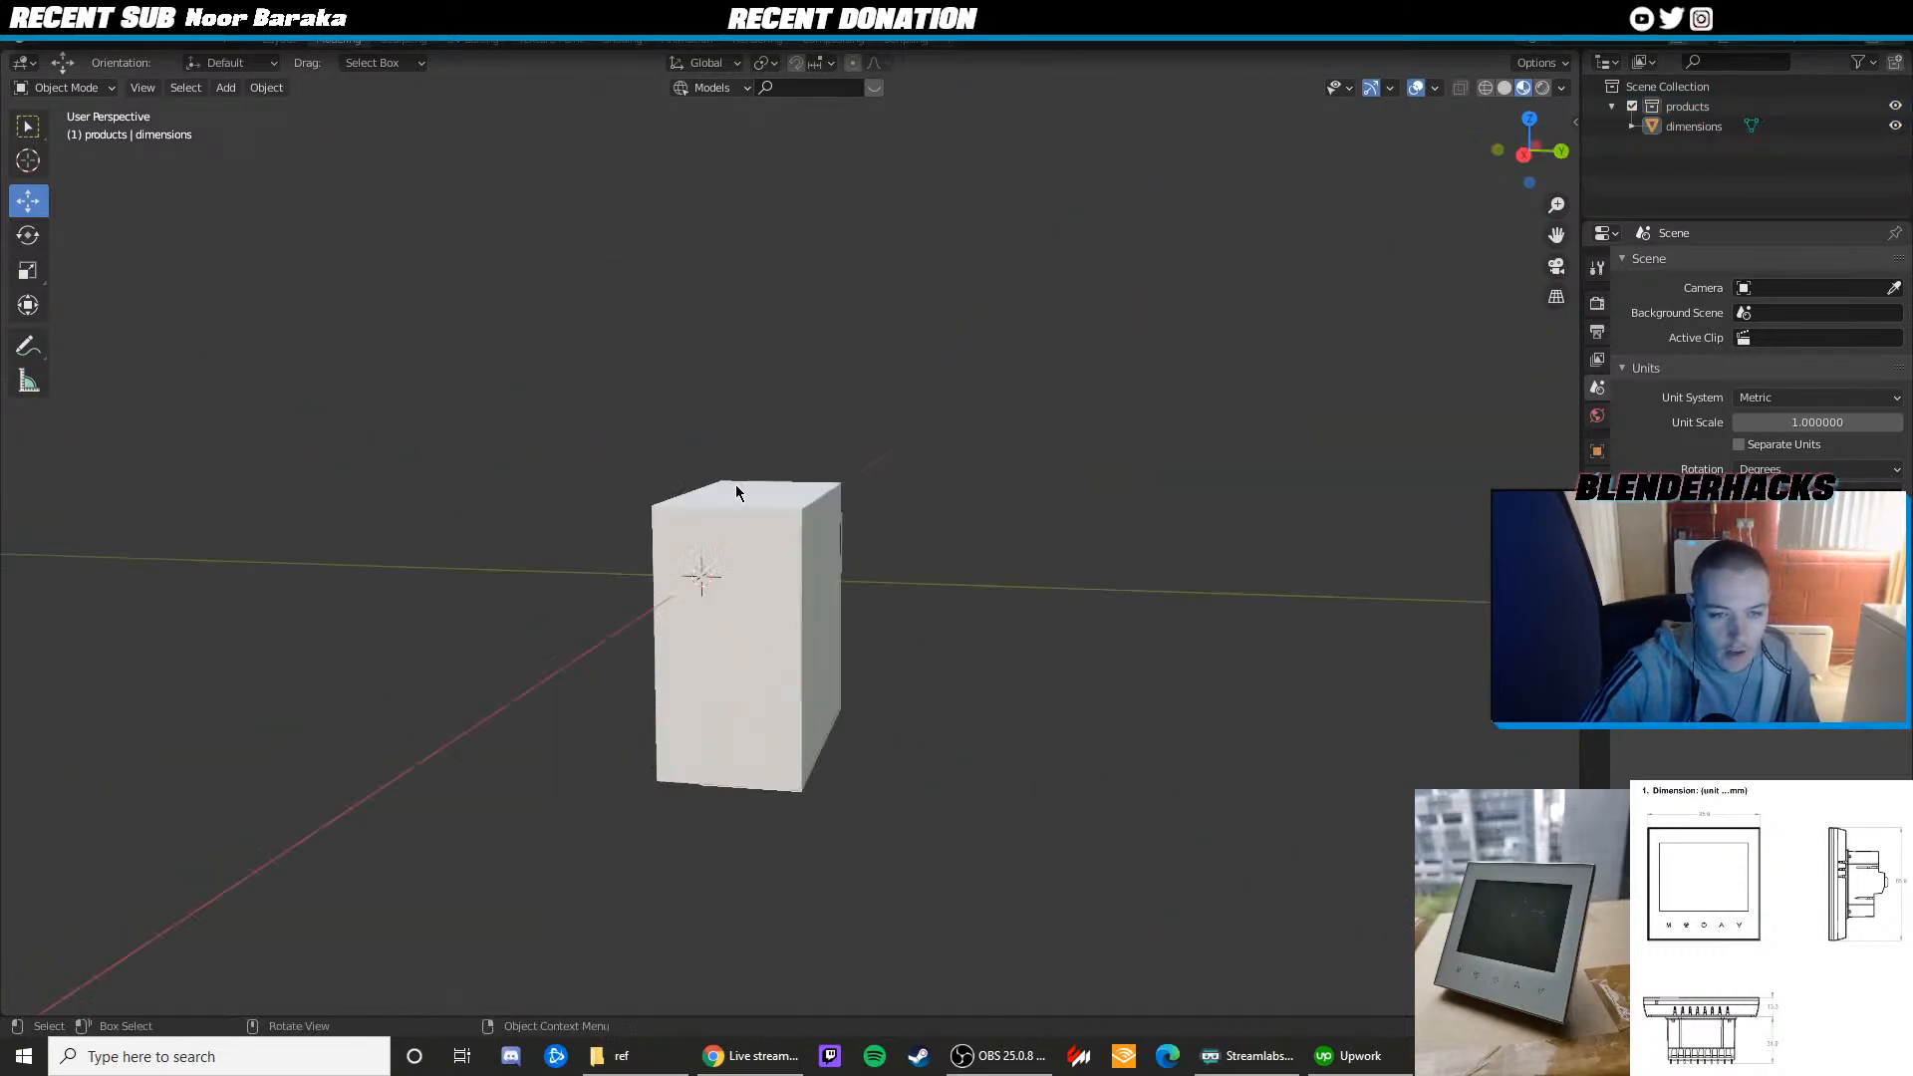
{"action": "middle_click_drag", "start_coordinate": [869, 403], "coordinate": [815, 547]}
Try to move the block's geometry to its origin, and undo it
{"action": "left_click", "coordinate": [815, 546]}
{"action": "middle_click_drag", "start_coordinate": [851, 495], "coordinate": [999, 472]}
{"action": "left_click", "coordinate": [263, 88]}
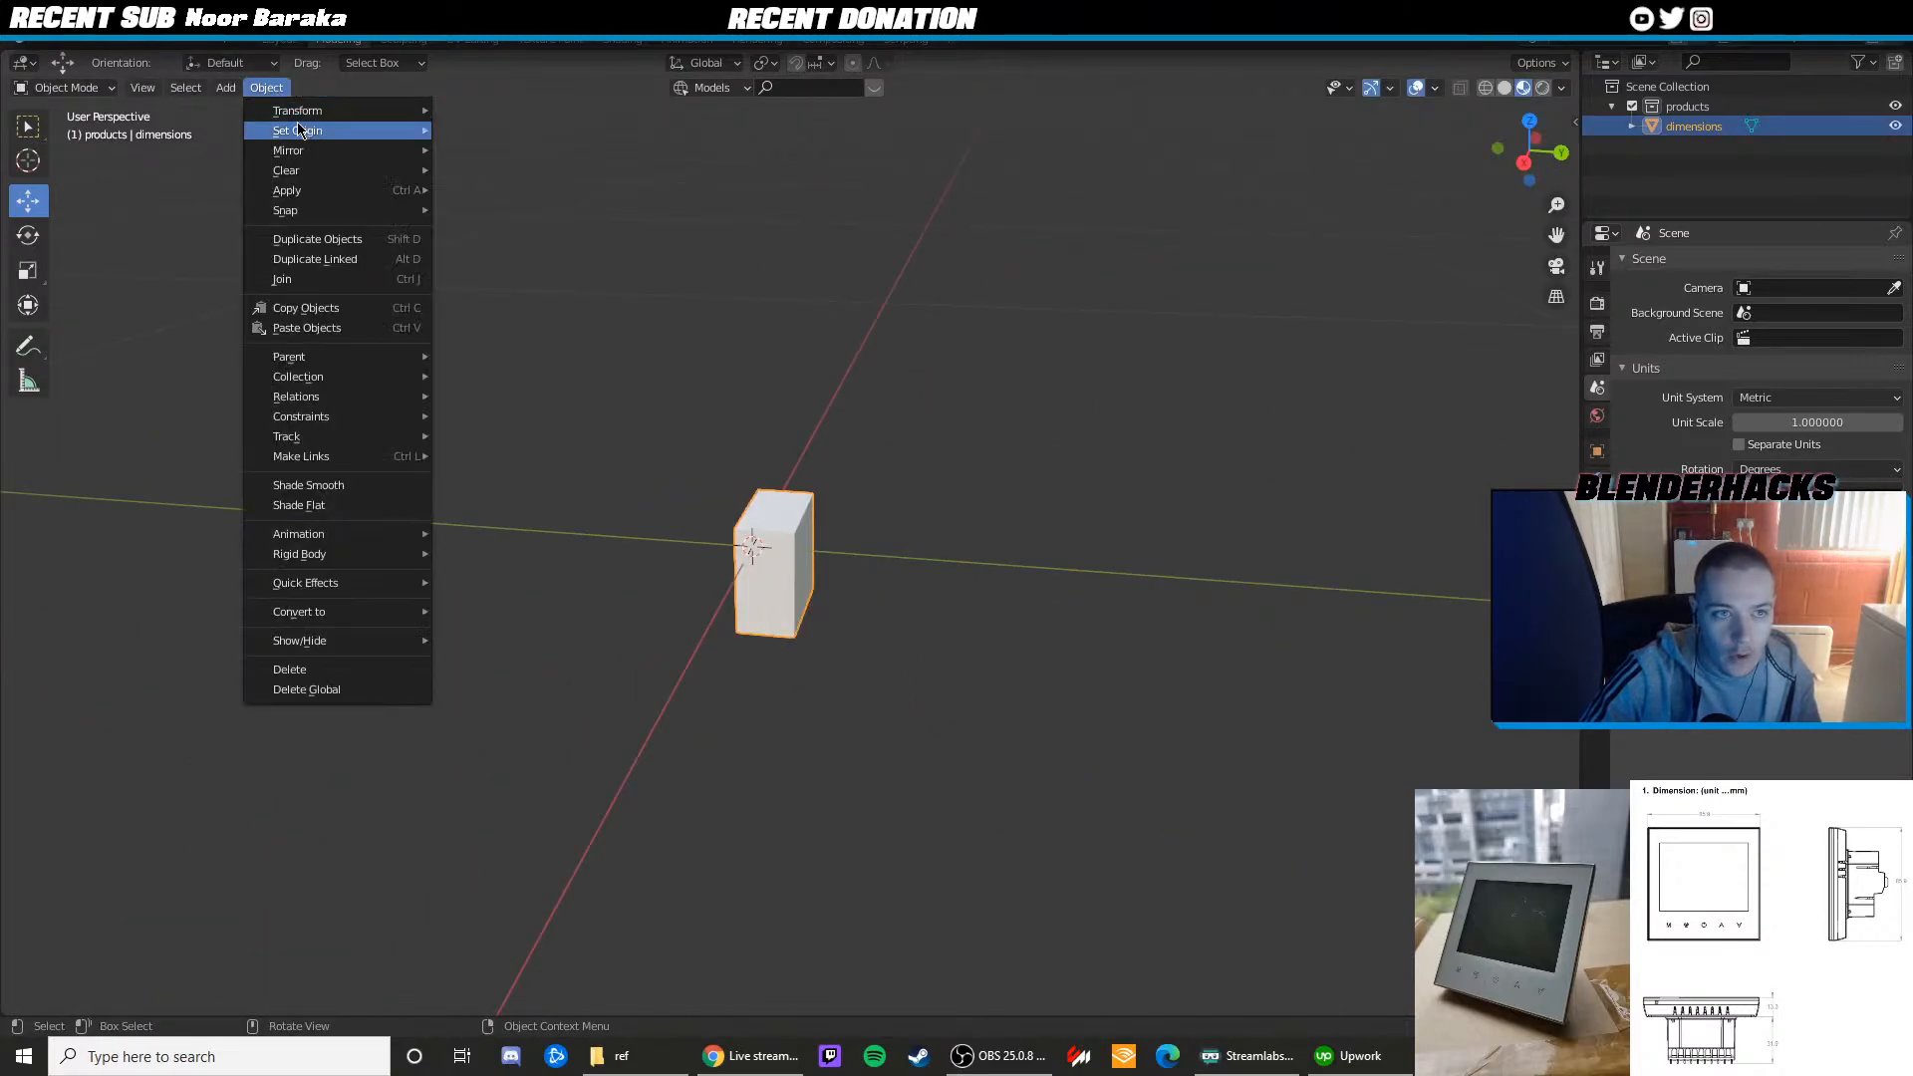
{"action": "mouse_move", "coordinate": [305, 133]}
{"action": "left_click", "coordinate": [513, 137]}
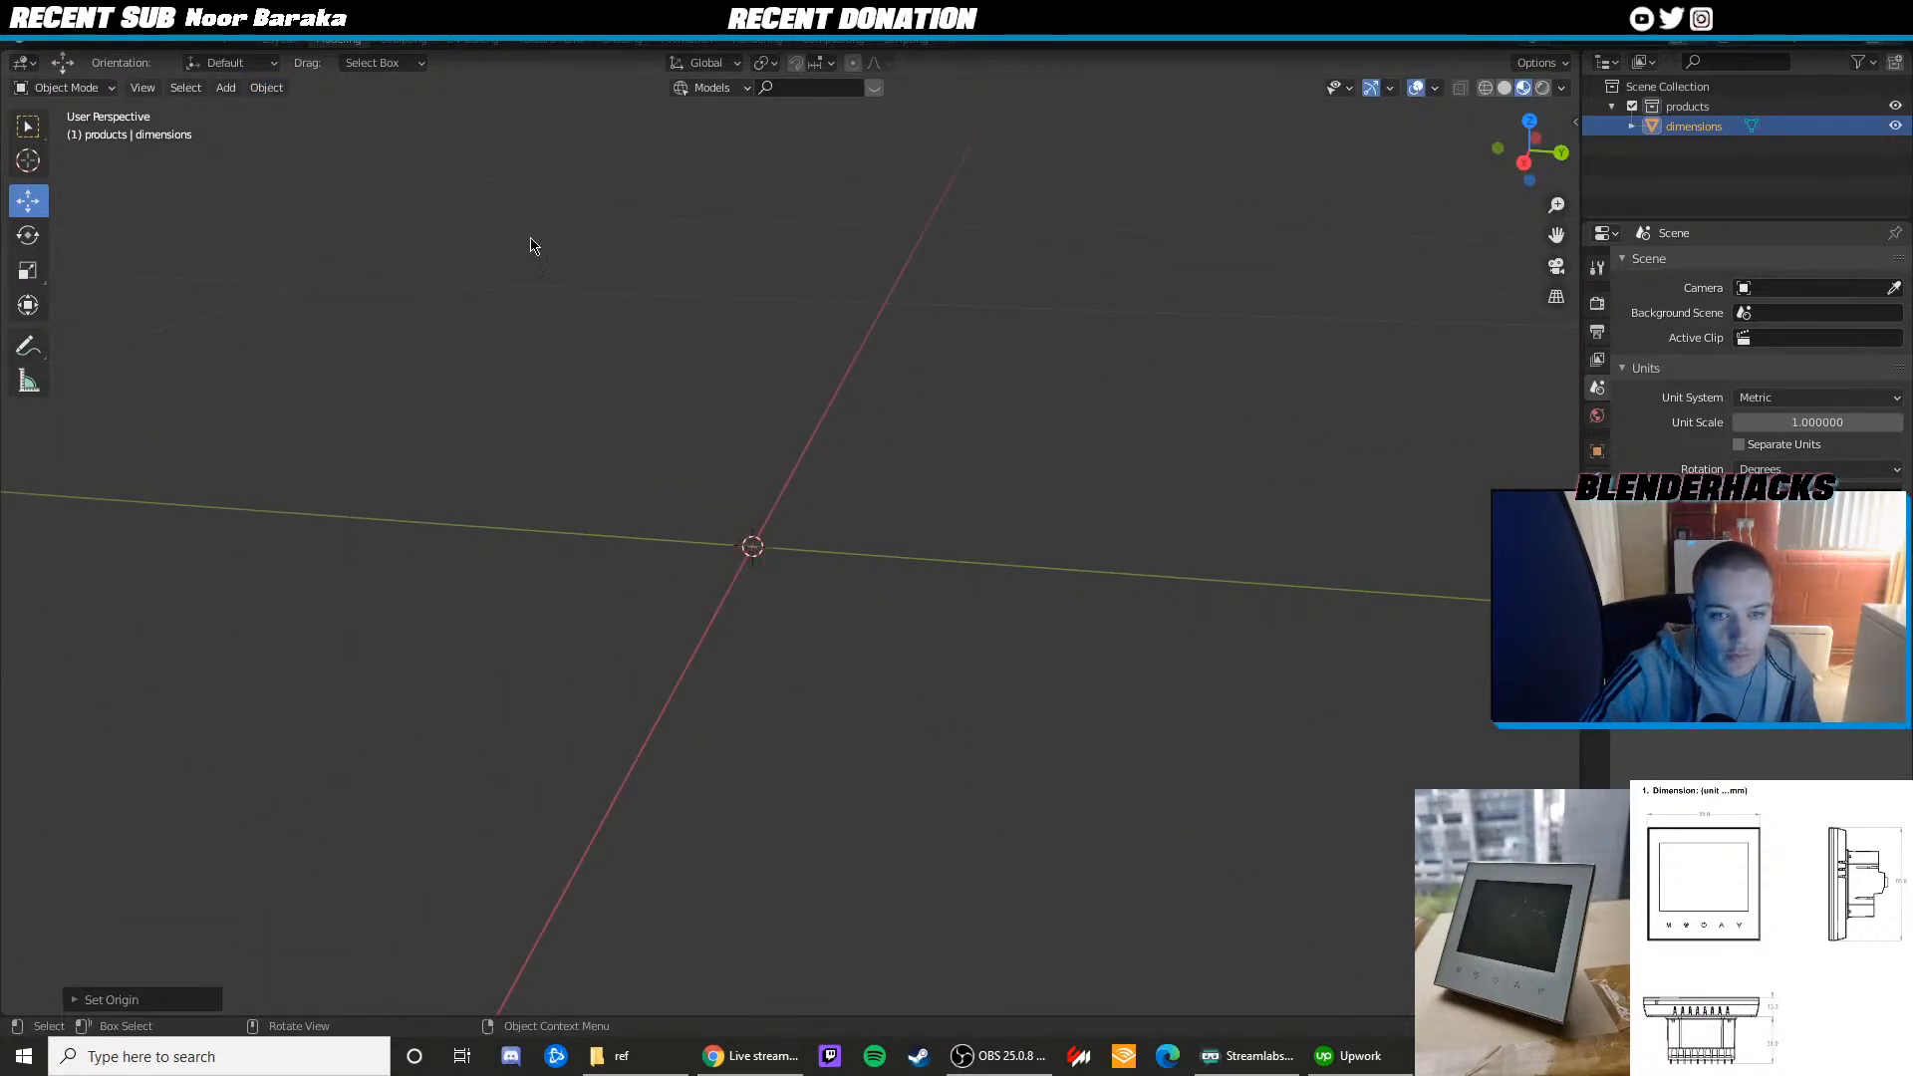
{"action": "key", "text": "ctrl+z"}
Set the block's origin to its geometry and enlarge the block with several uniform scalings
{"action": "left_click", "coordinate": [266, 88]}
{"action": "left_click", "coordinate": [495, 151]}
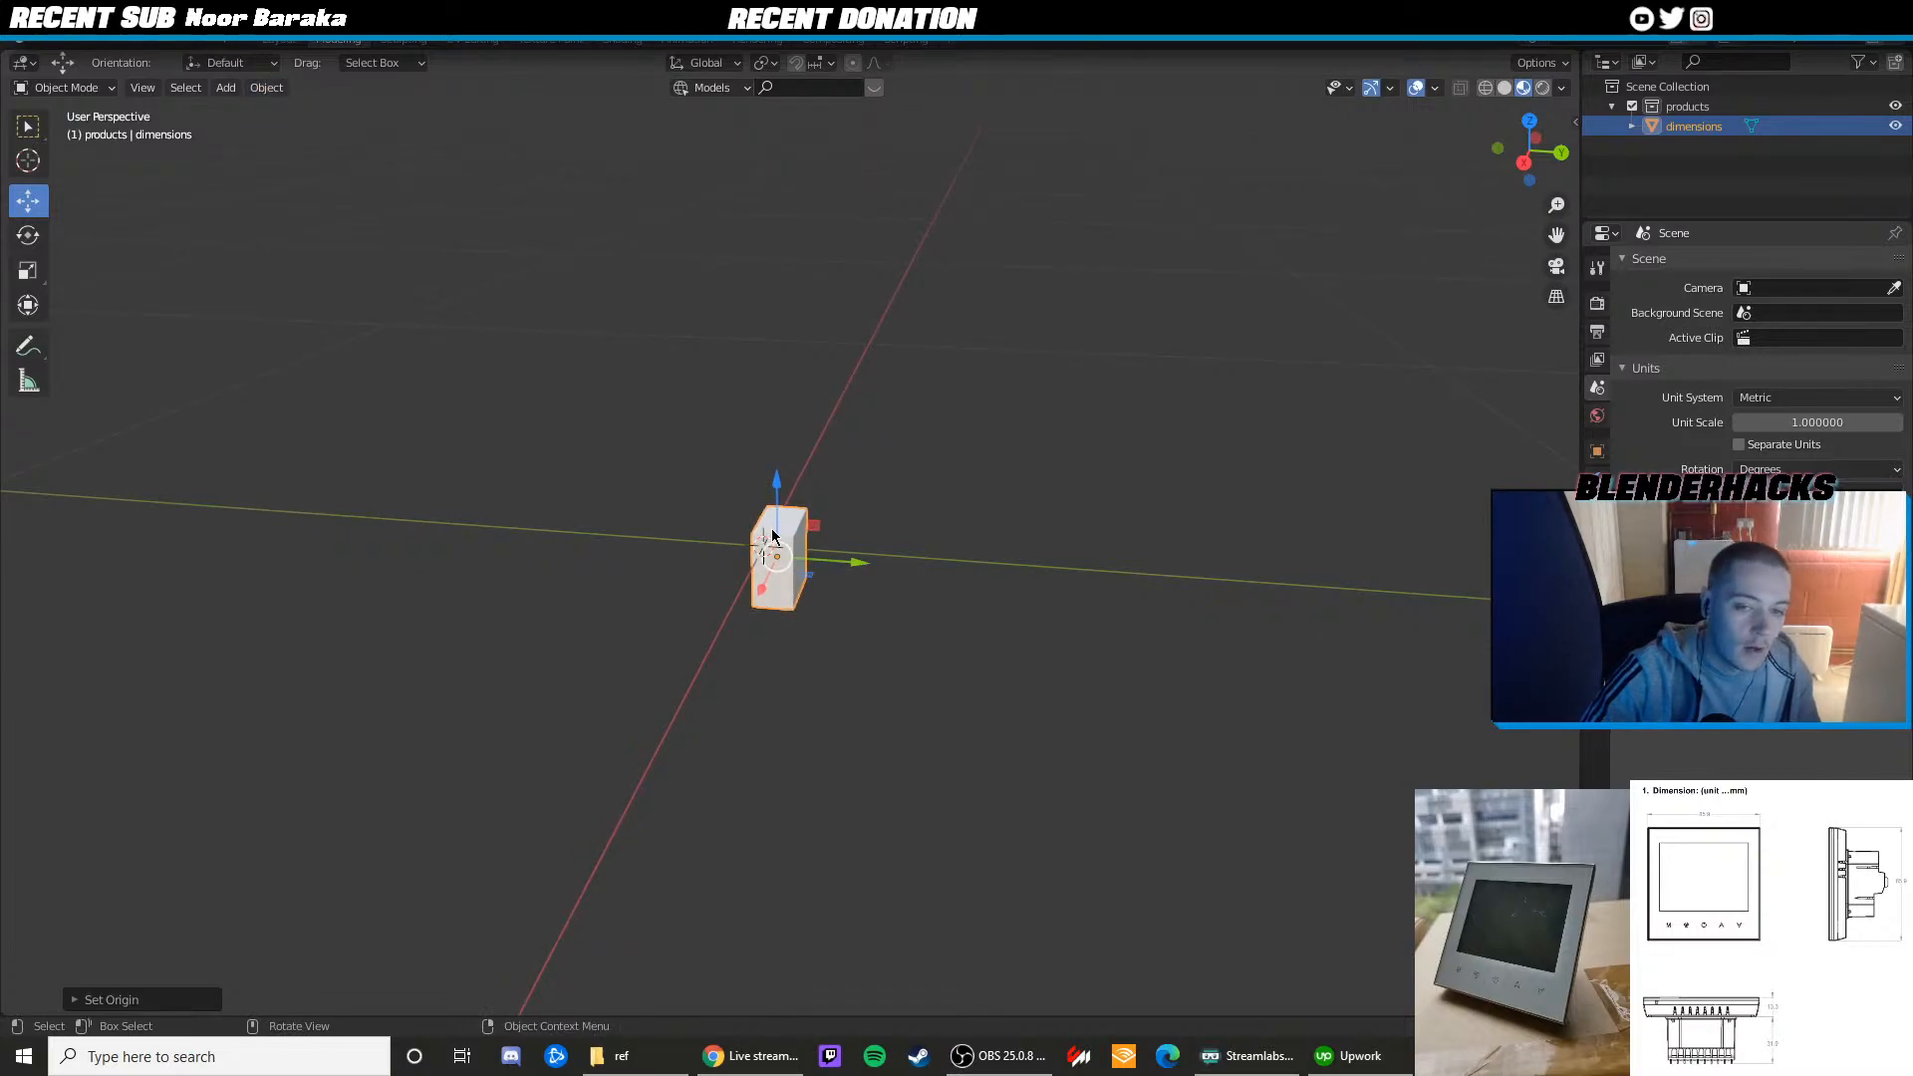
{"action": "key", "text": "s"}
{"action": "left_click", "coordinate": [1007, 474]}
{"action": "key", "text": "s"}
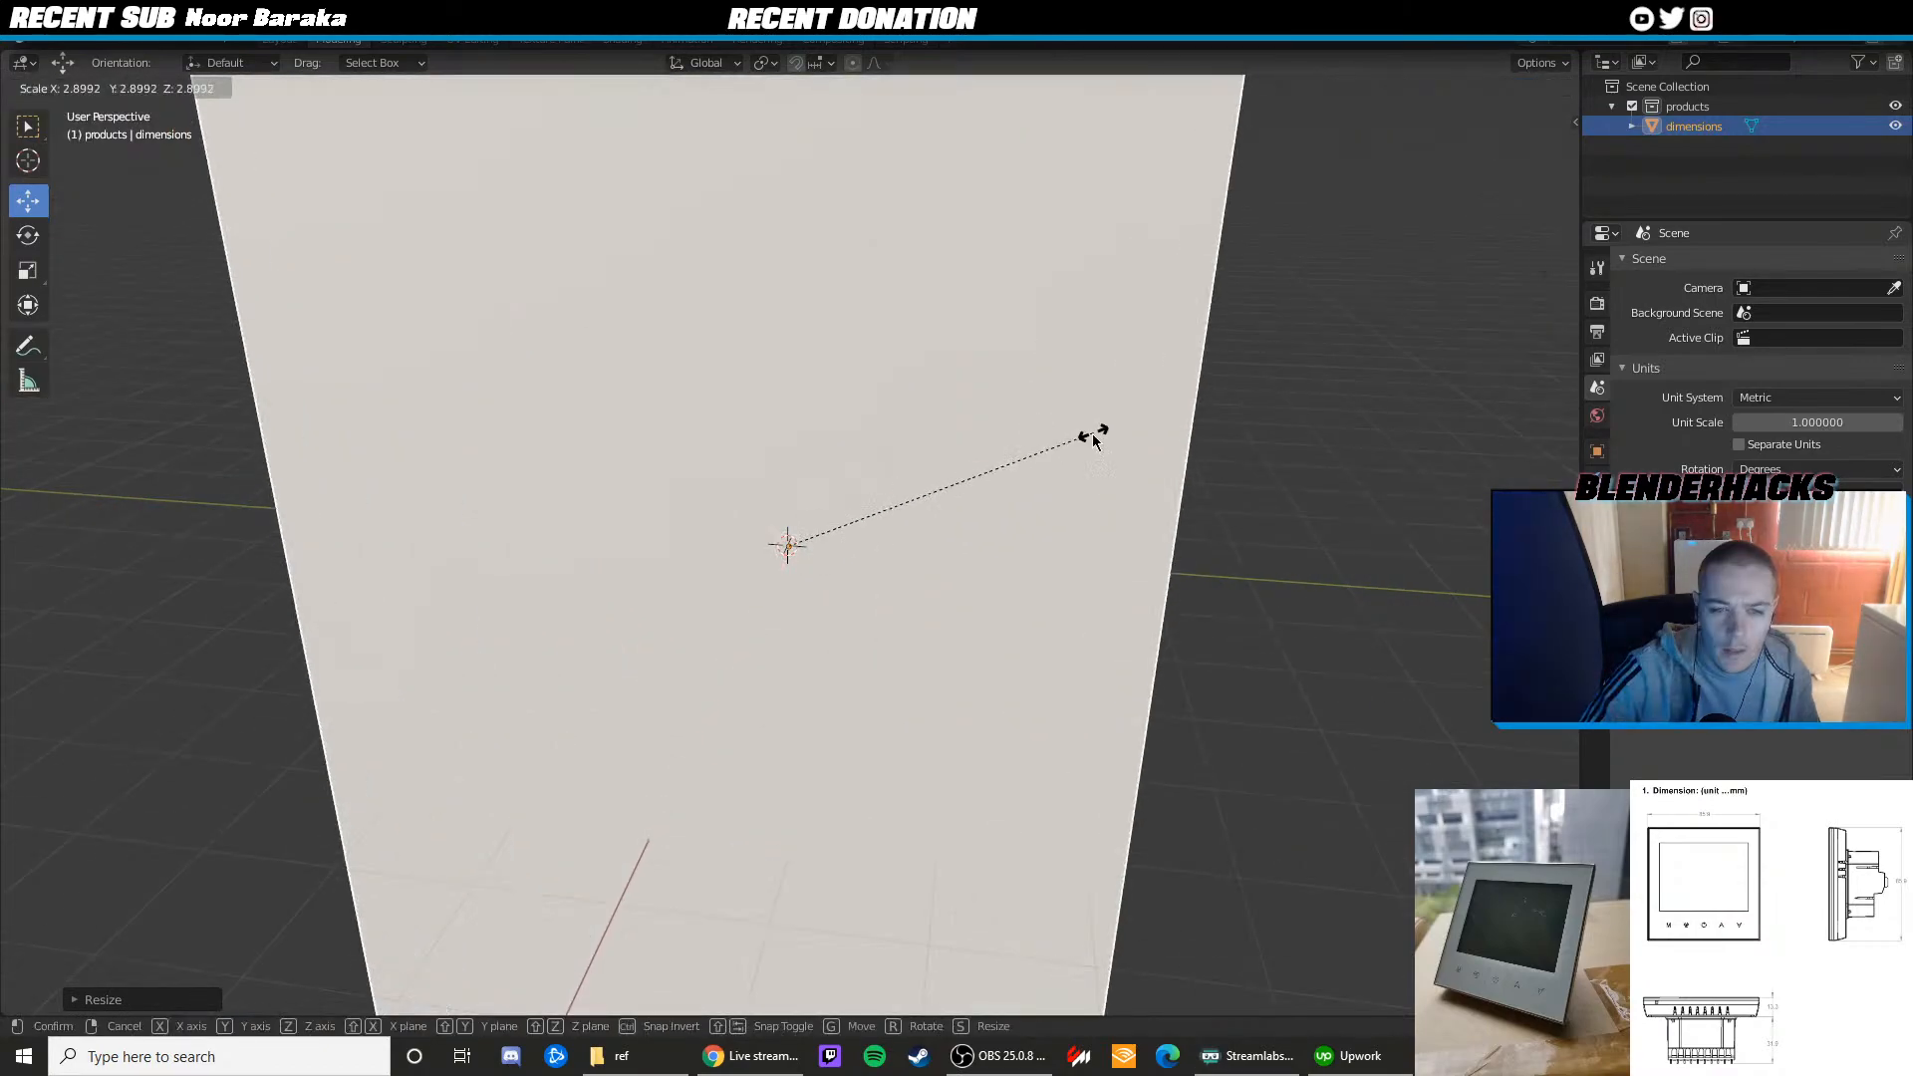
{"action": "left_click", "coordinate": [1057, 500]}
{"action": "key", "text": "s"}
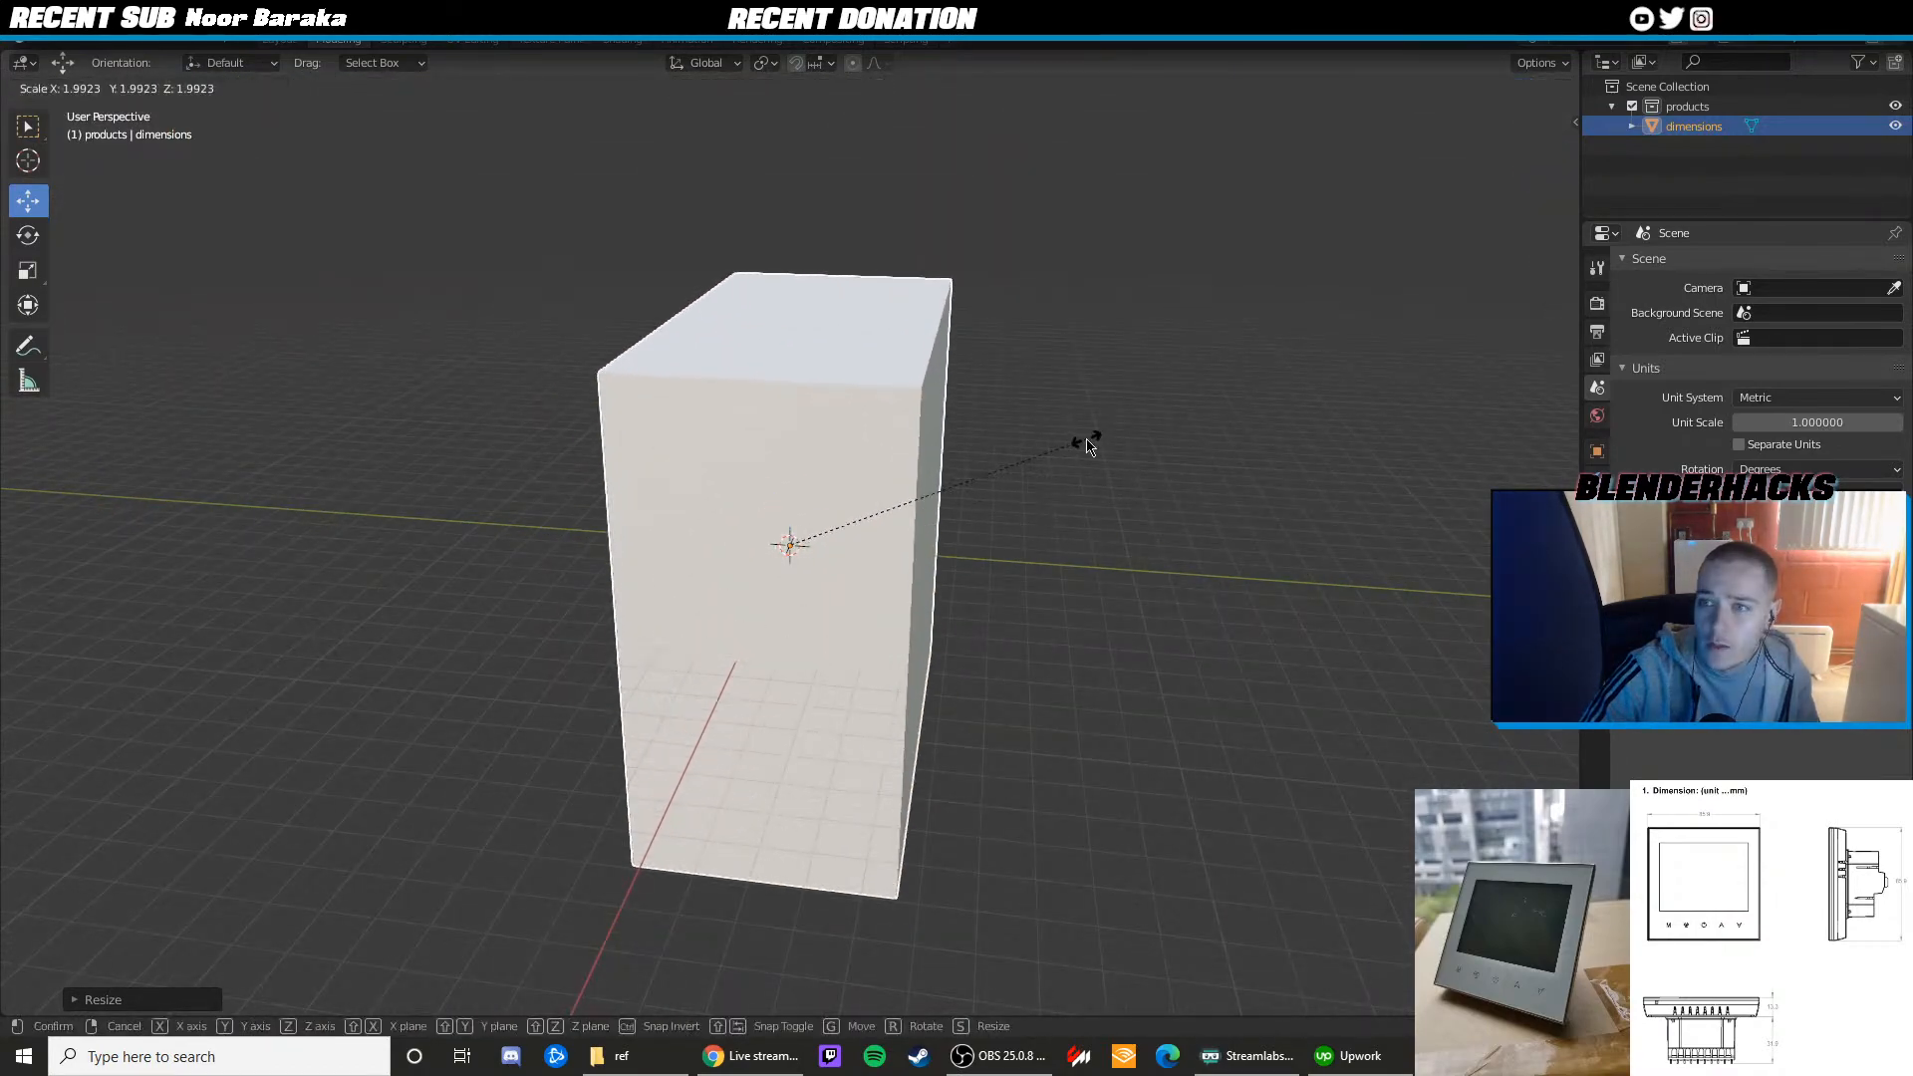
{"action": "left_click", "coordinate": [1086, 444]}
Rescale the whole block uniformly by eye, ending with a reduction to about a quarter of its size
{"action": "scroll", "coordinate": [995, 498], "scroll_direction": "down", "scroll_amount": 5}
{"action": "middle_click_drag", "start_coordinate": [875, 487], "coordinate": [1037, 498]}
{"action": "key", "text": "s"}
{"action": "left_click", "coordinate": [1160, 415]}
{"action": "key", "text": "s"}
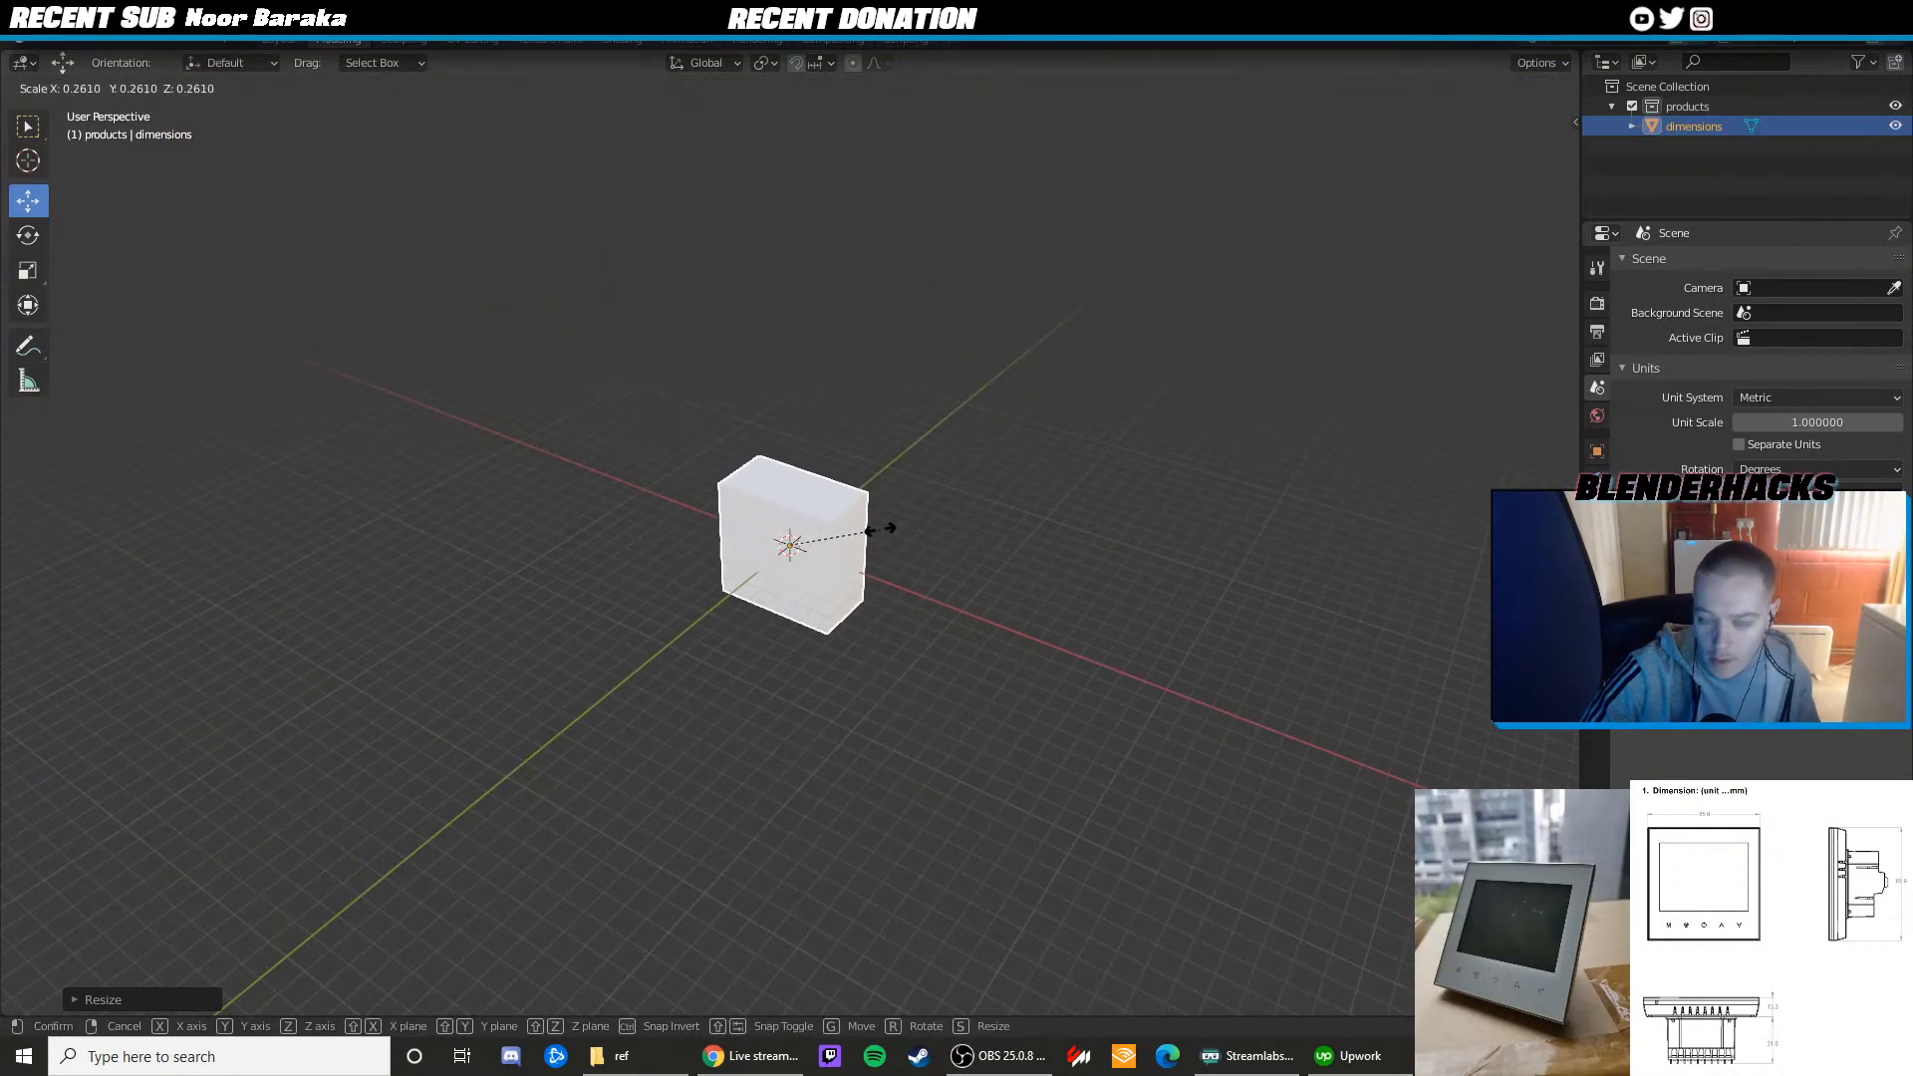
{"action": "left_click", "coordinate": [869, 542]}
Adjust the block's overall size by eye with further uniform scalings
{"action": "key", "text": "alt+a"}
{"action": "middle_click_drag", "start_coordinate": [899, 561], "coordinate": [975, 455]}
{"action": "scroll", "coordinate": [816, 518], "scroll_direction": "up", "scroll_amount": 3}
{"action": "left_click", "coordinate": [823, 528]}
{"action": "key", "text": "s"}
{"action": "left_click", "coordinate": [1040, 484]}
{"action": "key", "text": "s"}
{"action": "left_click", "coordinate": [957, 462]}
{"action": "key", "text": "alt+a"}
{"action": "scroll", "coordinate": [658, 448], "scroll_direction": "up", "scroll_amount": 4}
{"action": "left_click", "coordinate": [868, 517]}
{"action": "key", "text": "s"}
{"action": "left_click", "coordinate": [918, 498]}
{"action": "key", "text": "s"}
{"action": "left_click", "coordinate": [1114, 439]}
{"action": "left_click", "coordinate": [1115, 440]}
Raise the block along Z so that its base rests on the ground grid
{"action": "left_click", "coordinate": [819, 448]}
{"action": "middle_click_drag", "start_coordinate": [819, 448], "coordinate": [903, 548]}
{"action": "left_click_drag", "start_coordinate": [792, 486], "coordinate": [819, 365]}
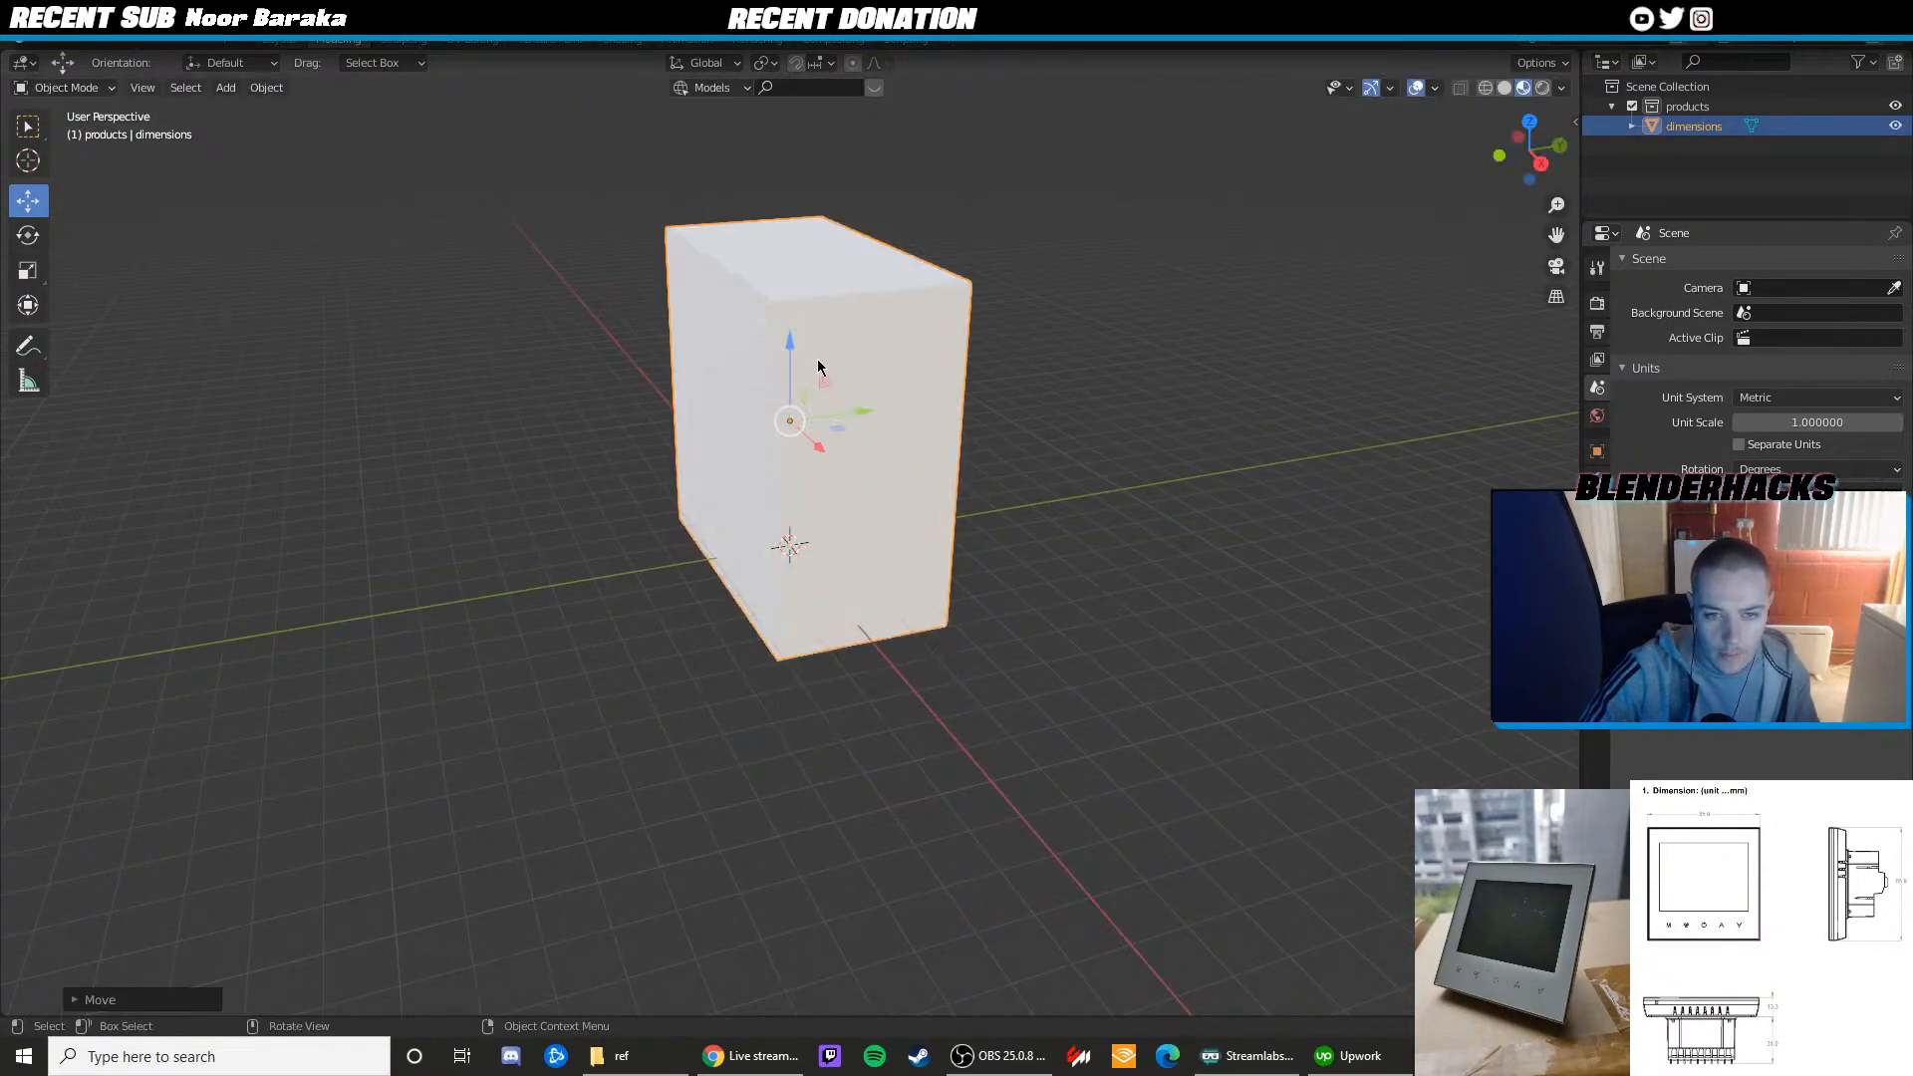
Scale the block uniformly and move it along the X axis, away from the world origin
{"action": "scroll", "coordinate": [897, 438], "scroll_direction": "down", "scroll_amount": 3}
{"action": "middle_click_drag", "start_coordinate": [947, 460], "coordinate": [951, 501]}
{"action": "key", "text": "s"}
{"action": "left_click", "coordinate": [893, 508]}
{"action": "left_click_drag", "start_coordinate": [856, 520], "coordinate": [1242, 694]}
{"action": "left_click", "coordinate": [1209, 482]}
{"action": "left_click", "coordinate": [1056, 568]}
{"action": "left_click", "coordinate": [1186, 517]}
Shift the block slightly farther out along the X axis and deselect it
{"action": "middle_click_drag", "start_coordinate": [1187, 517], "coordinate": [568, 552]}
{"action": "scroll", "coordinate": [1255, 470], "scroll_direction": "up", "scroll_amount": 3}
{"action": "scroll", "coordinate": [862, 487], "scroll_direction": "down", "scroll_amount": 3}
{"action": "left_click", "coordinate": [1058, 448]}
{"action": "middle_click_drag", "start_coordinate": [1058, 449], "coordinate": [927, 478]}
{"action": "left_click_drag", "start_coordinate": [1086, 614], "coordinate": [1146, 642]}
{"action": "left_click", "coordinate": [947, 533]}
{"action": "middle_click_drag", "start_coordinate": [946, 533], "coordinate": [896, 542]}
{"action": "scroll", "coordinate": [803, 457], "scroll_direction": "down", "scroll_amount": 3}
{"action": "middle_click_drag", "start_coordinate": [873, 628], "coordinate": [1178, 554]}
{"action": "key", "text": "a"}
{"action": "middle_click_drag", "start_coordinate": [846, 418], "coordinate": [880, 422]}
{"action": "left_click", "coordinate": [880, 422]}
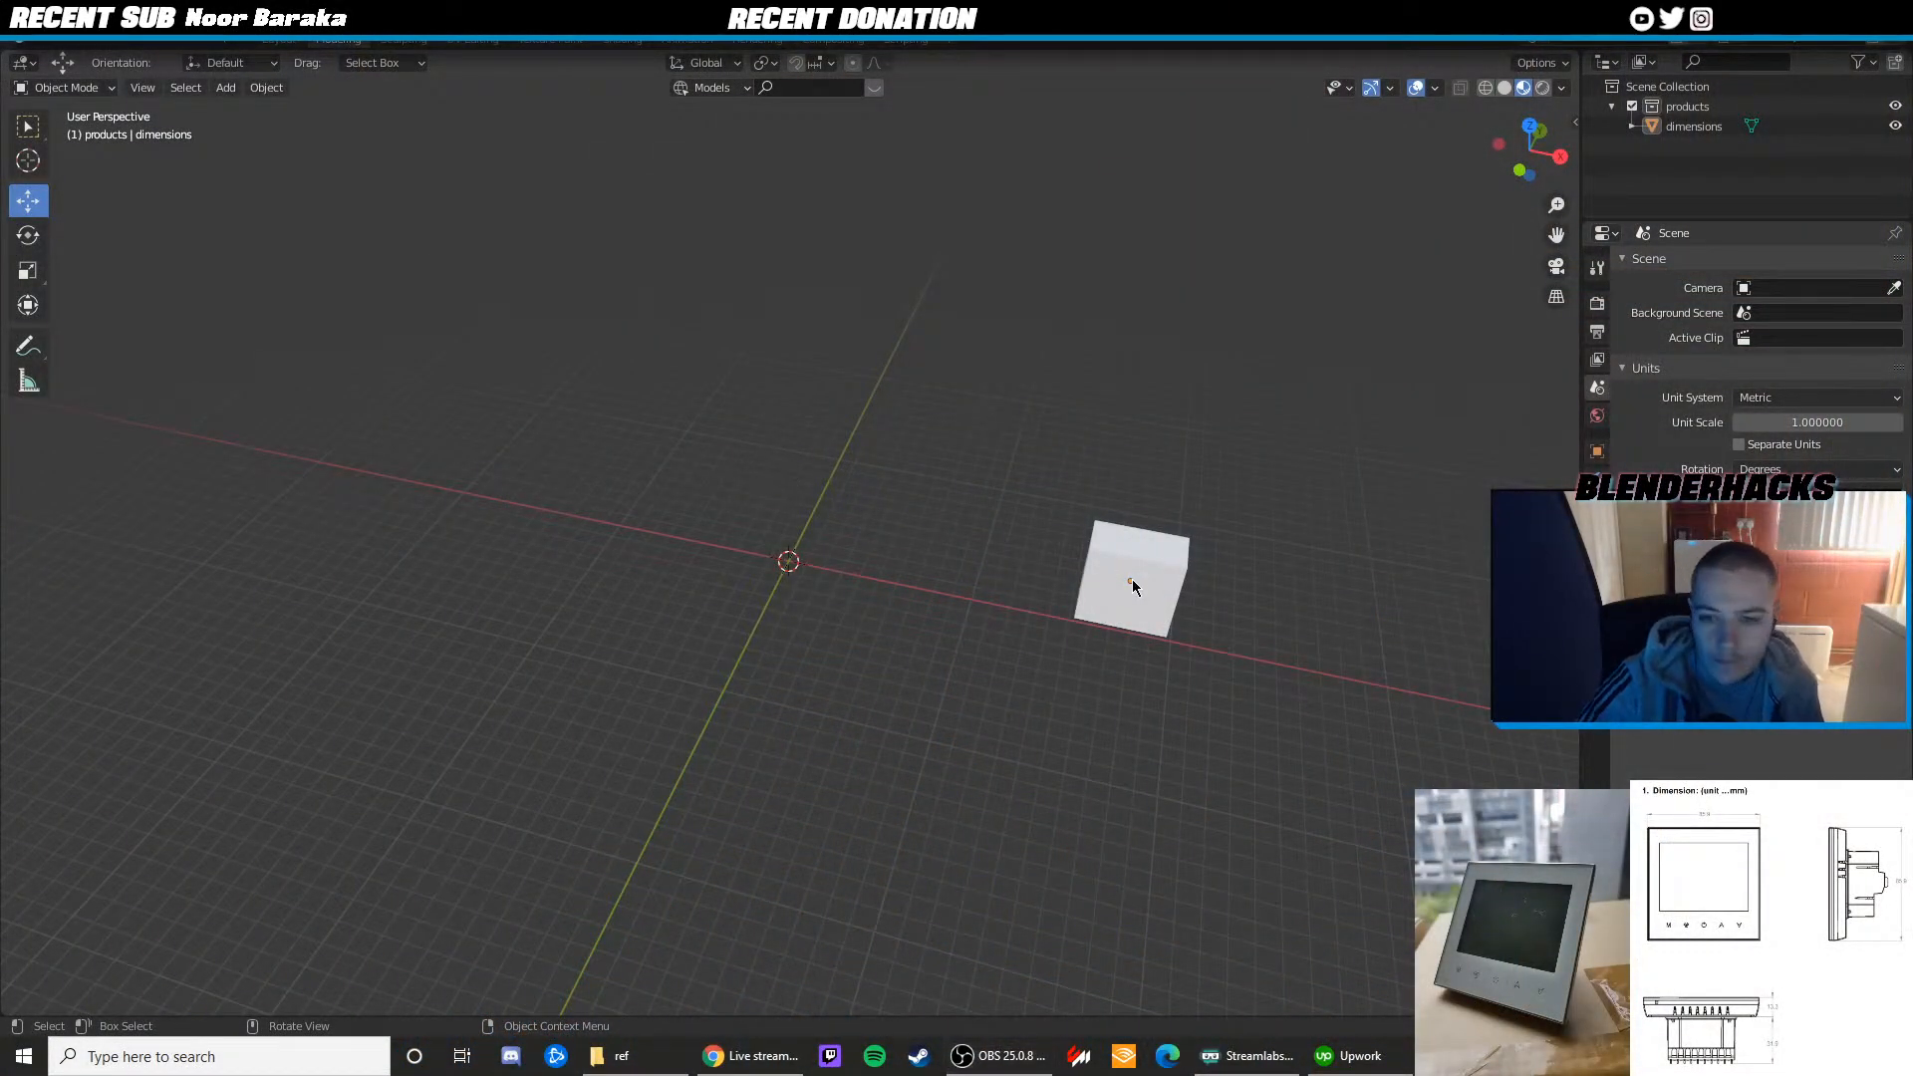
{"action": "left_click", "coordinate": [1132, 578]}
{"action": "middle_click_drag", "start_coordinate": [1146, 570], "coordinate": [1032, 618]}
{"action": "left_click_drag", "start_coordinate": [990, 584], "coordinate": [978, 590]}
{"action": "middle_click_drag", "start_coordinate": [977, 590], "coordinate": [946, 587]}
{"action": "left_click", "coordinate": [846, 554]}
{"action": "middle_click_drag", "start_coordinate": [846, 555], "coordinate": [919, 617]}
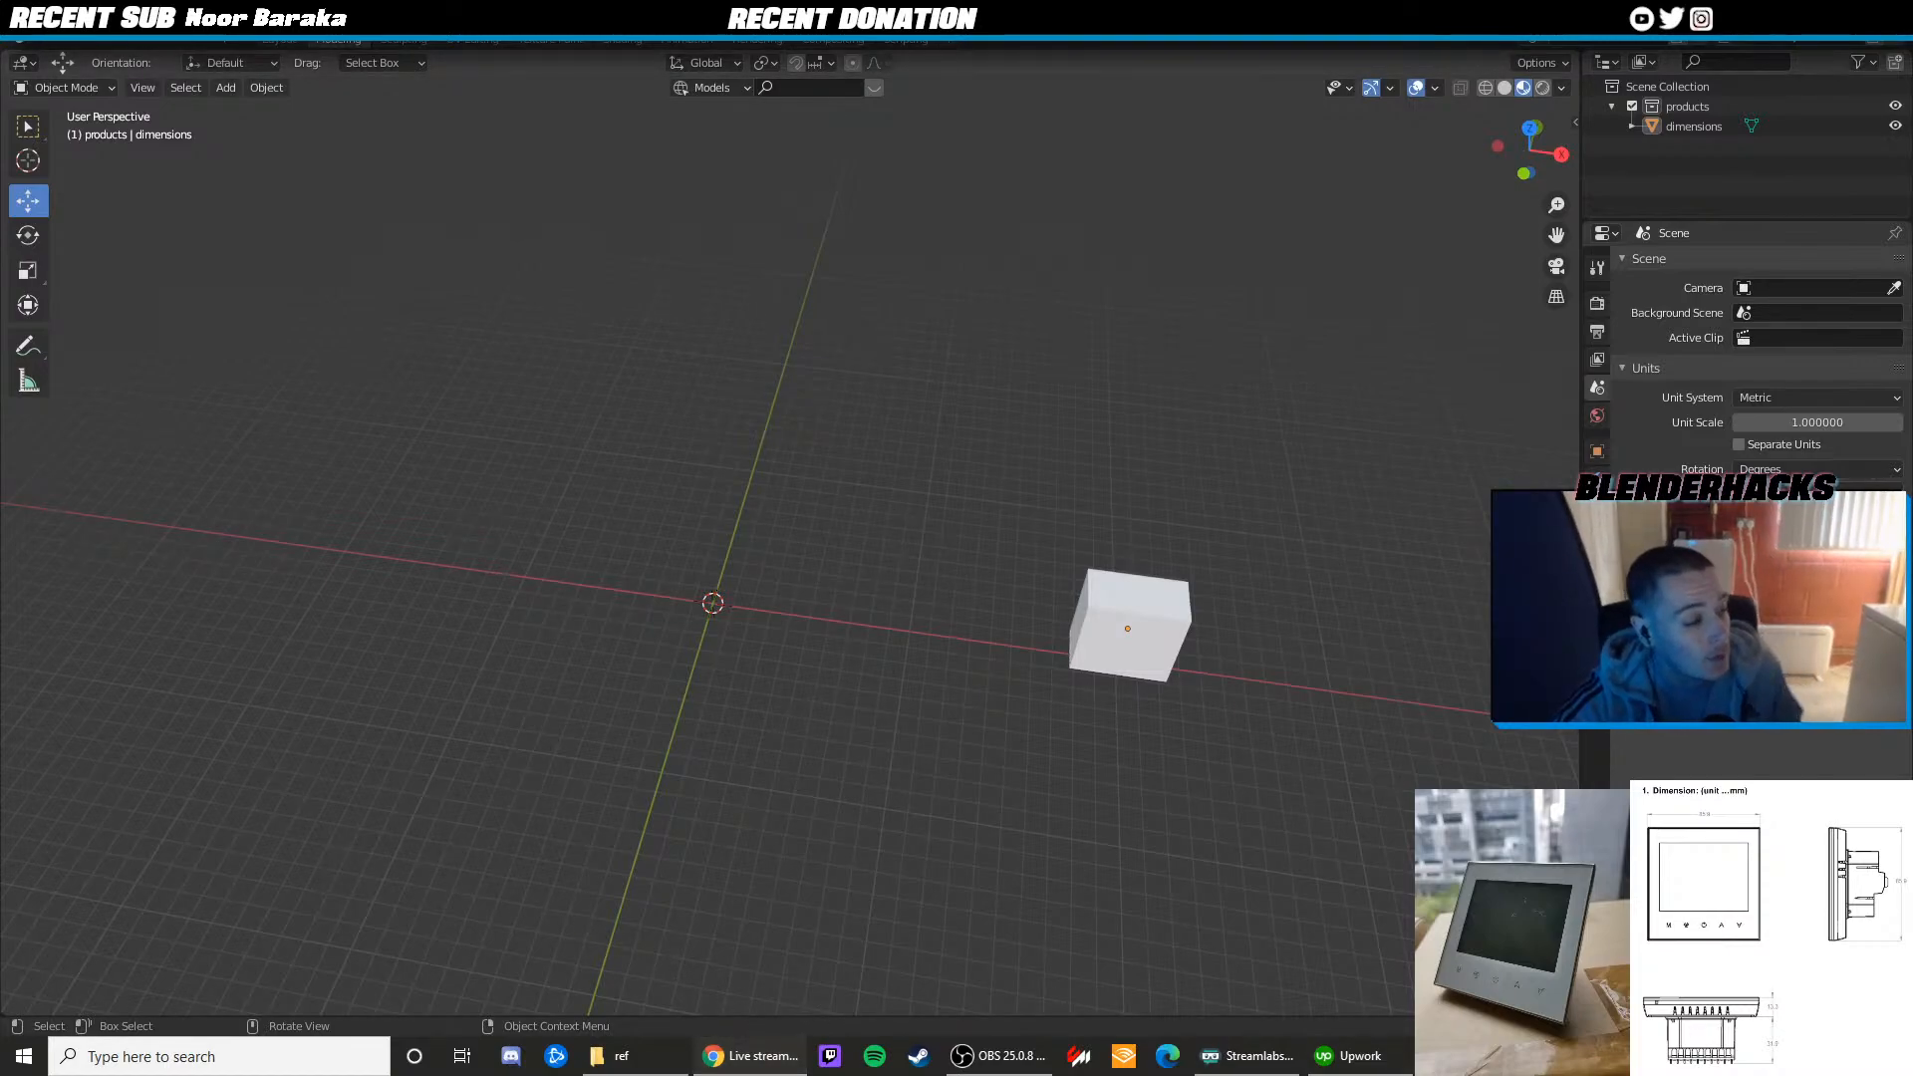
{"action": "middle_click_drag", "start_coordinate": [1059, 642], "coordinate": [788, 601]}
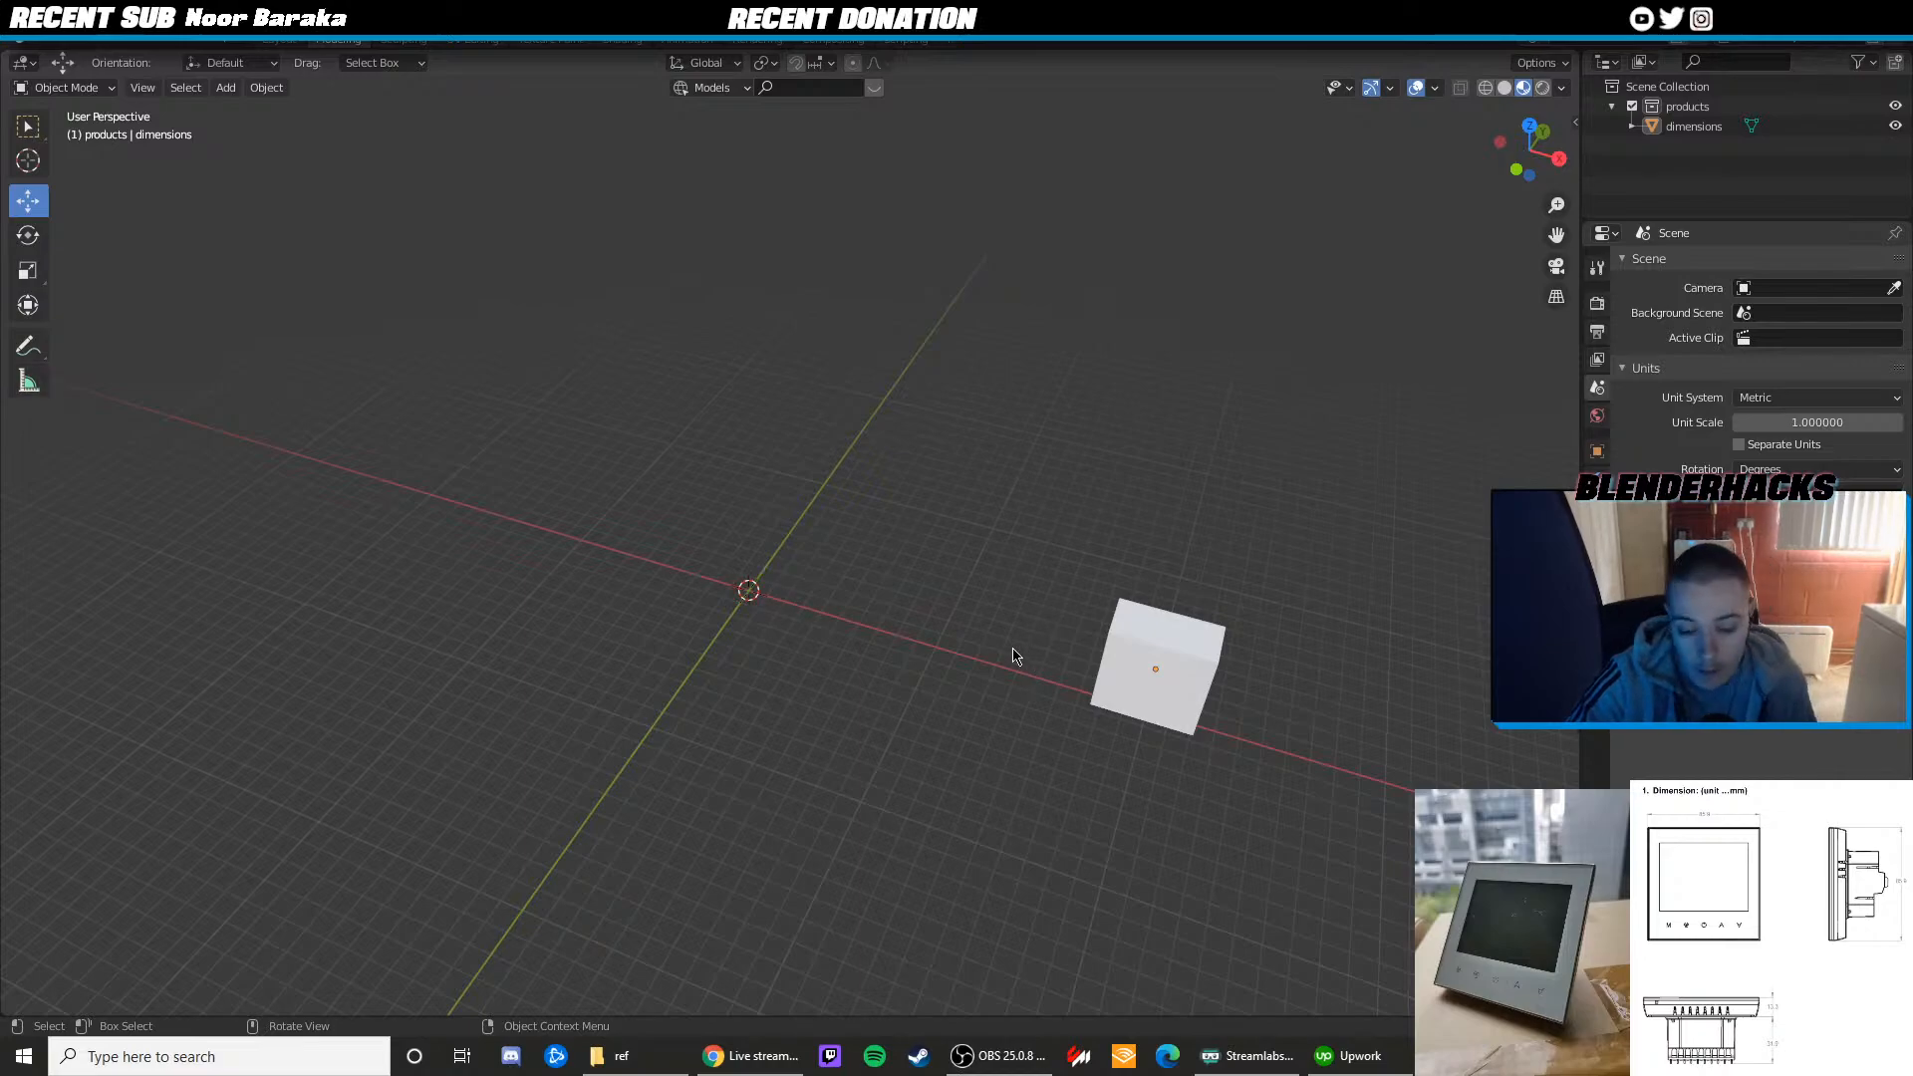
{"action": "middle_click_drag", "start_coordinate": [936, 631], "coordinate": [950, 640], "text": "shift"}
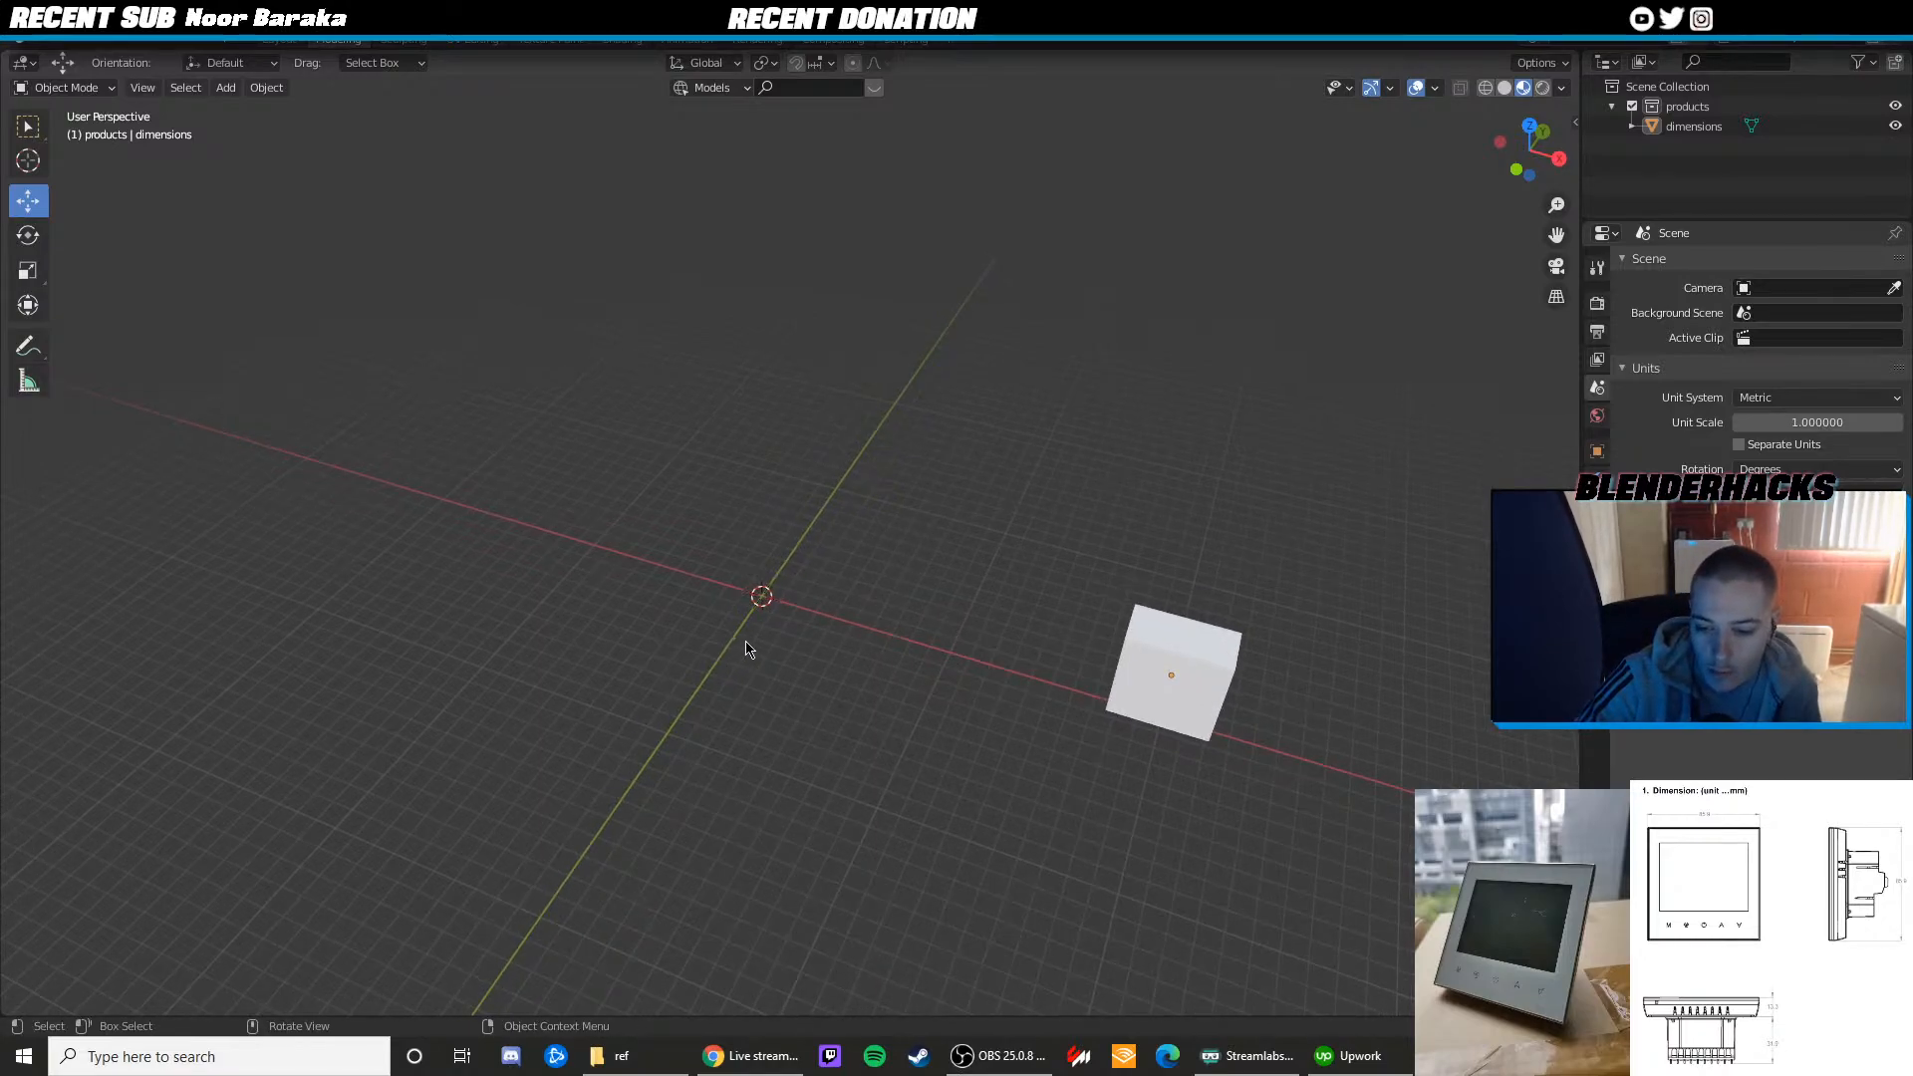
Select the block beside the world origin, scale it up uniformly by eye, and deselect it
{"action": "left_click", "coordinate": [1172, 695]}
{"action": "middle_click_drag", "start_coordinate": [1232, 775], "coordinate": [1002, 686], "text": "shift"}
{"action": "scroll", "coordinate": [1060, 528], "scroll_direction": "up", "scroll_amount": 4}
{"action": "middle_click_drag", "start_coordinate": [1062, 598], "coordinate": [965, 607]}
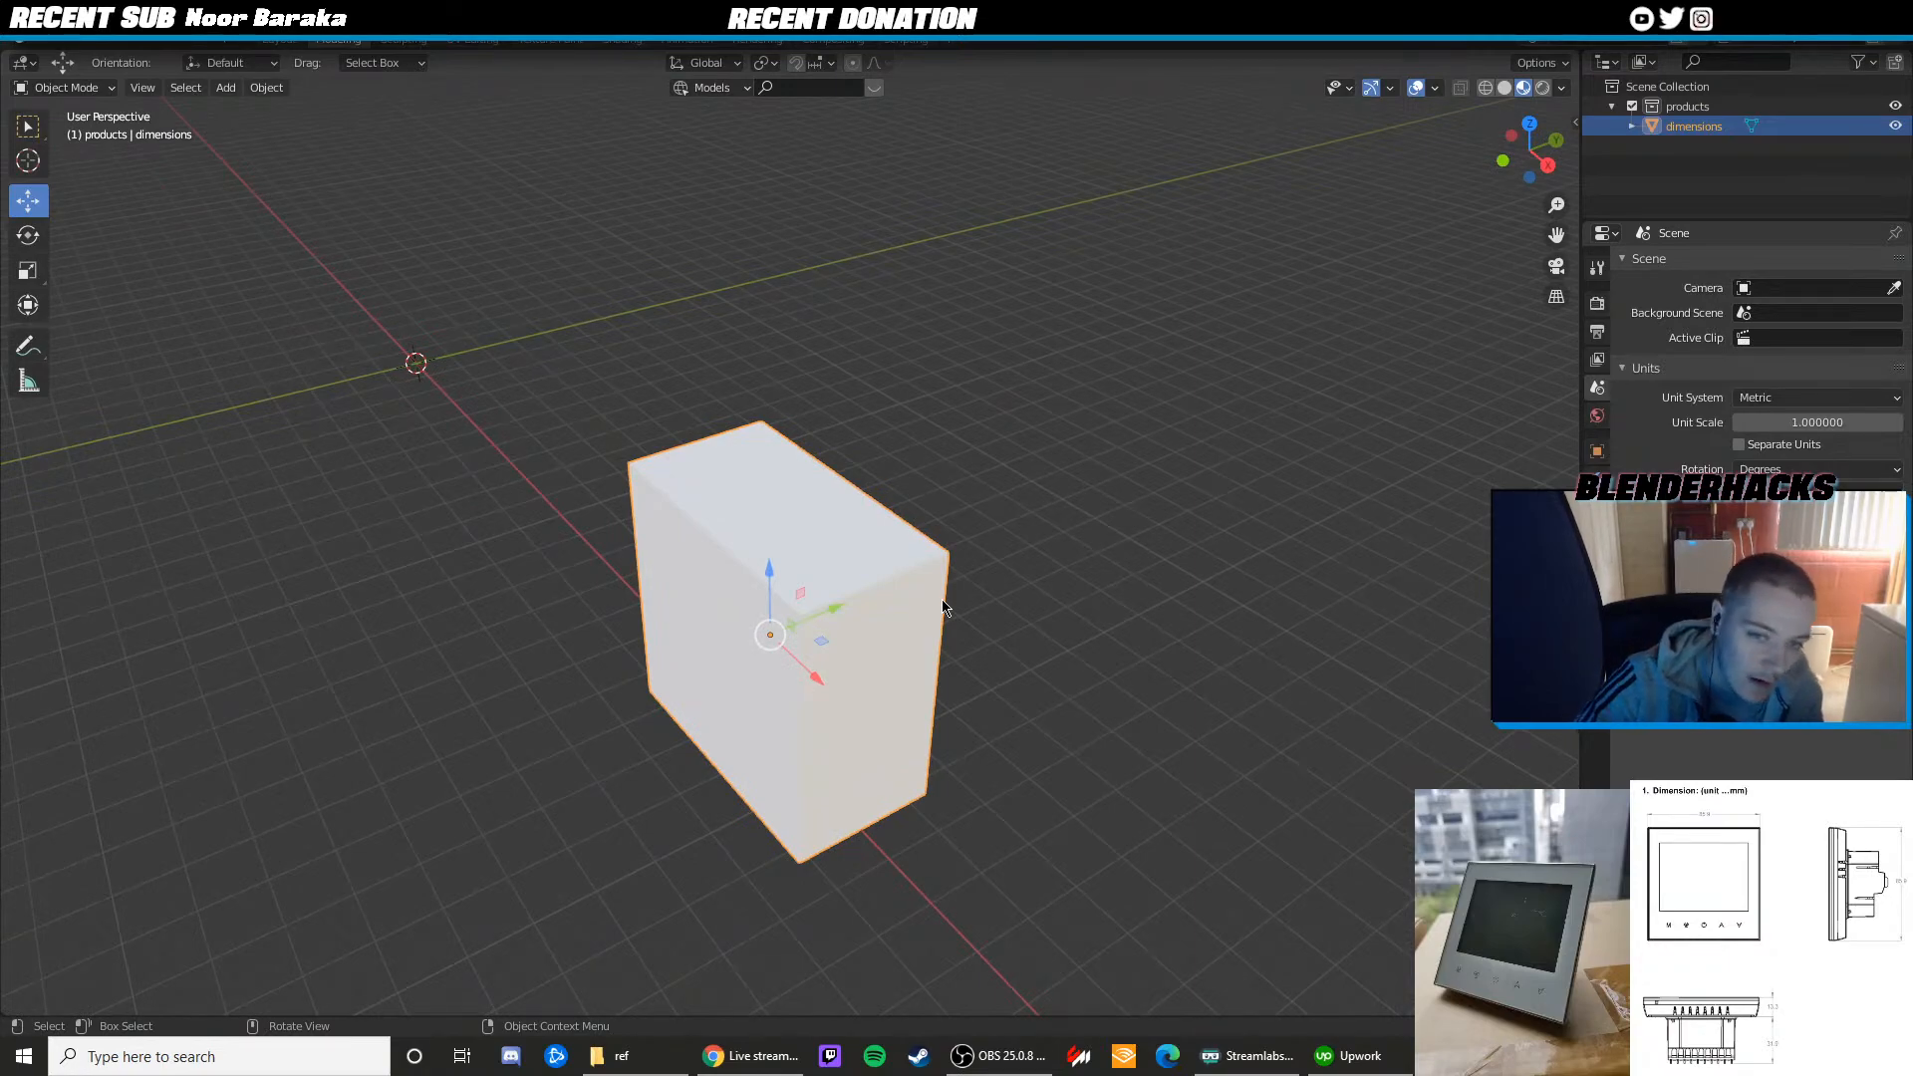
{"action": "key", "text": "s"}
{"action": "left_click", "coordinate": [995, 535]}
{"action": "left_click", "coordinate": [1067, 444]}
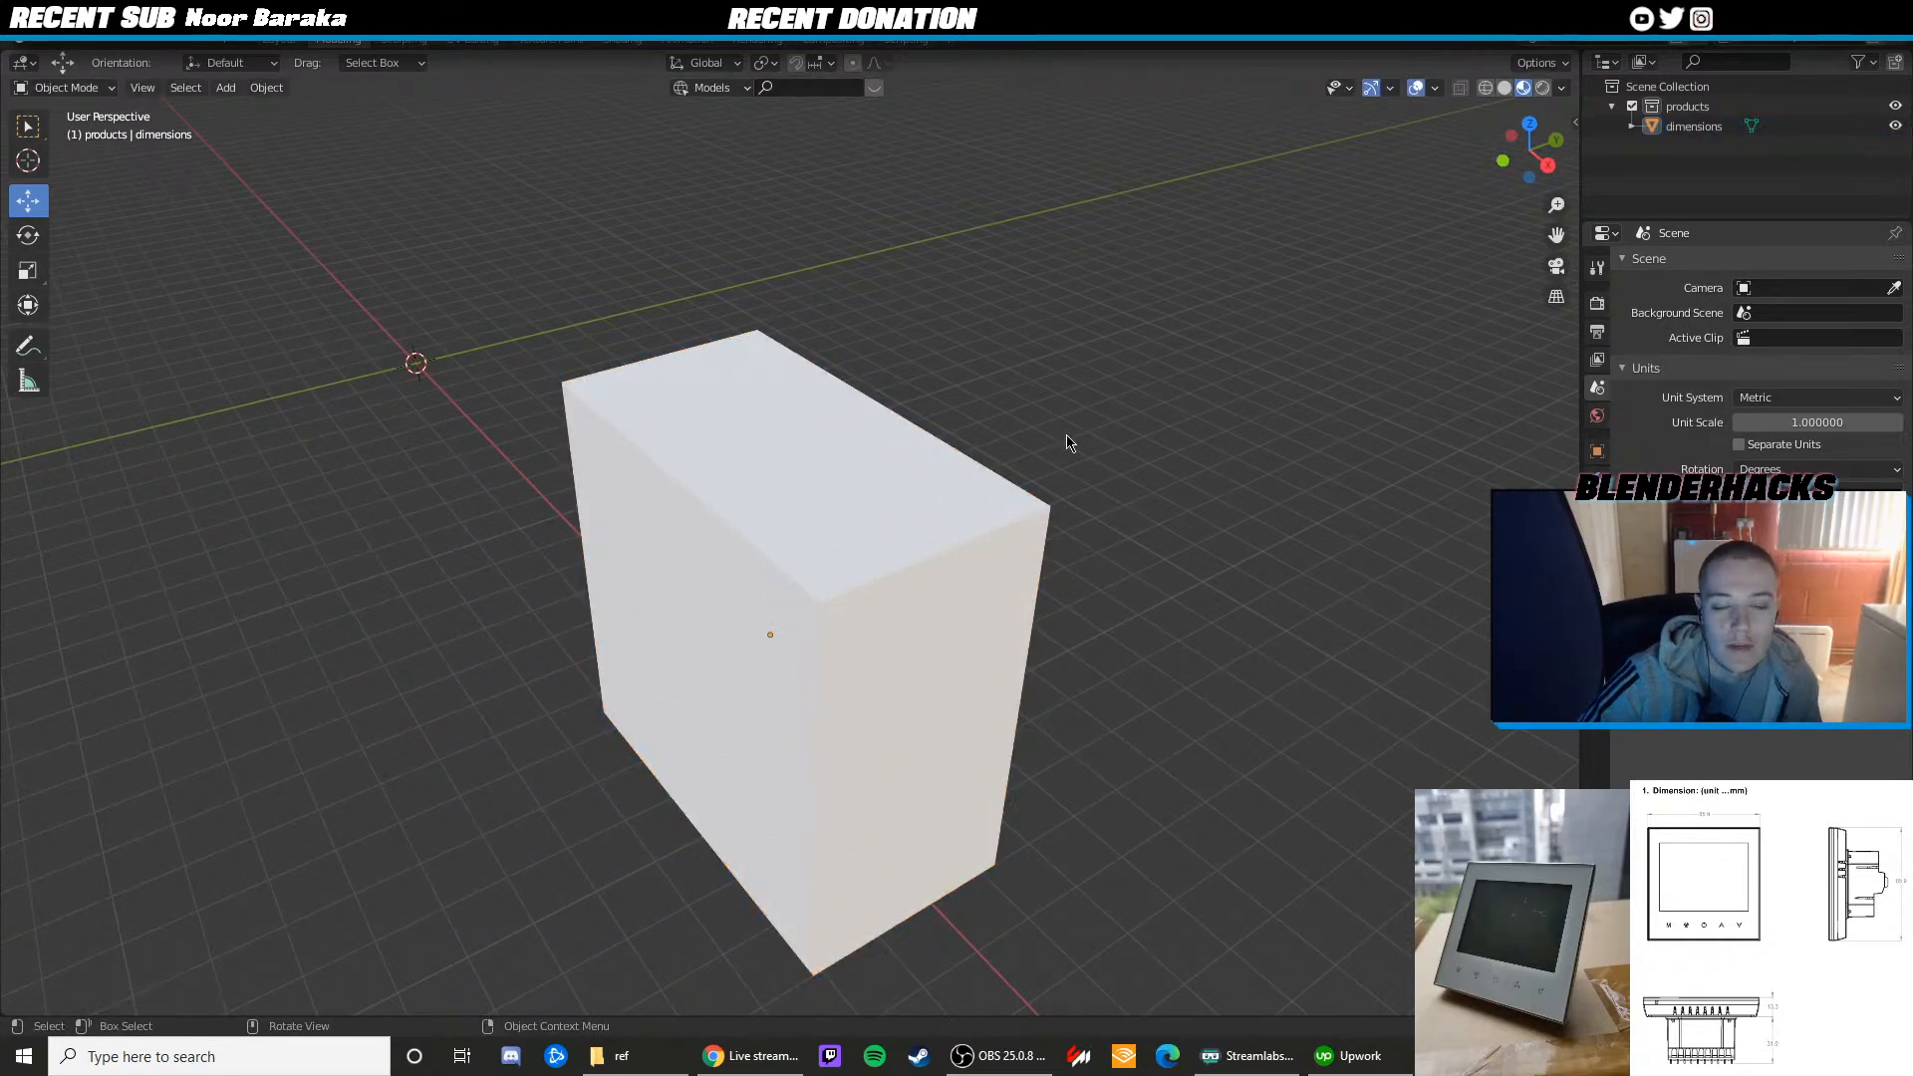
Rescale the block uniformly by eye once more, deselect it, and collapse the products collection
{"action": "scroll", "coordinate": [897, 488], "scroll_direction": "up", "scroll_amount": 3}
{"action": "middle_click_drag", "start_coordinate": [865, 480], "coordinate": [896, 512]}
{"action": "left_click", "coordinate": [896, 512]}
{"action": "key", "text": "s"}
{"action": "left_click", "coordinate": [1153, 494]}
{"action": "left_click", "coordinate": [964, 439]}
{"action": "scroll", "coordinate": [937, 418], "scroll_direction": "down", "scroll_amount": 3}
{"action": "middle_click_drag", "start_coordinate": [907, 396], "coordinate": [949, 428]}
{"action": "left_click", "coordinate": [1612, 105]}
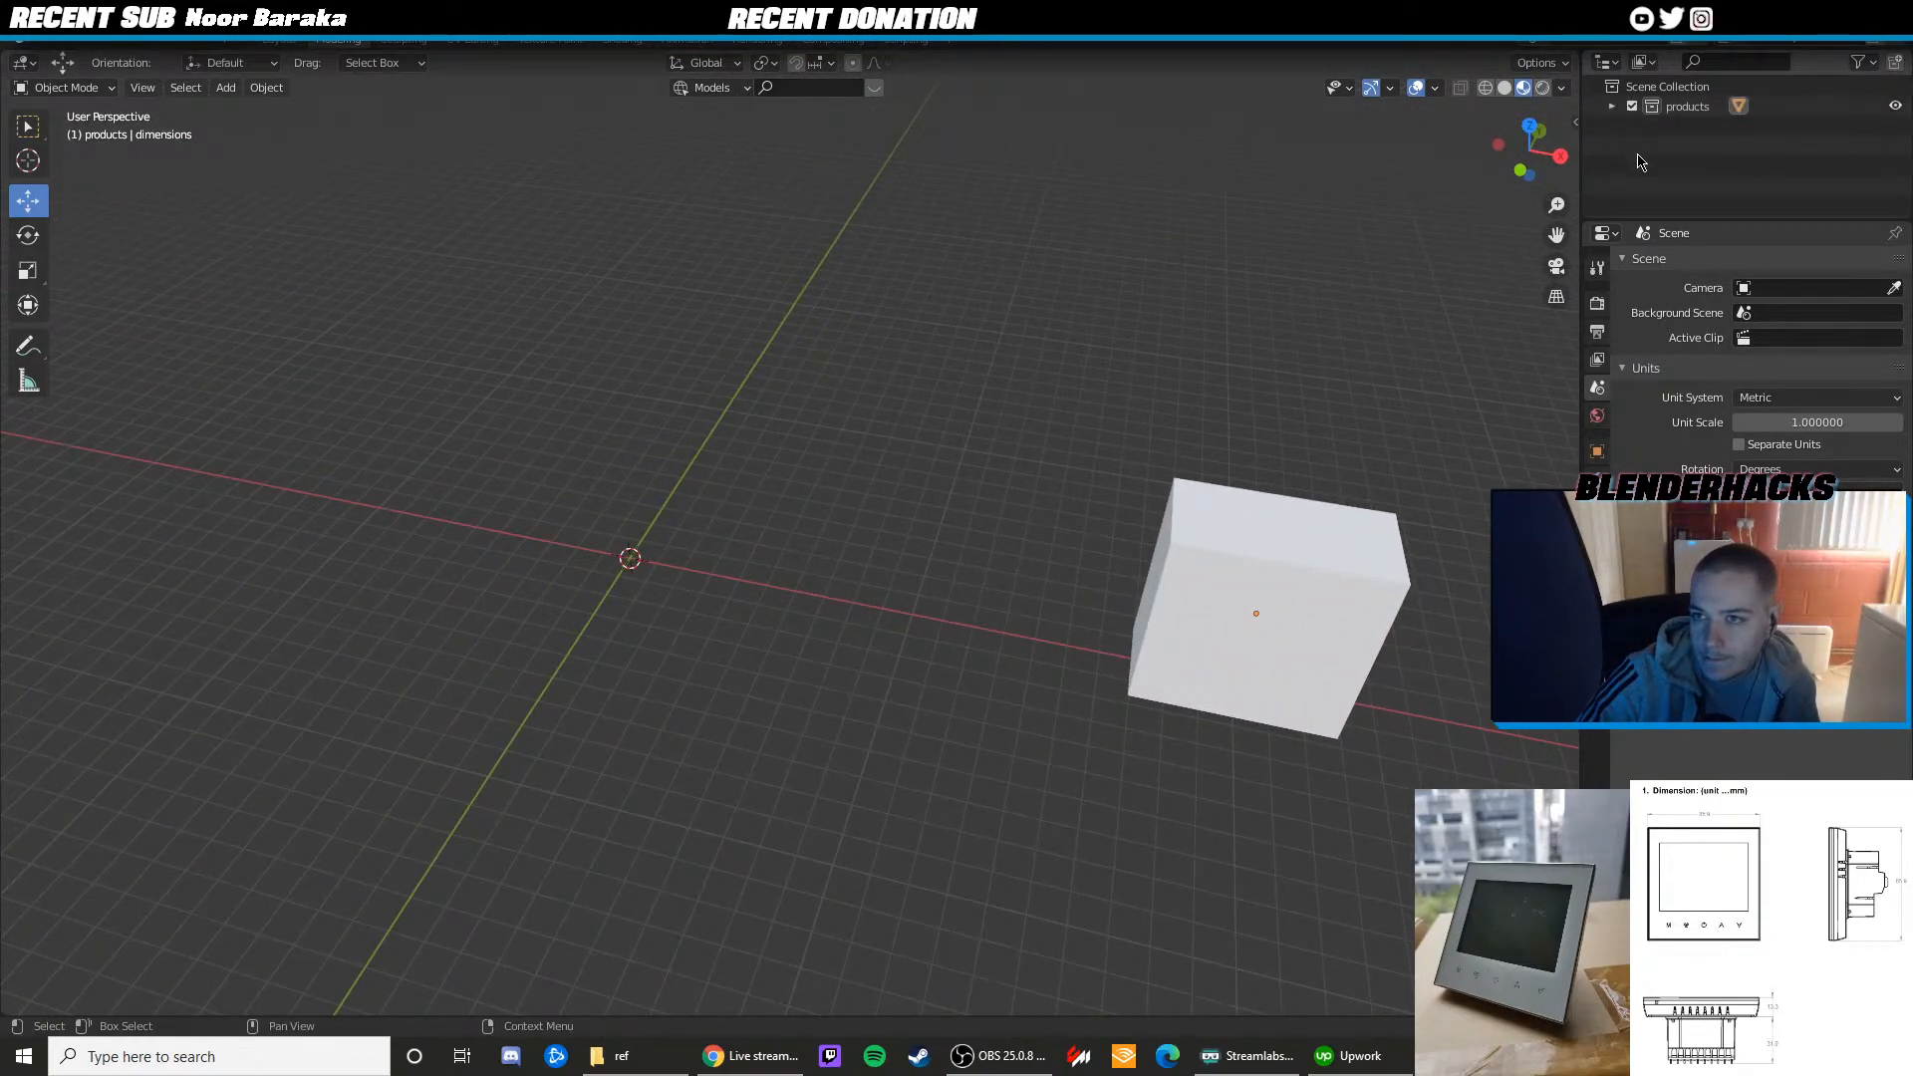
Duplicate the dimensions block and move the copy along the X axis to the world origin
{"action": "left_click", "coordinate": [1241, 519]}
{"action": "middle_click_drag", "start_coordinate": [1122, 430], "coordinate": [942, 420]}
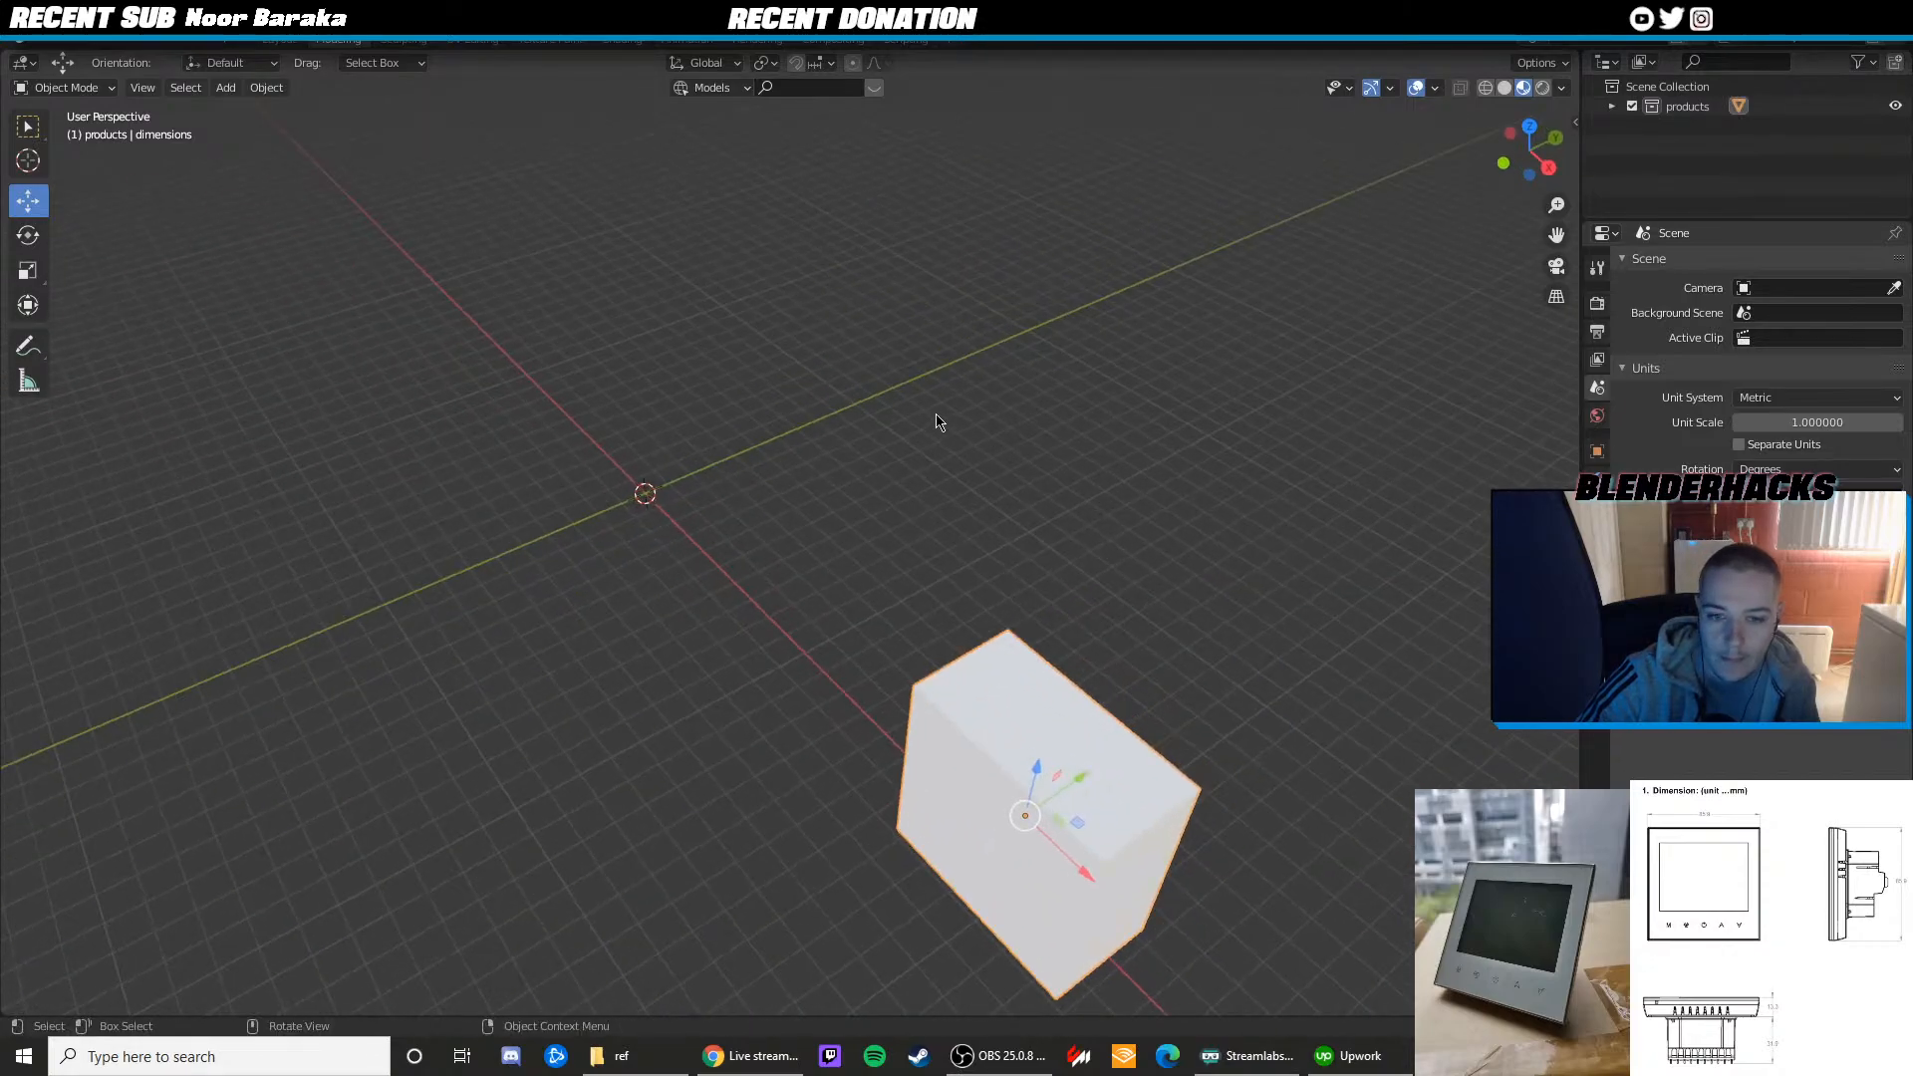
{"action": "key", "text": "shift+d"}
{"action": "key", "text": "x"}
{"action": "left_click", "coordinate": [703, 292]}
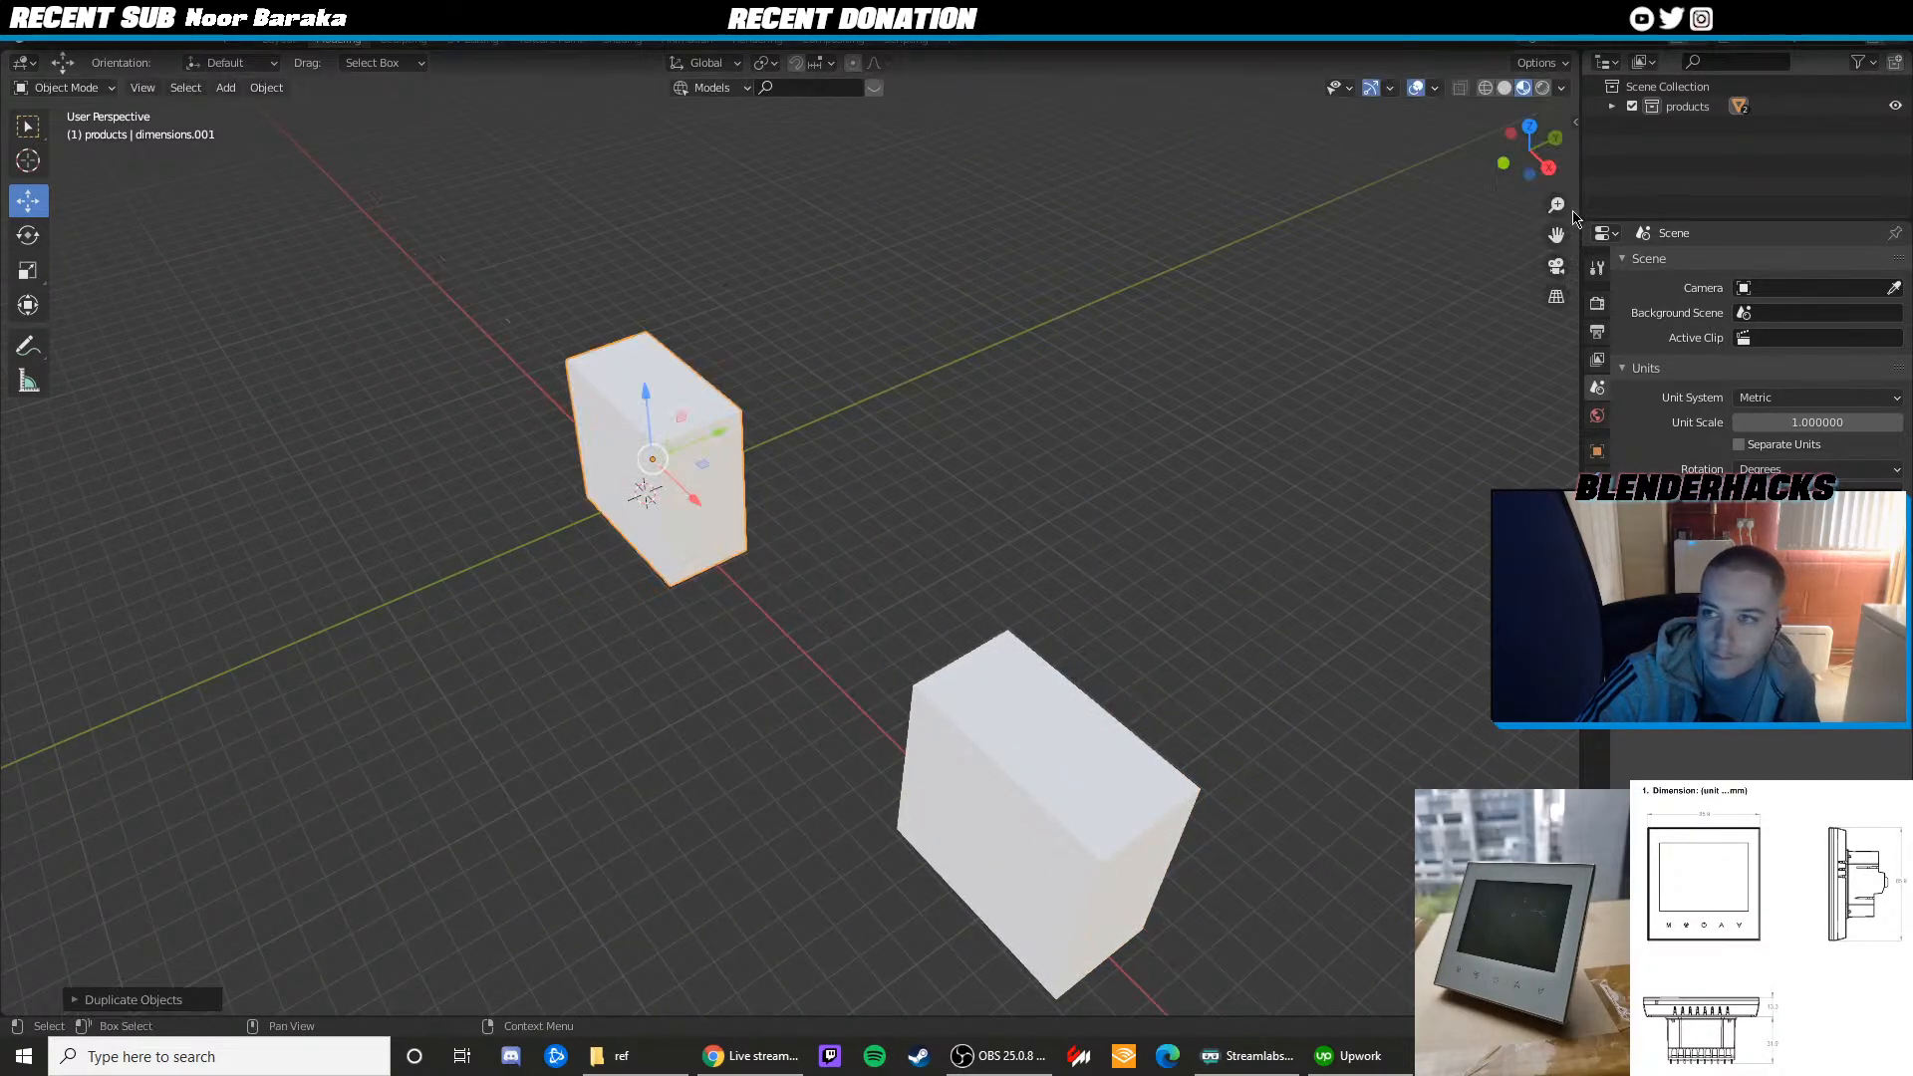
Expand the products collection and rename the duplicated block as product
{"action": "left_click", "coordinate": [1612, 105]}
{"action": "double_click", "coordinate": [1677, 148]}
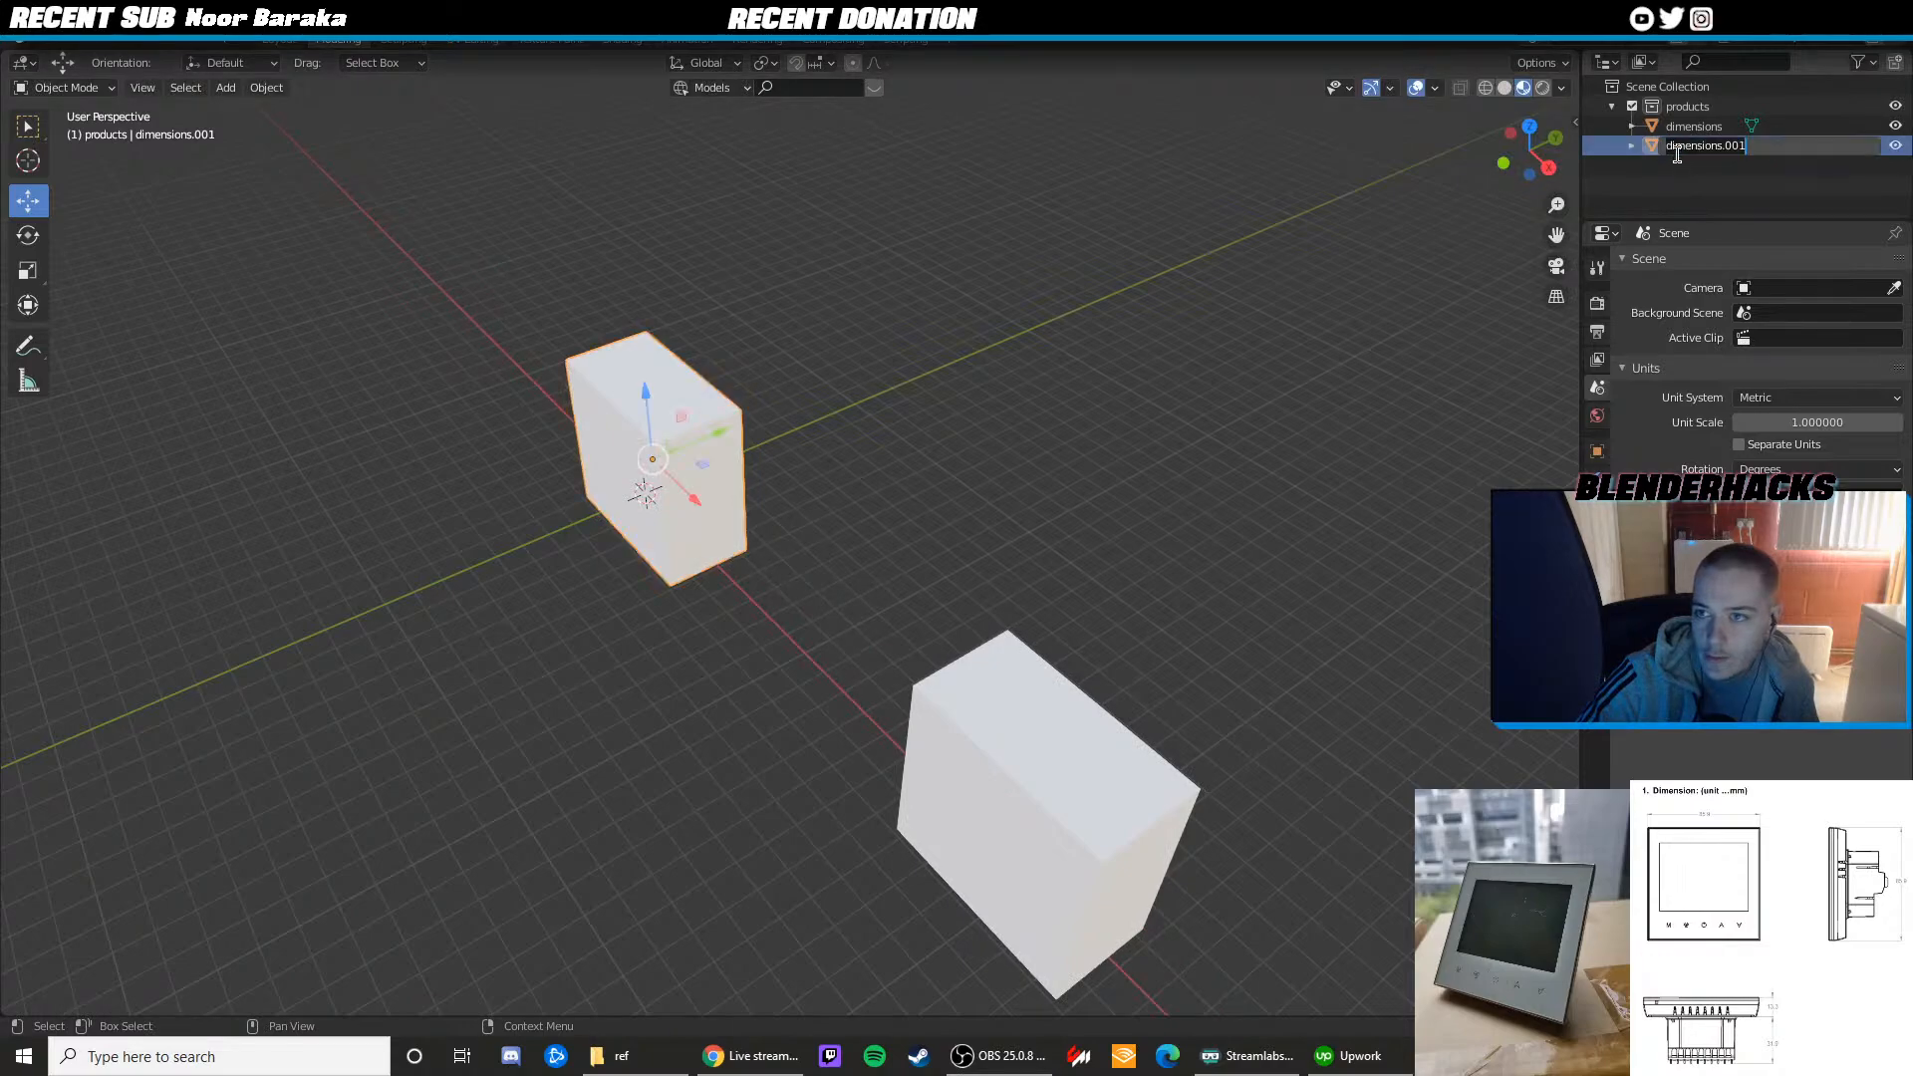
{"action": "type", "text": "product"}
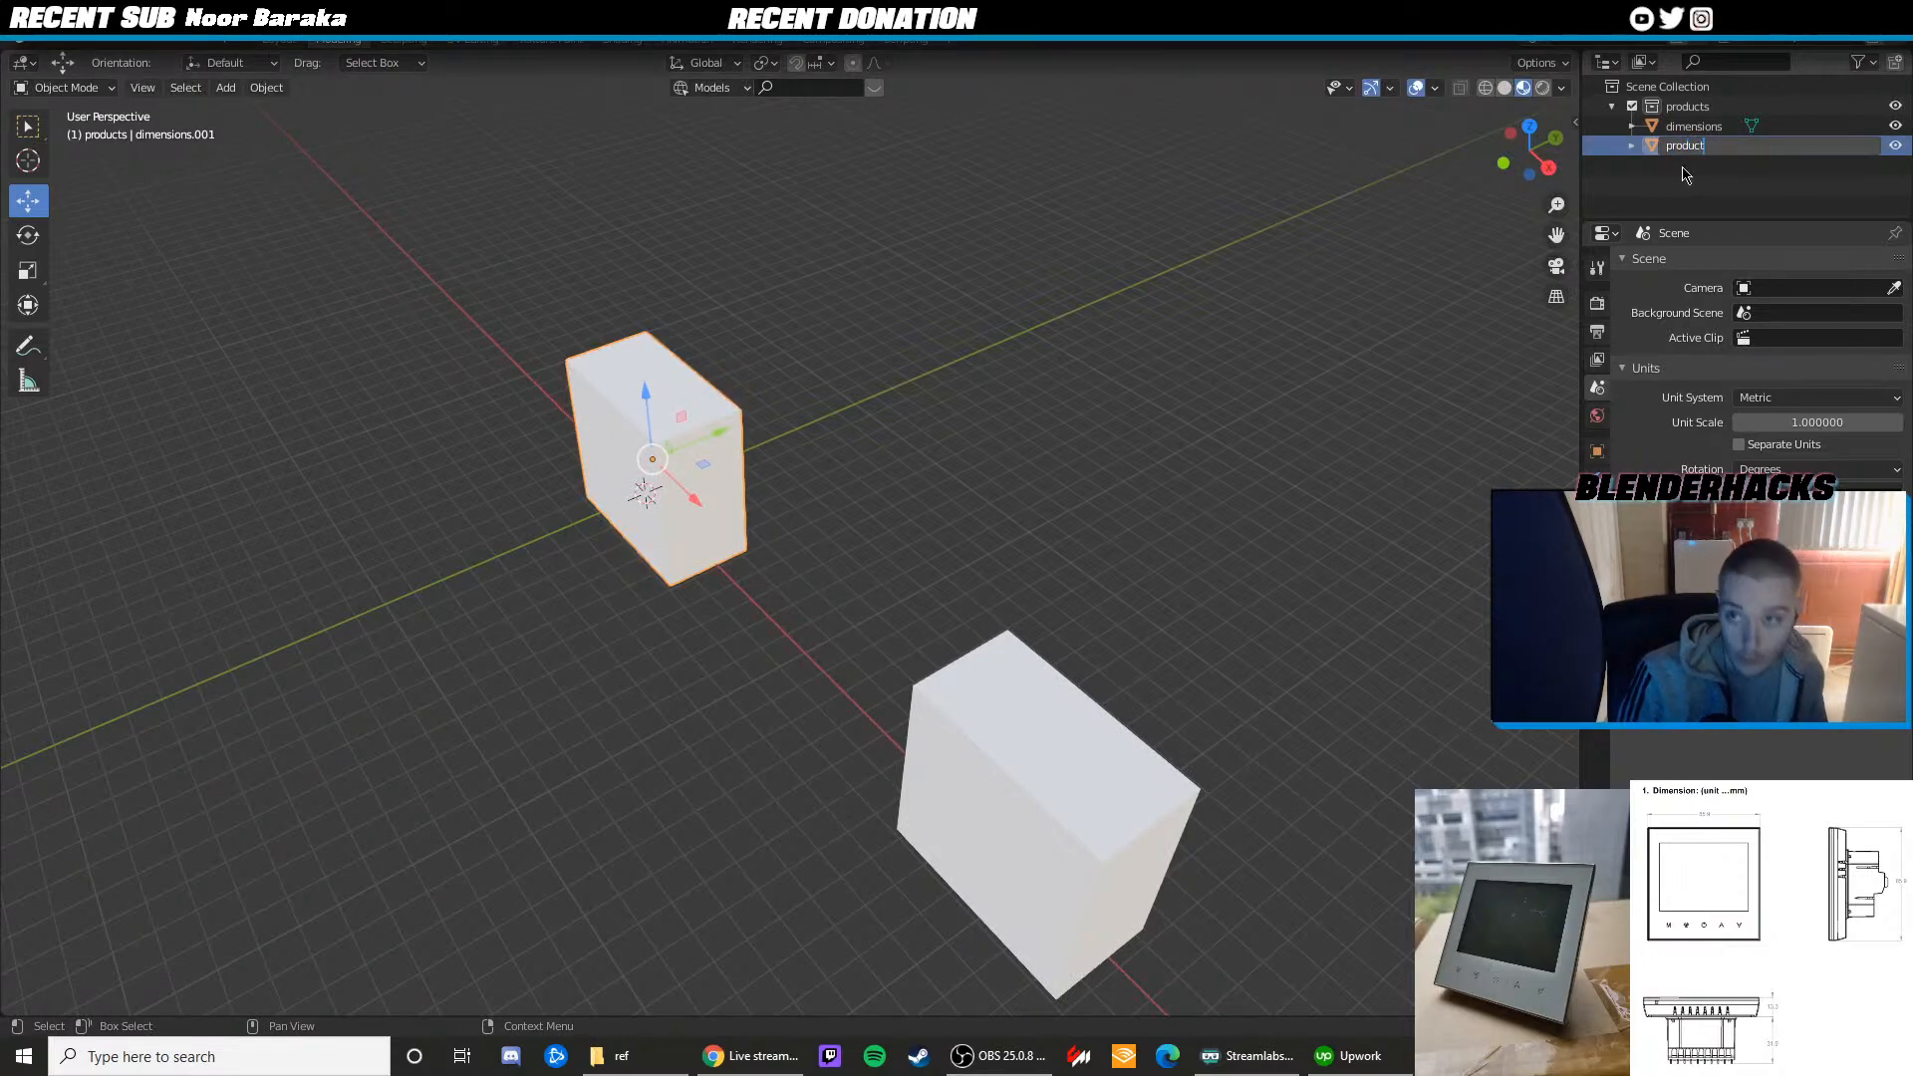
{"action": "key", "text": "Return"}
Select the dimensions block and move it slightly along the X axis
{"action": "scroll", "coordinate": [1088, 673], "scroll_direction": "down", "scroll_amount": 4}
{"action": "left_click", "coordinate": [922, 666]}
{"action": "left_click_drag", "start_coordinate": [928, 683], "coordinate": [946, 700]}
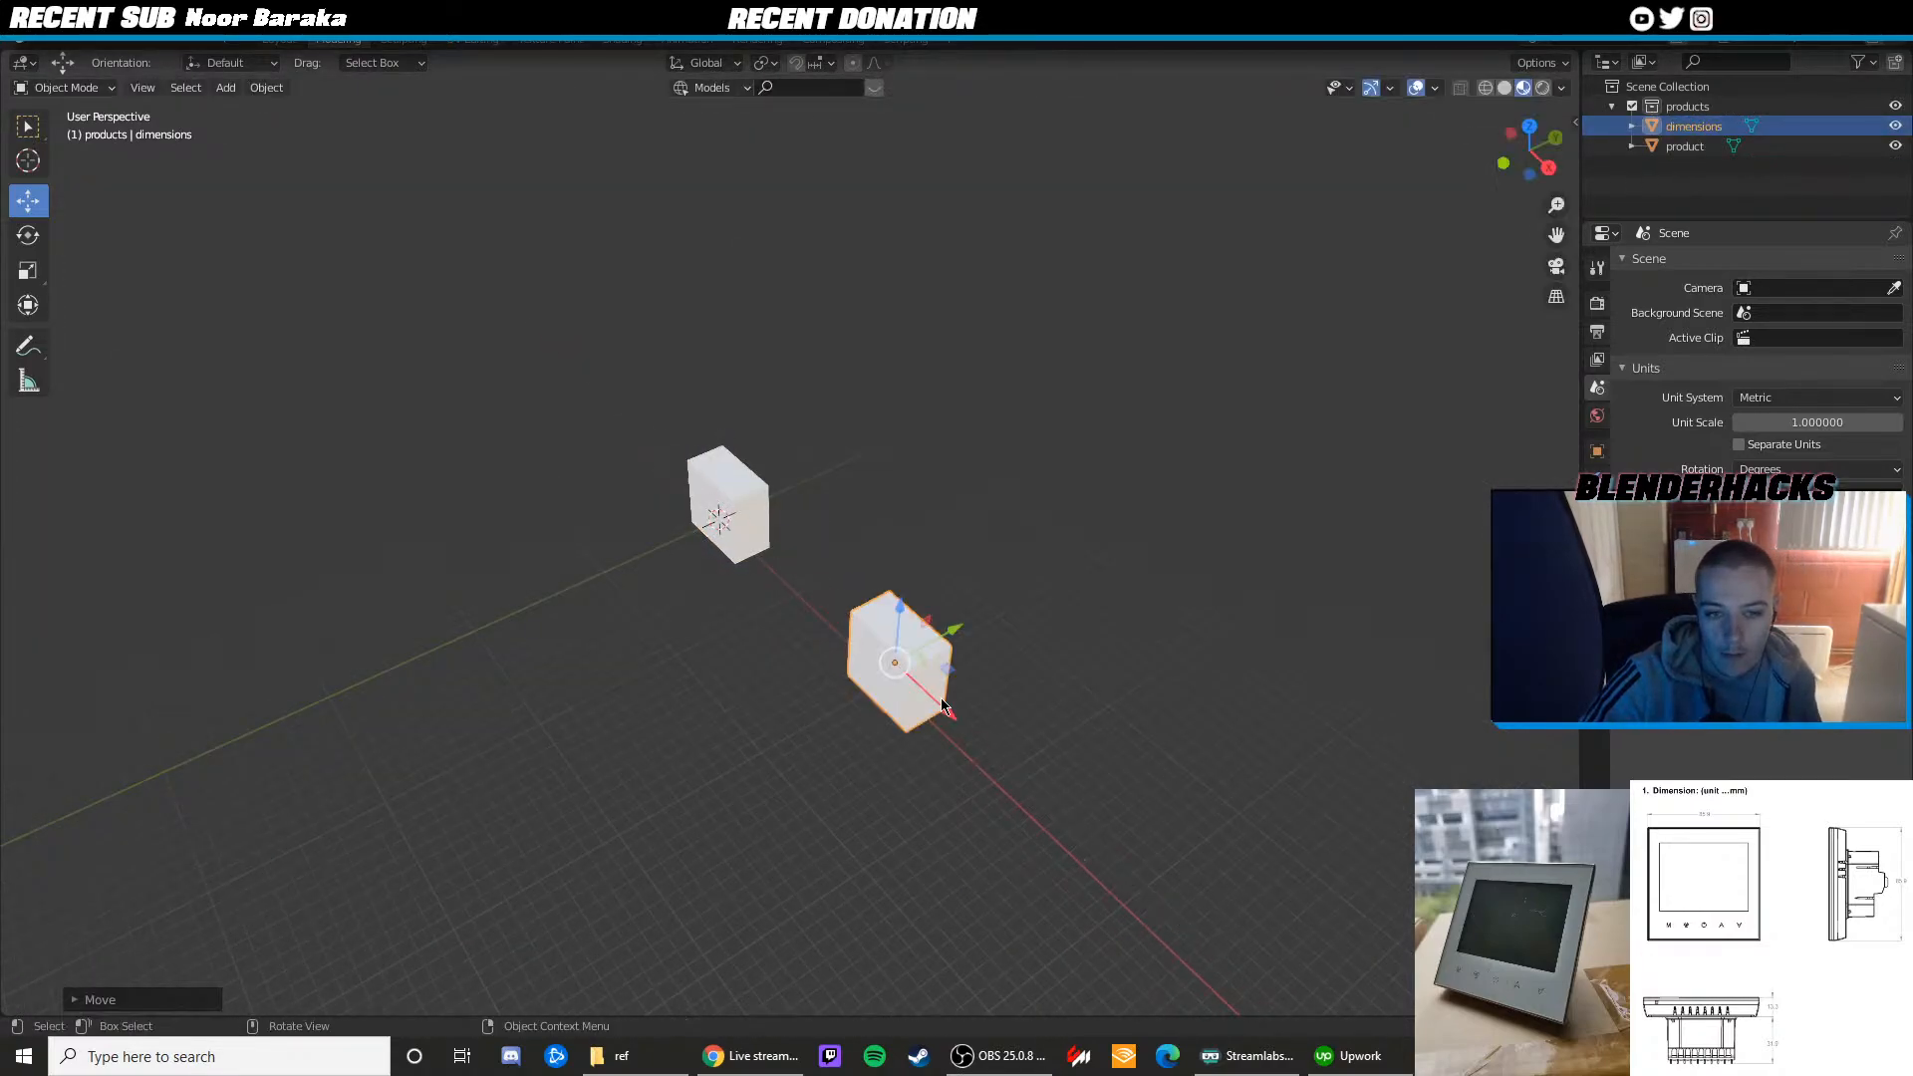
{"action": "middle_click_drag", "start_coordinate": [837, 588], "coordinate": [928, 590]}
{"action": "scroll", "coordinate": [929, 589], "scroll_direction": "up", "scroll_amount": 3}
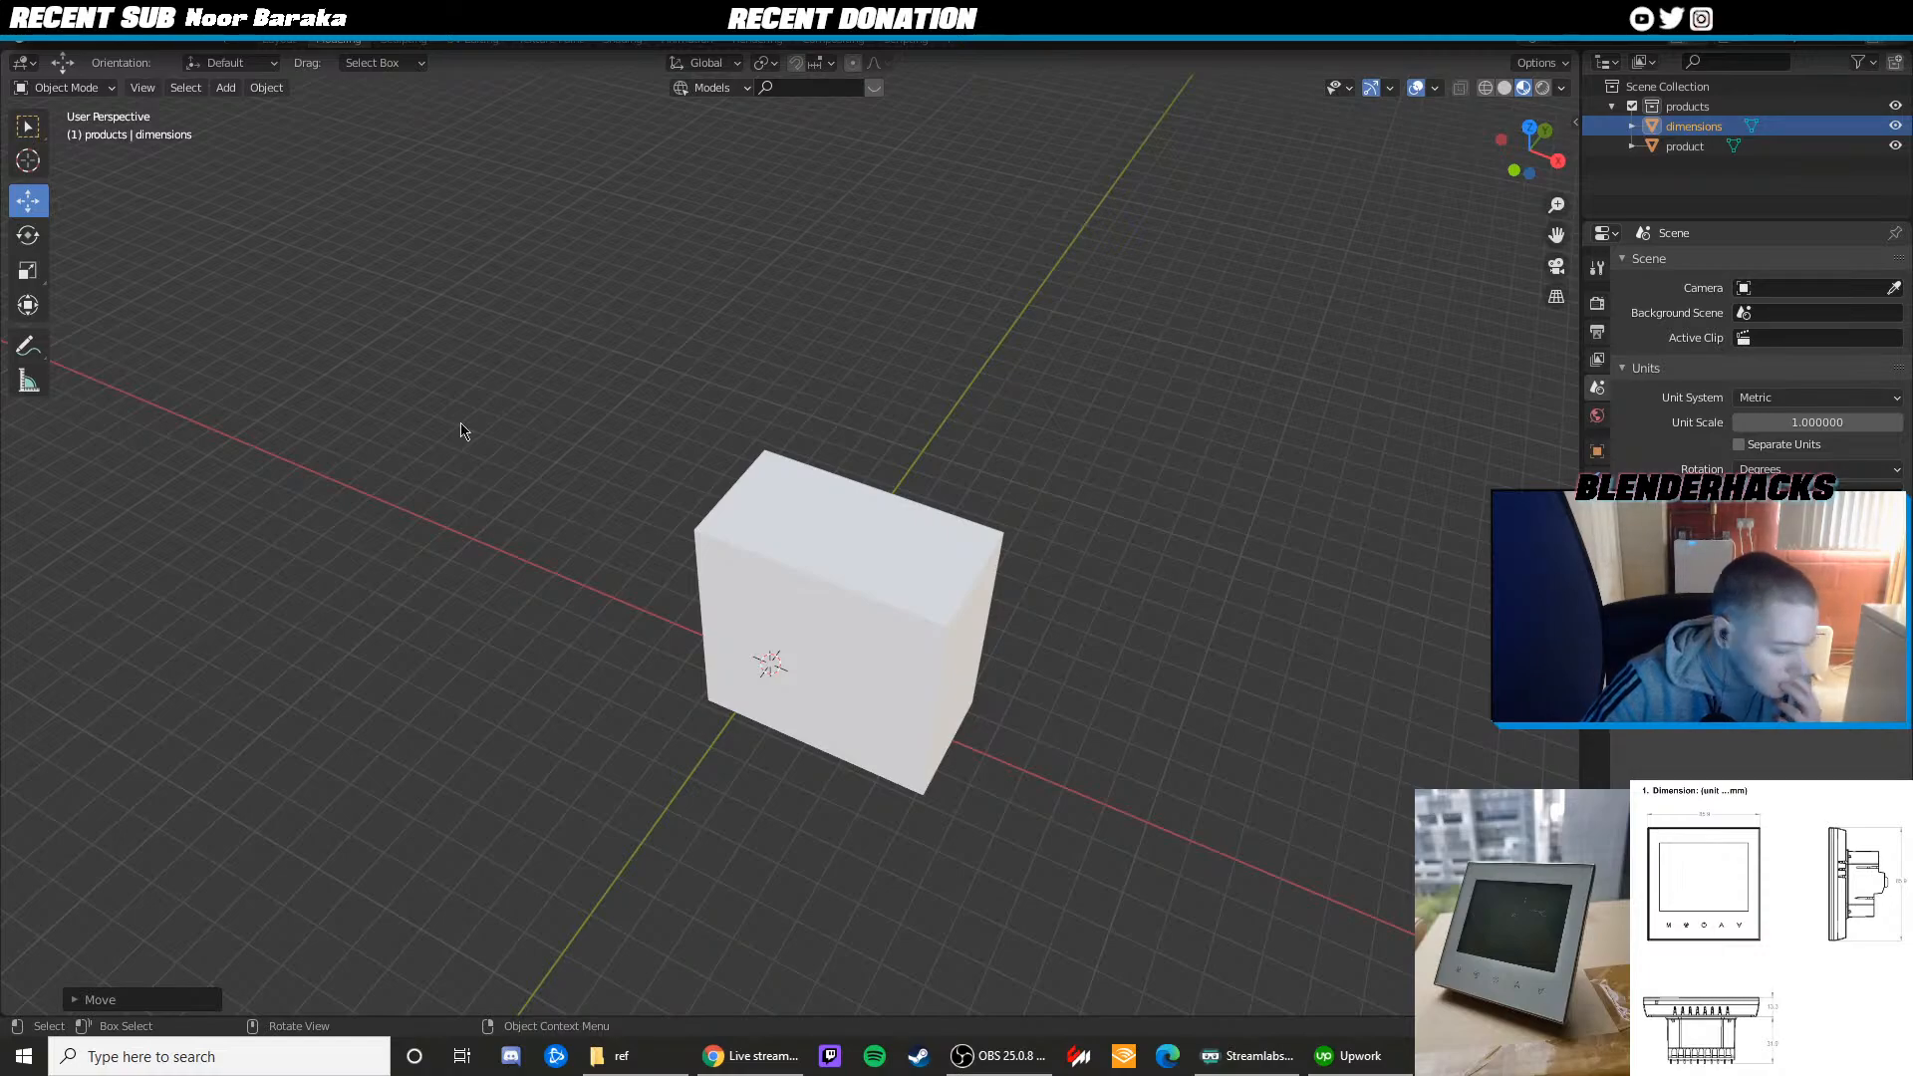
Select the product block and, in top view, move it along X and Y to centre it on the world origin
{"action": "left_click", "coordinate": [860, 561]}
{"action": "key", "text": "KP_7"}
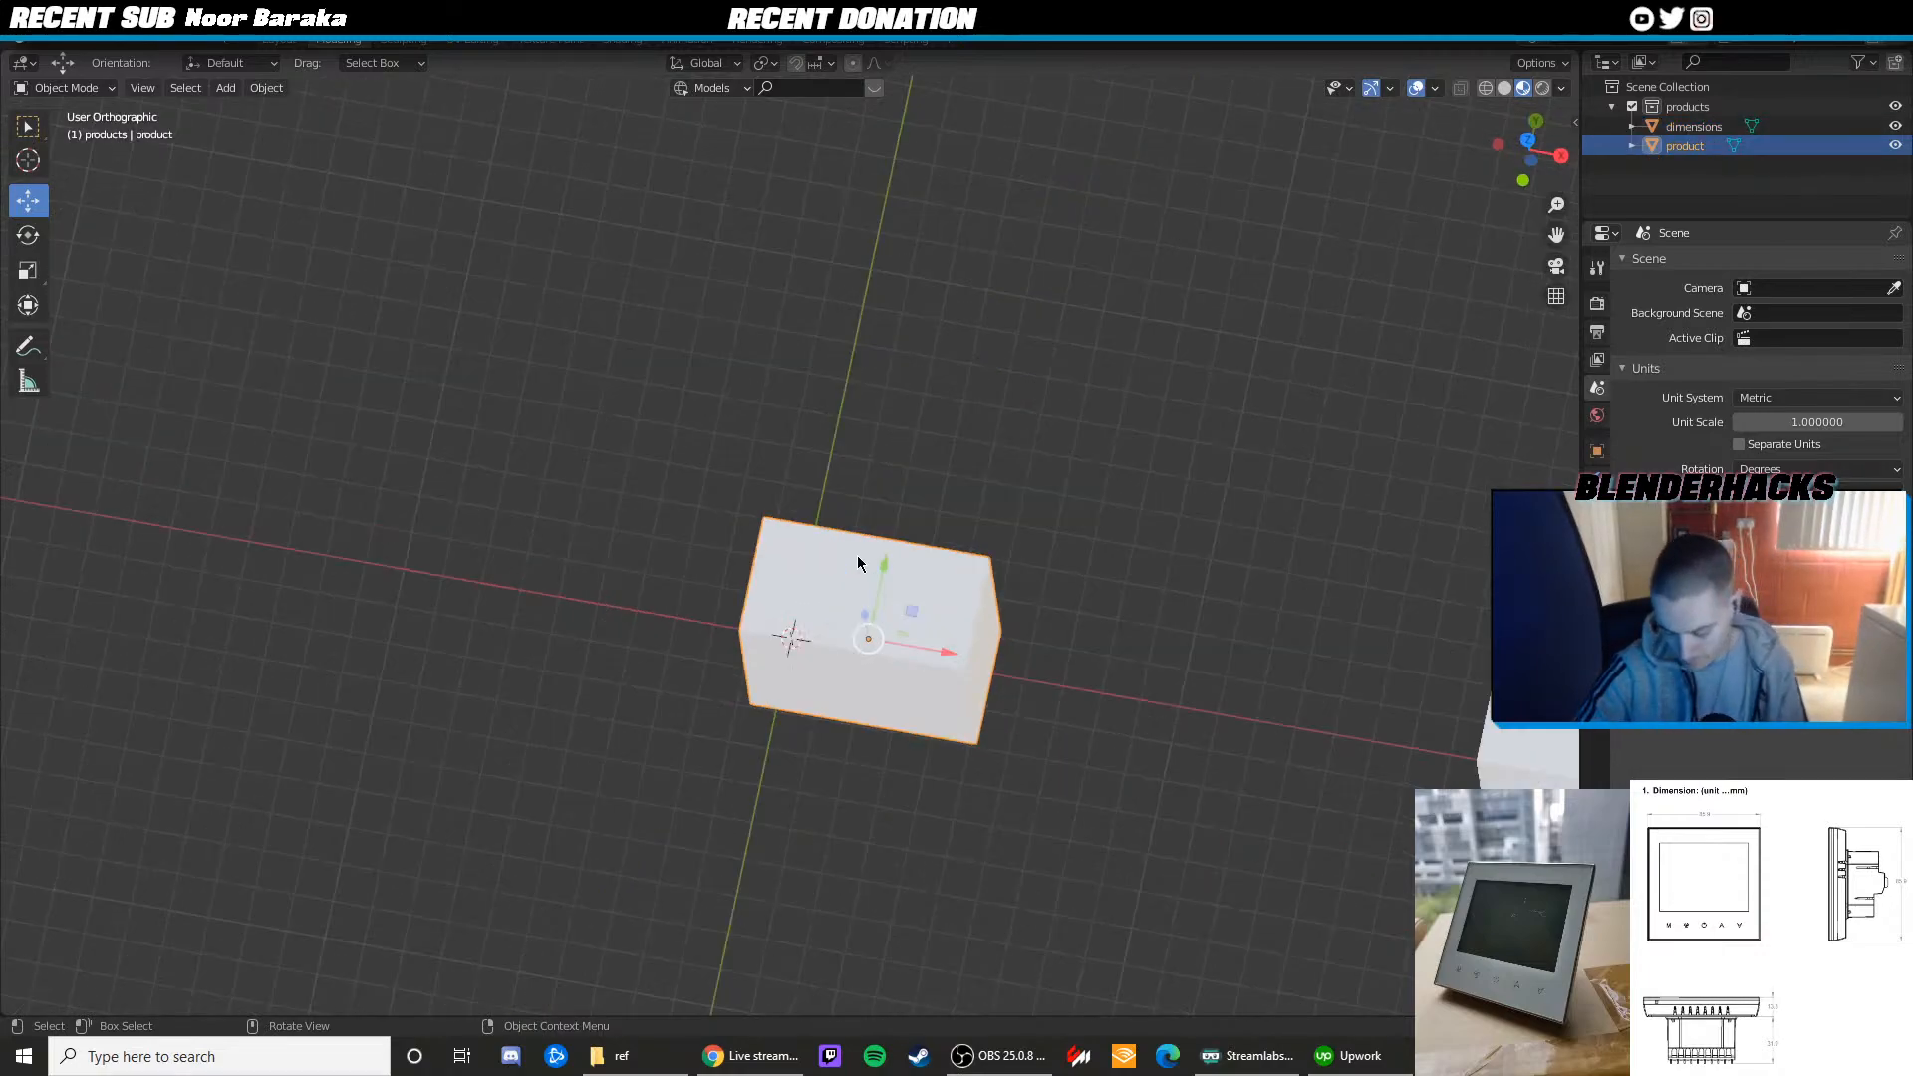
{"action": "scroll", "coordinate": [888, 577], "scroll_direction": "down", "scroll_amount": 3}
{"action": "left_click_drag", "start_coordinate": [1014, 665], "coordinate": [858, 652]}
{"action": "left_click_drag", "start_coordinate": [803, 596], "coordinate": [800, 553]}
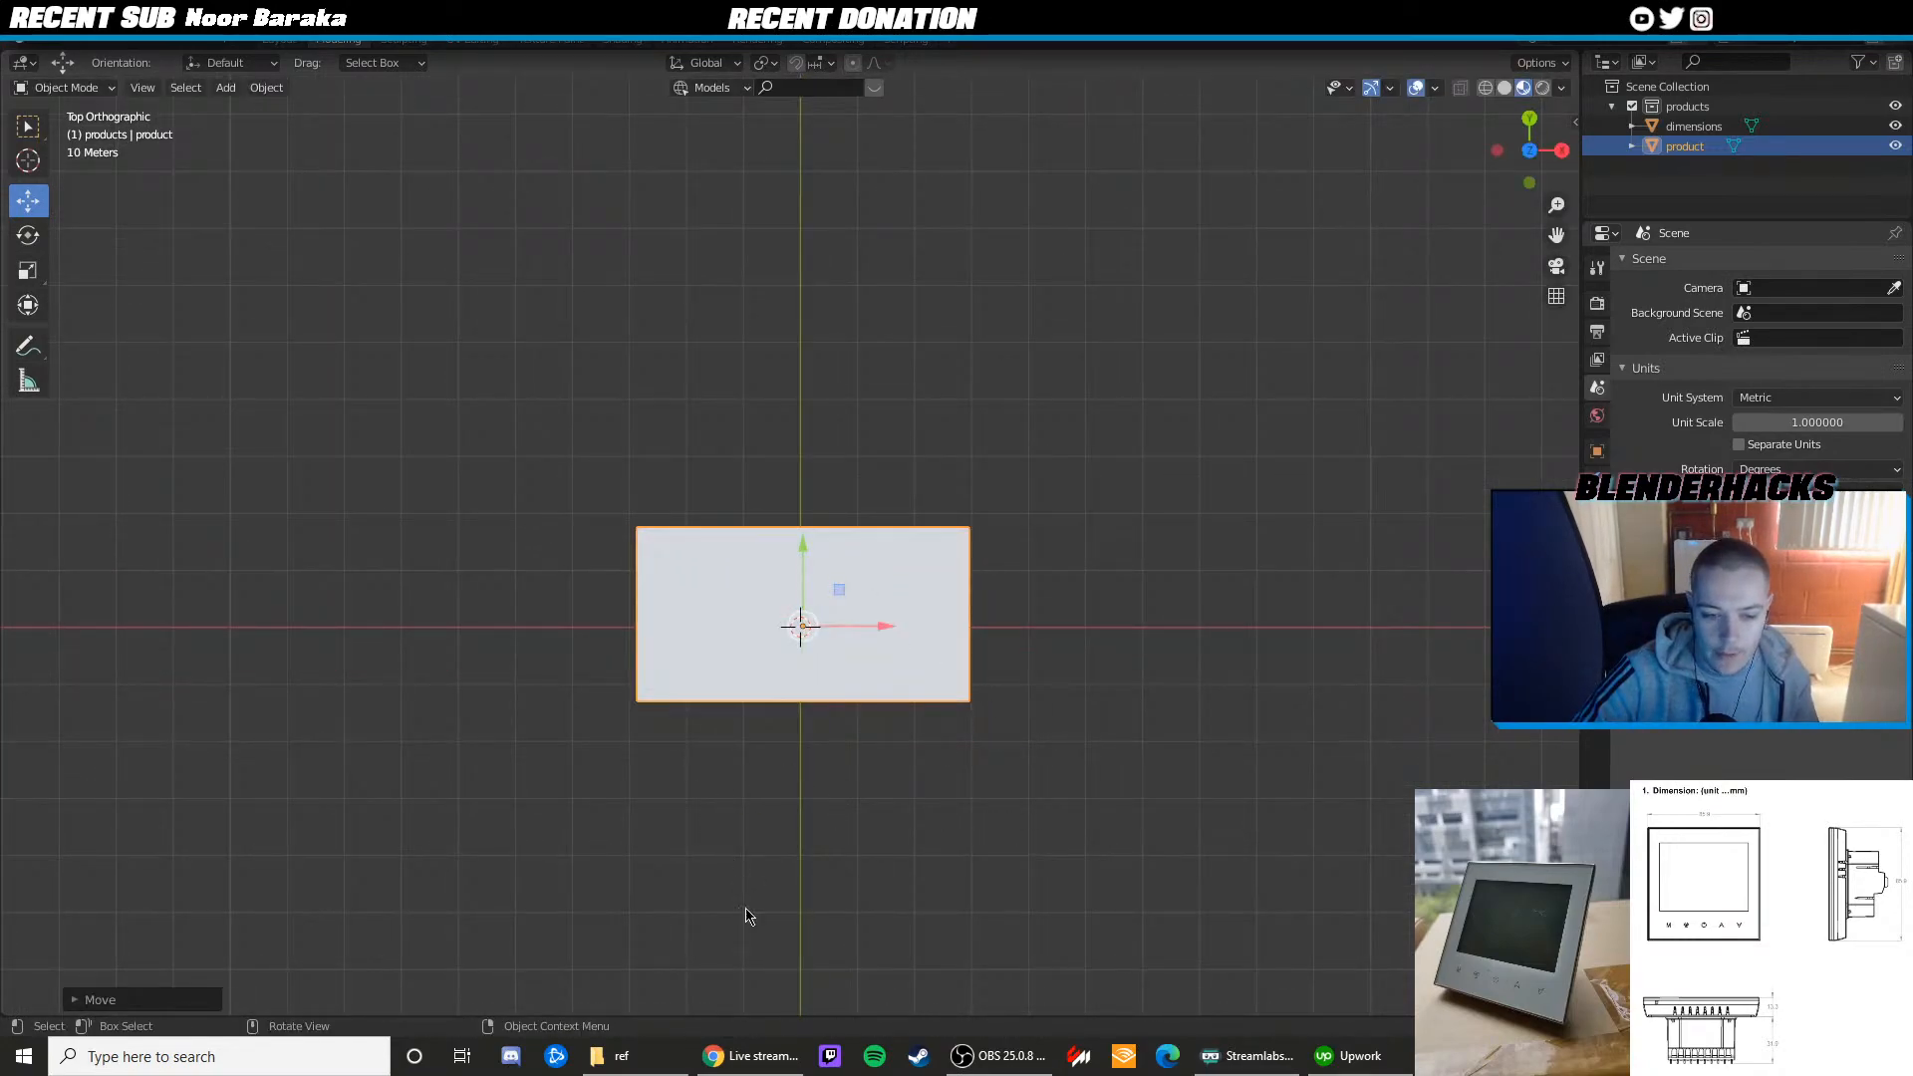
{"action": "scroll", "coordinate": [738, 622], "scroll_direction": "up", "scroll_amount": 3}
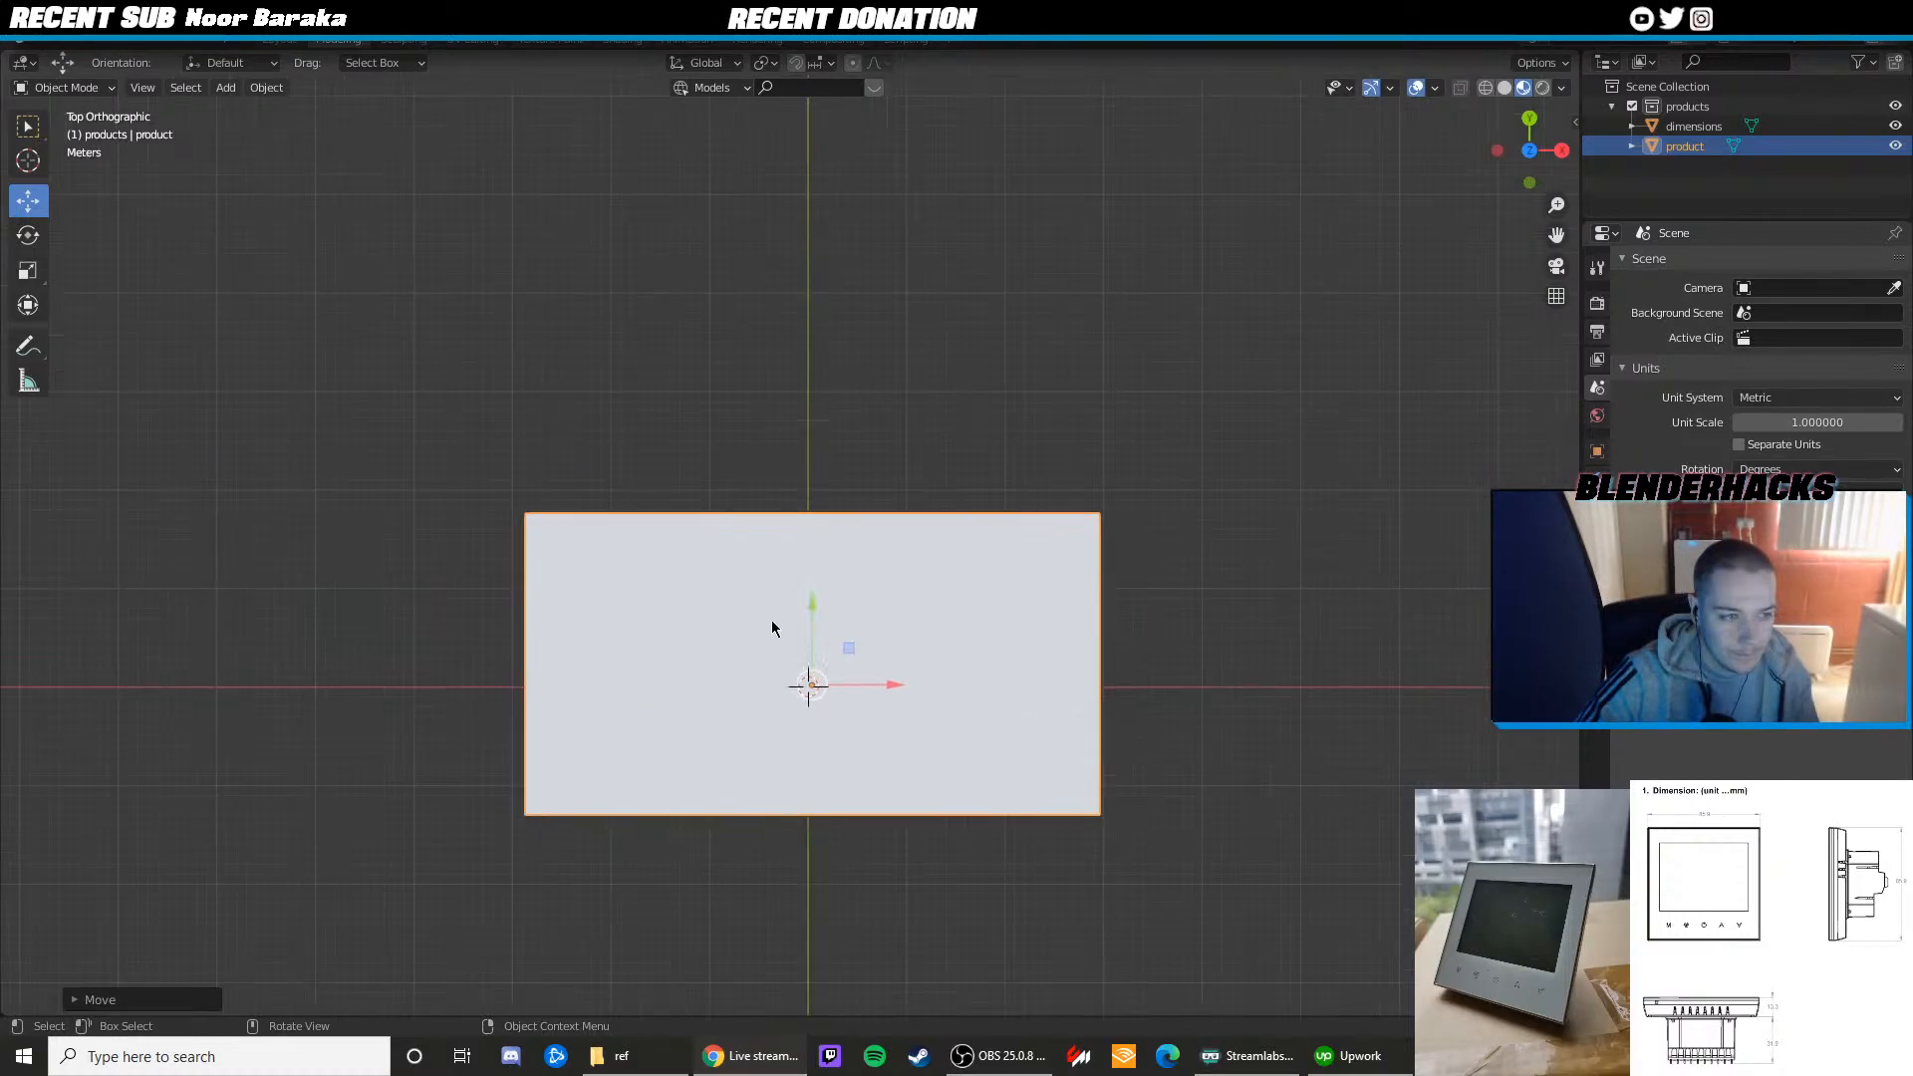
{"action": "scroll", "coordinate": [771, 620], "scroll_direction": "down", "scroll_amount": 2}
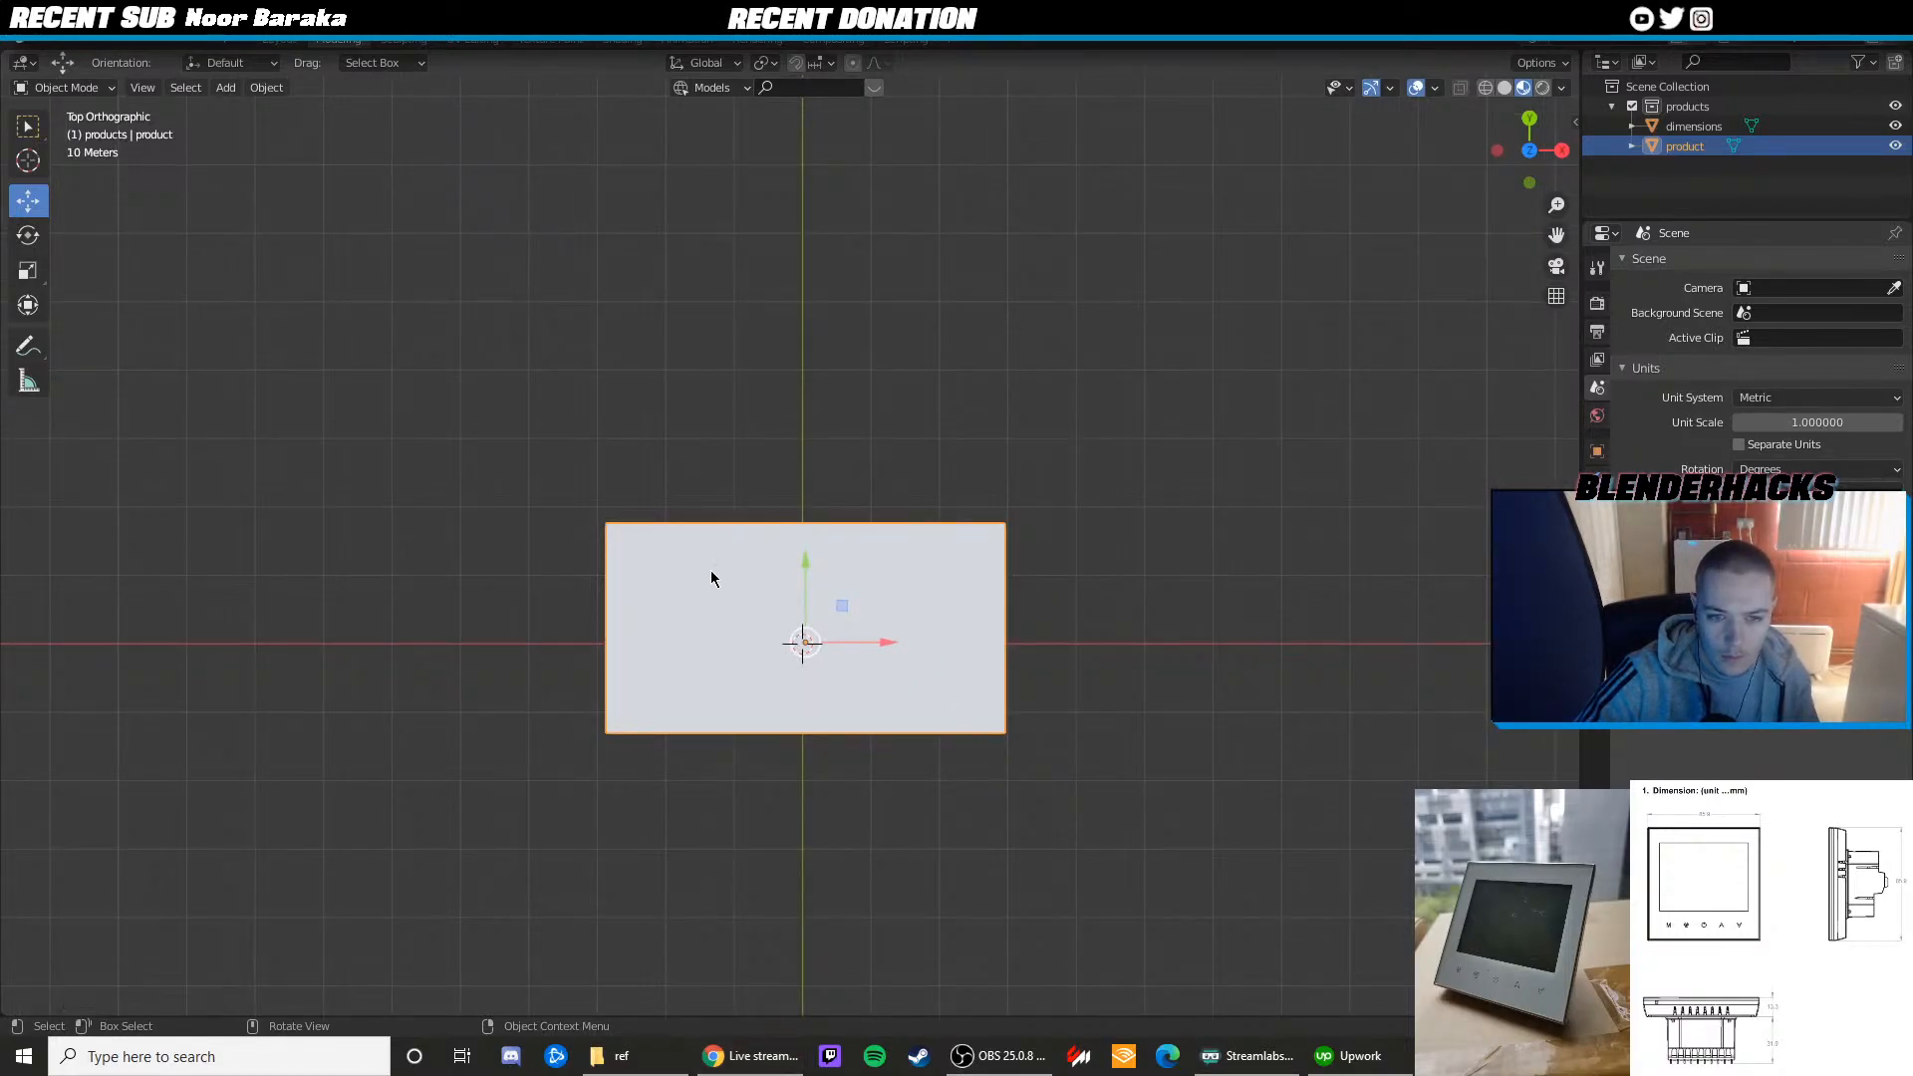
{"action": "key", "text": "Tab"}
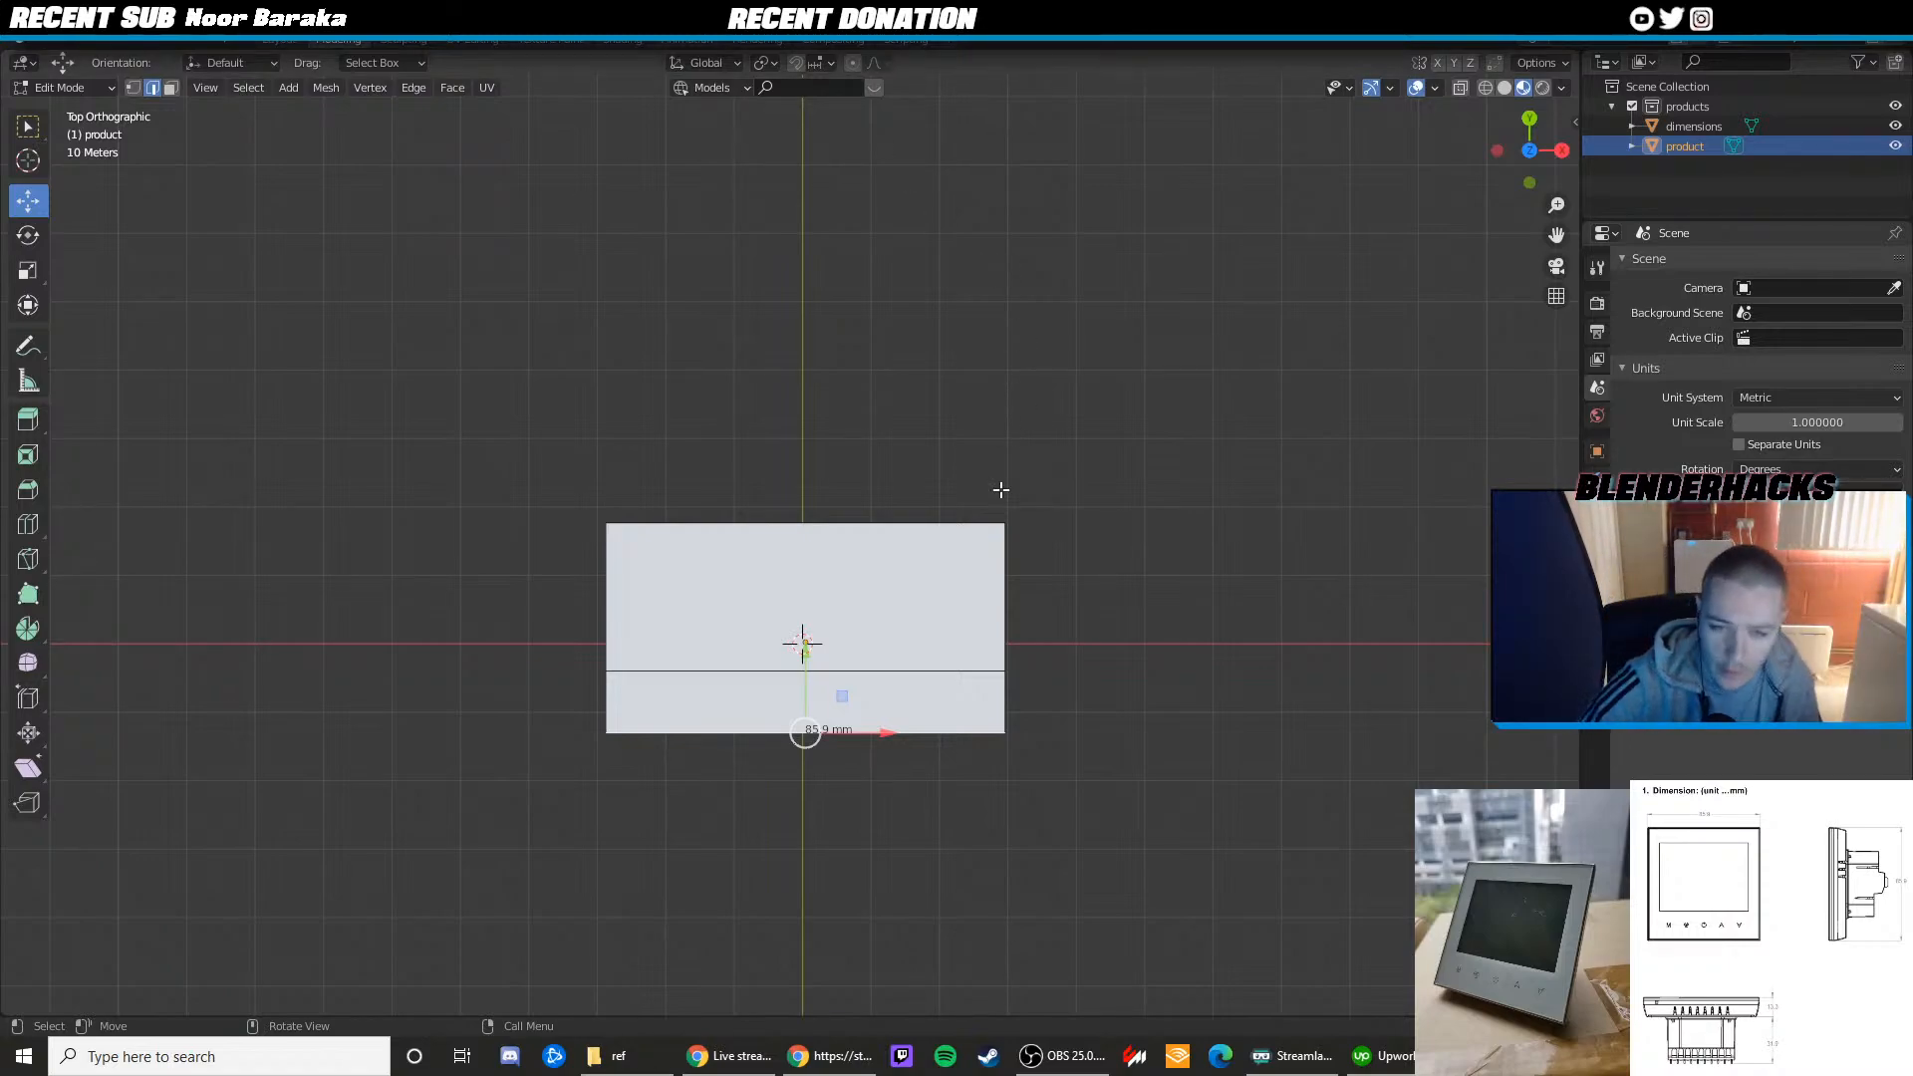
{"action": "scroll", "coordinate": [996, 478], "scroll_direction": "up", "scroll_amount": 2}
{"action": "scroll", "coordinate": [869, 572], "scroll_direction": "up", "scroll_amount": 3}
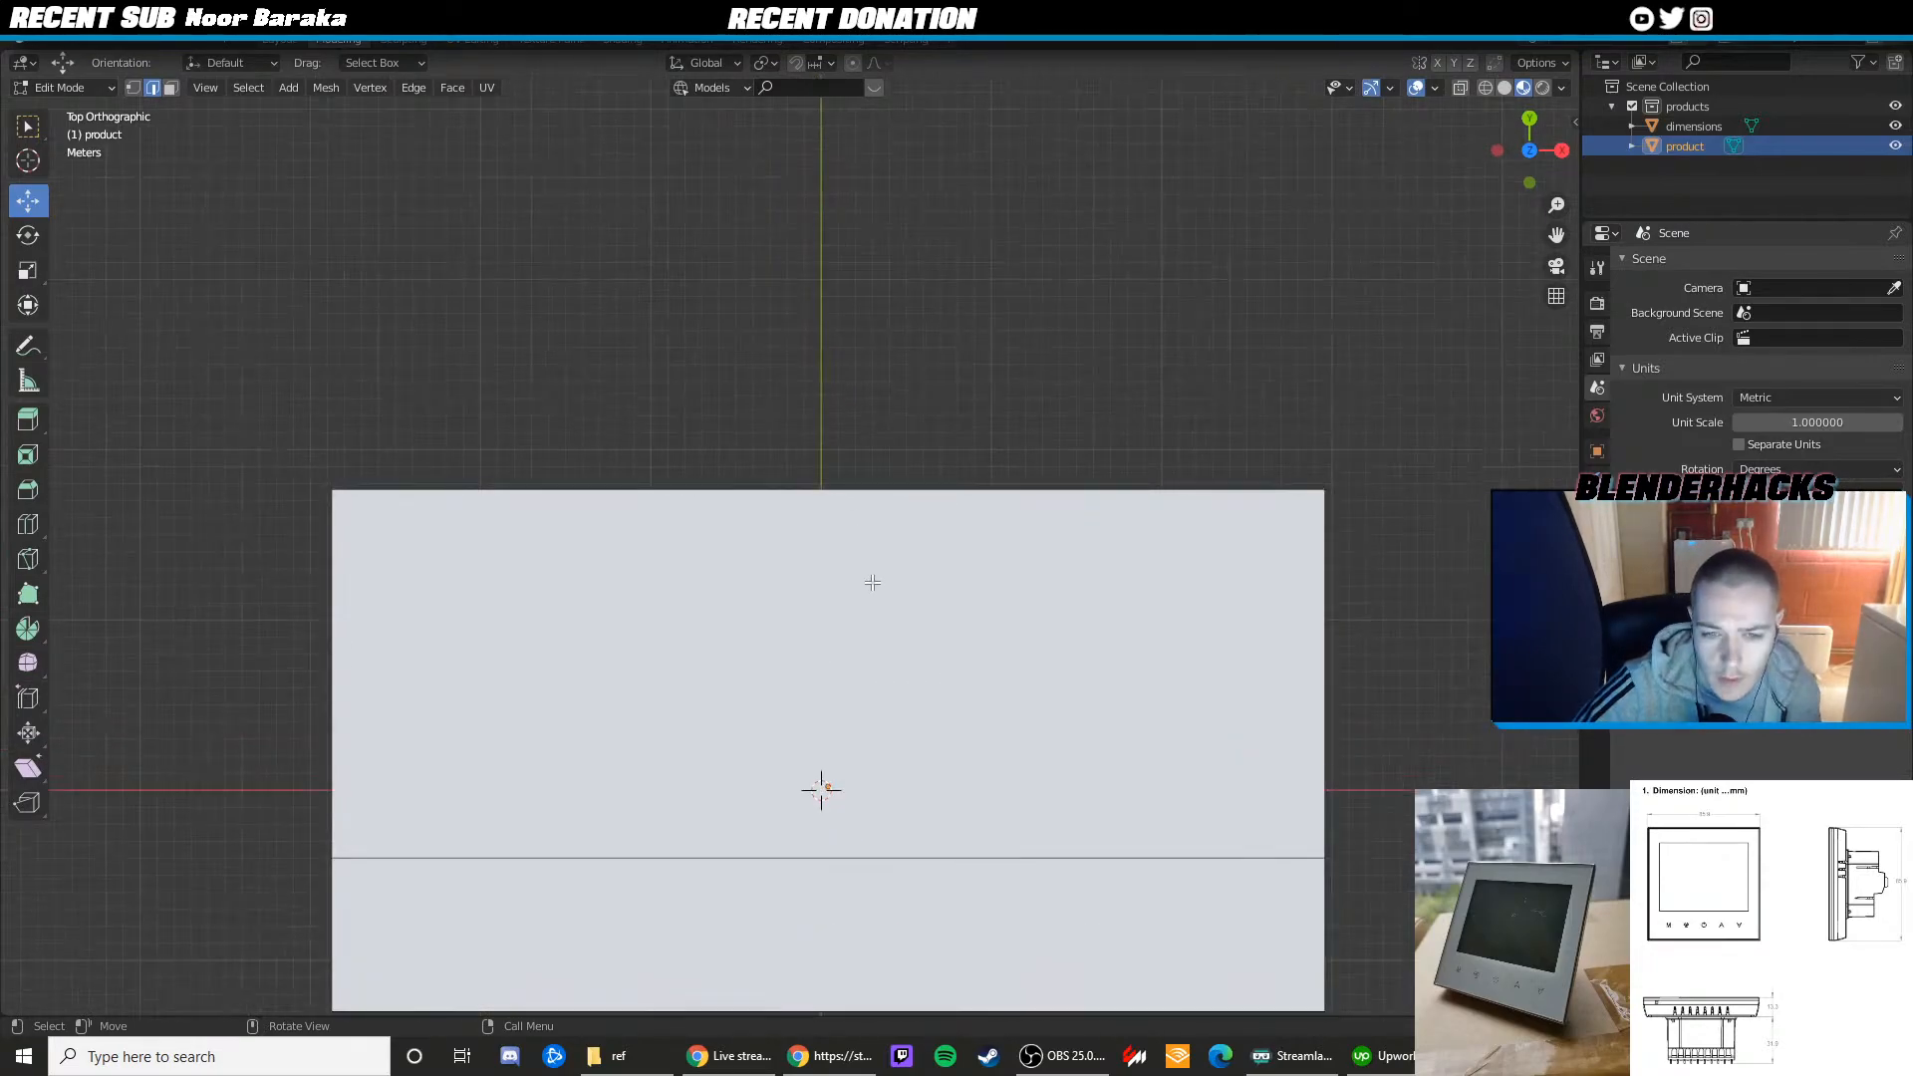
{"action": "scroll", "coordinate": [866, 578], "scroll_direction": "down", "scroll_amount": 3}
{"action": "scroll", "coordinate": [863, 574], "scroll_direction": "up", "scroll_amount": 5}
{"action": "key", "text": "Tab"}
{"action": "scroll", "coordinate": [865, 572], "scroll_direction": "down", "scroll_amount": 6}
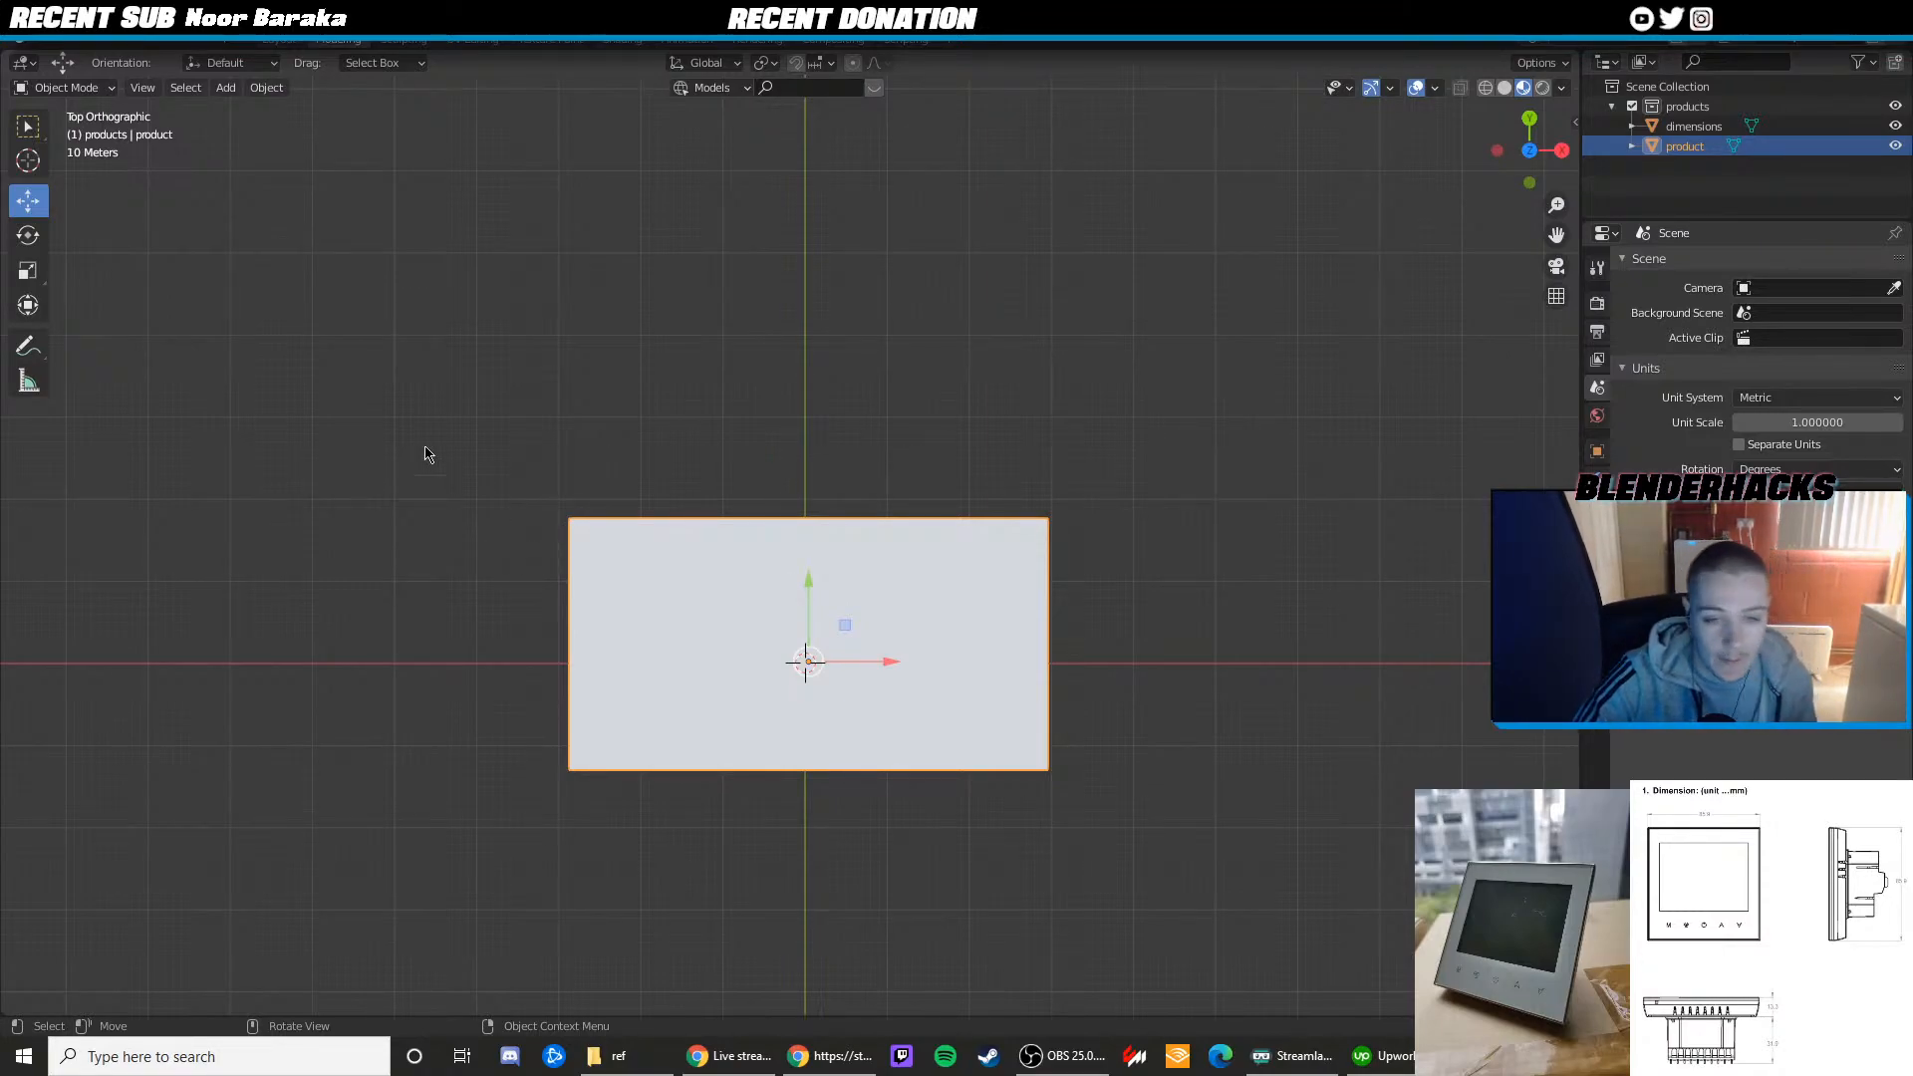
Nudge the product block slightly along the Y axis and check its dividing edge in Edit Mode
{"action": "left_click_drag", "start_coordinate": [804, 601], "coordinate": [811, 590]}
{"action": "left_click", "coordinate": [888, 474]}
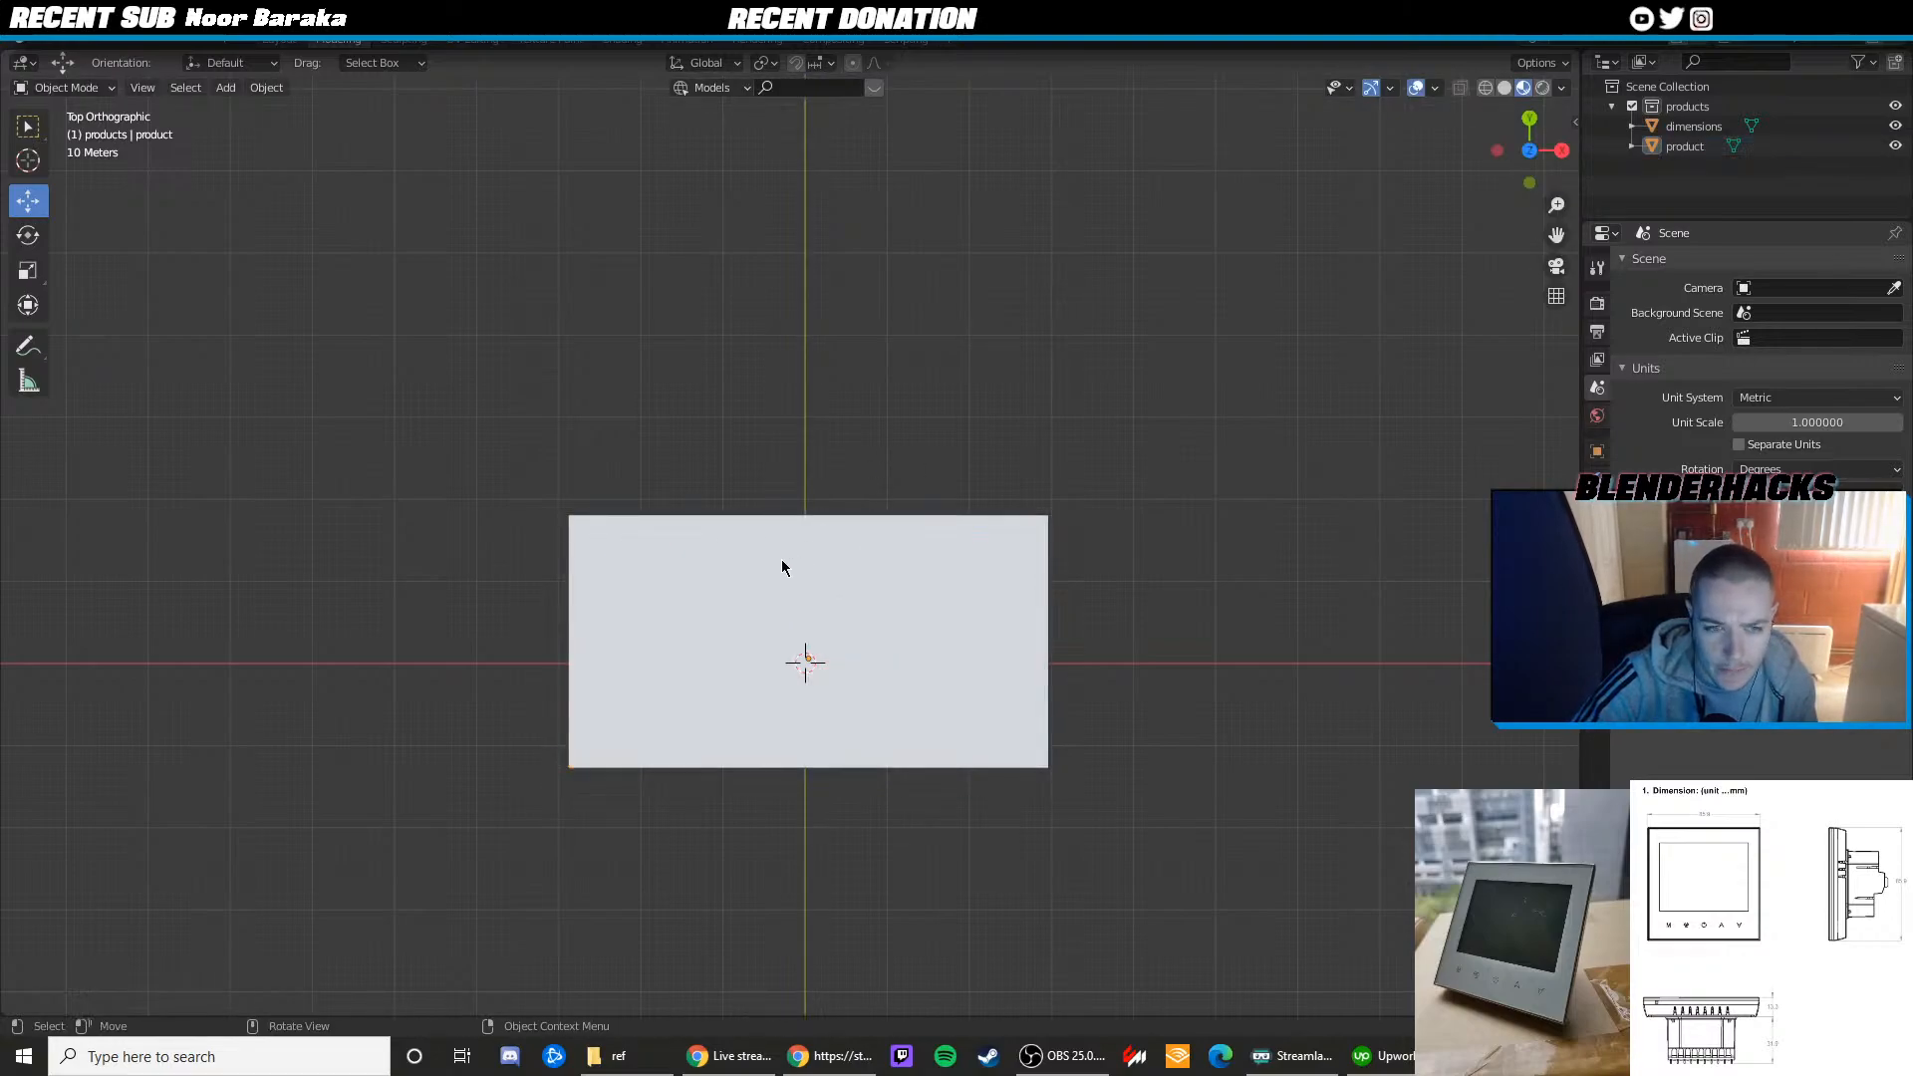
{"action": "left_click", "coordinate": [786, 567]}
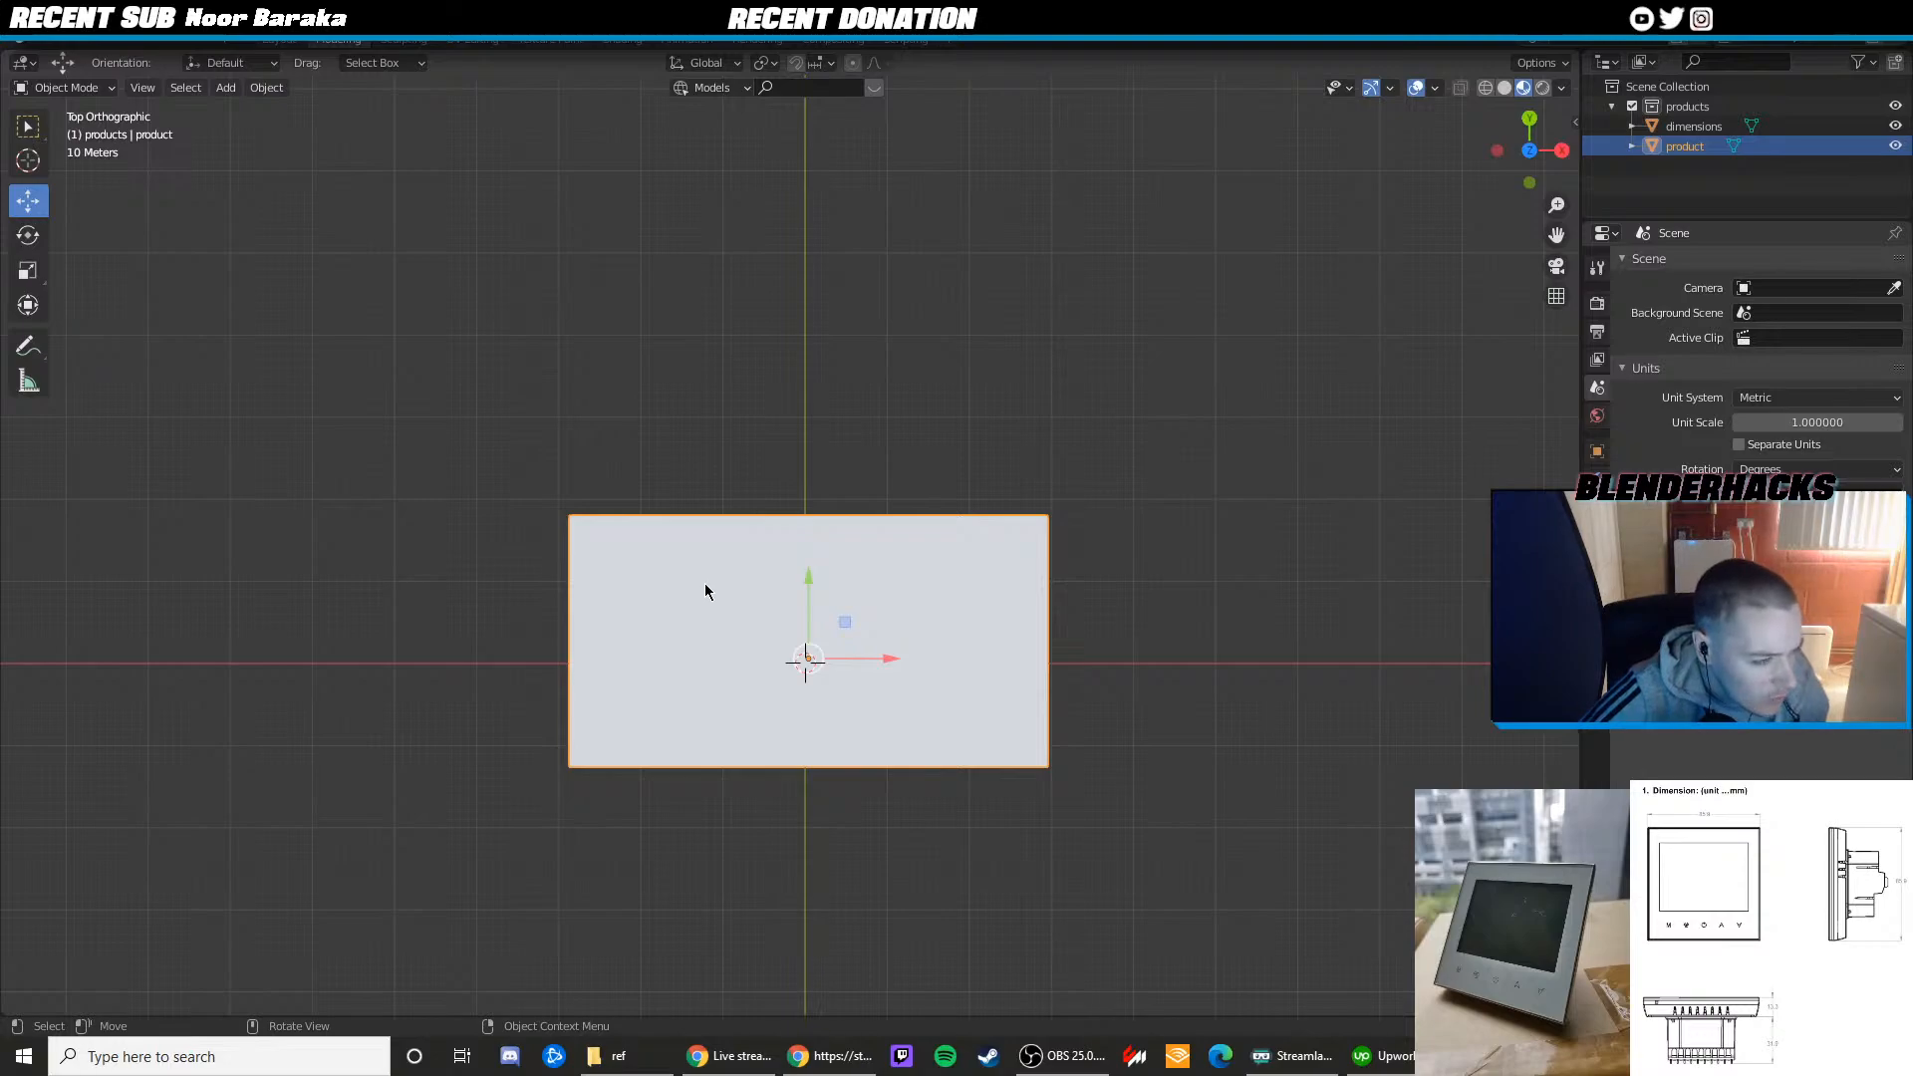
{"action": "key", "text": "Tab"}
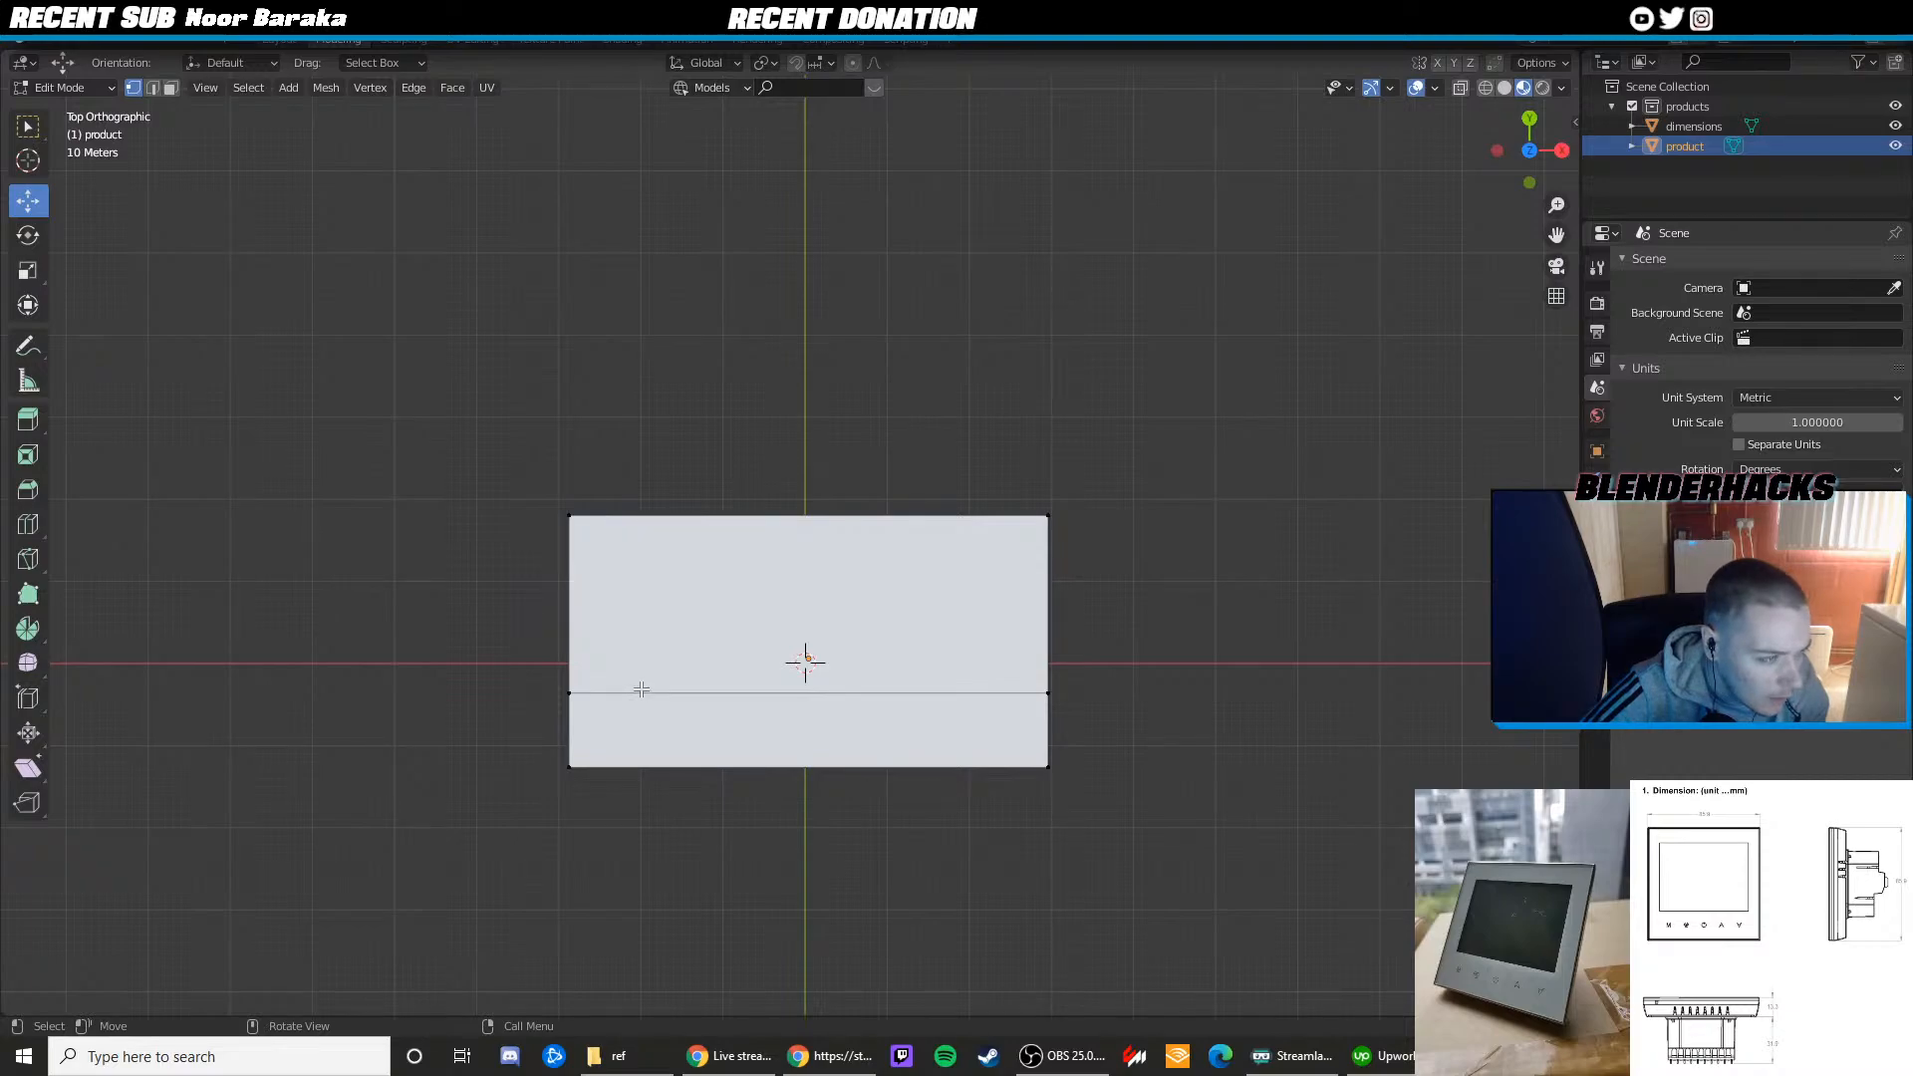
{"action": "key", "text": "Tab"}
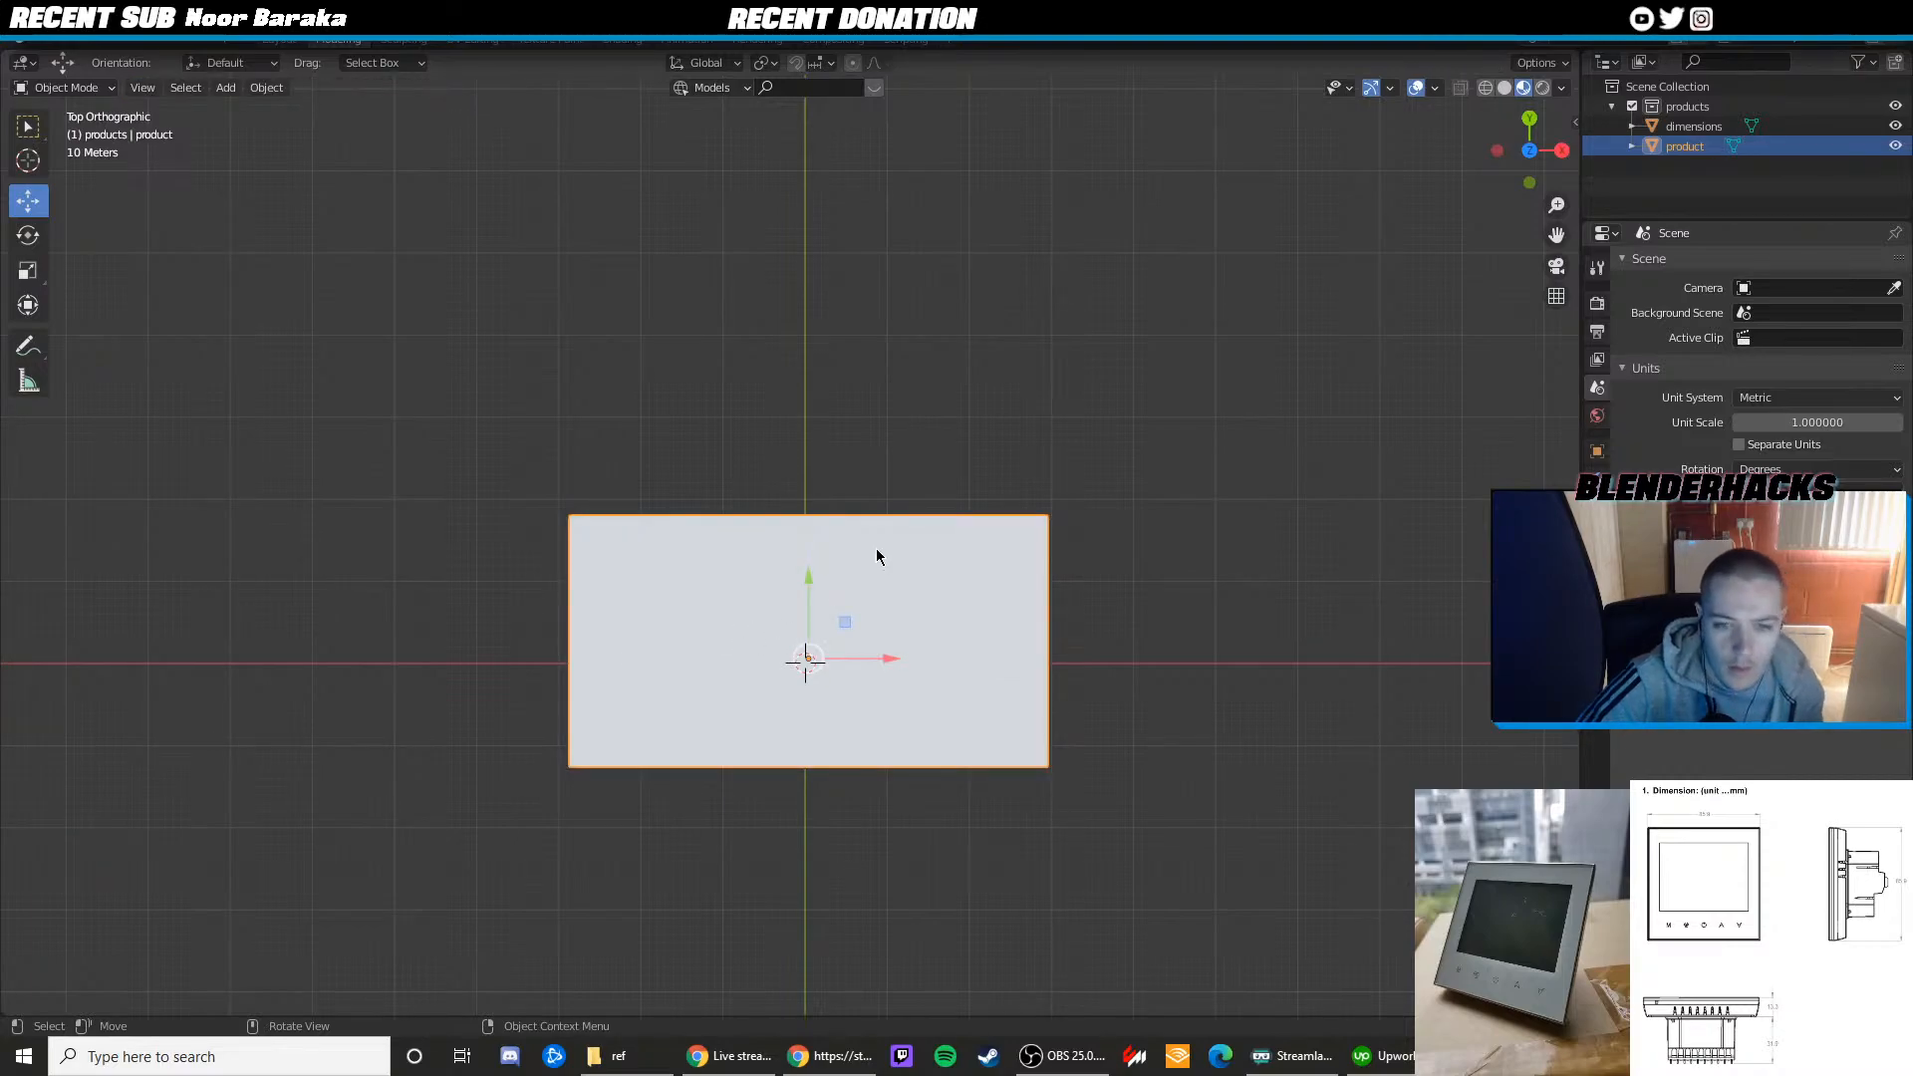
Set the product block's X rotation to 180° and check the flipped mesh in Edit Mode
{"action": "left_click", "coordinate": [1596, 450]}
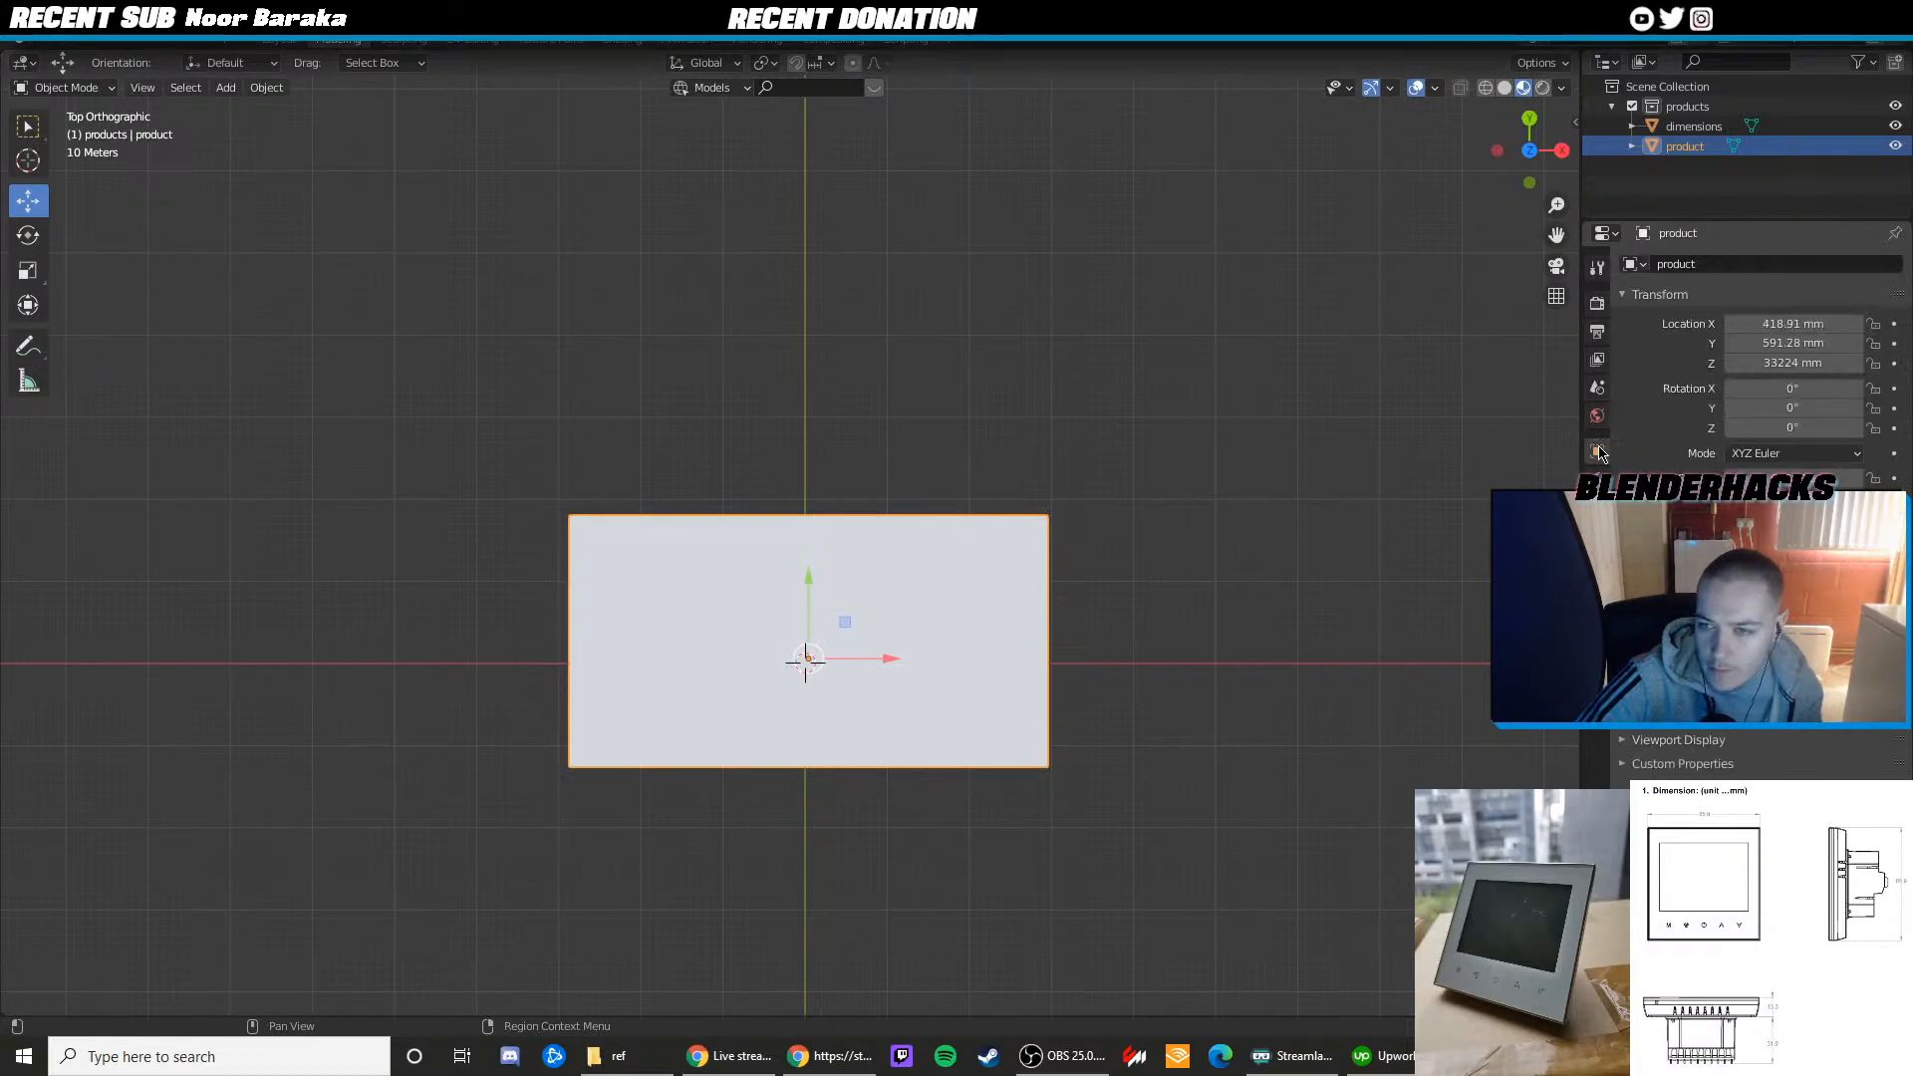
{"action": "left_click", "coordinate": [1781, 387]}
{"action": "type", "text": "180"}
{"action": "key", "text": "Return"}
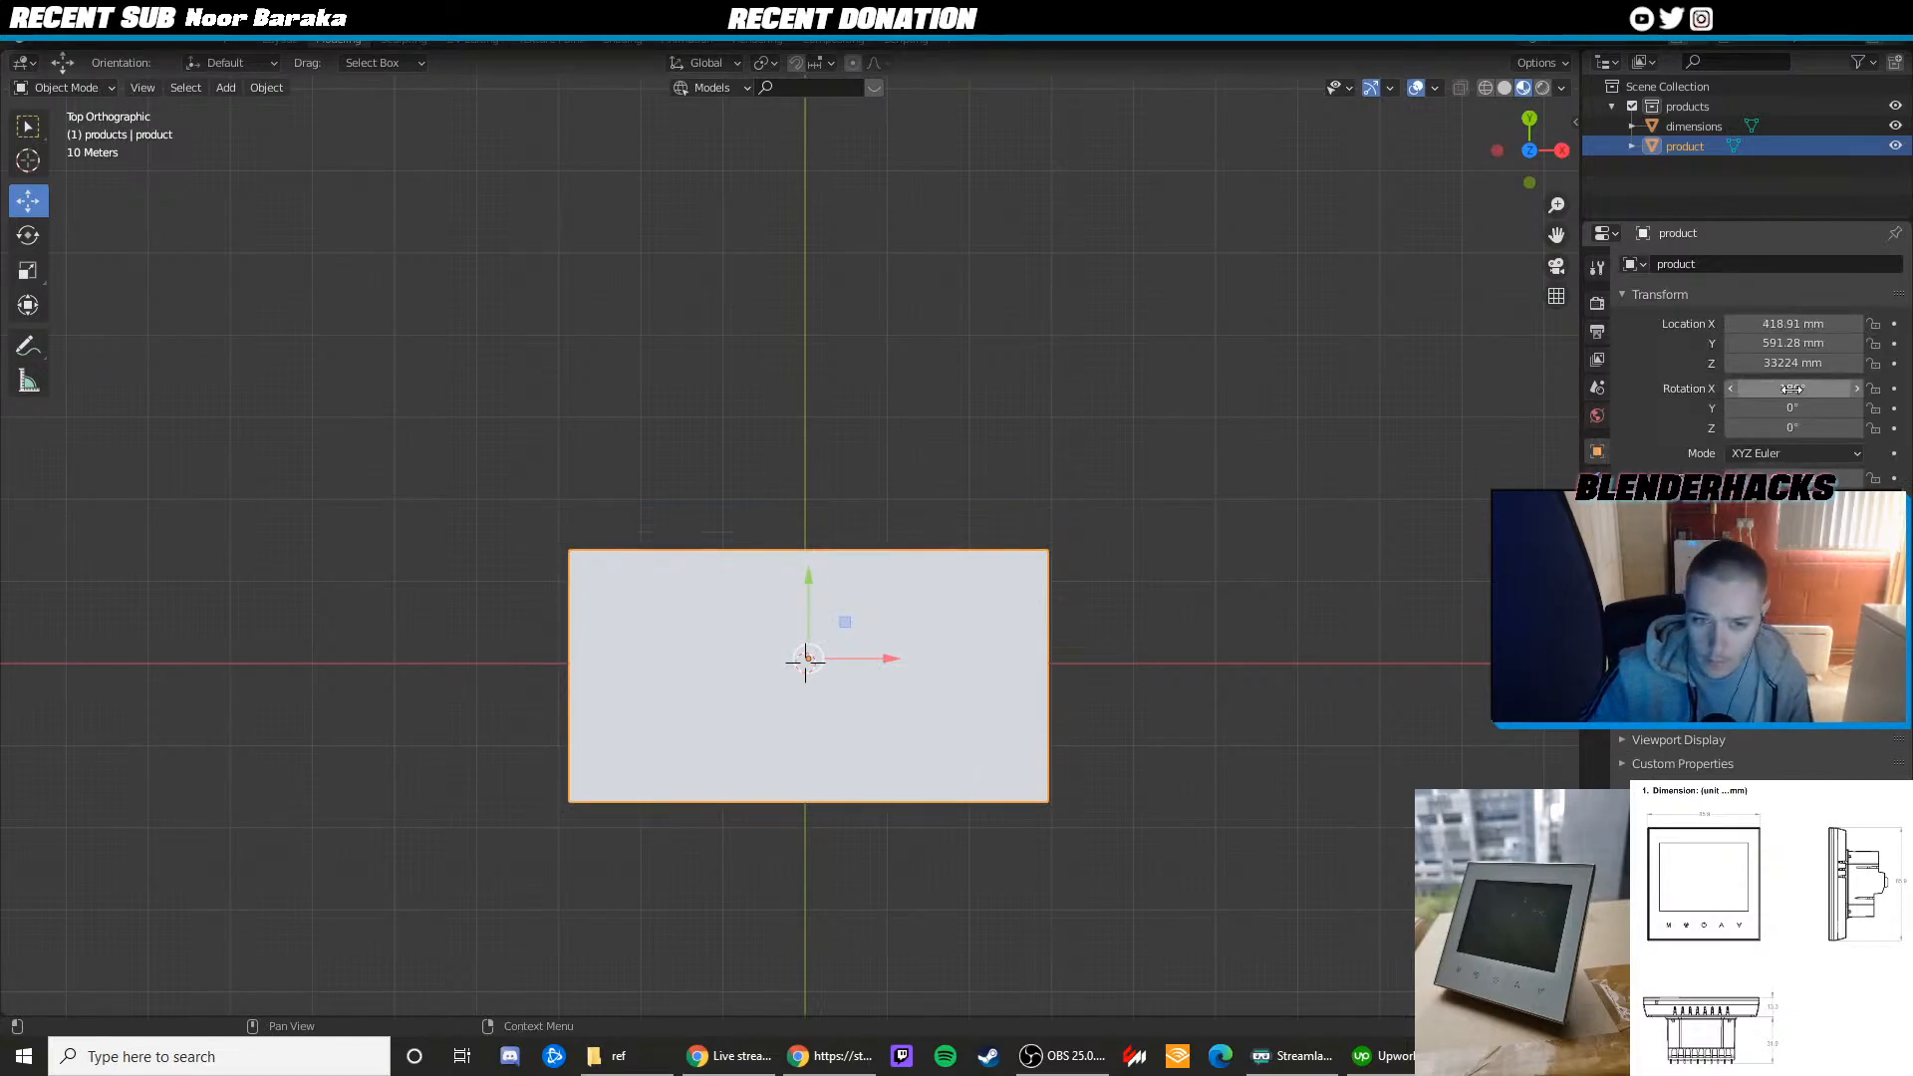
{"action": "key", "text": "Tab"}
{"action": "key", "text": "Tab"}
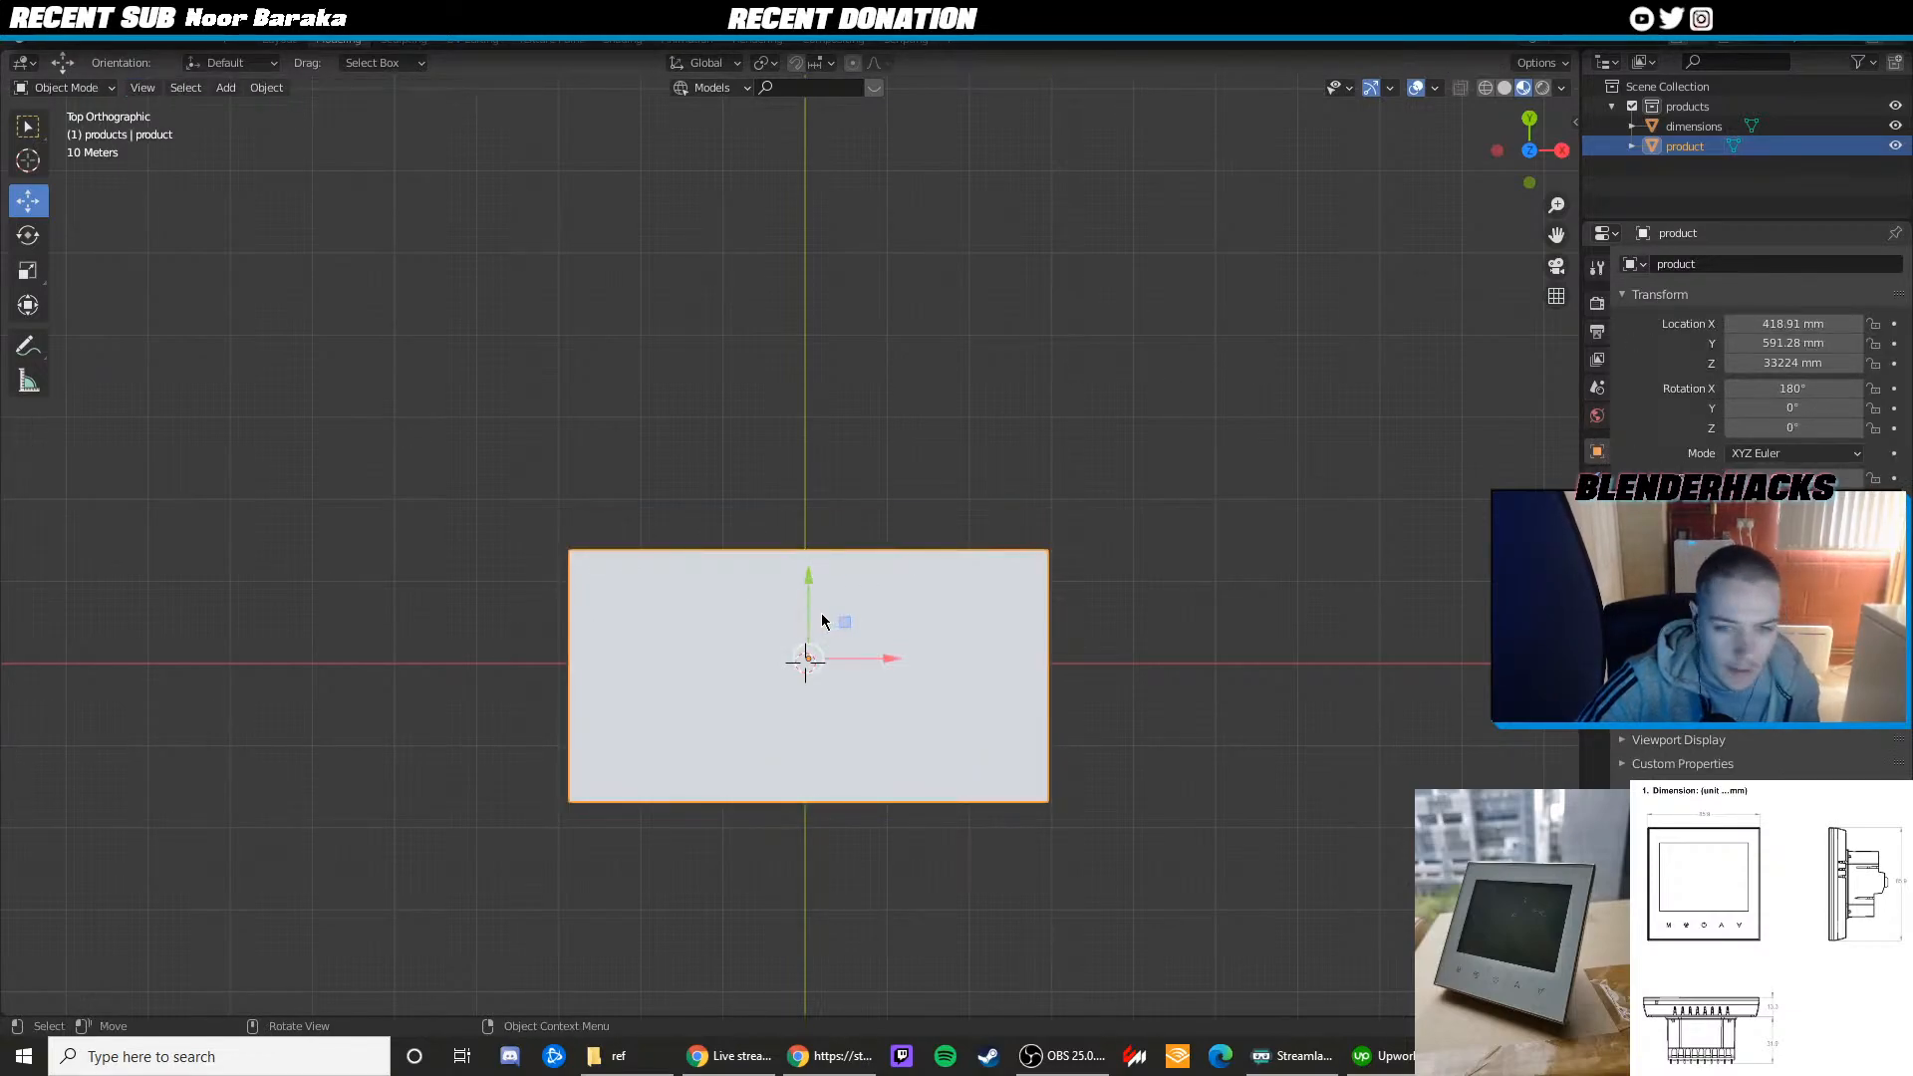
Move the product block along the Y axis to a Y location of about -3170 mm
{"action": "key", "text": "g"}
{"action": "key", "text": "y"}
{"action": "left_click", "coordinate": [810, 624]}
{"action": "key", "text": "Tab"}
{"action": "key", "text": "Tab"}
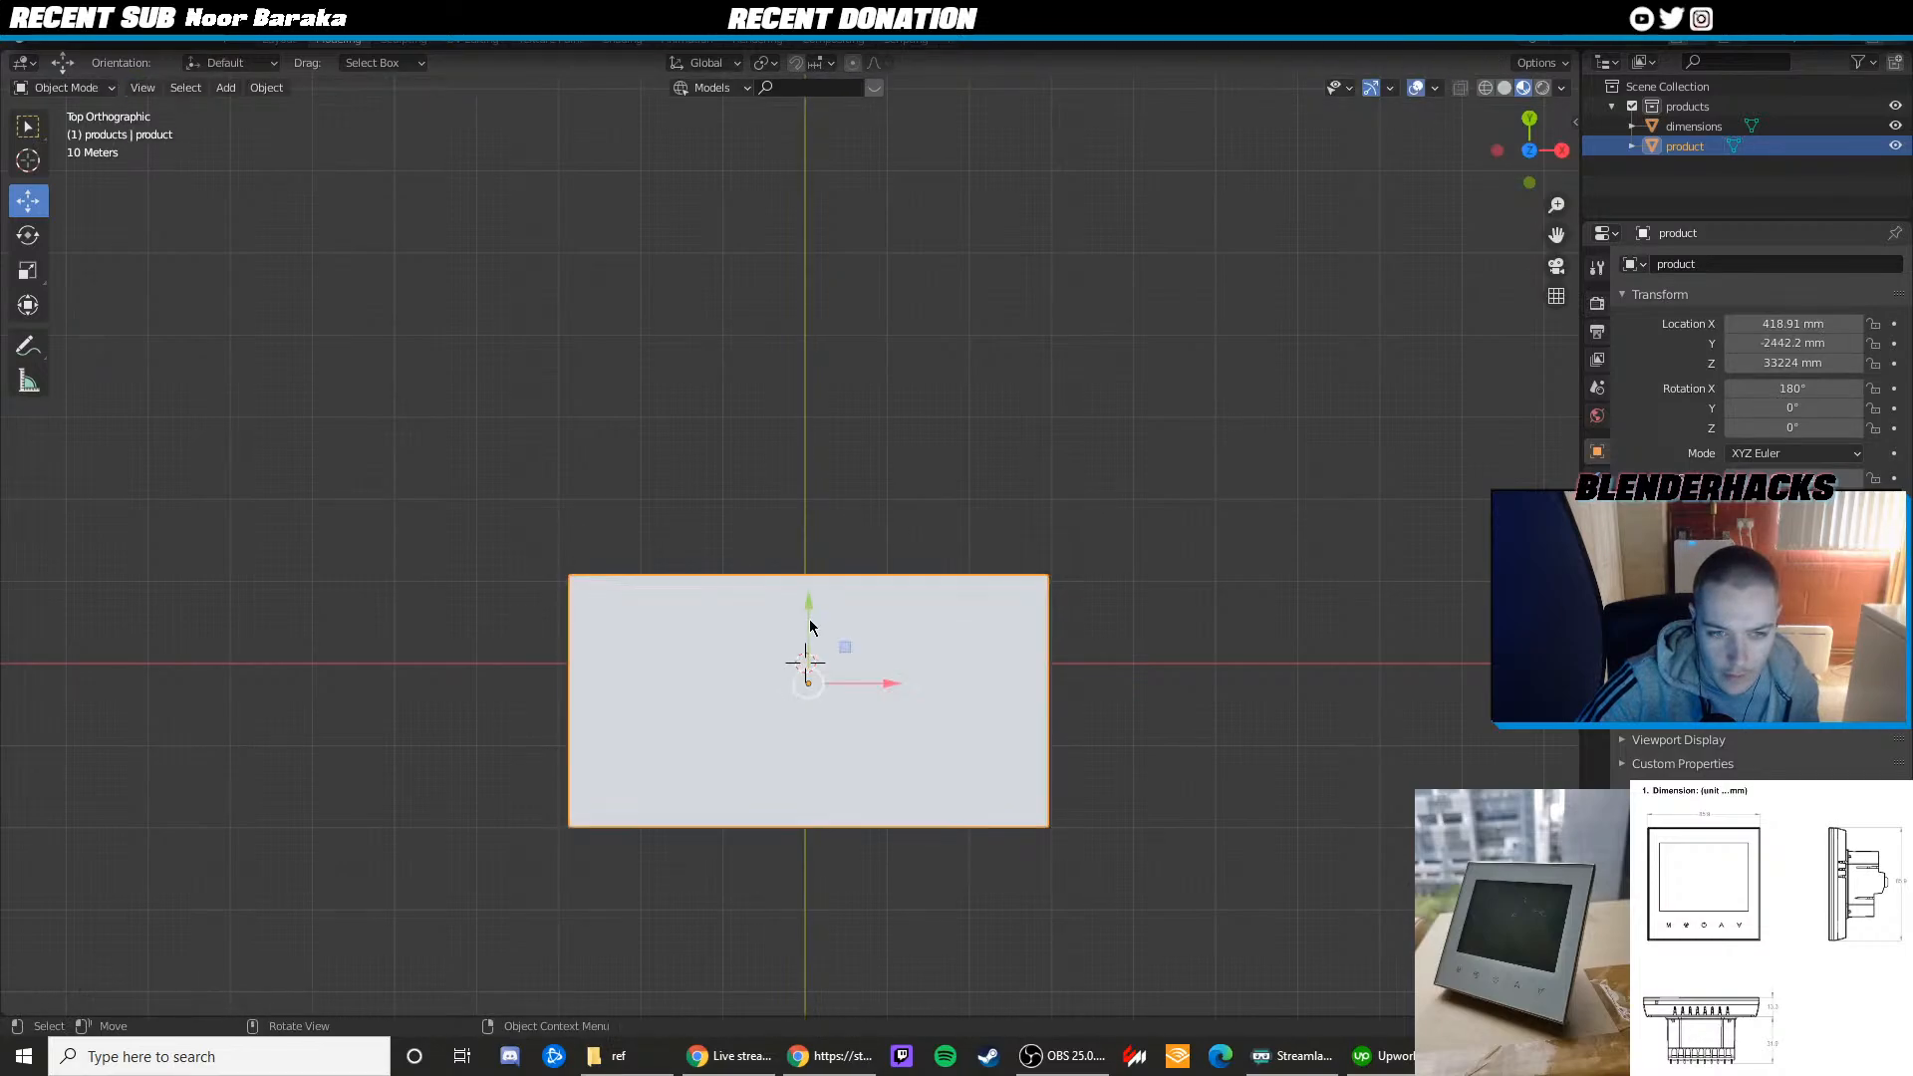
{"action": "left_click_drag", "start_coordinate": [809, 619], "coordinate": [809, 627]}
Consult the dimension drawing, and select the dividing edge across the product block's upper face to check its length
{"action": "left_click_drag", "start_coordinate": [0, 20], "coordinate": [514, 25]}
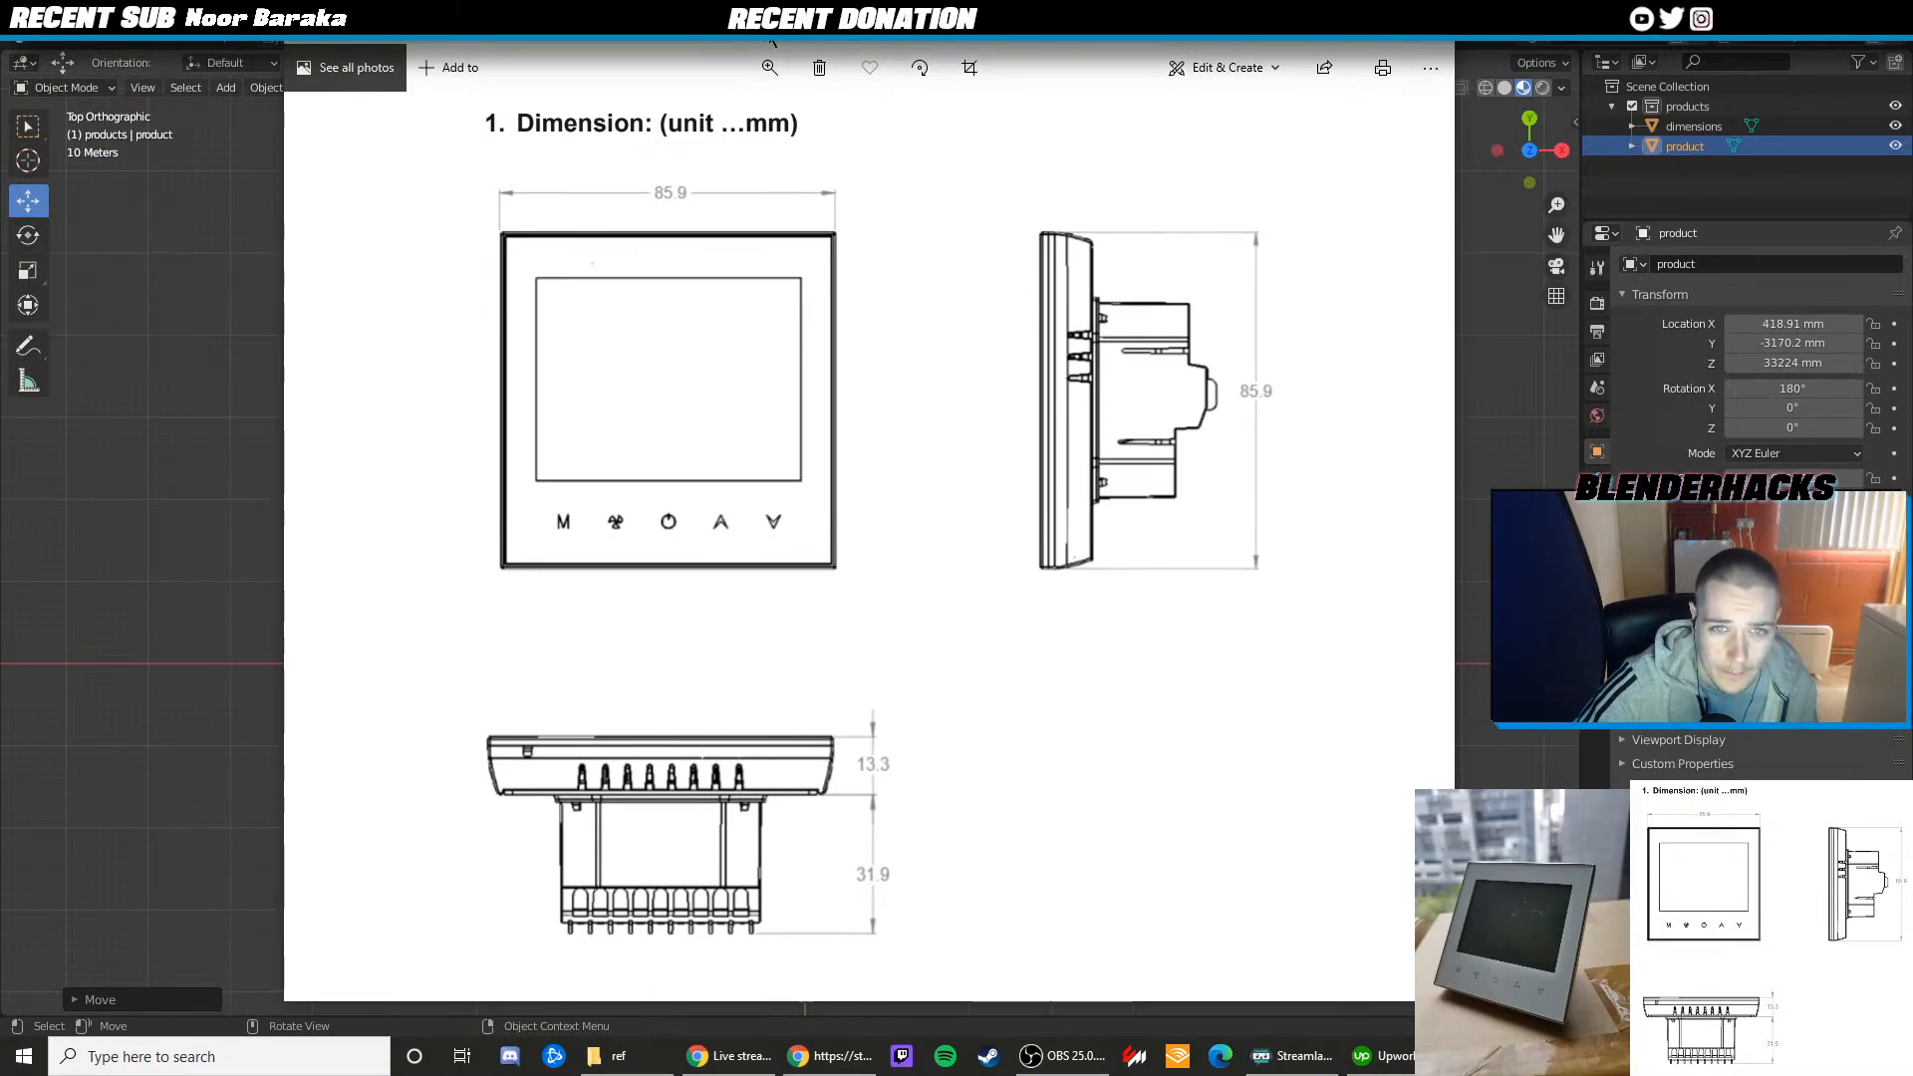
{"action": "left_click_drag", "start_coordinate": [844, 45], "coordinate": [0, 45]}
{"action": "key", "text": "Tab"}
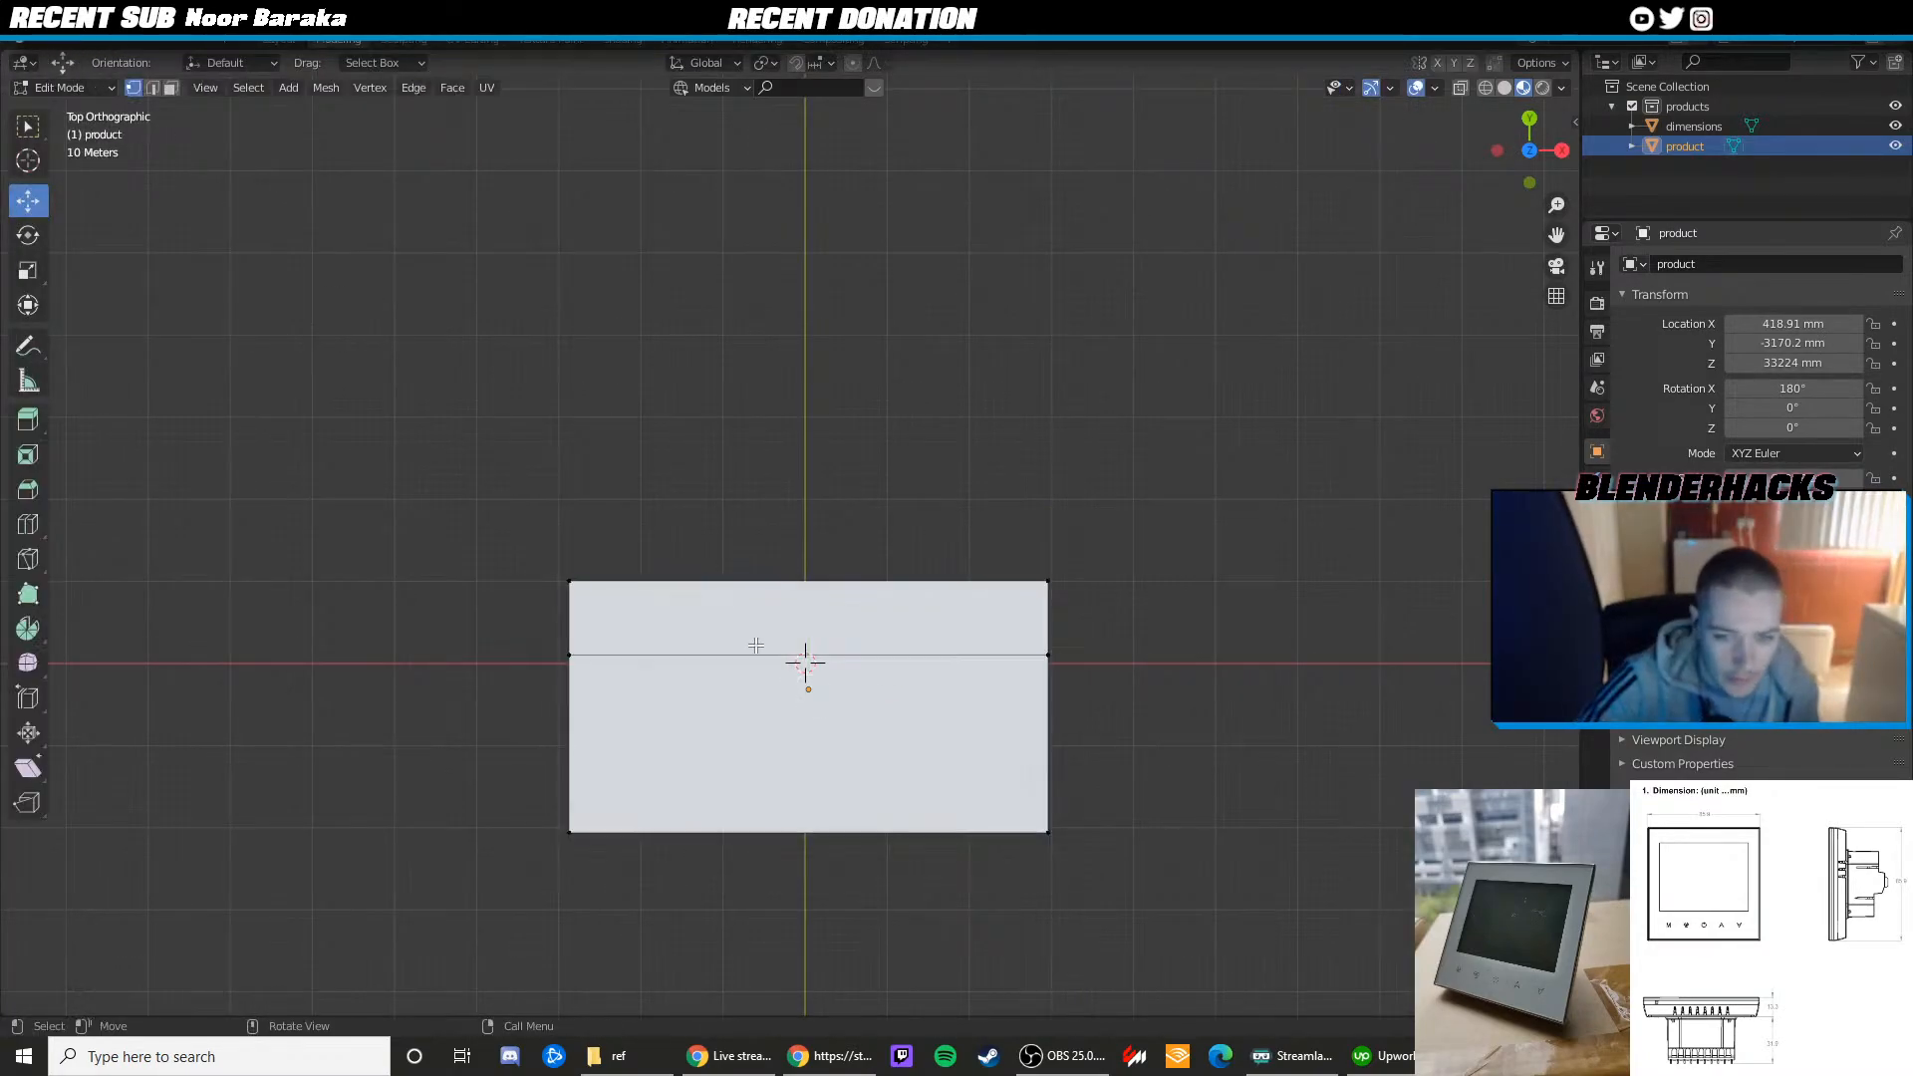
{"action": "key", "text": "2"}
{"action": "left_click", "coordinate": [686, 653]}
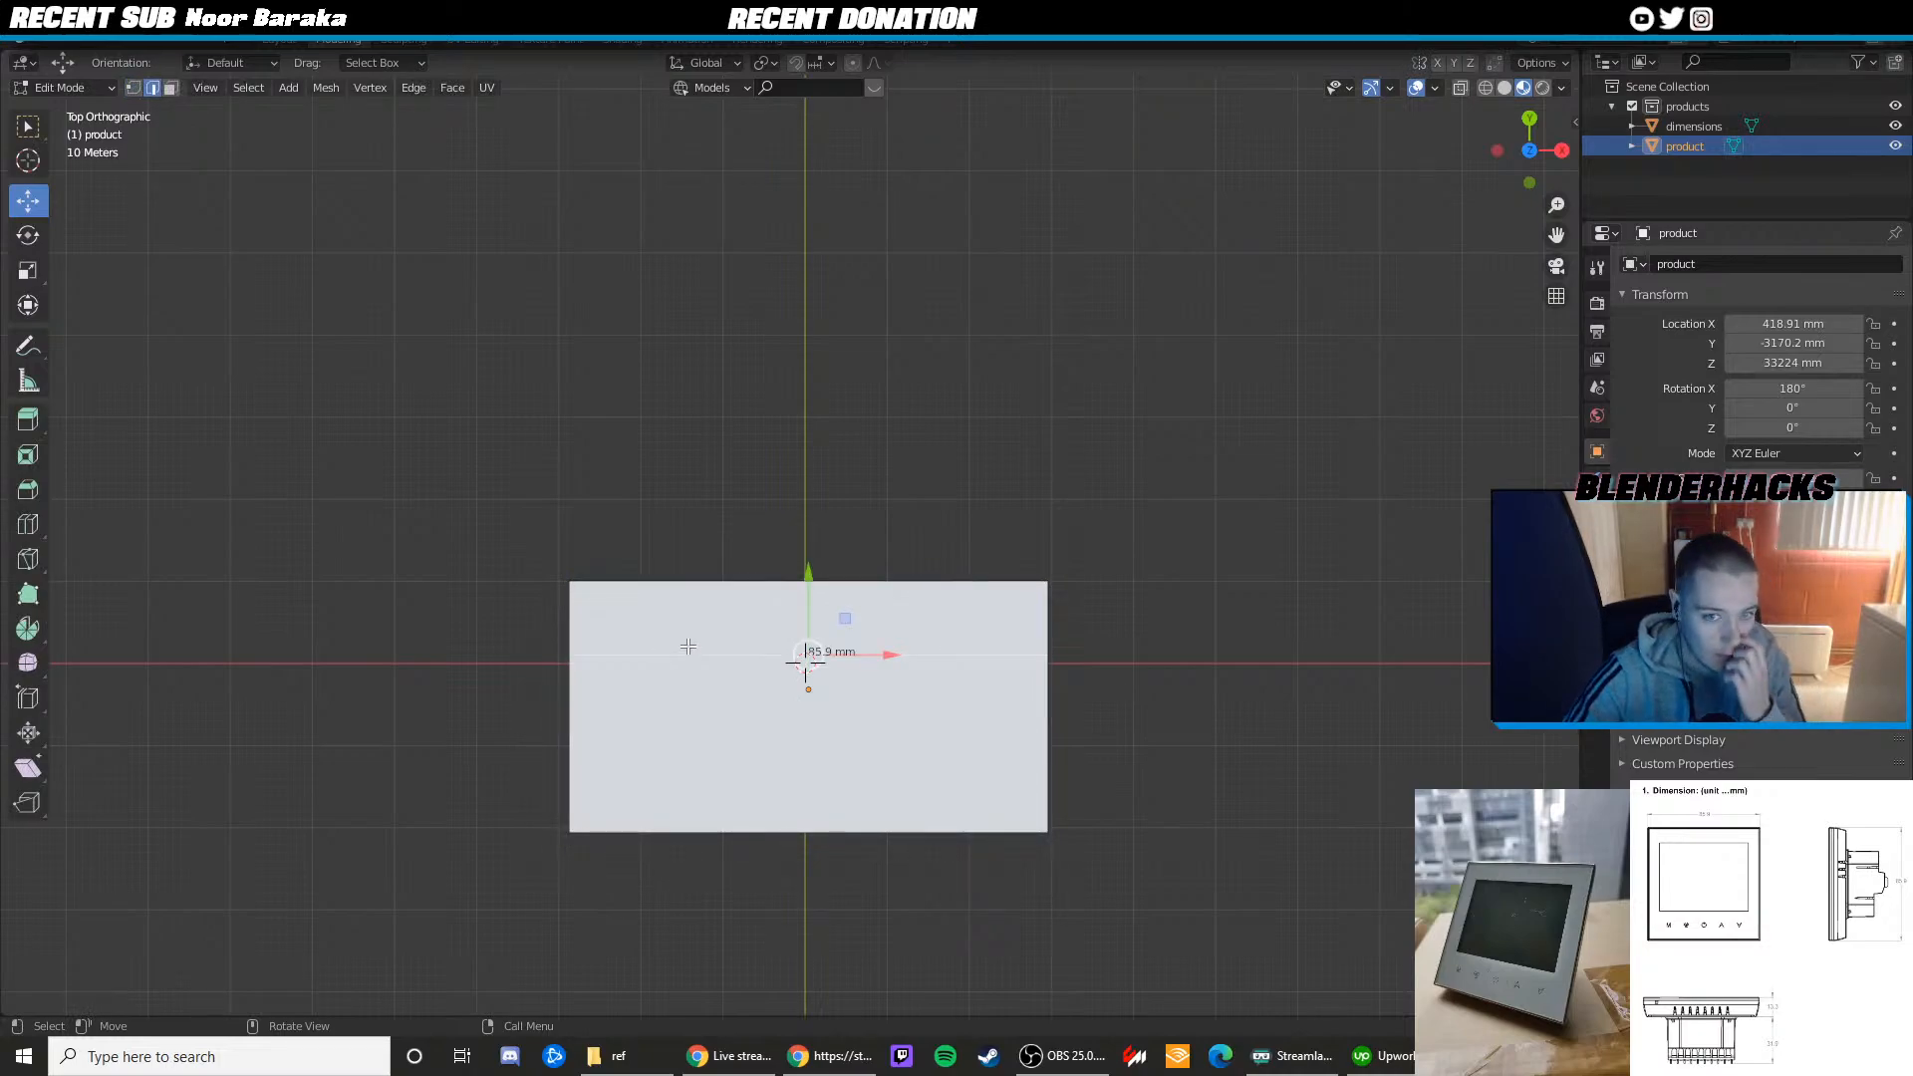
{"action": "key", "text": "Tab"}
{"action": "left_click_drag", "start_coordinate": [811, 610], "coordinate": [813, 610]}
{"action": "key", "text": "ctrl+z"}
{"action": "key", "text": "ctrl+z"}
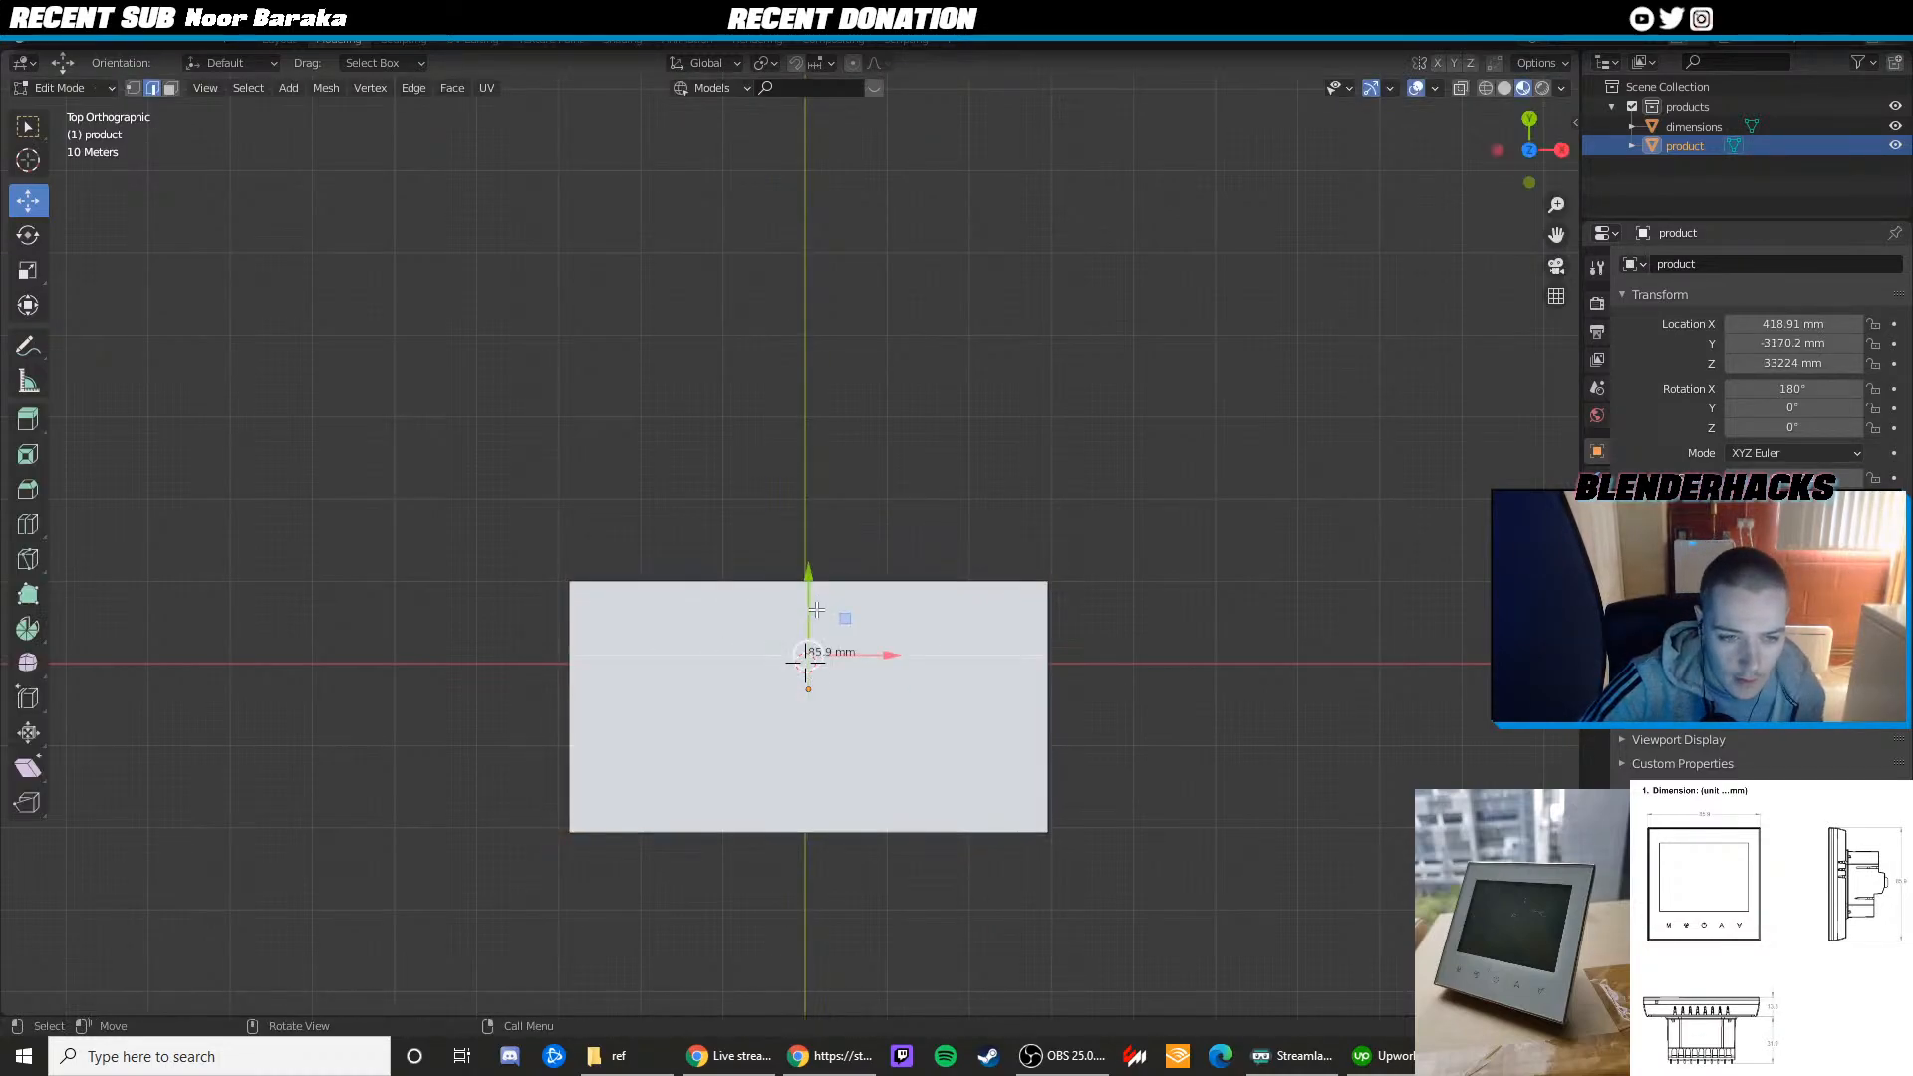
{"action": "key", "text": "Tab"}
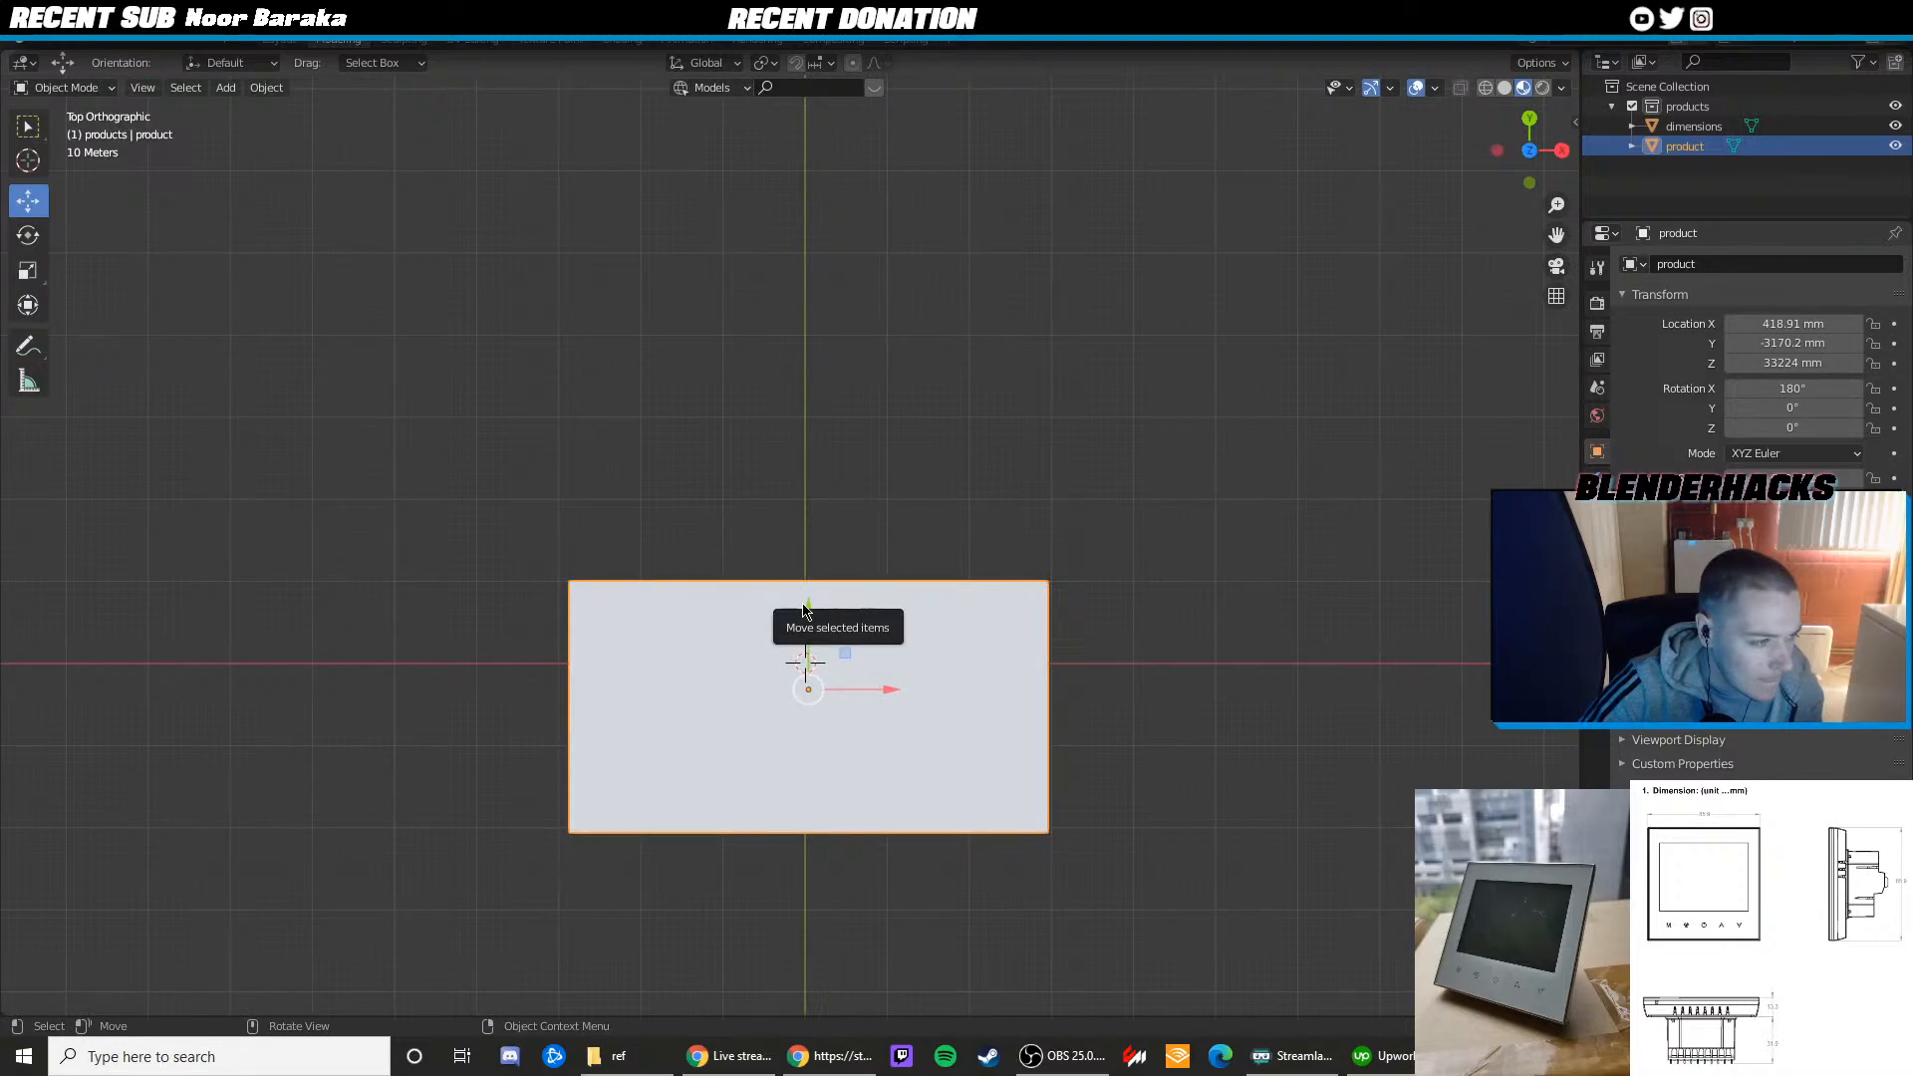
{"action": "key", "text": "Tab"}
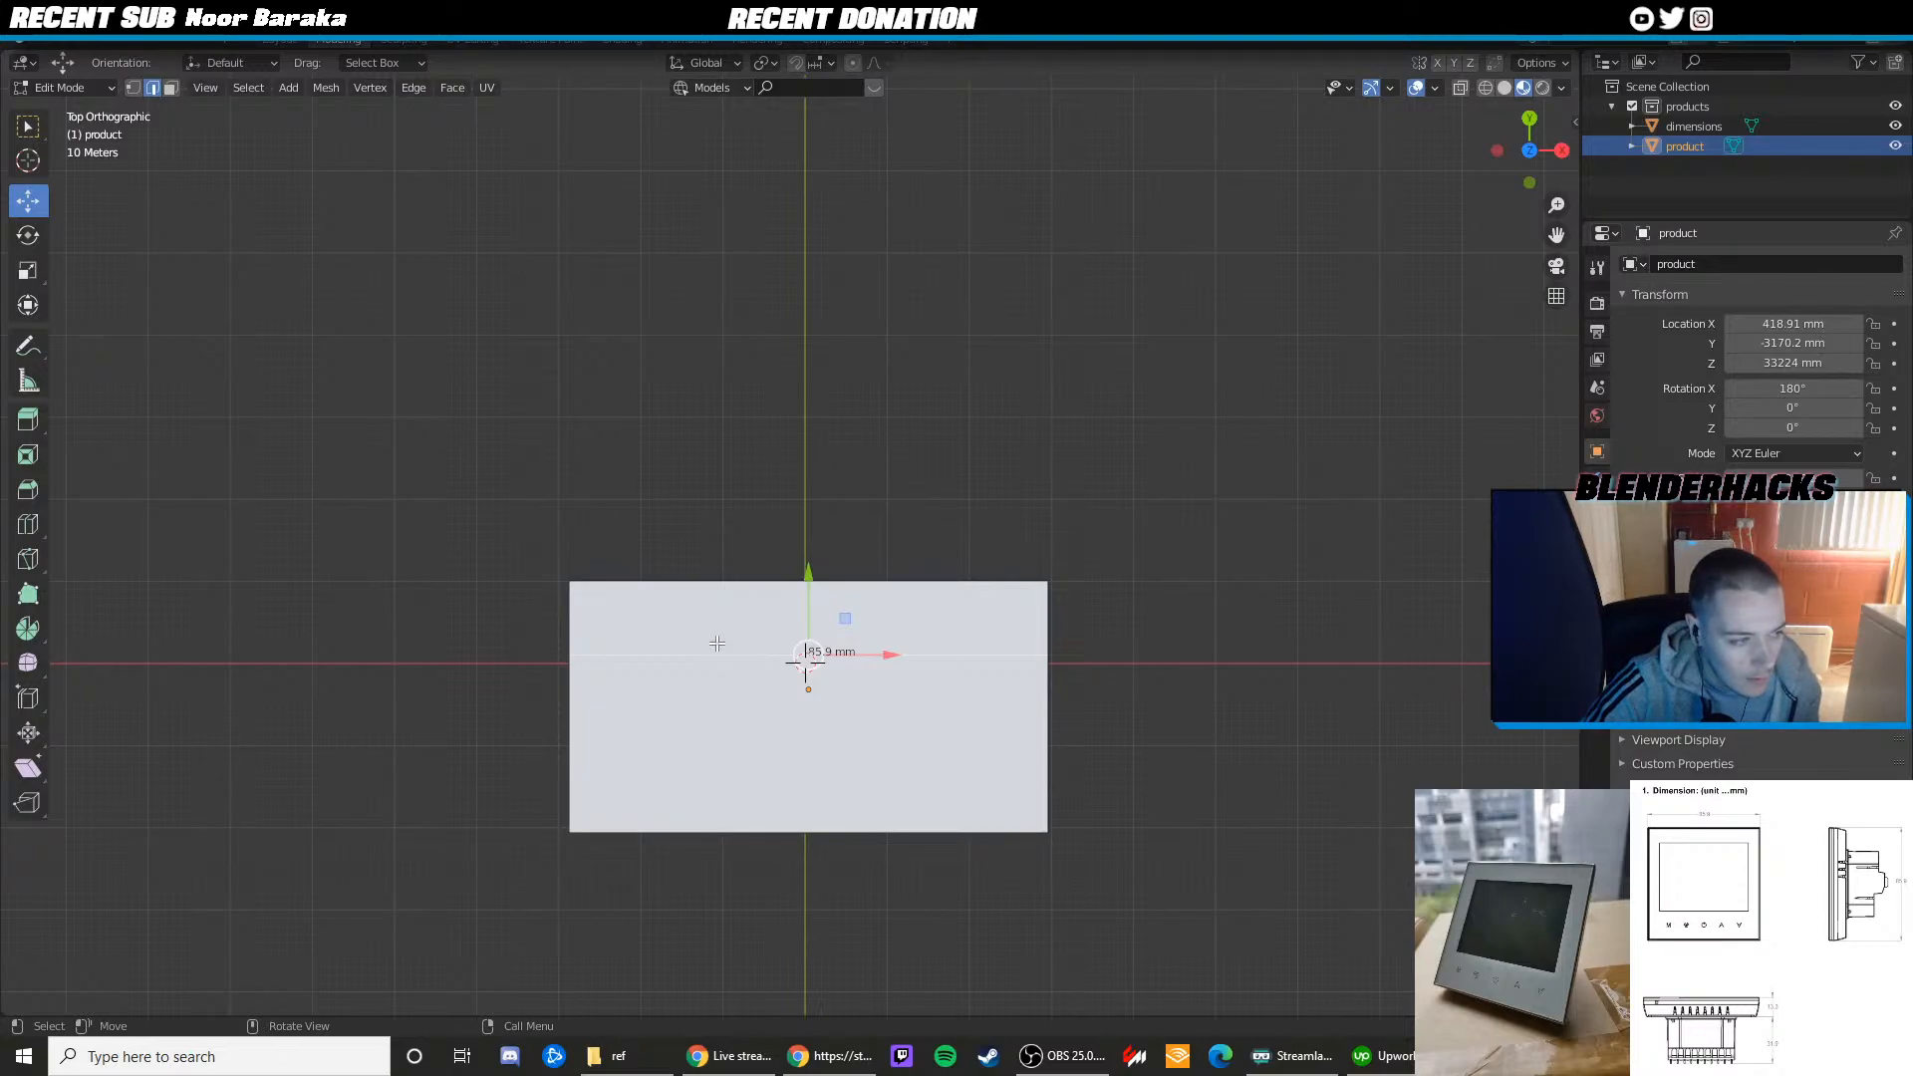
Add two loop cuts across the product block's width, each about 20 mm in from its outer side
{"action": "key", "text": "ctrl+r"}
{"action": "left_click", "coordinate": [697, 610]}
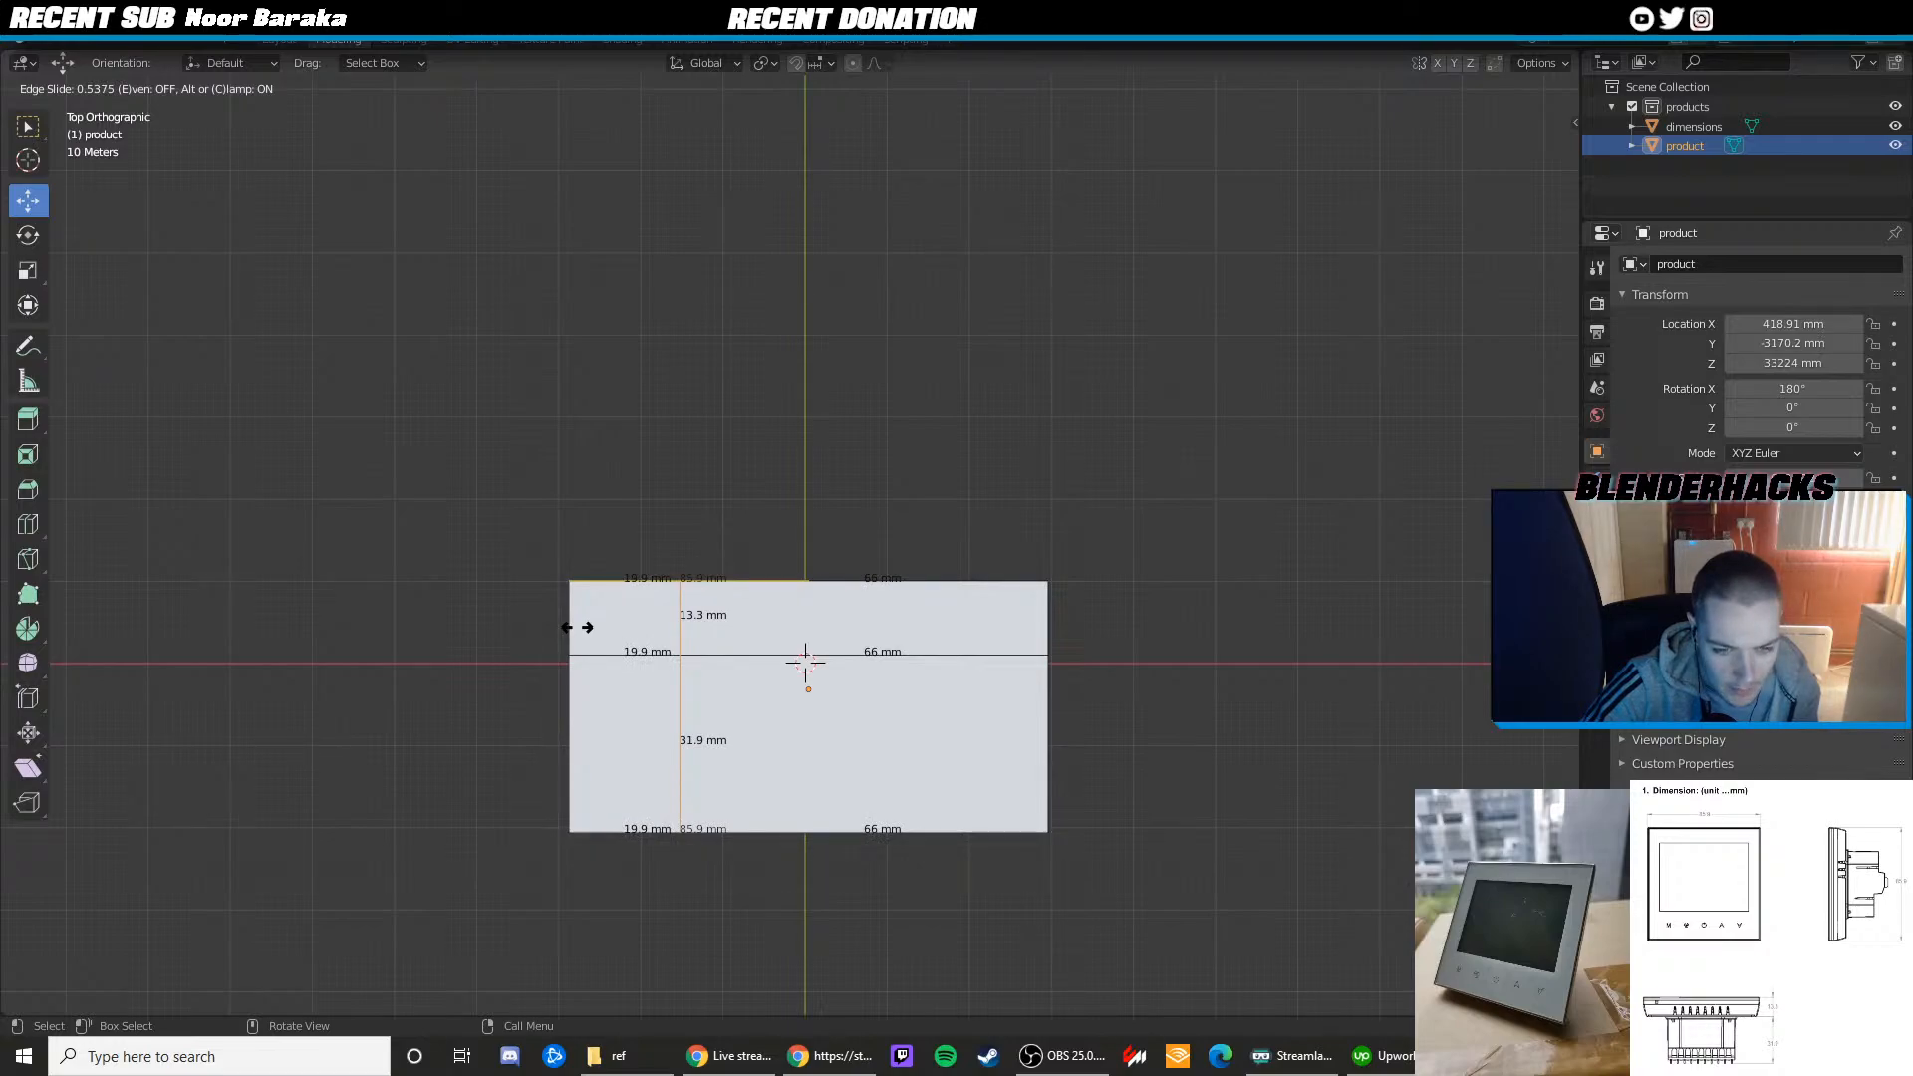
{"action": "left_click", "coordinate": [583, 628]}
{"action": "key", "text": "ctrl+r"}
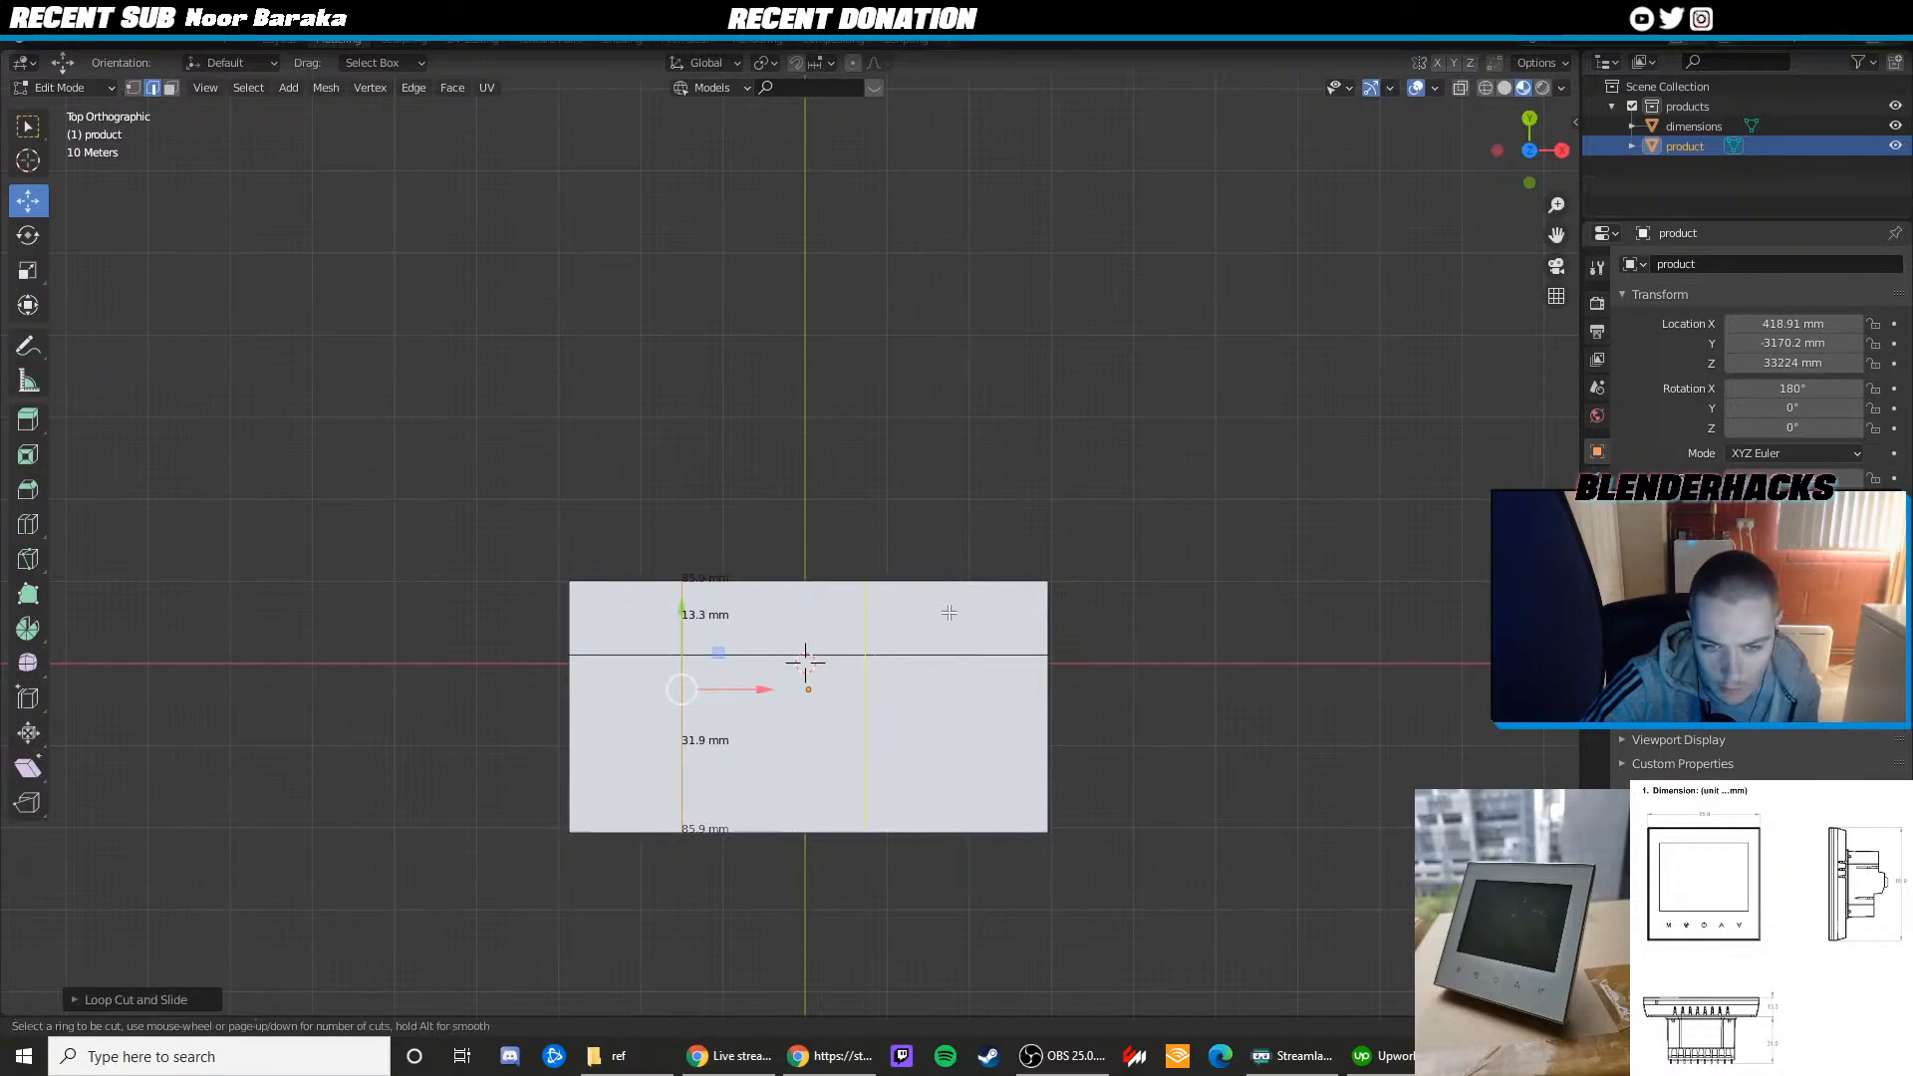
{"action": "left_click", "coordinate": [948, 612]}
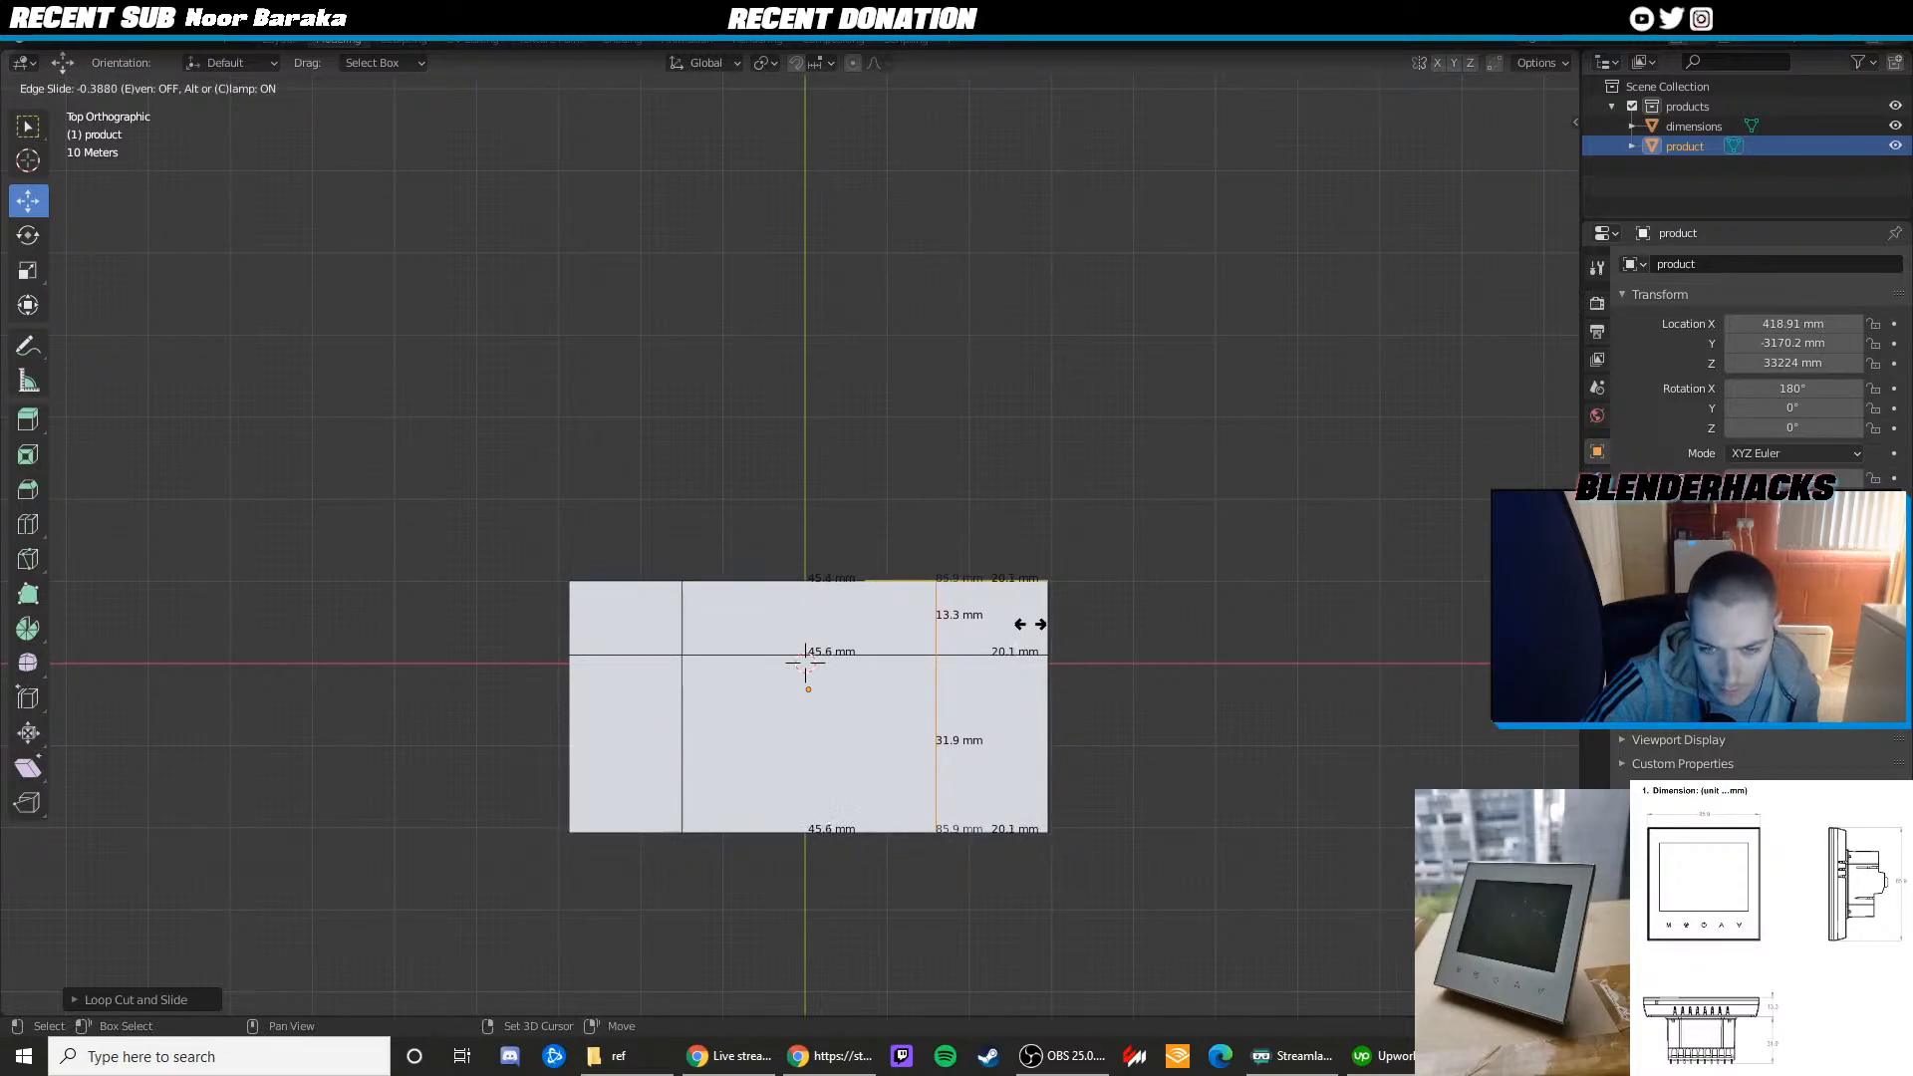
{"action": "left_click", "coordinate": [1034, 621]}
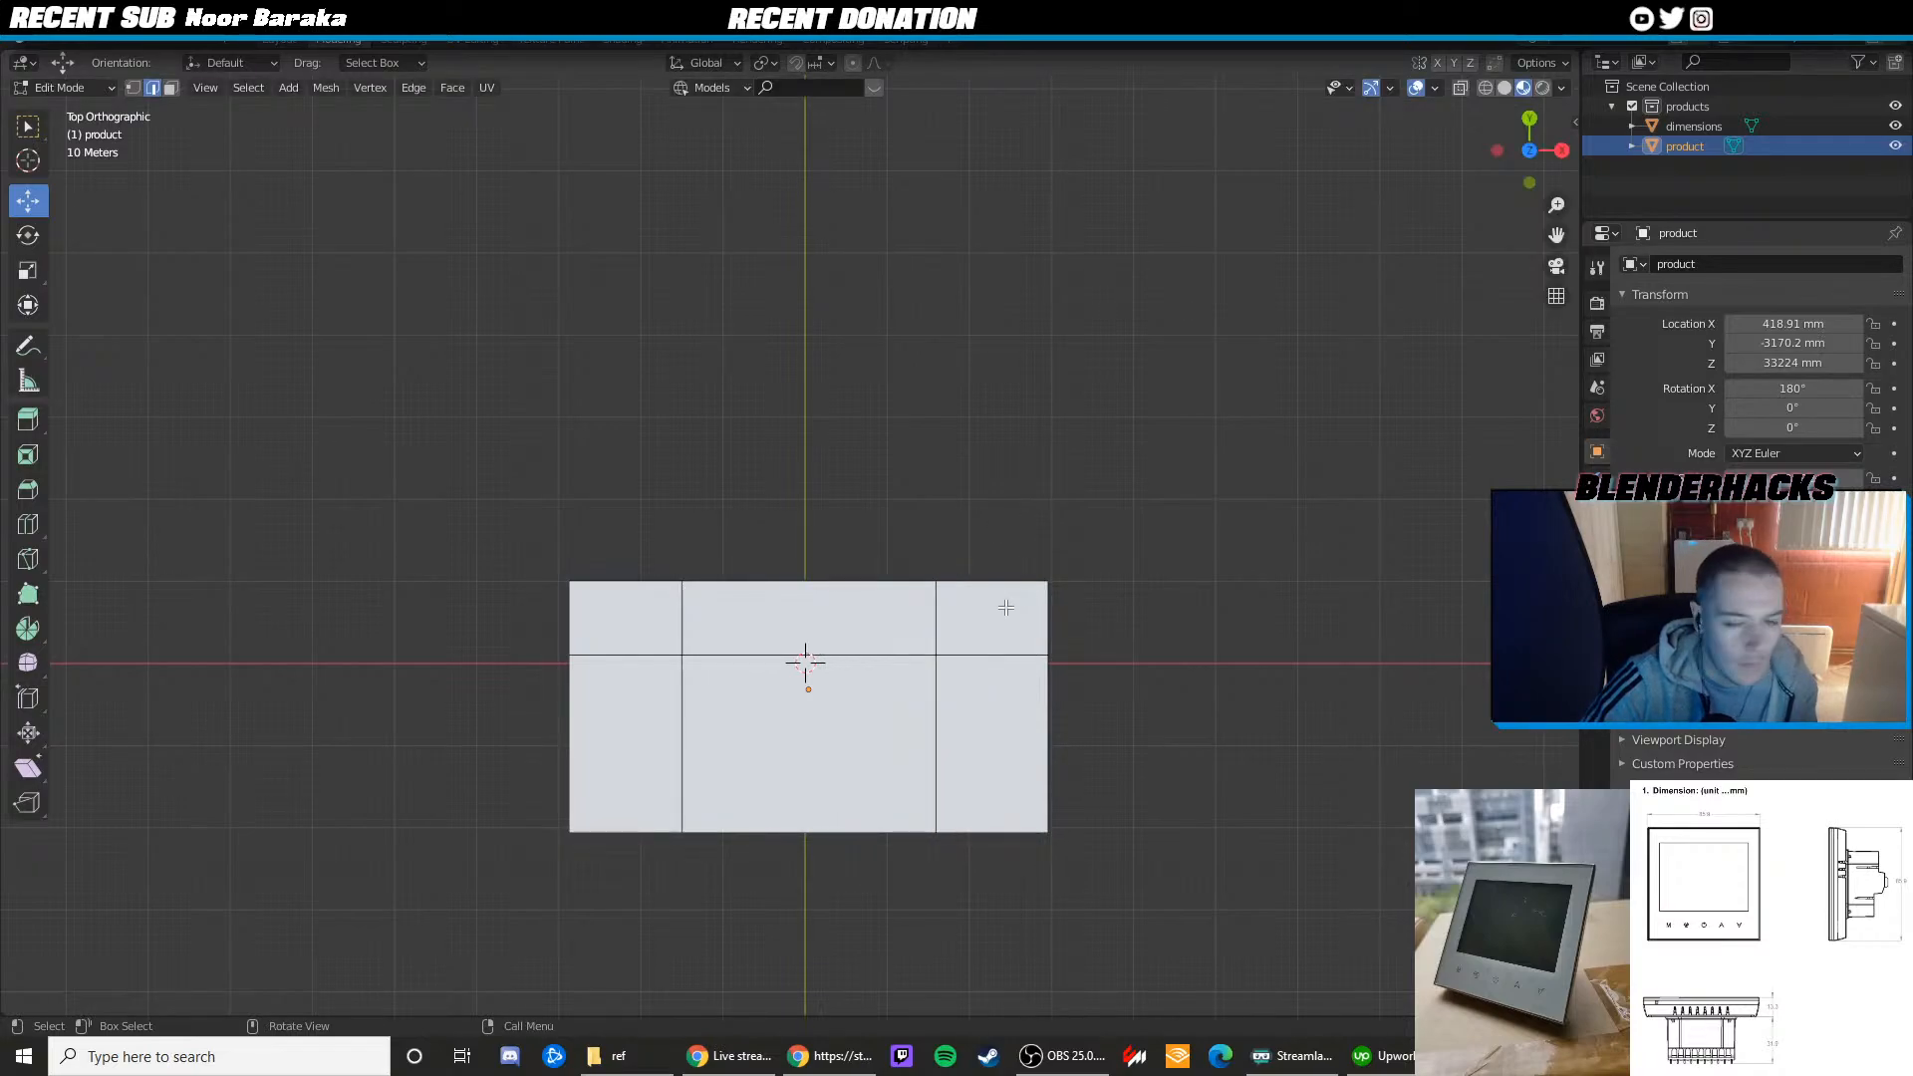
Select the faces enclosing the two outer sections behind the product block's front plate, on both sides, and delete them
{"action": "key", "text": "3"}
{"action": "left_click", "coordinate": [624, 726]}
{"action": "right_click", "coordinate": [625, 727]}
{"action": "middle_click_drag", "start_coordinate": [625, 726], "coordinate": [835, 685]}
{"action": "left_click", "coordinate": [674, 564], "text": "shift"}
{"action": "left_click", "coordinate": [900, 645], "text": "shift"}
{"action": "left_click", "coordinate": [835, 684], "text": "shift"}
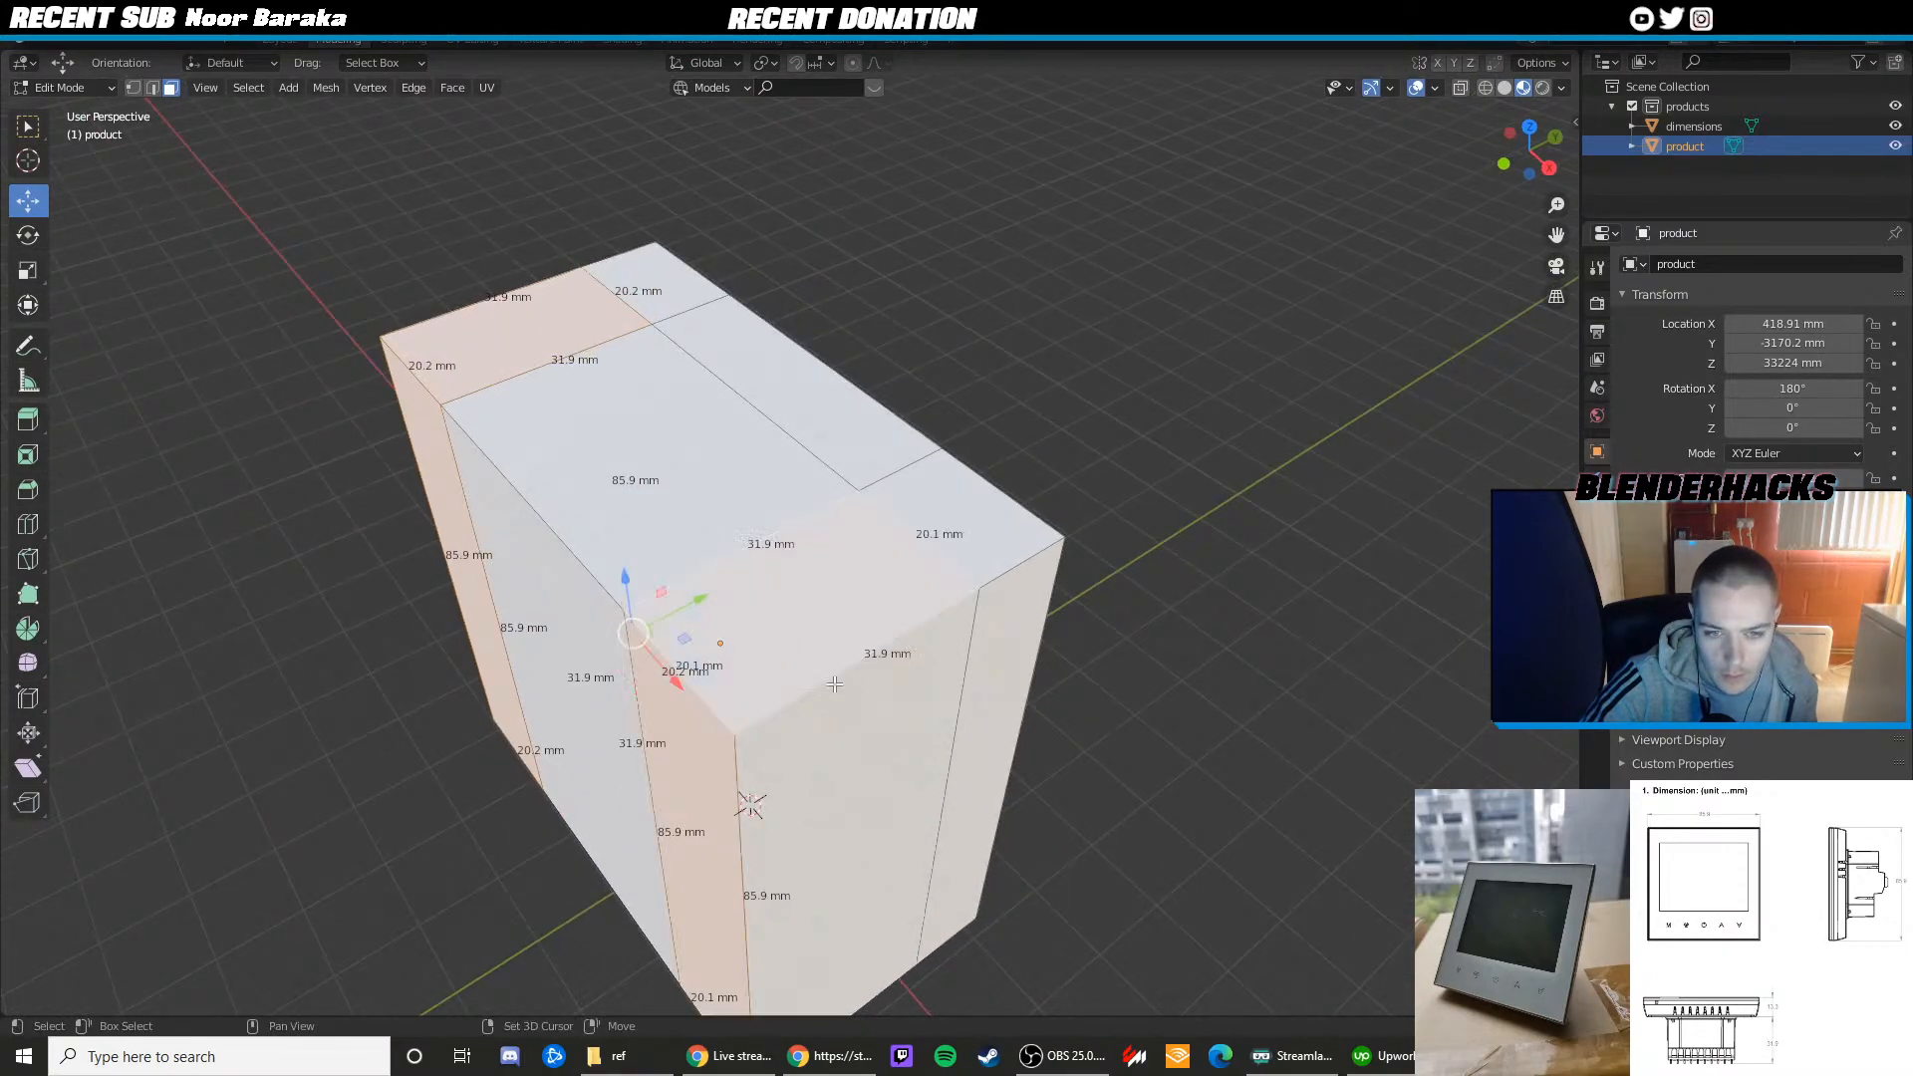
{"action": "left_click", "coordinate": [849, 771], "text": "shift"}
{"action": "middle_click_drag", "start_coordinate": [848, 771], "coordinate": [745, 638]}
{"action": "left_click", "coordinate": [680, 561], "text": "shift"}
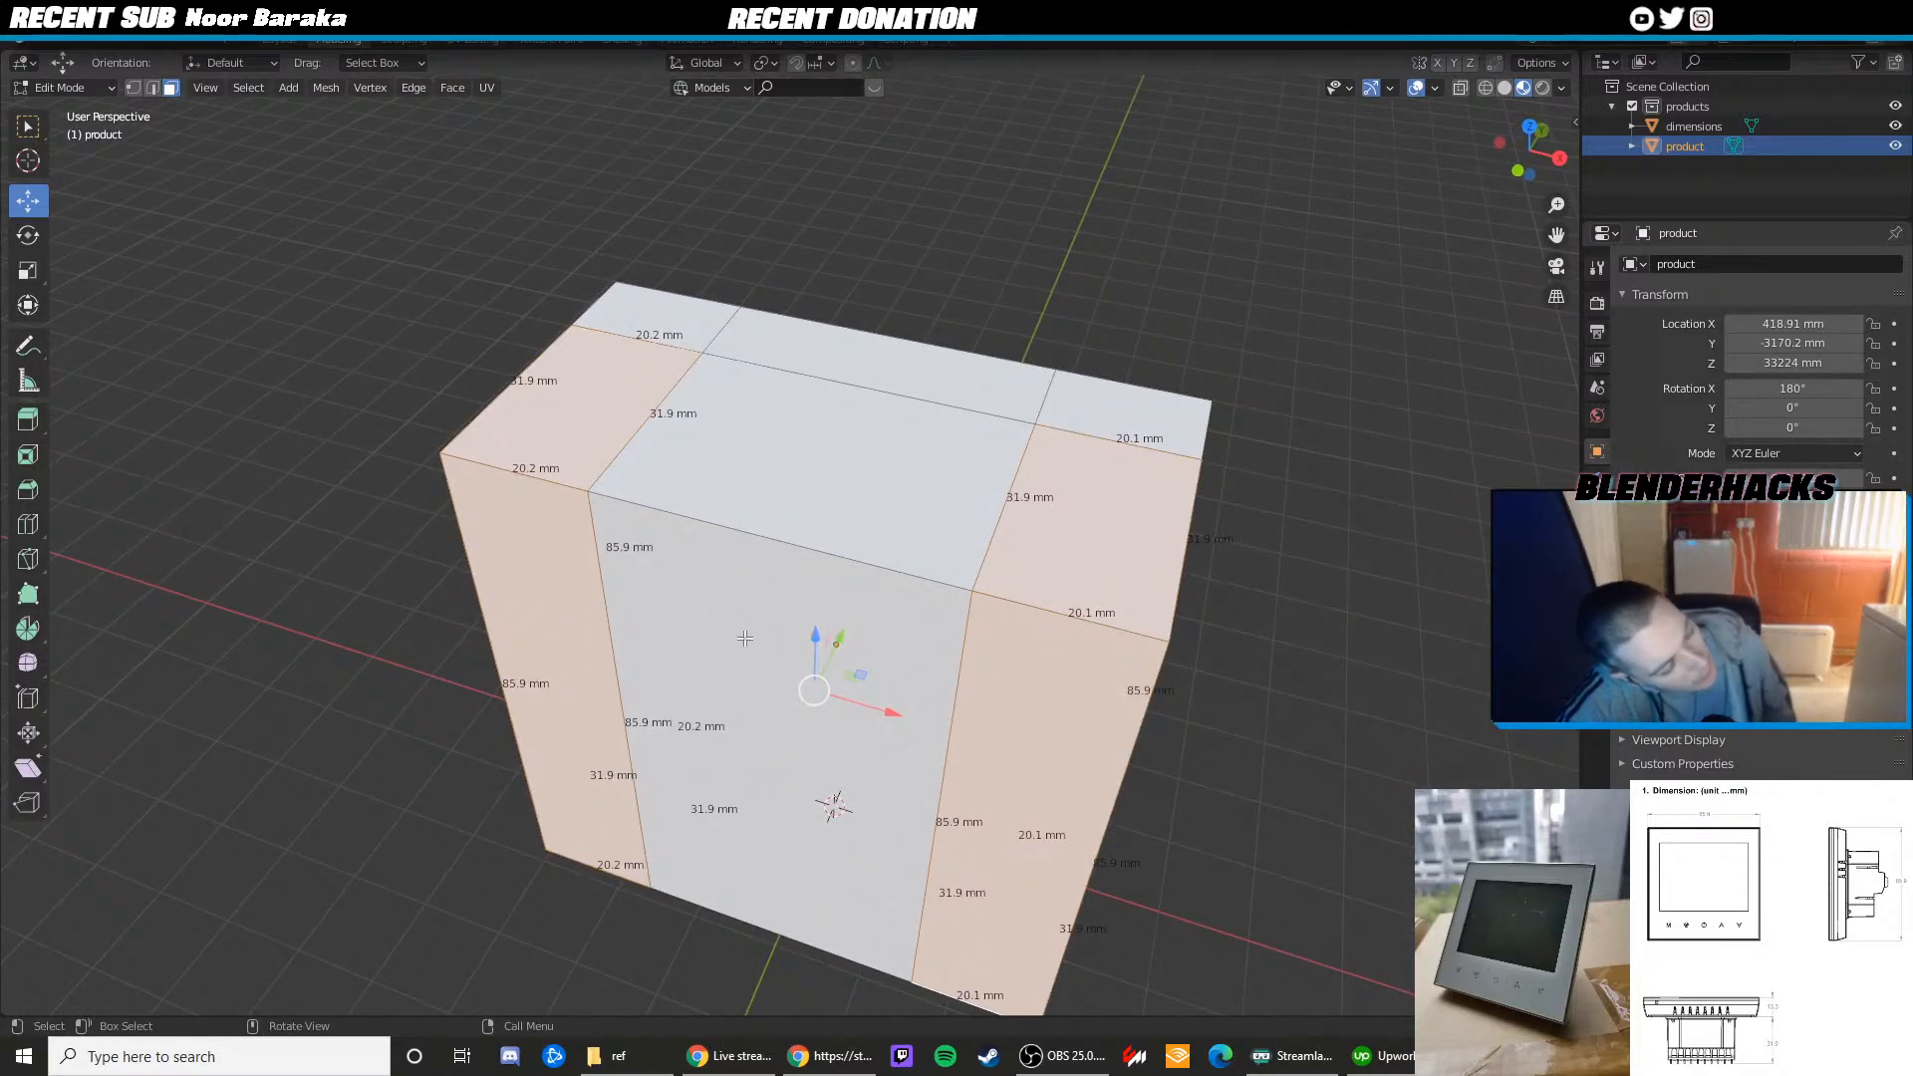
{"action": "middle_click_drag", "start_coordinate": [914, 743], "coordinate": [892, 781]}
{"action": "key", "text": "x"}
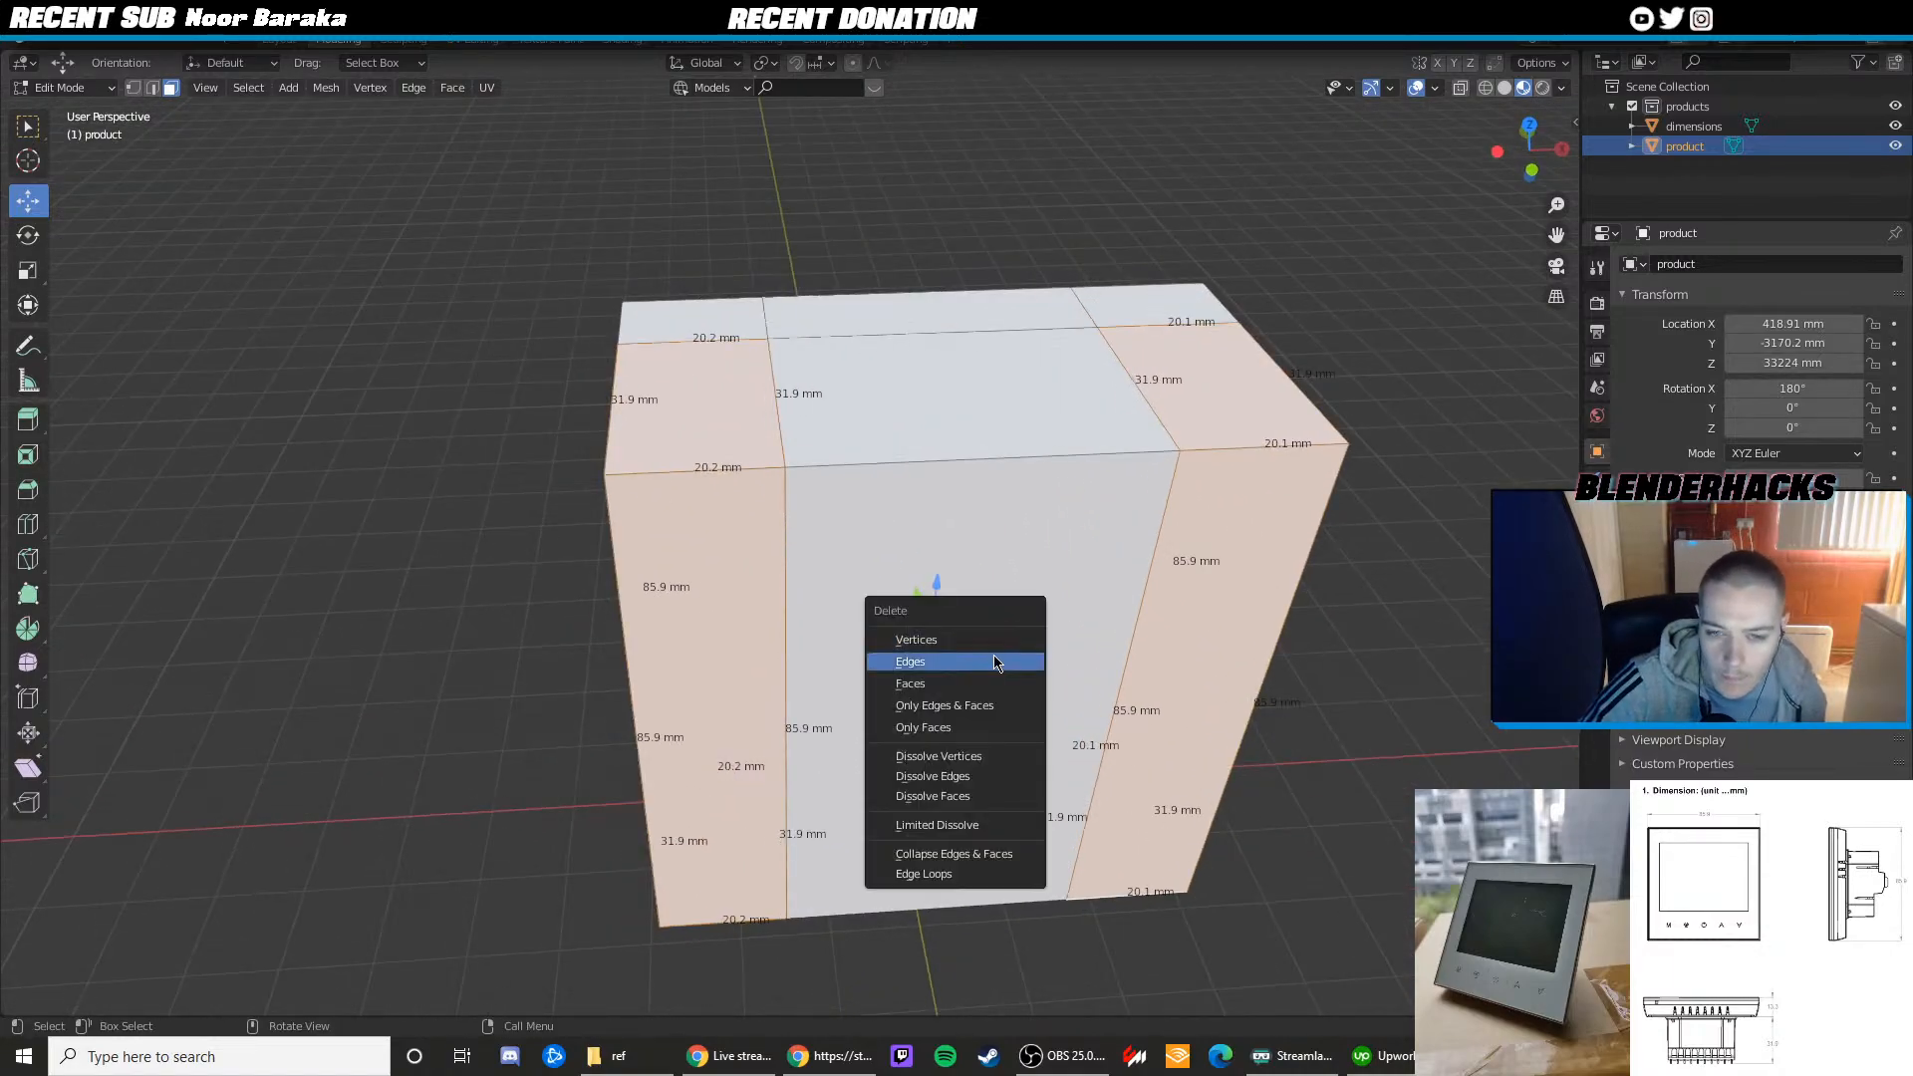
{"action": "left_click", "coordinate": [939, 685]}
Connect the upper and lower inner corner vertices with a vertical edge on each side of the central section
{"action": "middle_click_drag", "start_coordinate": [939, 687], "coordinate": [908, 772]}
{"action": "key", "text": "1"}
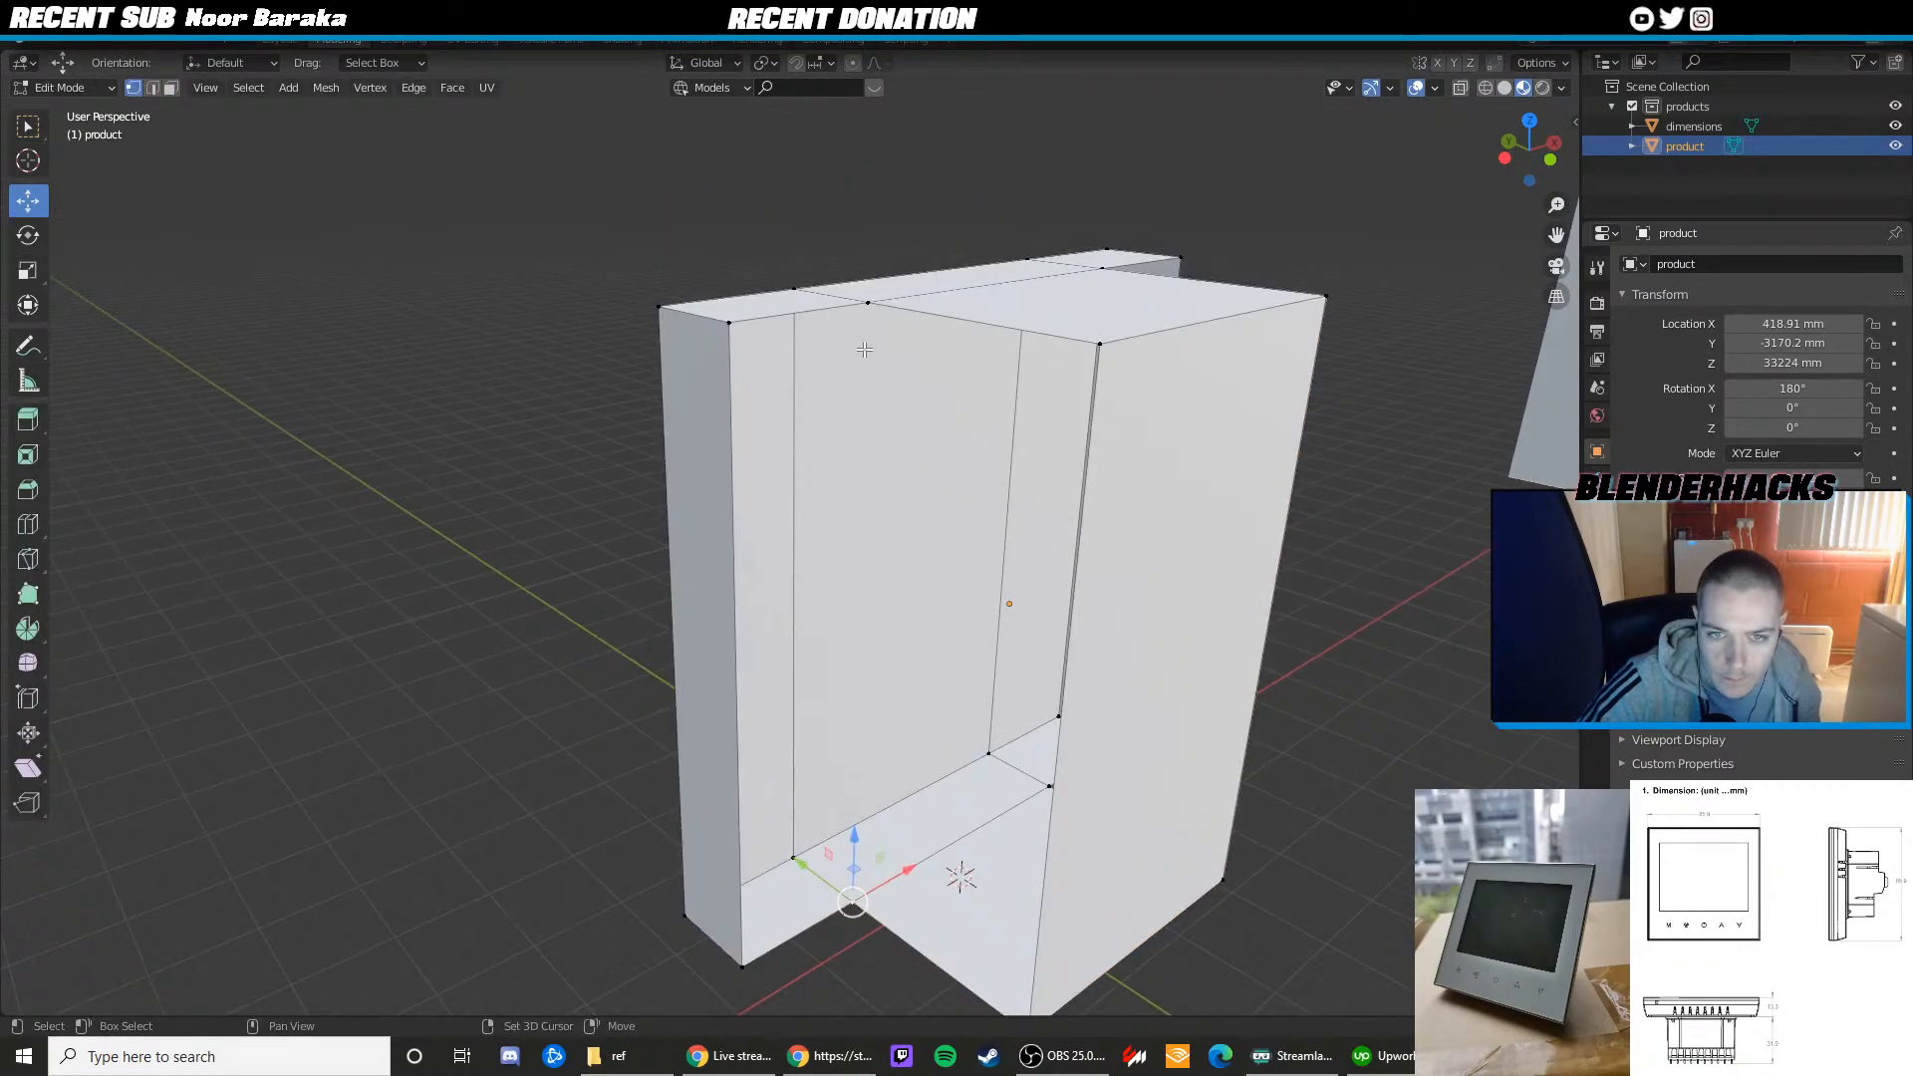
{"action": "left_click", "coordinate": [869, 303], "text": "shift"}
{"action": "key", "text": "f"}
{"action": "middle_click_drag", "start_coordinate": [1062, 508], "coordinate": [863, 513]}
{"action": "left_click", "coordinate": [982, 314]}
{"action": "middle_click_drag", "start_coordinate": [976, 325], "coordinate": [893, 458]}
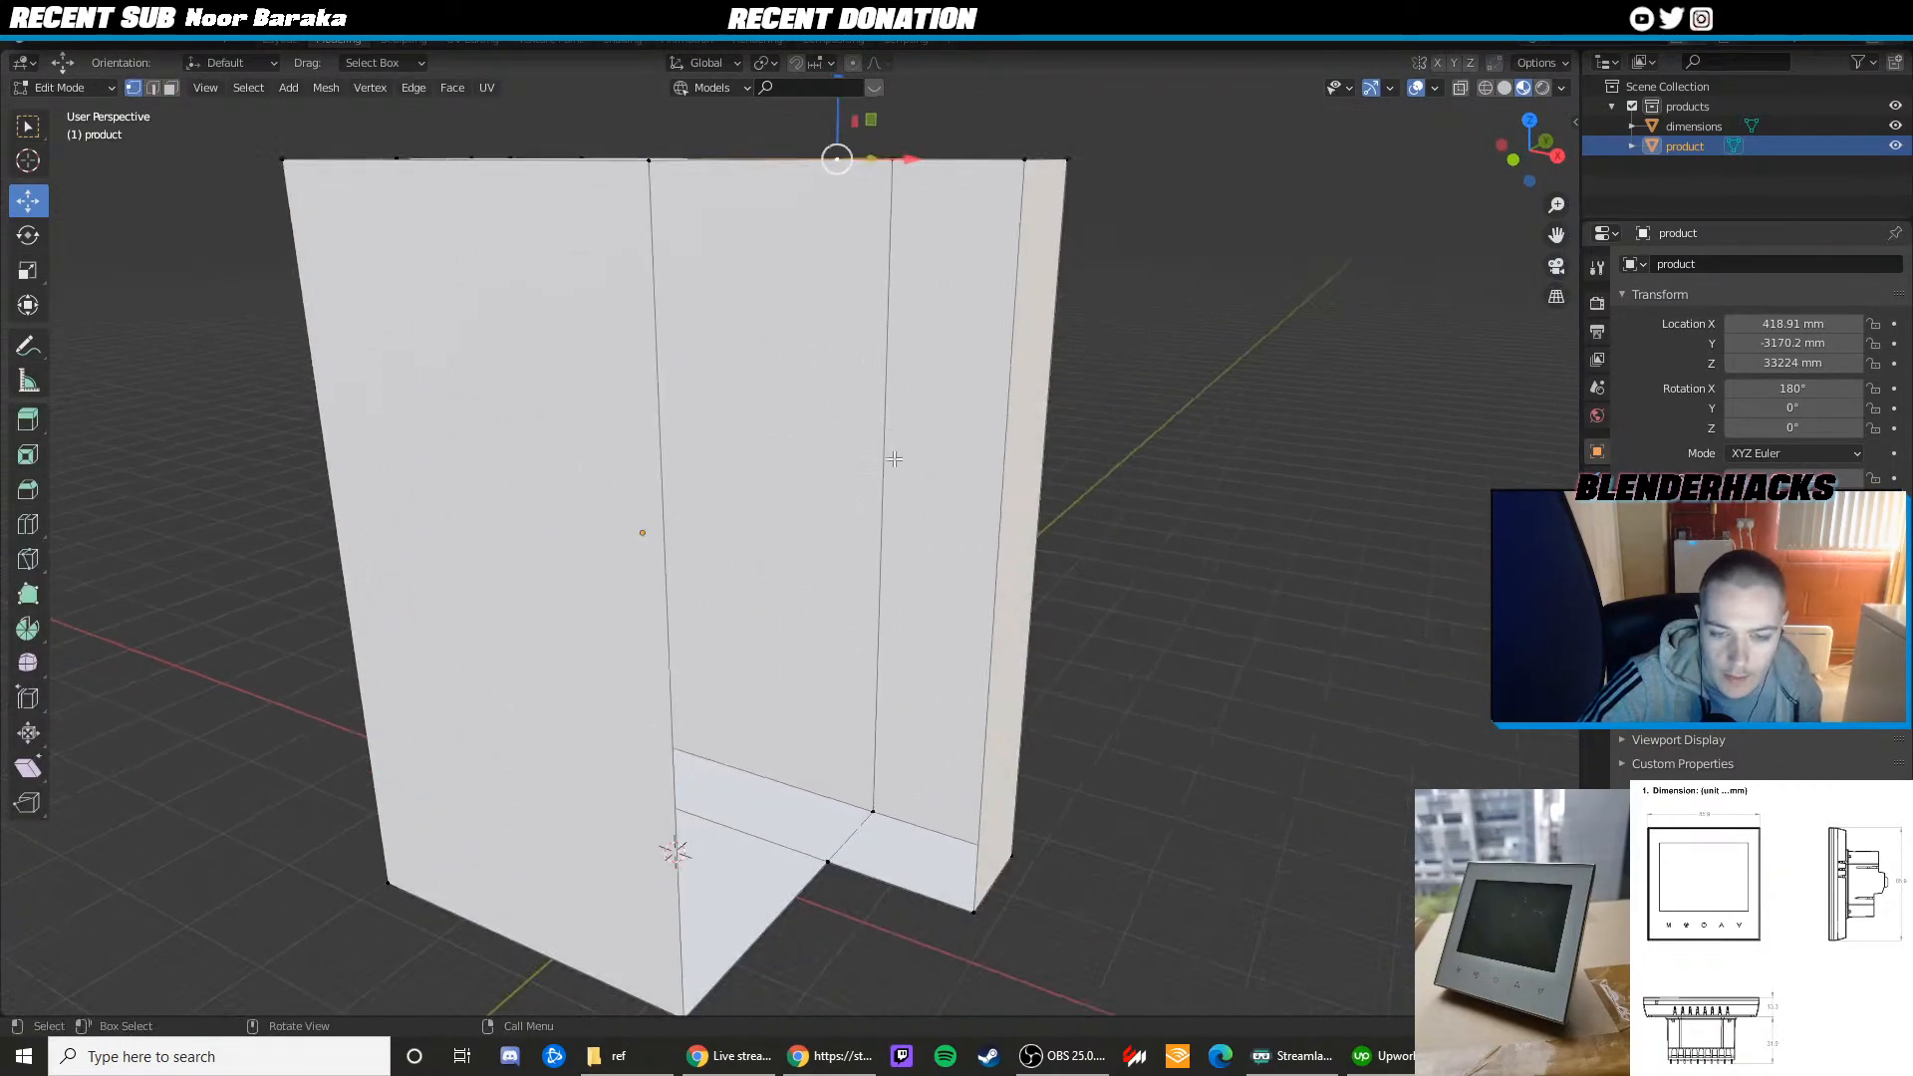
{"action": "left_click", "coordinate": [829, 857], "text": "shift"}
{"action": "scroll", "coordinate": [945, 746], "scroll_direction": "down", "scroll_amount": 4}
{"action": "middle_click_drag", "start_coordinate": [901, 687], "coordinate": [886, 723]}
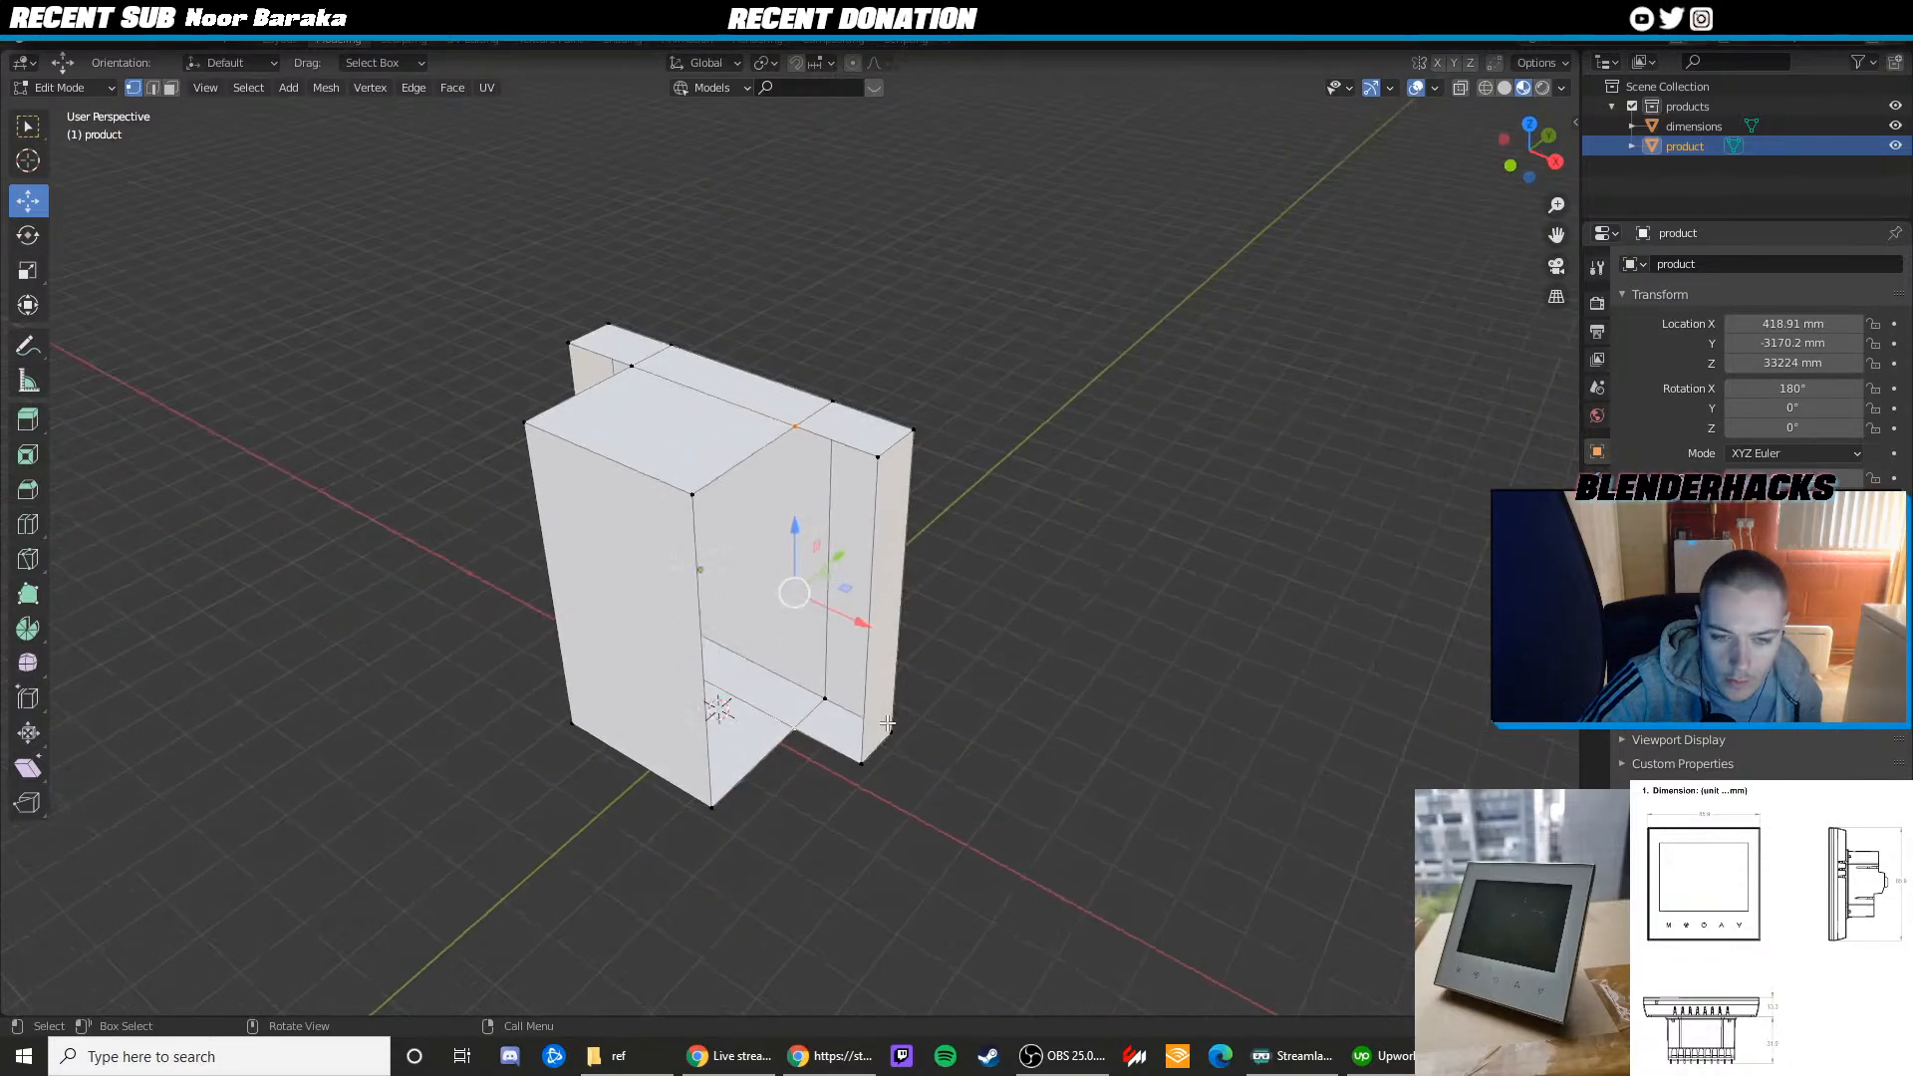
{"action": "key", "text": "f"}
Select the four edges around the central section's open right side and fill them with a face
{"action": "scroll", "coordinate": [826, 678], "scroll_direction": "up", "scroll_amount": 4}
{"action": "key", "text": "2"}
{"action": "left_click", "coordinate": [668, 361]}
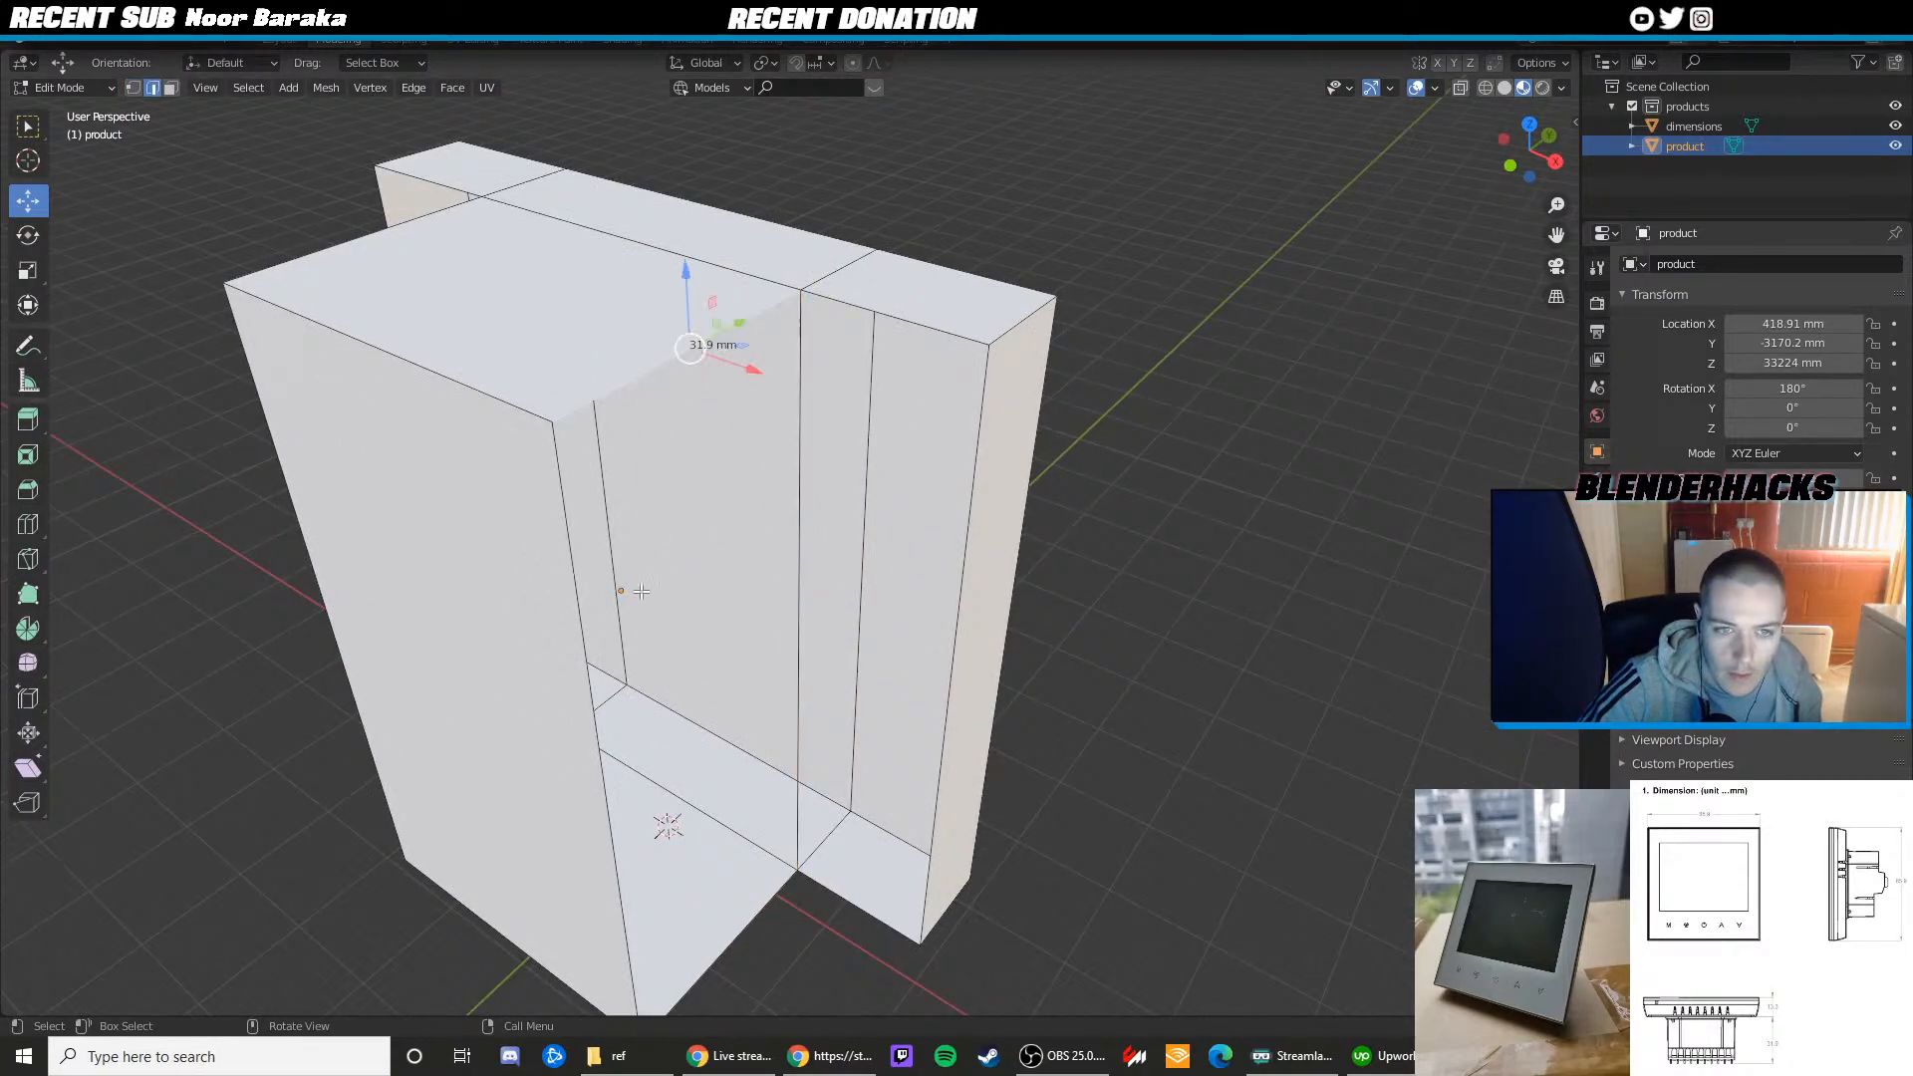
{"action": "middle_click_drag", "start_coordinate": [526, 711], "coordinate": [488, 716]}
{"action": "left_click", "coordinate": [487, 729]}
{"action": "left_click", "coordinate": [504, 859]}
{"action": "left_click", "coordinate": [608, 948], "text": "shift"}
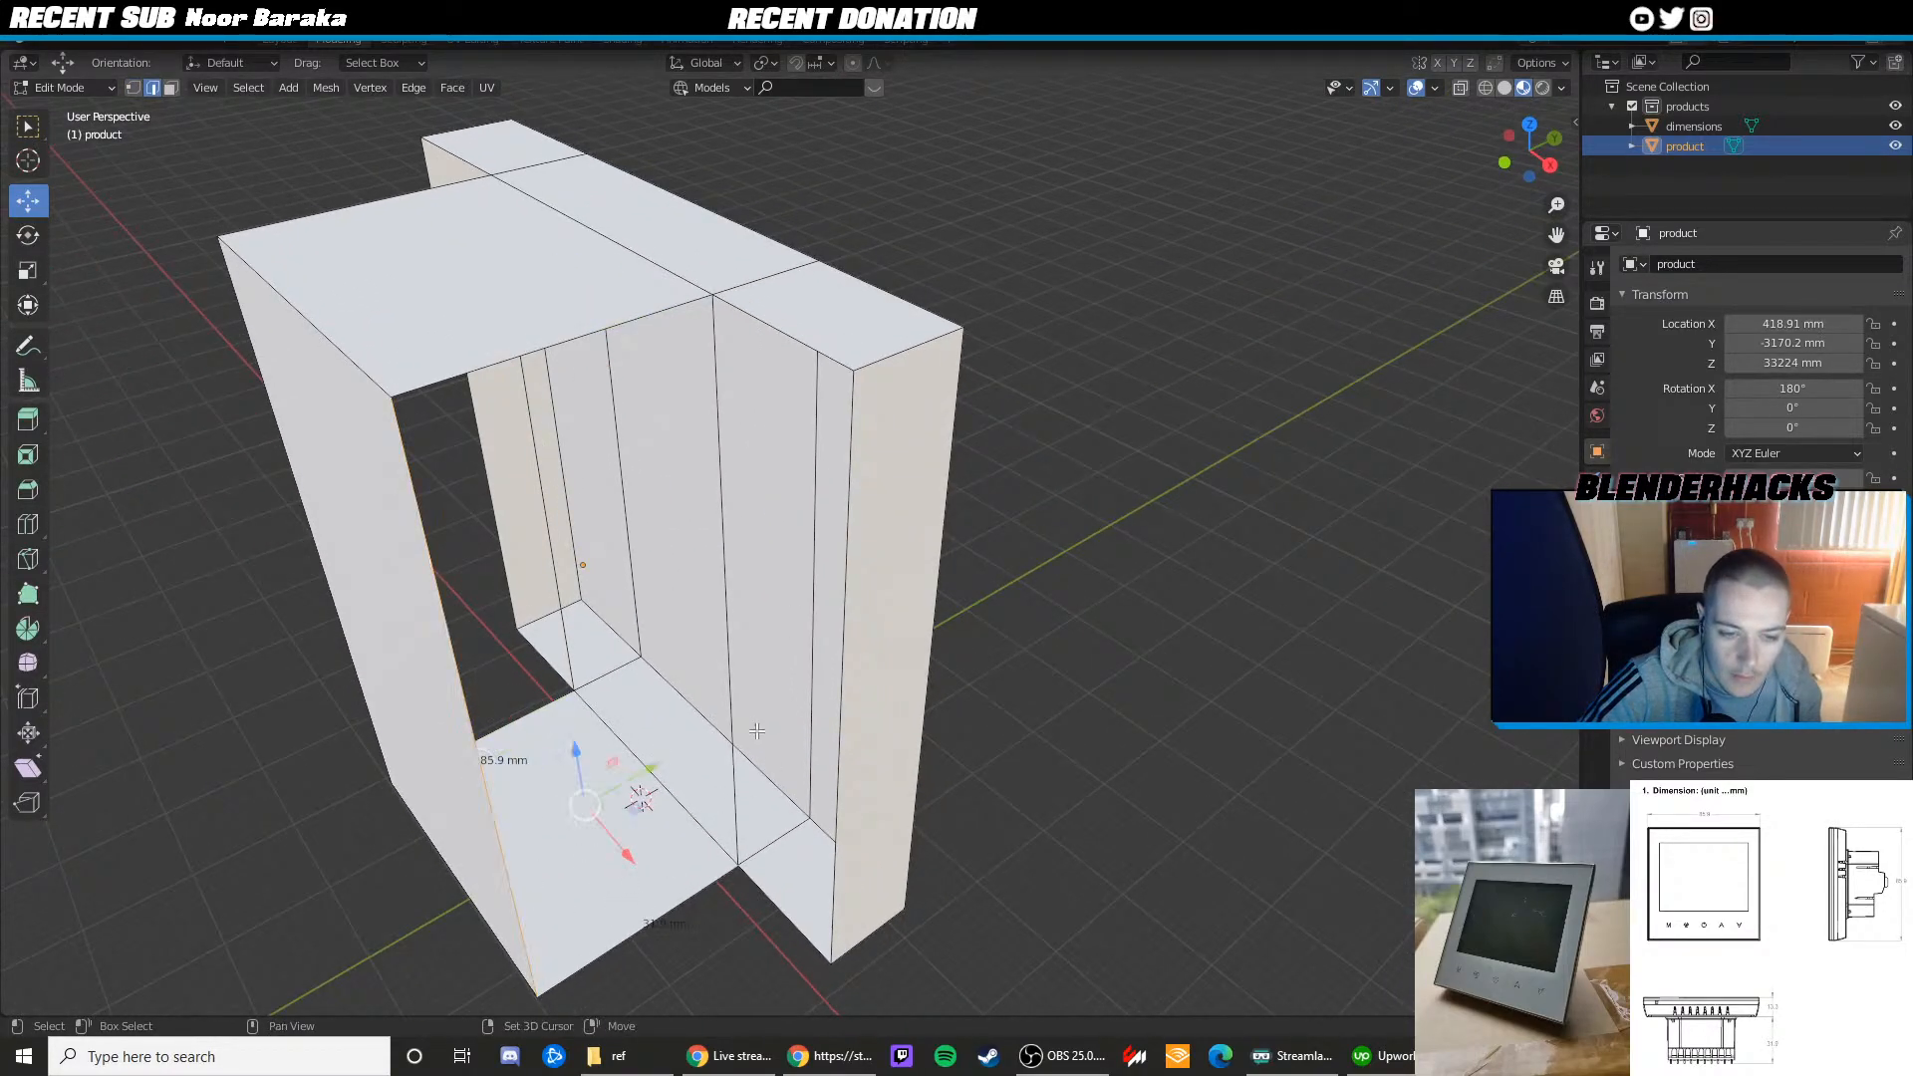
{"action": "left_click", "coordinate": [729, 717], "text": "shift"}
{"action": "left_click", "coordinate": [587, 336], "text": "shift"}
{"action": "key", "text": "f"}
Fill the open back of the front plate's 20.1 mm wide wing with a face from its four border edges
{"action": "middle_click_drag", "start_coordinate": [588, 348], "coordinate": [880, 553]}
{"action": "left_click", "coordinate": [879, 553]}
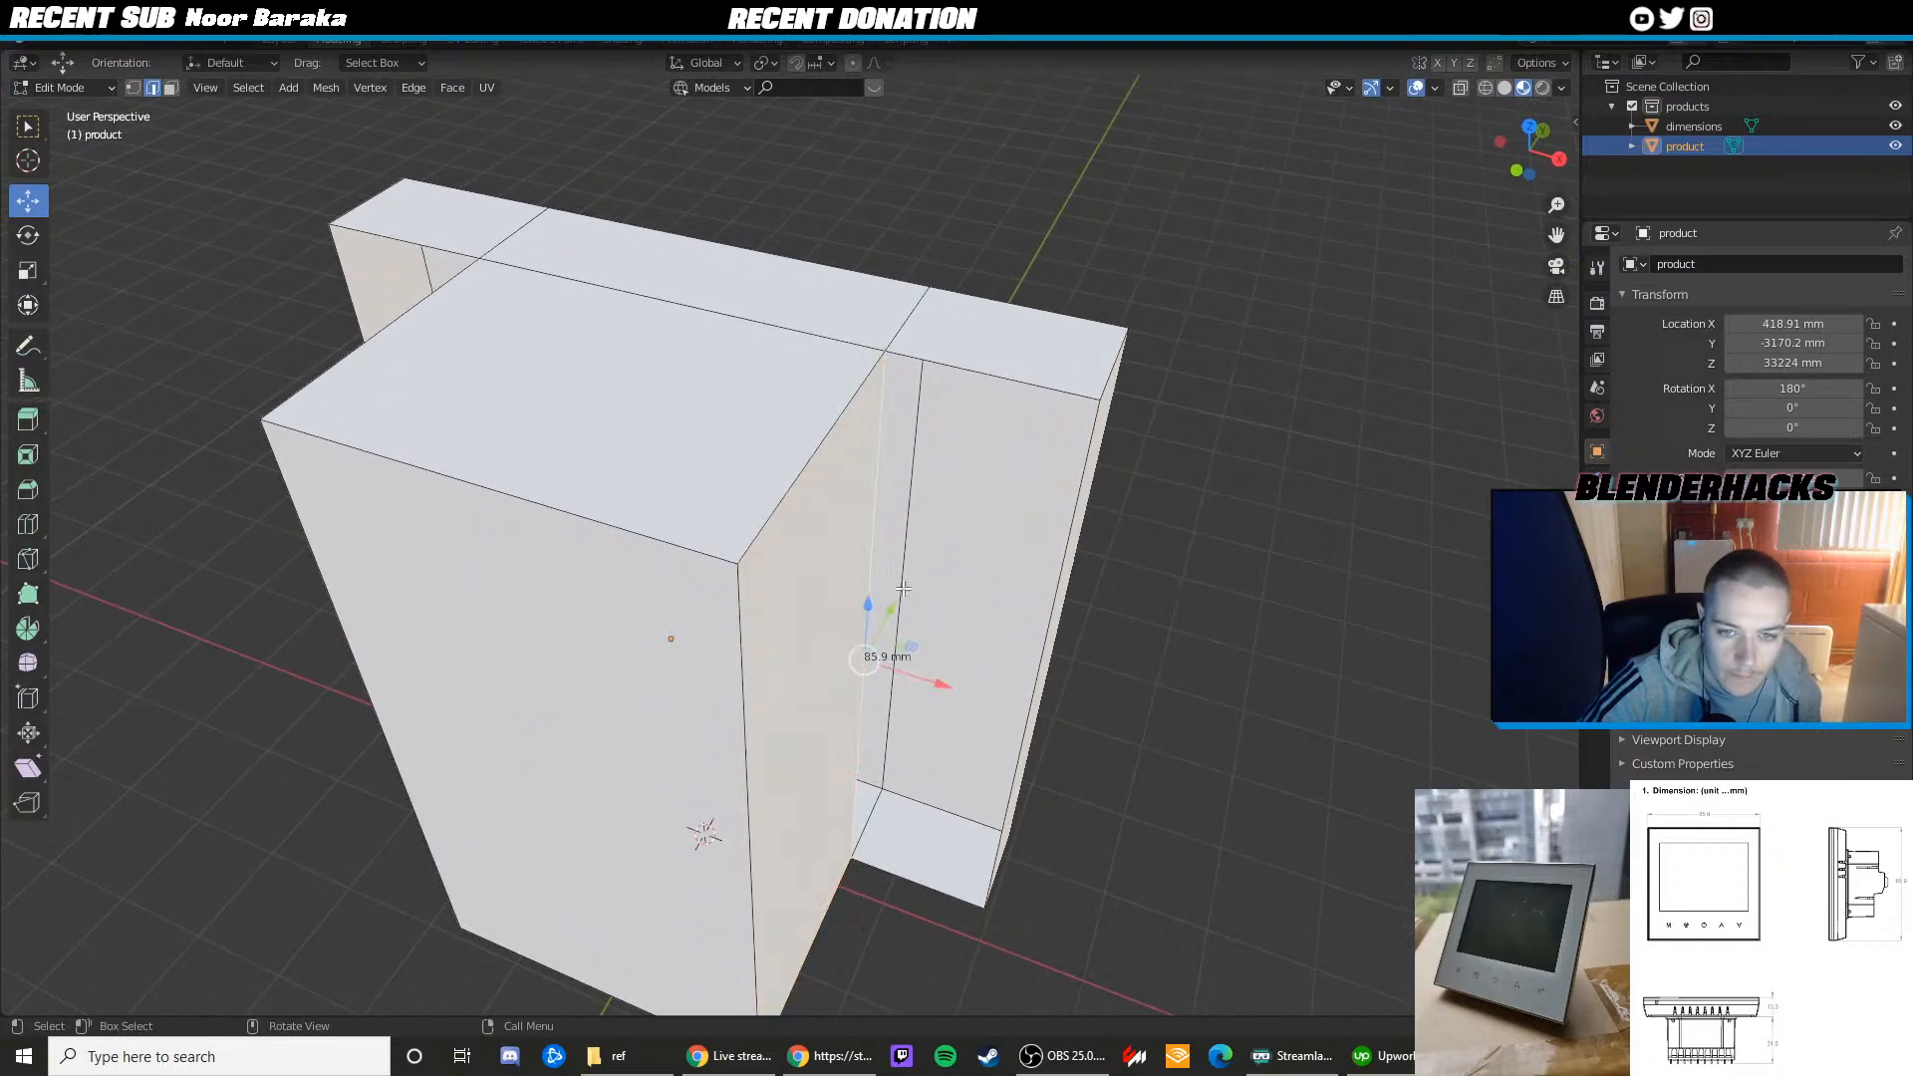
{"action": "middle_click_drag", "start_coordinate": [932, 429], "coordinate": [864, 312]}
{"action": "left_click", "coordinate": [873, 218], "text": "shift"}
{"action": "left_click", "coordinate": [954, 562], "text": "shift"}
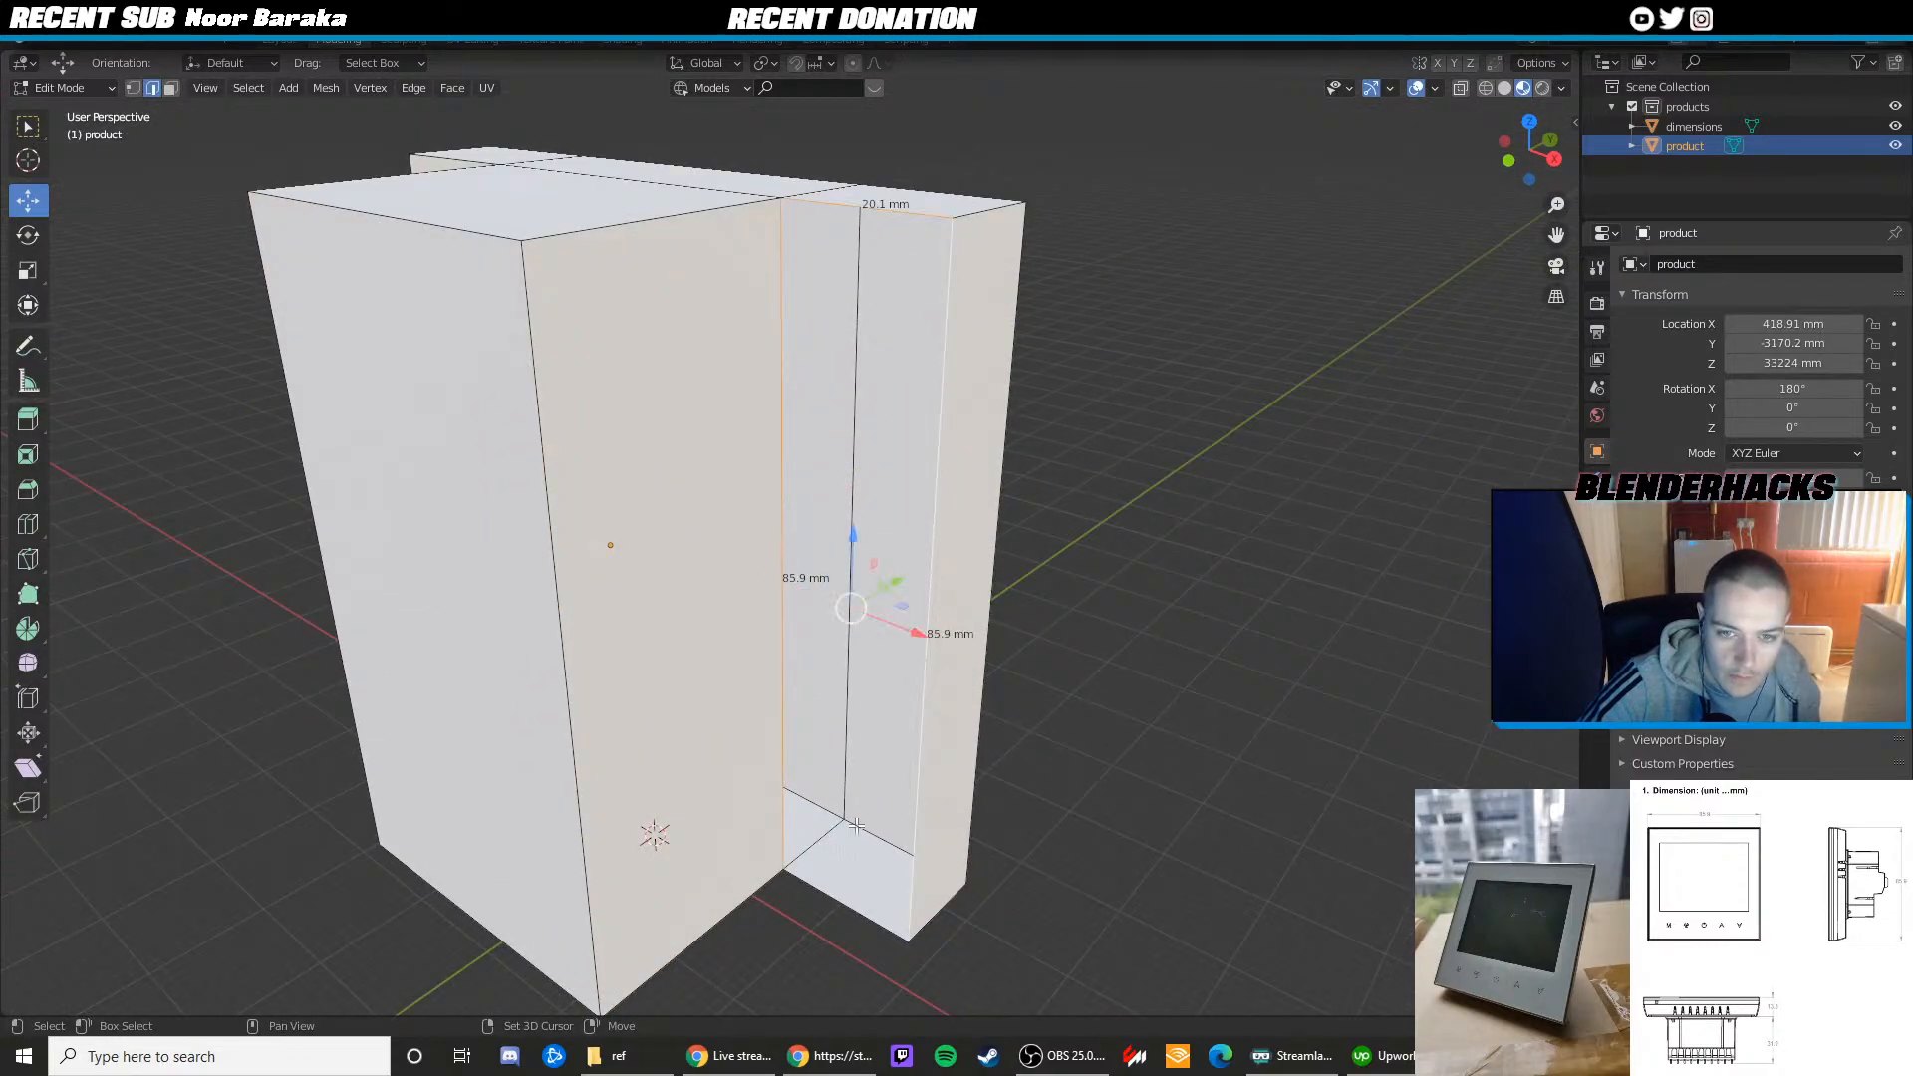
{"action": "left_click", "coordinate": [823, 878], "text": "shift"}
{"action": "key", "text": "f"}
Fill the open back of the front plate's opposite, 20.2 mm wide wing with a face from its four border edges
{"action": "middle_click_drag", "start_coordinate": [687, 638], "coordinate": [816, 538]}
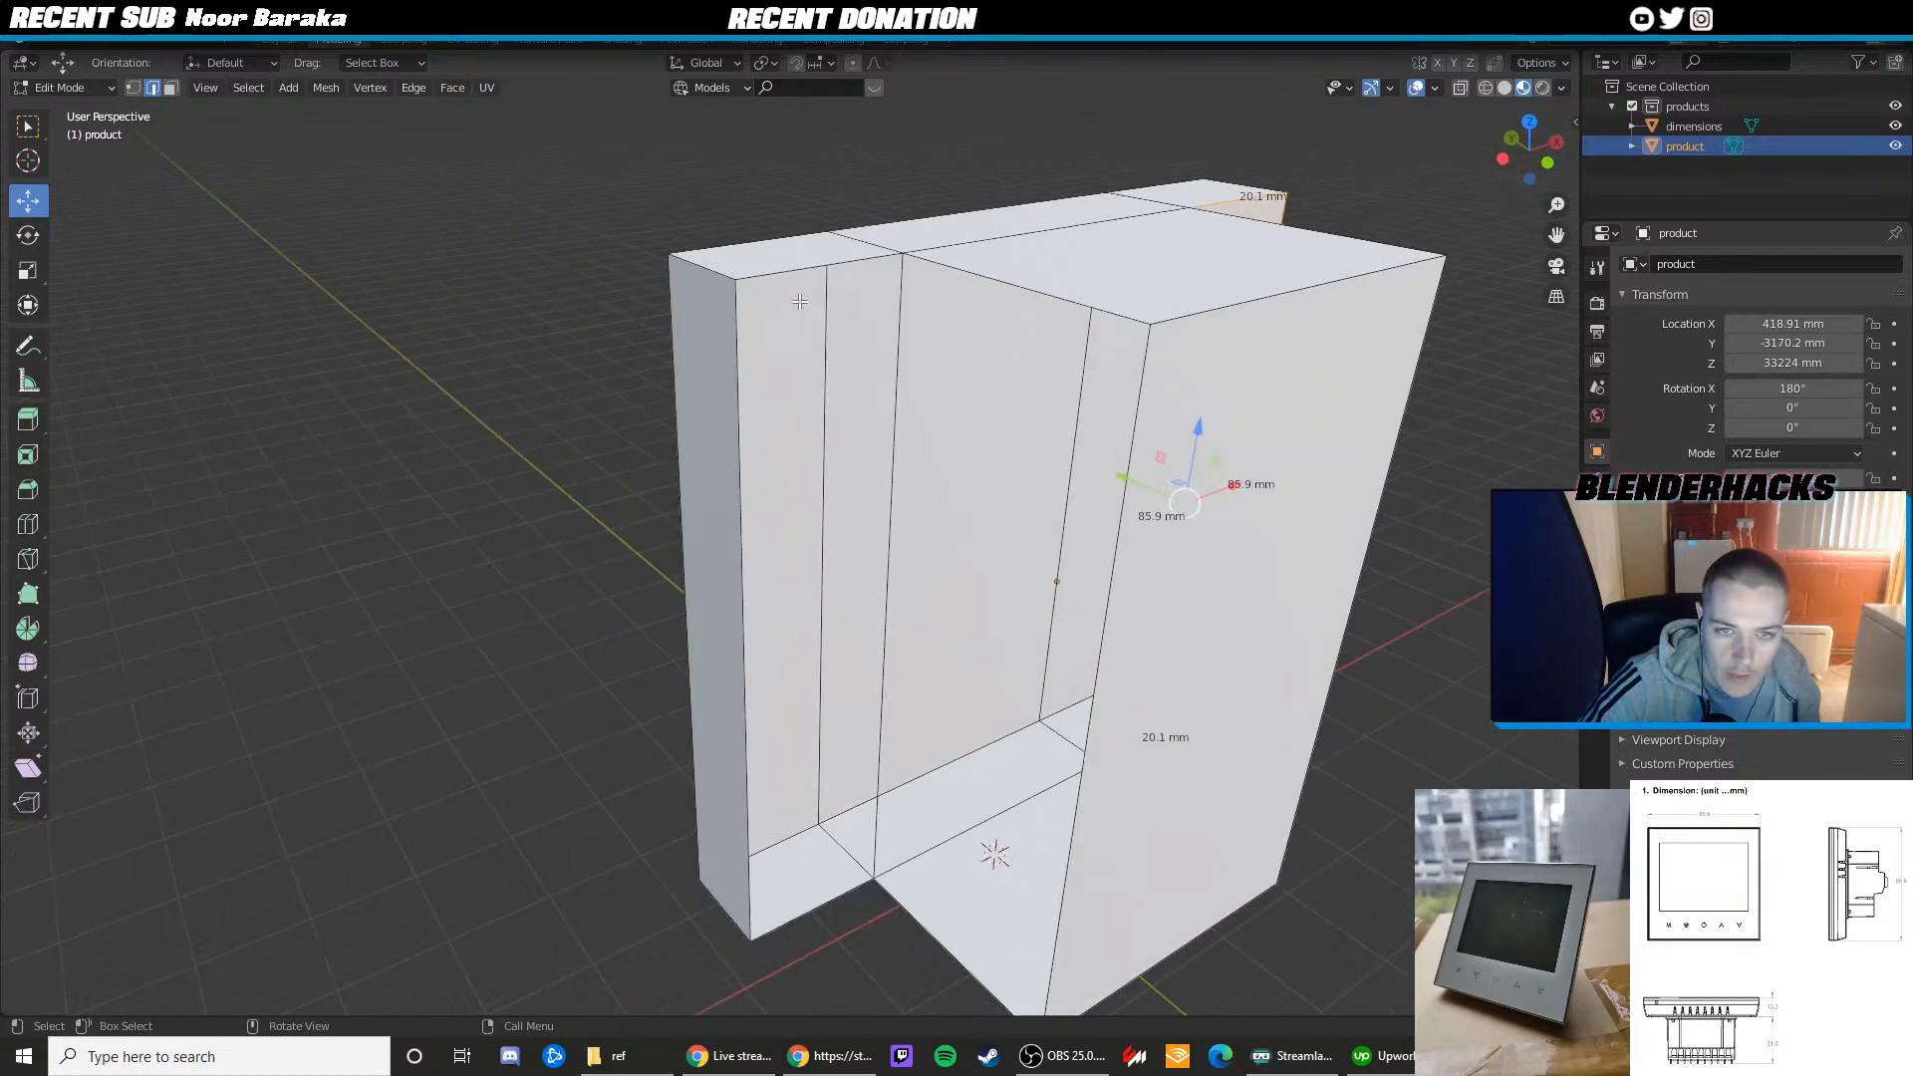
{"action": "left_click", "coordinate": [810, 269]}
{"action": "left_click", "coordinate": [757, 538], "text": "shift"}
{"action": "left_click", "coordinate": [894, 571], "text": "shift"}
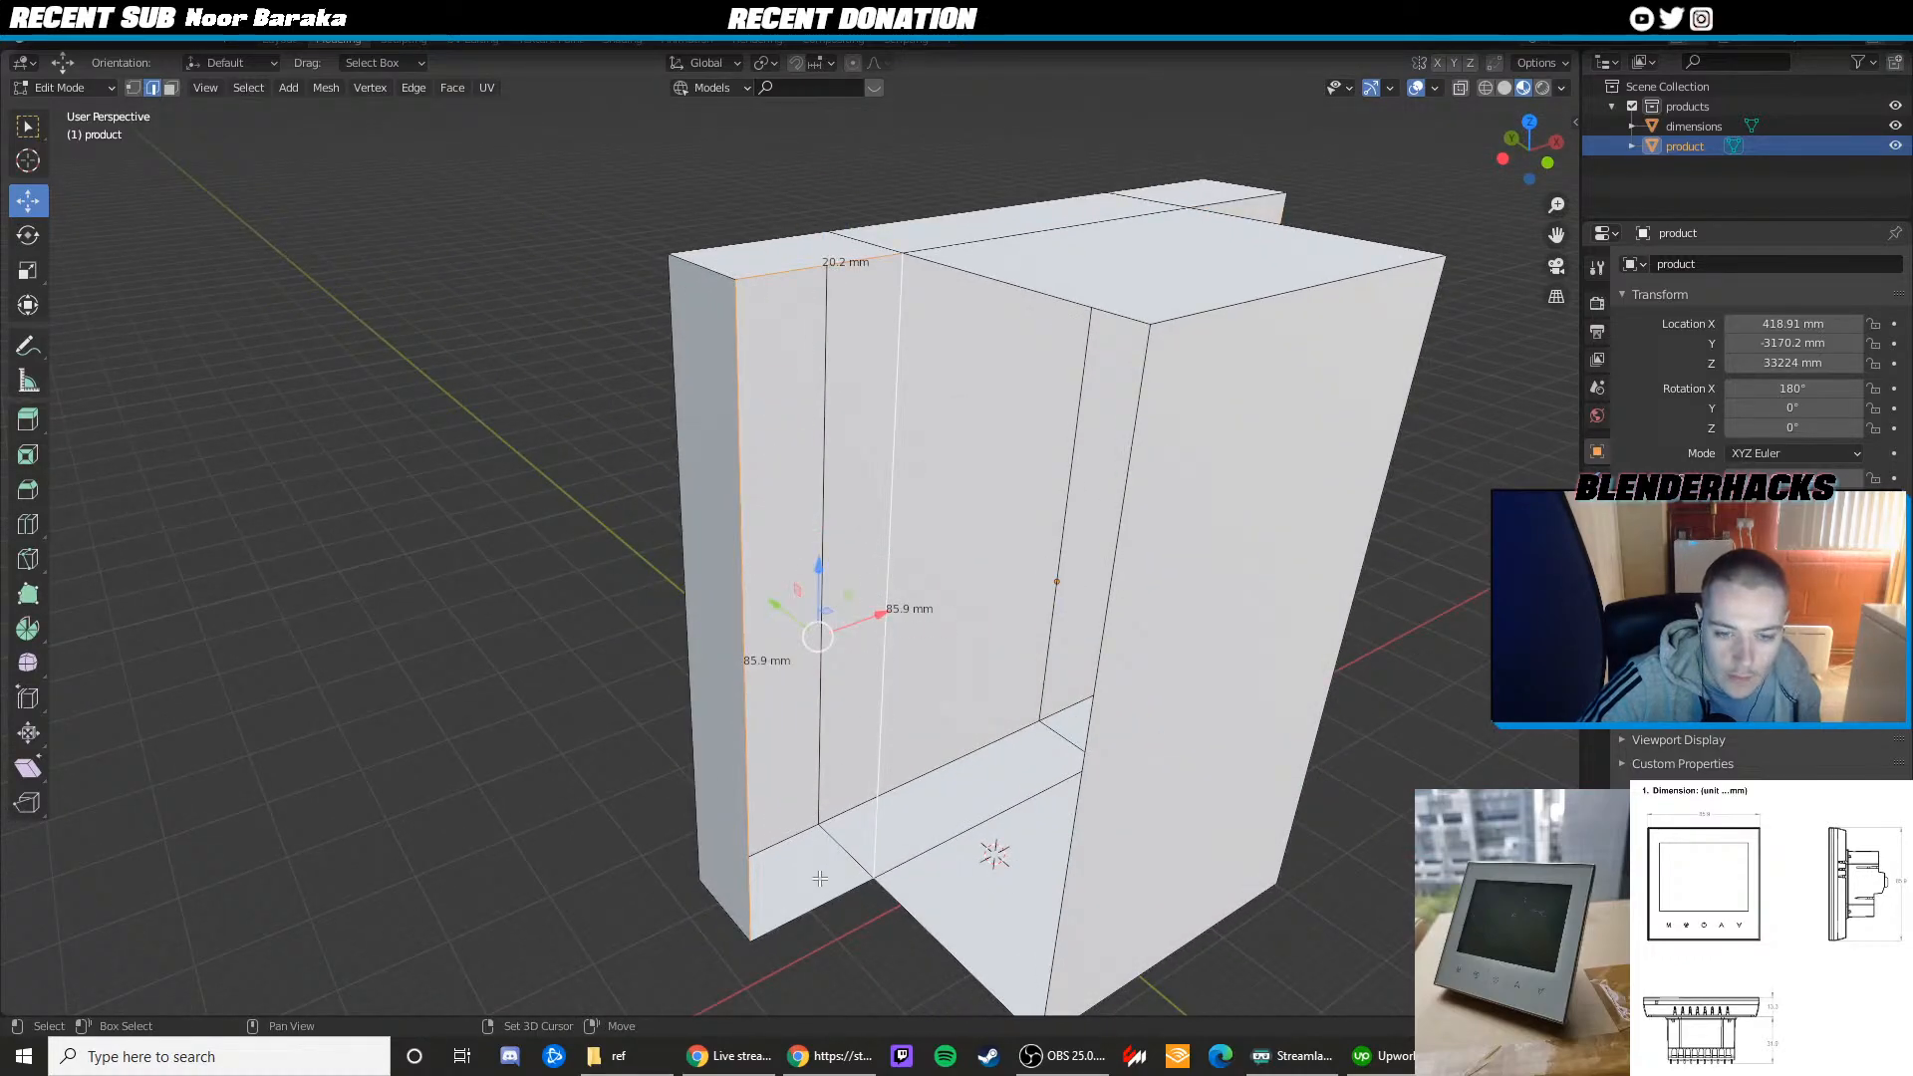
{"action": "left_click", "coordinate": [820, 879], "text": "shift"}
{"action": "key", "text": "f"}
Close the central section's remaining open side with a face filled between its four border edges
{"action": "scroll", "coordinate": [871, 848], "scroll_direction": "down", "scroll_amount": 2}
{"action": "left_click", "coordinate": [947, 409]}
{"action": "middle_click_drag", "start_coordinate": [947, 412], "coordinate": [986, 412]}
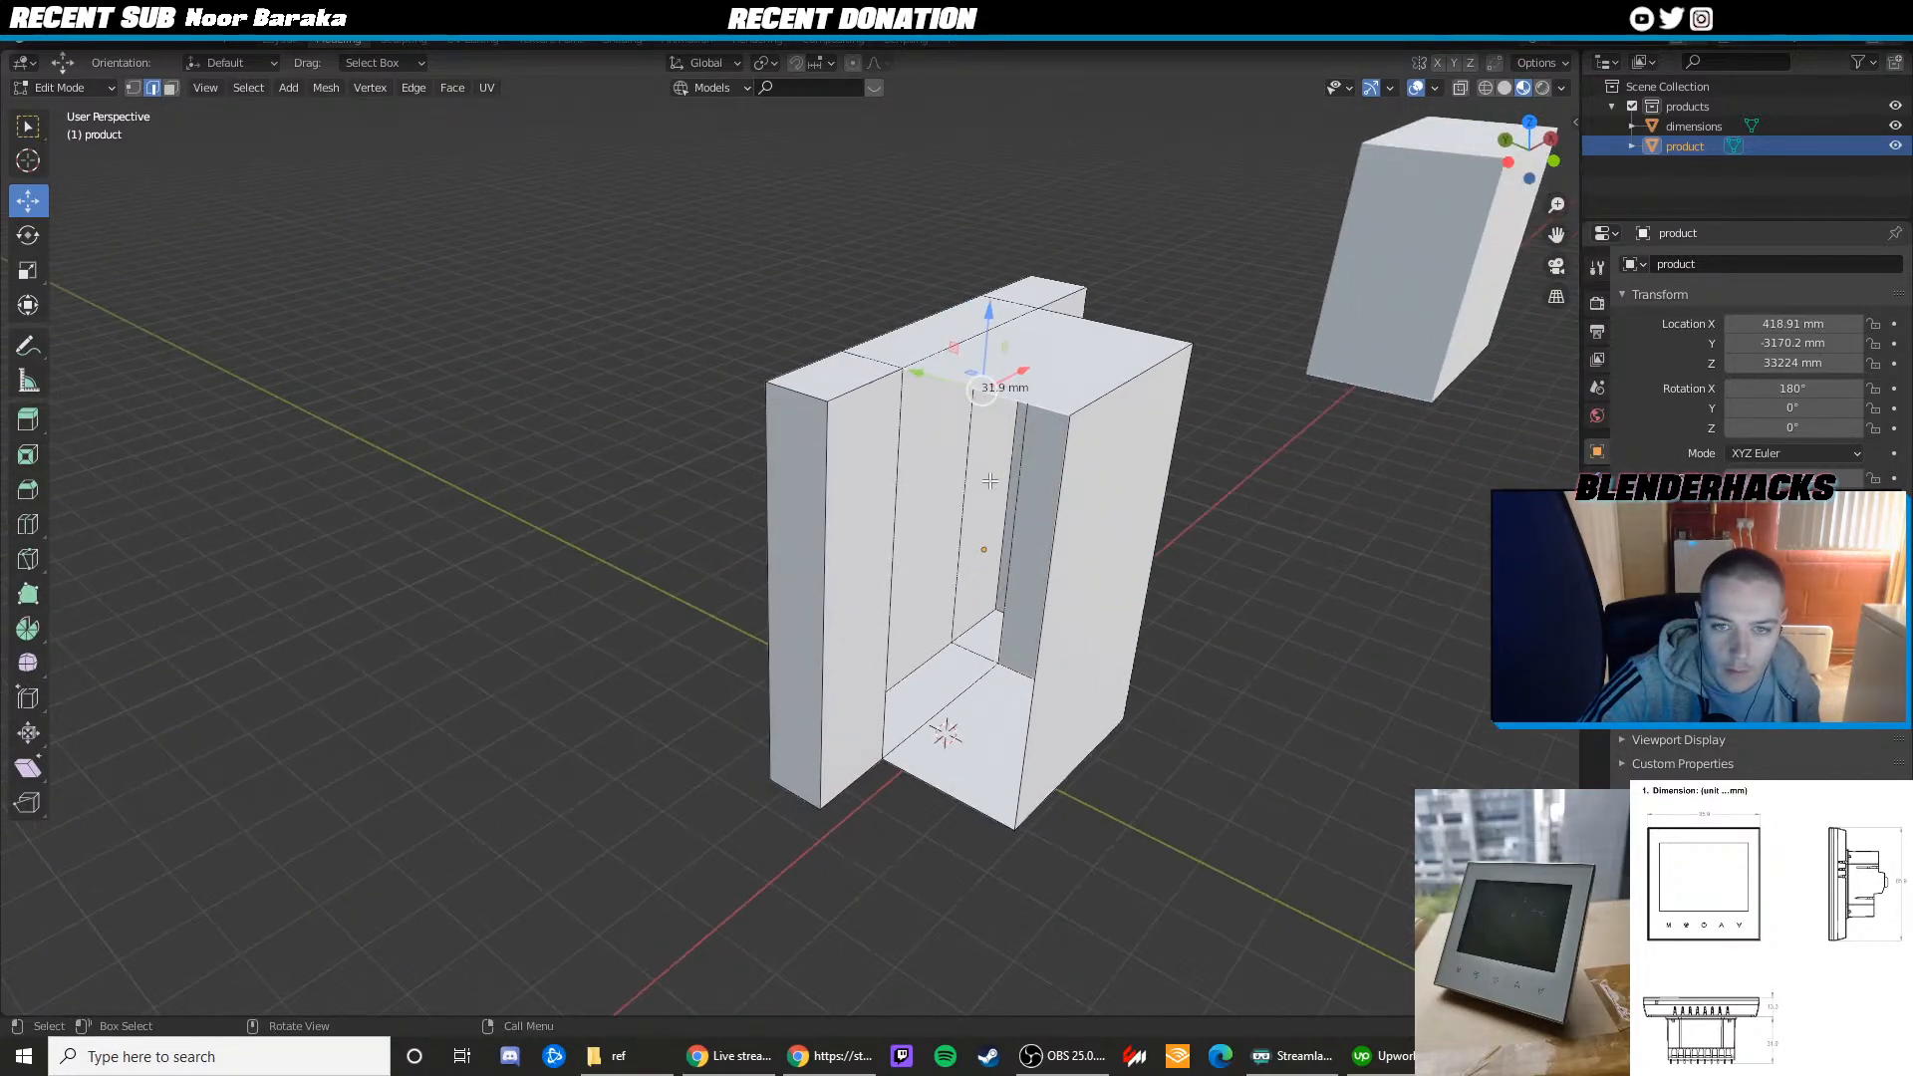
{"action": "scroll", "coordinate": [916, 594], "scroll_direction": "up", "scroll_amount": 1}
{"action": "left_click", "coordinate": [918, 595], "text": "shift"}
{"action": "left_click", "coordinate": [944, 825], "text": "shift"}
{"action": "left_click", "coordinate": [1091, 744], "text": "shift"}
{"action": "key", "text": "f"}
{"action": "middle_click_drag", "start_coordinate": [1171, 627], "coordinate": [1152, 675]}
{"action": "key", "text": "KP_7"}
{"action": "scroll", "coordinate": [1005, 689], "scroll_direction": "up", "scroll_amount": 2}
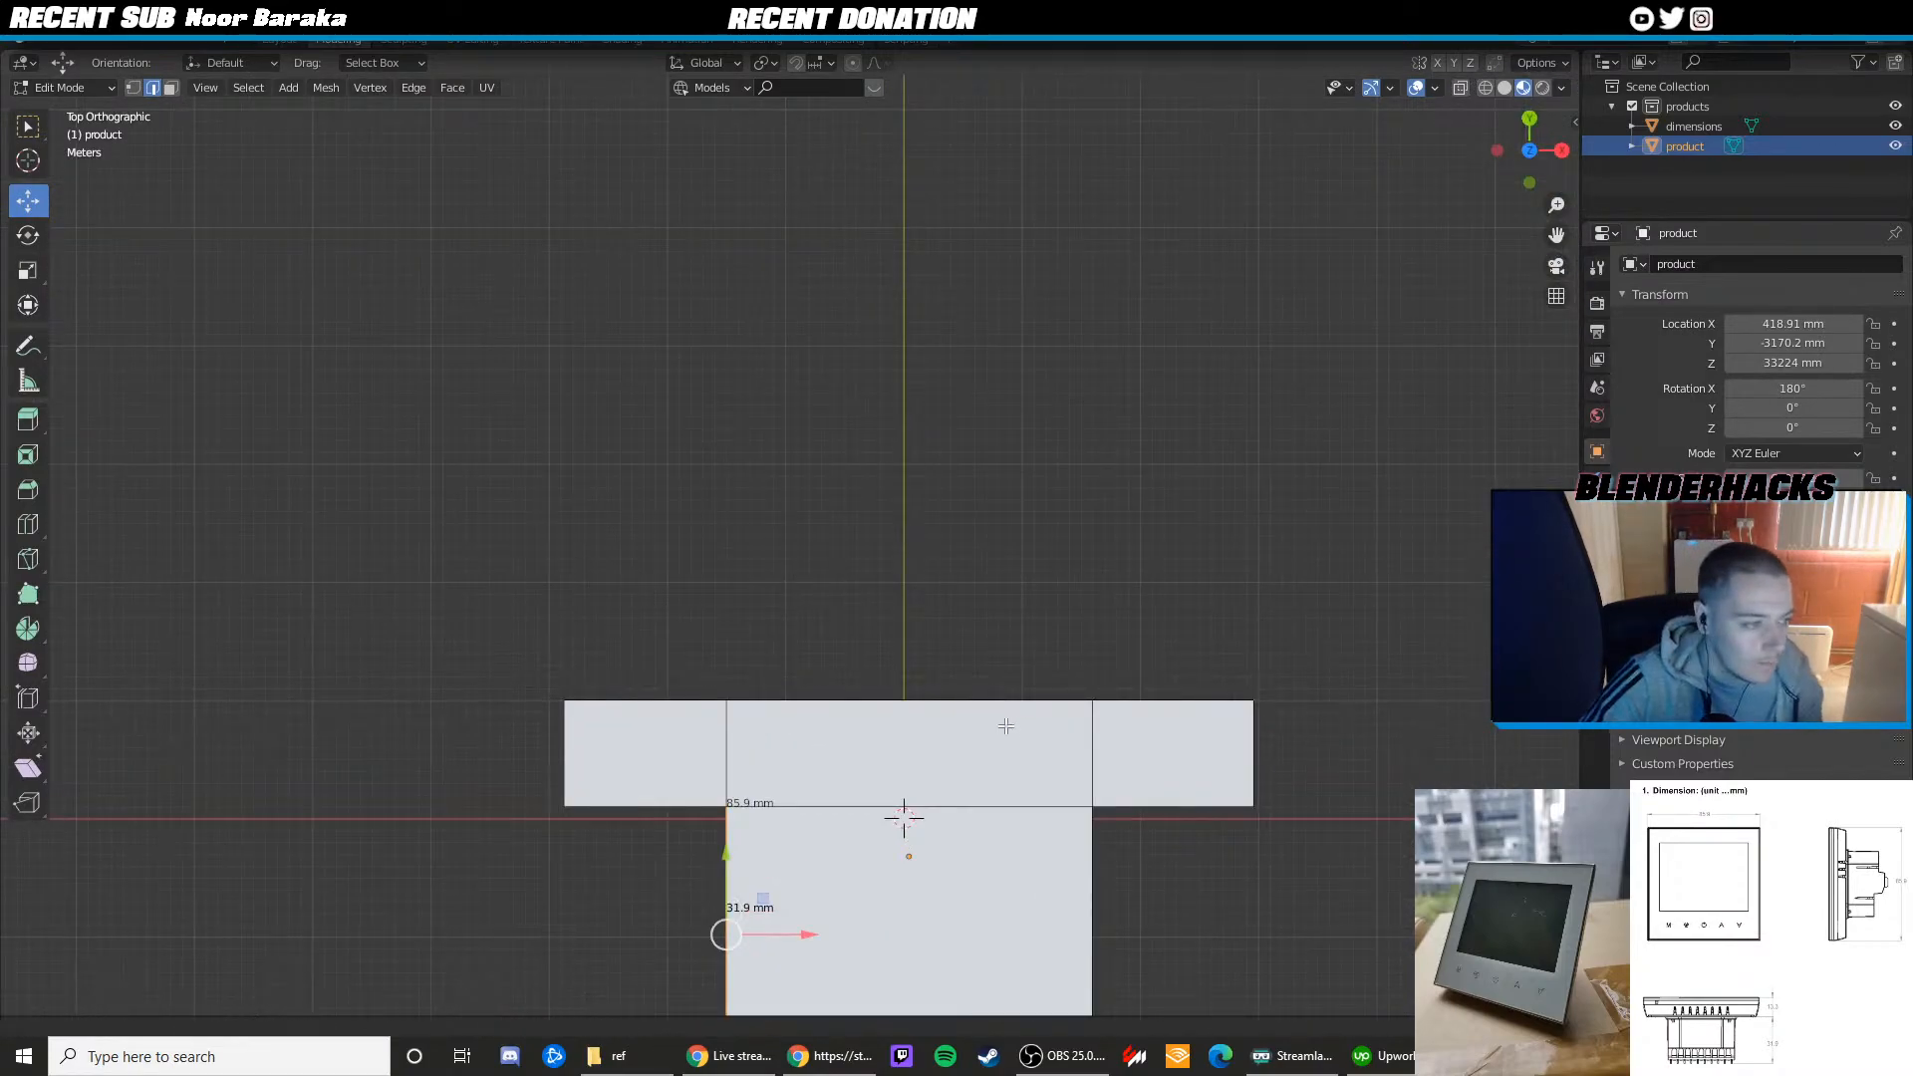
{"action": "middle_click_drag", "start_coordinate": [1005, 689], "coordinate": [999, 538], "text": "shift"}
{"action": "key", "text": "Tab"}
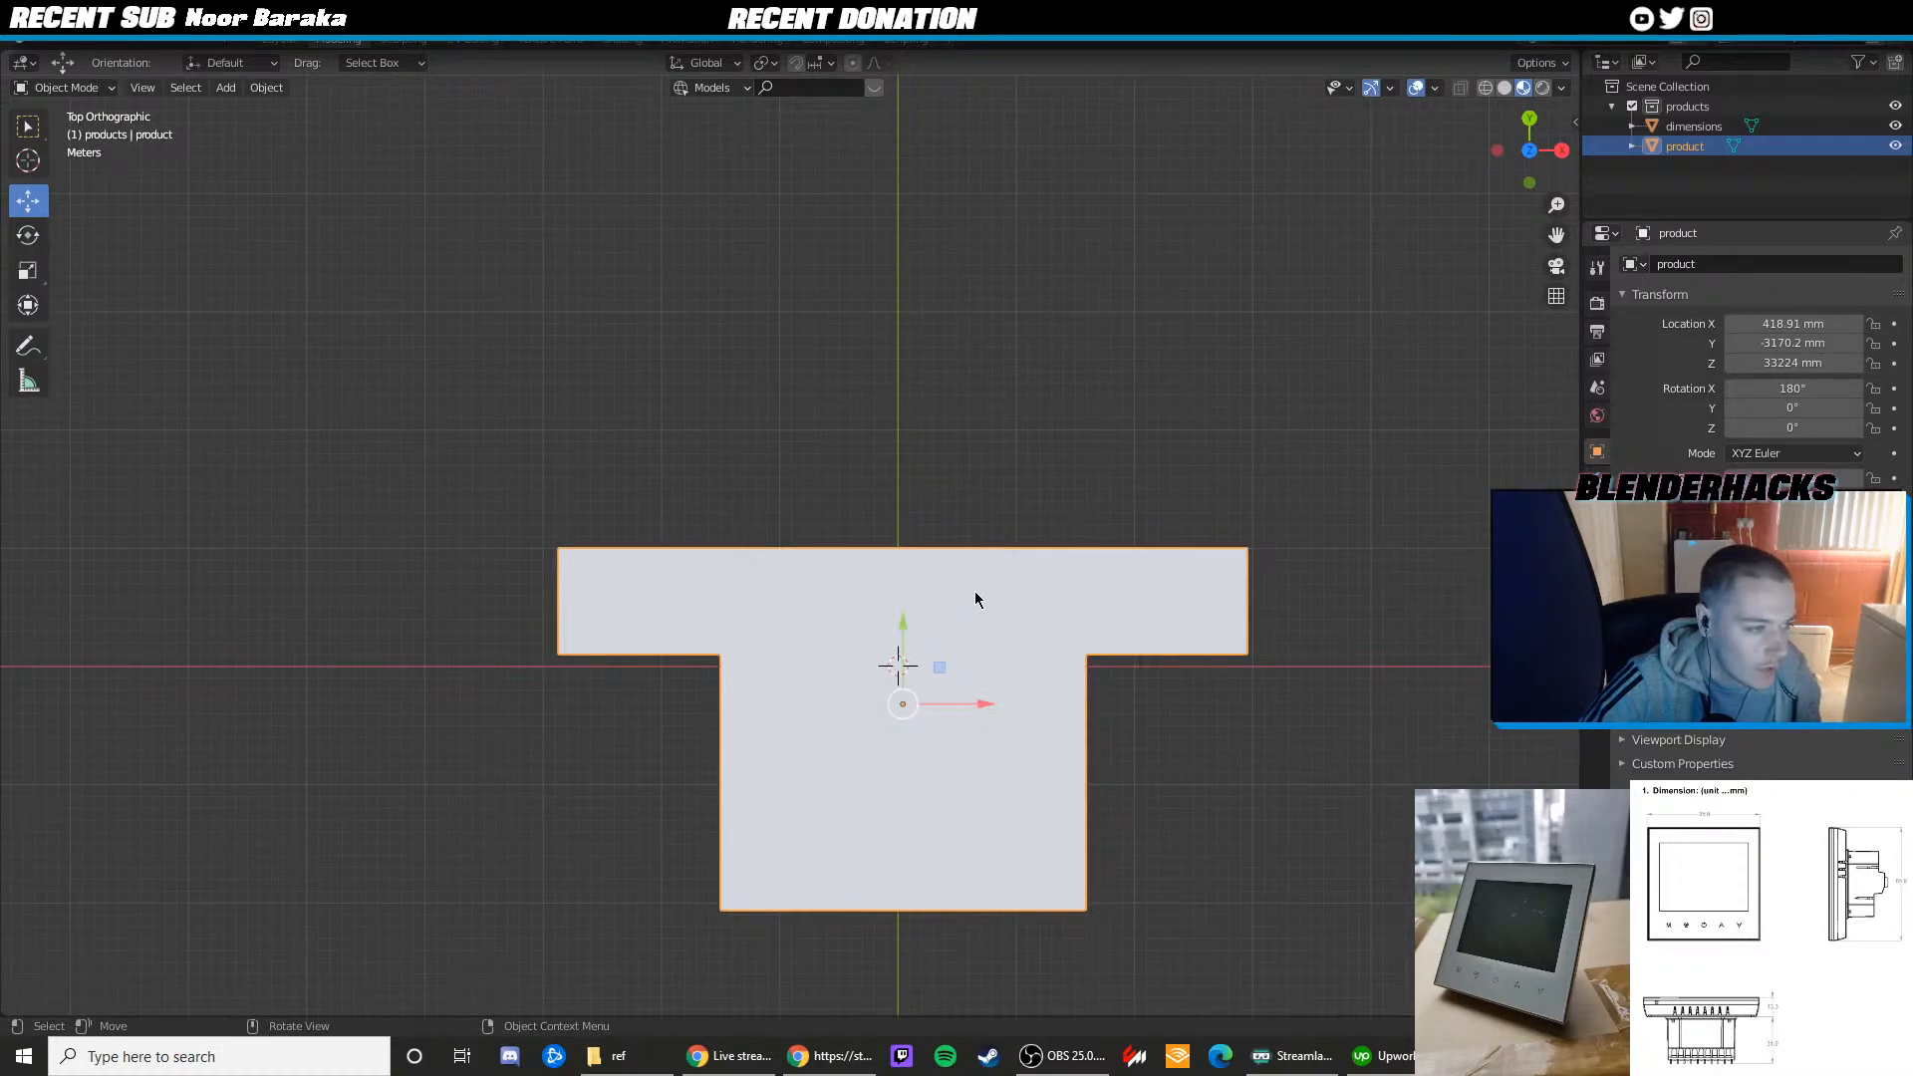
{"action": "key", "text": "Tab"}
{"action": "key", "text": "1"}
{"action": "left_click", "coordinate": [561, 655]}
{"action": "left_click", "coordinate": [1241, 651], "text": "shift"}
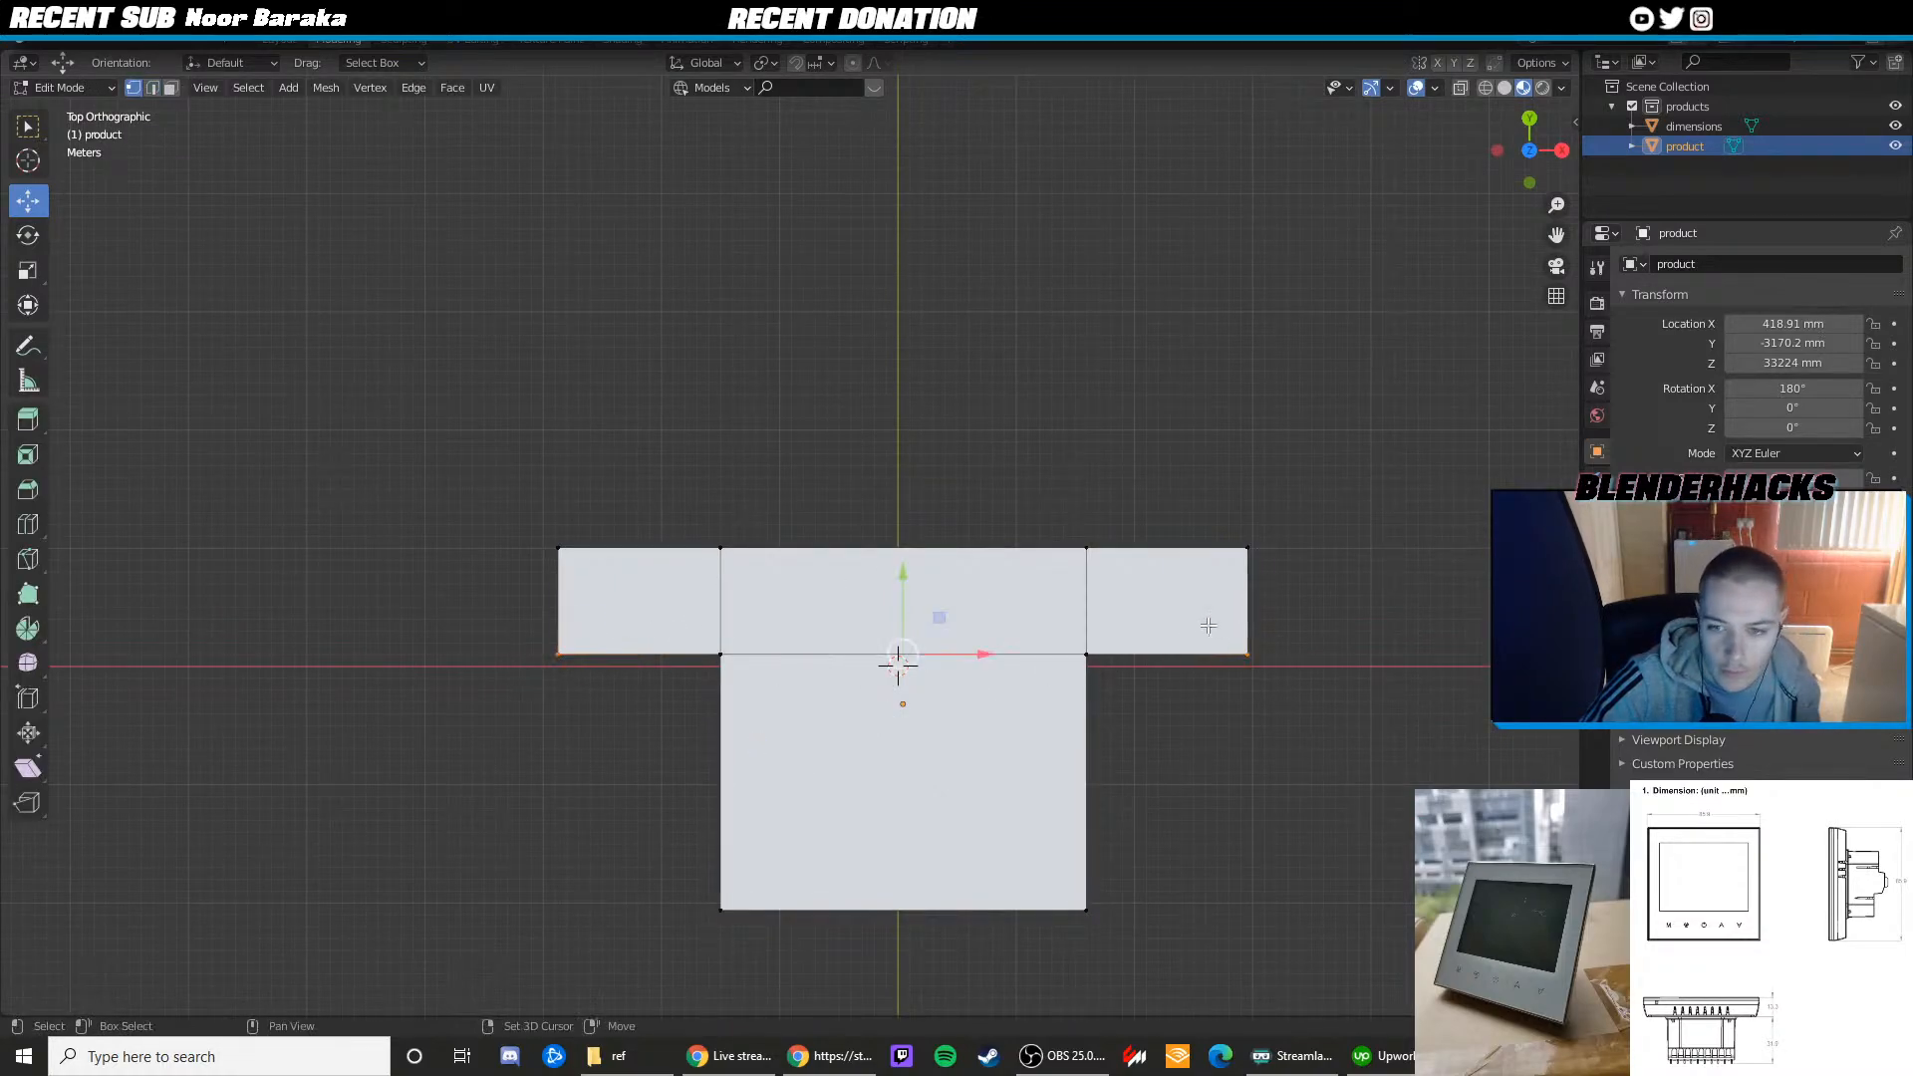
{"action": "key", "text": "shift+space"}
{"action": "key", "text": "r"}
{"action": "left_click", "coordinate": [974, 657]}
{"action": "key", "text": "z"}
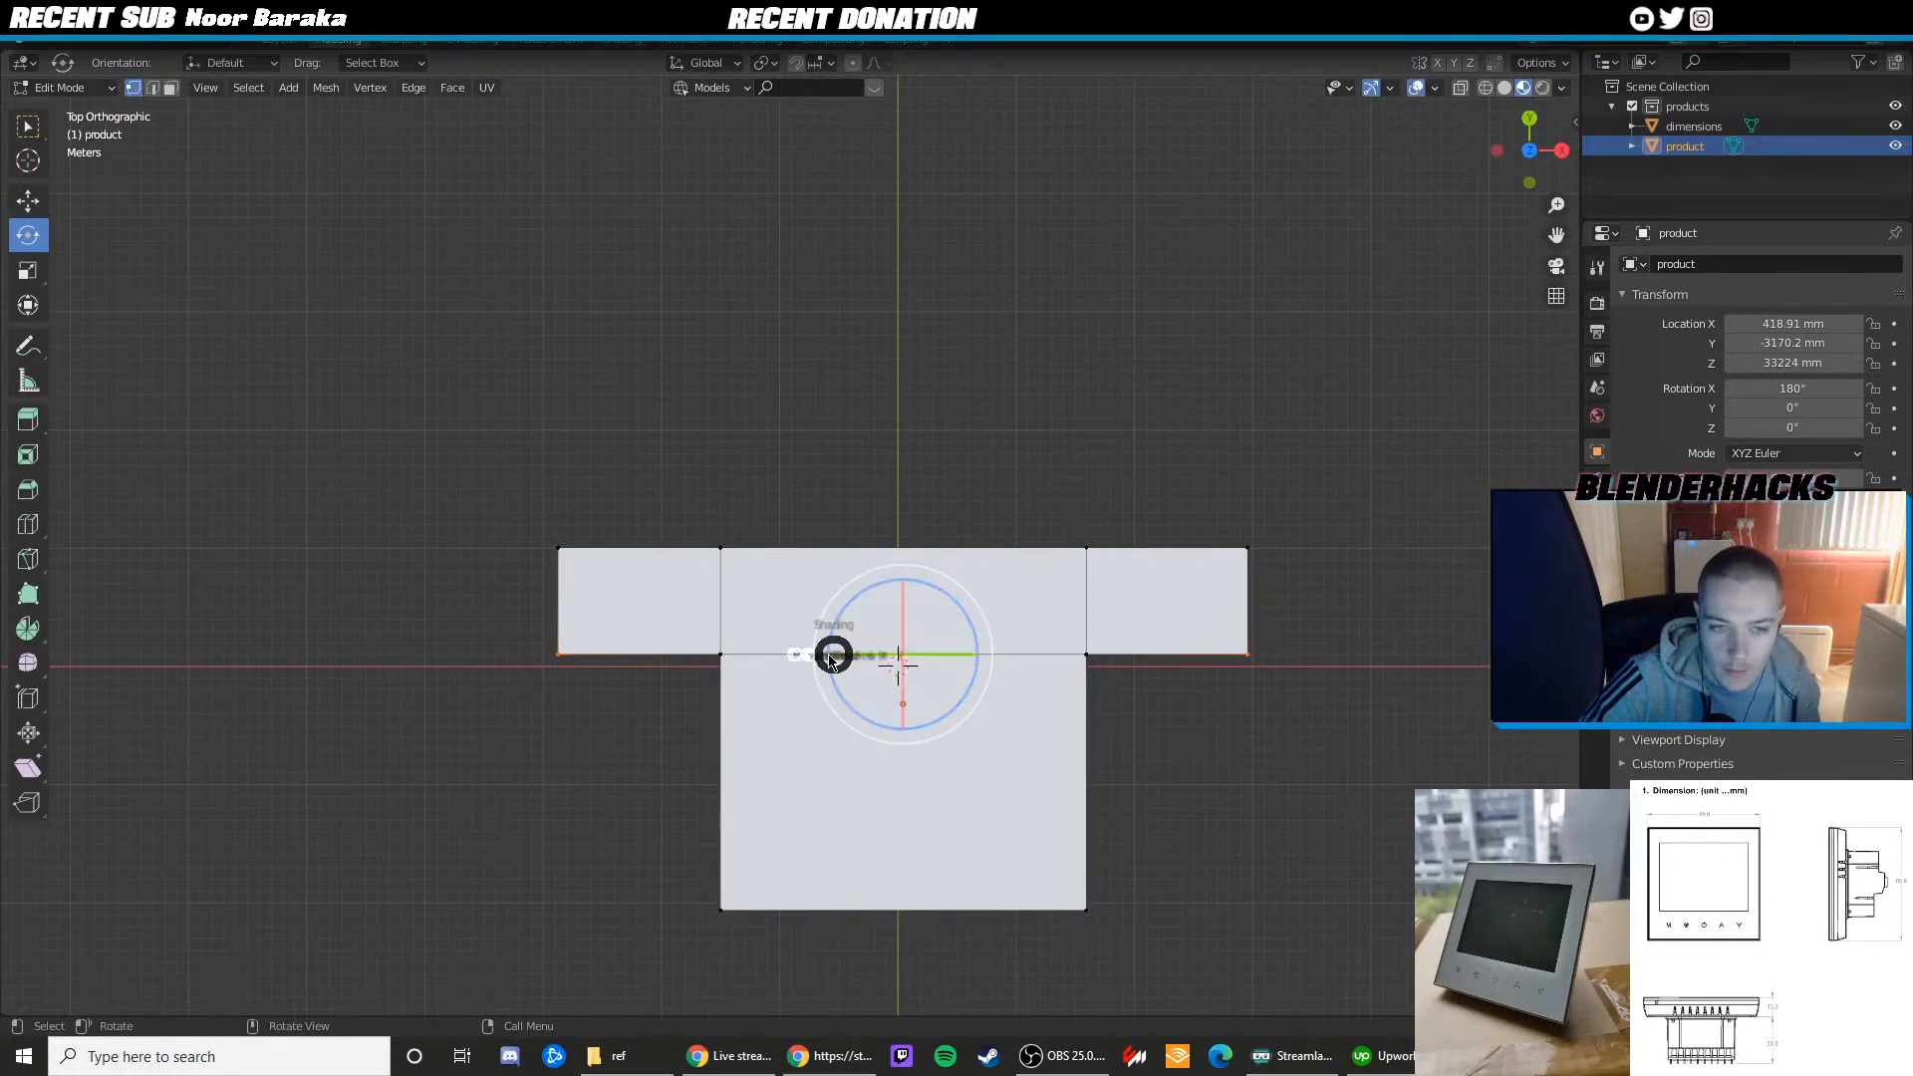
{"action": "left_click", "coordinate": [697, 654]}
{"action": "left_click_drag", "start_coordinate": [505, 637], "coordinate": [603, 687]}
{"action": "left_click_drag", "start_coordinate": [1396, 721], "coordinate": [1208, 625], "text": "shift"}
{"action": "key", "text": "z"}
{"action": "left_click", "coordinate": [1206, 736]}
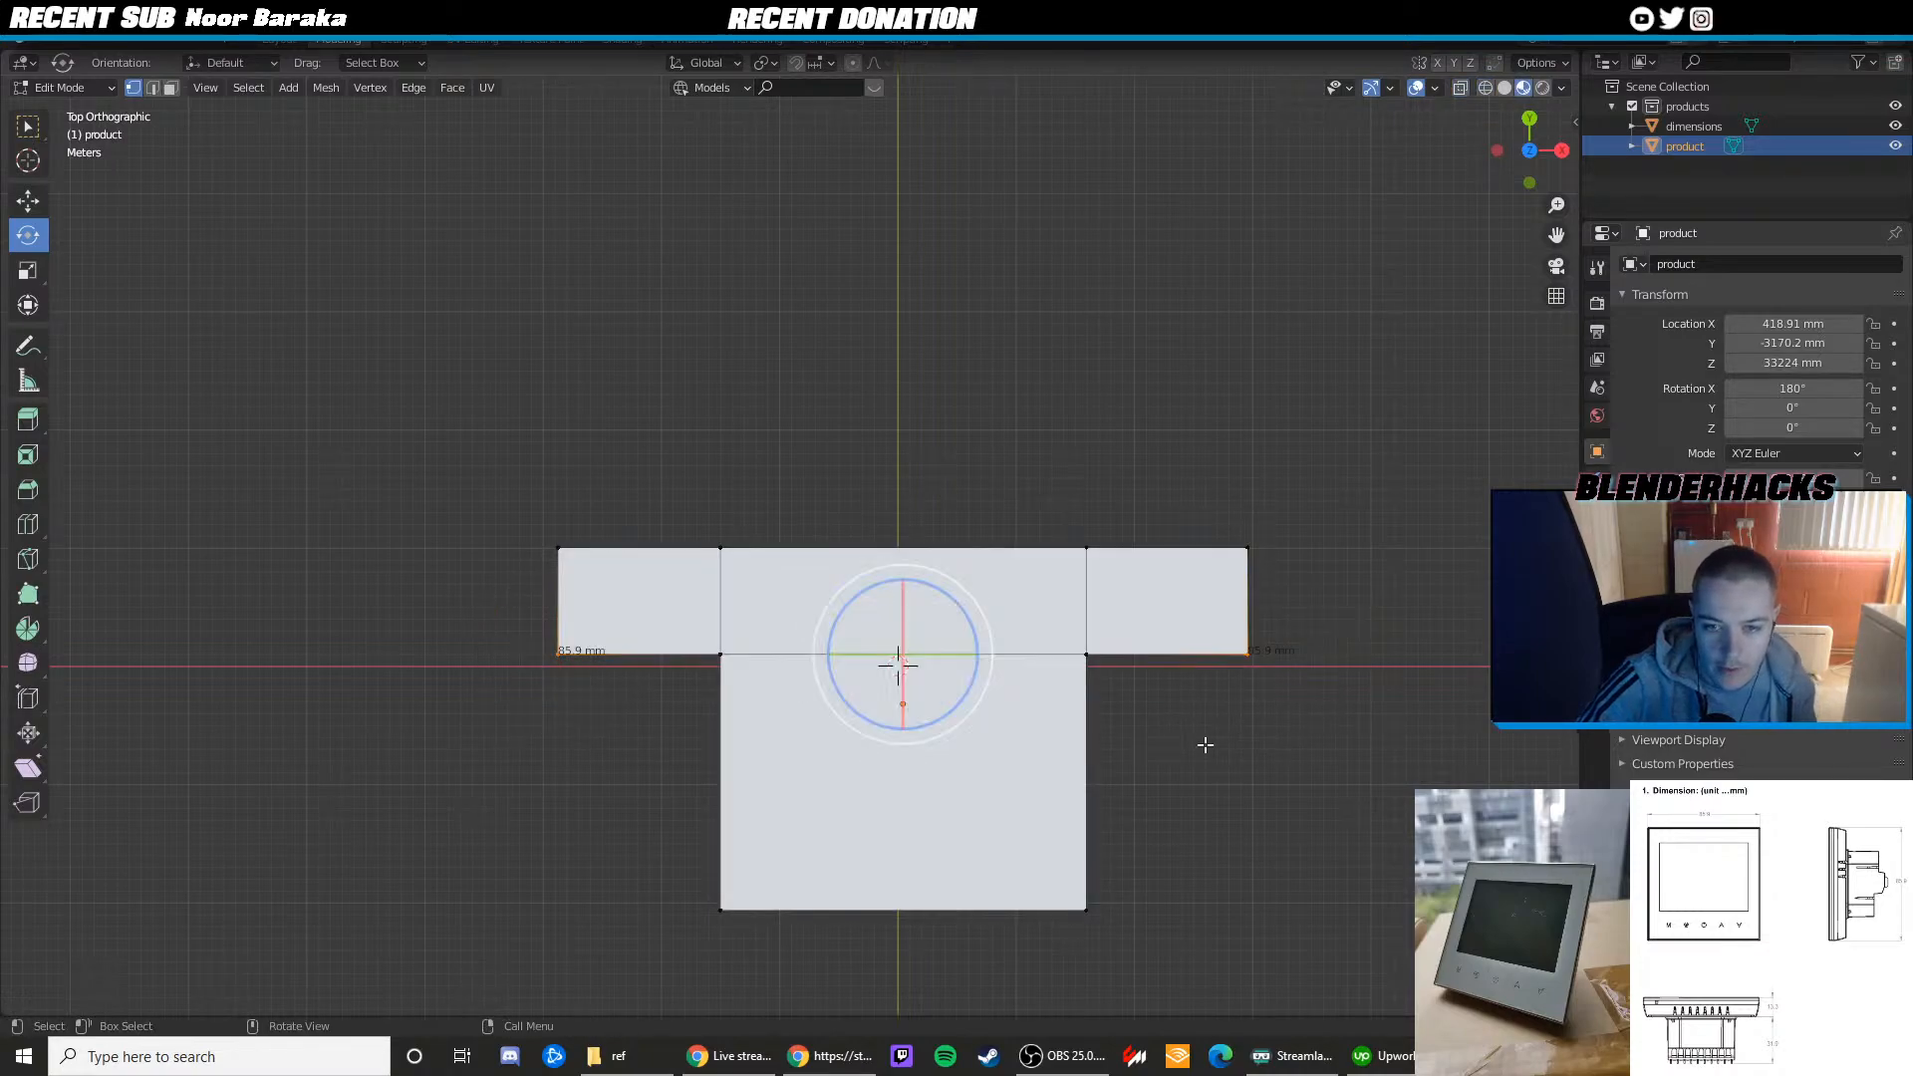
{"action": "middle_click_drag", "start_coordinate": [1206, 745], "coordinate": [733, 366]}
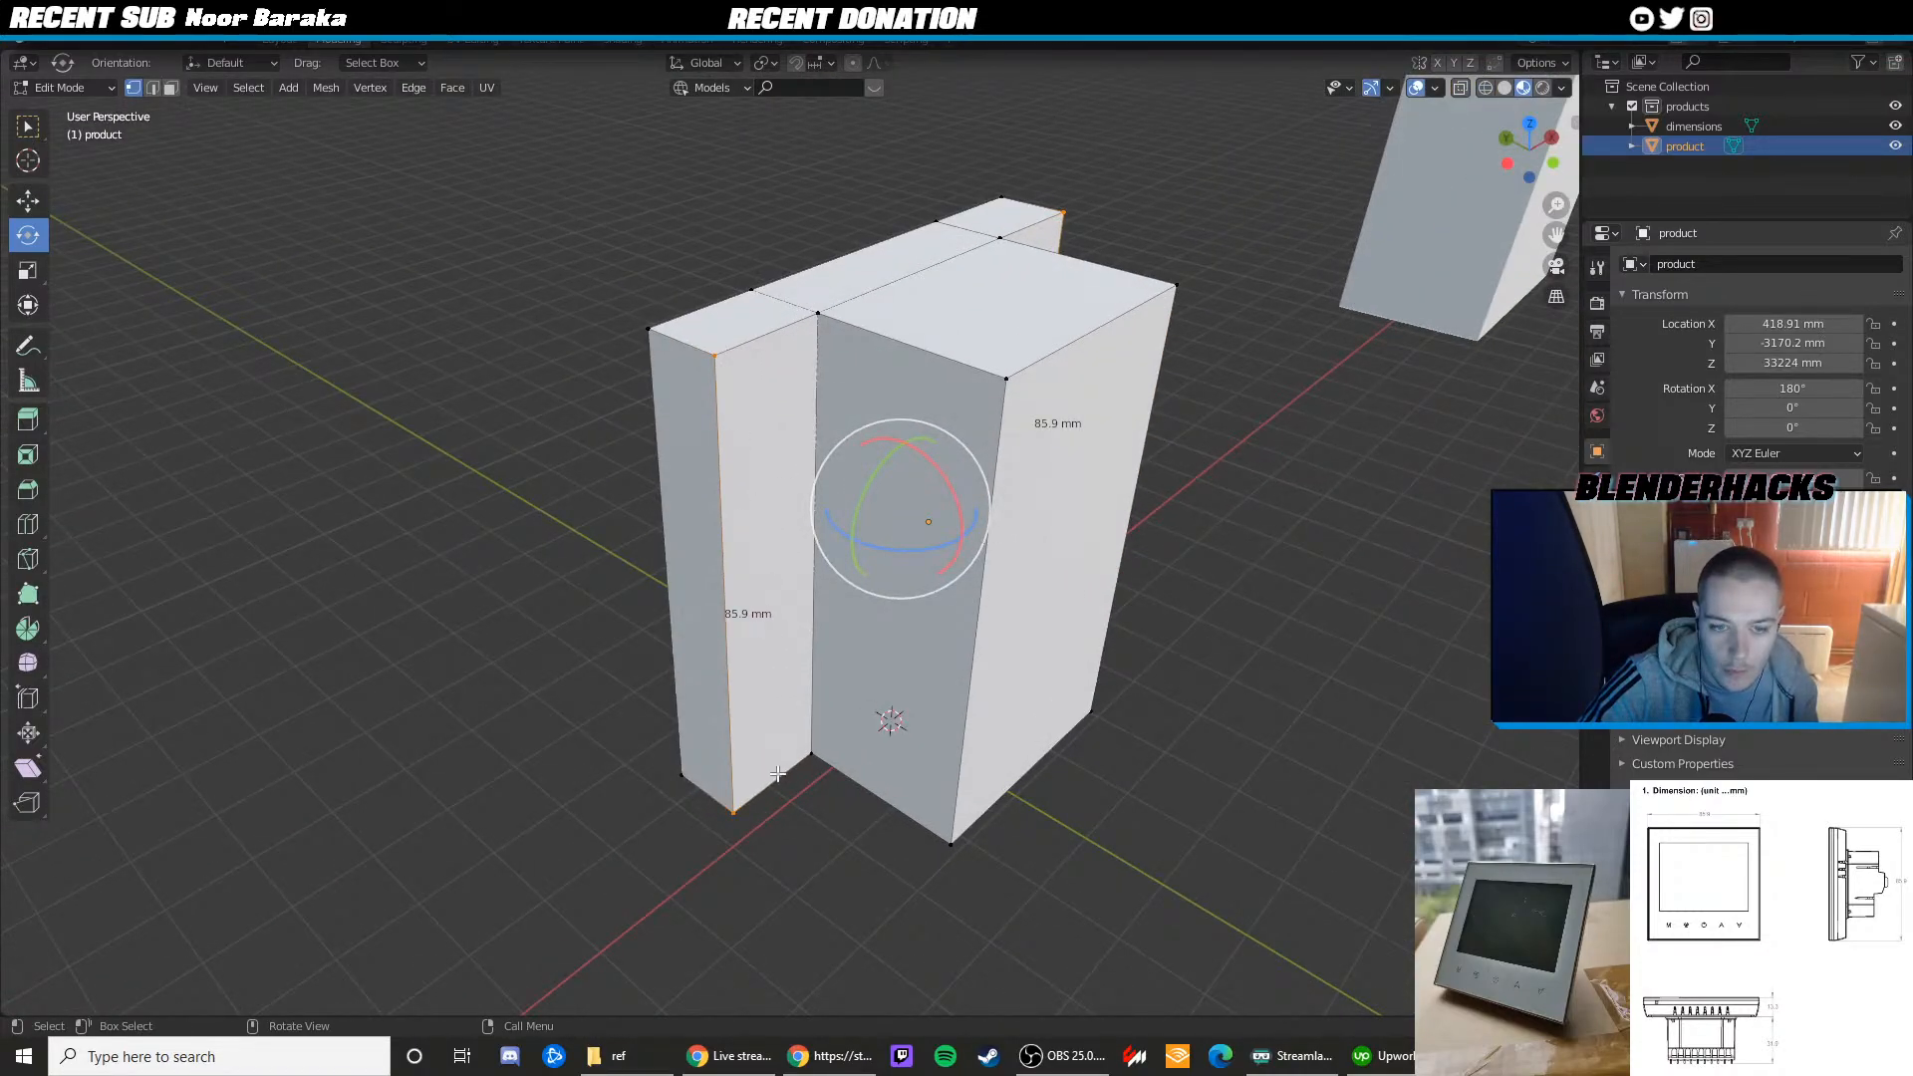
{"action": "left_click", "coordinate": [713, 414]}
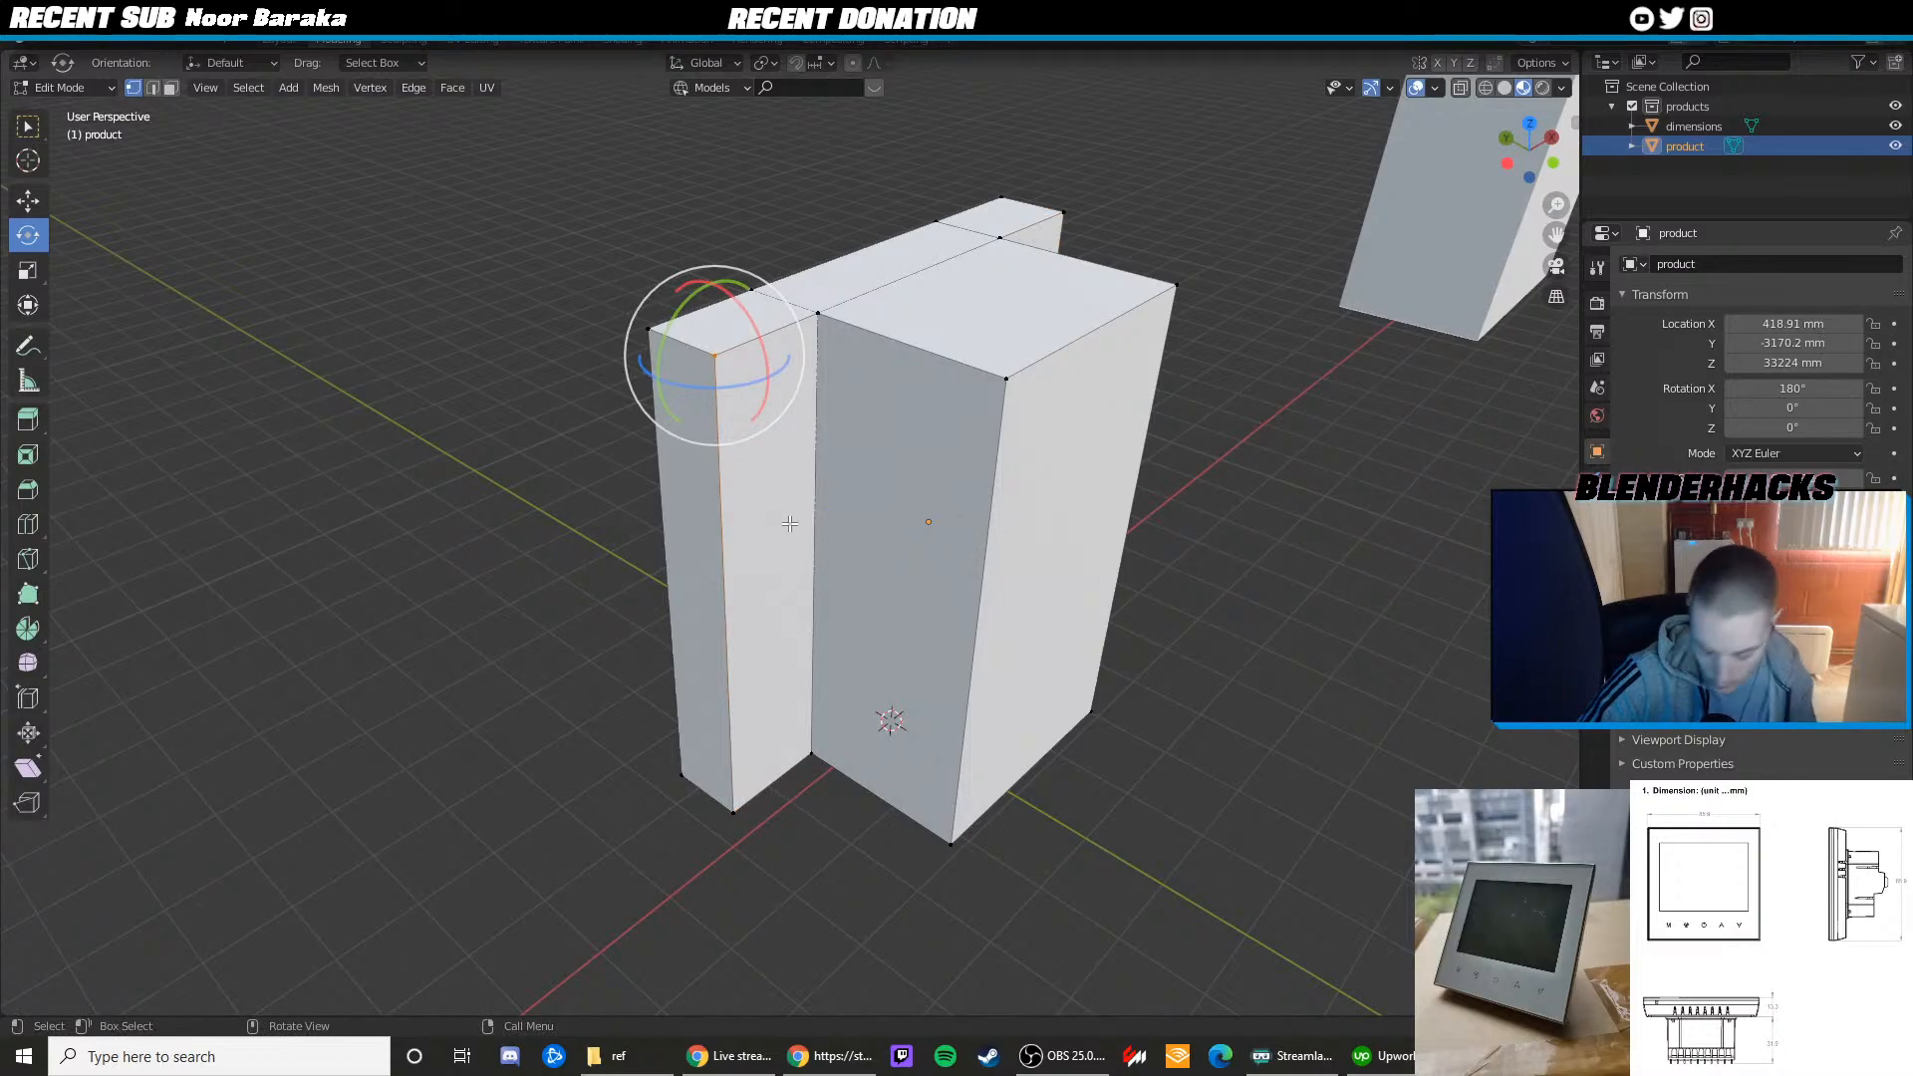
In a see-through top view, select the outer rear corner vertices of both wings and scale them inward to about 0.96
{"action": "key", "text": "KP_7"}
{"action": "key", "text": "alt+z"}
{"action": "scroll", "coordinate": [790, 541], "scroll_direction": "up", "scroll_amount": 4}
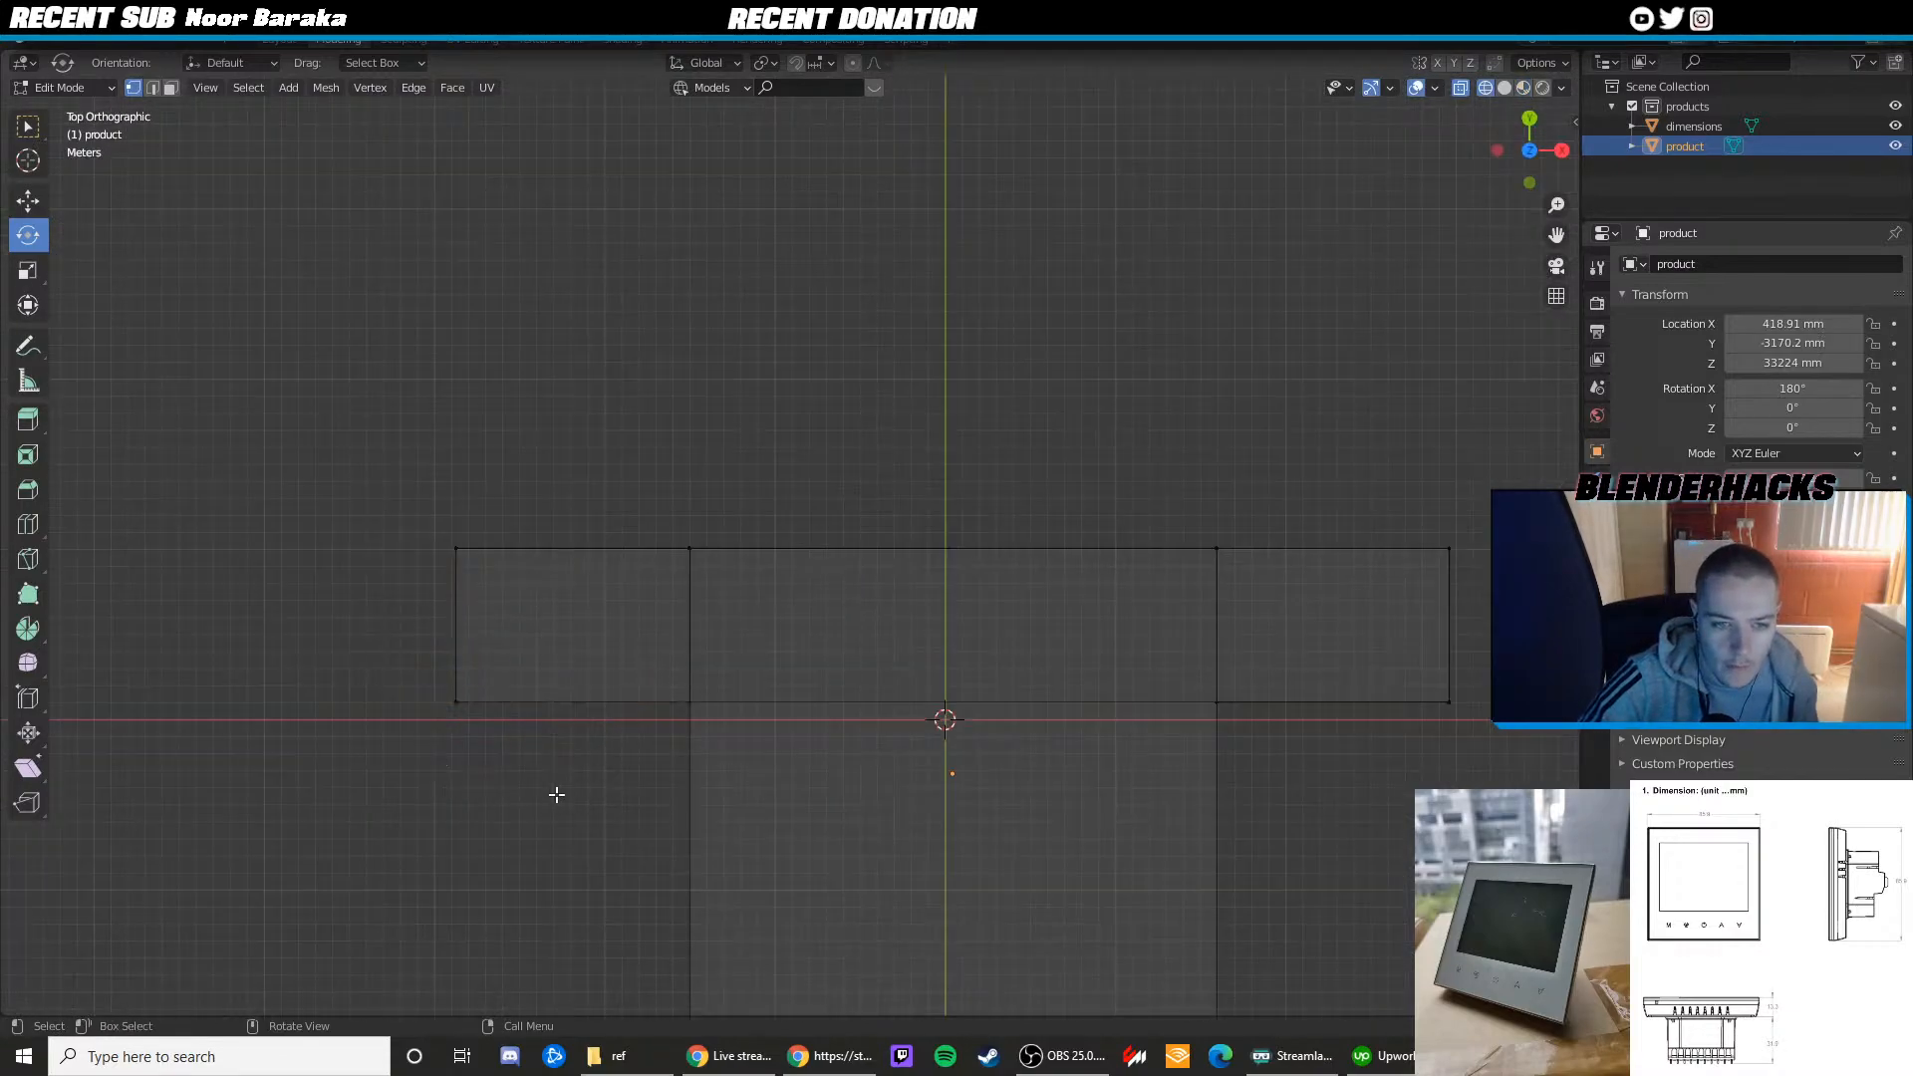
{"action": "key", "text": "b"}
{"action": "left_click_drag", "start_coordinate": [1387, 655], "coordinate": [1380, 652]}
{"action": "key", "text": "s"}
{"action": "key", "text": "s"}
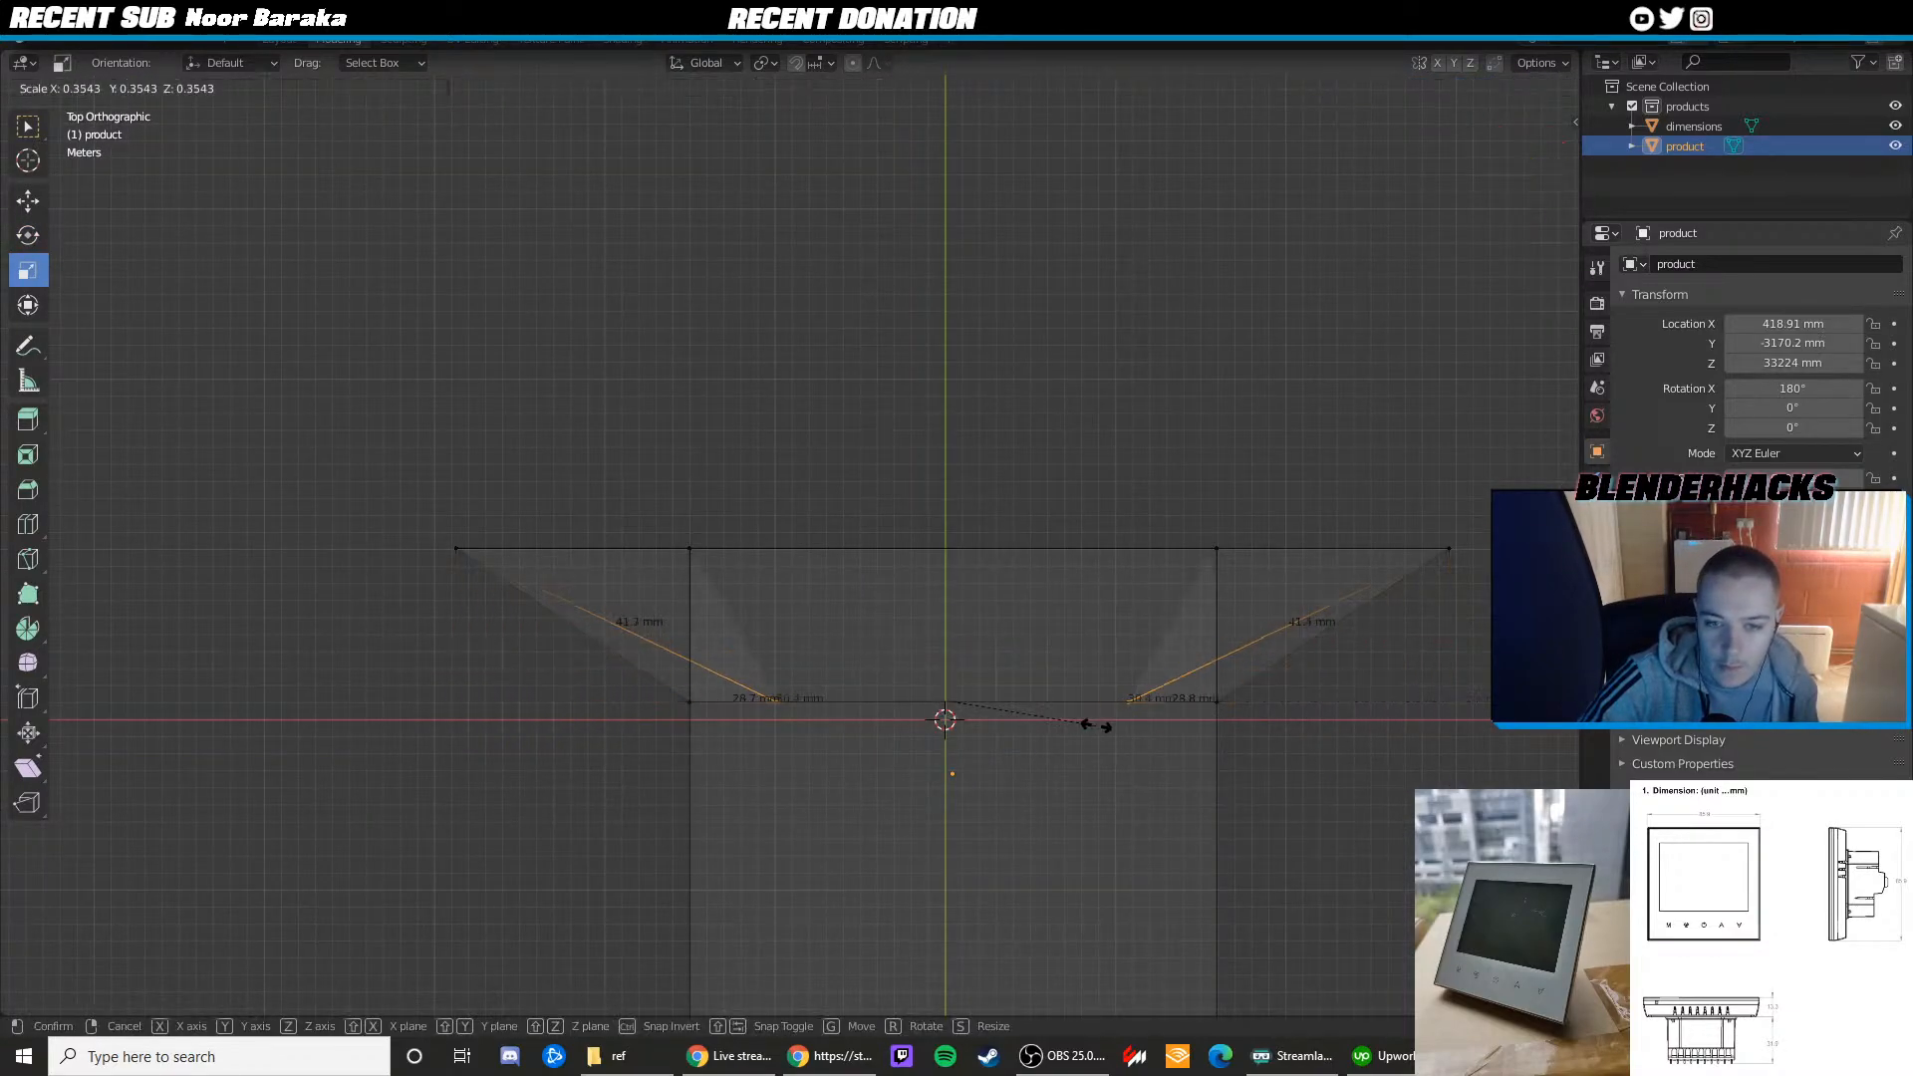
{"action": "right_click", "coordinate": [1097, 726]}
{"action": "key", "text": "z"}
{"action": "key", "text": "s"}
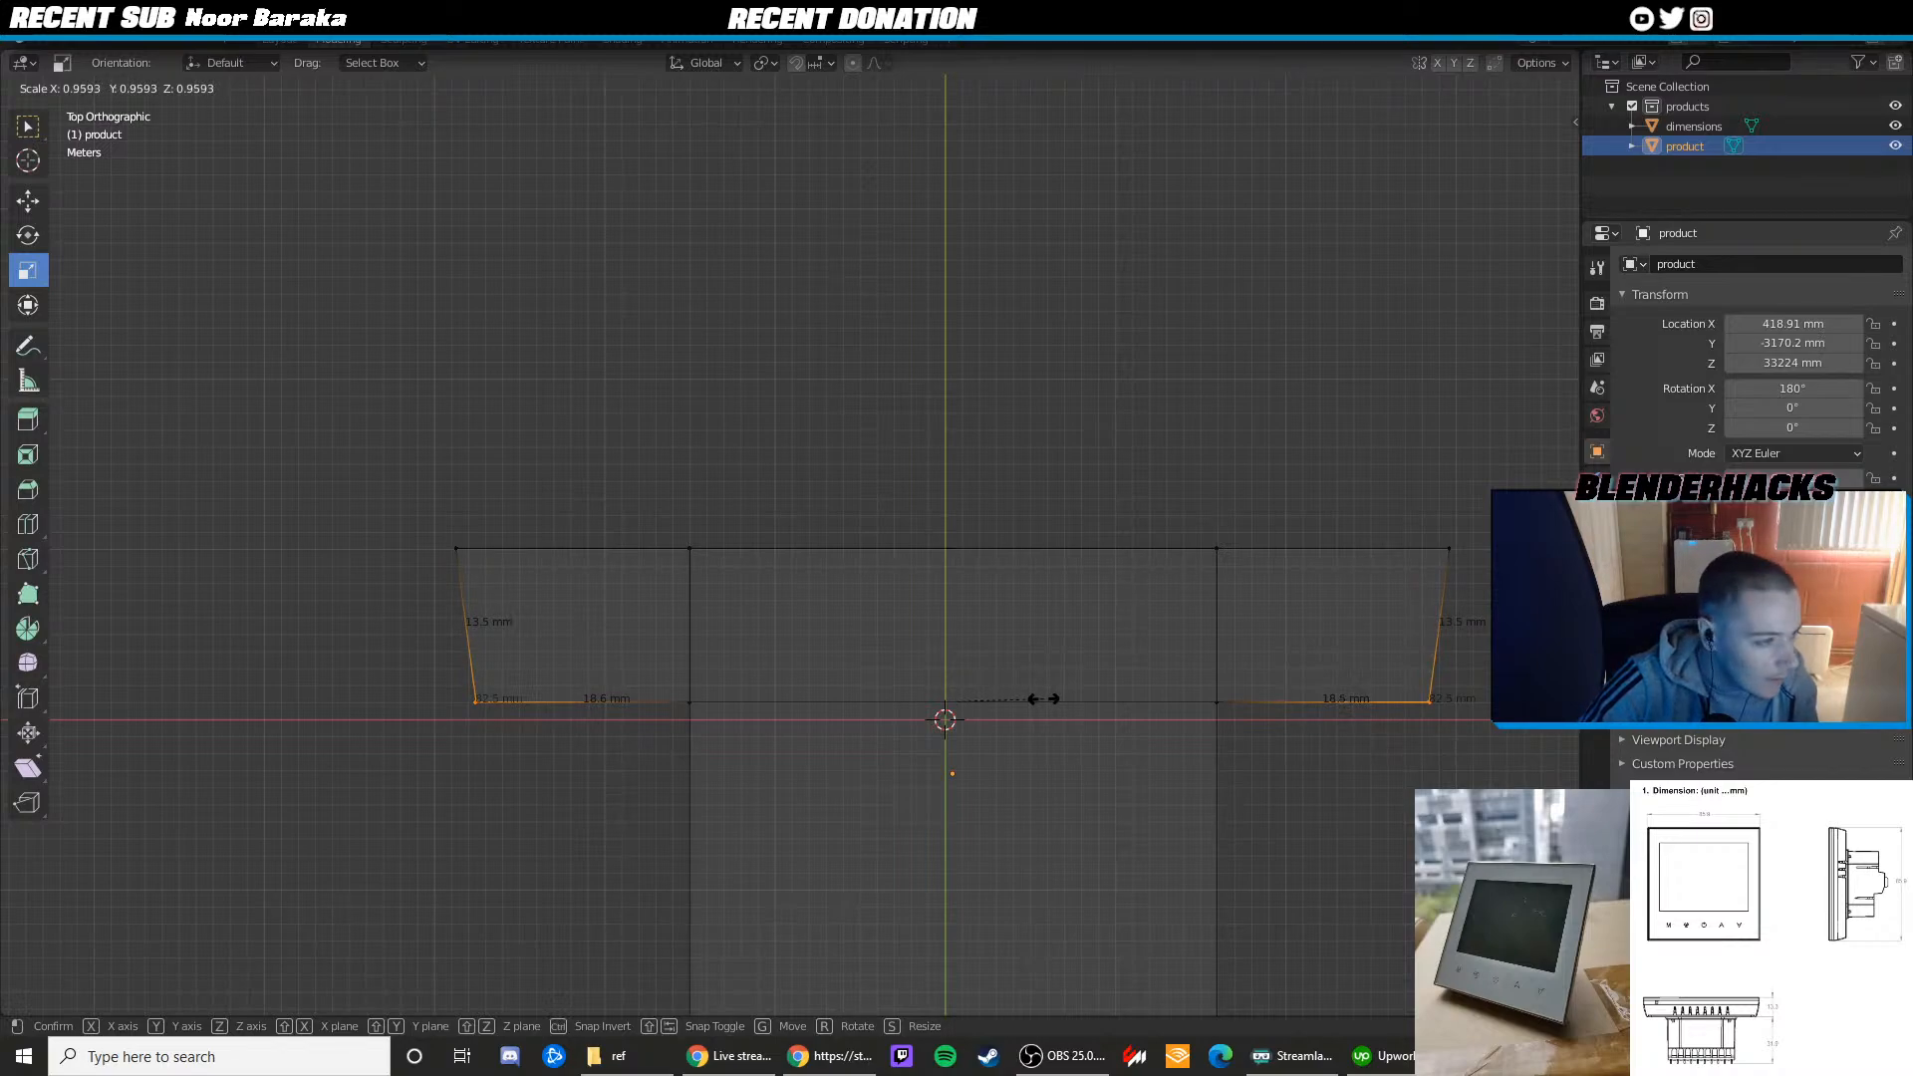
{"action": "left_click", "coordinate": [1042, 698]}
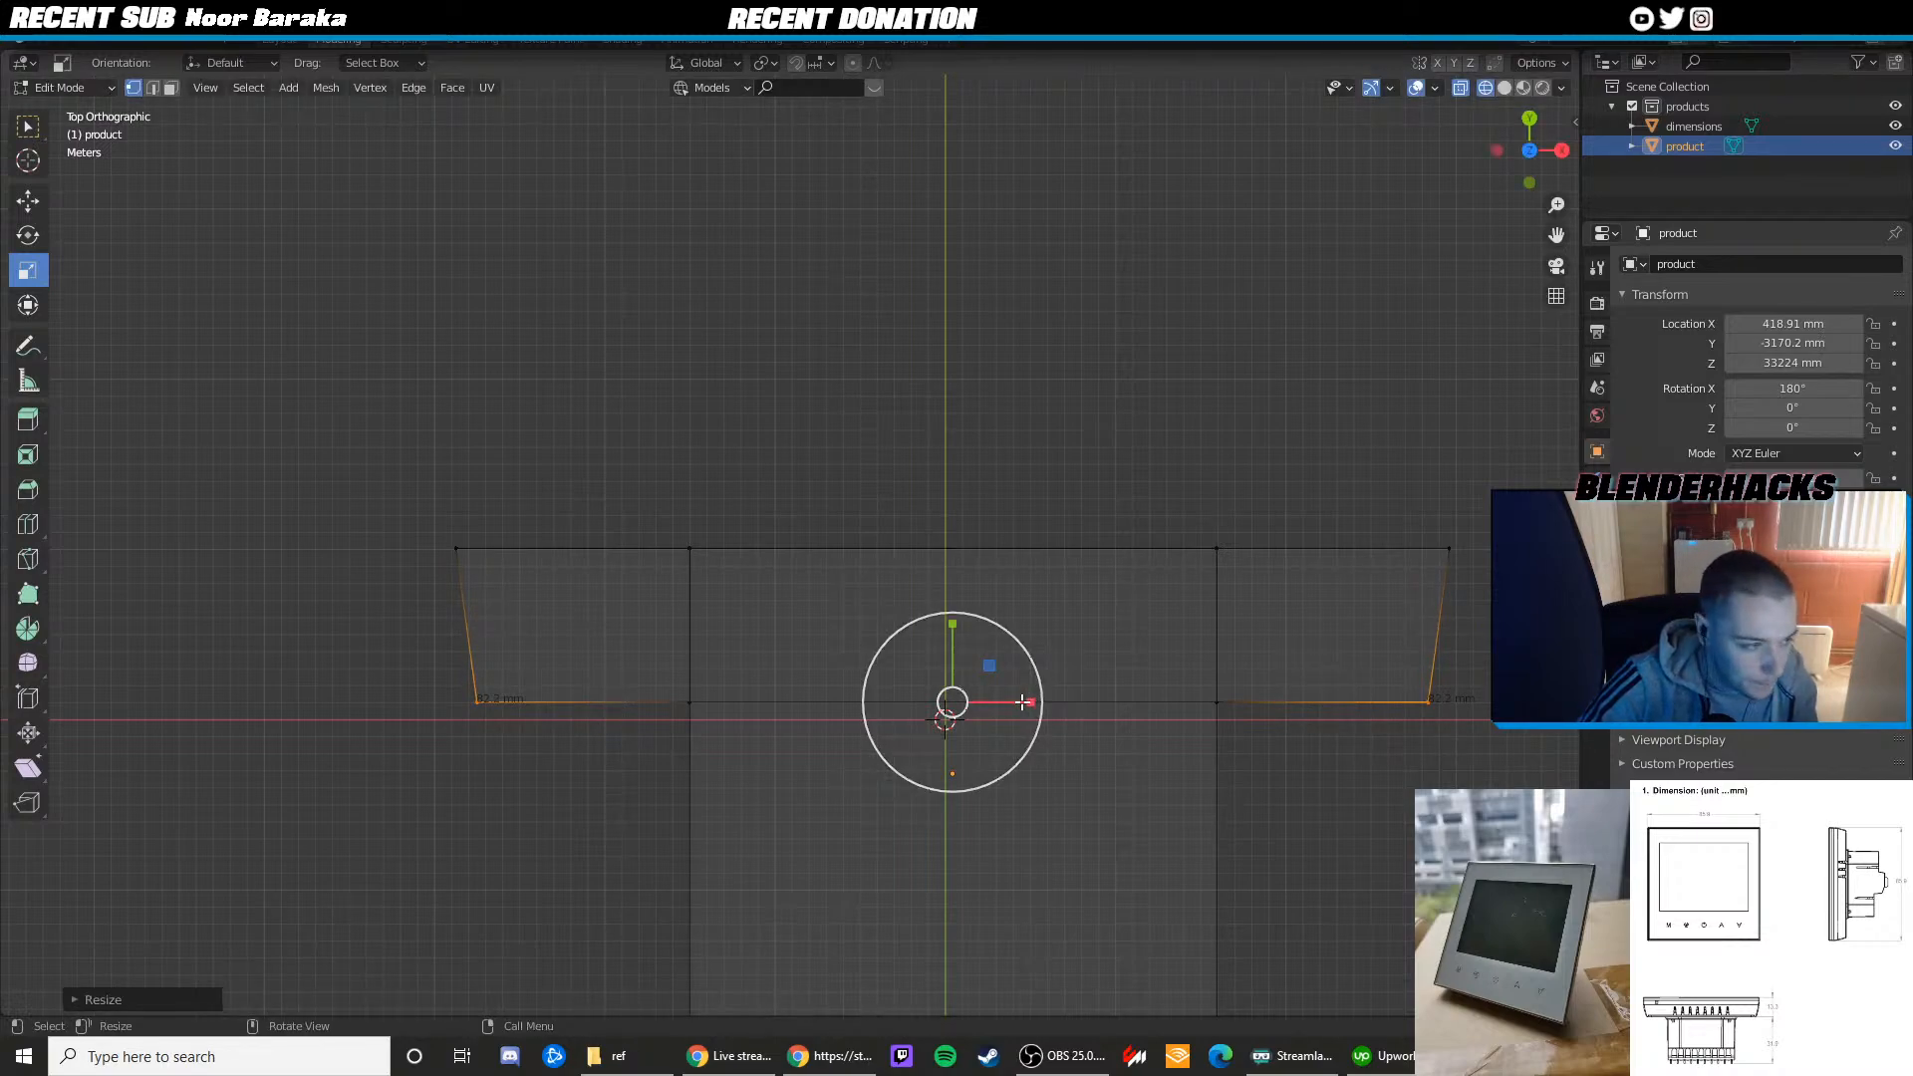
Scale the selected rear corners along X to about 0.99, and inspect the tapered block in Object Mode
{"action": "key", "text": "s"}
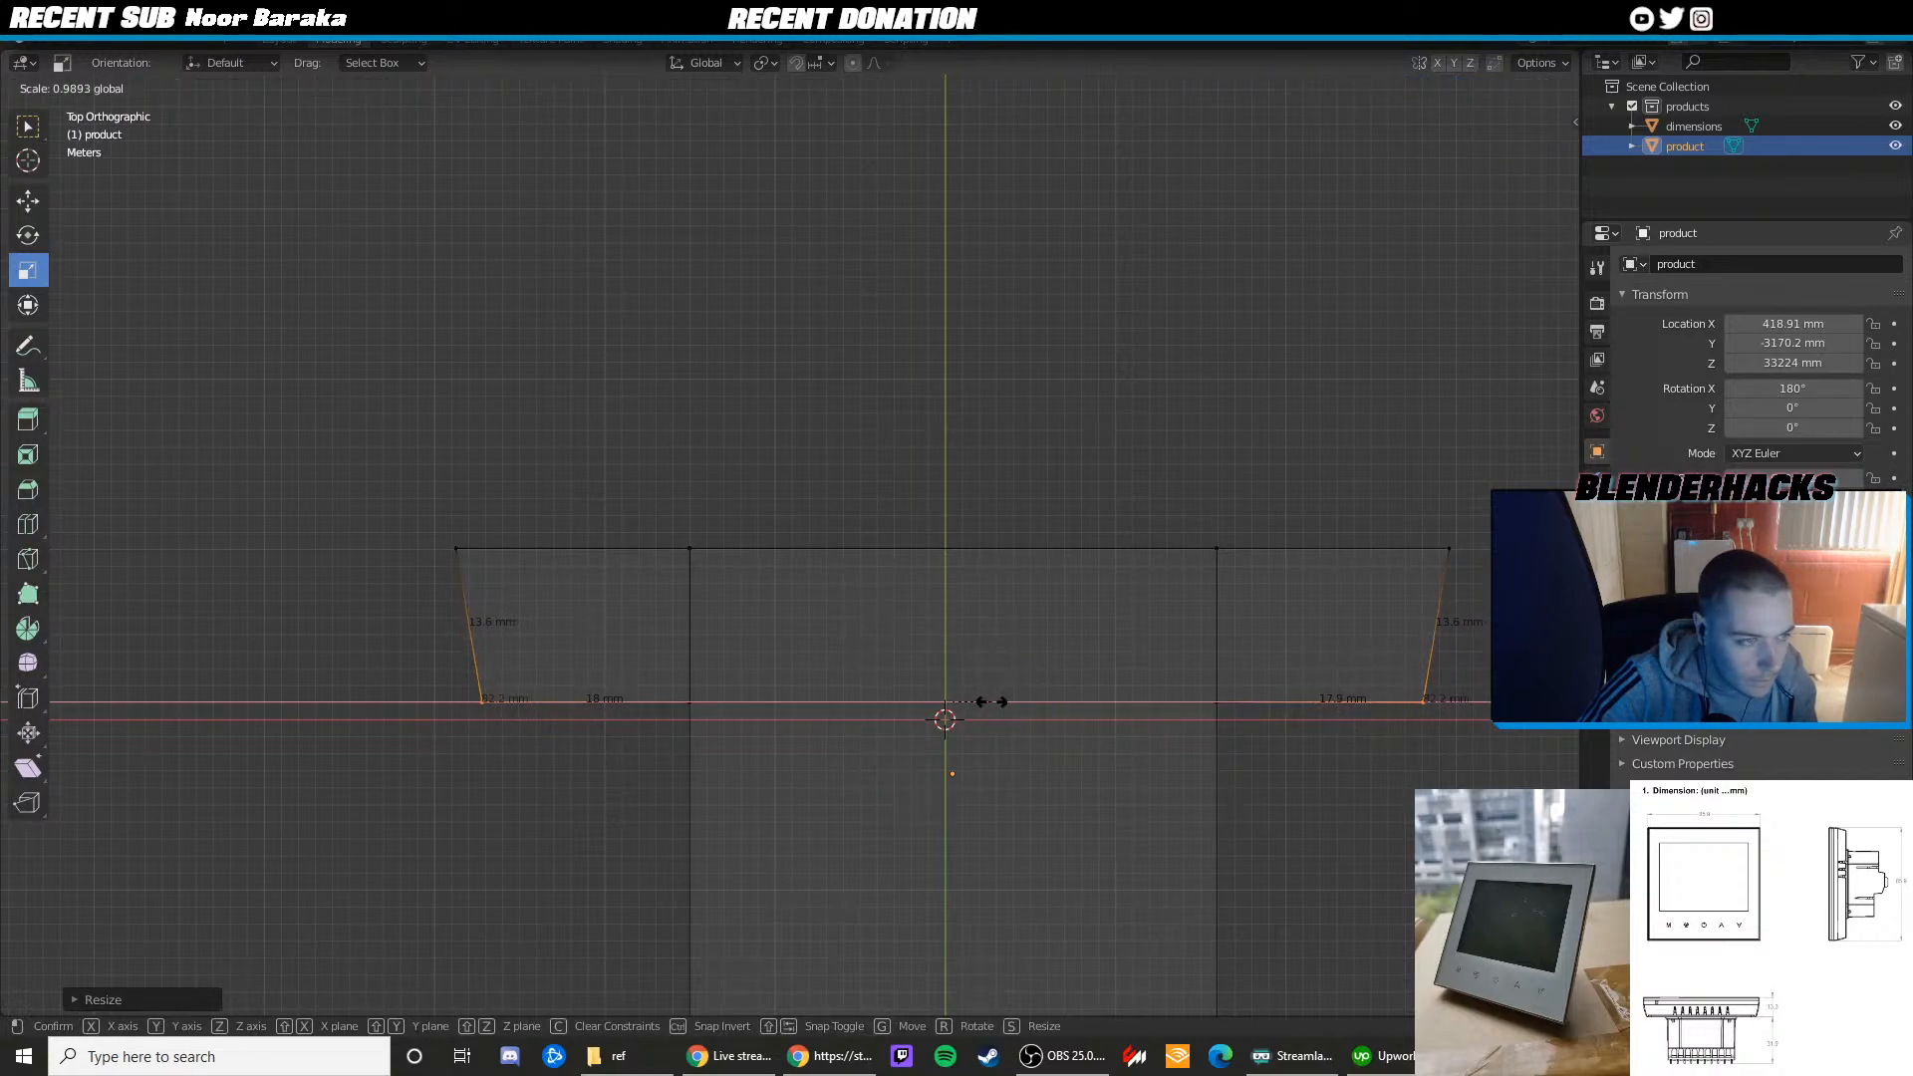
{"action": "left_click", "coordinate": [996, 700]}
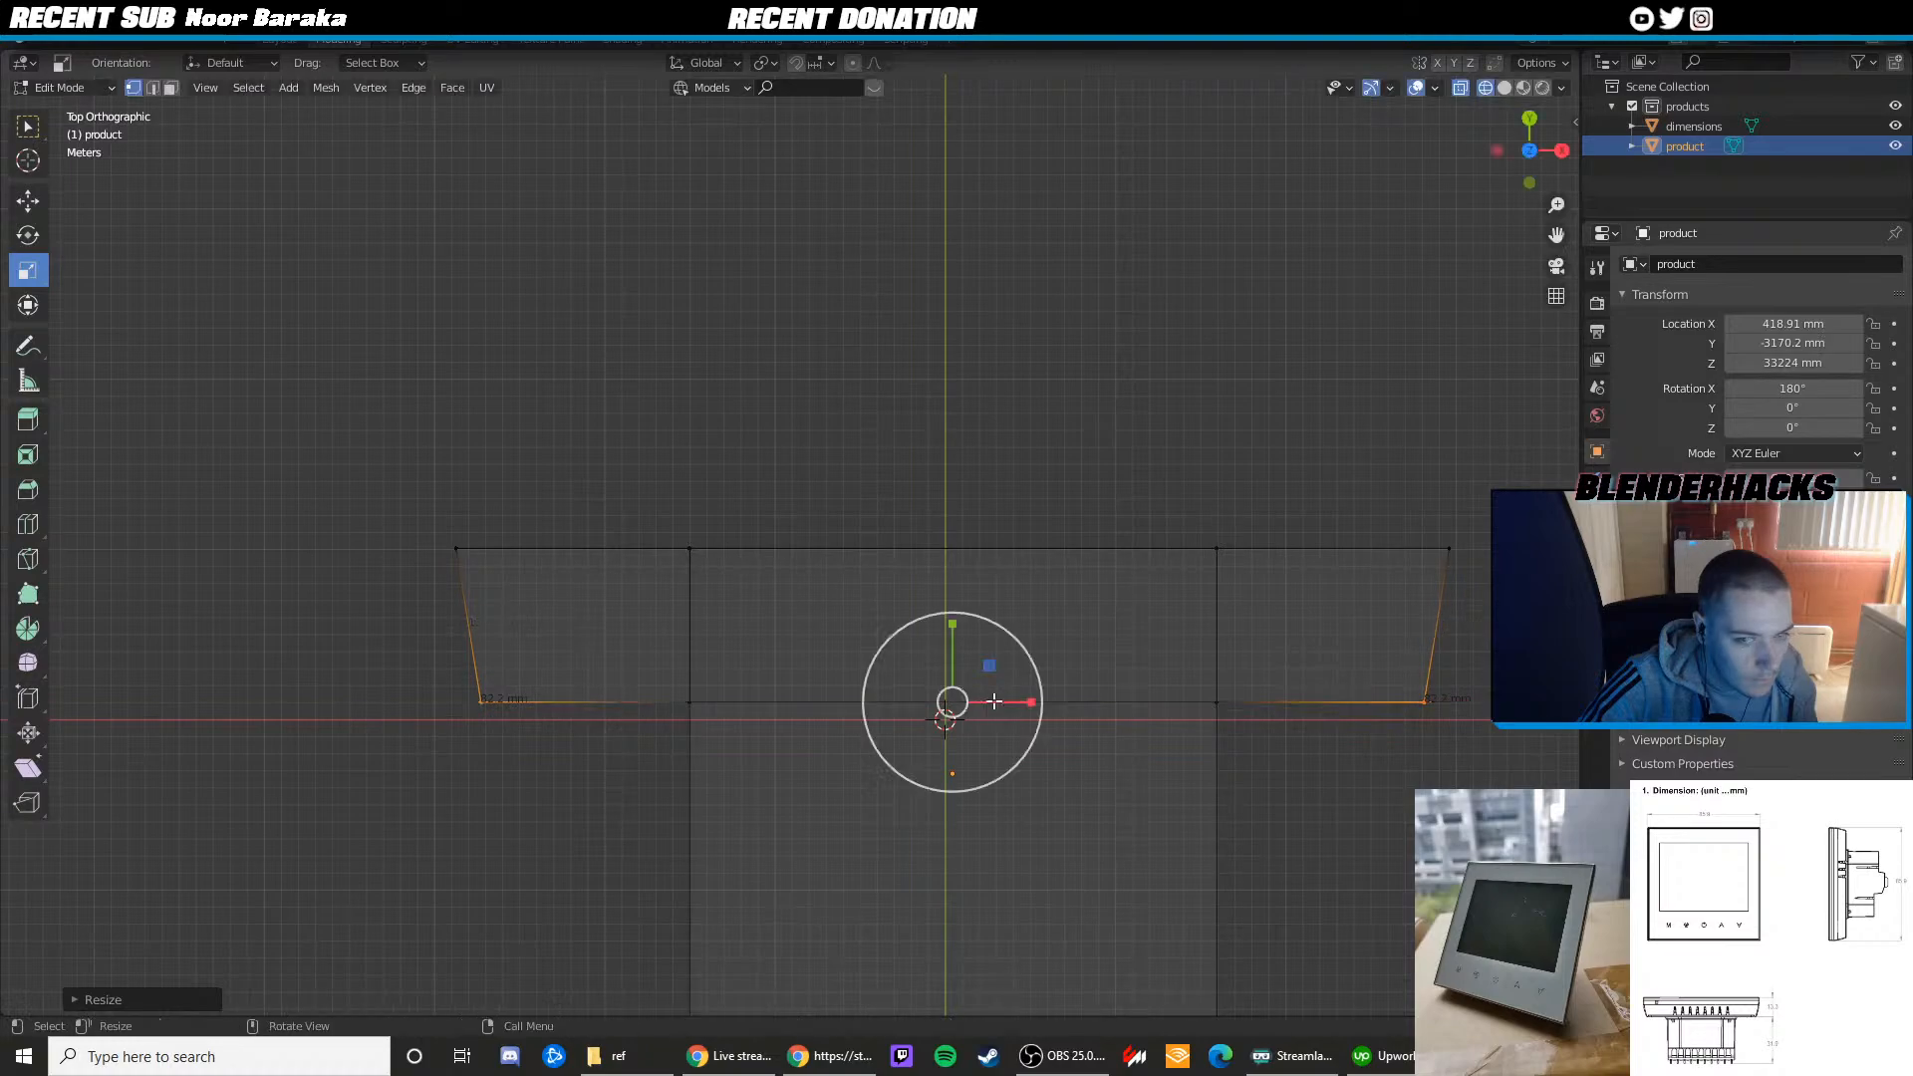
{"action": "middle_click_drag", "start_coordinate": [997, 700], "coordinate": [984, 645]}
{"action": "key", "text": "Tab"}
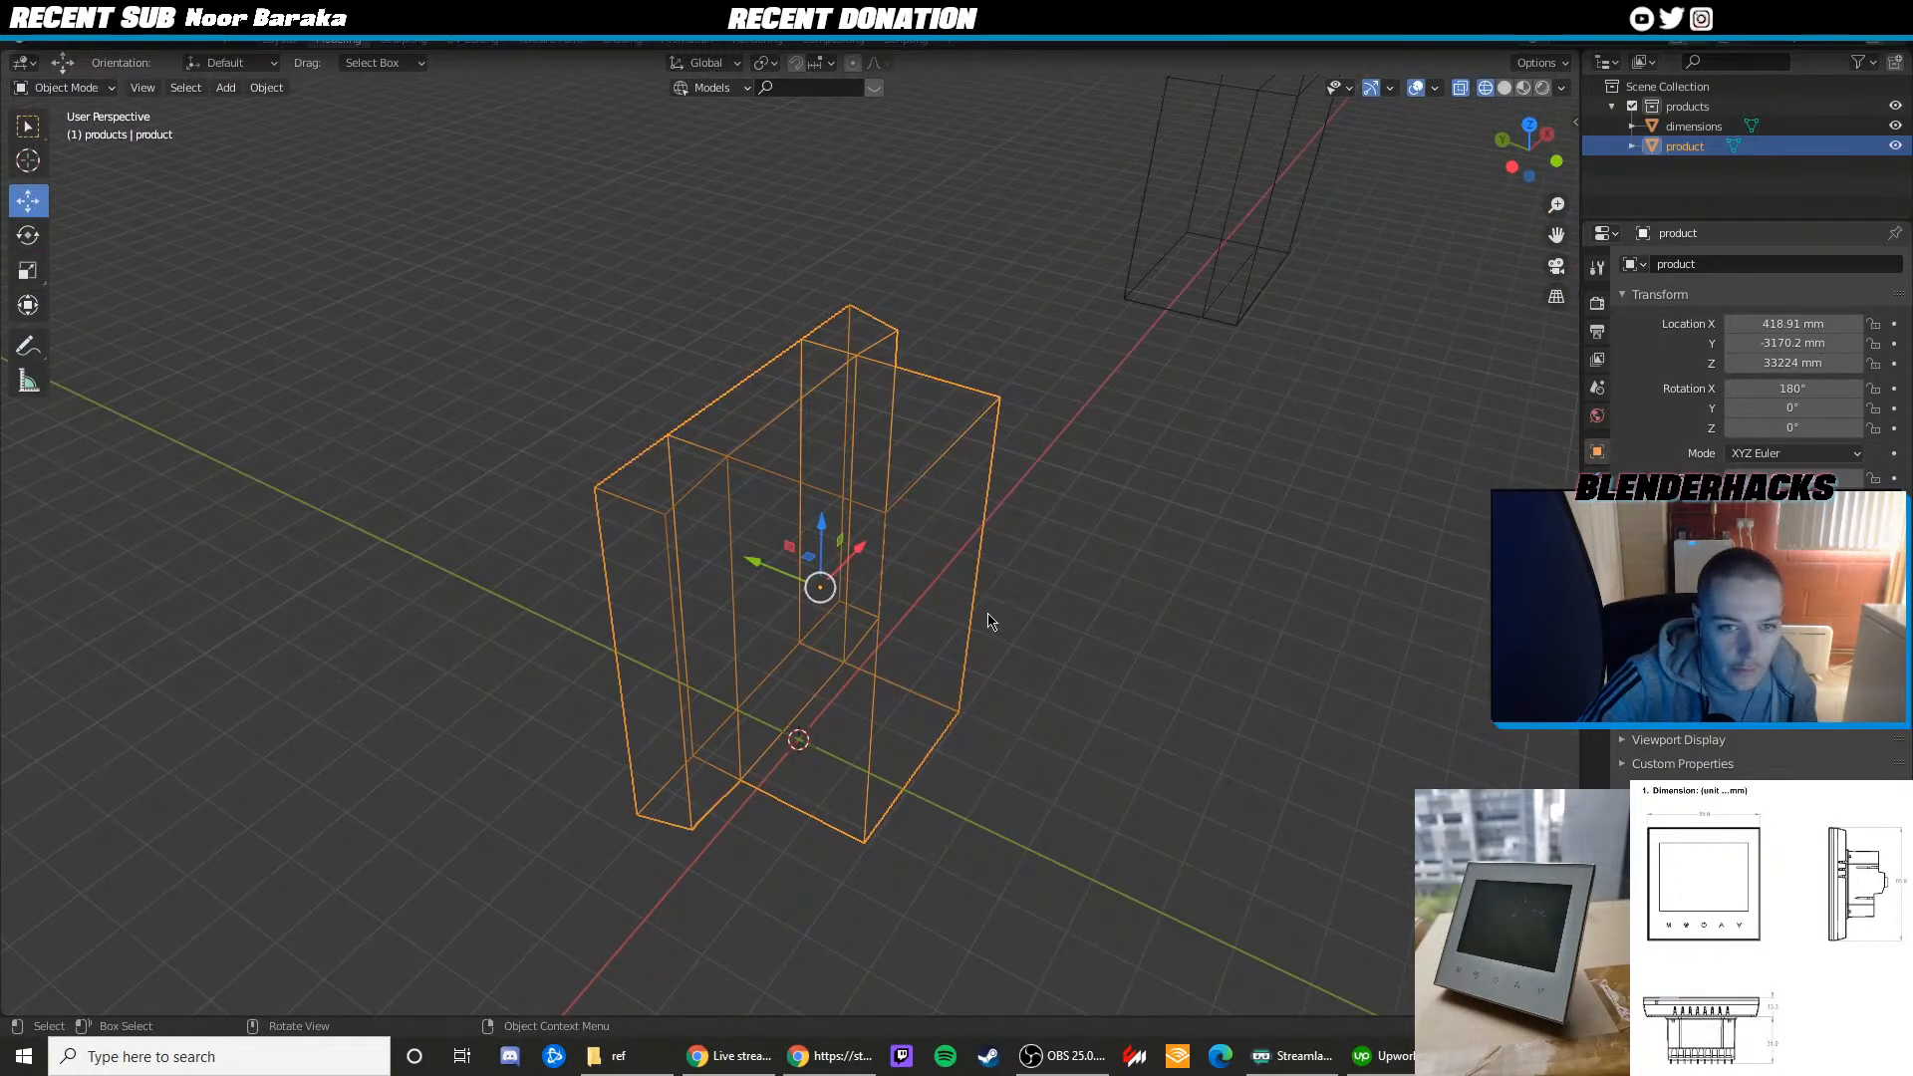
{"action": "scroll", "coordinate": [989, 621], "scroll_direction": "up", "scroll_amount": 2}
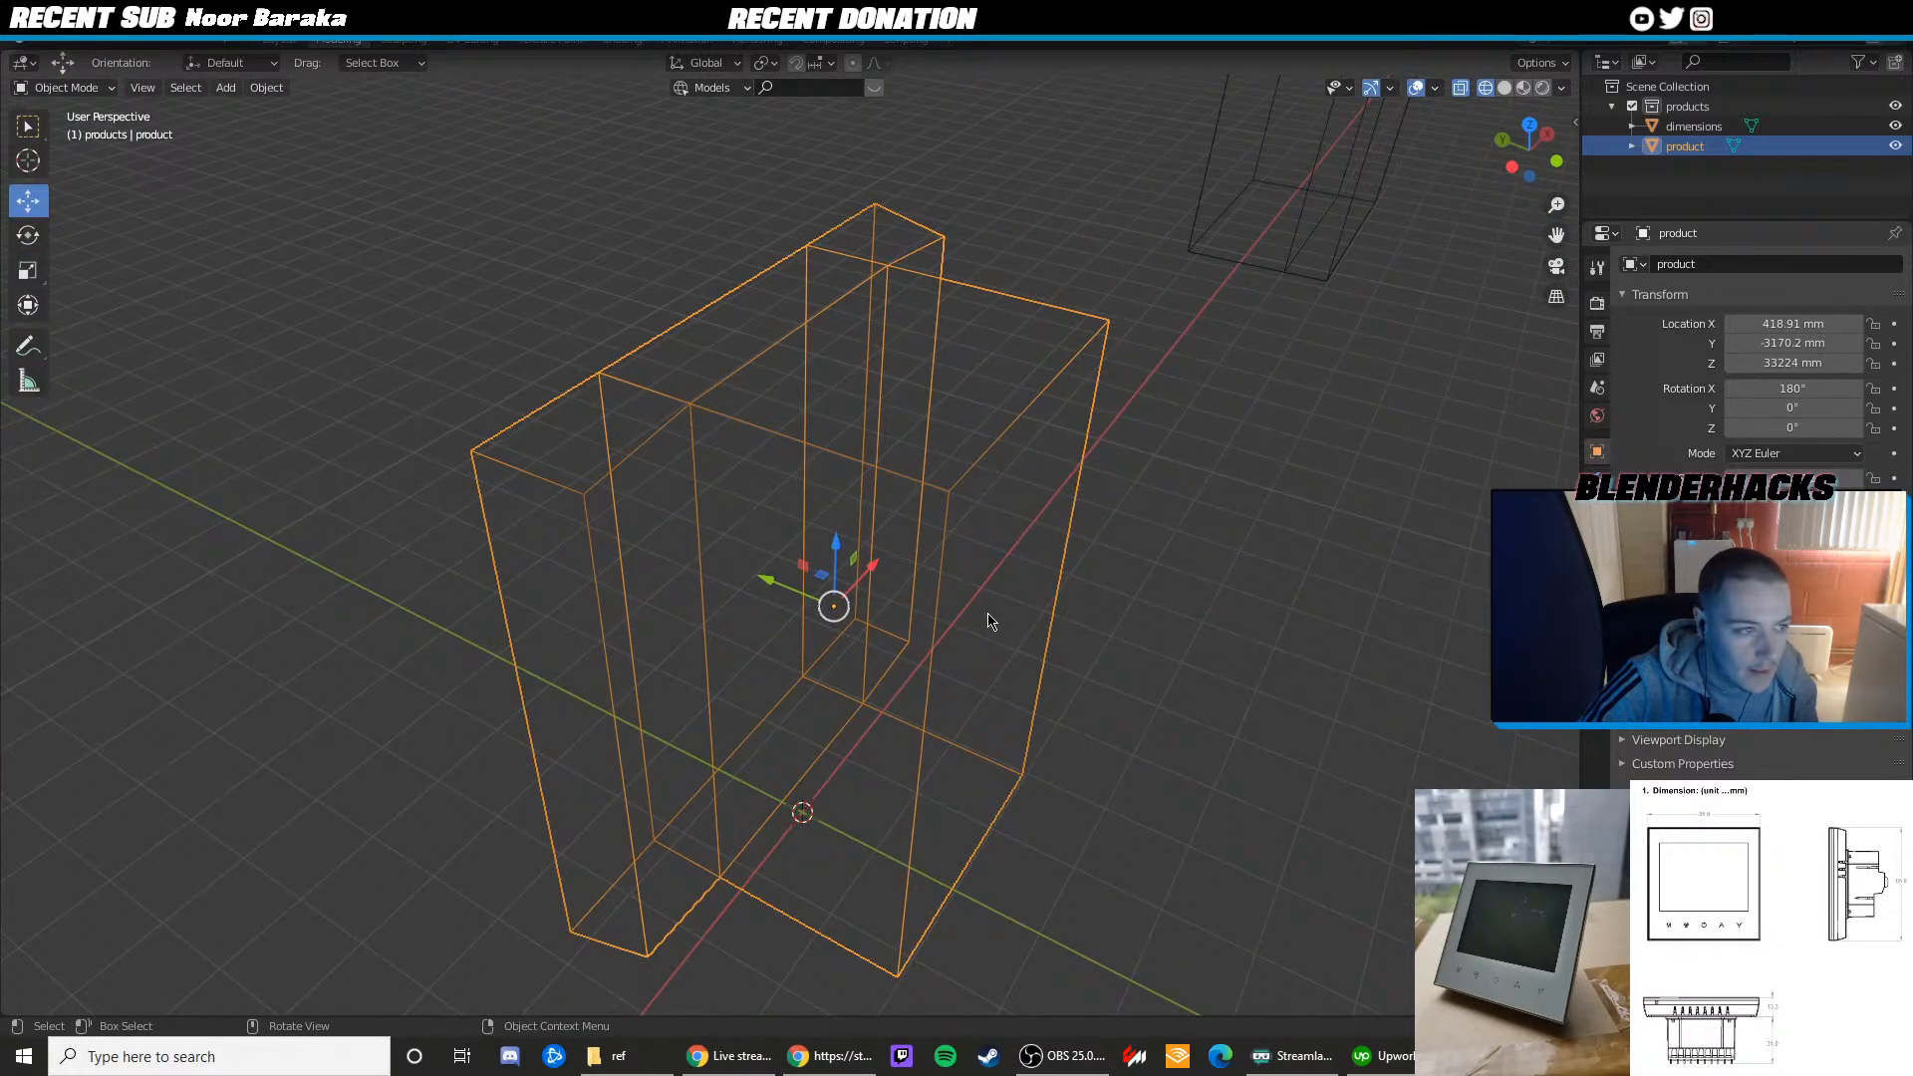
Switch to Material Preview shading and examine the tapered product block from its side and front
{"action": "left_click", "coordinate": [1502, 139]}
{"action": "left_click", "coordinate": [1561, 150]}
{"action": "key", "text": "z"}
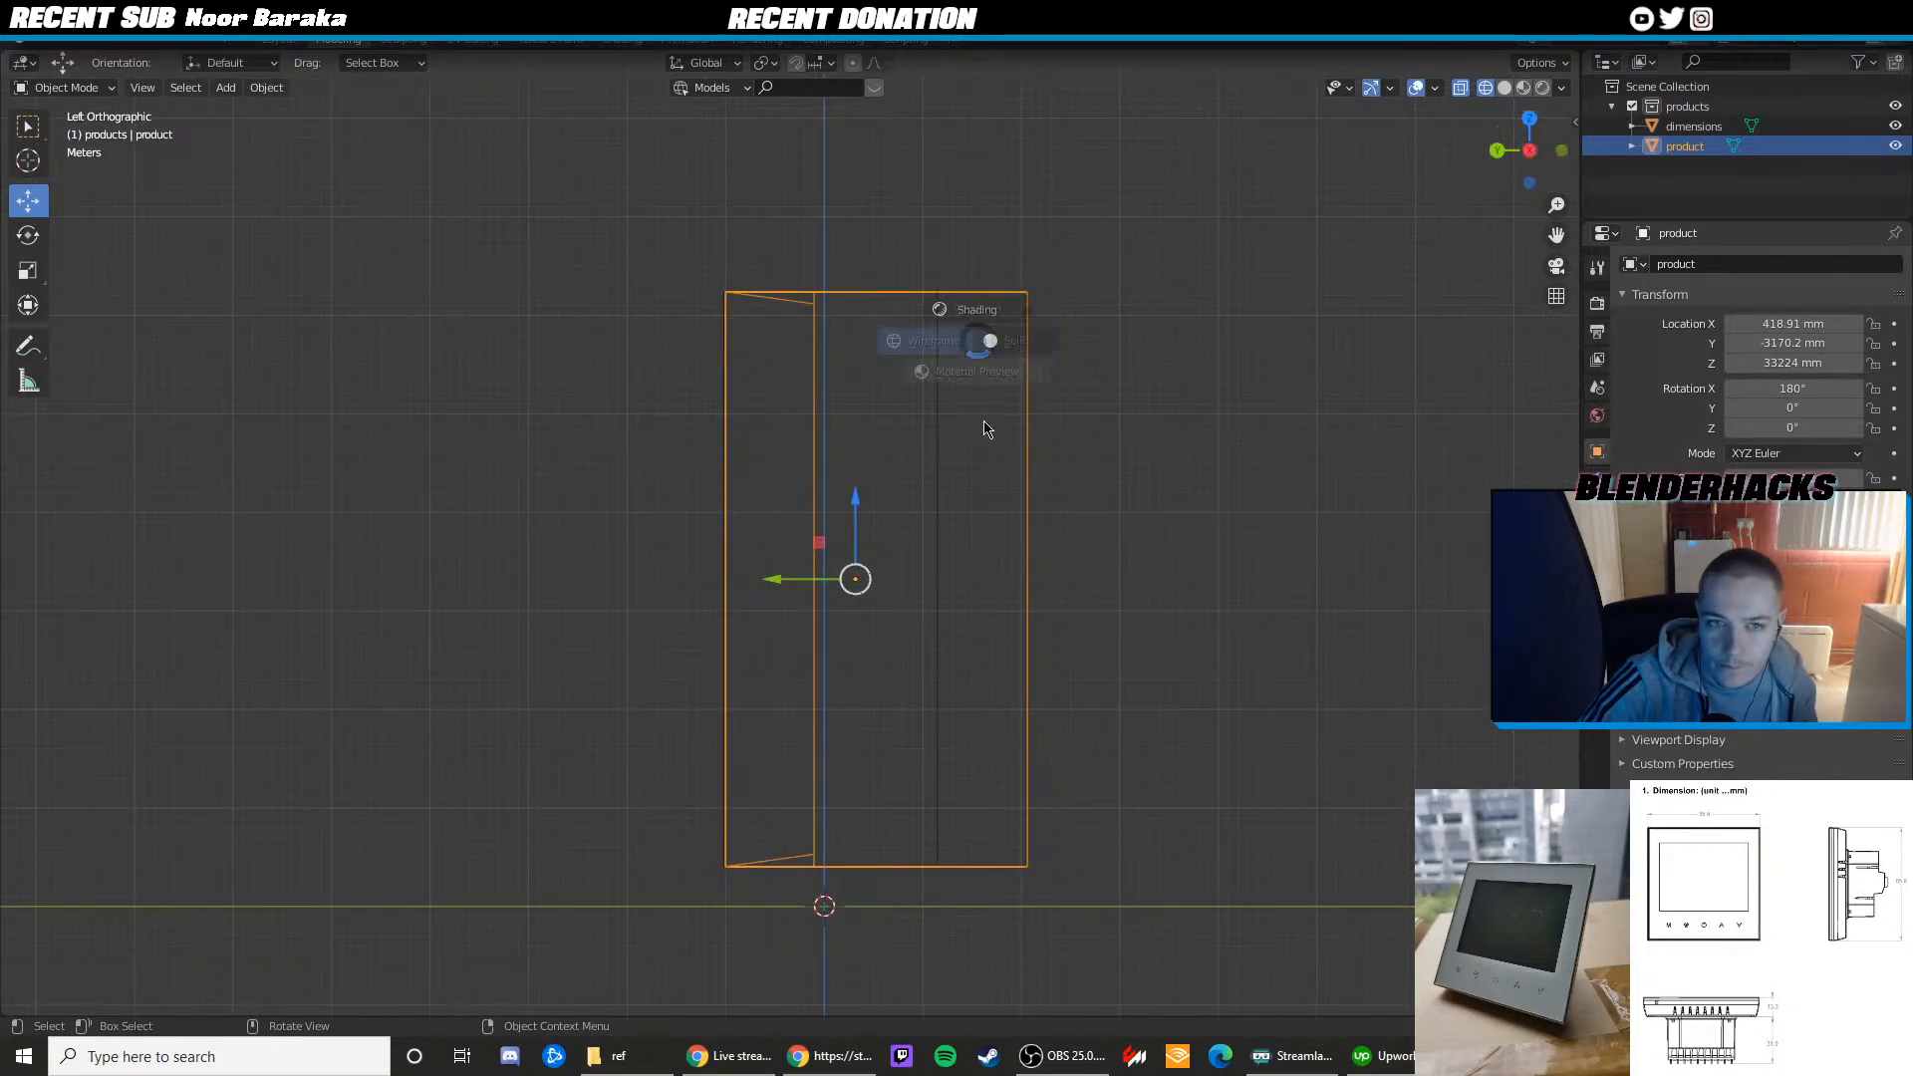
{"action": "left_click", "coordinate": [979, 478]}
{"action": "scroll", "coordinate": [978, 478], "scroll_direction": "down", "scroll_amount": 1}
{"action": "scroll", "coordinate": [925, 468], "scroll_direction": "up", "scroll_amount": 2}
{"action": "middle_click_drag", "start_coordinate": [911, 371], "coordinate": [640, 456], "text": "shift"}
{"action": "left_click", "coordinate": [1545, 151]}
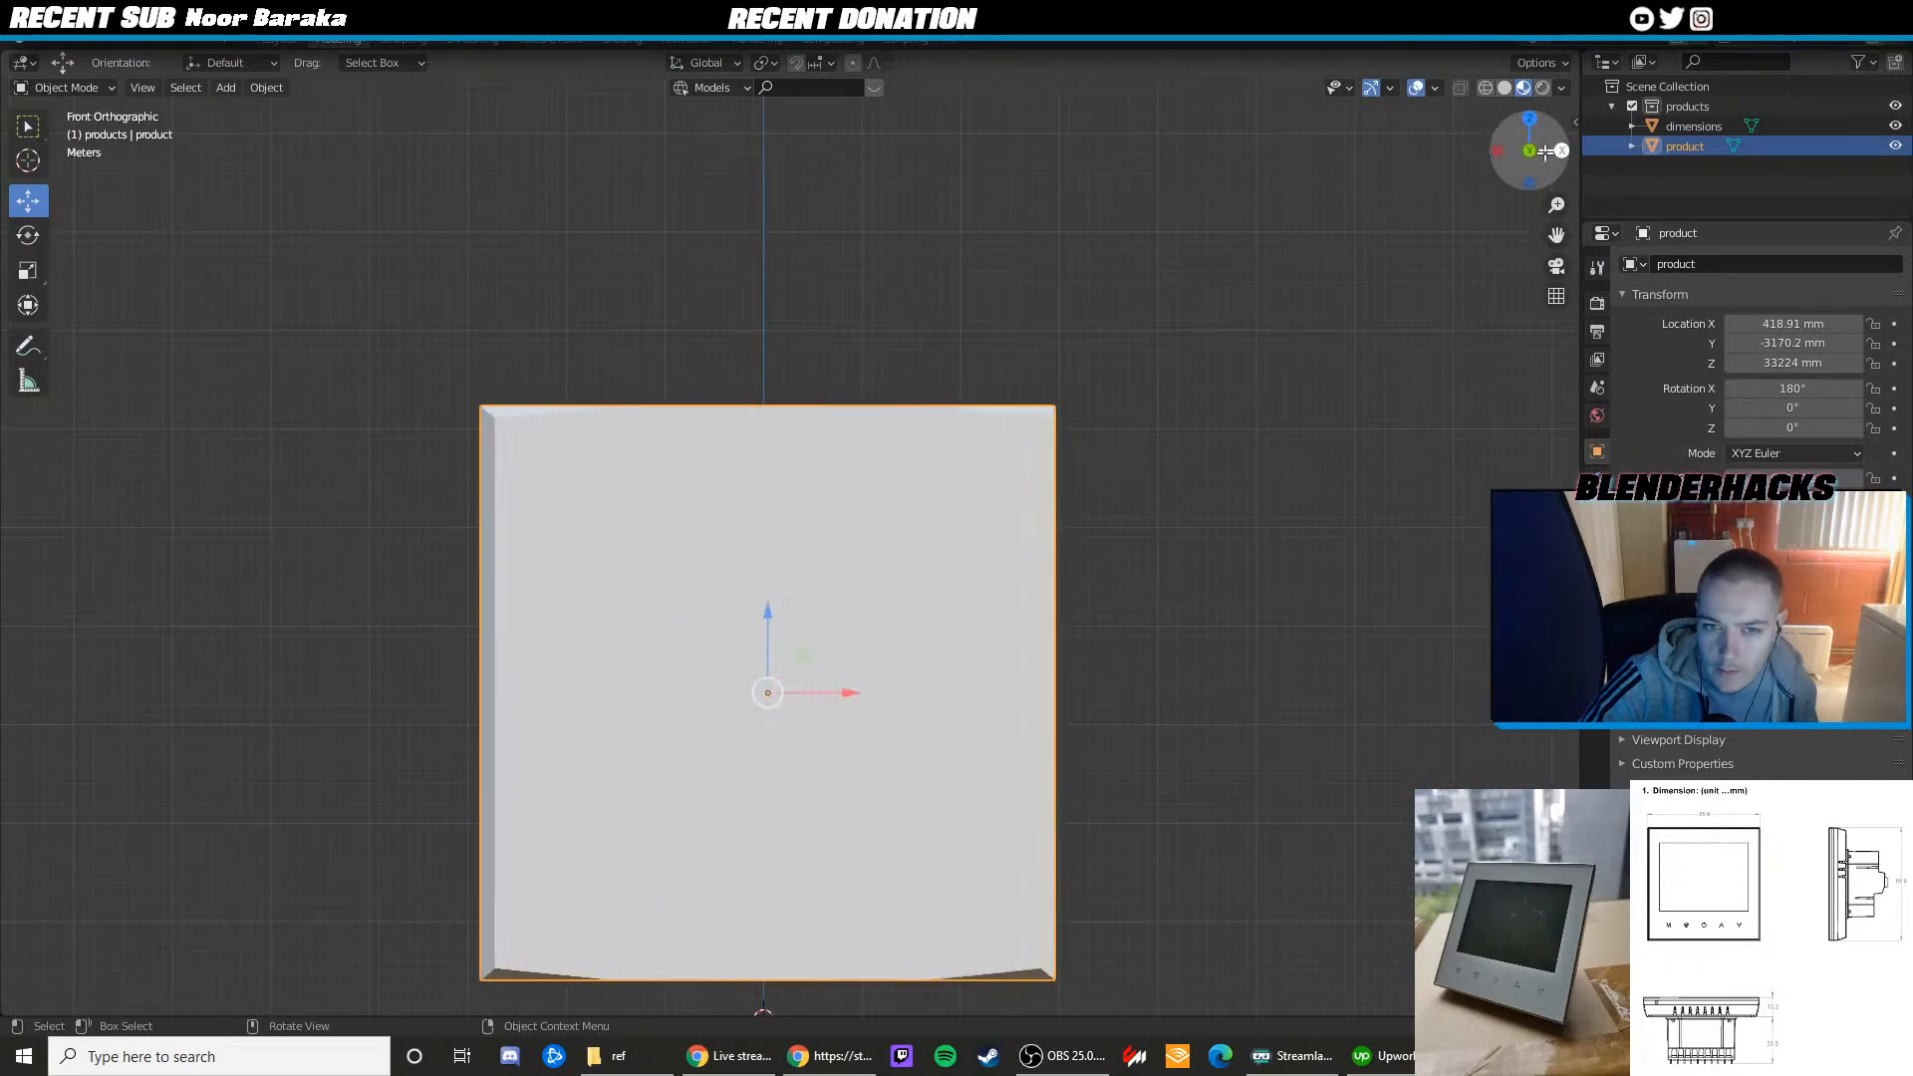
From the left view, add a horizontal loop cut around the product block about 20.3 mm below its upper edge
{"action": "left_click", "coordinate": [1497, 151]}
{"action": "key", "text": "Tab"}
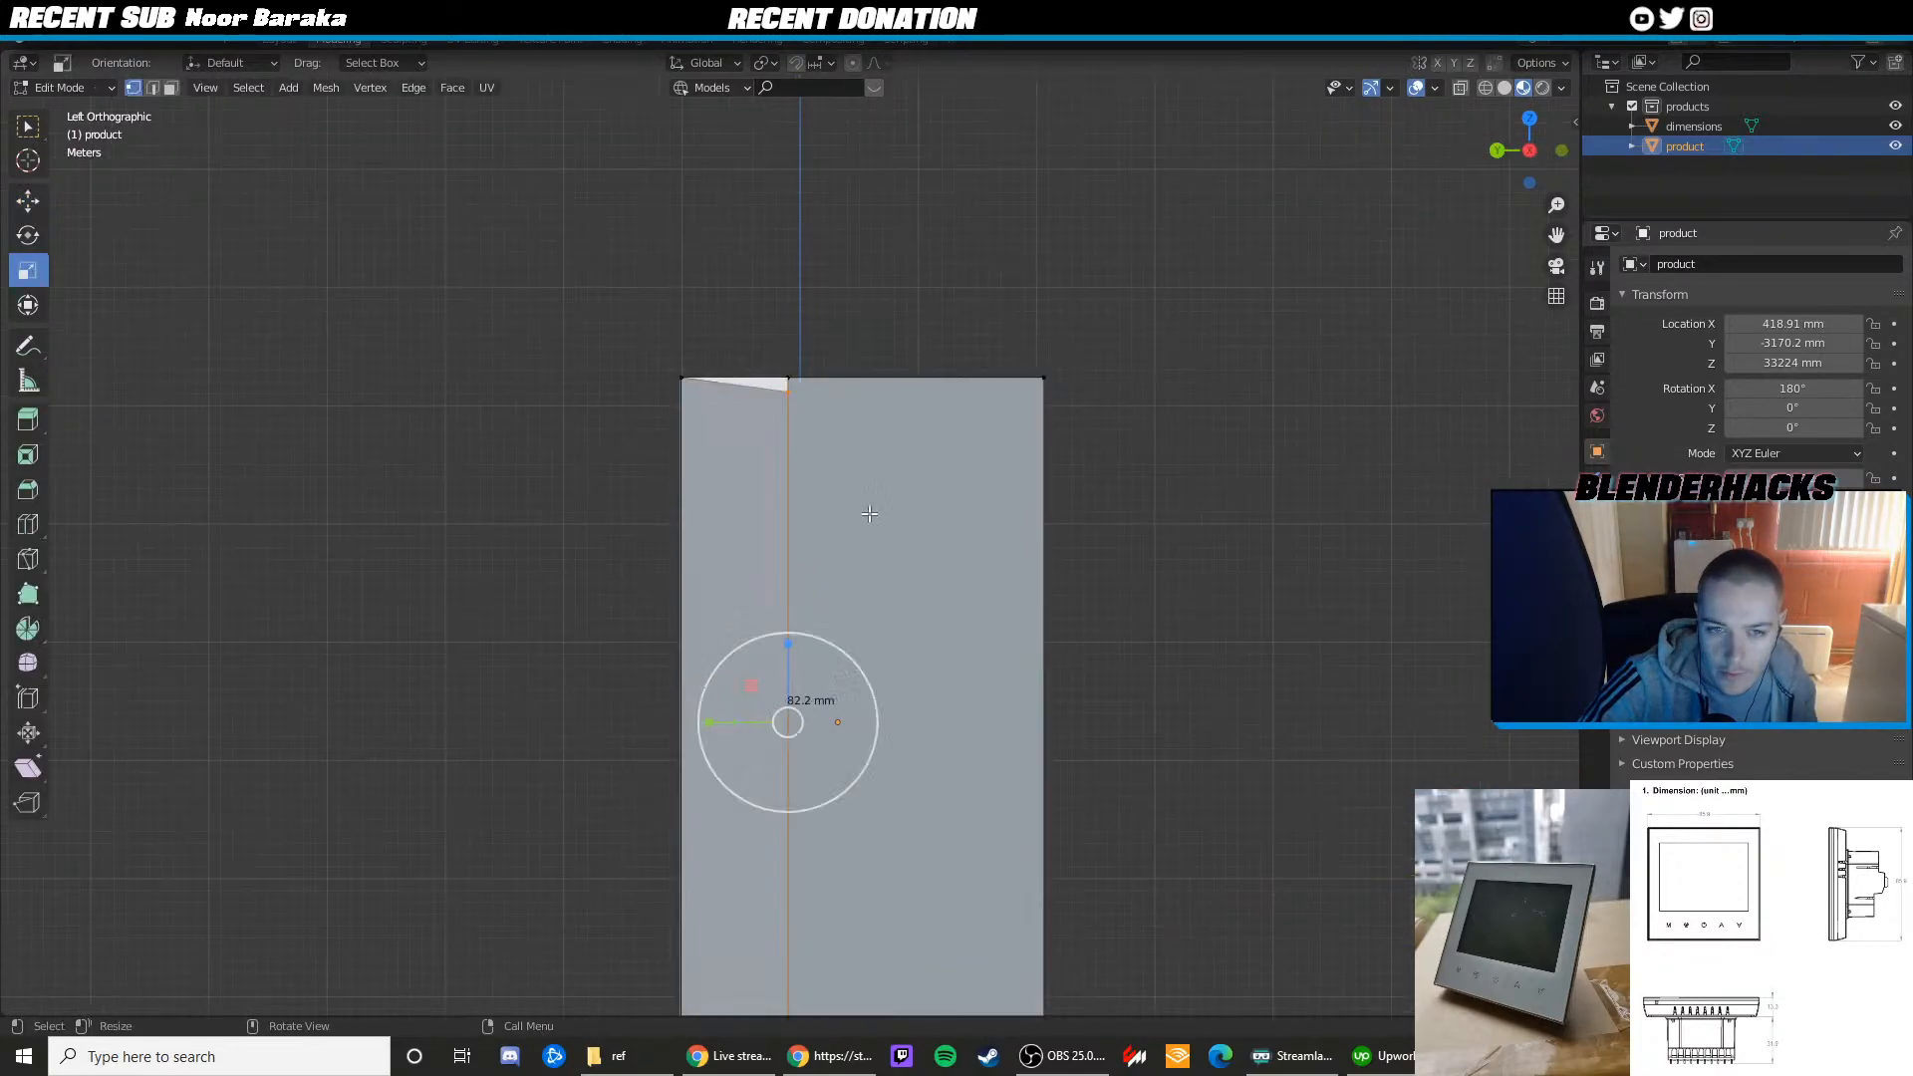
{"action": "scroll", "coordinate": [869, 513], "scroll_direction": "down", "scroll_amount": 2}
{"action": "key", "text": "ctrl+r"}
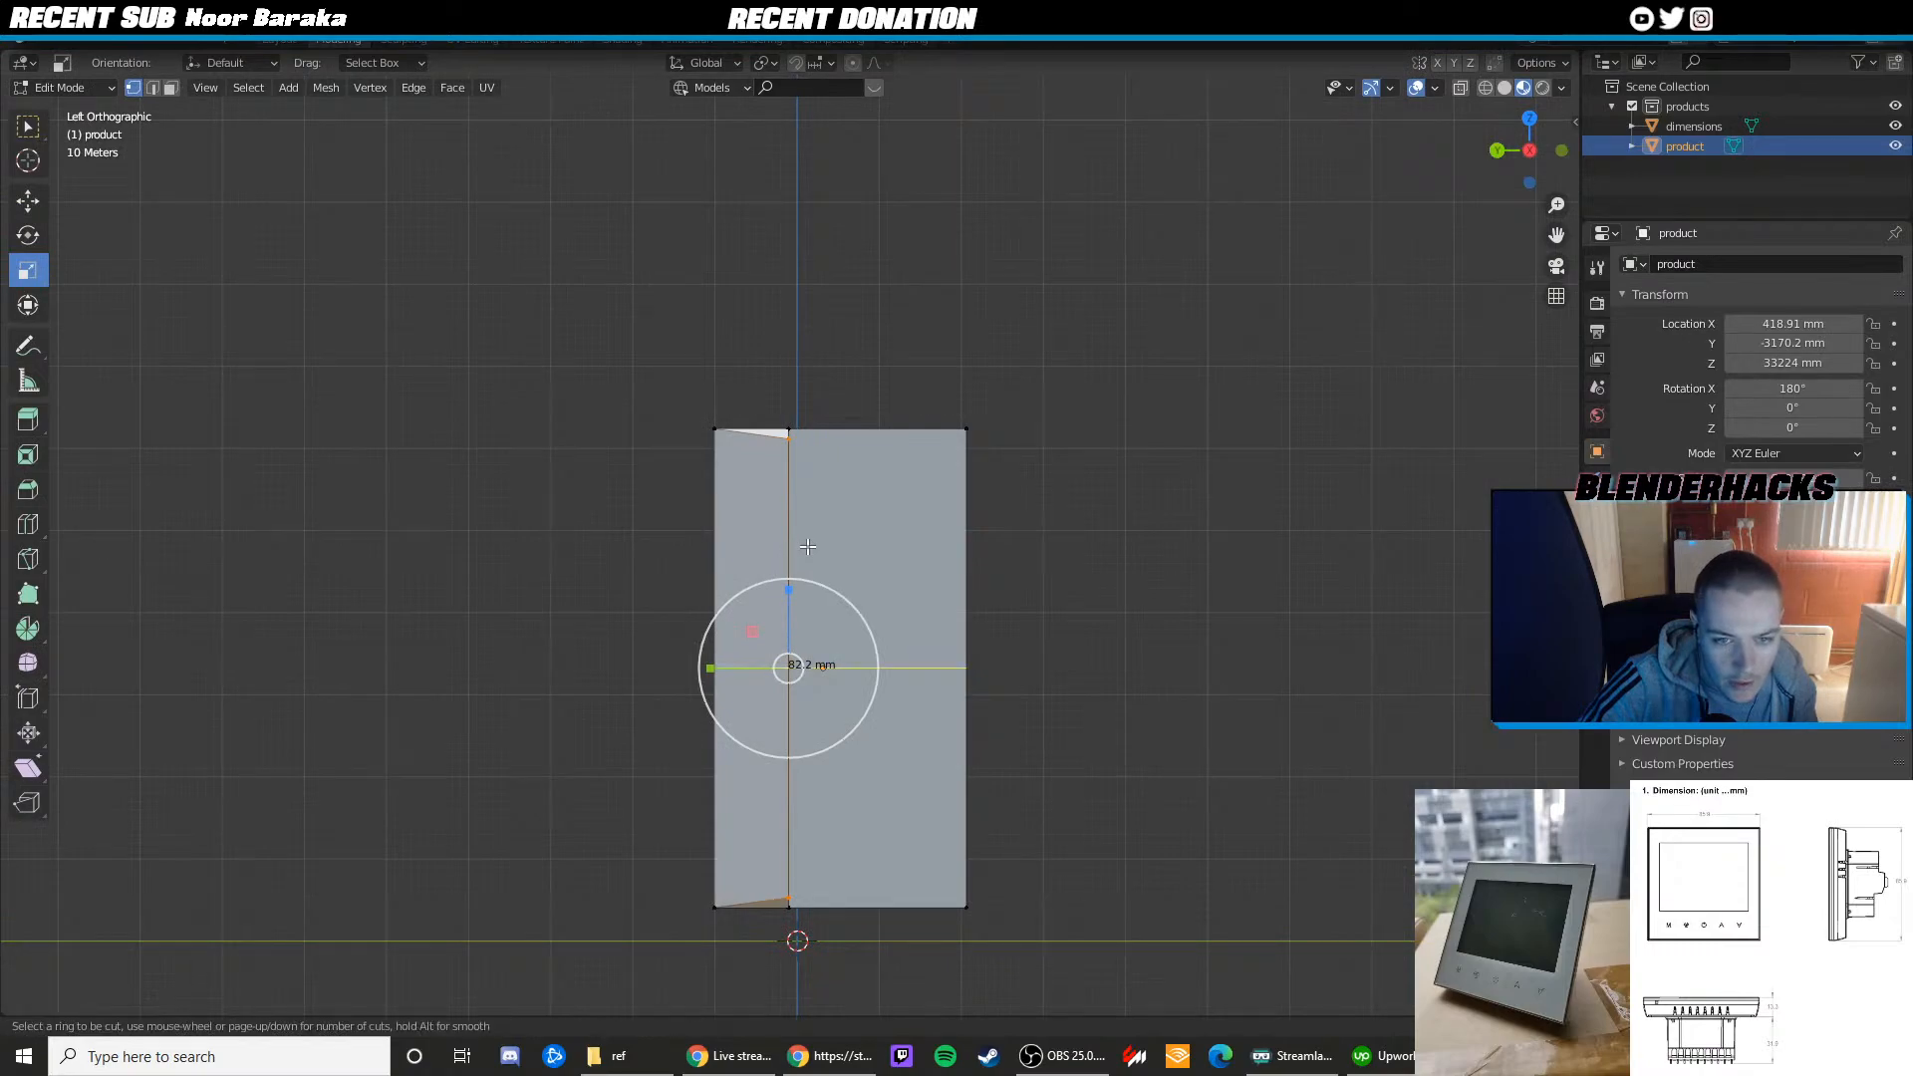
{"action": "left_click", "coordinate": [807, 549]}
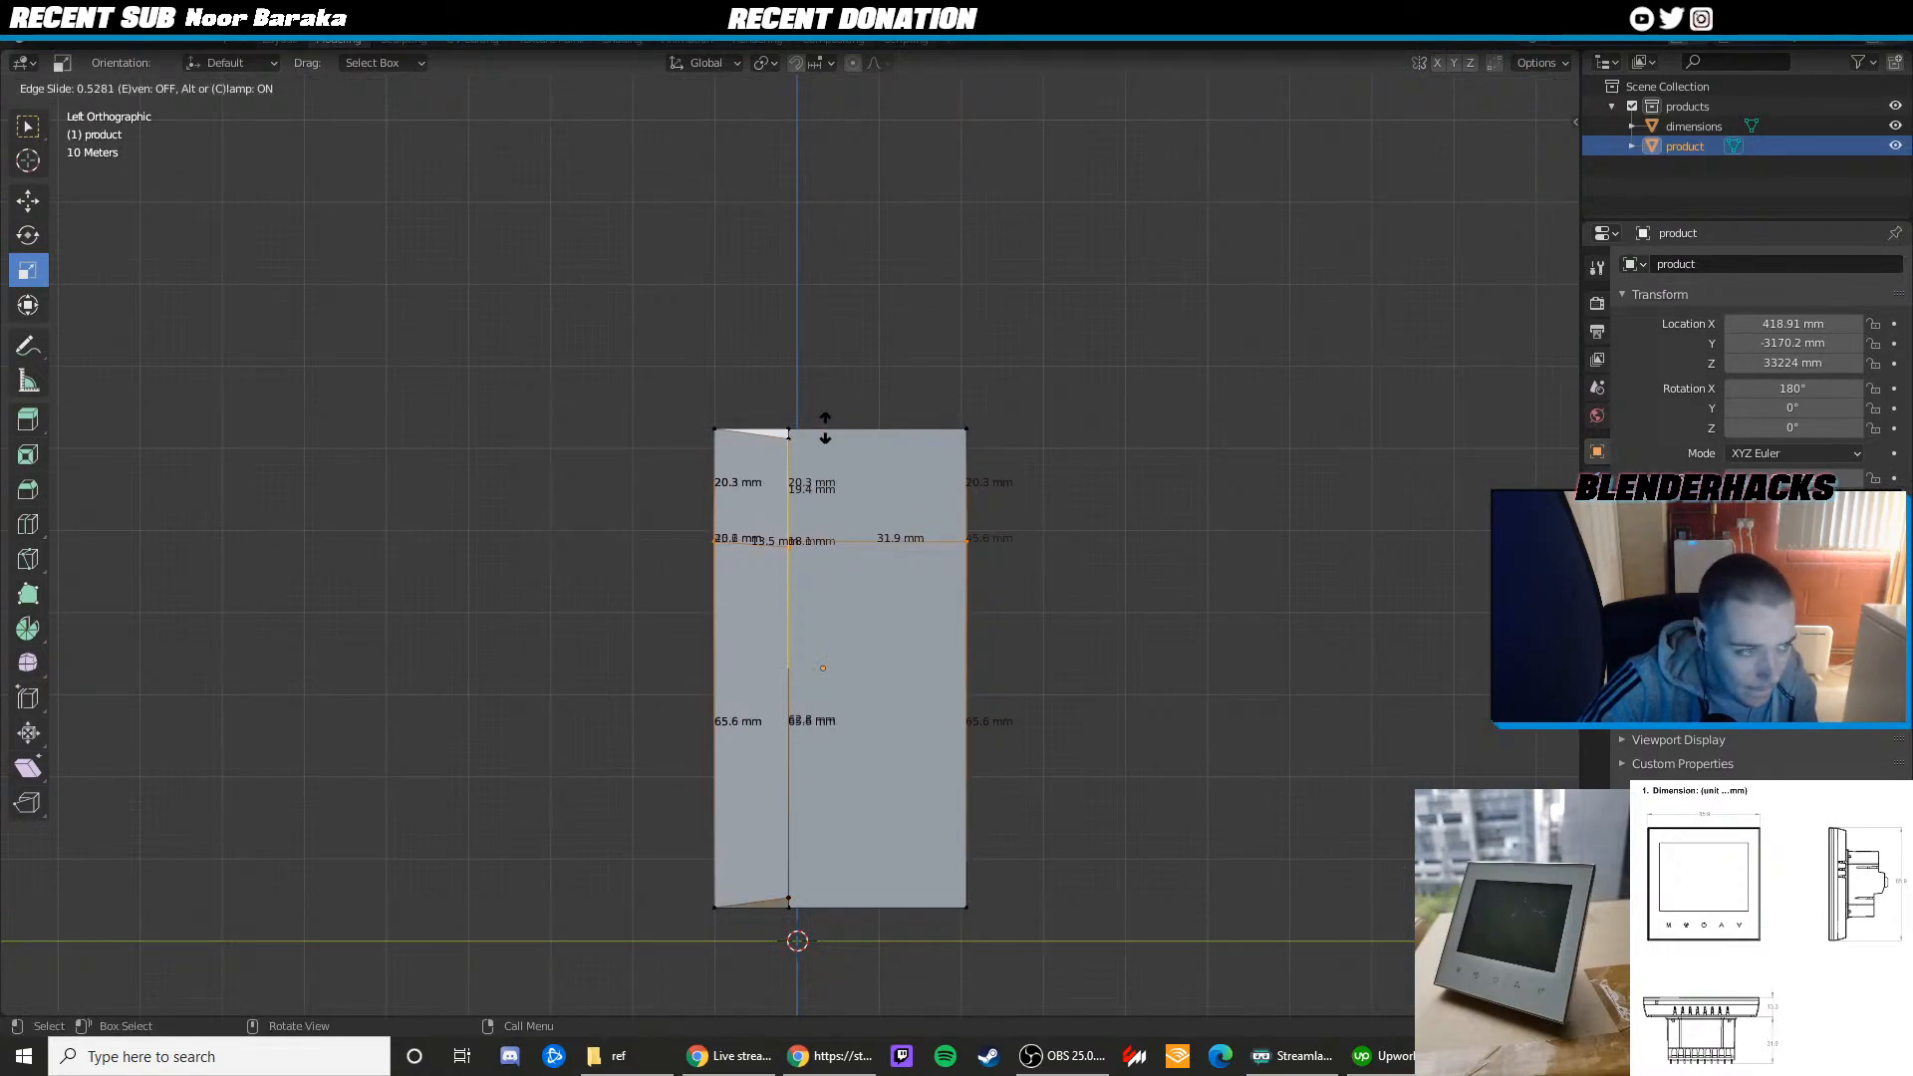
{"action": "left_click", "coordinate": [825, 428]}
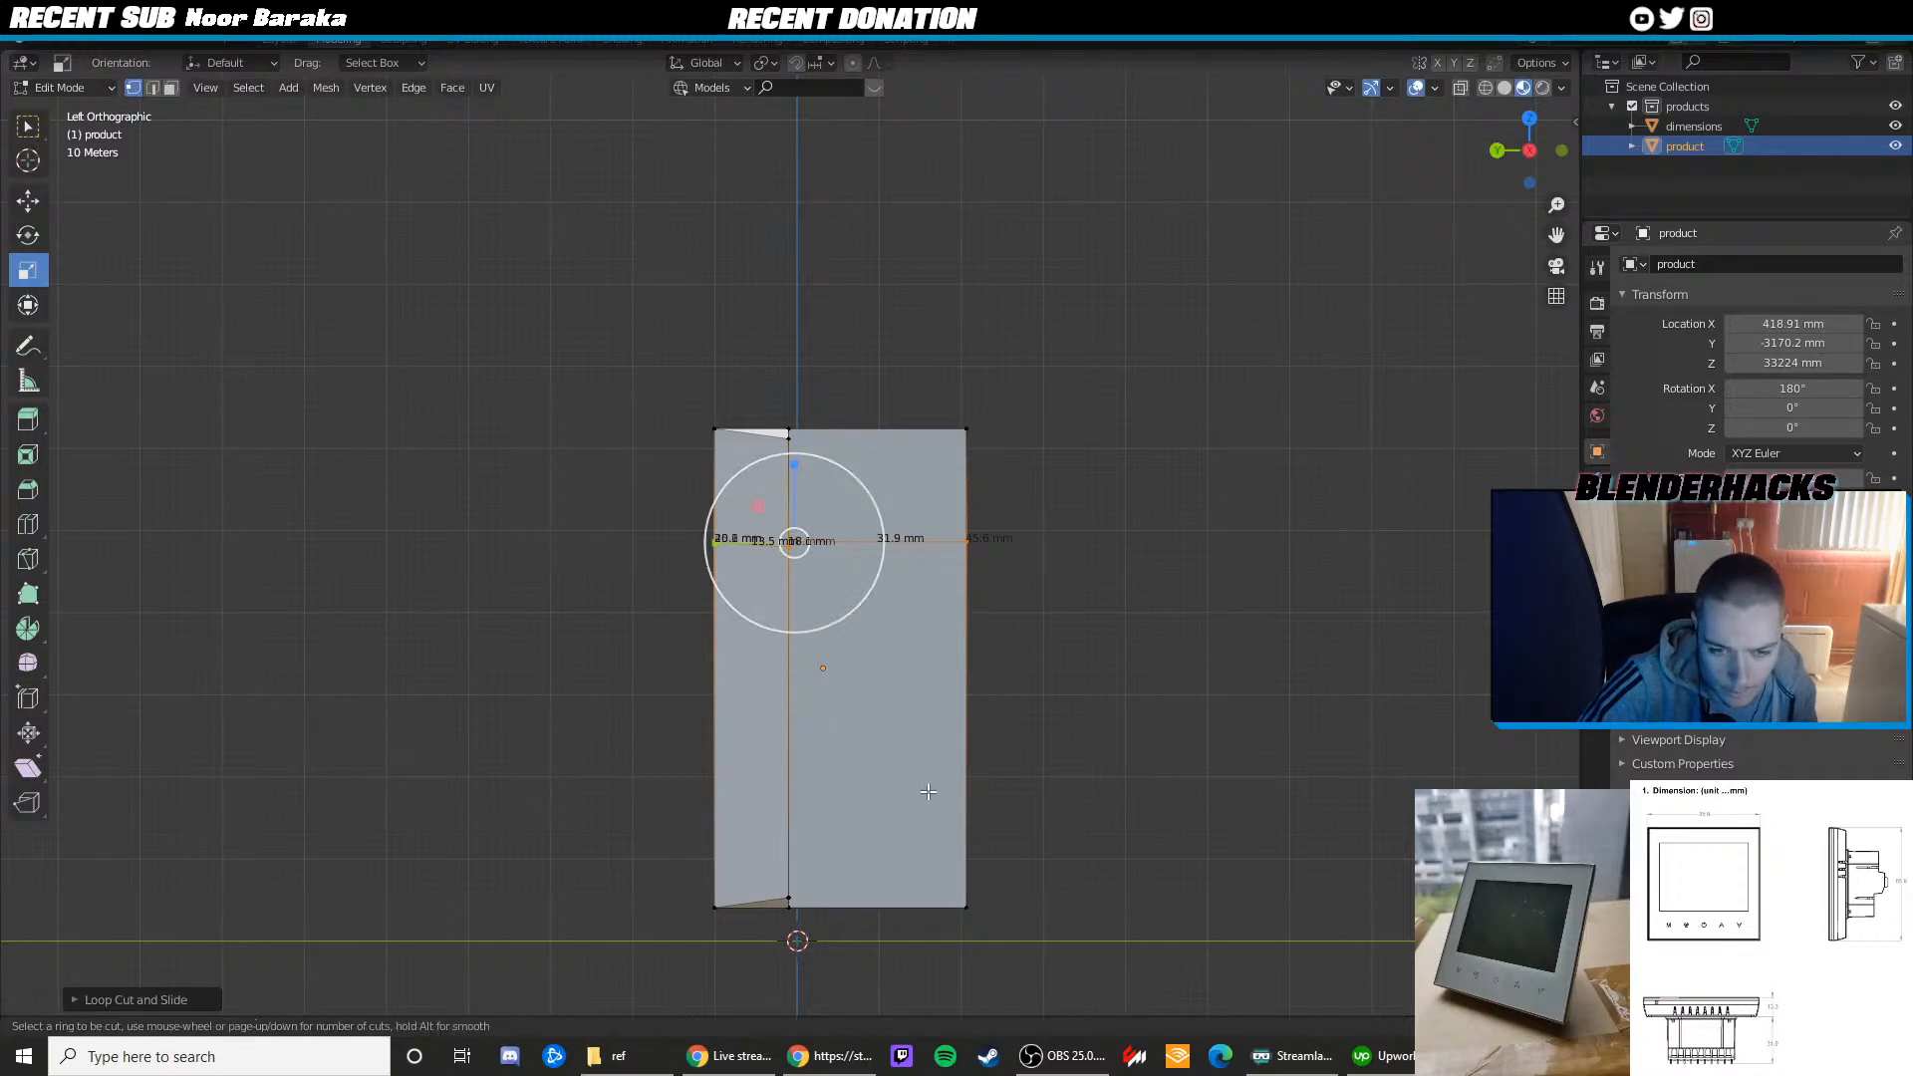
Add a second horizontal loop cut around the product about 22.8 mm above its lower edge
{"action": "key", "text": "ctrl+r"}
{"action": "left_click", "coordinate": [978, 811]}
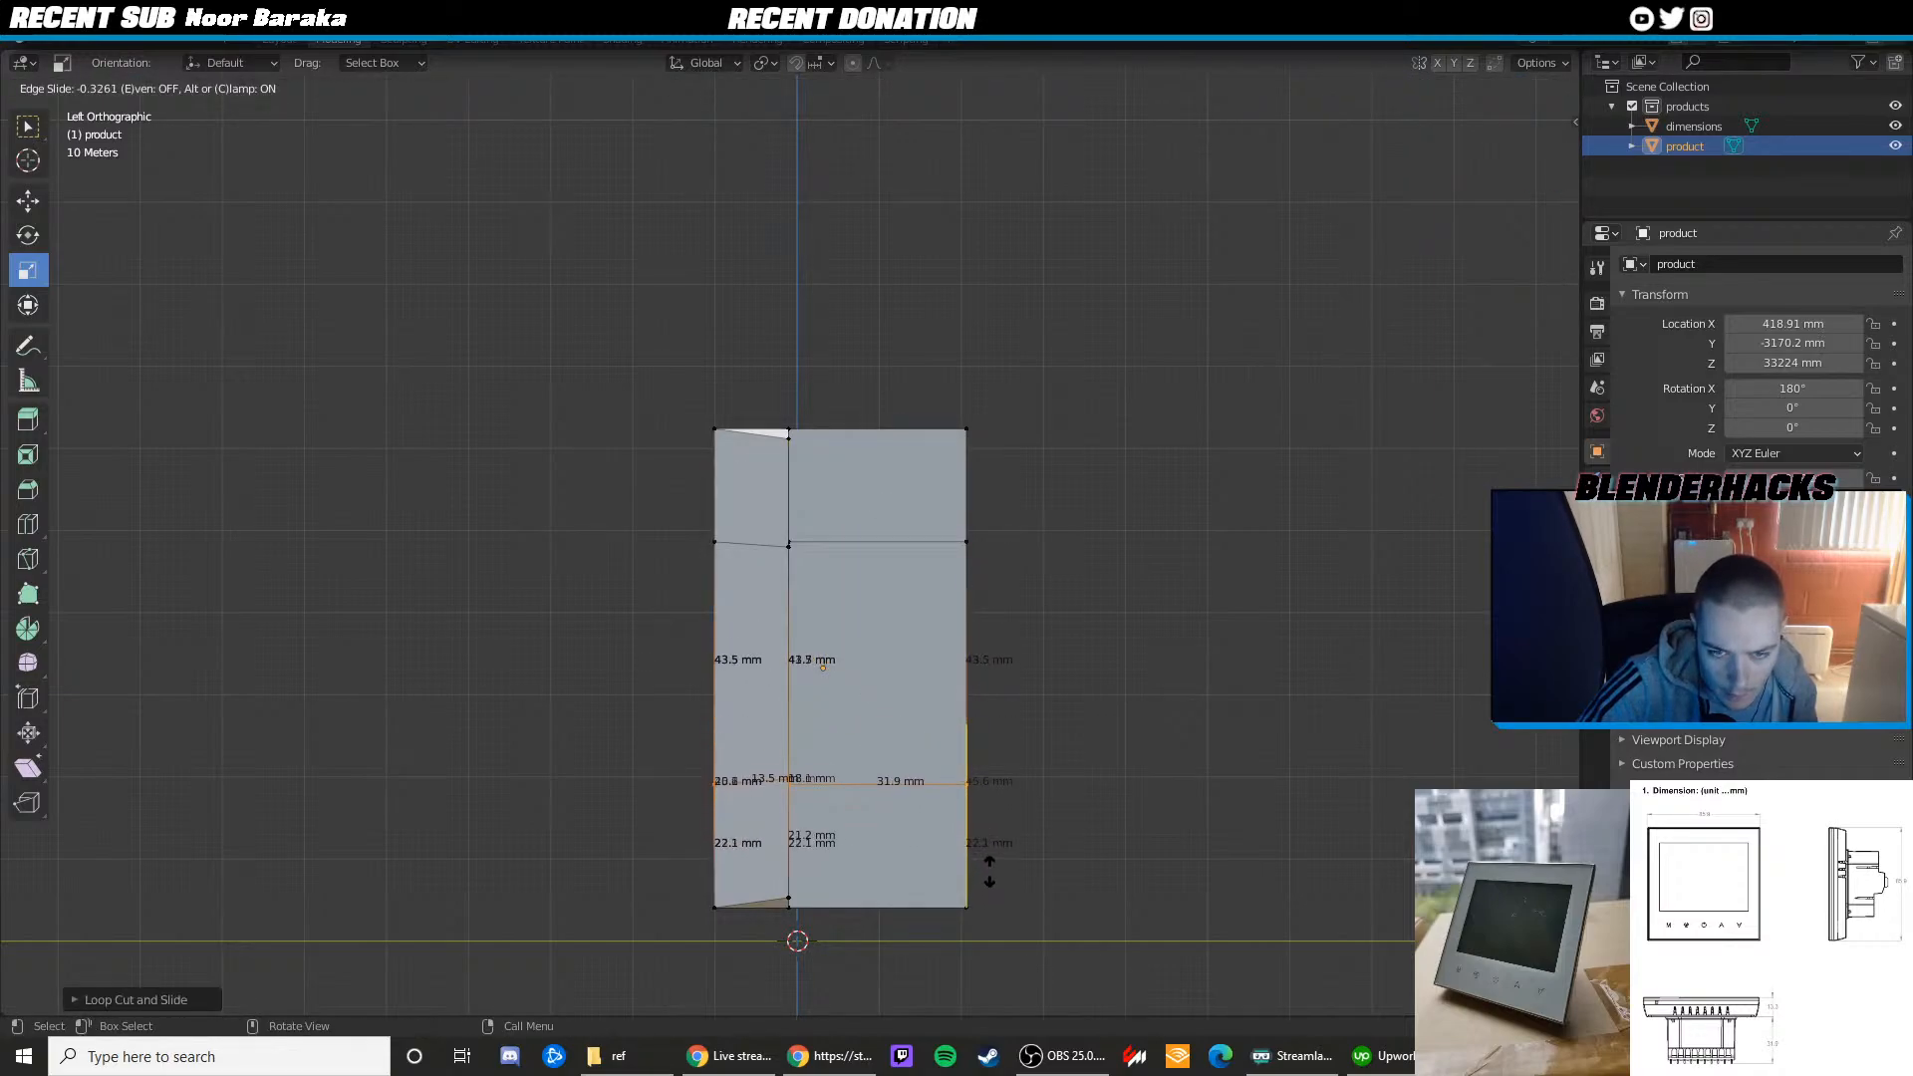
{"action": "left_click", "coordinate": [986, 857]}
{"action": "middle_click_drag", "start_coordinate": [986, 857], "coordinate": [894, 585]}
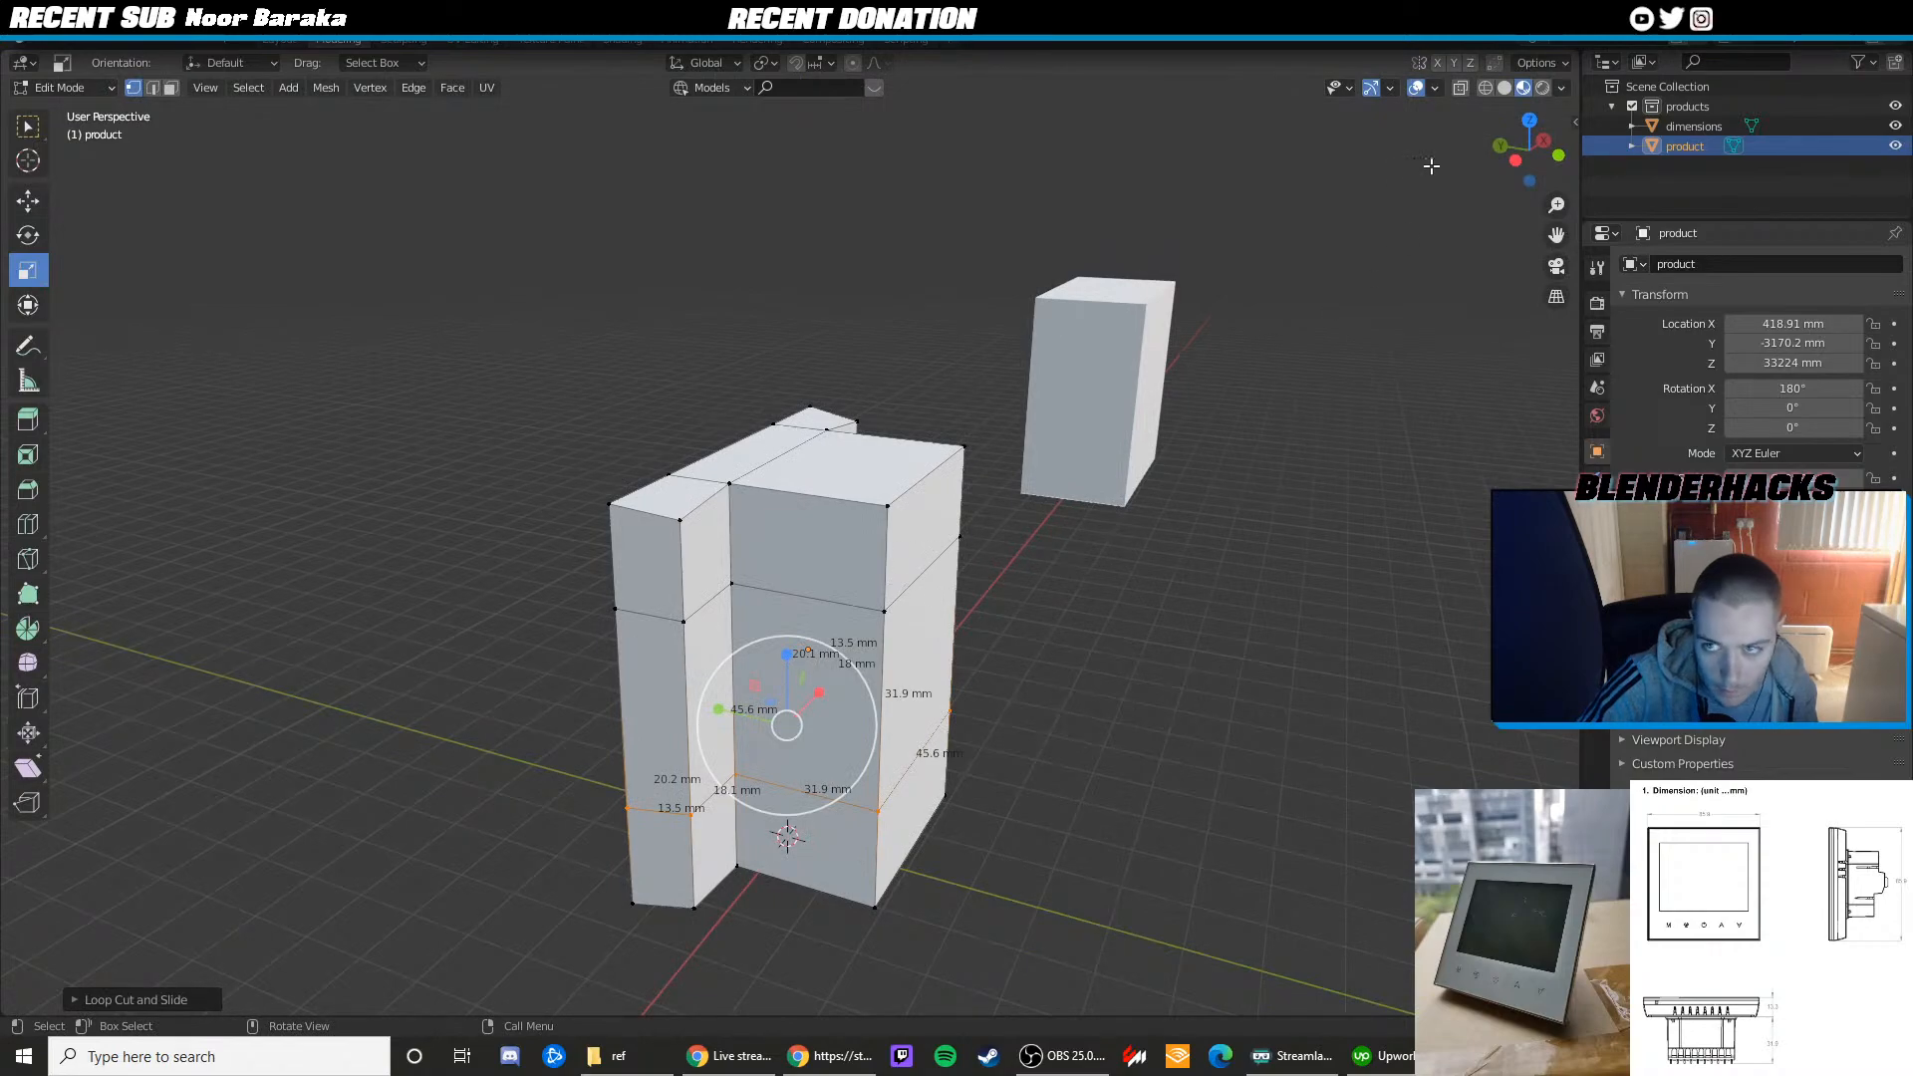
In a see-through left view, select and delete the faces of the rear housing above the upper loop cut
{"action": "left_click", "coordinate": [1500, 147]}
{"action": "left_click", "coordinate": [1574, 150]}
{"action": "left_click", "coordinate": [1559, 150]}
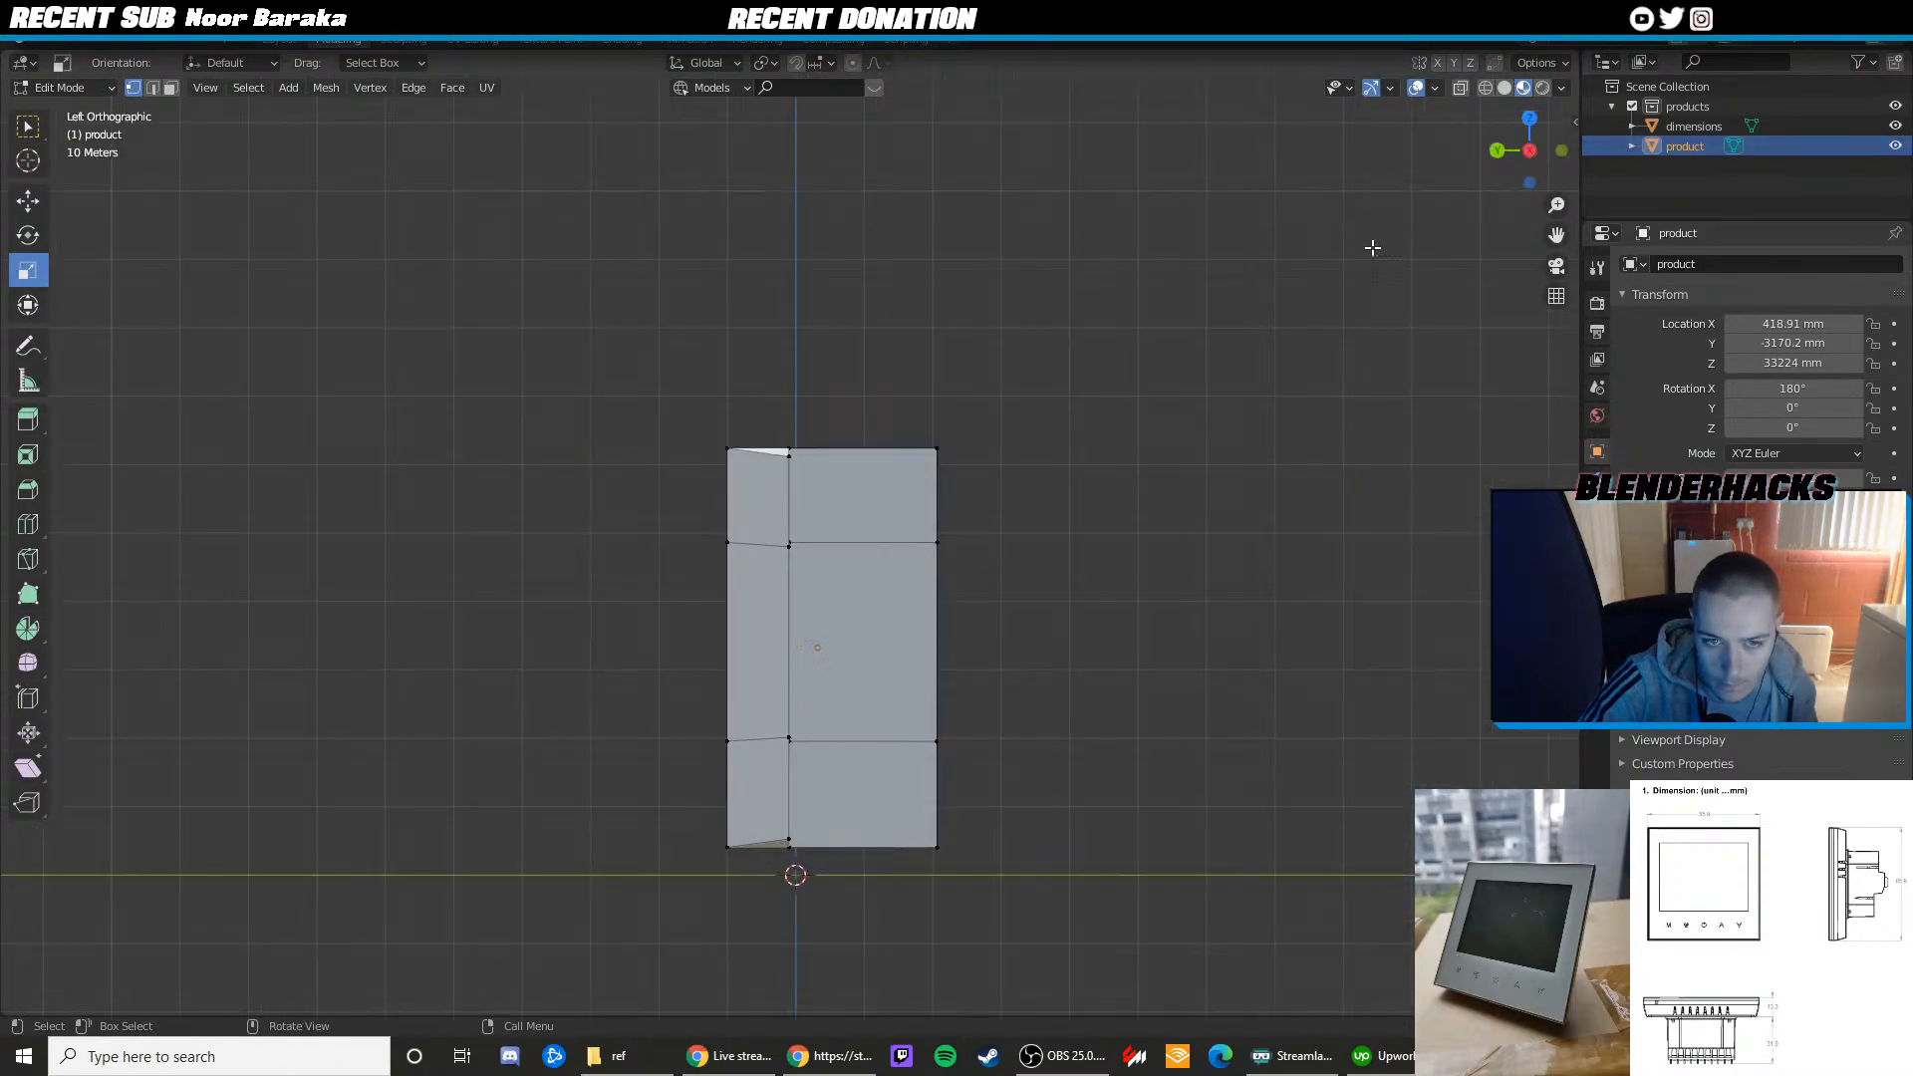
{"action": "key", "text": "z"}
{"action": "key", "text": "3"}
{"action": "left_click_drag", "start_coordinate": [1066, 519], "coordinate": [844, 433]}
{"action": "key", "text": "x"}
{"action": "left_click", "coordinate": [826, 452]}
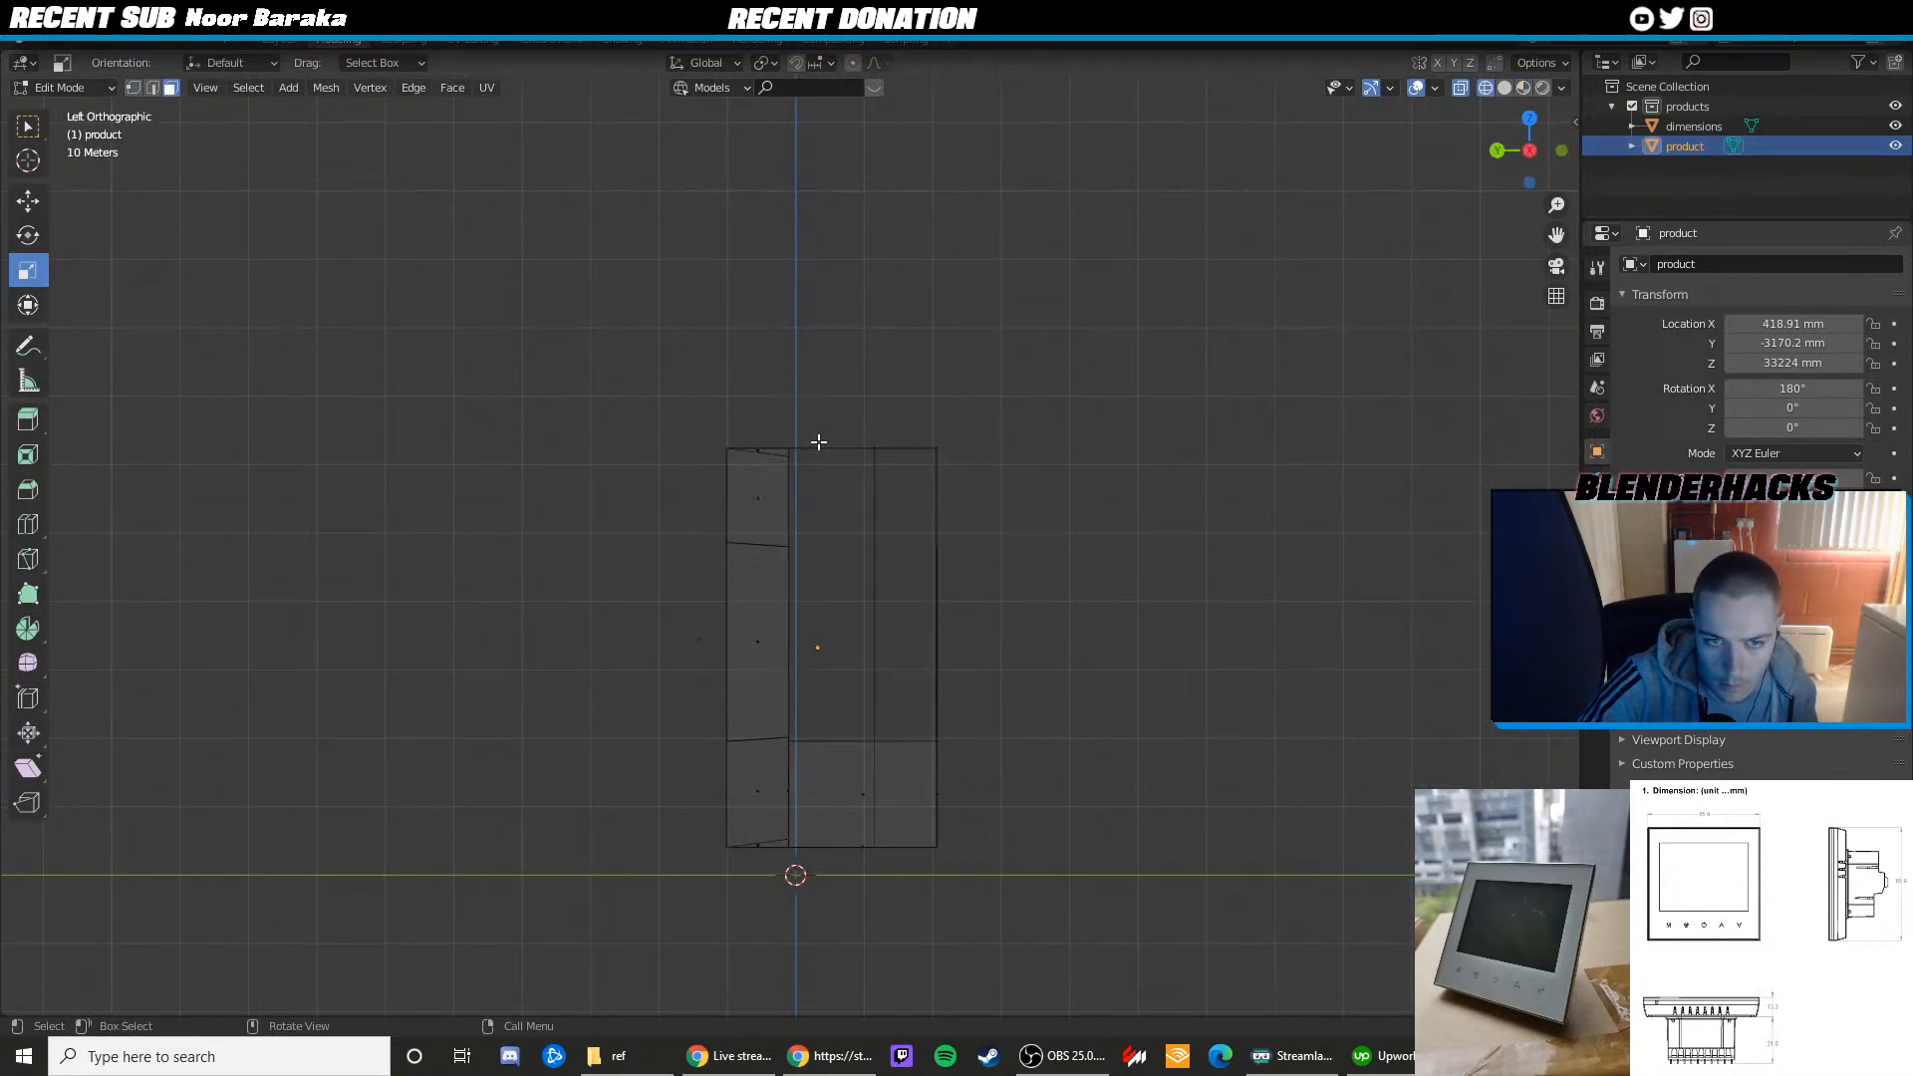
{"action": "key", "text": "ctrl+z"}
{"action": "key", "text": "x"}
{"action": "left_click", "coordinate": [845, 432]}
{"action": "key", "text": "z"}
{"action": "left_click", "coordinate": [911, 617]}
{"action": "mouse_move", "coordinate": [918, 618]}
{"action": "middle_mouse_down"}
{"action": "mouse_move", "coordinate": [754, 633]}
{"action": "mouse_move", "coordinate": [438, 567]}
{"action": "middle_mouse_up"}
{"action": "middle_click_drag", "start_coordinate": [562, 661], "coordinate": [559, 555], "text": "shift"}
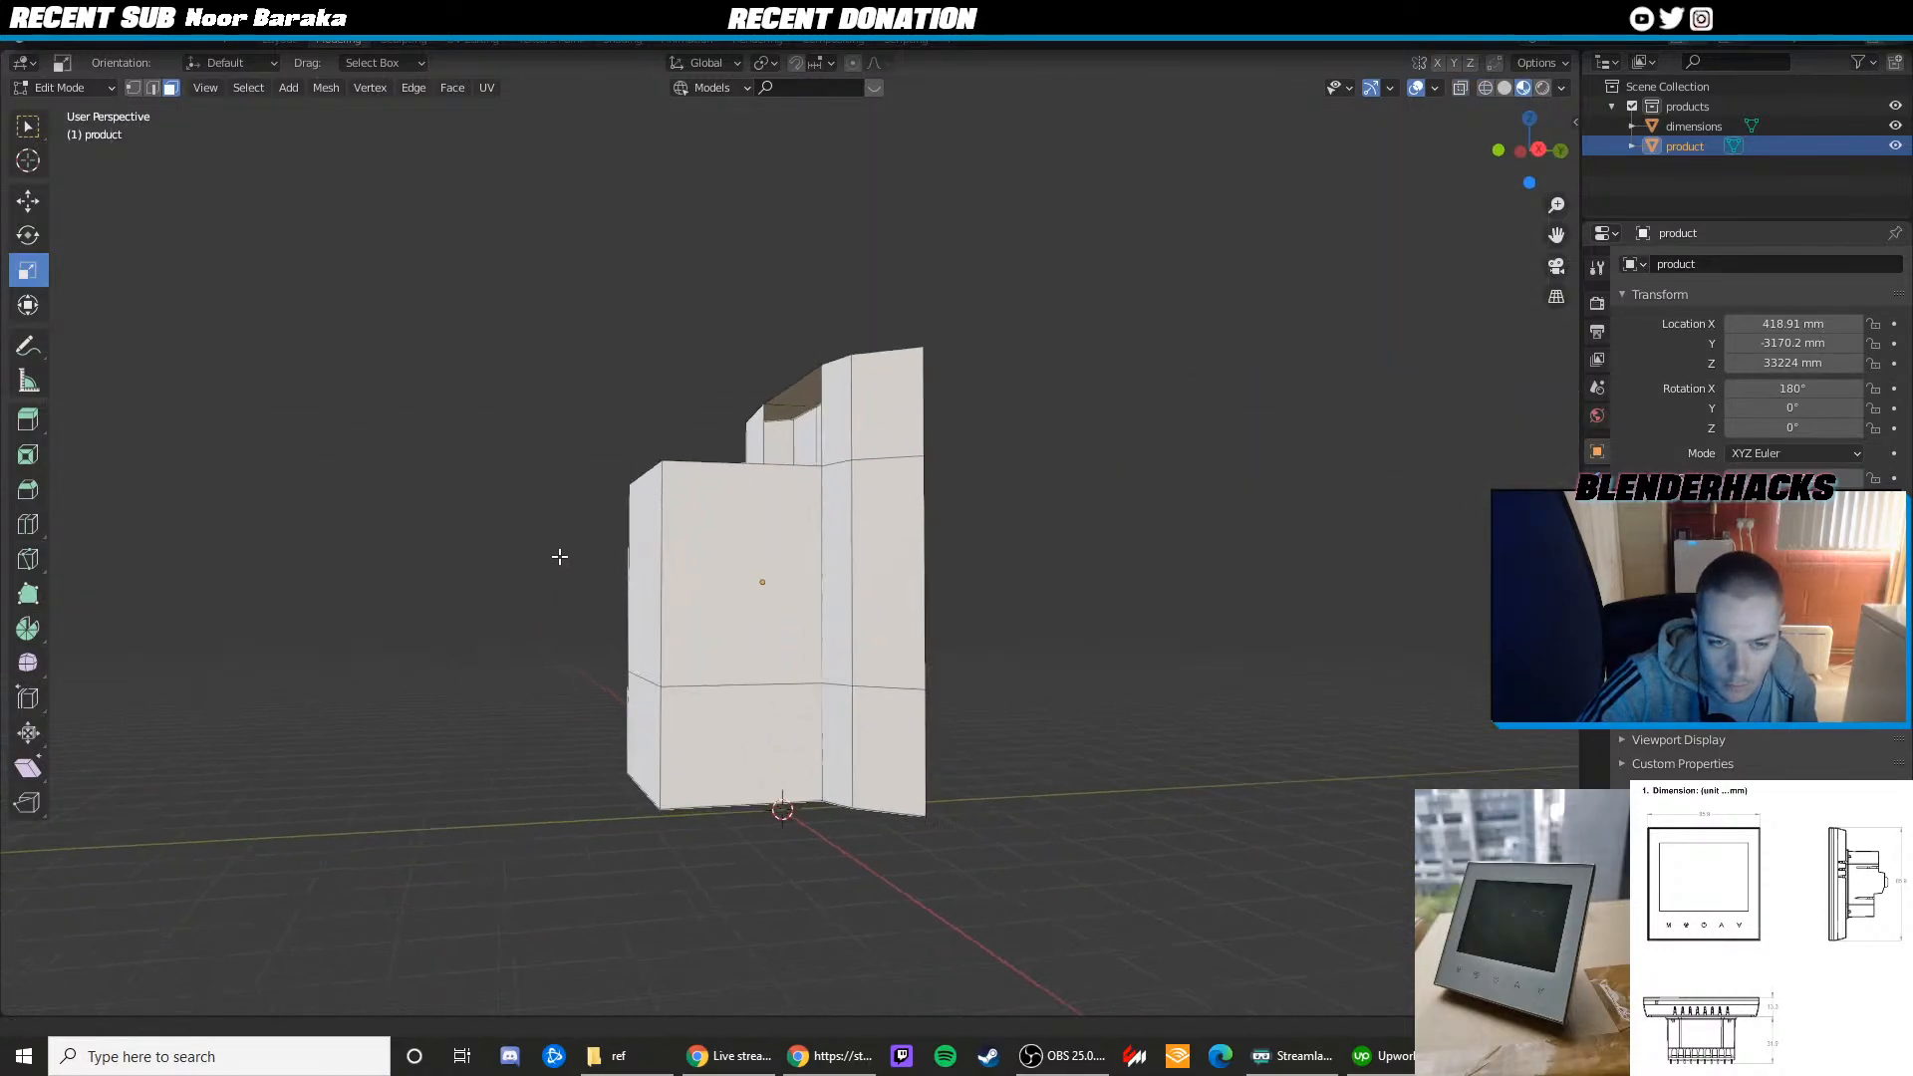
In wireframe, delete the rear housing's faces below the lower loop cut and restore Material Preview shading
{"action": "key", "text": "z"}
{"action": "left_click", "coordinate": [488, 564]}
{"action": "left_click_drag", "start_coordinate": [512, 697], "coordinate": [705, 800]}
{"action": "key", "text": "x"}
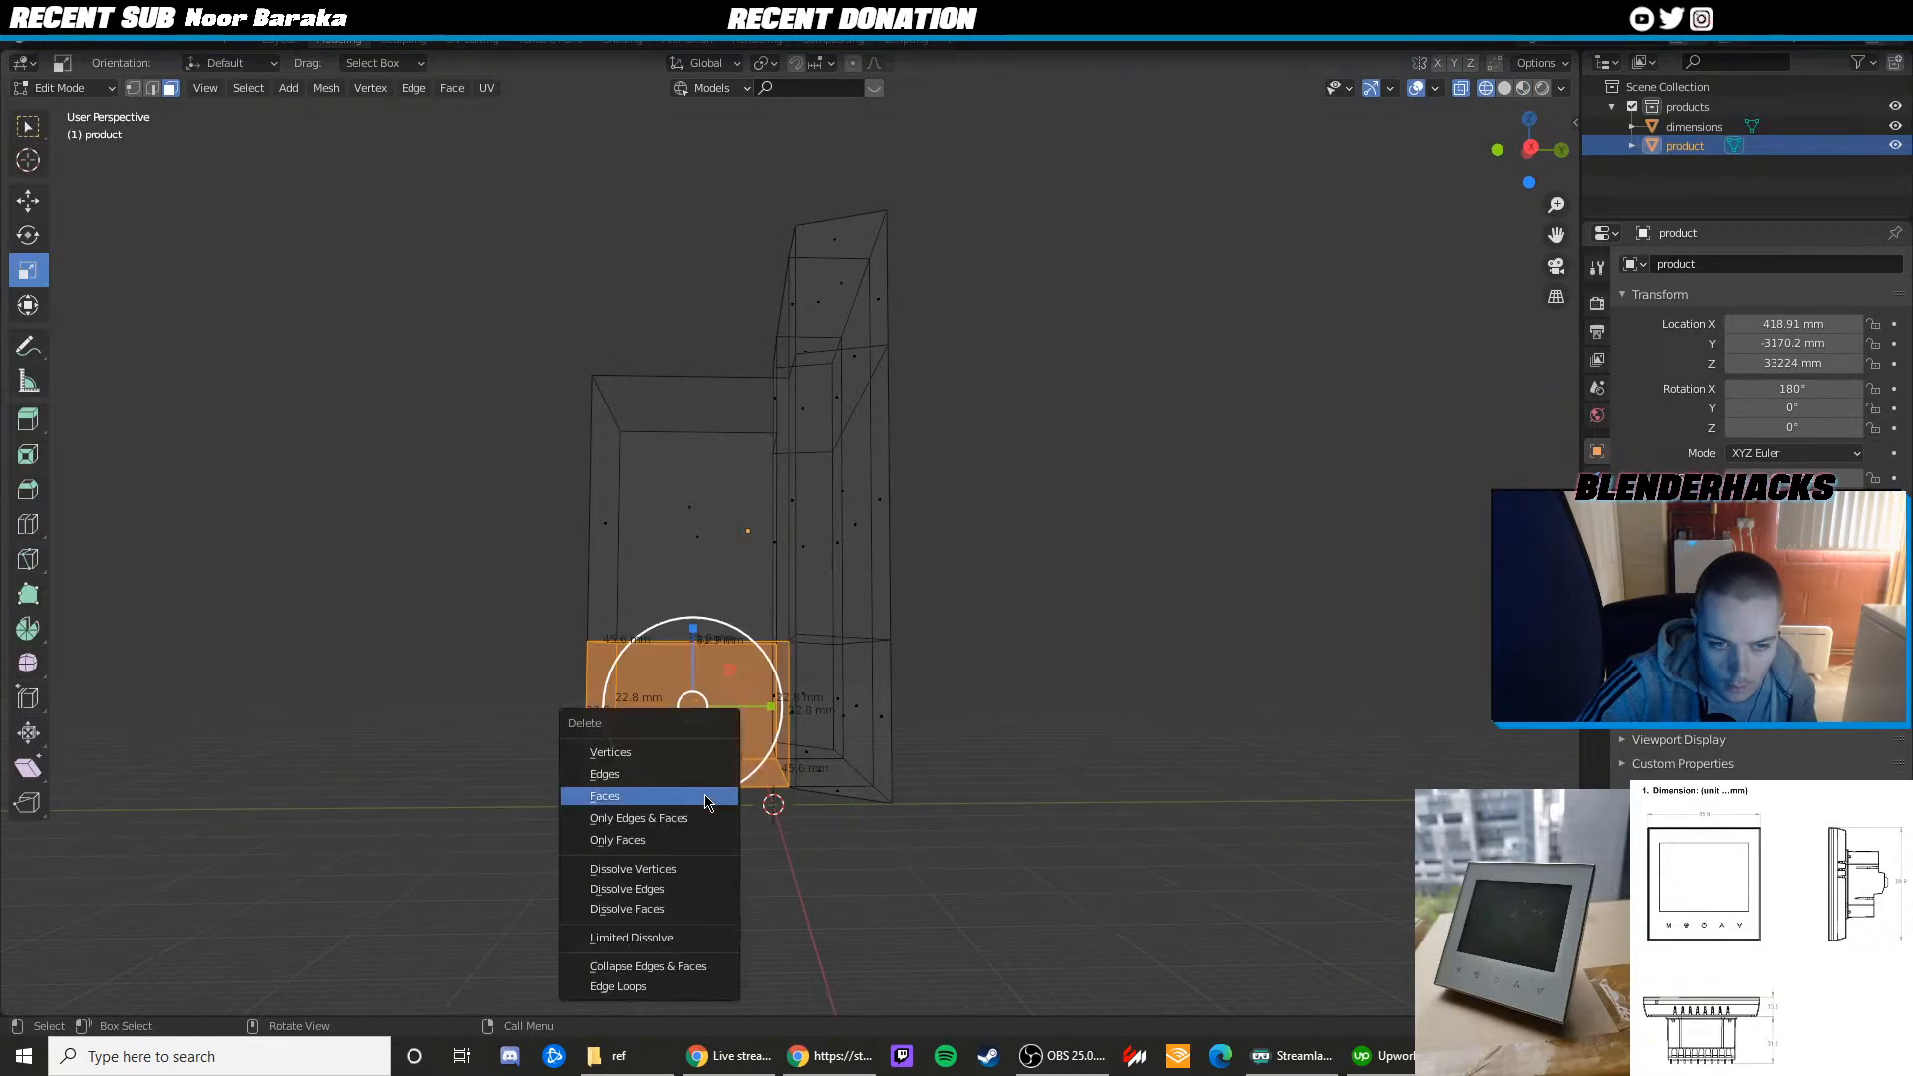
{"action": "left_click", "coordinate": [706, 796]}
{"action": "key", "text": "z"}
{"action": "left_click", "coordinate": [738, 748]}
{"action": "mouse_move", "coordinate": [738, 747]}
{"action": "middle_mouse_down"}
{"action": "mouse_move", "coordinate": [768, 760]}
{"action": "mouse_move", "coordinate": [794, 596]}
{"action": "mouse_move", "coordinate": [837, 585]}
{"action": "middle_mouse_up"}
{"action": "key", "text": "Tab"}
{"action": "key", "text": "Tab"}
Connect the two lower inner corner vertices with an edge where the rear housing meets the front plate
{"action": "key", "text": "1"}
{"action": "middle_click_drag", "start_coordinate": [674, 713], "coordinate": [830, 713]}
{"action": "left_click", "coordinate": [597, 683]}
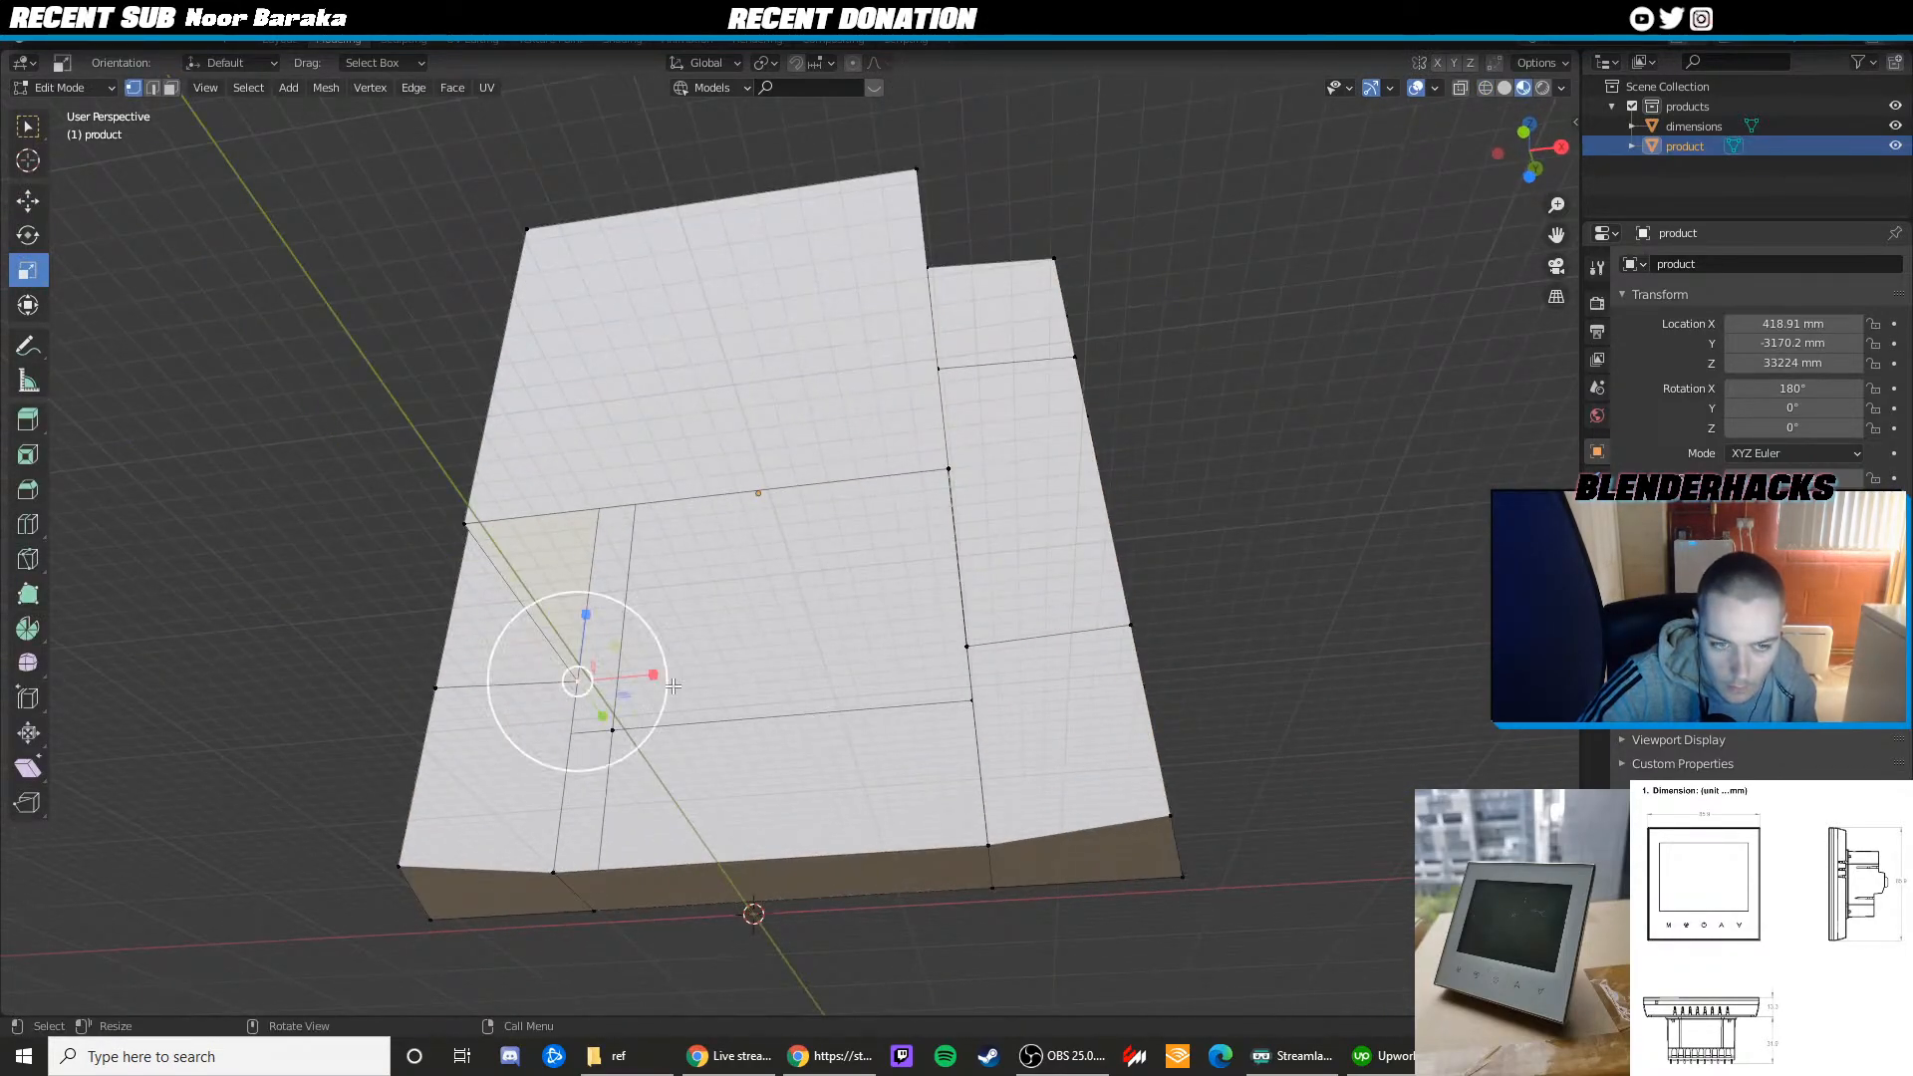
{"action": "left_click", "coordinate": [971, 652], "text": "shift"}
{"action": "key", "text": "f"}
Fill the front plate's opening below the rear housing with a face between its four border edges
{"action": "middle_click_drag", "start_coordinate": [877, 647], "coordinate": [1001, 726]}
{"action": "key", "text": "2"}
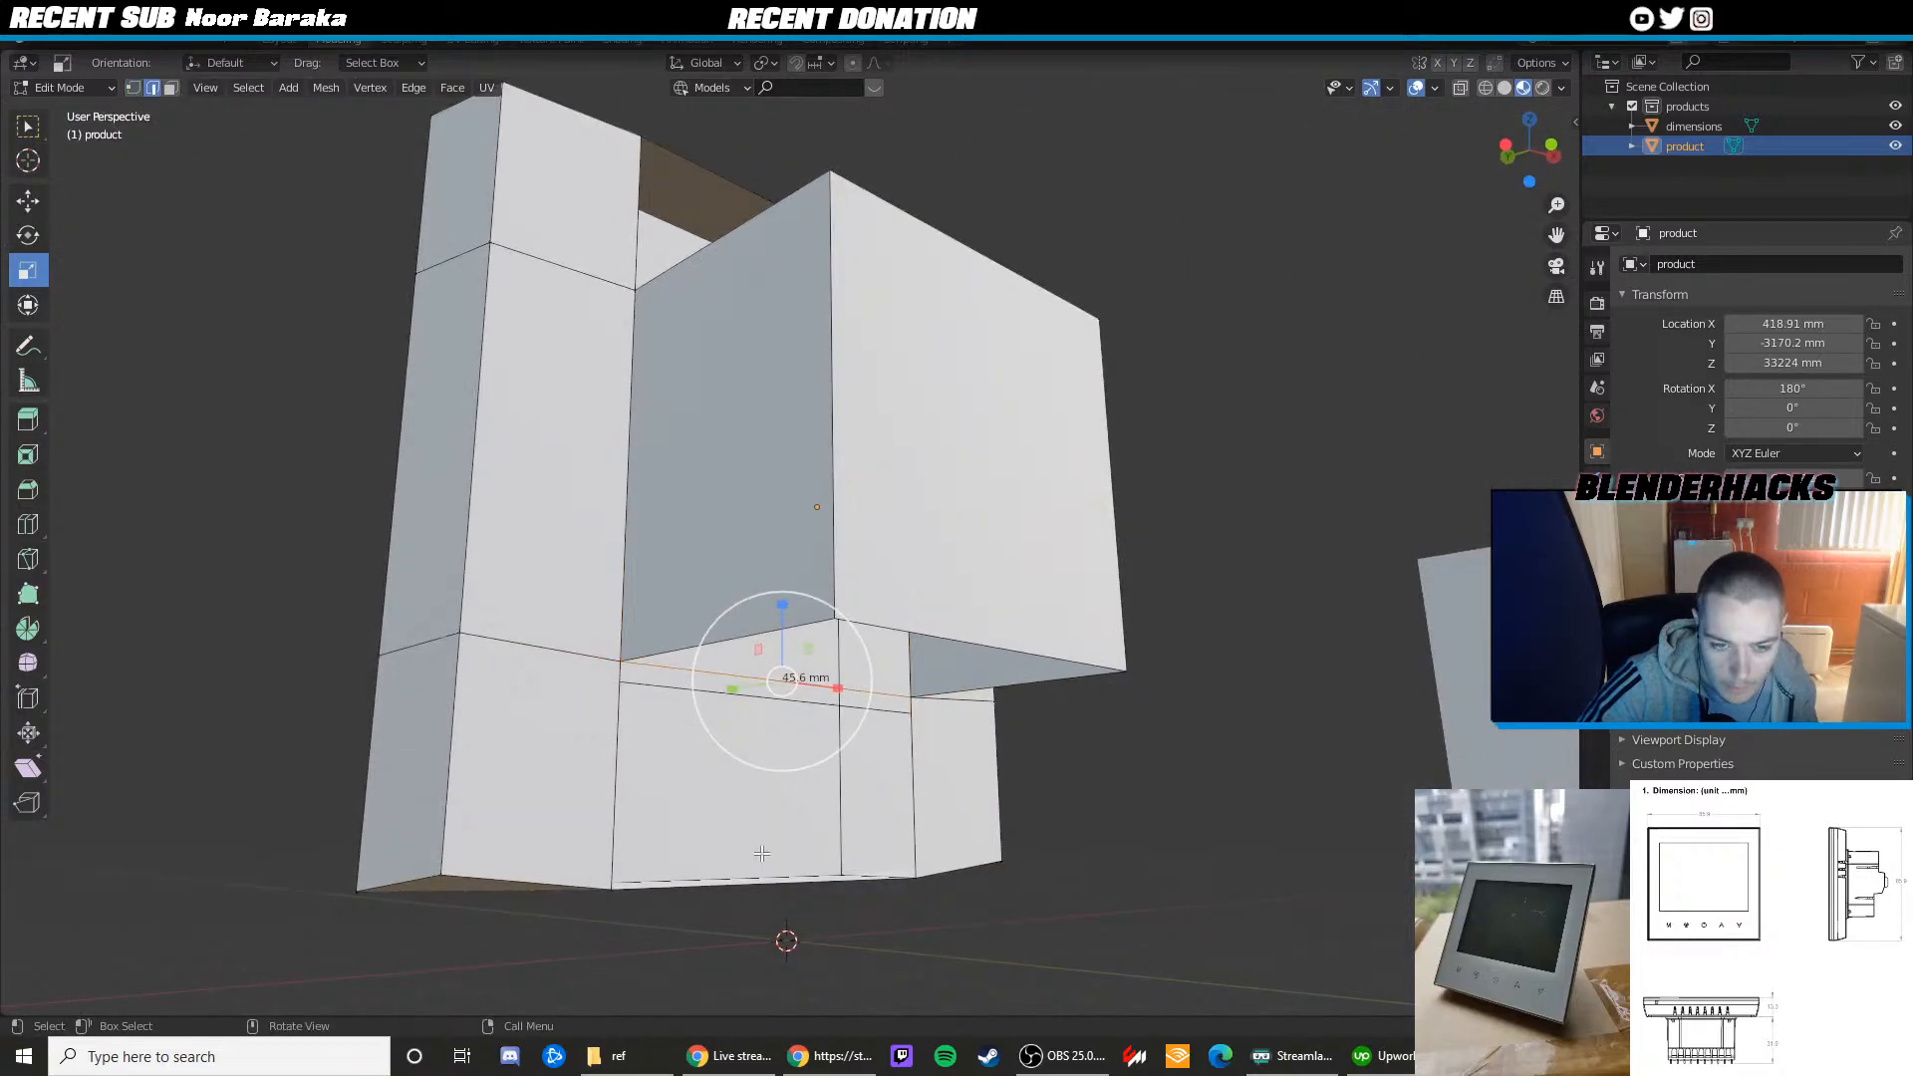
{"action": "middle_click_drag", "start_coordinate": [761, 852], "coordinate": [700, 886]}
{"action": "left_click", "coordinate": [701, 881]}
{"action": "left_click", "coordinate": [590, 794], "text": "shift"}
{"action": "middle_click_drag", "start_coordinate": [767, 754], "coordinate": [672, 698]}
{"action": "left_click", "coordinate": [672, 697], "text": "shift"}
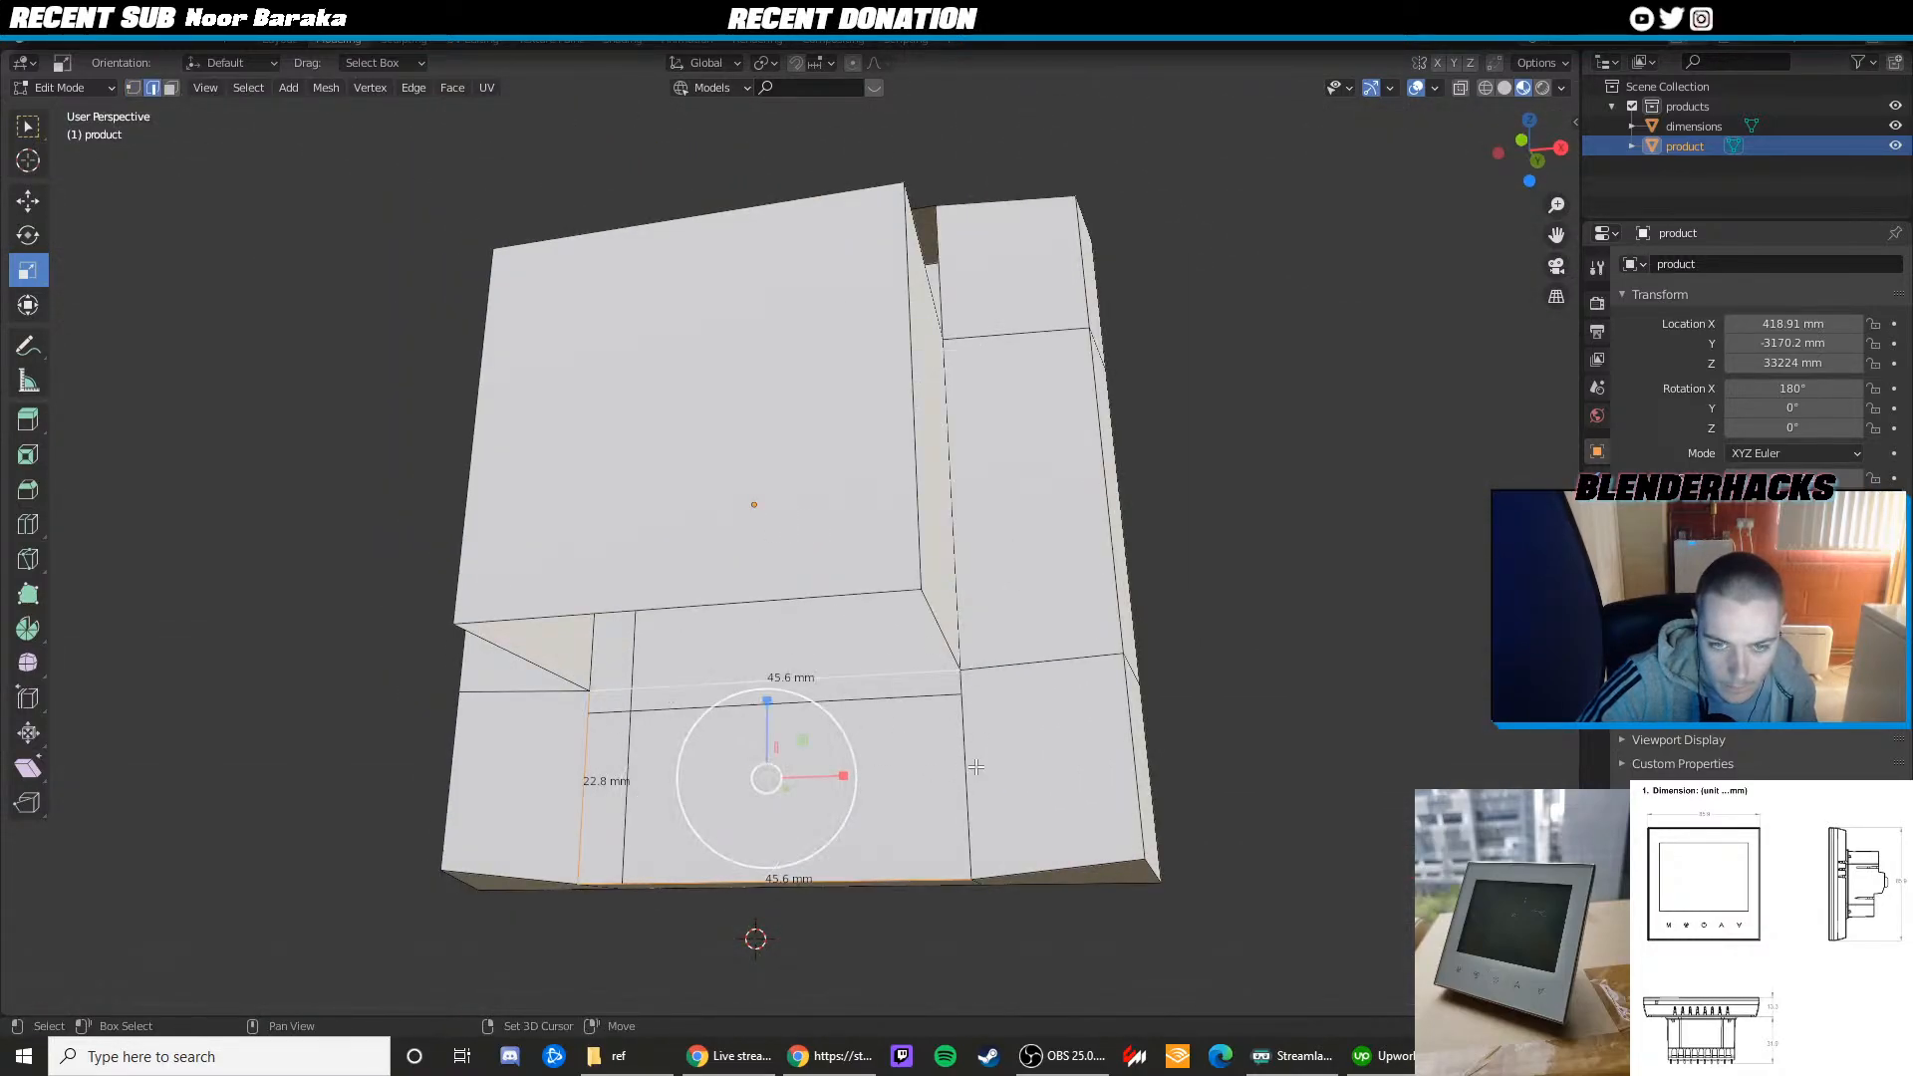
{"action": "left_click", "coordinate": [967, 767], "text": "shift"}
{"action": "key", "text": "f"}
Close the rear housing's open underside with a face between its border edges
{"action": "middle_click_drag", "start_coordinate": [973, 767], "coordinate": [892, 762]}
{"action": "left_click", "coordinate": [816, 673]}
{"action": "left_click", "coordinate": [582, 698], "text": "shift"}
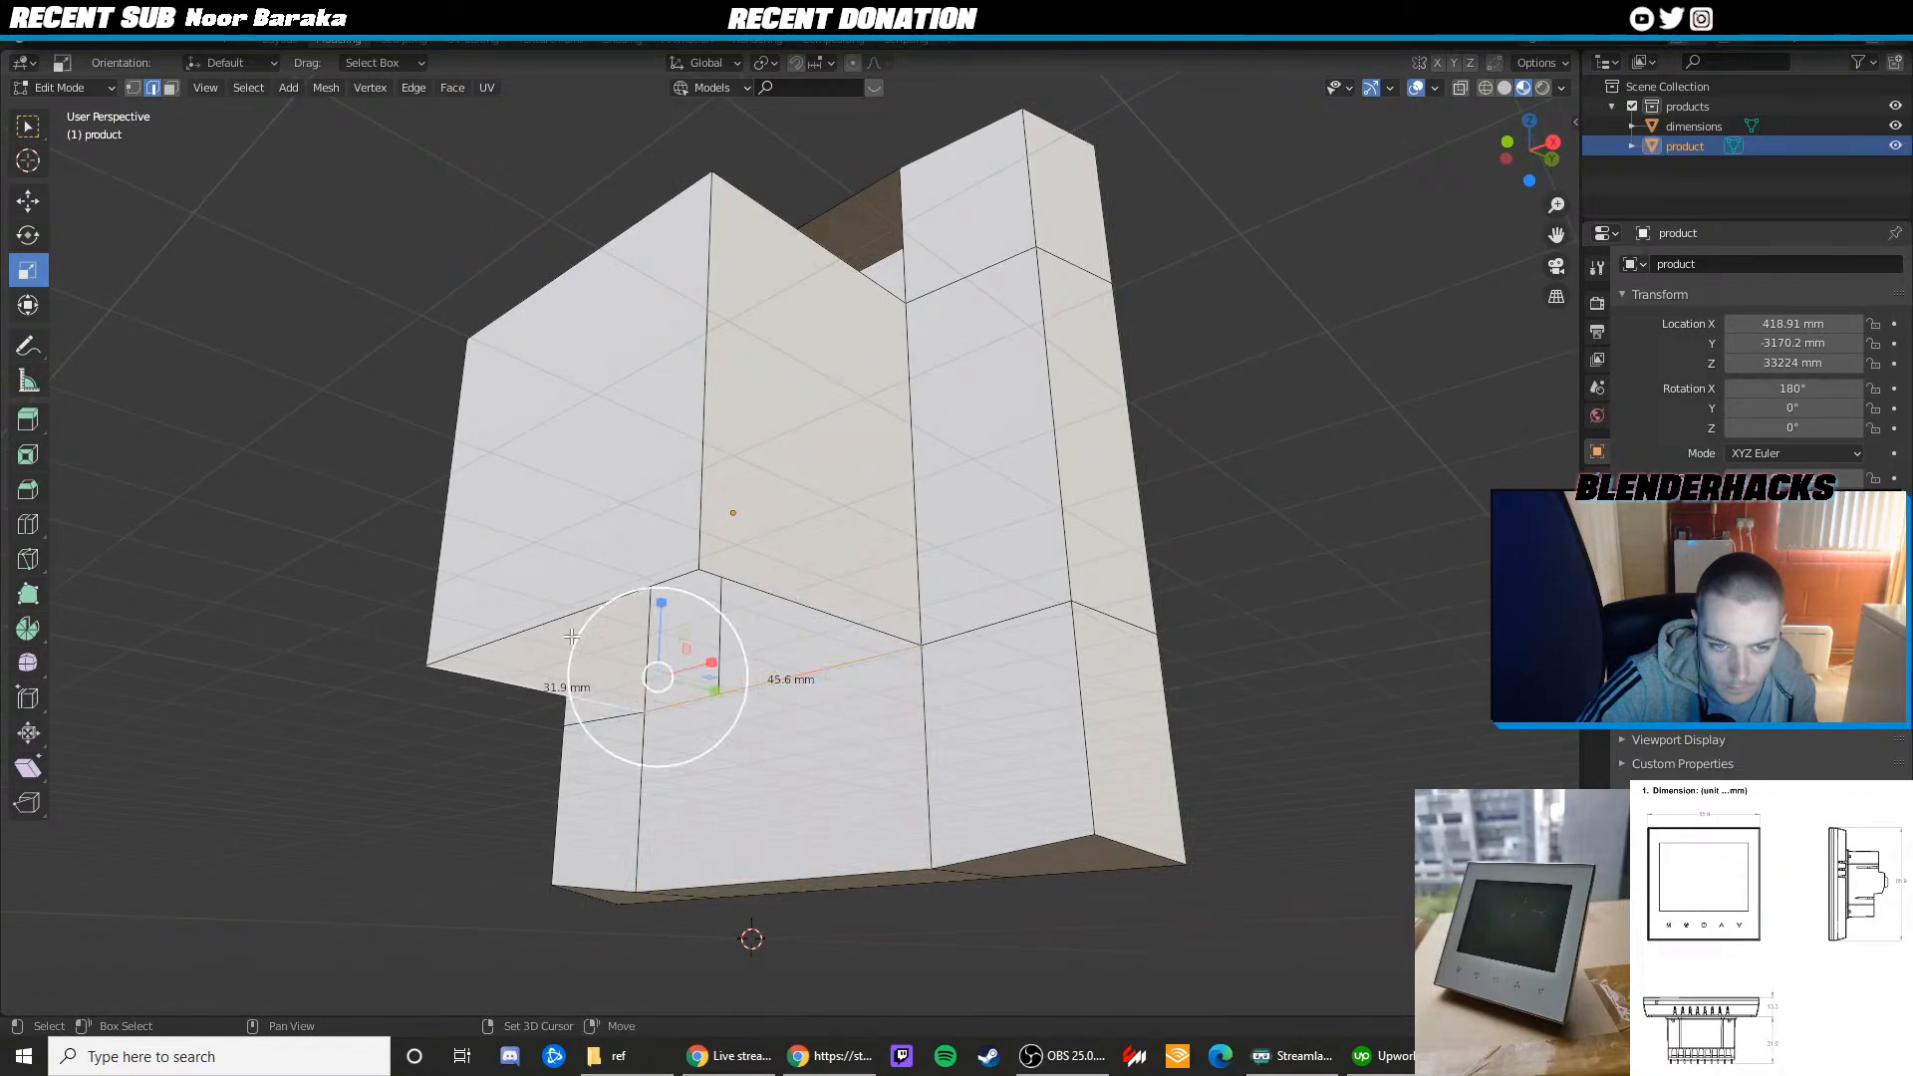
{"action": "key", "text": "f"}
{"action": "middle_click_drag", "start_coordinate": [570, 636], "coordinate": [705, 506]}
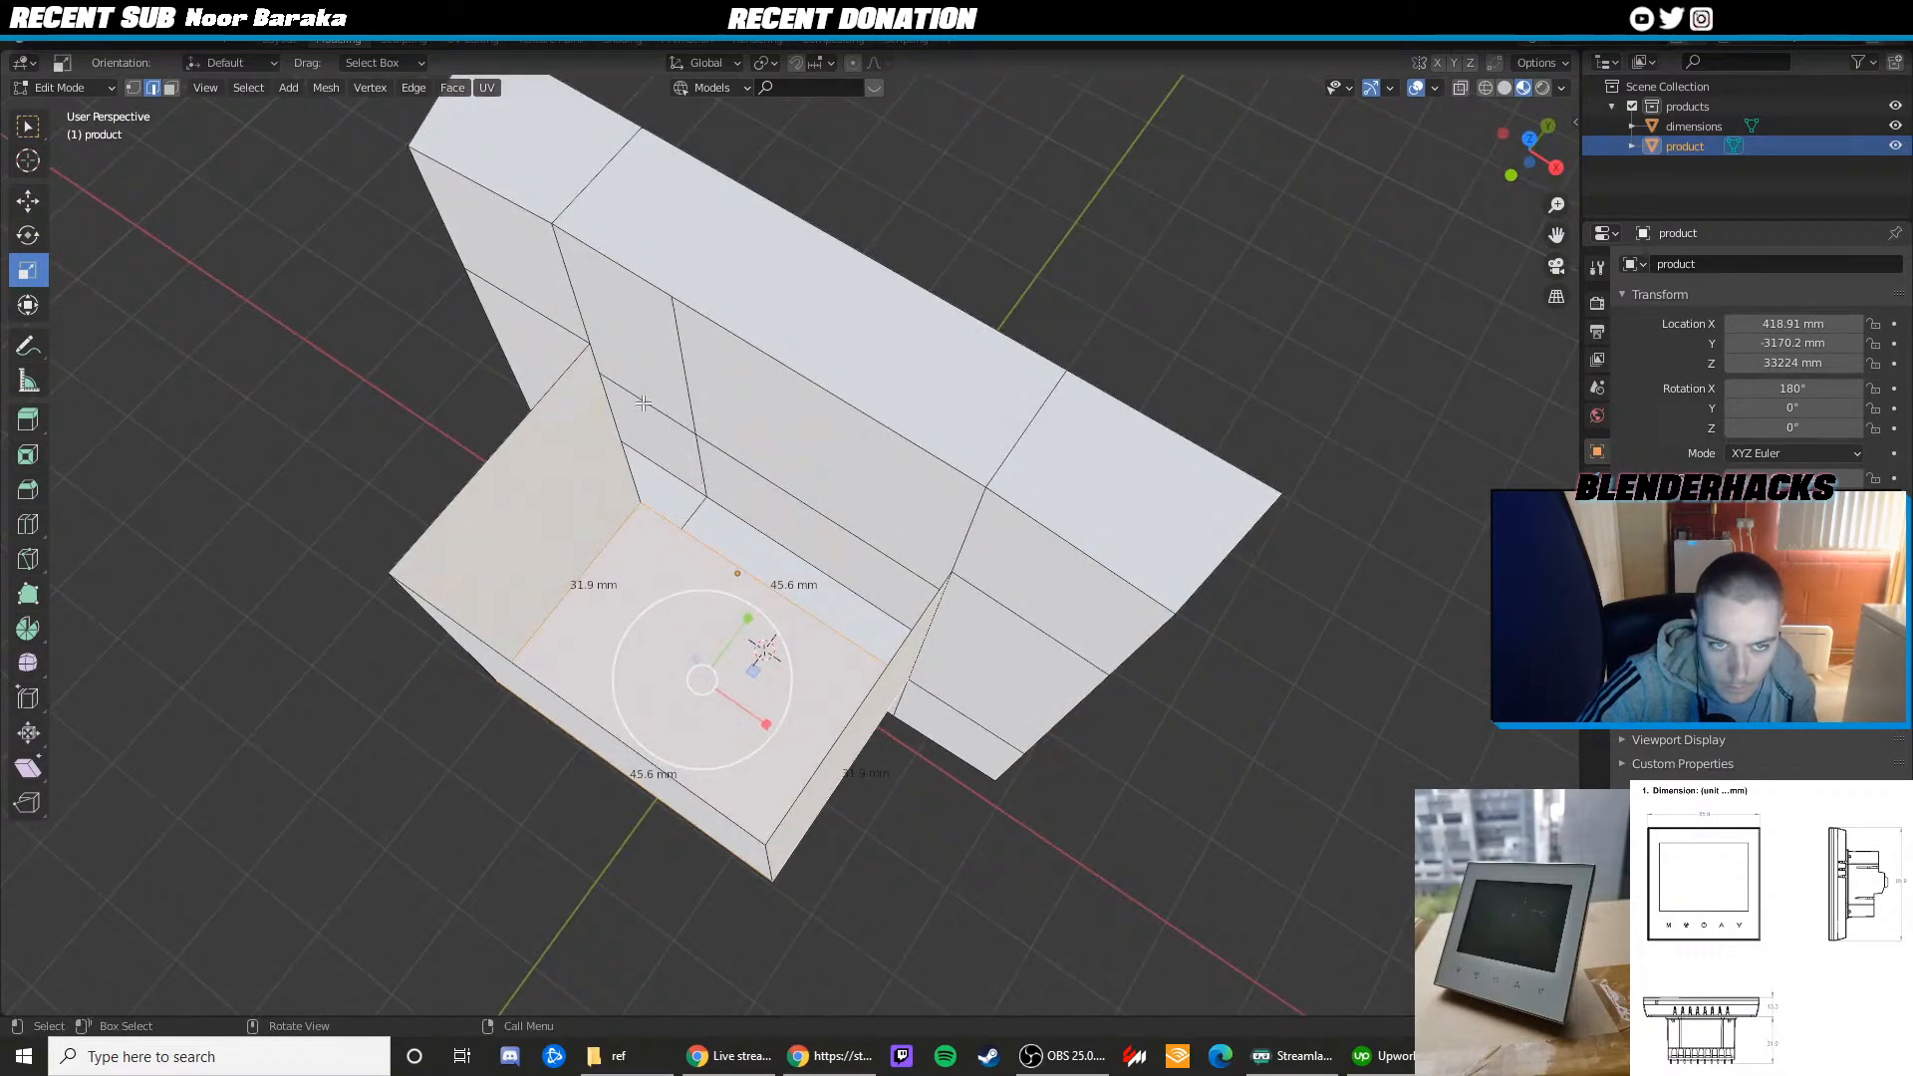
Connect the two upper inner corner vertices with an edge where the rear housing meets the front plate
{"action": "key", "text": "1"}
{"action": "left_click", "coordinate": [590, 343]}
{"action": "left_click", "coordinate": [949, 572], "text": "shift"}
{"action": "key", "text": "f"}
Close the rear housing's open upper side with a face between its four border edges
{"action": "scroll", "coordinate": [837, 574], "scroll_direction": "up", "scroll_amount": 1}
{"action": "middle_click_drag", "start_coordinate": [829, 578], "coordinate": [995, 533]}
{"action": "key", "text": "2"}
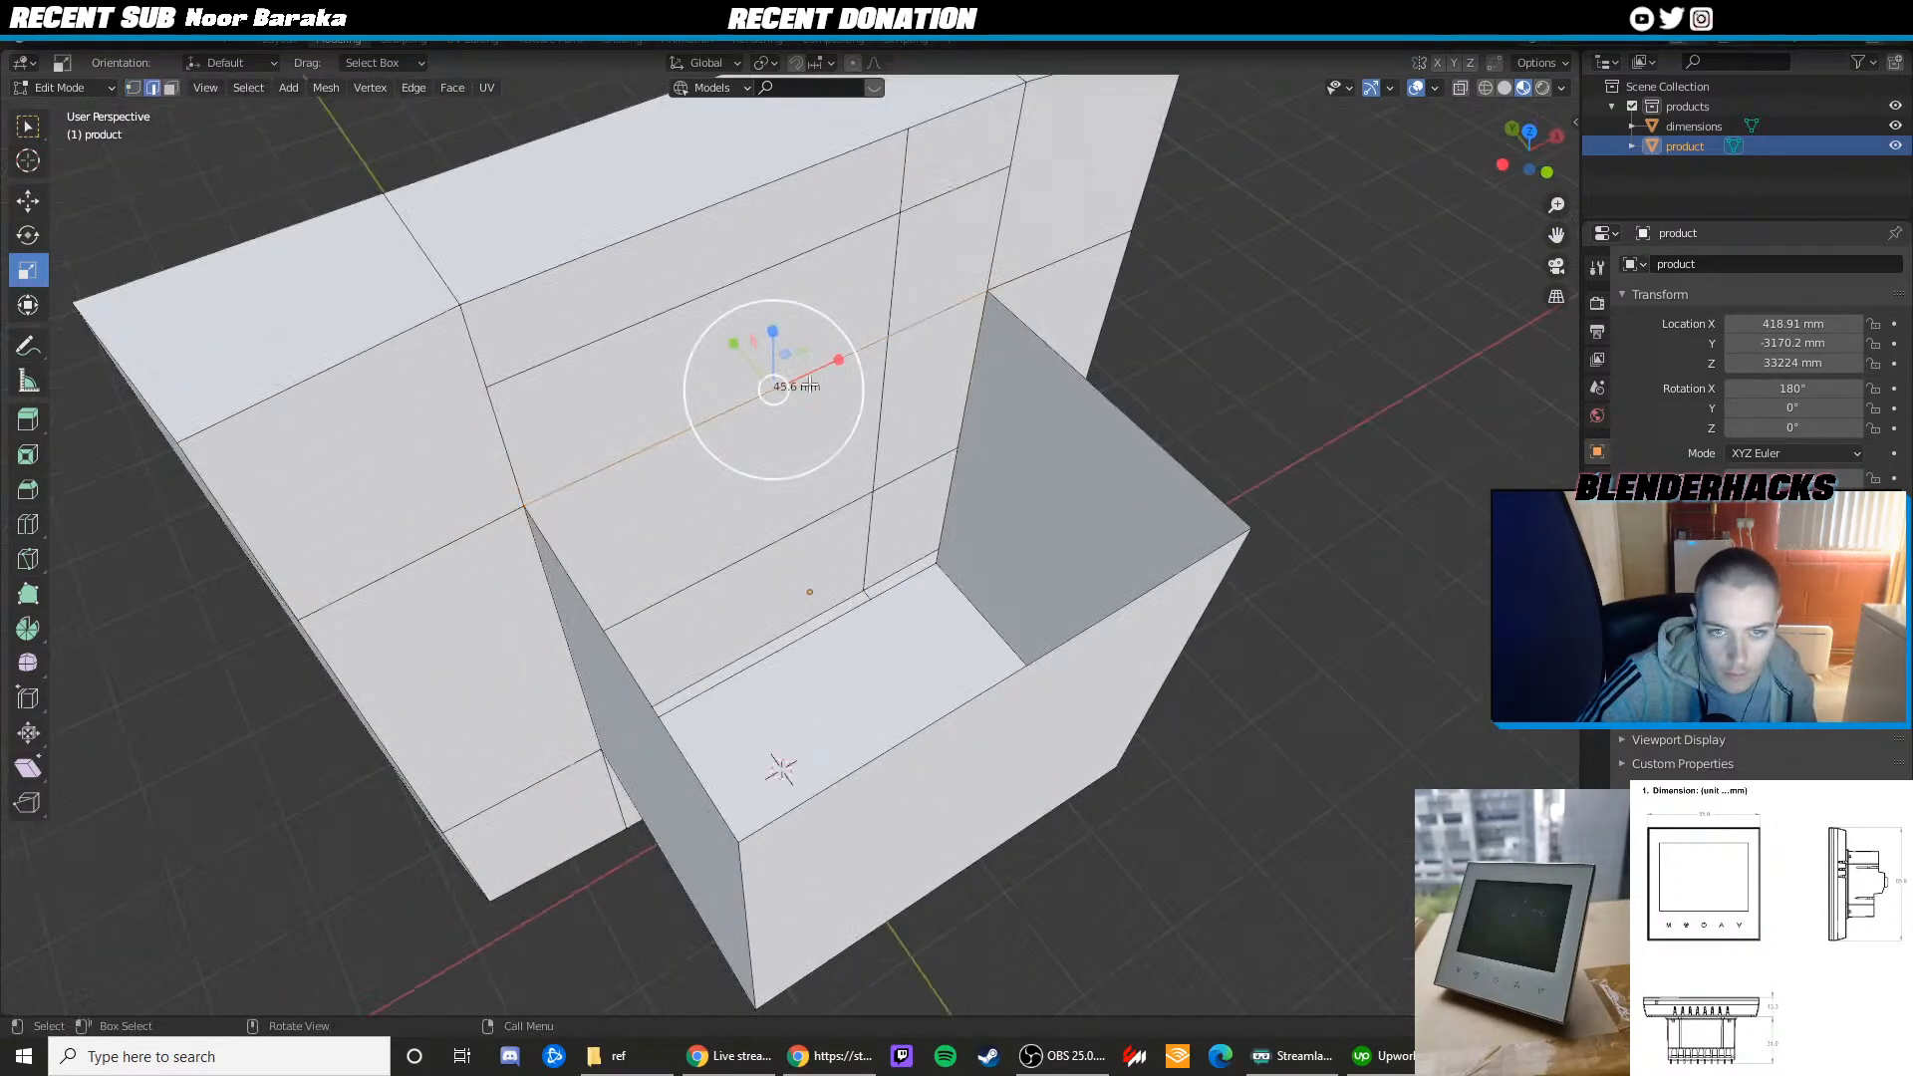
{"action": "left_click", "coordinate": [588, 610], "text": "shift"}
{"action": "left_click", "coordinate": [1026, 675], "text": "shift"}
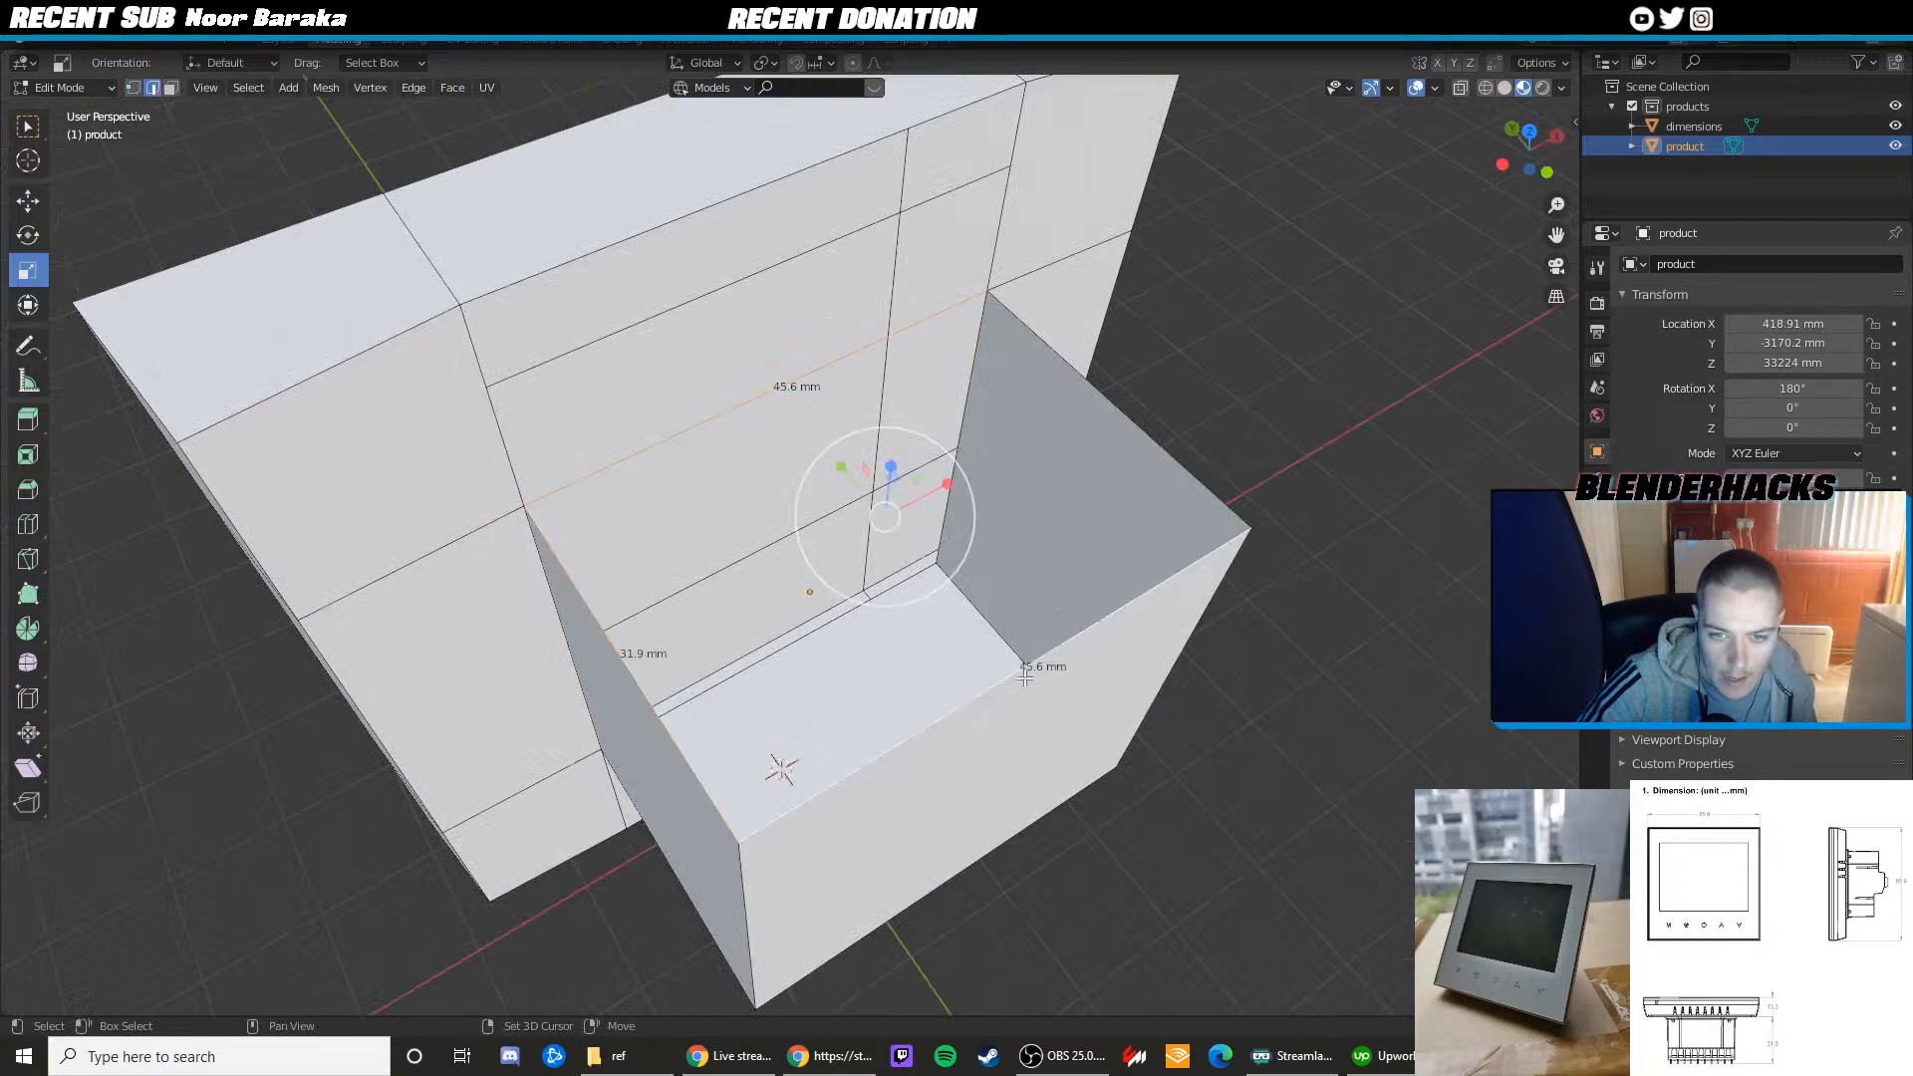
{"action": "left_click", "coordinate": [1126, 443], "text": "shift"}
{"action": "key", "text": "f"}
Fill the front plate's opening above the rear housing with a face between its four border edges
{"action": "middle_click_drag", "start_coordinate": [1183, 616], "coordinate": [1050, 556]}
{"action": "scroll", "coordinate": [853, 445], "scroll_direction": "down", "scroll_amount": 4}
{"action": "scroll", "coordinate": [733, 486], "scroll_direction": "up", "scroll_amount": 5}
{"action": "middle_click_drag", "start_coordinate": [638, 269], "coordinate": [687, 484], "text": "shift"}
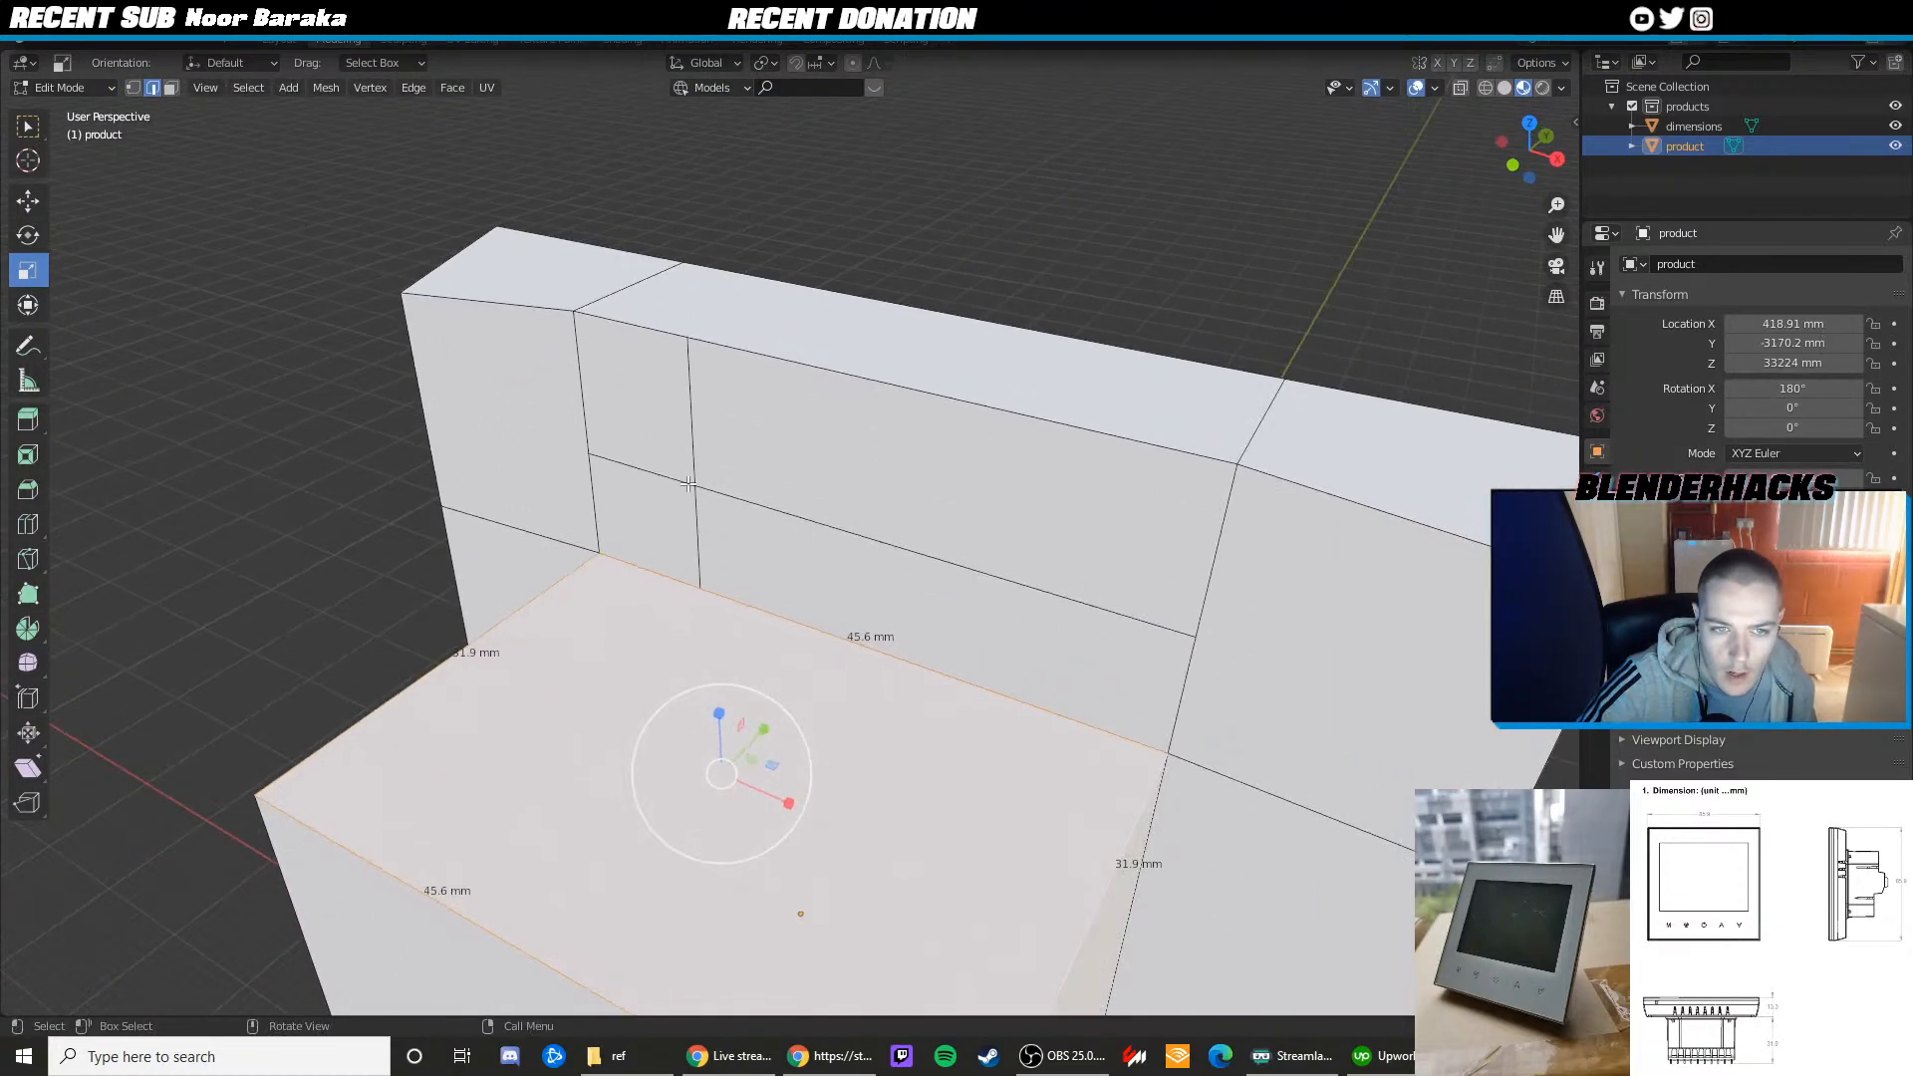
{"action": "key", "text": "1"}
{"action": "left_click", "coordinate": [574, 311]}
{"action": "key", "text": "2"}
{"action": "left_click", "coordinate": [680, 577], "text": "shift"}
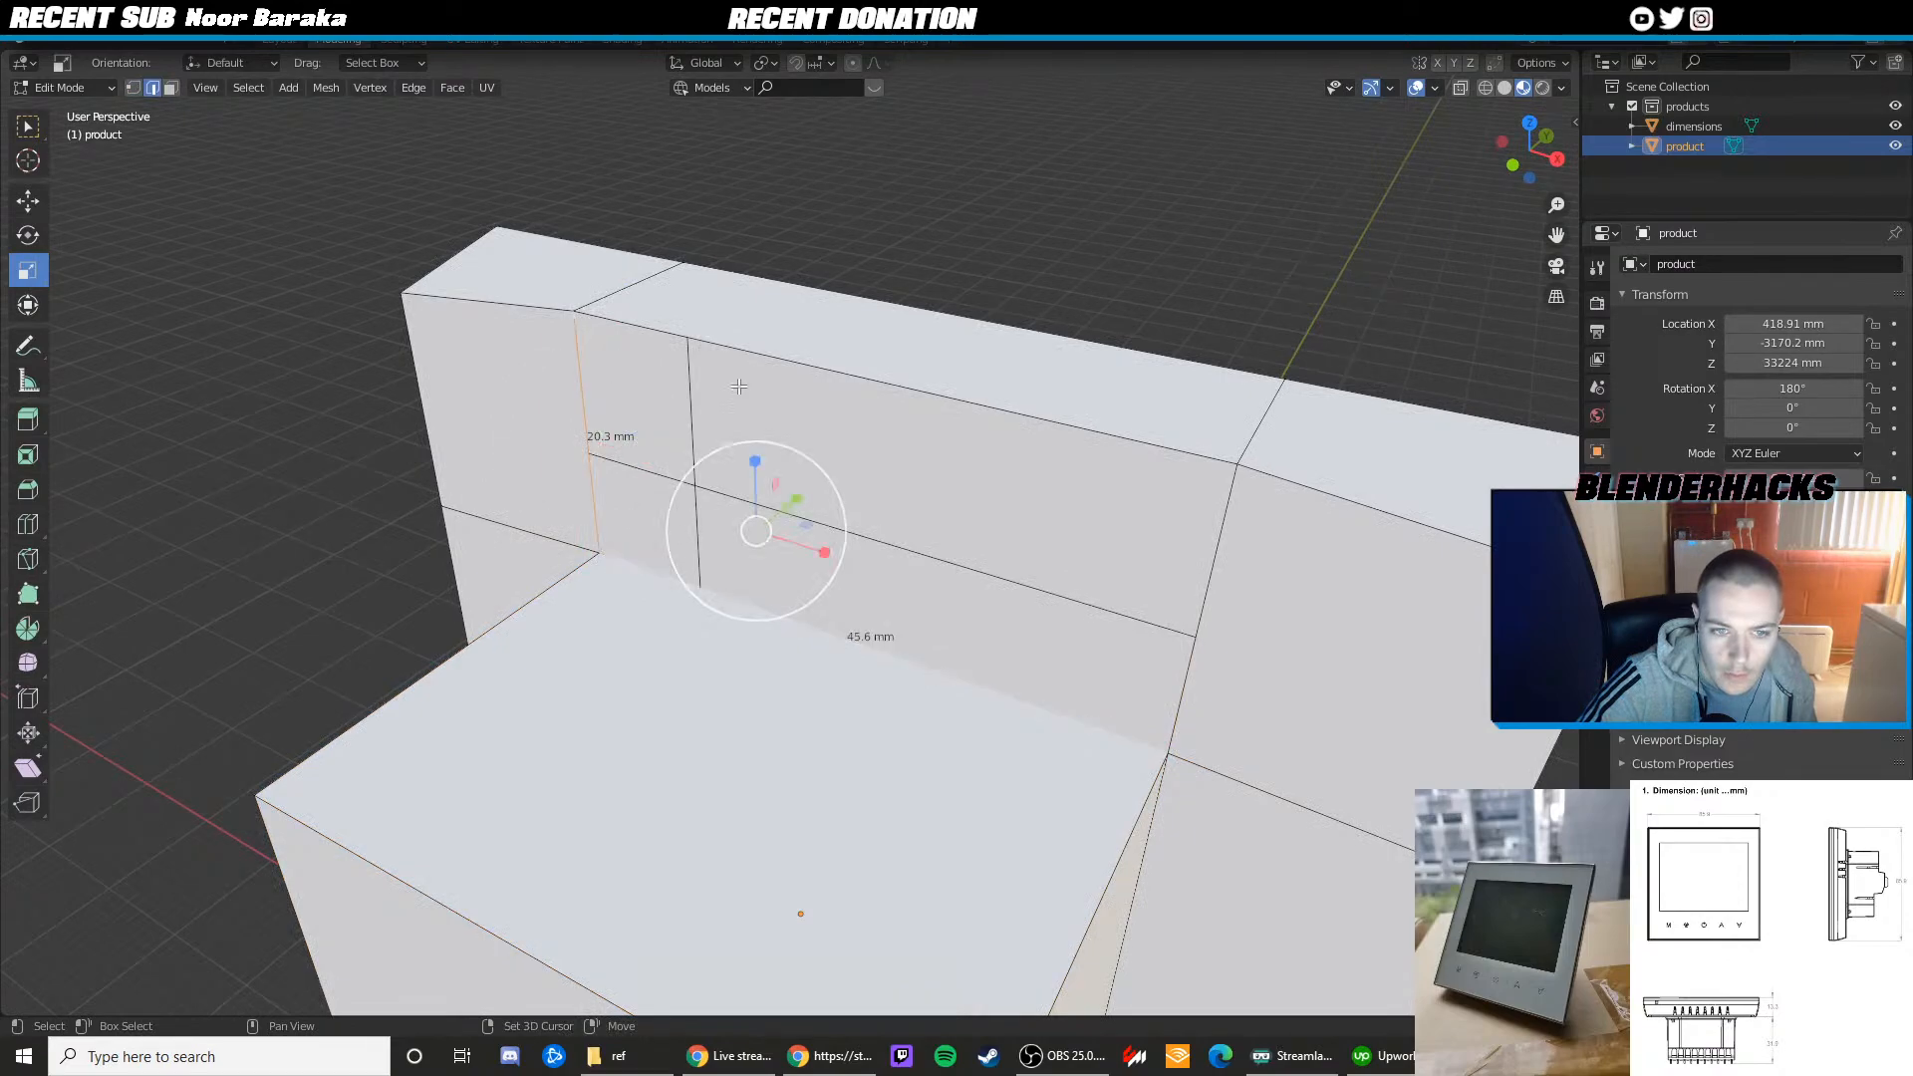
{"action": "left_click", "coordinate": [738, 357], "text": "shift"}
{"action": "left_click", "coordinate": [1207, 607], "text": "shift"}
{"action": "middle_click_drag", "start_coordinate": [1221, 607], "coordinate": [572, 517]}
Examine the closed product from the front and rear in Object Mode and Edit Mode
{"action": "scroll", "coordinate": [789, 505], "scroll_direction": "down", "scroll_amount": 2}
{"action": "scroll", "coordinate": [785, 503], "scroll_direction": "up", "scroll_amount": 4}
{"action": "scroll", "coordinate": [772, 490], "scroll_direction": "down", "scroll_amount": 5}
{"action": "key", "text": "Tab"}
{"action": "scroll", "coordinate": [777, 472], "scroll_direction": "down", "scroll_amount": 3}
{"action": "scroll", "coordinate": [572, 518], "scroll_direction": "up", "scroll_amount": 3}
{"action": "middle_click_drag", "start_coordinate": [728, 528], "coordinate": [588, 555]}
{"action": "scroll", "coordinate": [589, 555], "scroll_direction": "down", "scroll_amount": 3}
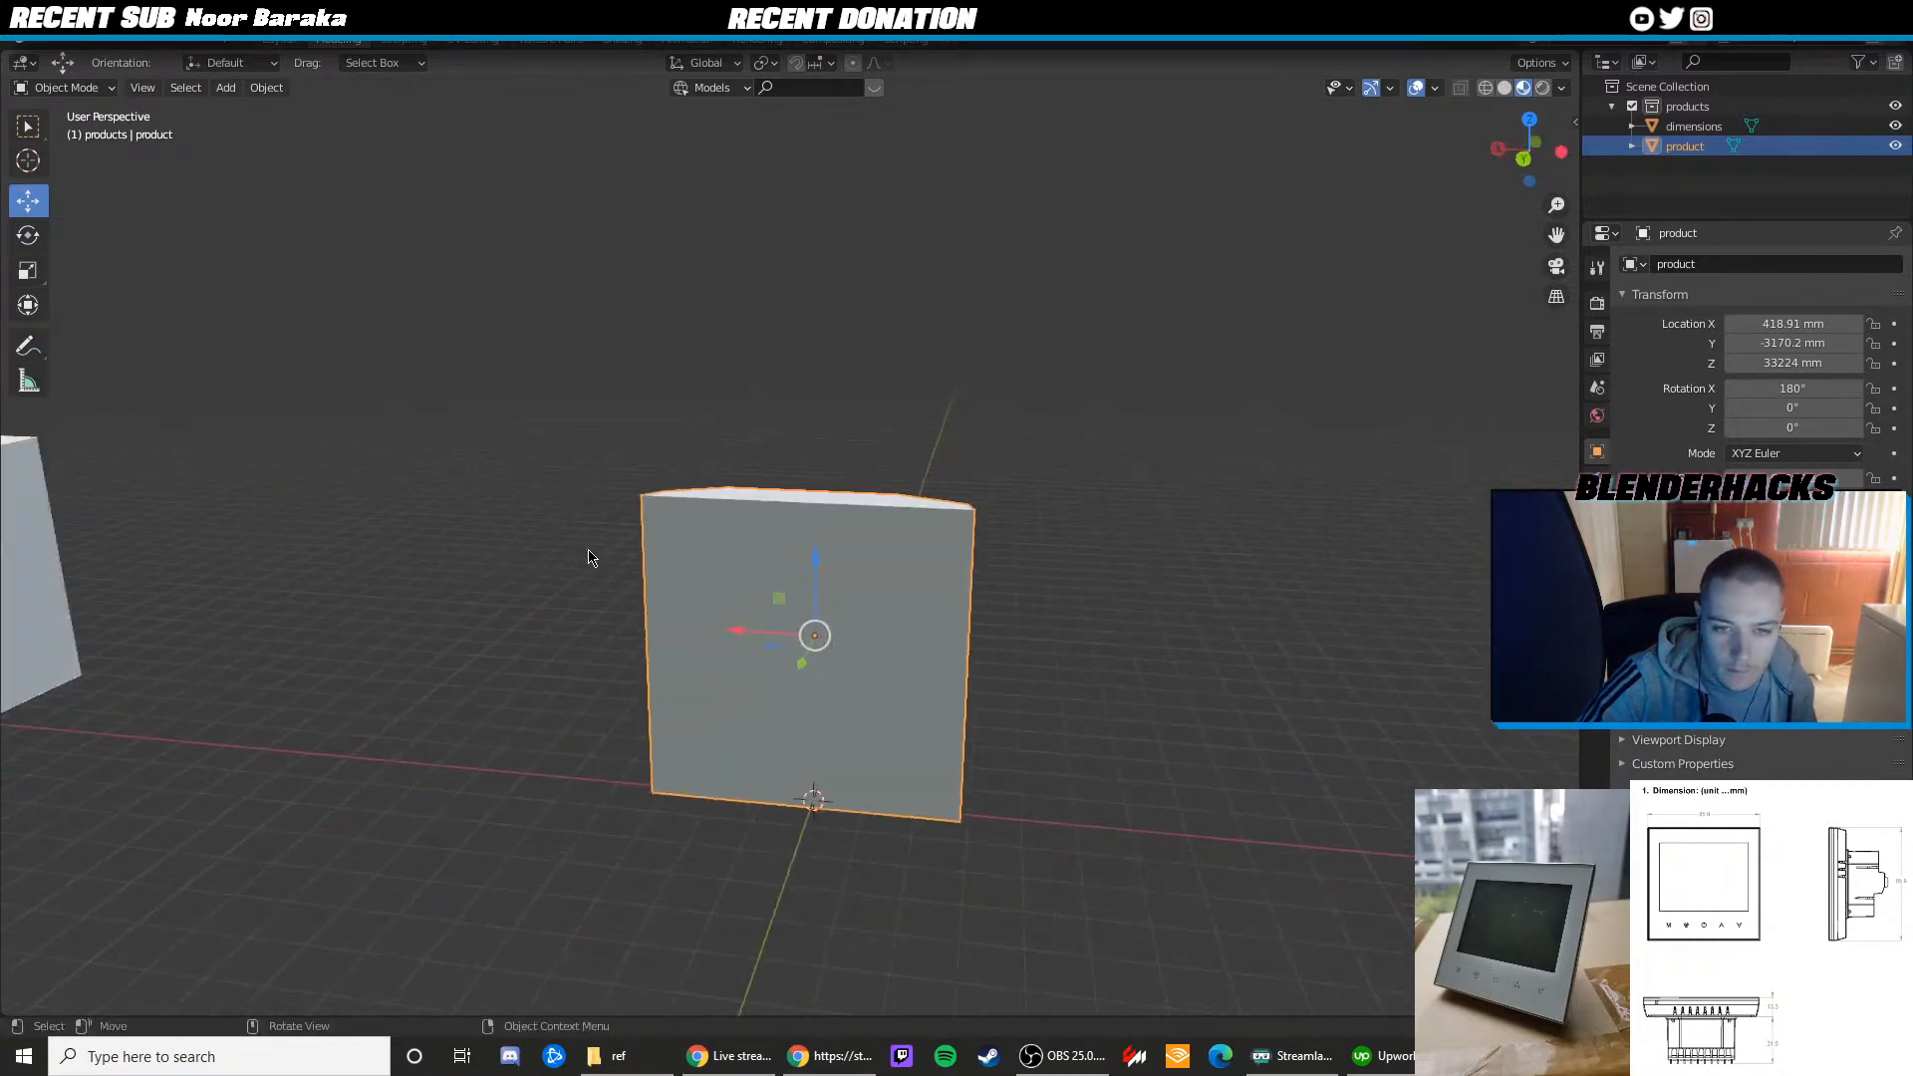
{"action": "middle_click_drag", "start_coordinate": [757, 558], "coordinate": [555, 607]}
{"action": "key", "text": "Tab"}
{"action": "scroll", "coordinate": [897, 553], "scroll_direction": "up", "scroll_amount": 4}
{"action": "middle_click_drag", "start_coordinate": [931, 548], "coordinate": [745, 493]}
{"action": "left_click", "coordinate": [1261, 493]}
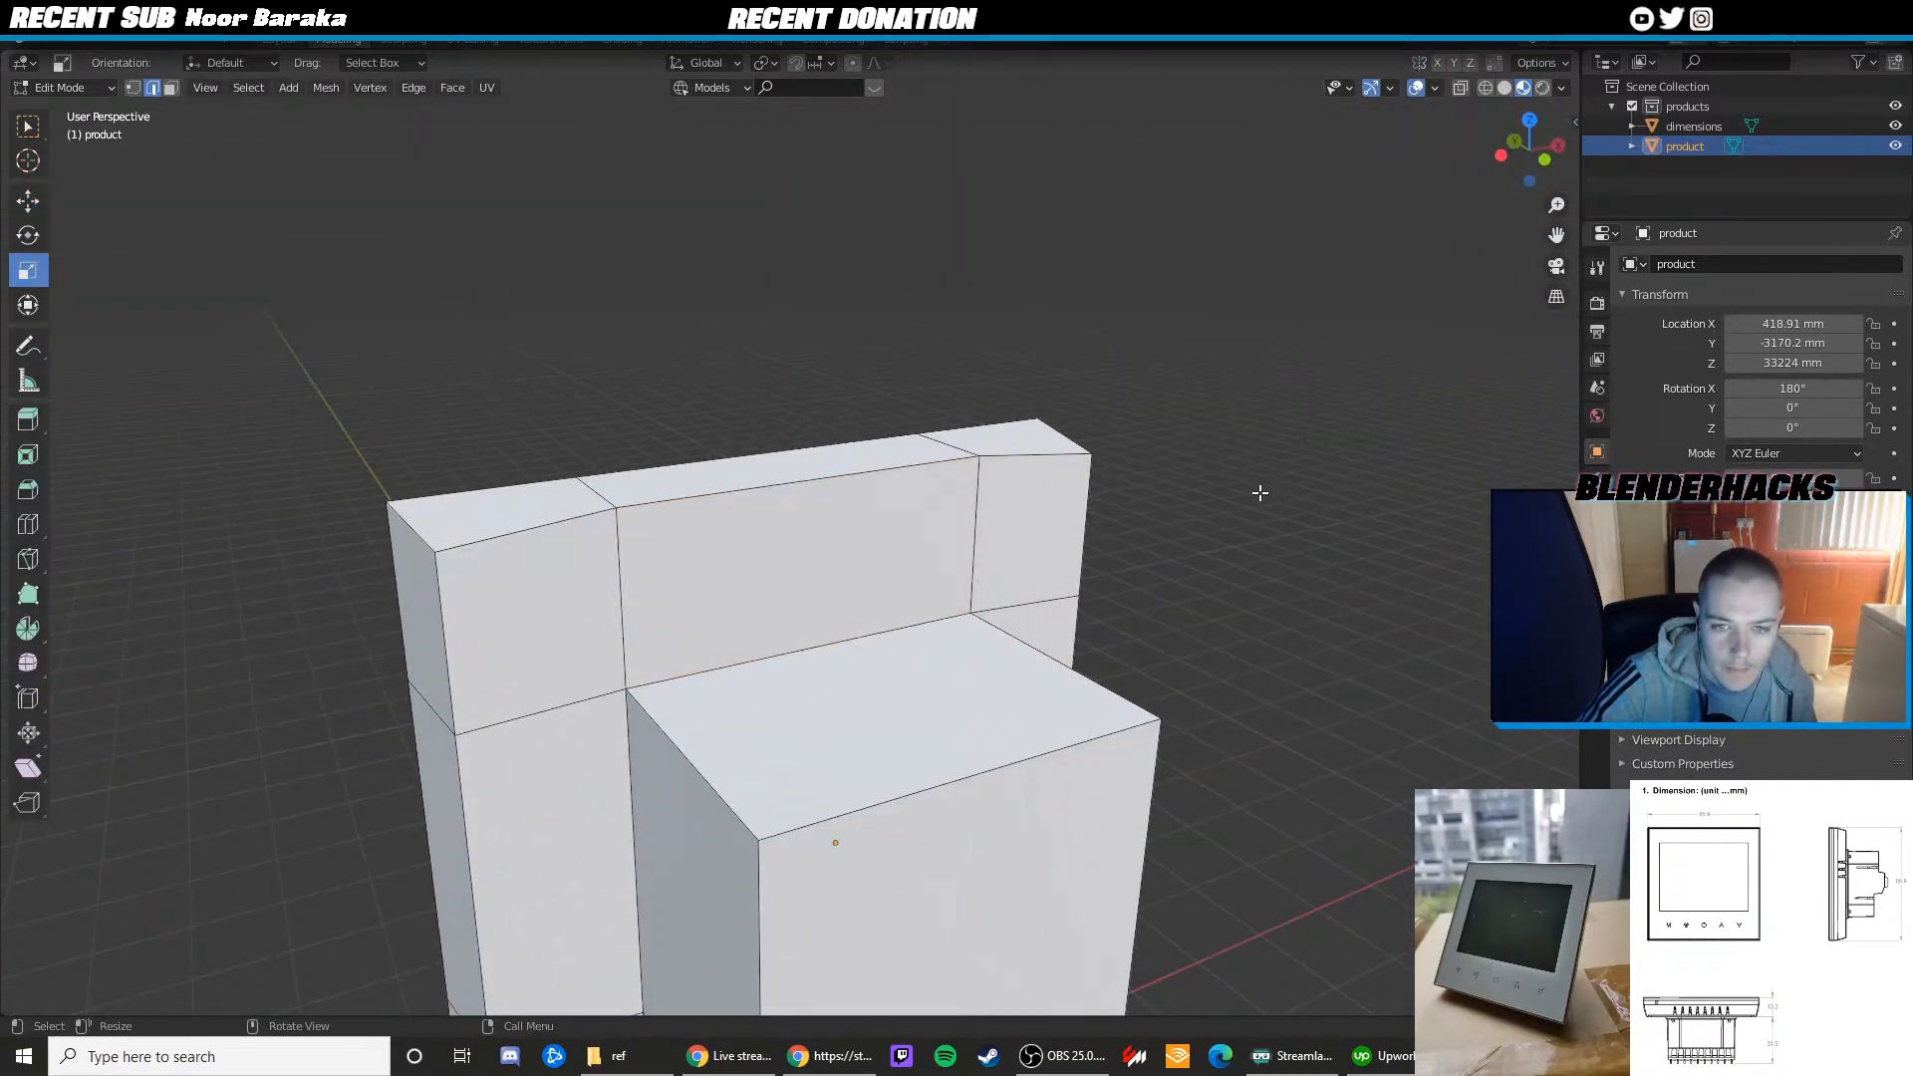
{"action": "middle_click_drag", "start_coordinate": [936, 553], "coordinate": [756, 562]}
Delete the face on the front plate's rear side directly above the housing
{"action": "key", "text": "3"}
{"action": "left_click", "coordinate": [699, 540]}
{"action": "key", "text": "x"}
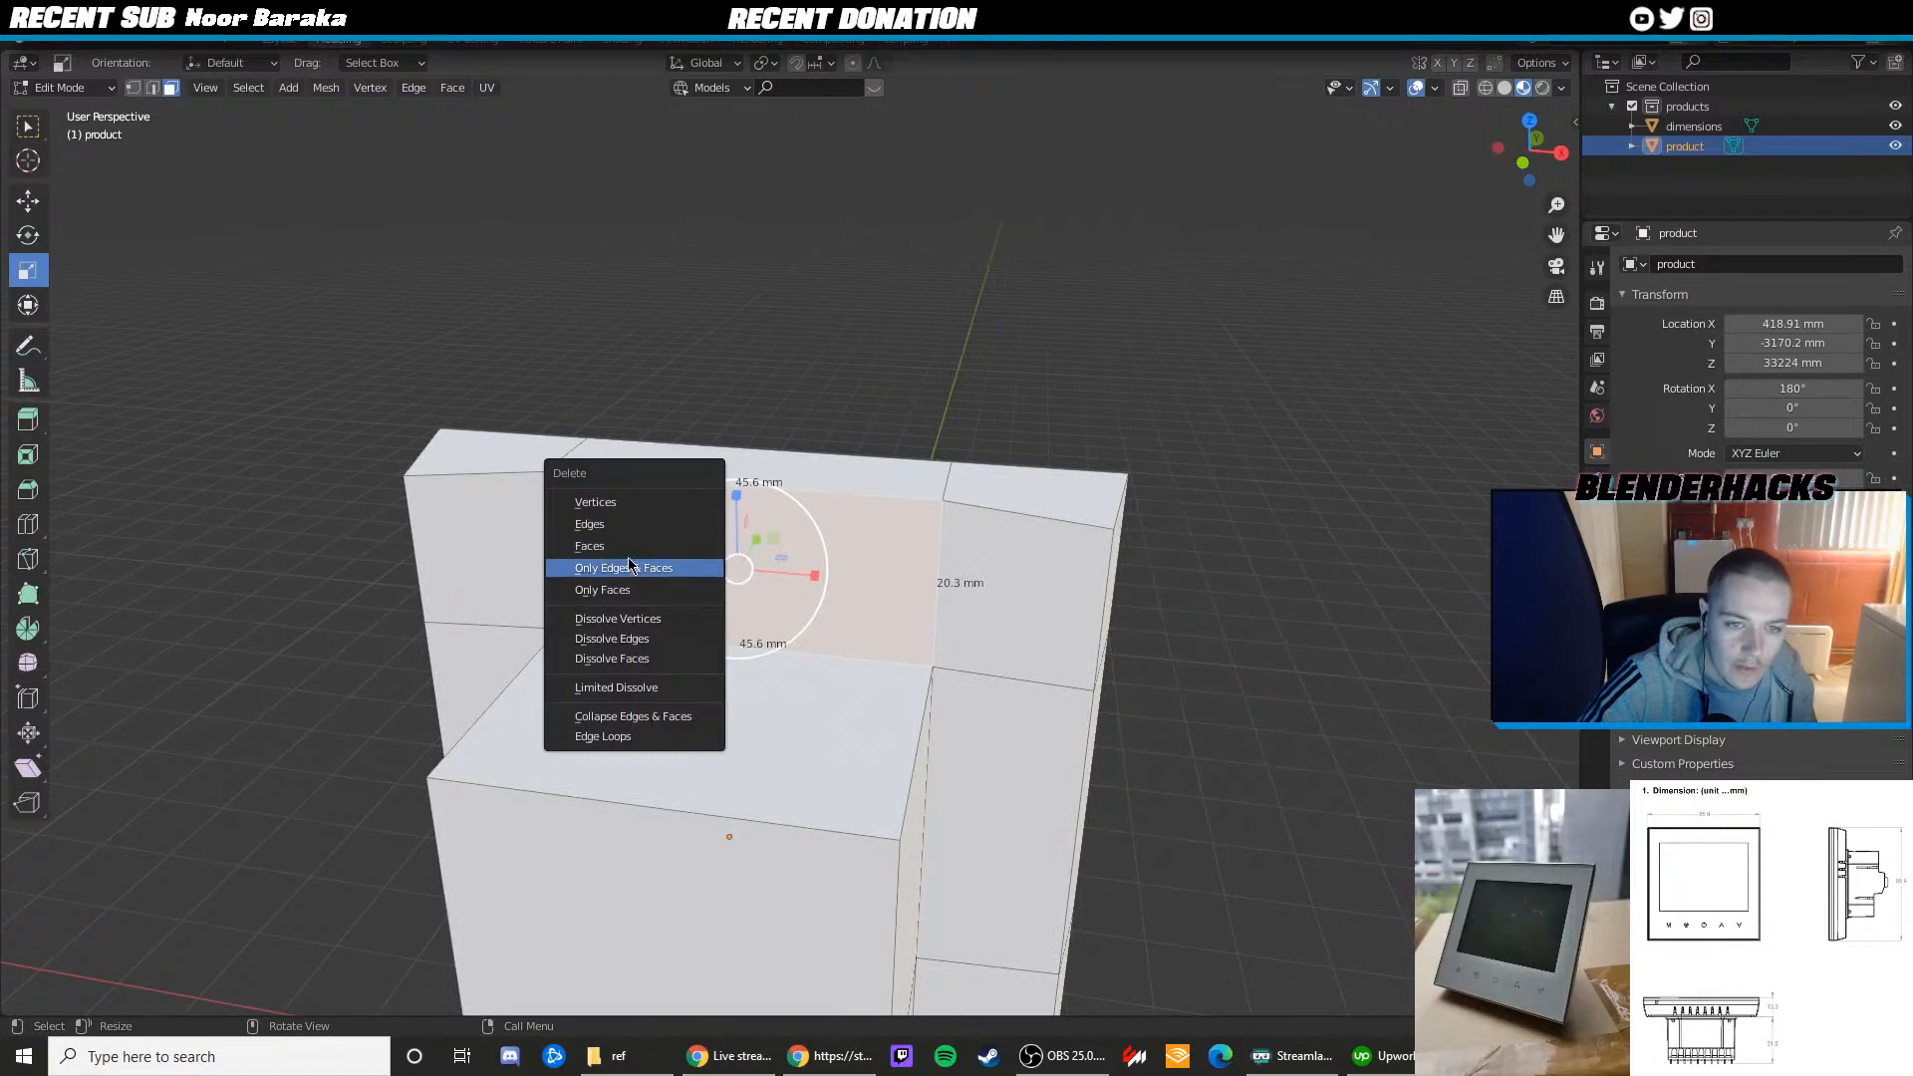
{"action": "left_click", "coordinate": [629, 551]}
Try to fill the opening above the rear housing from its two vertical edges, and undo it
{"action": "key", "text": "2"}
{"action": "left_click", "coordinate": [551, 537]}
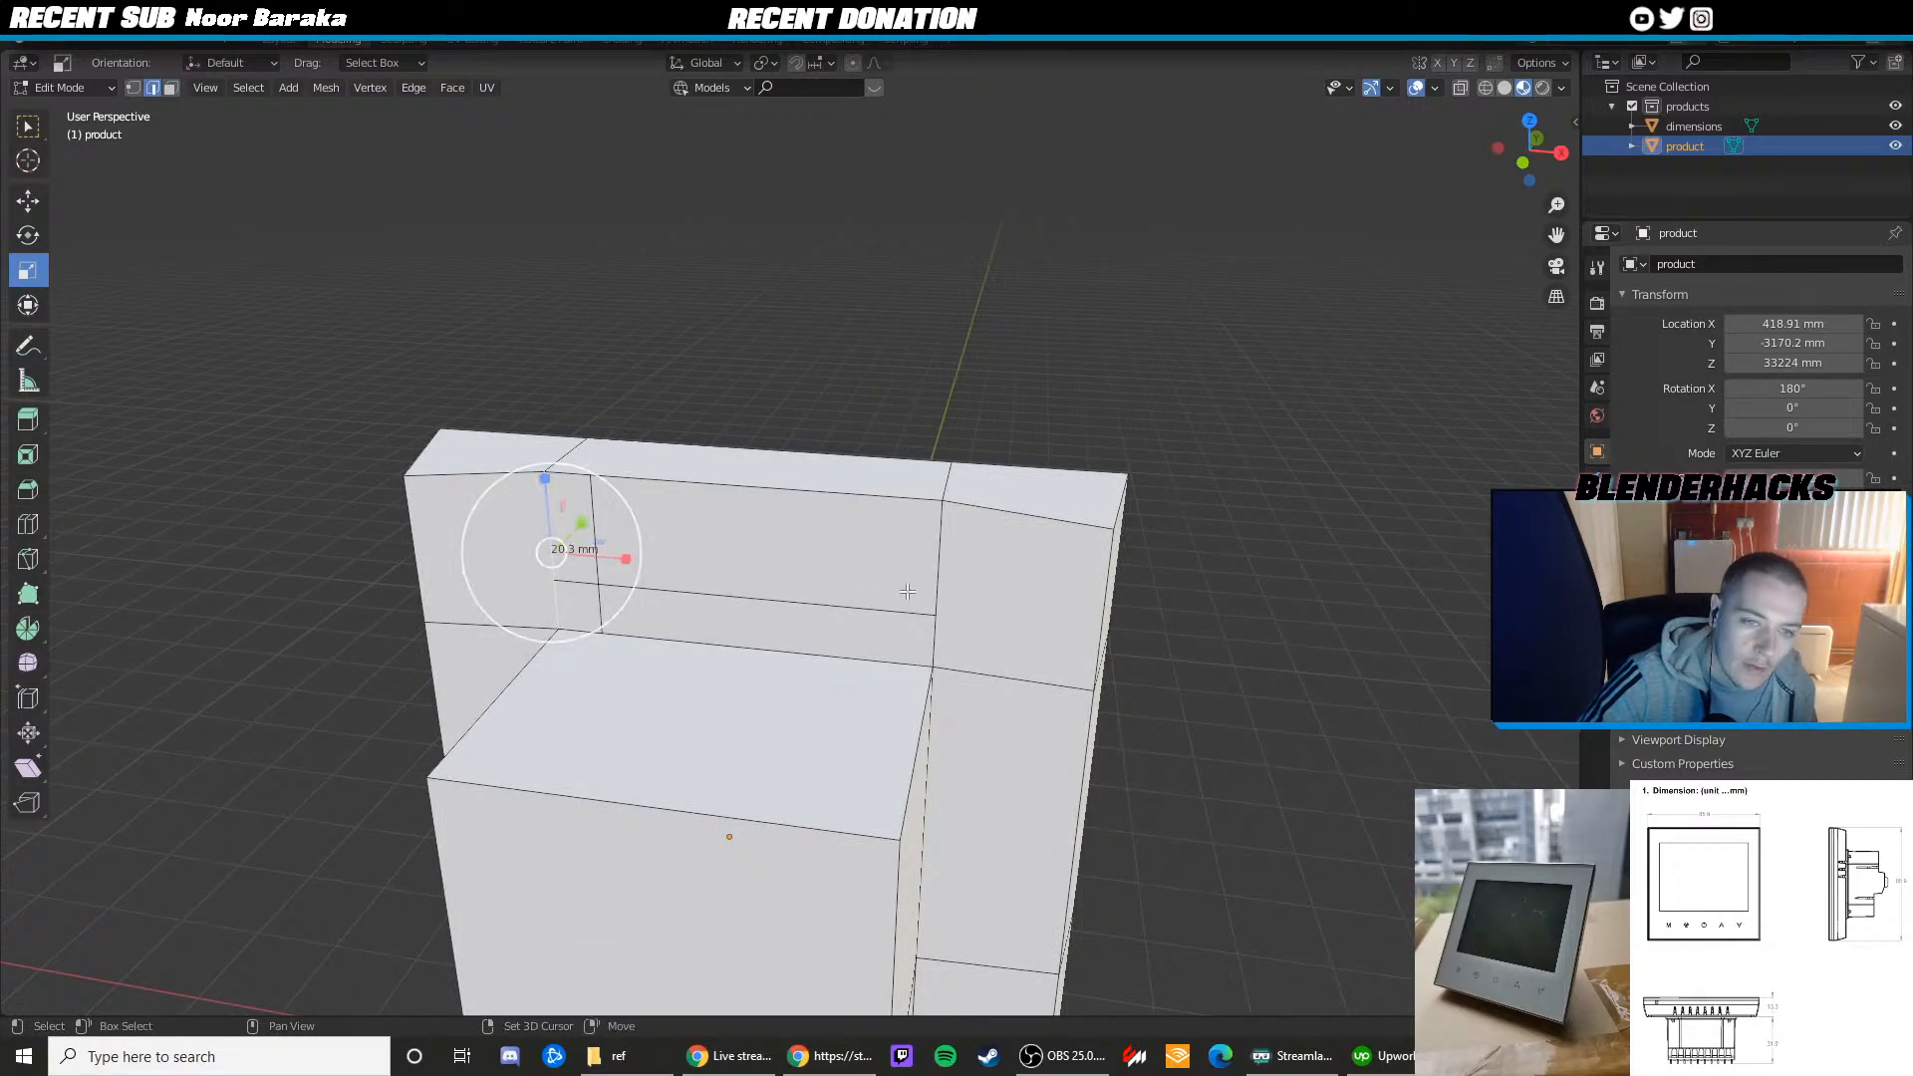
{"action": "left_click", "coordinate": [942, 576], "text": "shift"}
{"action": "key", "text": "f"}
{"action": "key", "text": "ctrl+z"}
Try to shift the upper corner vertex of the opening above the housing along X, and undo the move
{"action": "middle_click_drag", "start_coordinate": [552, 497], "coordinate": [637, 577], "text": "shift"}
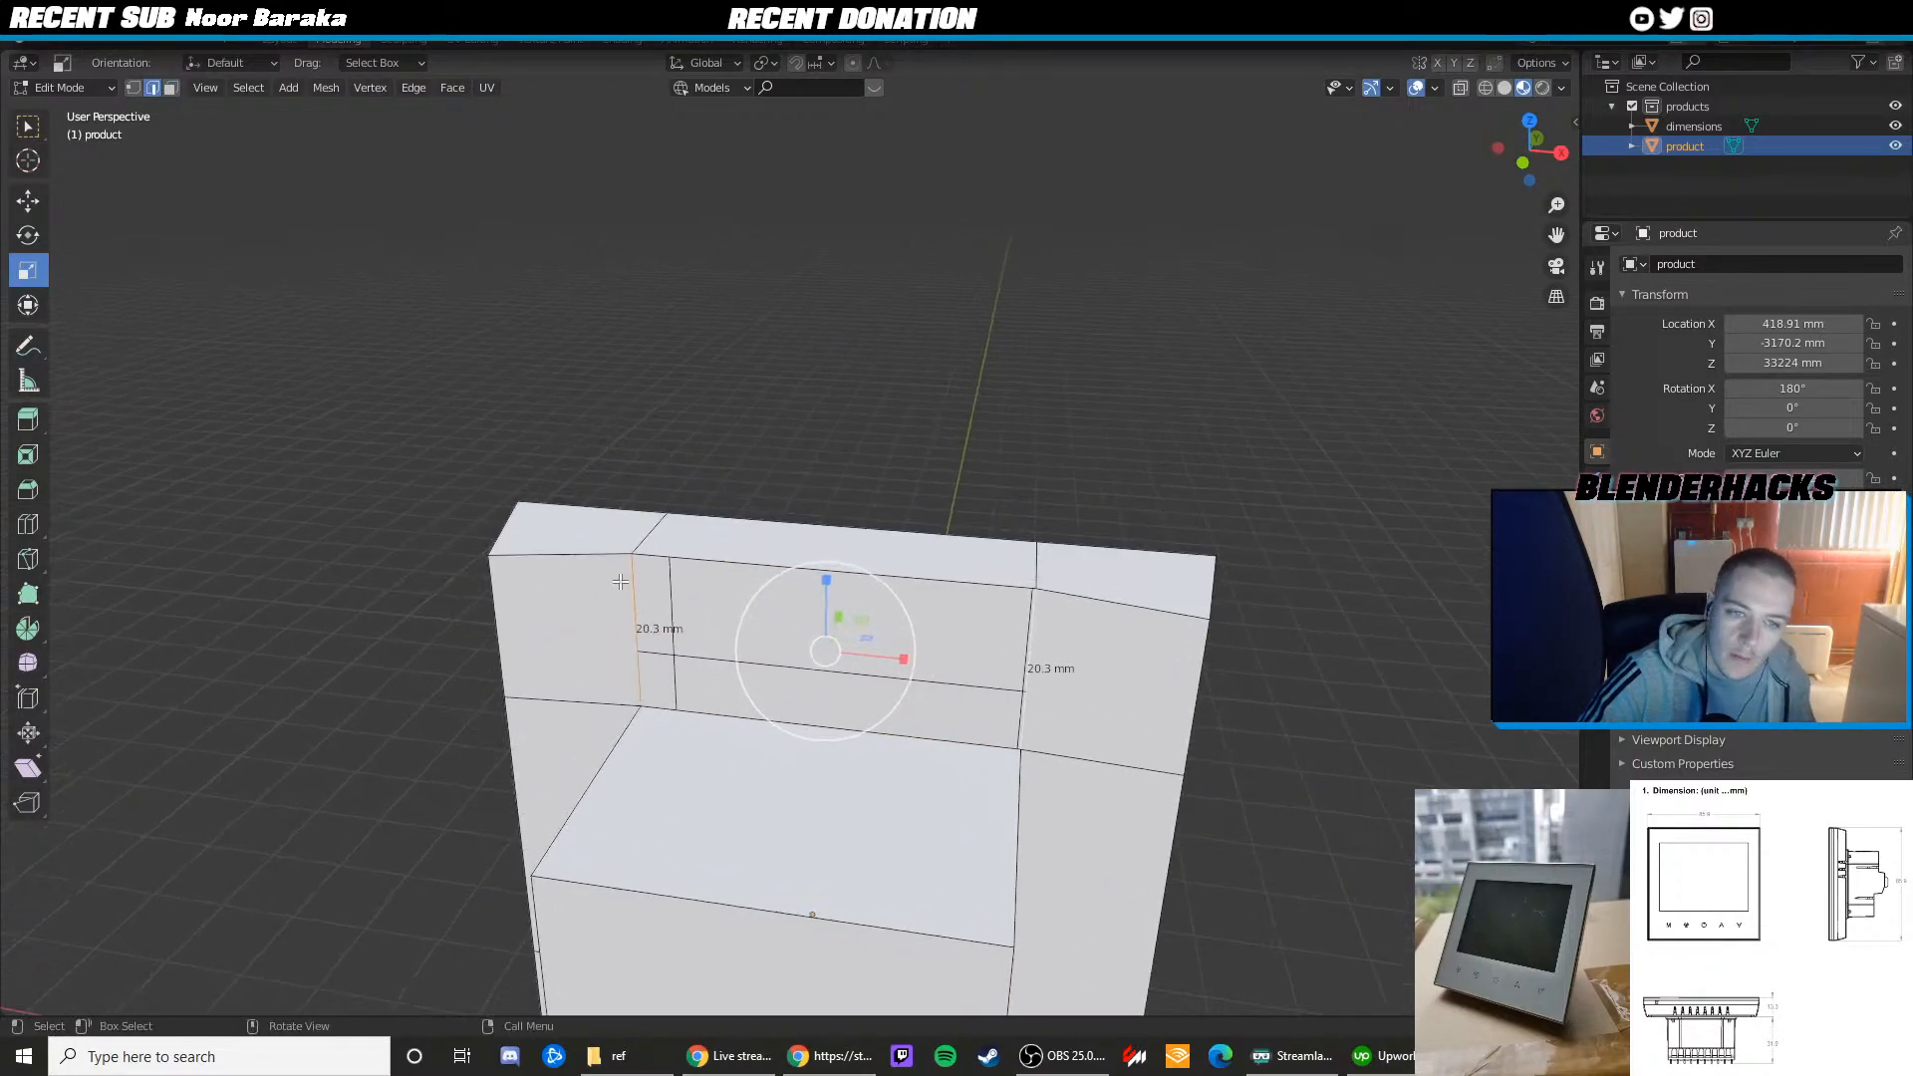
{"action": "scroll", "coordinate": [638, 577], "scroll_direction": "up", "scroll_amount": 5}
{"action": "key", "text": "1"}
{"action": "left_click", "coordinate": [435, 563]}
{"action": "key", "text": "shift+space"}
{"action": "key", "text": "g"}
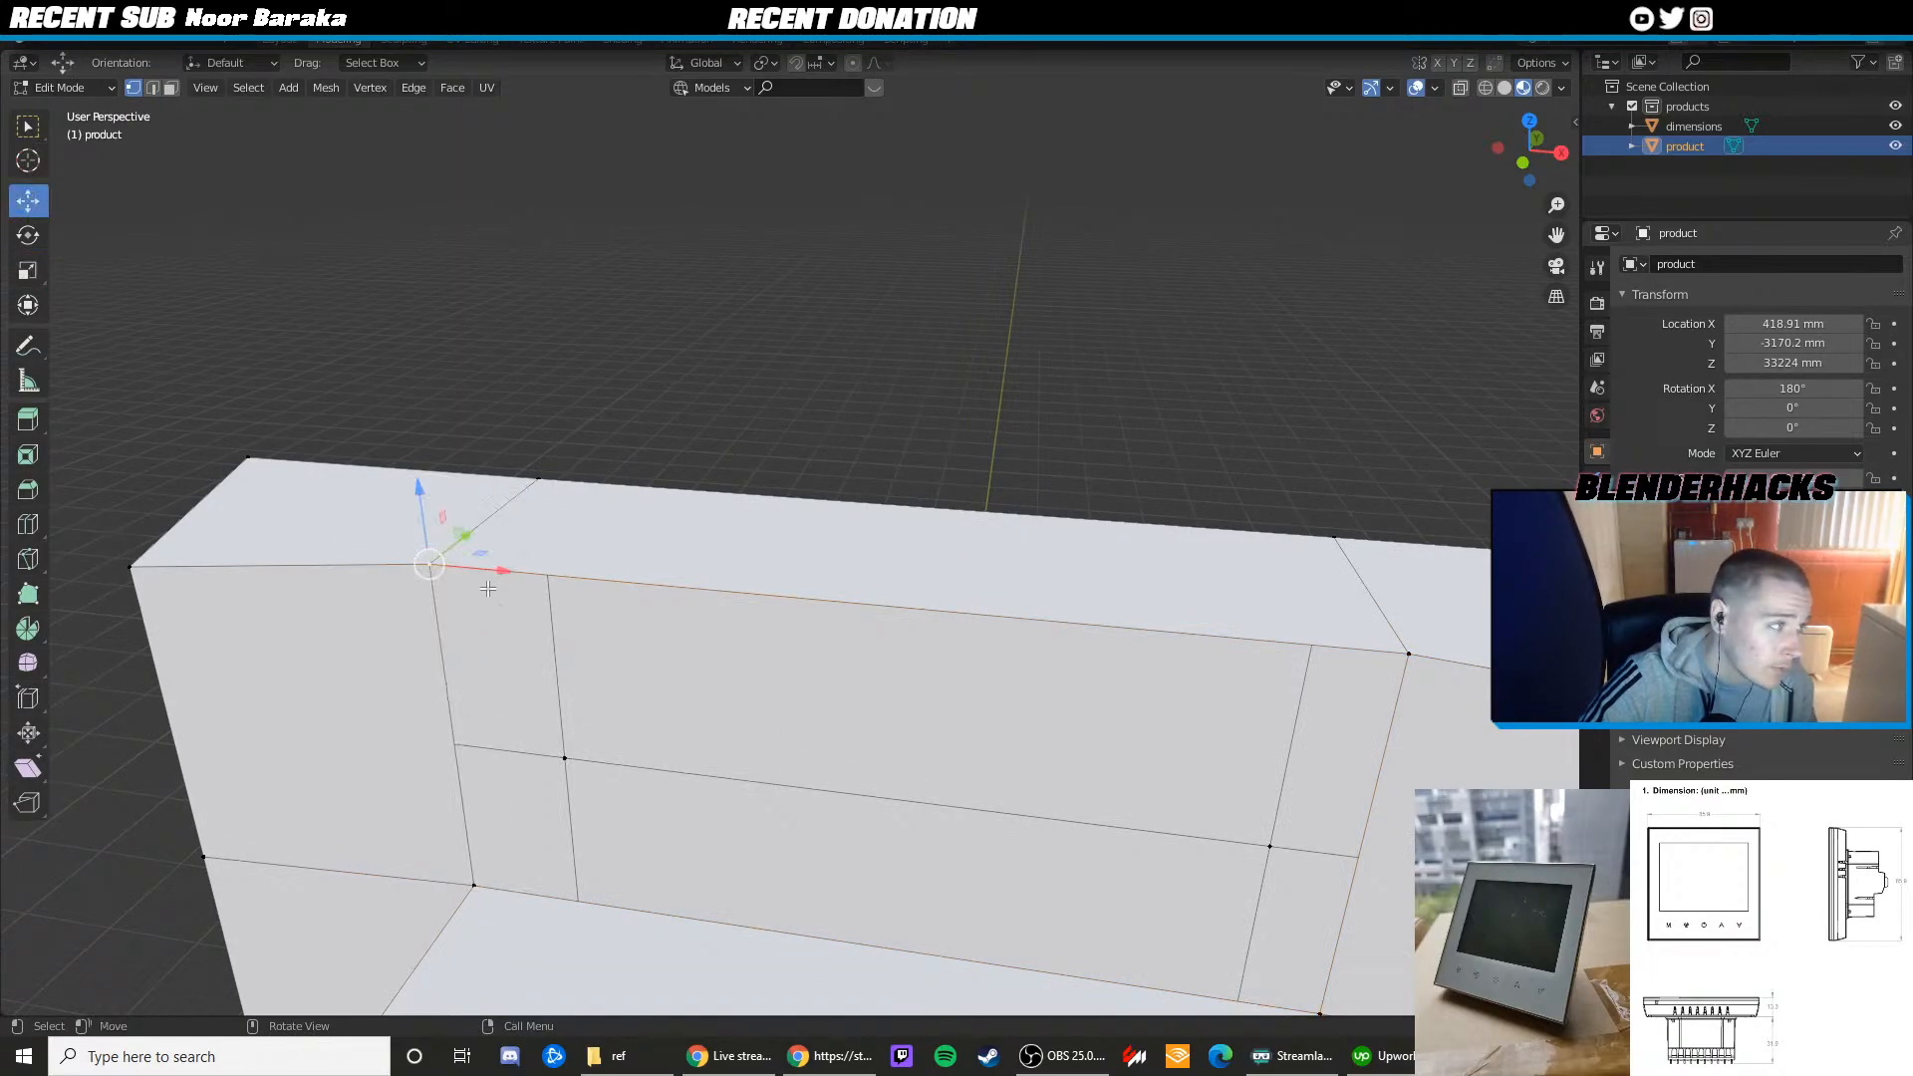
{"action": "left_click_drag", "start_coordinate": [501, 569], "coordinate": [543, 573]}
{"action": "key", "text": "ctrl+z"}
Select the four border edges around the opening above the rear housing
{"action": "scroll", "coordinate": [598, 647], "scroll_direction": "down", "scroll_amount": 3}
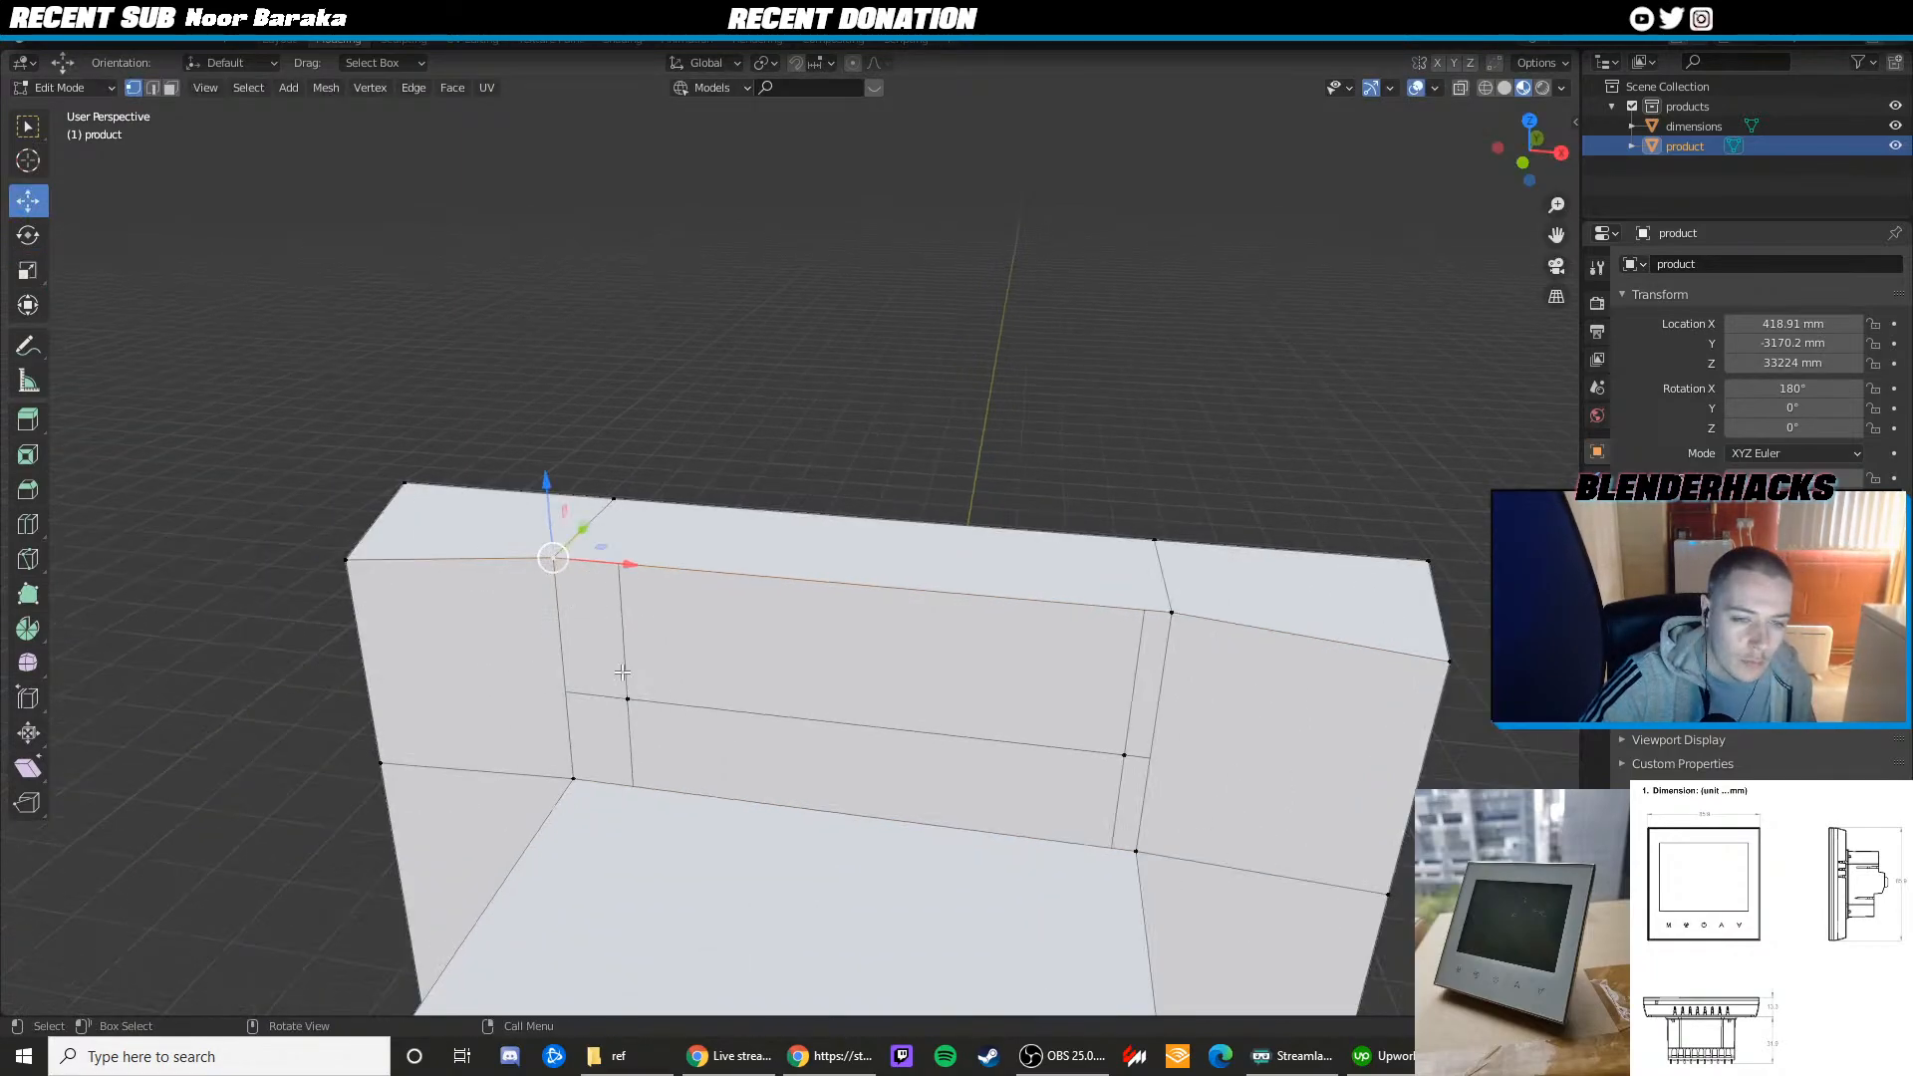
{"action": "key", "text": "2"}
{"action": "left_click", "coordinate": [564, 658]}
{"action": "left_click", "coordinate": [700, 791], "text": "shift"}
{"action": "left_click", "coordinate": [759, 585], "text": "shift"}
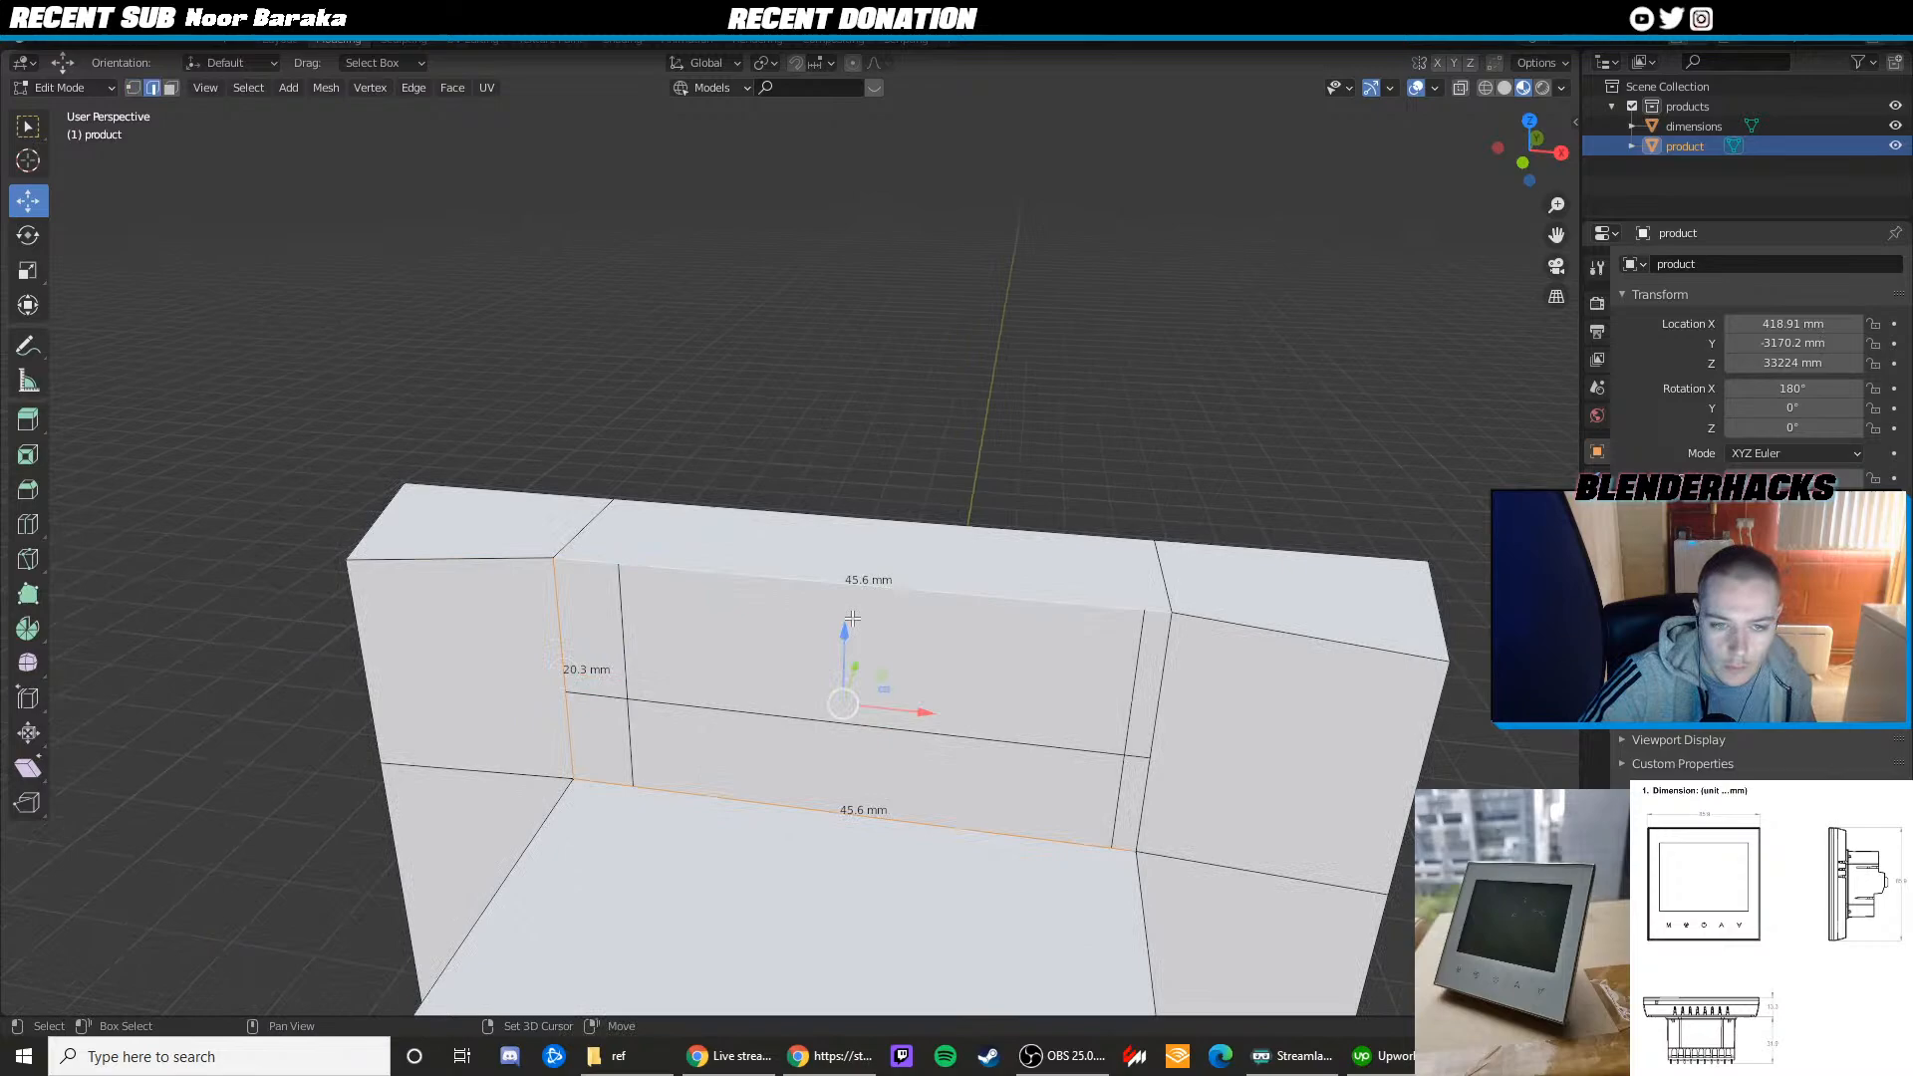
{"action": "left_click", "coordinate": [1167, 732], "text": "shift"}
{"action": "middle_click_drag", "start_coordinate": [1167, 732], "coordinate": [781, 597]}
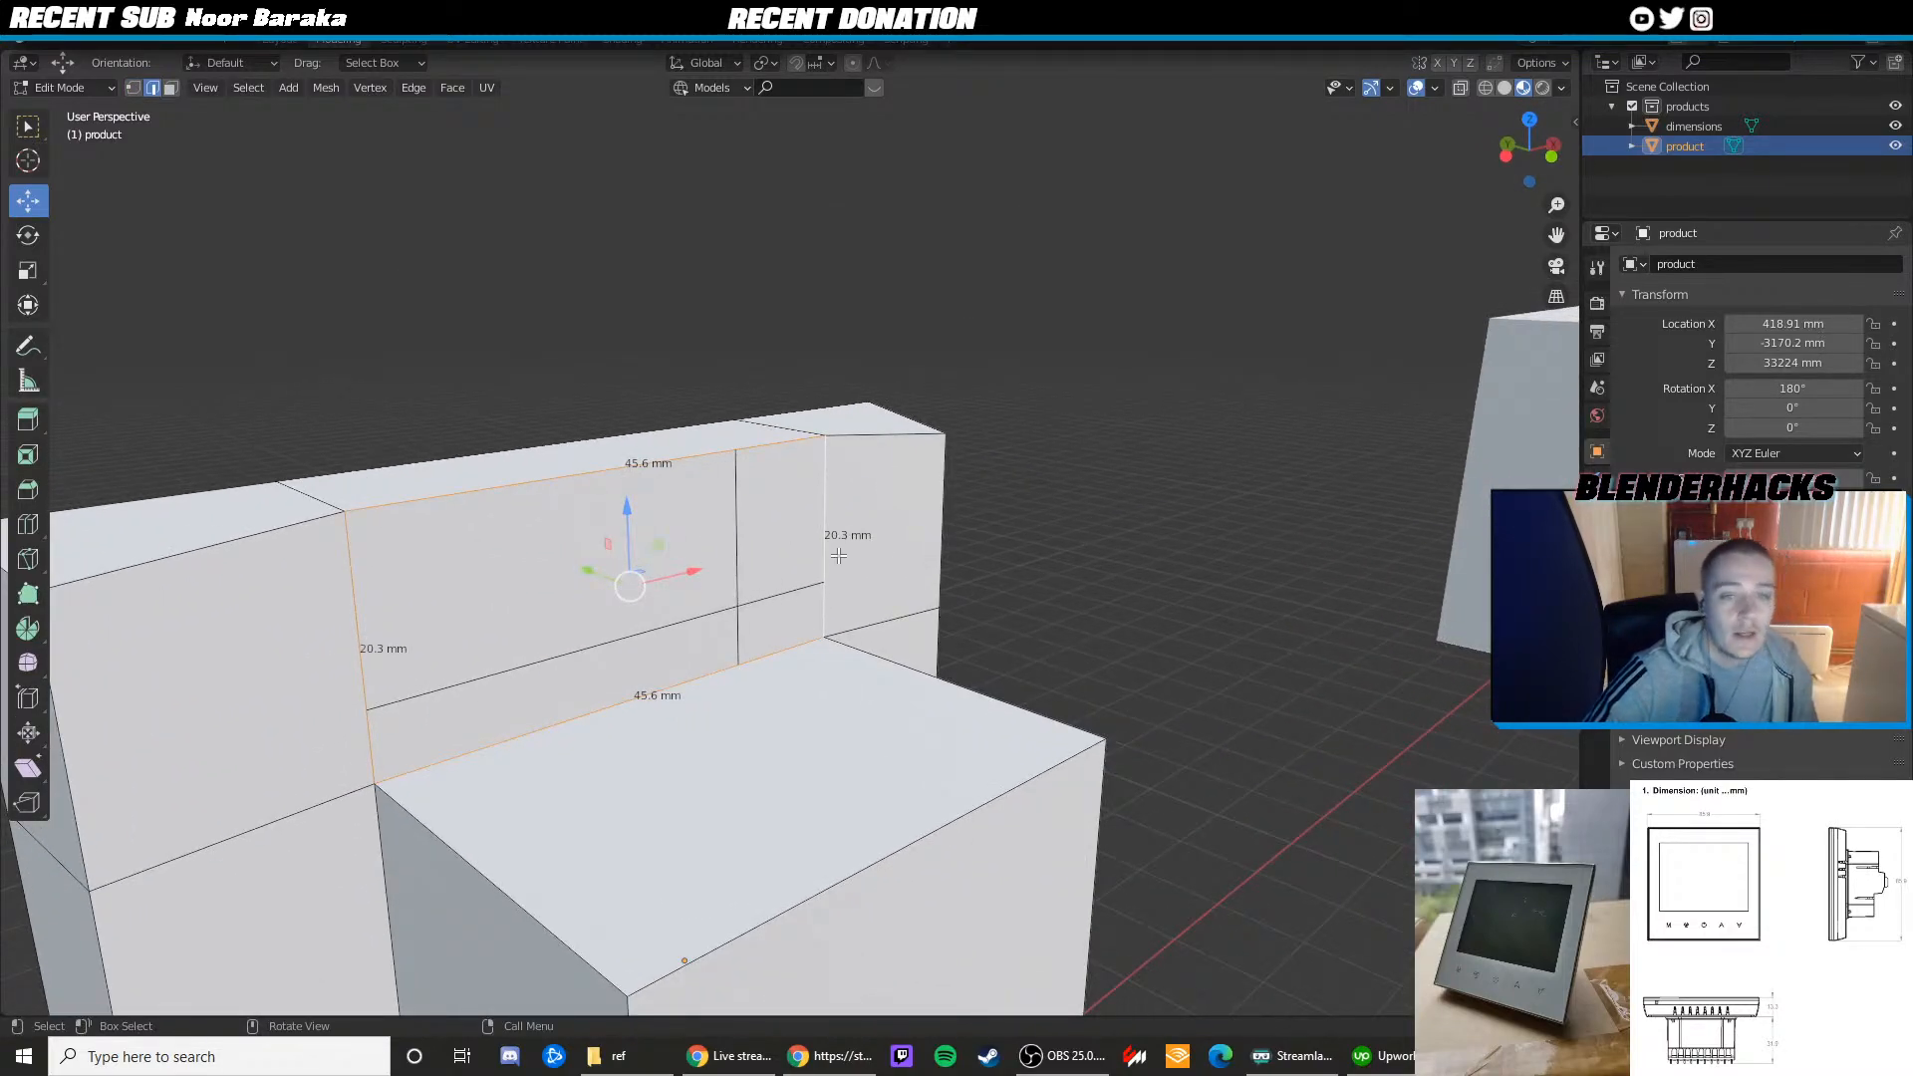
Turn off the edge length measurements in the viewport overlays
{"action": "scroll", "coordinate": [642, 325], "scroll_direction": "down", "scroll_amount": 4}
{"action": "middle_click_drag", "start_coordinate": [643, 325], "coordinate": [1031, 396]}
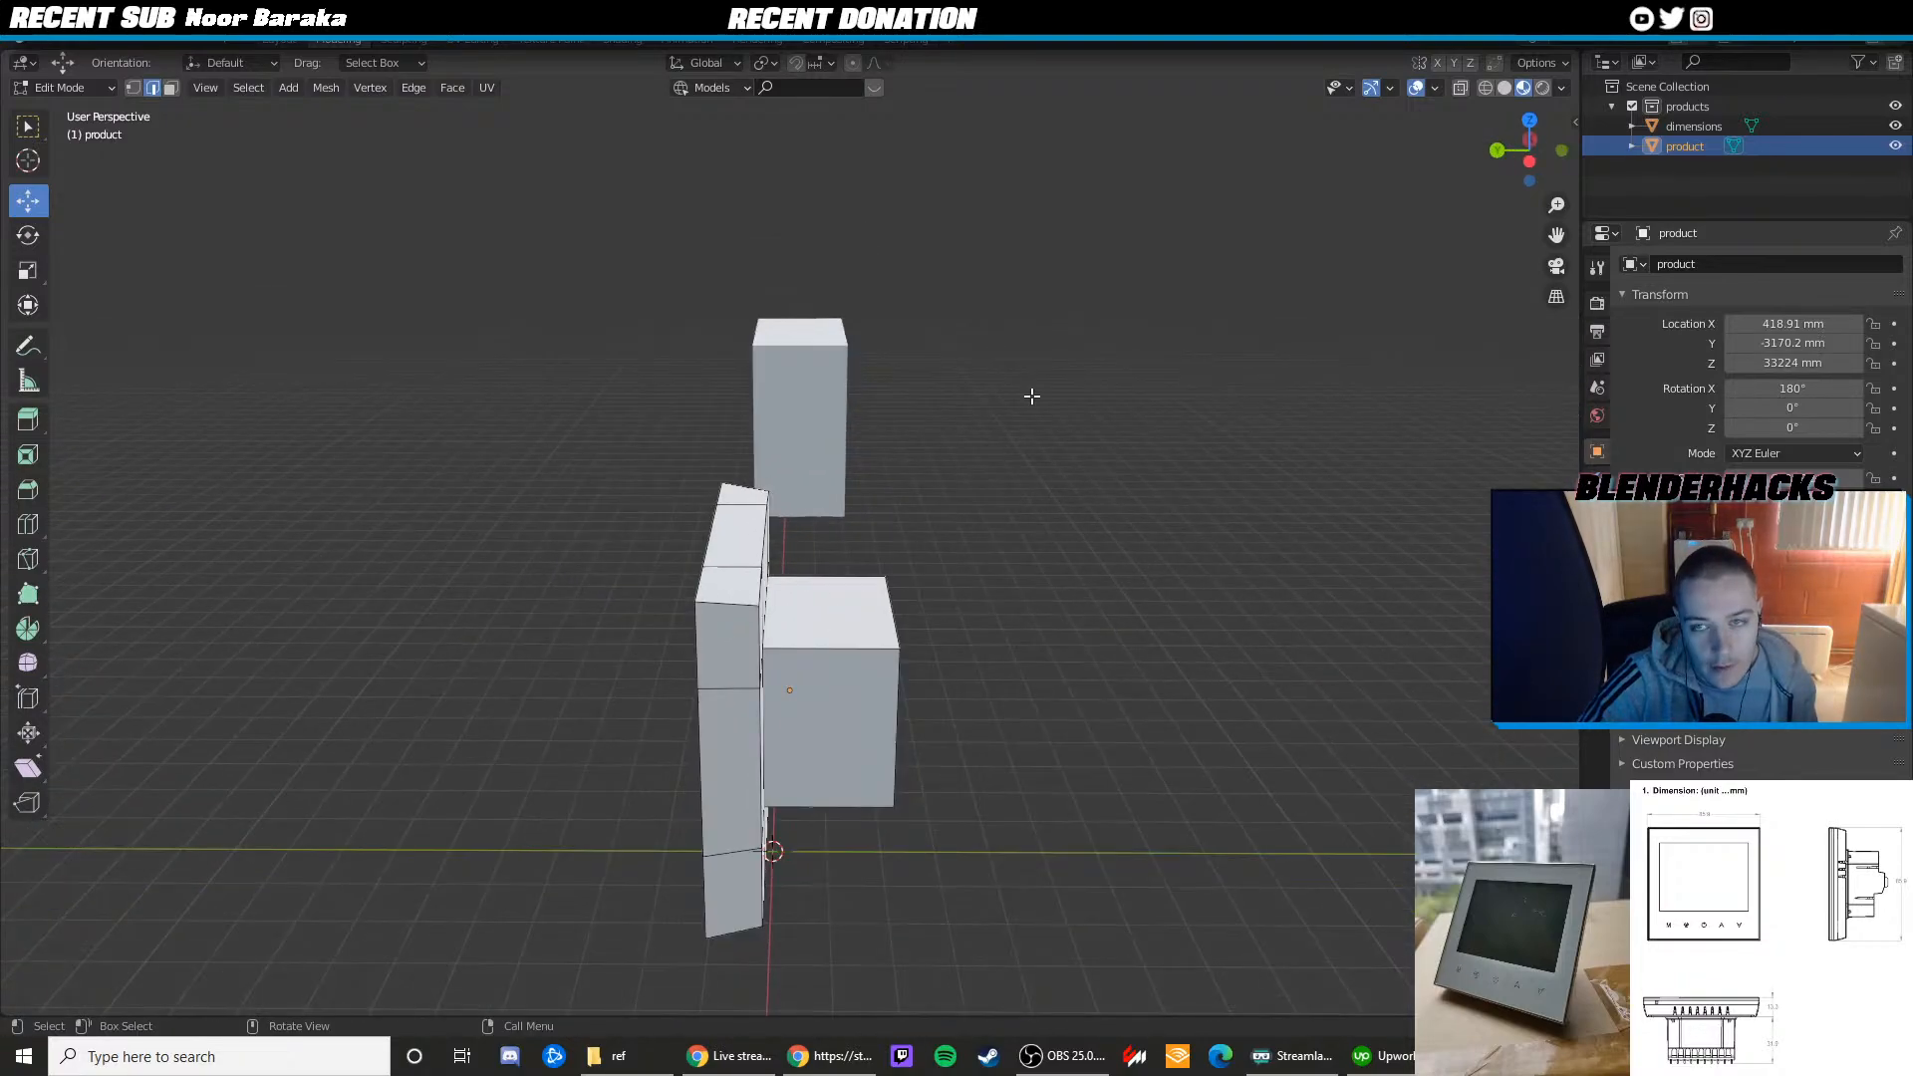
{"action": "left_click", "coordinate": [1390, 89]}
{"action": "left_click", "coordinate": [1436, 90]}
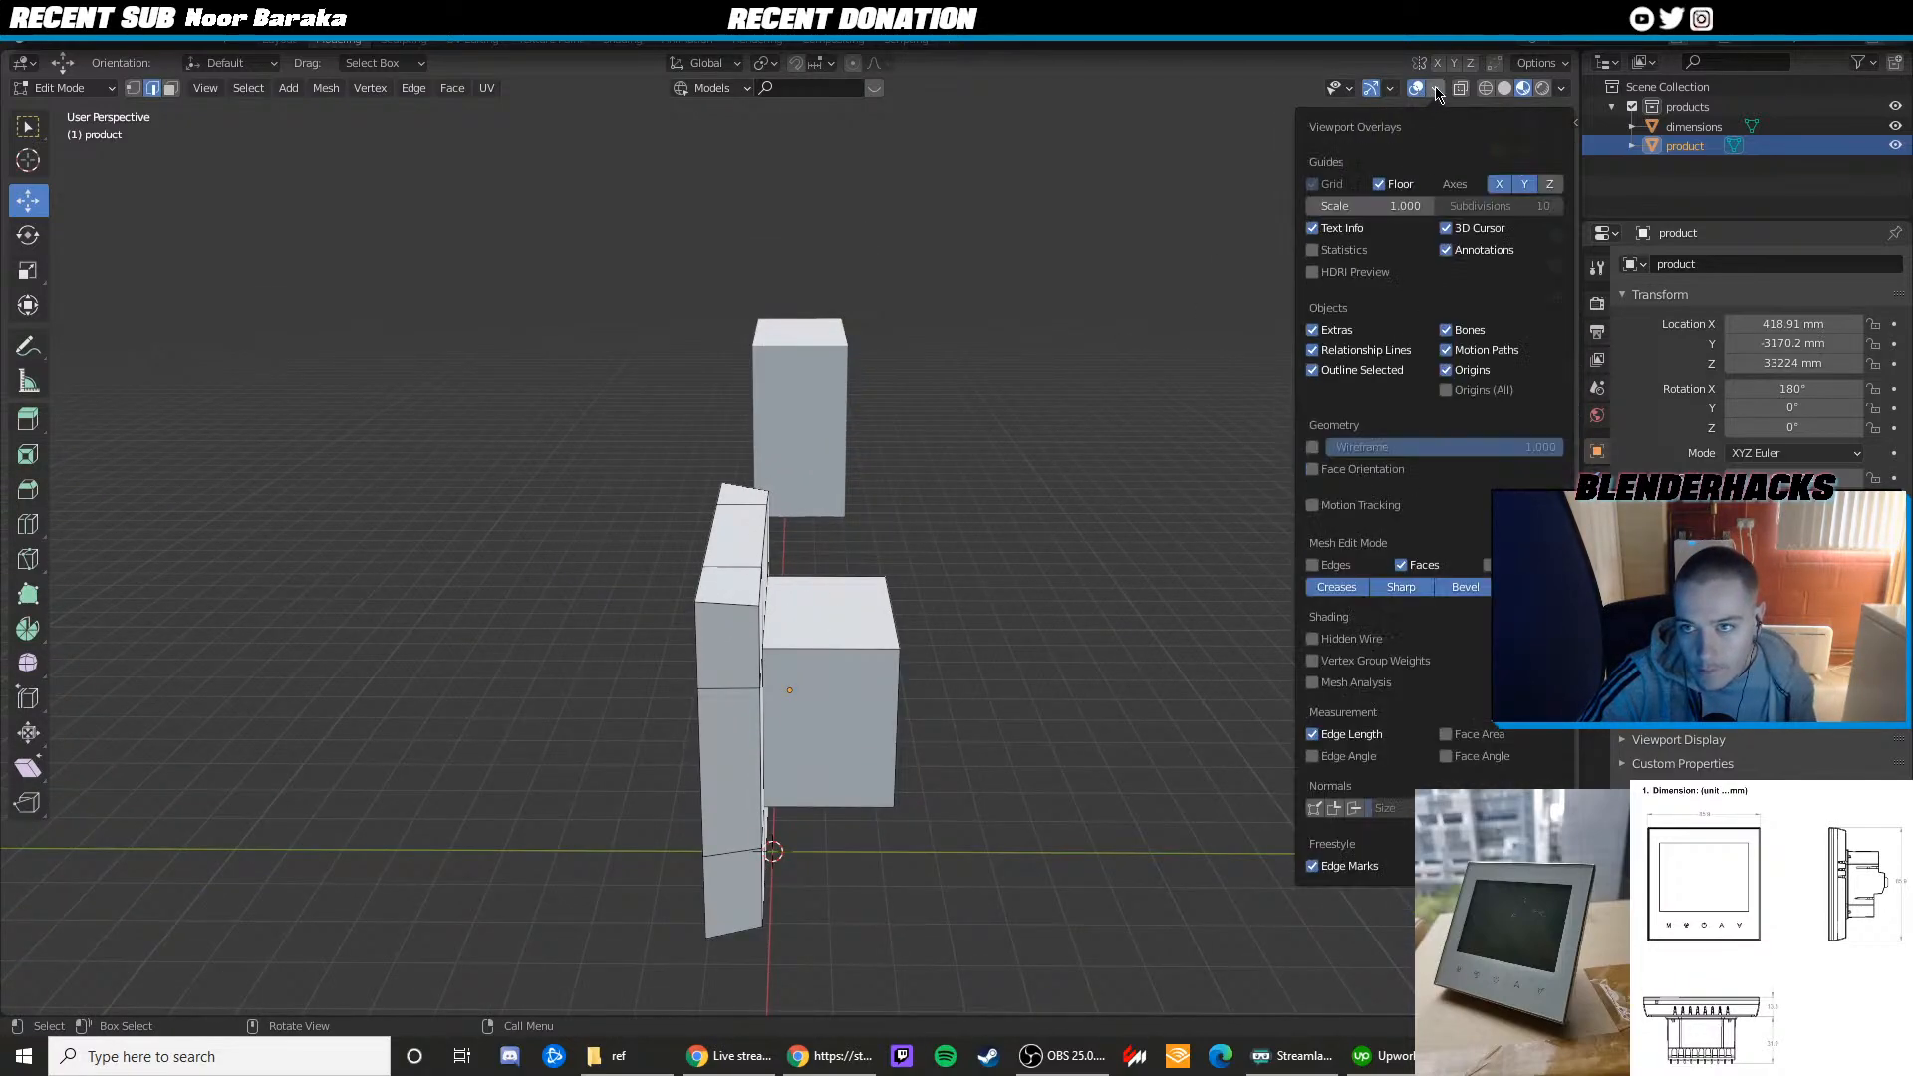
{"action": "left_click", "coordinate": [1320, 739]}
{"action": "scroll", "coordinate": [1109, 611], "scroll_direction": "up", "scroll_amount": 3}
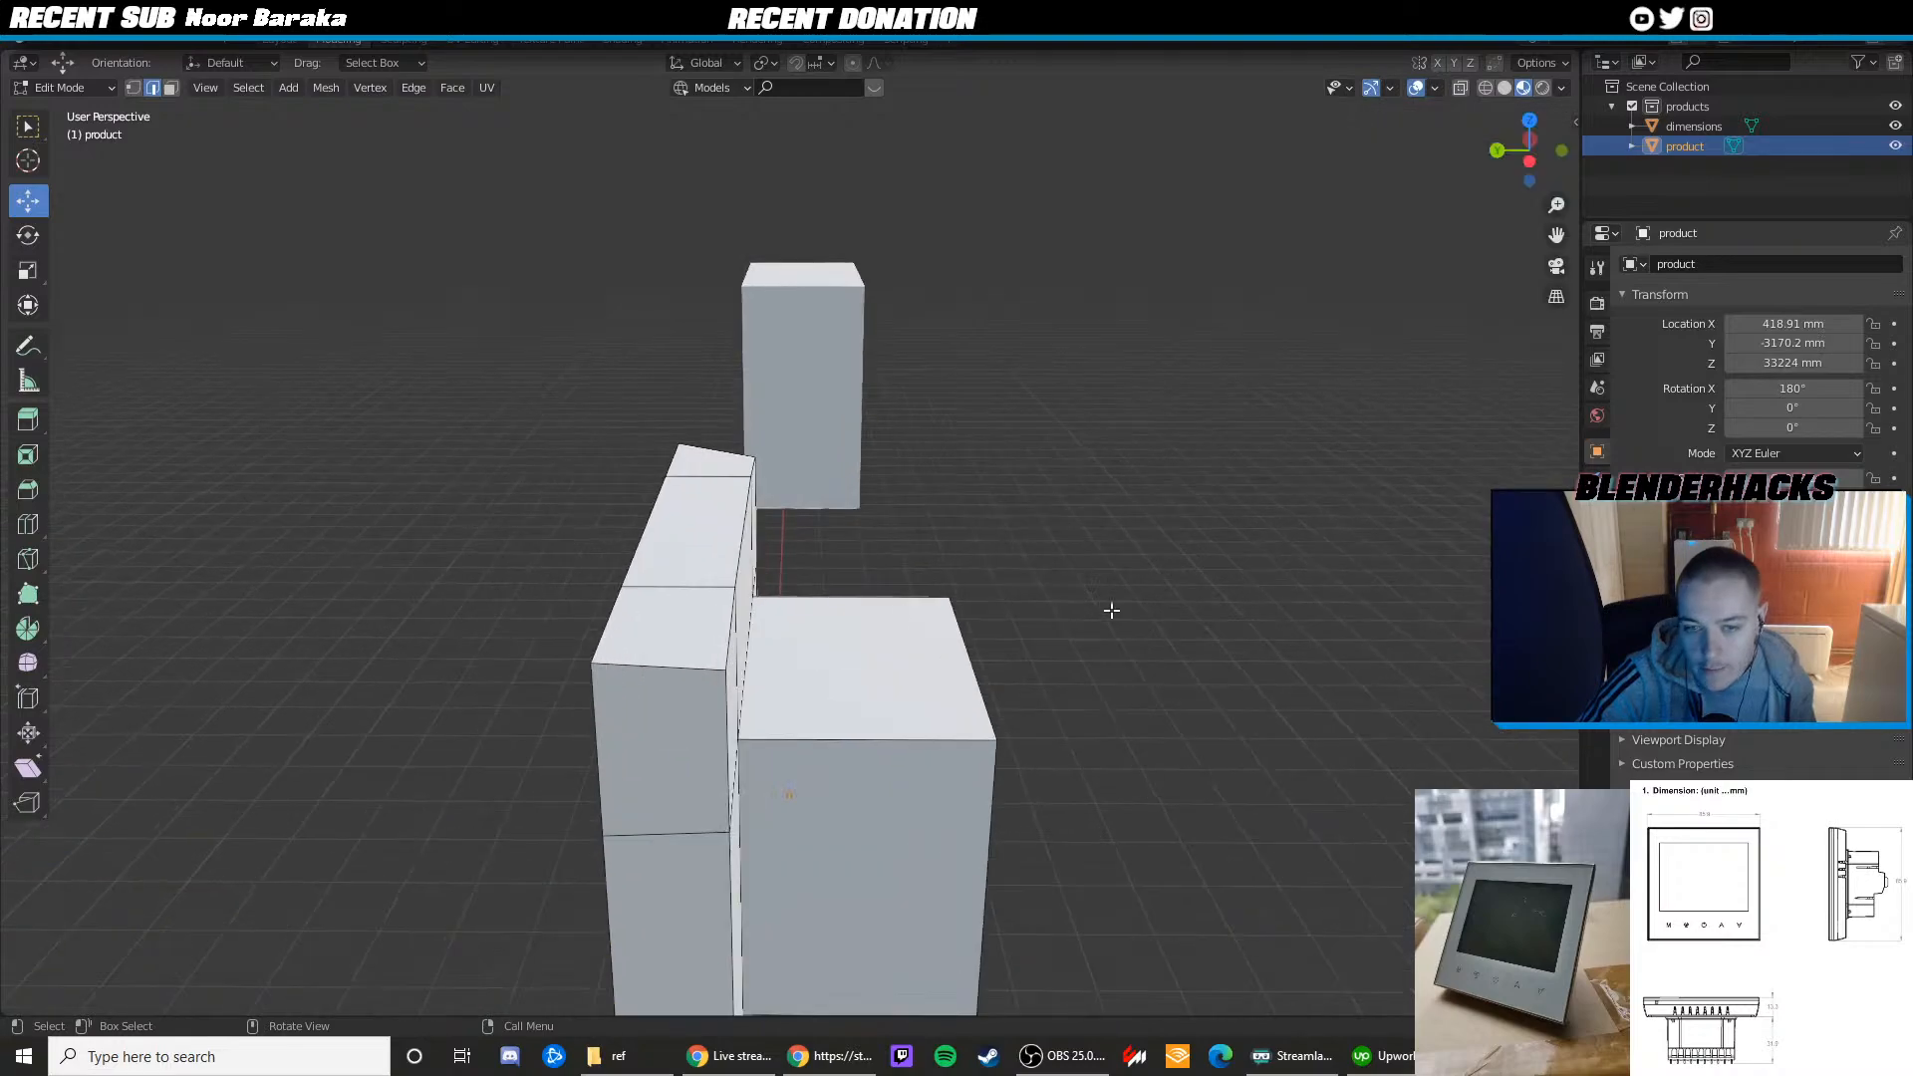
Inspect the product beside the dimensions block in Object Mode with nothing selected
{"action": "key", "text": "Tab"}
{"action": "scroll", "coordinate": [1012, 538], "scroll_direction": "down", "scroll_amount": 4}
{"action": "middle_click_drag", "start_coordinate": [1012, 538], "coordinate": [1067, 474]}
{"action": "left_click", "coordinate": [1067, 474]}
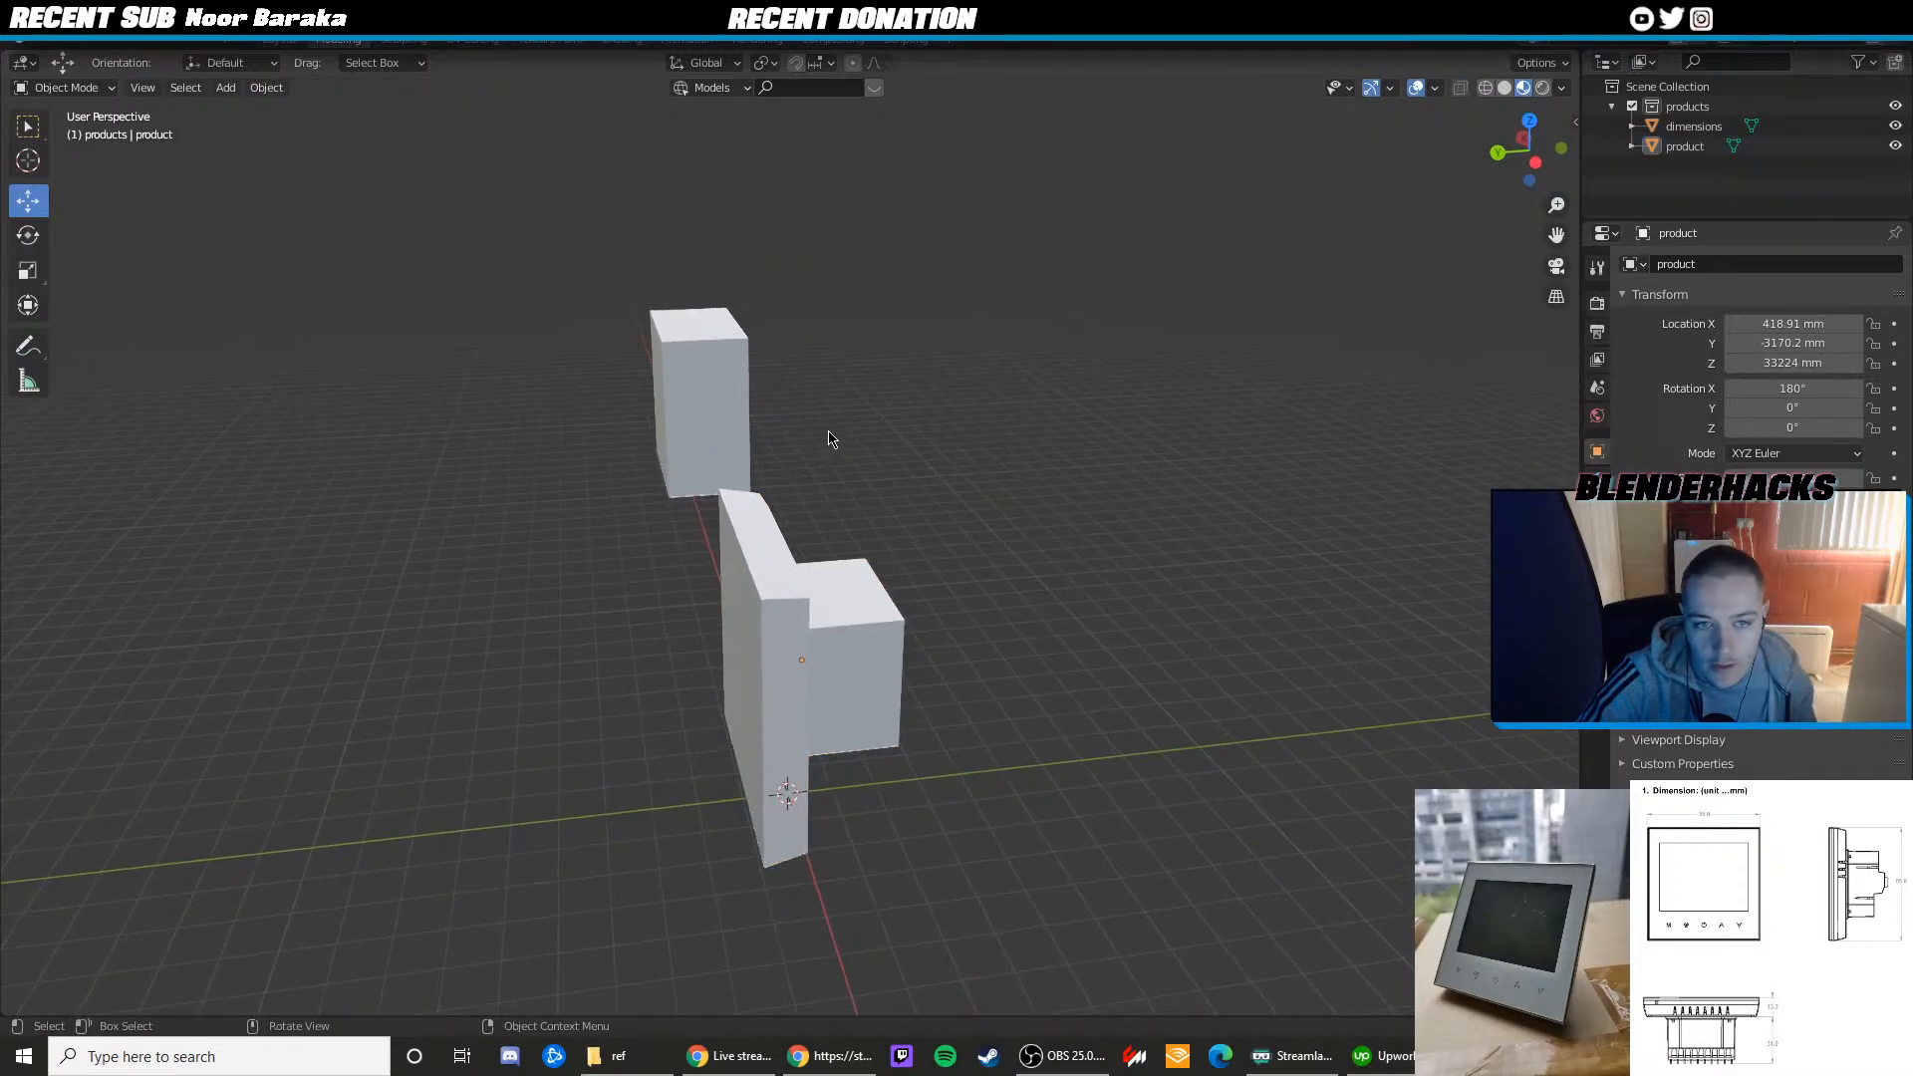
{"action": "middle_click_drag", "start_coordinate": [833, 431], "coordinate": [797, 486]}
In top view, try moving the dimensions block along X to about -298 mm over the product, and undo the move
{"action": "key", "text": "KP_7"}
{"action": "left_click", "coordinate": [1319, 554]}
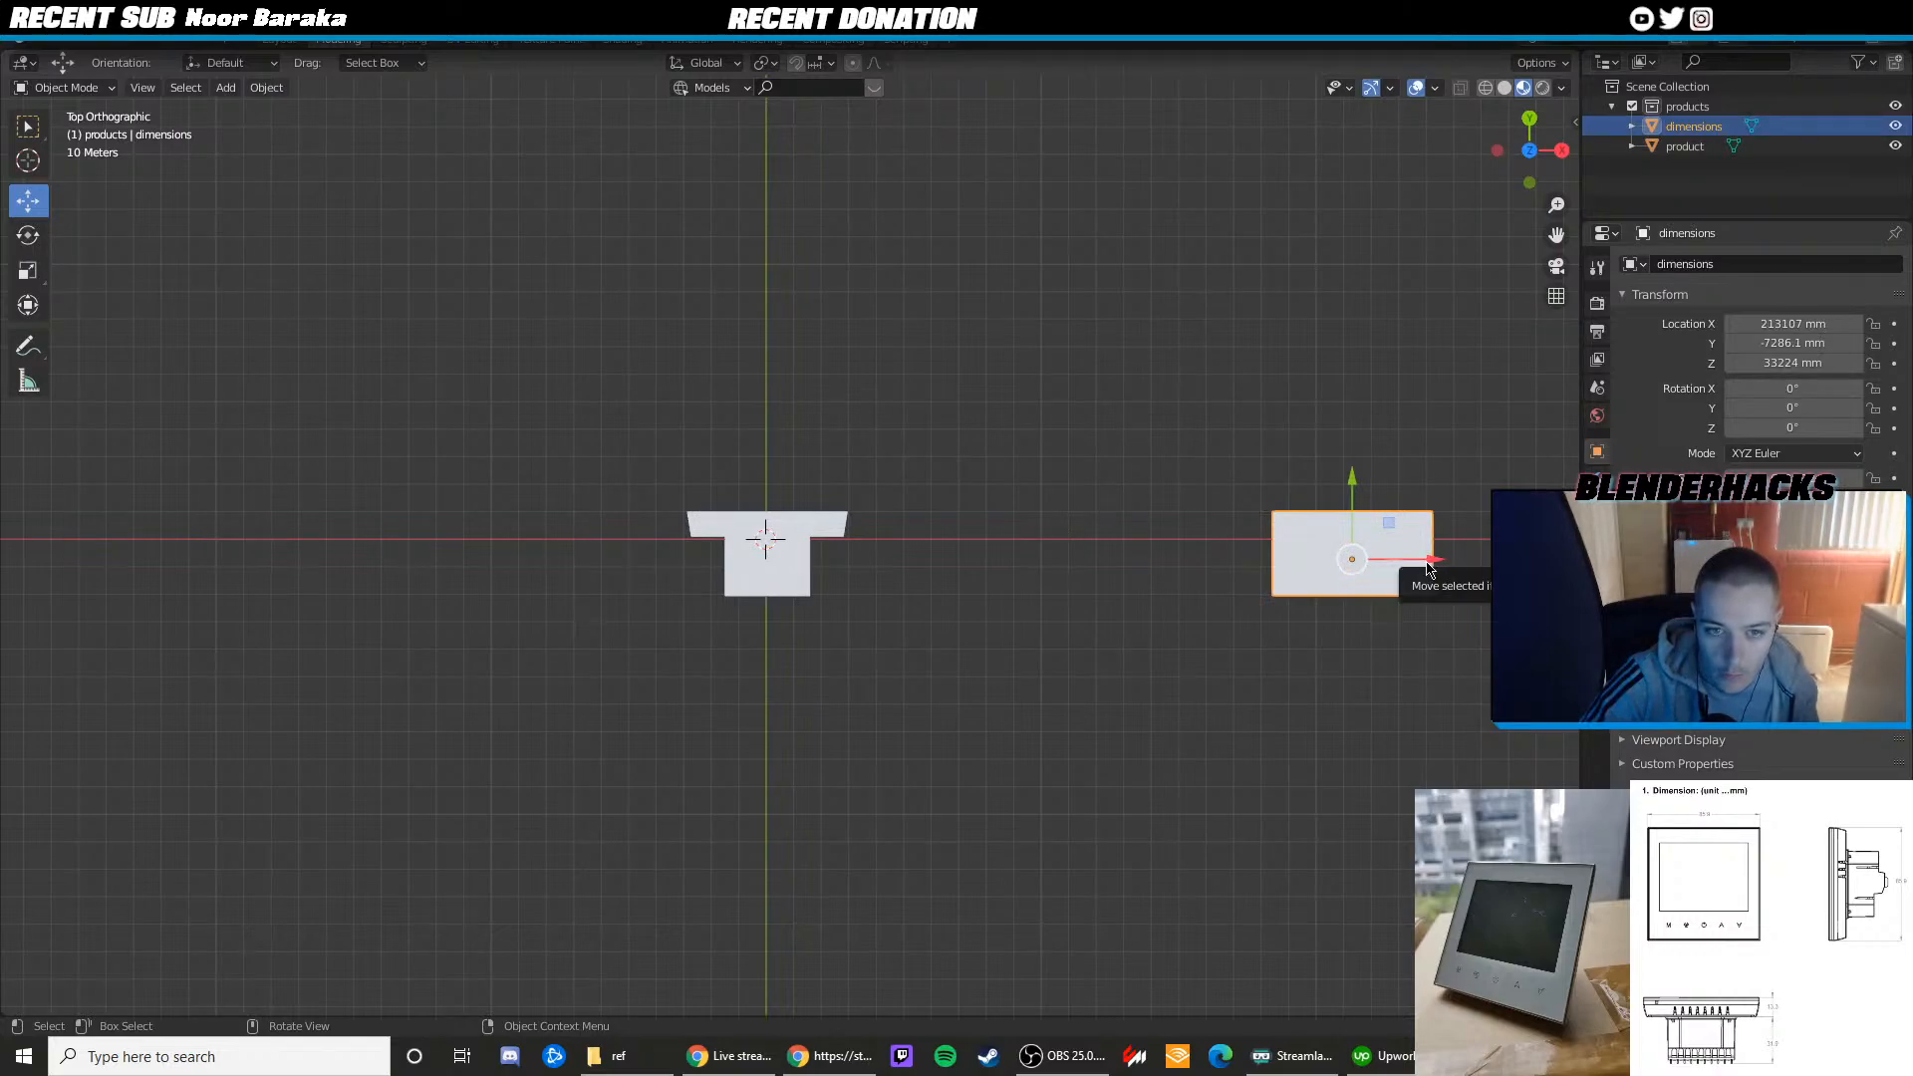
{"action": "left_click_drag", "start_coordinate": [1431, 559], "coordinate": [834, 546]}
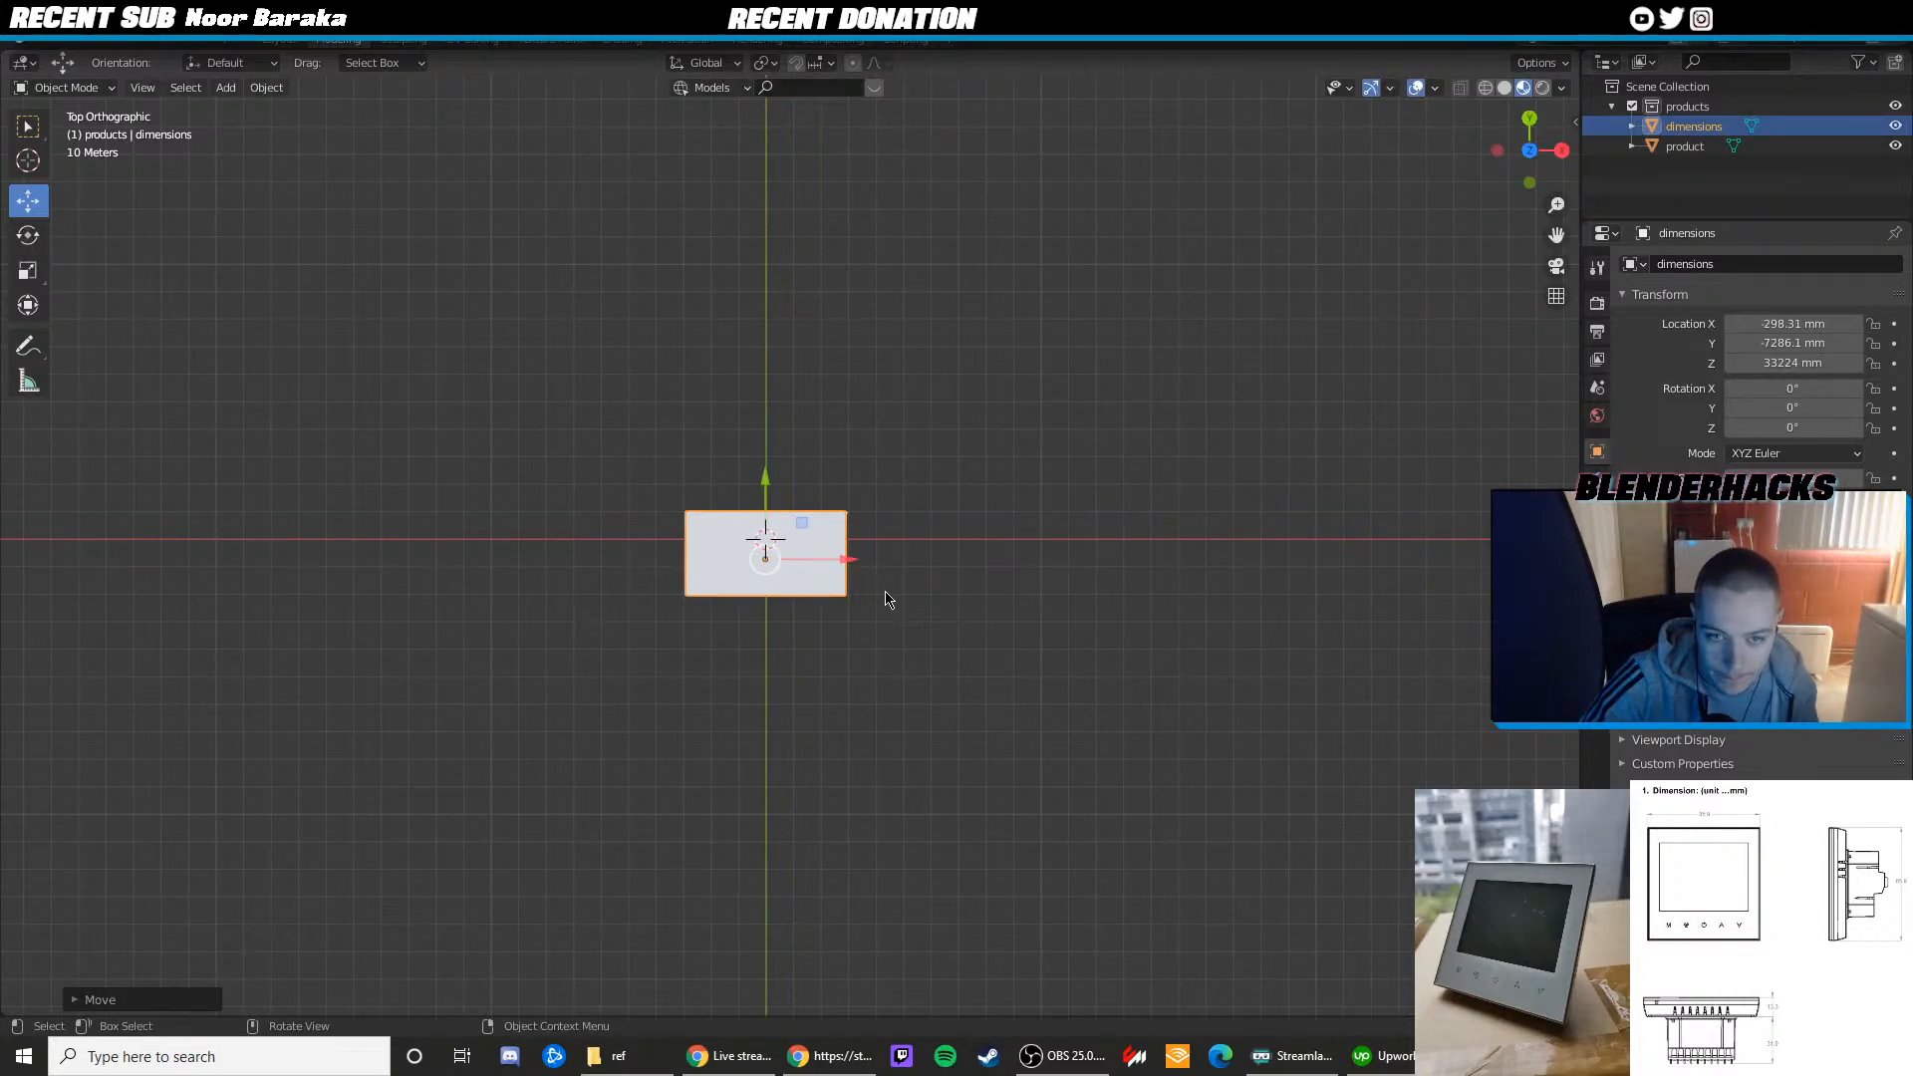
{"action": "key", "text": "ctrl+z"}
{"action": "key", "text": "ctrl+z"}
{"action": "middle_click_drag", "start_coordinate": [1376, 586], "coordinate": [656, 525]}
{"action": "key", "text": "KP_7"}
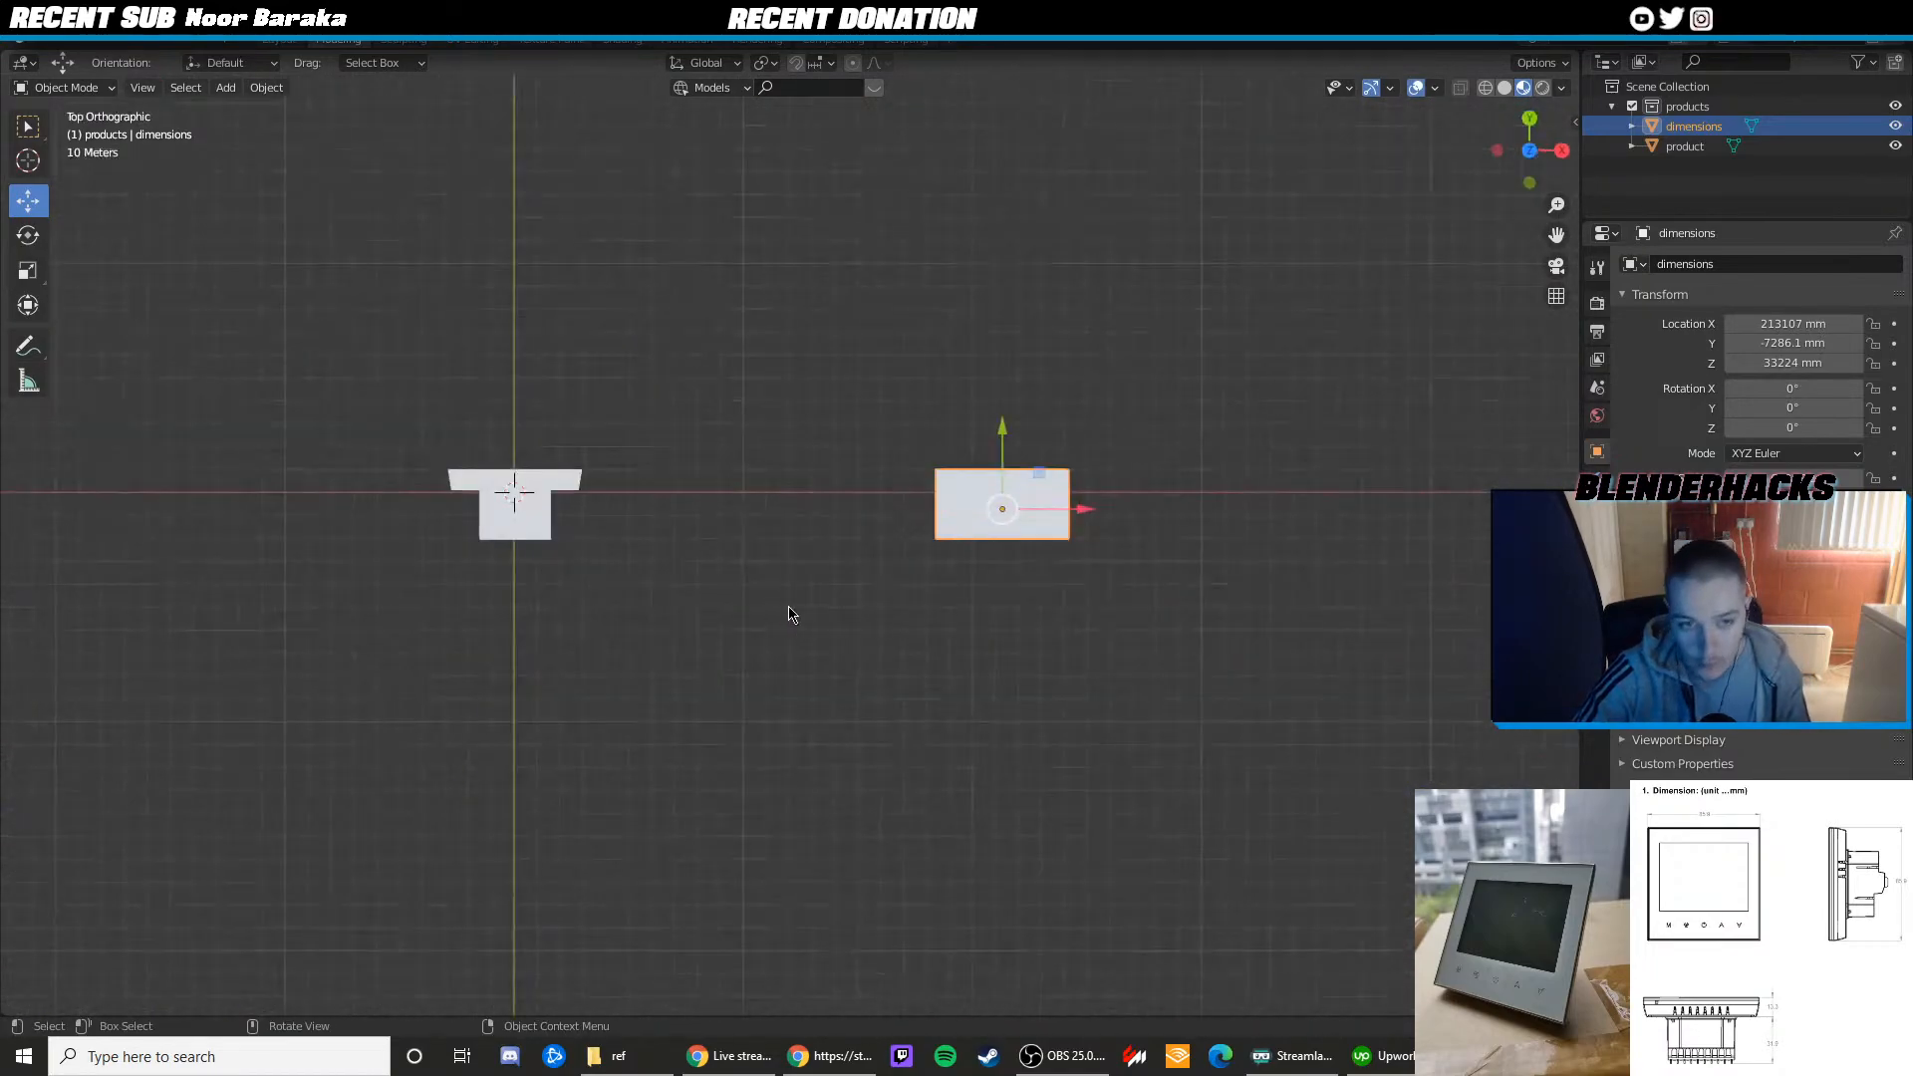
Inspect the product from the side and rear, briefly checking its mesh in Edit Mode
{"action": "scroll", "coordinate": [790, 614], "scroll_direction": "up", "scroll_amount": 2}
{"action": "left_click", "coordinate": [438, 499]}
{"action": "middle_click_drag", "start_coordinate": [436, 581], "coordinate": [986, 568]}
{"action": "left_click", "coordinate": [1096, 525]}
{"action": "middle_click_drag", "start_coordinate": [1097, 525], "coordinate": [907, 503]}
{"action": "left_click", "coordinate": [633, 538]}
{"action": "middle_click_drag", "start_coordinate": [907, 503], "coordinate": [908, 594]}
{"action": "key", "text": "Tab"}
{"action": "scroll", "coordinate": [908, 595], "scroll_direction": "up", "scroll_amount": 4}
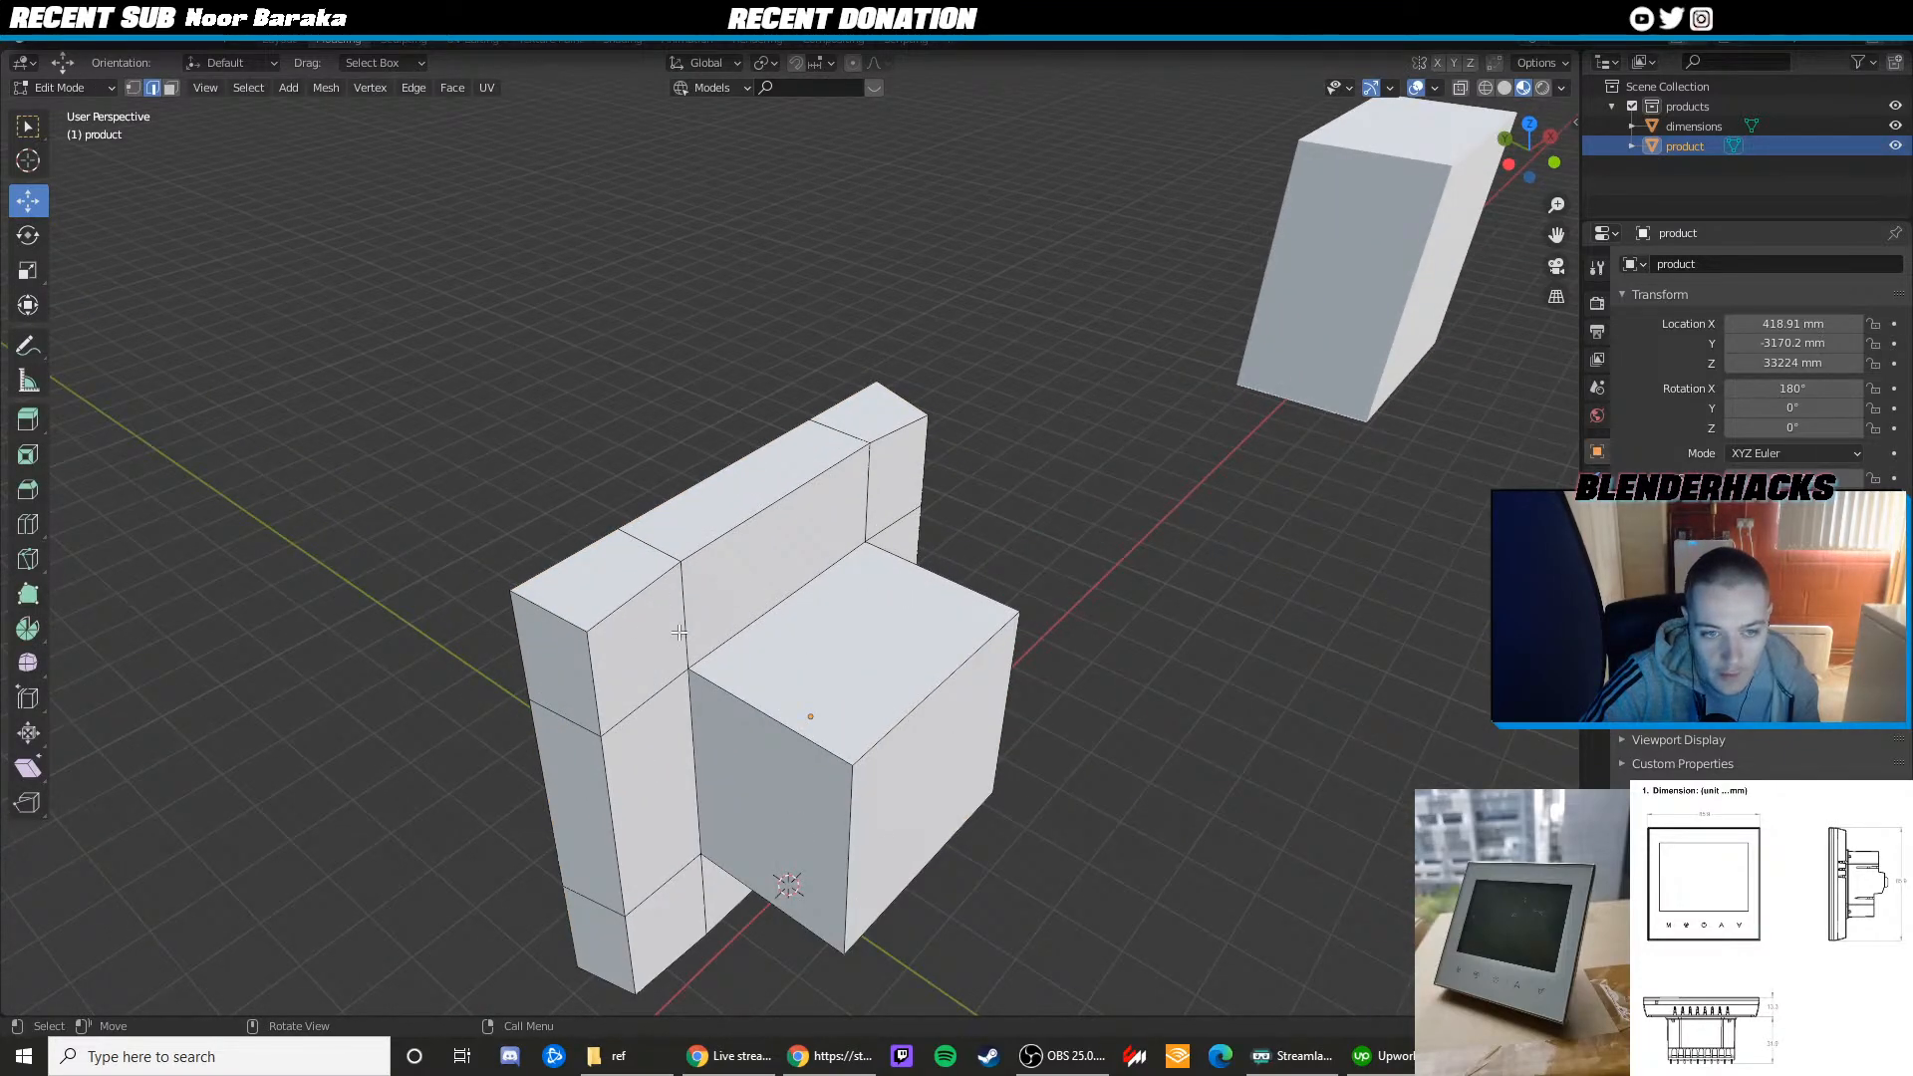
{"action": "key", "text": "Tab"}
{"action": "scroll", "coordinate": [924, 599], "scroll_direction": "down", "scroll_amount": 3}
{"action": "middle_click_drag", "start_coordinate": [923, 600], "coordinate": [968, 540]}
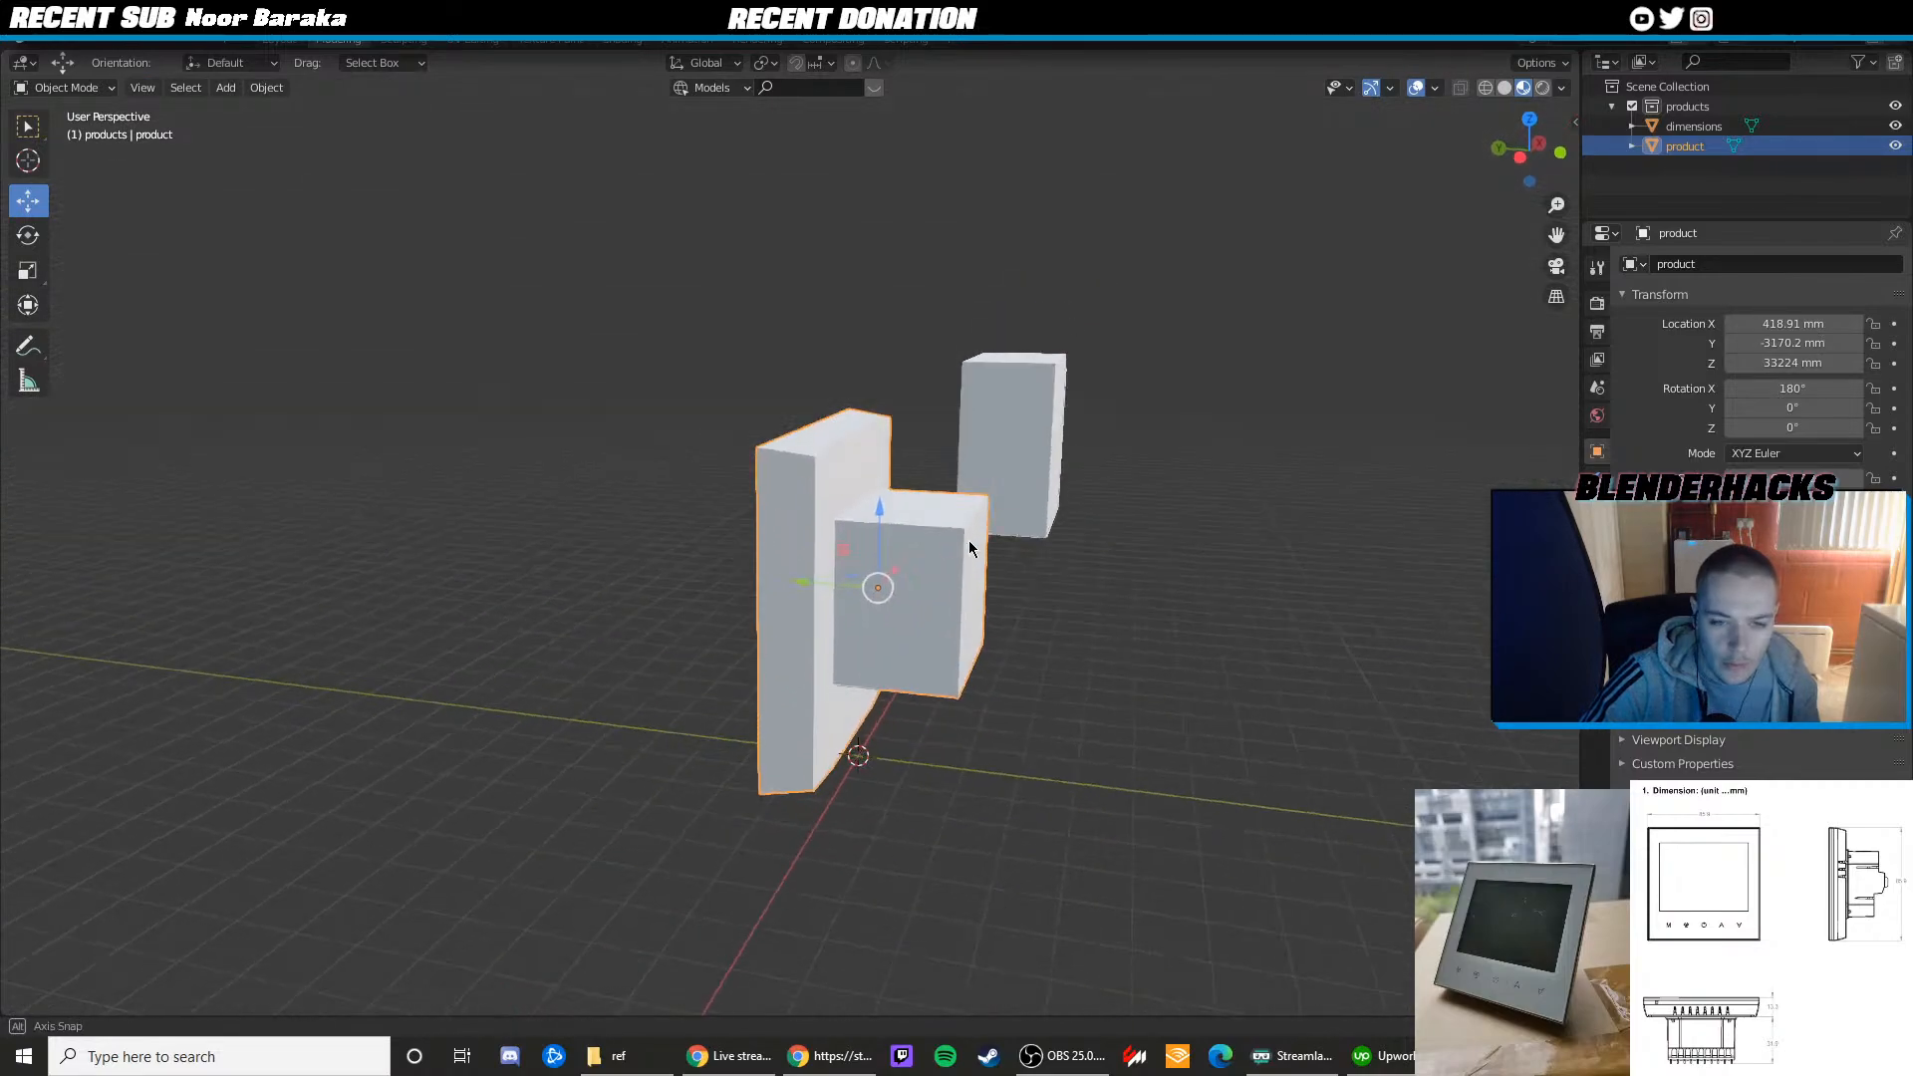
{"action": "middle_click_drag", "start_coordinate": [847, 491], "coordinate": [780, 486]}
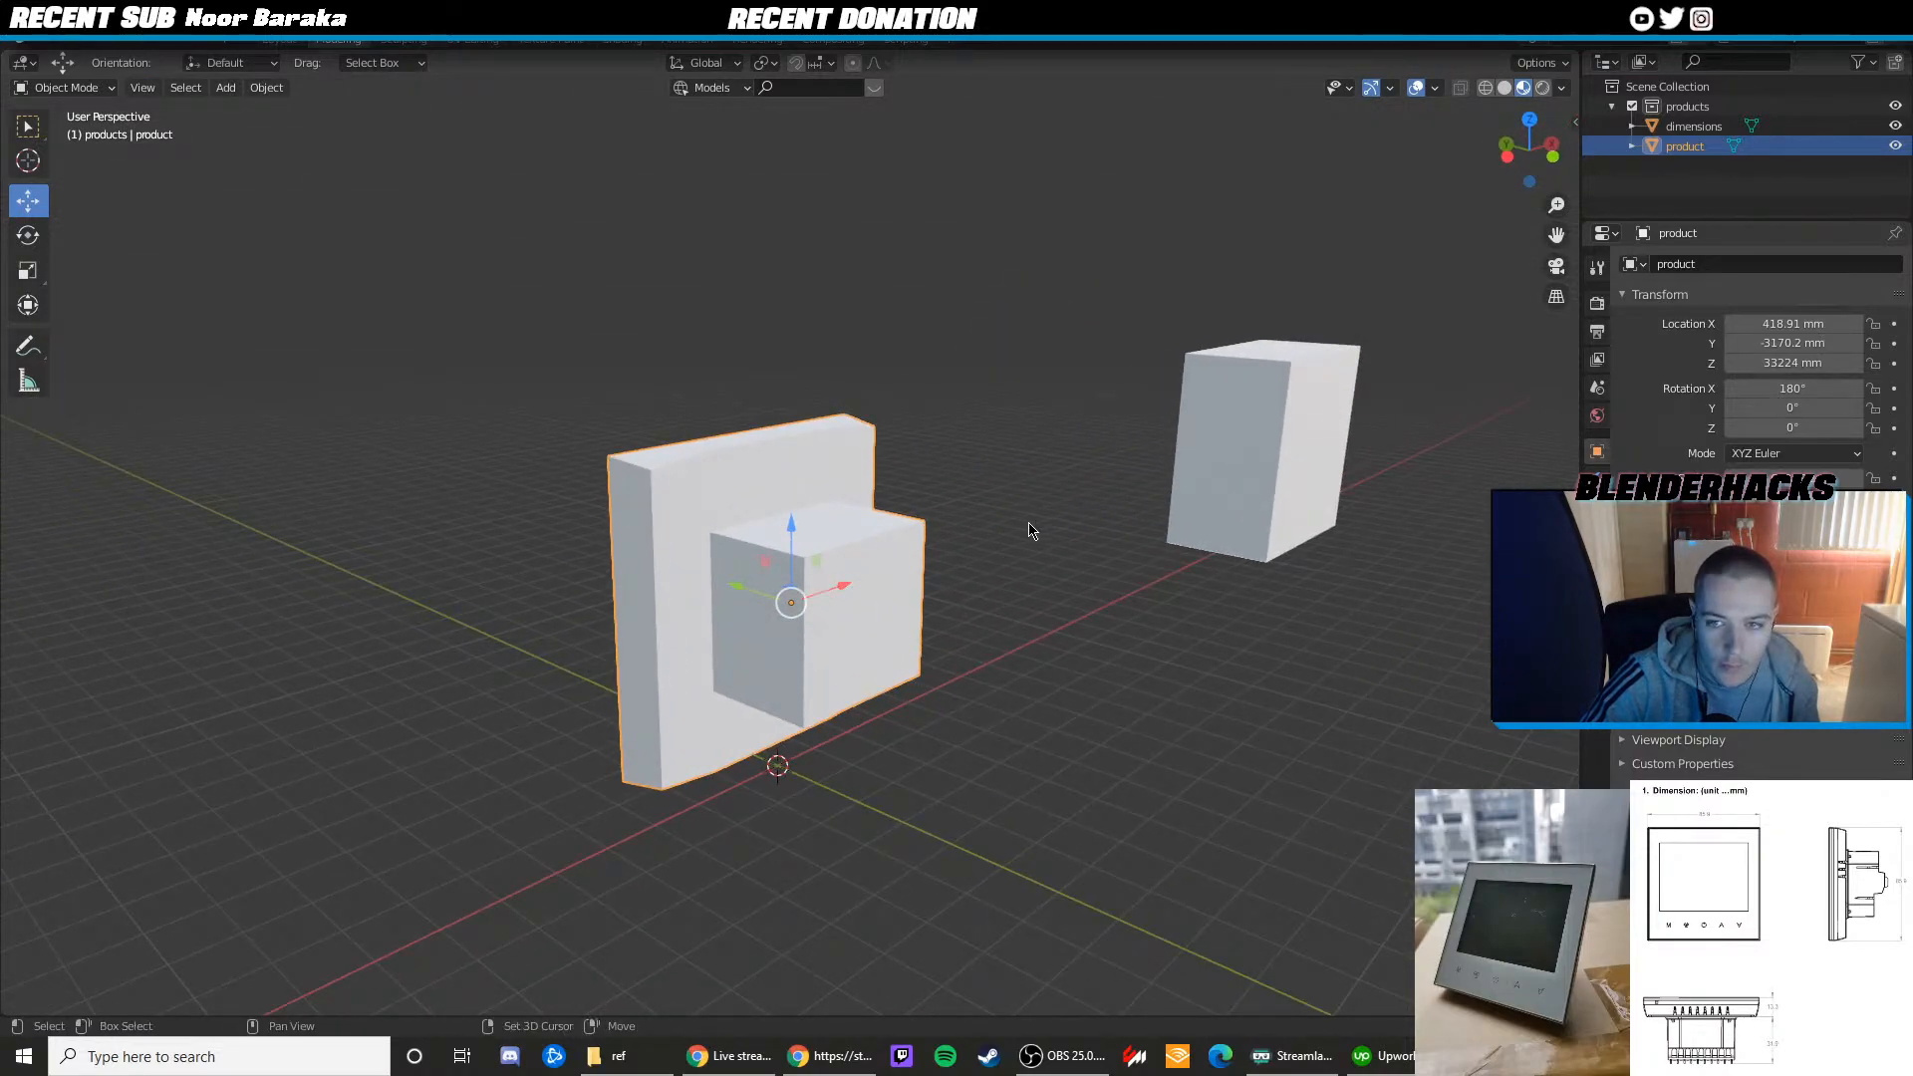
{"action": "middle_click_drag", "start_coordinate": [1029, 529], "coordinate": [977, 586]}
In top view, move the dimensions block along X to about 202672 mm and deselect it
{"action": "key", "text": "KP_7"}
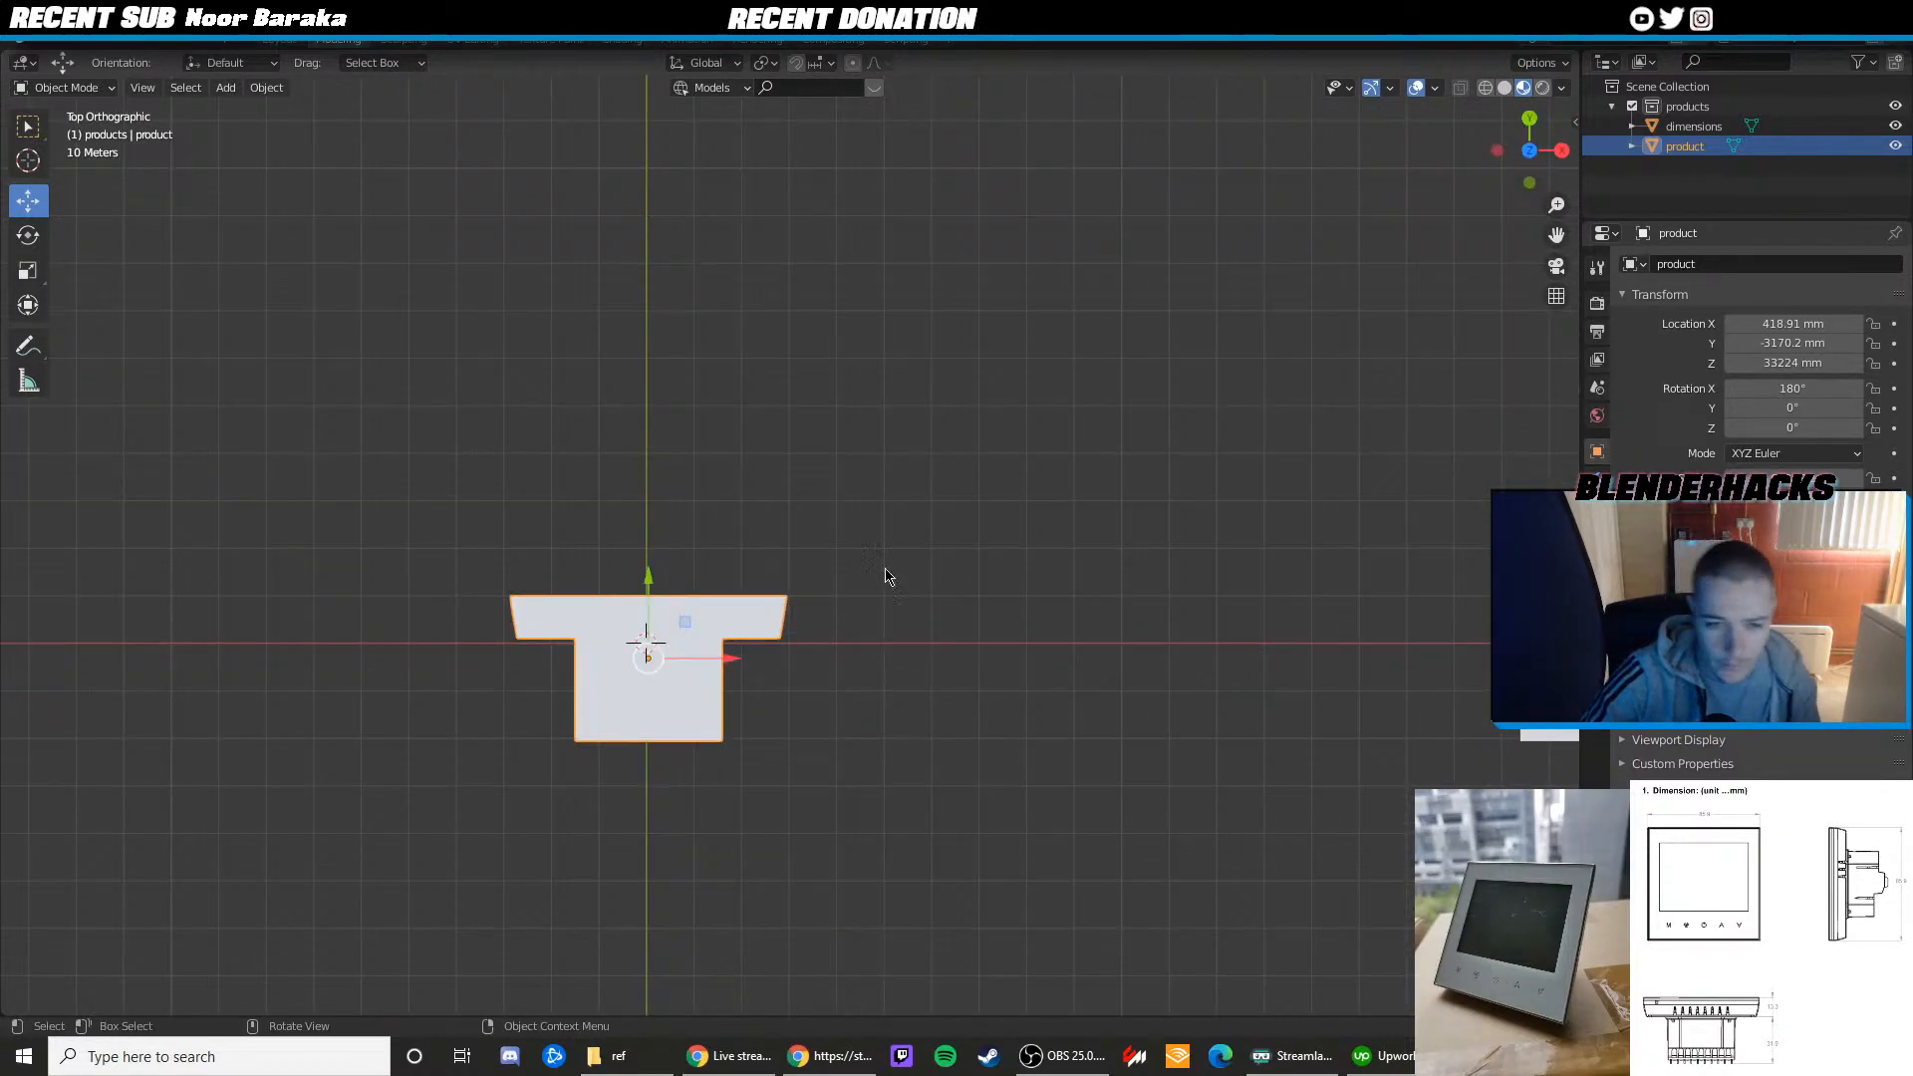
{"action": "scroll", "coordinate": [884, 569], "scroll_direction": "down", "scroll_amount": 4}
{"action": "middle_click_drag", "start_coordinate": [1089, 619], "coordinate": [984, 618], "text": "shift"}
{"action": "left_click", "coordinate": [1147, 626]}
{"action": "left_click_drag", "start_coordinate": [1132, 609], "coordinate": [1108, 618]}
{"action": "left_click", "coordinate": [764, 604]}
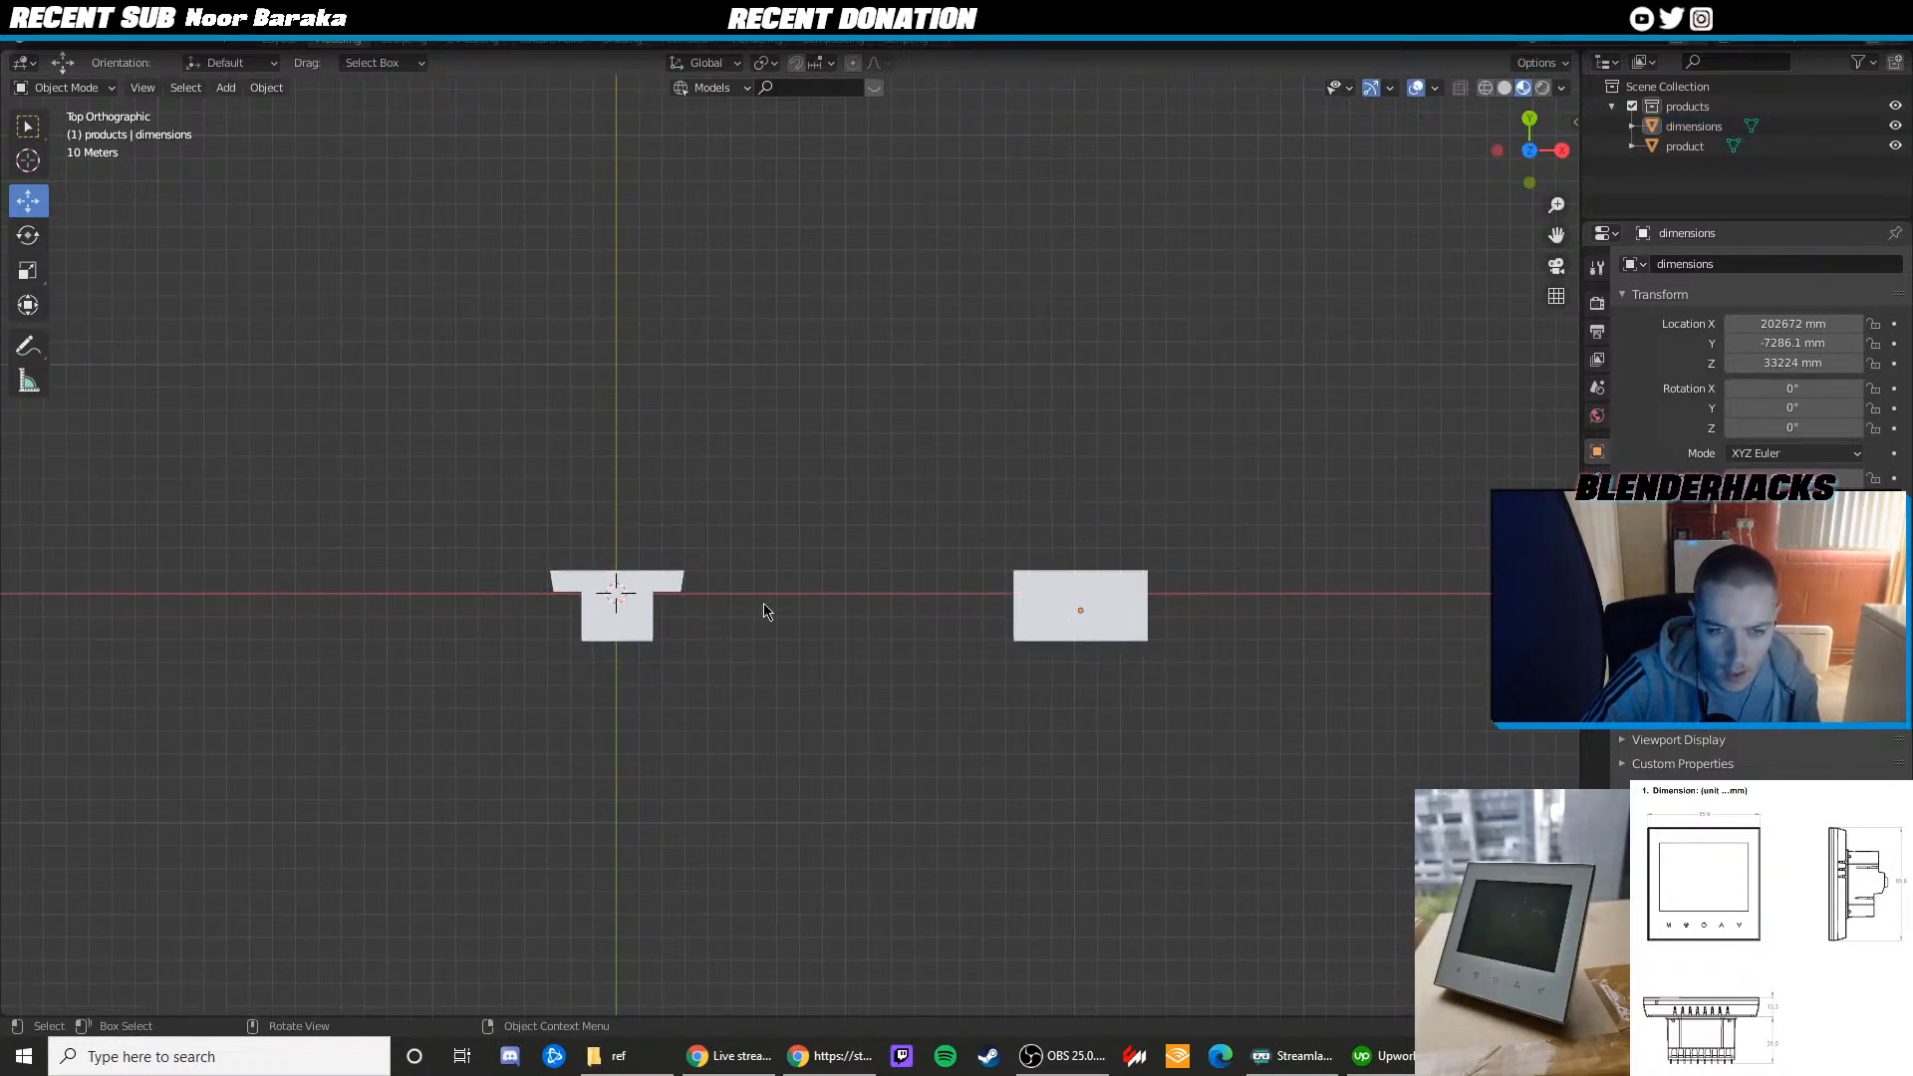
Try moving the product along X to about 202593 mm over the dimensions block, and undo the move
{"action": "left_click", "coordinate": [666, 584]}
{"action": "left_click_drag", "start_coordinate": [716, 607], "coordinate": [1180, 619]}
{"action": "key", "text": "KP_Decimal"}
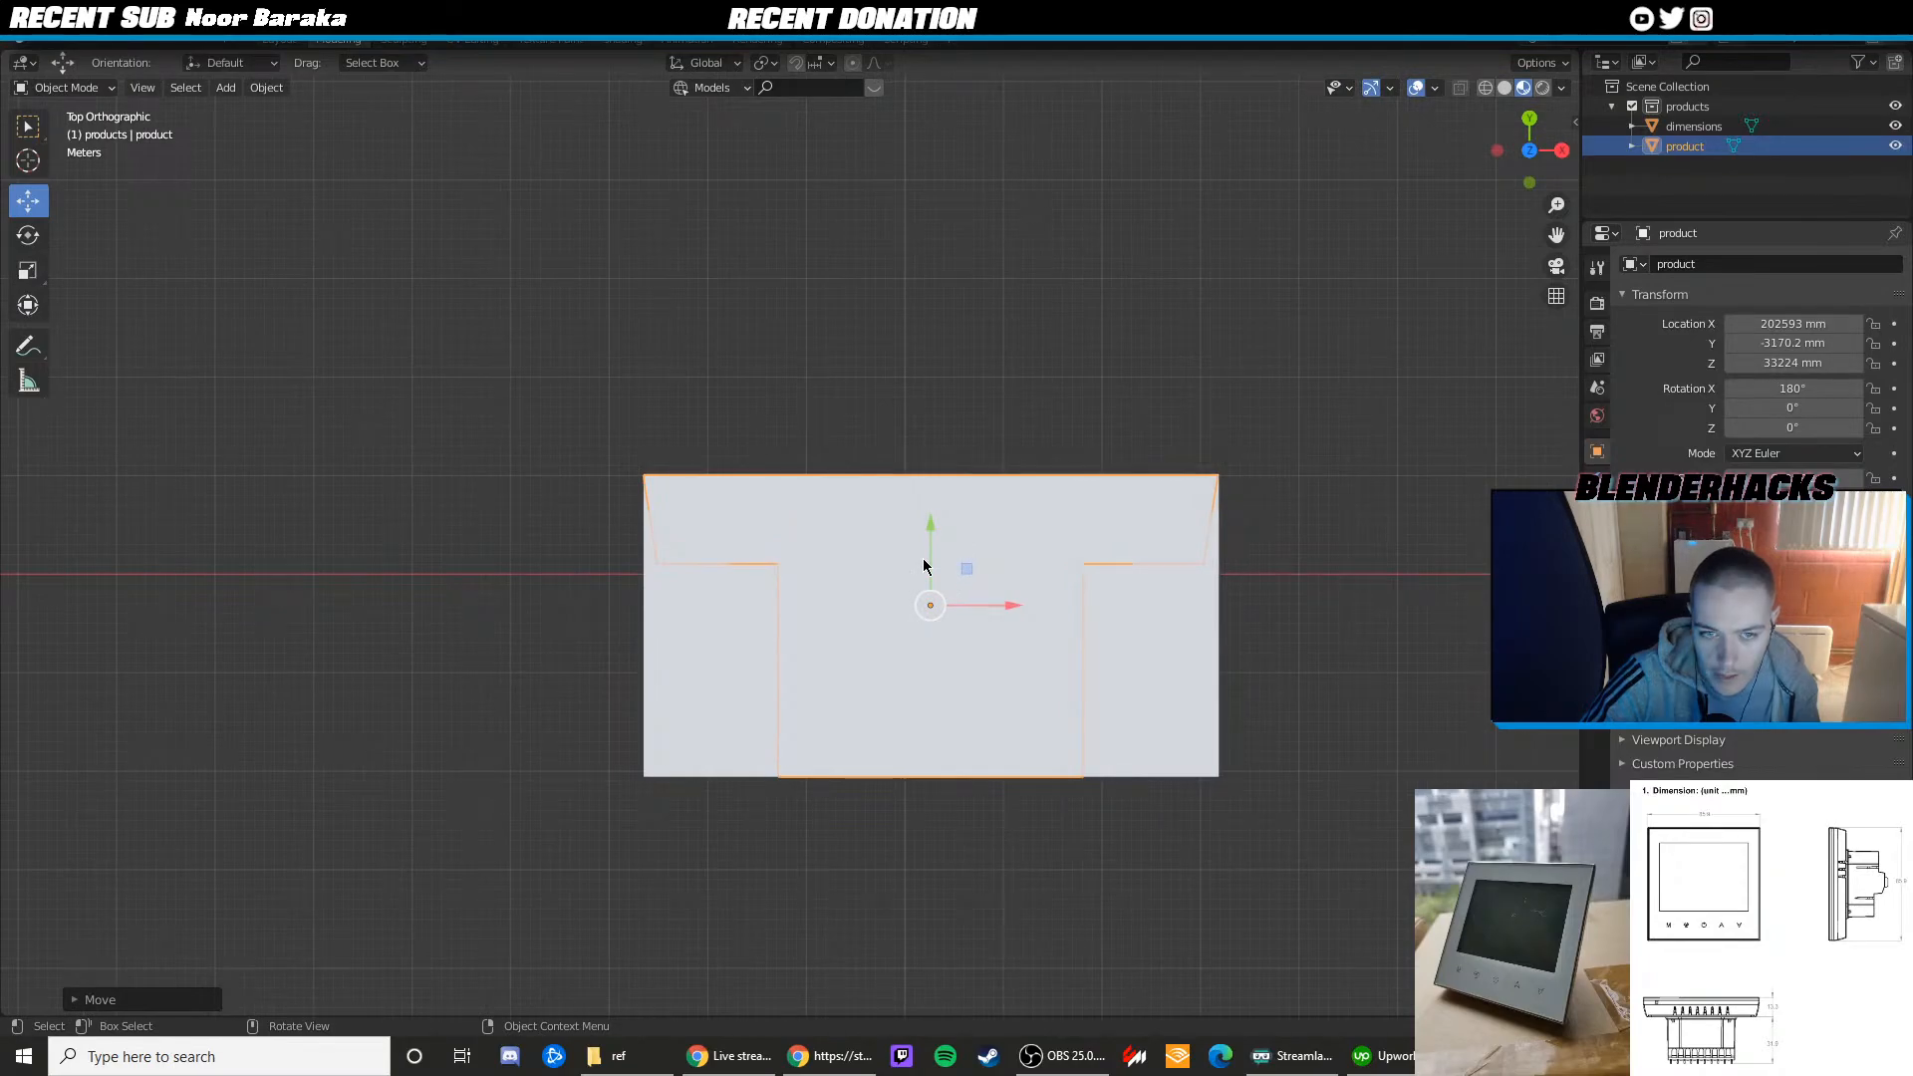
{"action": "key", "text": "ctrl+z"}
{"action": "scroll", "coordinate": [919, 569], "scroll_direction": "down", "scroll_amount": 6}
{"action": "middle_click_drag", "start_coordinate": [534, 555], "coordinate": [876, 587], "text": "shift"}
Select the edges around the rear outline of the product's front plate in Edit Mode and mark them as seams
{"action": "middle_click_drag", "start_coordinate": [817, 628], "coordinate": [854, 499]}
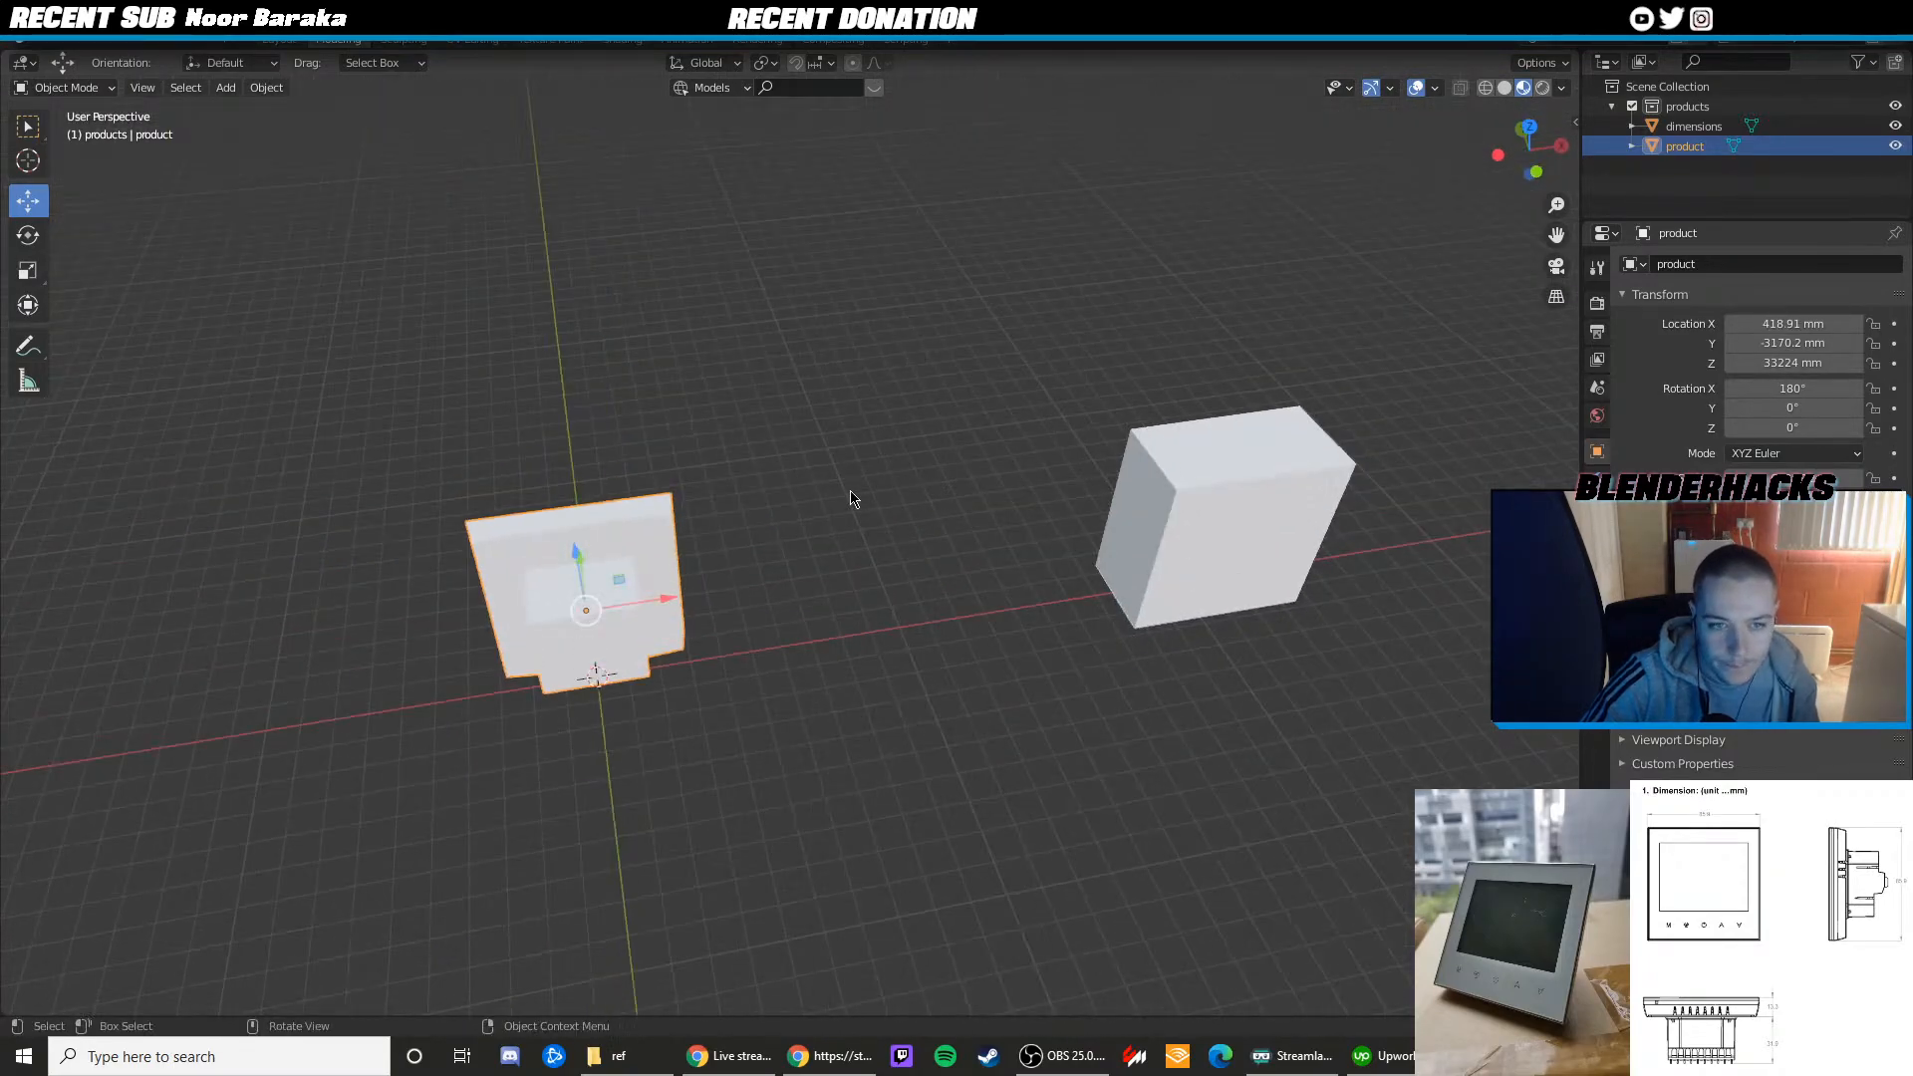
{"action": "scroll", "coordinate": [897, 547], "scroll_direction": "up", "scroll_amount": 5}
{"action": "middle_click_drag", "start_coordinate": [603, 602], "coordinate": [836, 670], "text": "shift"}
{"action": "key", "text": "Tab"}
{"action": "middle_click_drag", "start_coordinate": [794, 589], "coordinate": [856, 558]}
{"action": "left_click", "coordinate": [802, 450]}
{"action": "left_click", "coordinate": [780, 518], "text": "shift"}
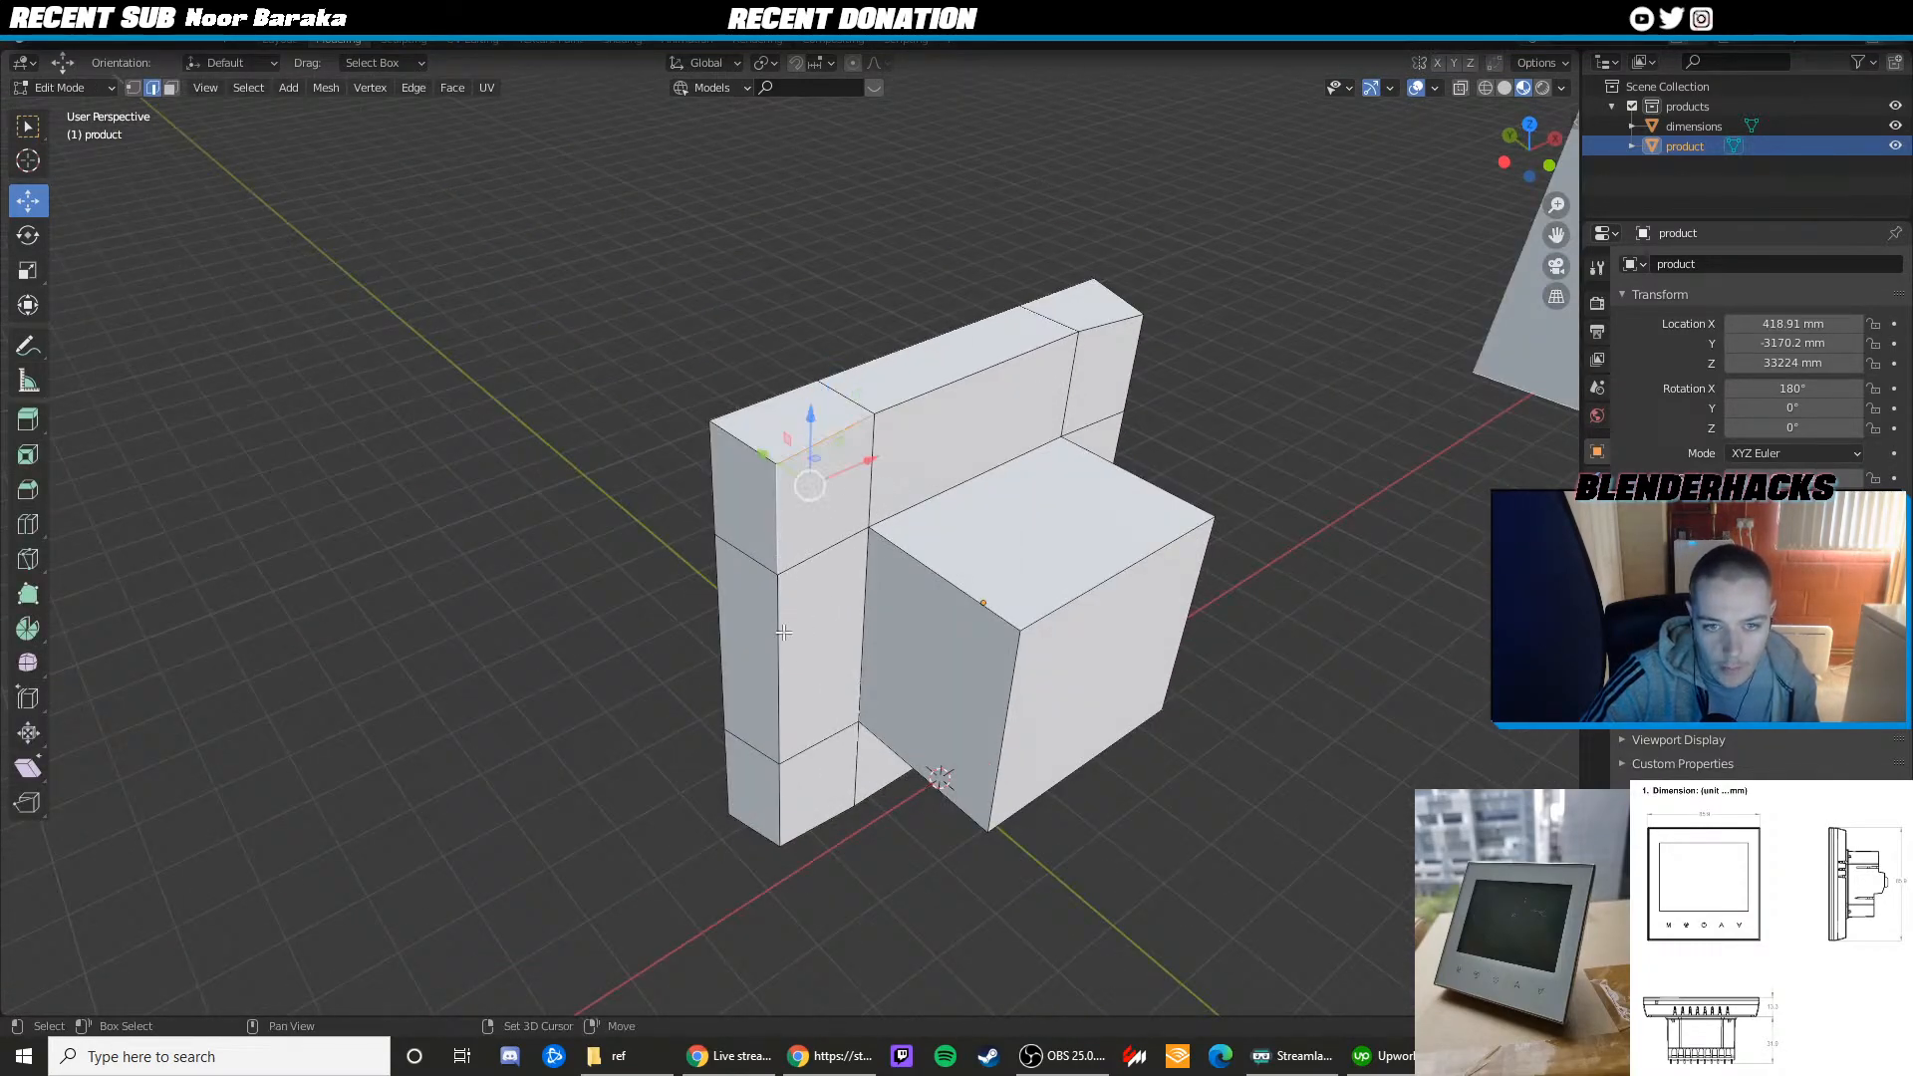
{"action": "left_click", "coordinate": [782, 657], "text": "shift"}
{"action": "left_click", "coordinate": [795, 761], "text": "shift"}
{"action": "middle_click_drag", "start_coordinate": [795, 782], "coordinate": [815, 713]}
{"action": "left_click", "coordinate": [815, 713], "text": "shift"}
{"action": "left_click", "coordinate": [817, 792], "text": "shift"}
{"action": "middle_click_drag", "start_coordinate": [824, 794], "coordinate": [728, 734]}
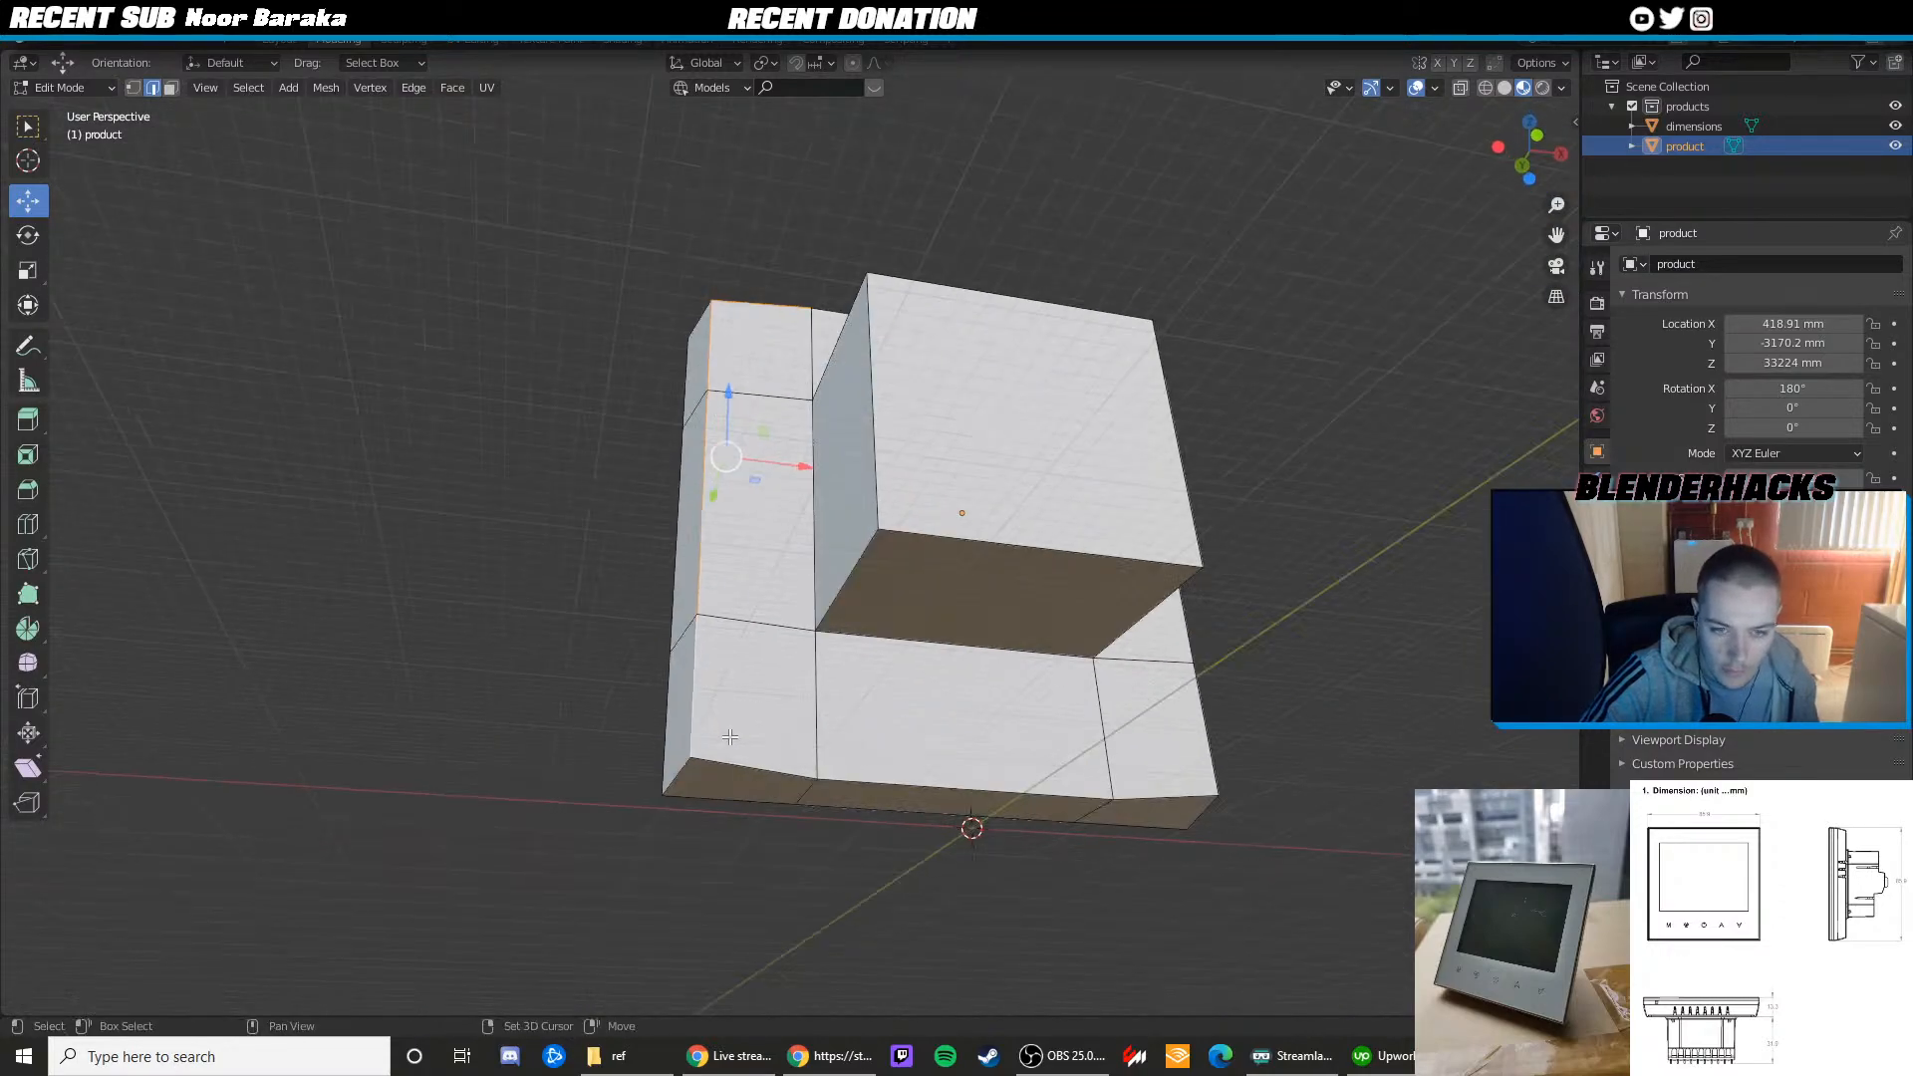
{"action": "left_click", "coordinate": [750, 757], "text": "shift"}
{"action": "left_click", "coordinate": [921, 773], "text": "shift"}
{"action": "middle_click_drag", "start_coordinate": [922, 773], "coordinate": [935, 726]}
{"action": "middle_click_drag", "start_coordinate": [939, 649], "coordinate": [966, 603]}
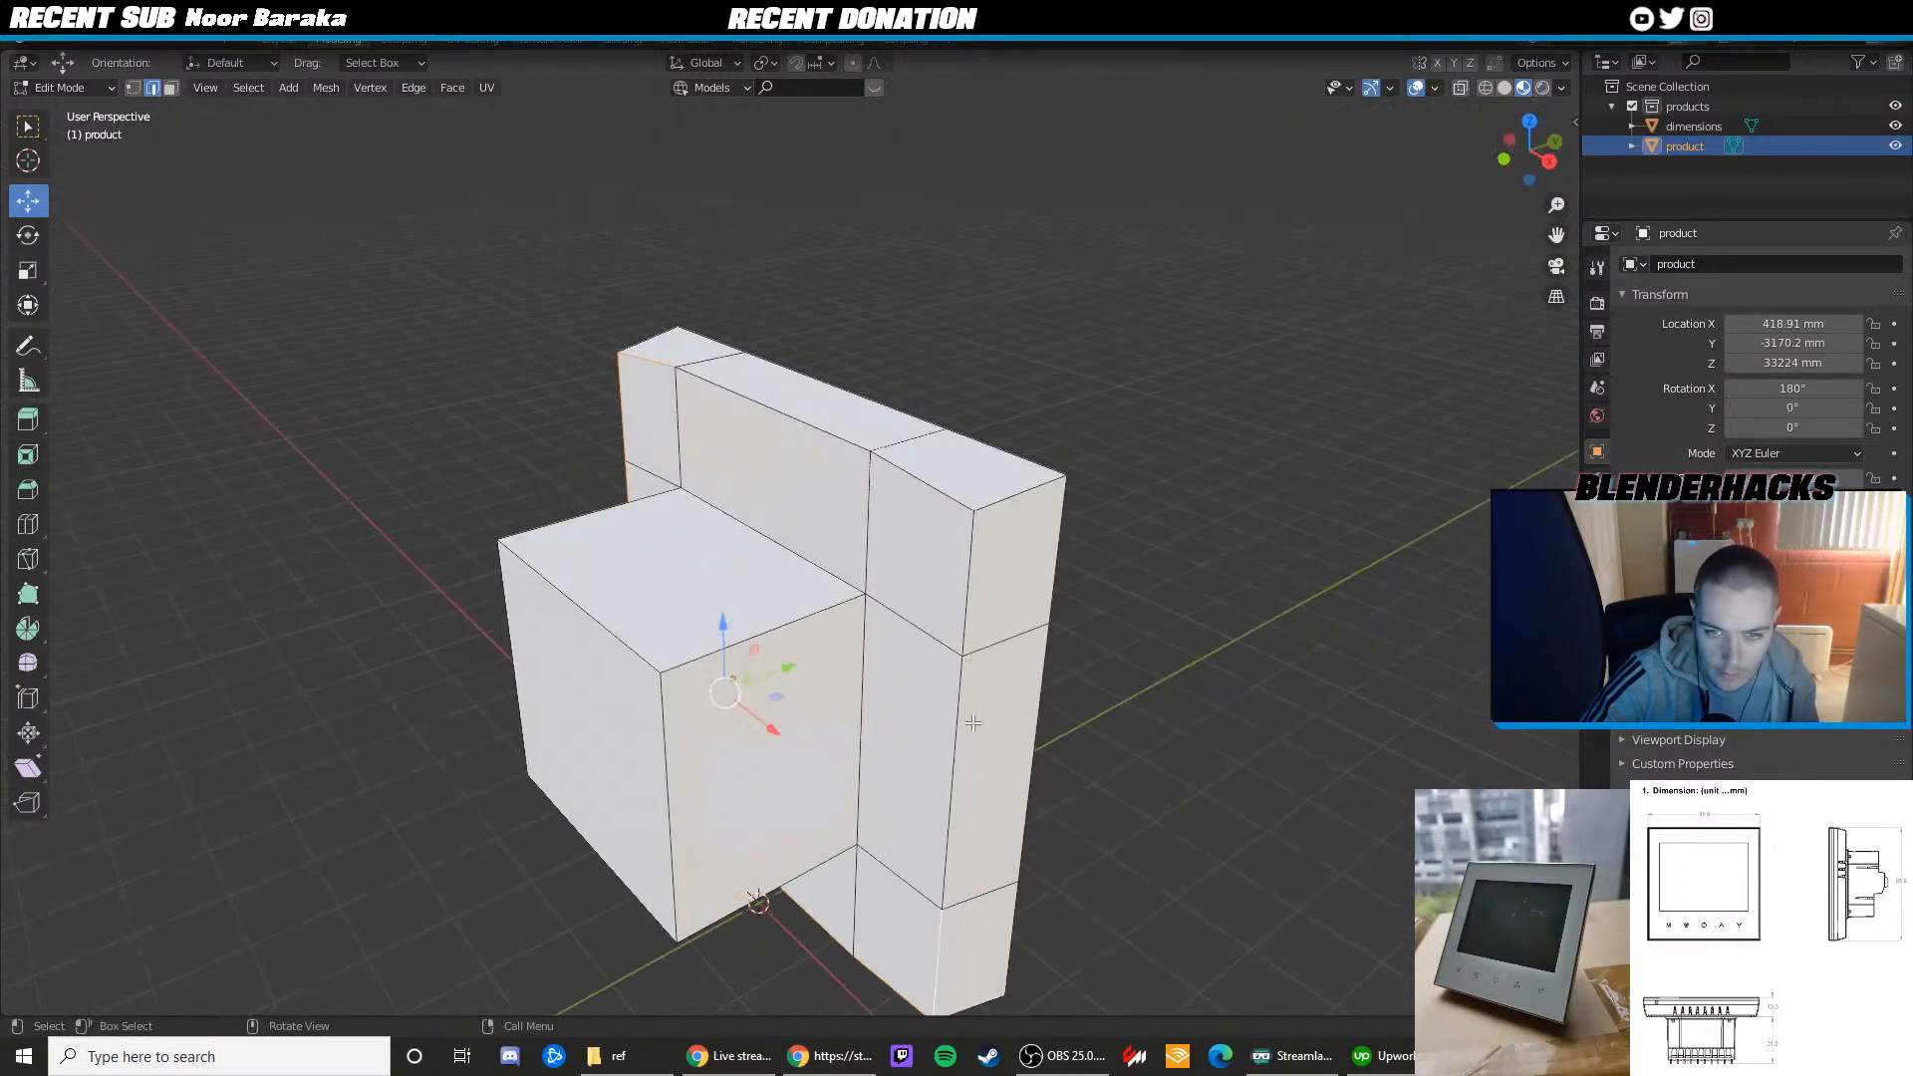
{"action": "left_click", "coordinate": [965, 602], "text": "shift"}
{"action": "left_click", "coordinate": [917, 478], "text": "shift"}
{"action": "left_click", "coordinate": [819, 432], "text": "shift"}
{"action": "scroll", "coordinate": [773, 448], "scroll_direction": "up", "scroll_amount": 2}
{"action": "middle_click_drag", "start_coordinate": [773, 469], "coordinate": [828, 504]}
{"action": "right_click", "coordinate": [828, 504]}
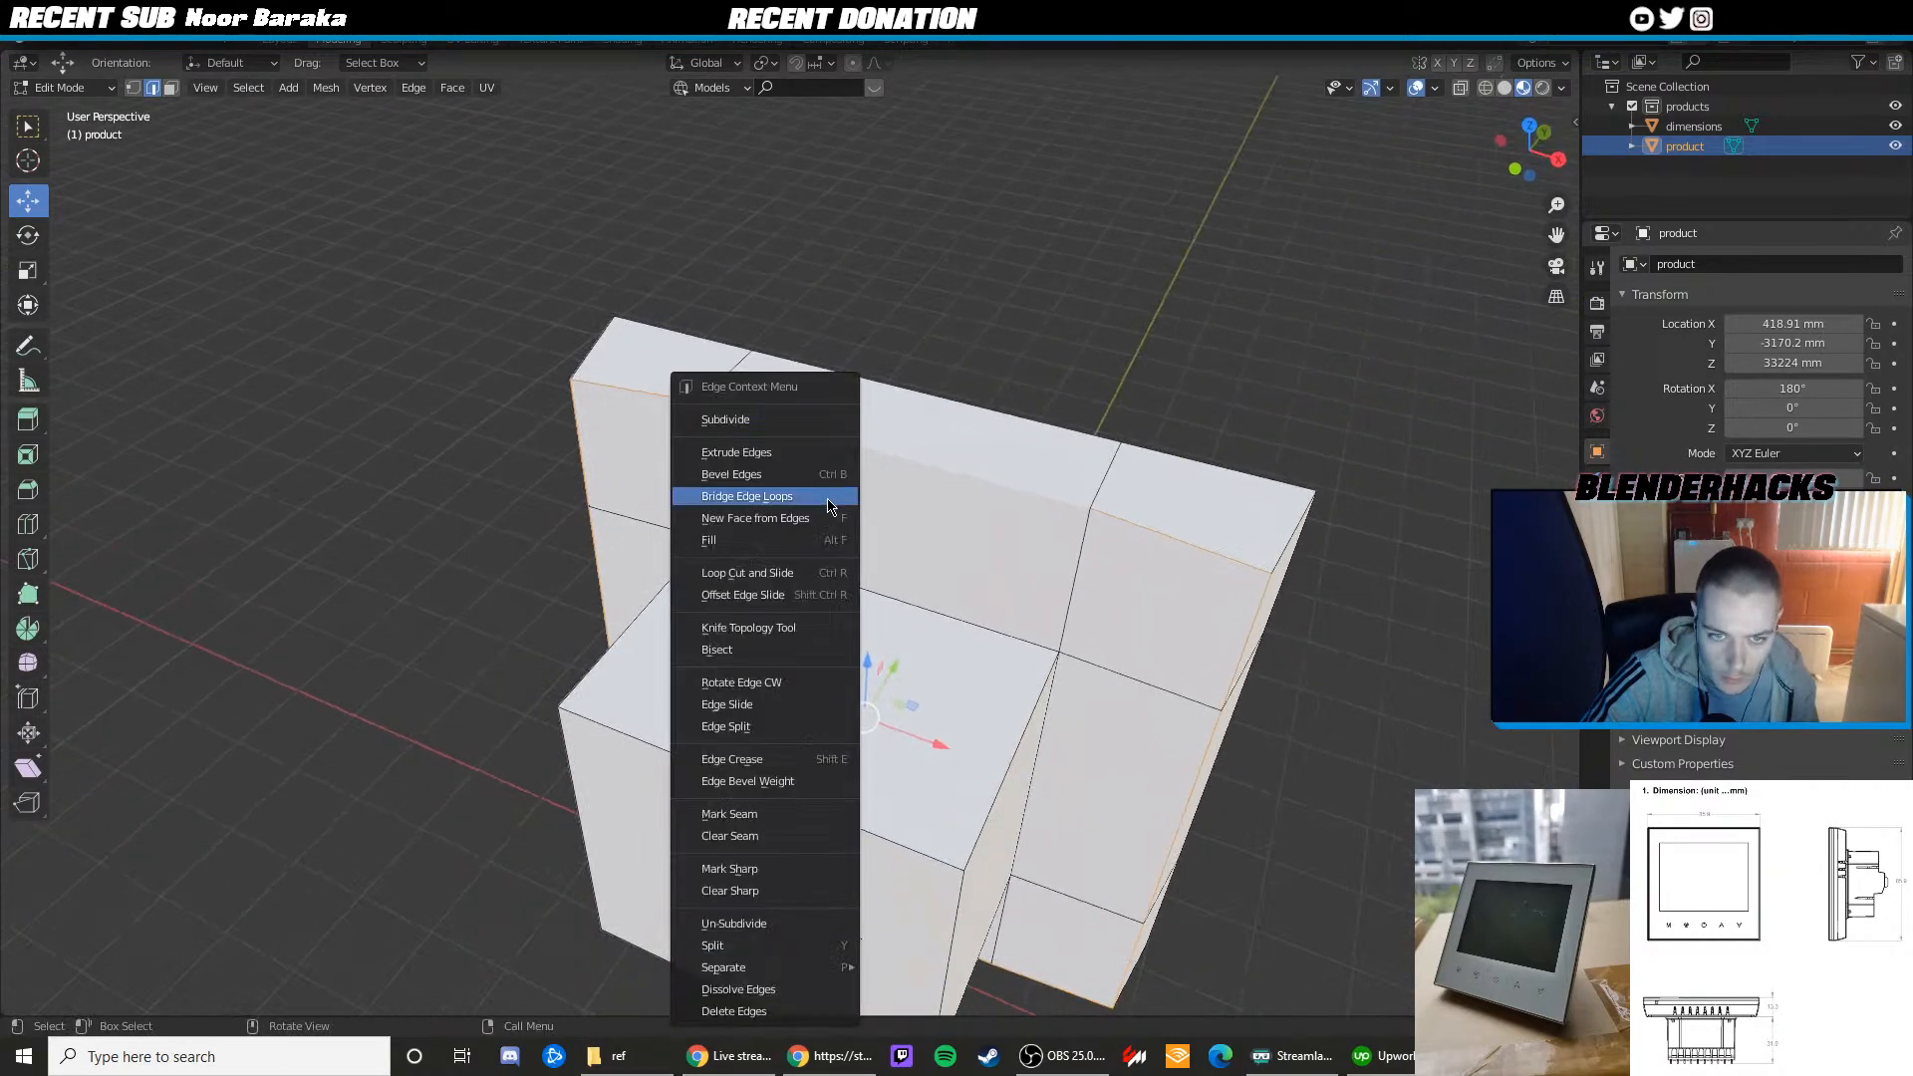
{"action": "left_click", "coordinate": [749, 813]}
Select the outer edges around the plate's front face and mark them as seams
{"action": "middle_click_drag", "start_coordinate": [637, 588], "coordinate": [885, 700]}
{"action": "scroll", "coordinate": [833, 571], "scroll_direction": "up", "scroll_amount": 3}
{"action": "left_click", "coordinate": [843, 608]}
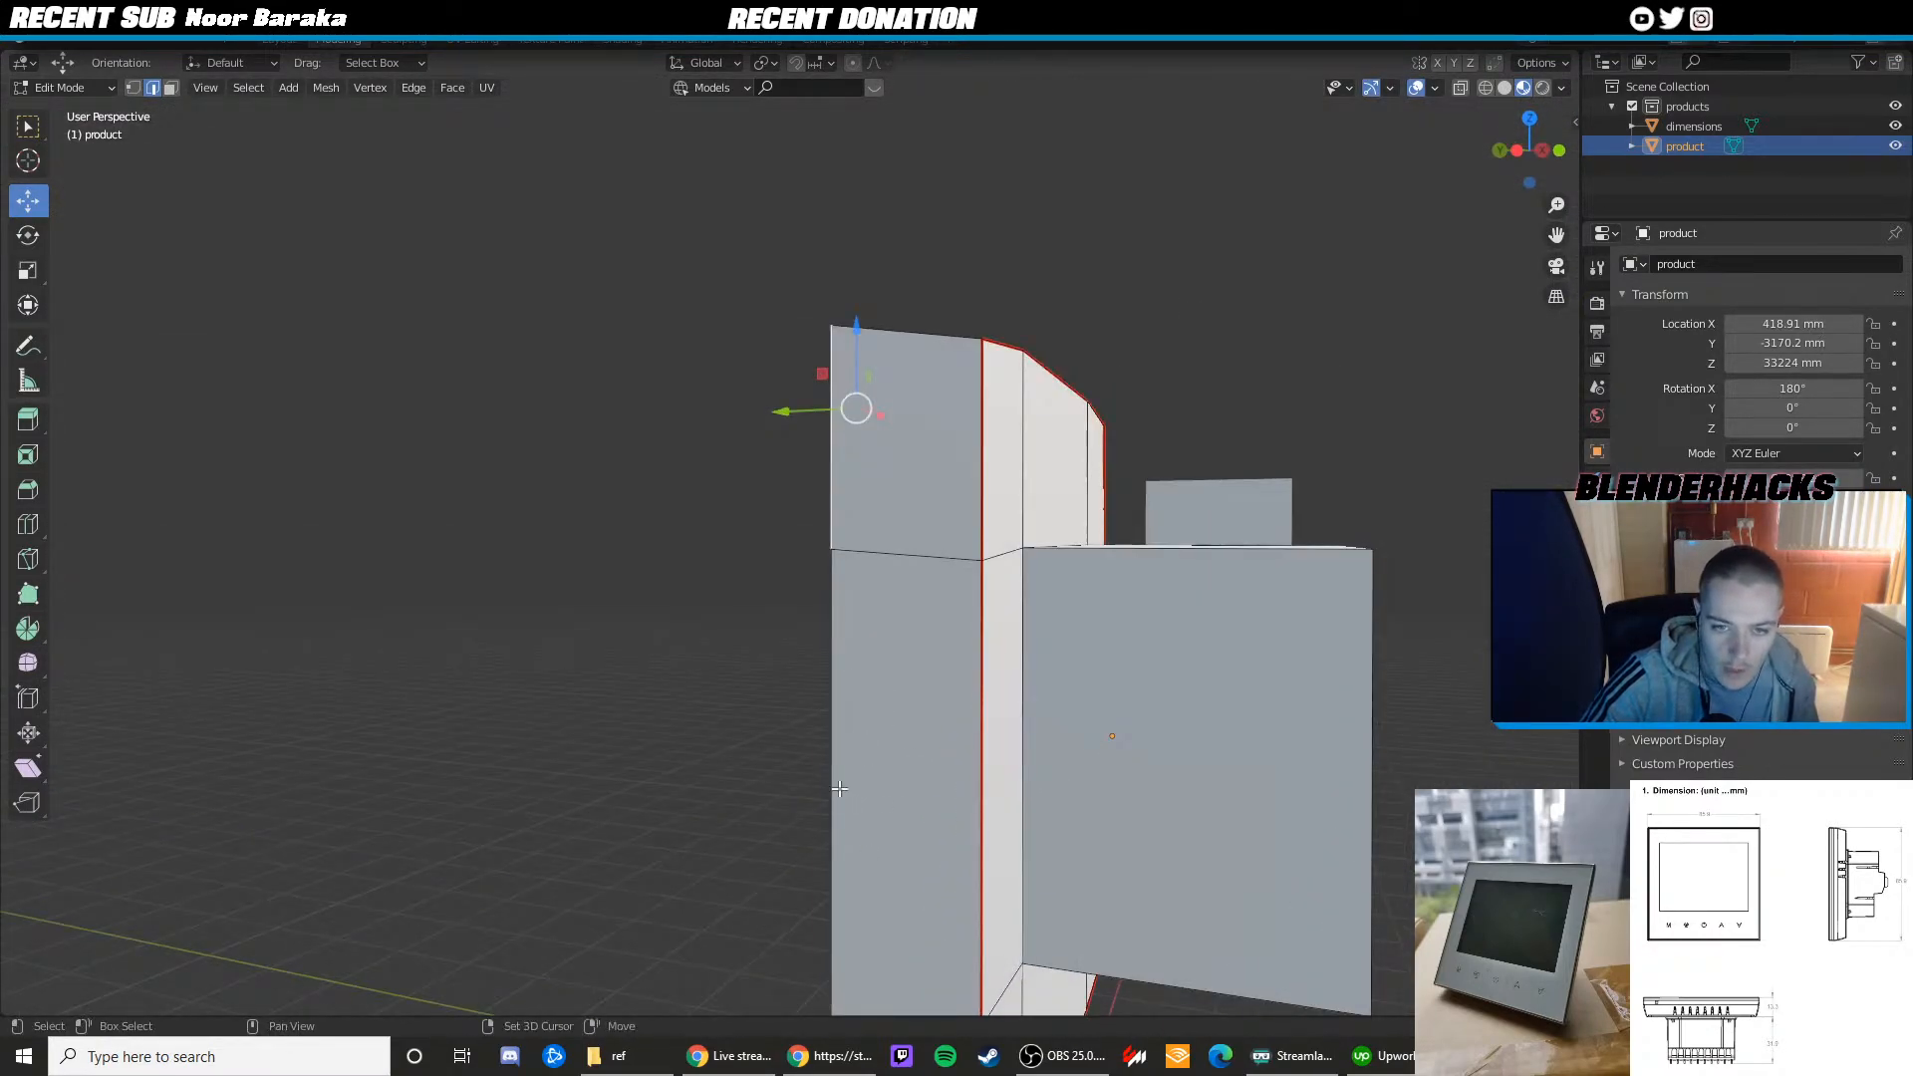
{"action": "left_click", "coordinate": [839, 788], "text": "shift"}
{"action": "middle_click_drag", "start_coordinate": [902, 897], "coordinate": [876, 571], "text": "shift"}
{"action": "left_click", "coordinate": [807, 759], "text": "shift"}
{"action": "middle_click_drag", "start_coordinate": [807, 759], "coordinate": [1071, 792]}
{"action": "left_click", "coordinate": [907, 582], "text": "shift"}
{"action": "left_click", "coordinate": [983, 765]}
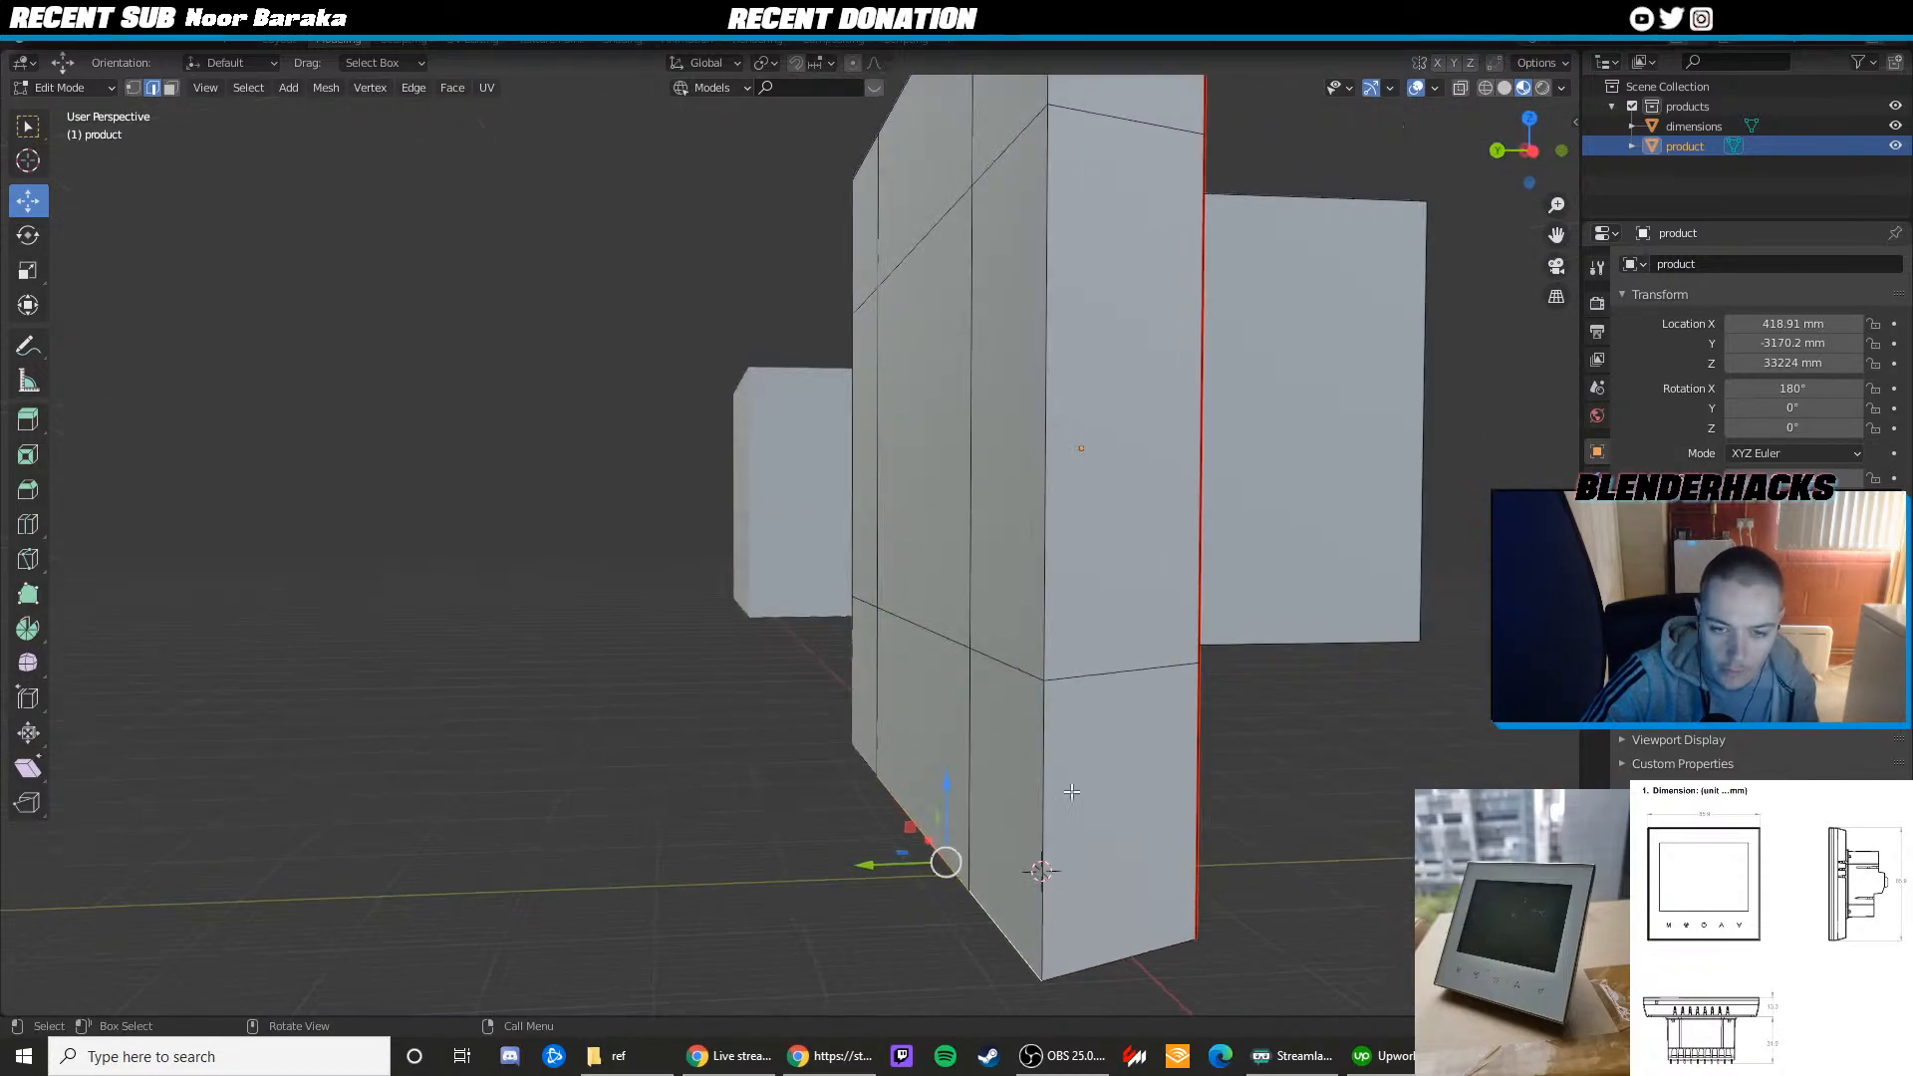
{"action": "middle_click_drag", "start_coordinate": [1065, 592], "coordinate": [730, 733]}
{"action": "right_click", "coordinate": [728, 727]}
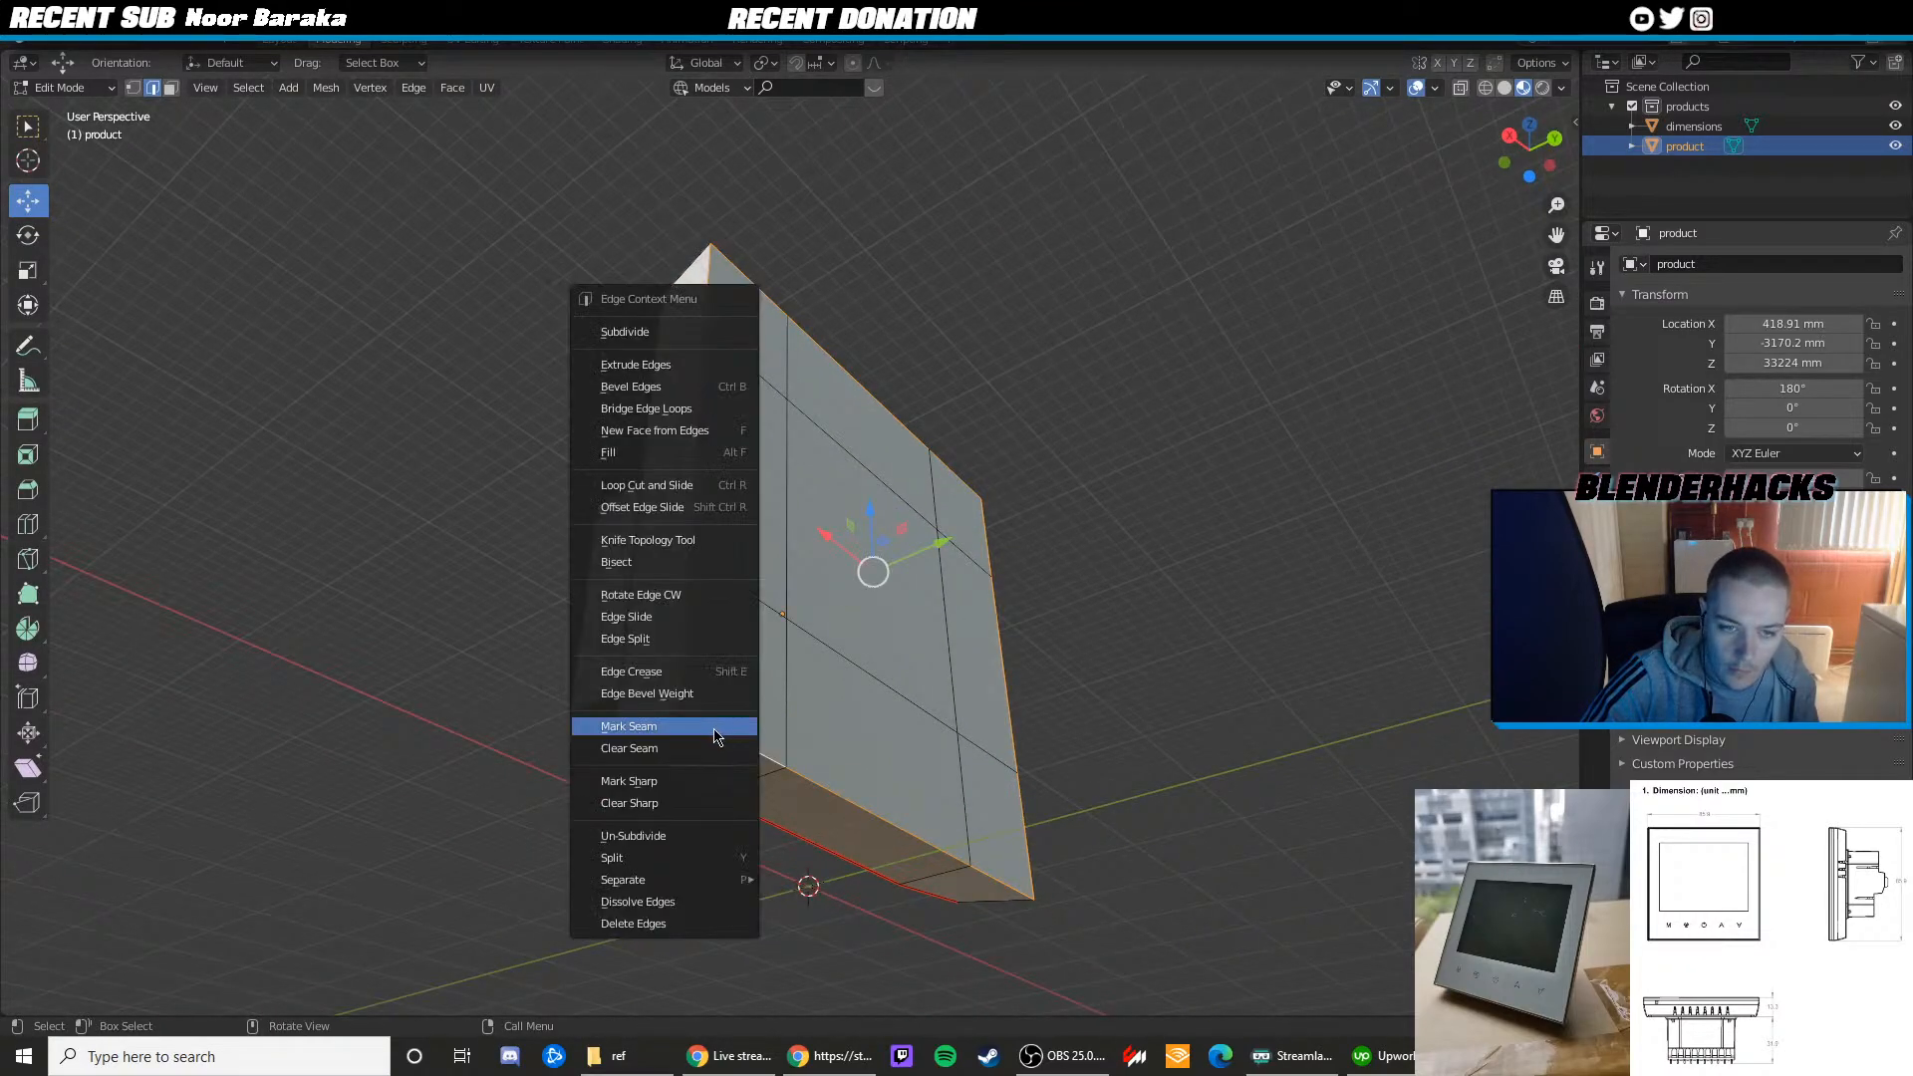
{"action": "left_click", "coordinate": [721, 735]}
{"action": "right_click", "coordinate": [658, 734]}
{"action": "left_click", "coordinate": [657, 734]}
Mark the short edges across the plate's thickness at its upper corners as seams
{"action": "middle_click_drag", "start_coordinate": [658, 734], "coordinate": [1026, 797]}
{"action": "right_click", "coordinate": [1082, 658]}
{"action": "left_click", "coordinate": [1080, 659]}
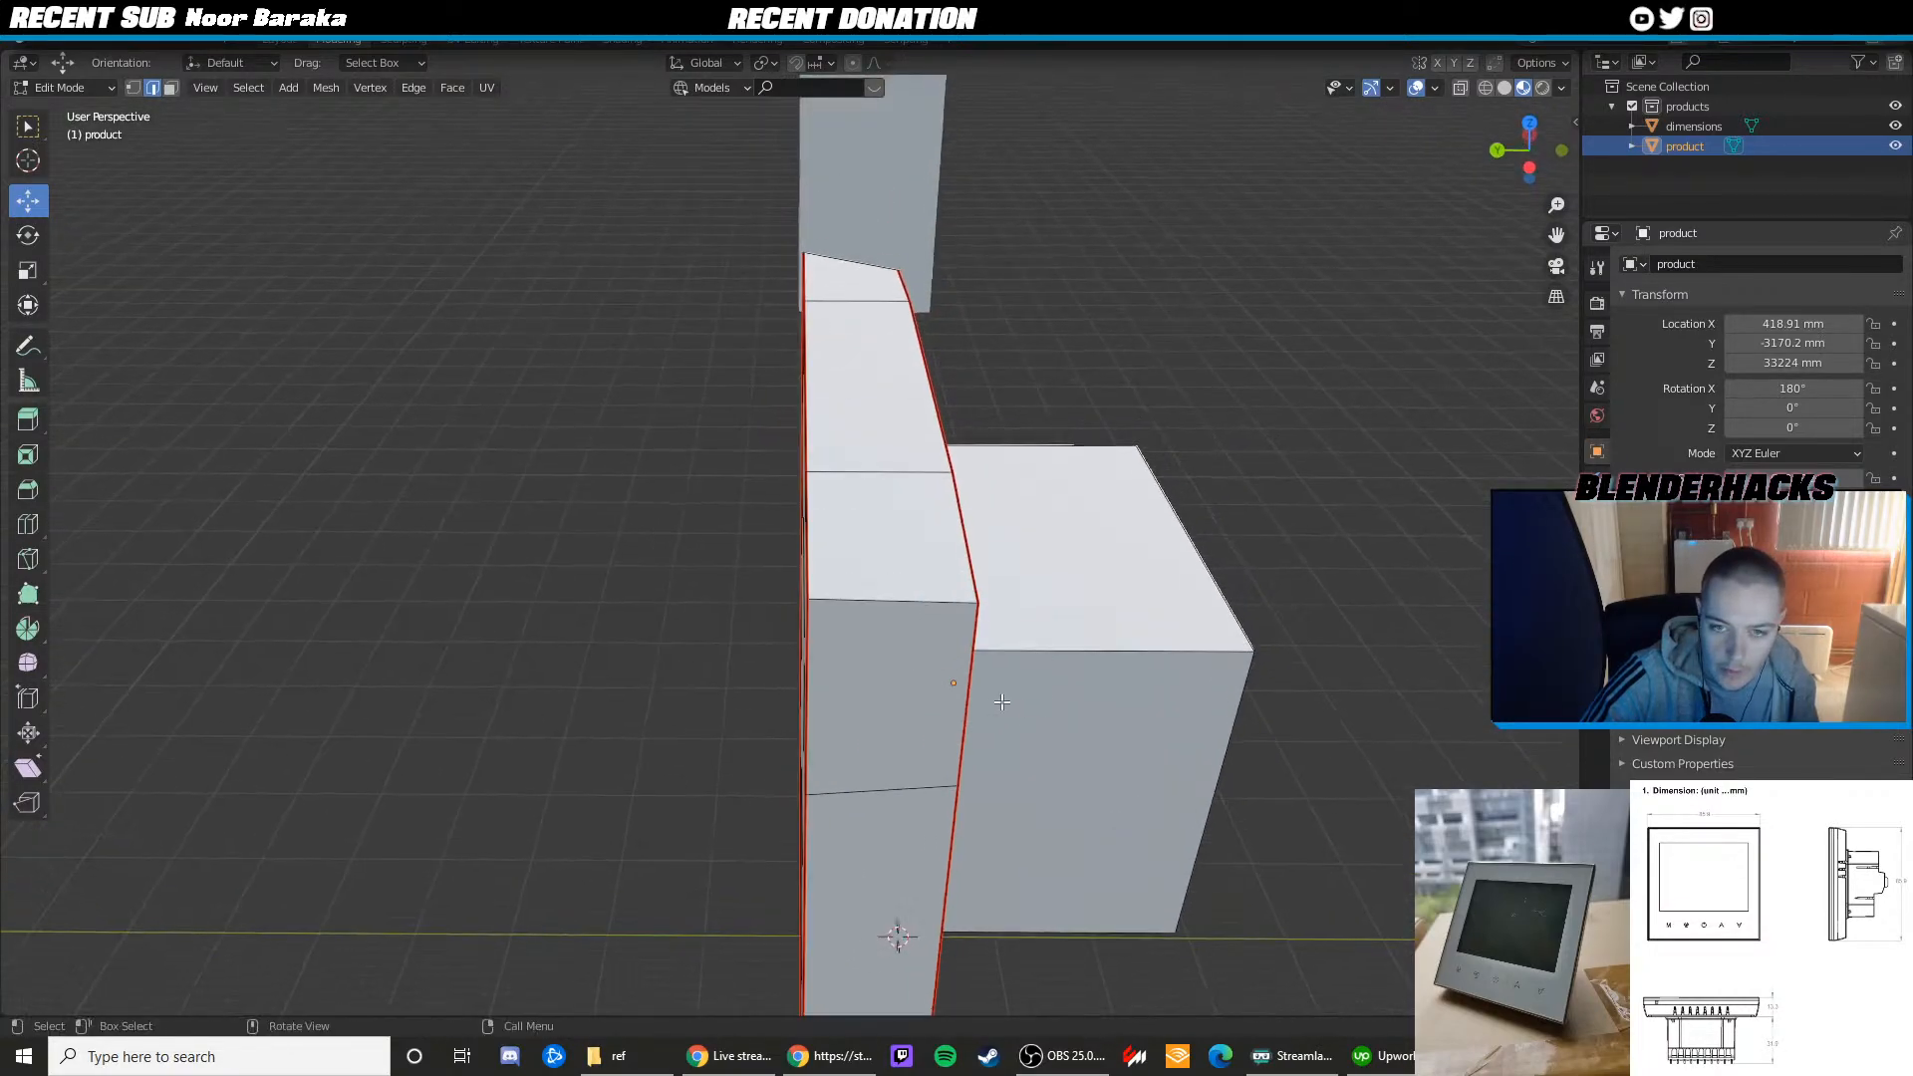
{"action": "left_click", "coordinate": [897, 602]}
{"action": "right_click", "coordinate": [896, 604]}
{"action": "left_click", "coordinate": [896, 604]}
{"action": "middle_click_drag", "start_coordinate": [621, 567], "coordinate": [647, 620]}
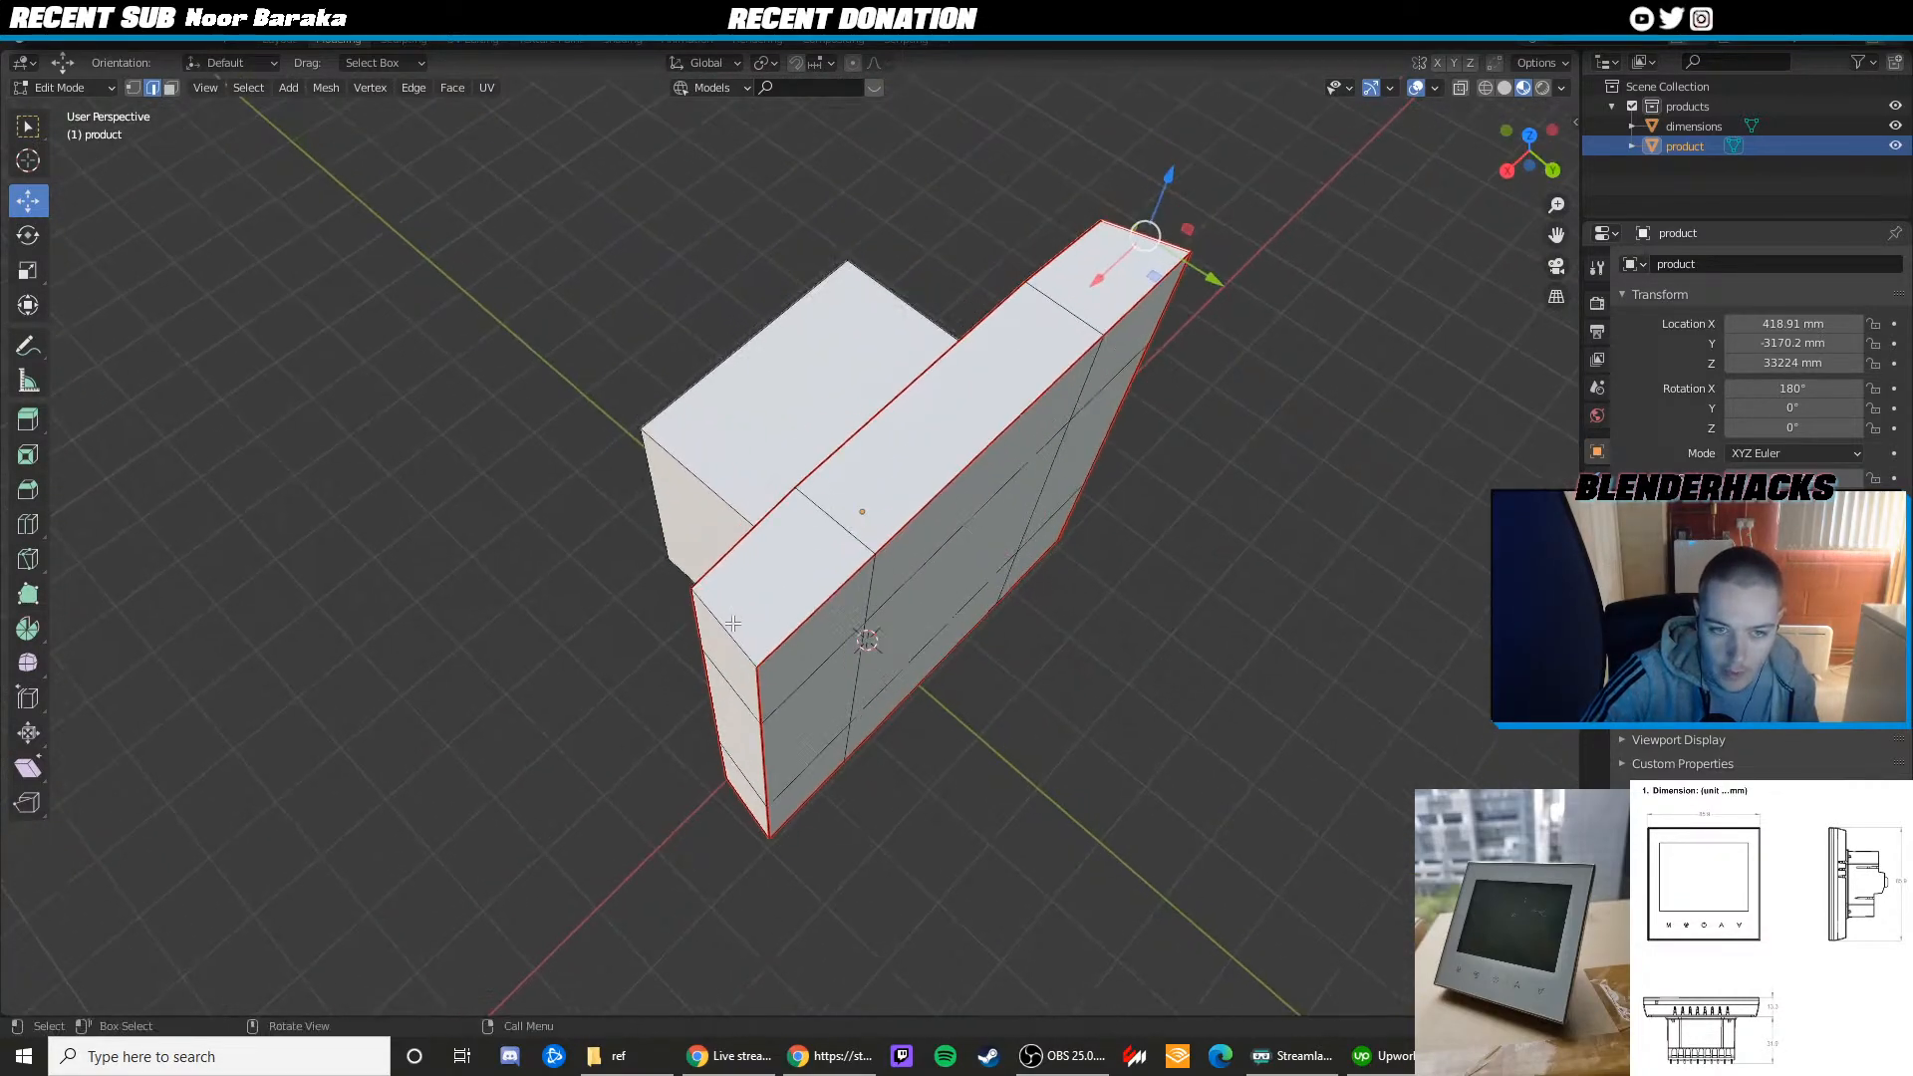
{"action": "right_click", "coordinate": [647, 620]}
{"action": "left_click", "coordinate": [647, 619]}
{"action": "middle_click_drag", "start_coordinate": [855, 632], "coordinate": [630, 645]}
Try adding a loop cut around the plate's rim close to the front face, and undo it
{"action": "scroll", "coordinate": [787, 666], "scroll_direction": "up", "scroll_amount": 2}
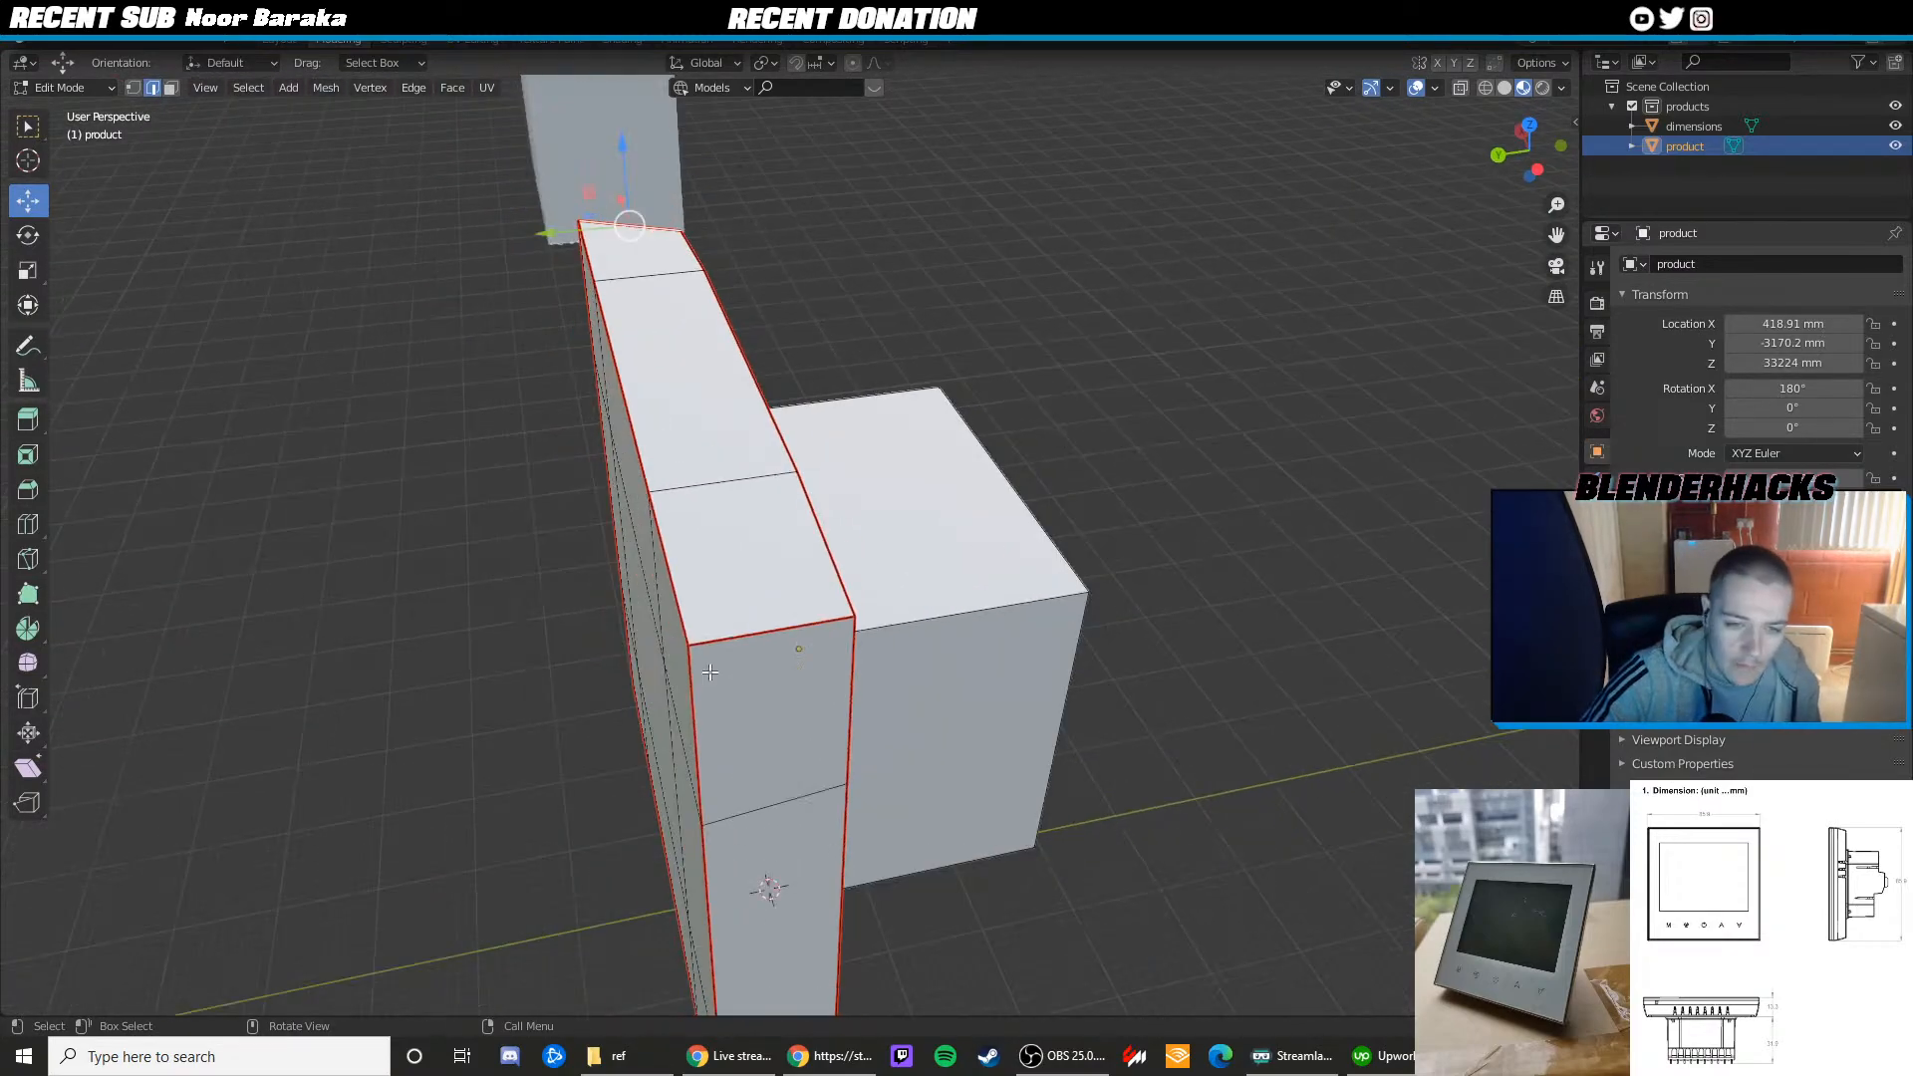
{"action": "key", "text": "ctrl+r"}
{"action": "left_click", "coordinate": [749, 658]}
{"action": "left_click", "coordinate": [659, 651]}
{"action": "key", "text": "ctrl+r"}
{"action": "left_click", "coordinate": [694, 665]}
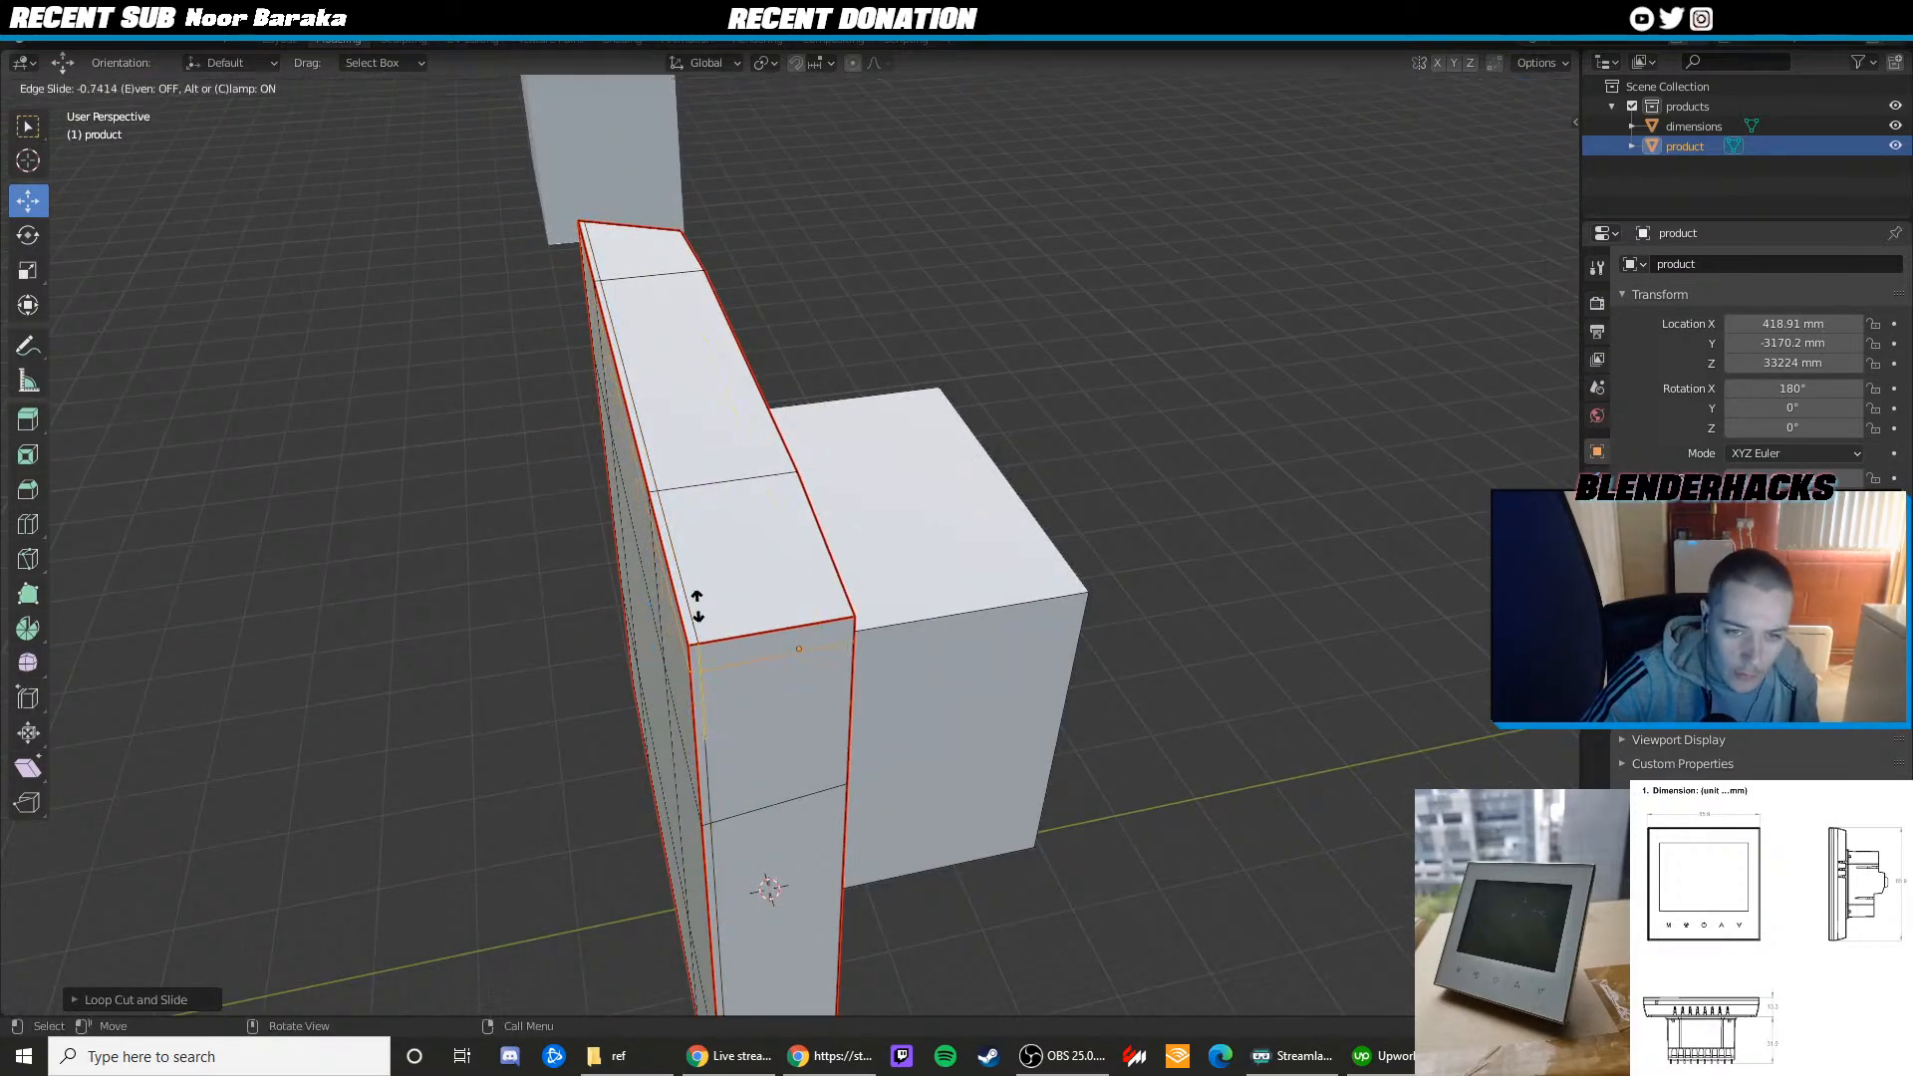
{"action": "left_click", "coordinate": [698, 594]}
{"action": "key", "text": "ctrl+z"}
{"action": "key", "text": "ctrl+z"}
Examine the seams around the front plate from the front and rear sides
{"action": "middle_click_drag", "start_coordinate": [726, 682], "coordinate": [803, 648]}
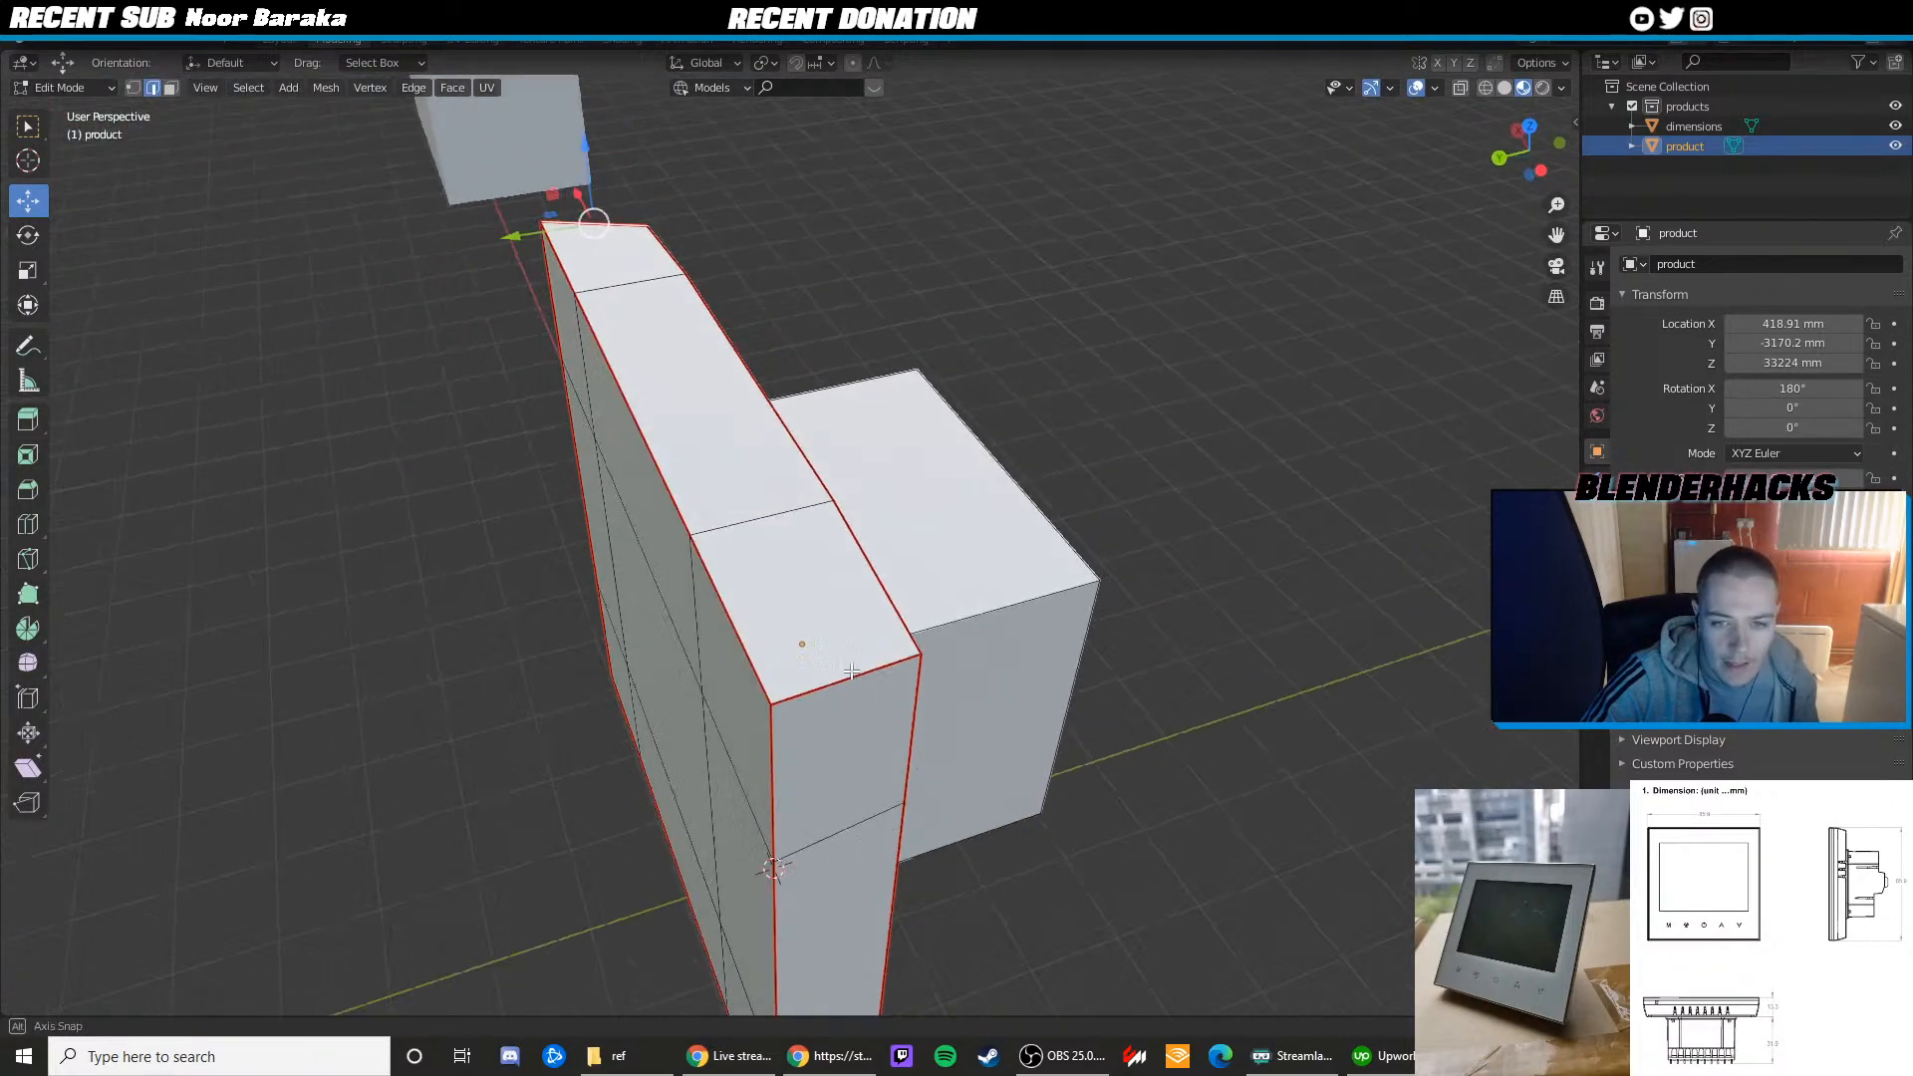
{"action": "scroll", "coordinate": [682, 686], "scroll_direction": "up", "scroll_amount": 3}
{"action": "scroll", "coordinate": [610, 502], "scroll_direction": "down", "scroll_amount": 4}
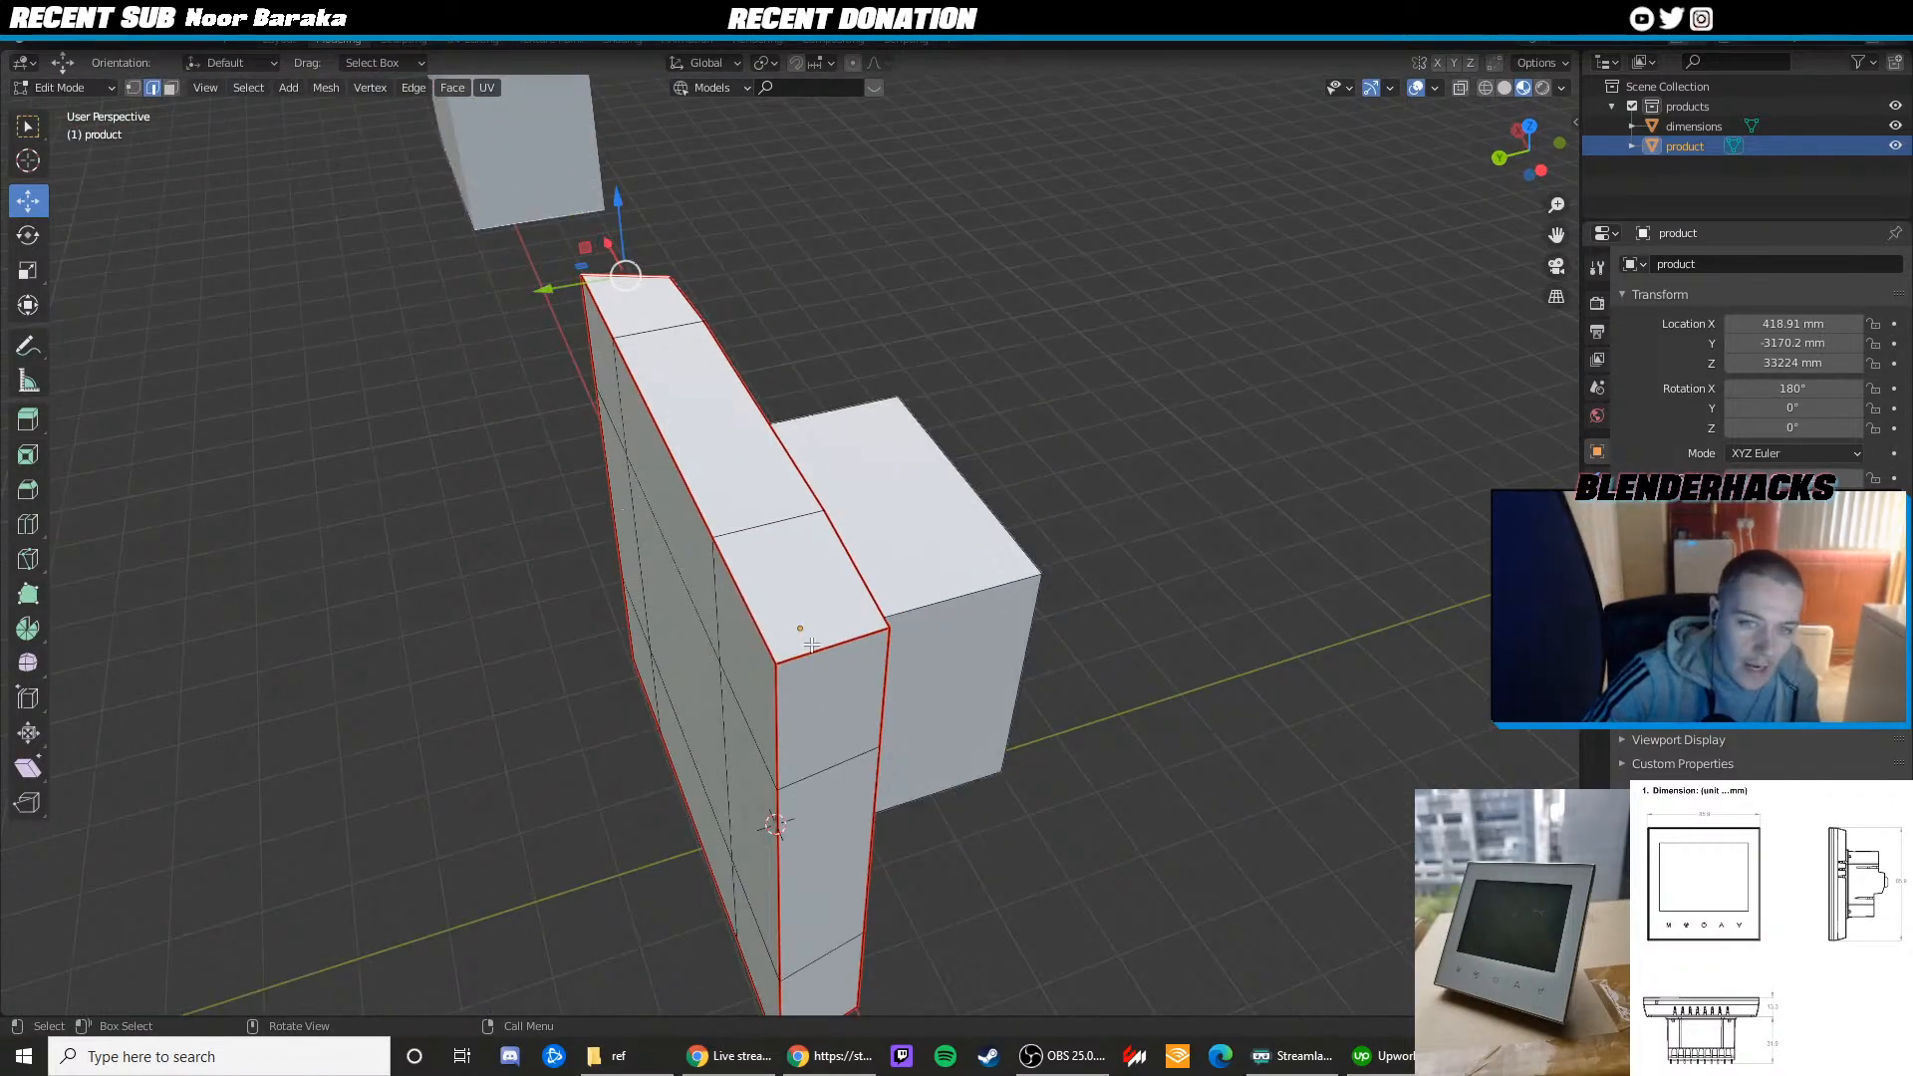
{"action": "middle_click_drag", "start_coordinate": [697, 391], "coordinate": [553, 439]}
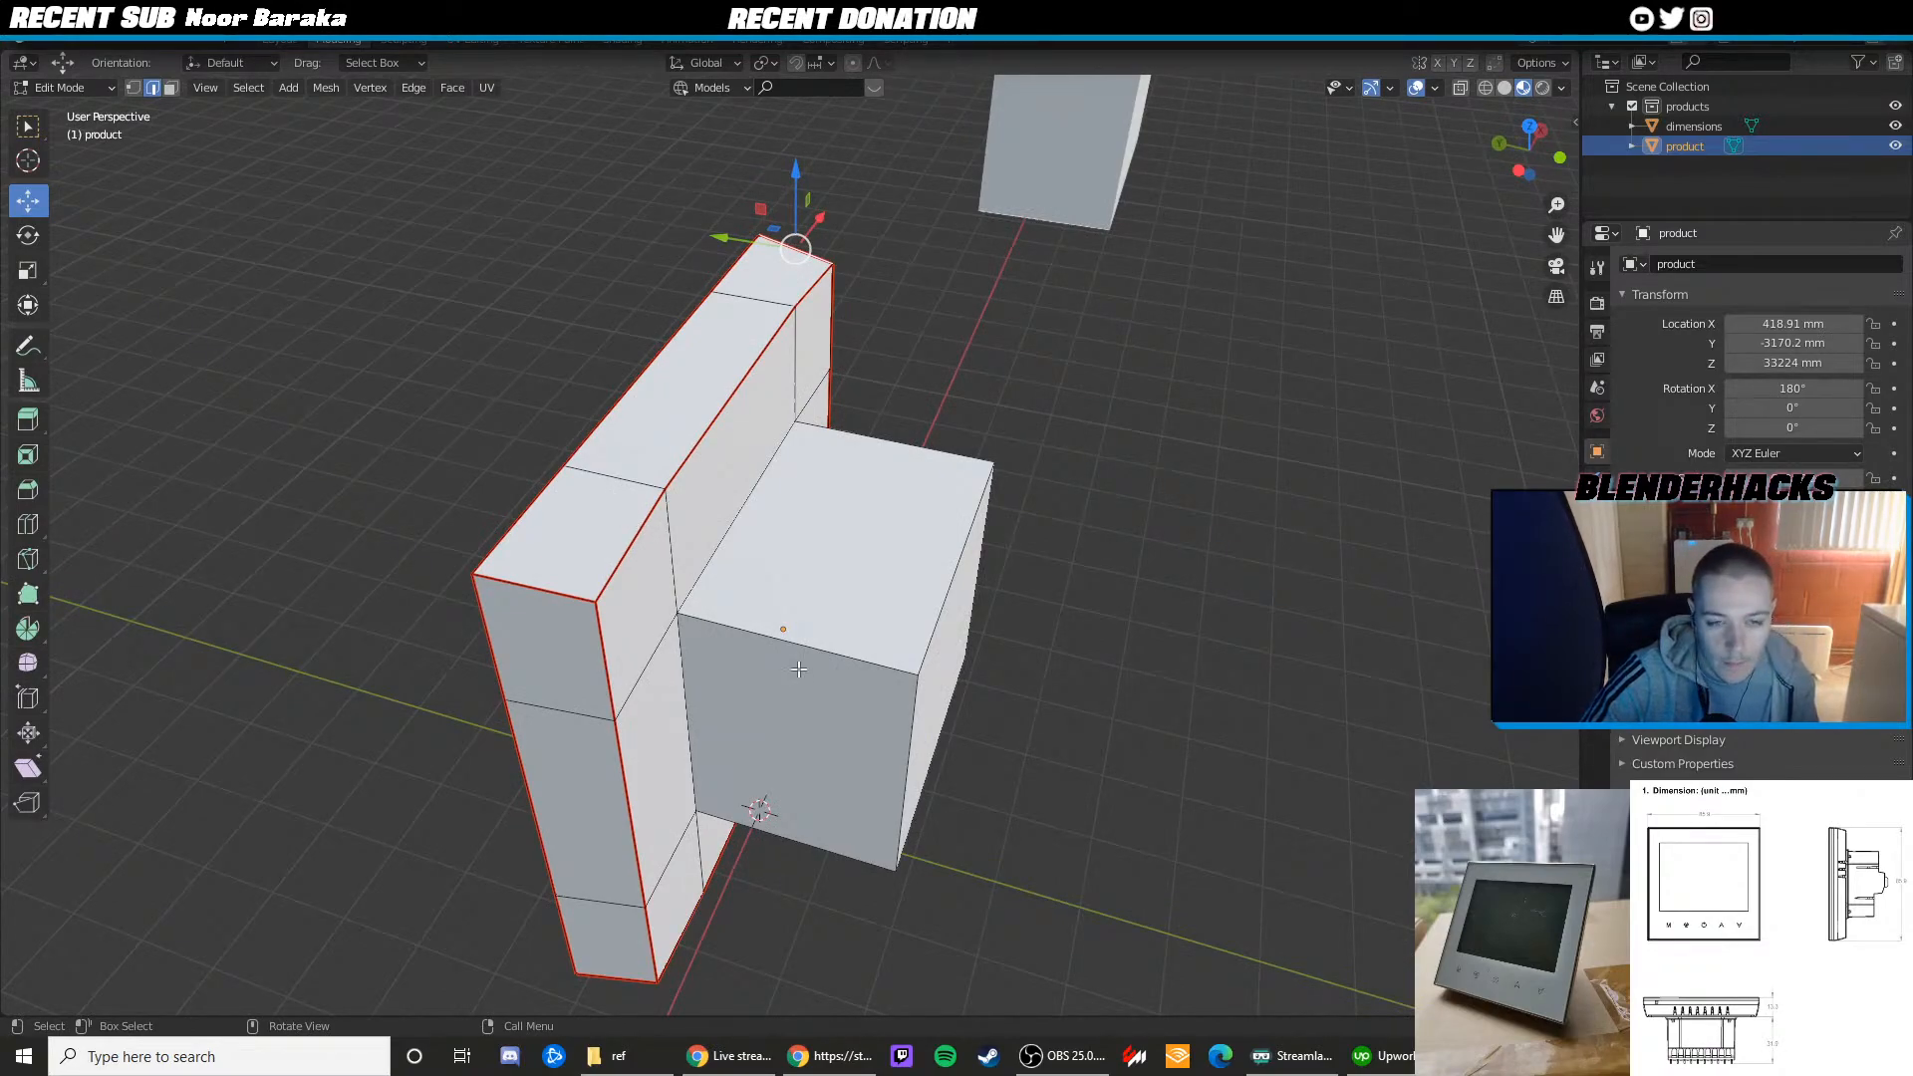
{"action": "middle_click_drag", "start_coordinate": [798, 669], "coordinate": [657, 521]}
{"action": "scroll", "coordinate": [491, 589], "scroll_direction": "down", "scroll_amount": 2}
{"action": "scroll", "coordinate": [580, 532], "scroll_direction": "up", "scroll_amount": 2}
{"action": "scroll", "coordinate": [598, 526], "scroll_direction": "up", "scroll_amount": 2}
{"action": "middle_click_drag", "start_coordinate": [534, 553], "coordinate": [622, 501]}
Select the edges where the rear housing meets the plate and mark them as seams
{"action": "left_click", "coordinate": [570, 578]}
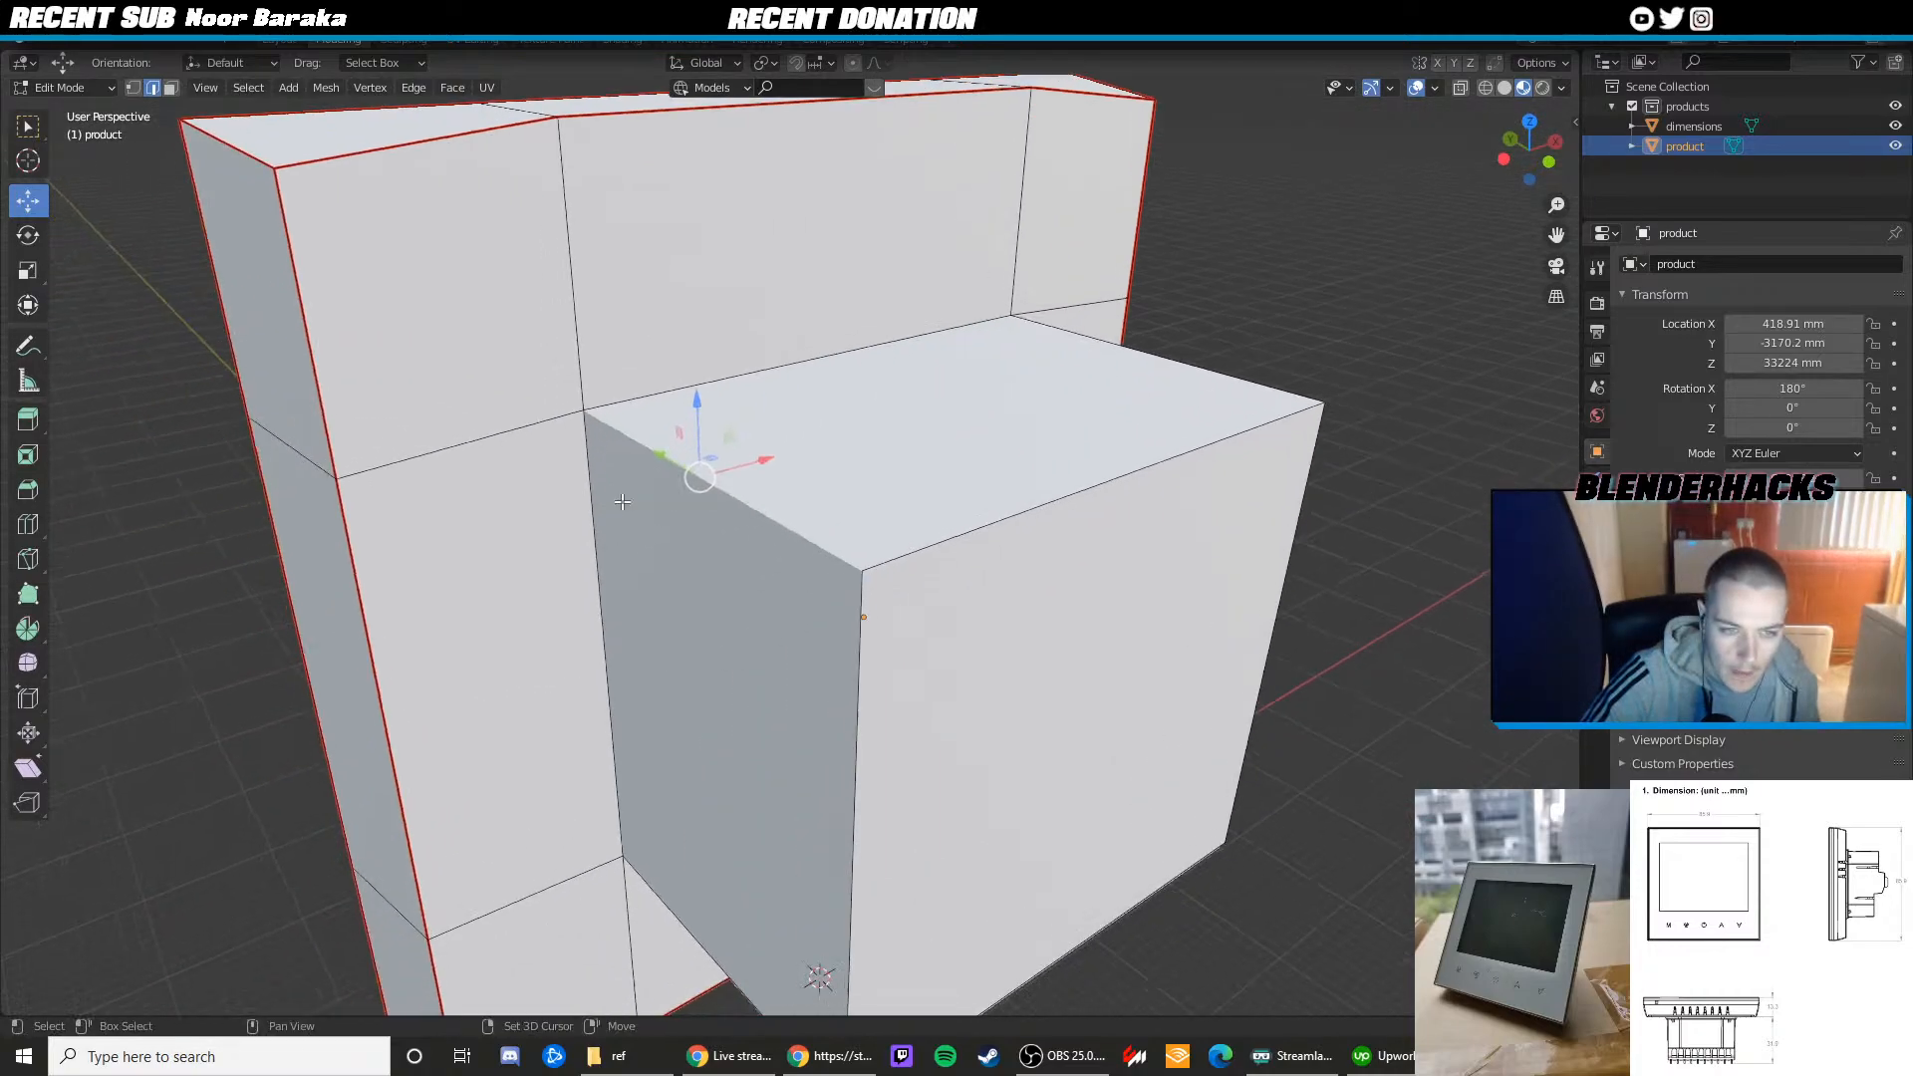
{"action": "left_click", "coordinate": [596, 513]}
{"action": "left_click", "coordinate": [698, 385], "text": "shift"}
{"action": "middle_click_drag", "start_coordinate": [757, 418], "coordinate": [573, 419]}
{"action": "left_click", "coordinate": [1104, 588], "text": "shift"}
{"action": "middle_click_drag", "start_coordinate": [990, 781], "coordinate": [946, 637], "text": "shift"}
{"action": "left_click", "coordinate": [908, 710], "text": "shift"}
{"action": "right_click", "coordinate": [908, 707]}
{"action": "left_click", "coordinate": [905, 706]}
{"action": "scroll", "coordinate": [867, 647], "scroll_direction": "down", "scroll_amount": 3}
{"action": "middle_click_drag", "start_coordinate": [831, 612], "coordinate": [777, 558]}
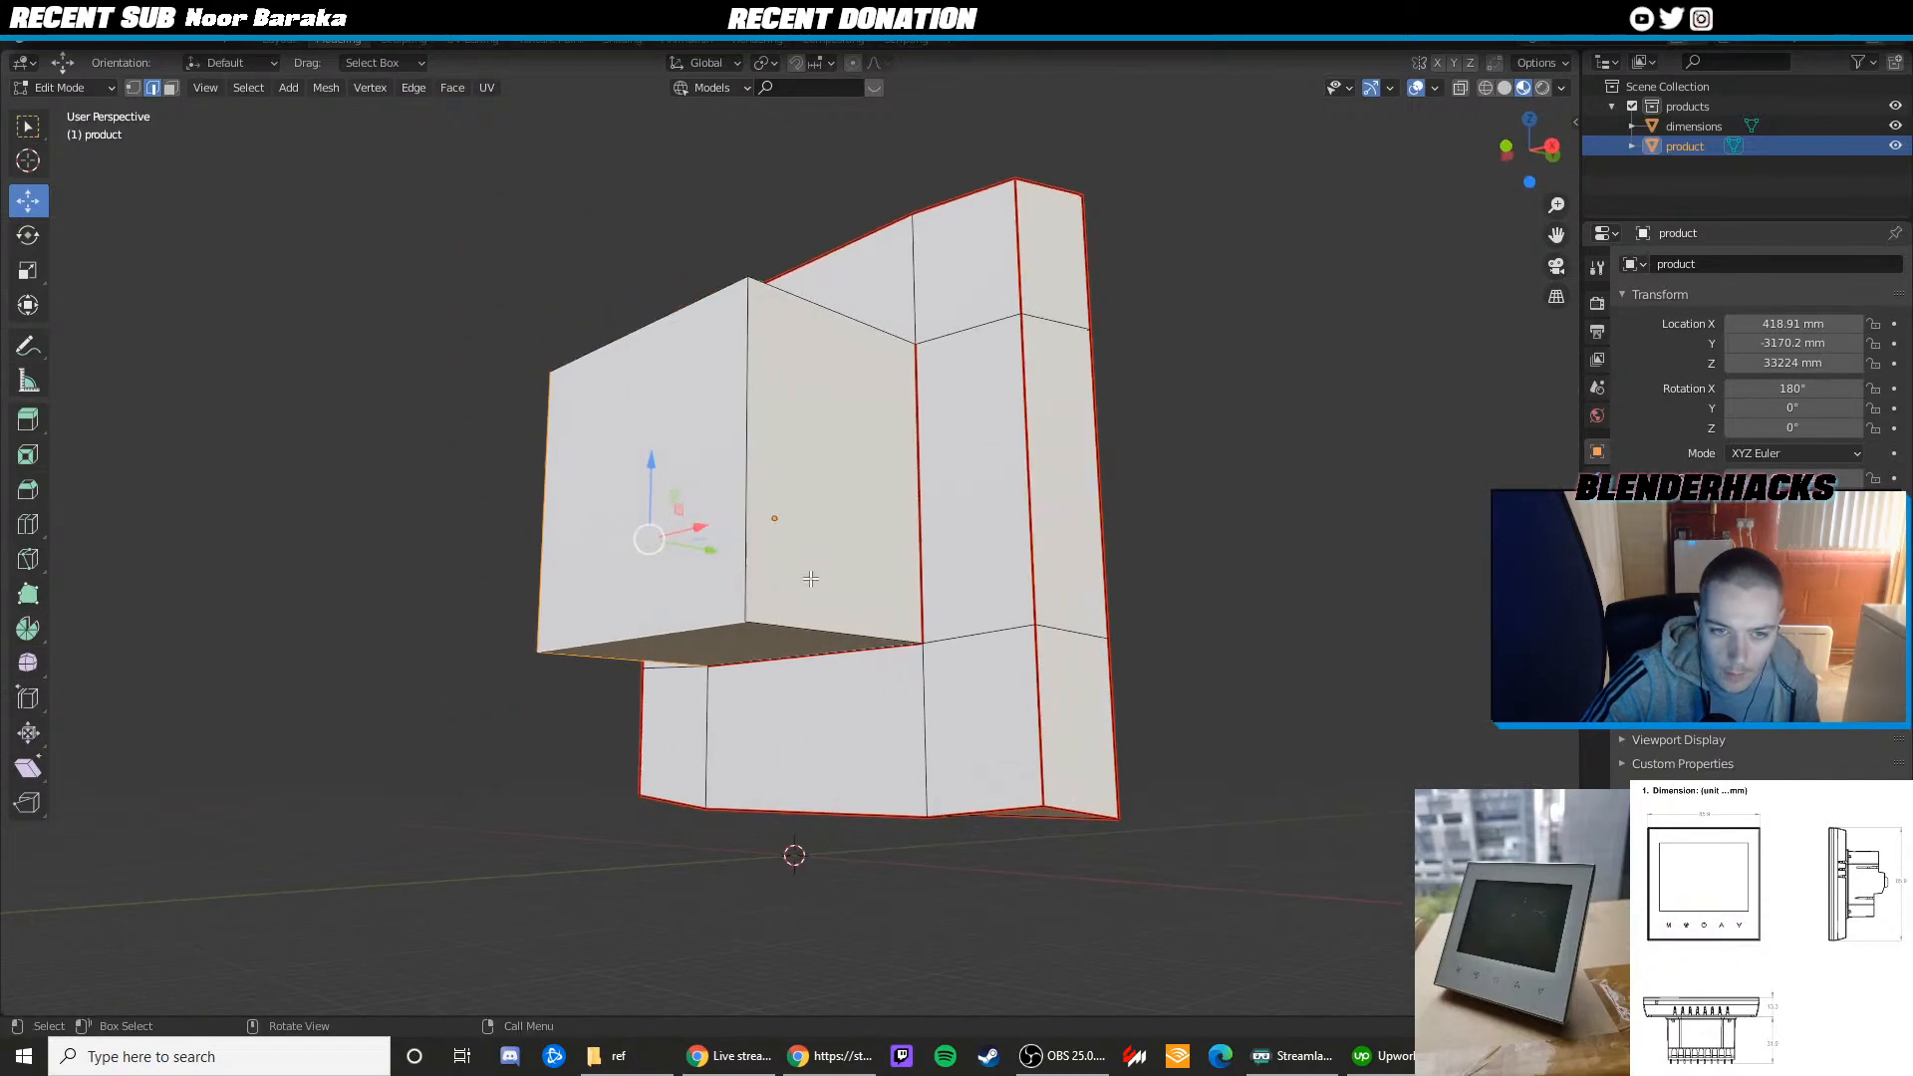
Mark one upper side edge of the rear housing, running from the plate to the back face, as a seam
{"action": "middle_click_drag", "start_coordinate": [698, 498], "coordinate": [787, 513]}
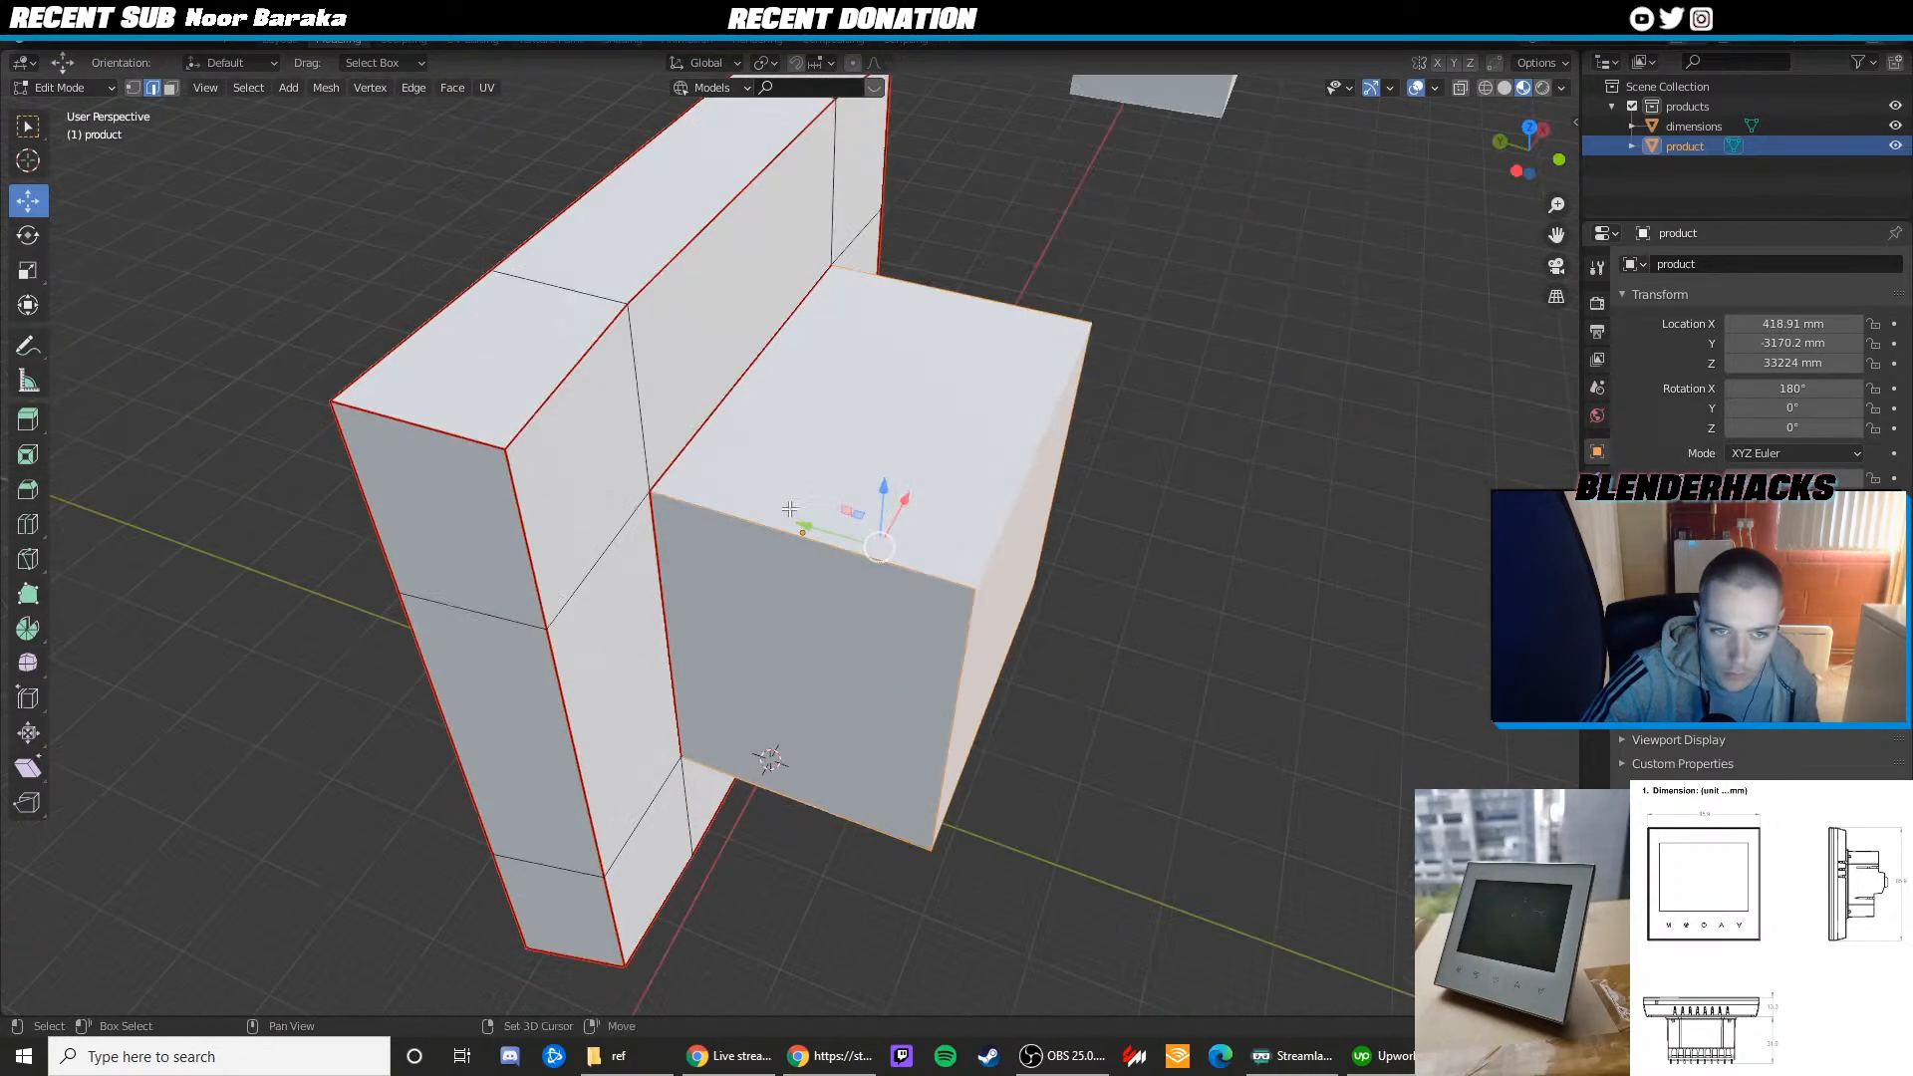
{"action": "left_click", "coordinate": [785, 517], "text": "shift"}
{"action": "left_click", "coordinate": [783, 521]}
{"action": "right_click", "coordinate": [781, 521]}
{"action": "left_click", "coordinate": [781, 523]}
Select the edges around the back face of the rear housing and mark them as seams
{"action": "scroll", "coordinate": [1016, 568], "scroll_direction": "down", "scroll_amount": 5}
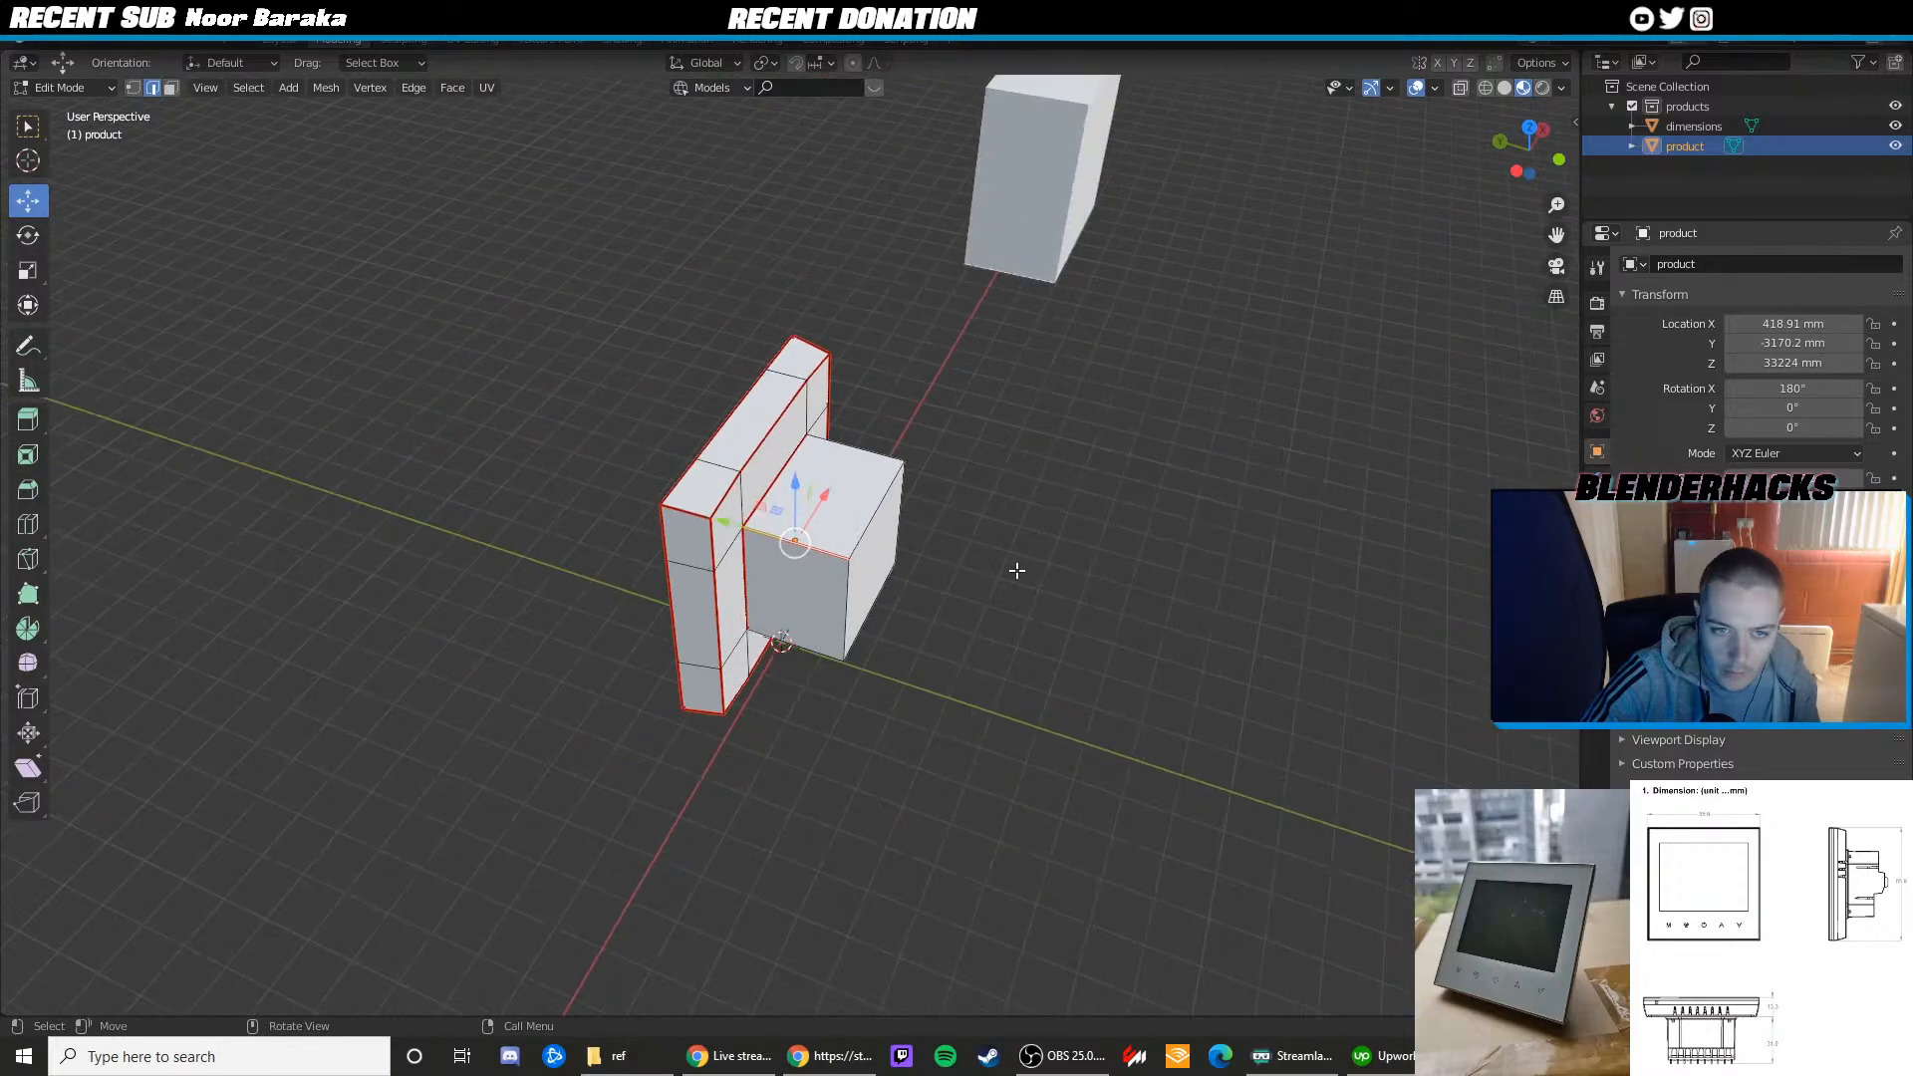
{"action": "middle_click_drag", "start_coordinate": [1016, 568], "coordinate": [852, 588]}
{"action": "middle_click_drag", "start_coordinate": [1097, 615], "coordinate": [944, 538]}
{"action": "scroll", "coordinate": [914, 461], "scroll_direction": "up", "scroll_amount": 2}
{"action": "left_click", "coordinate": [855, 518]}
{"action": "left_click", "coordinate": [721, 489], "text": "shift"}
{"action": "left_click", "coordinate": [777, 398], "text": "shift"}
{"action": "left_click", "coordinate": [895, 577], "text": "shift"}
{"action": "left_click", "coordinate": [757, 619], "text": "shift"}
{"action": "left_click", "coordinate": [842, 585], "text": "shift"}
{"action": "middle_click_drag", "start_coordinate": [842, 586], "coordinate": [886, 498]}
{"action": "left_click", "coordinate": [835, 592], "text": "shift"}
{"action": "right_click", "coordinate": [836, 592]}
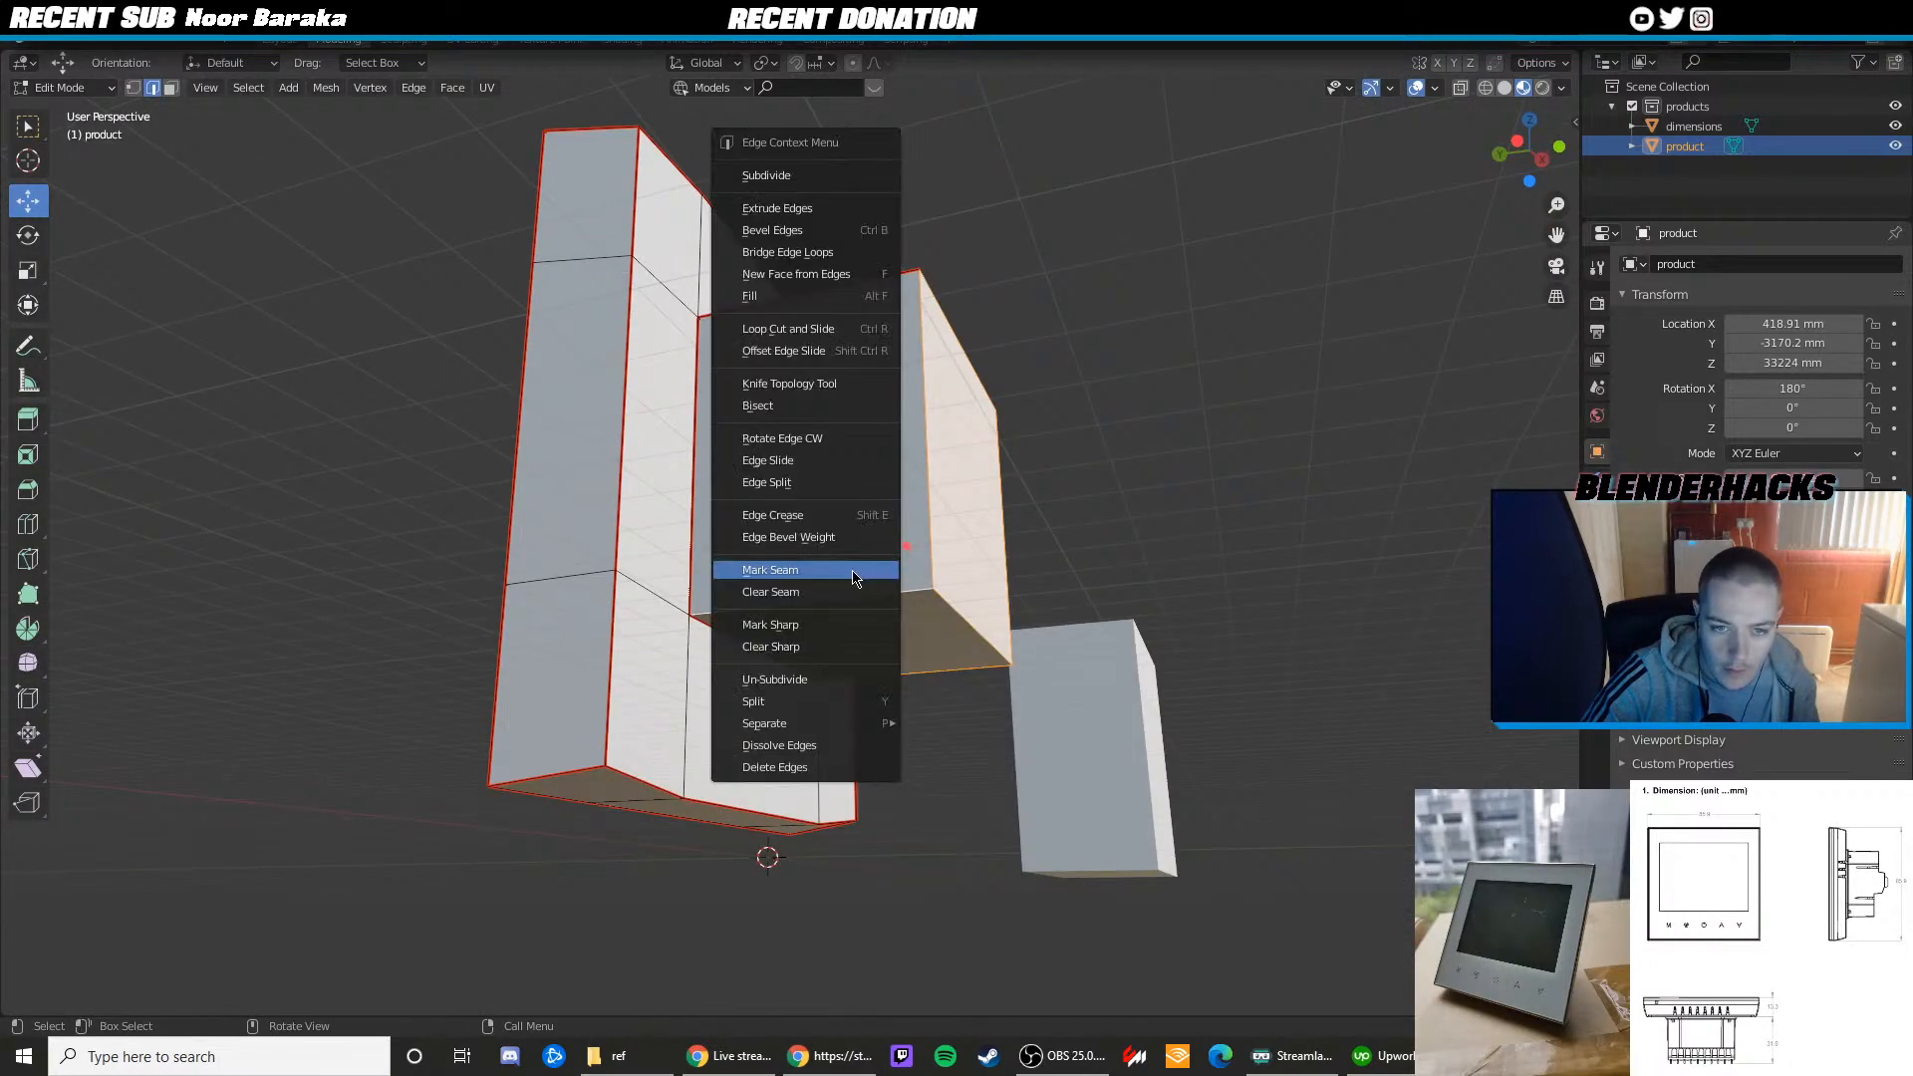
{"action": "left_click", "coordinate": [854, 575]}
Return to Object Mode, deselect the product and inspect its front side
{"action": "middle_click_drag", "start_coordinate": [854, 575], "coordinate": [953, 490]}
{"action": "key", "text": "Tab"}
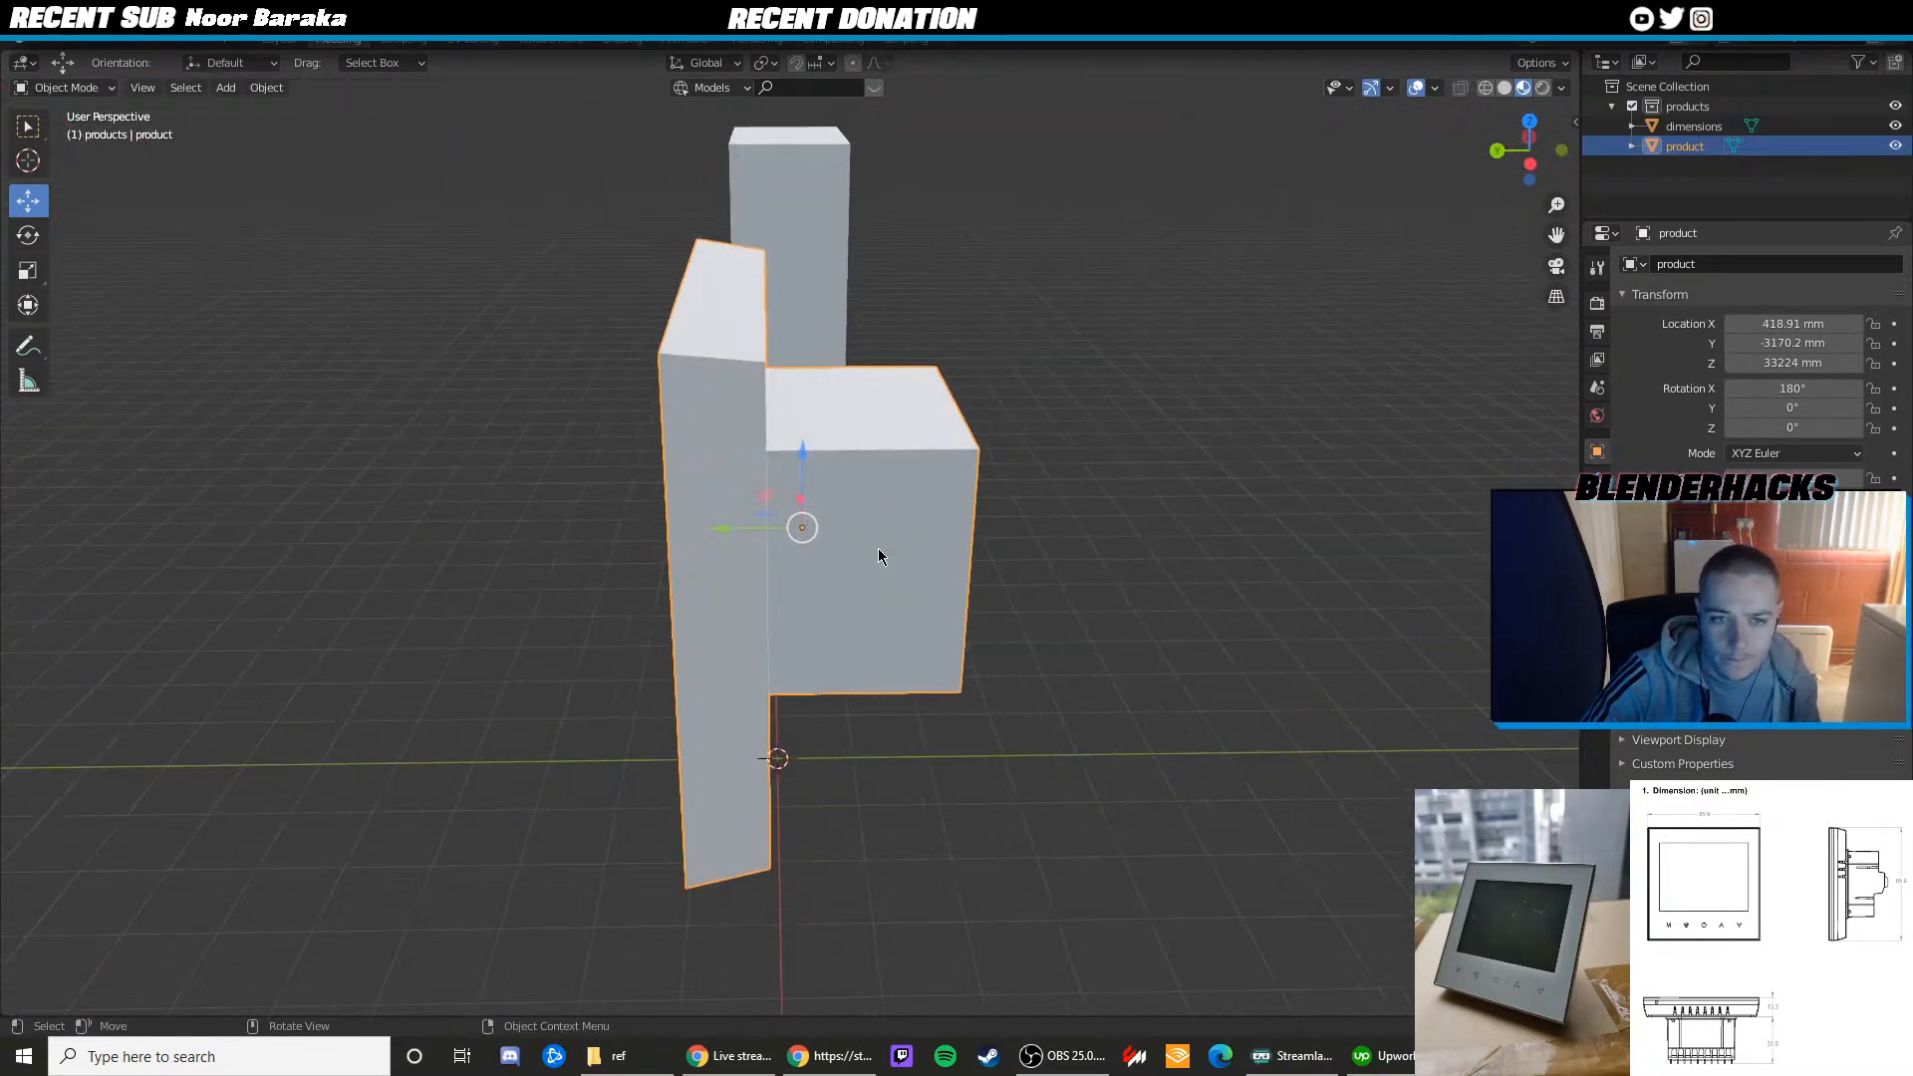
{"action": "middle_click_drag", "start_coordinate": [879, 551], "coordinate": [957, 602]}
{"action": "left_click", "coordinate": [1110, 691]}
{"action": "middle_click_drag", "start_coordinate": [1110, 691], "coordinate": [1080, 701]}
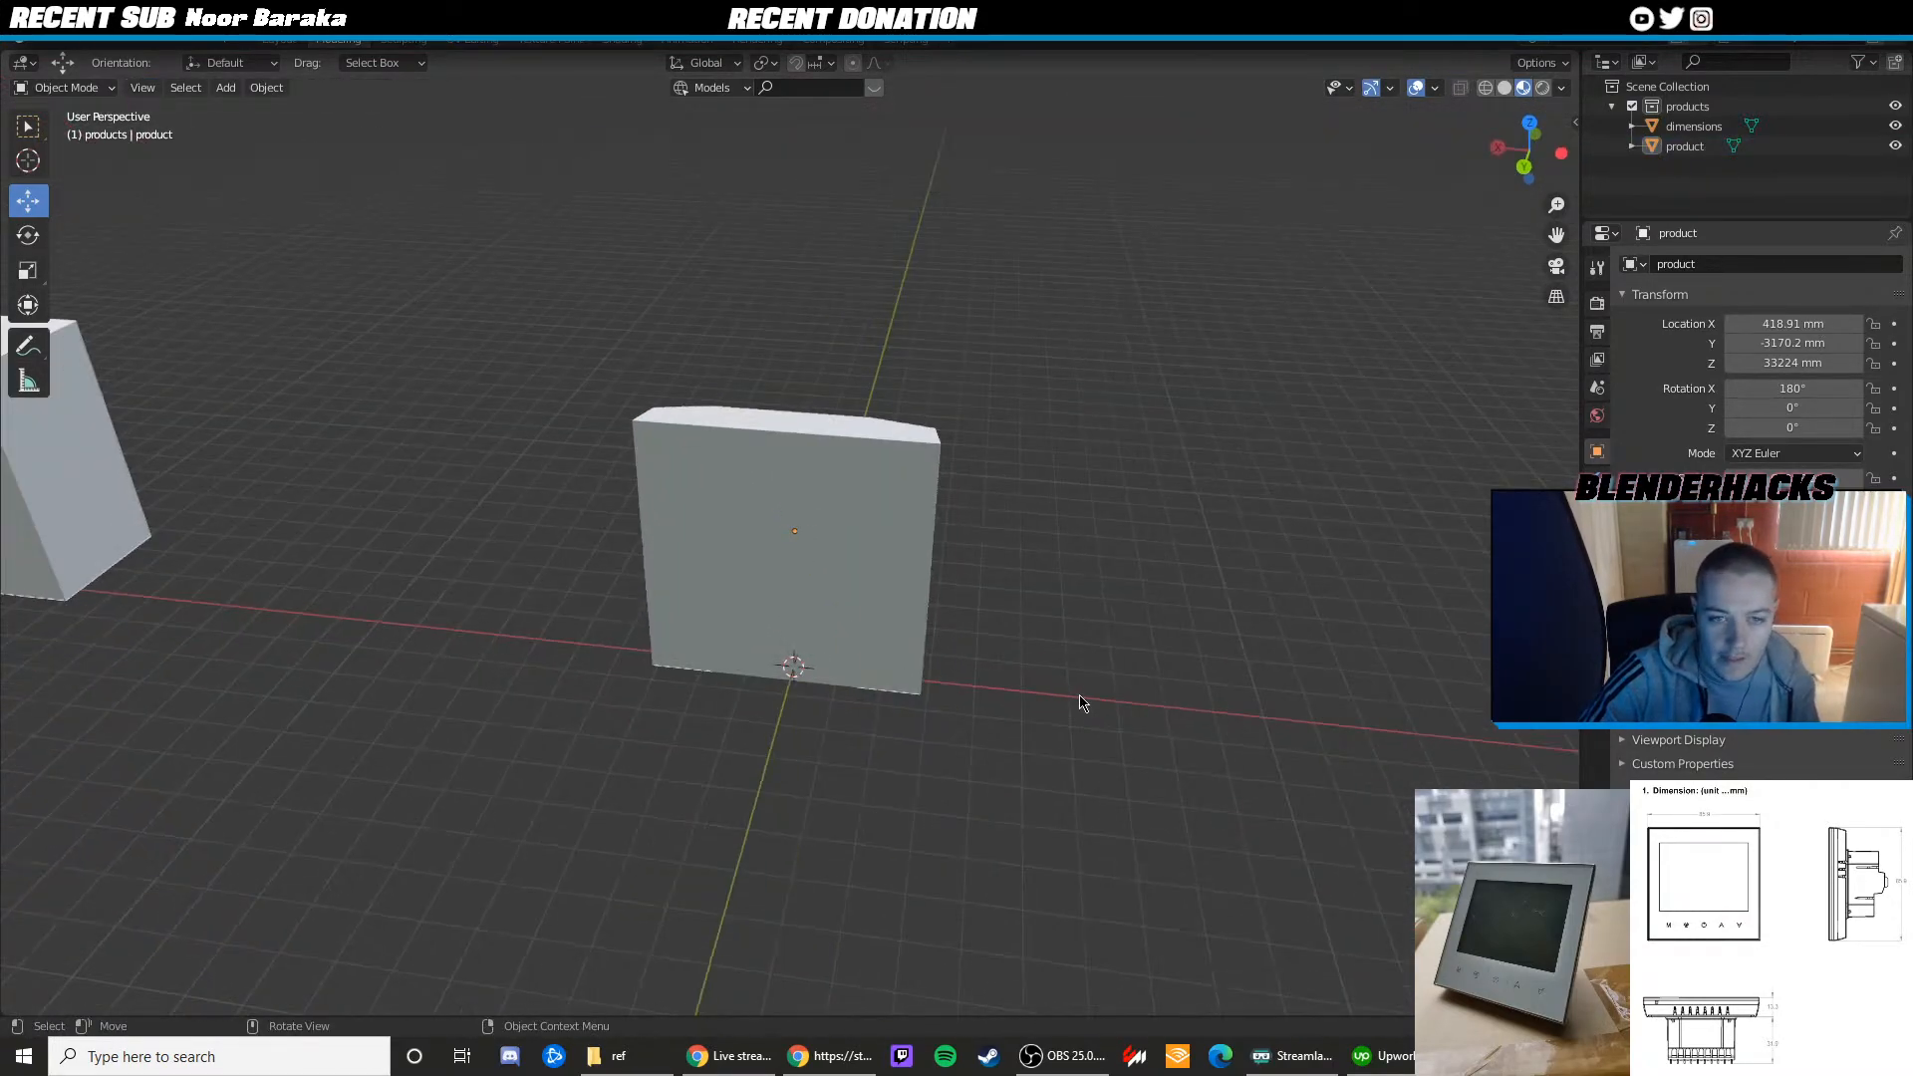
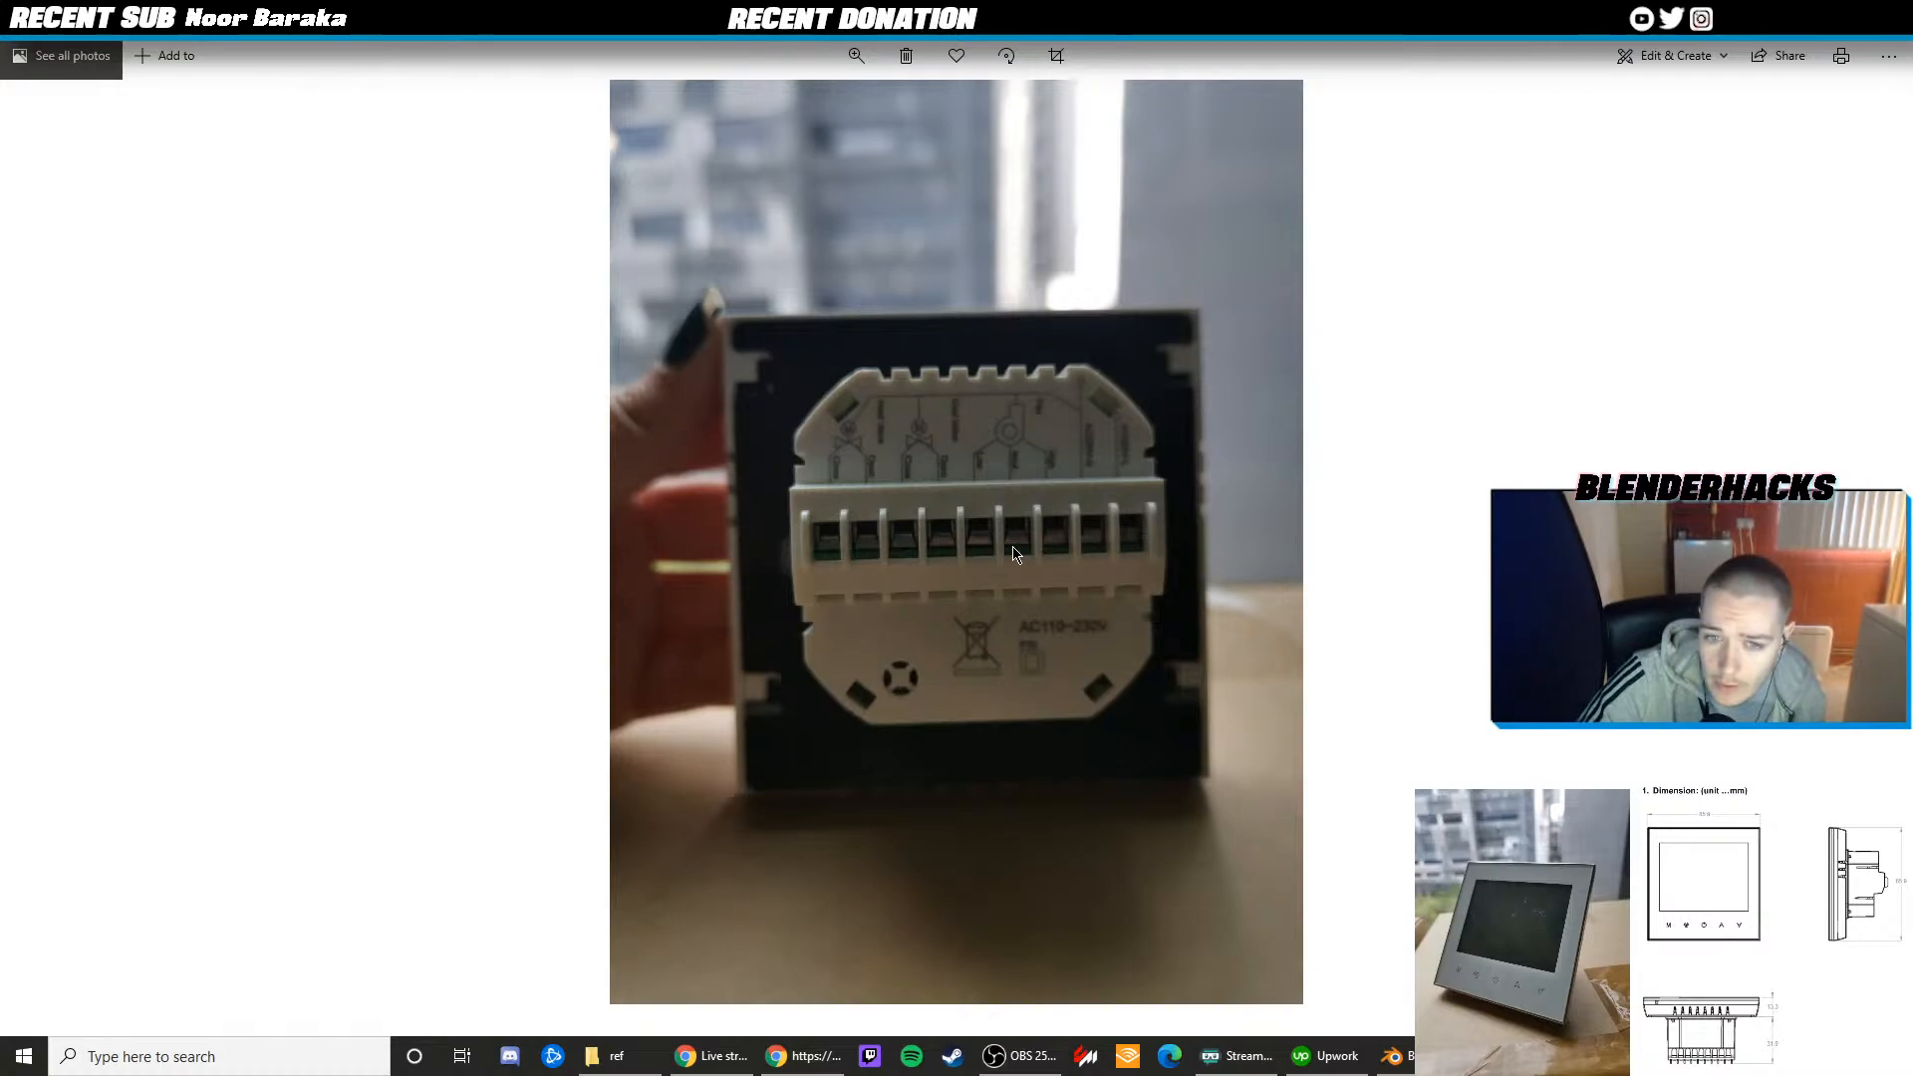
Switch from the rear reference photo back to Blender and edit the product mesh in vertex select mode
{"action": "key", "text": "alt+Tab"}
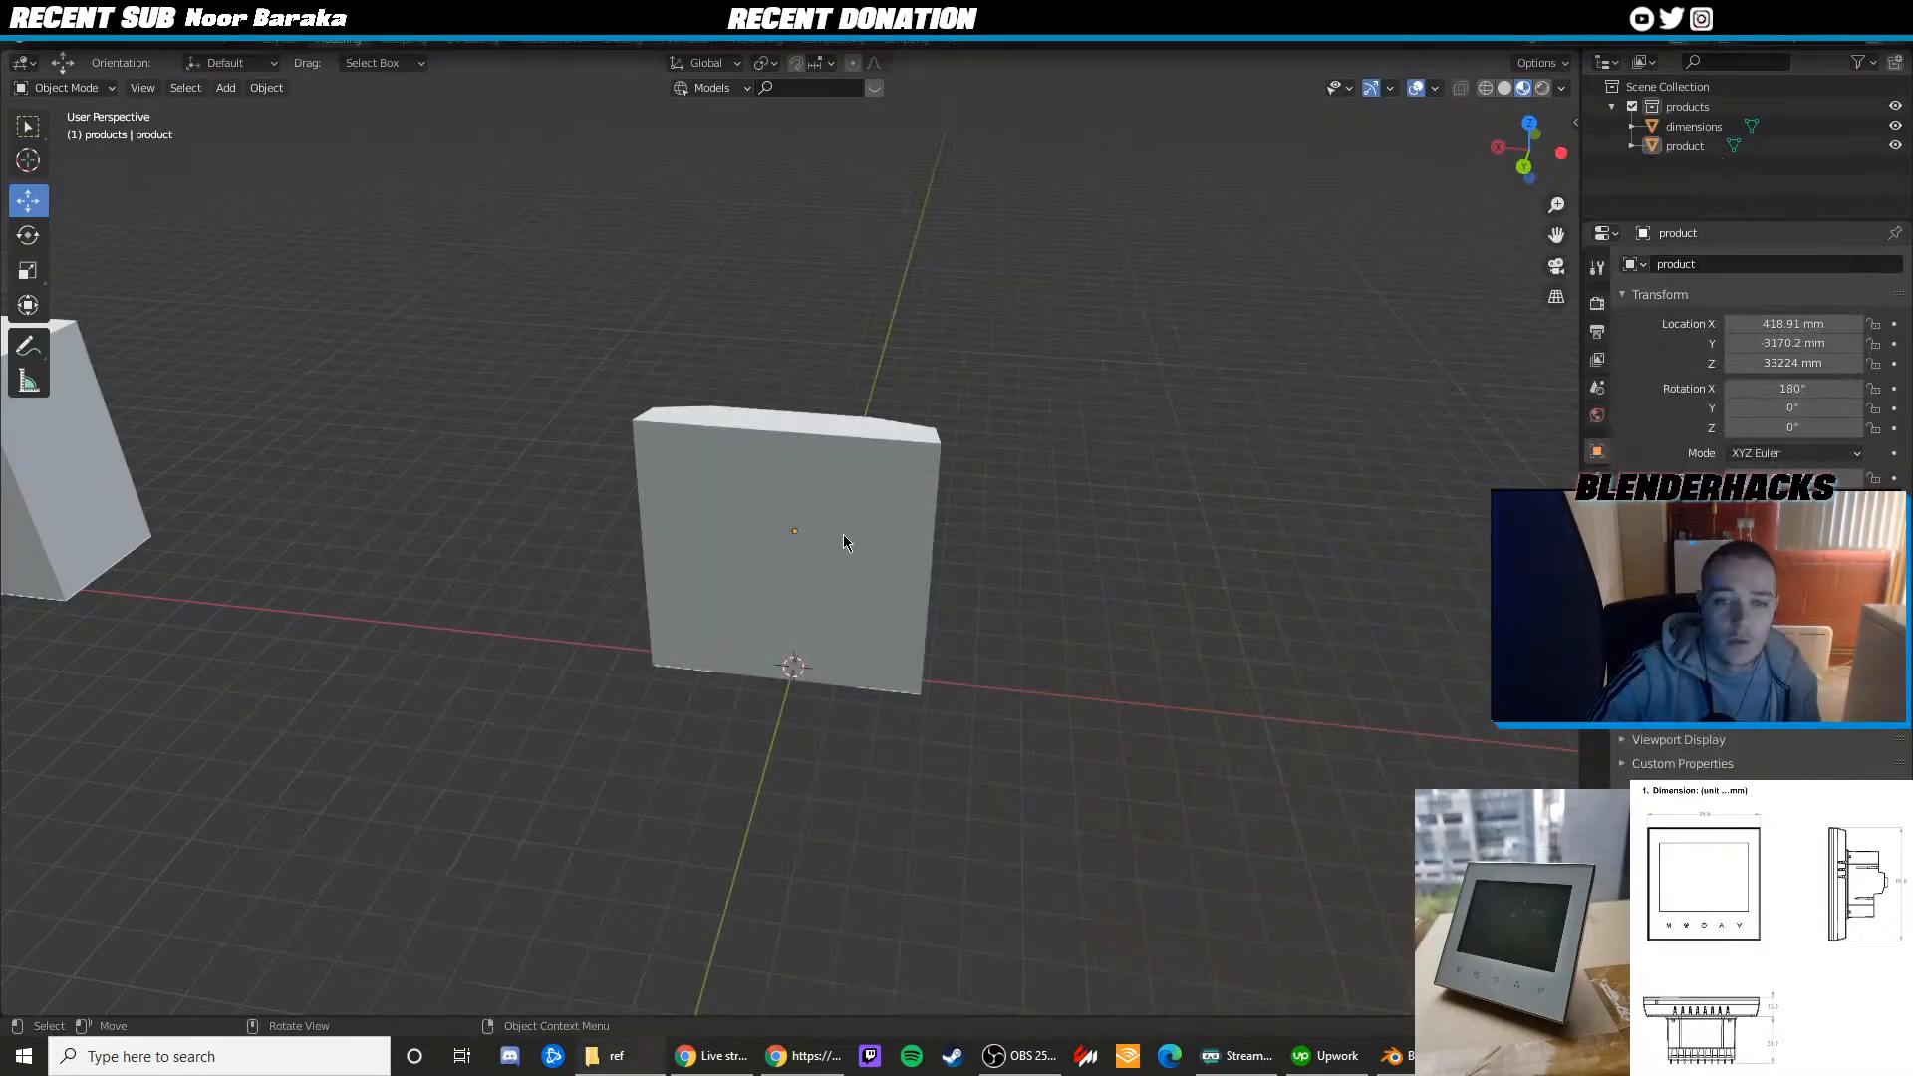
{"action": "middle_click_drag", "start_coordinate": [1091, 455], "coordinate": [866, 468]}
{"action": "scroll", "coordinate": [876, 498], "scroll_direction": "up", "scroll_amount": 3}
{"action": "left_click", "coordinate": [907, 538]}
{"action": "middle_click_drag", "start_coordinate": [1050, 558], "coordinate": [896, 527]}
{"action": "key", "text": "Tab"}
{"action": "scroll", "coordinate": [896, 527], "scroll_direction": "up", "scroll_amount": 2}
{"action": "key", "text": "1"}
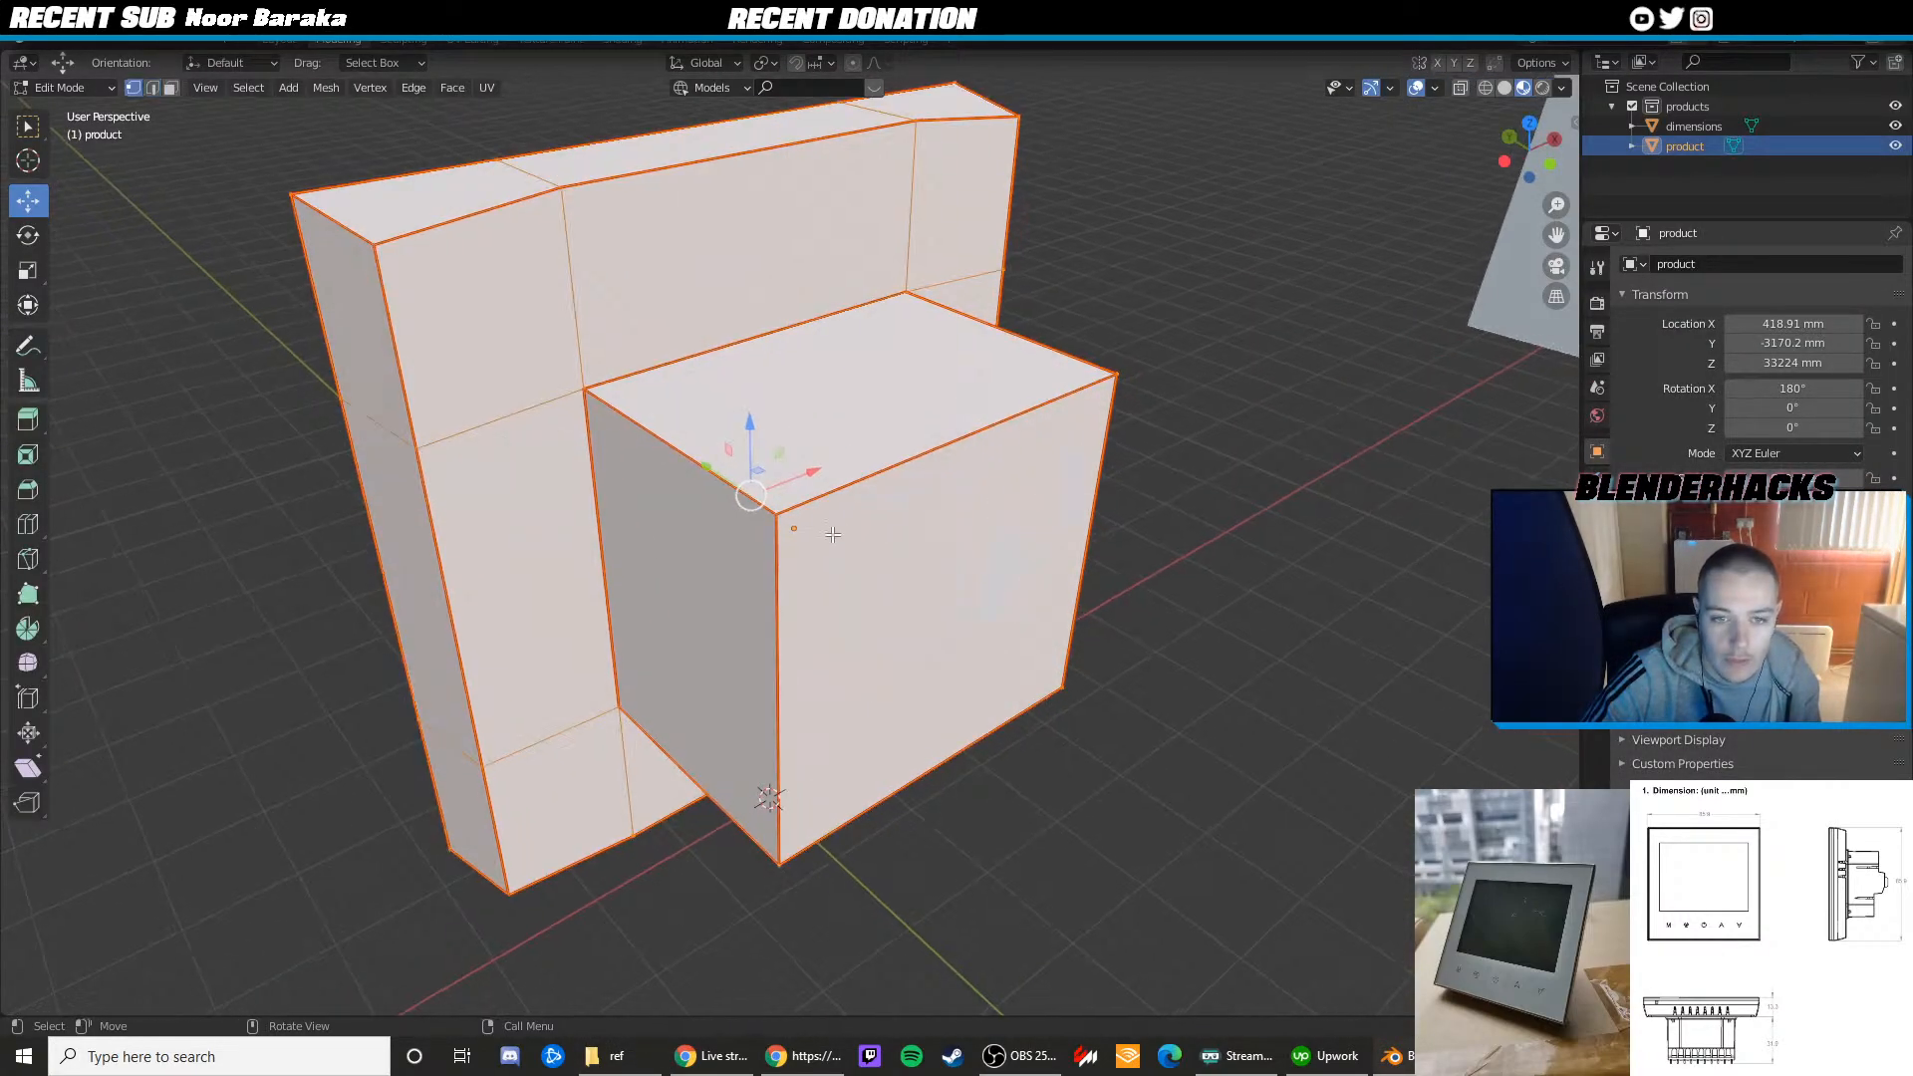
Select the corners of the rear housing's back face in front view and scale the face down slightly to taper the housing
{"action": "left_click_drag", "start_coordinate": [777, 498], "coordinate": [883, 568]}
{"action": "key", "text": "ctrl+z"}
{"action": "left_click", "coordinate": [786, 536]}
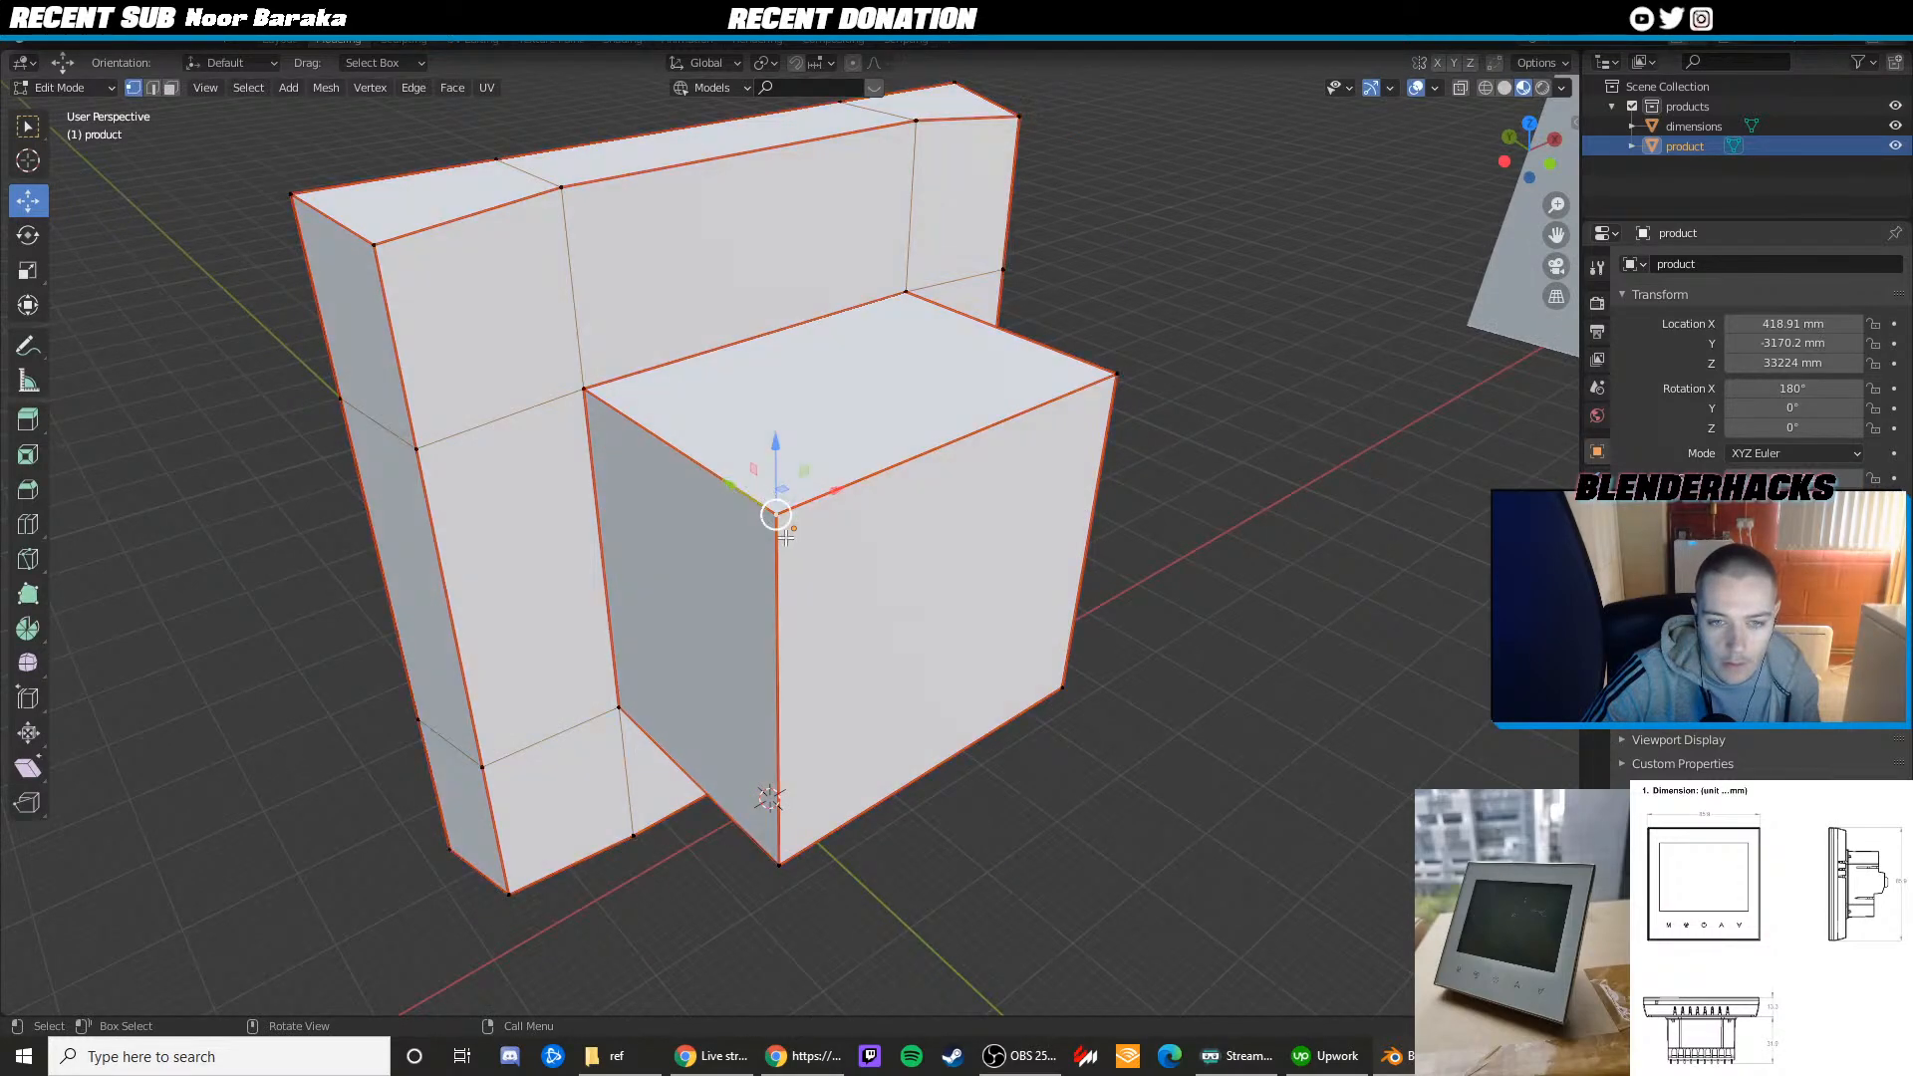
{"action": "left_click", "coordinate": [1550, 163]}
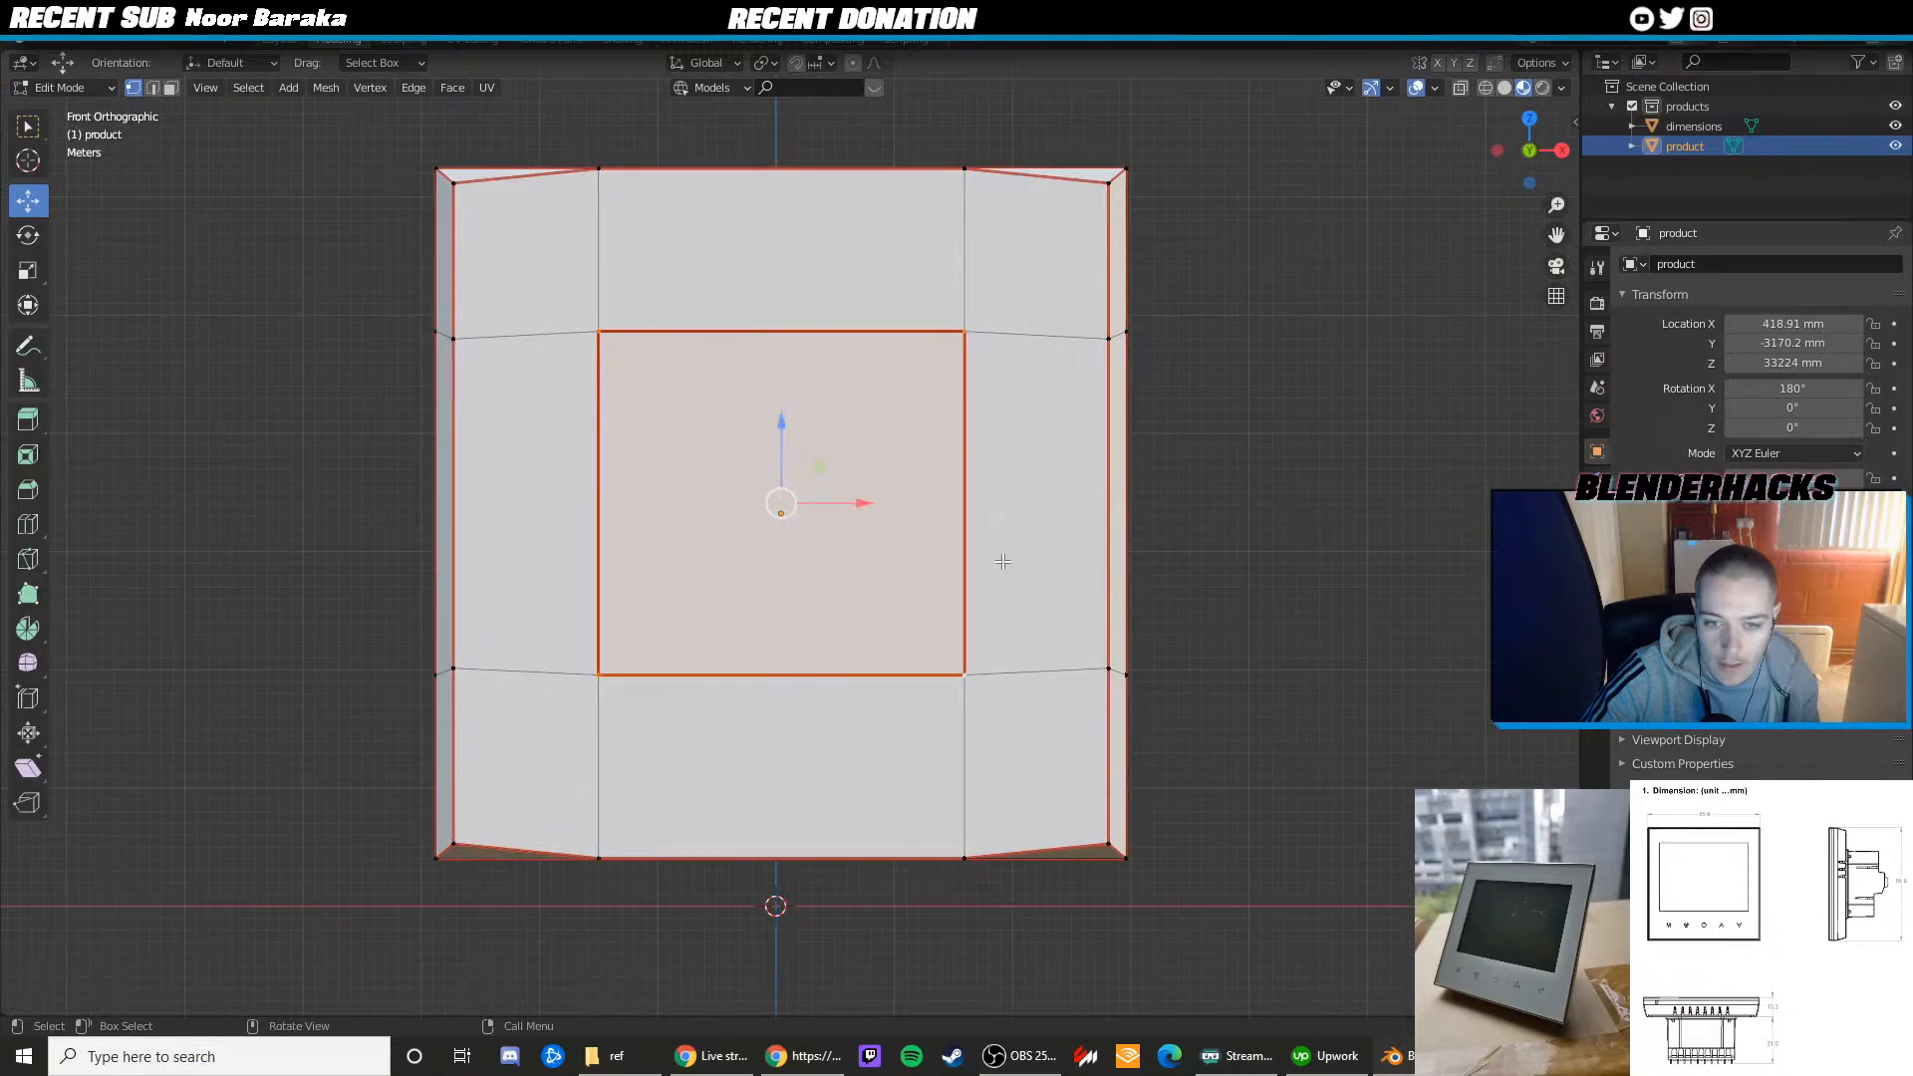
{"action": "key", "text": "e"}
{"action": "key", "text": "s"}
{"action": "left_click", "coordinate": [1219, 460]}
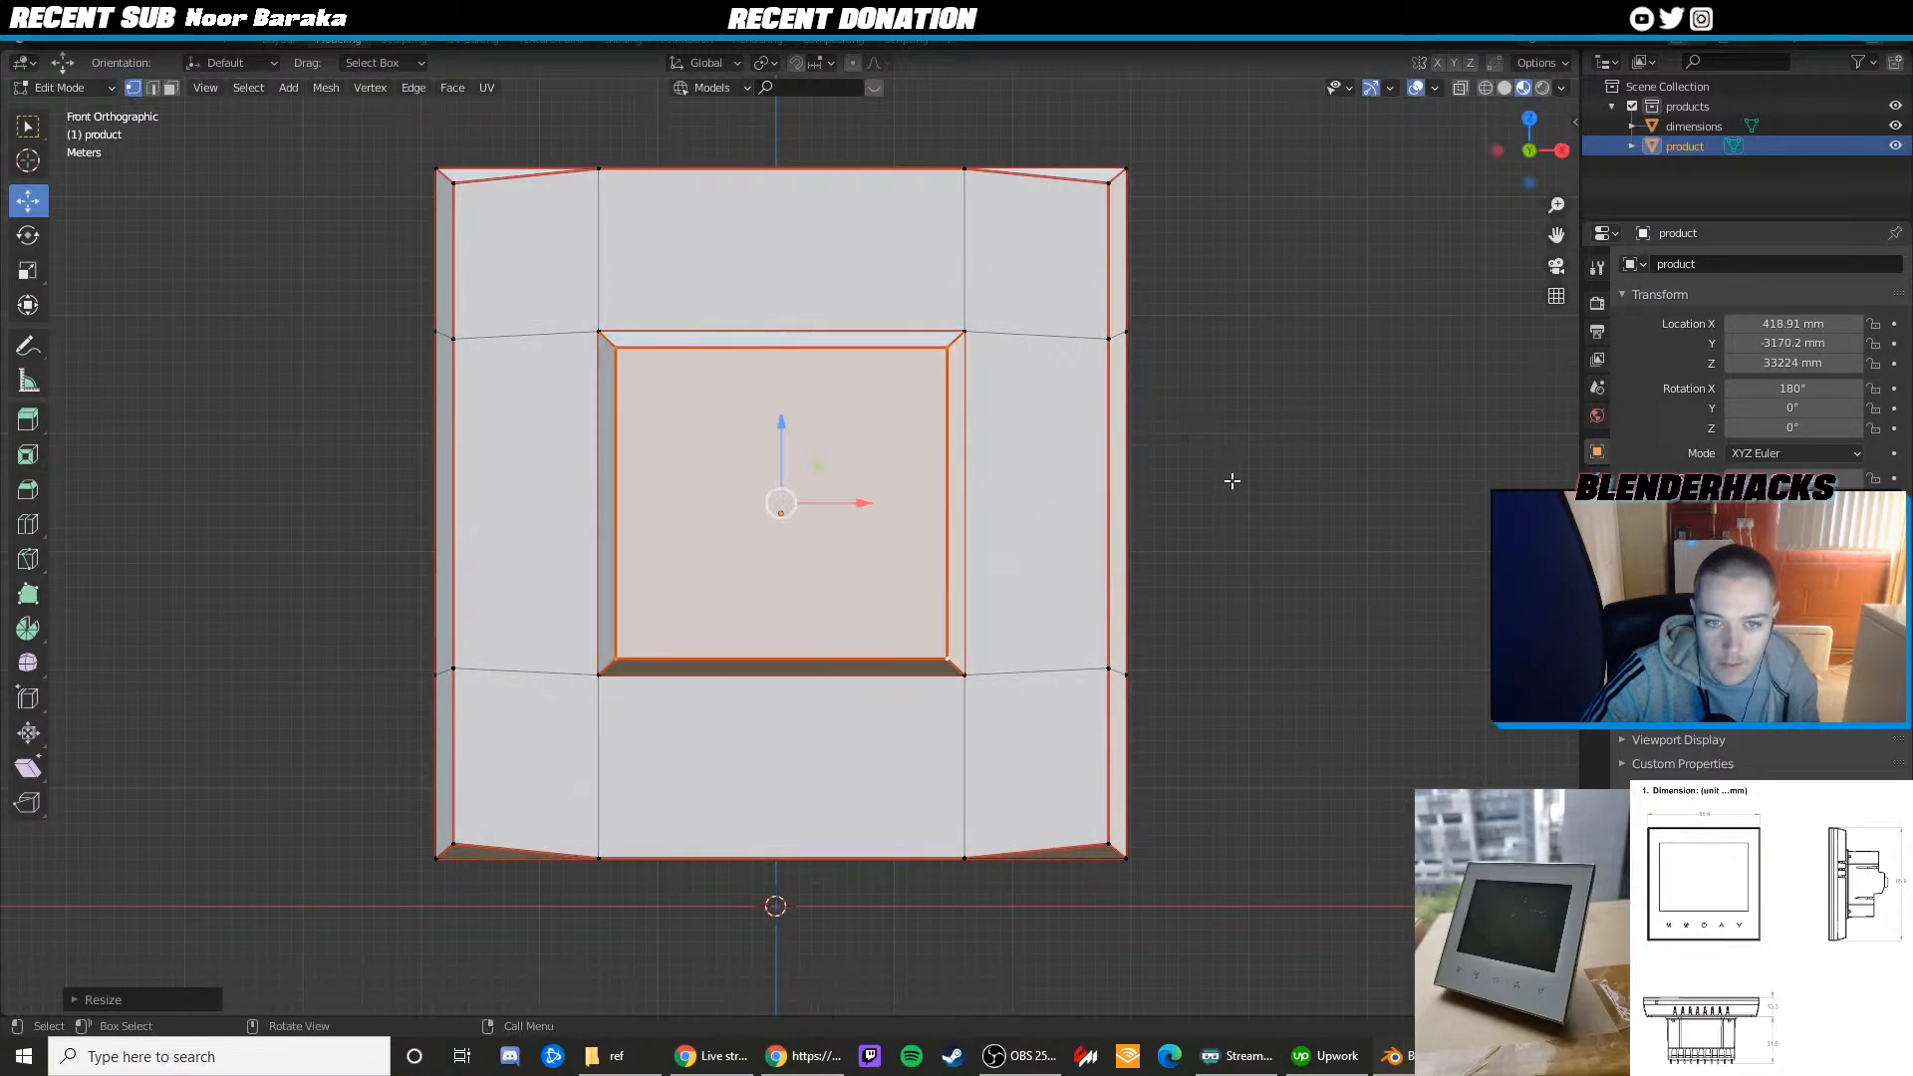
{"action": "middle_click_drag", "start_coordinate": [1230, 480], "coordinate": [1192, 503]}
{"action": "key", "text": "s"}
{"action": "right_click", "coordinate": [1170, 500]}
{"action": "key", "text": "KP_1"}
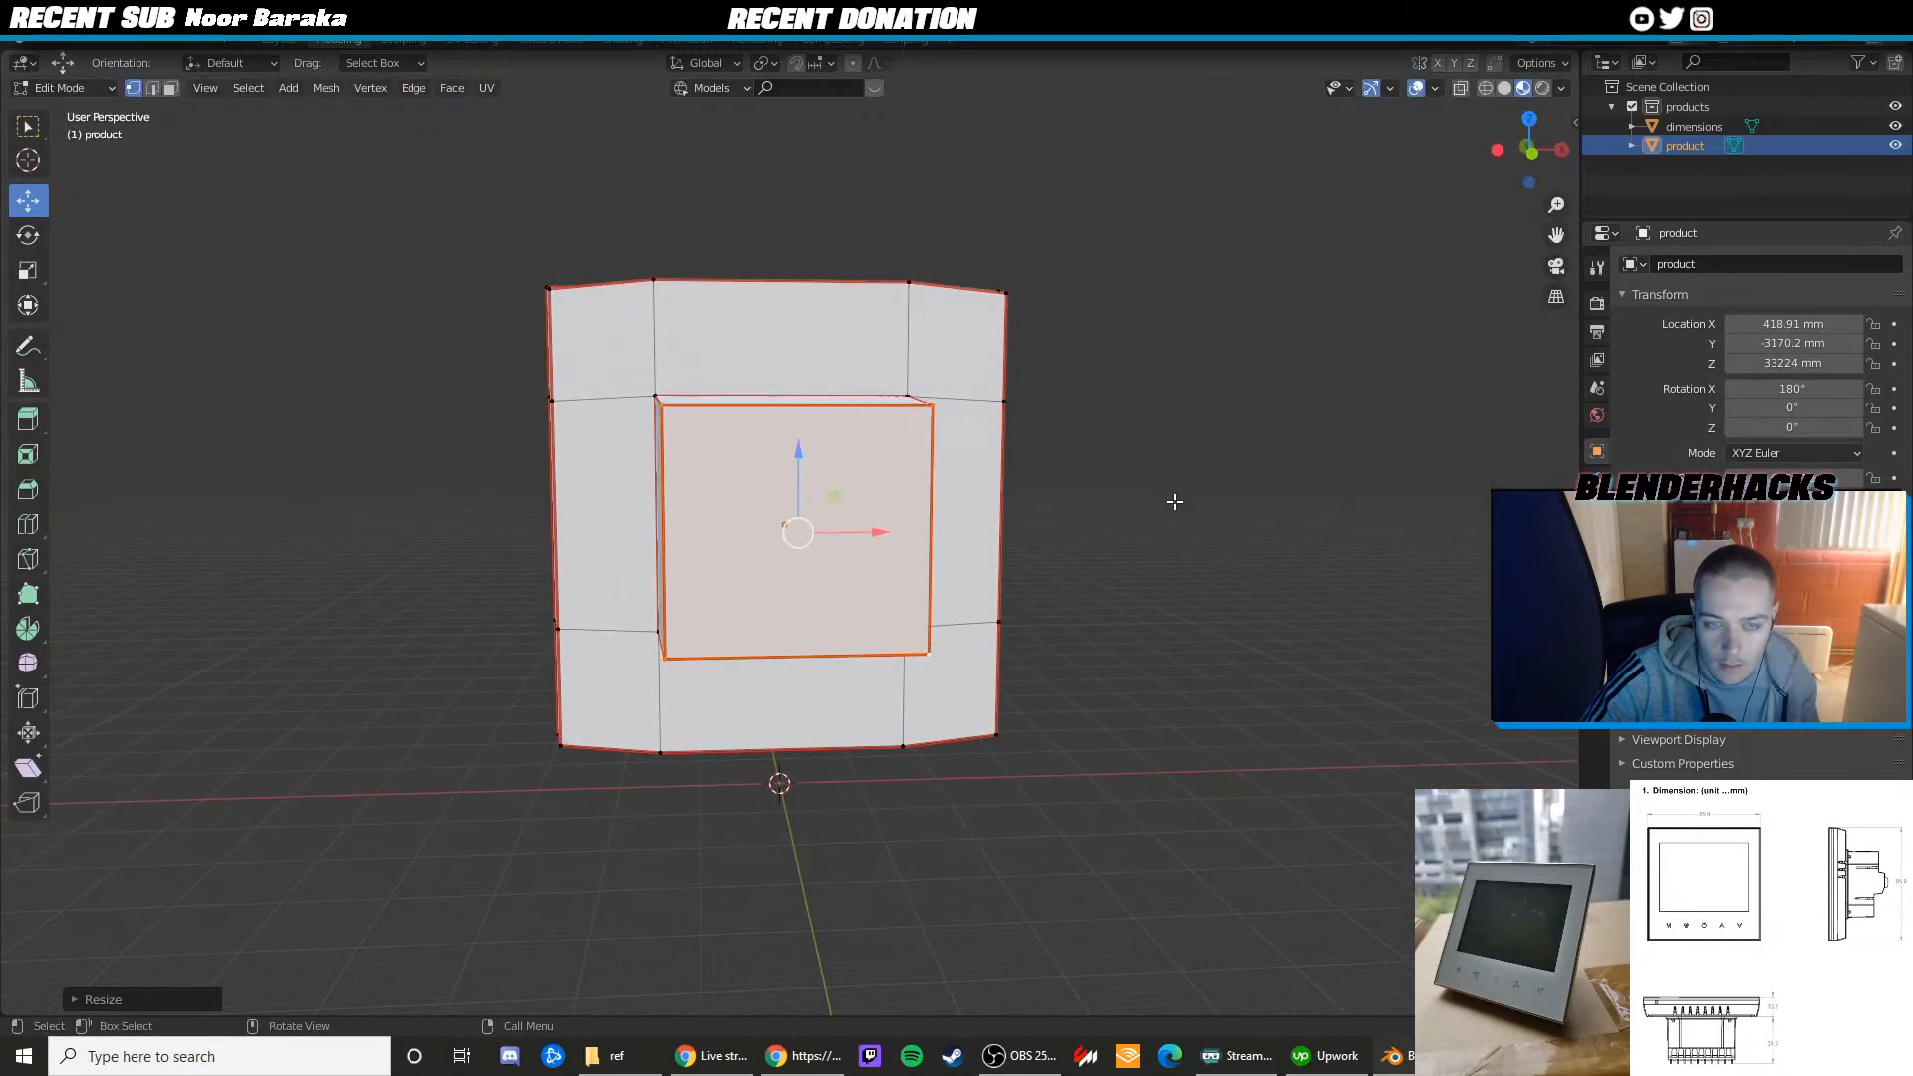
Adjust the scale of the rear housing's back face to refine its taper, checking the shape in Object Mode between adjustments
{"action": "key", "text": "s"}
{"action": "left_click", "coordinate": [1146, 431]}
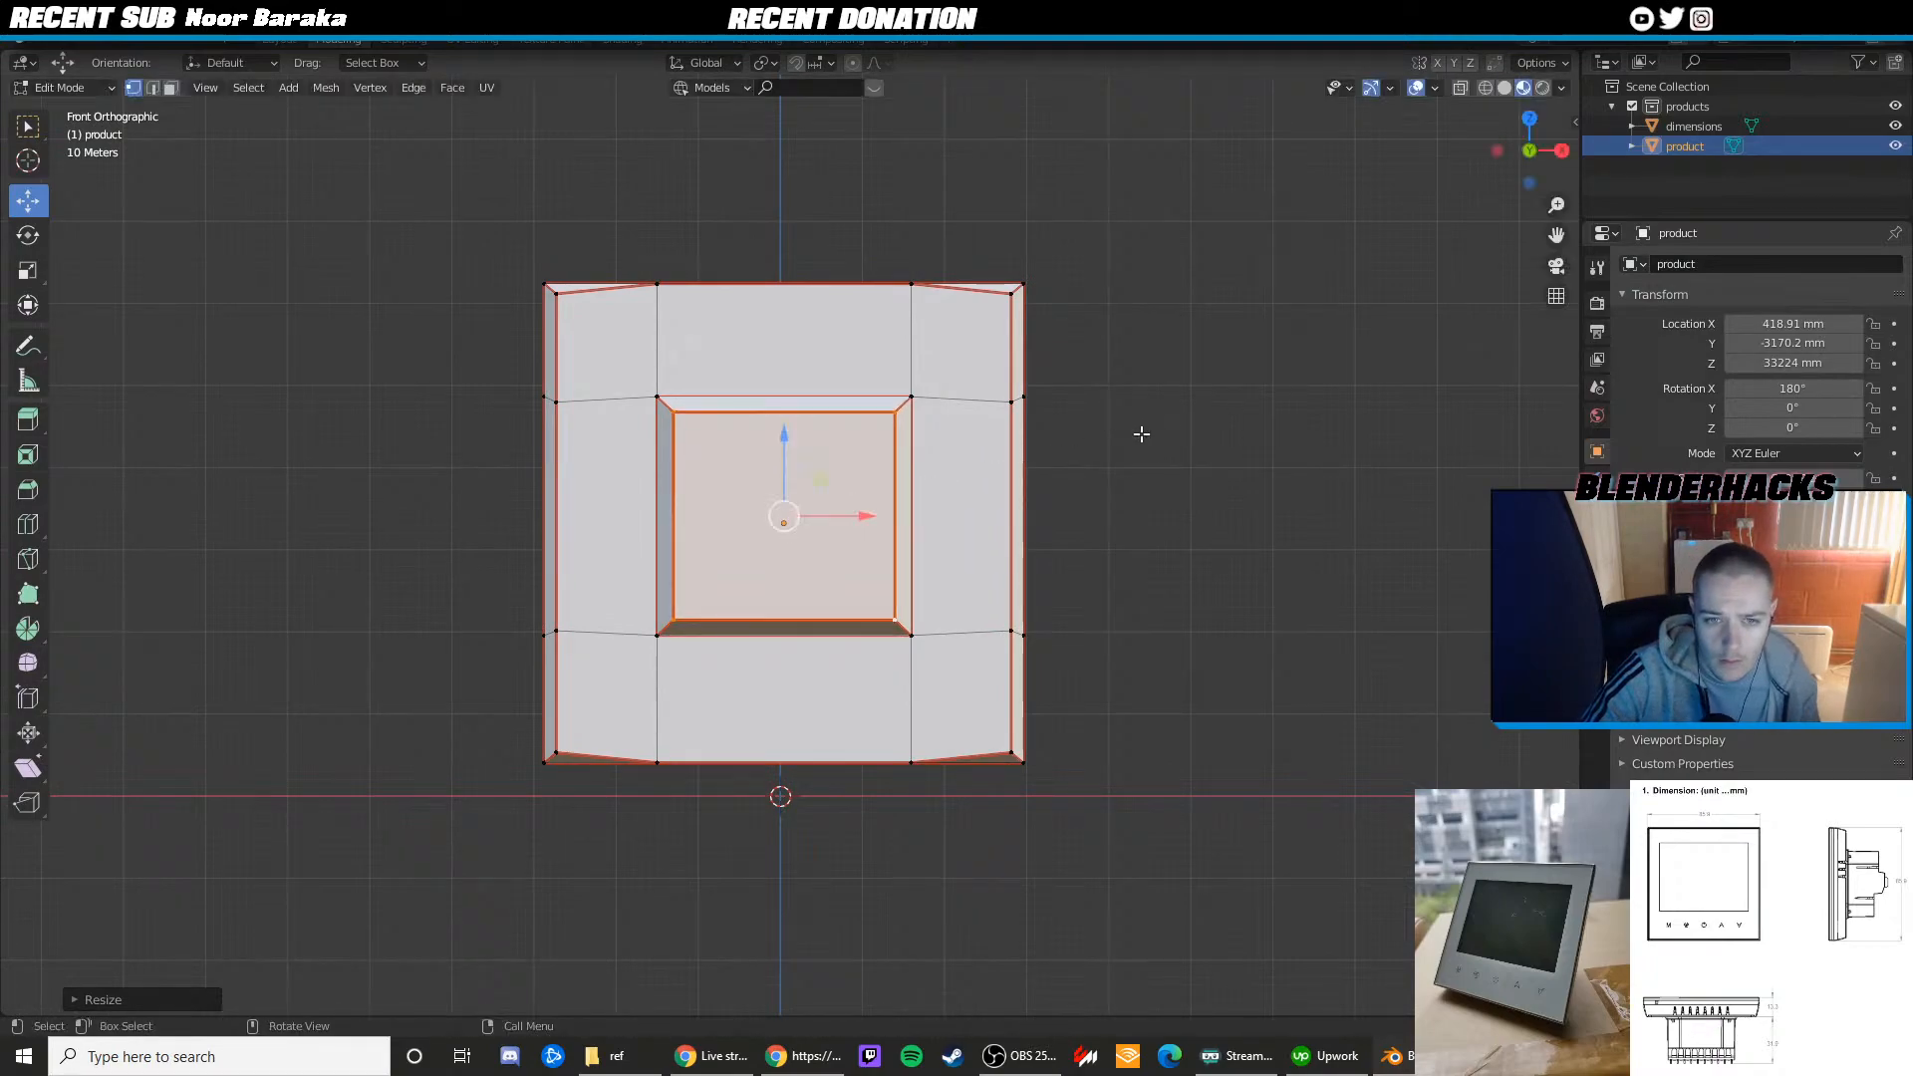
{"action": "key", "text": "Tab"}
{"action": "middle_click_drag", "start_coordinate": [1193, 470], "coordinate": [1050, 432]}
{"action": "key", "text": "Tab"}
{"action": "key", "text": "s"}
{"action": "left_click", "coordinate": [1185, 385]}
{"action": "middle_click_drag", "start_coordinate": [1185, 385], "coordinate": [837, 457]}
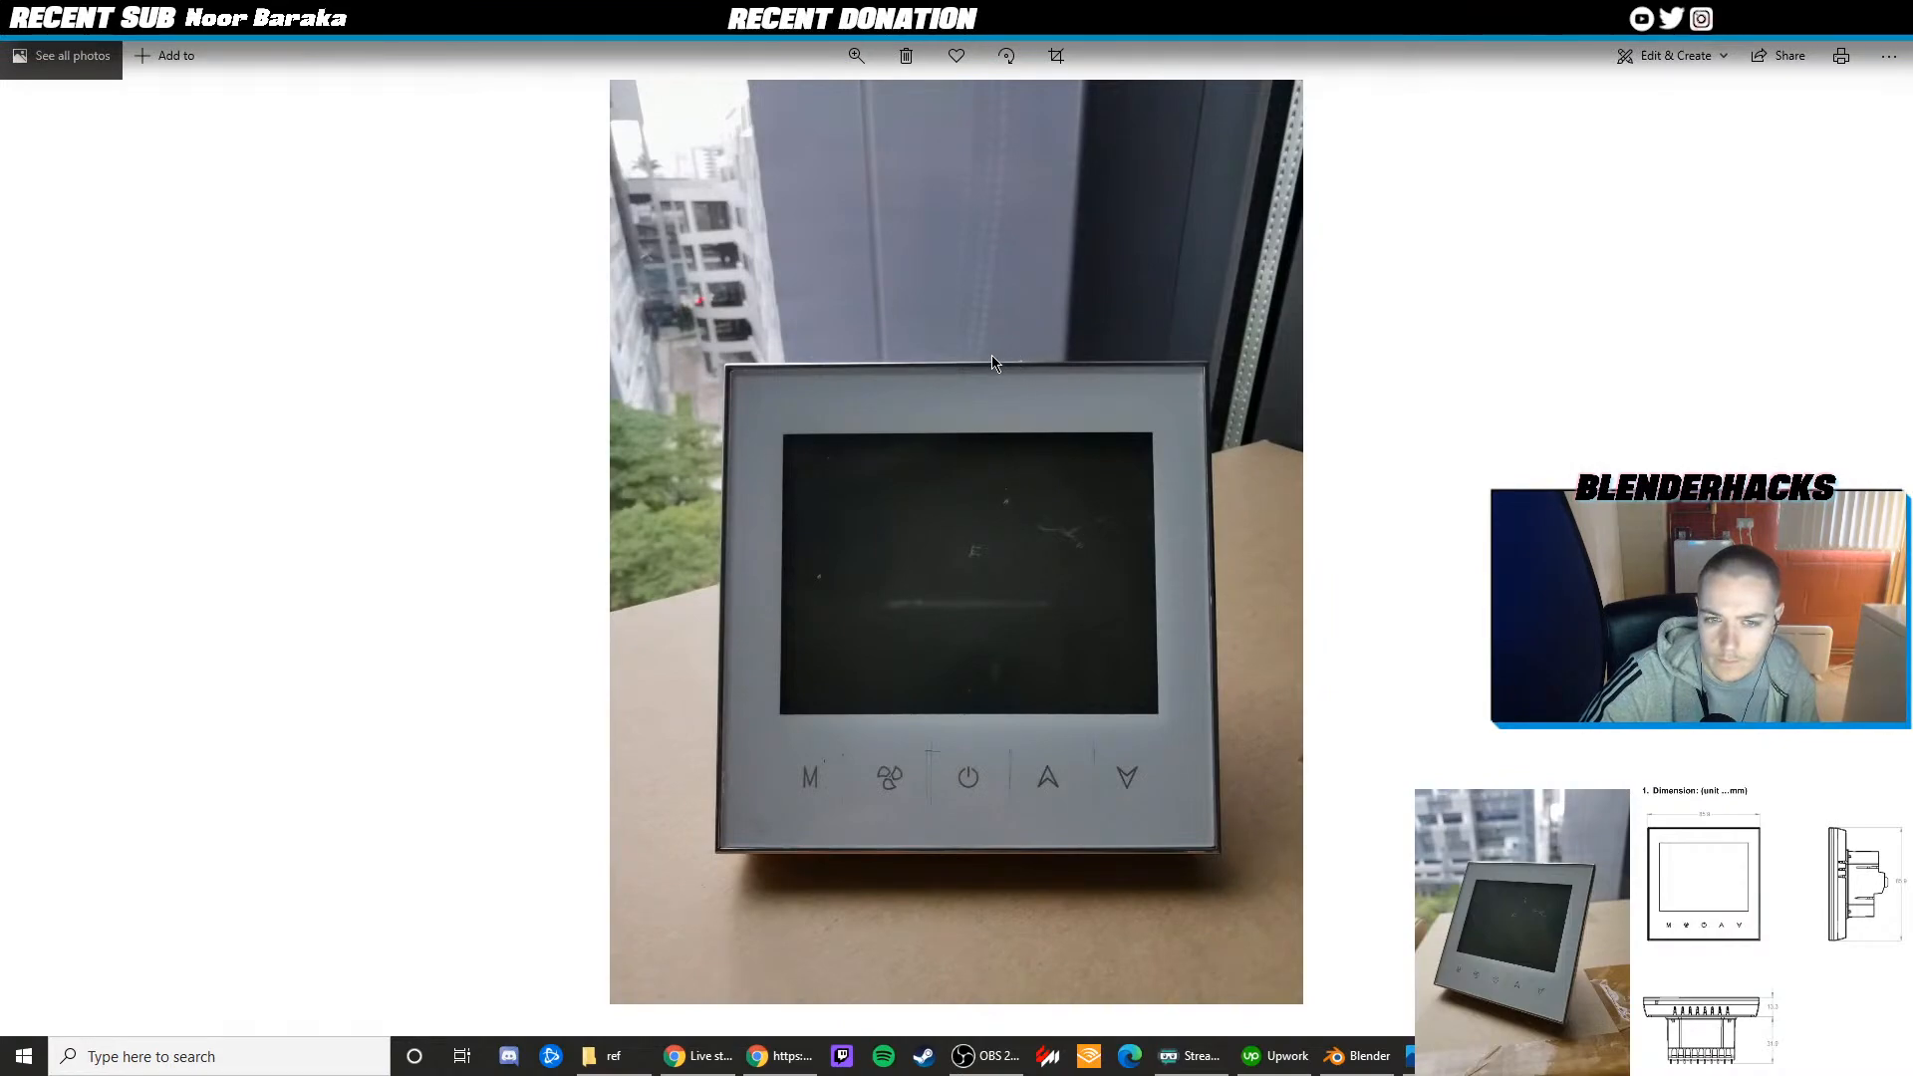
Switch from the front reference photo back to Blender and open the product mesh for editing, facing the plate's front
{"action": "left_click", "coordinate": [1888, 13]}
{"action": "scroll", "coordinate": [810, 504], "scroll_direction": "up", "scroll_amount": 2}
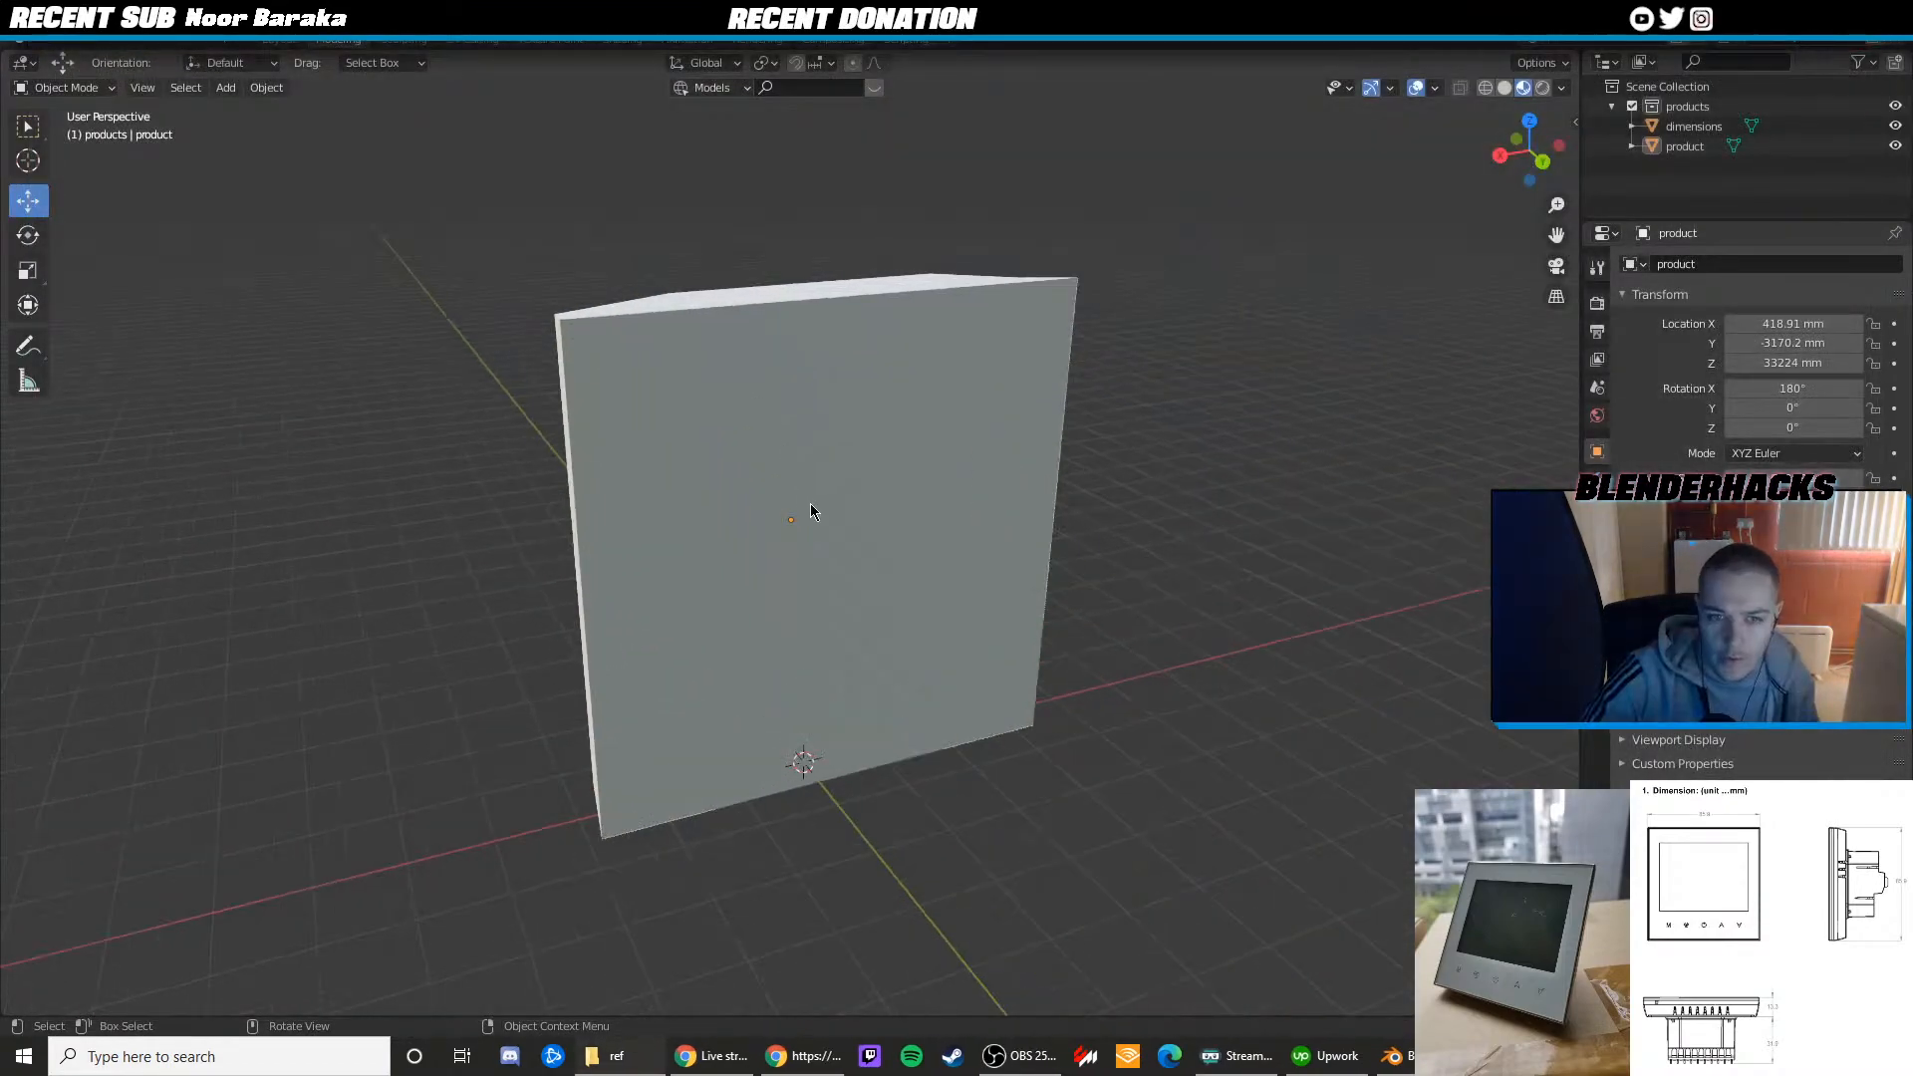
{"action": "left_click", "coordinate": [810, 504]}
{"action": "middle_click_drag", "start_coordinate": [812, 510], "coordinate": [768, 493]}
{"action": "key", "text": "Tab"}
{"action": "scroll", "coordinate": [768, 493], "scroll_direction": "down", "scroll_amount": 2}
{"action": "scroll", "coordinate": [768, 495], "scroll_direction": "up", "scroll_amount": 3}
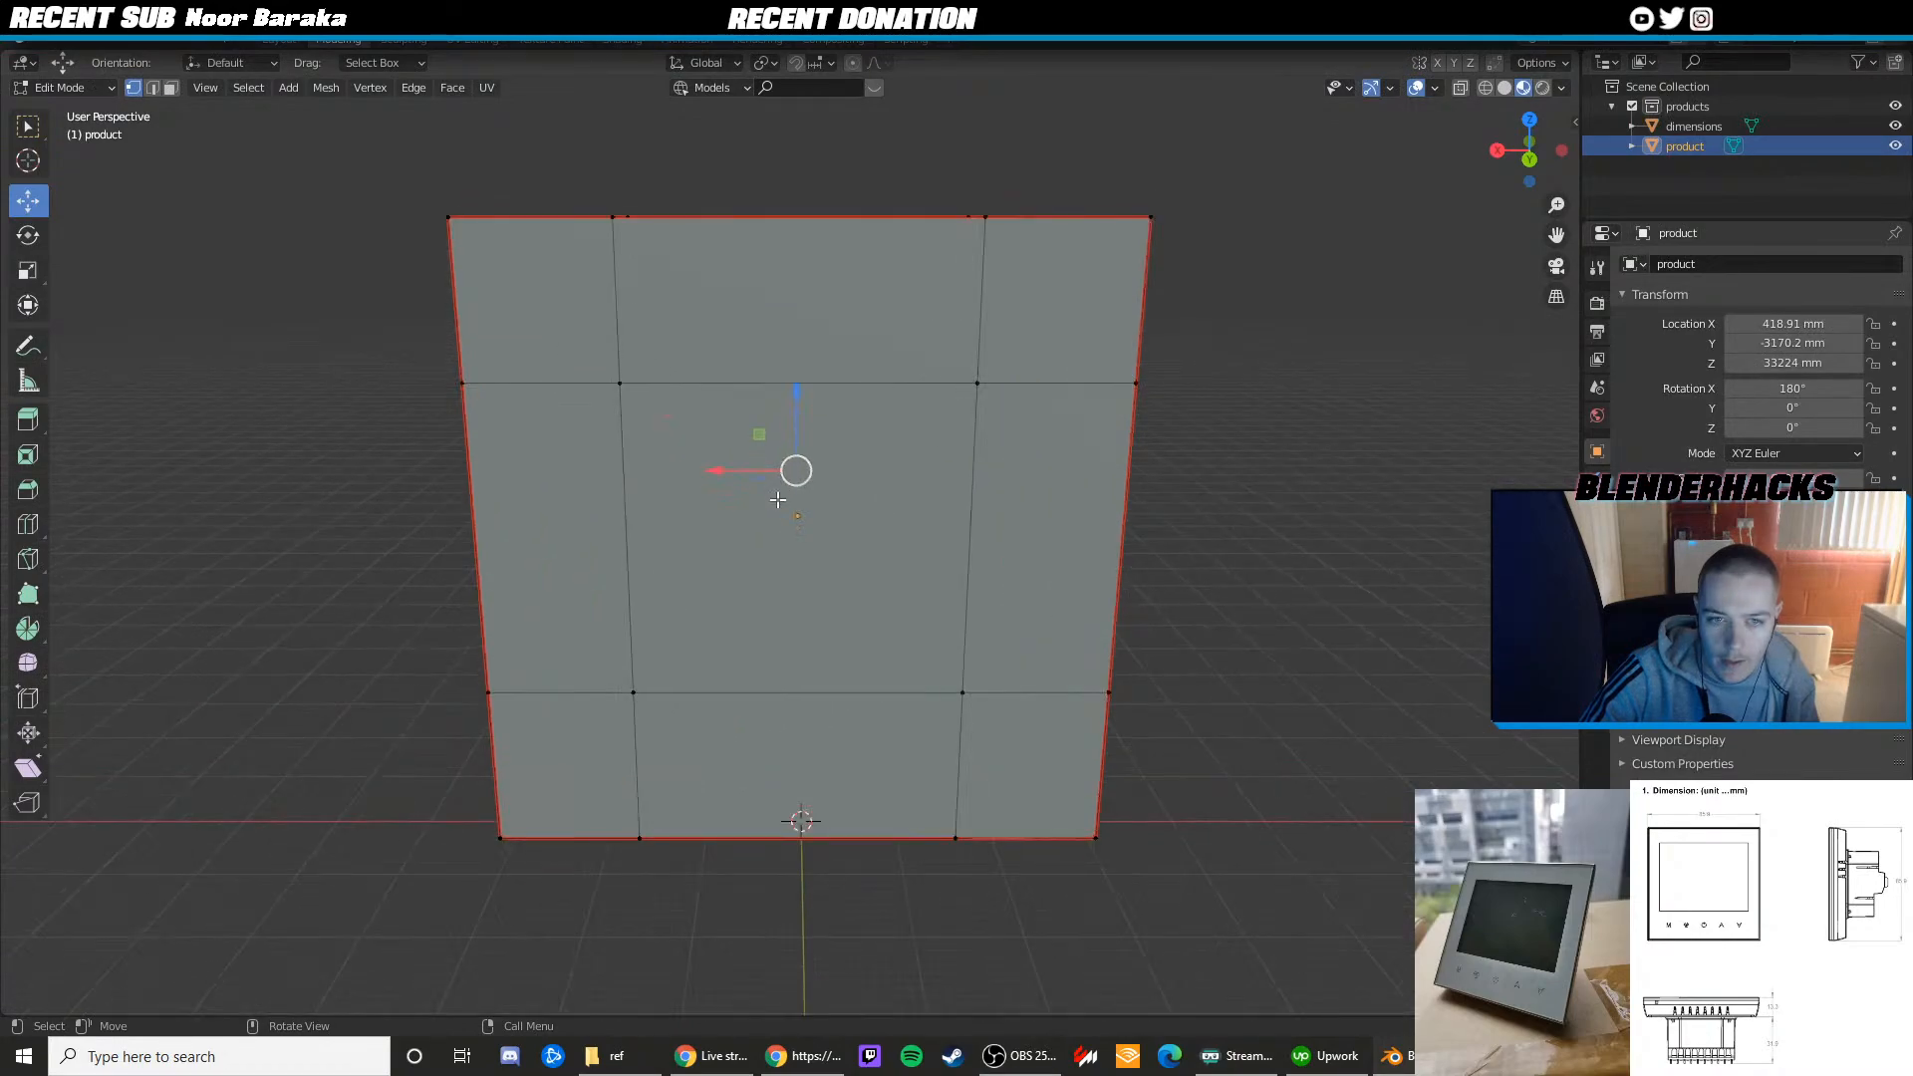
{"action": "key", "text": "2"}
{"action": "key", "text": "1"}
{"action": "left_click", "coordinate": [619, 382]}
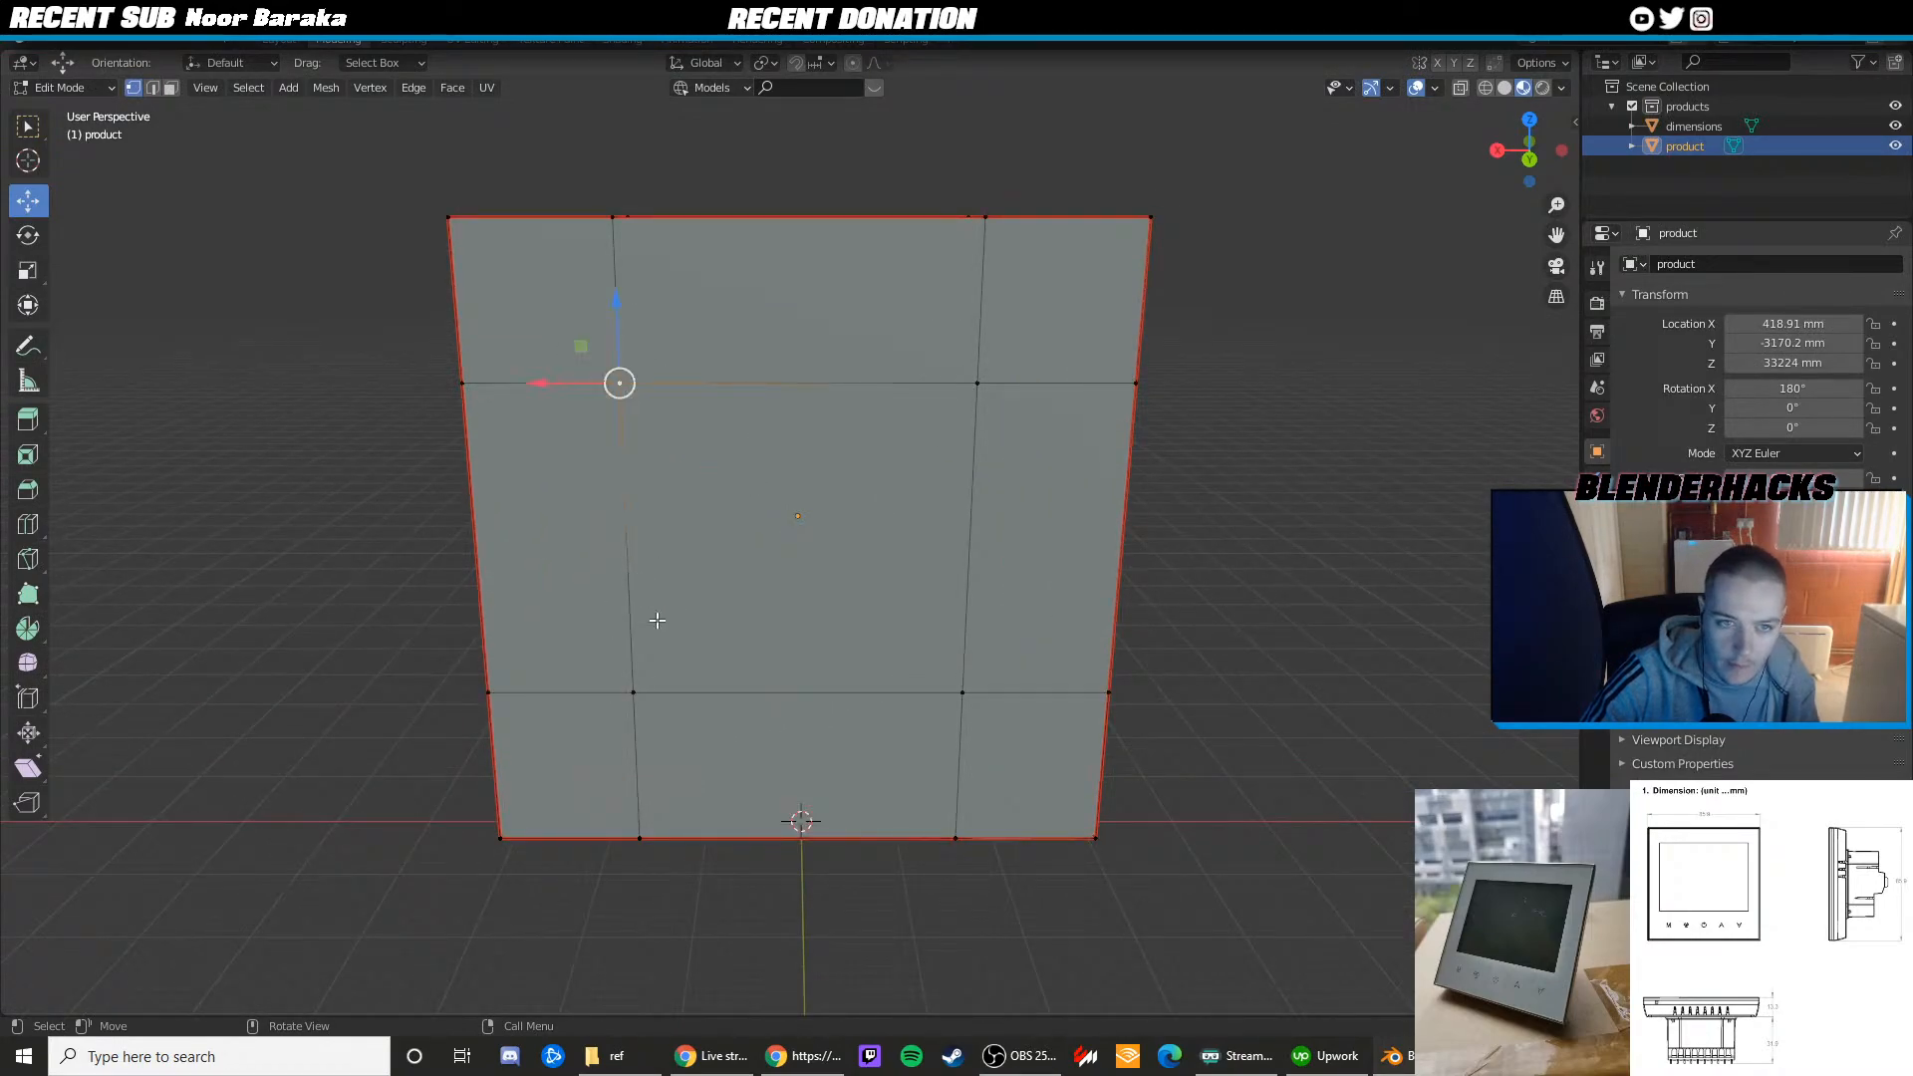
{"action": "left_click", "coordinate": [634, 692], "text": "shift"}
{"action": "left_click", "coordinate": [963, 691], "text": "shift"}
{"action": "left_click", "coordinate": [980, 386], "text": "shift"}
{"action": "right_click", "coordinate": [978, 389]}
{"action": "left_click", "coordinate": [807, 396]}
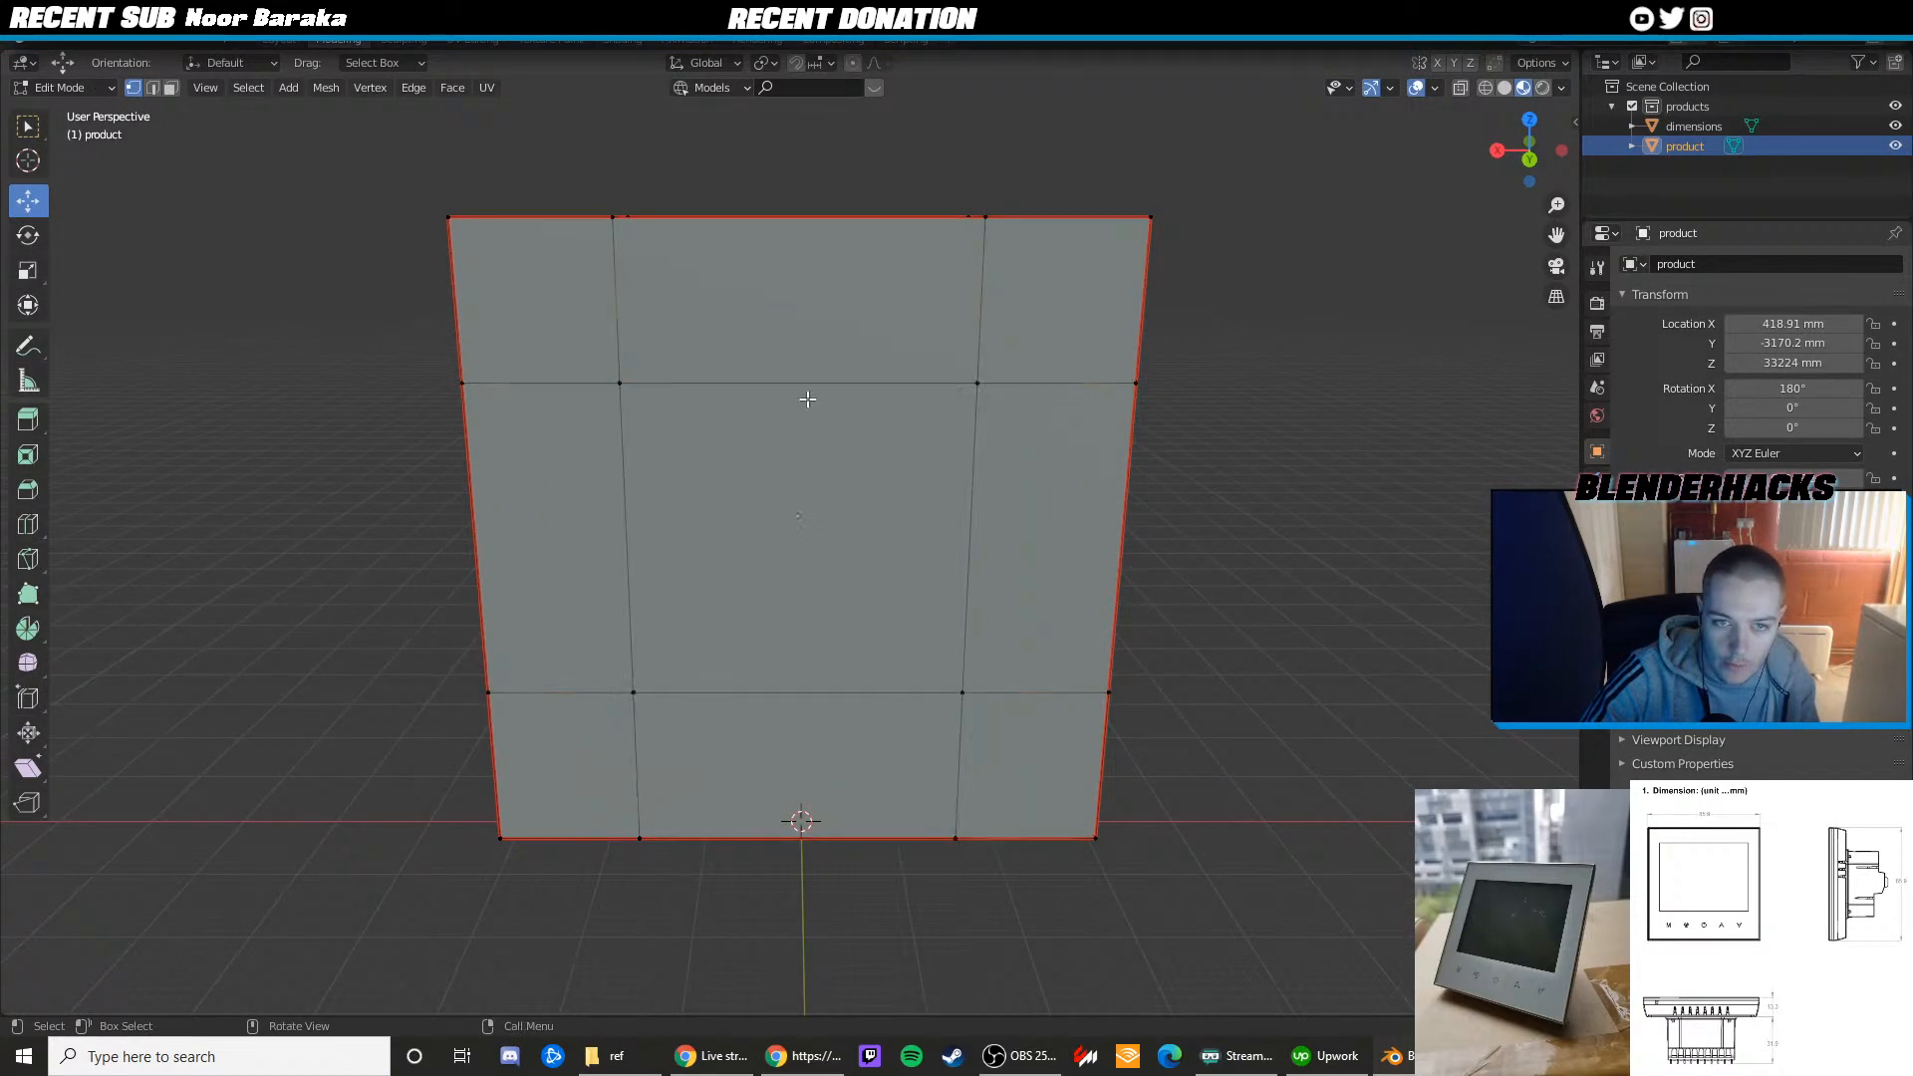
Select the four edges around the centre square of the plate's front face and mark them as seams
{"action": "key", "text": "2"}
{"action": "left_click", "coordinate": [803, 388]}
{"action": "left_click", "coordinate": [618, 485], "text": "shift"}
{"action": "left_click", "coordinate": [837, 673], "text": "shift"}
{"action": "left_click", "coordinate": [975, 609], "text": "shift"}
{"action": "right_click", "coordinate": [975, 610]}
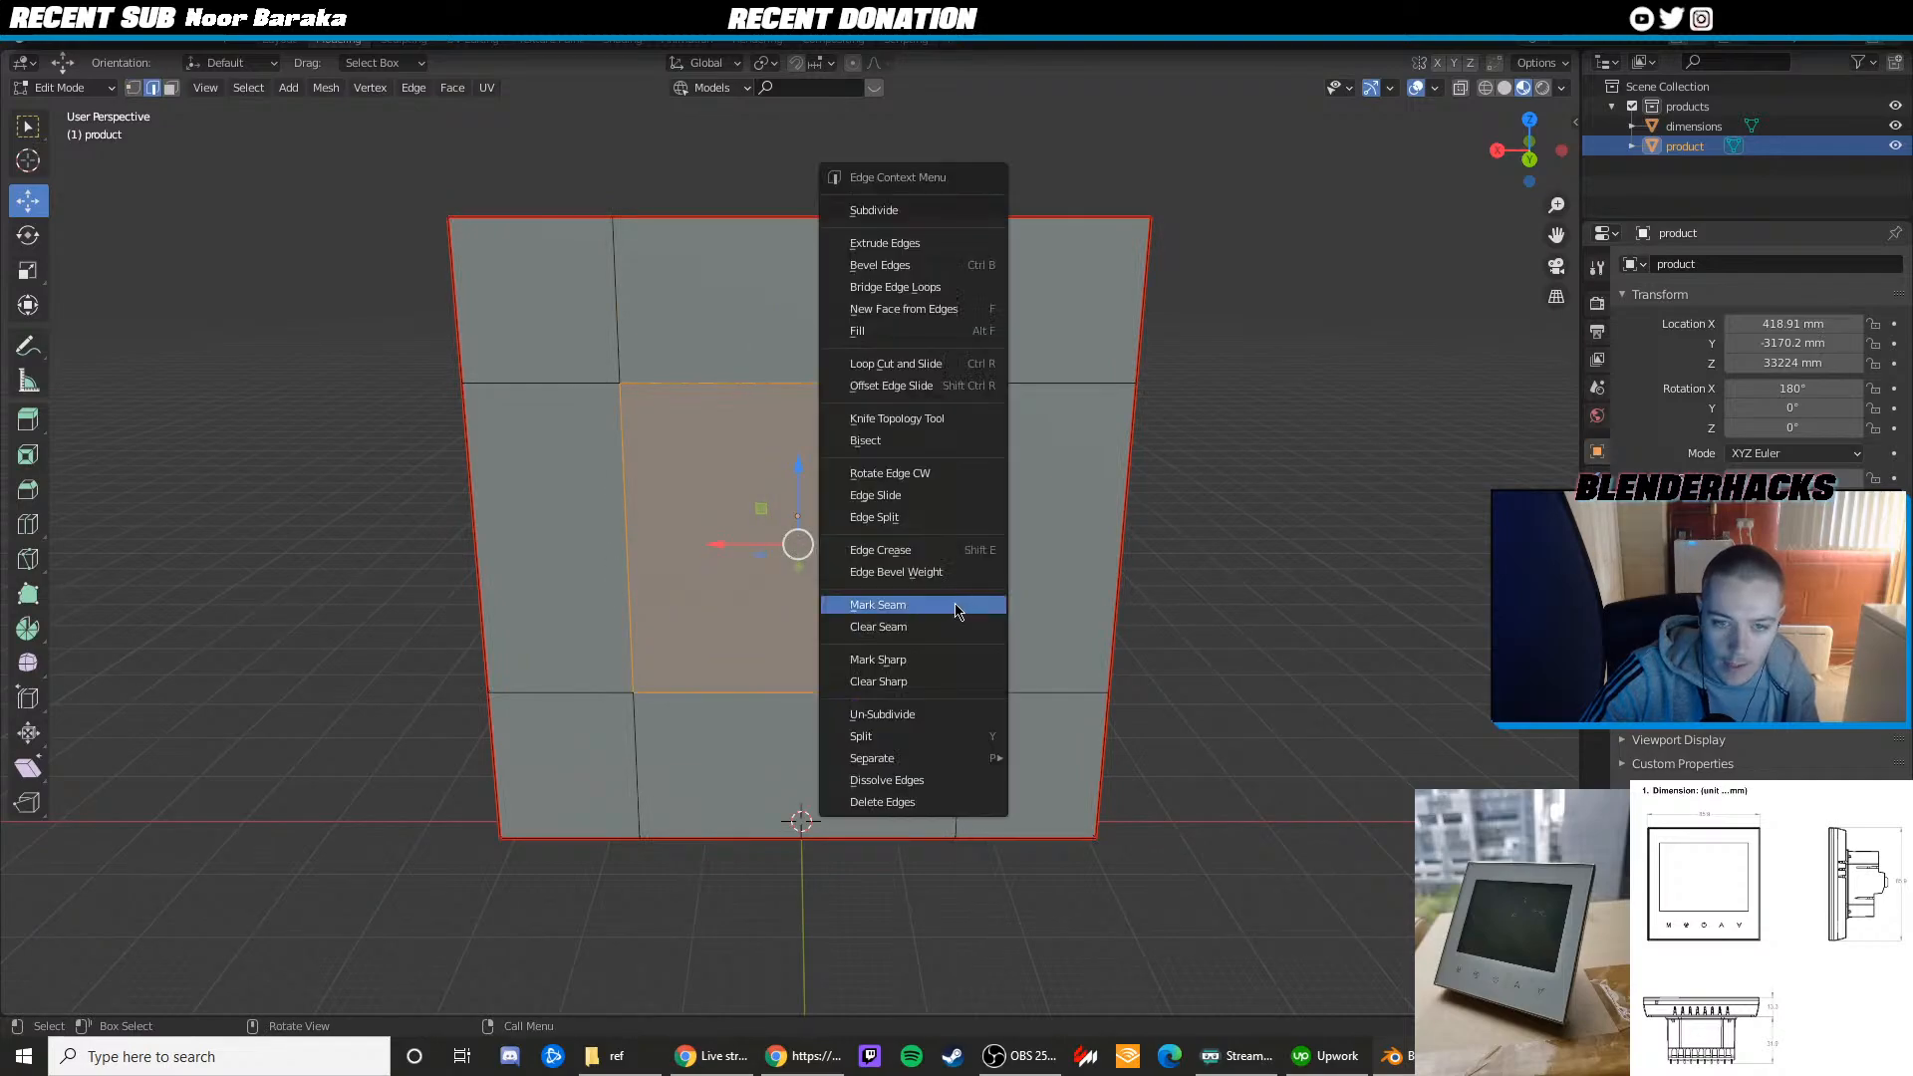
{"action": "left_click", "coordinate": [944, 610]}
{"action": "middle_click_drag", "start_coordinate": [944, 611], "coordinate": [720, 528]}
{"action": "scroll", "coordinate": [721, 528], "scroll_direction": "down", "scroll_amount": 3}
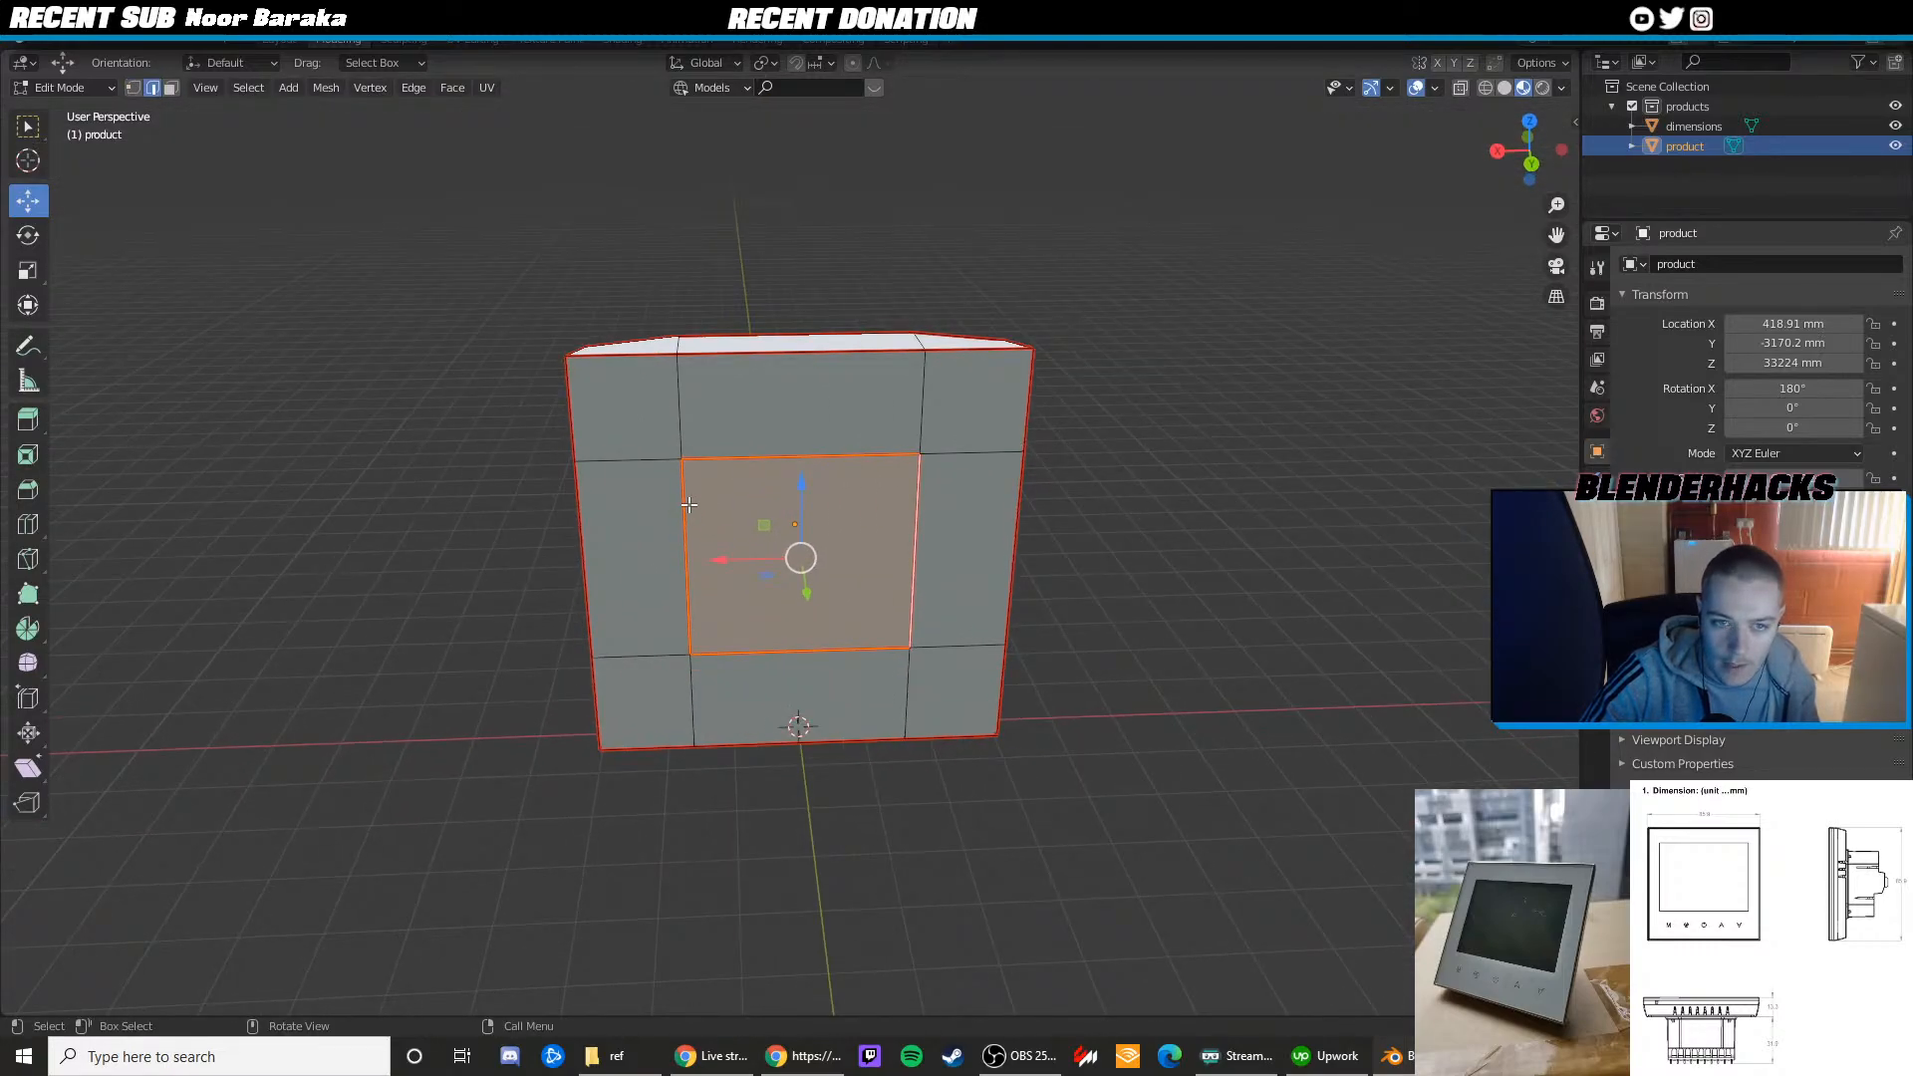
Switch to vertex selection, view the plate's front face straight on and select the four corners of its centre square
{"action": "key", "text": "1"}
{"action": "left_click", "coordinate": [684, 457]}
{"action": "key", "text": "KP_1"}
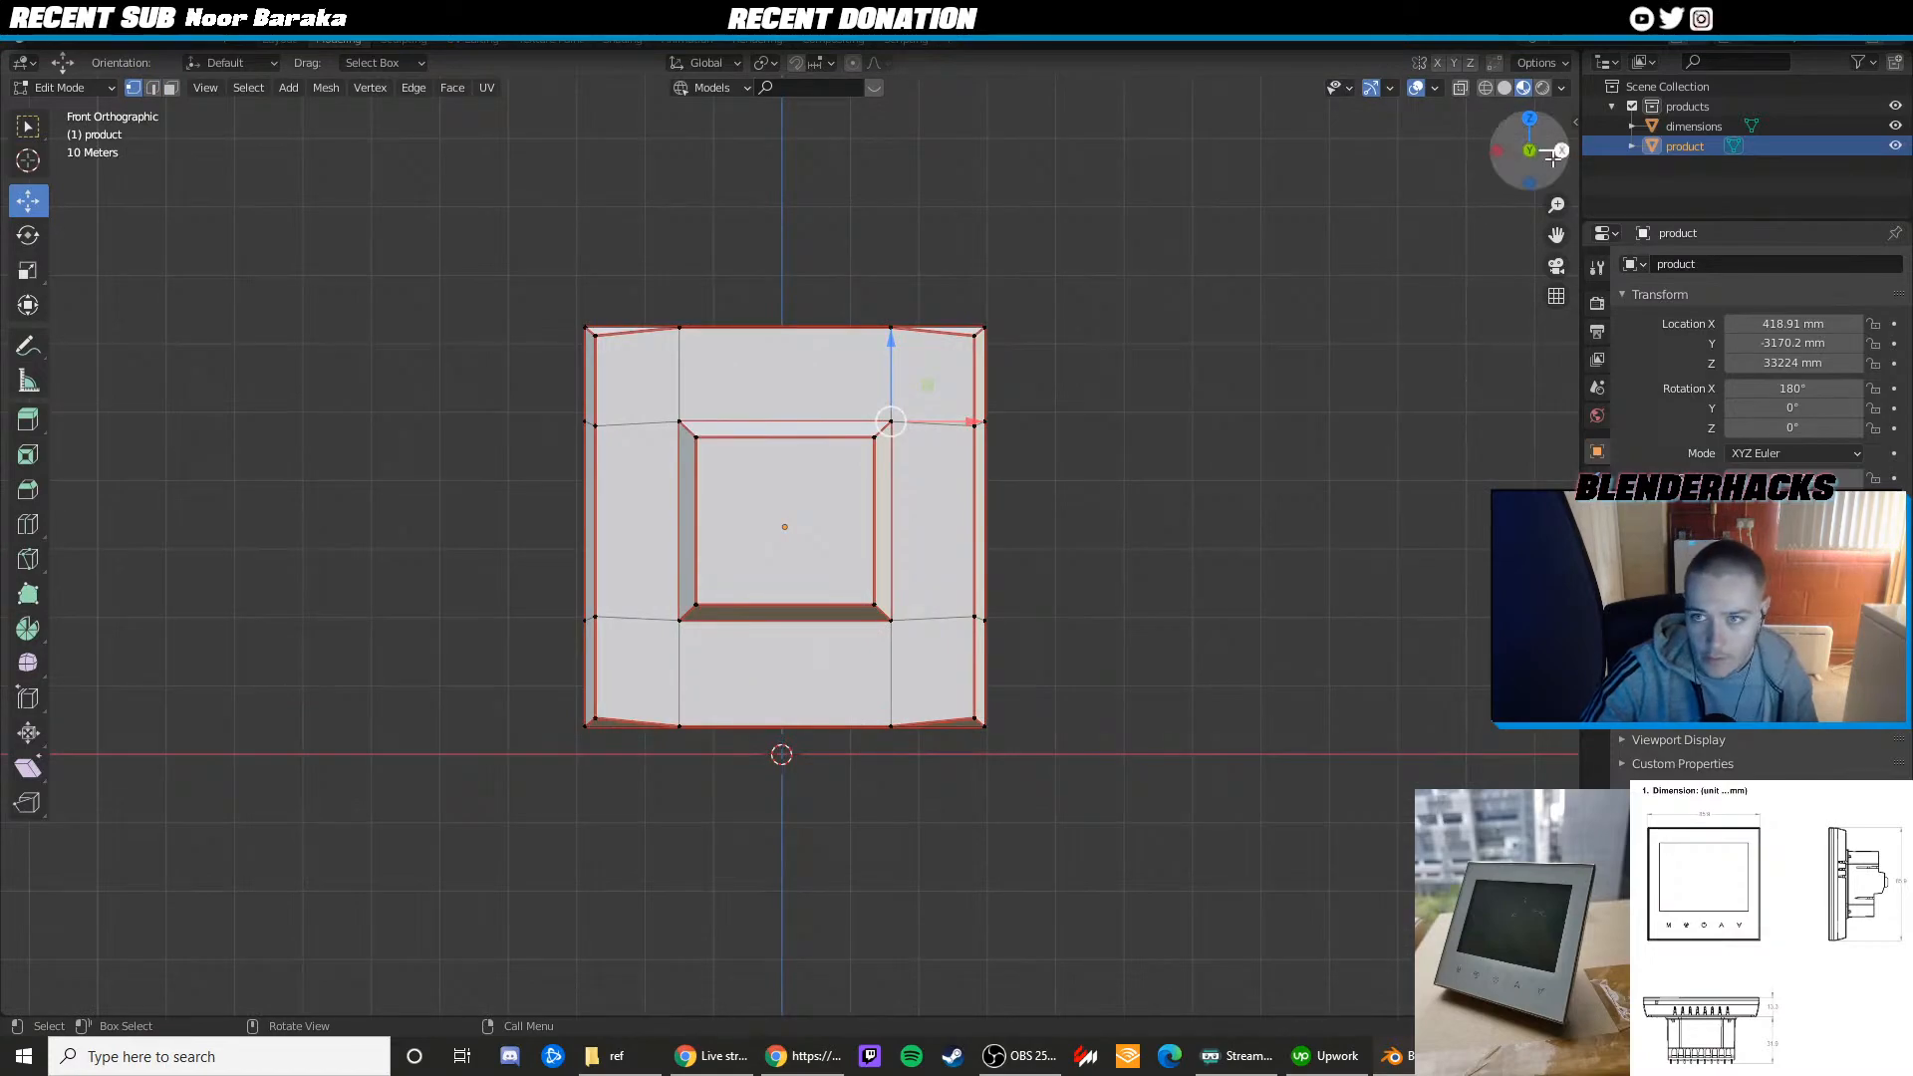
{"action": "left_click", "coordinate": [1552, 157]}
{"action": "left_click", "coordinate": [1552, 156]}
{"action": "scroll", "coordinate": [824, 469], "scroll_direction": "up", "scroll_amount": 3}
{"action": "left_click", "coordinate": [976, 675], "text": "shift"}
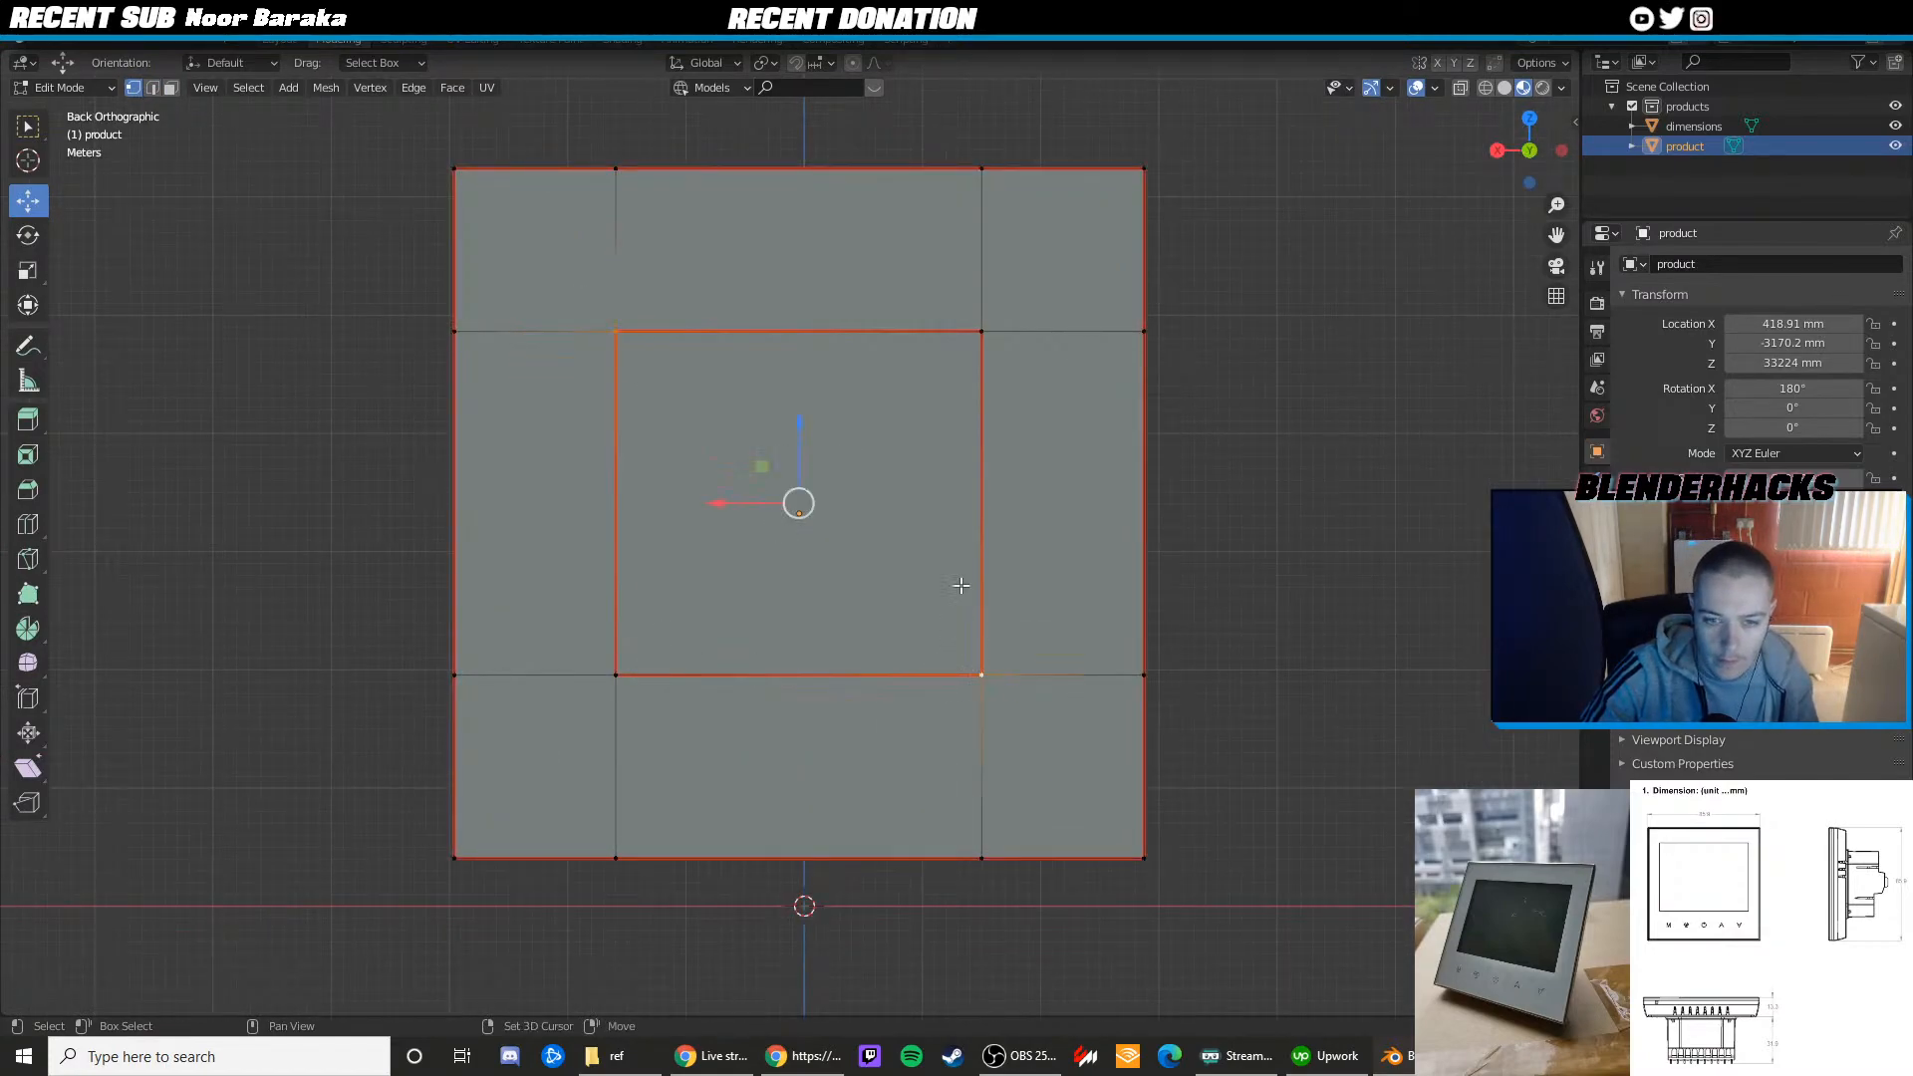
{"action": "left_click", "coordinate": [982, 331], "text": "shift"}
{"action": "left_click", "coordinate": [616, 675], "text": "shift"}
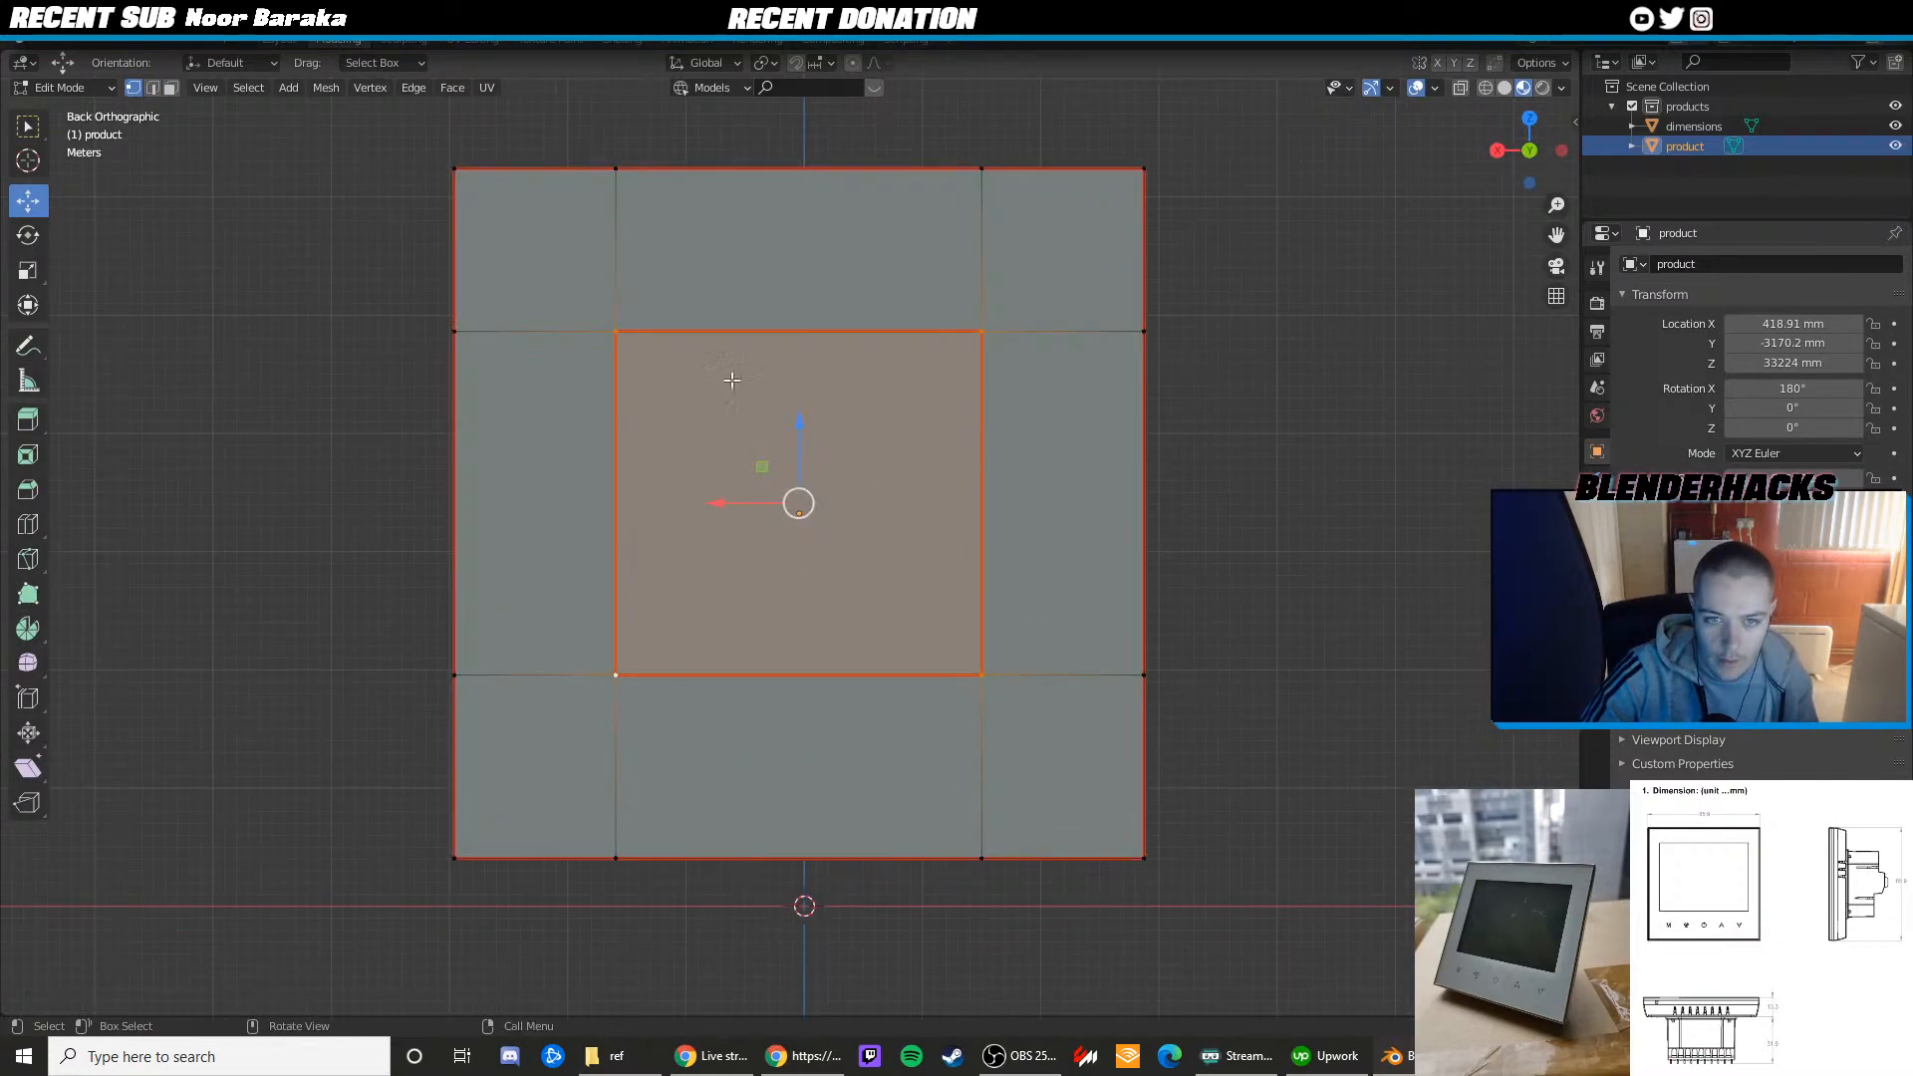
Reselect the centre square's four corners one after another and try scaling the square up uniformly
{"action": "key", "text": "alt+a"}
{"action": "left_click", "coordinate": [615, 330]}
{"action": "left_click", "coordinate": [616, 674], "text": "shift"}
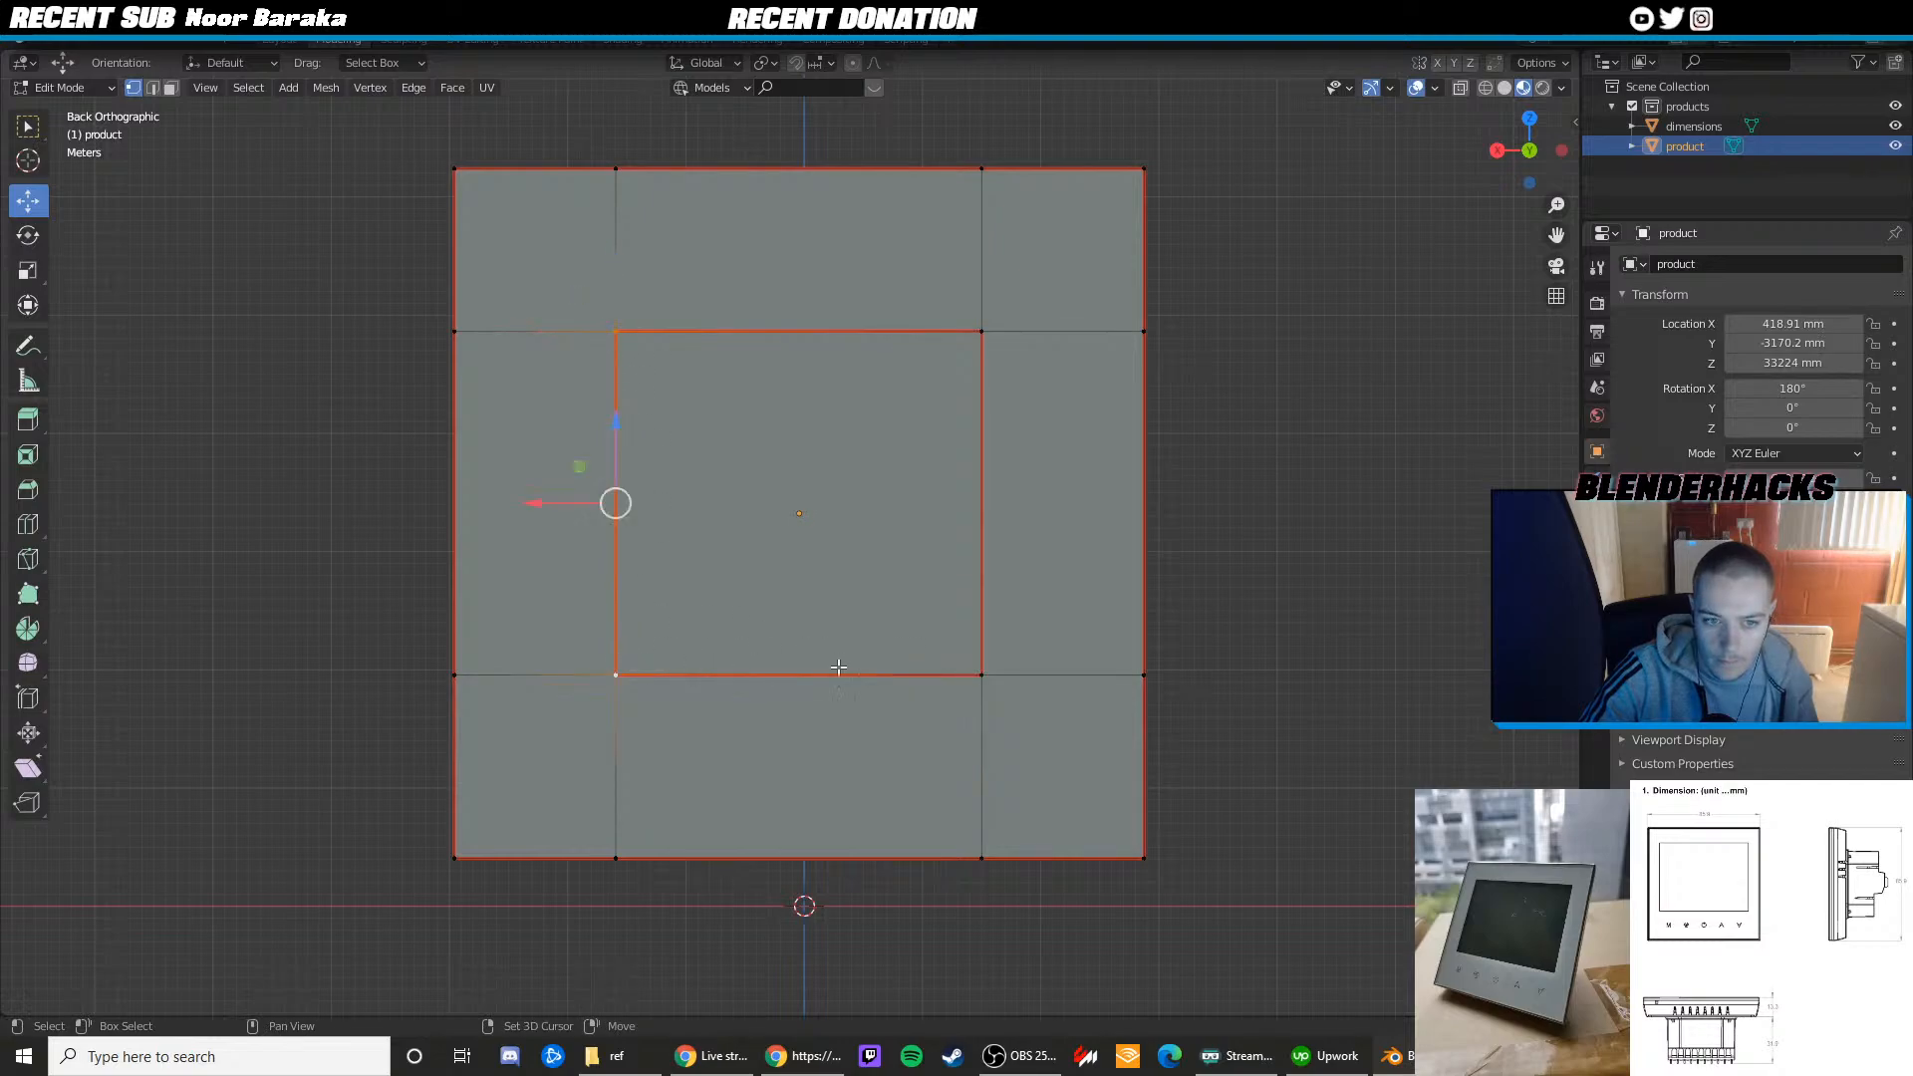
{"action": "left_click", "coordinate": [981, 675], "text": "shift"}
{"action": "left_click", "coordinate": [982, 331], "text": "shift"}
{"action": "key", "text": "s"}
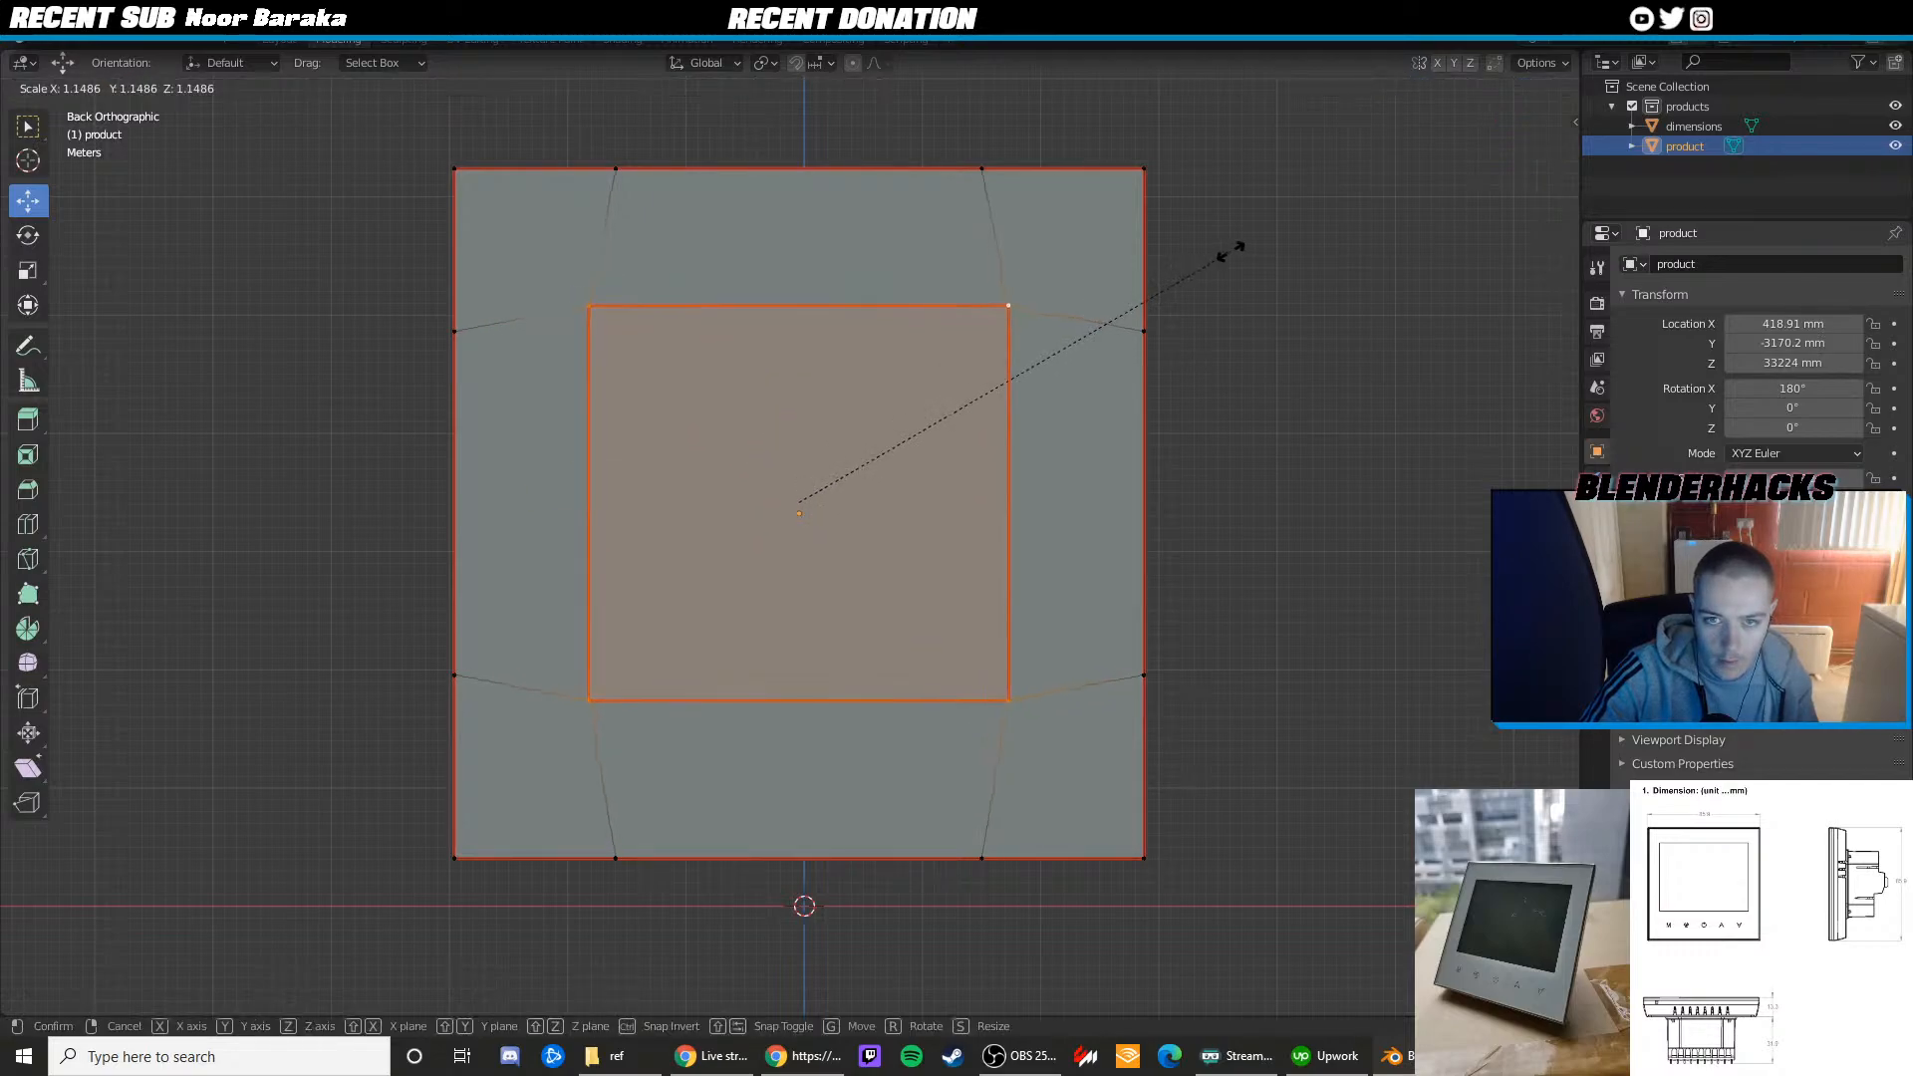
{"action": "right_click", "coordinate": [1230, 252]}
{"action": "middle_click_drag", "start_coordinate": [1229, 252], "coordinate": [1055, 469]}
{"action": "scroll", "coordinate": [1036, 481], "scroll_direction": "down", "scroll_amount": 4}
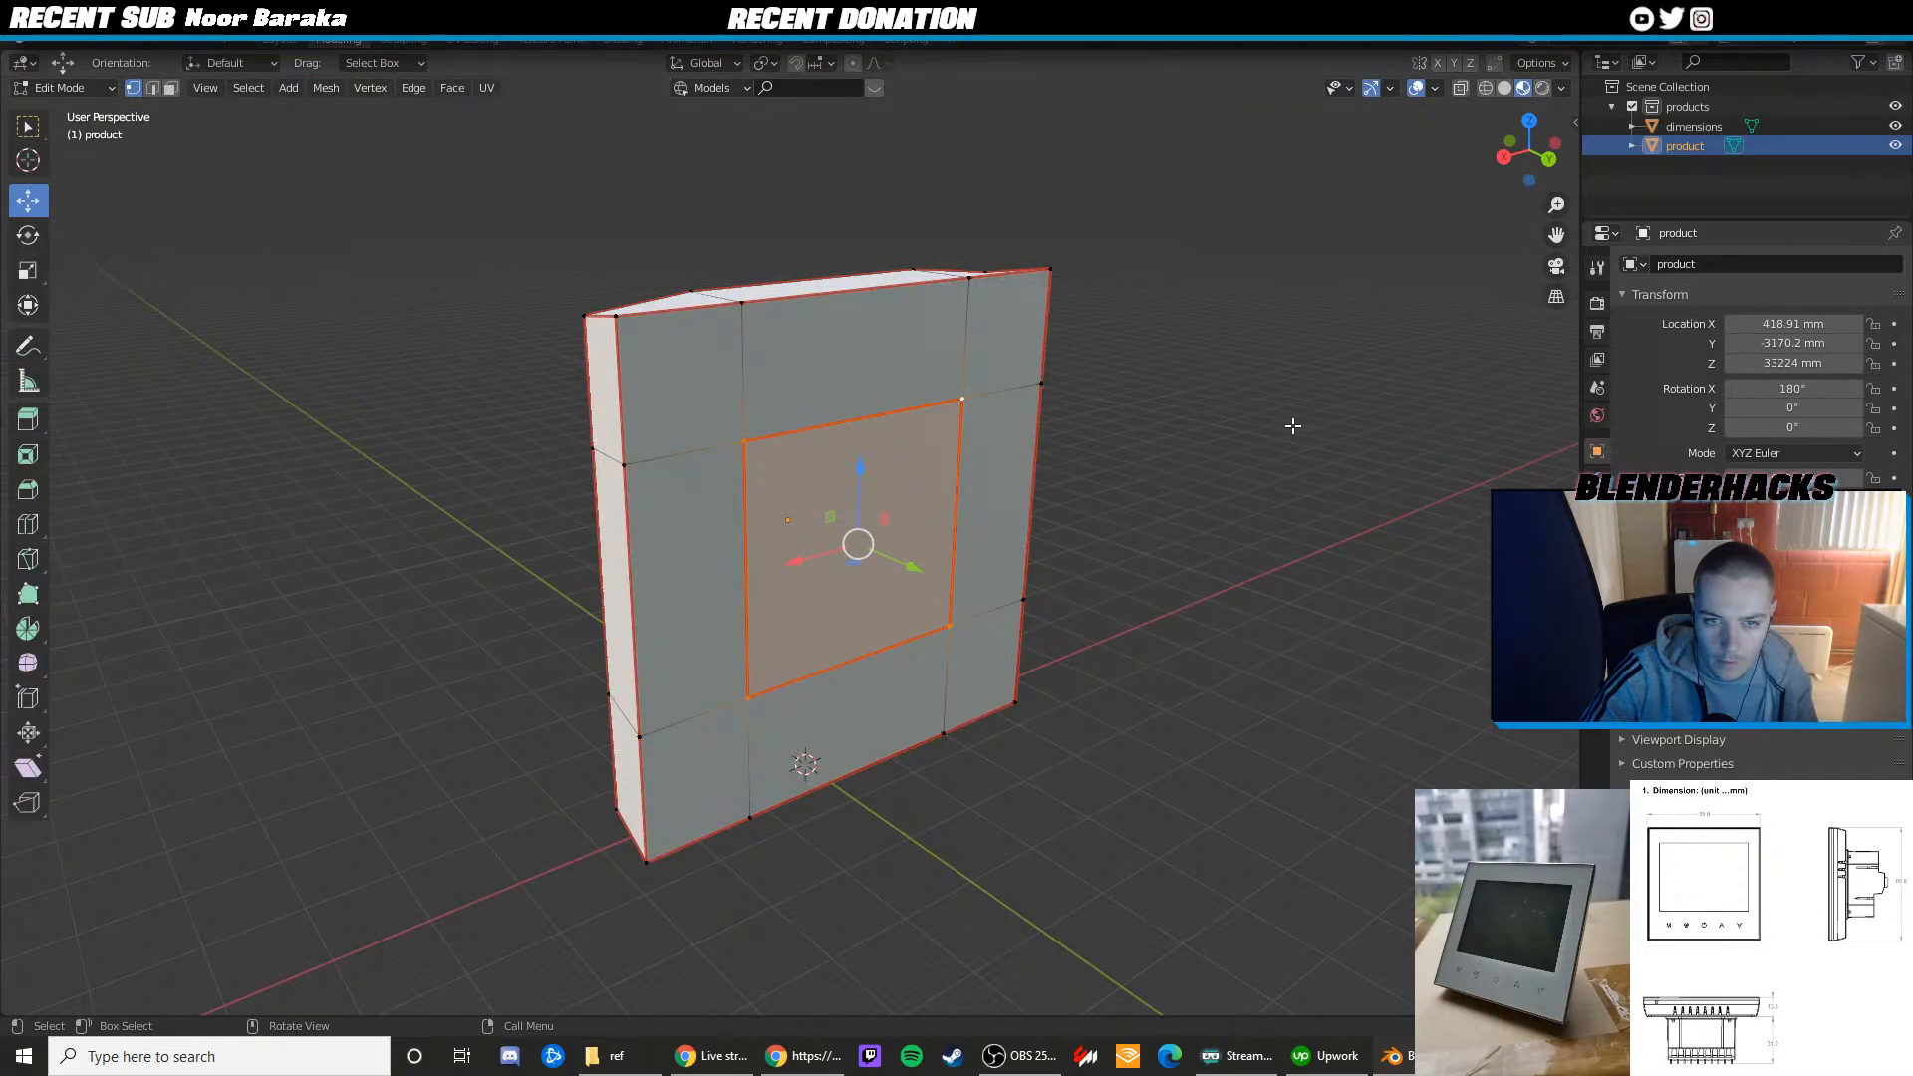
Enlarge the plate's centre square horizontally and vertically with the Scale tool in back orthographic view
{"action": "key", "text": "KP_1"}
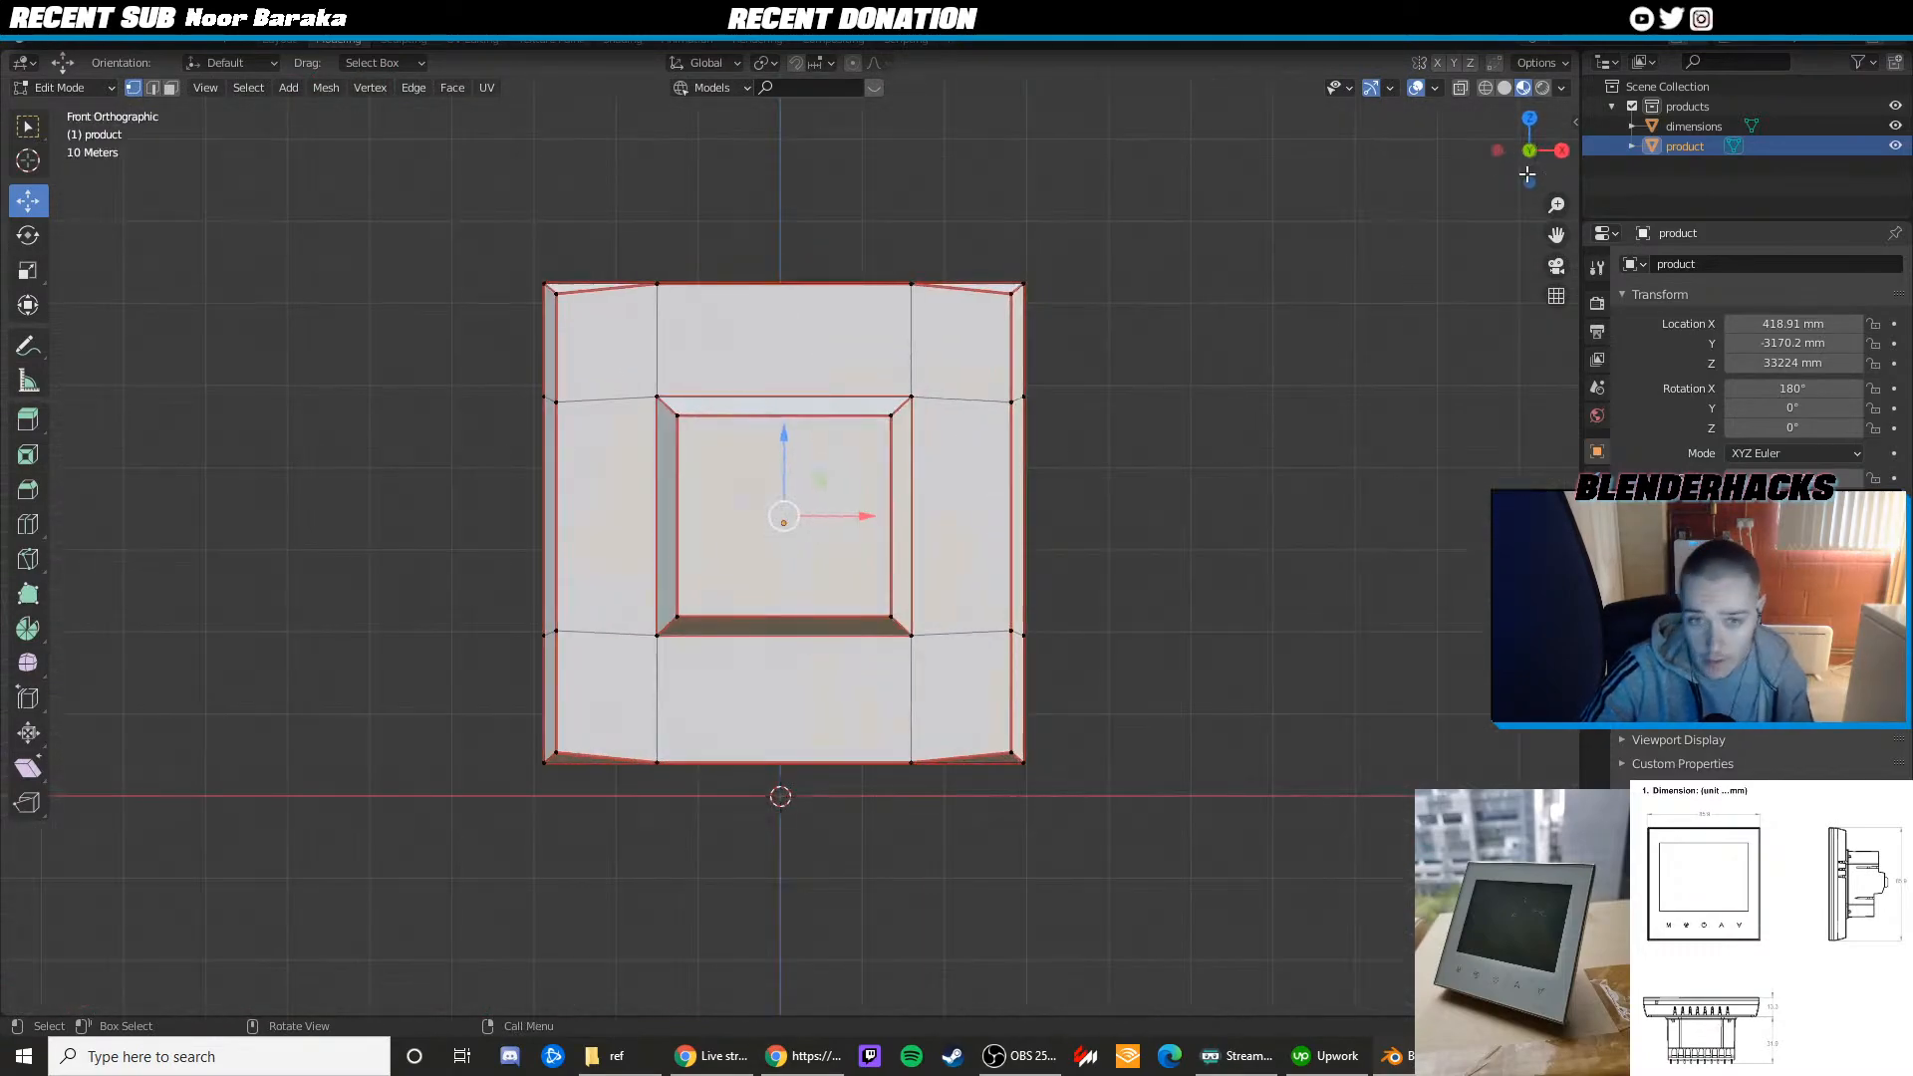
{"action": "left_click", "coordinate": [1559, 151]}
{"action": "left_click", "coordinate": [1560, 150]}
{"action": "scroll", "coordinate": [977, 465], "scroll_direction": "up", "scroll_amount": 3}
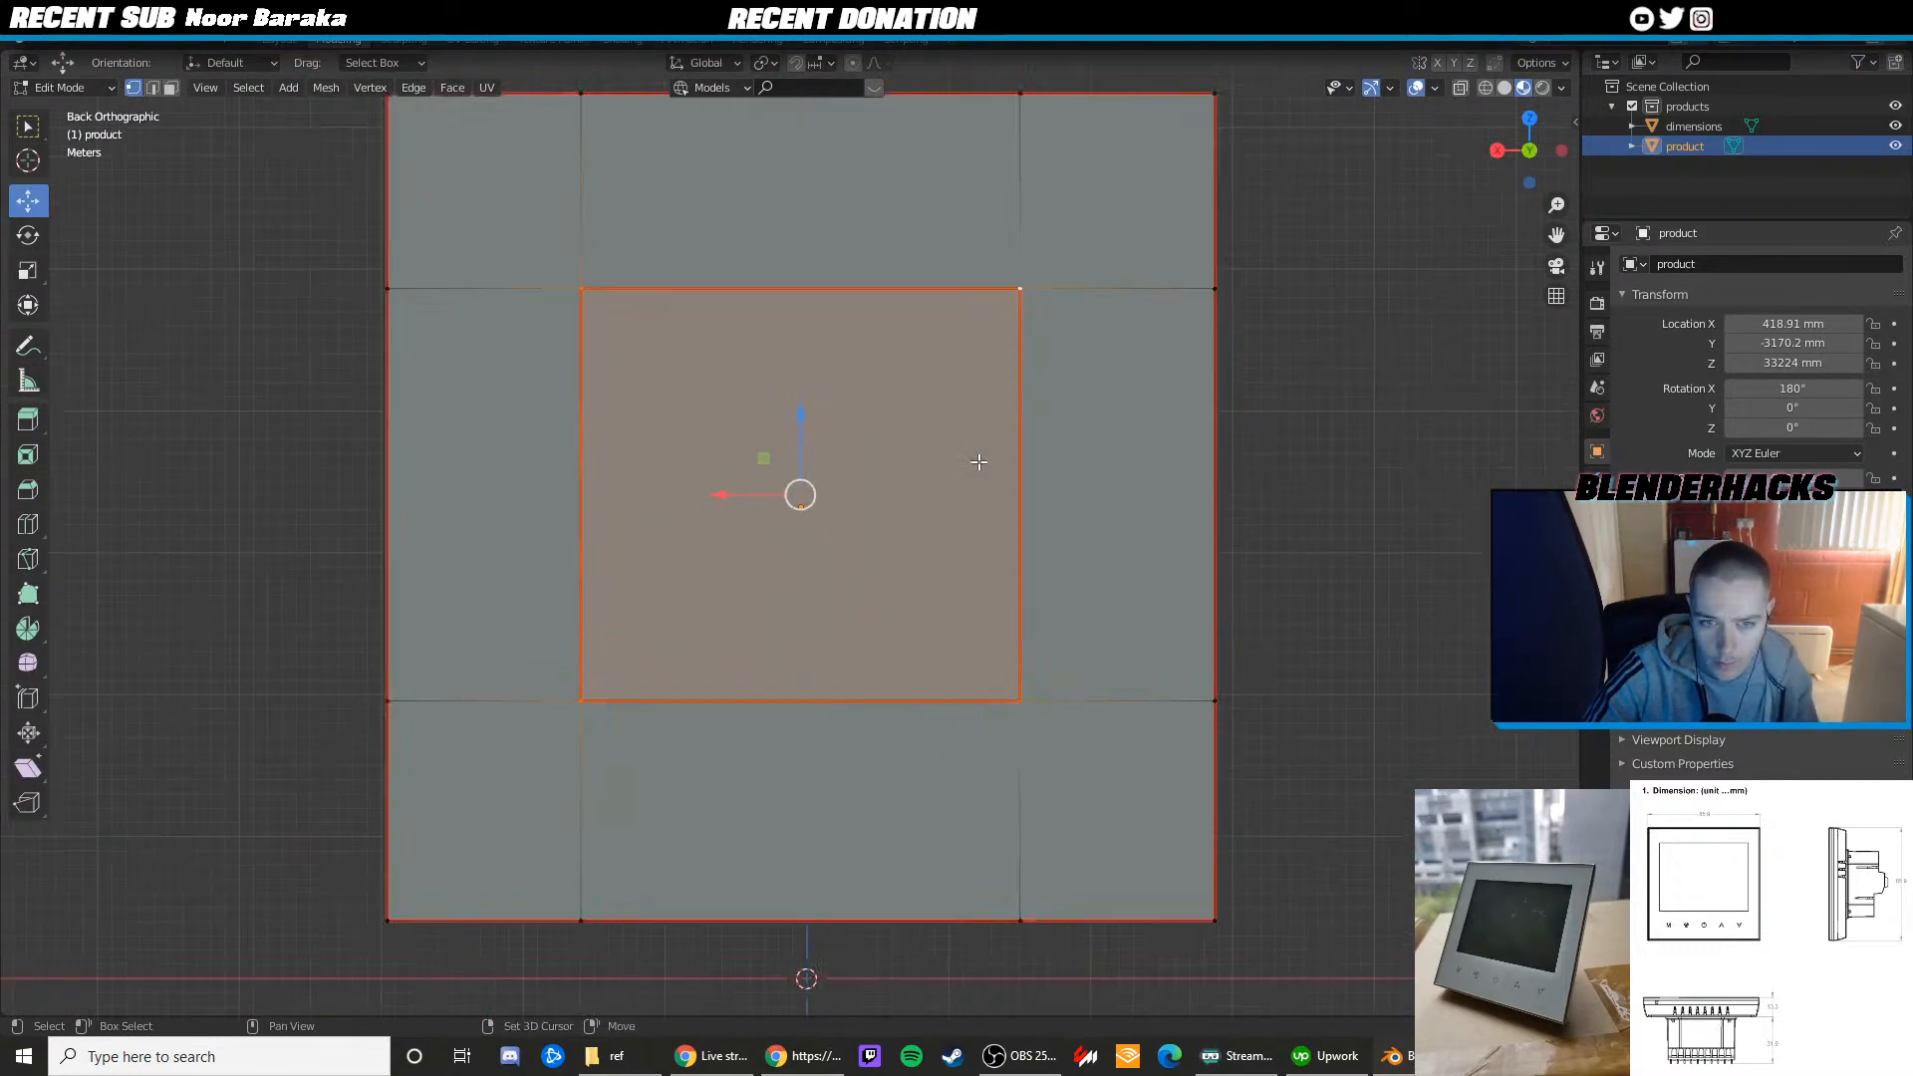
{"action": "key", "text": "shift+space"}
{"action": "key", "text": "s"}
{"action": "left_click_drag", "start_coordinate": [728, 492], "coordinate": [709, 492]}
{"action": "left_click_drag", "start_coordinate": [800, 418], "coordinate": [804, 385]}
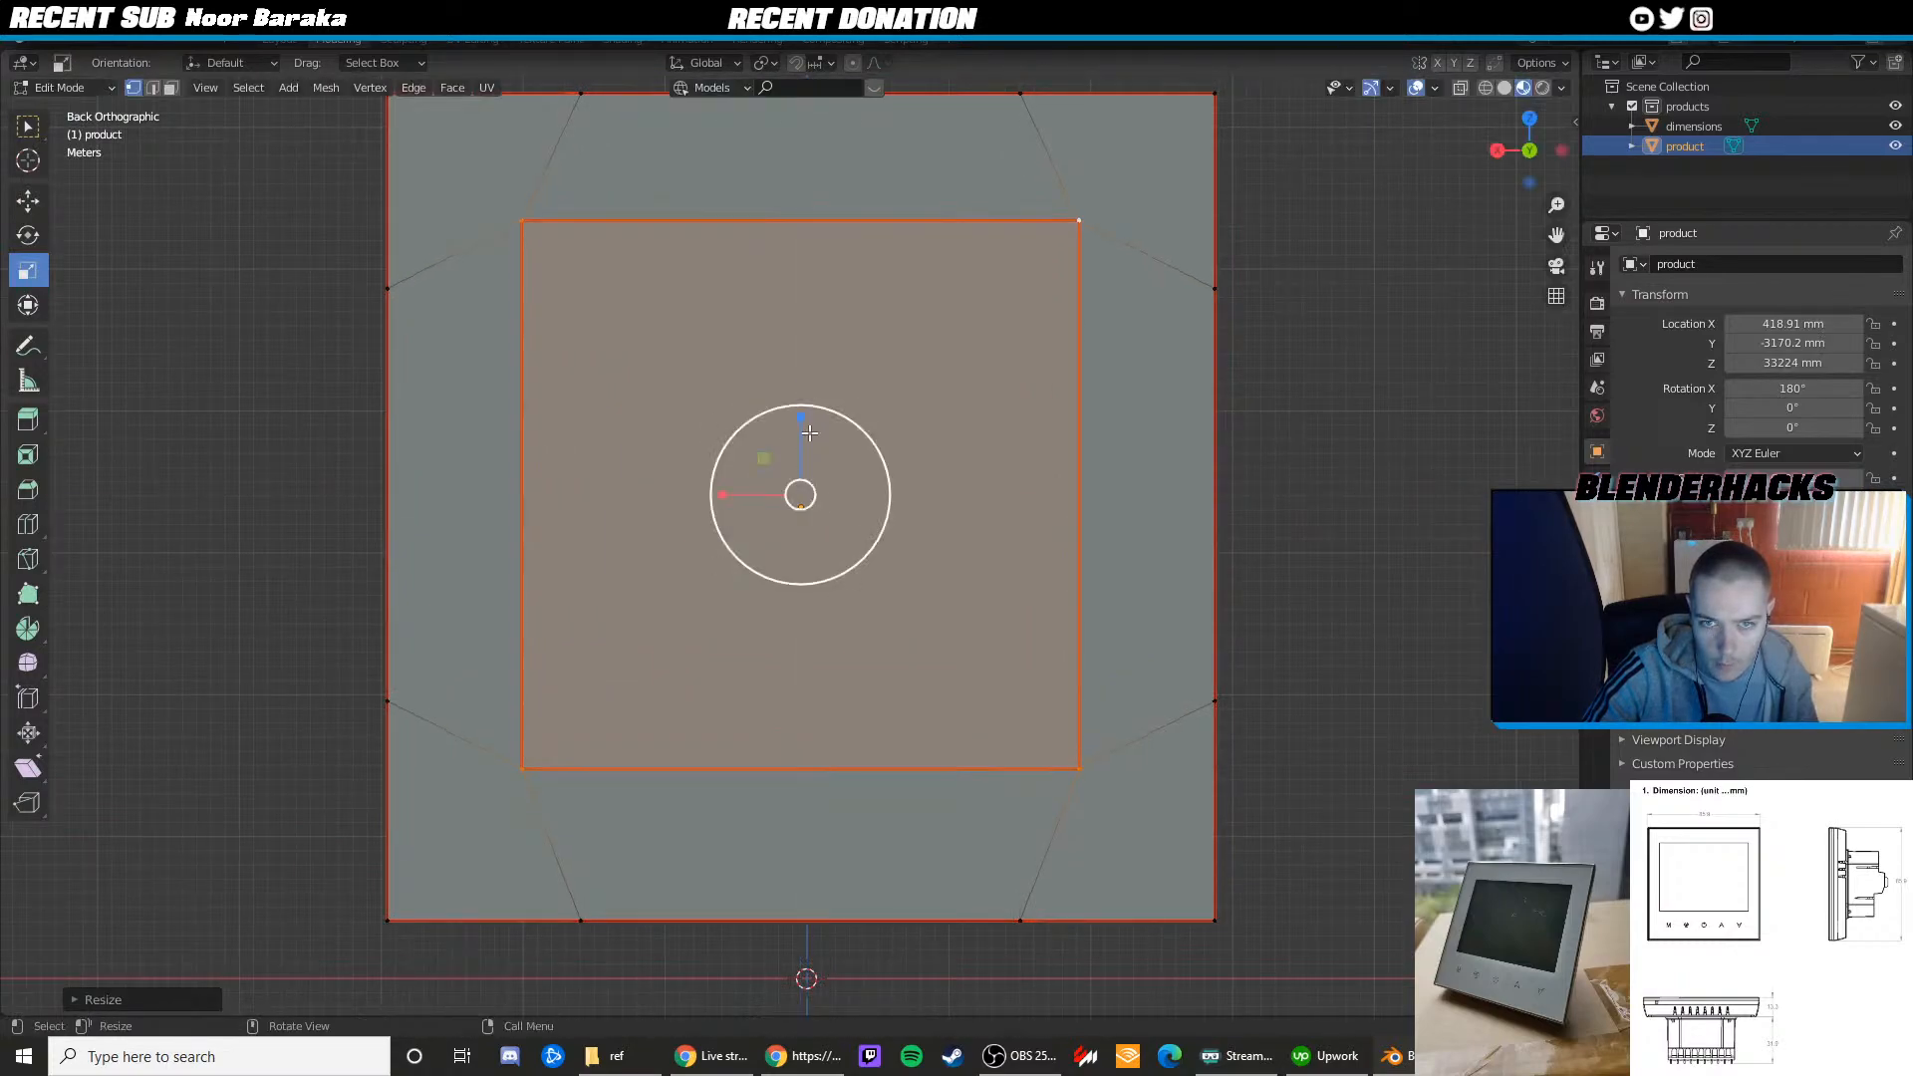
Fine-tune the width of the plate's centre square by scaling it along the X axis
{"action": "scroll", "coordinate": [796, 478], "scroll_direction": "down", "scroll_amount": 2}
{"action": "left_click_drag", "start_coordinate": [714, 510], "coordinate": [722, 513]}
{"action": "middle_click_drag", "start_coordinate": [722, 513], "coordinate": [688, 538]}
{"action": "left_click_drag", "start_coordinate": [729, 528], "coordinate": [719, 529]}
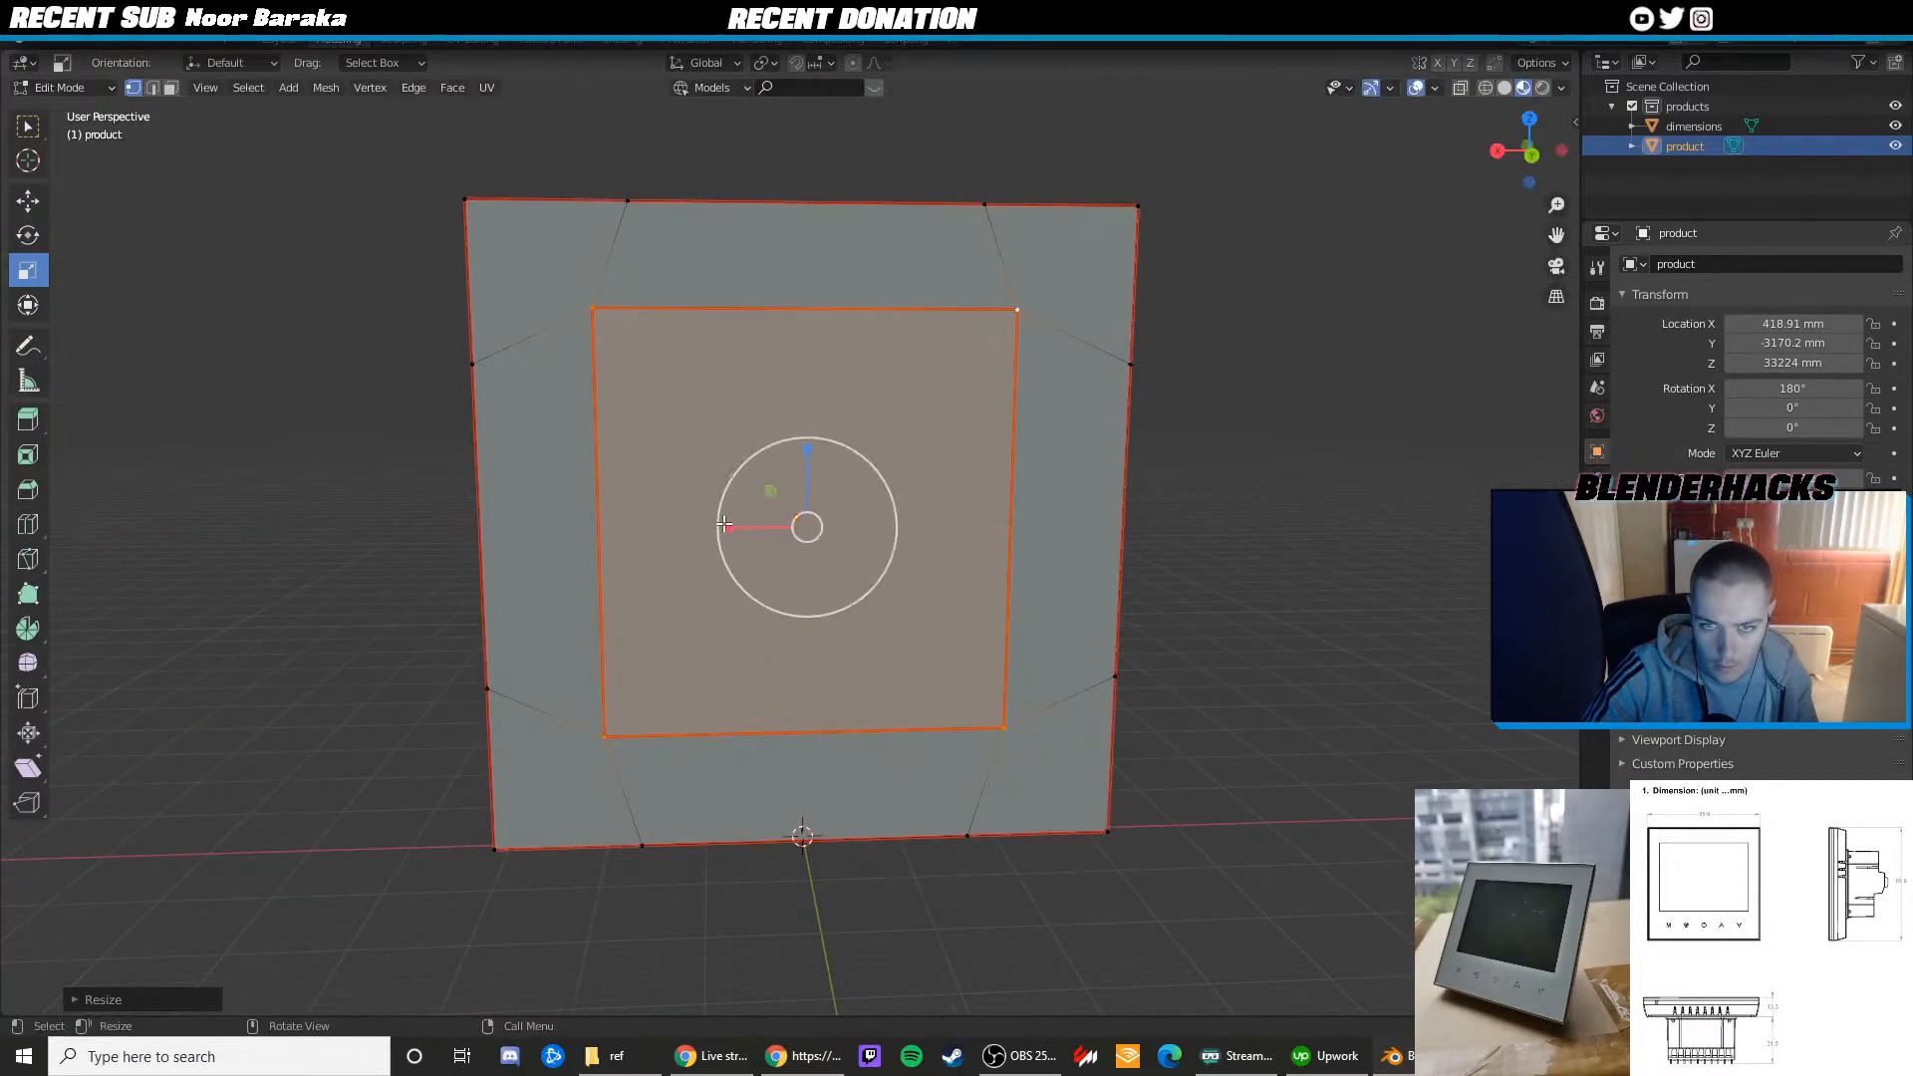
{"action": "scroll", "coordinate": [1028, 450], "scroll_direction": "down", "scroll_amount": 2}
{"action": "middle_click_drag", "start_coordinate": [961, 396], "coordinate": [974, 538]}
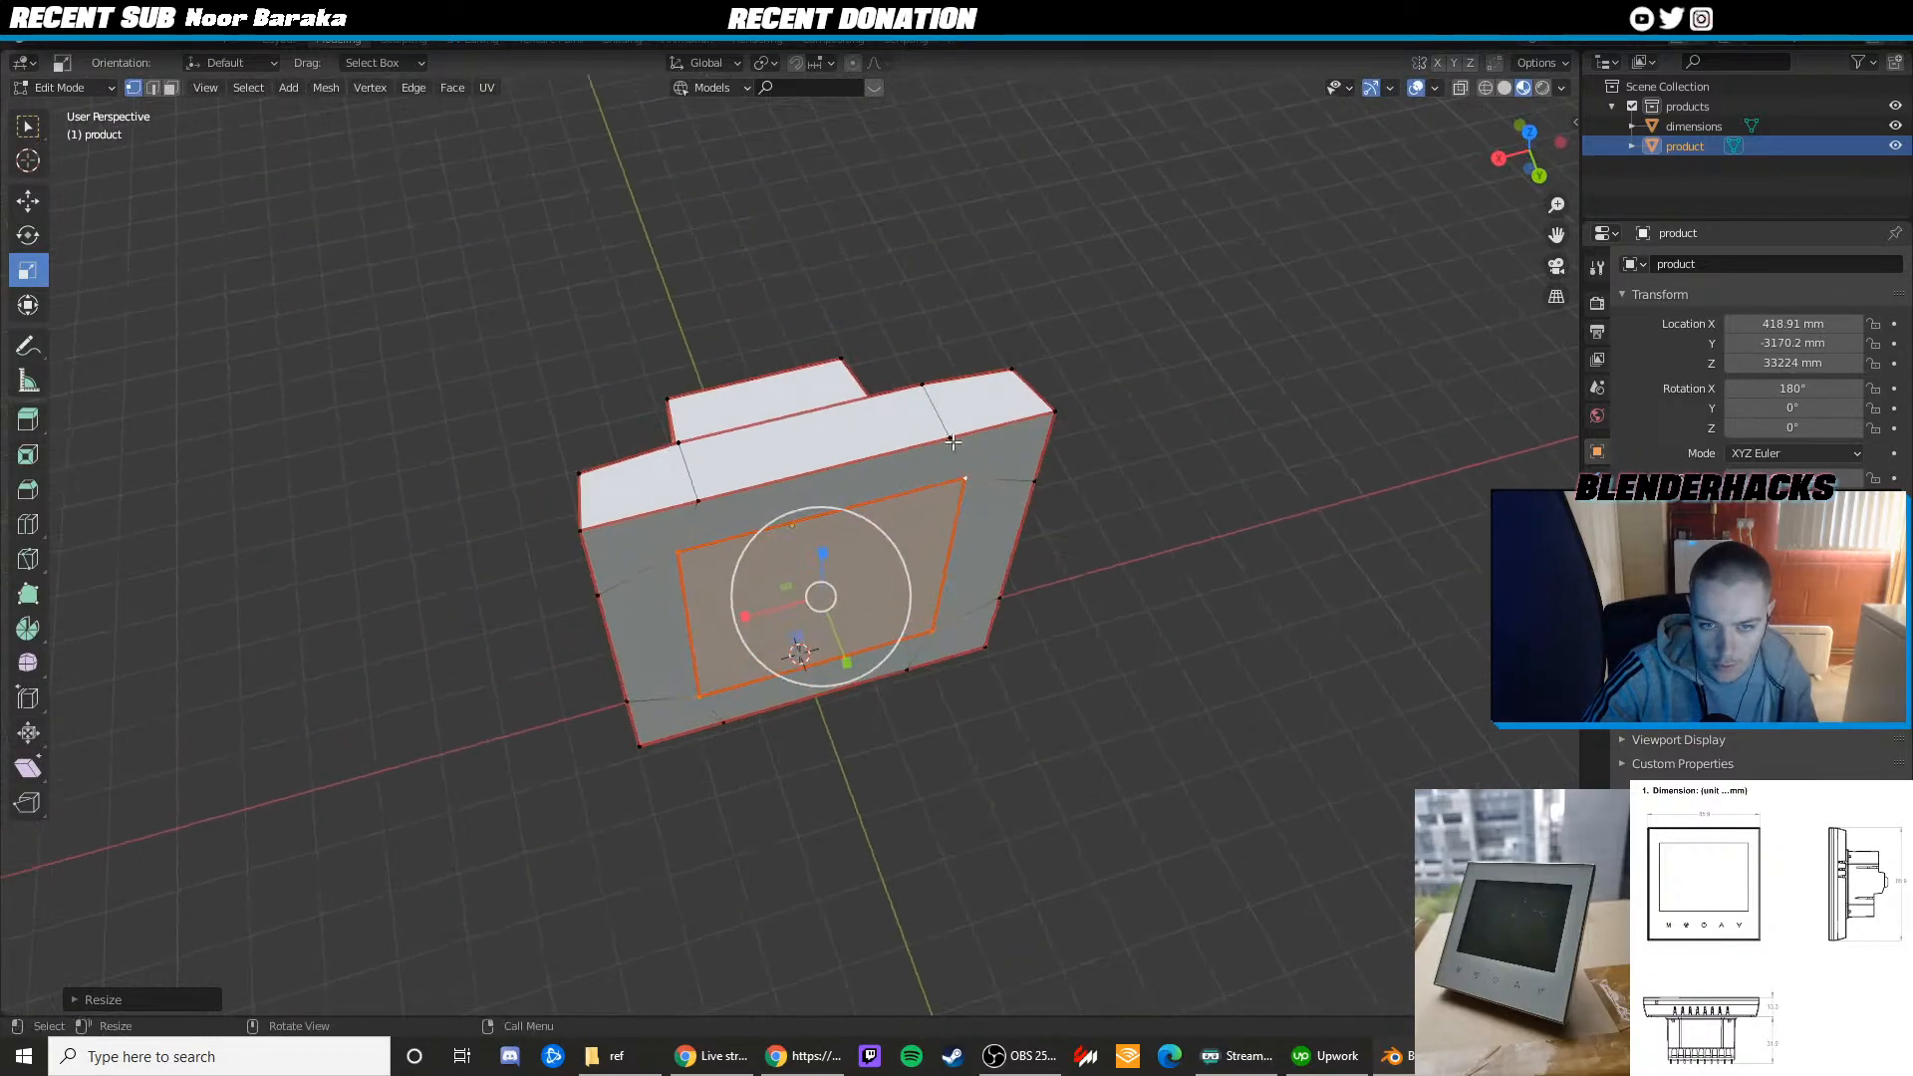
Return to Object Mode, deselect the product and inspect the plate and the rear housing from several angles
{"action": "scroll", "coordinate": [1123, 458], "scroll_direction": "down", "scroll_amount": 2}
{"action": "middle_click_drag", "start_coordinate": [1123, 458], "coordinate": [1048, 363]}
{"action": "key", "text": "Tab"}
{"action": "left_click", "coordinate": [1123, 424]}
{"action": "scroll", "coordinate": [1042, 483], "scroll_direction": "down", "scroll_amount": 3}
{"action": "key", "text": "Tab"}
{"action": "key", "text": "Tab"}
{"action": "scroll", "coordinate": [1123, 423], "scroll_direction": "up", "scroll_amount": 3}
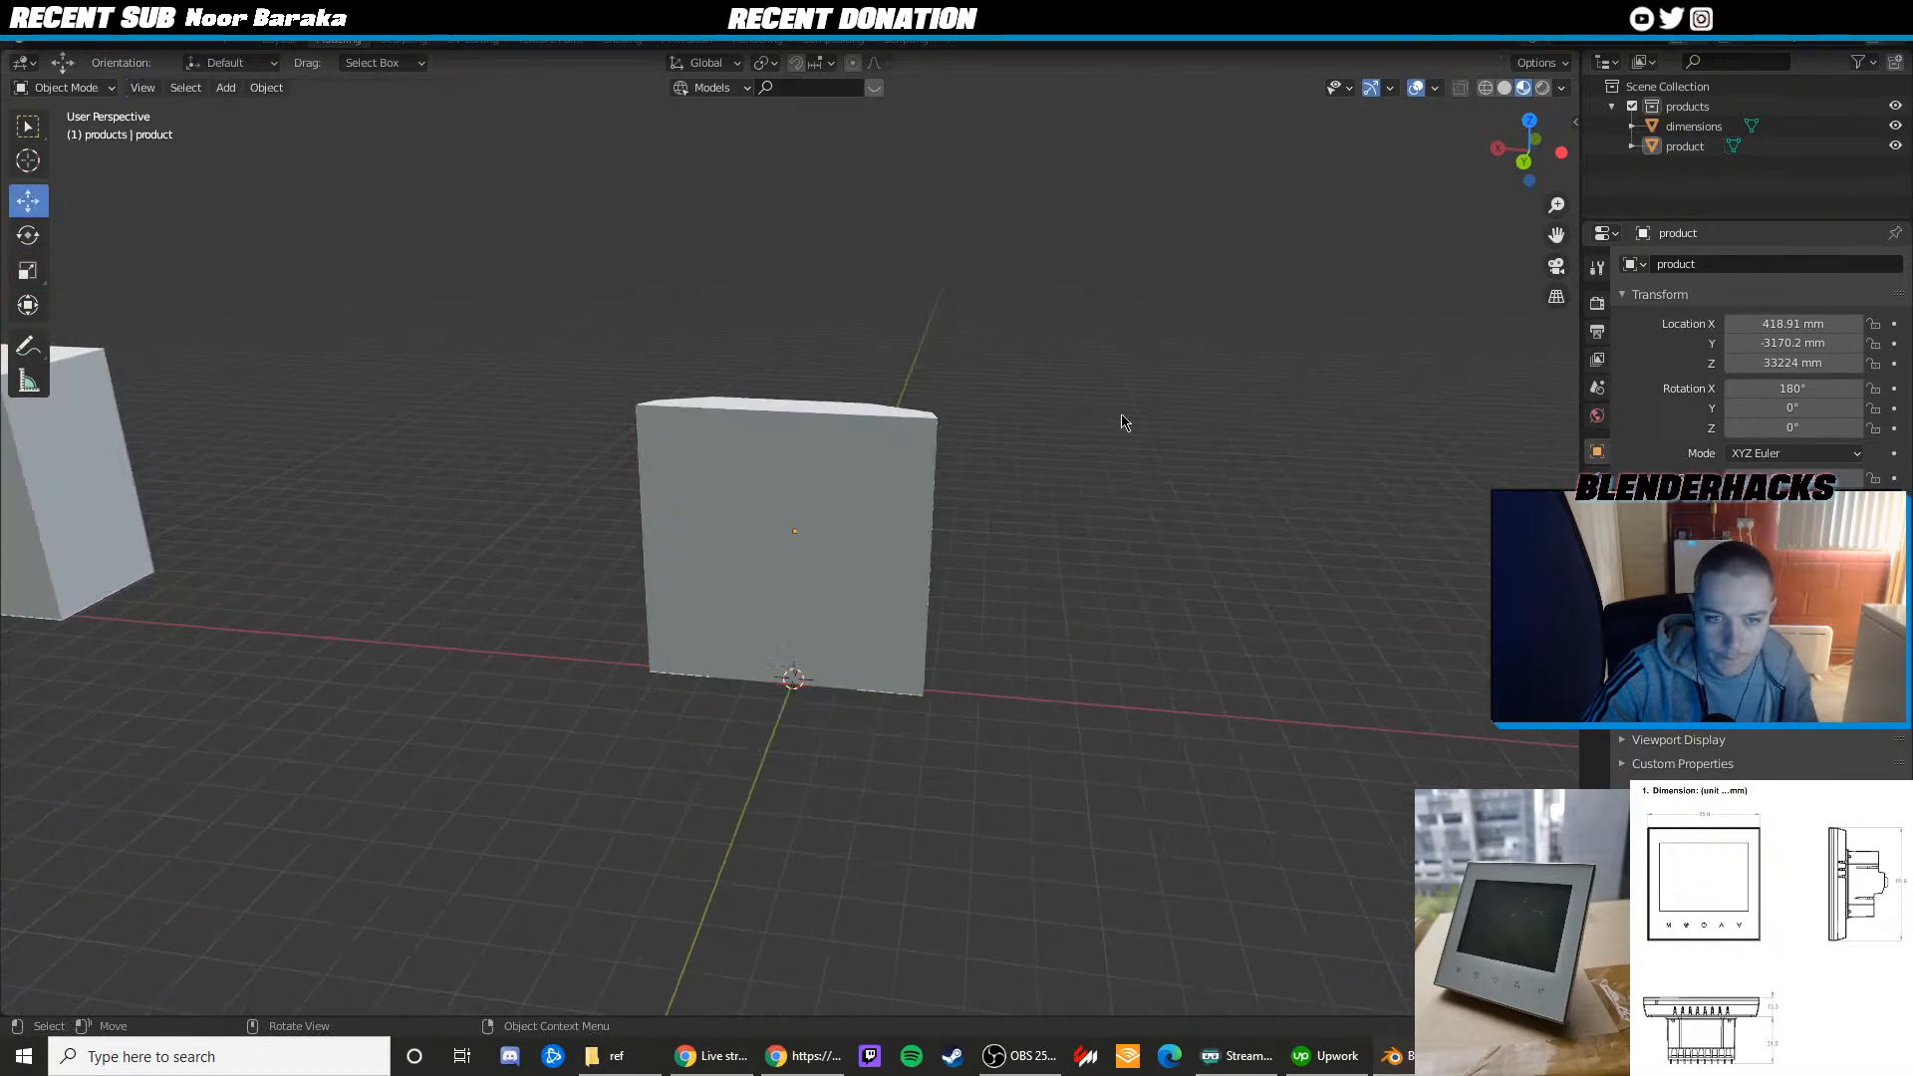
{"action": "scroll", "coordinate": [845, 525], "scroll_direction": "up", "scroll_amount": 4}
{"action": "middle_click_drag", "start_coordinate": [1123, 422], "coordinate": [709, 530]}
{"action": "scroll", "coordinate": [812, 495], "scroll_direction": "down", "scroll_amount": 3}
{"action": "key", "text": "Tab"}
{"action": "key", "text": "Tab"}
Try a Subdivision modifier on the product and remove it after viewing the smoothed shape
{"action": "left_click", "coordinate": [1597, 480]}
{"action": "left_click", "coordinate": [1698, 267]}
{"action": "left_click", "coordinate": [1475, 592]}
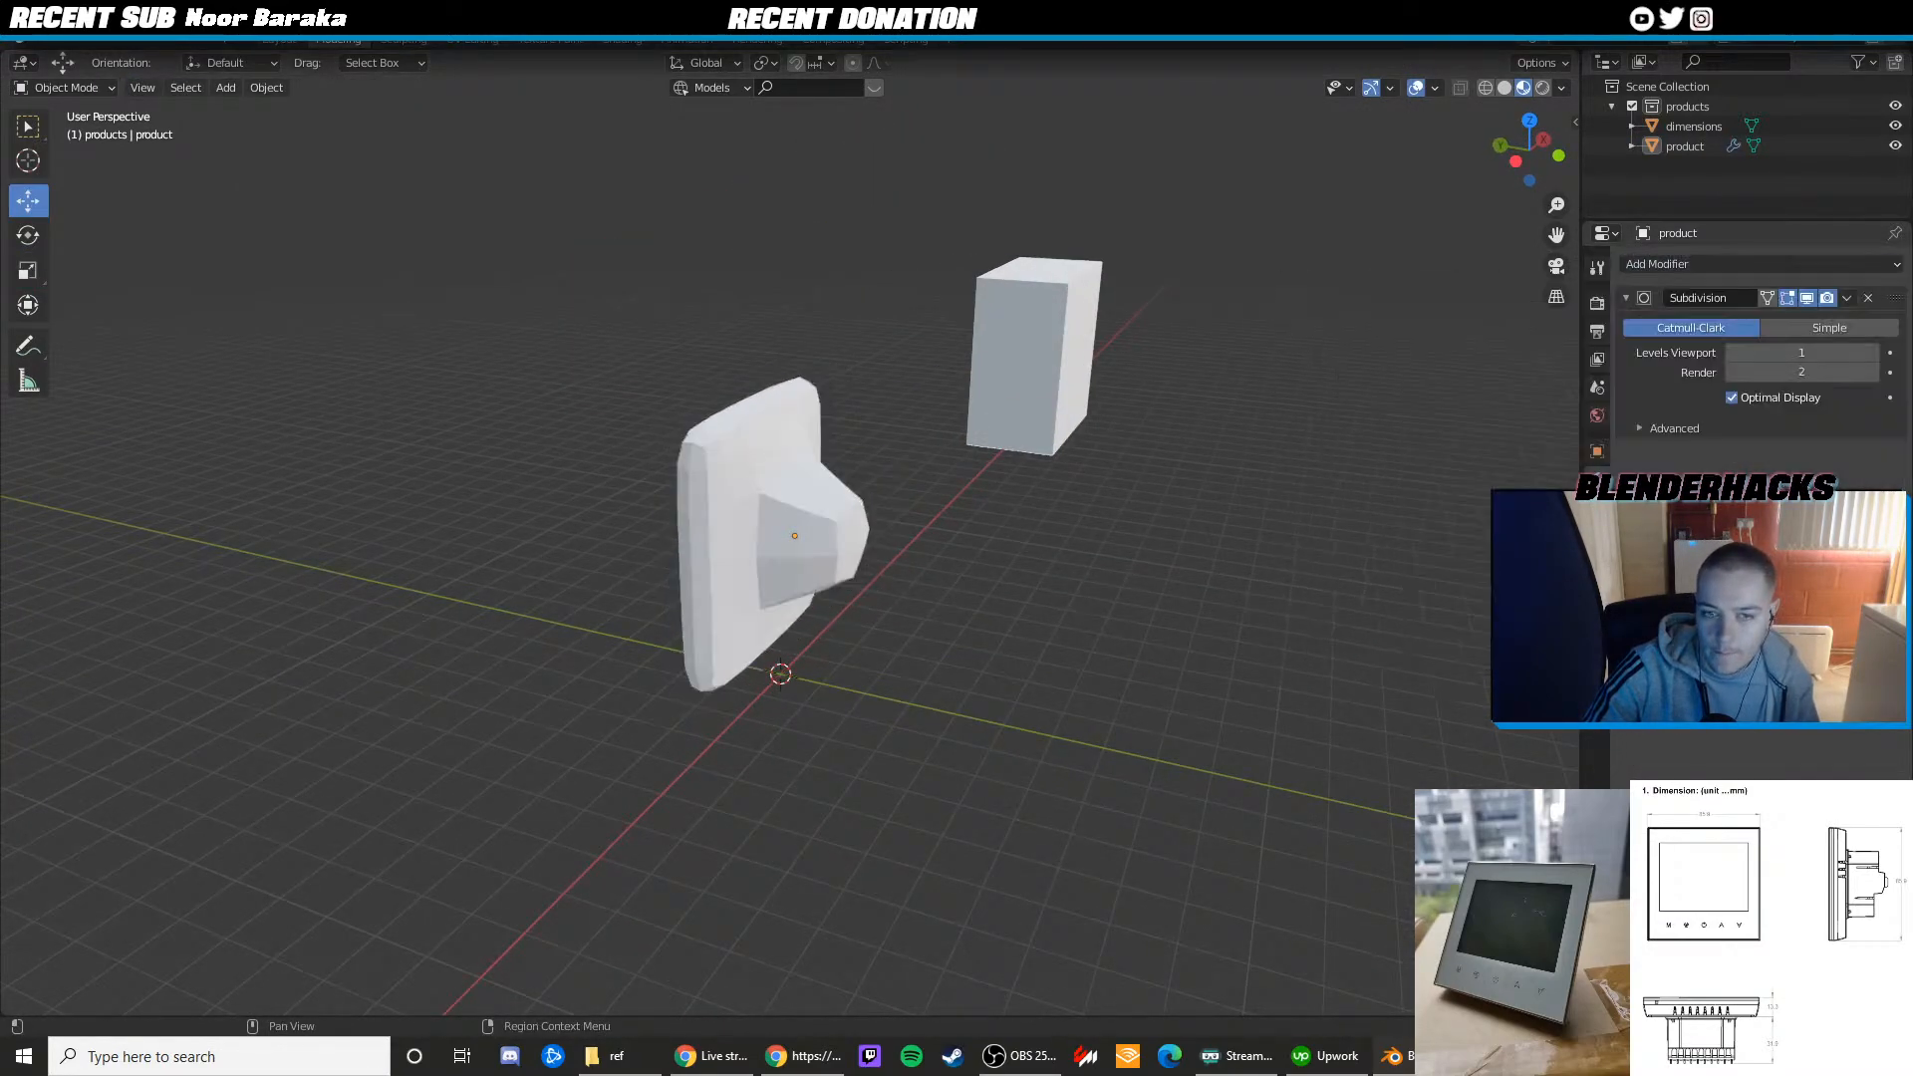
{"action": "middle_click_drag", "start_coordinate": [1404, 558], "coordinate": [1476, 558]}
{"action": "left_click", "coordinate": [1868, 298]}
Inspect the product's mesh, seams and overall shape from the front, rear and side in Edit and Object Mode
{"action": "key", "text": "Tab"}
{"action": "middle_click_drag", "start_coordinate": [1031, 434], "coordinate": [1123, 445]}
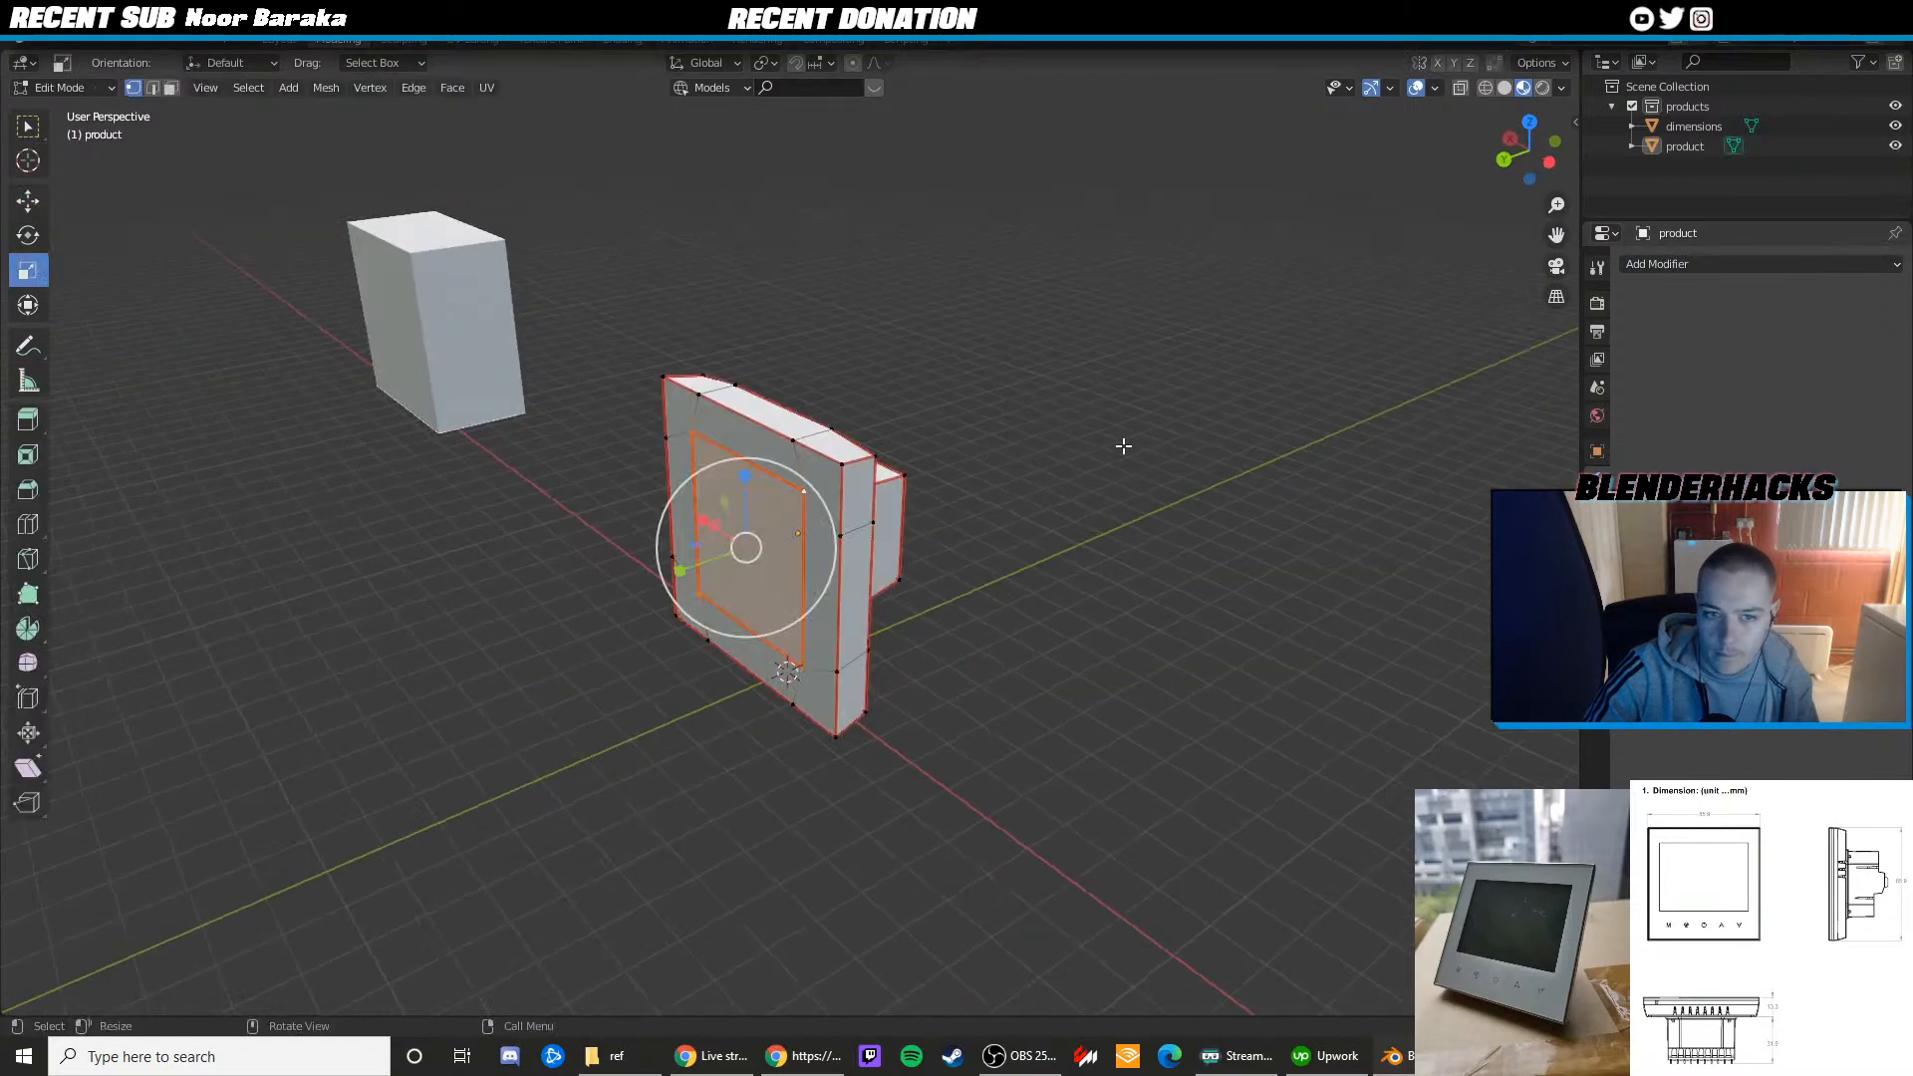
{"action": "scroll", "coordinate": [1123, 444], "scroll_direction": "up", "scroll_amount": 3}
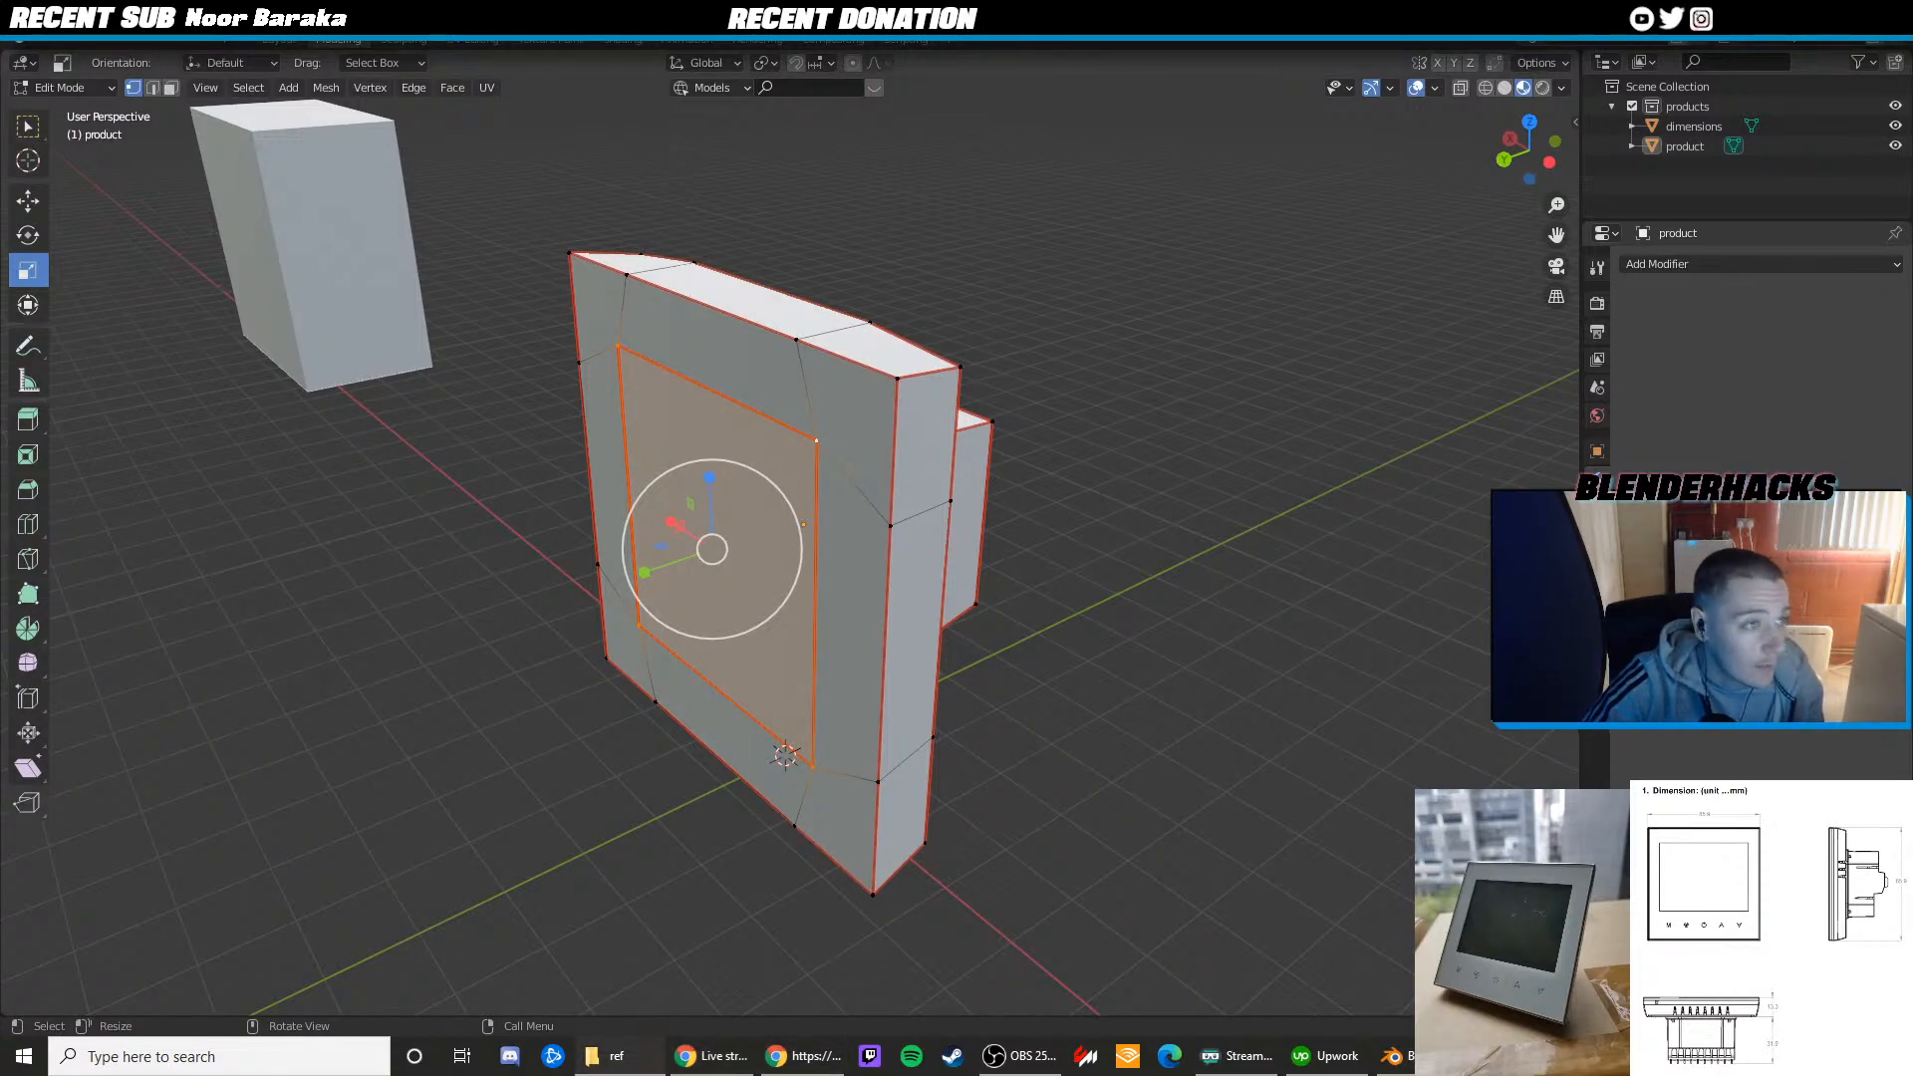
{"action": "left_click", "coordinate": [1189, 364]}
{"action": "key", "text": "Tab"}
{"action": "scroll", "coordinate": [933, 503], "scroll_direction": "up", "scroll_amount": 1}
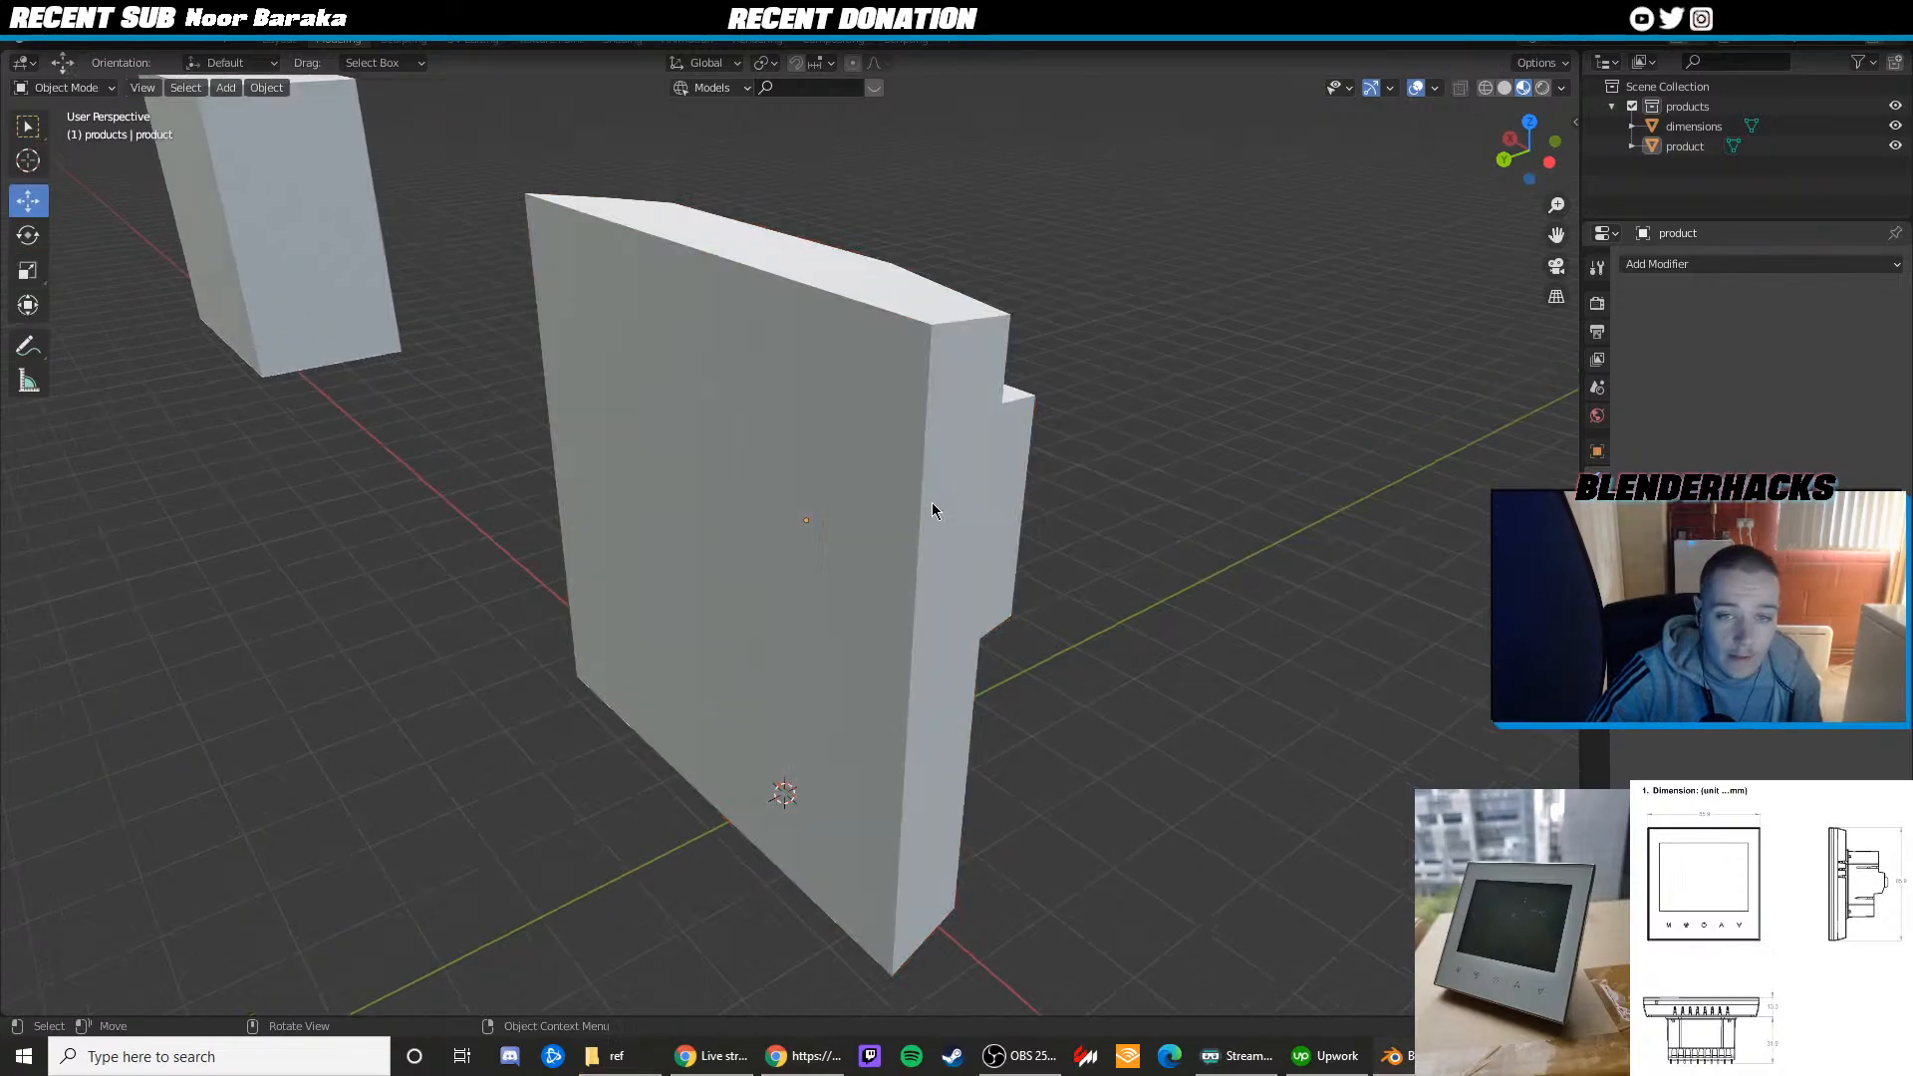
{"action": "scroll", "coordinate": [931, 504], "scroll_direction": "down", "scroll_amount": 4}
{"action": "middle_click_drag", "start_coordinate": [931, 505], "coordinate": [673, 585]}
{"action": "key", "text": "Tab"}
{"action": "scroll", "coordinate": [651, 505], "scroll_direction": "up", "scroll_amount": 1}
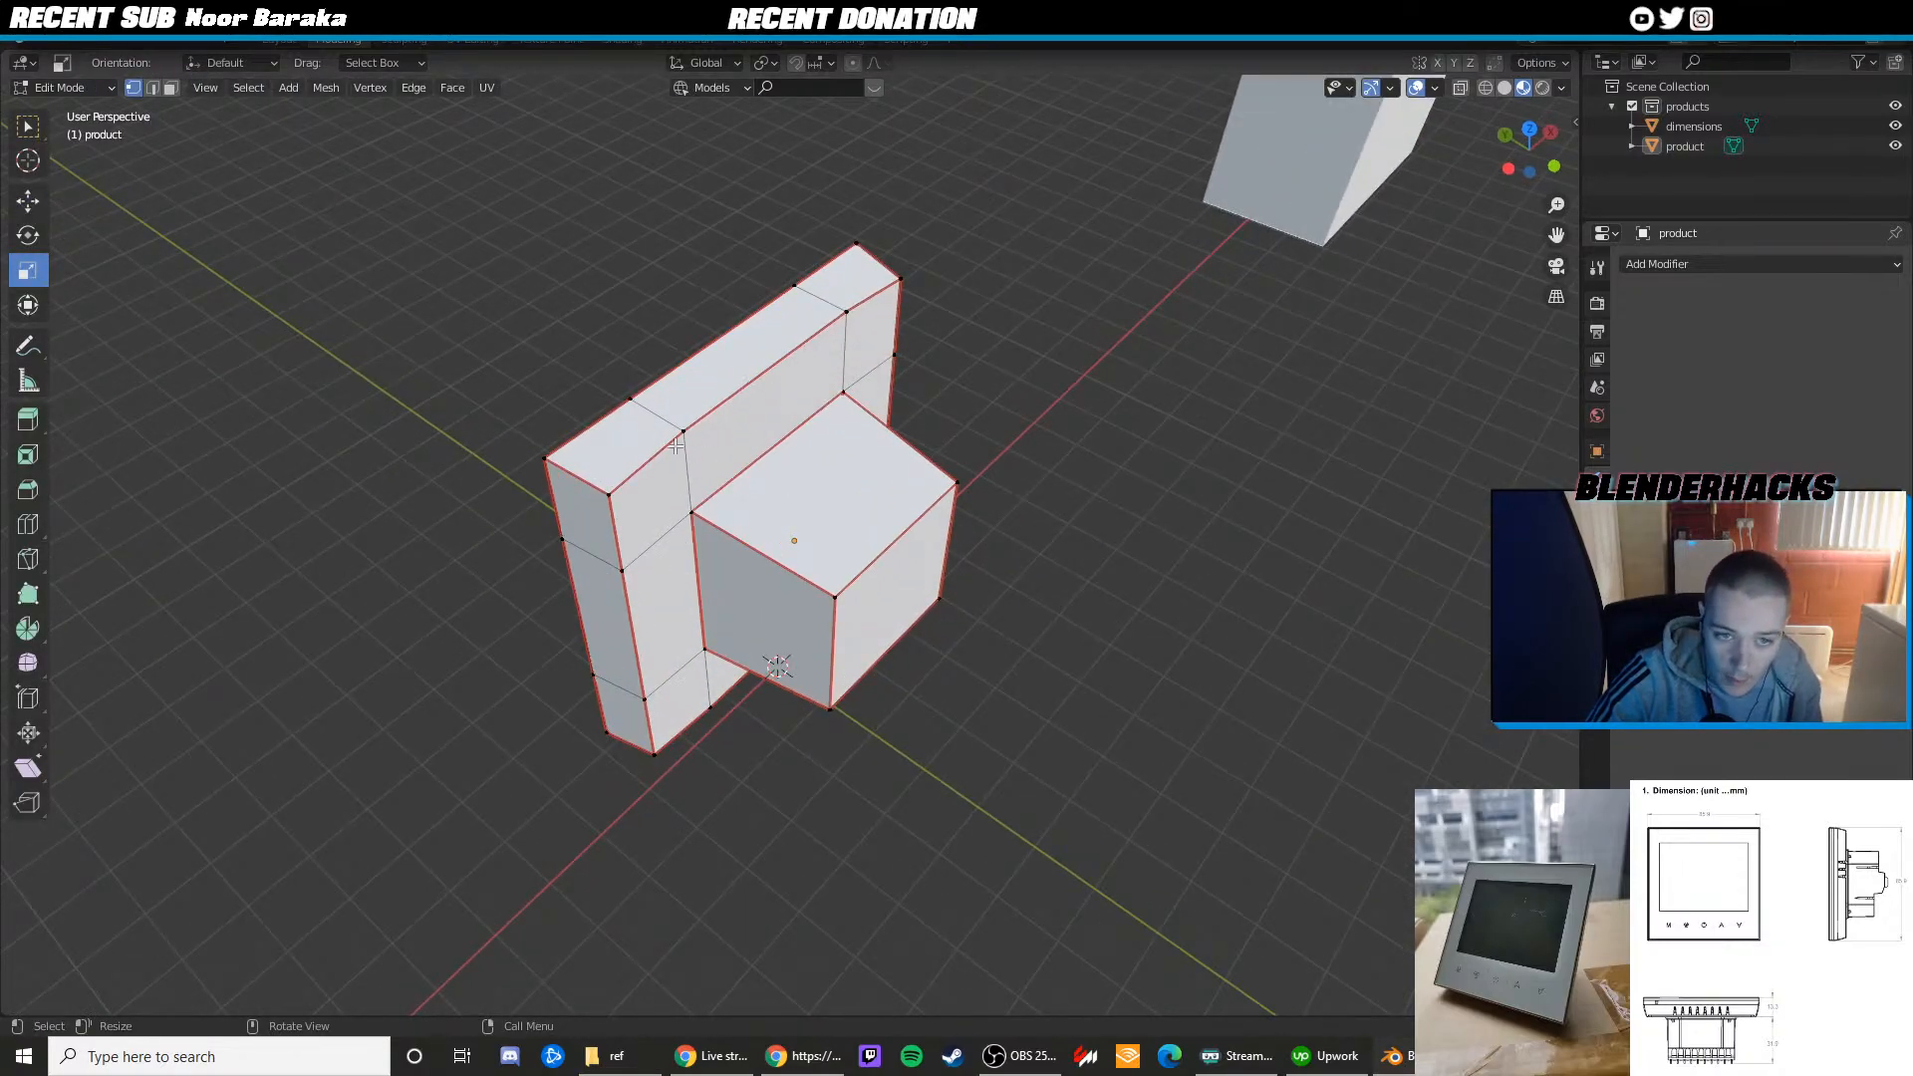
{"action": "mouse_move", "coordinate": [675, 446]}
{"action": "middle_mouse_down"}
{"action": "mouse_move", "coordinate": [572, 542]}
{"action": "mouse_move", "coordinate": [525, 482]}
{"action": "mouse_move", "coordinate": [414, 422]}
{"action": "mouse_move", "coordinate": [492, 457]}
{"action": "mouse_move", "coordinate": [273, 462]}
{"action": "mouse_move", "coordinate": [653, 438]}
{"action": "middle_mouse_up"}
{"action": "key", "text": "Tab"}
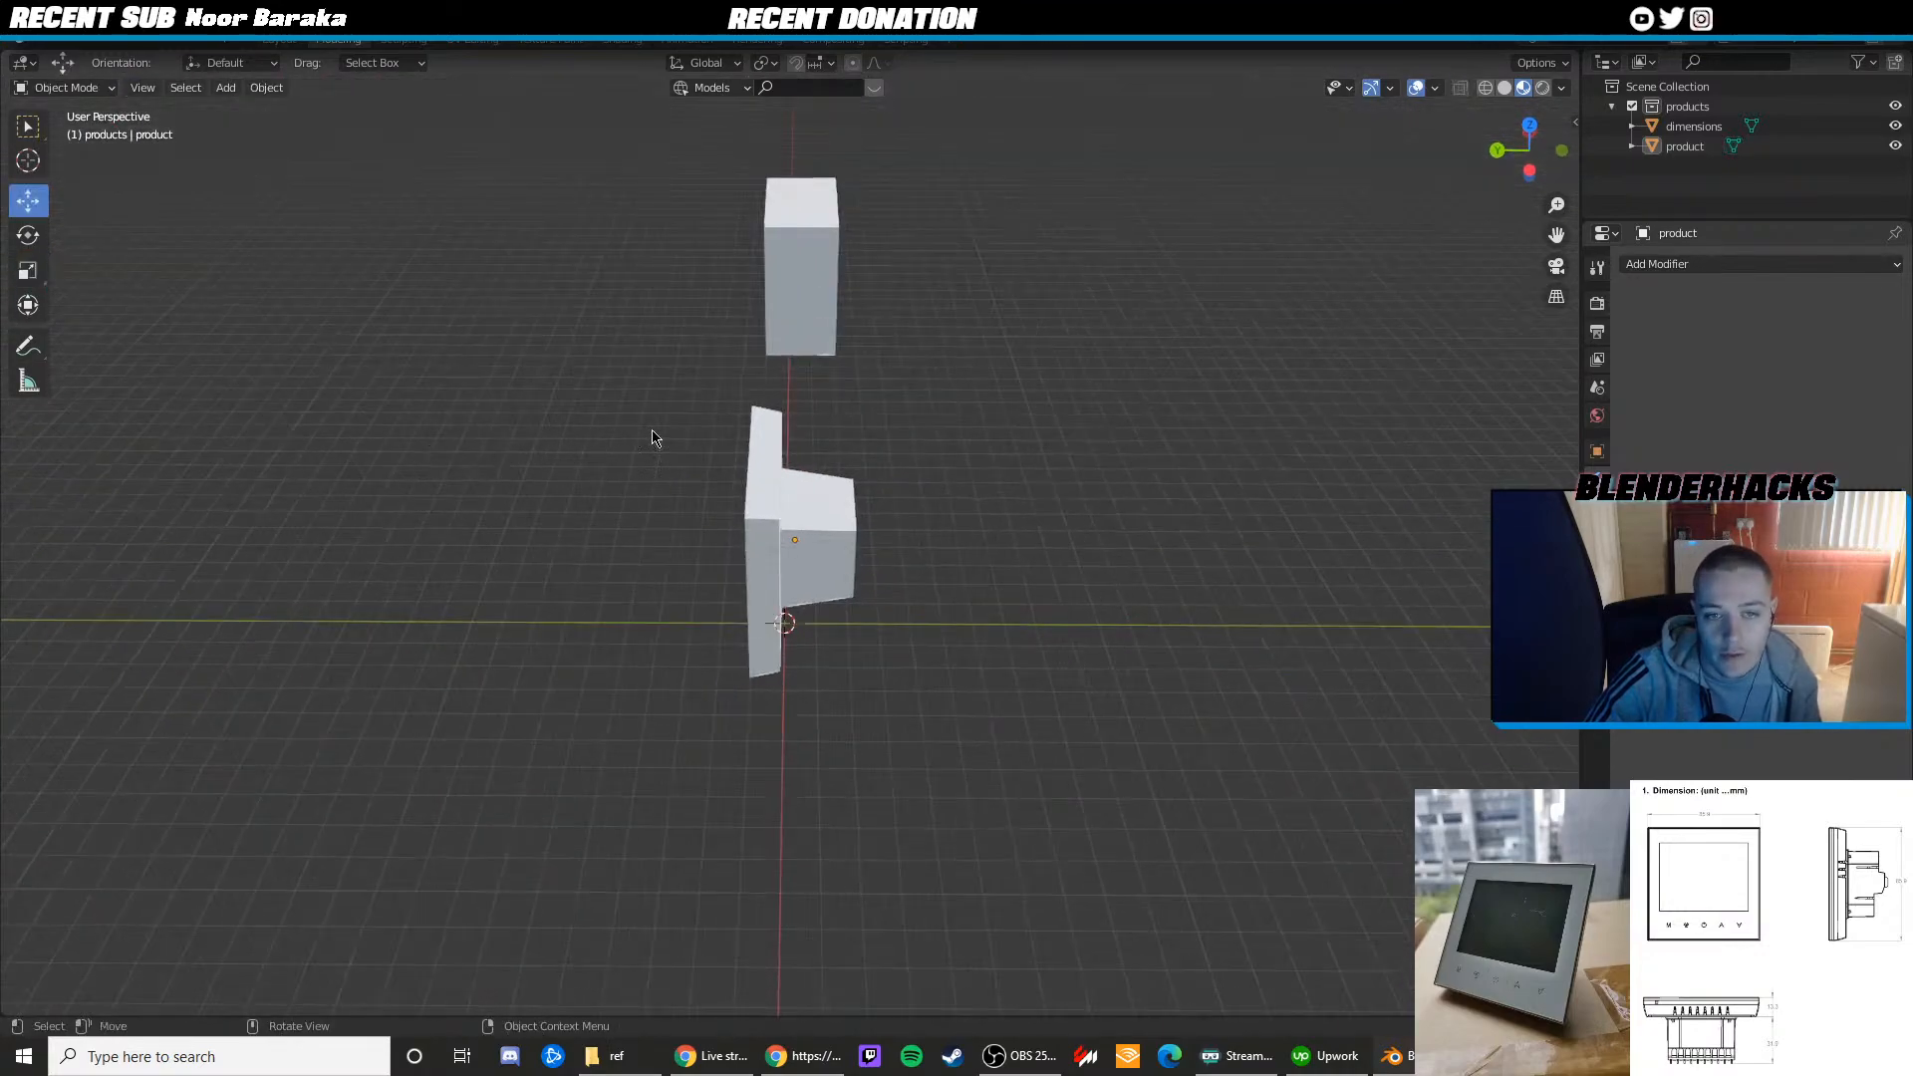
Save the Blender file as thermostat in the Thermostat project folder
{"action": "key", "text": "ctrl+s"}
{"action": "left_click", "coordinate": [762, 52]}
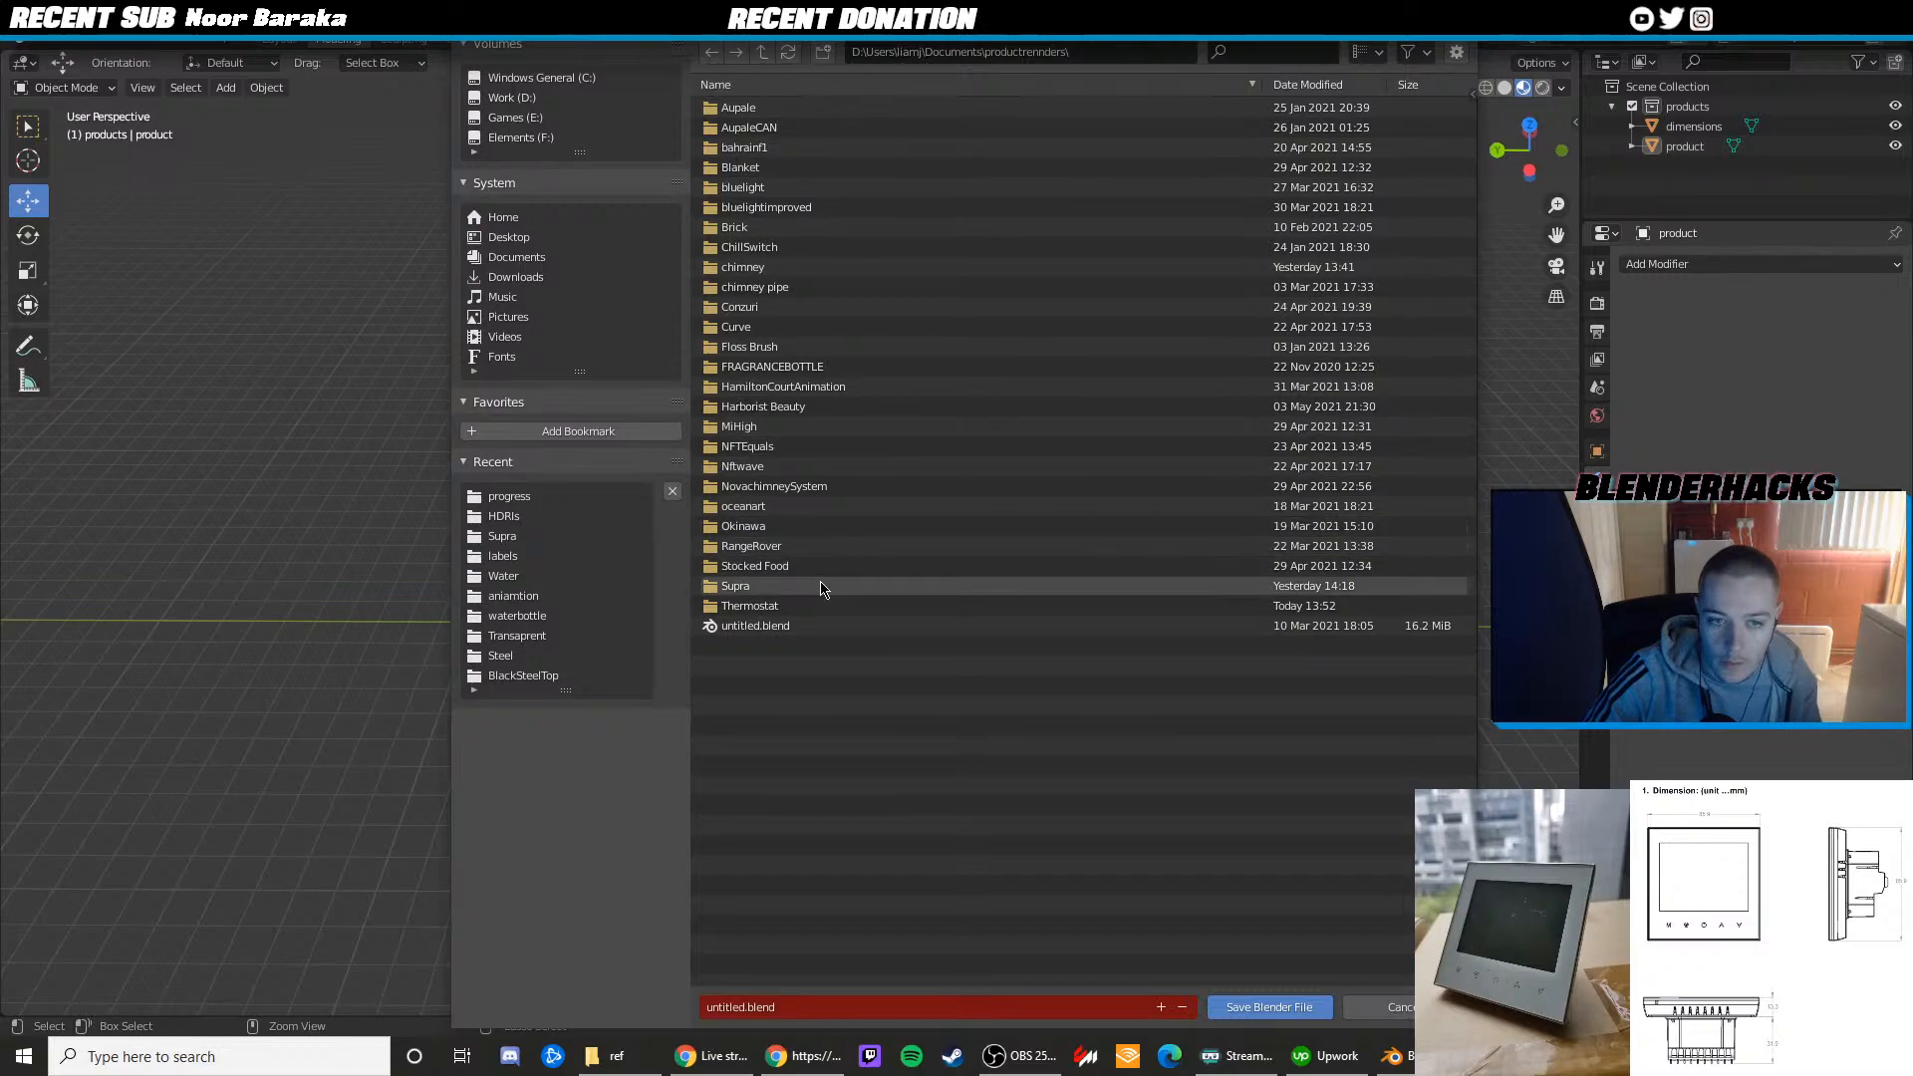
{"action": "double_click", "coordinate": [794, 607]}
{"action": "left_click", "coordinate": [828, 1005]}
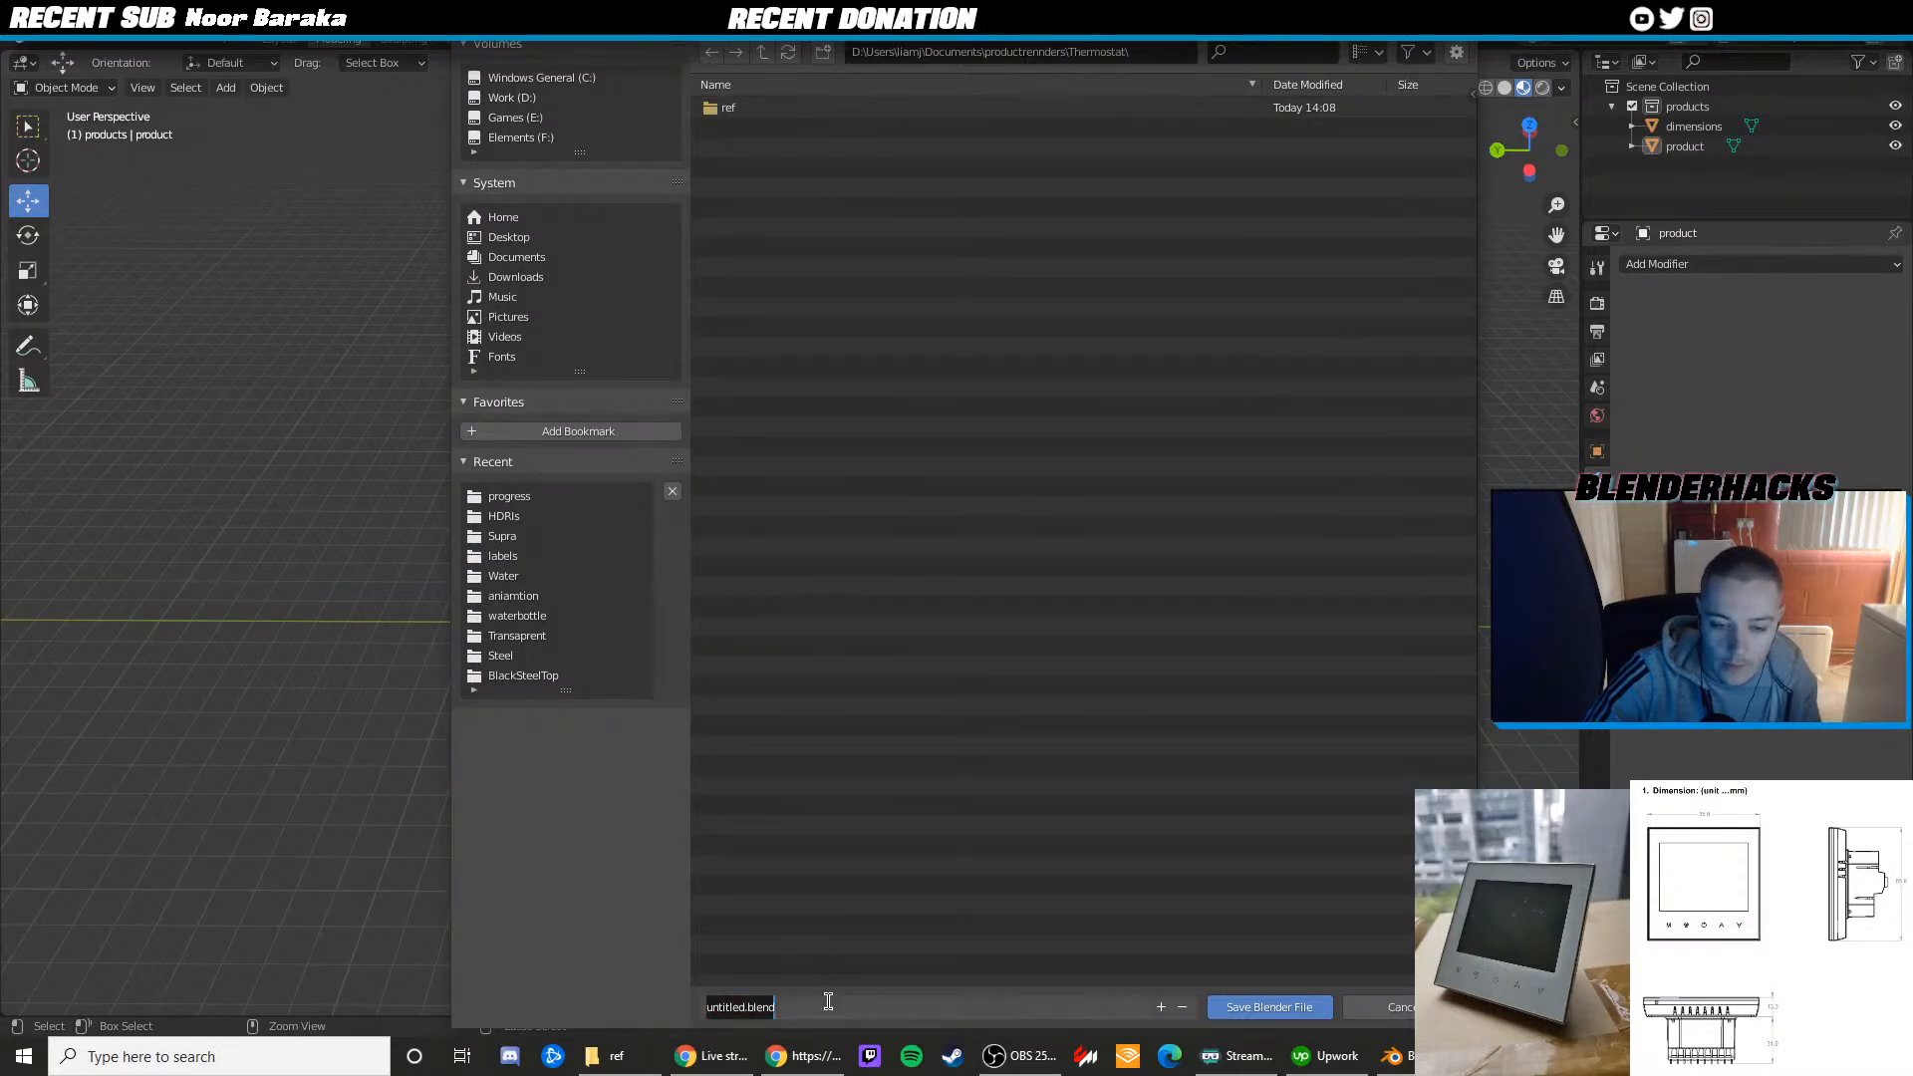
{"action": "type", "text": "thermostat"}
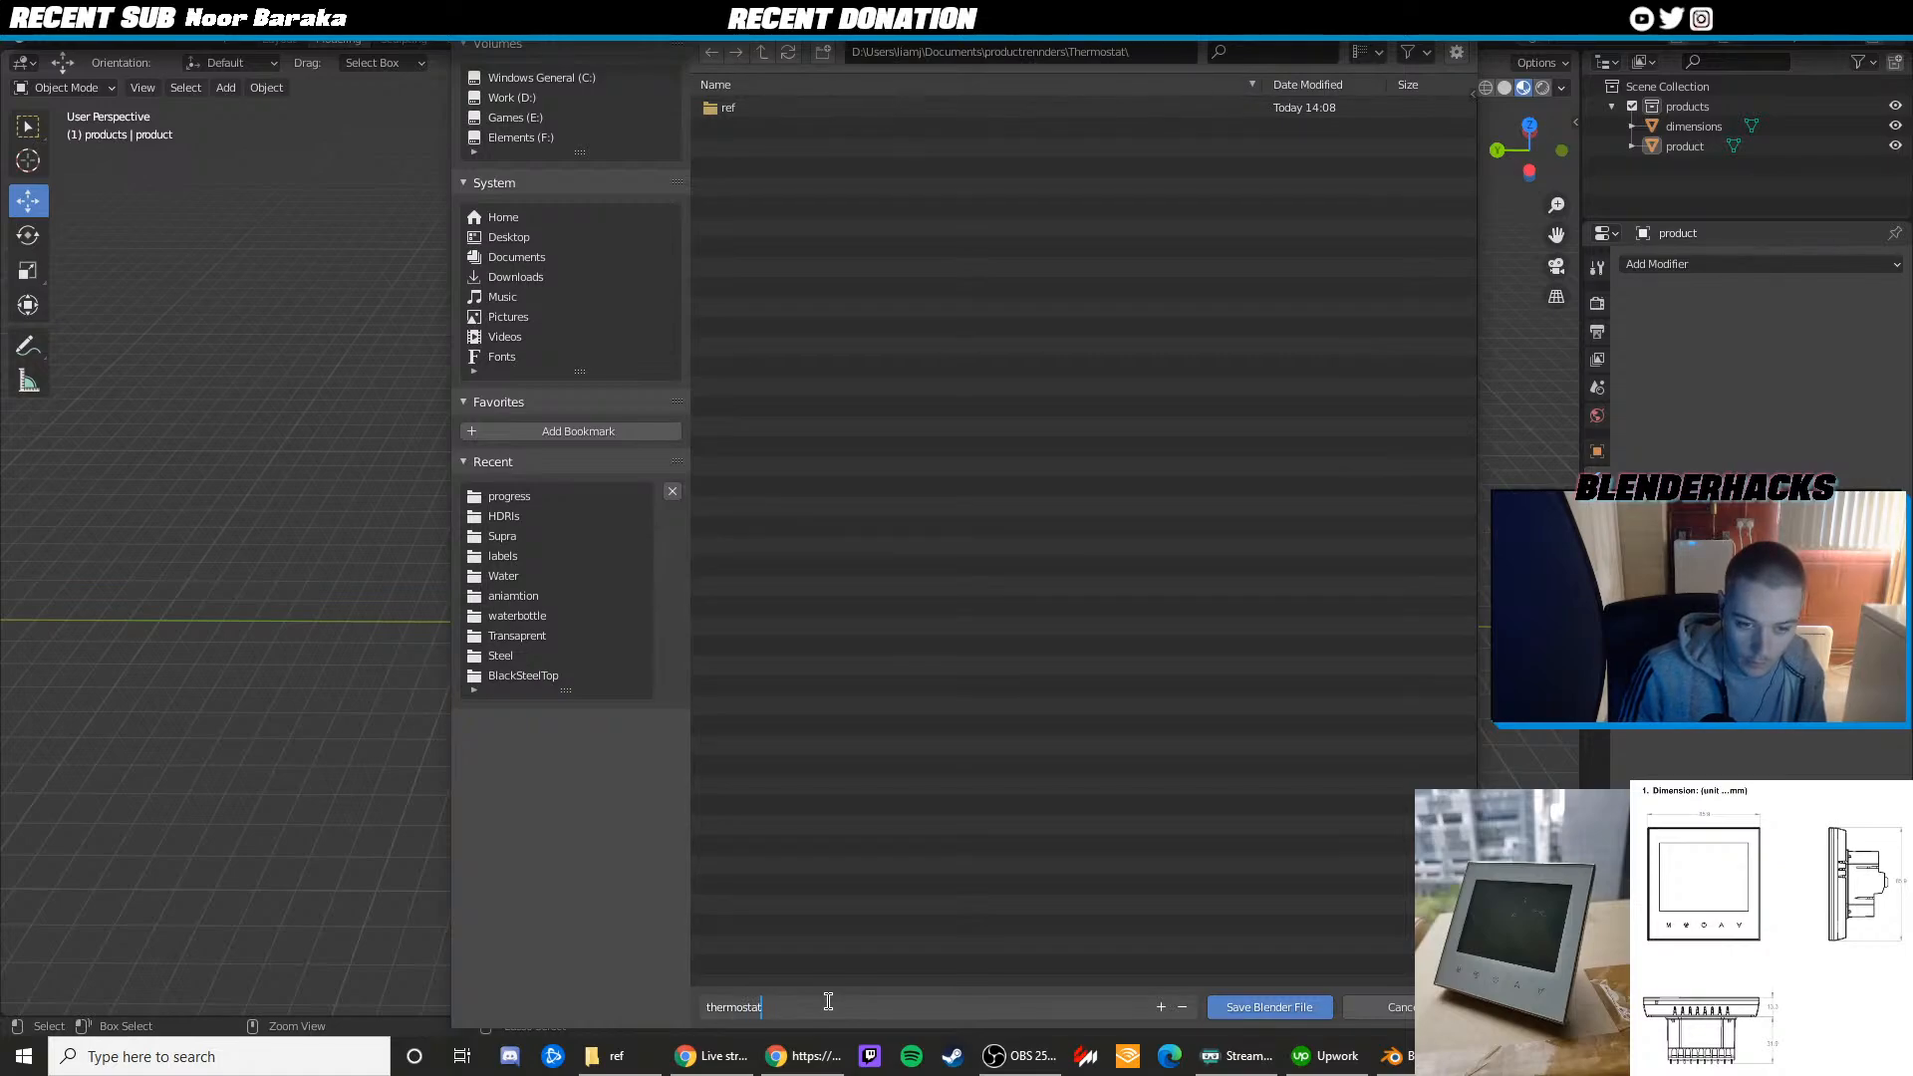
{"action": "key", "text": "Return"}
{"action": "left_click", "coordinate": [1266, 1006]}
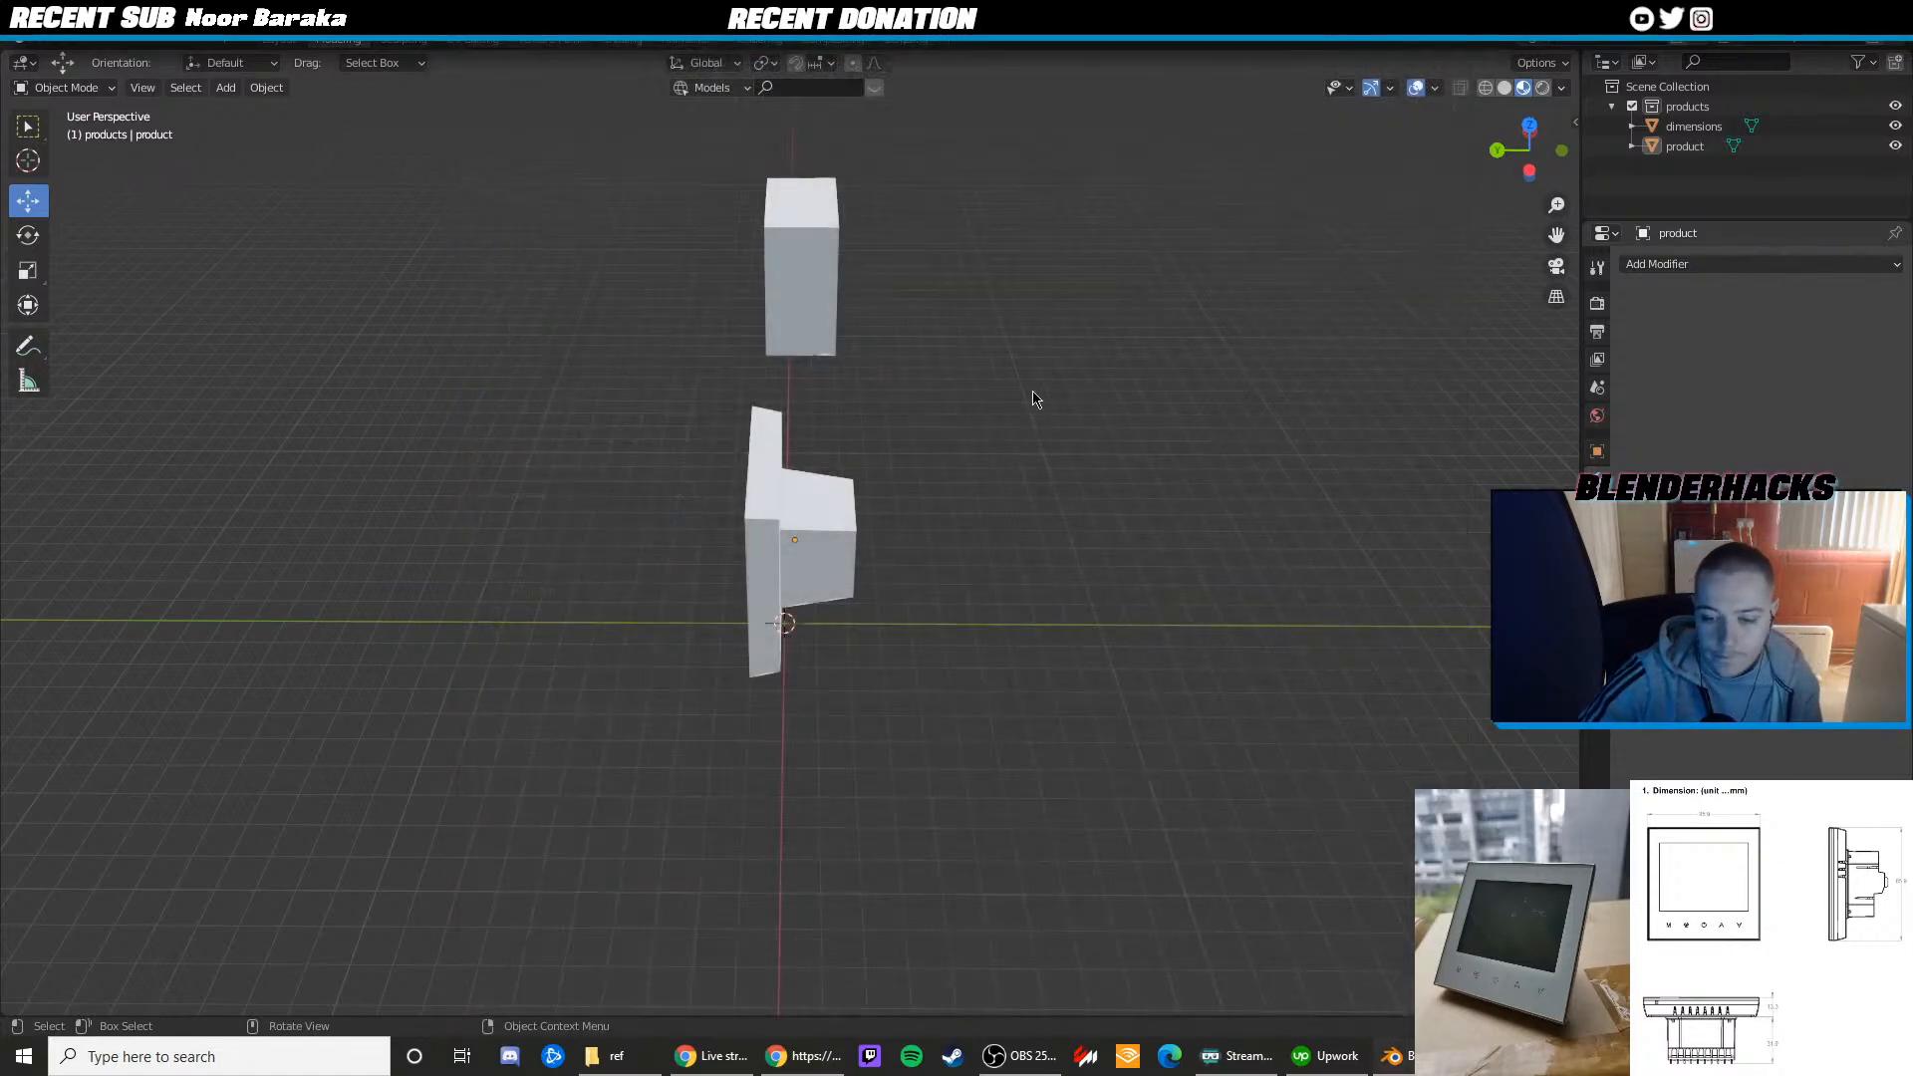
Check the side reference photo, and save another side photo from Chrome as 6 in the Thermostat project's ref folder
{"action": "middle_click_drag", "start_coordinate": [1036, 397], "coordinate": [701, 1037]}
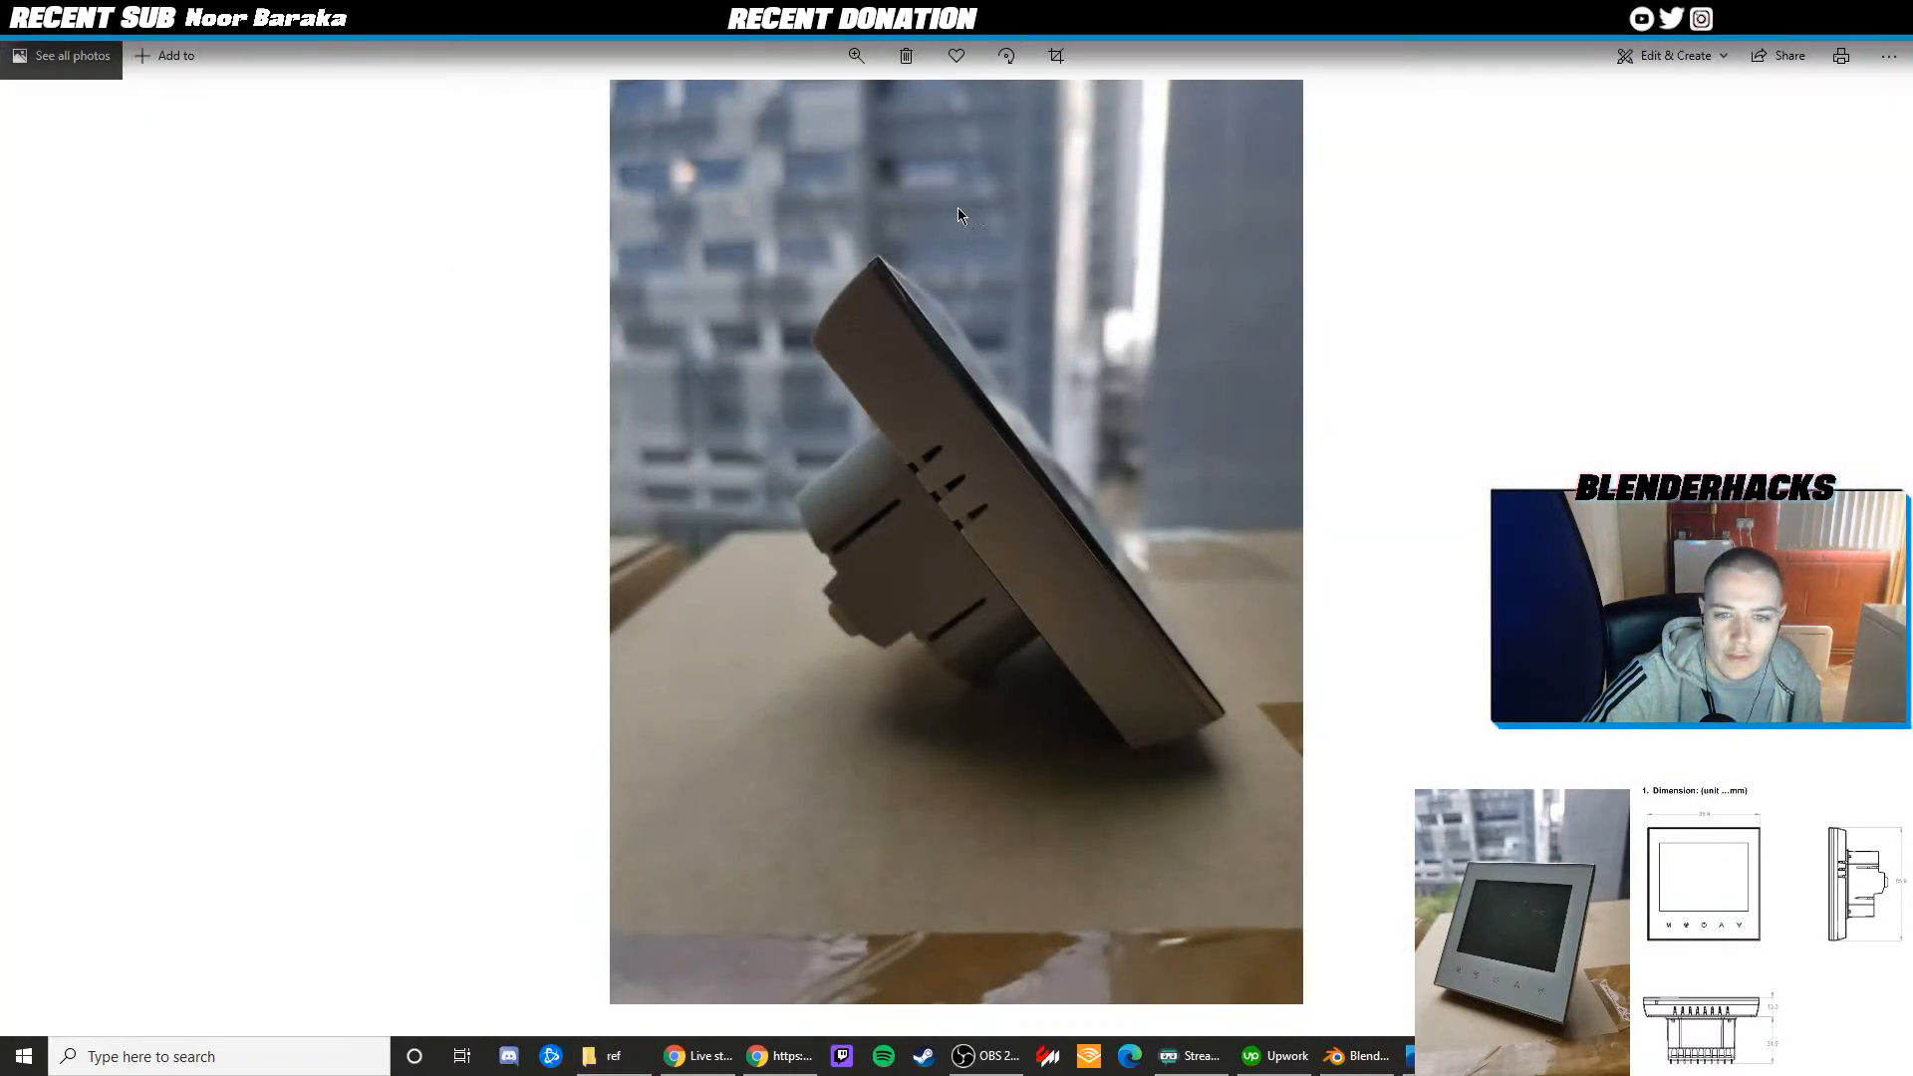
{"action": "left_click", "coordinate": [1889, 16]}
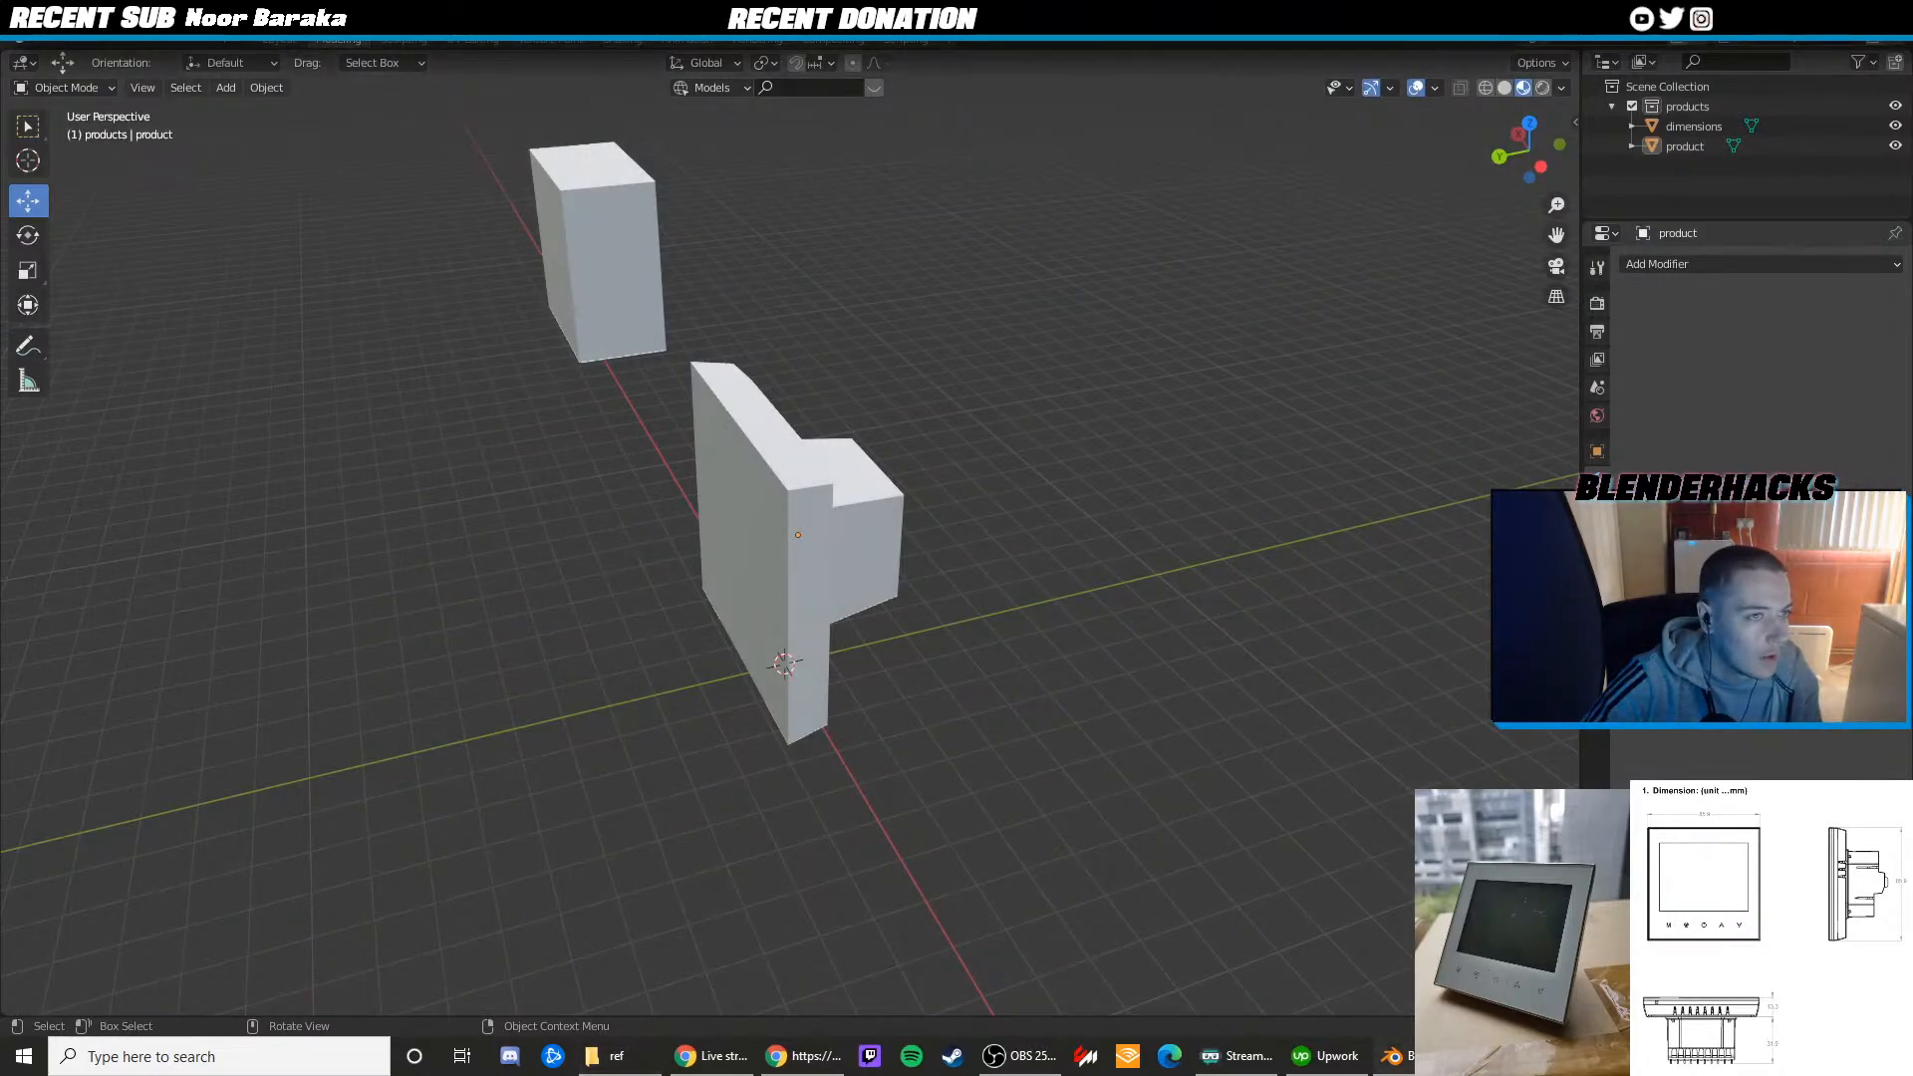
{"action": "right_click", "coordinate": [710, 1056]}
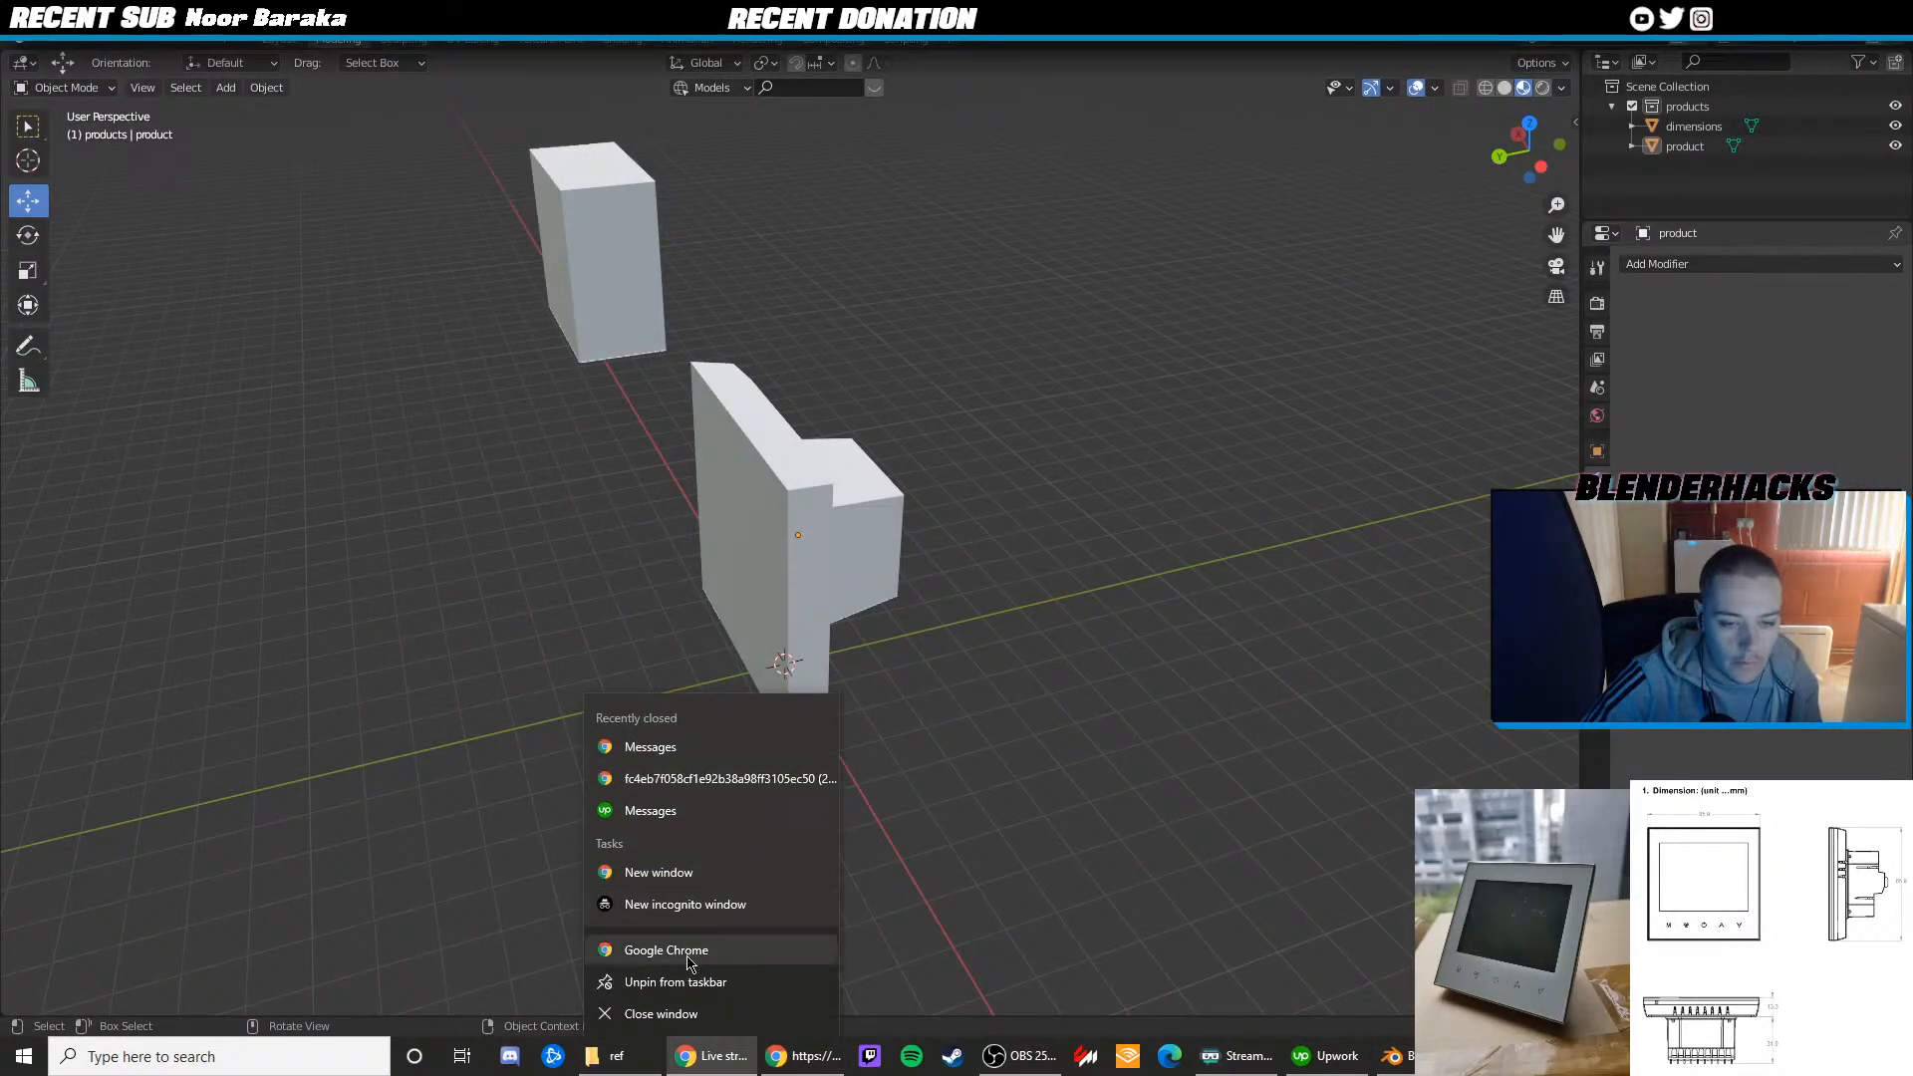
{"action": "left_click", "coordinate": [706, 949]}
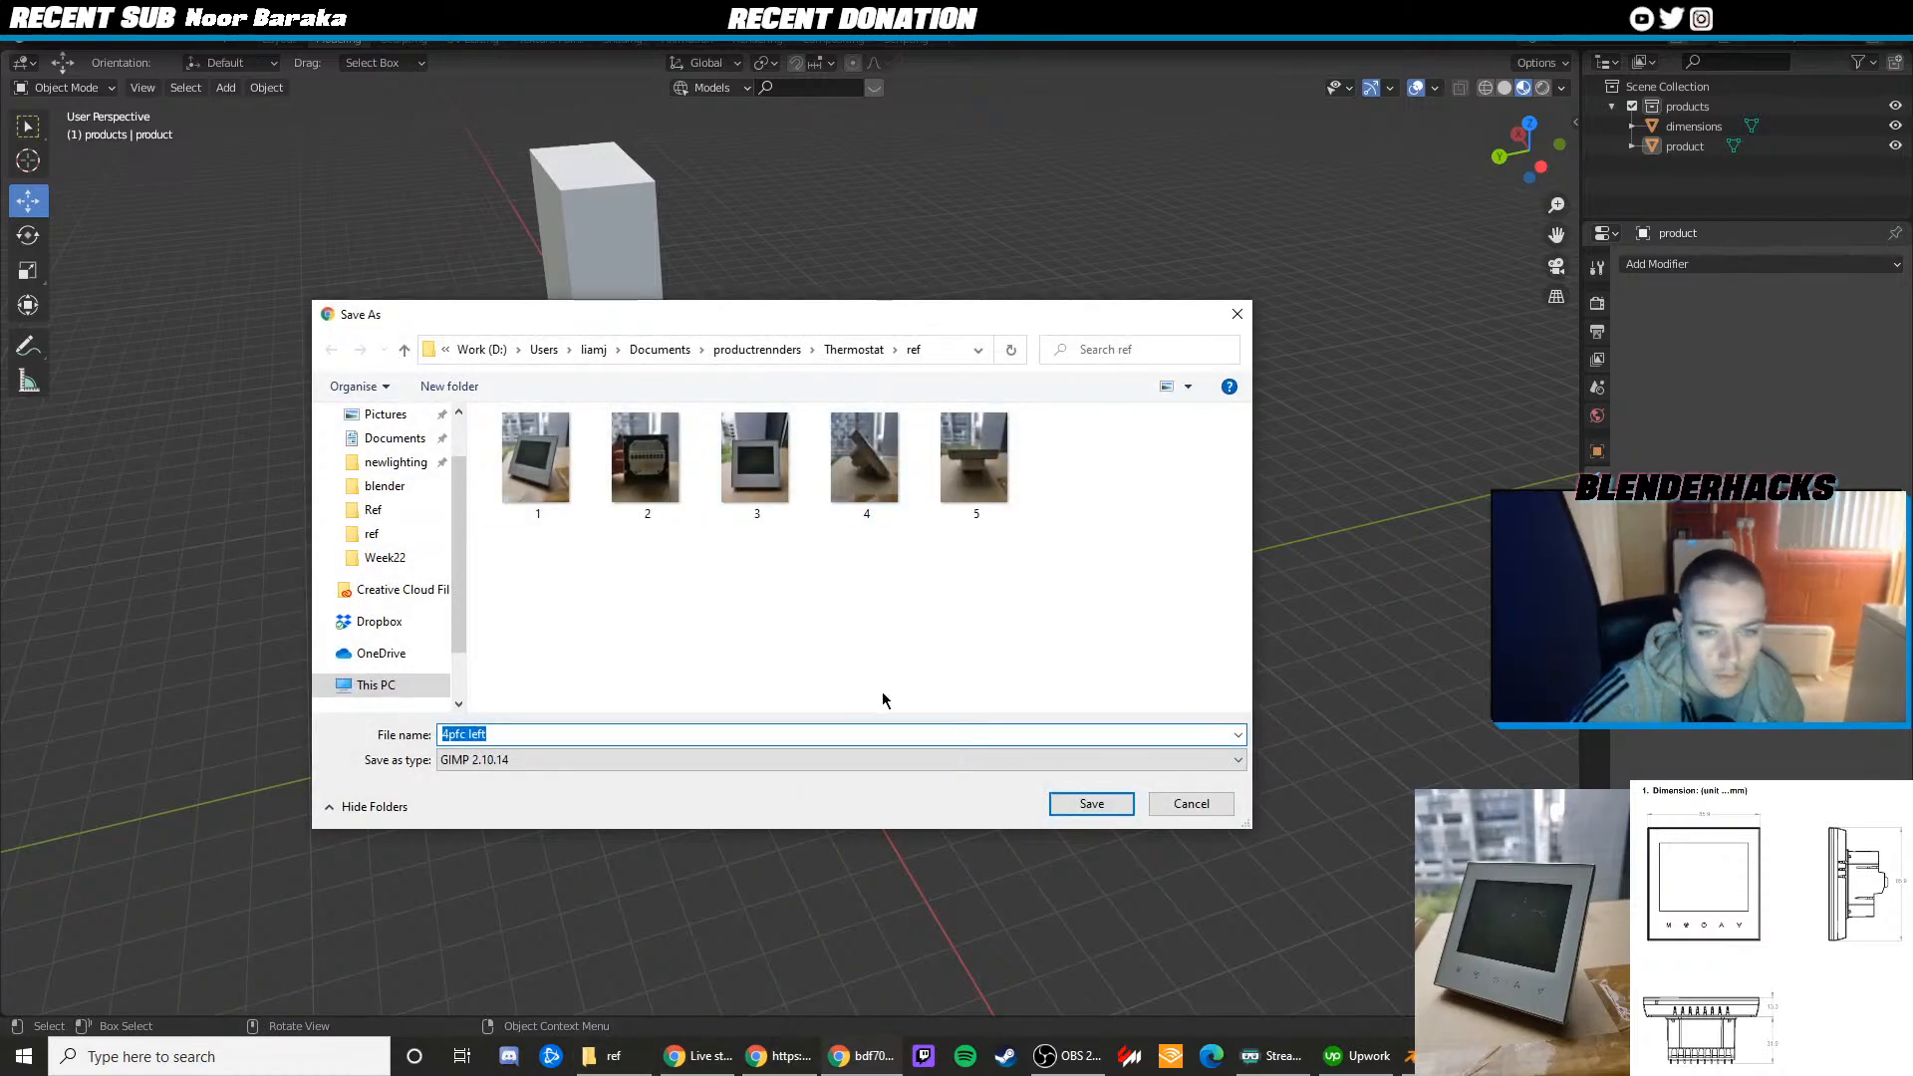
{"action": "type", "text": "6"}
{"action": "left_click", "coordinate": [1066, 805]}
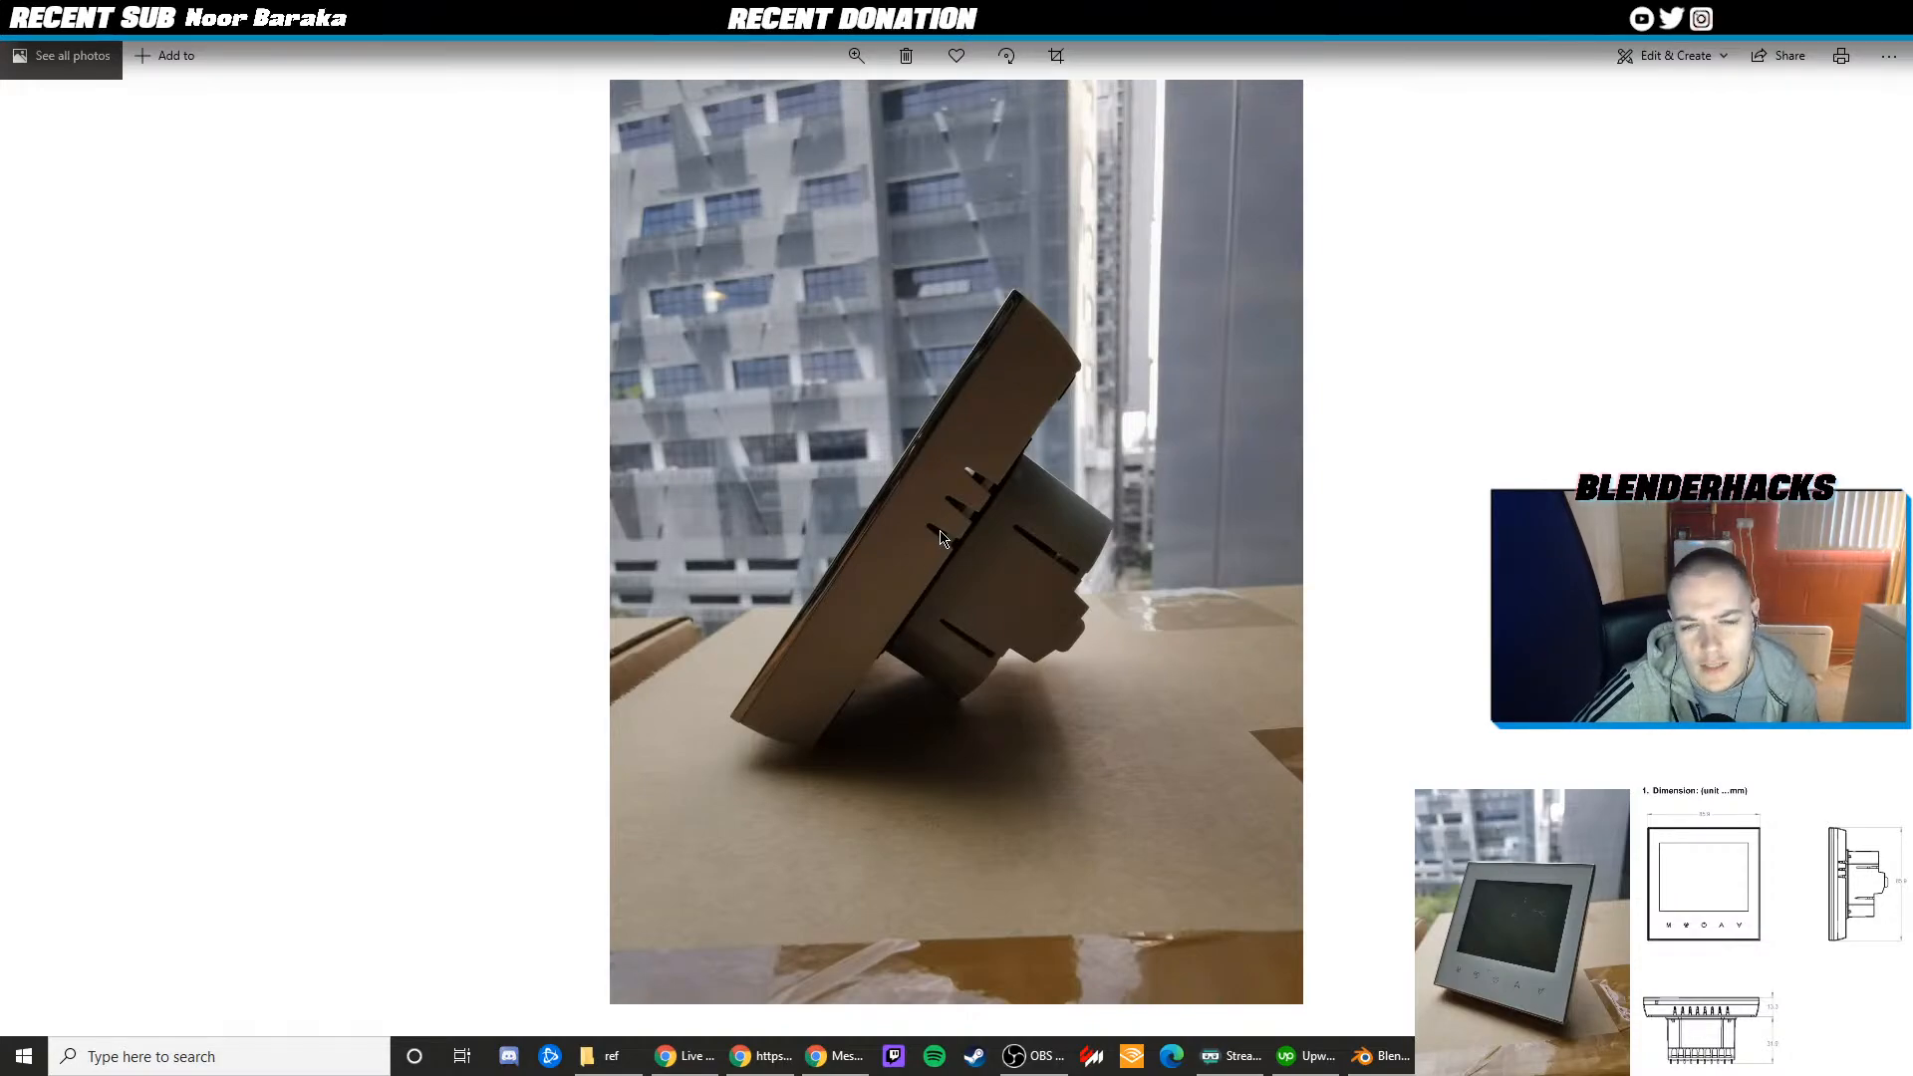
Examine the side, rear and top reference photos of the thermostat, including its vent slots and rear housing
{"action": "key", "text": "alt+F4"}
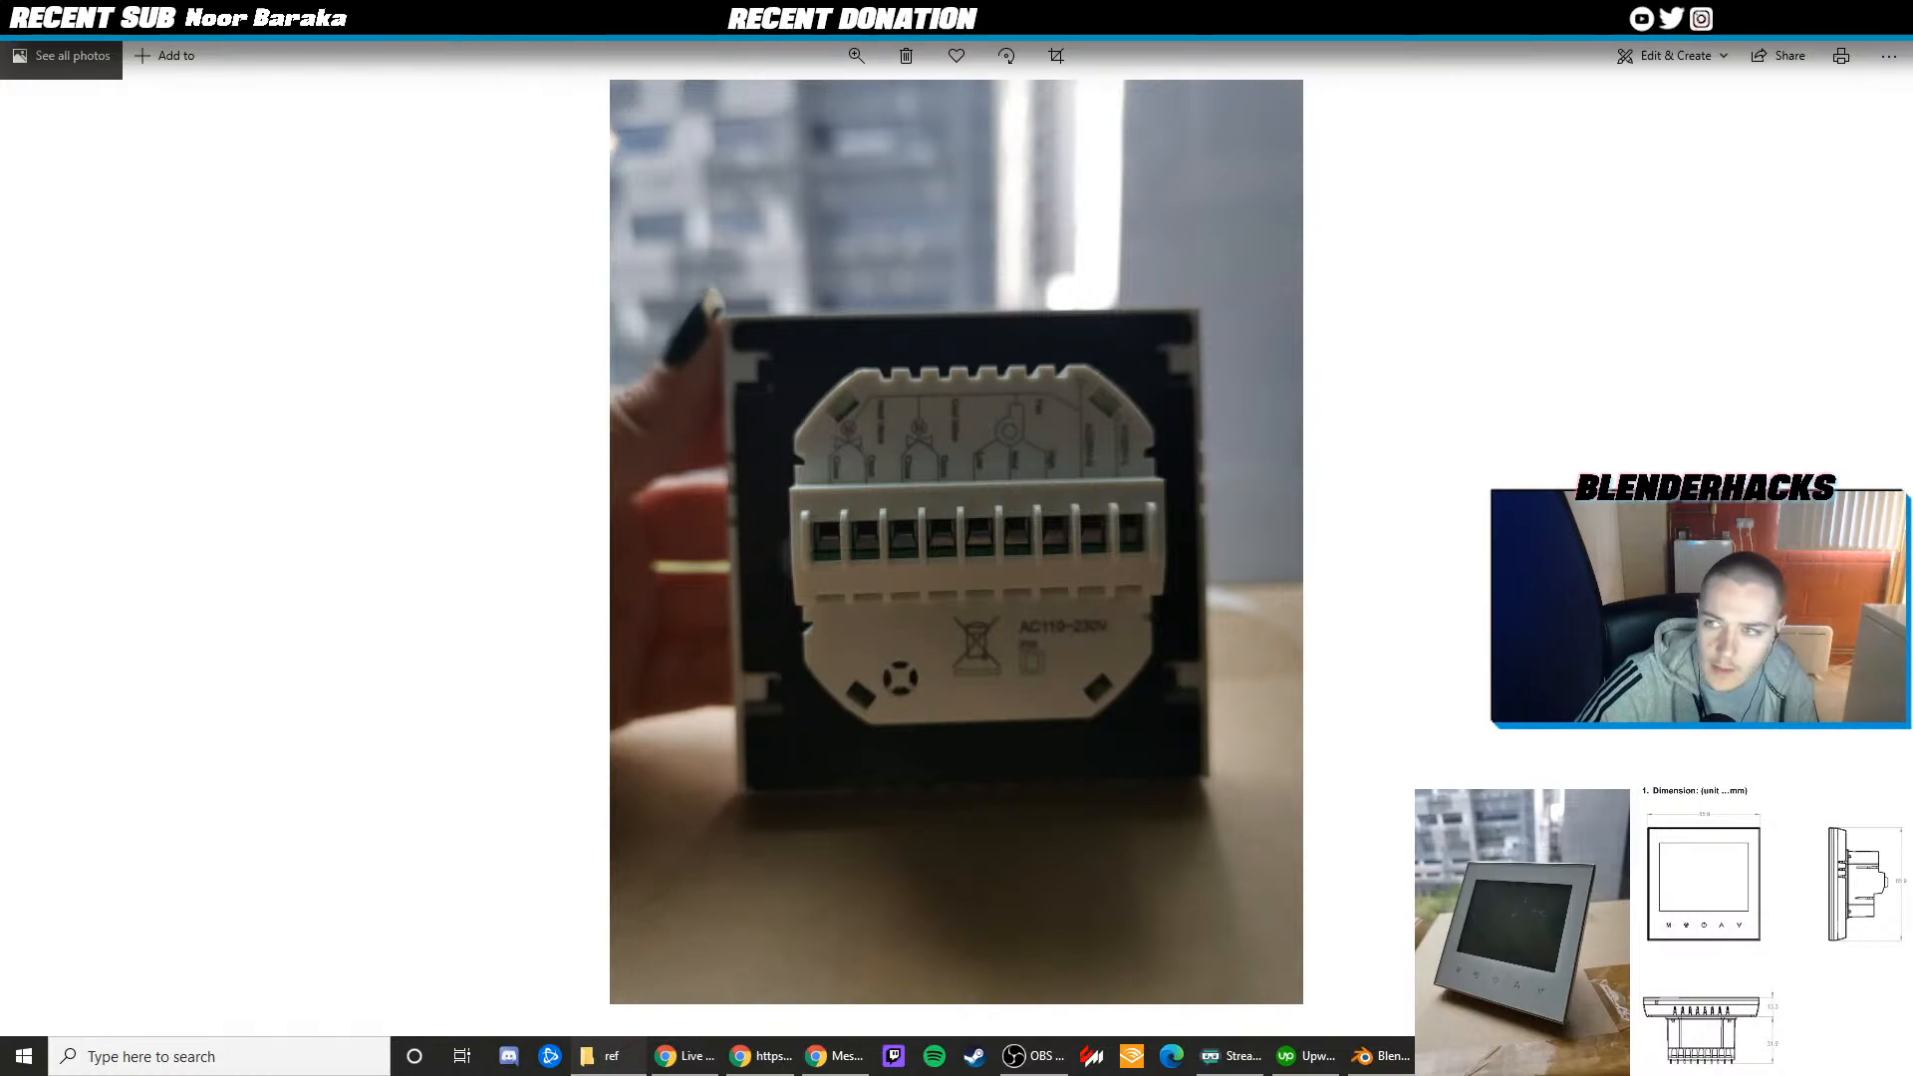
{"action": "key", "text": "alt+F4"}
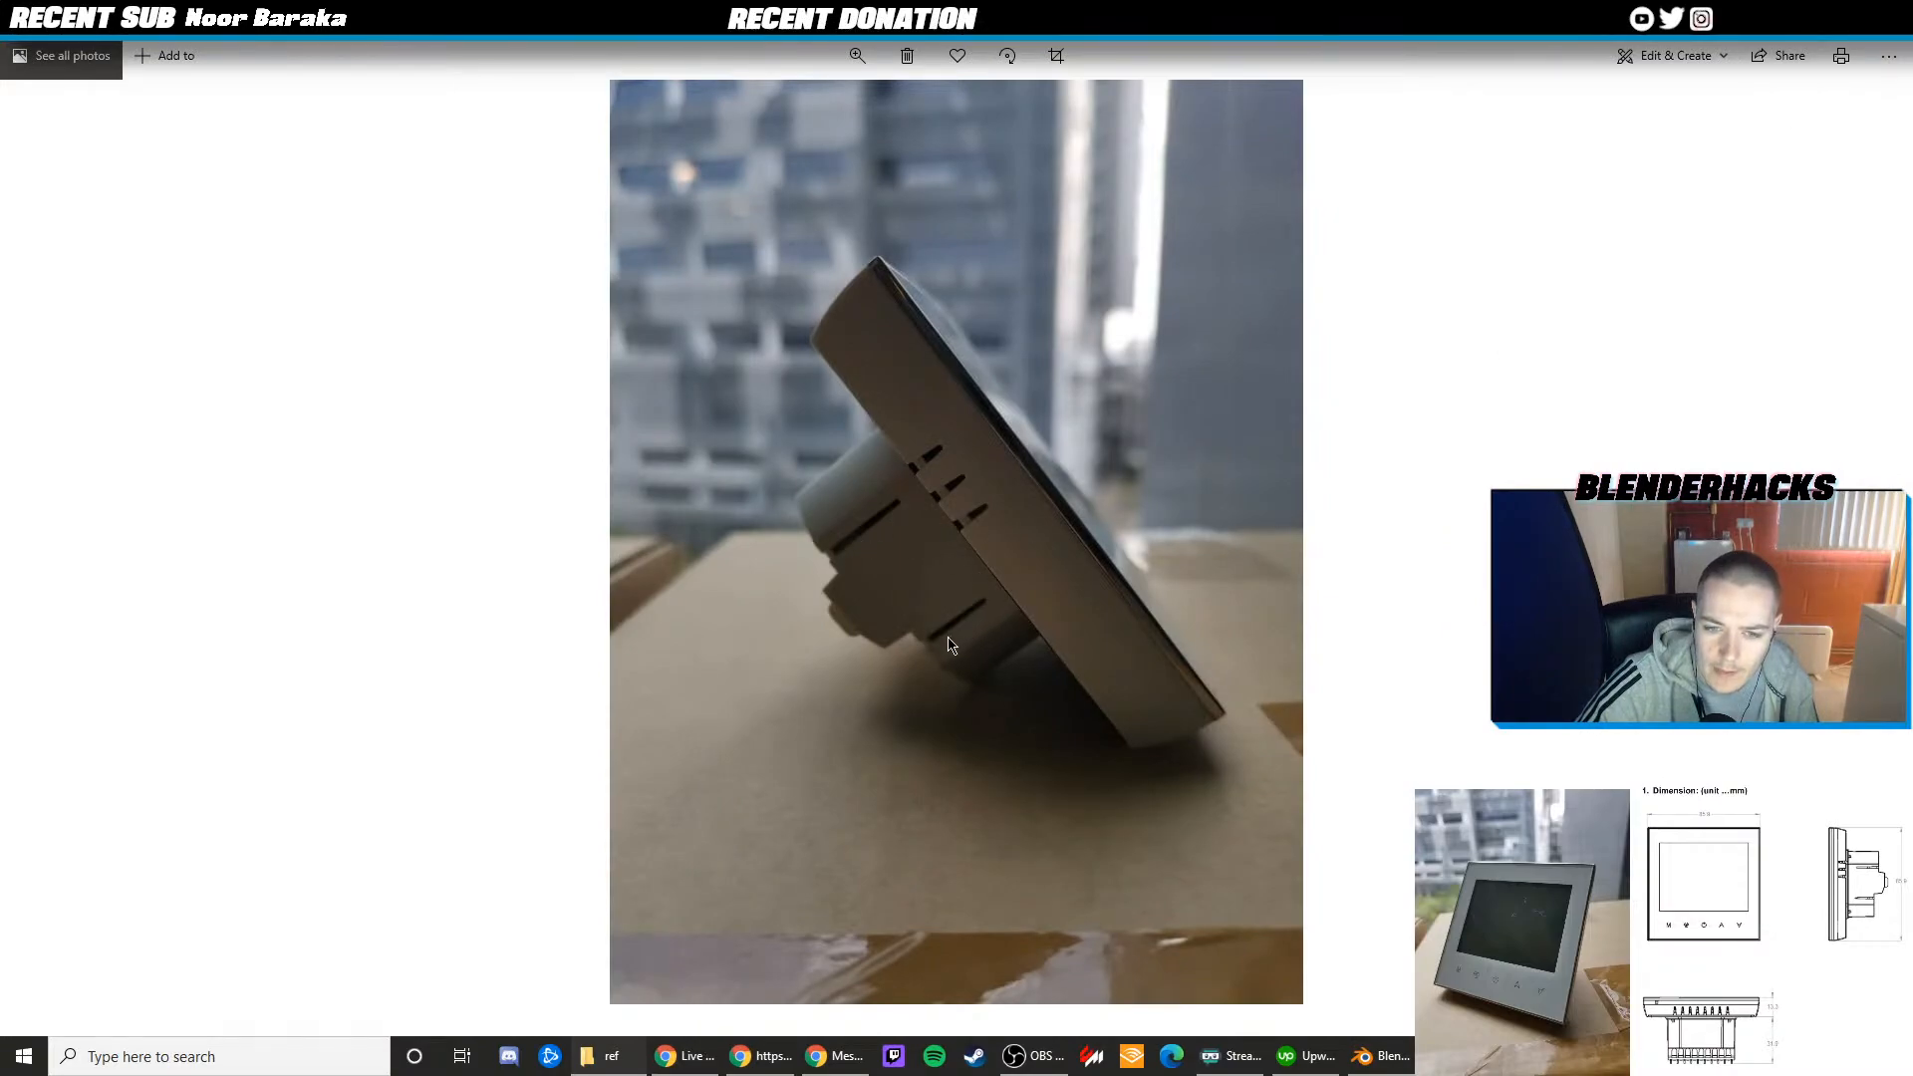
{"action": "key", "text": "alt+F4"}
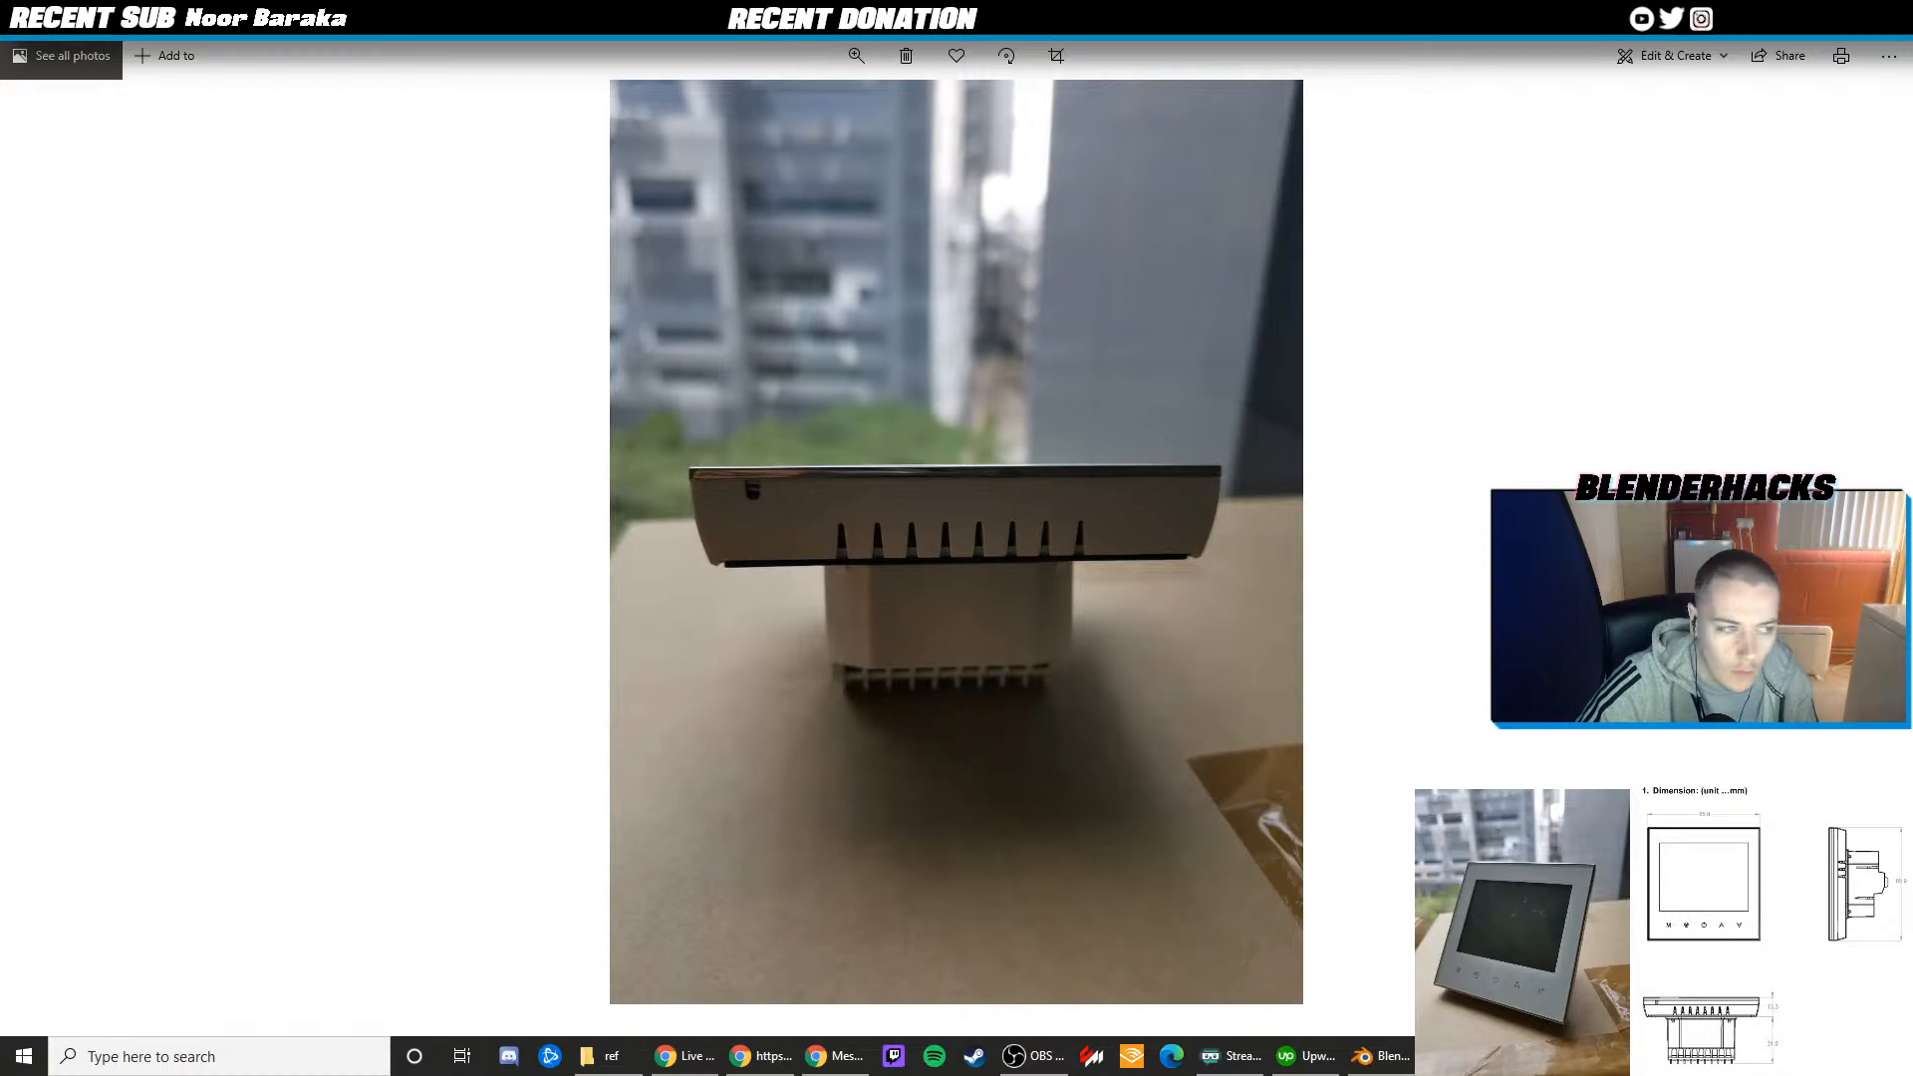
{"action": "left_click", "coordinate": [1888, 15]}
Try a loop cut around the plate's outer sides, slid close to the front face
{"action": "scroll", "coordinate": [873, 506], "scroll_direction": "up", "scroll_amount": 5}
{"action": "key", "text": "Tab"}
{"action": "mouse_move", "coordinate": [770, 469]}
{"action": "middle_mouse_down"}
{"action": "mouse_move", "coordinate": [742, 489]}
{"action": "mouse_move", "coordinate": [755, 500]}
{"action": "middle_mouse_up"}
{"action": "key", "text": "ctrl+r"}
{"action": "left_click", "coordinate": [749, 514]}
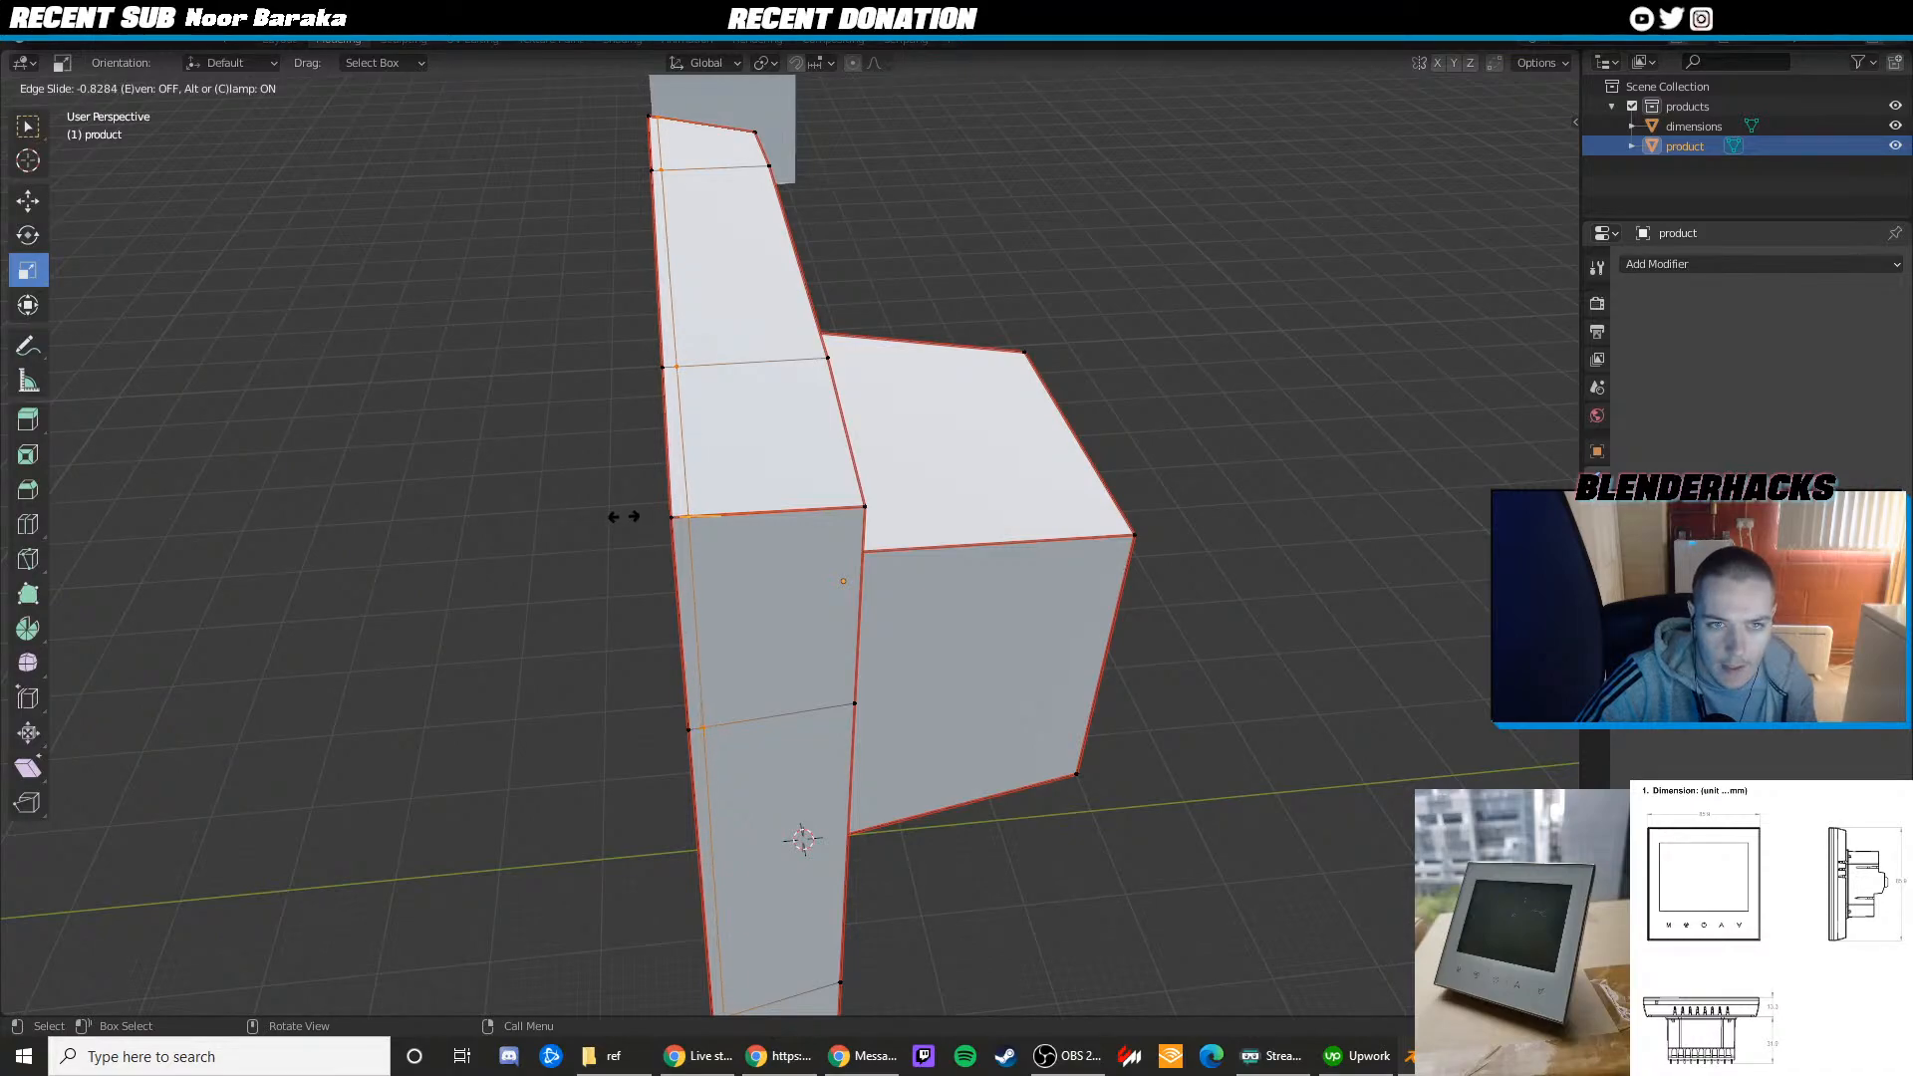
{"action": "left_click", "coordinate": [624, 516]}
{"action": "middle_click_drag", "start_coordinate": [624, 517], "coordinate": [538, 518]}
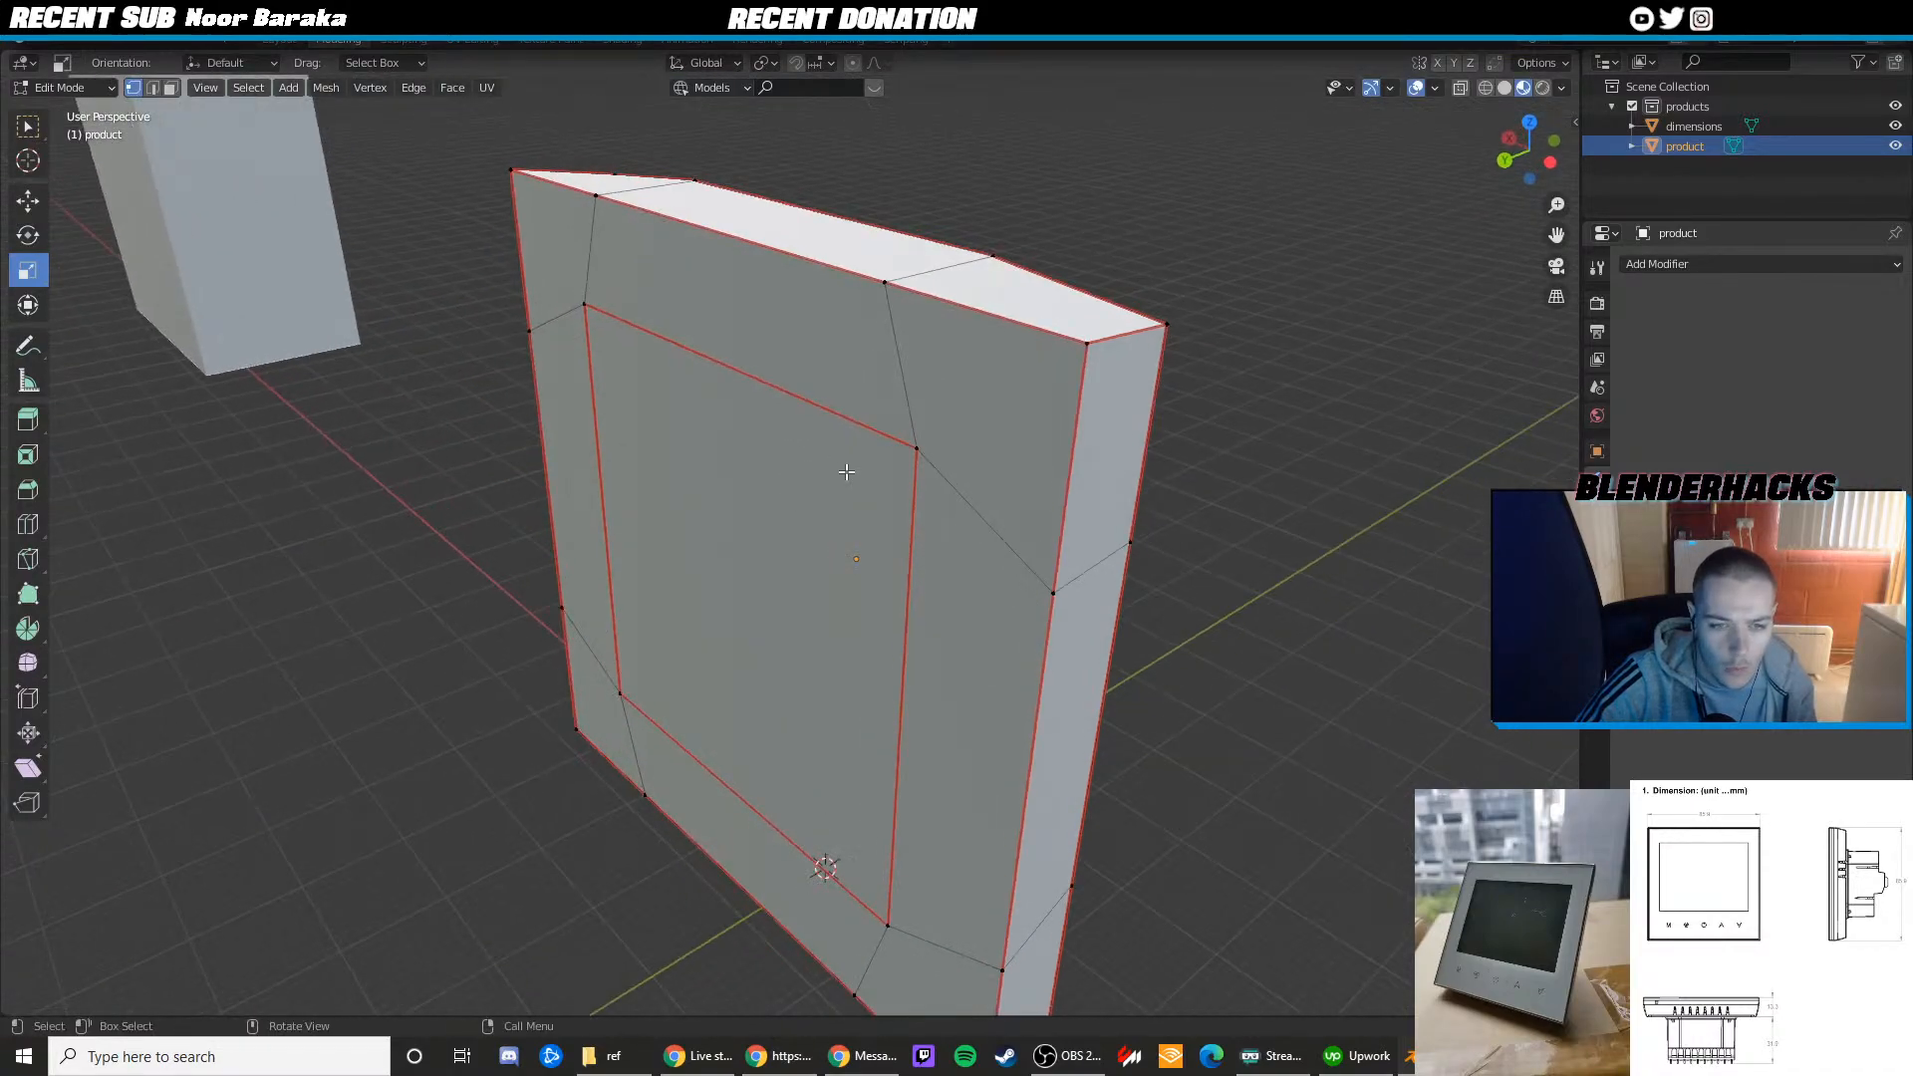
Check the front reference photo for the plate's thin border and compare it with the modelled front face
{"action": "key", "text": "alt+Tab"}
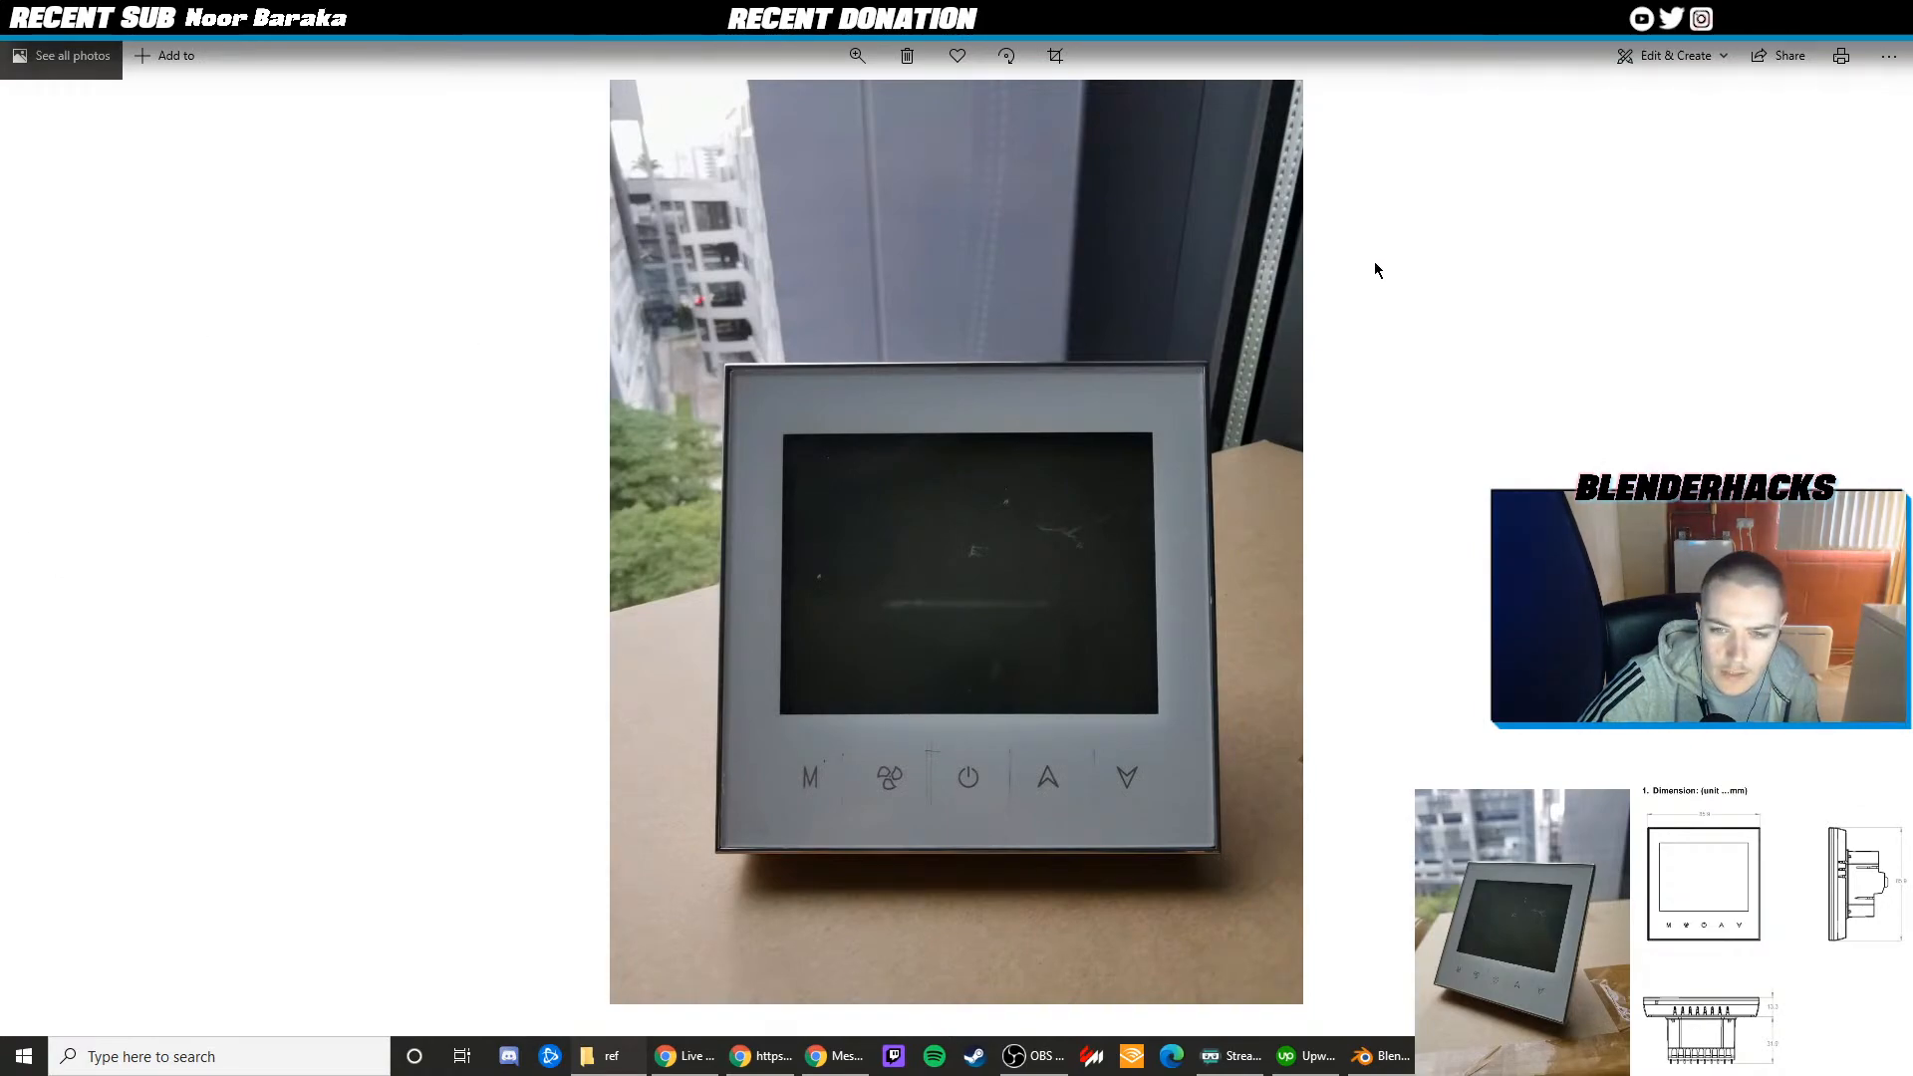
{"action": "left_click", "coordinate": [1888, 15]}
{"action": "middle_click_drag", "start_coordinate": [787, 488], "coordinate": [906, 448]}
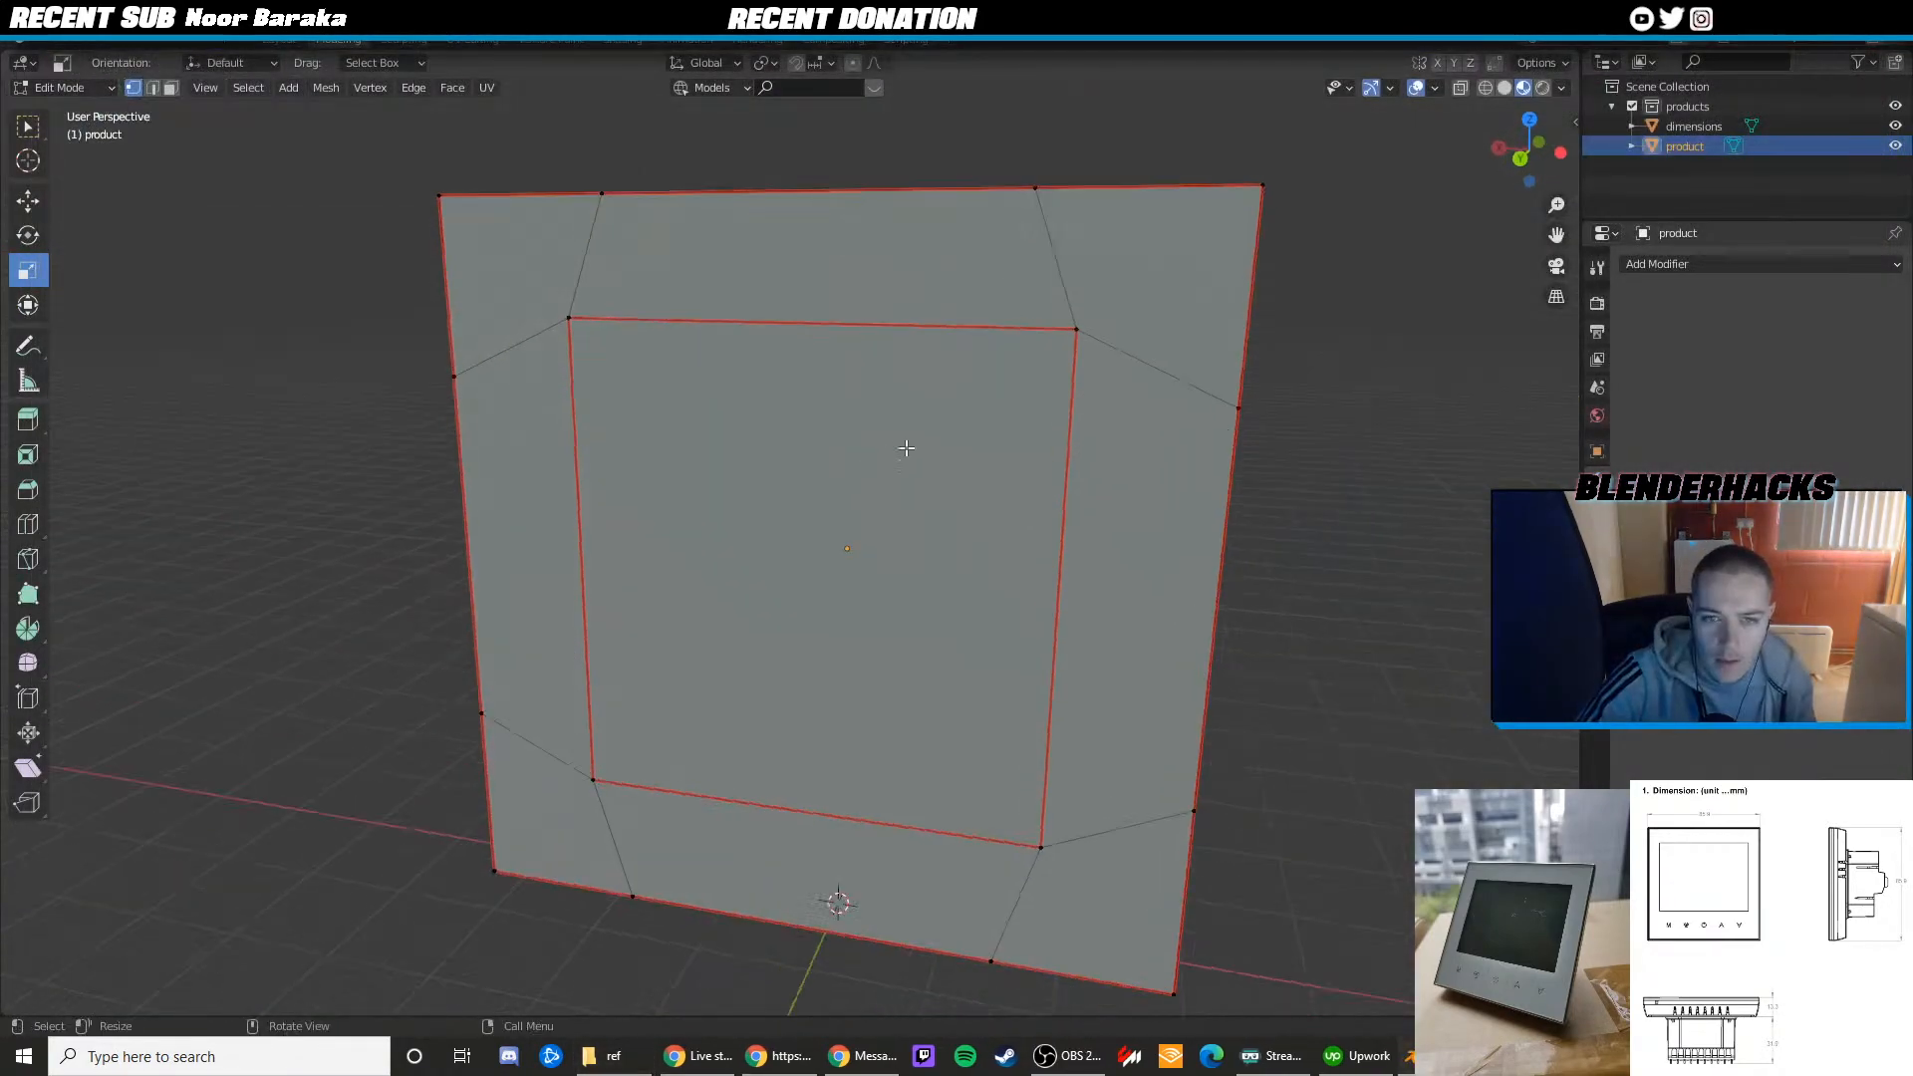
{"action": "scroll", "coordinate": [891, 428], "scroll_direction": "down", "scroll_amount": 2}
{"action": "key", "text": "ctrl+r"}
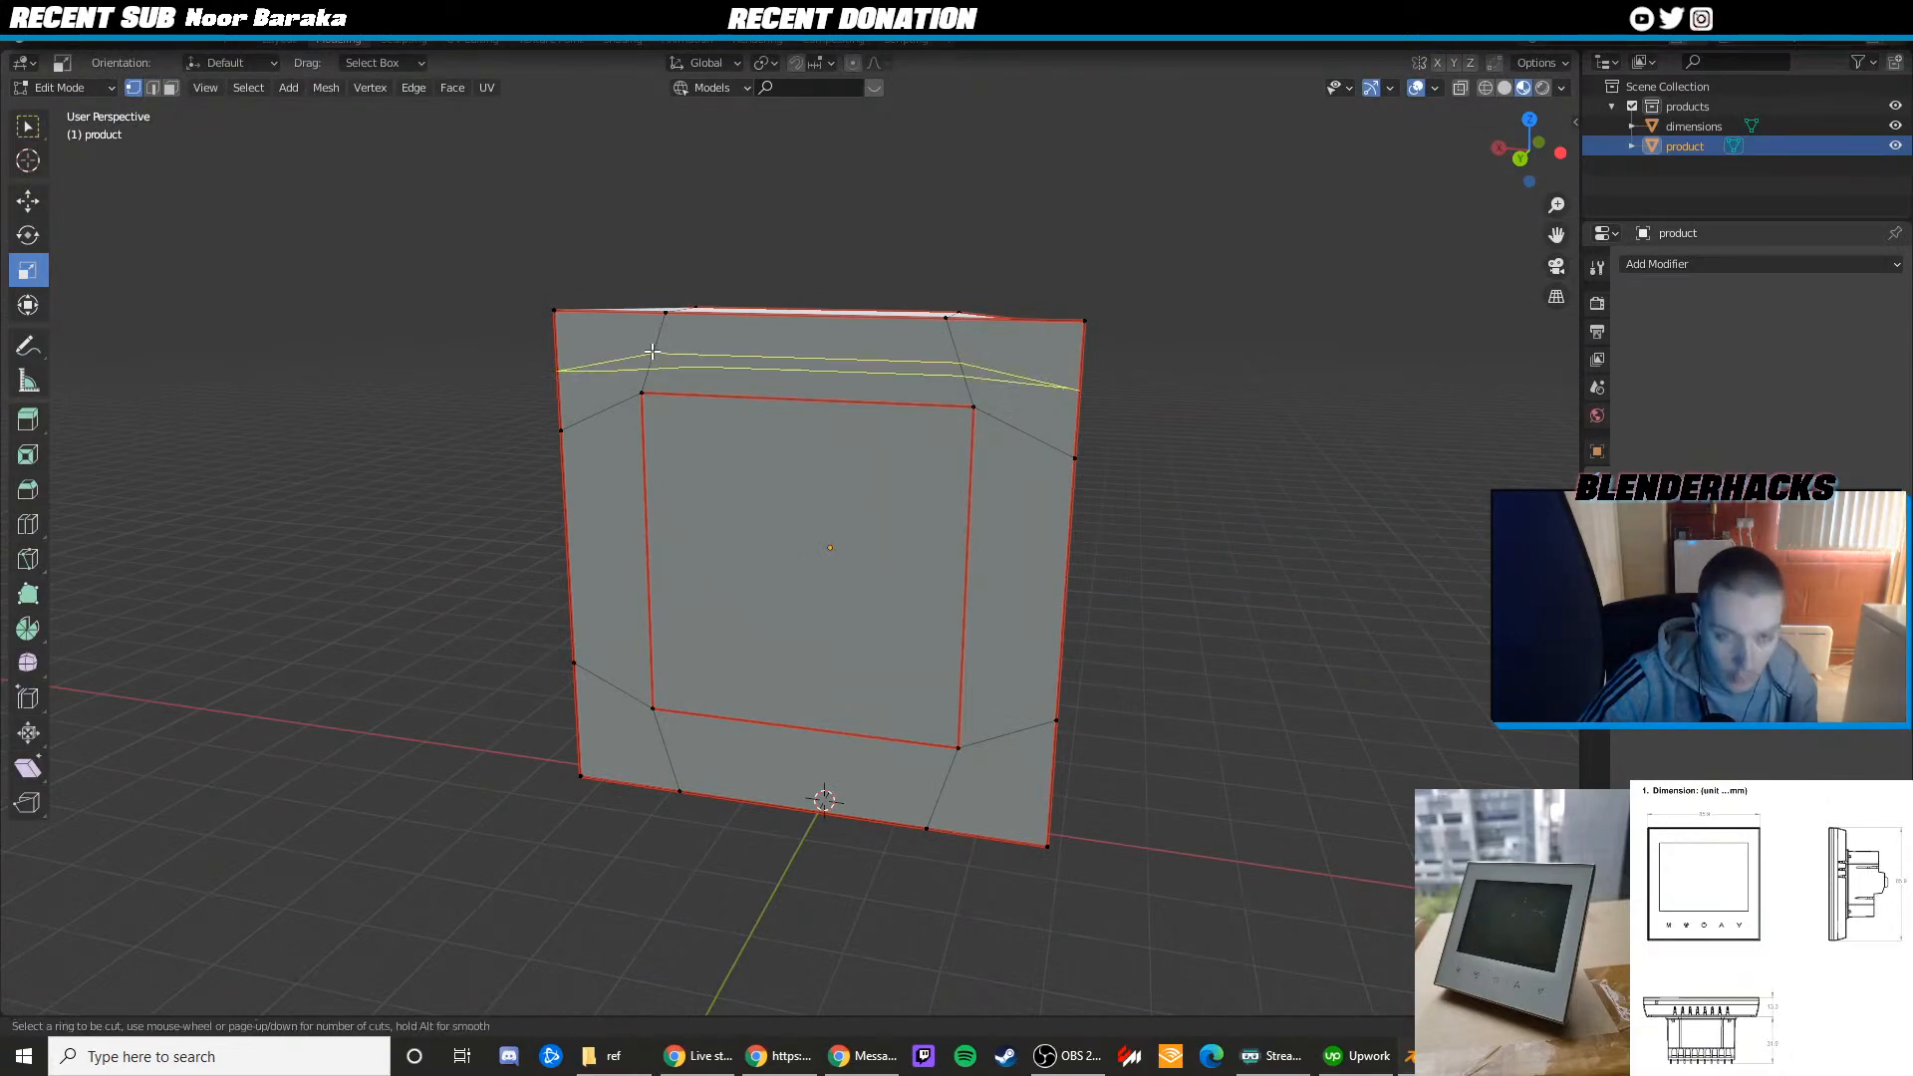
{"action": "right_click", "coordinate": [691, 407]}
{"action": "middle_click_drag", "start_coordinate": [691, 408], "coordinate": [946, 403]}
{"action": "key", "text": "ctrl+r"}
{"action": "mouse_move", "coordinate": [647, 714]}
{"action": "middle_mouse_down"}
{"action": "mouse_move", "coordinate": [665, 684]}
{"action": "mouse_move", "coordinate": [679, 738]}
{"action": "mouse_move", "coordinate": [671, 708]}
{"action": "middle_mouse_up"}
{"action": "key", "text": "3"}
{"action": "left_click", "coordinate": [658, 460]}
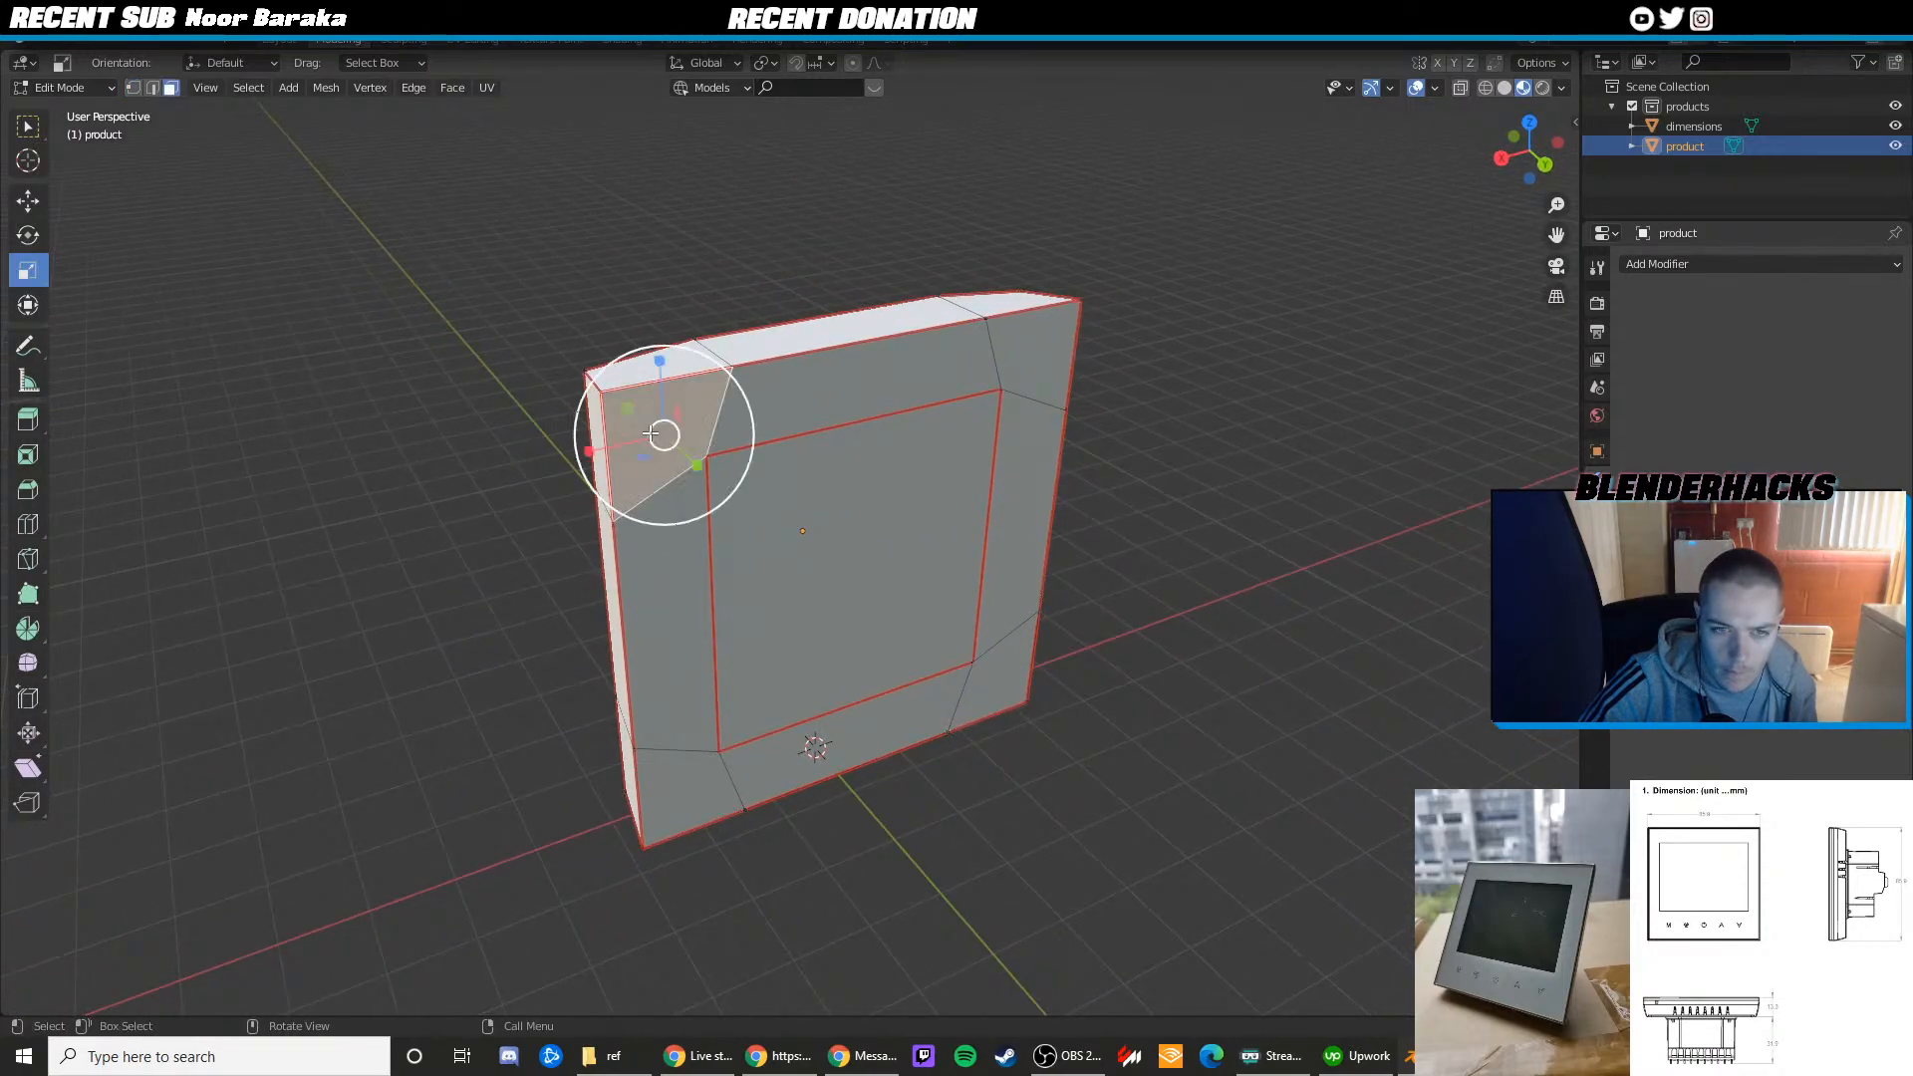
{"action": "left_click", "coordinate": [1282, 556]}
{"action": "middle_click_drag", "start_coordinate": [905, 586], "coordinate": [786, 547]}
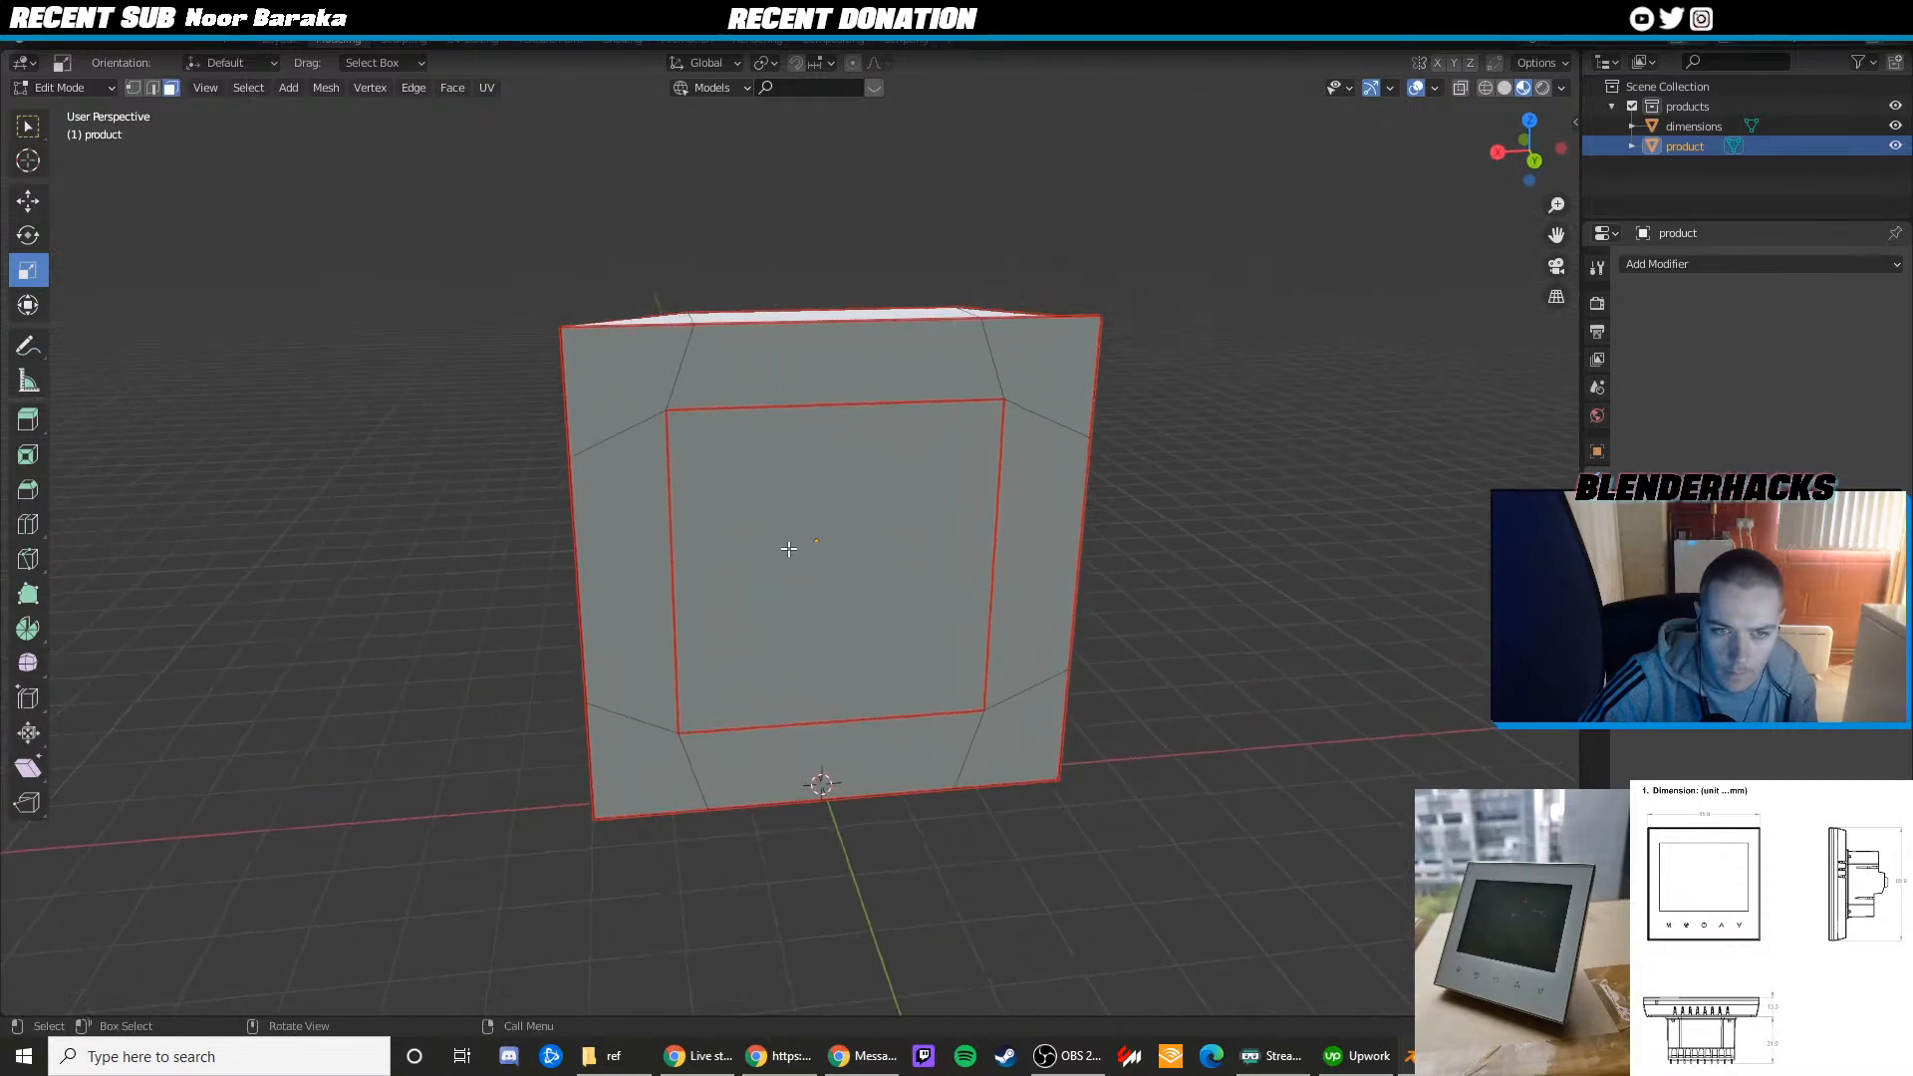
Add four loop cuts across the plate, each slid close to one outer edge to outline a thin border on the front face
{"action": "key", "text": "ctrl+r"}
{"action": "left_click", "coordinate": [626, 323]}
{"action": "left_click", "coordinate": [602, 568]}
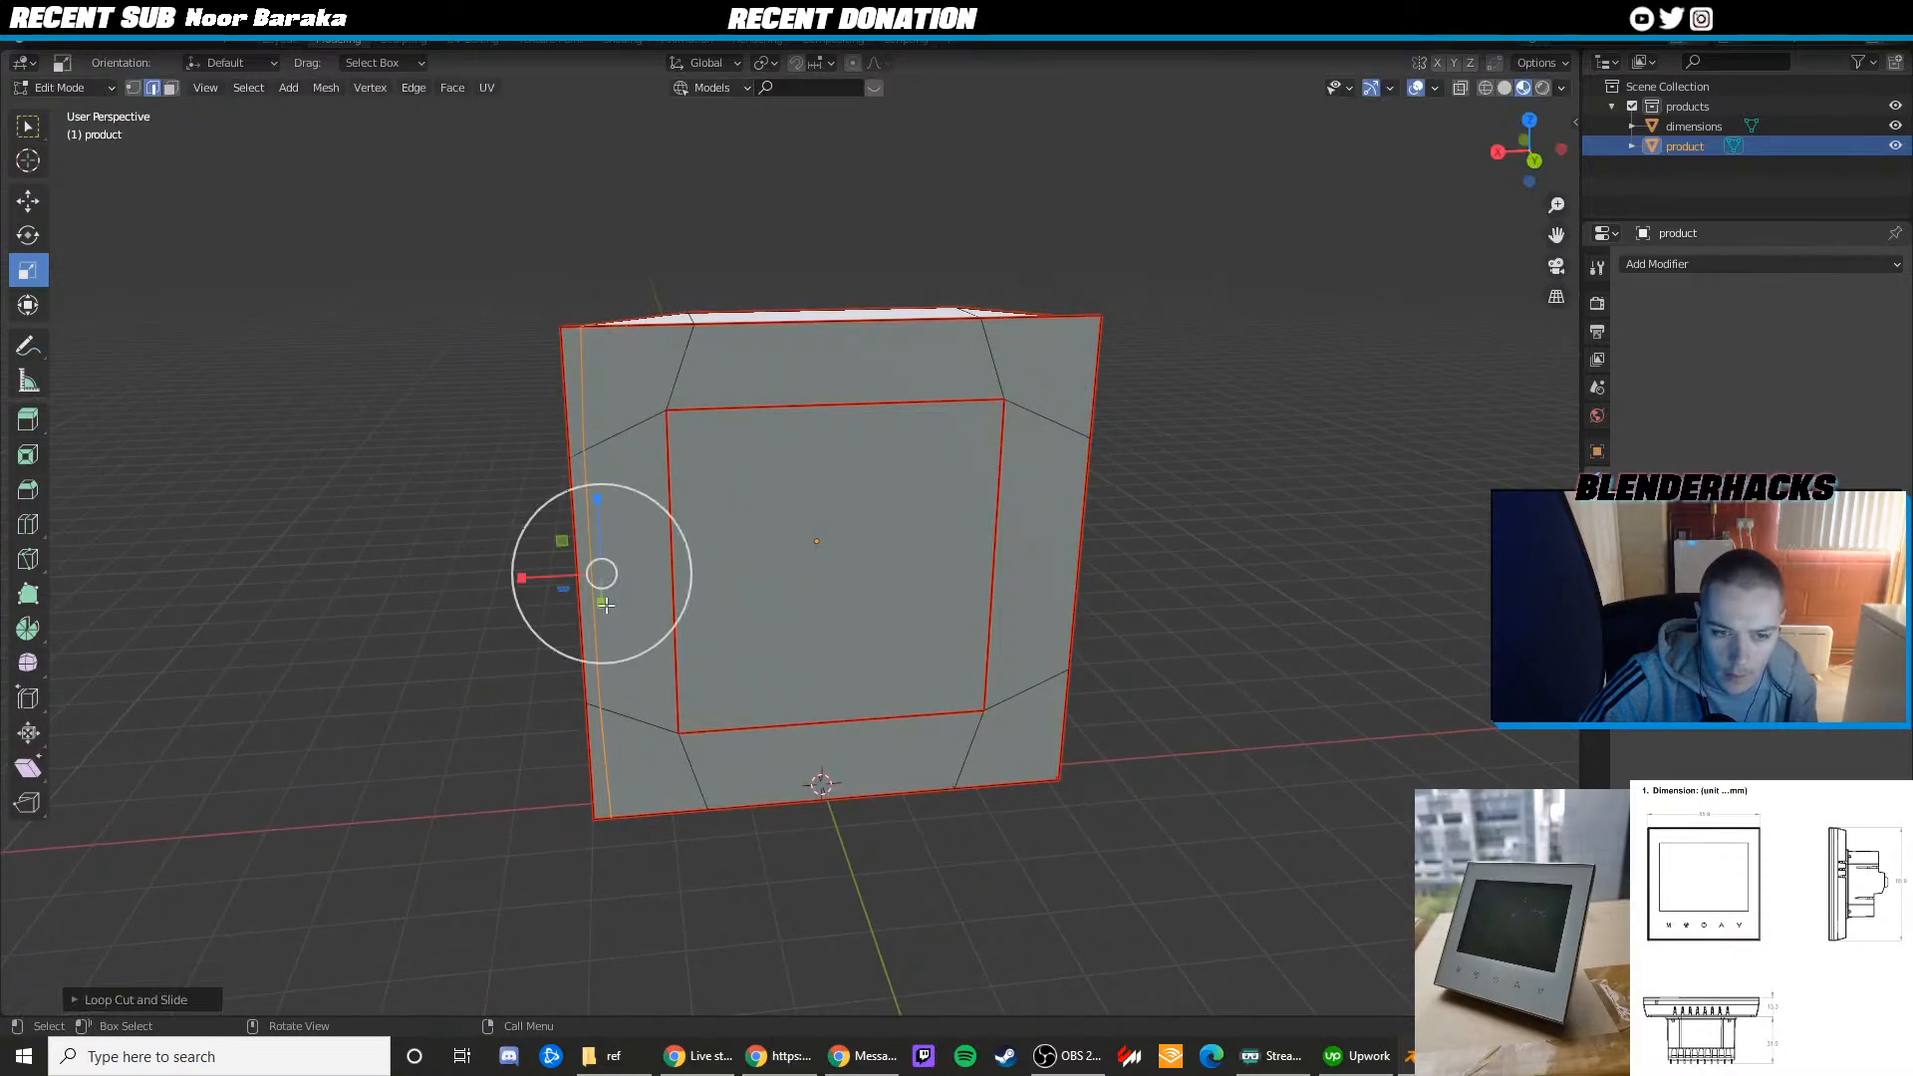
{"action": "key", "text": "ctrl+r"}
{"action": "left_click", "coordinate": [602, 568]}
{"action": "left_click", "coordinate": [606, 843]}
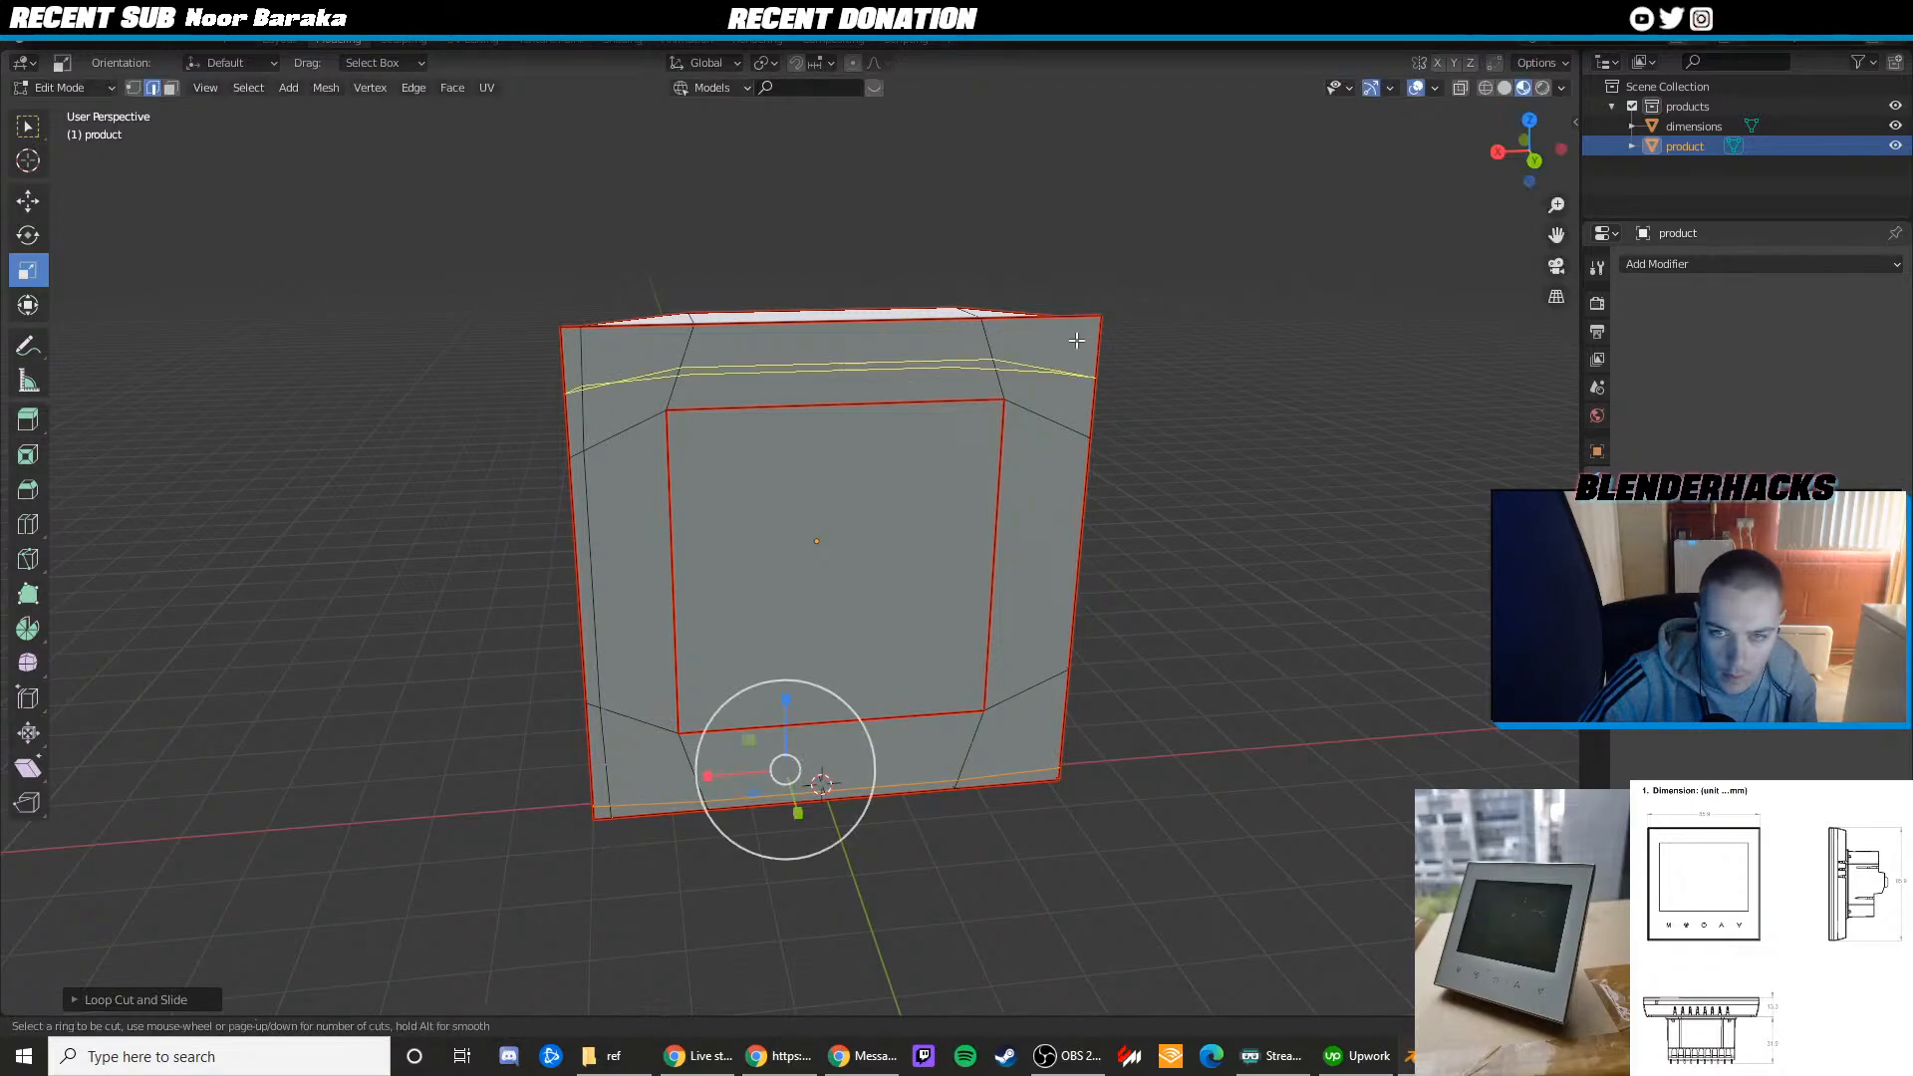
{"action": "key", "text": "ctrl+r"}
{"action": "left_click", "coordinate": [1112, 312]}
{"action": "left_click", "coordinate": [1103, 343]}
{"action": "key", "text": "ctrl+r"}
{"action": "left_click", "coordinate": [1096, 317]}
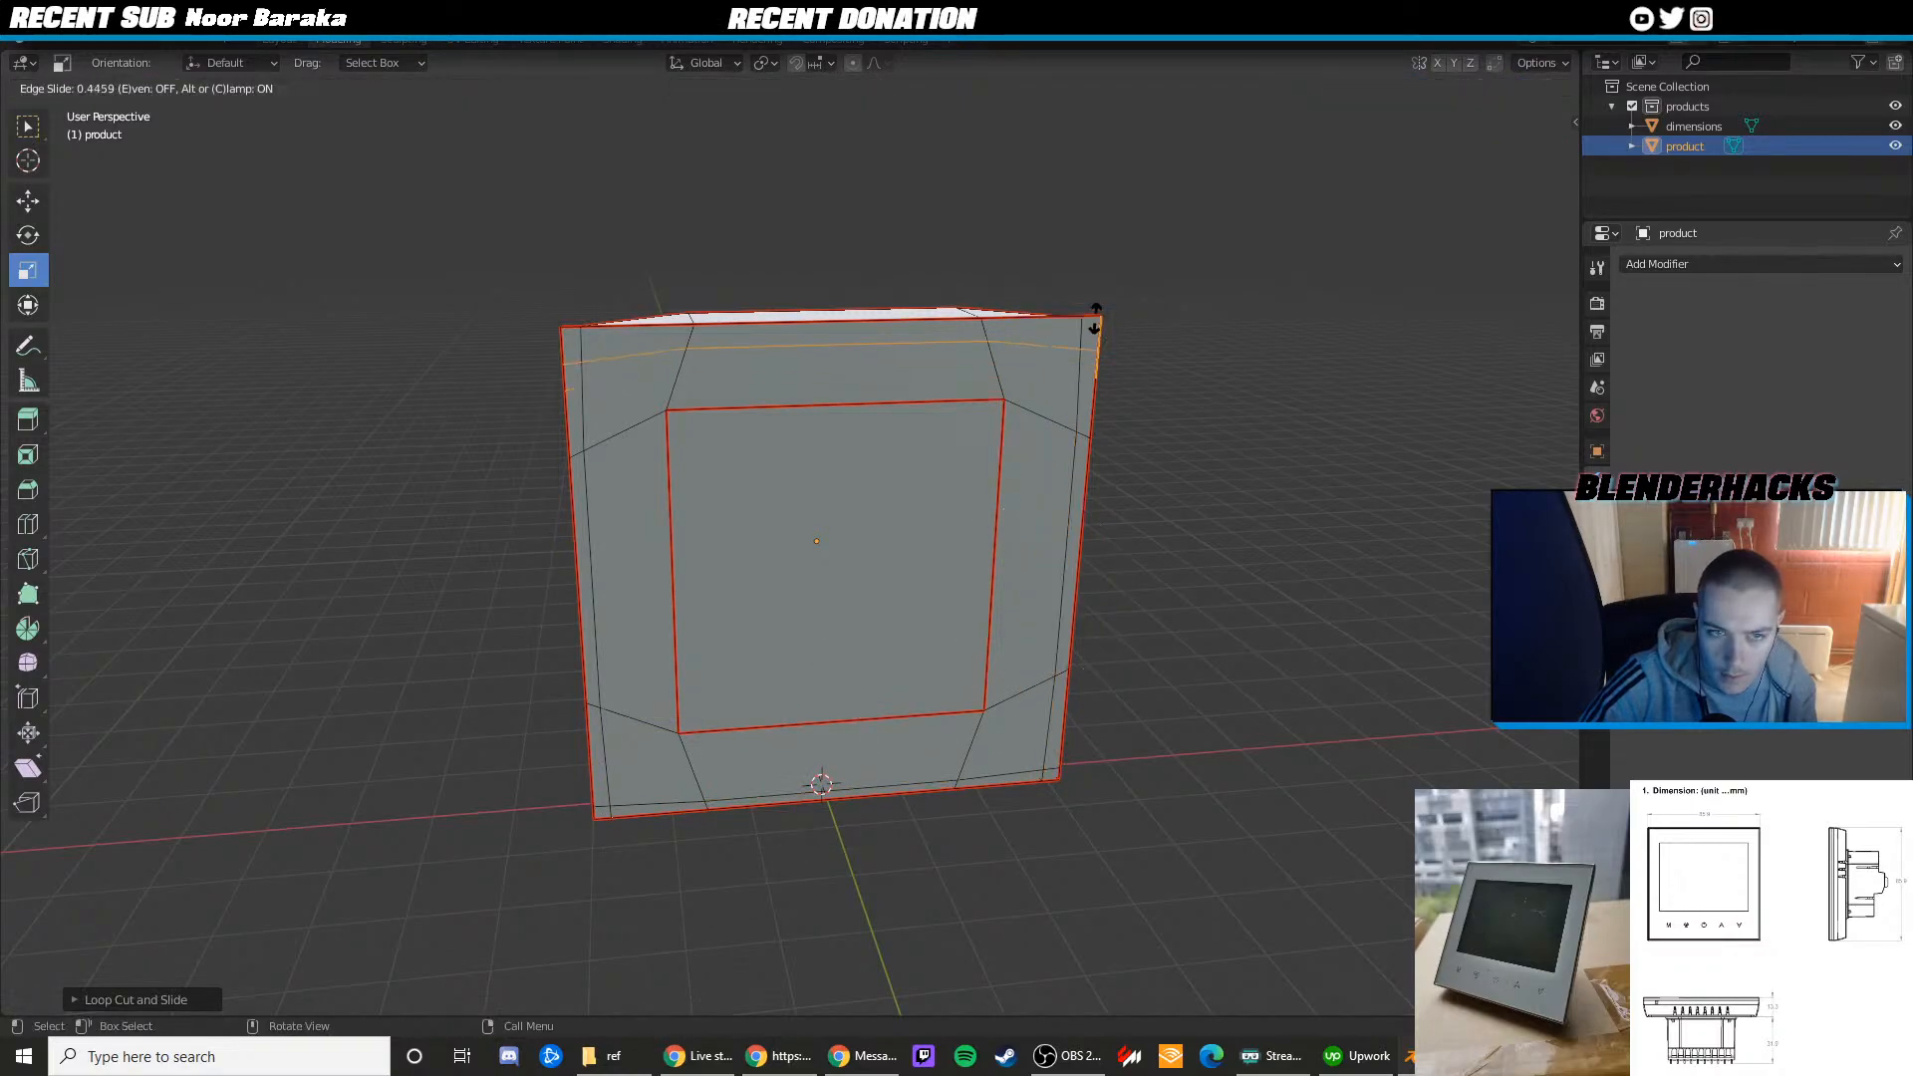
{"action": "left_click", "coordinate": [1096, 317]}
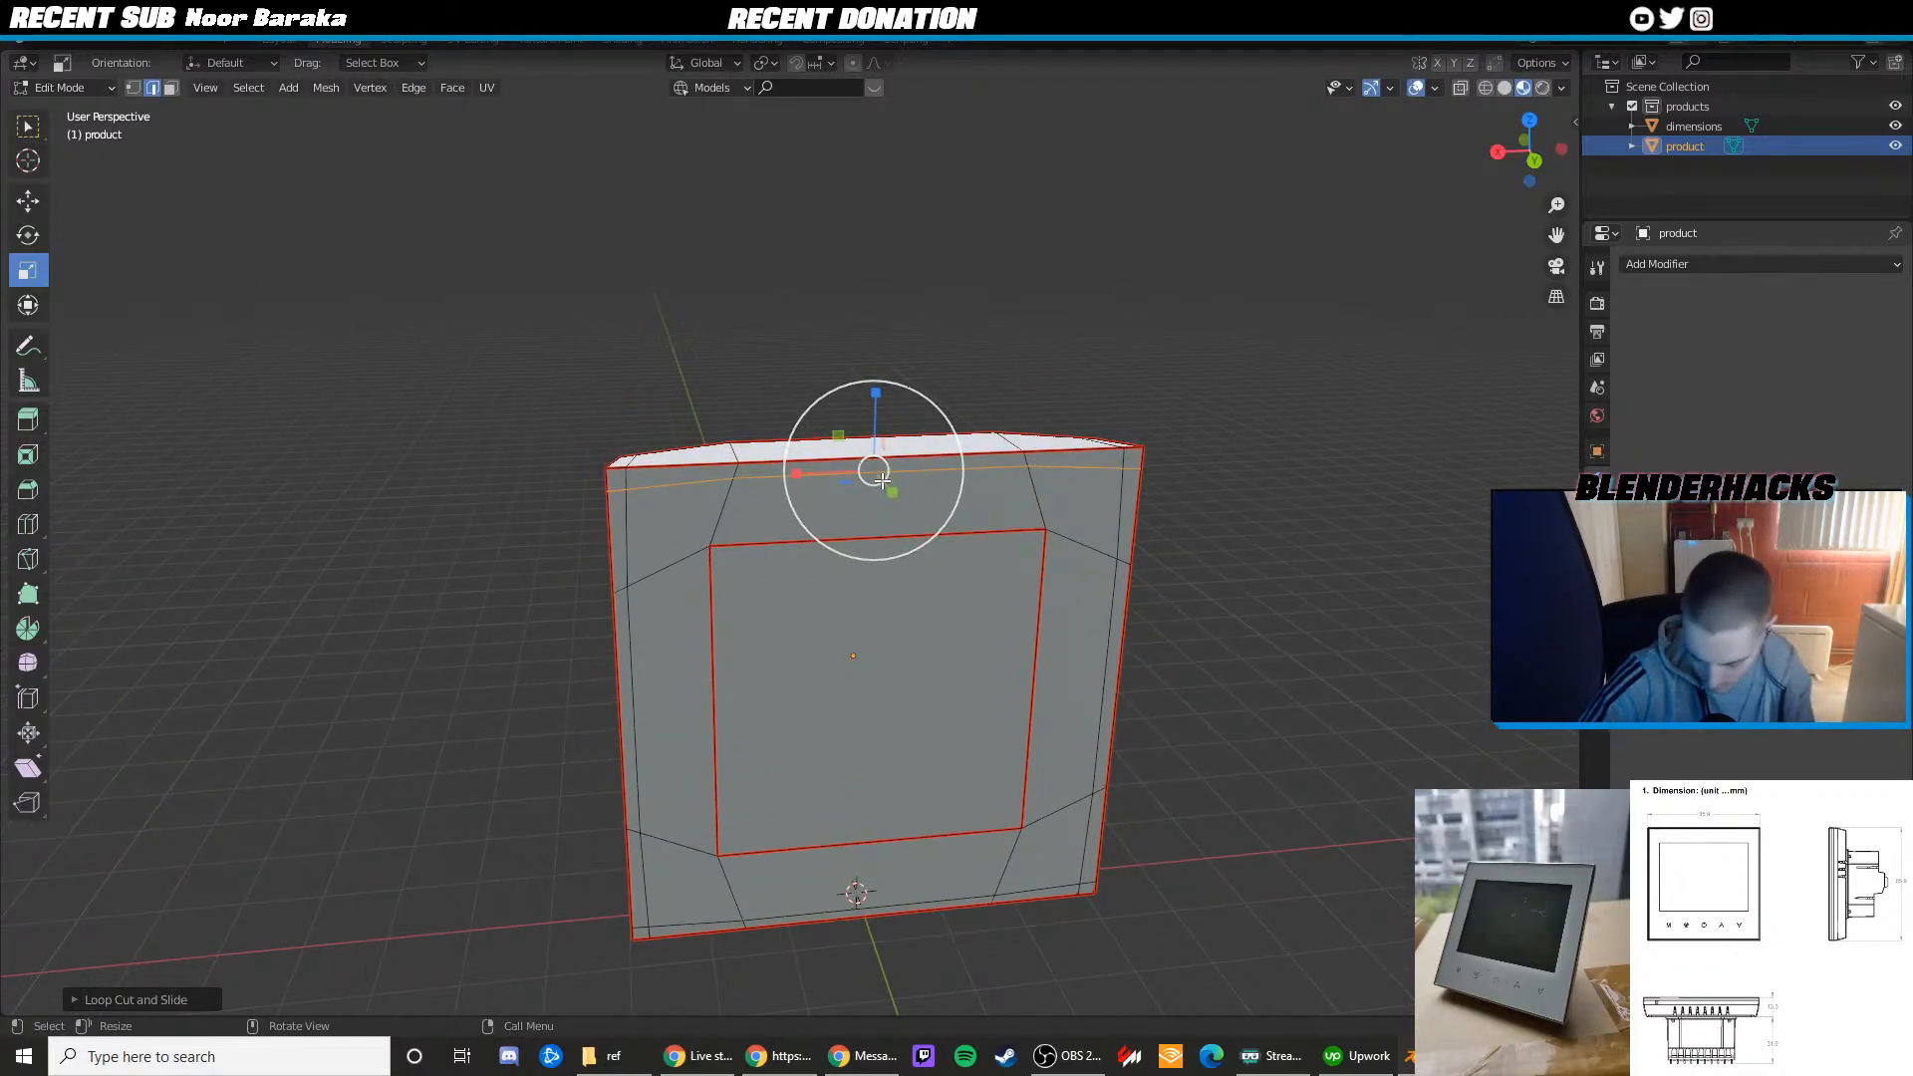
In the back orthographic view, adjust the height of the upper border loop's two inner vertices with the Move tool
{"action": "key", "text": "KP_1"}
{"action": "key", "text": "ctrl+KP_1"}
{"action": "scroll", "coordinate": [674, 499], "scroll_direction": "up", "scroll_amount": 3}
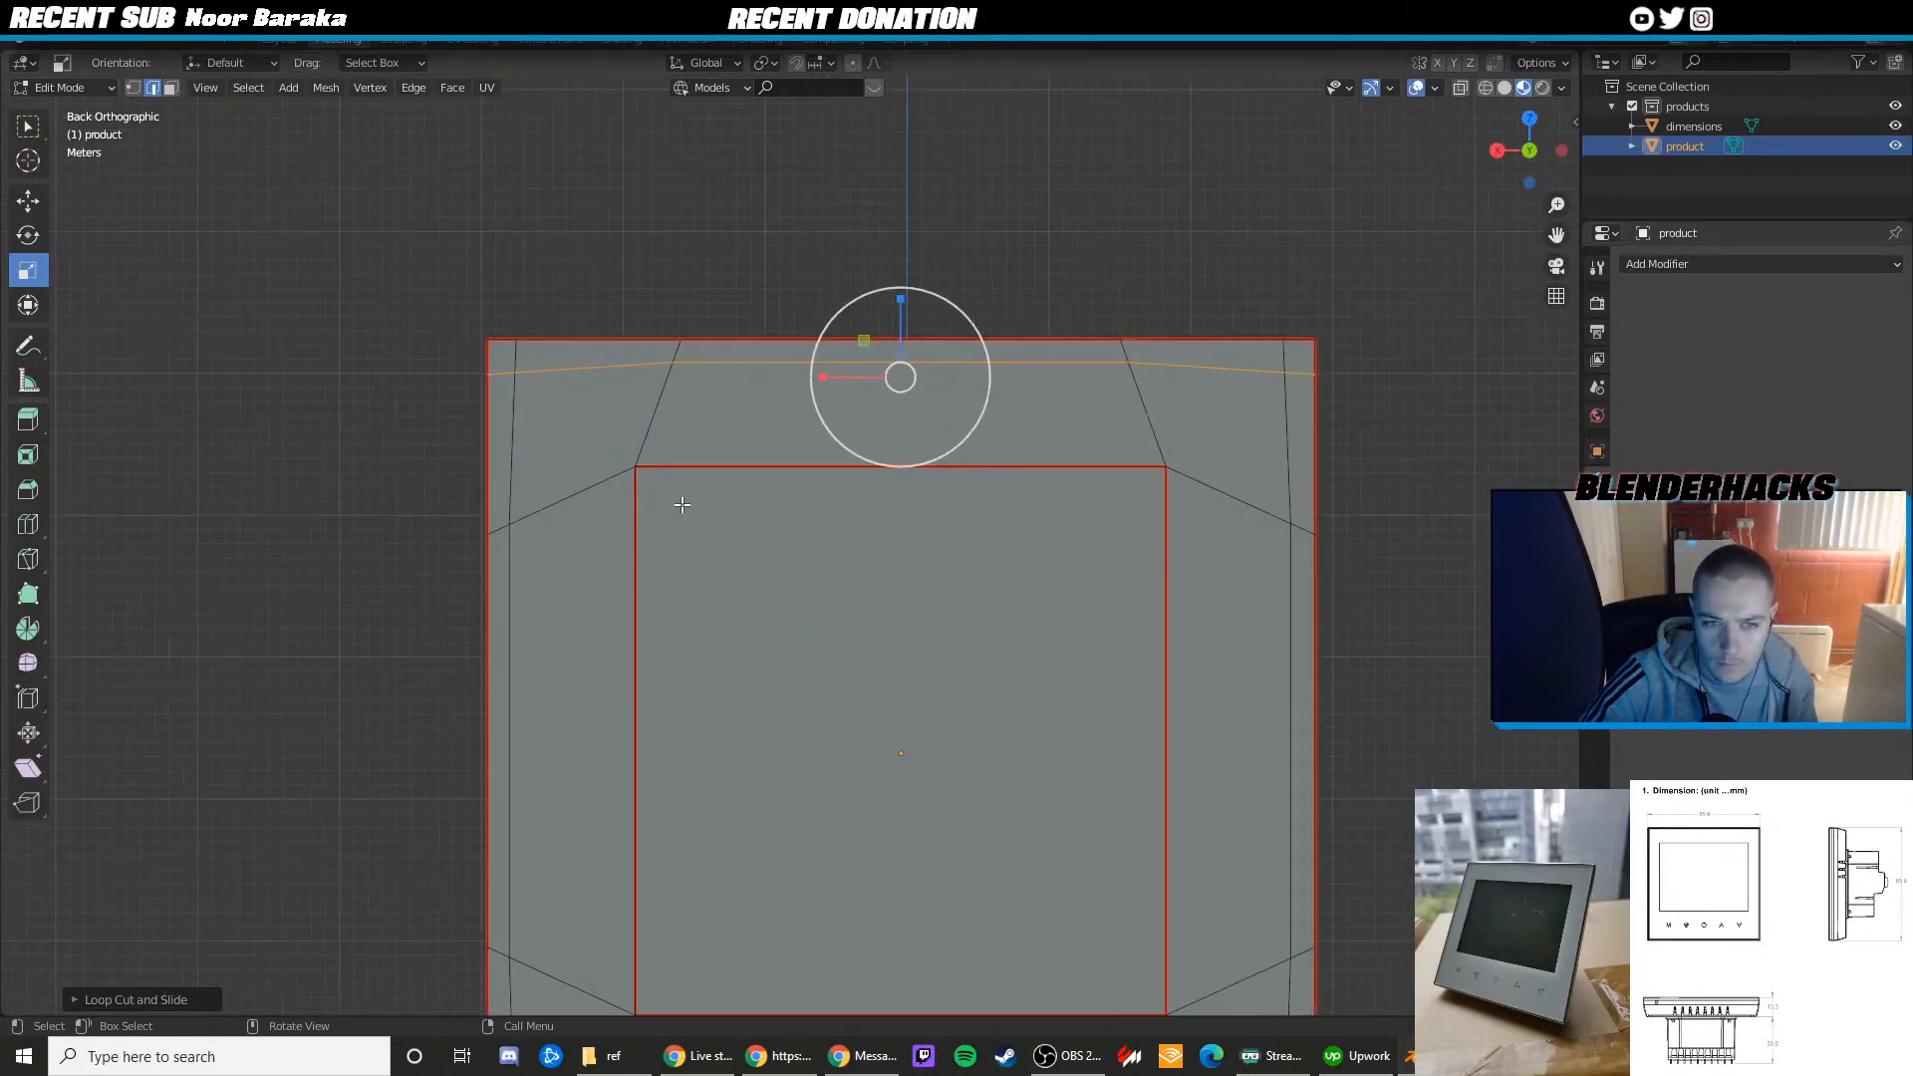
{"action": "key", "text": "shift+space"}
{"action": "left_click", "coordinate": [680, 297]}
{"action": "left_click_drag", "start_coordinate": [680, 308], "coordinate": [680, 313]}
{"action": "left_click", "coordinate": [1129, 363]}
{"action": "left_click_drag", "start_coordinate": [1124, 327], "coordinate": [1122, 333]}
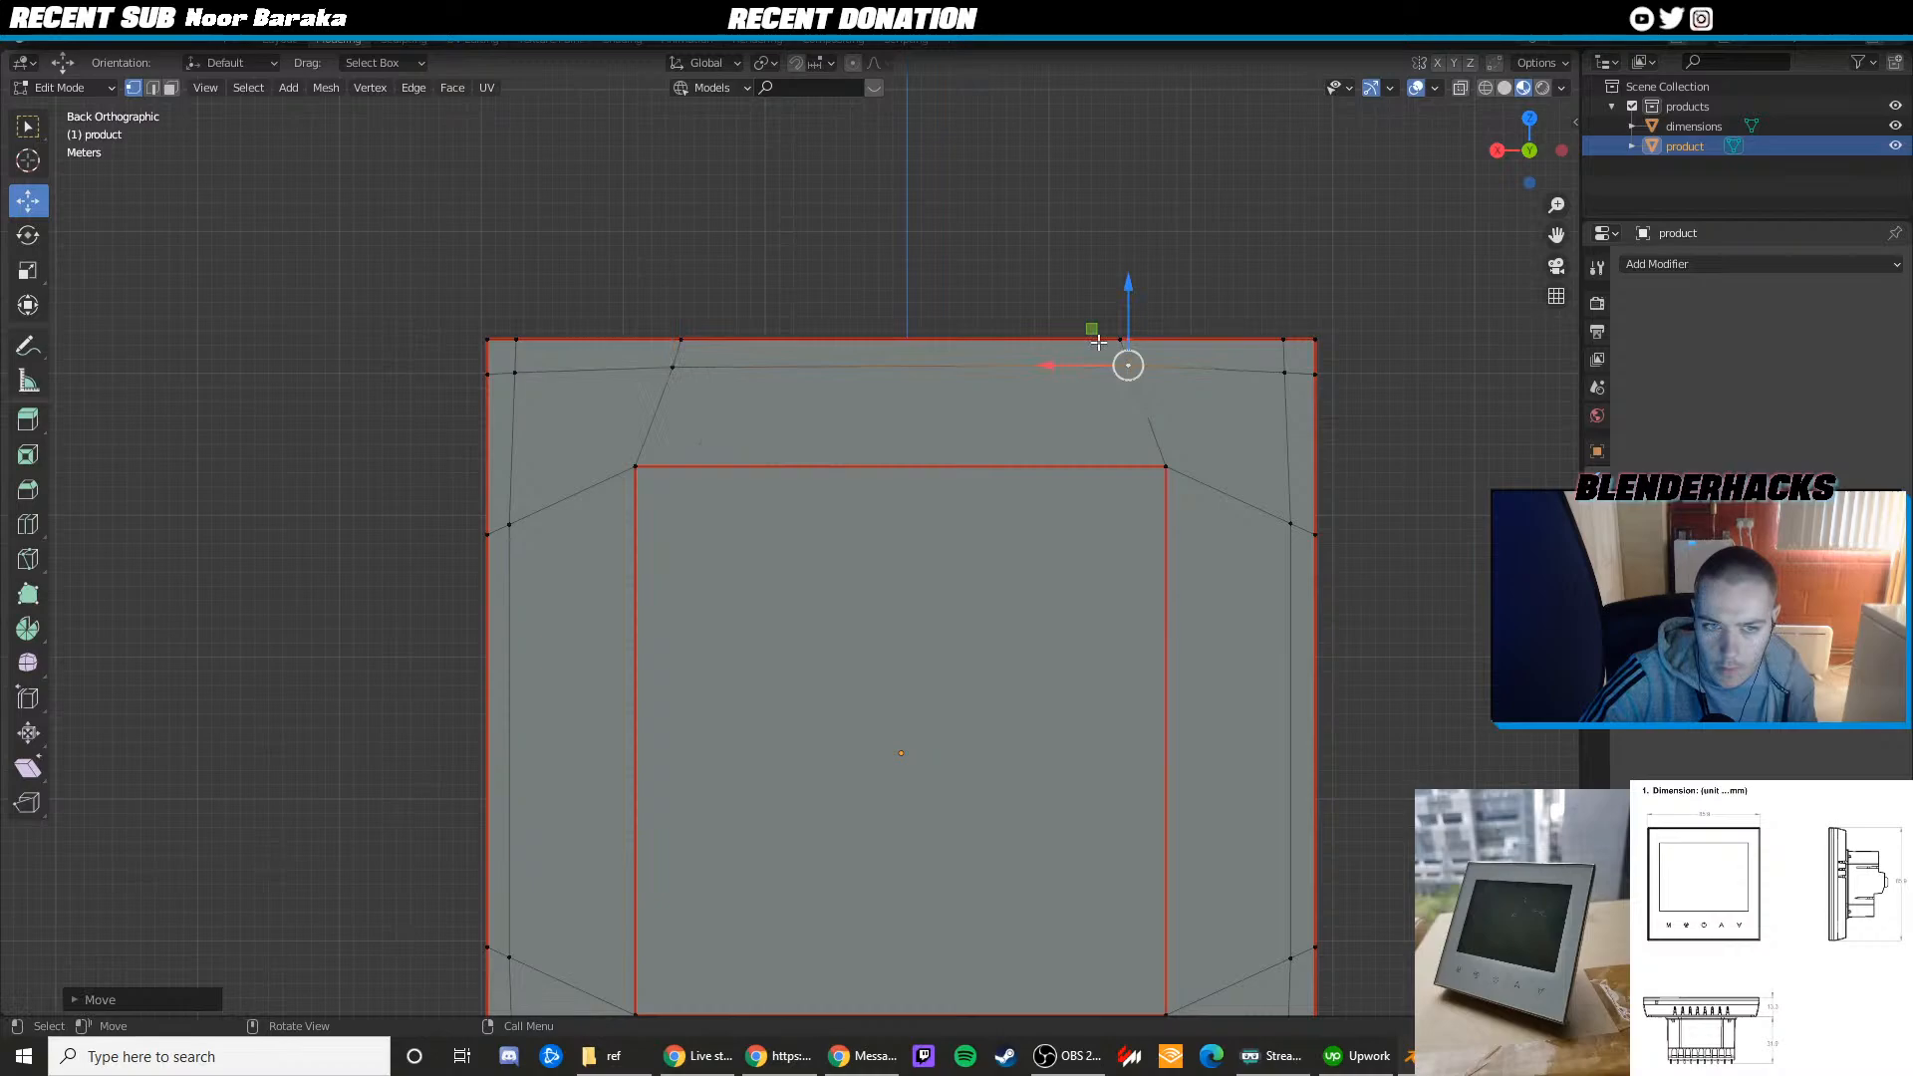
Move the upper border loop's corner and inner vertices vertically to level it close to the plate's top edge
{"action": "left_click", "coordinate": [491, 370]}
{"action": "left_click_drag", "start_coordinate": [501, 305], "coordinate": [502, 293]}
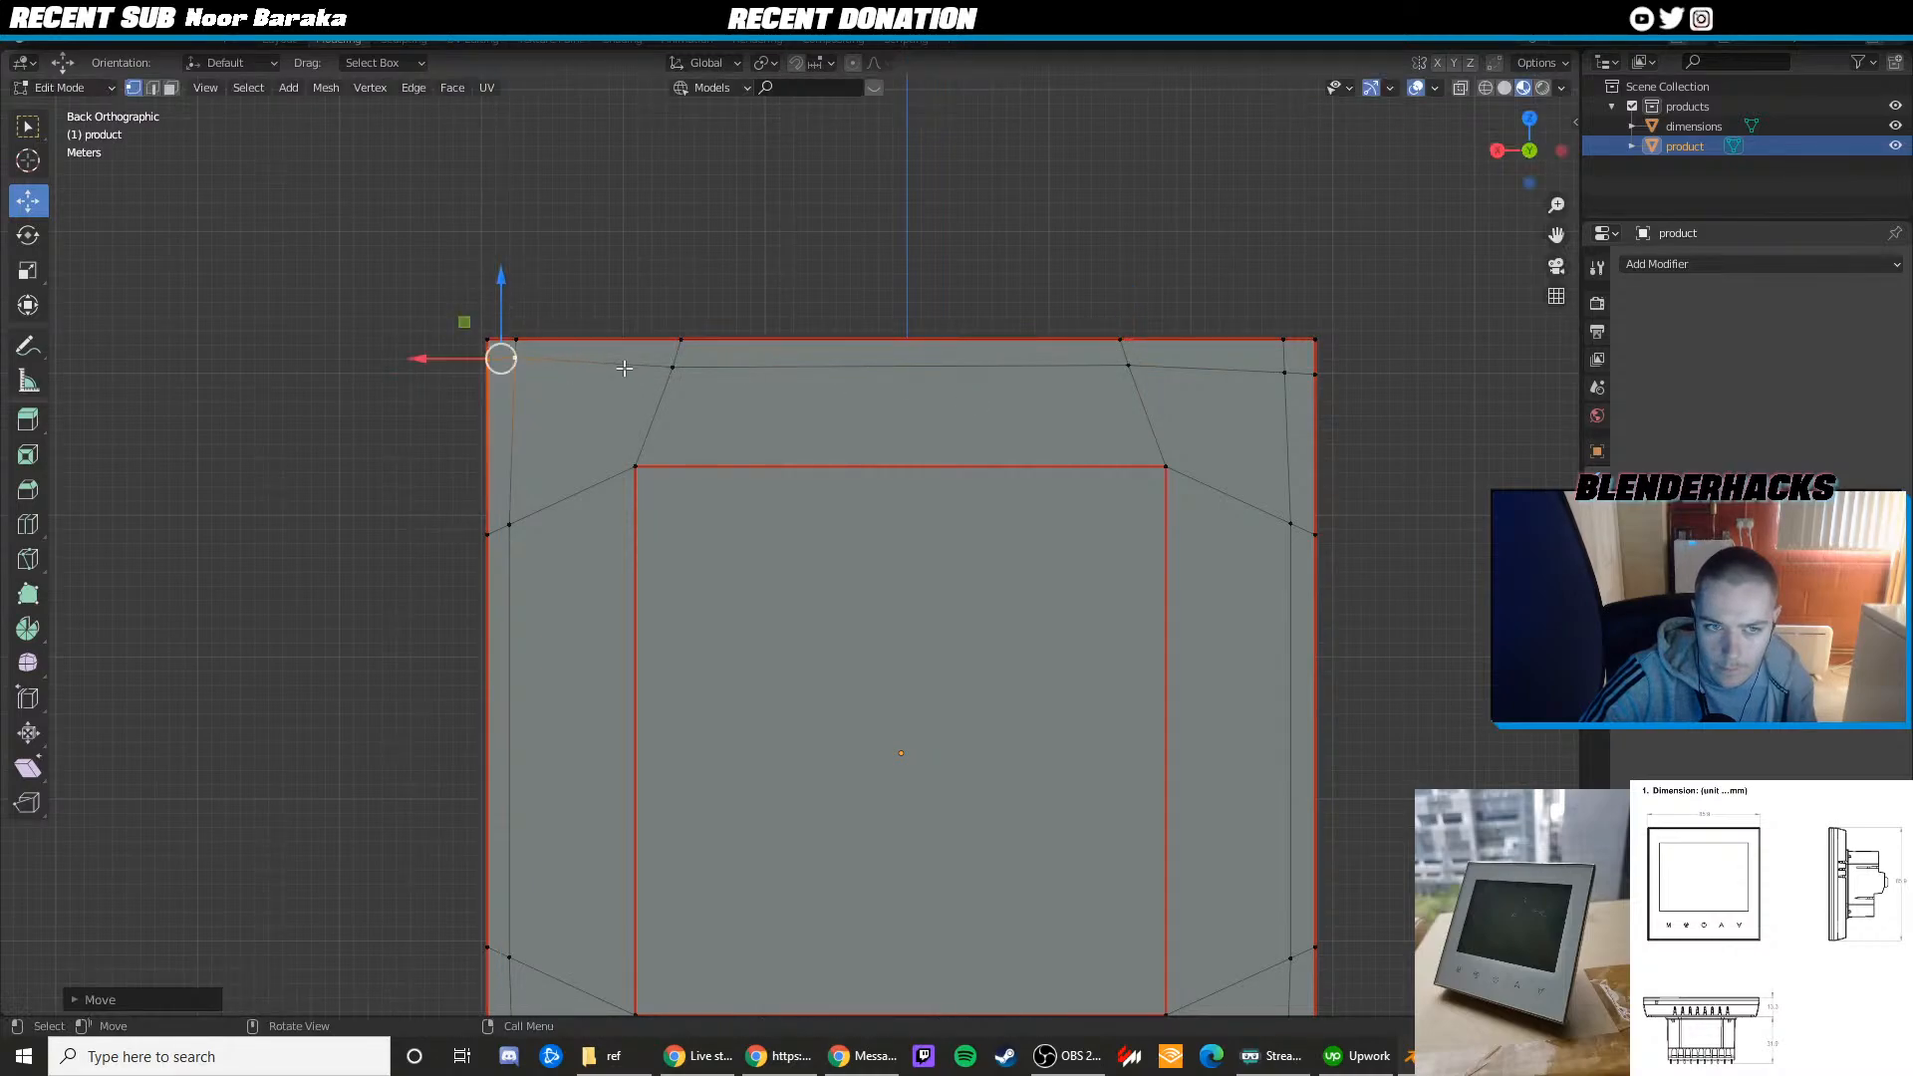
{"action": "left_click", "coordinate": [673, 366]}
{"action": "left_click_drag", "start_coordinate": [672, 316], "coordinate": [672, 306]}
{"action": "left_click", "coordinate": [1282, 370]}
{"action": "left_click", "coordinate": [1311, 374], "text": "shift"}
{"action": "left_click_drag", "start_coordinate": [1300, 325], "coordinate": [1300, 313]}
{"action": "left_click", "coordinate": [1122, 373]}
{"action": "left_click_drag", "start_coordinate": [1126, 322], "coordinate": [1126, 319]}
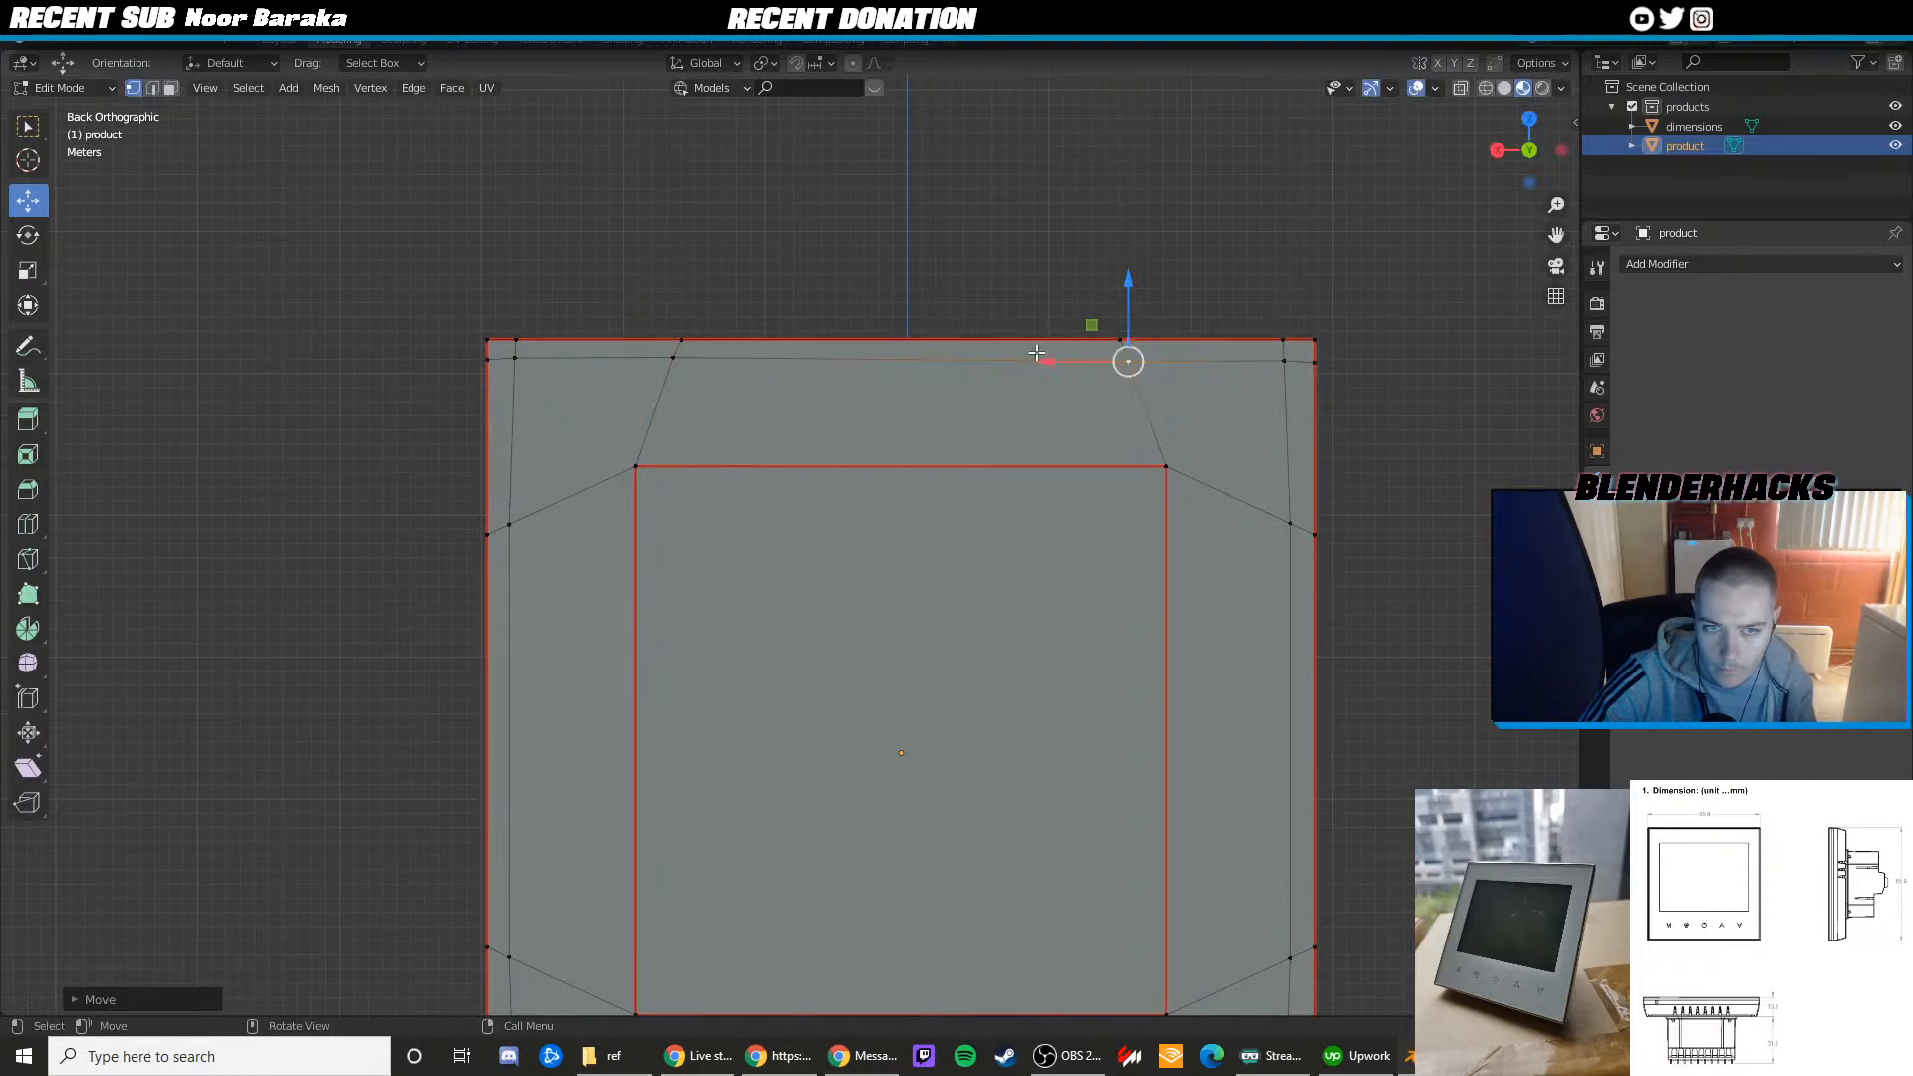
Move the lower border loop's corner vertices vertically to level it parallel to the plate's bottom edge
{"action": "middle_click_drag", "start_coordinate": [525, 538], "coordinate": [624, 376], "text": "shift"}
{"action": "scroll", "coordinate": [654, 499], "scroll_direction": "down", "scroll_amount": 2}
{"action": "middle_click_drag", "start_coordinate": [653, 499], "coordinate": [634, 372], "text": "shift"}
{"action": "scroll", "coordinate": [648, 743], "scroll_direction": "up", "scroll_amount": 2}
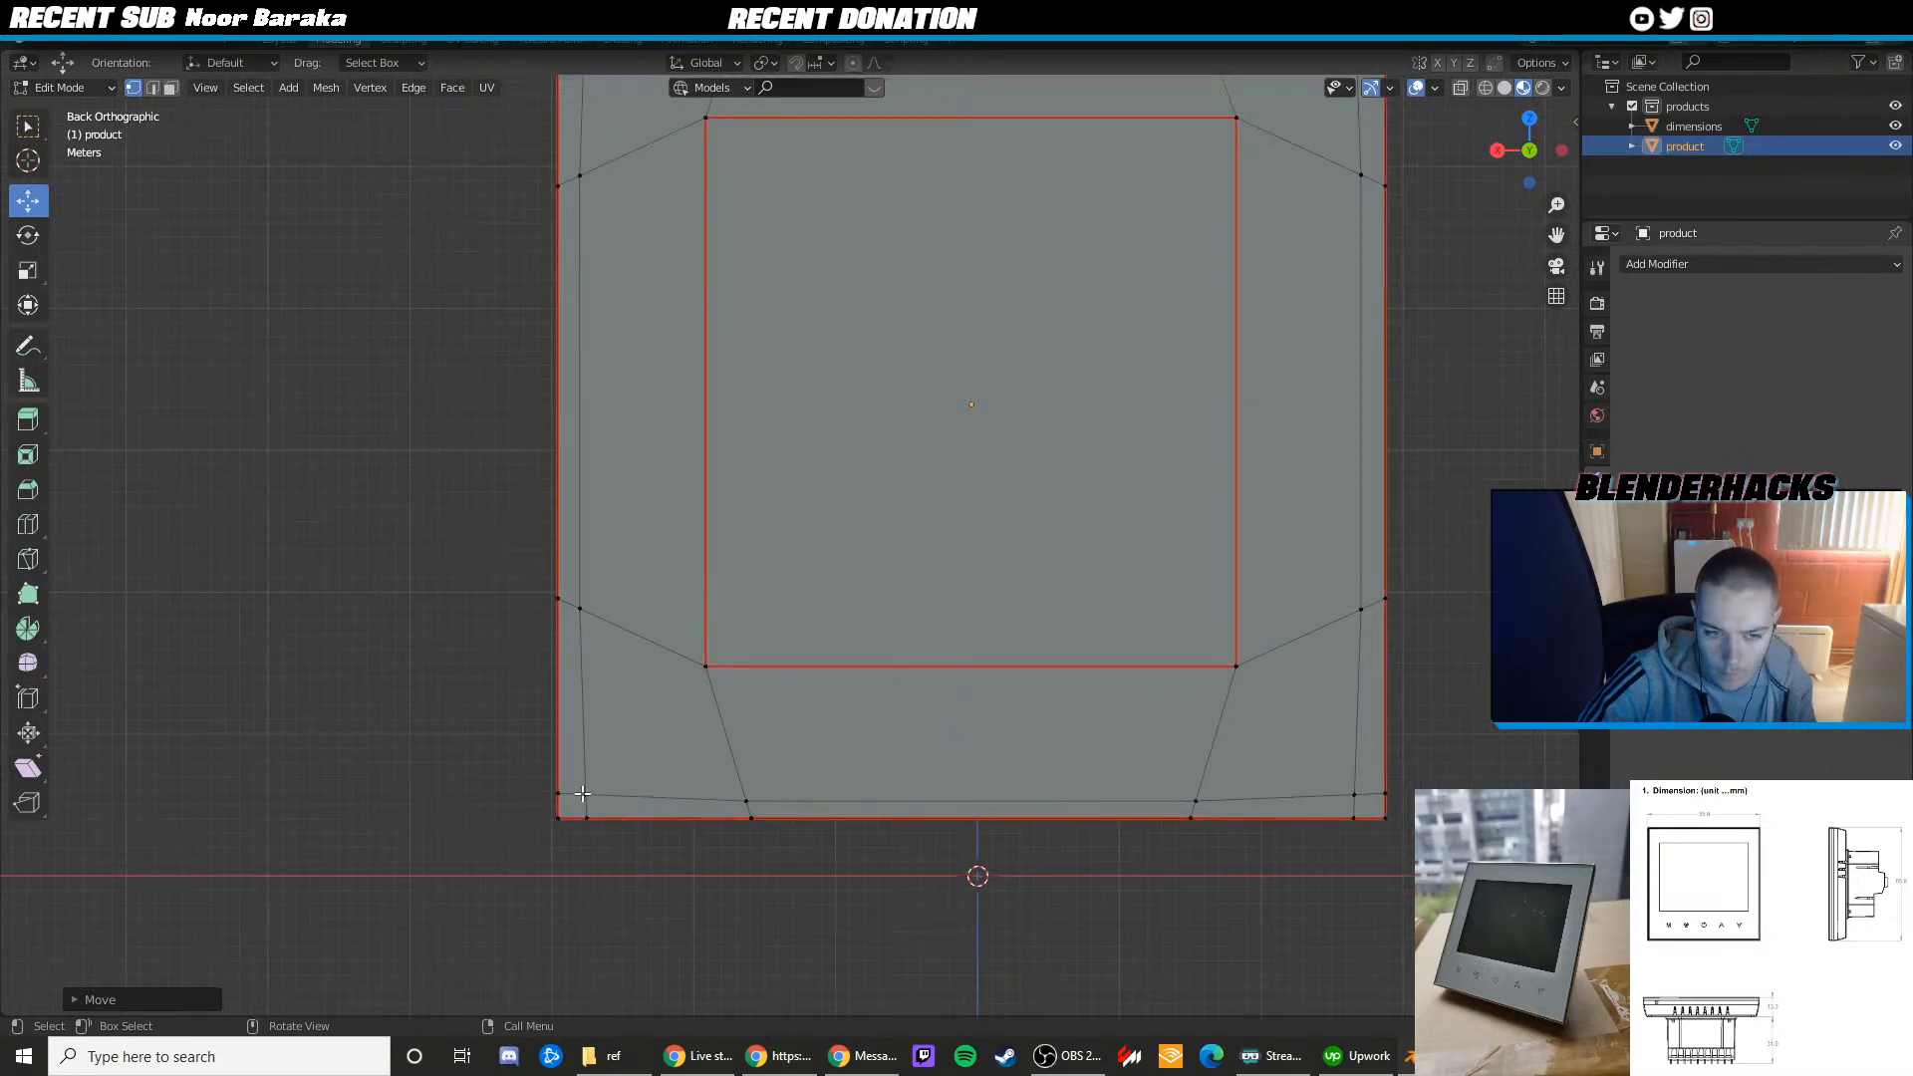
{"action": "left_click", "coordinate": [583, 793]}
{"action": "left_click", "coordinate": [556, 795]}
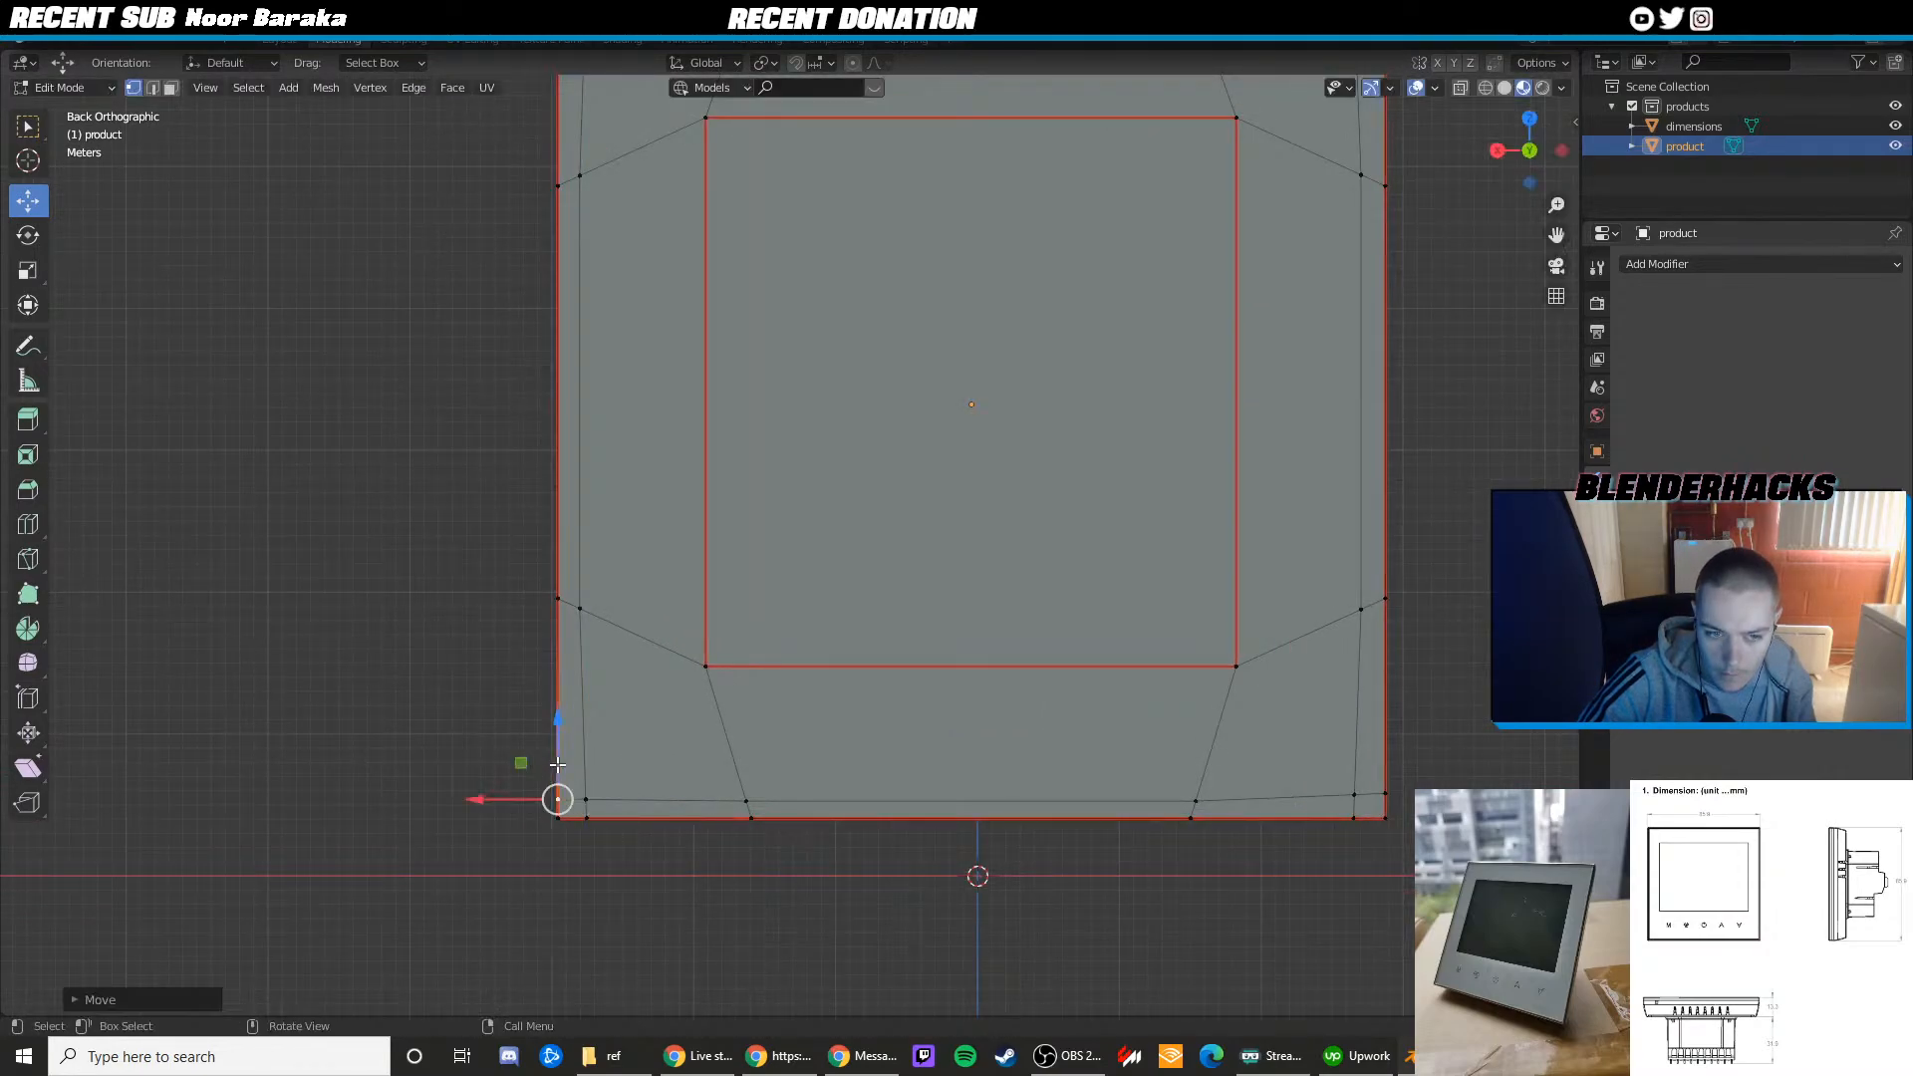
{"action": "left_click", "coordinate": [590, 798]}
{"action": "left_click", "coordinate": [1354, 794]}
{"action": "mouse_move", "coordinate": [1356, 756]}
{"action": "left_mouse_down"}
{"action": "mouse_move", "coordinate": [1375, 797]}
{"action": "mouse_move", "coordinate": [1351, 783]}
{"action": "left_mouse_up"}
{"action": "left_click", "coordinate": [1197, 801]}
{"action": "key", "text": "2"}
{"action": "left_click", "coordinate": [583, 779]}
{"action": "key", "text": "3"}
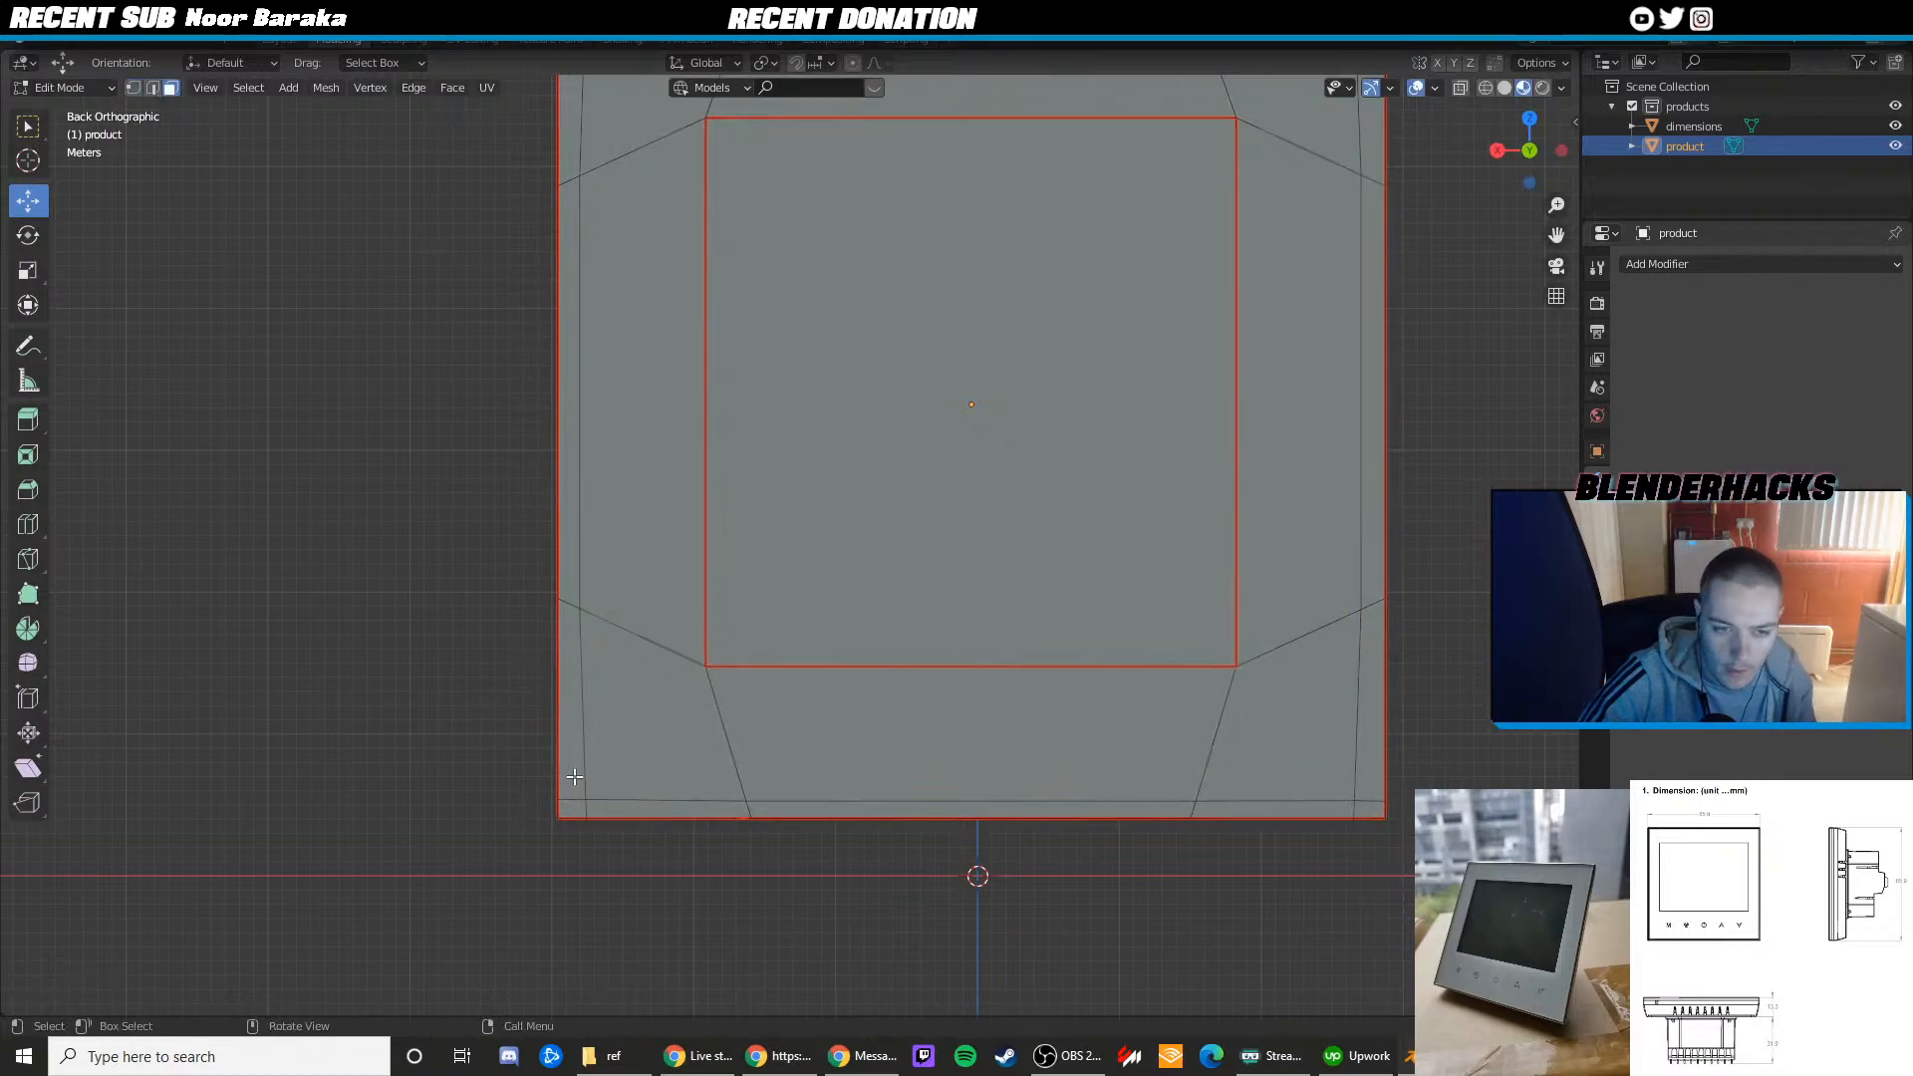
{"action": "key", "text": "1"}
Shift the left border loop's vertices along X to straighten it parallel to the plate's left edge
{"action": "left_click", "coordinate": [589, 799]}
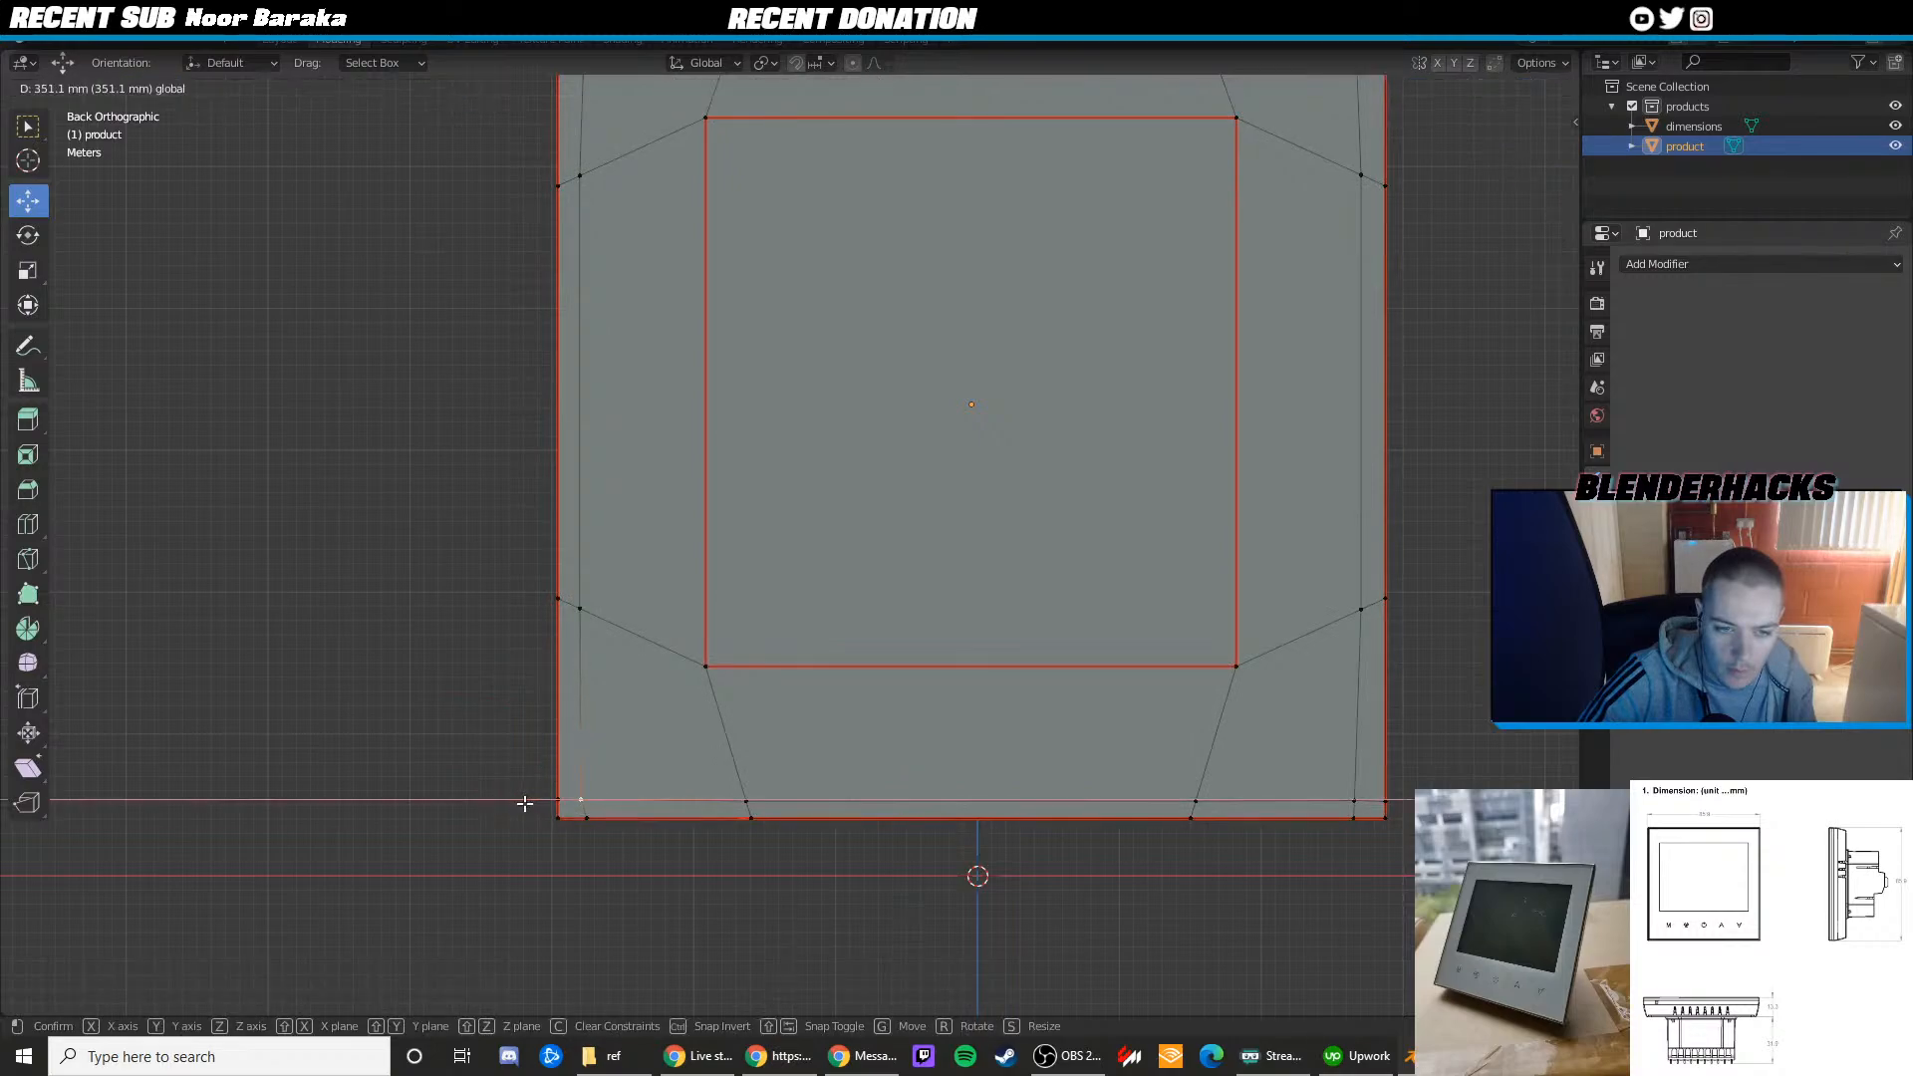
{"action": "left_click_drag", "start_coordinate": [583, 797], "coordinate": [534, 816]}
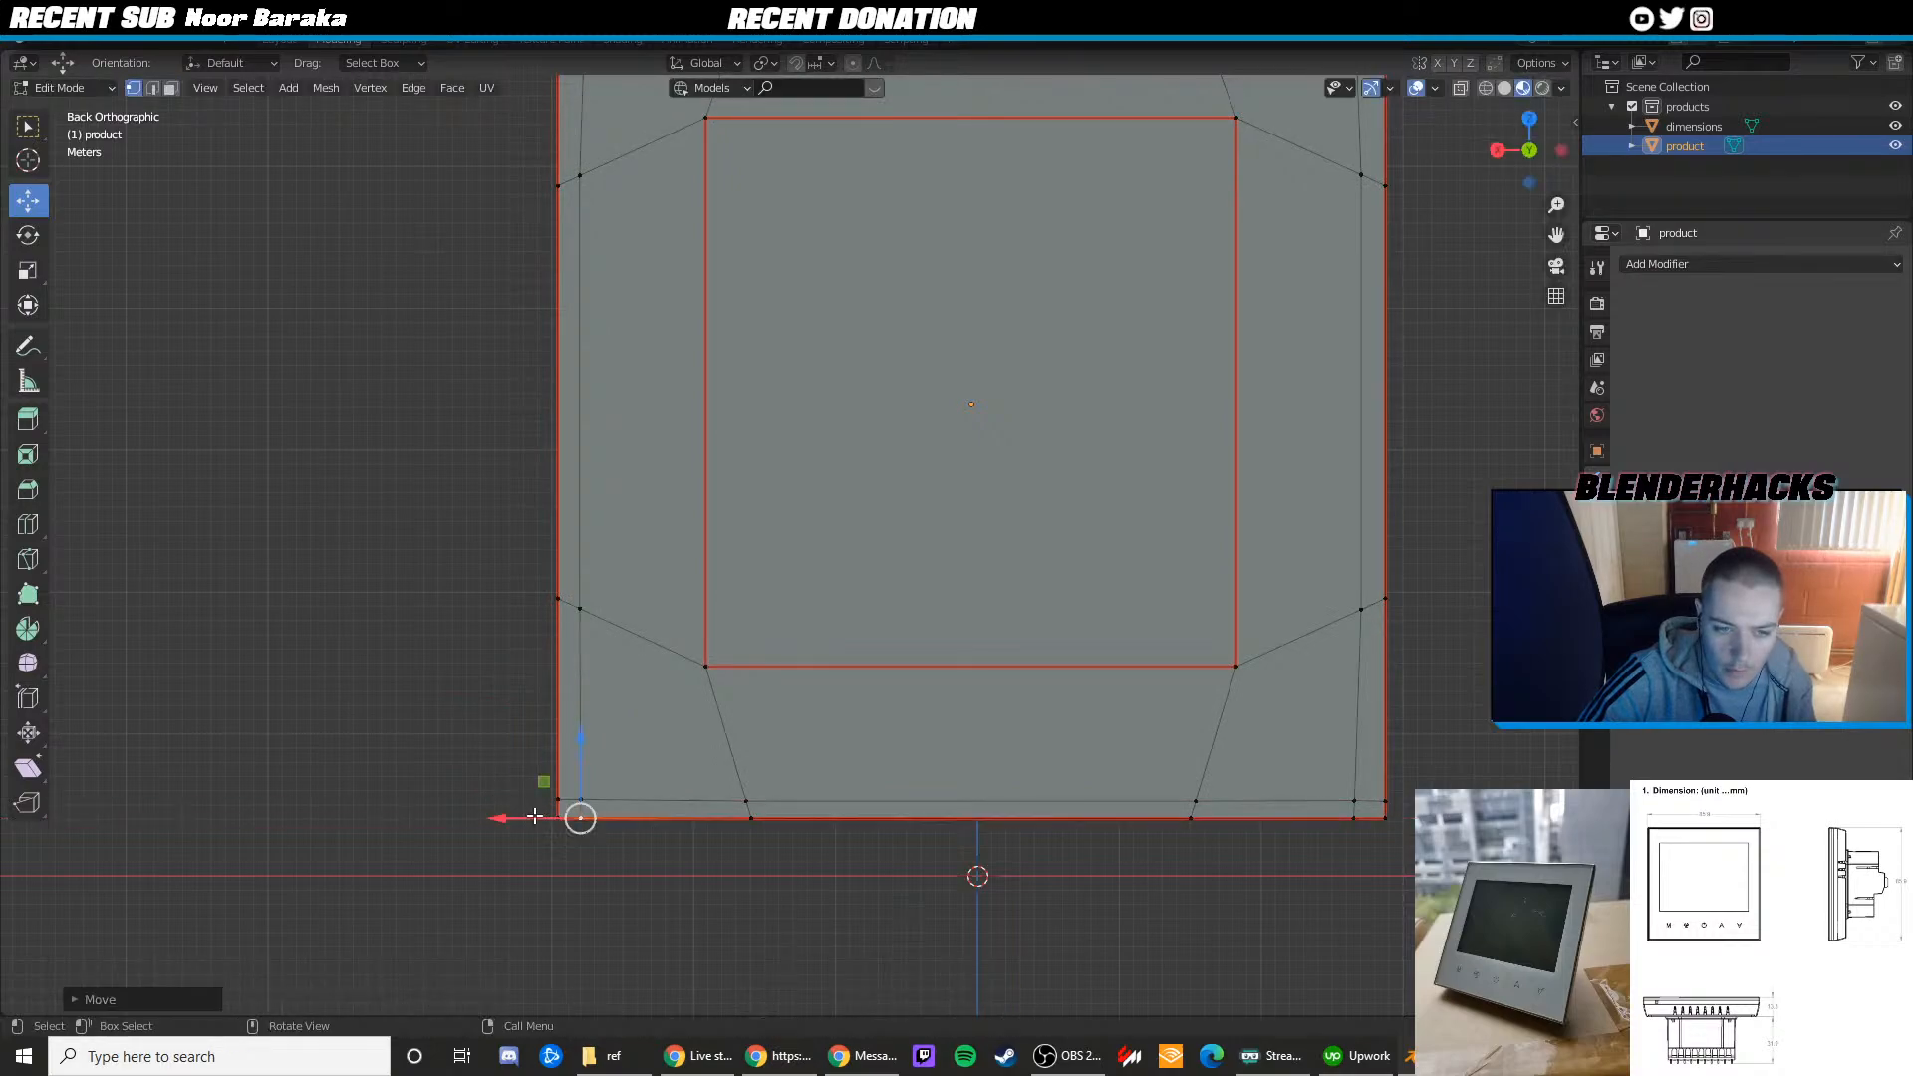
{"action": "scroll", "coordinate": [737, 629], "scroll_direction": "down", "scroll_amount": 1}
{"action": "middle_click_drag", "start_coordinate": [737, 630], "coordinate": [721, 813], "text": "shift"}
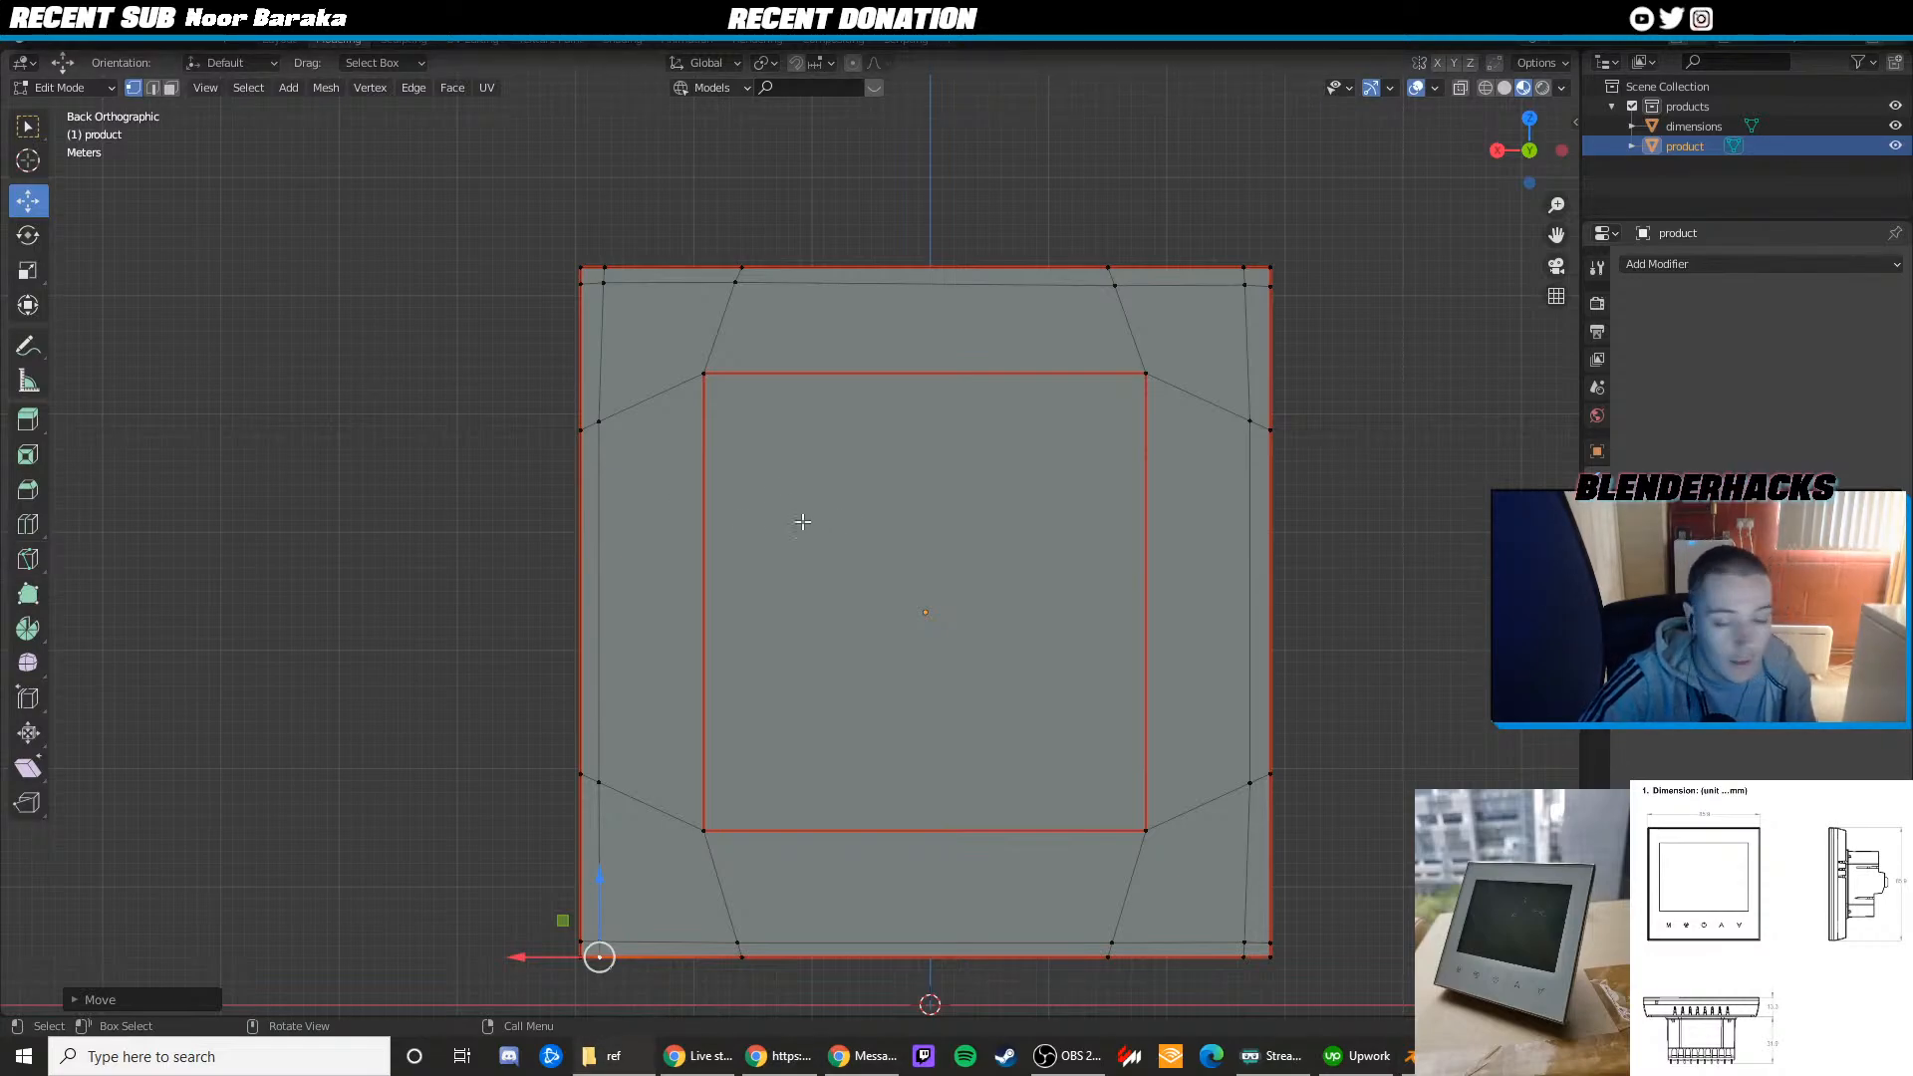
{"action": "left_click", "coordinate": [599, 422]}
{"action": "key", "text": "g"}
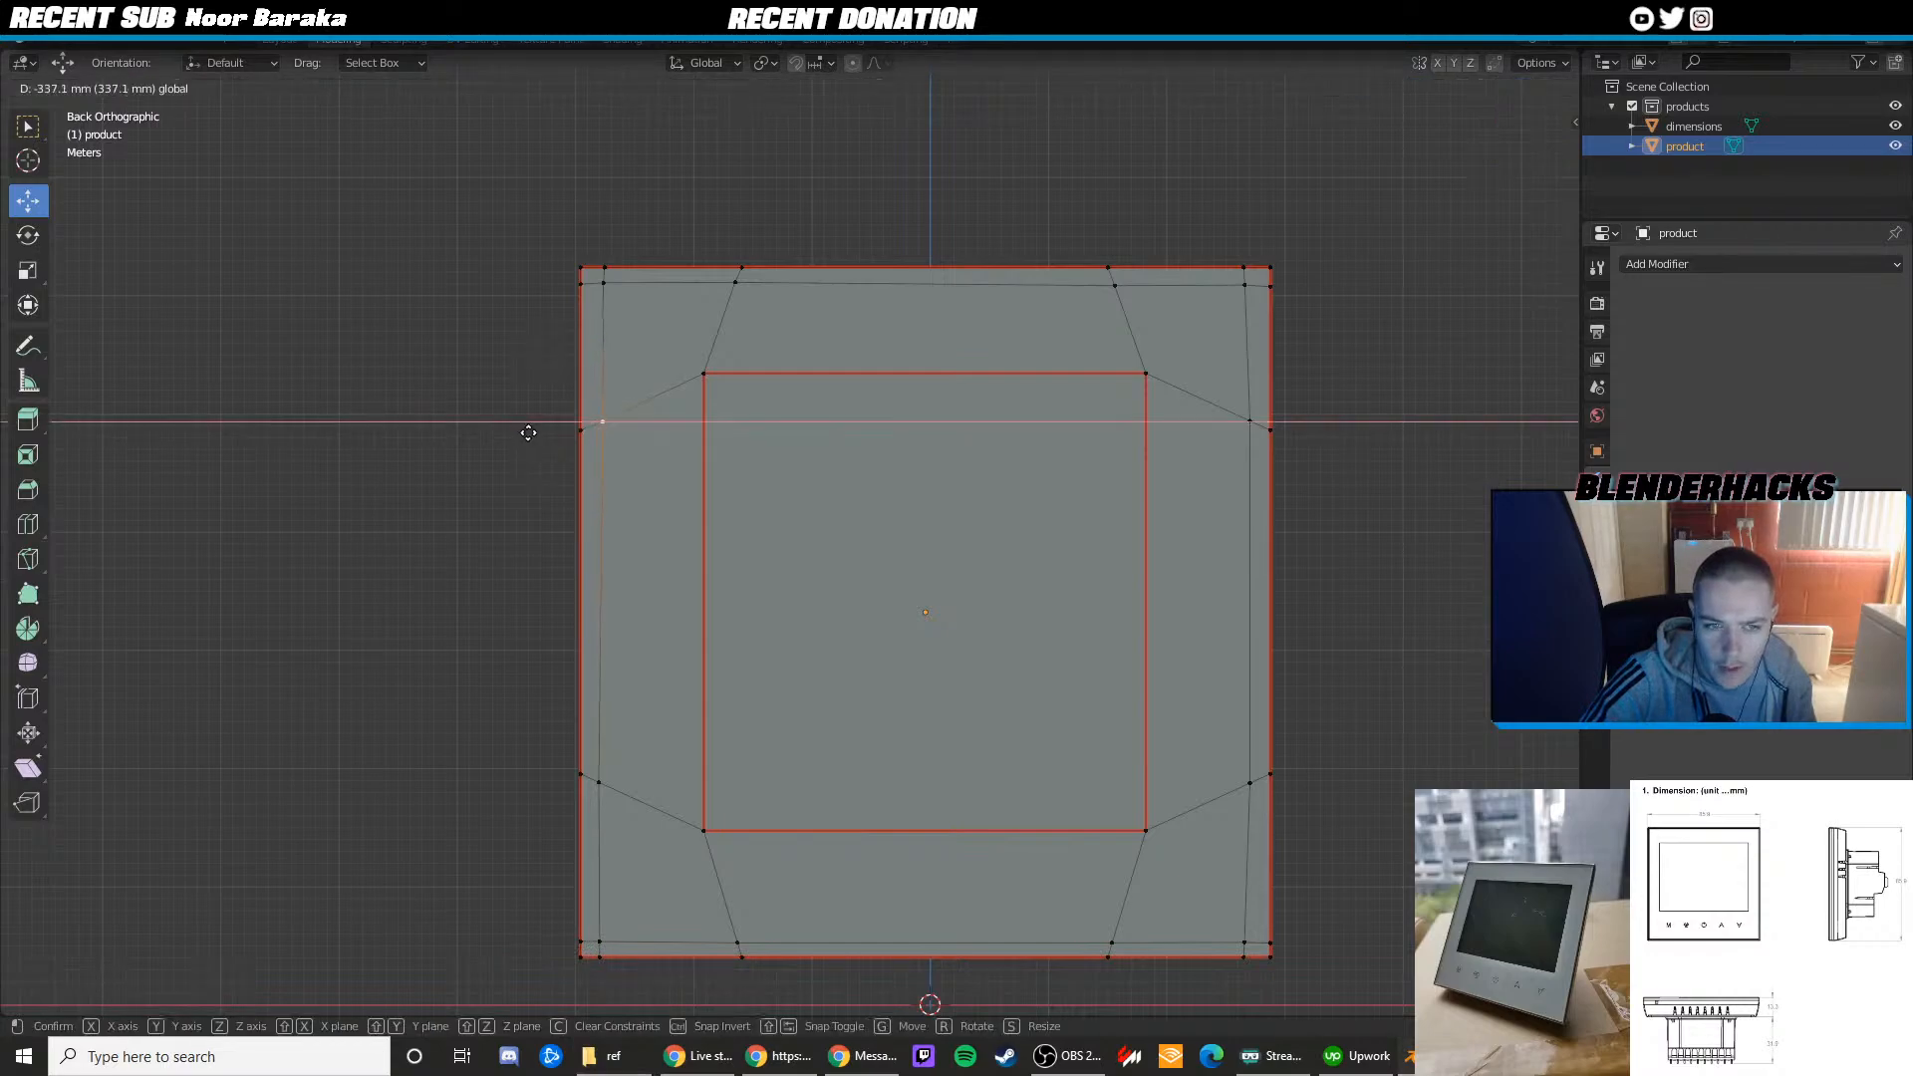
{"action": "left_click", "coordinate": [529, 430]}
{"action": "left_click", "coordinate": [603, 279]}
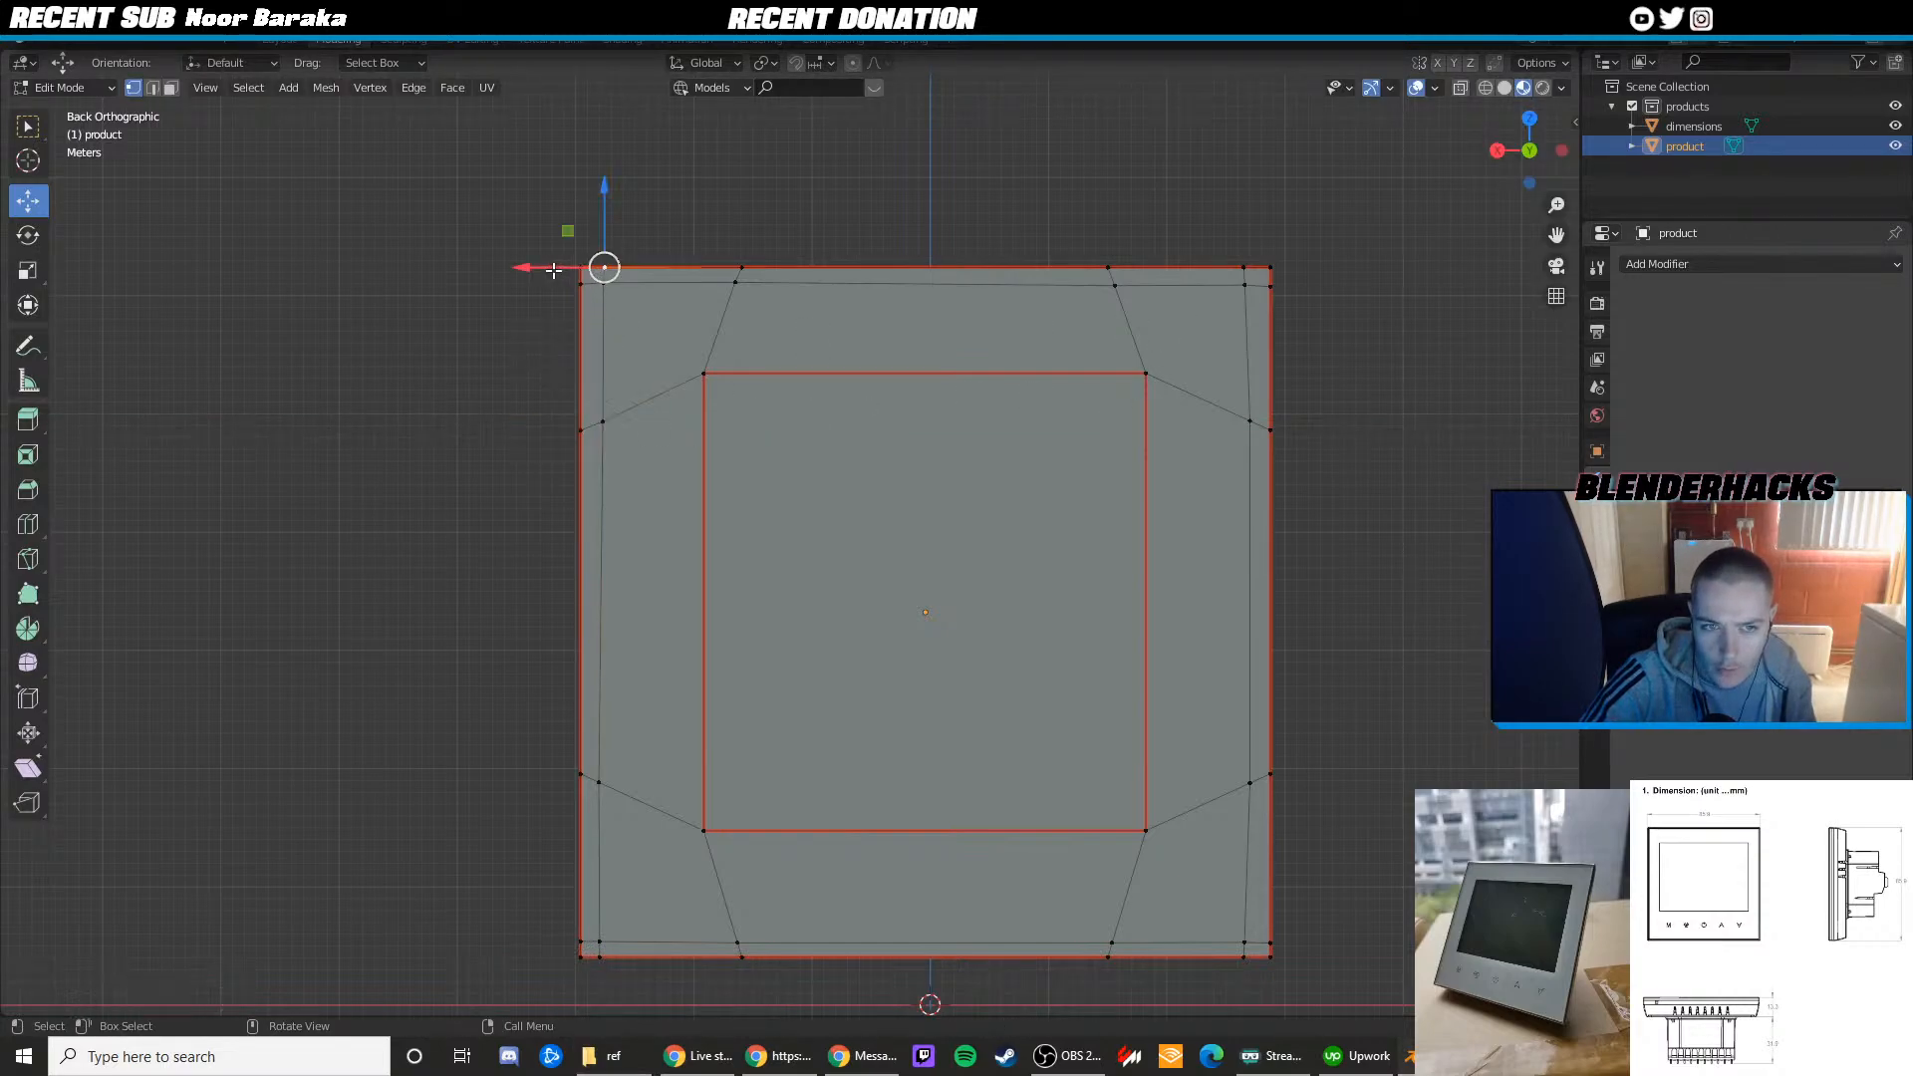
{"action": "key", "text": "g"}
{"action": "key", "text": "x"}
{"action": "left_click", "coordinate": [561, 280]}
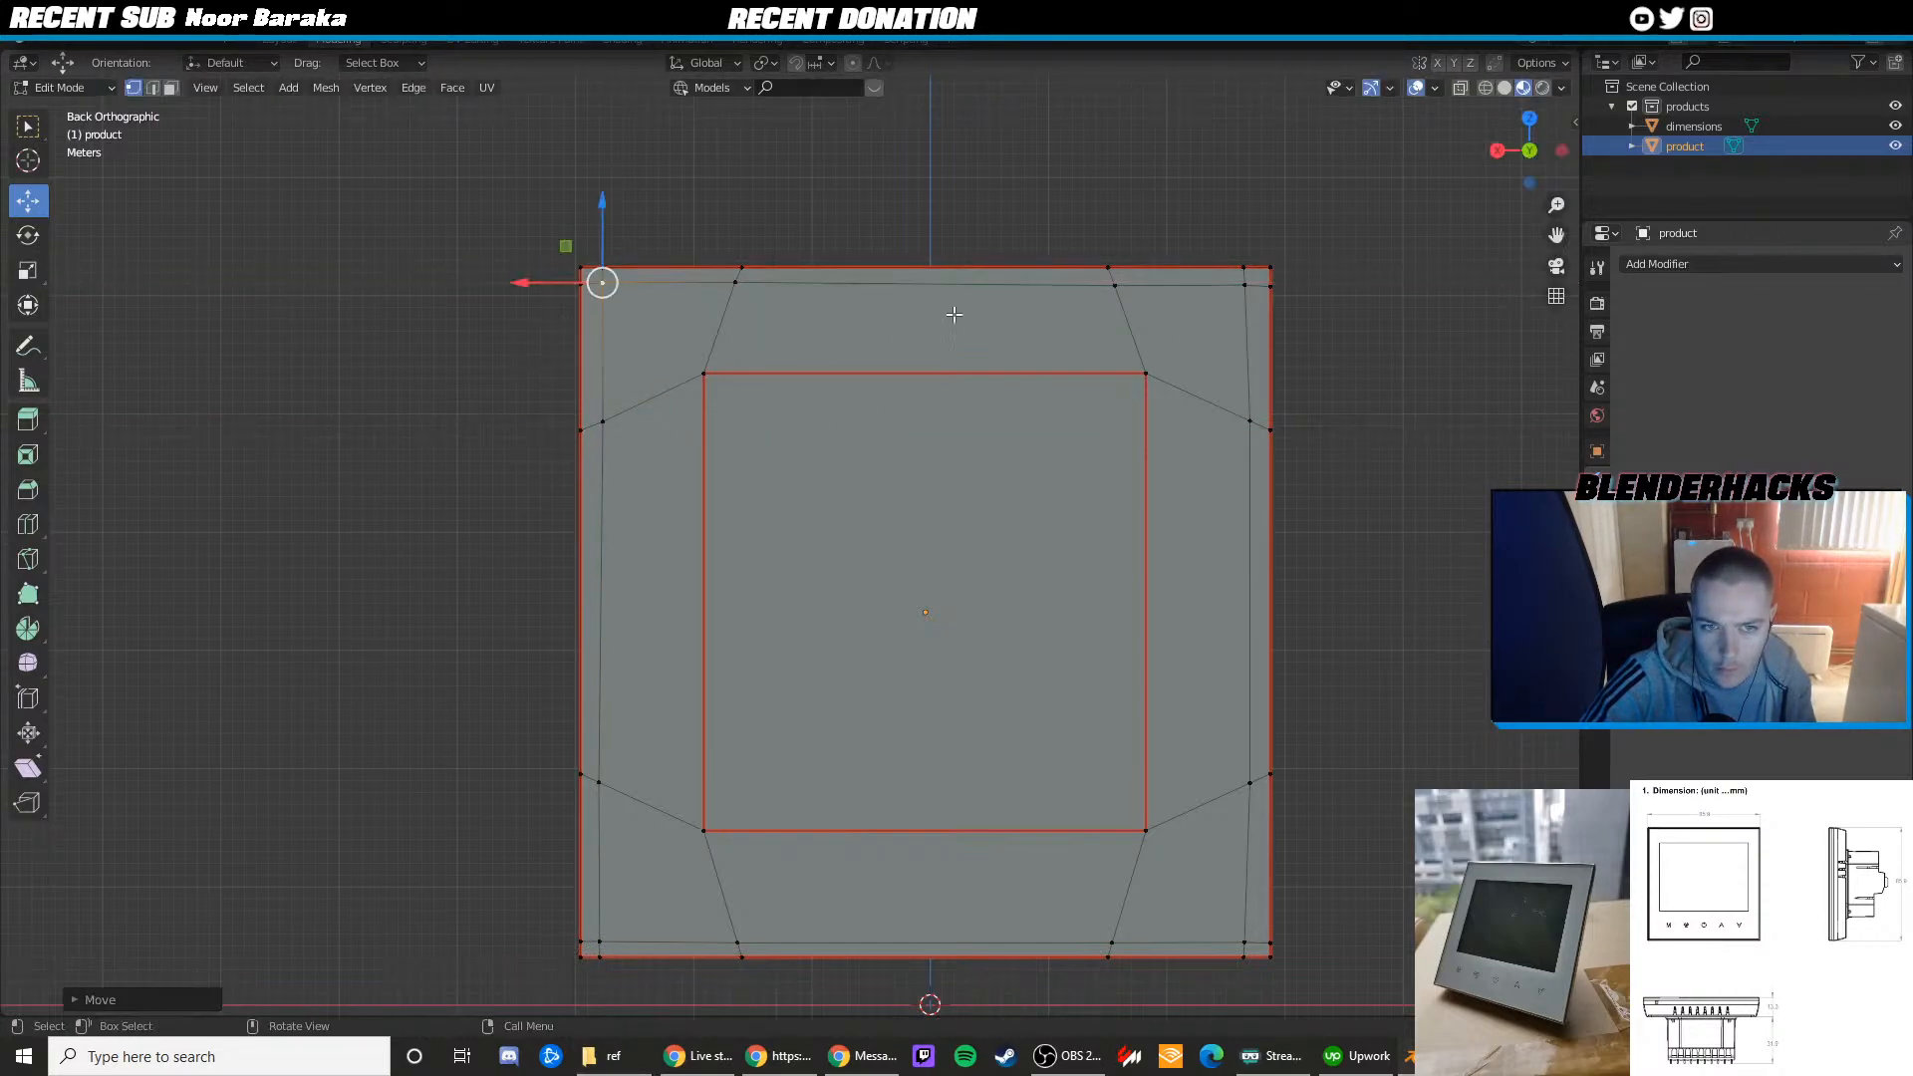
Nudge the right border loop's lower vertices along X to straighten it parallel to the plate's right edge
{"action": "left_click", "coordinate": [1247, 946]}
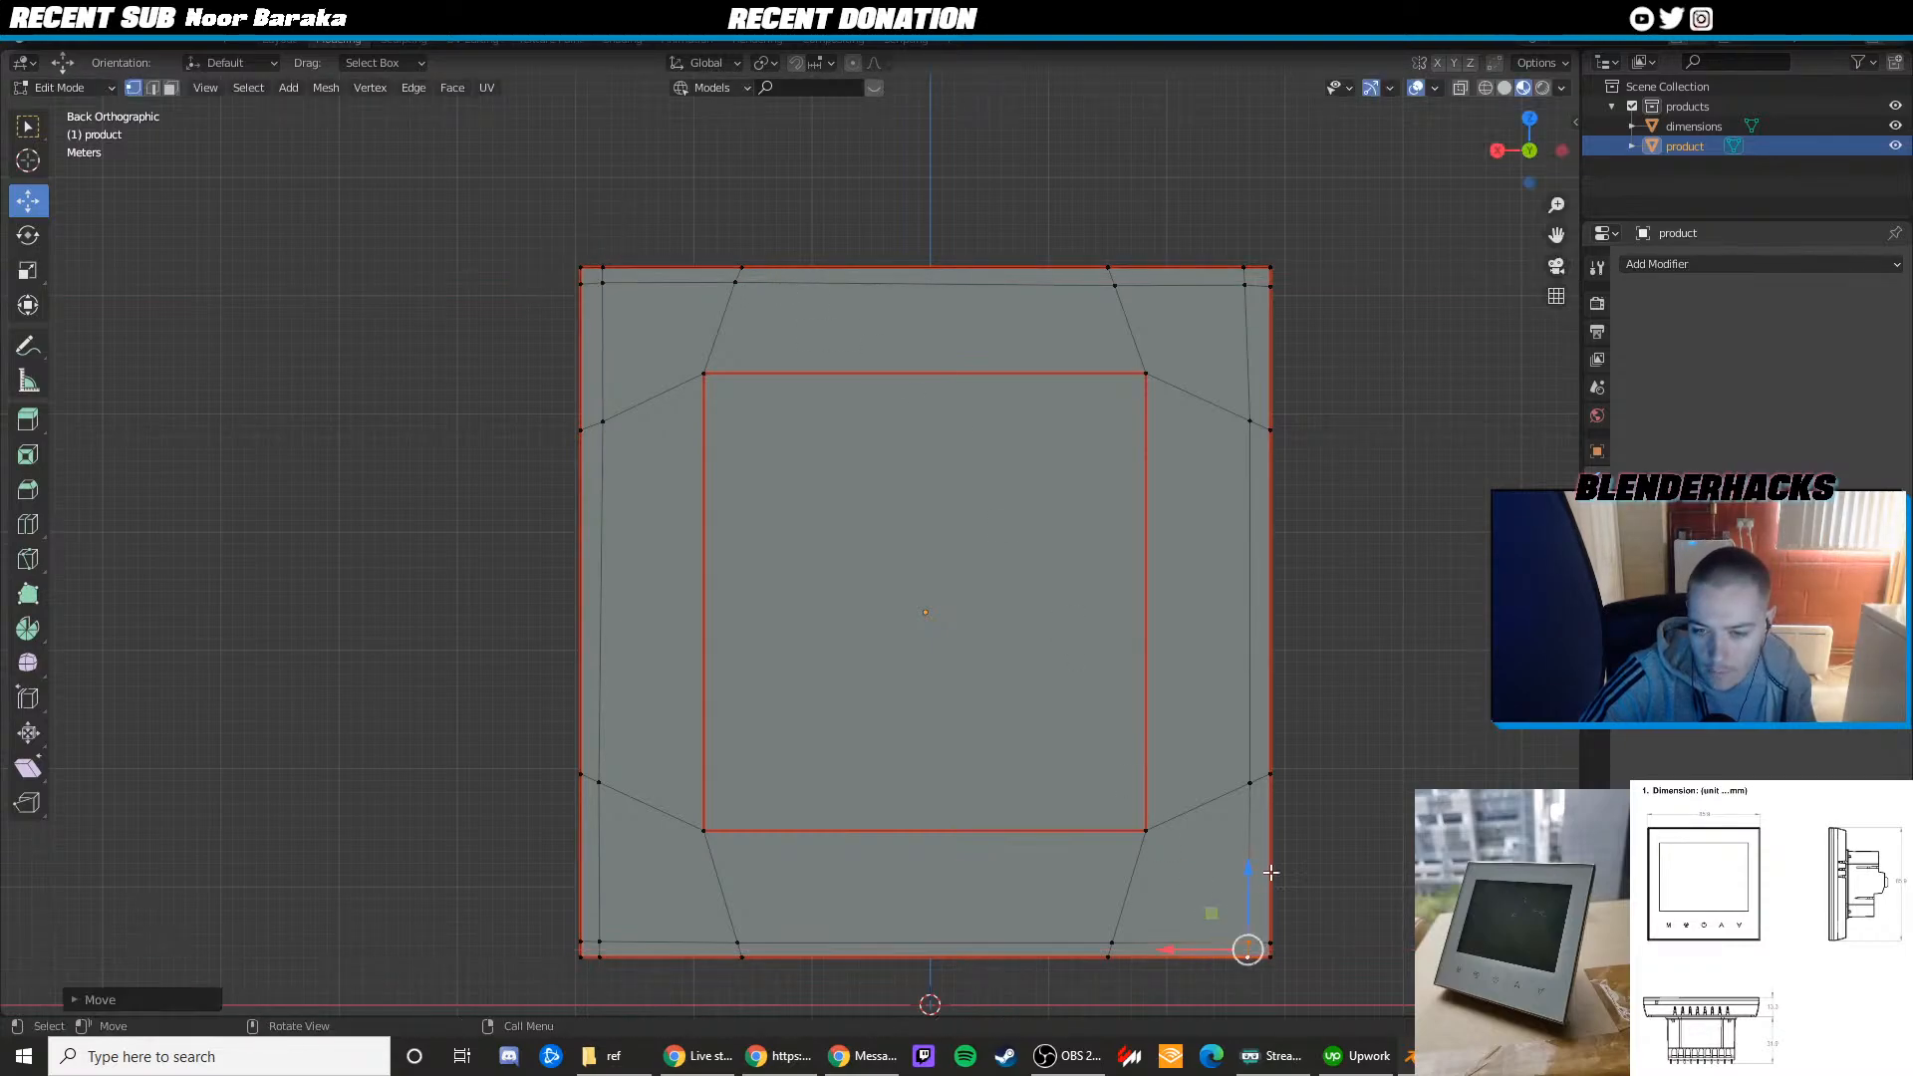
{"action": "left_click", "coordinate": [1249, 784]}
{"action": "left_click_drag", "start_coordinate": [1205, 783], "coordinate": [1207, 783]}
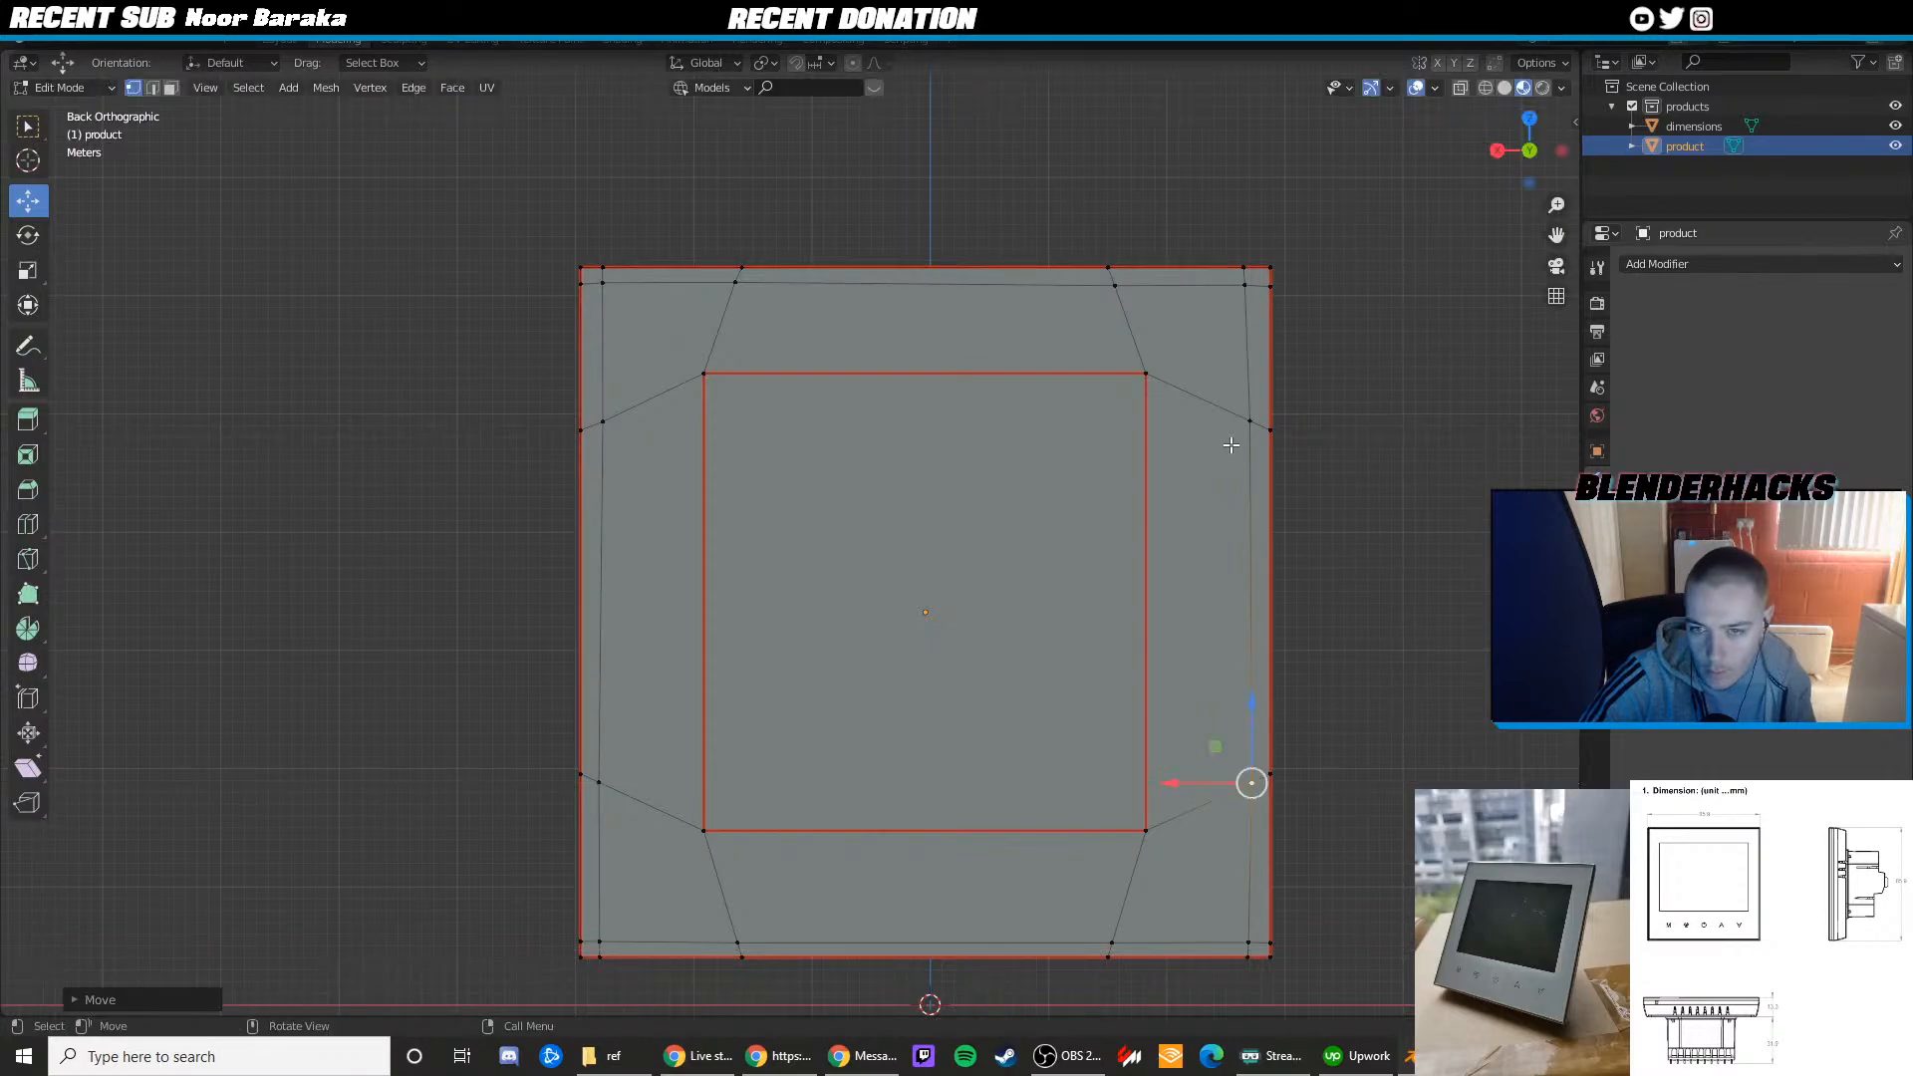
Extrude the narrow border faces along all four sides of the plate's front face slightly outward
{"action": "key", "text": "3"}
{"action": "left_click", "coordinate": [591, 276]}
{"action": "left_click", "coordinate": [593, 356], "text": "shift"}
{"action": "left_click", "coordinate": [593, 635], "text": "shift"}
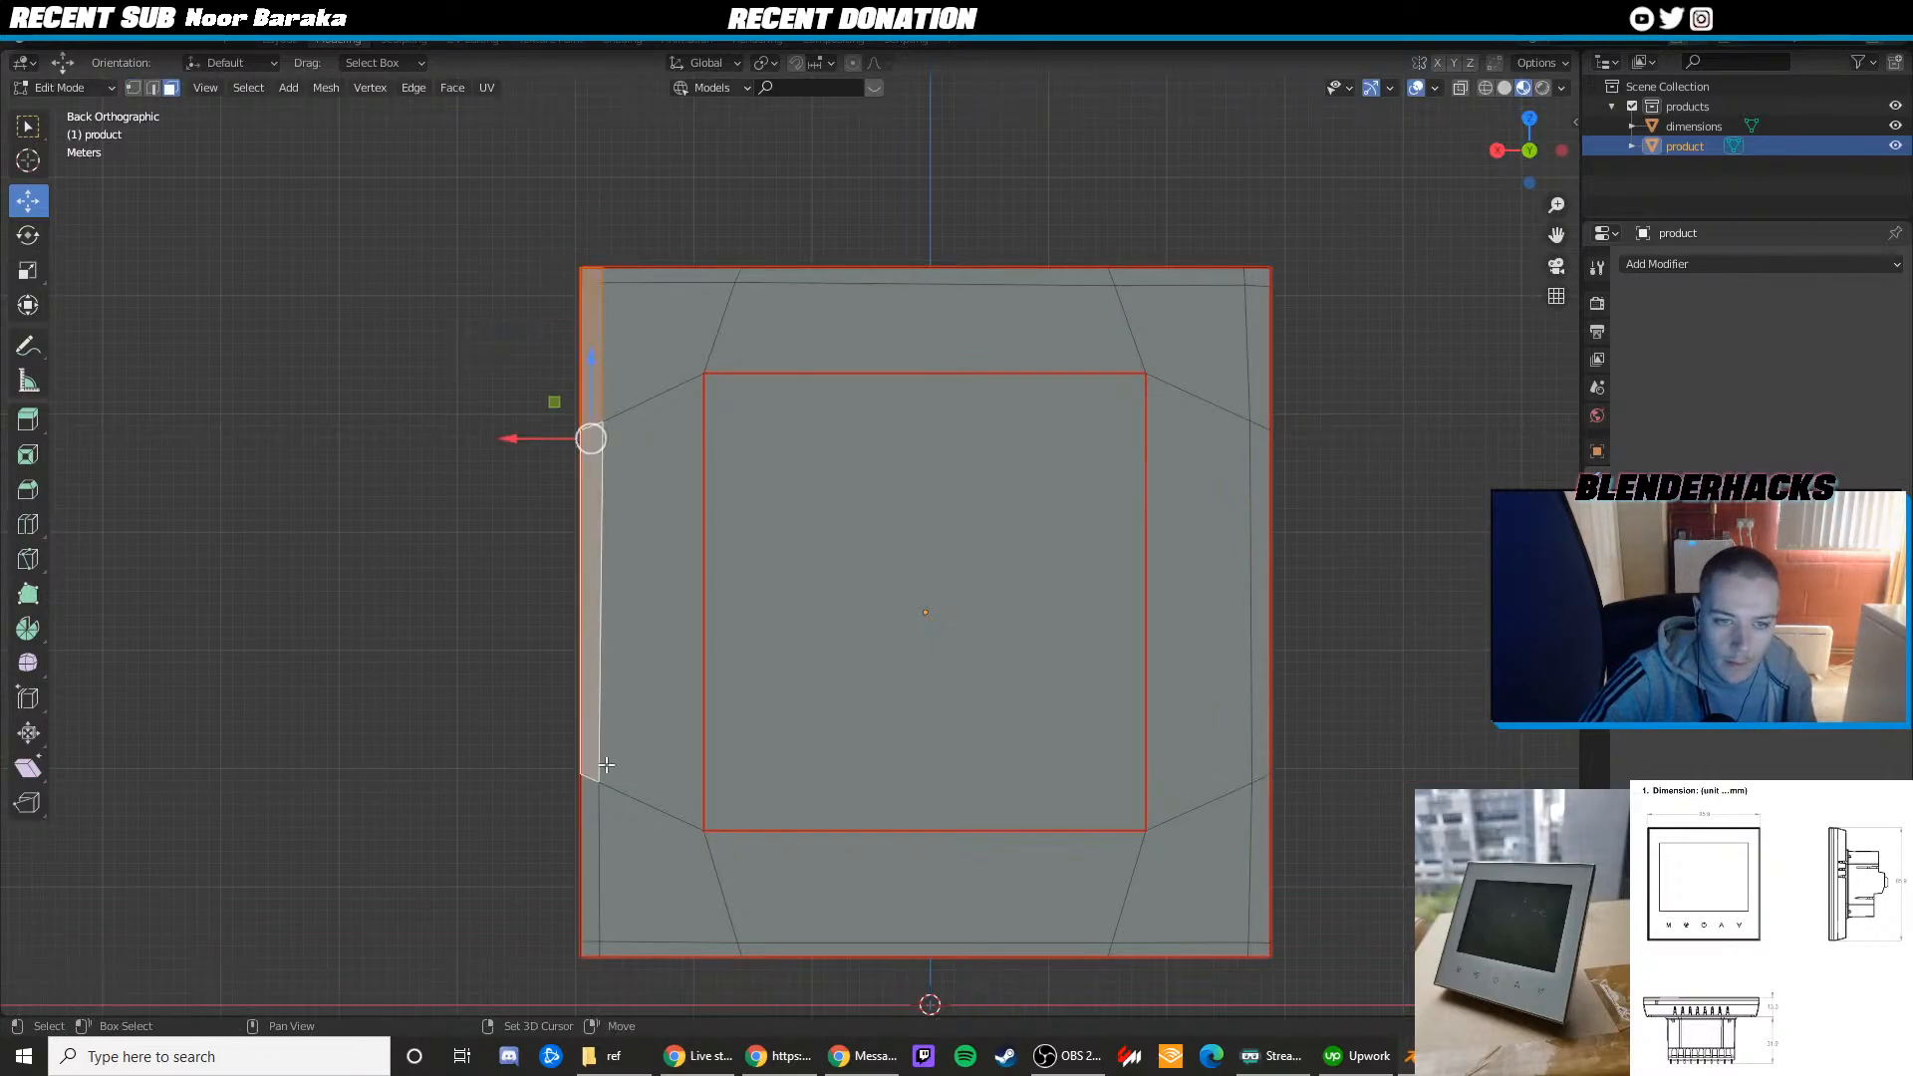
{"action": "left_click", "coordinate": [585, 901], "text": "shift"}
{"action": "left_click", "coordinate": [590, 949], "text": "shift"}
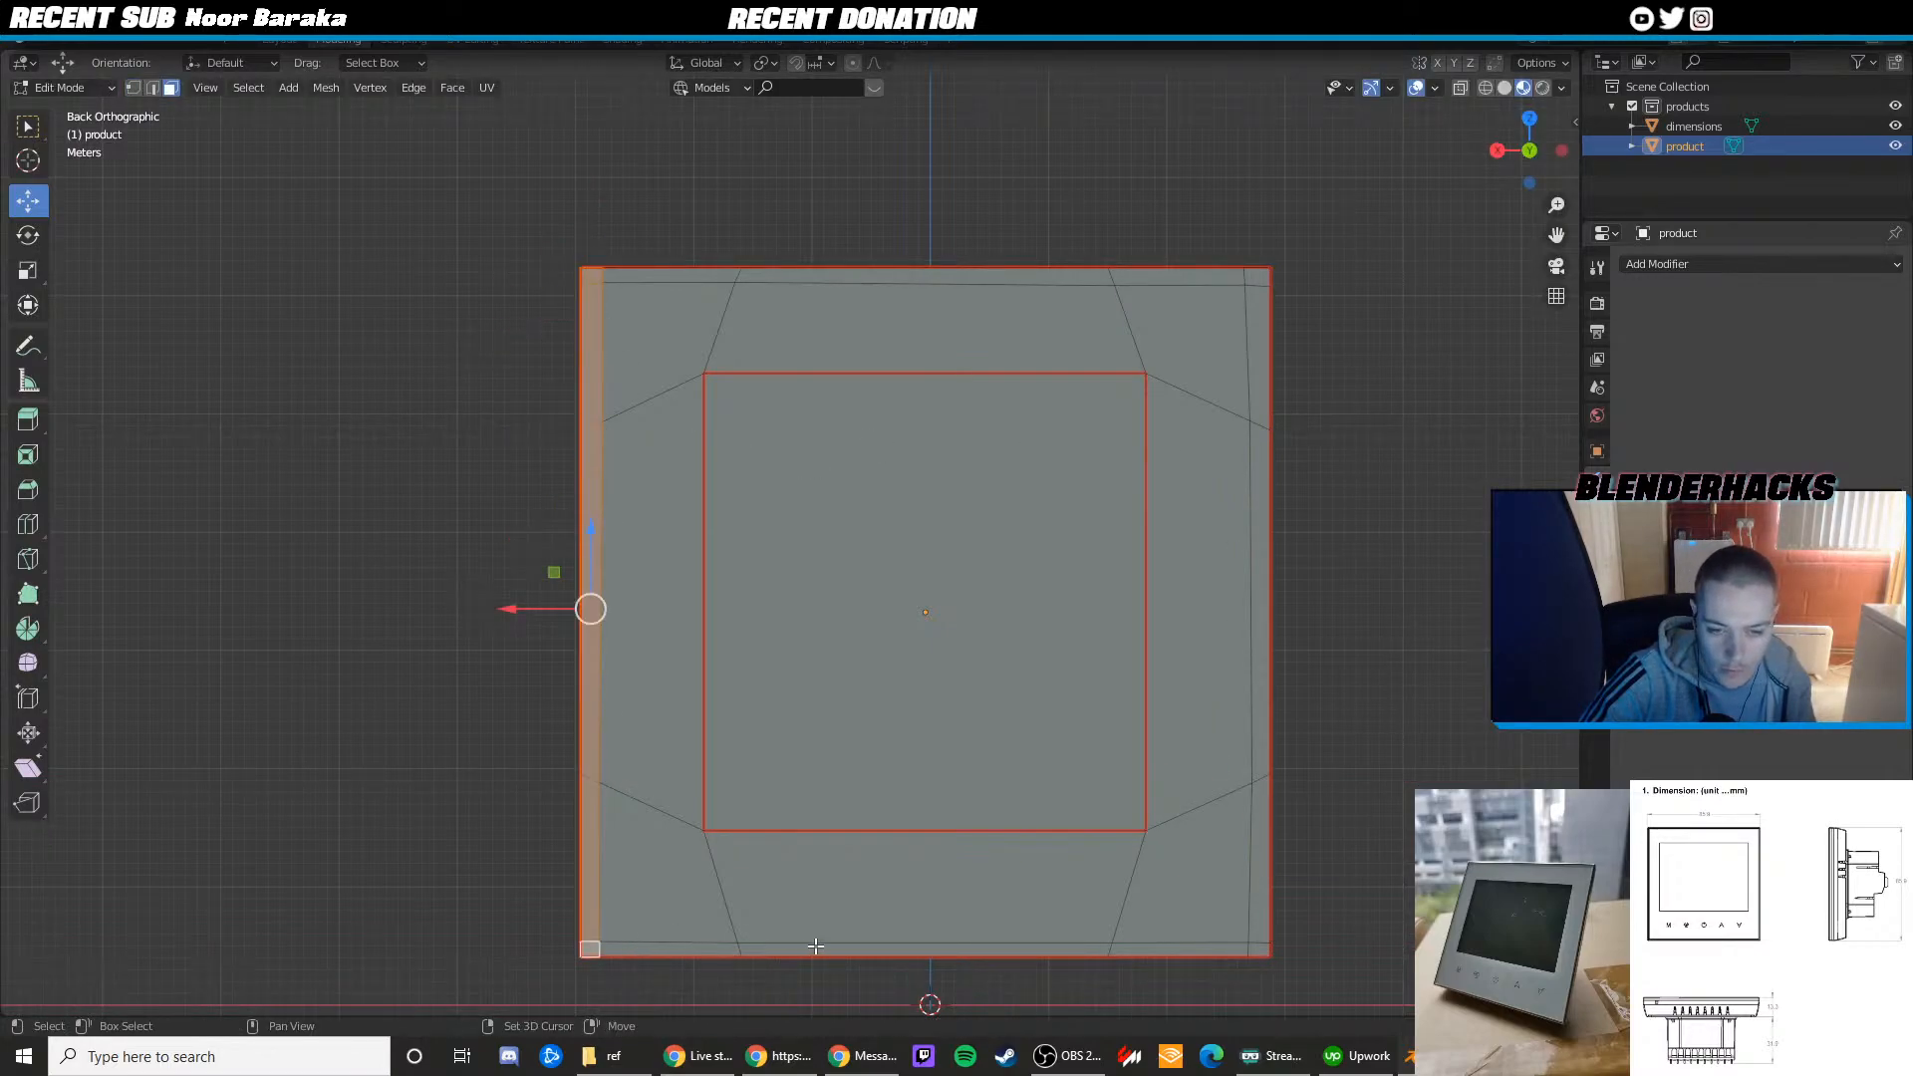
{"action": "left_click", "coordinate": [704, 948], "text": "shift"}
{"action": "left_click", "coordinate": [1043, 946], "text": "shift"}
{"action": "left_click", "coordinate": [1213, 943], "text": "shift"}
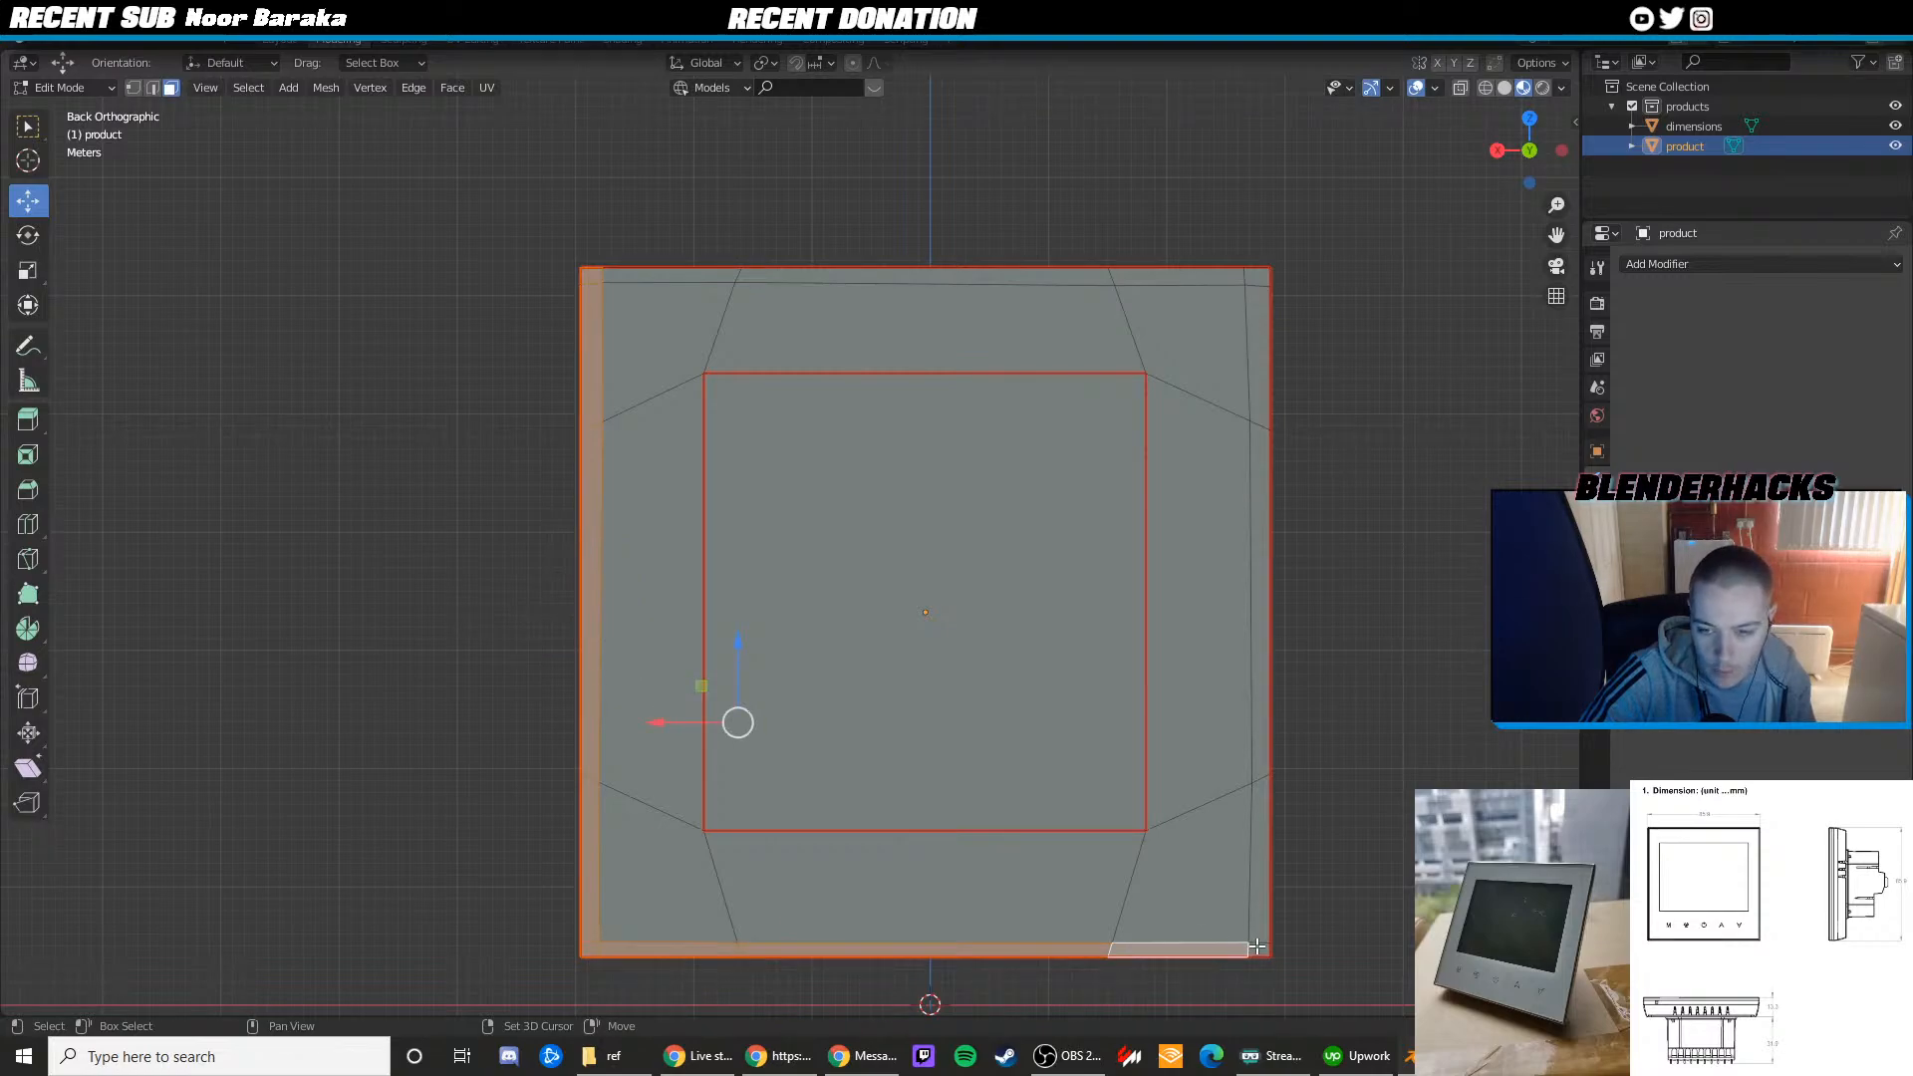
{"action": "left_click", "coordinate": [1258, 866], "text": "shift"}
{"action": "left_click", "coordinate": [1259, 688], "text": "shift"}
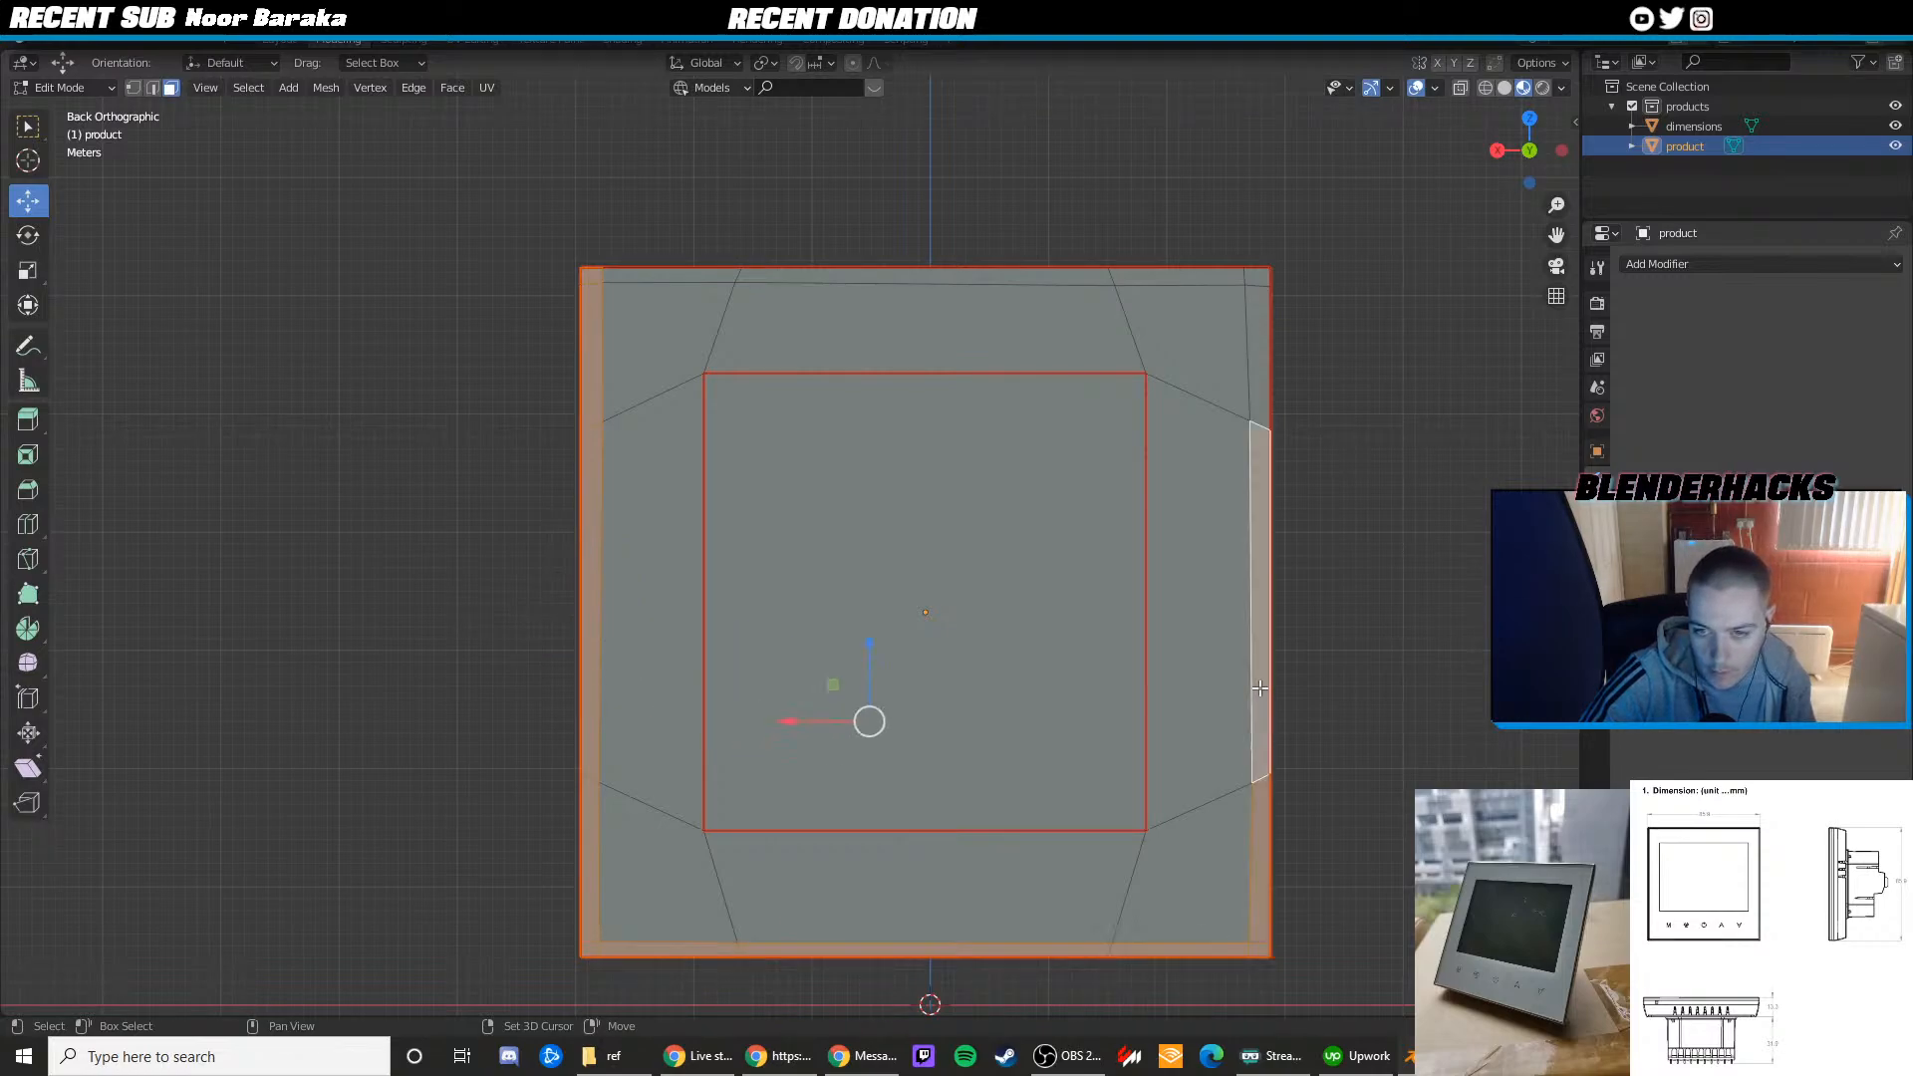
{"action": "left_click", "coordinate": [1253, 329], "text": "shift"}
{"action": "left_click", "coordinate": [1181, 276], "text": "shift"}
{"action": "left_click", "coordinate": [932, 276], "text": "shift"}
{"action": "left_click", "coordinate": [667, 275], "text": "shift"}
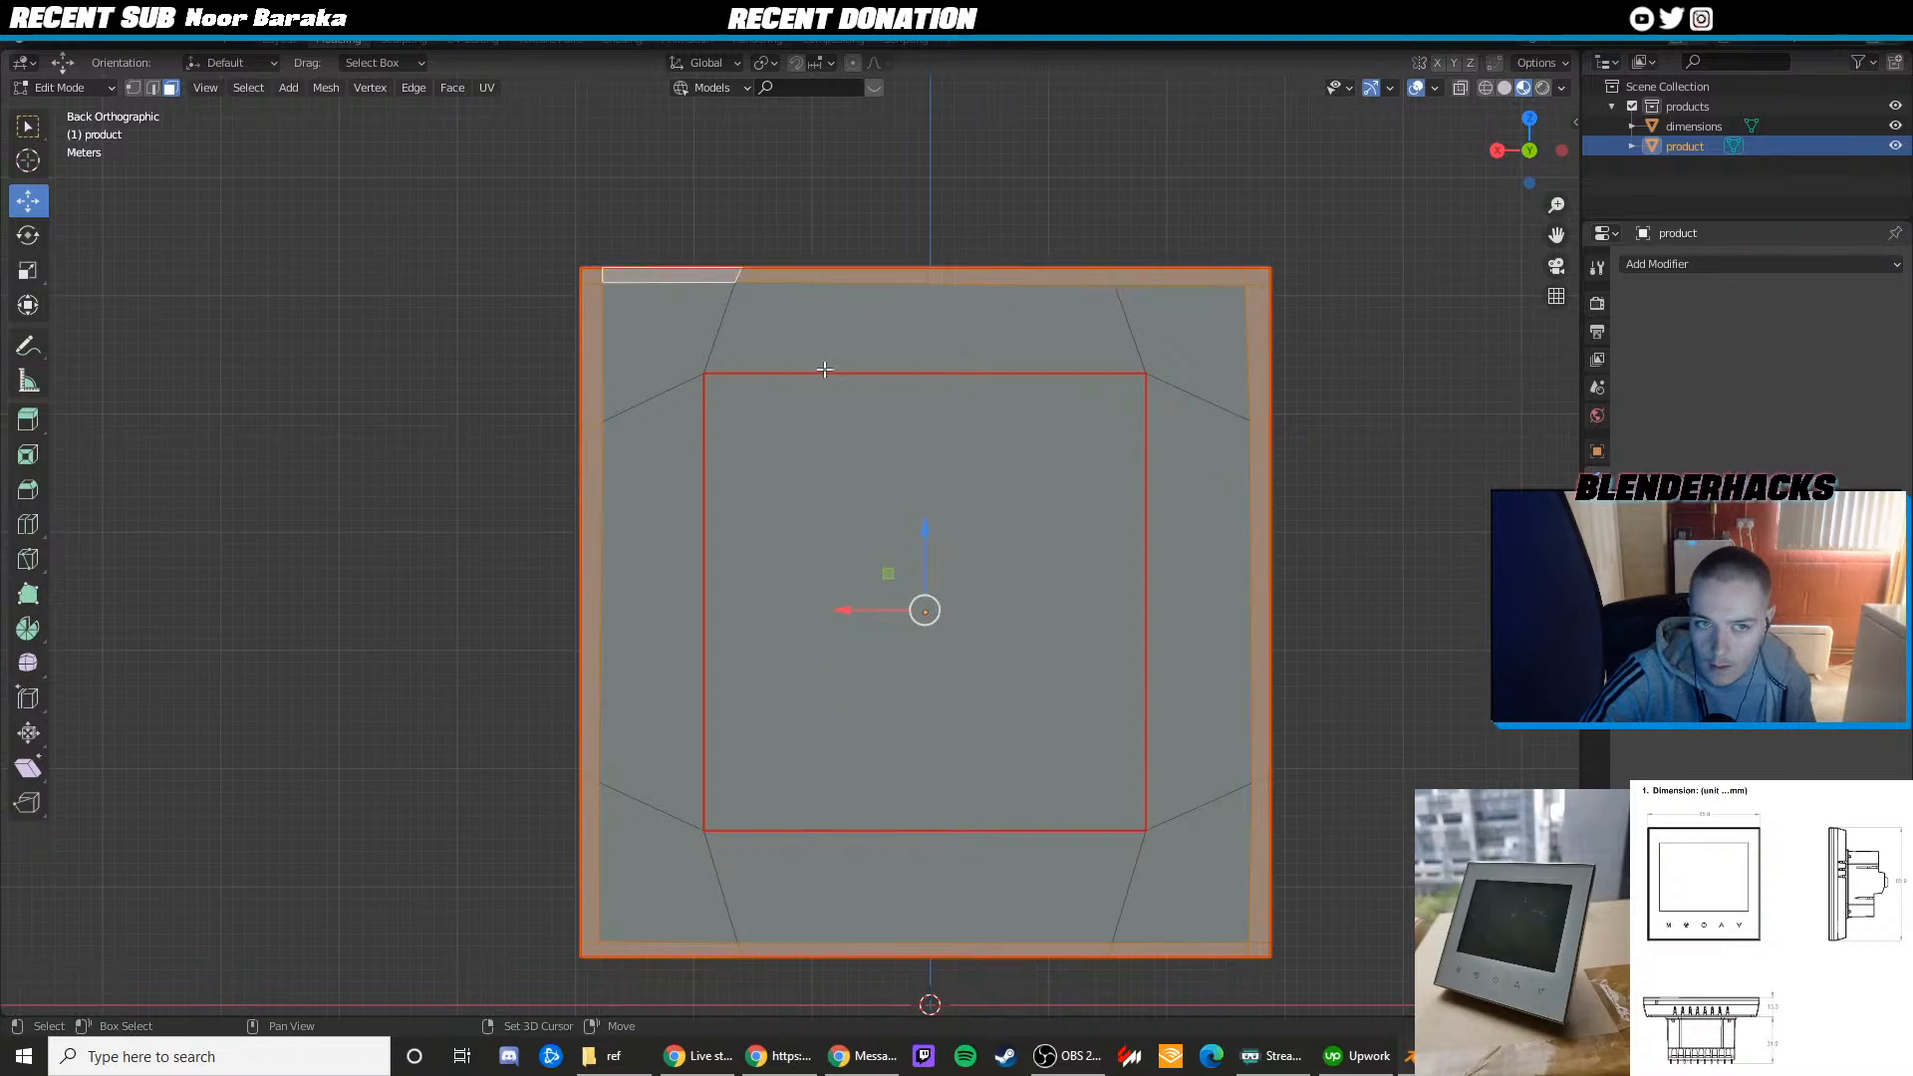
{"action": "middle_click_drag", "start_coordinate": [823, 369], "coordinate": [881, 483]}
{"action": "key", "text": "e"}
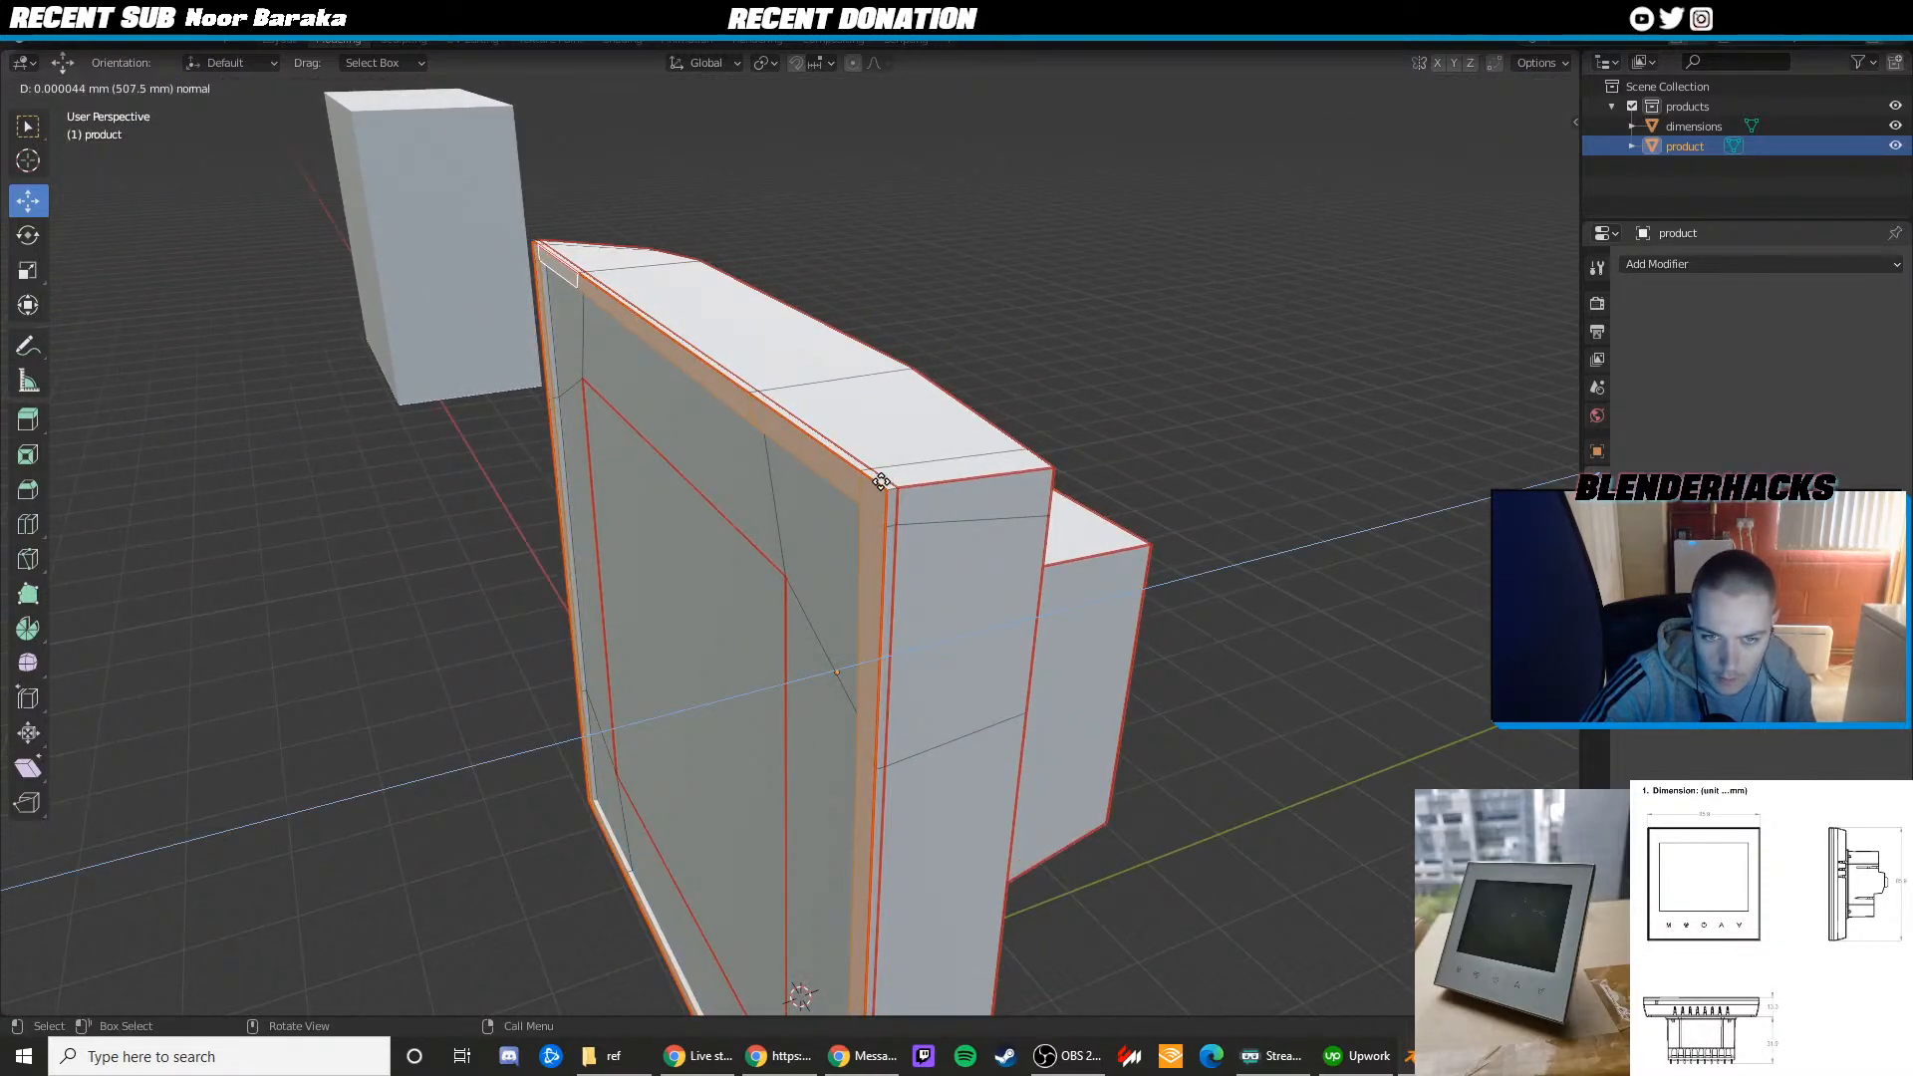
{"action": "left_click", "coordinate": [880, 481]}
Inspect the raised border on the thermostat's front face from several angles in Object Mode
{"action": "middle_click_drag", "start_coordinate": [880, 481], "coordinate": [942, 489]}
{"action": "key", "text": "Tab"}
{"action": "scroll", "coordinate": [918, 491], "scroll_direction": "down", "scroll_amount": 4}
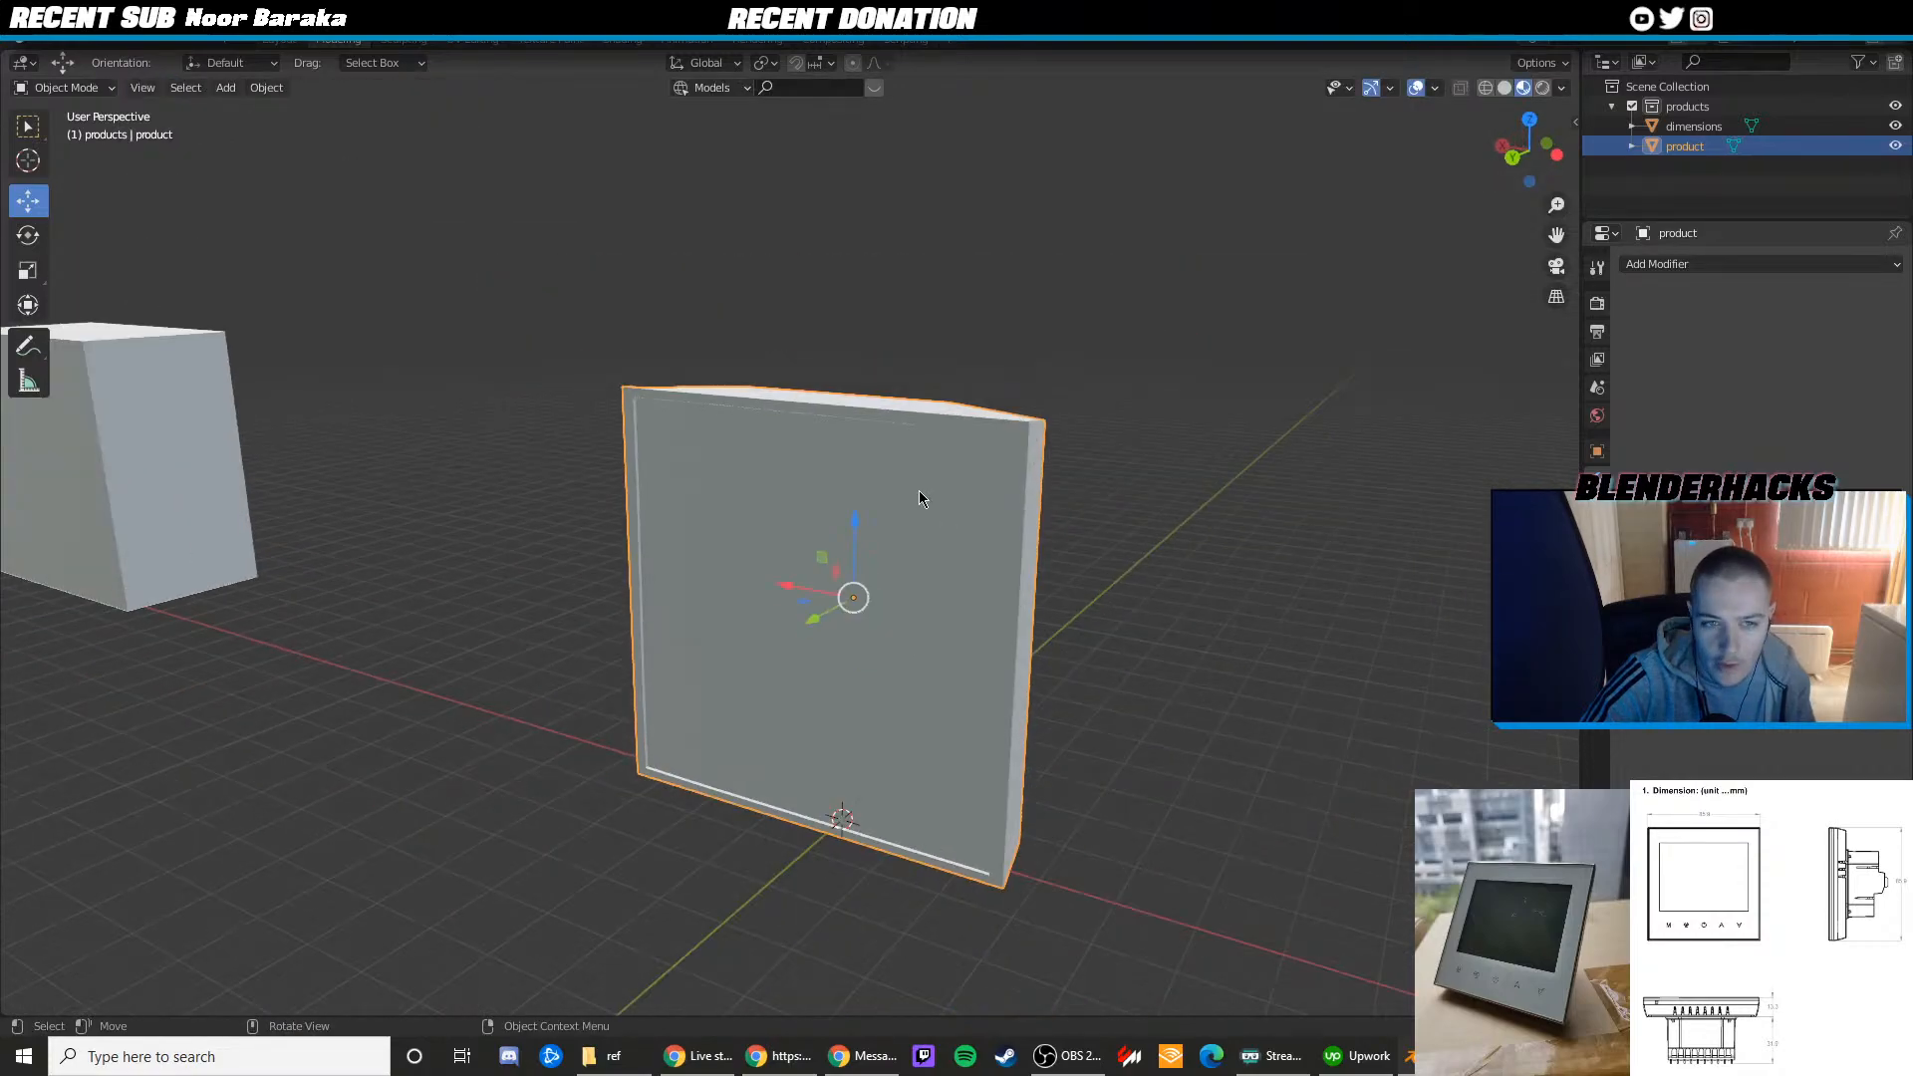
{"action": "middle_click_drag", "start_coordinate": [982, 297], "coordinate": [938, 481]}
{"action": "left_click", "coordinate": [1212, 412]}
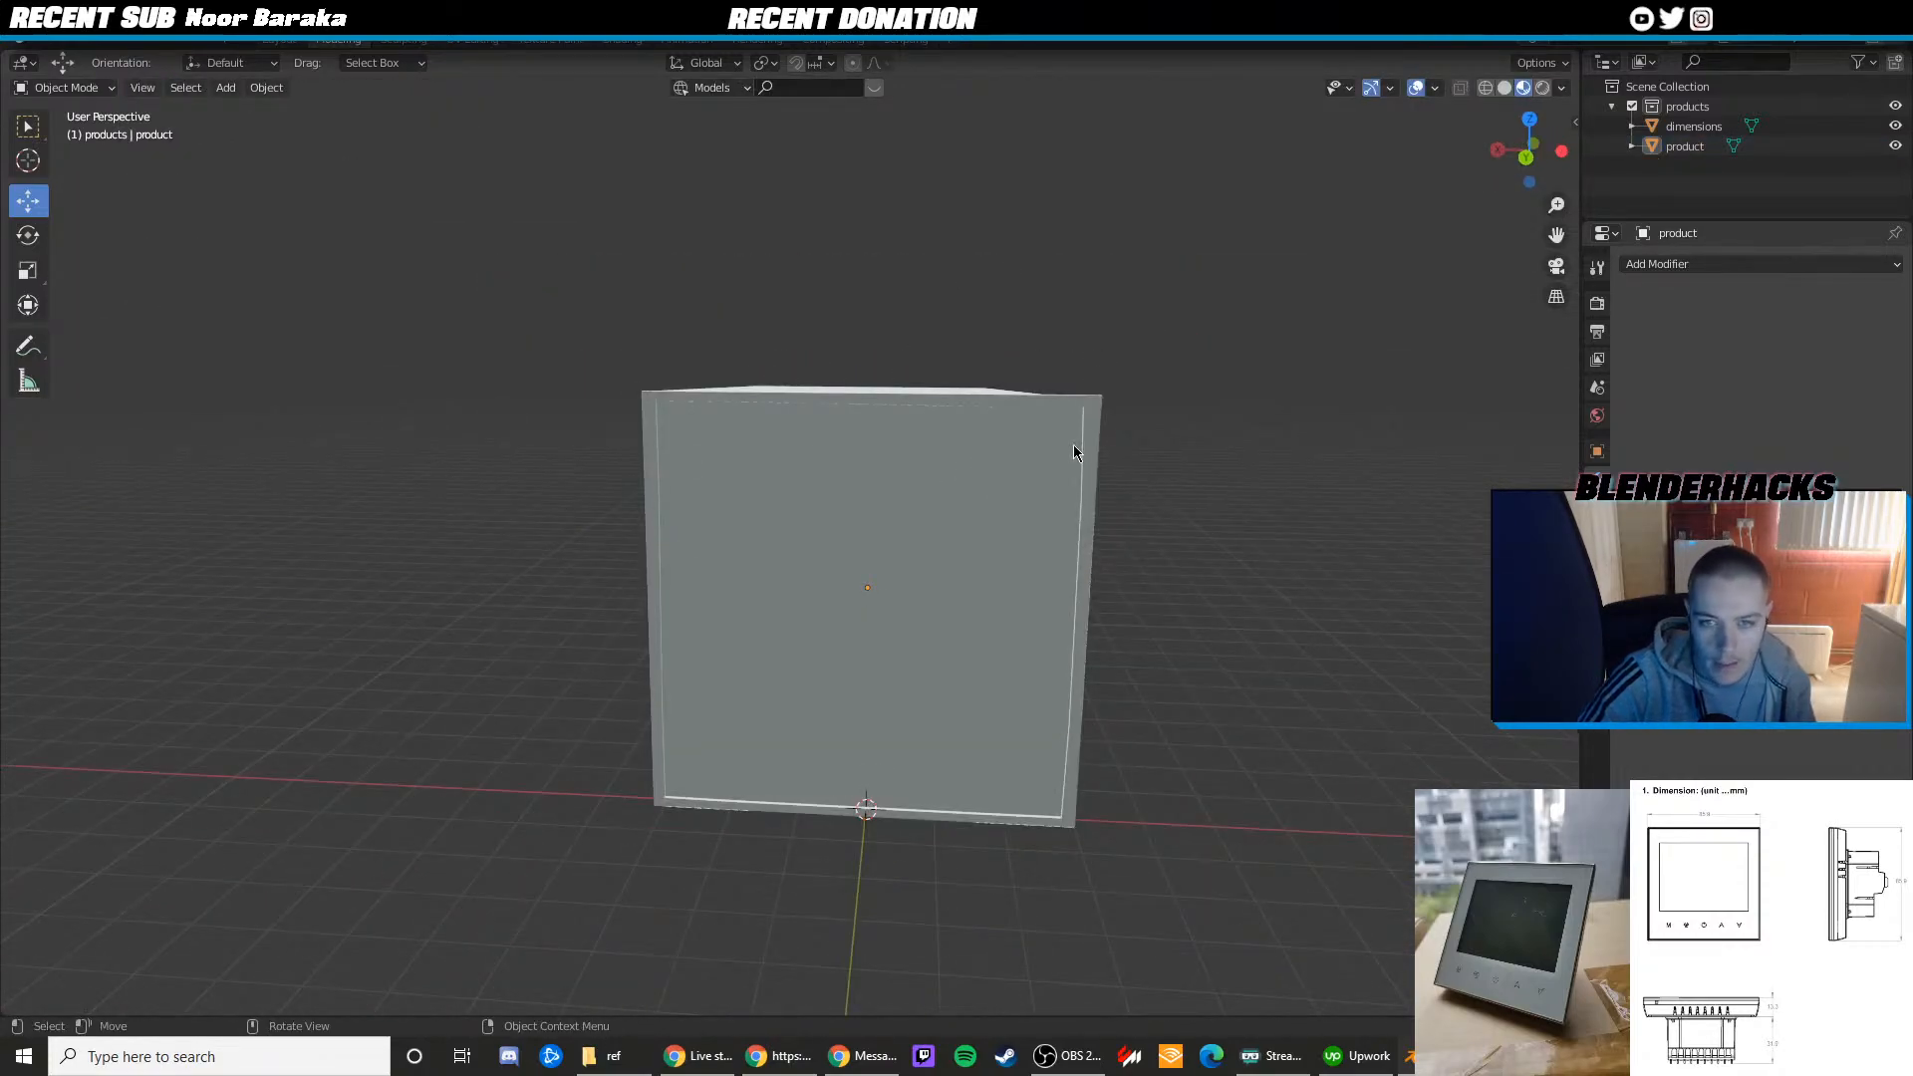
{"action": "scroll", "coordinate": [1059, 438], "scroll_direction": "up", "scroll_amount": 3}
{"action": "key", "text": "KP_1"}
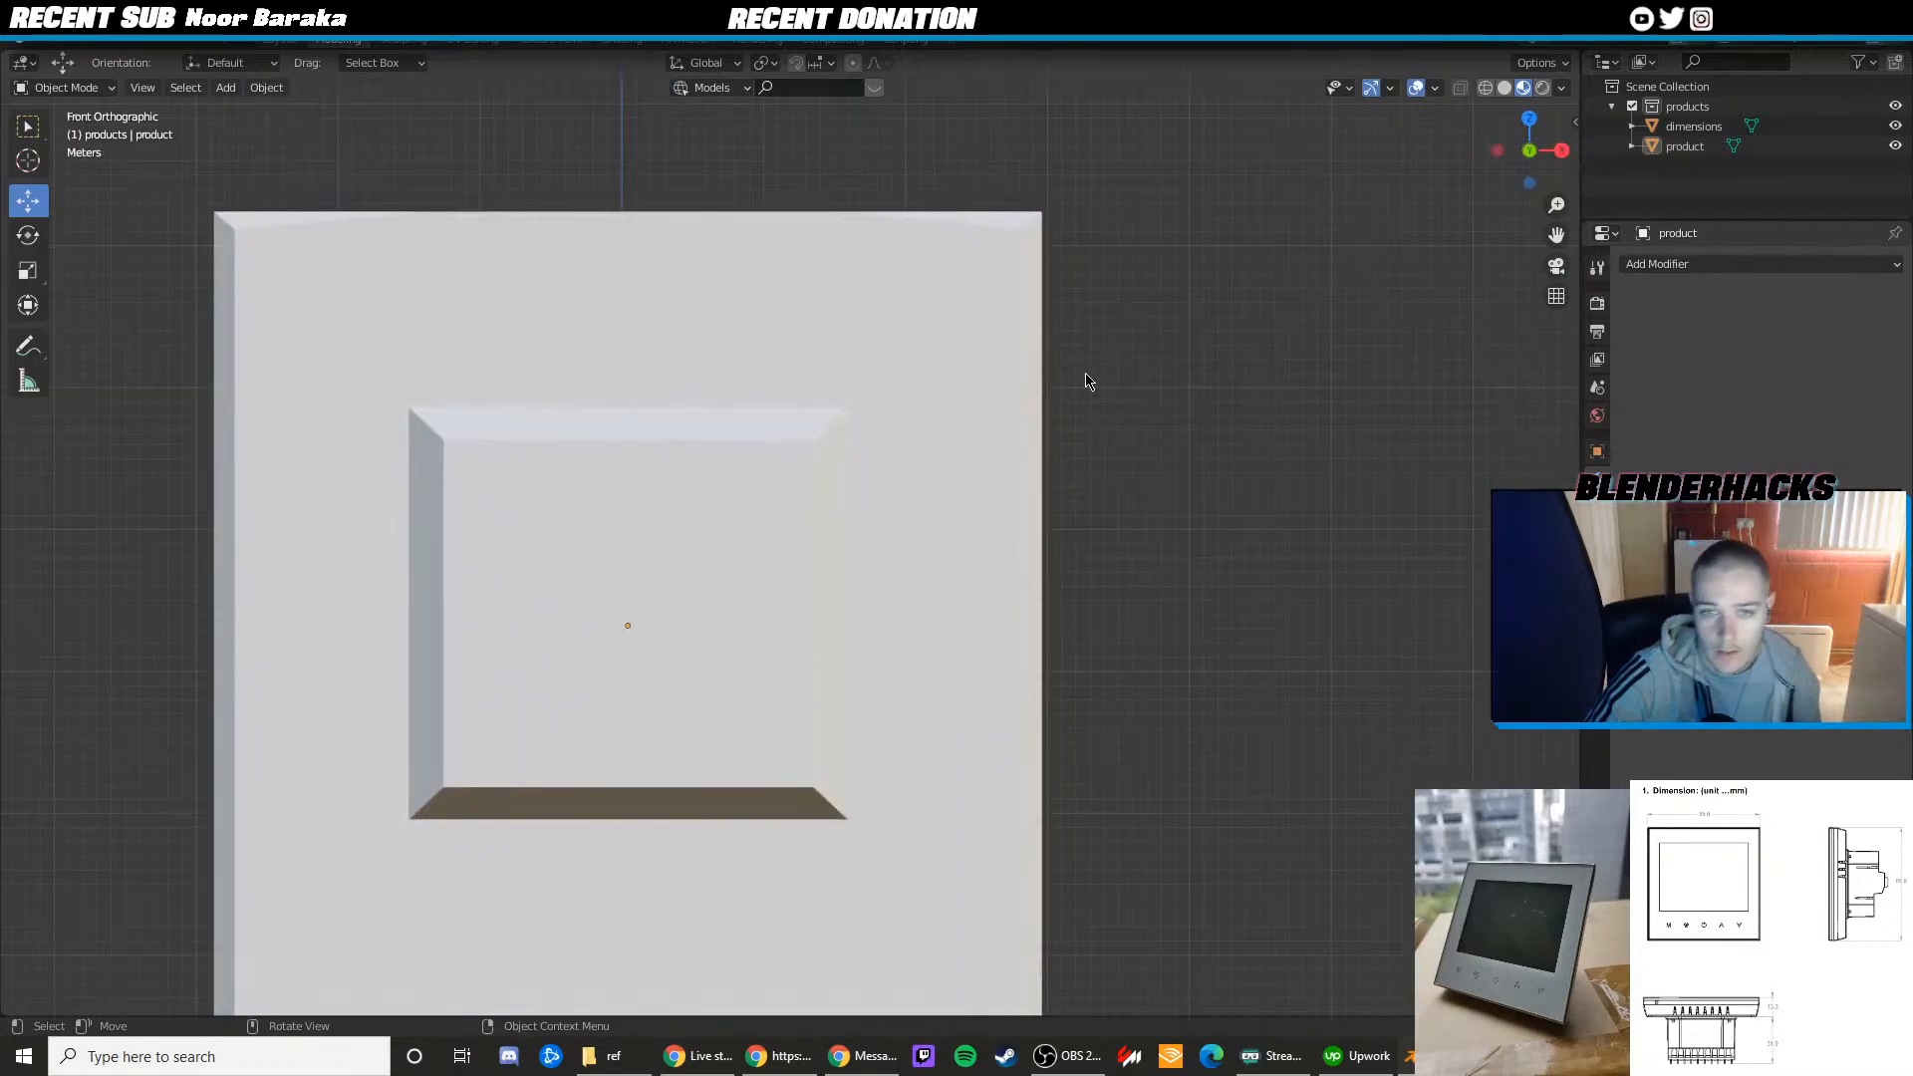
Select the border's inner corner vertex near the plate's upper corner in the back orthographic view in Edit Mode
{"action": "left_click", "coordinate": [1529, 149]}
{"action": "left_click", "coordinate": [1245, 269]}
{"action": "key", "text": "Tab"}
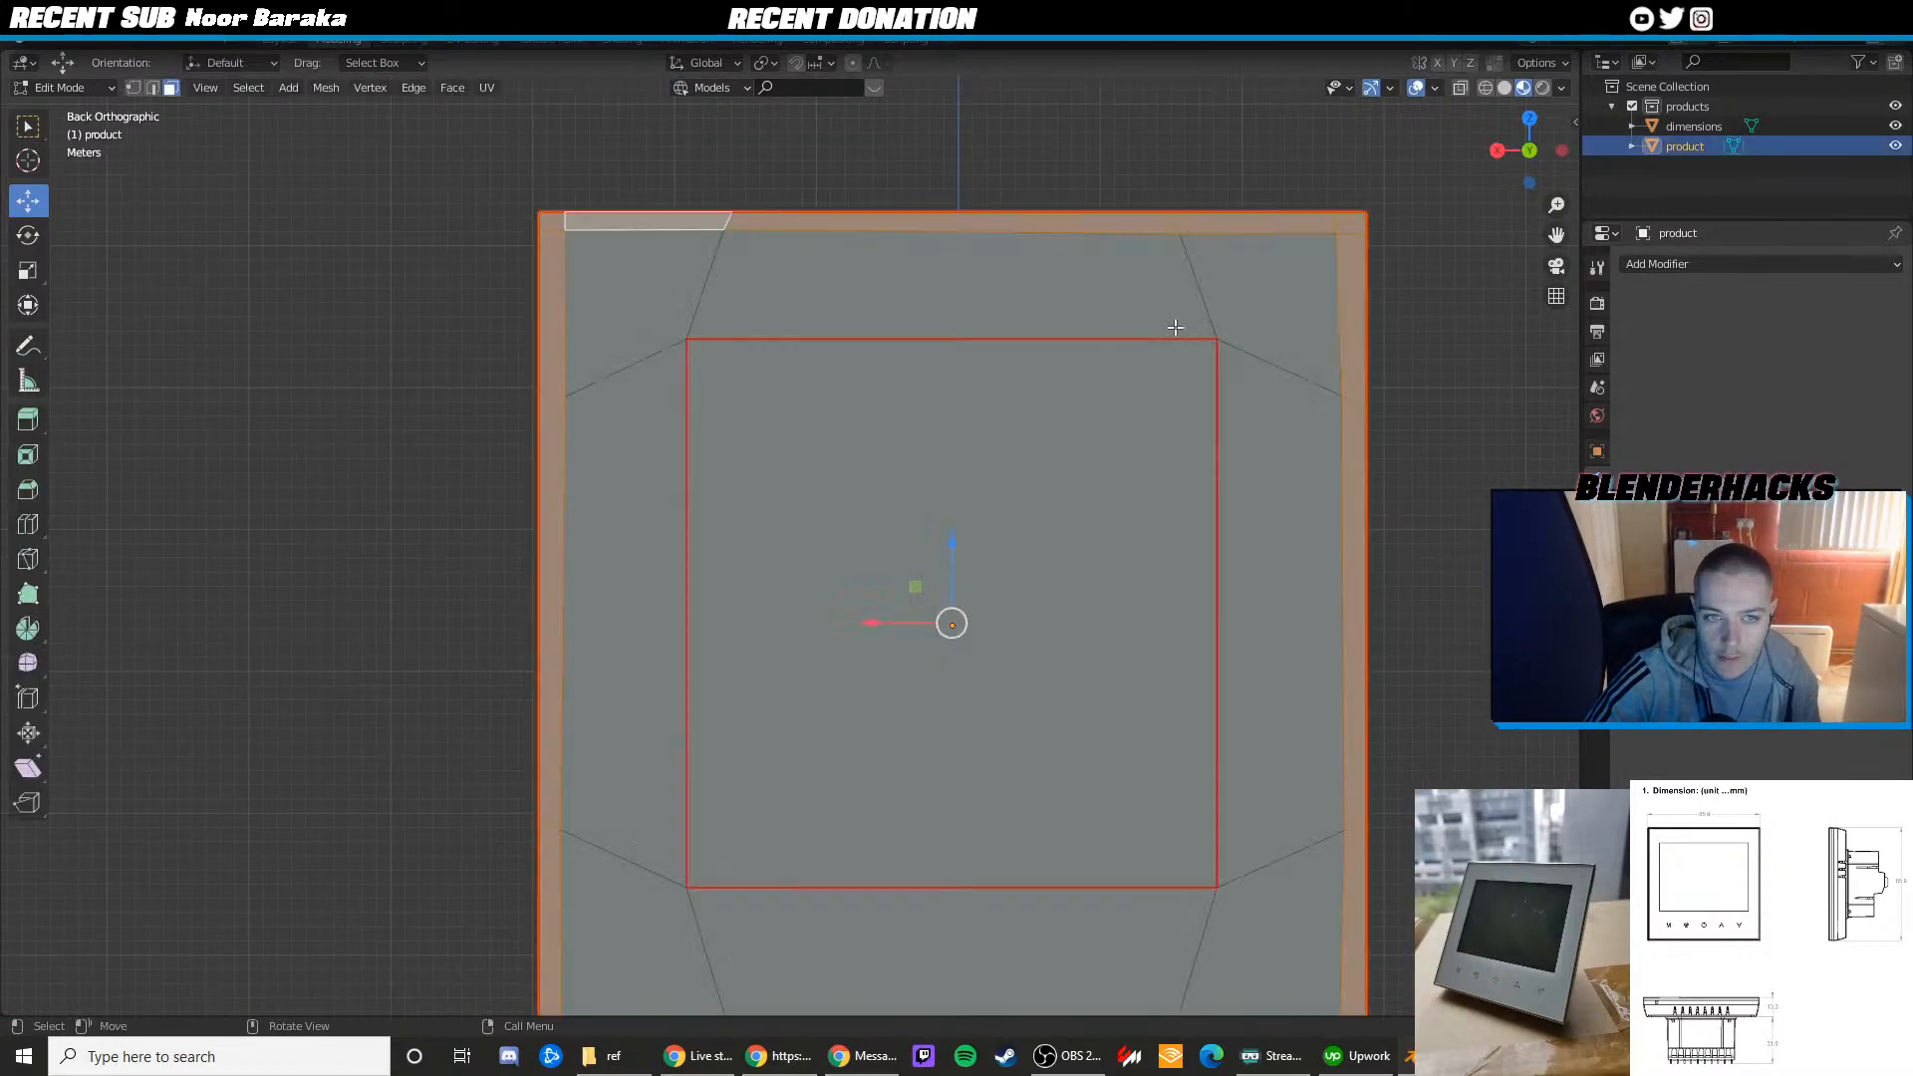
{"action": "middle_click_drag", "start_coordinate": [1216, 330], "coordinate": [785, 496], "text": "shift"}
{"action": "scroll", "coordinate": [785, 496], "scroll_direction": "up", "scroll_amount": 2}
{"action": "key", "text": "1"}
{"action": "left_click", "coordinate": [944, 313]}
{"action": "left_click", "coordinate": [954, 332]}
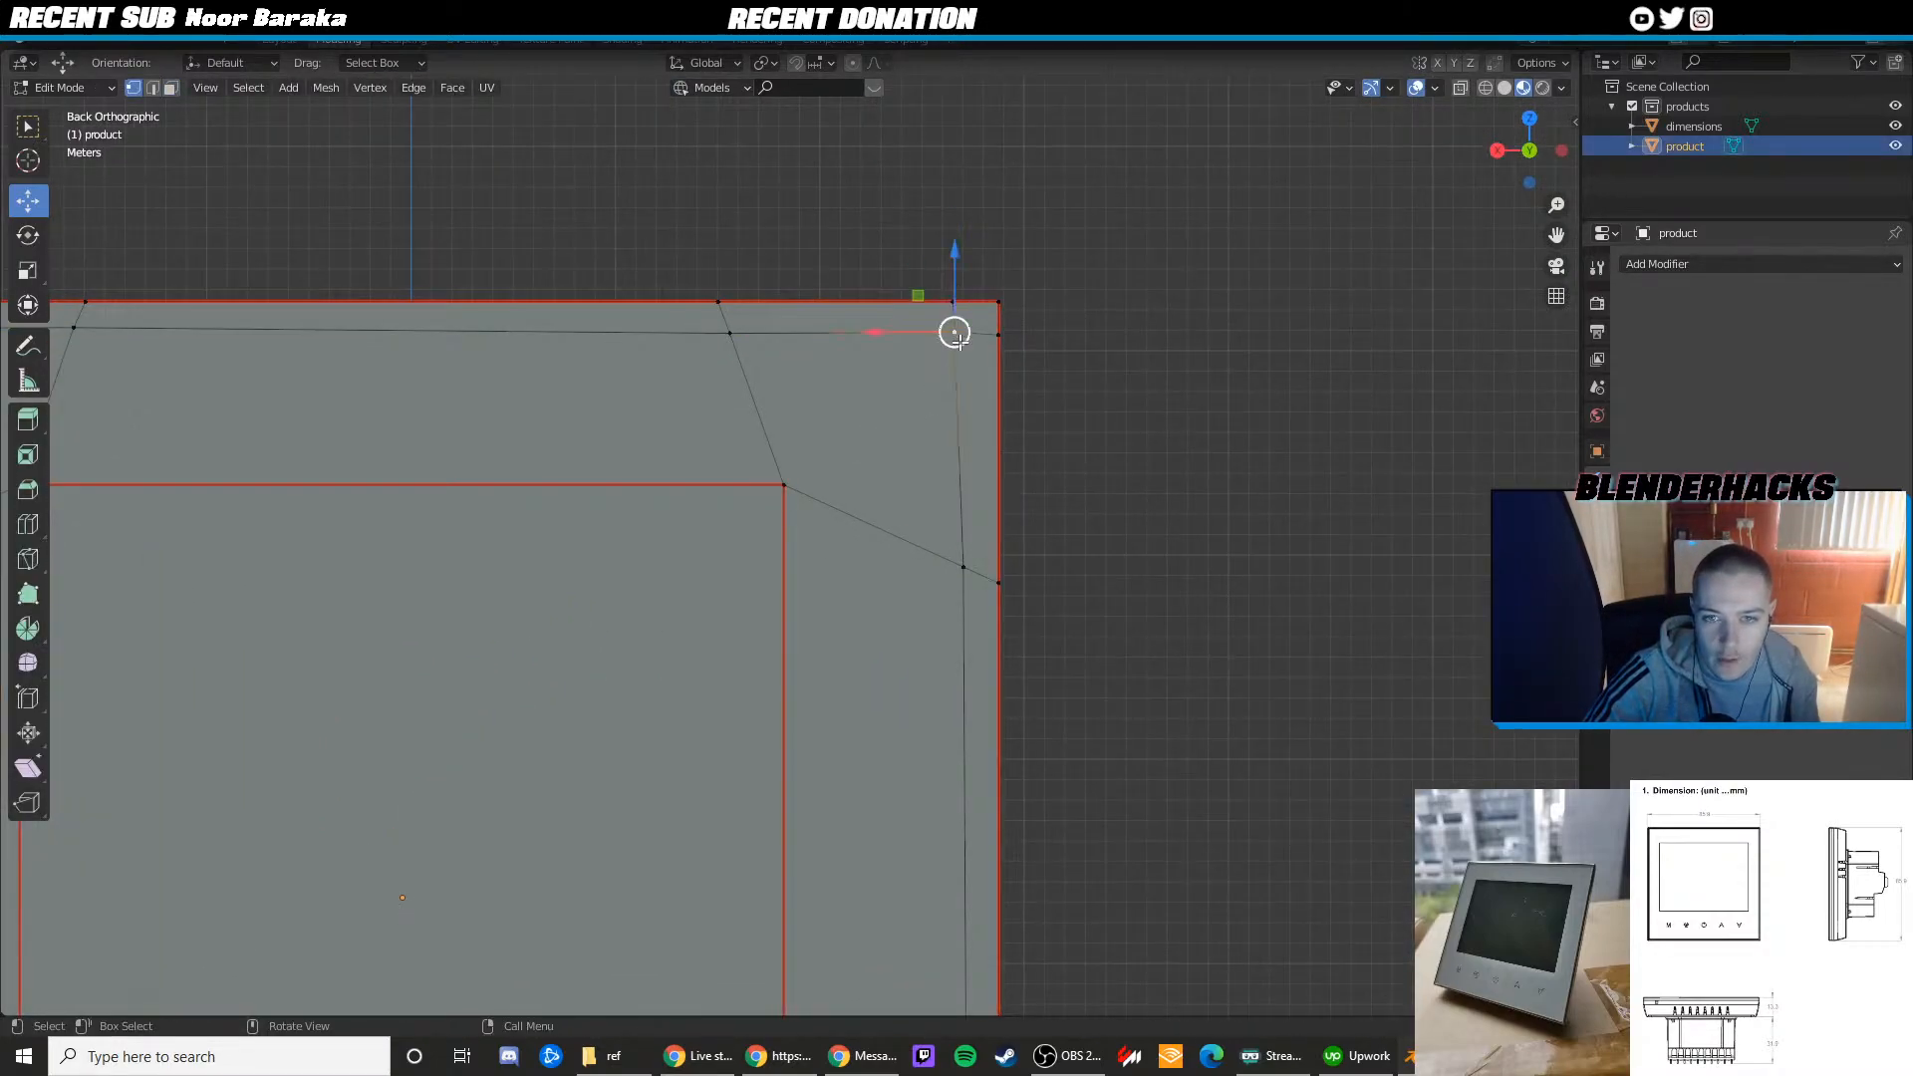
Select the raised border's inner corner vertex at the upper corner and examine its depth in the side view
{"action": "key", "text": "shift+z"}
{"action": "middle_click_drag", "start_coordinate": [1096, 343], "coordinate": [1007, 428]}
{"action": "key", "text": "shift+z"}
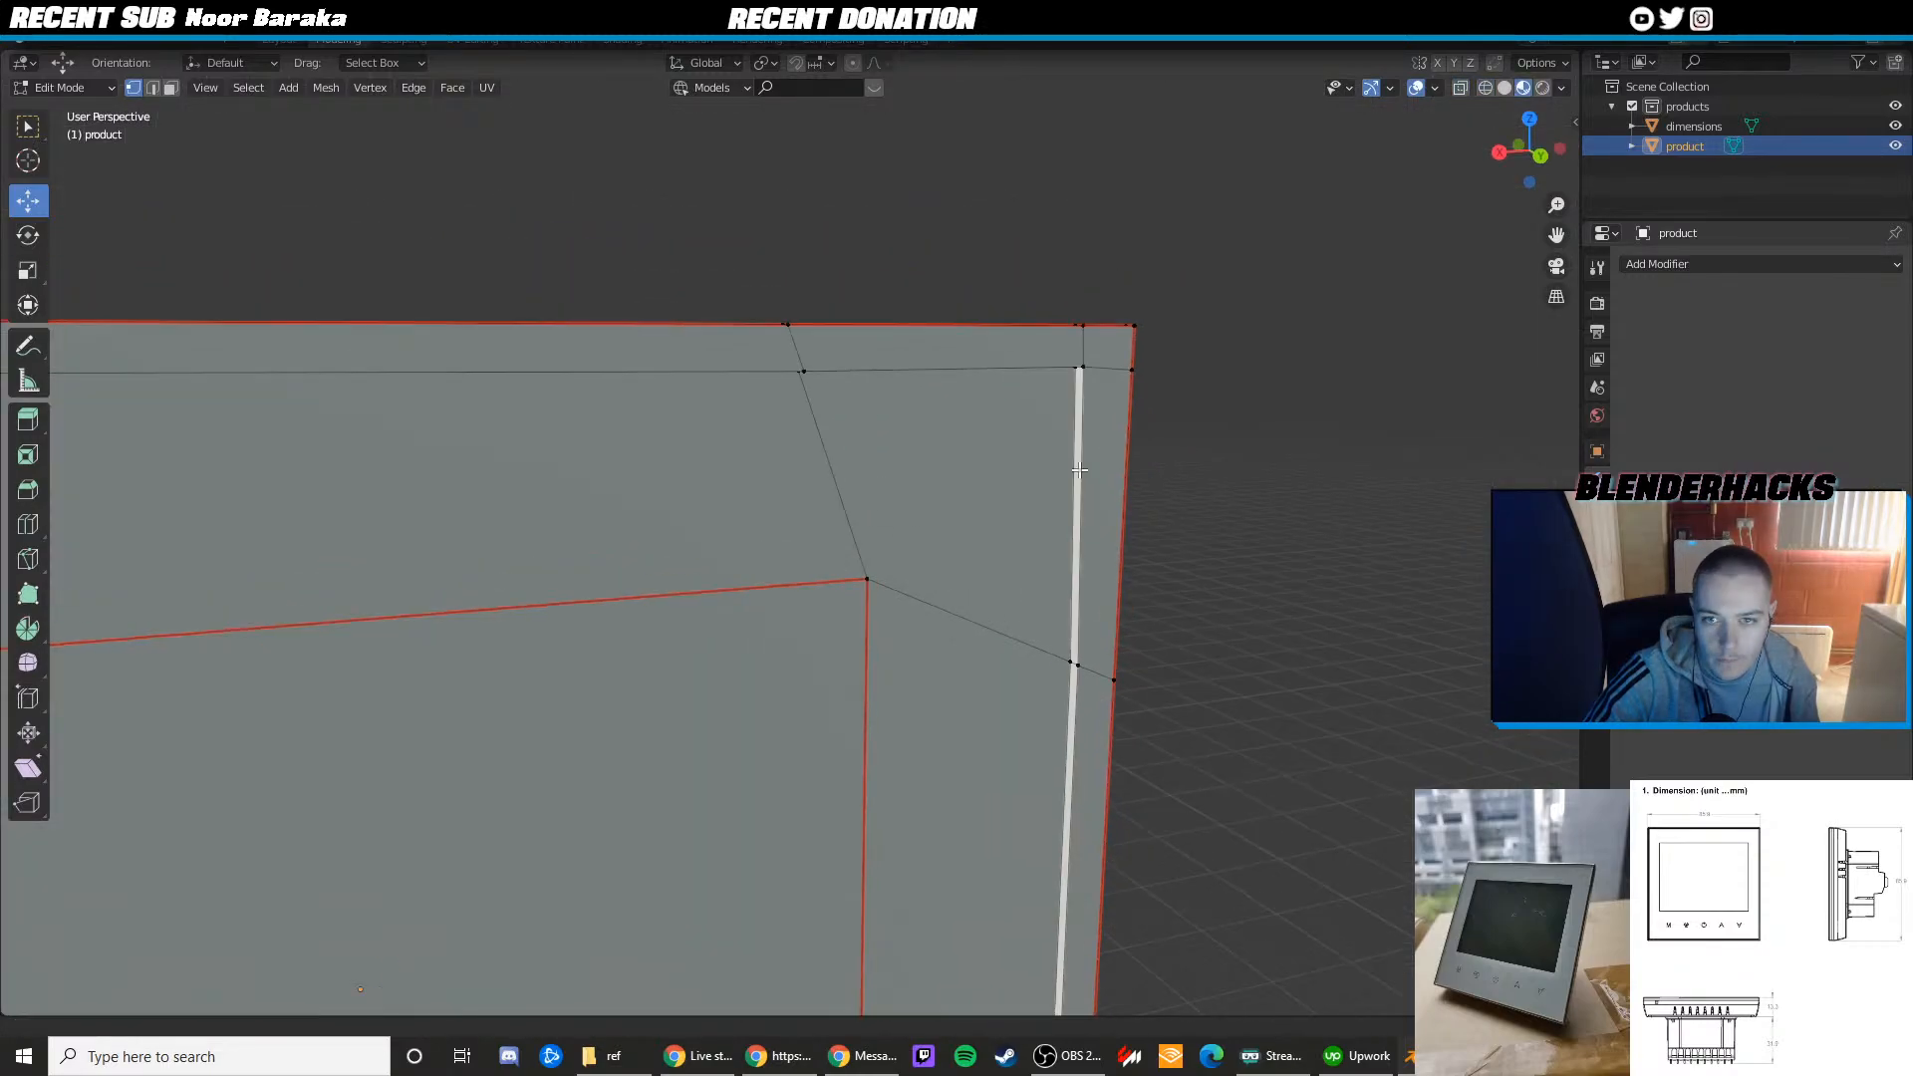
{"action": "scroll", "coordinate": [926, 449], "scroll_direction": "up", "scroll_amount": 3}
{"action": "key", "text": "2"}
{"action": "left_click", "coordinate": [1176, 311]}
{"action": "key", "text": "1"}
{"action": "left_click", "coordinate": [1183, 305]}
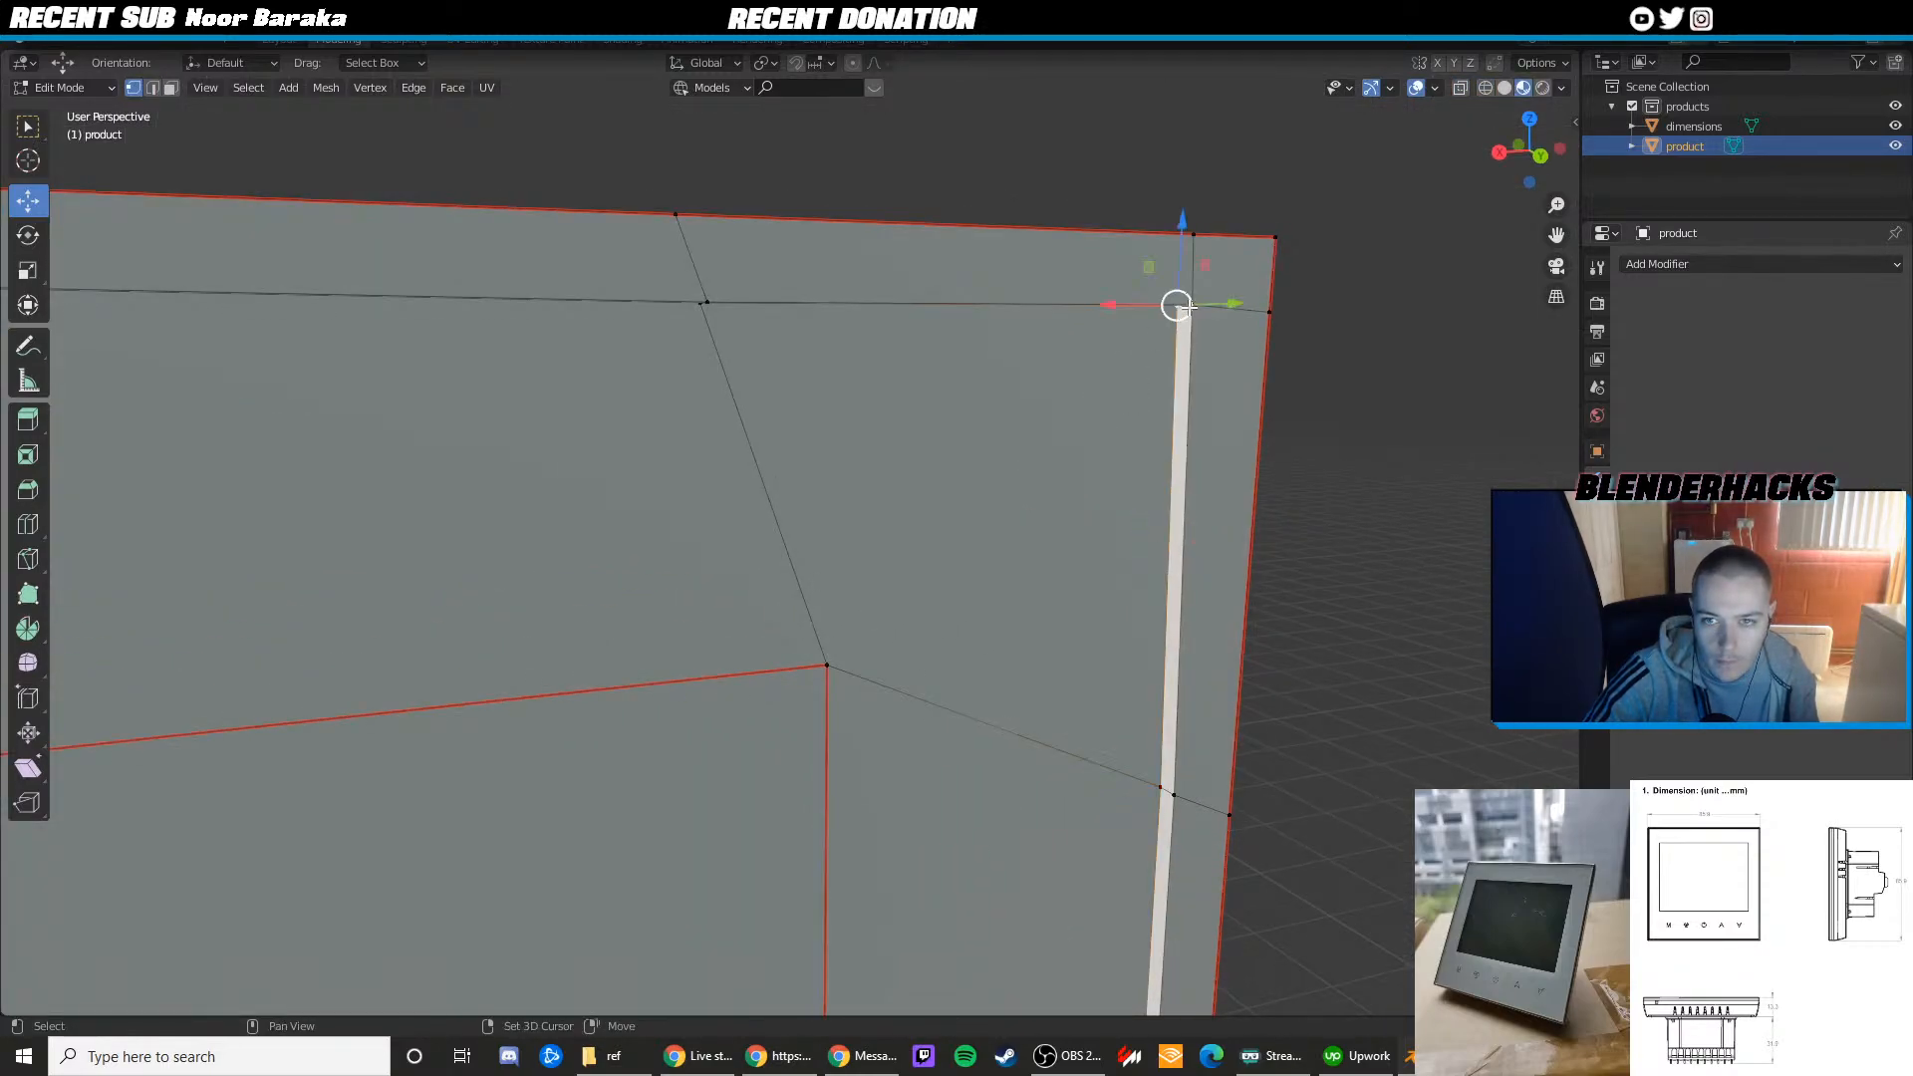
{"action": "left_click", "coordinate": [1537, 155]}
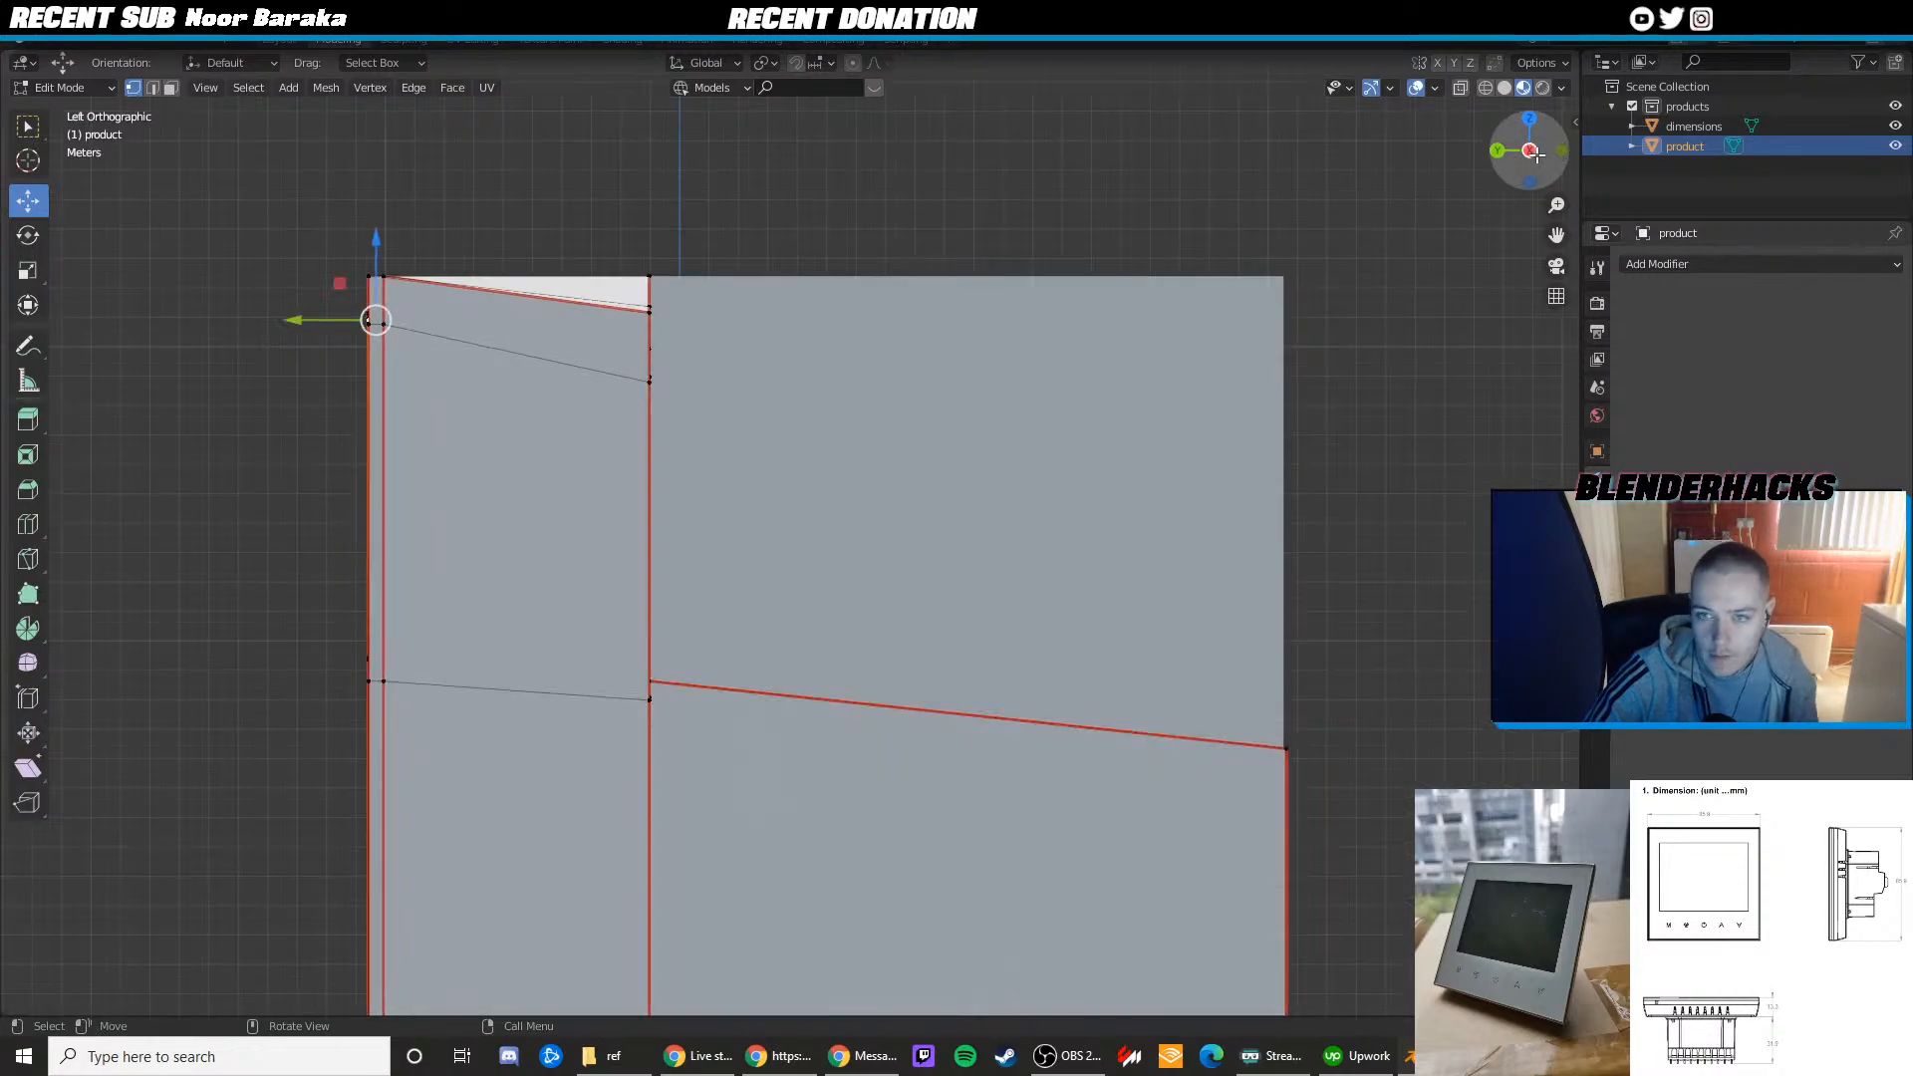
Box-select around the raised border's upper corner in the back view, then check the corner in Object Mode
{"action": "left_click", "coordinate": [1501, 150]}
{"action": "mouse_move", "coordinate": [882, 274]}
{"action": "left_mouse_down"}
{"action": "mouse_move", "coordinate": [960, 236]}
{"action": "mouse_move", "coordinate": [913, 214]}
{"action": "left_mouse_up"}
{"action": "key", "text": "alt+z"}
{"action": "key", "text": "shift+z"}
{"action": "mouse_move", "coordinate": [925, 369]}
{"action": "middle_mouse_down"}
{"action": "mouse_move", "coordinate": [939, 452]}
{"action": "mouse_move", "coordinate": [920, 400]}
{"action": "middle_mouse_up"}
{"action": "scroll", "coordinate": [919, 401], "scroll_direction": "down", "scroll_amount": 3}
{"action": "key", "text": "Tab"}
{"action": "scroll", "coordinate": [934, 588], "scroll_direction": "down", "scroll_amount": 2}
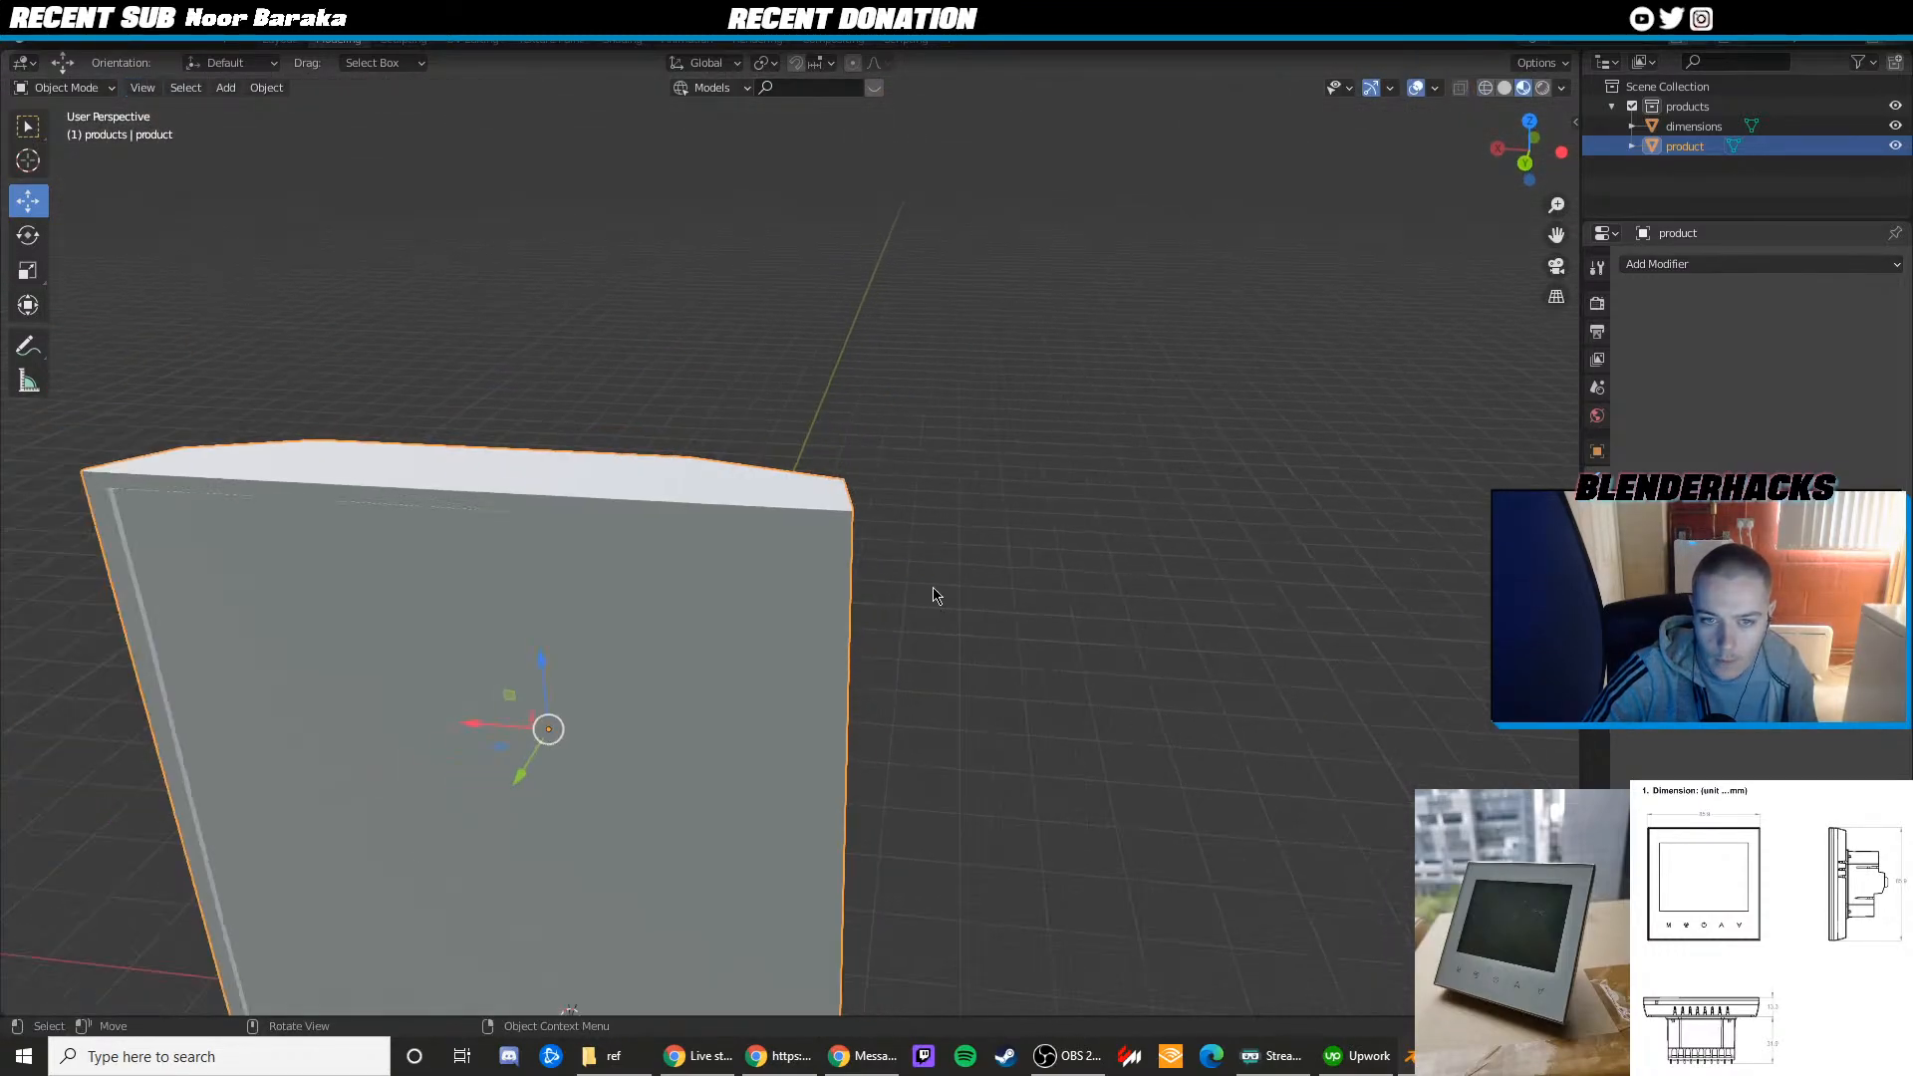
Clear the selection and examine the raised border's lower corner in perspective and back orthographic views
{"action": "key", "text": "alt+a"}
{"action": "middle_click_drag", "start_coordinate": [935, 594], "coordinate": [824, 426]}
{"action": "scroll", "coordinate": [1036, 381], "scroll_direction": "down", "scroll_amount": 4}
{"action": "key", "text": "Tab"}
{"action": "middle_click_drag", "start_coordinate": [718, 494], "coordinate": [751, 529]}
{"action": "scroll", "coordinate": [717, 517], "scroll_direction": "up", "scroll_amount": 3}
{"action": "scroll", "coordinate": [820, 487], "scroll_direction": "up", "scroll_amount": 4}
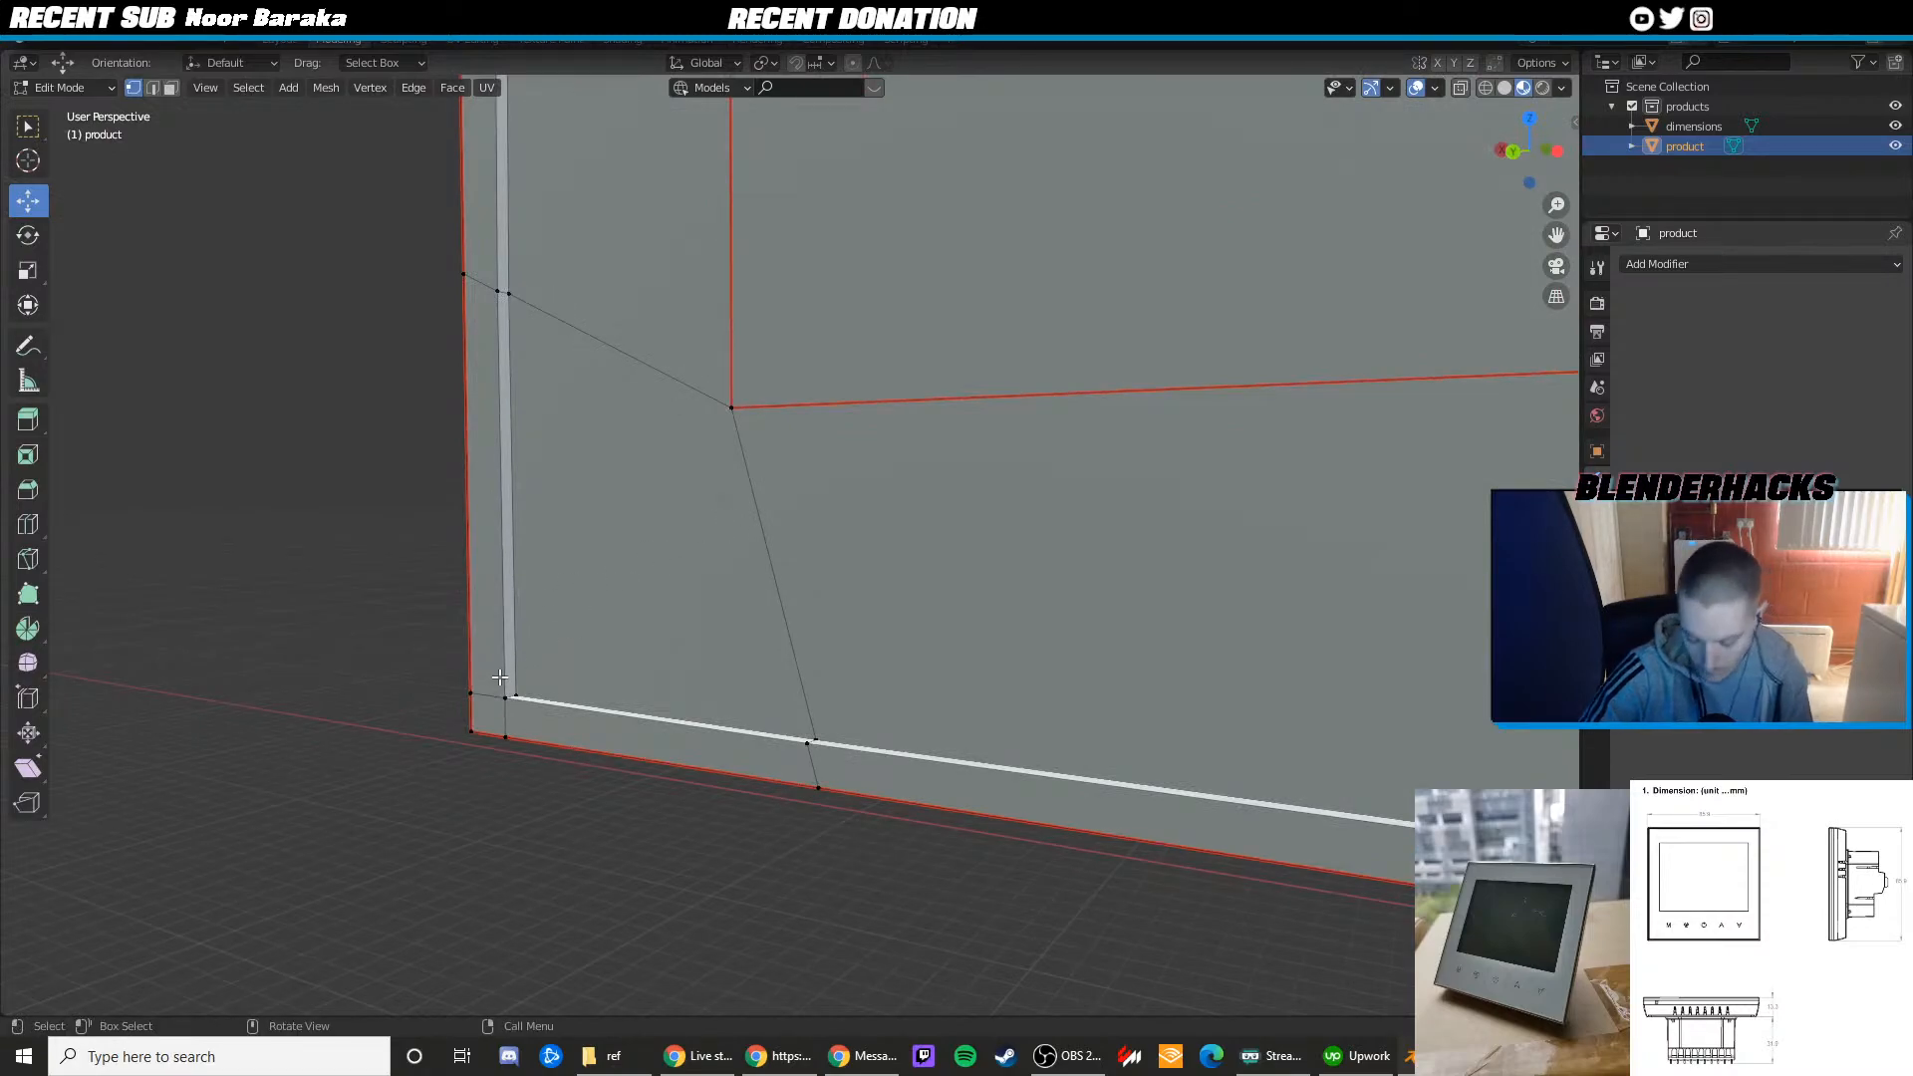
{"action": "key", "text": "KP_1"}
{"action": "left_click", "coordinate": [1558, 151]}
{"action": "left_click", "coordinate": [1559, 150]}
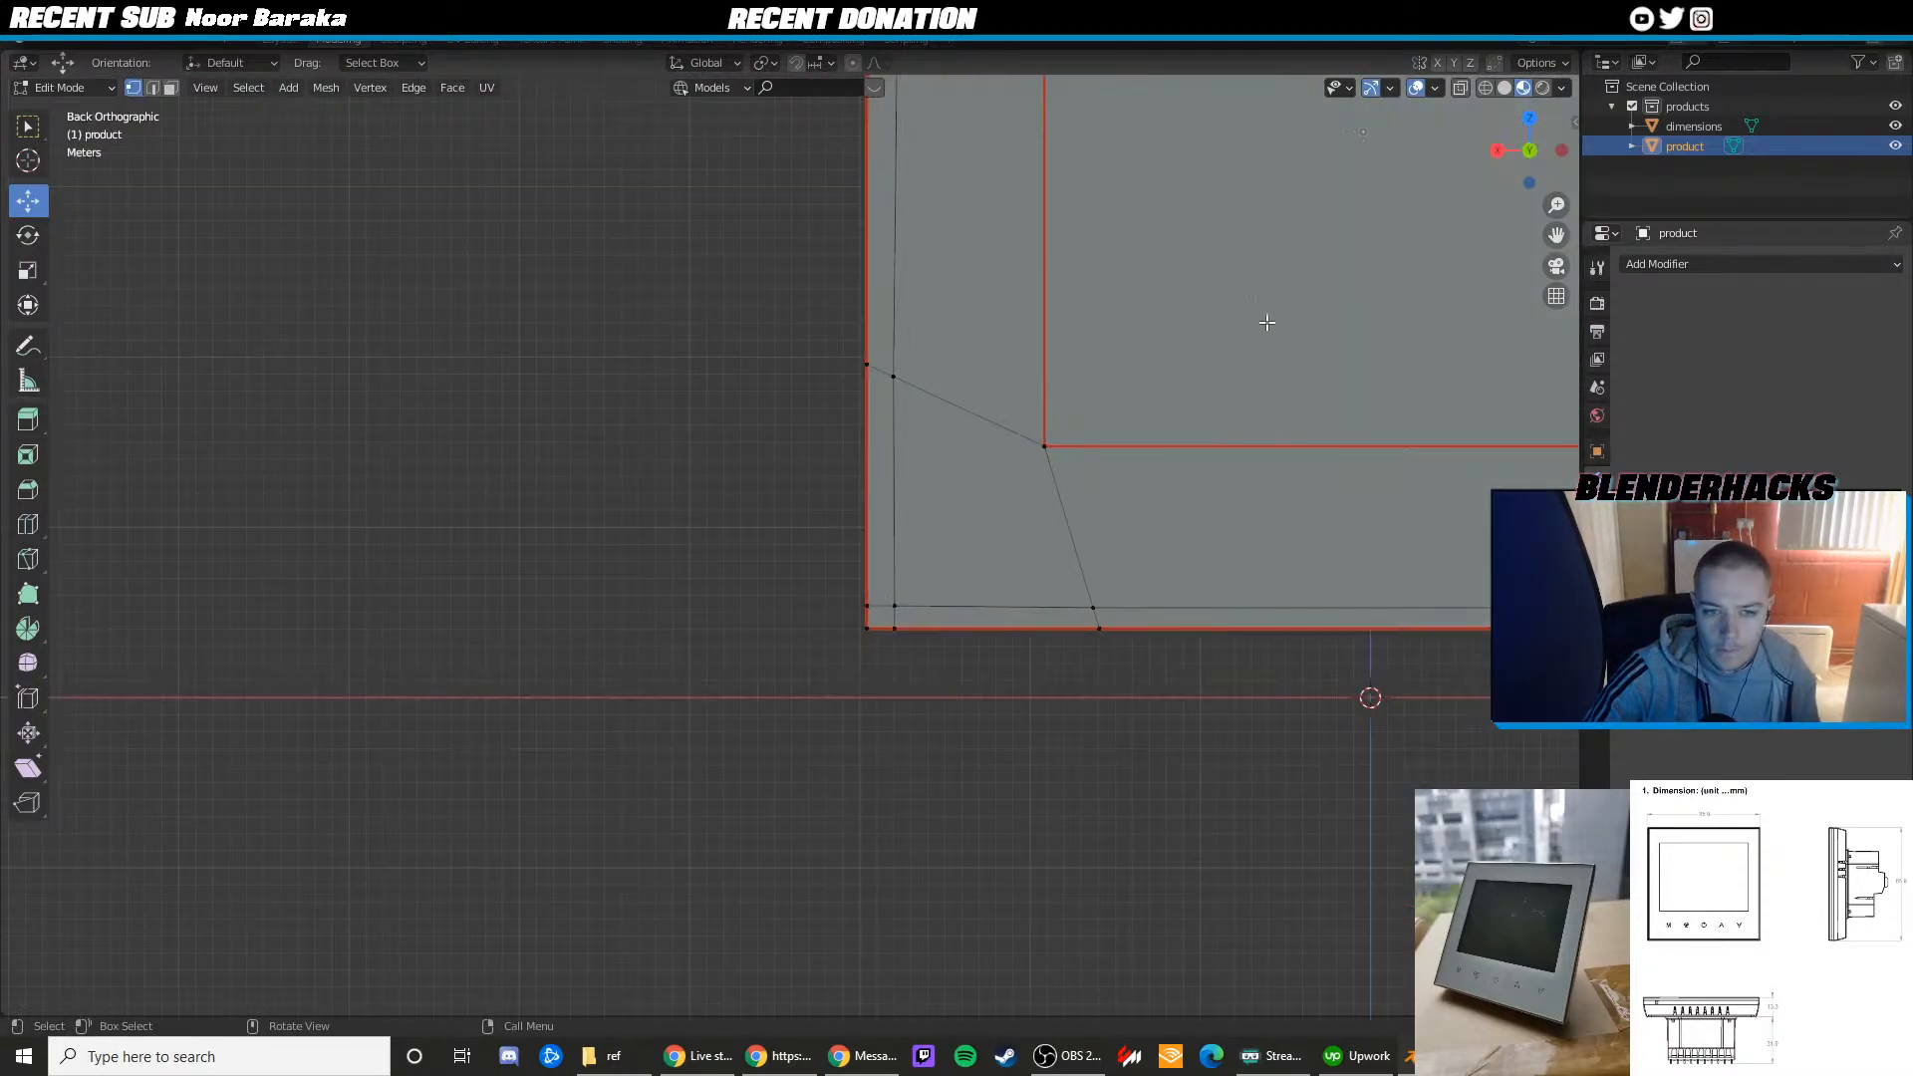
Select the adjacent inner edge loops running through the border's lower corner in wireframe display
{"action": "scroll", "coordinate": [1175, 388], "scroll_direction": "up", "scroll_amount": 1}
{"action": "key", "text": "z"}
{"action": "left_click", "coordinate": [863, 526]}
{"action": "middle_click_drag", "start_coordinate": [924, 605], "coordinate": [989, 647]}
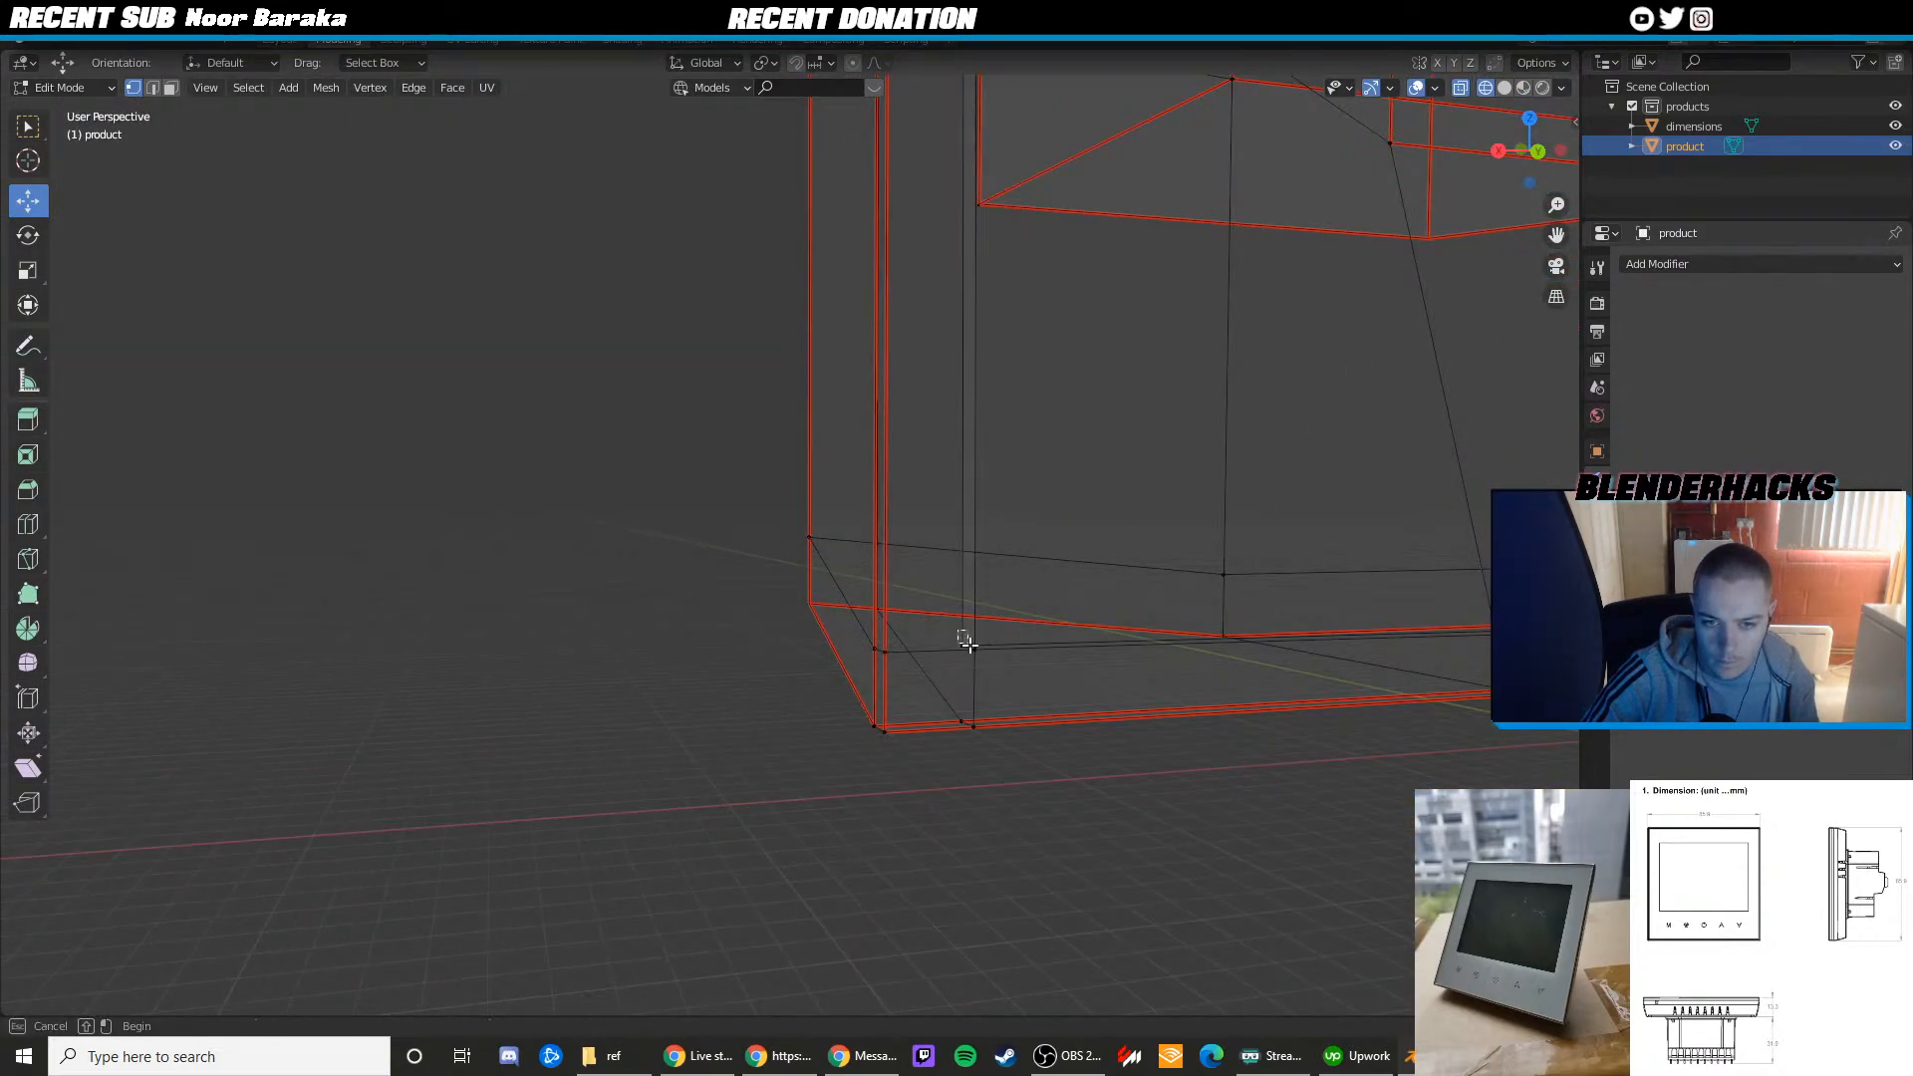
{"action": "left_click", "coordinate": [963, 642], "text": "alt"}
{"action": "left_click", "coordinate": [962, 725], "text": "alt+shift"}
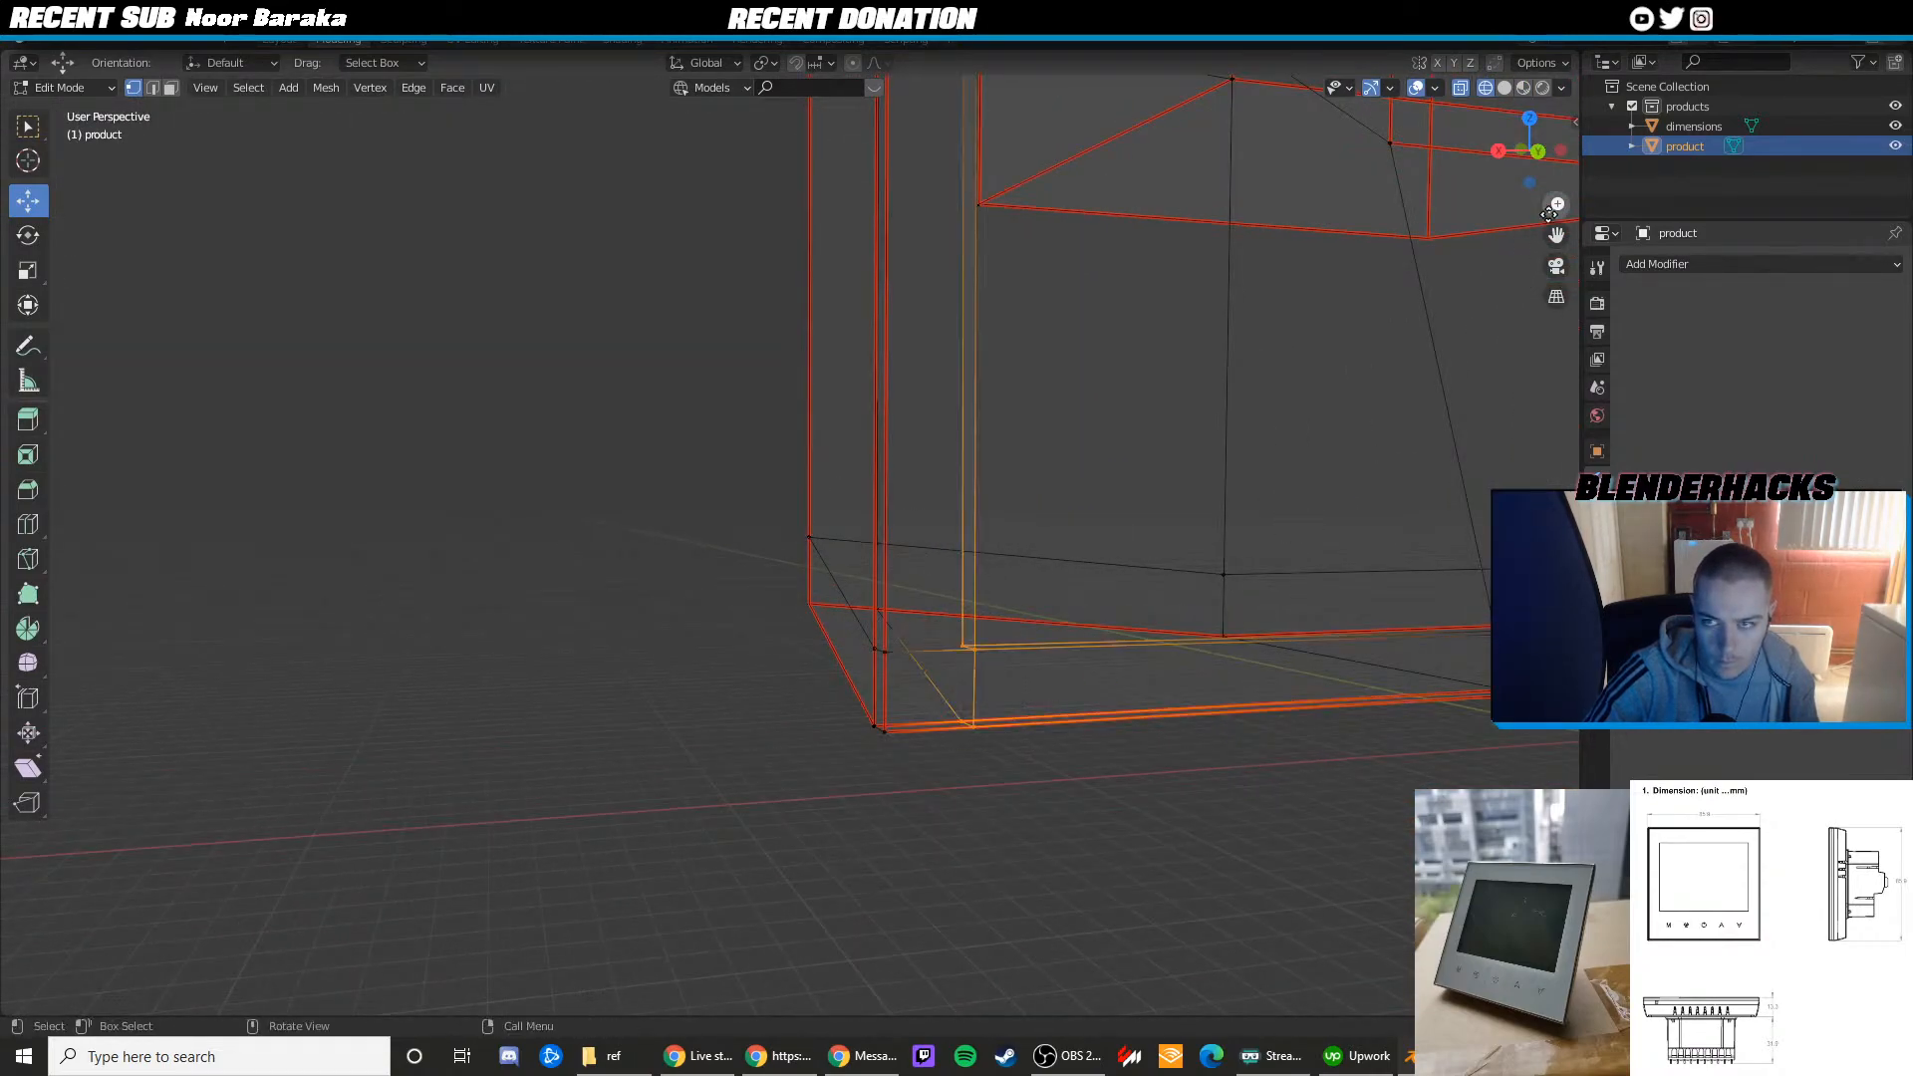
Compare the border's lower corner in solid display from the back and front orthographic views
{"action": "left_click", "coordinate": [1560, 150]}
{"action": "left_click", "coordinate": [1498, 151]}
{"action": "key", "text": "z"}
{"action": "scroll", "coordinate": [807, 594], "scroll_direction": "up", "scroll_amount": 3}
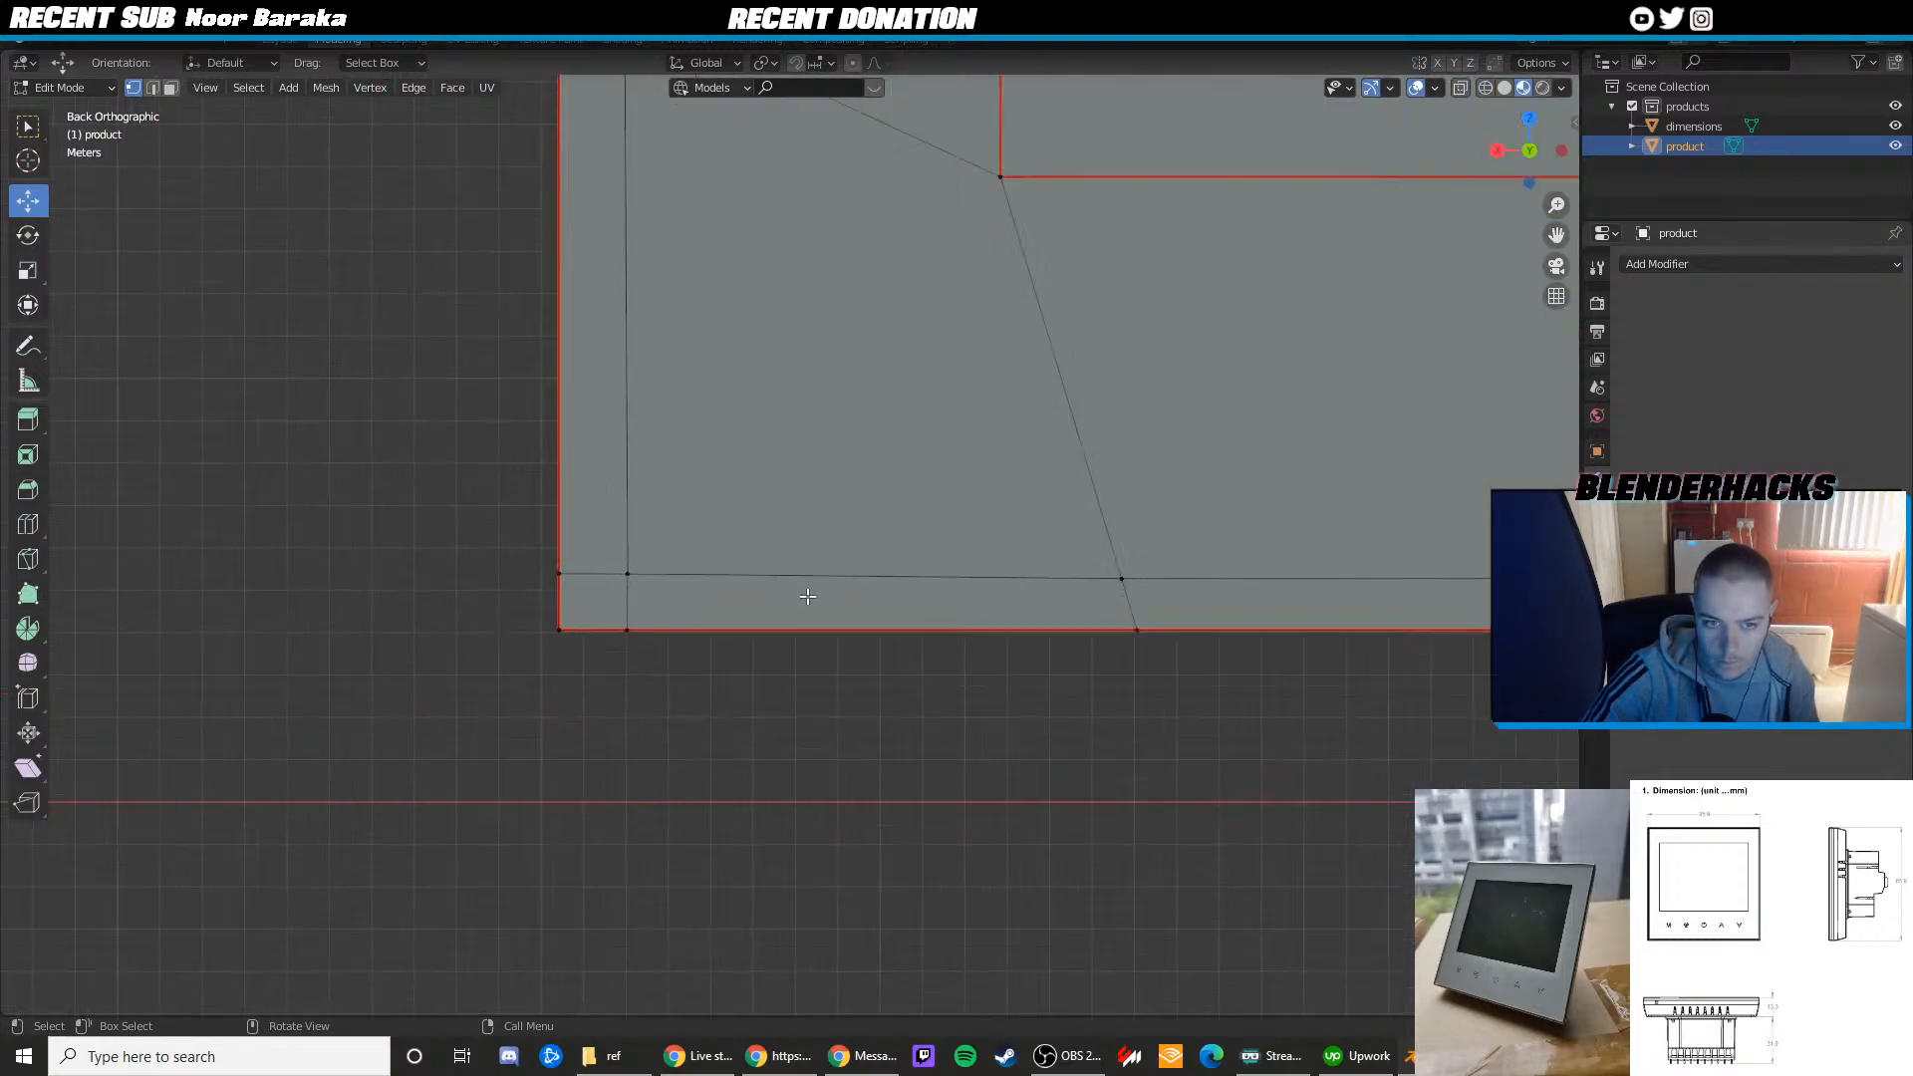
{"action": "scroll", "coordinate": [818, 589], "scroll_direction": "down", "scroll_amount": 9}
{"action": "left_click", "coordinate": [1561, 151]}
{"action": "left_click", "coordinate": [1561, 150]}
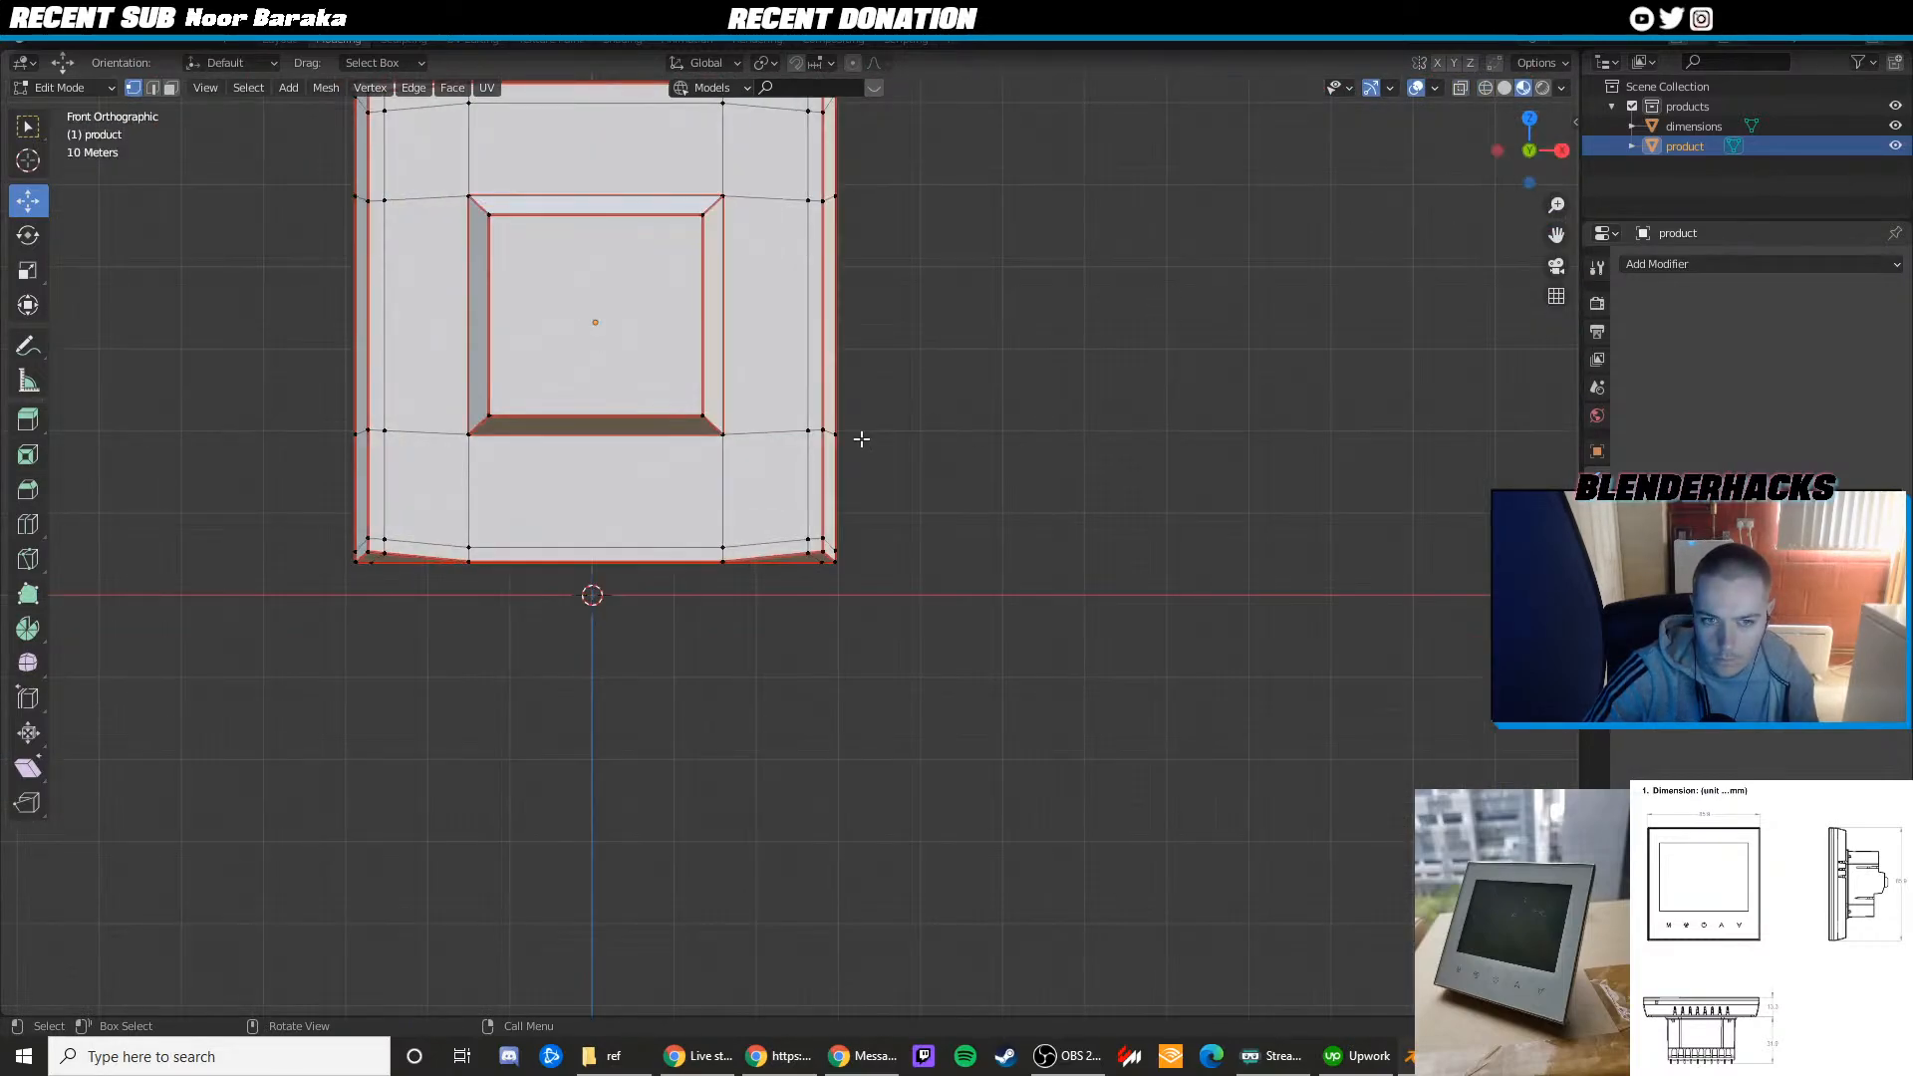
Examine the product mesh from the front and back in wireframe and solid shading
{"action": "scroll", "coordinate": [797, 489], "scroll_direction": "up", "scroll_amount": 3}
{"action": "middle_click_drag", "start_coordinate": [541, 511], "coordinate": [858, 643], "text": "shift"}
{"action": "key", "text": "z"}
{"action": "scroll", "coordinate": [717, 564], "scroll_direction": "down", "scroll_amount": 6}
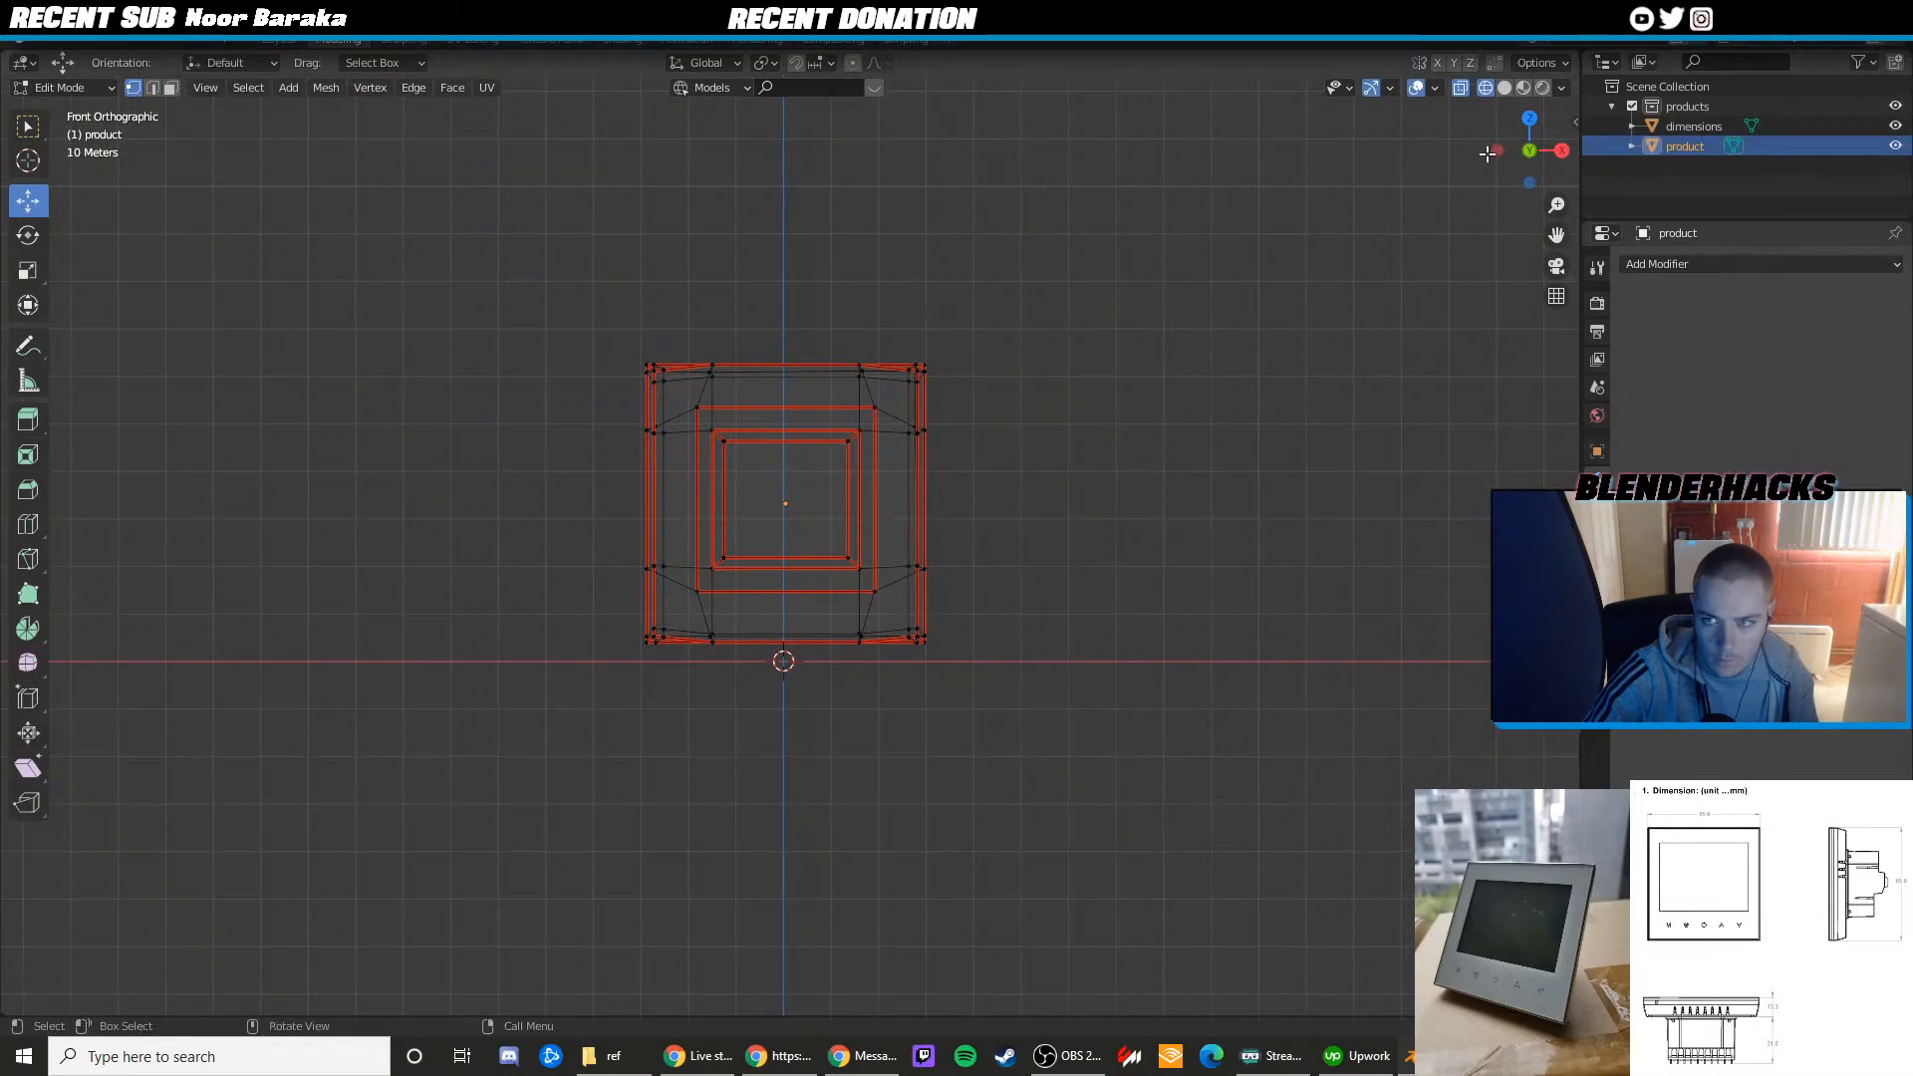
{"action": "left_click", "coordinate": [1529, 149]}
{"action": "key", "text": "Tab"}
{"action": "scroll", "coordinate": [818, 498], "scroll_direction": "up", "scroll_amount": 4}
{"action": "key", "text": "Tab"}
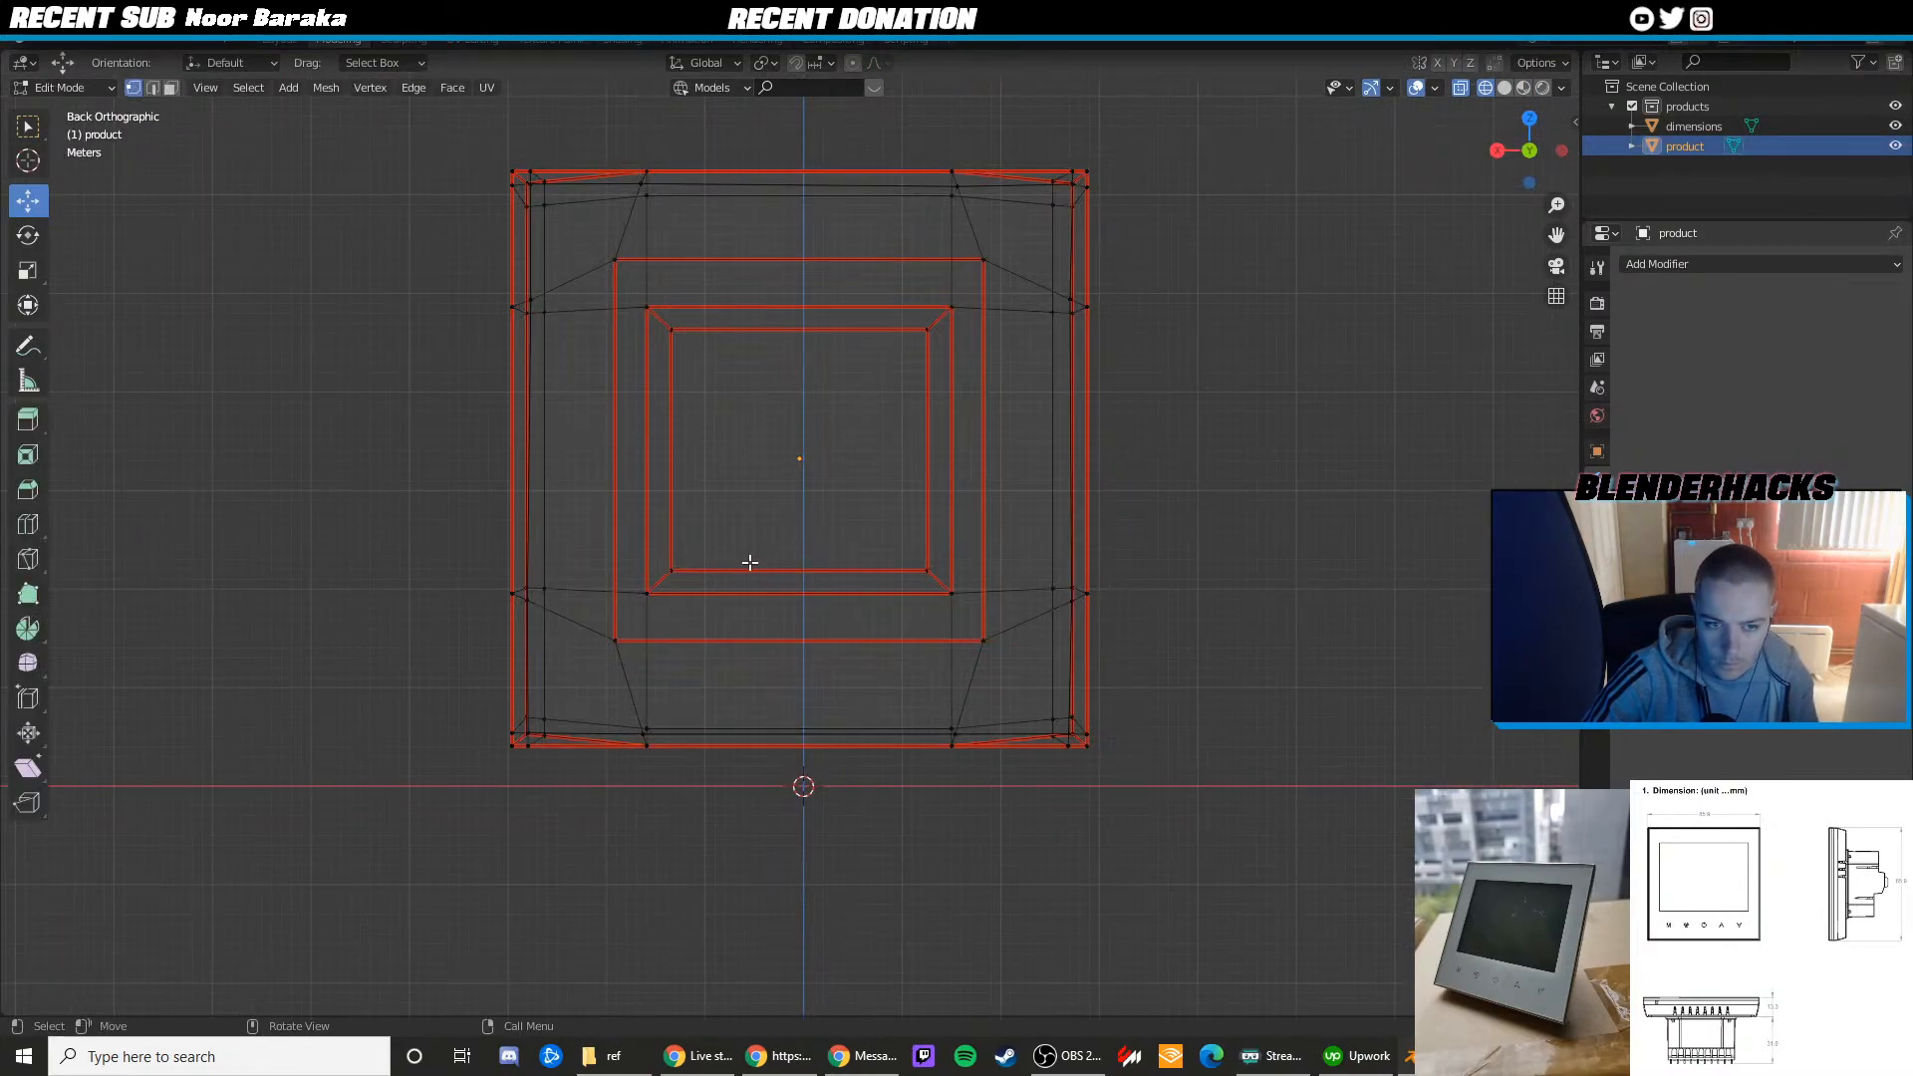
{"action": "scroll", "coordinate": [749, 562], "scroll_direction": "up", "scroll_amount": 3}
{"action": "scroll", "coordinate": [756, 560], "scroll_direction": "down", "scroll_amount": 3}
{"action": "key", "text": "z"}
{"action": "scroll", "coordinate": [833, 652], "scroll_direction": "down", "scroll_amount": 3}
{"action": "key", "text": "Tab"}
{"action": "left_click", "coordinate": [1179, 499]}
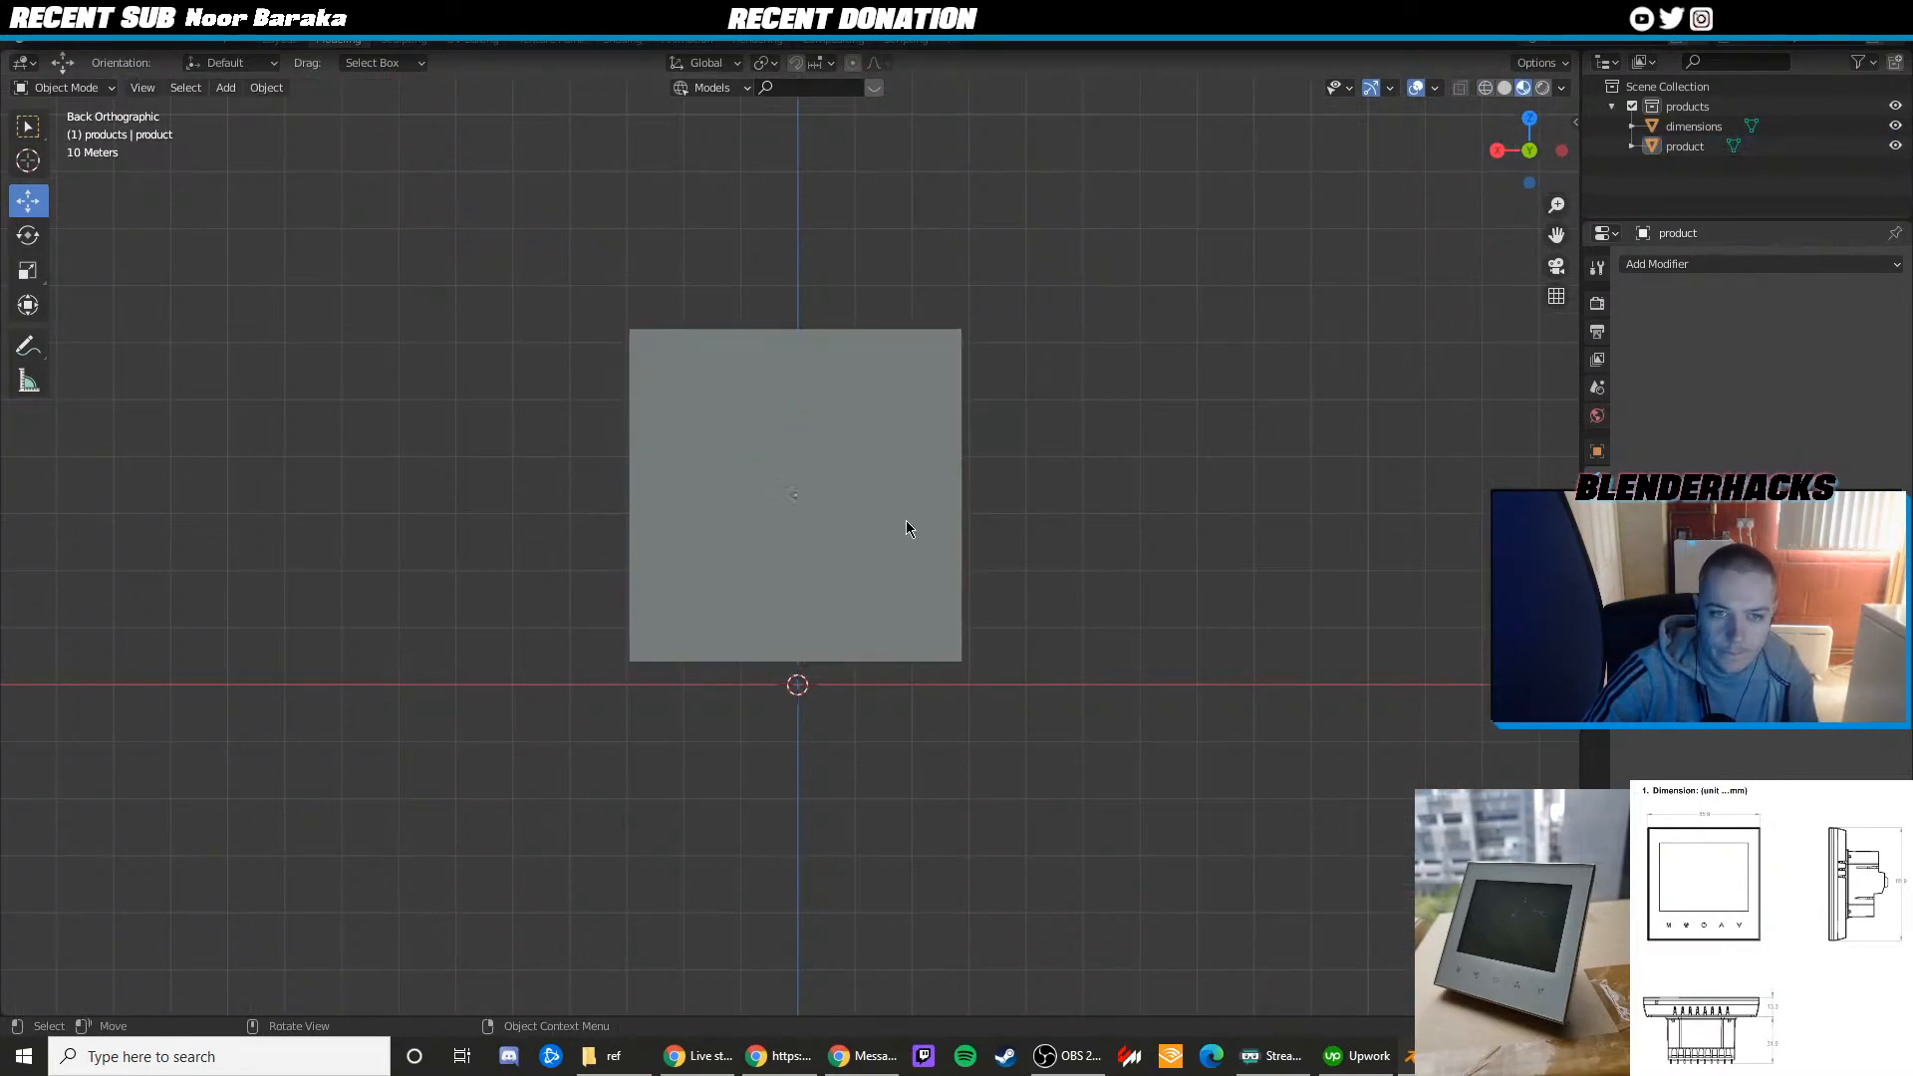
{"action": "scroll", "coordinate": [721, 591], "scroll_direction": "down", "scroll_amount": 2}
{"action": "middle_click_drag", "start_coordinate": [906, 520], "coordinate": [800, 519]}
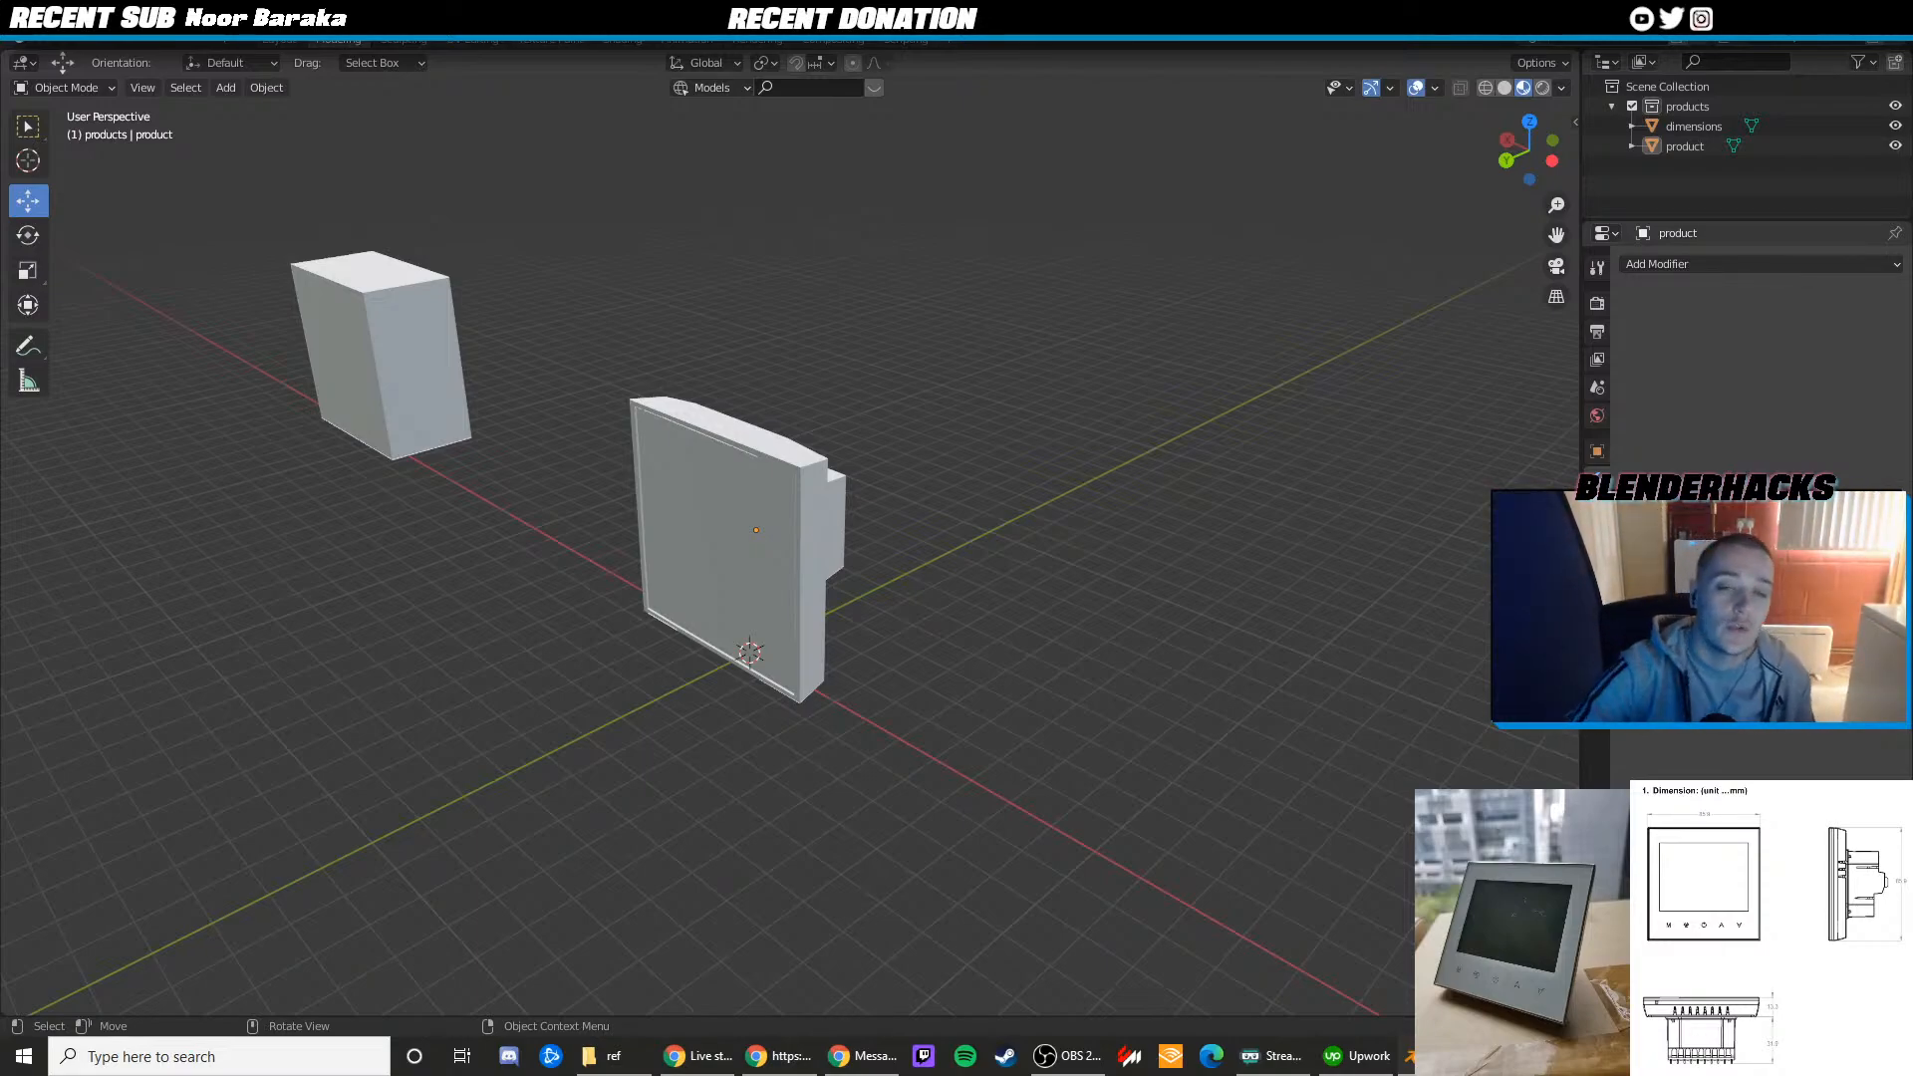
Examine the product's front face in perspective and its stepped profile from above
{"action": "scroll", "coordinate": [705, 436], "scroll_direction": "up", "scroll_amount": 5}
{"action": "middle_click_drag", "start_coordinate": [705, 436], "coordinate": [968, 626]}
{"action": "scroll", "coordinate": [803, 448], "scroll_direction": "down", "scroll_amount": 5}
{"action": "scroll", "coordinate": [803, 449], "scroll_direction": "up", "scroll_amount": 5}
{"action": "left_click", "coordinate": [968, 625]}
{"action": "key", "text": "KP_7"}
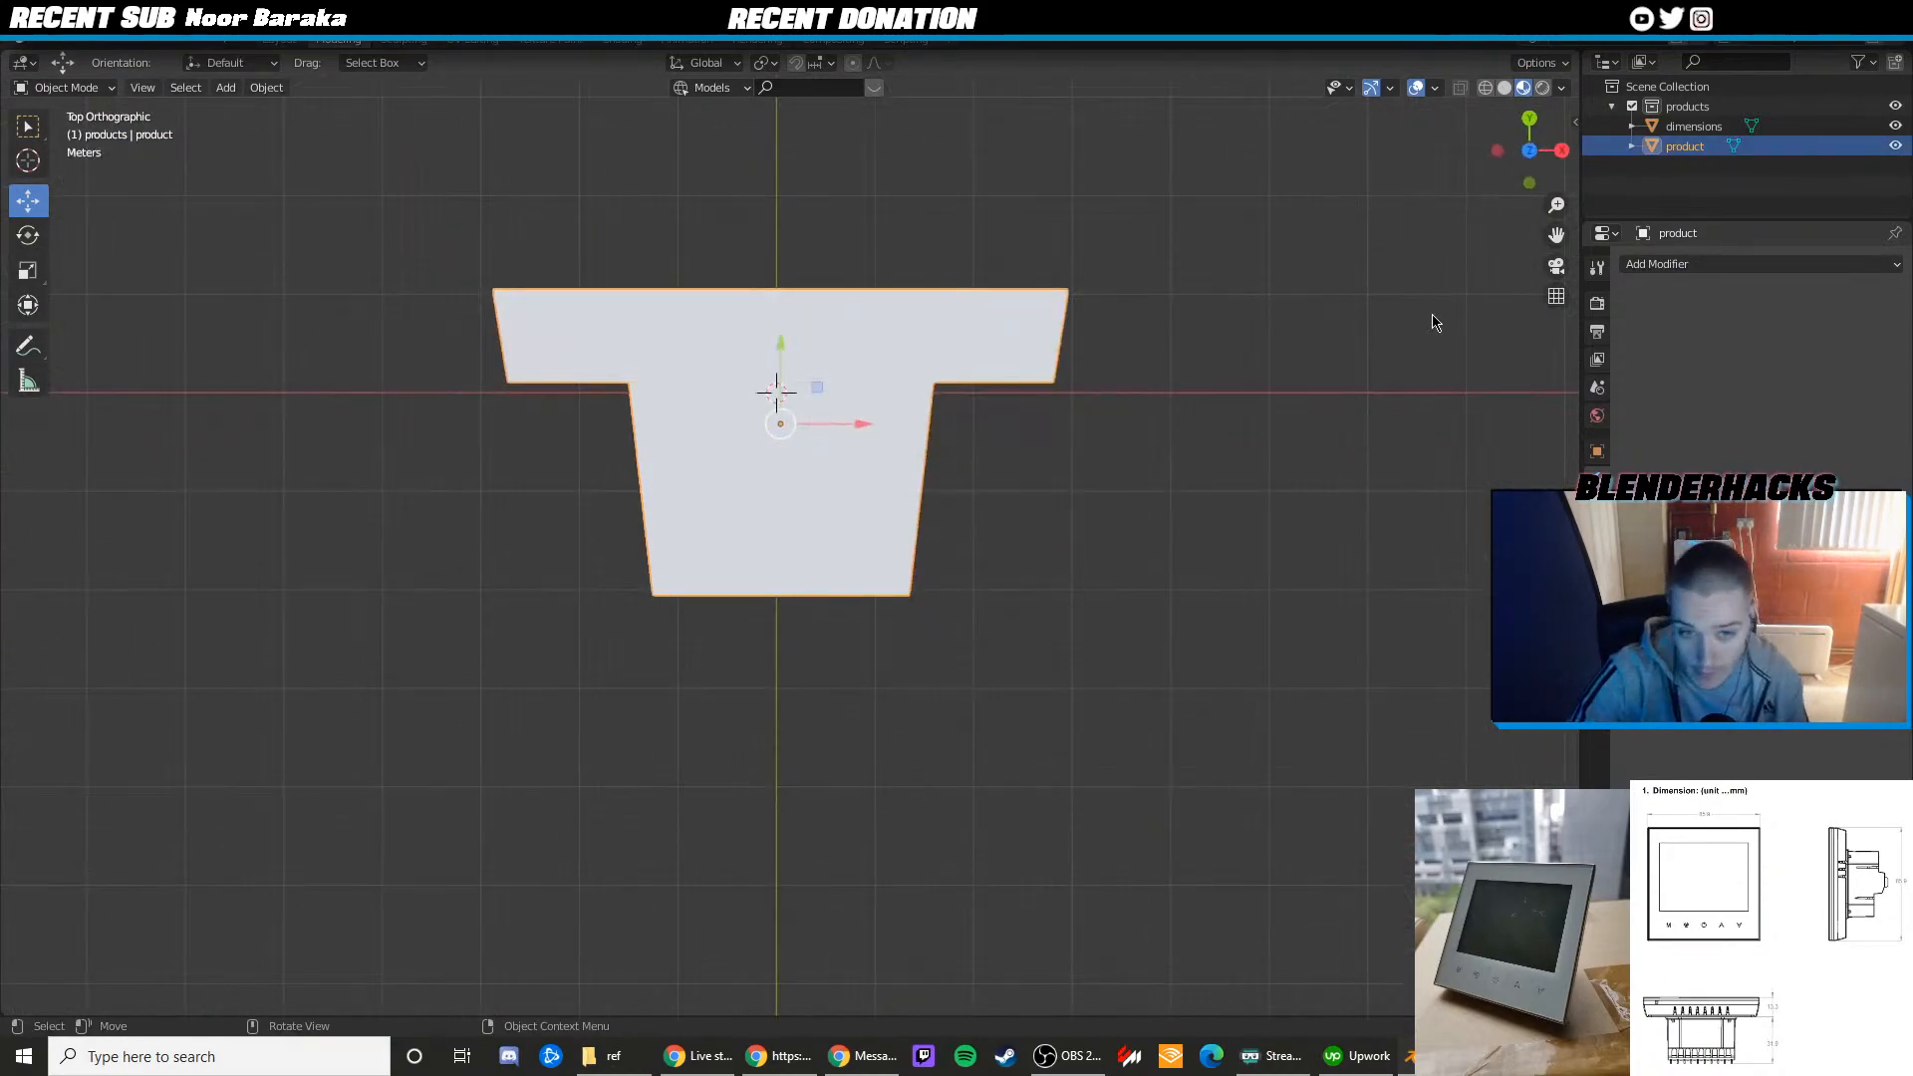
{"action": "scroll", "coordinate": [1005, 423], "scroll_direction": "up", "scroll_amount": 3}
{"action": "key", "text": "Tab"}
{"action": "scroll", "coordinate": [995, 421], "scroll_direction": "down", "scroll_amount": 2}
{"action": "middle_click_drag", "start_coordinate": [995, 421], "coordinate": [649, 412], "text": "shift"}
{"action": "key", "text": "Tab"}
{"action": "scroll", "coordinate": [649, 413], "scroll_direction": "down", "scroll_amount": 4}
{"action": "left_click", "coordinate": [1023, 413]}
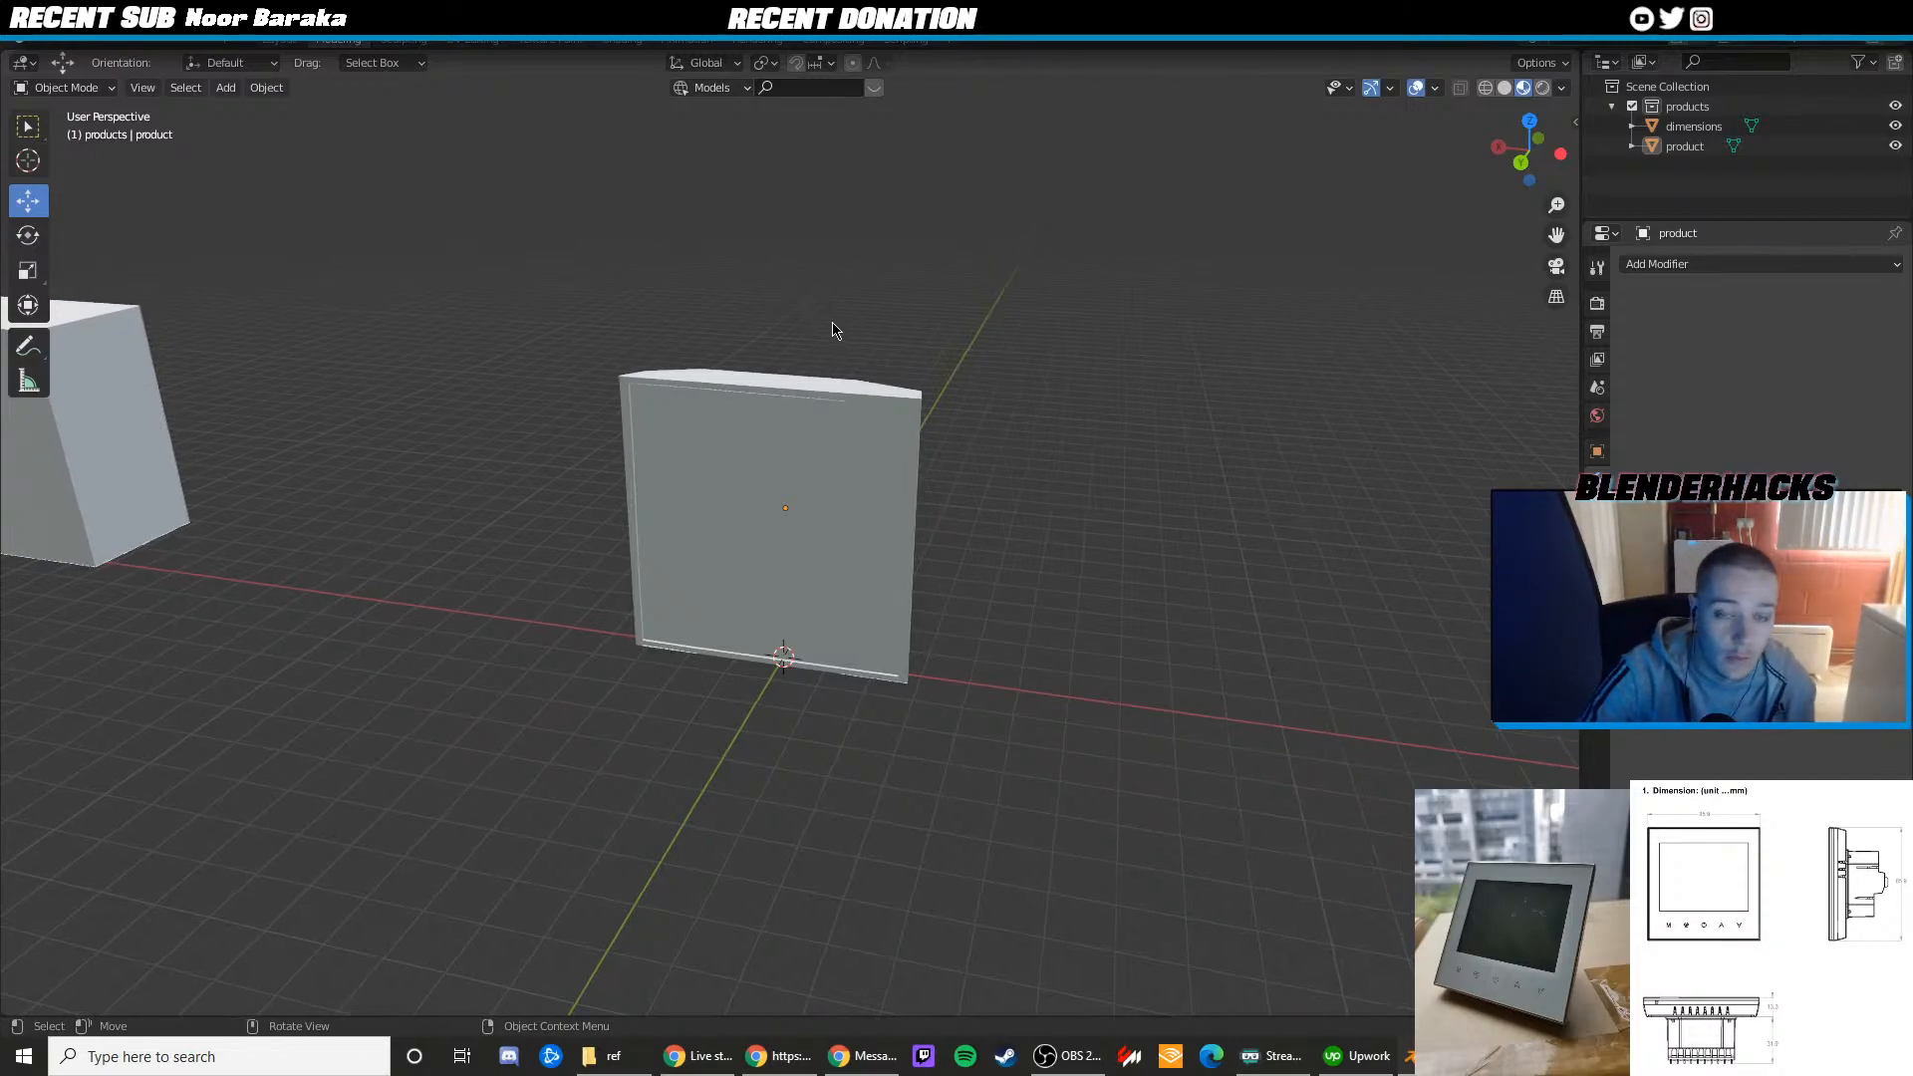
Inspect the product's mesh edges from the top view in Edit Mode
{"action": "key", "text": "KP_7"}
{"action": "left_click", "coordinate": [837, 504]}
{"action": "scroll", "coordinate": [847, 498], "scroll_direction": "up", "scroll_amount": 4}
{"action": "key", "text": "Tab"}
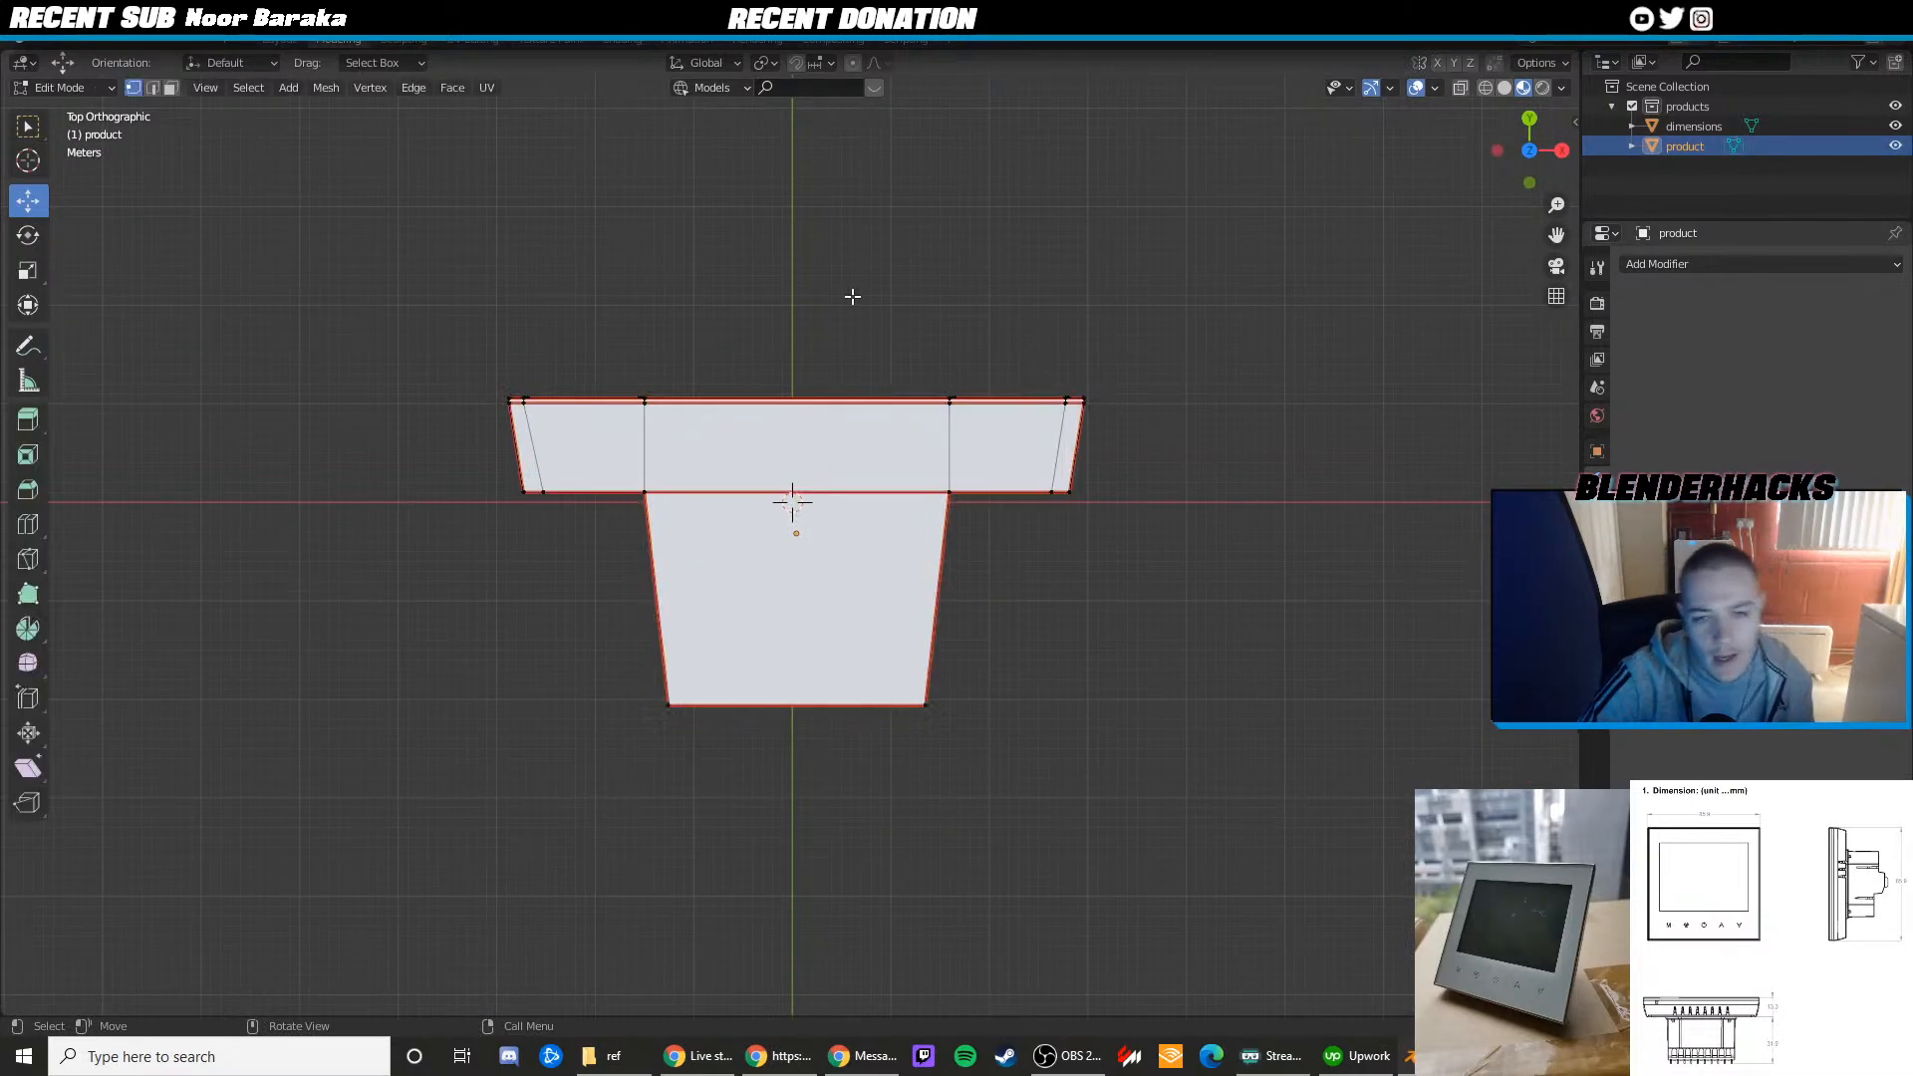
{"action": "key", "text": "Tab"}
{"action": "left_click", "coordinate": [826, 367]}
{"action": "left_click", "coordinate": [823, 488]}
{"action": "key", "text": "Tab"}
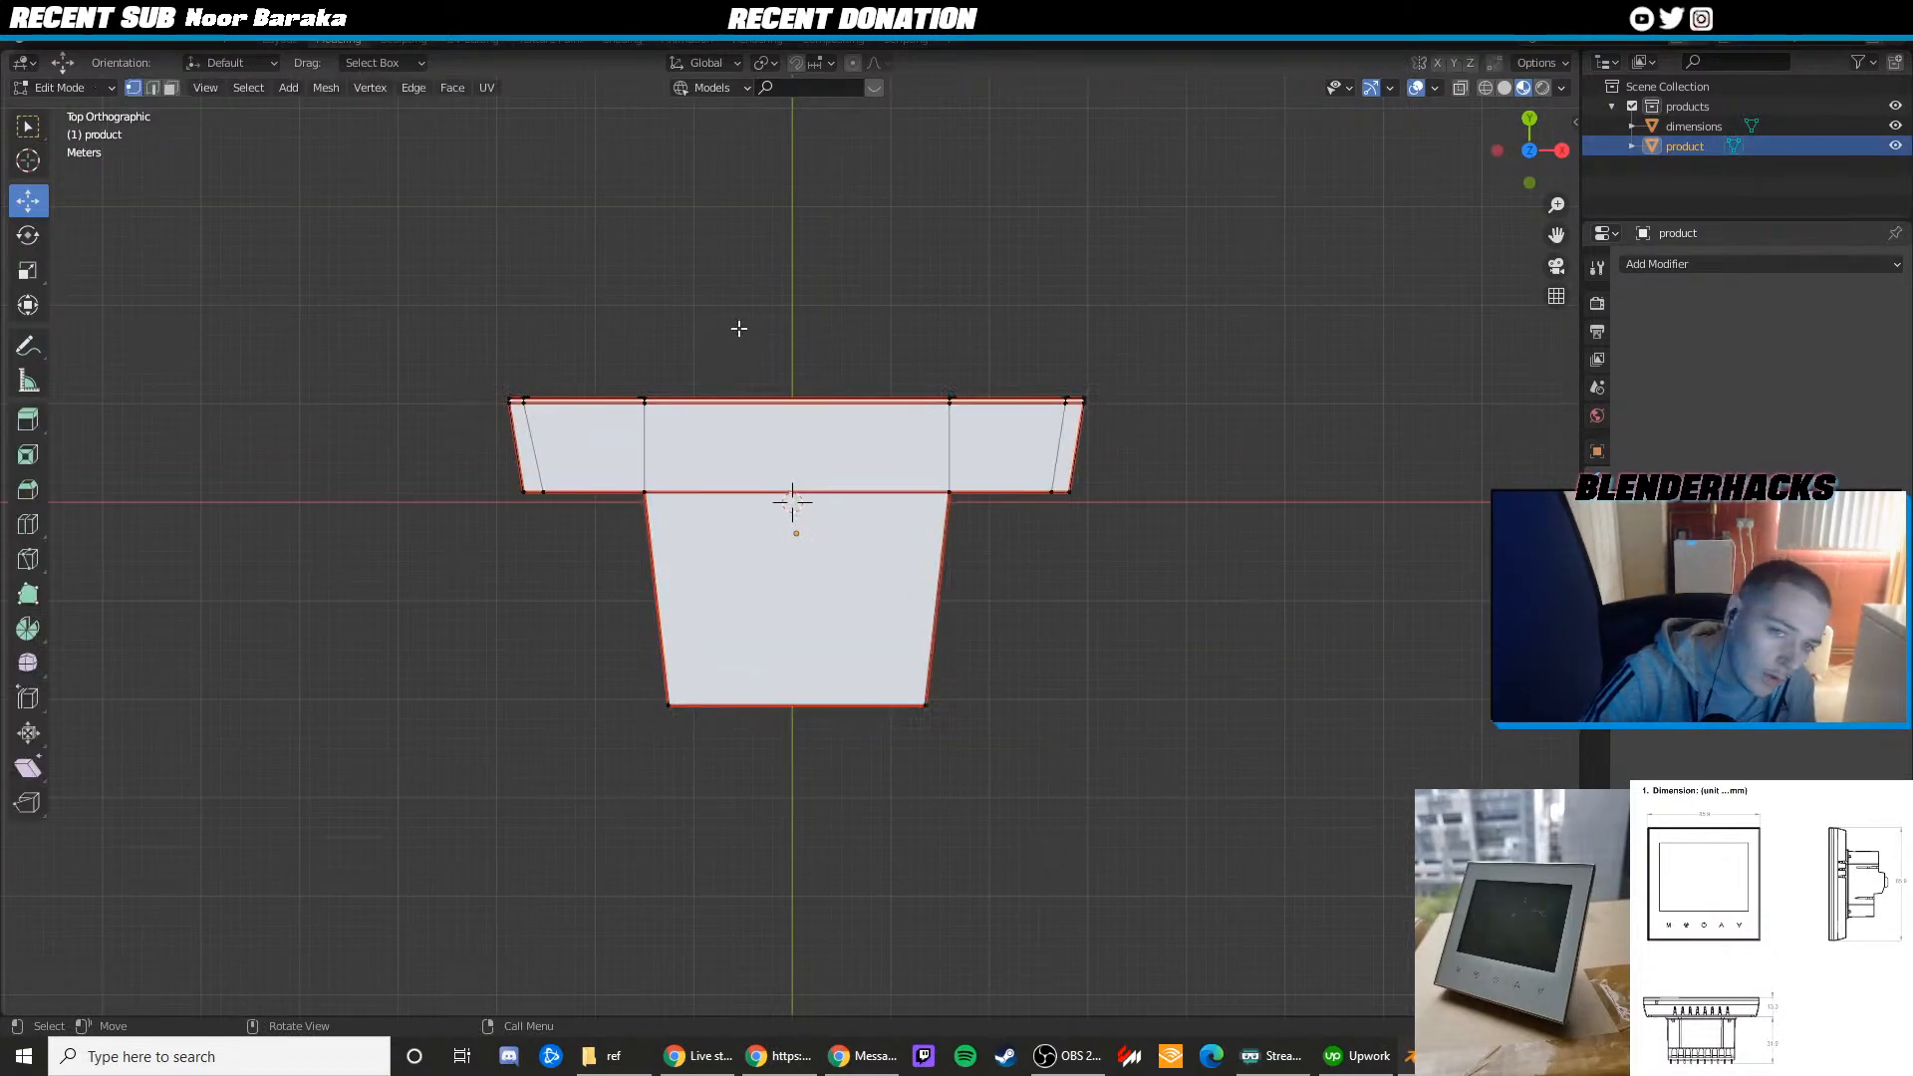
{"action": "middle_click_drag", "start_coordinate": [677, 424], "coordinate": [987, 311]}
{"action": "key", "text": "Tab"}
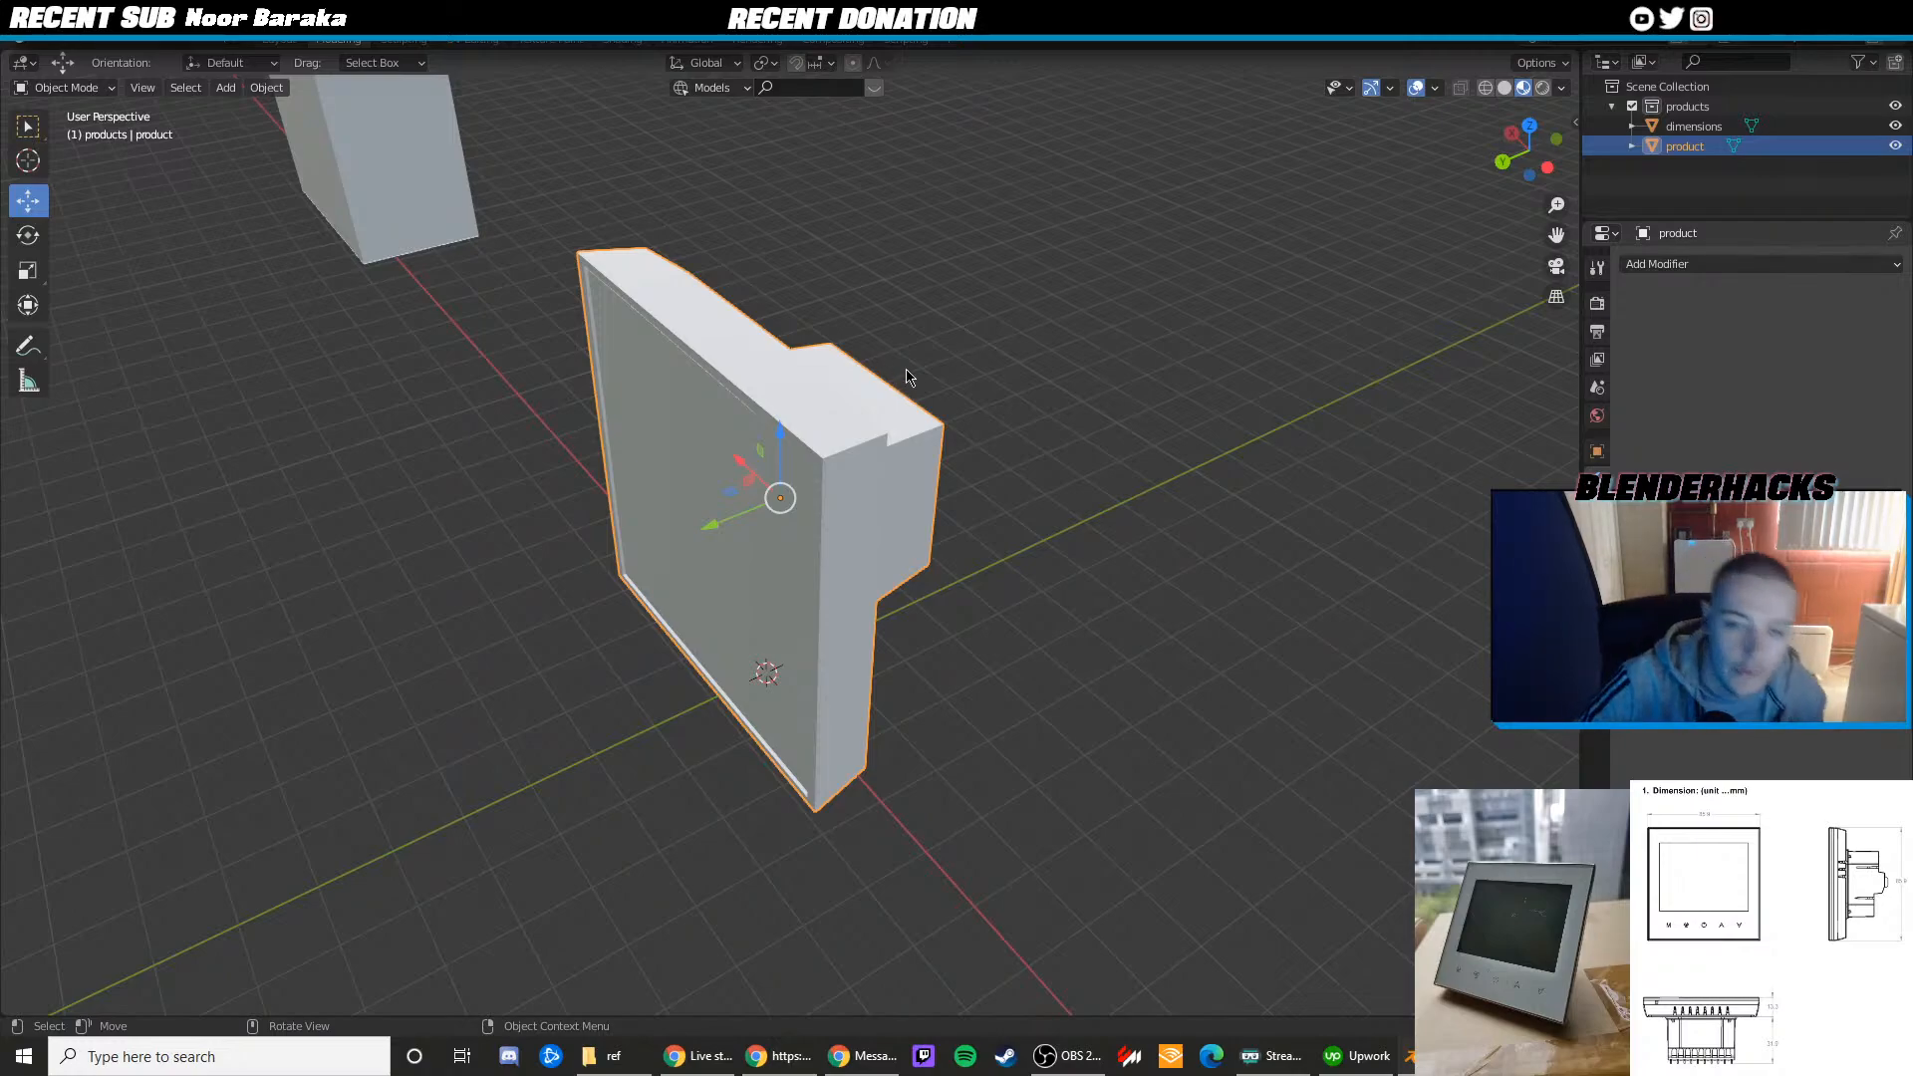
Inspect the rim around the product's flat front face and the block behind it in perspective
{"action": "scroll", "coordinate": [943, 376], "scroll_direction": "down", "scroll_amount": 3}
{"action": "left_click", "coordinate": [943, 369]}
{"action": "scroll", "coordinate": [762, 543], "scroll_direction": "up", "scroll_amount": 4}
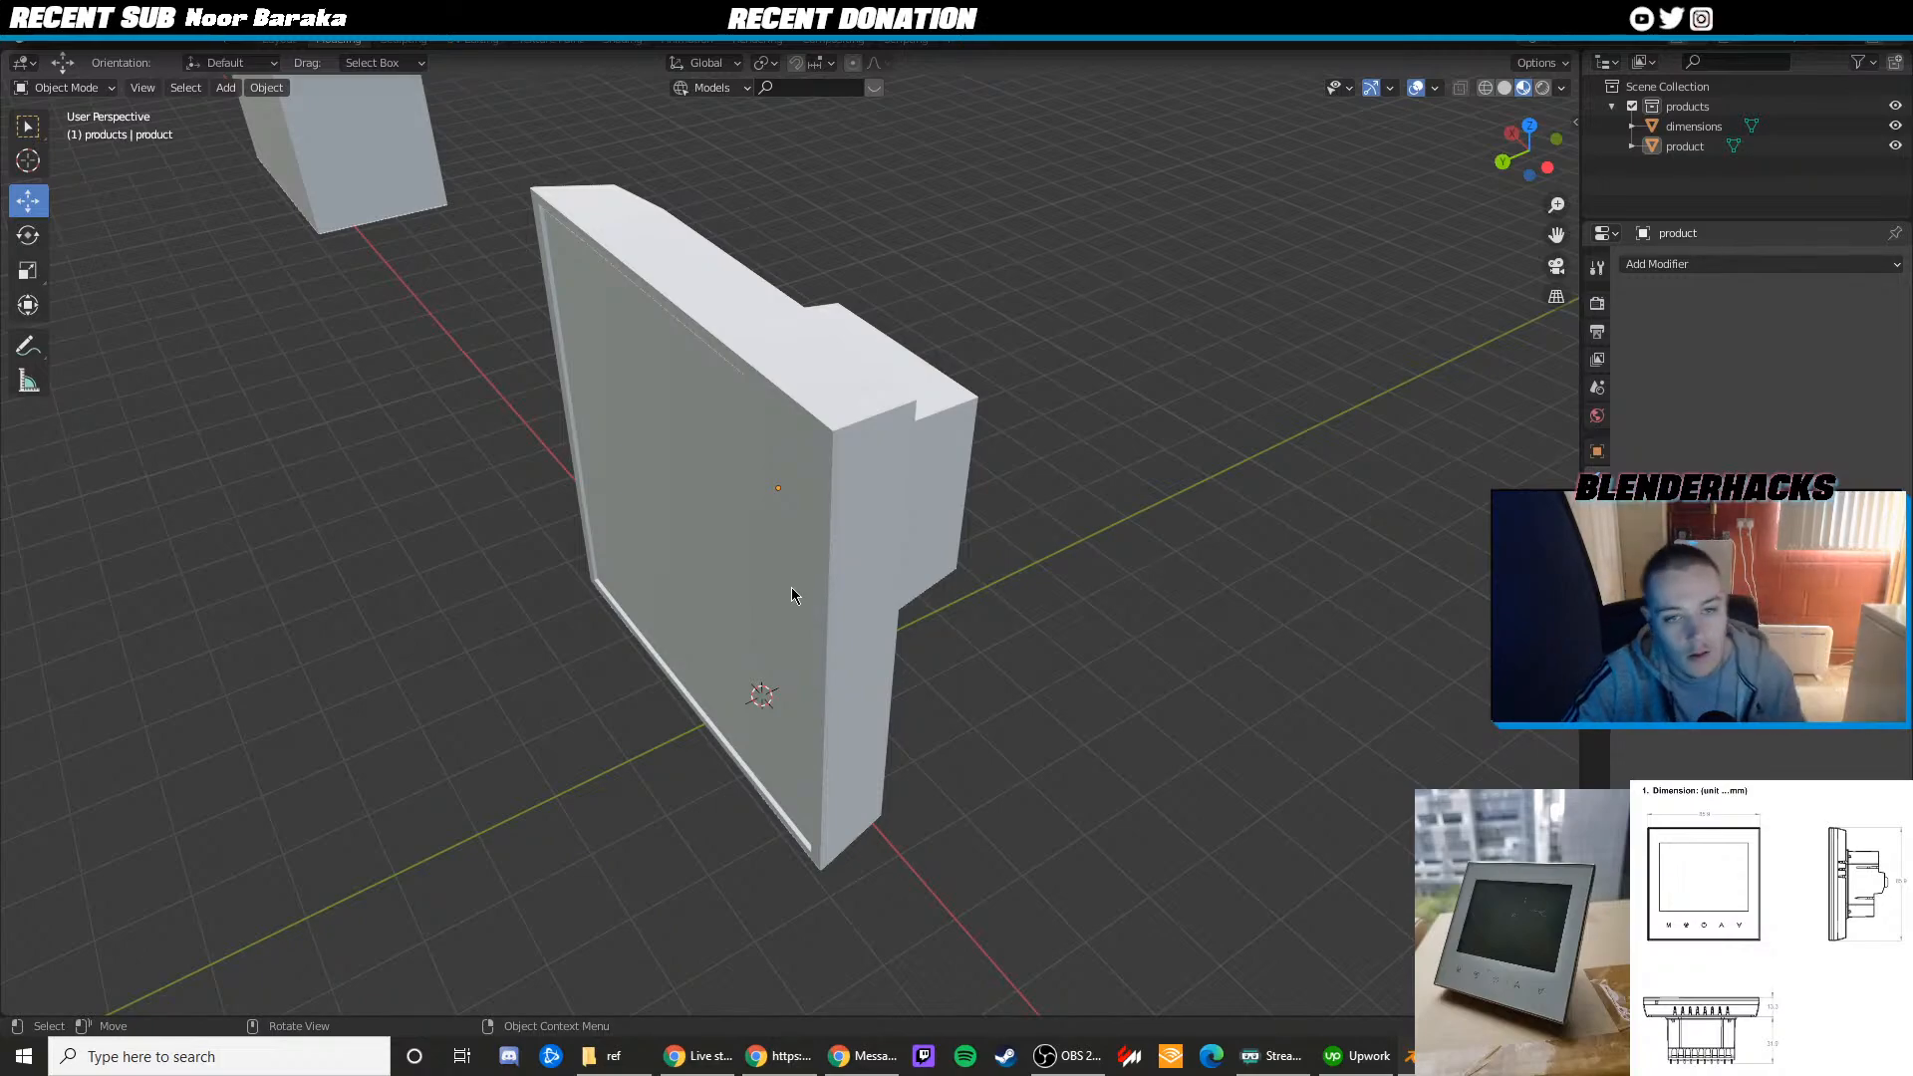
{"action": "scroll", "coordinate": [819, 299], "scroll_direction": "down", "scroll_amount": 3}
{"action": "left_click", "coordinate": [834, 439]}
{"action": "scroll", "coordinate": [835, 438], "scroll_direction": "up", "scroll_amount": 4}
{"action": "left_click", "coordinate": [1030, 375]}
{"action": "middle_click_drag", "start_coordinate": [1030, 381], "coordinate": [1102, 547]}
{"action": "scroll", "coordinate": [1121, 525], "scroll_direction": "up", "scroll_amount": 2}
{"action": "left_click", "coordinate": [1139, 486]}
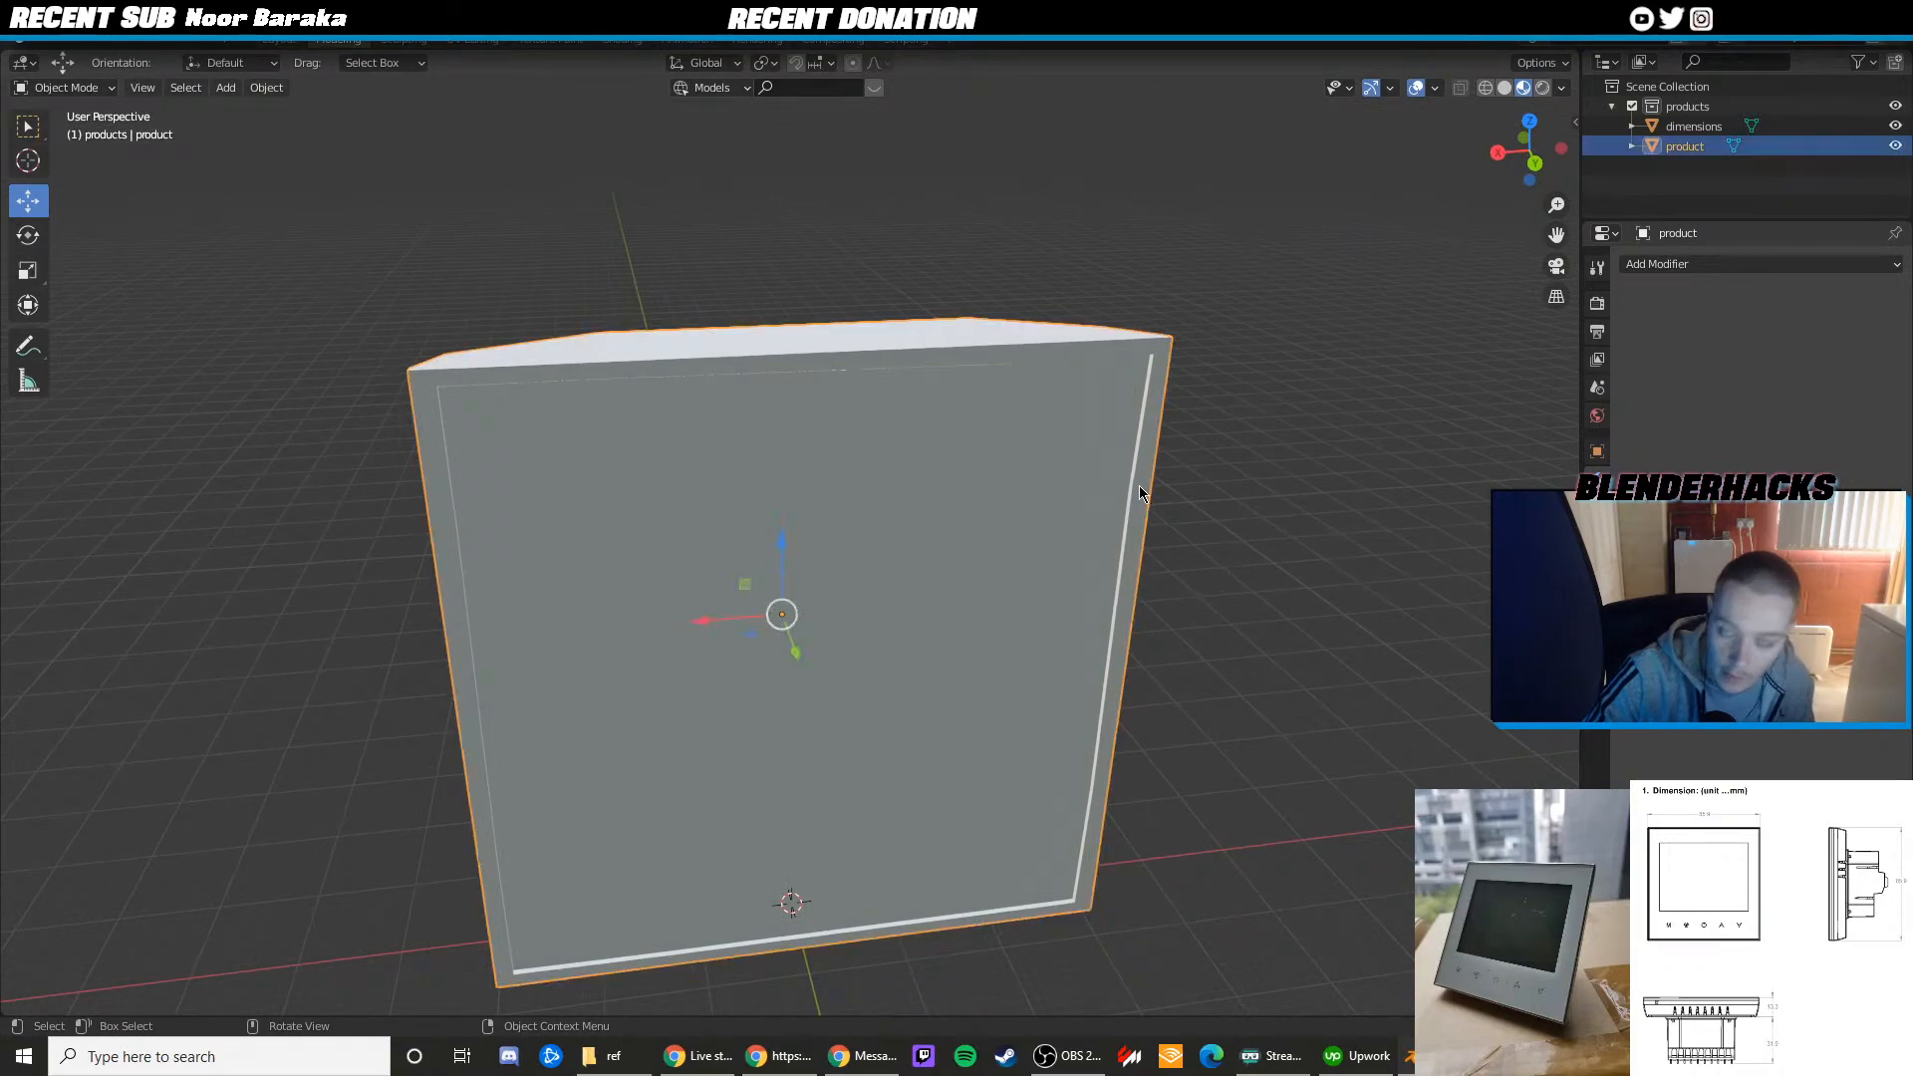
From the back view, move the front face's inner upper-right corner vertex outward along X and slightly upward
{"action": "key", "text": "KP_1"}
{"action": "left_click", "coordinate": [1562, 148]}
{"action": "key", "text": "Tab"}
{"action": "key", "text": "alt+z"}
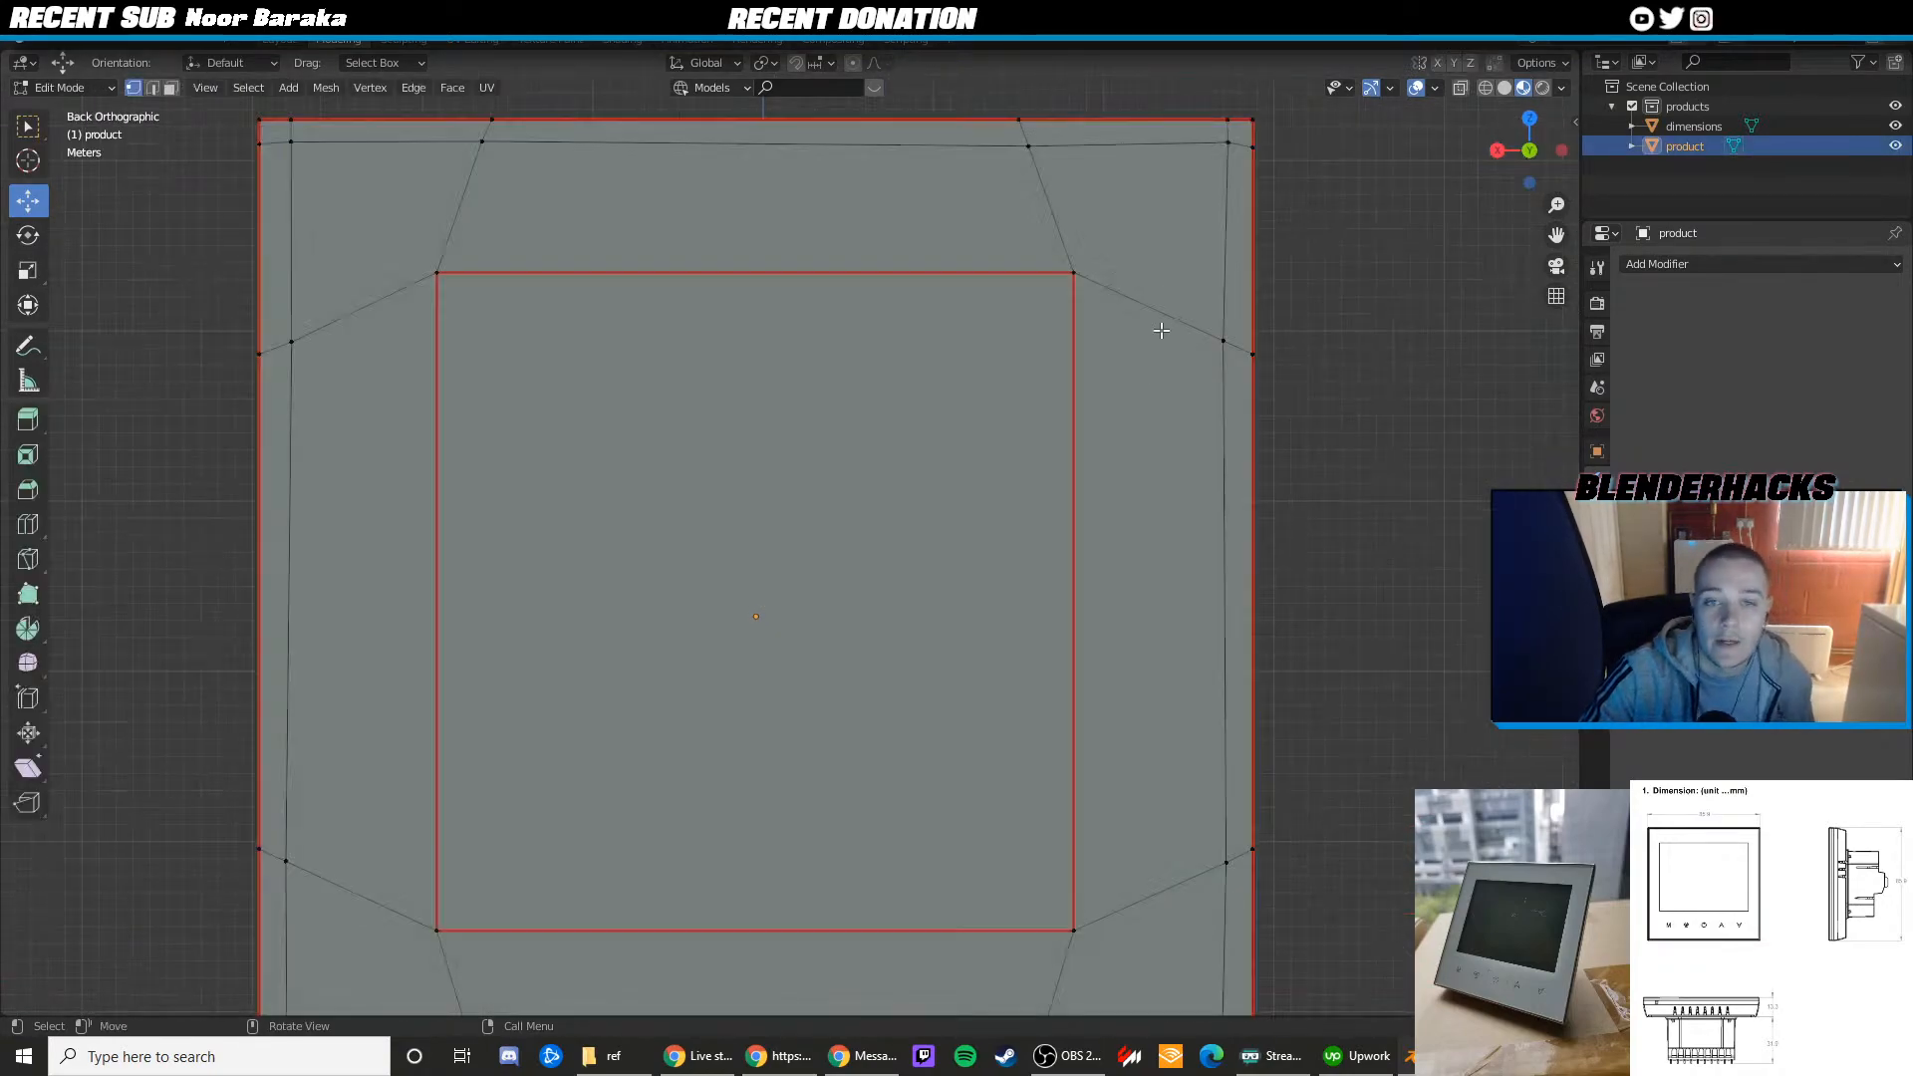
{"action": "scroll", "coordinate": [1119, 462], "scroll_direction": "up", "scroll_amount": 5}
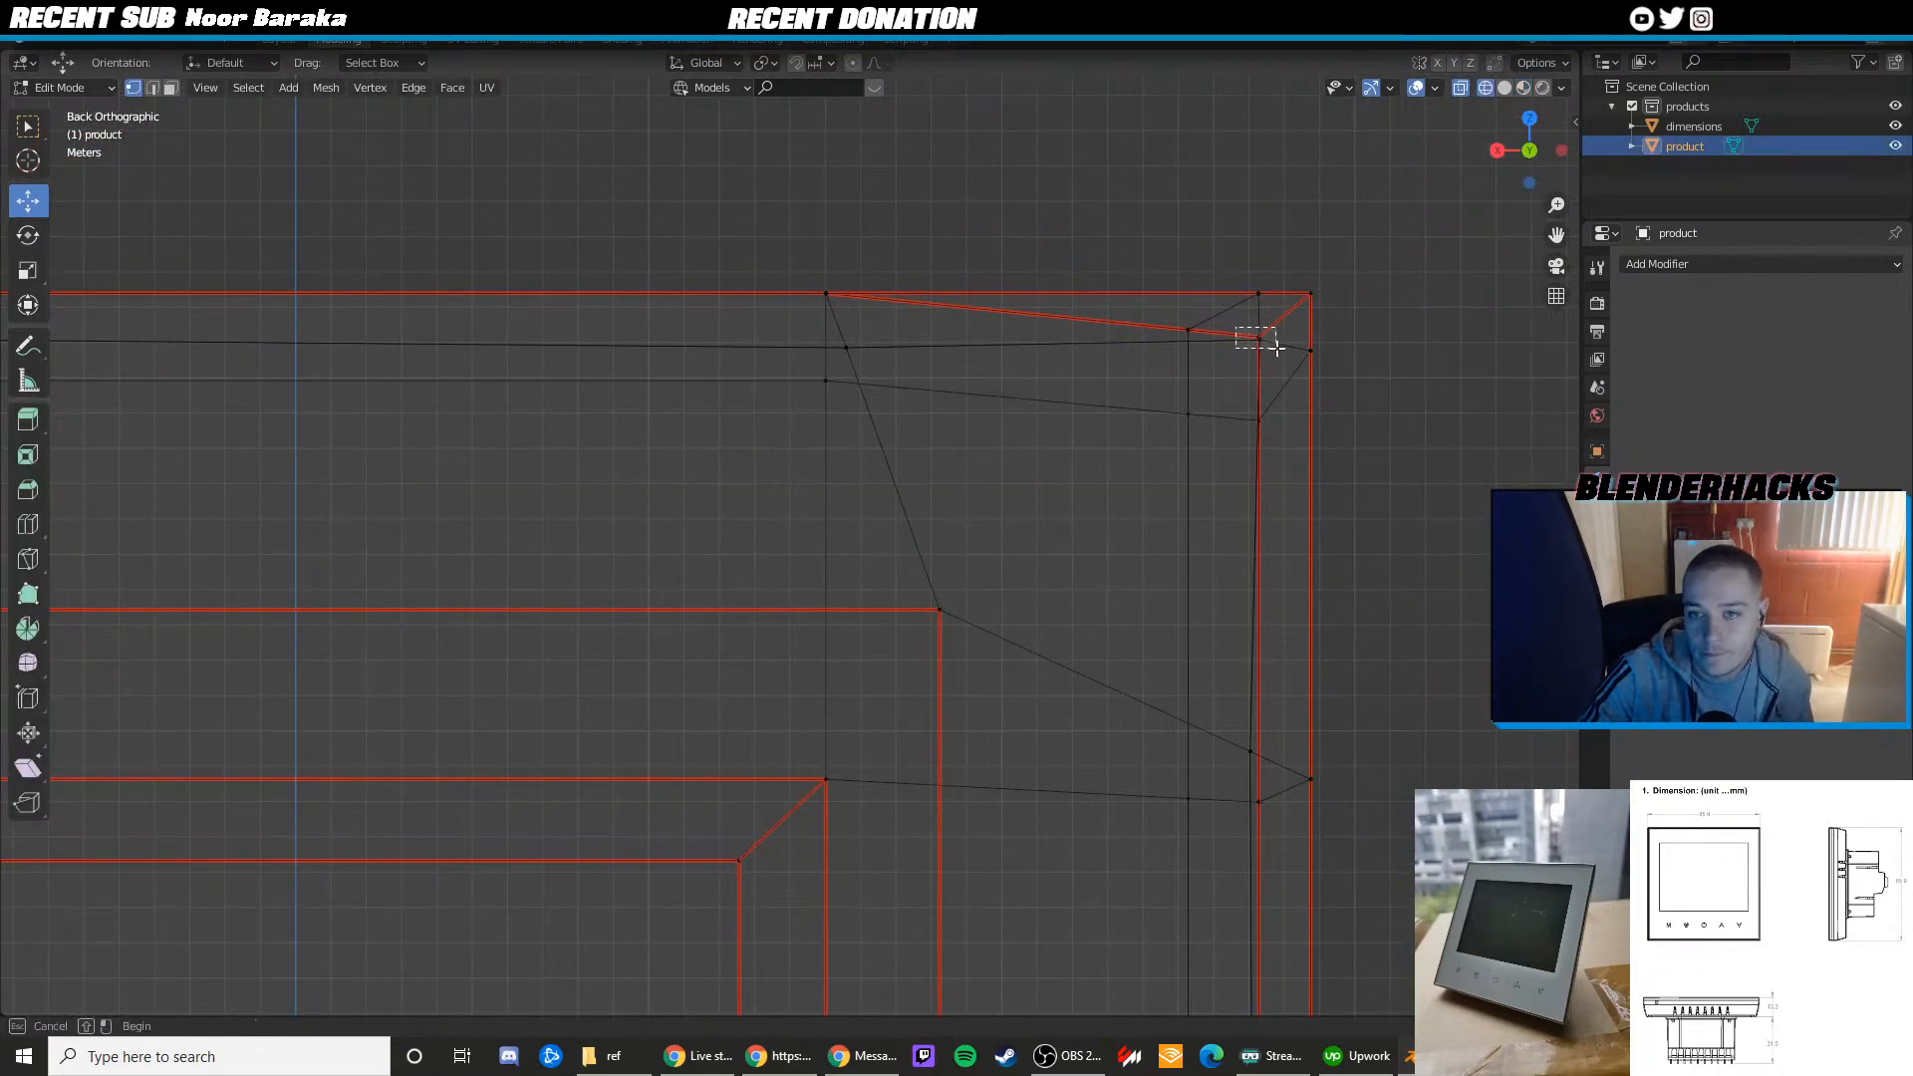
{"action": "key", "text": "alt+z"}
{"action": "key", "text": "g"}
{"action": "key", "text": "x"}
{"action": "left_click", "coordinate": [1235, 332]}
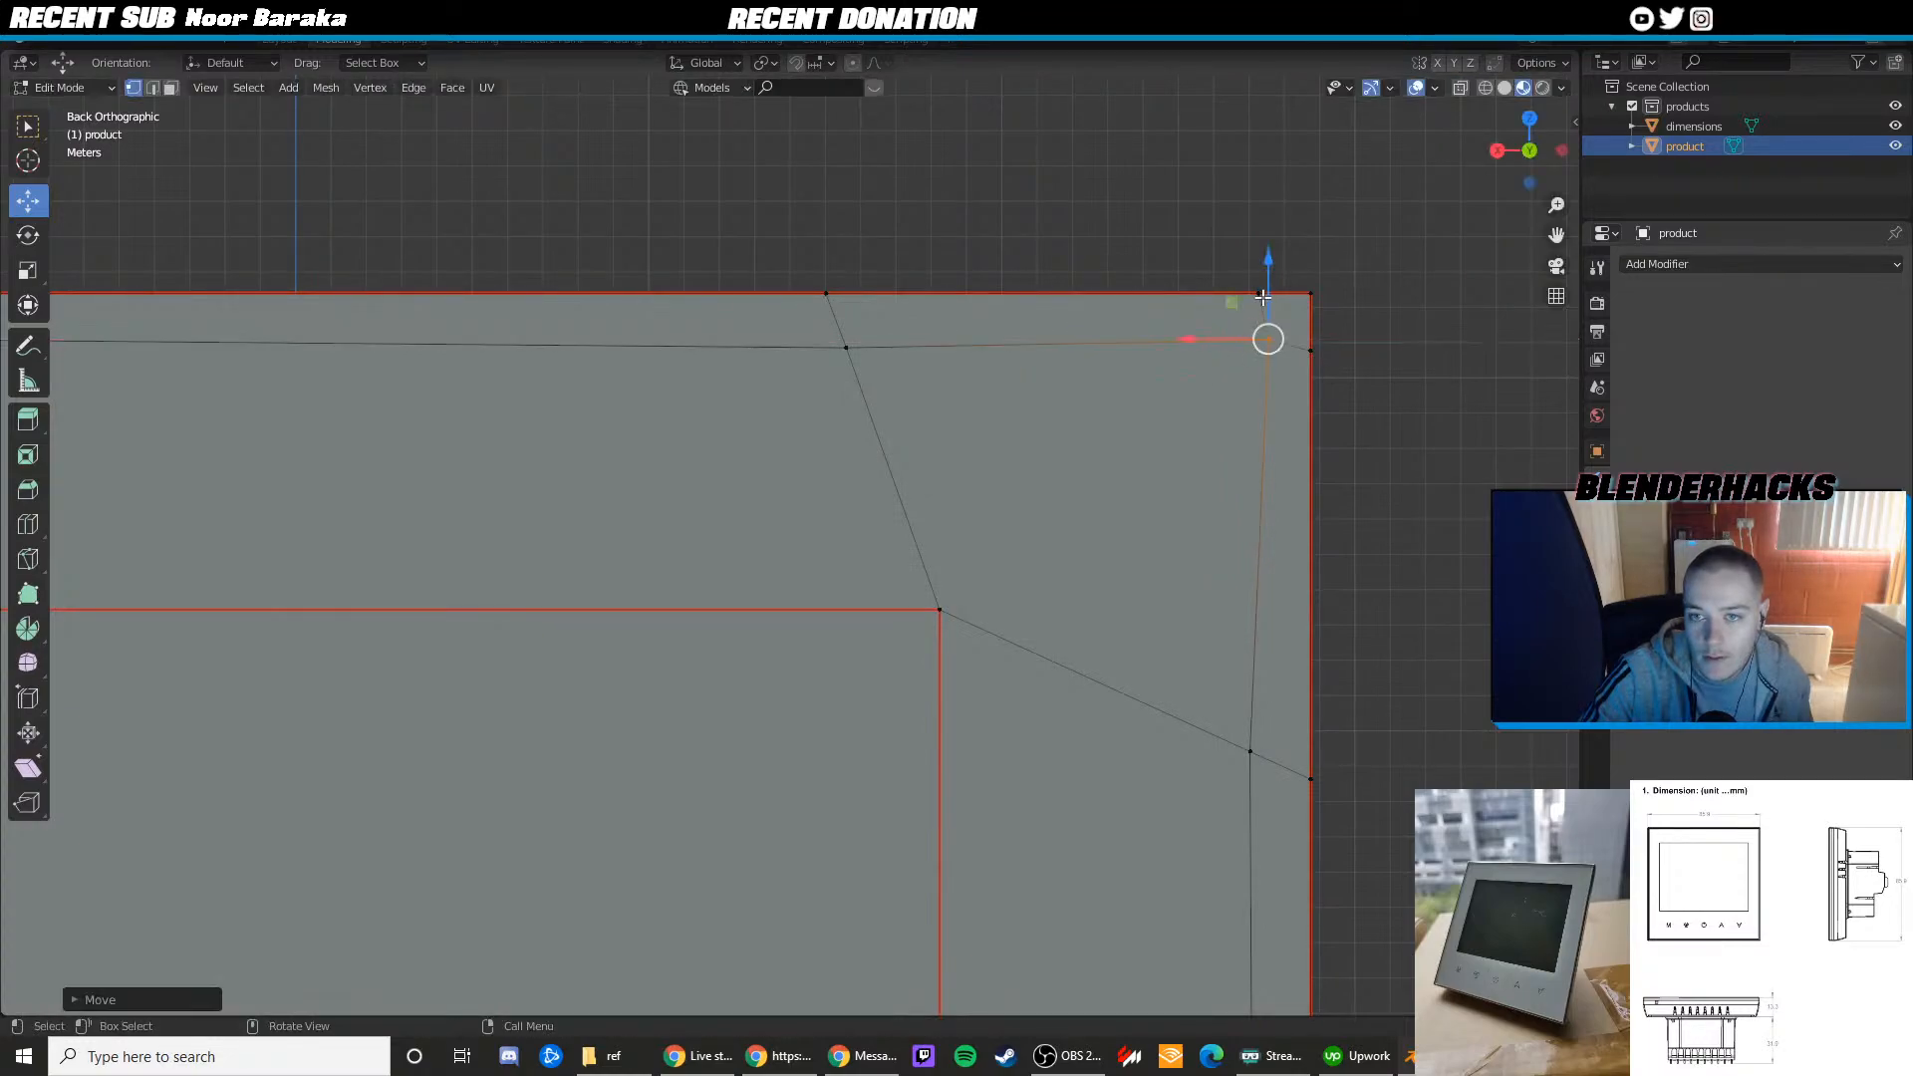
{"action": "left_click_drag", "start_coordinate": [1264, 282], "coordinate": [1264, 279]}
{"action": "middle_click_drag", "start_coordinate": [1219, 567], "coordinate": [1190, 486], "text": "shift"}
{"action": "key", "text": "z"}
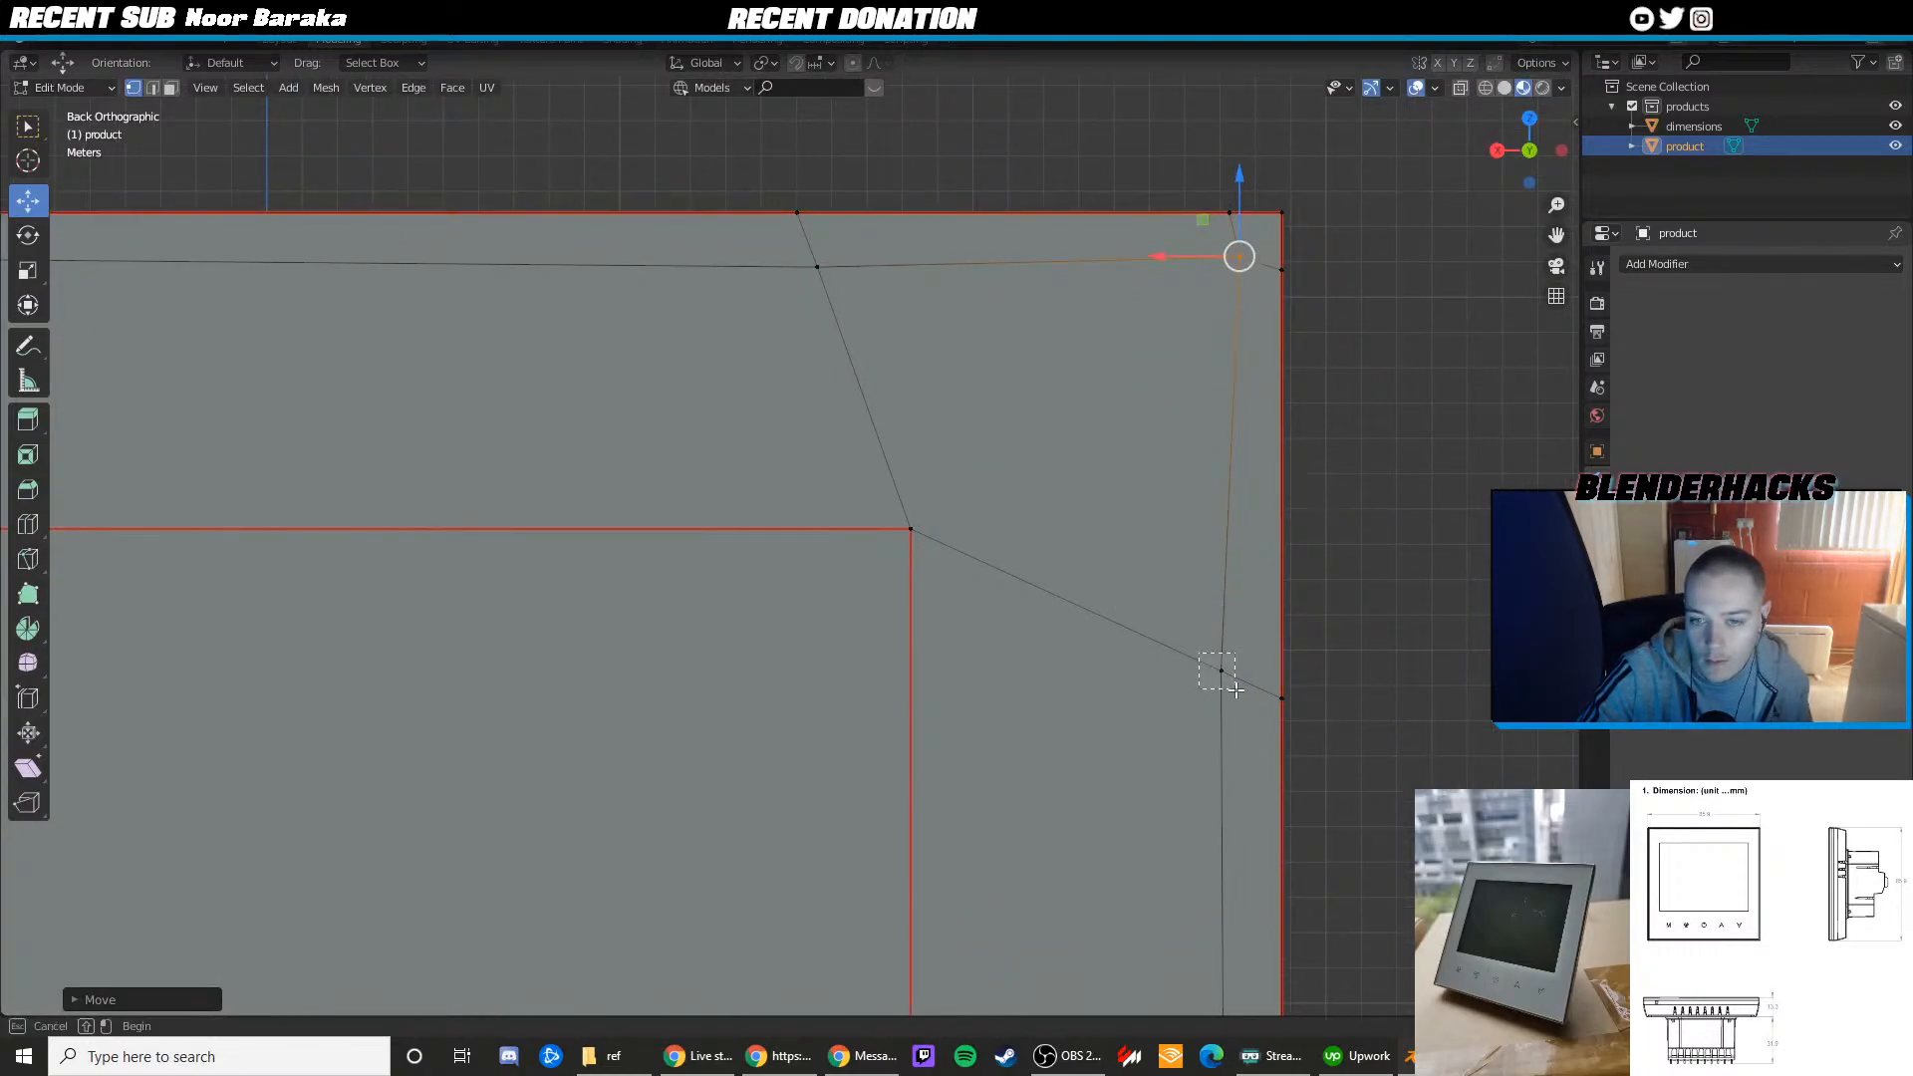
Try to move the inner side vertex below that corner outward along X, then undo the move
{"action": "left_click", "coordinate": [1219, 671]}
{"action": "key", "text": "z"}
{"action": "left_click_drag", "start_coordinate": [1166, 673], "coordinate": [1183, 674]}
{"action": "key", "text": "shift+z"}
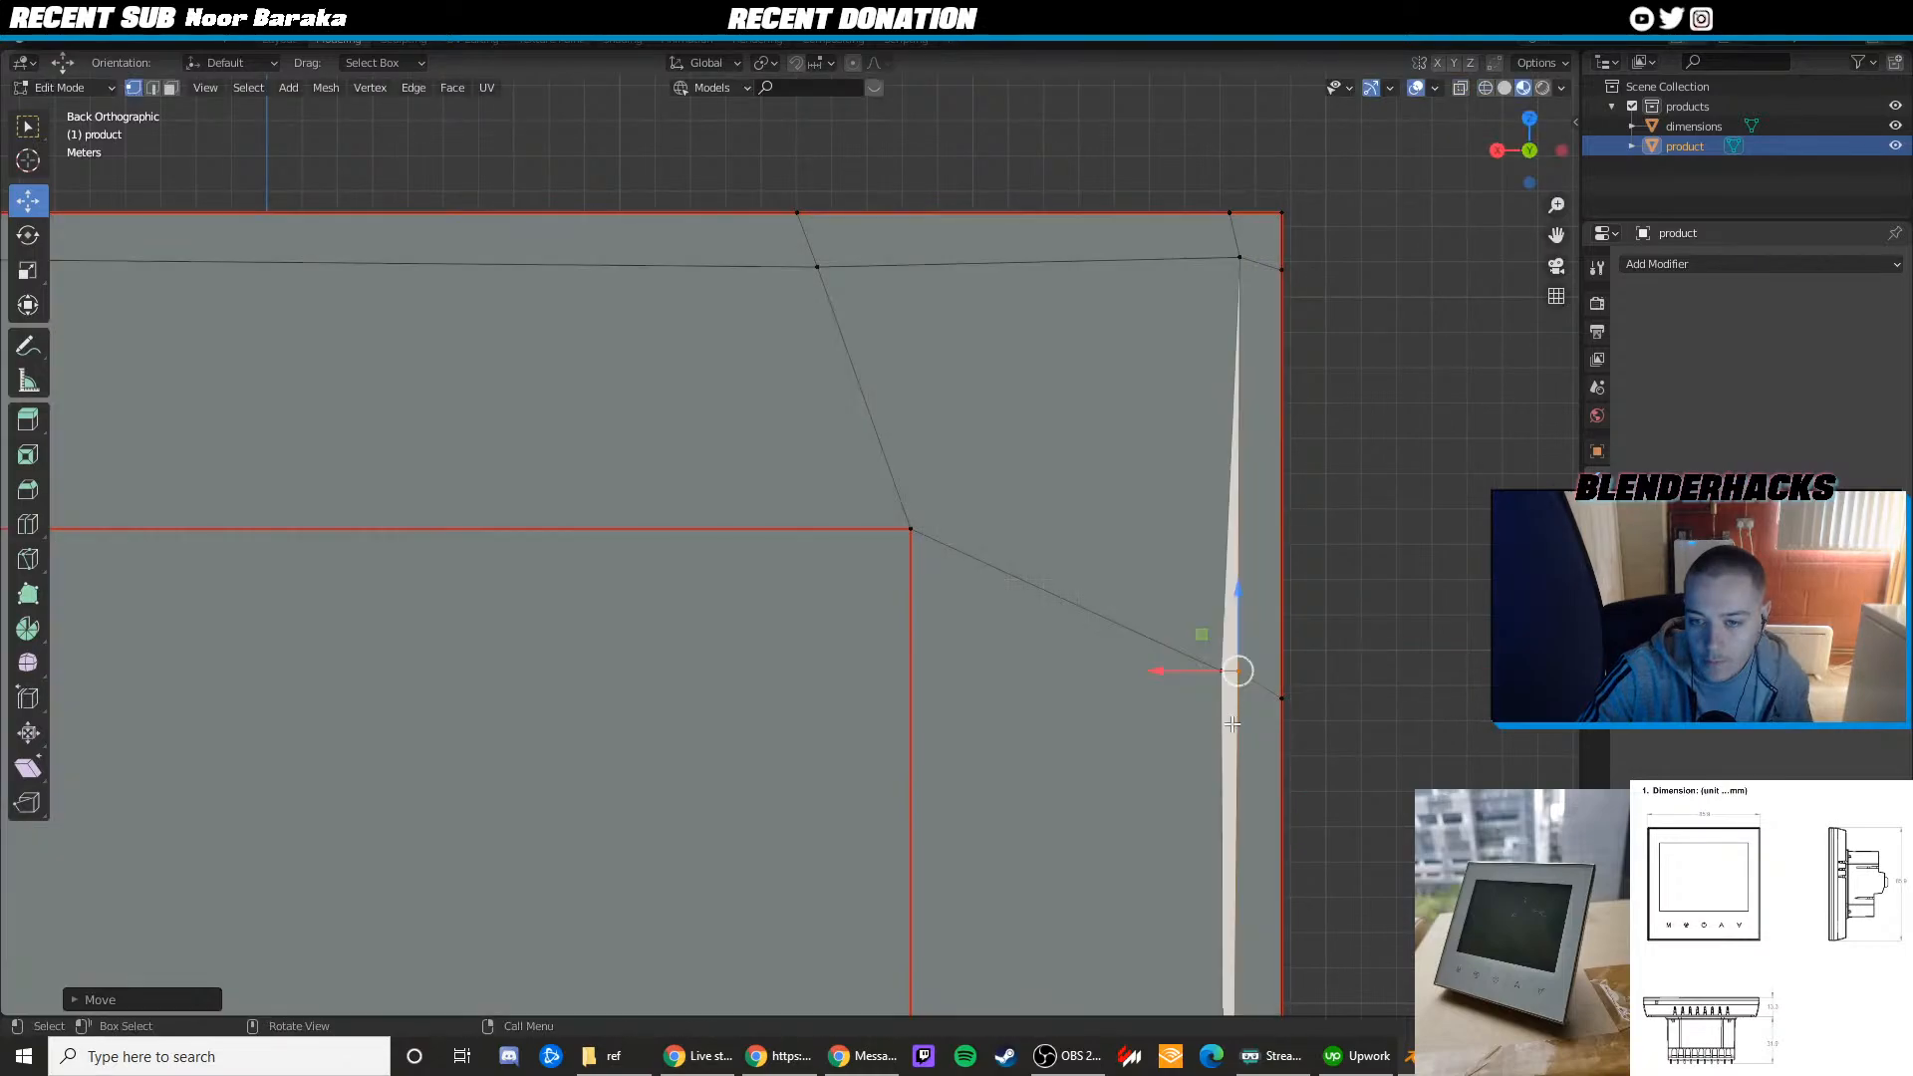
{"action": "key", "text": "ctrl+z"}
In wireframe shading, nudge the side edge vertices below the corner outward and return to Object Mode
{"action": "key", "text": "shift+z"}
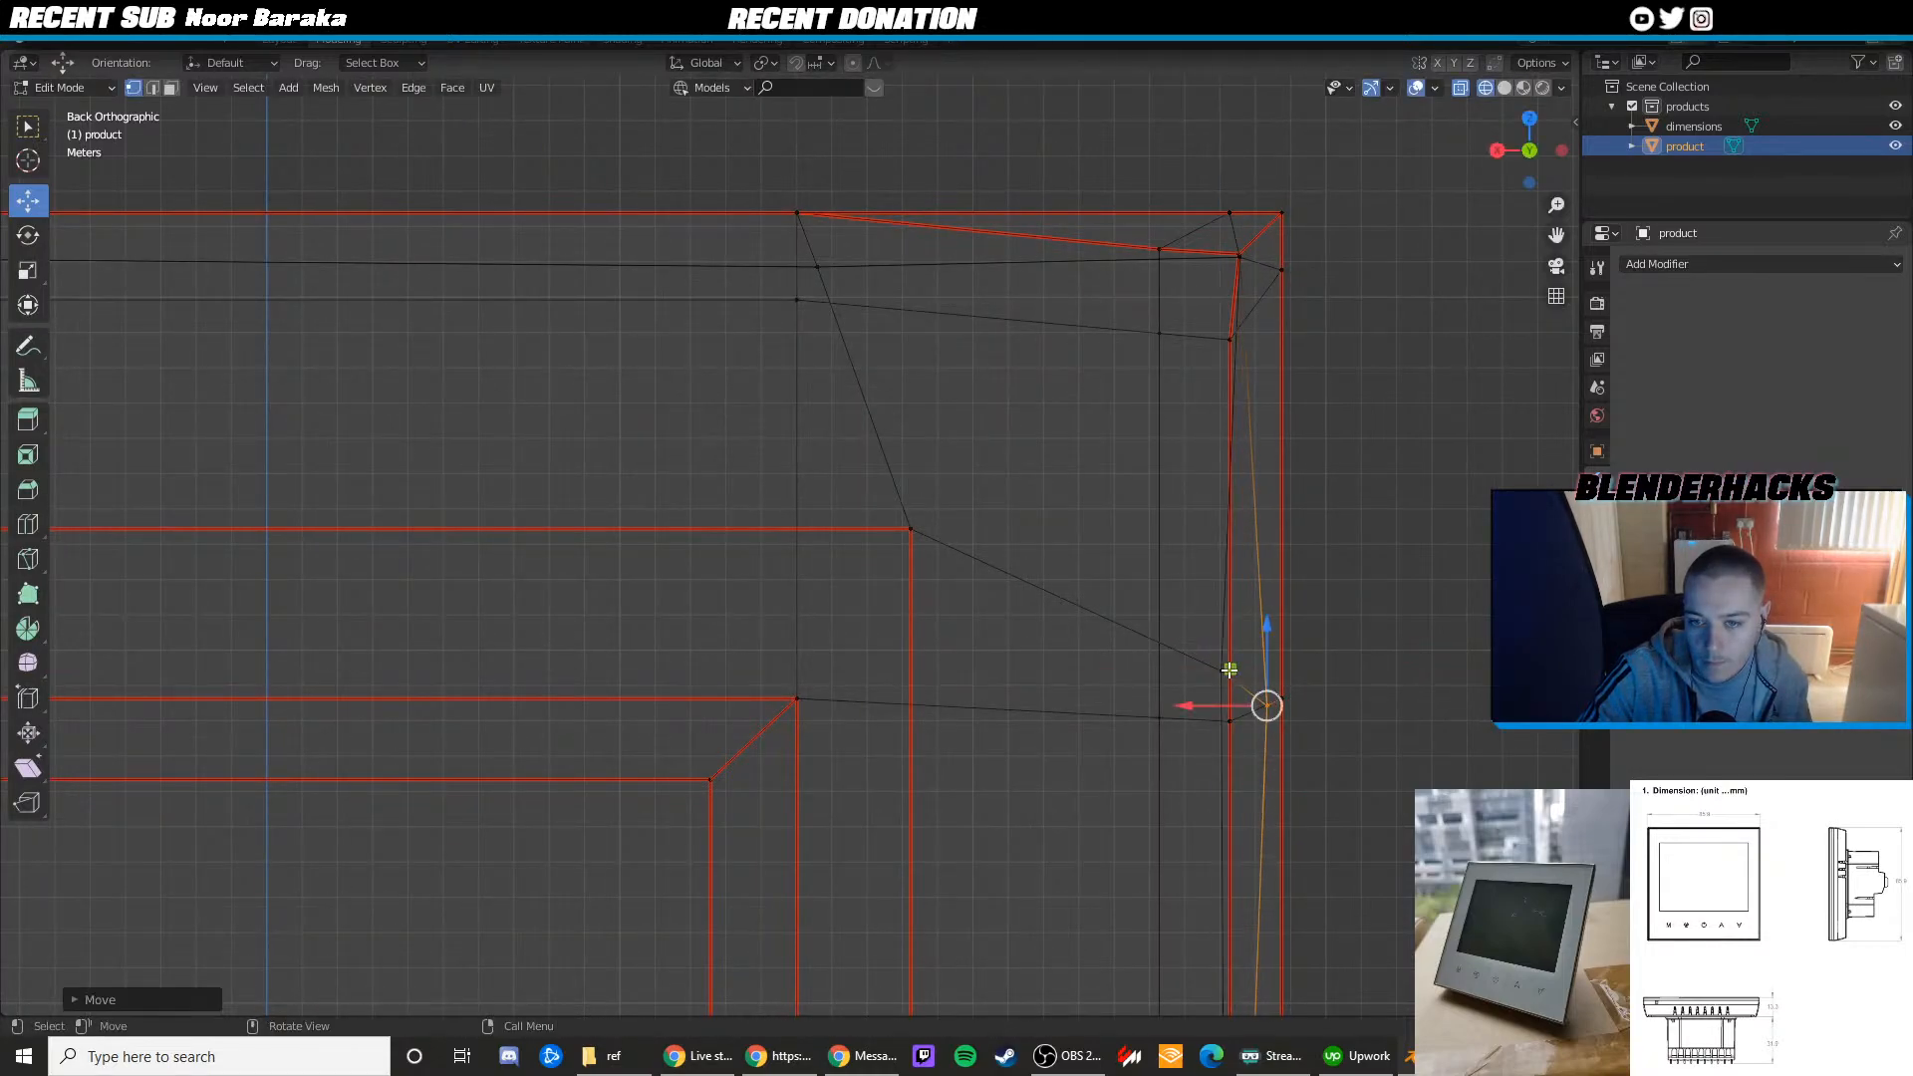
{"action": "left_click_drag", "start_coordinate": [1185, 673], "coordinate": [1192, 666]}
{"action": "key", "text": "shift+z"}
{"action": "key", "text": "Tab"}
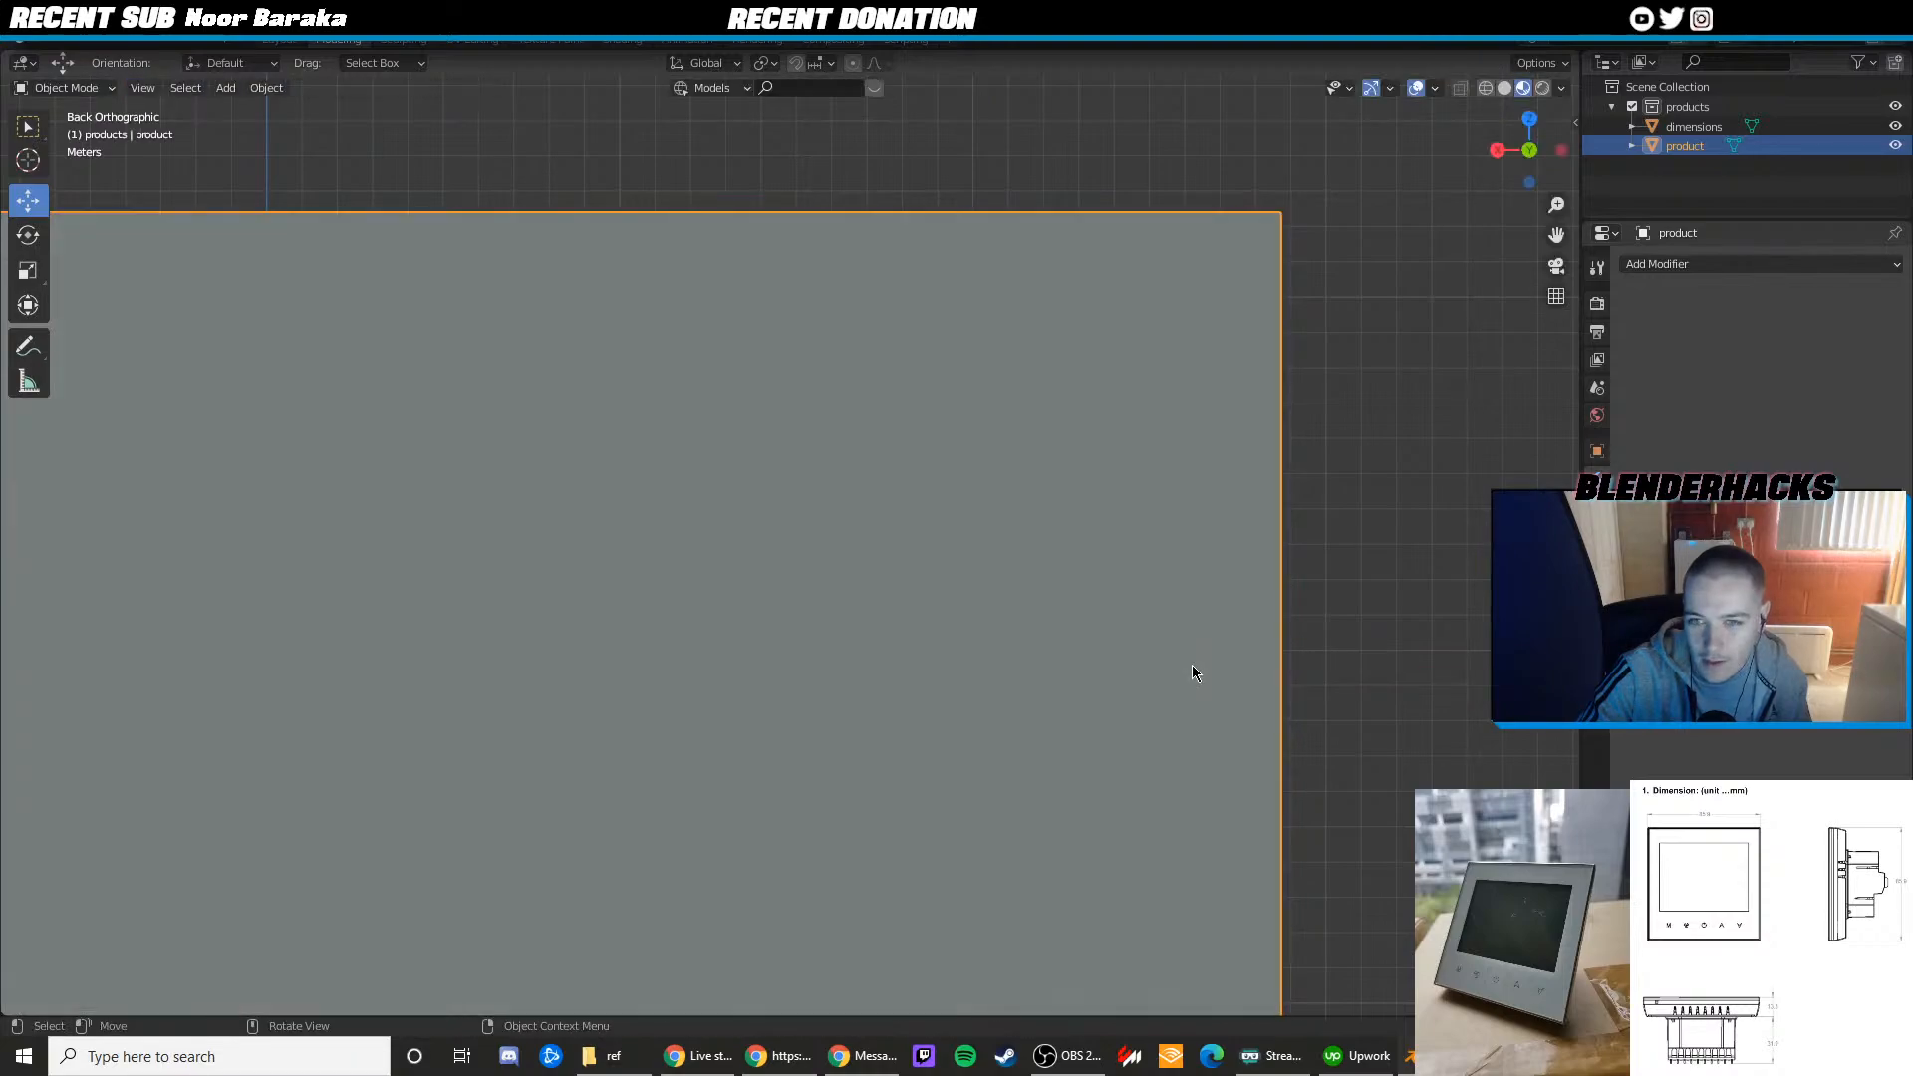
Examine the product's edge structure in wireframe from behind and in perspective, then its solid shape
{"action": "scroll", "coordinate": [1185, 662], "scroll_direction": "down", "scroll_amount": 3}
{"action": "scroll", "coordinate": [1276, 504], "scroll_direction": "down", "scroll_amount": 2}
{"action": "mouse_move", "coordinate": [1166, 651]}
{"action": "middle_mouse_down", "text": "shift"}
{"action": "mouse_move", "coordinate": [1356, 481]}
{"action": "mouse_move", "coordinate": [1243, 464]}
{"action": "mouse_move", "coordinate": [996, 495]}
{"action": "mouse_move", "coordinate": [735, 461]}
{"action": "middle_mouse_up", "text": "shift"}
{"action": "scroll", "coordinate": [1244, 464], "scroll_direction": "down", "scroll_amount": 2}
{"action": "key", "text": "Tab"}
{"action": "key", "text": "shift+z"}
{"action": "scroll", "coordinate": [684, 455], "scroll_direction": "up", "scroll_amount": 2}
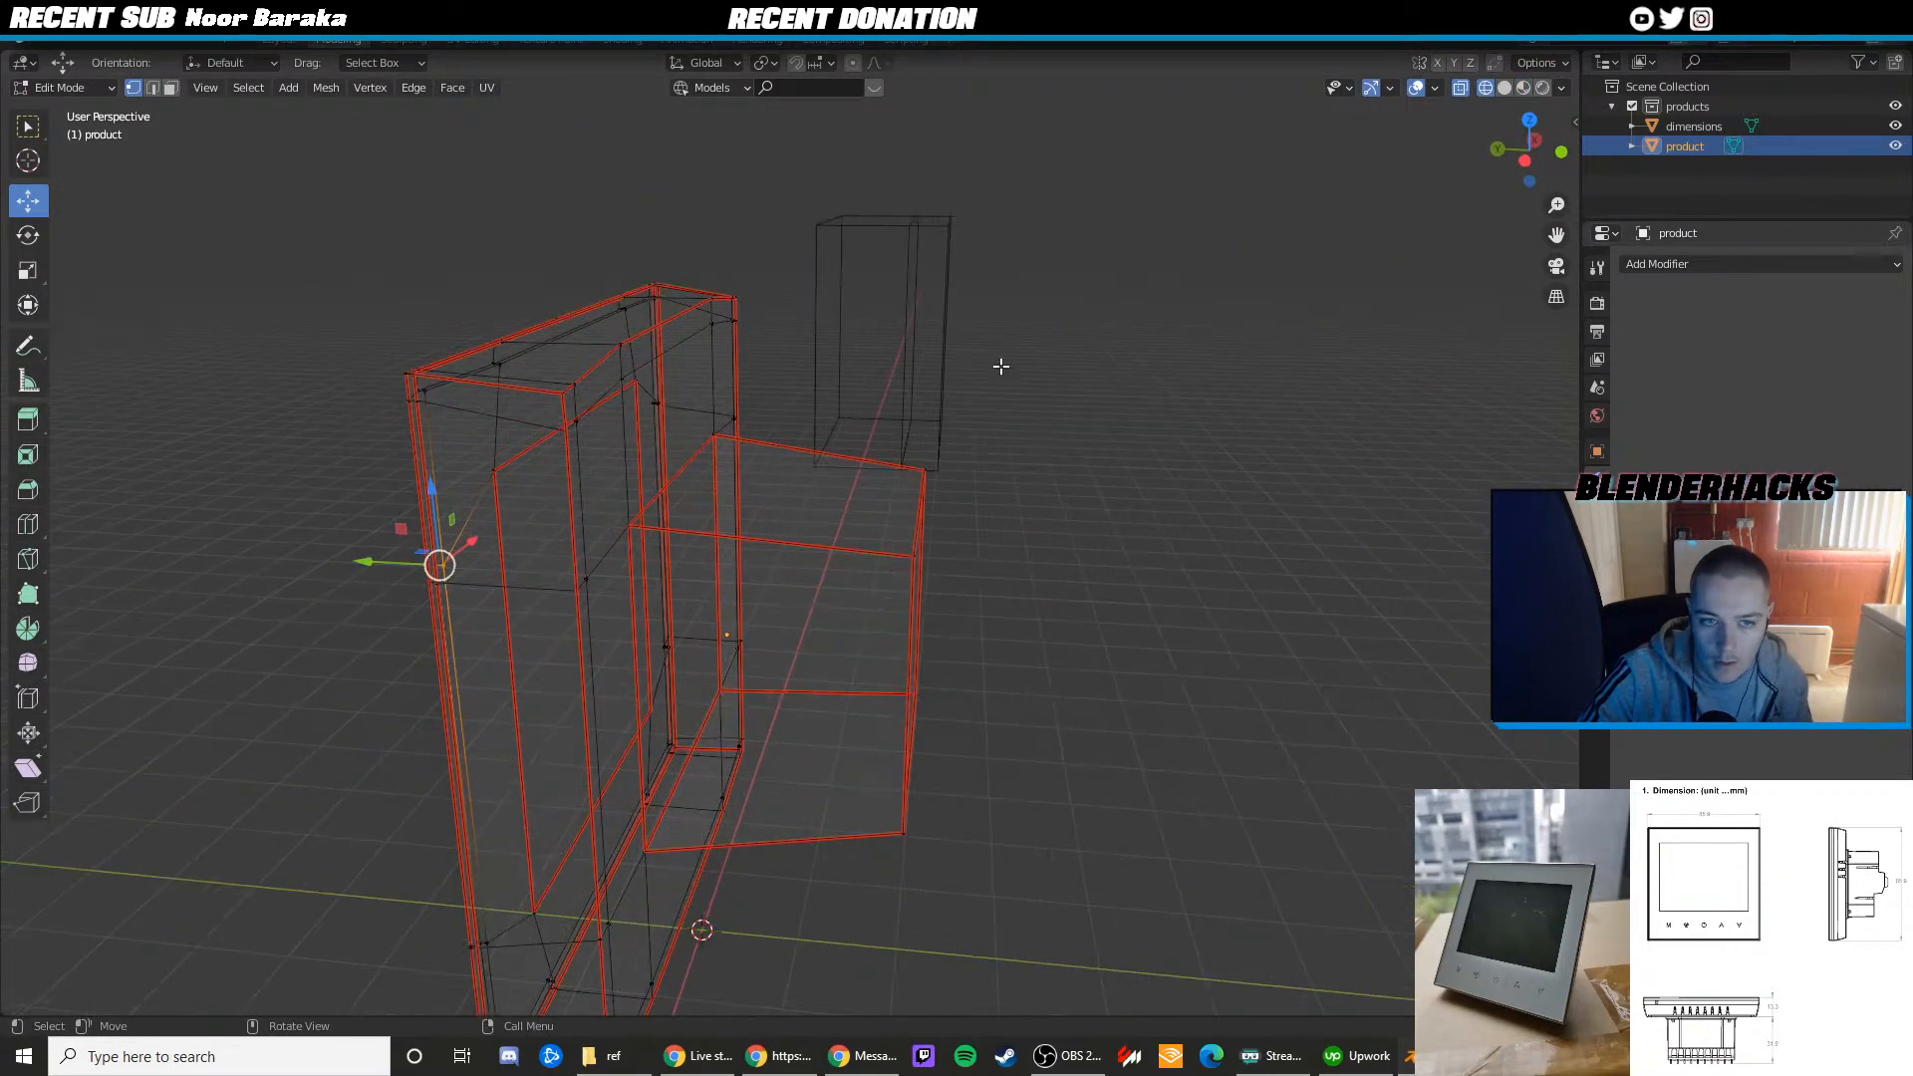
{"action": "key", "text": "Tab"}
{"action": "key", "text": "z"}
{"action": "left_click", "coordinate": [952, 540]}
{"action": "scroll", "coordinate": [954, 540], "scroll_direction": "down", "scroll_amount": 2}
{"action": "scroll", "coordinate": [1102, 469], "scroll_direction": "up", "scroll_amount": 2}
{"action": "mouse_move", "coordinate": [876, 468]}
{"action": "middle_mouse_down"}
{"action": "mouse_move", "coordinate": [1118, 465]}
{"action": "mouse_move", "coordinate": [926, 448]}
{"action": "mouse_move", "coordinate": [1003, 418]}
{"action": "mouse_move", "coordinate": [959, 454]}
{"action": "mouse_move", "coordinate": [985, 490]}
{"action": "middle_mouse_up"}
{"action": "left_click", "coordinate": [1123, 466]}
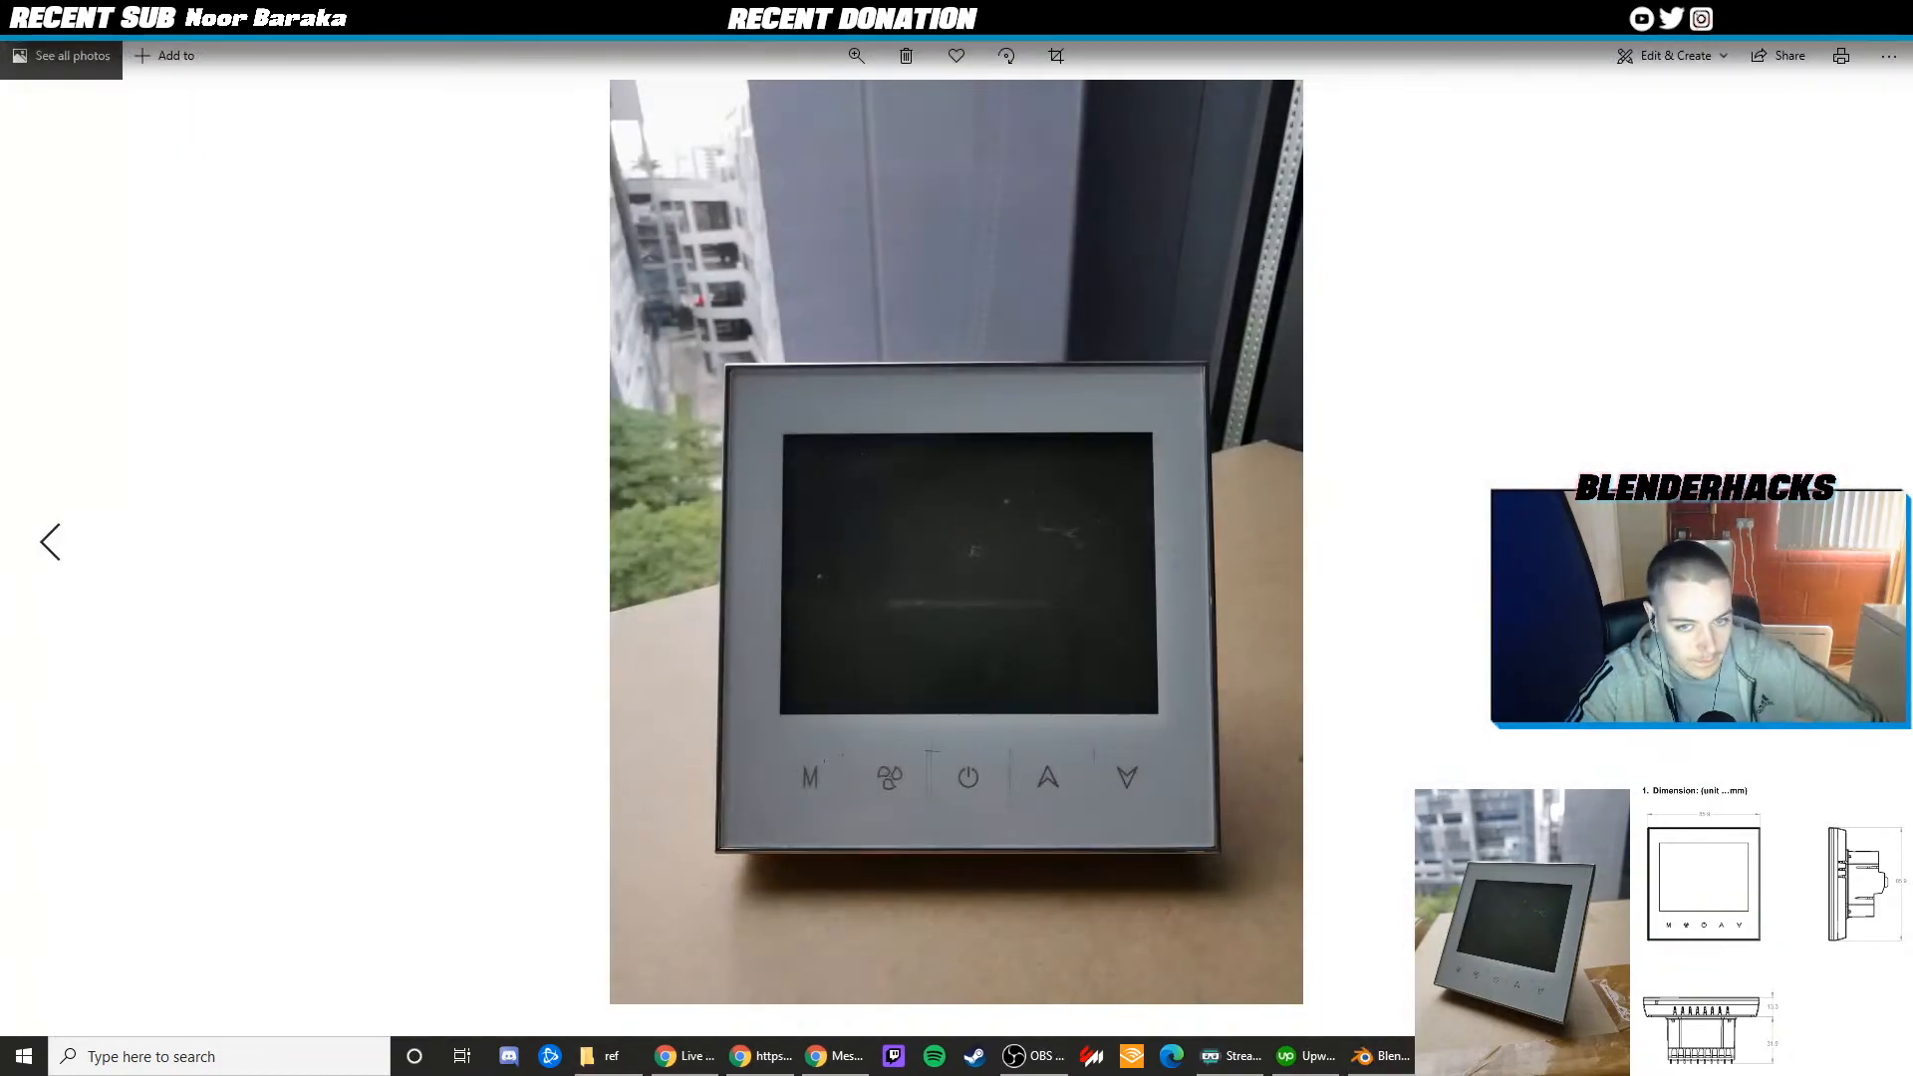
Check the front and side reference photos of the device against the back of the product model
{"action": "left_click", "coordinate": [1889, 15]}
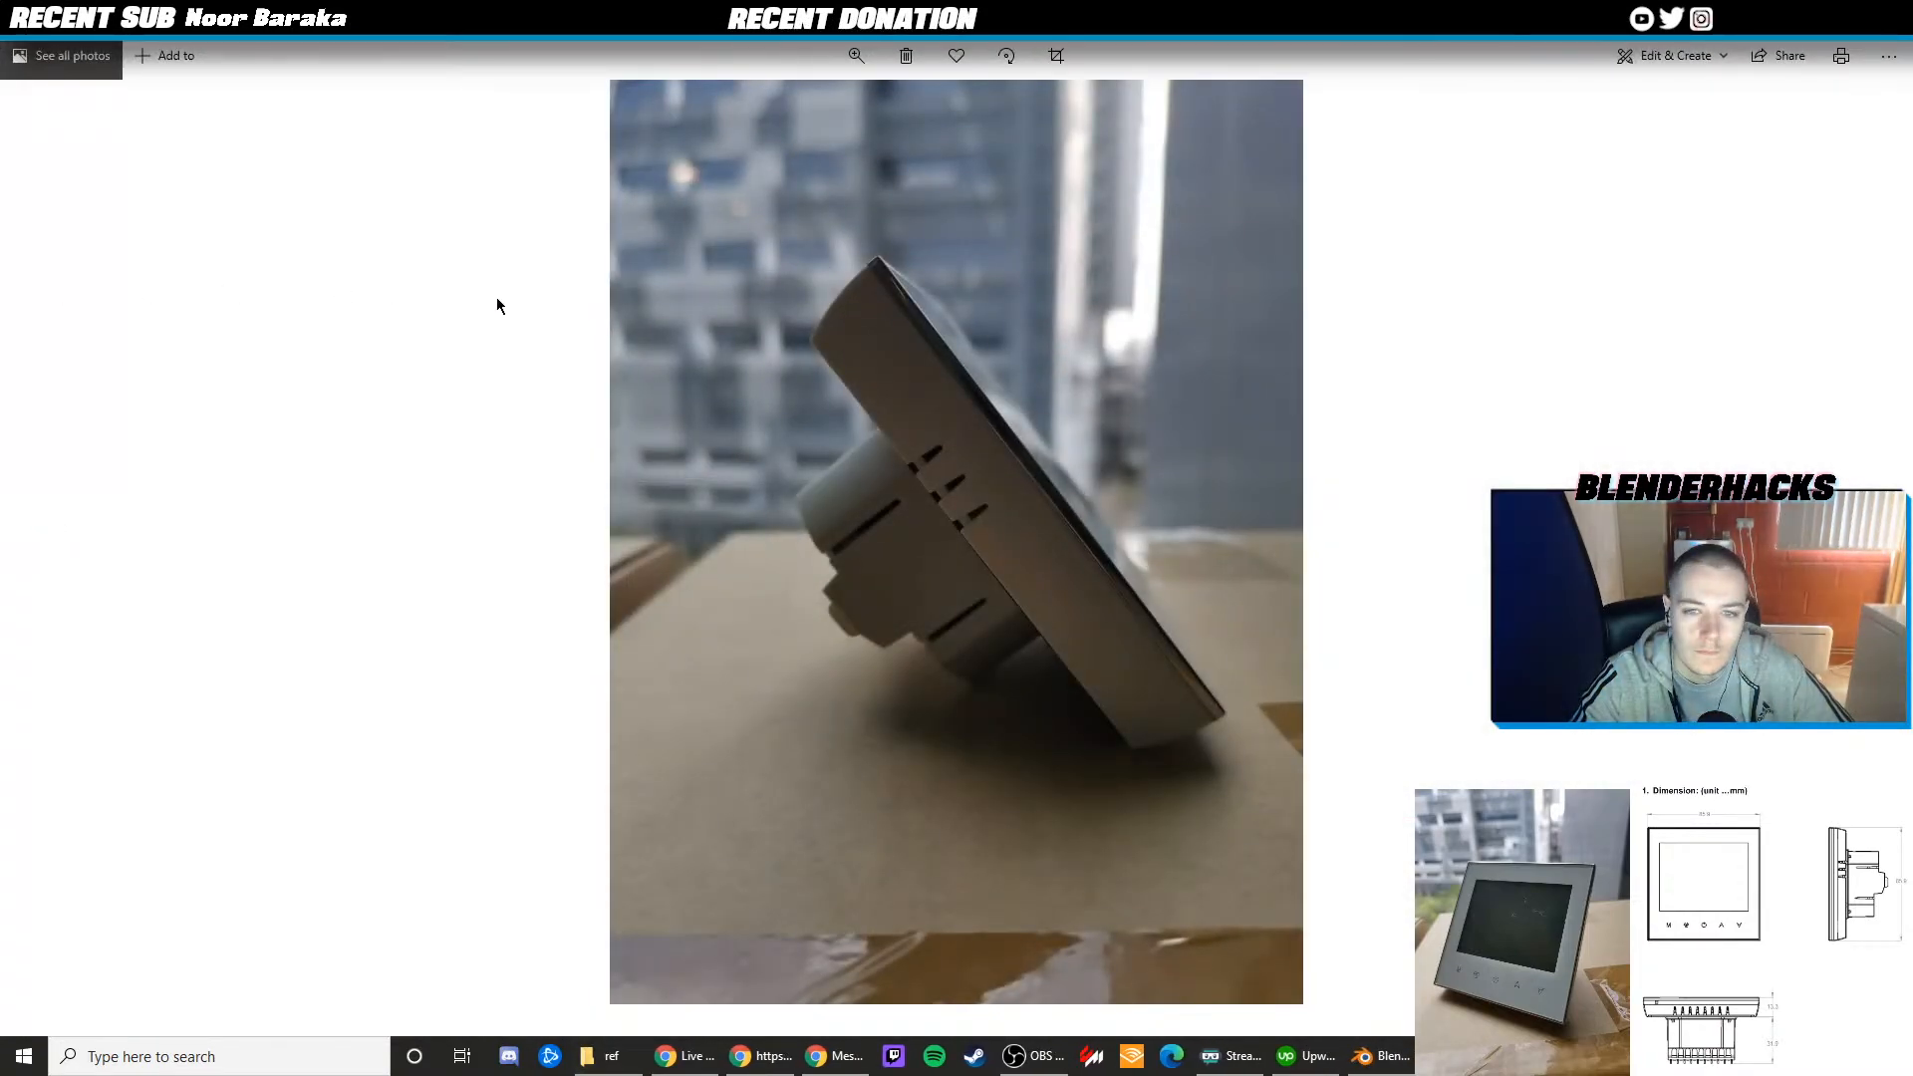
{"action": "left_click", "coordinate": [1889, 15]}
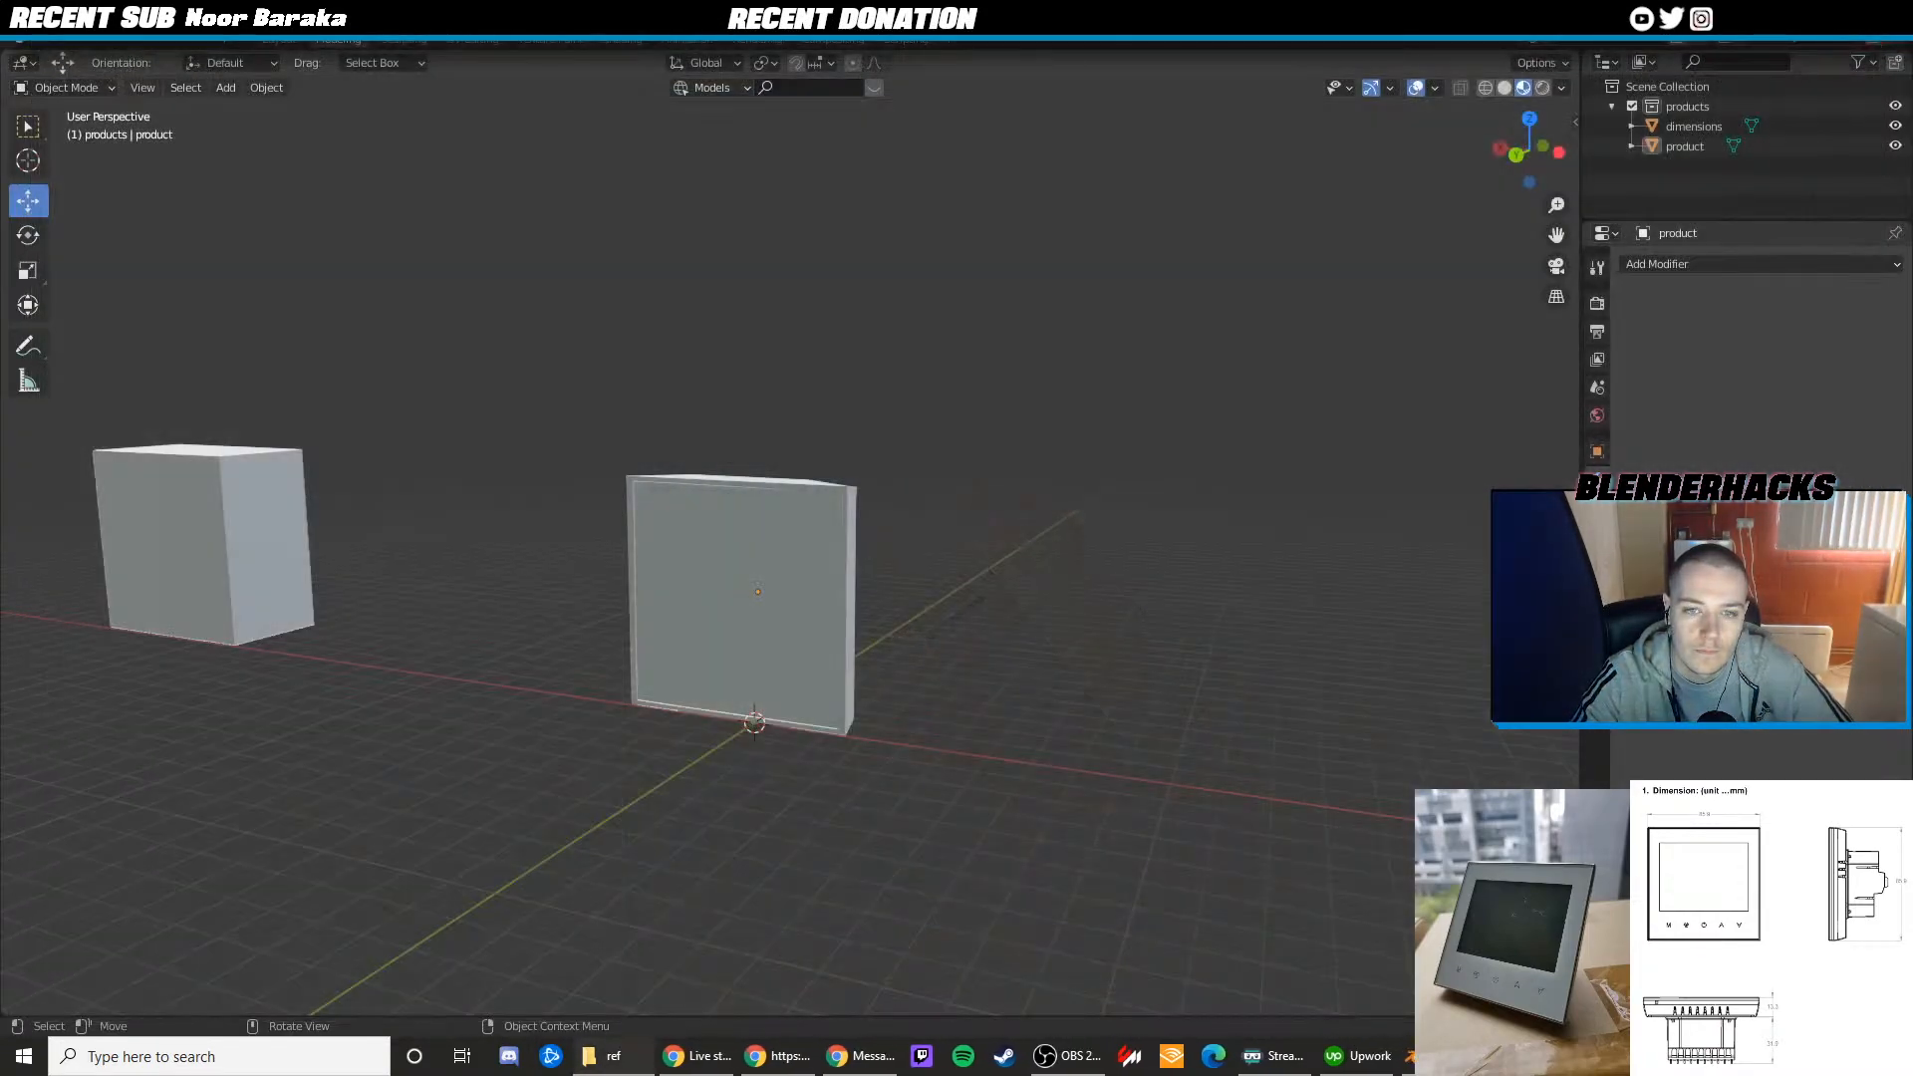
{"action": "scroll", "coordinate": [969, 461], "scroll_direction": "up", "scroll_amount": 1}
{"action": "middle_click_drag", "start_coordinate": [969, 462], "coordinate": [781, 506]}
{"action": "scroll", "coordinate": [698, 462], "scroll_direction": "up", "scroll_amount": 3}
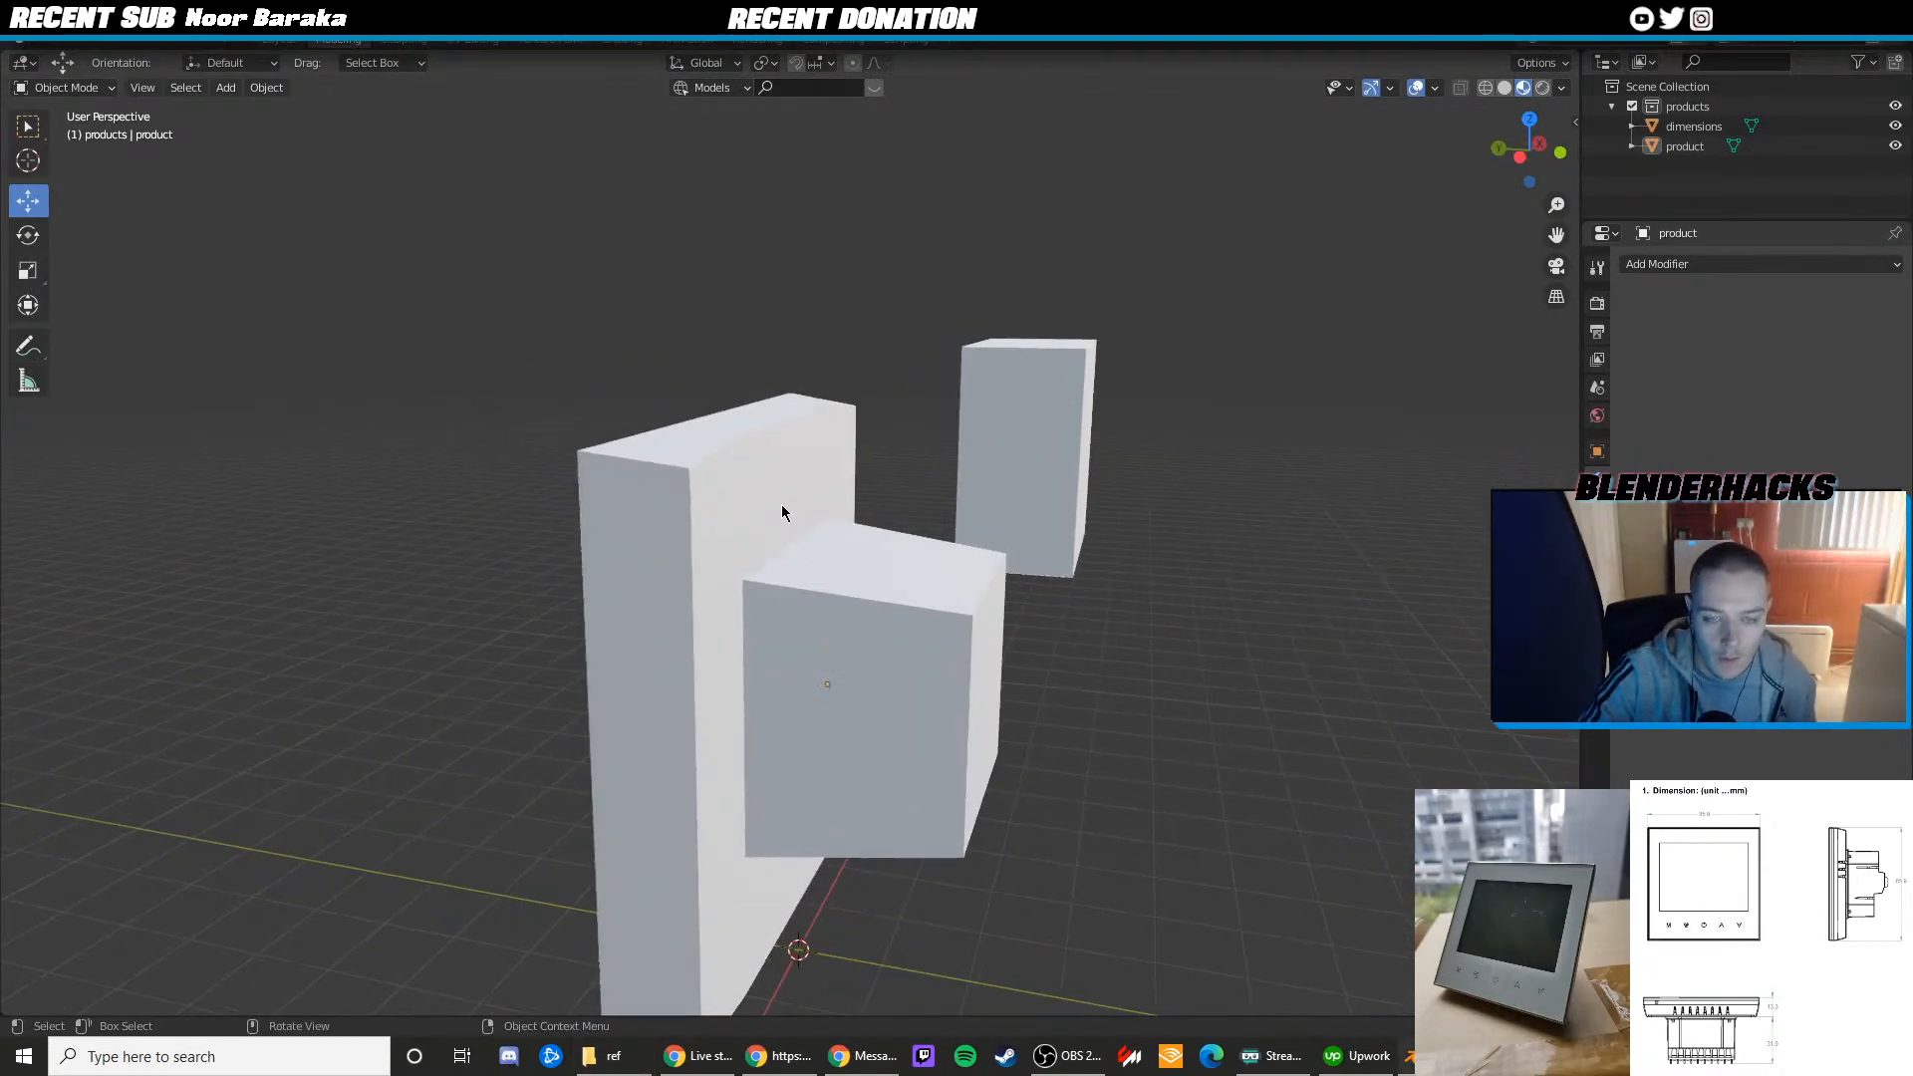
From the left orthographic view, move the dimensions box along Y clear of the product
{"action": "key", "text": "KP_1"}
{"action": "left_click", "coordinate": [1558, 151]}
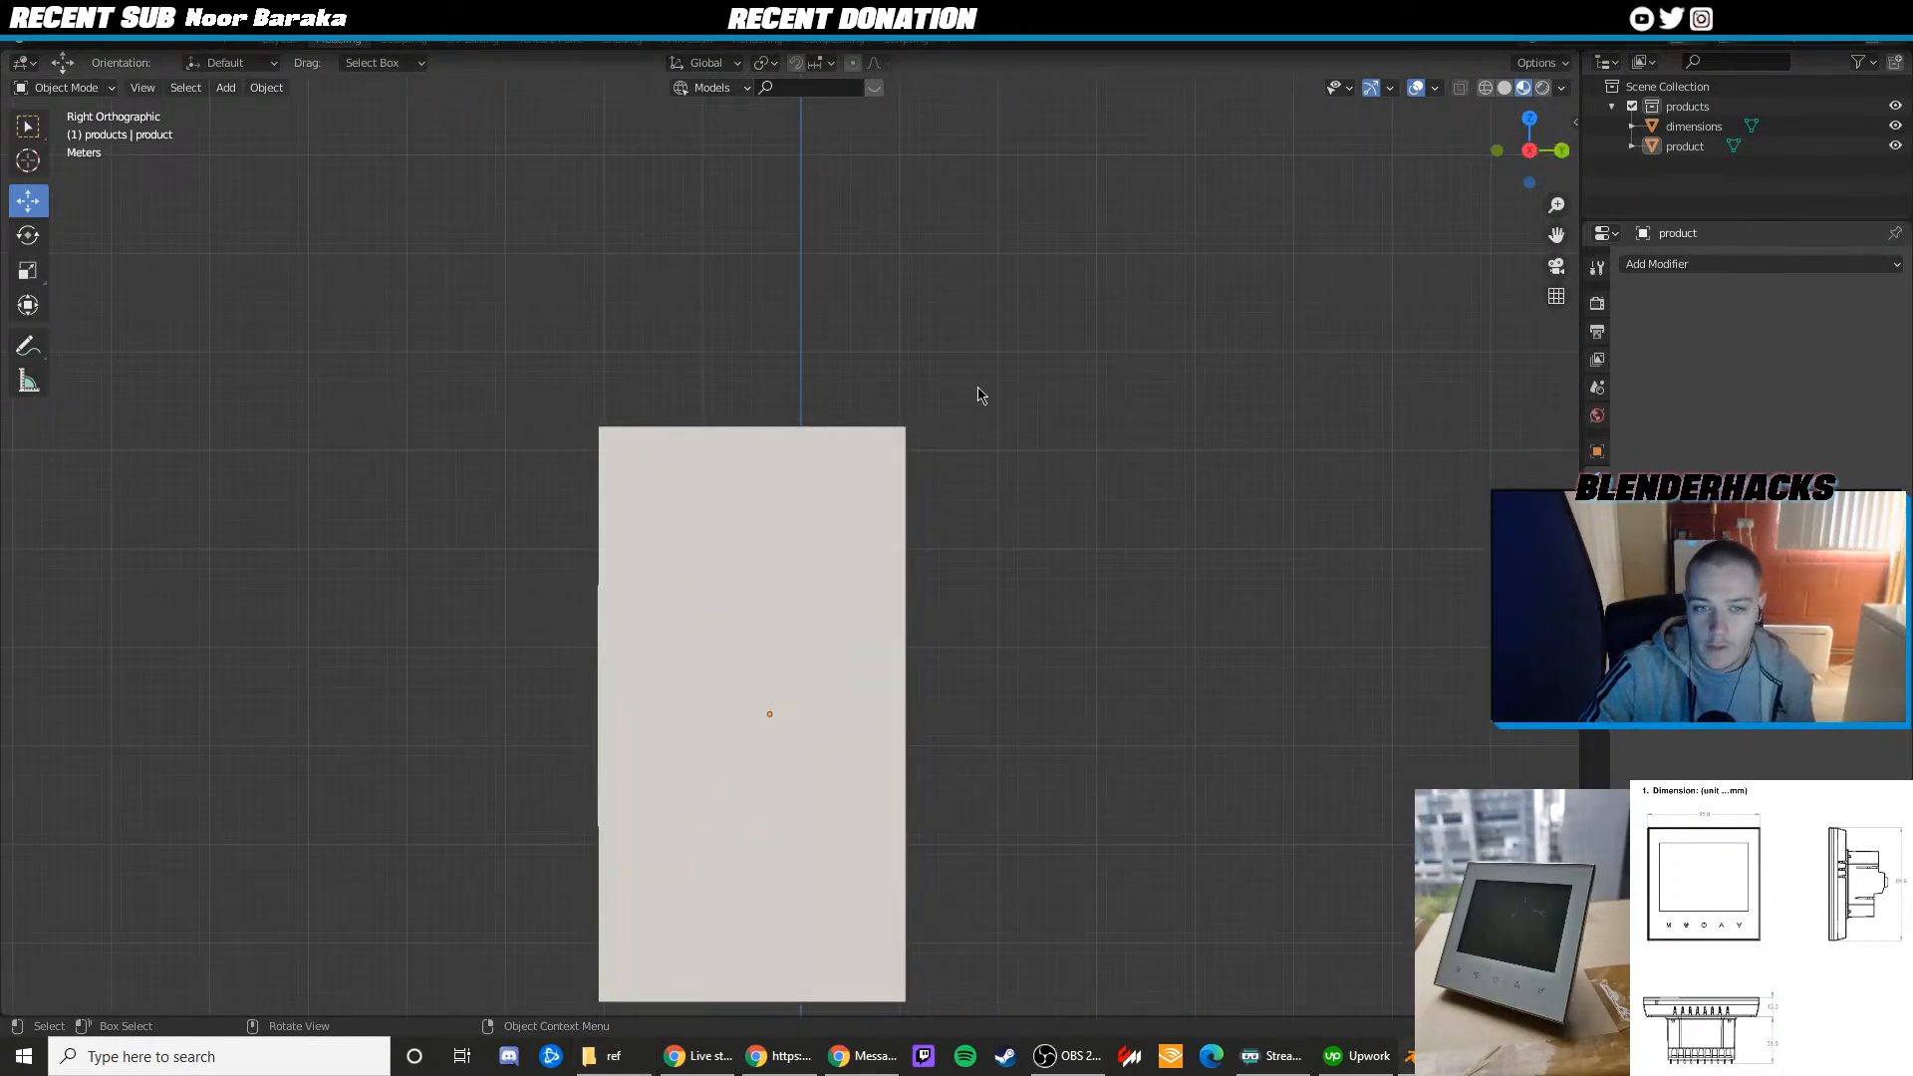
{"action": "left_click", "coordinate": [1494, 154]}
{"action": "left_click", "coordinate": [1493, 155]}
{"action": "left_click", "coordinate": [954, 444]}
{"action": "key", "text": "Tab"}
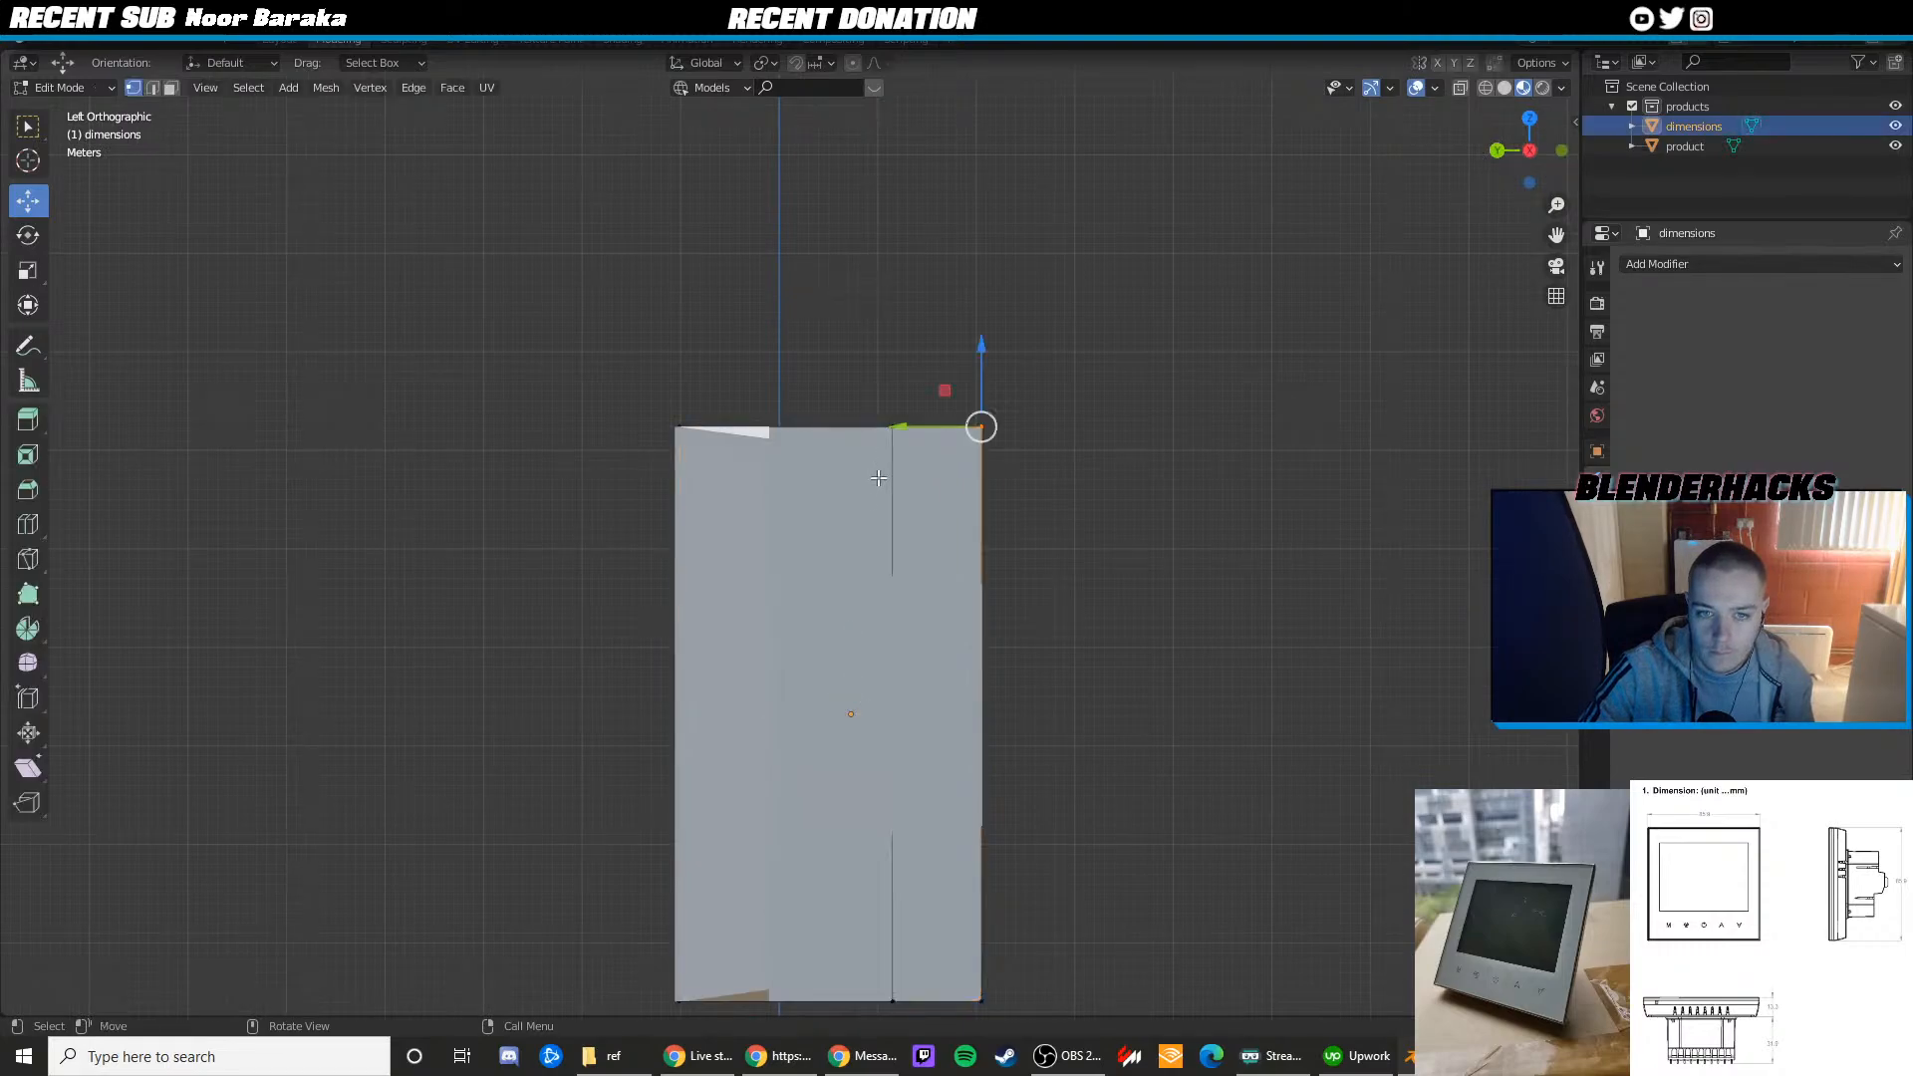
{"action": "key", "text": "Tab"}
{"action": "key", "text": "Tab"}
{"action": "key", "text": "Tab"}
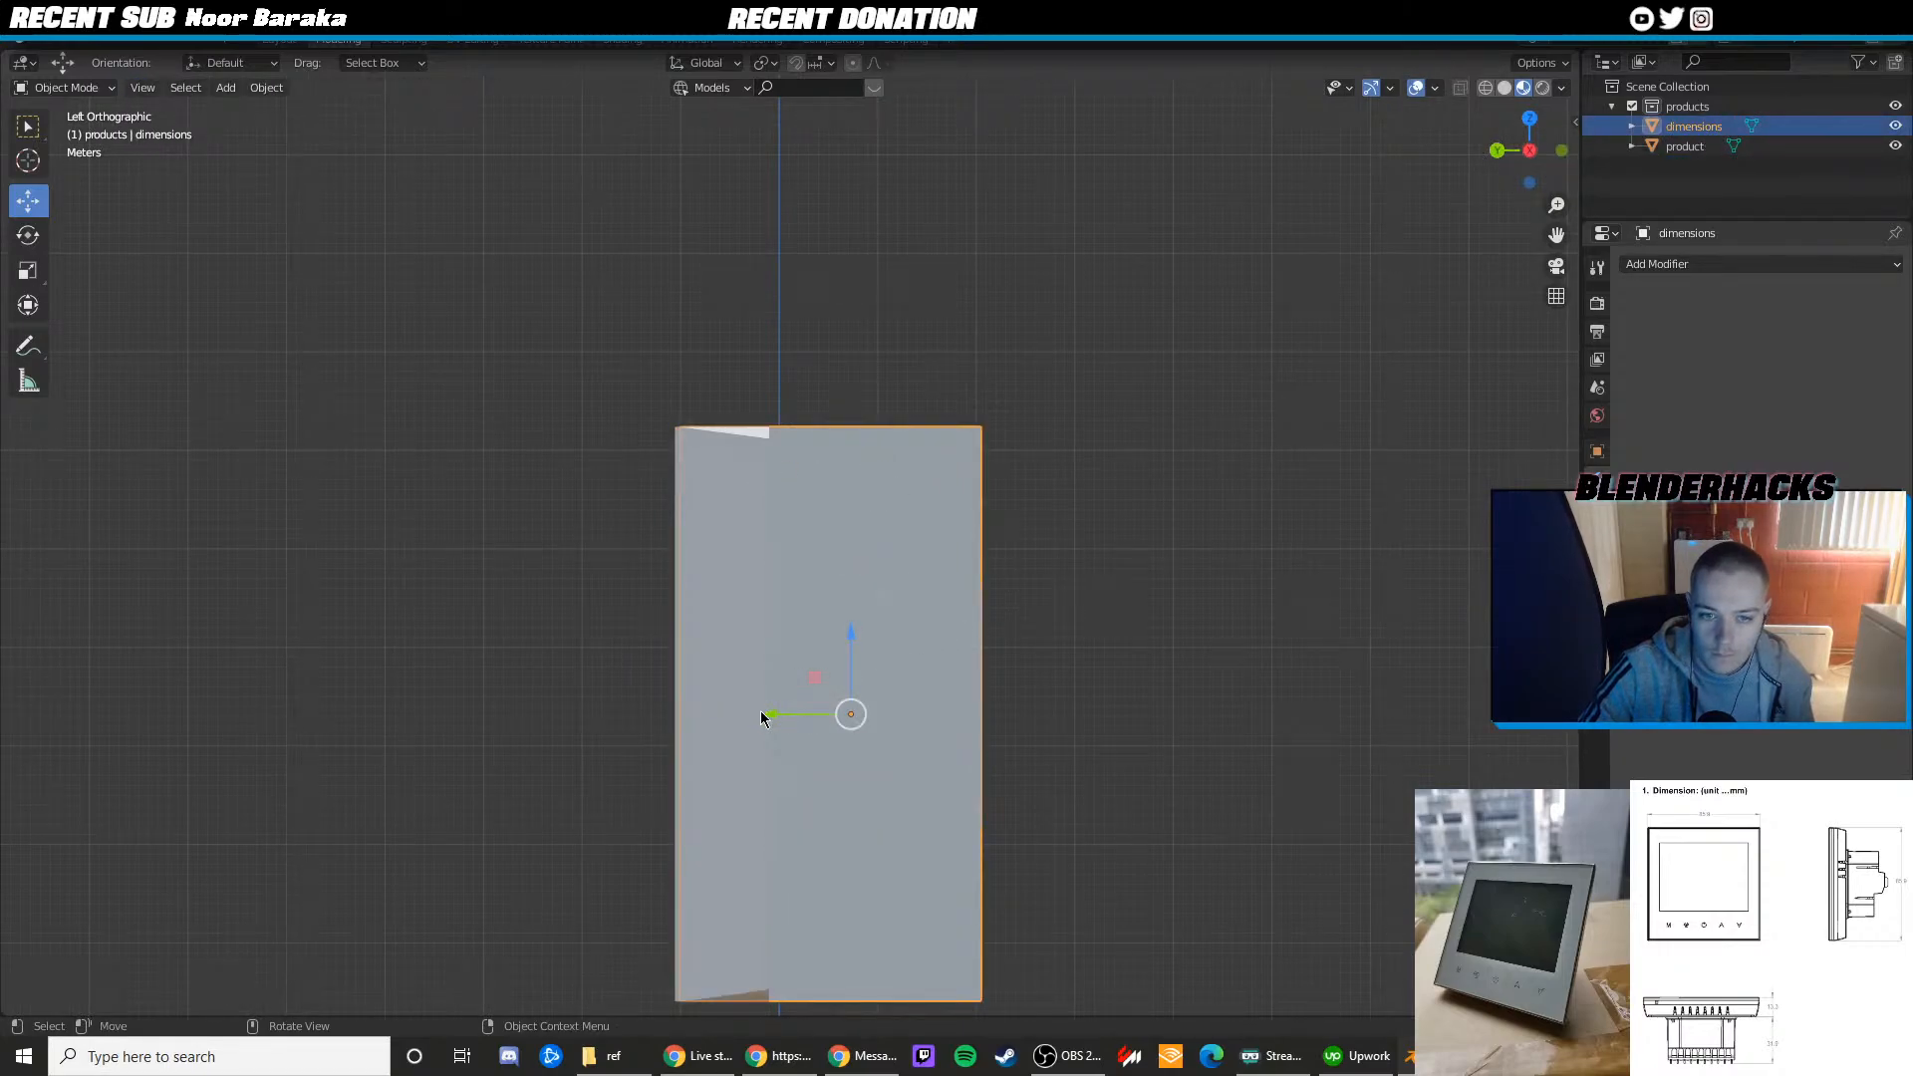
{"action": "left_click_drag", "start_coordinate": [761, 714], "coordinate": [1322, 713]}
In the product mesh, select the rear panel's protruding top rear vertices in wireframe and lower them to the tapered edge
{"action": "key", "text": "Tab"}
{"action": "middle_click_drag", "start_coordinate": [816, 405], "coordinate": [825, 441], "text": "shift"}
{"action": "key", "text": "Tab"}
{"action": "left_click", "coordinate": [731, 501]}
{"action": "key", "text": "Tab"}
{"action": "scroll", "coordinate": [866, 478], "scroll_direction": "up", "scroll_amount": 3}
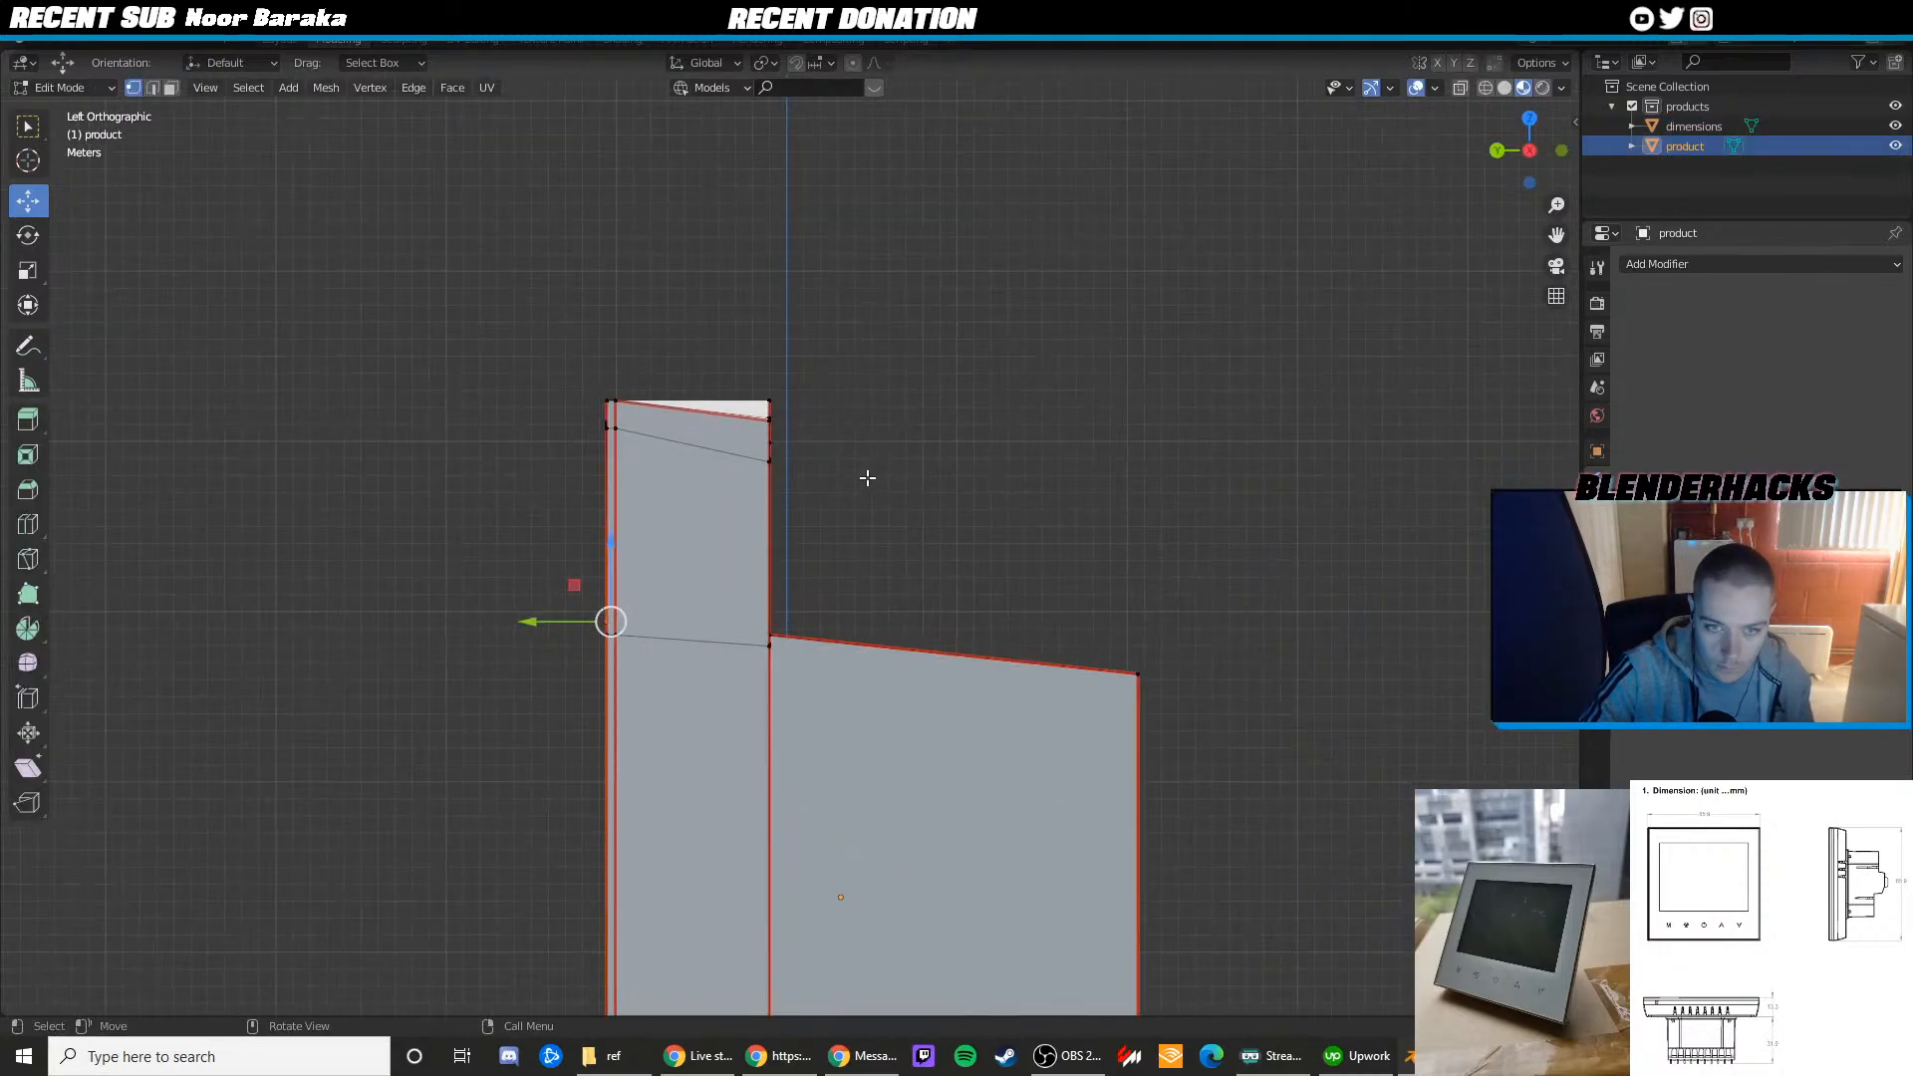
{"action": "key", "text": "shift+z"}
{"action": "left_click_drag", "start_coordinate": [851, 496], "coordinate": [750, 393]}
{"action": "key", "text": "alt+a"}
{"action": "scroll", "coordinate": [787, 405], "scroll_direction": "up", "scroll_amount": 4}
{"action": "scroll", "coordinate": [785, 621], "scroll_direction": "down", "scroll_amount": 4}
Select the panel's protruding bottom rear vertices and raise them along Z to the tapered lower edge
{"action": "middle_click_drag", "start_coordinate": [754, 857], "coordinate": [807, 427], "text": "shift"}
{"action": "middle_click_drag", "start_coordinate": [777, 751], "coordinate": [781, 388], "text": "shift"}
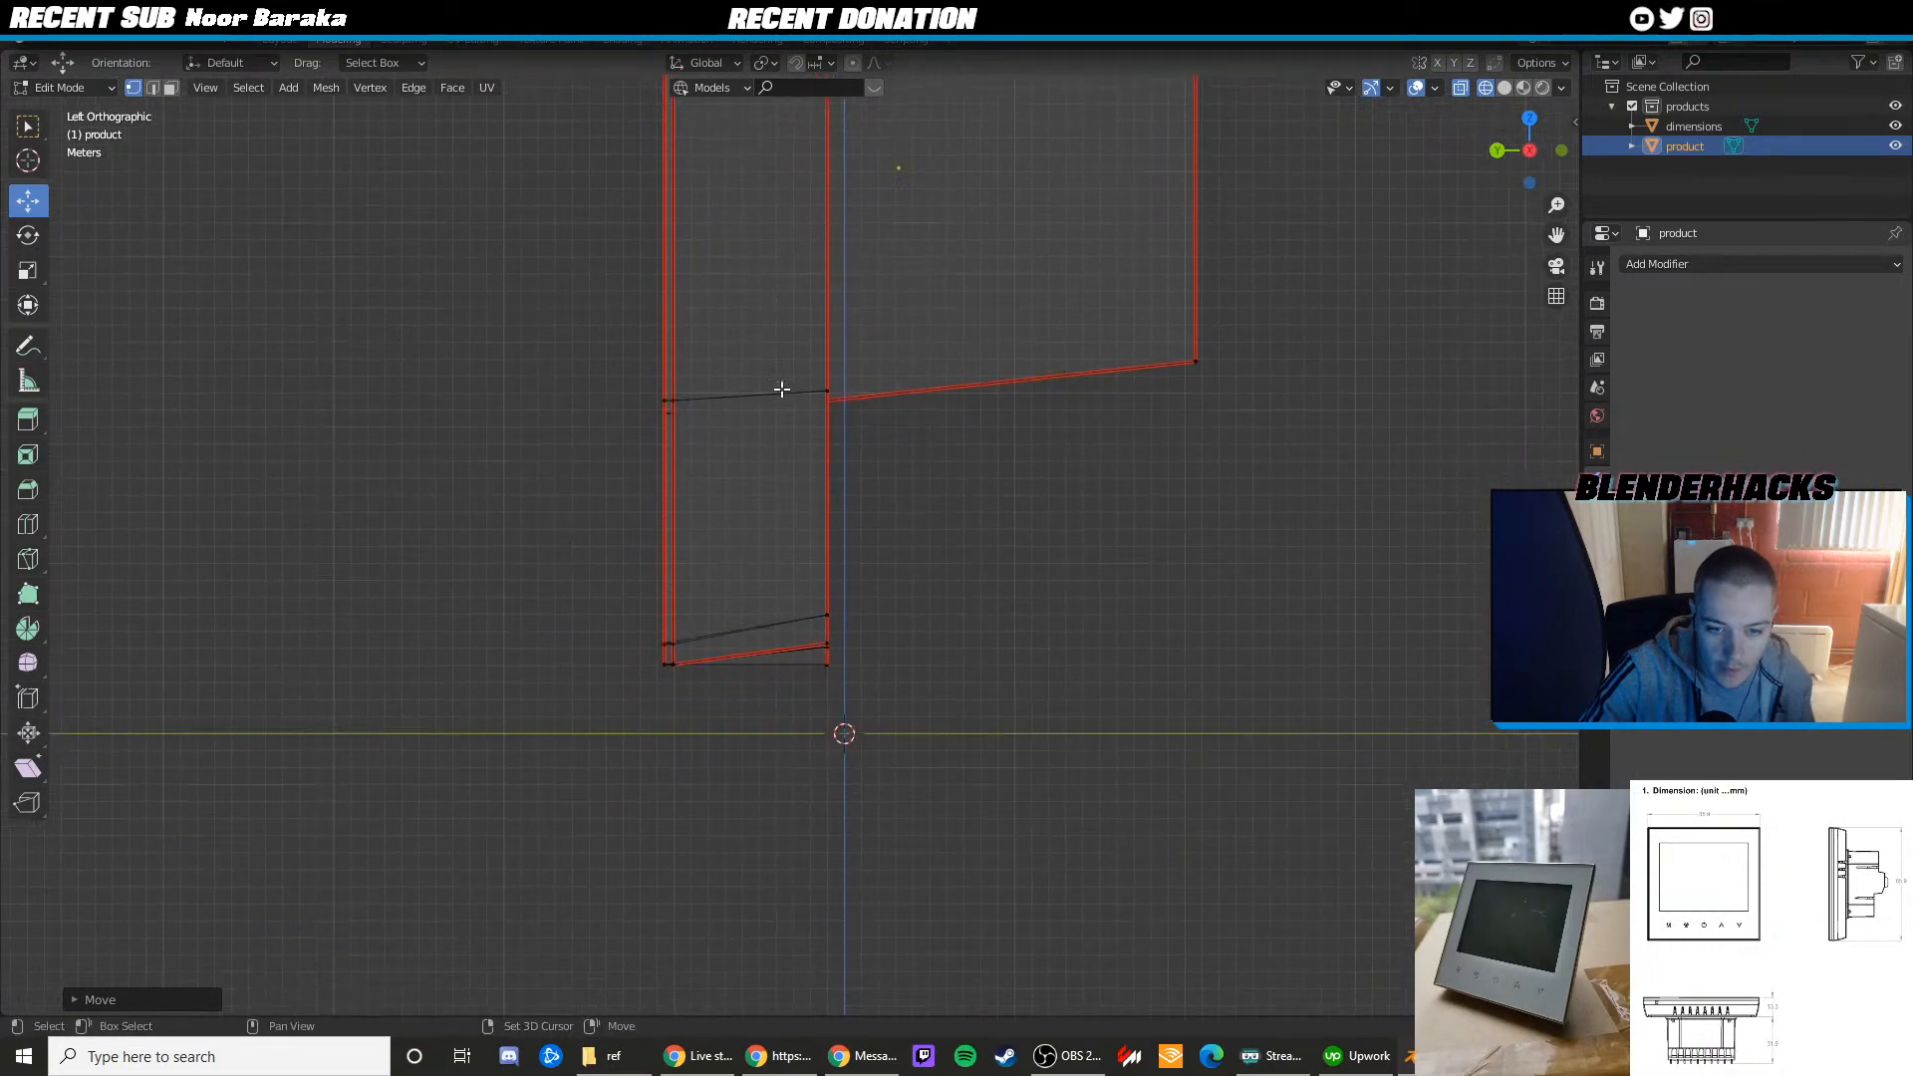
{"action": "scroll", "coordinate": [792, 543], "scroll_direction": "up", "scroll_amount": 3}
{"action": "left_click_drag", "start_coordinate": [912, 791], "coordinate": [837, 739]}
{"action": "left_click_drag", "start_coordinate": [852, 701], "coordinate": [851, 669]}
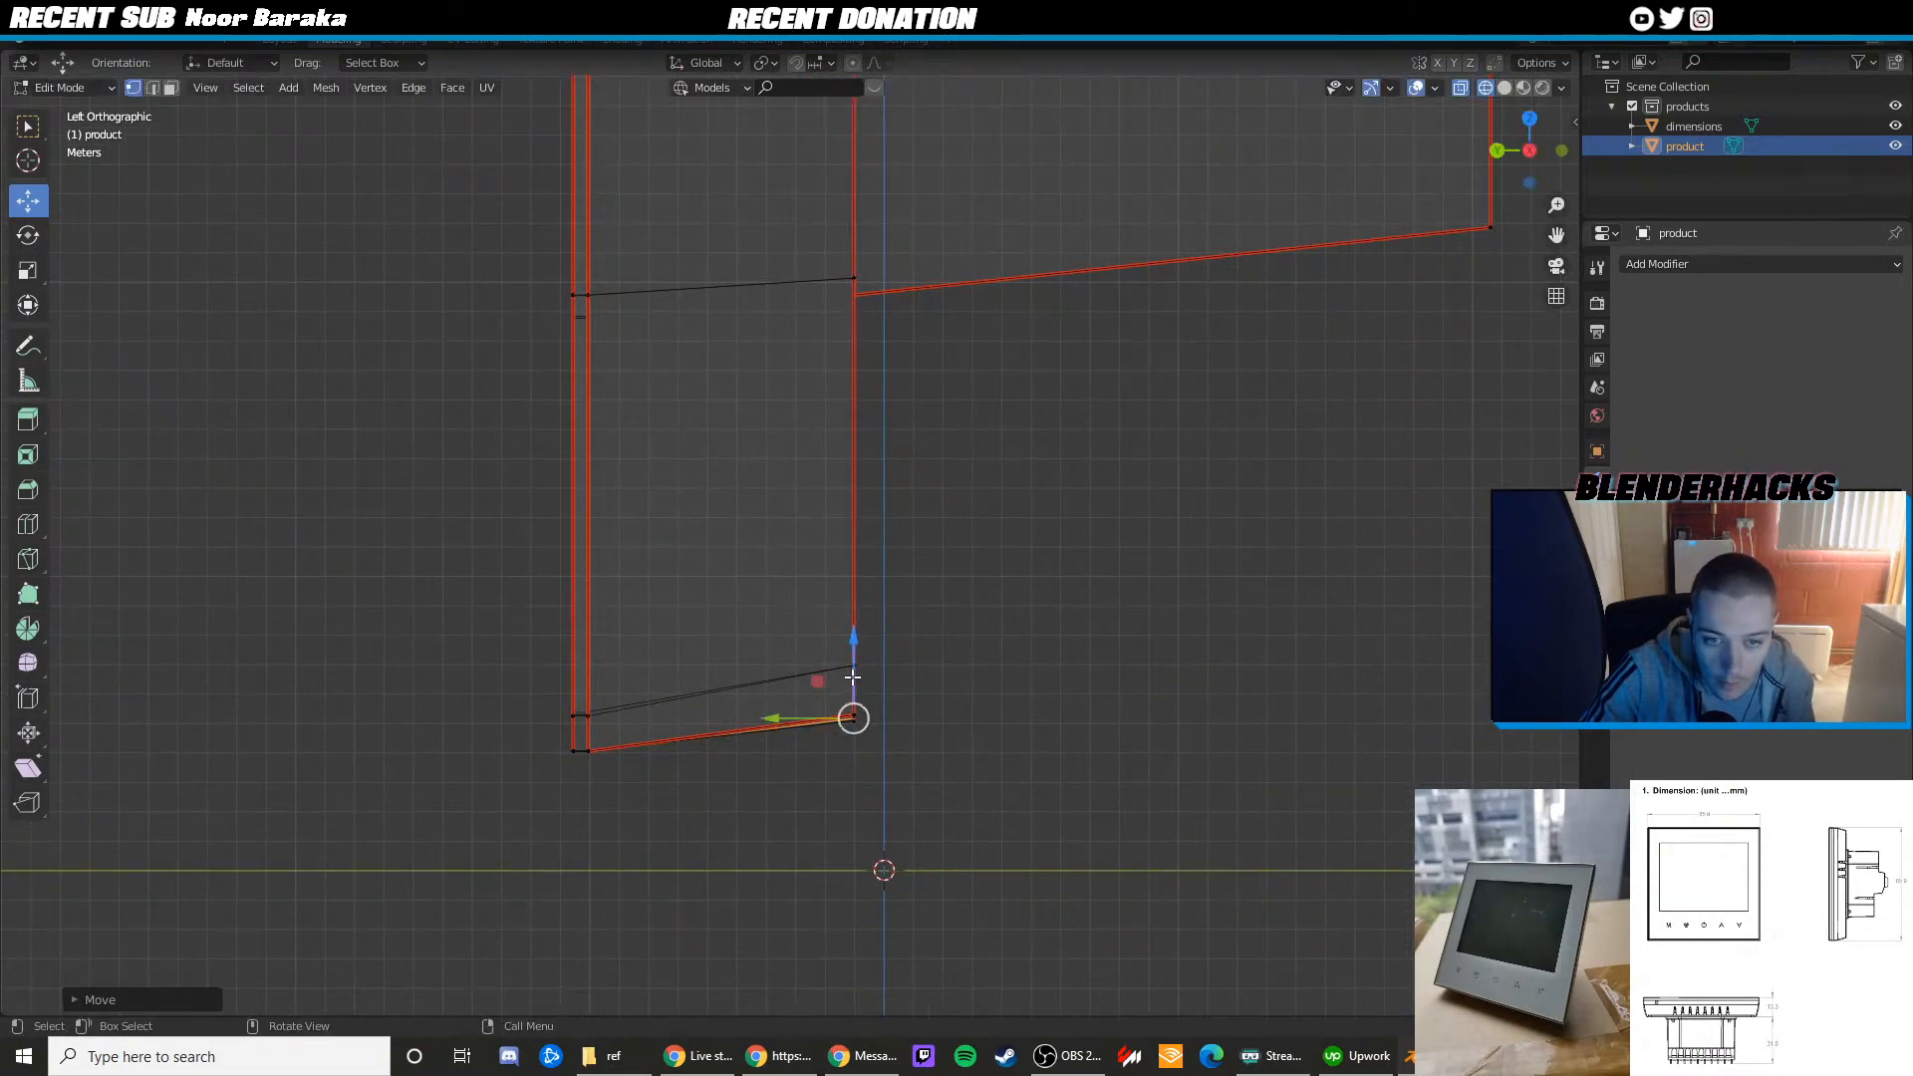
Select the vertices at the upper and lower rear edges of the panel with the Scale tool active
{"action": "left_click", "coordinate": [853, 666], "text": "shift"}
{"action": "scroll", "coordinate": [981, 377], "scroll_direction": "down", "scroll_amount": 4}
{"action": "middle_click_drag", "start_coordinate": [981, 377], "coordinate": [932, 797], "text": "shift"}
{"action": "left_click_drag", "start_coordinate": [807, 290], "coordinate": [750, 236], "text": "shift"}
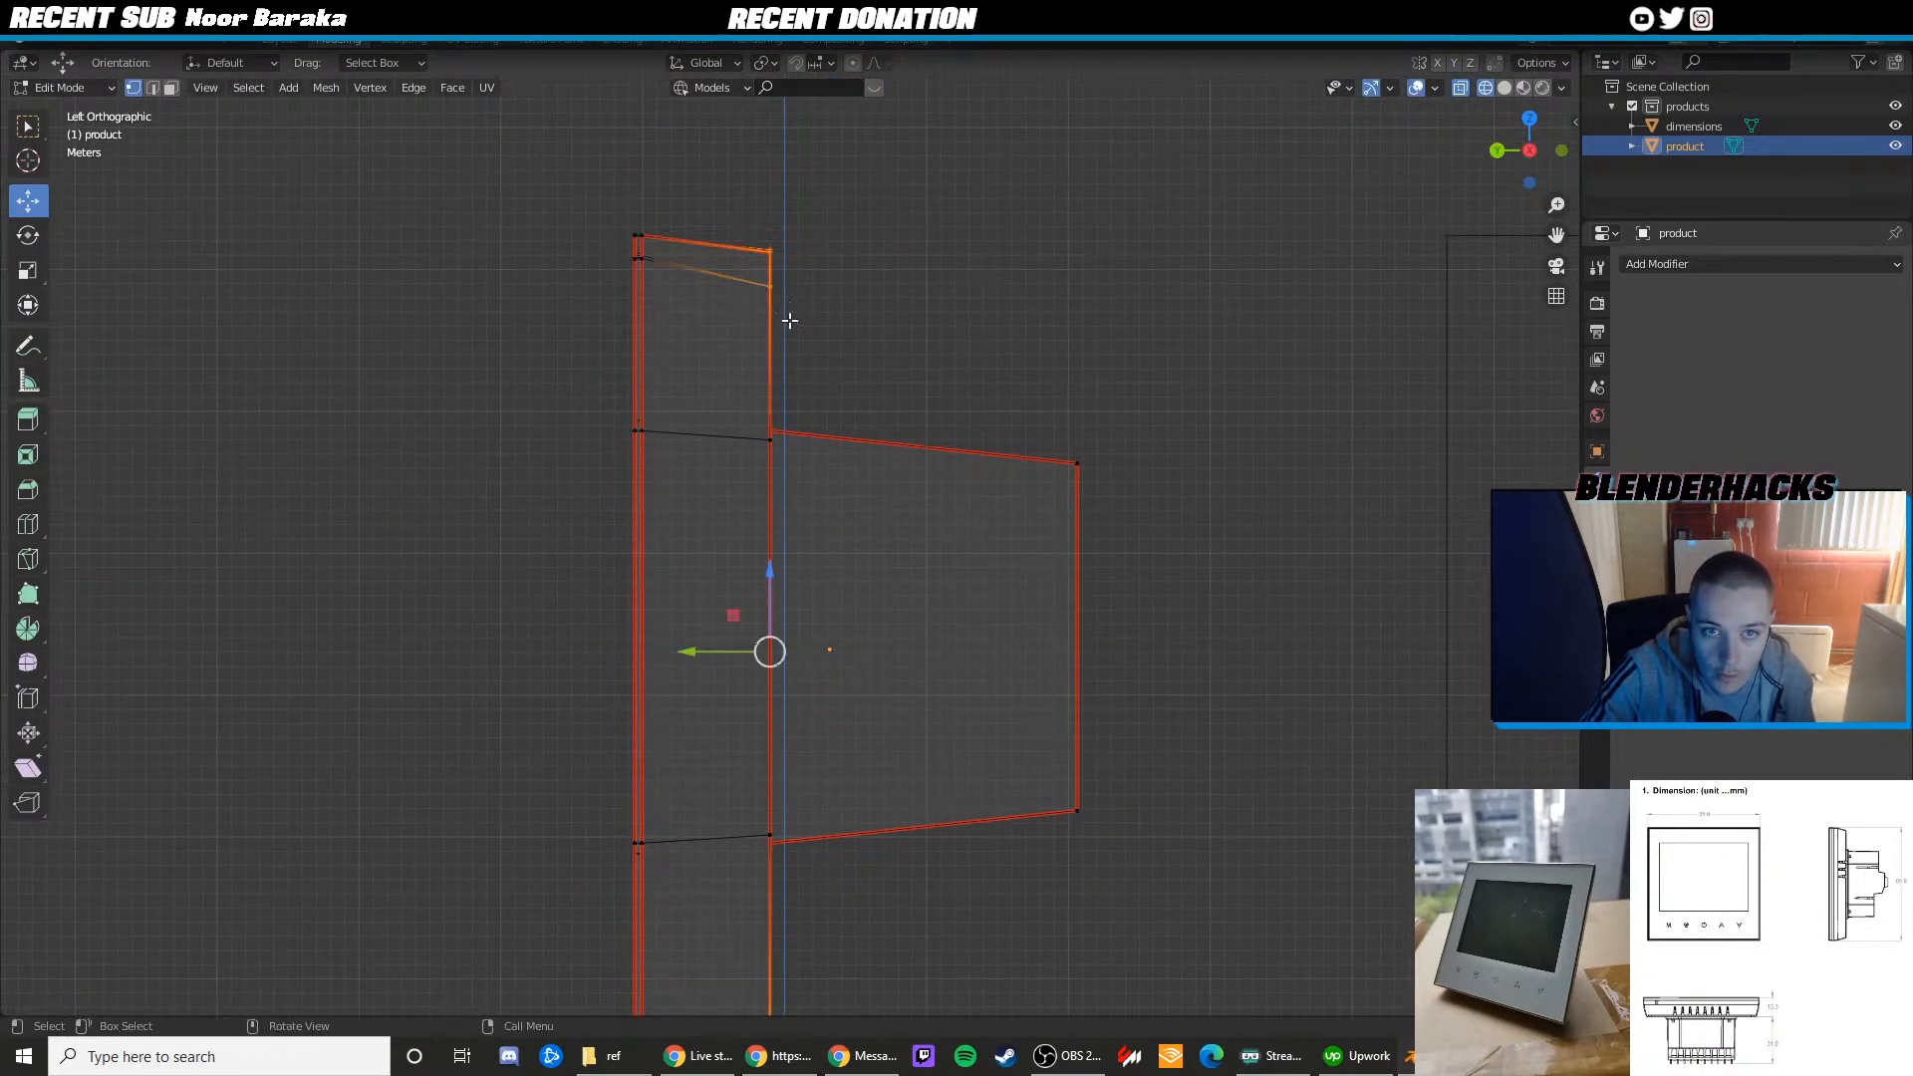
{"action": "key", "text": "shift+space"}
{"action": "key", "text": "s"}
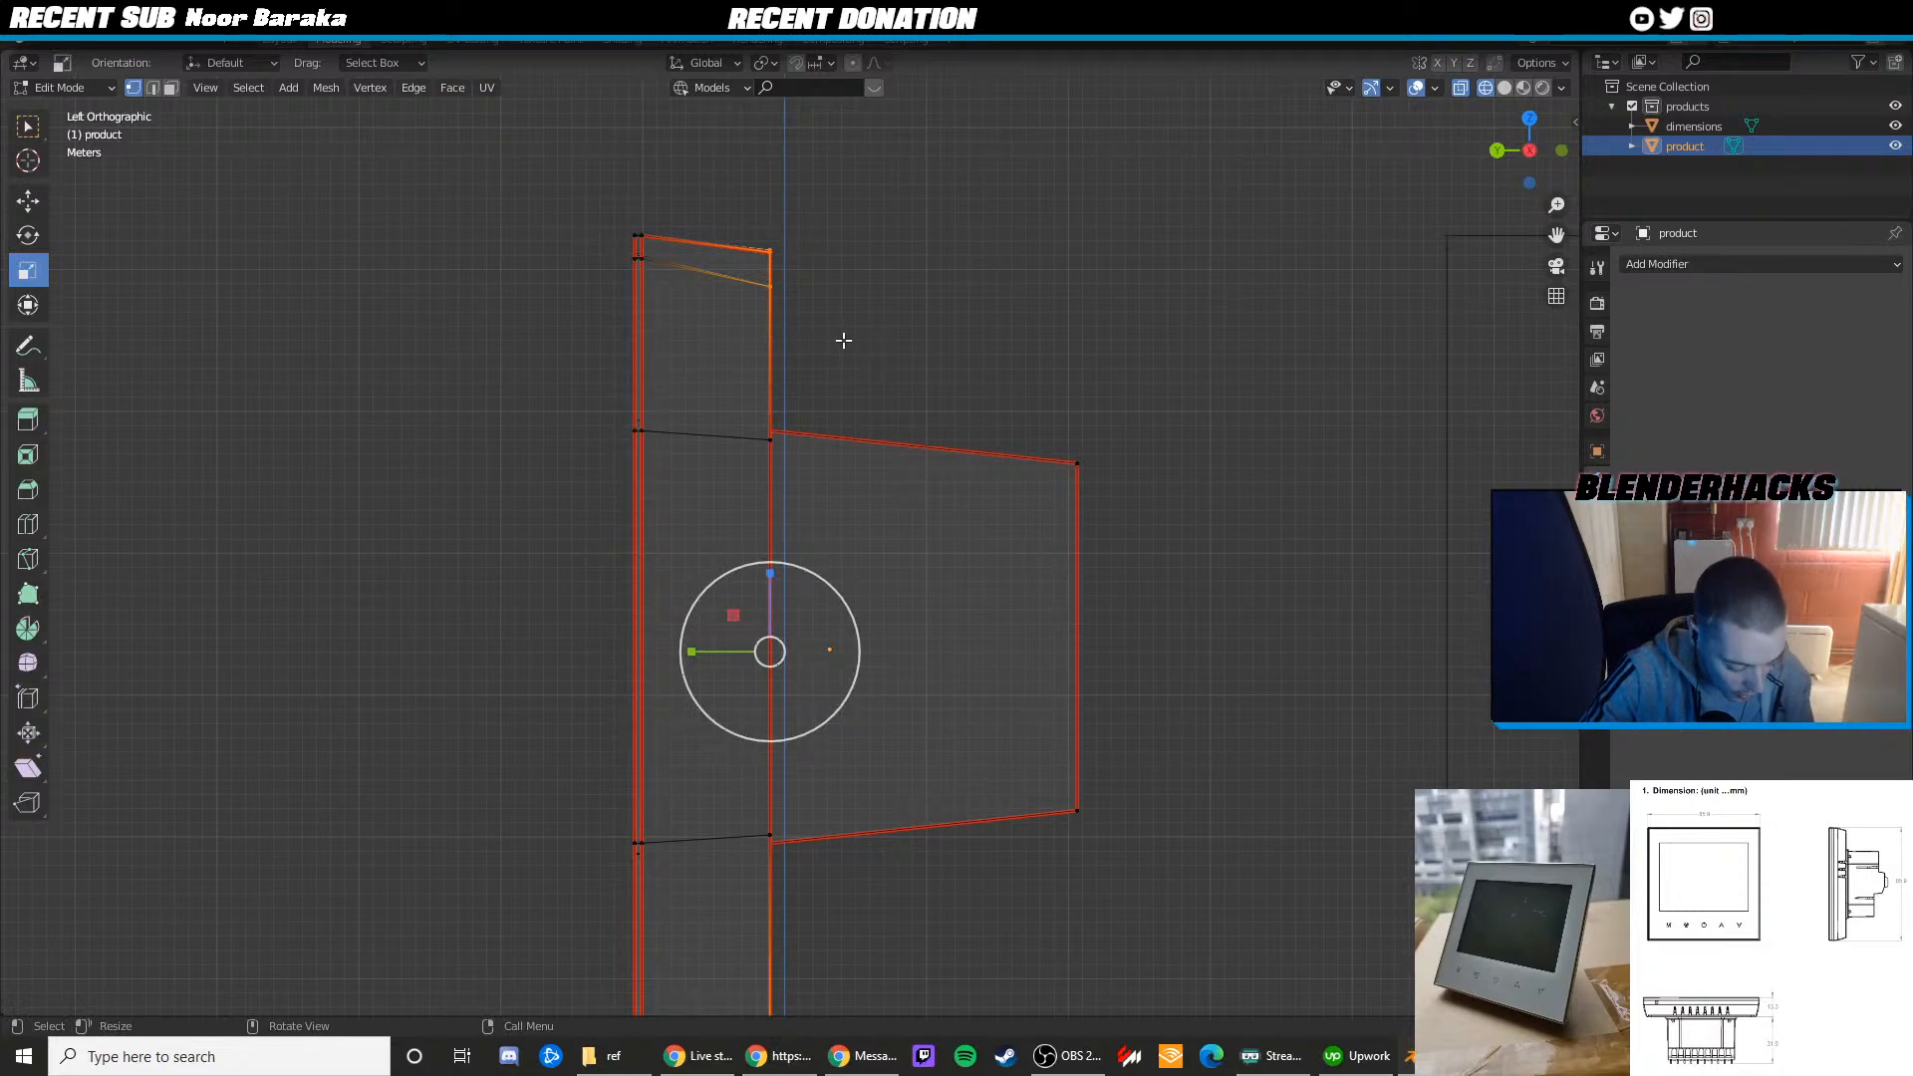
{"action": "left_click", "coordinate": [983, 316]}
{"action": "left_click_drag", "start_coordinate": [747, 209], "coordinate": [857, 378]}
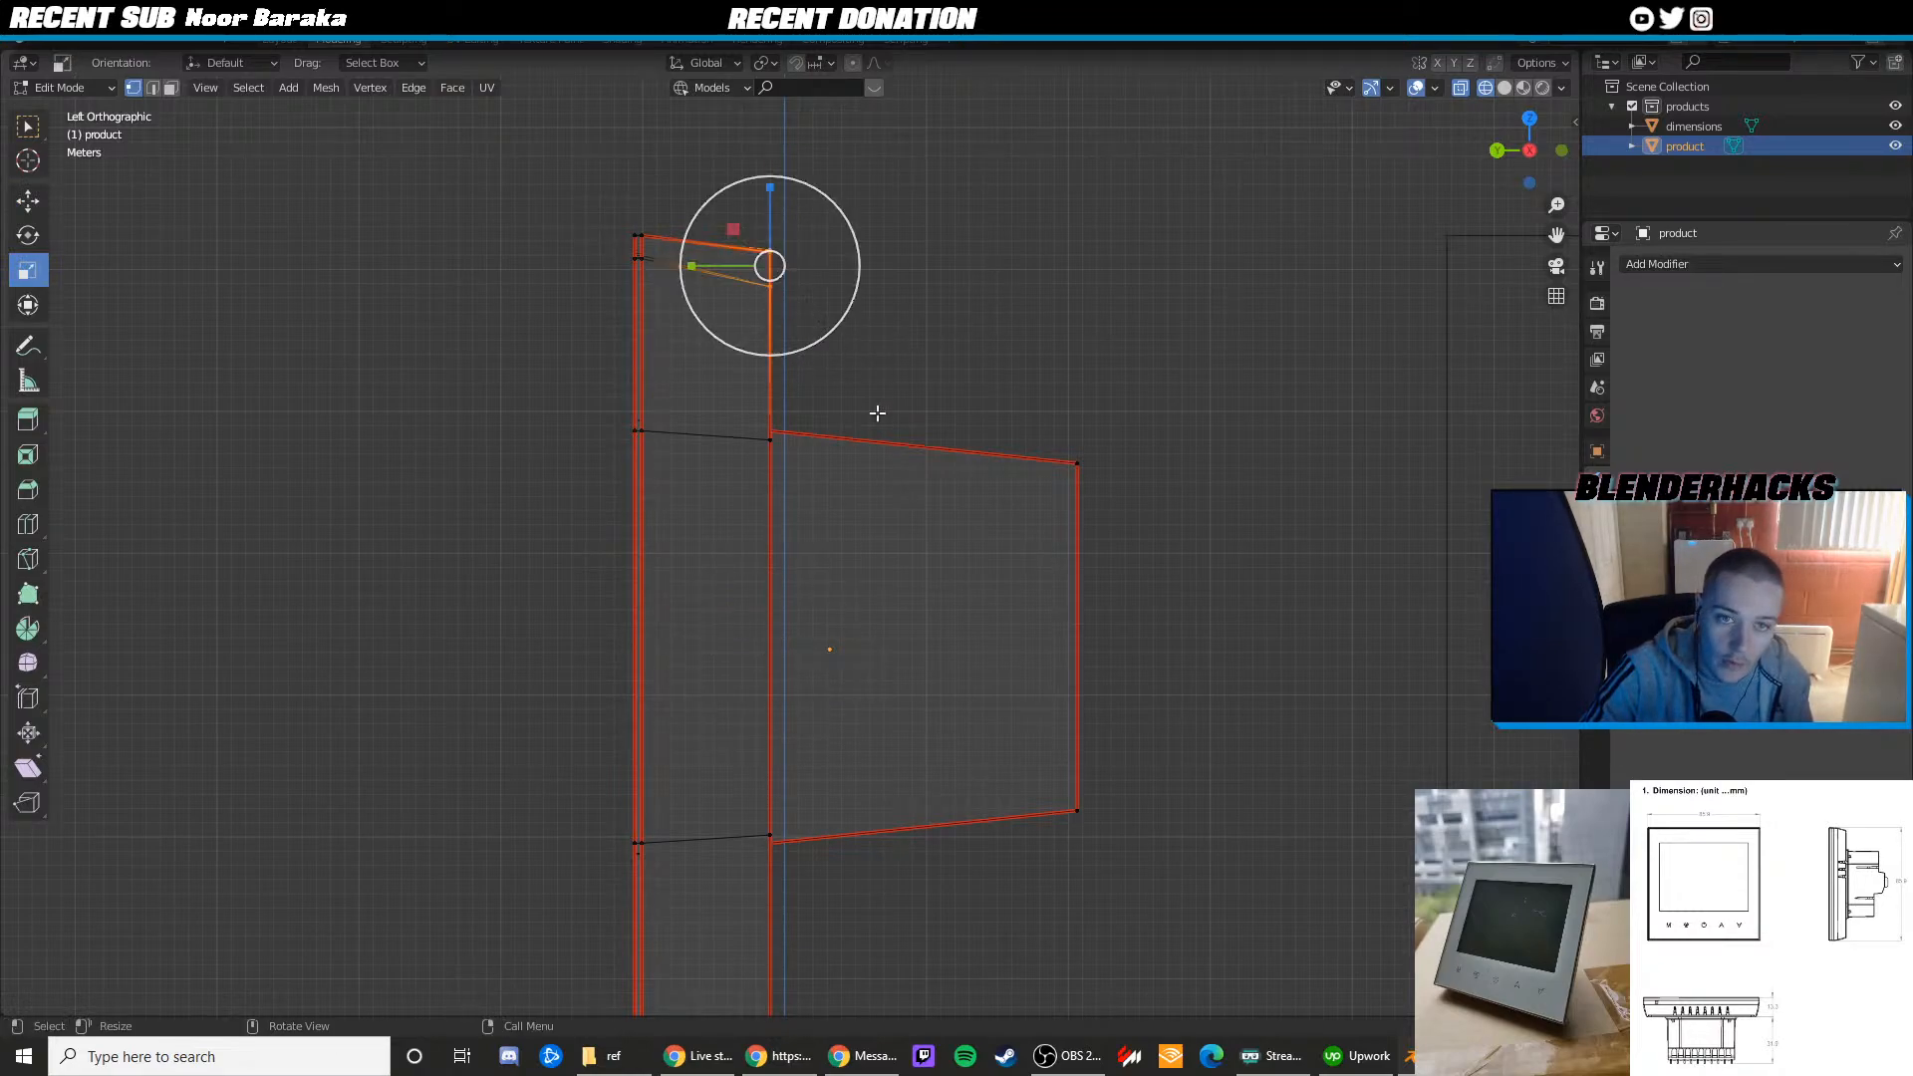
{"action": "middle_click_drag", "start_coordinate": [834, 851], "coordinate": [759, 571], "text": "shift"}
{"action": "left_click_drag", "start_coordinate": [653, 707], "coordinate": [787, 820], "text": "shift"}
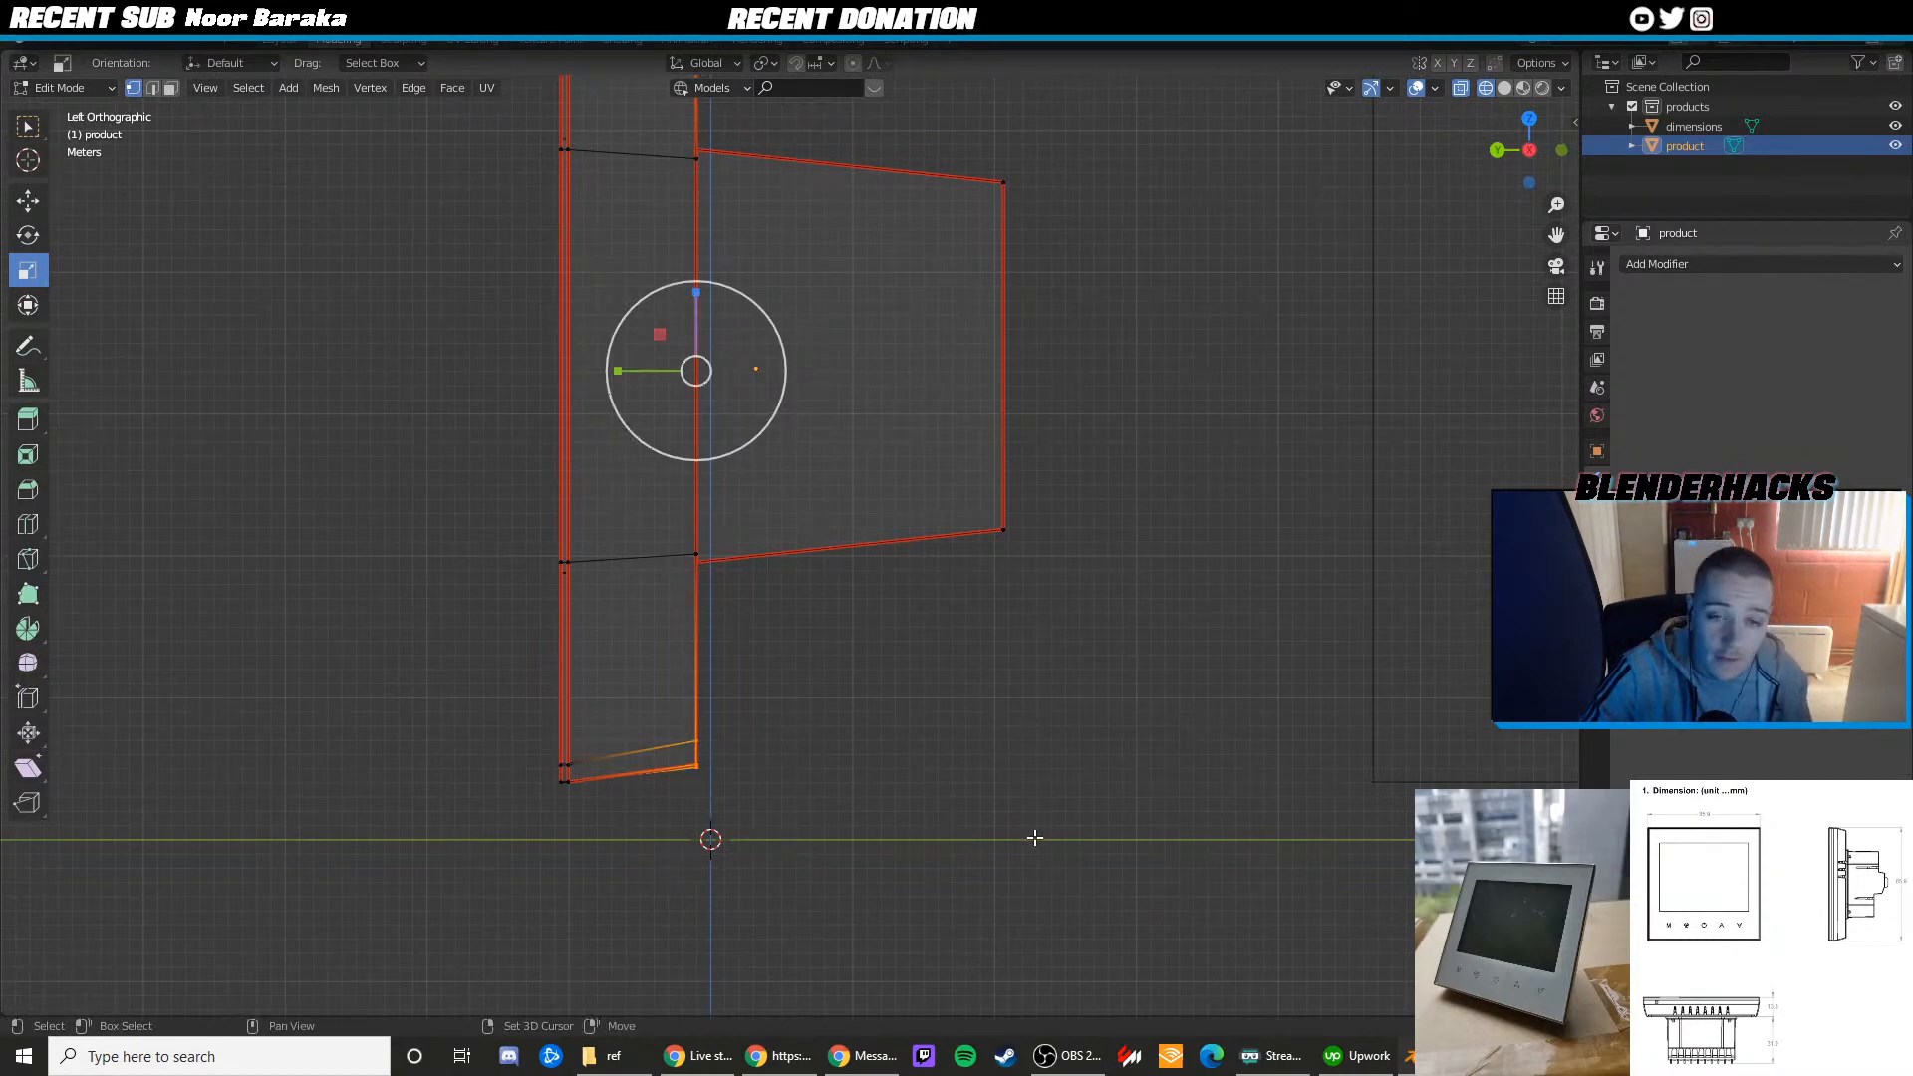
{"action": "key", "text": "shift+space"}
{"action": "key", "text": "ctrl+r"}
{"action": "key", "text": "shift+space"}
{"action": "left_click", "coordinate": [1041, 749]}
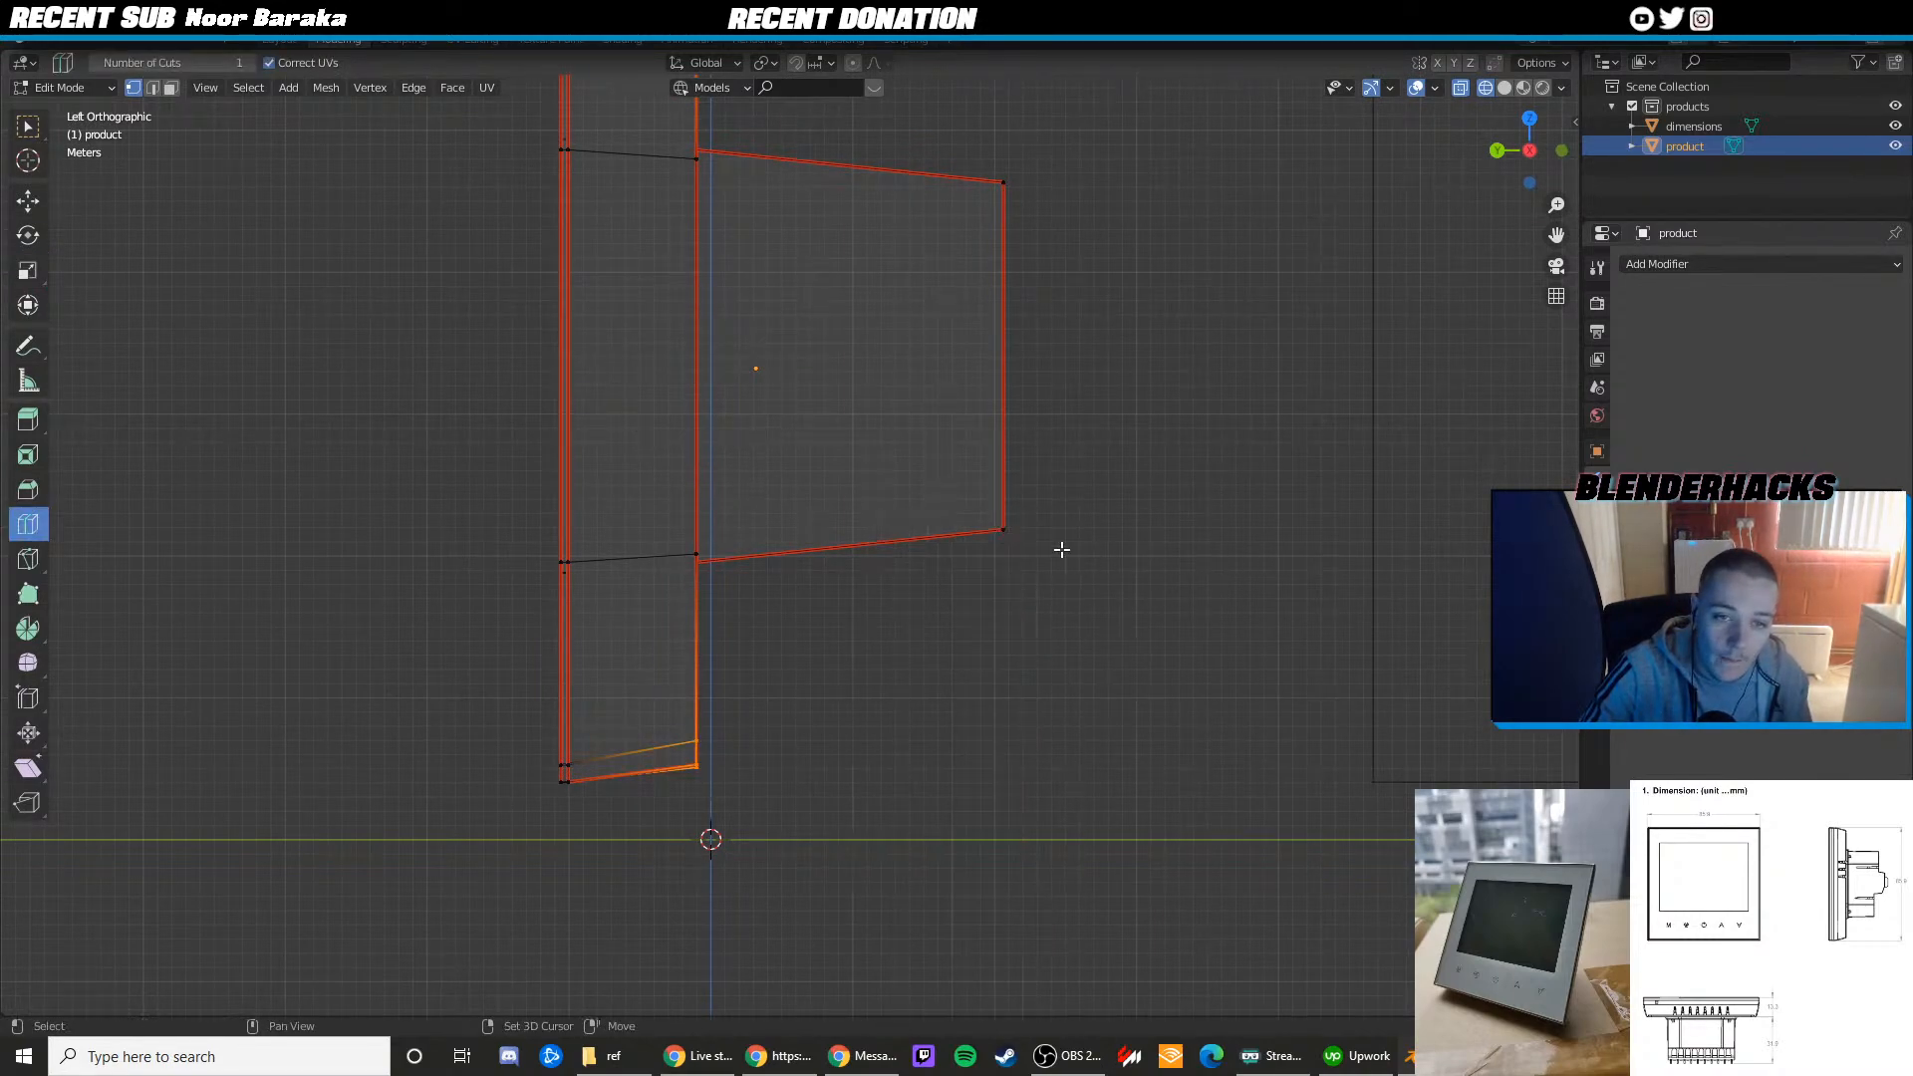
{"action": "key", "text": "shift+space"}
{"action": "scroll", "coordinate": [1258, 439], "scroll_direction": "down", "scroll_amount": 3}
{"action": "middle_click_drag", "start_coordinate": [1025, 405], "coordinate": [1049, 541], "text": "shift"}
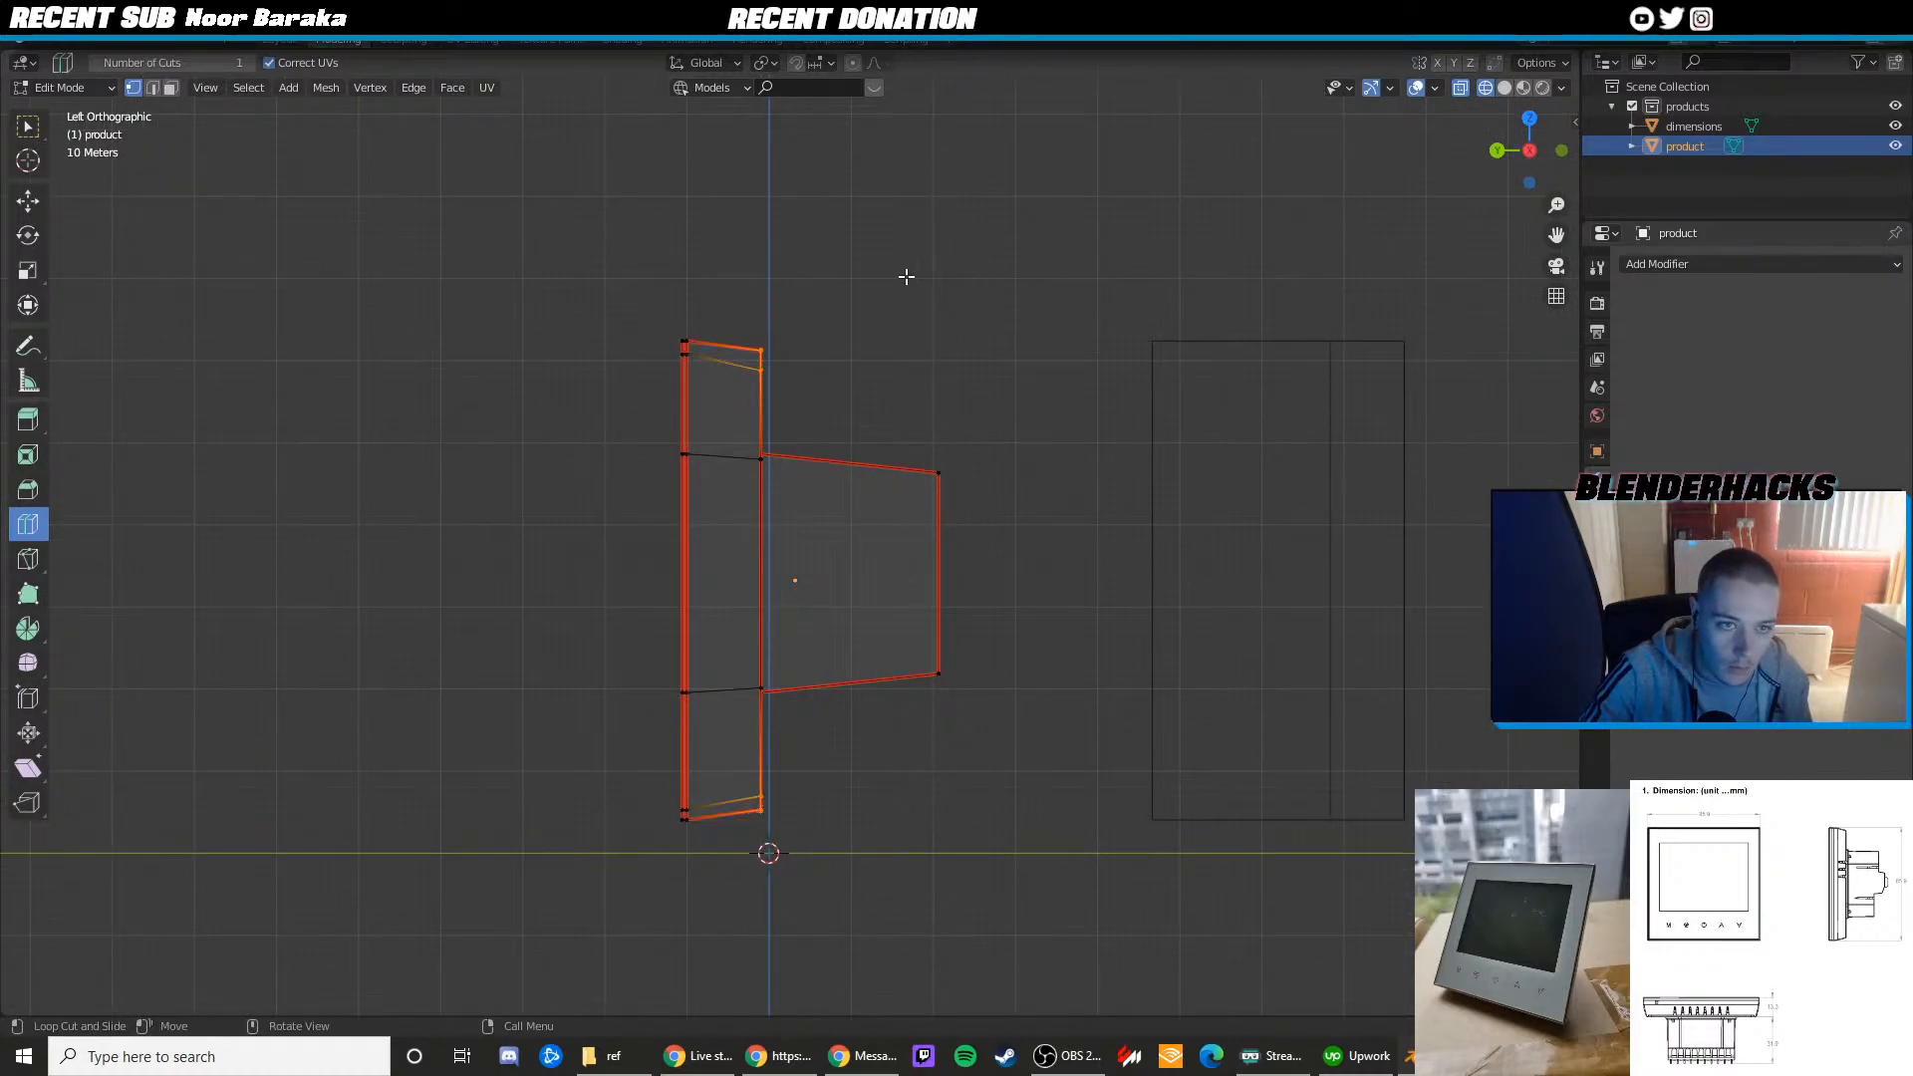
{"action": "key", "text": "Tab"}
{"action": "key", "text": "Tab"}
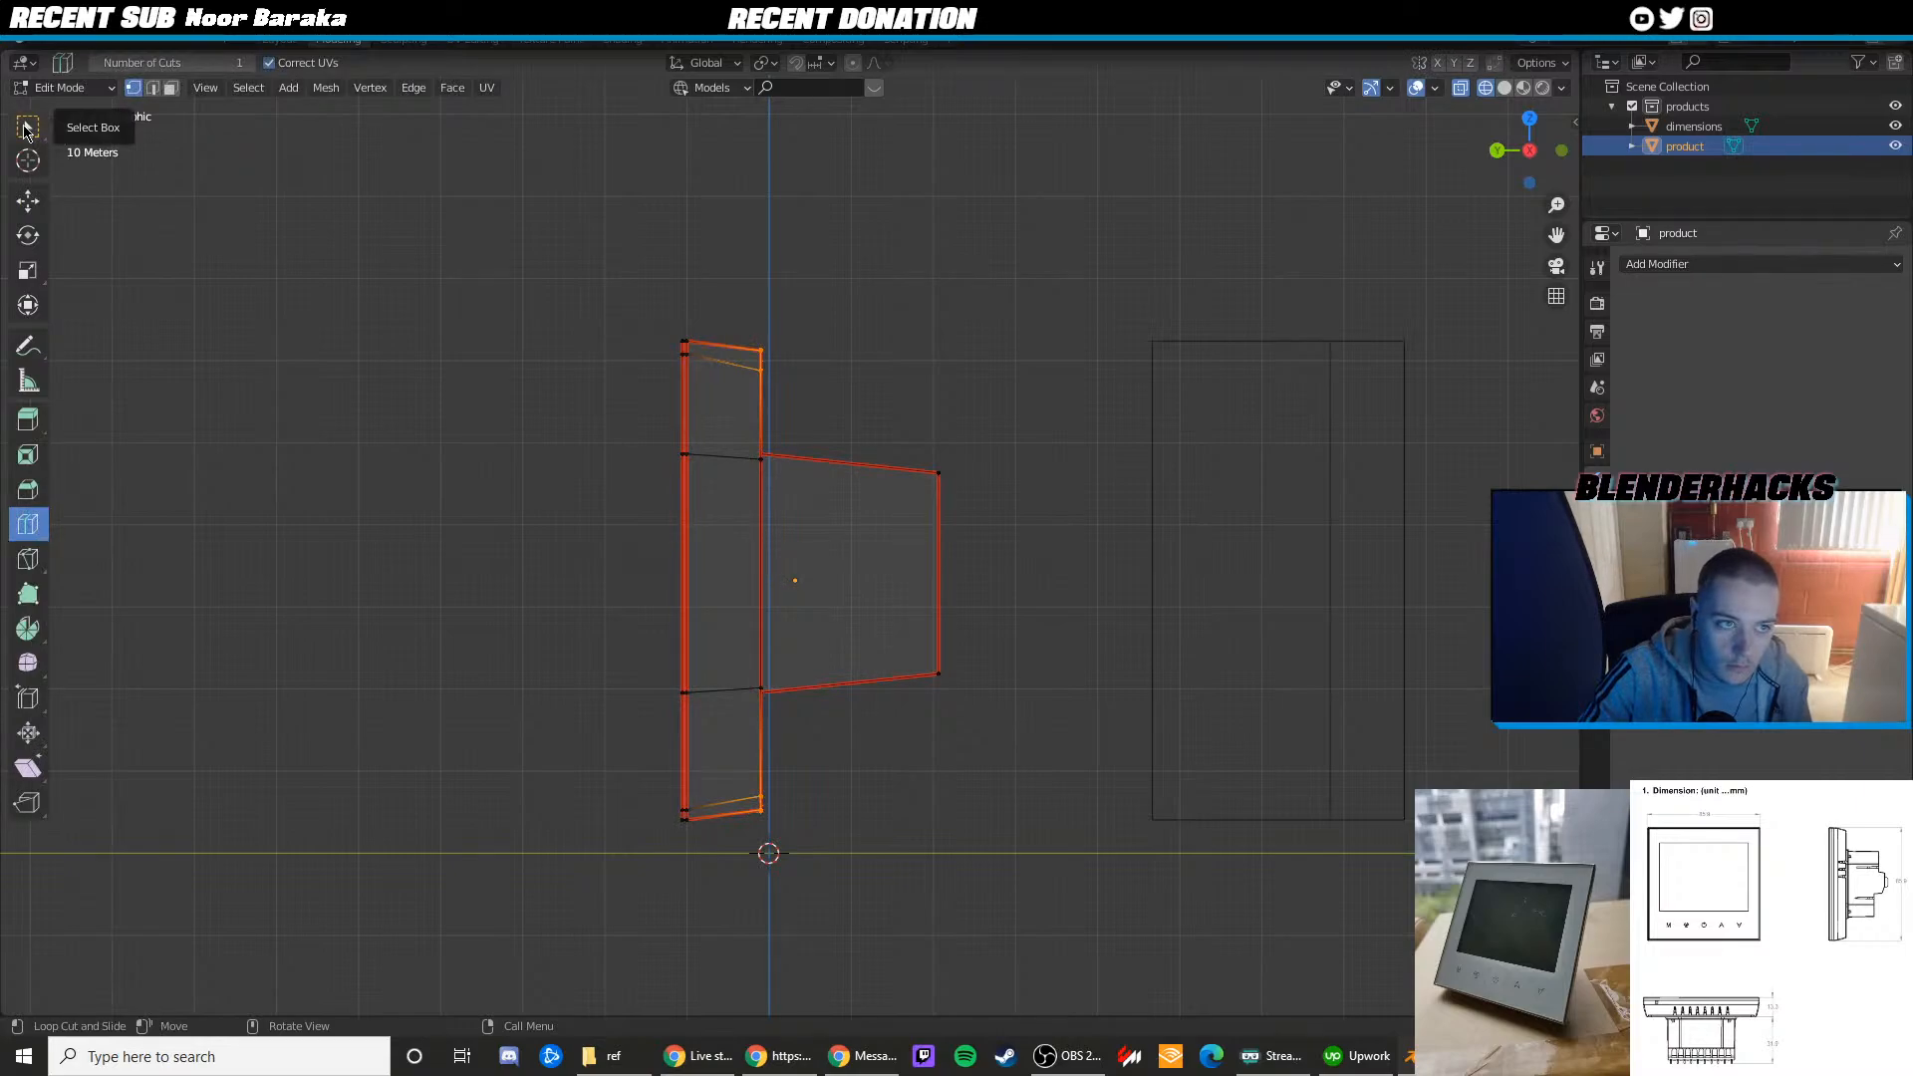
{"action": "left_click", "coordinate": [26, 129]}
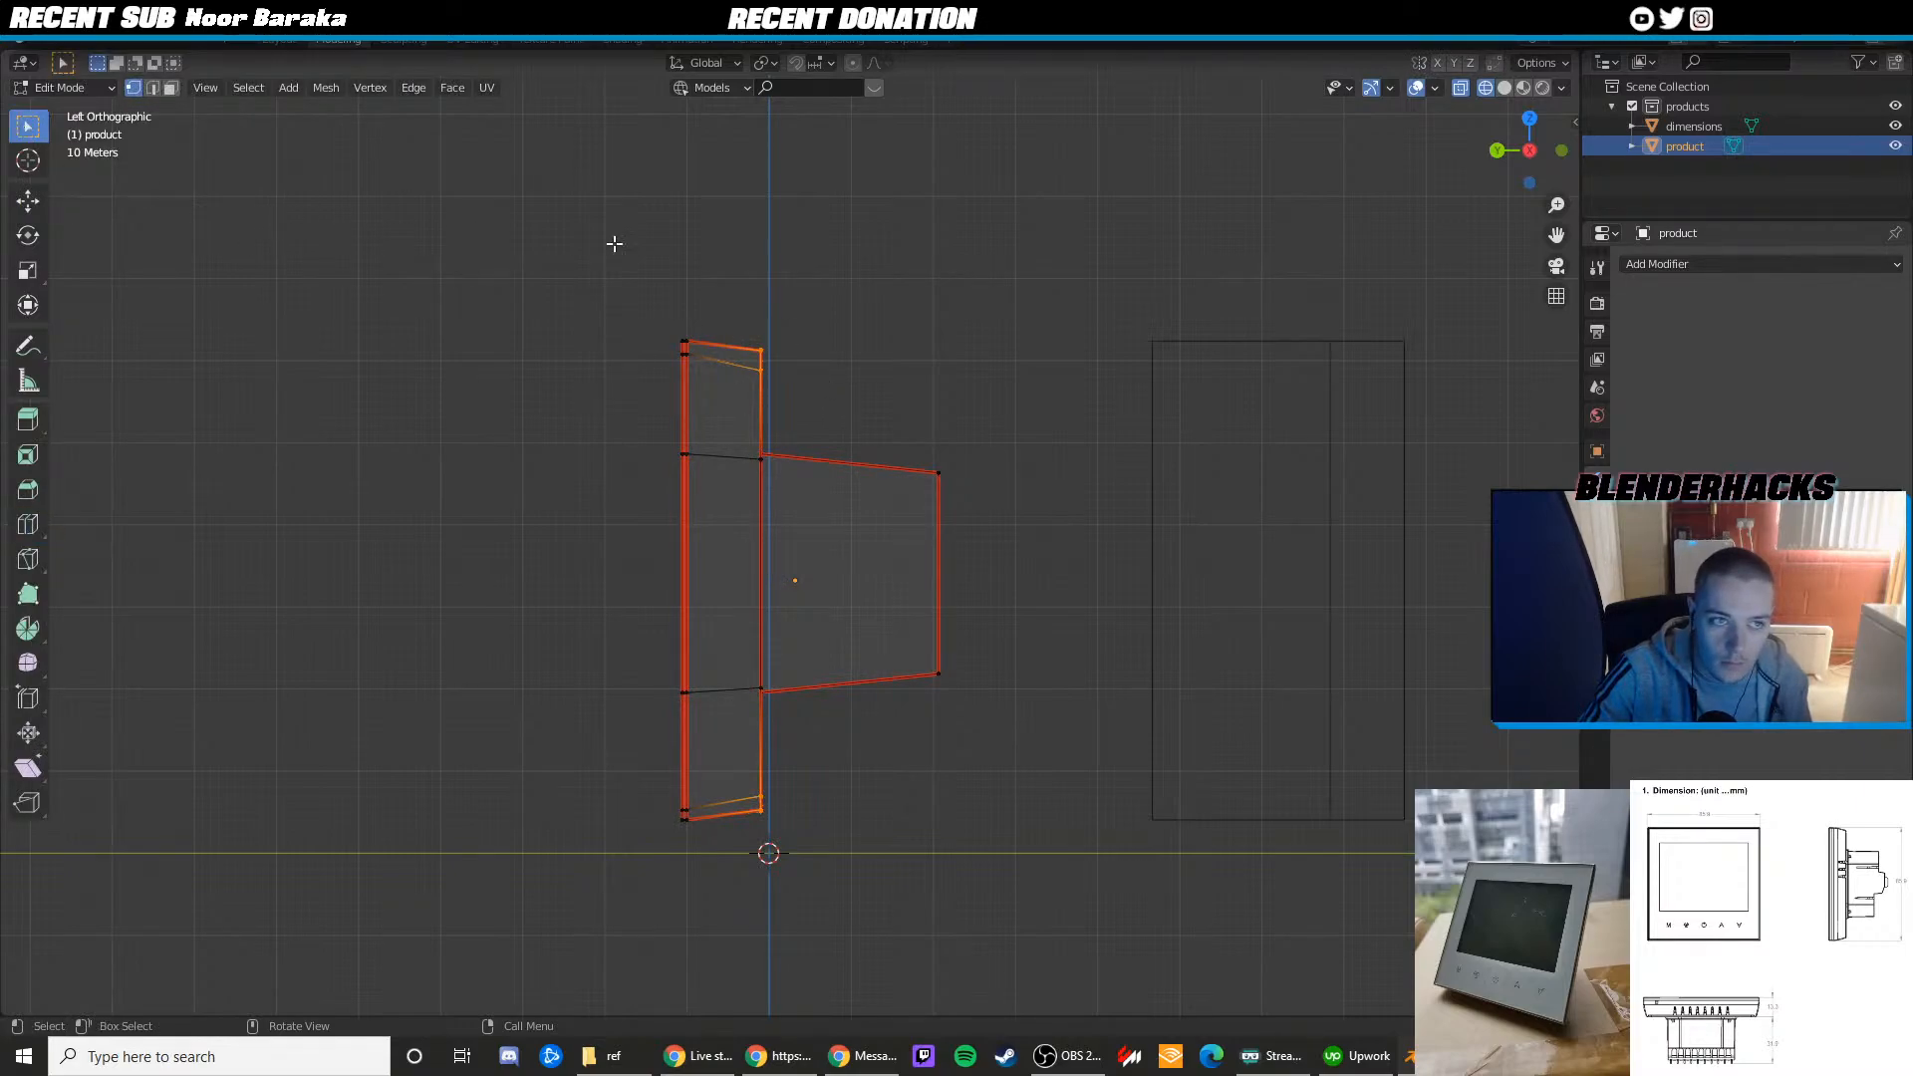
Select the vertices at the panel's upper and lower rear edges and activate the Scale tool
{"action": "key", "text": "shift+space"}
{"action": "left_click", "coordinate": [30, 204]}
{"action": "left_click", "coordinate": [808, 341]}
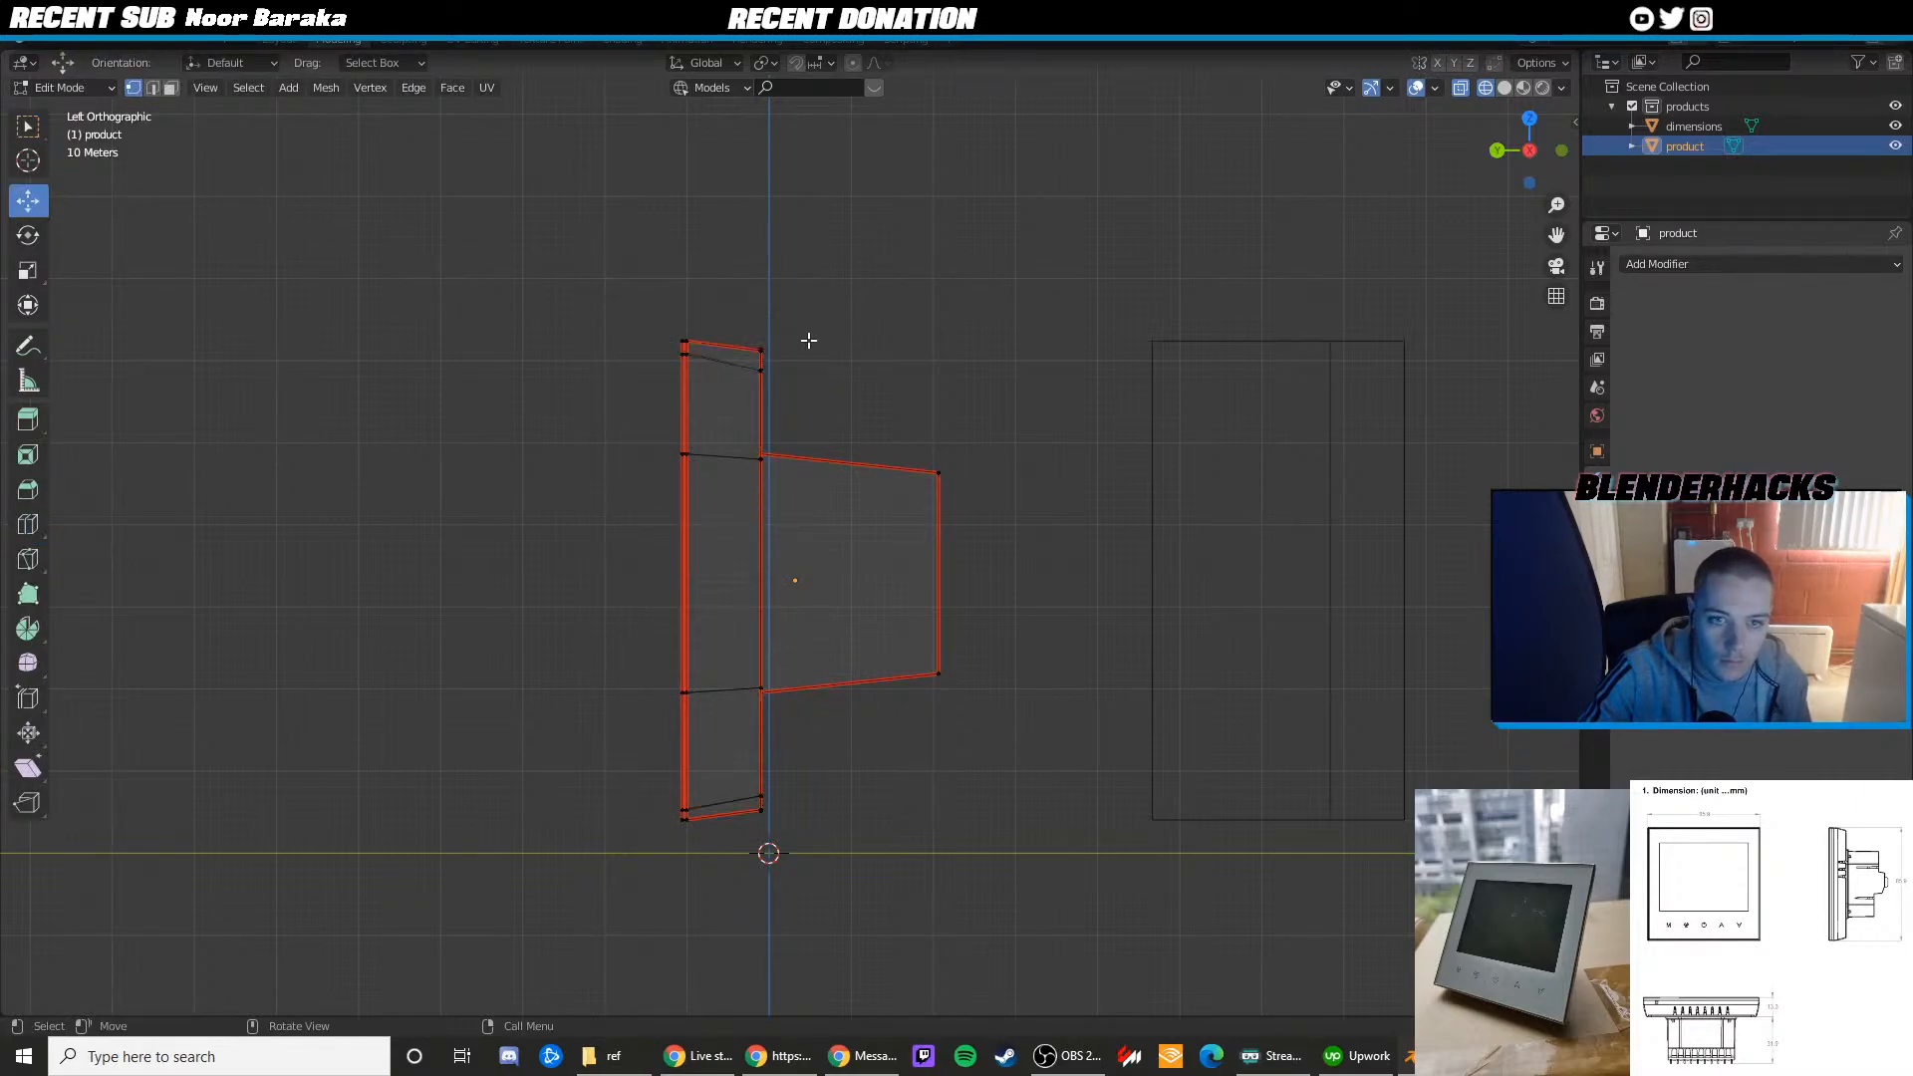
{"action": "left_click_drag", "start_coordinate": [727, 305], "coordinate": [798, 398]}
{"action": "left_click_drag", "start_coordinate": [872, 853], "coordinate": [747, 777], "text": "shift"}
{"action": "key", "text": "shift+space"}
{"action": "key", "text": "s"}
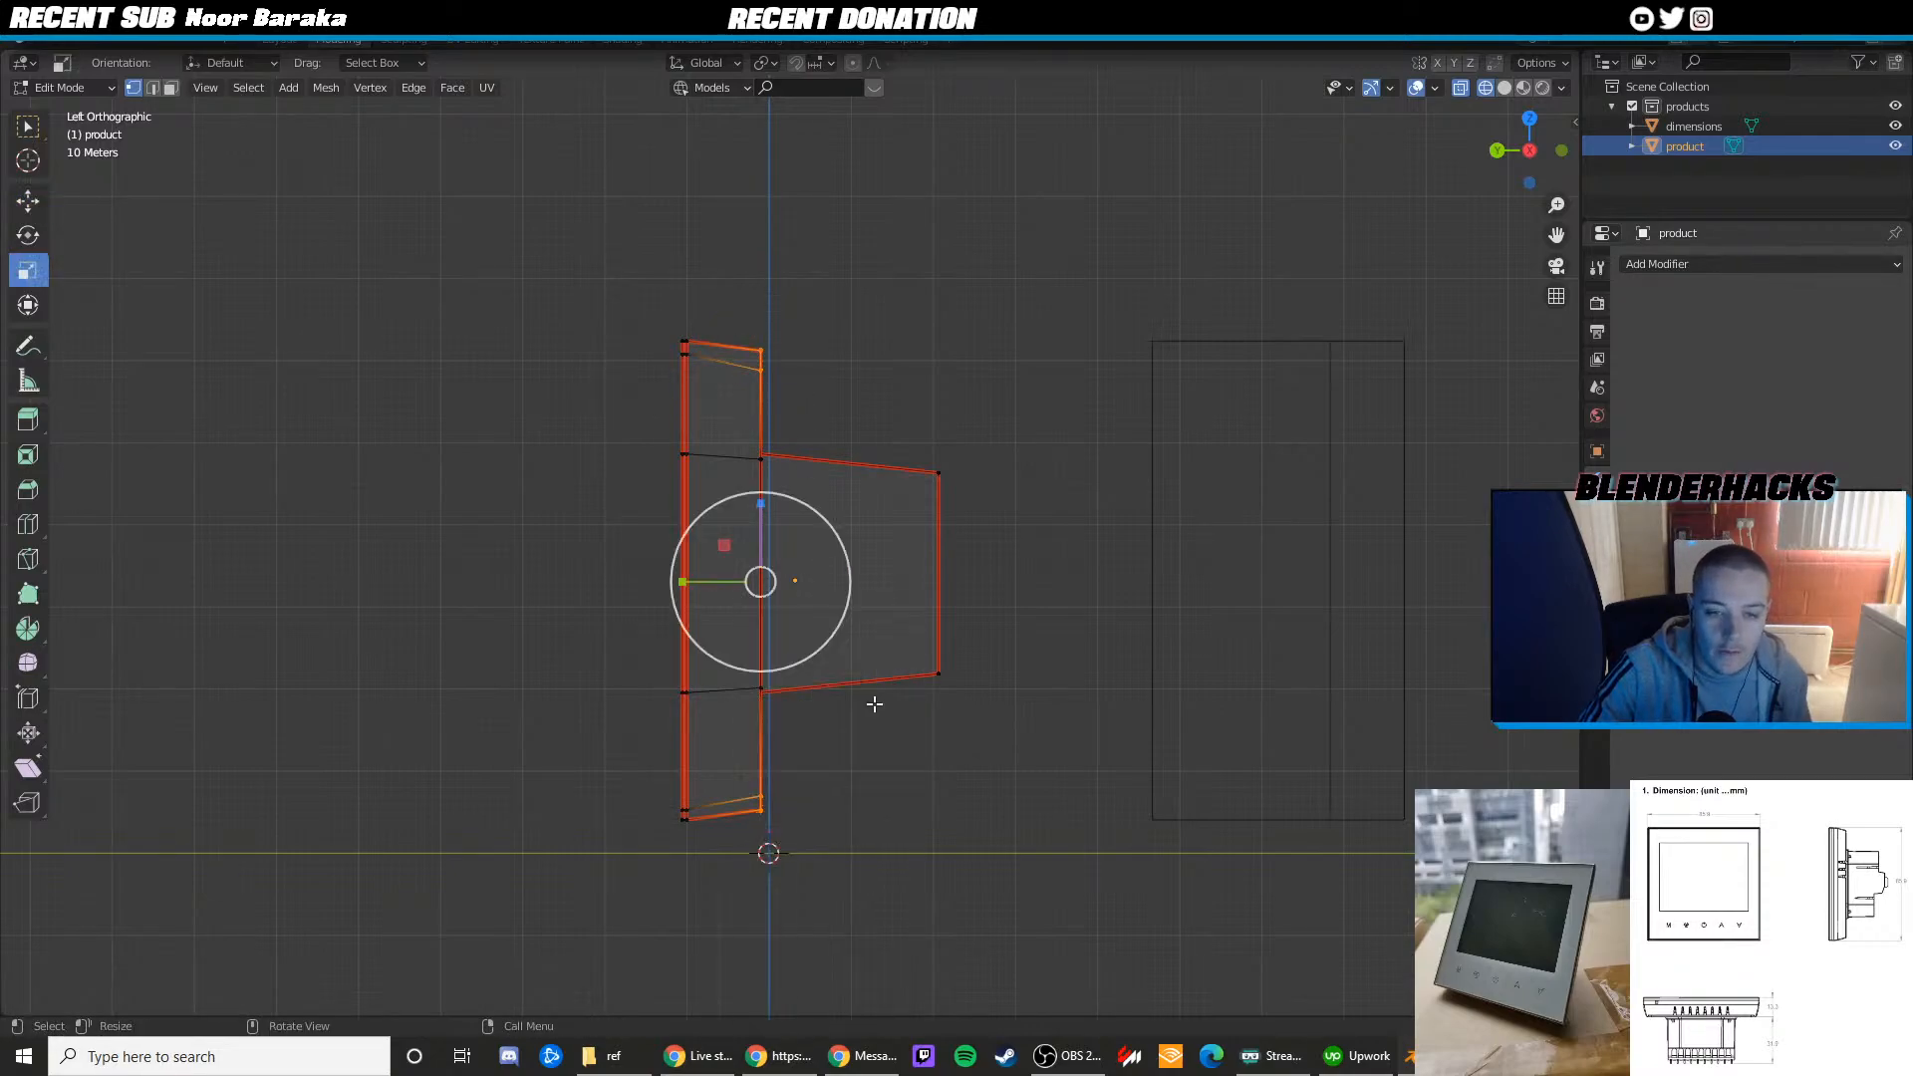
Clear the selection, reselect the panel's upper and lower rear edge vertices and try to change the active tool
{"action": "key", "text": "space"}
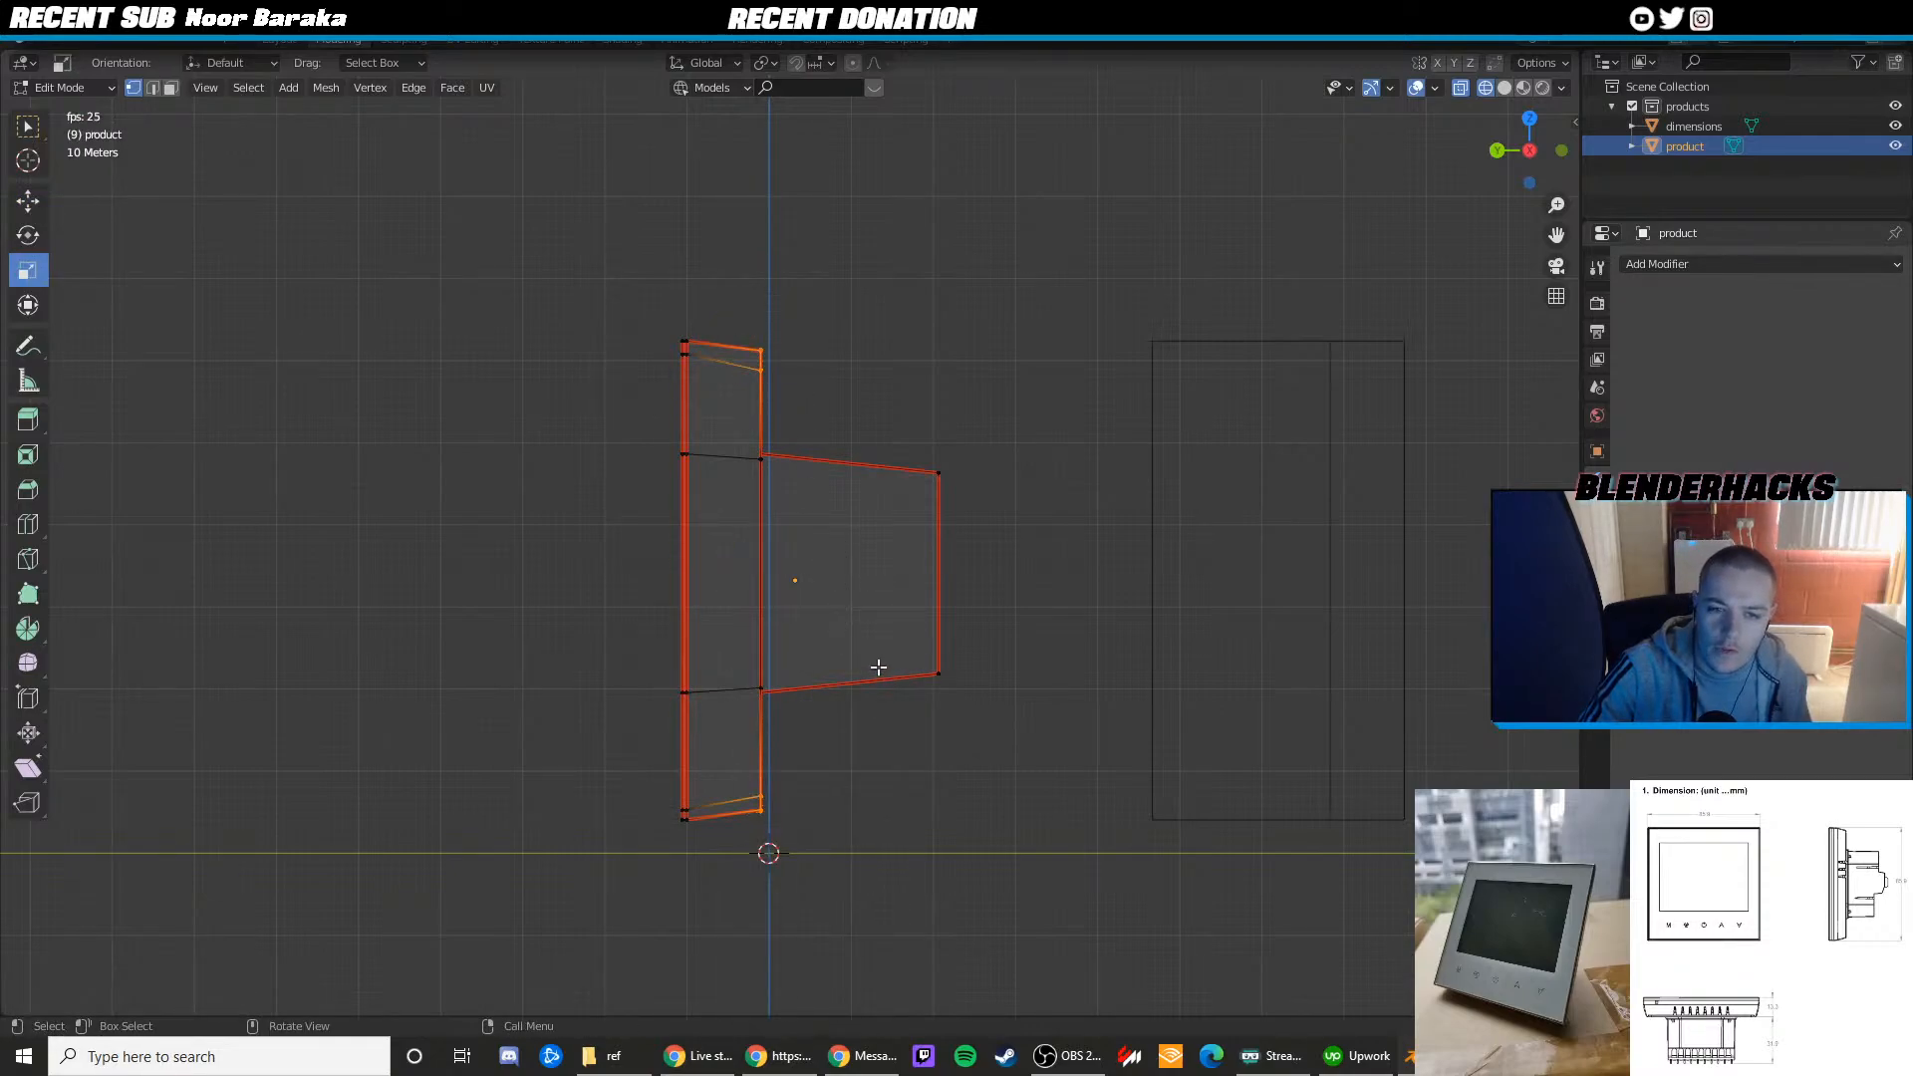
{"action": "right_click", "coordinate": [992, 524]}
{"action": "left_click", "coordinate": [1003, 296]}
{"action": "left_click_drag", "start_coordinate": [758, 330], "coordinate": [791, 402]}
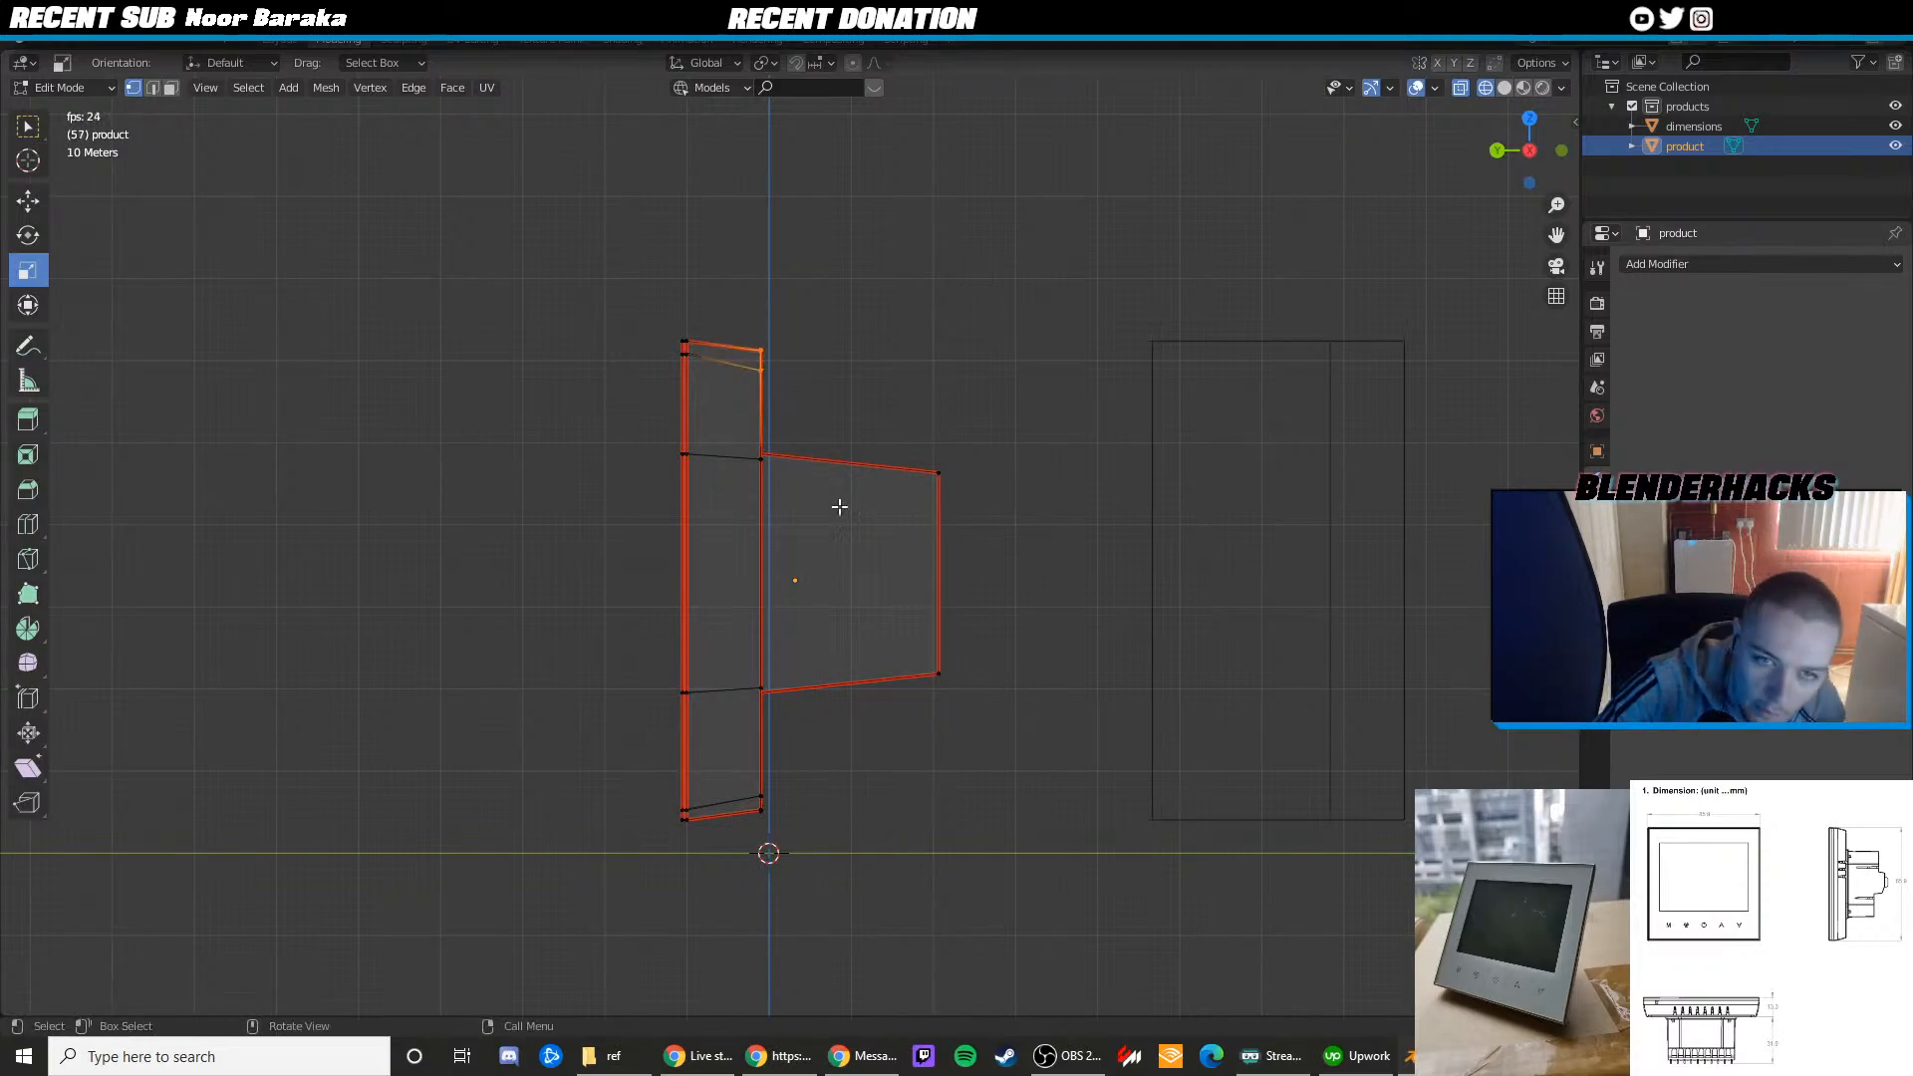
{"action": "left_click_drag", "start_coordinate": [822, 835], "coordinate": [751, 791], "text": "shift"}
{"action": "key", "text": "shift+space"}
{"action": "key", "text": "m"}
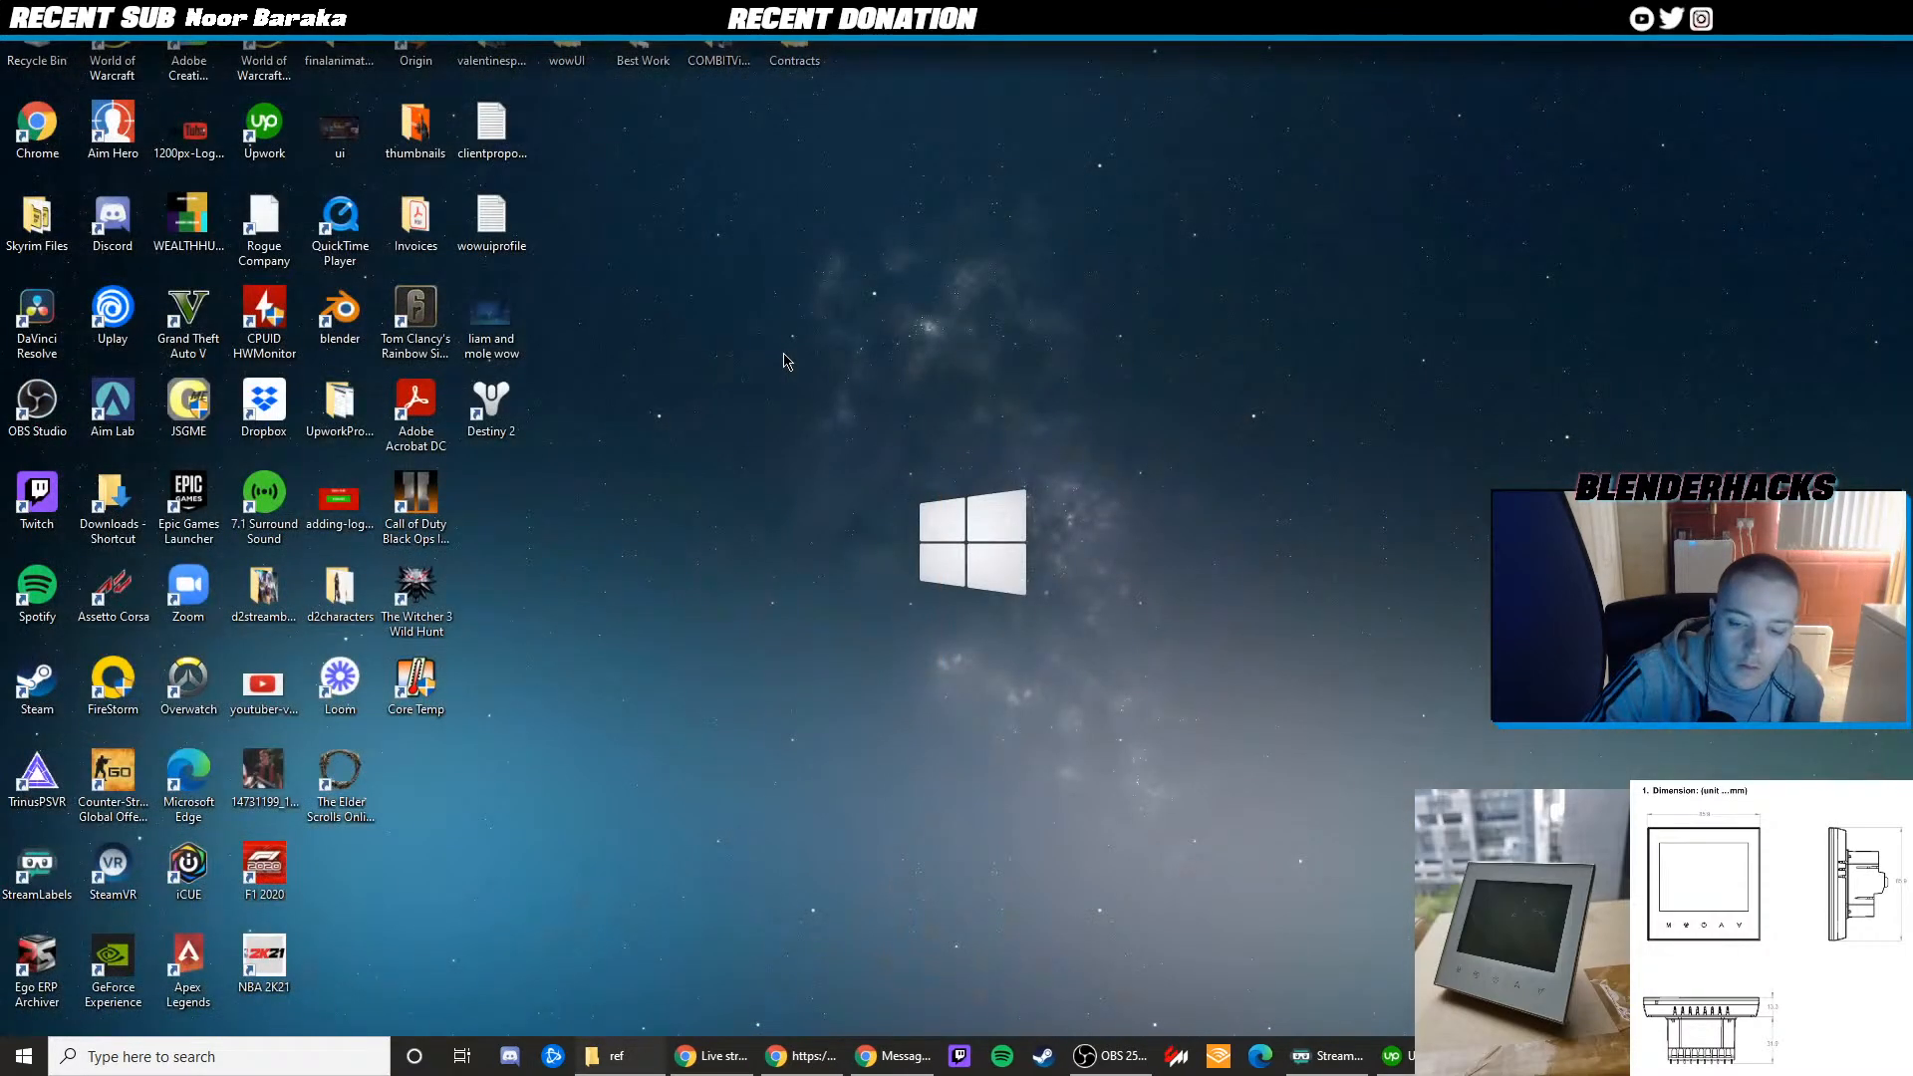
Find Blender through the Windows search and relaunch it
{"action": "left_click", "coordinate": [181, 1061]}
{"action": "type", "text": "ble"}
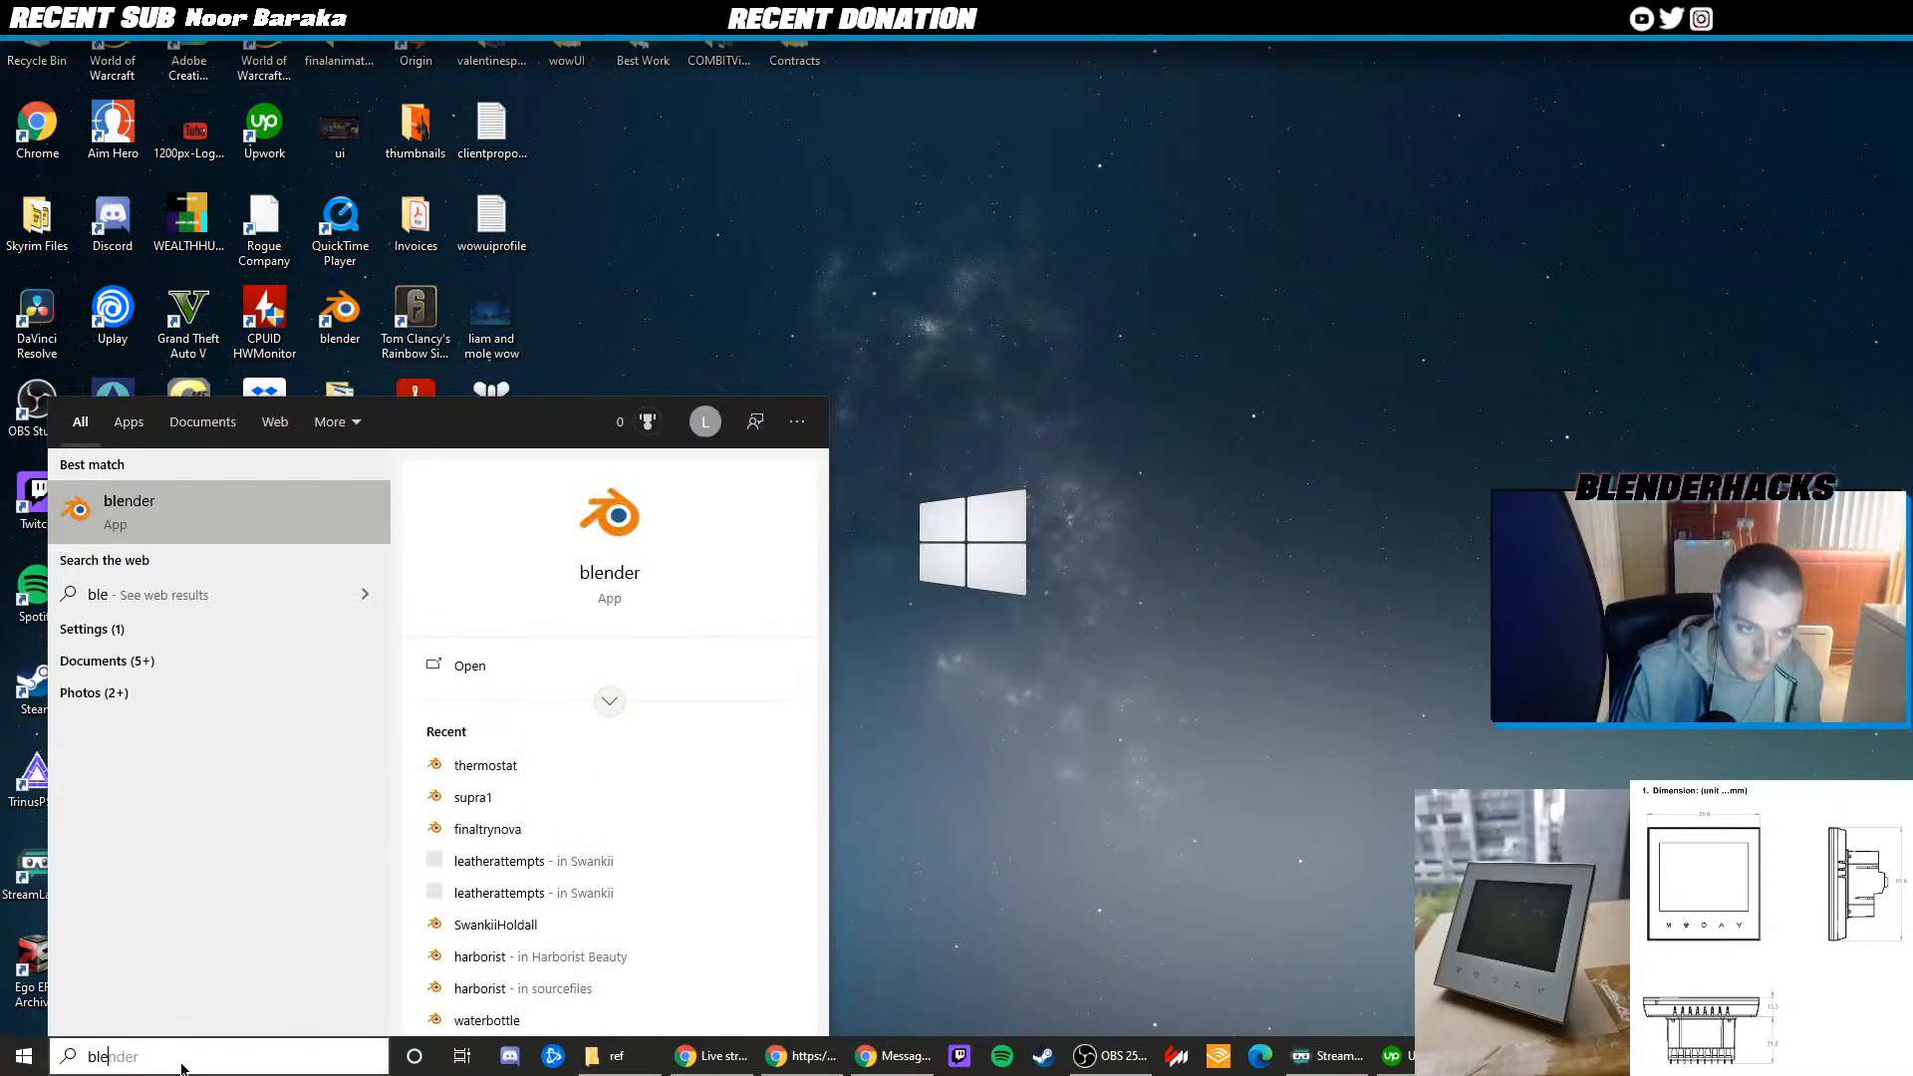
{"action": "key", "text": "Return"}
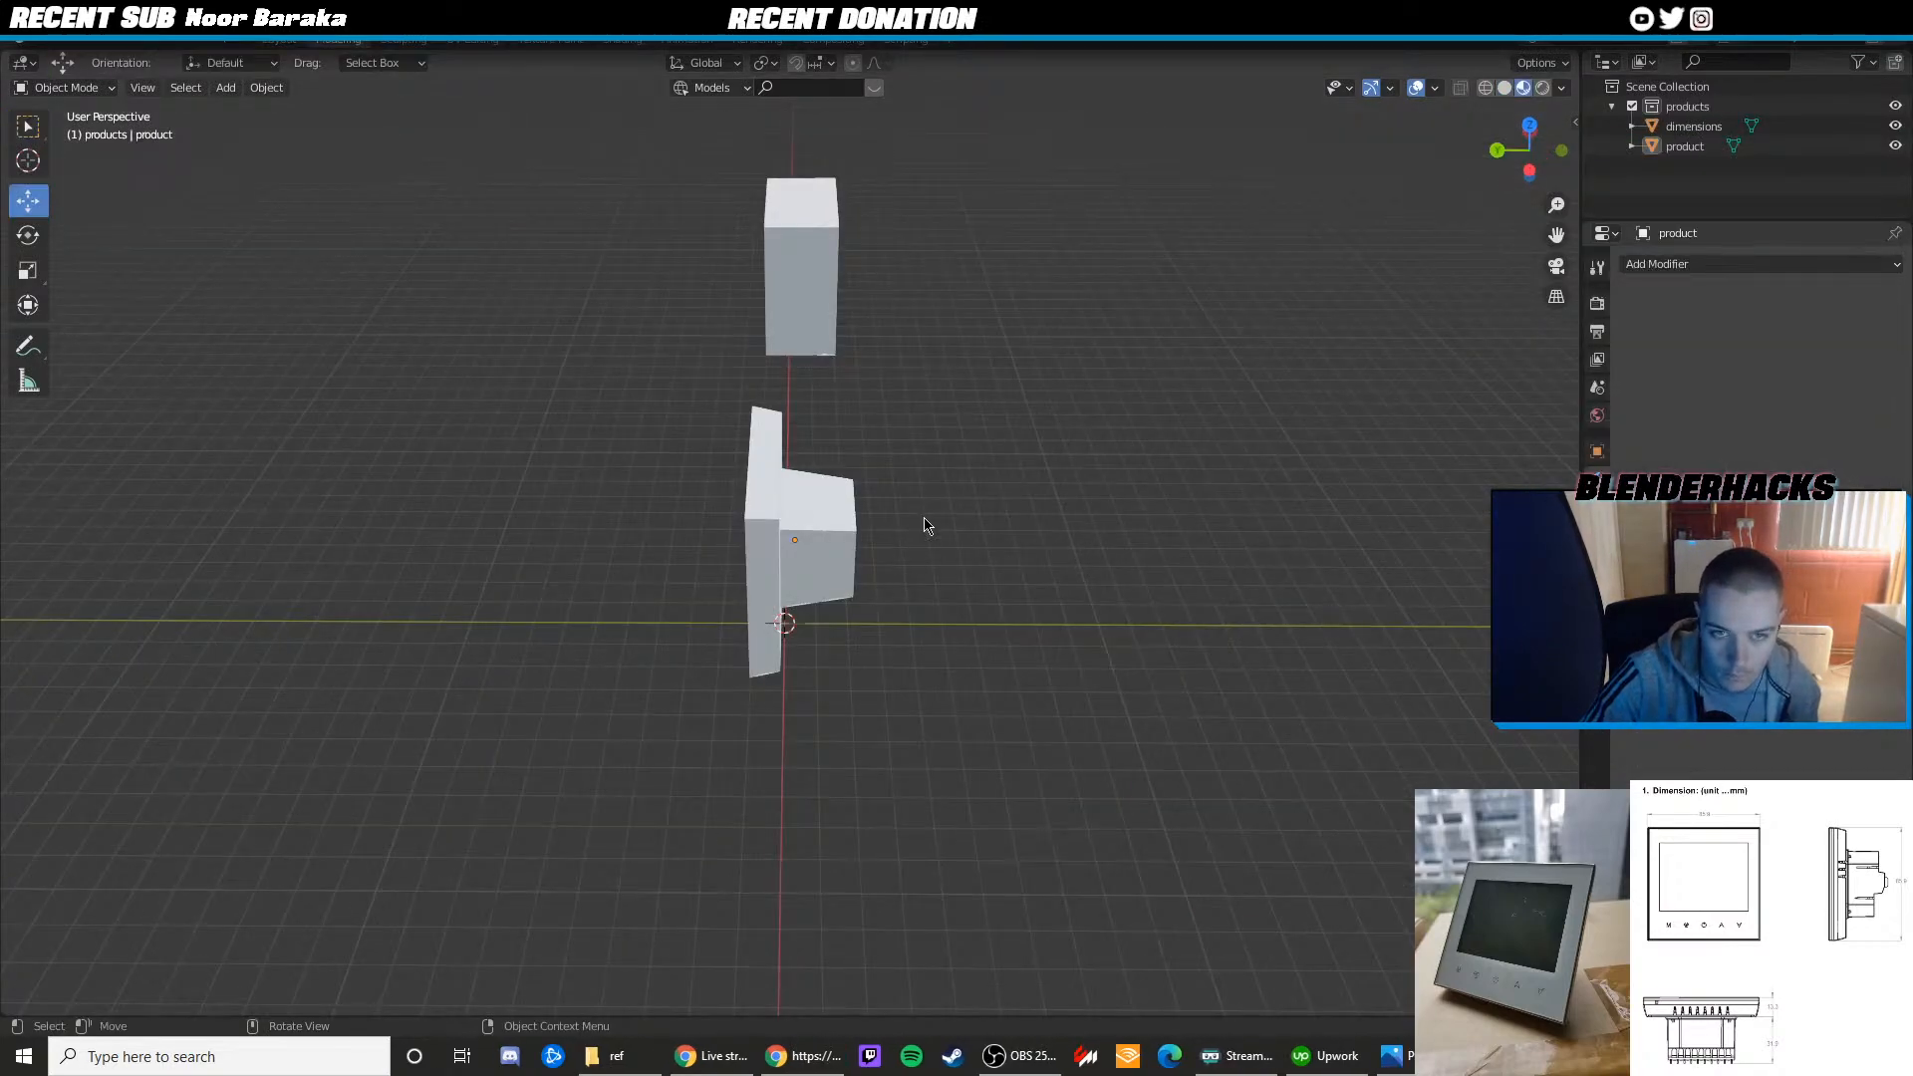
Move the dimensions box along Y clear of the product and switch to the left orthographic view
{"action": "left_click", "coordinate": [824, 277]}
{"action": "left_click_drag", "start_coordinate": [763, 266], "coordinate": [942, 265]}
{"action": "left_click", "coordinate": [1560, 150]}
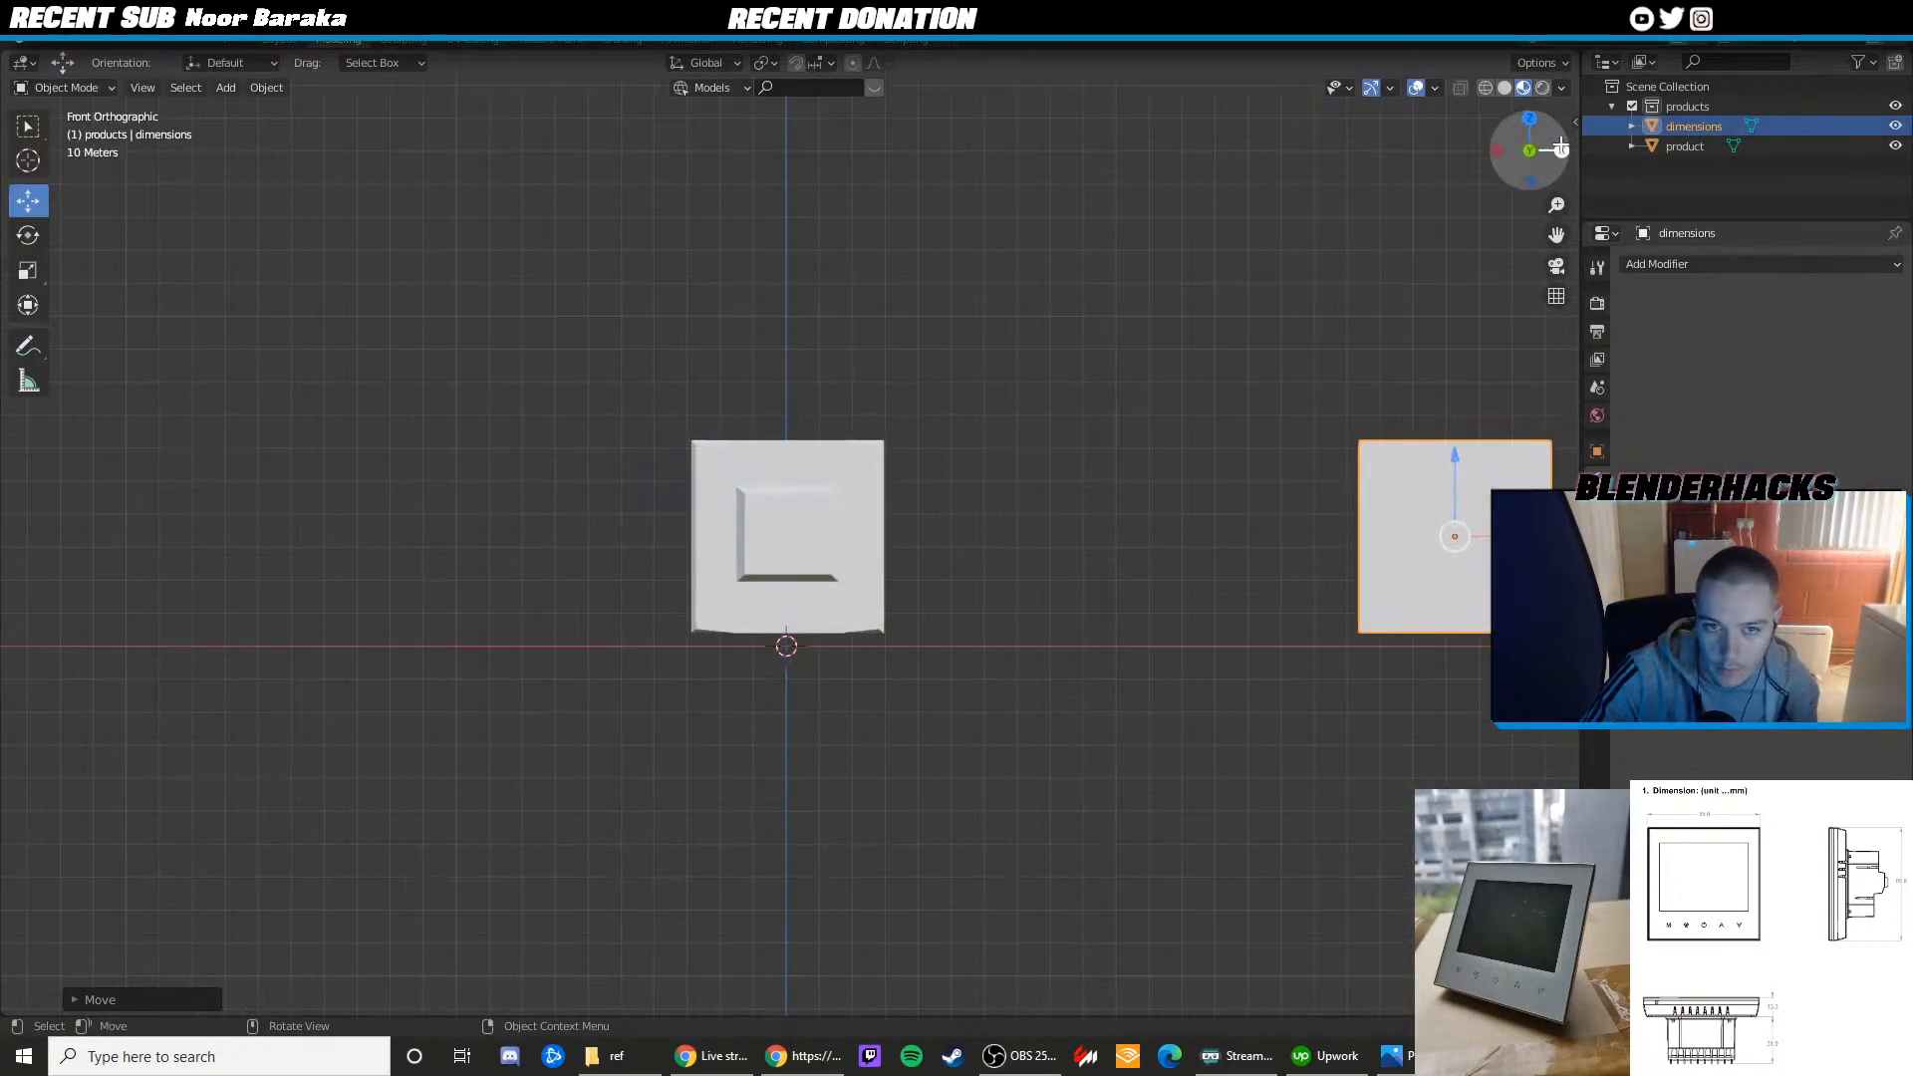
{"action": "left_click", "coordinate": [1496, 149]}
{"action": "scroll", "coordinate": [971, 407], "scroll_direction": "up", "scroll_amount": 4}
{"action": "middle_click_drag", "start_coordinate": [760, 379], "coordinate": [771, 423], "text": "shift"}
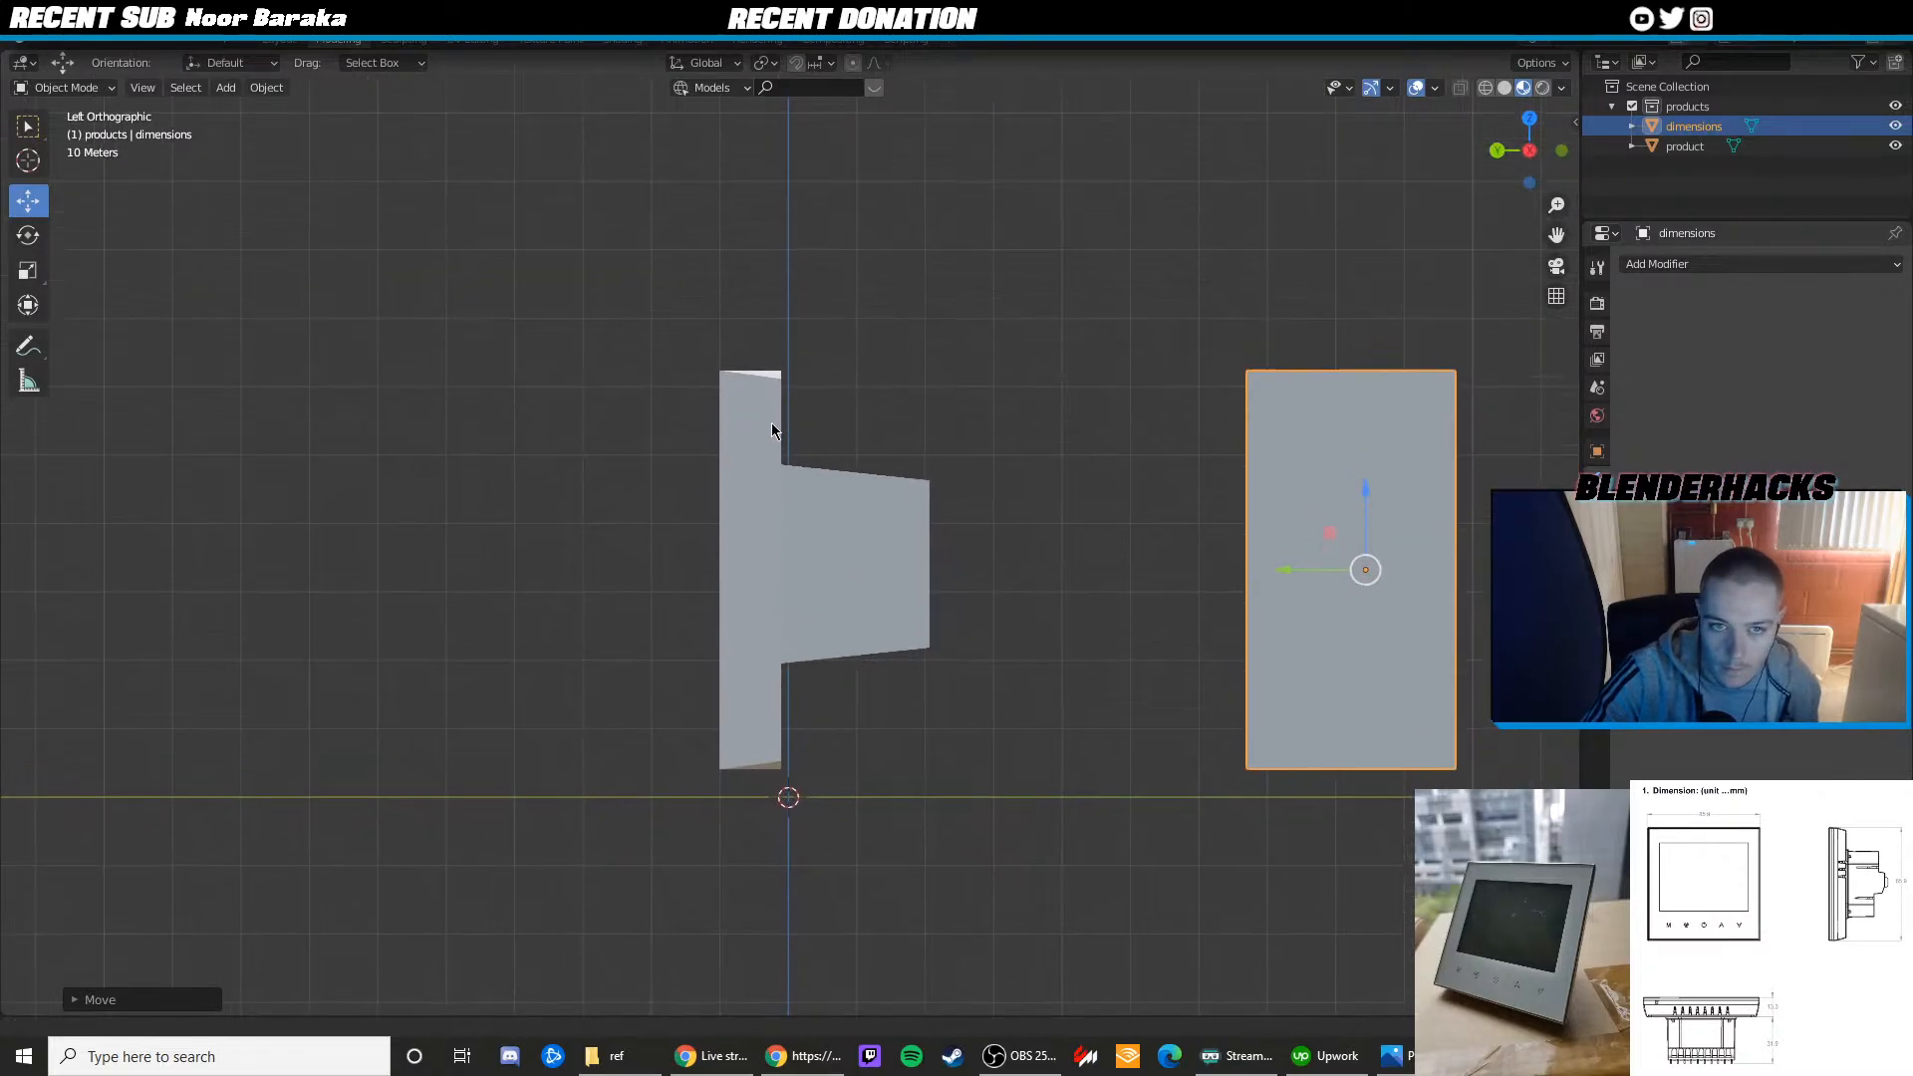
In the product mesh, select the panel's protruding top rear vertices in wireframe and lower them along Z to the tapered edge
{"action": "left_click", "coordinate": [771, 431]}
{"action": "scroll", "coordinate": [765, 409], "scroll_direction": "up", "scroll_amount": 2}
{"action": "key", "text": "Tab"}
{"action": "scroll", "coordinate": [802, 389], "scroll_direction": "up", "scroll_amount": 3}
{"action": "key", "text": "alt+z"}
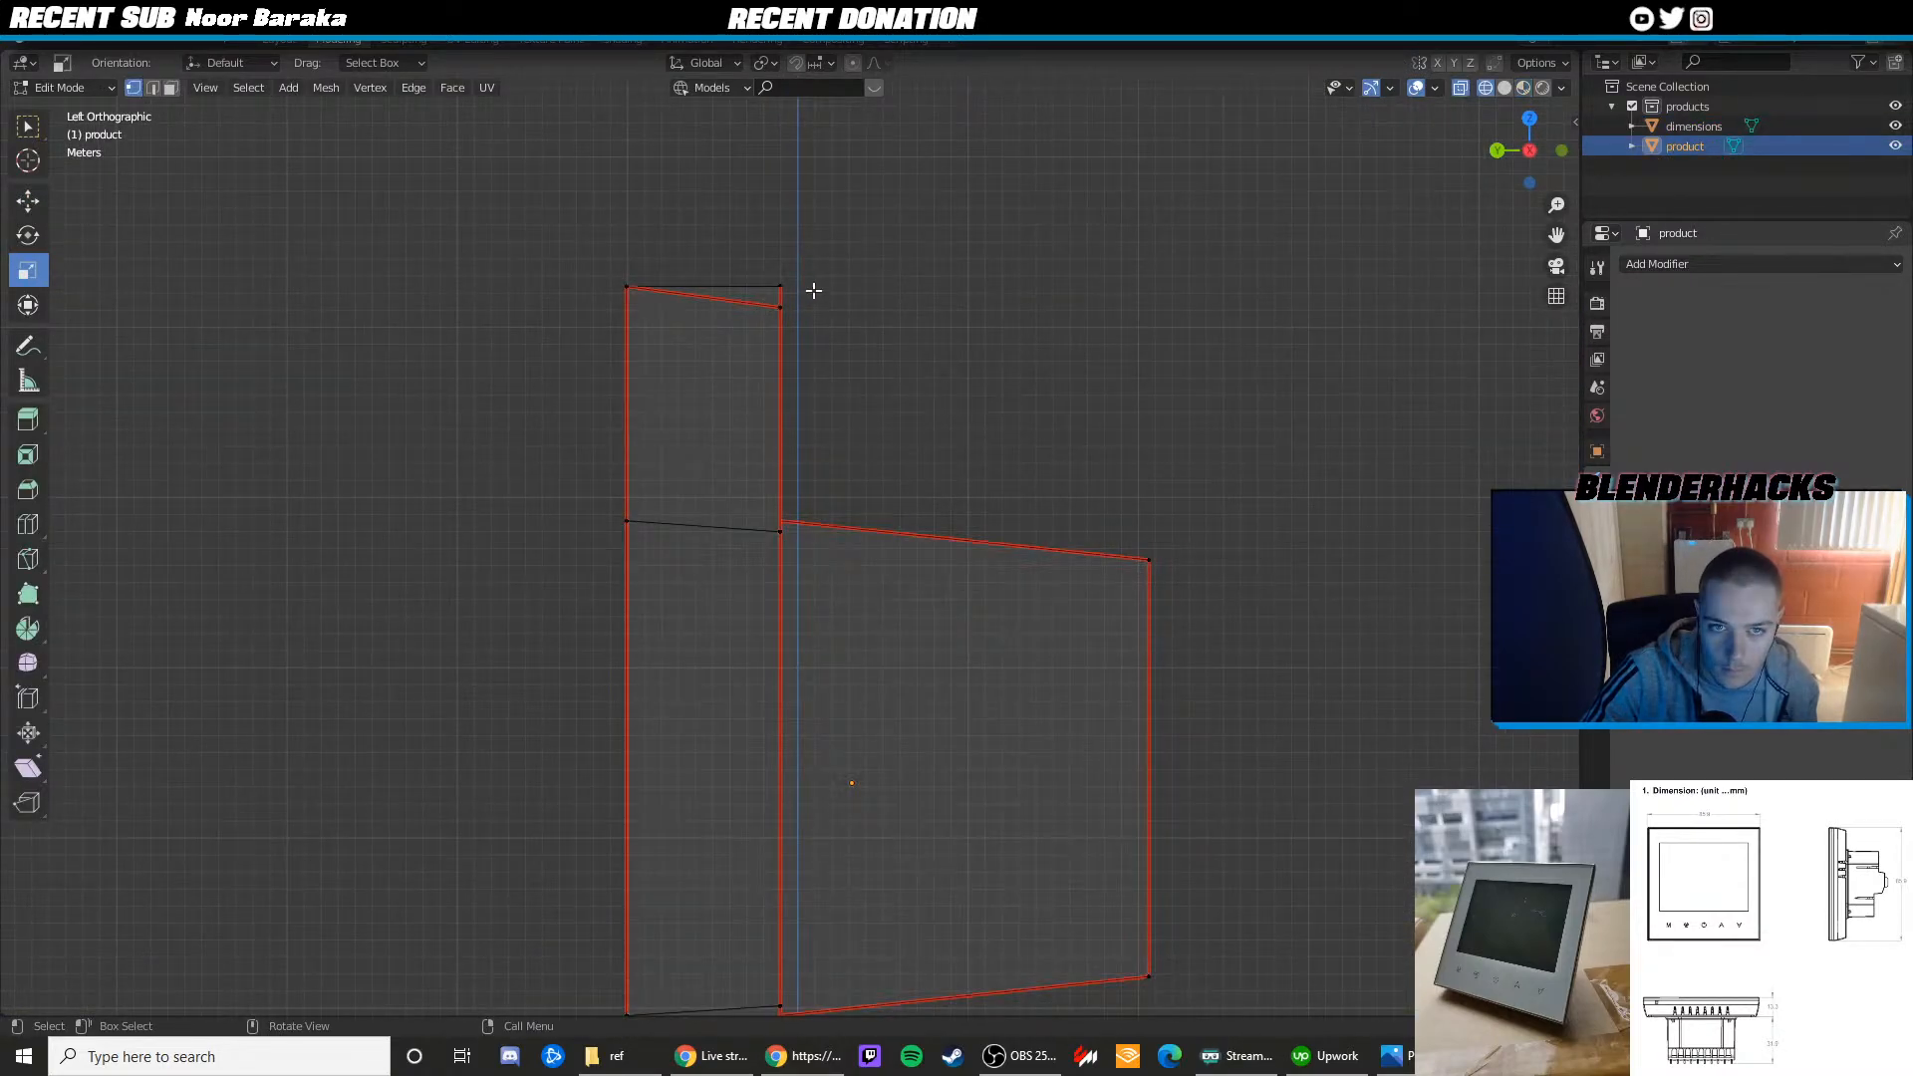
{"action": "left_click_drag", "start_coordinate": [813, 293], "coordinate": [778, 260]}
{"action": "key", "text": "shift+space"}
{"action": "key", "text": "g"}
Select the panel's protruding bottom rear vertices and raise them along Z to the tapered lower edge
{"action": "scroll", "coordinate": [908, 697], "scroll_direction": "down", "scroll_amount": 3}
{"action": "middle_click_drag", "start_coordinate": [908, 734], "coordinate": [970, 371], "text": "shift"}
{"action": "scroll", "coordinate": [947, 448], "scroll_direction": "up", "scroll_amount": 4}
{"action": "left_click_drag", "start_coordinate": [974, 723], "coordinate": [901, 678]}
{"action": "key", "text": "shift+space"}
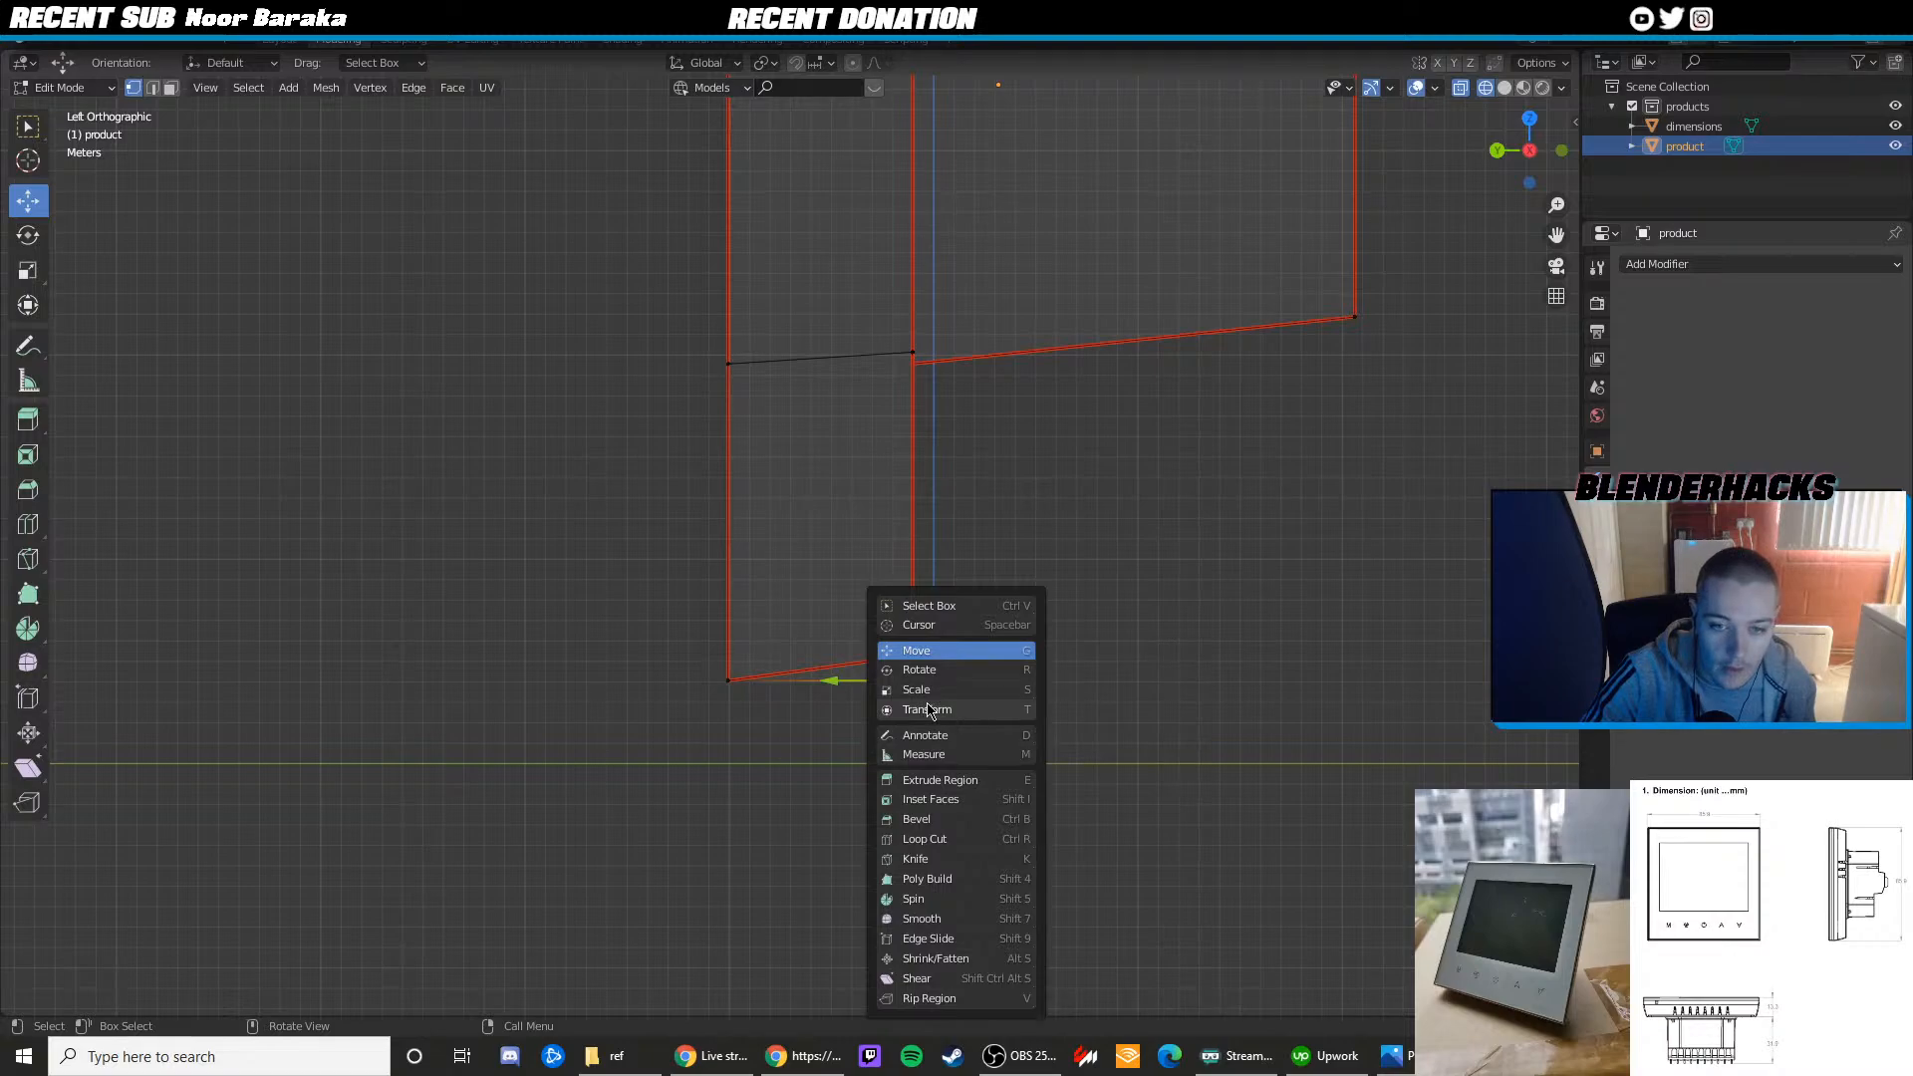
{"action": "left_click_drag", "start_coordinate": [911, 641], "coordinate": [828, 571]}
{"action": "scroll", "coordinate": [920, 558], "scroll_direction": "down", "scroll_amount": 4}
{"action": "middle_click_drag", "start_coordinate": [1019, 454], "coordinate": [1005, 556], "text": "shift"}
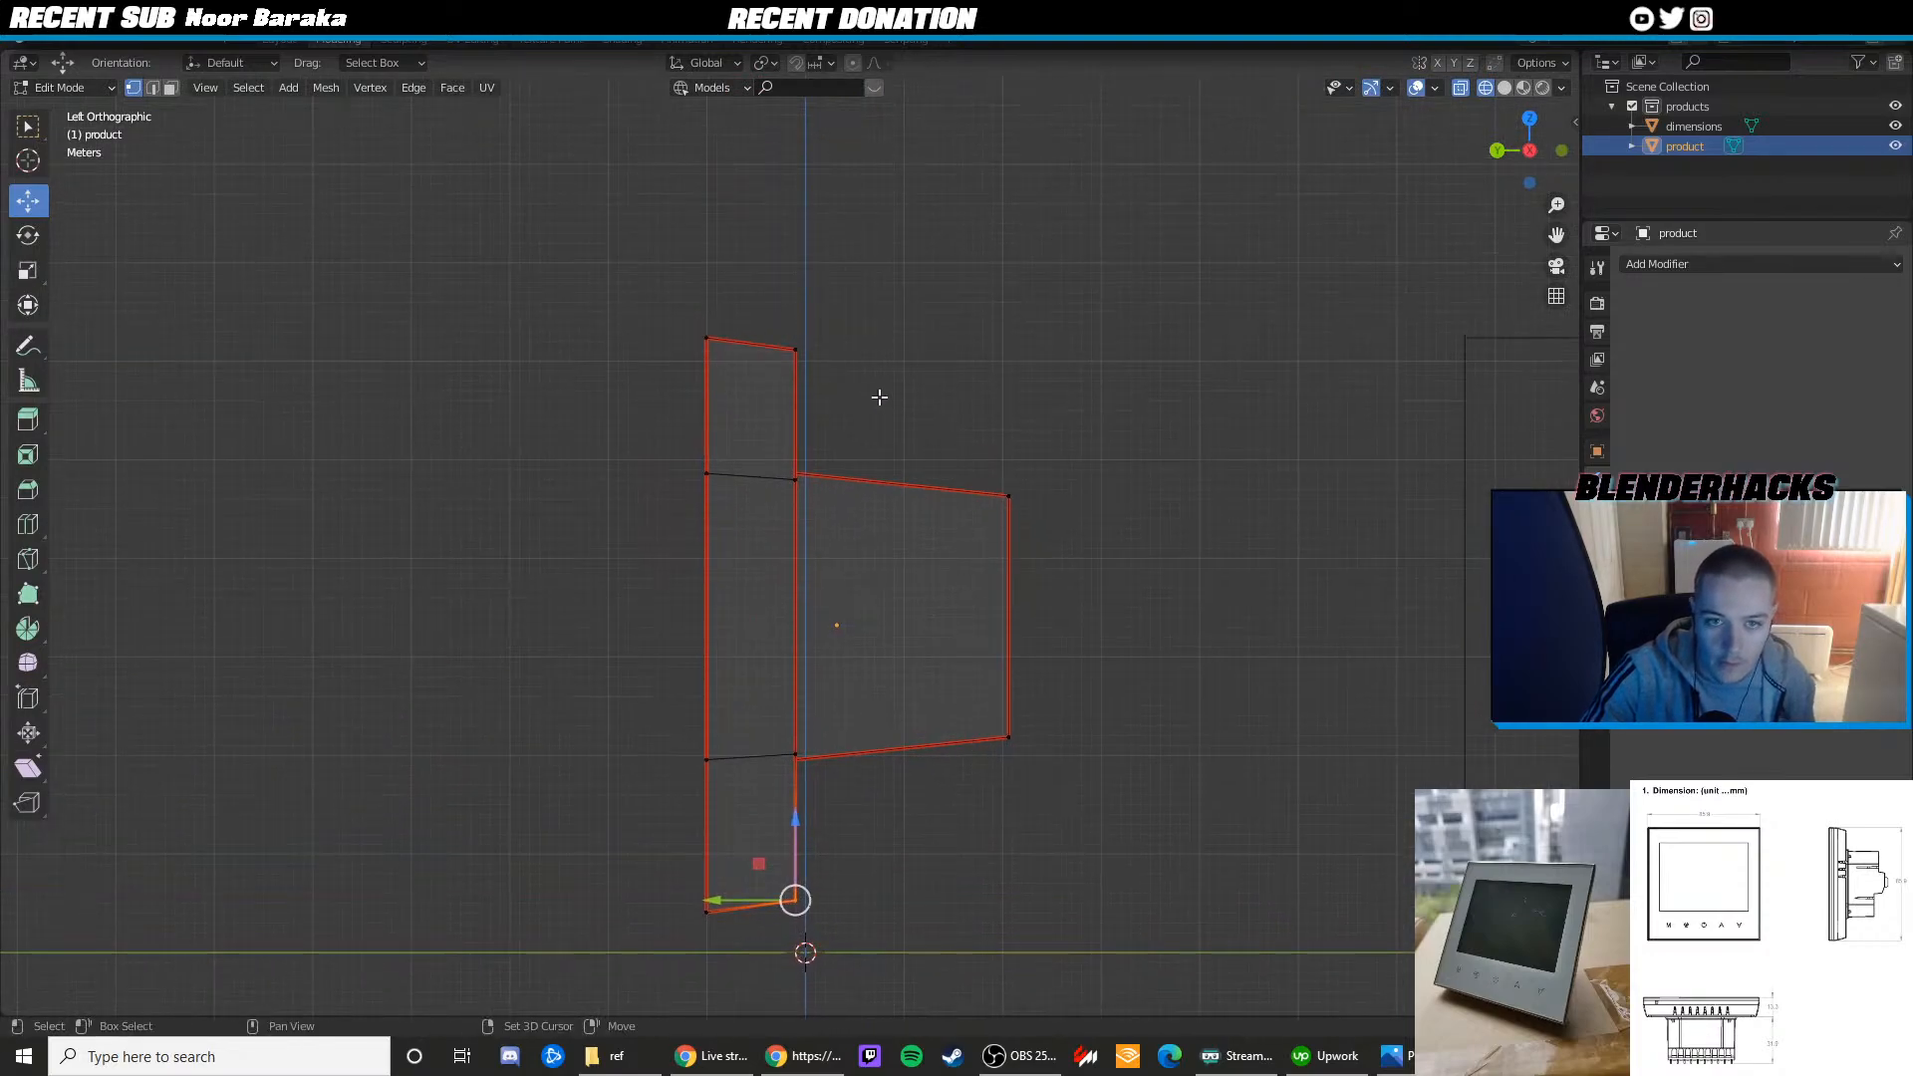
Check the tapered panel in solid shading and select its upper and lower rear edge vertices from the left orthographic view
{"action": "mouse_move", "coordinate": [876, 398]}
{"action": "middle_mouse_down"}
{"action": "mouse_move", "coordinate": [948, 393]}
{"action": "mouse_move", "coordinate": [863, 425]}
{"action": "middle_mouse_up"}
{"action": "key", "text": "z"}
{"action": "left_click", "coordinate": [862, 508]}
{"action": "mouse_move", "coordinate": [862, 508]}
{"action": "middle_mouse_down"}
{"action": "mouse_move", "coordinate": [888, 428]}
{"action": "mouse_move", "coordinate": [1047, 409]}
{"action": "mouse_move", "coordinate": [917, 437]}
{"action": "middle_mouse_up"}
{"action": "scroll", "coordinate": [1047, 410], "scroll_direction": "up", "scroll_amount": 2}
{"action": "left_click", "coordinate": [1501, 152]}
{"action": "left_click", "coordinate": [1559, 151]}
{"action": "scroll", "coordinate": [969, 346], "scroll_direction": "up", "scroll_amount": 3}
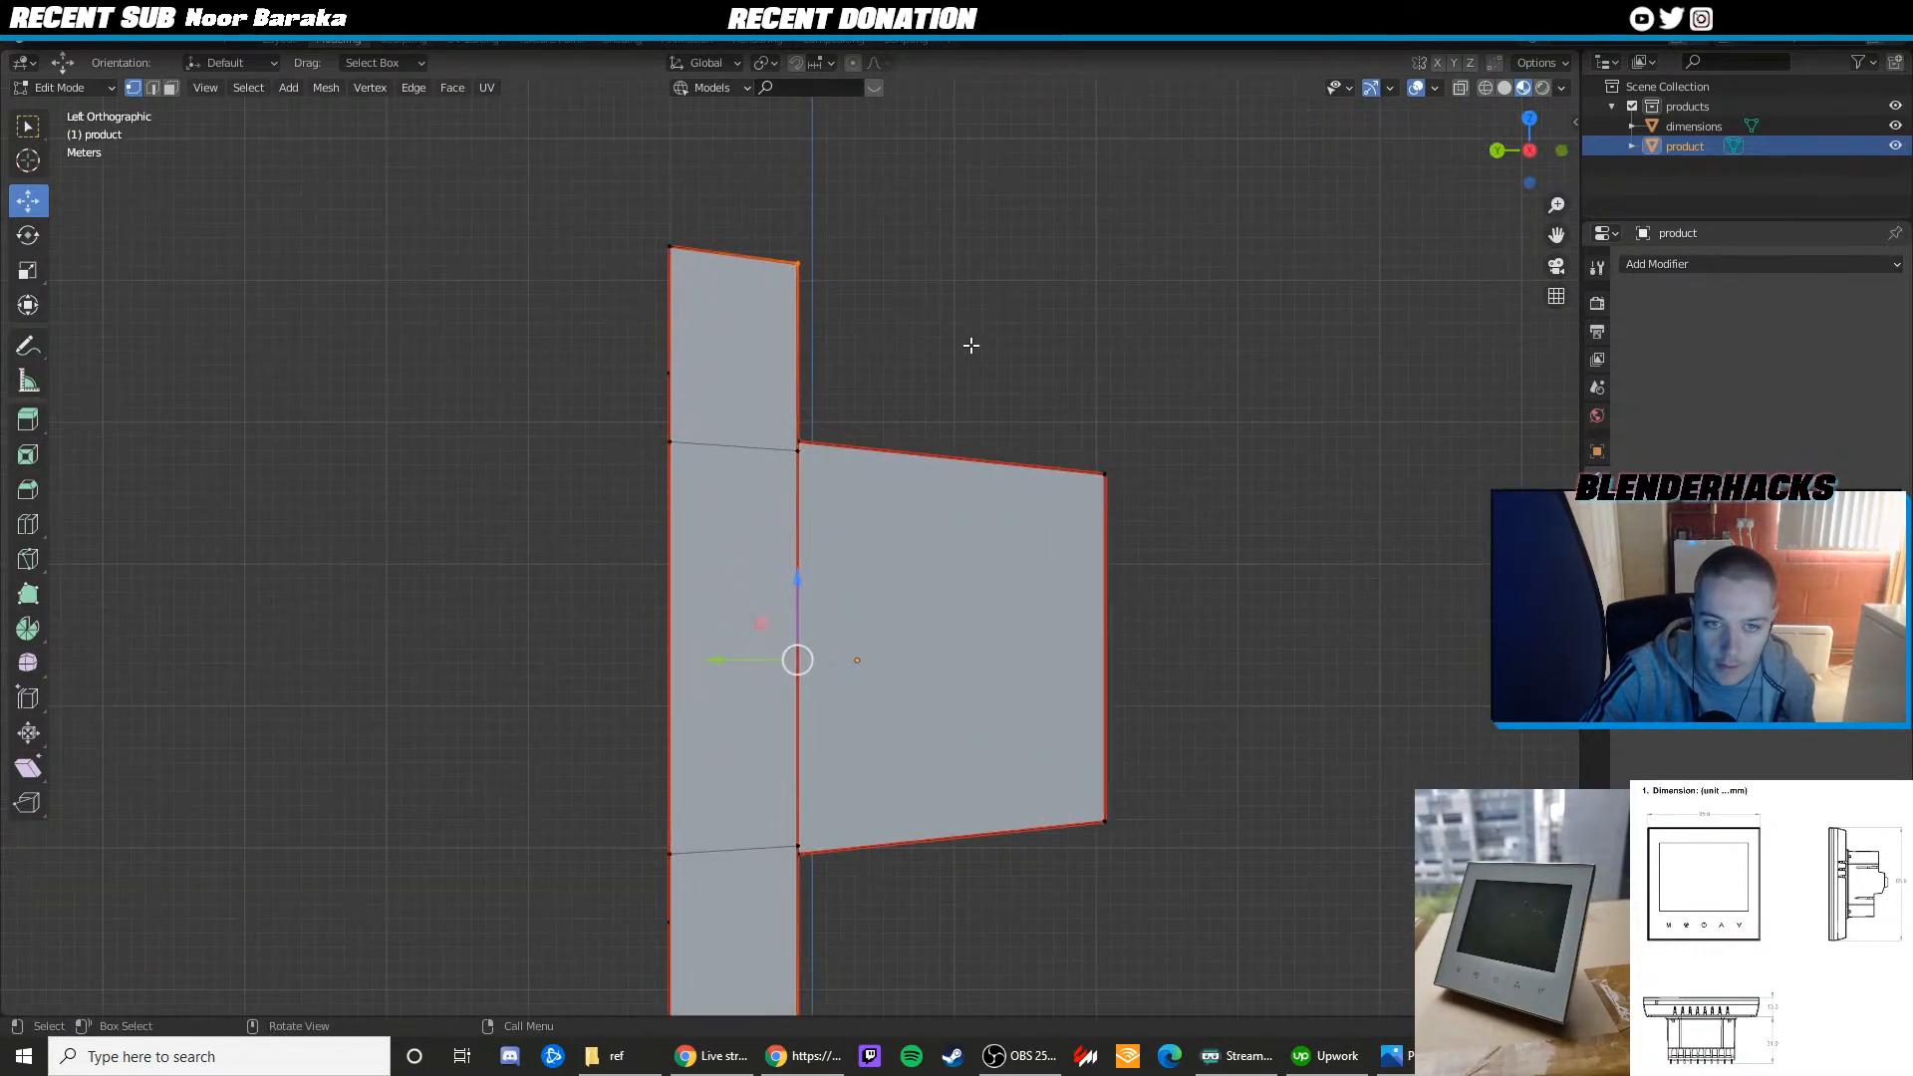
In wireframe, scale the selected rear edge vertices inward along Z to steepen the panel's upper and lower taper
{"action": "key", "text": "shift+space"}
{"action": "key", "text": "s"}
{"action": "scroll", "coordinate": [969, 346], "scroll_direction": "down", "scroll_amount": 4}
{"action": "key", "text": "z"}
{"action": "left_click", "coordinate": [825, 411]}
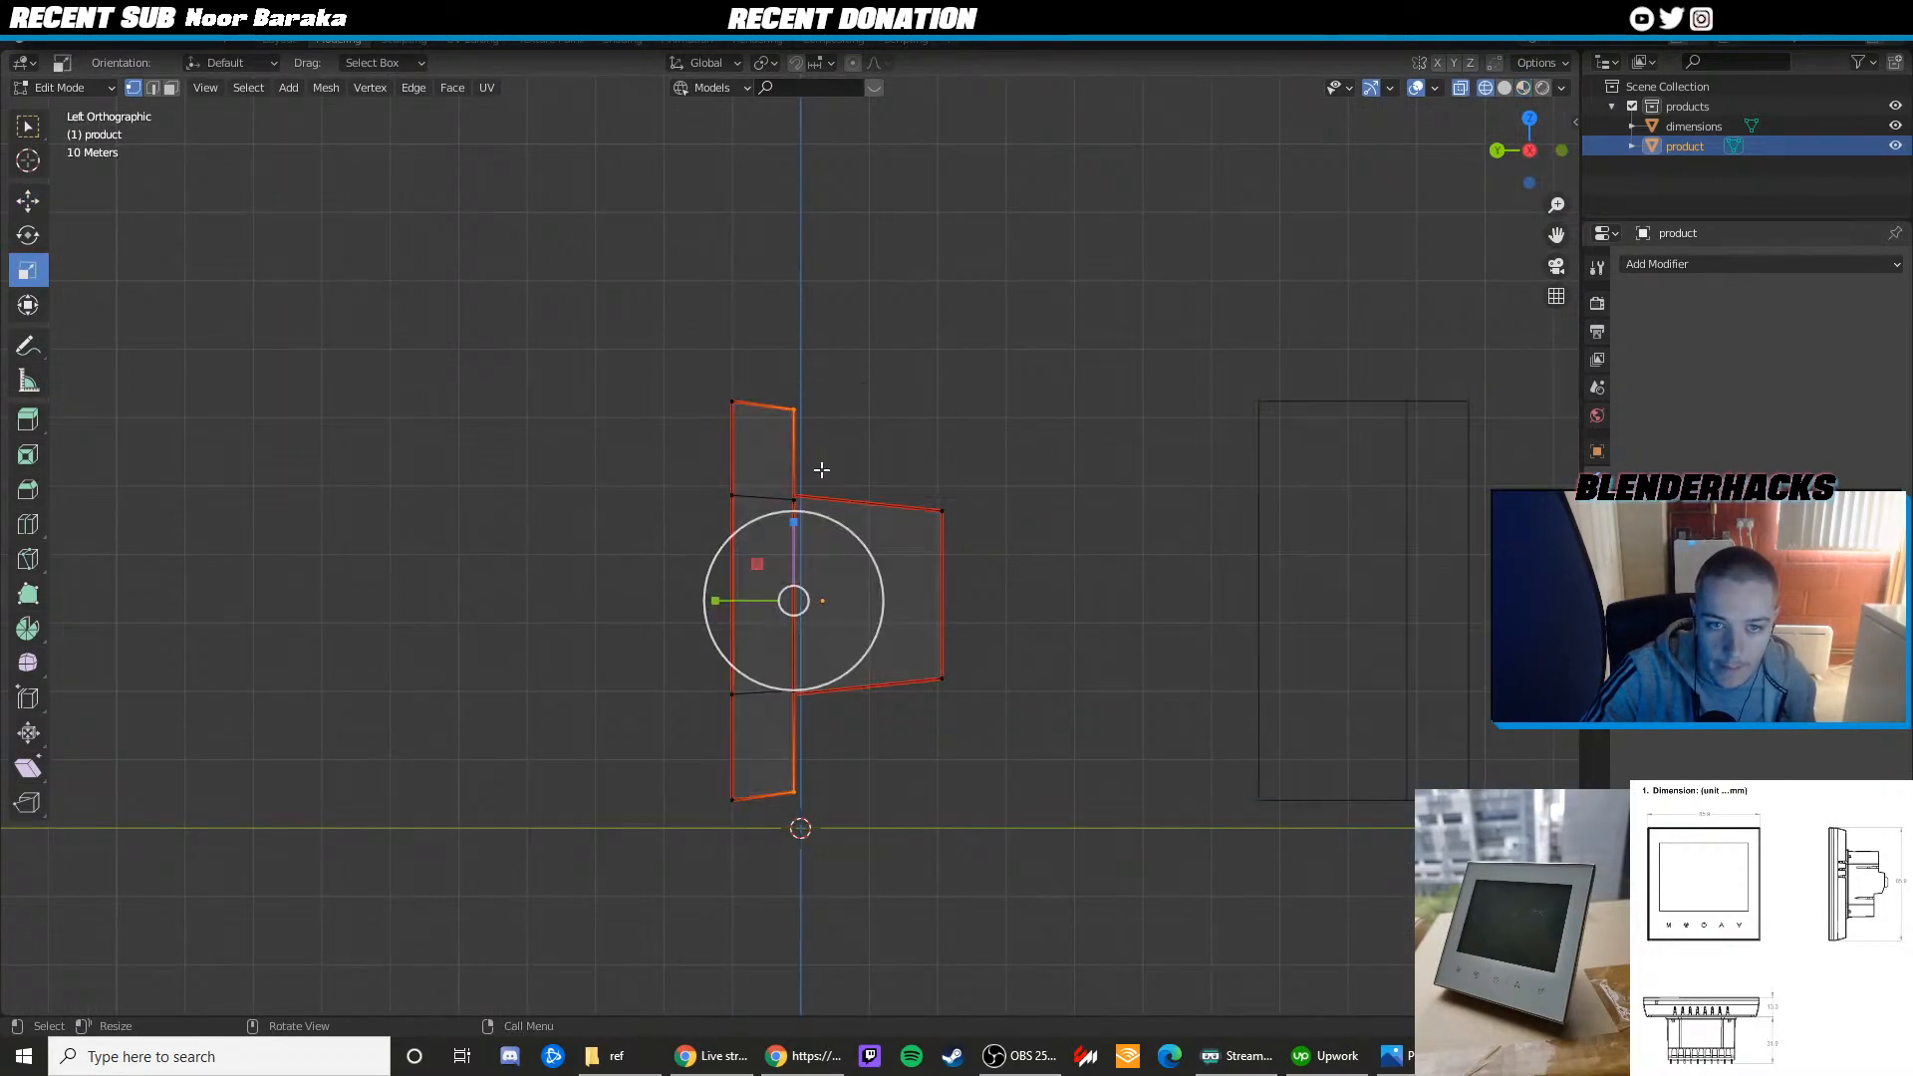
{"action": "scroll", "coordinate": [825, 478], "scroll_direction": "up", "scroll_amount": 3}
{"action": "key", "text": "shift+space"}
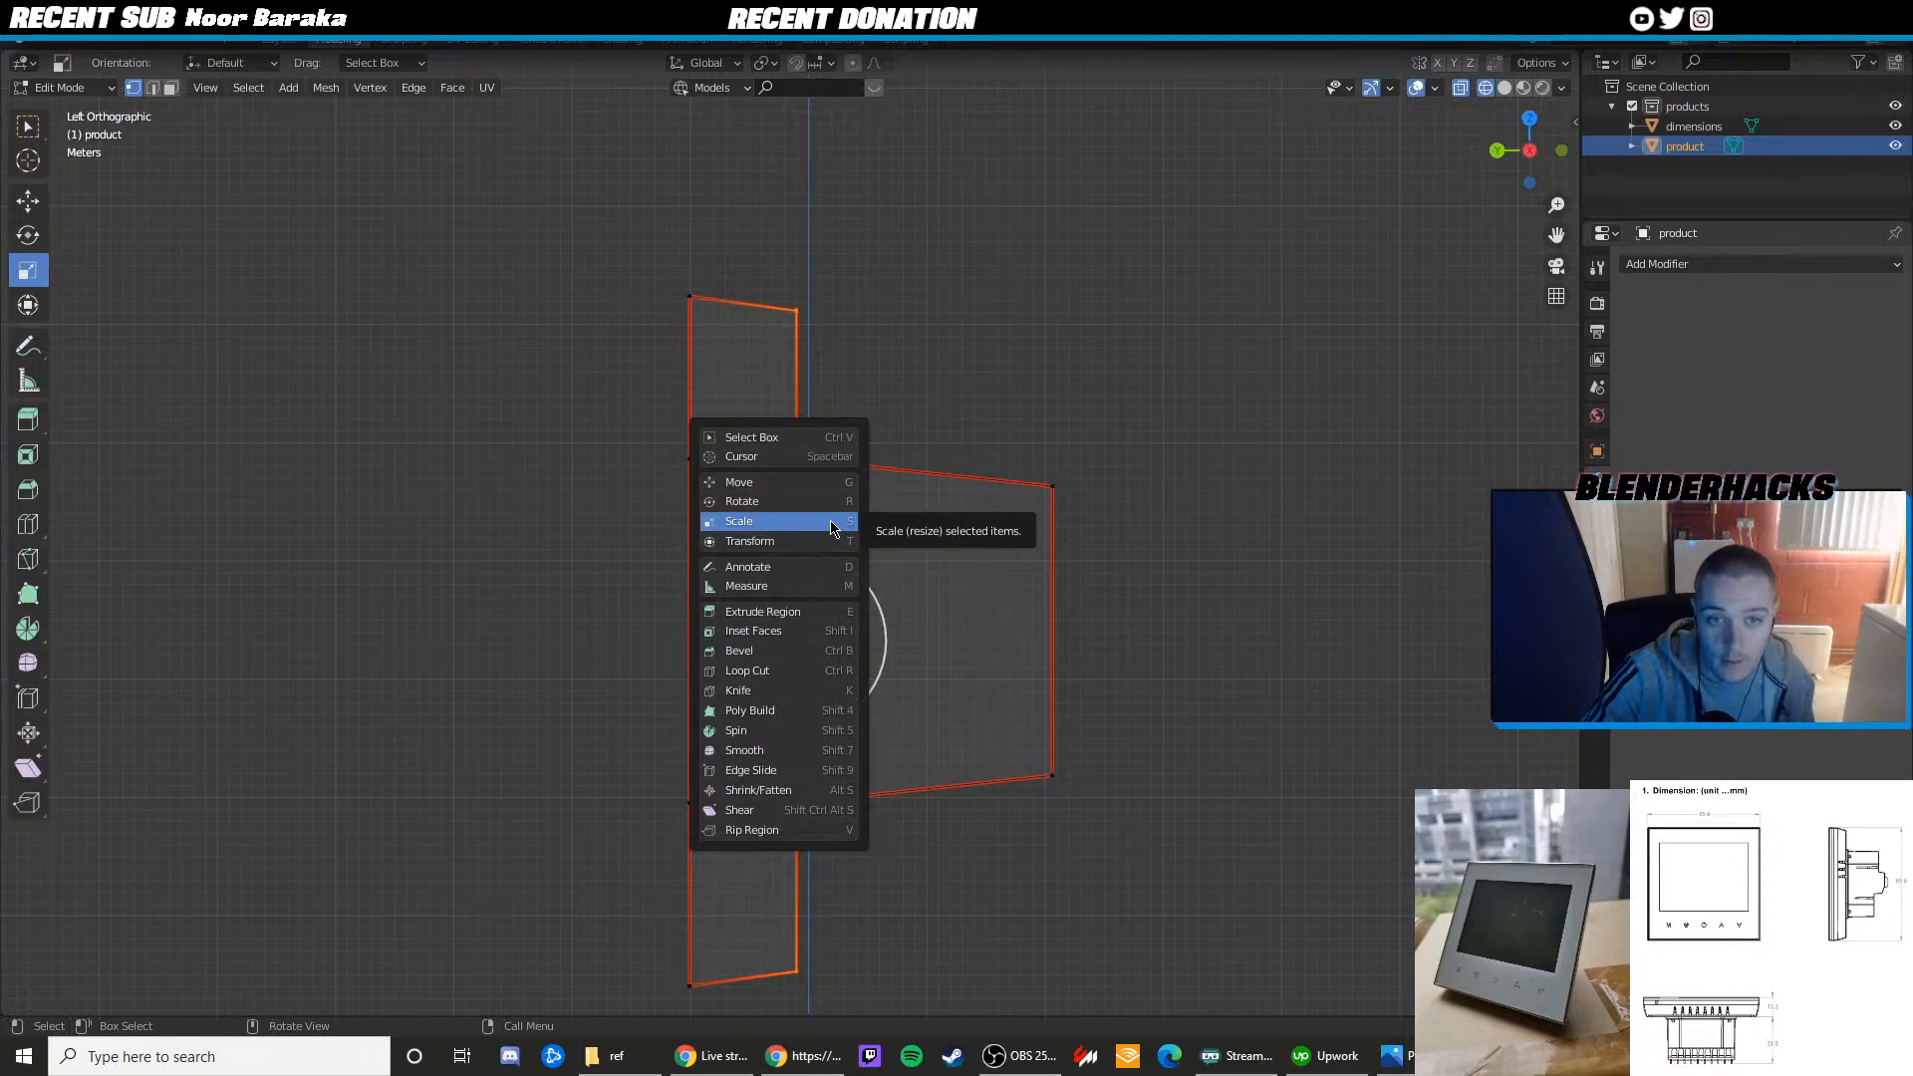
{"action": "left_click", "coordinate": [835, 521]}
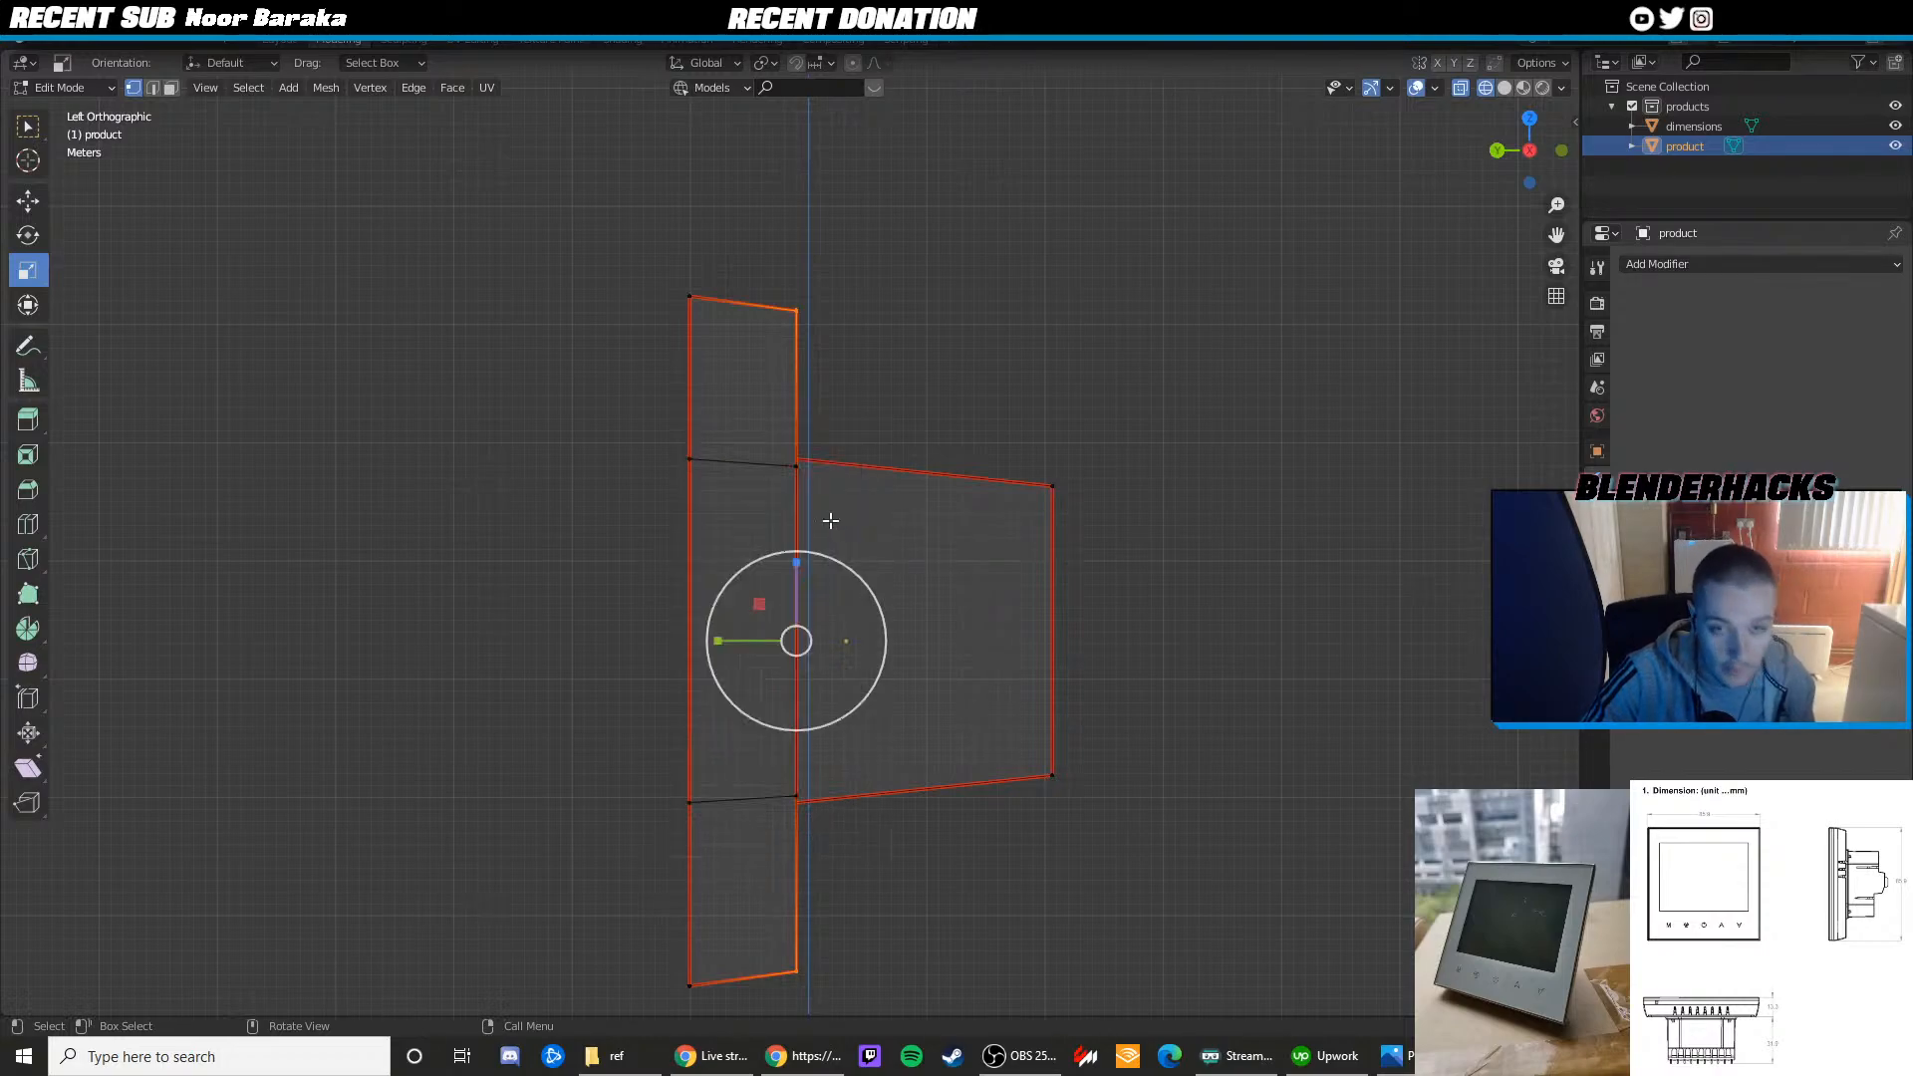
{"action": "mouse_move", "coordinate": [794, 567]}
{"action": "left_mouse_down"}
{"action": "mouse_move", "coordinate": [801, 610]}
{"action": "mouse_move", "coordinate": [807, 533]}
{"action": "left_mouse_up"}
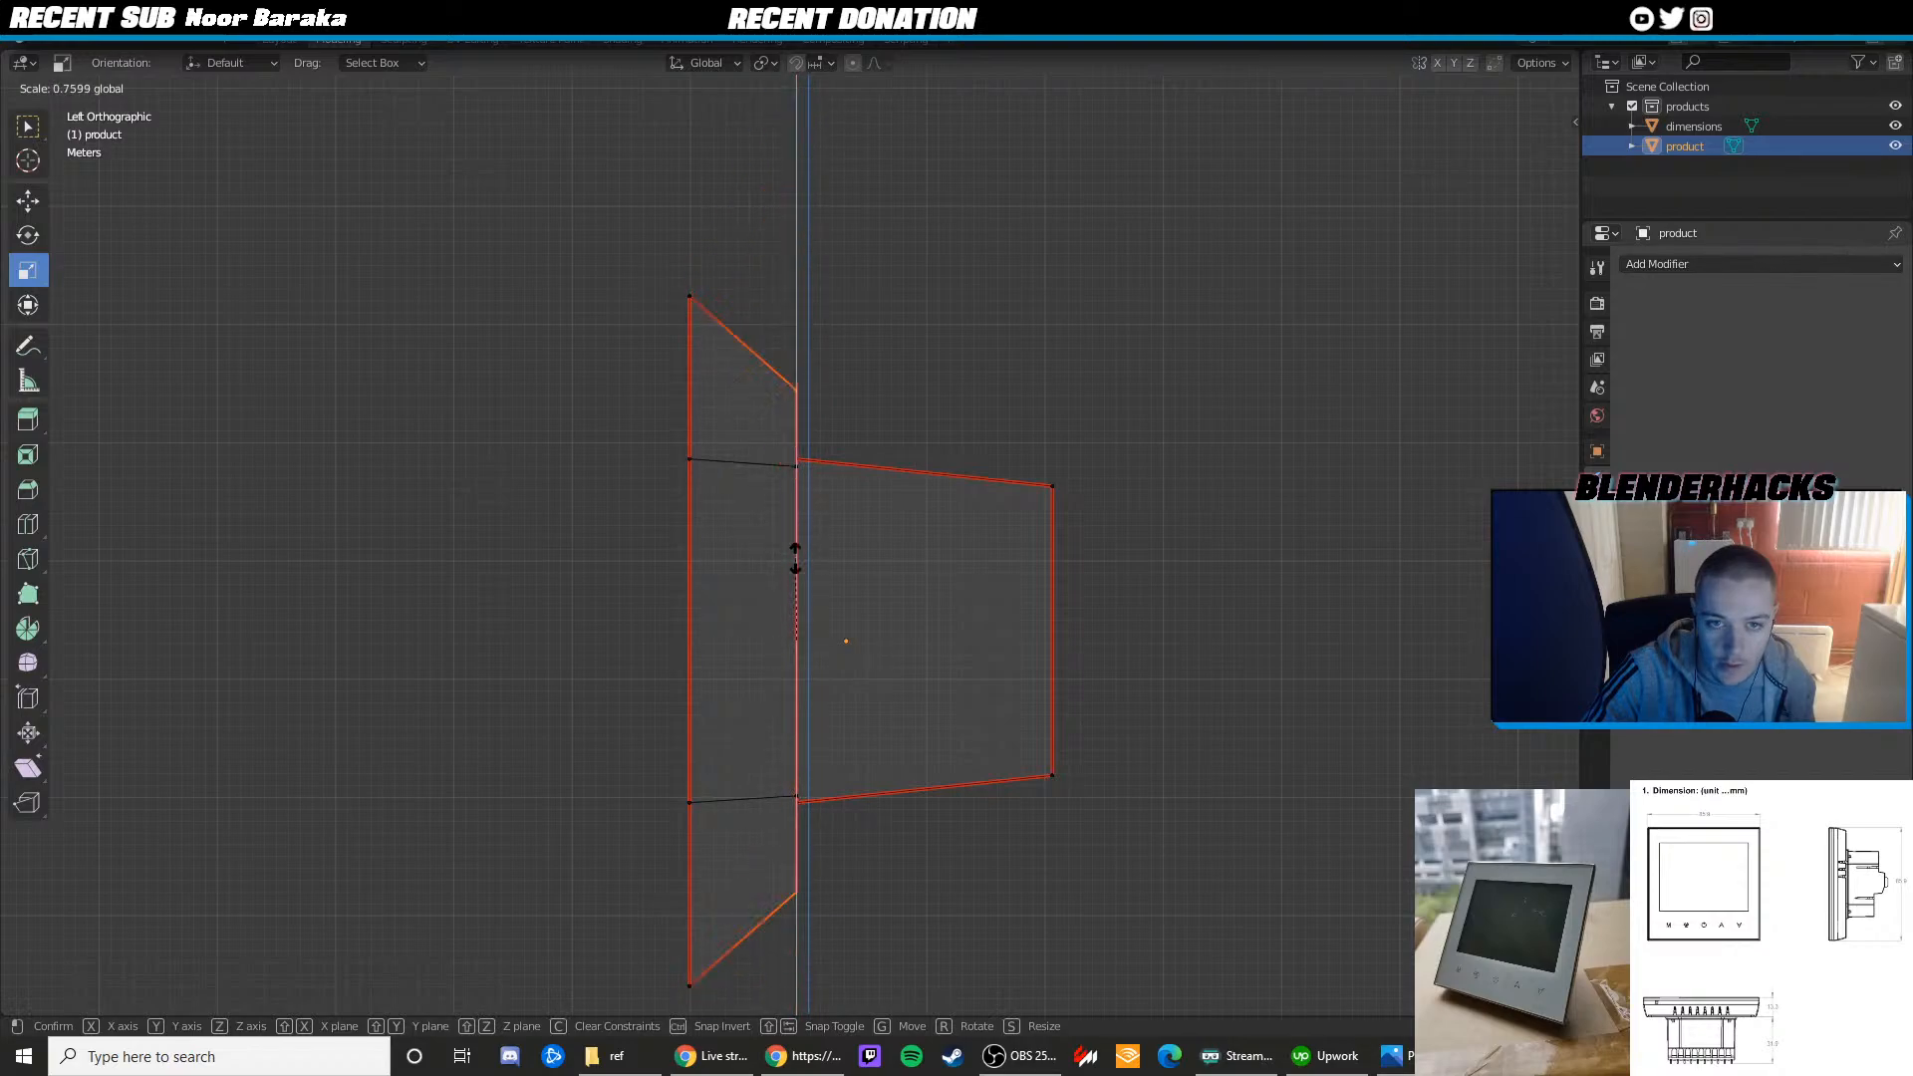
{"action": "left_click", "coordinate": [772, 124]}
{"action": "scroll", "coordinate": [918, 335], "scroll_direction": "down", "scroll_amount": 1}
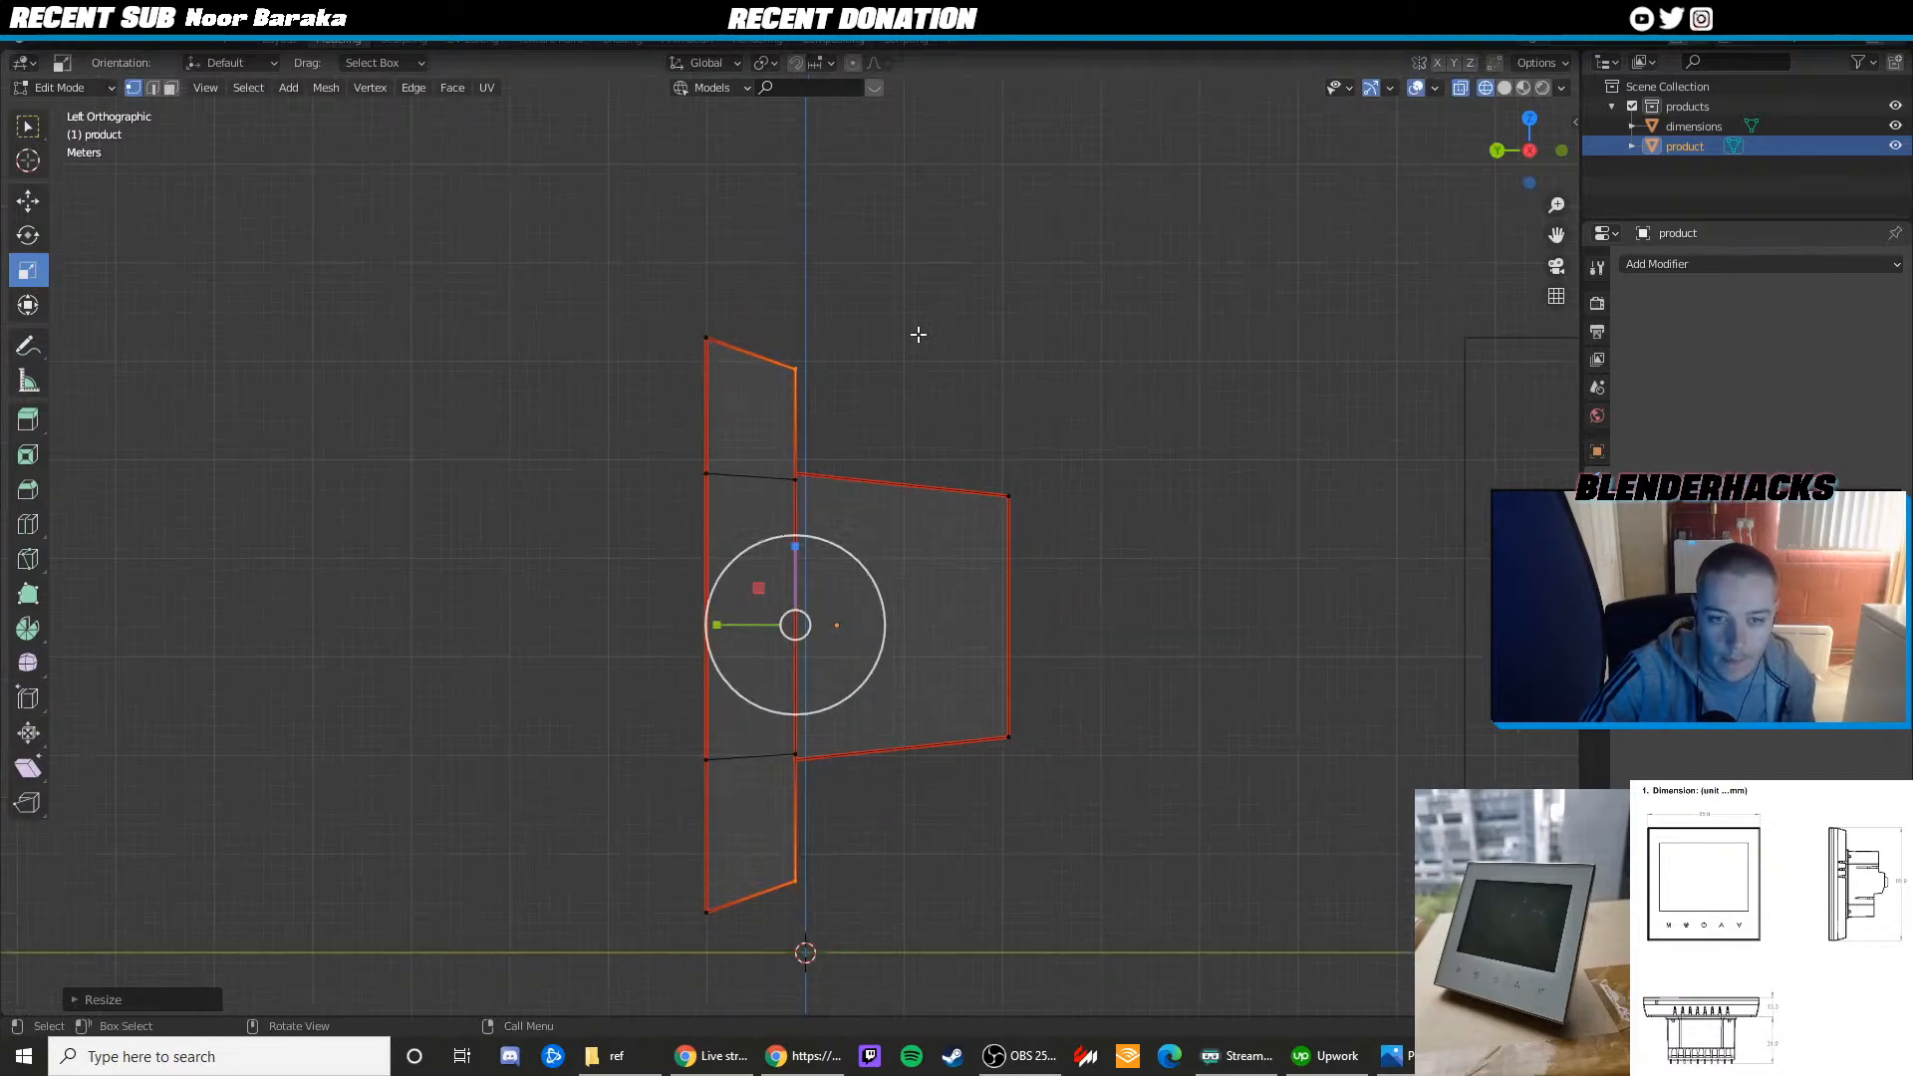
Examine the product in solid shading from perspective, front and back views to check the panel's taper and flat face
{"action": "key", "text": "Tab"}
{"action": "middle_click_drag", "start_coordinate": [908, 423], "coordinate": [956, 453]}
{"action": "key", "text": "shift+z"}
{"action": "scroll", "coordinate": [943, 521], "scroll_direction": "down", "scroll_amount": 3}
{"action": "key", "text": "Tab"}
{"action": "middle_click_drag", "start_coordinate": [943, 521], "coordinate": [1133, 498]}
{"action": "scroll", "coordinate": [781, 401], "scroll_direction": "up", "scroll_amount": 2}
{"action": "key", "text": "ctrl+r"}
{"action": "key", "text": "Escape"}
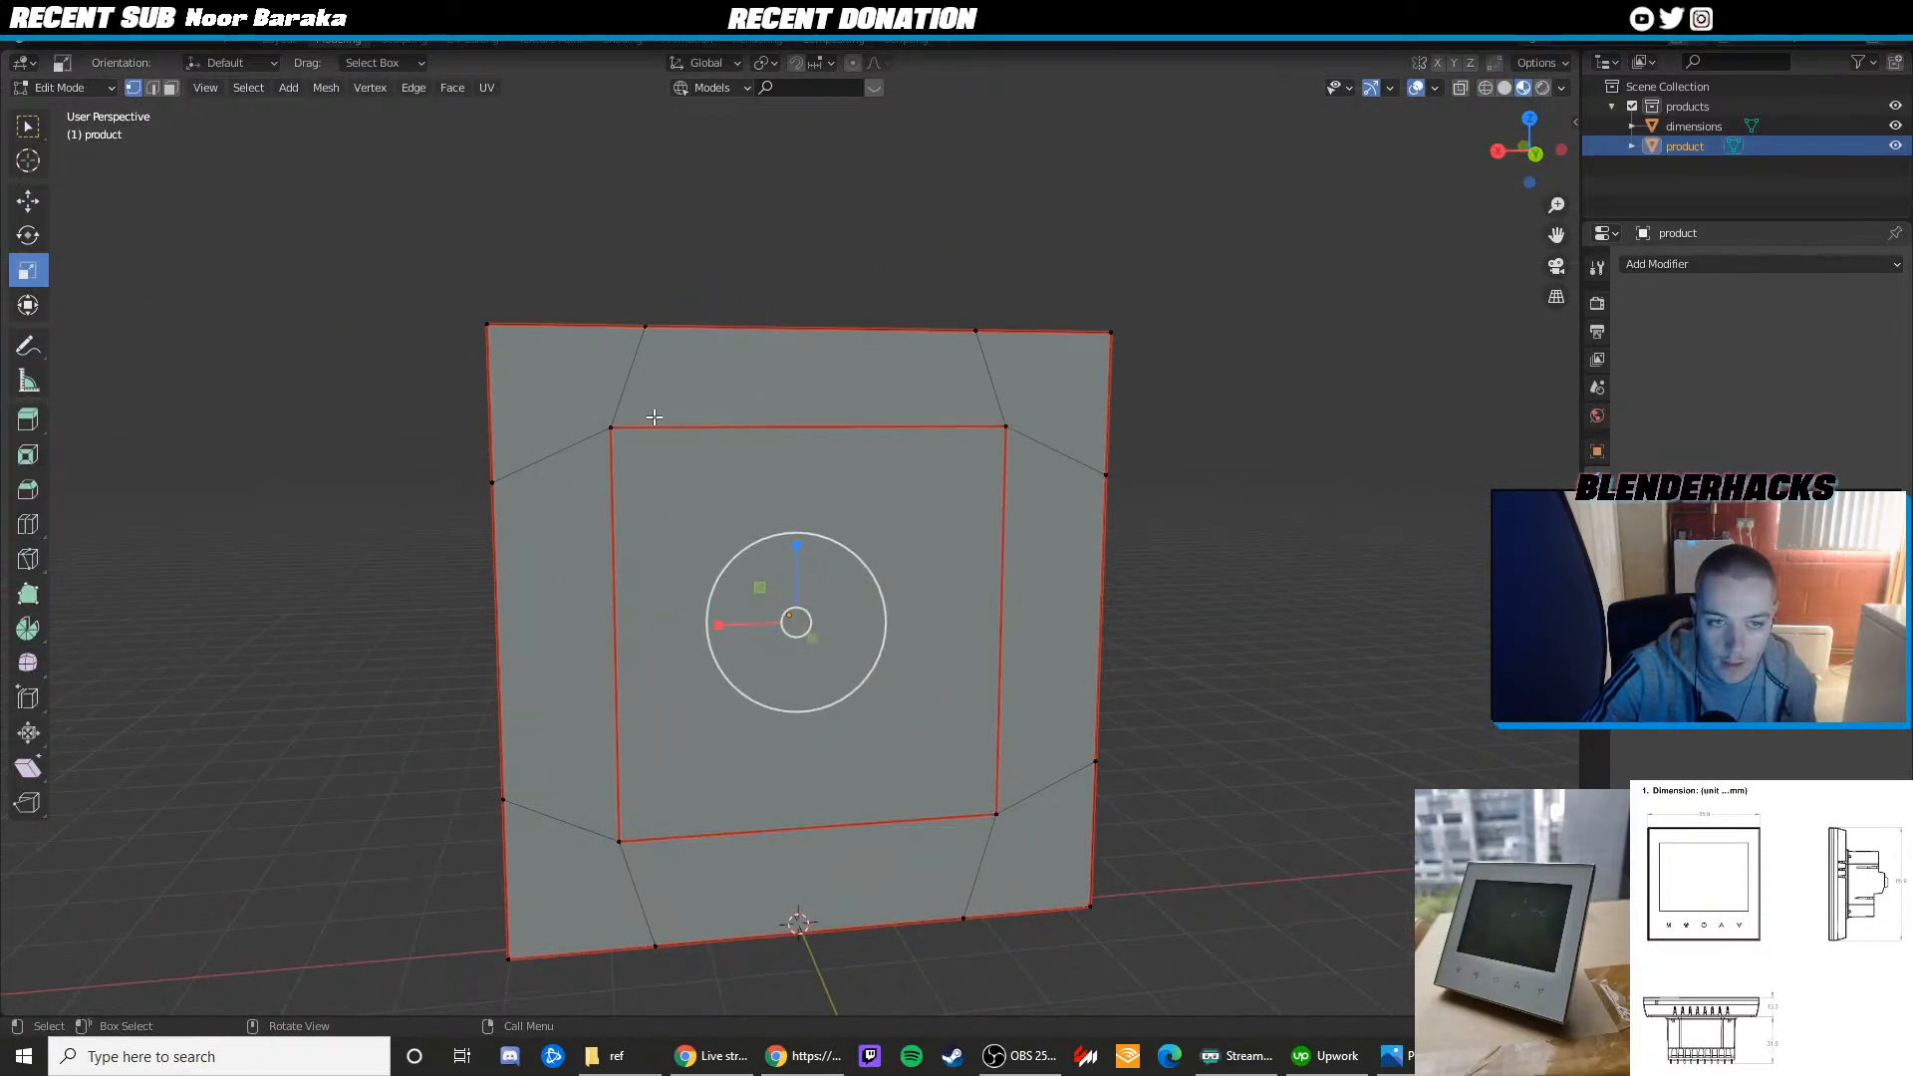
{"action": "key", "text": "KP_1"}
{"action": "left_click", "coordinate": [1562, 152]}
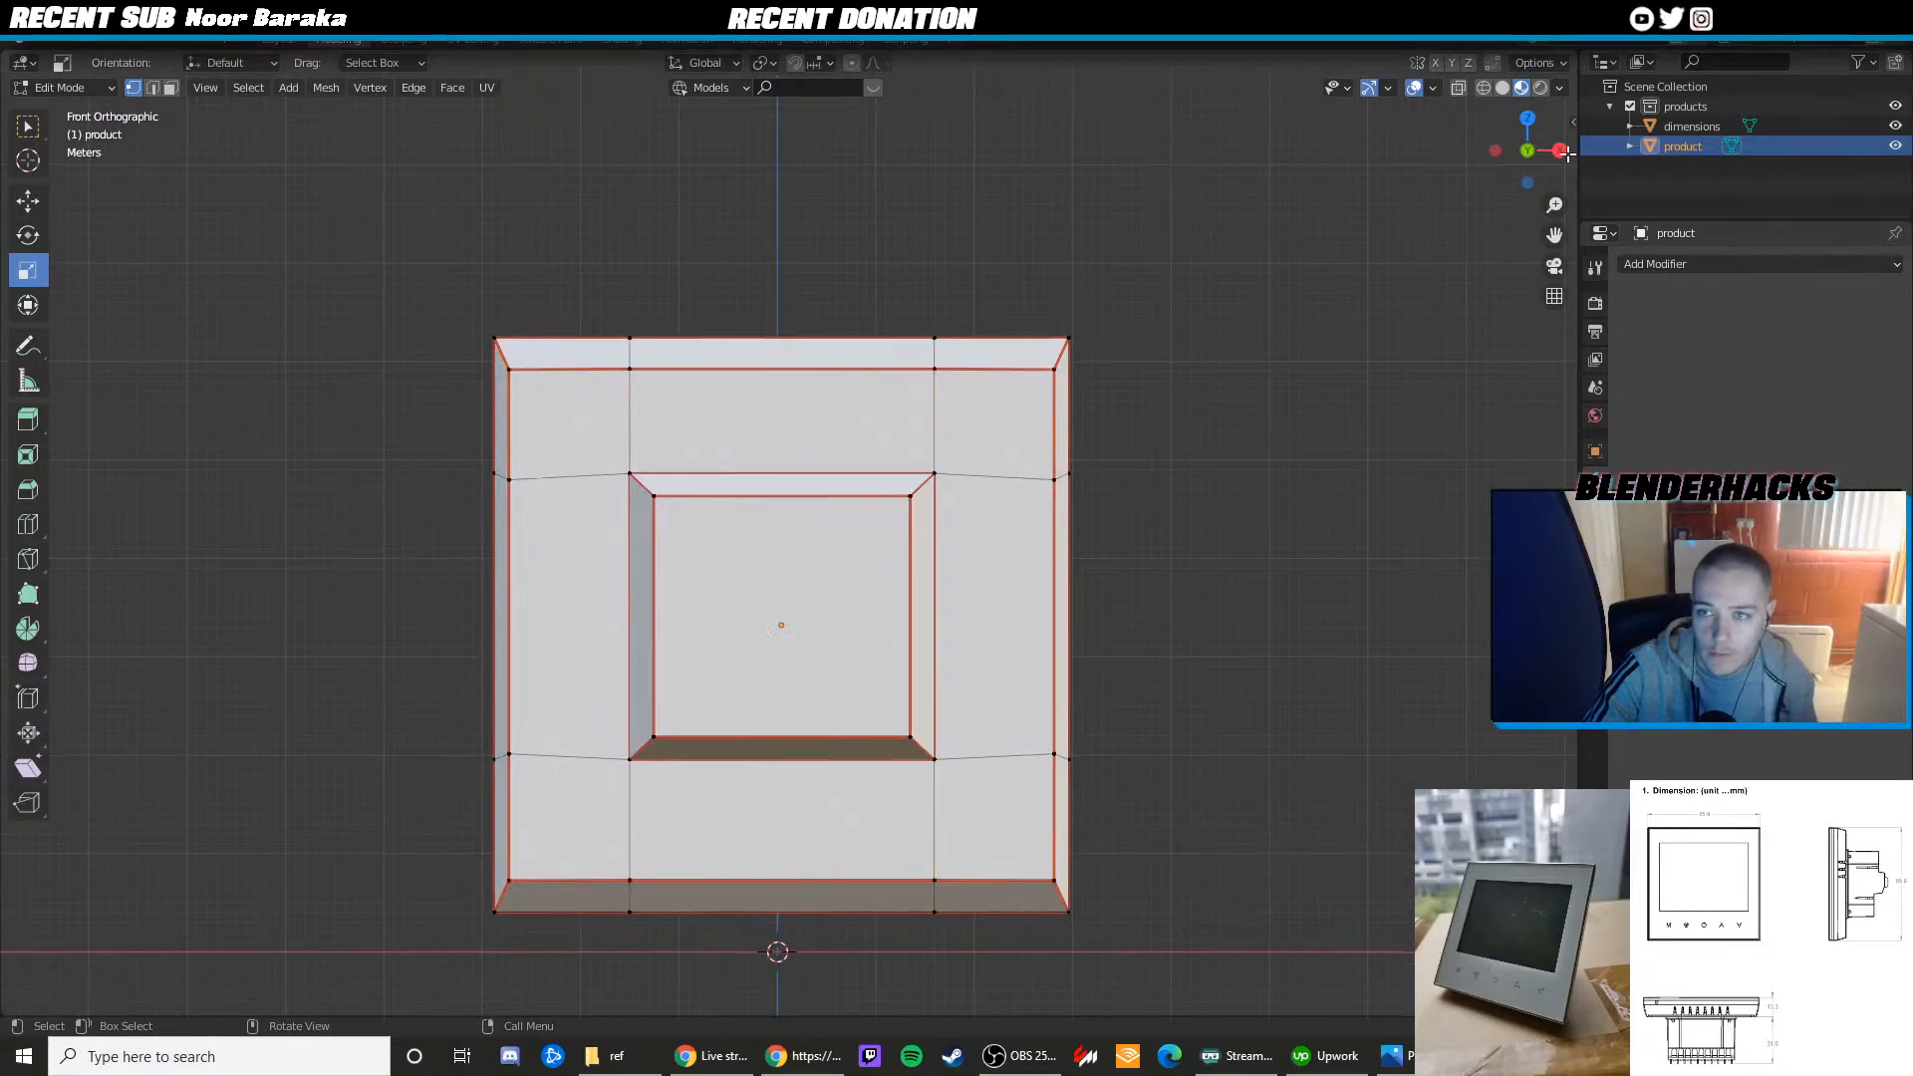
{"action": "key", "text": "Tab"}
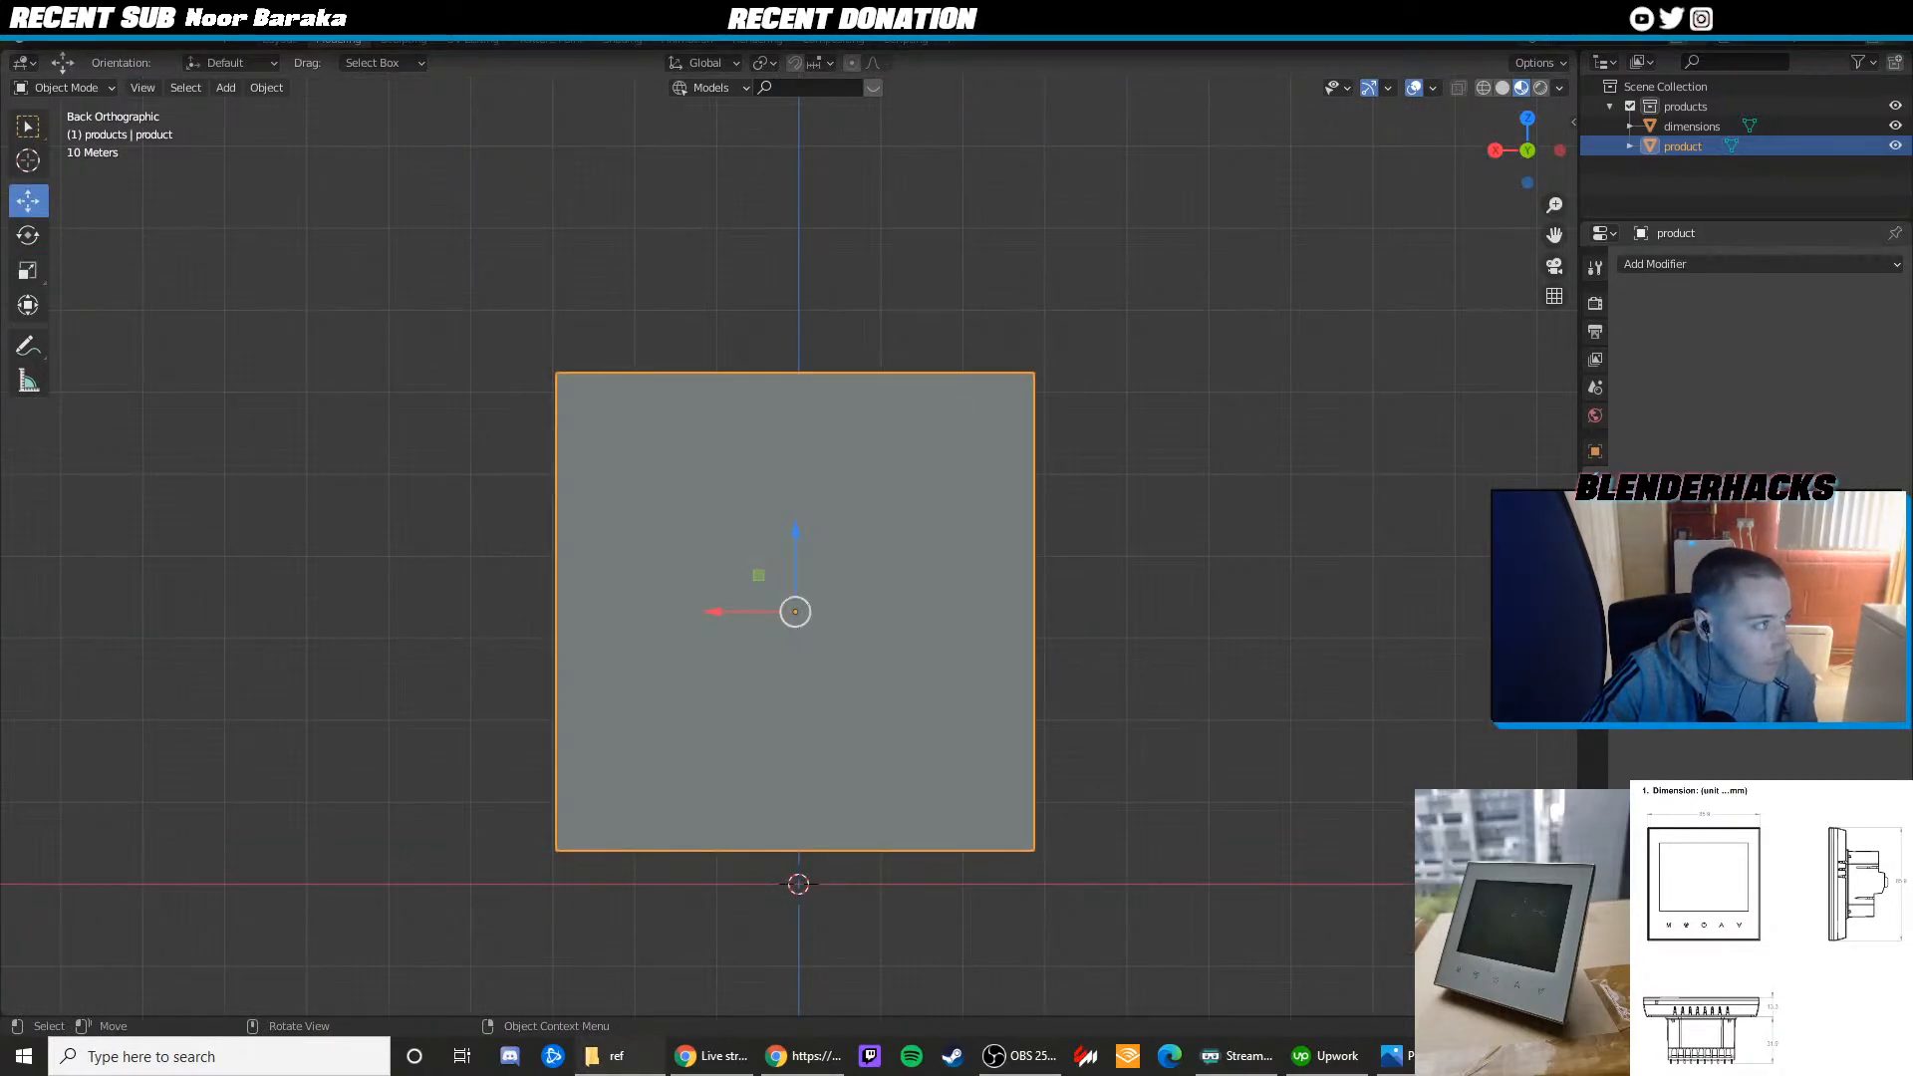
{"action": "scroll", "coordinate": [819, 517], "scroll_direction": "up", "scroll_amount": 3}
{"action": "scroll", "coordinate": [819, 517], "scroll_direction": "down", "scroll_amount": 3}
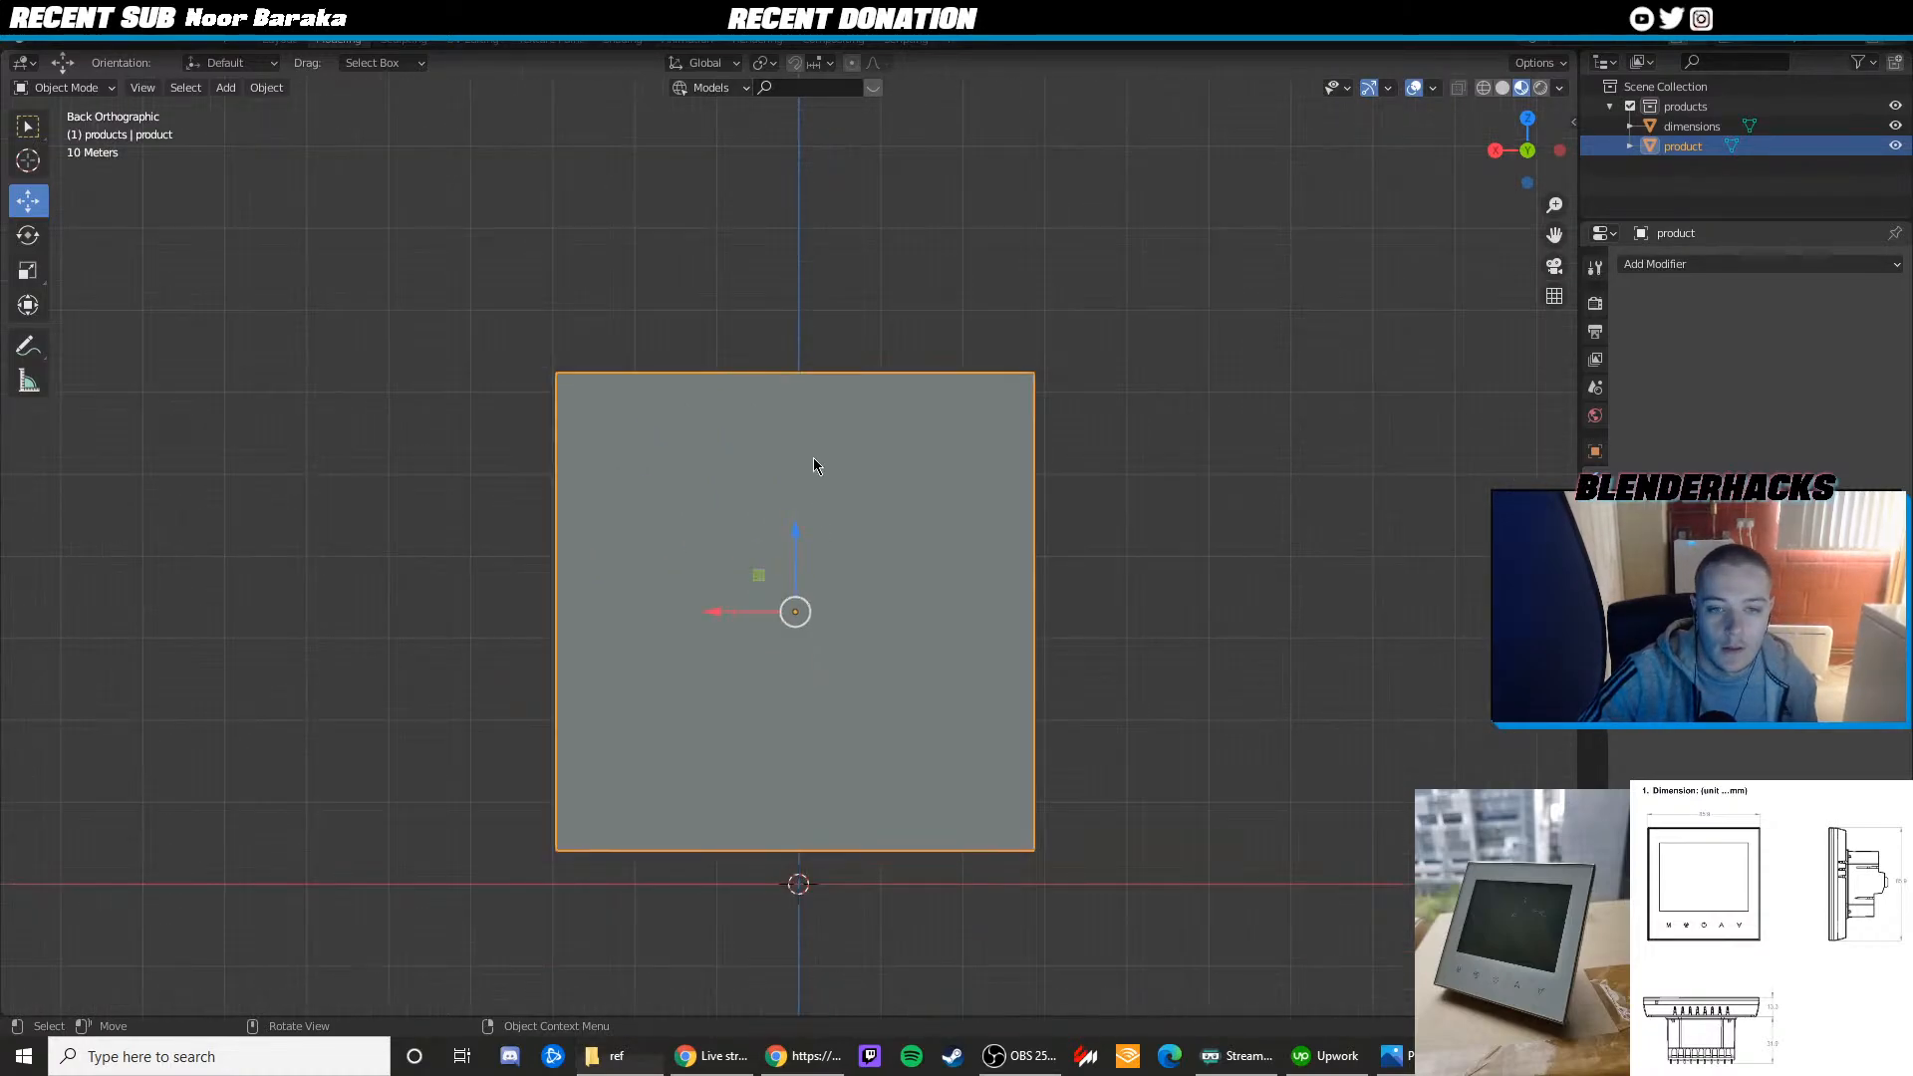
From the back view, add loop cuts close to the flat face's left and lower edges, each slid about 0.77 outward
{"action": "key", "text": "Tab"}
{"action": "middle_click_drag", "start_coordinate": [734, 418], "coordinate": [796, 422], "text": "shift"}
{"action": "scroll", "coordinate": [797, 423], "scroll_direction": "up", "scroll_amount": 2}
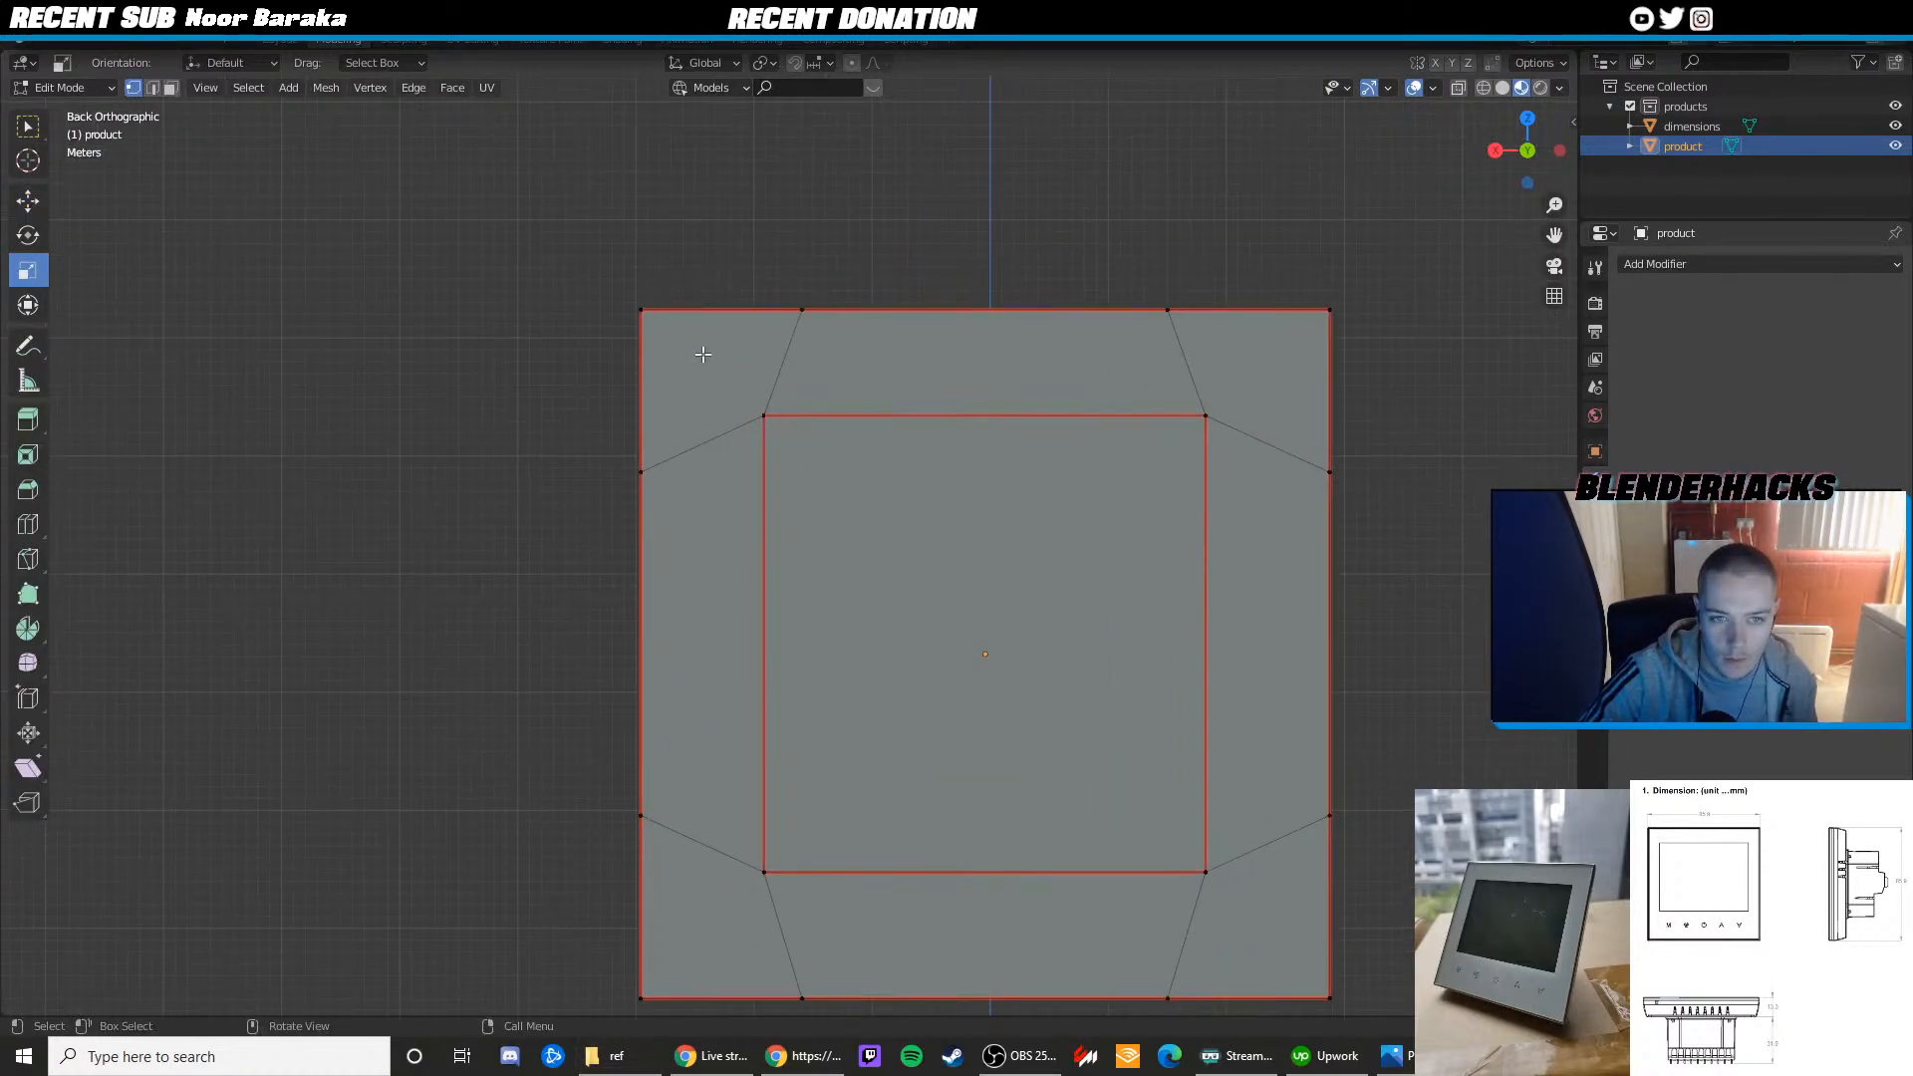
{"action": "scroll", "coordinate": [703, 359], "scroll_direction": "down", "scroll_amount": 1}
{"action": "key", "text": "ctrl+r"}
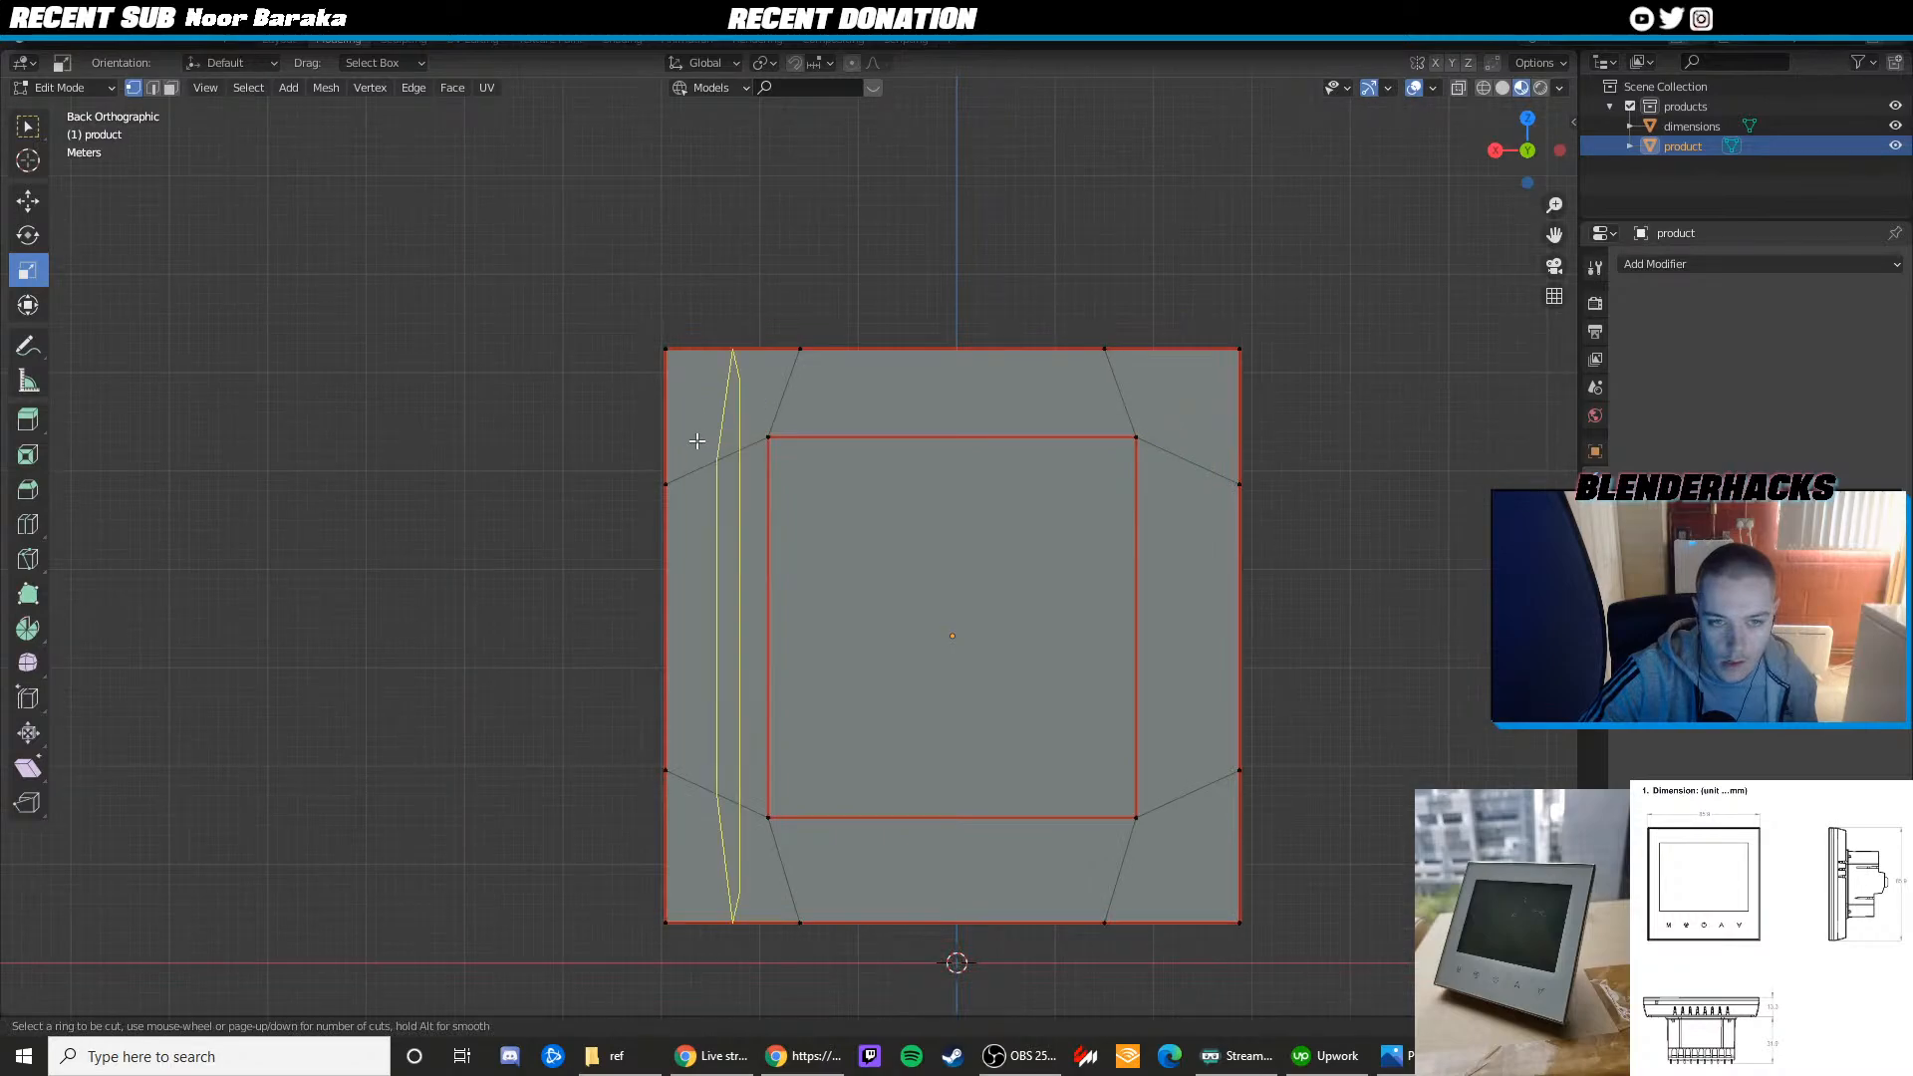
{"action": "left_click", "coordinate": [696, 439]}
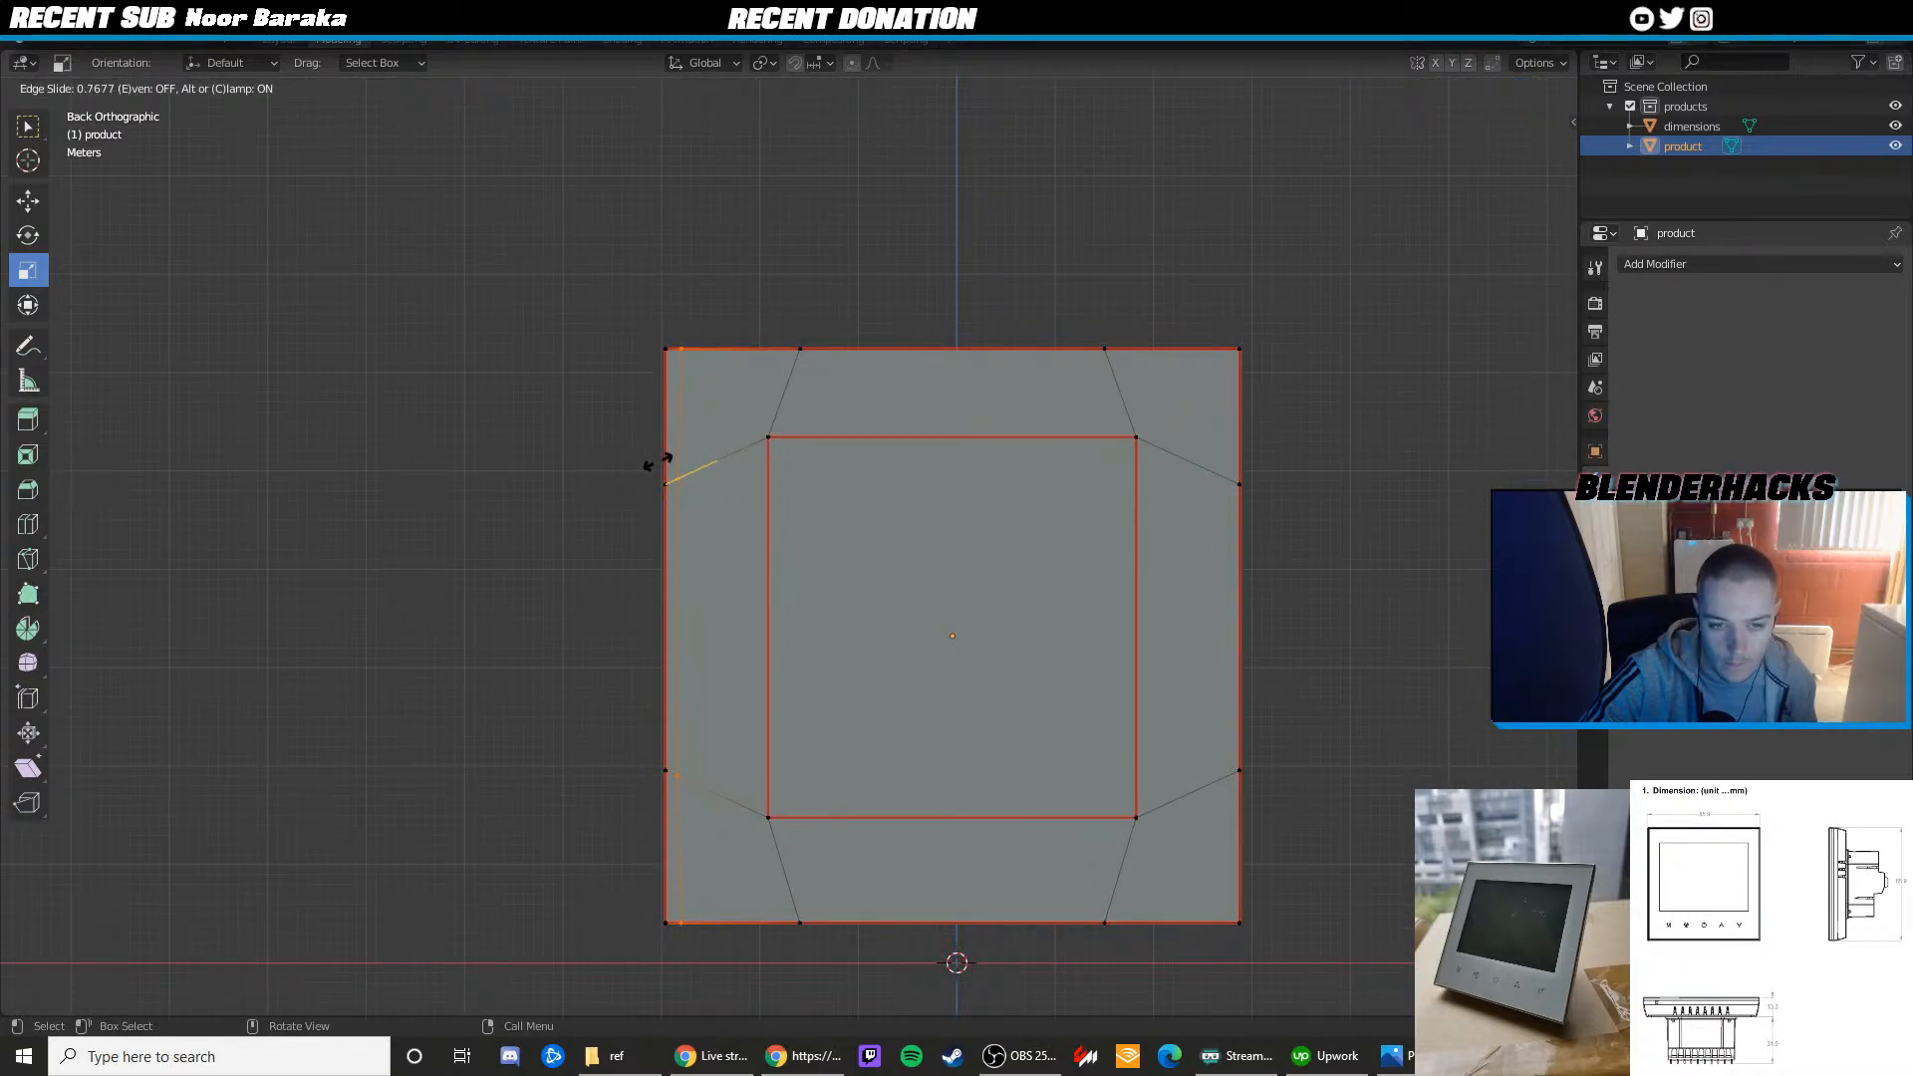
{"action": "left_click", "coordinate": [663, 460]}
{"action": "key", "text": "ctrl+r"}
{"action": "left_click", "coordinate": [809, 921]}
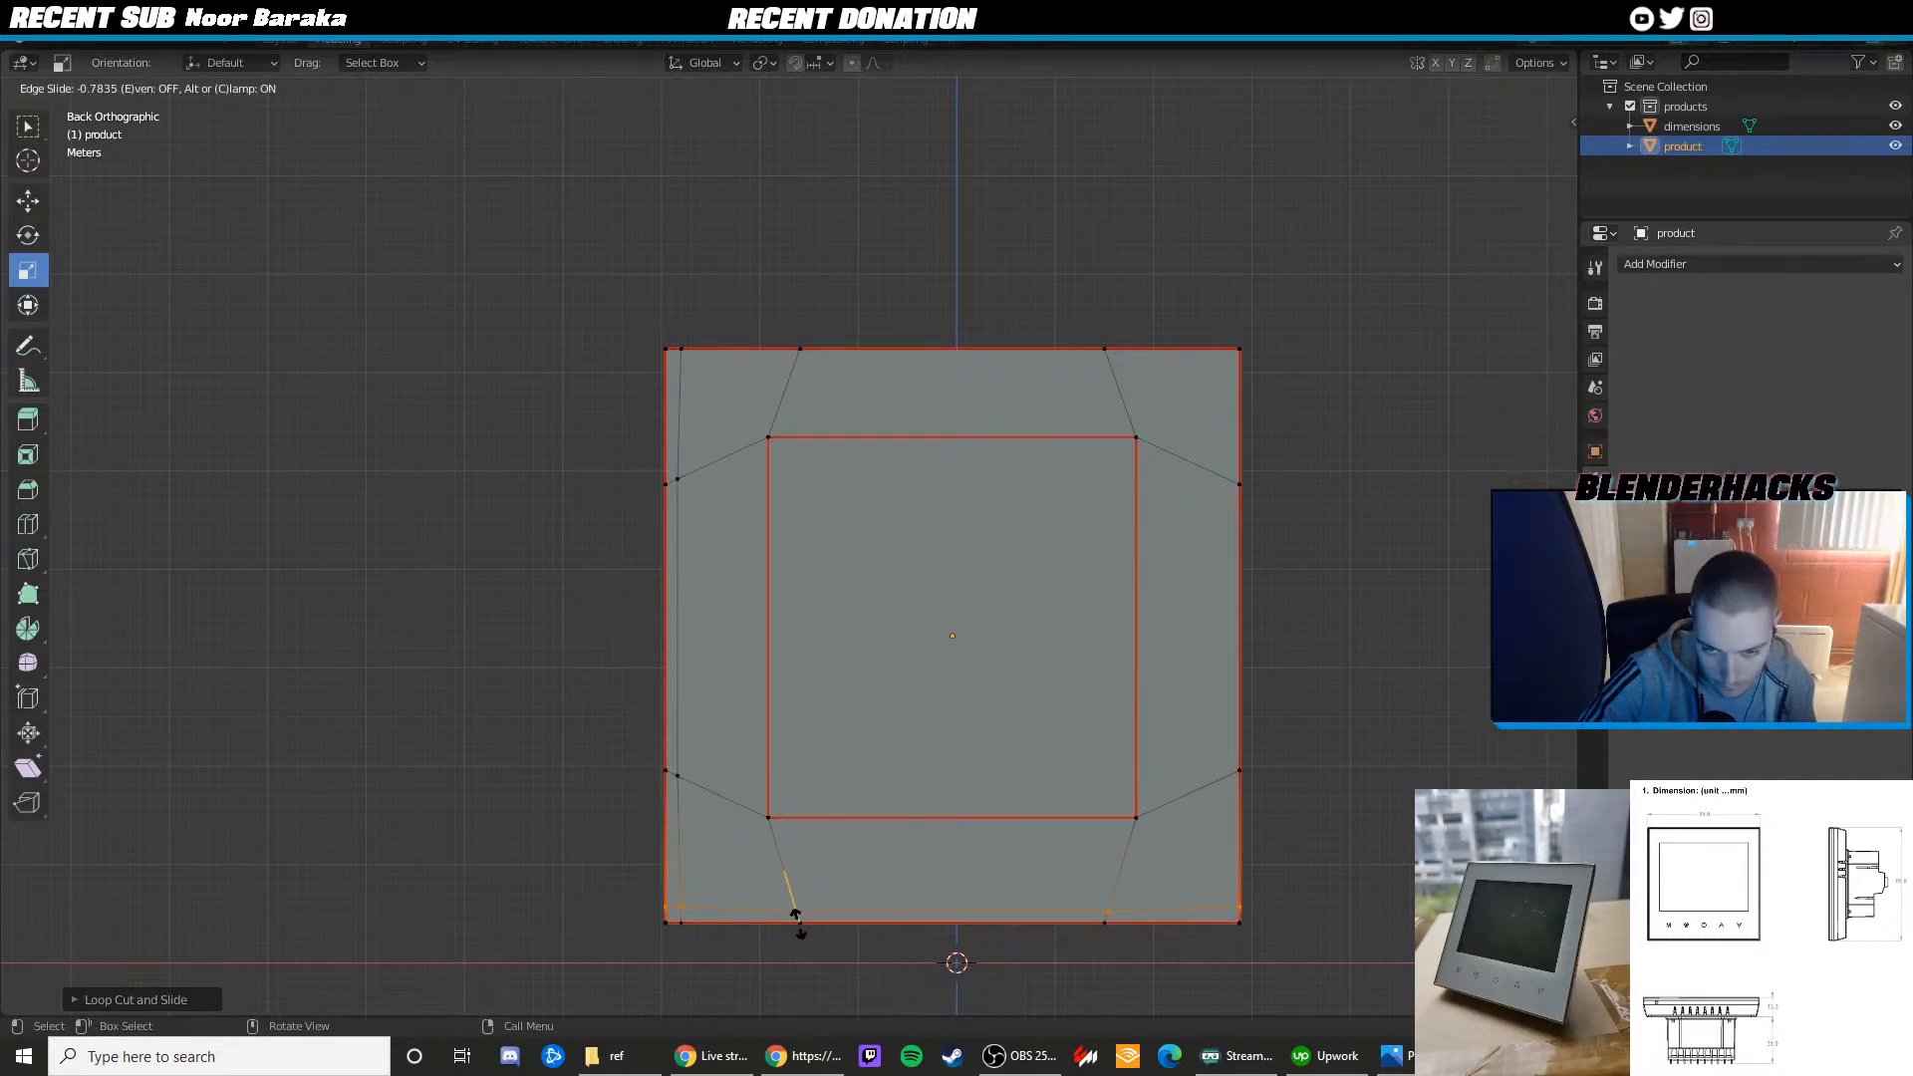
{"action": "left_click", "coordinate": [896, 887]}
Add loop cuts close to the flat face's right and upper edges, each slid about 0.75 outward
{"action": "key", "text": "ctrl+r"}
{"action": "left_click", "coordinate": [1227, 391]}
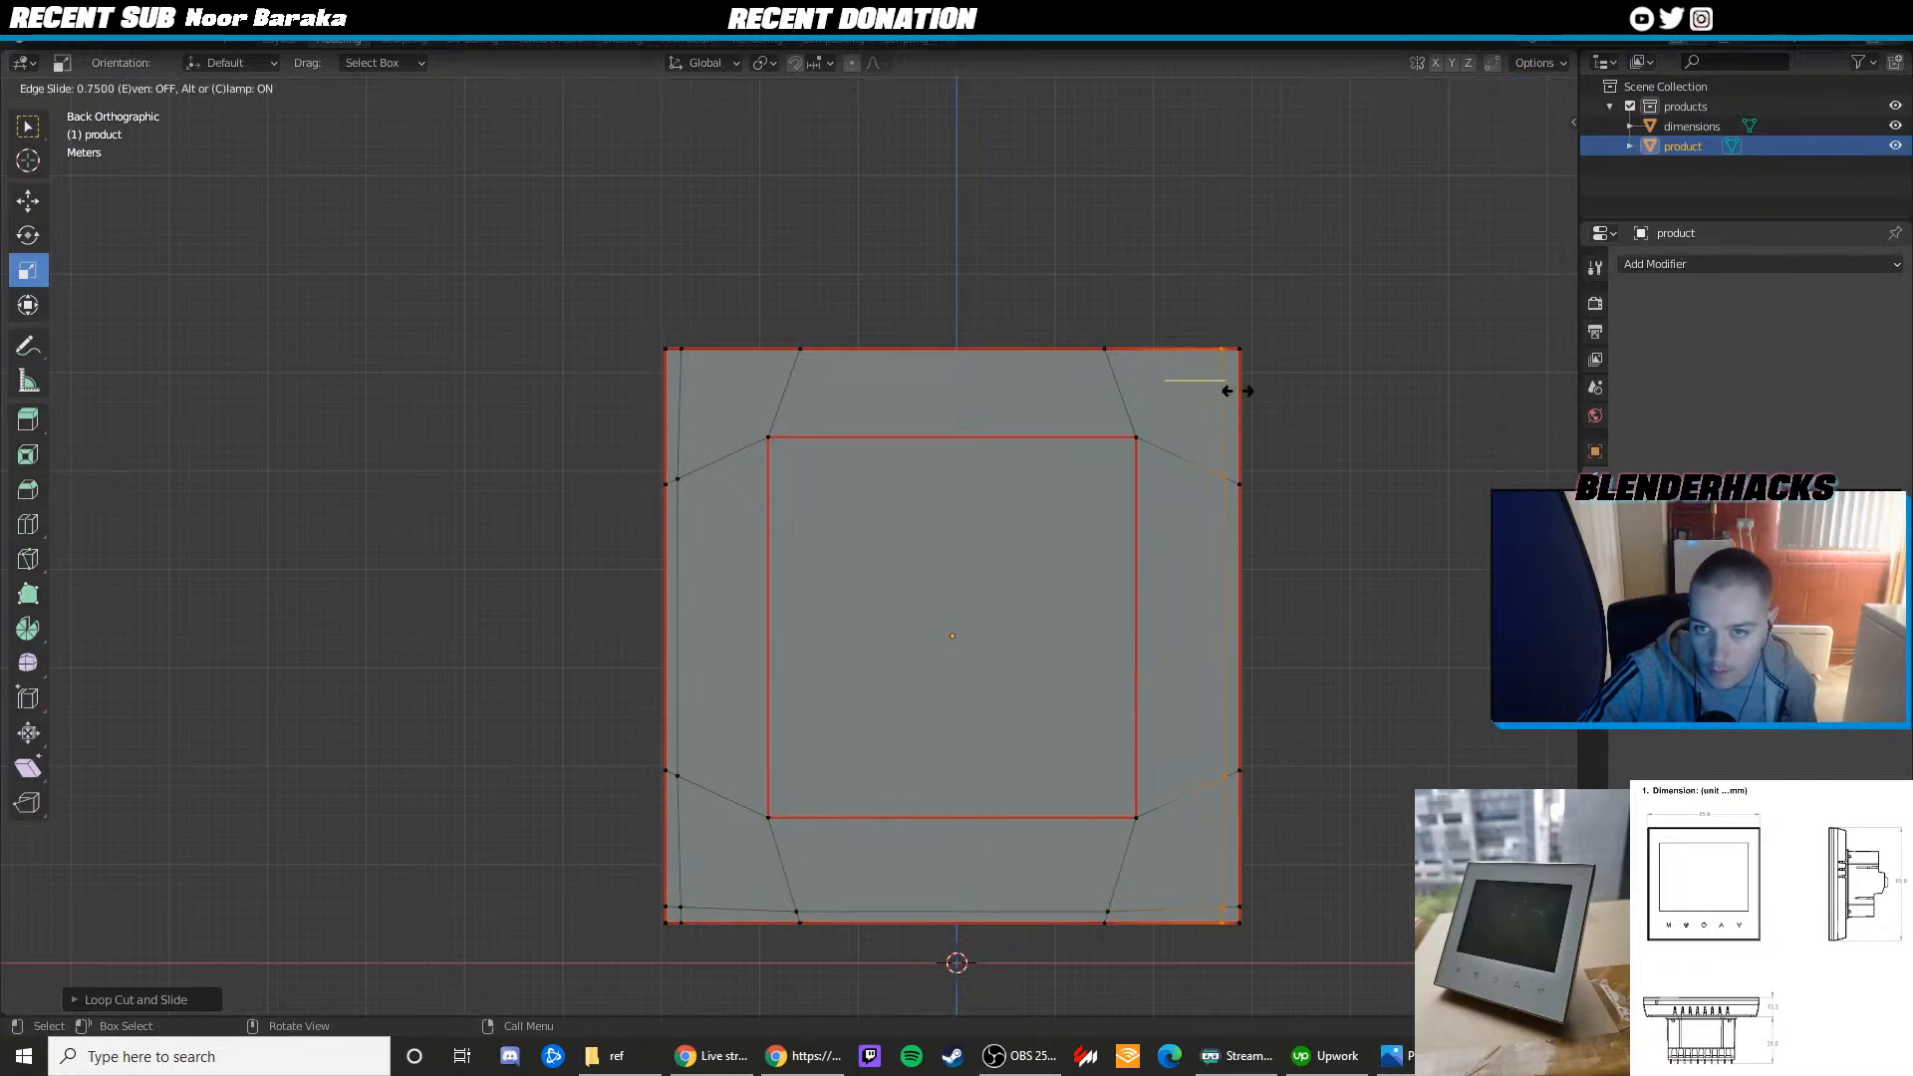
{"action": "left_click", "coordinate": [1220, 598]}
{"action": "key", "text": "ctrl+r"}
{"action": "left_click", "coordinate": [1235, 379]}
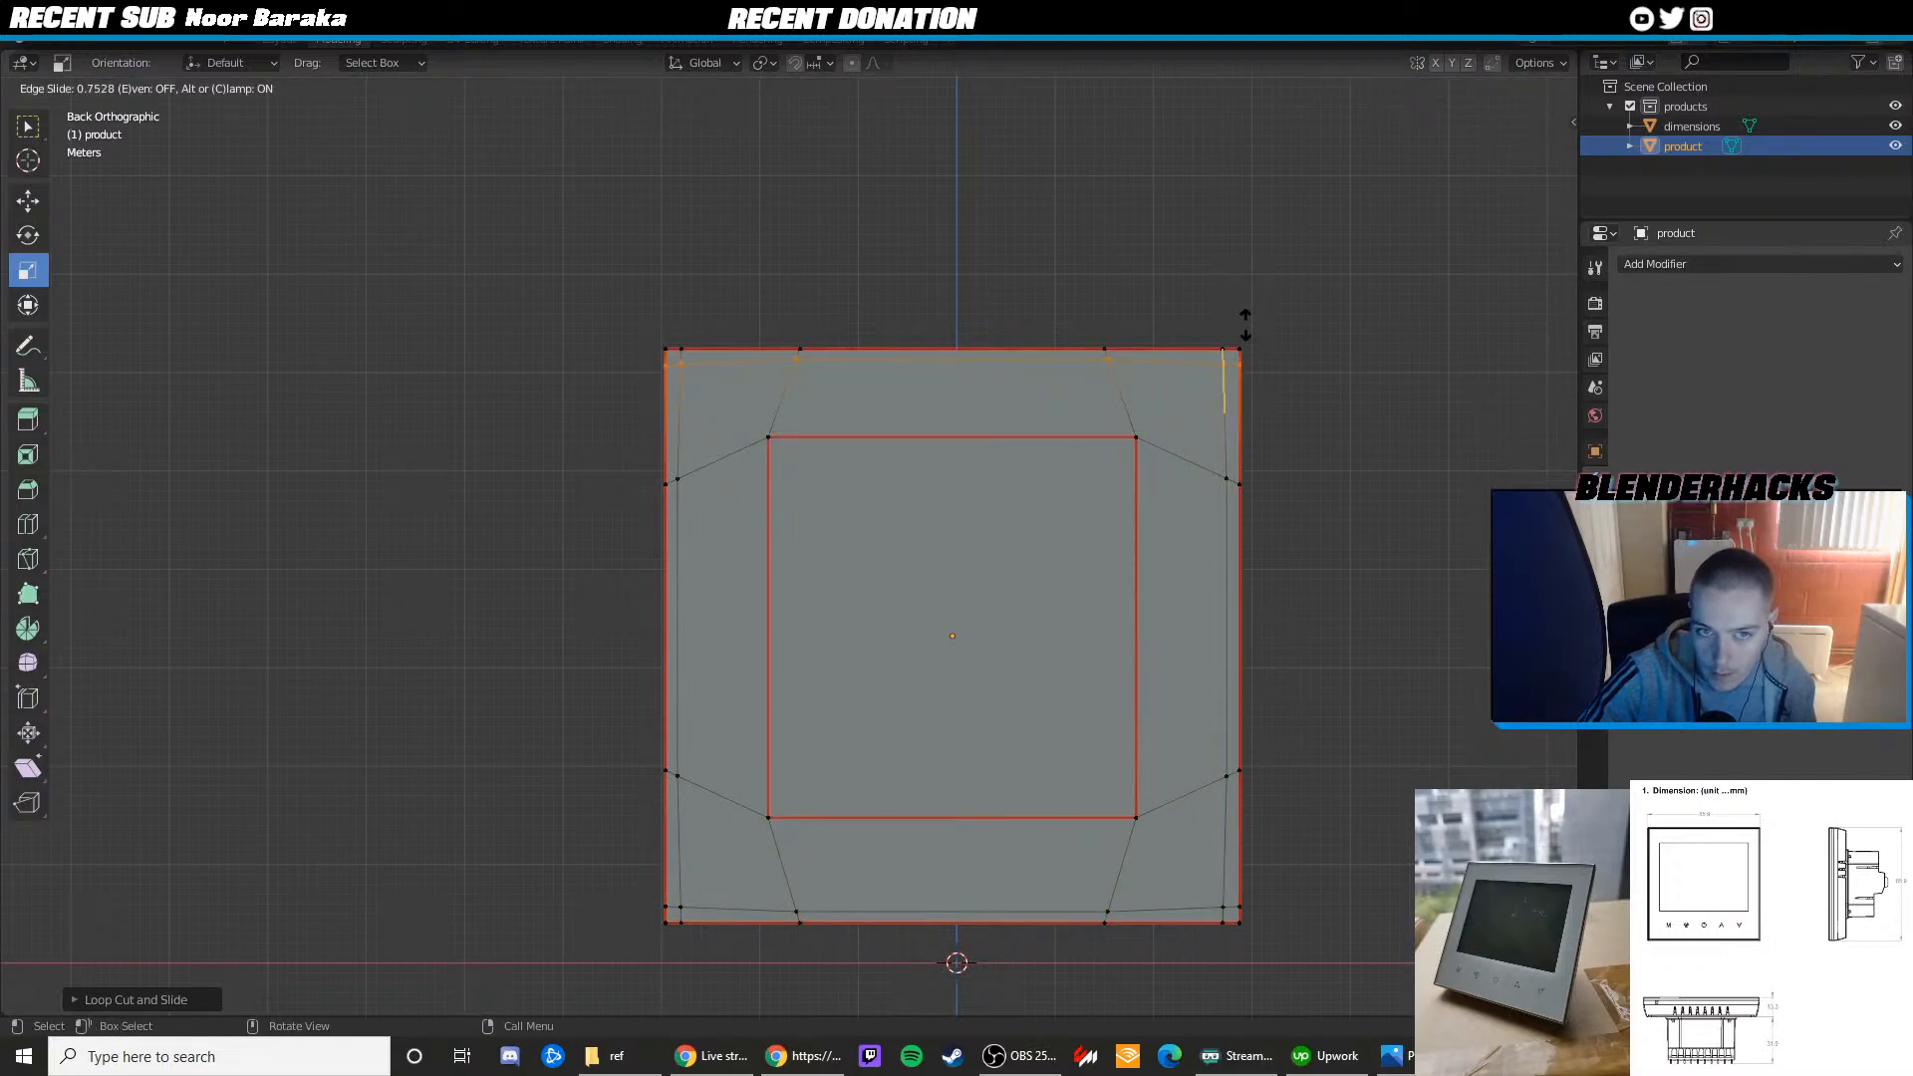
{"action": "left_click", "coordinate": [1245, 325]}
Raise the upper loop's two vertices at the face's top-left corner along Z, level with the loop's middle section
{"action": "scroll", "coordinate": [778, 398], "scroll_direction": "up", "scroll_amount": 4}
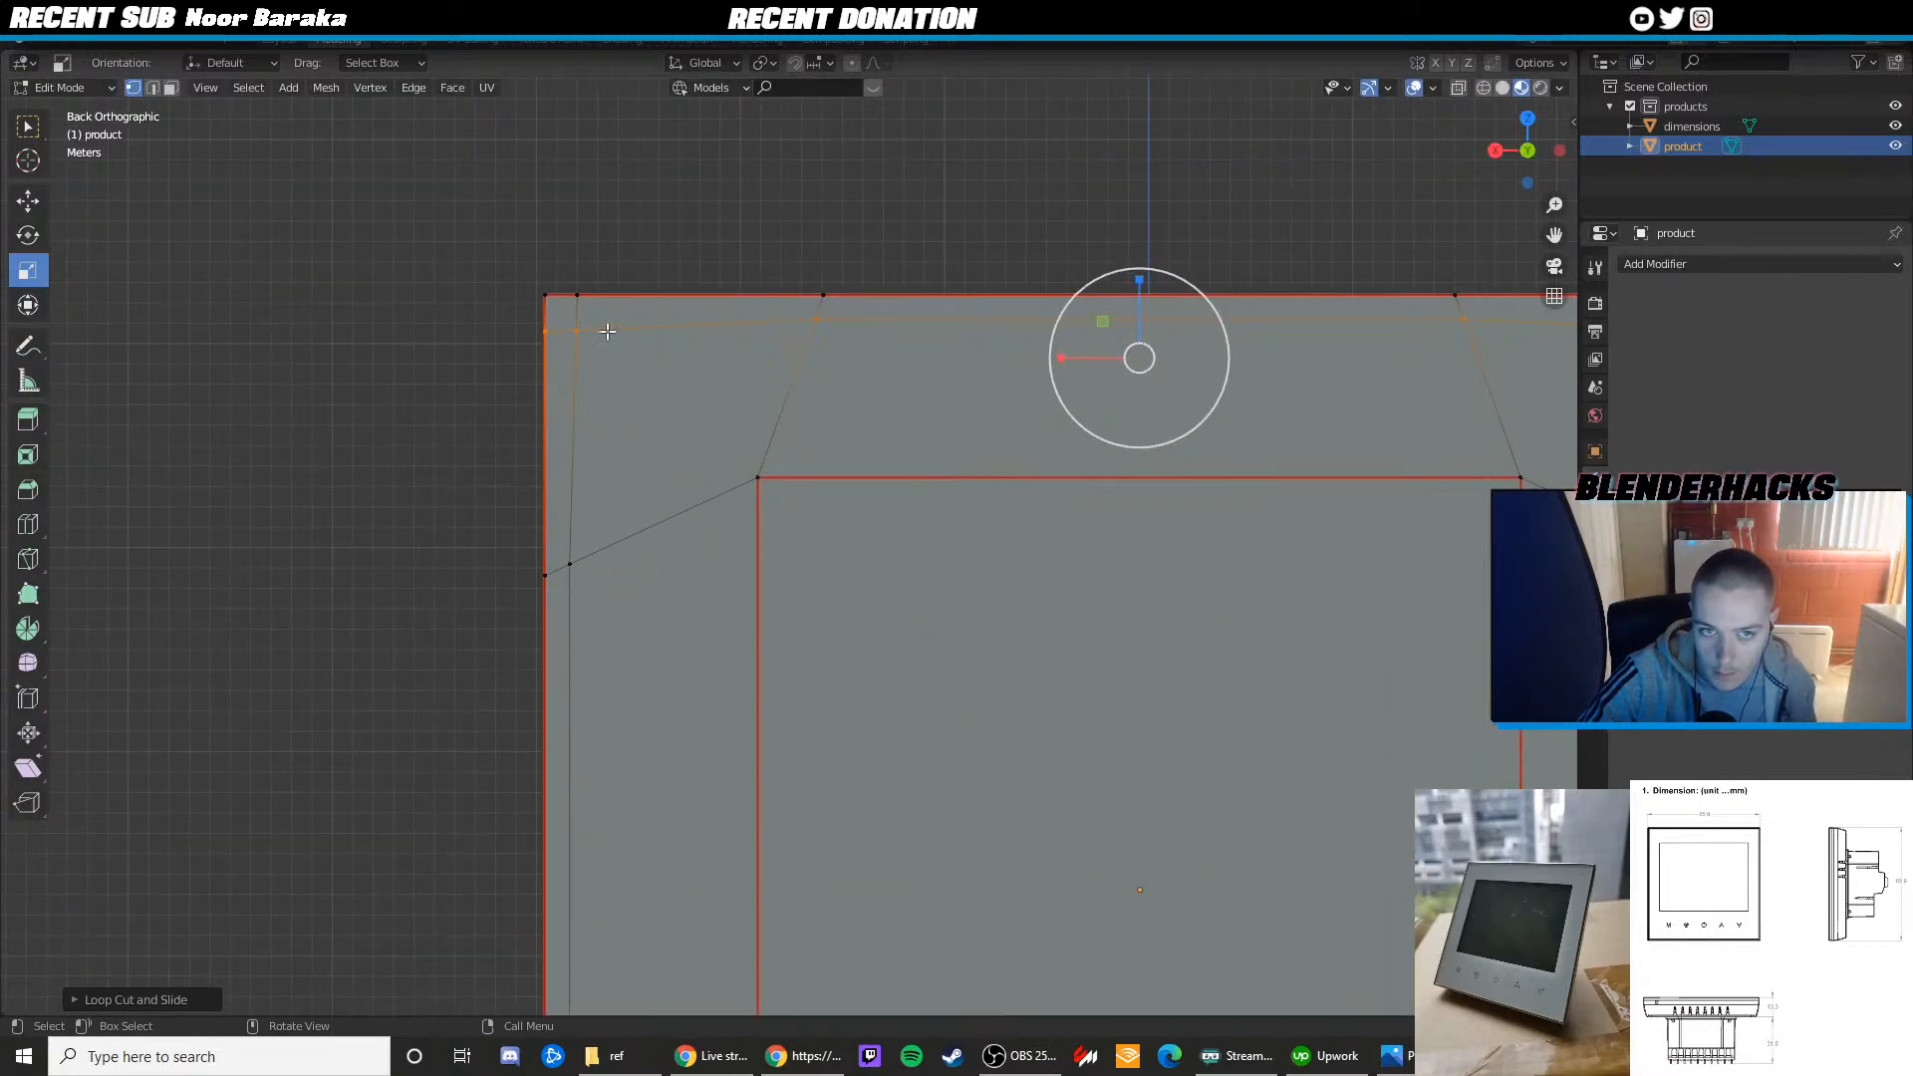
{"action": "left_click", "coordinate": [544, 327]}
{"action": "left_click", "coordinate": [576, 328], "text": "shift"}
{"action": "key", "text": "shift+space"}
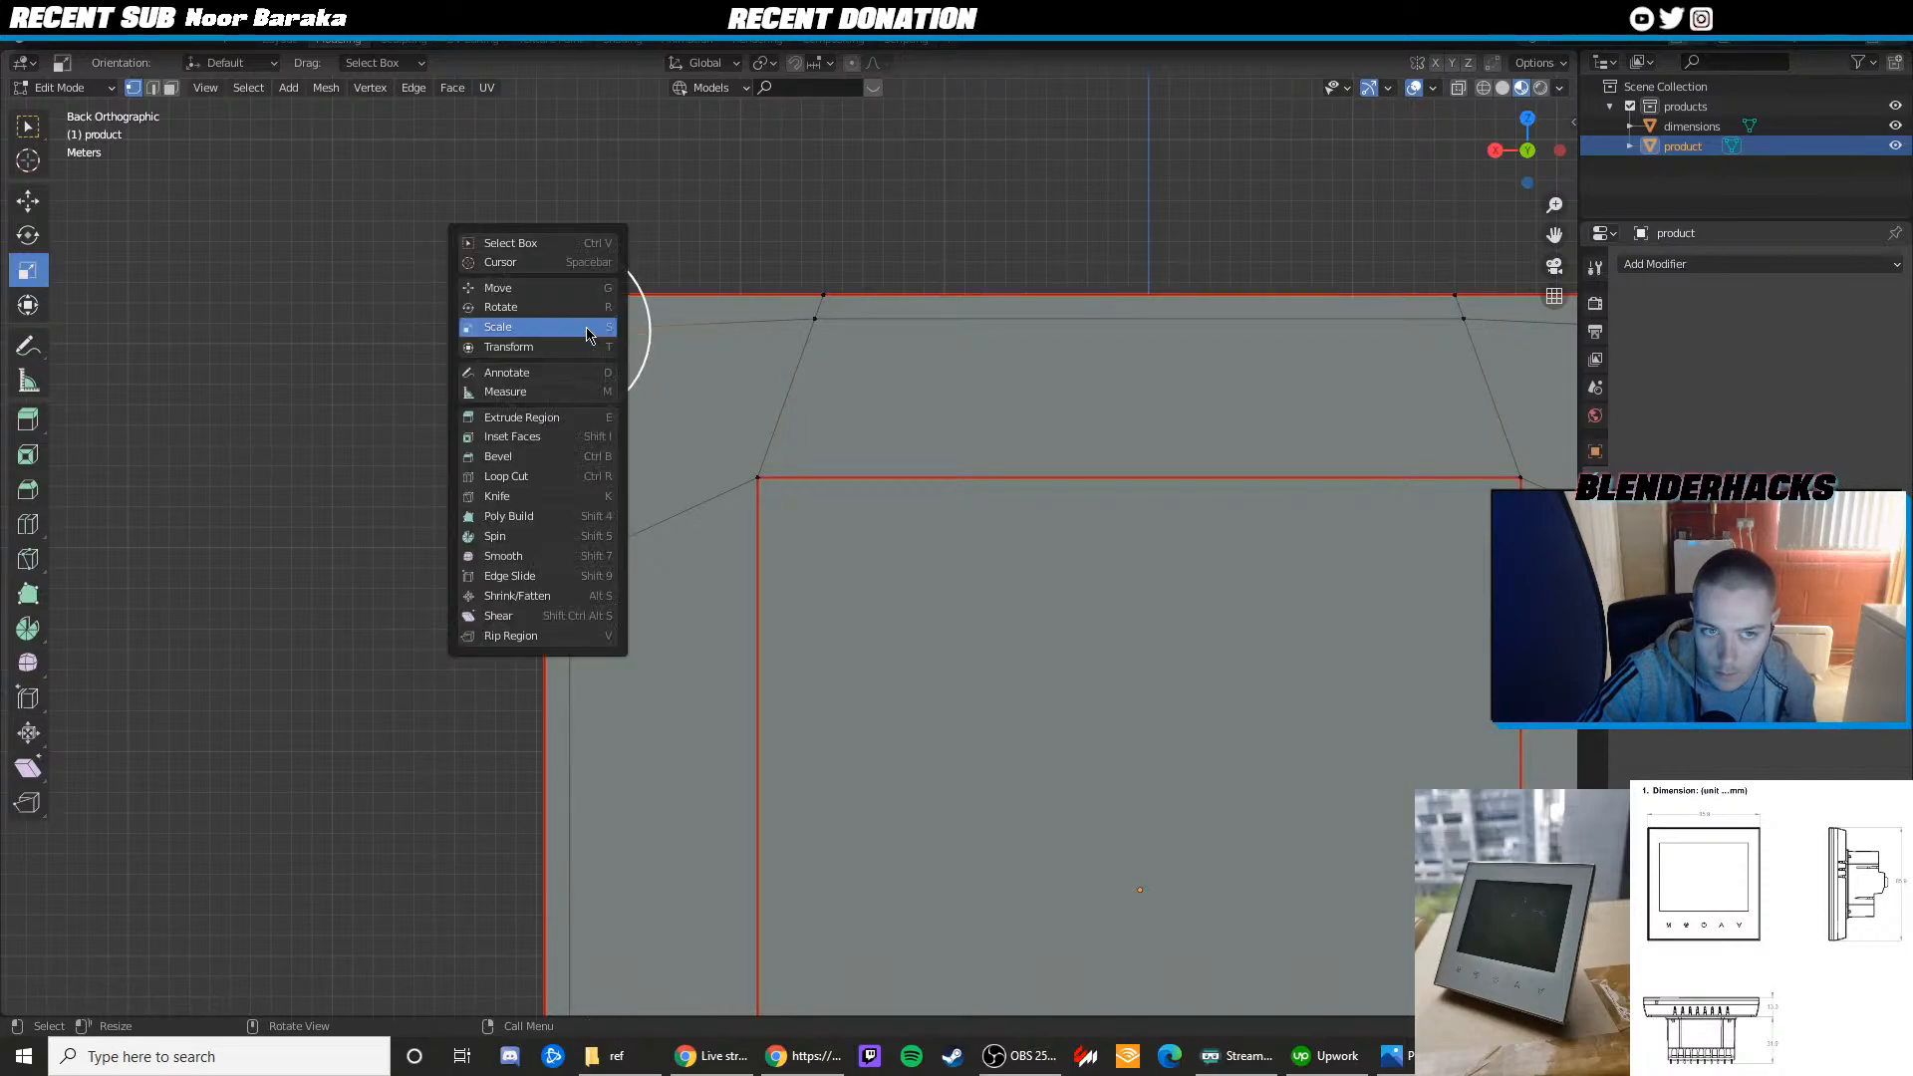
{"action": "left_click", "coordinate": [570, 288]}
{"action": "left_click_drag", "start_coordinate": [562, 280], "coordinate": [559, 267]}
{"action": "scroll", "coordinate": [657, 402], "scroll_direction": "down", "scroll_amount": 1}
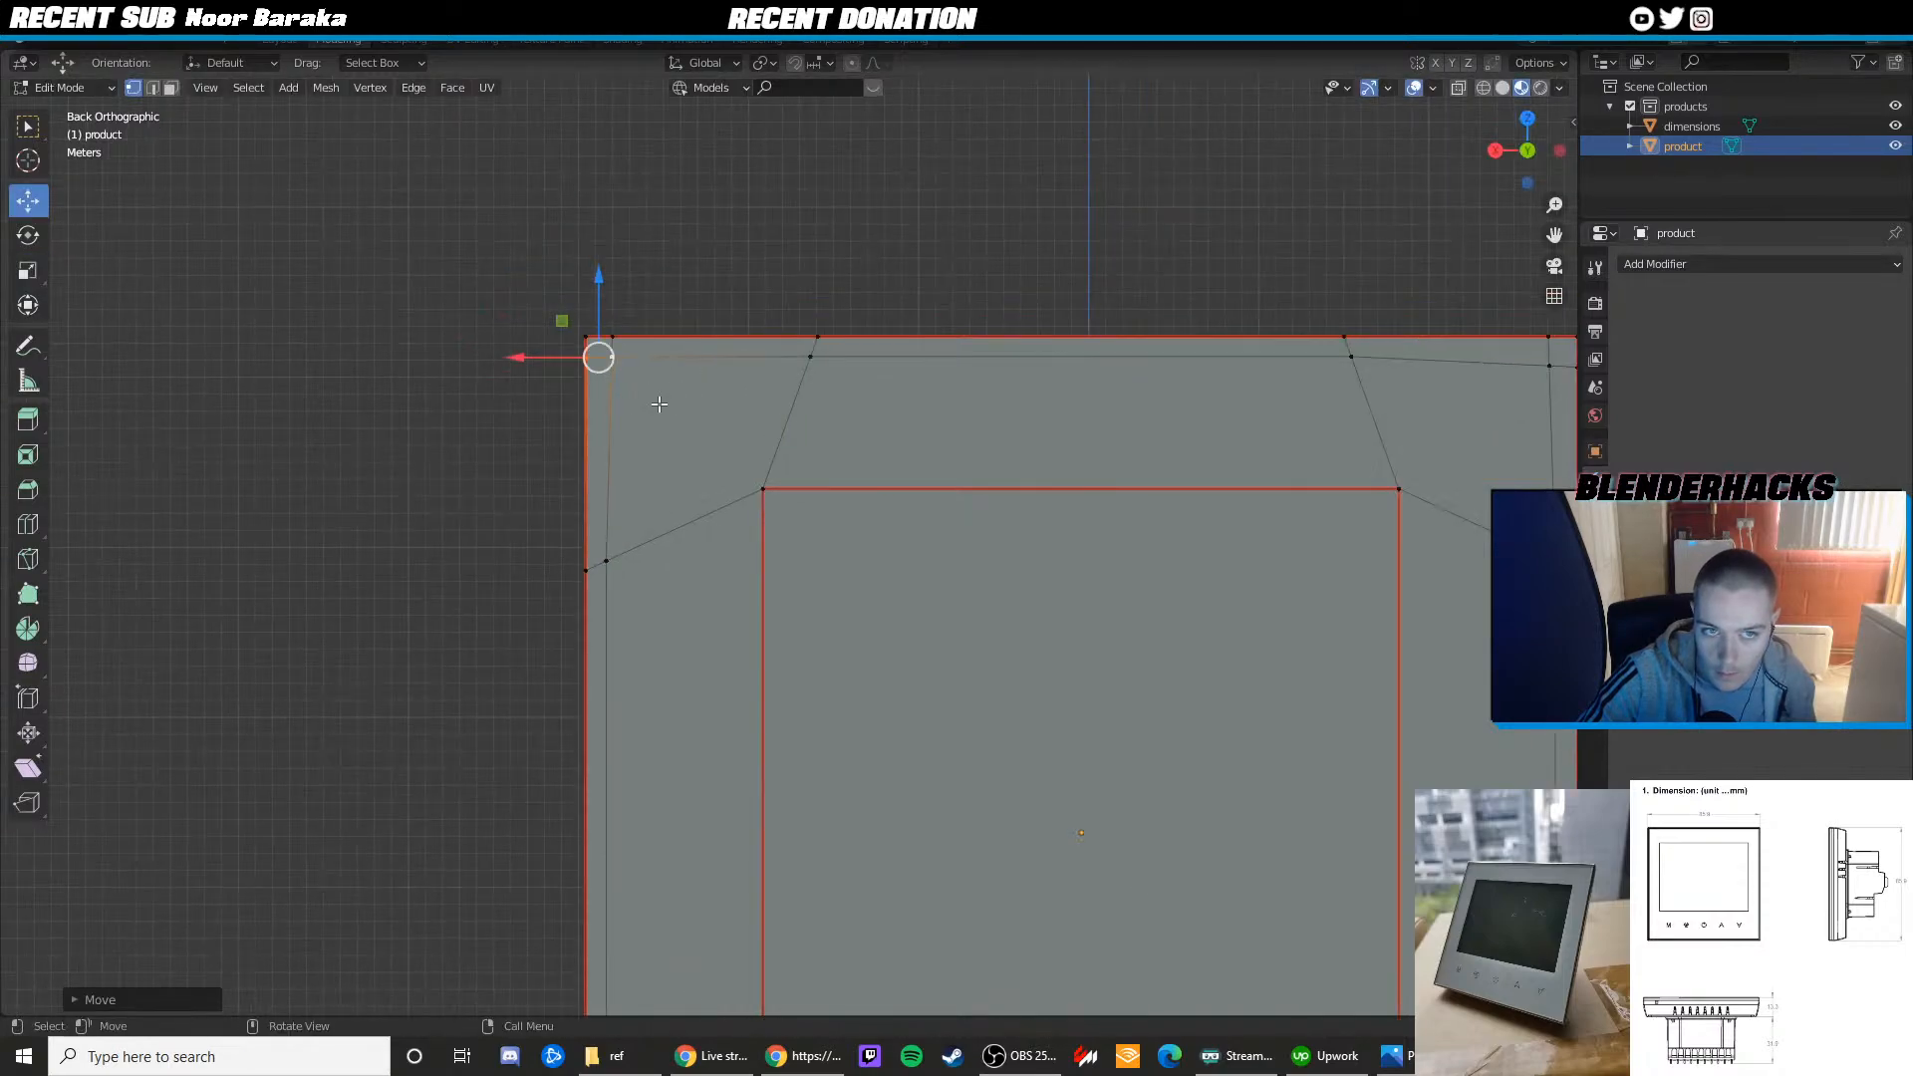
Move the left loop's two upper-left corner vertices and its upper diagonal-edge vertex outward along X, closer to the flat face's left border
{"action": "scroll", "coordinate": [615, 359], "scroll_direction": "up", "scroll_amount": 1}
{"action": "middle_click_drag", "start_coordinate": [615, 358], "coordinate": [654, 379], "text": "shift"}
{"action": "left_click", "coordinate": [587, 339], "text": "shift"}
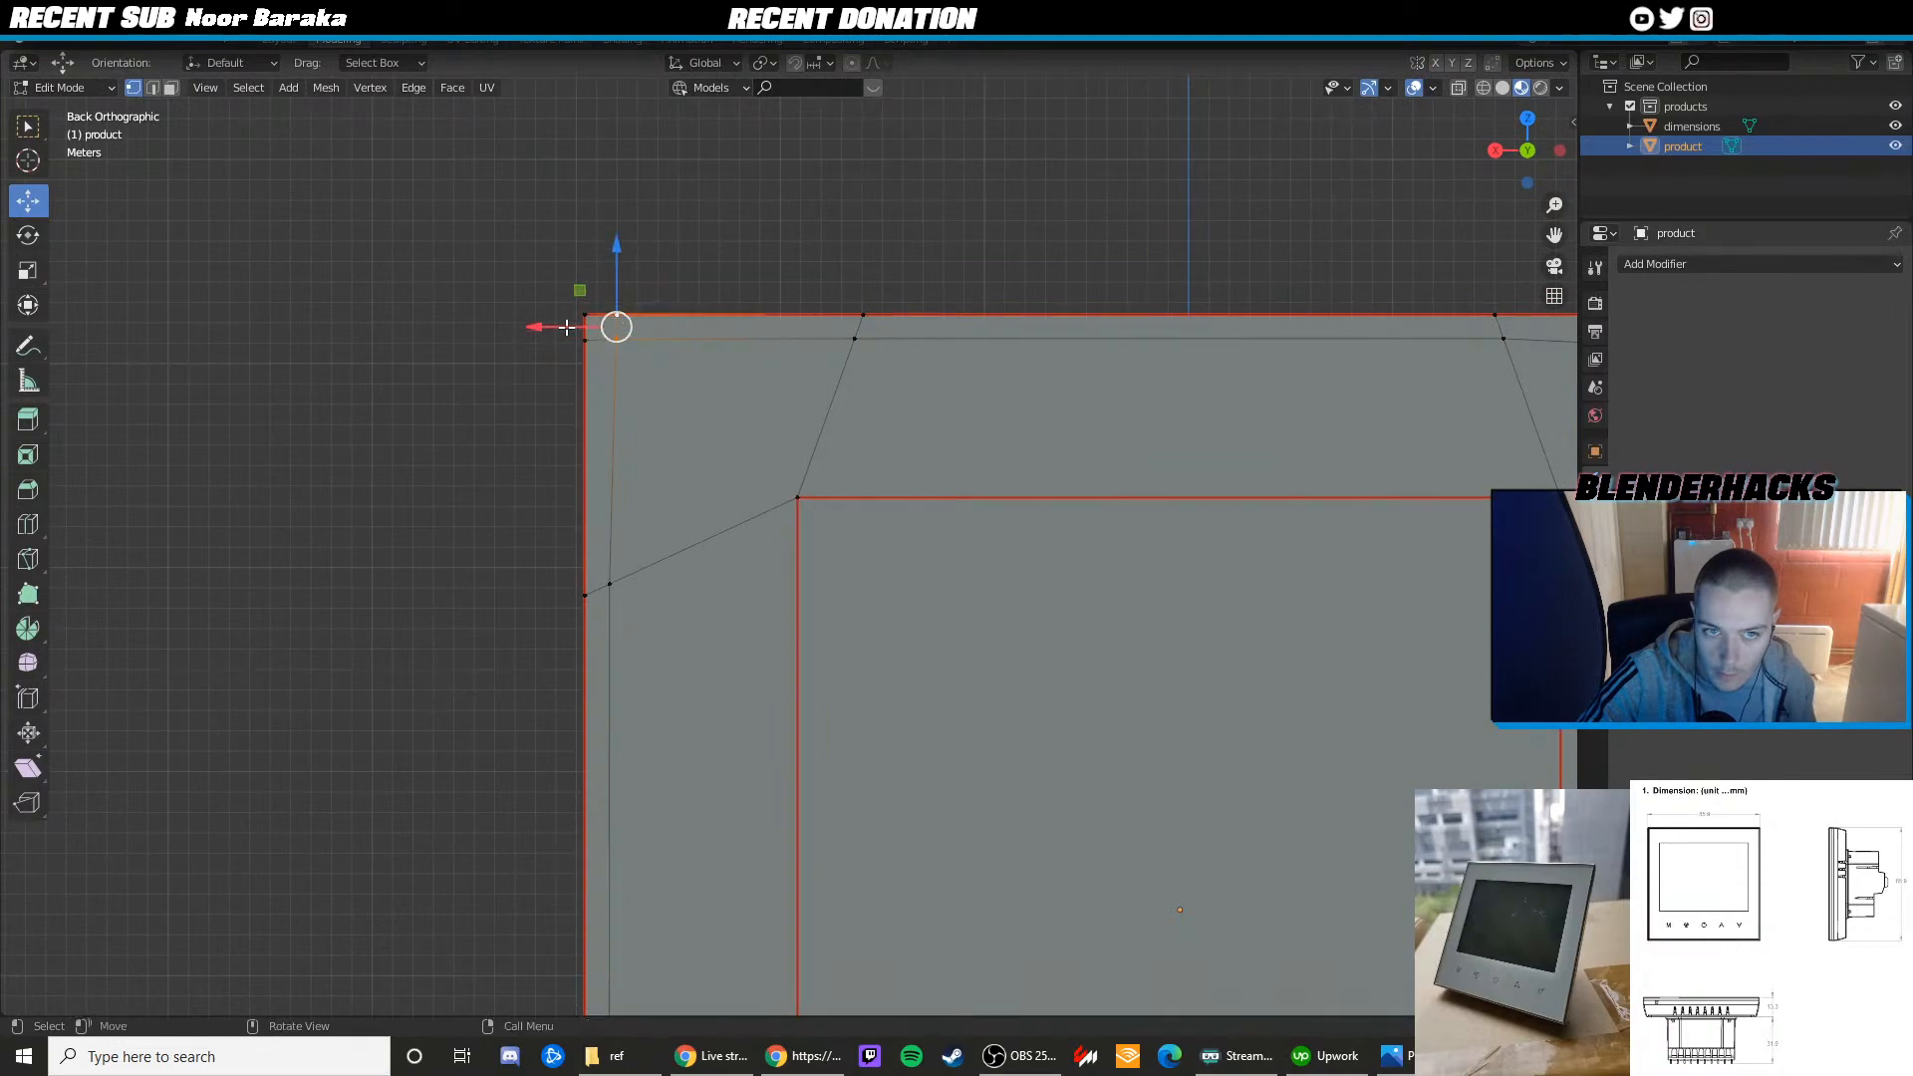
{"action": "left_click_drag", "start_coordinate": [566, 327], "coordinate": [559, 327]}
{"action": "left_click", "coordinate": [610, 583]}
{"action": "left_click_drag", "start_coordinate": [547, 587], "coordinate": [542, 589]}
{"action": "scroll", "coordinate": [565, 584], "scroll_direction": "down", "scroll_amount": 1}
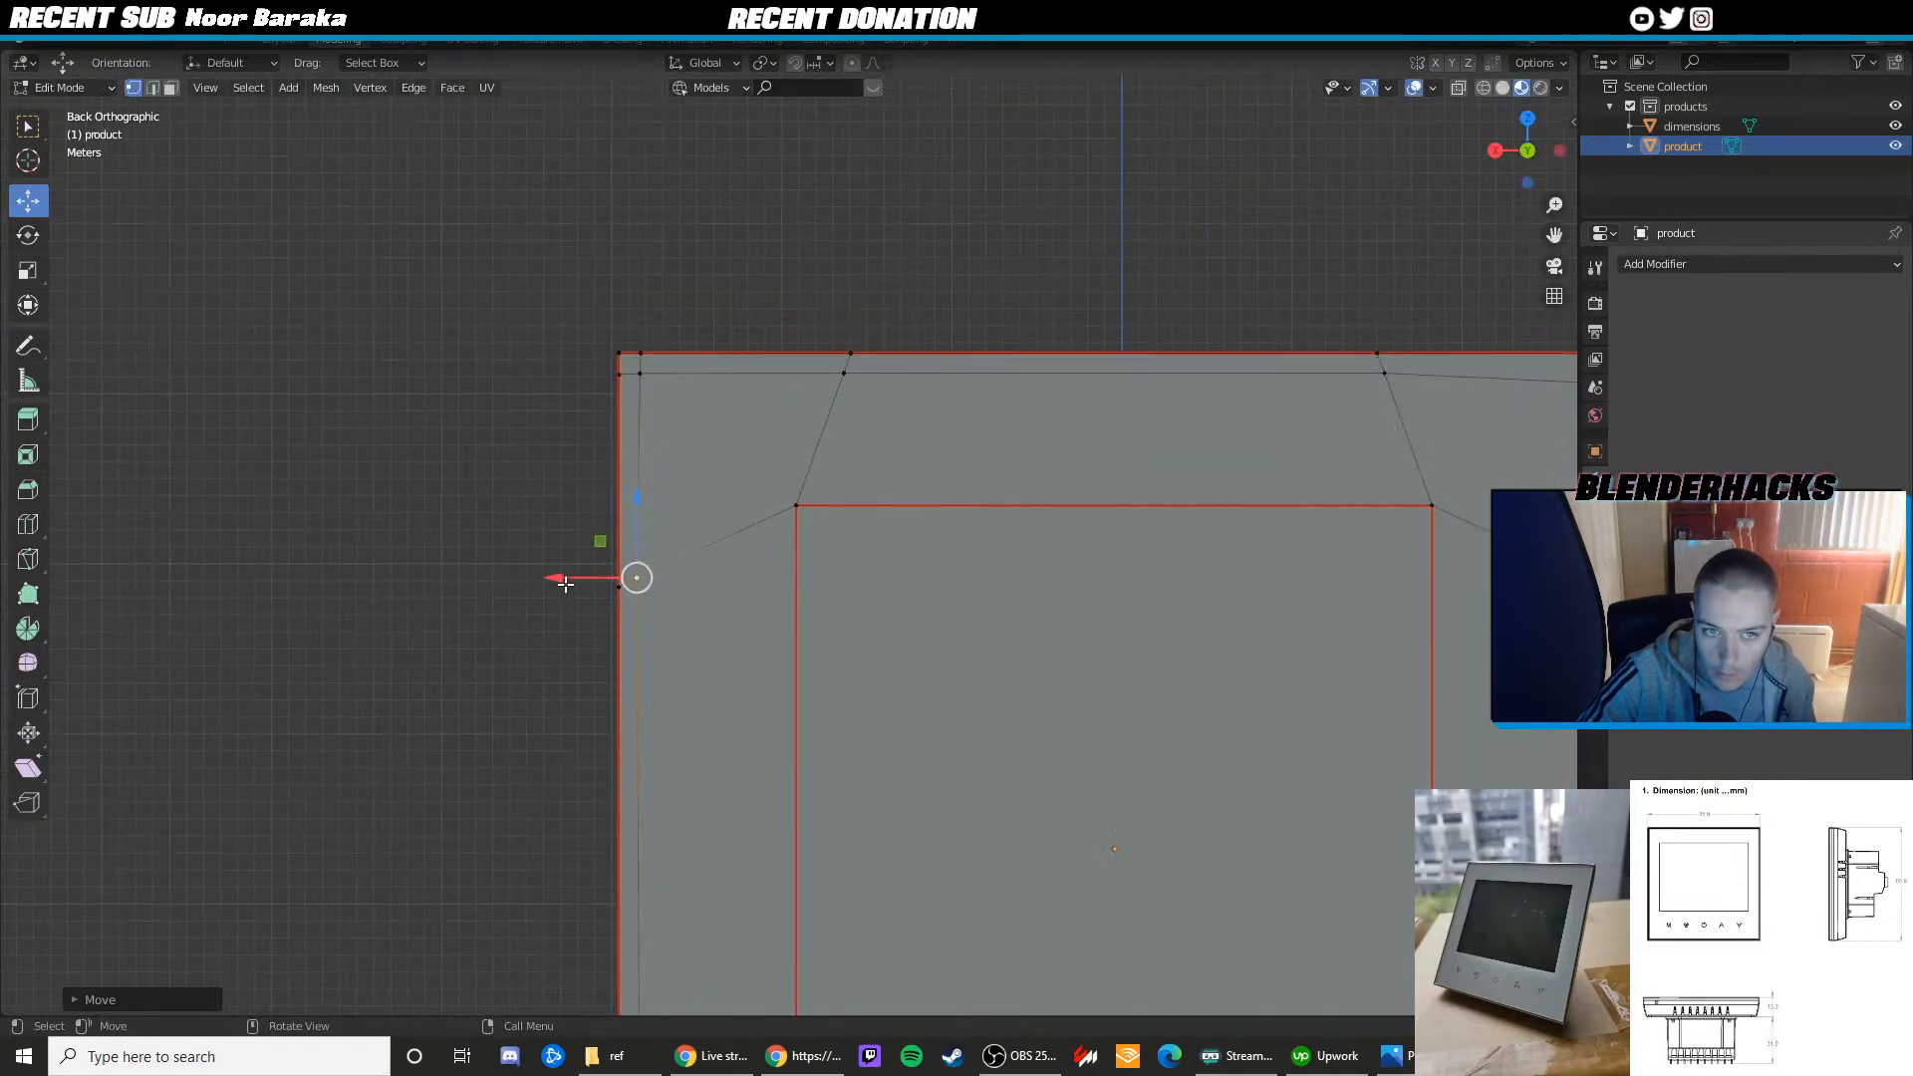
Raise the left loop's lower diagonal-edge vertex slightly along Z and shift its two lower-left corner vertices outward along X
{"action": "middle_click_drag", "start_coordinate": [662, 816], "coordinate": [692, 362], "text": "shift"}
{"action": "left_click", "coordinate": [666, 641]}
{"action": "left_click_drag", "start_coordinate": [663, 590], "coordinate": [662, 581]}
{"action": "left_click", "coordinate": [677, 858]}
{"action": "left_click", "coordinate": [672, 888], "text": "shift"}
{"action": "left_click_drag", "start_coordinate": [629, 881], "coordinate": [622, 882]}
Adjust the lower loop's left diagonal-edge vertex along Z and X, then lower it together with the two adjacent lower-left corner vertices
{"action": "left_click", "coordinate": [872, 874]}
{"action": "left_click_drag", "start_coordinate": [871, 831], "coordinate": [875, 824]}
{"action": "middle_click_drag", "start_coordinate": [1341, 871], "coordinate": [1112, 822], "text": "shift"}
{"action": "left_click_drag", "start_coordinate": [578, 816], "coordinate": [586, 815]}
{"action": "left_click", "coordinate": [436, 814], "text": "shift"}
{"action": "left_click", "coordinate": [414, 813], "text": "shift"}
{"action": "left_click_drag", "start_coordinate": [496, 770], "coordinate": [497, 778]}
Lower the lower loop's two vertices at the flat face's lower-right corner along Z, level with the rest of the loop
{"action": "left_click", "coordinate": [1190, 821]}
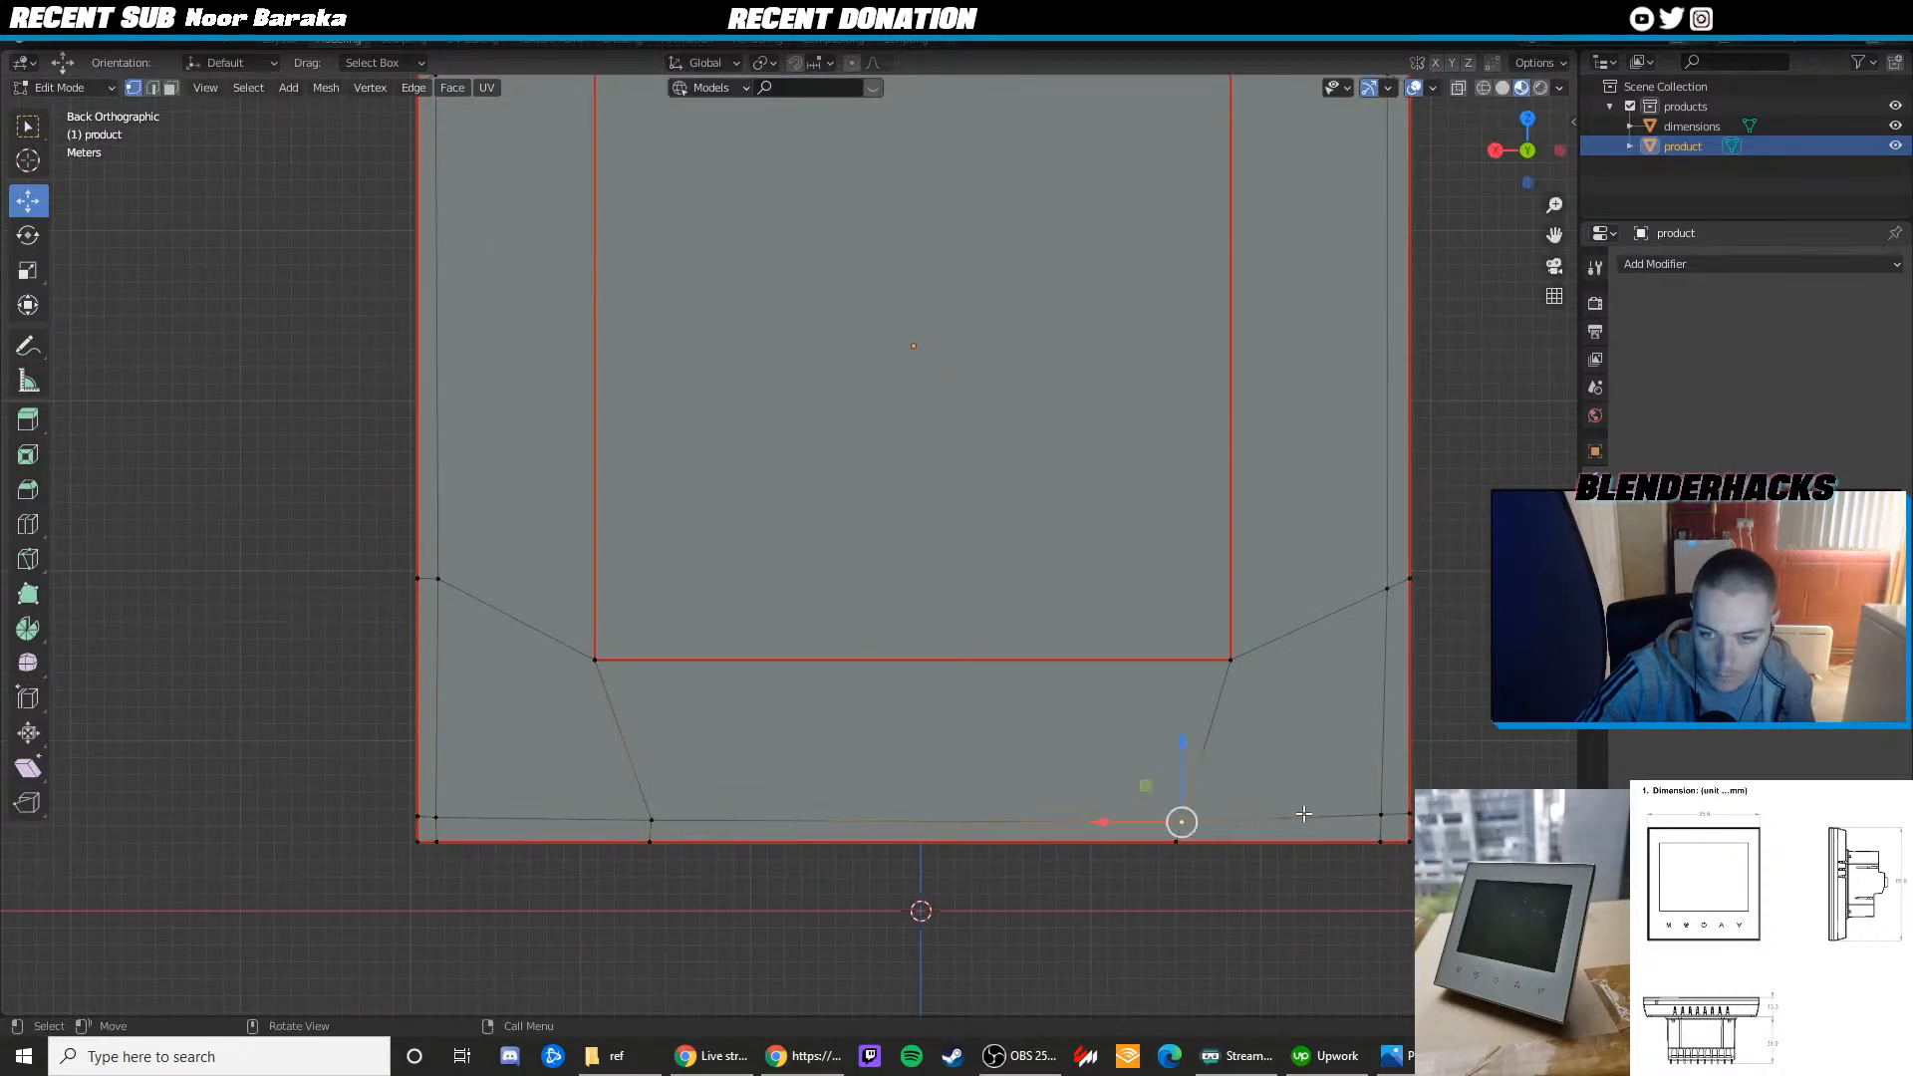
{"action": "left_click", "coordinate": [1406, 811], "text": "shift"}
{"action": "left_click_drag", "start_coordinate": [1393, 777], "coordinate": [1392, 782]}
{"action": "middle_click_drag", "start_coordinate": [1393, 628], "coordinate": [1274, 750], "text": "shift"}
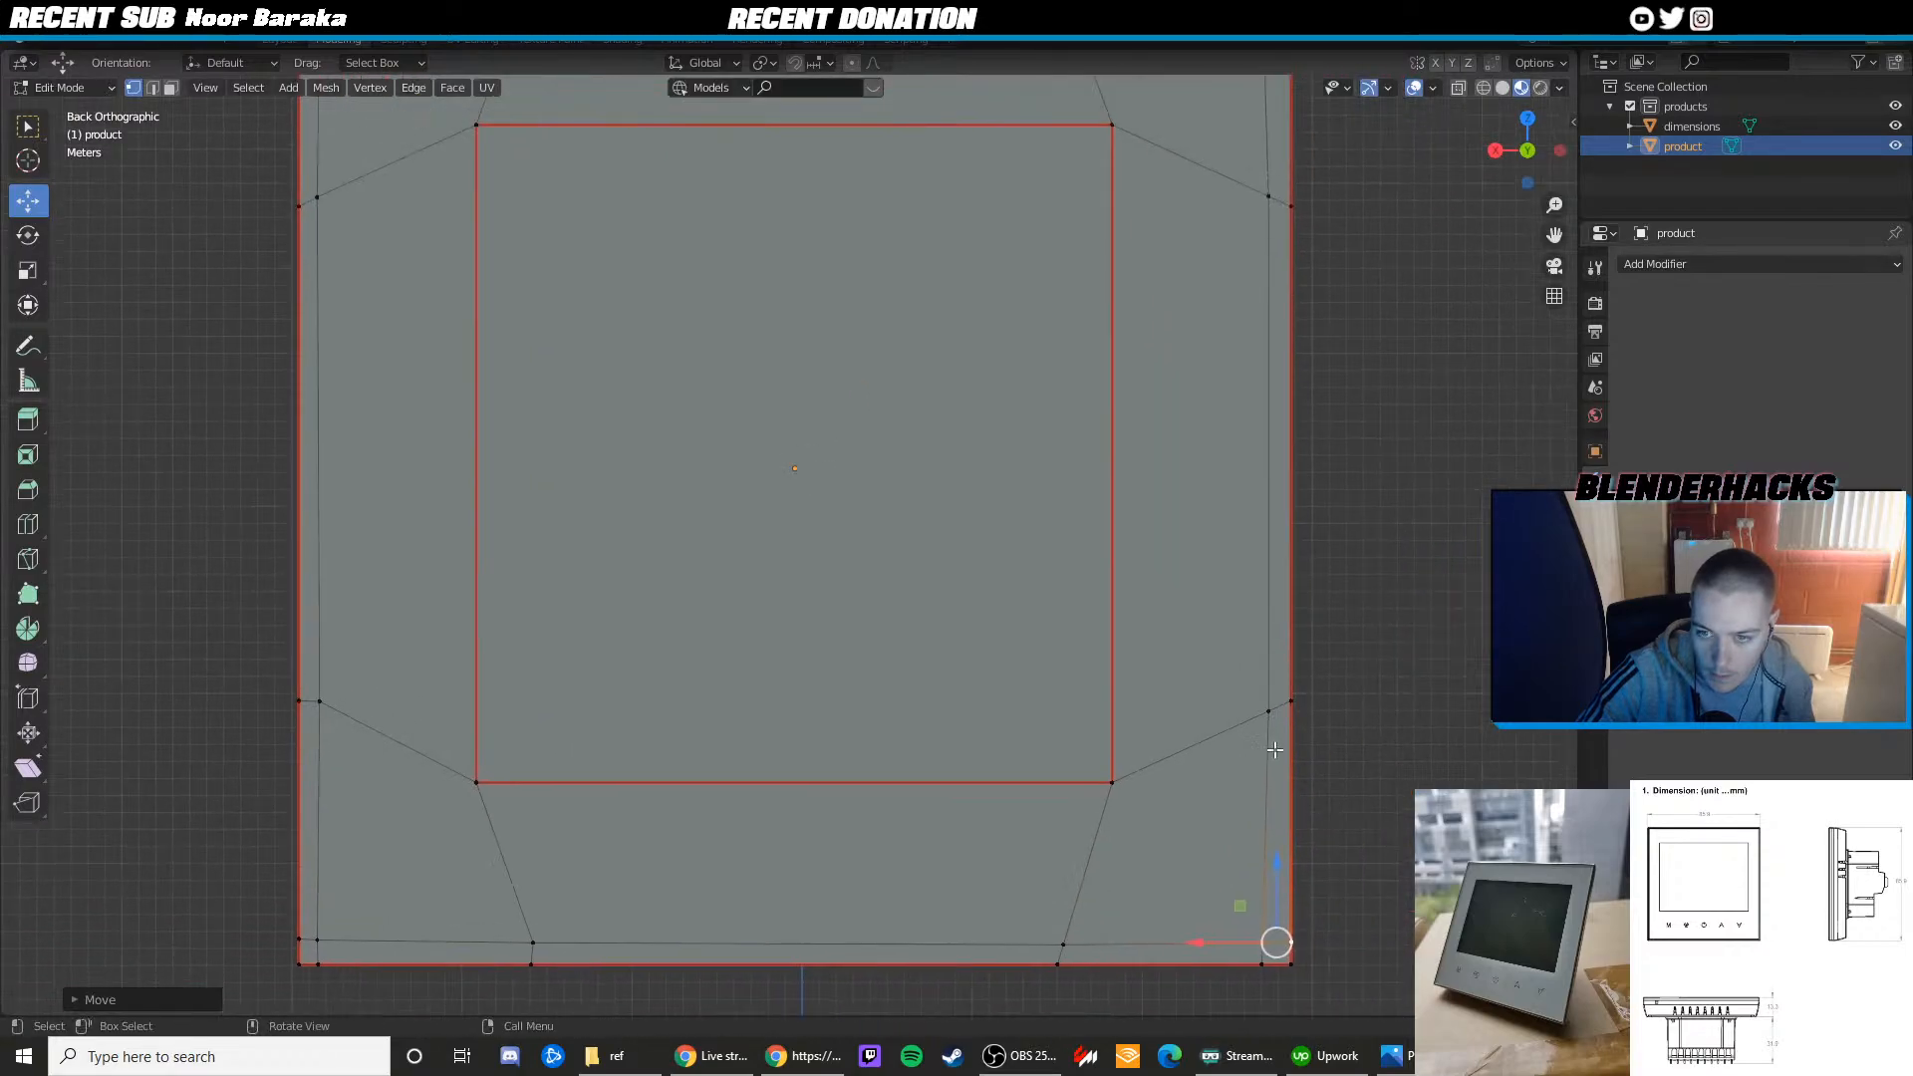
Align the right loop's two upper-right corner vertices along X with the loop's vertex below, keeping the flat face's upper edge straight
{"action": "left_click", "coordinate": [1265, 716]}
{"action": "middle_click_drag", "start_coordinate": [1261, 206], "coordinate": [1173, 555], "text": "shift"}
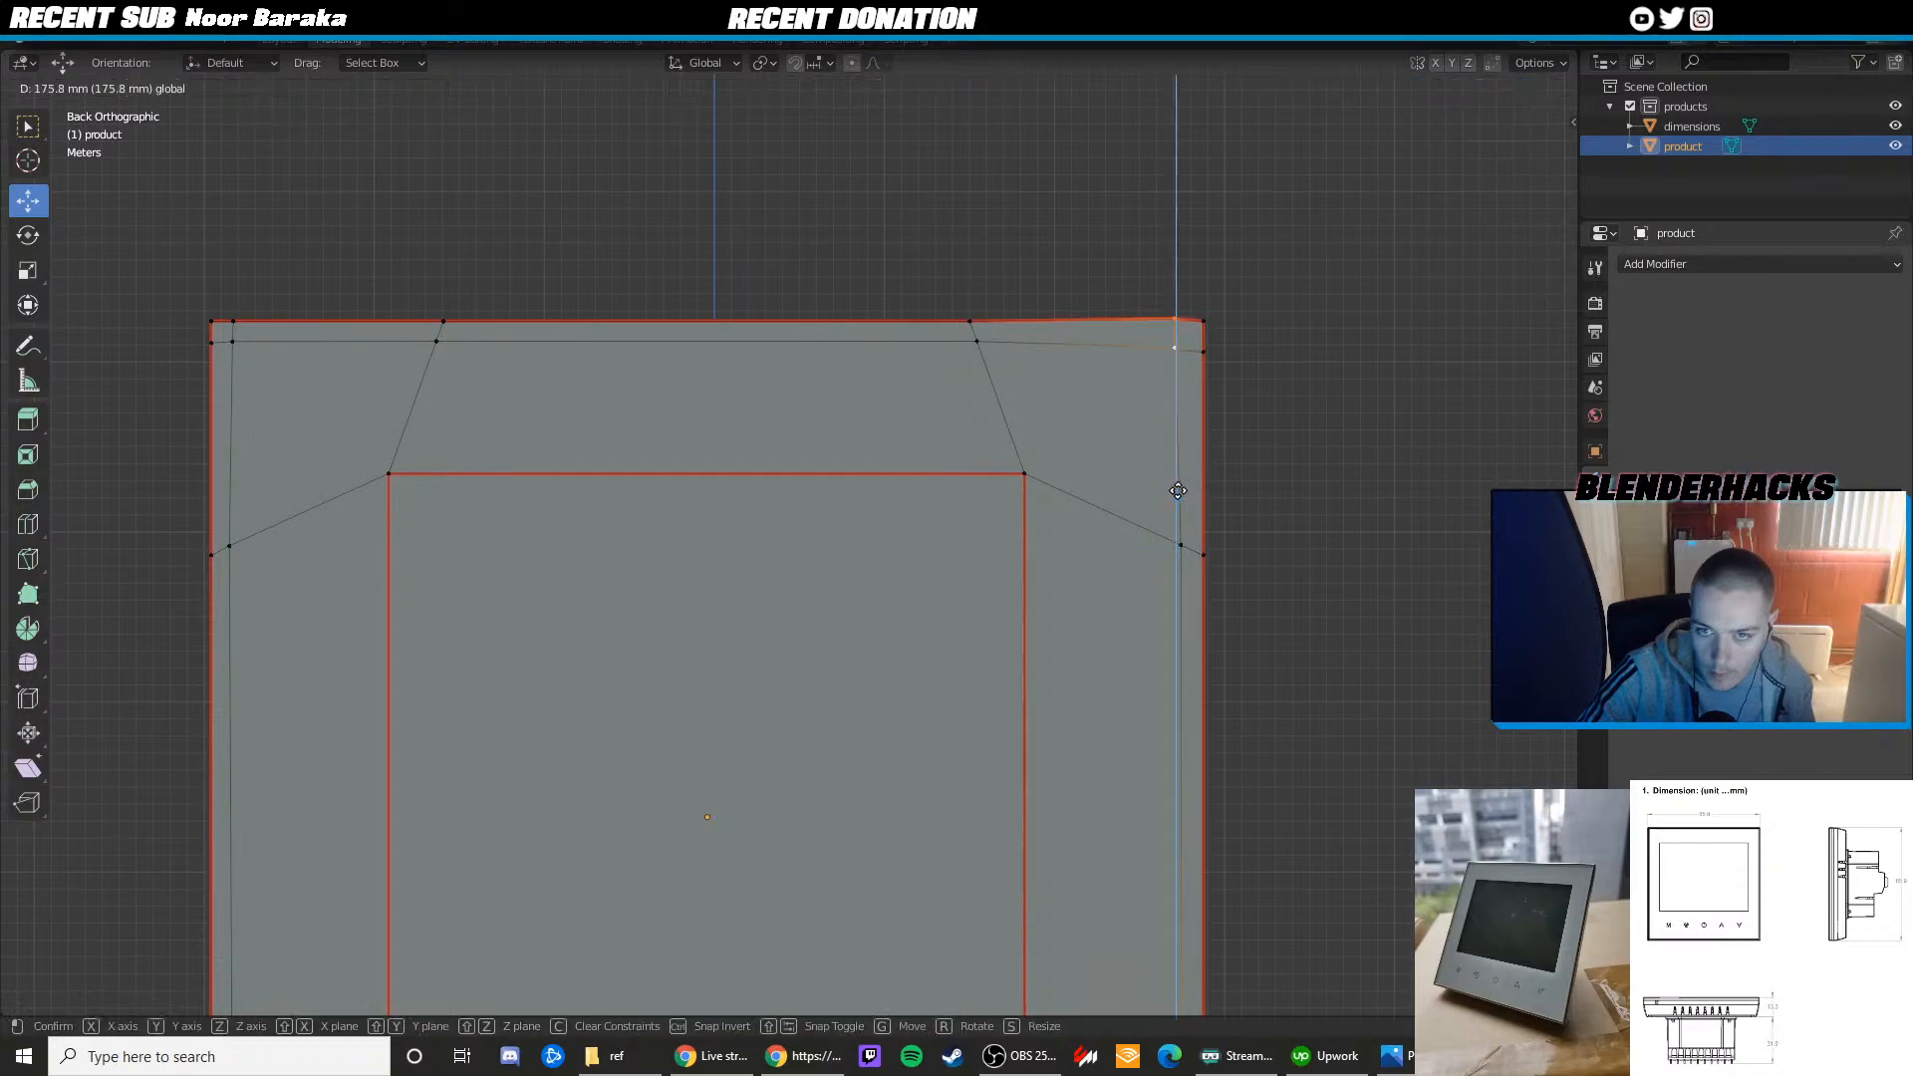
{"action": "left_click", "coordinate": [1174, 319]}
{"action": "left_click", "coordinate": [1218, 347], "text": "ctrl"}
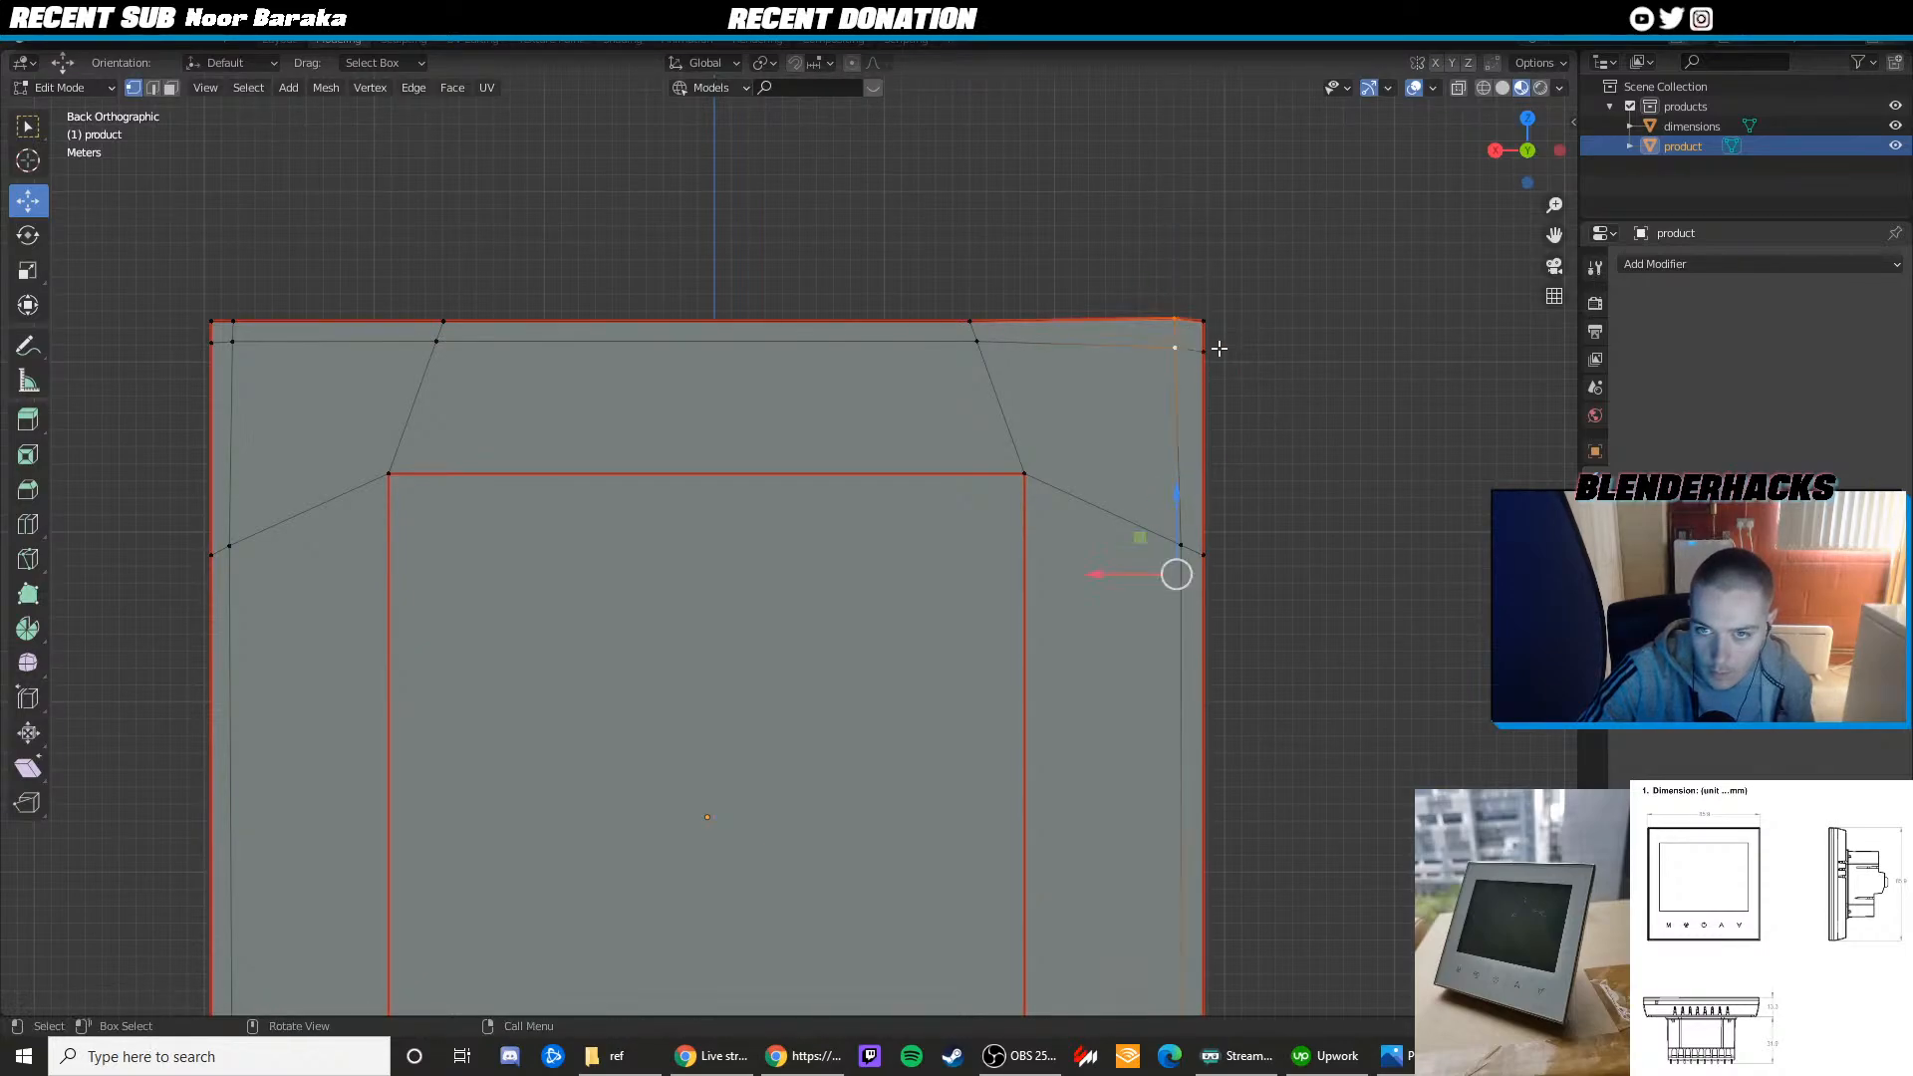
{"action": "left_click", "coordinate": [1175, 338], "text": "shift"}
{"action": "left_click", "coordinate": [1173, 334]}
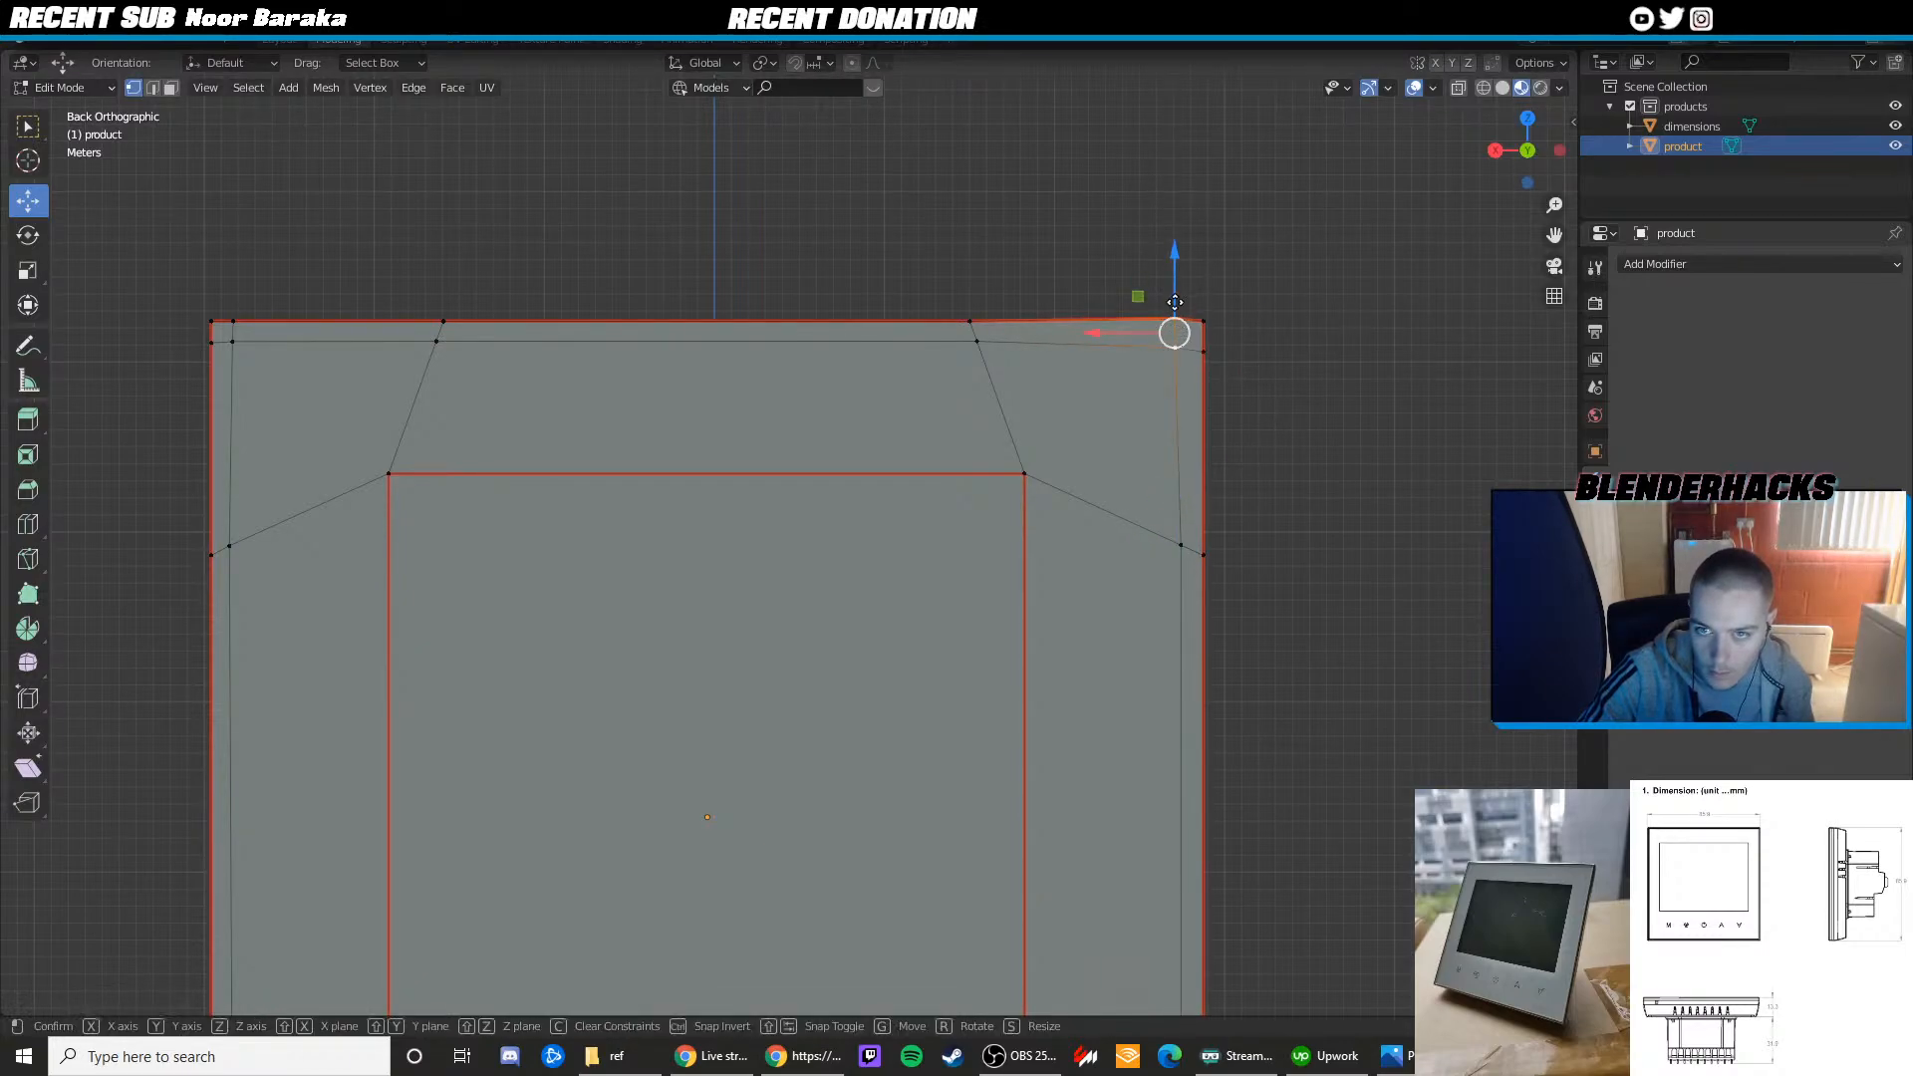
{"action": "left_click_drag", "start_coordinate": [1168, 293], "coordinate": [1126, 336]}
{"action": "key", "text": "x"}
{"action": "left_click", "coordinate": [976, 343]}
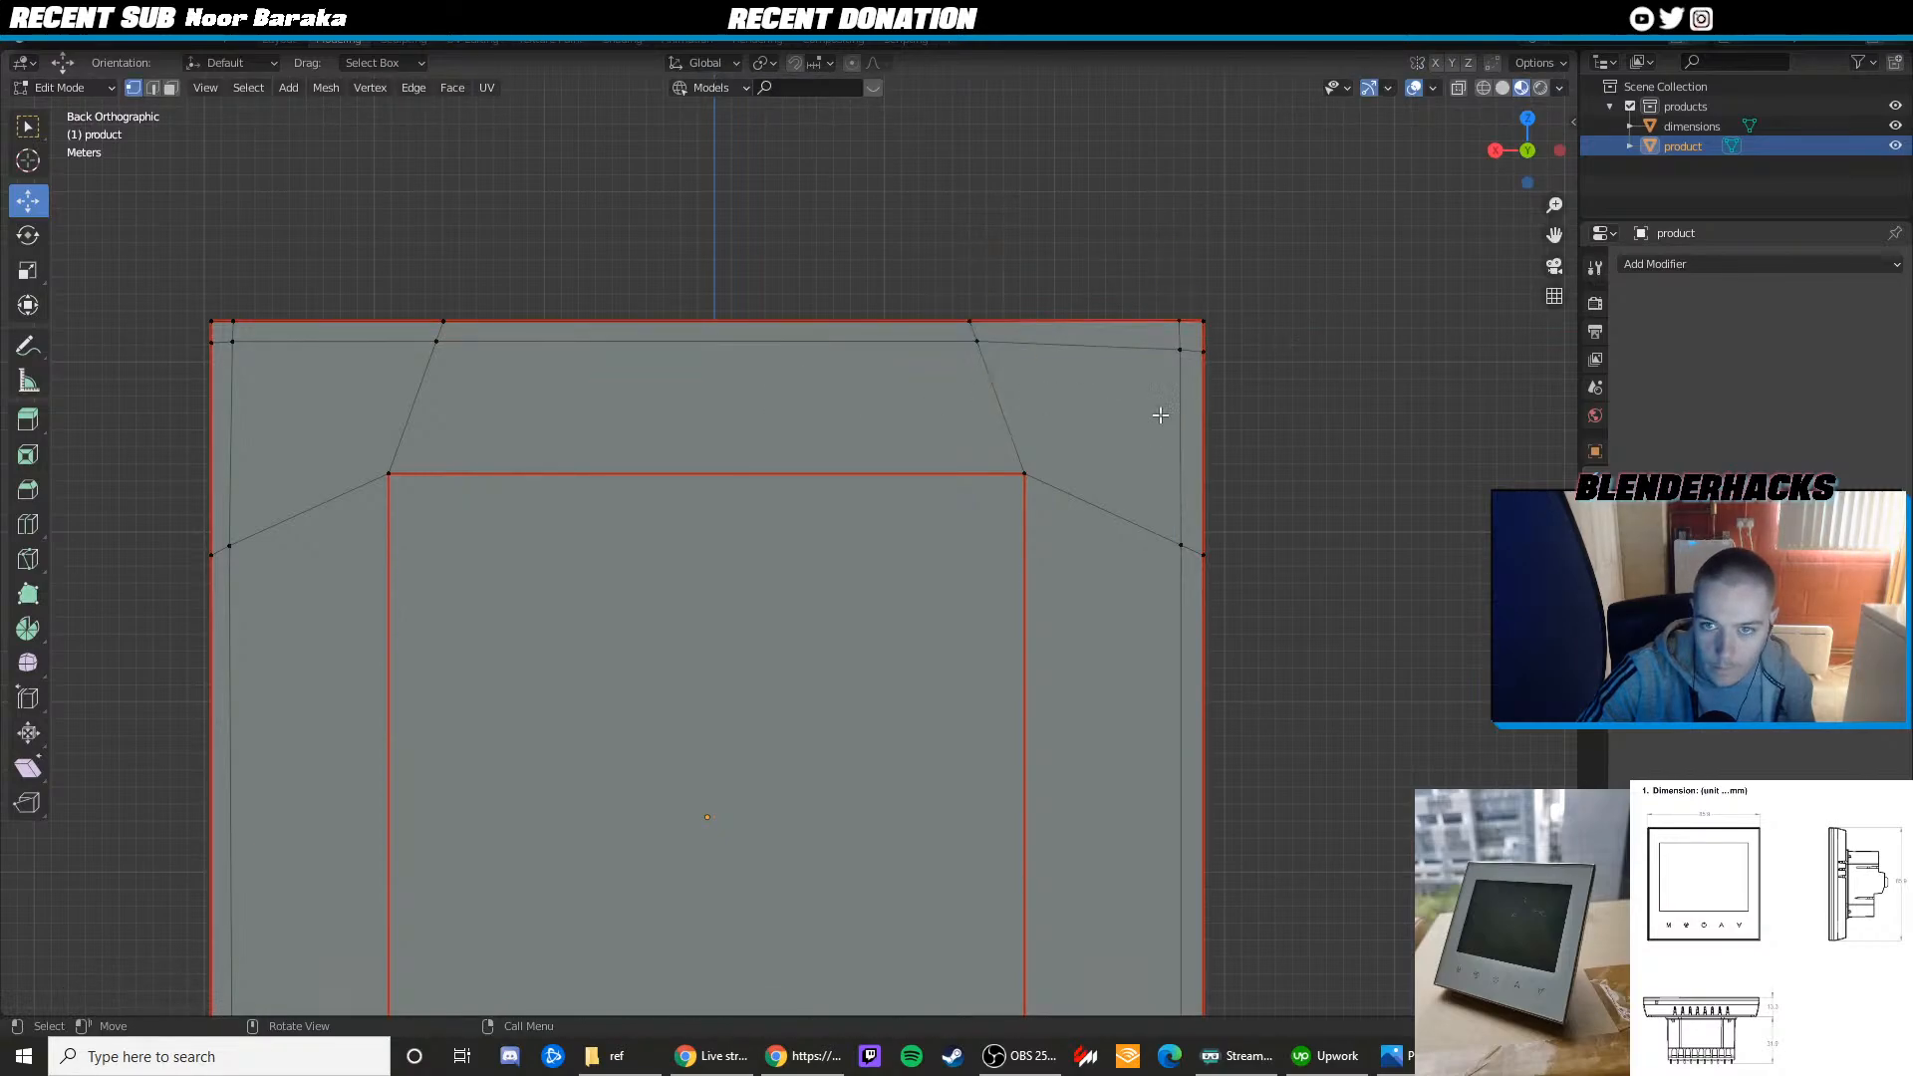
In face selection mode, select the narrow border faces along the flat face's upper edge, including the upper-left corner face
{"action": "scroll", "coordinate": [1160, 415], "scroll_direction": "down", "scroll_amount": 3}
{"action": "middle_click_drag", "start_coordinate": [1160, 415], "coordinate": [743, 581]}
{"action": "scroll", "coordinate": [811, 423], "scroll_direction": "up", "scroll_amount": 3}
{"action": "key", "text": "3"}
{"action": "left_click", "coordinate": [874, 329]}
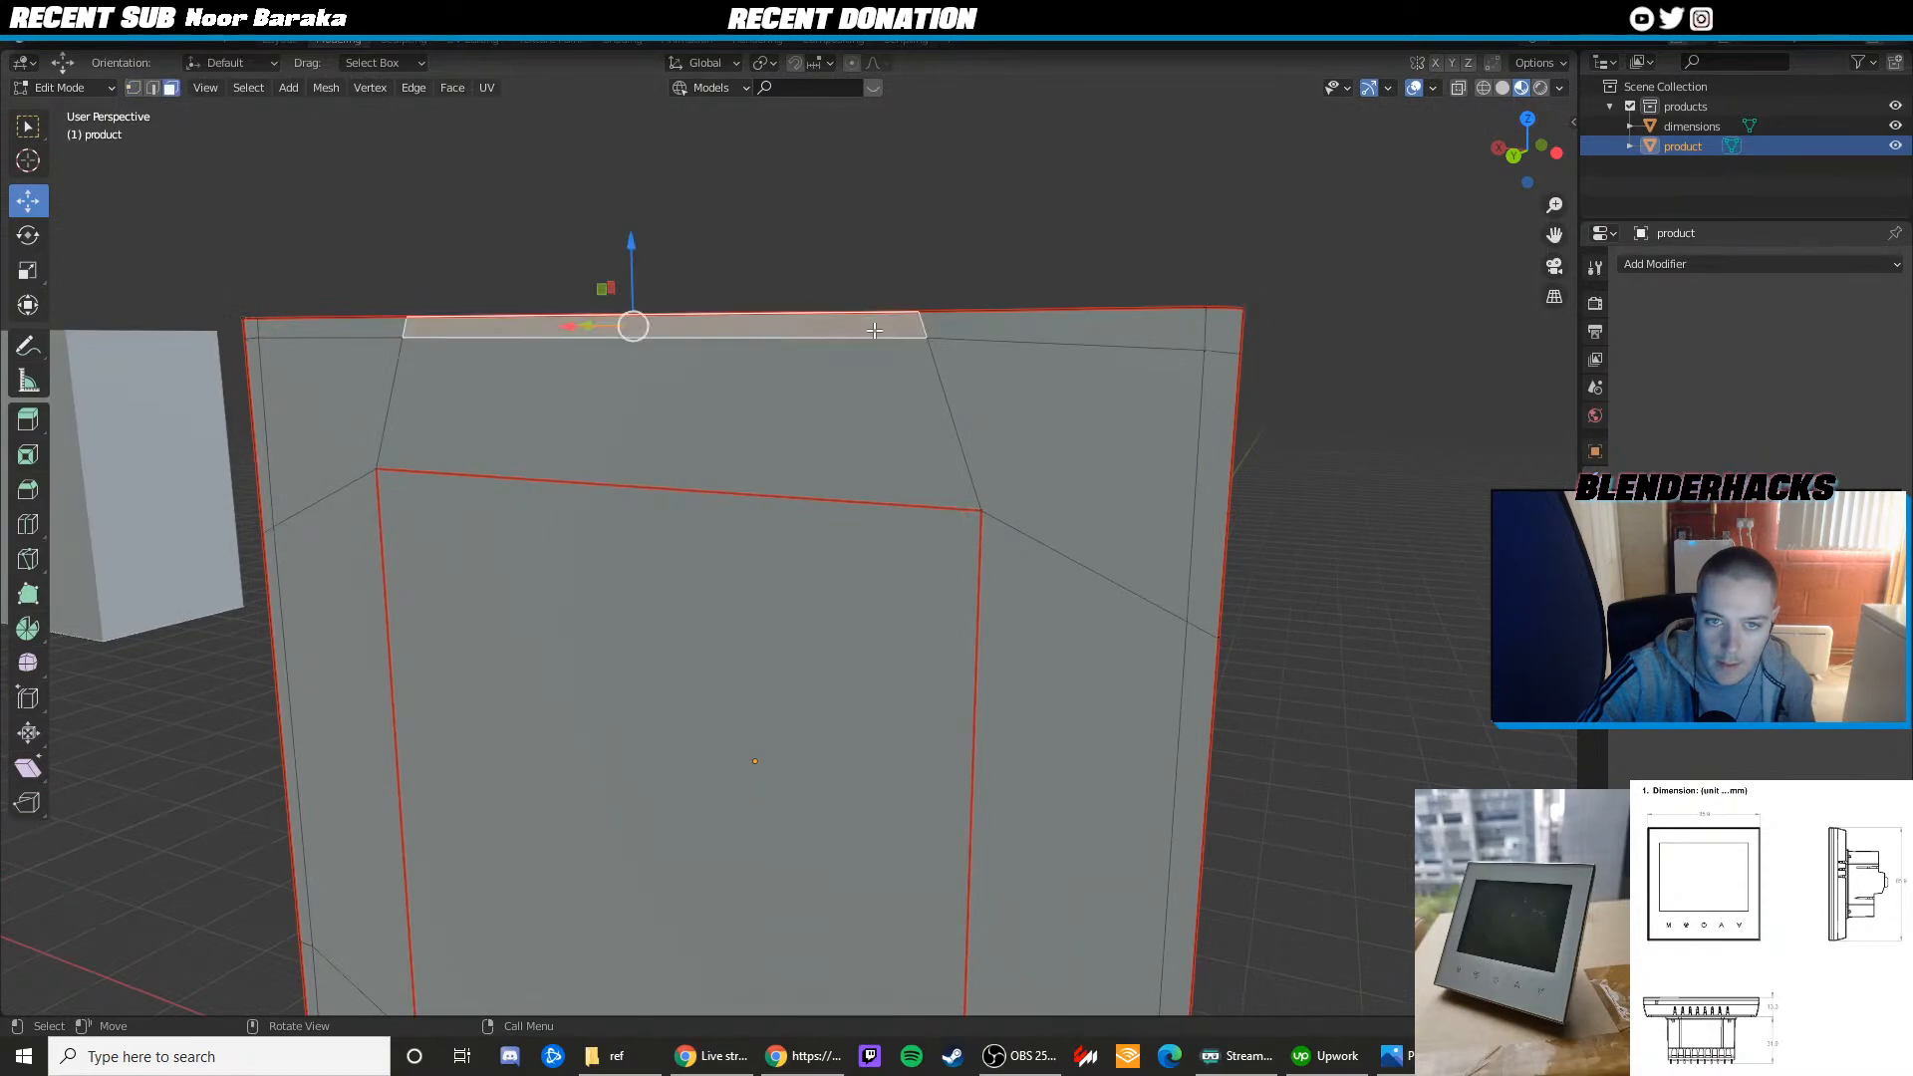
{"action": "left_click", "coordinate": [1169, 348]}
{"action": "left_click", "coordinate": [810, 328], "text": "shift"}
{"action": "left_click", "coordinate": [329, 330], "text": "shift"}
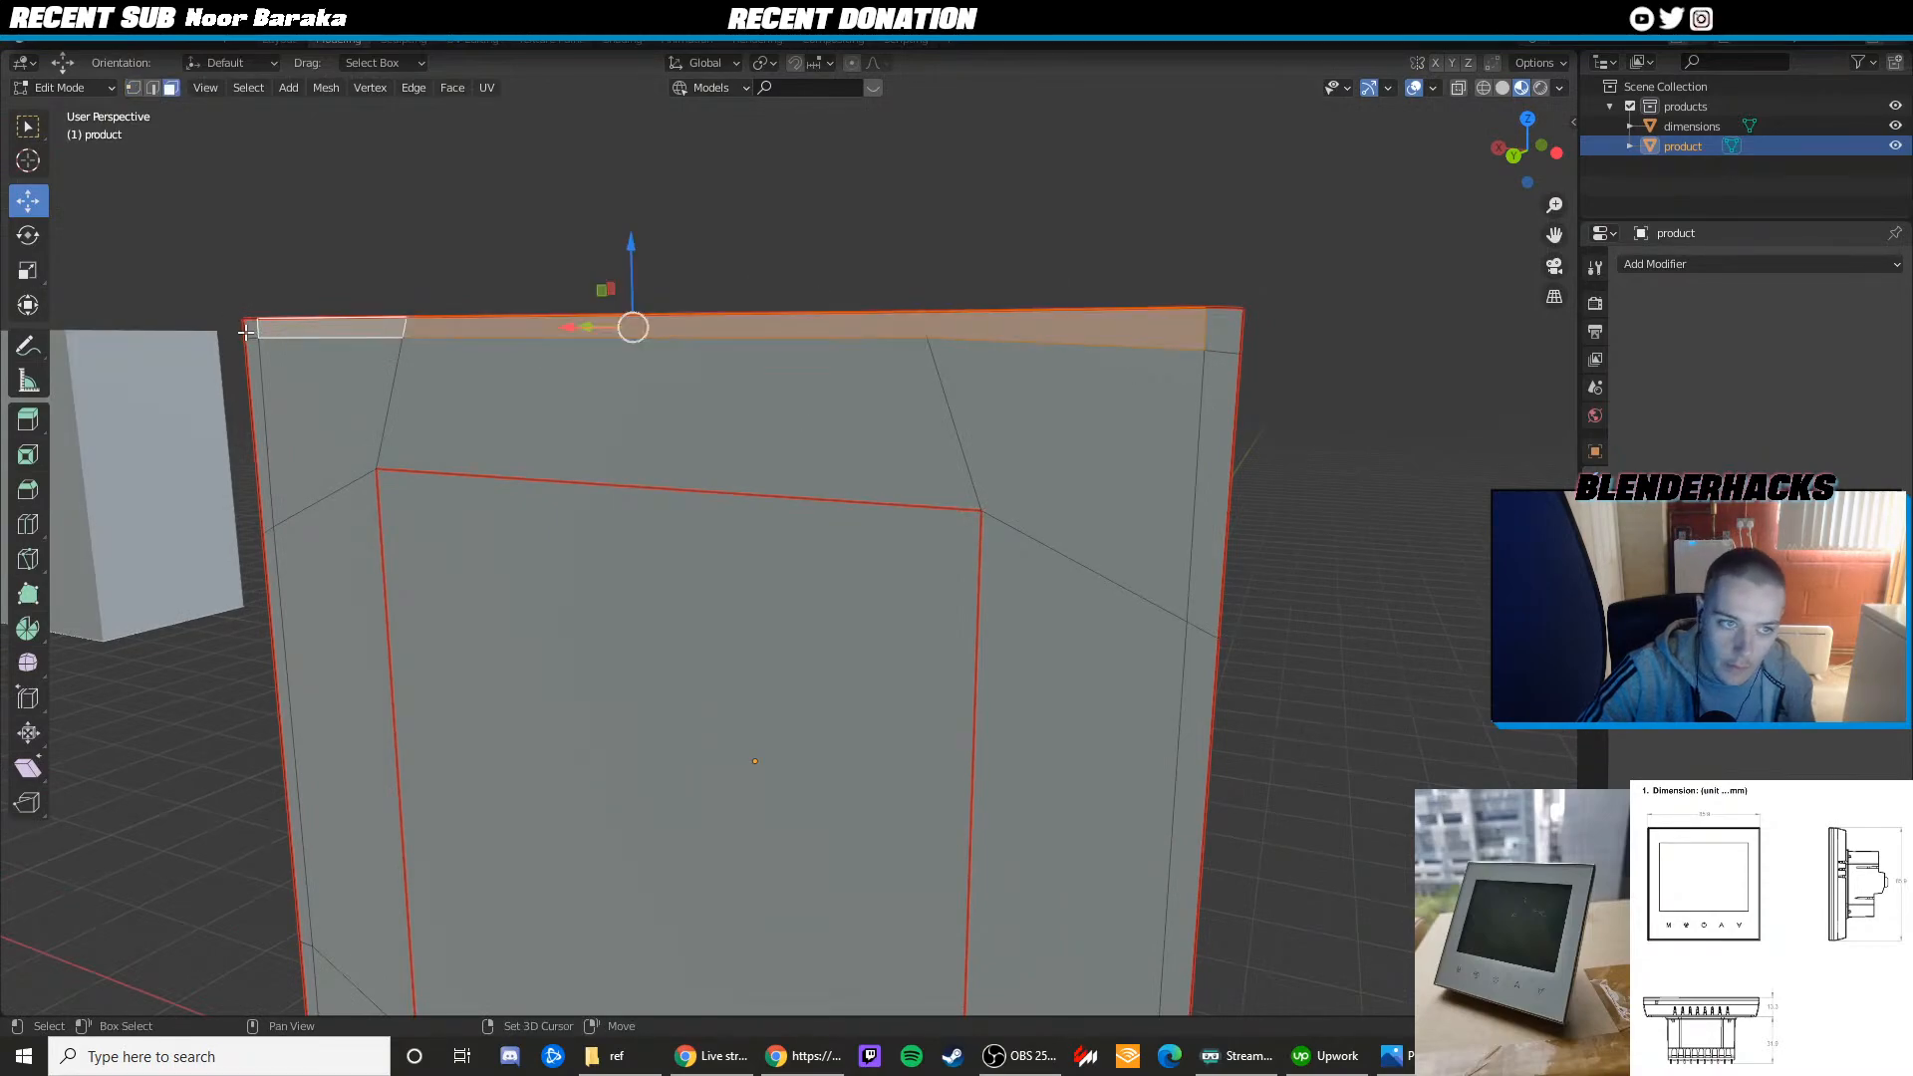
{"action": "left_click", "coordinate": [250, 328], "text": "shift"}
Extend the selection down the flat face's left border and around the lower-left corner
{"action": "middle_click_drag", "start_coordinate": [383, 523], "coordinate": [592, 451], "text": "shift"}
{"action": "left_click", "coordinate": [462, 387], "text": "shift"}
{"action": "left_click", "coordinate": [475, 528], "text": "shift"}
{"action": "scroll", "coordinate": [488, 638], "scroll_direction": "down", "scroll_amount": 2}
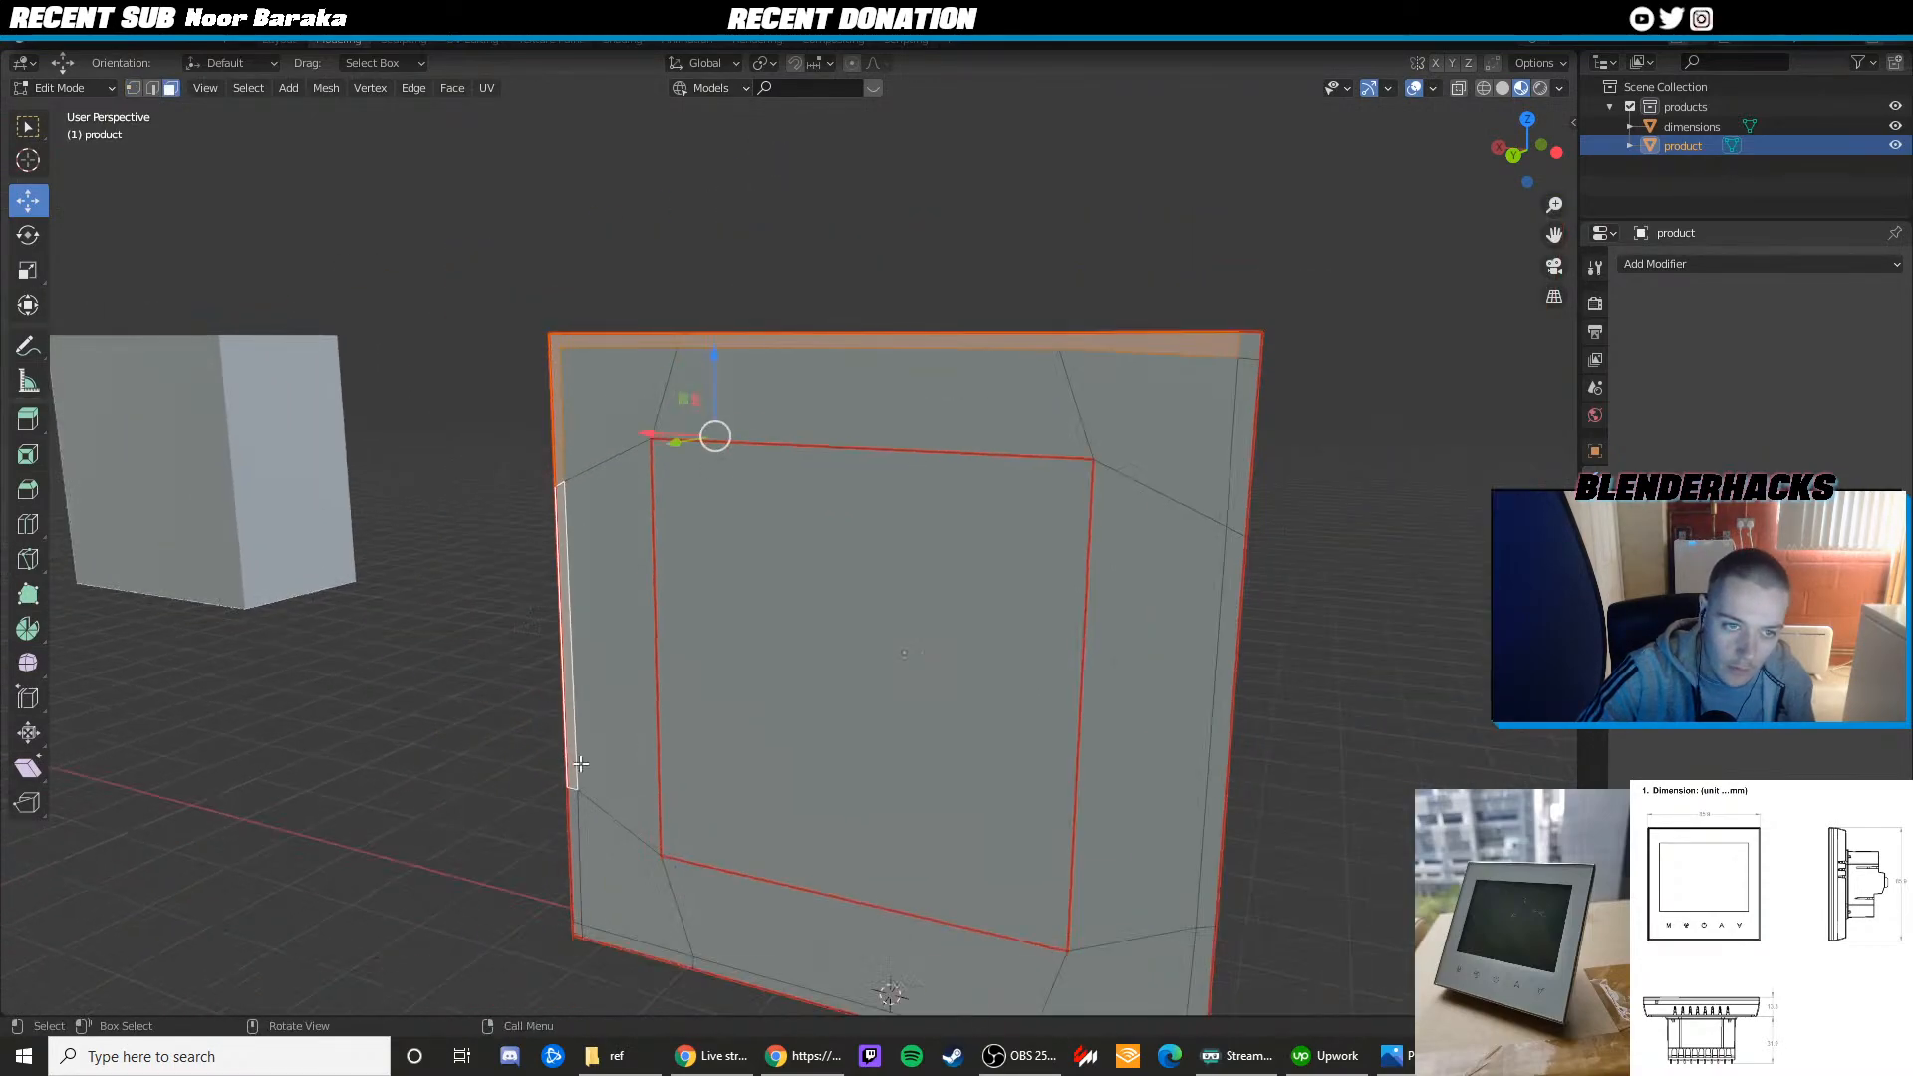
{"action": "middle_click_drag", "start_coordinate": [589, 816], "coordinate": [601, 654], "text": "shift"}
{"action": "left_click", "coordinate": [596, 695], "text": "shift"}
{"action": "left_click", "coordinate": [595, 738], "text": "shift"}
{"action": "left_click", "coordinate": [618, 745], "text": "shift"}
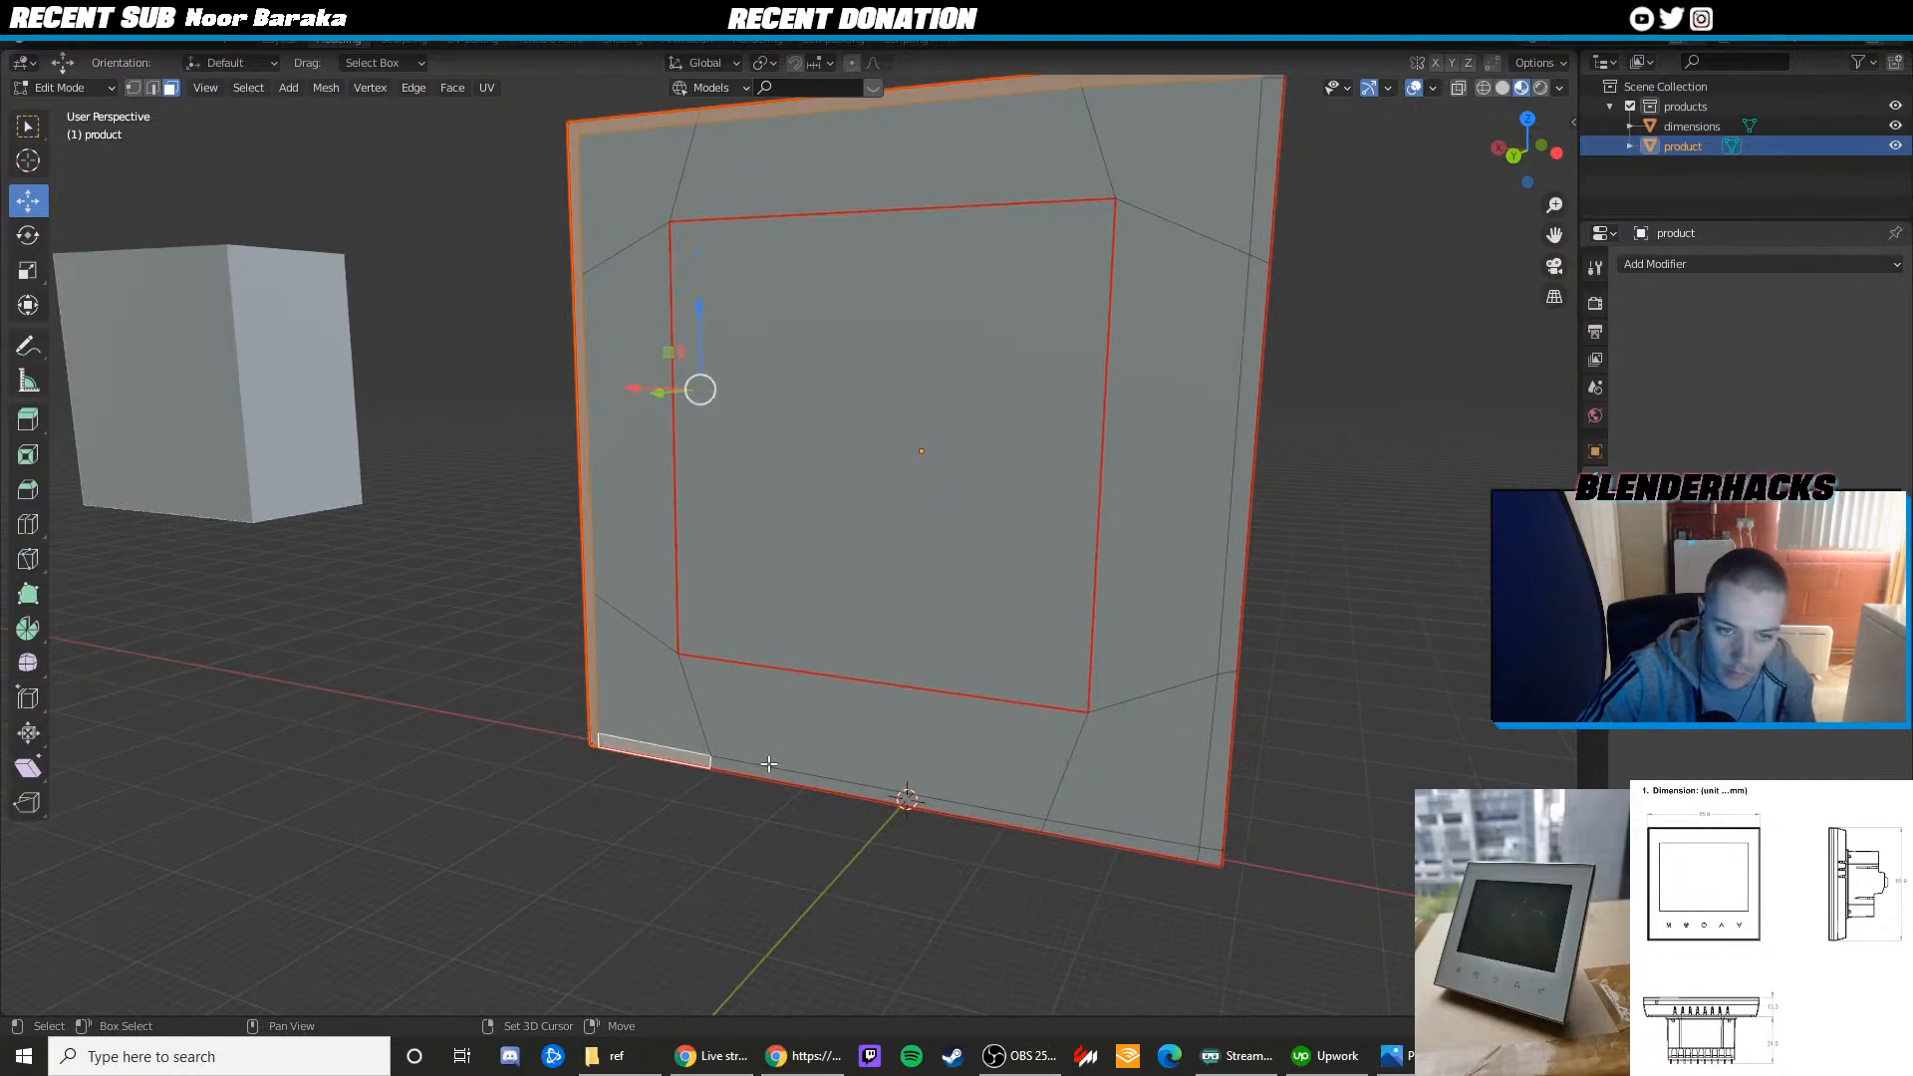
Add the remaining lower and right border faces to the selection, closing the ring around the flat face
{"action": "left_click", "coordinate": [769, 768], "text": "shift"}
{"action": "left_click", "coordinate": [1116, 835], "text": "shift"}
{"action": "left_click", "coordinate": [1209, 774], "text": "shift"}
{"action": "middle_click_drag", "start_coordinate": [1193, 863], "coordinate": [1144, 920], "text": "shift"}
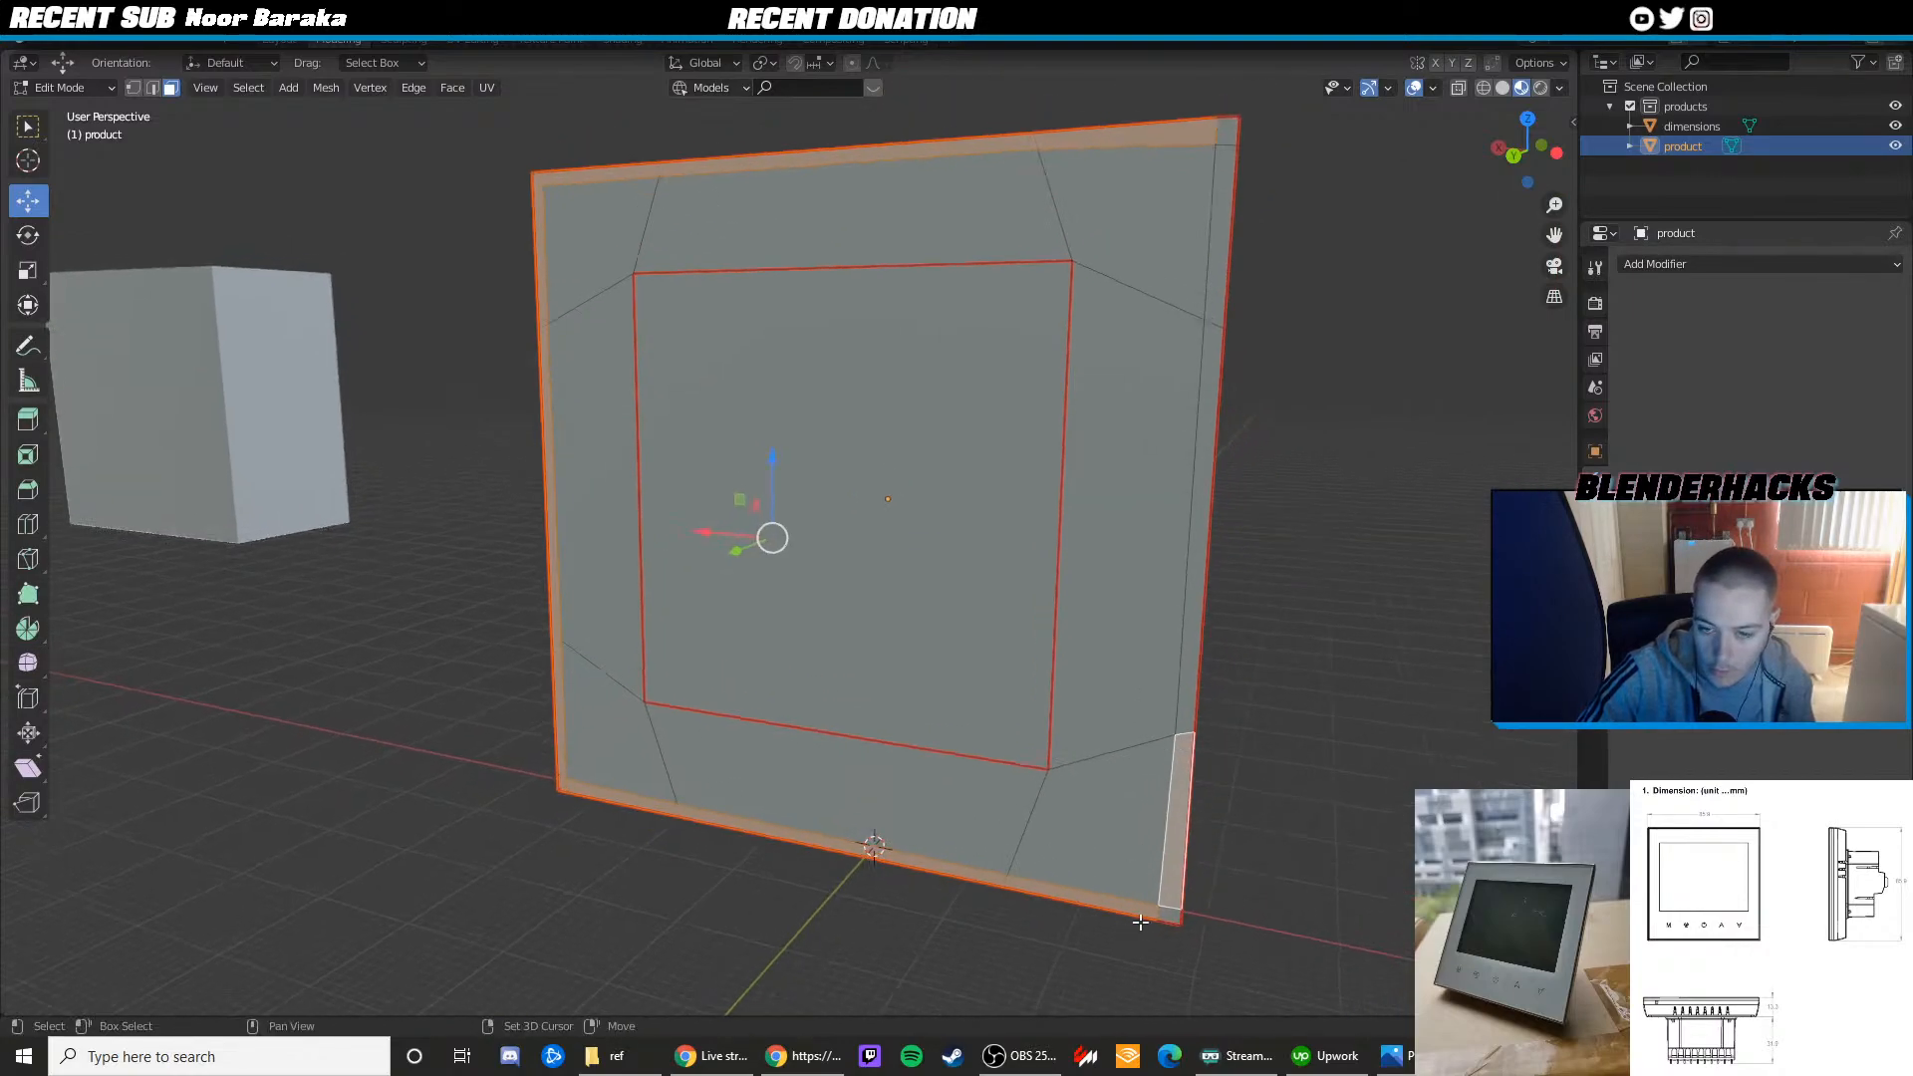
{"action": "left_click", "coordinate": [1174, 913], "text": "shift"}
{"action": "middle_click_drag", "start_coordinate": [1184, 705], "coordinate": [1130, 802], "text": "shift"}
{"action": "left_click", "coordinate": [1151, 492], "text": "shift"}
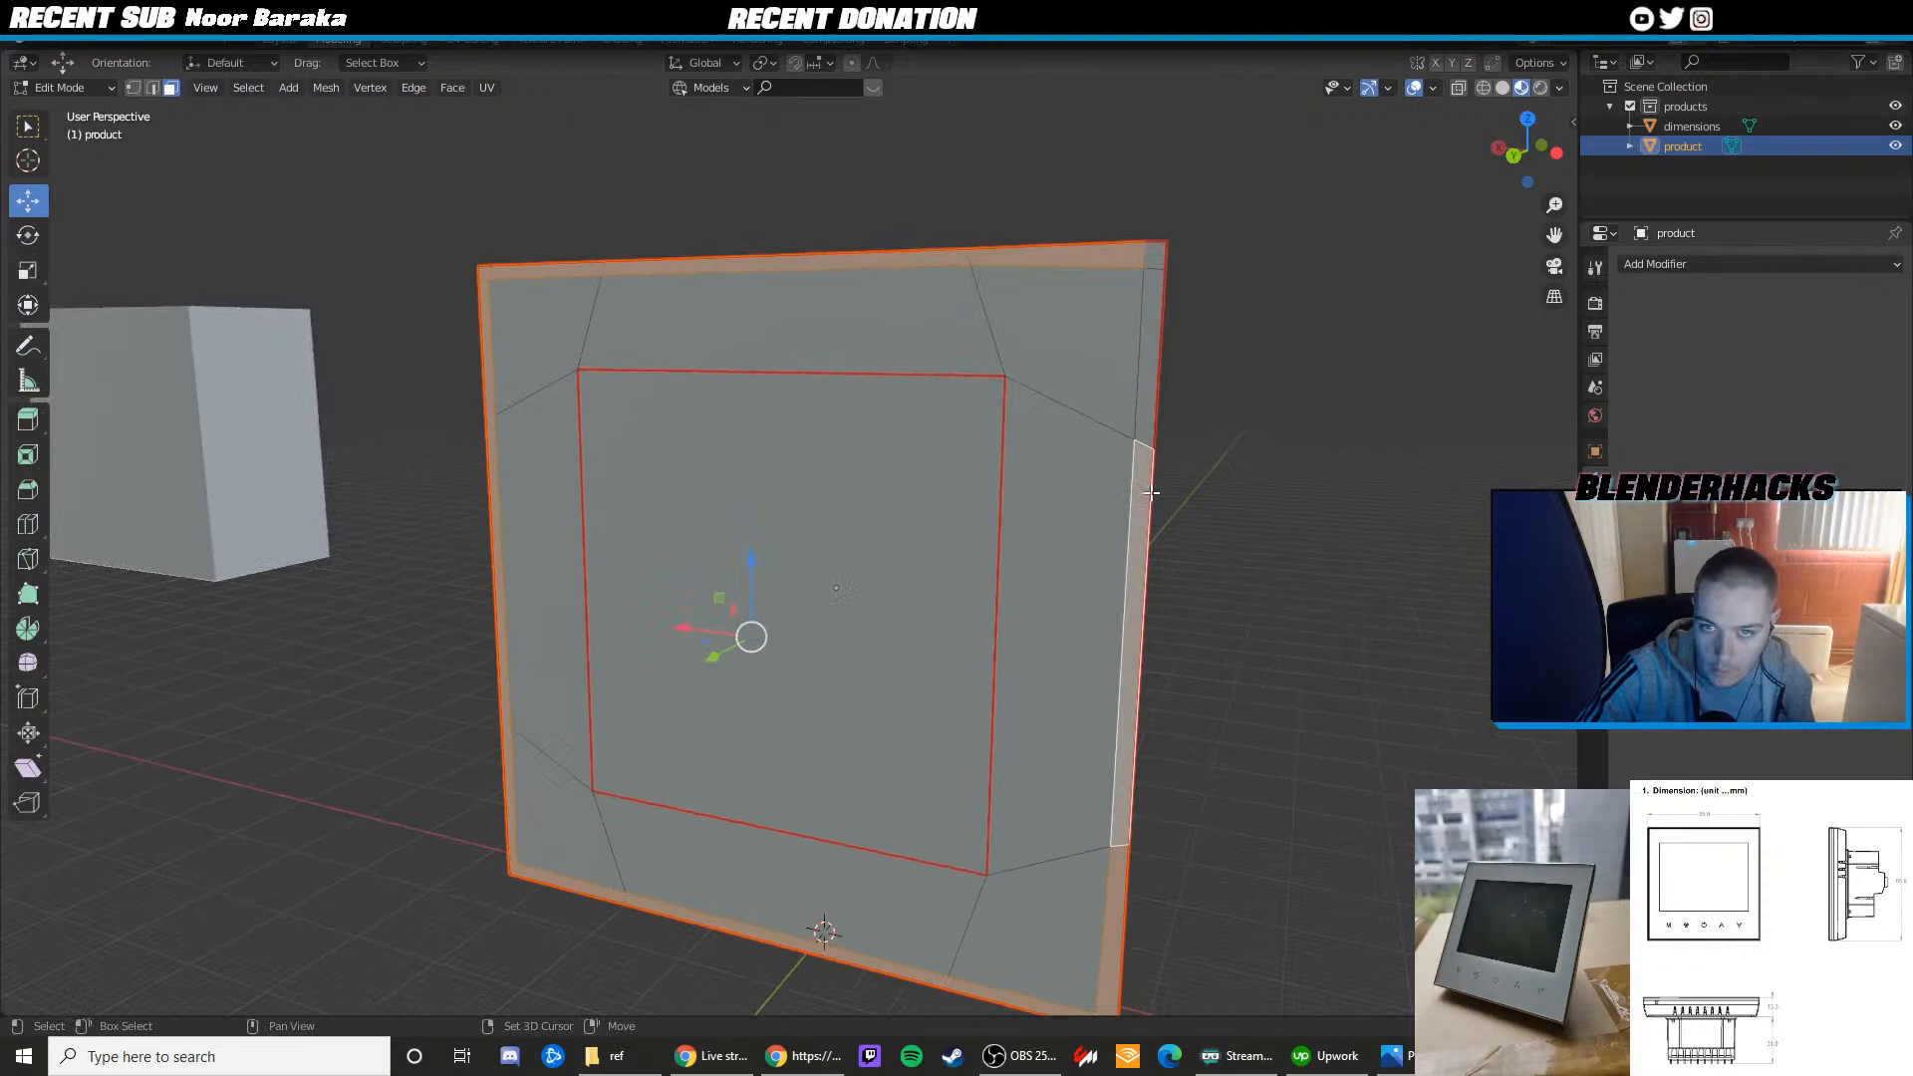
{"action": "left_click", "coordinate": [1146, 389], "text": "shift"}
{"action": "left_click", "coordinate": [1157, 251], "text": "shift"}
{"action": "middle_click_drag", "start_coordinate": [1235, 514], "coordinate": [1157, 559]}
Extrude the selected border ring and move it slightly outward along Y to form a thin raised frame
{"action": "key", "text": "e"}
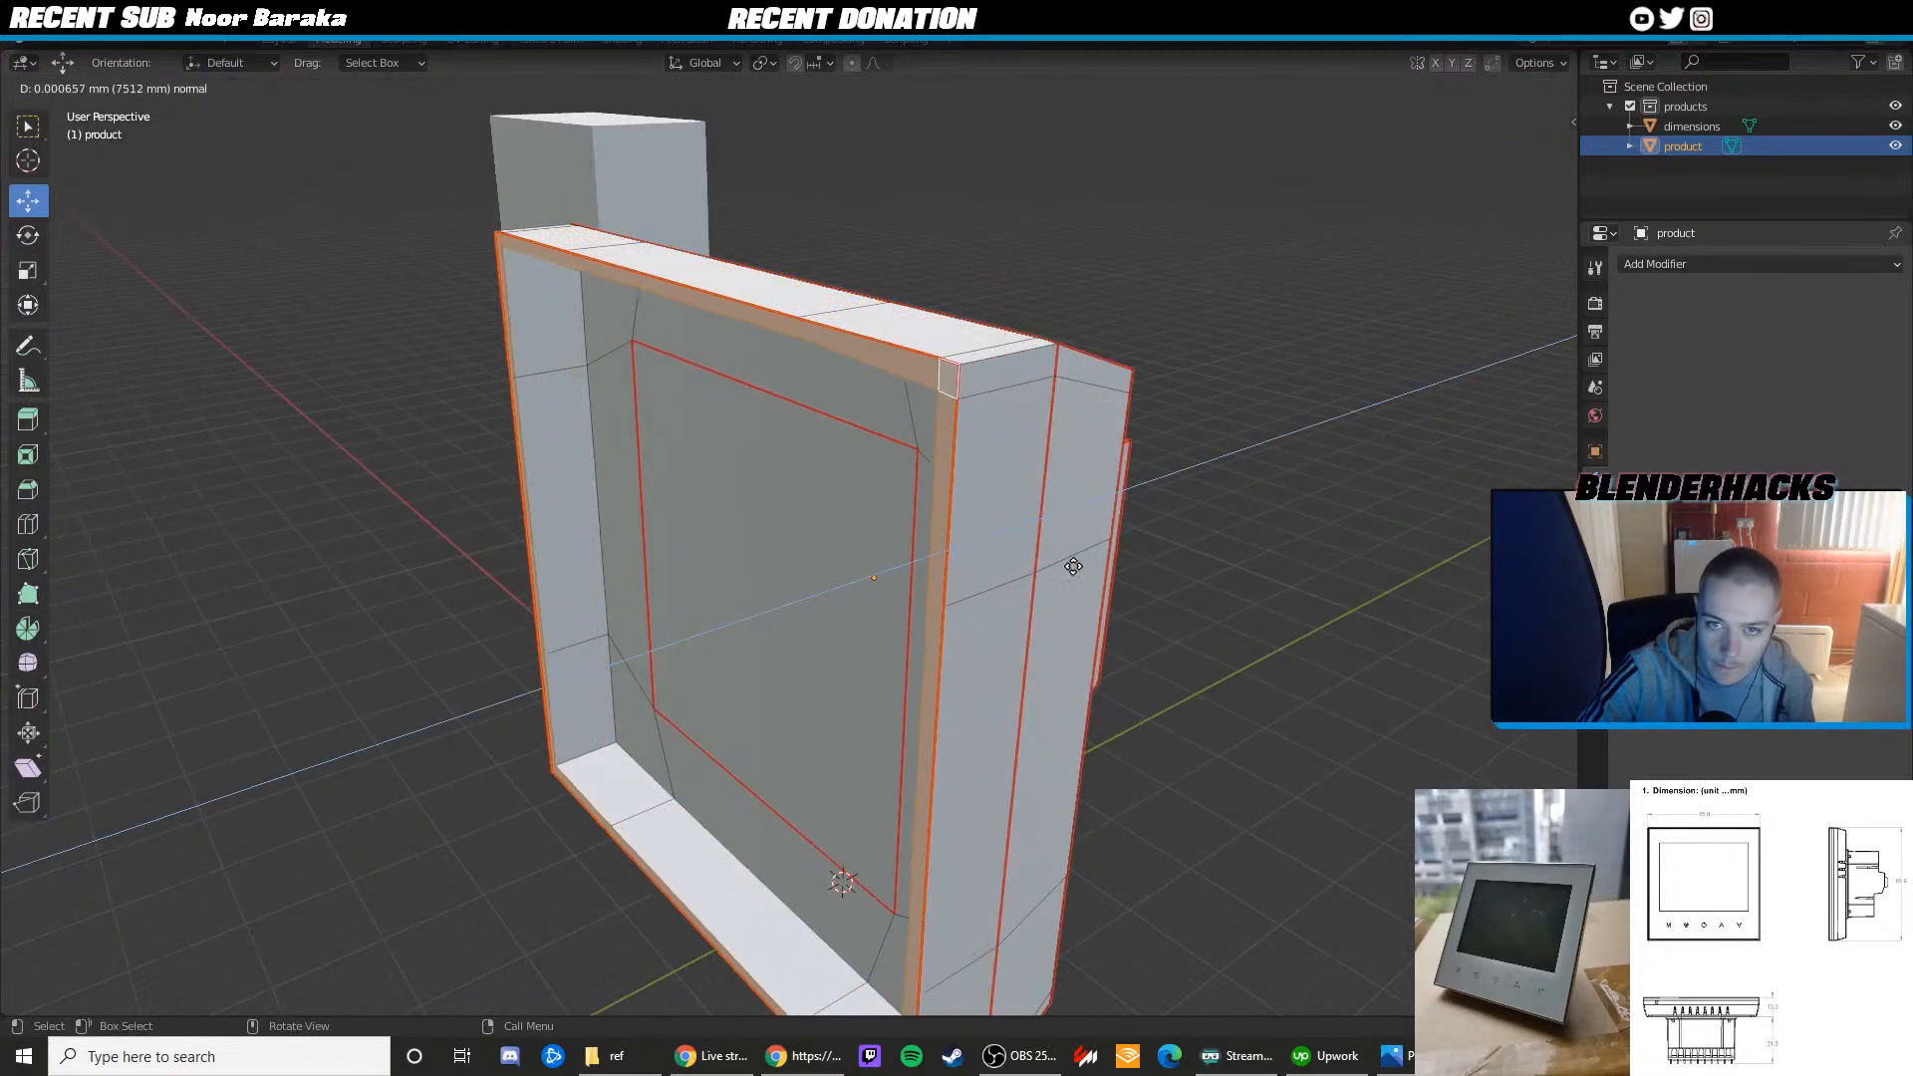
{"action": "right_click", "coordinate": [754, 587]}
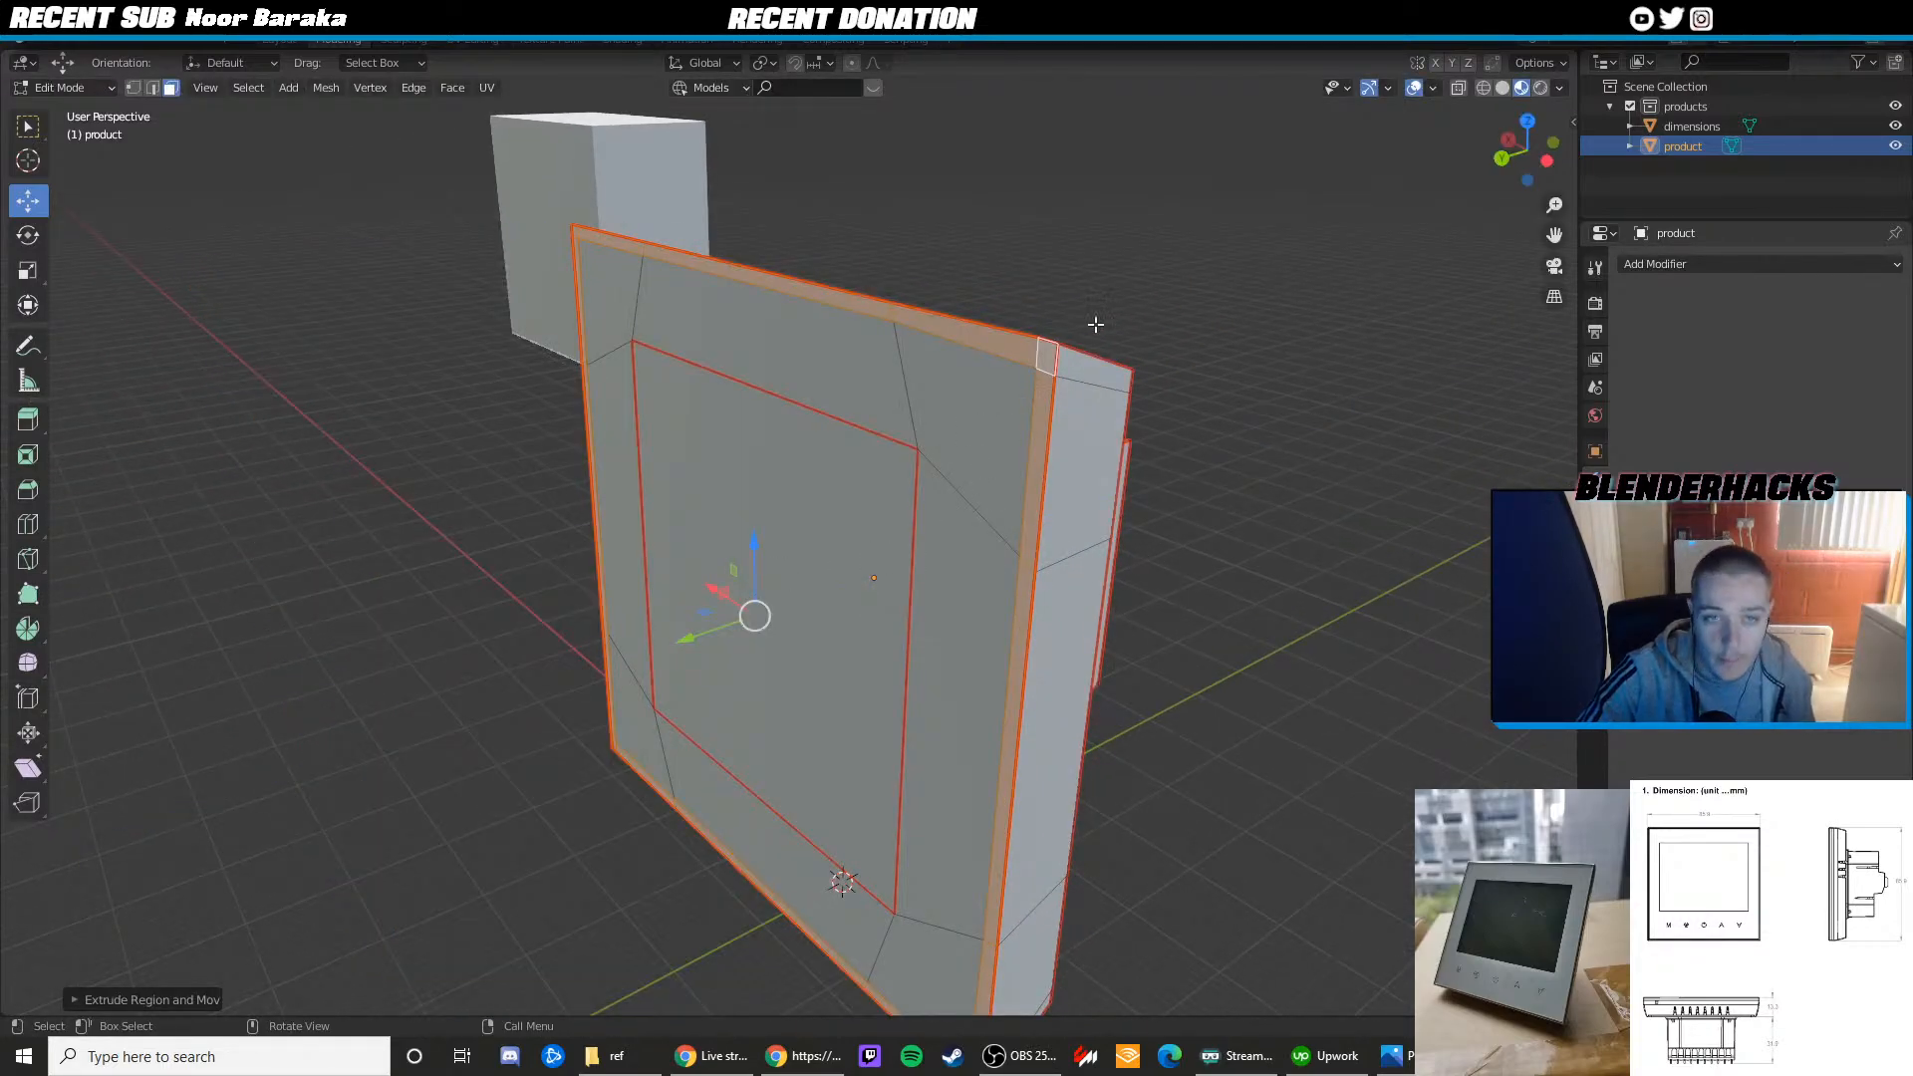
{"action": "middle_click_drag", "start_coordinate": [1095, 325], "coordinate": [1040, 297]}
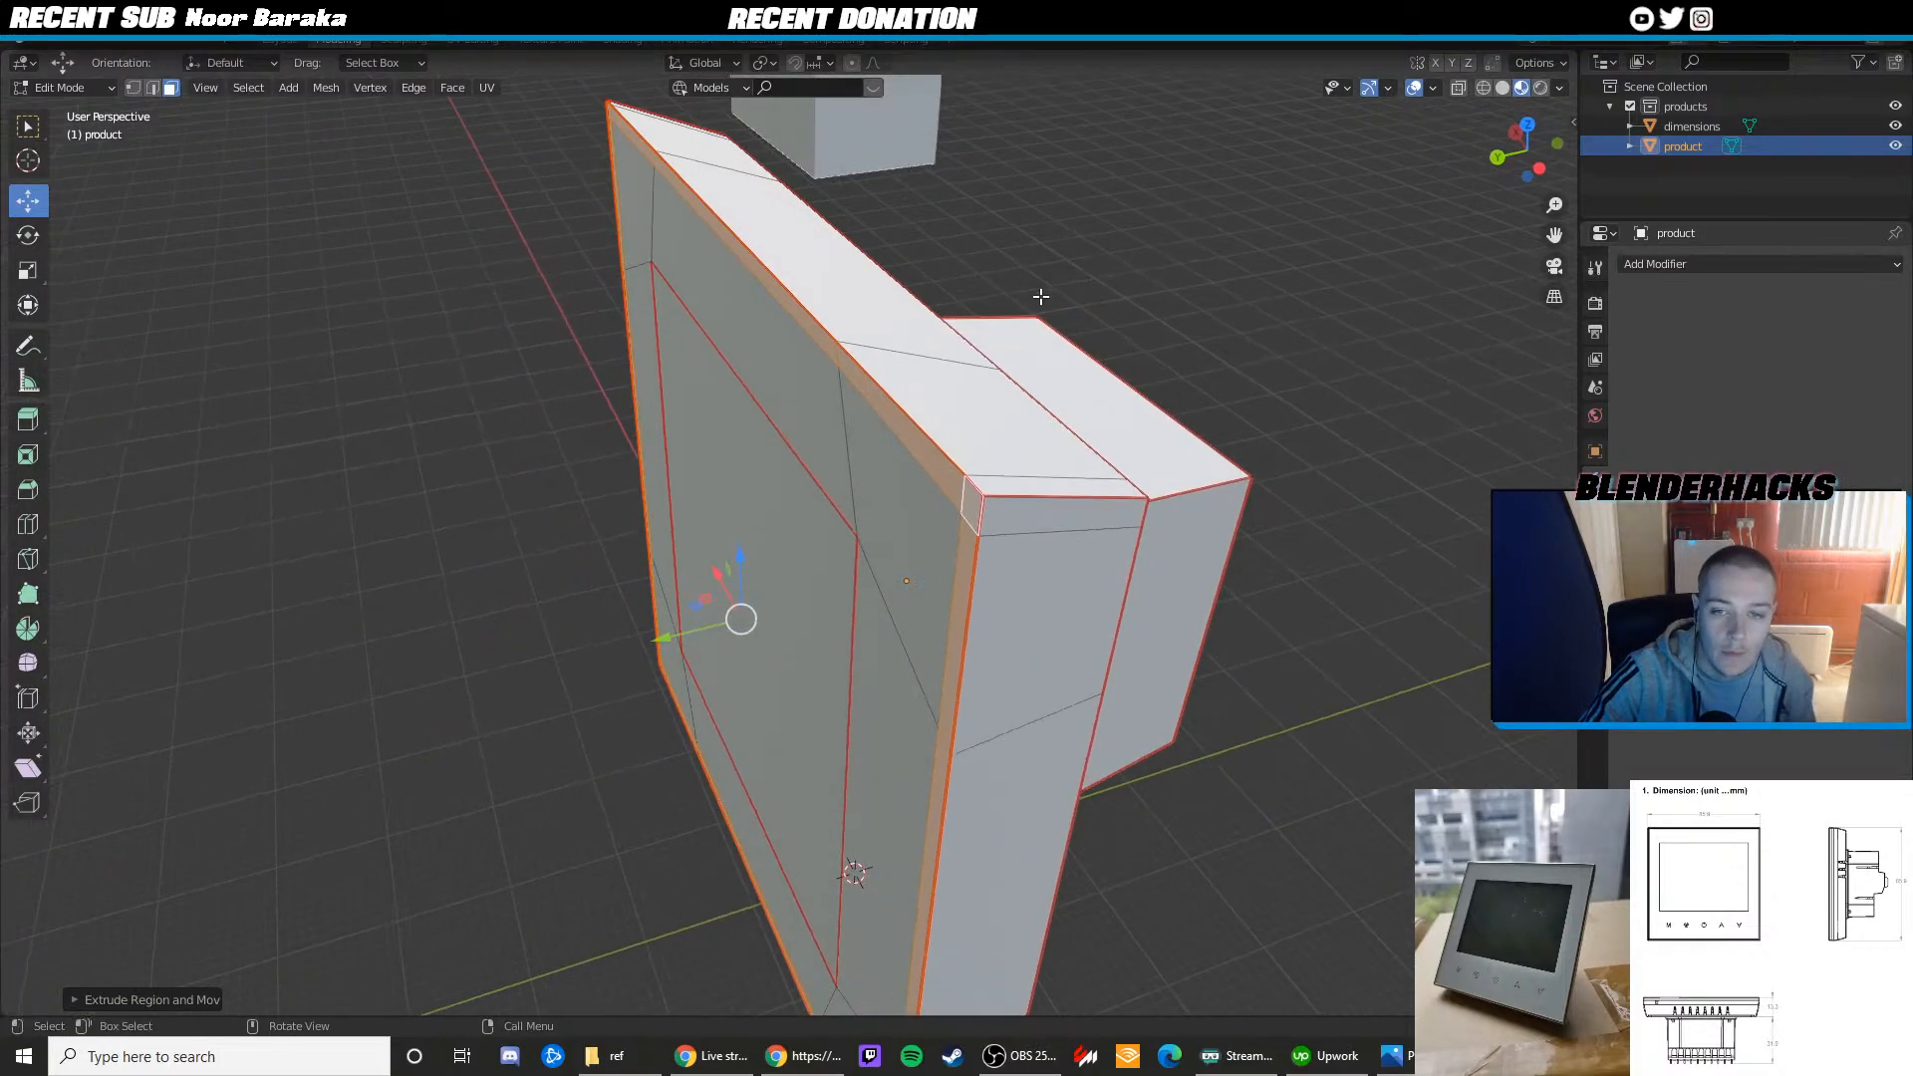
{"action": "key", "text": "s"}
{"action": "right_click", "coordinate": [989, 309]}
{"action": "left_click_drag", "start_coordinate": [682, 632], "coordinate": [659, 635]}
{"action": "mouse_move", "coordinate": [659, 635]}
{"action": "middle_mouse_down"}
{"action": "mouse_move", "coordinate": [680, 596]}
{"action": "mouse_move", "coordinate": [1015, 610]}
{"action": "mouse_move", "coordinate": [697, 633]}
{"action": "mouse_move", "coordinate": [639, 613]}
{"action": "middle_mouse_up"}
{"action": "left_click_drag", "start_coordinate": [668, 637], "coordinate": [663, 624]}
In object mode, add a Subdivision Surface modifier to the product and set its viewport level to 4
{"action": "key", "text": "Tab"}
{"action": "scroll", "coordinate": [1136, 453], "scroll_direction": "down", "scroll_amount": 2}
{"action": "middle_click_drag", "start_coordinate": [1135, 454], "coordinate": [1315, 392]}
{"action": "left_click", "coordinate": [1095, 442]}
{"action": "middle_click_drag", "start_coordinate": [1095, 441], "coordinate": [606, 456]}
{"action": "left_click", "coordinate": [606, 457]}
{"action": "left_click", "coordinate": [1728, 265]}
{"action": "left_click", "coordinate": [1414, 573]}
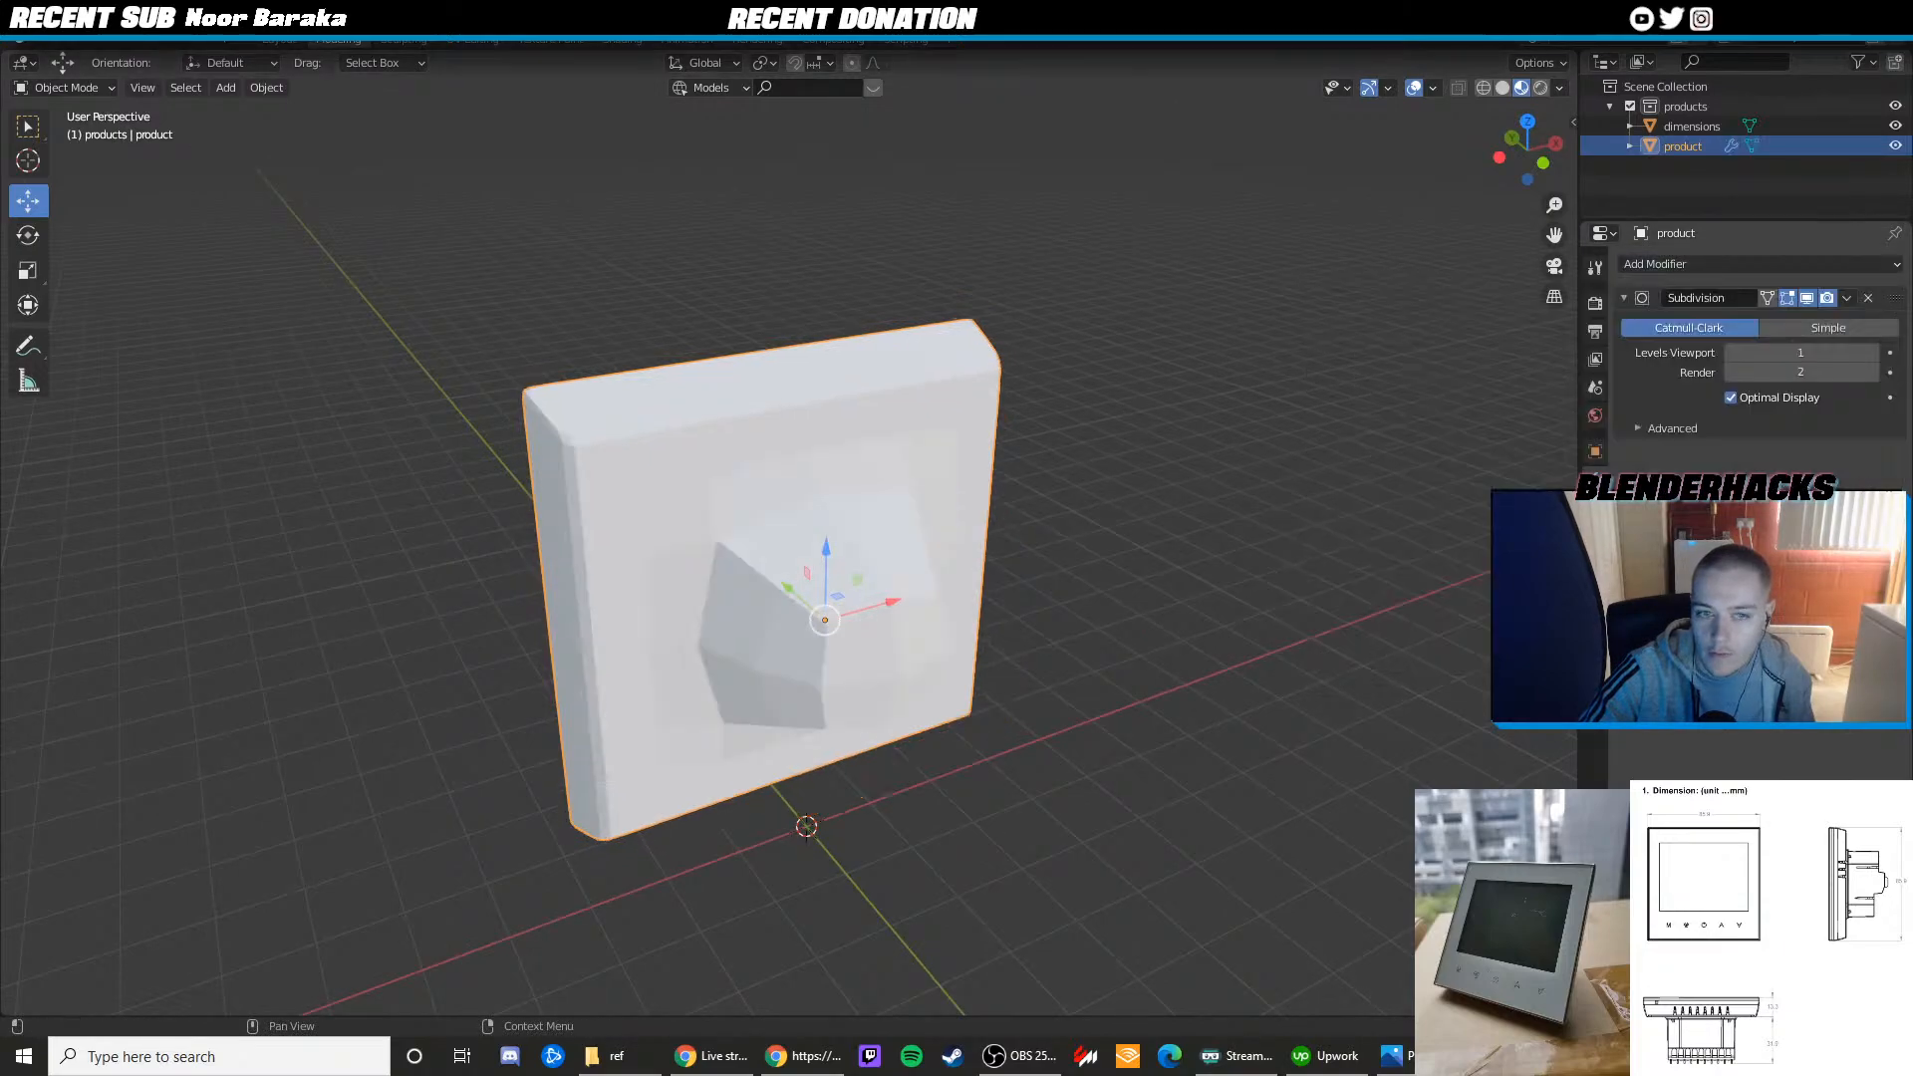
{"action": "left_click", "coordinate": [1869, 353]}
{"action": "left_click", "coordinate": [1869, 352]}
{"action": "left_click", "coordinate": [1868, 352]}
Examine the smoothed frame around the flat face, then remove the product's Subdivision modifier
{"action": "left_click", "coordinate": [1042, 392]}
{"action": "middle_click_drag", "start_coordinate": [1043, 392], "coordinate": [1156, 367]}
{"action": "scroll", "coordinate": [1156, 368], "scroll_direction": "down", "scroll_amount": 4}
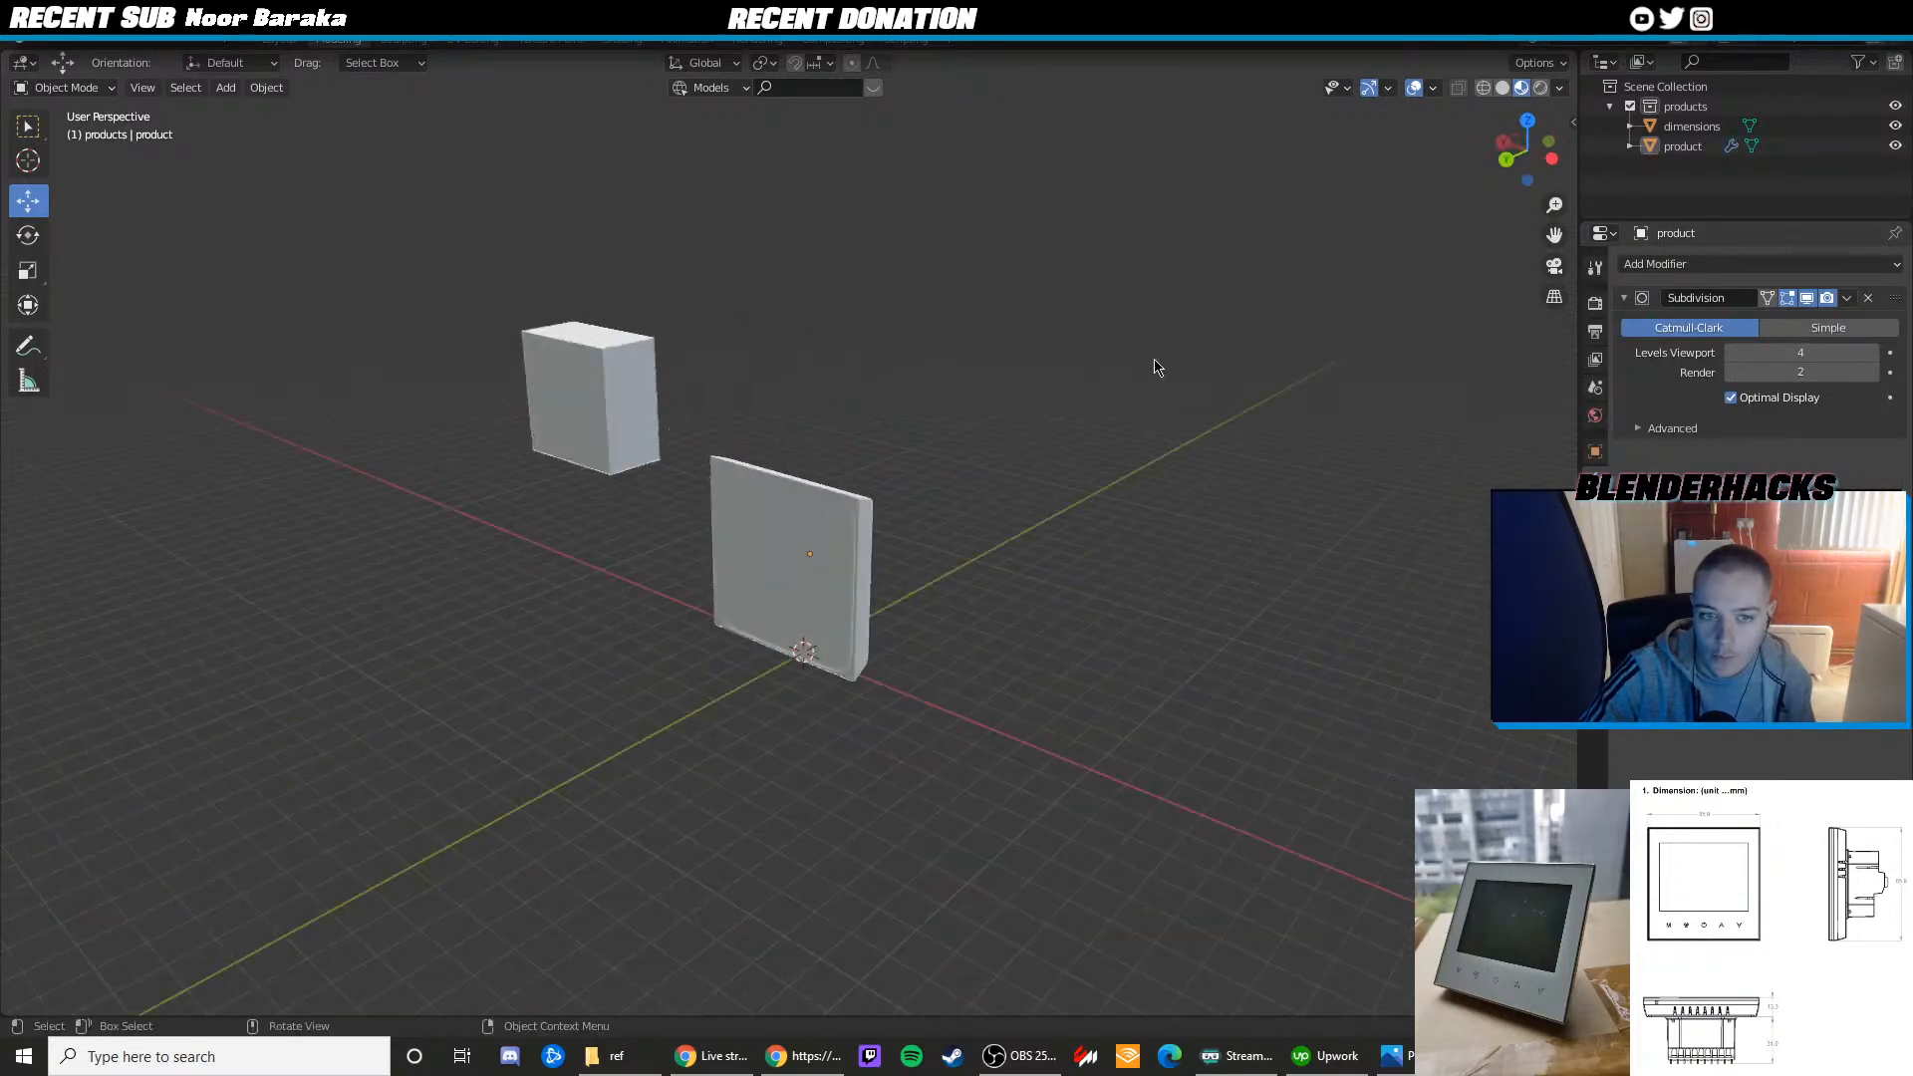
{"action": "scroll", "coordinate": [1146, 418], "scroll_direction": "up", "scroll_amount": 5}
{"action": "middle_click_drag", "start_coordinate": [1101, 476], "coordinate": [1146, 445]}
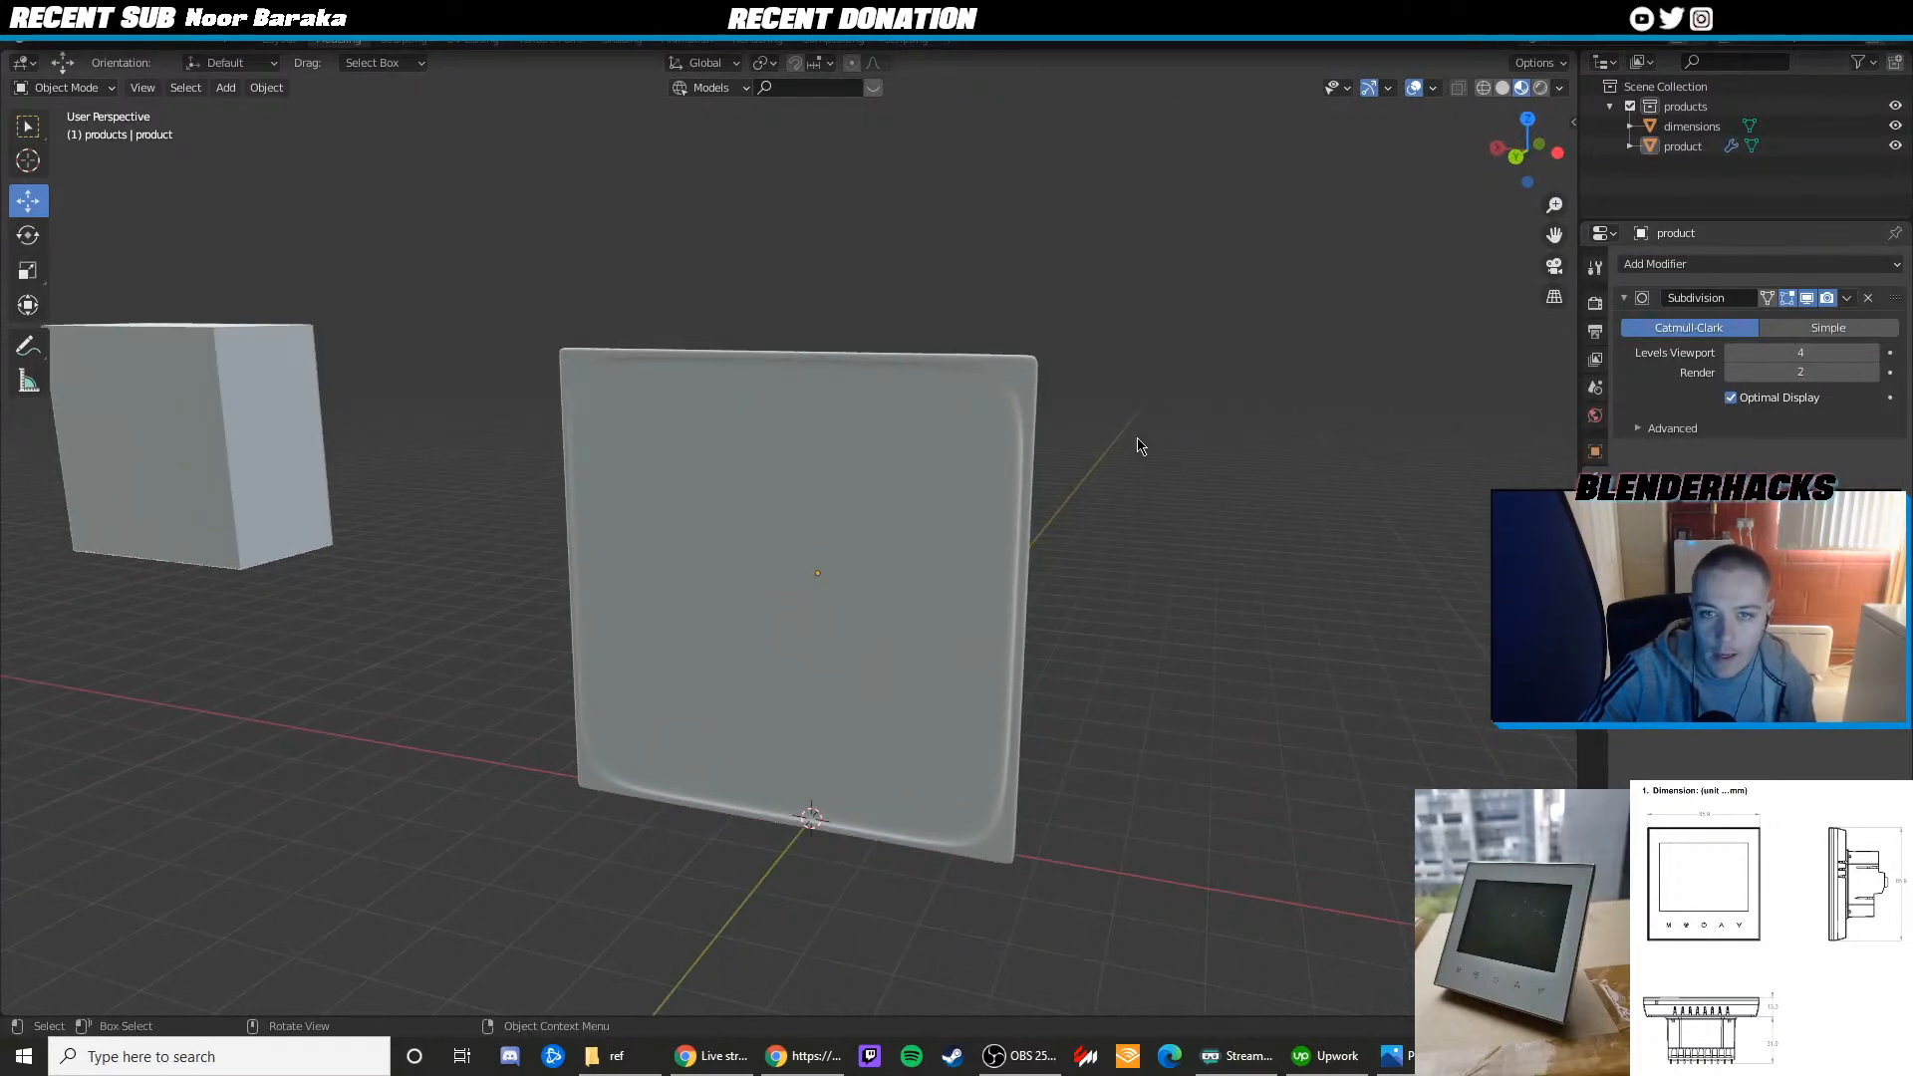
{"action": "left_click", "coordinate": [1868, 298]}
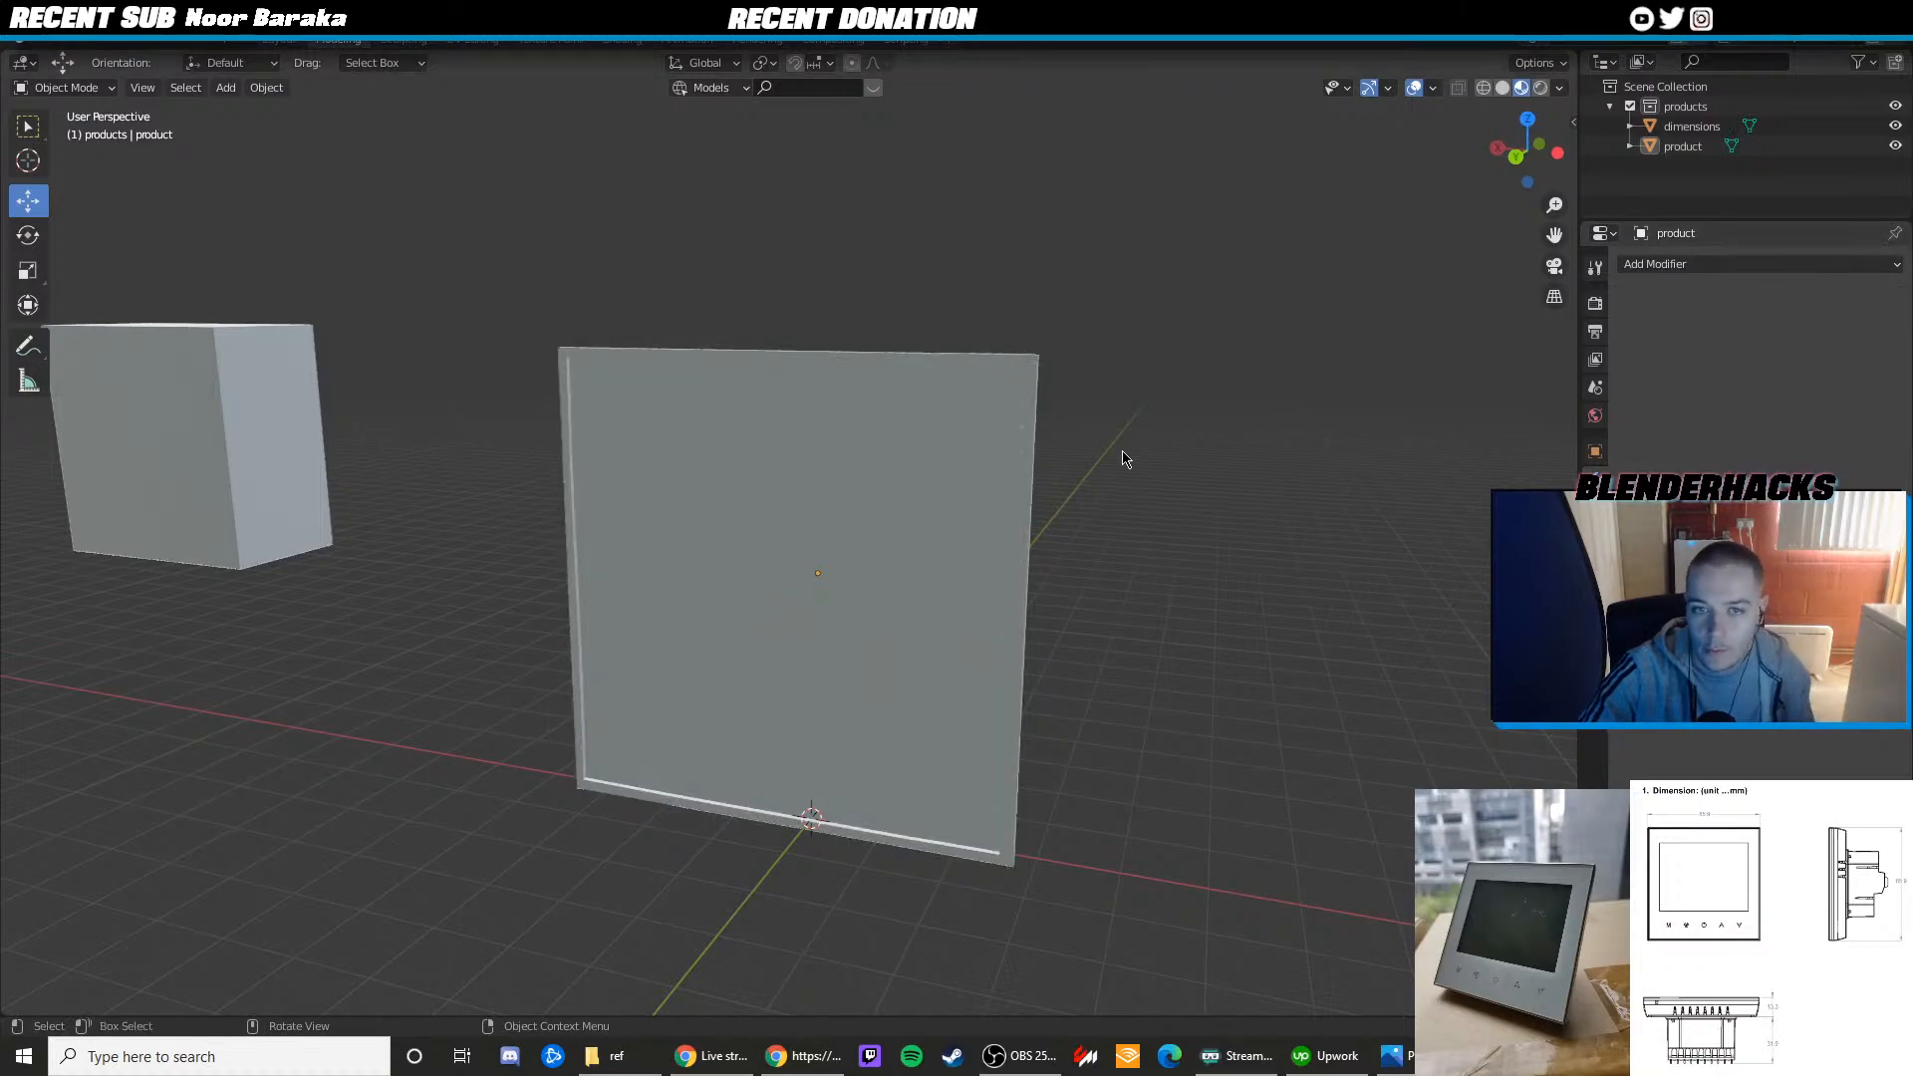
Compare the raised frame's upper-right corner in edit mode with the thermostat's reference photo
{"action": "scroll", "coordinate": [1123, 453], "scroll_direction": "up", "scroll_amount": 2}
{"action": "key", "text": "Tab"}
{"action": "middle_click_drag", "start_coordinate": [1093, 386], "coordinate": [994, 520], "text": "shift"}
{"action": "scroll", "coordinate": [1199, 457], "scroll_direction": "up", "scroll_amount": 3}
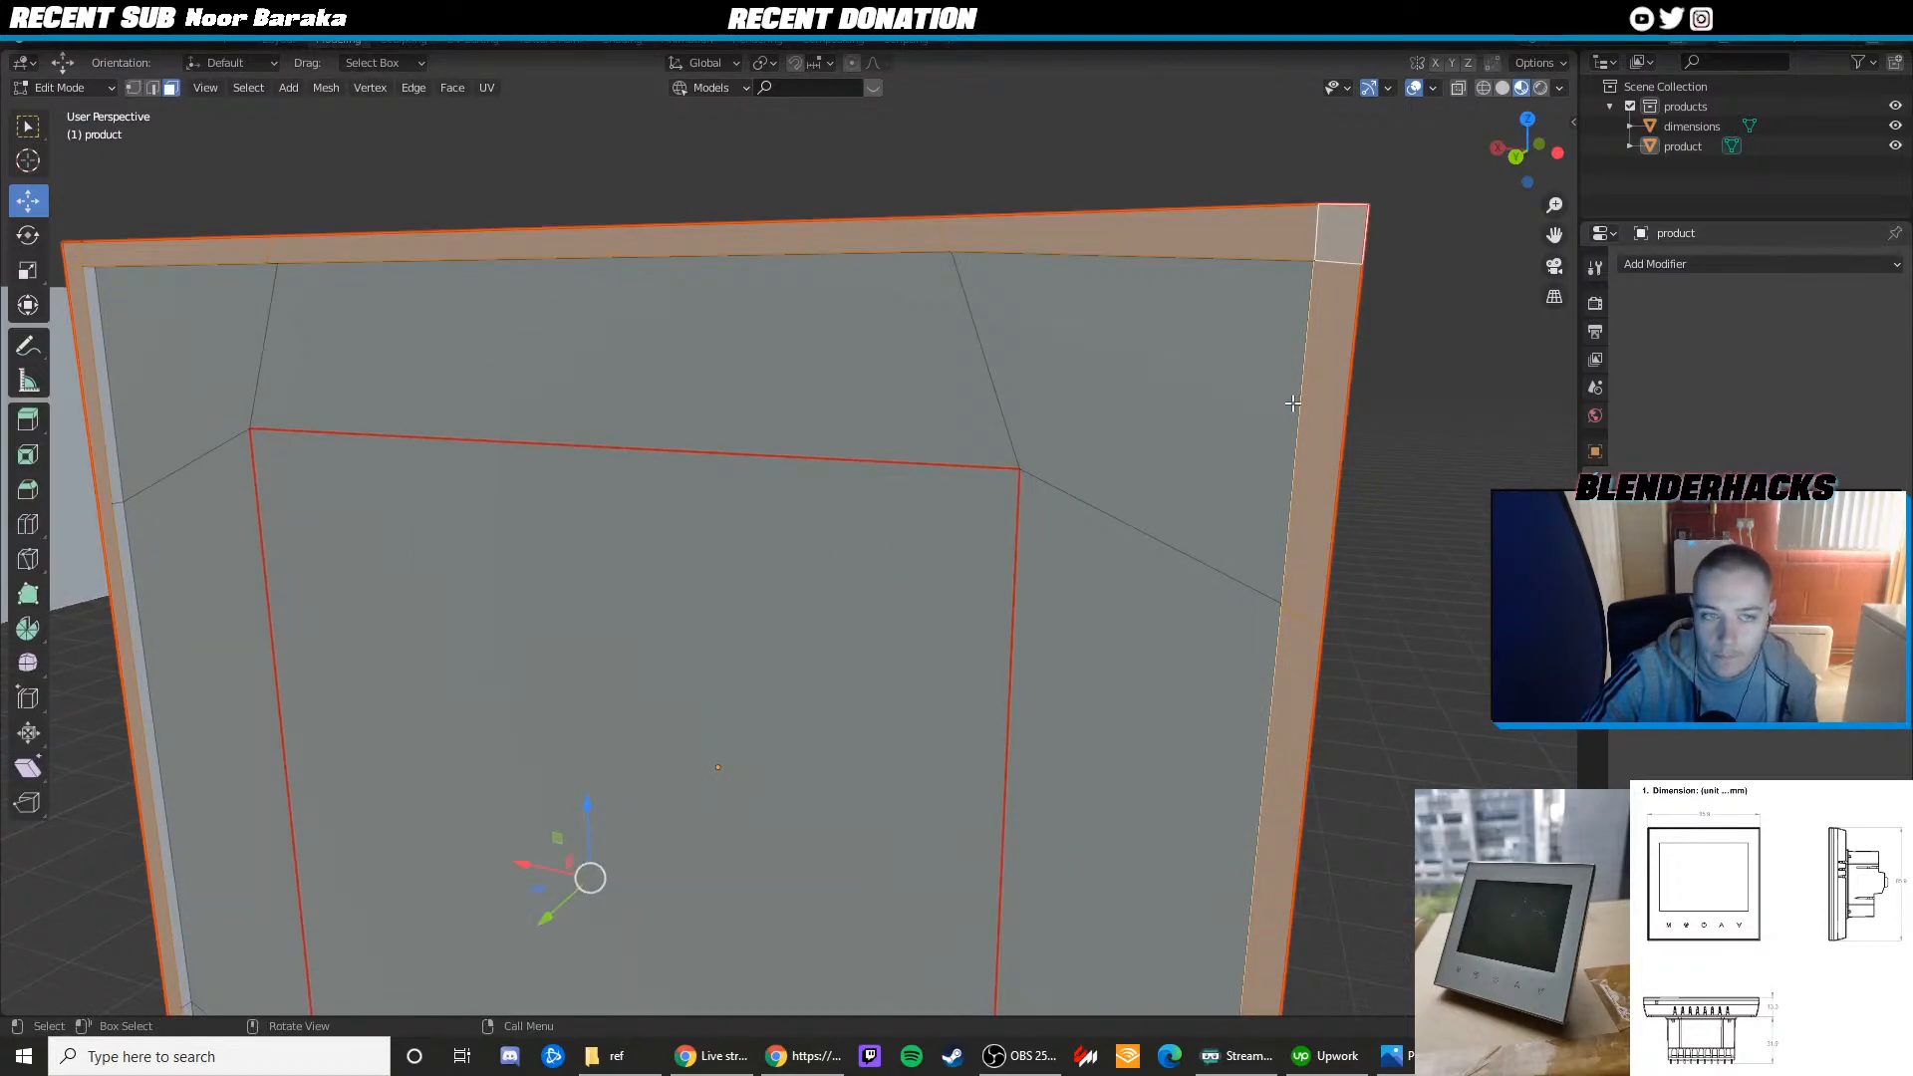
{"action": "key", "text": "alt+Tab"}
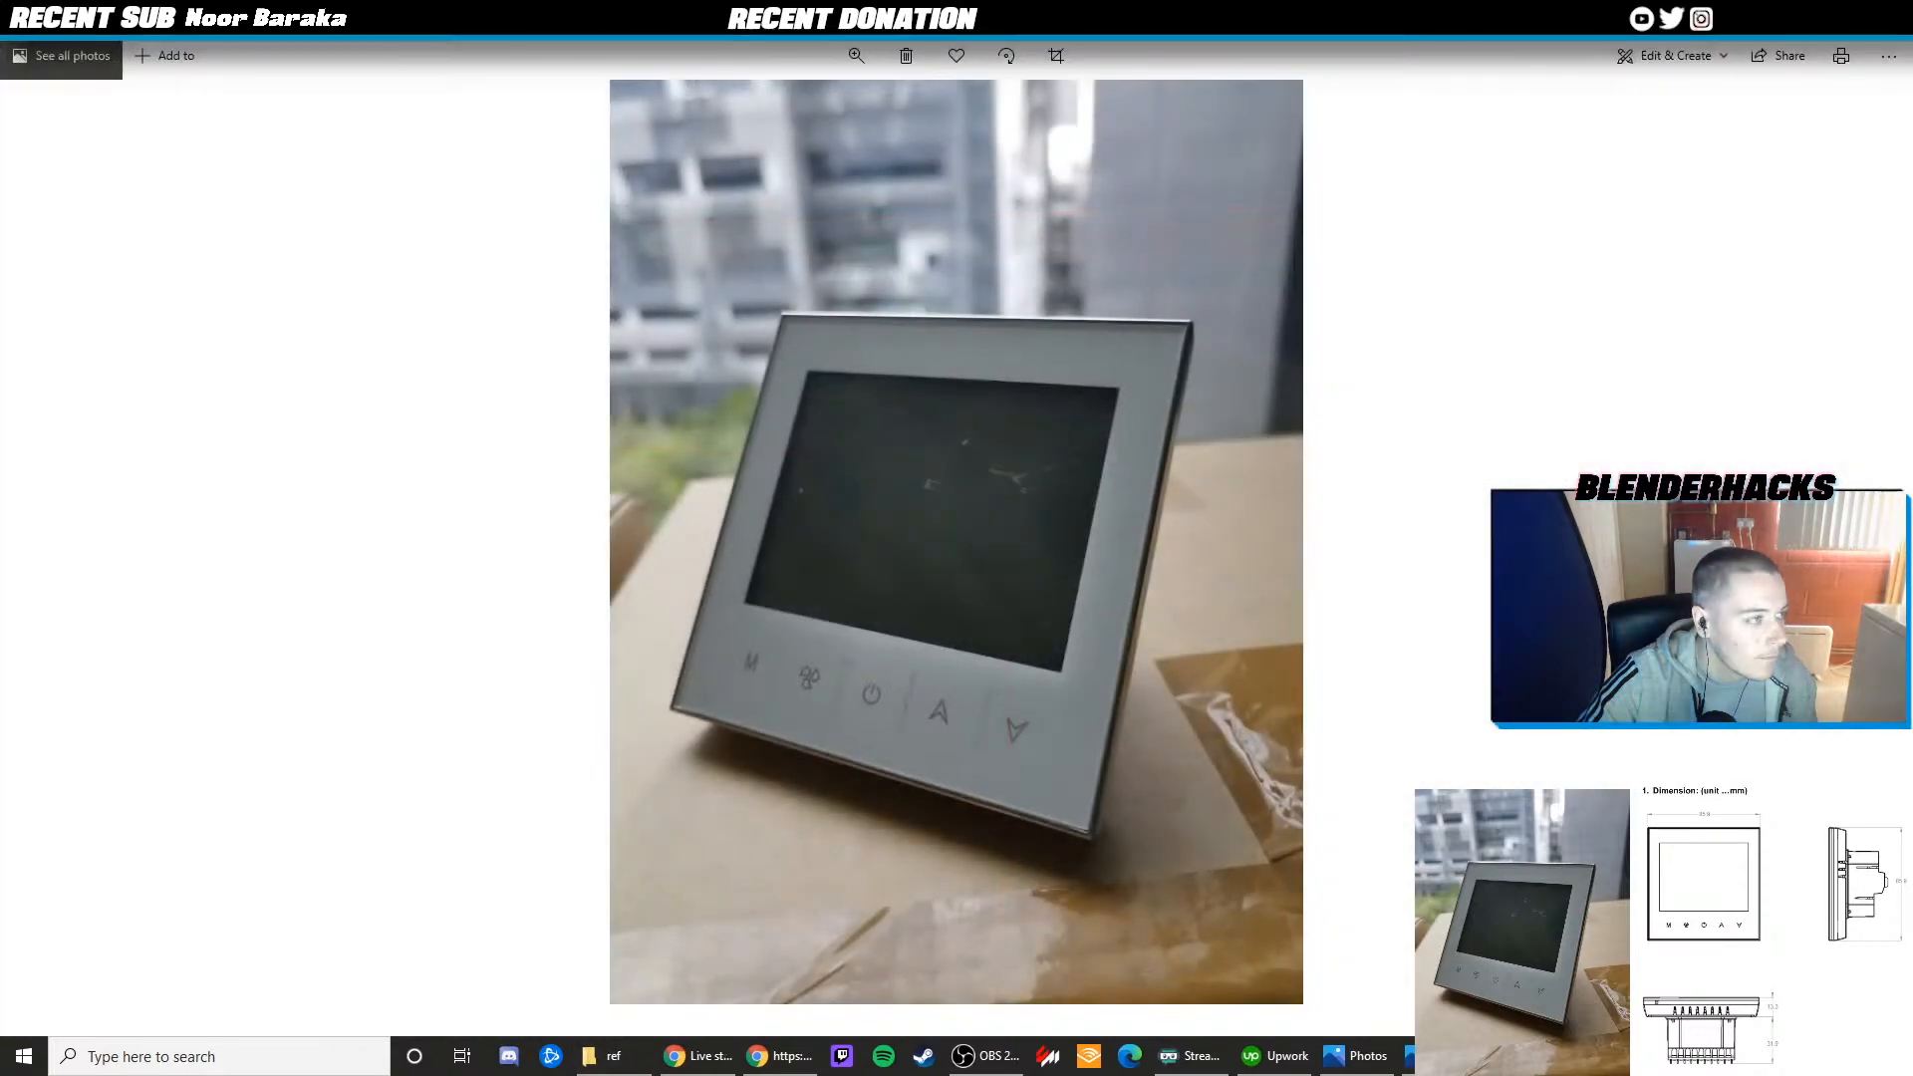
{"action": "key", "text": "alt+Tab"}
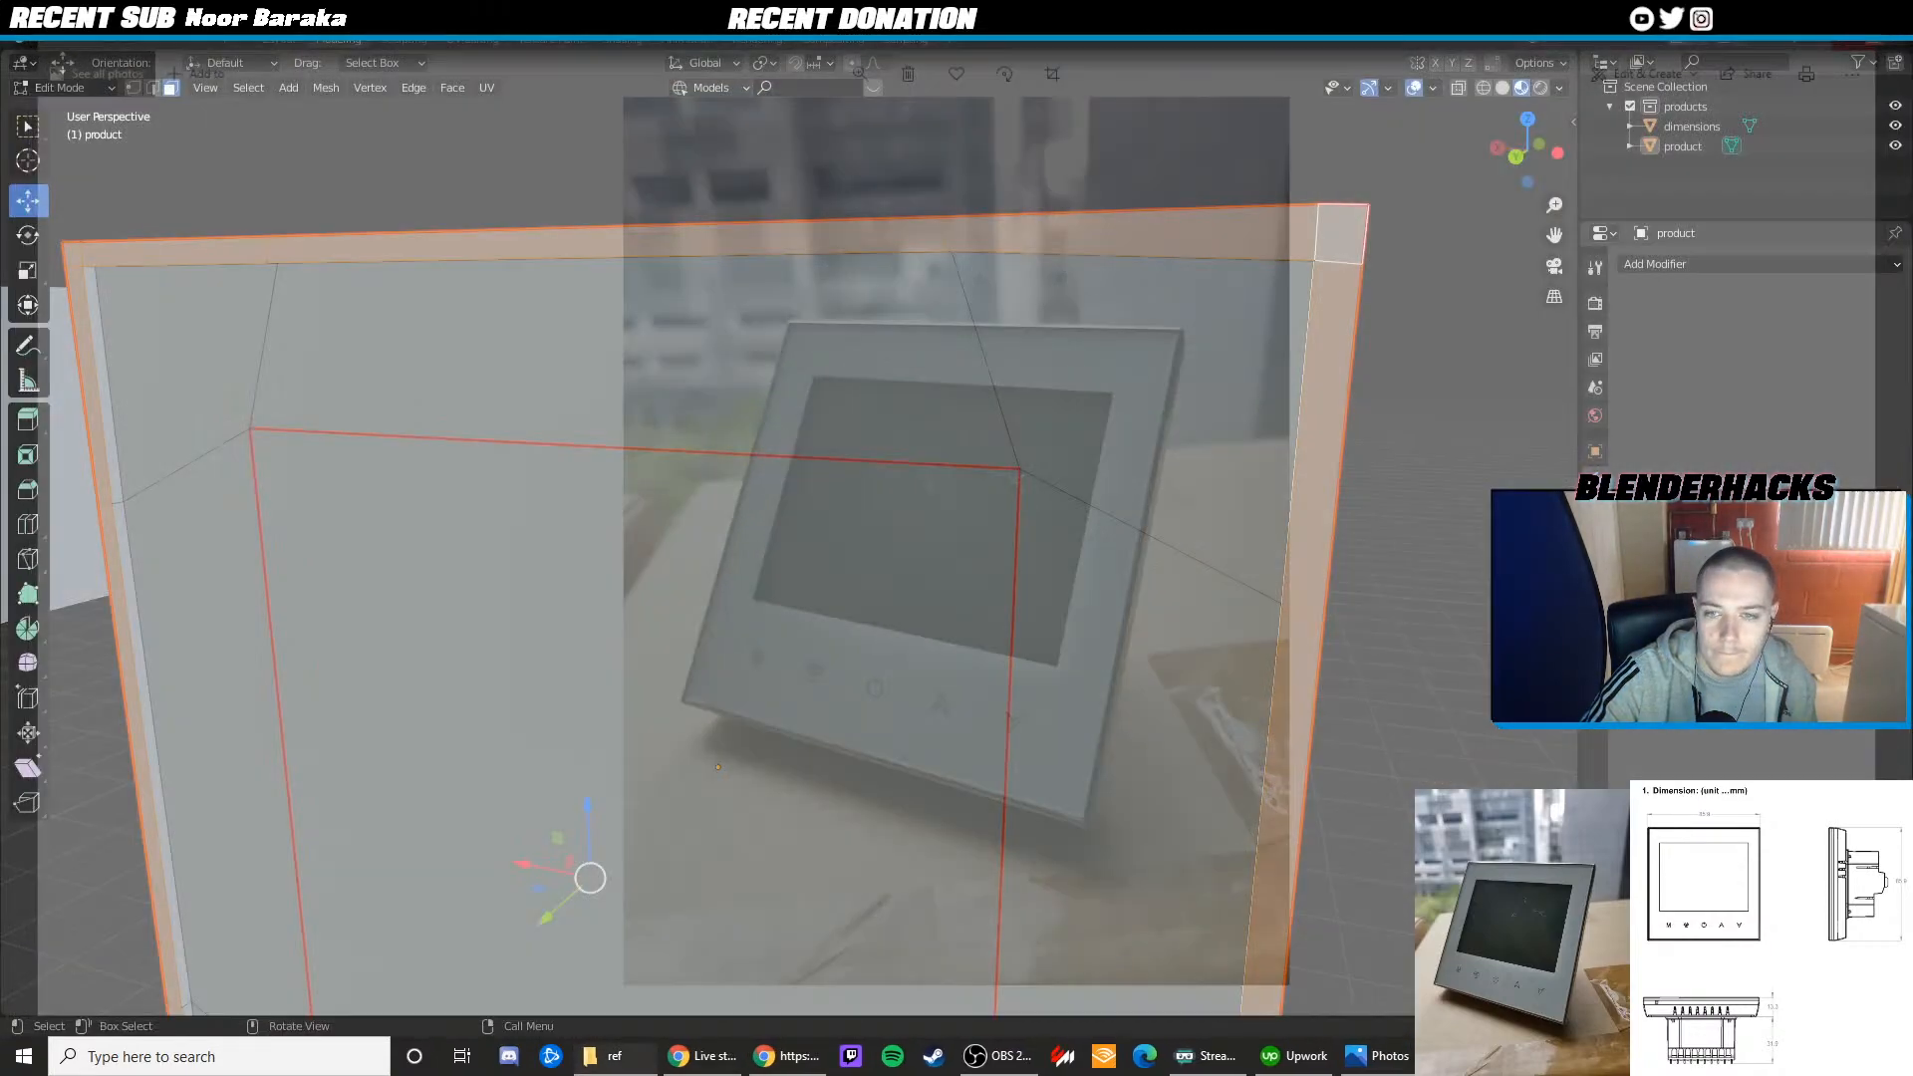
Preview the product with a Subdivision Surface modifier at viewport level 5, checking the rear box, then remove the modifier
{"action": "left_click", "coordinate": [1758, 264]}
{"action": "left_click", "coordinate": [1484, 528]}
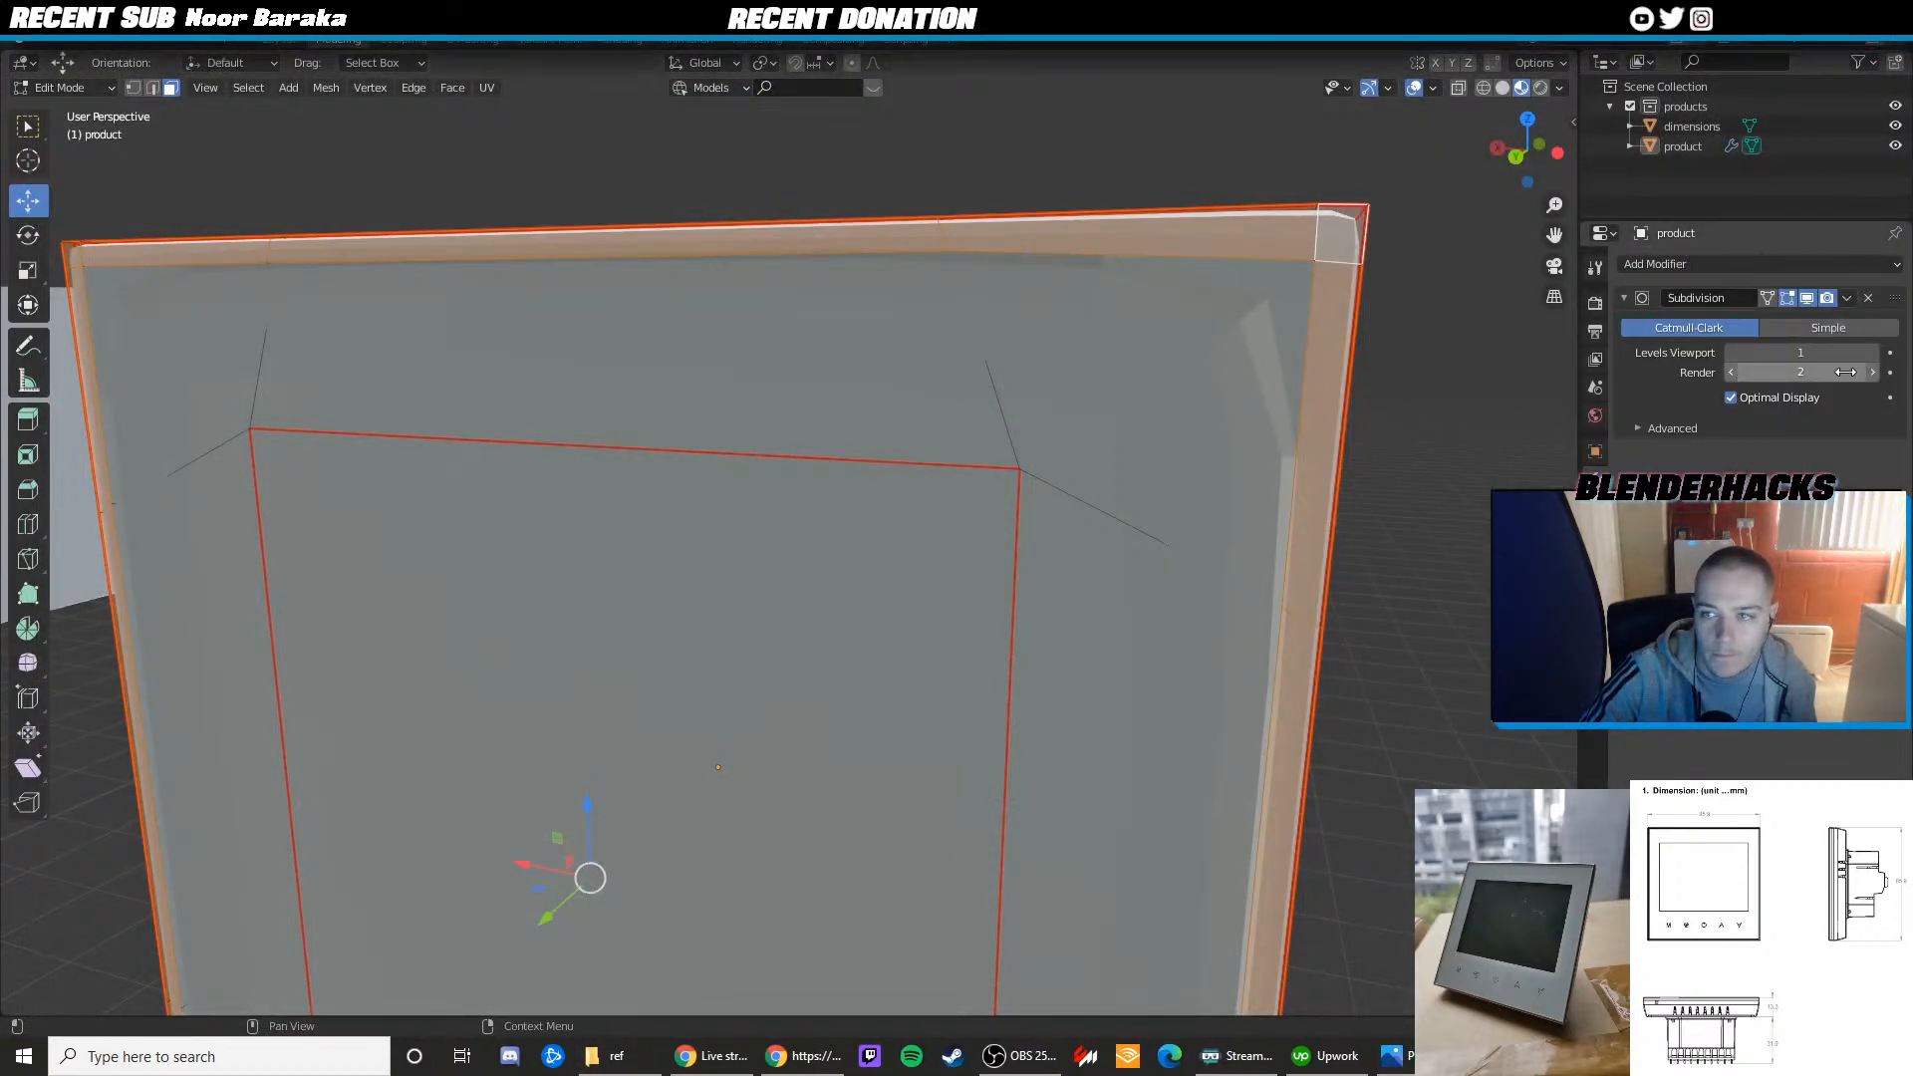
{"action": "left_click", "coordinate": [1872, 353]}
{"action": "left_click", "coordinate": [1873, 353]}
{"action": "scroll", "coordinate": [1341, 333], "scroll_direction": "down", "scroll_amount": 4}
{"action": "key", "text": "Tab"}
{"action": "middle_click_drag", "start_coordinate": [1341, 332], "coordinate": [1028, 343]}
{"action": "key", "text": "Tab"}
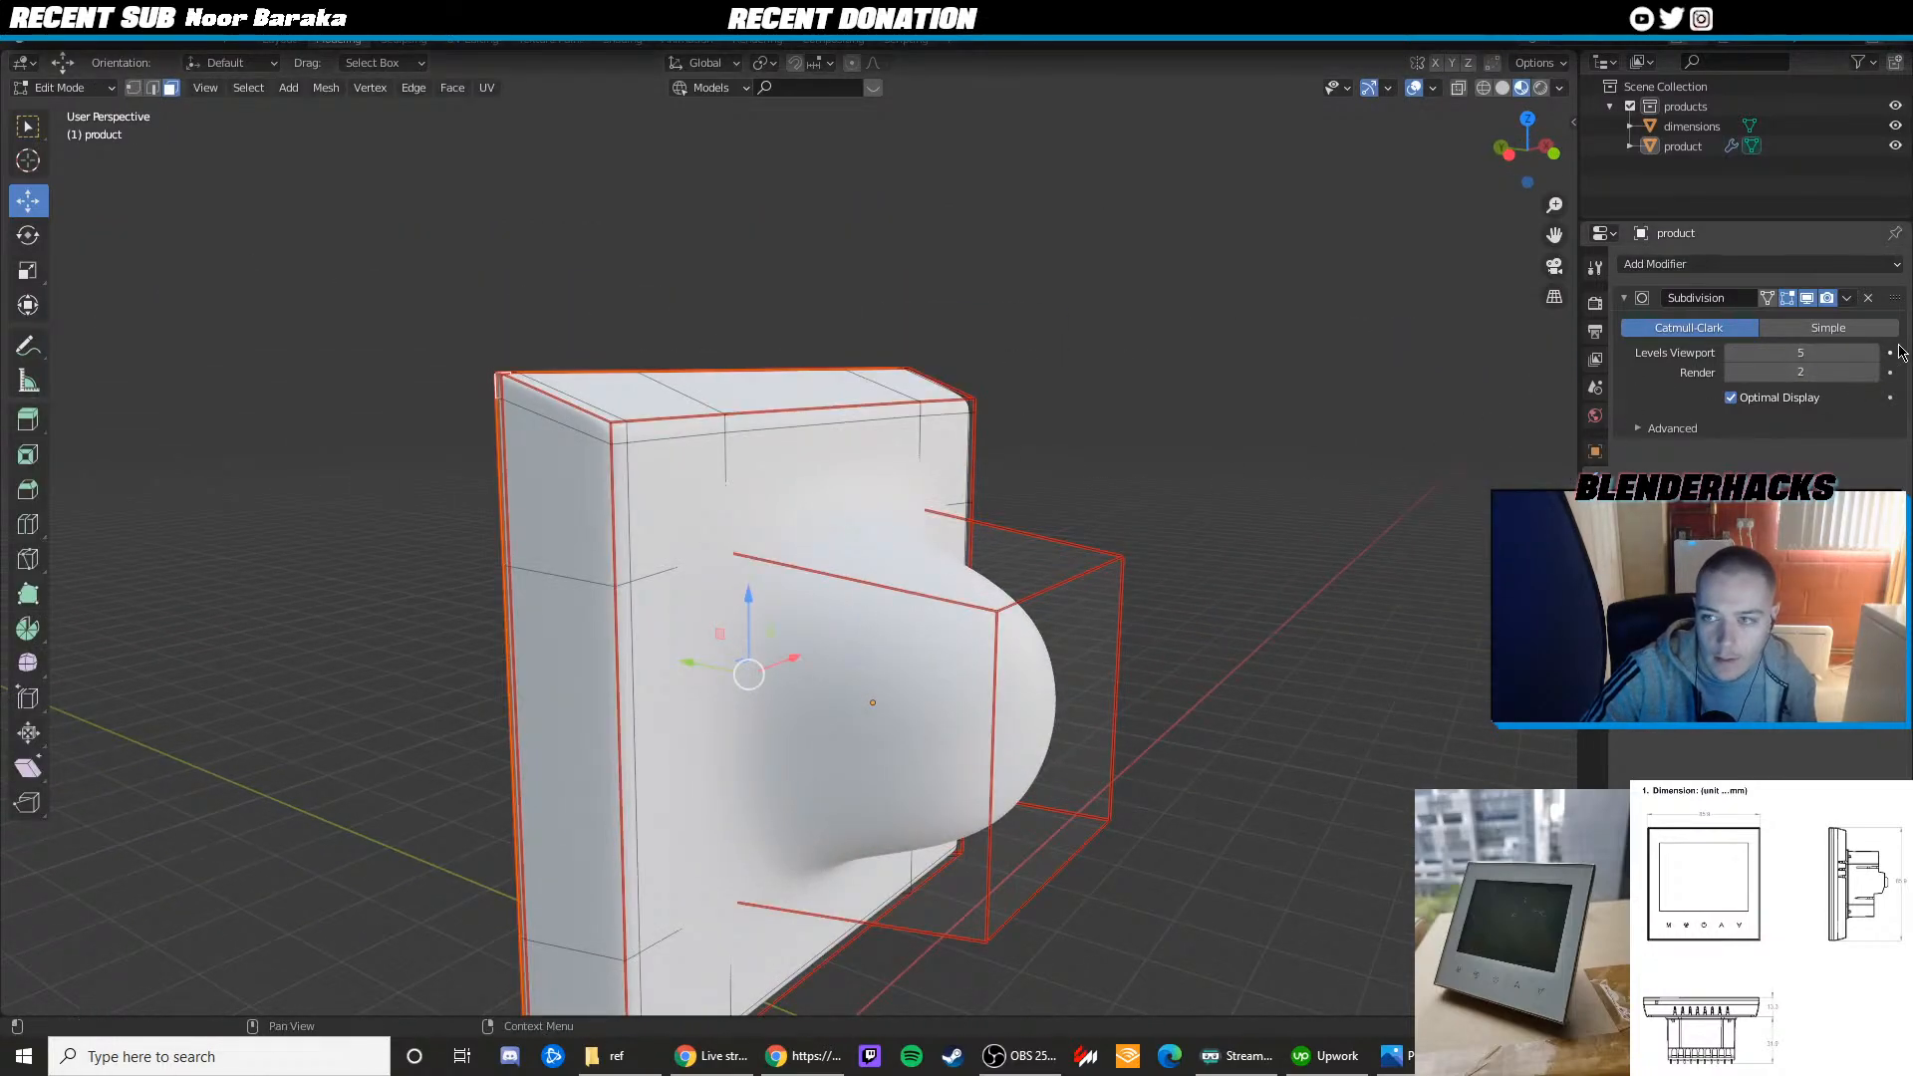
{"action": "left_click", "coordinate": [1869, 298]}
Add two horizontal loop cuts around the product, slid toward the rear box's upper and lower edges
{"action": "middle_click_drag", "start_coordinate": [1176, 468], "coordinate": [1025, 465]}
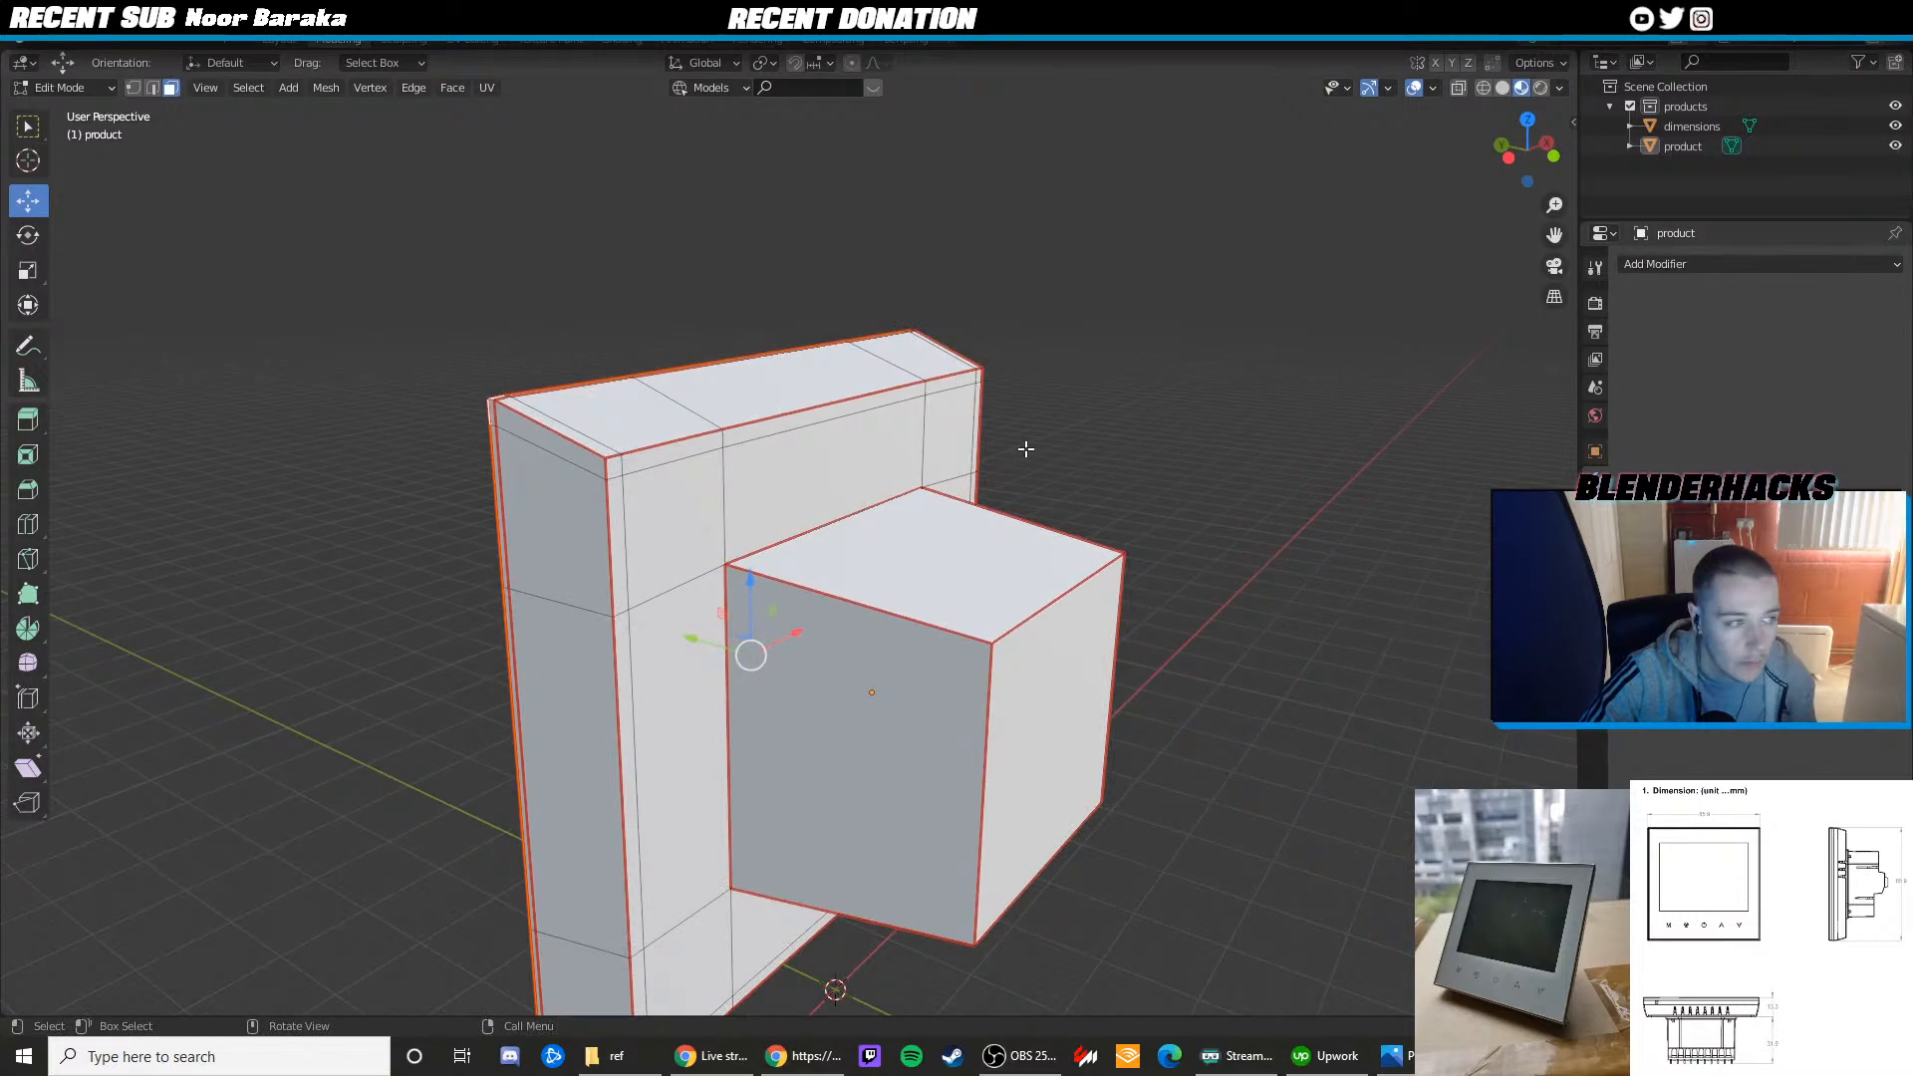
{"action": "key", "text": "ctrl+r"}
{"action": "left_click", "coordinate": [985, 725]}
{"action": "left_click", "coordinate": [999, 627]}
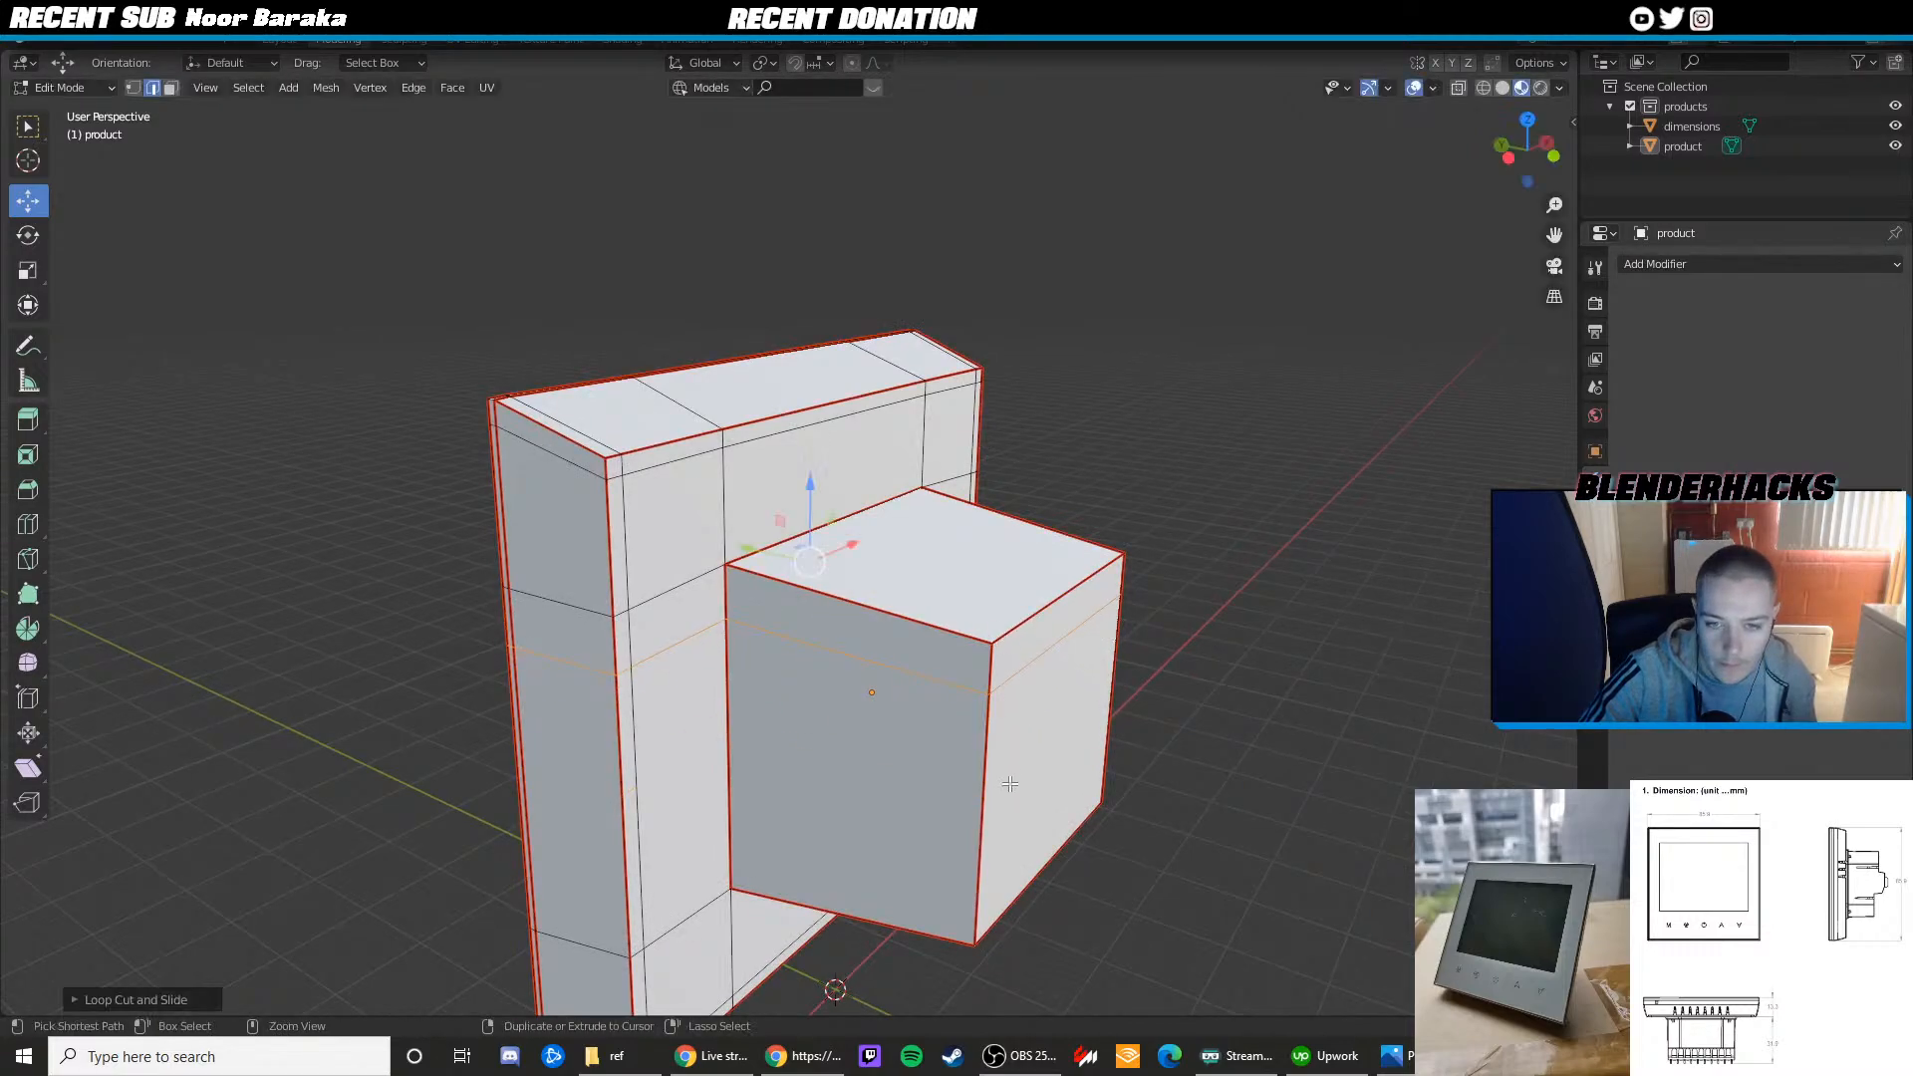
{"action": "key", "text": "ctrl+r"}
{"action": "left_click", "coordinate": [1000, 805]}
{"action": "left_click", "coordinate": [1000, 905]}
{"action": "middle_click_drag", "start_coordinate": [1000, 901], "coordinate": [1068, 911]}
Add a Subdivision Surface modifier to the product and set its viewport level to 4
{"action": "left_click", "coordinate": [1709, 265]}
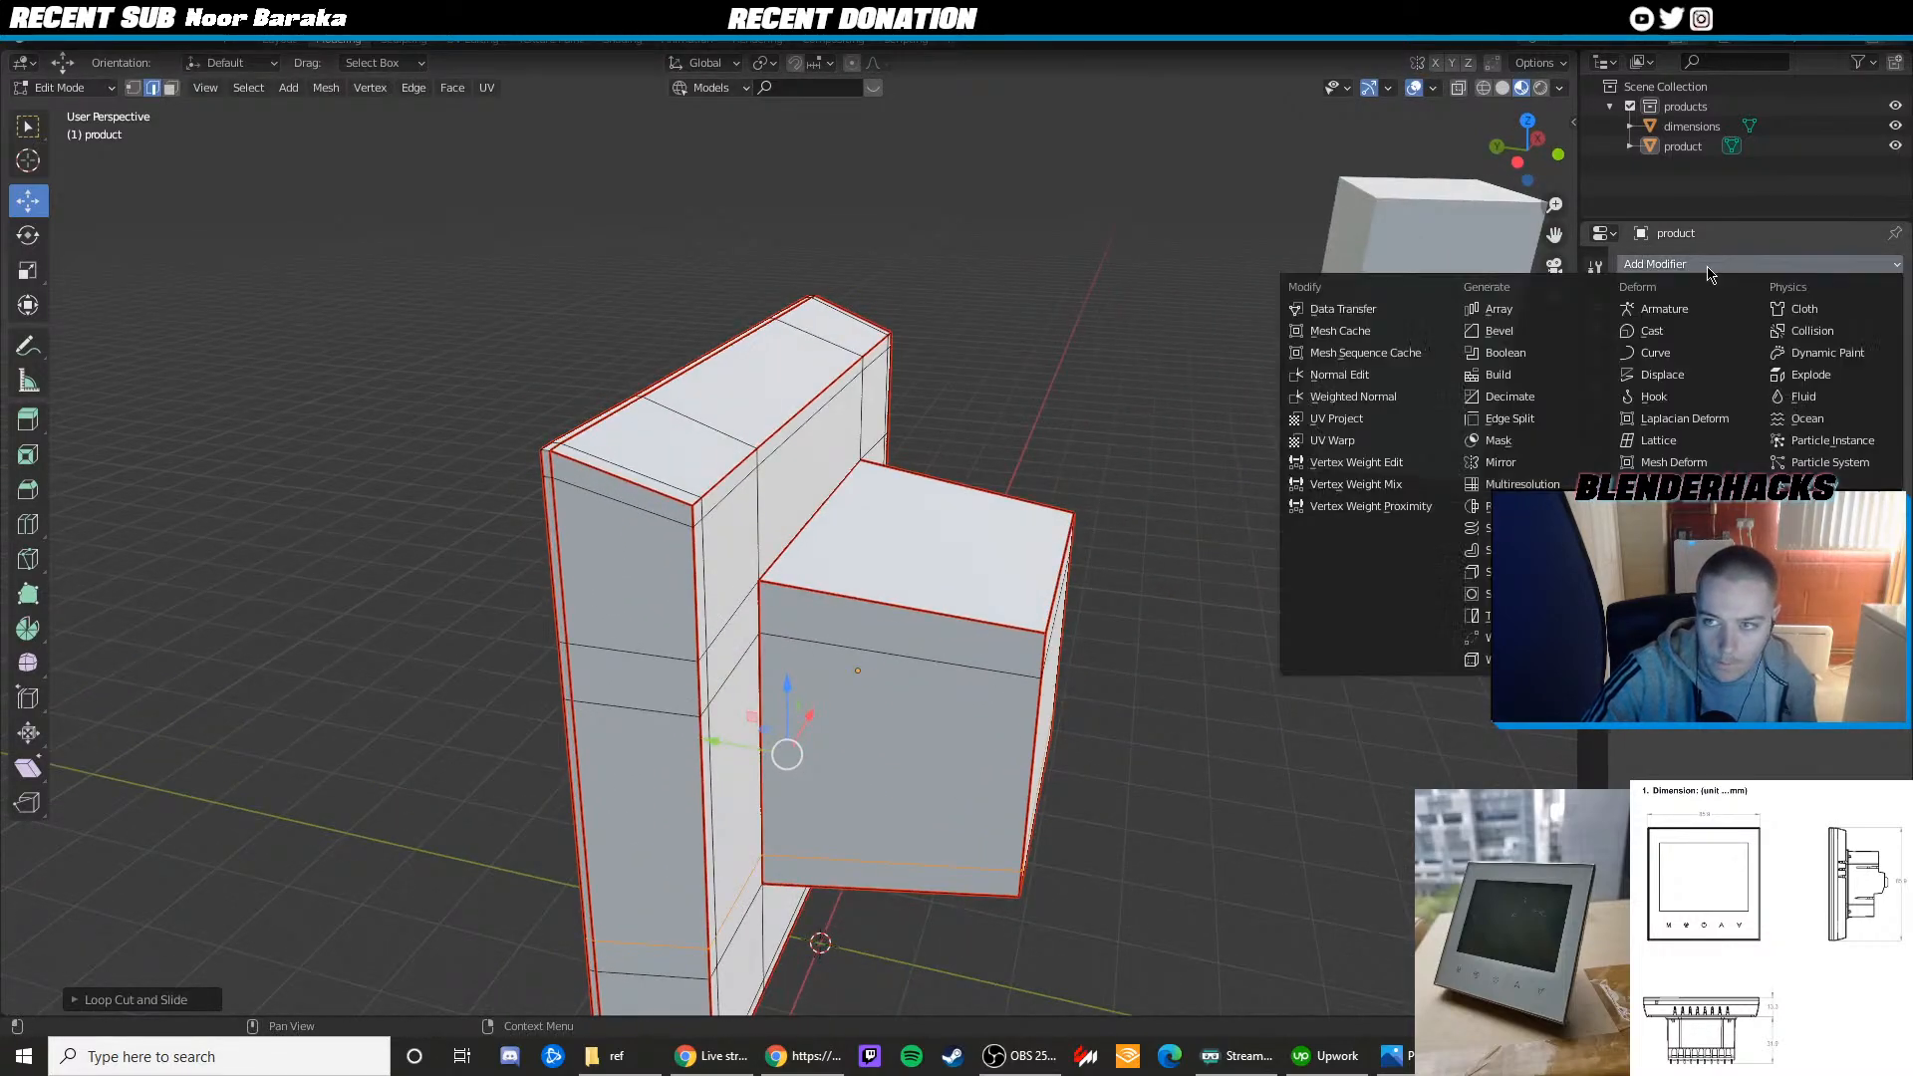
{"action": "left_click", "coordinate": [1506, 594]}
{"action": "middle_click_drag", "start_coordinate": [1245, 448], "coordinate": [1146, 443], "text": "shift"}
{"action": "left_click", "coordinate": [1871, 353]}
{"action": "left_click", "coordinate": [1871, 353]}
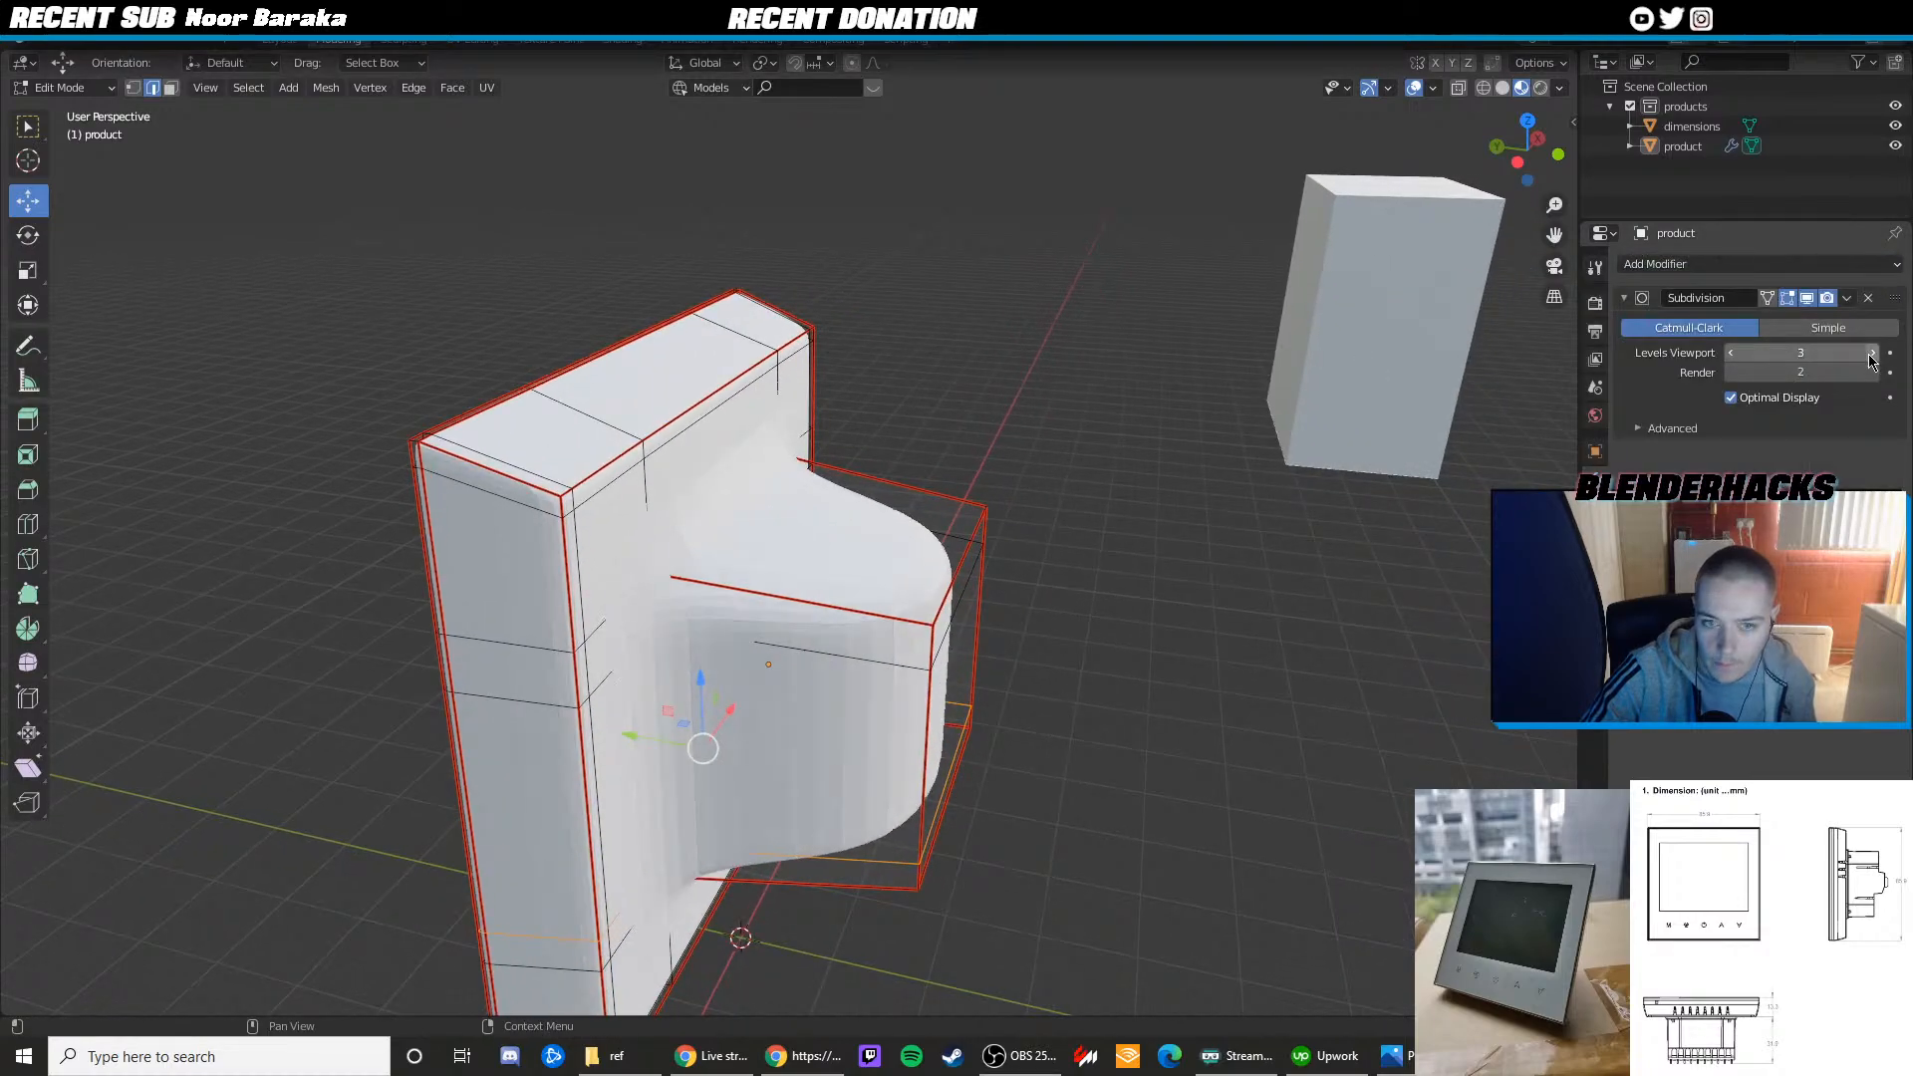
{"action": "left_click", "coordinate": [1871, 353]}
Add two vertical loop cuts through the product, slid toward the rear box's left and right edges
{"action": "key", "text": "Tab"}
{"action": "left_click", "coordinate": [1117, 363]}
{"action": "scroll", "coordinate": [1118, 364], "scroll_direction": "down", "scroll_amount": 1}
{"action": "middle_click_drag", "start_coordinate": [1118, 363], "coordinate": [939, 384]}
{"action": "key", "text": "Tab"}
{"action": "key", "text": "ctrl+r"}
{"action": "left_click", "coordinate": [792, 568]}
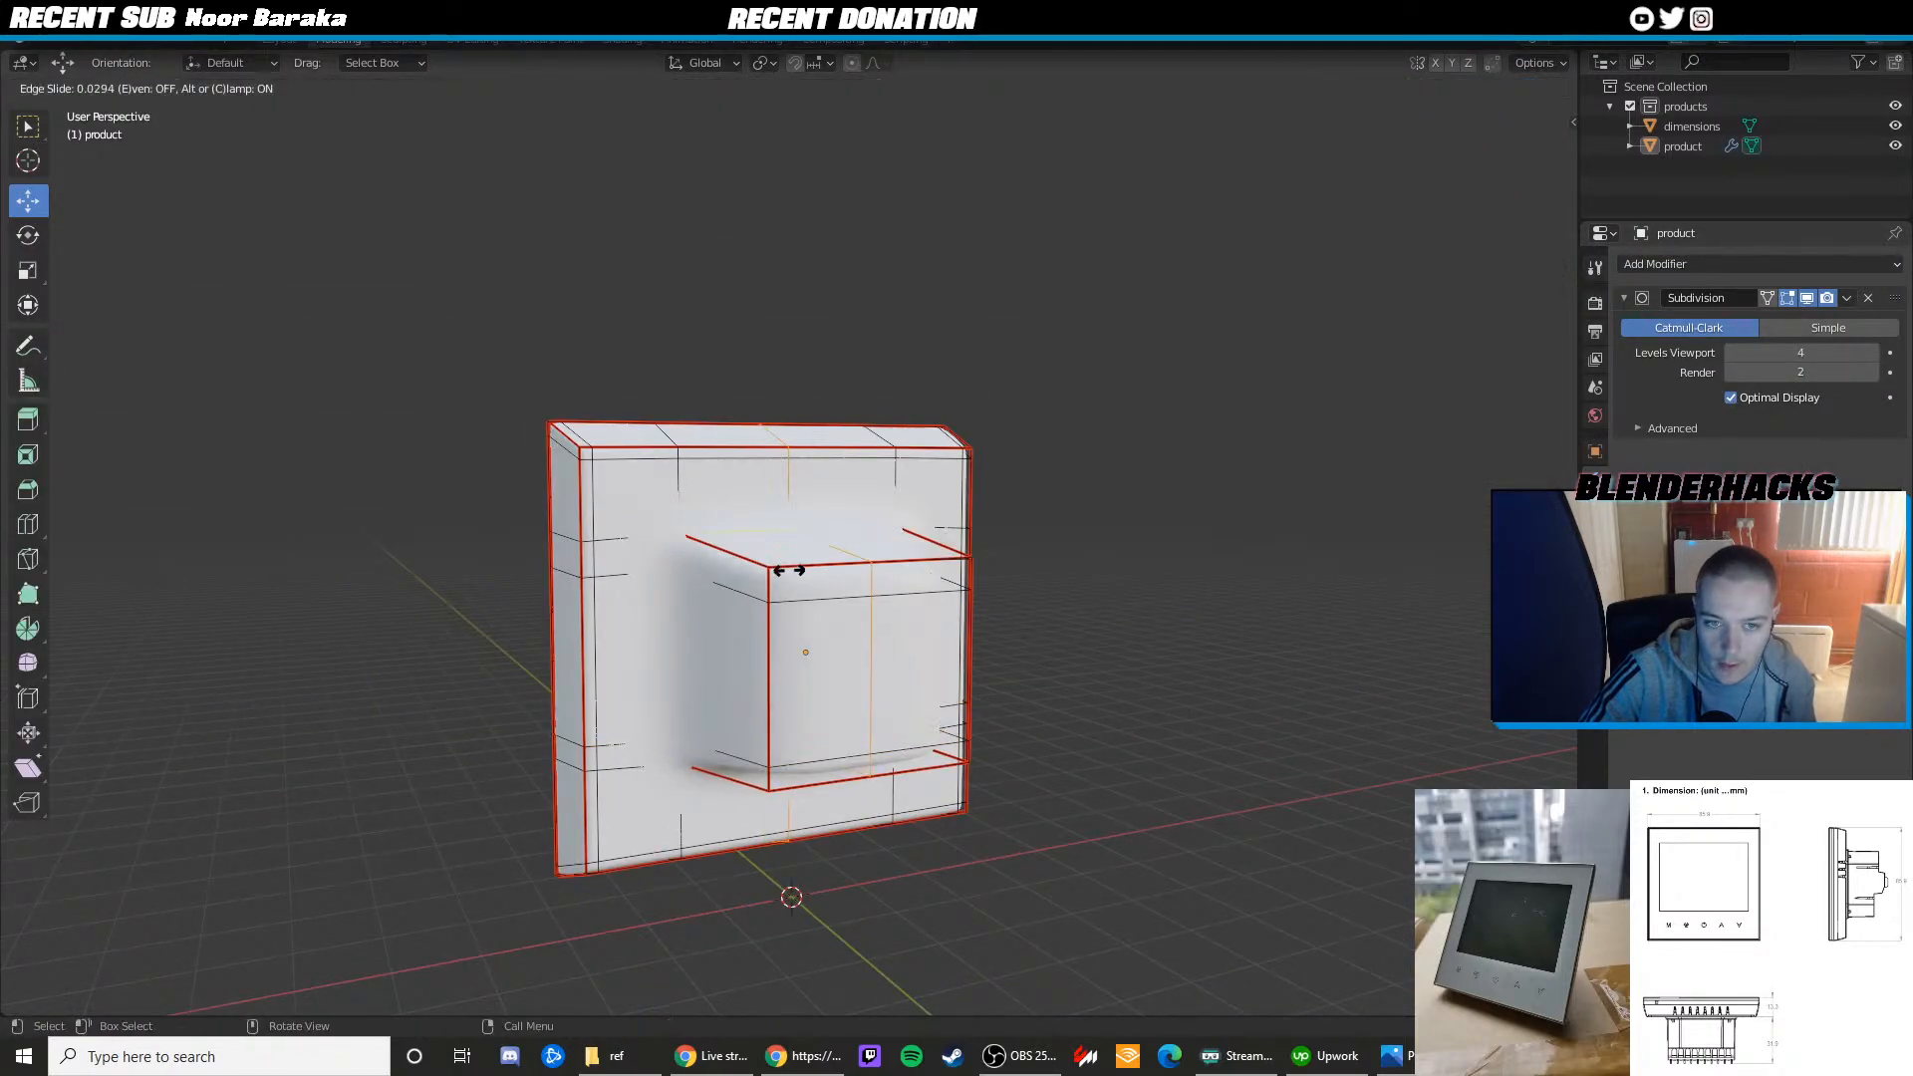
{"action": "left_click", "coordinate": [754, 573]}
{"action": "middle_click_drag", "start_coordinate": [754, 573], "coordinate": [674, 588]}
{"action": "key", "text": "ctrl+r"}
{"action": "left_click", "coordinate": [855, 595]}
{"action": "left_click", "coordinate": [909, 598]}
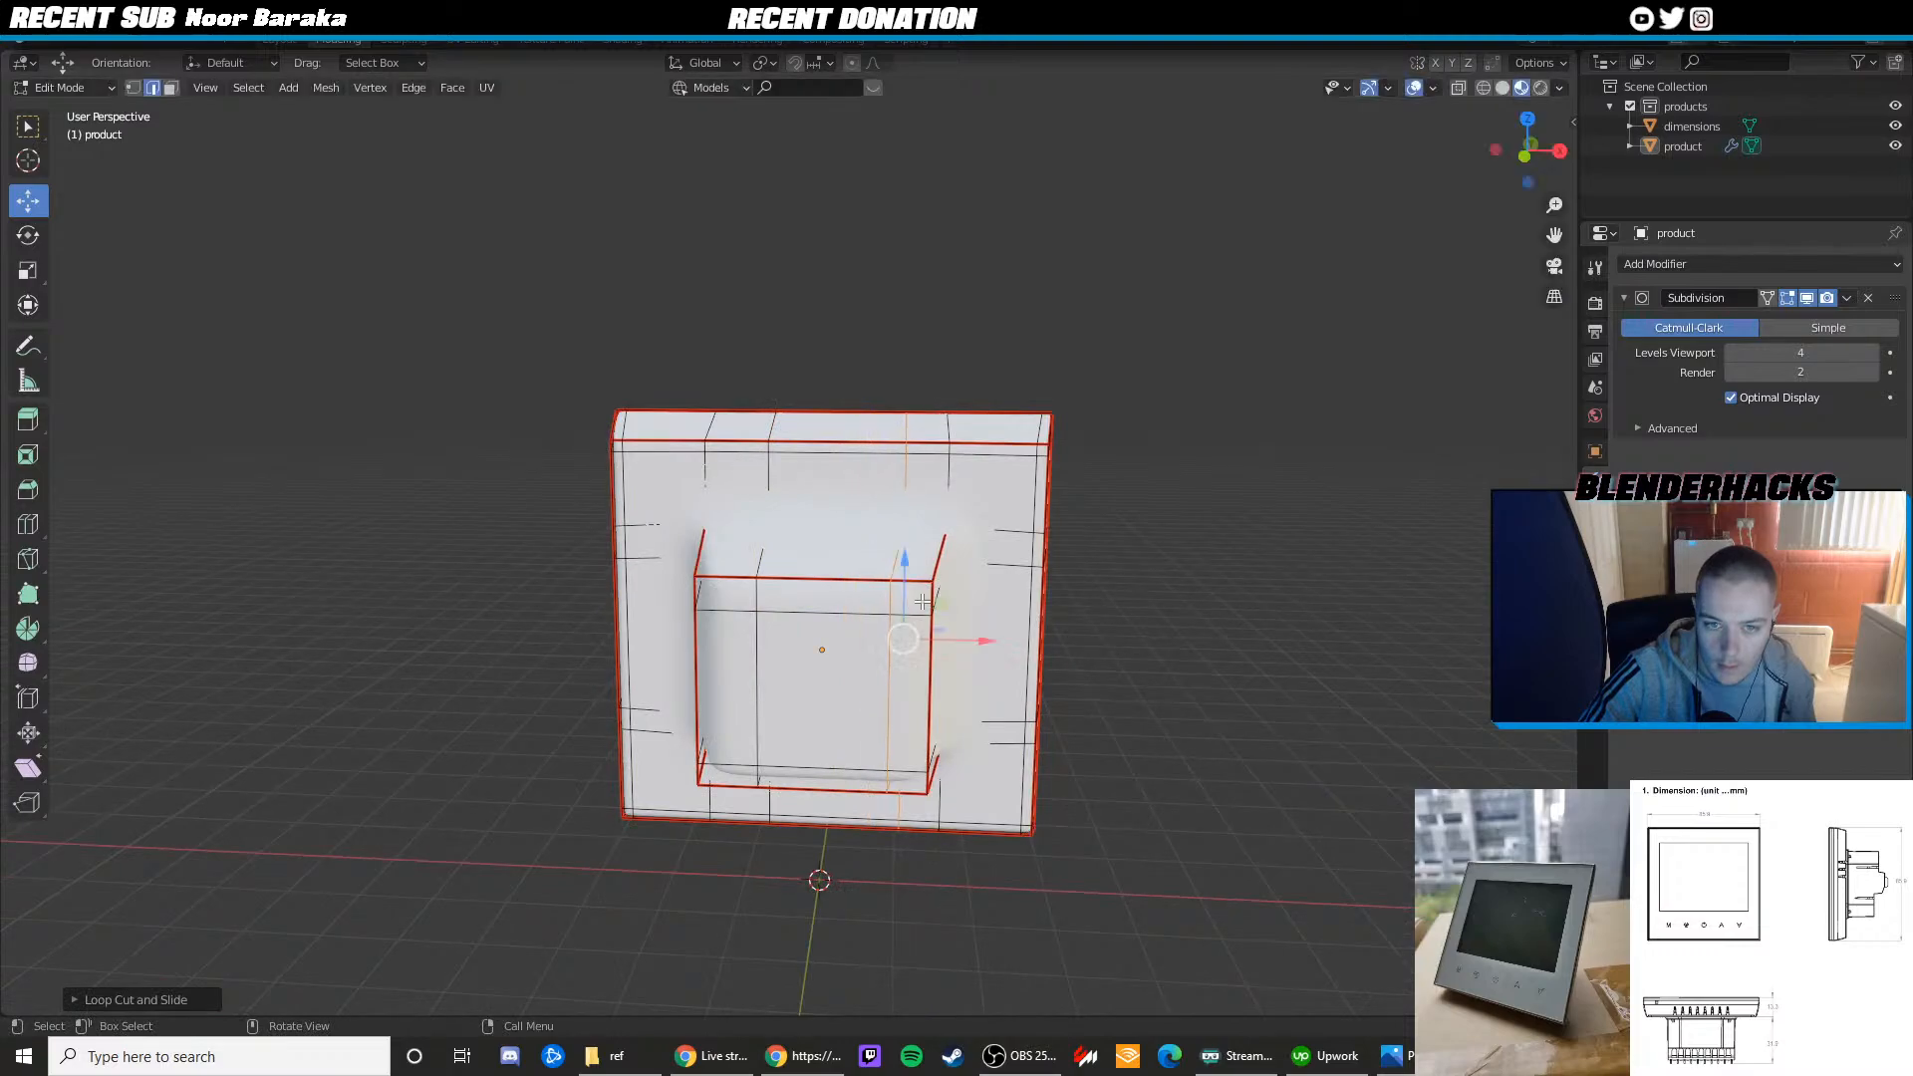
Move both vertical loops outward along X, closer to the rear box's side edges, and check the smoothed shape in object mode
{"action": "left_click", "coordinate": [752, 547], "text": "alt"}
{"action": "key", "text": "g"}
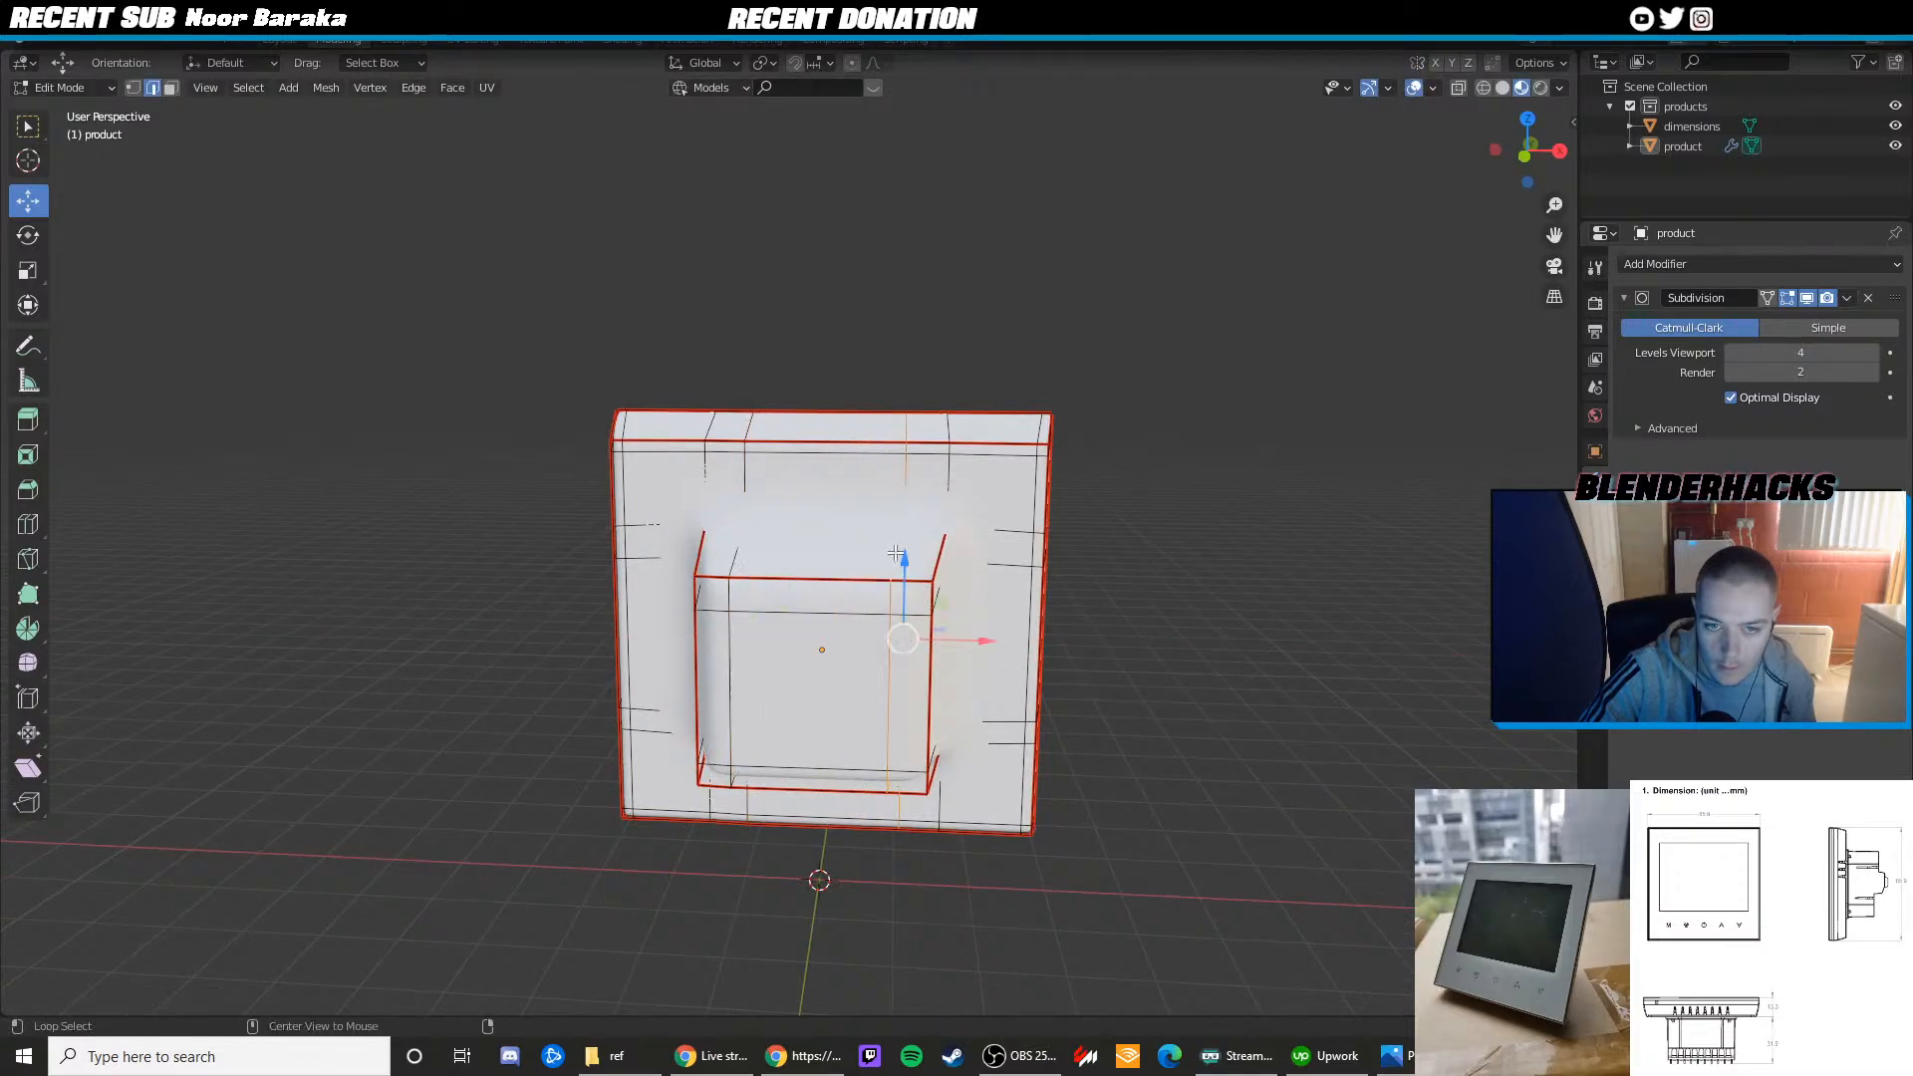
{"action": "key", "text": "x"}
{"action": "left_click", "coordinate": [964, 612]}
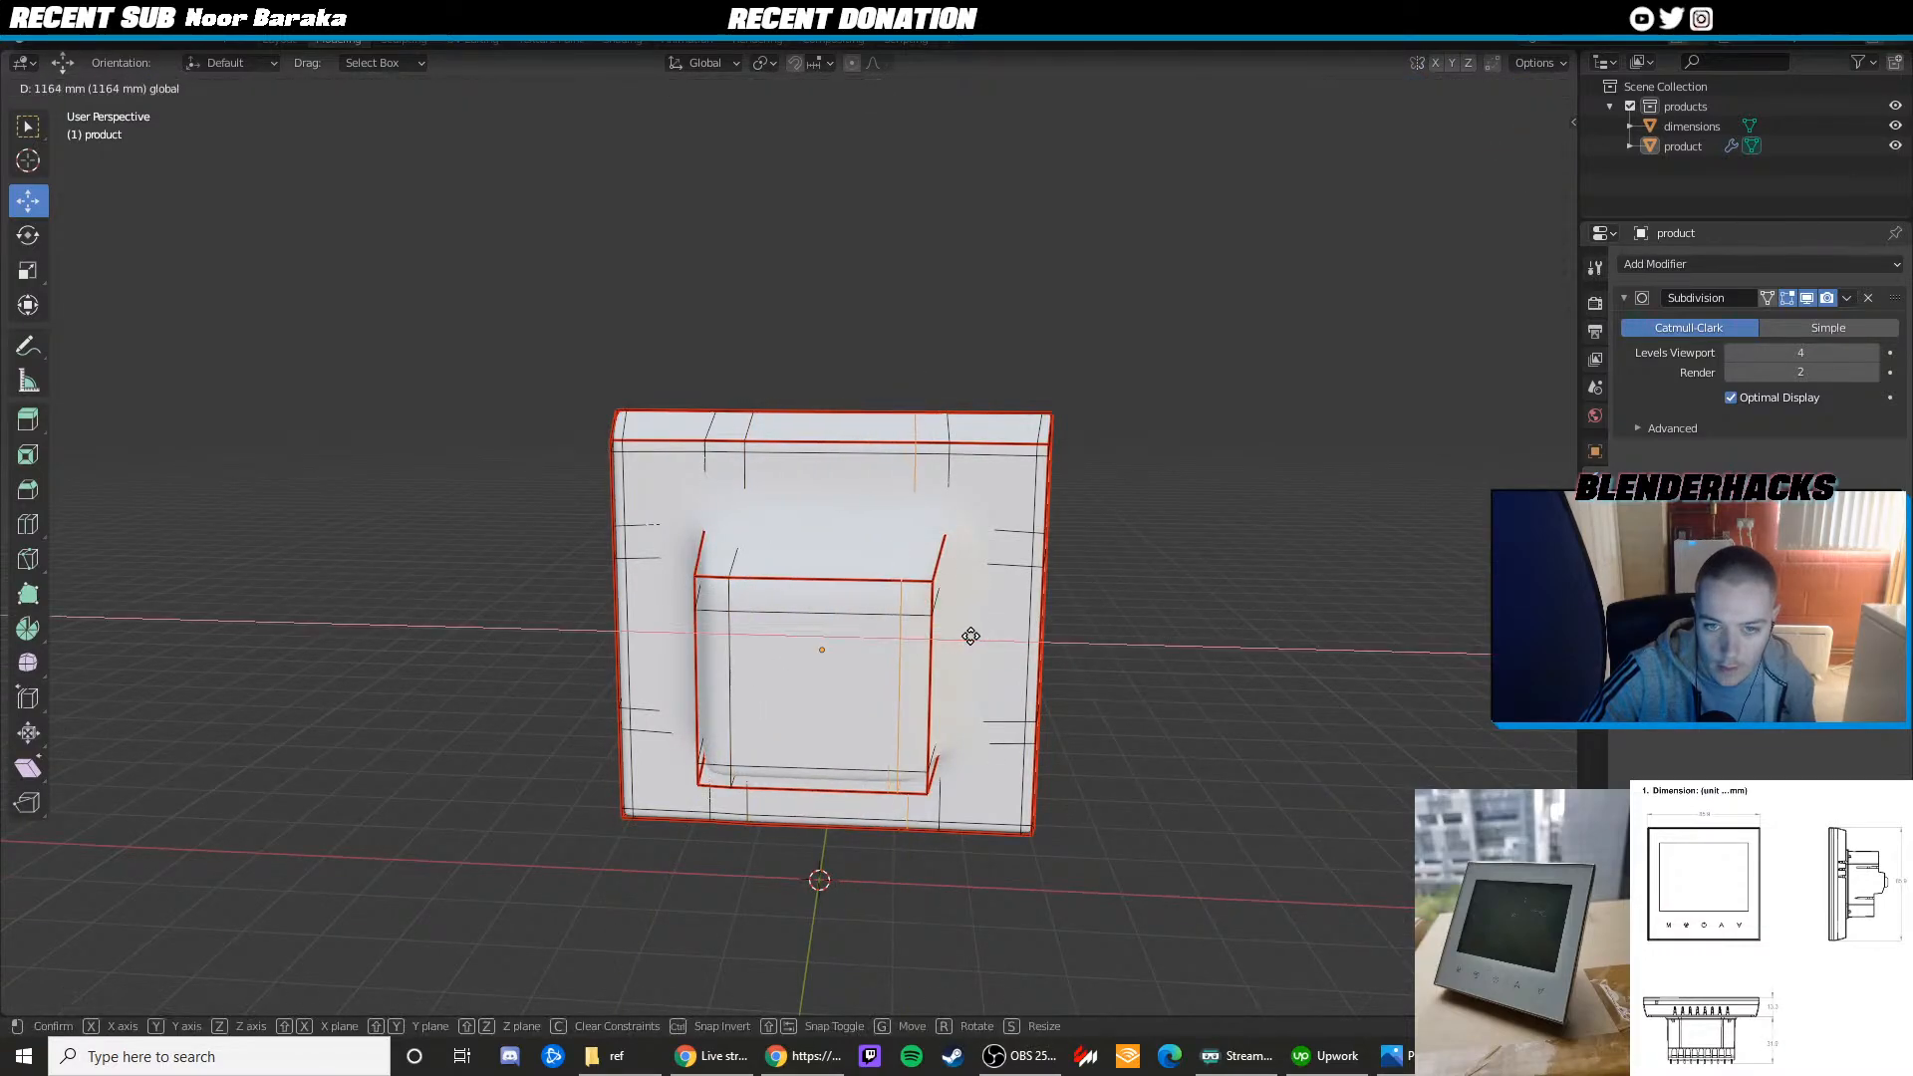
{"action": "key", "text": "Tab"}
{"action": "middle_click_drag", "start_coordinate": [973, 594], "coordinate": [843, 635]}
{"action": "key", "text": "Tab"}
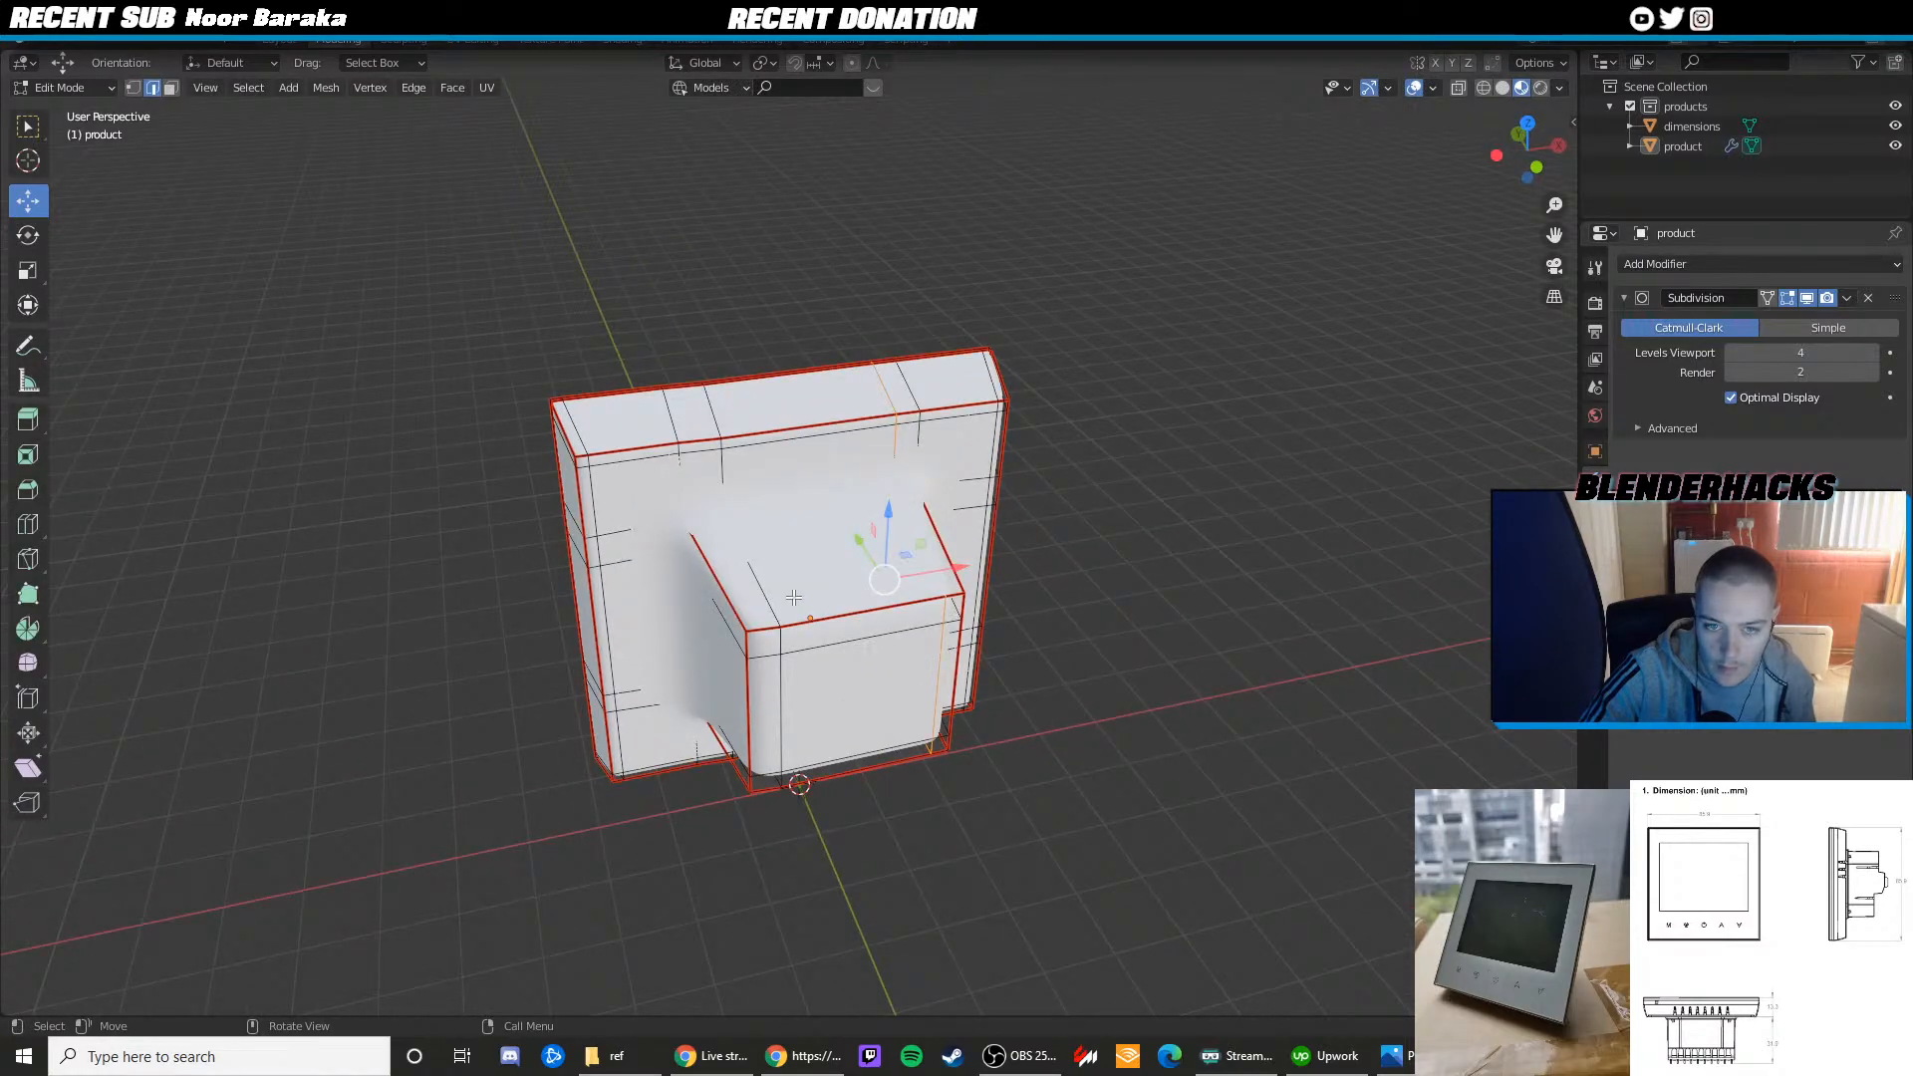
Move the two vertical support loops on the rear box inward along X, away from the box's side edges
{"action": "key", "text": "Tab"}
{"action": "middle_click_drag", "start_coordinate": [968, 568], "coordinate": [658, 469]}
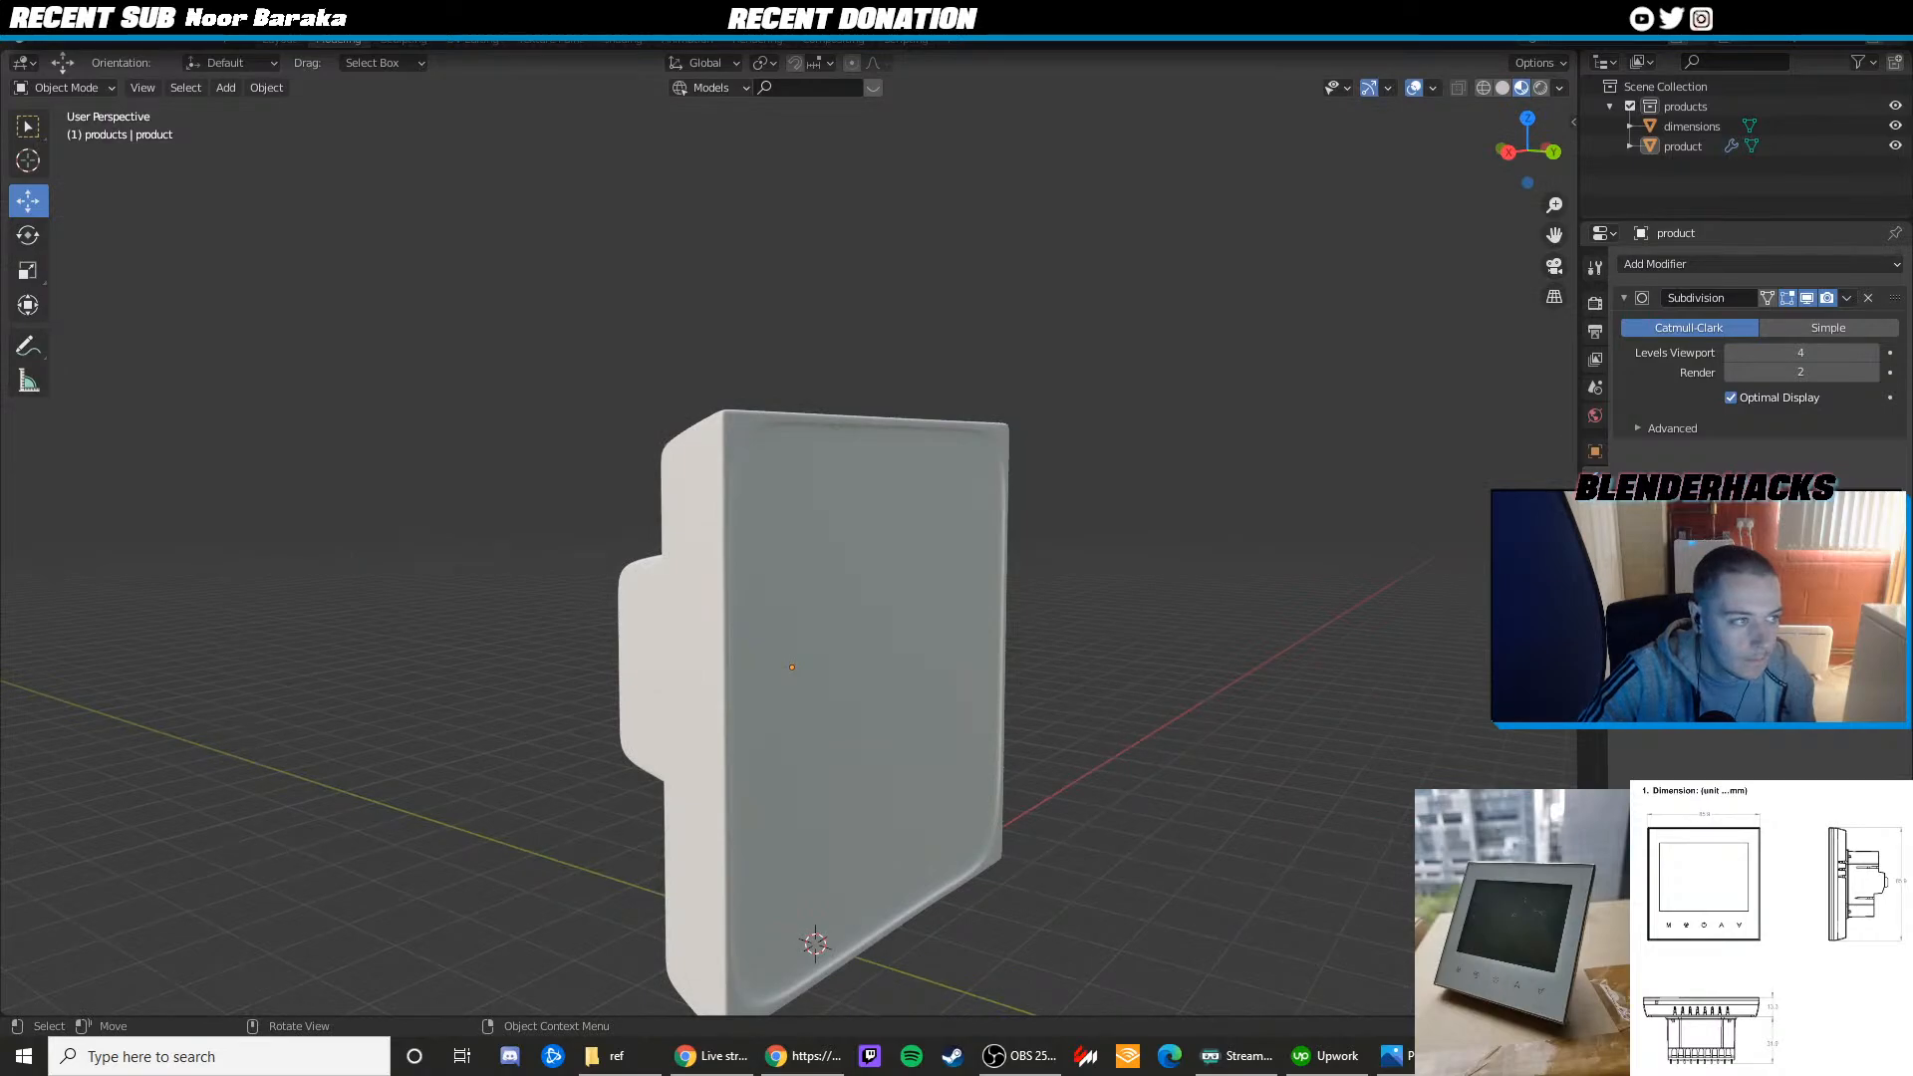
{"action": "key", "text": "alt+Tab"}
{"action": "key", "text": "alt+Tab"}
{"action": "middle_click_drag", "start_coordinate": [1166, 312], "coordinate": [657, 345]}
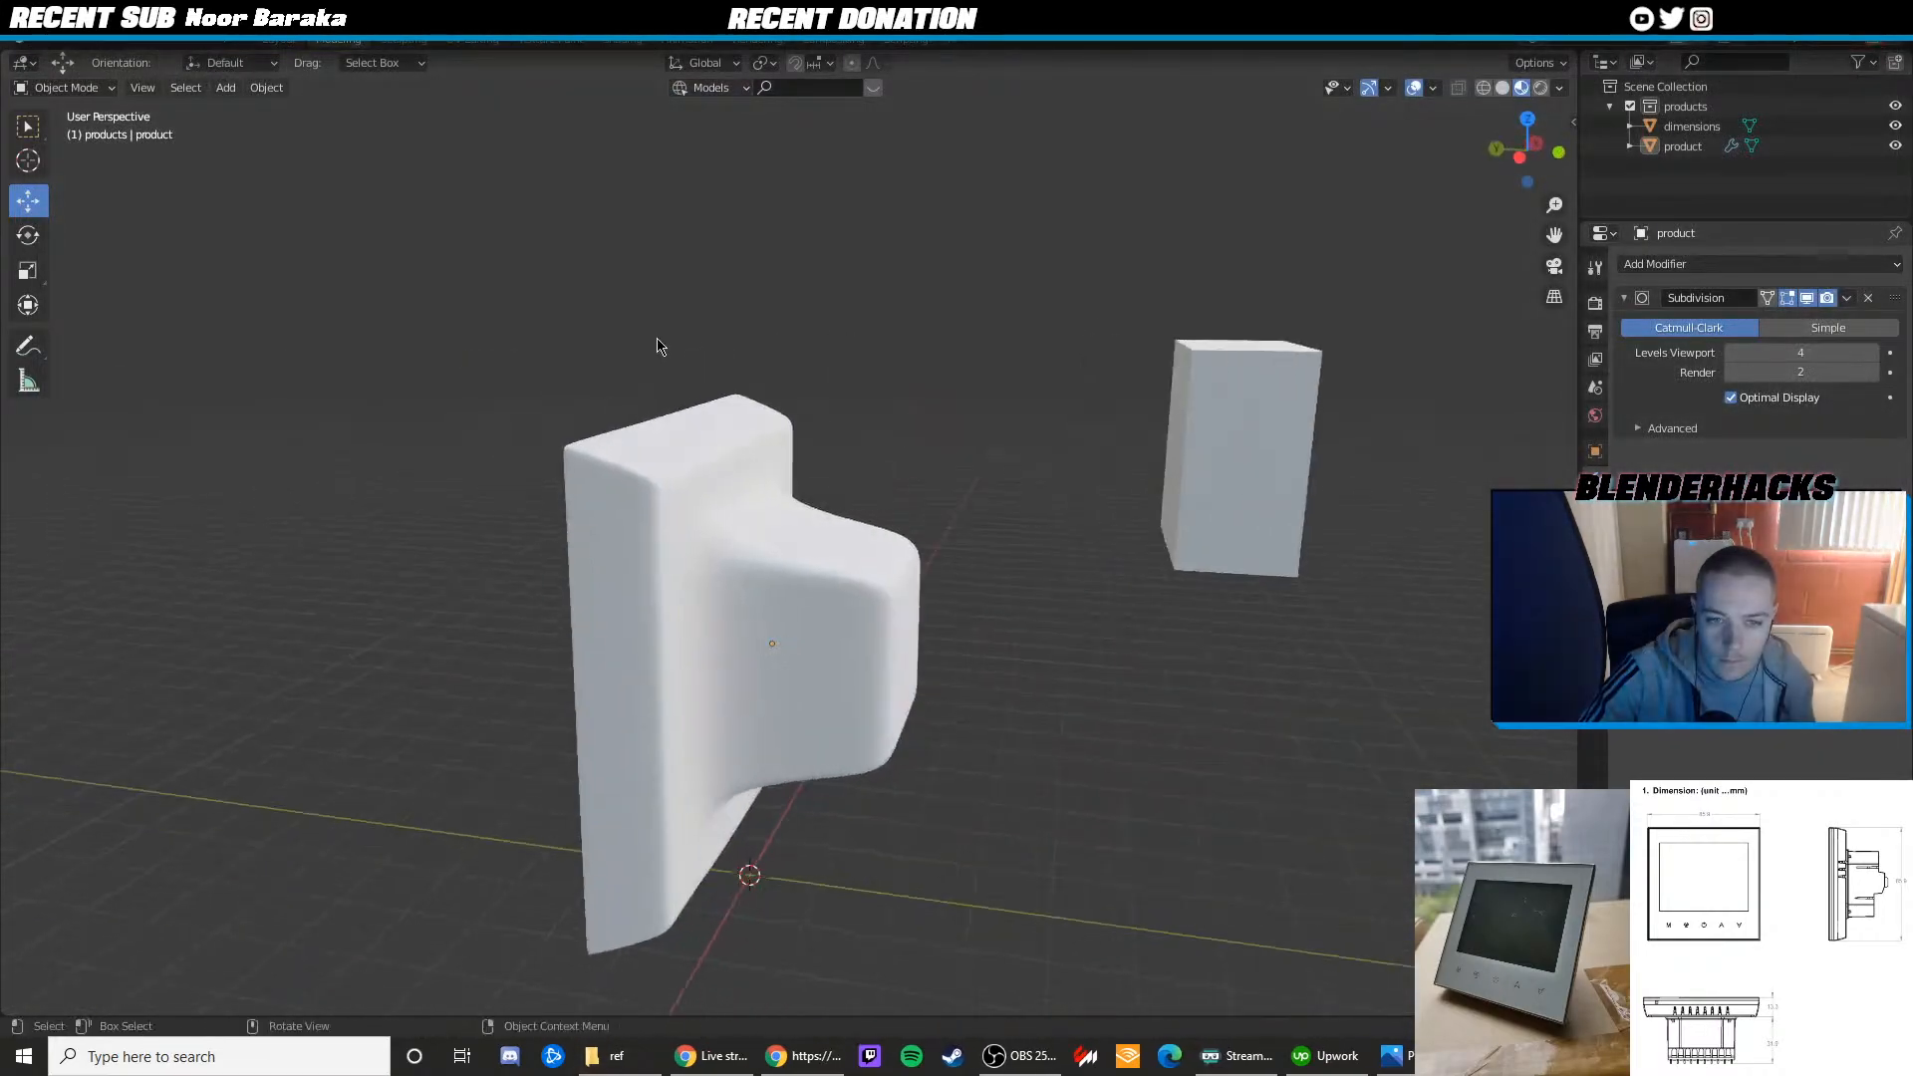
{"action": "key", "text": "Tab"}
{"action": "middle_click_drag", "start_coordinate": [927, 444], "coordinate": [913, 585]}
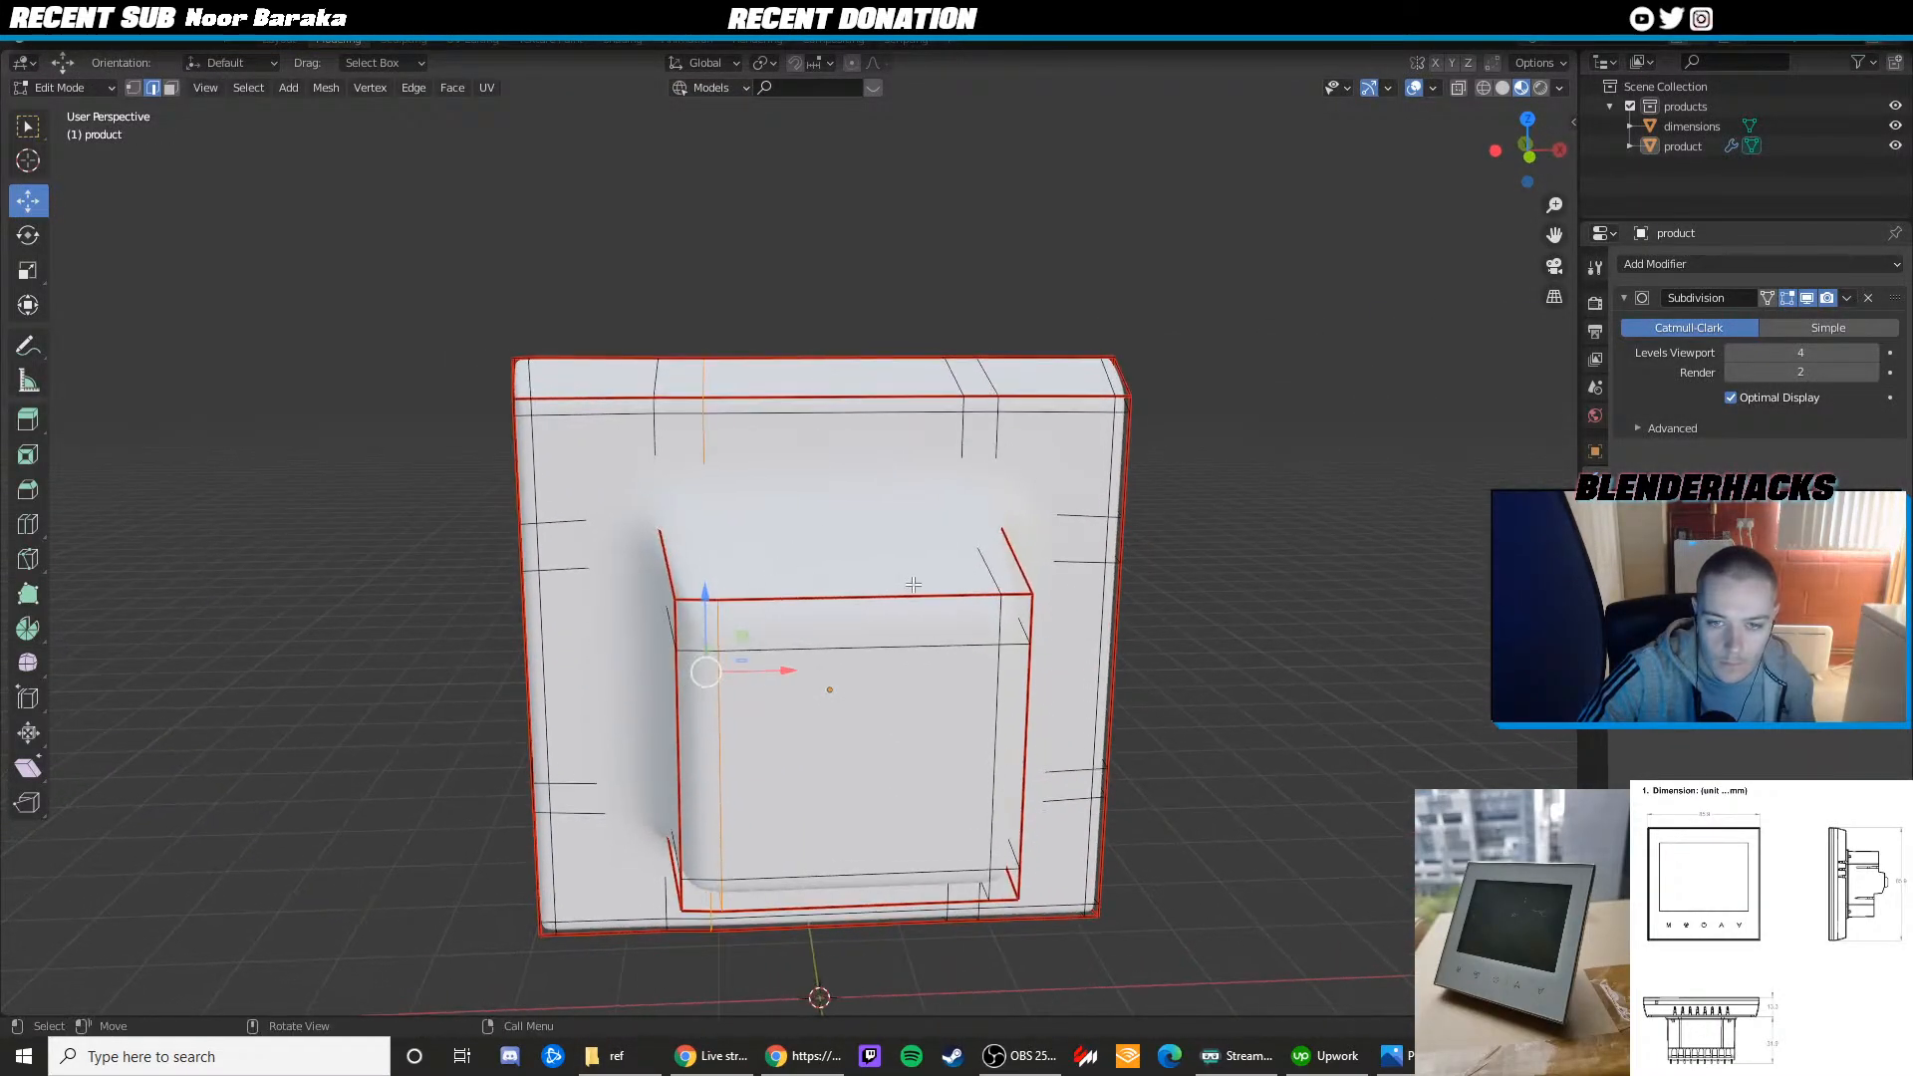
{"action": "left_click_drag", "start_coordinate": [764, 665], "coordinate": [807, 666]}
{"action": "left_click", "coordinate": [996, 633], "text": "alt"}
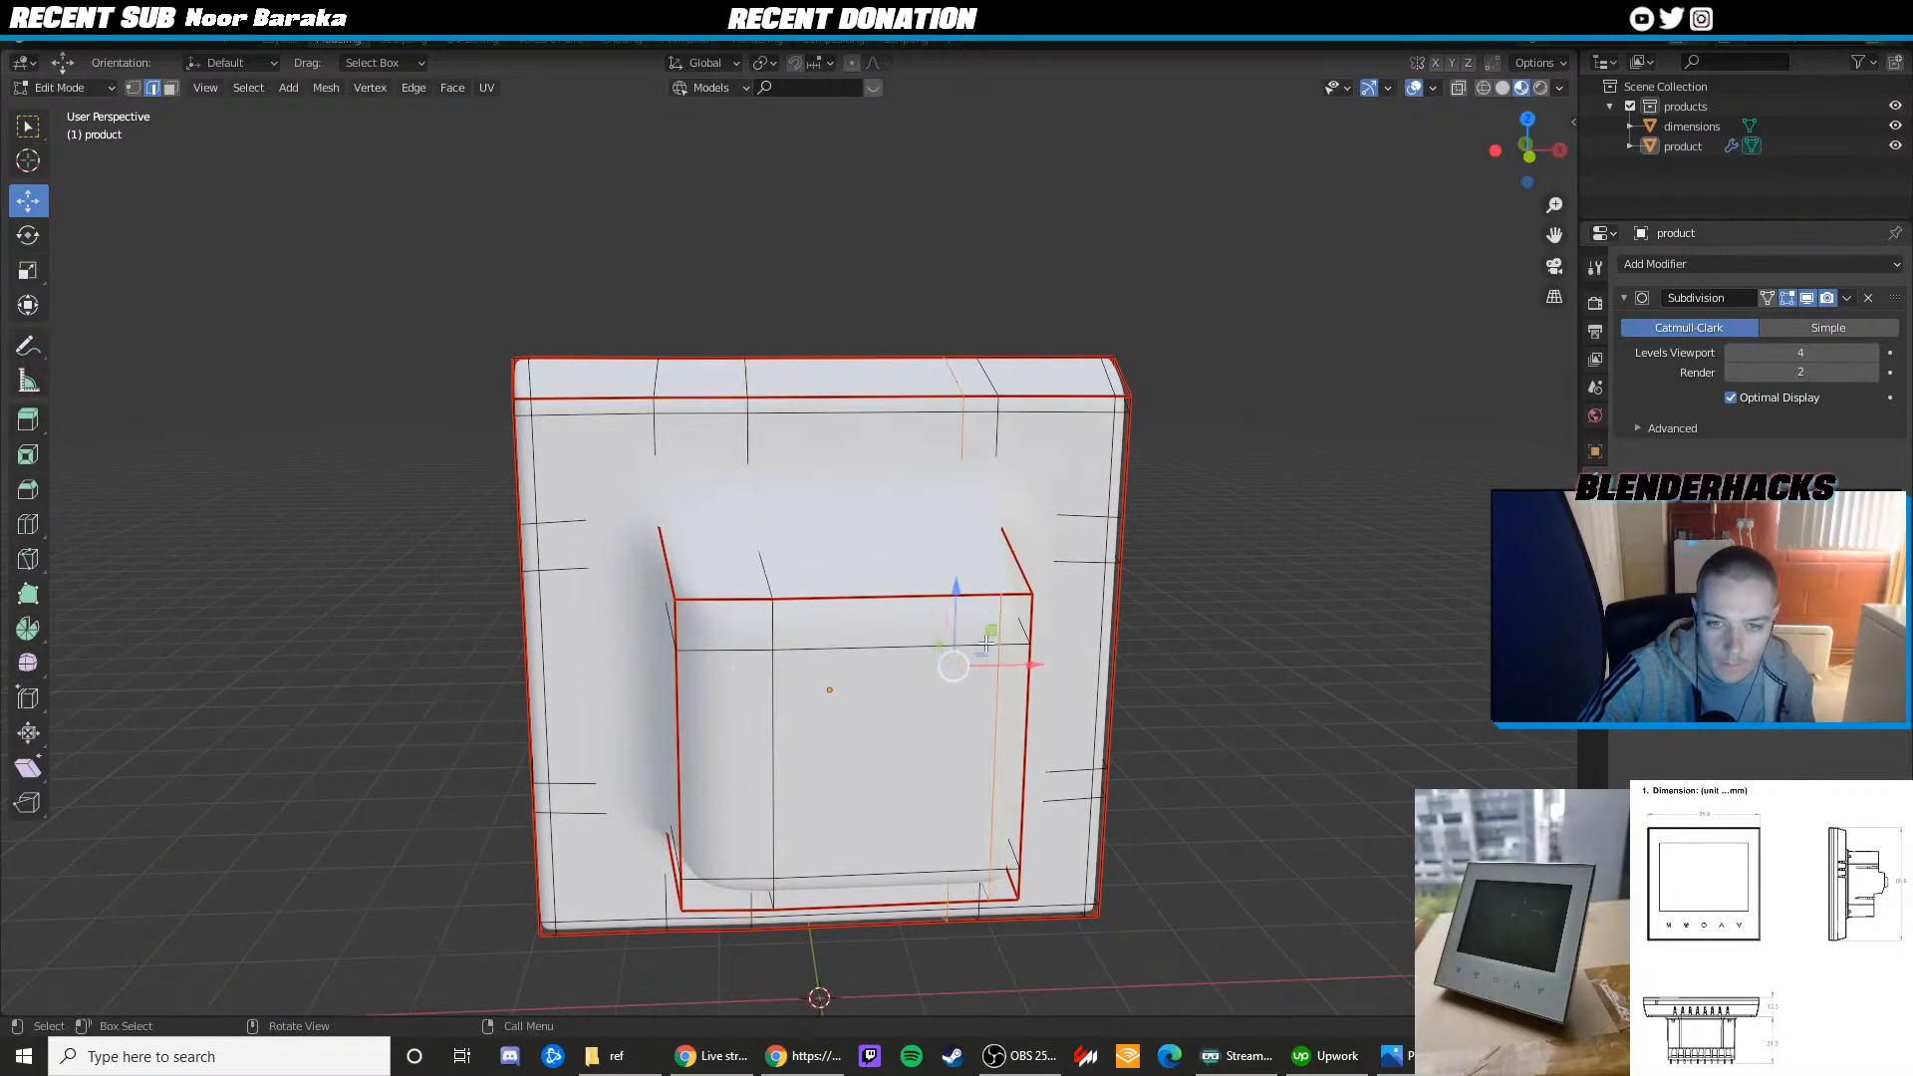
{"action": "left_click_drag", "start_coordinate": [1004, 663], "coordinate": [954, 653]}
Move the rear box's upper support loop down and lower loop up along Z to soften its smoothed edges
{"action": "left_click_drag", "start_coordinate": [829, 523], "coordinate": [820, 555]}
{"action": "left_click", "coordinate": [829, 868], "text": "alt"}
{"action": "left_click_drag", "start_coordinate": [829, 733], "coordinate": [807, 673]}
{"action": "middle_click_drag", "start_coordinate": [807, 673], "coordinate": [1003, 549]}
{"action": "key", "text": "Tab"}
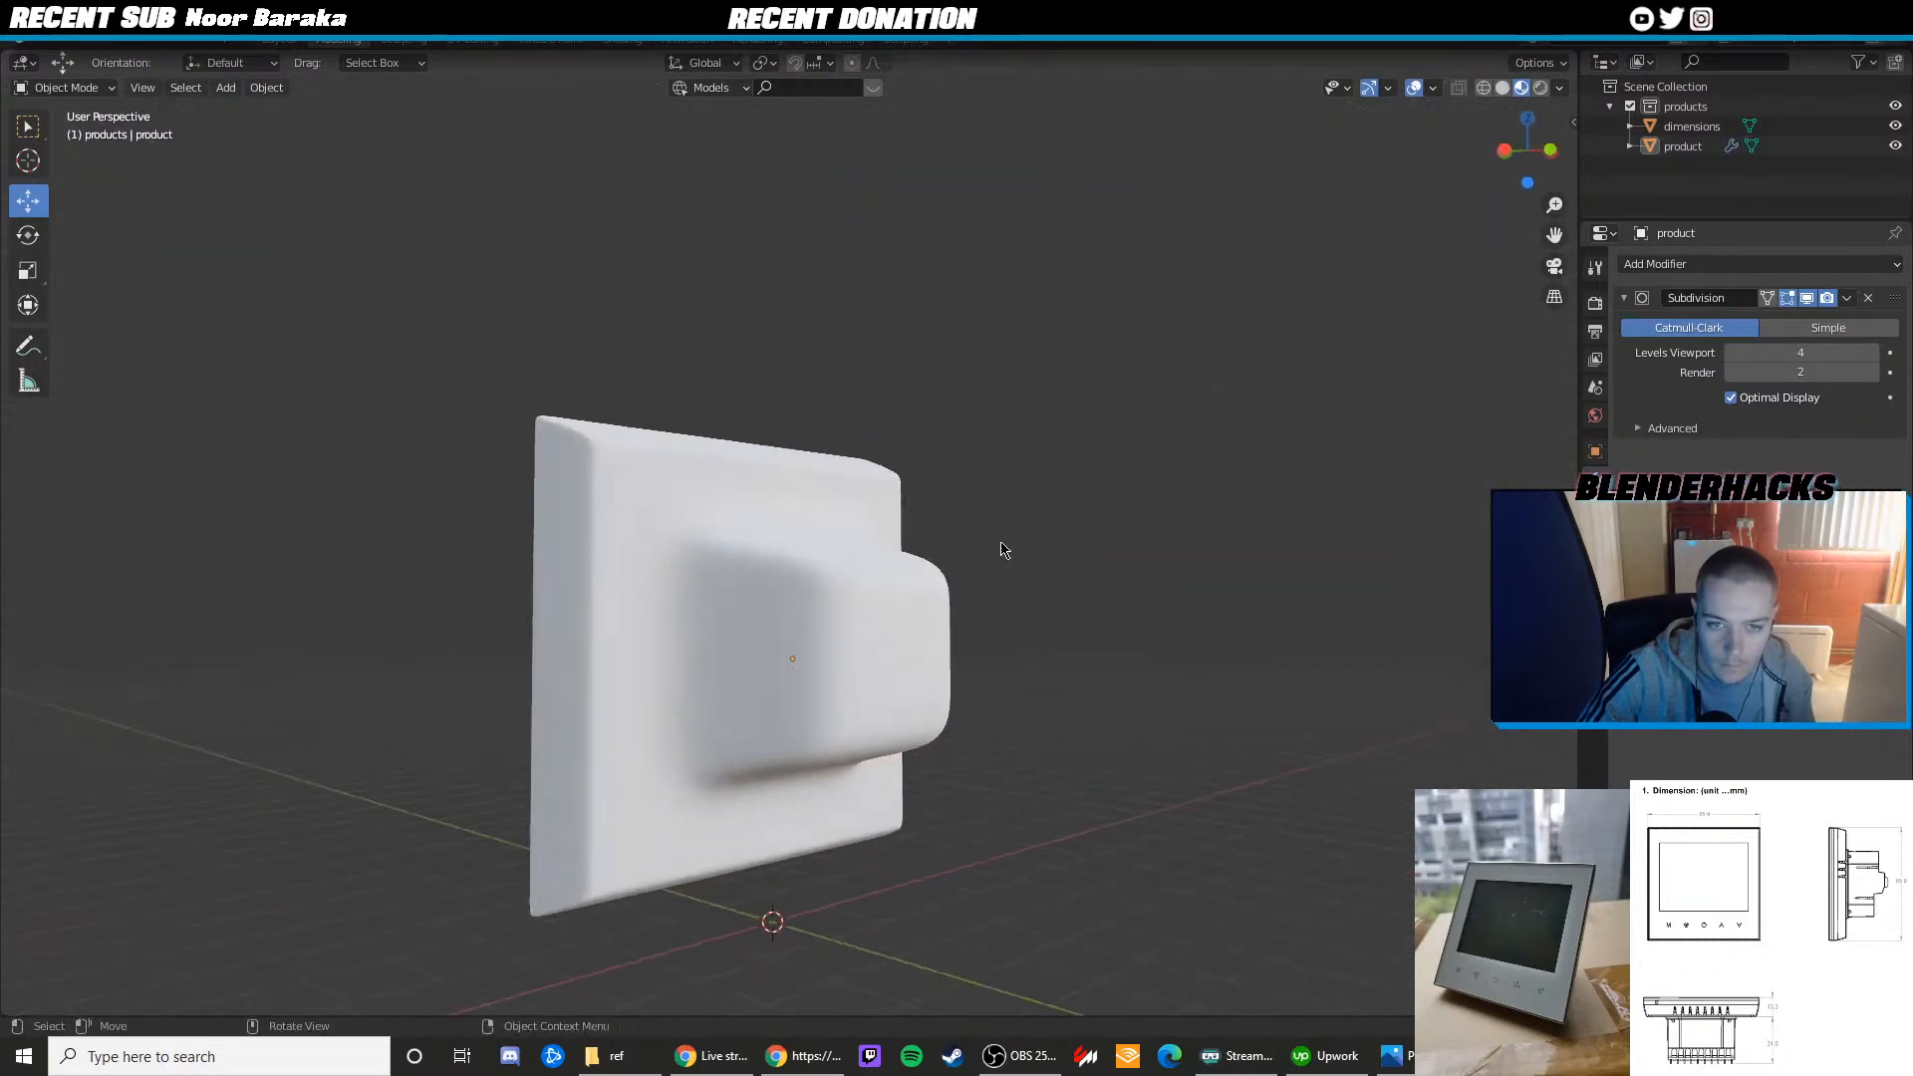
Add two vertical loop cuts on the front panel, slid close to the frame's left and right inner edges
{"action": "middle_click_drag", "start_coordinate": [522, 500], "coordinate": [820, 538]}
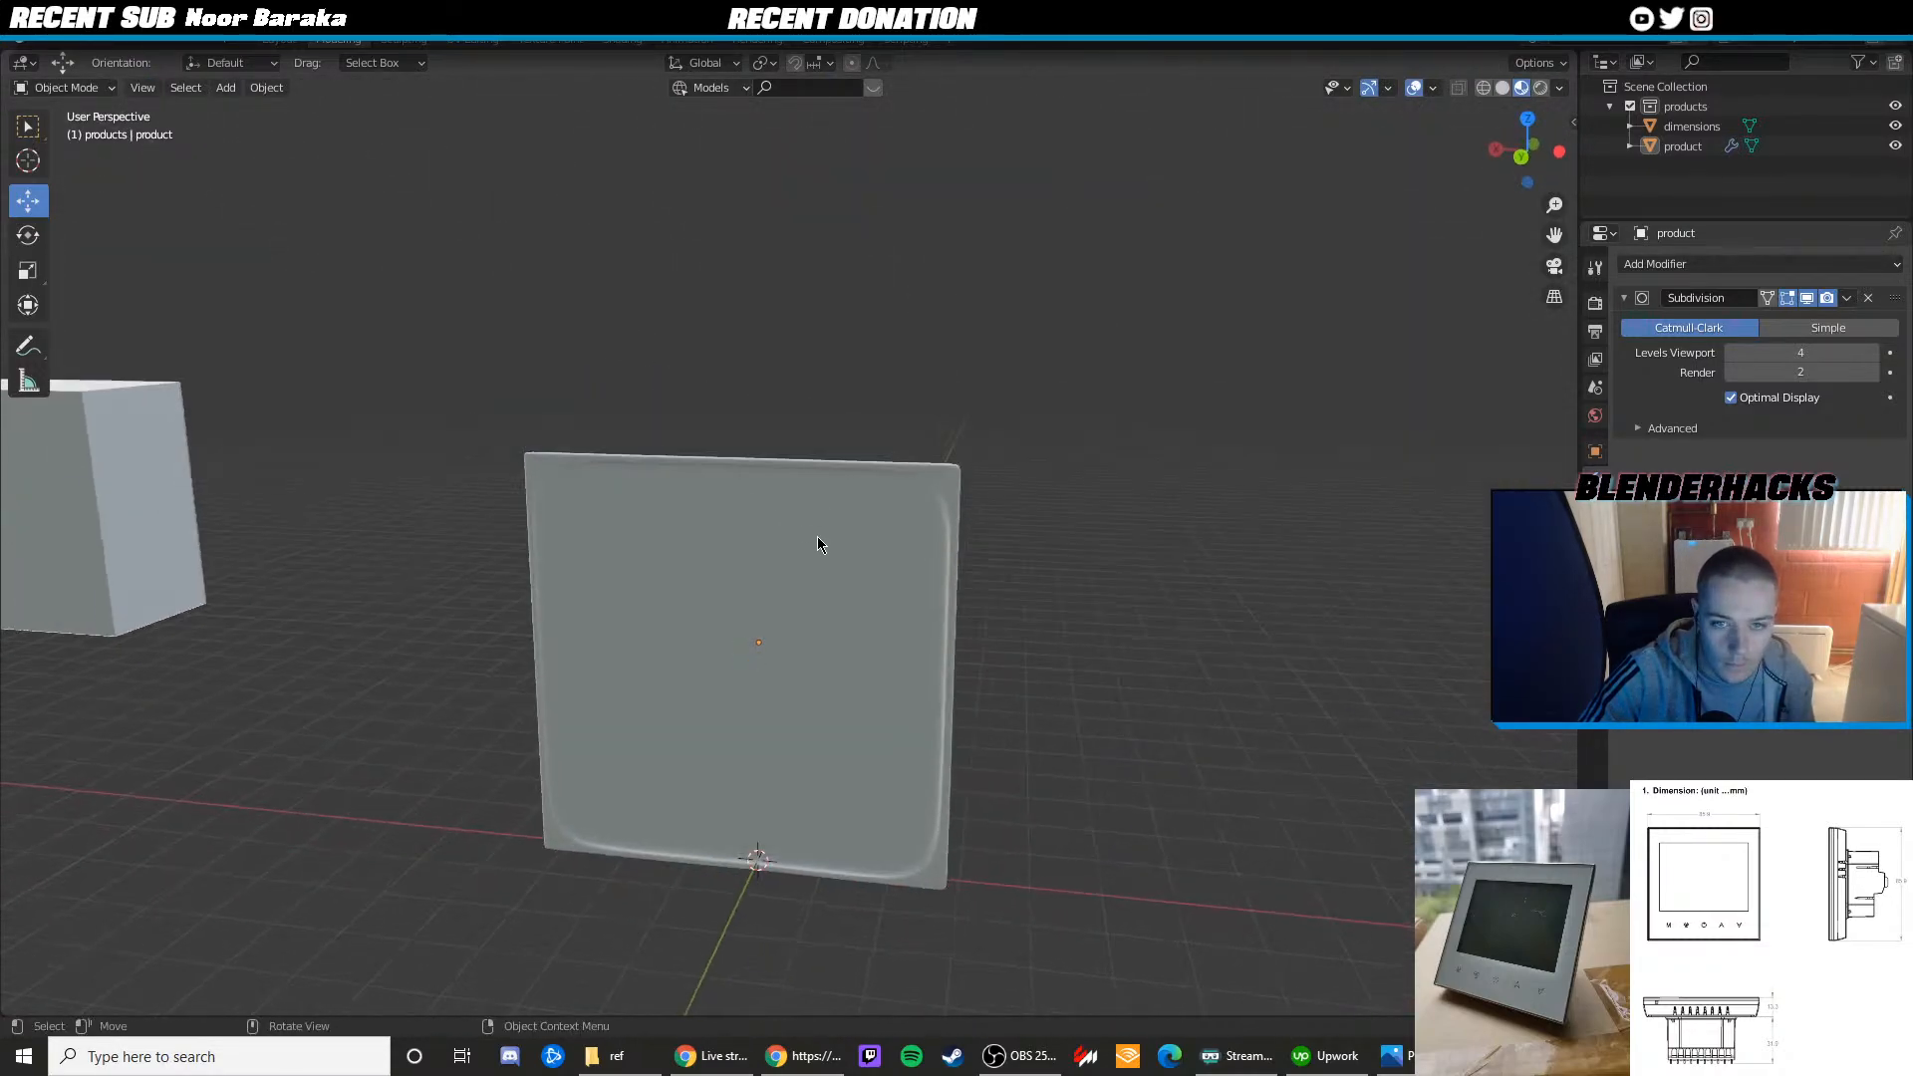
{"action": "key", "text": "Tab"}
{"action": "scroll", "coordinate": [1013, 450], "scroll_direction": "up", "scroll_amount": 4}
{"action": "key", "text": "ctrl+r"}
{"action": "left_click", "coordinate": [1013, 450]}
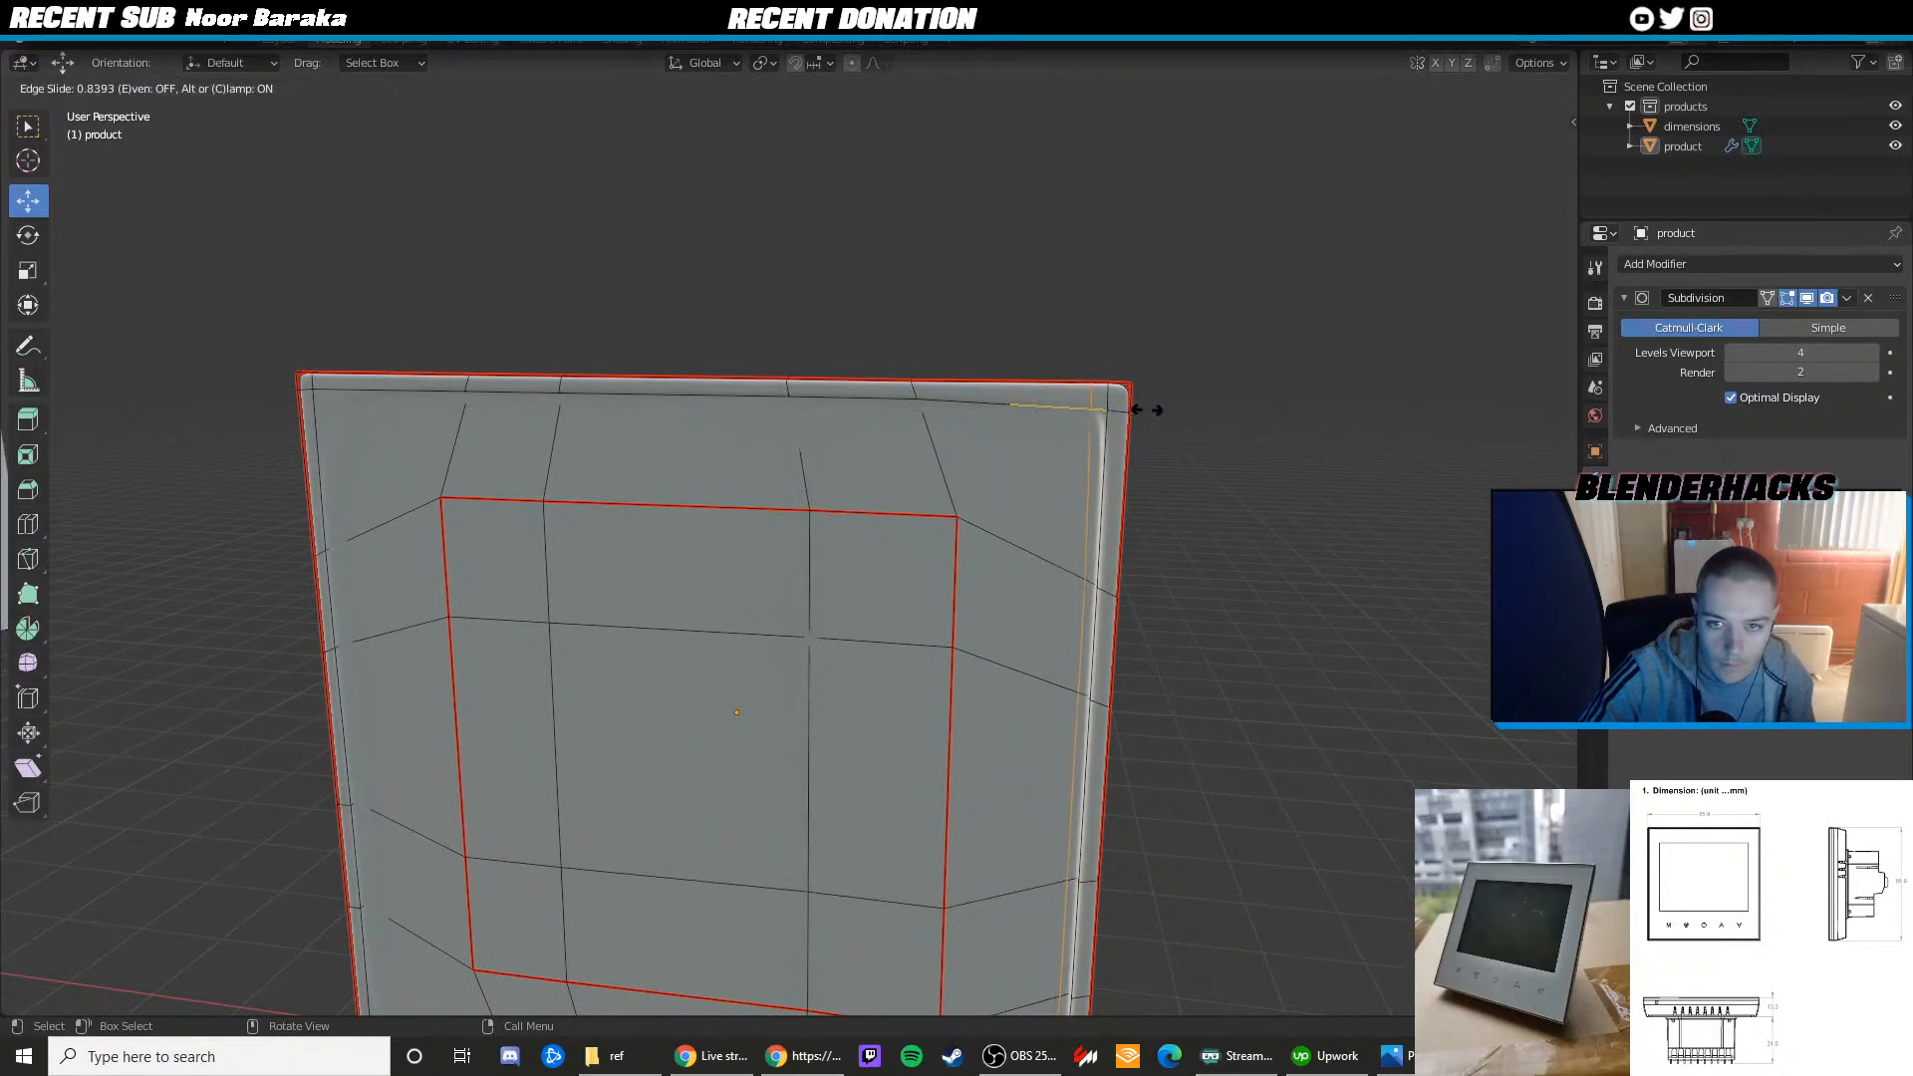
{"action": "left_click", "coordinate": [1153, 408]}
{"action": "middle_click_drag", "start_coordinate": [1063, 781], "coordinate": [1315, 751], "text": "shift"}
{"action": "key", "text": "ctrl+r"}
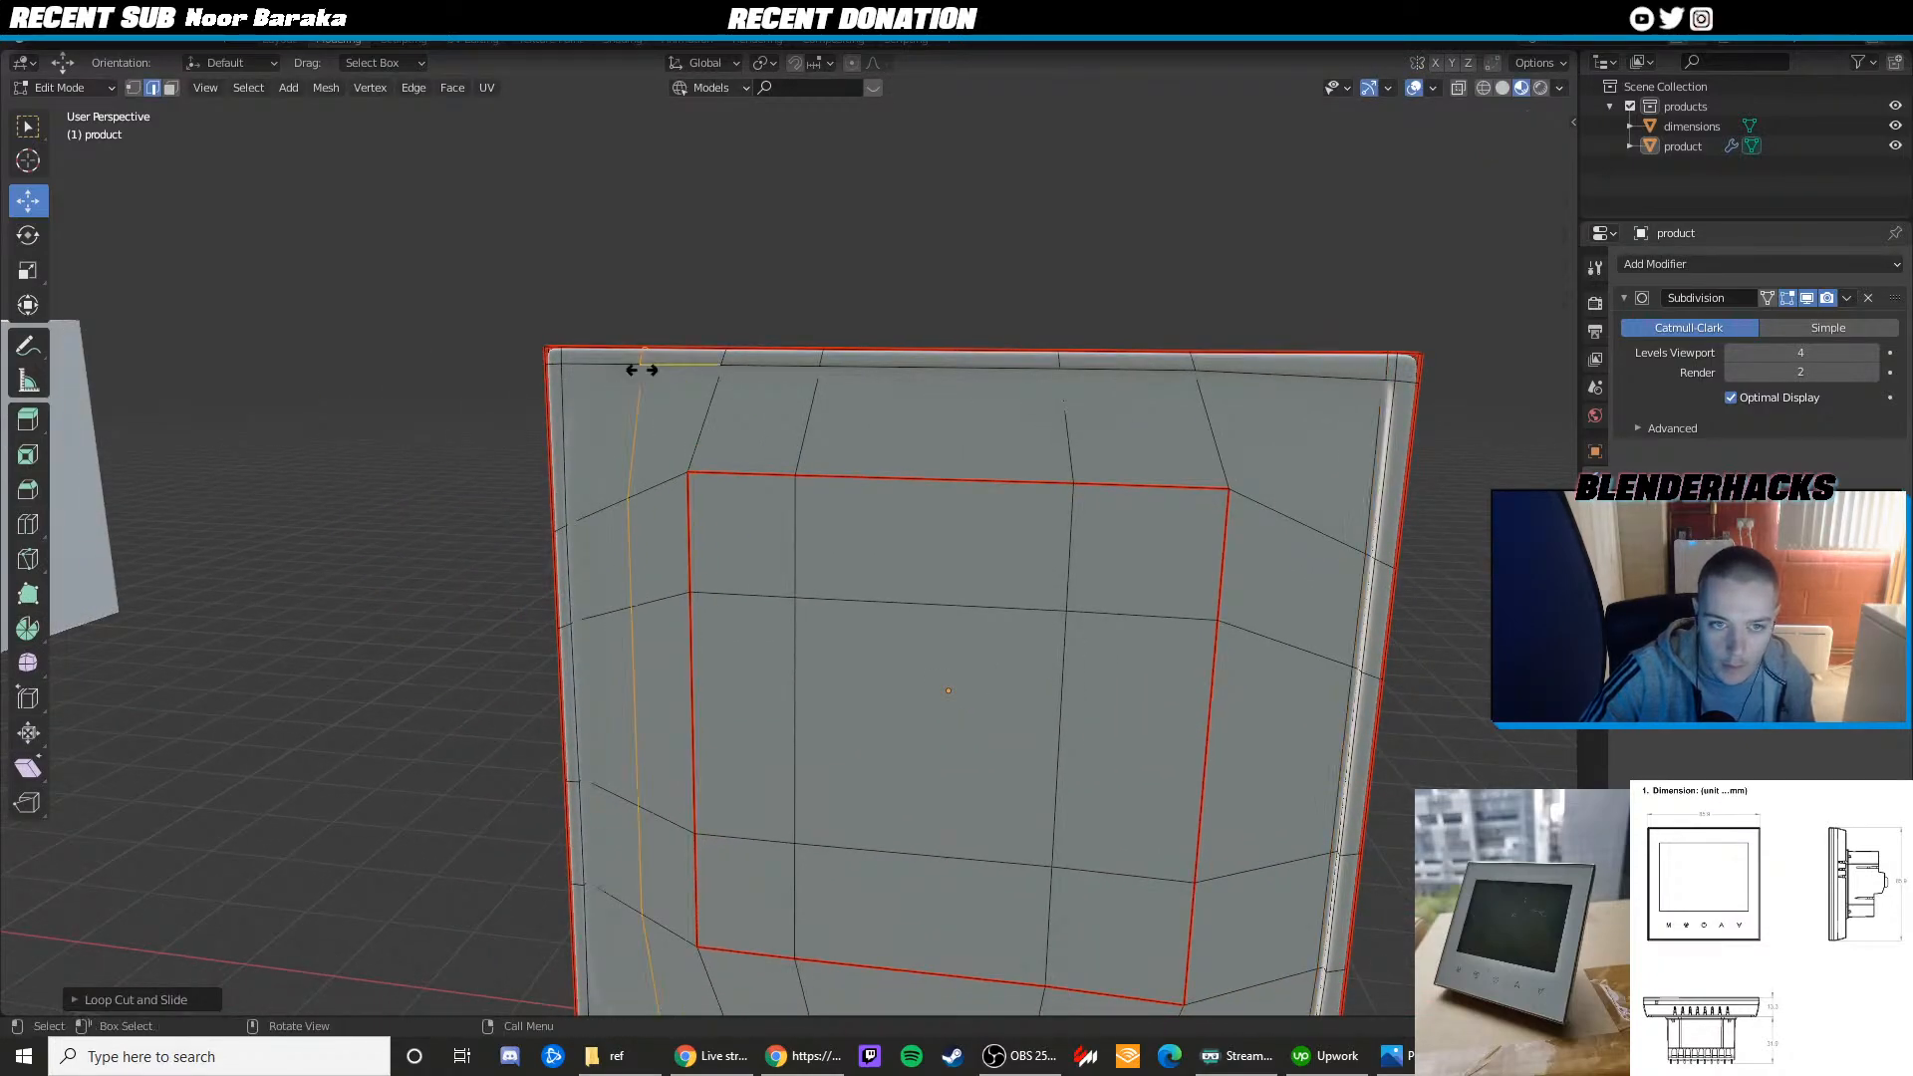
{"action": "left_click", "coordinate": [641, 368]}
{"action": "left_click", "coordinate": [570, 361]}
{"action": "middle_click_drag", "start_coordinate": [606, 696], "coordinate": [760, 312], "text": "shift"}
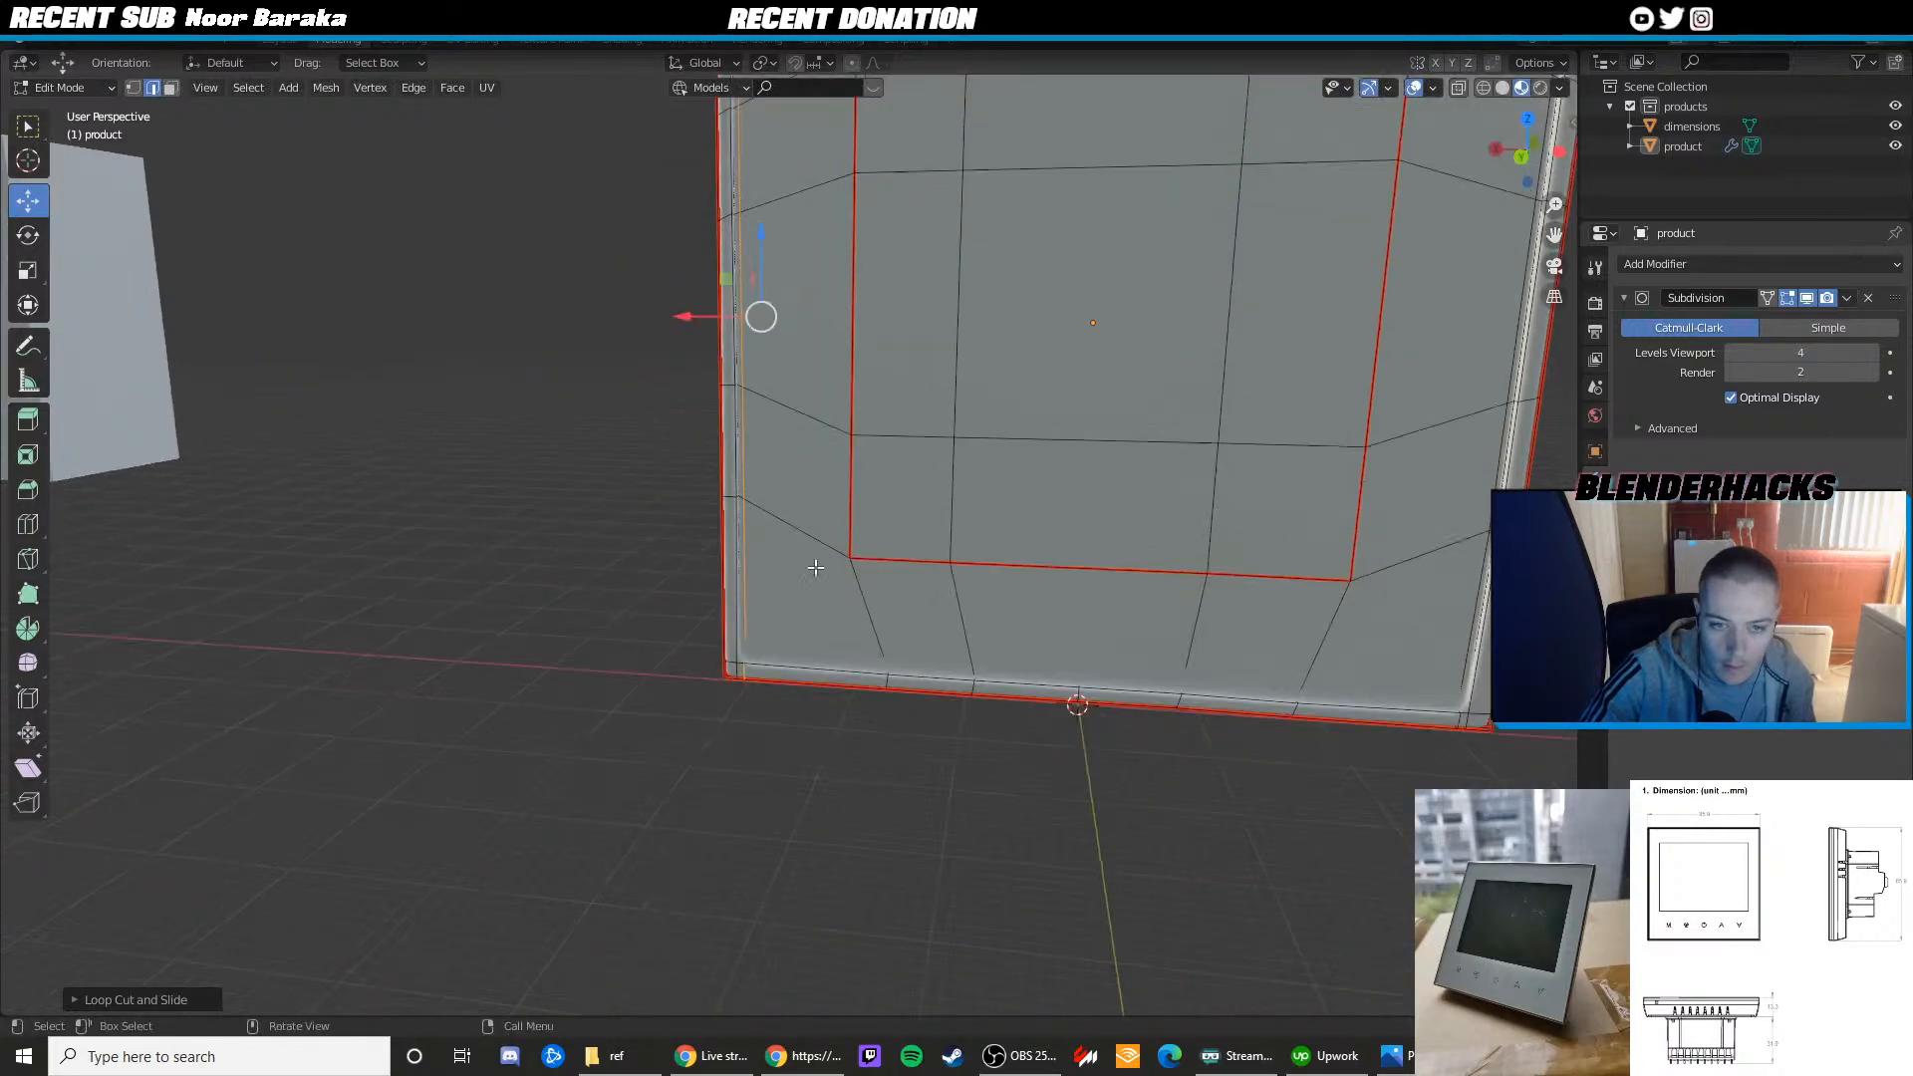
Examine the smoothed front panel and its frame corners in object mode and compare them with the reference photo
{"action": "key", "text": "Tab"}
{"action": "middle_click_drag", "start_coordinate": [845, 567], "coordinate": [677, 562], "text": "shift"}
{"action": "scroll", "coordinate": [677, 561], "scroll_direction": "down", "scroll_amount": 2}
{"action": "middle_click_drag", "start_coordinate": [698, 477], "coordinate": [582, 590], "text": "shift"}
{"action": "middle_click_drag", "start_coordinate": [554, 481], "coordinate": [556, 555], "text": "shift"}
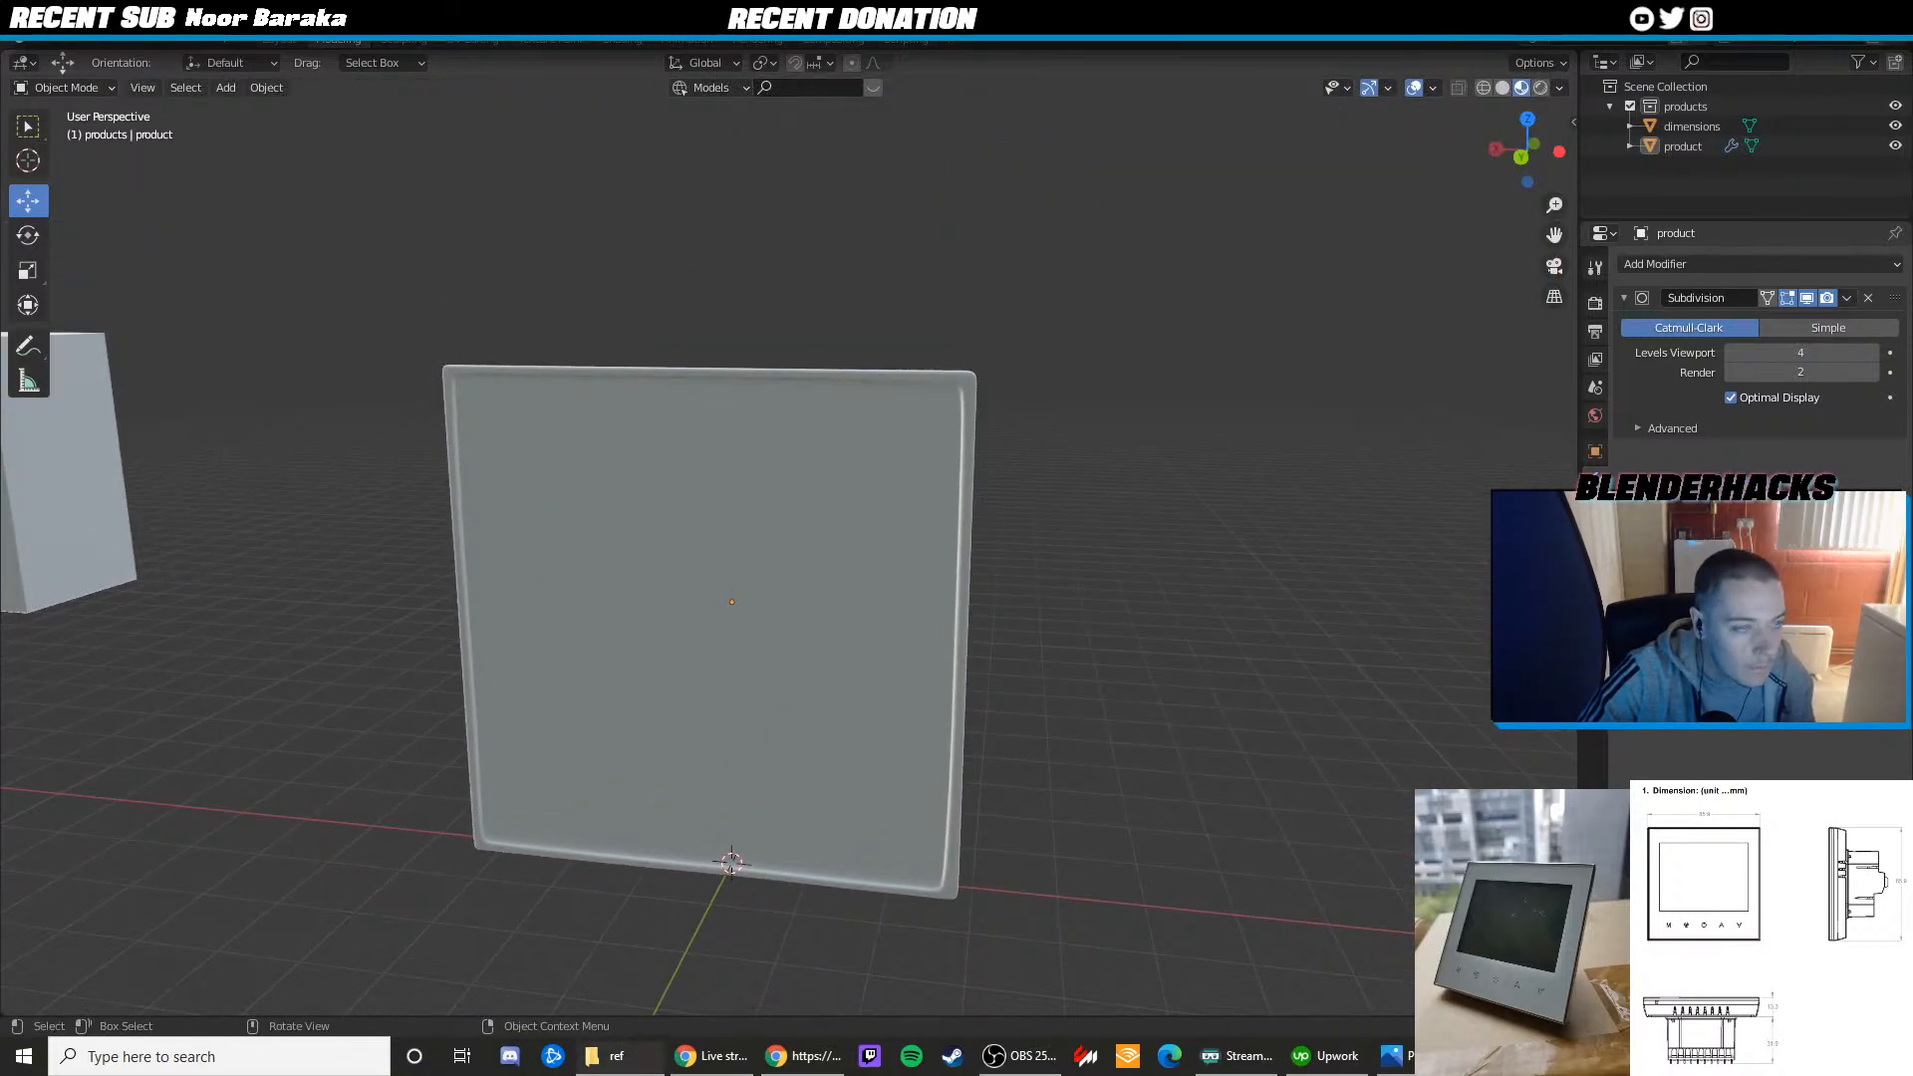
{"action": "key", "text": "alt+Tab"}
{"action": "key", "text": "alt+Tab"}
{"action": "scroll", "coordinate": [1042, 271], "scroll_direction": "up", "scroll_amount": 3}
{"action": "scroll", "coordinate": [1046, 297], "scroll_direction": "down", "scroll_amount": 1}
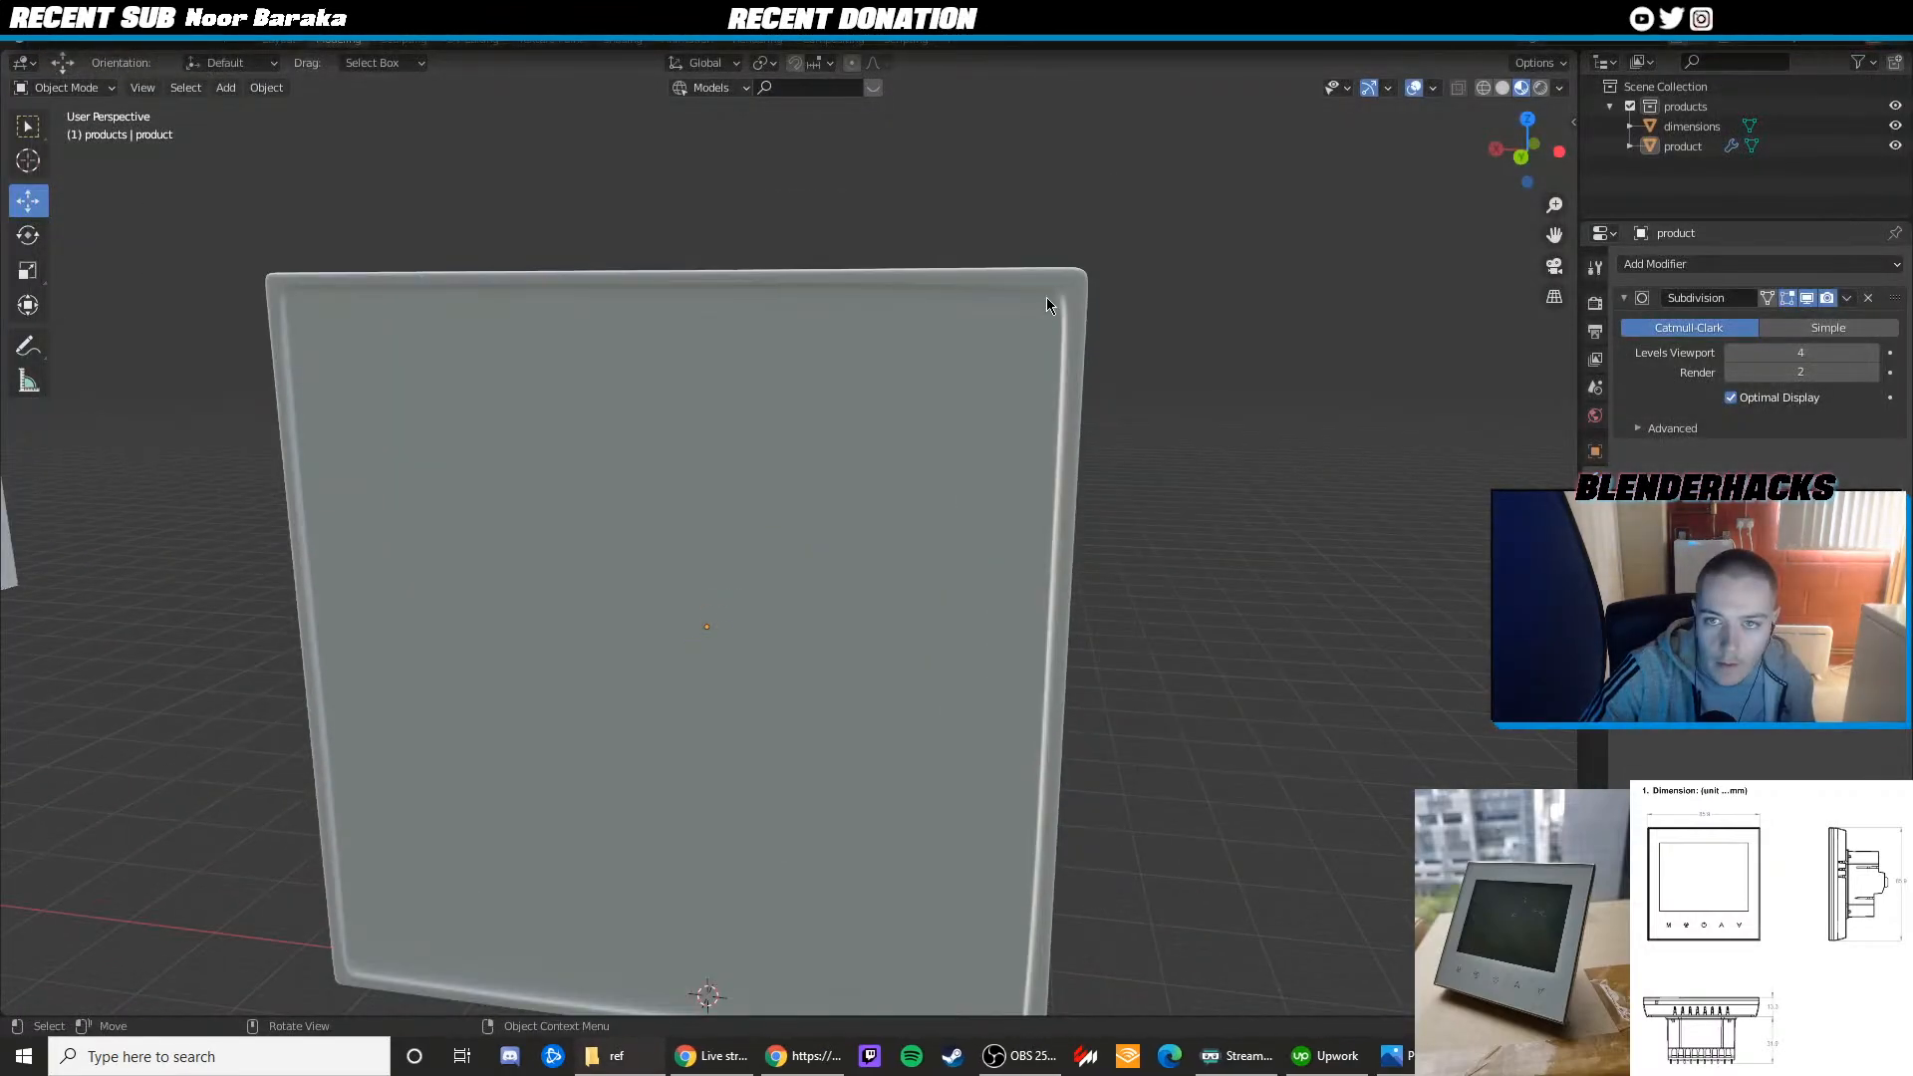
Add a horizontal loop cut on the front panel, slid up close to the frame's upper inner edge
{"action": "left_click", "coordinate": [1046, 297]}
{"action": "key", "text": "Tab"}
{"action": "scroll", "coordinate": [1067, 305], "scroll_direction": "up", "scroll_amount": 2}
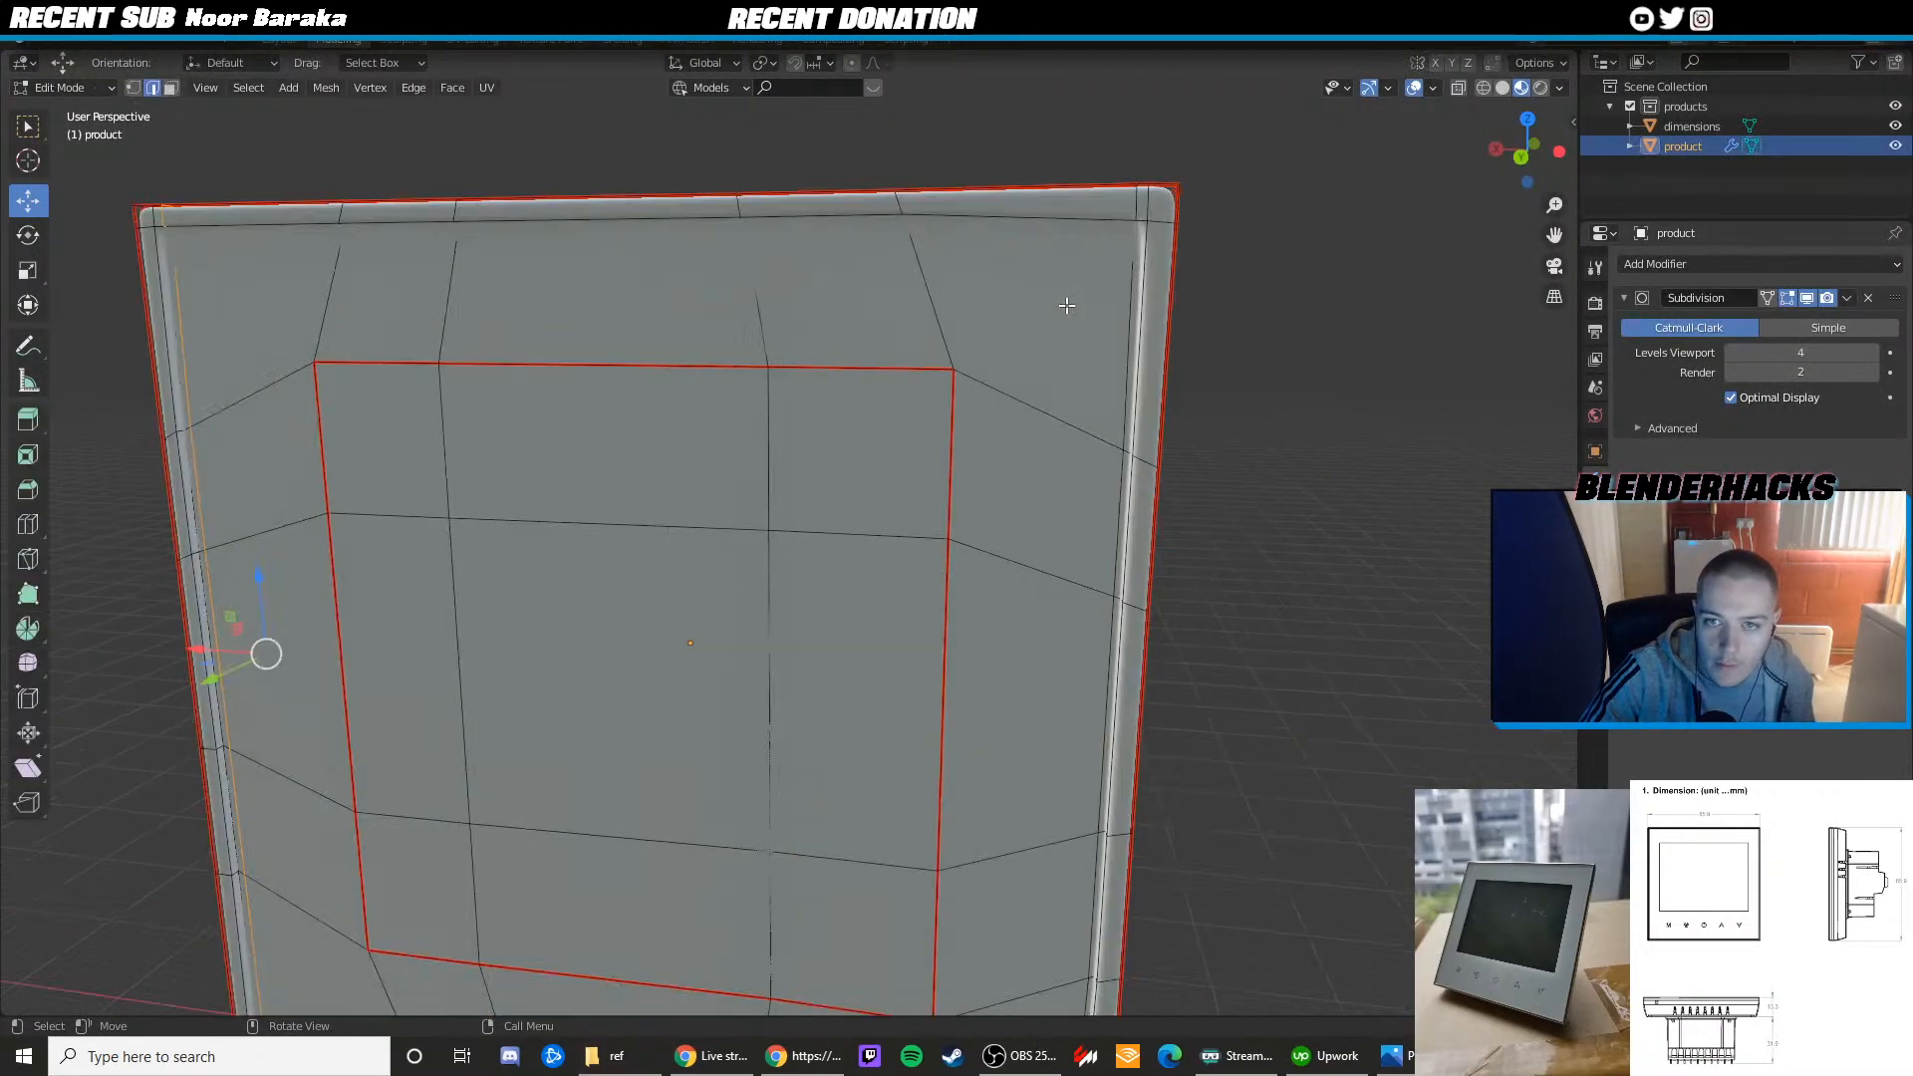
{"action": "left_click", "coordinate": [1141, 213], "text": "alt"}
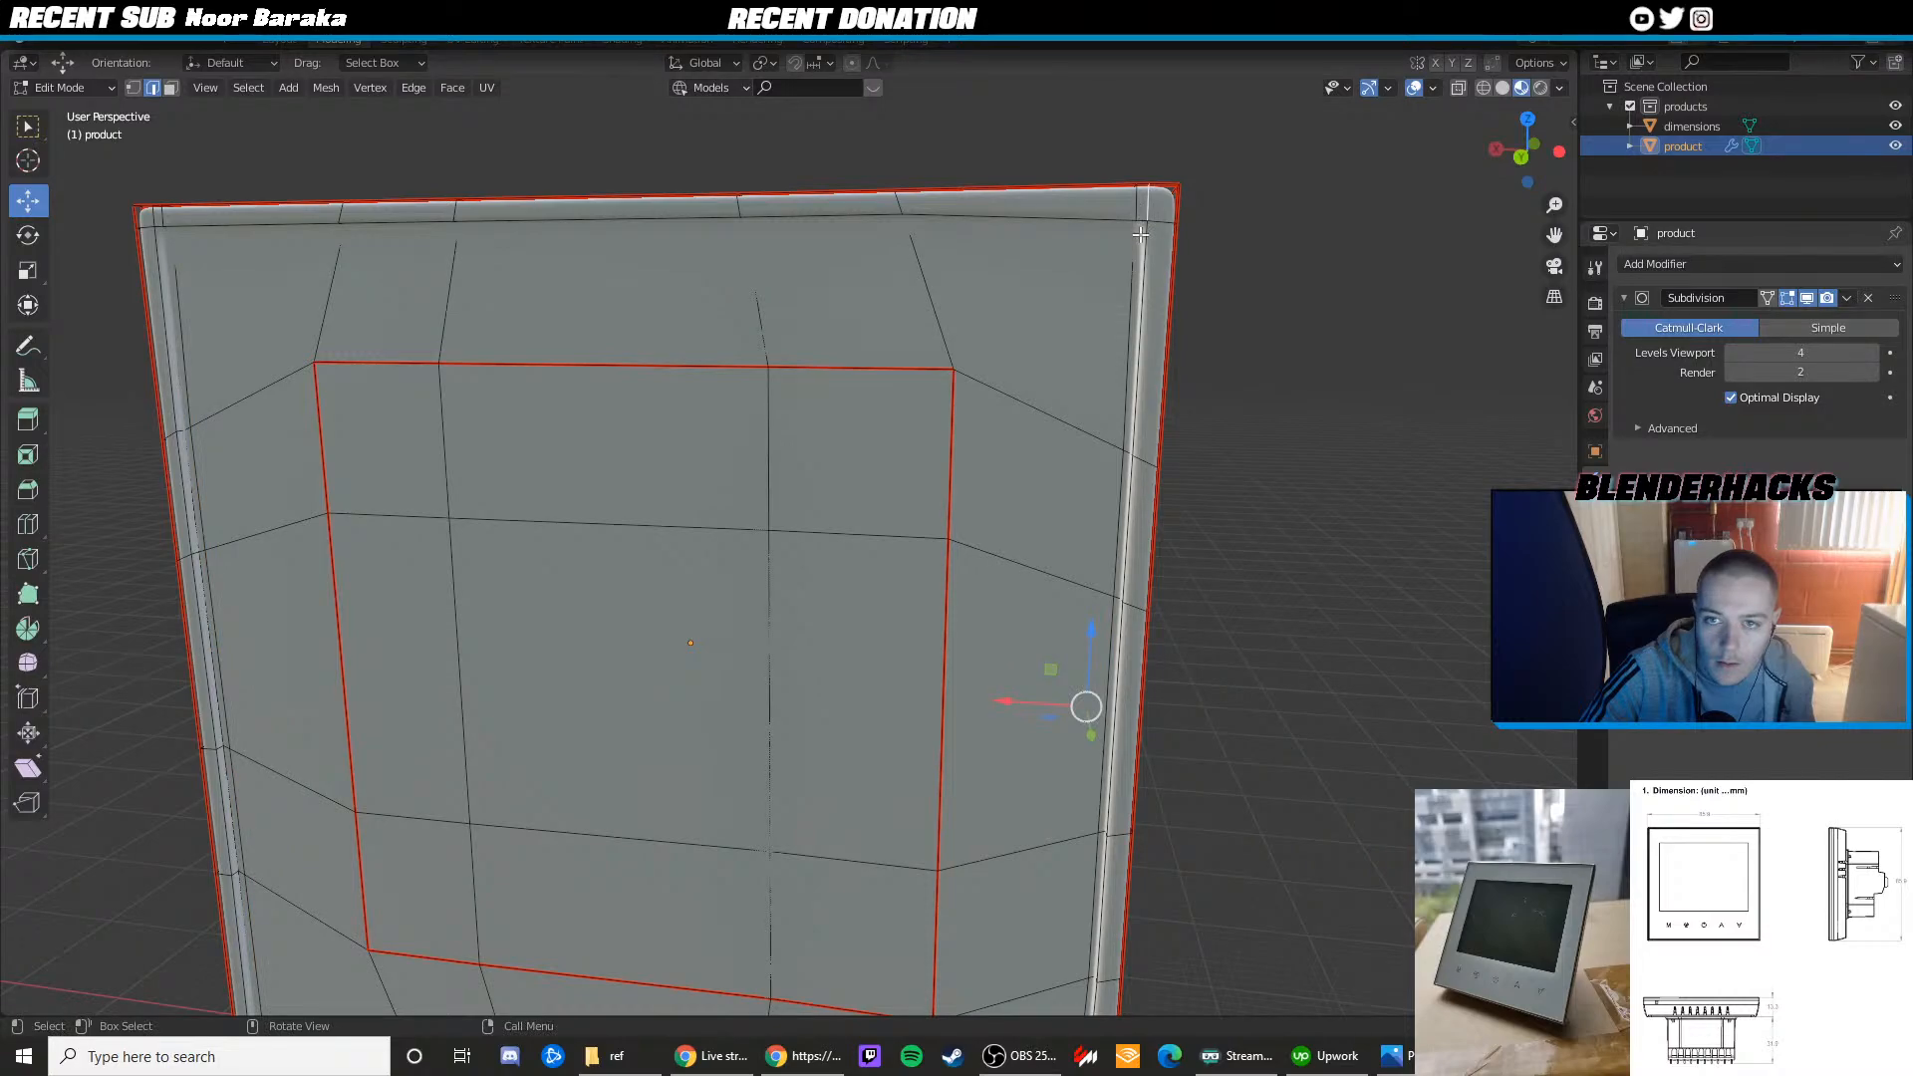
{"action": "key", "text": "1"}
{"action": "middle_click_drag", "start_coordinate": [1228, 218], "coordinate": [1116, 323], "text": "shift"}
{"action": "key", "text": "Tab"}
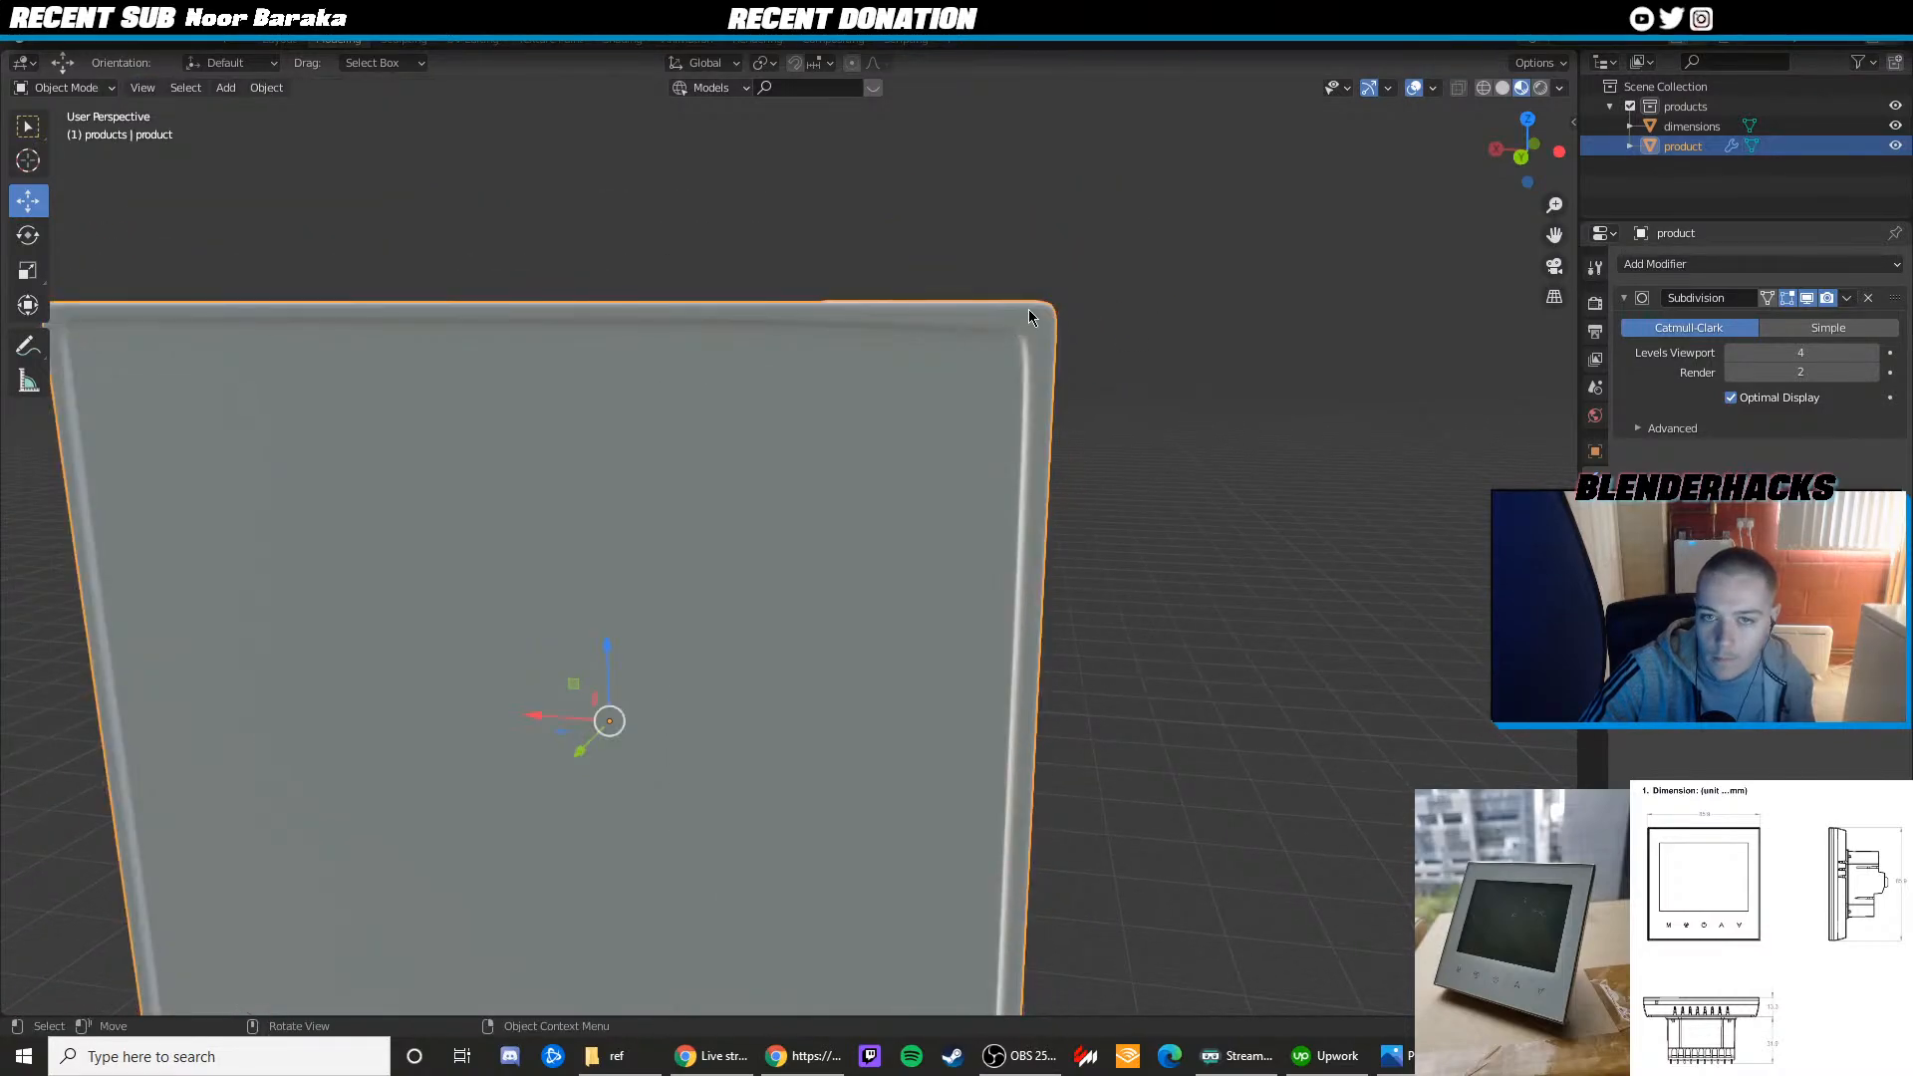
{"action": "key", "text": "Tab"}
{"action": "left_click", "coordinate": [1020, 342], "text": "alt"}
{"action": "key", "text": "g"}
{"action": "key", "text": "g"}
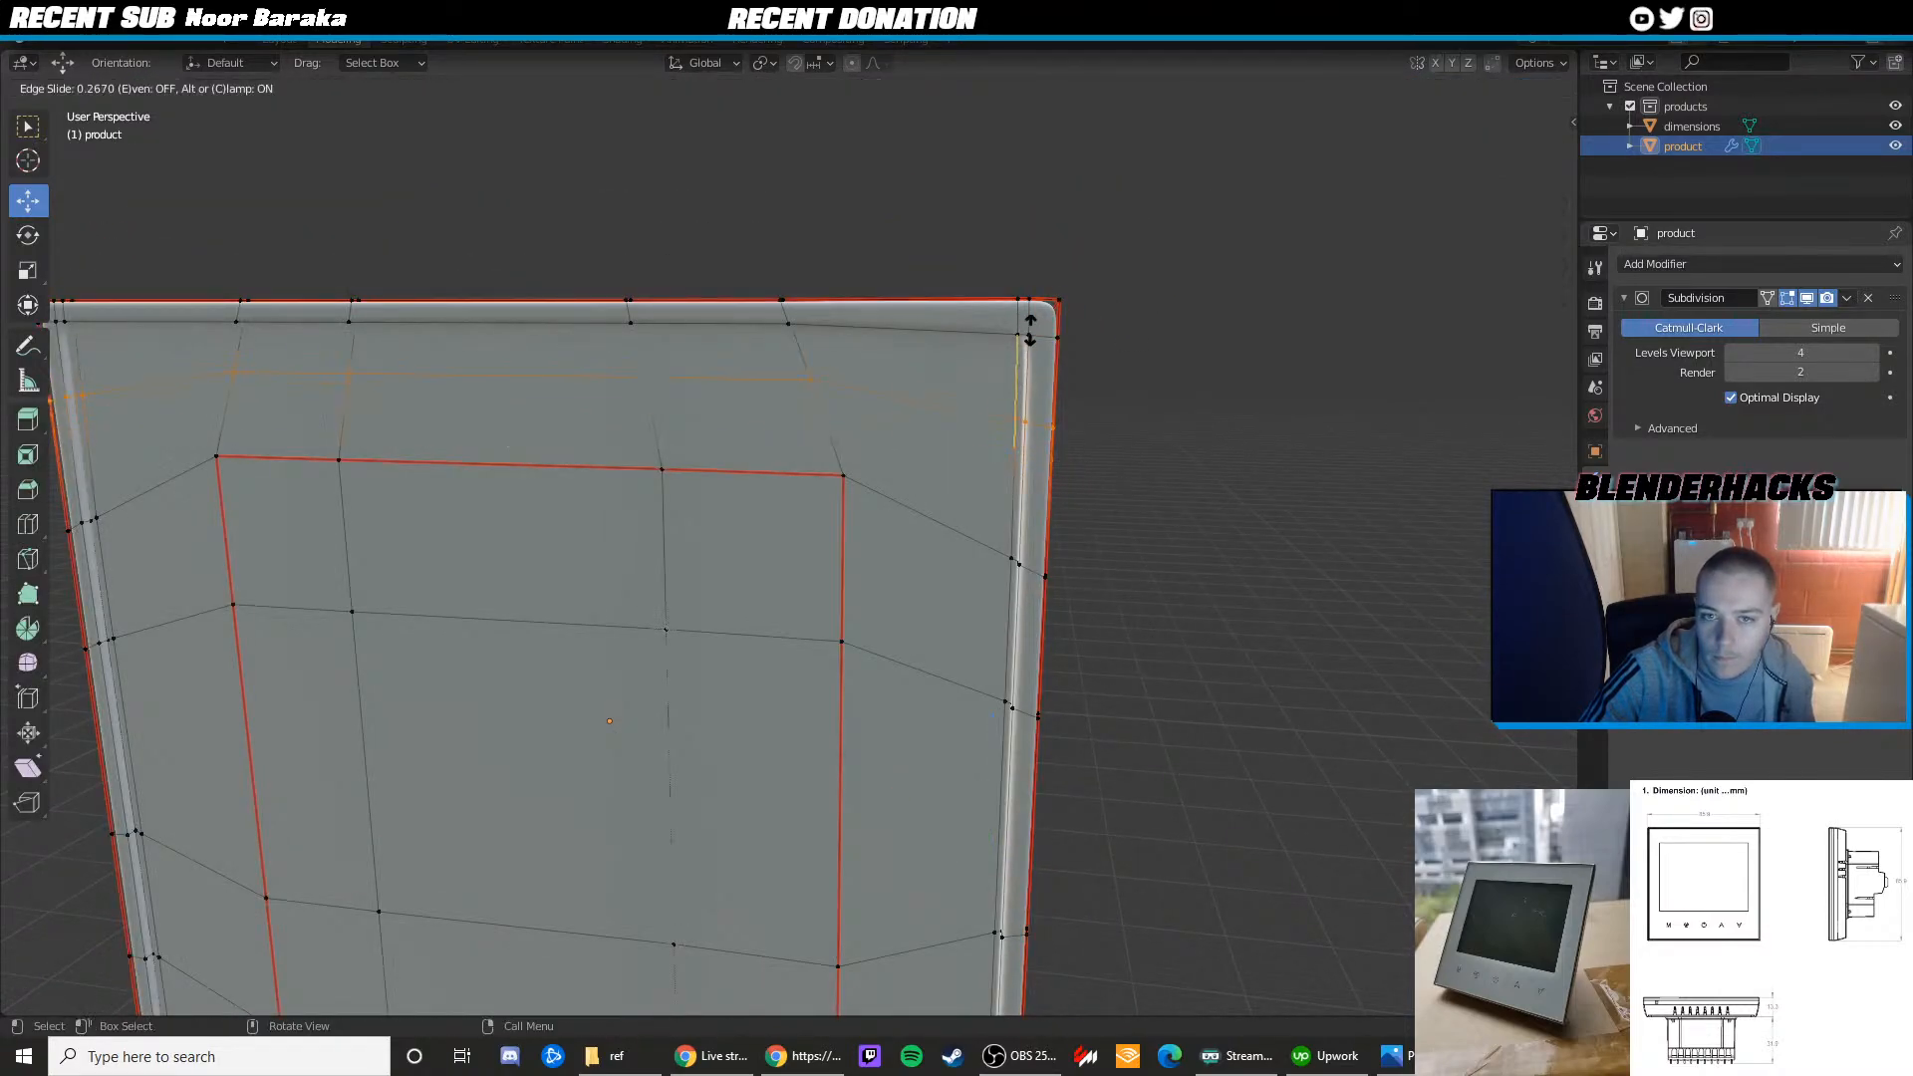
{"action": "left_click", "coordinate": [1043, 267]}
{"action": "key", "text": "Tab"}
{"action": "scroll", "coordinate": [1003, 293], "scroll_direction": "down", "scroll_amount": 1}
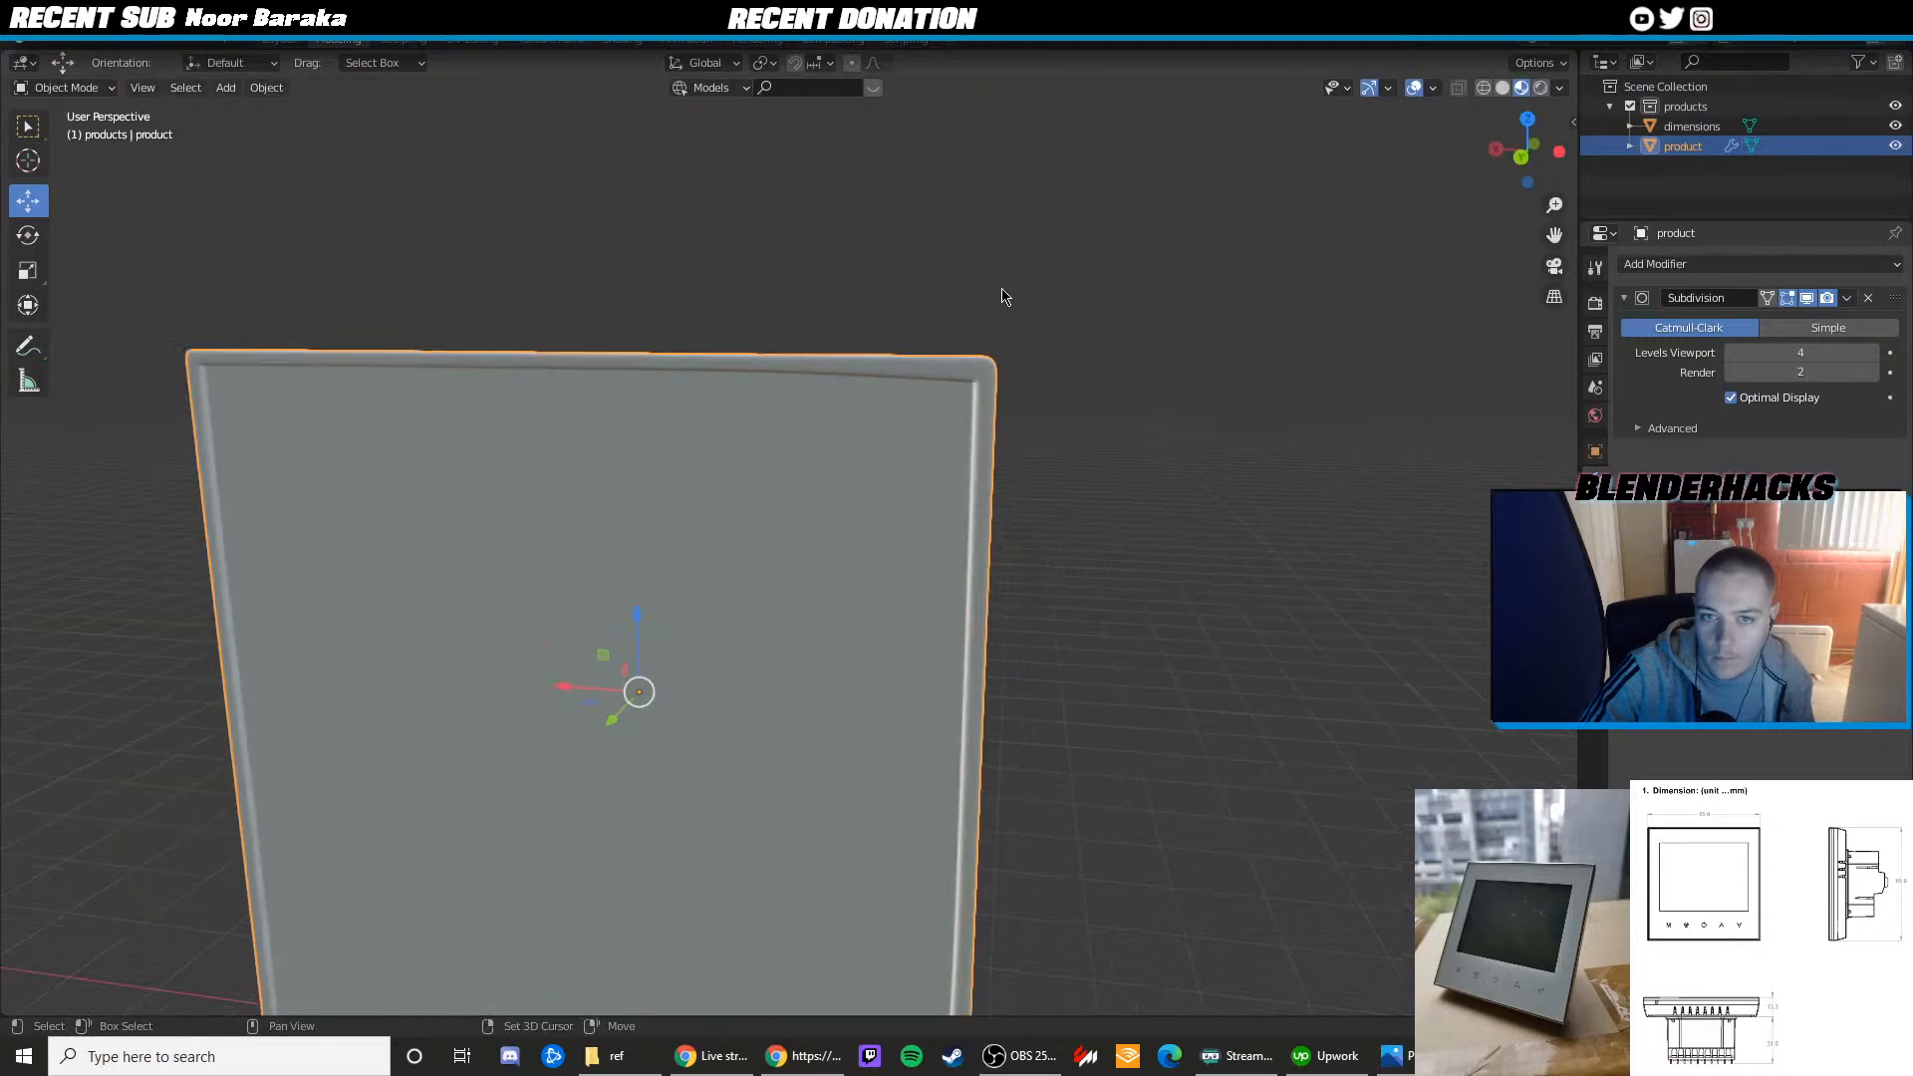
Add a horizontal loop cut slid down to the front frame's lower inner edge and check the smoothed product in object mode
{"action": "middle_click_drag", "start_coordinate": [1003, 295], "coordinate": [1157, 153], "text": "shift"}
{"action": "middle_click_drag", "start_coordinate": [1036, 356], "coordinate": [1000, 243], "text": "shift"}
{"action": "key", "text": "Tab"}
{"action": "left_click", "coordinate": [1126, 653], "text": "alt"}
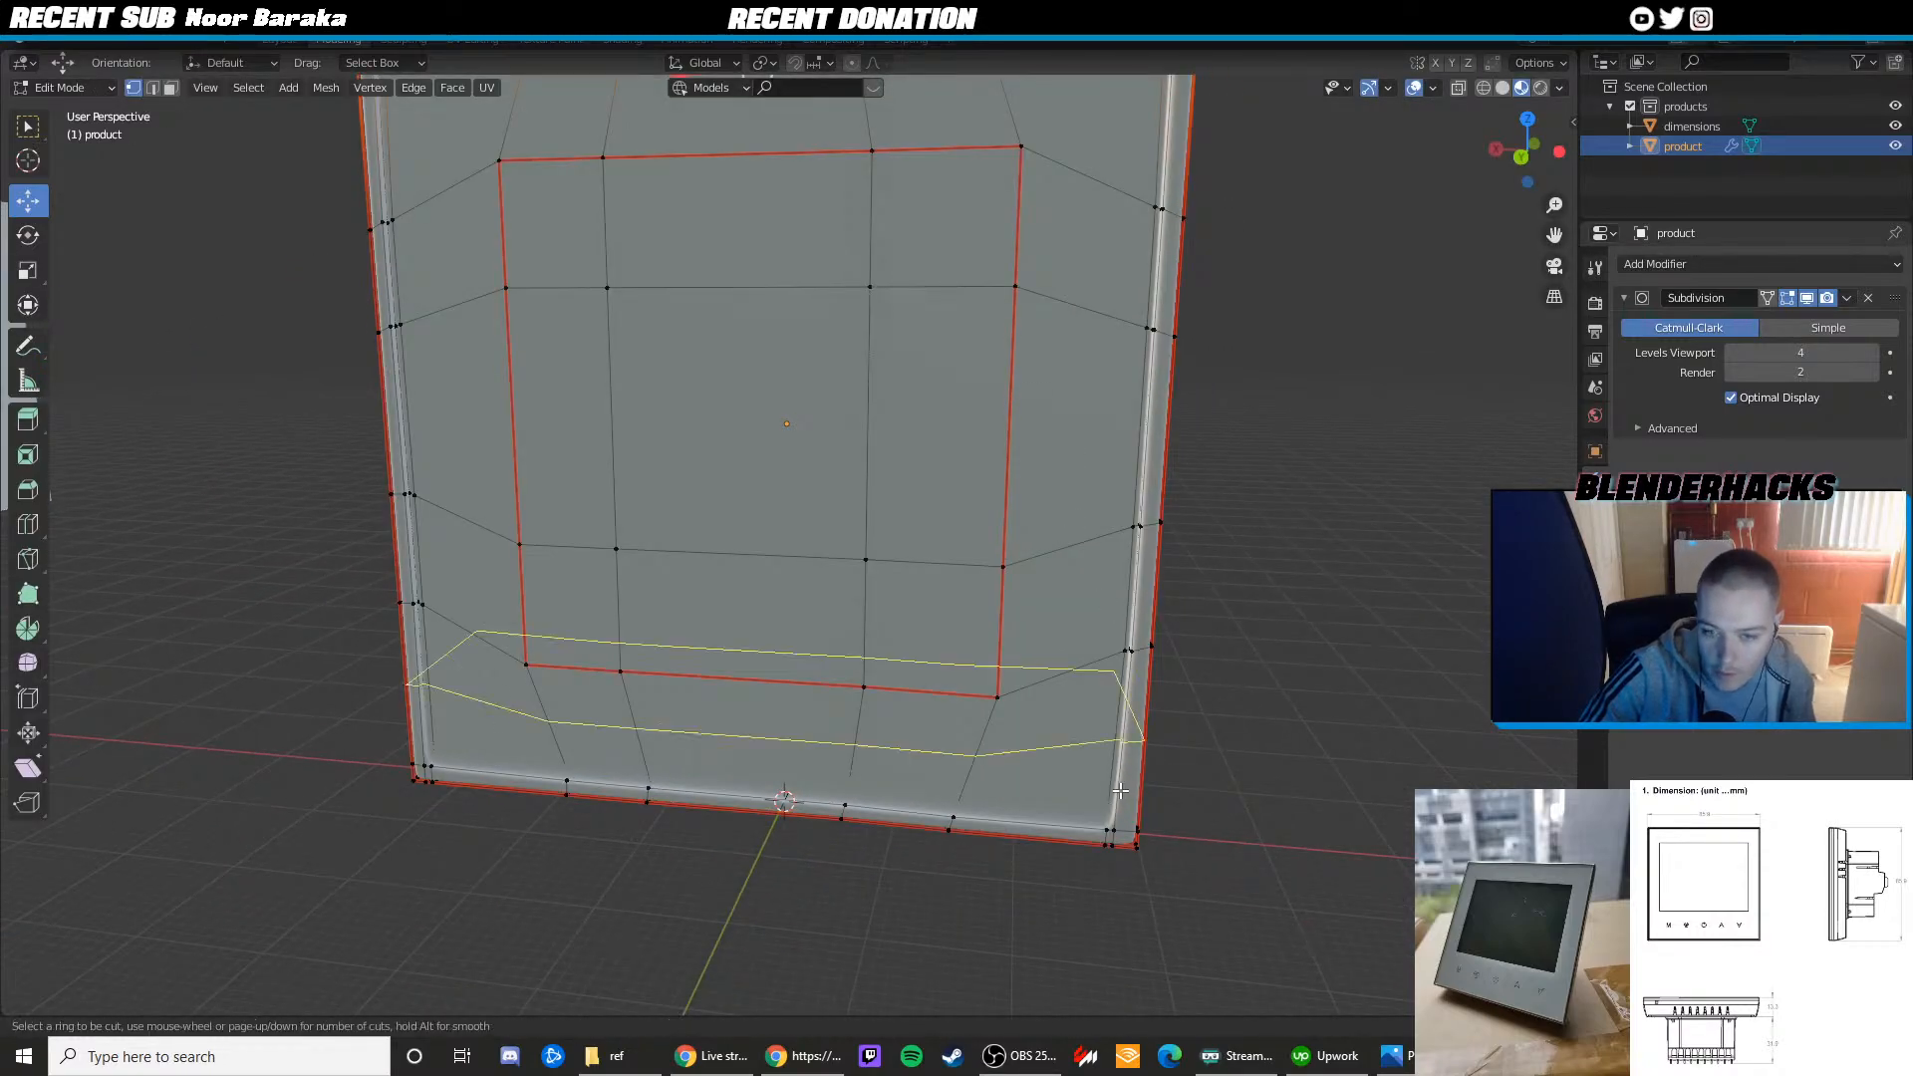
{"action": "key", "text": "g"}
{"action": "key", "text": "g"}
{"action": "left_click", "coordinate": [1126, 872]}
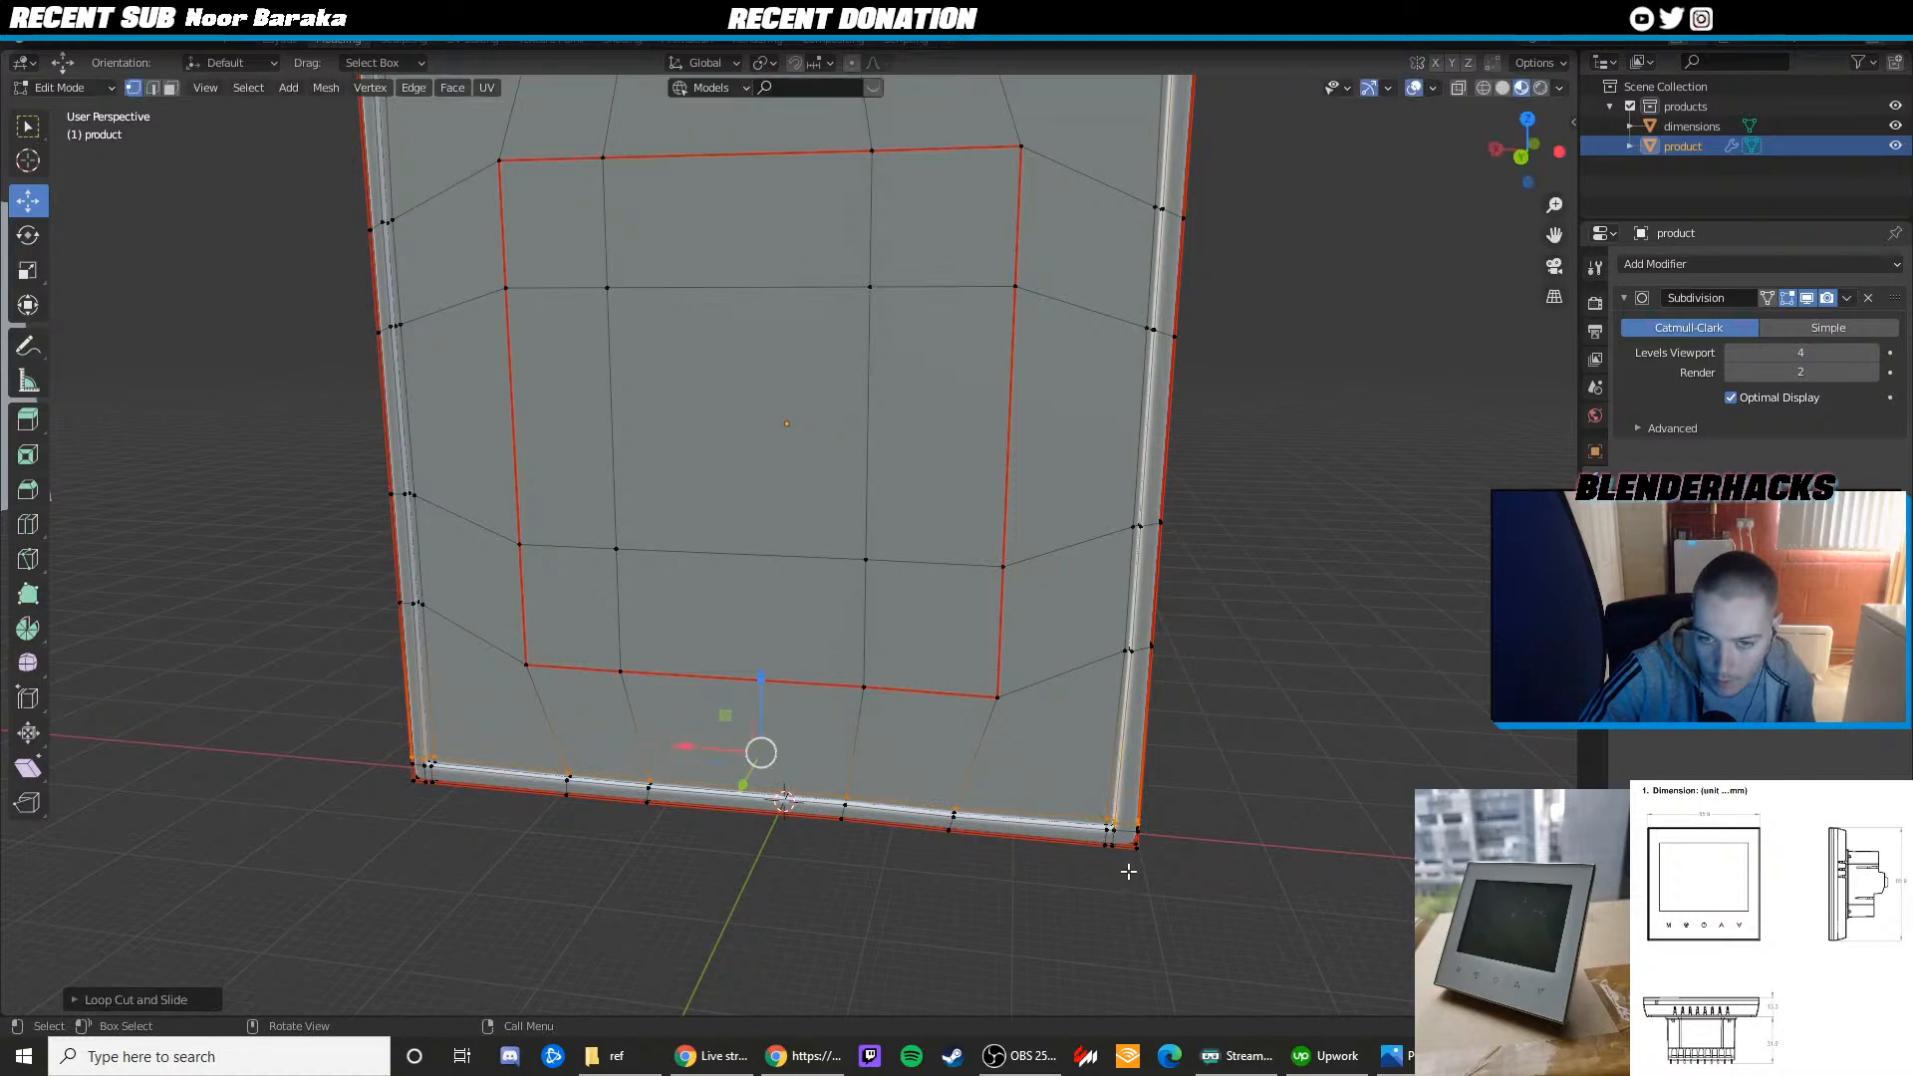
{"action": "middle_click_drag", "start_coordinate": [745, 554], "coordinate": [944, 457], "text": "shift"}
{"action": "key", "text": "Tab"}
{"action": "scroll", "coordinate": [882, 592], "scroll_direction": "down", "scroll_amount": 2}
{"action": "key", "text": "Tab"}
{"action": "key", "text": "Tab"}
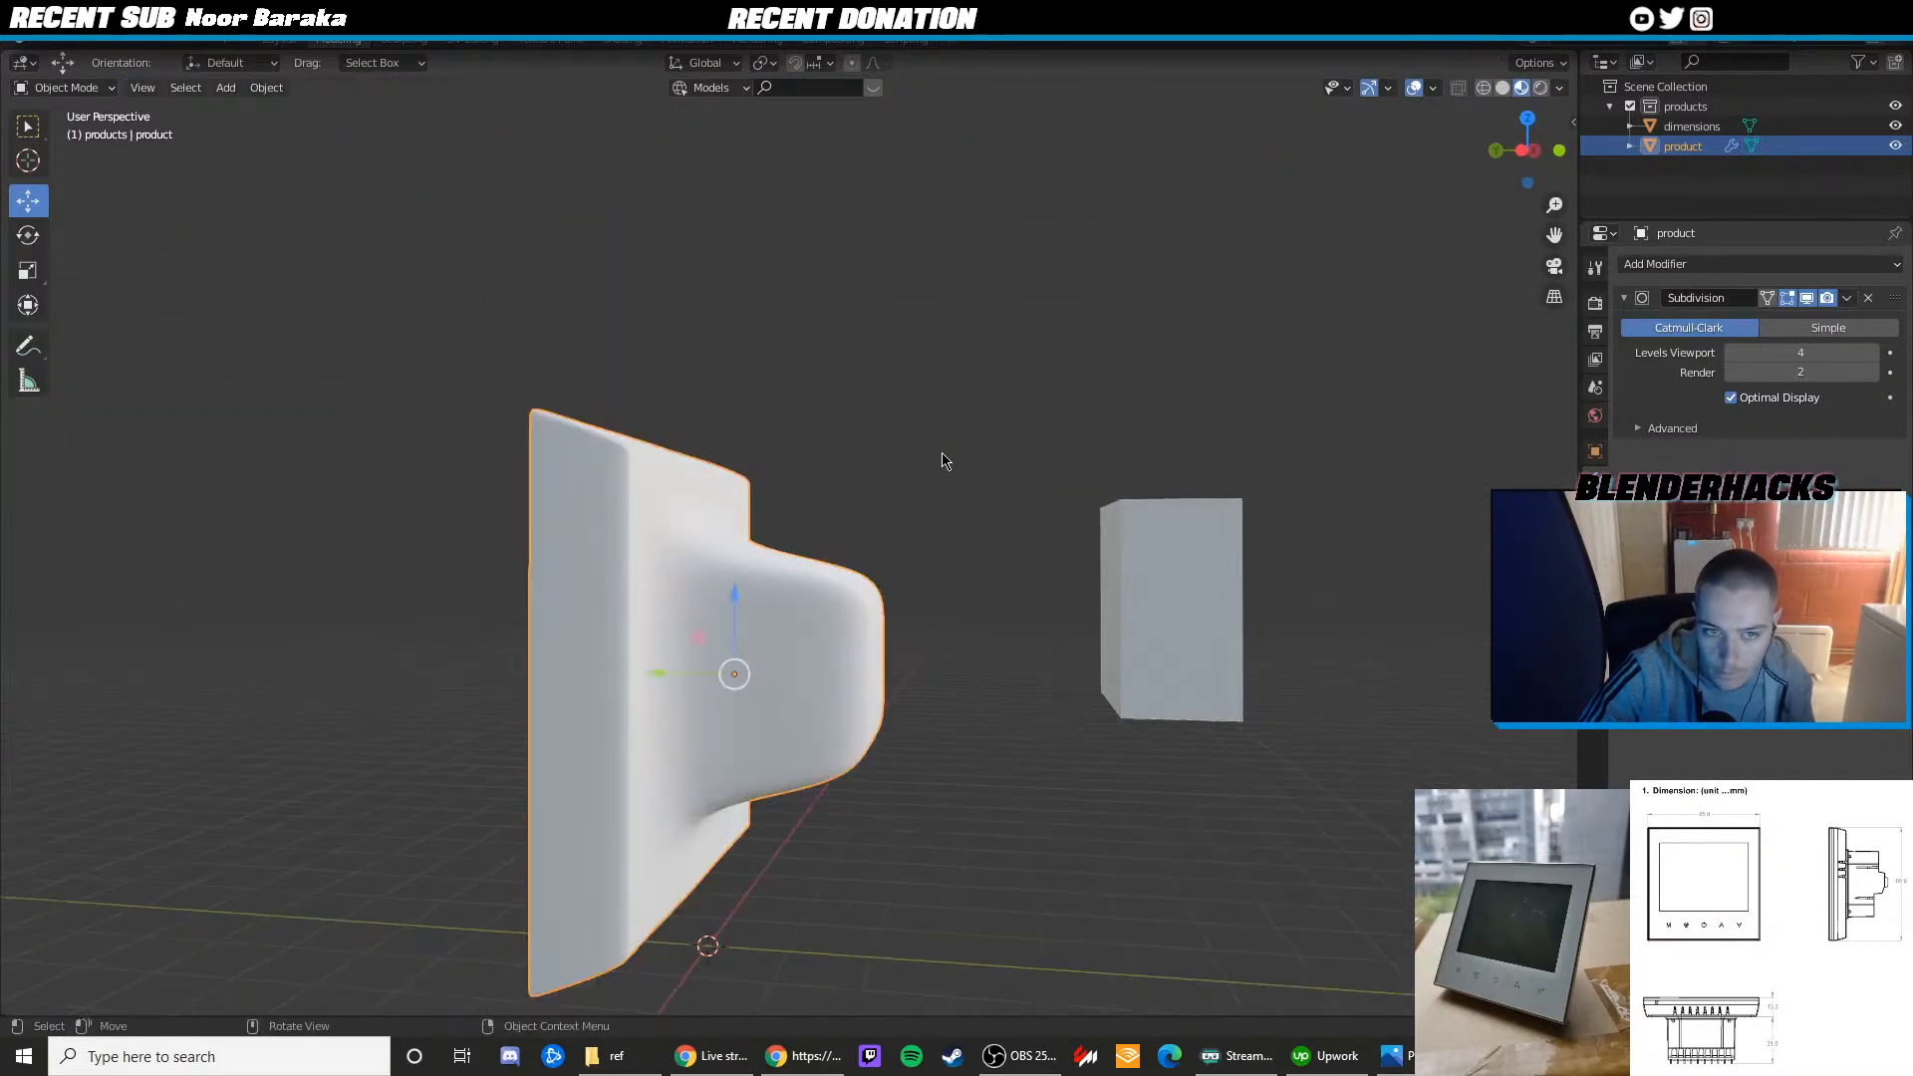
Compare the smoothed product's rear with the reference photos of the thermostat's front, back and vented side
{"action": "key", "text": "alt+Tab"}
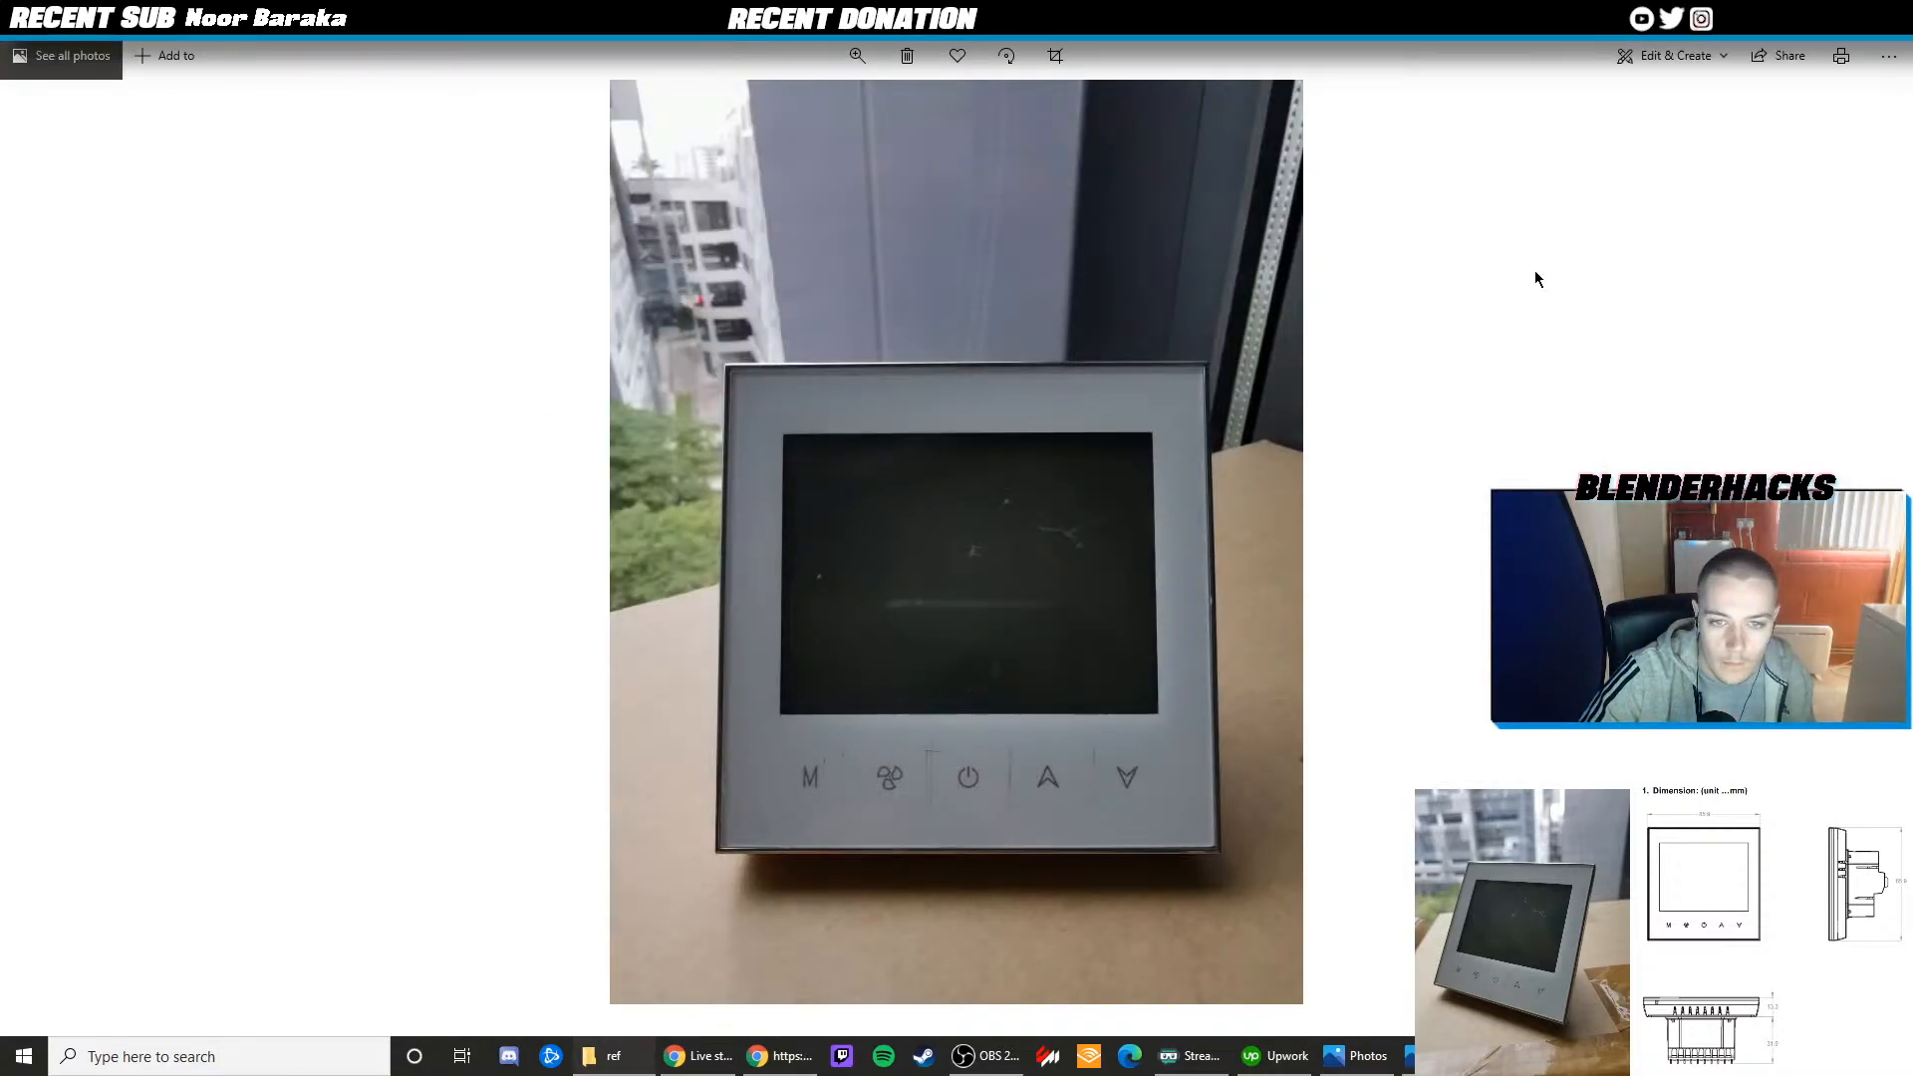
{"action": "key", "text": "alt+Tab"}
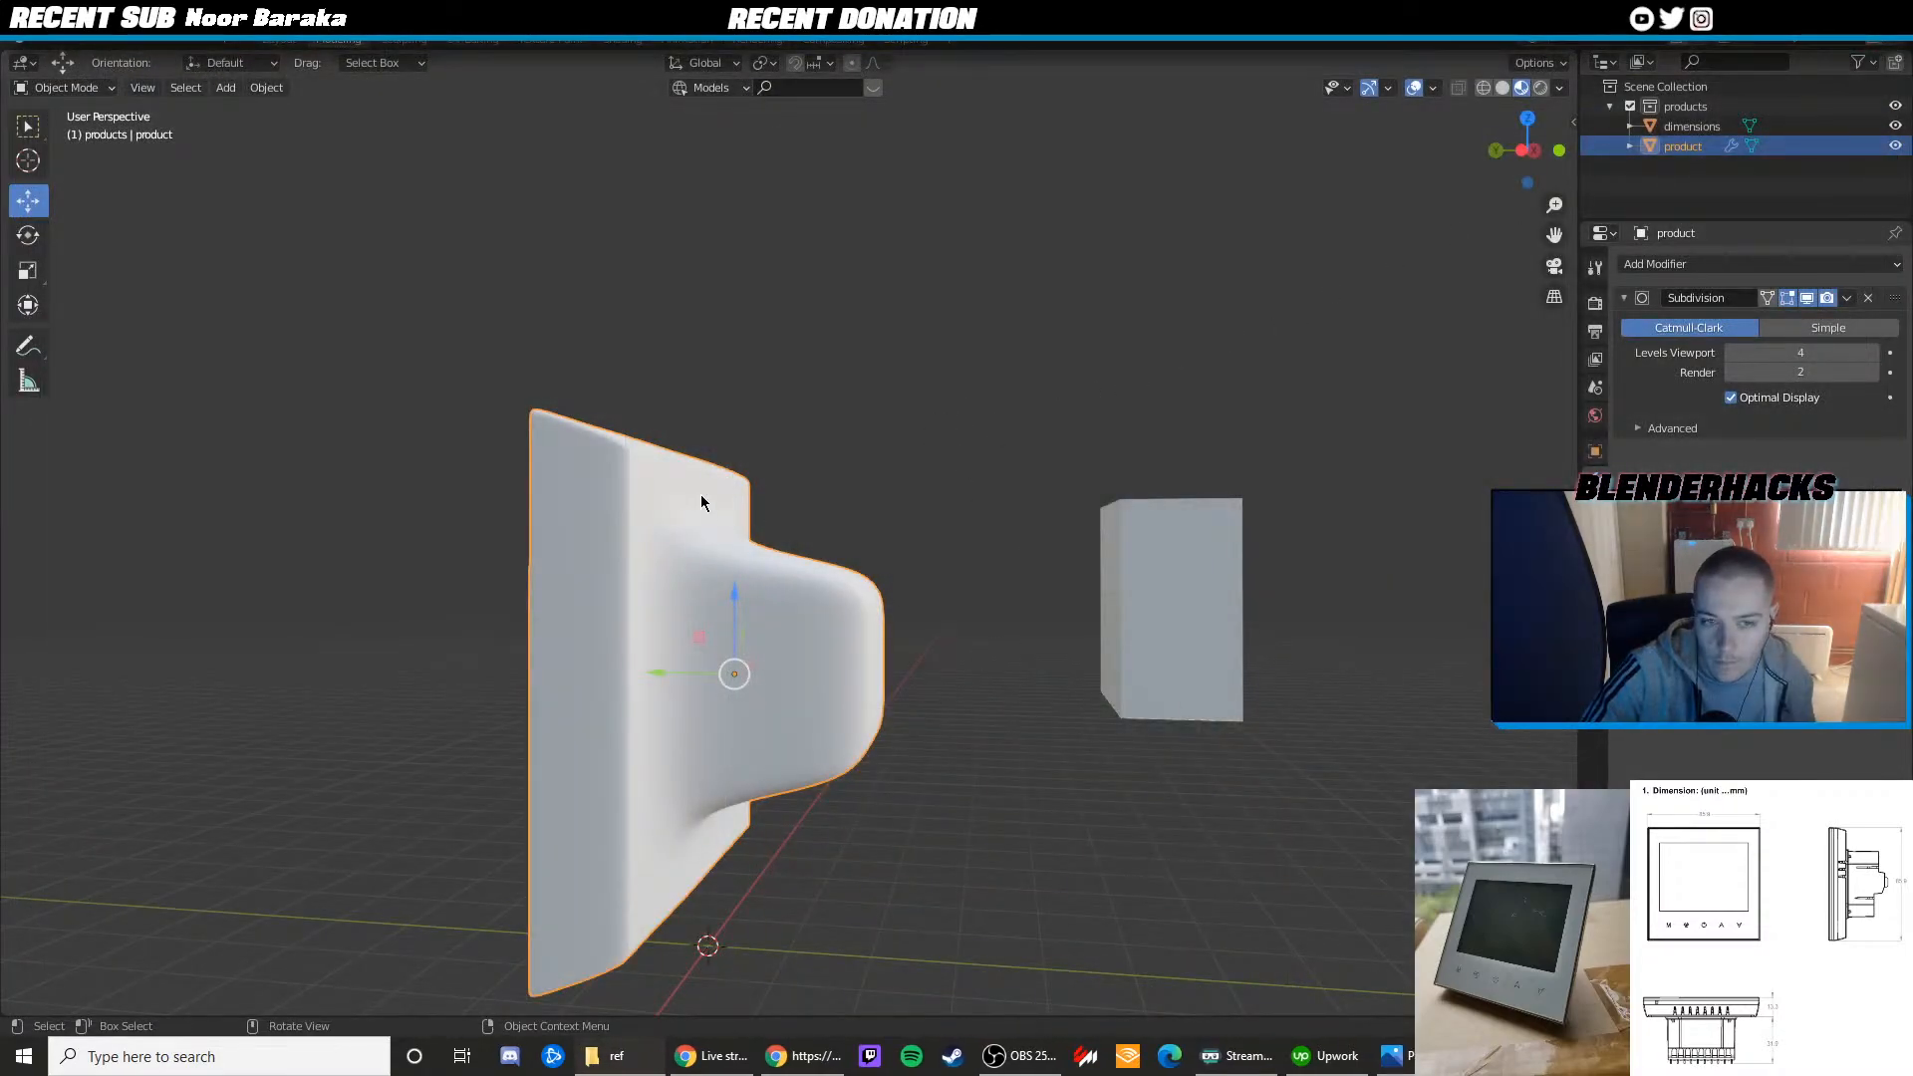
{"action": "scroll", "coordinate": [925, 475], "scroll_direction": "up", "scroll_amount": 1}
{"action": "middle_click_drag", "start_coordinate": [921, 469], "coordinate": [841, 456]}
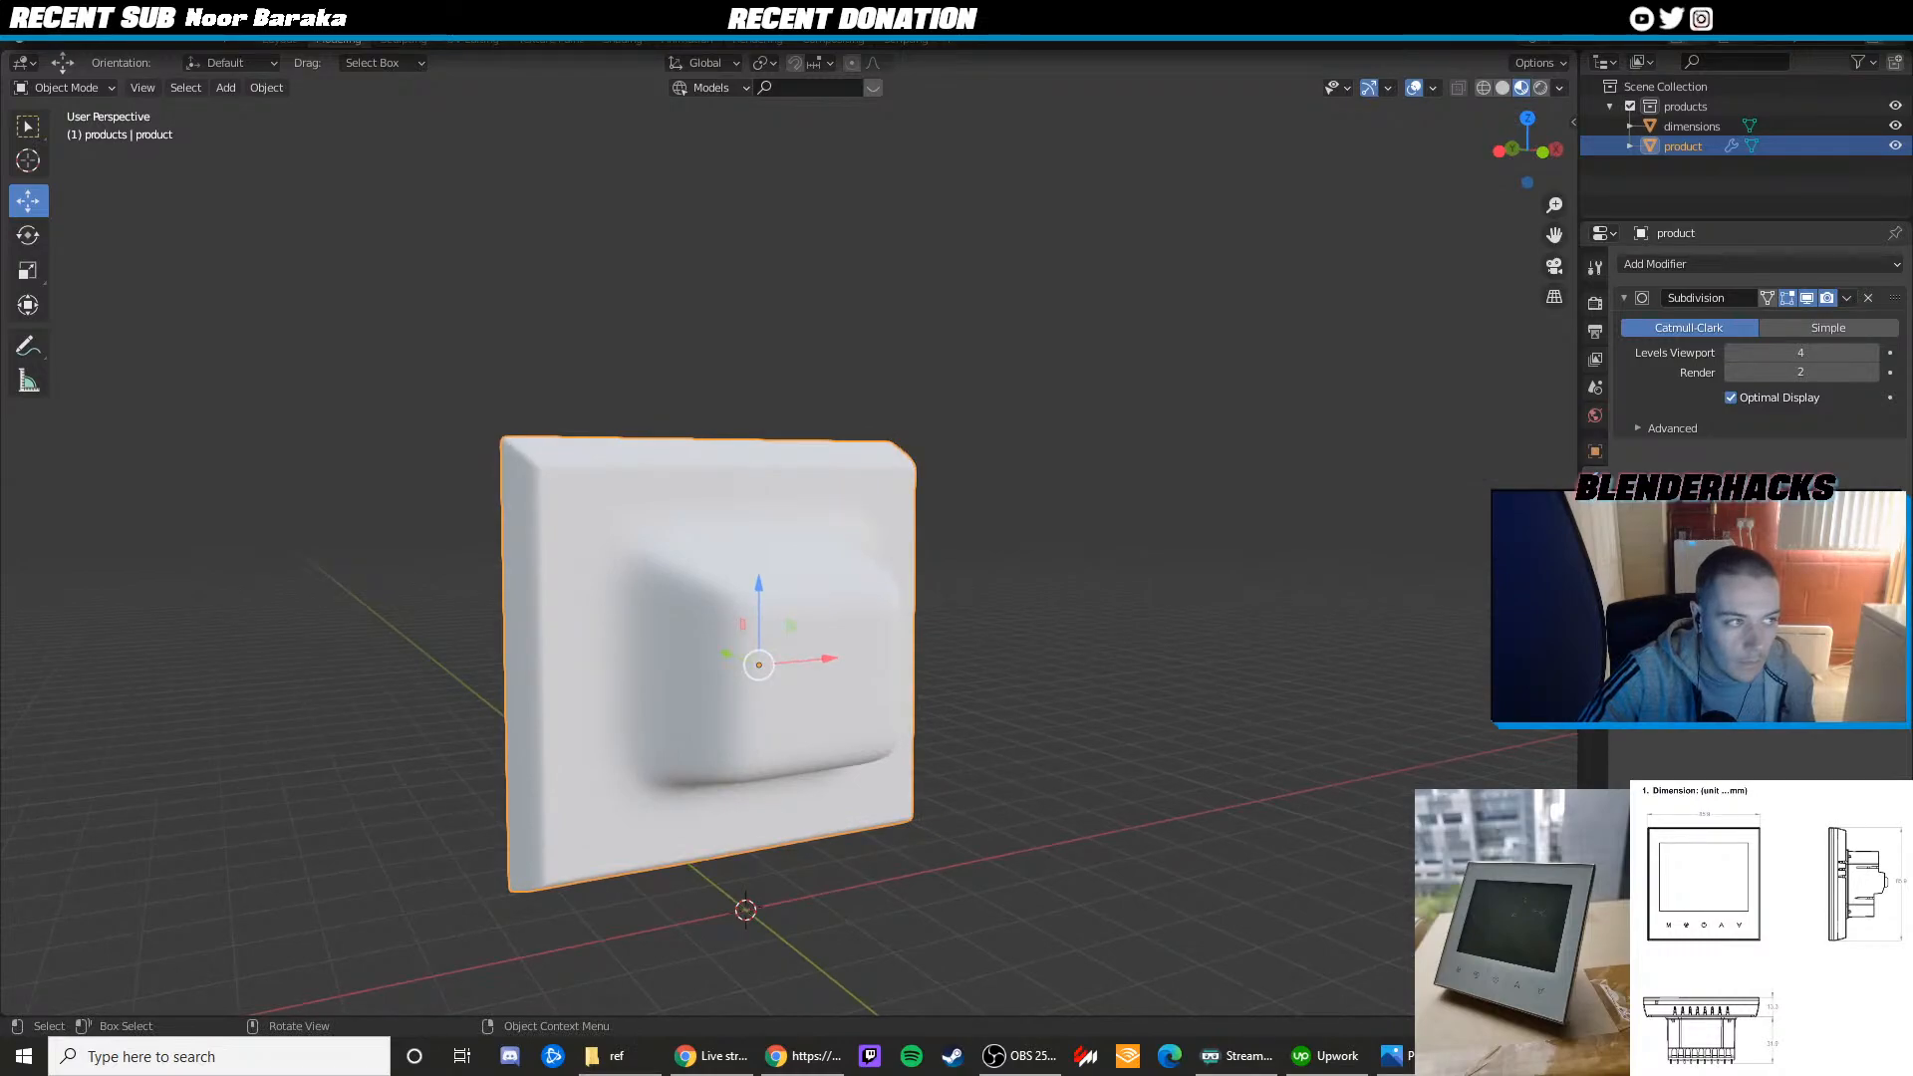
{"action": "key", "text": "alt+Tab"}
{"action": "key", "text": "alt+Tab"}
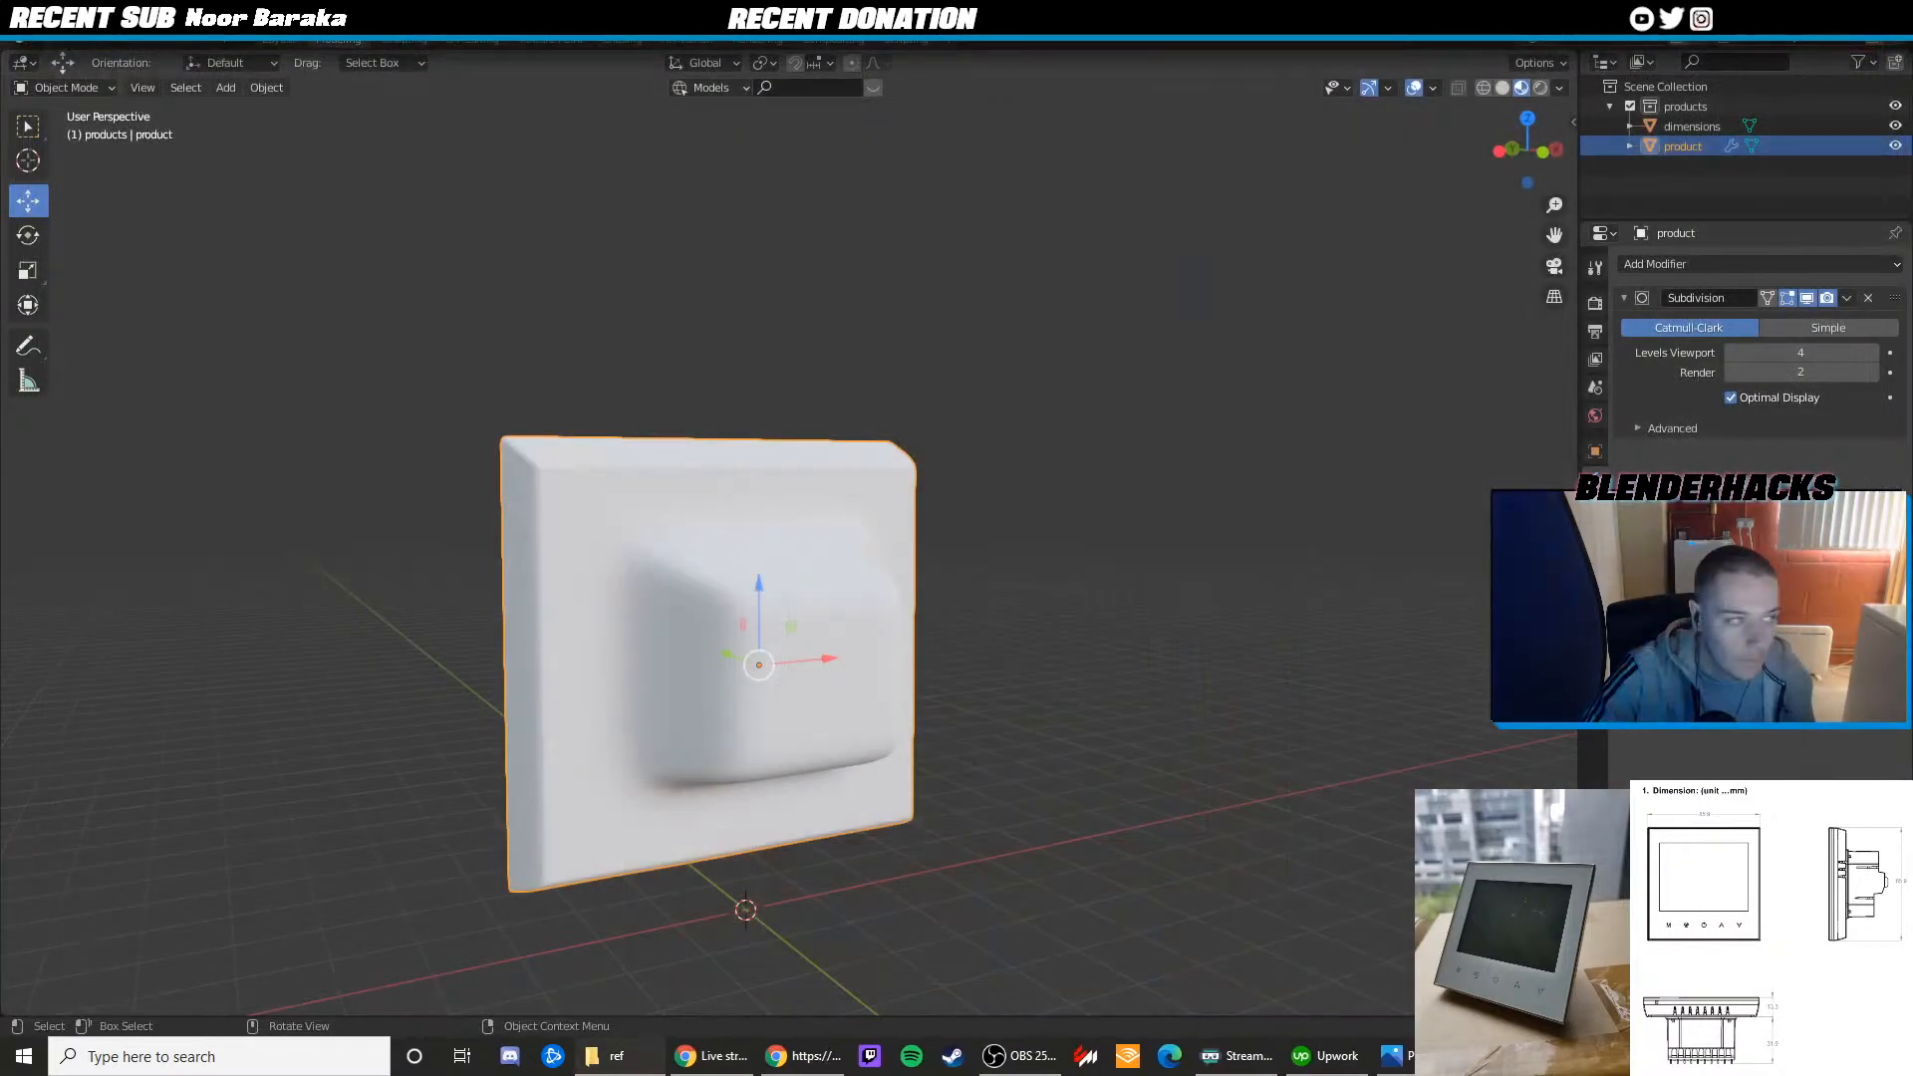
{"action": "key", "text": "alt+Tab"}
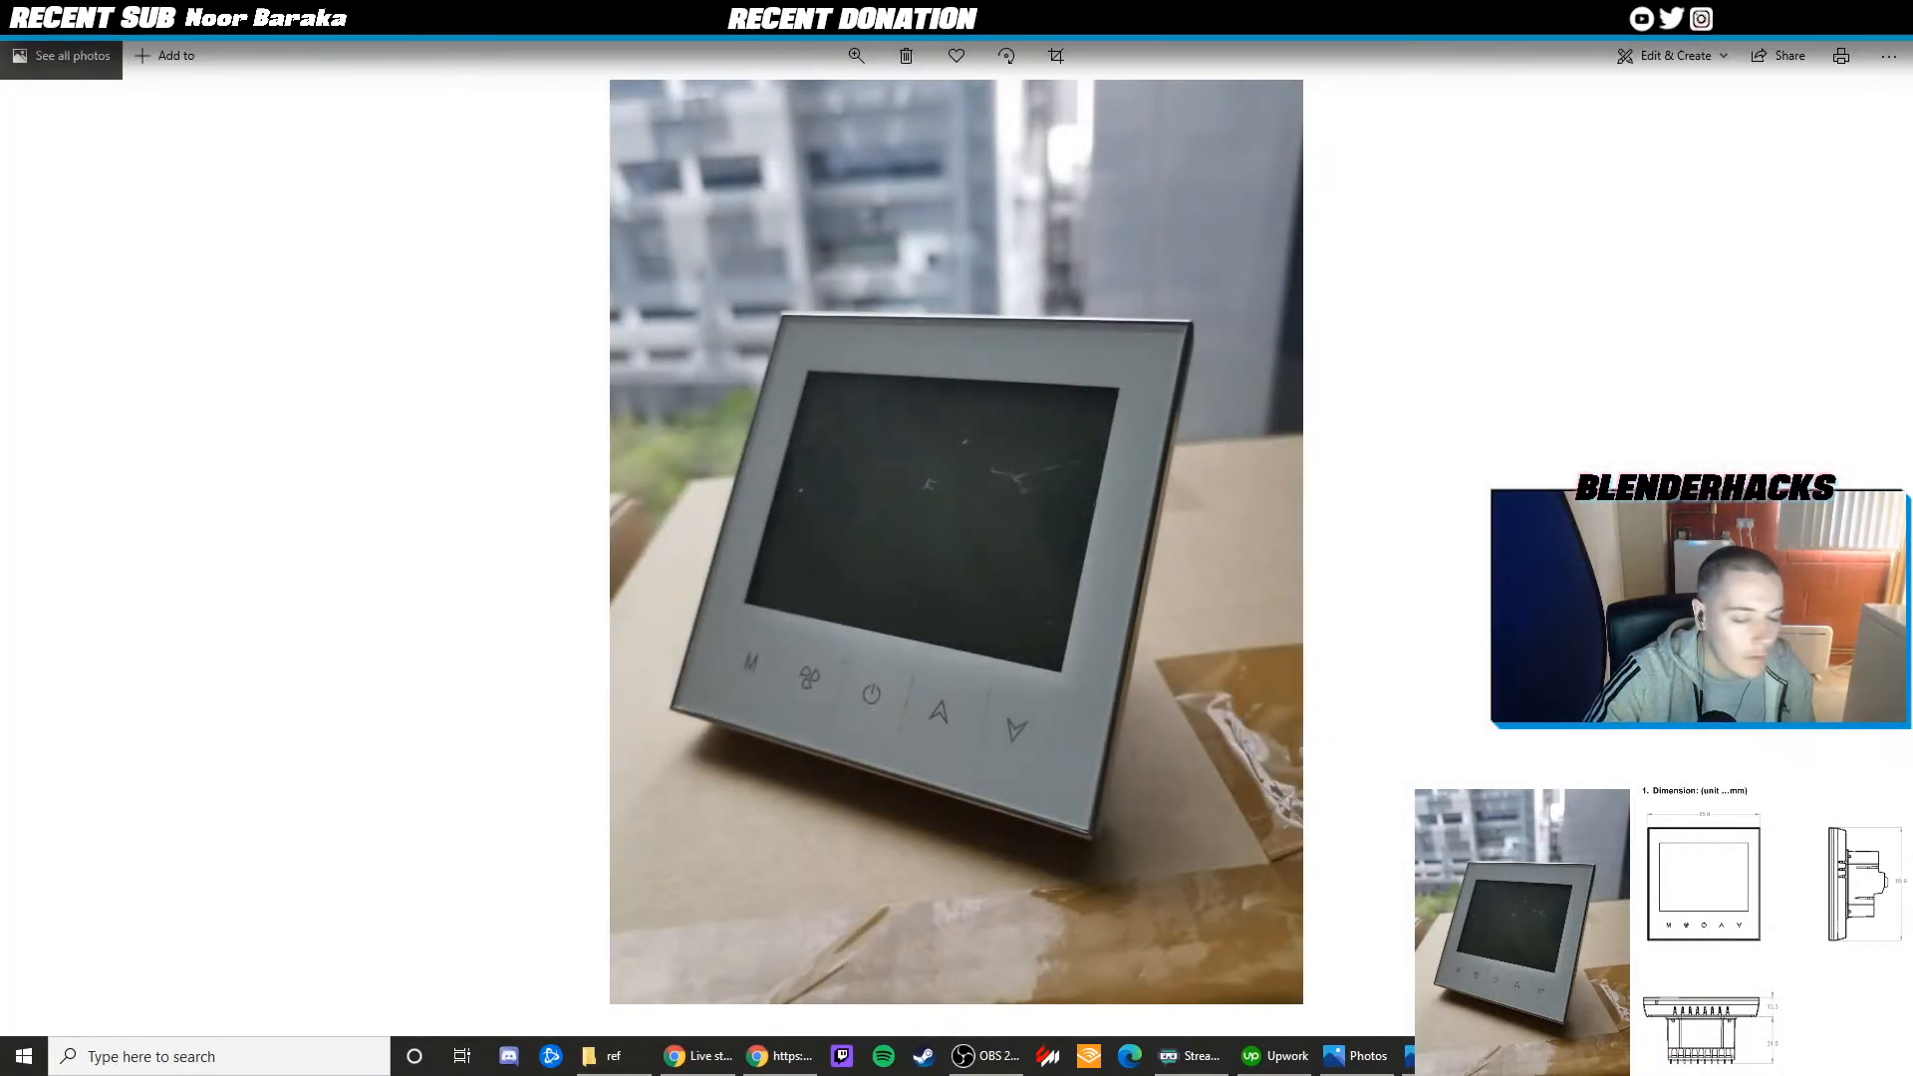
{"action": "key", "text": "alt+Tab"}
{"action": "key", "text": "alt+Tab"}
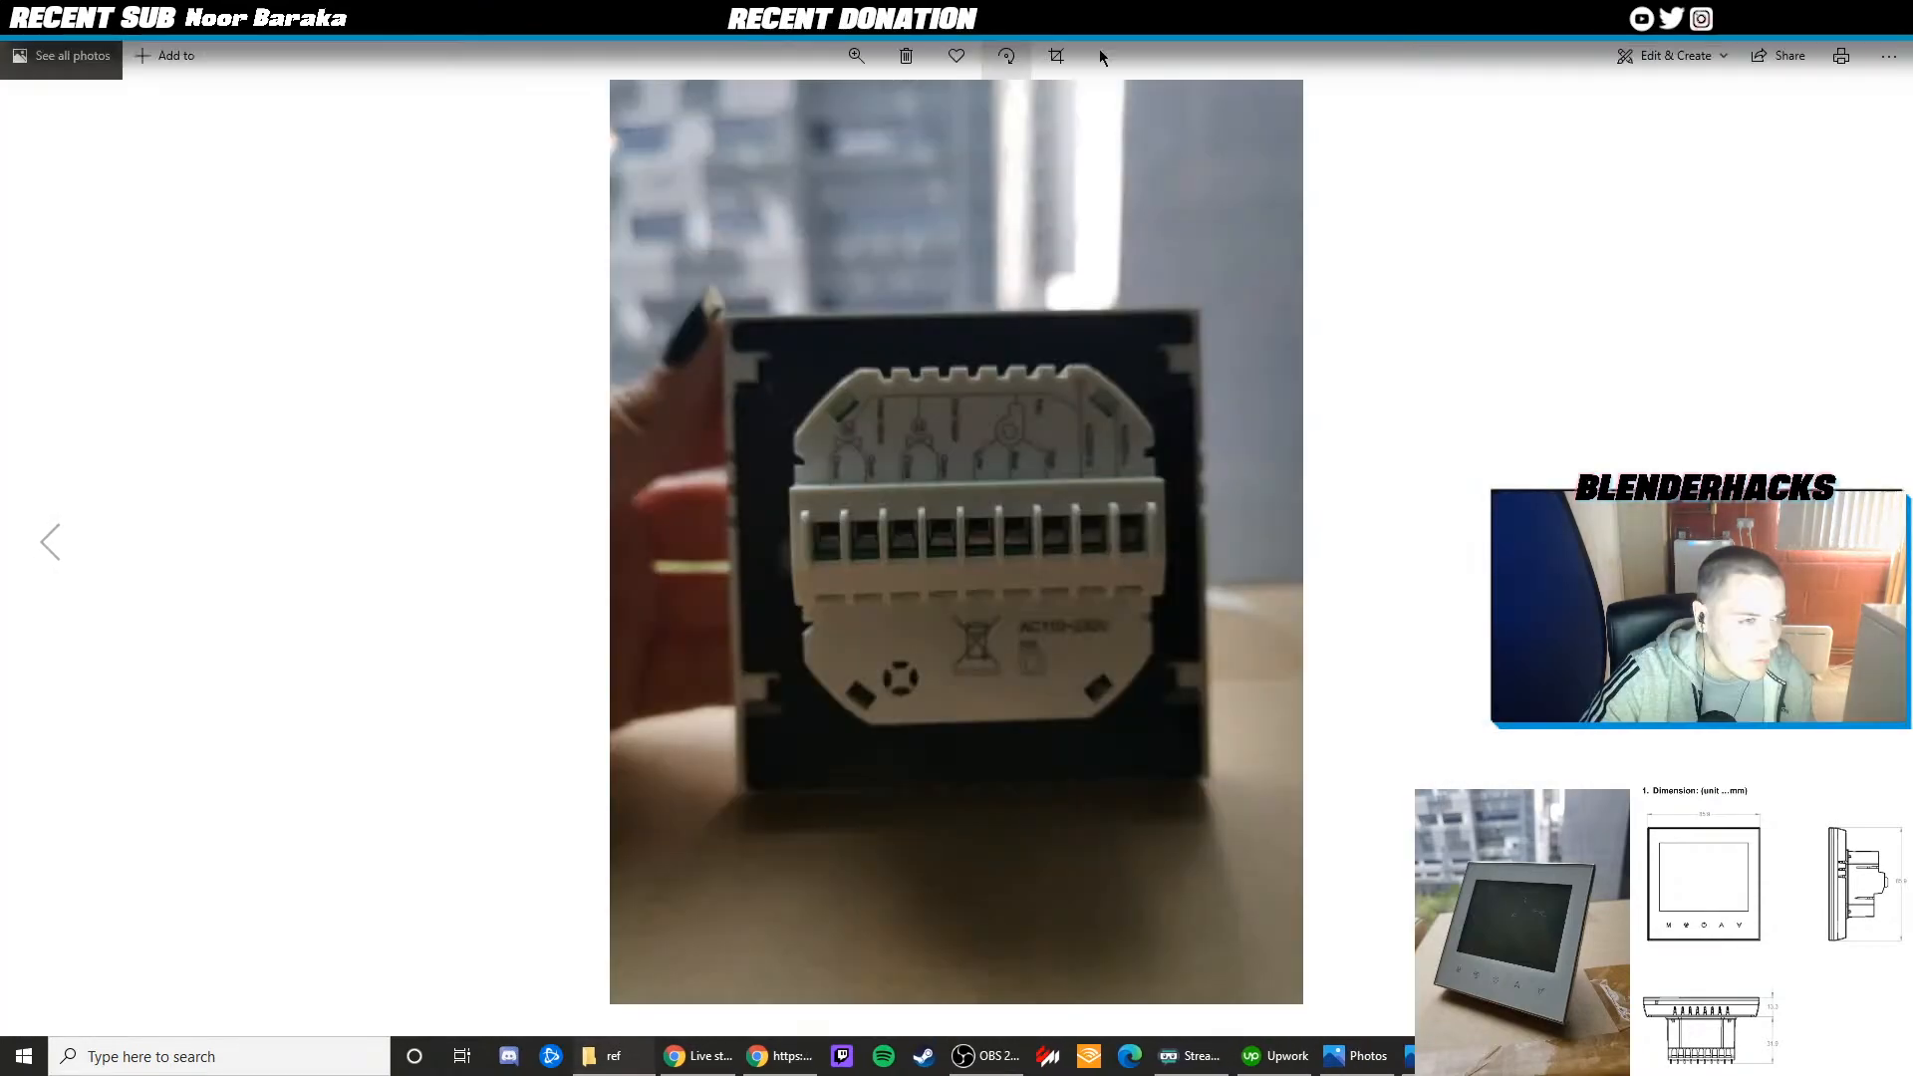
{"action": "key", "text": "alt+Tab"}
{"action": "key", "text": "alt+Tab"}
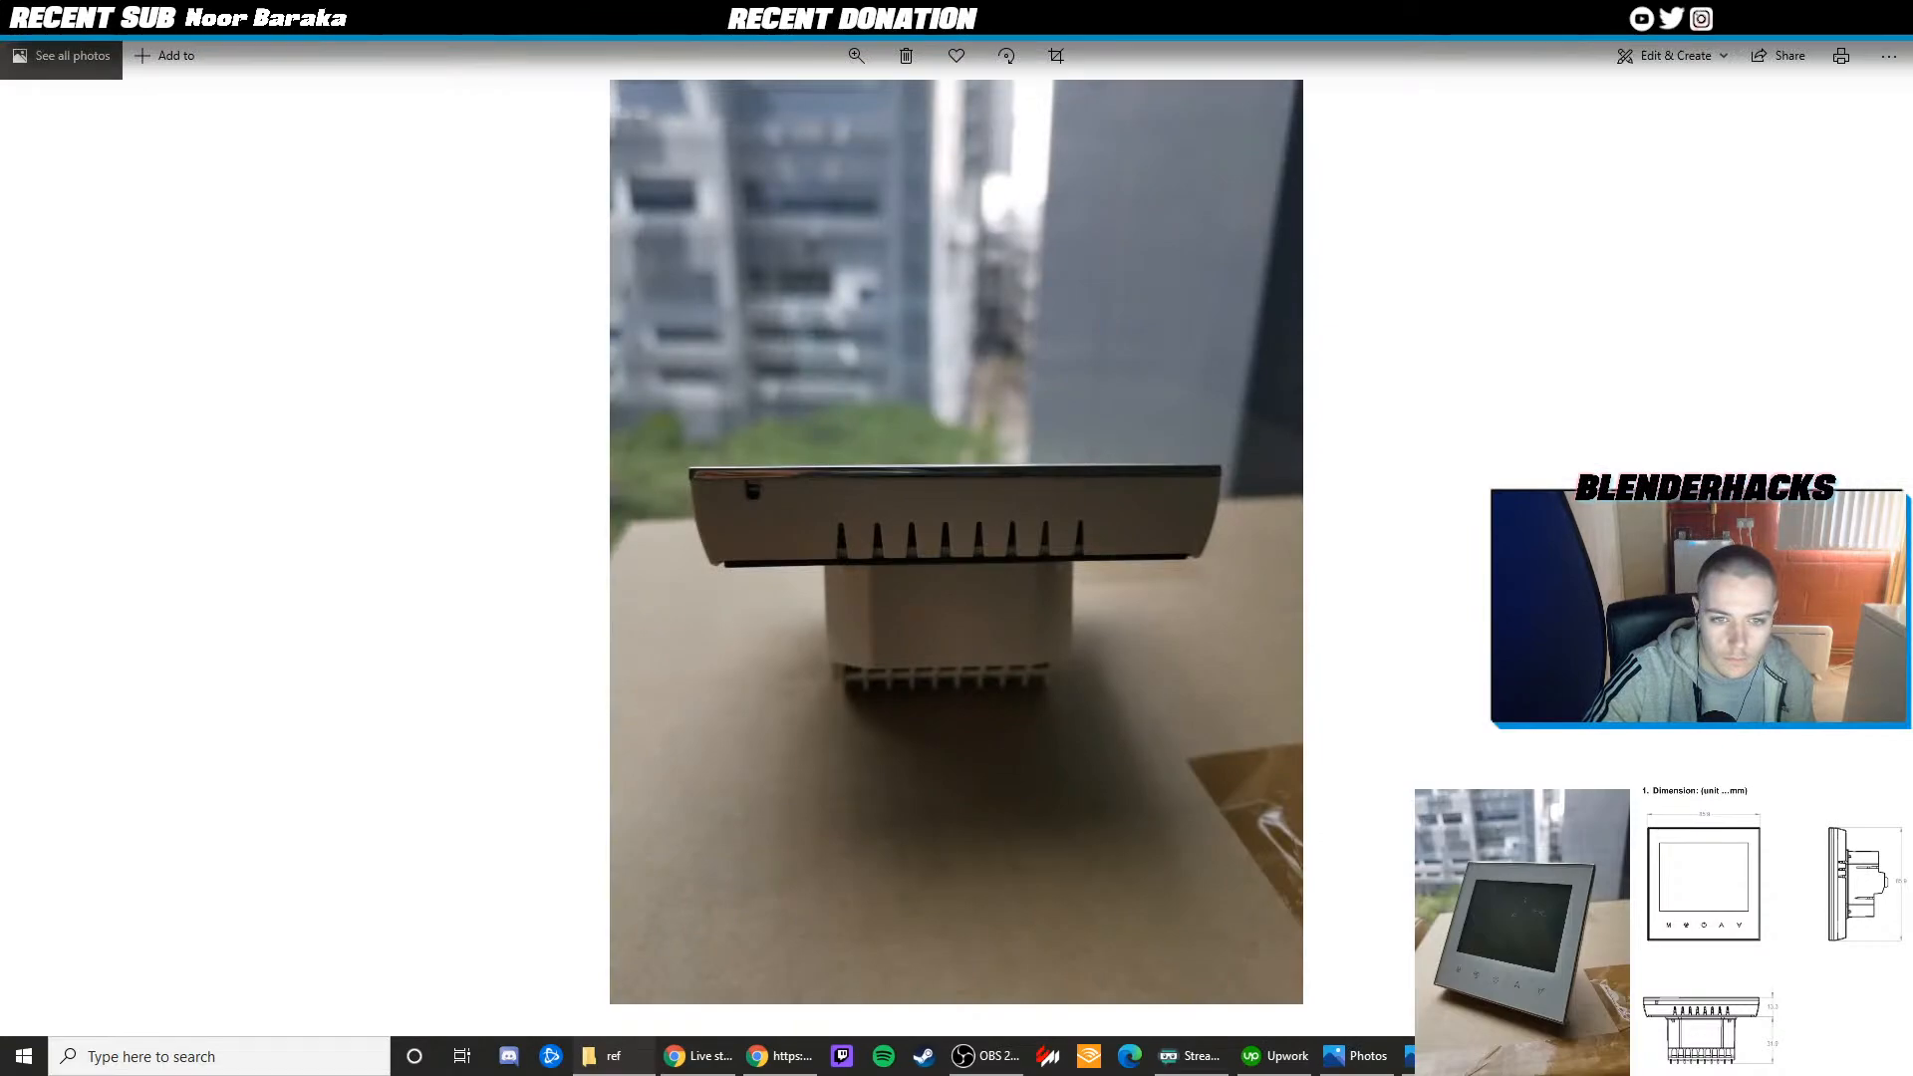
{"action": "key", "text": "alt+F4"}
Examine the product's side profile and rear box from several angles against the vented-side reference photo
{"action": "middle_click_drag", "start_coordinate": [854, 333], "coordinate": [876, 380]}
{"action": "scroll", "coordinate": [875, 380], "scroll_direction": "up", "scroll_amount": 4}
{"action": "key", "text": "Tab"}
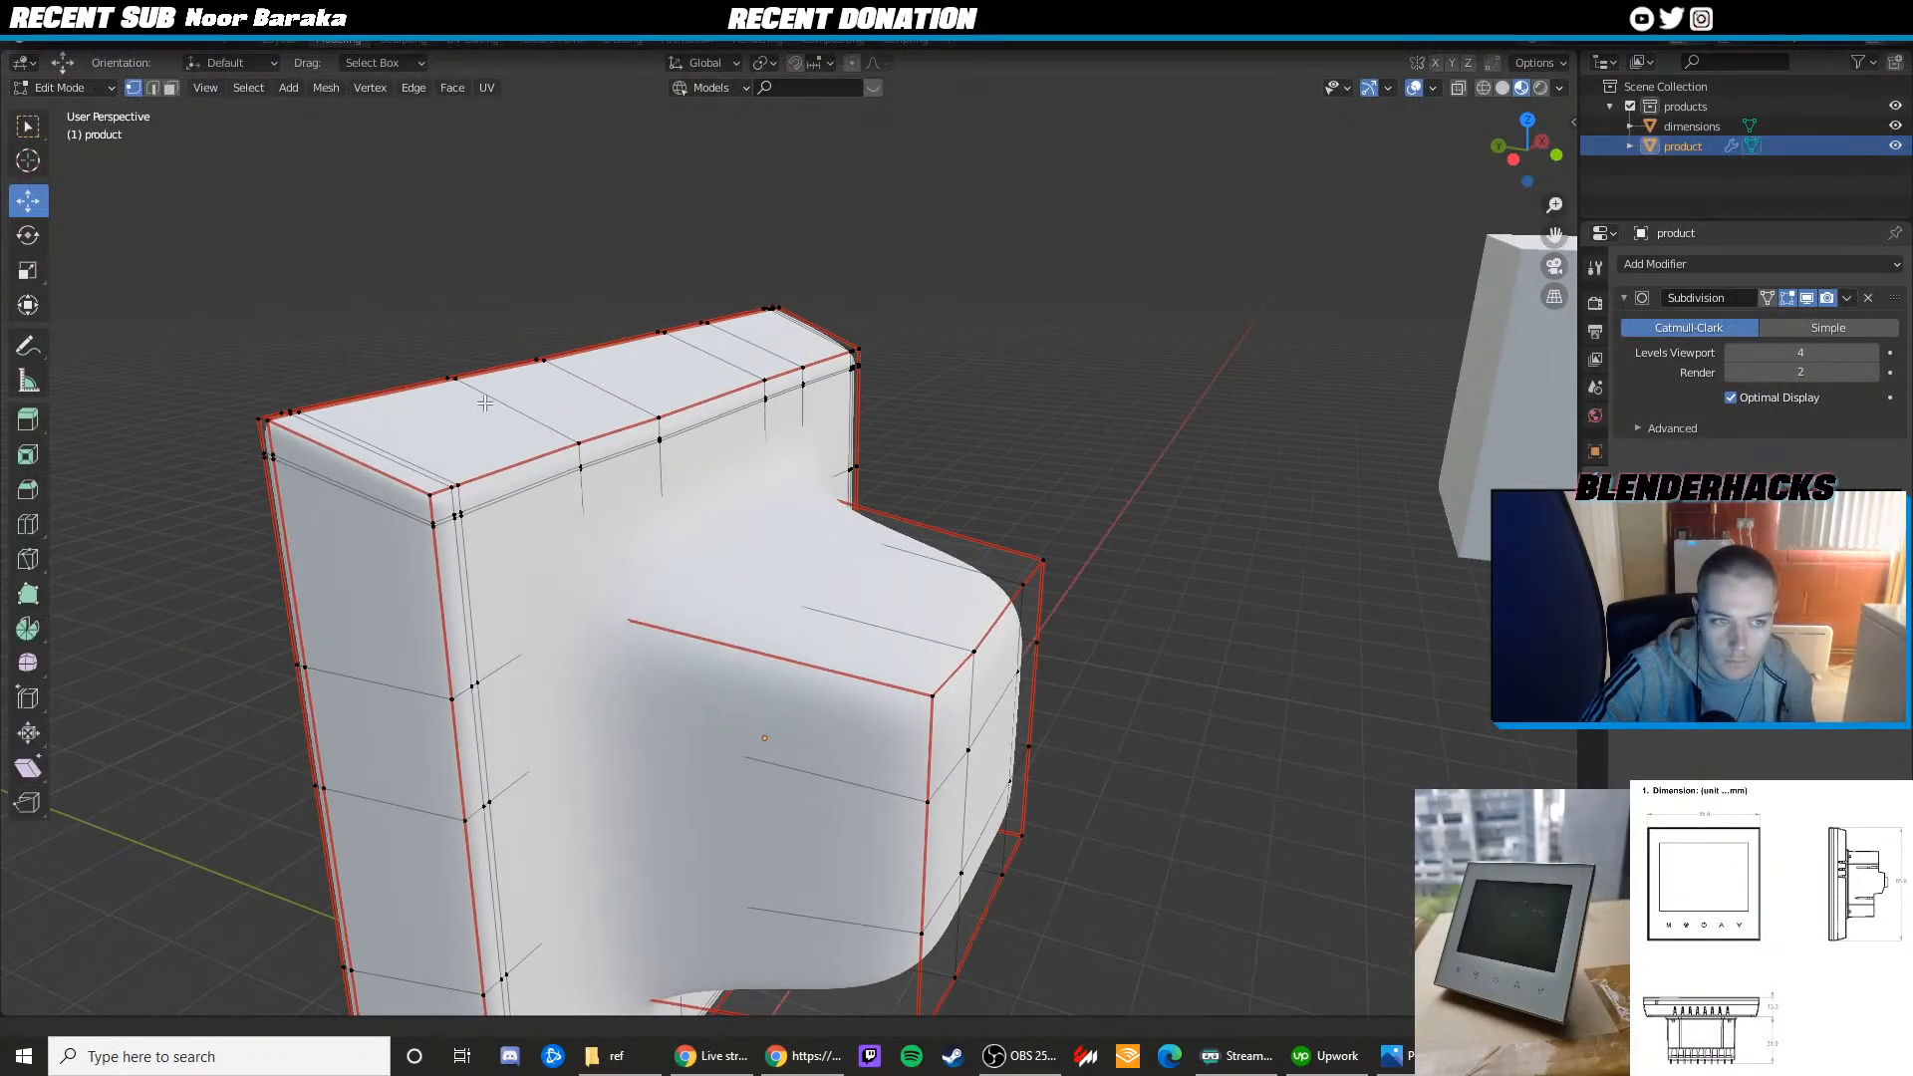
{"action": "mouse_move", "coordinate": [485, 402]}
{"action": "middle_mouse_down"}
{"action": "mouse_move", "coordinate": [704, 432]}
{"action": "mouse_move", "coordinate": [478, 383]}
{"action": "middle_mouse_up"}
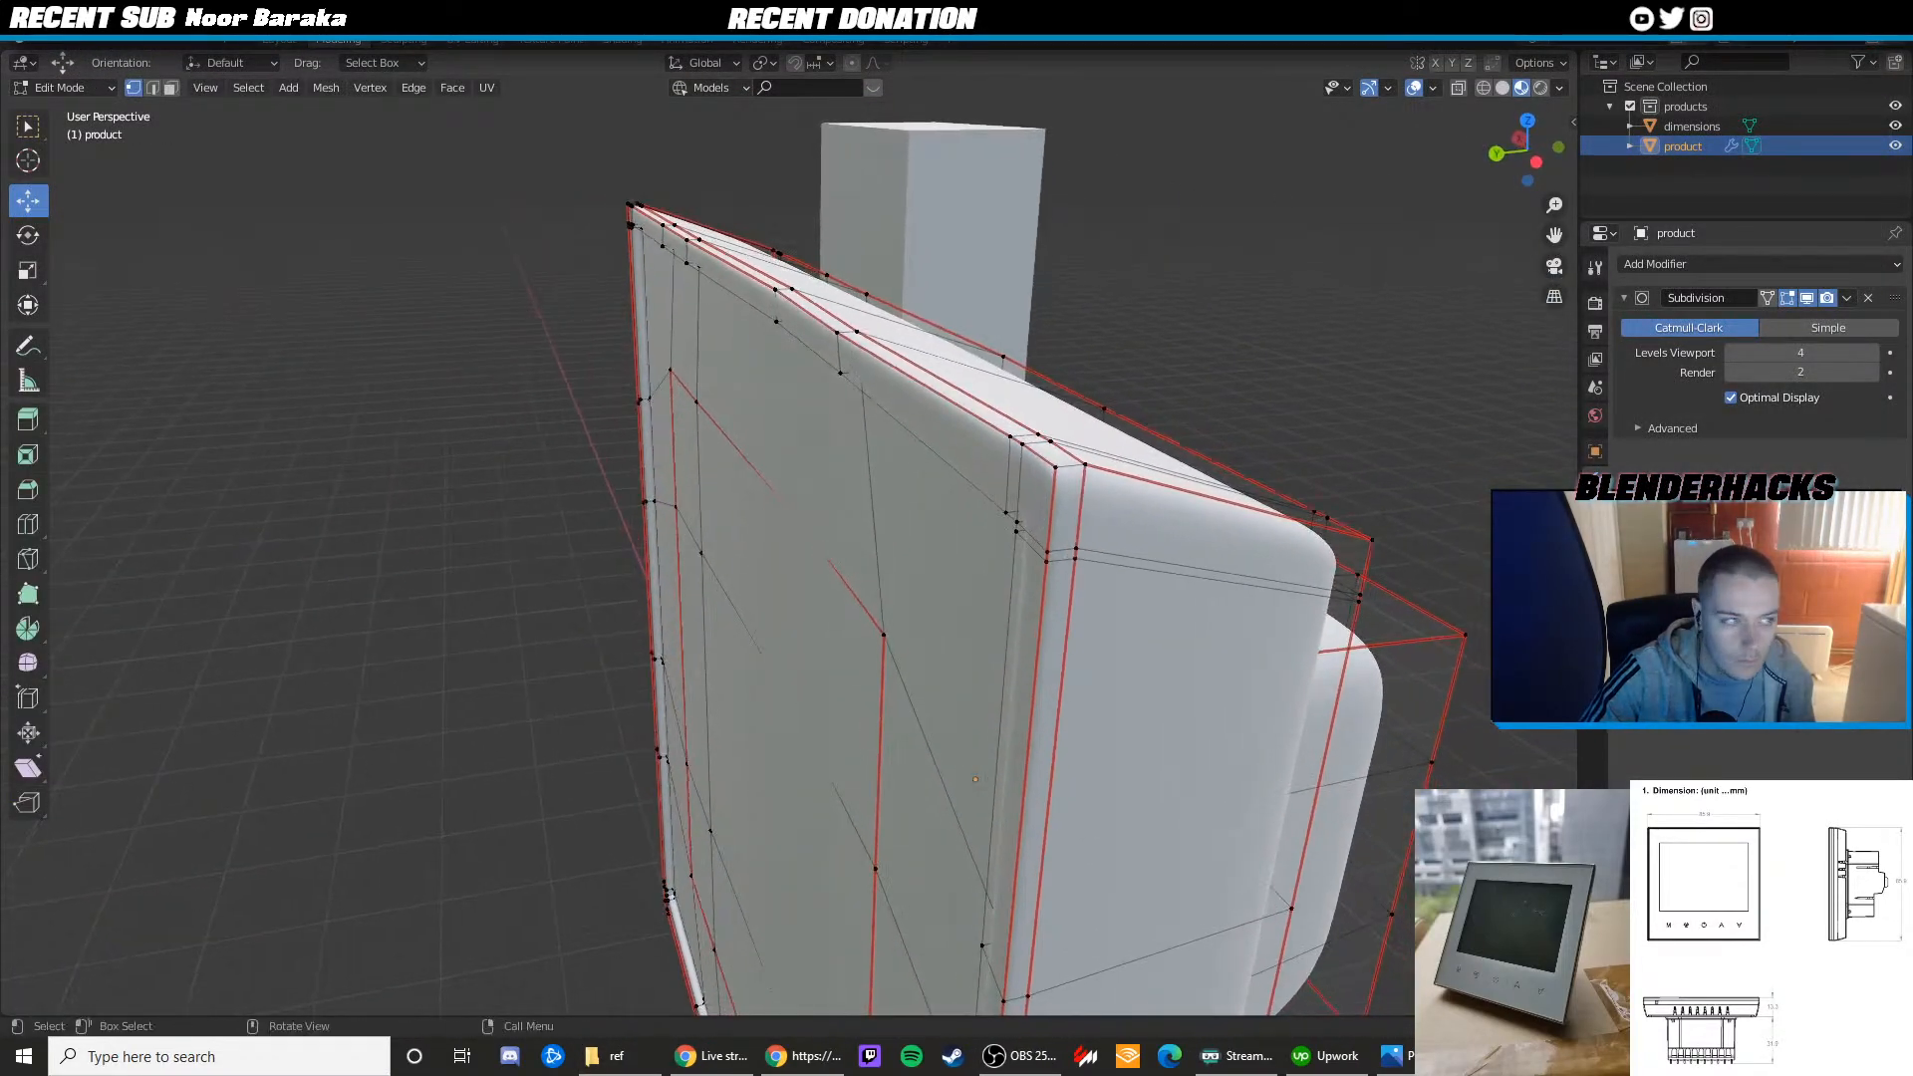
{"action": "key", "text": "alt+Tab"}
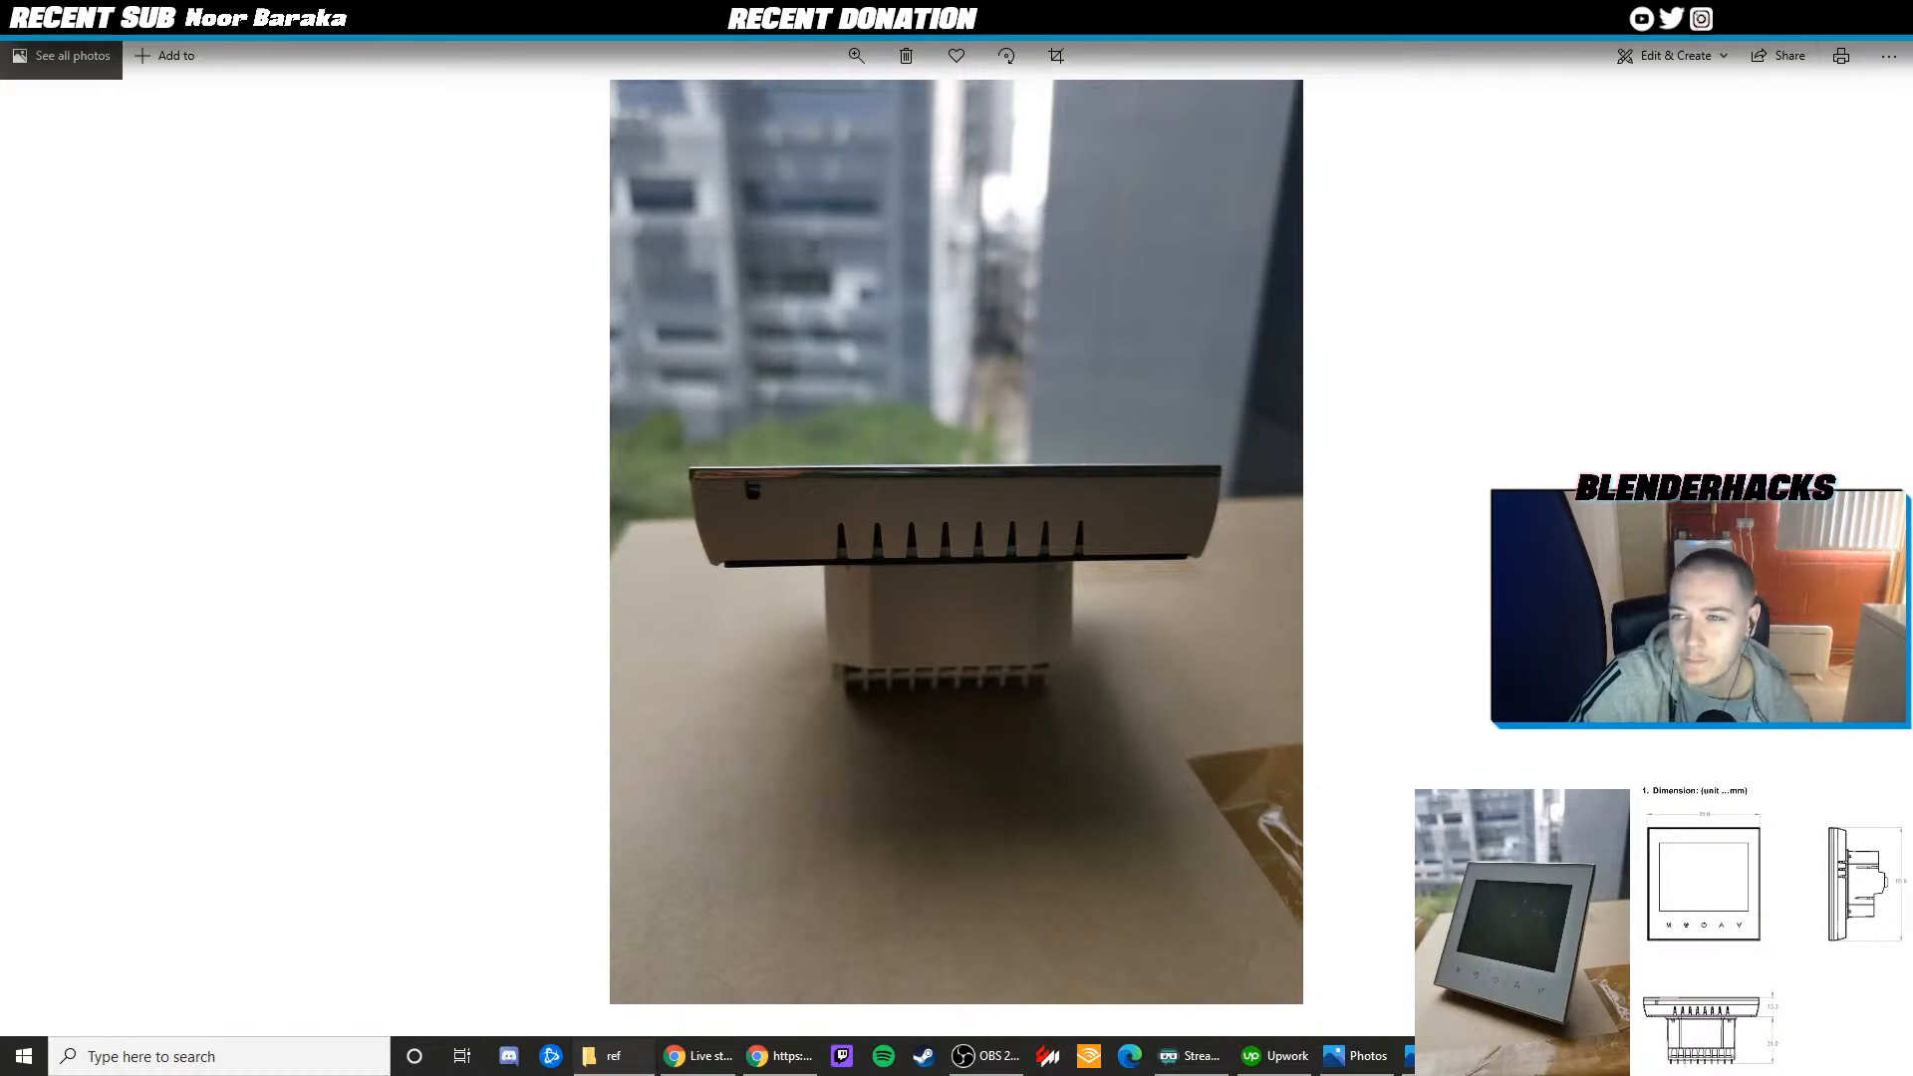
{"action": "key", "text": "alt+Tab"}
{"action": "middle_click_drag", "start_coordinate": [1088, 431], "coordinate": [1124, 402]}
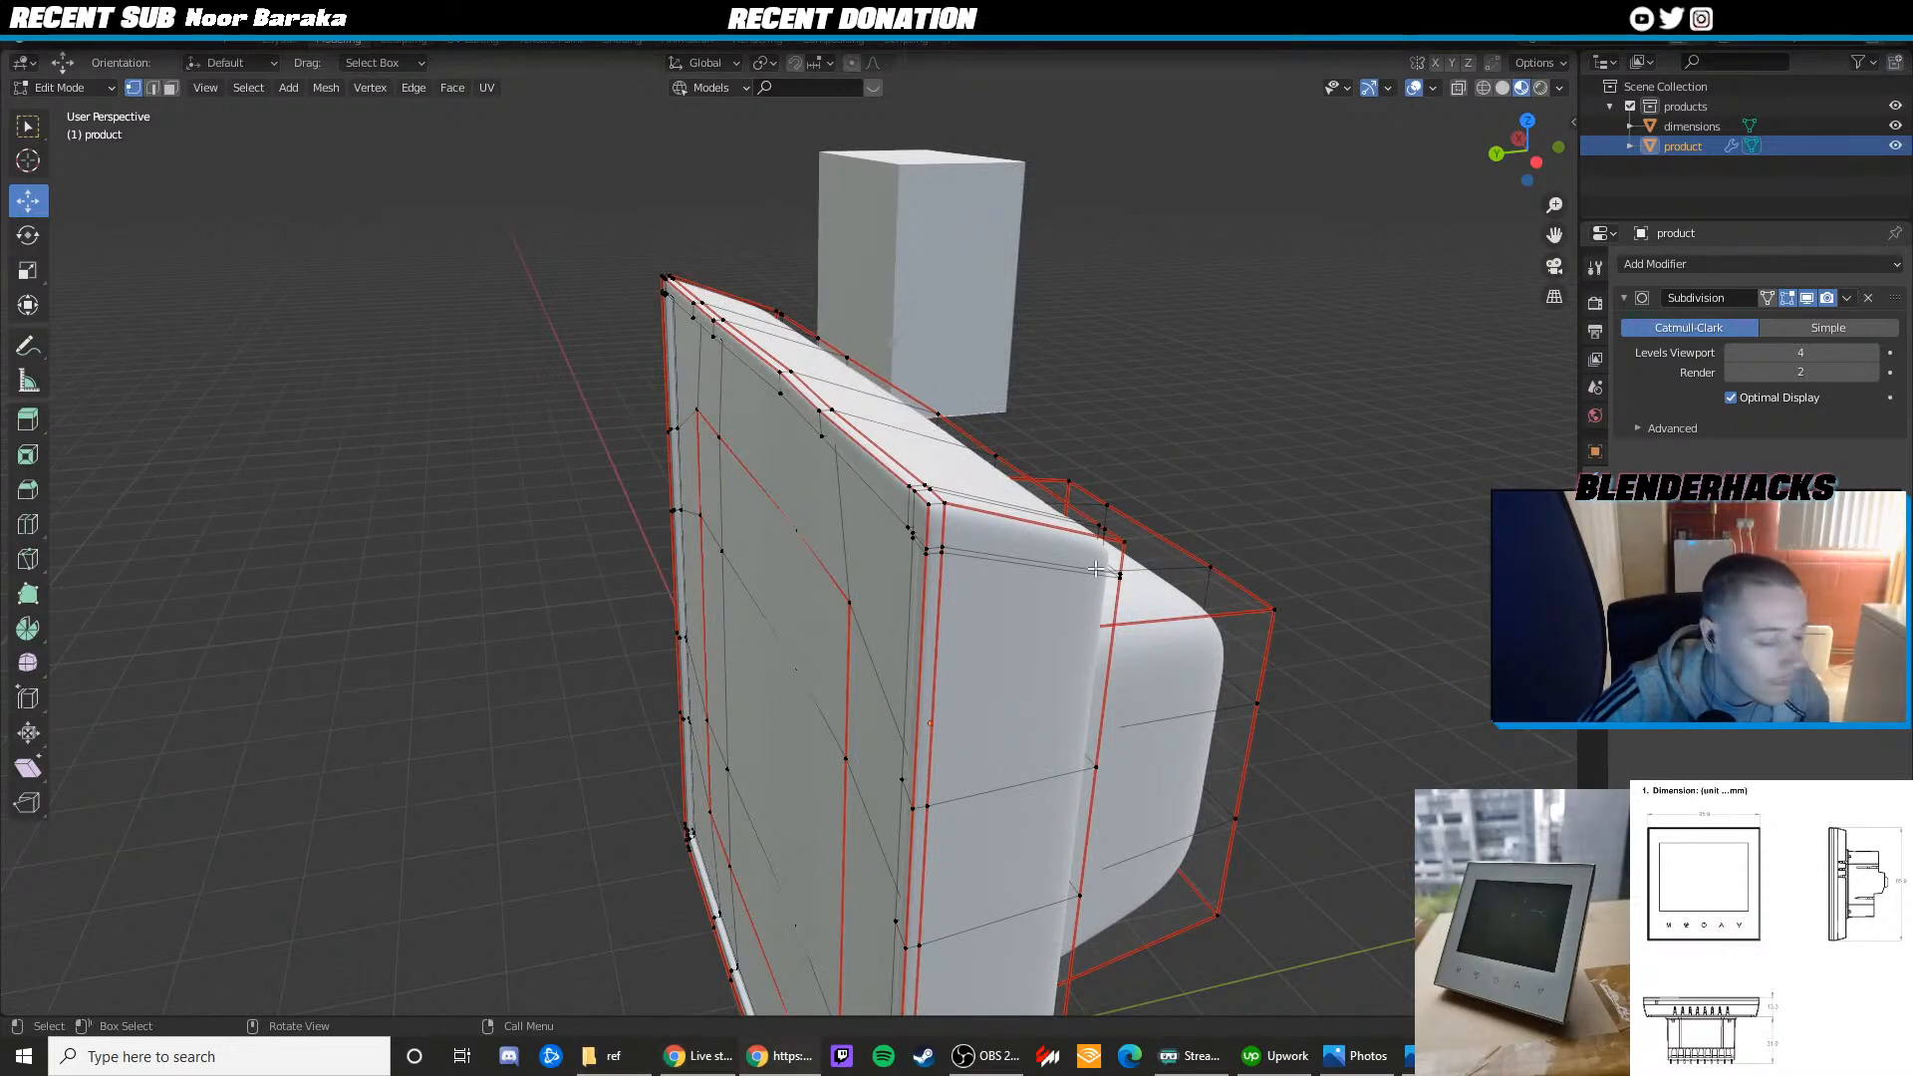
{"action": "middle_click_drag", "start_coordinate": [1176, 498], "coordinate": [1086, 575]}
{"action": "key", "text": "Tab"}
{"action": "scroll", "coordinate": [835, 546], "scroll_direction": "up", "scroll_amount": 1}
{"action": "middle_click_drag", "start_coordinate": [835, 546], "coordinate": [907, 528]}
{"action": "left_click_drag", "start_coordinate": [1256, 381], "coordinate": [1257, 394]}
{"action": "scroll", "coordinate": [947, 634], "scroll_direction": "down", "scroll_amount": 3}
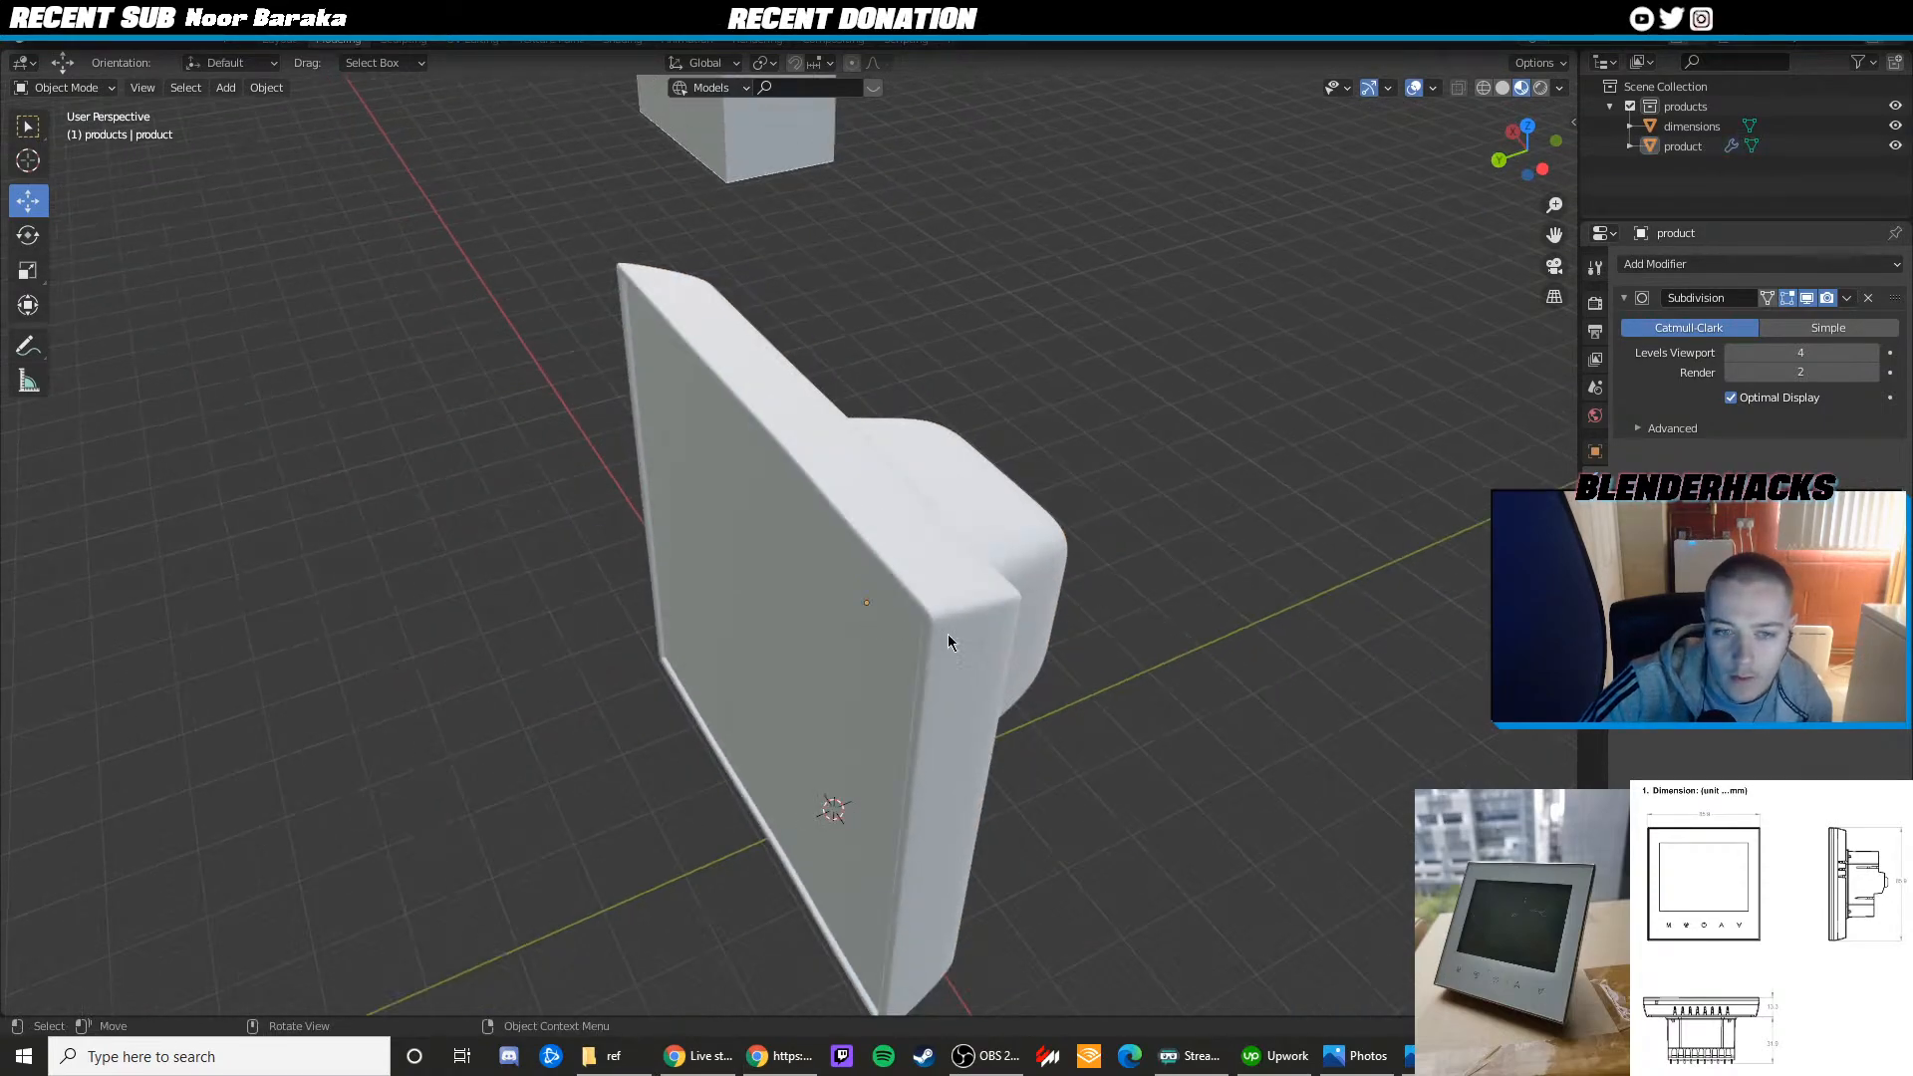
In the back orthographic view, move the vertices at the frame's upper-right inner corner up along Z to straighten the edge
{"action": "scroll", "coordinate": [1042, 580], "scroll_direction": "up", "scroll_amount": 3}
{"action": "middle_click_drag", "start_coordinate": [947, 633], "coordinate": [968, 541]}
{"action": "scroll", "coordinate": [969, 541], "scroll_direction": "up", "scroll_amount": 2}
{"action": "left_click", "coordinate": [968, 548]}
{"action": "key", "text": "Tab"}
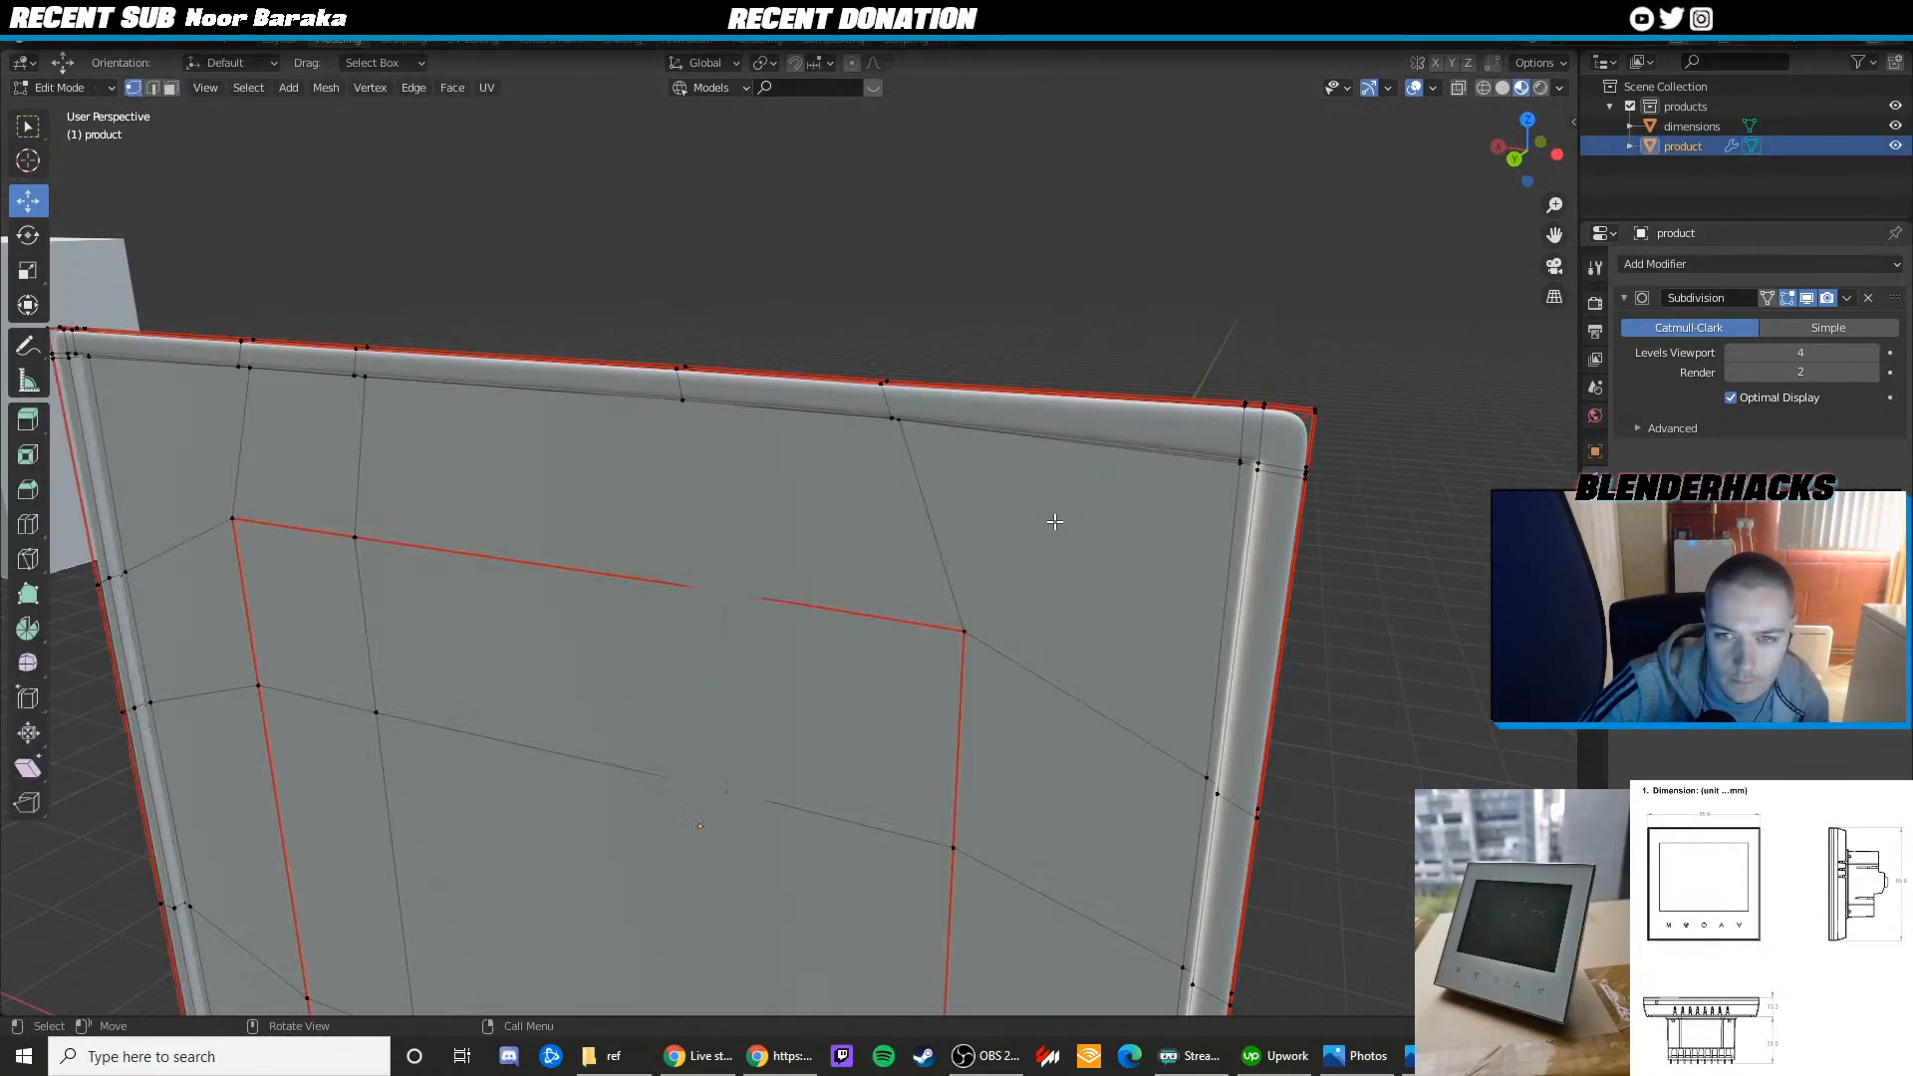
{"action": "left_click", "coordinate": [1515, 157]}
{"action": "key", "text": "shift+z"}
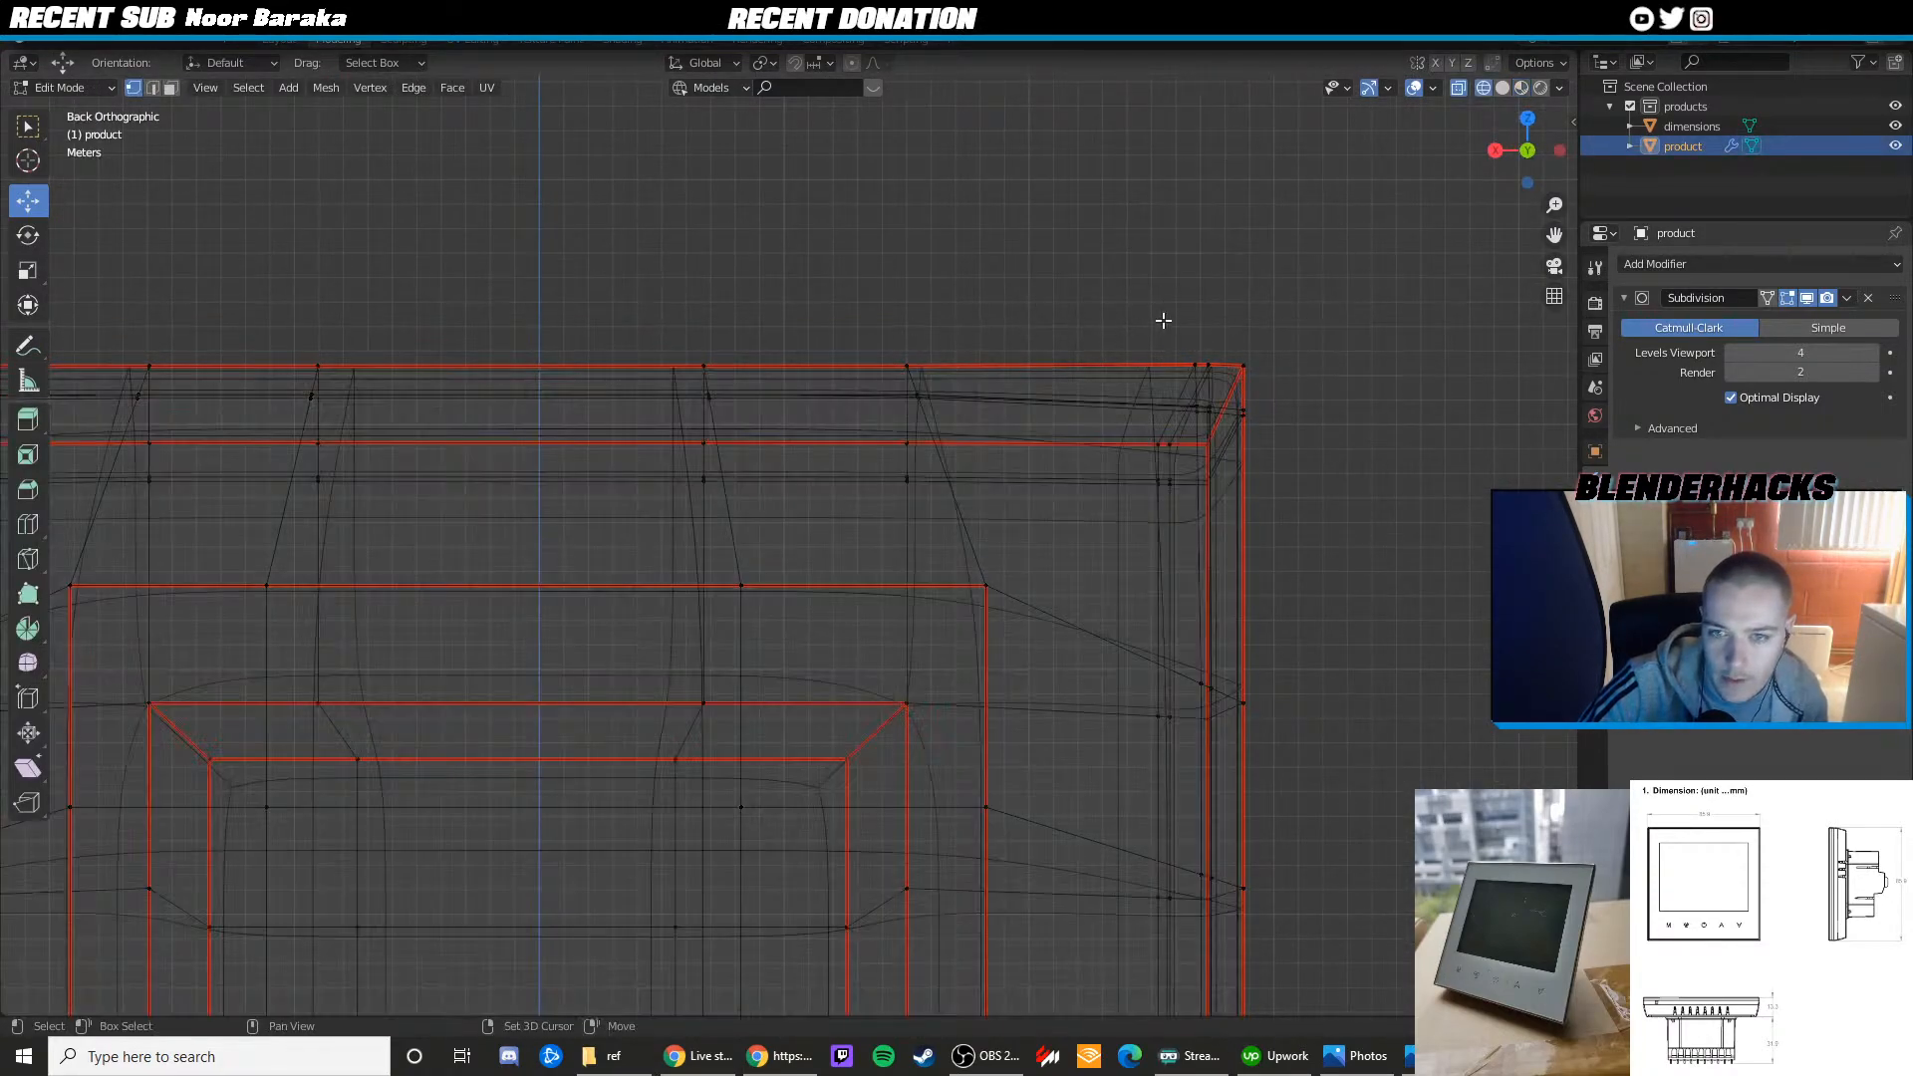
{"action": "middle_click_drag", "start_coordinate": [1164, 320], "coordinate": [975, 430], "text": "shift"}
{"action": "scroll", "coordinate": [996, 458], "scroll_direction": "up", "scroll_amount": 2}
{"action": "left_click_drag", "start_coordinate": [994, 514], "coordinate": [1044, 545]}
{"action": "key", "text": "shift+z"}
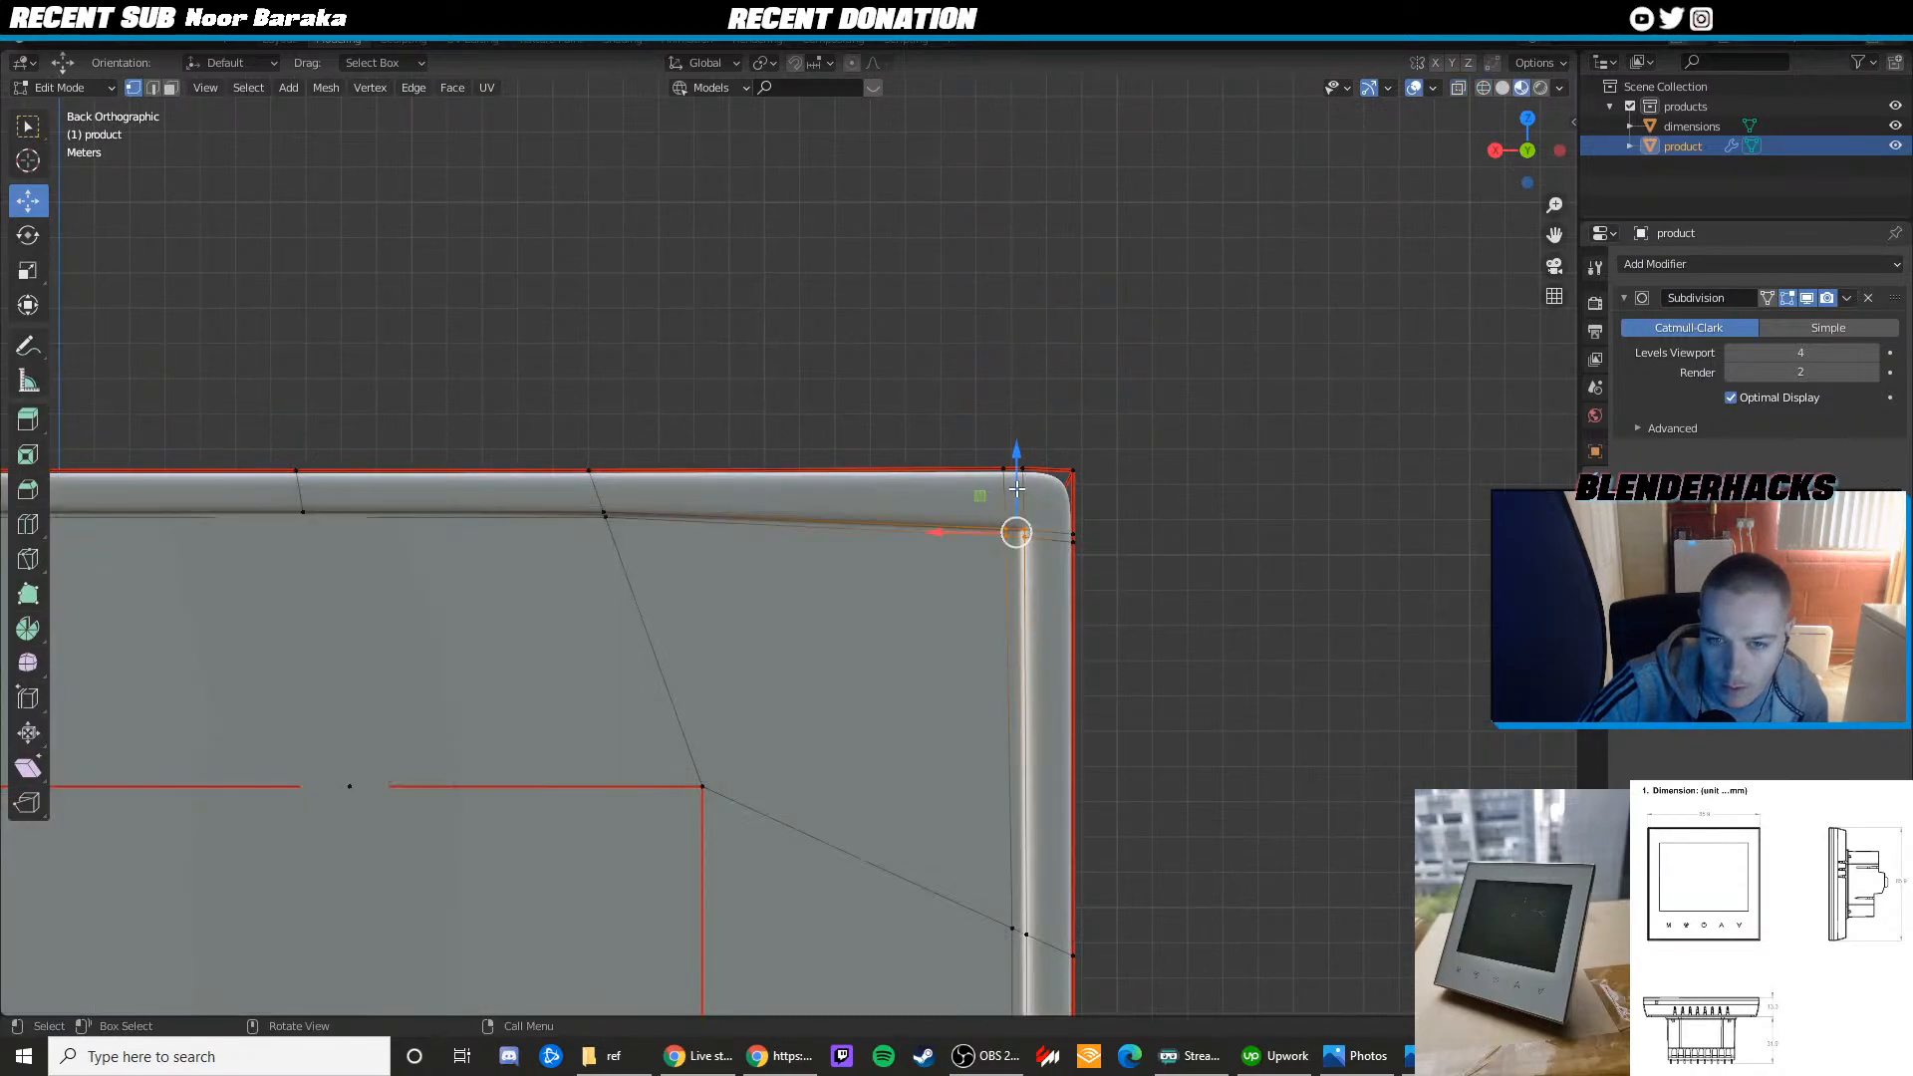
{"action": "left_click_drag", "start_coordinate": [1018, 481], "coordinate": [1017, 453]}
{"action": "key", "text": "Tab"}
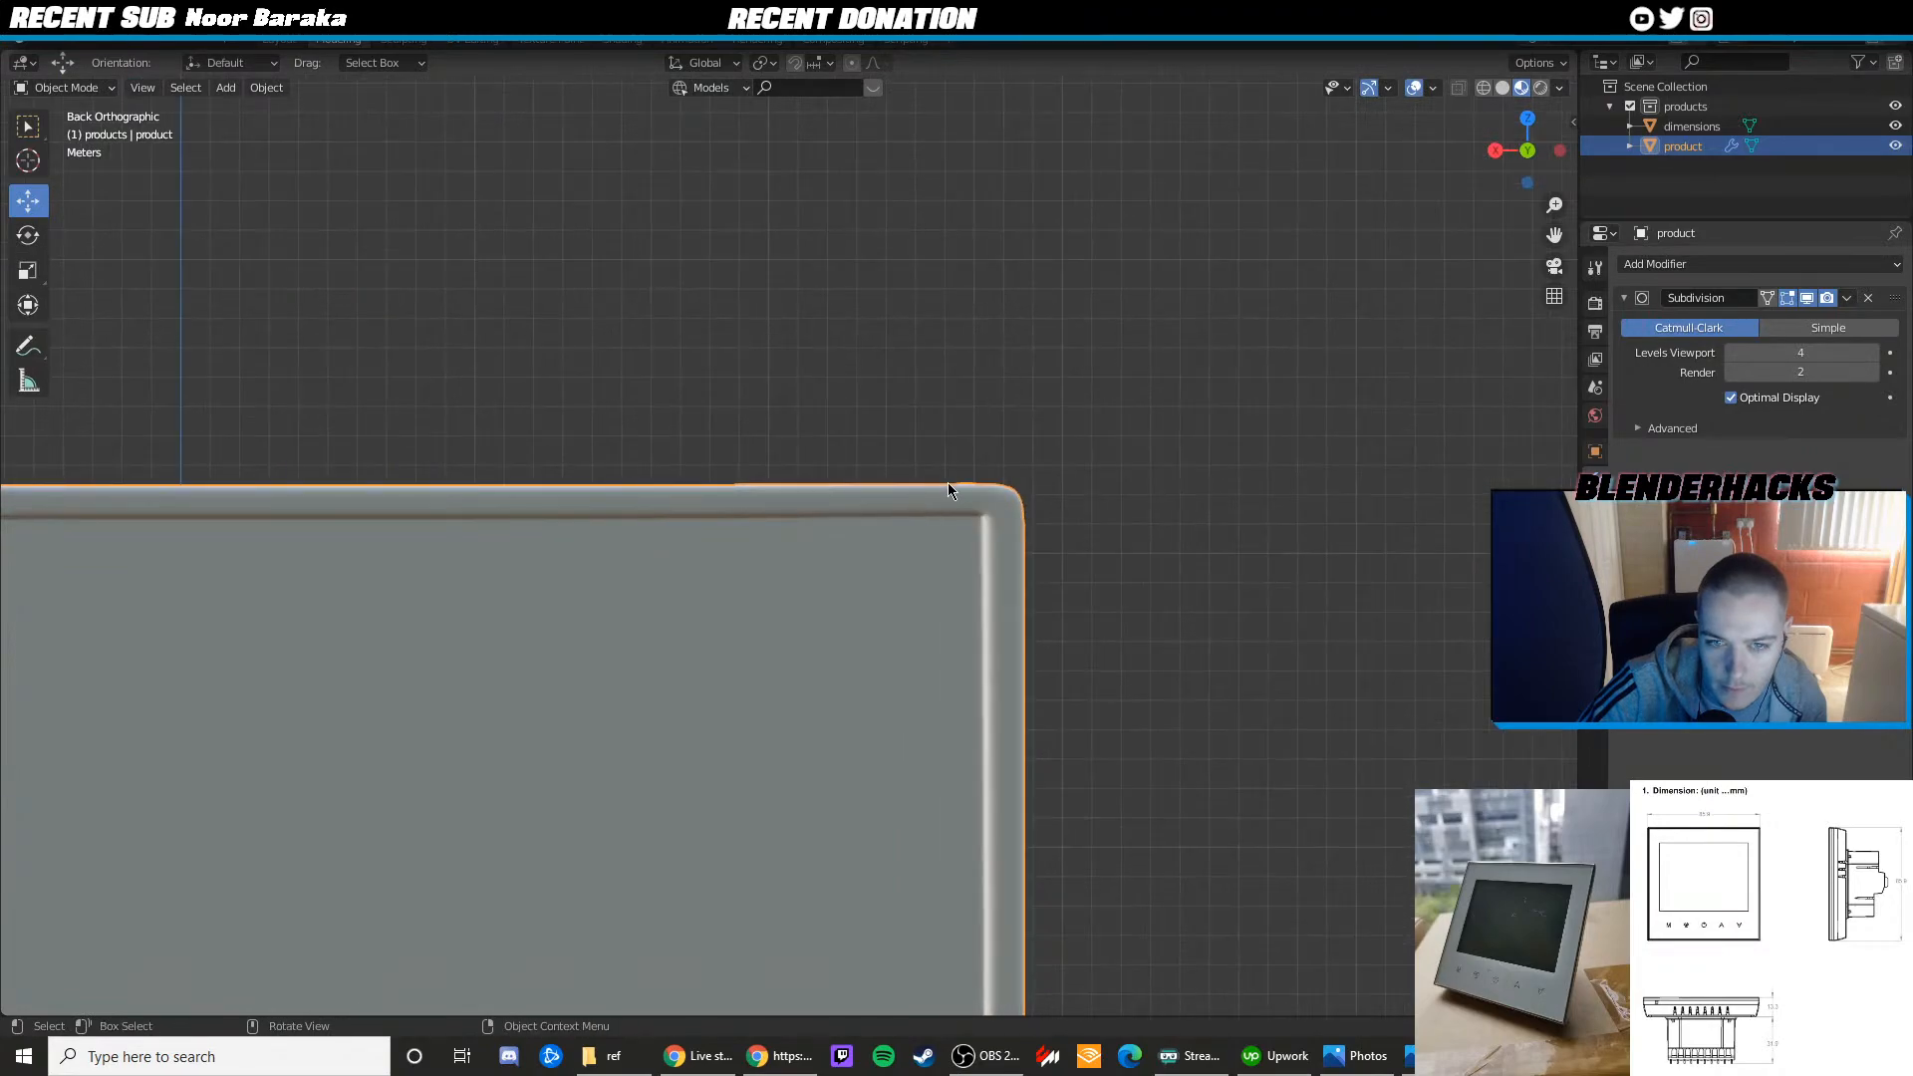
Select the vertices along the frame's right inner edge in back view, including both corner groups, and move them outward along X
{"action": "key", "text": "Tab"}
{"action": "key", "text": "shift+z"}
{"action": "scroll", "coordinate": [1091, 556], "scroll_direction": "down", "scroll_amount": 1}
{"action": "middle_click_drag", "start_coordinate": [1092, 556], "coordinate": [1085, 380], "text": "shift"}
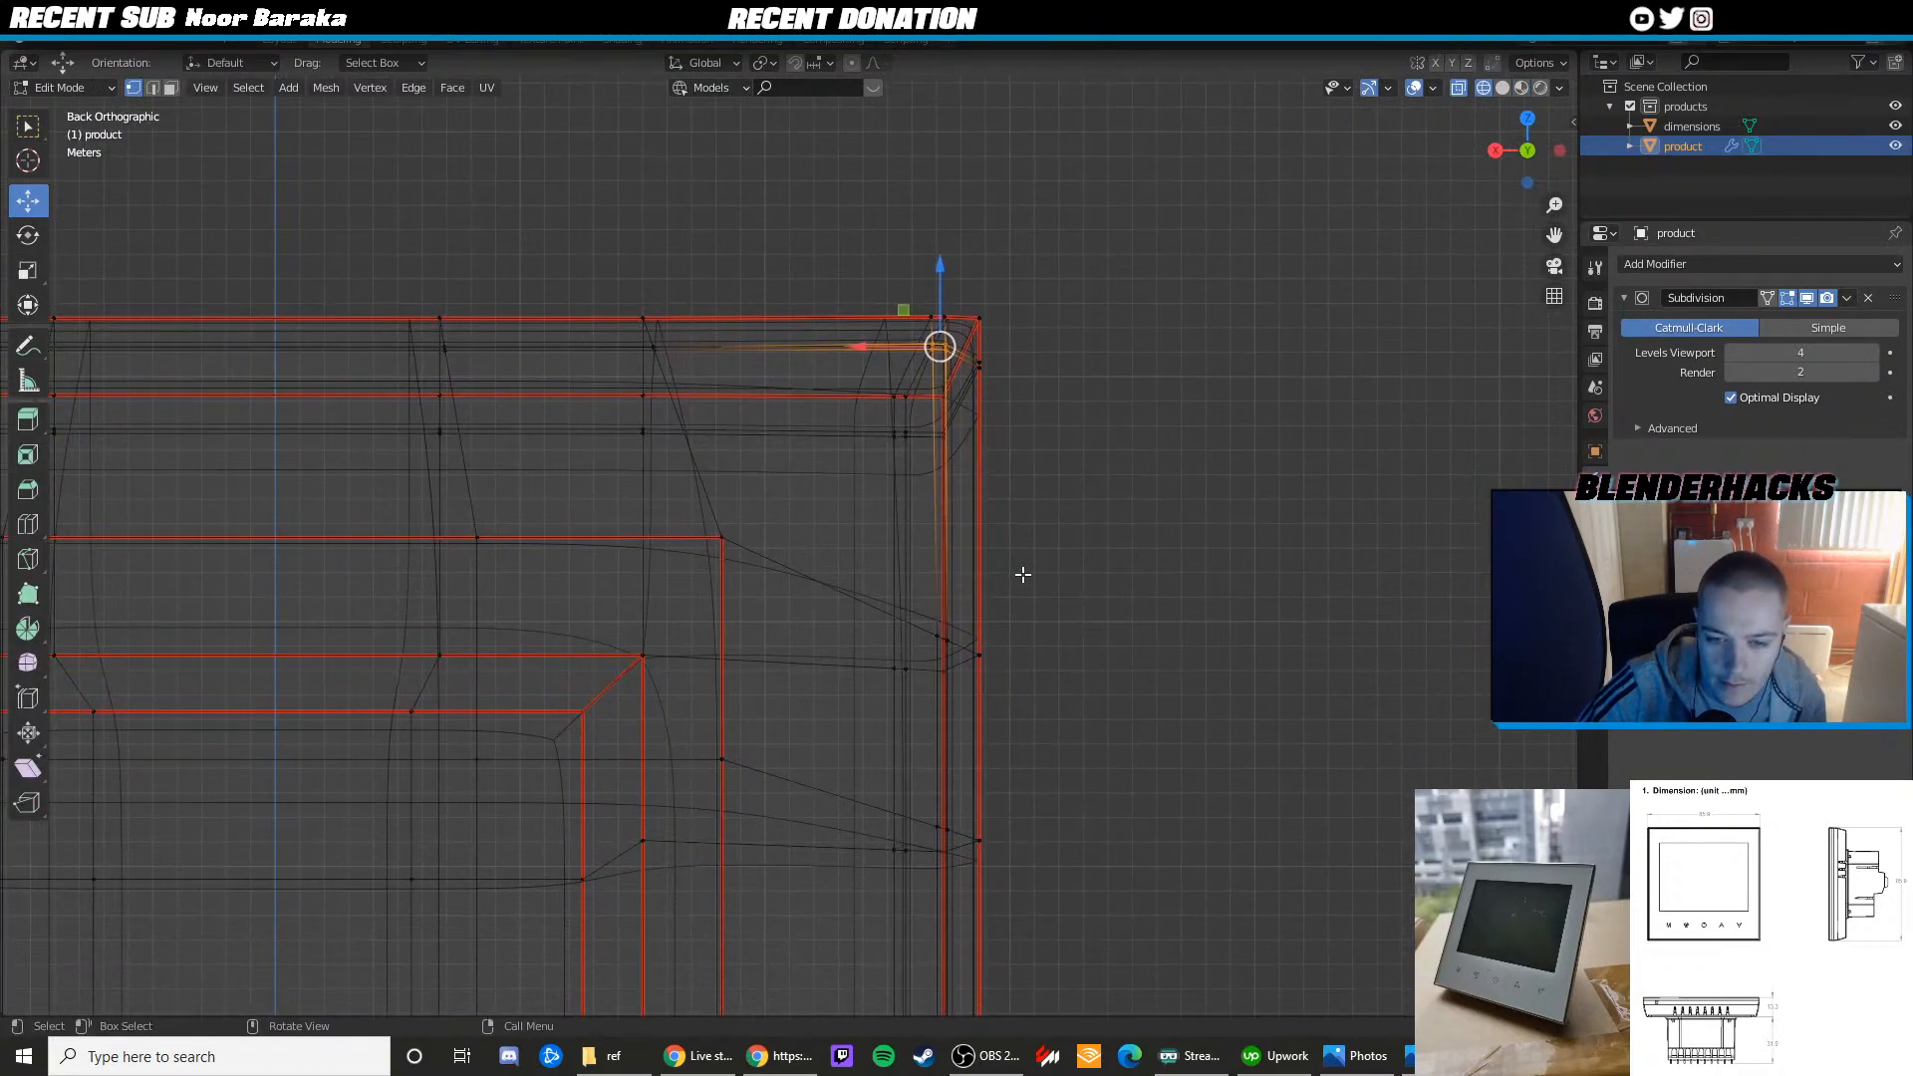
{"action": "key", "text": "shift+z"}
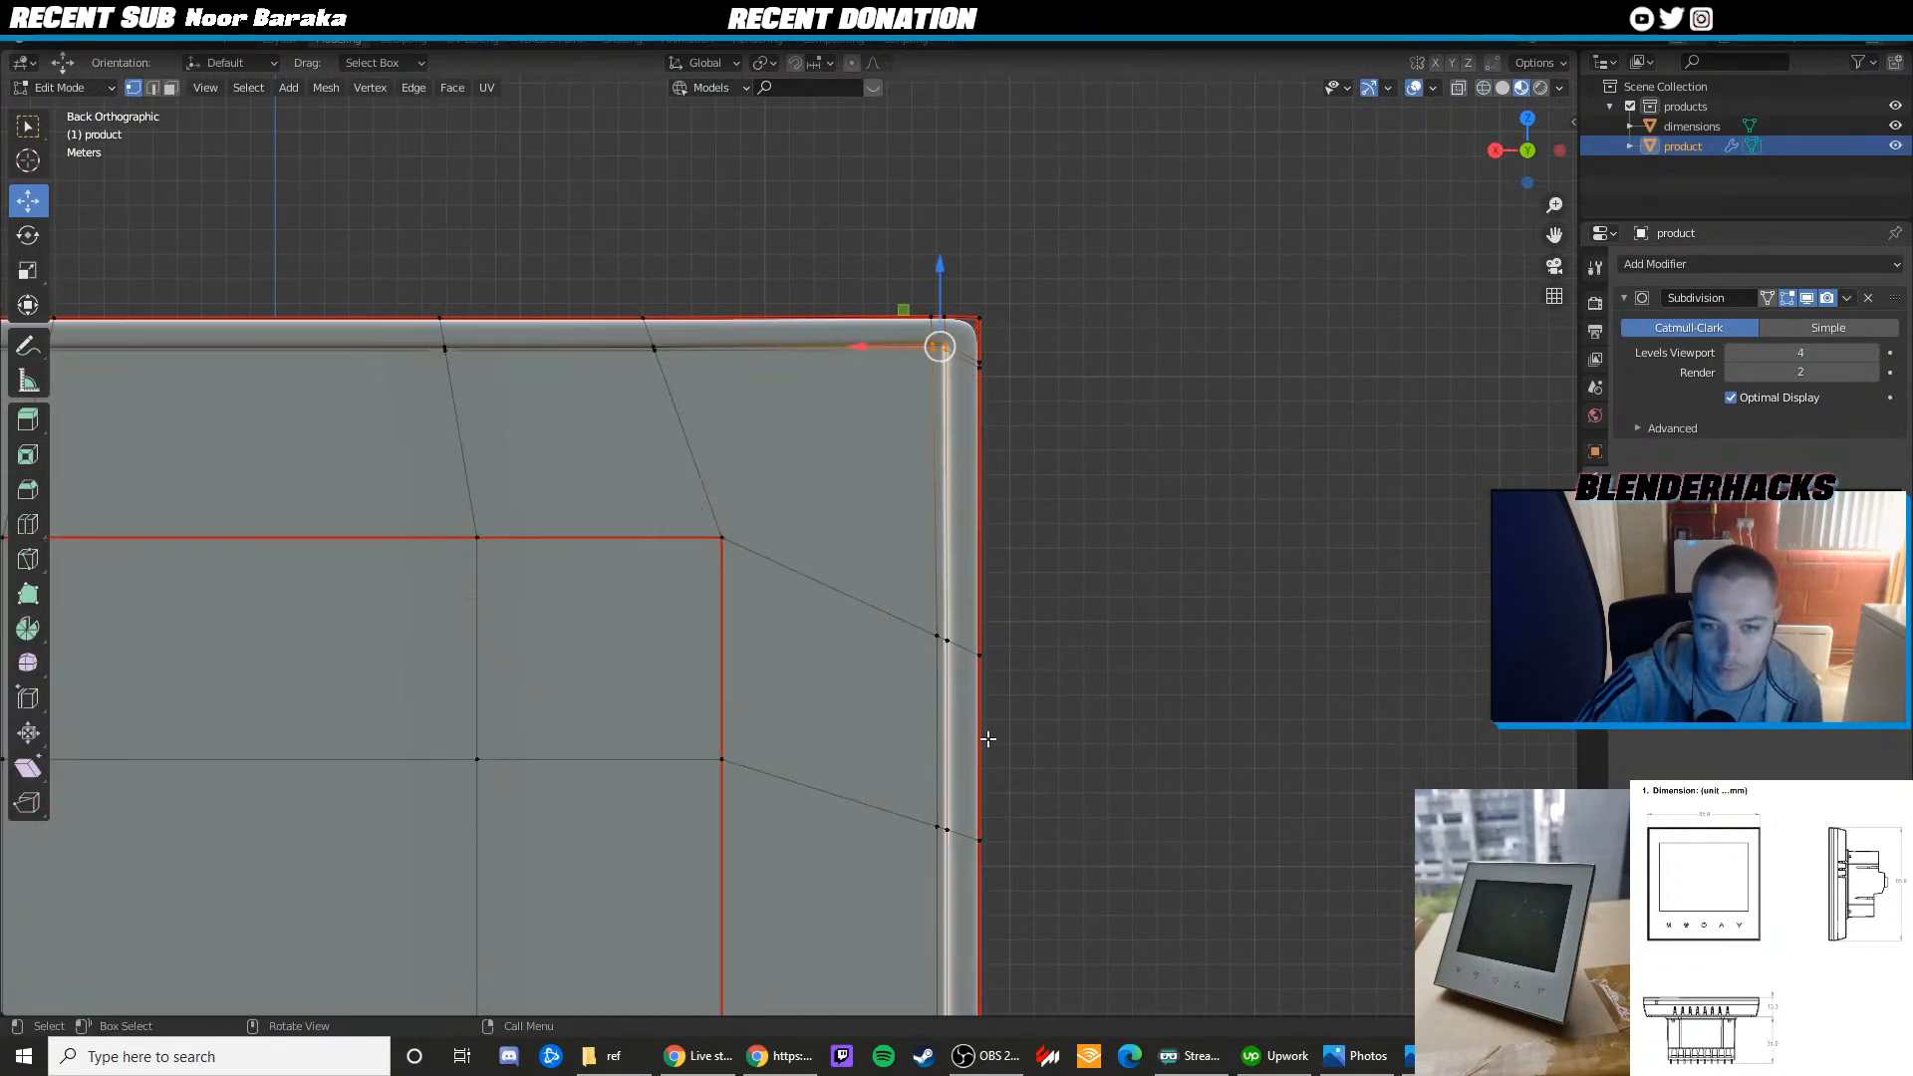
{"action": "key", "text": "shift+z"}
{"action": "left_click", "coordinate": [948, 640], "text": "shift"}
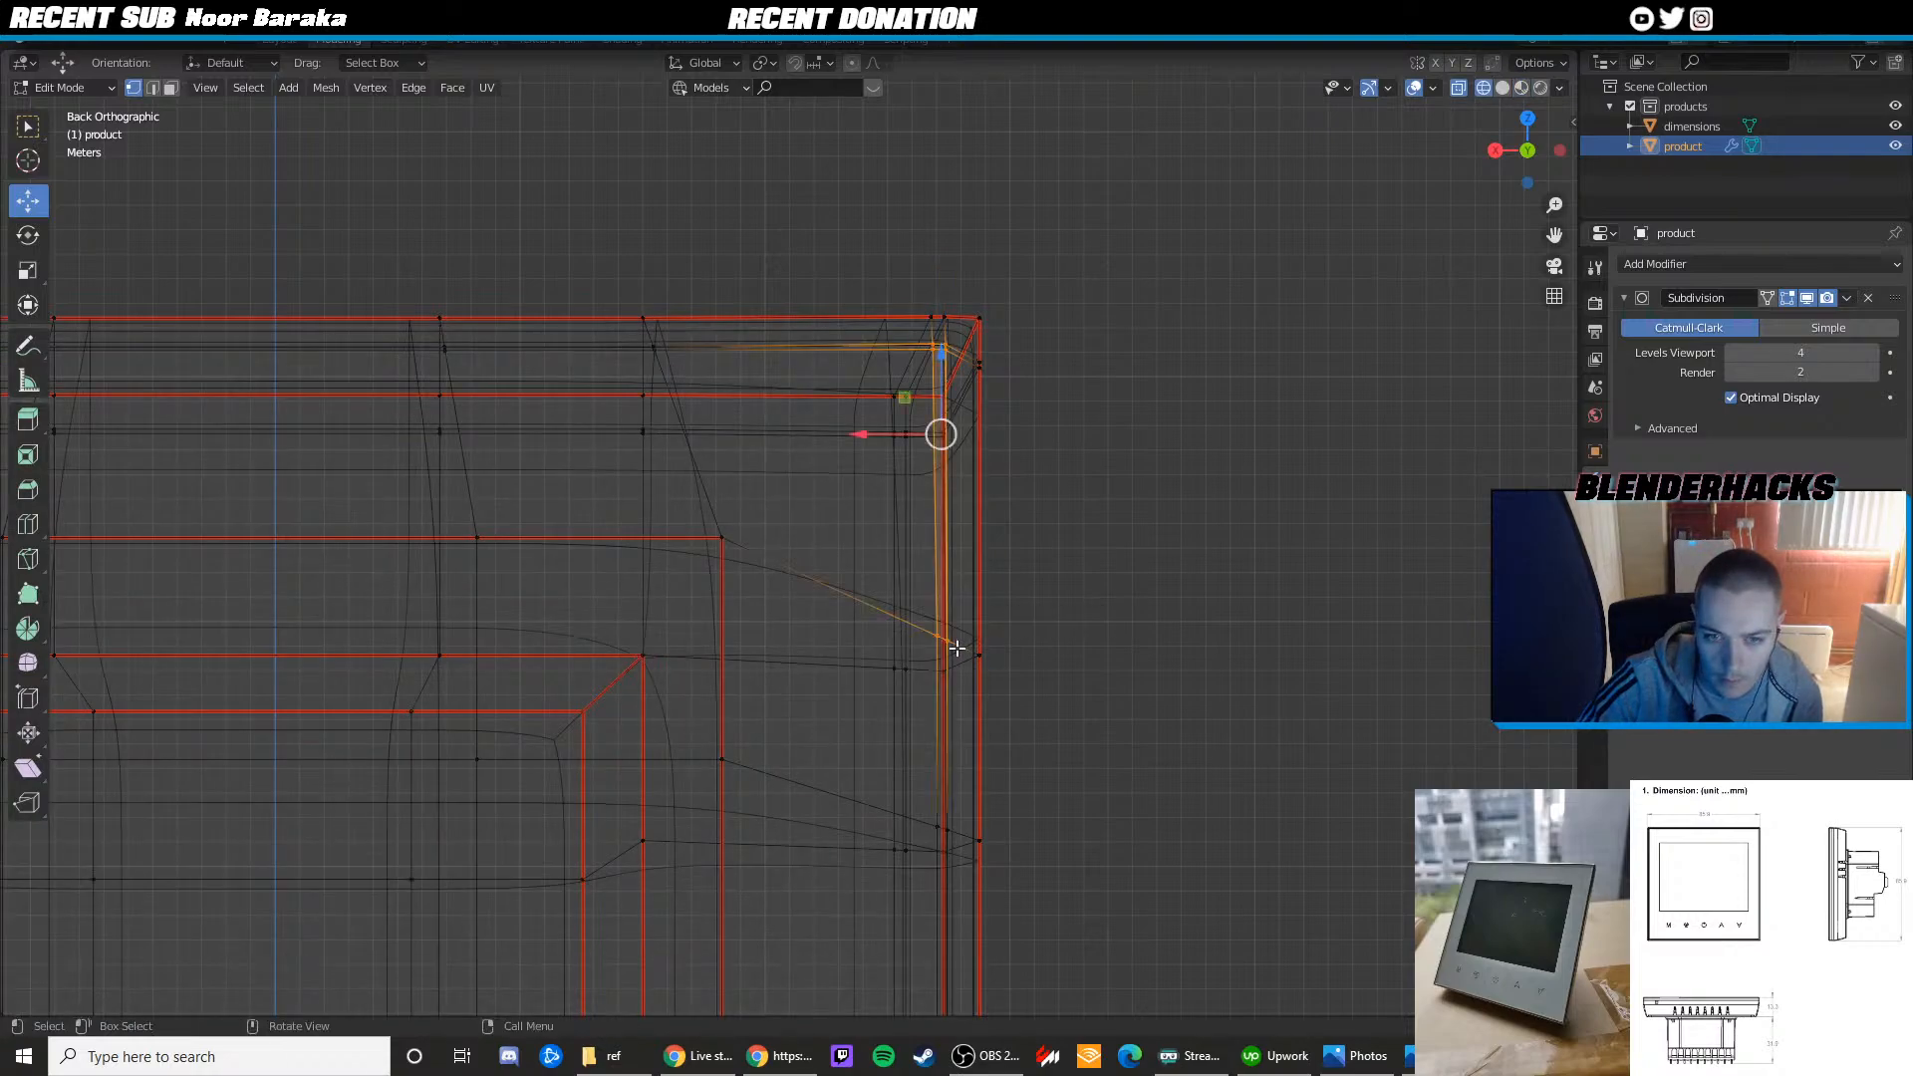
{"action": "scroll", "coordinate": [956, 648], "scroll_direction": "down", "scroll_amount": 2}
{"action": "middle_click_drag", "start_coordinate": [951, 763], "coordinate": [917, 635], "text": "shift"}
{"action": "scroll", "coordinate": [916, 635], "scroll_direction": "up", "scroll_amount": 2}
{"action": "left_click_drag", "start_coordinate": [901, 652], "coordinate": [920, 695], "text": "shift"}
{"action": "middle_click_drag", "start_coordinate": [918, 725], "coordinate": [907, 531], "text": "shift"}
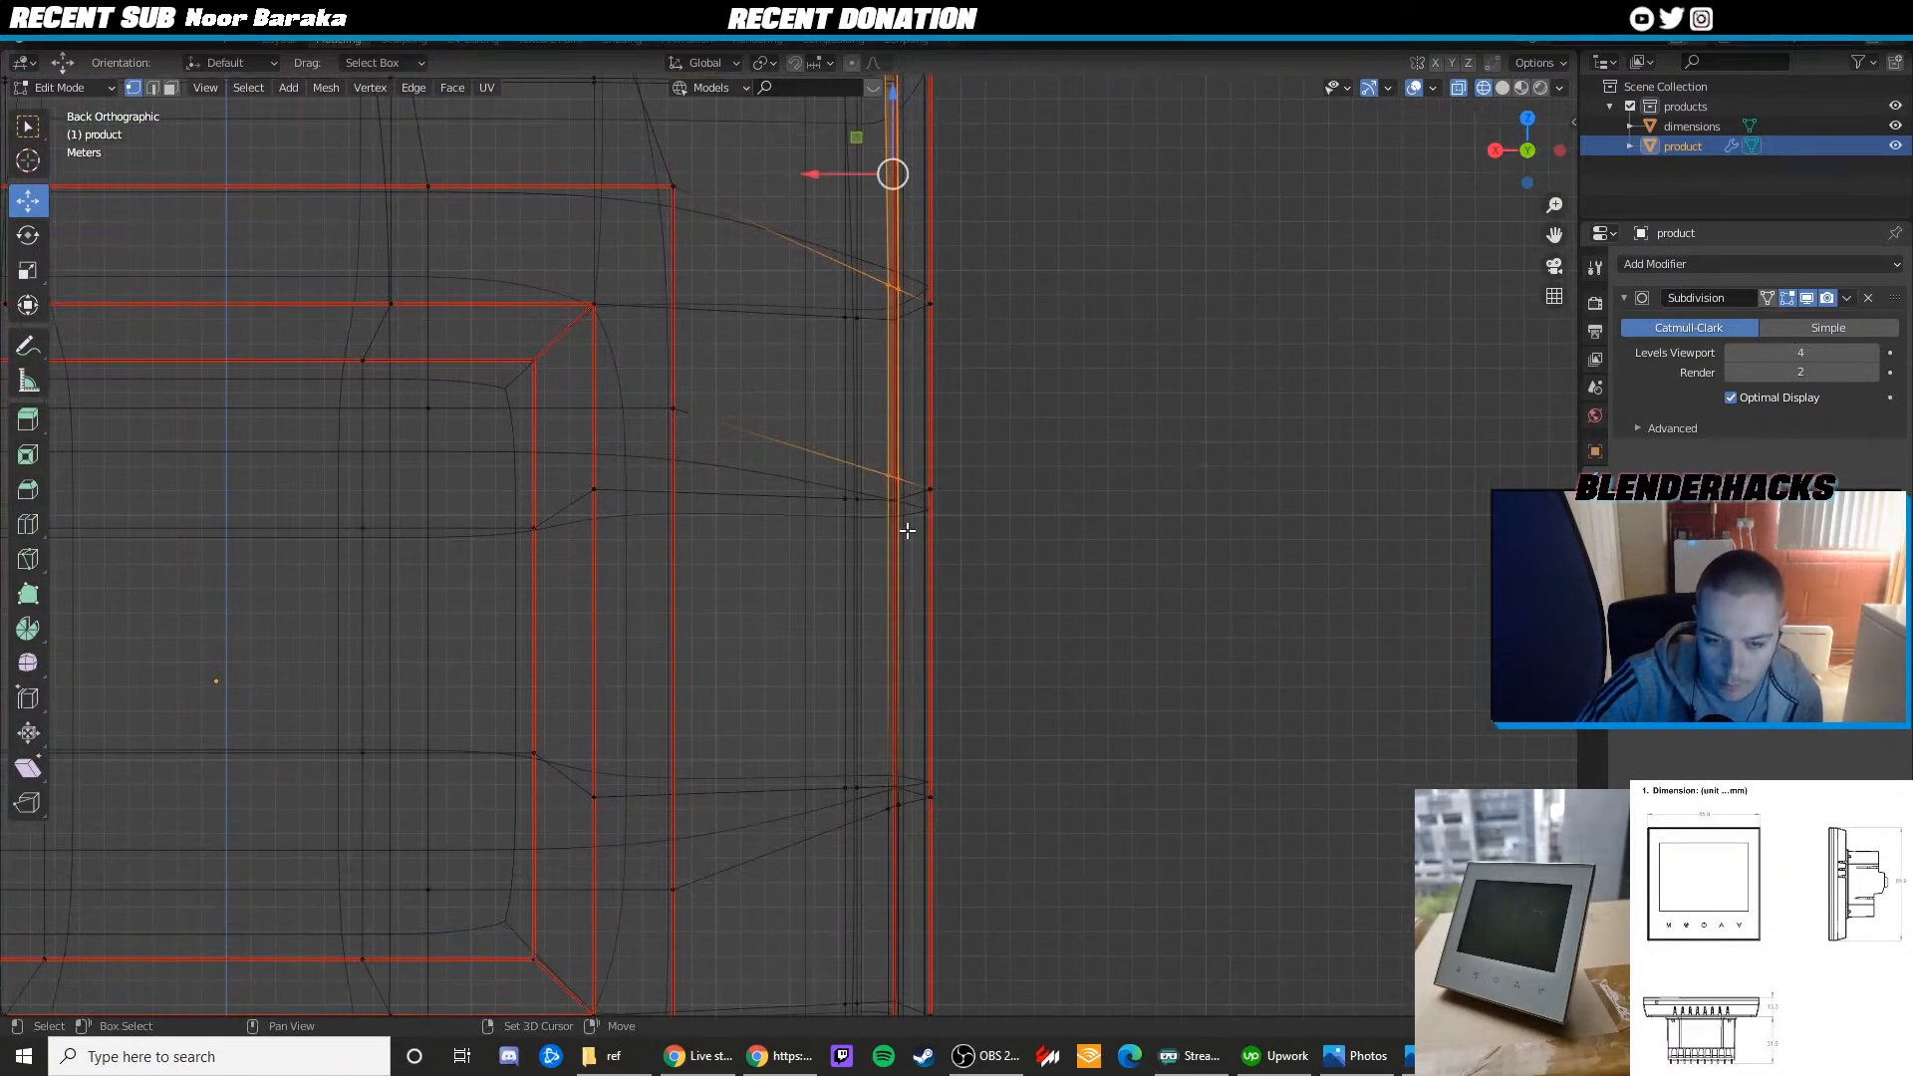
{"action": "left_click_drag", "start_coordinate": [884, 796], "coordinate": [915, 832], "text": "shift"}
{"action": "middle_click_drag", "start_coordinate": [918, 837], "coordinate": [902, 613], "text": "shift"}
{"action": "middle_click_drag", "start_coordinate": [881, 765], "coordinate": [877, 722], "text": "shift"}
{"action": "left_click_drag", "start_coordinate": [868, 723], "coordinate": [891, 757], "text": "shift"}
{"action": "middle_click_drag", "start_coordinate": [890, 773], "coordinate": [880, 563], "text": "shift"}
{"action": "middle_click_drag", "start_coordinate": [865, 765], "coordinate": [869, 696], "text": "shift"}
{"action": "key", "text": "z"}
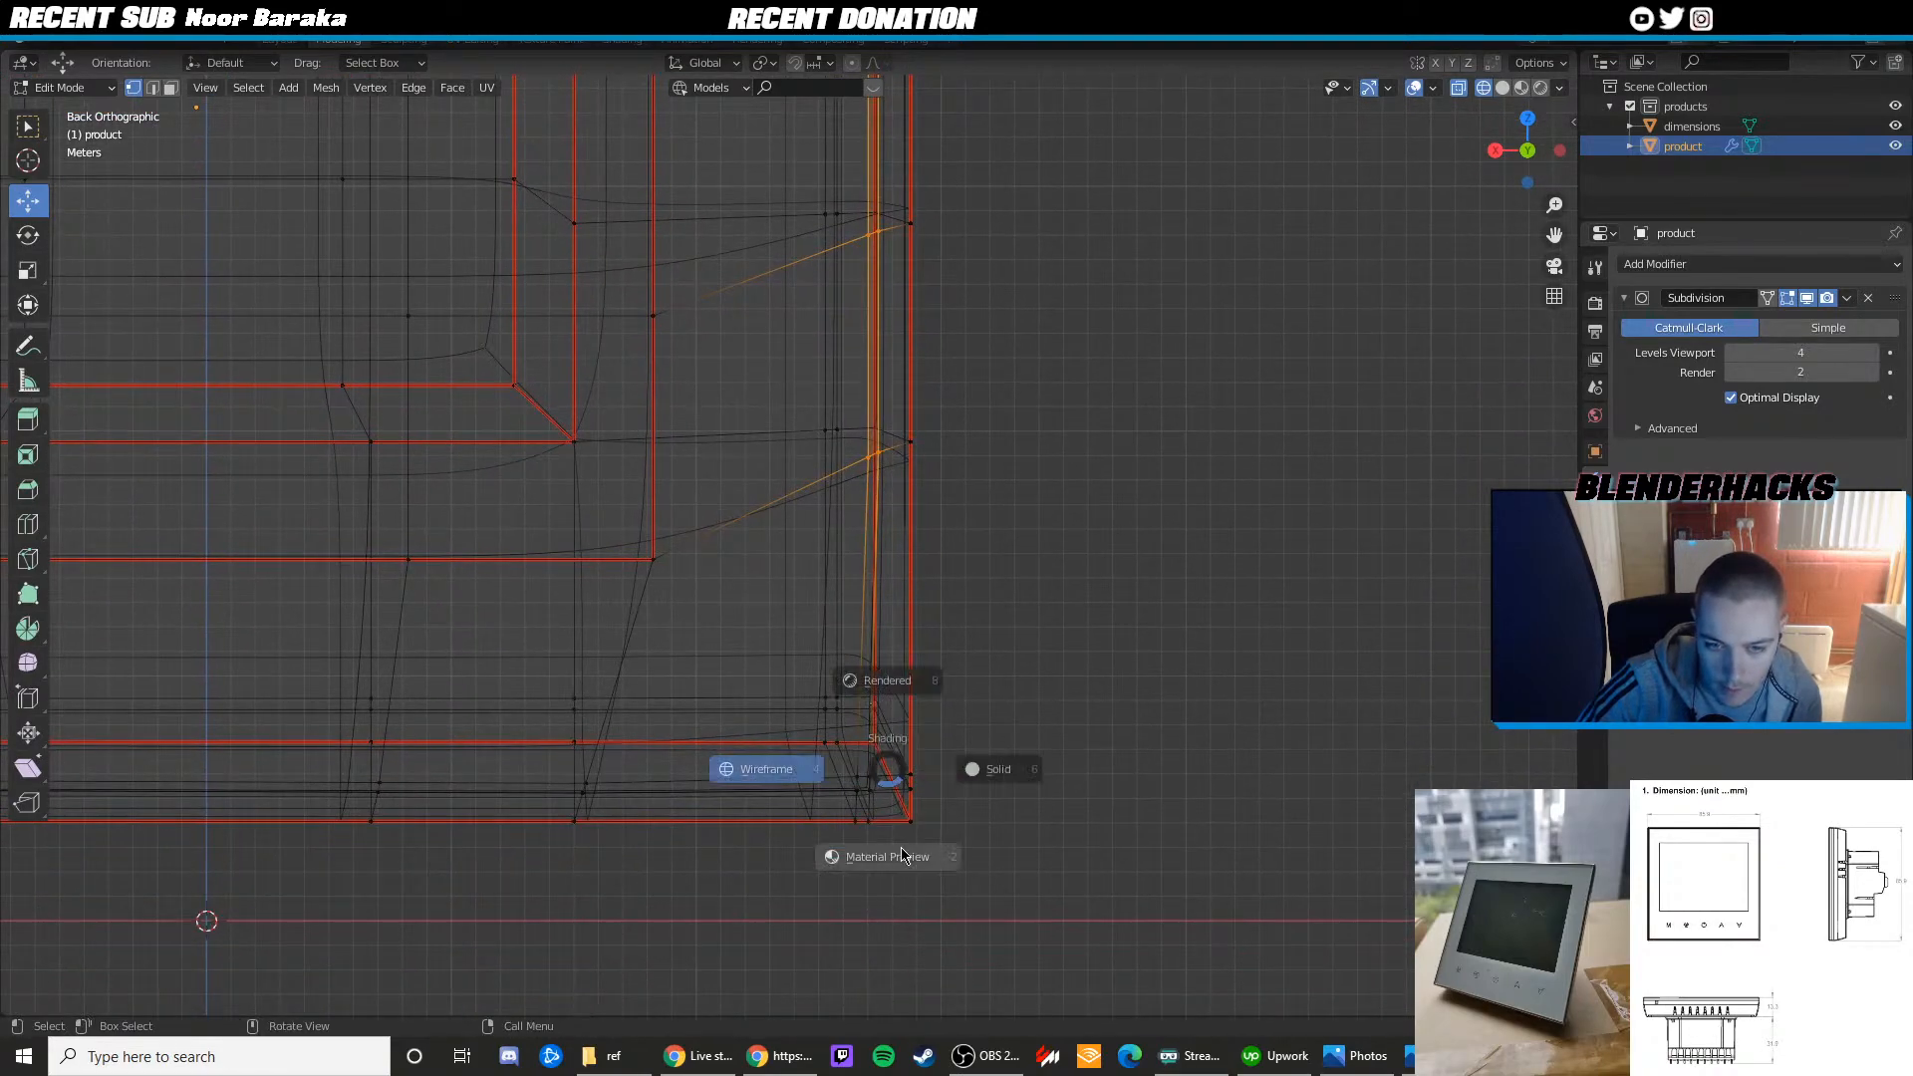
{"action": "left_click", "coordinate": [906, 853]}
{"action": "key", "text": "z"}
{"action": "left_click", "coordinate": [757, 771]}
{"action": "left_click_drag", "start_coordinate": [849, 774], "coordinate": [880, 797], "text": "shift"}
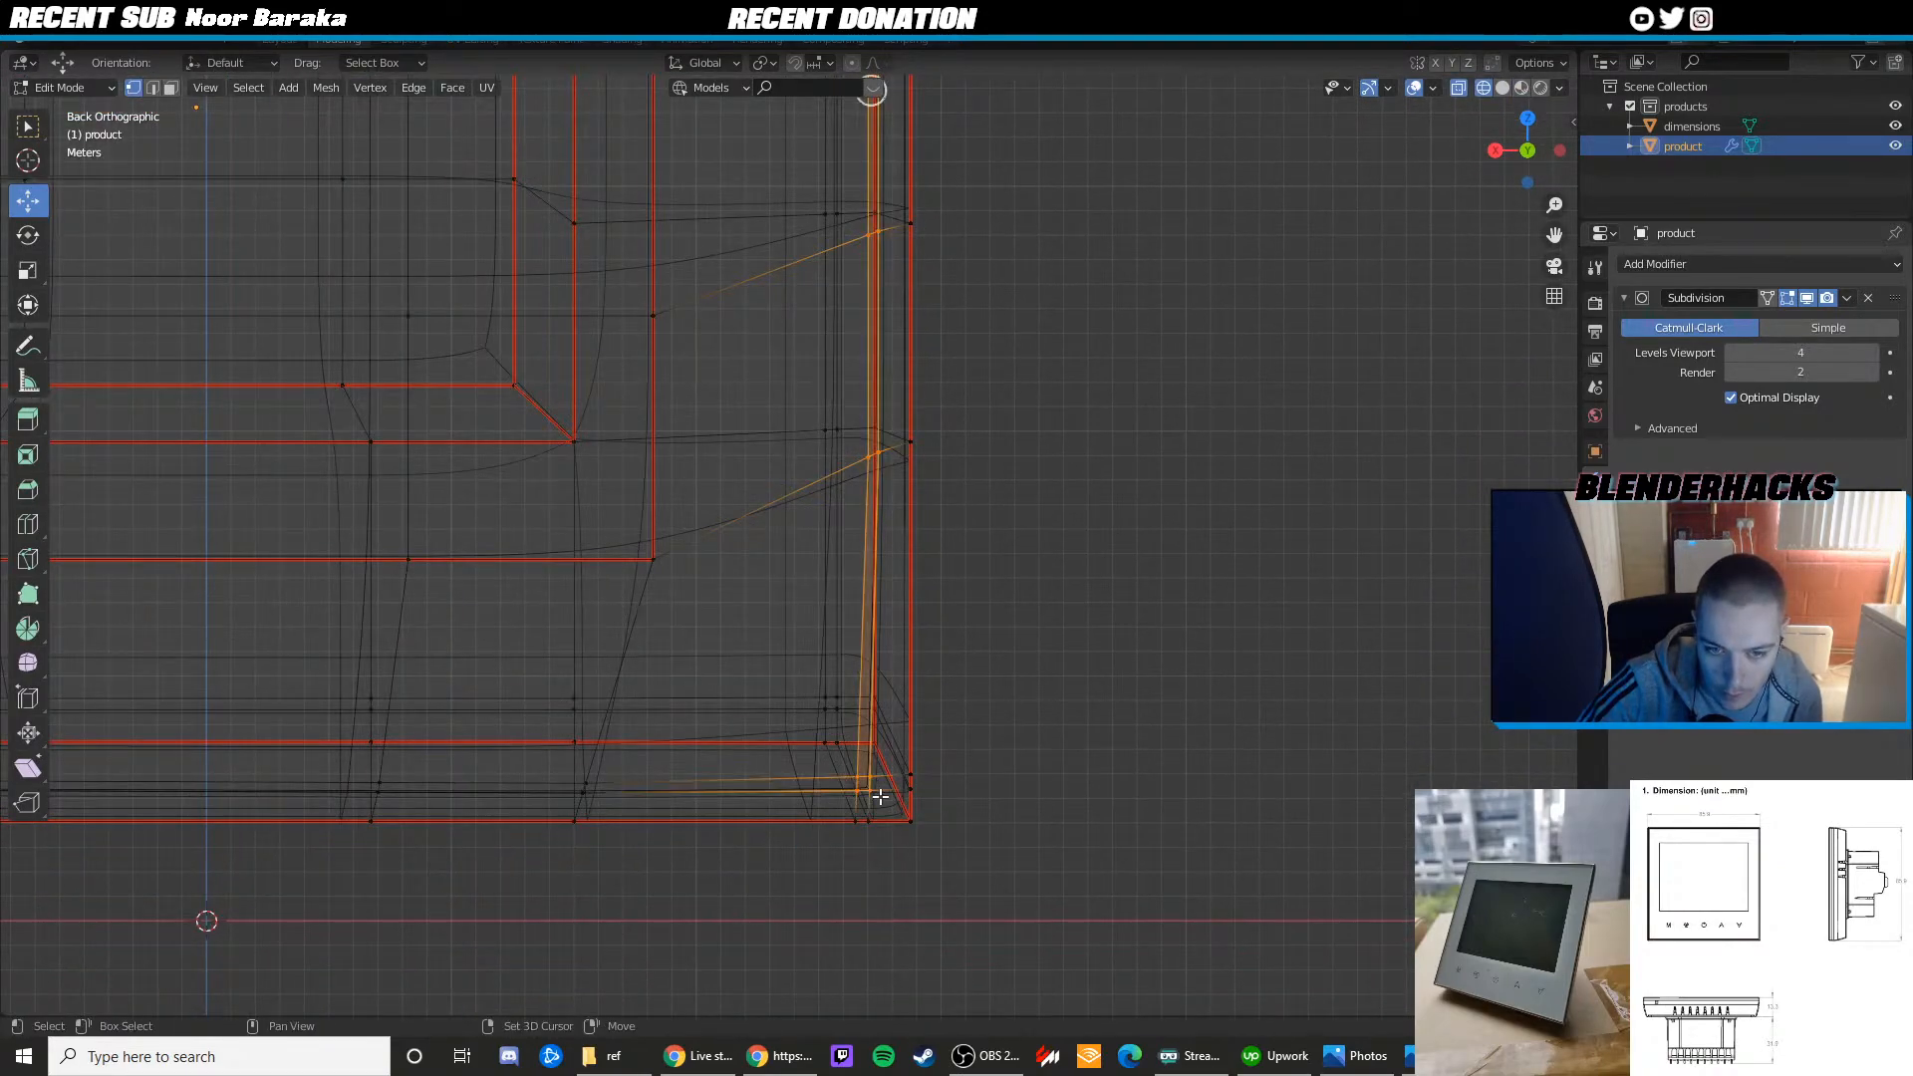
{"action": "key", "text": "z"}
{"action": "left_click", "coordinate": [883, 863]}
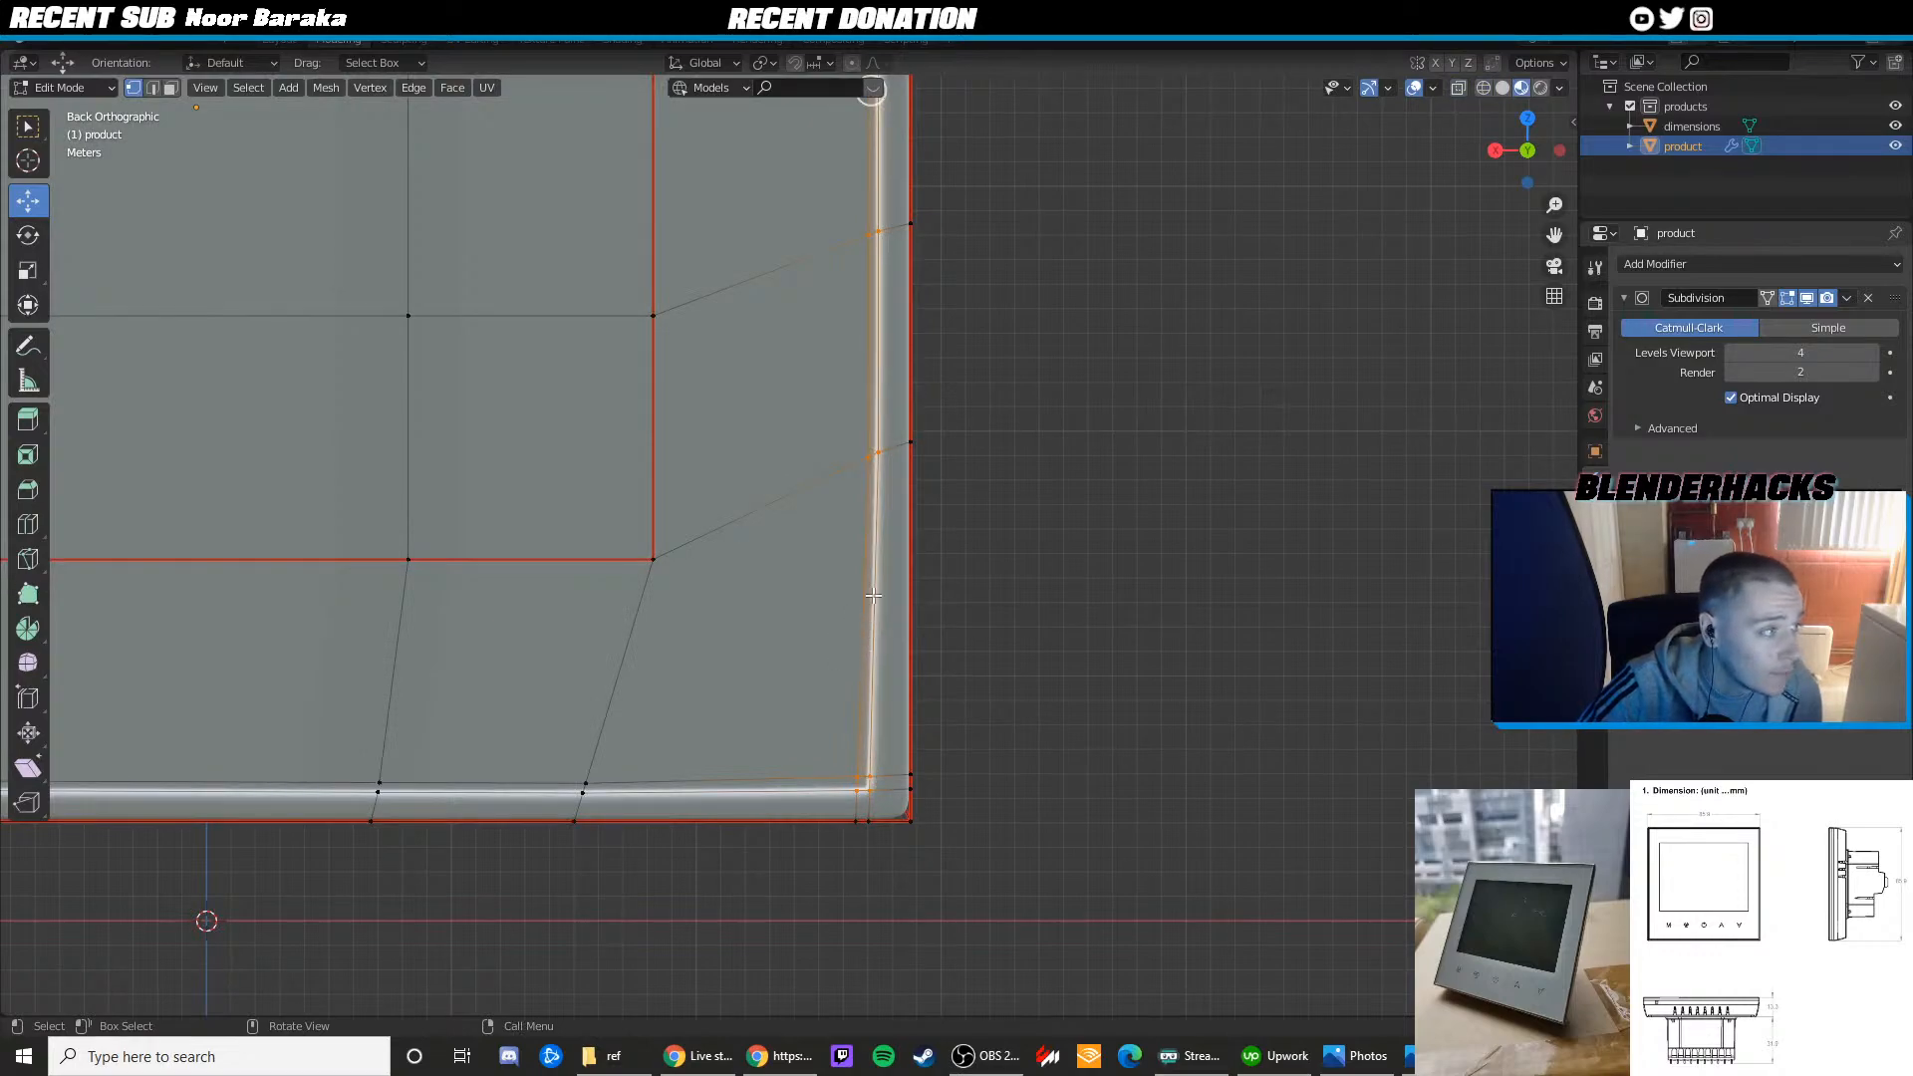
{"action": "middle_click_drag", "start_coordinate": [867, 364], "coordinate": [869, 457], "text": "shift"}
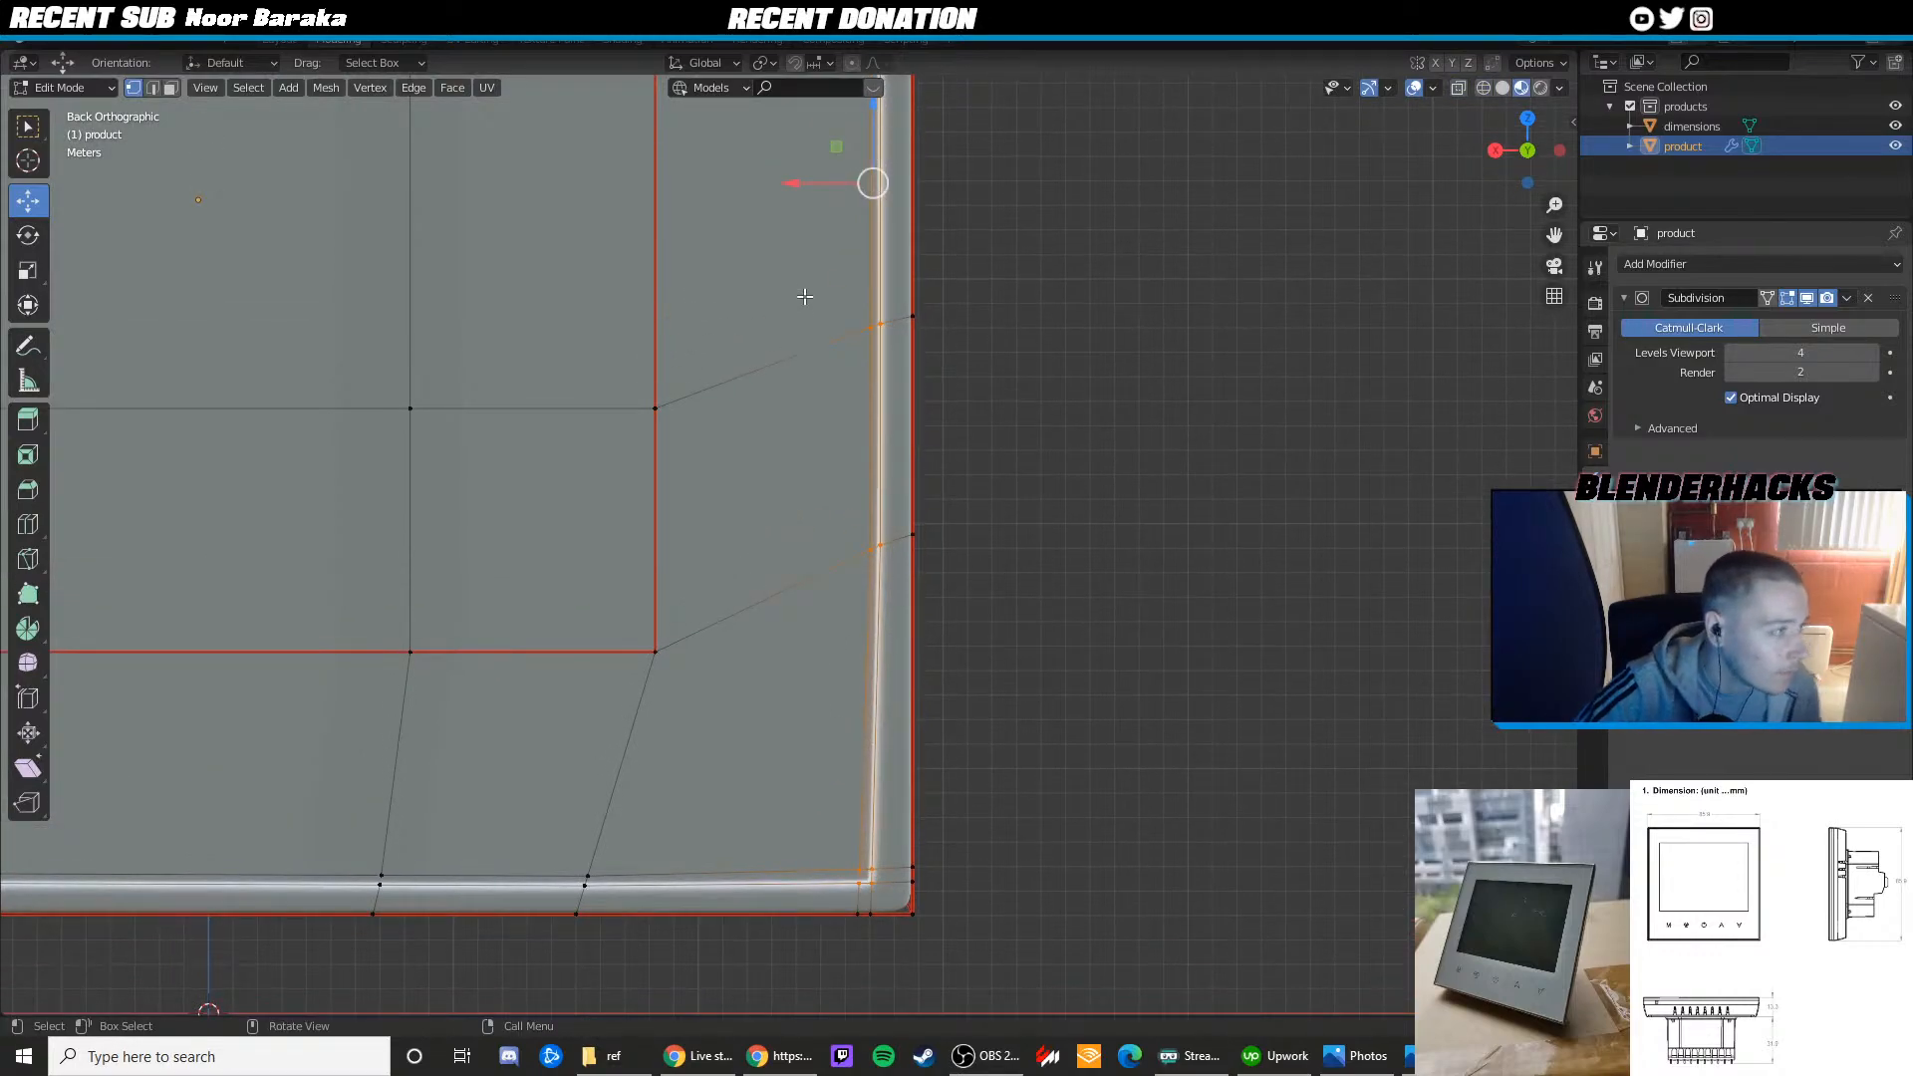
{"action": "left_click_drag", "start_coordinate": [812, 190], "coordinate": [819, 181]}
Move the bottom-edge vertices beside the frame's lower-right corner outward along X and check the smoothed corner
{"action": "key", "text": "z"}
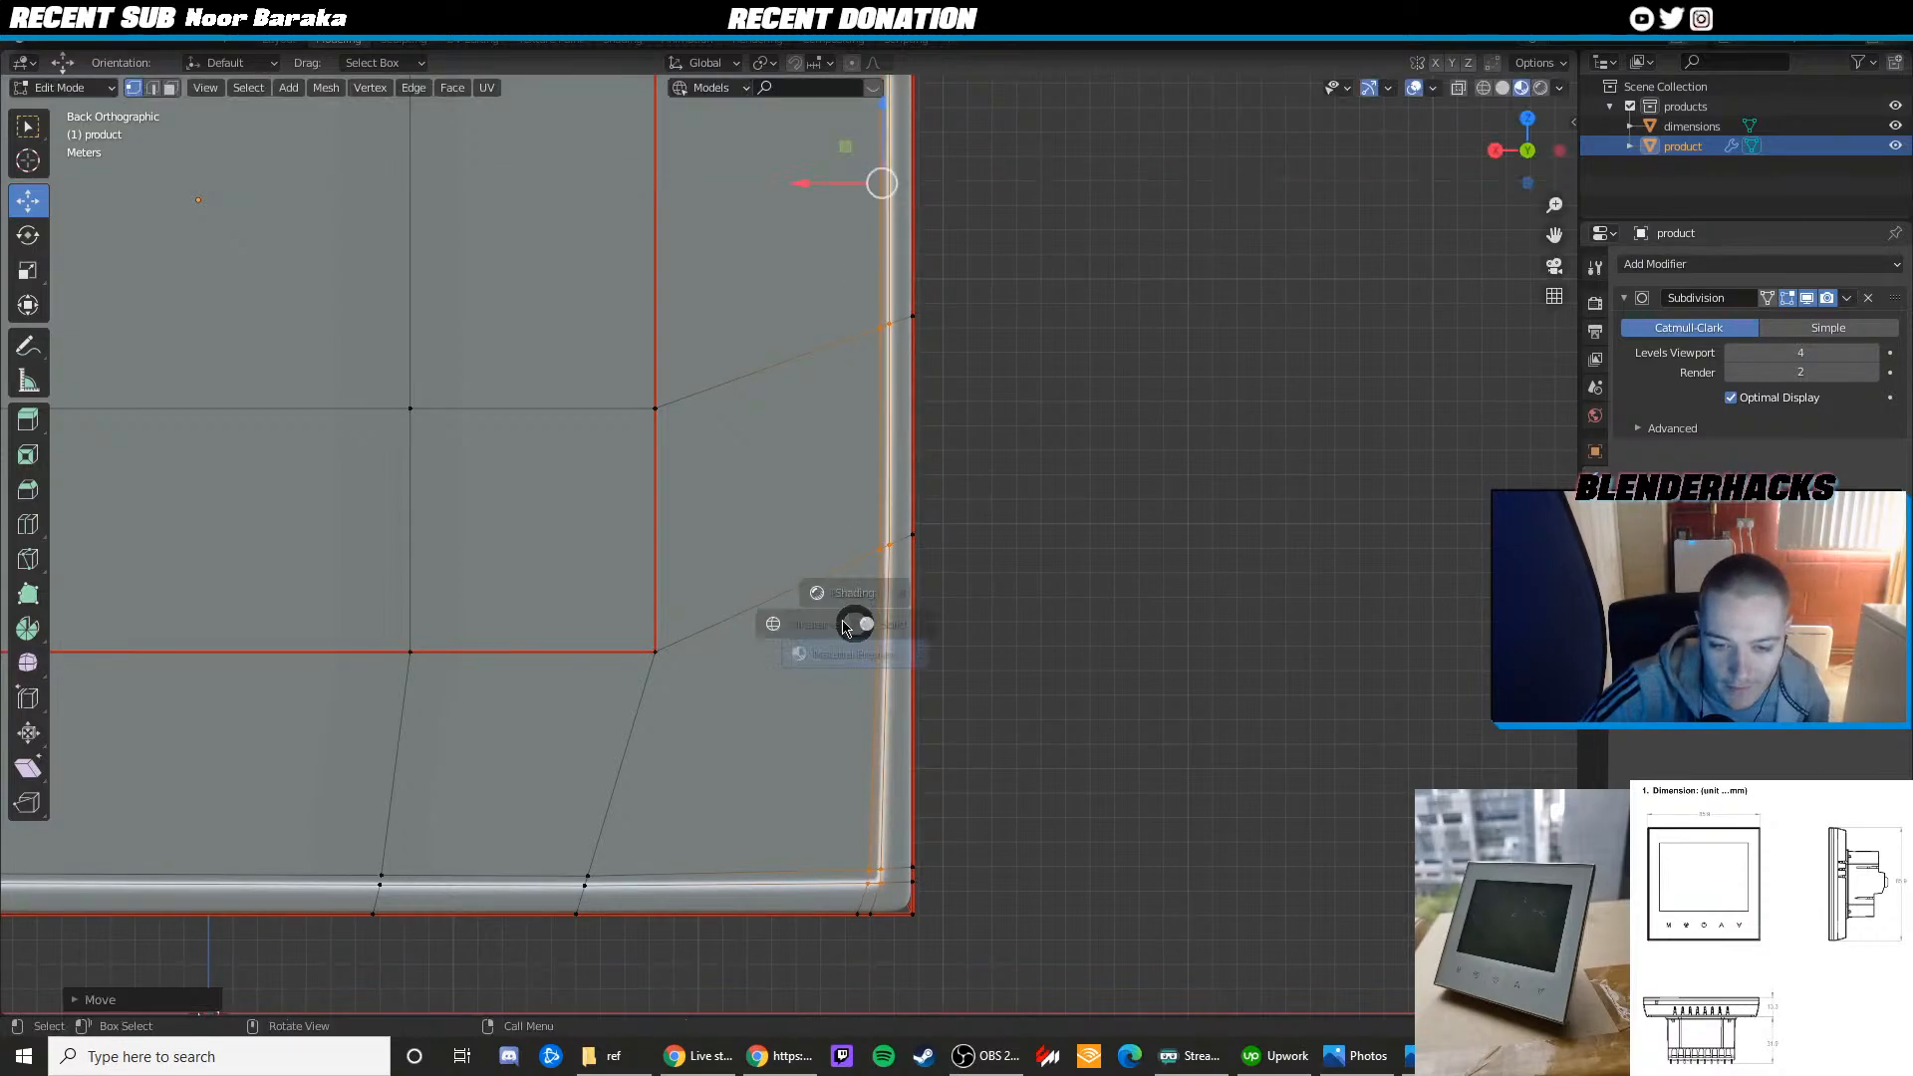
{"action": "left_click", "coordinate": [798, 615]}
{"action": "middle_click_drag", "start_coordinate": [798, 615], "coordinate": [799, 552], "text": "shift"}
{"action": "left_click_drag", "start_coordinate": [884, 863], "coordinate": [847, 844]}
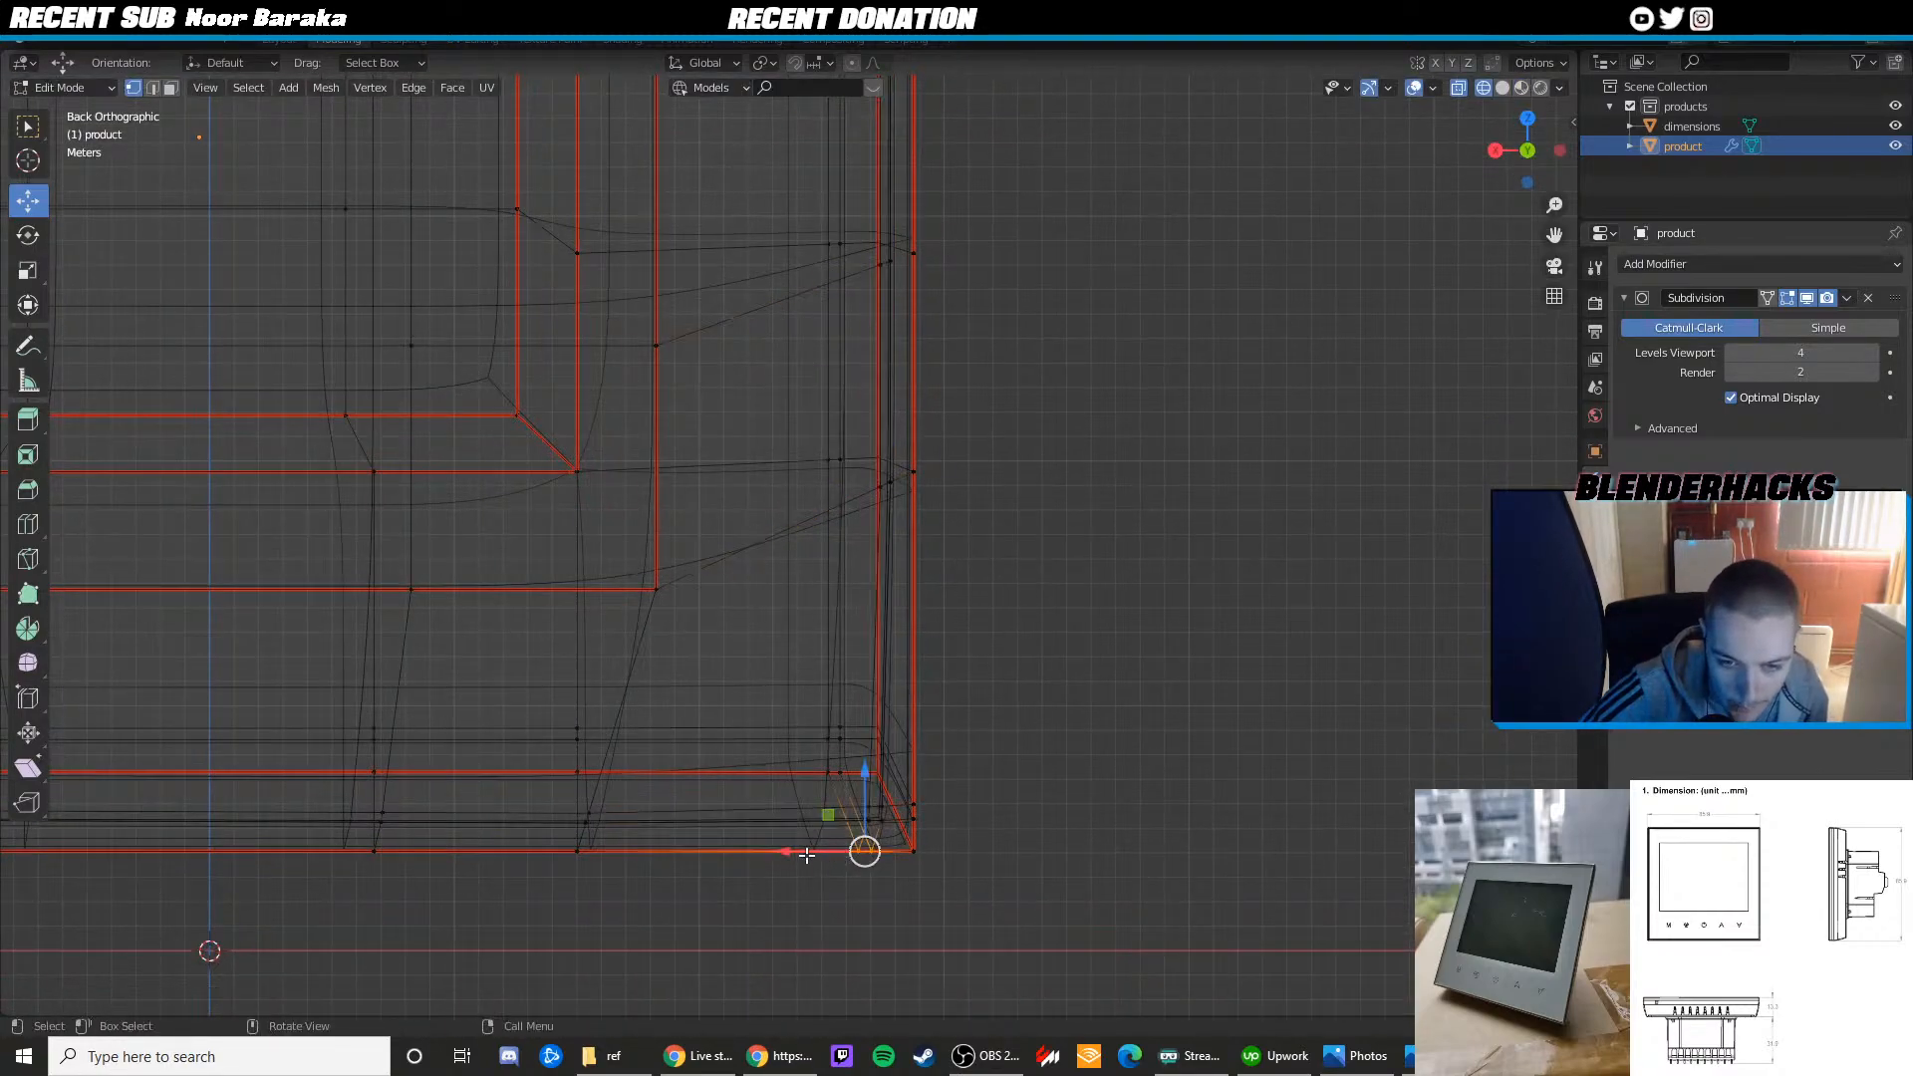
{"action": "key", "text": "g"}
{"action": "left_click", "coordinate": [821, 852]}
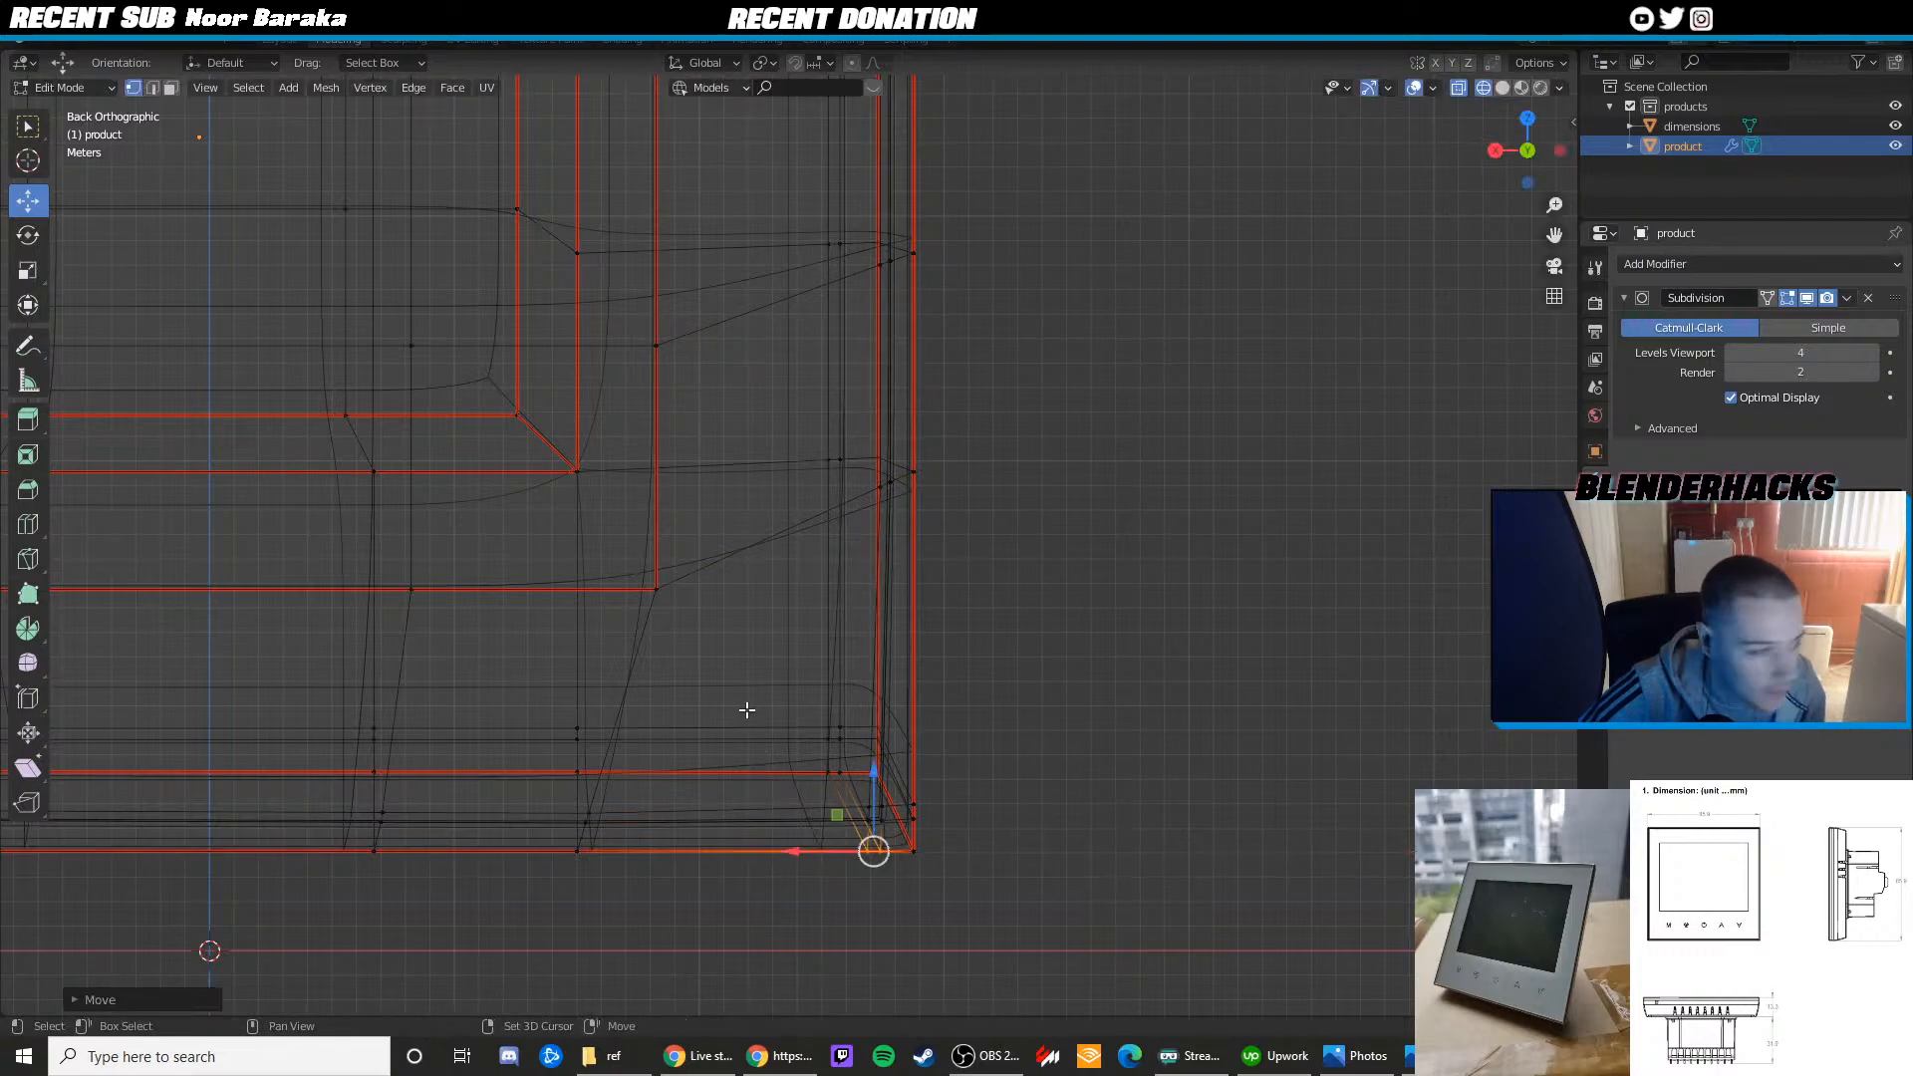
{"action": "scroll", "coordinate": [802, 697], "scroll_direction": "up", "scroll_amount": 3}
{"action": "key", "text": "shift+z"}
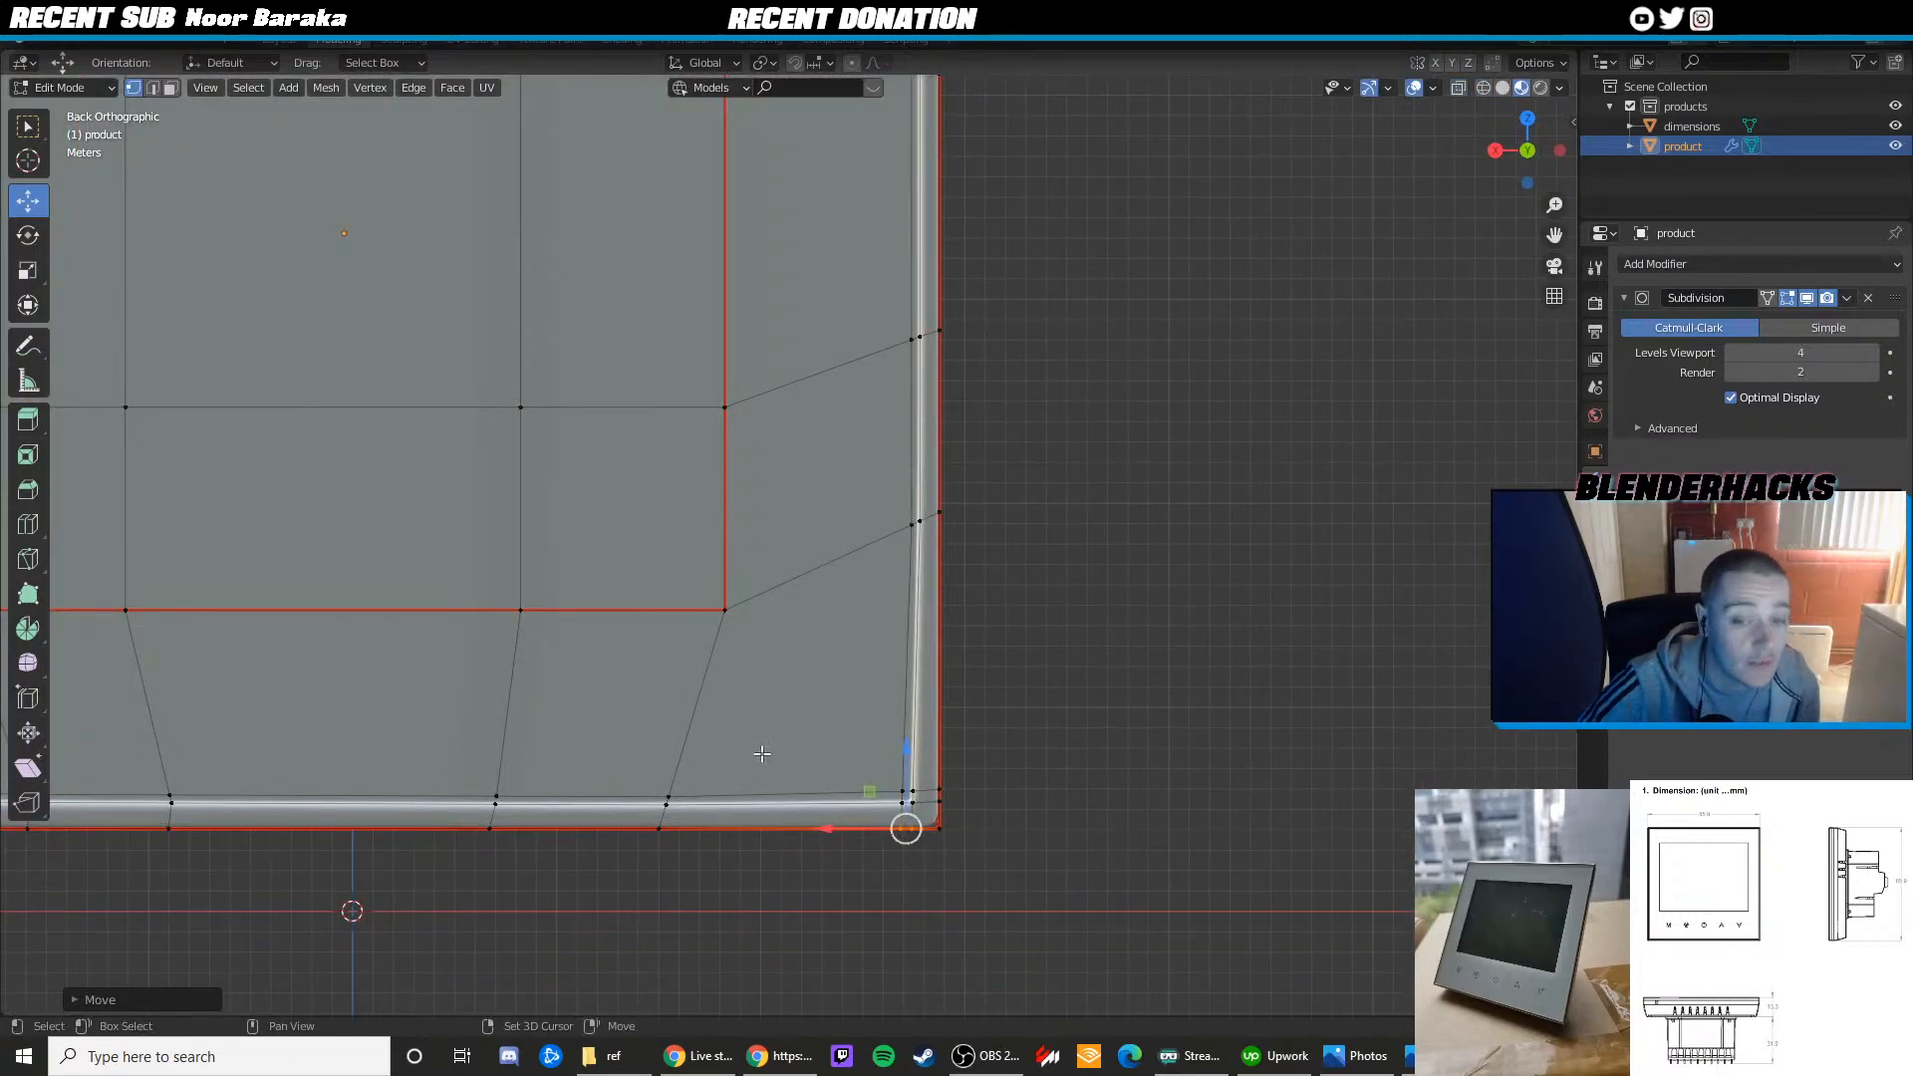
{"action": "middle_click_drag", "start_coordinate": [760, 751], "coordinate": [856, 715], "text": "shift"}
{"action": "key", "text": "z"}
{"action": "left_click", "coordinate": [683, 700]}
{"action": "left_click_drag", "start_coordinate": [733, 738], "coordinate": [790, 778], "text": "shift"}
{"action": "left_click", "coordinate": [1244, 717]}
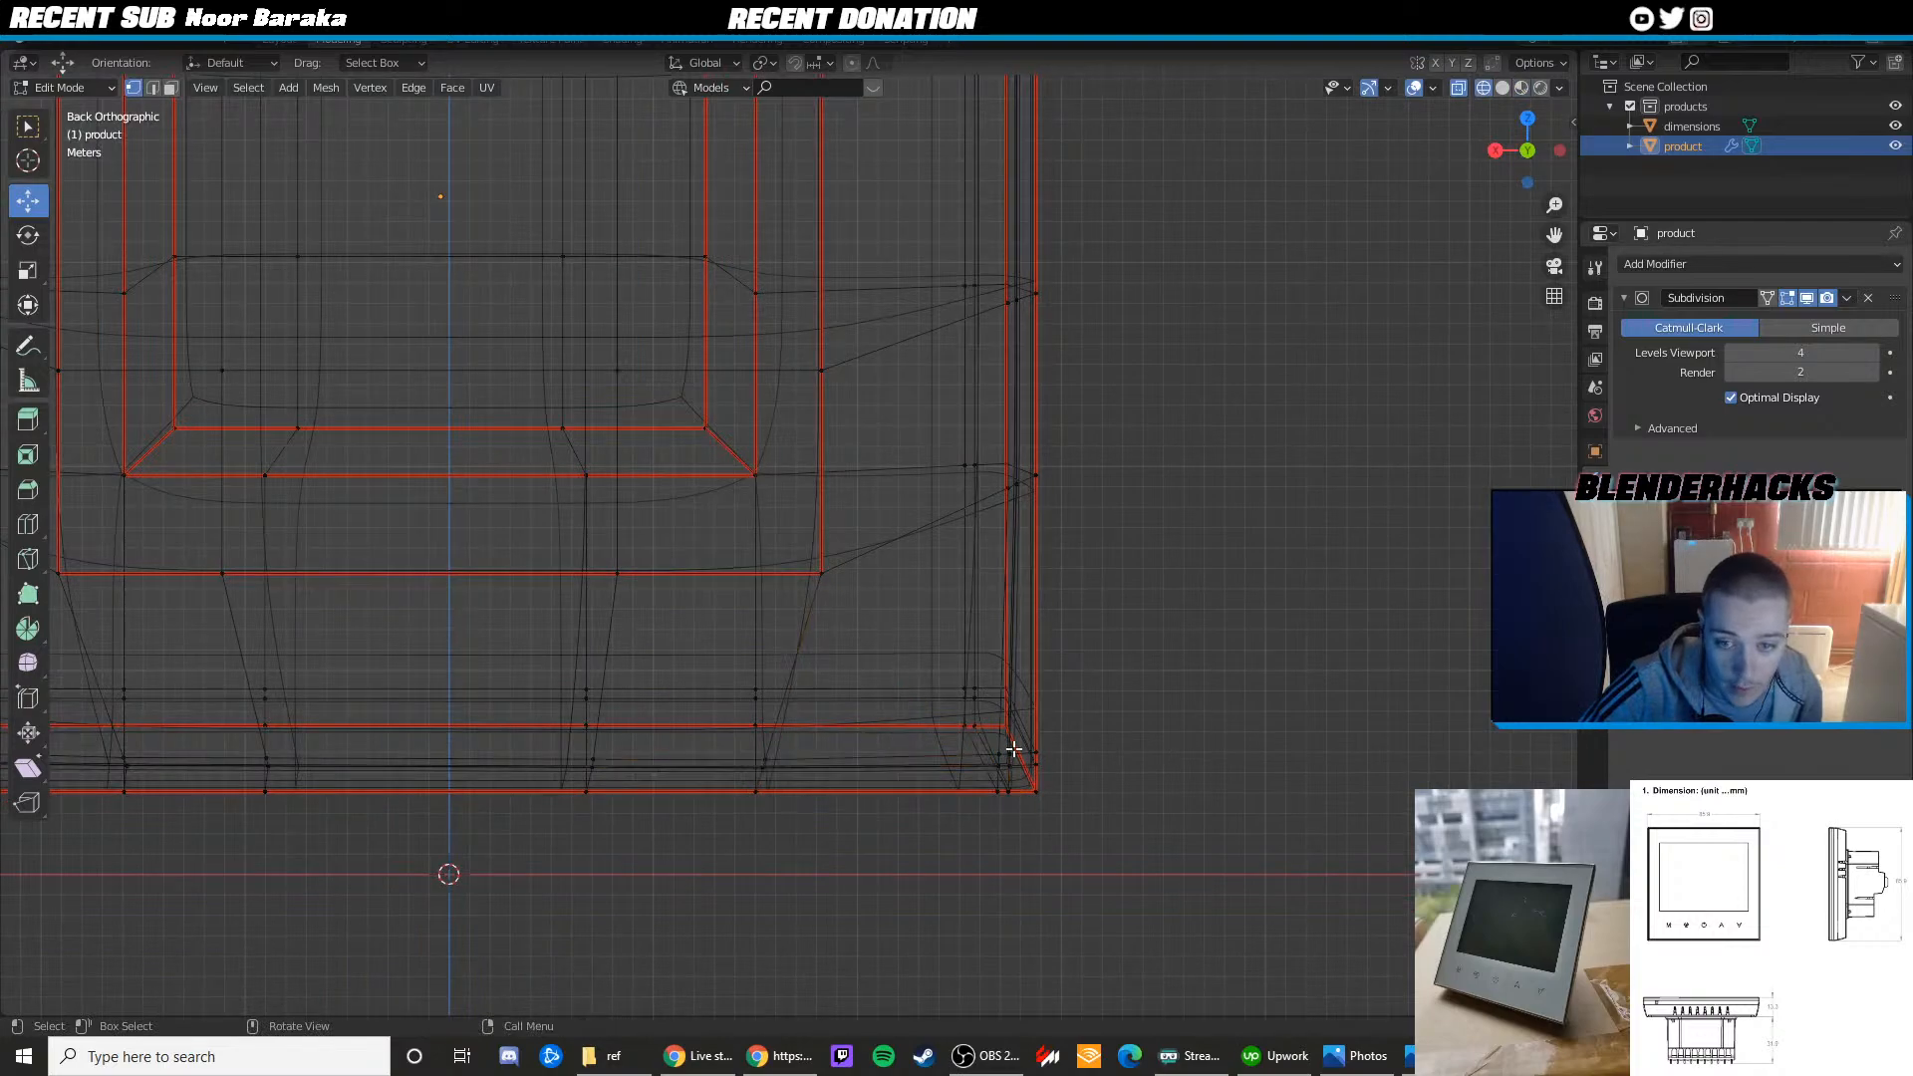
{"action": "left_click_drag", "start_coordinate": [981, 745], "coordinate": [1015, 773], "text": "shift"}
{"action": "left_click_drag", "start_coordinate": [744, 747], "coordinate": [785, 774], "text": "shift"}
{"action": "middle_click_drag", "start_coordinate": [611, 751], "coordinate": [682, 748], "text": "shift"}
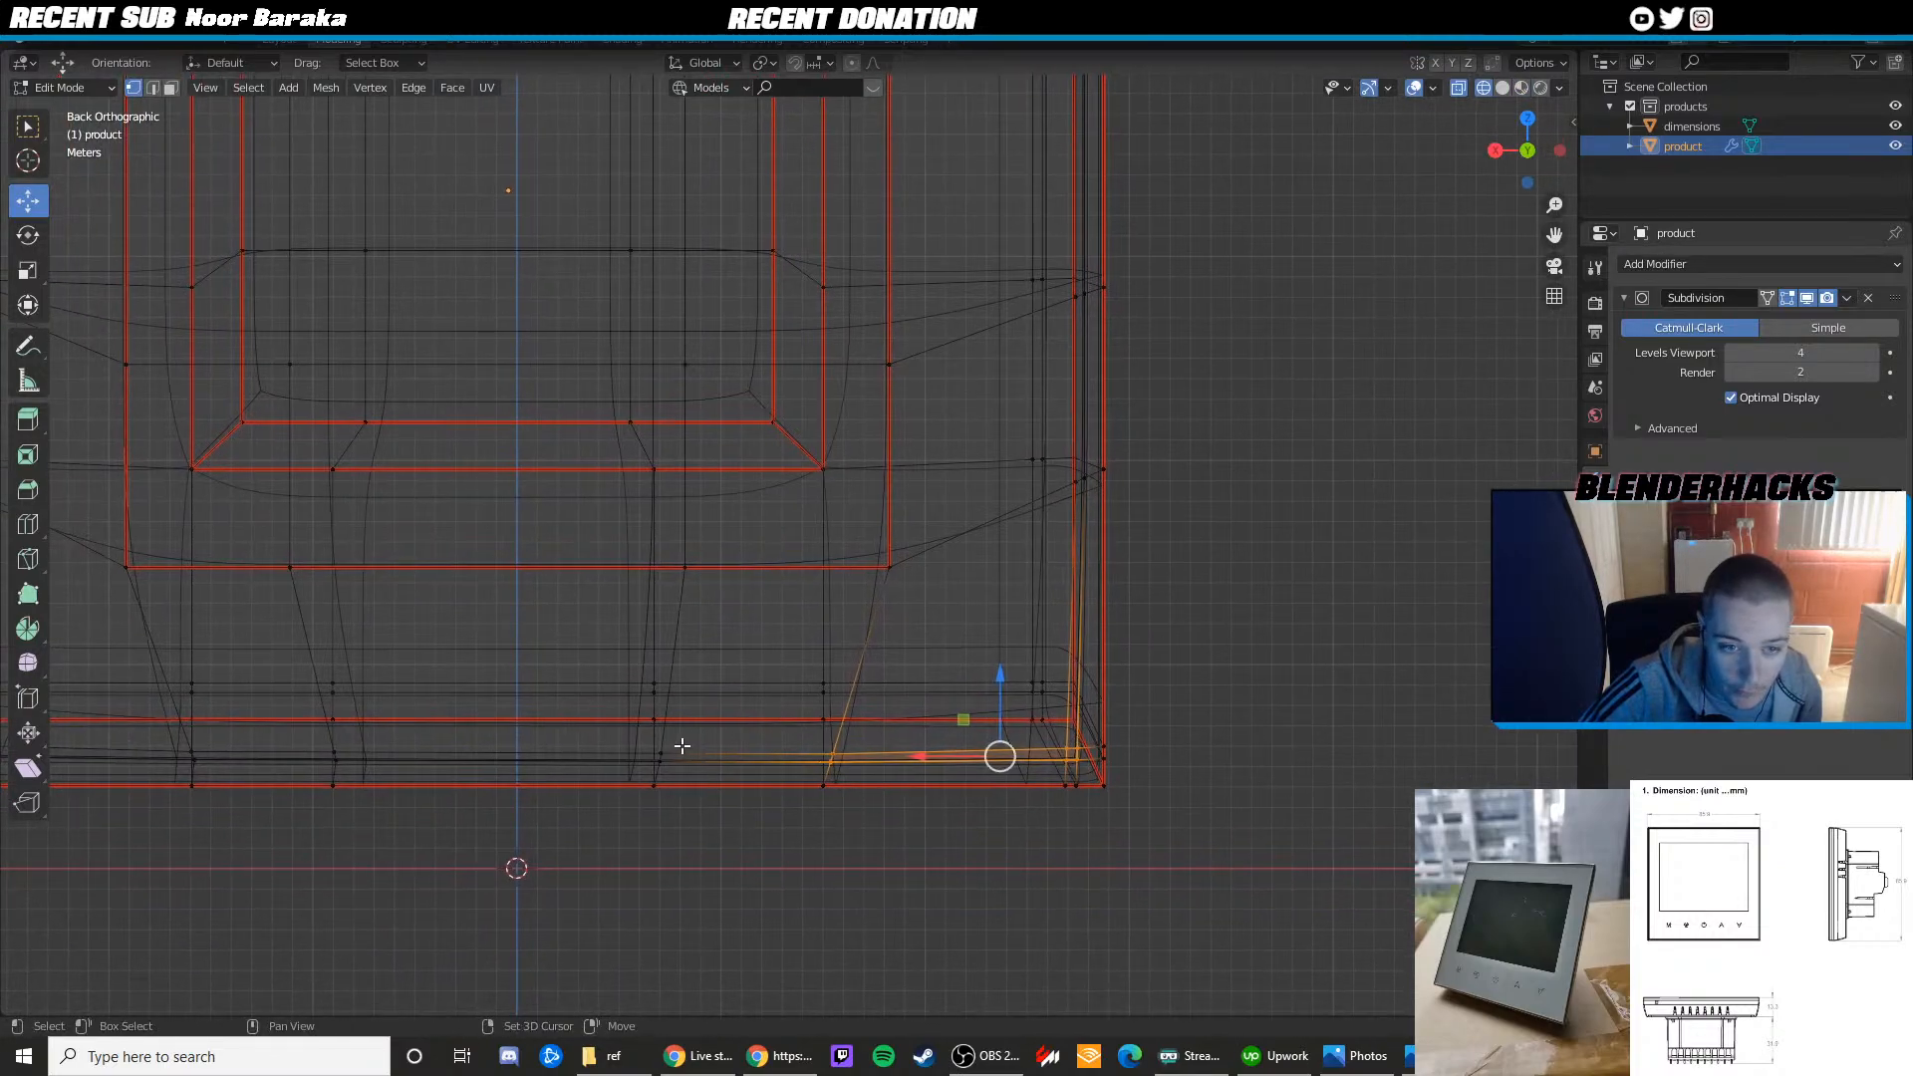
{"action": "left_click_drag", "start_coordinate": [646, 744], "coordinate": [672, 765], "text": "shift"}
{"action": "middle_click_drag", "start_coordinate": [415, 761], "coordinate": [632, 761], "text": "shift"}
{"action": "left_click_drag", "start_coordinate": [537, 748], "coordinate": [568, 765], "text": "shift"}
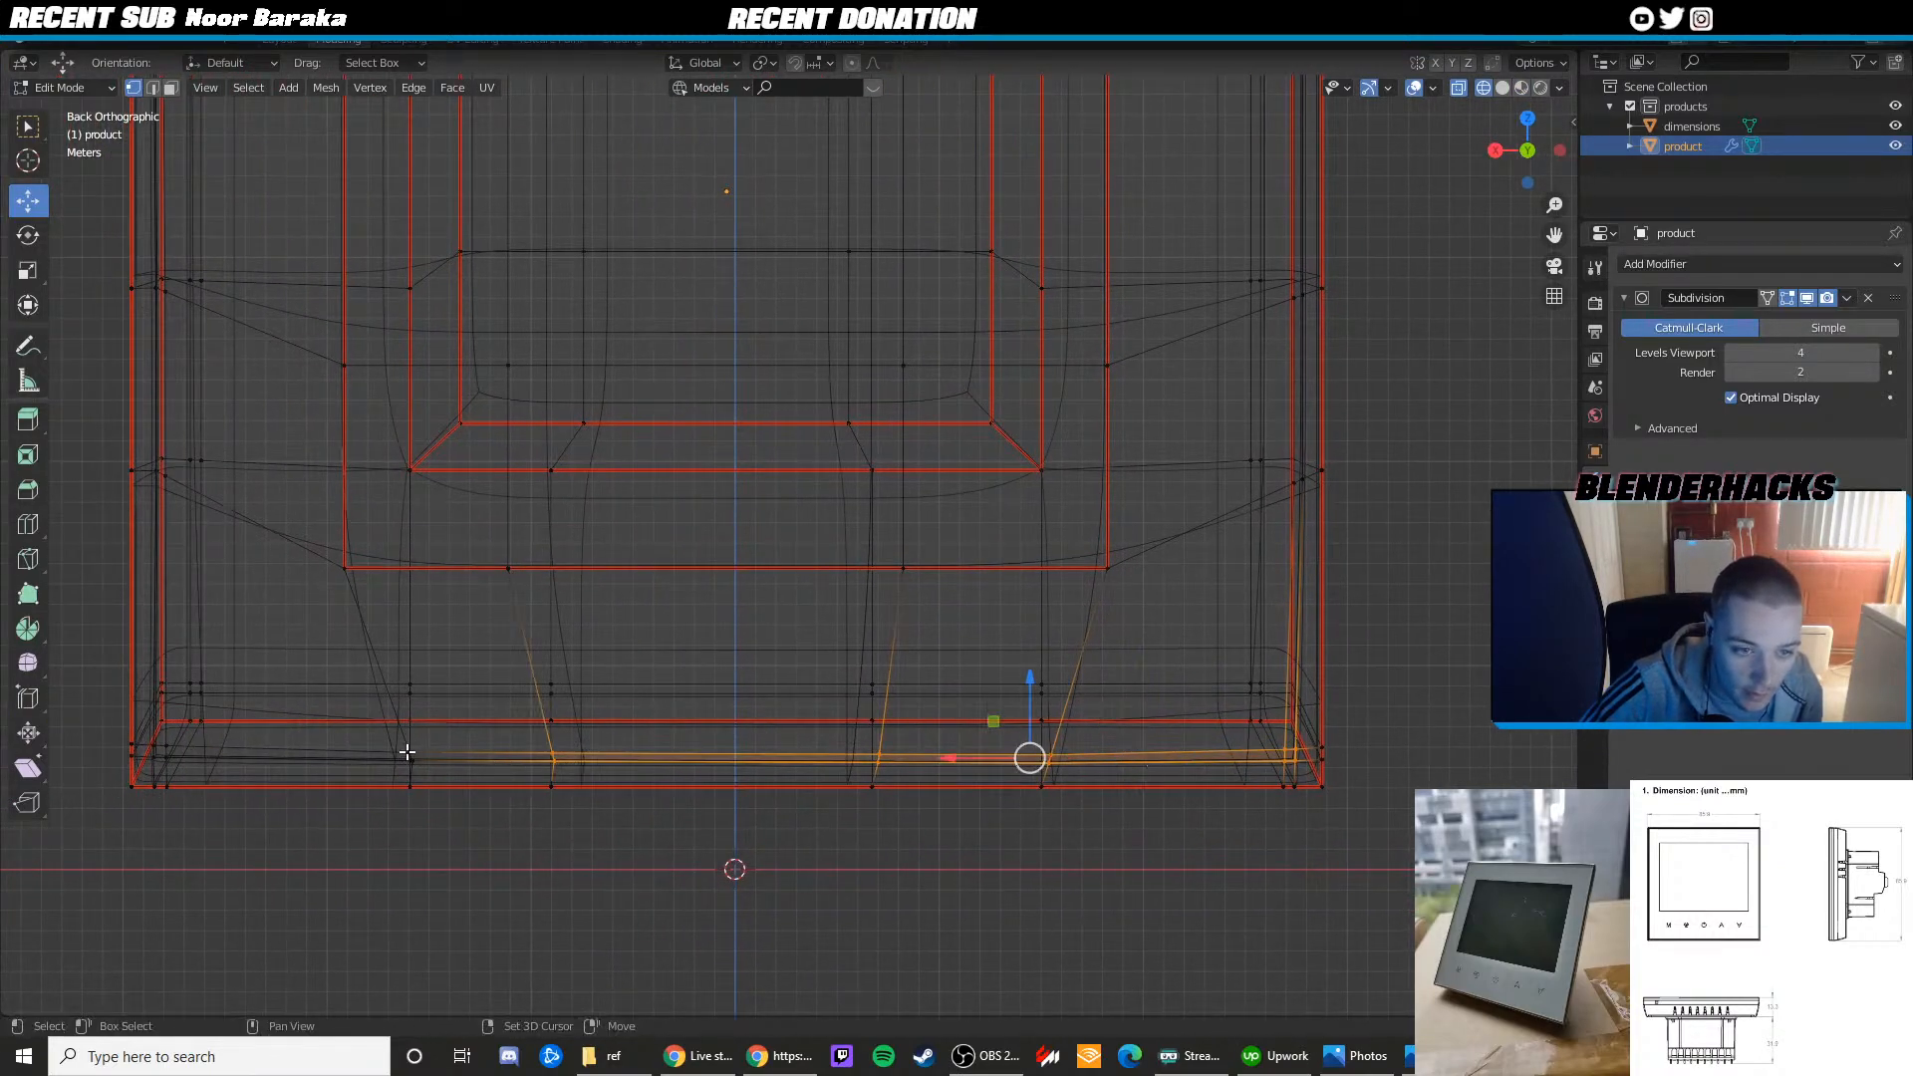
{"action": "left_click_drag", "start_coordinate": [400, 747], "coordinate": [416, 765], "text": "shift"}
{"action": "middle_click_drag", "start_coordinate": [219, 735], "coordinate": [431, 679], "text": "shift"}
{"action": "key", "text": "z"}
{"action": "left_click", "coordinate": [409, 763]}
{"action": "middle_click_drag", "start_coordinate": [410, 763], "coordinate": [620, 738], "text": "shift"}
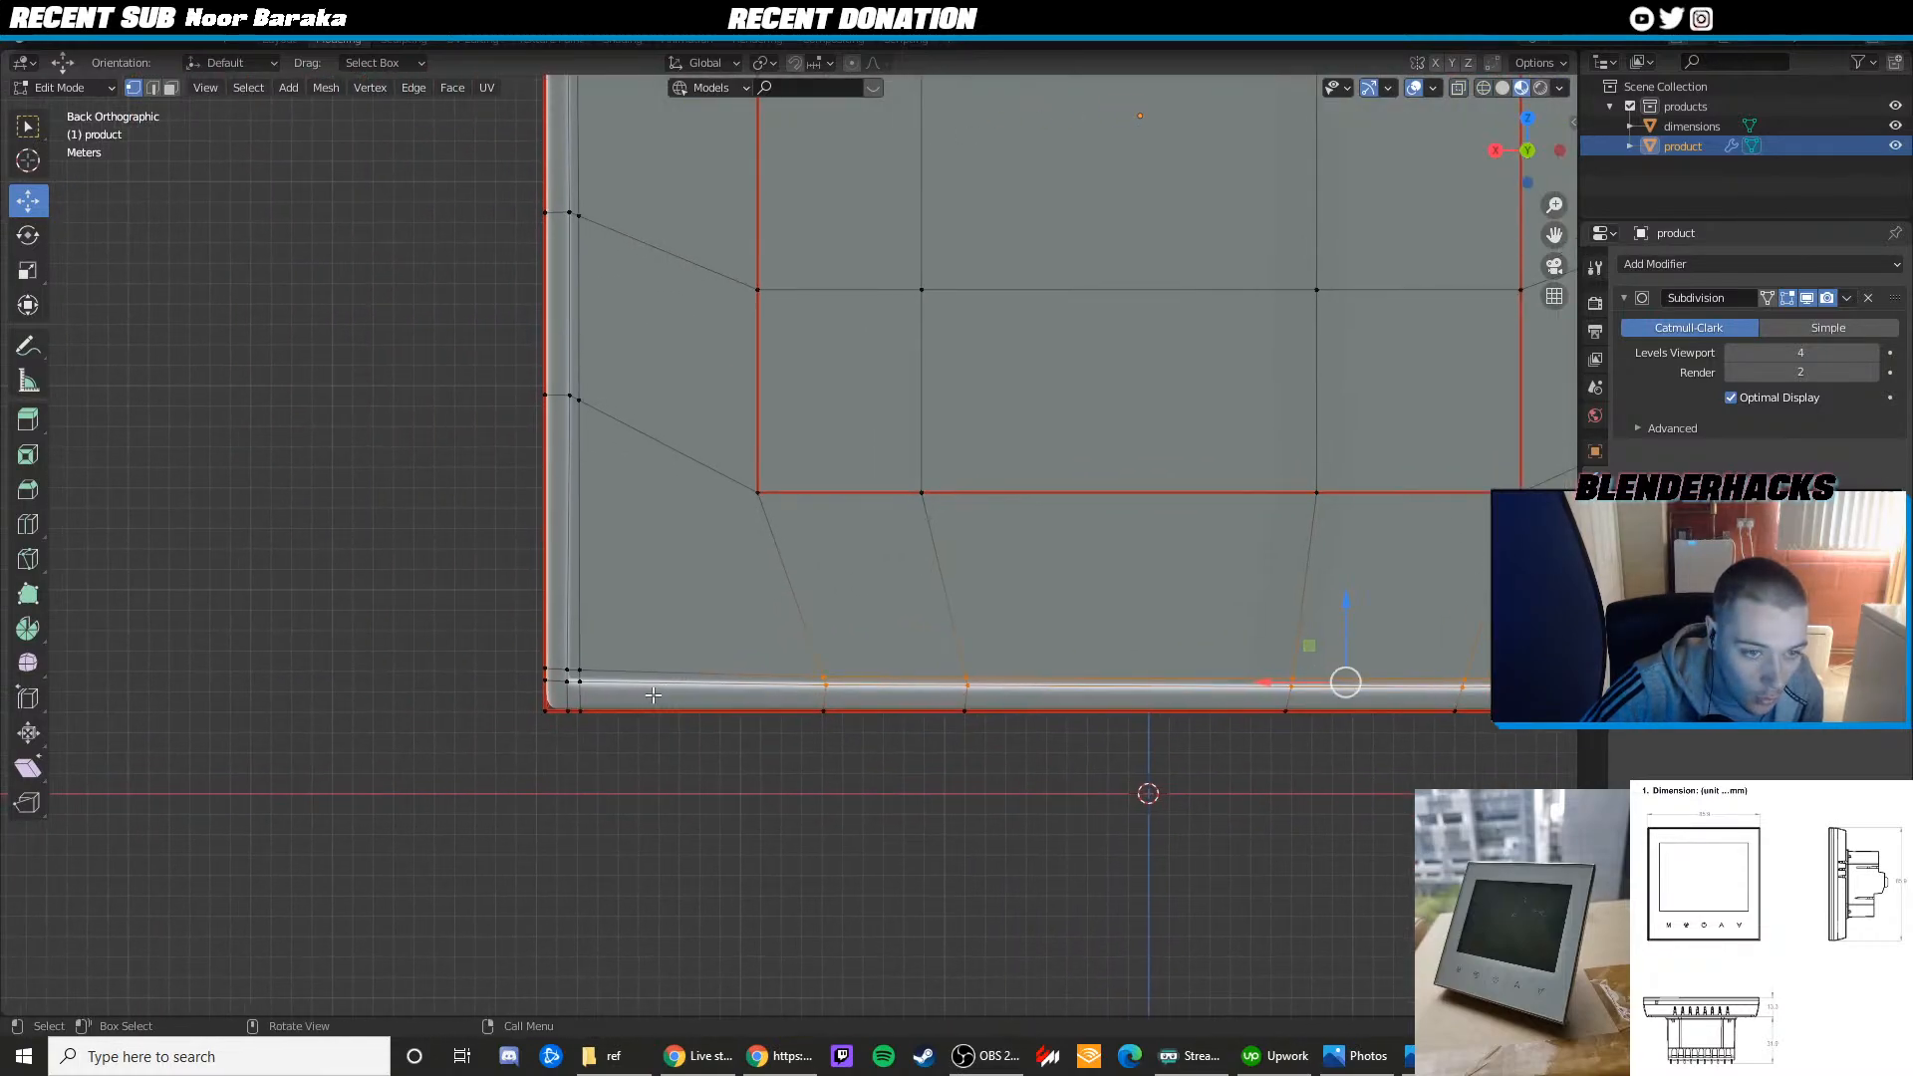
{"action": "scroll", "coordinate": [618, 713], "scroll_direction": "up", "scroll_amount": 2}
{"action": "key", "text": "z"}
{"action": "left_click", "coordinate": [527, 742]}
{"action": "left_click_drag", "start_coordinate": [528, 749], "coordinate": [457, 714], "text": "shift"}
{"action": "left_click_drag", "start_coordinate": [410, 712], "coordinate": [460, 748], "text": "shift"}
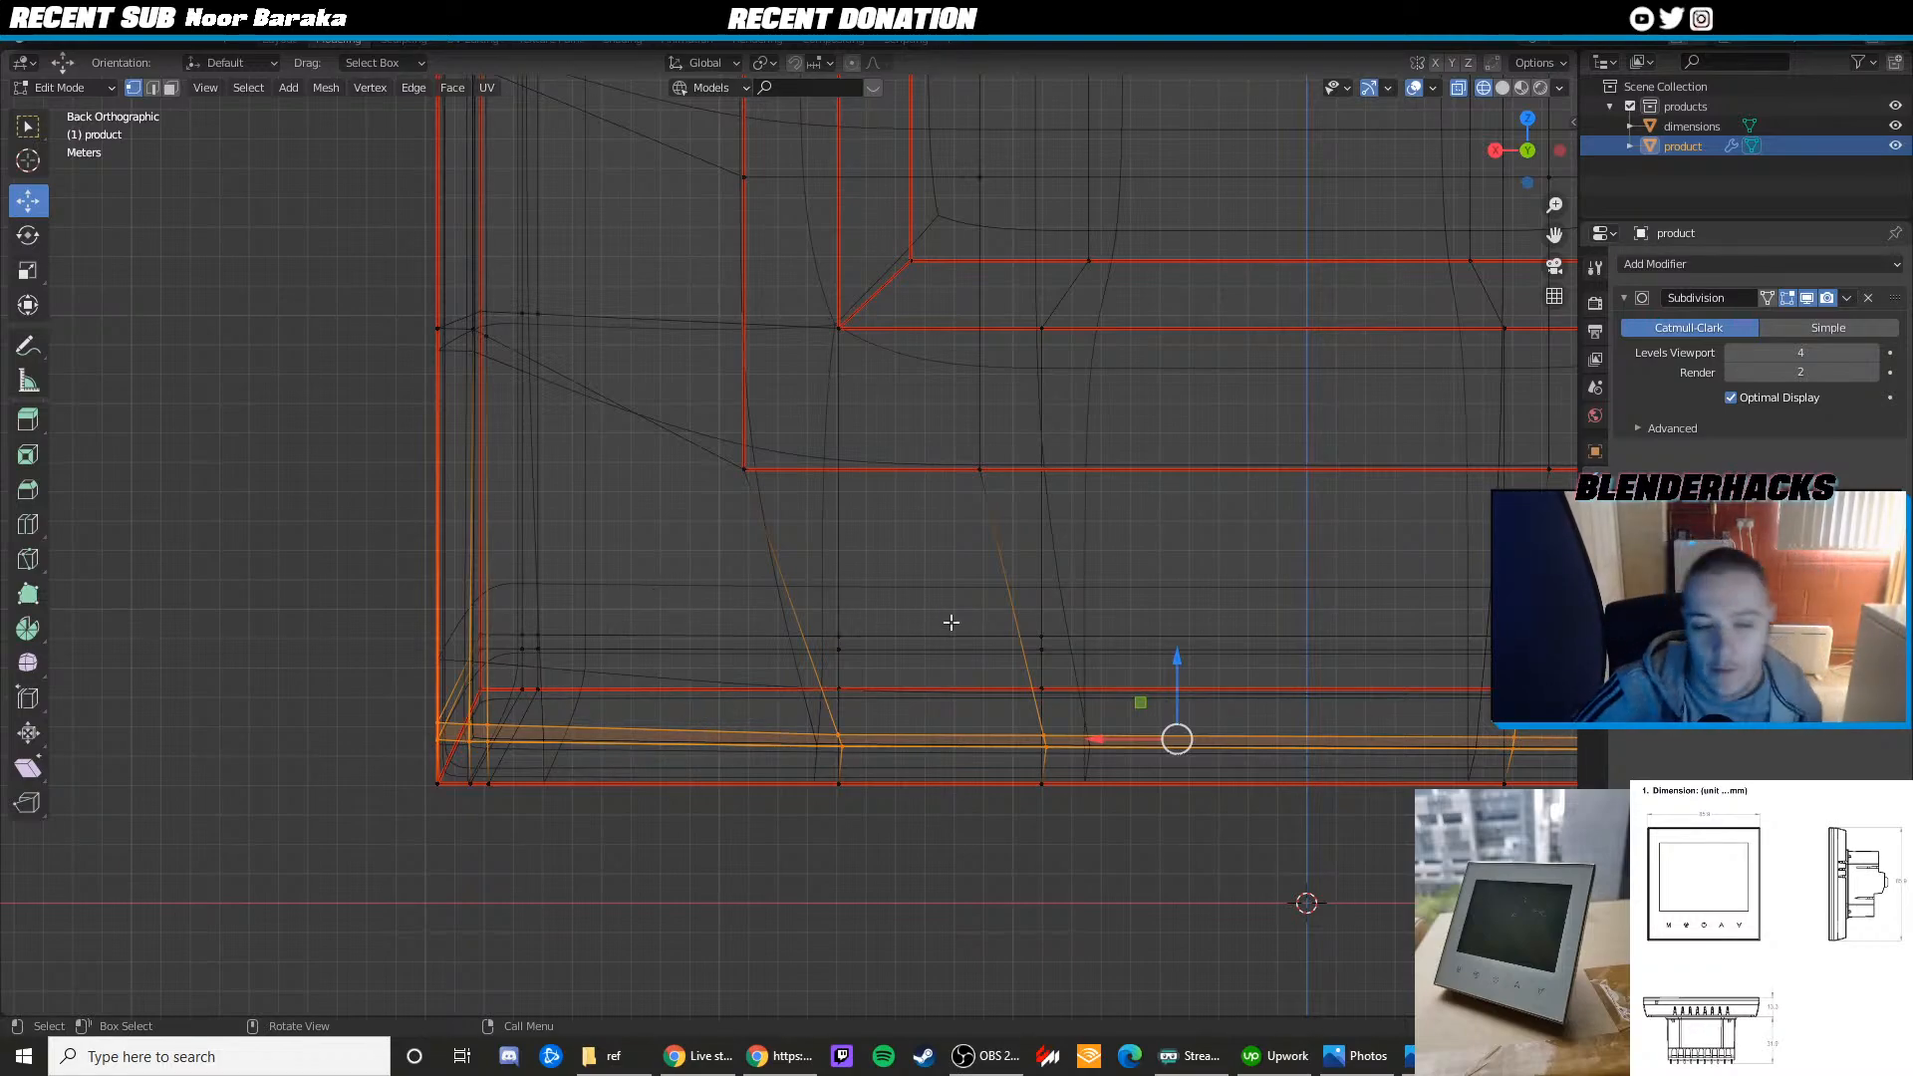
{"action": "key", "text": "alt+a"}
Move the vertices at the frame's lower-left inner corner down along Z to level them with the bottom inner edge
{"action": "left_click_drag", "start_coordinate": [389, 717], "coordinate": [503, 749]}
{"action": "key", "text": "alt+z"}
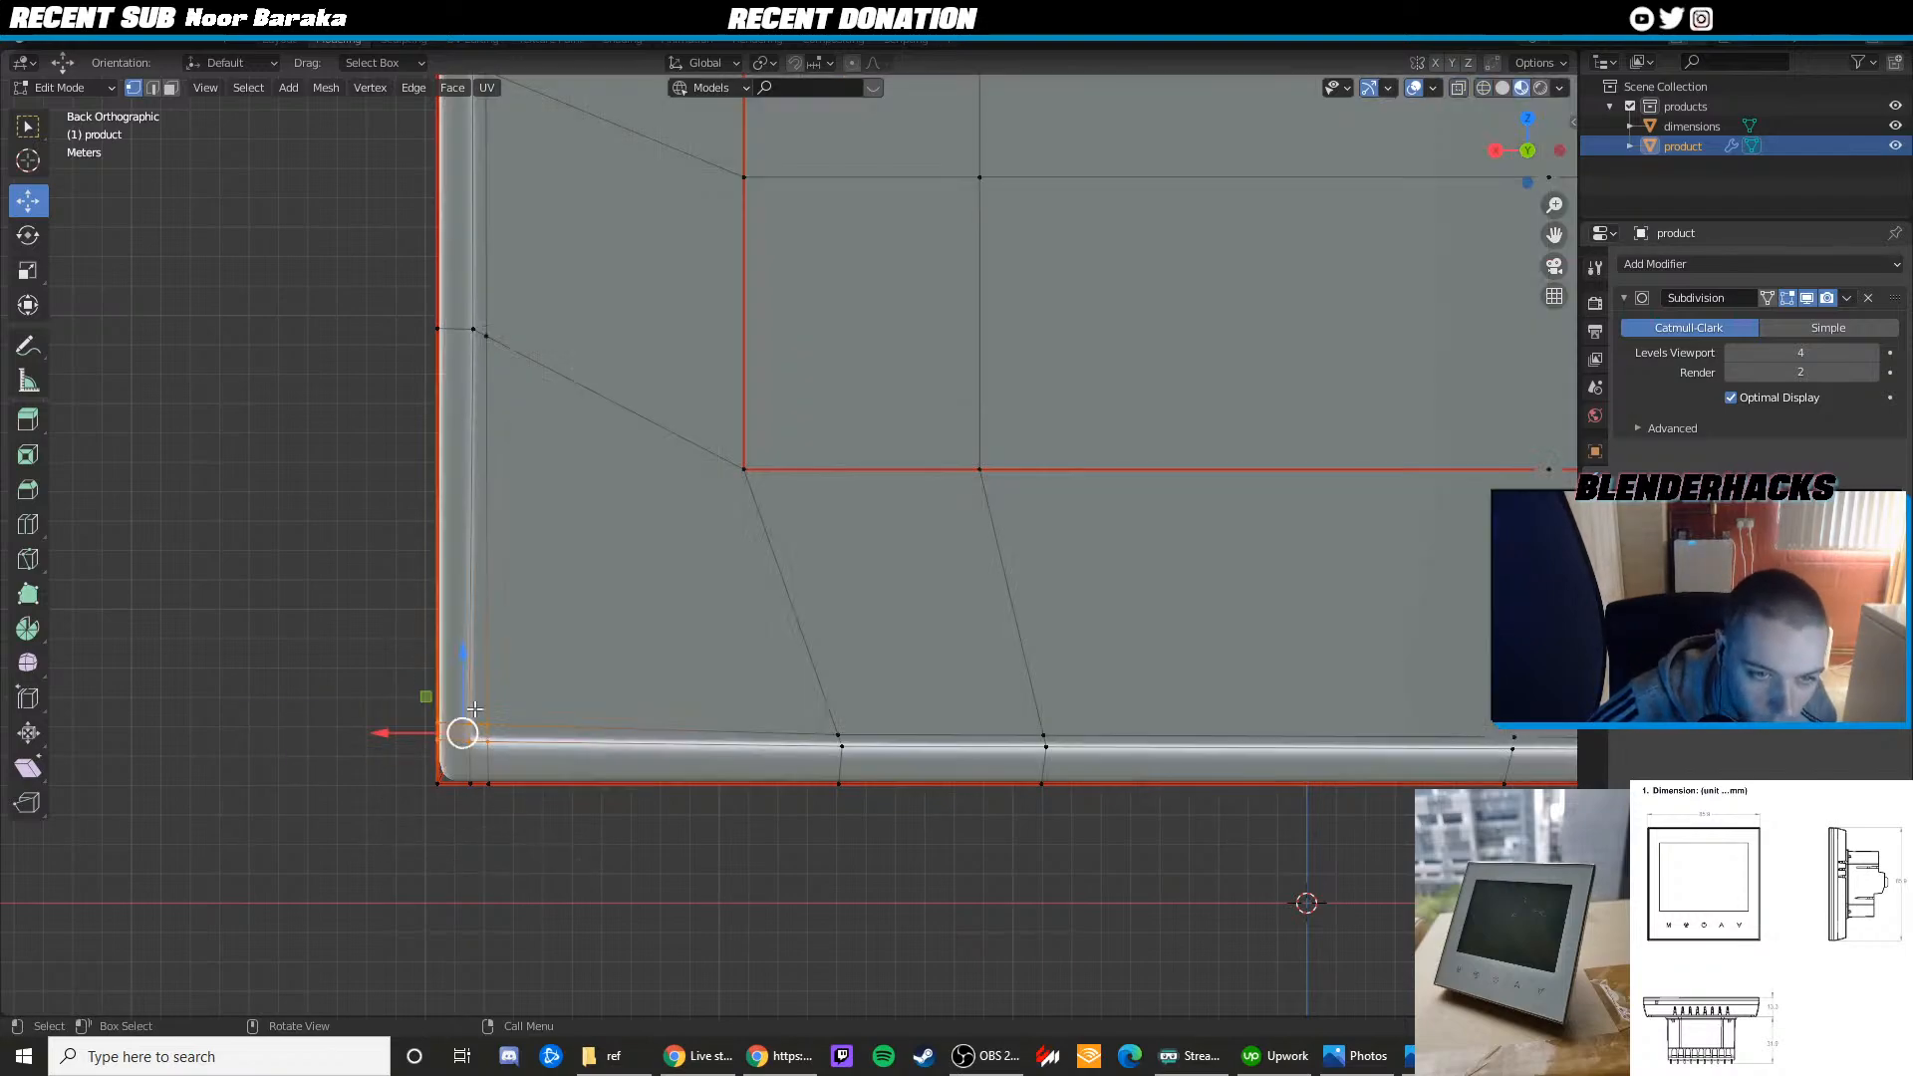
{"action": "key", "text": "g"}
{"action": "key", "text": "z"}
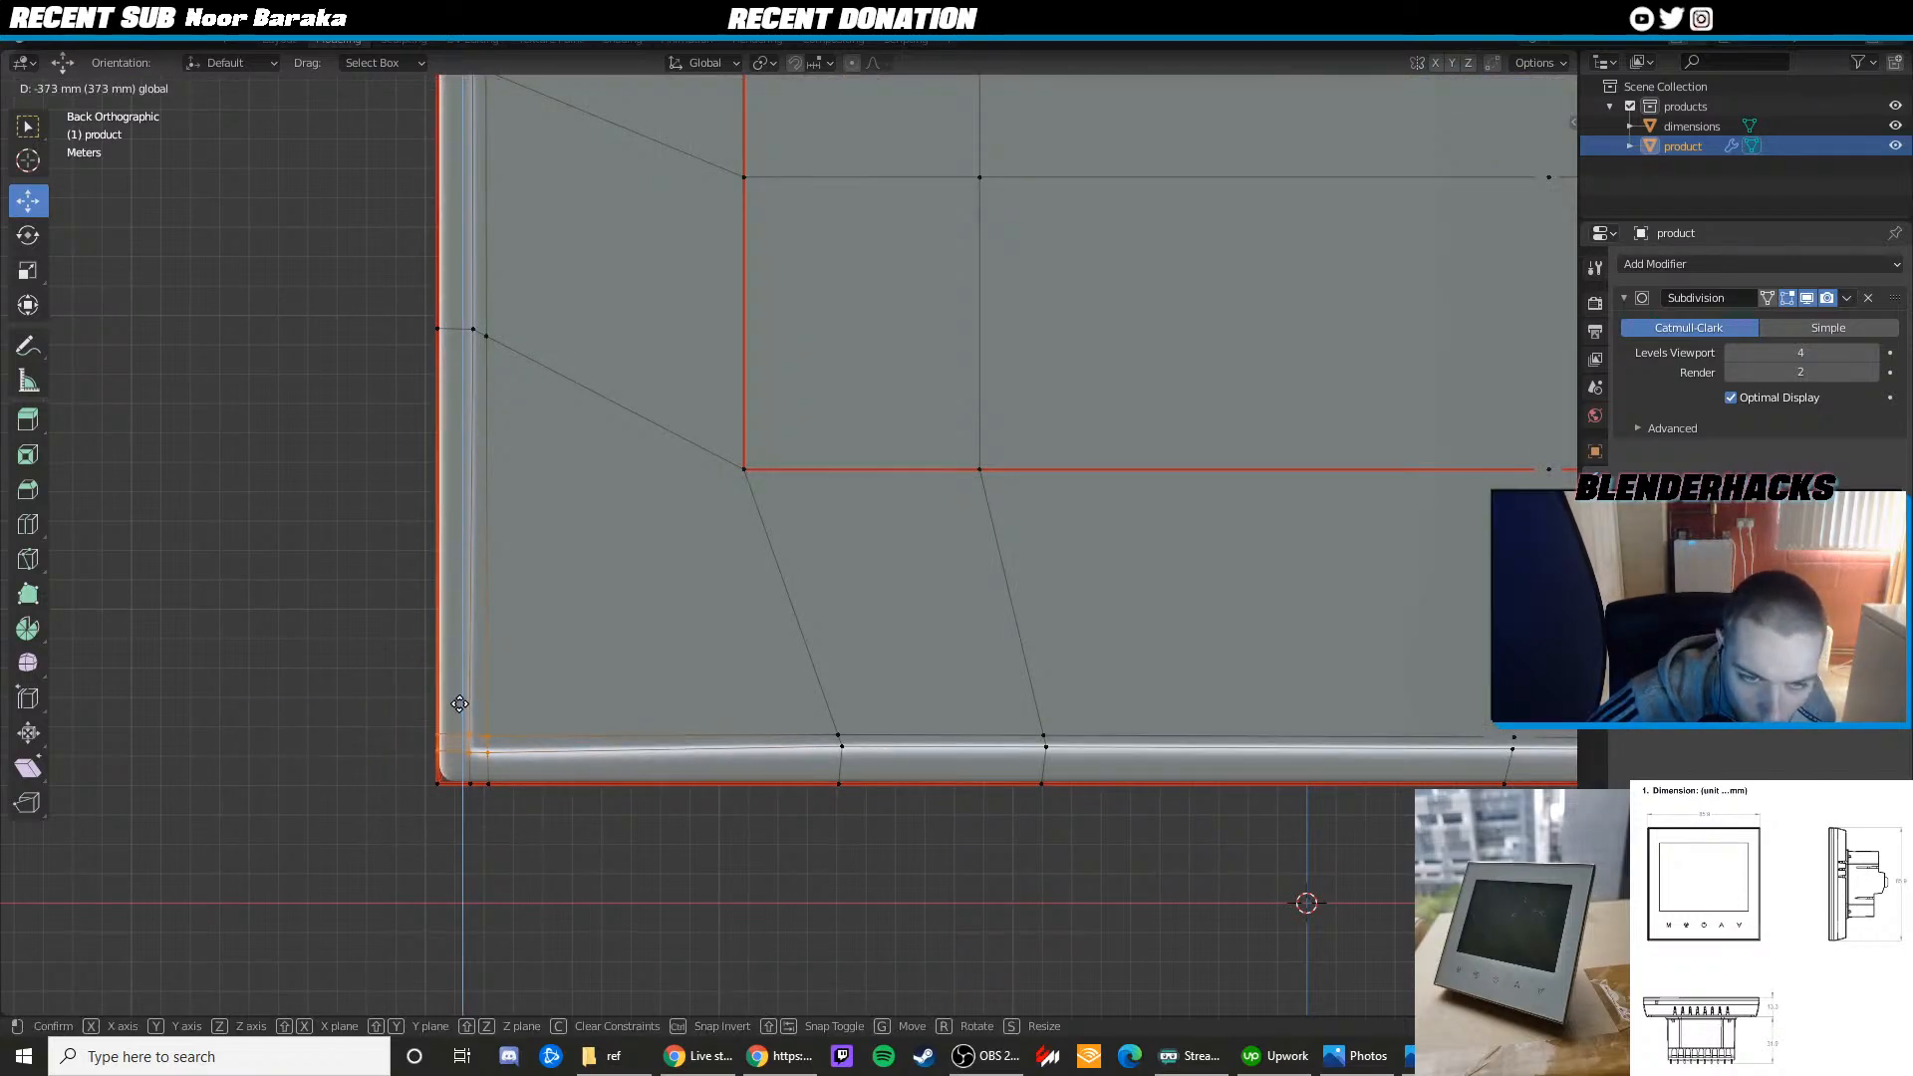
{"action": "left_click", "coordinate": [461, 704]}
Adjust the vertex groups on the left half of the frame's bottom inner edge along Z to straighten it
{"action": "middle_click_drag", "start_coordinate": [751, 691], "coordinate": [653, 688], "text": "shift"}
{"action": "key", "text": "z"}
{"action": "left_click", "coordinate": [598, 695]}
{"action": "mouse_move", "coordinate": [715, 758]}
{"action": "left_mouse_down"}
{"action": "mouse_move", "coordinate": [760, 725]}
{"action": "mouse_move", "coordinate": [745, 707]}
{"action": "left_mouse_up"}
{"action": "middle_click_drag", "start_coordinate": [866, 713], "coordinate": [777, 674], "text": "shift"}
{"action": "mouse_move", "coordinate": [824, 682]}
{"action": "left_mouse_down"}
{"action": "mouse_move", "coordinate": [875, 713]}
{"action": "mouse_move", "coordinate": [856, 668]}
{"action": "left_mouse_up"}
{"action": "key", "text": "z"}
{"action": "middle_click_drag", "start_coordinate": [1031, 646], "coordinate": [786, 598], "text": "shift"}
{"action": "key", "text": "z"}
{"action": "left_click", "coordinate": [818, 746]}
{"action": "middle_click_drag", "start_coordinate": [1049, 694], "coordinate": [936, 692], "text": "shift"}
{"action": "key", "text": "z"}
{"action": "left_click", "coordinate": [822, 670]}
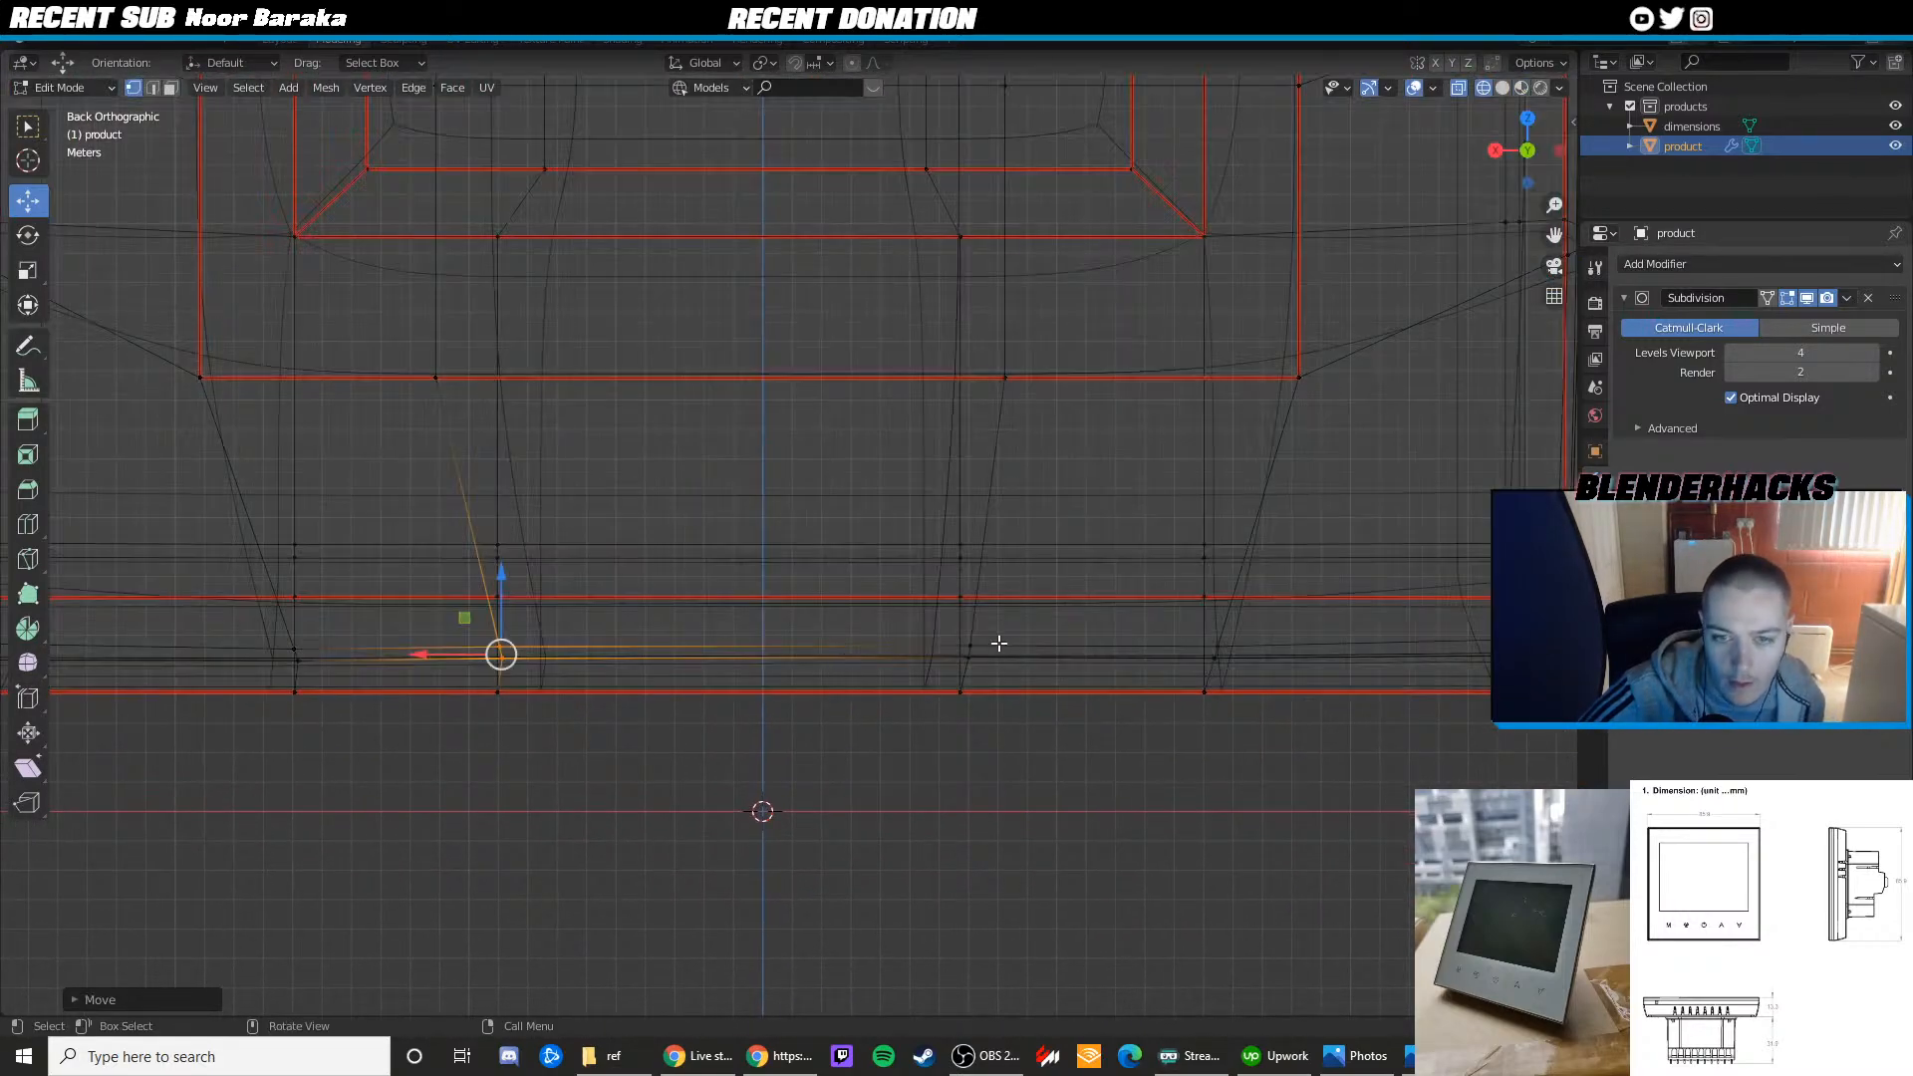
Adjust the vertex groups on the right half of the bottom inner edge and at its right corner along Z
{"action": "mouse_move", "coordinate": [945, 634]}
{"action": "left_mouse_down"}
{"action": "mouse_move", "coordinate": [981, 662]}
{"action": "mouse_move", "coordinate": [971, 619]}
{"action": "left_mouse_up"}
{"action": "middle_click_drag", "start_coordinate": [1231, 637], "coordinate": [972, 637], "text": "shift"}
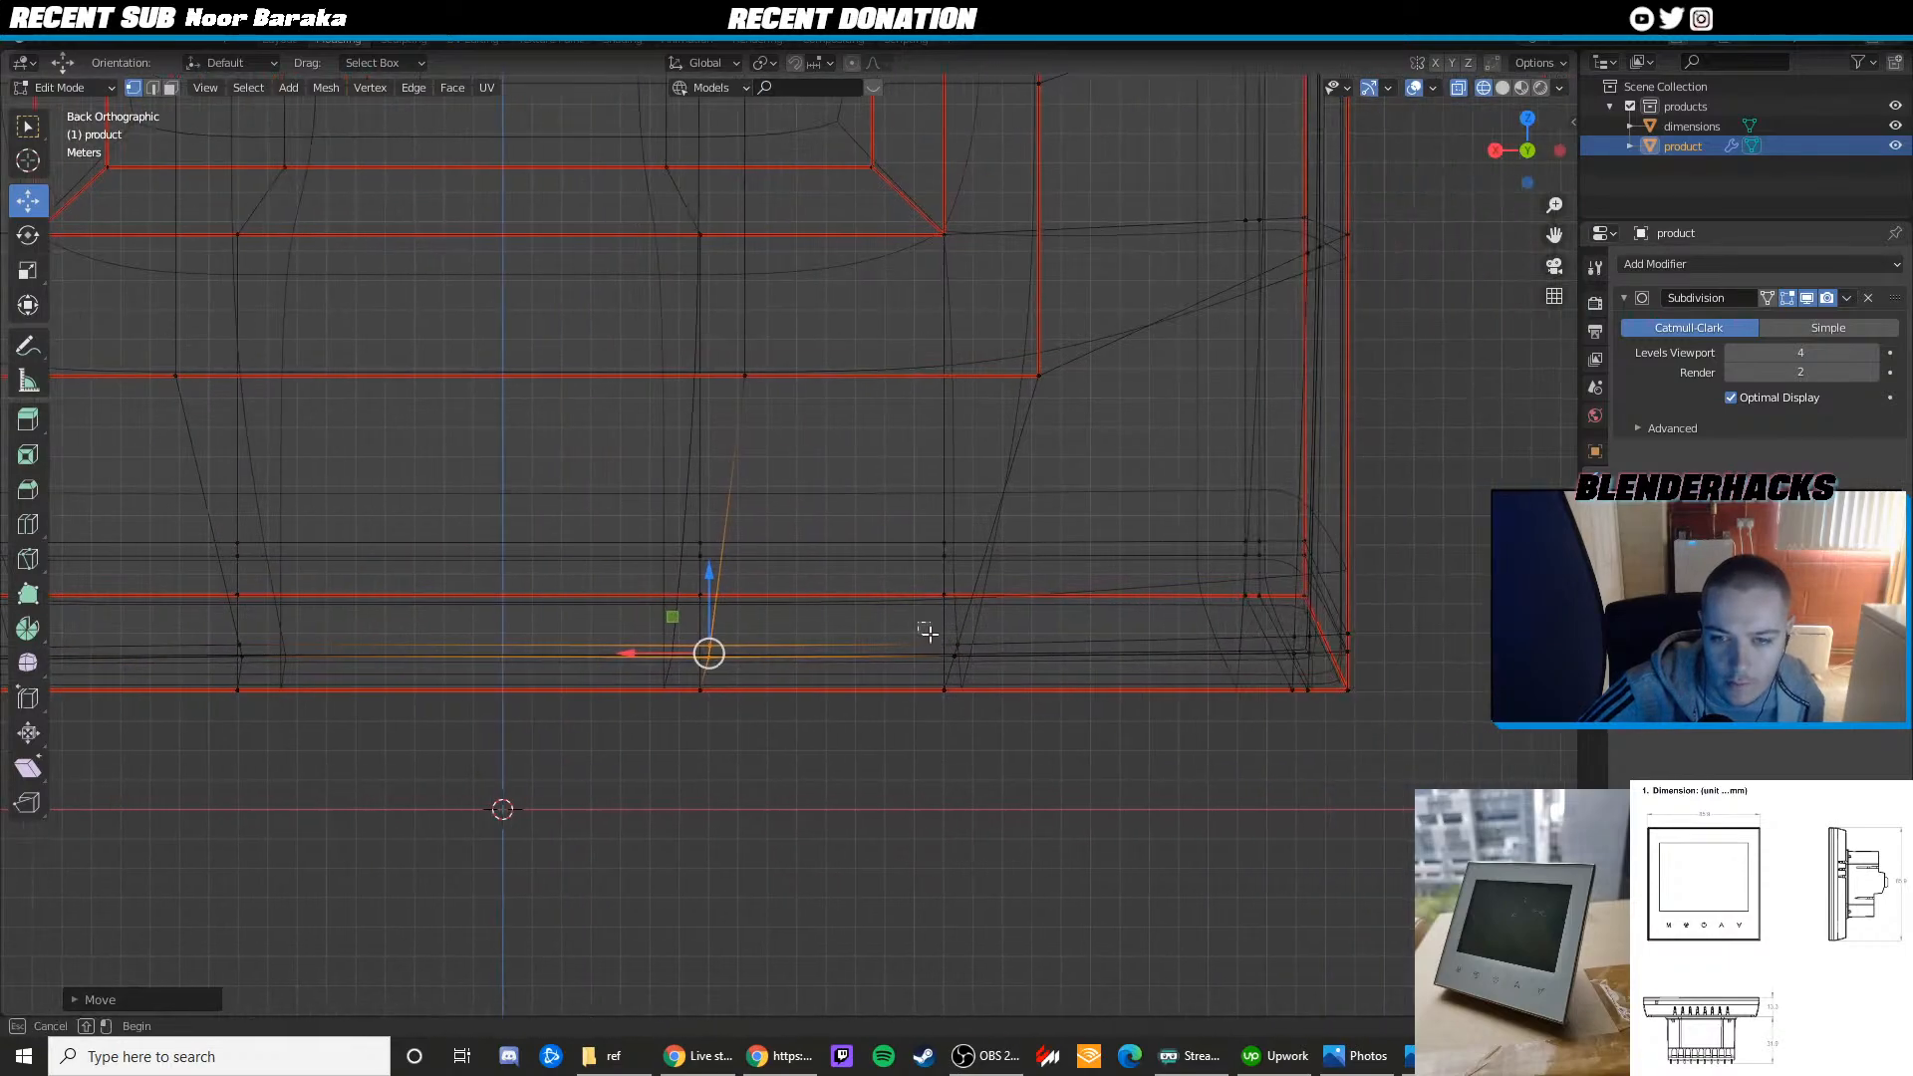
{"action": "mouse_move", "coordinate": [926, 631]}
{"action": "left_mouse_down"}
{"action": "mouse_move", "coordinate": [981, 676]}
{"action": "mouse_move", "coordinate": [958, 617]}
{"action": "left_mouse_up"}
{"action": "middle_click_drag", "start_coordinate": [1263, 640], "coordinate": [1133, 640], "text": "shift"}
{"action": "mouse_move", "coordinate": [1153, 633]}
{"action": "left_mouse_down"}
{"action": "mouse_move", "coordinate": [1186, 660]}
{"action": "mouse_move", "coordinate": [1170, 630]}
{"action": "left_mouse_up"}
{"action": "key", "text": "z"}
{"action": "left_click", "coordinate": [1176, 729]}
{"action": "scroll", "coordinate": [1167, 694], "scroll_direction": "down", "scroll_amount": 2}
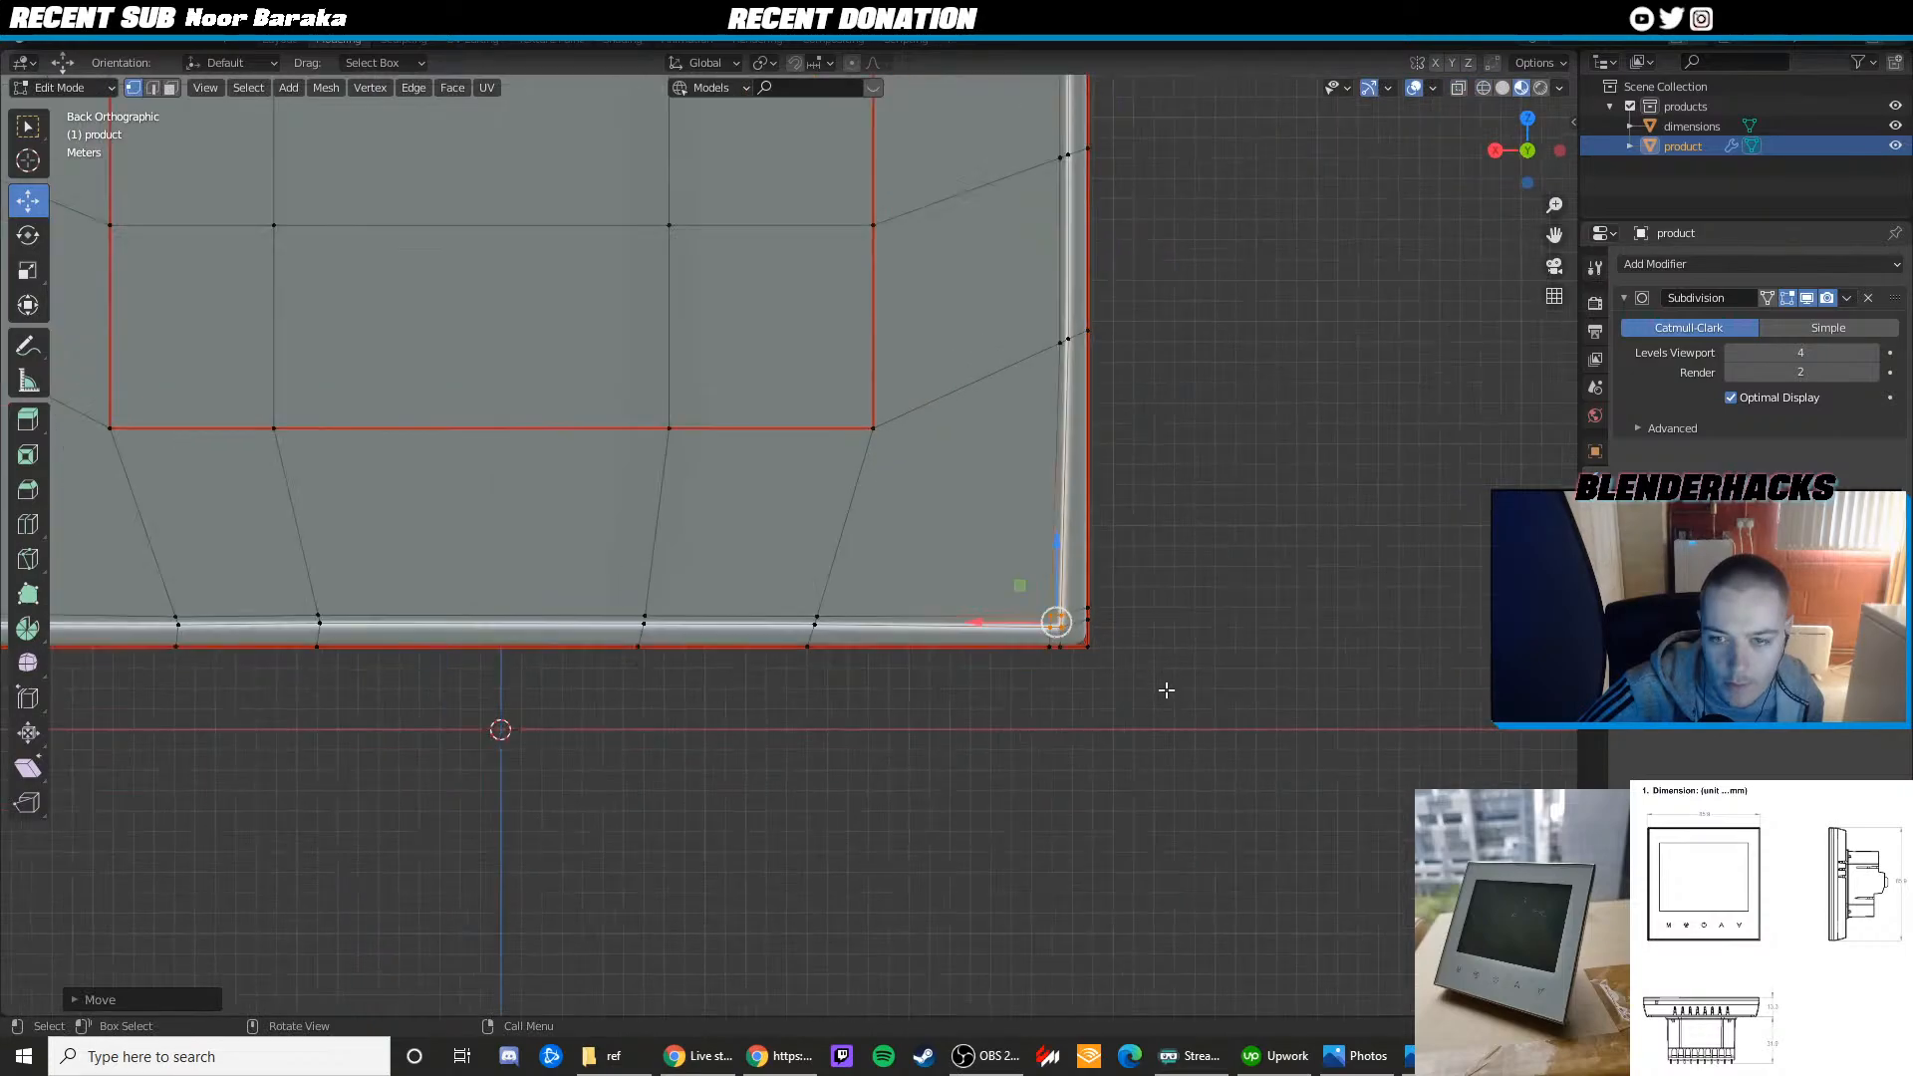
Move the lower-right inner corner vertices along X to line up with the frame's right inner edge
{"action": "middle_click_drag", "start_coordinate": [1145, 618], "coordinate": [1098, 639], "text": "shift"}
{"action": "key", "text": "z"}
{"action": "left_click", "coordinate": [1008, 638]}
{"action": "left_click_drag", "start_coordinate": [955, 637], "coordinate": [963, 640]}
{"action": "key", "text": "z"}
{"action": "left_click", "coordinate": [1064, 598]}
Move the first vertices above the lower-right corner on the right inner edge outward along X
{"action": "middle_click_drag", "start_coordinate": [1066, 598], "coordinate": [1020, 836], "text": "shift"}
{"action": "key", "text": "shift+z"}
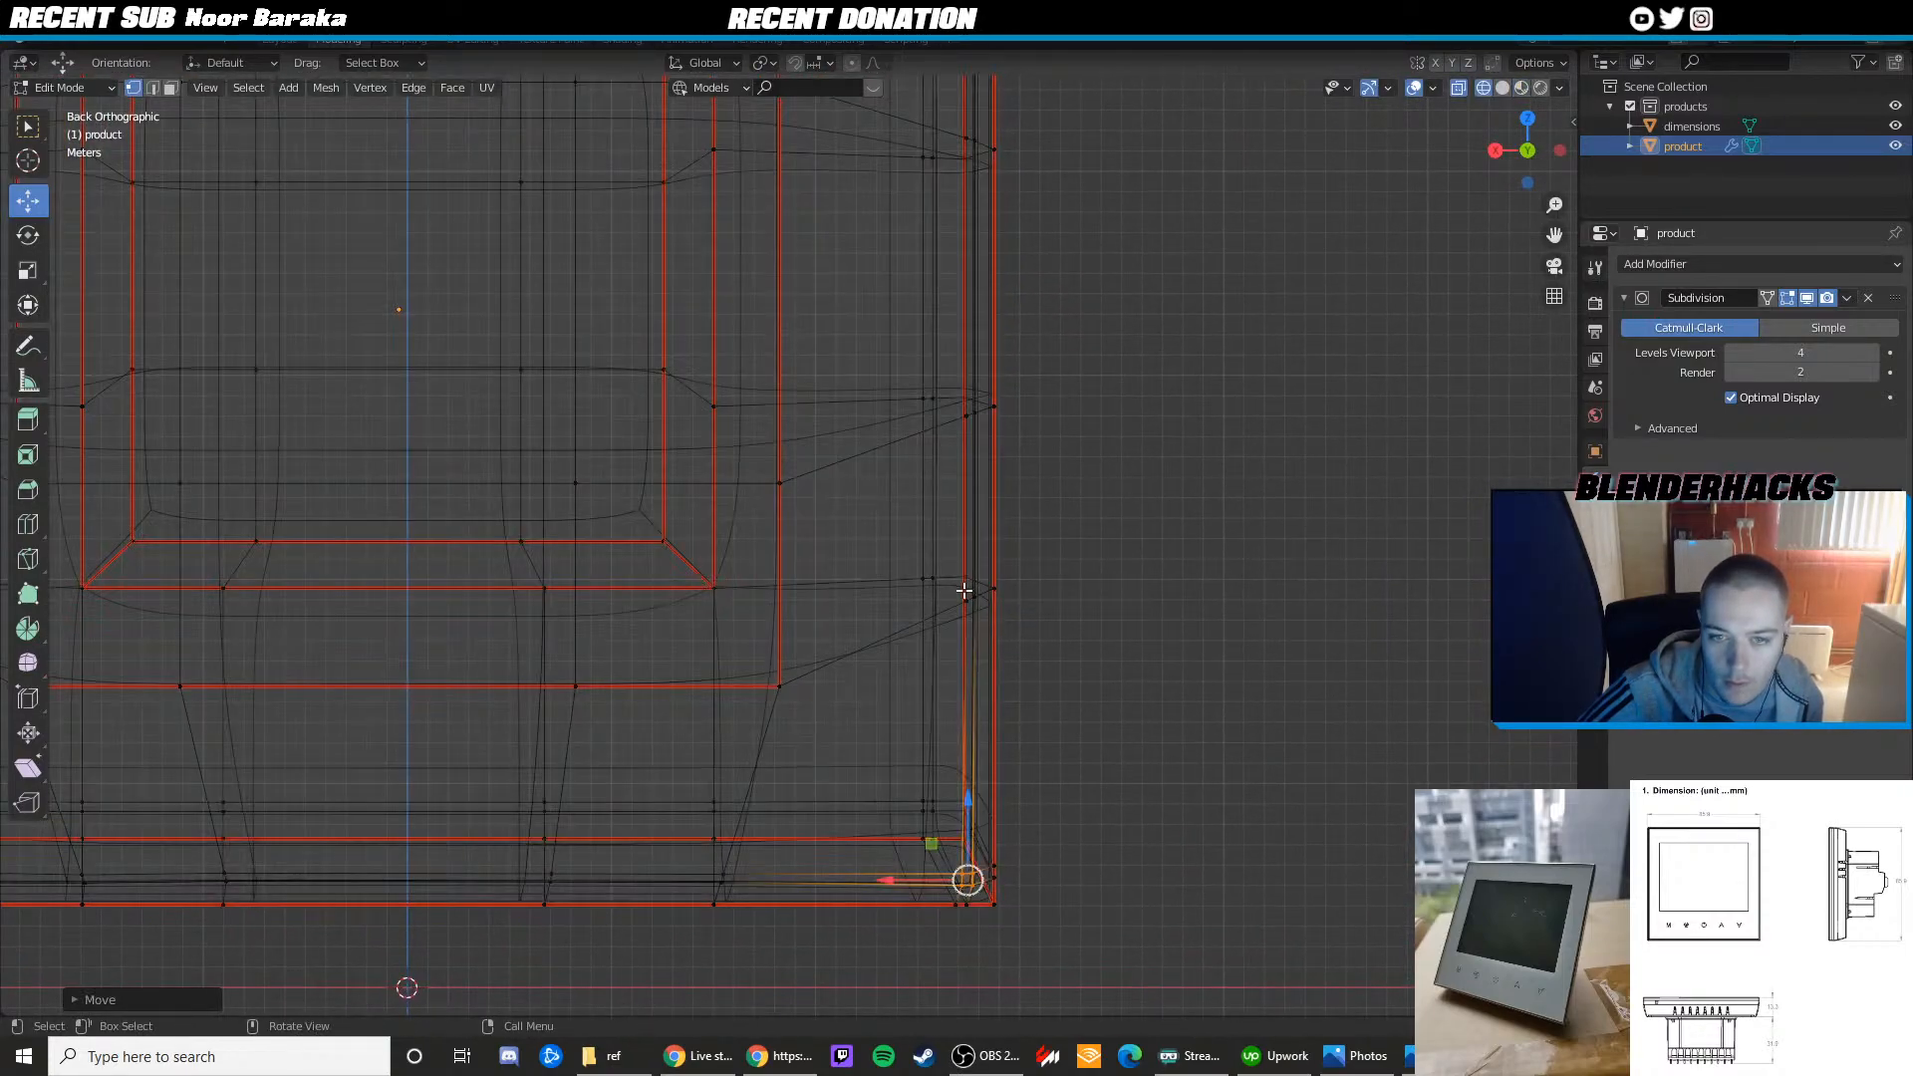
{"action": "left_click", "coordinate": [958, 601]}
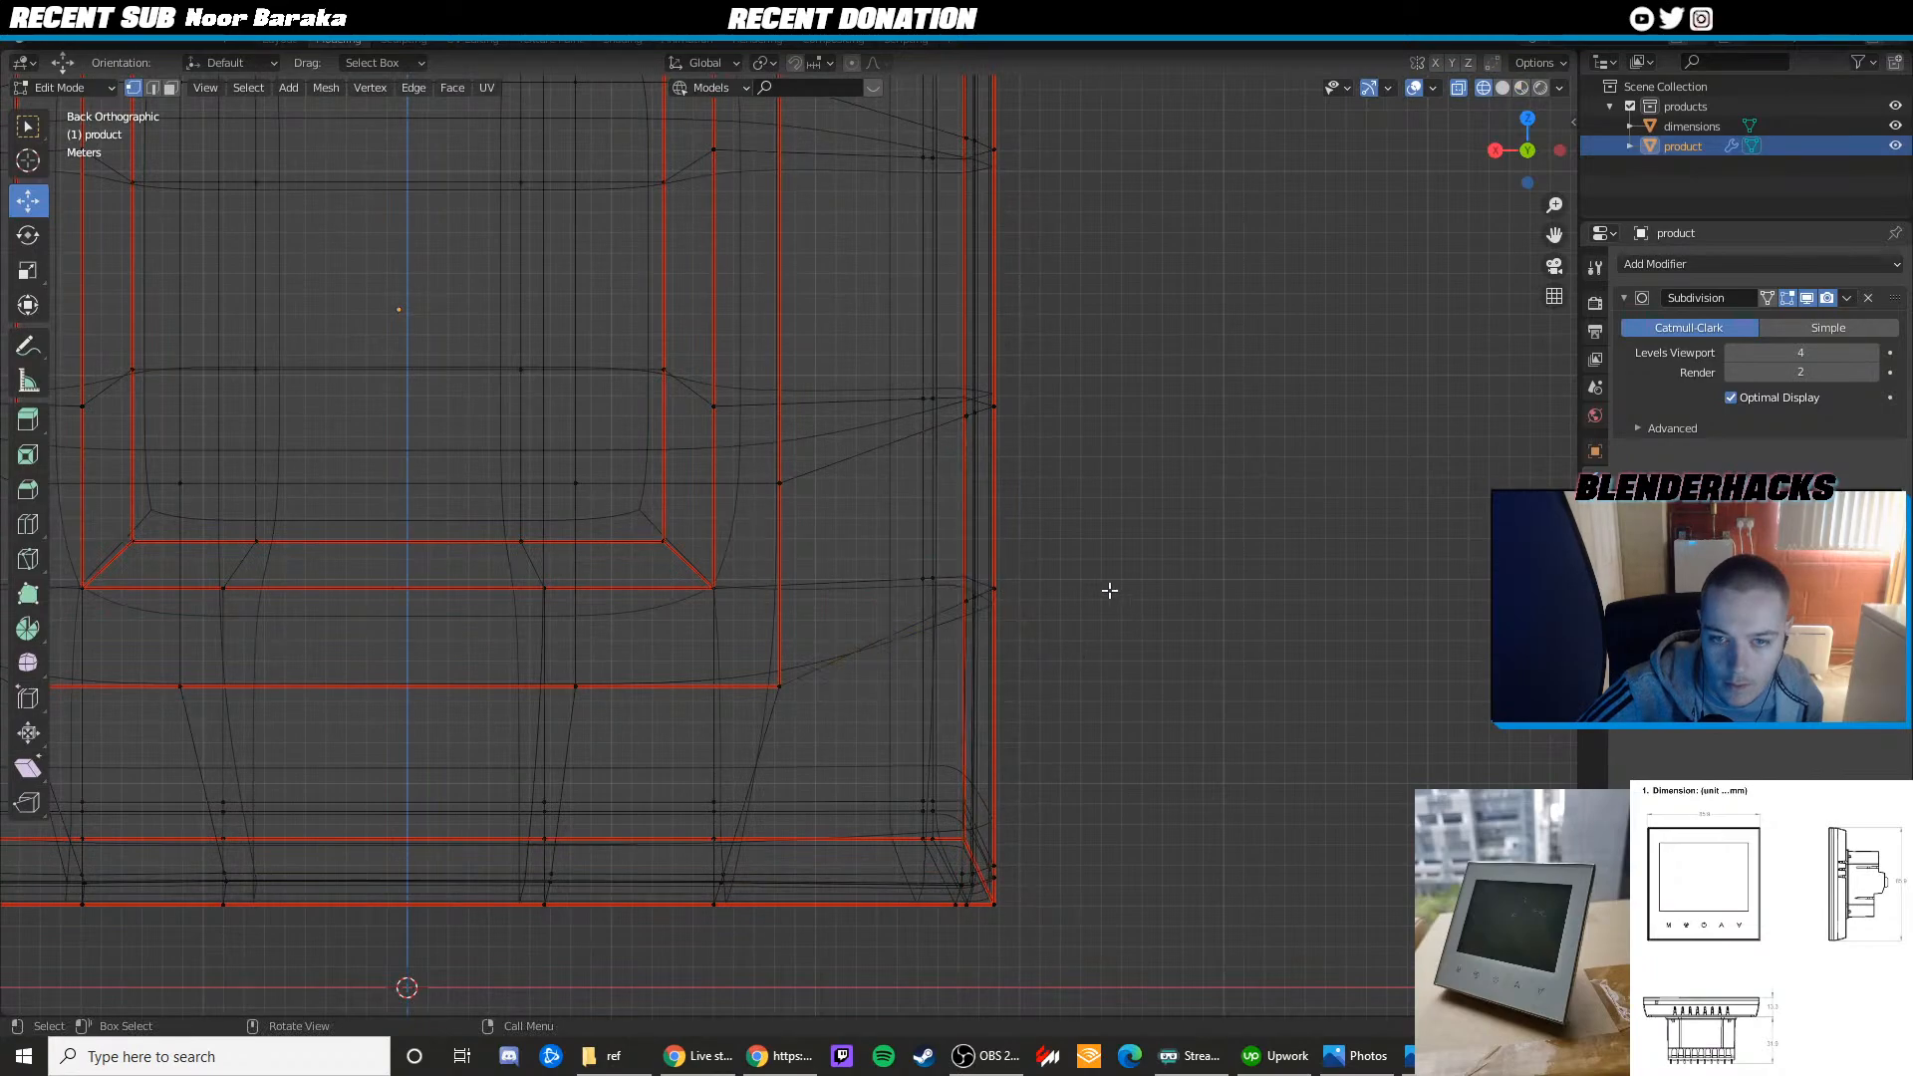
{"action": "left_click_drag", "start_coordinate": [955, 600], "coordinate": [928, 598]}
{"action": "key", "text": "shift+z"}
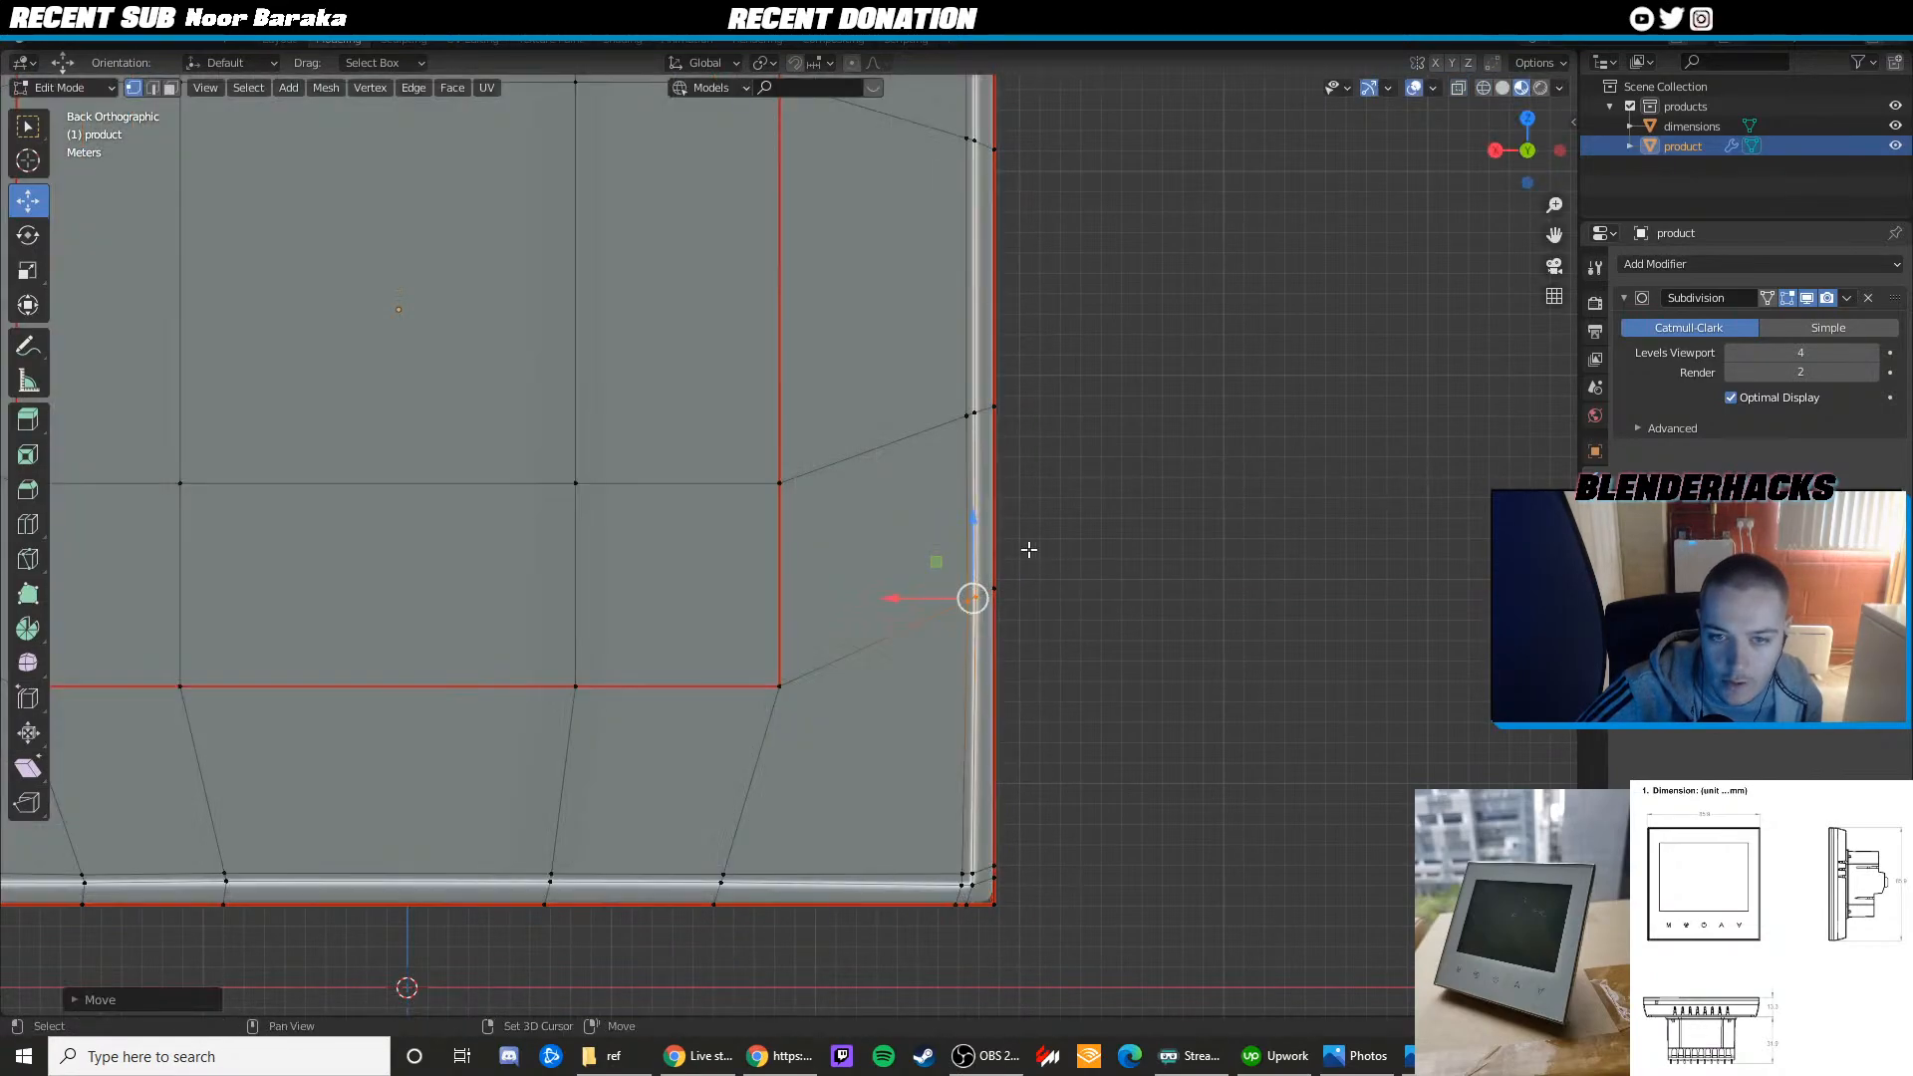
Align the vertices farther up the frame's right inner edge by shifting them along X until the edge runs straight
{"action": "middle_click_drag", "start_coordinate": [1029, 548], "coordinate": [989, 749], "text": "shift"}
{"action": "left_click", "coordinate": [931, 615]}
{"action": "left_click_drag", "start_coordinate": [888, 615], "coordinate": [893, 616]}
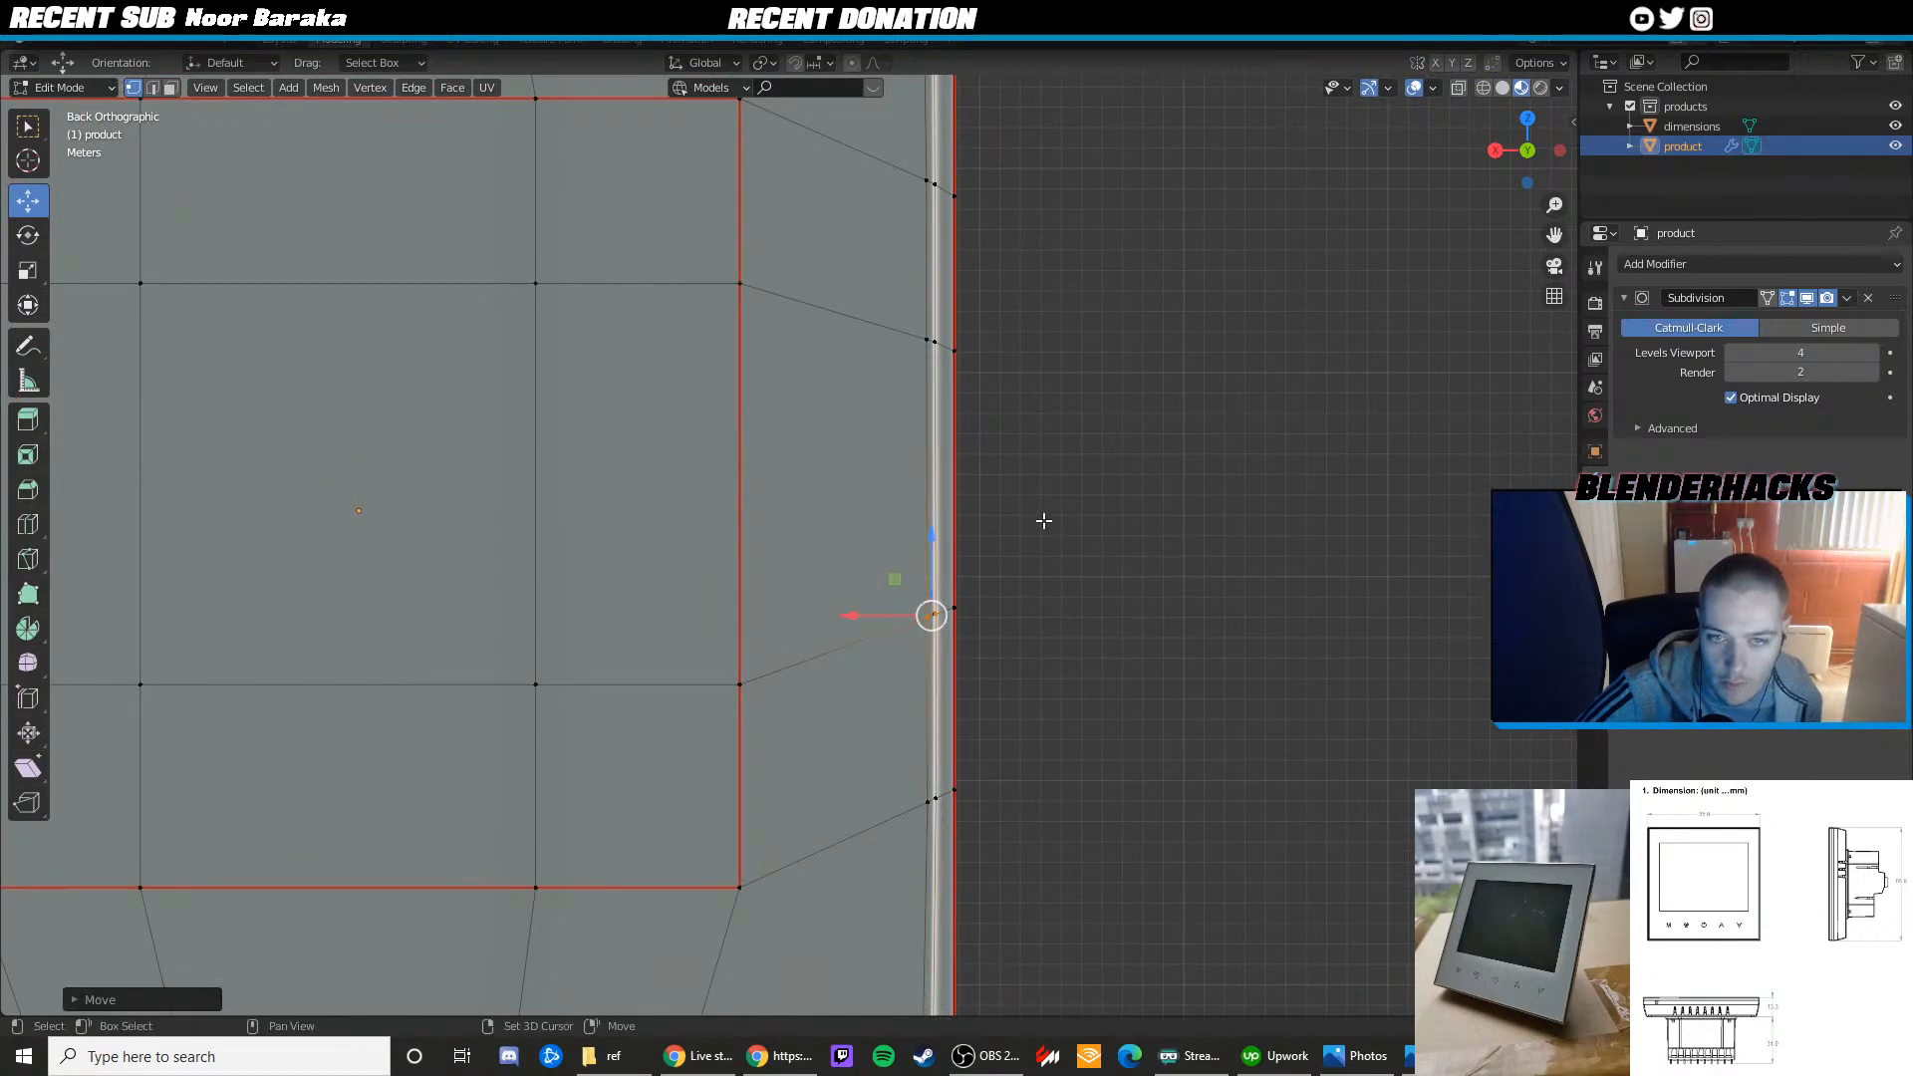
{"action": "middle_click_drag", "start_coordinate": [1042, 521], "coordinate": [1021, 769], "text": "shift"}
{"action": "mouse_move", "coordinate": [890, 409]}
{"action": "left_mouse_down"}
{"action": "mouse_move", "coordinate": [919, 448]}
{"action": "mouse_move", "coordinate": [877, 427]}
{"action": "left_mouse_up"}
{"action": "key", "text": "z"}
{"action": "left_click", "coordinate": [815, 432]}
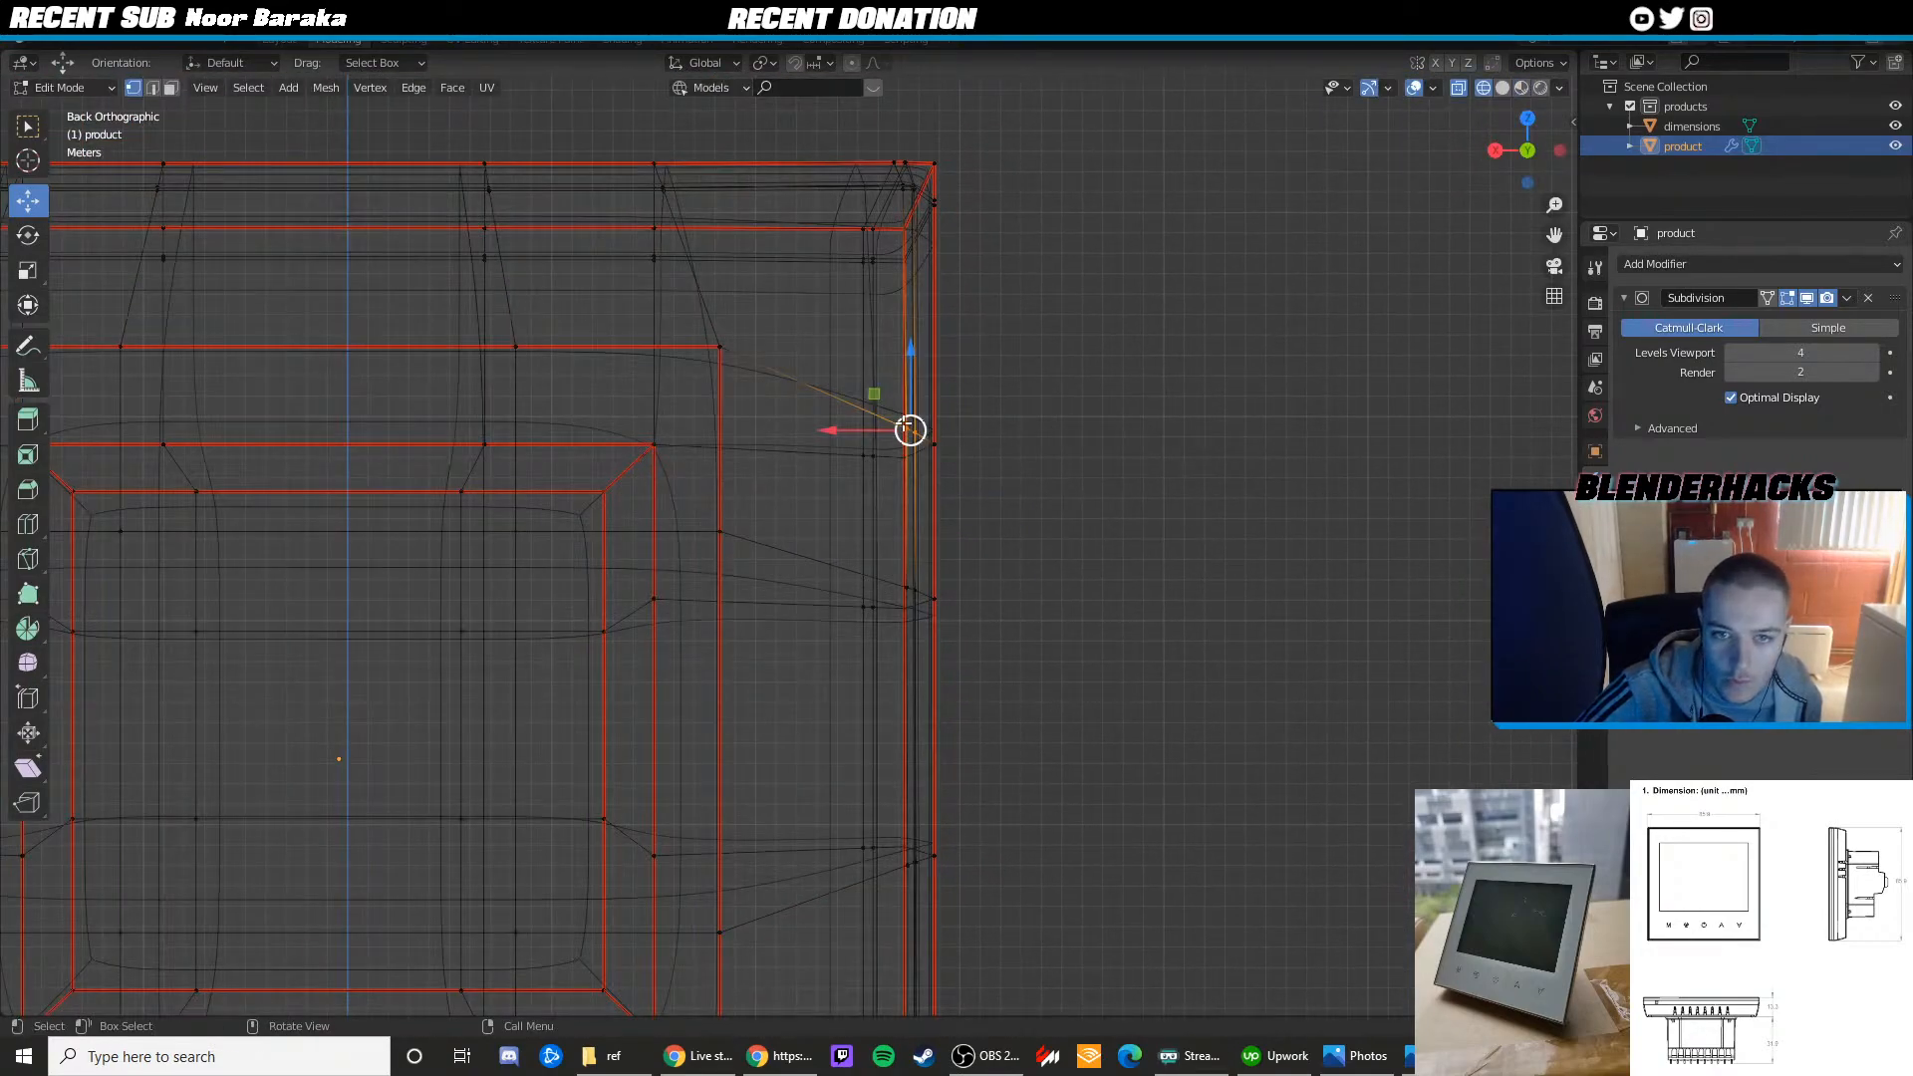
{"action": "left_click_drag", "start_coordinate": [855, 430], "coordinate": [861, 429]}
{"action": "key", "text": "shift+z"}
Examine the smoothed frame's front panel, corners and side from several angles in object mode and edit mode
{"action": "mouse_move", "coordinate": [687, 389]}
{"action": "middle_mouse_down"}
{"action": "mouse_move", "coordinate": [534, 411]}
{"action": "mouse_move", "coordinate": [528, 433]}
{"action": "middle_mouse_up"}
{"action": "key", "text": "Tab"}
{"action": "left_click", "coordinate": [917, 407]}
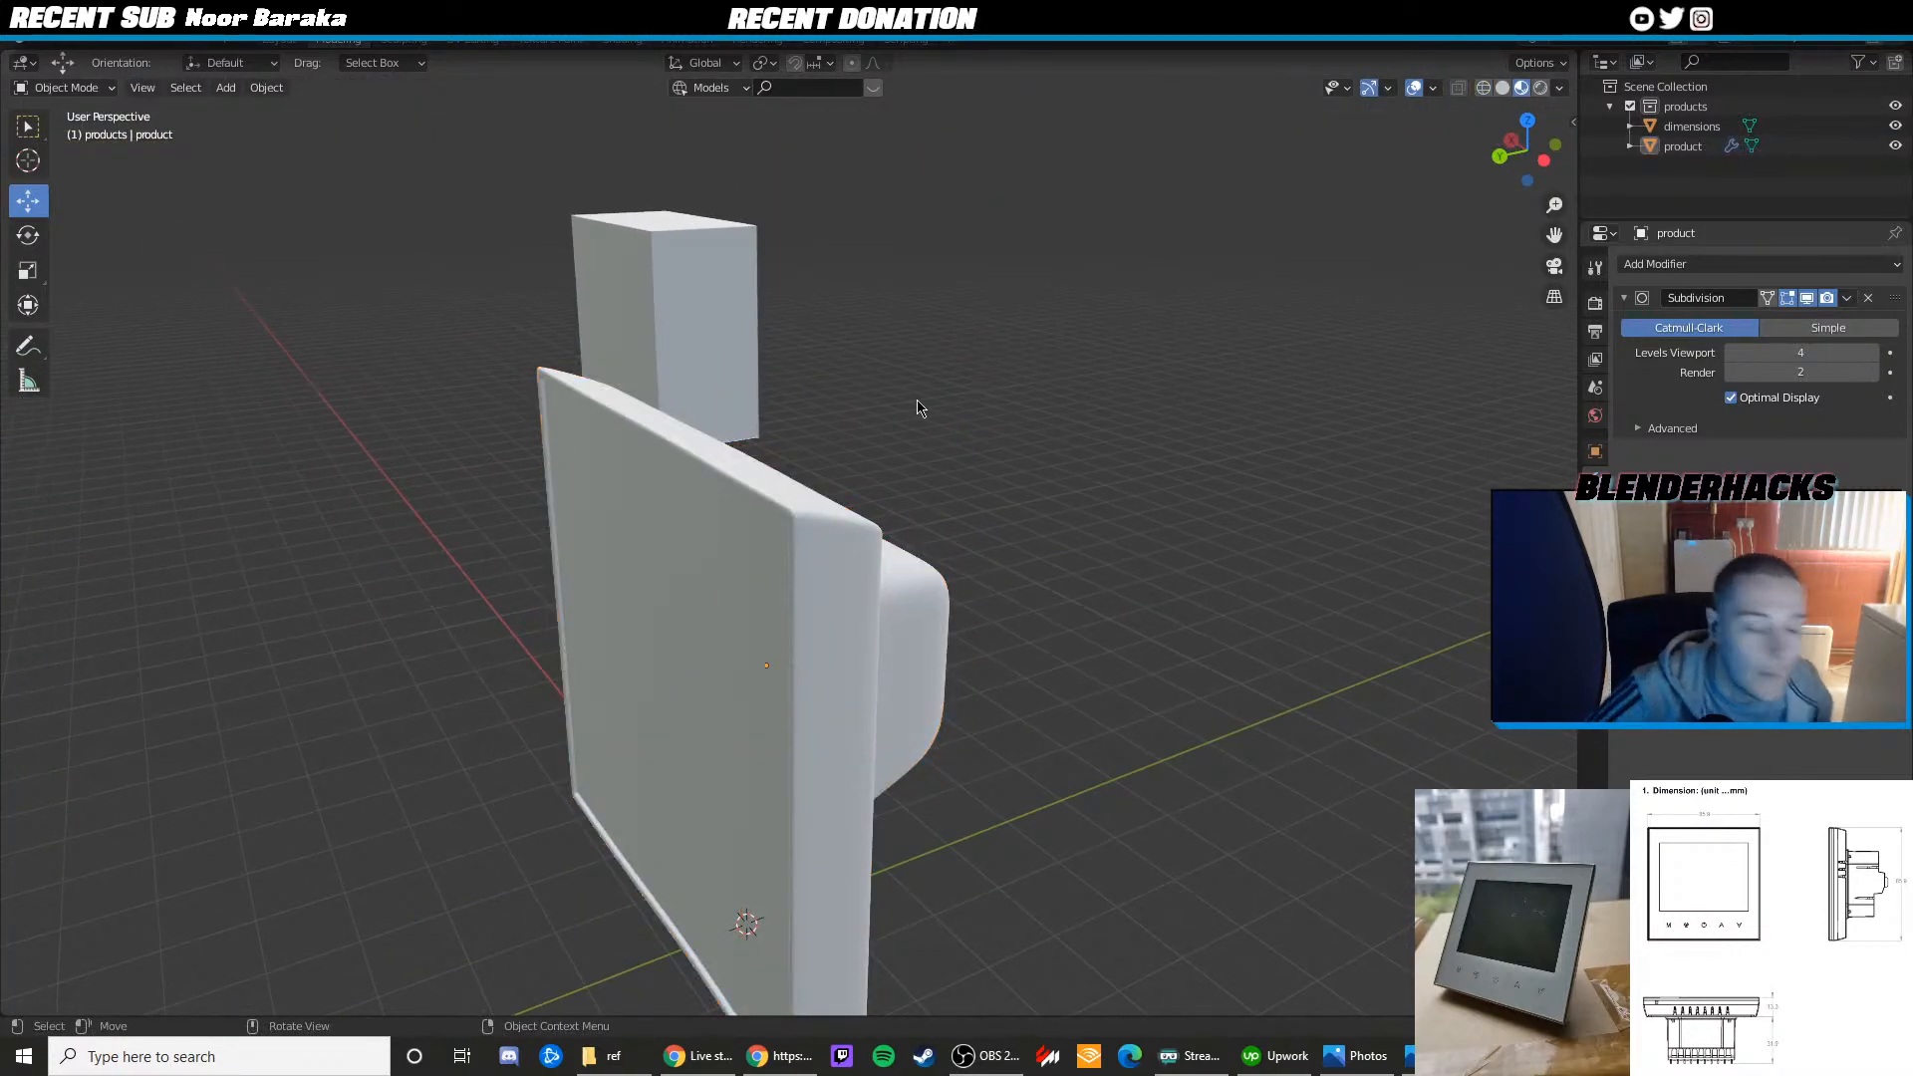
{"action": "middle_click_drag", "start_coordinate": [790, 637], "coordinate": [1056, 484]}
{"action": "scroll", "coordinate": [978, 555], "scroll_direction": "up", "scroll_amount": 3}
{"action": "scroll", "coordinate": [888, 544], "scroll_direction": "down", "scroll_amount": 2}
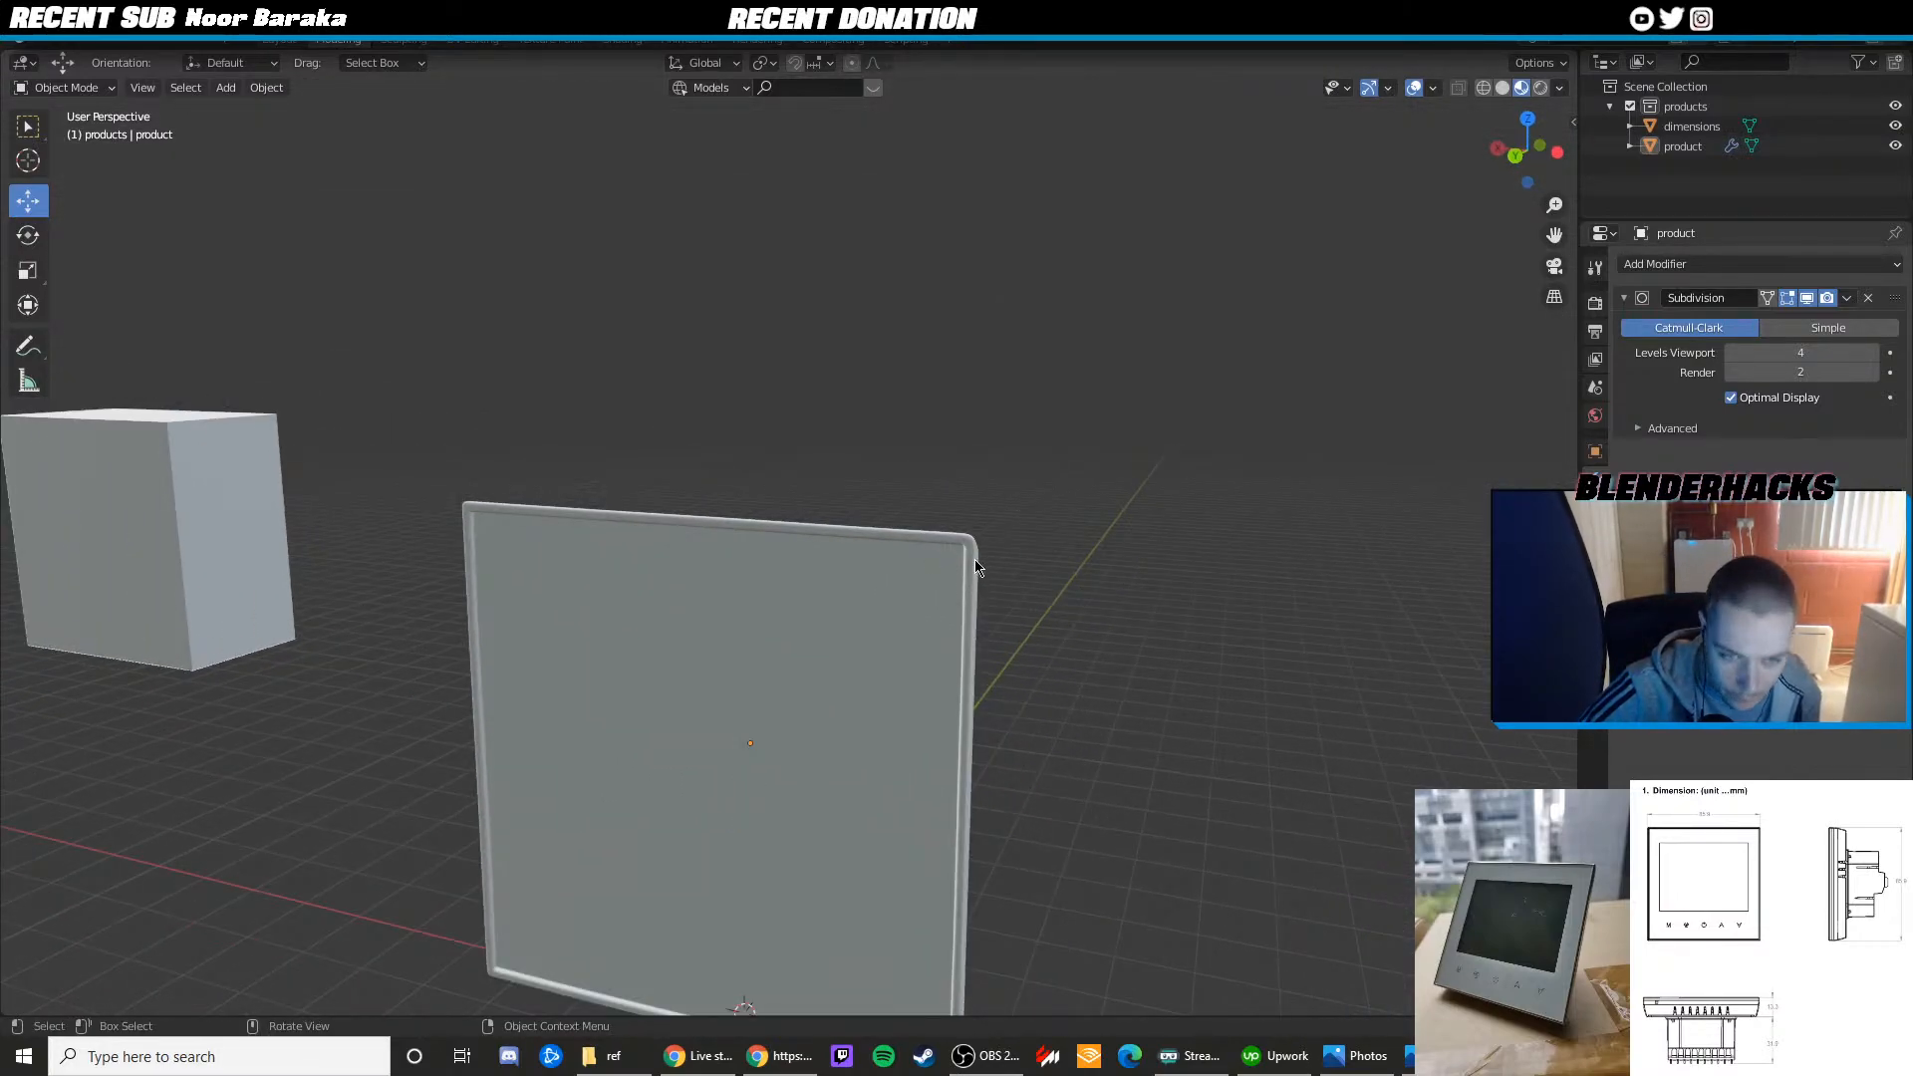
{"action": "middle_click_drag", "start_coordinate": [975, 565], "coordinate": [695, 362]}
{"action": "key", "text": "Tab"}
{"action": "middle_click_drag", "start_coordinate": [877, 399], "coordinate": [199, 472]}
{"action": "scroll", "coordinate": [688, 455], "scroll_direction": "up", "scroll_amount": 2}
{"action": "scroll", "coordinate": [802, 536], "scroll_direction": "up", "scroll_amount": 3}
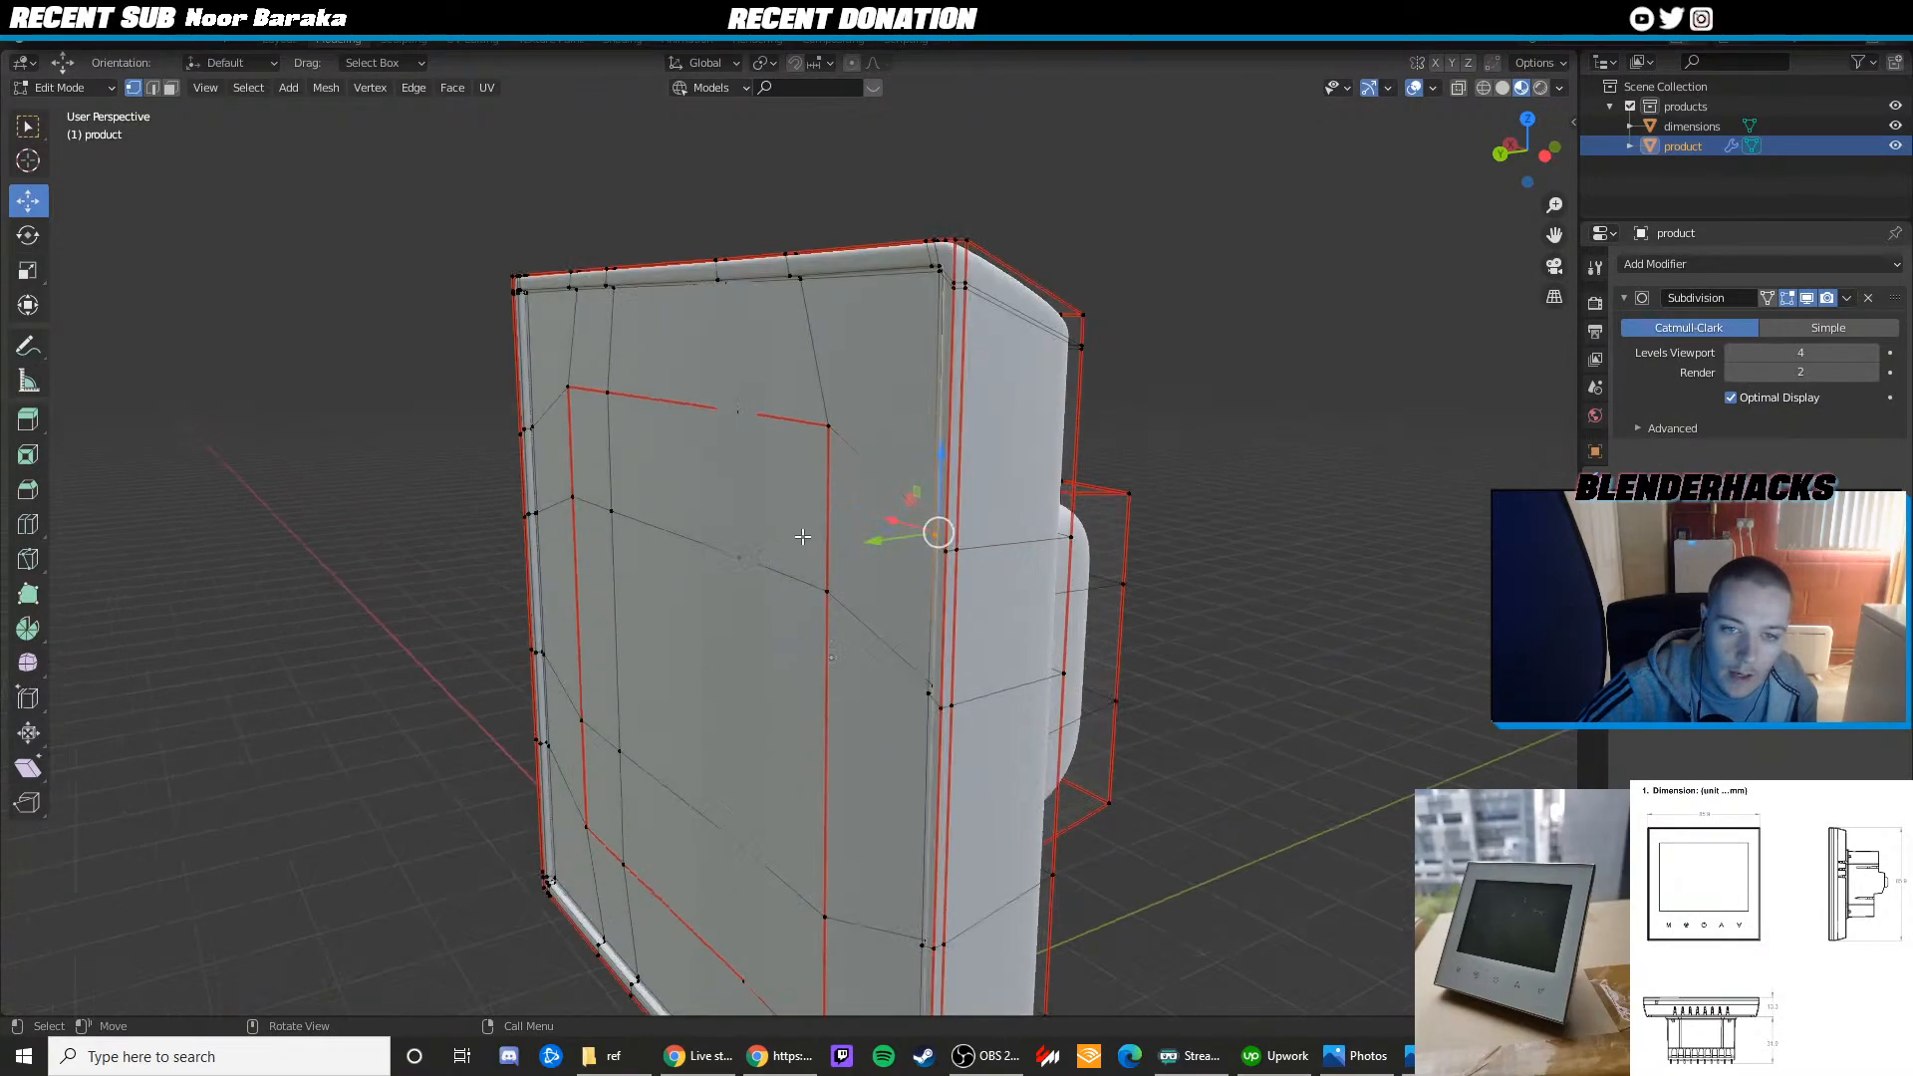
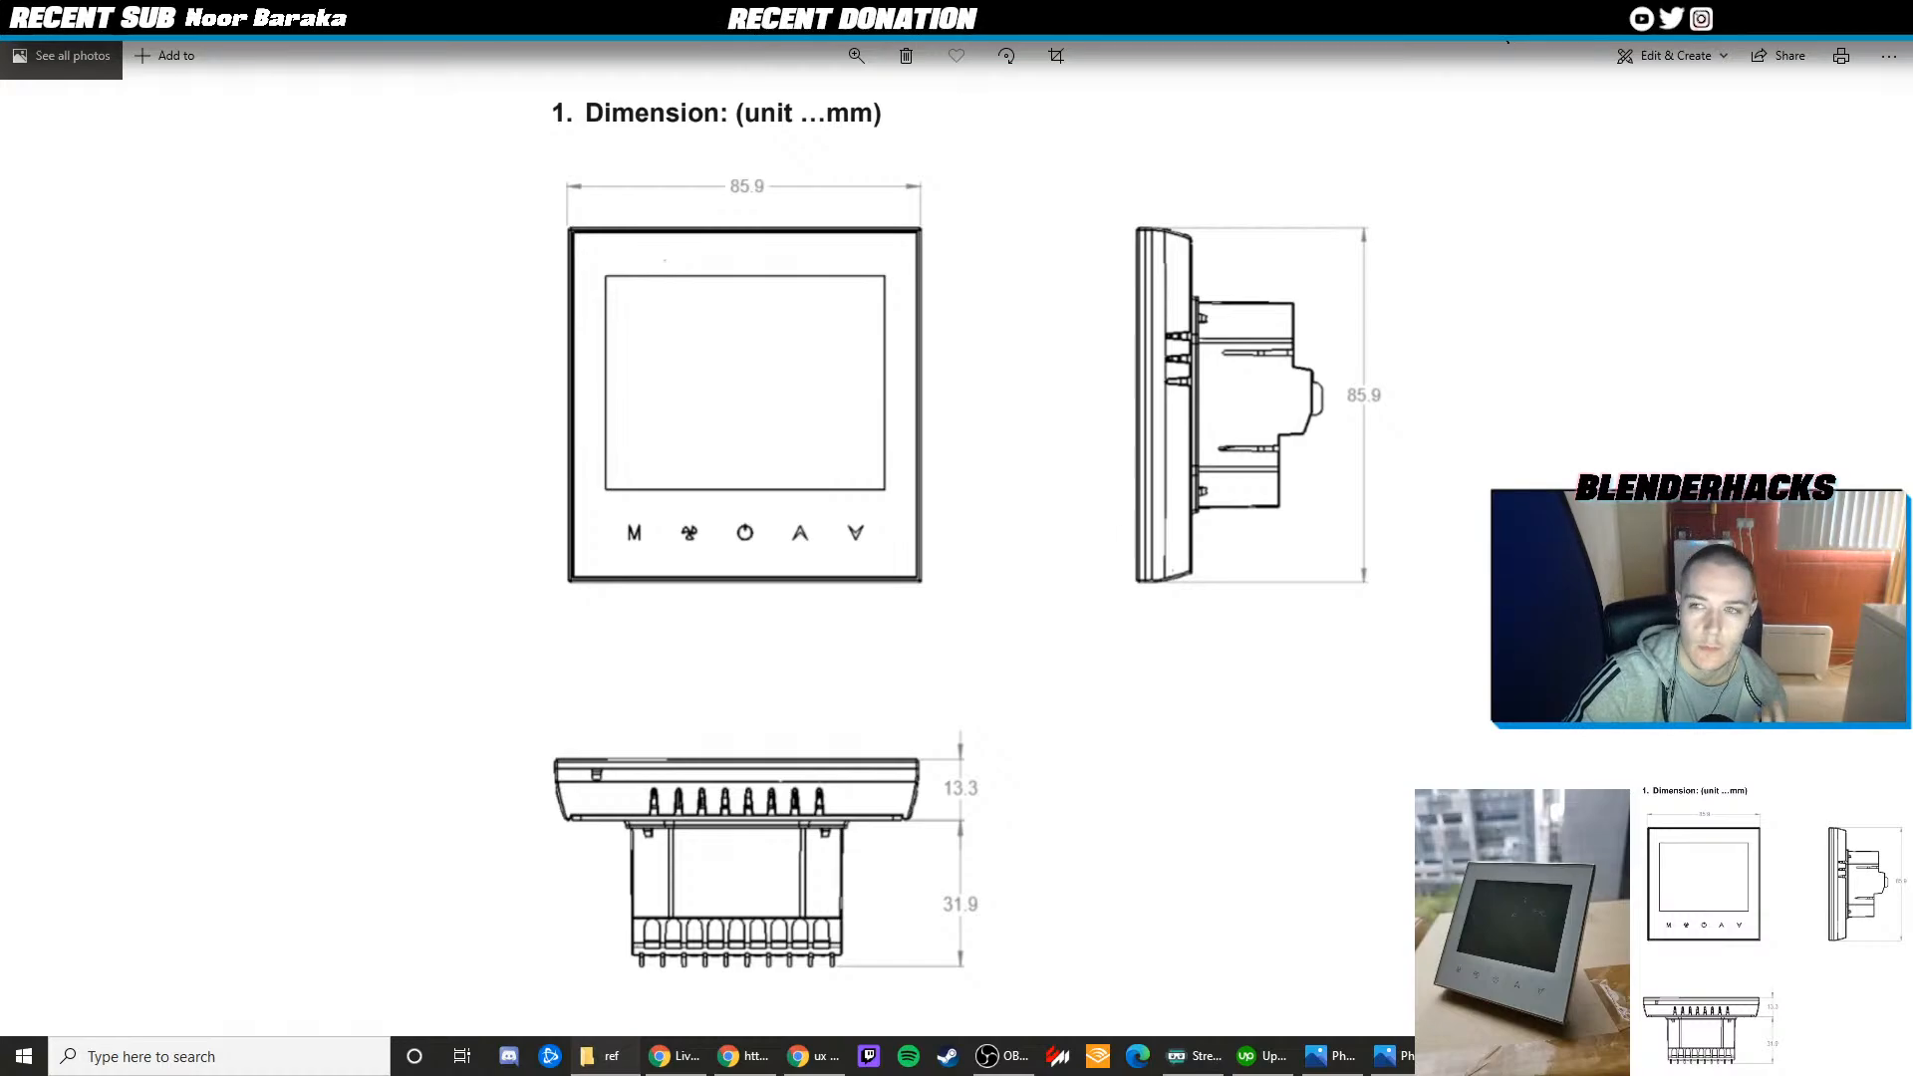
Switch to the Photos viewer, look at the red sneaker image and close it, and view the black toothbrush image enlarged
{"action": "left_click_drag", "start_coordinate": [1480, 24], "coordinate": [2, 379]}
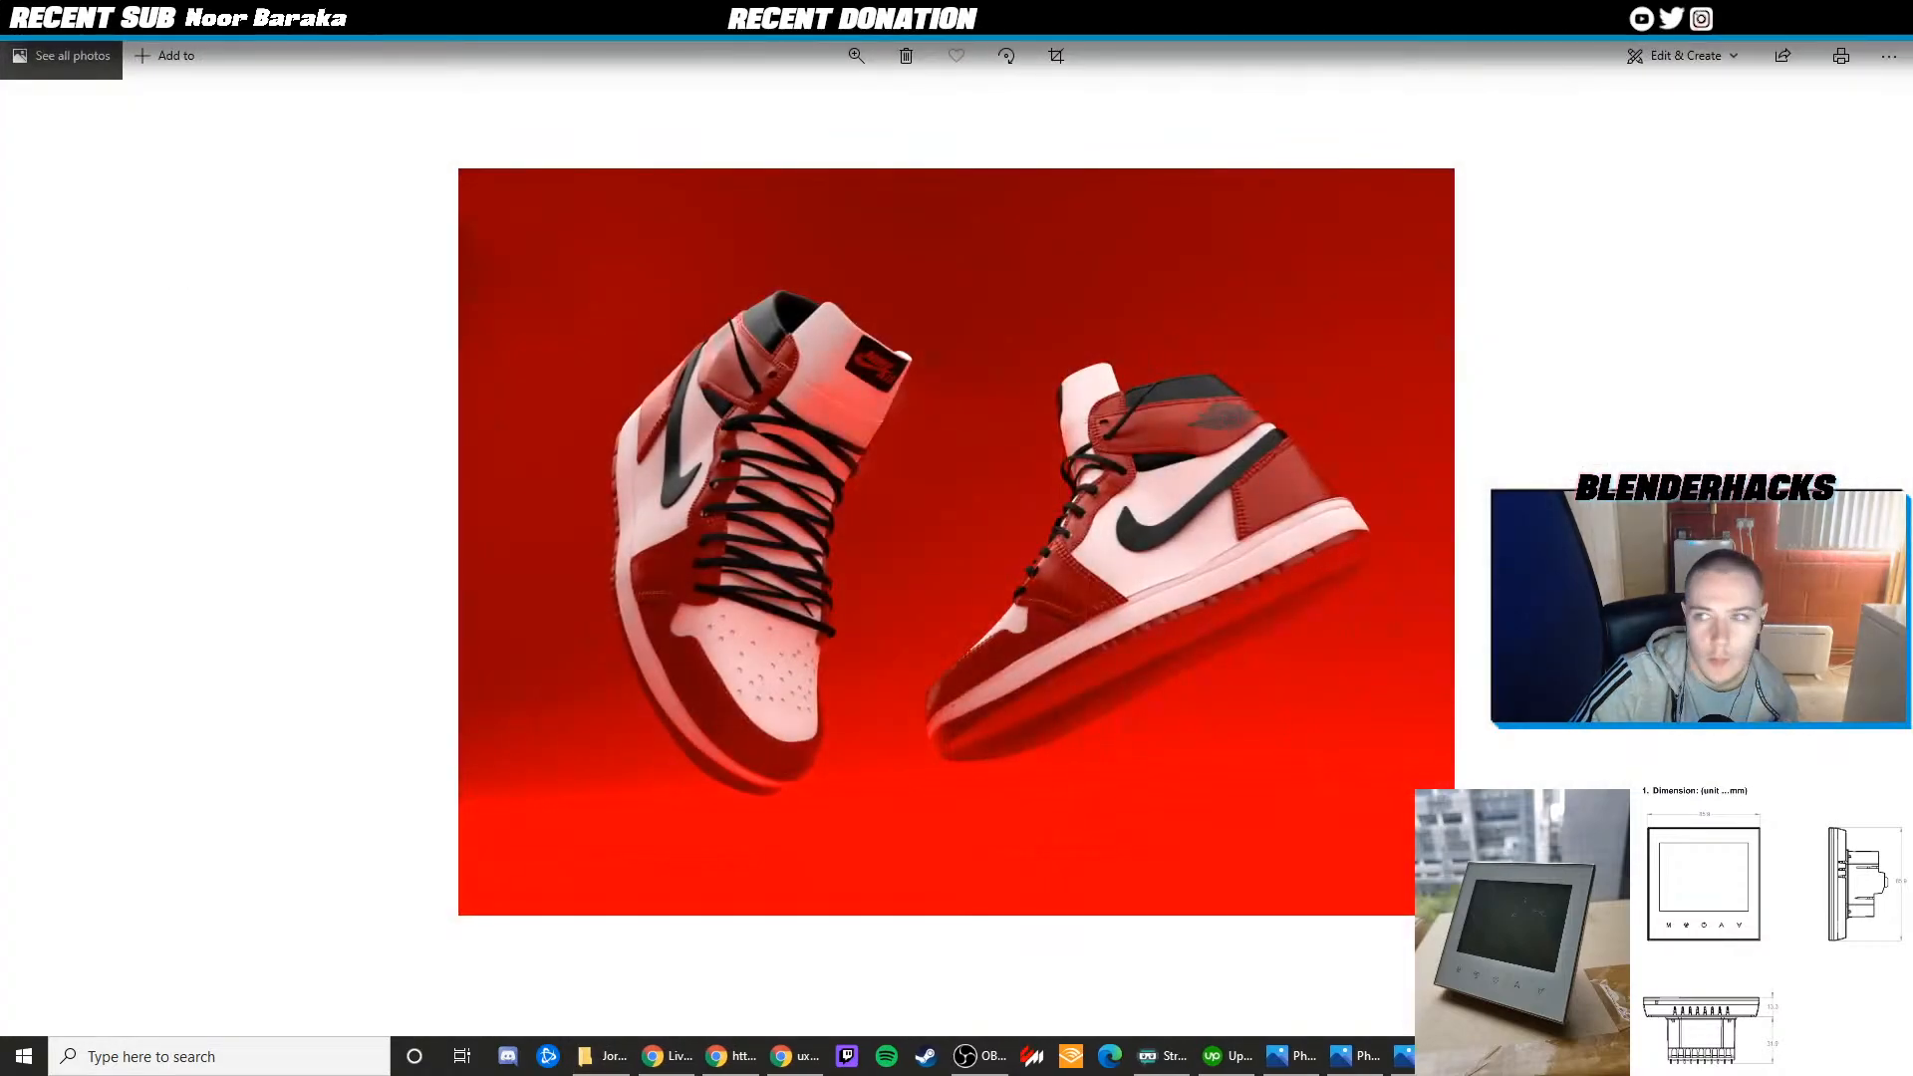
{"action": "left_click", "coordinate": [1844, 15]}
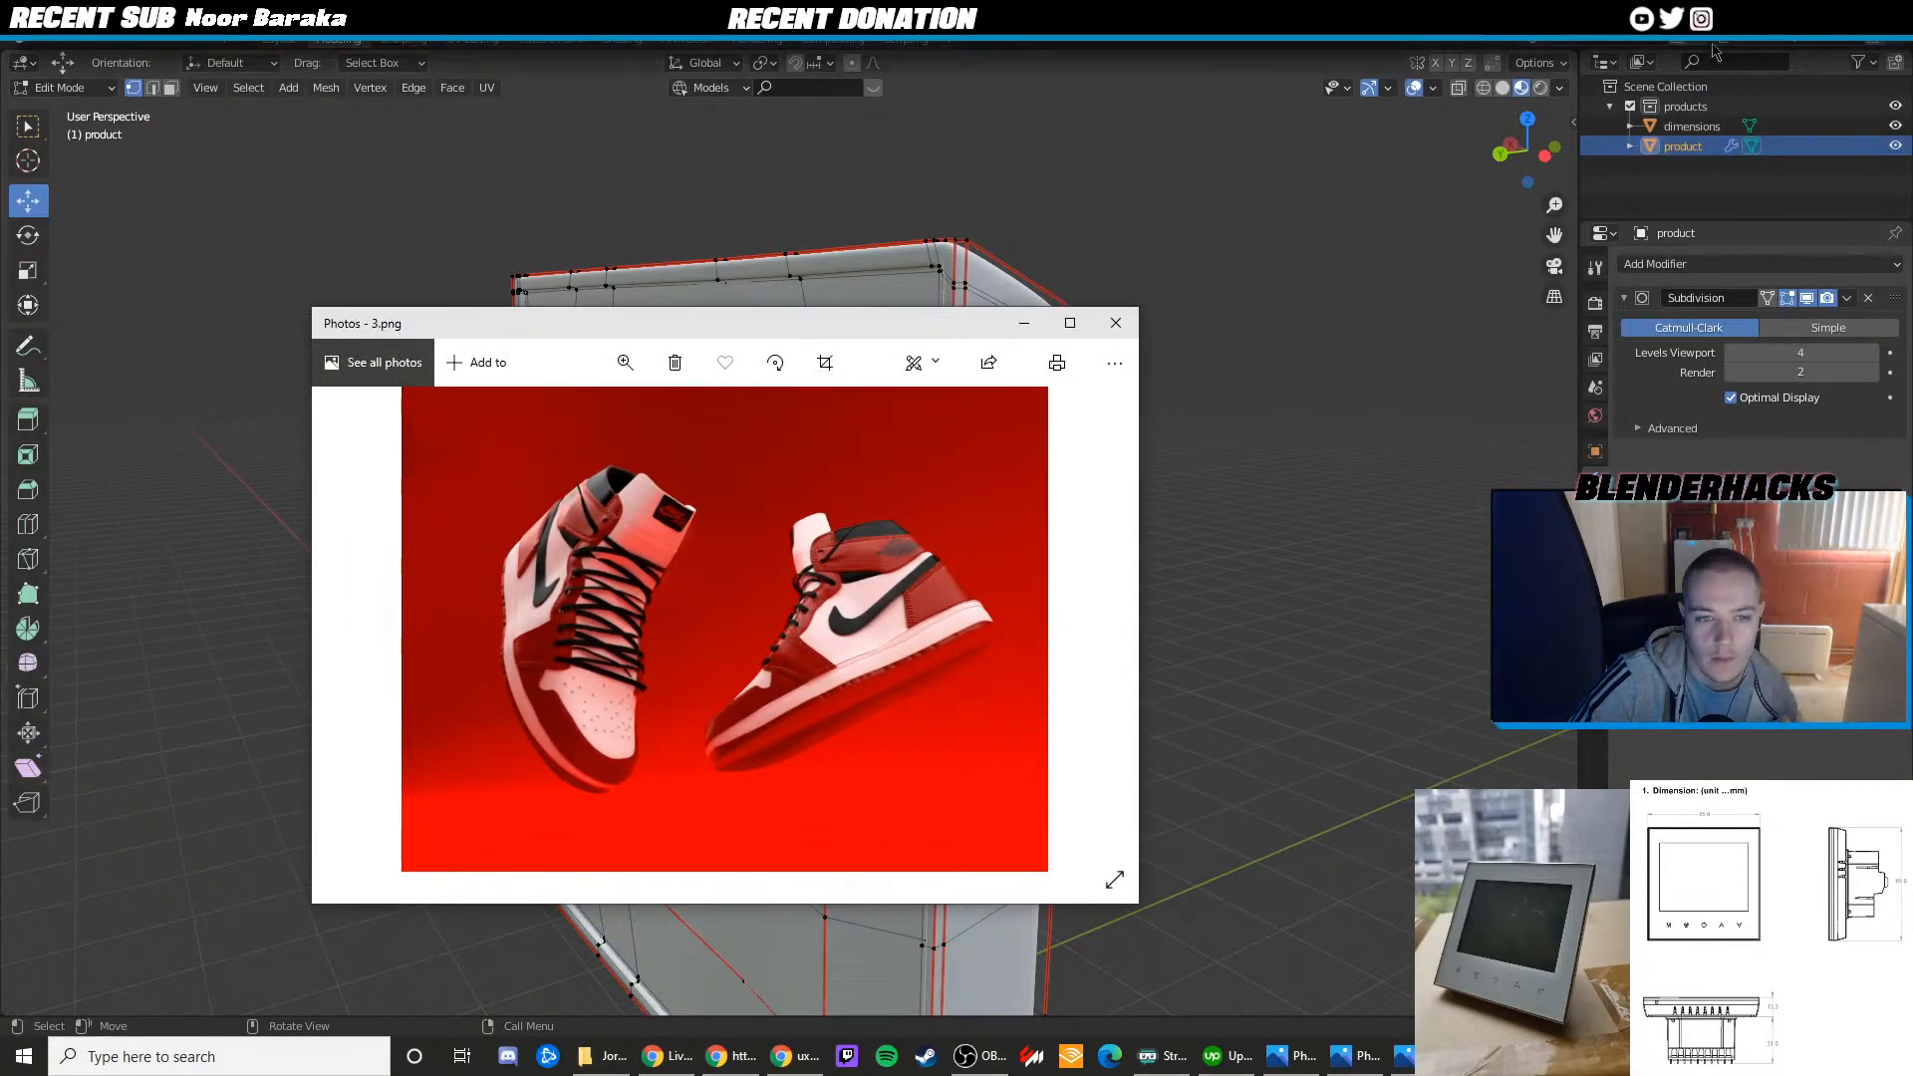
{"action": "left_click", "coordinate": [1115, 323]}
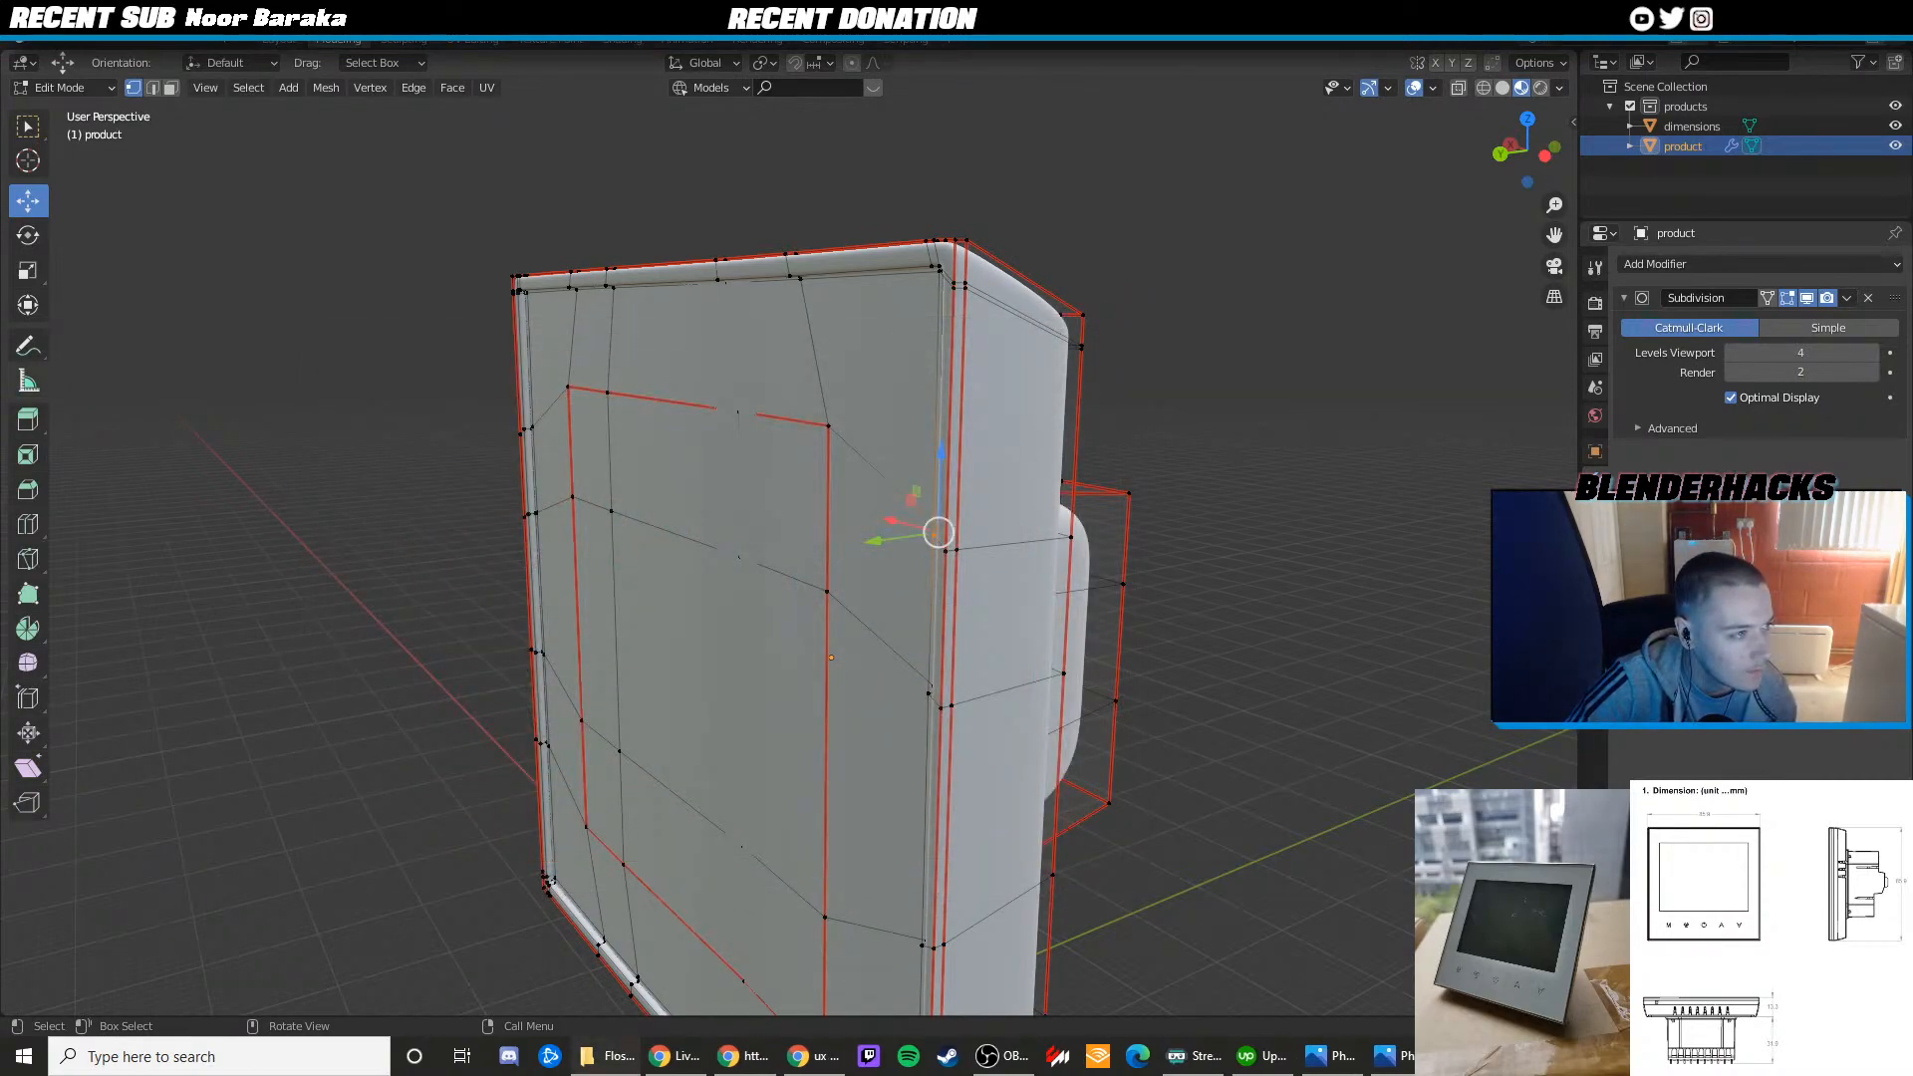
{"action": "left_click", "coordinate": [1070, 324]}
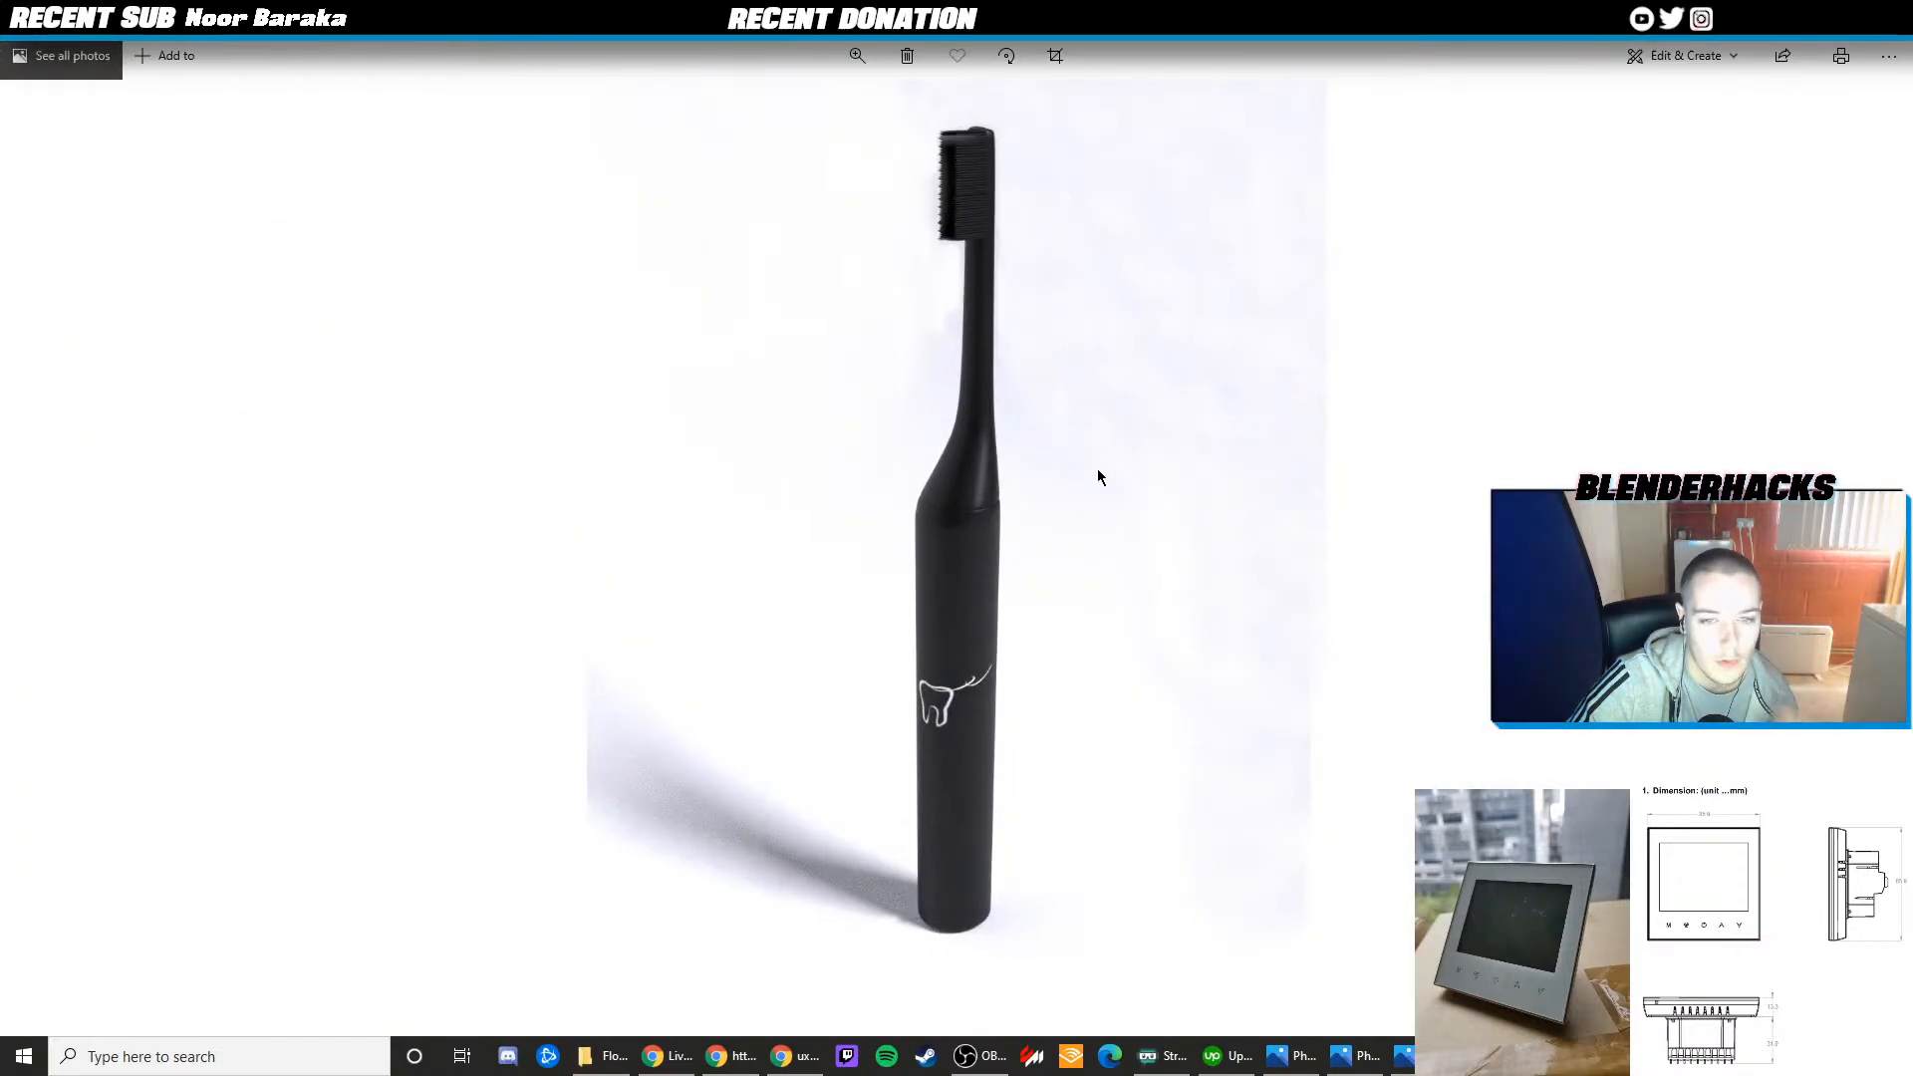
Close the toothbrush image and the remaining Photos viewer windows, returning to the thermostat model in Blender
{"action": "left_click", "coordinate": [1888, 20]}
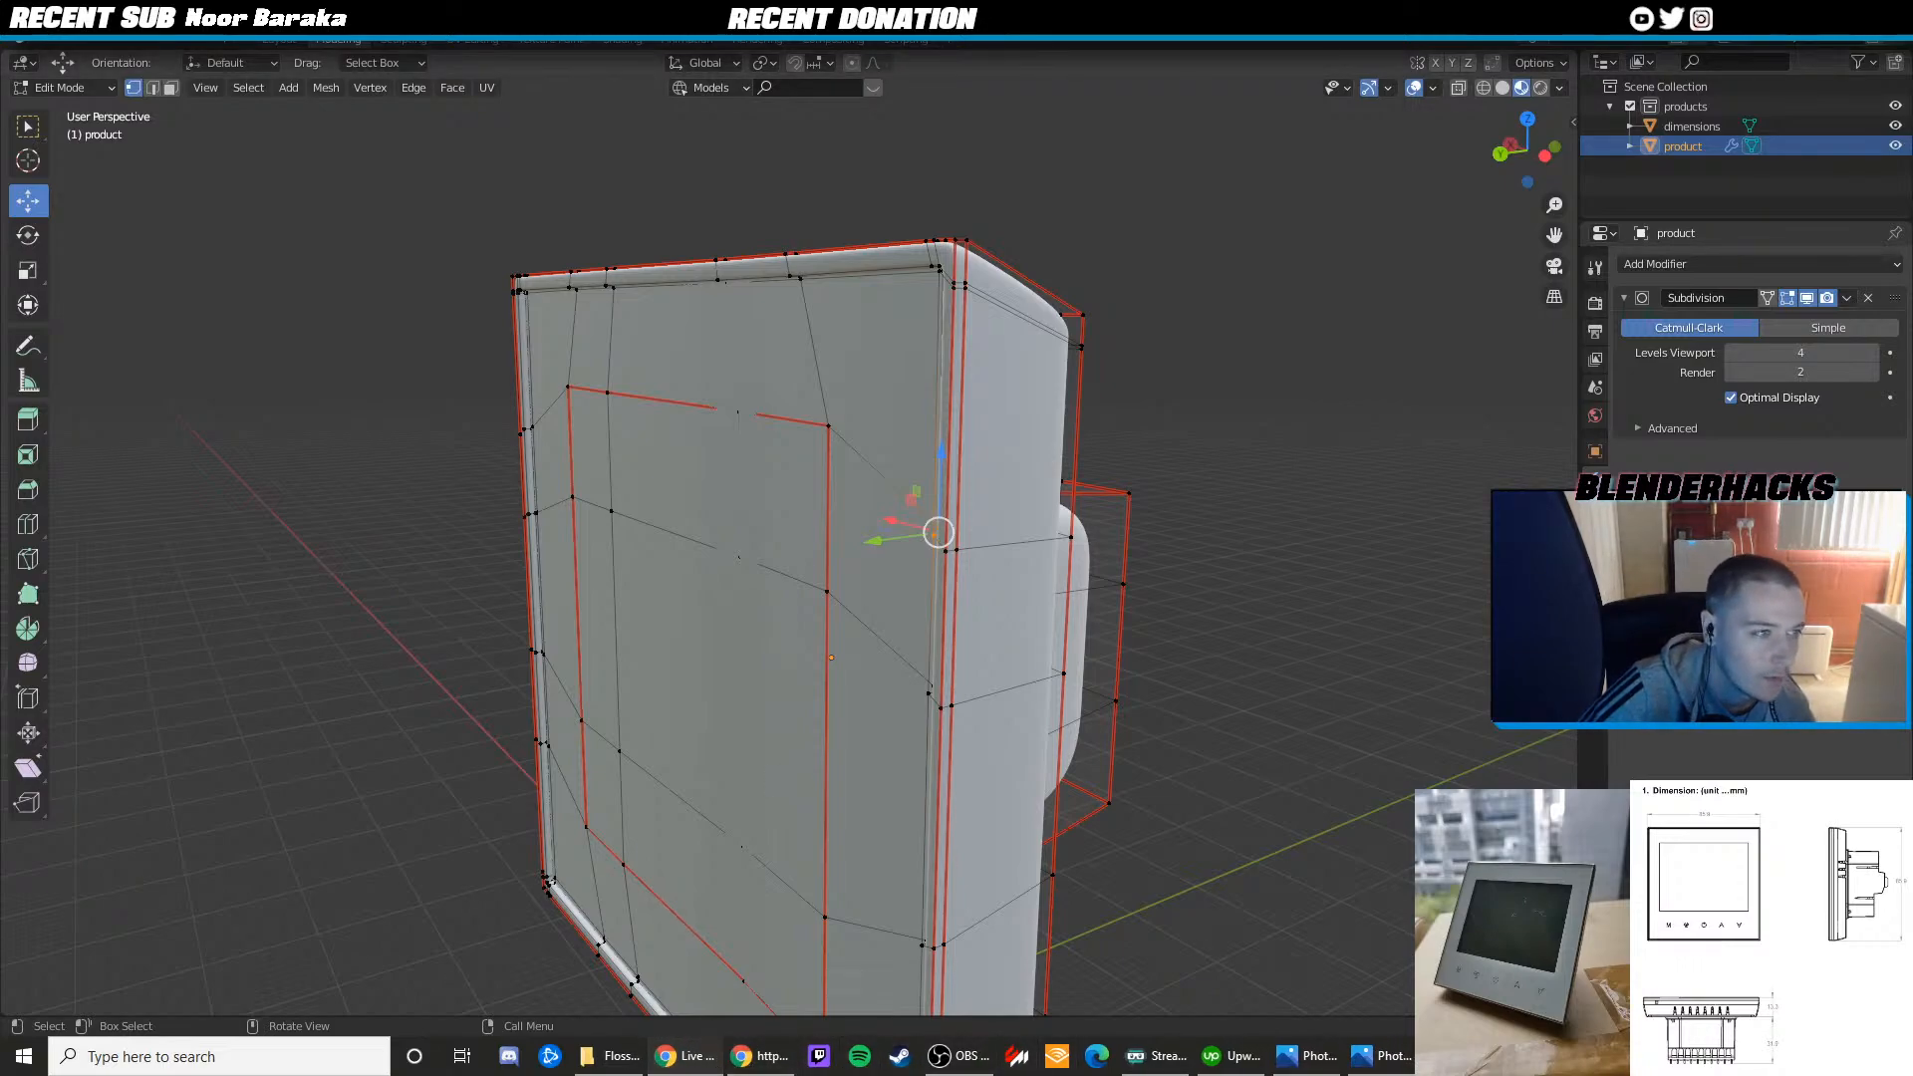
{"action": "left_click", "coordinate": [1367, 1066]}
{"action": "left_click", "coordinate": [1400, 1056]}
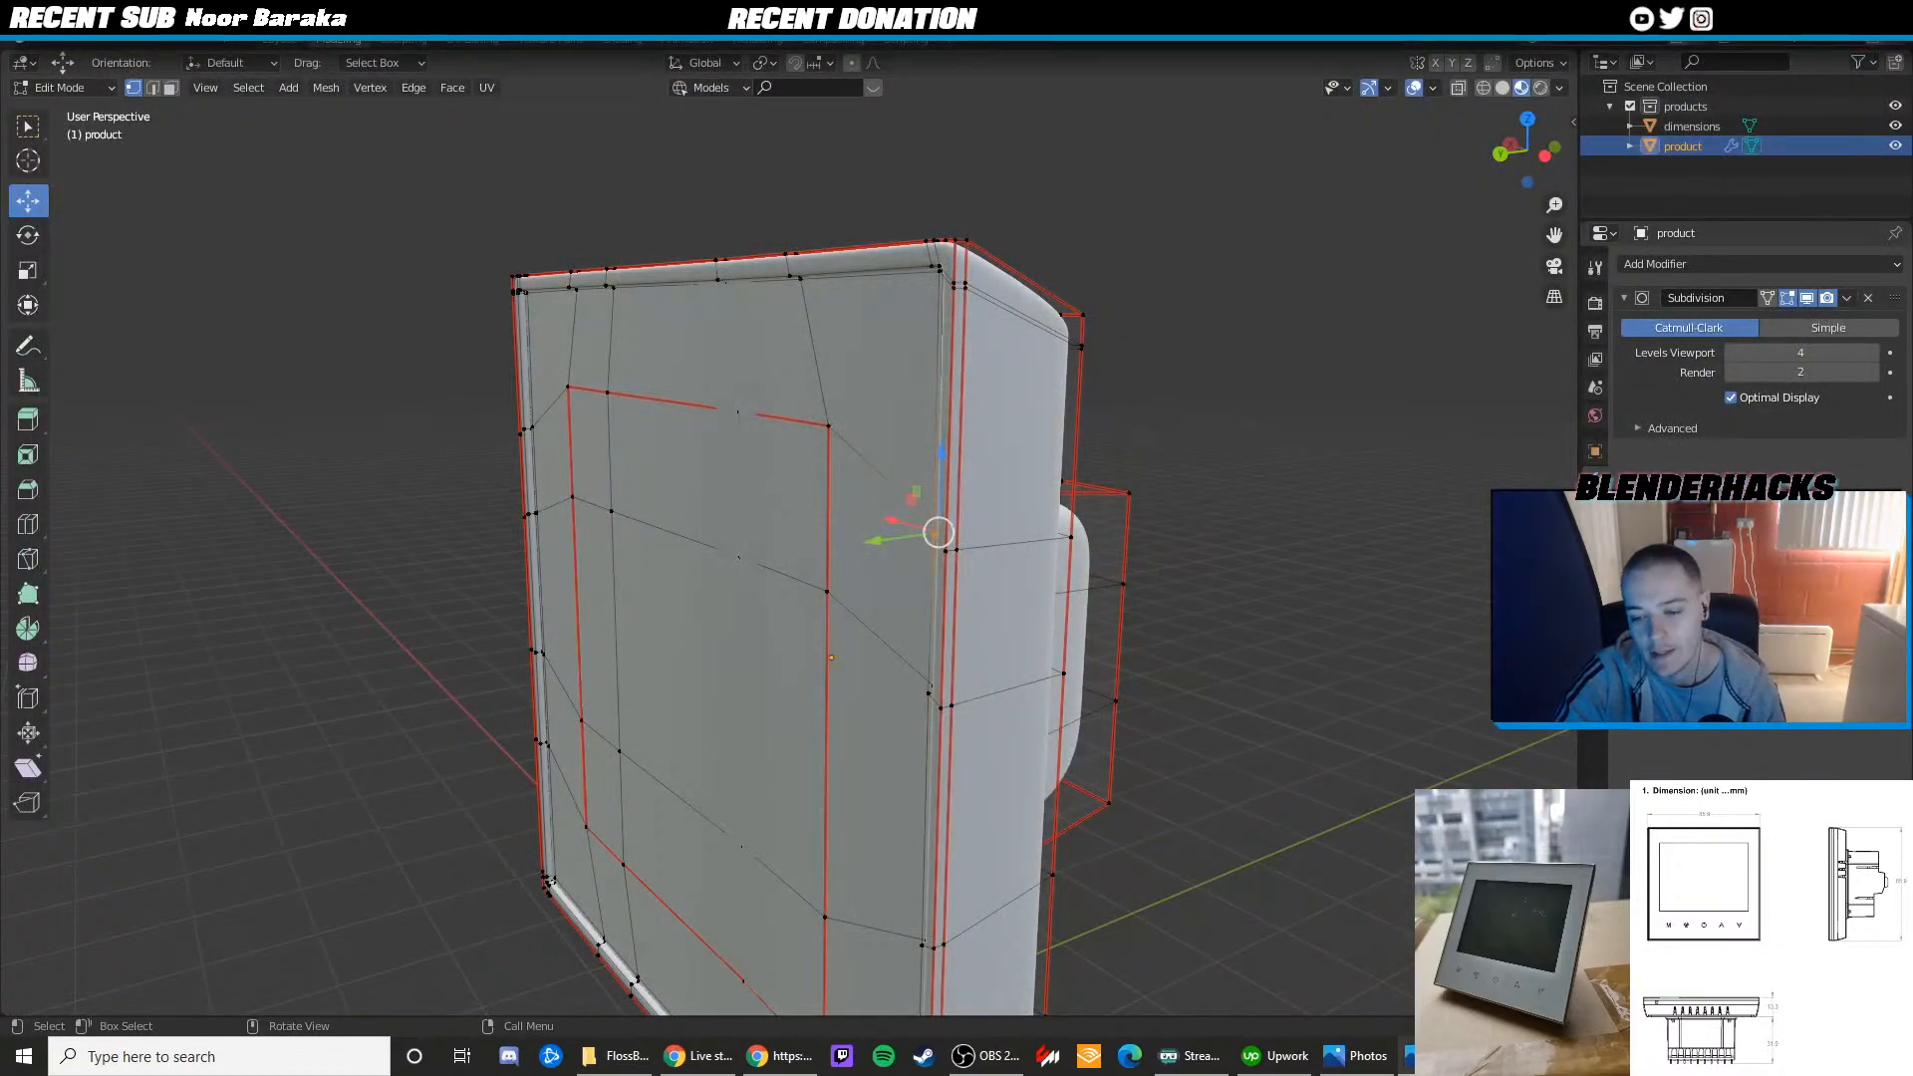
{"action": "left_click", "coordinate": [1424, 1056]}
{"action": "left_click", "coordinate": [1889, 15]}
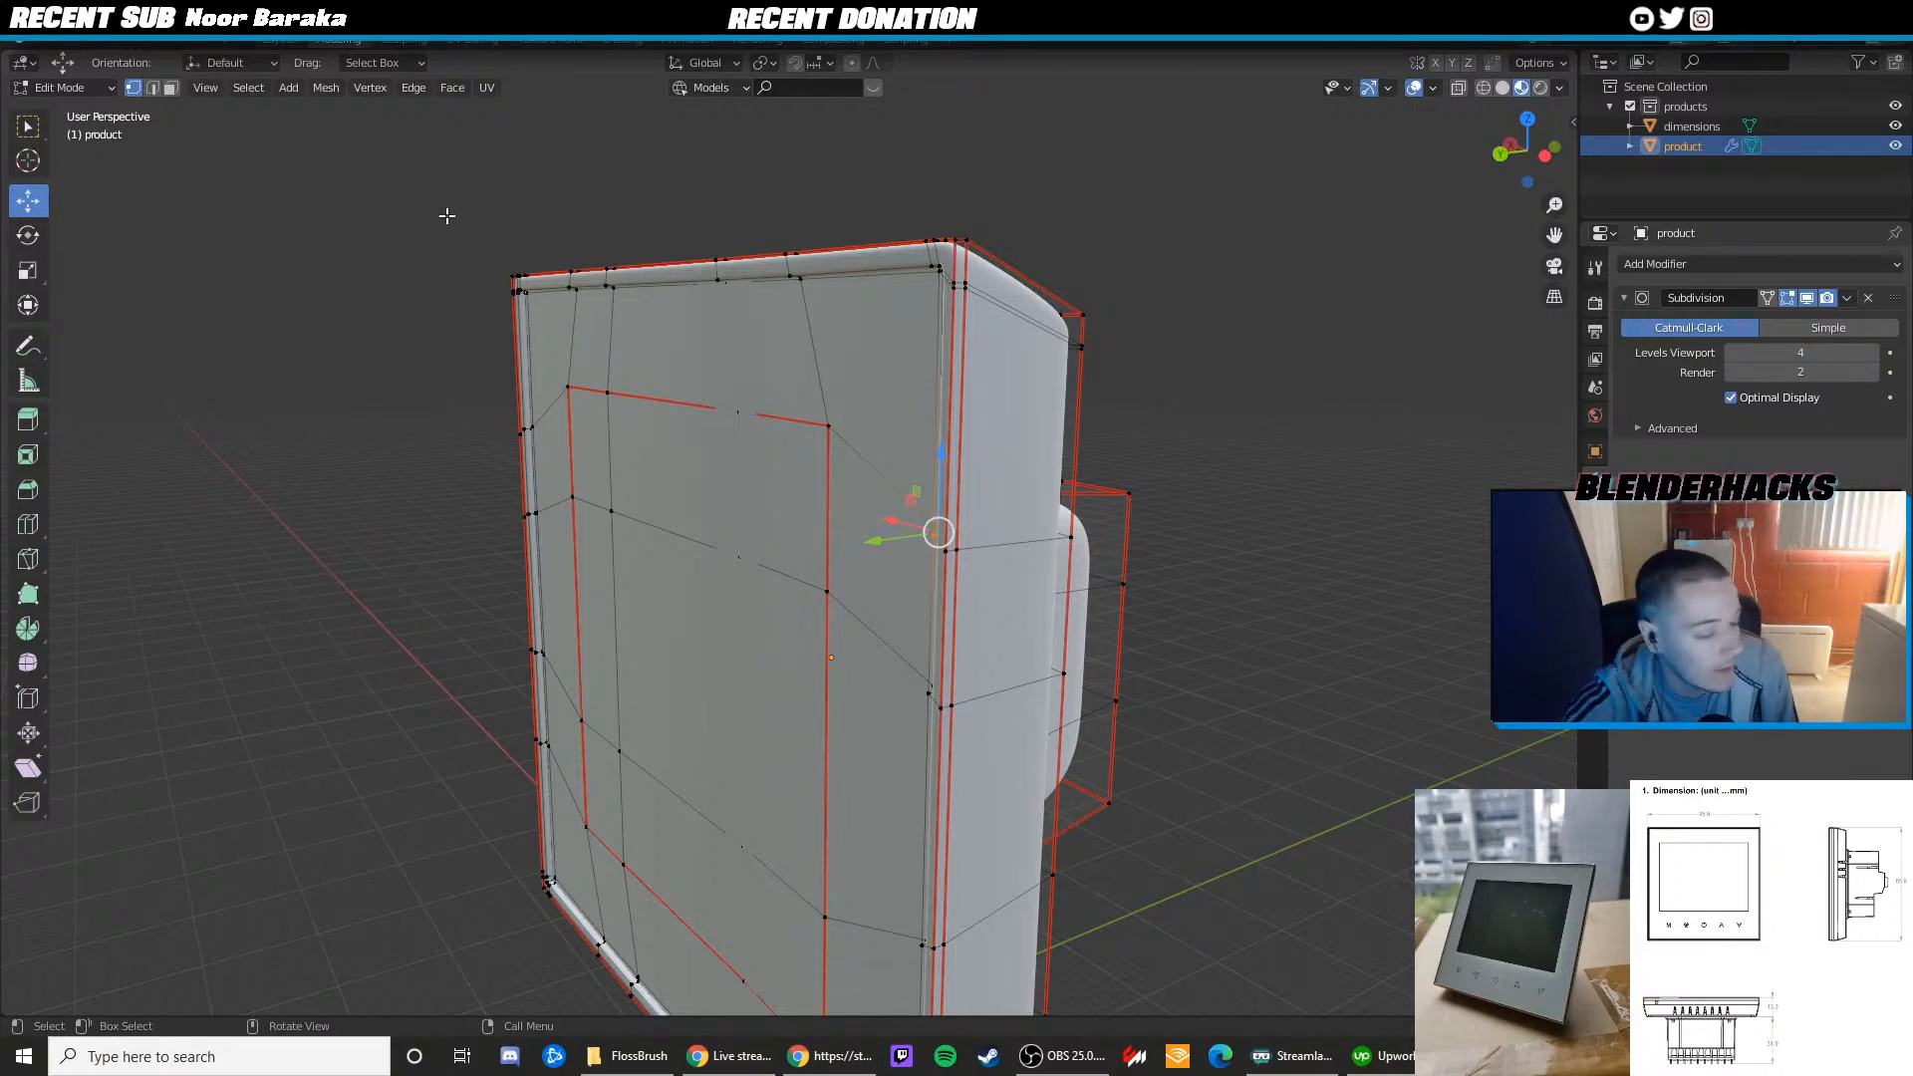
Examine the smoothed thermostat in object mode from the front, side and back
{"action": "middle_click_drag", "start_coordinate": [819, 310], "coordinate": [933, 410]}
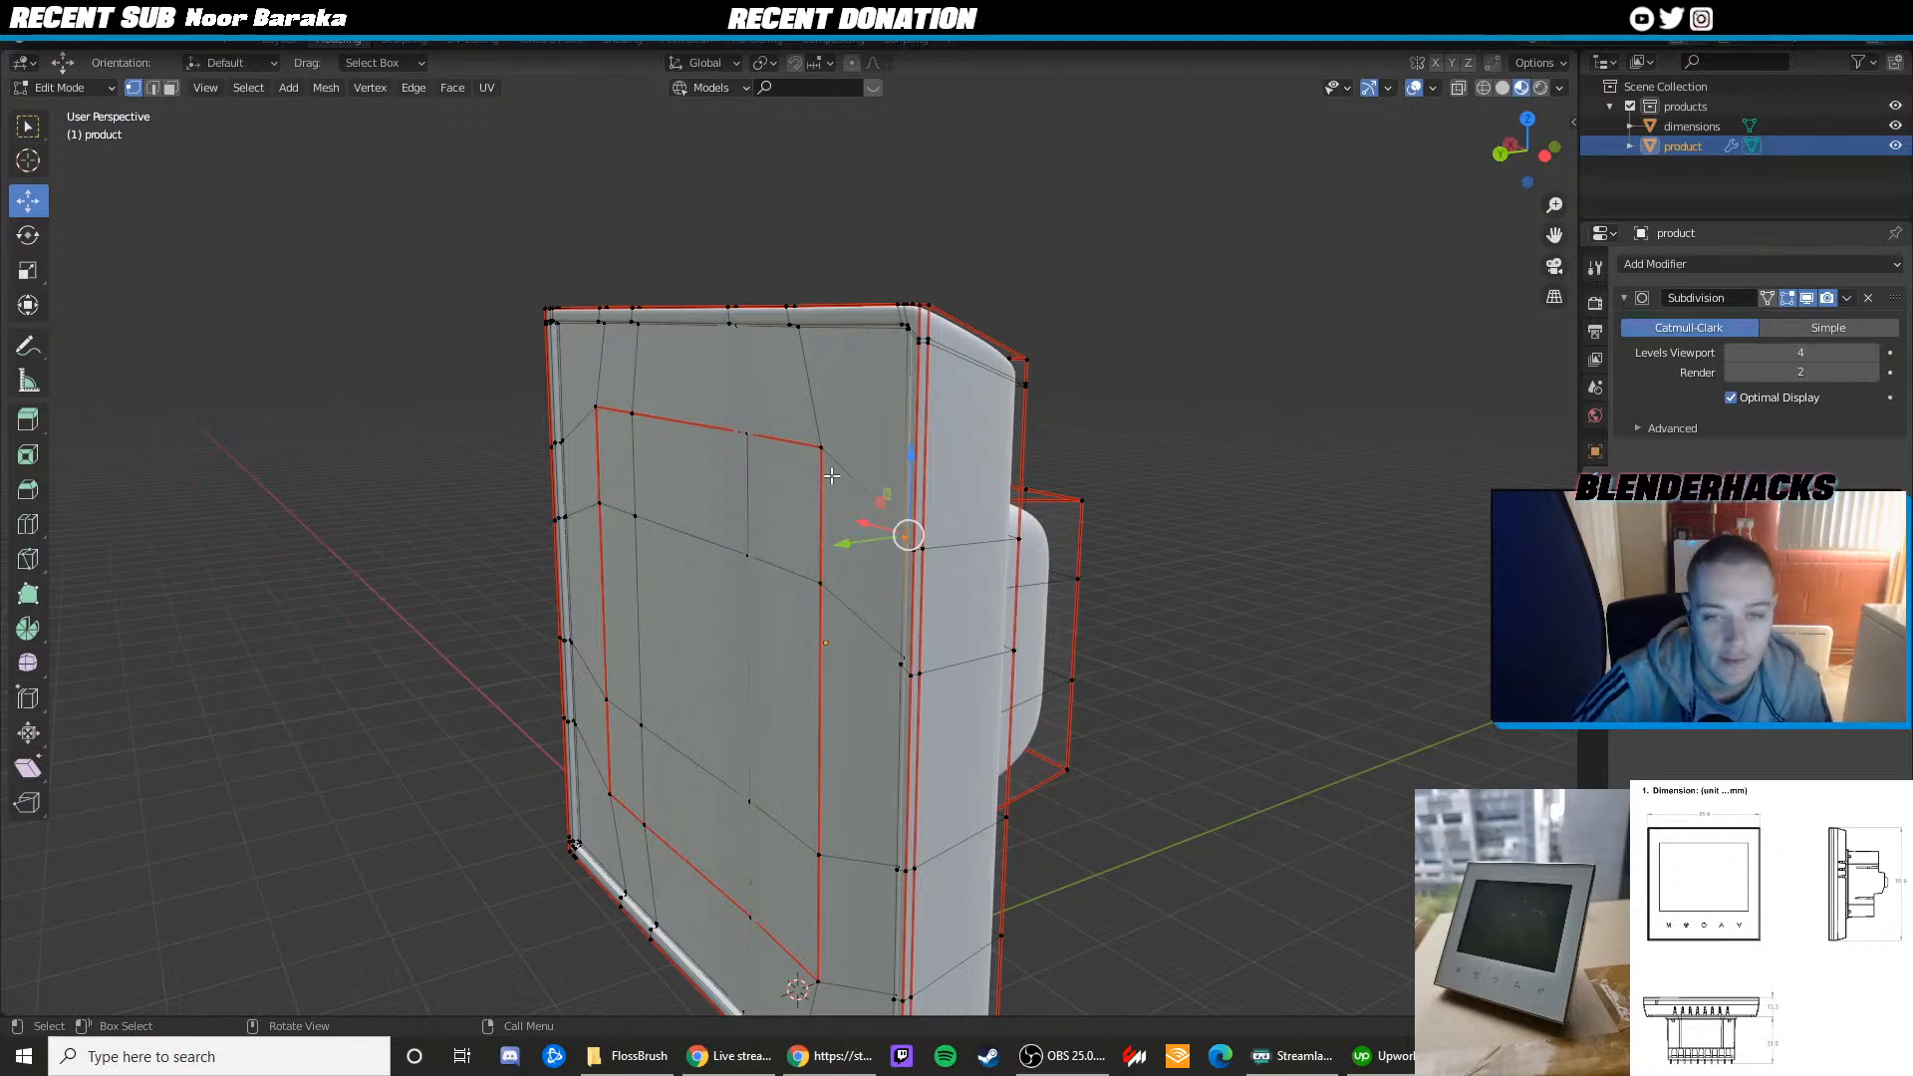
{"action": "scroll", "coordinate": [820, 523], "scroll_direction": "down", "scroll_amount": 3}
{"action": "key", "text": "Tab"}
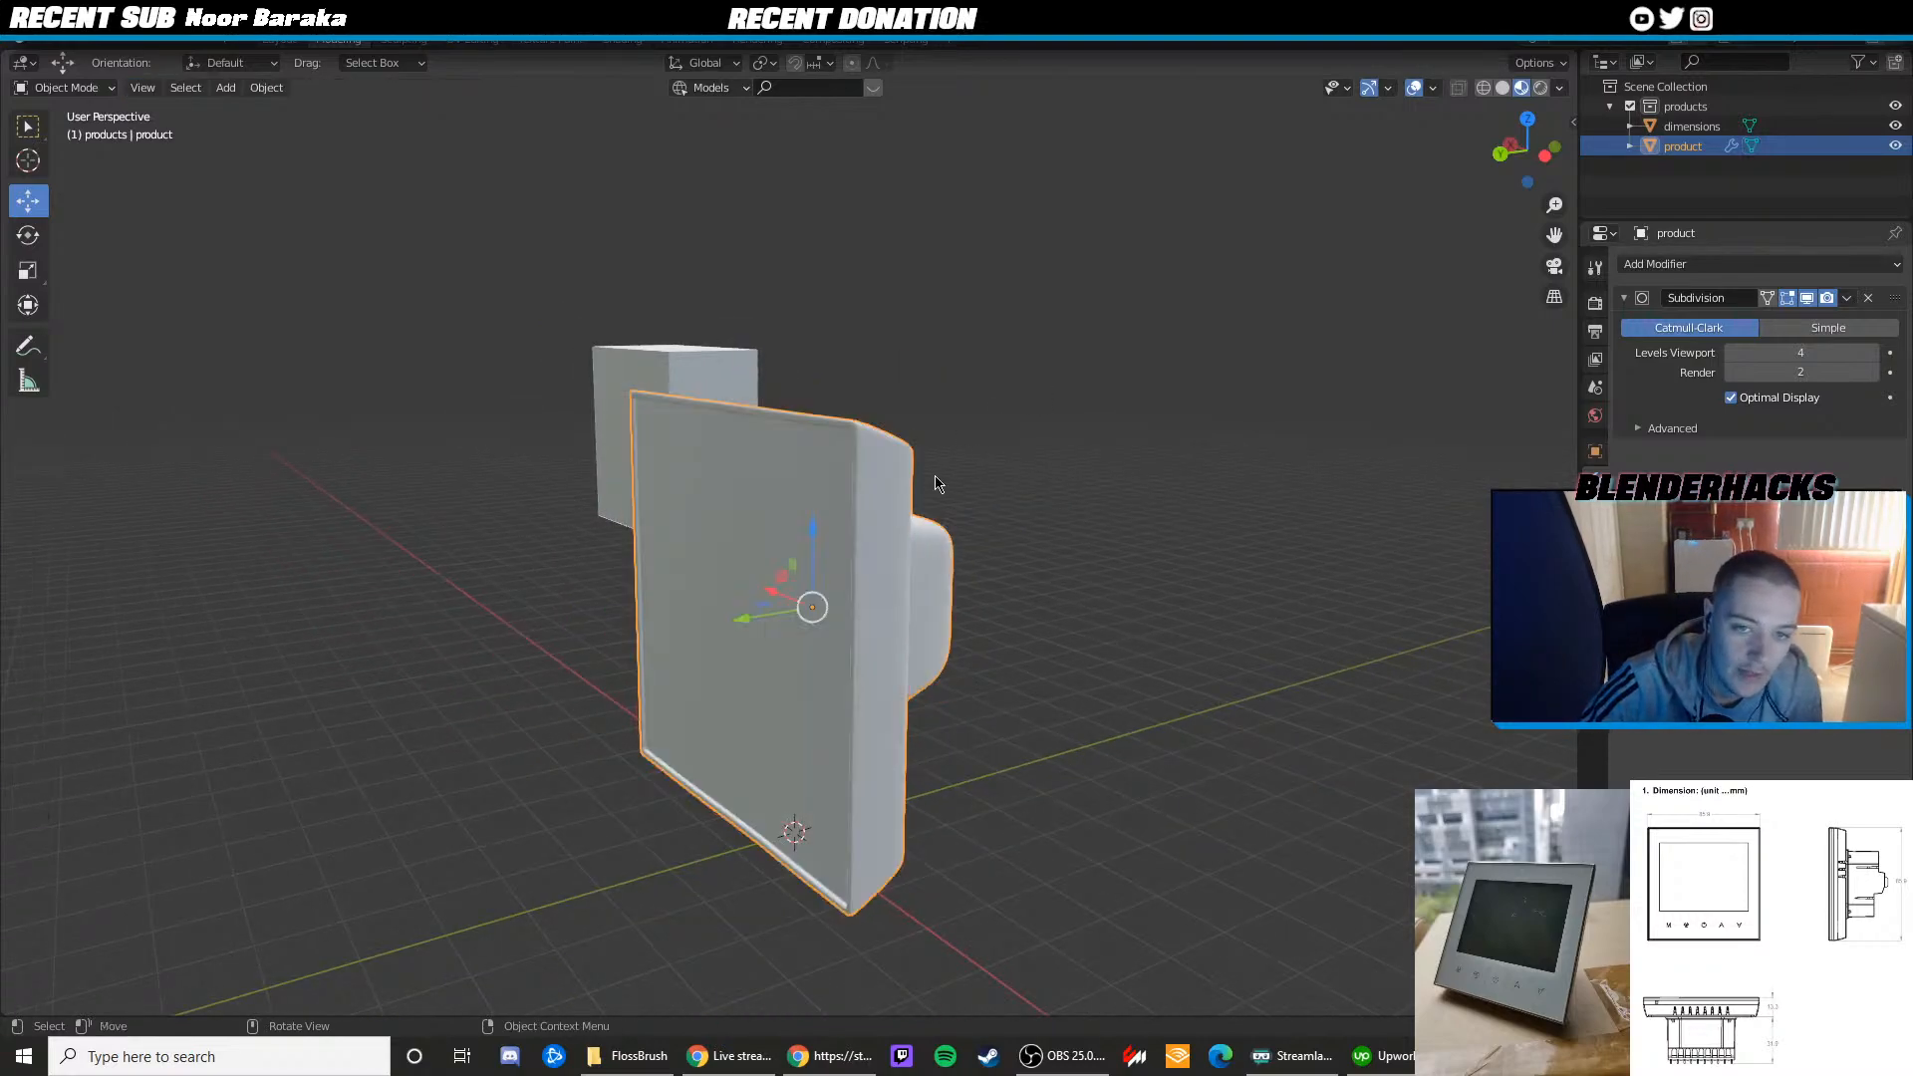
{"action": "left_click", "coordinate": [937, 478]}
{"action": "middle_click_drag", "start_coordinate": [936, 478], "coordinate": [779, 456]}
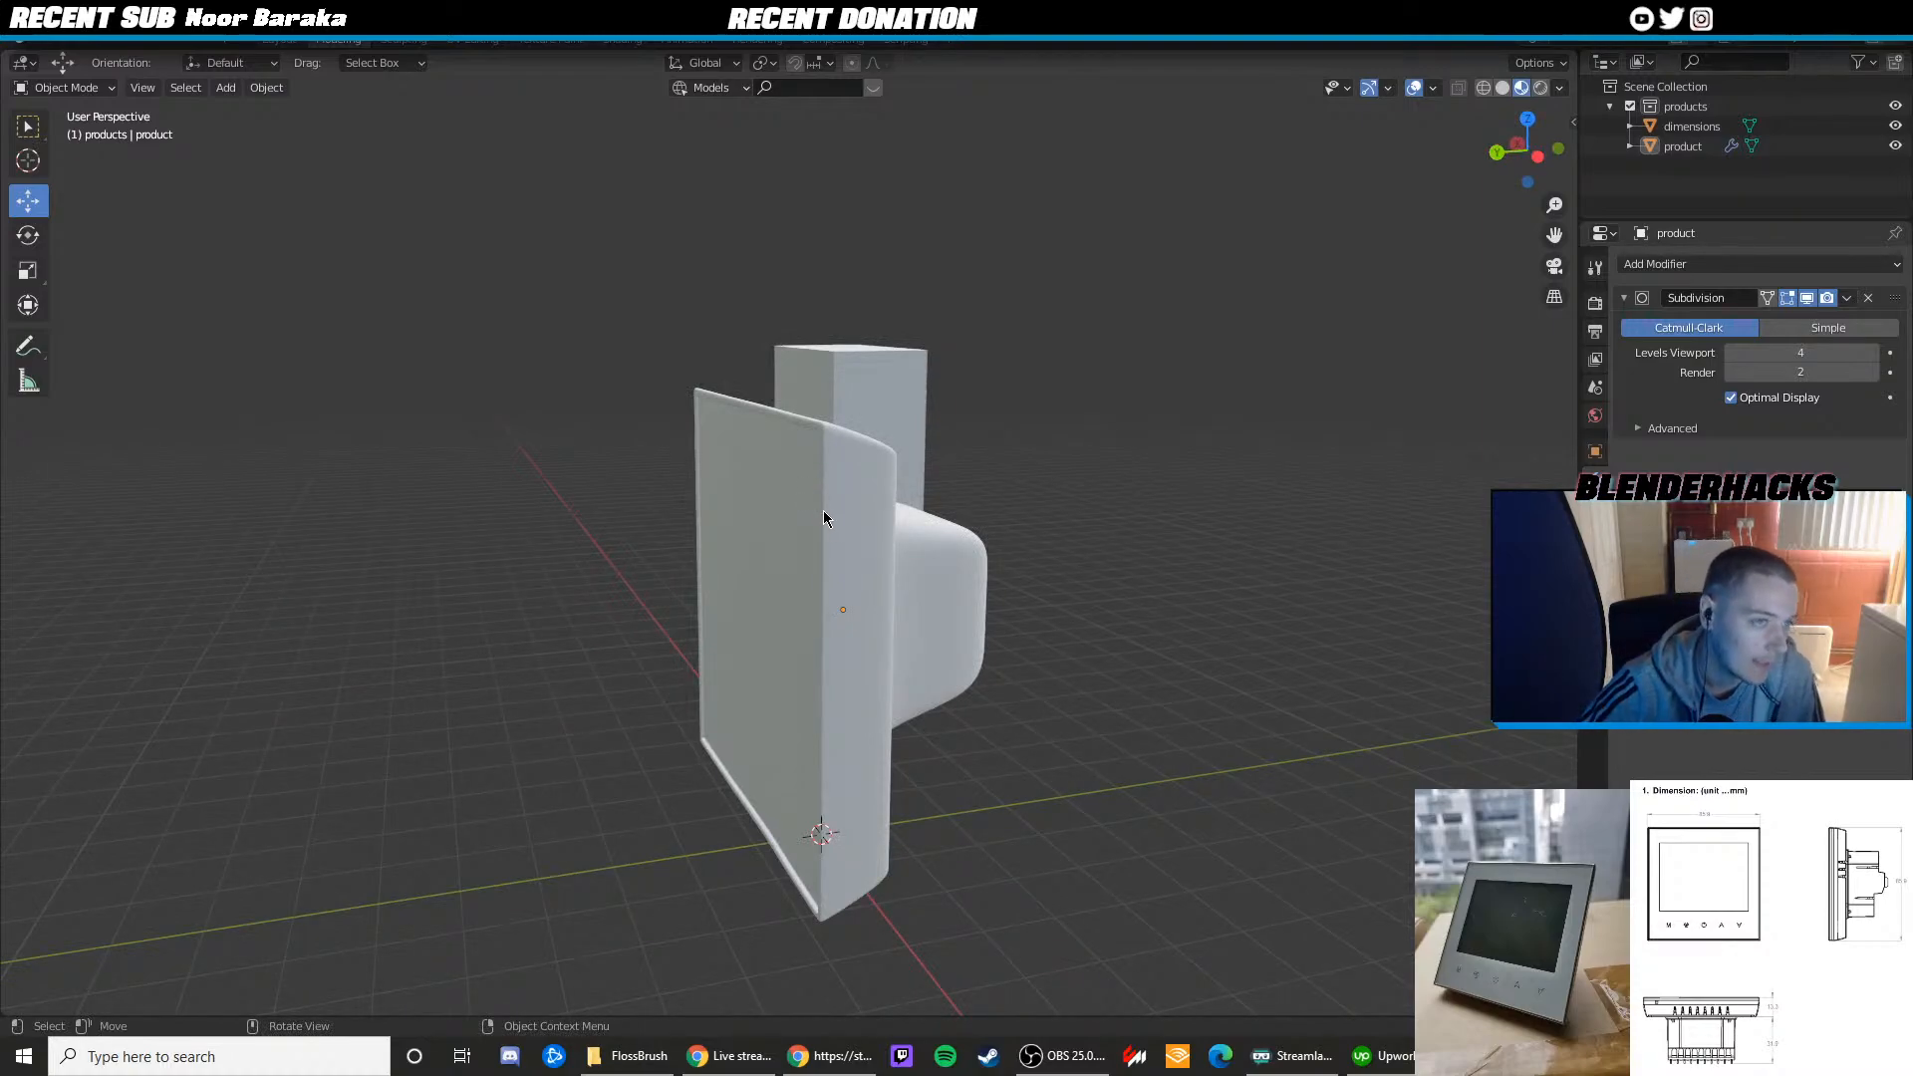
{"action": "middle_click_drag", "start_coordinate": [825, 485], "coordinate": [1037, 555]}
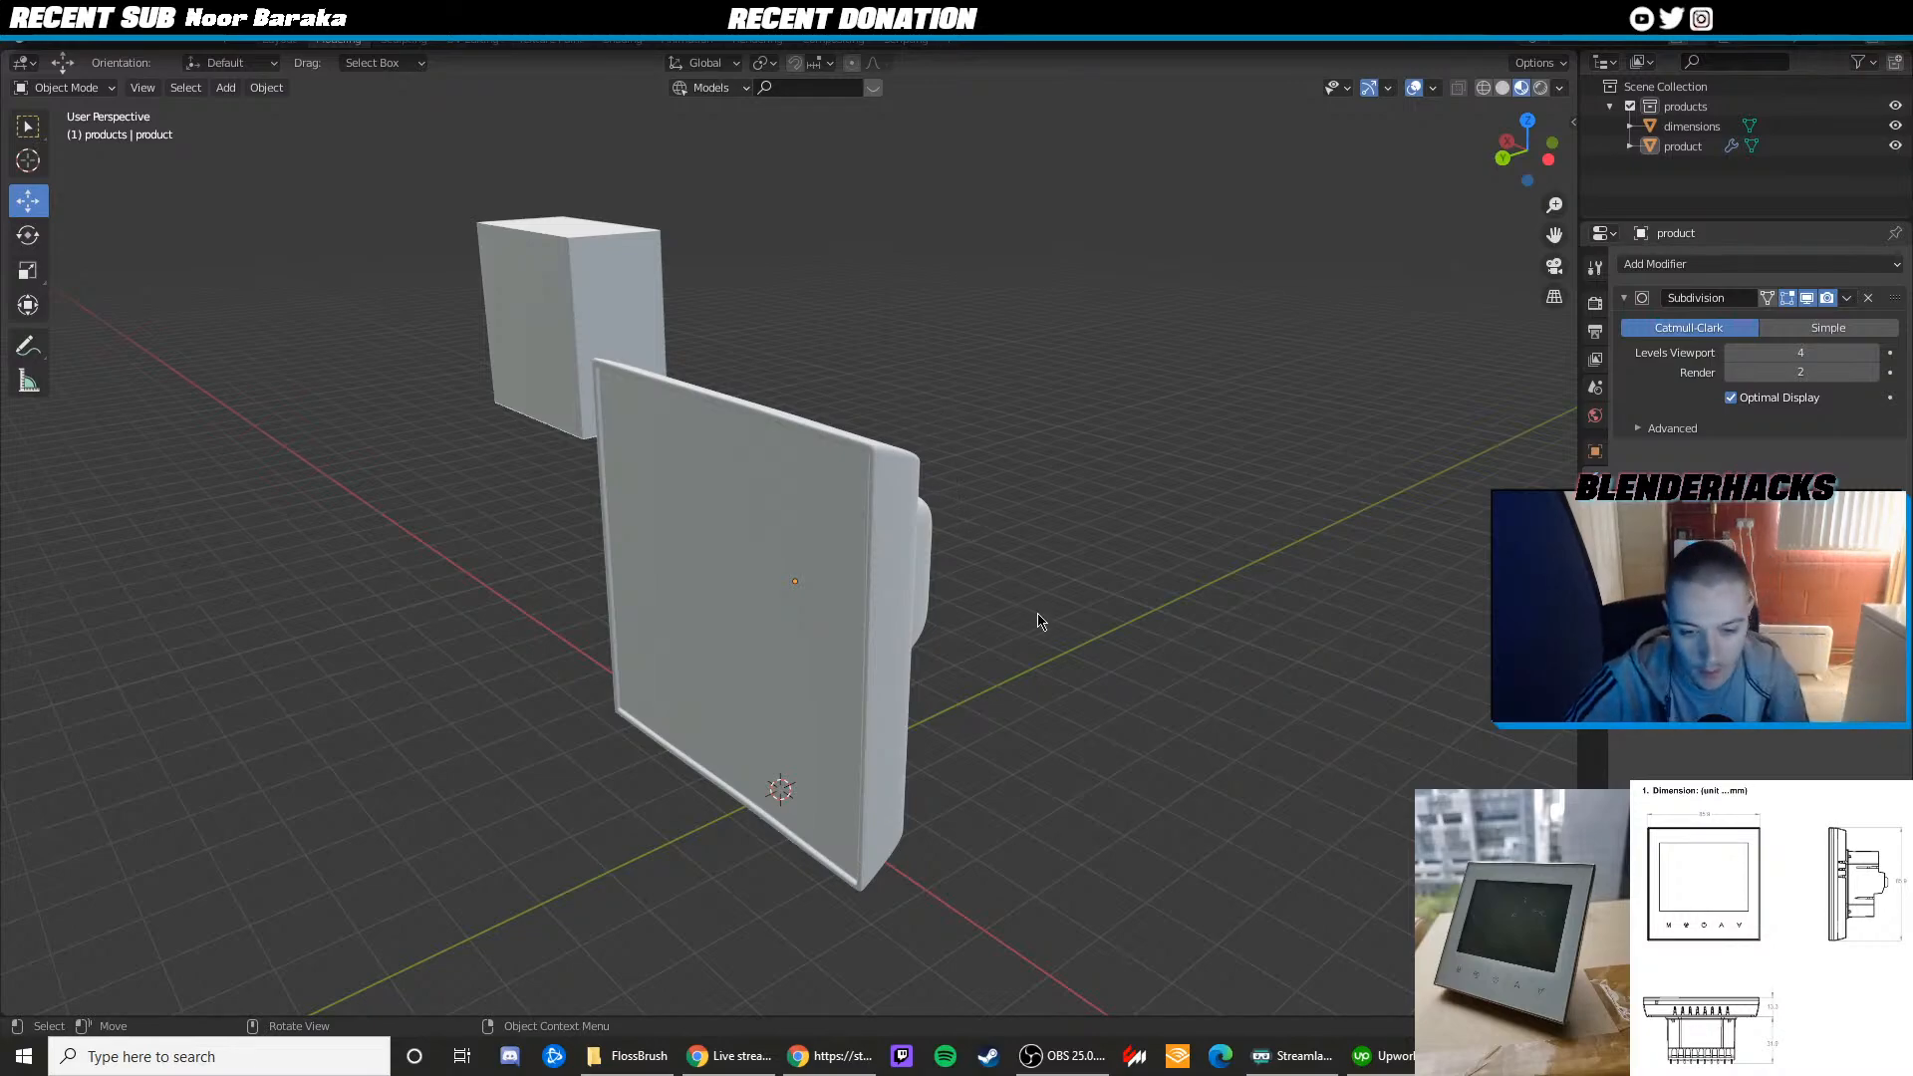
{"action": "scroll", "coordinate": [996, 609], "scroll_direction": "down", "scroll_amount": 2}
{"action": "scroll", "coordinate": [940, 601], "scroll_direction": "up", "scroll_amount": 3}
{"action": "left_click", "coordinate": [942, 607]}
{"action": "middle_click_drag", "start_coordinate": [977, 631], "coordinate": [931, 653]}
{"action": "left_click", "coordinate": [1093, 639]}
{"action": "middle_click_drag", "start_coordinate": [1093, 639], "coordinate": [645, 444]}
{"action": "scroll", "coordinate": [730, 504], "scroll_direction": "up", "scroll_amount": 2}
Add a vertical edge loop on each side of the rear housing across the frame's back and return to object mode
{"action": "key", "text": "Tab"}
{"action": "middle_click_drag", "start_coordinate": [776, 592], "coordinate": [759, 569]}
{"action": "key", "text": "ctrl+r"}
{"action": "left_click", "coordinate": [723, 407]}
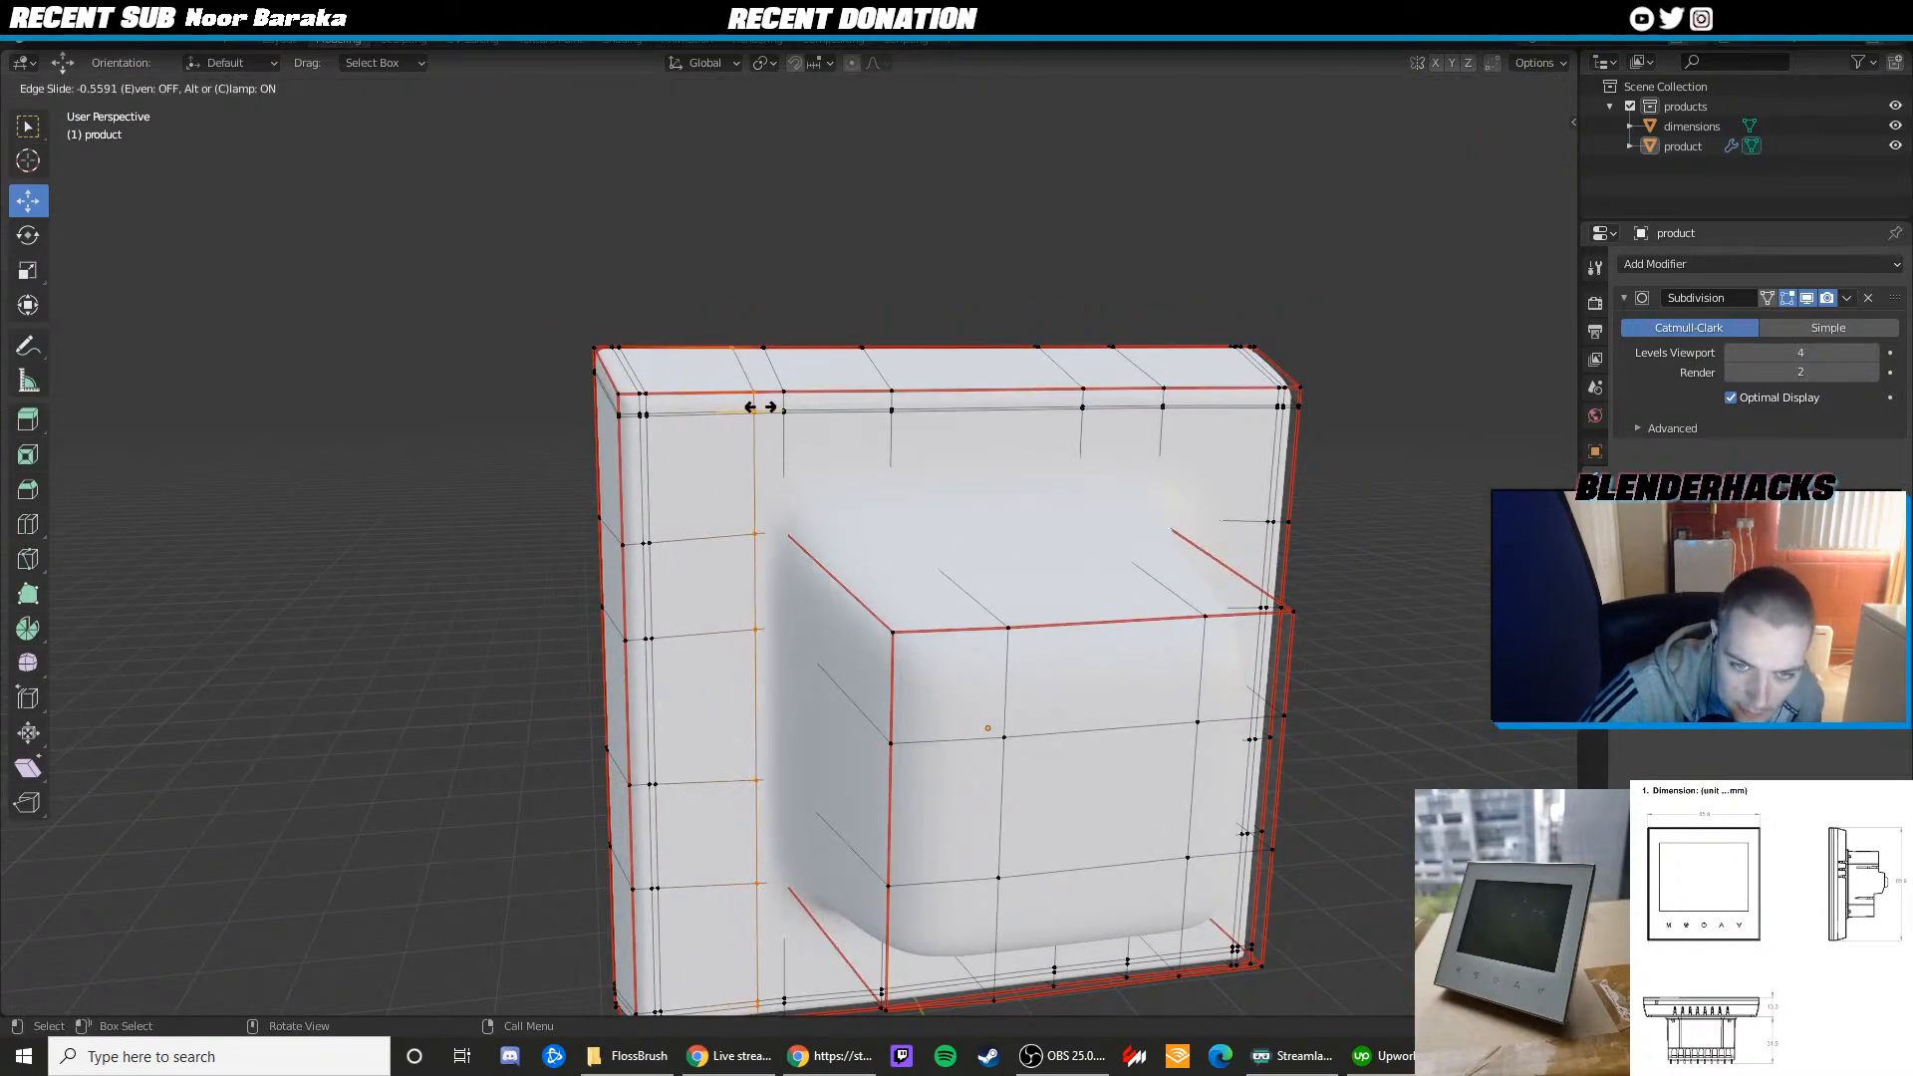
{"action": "left_click", "coordinate": [745, 406]}
{"action": "middle_click_drag", "start_coordinate": [958, 476], "coordinate": [878, 484]}
{"action": "key", "text": "ctrl+r"}
{"action": "left_click", "coordinate": [1024, 401]}
{"action": "left_click", "coordinate": [1020, 400]}
{"action": "key", "text": "Tab"}
{"action": "scroll", "coordinate": [1010, 448], "scroll_direction": "down", "scroll_amount": 2}
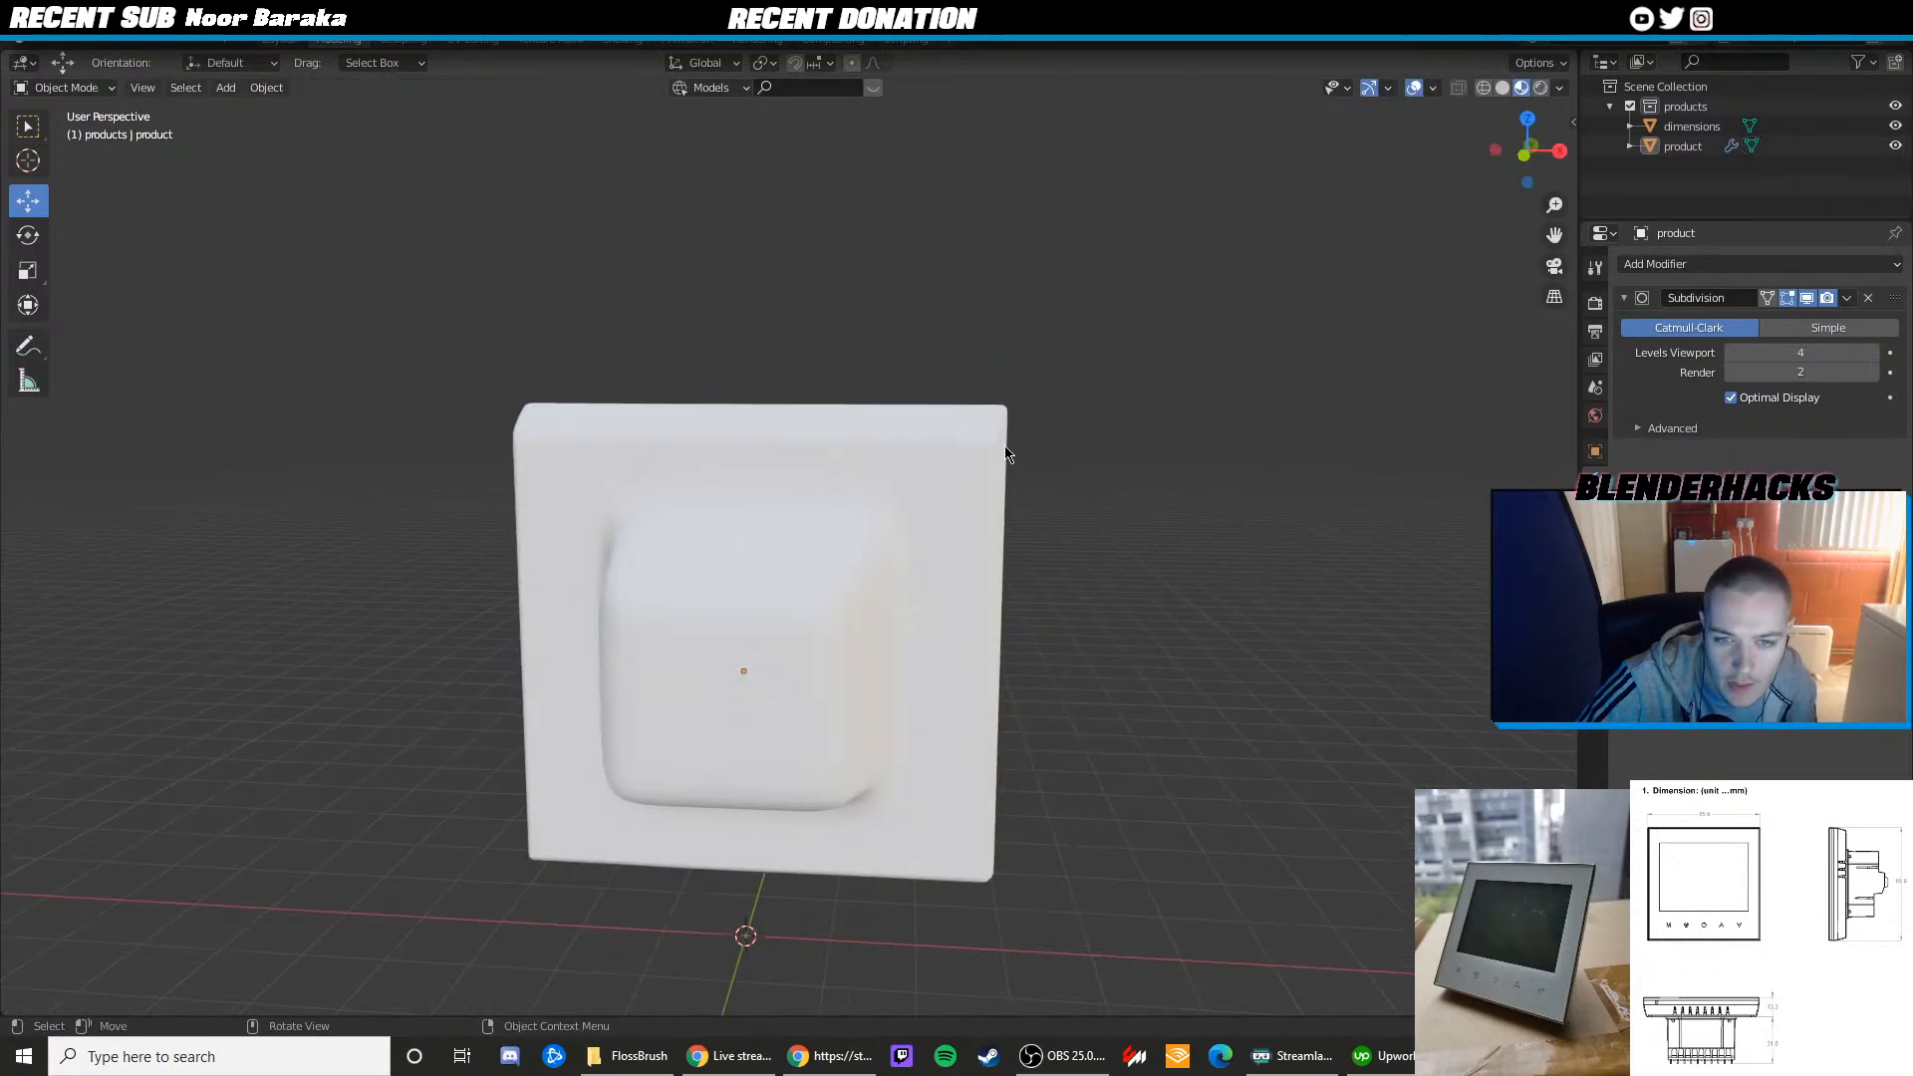
Examine the rear housing, back plate and front panel of the smoothed model from several angles
{"action": "middle_click_drag", "start_coordinate": [1065, 456], "coordinate": [1160, 457]}
{"action": "middle_click_drag", "start_coordinate": [997, 528], "coordinate": [1067, 538]}
{"action": "middle_click_drag", "start_coordinate": [864, 560], "coordinate": [922, 566]}
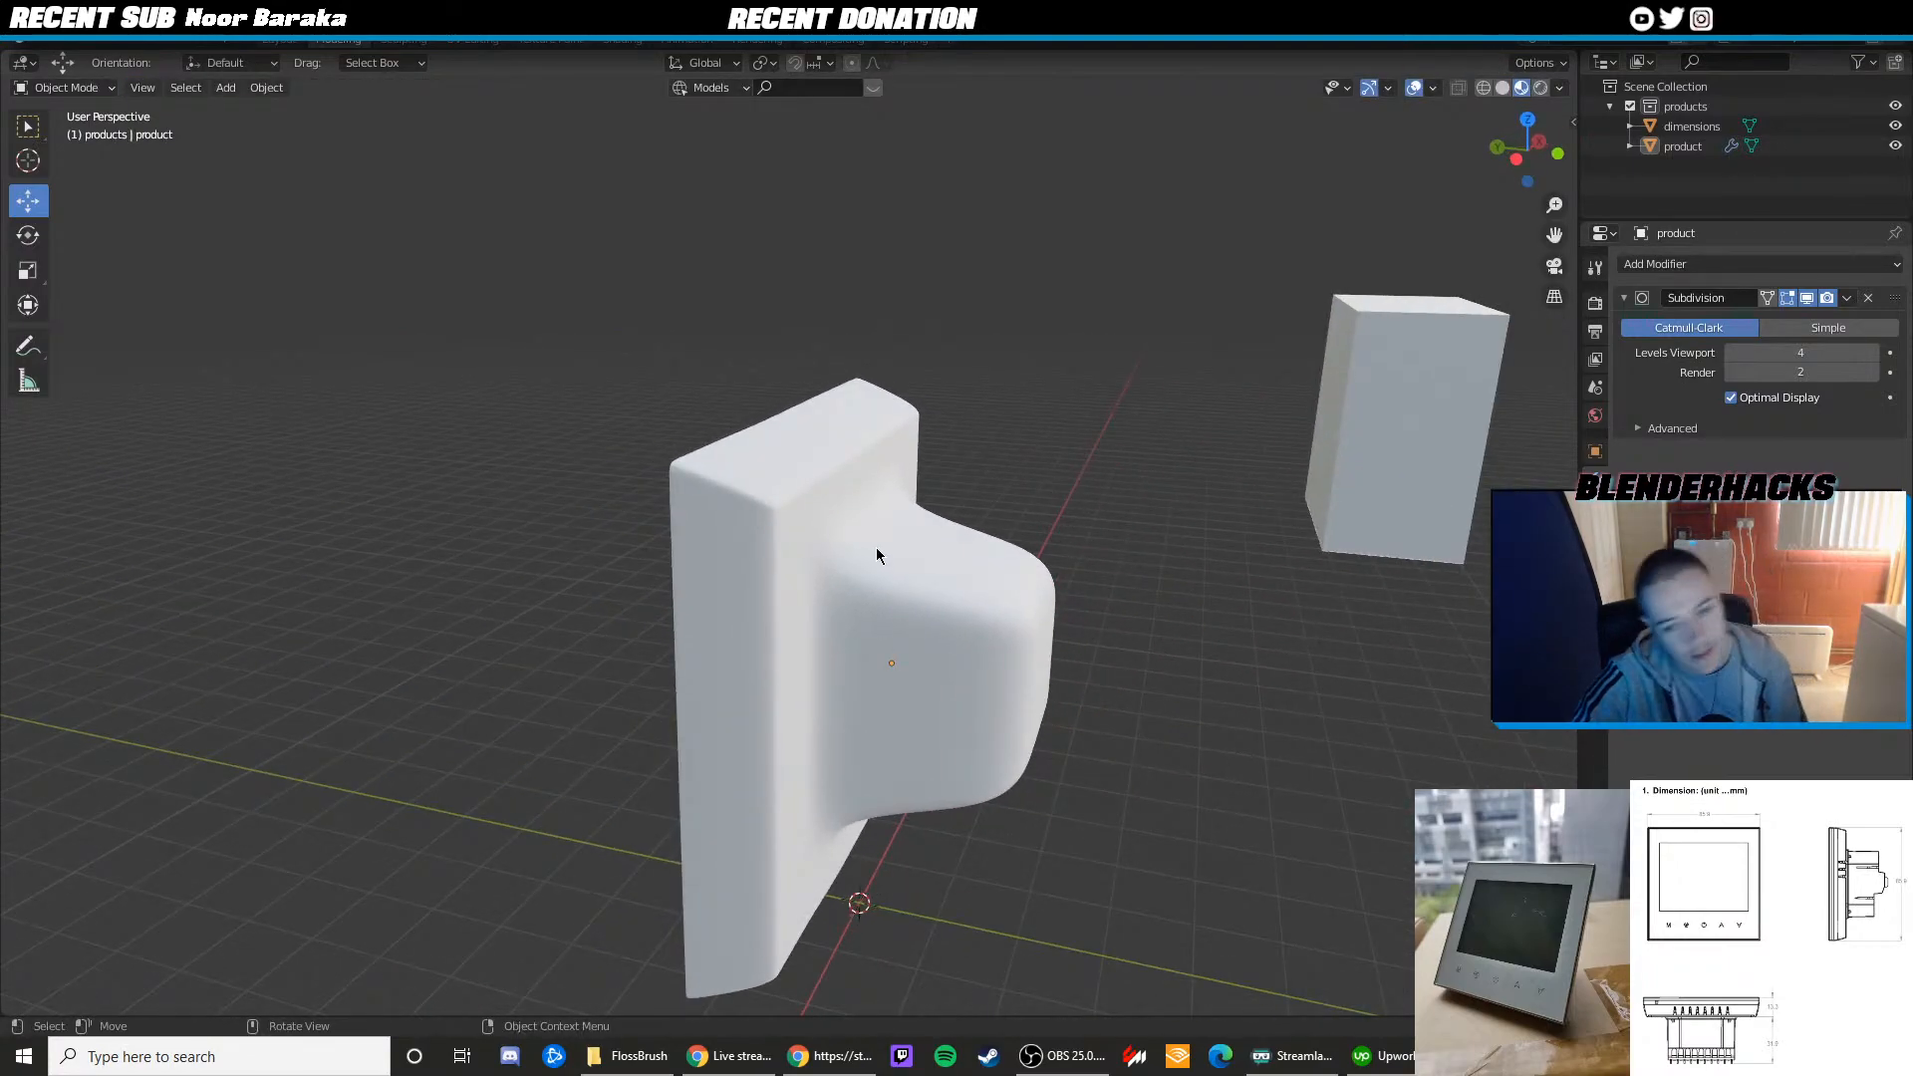
{"action": "scroll", "coordinate": [853, 492], "scroll_direction": "down", "scroll_amount": 2}
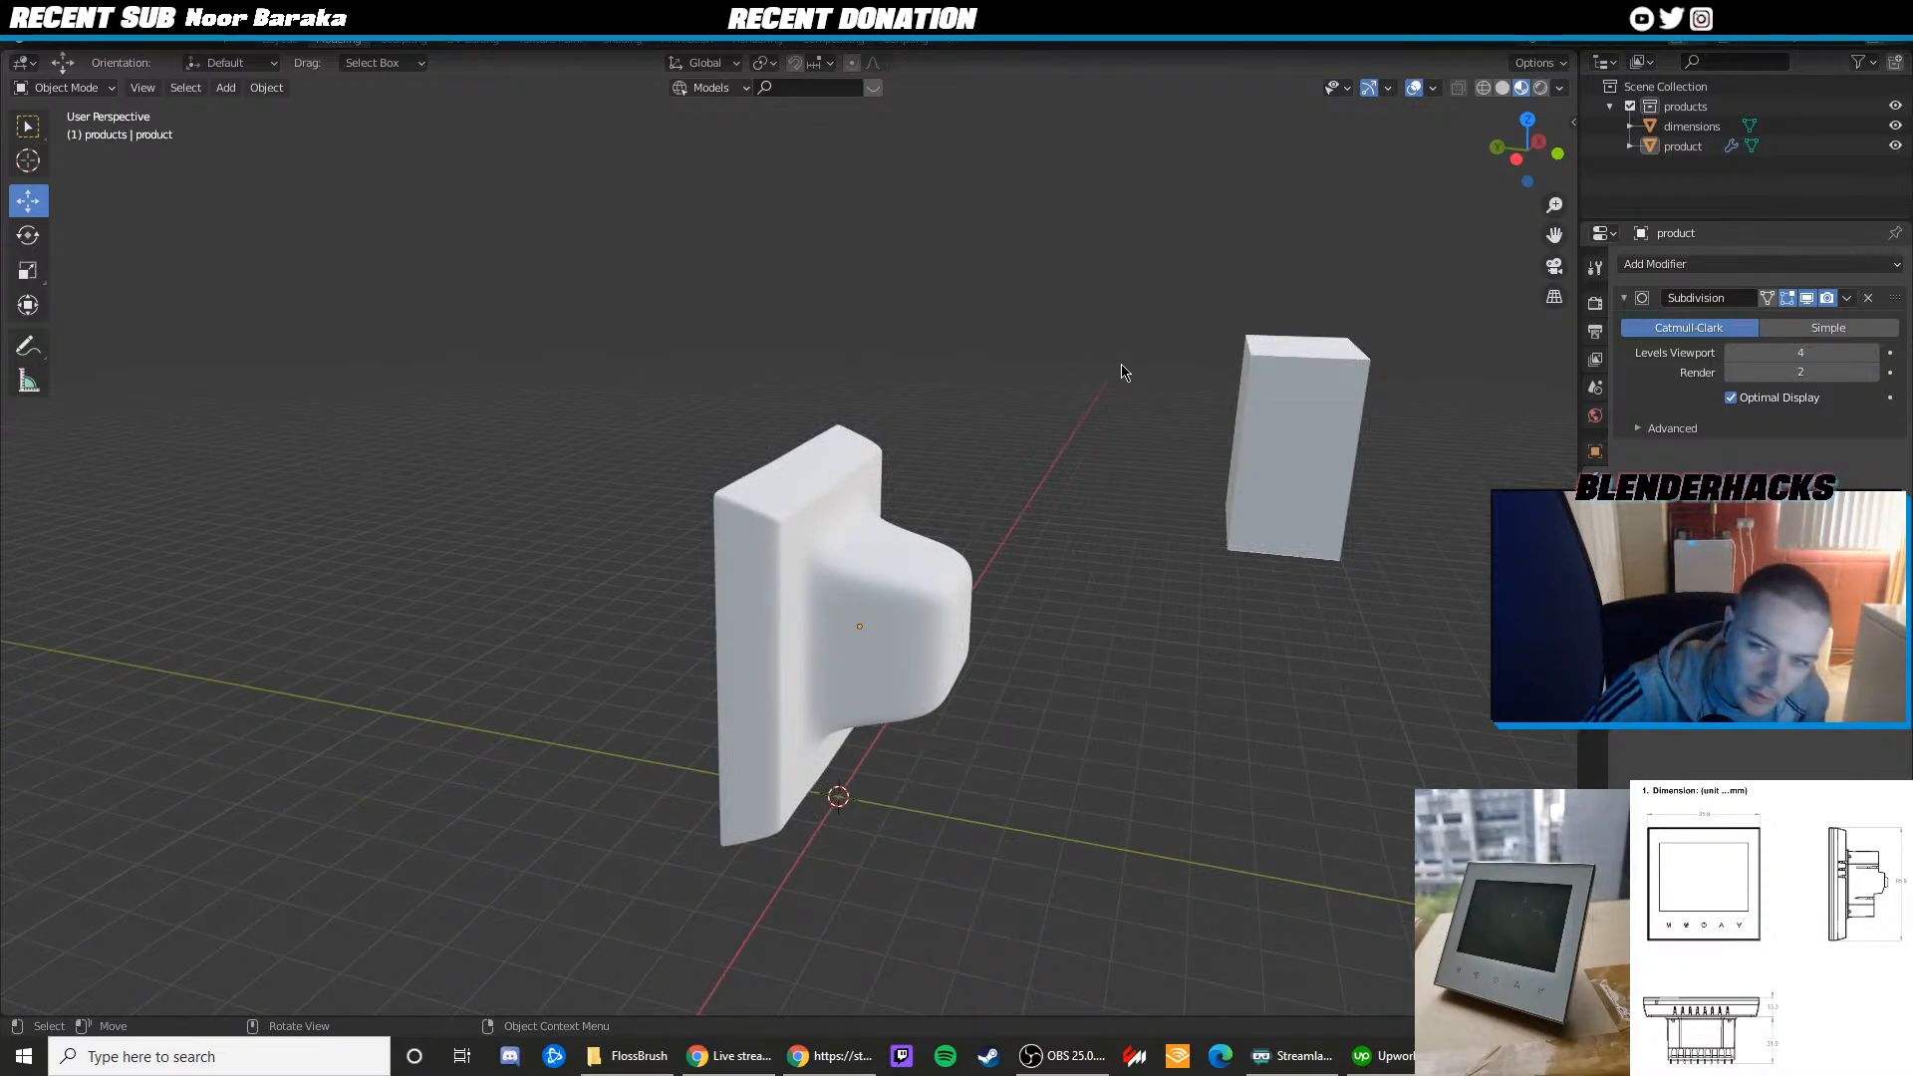
{"action": "middle_click_drag", "start_coordinate": [480, 350], "coordinate": [732, 300]}
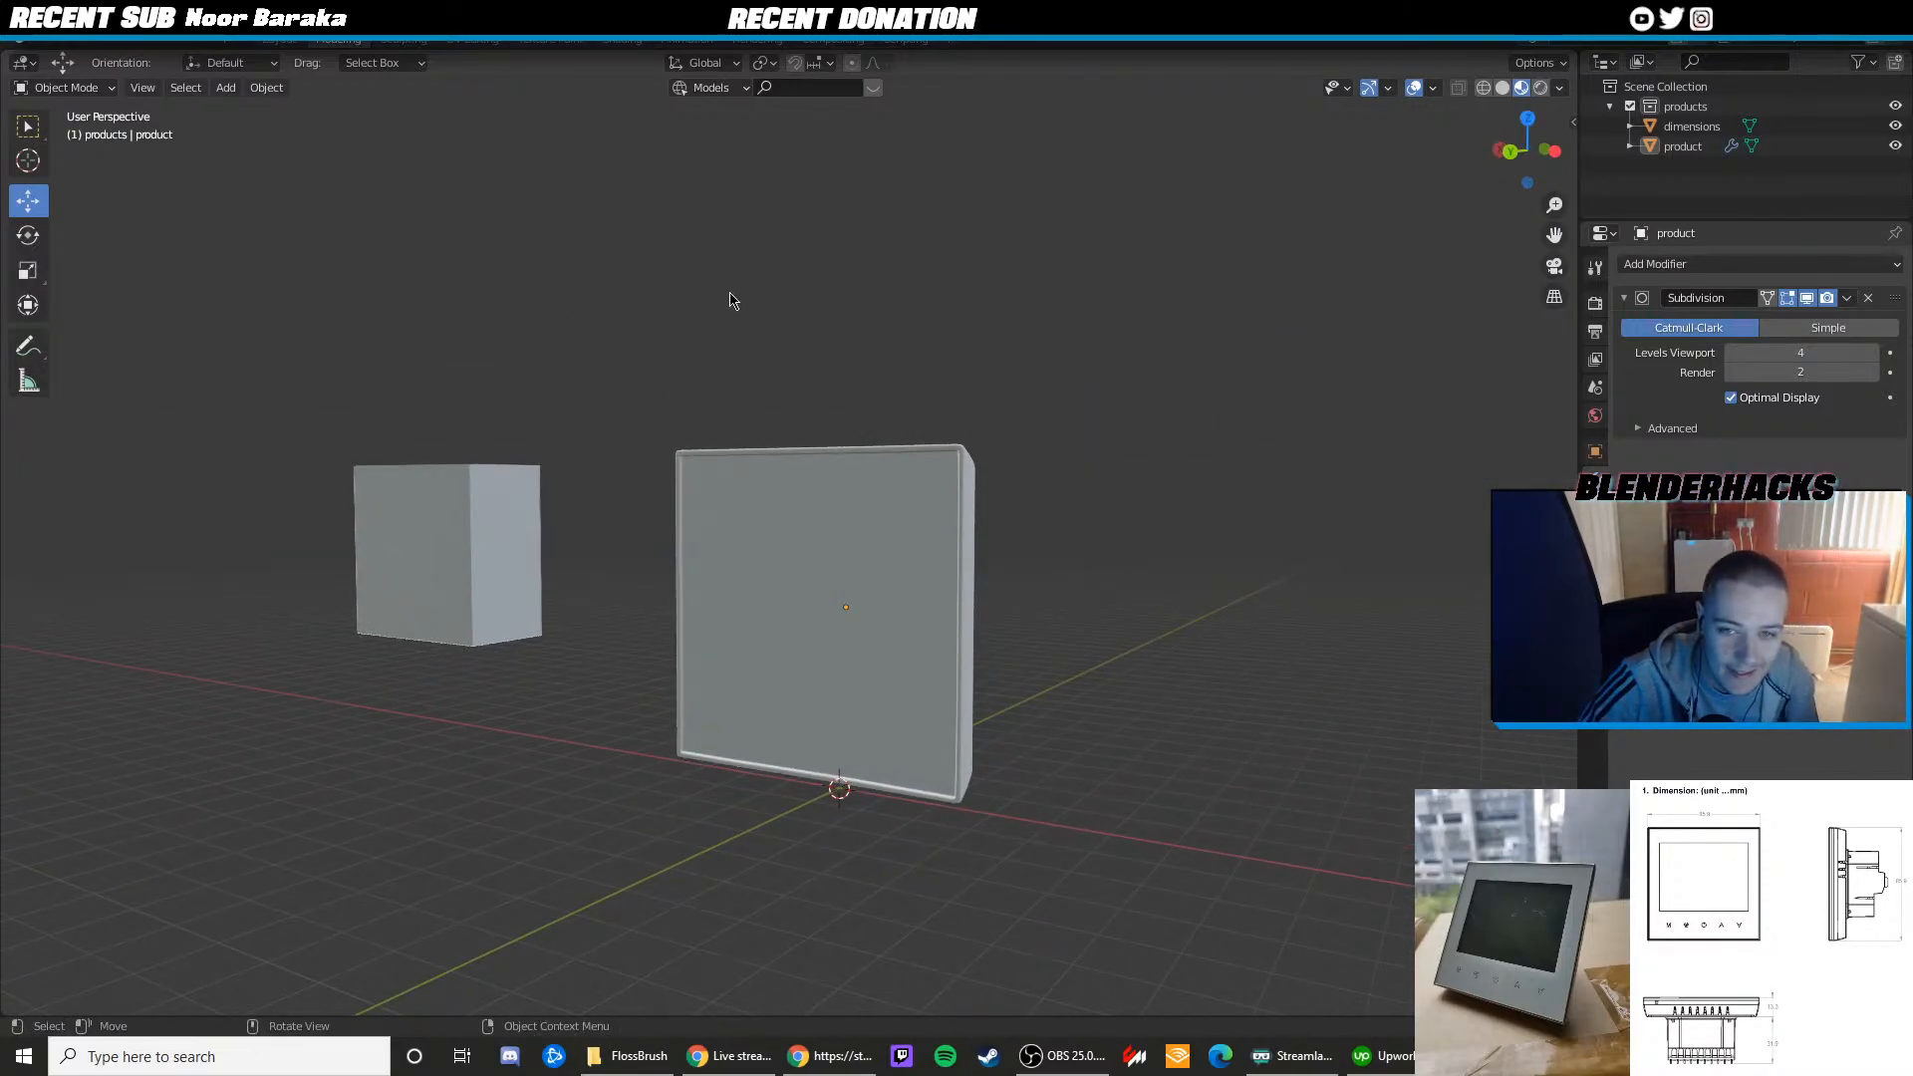
{"action": "middle_click_drag", "start_coordinate": [837, 403], "coordinate": [976, 513]}
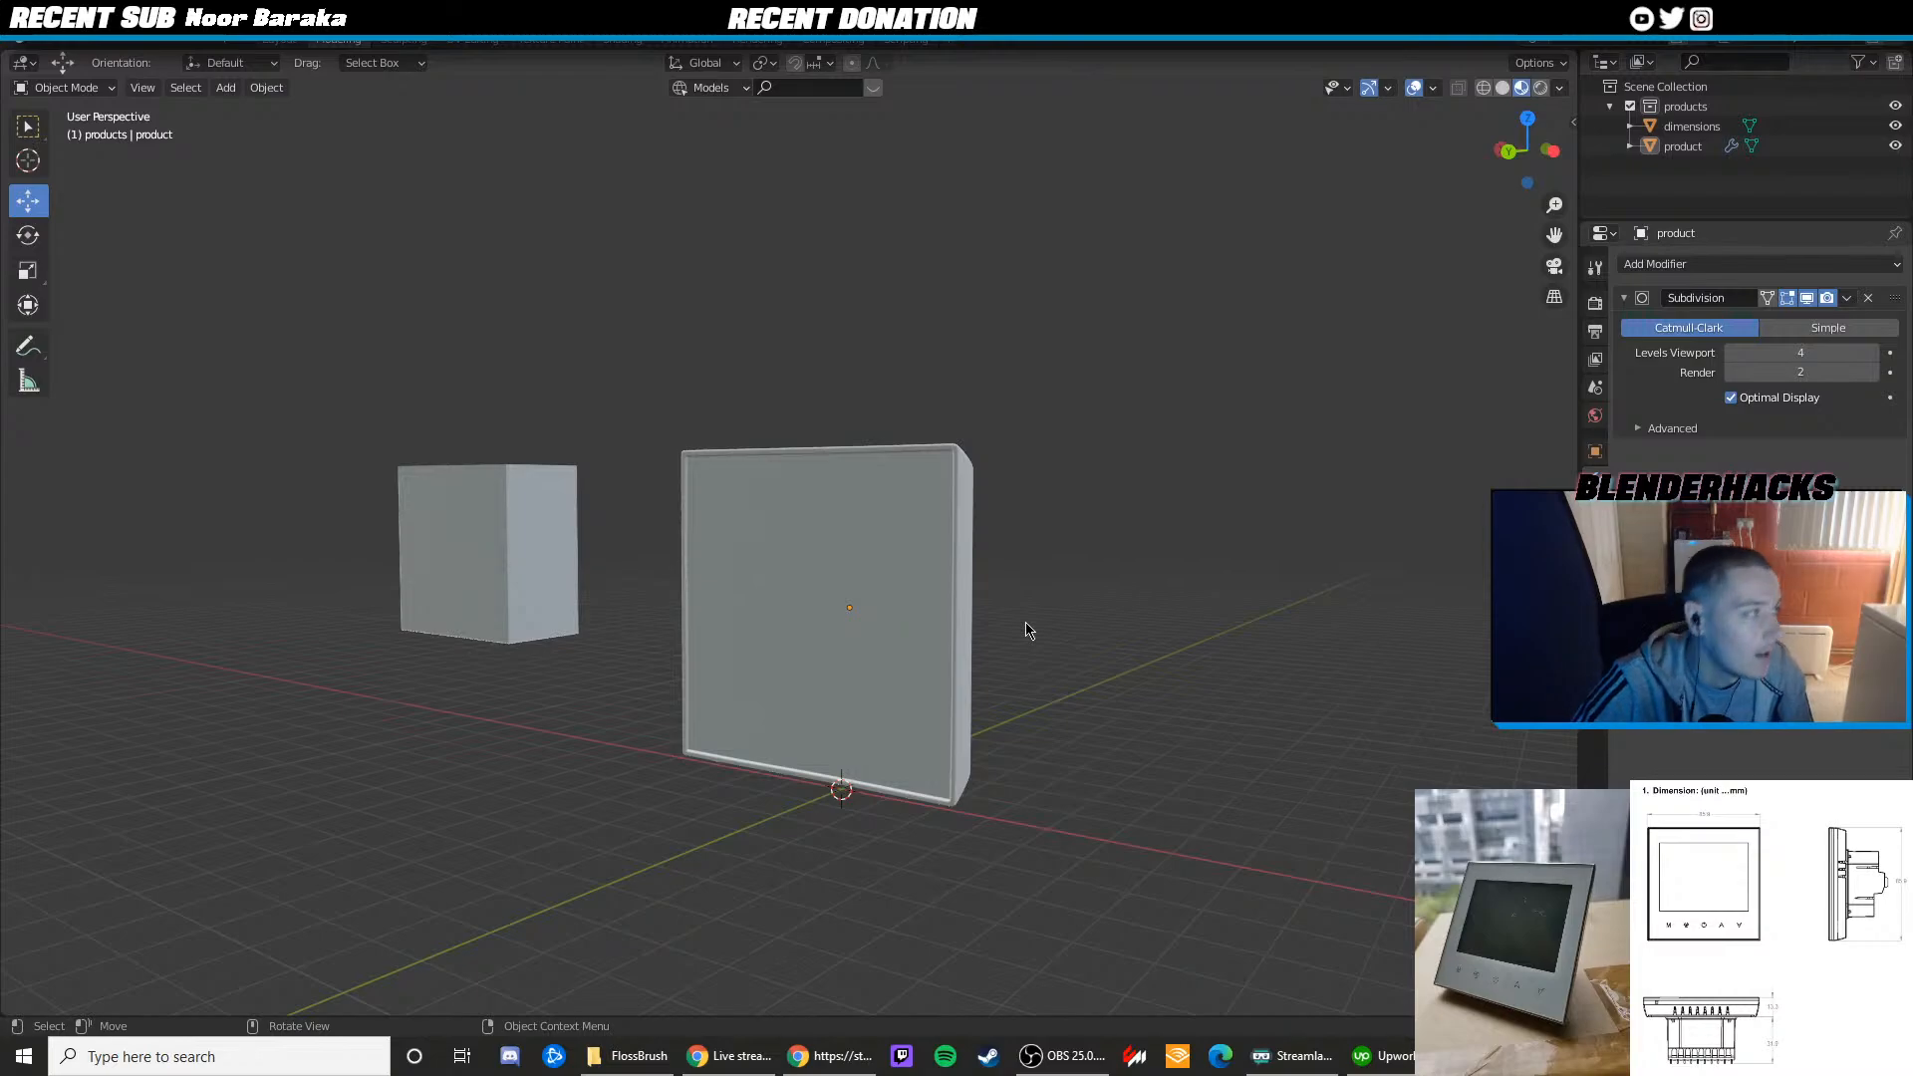
{"action": "middle_click_drag", "start_coordinate": [982, 649], "coordinate": [791, 653]}
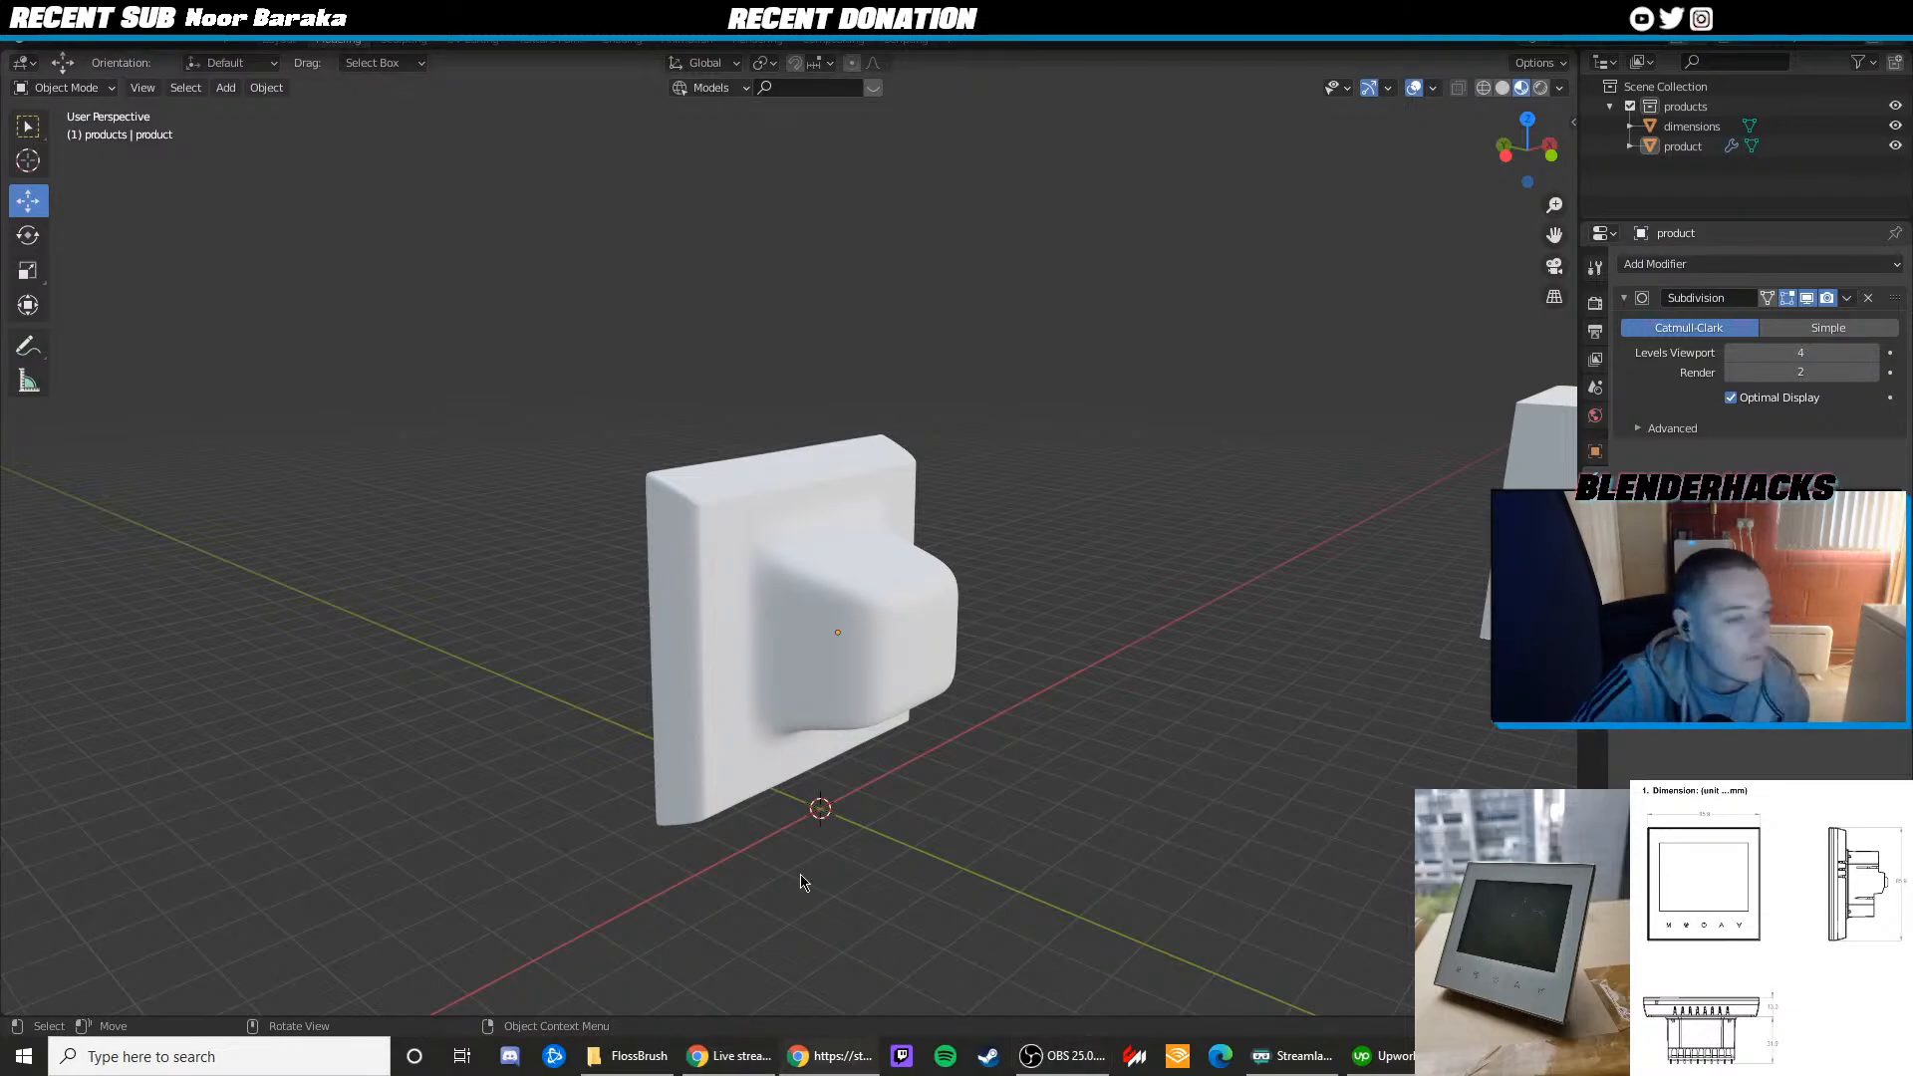
{"action": "middle_click_drag", "start_coordinate": [849, 518], "coordinate": [1046, 547]}
{"action": "scroll", "coordinate": [1044, 546], "scroll_direction": "up", "scroll_amount": 2}
{"action": "middle_click_drag", "start_coordinate": [988, 474], "coordinate": [1090, 380], "text": "shift"}
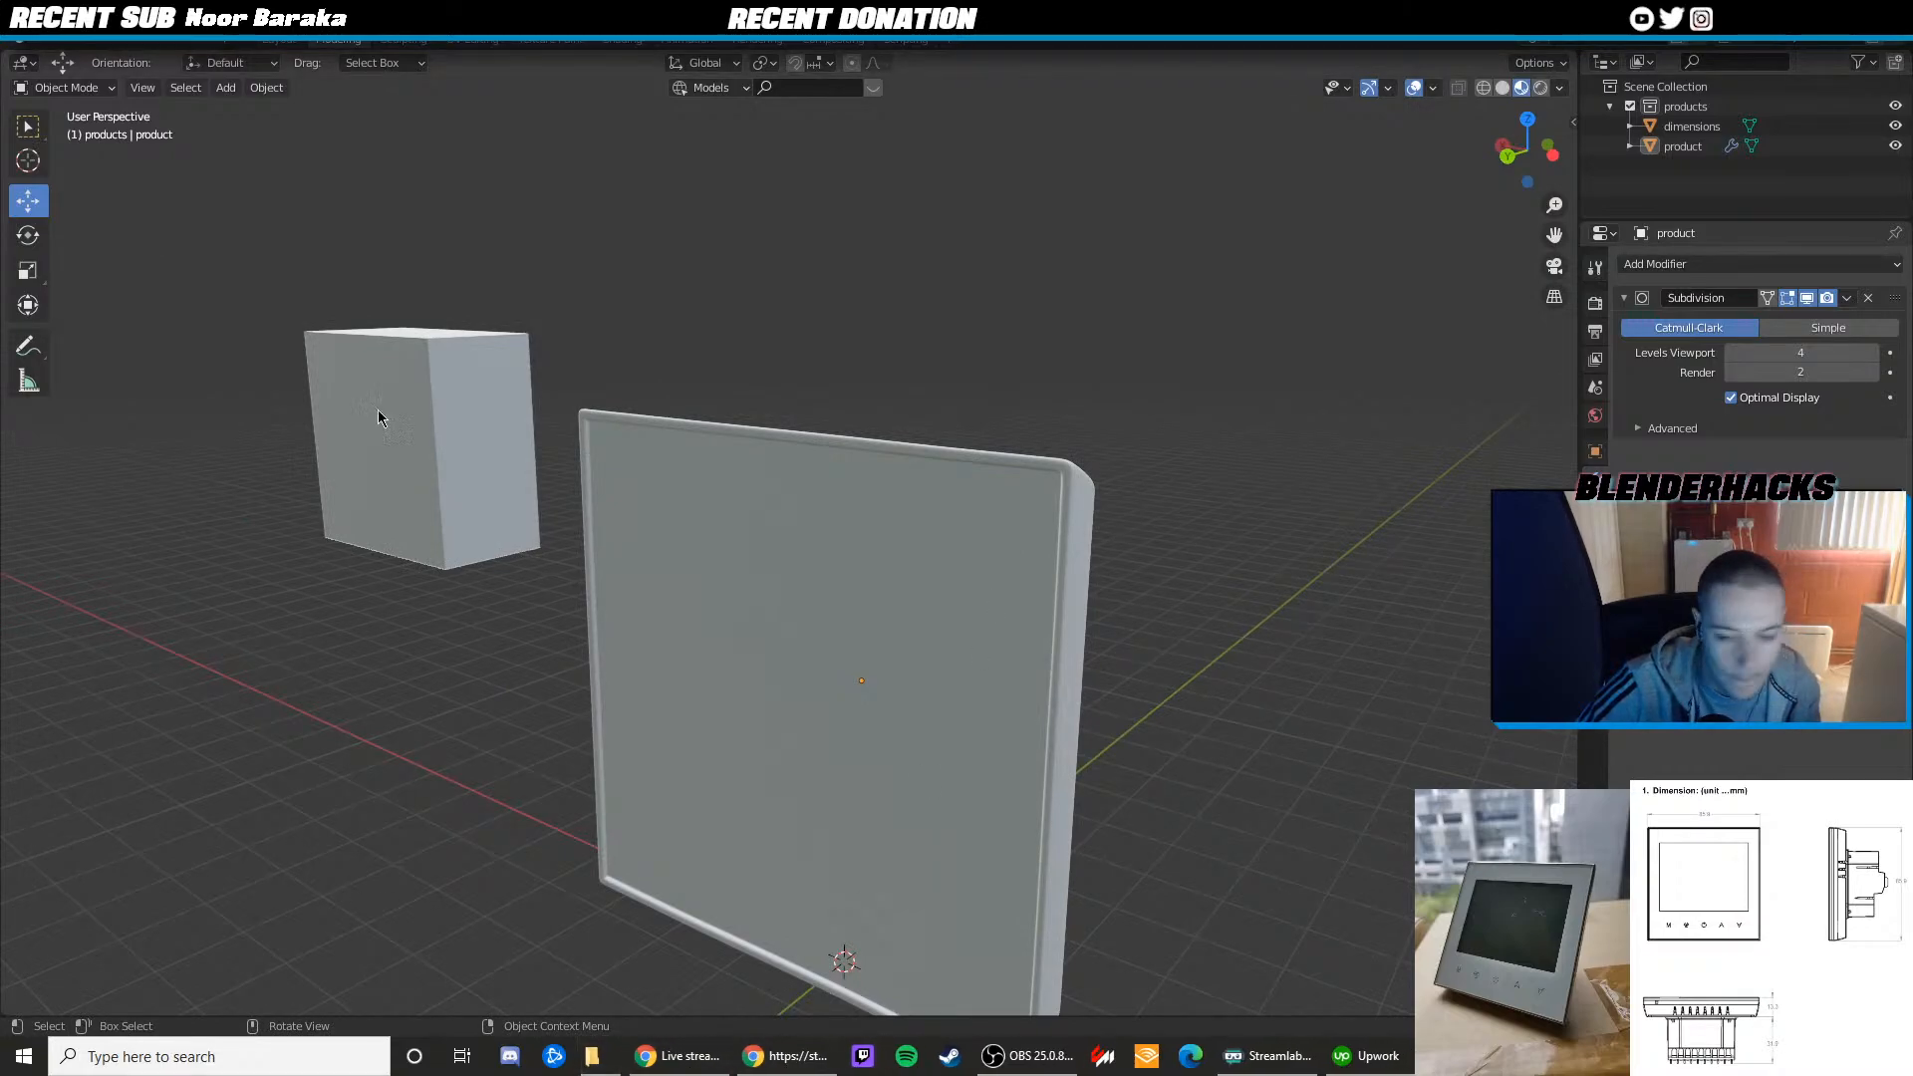
Open the ref folder and study the thermostat's side, vent-side and front reference photos enlarged, closing each one
{"action": "right_click", "coordinate": [597, 1056]}
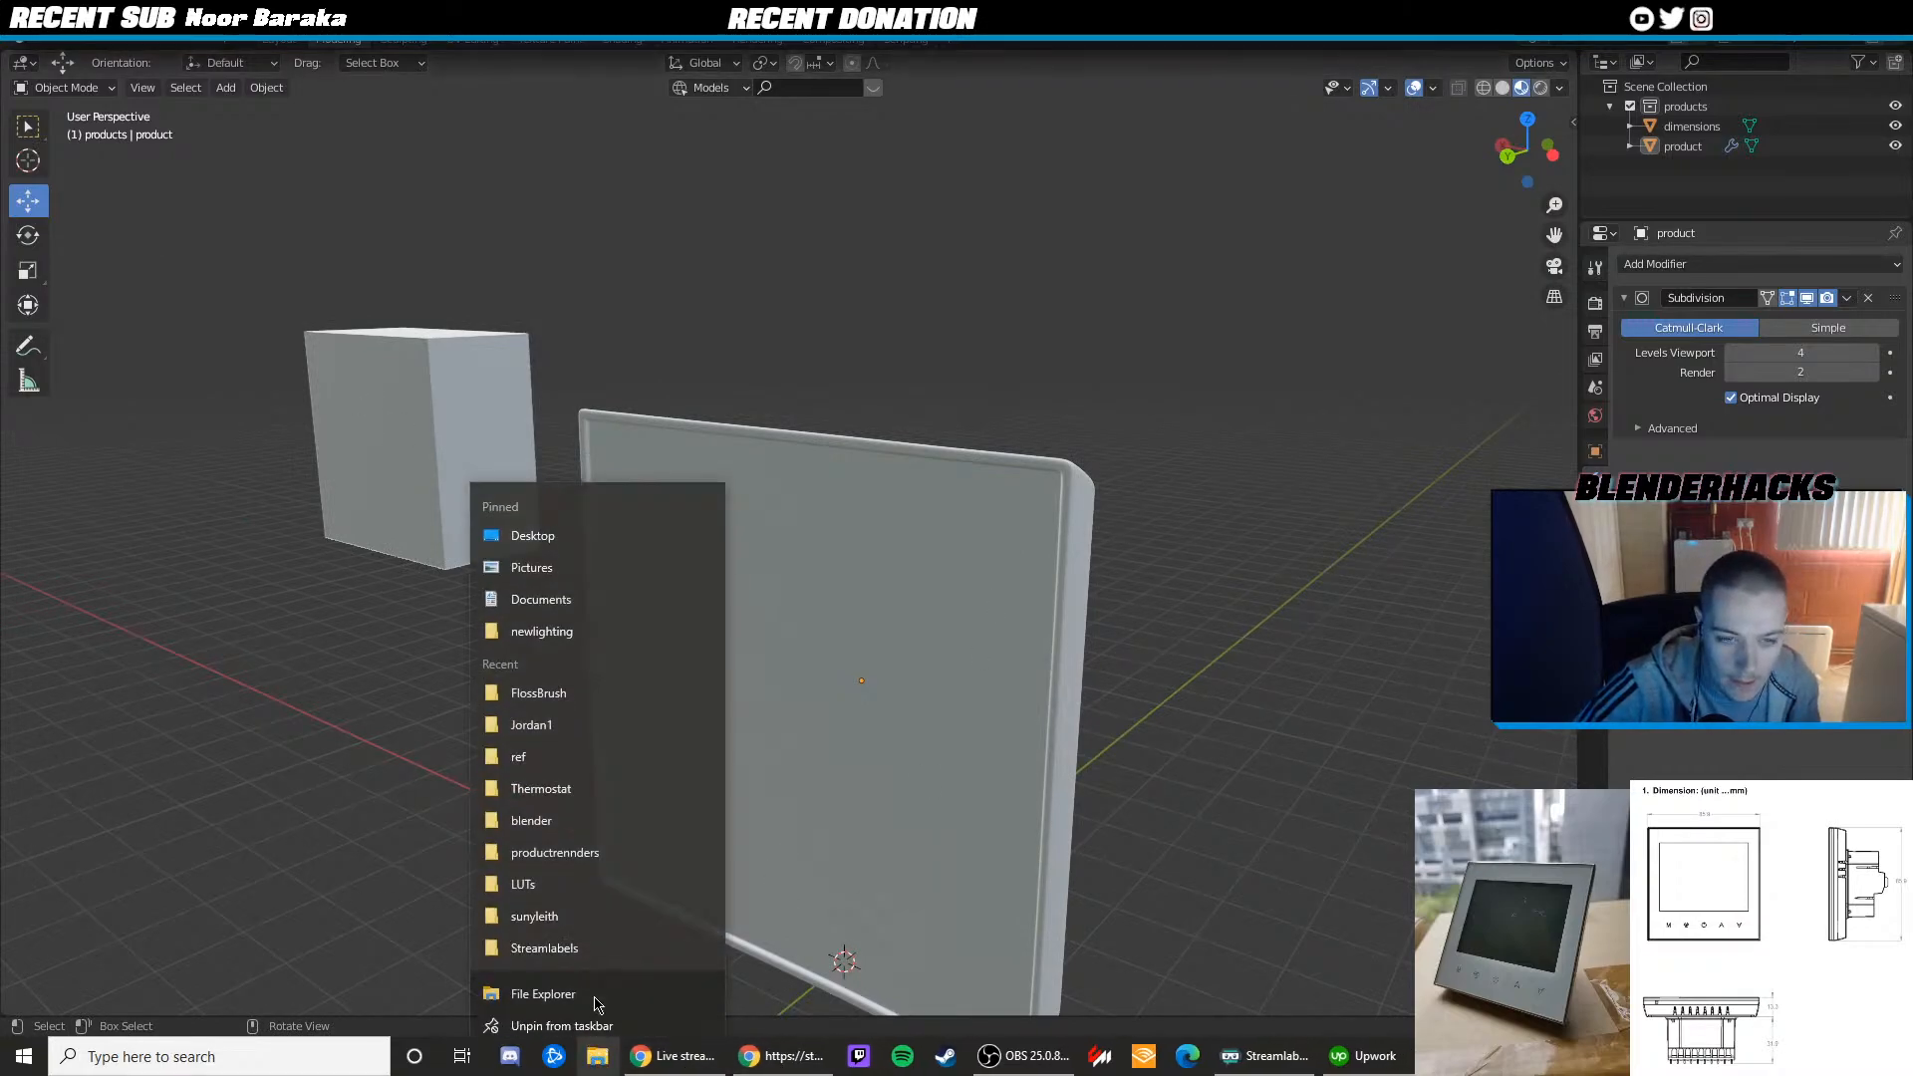
{"action": "left_click", "coordinate": [557, 776]}
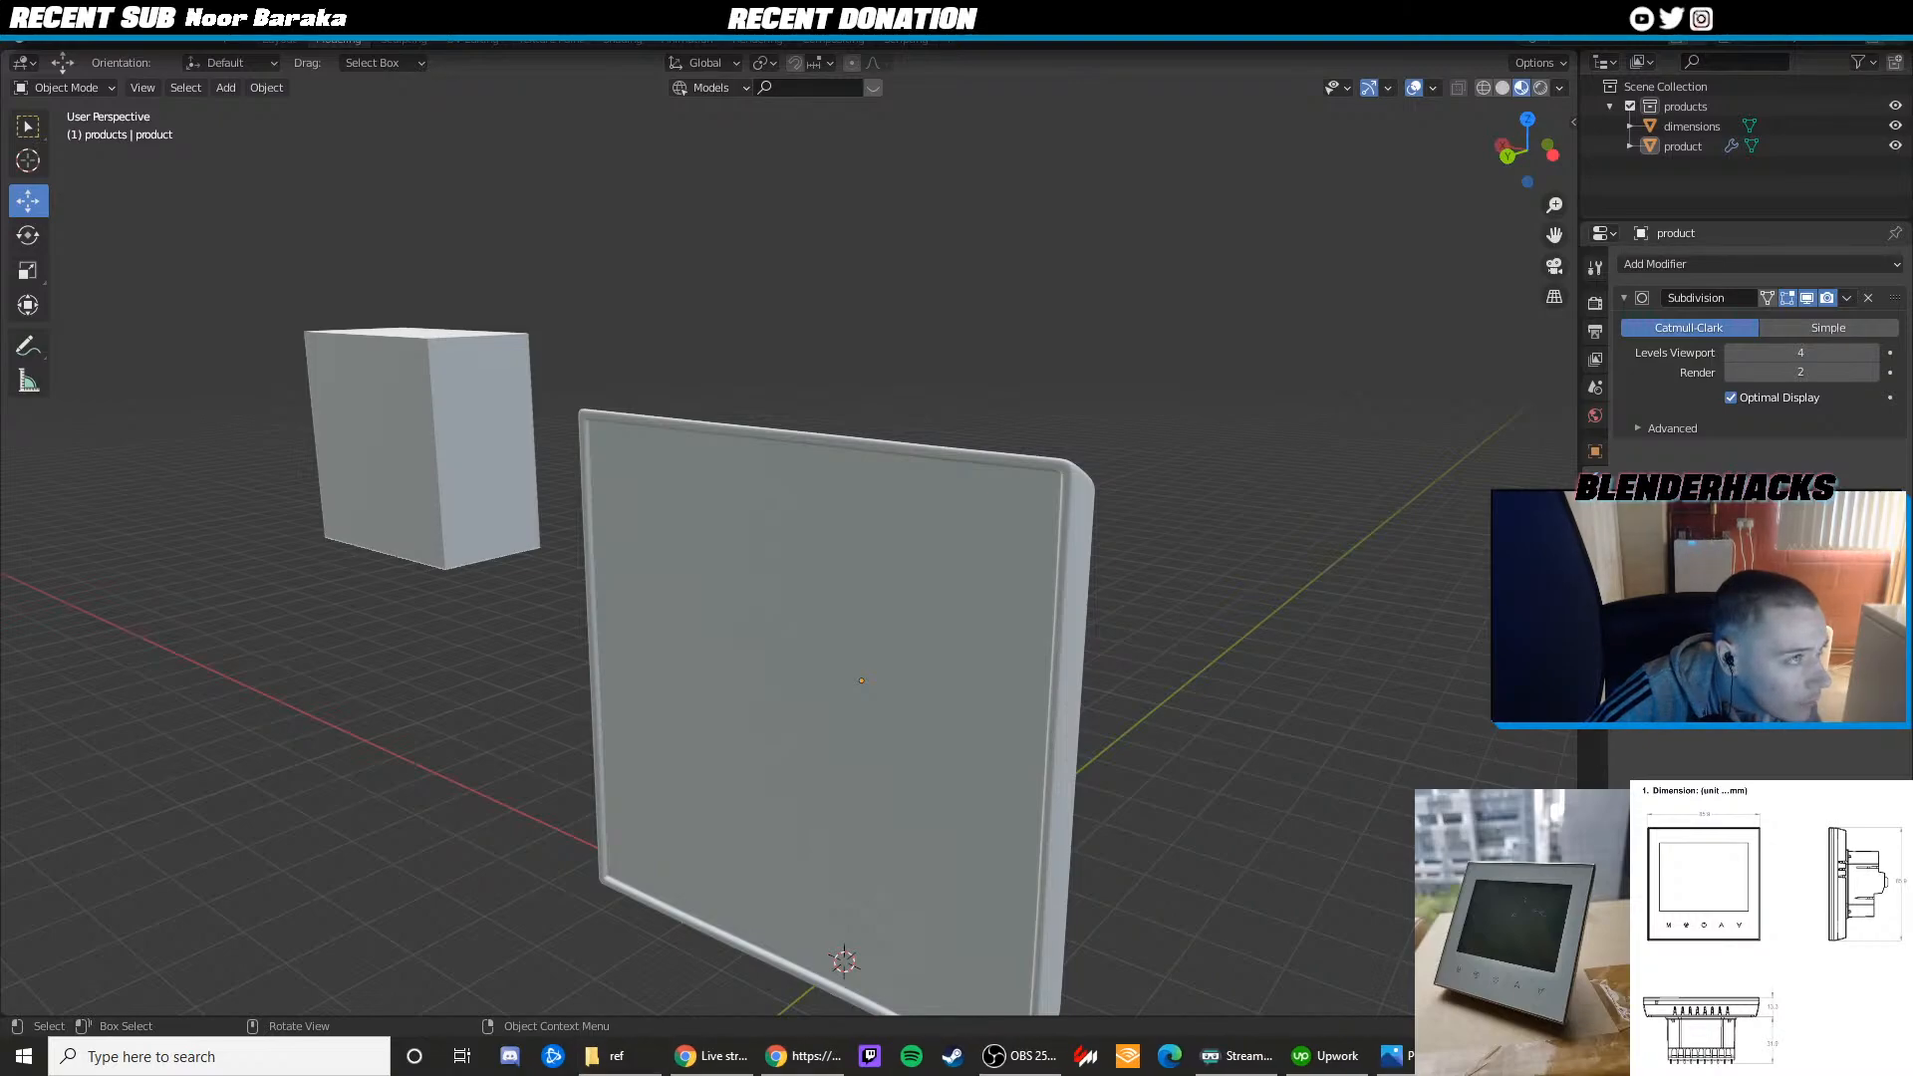
{"action": "left_click", "coordinate": [921, 344]}
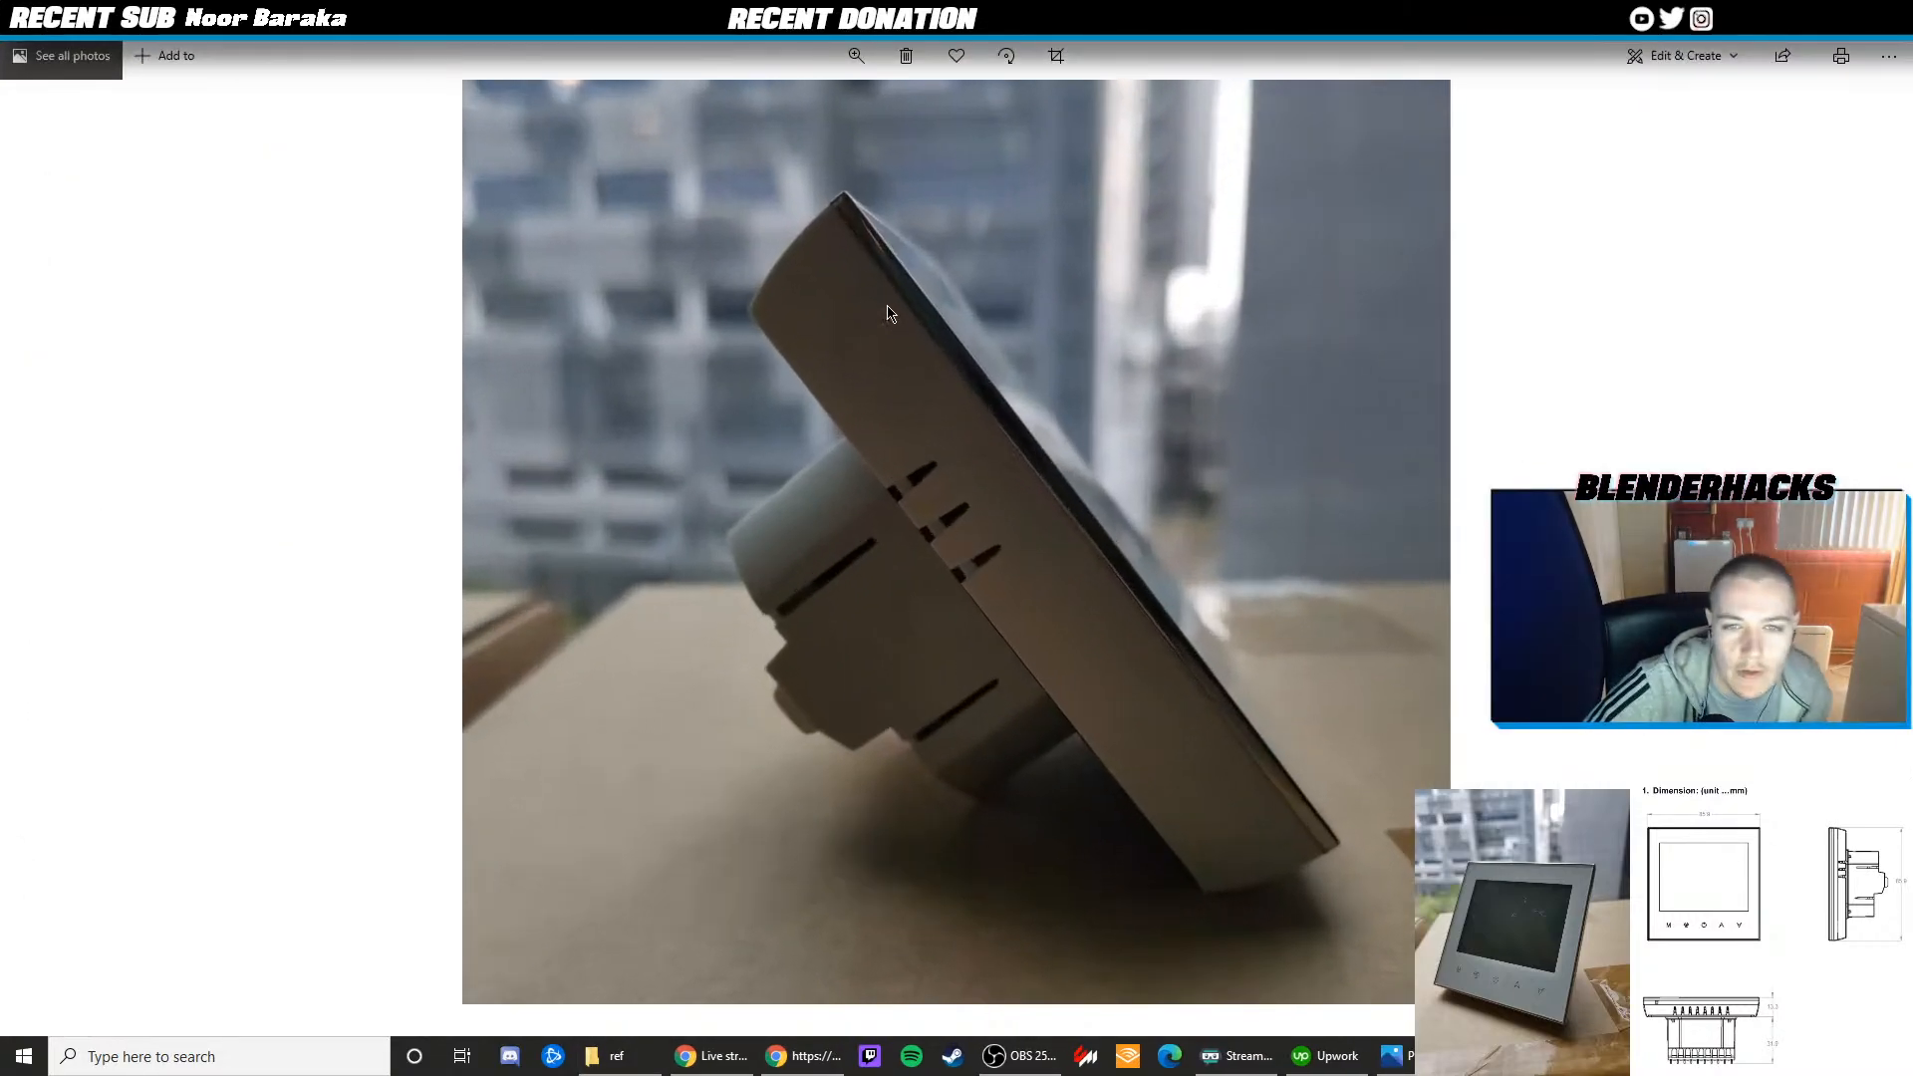
{"action": "scroll", "coordinate": [908, 271], "scroll_direction": "up", "scroll_amount": 2}
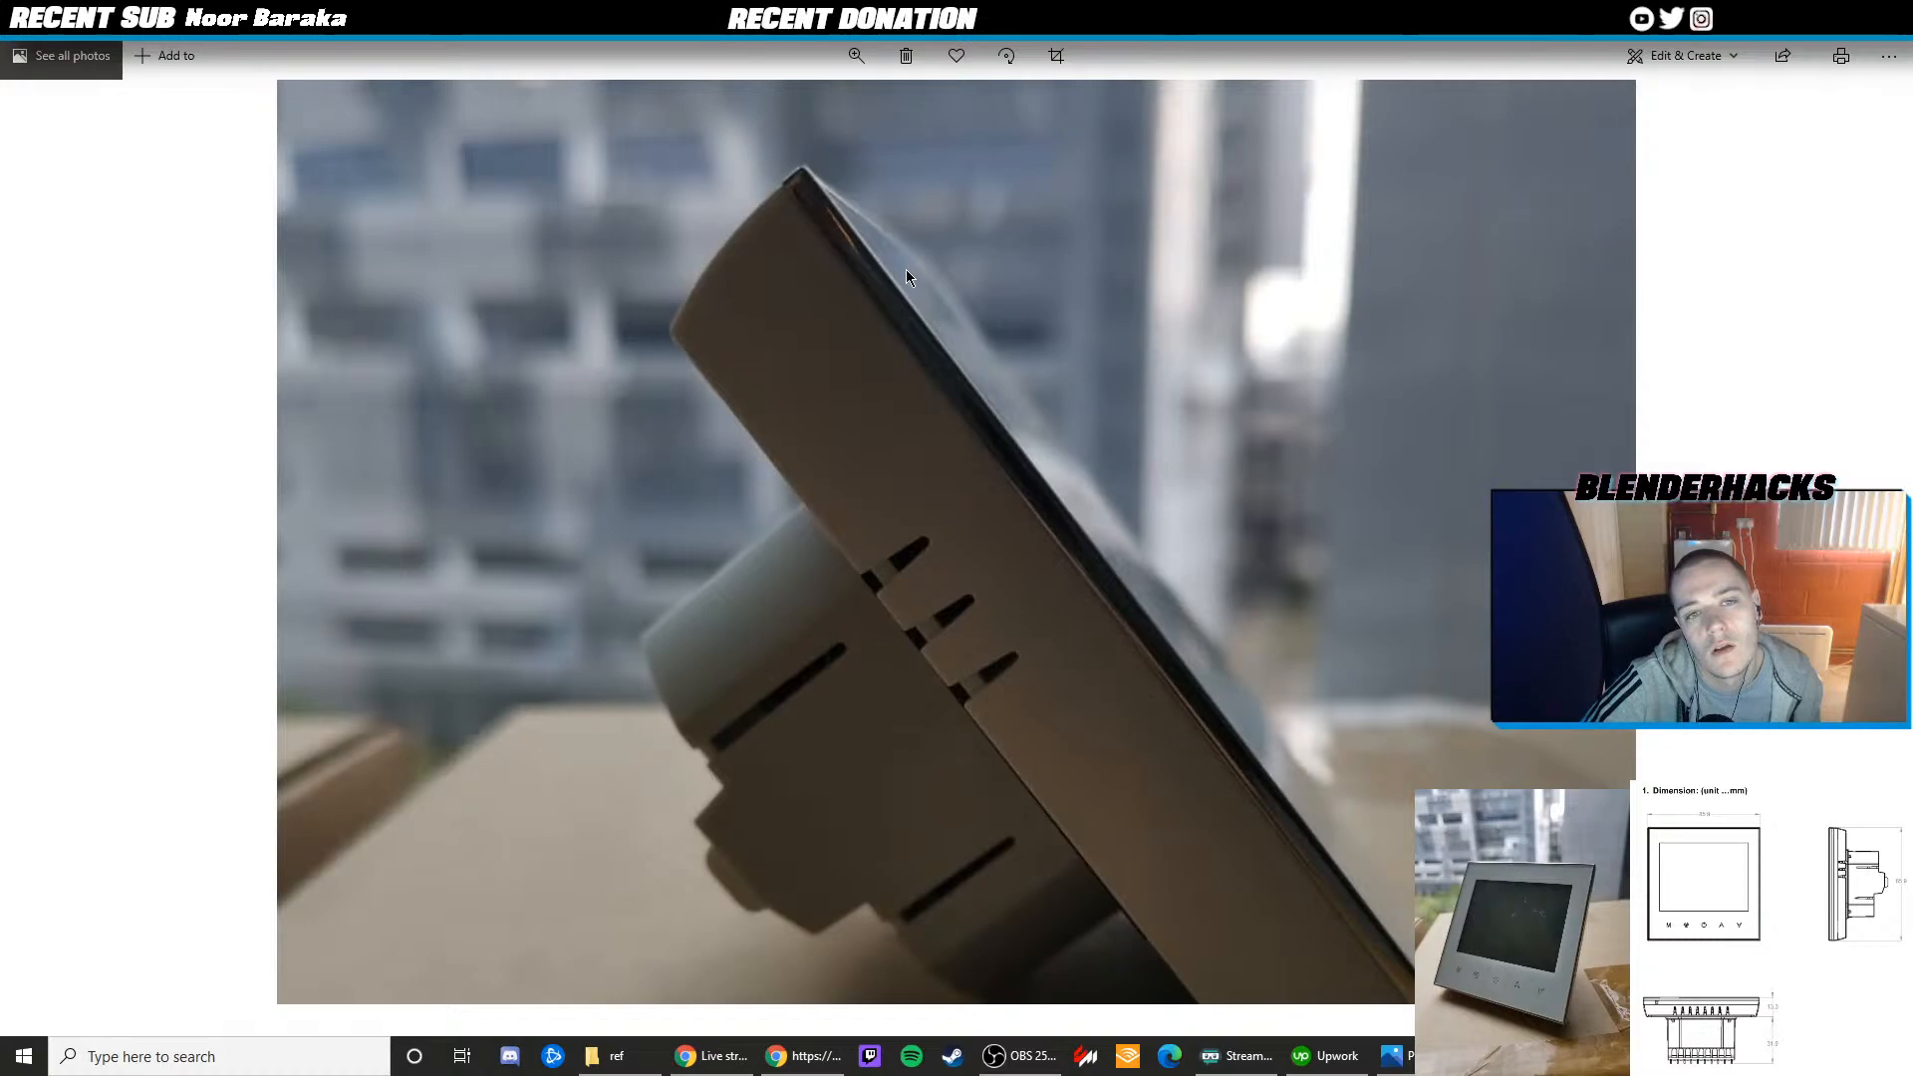
{"action": "key", "text": "alt+F4"}
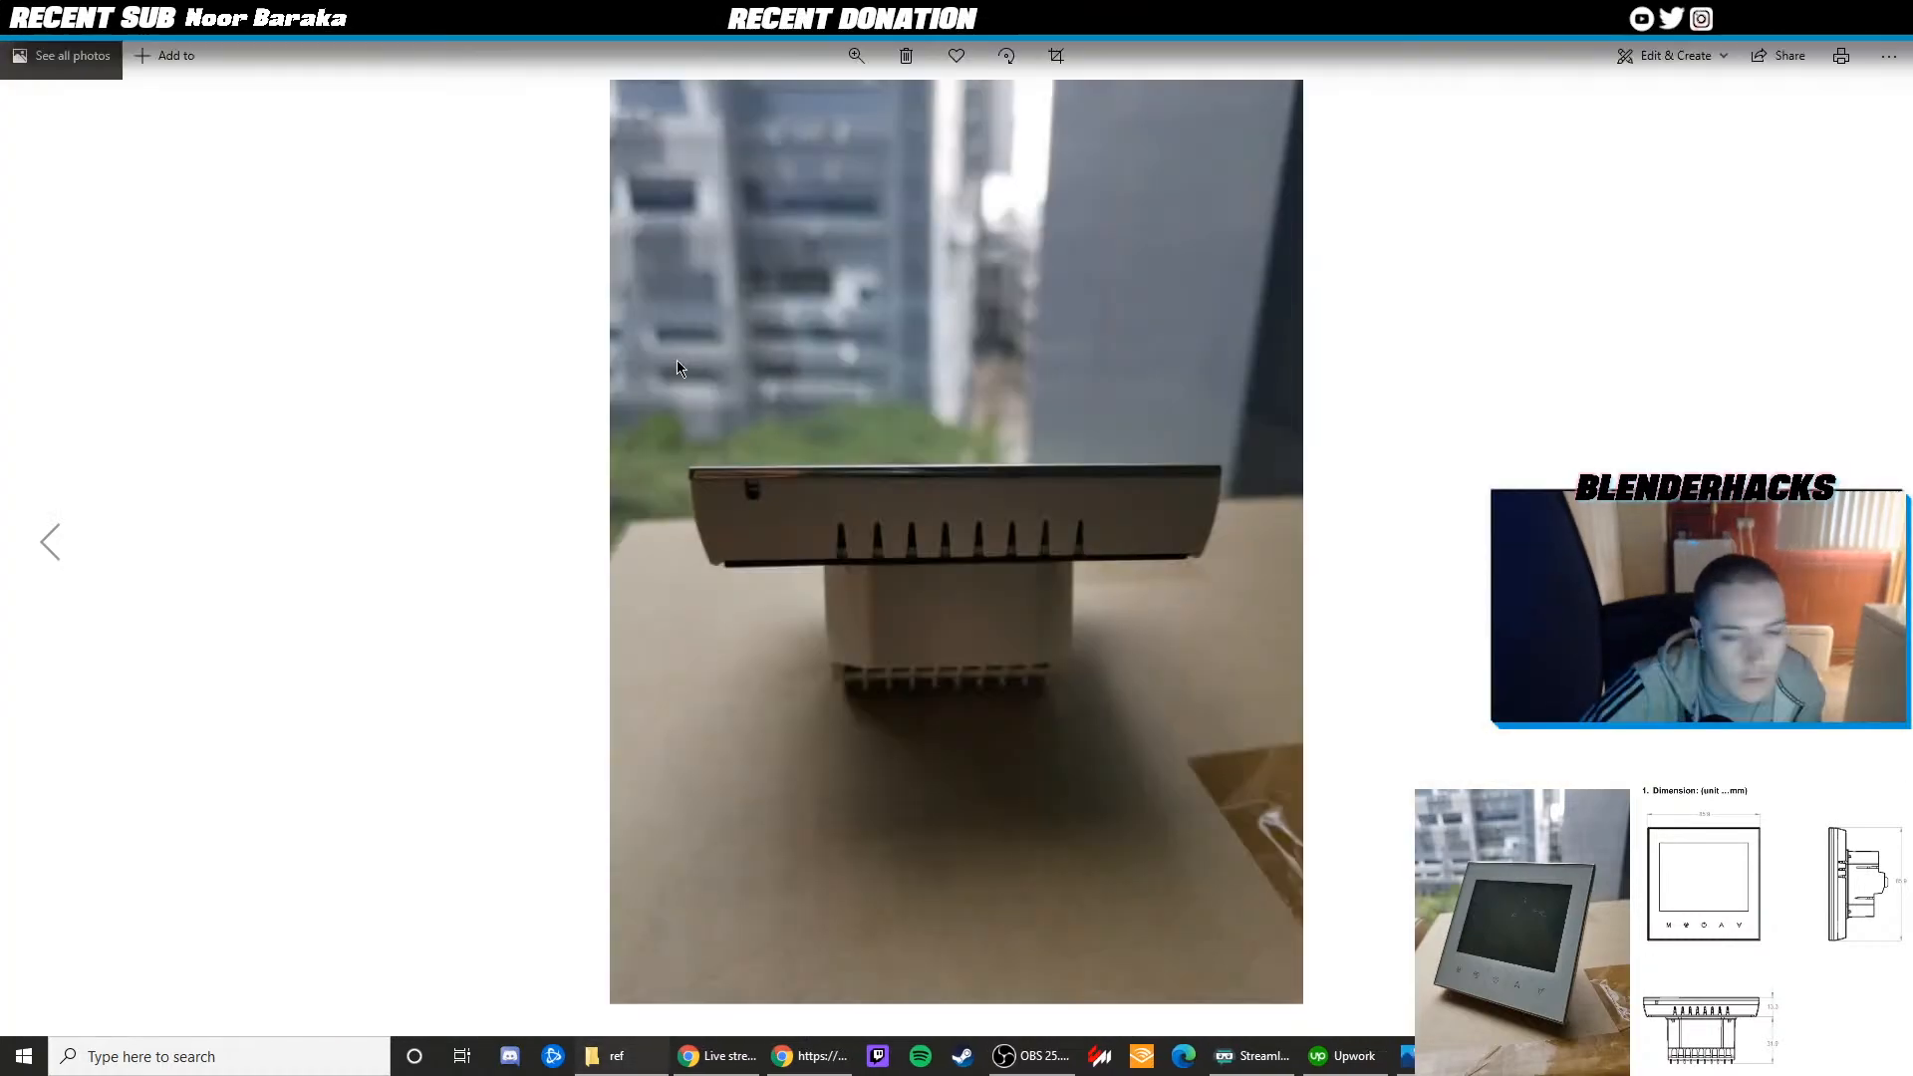
{"action": "scroll", "coordinate": [789, 355], "scroll_direction": "up", "scroll_amount": 2}
{"action": "scroll", "coordinate": [789, 355], "scroll_direction": "down", "scroll_amount": 2}
{"action": "scroll", "coordinate": [789, 355], "scroll_direction": "up", "scroll_amount": 3}
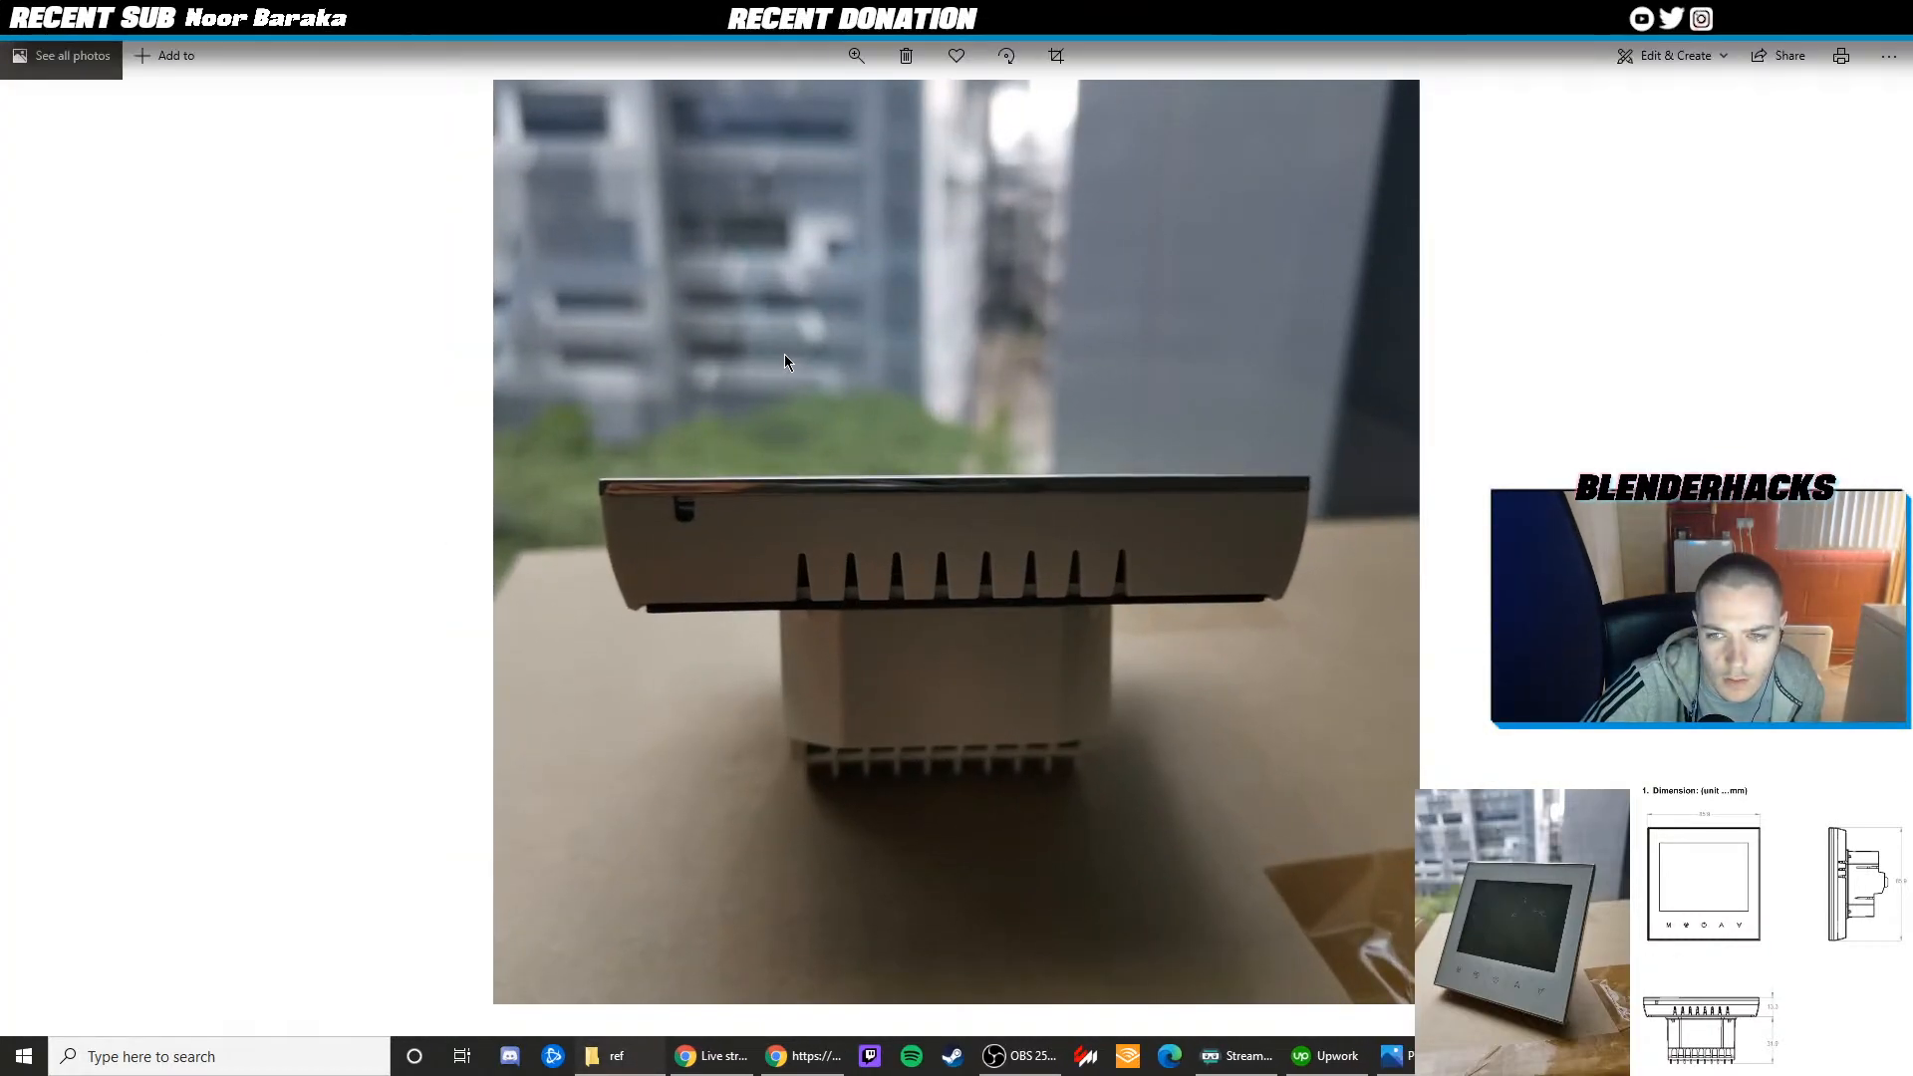
{"action": "key", "text": "alt+F4"}
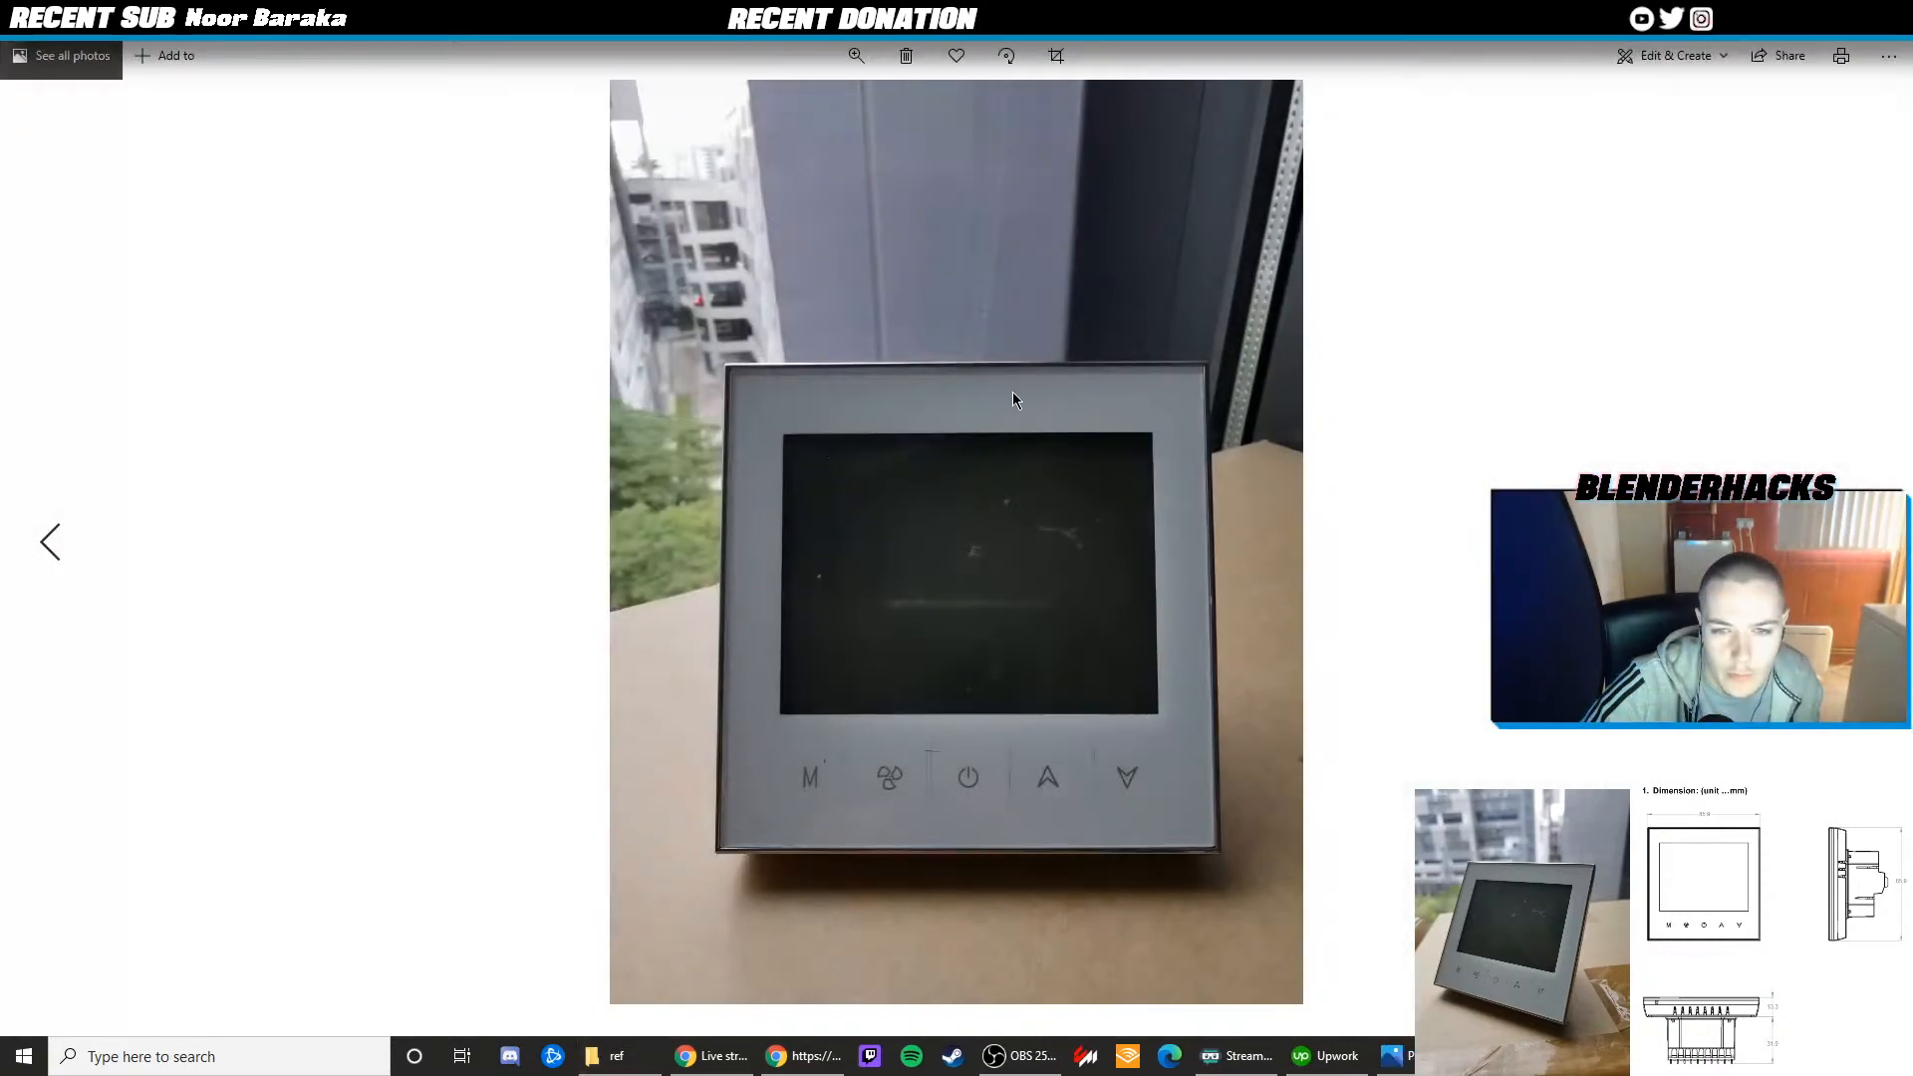
{"action": "left_click", "coordinate": [1888, 15]}
Enter edit mode on the product and set its Subdivision modifier to Simple
{"action": "middle_click_drag", "start_coordinate": [988, 362], "coordinate": [723, 464]}
{"action": "left_click", "coordinate": [777, 463]}
{"action": "key", "text": "Tab"}
{"action": "scroll", "coordinate": [749, 480], "scroll_direction": "up", "scroll_amount": 1}
{"action": "left_click", "coordinate": [1810, 329]}
{"action": "middle_click_drag", "start_coordinate": [1036, 588], "coordinate": [757, 558]}
{"action": "key", "text": "2"}
{"action": "left_click", "coordinate": [922, 625]}
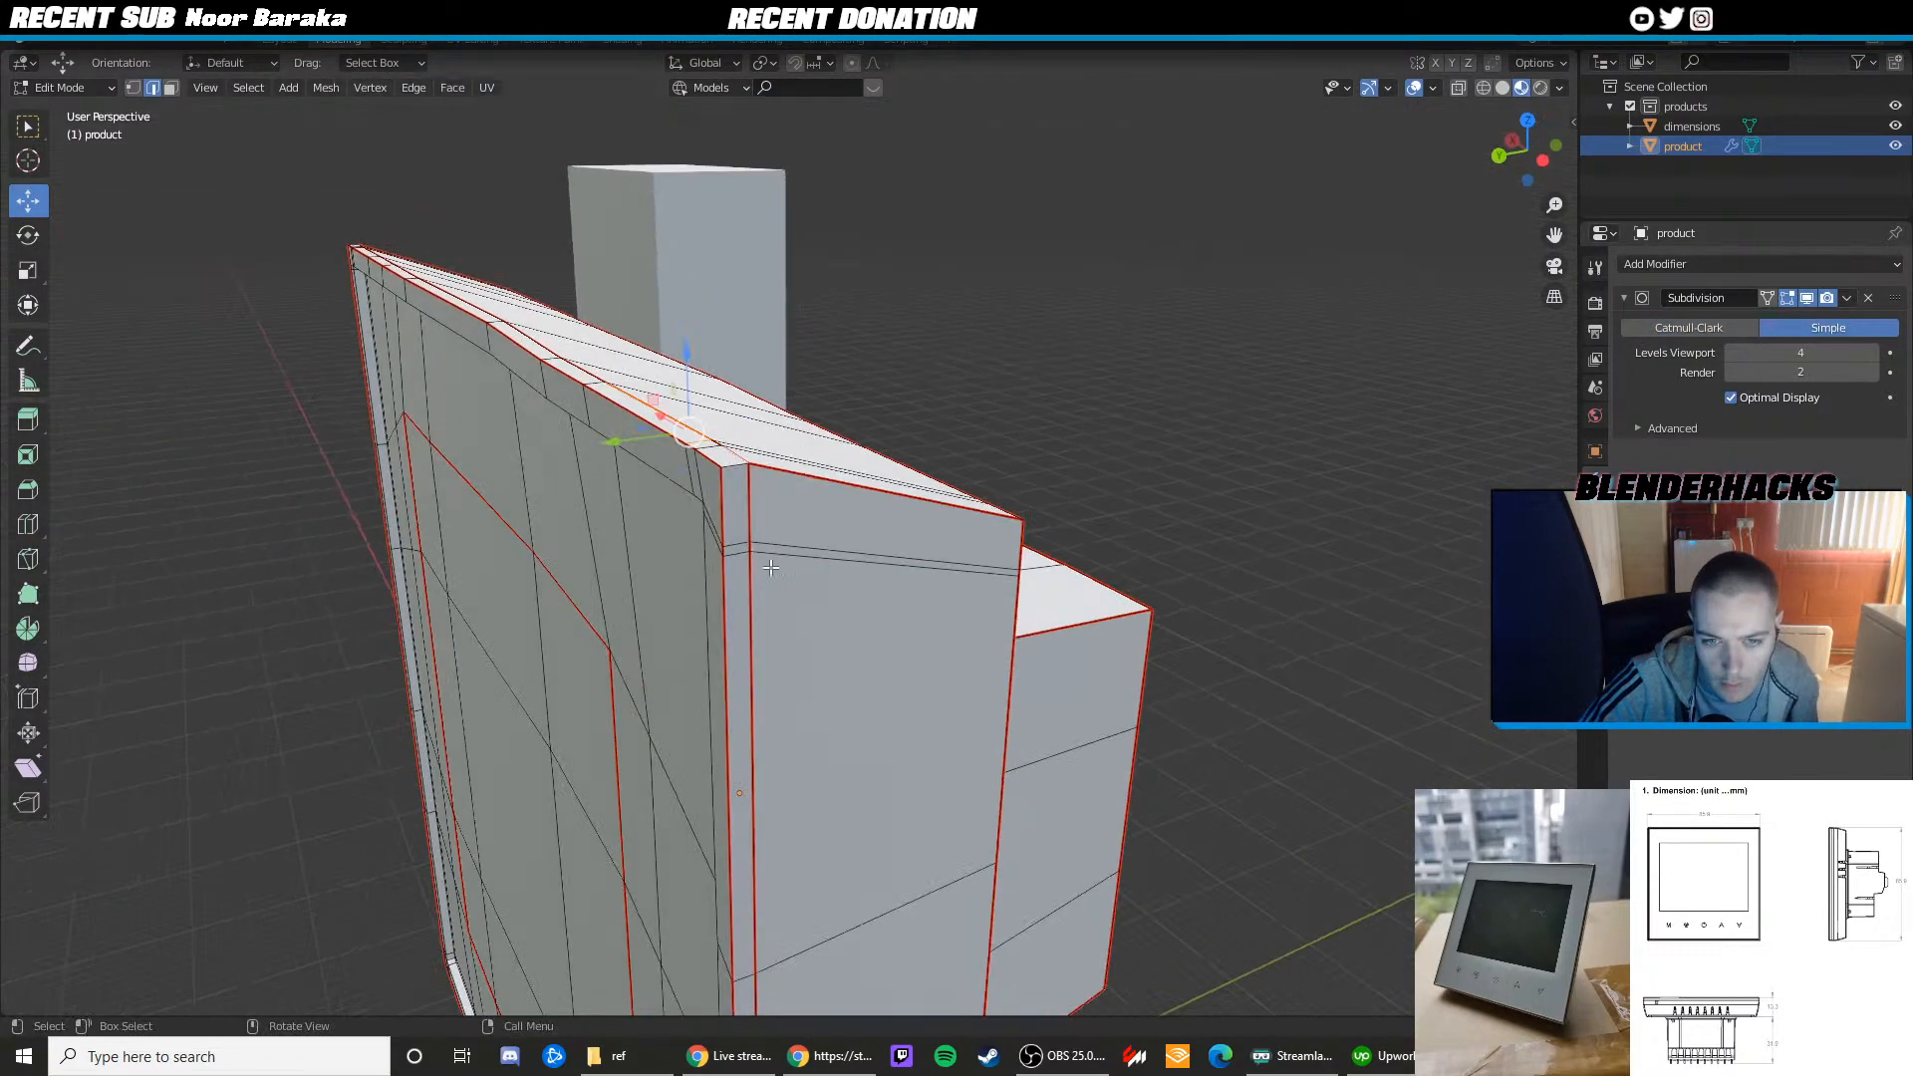
{"action": "left_click", "coordinate": [738, 552], "text": "shift"}
{"action": "key", "text": "3"}
In face selection mode, select the thin front rim faces around the upper-right corner and partway down the right side
{"action": "middle_click_drag", "start_coordinate": [1054, 372], "coordinate": [748, 526]}
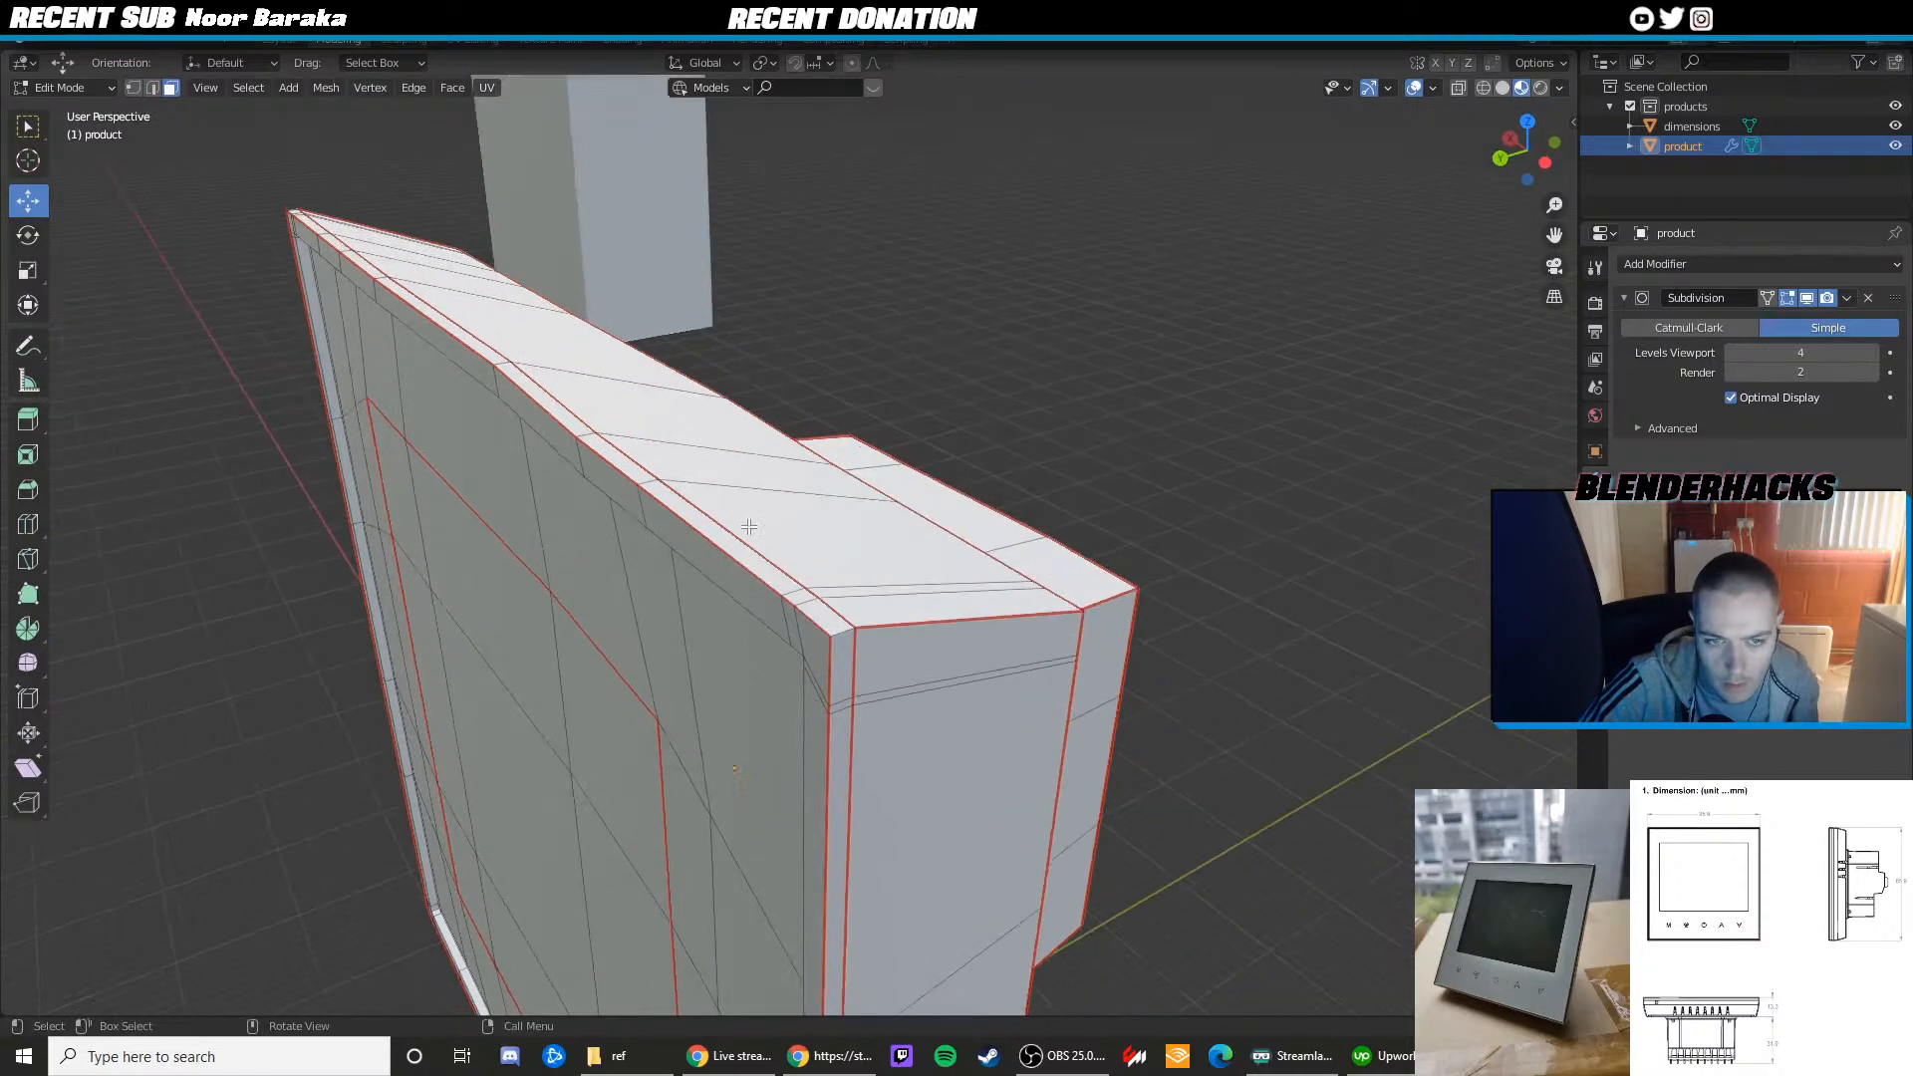
{"action": "left_click", "coordinate": [741, 562]}
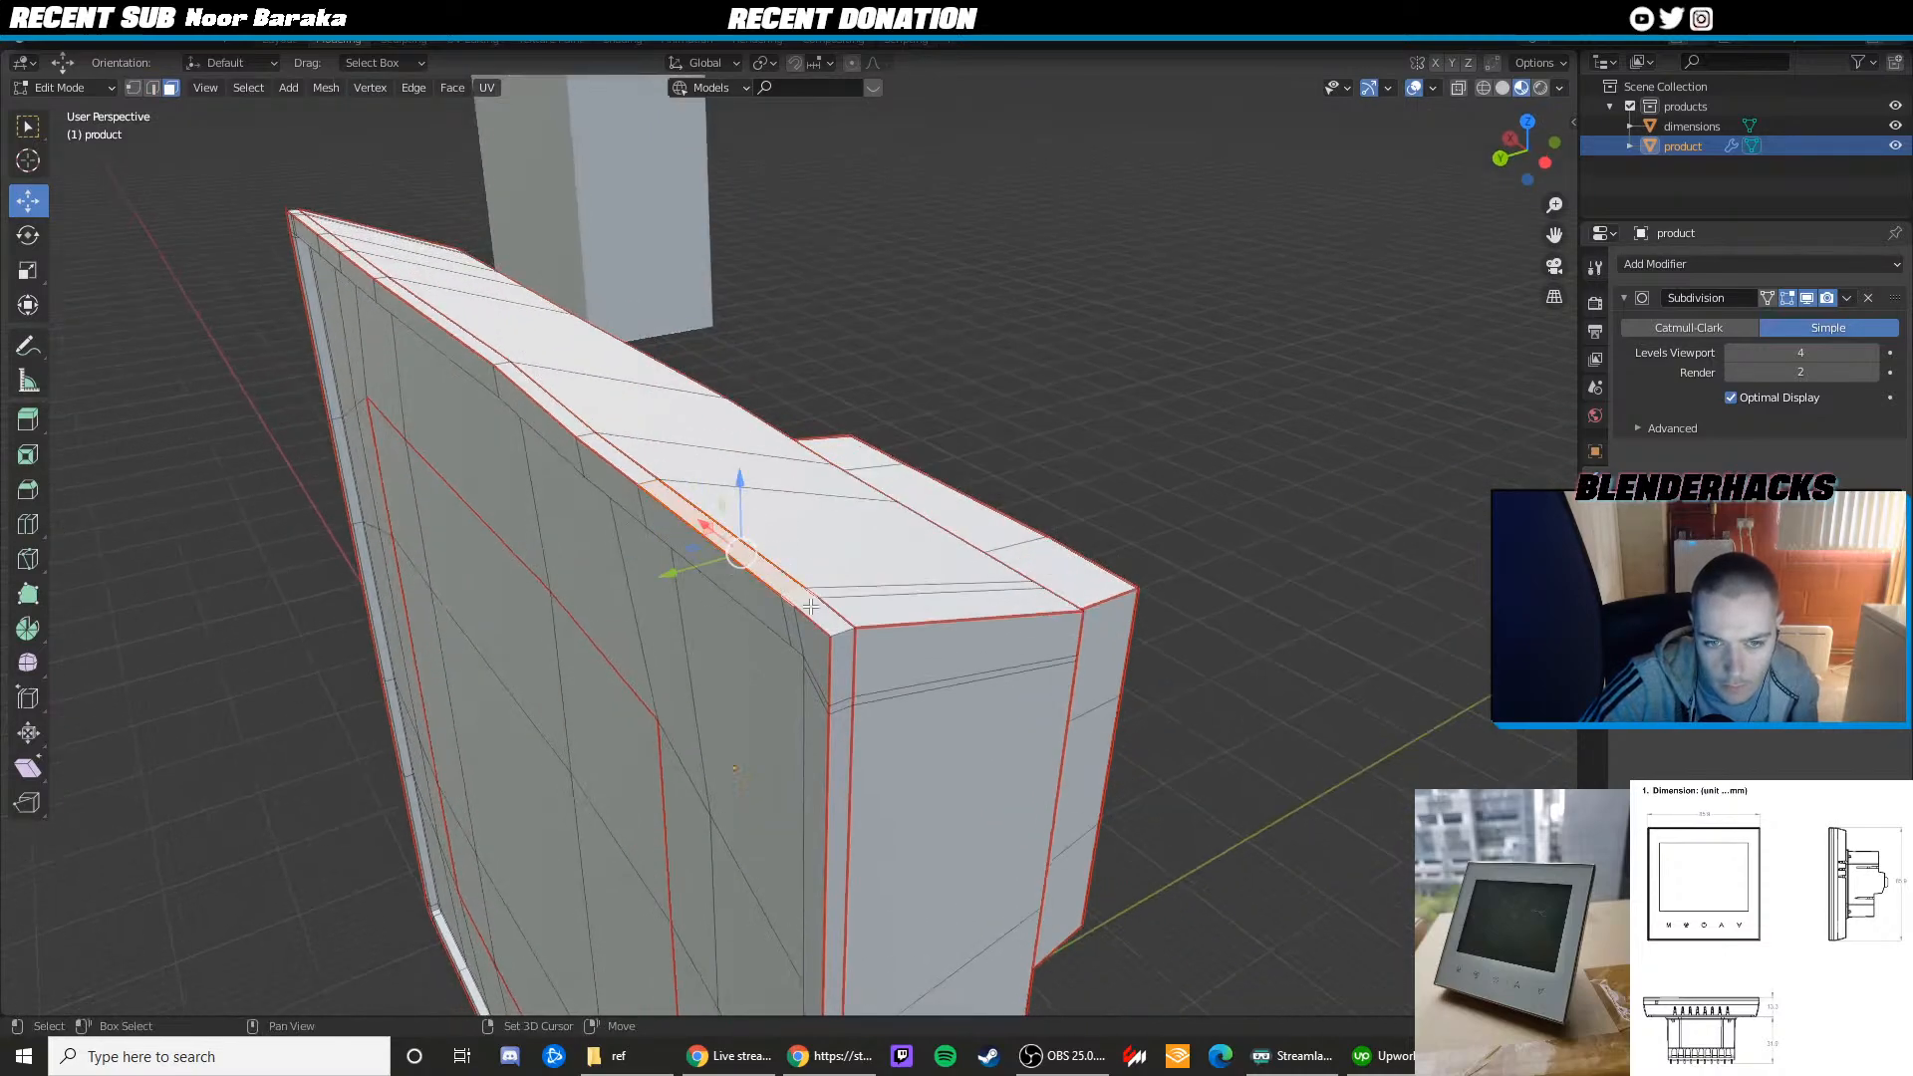
{"action": "left_click", "coordinate": [839, 697], "text": "shift"}
{"action": "left_click", "coordinate": [840, 758], "text": "shift"}
{"action": "scroll", "coordinate": [847, 747], "scroll_direction": "down", "scroll_amount": 3}
{"action": "middle_click_drag", "start_coordinate": [871, 743], "coordinate": [828, 508], "text": "shift"}
{"action": "scroll", "coordinate": [787, 543], "scroll_direction": "up", "scroll_amount": 3}
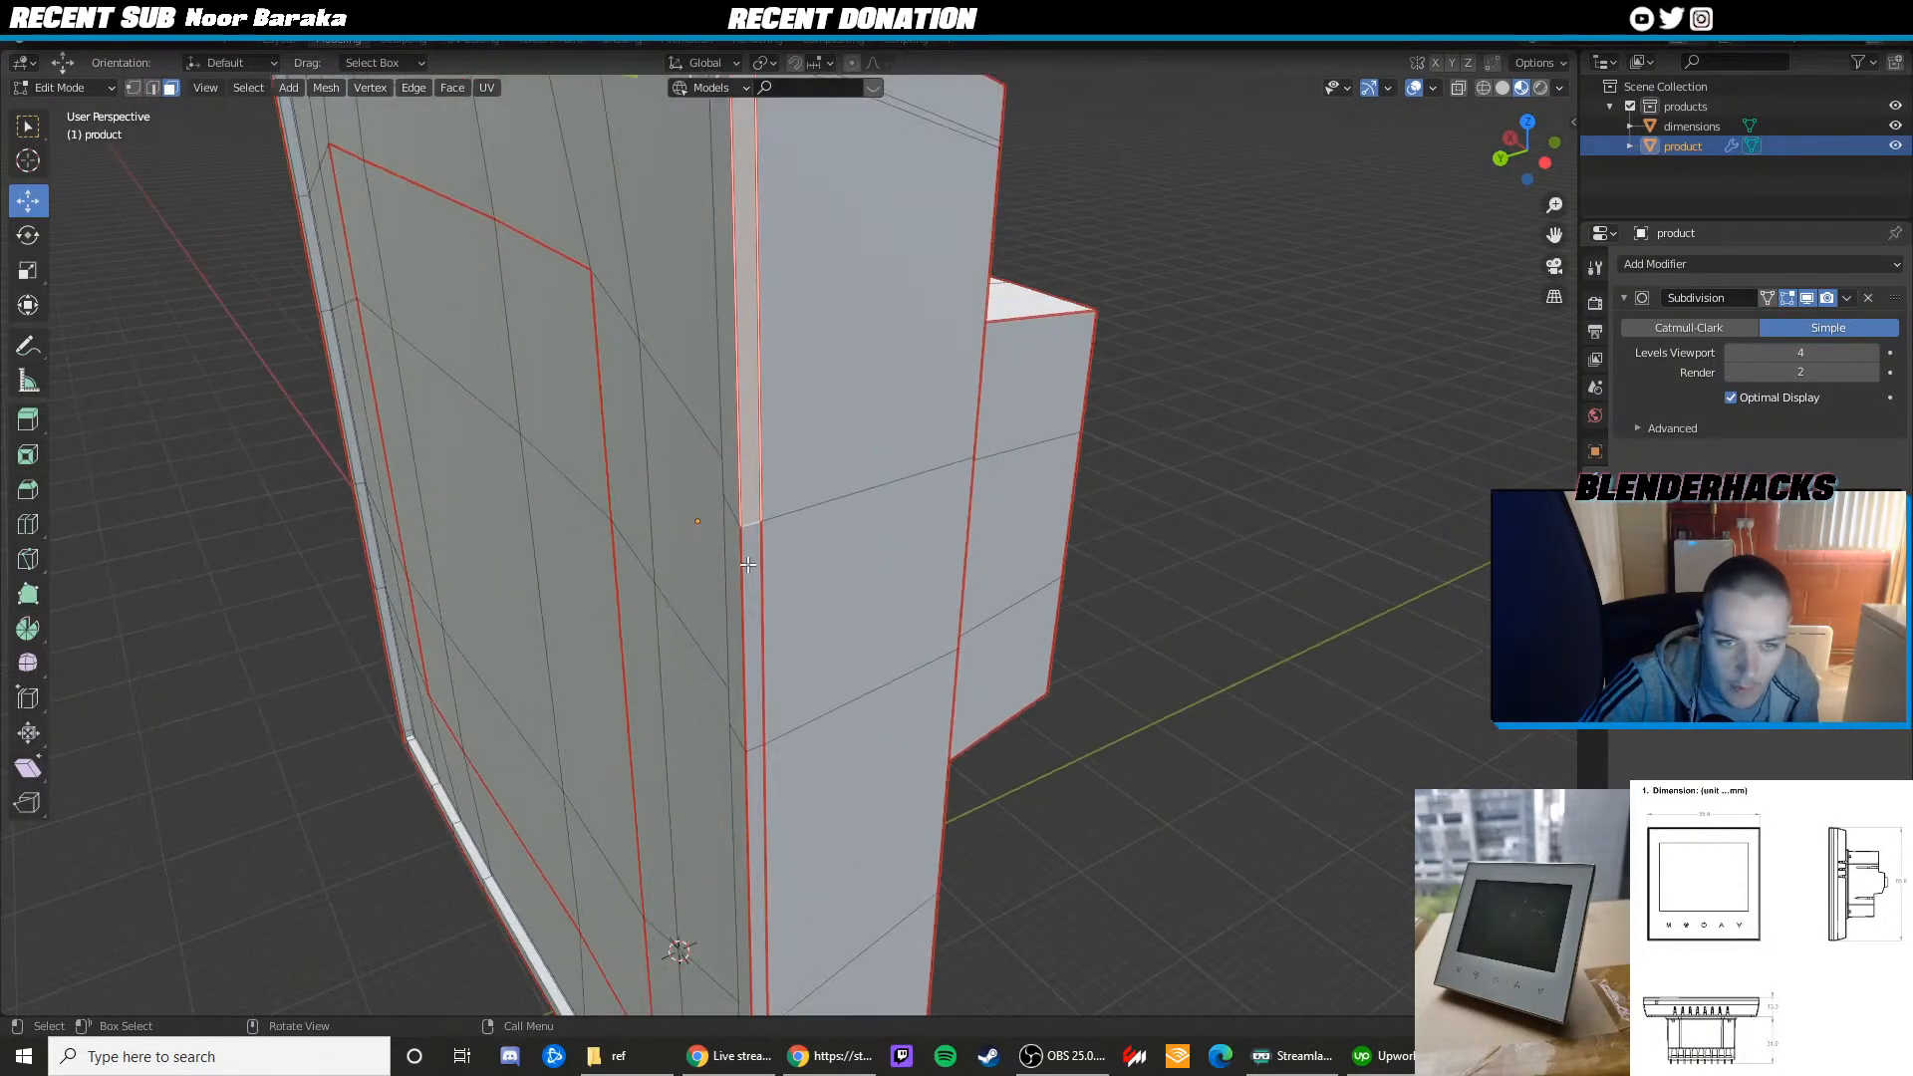
{"action": "left_click", "coordinate": [758, 611], "text": "shift"}
{"action": "left_click", "coordinate": [761, 801], "text": "shift"}
Add the remaining thin rim faces down the frame's right side to the lower-right corner to the selection
{"action": "middle_click_drag", "start_coordinate": [697, 892], "coordinate": [691, 729]}
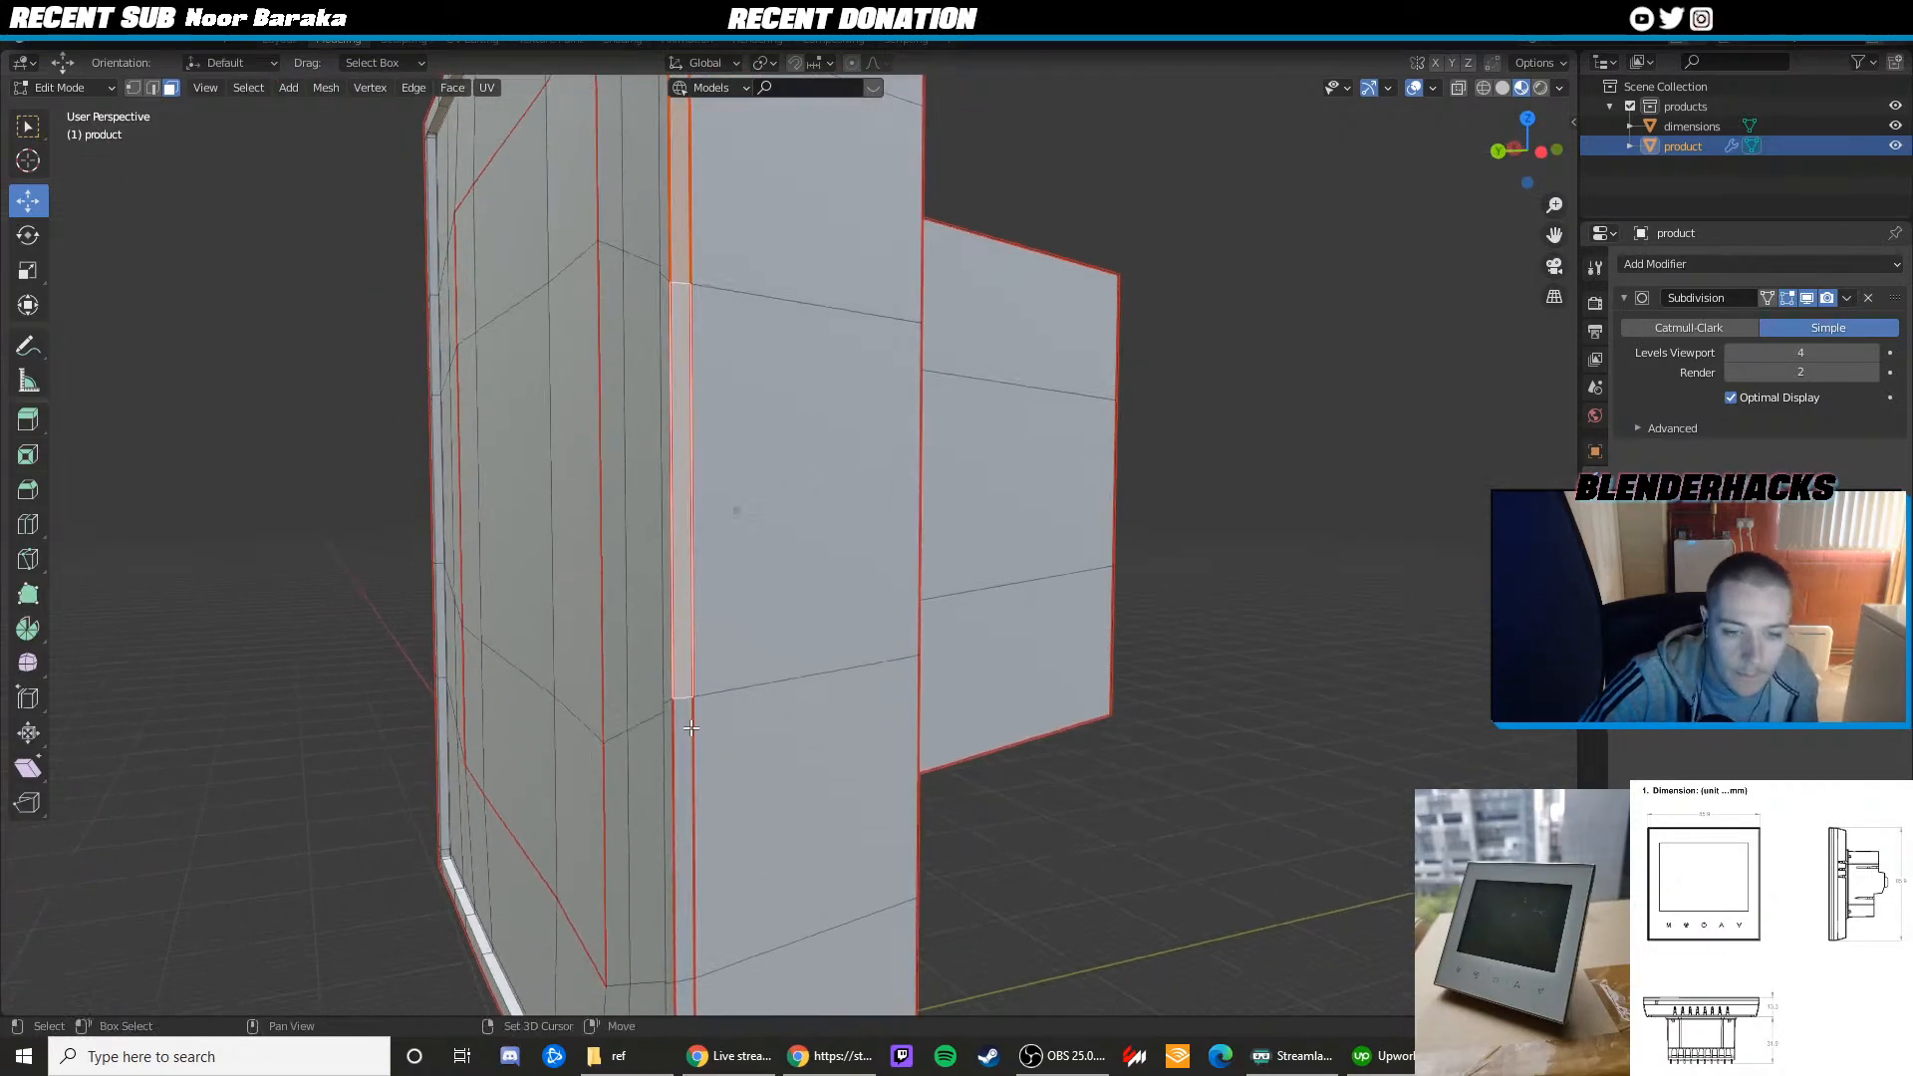
{"action": "left_click", "coordinate": [688, 827], "text": "shift"}
{"action": "middle_click_drag", "start_coordinate": [708, 847], "coordinate": [727, 646], "text": "shift"}
{"action": "left_click", "coordinate": [717, 896], "text": "shift"}
{"action": "middle_click_drag", "start_coordinate": [742, 942], "coordinate": [768, 738], "text": "shift"}
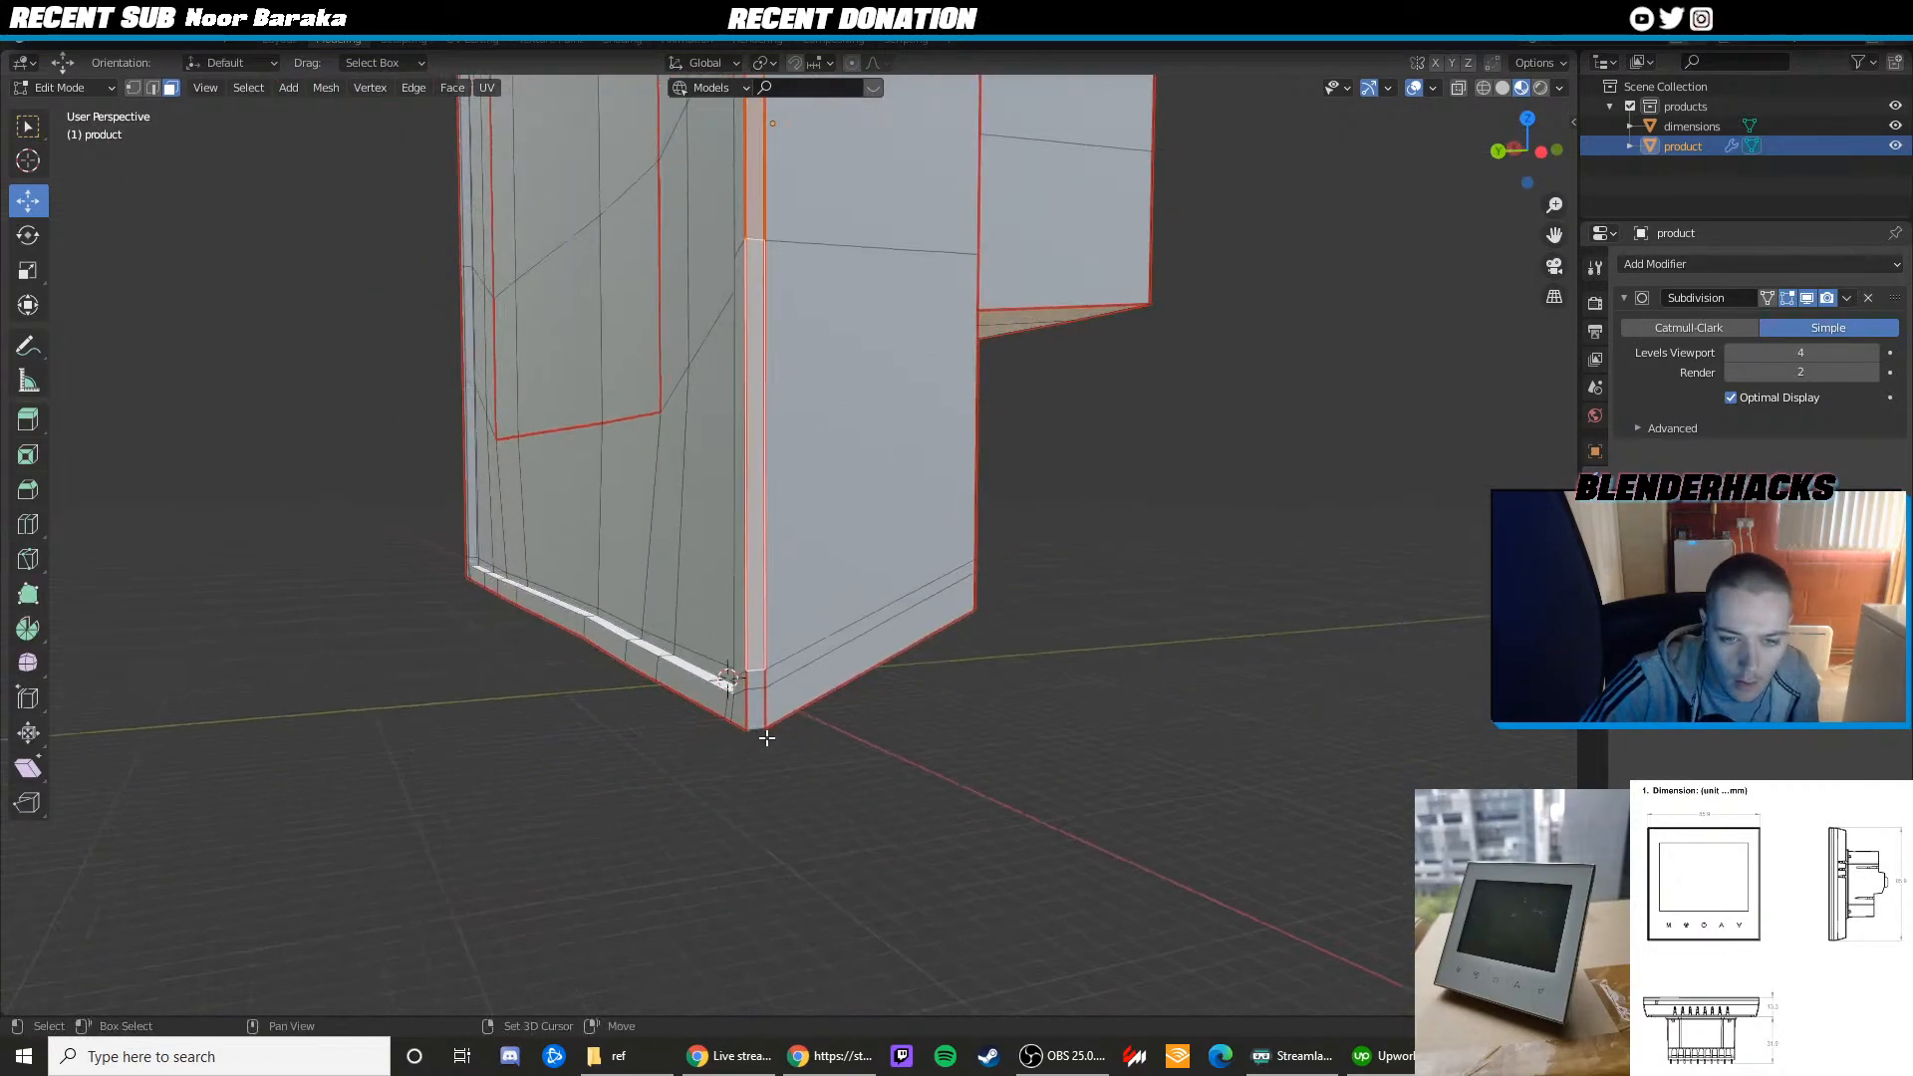
{"action": "scroll", "coordinate": [753, 693], "scroll_direction": "up", "scroll_amount": 2}
{"action": "left_click", "coordinate": [717, 798], "text": "shift"}
{"action": "left_click", "coordinate": [723, 852], "text": "shift"}
Extend the selection along the right half of the thin rim strip on the frame's underside
{"action": "middle_click_drag", "start_coordinate": [724, 861], "coordinate": [731, 434]}
{"action": "left_click", "coordinate": [715, 481], "text": "shift"}
{"action": "left_click", "coordinate": [702, 502], "text": "shift"}
{"action": "left_click", "coordinate": [677, 537], "text": "shift"}
{"action": "middle_click_drag", "start_coordinate": [567, 749], "coordinate": [699, 653], "text": "shift"}
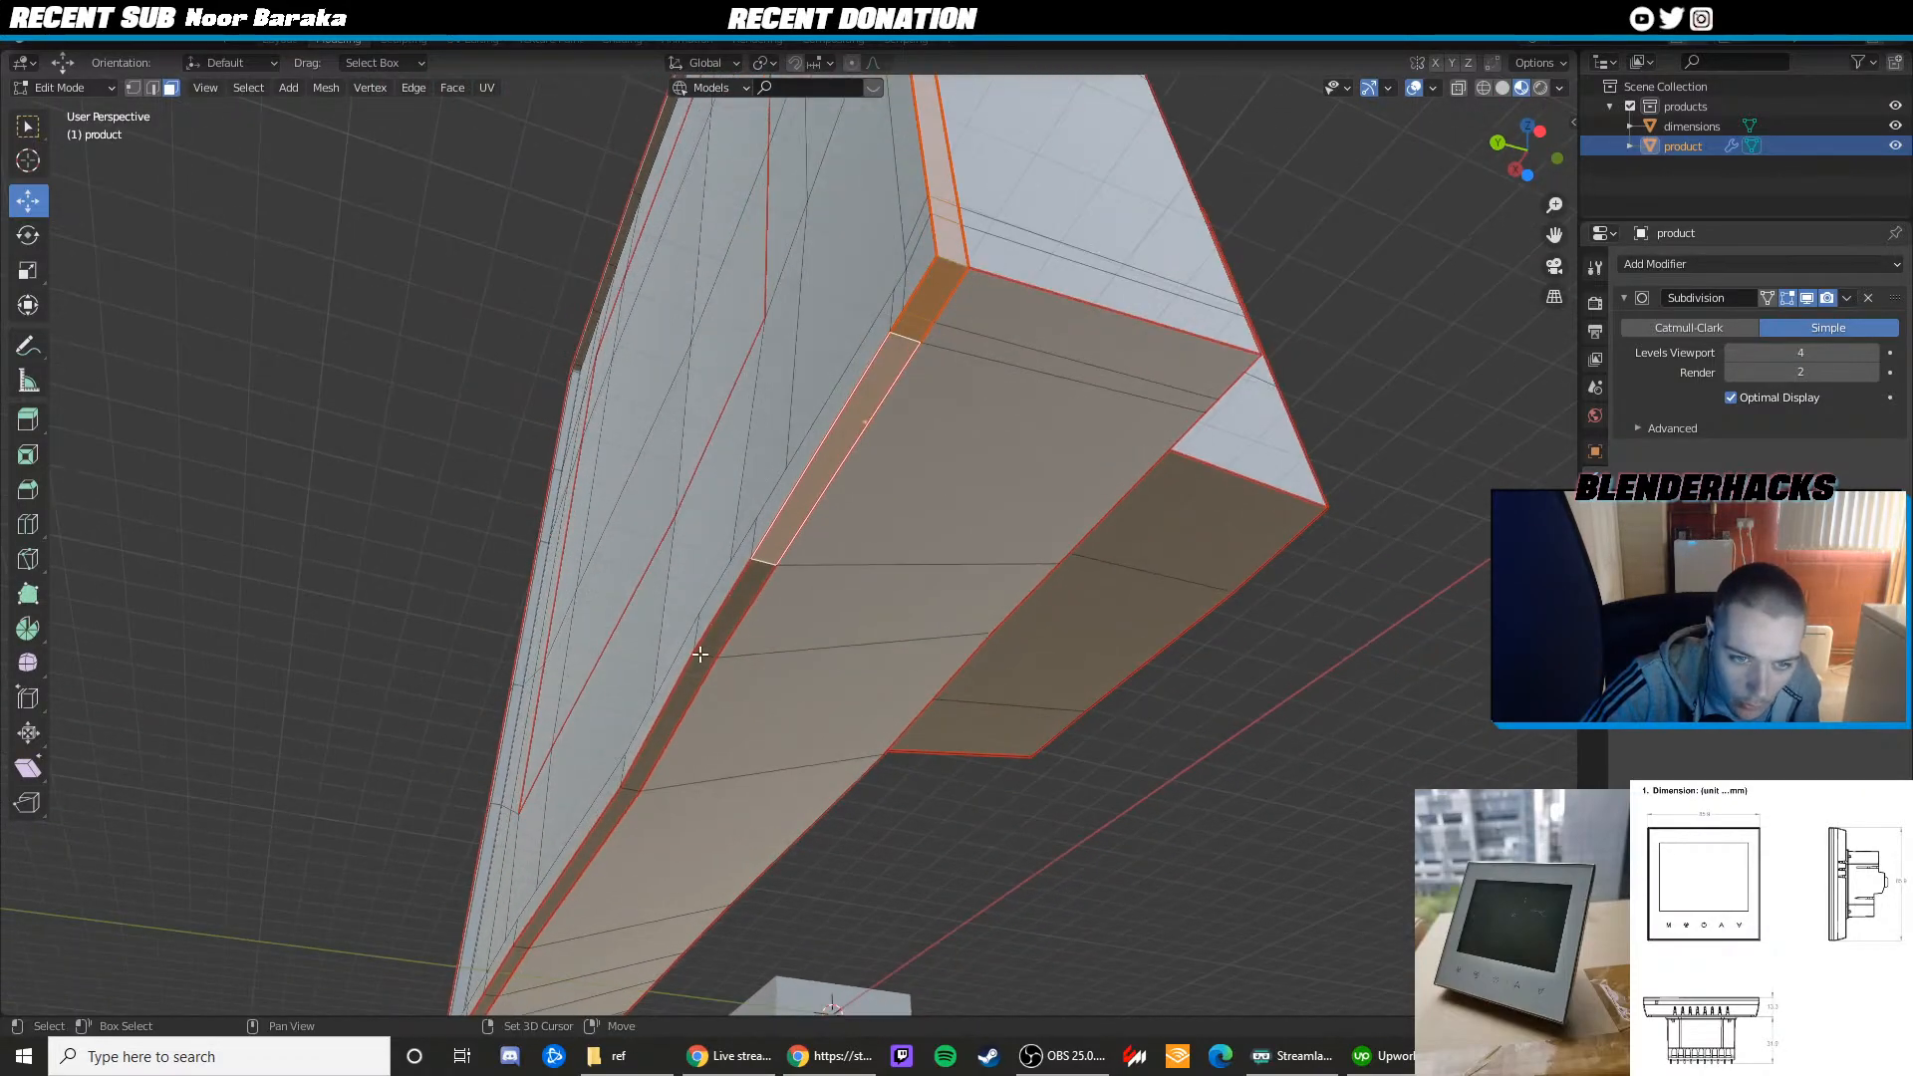
{"action": "left_click", "coordinate": [711, 651], "text": "shift"}
{"action": "left_click", "coordinate": [698, 673], "text": "shift"}
Add the rest of the underside's thin rim faces to the selection, up to the lower-left corner
{"action": "middle_click_drag", "start_coordinate": [644, 758], "coordinate": [819, 630]}
{"action": "left_click", "coordinate": [619, 525], "text": "shift"}
{"action": "middle_click_drag", "start_coordinate": [618, 525], "coordinate": [1074, 710], "text": "shift"}
{"action": "left_click", "coordinate": [606, 644], "text": "shift"}
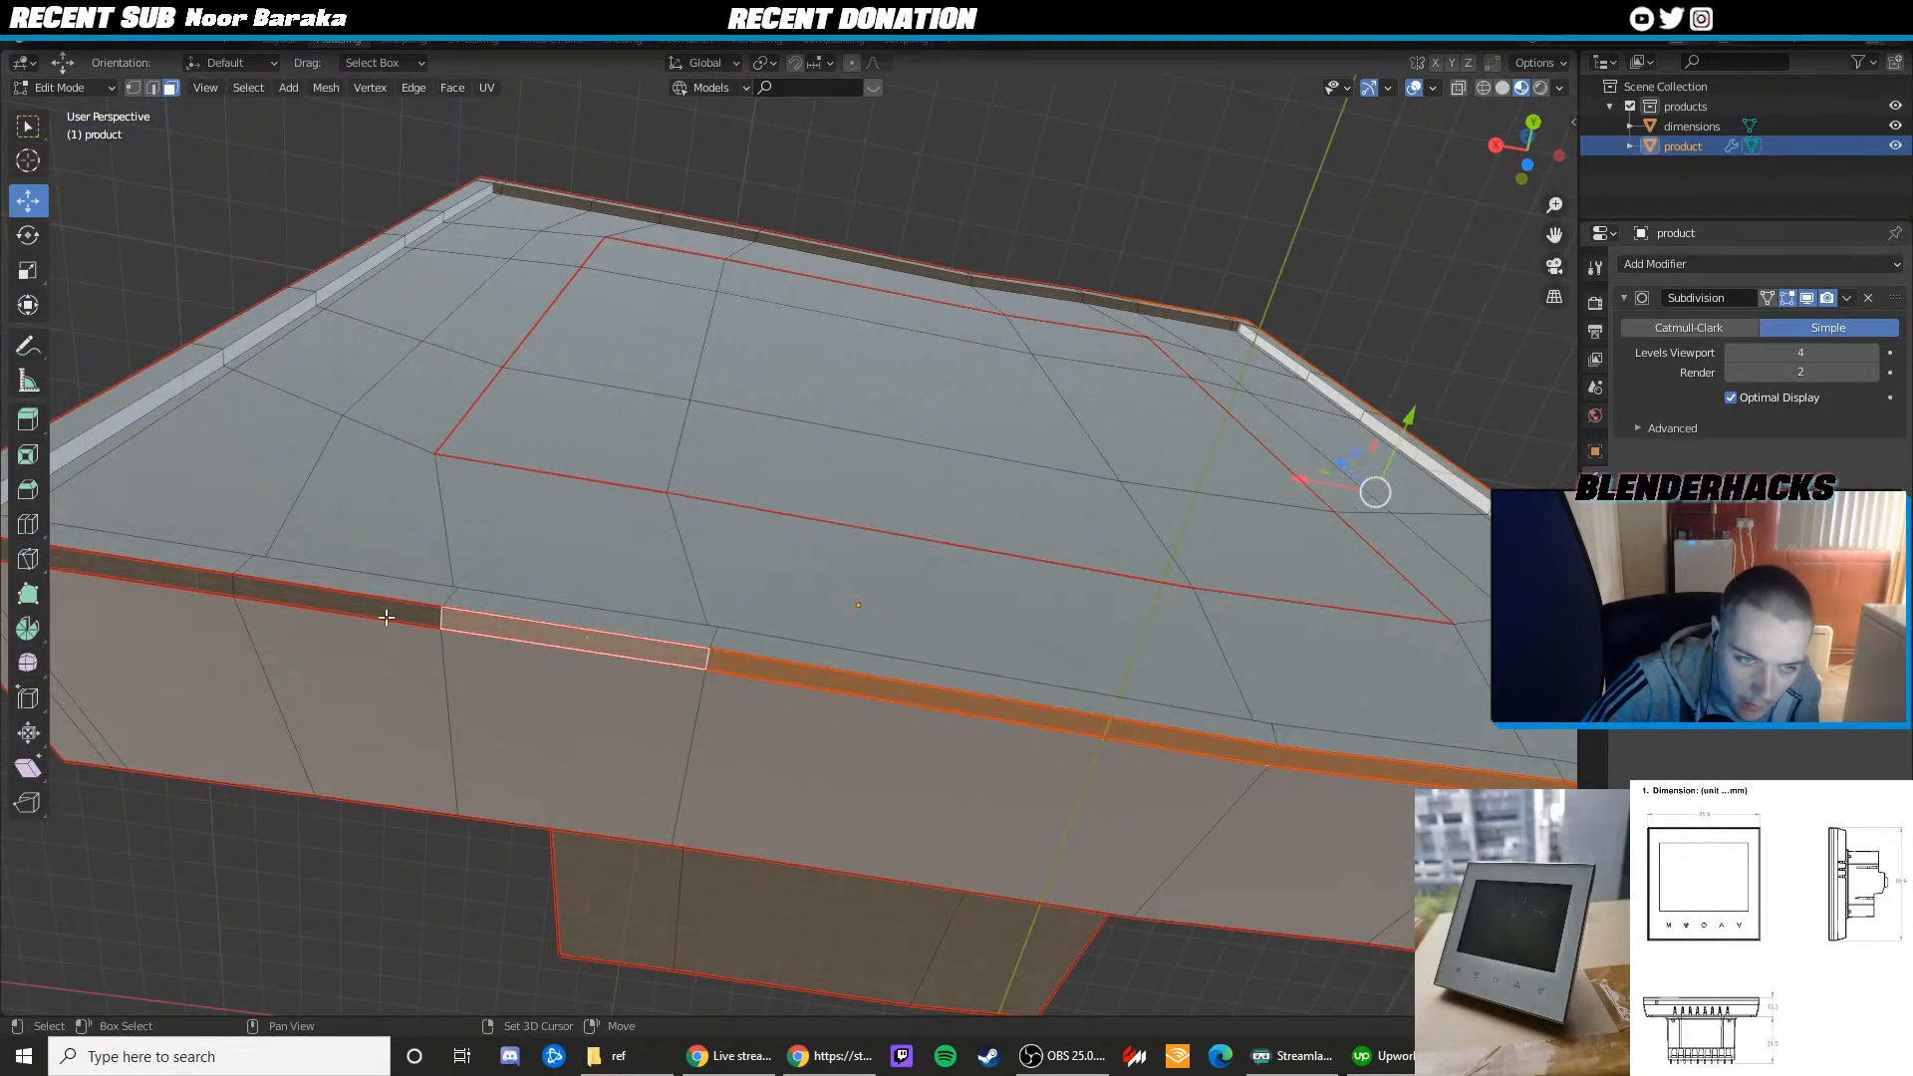
{"action": "left_click", "coordinate": [384, 615], "text": "shift"}
{"action": "middle_click_drag", "start_coordinate": [384, 615], "coordinate": [737, 703], "text": "shift"}
{"action": "left_click", "coordinate": [529, 651], "text": "shift"}
{"action": "left_click", "coordinate": [547, 656], "text": "shift"}
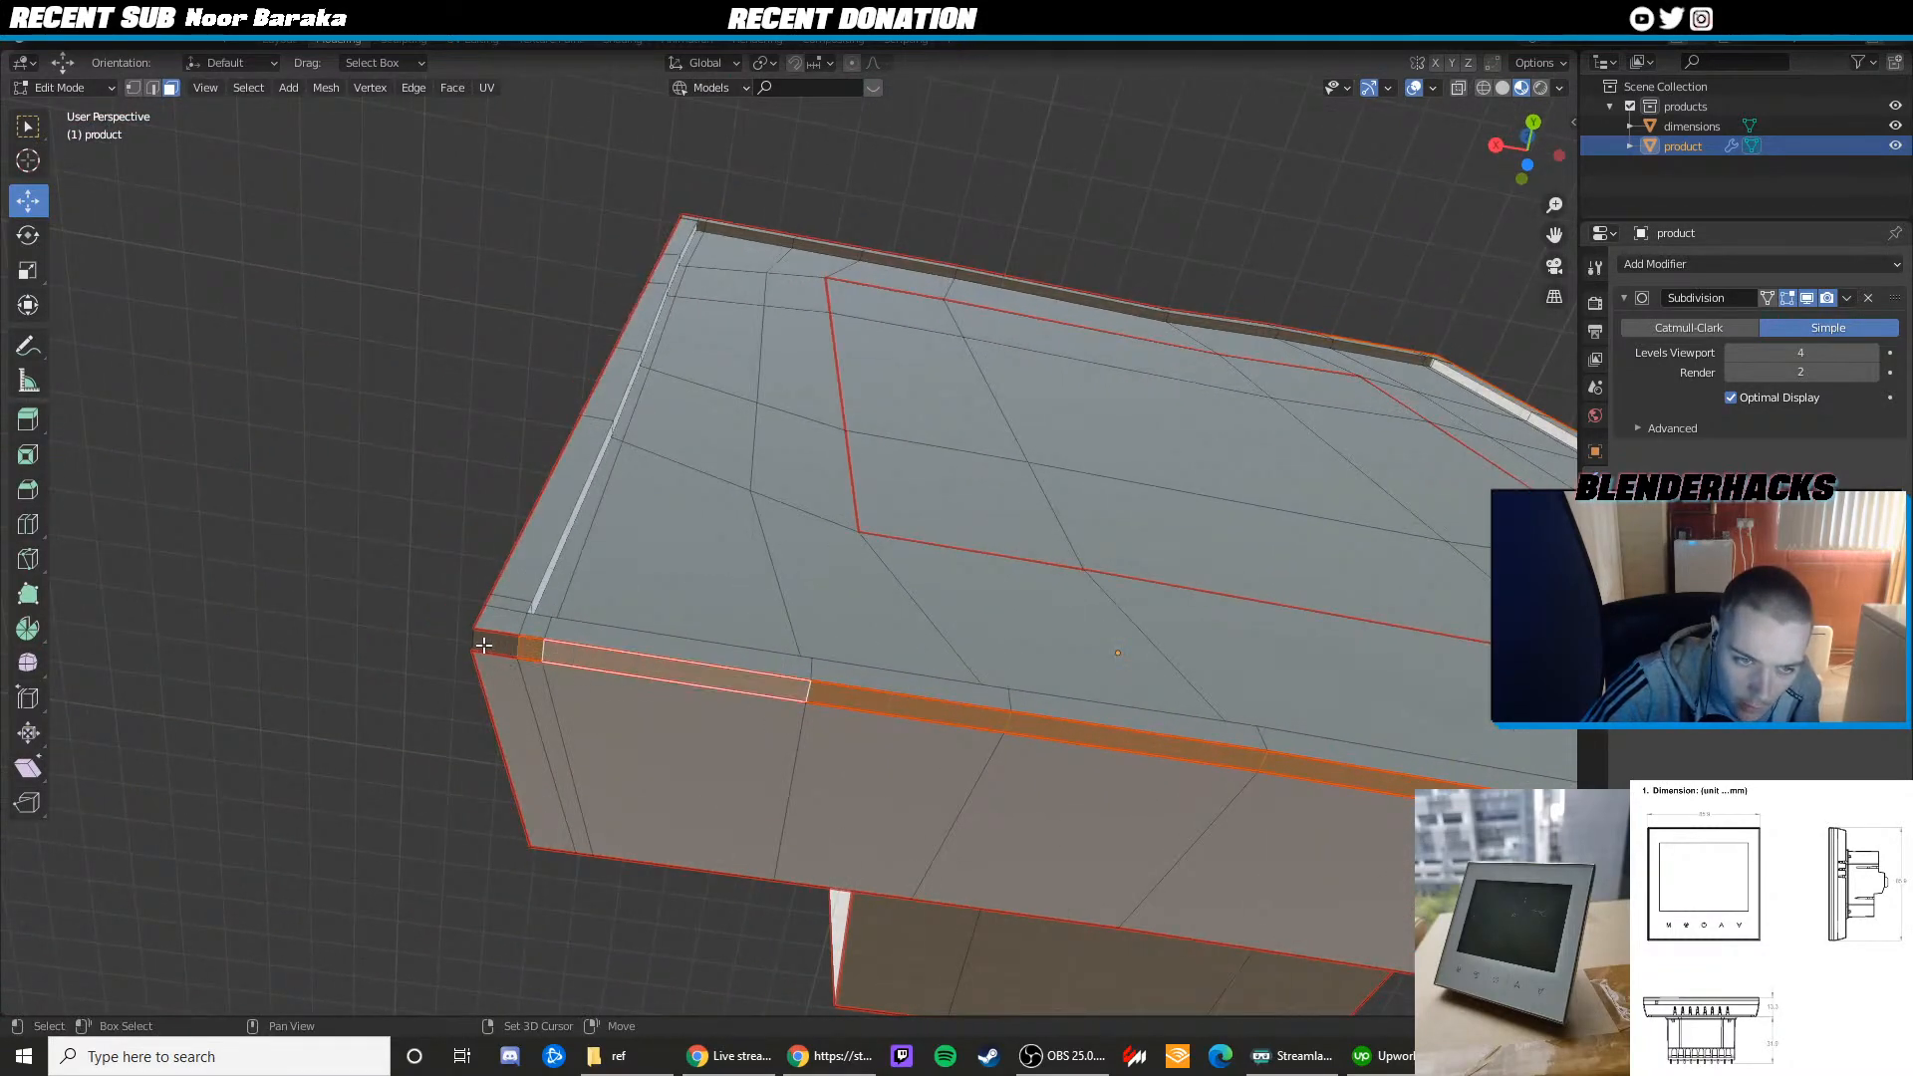
{"action": "left_click", "coordinate": [487, 645], "text": "shift"}
Add the thin rim faces up the frame's left side to the selection, through the upper-left corner
{"action": "middle_click_drag", "start_coordinate": [487, 645], "coordinate": [604, 731]}
{"action": "left_click", "coordinate": [604, 731], "text": "shift"}
{"action": "left_click", "coordinate": [605, 697], "text": "shift"}
{"action": "left_click", "coordinate": [633, 399], "text": "shift"}
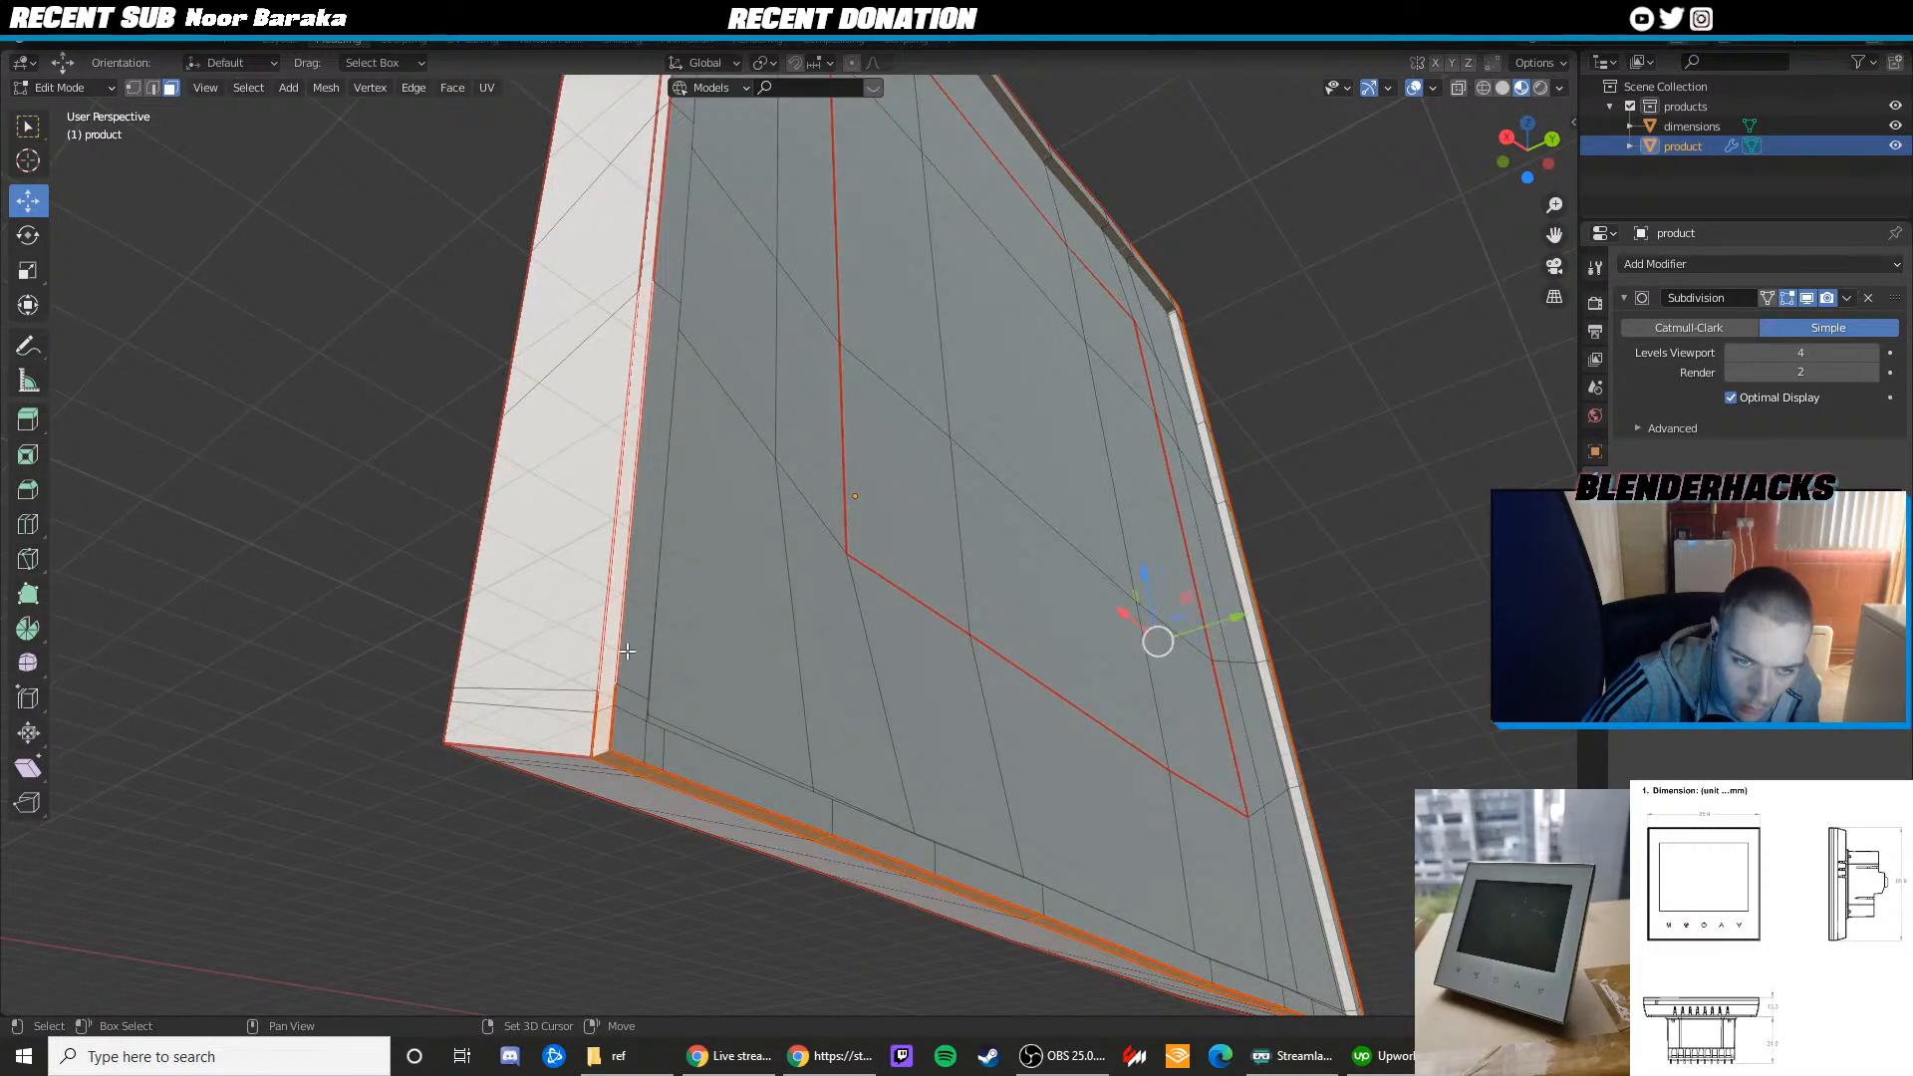
{"action": "middle_click_drag", "start_coordinate": [634, 398], "coordinate": [607, 599]}
{"action": "left_click", "coordinate": [630, 591], "text": "shift"}
{"action": "middle_click_drag", "start_coordinate": [762, 314], "coordinate": [756, 725], "text": "shift"}
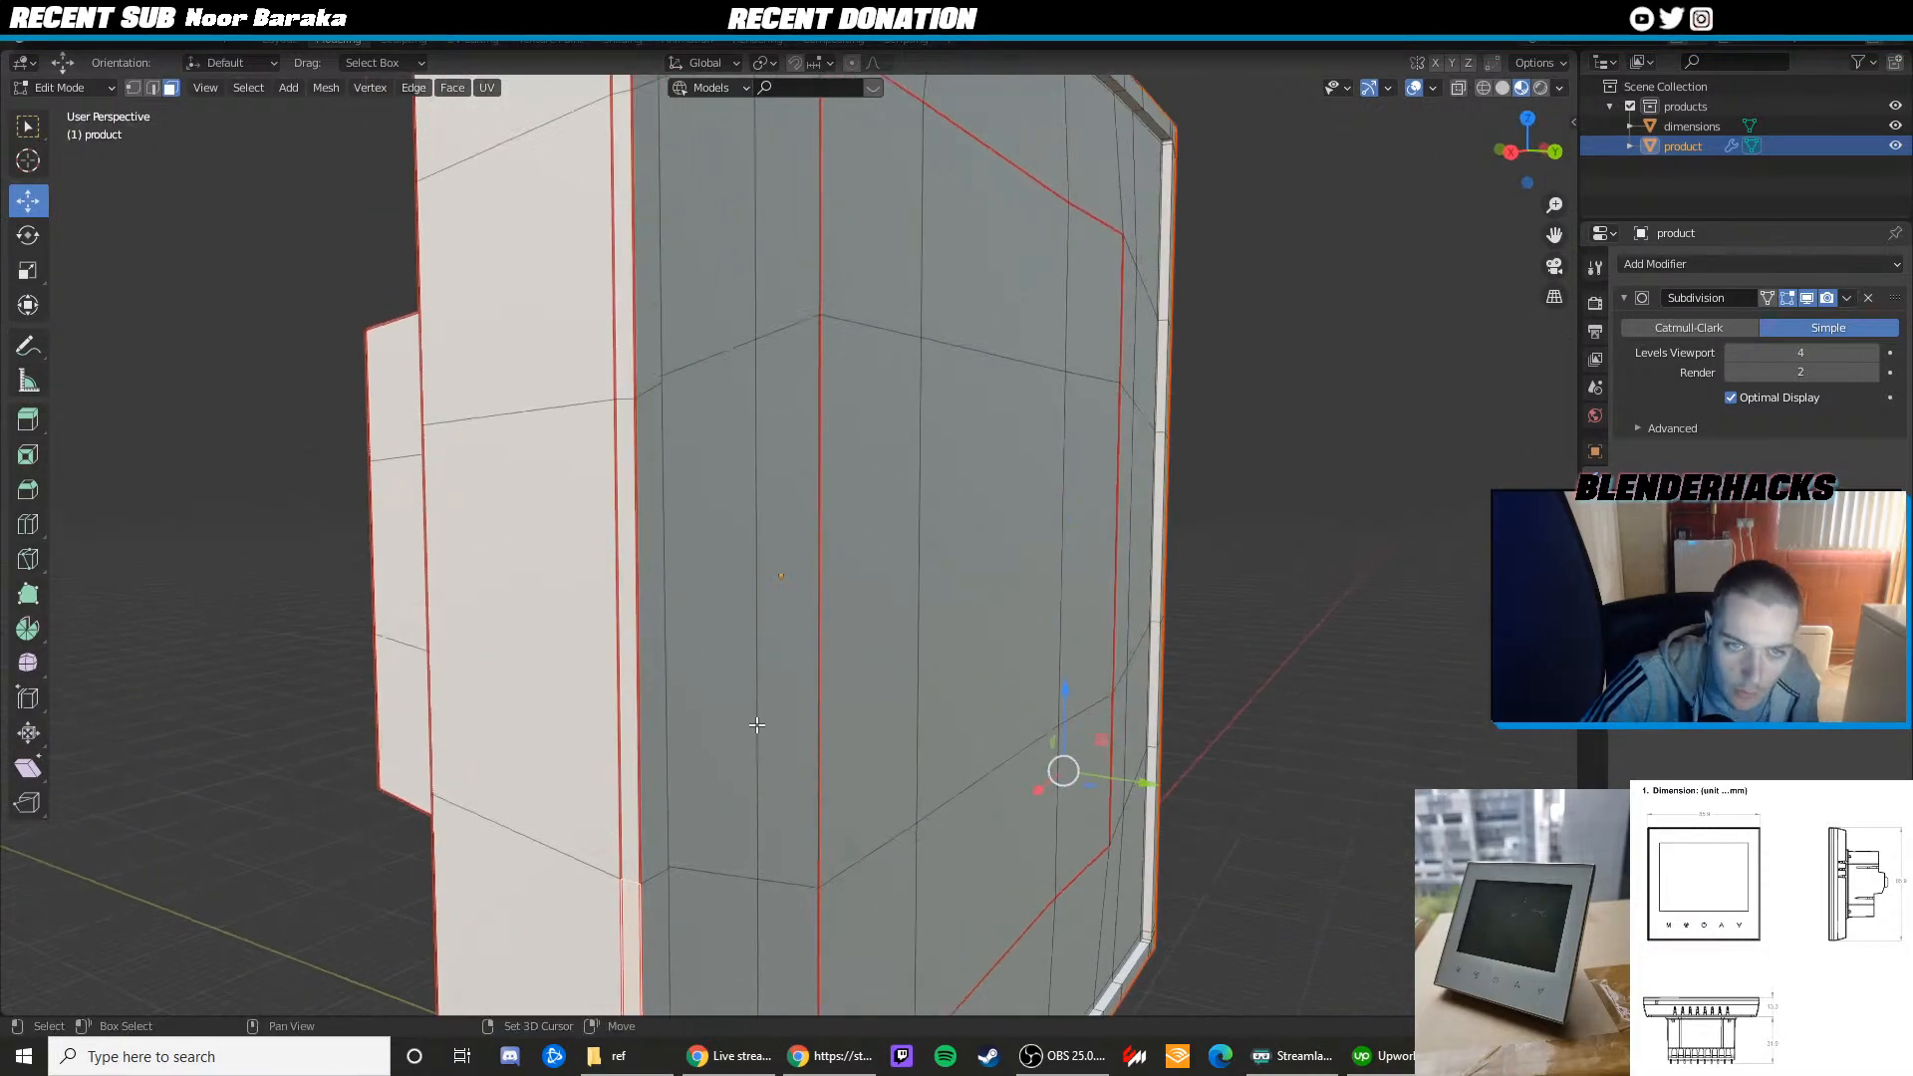
{"action": "left_click", "coordinate": [631, 578], "text": "shift"}
{"action": "middle_click_drag", "start_coordinate": [763, 414], "coordinate": [793, 660], "text": "shift"}
{"action": "left_click", "coordinate": [665, 421], "text": "shift"}
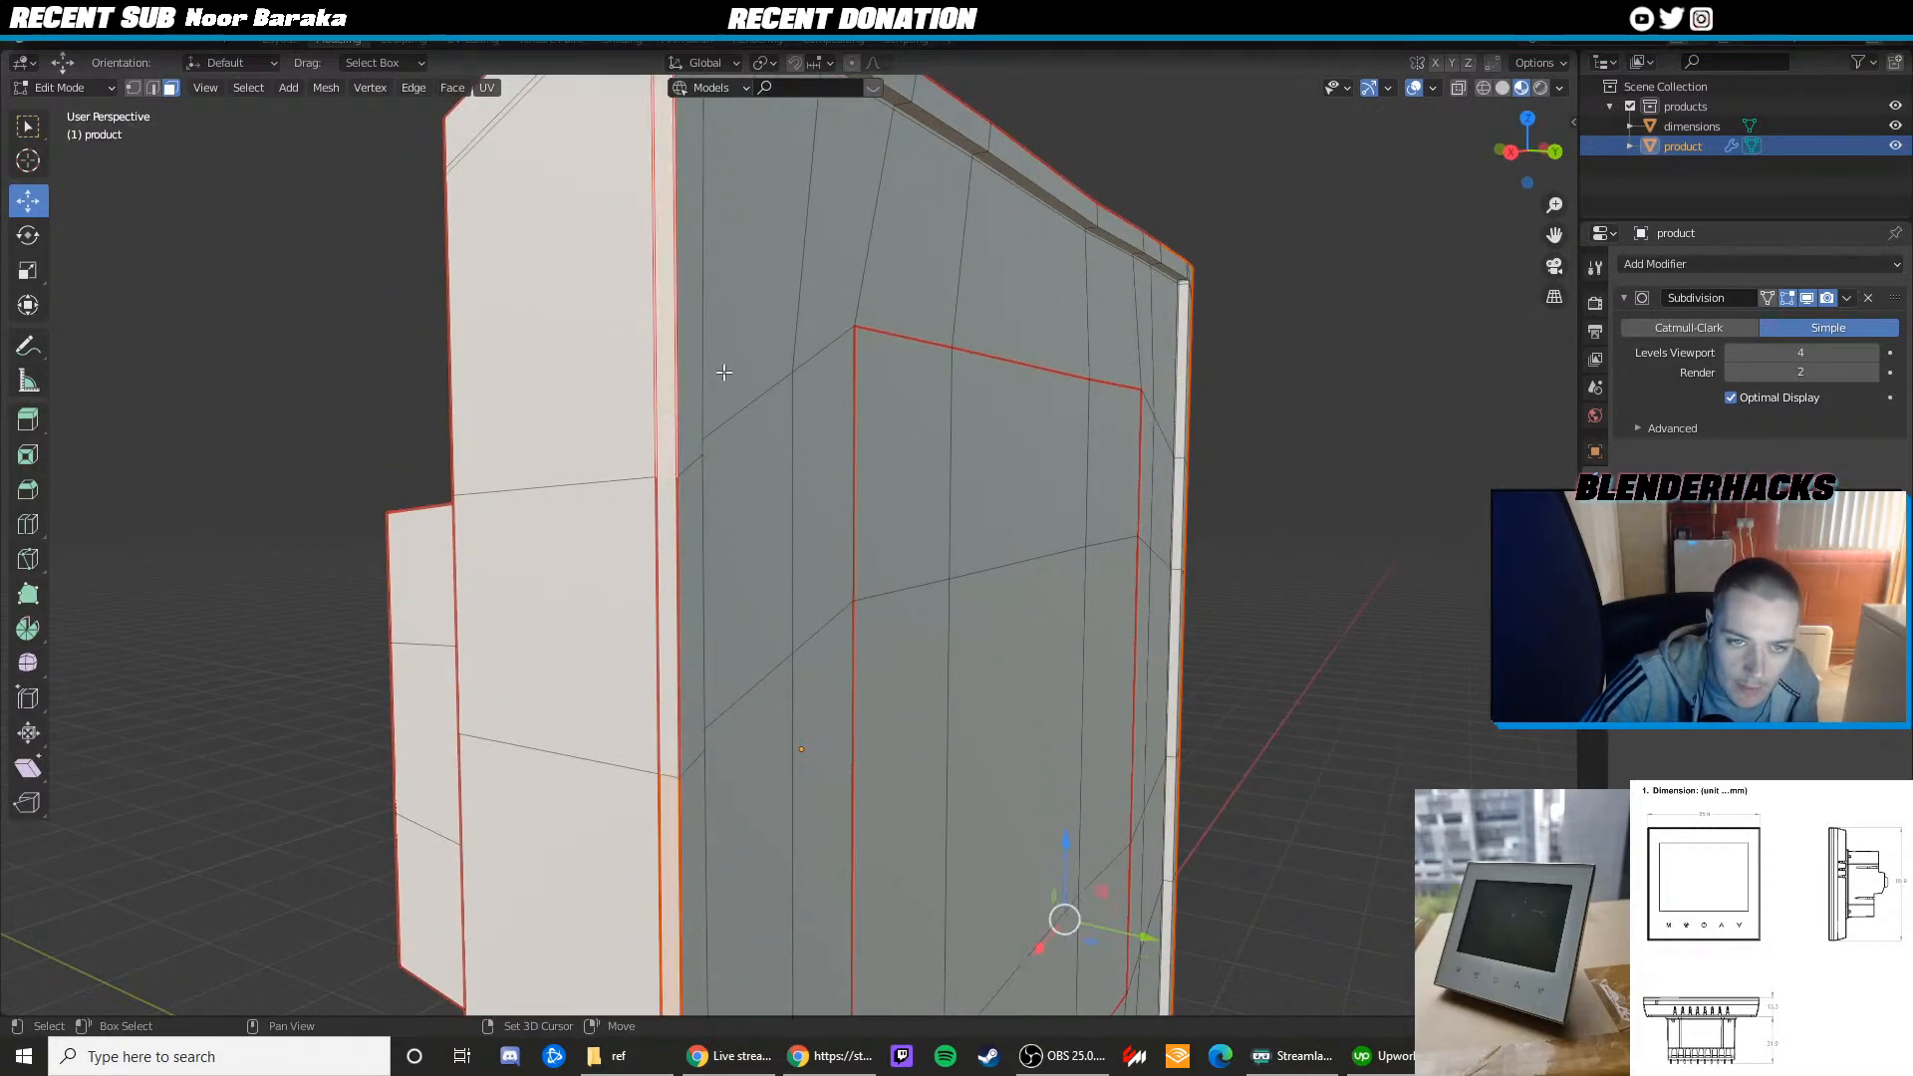
{"action": "middle_click_drag", "start_coordinate": [717, 372], "coordinate": [759, 652], "text": "shift"}
{"action": "left_click", "coordinate": [687, 962], "text": "shift"}
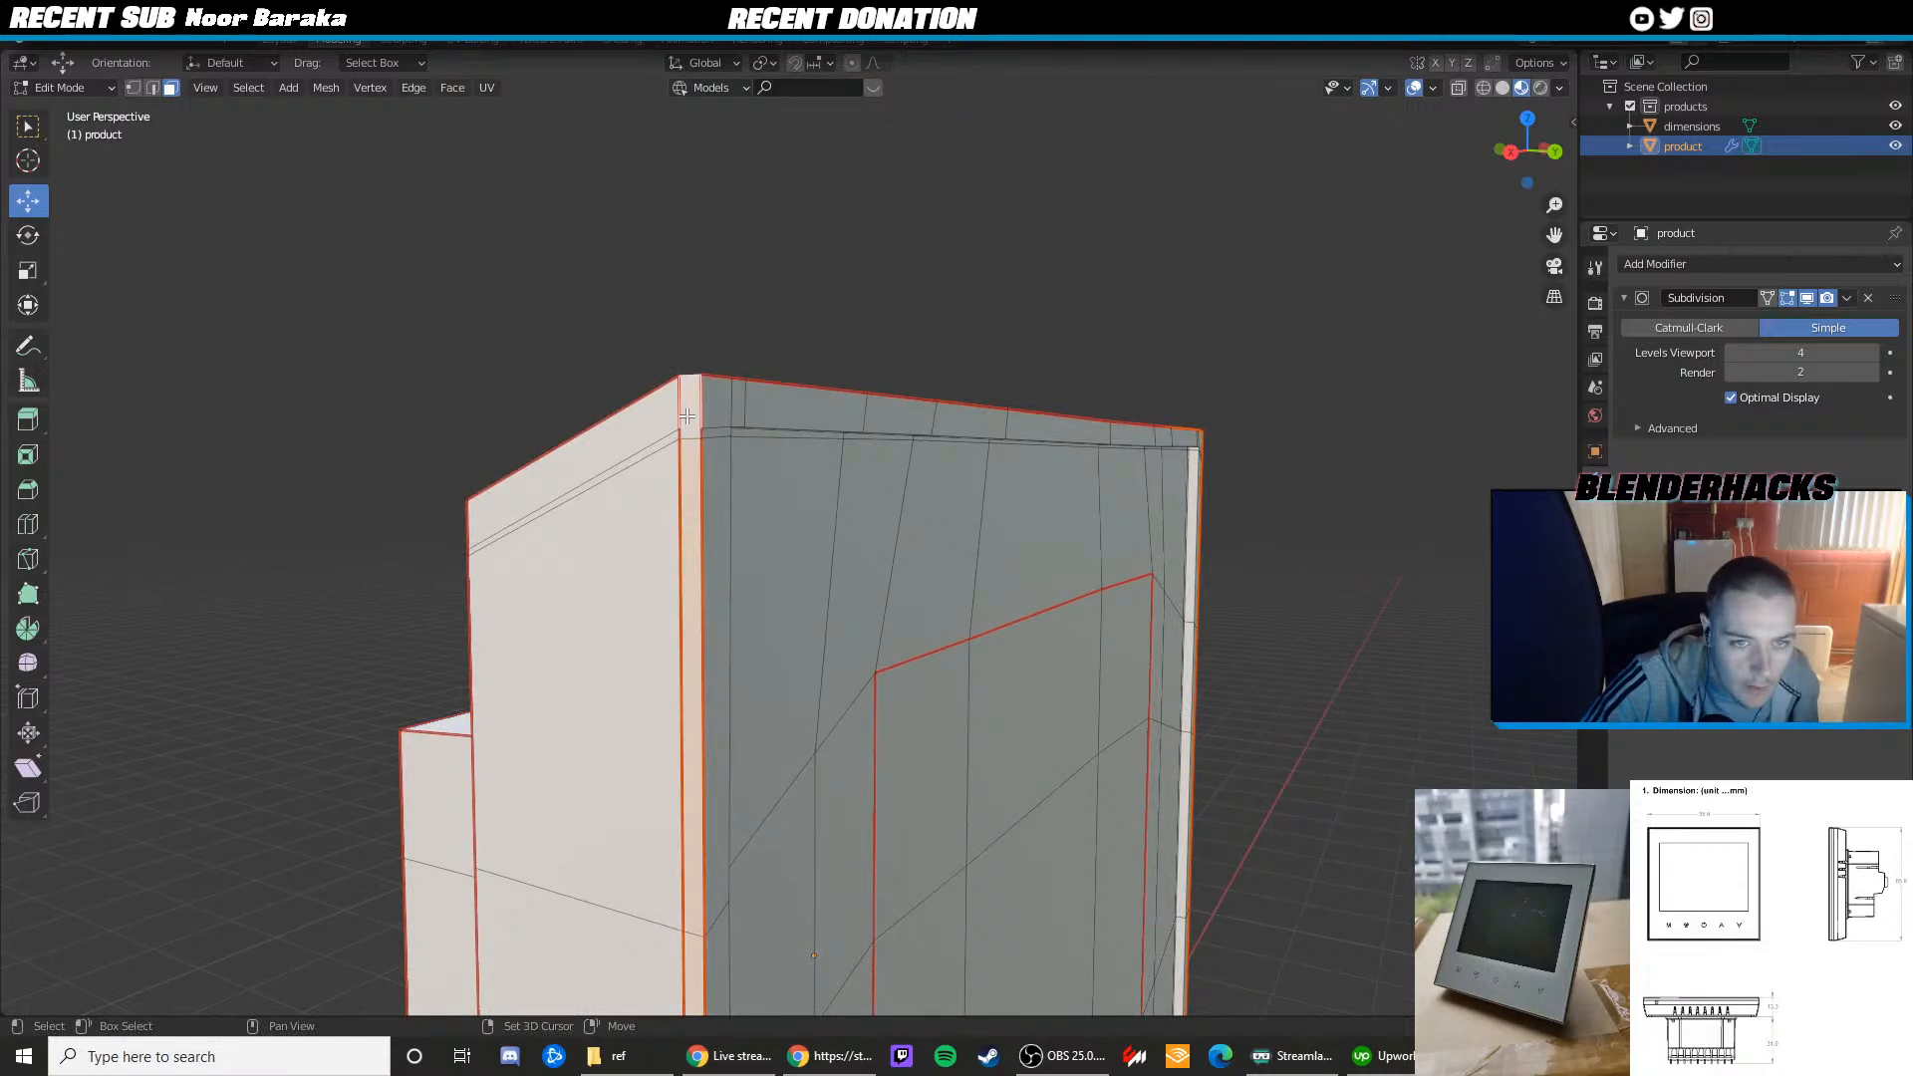
Add the thin rim faces along the frame's top edge to the selection, from the upper-left to the upper-right corner
{"action": "middle_click_drag", "start_coordinate": [694, 430], "coordinate": [678, 653]}
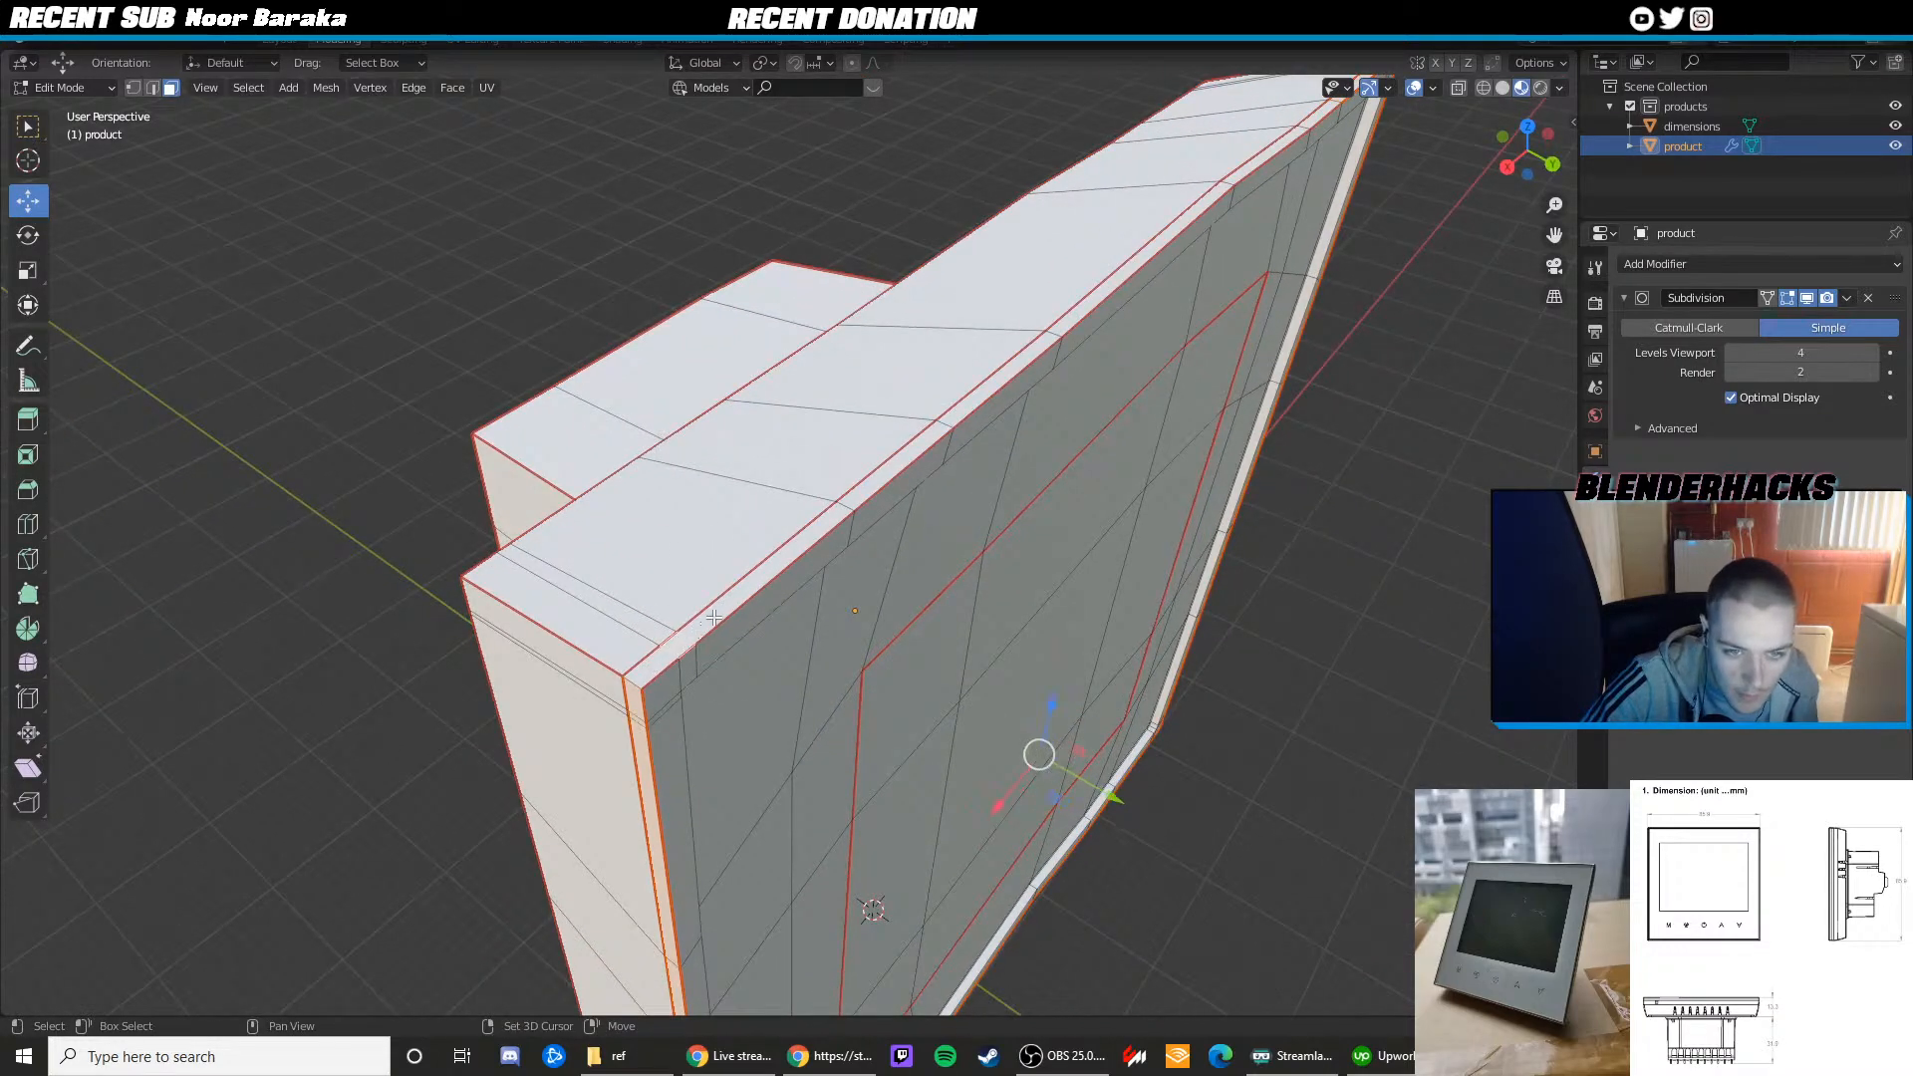
{"action": "left_click", "coordinate": [664, 658], "text": "shift"}
{"action": "left_click", "coordinate": [715, 631], "text": "shift"}
{"action": "key", "text": "ctrl+z"}
{"action": "left_click", "coordinate": [727, 603], "text": "shift"}
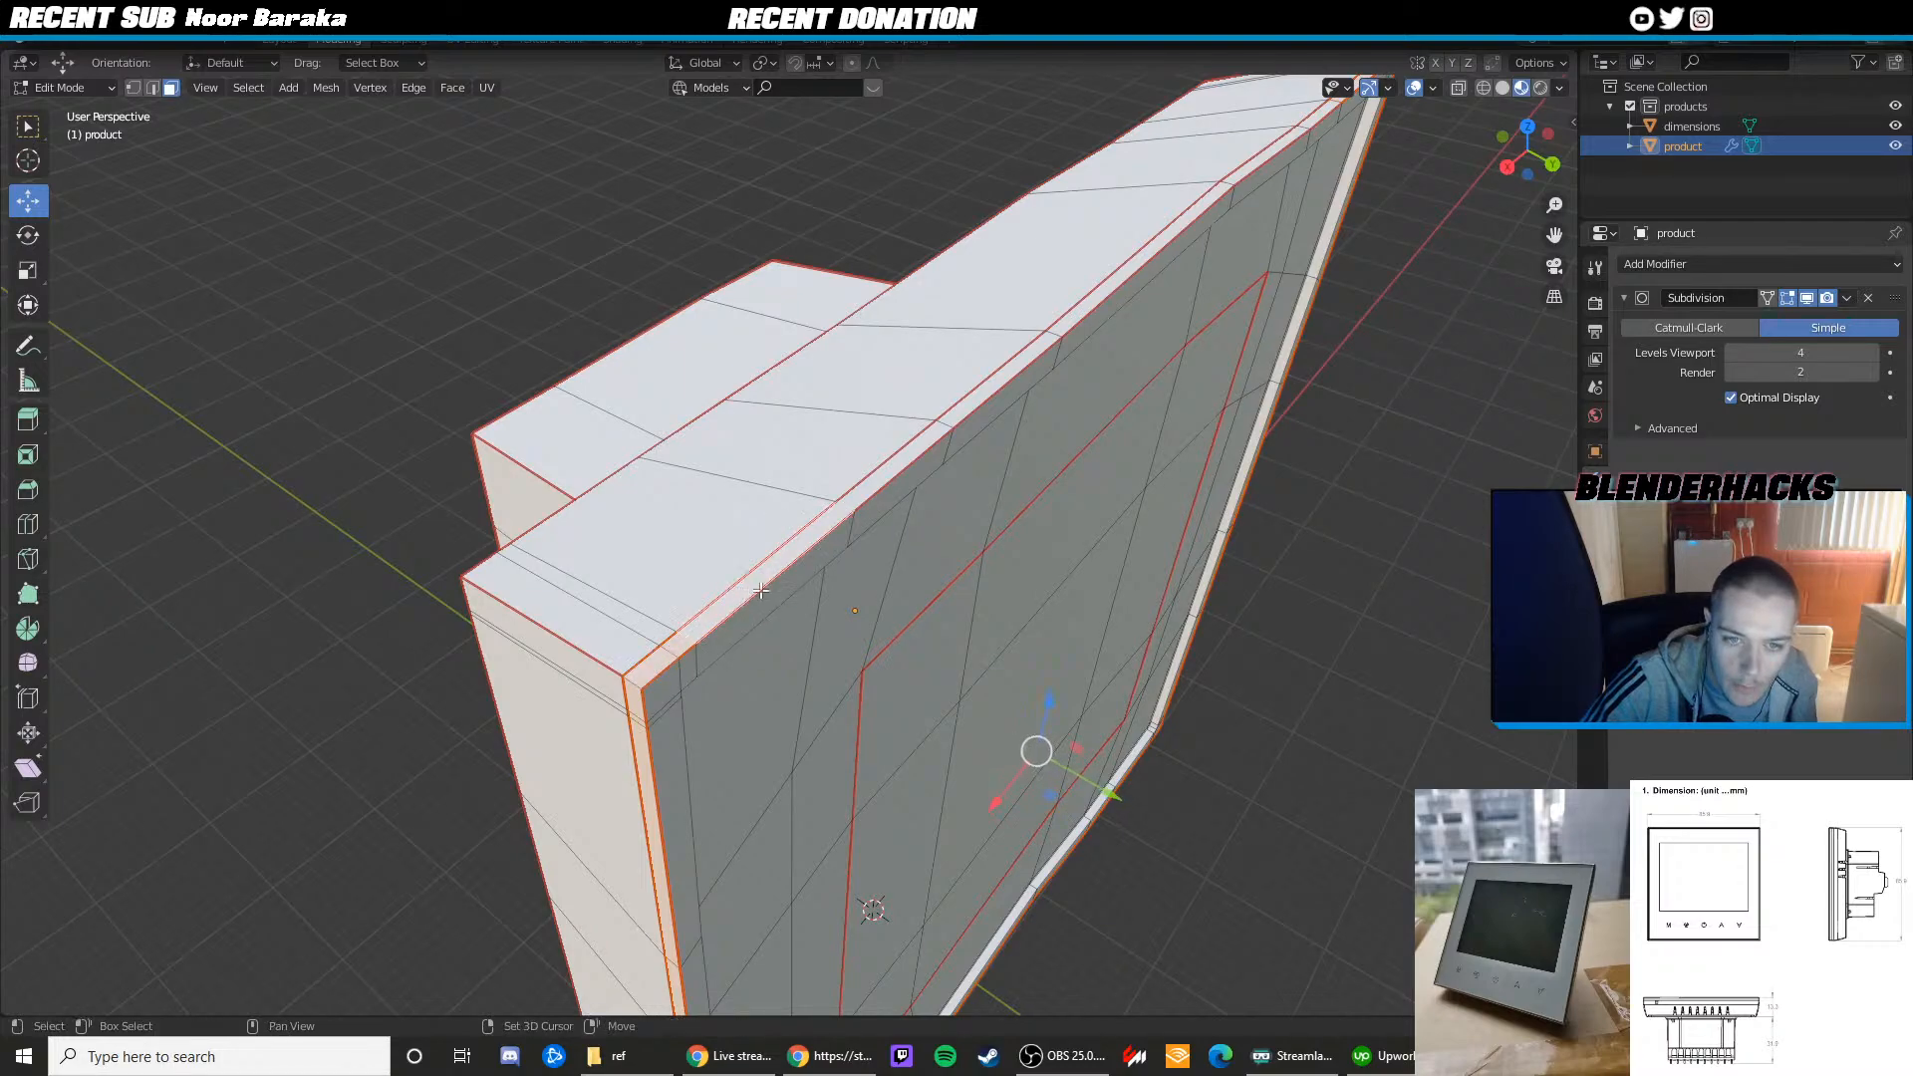
{"action": "middle_click_drag", "start_coordinate": [897, 546], "coordinate": [790, 588]}
{"action": "left_click", "coordinate": [827, 566], "text": "shift"}
{"action": "left_click", "coordinate": [973, 560], "text": "shift"}
{"action": "middle_click_drag", "start_coordinate": [973, 583], "coordinate": [713, 598], "text": "shift"}
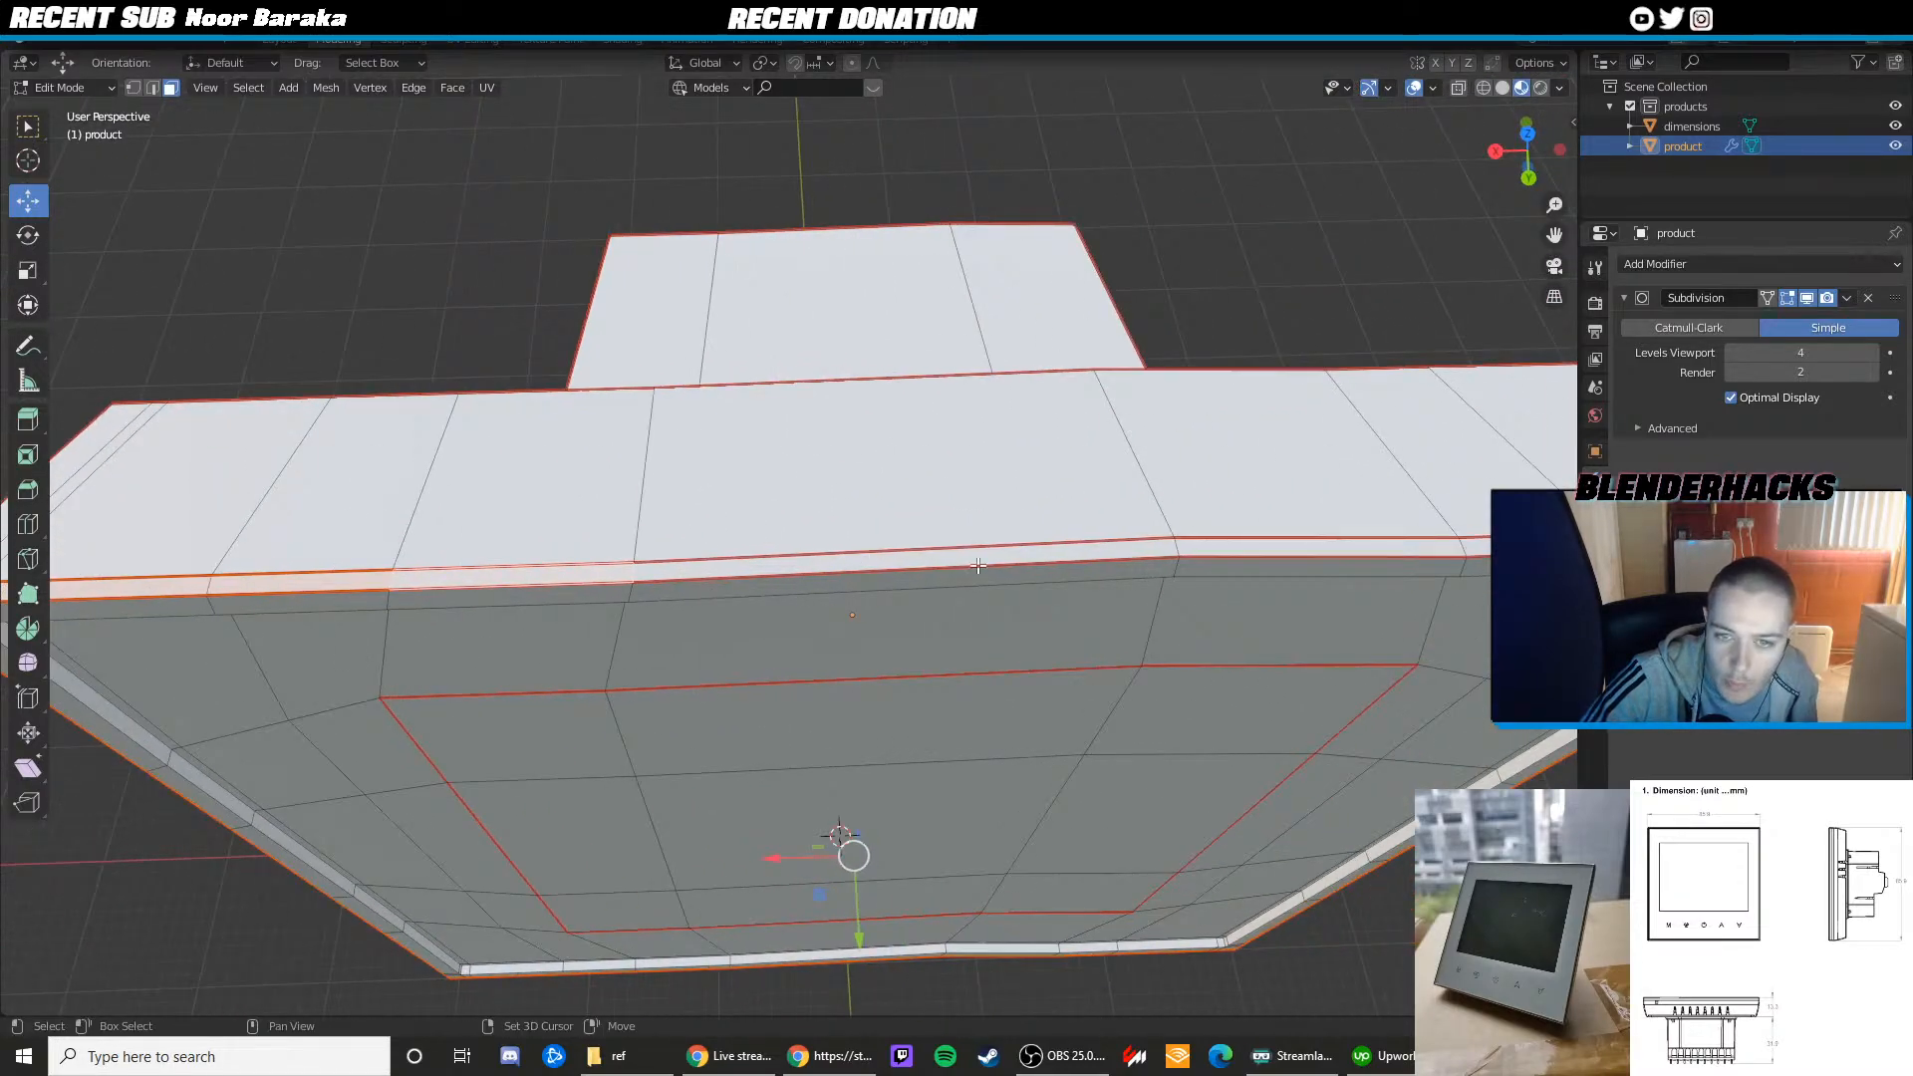
{"action": "left_click", "coordinate": [1294, 547], "text": "shift"}
{"action": "middle_click_drag", "start_coordinate": [1294, 547], "coordinate": [1071, 533]}
{"action": "middle_click_drag", "start_coordinate": [673, 514], "coordinate": [1098, 457]}
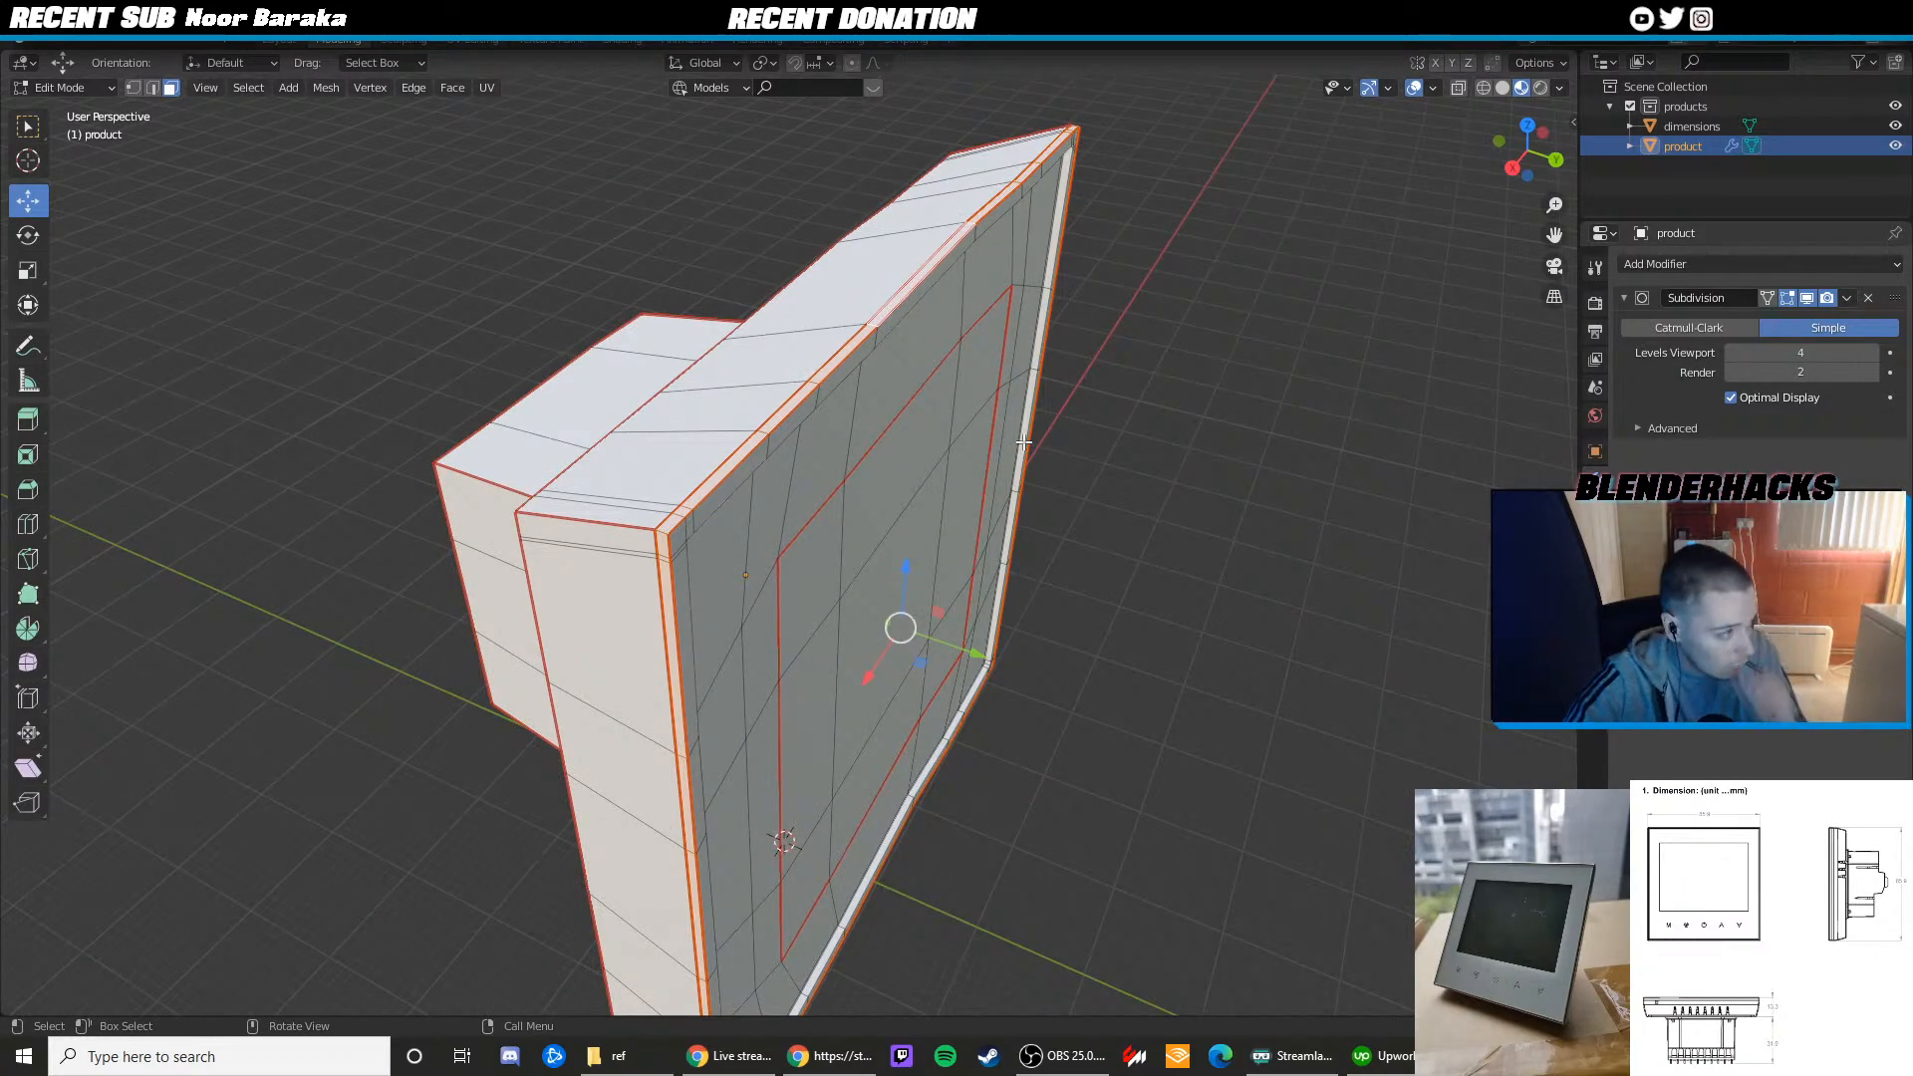
Scale the selected ring of rim faces outward slightly, by a factor of about 1.01, and view the frame in Object Mode
{"action": "middle_click_drag", "start_coordinate": [958, 428], "coordinate": [842, 415]}
{"action": "key", "text": "s"}
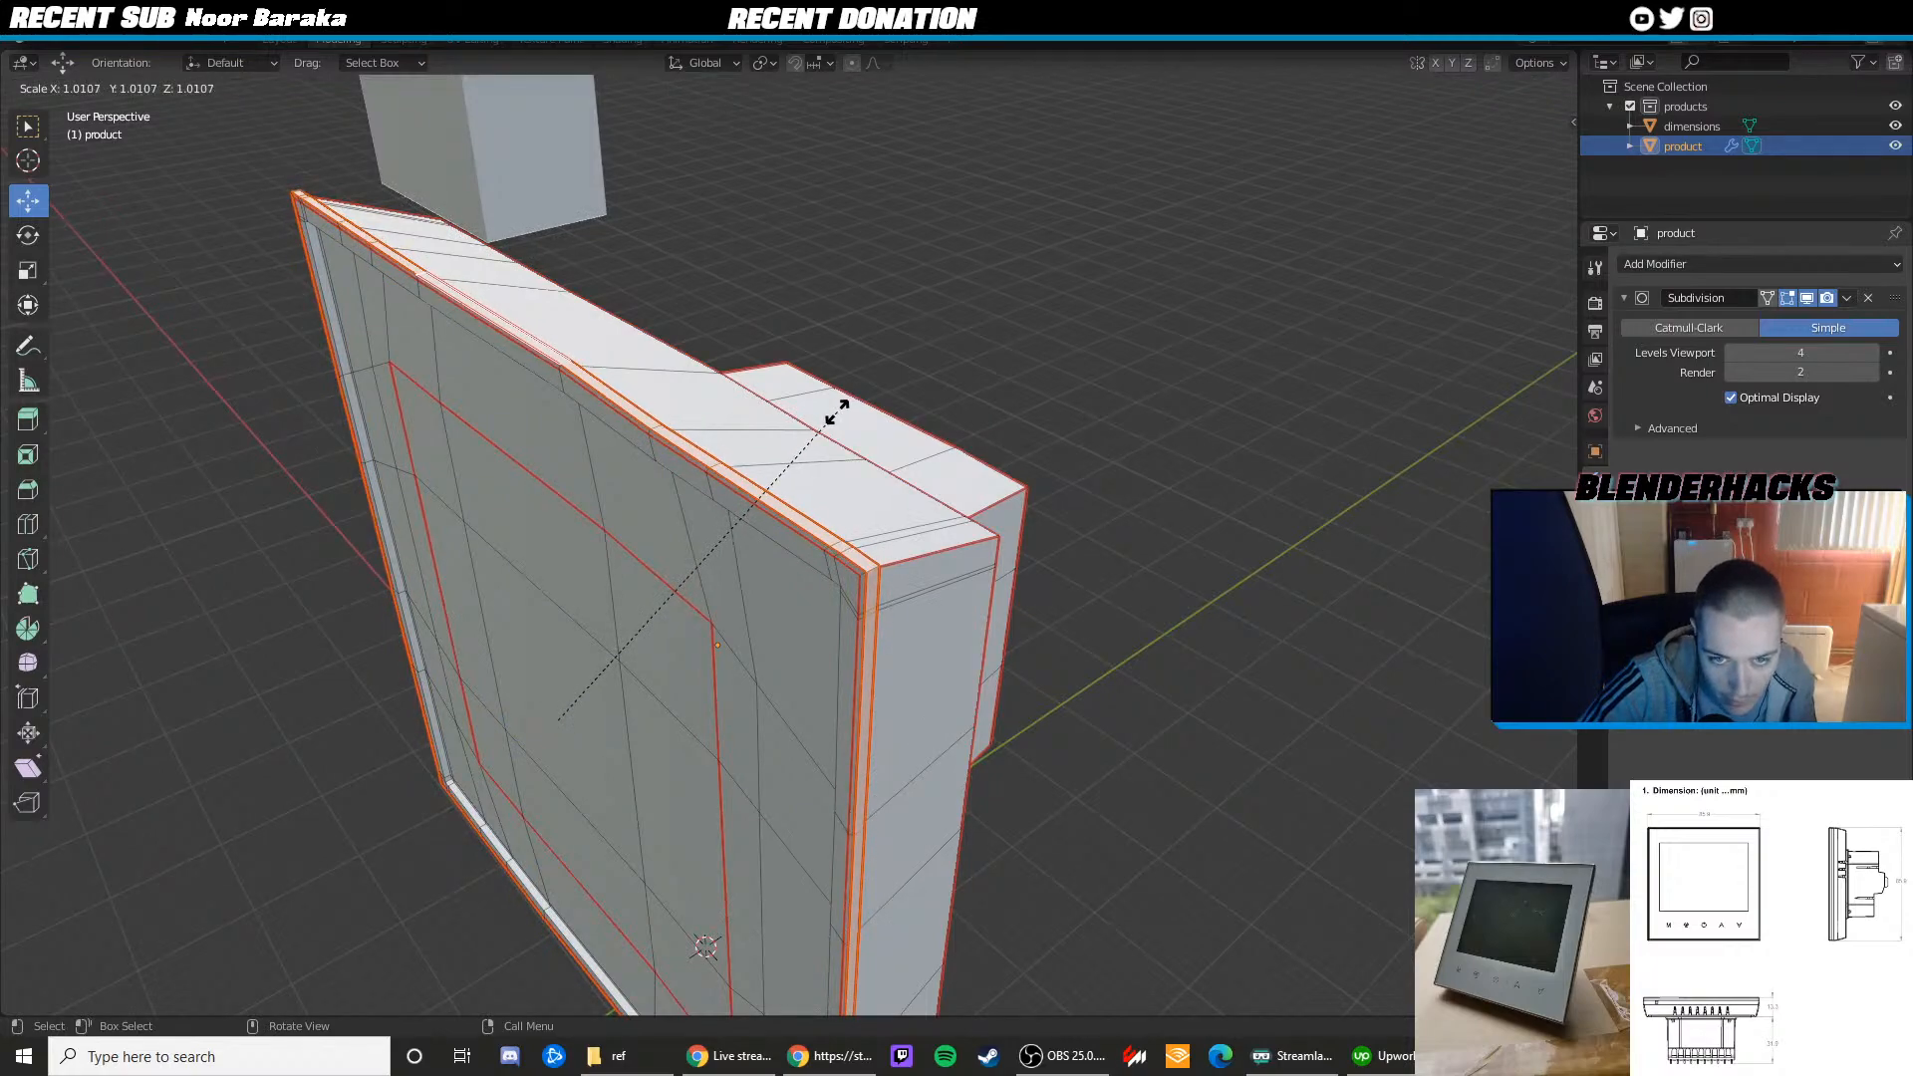
{"action": "left_click", "coordinate": [842, 410]}
{"action": "key", "text": "Tab"}
{"action": "middle_click_drag", "start_coordinate": [842, 409], "coordinate": [996, 344]}
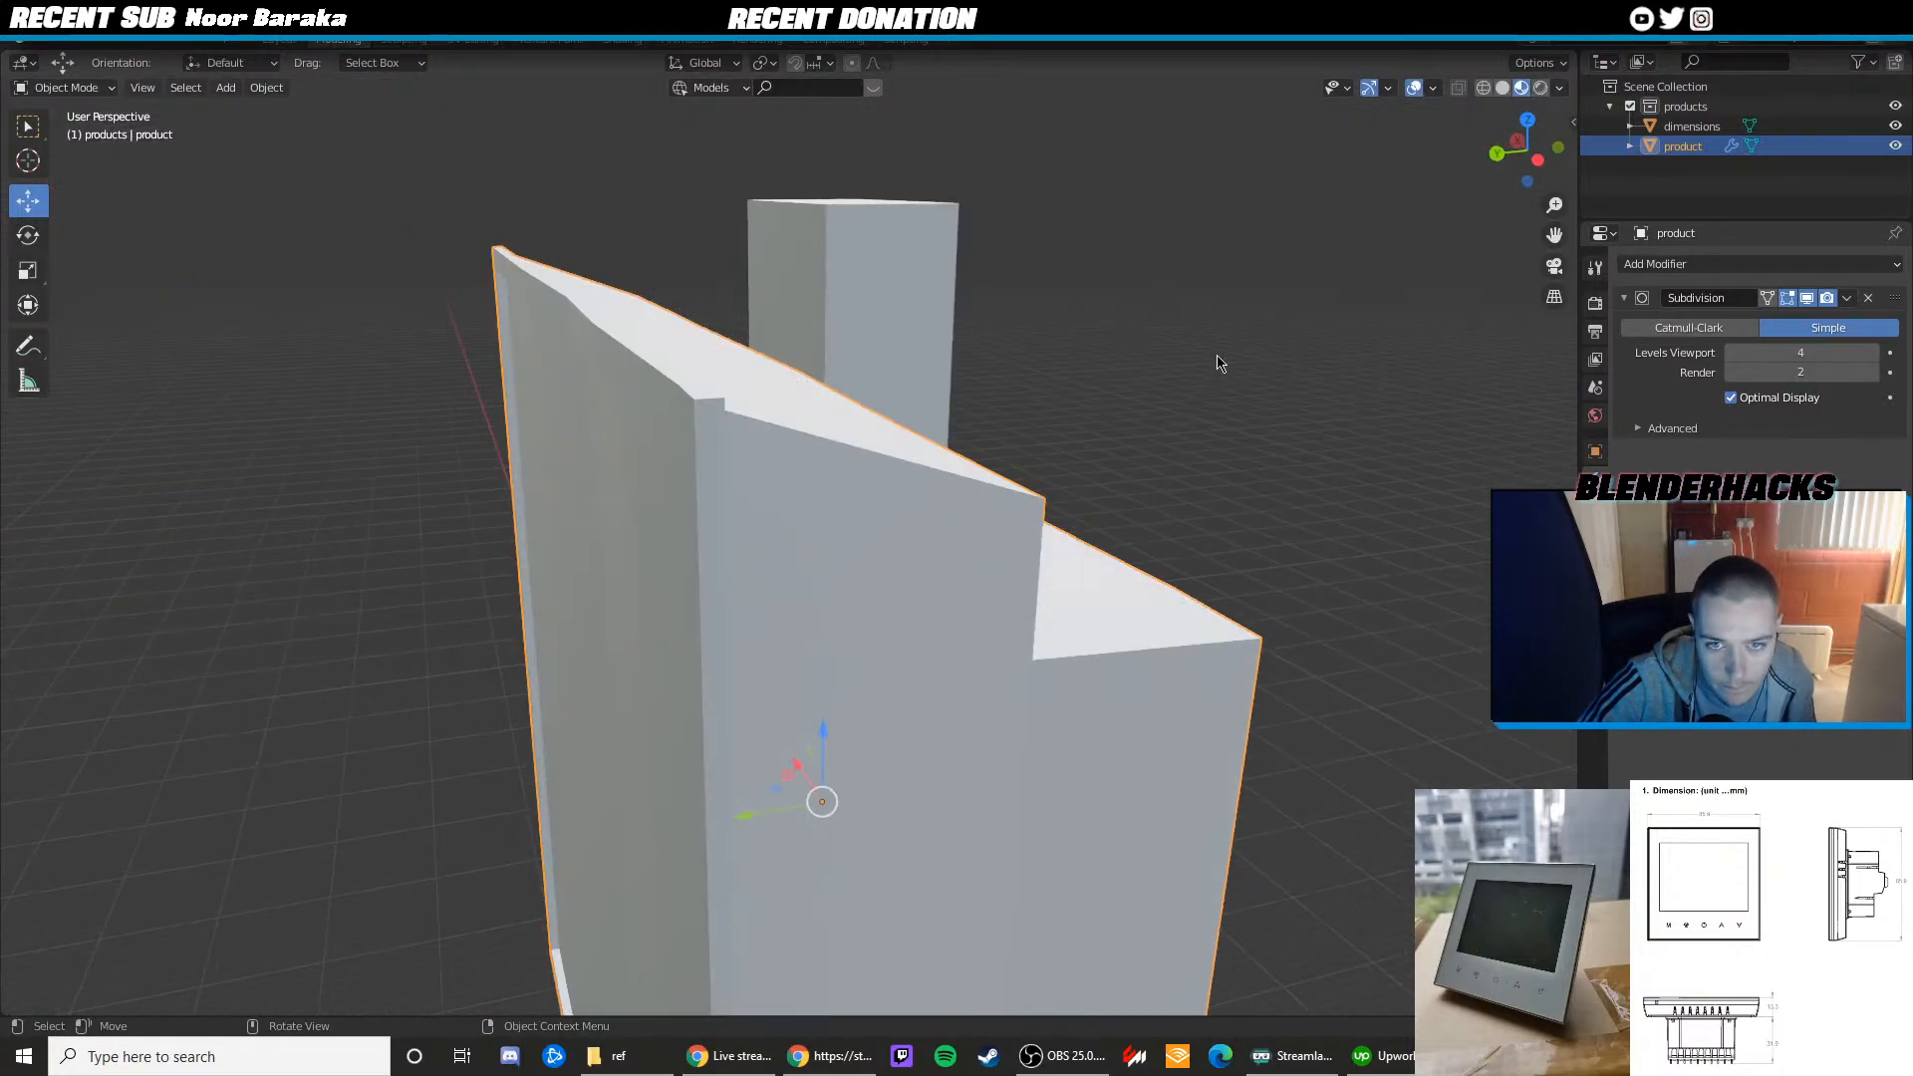
Switch the Subdivision modifier to Catmull-Clark and scale the selected rim faces up a tiny amount more
{"action": "left_click", "coordinate": [1688, 326]}
{"action": "middle_click_drag", "start_coordinate": [1276, 340], "coordinate": [873, 379]}
{"action": "key", "text": "Tab"}
{"action": "key", "text": "s"}
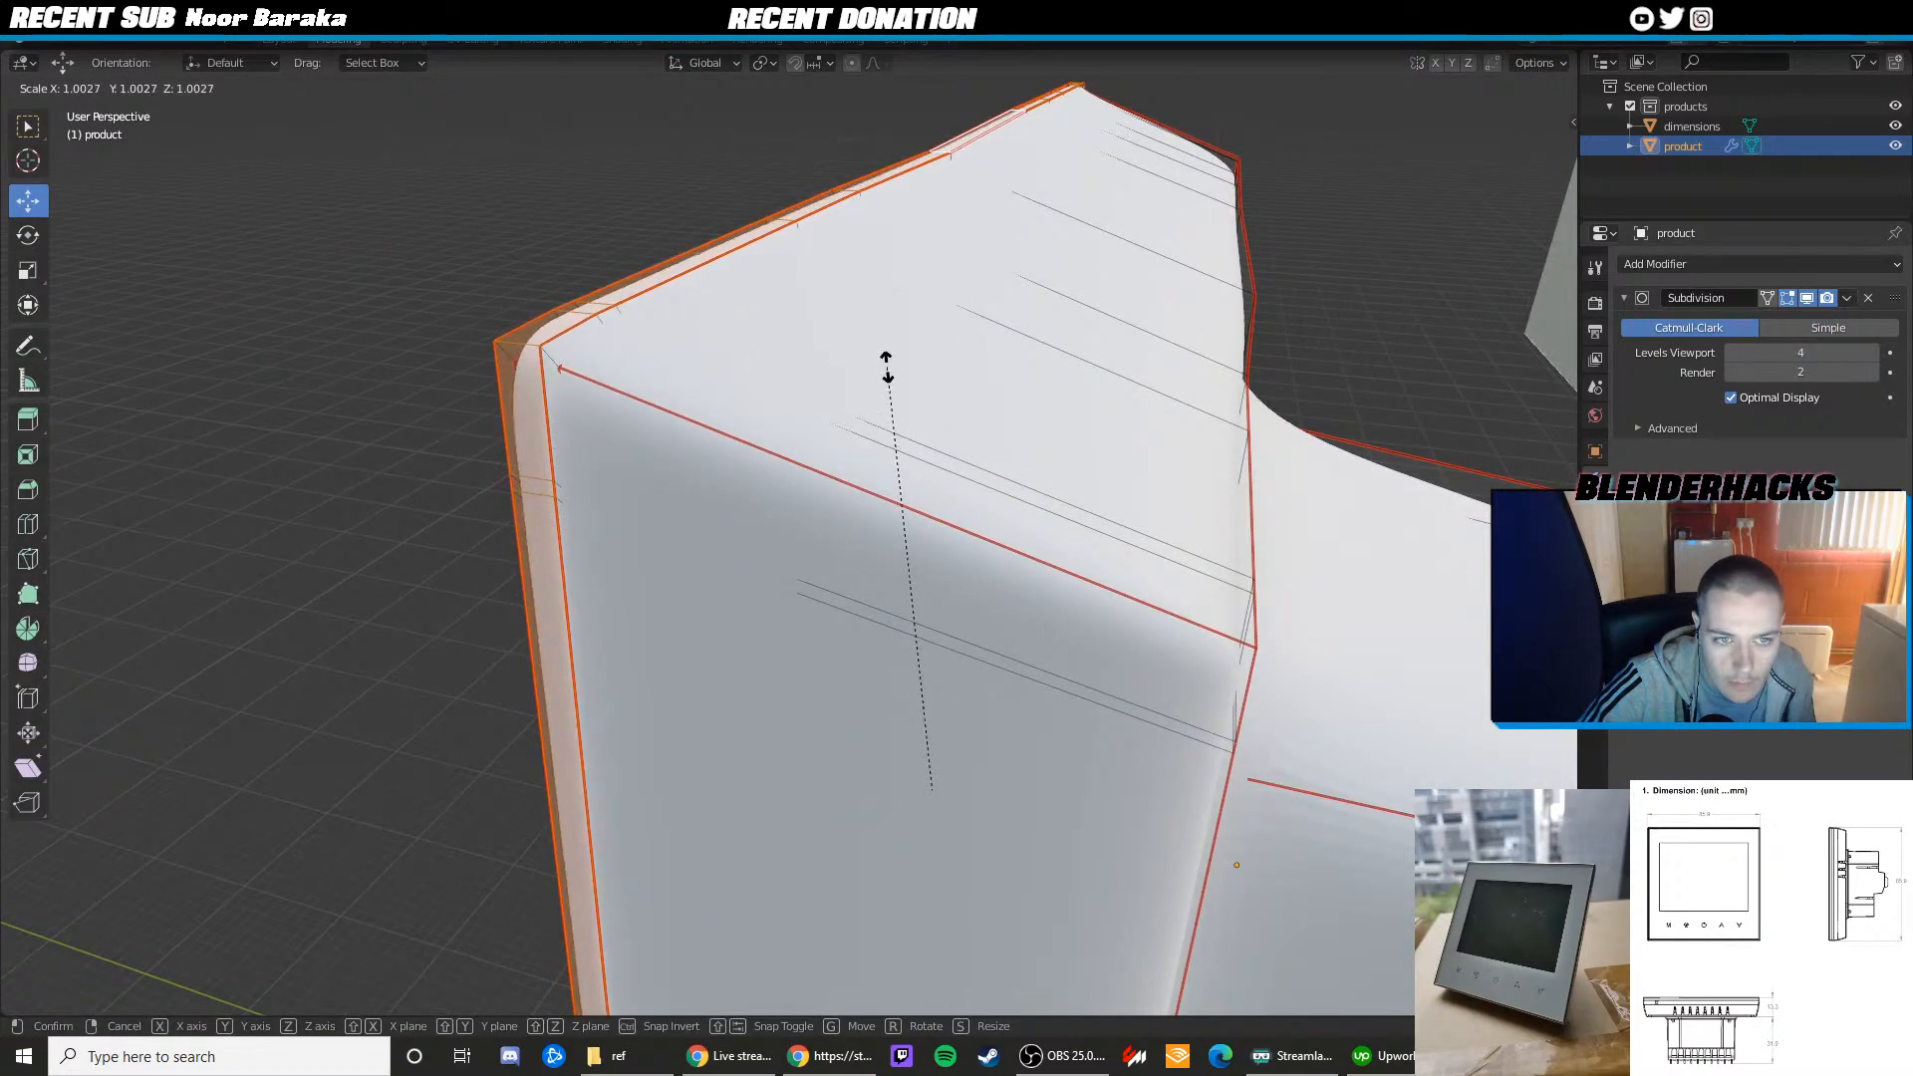
{"action": "left_click", "coordinate": [897, 363]}
{"action": "key", "text": "Tab"}
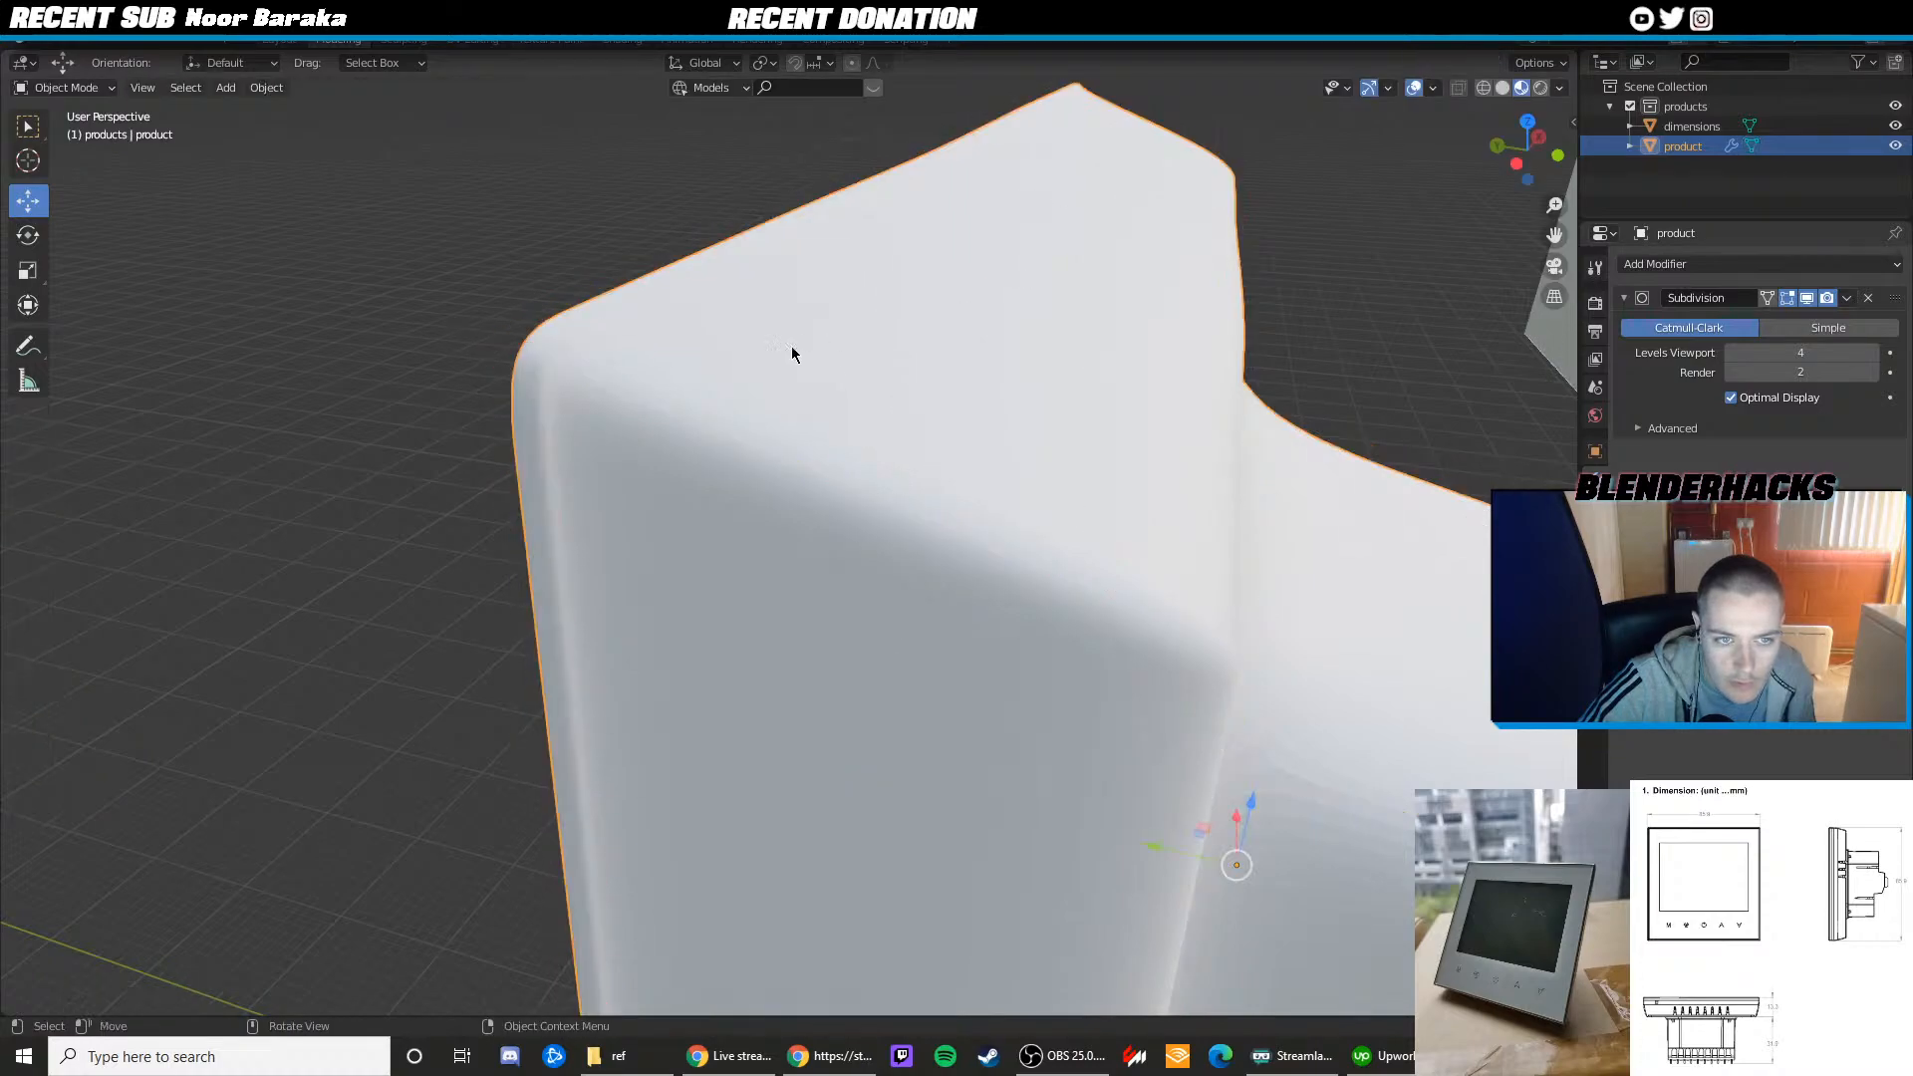
Cut an edge loop around the frame body and slide it close behind the raised front rim
{"action": "middle_click_drag", "start_coordinate": [791, 344], "coordinate": [458, 495]}
{"action": "scroll", "coordinate": [538, 389], "scroll_direction": "up", "scroll_amount": 2}
{"action": "key", "text": "Tab"}
{"action": "key", "text": "ctrl+r"}
{"action": "left_click", "coordinate": [461, 518]}
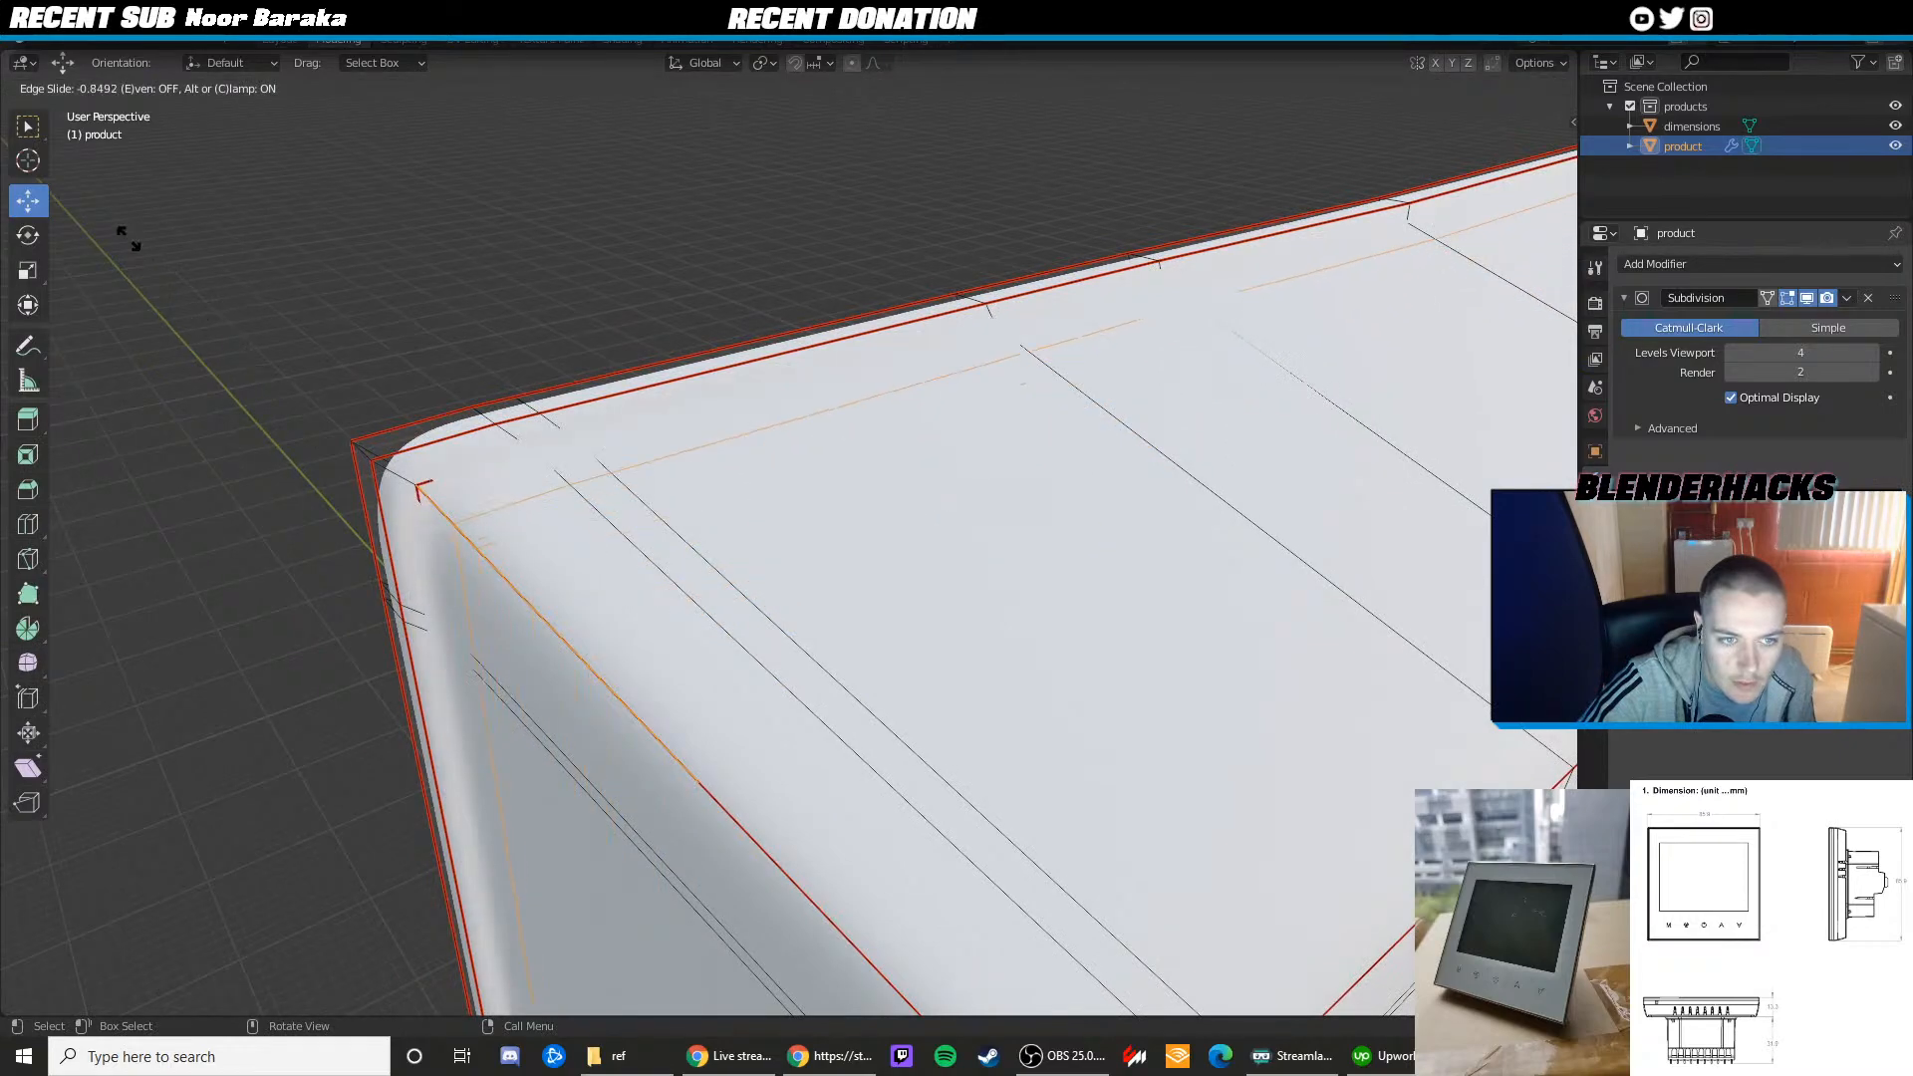
{"action": "left_click", "coordinate": [217, 248]}
{"action": "key", "text": "Tab"}
Set the Subdivision modifier to Simple and select the thin outer rim faces around the frame's upper-right corner
{"action": "middle_click_drag", "start_coordinate": [217, 248], "coordinate": [827, 444]}
{"action": "key", "text": "Tab"}
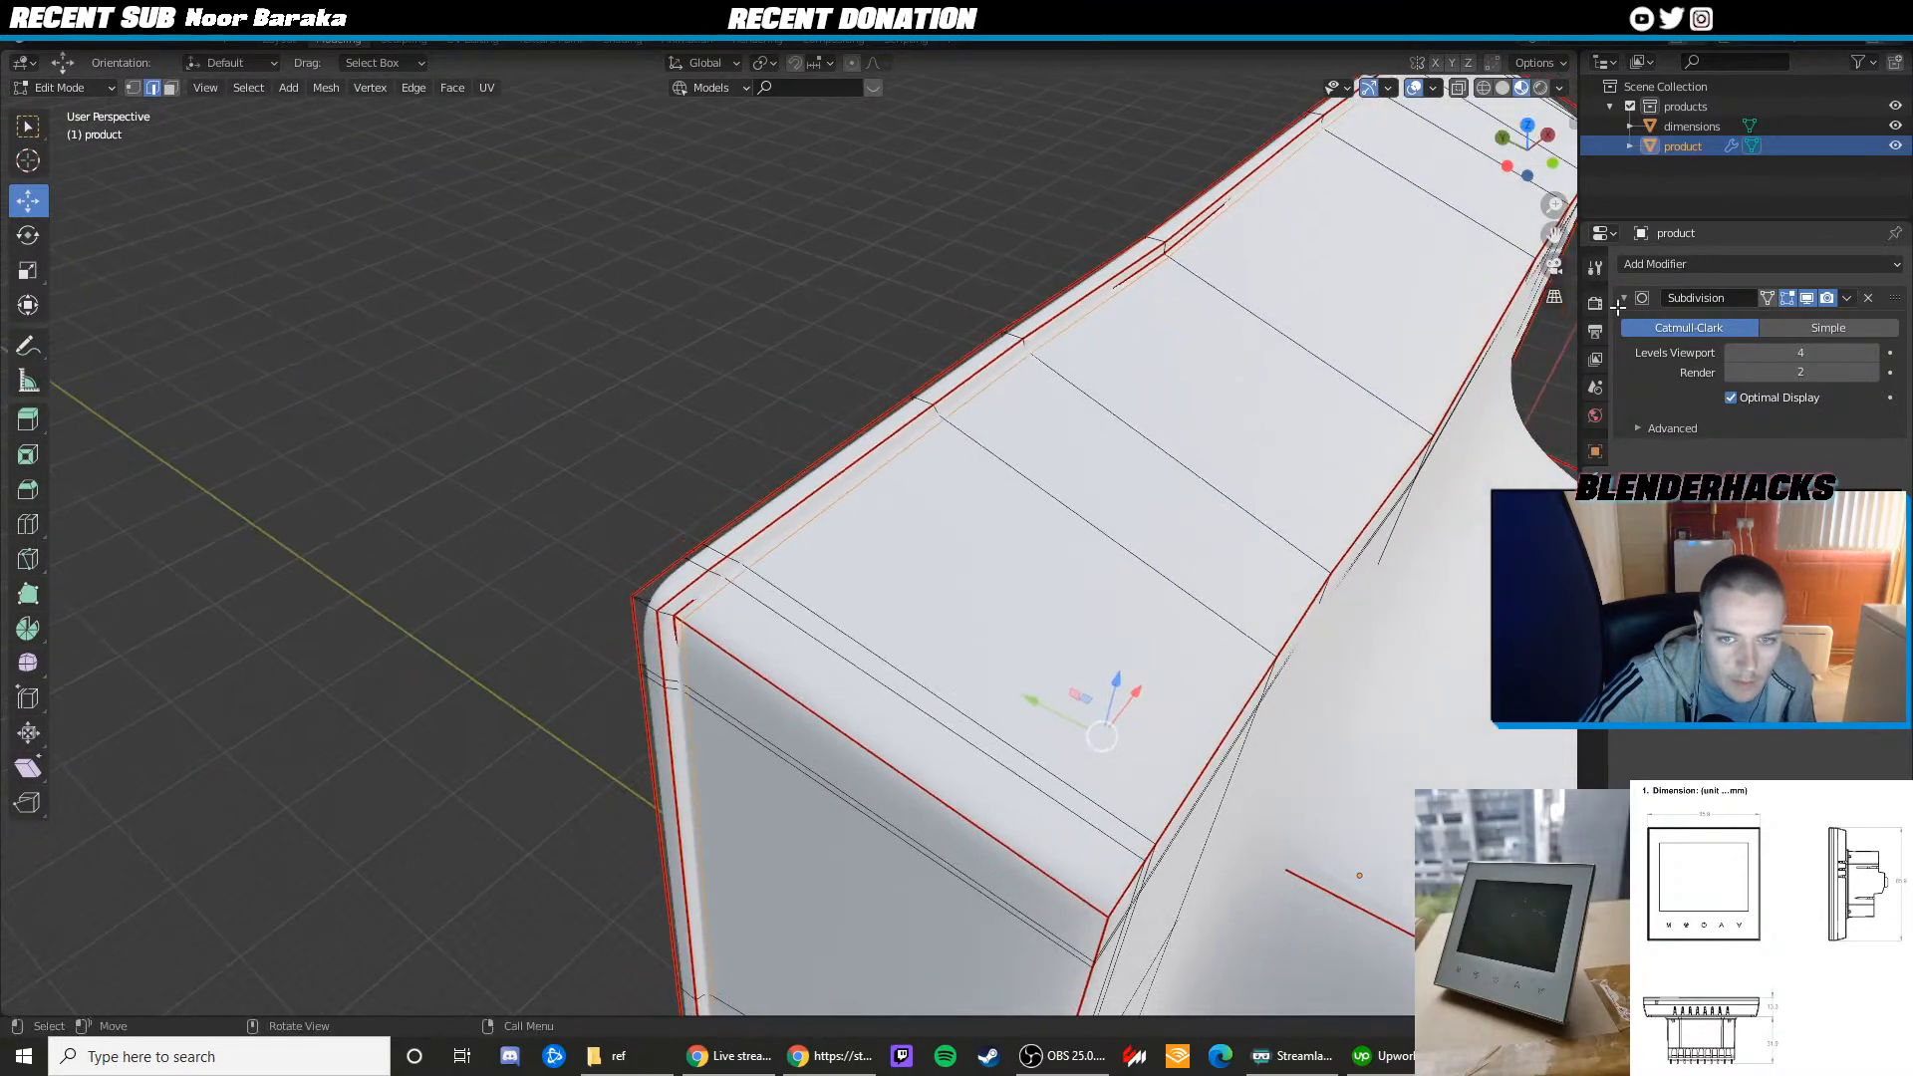
{"action": "left_click", "coordinate": [1826, 327]}
{"action": "key", "text": "3"}
{"action": "left_click", "coordinate": [690, 570]}
{"action": "left_click", "coordinate": [709, 556], "text": "shift"}
{"action": "left_click", "coordinate": [735, 534], "text": "shift"}
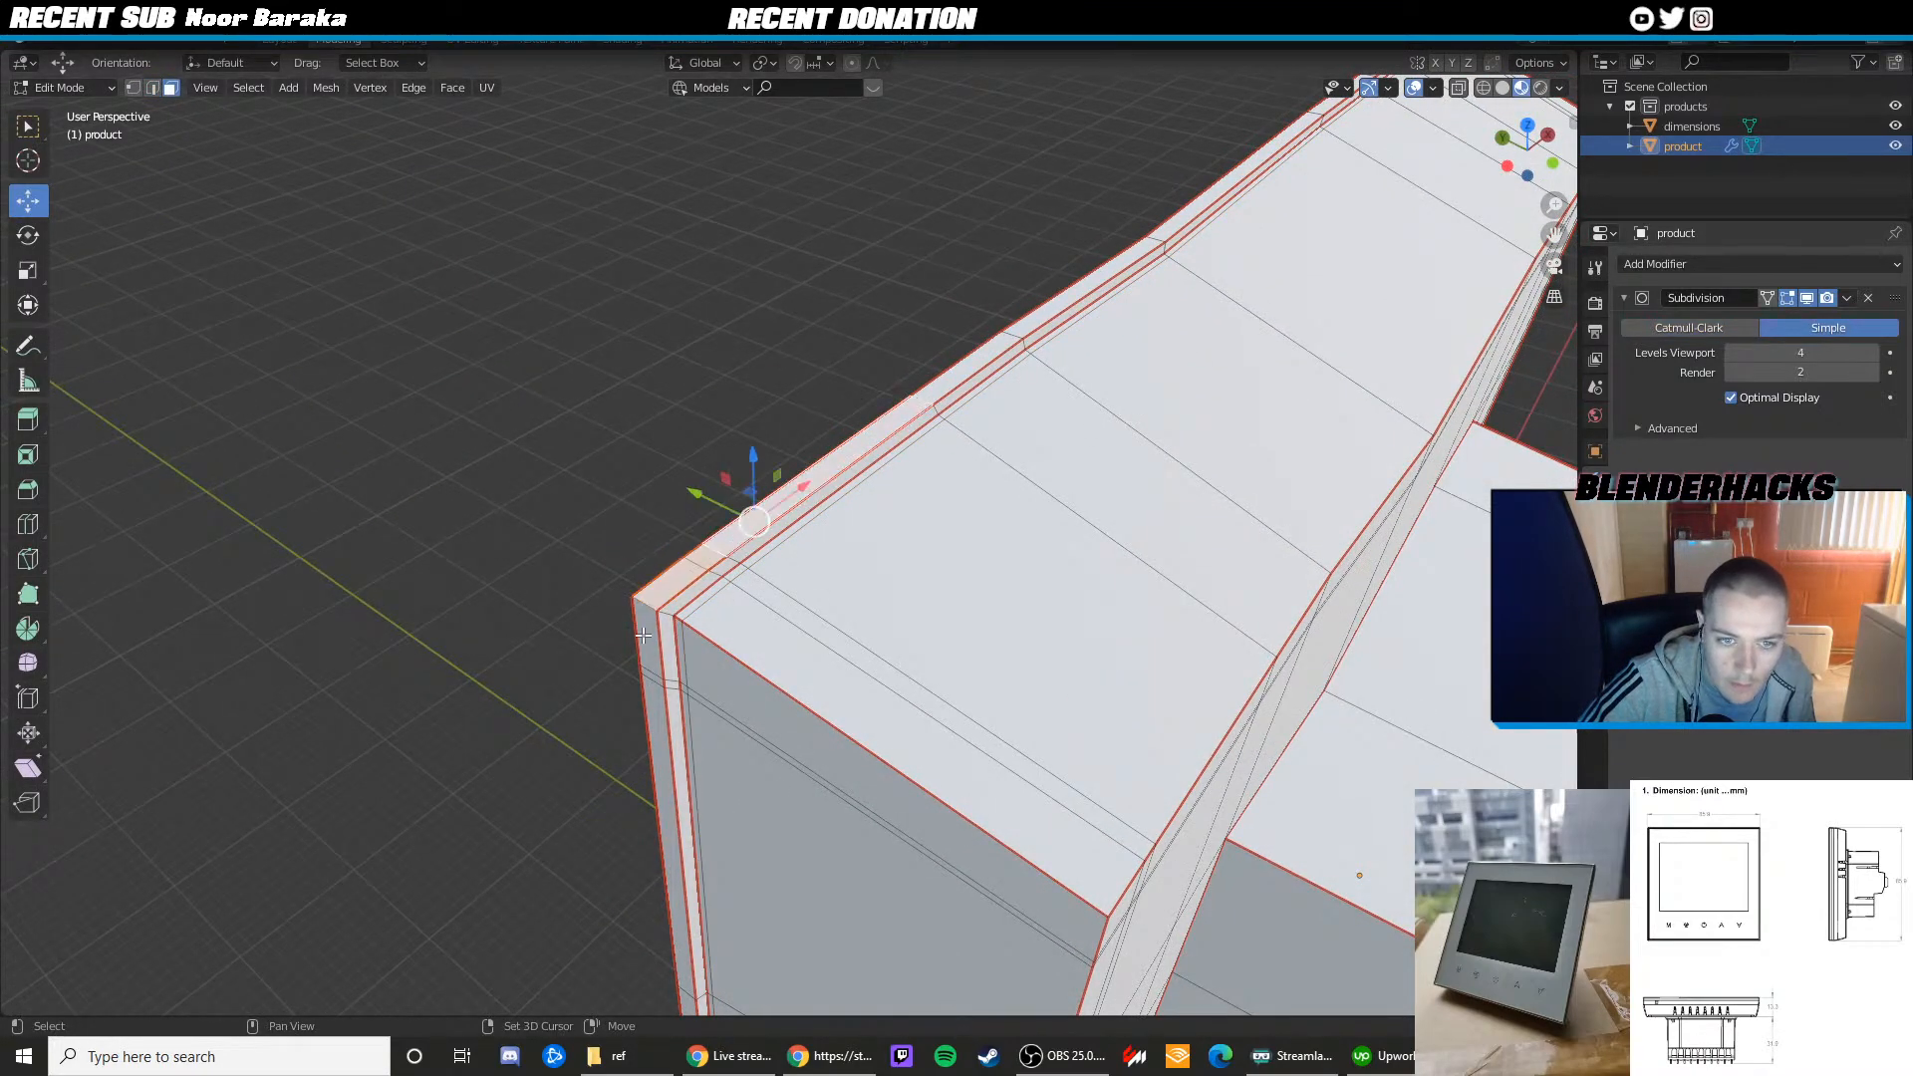
{"action": "left_click", "coordinate": [645, 637], "text": "shift"}
{"action": "left_click", "coordinate": [652, 660], "text": "shift"}
Add the outer rim faces down the frame's right side to the lower-right corner to the selection
{"action": "middle_click_drag", "start_coordinate": [657, 663], "coordinate": [846, 360]}
{"action": "left_click", "coordinate": [811, 641], "text": "ctrl"}
{"action": "left_click", "coordinate": [831, 550], "text": "shift"}
{"action": "middle_click_drag", "start_coordinate": [827, 747], "coordinate": [795, 632], "text": "shift"}
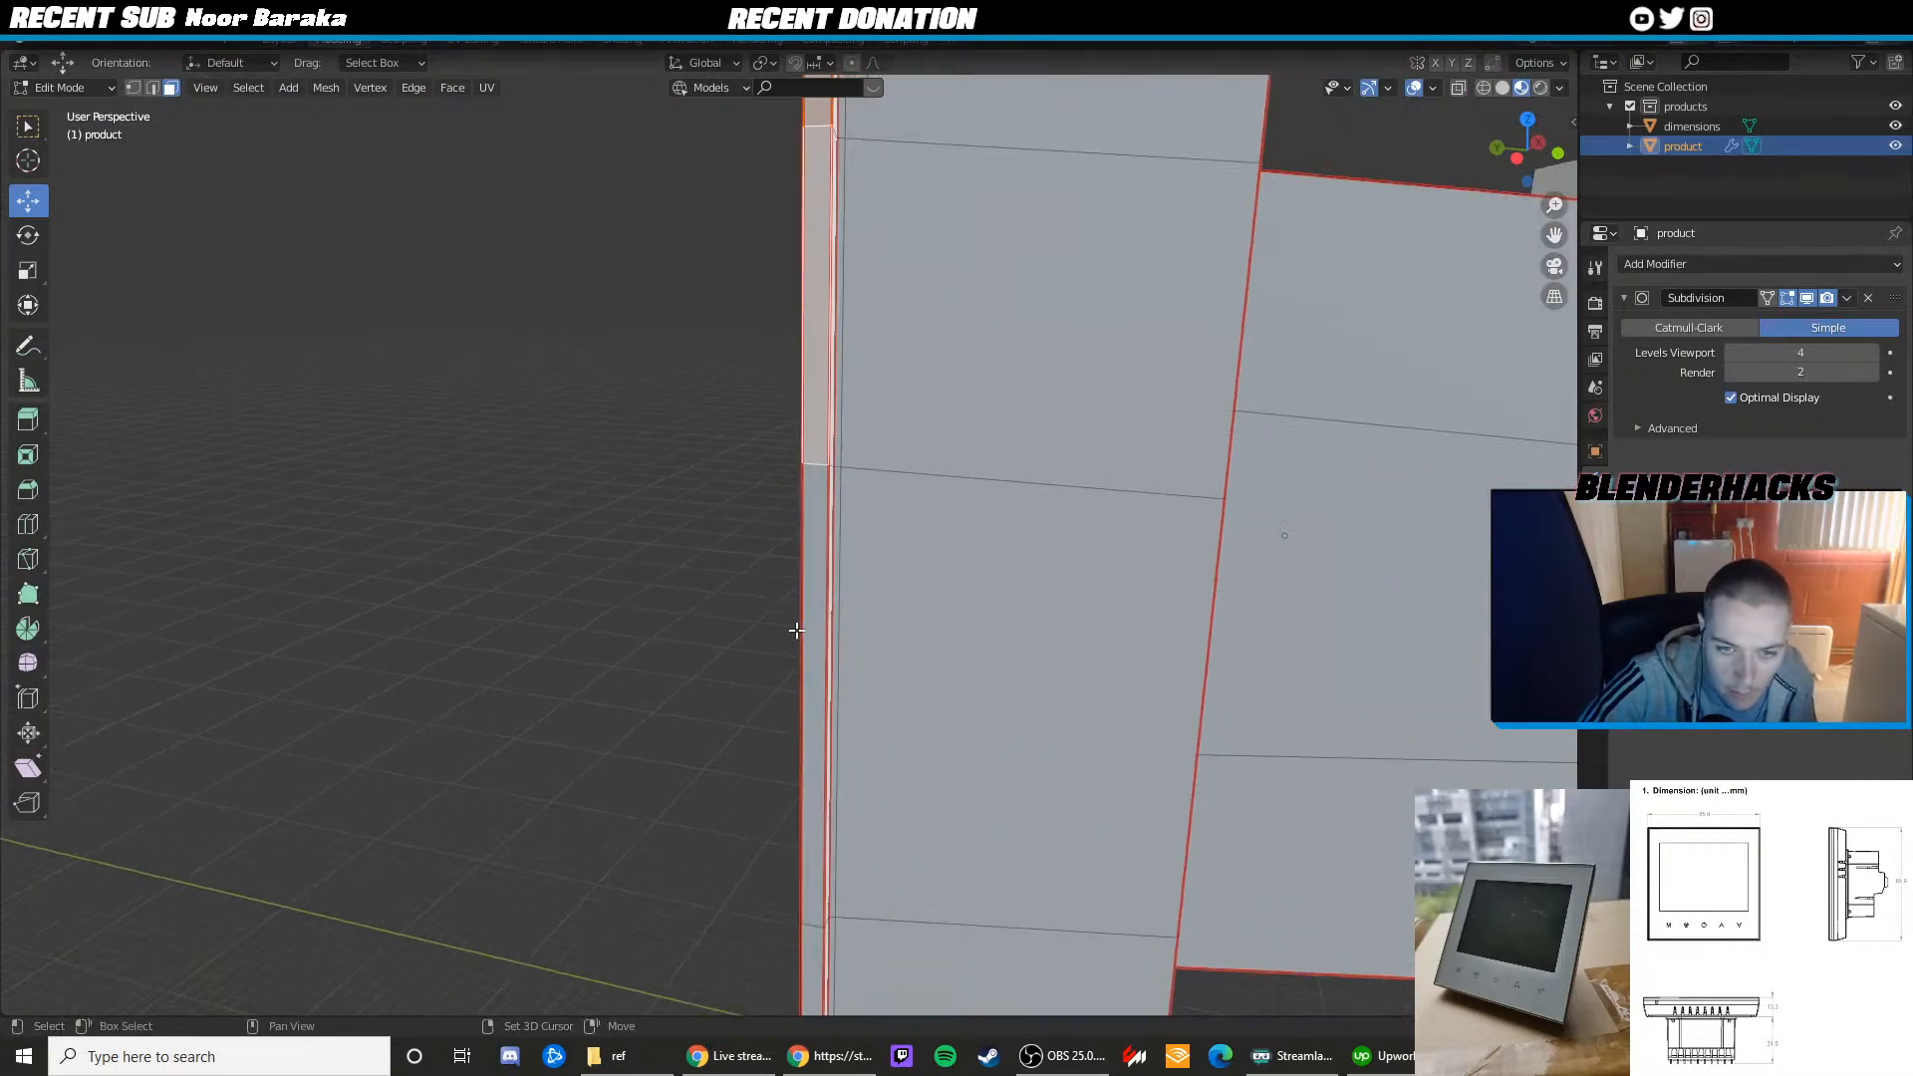
{"action": "left_click", "coordinate": [811, 642], "text": "shift"}
{"action": "middle_click_drag", "start_coordinate": [814, 846], "coordinate": [824, 661], "text": "shift"}
{"action": "left_click", "coordinate": [824, 660], "text": "shift"}
{"action": "middle_click_drag", "start_coordinate": [826, 887], "coordinate": [852, 601], "text": "shift"}
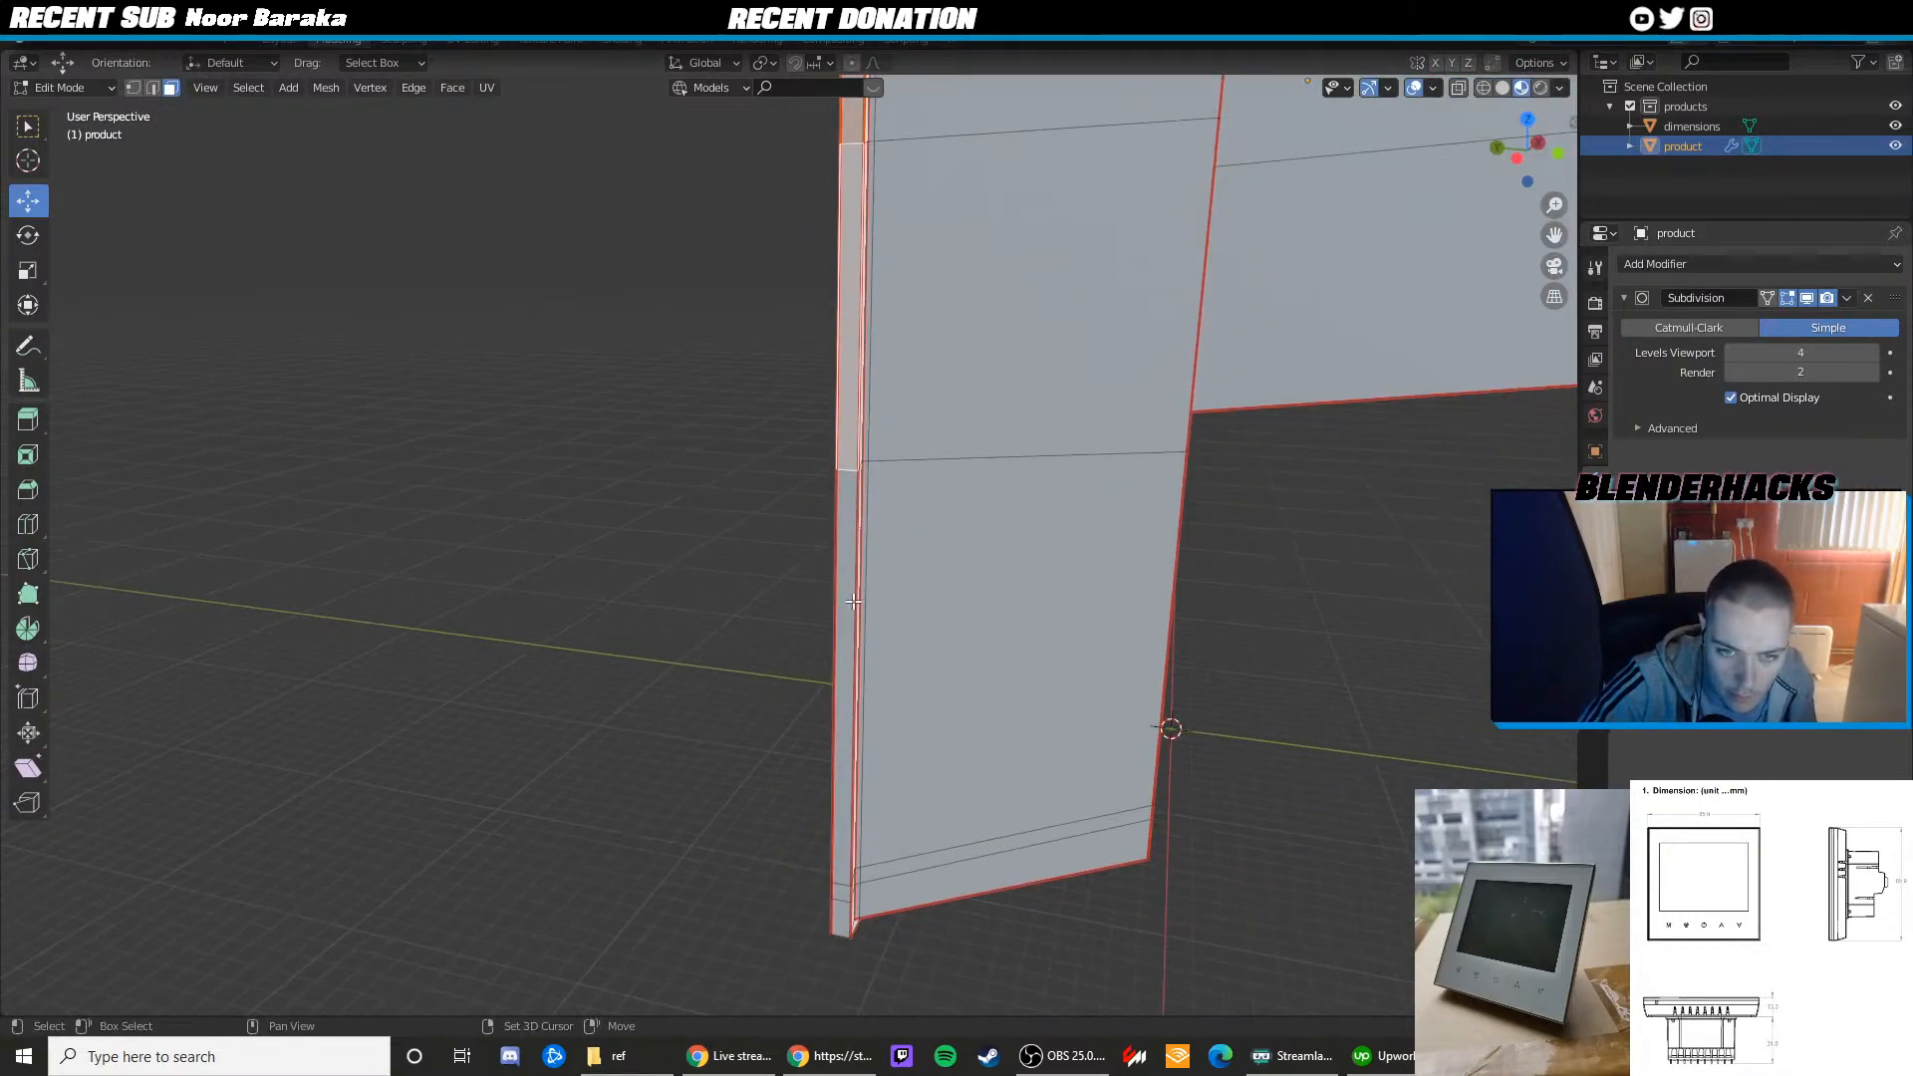
{"action": "left_click", "coordinate": [850, 604], "text": "shift"}
{"action": "mouse_move", "coordinate": [869, 748]}
{"action": "middle_mouse_down"}
{"action": "mouse_move", "coordinate": [921, 806]}
{"action": "mouse_move", "coordinate": [867, 711]}
{"action": "middle_mouse_up"}
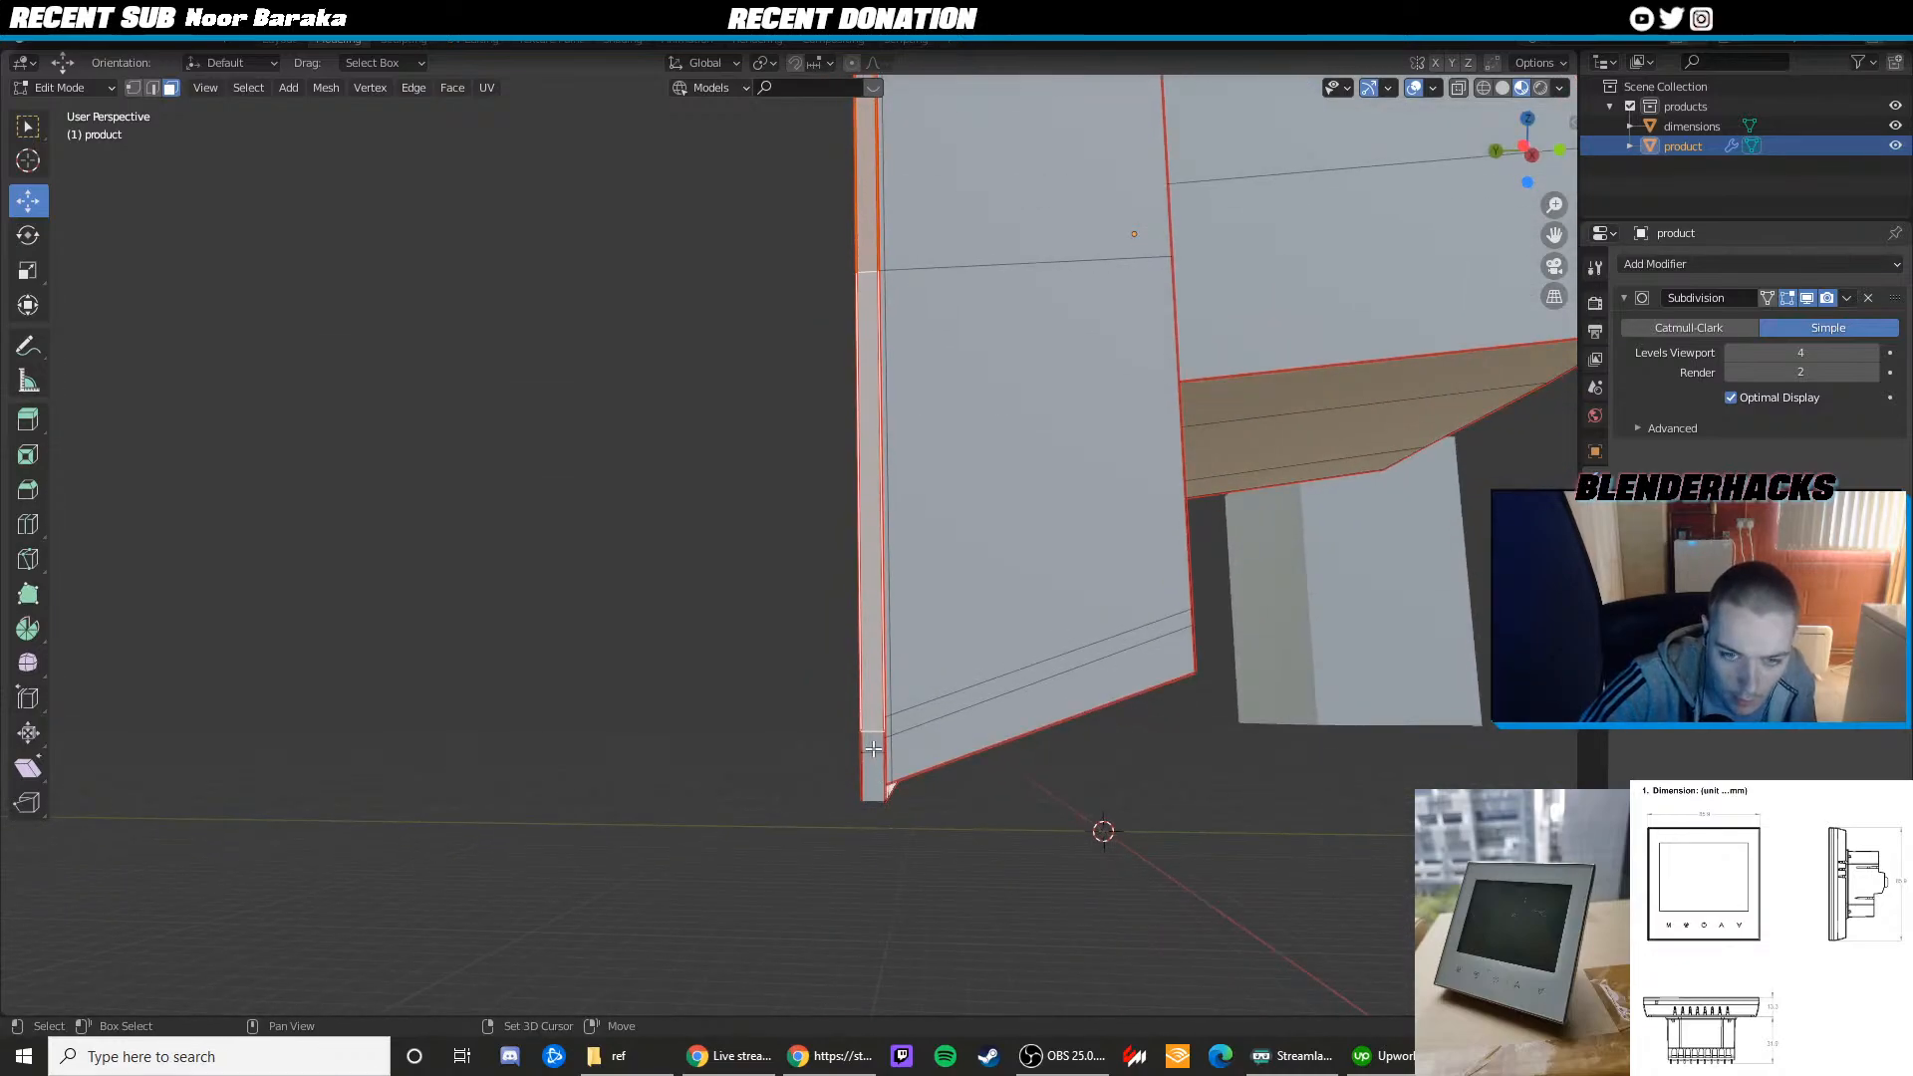
{"action": "left_click", "coordinate": [873, 748], "text": "shift"}
Extend the selection along the outer rim faces on the frame's underside to the lower-left corner
{"action": "middle_click_drag", "start_coordinate": [904, 857], "coordinate": [797, 726]}
{"action": "left_click", "coordinate": [929, 694], "text": "shift"}
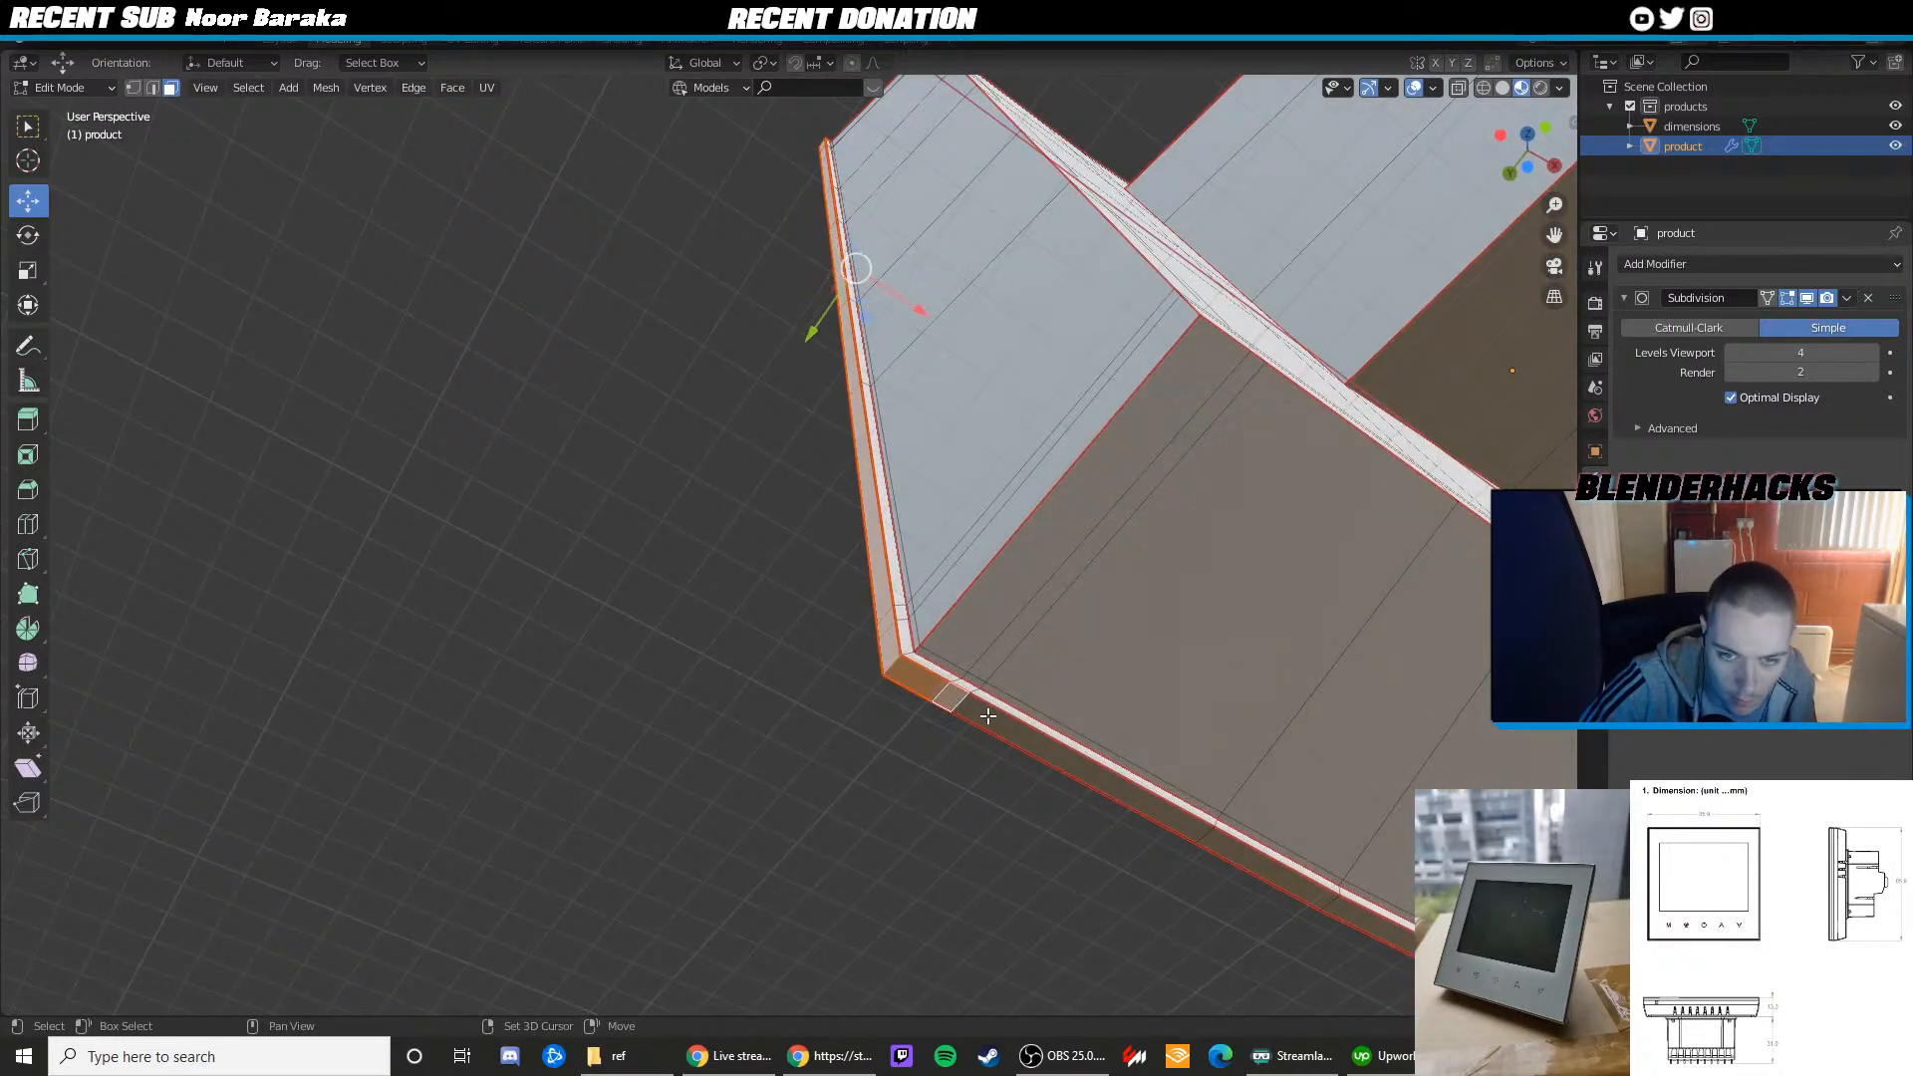
{"action": "middle_click_drag", "start_coordinate": [930, 694], "coordinate": [658, 627]}
{"action": "left_click", "coordinate": [738, 717], "text": "shift"}
{"action": "left_click", "coordinate": [653, 637], "text": "shift"}
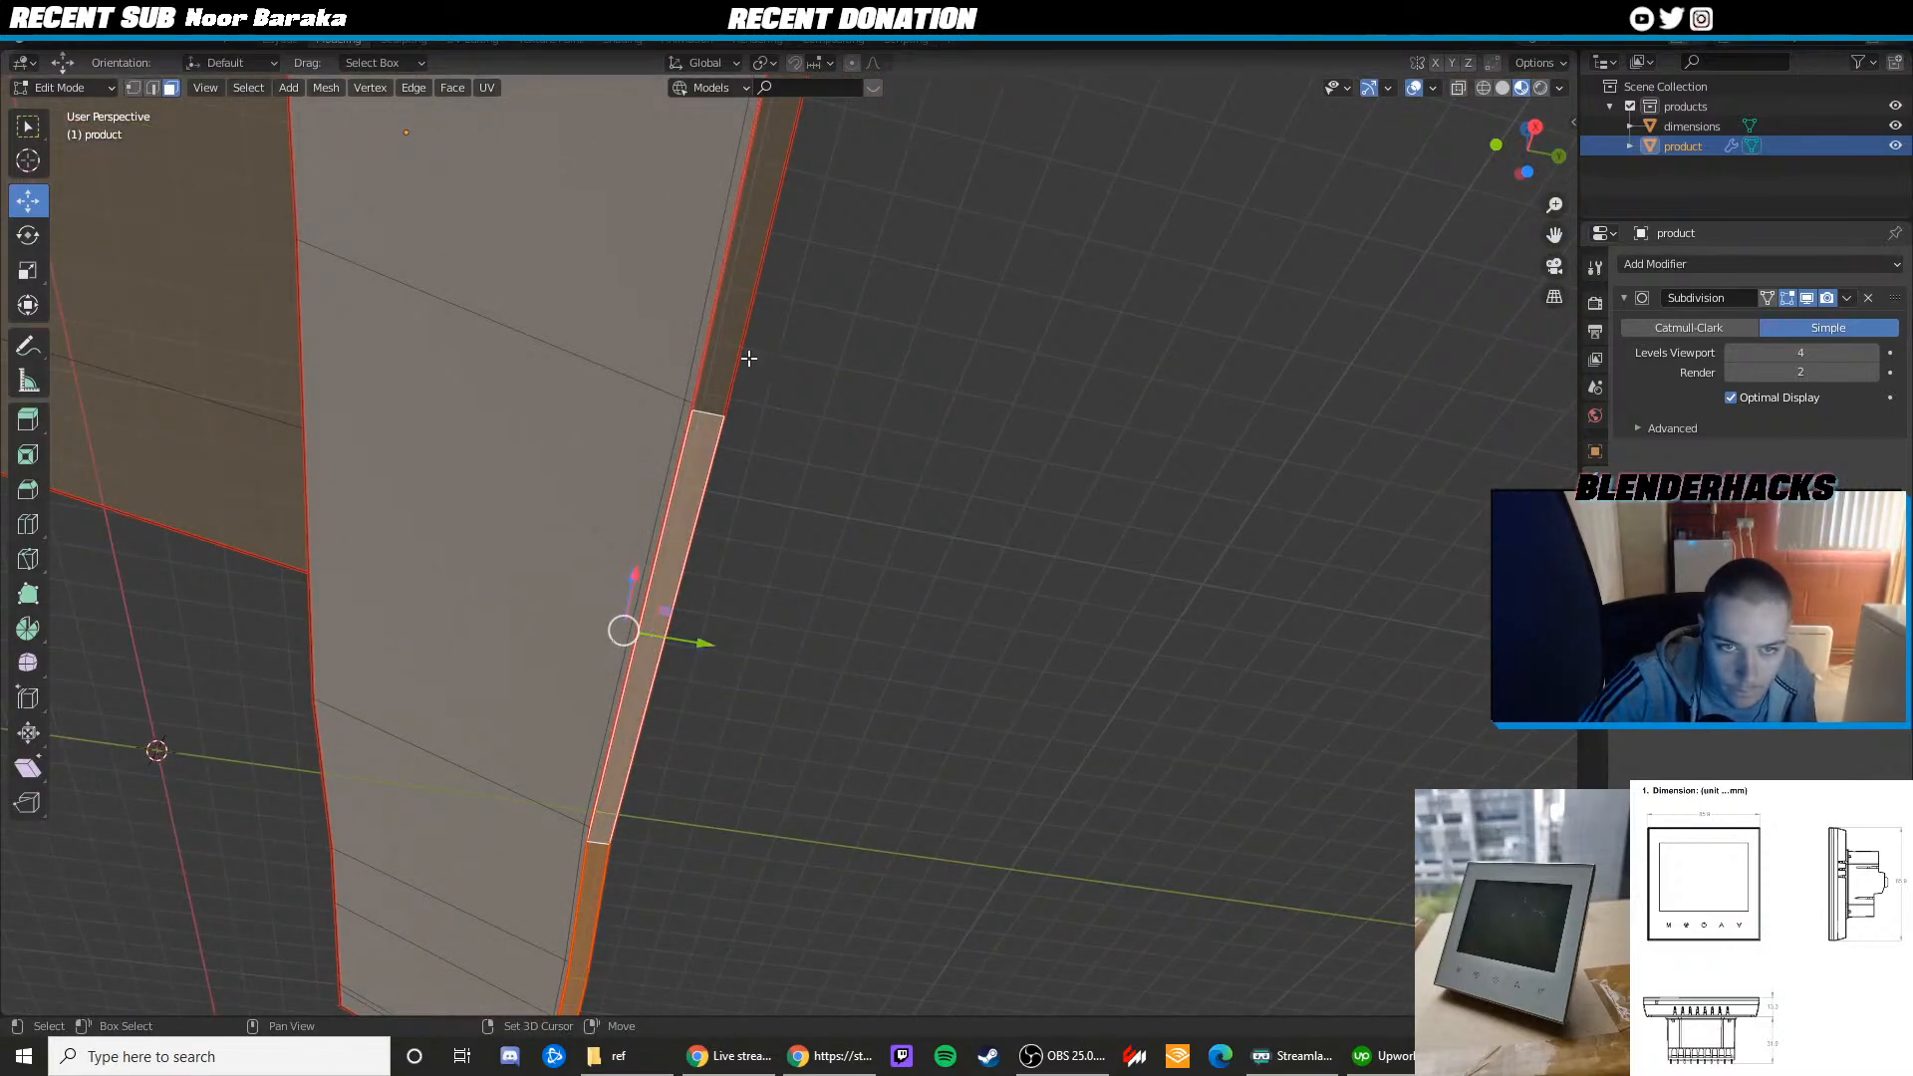
{"action": "left_click", "coordinate": [717, 352], "text": "shift"}
{"action": "middle_click_drag", "start_coordinate": [717, 353], "coordinate": [693, 562]}
{"action": "left_click", "coordinate": [719, 657], "text": "shift"}
{"action": "left_click", "coordinate": [703, 568], "text": "shift"}
{"action": "left_click", "coordinate": [689, 479], "text": "shift"}
{"action": "left_click", "coordinate": [691, 455], "text": "shift"}
{"action": "left_click", "coordinate": [691, 418], "text": "shift"}
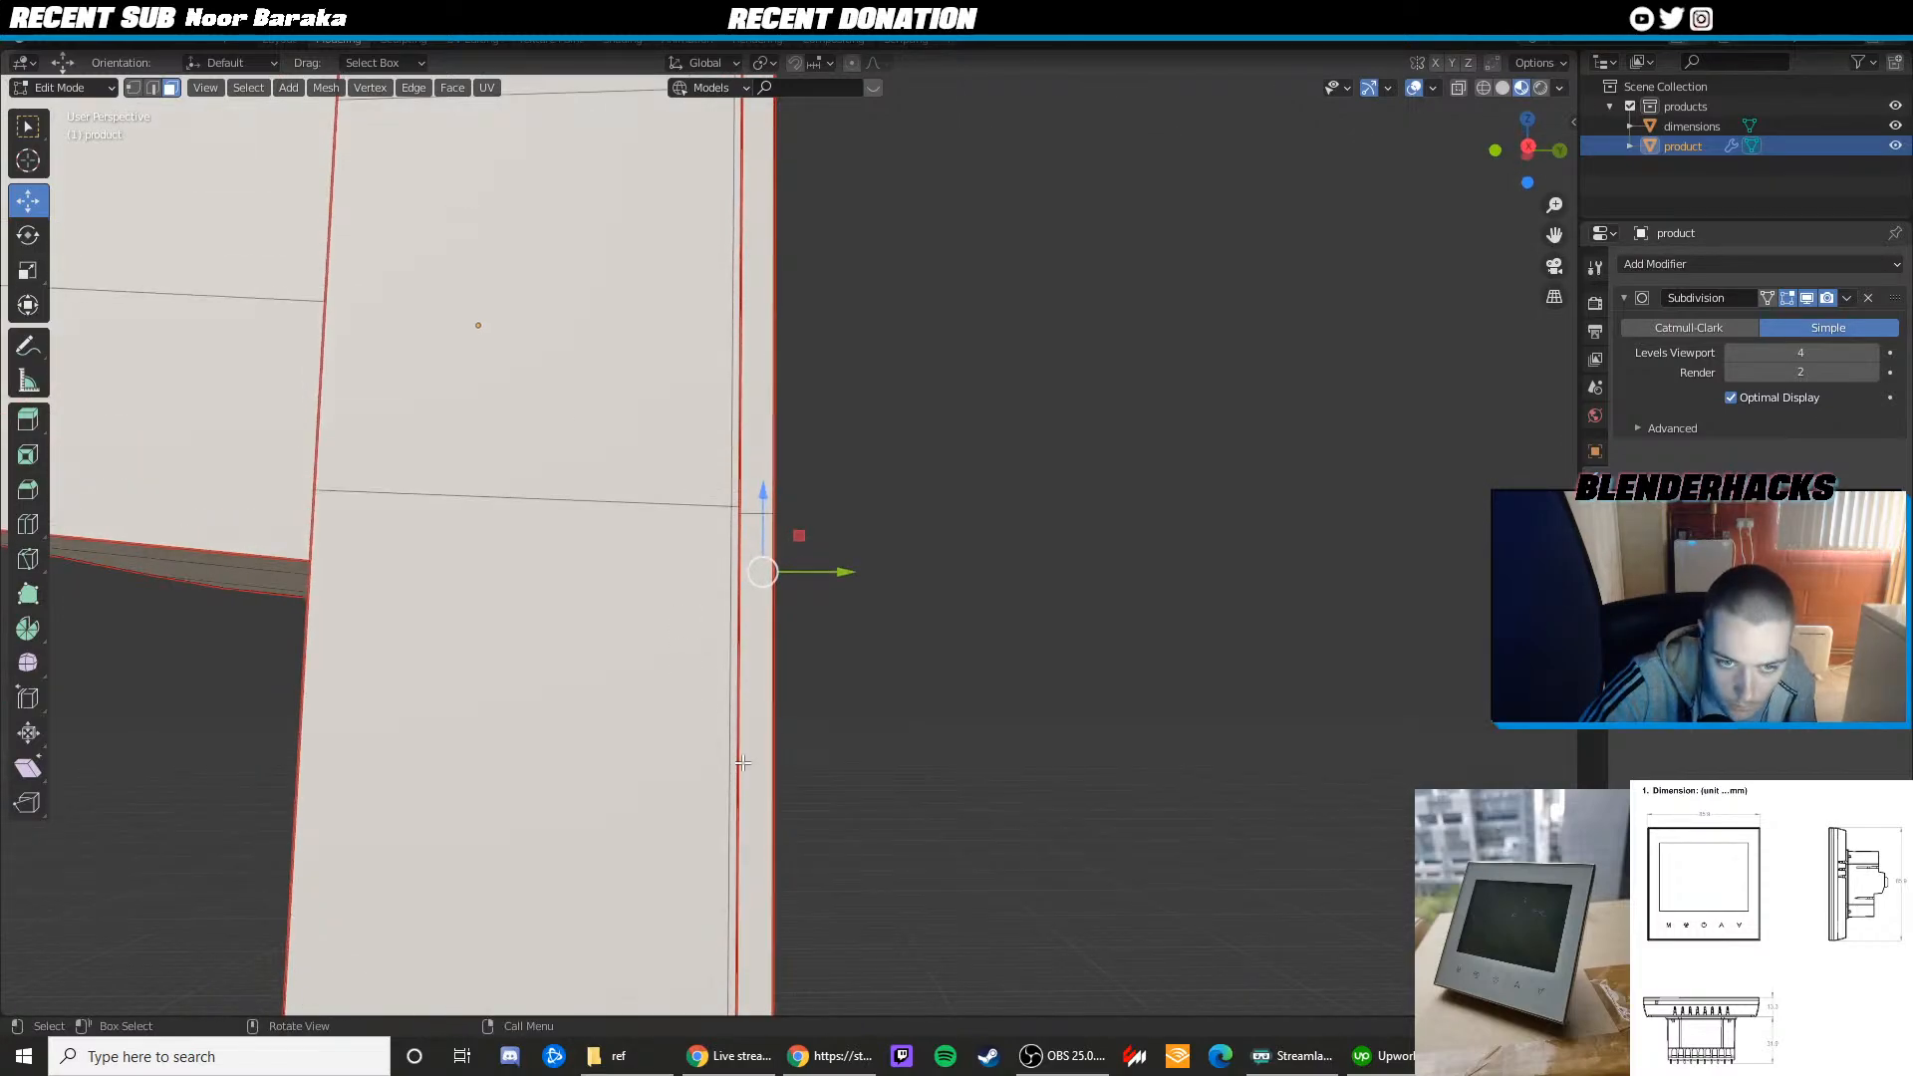
Add the outer rim faces on the lower part of the frame's left side to the selection
{"action": "scroll", "coordinate": [742, 763], "scroll_direction": "down", "scroll_amount": 3}
{"action": "middle_click_drag", "start_coordinate": [742, 763], "coordinate": [733, 791]}
{"action": "left_click", "coordinate": [726, 865], "text": "shift"}
{"action": "left_click", "coordinate": [733, 836], "text": "shift"}
{"action": "mouse_move", "coordinate": [789, 662]}
{"action": "middle_mouse_down"}
{"action": "mouse_move", "coordinate": [794, 607]}
{"action": "mouse_move", "coordinate": [785, 697]}
{"action": "middle_mouse_up"}
{"action": "left_click", "coordinate": [713, 602], "text": "shift"}
{"action": "middle_click_drag", "start_coordinate": [713, 602], "coordinate": [700, 699], "text": "shift"}
{"action": "left_click", "coordinate": [692, 525], "text": "shift"}
Add the remaining outer rim faces up the frame's left side, including the upper-left corner faces
{"action": "middle_click_drag", "start_coordinate": [721, 374], "coordinate": [713, 544], "text": "shift"}
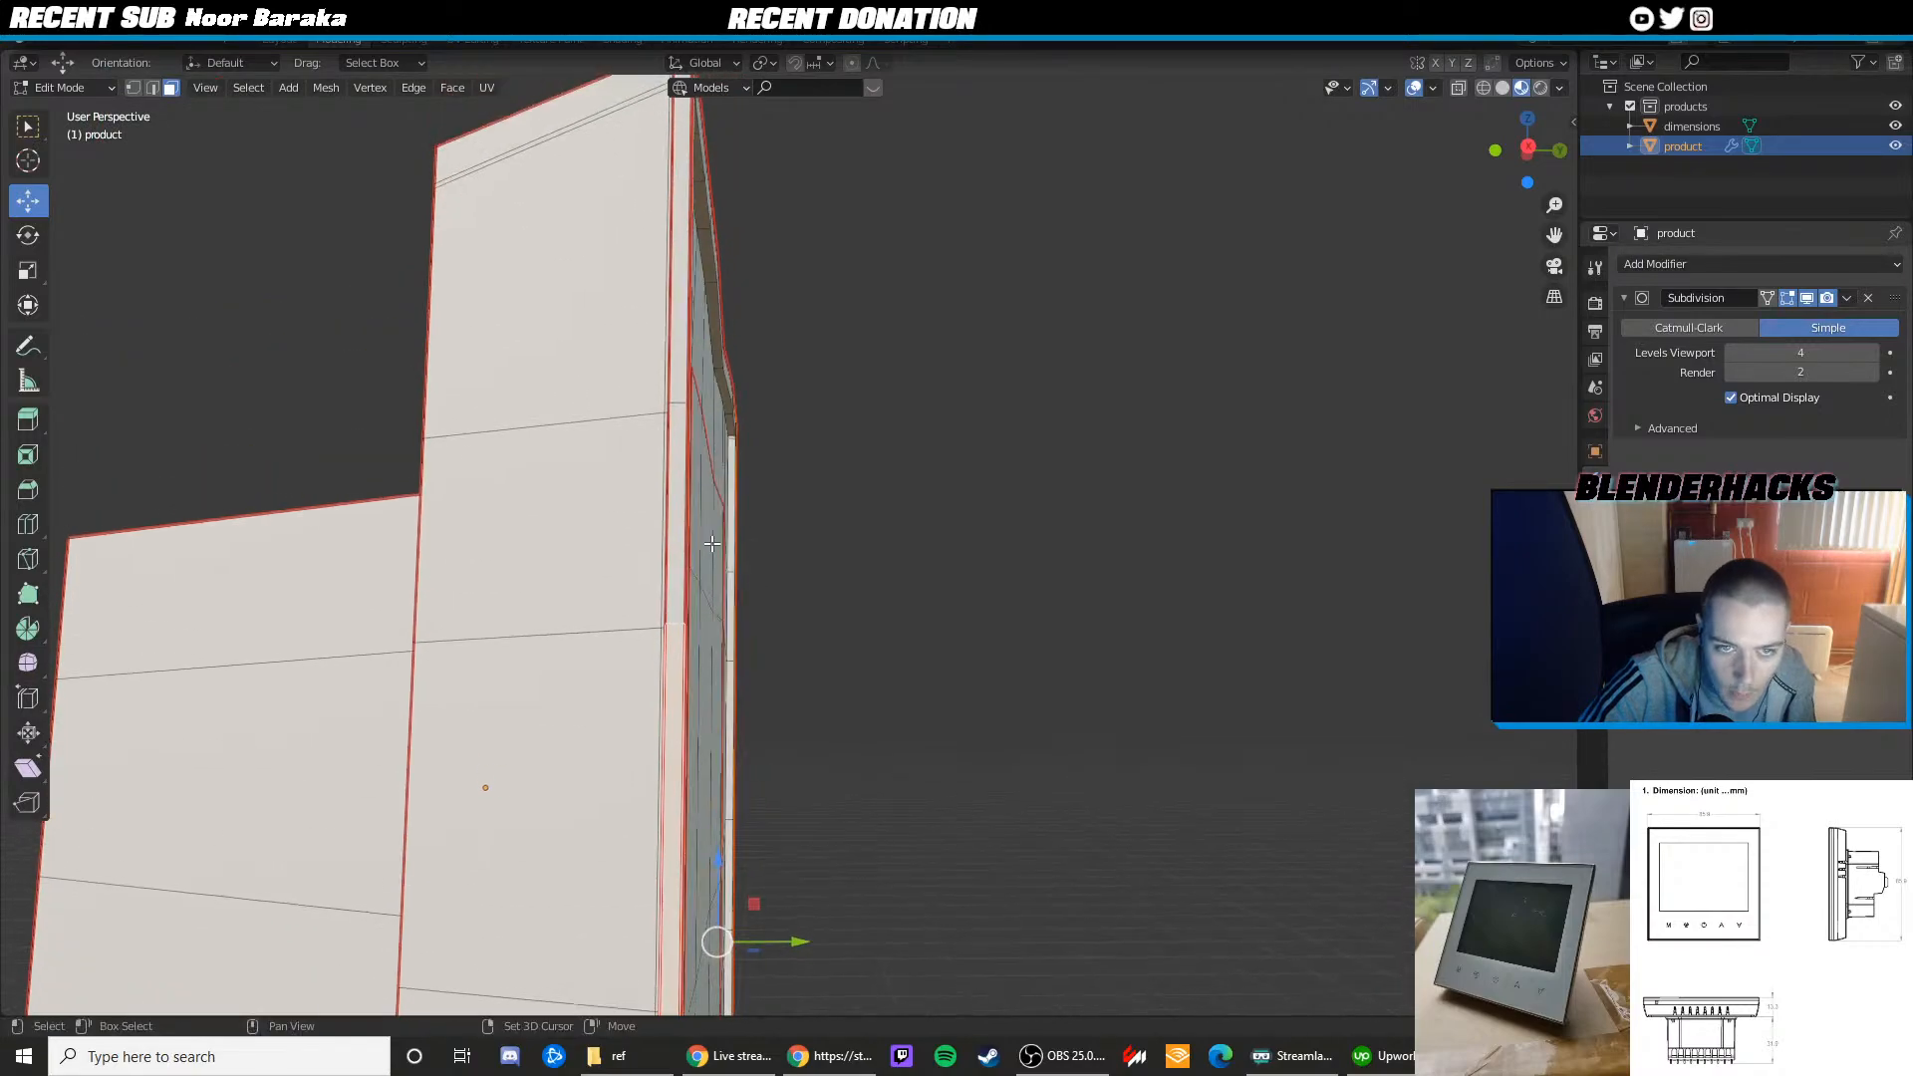
{"action": "left_click", "coordinate": [675, 480], "text": "shift"}
{"action": "left_click", "coordinate": [676, 378], "text": "shift"}
{"action": "middle_click_drag", "start_coordinate": [769, 375], "coordinate": [759, 410]}
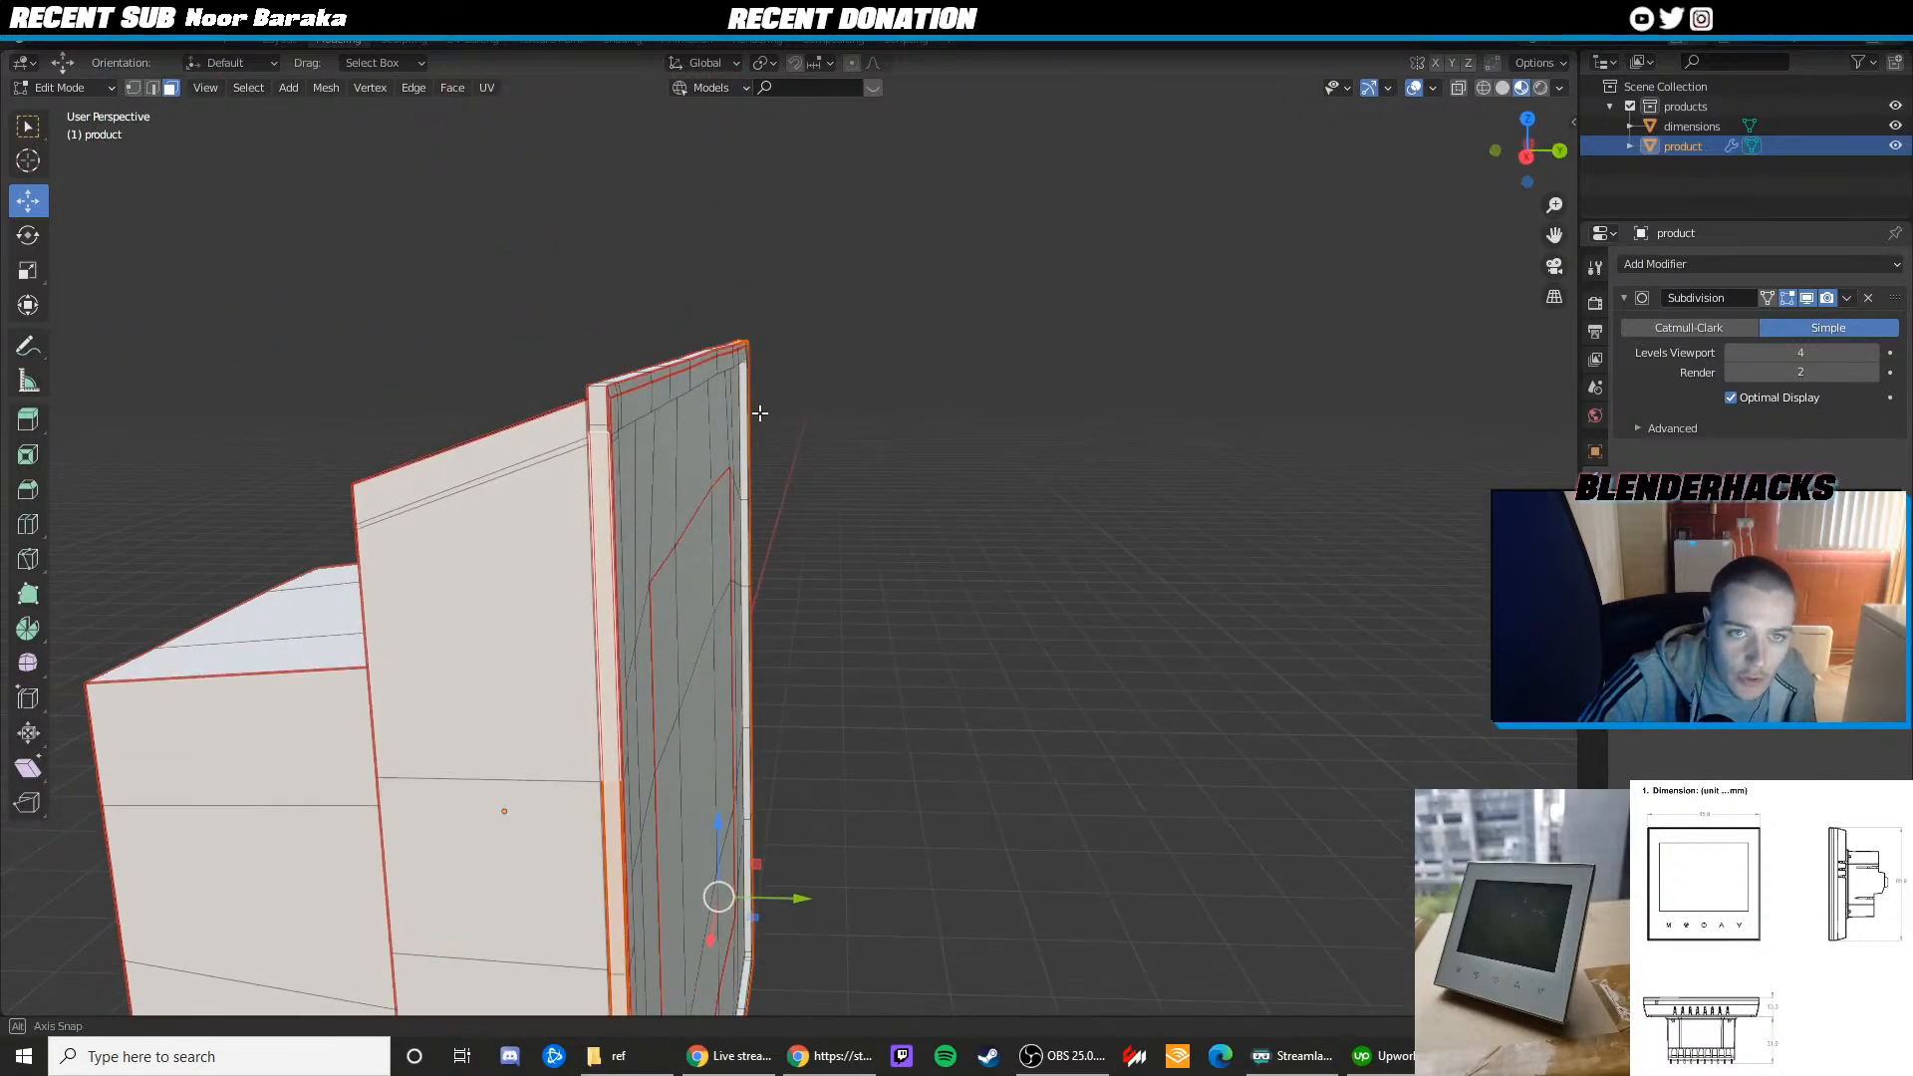
{"action": "left_click", "coordinate": [598, 424], "text": "shift"}
{"action": "left_click", "coordinate": [599, 405], "text": "shift"}
Complete the rim selection with the outer faces along the frame's top edge
{"action": "middle_click_drag", "start_coordinate": [599, 406], "coordinate": [607, 505]}
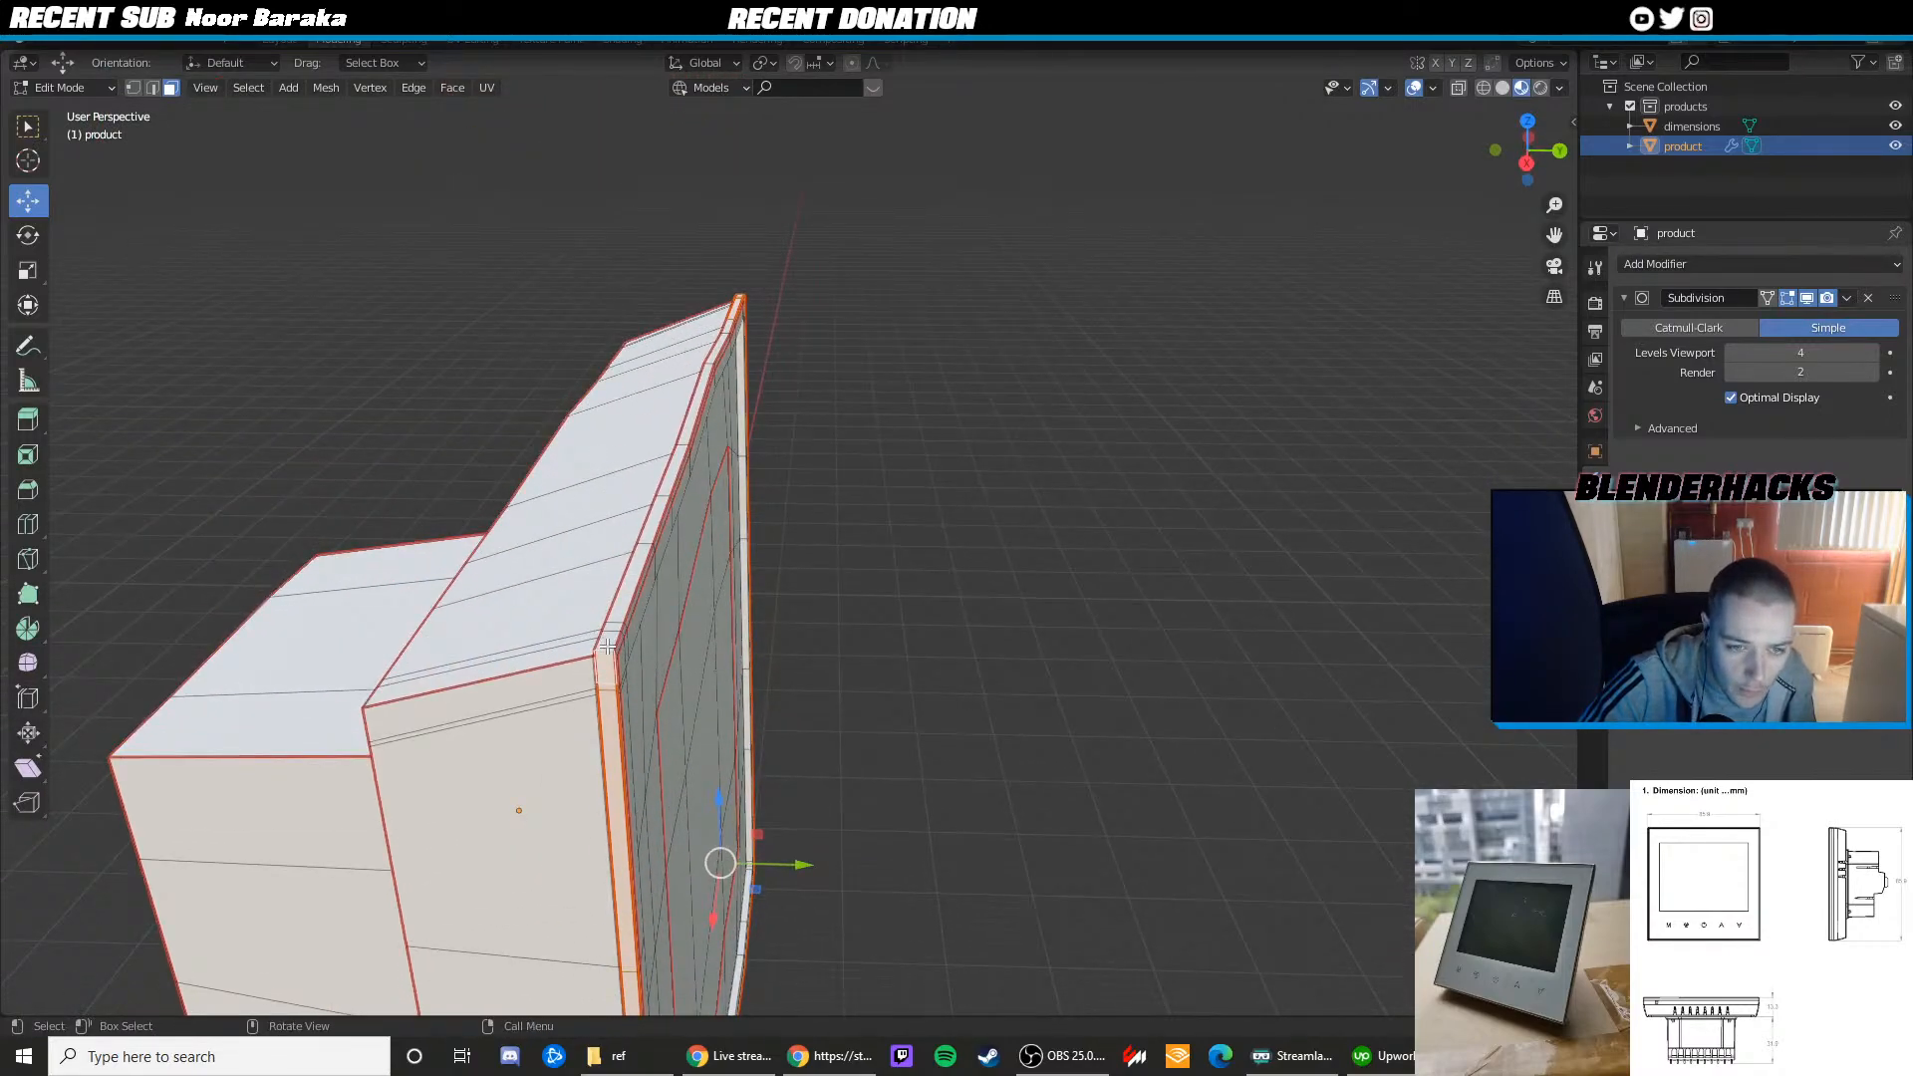
{"action": "scroll", "coordinate": [586, 631], "scroll_direction": "up", "scroll_amount": 1}
{"action": "left_click", "coordinate": [512, 689], "text": "shift"}
{"action": "left_click", "coordinate": [523, 667], "text": "shift"}
{"action": "middle_click_drag", "start_coordinate": [523, 668], "coordinate": [589, 590]}
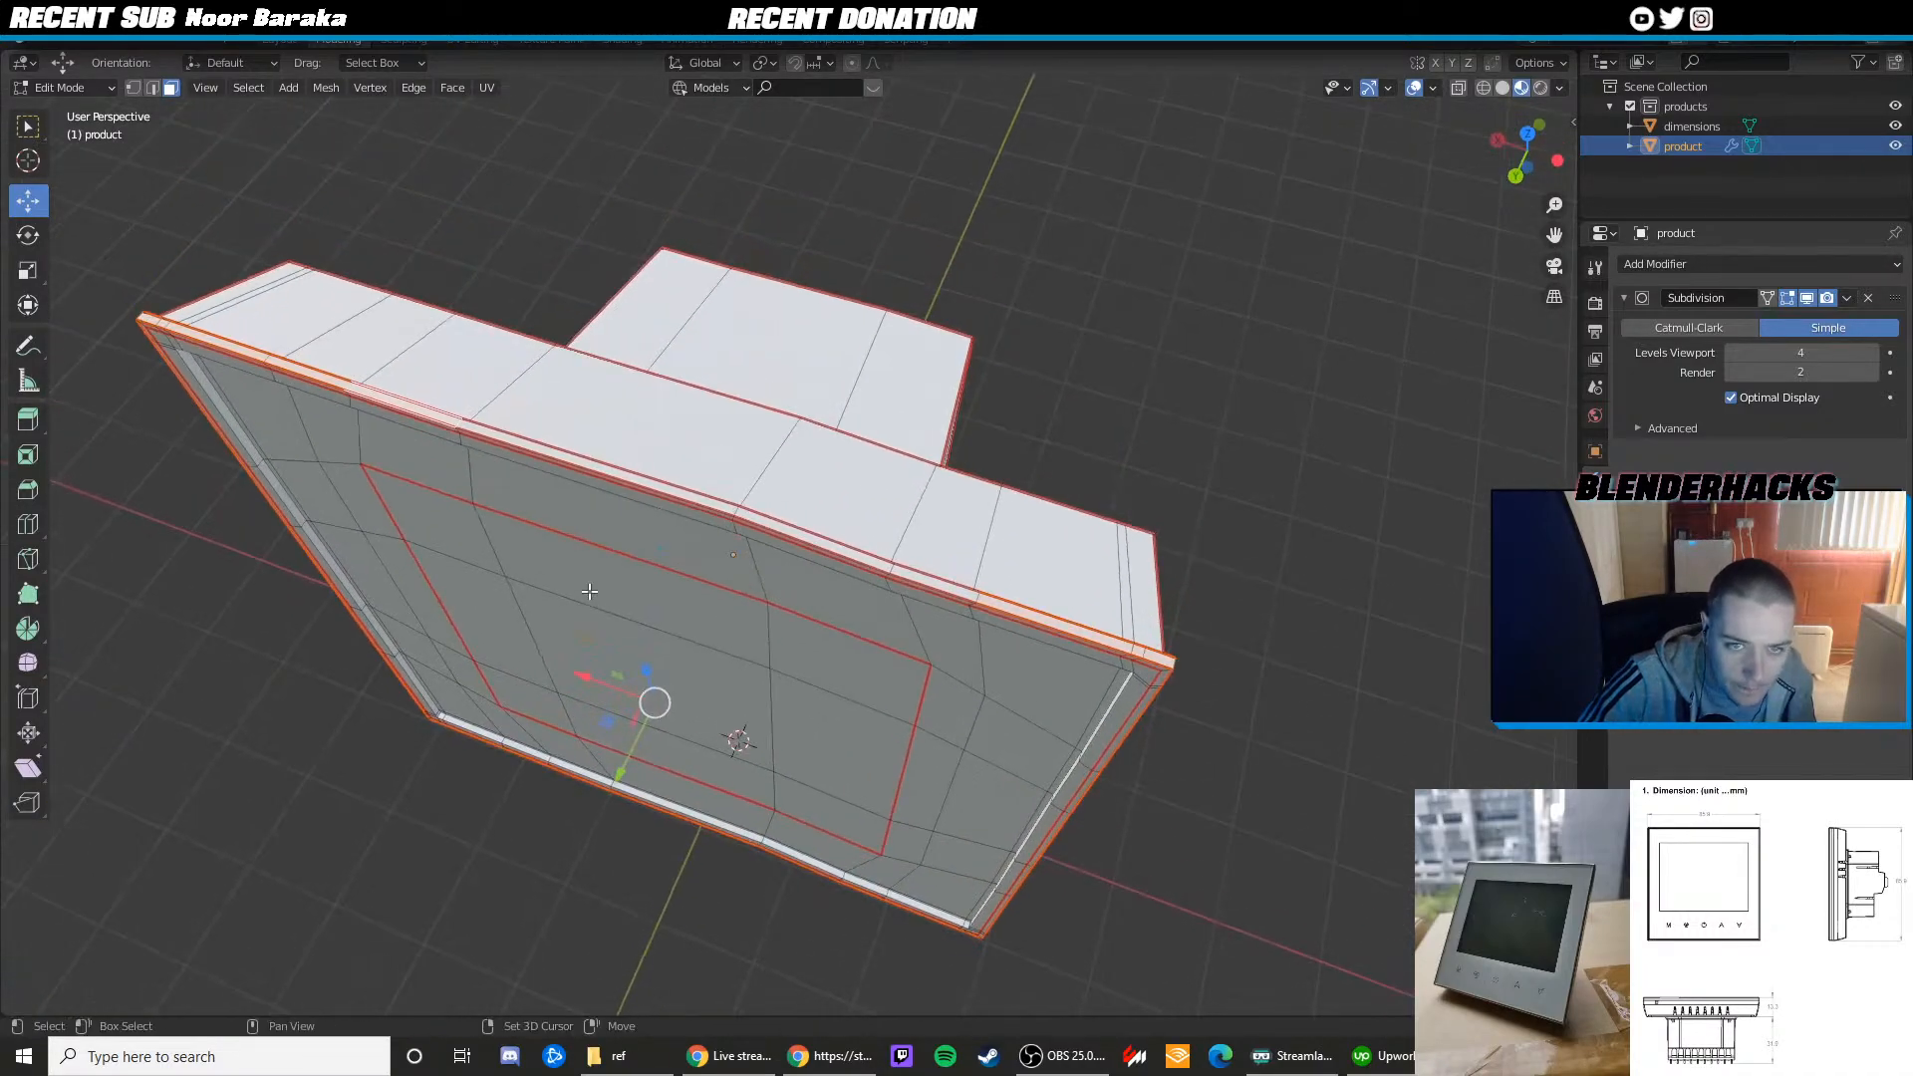
{"action": "left_click", "coordinate": [630, 474], "text": "shift"}
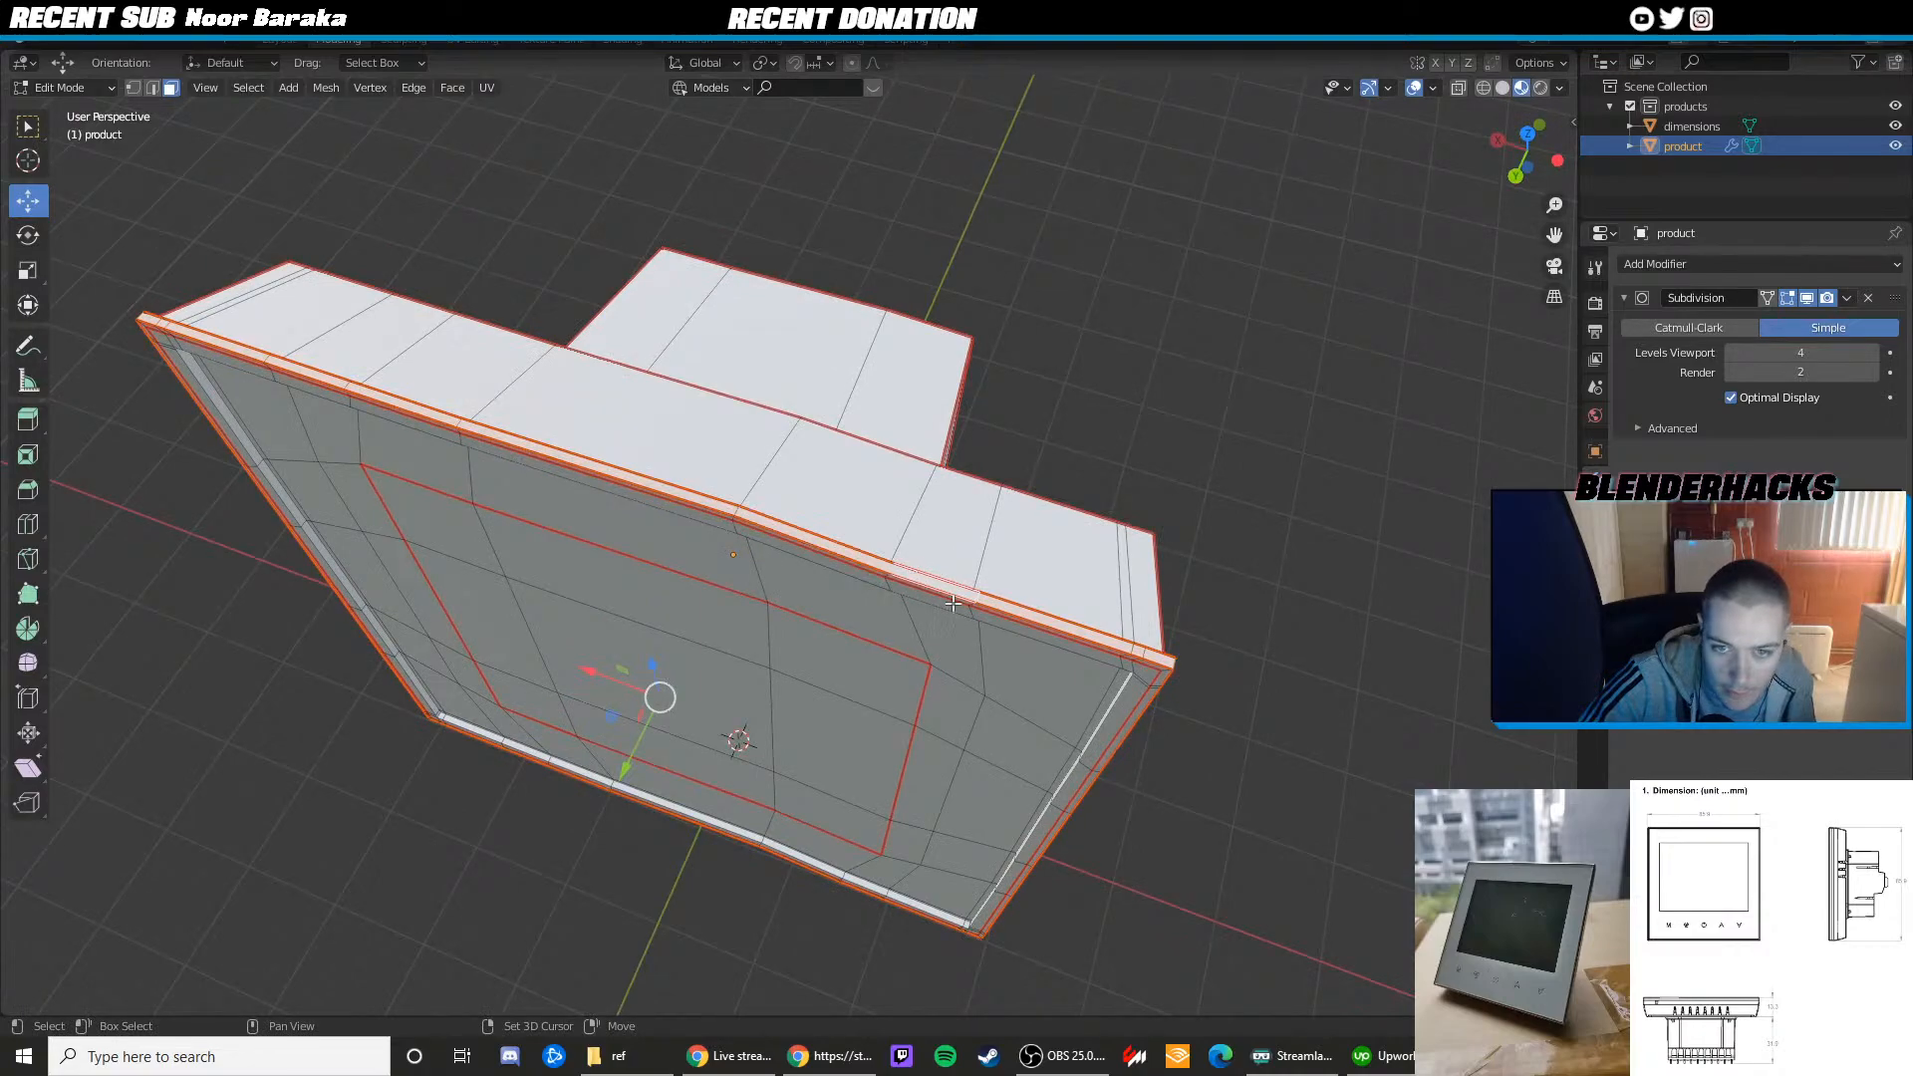
Scale the selected rim ring down slightly, by a factor of about 0.9975, and set the Subdivision modifier to Catmull-Clark
{"action": "middle_click_drag", "start_coordinate": [952, 603], "coordinate": [771, 483]}
{"action": "key", "text": "s"}
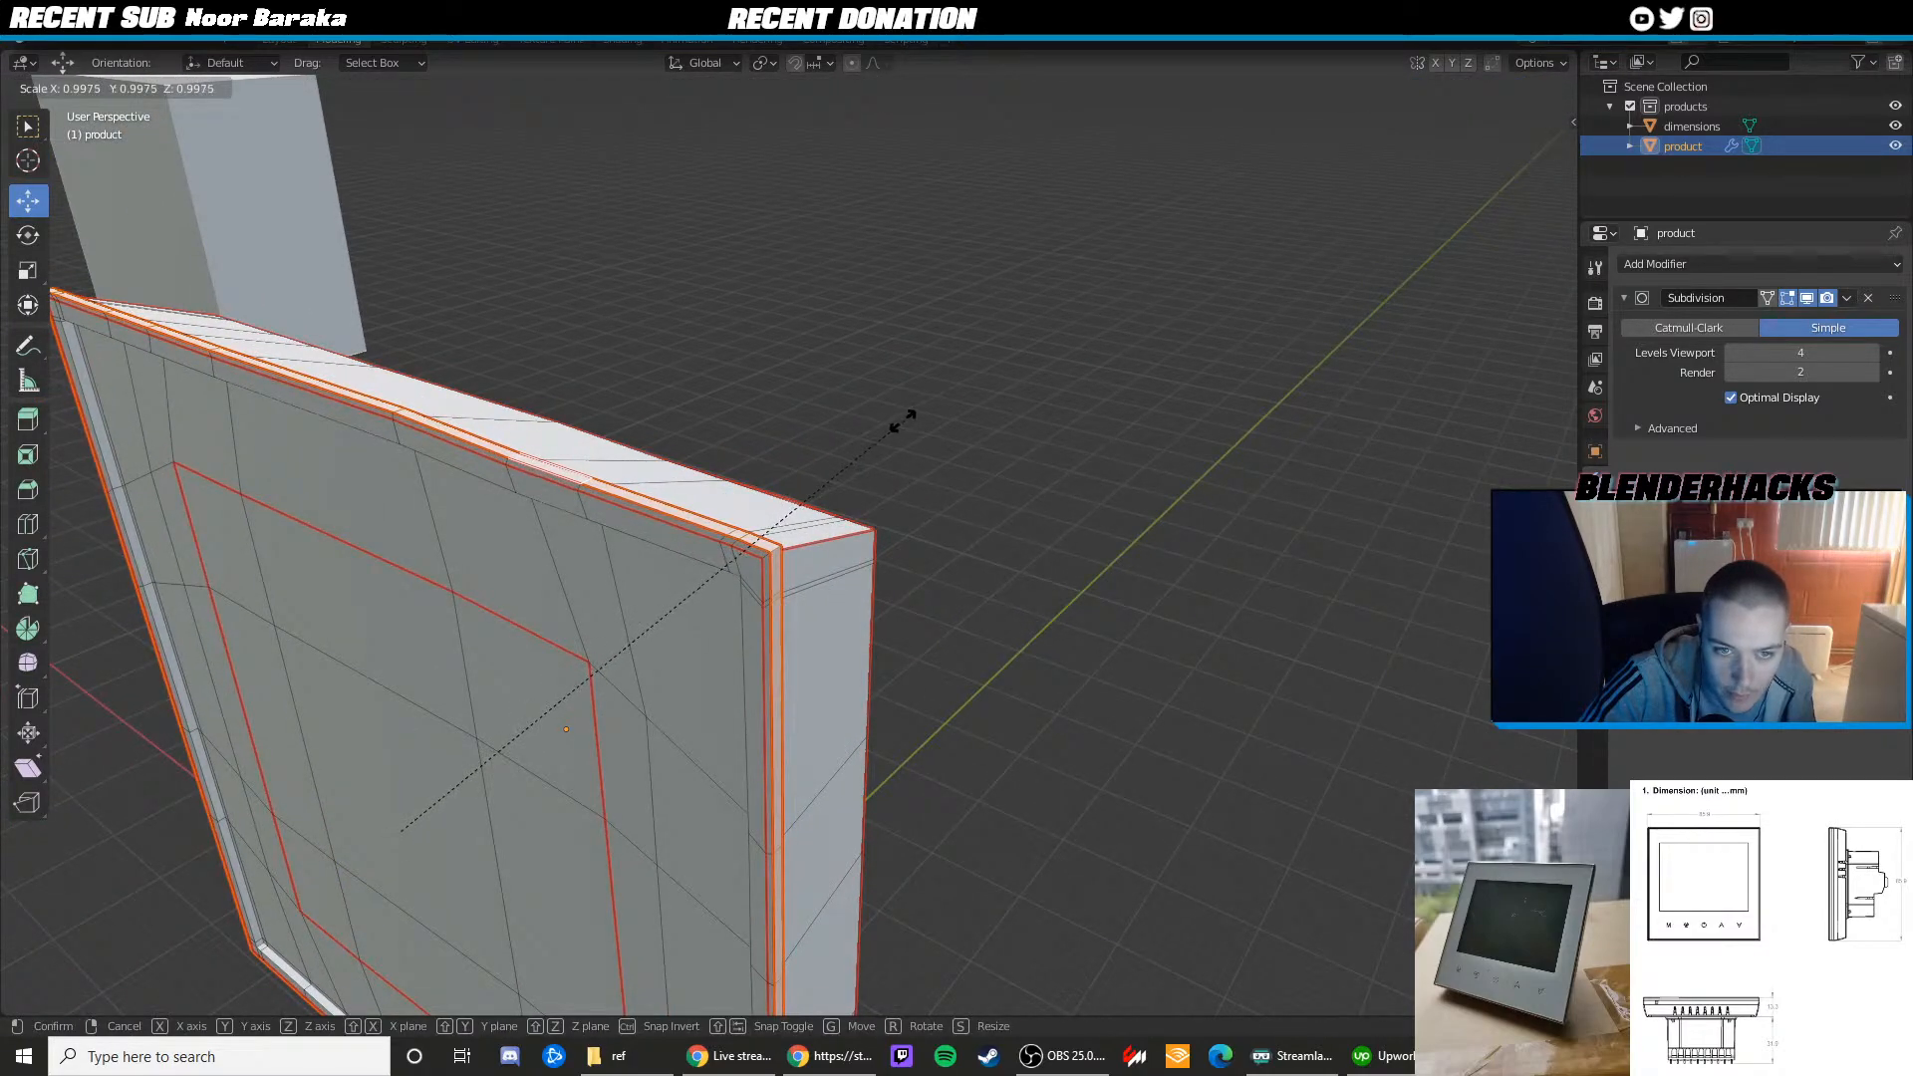
{"action": "left_click", "coordinate": [905, 420]}
{"action": "key", "text": "Tab"}
{"action": "left_click", "coordinate": [1689, 327]}
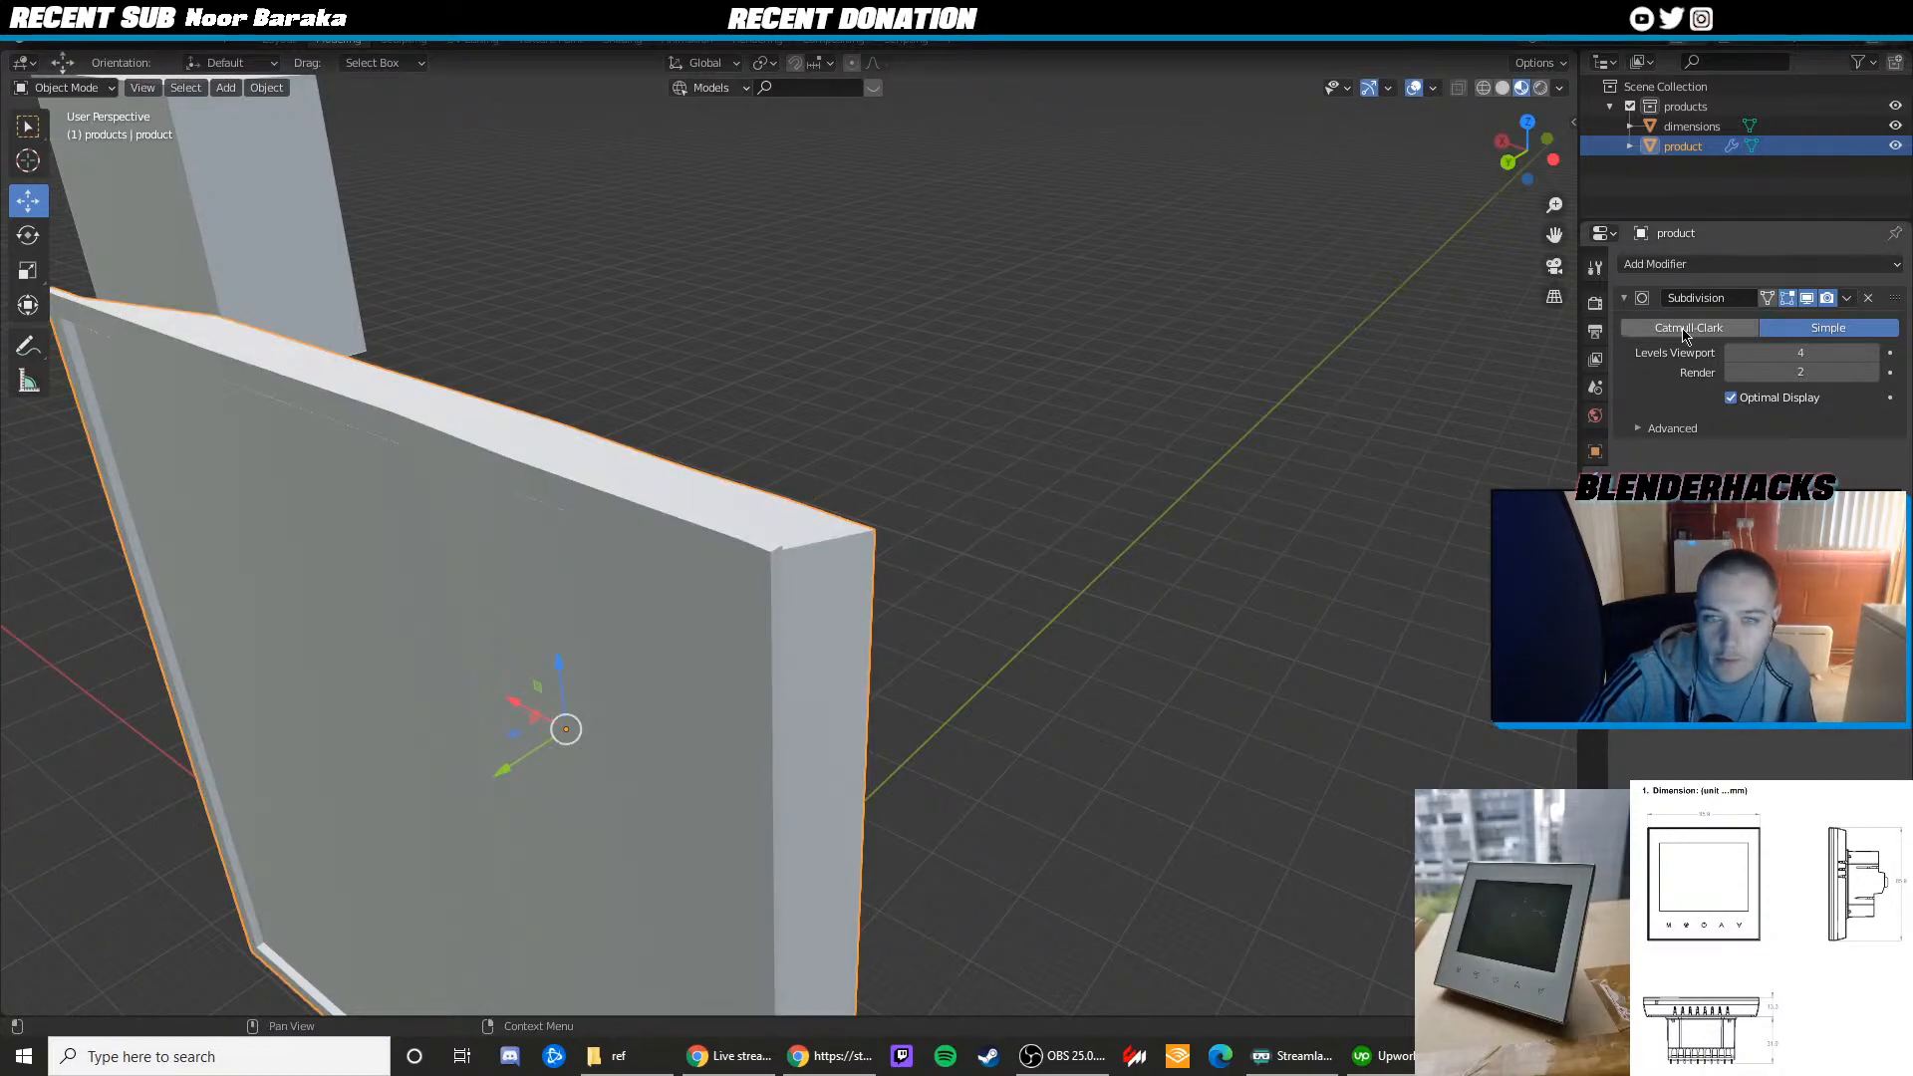
{"action": "left_click", "coordinate": [1201, 392]}
{"action": "middle_click_drag", "start_coordinate": [1201, 391], "coordinate": [1010, 483]}
Examine the smoothed upper corner of the frame's front in the orthographic back view
{"action": "key", "text": "Tab"}
{"action": "key", "text": "KP_1"}
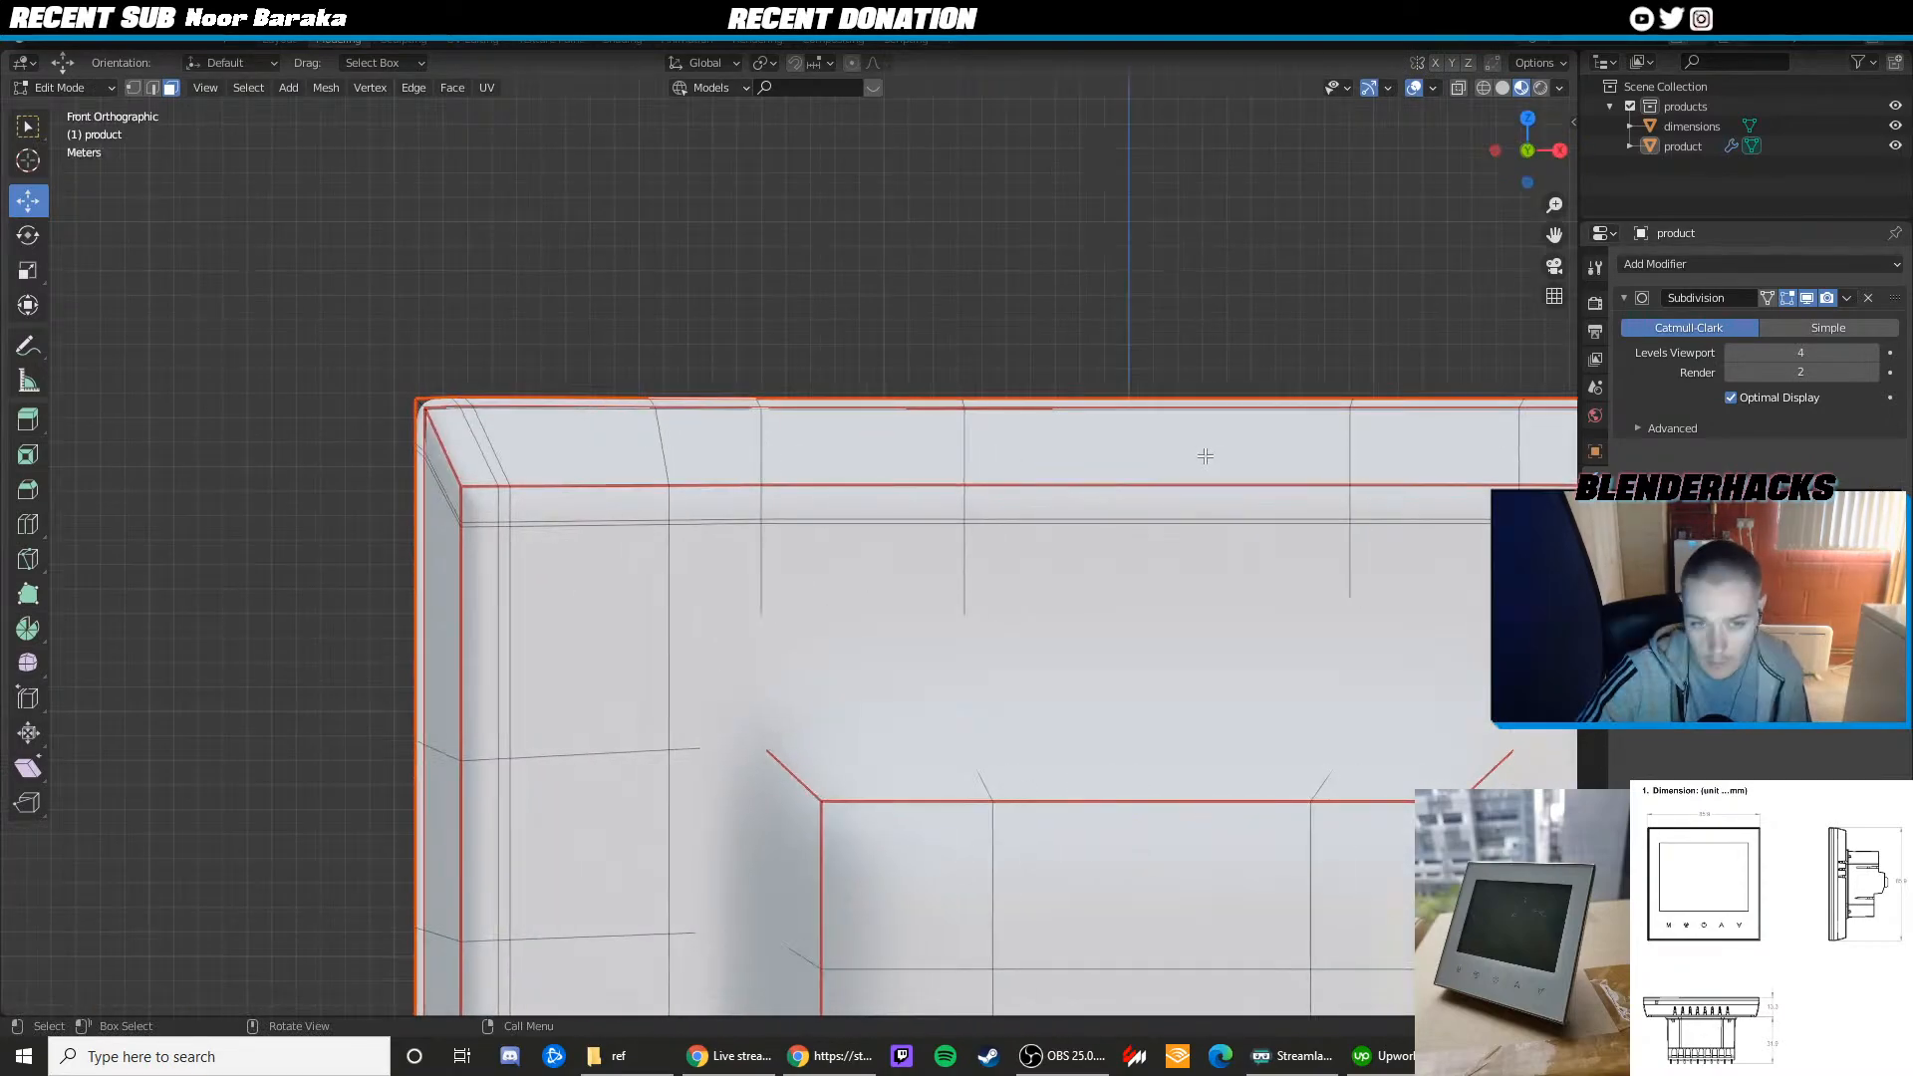
{"action": "left_click", "coordinate": [1496, 149]}
{"action": "left_click", "coordinate": [1496, 150]}
{"action": "scroll", "coordinate": [1003, 369], "scroll_direction": "up", "scroll_amount": 3}
{"action": "middle_click_drag", "start_coordinate": [1004, 370], "coordinate": [1026, 490], "text": "shift"}
{"action": "scroll", "coordinate": [1010, 488], "scroll_direction": "down", "scroll_amount": 1}
{"action": "key", "text": "Tab"}
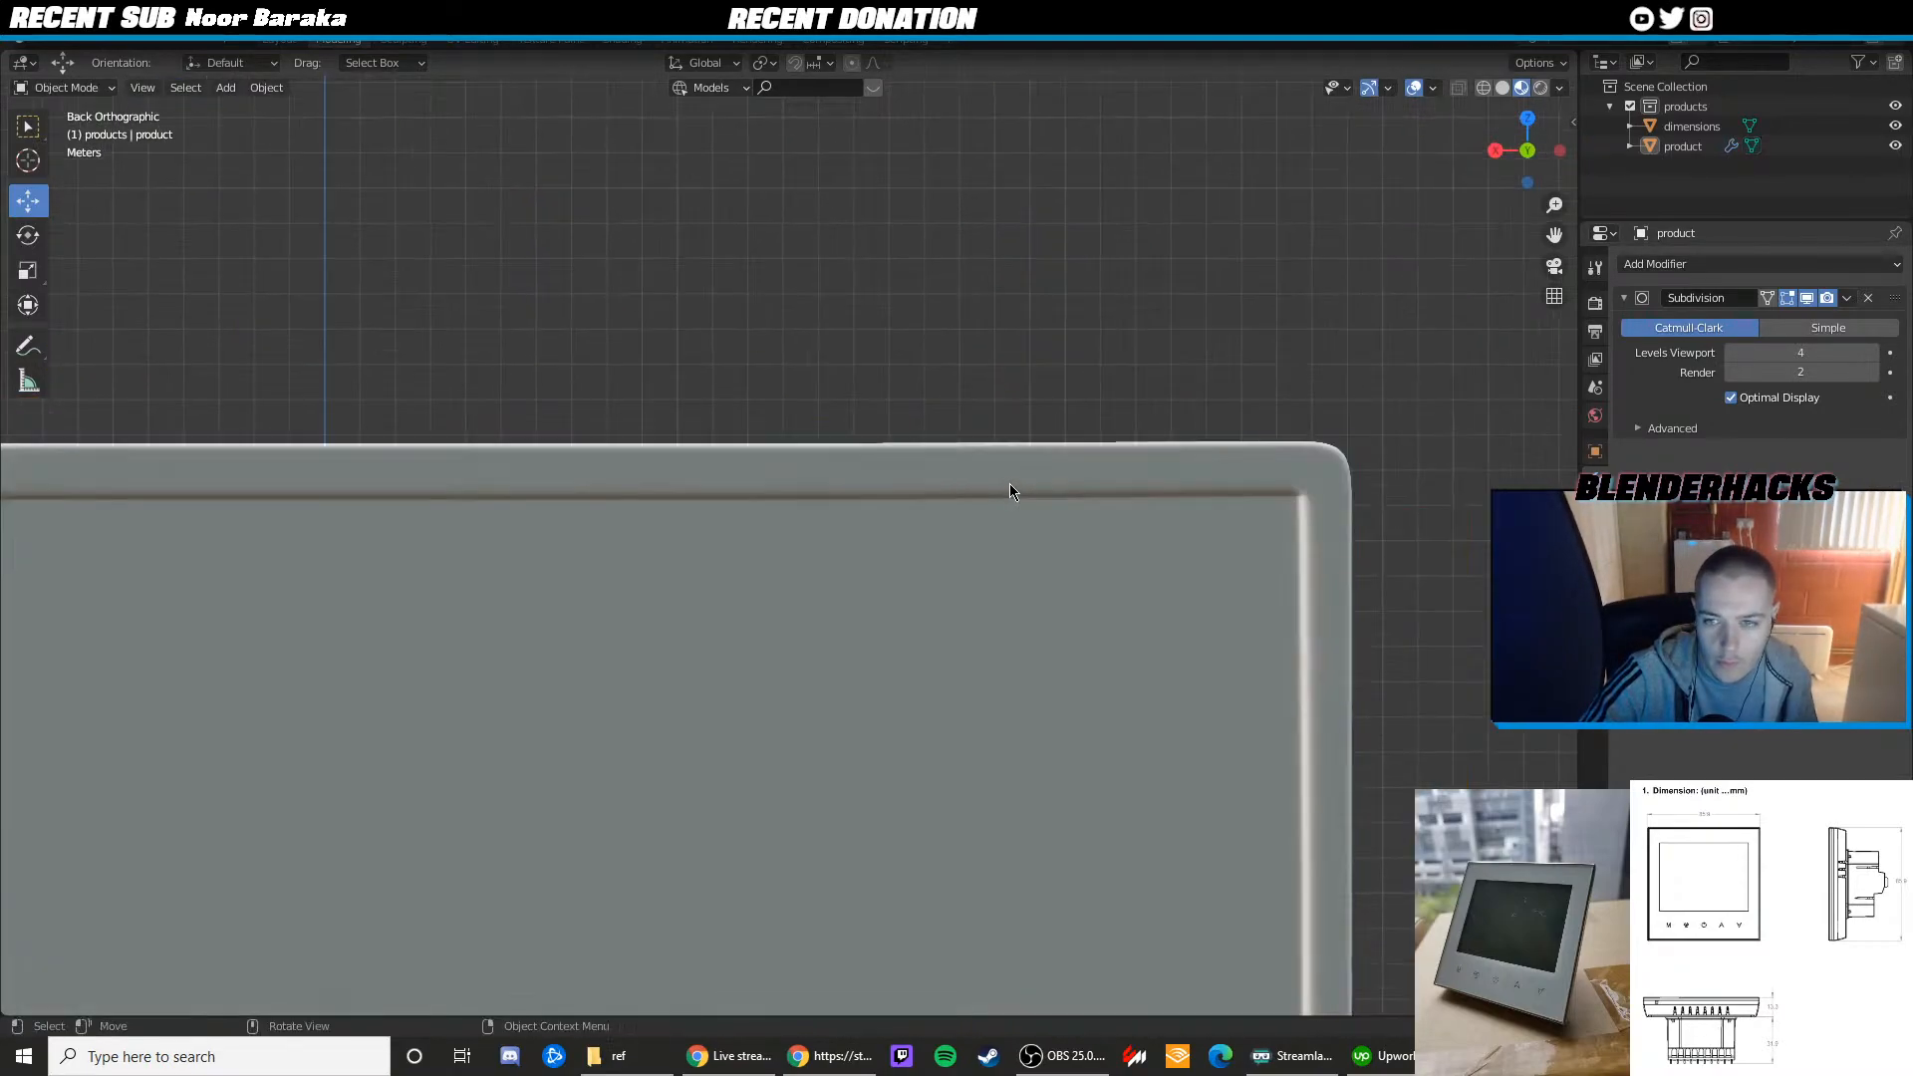
{"action": "scroll", "coordinate": [1002, 476], "scroll_direction": "up", "scroll_amount": 2}
In wireframe vertex mode, box-select the upper-right vertices of the edge loop just below the frame's top rim
{"action": "key", "text": "Tab"}
{"action": "key", "text": "1"}
{"action": "key", "text": "z"}
{"action": "scroll", "coordinate": [1095, 533], "scroll_direction": "down", "scroll_amount": 2}
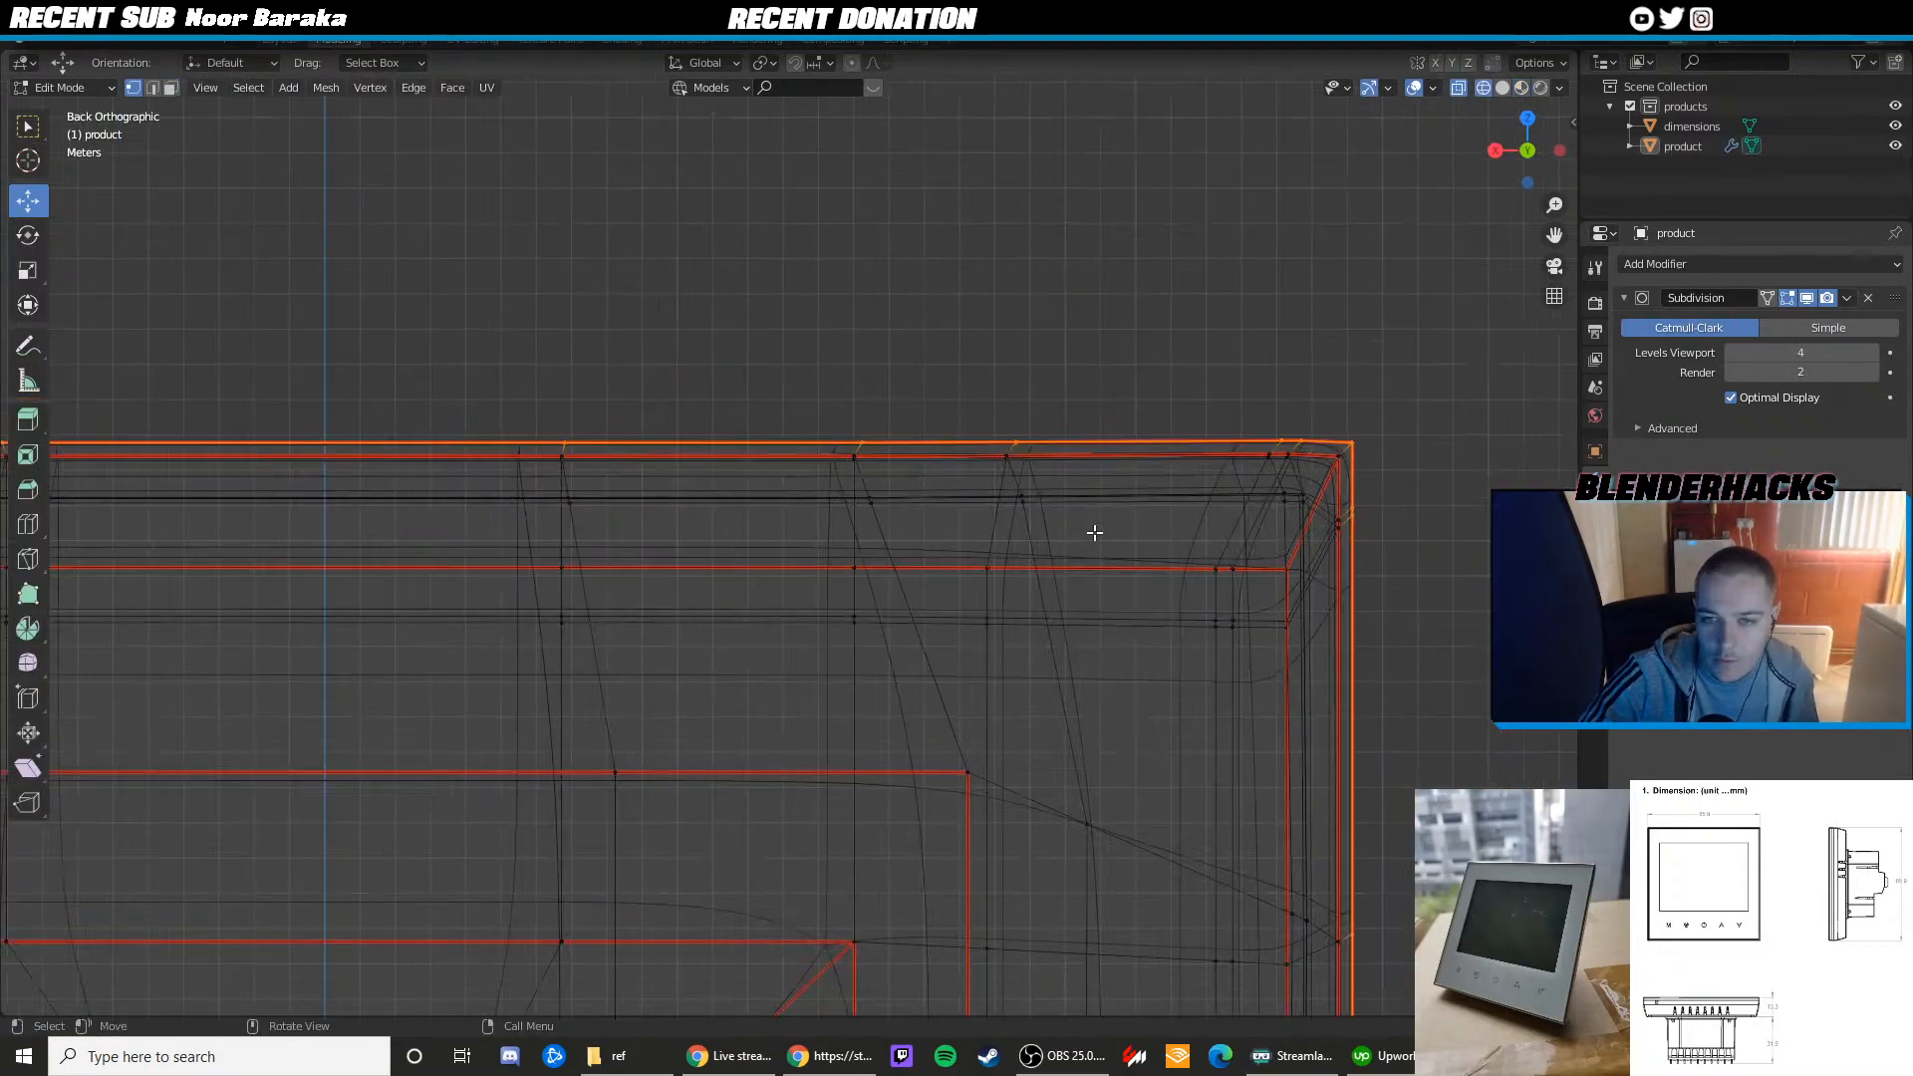
{"action": "left_click", "coordinate": [1280, 513]}
{"action": "left_click_drag", "start_coordinate": [1013, 498], "coordinate": [1014, 498]}
{"action": "left_click_drag", "start_coordinate": [967, 531], "coordinate": [873, 496], "text": "shift"}
{"action": "middle_click_drag", "start_coordinate": [727, 529], "coordinate": [804, 523], "text": "shift"}
{"action": "middle_click_drag", "start_coordinate": [614, 484], "coordinate": [909, 484], "text": "shift"}
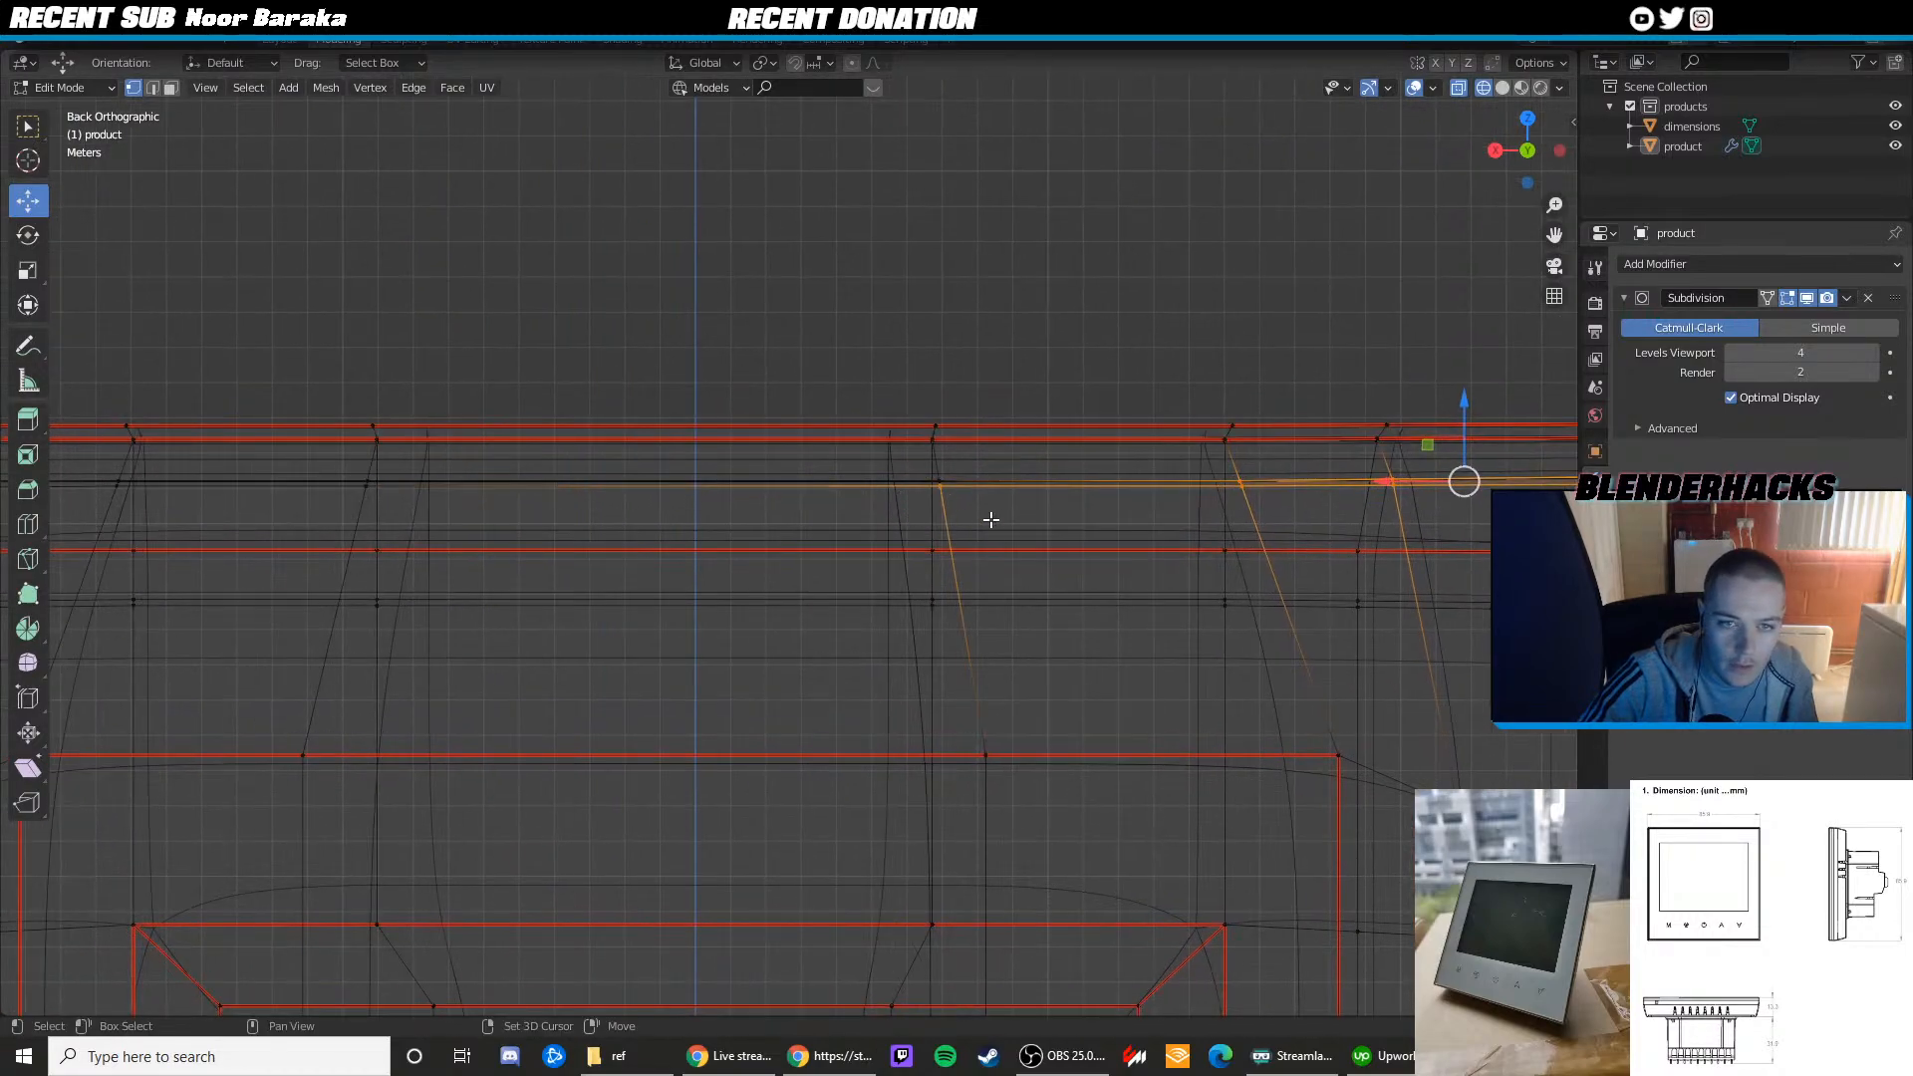
Extend the vertex selection along the rest of that upper edge loop toward the frame's upper-left corner
{"action": "left_click_drag", "start_coordinate": [988, 506], "coordinate": [939, 476], "text": "shift"}
{"action": "middle_click_drag", "start_coordinate": [661, 492], "coordinate": [759, 490], "text": "shift"}
{"action": "left_click_drag", "start_coordinate": [492, 504], "coordinate": [433, 472], "text": "shift"}
{"action": "middle_click_drag", "start_coordinate": [478, 507], "coordinate": [720, 506], "text": "shift"}
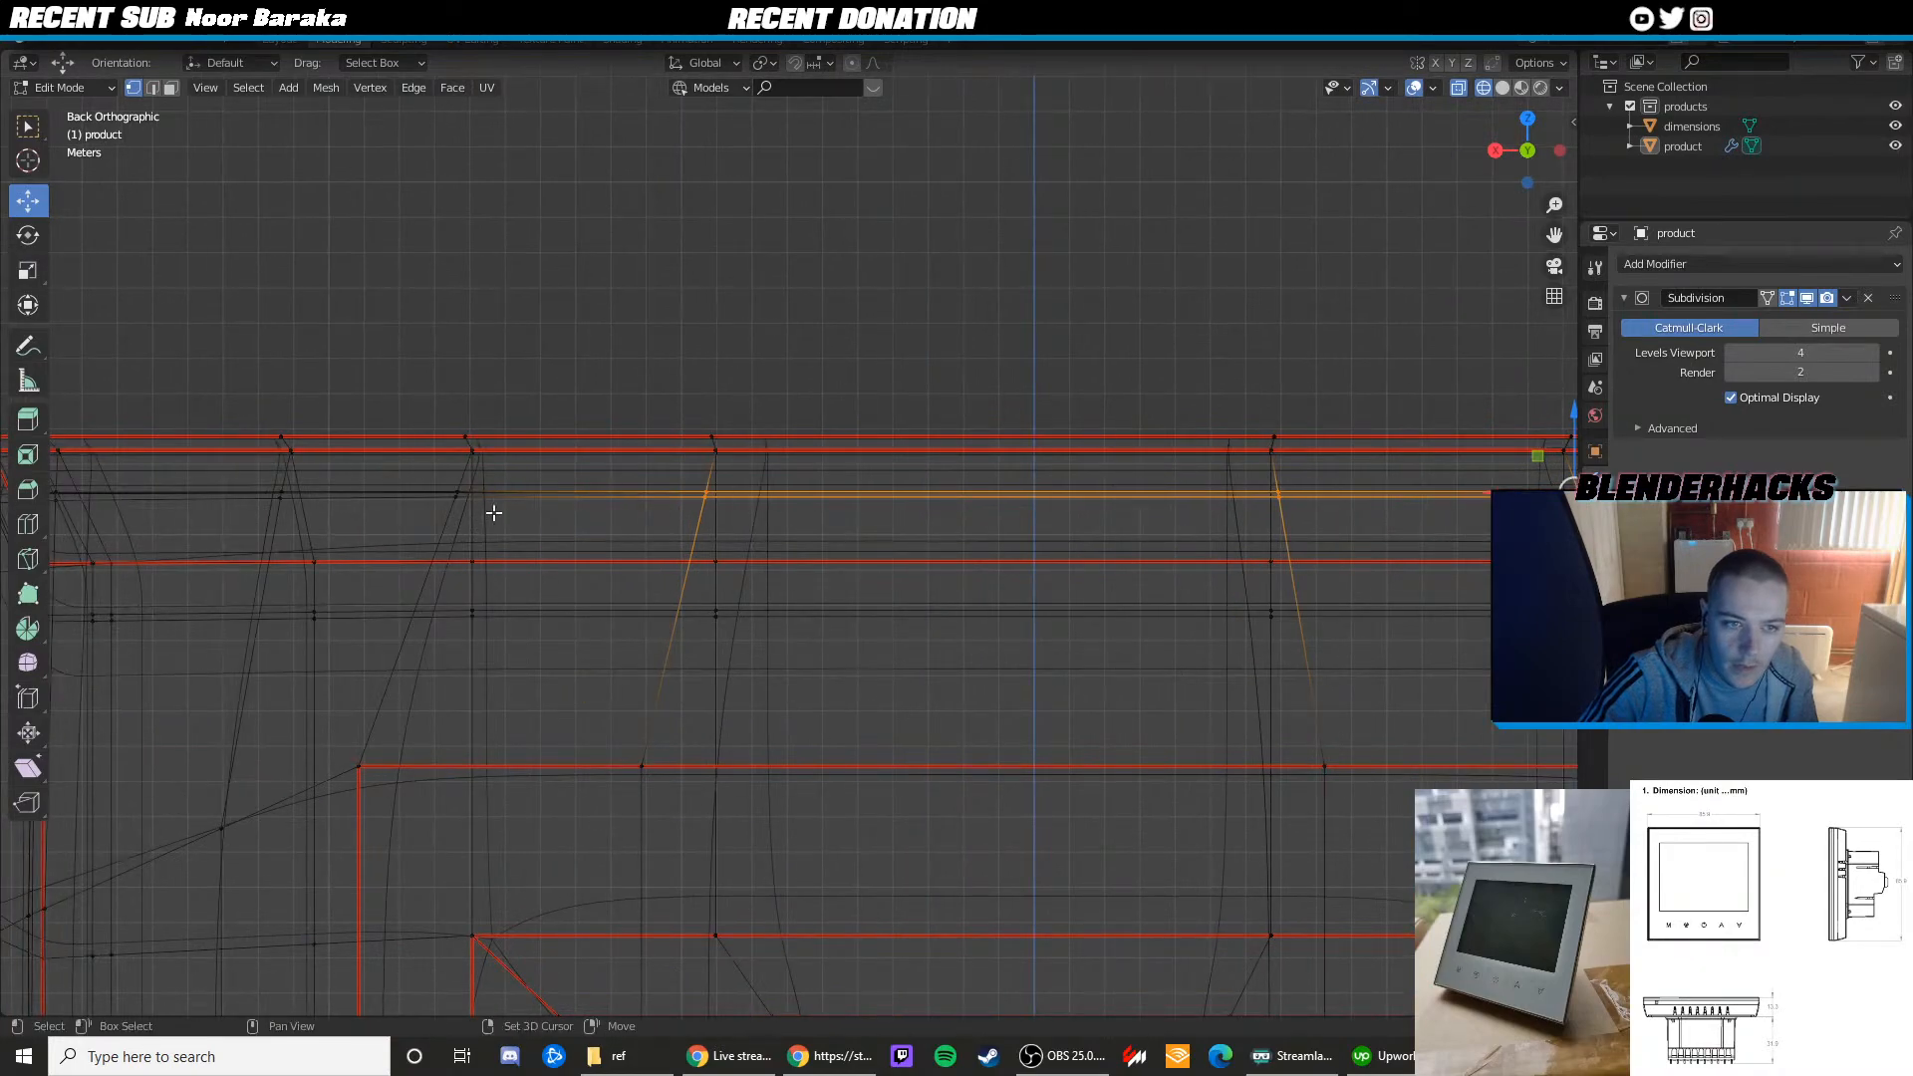
{"action": "left_click_drag", "start_coordinate": [491, 513], "coordinate": [433, 475], "text": "shift"}
{"action": "middle_click_drag", "start_coordinate": [372, 516], "coordinate": [652, 508], "text": "shift"}
{"action": "key", "text": "shift+z"}
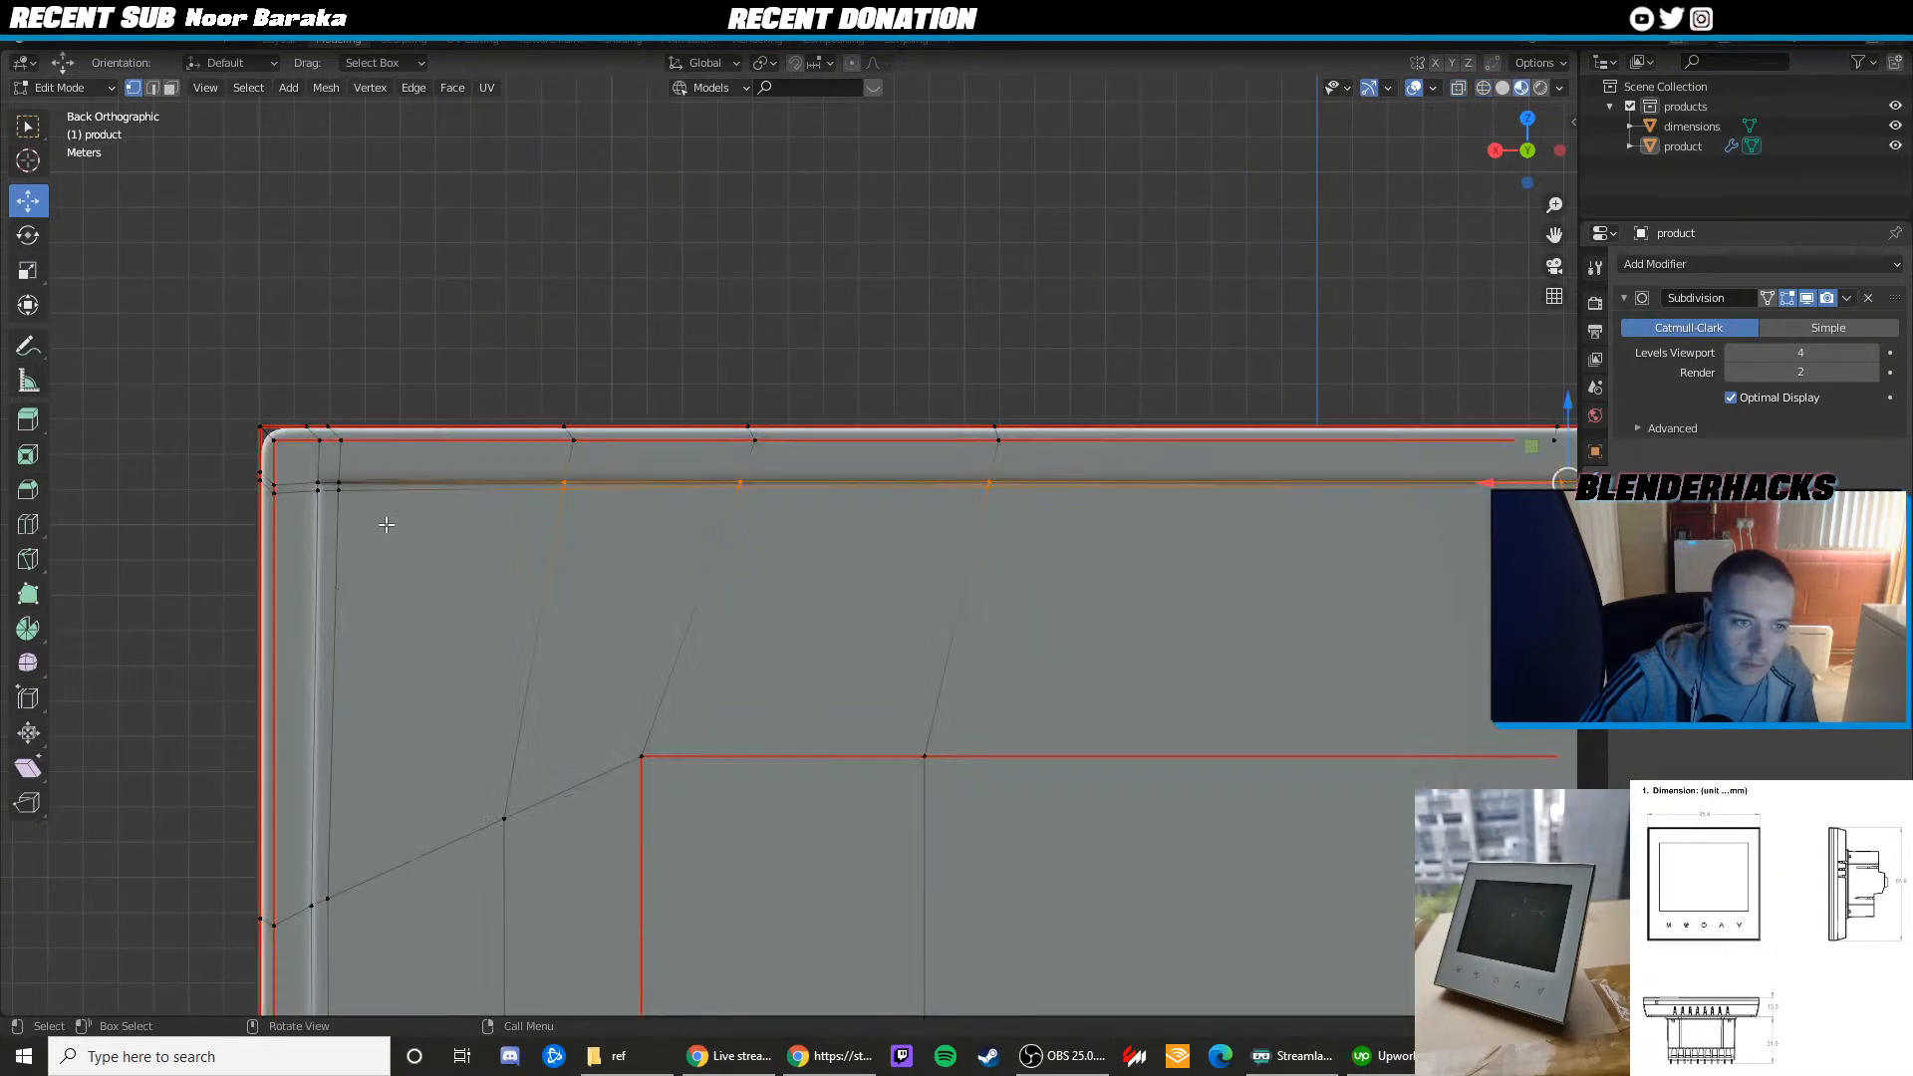
Add the edge loop's vertices at the frame's upper-left corner, including those on the outer rim, to the selection
{"action": "middle_click_drag", "start_coordinate": [385, 523], "coordinate": [537, 555], "text": "shift"}
{"action": "scroll", "coordinate": [538, 555], "scroll_direction": "up", "scroll_amount": 3}
{"action": "key", "text": "shift+z"}
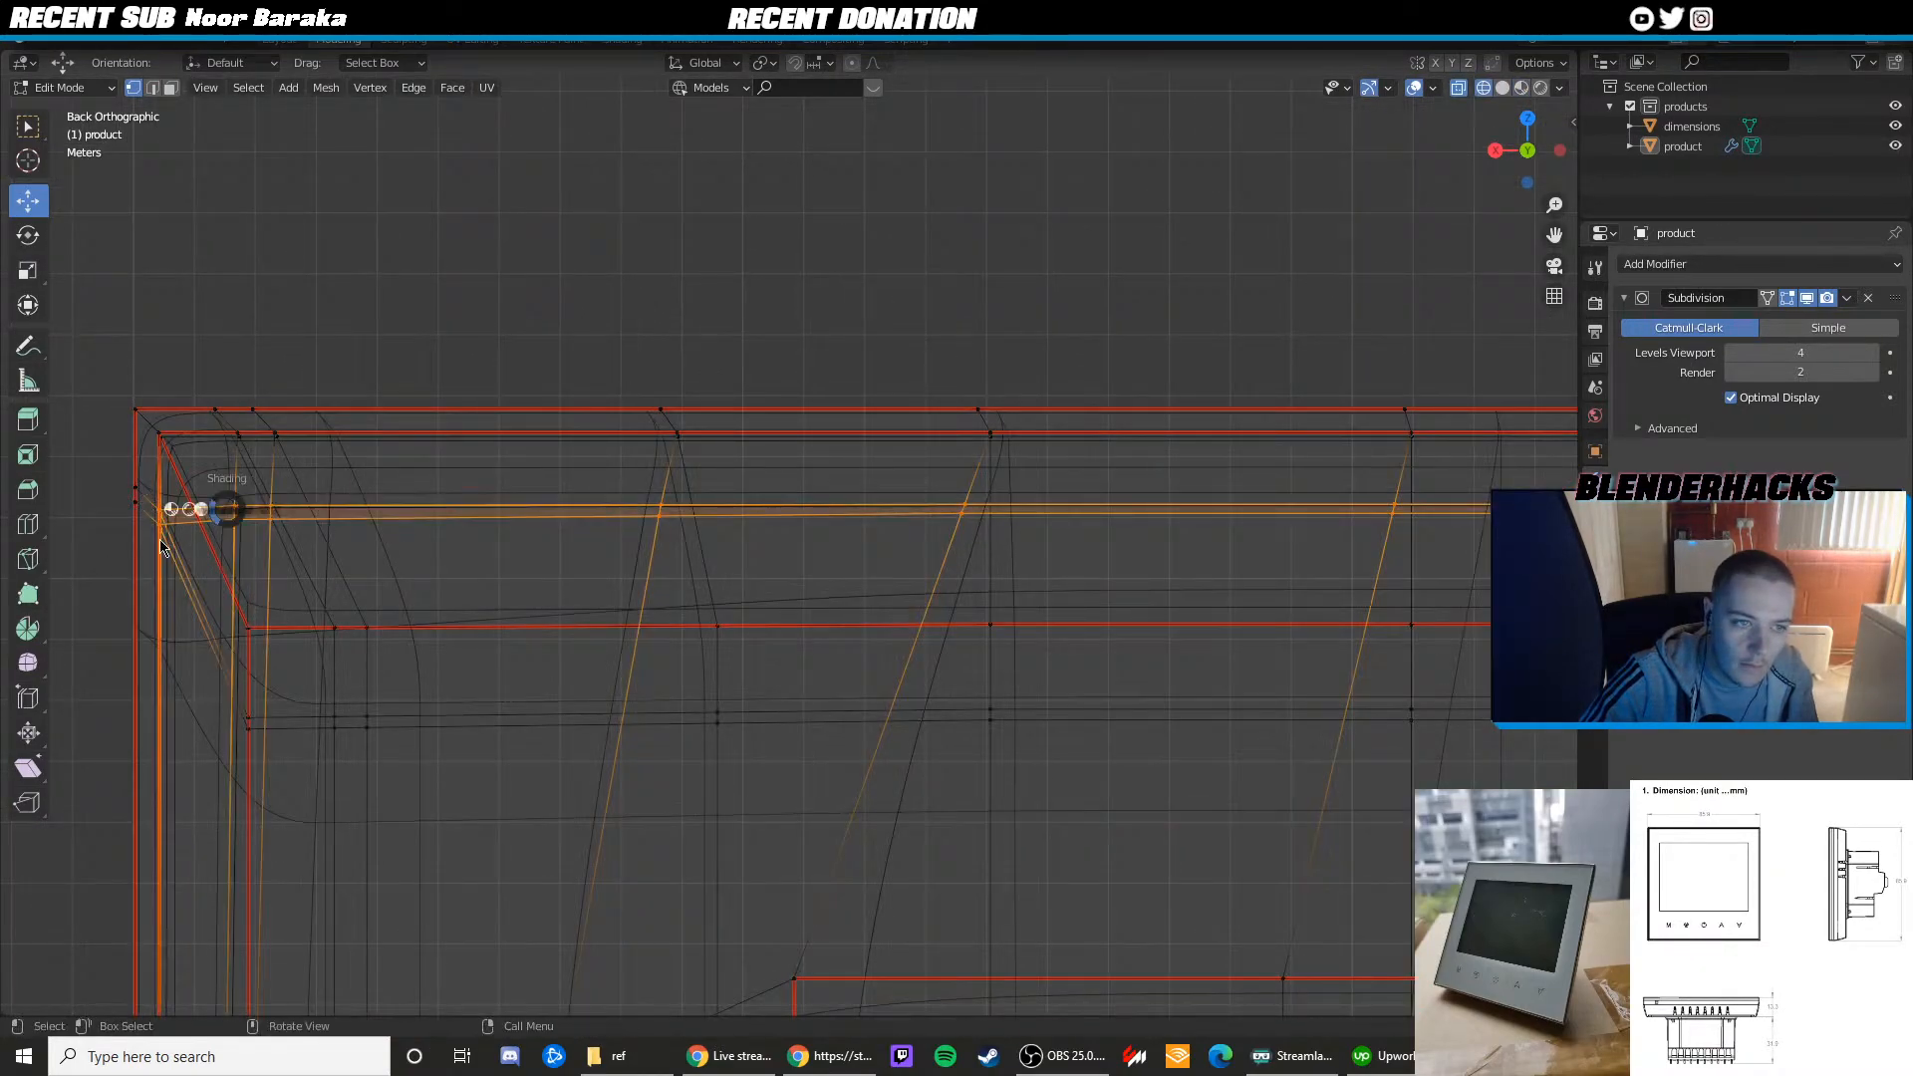
{"action": "key", "text": "shift+z"}
{"action": "middle_click_drag", "start_coordinate": [256, 571], "coordinate": [445, 551]}
{"action": "scroll", "coordinate": [449, 551], "scroll_direction": "up", "scroll_amount": 1}
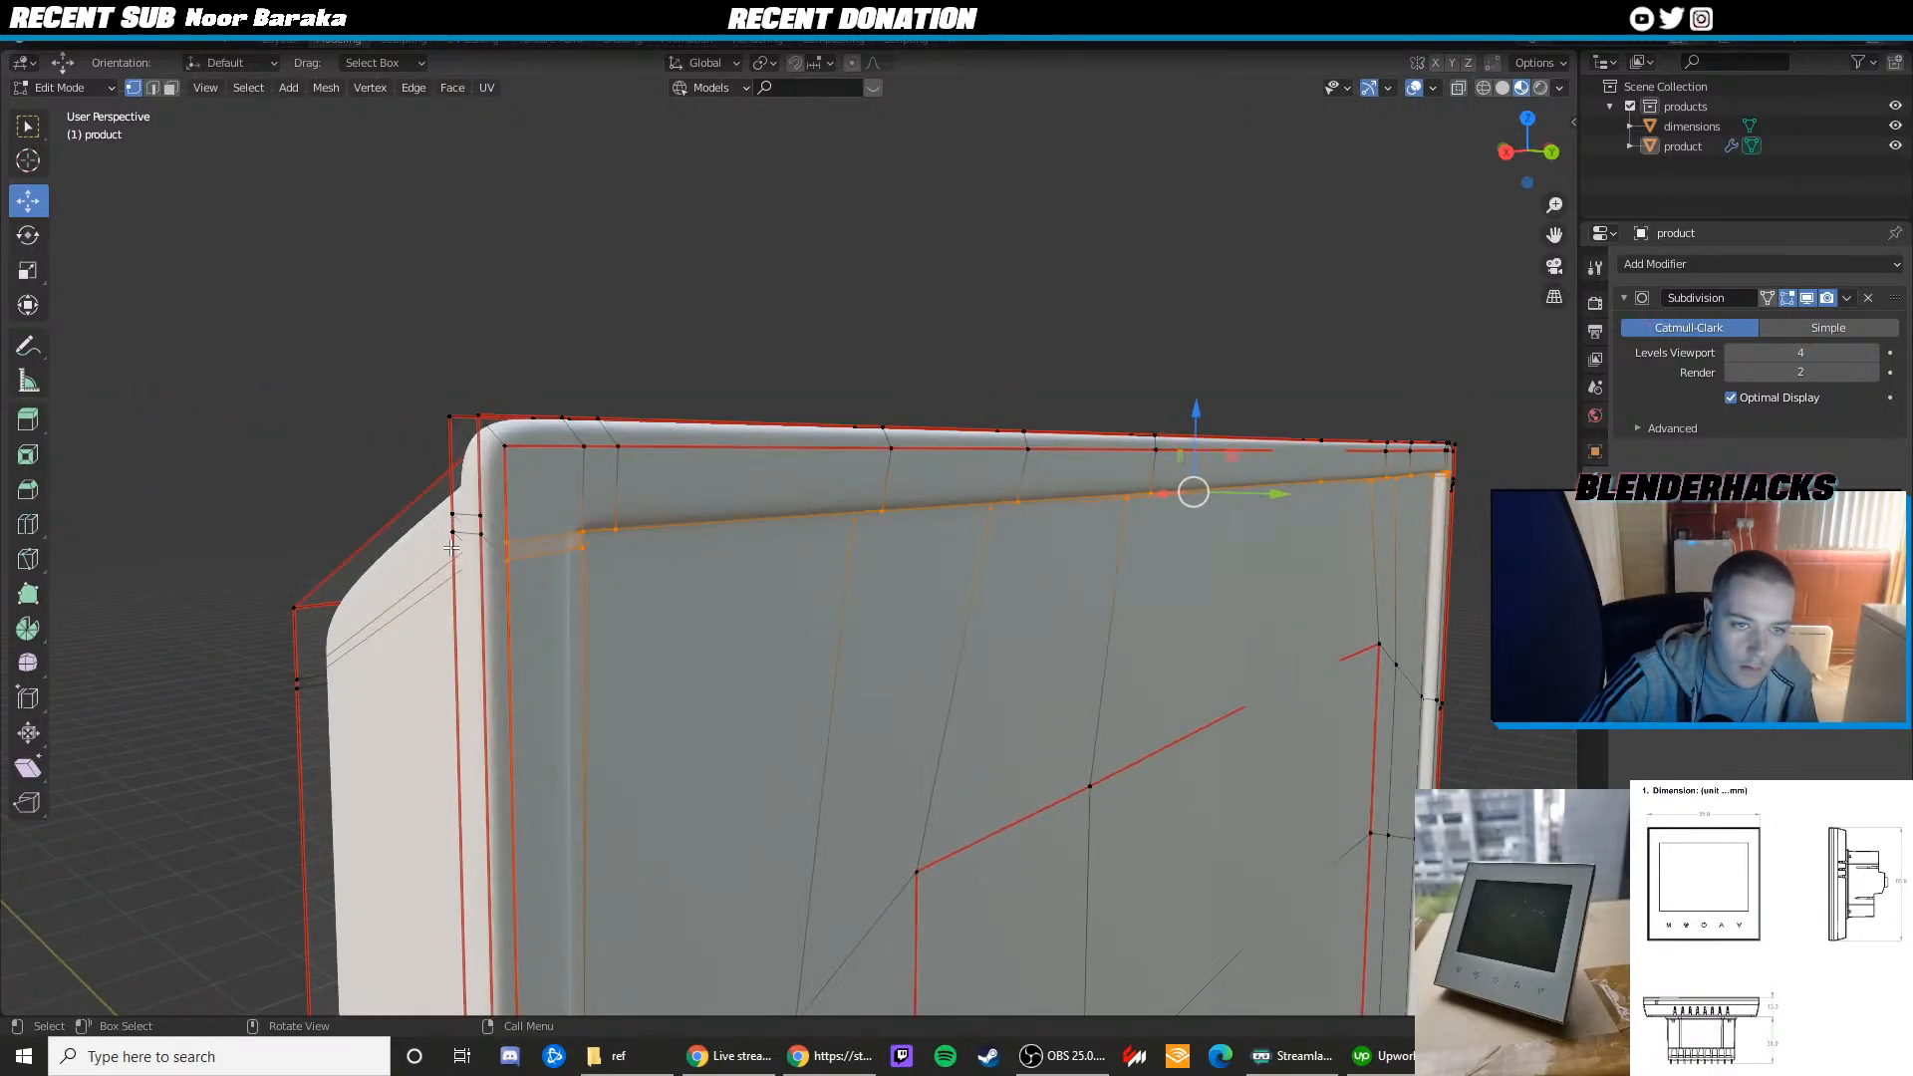
{"action": "middle_click_drag", "start_coordinate": [587, 556], "coordinate": [748, 583]}
{"action": "key", "text": "shift+z"}
{"action": "left_click_drag", "start_coordinate": [759, 584], "coordinate": [620, 518], "text": "shift"}
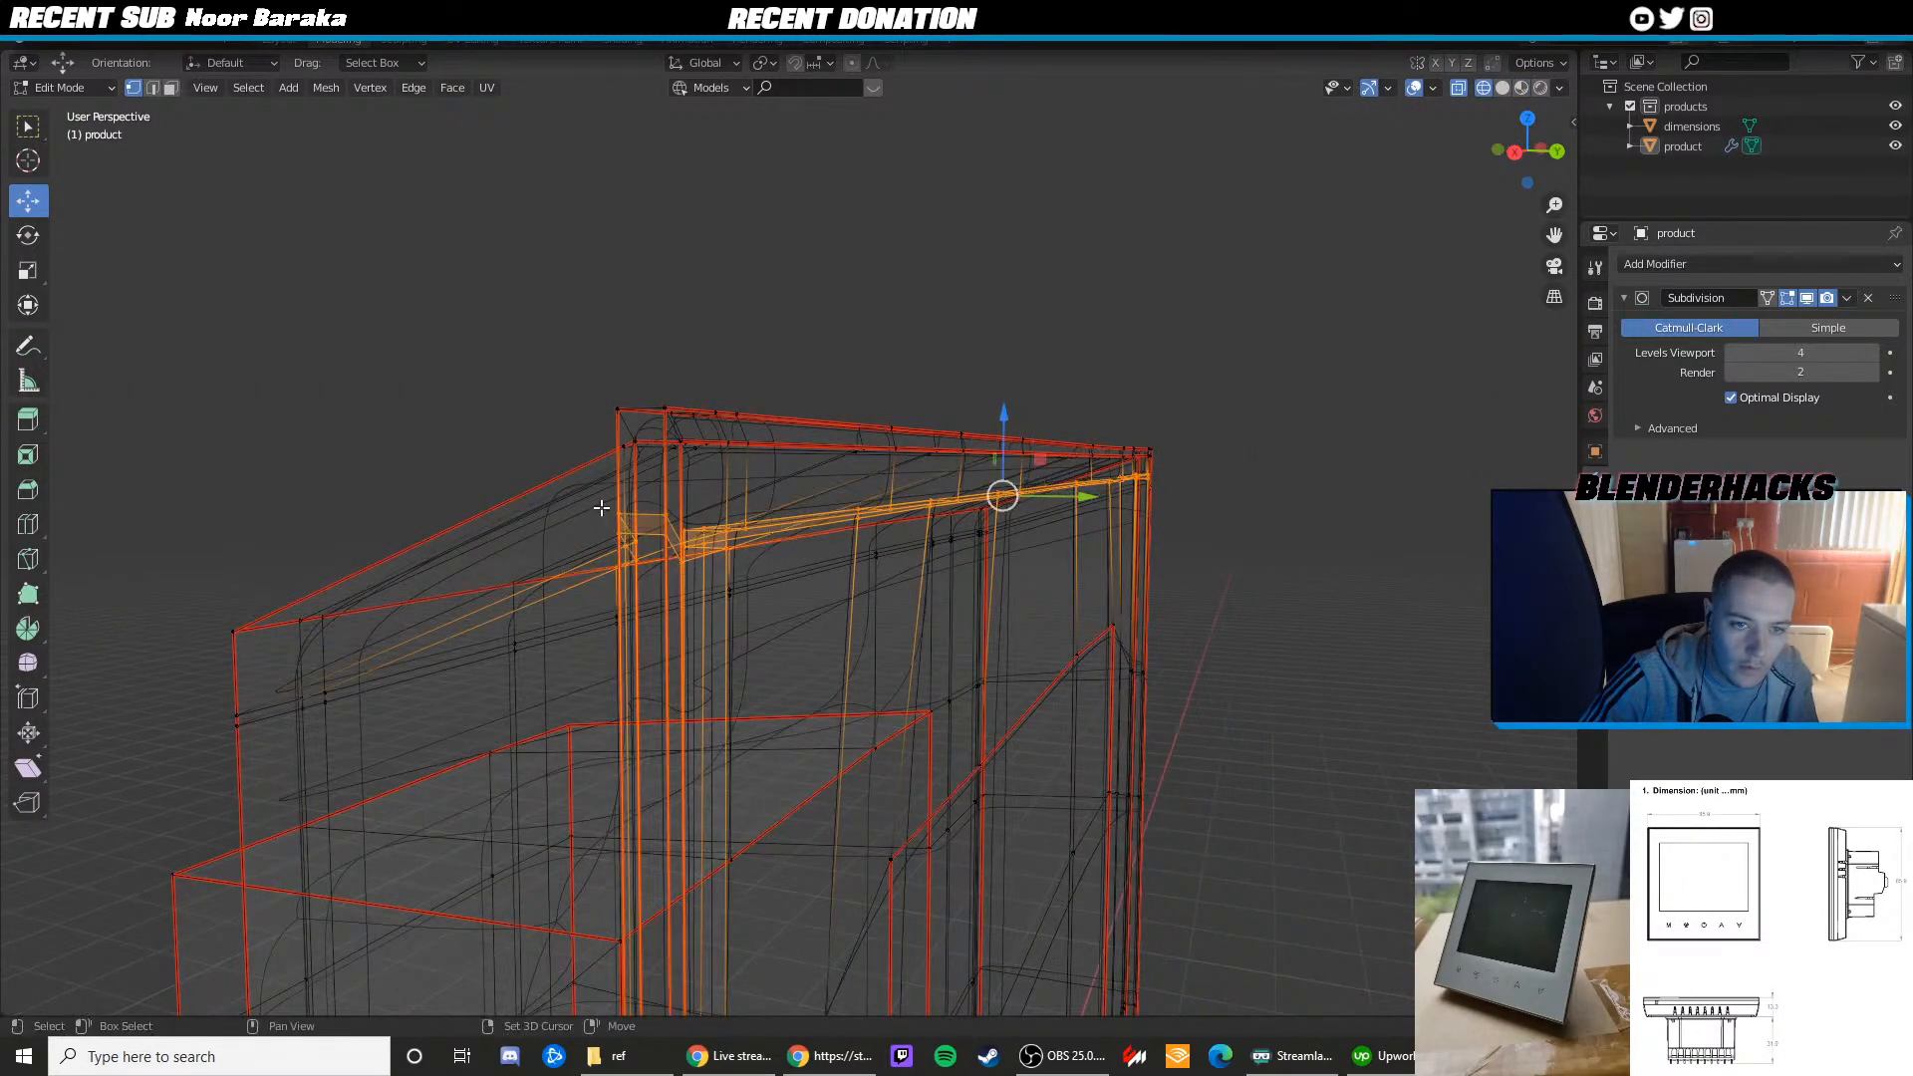
Add the edge loop's vertices at the frame's opposite upper corner, including those on the outer rim, to the selection in wireframe
{"action": "key", "text": "shift+z"}
{"action": "middle_click_drag", "start_coordinate": [1345, 598], "coordinate": [580, 499]}
{"action": "scroll", "coordinate": [580, 499], "scroll_direction": "down", "scroll_amount": 1}
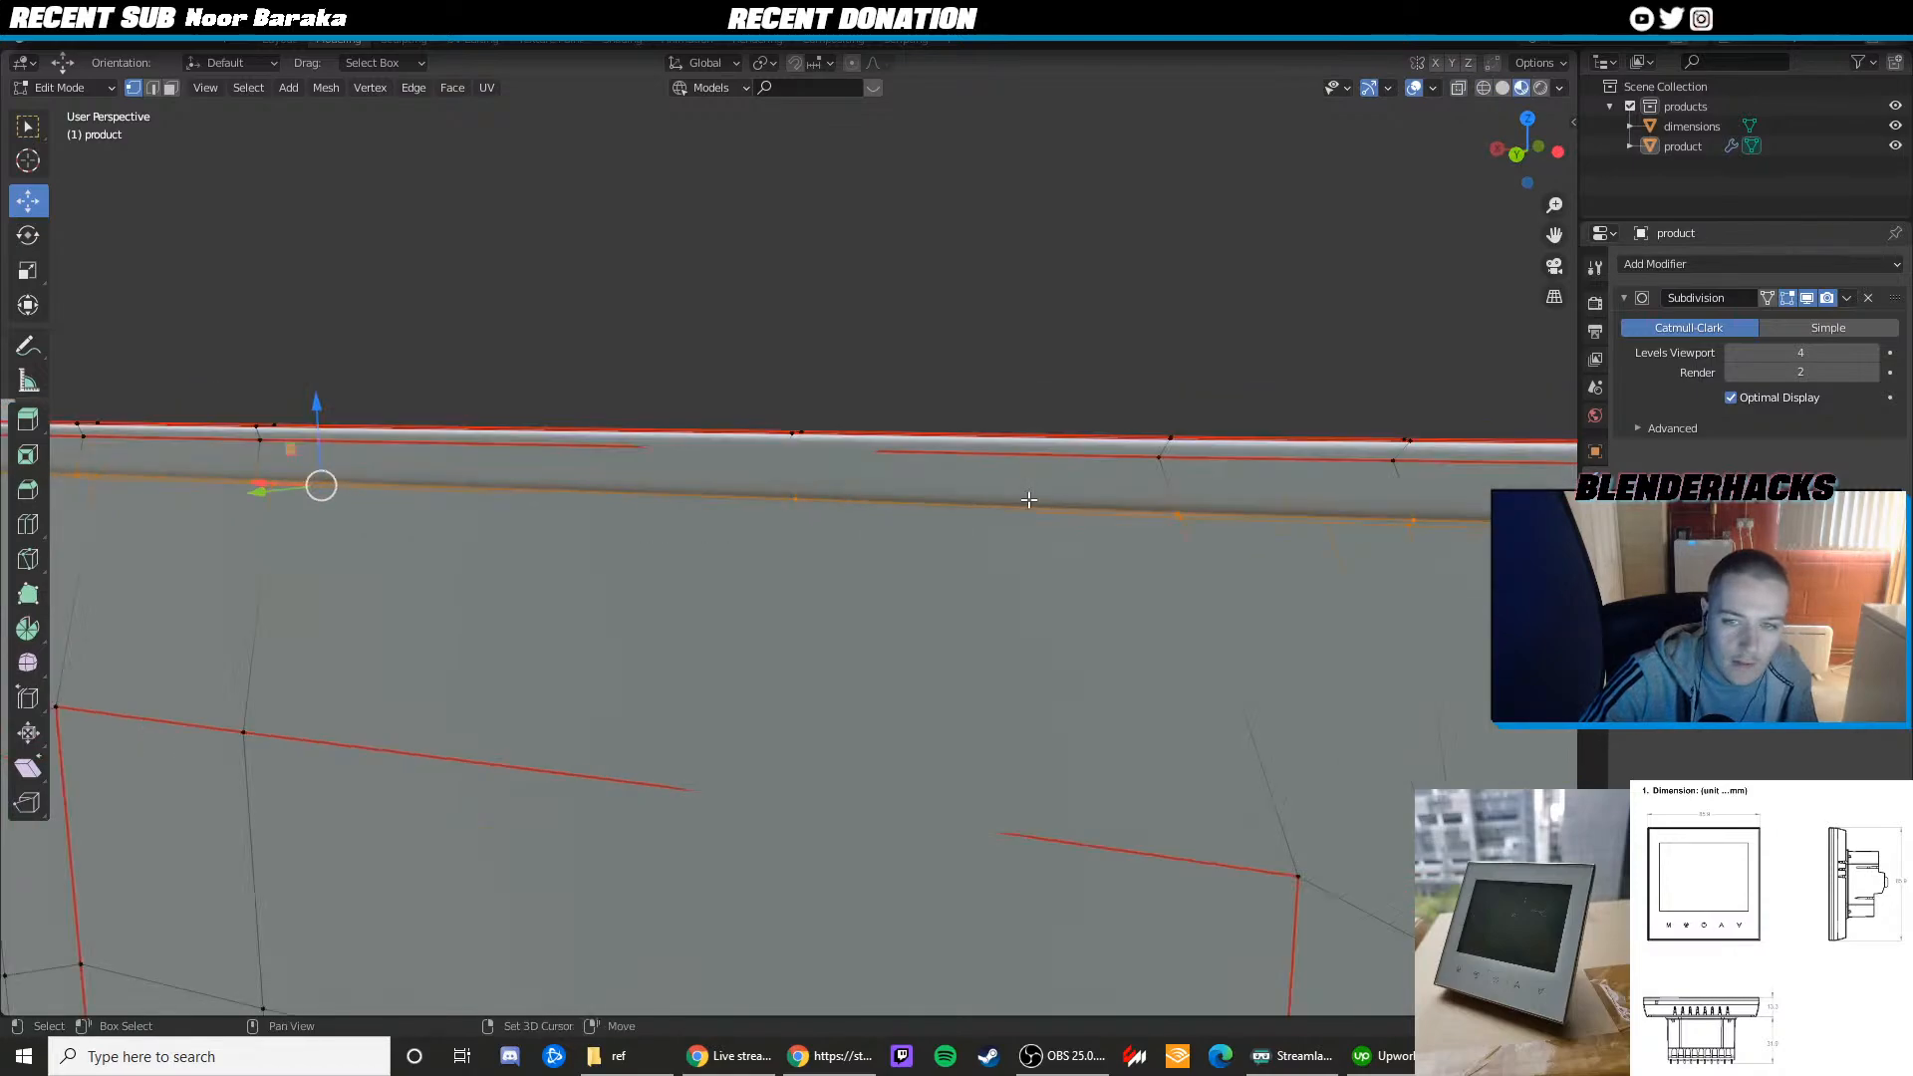
{"action": "scroll", "coordinate": [555, 487], "scroll_direction": "down", "scroll_amount": 2}
{"action": "middle_click_drag", "start_coordinate": [1029, 499], "coordinate": [466, 495], "text": "shift"}
{"action": "key", "text": "z"}
{"action": "left_click", "coordinate": [372, 495]}
{"action": "middle_click_drag", "start_coordinate": [658, 518], "coordinate": [615, 518]}
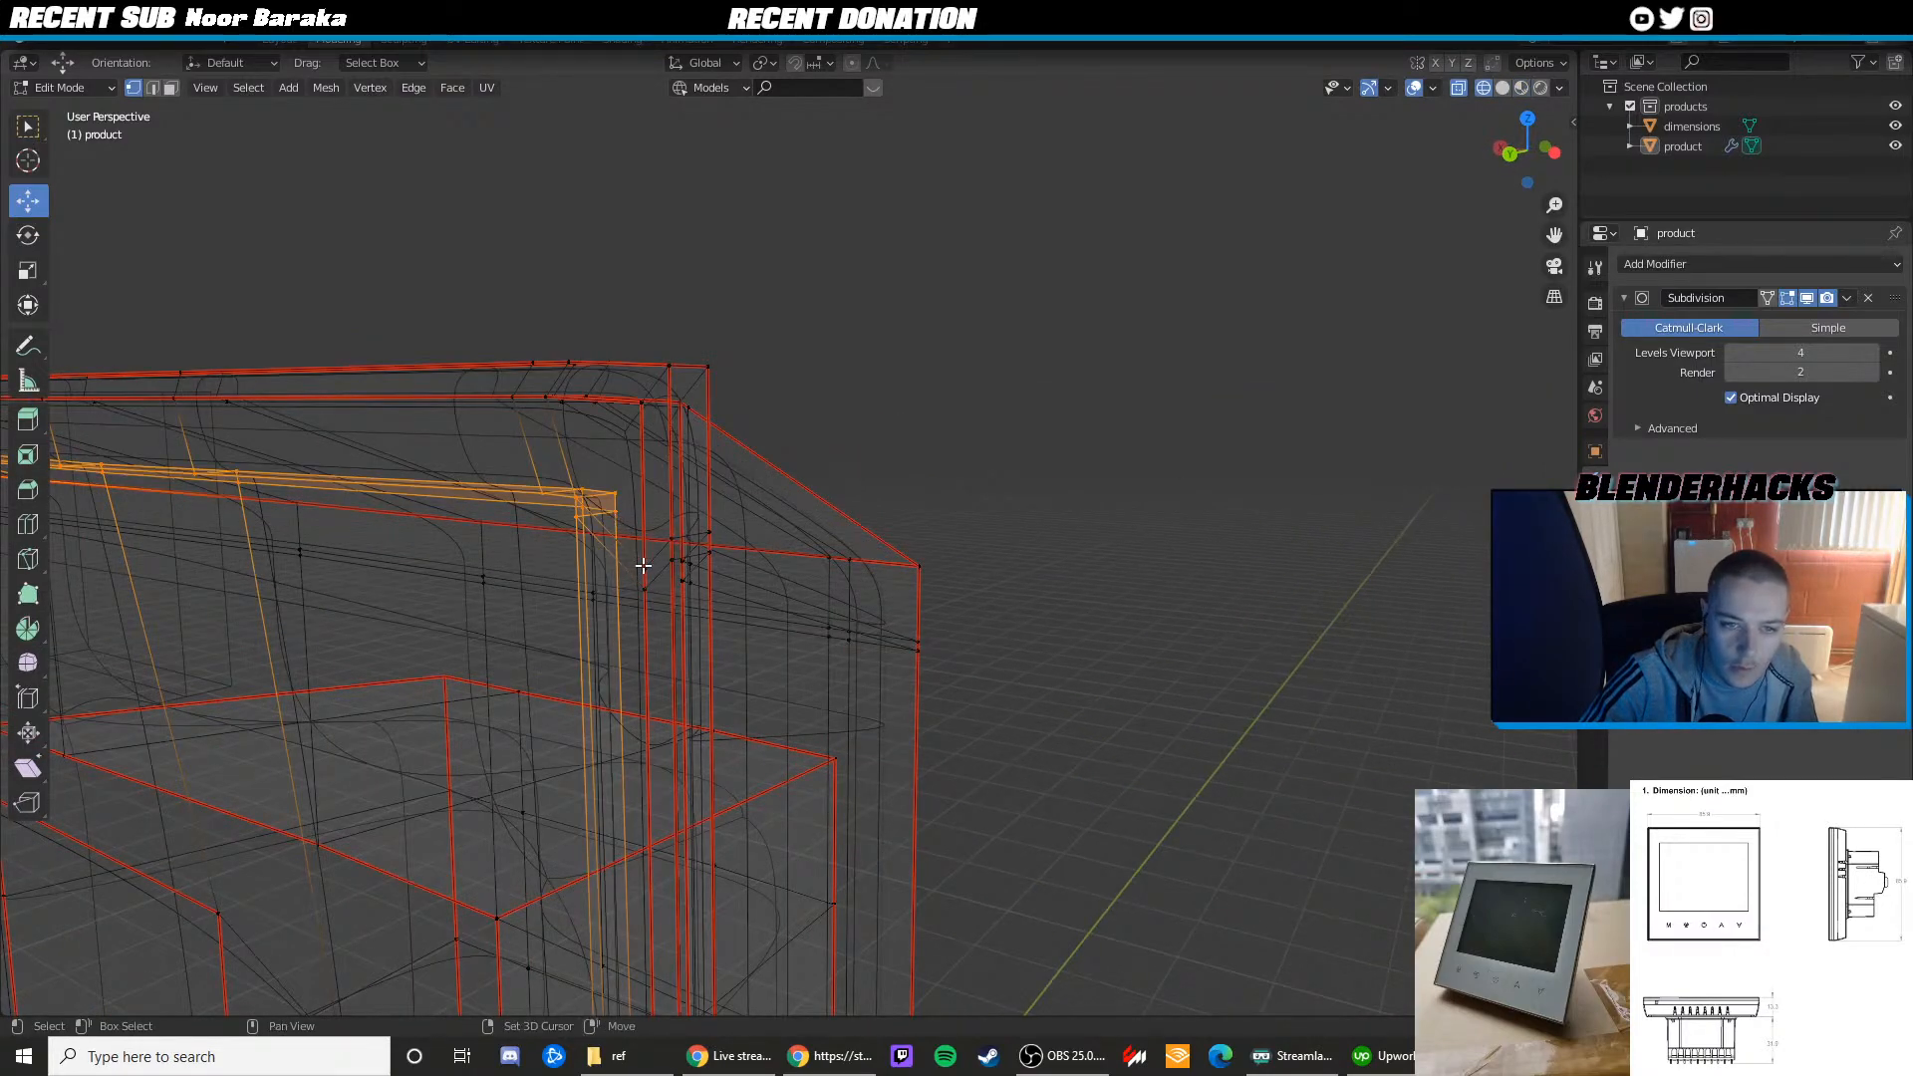
{"action": "left_click_drag", "start_coordinate": [720, 600], "coordinate": [657, 534], "text": "shift"}
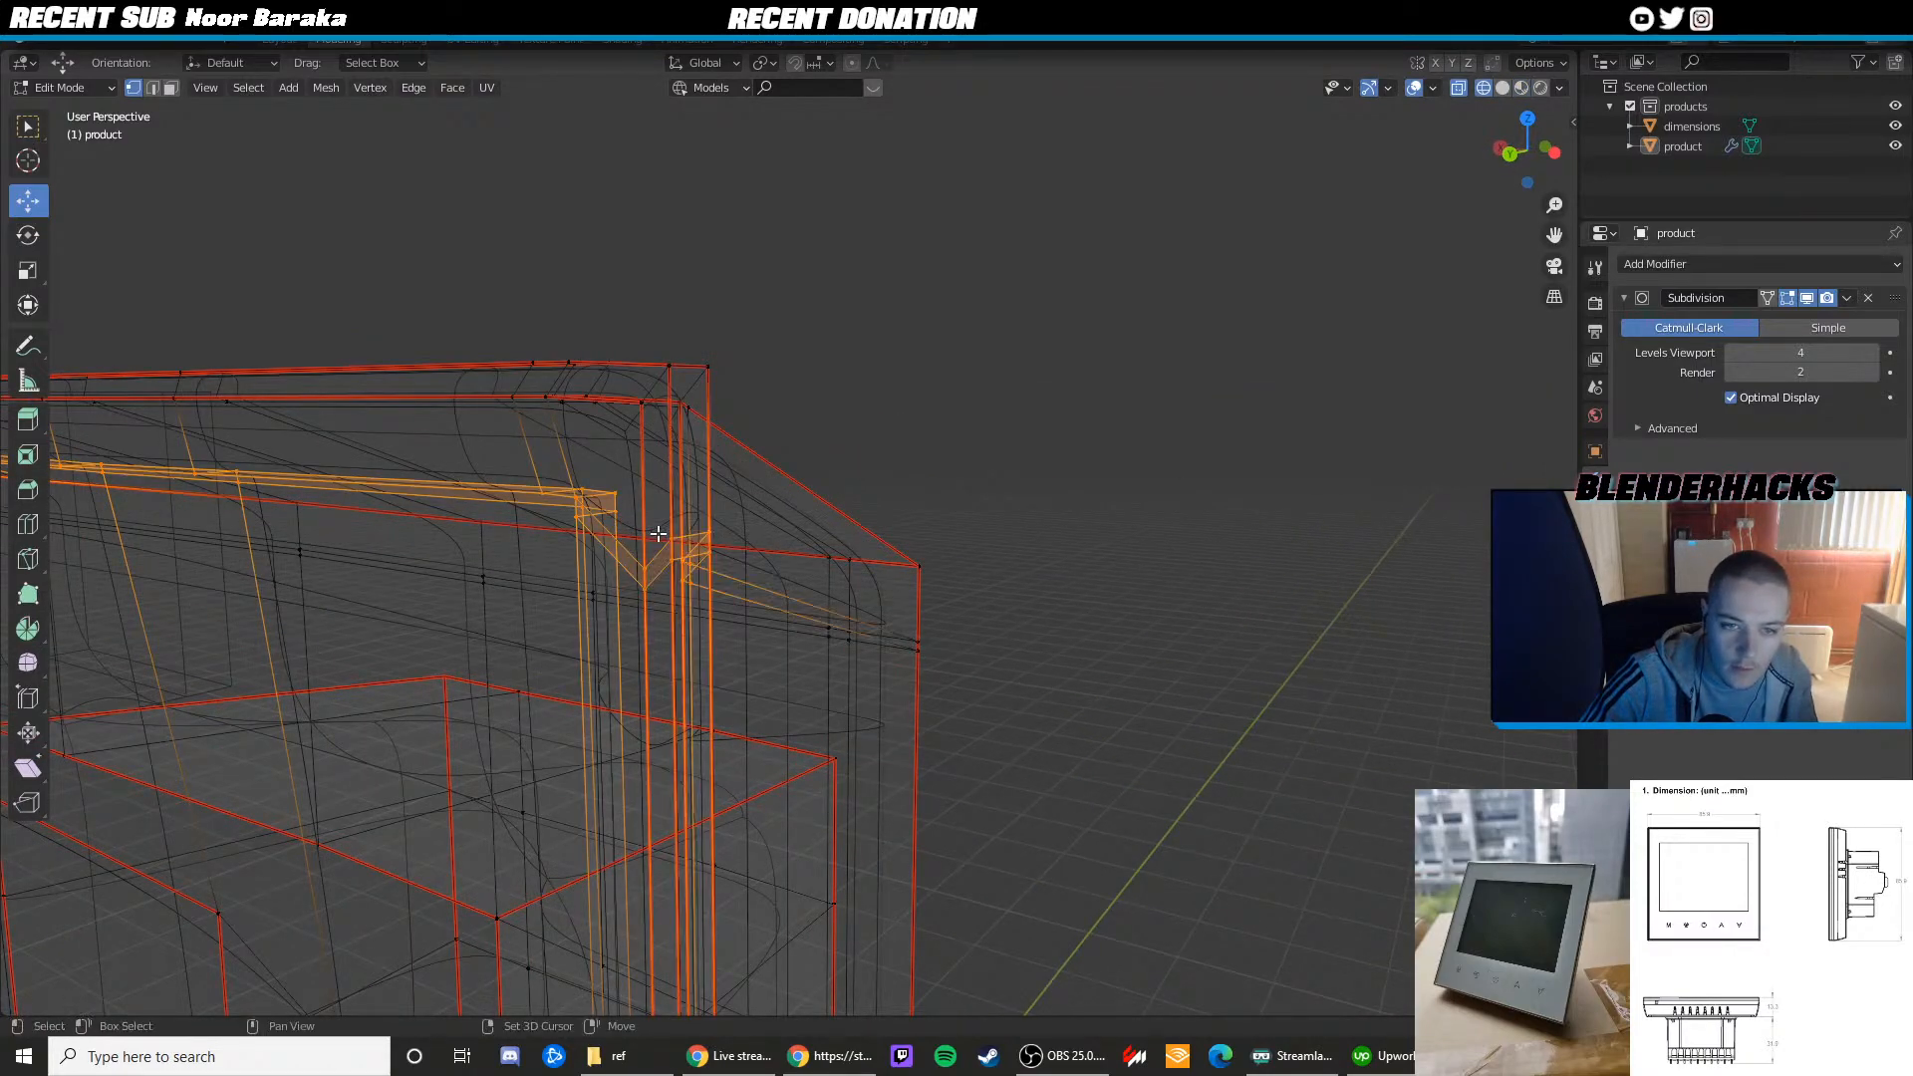
{"action": "key", "text": "z"}
{"action": "left_click", "coordinate": [672, 645]}
Move the selected upper edge loop up by about 289 mm, closer to the frame's top rim
{"action": "scroll", "coordinate": [672, 646], "scroll_direction": "down", "scroll_amount": 1}
{"action": "scroll", "coordinate": [419, 495], "scroll_direction": "down", "scroll_amount": 3}
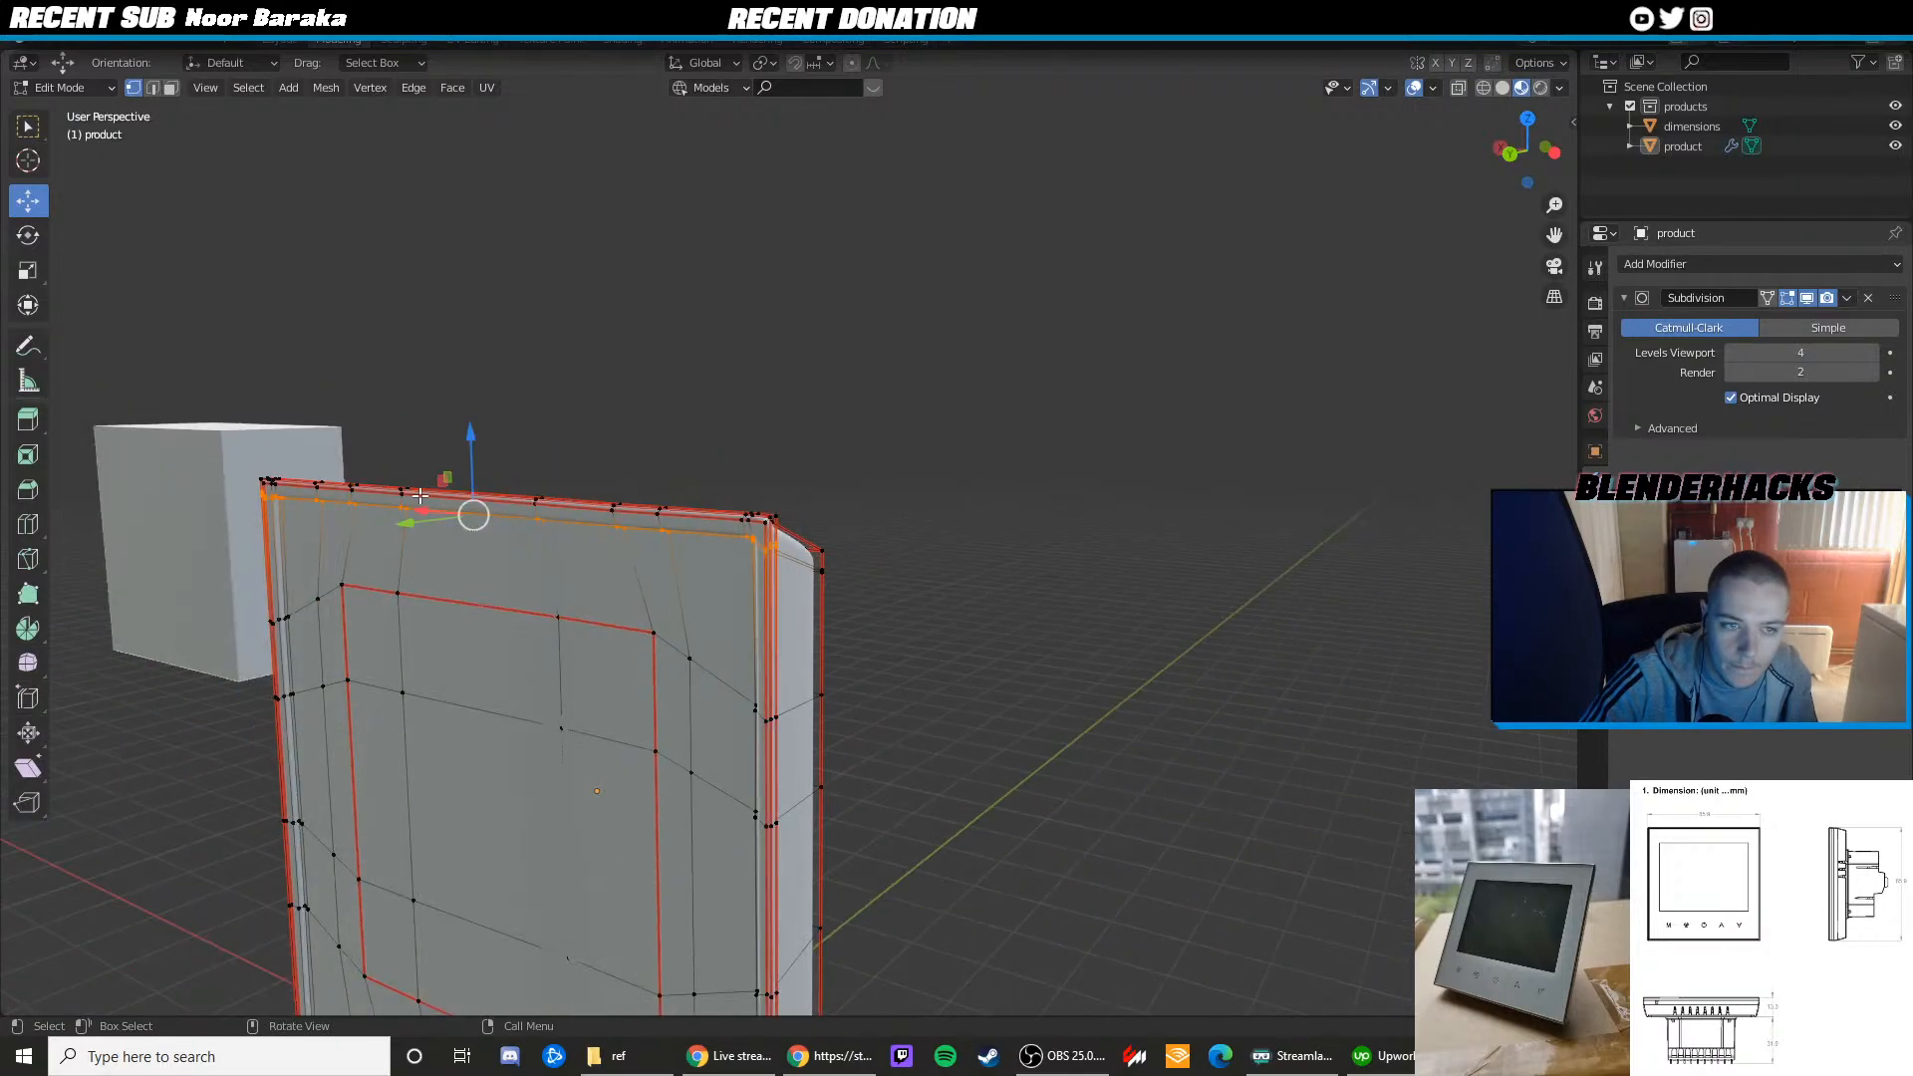
{"action": "left_click_drag", "start_coordinate": [471, 462], "coordinate": [467, 458]}
{"action": "key", "text": "Tab"}
{"action": "scroll", "coordinate": [644, 427], "scroll_direction": "up", "scroll_amount": 4}
{"action": "key", "text": "Tab"}
{"action": "left_click_drag", "start_coordinate": [229, 426], "coordinate": [227, 420]}
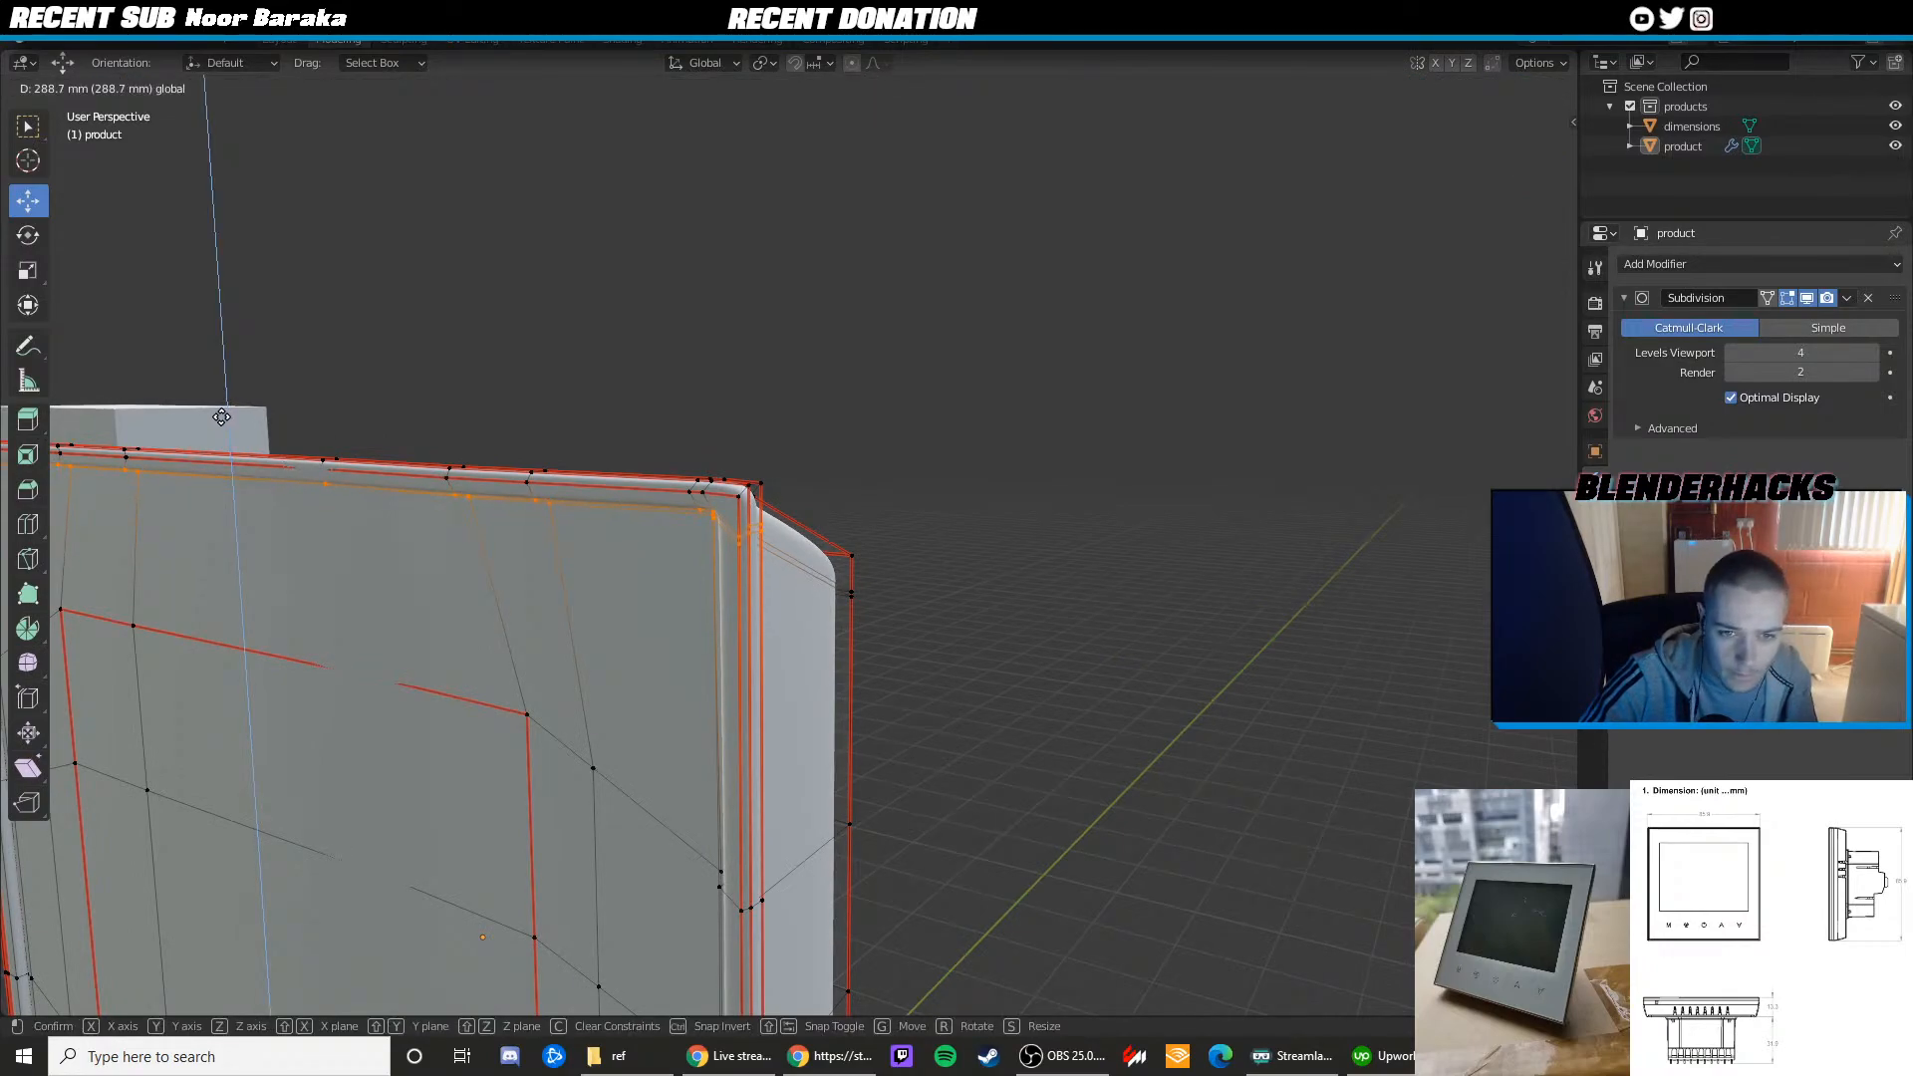
{"action": "left_click_drag", "start_coordinate": [220, 417], "coordinate": [220, 416]}
Box-select the side rim edge's vertices just below the upper corner in wireframe and move them up toward the corner
{"action": "scroll", "coordinate": [698, 483], "scroll_direction": "up", "scroll_amount": 3}
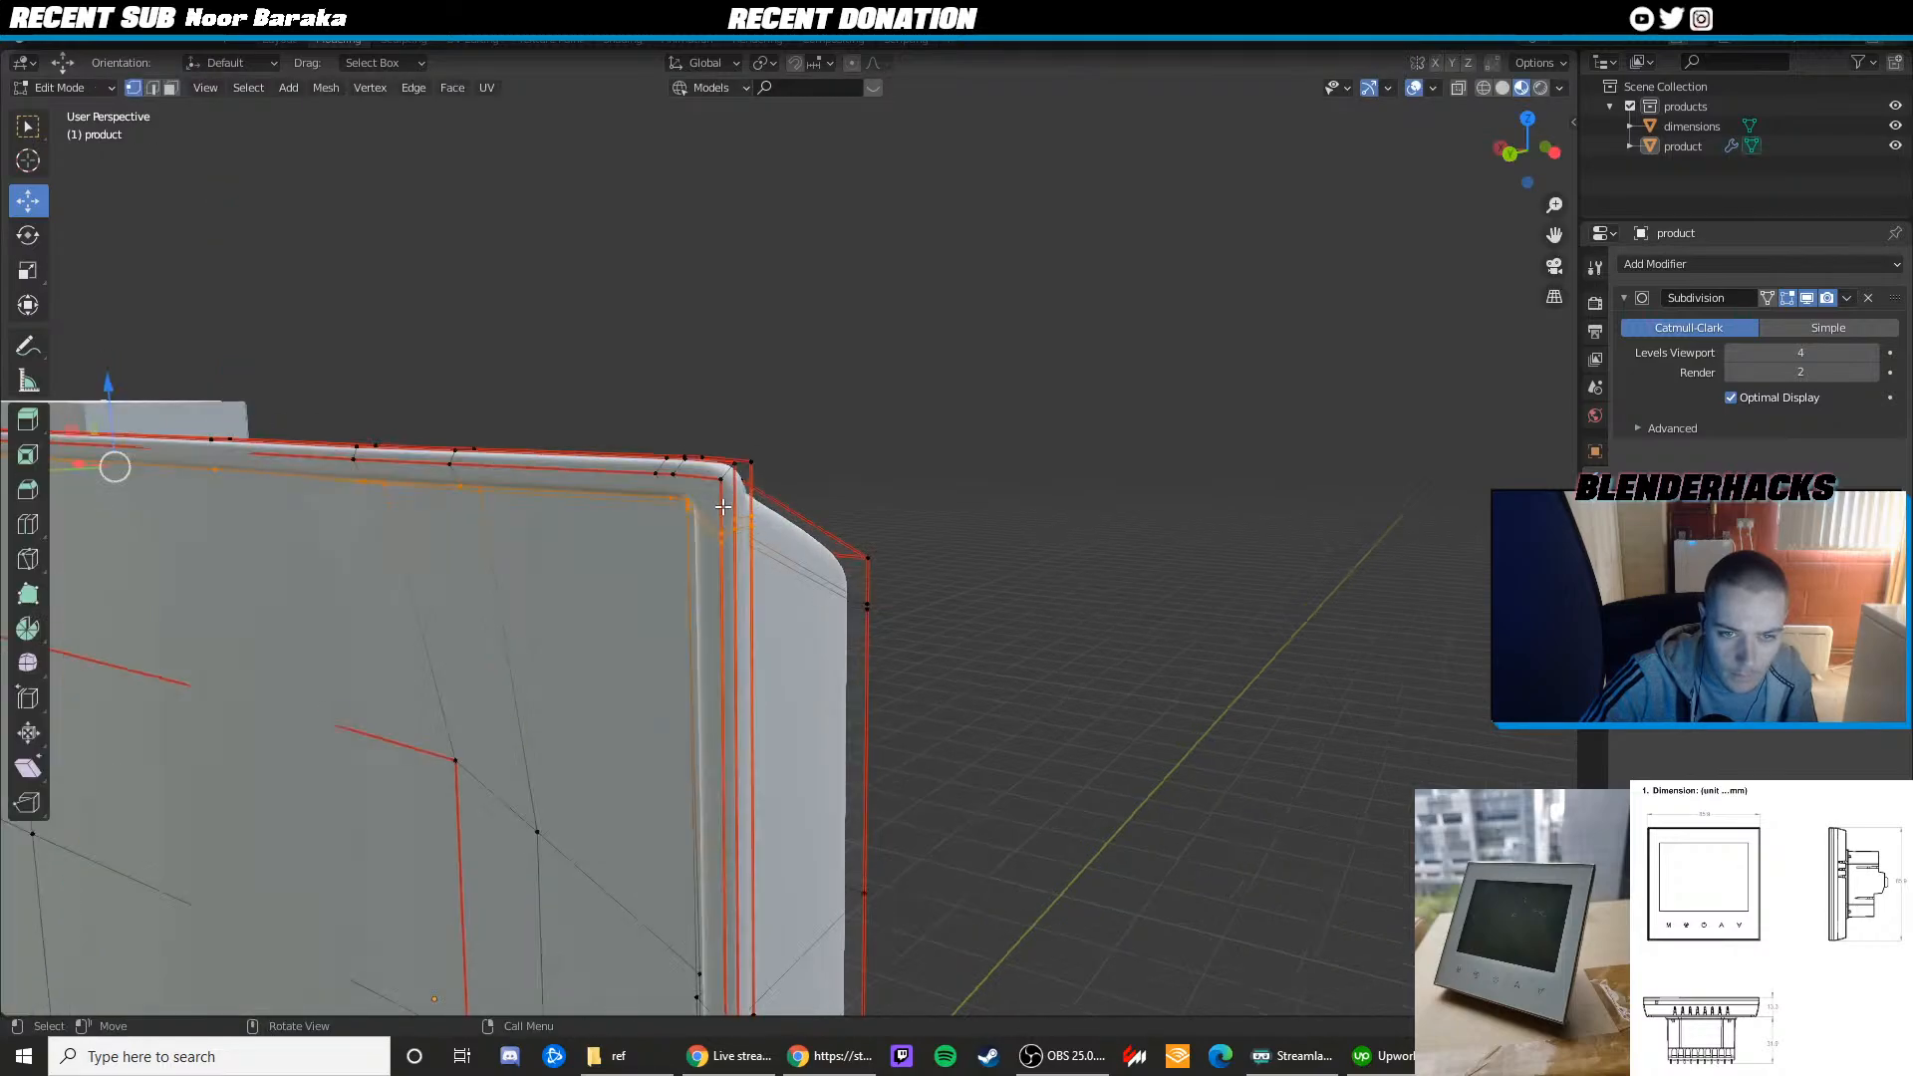
{"action": "key", "text": "shift+z"}
{"action": "scroll", "coordinate": [672, 536], "scroll_direction": "up", "scroll_amount": 4}
{"action": "left_click_drag", "start_coordinate": [560, 557], "coordinate": [560, 557]}
{"action": "key", "text": "shift+z"}
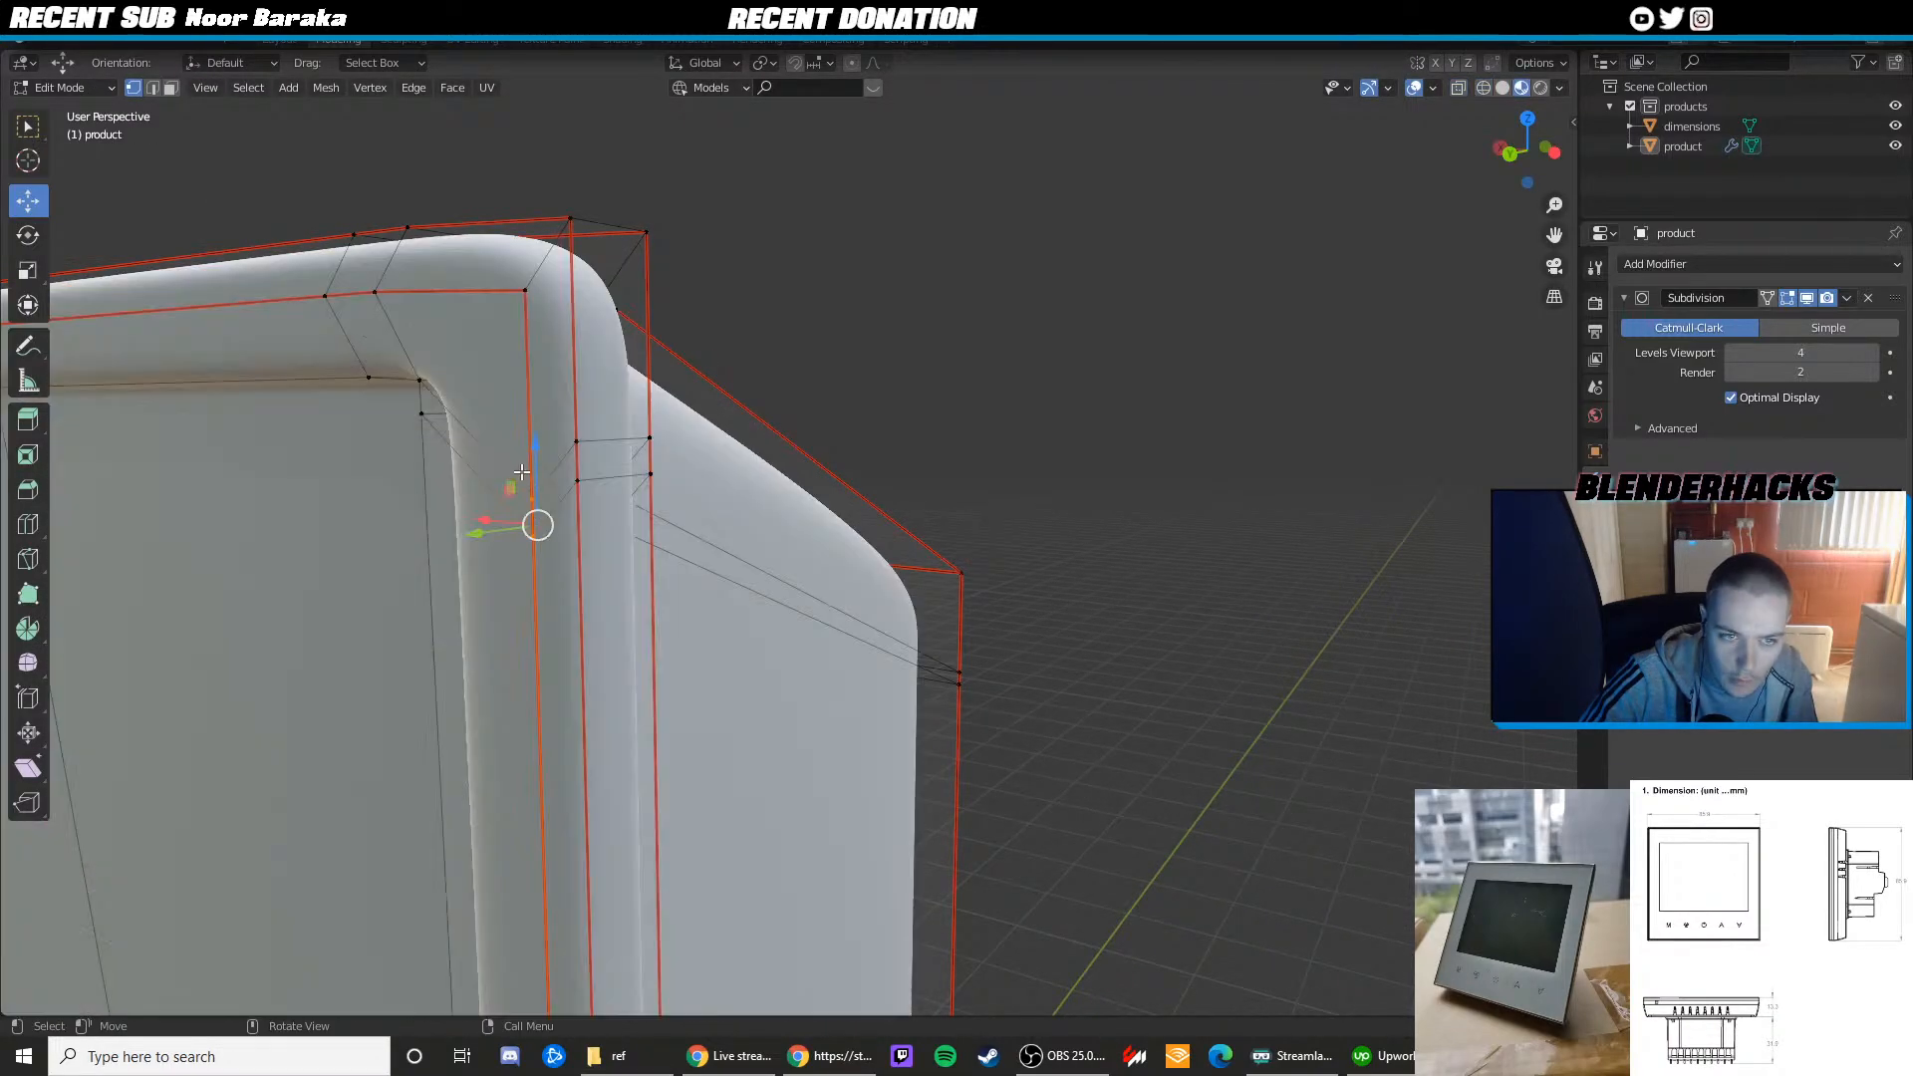
{"action": "left_click_drag", "start_coordinate": [537, 465], "coordinate": [535, 416]}
Examine both smoothed upper corners of the frame in perspective and the frame's front in the orthographic back view
{"action": "scroll", "coordinate": [534, 559], "scroll_direction": "down", "scroll_amount": 7}
{"action": "middle_click_drag", "start_coordinate": [534, 559], "coordinate": [561, 506]}
{"action": "key", "text": "Tab"}
{"action": "scroll", "coordinate": [859, 426], "scroll_direction": "down", "scroll_amount": 3}
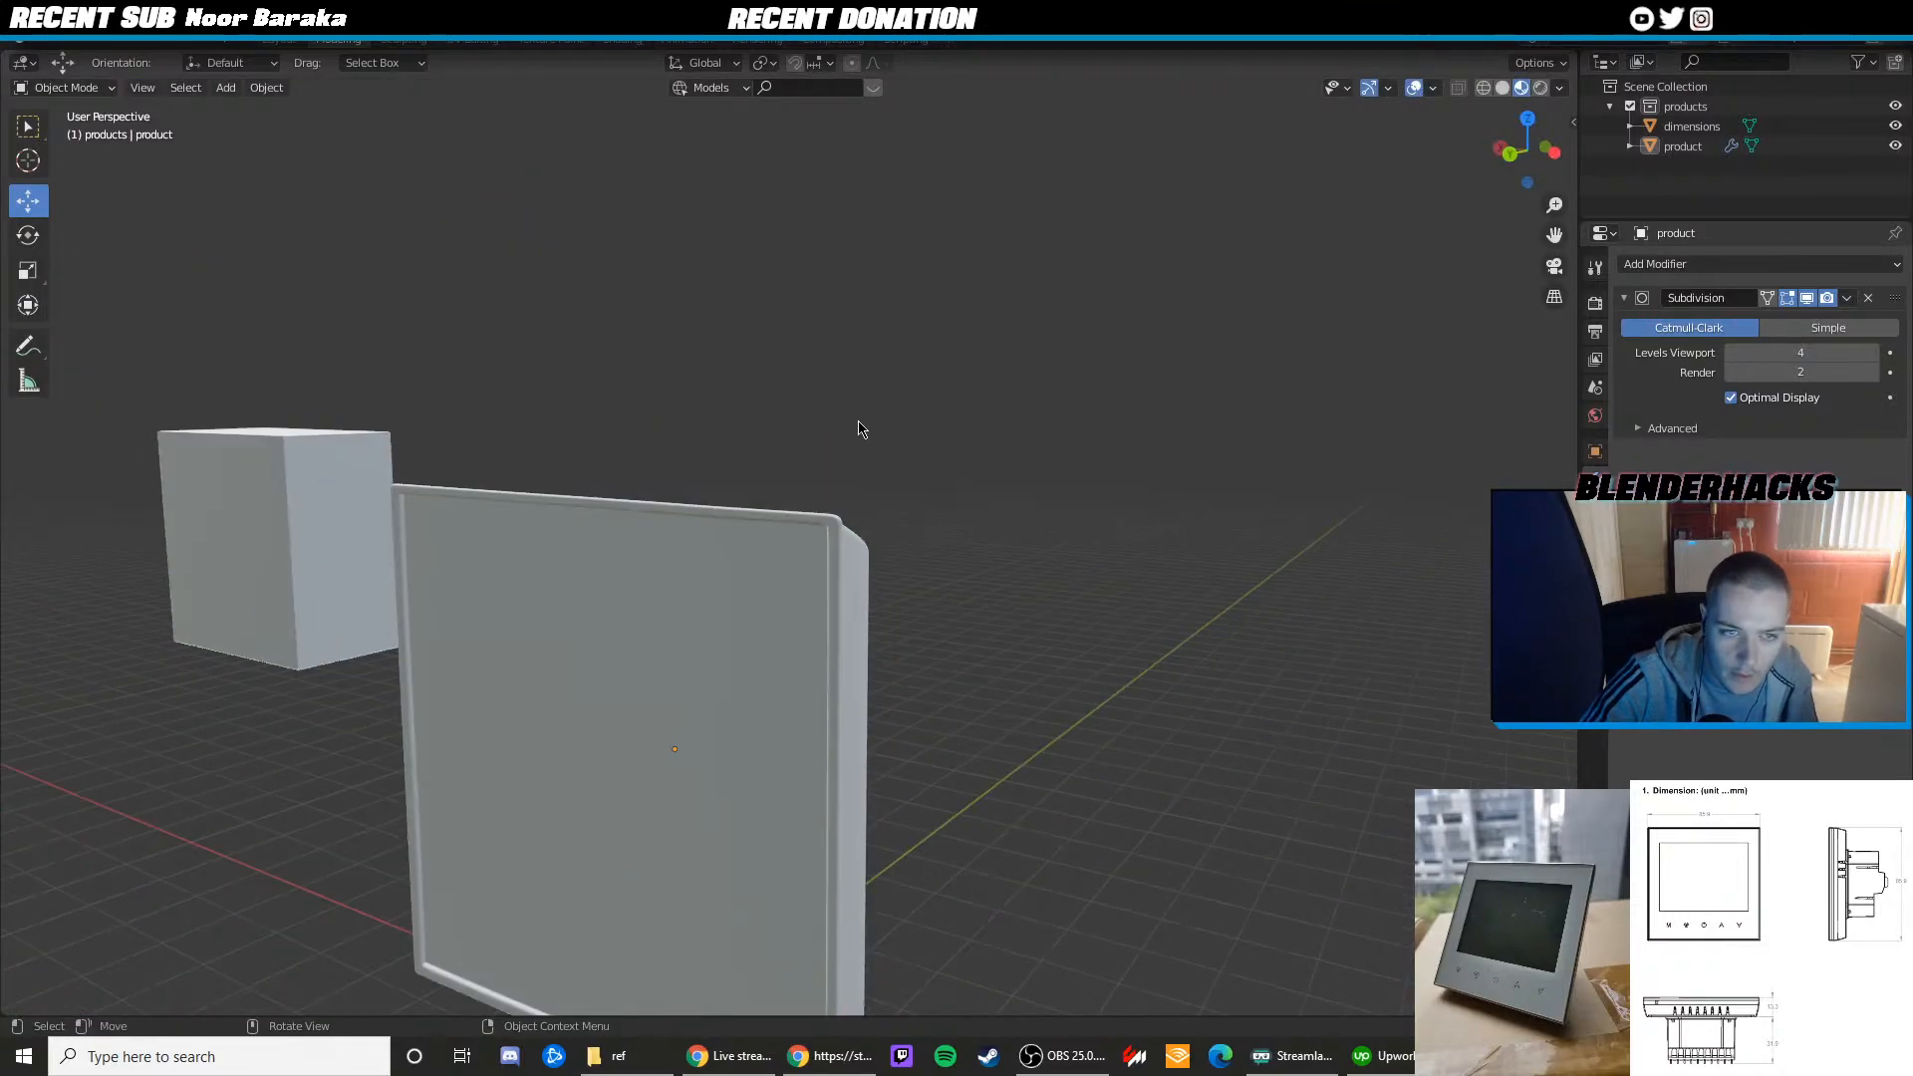
{"action": "middle_click_drag", "start_coordinate": [858, 427], "coordinate": [850, 425]}
{"action": "scroll", "coordinate": [850, 427], "scroll_direction": "up", "scroll_amount": 4}
{"action": "middle_click_drag", "start_coordinate": [769, 491], "coordinate": [835, 470]}
{"action": "key", "text": "Tab"}
{"action": "scroll", "coordinate": [869, 409], "scroll_direction": "up", "scroll_amount": 2}
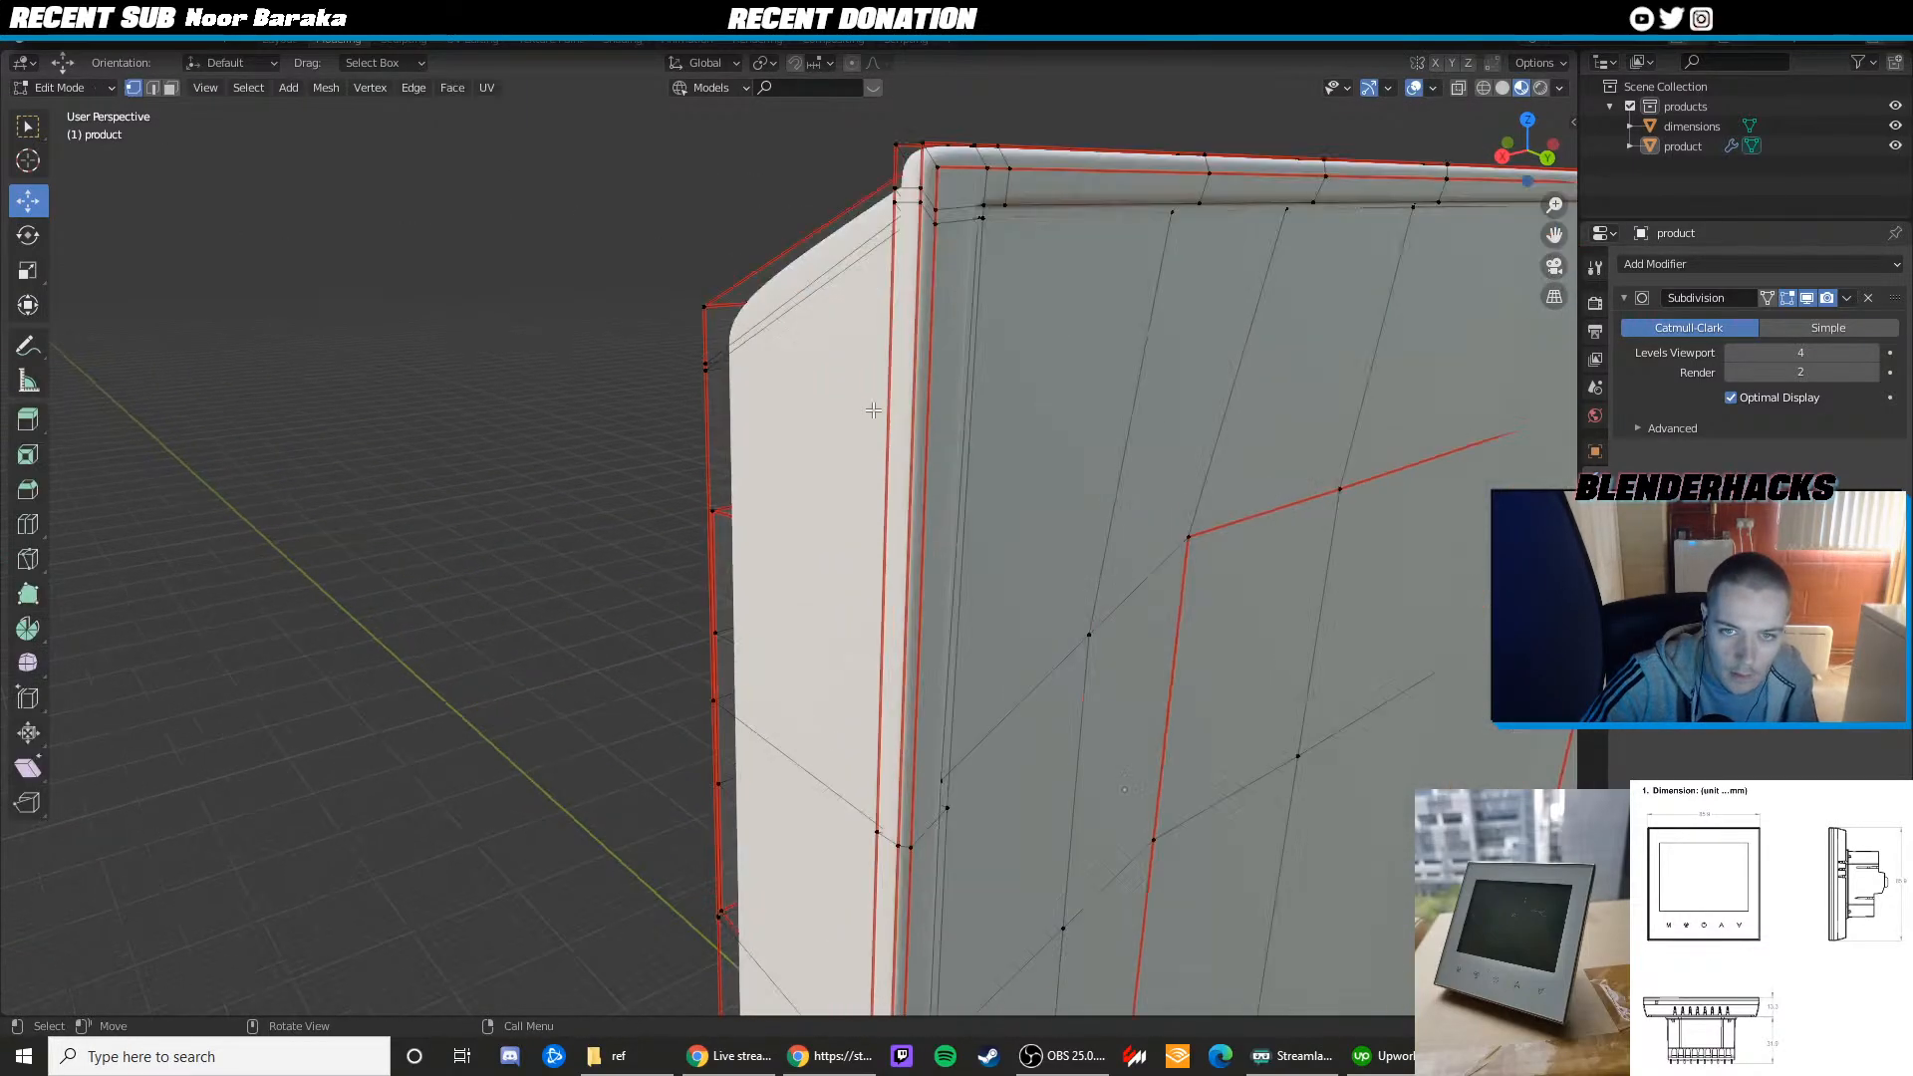
{"action": "key", "text": "Tab"}
{"action": "key", "text": "KP_1"}
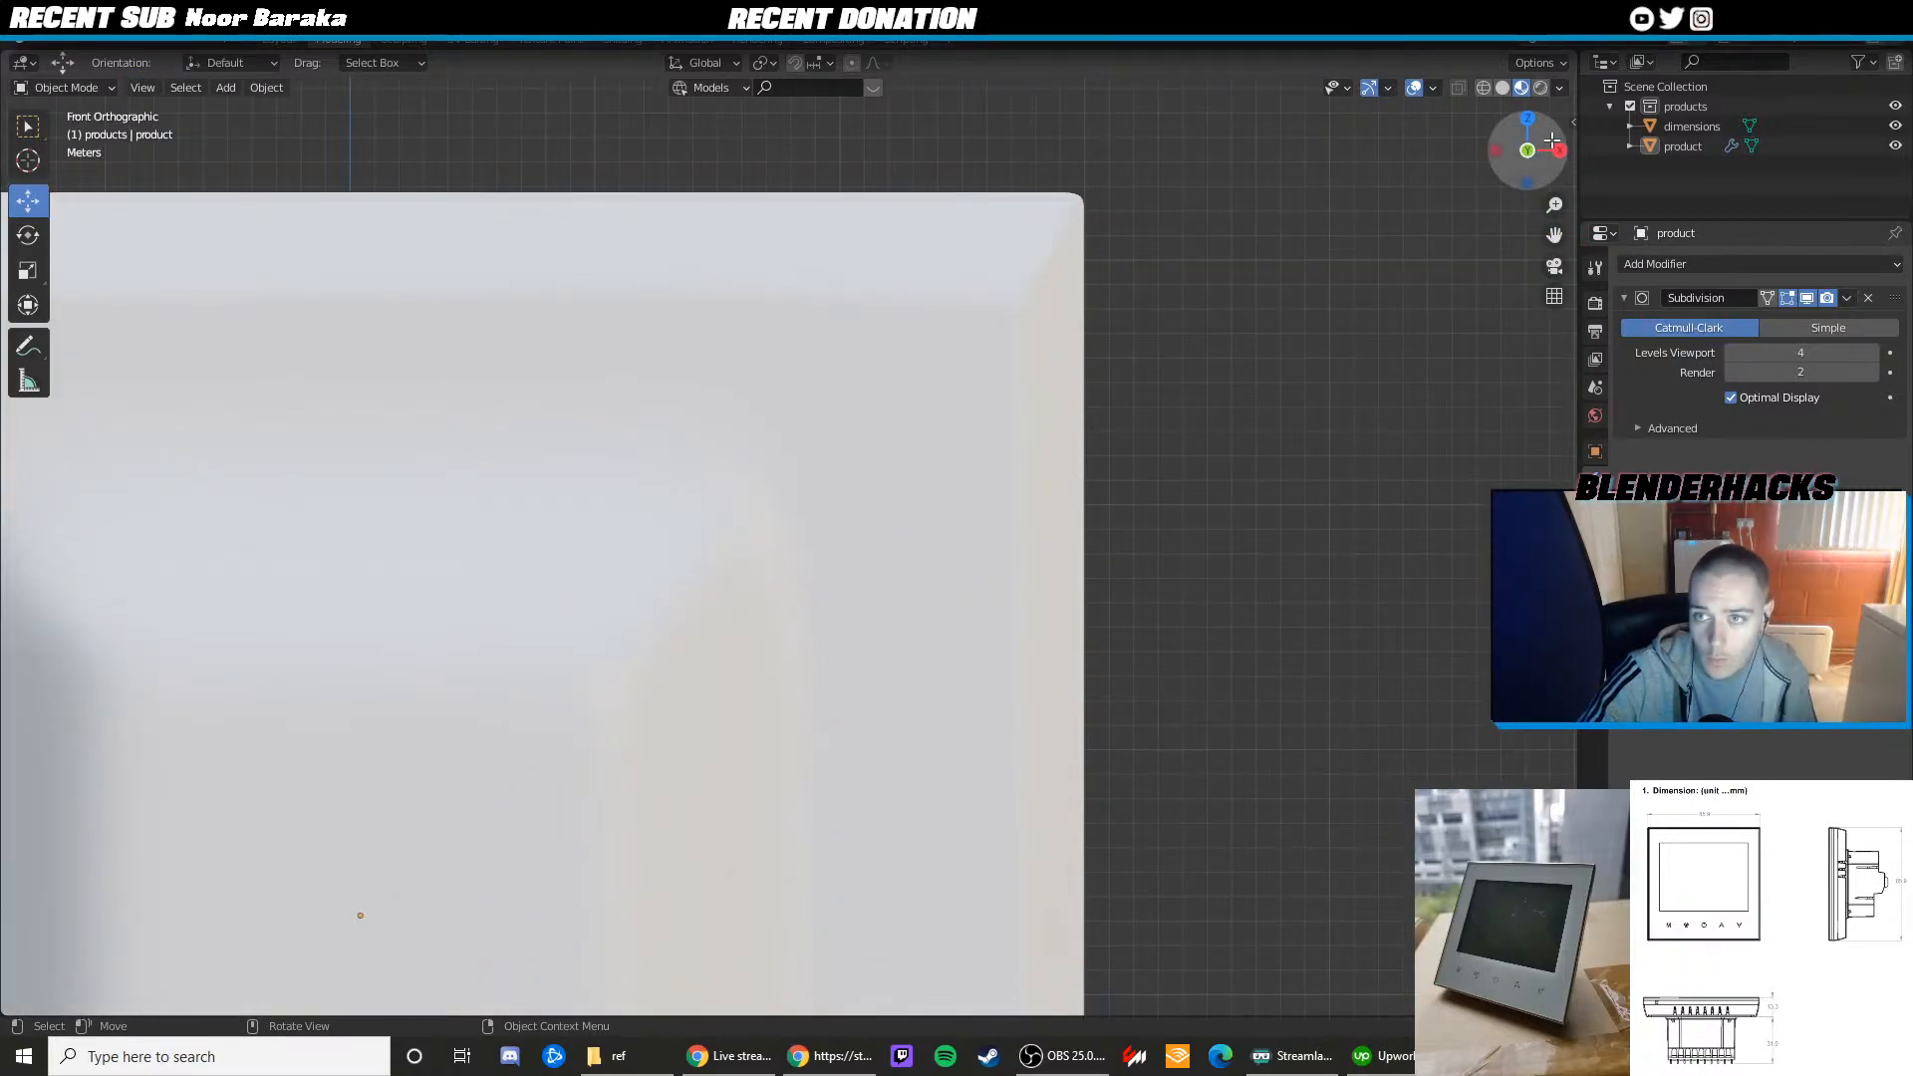
{"action": "left_click", "coordinate": [1527, 149]}
{"action": "scroll", "coordinate": [978, 562], "scroll_direction": "down", "scroll_amount": 3}
In wireframe edit mode, box-select the inner rim loop's vertices at the frame's upper-left corner
{"action": "key", "text": "Tab"}
{"action": "scroll", "coordinate": [553, 469], "scroll_direction": "up", "scroll_amount": 3}
{"action": "key", "text": "z"}
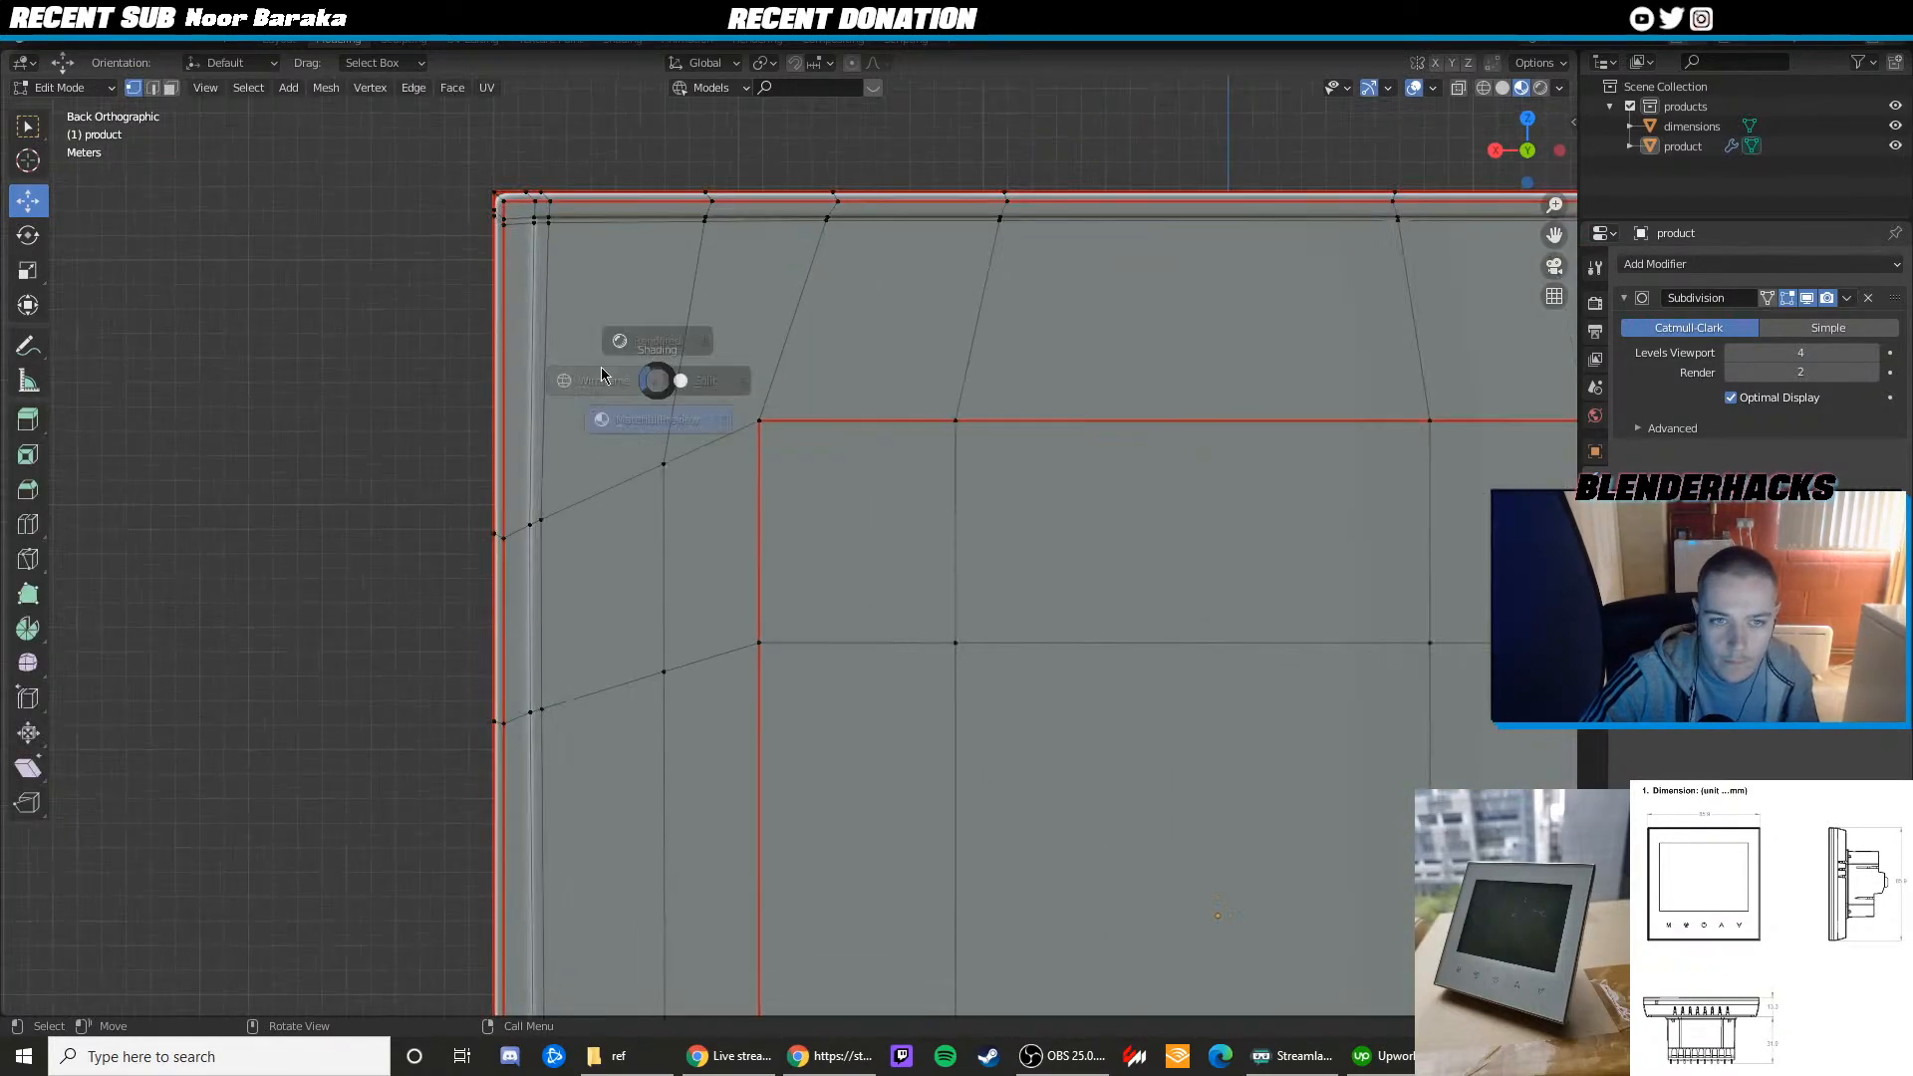
{"action": "left_click", "coordinate": [602, 378]}
{"action": "middle_click_drag", "start_coordinate": [636, 303], "coordinate": [718, 423], "text": "shift"}
{"action": "scroll", "coordinate": [678, 373], "scroll_direction": "up", "scroll_amount": 1}
{"action": "left_click_drag", "start_coordinate": [571, 293], "coordinate": [568, 291]}
Extend the vertex selection down the frame's left inner rim loop to the lower-left corner
{"action": "key", "text": "shift+z"}
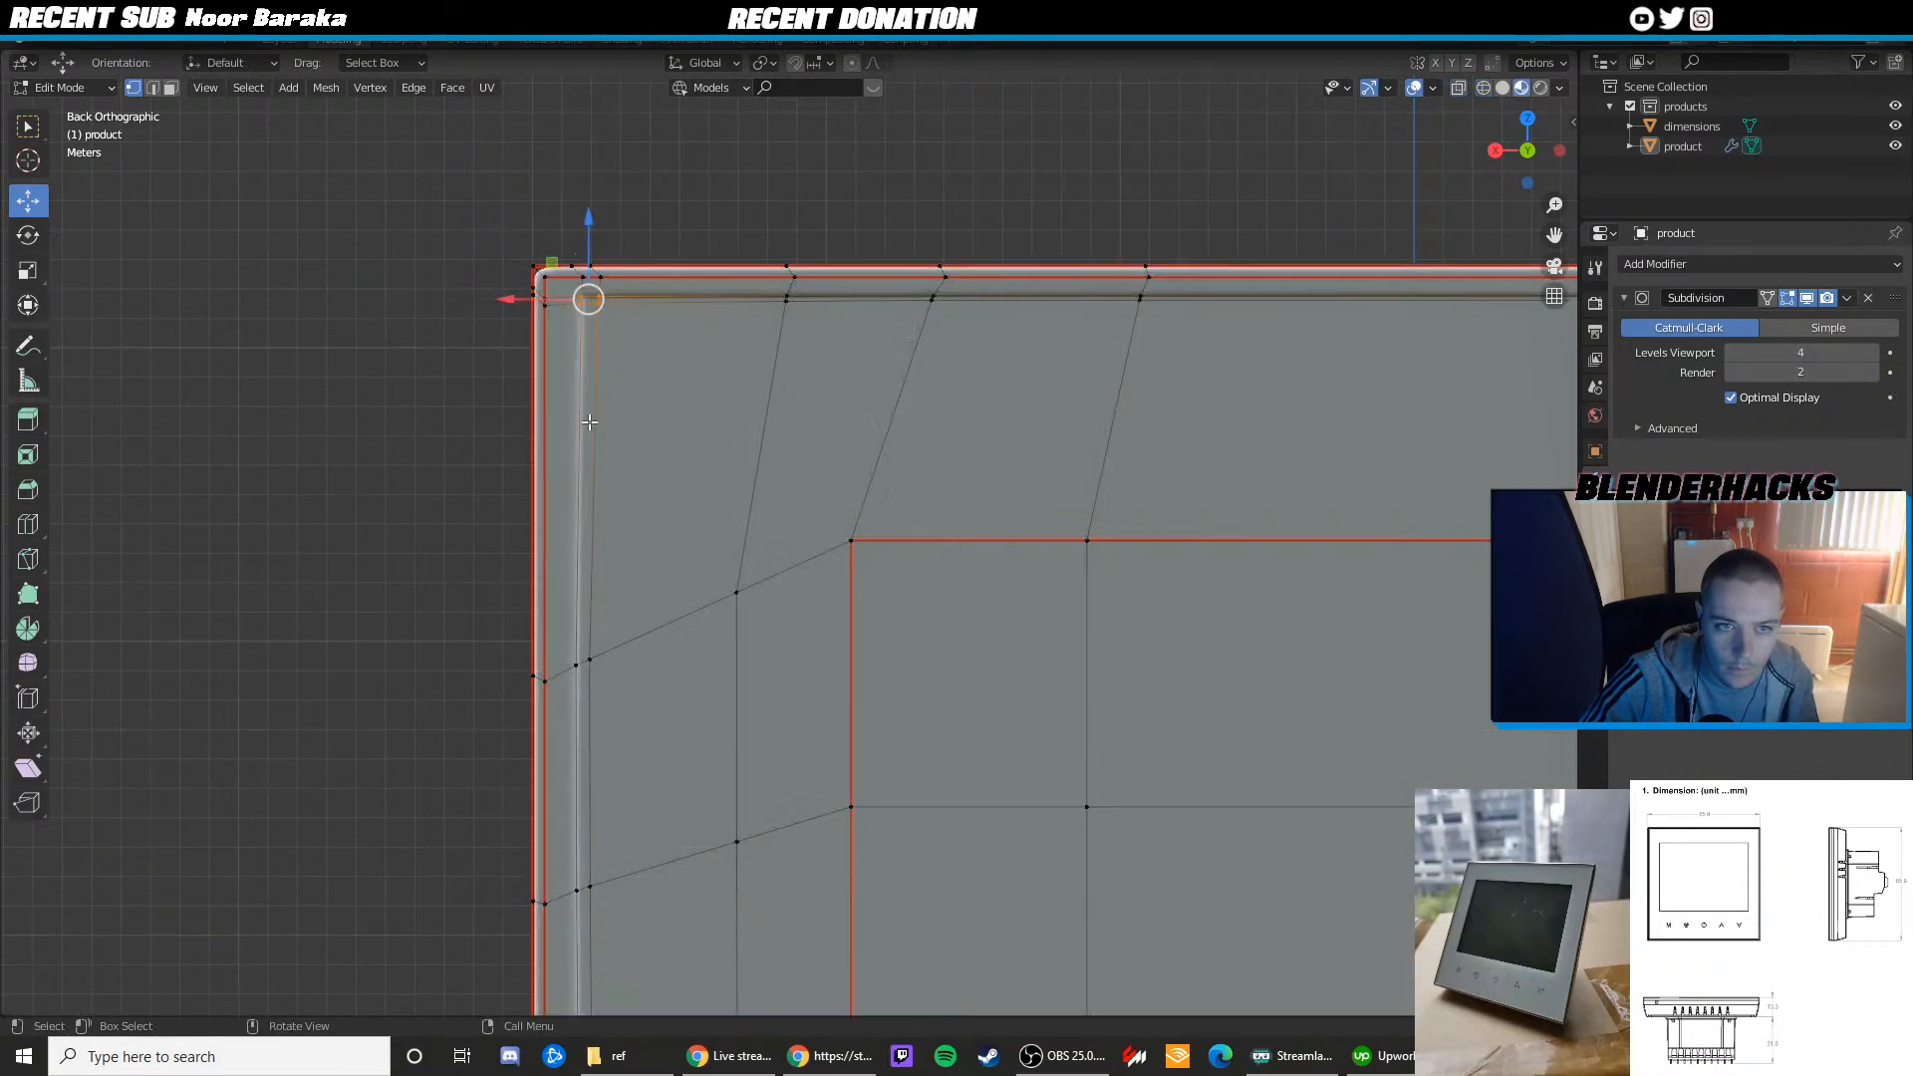
{"action": "key", "text": "shift+z"}
{"action": "left_click_drag", "start_coordinate": [638, 671], "coordinate": [553, 647], "text": "shift"}
{"action": "middle_click_drag", "start_coordinate": [629, 917], "coordinate": [601, 666], "text": "shift"}
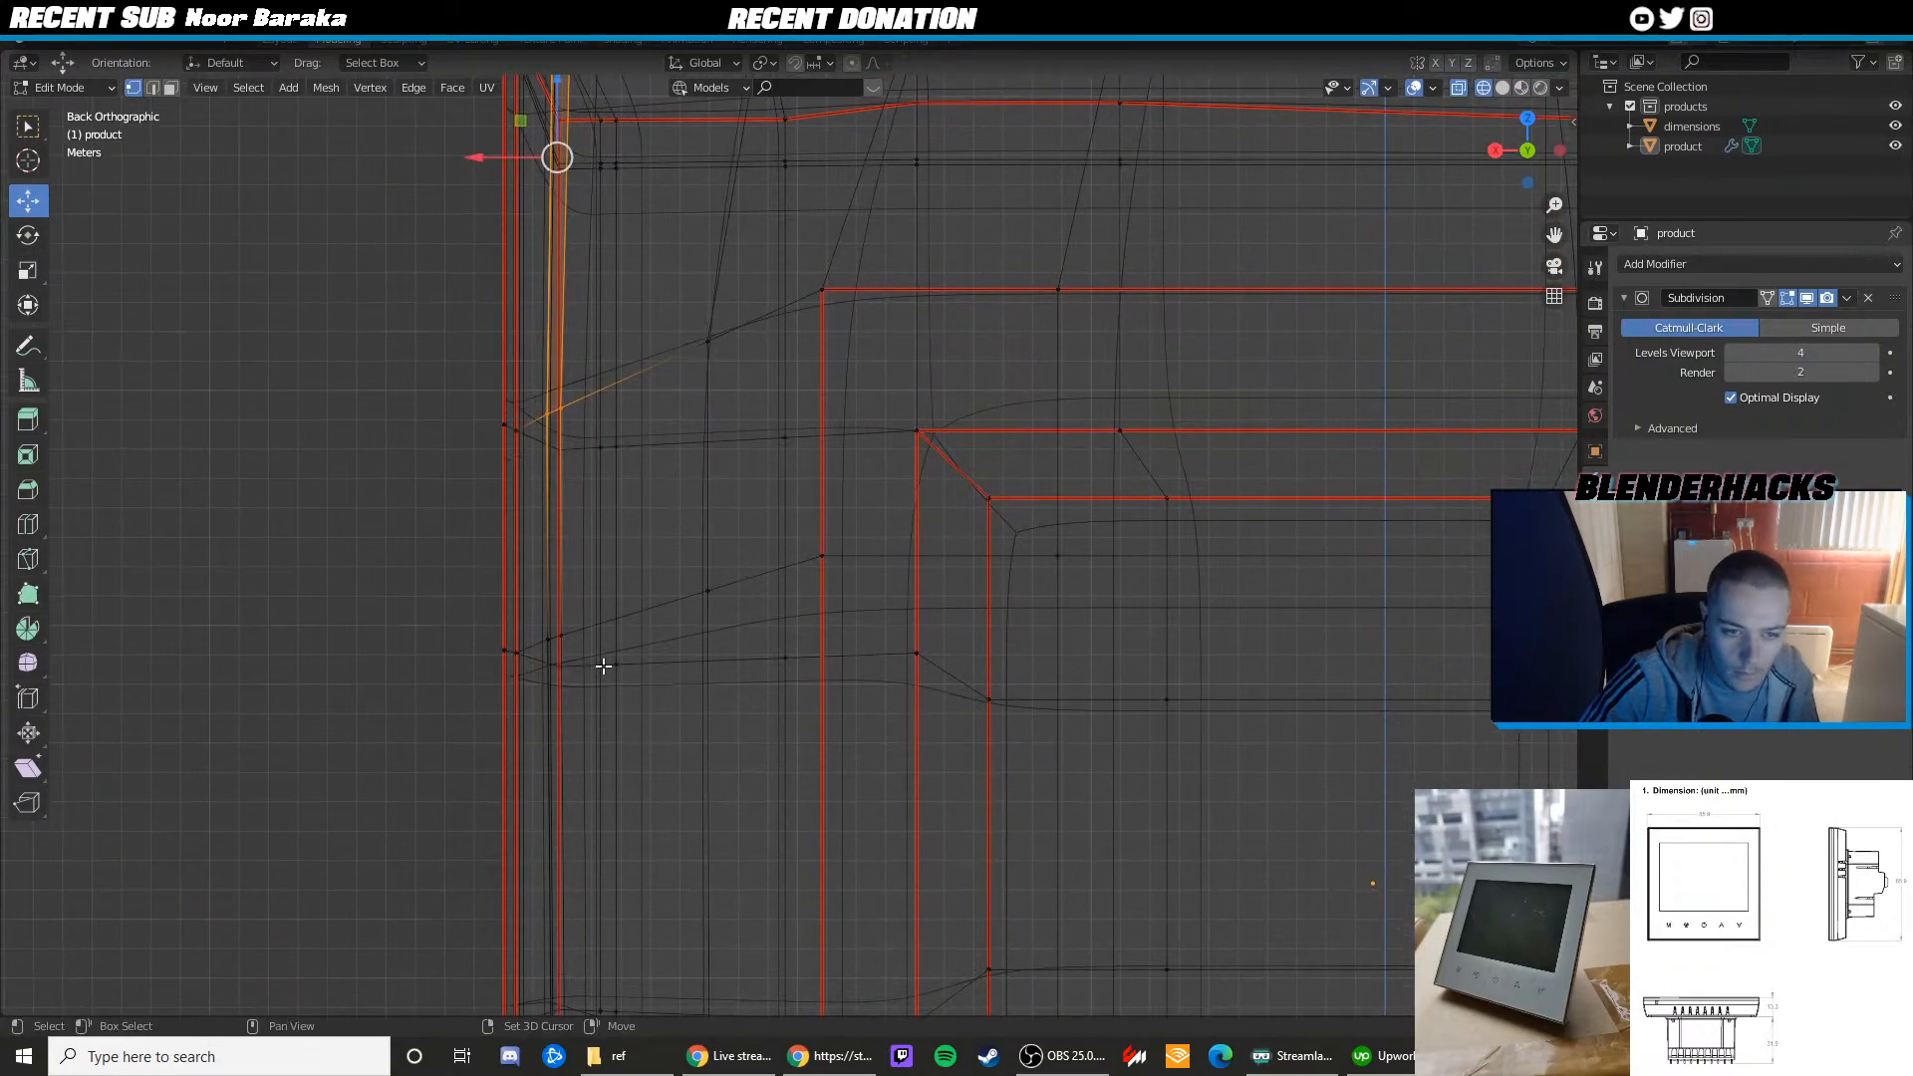
{"action": "left_click_drag", "start_coordinate": [602, 666], "coordinate": [538, 616], "text": "shift"}
{"action": "middle_click_drag", "start_coordinate": [623, 1011], "coordinate": [676, 527], "text": "shift"}
{"action": "left_click_drag", "start_coordinate": [647, 540], "coordinate": [598, 494], "text": "shift"}
{"action": "middle_click_drag", "start_coordinate": [647, 747], "coordinate": [644, 679], "text": "shift"}
{"action": "left_click_drag", "start_coordinate": [642, 730], "coordinate": [593, 680], "text": "shift"}
{"action": "middle_click_drag", "start_coordinate": [651, 914], "coordinate": [637, 634], "text": "shift"}
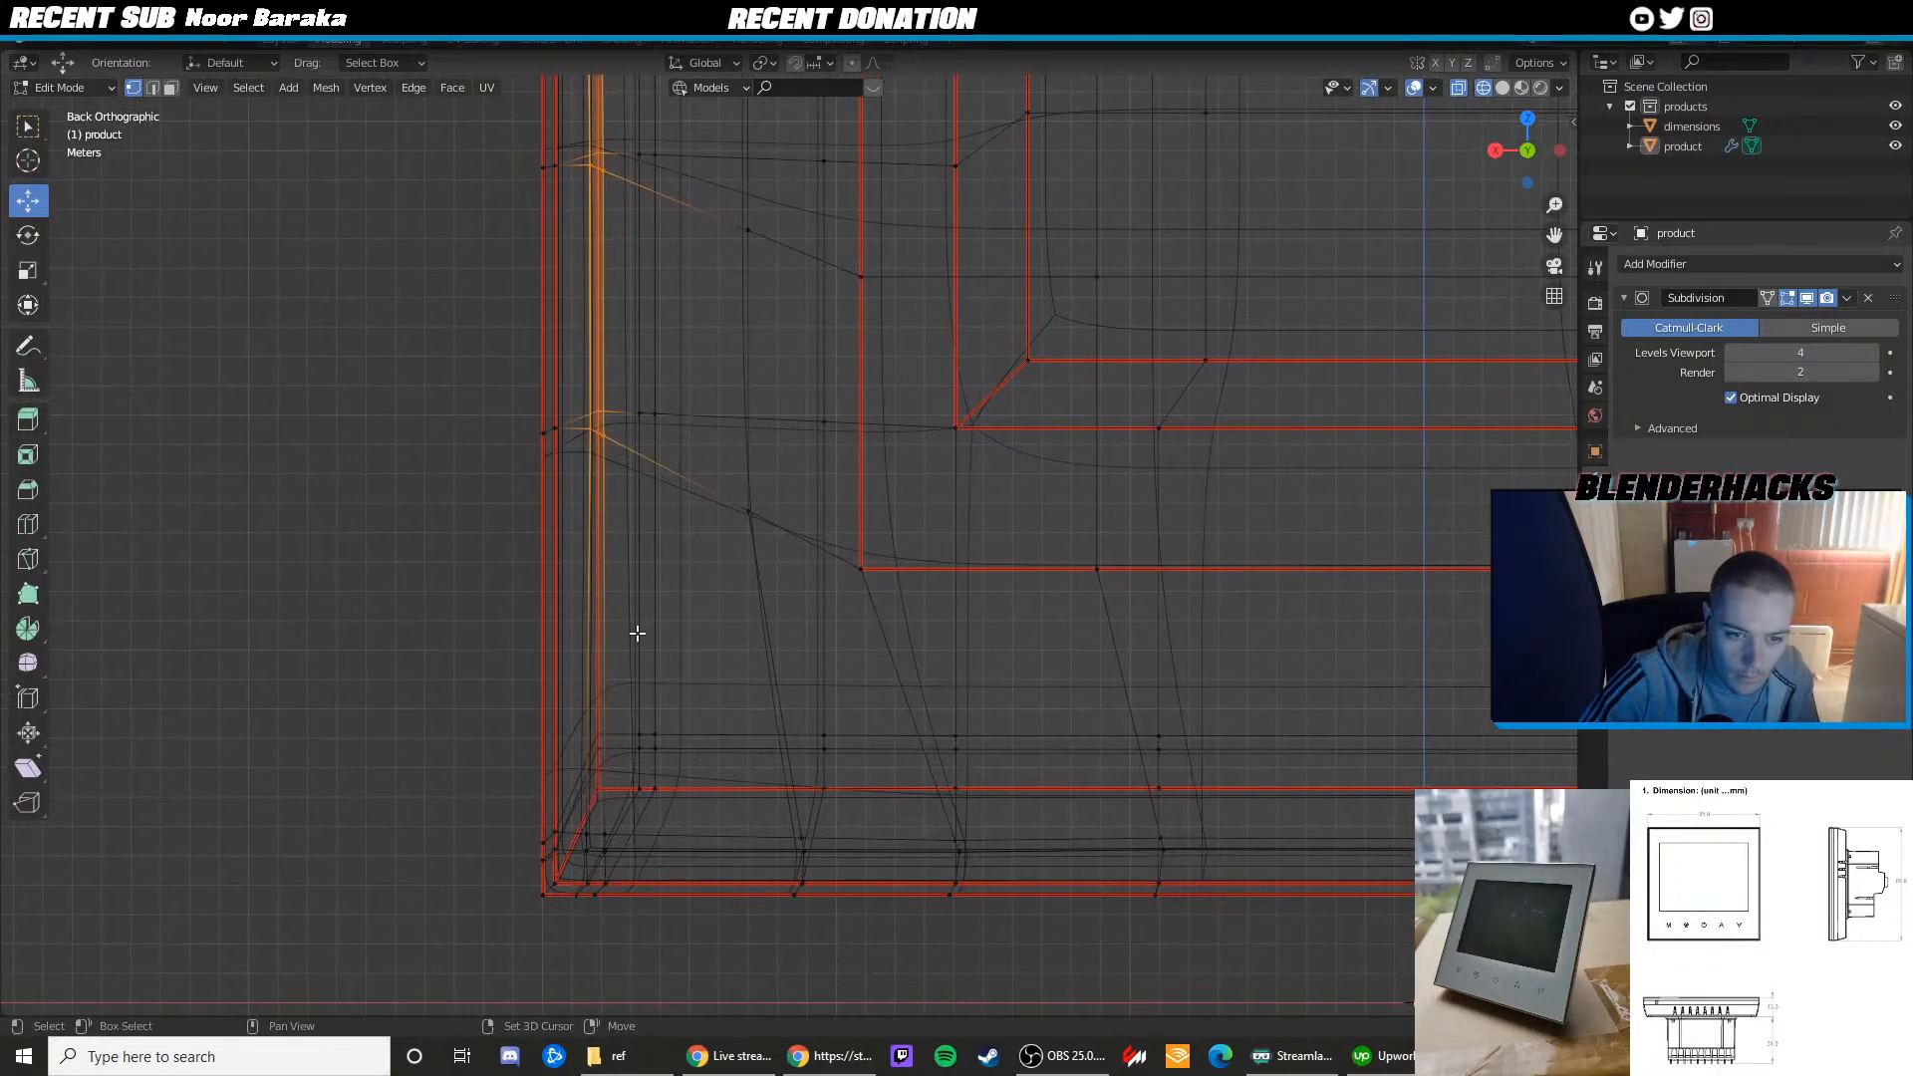
{"action": "left_click_drag", "start_coordinate": [613, 868], "coordinate": [616, 870], "text": "shift"}
Move the selected left inner rim loop outward along X by about 253 mm in material preview shading
{"action": "key", "text": "z"}
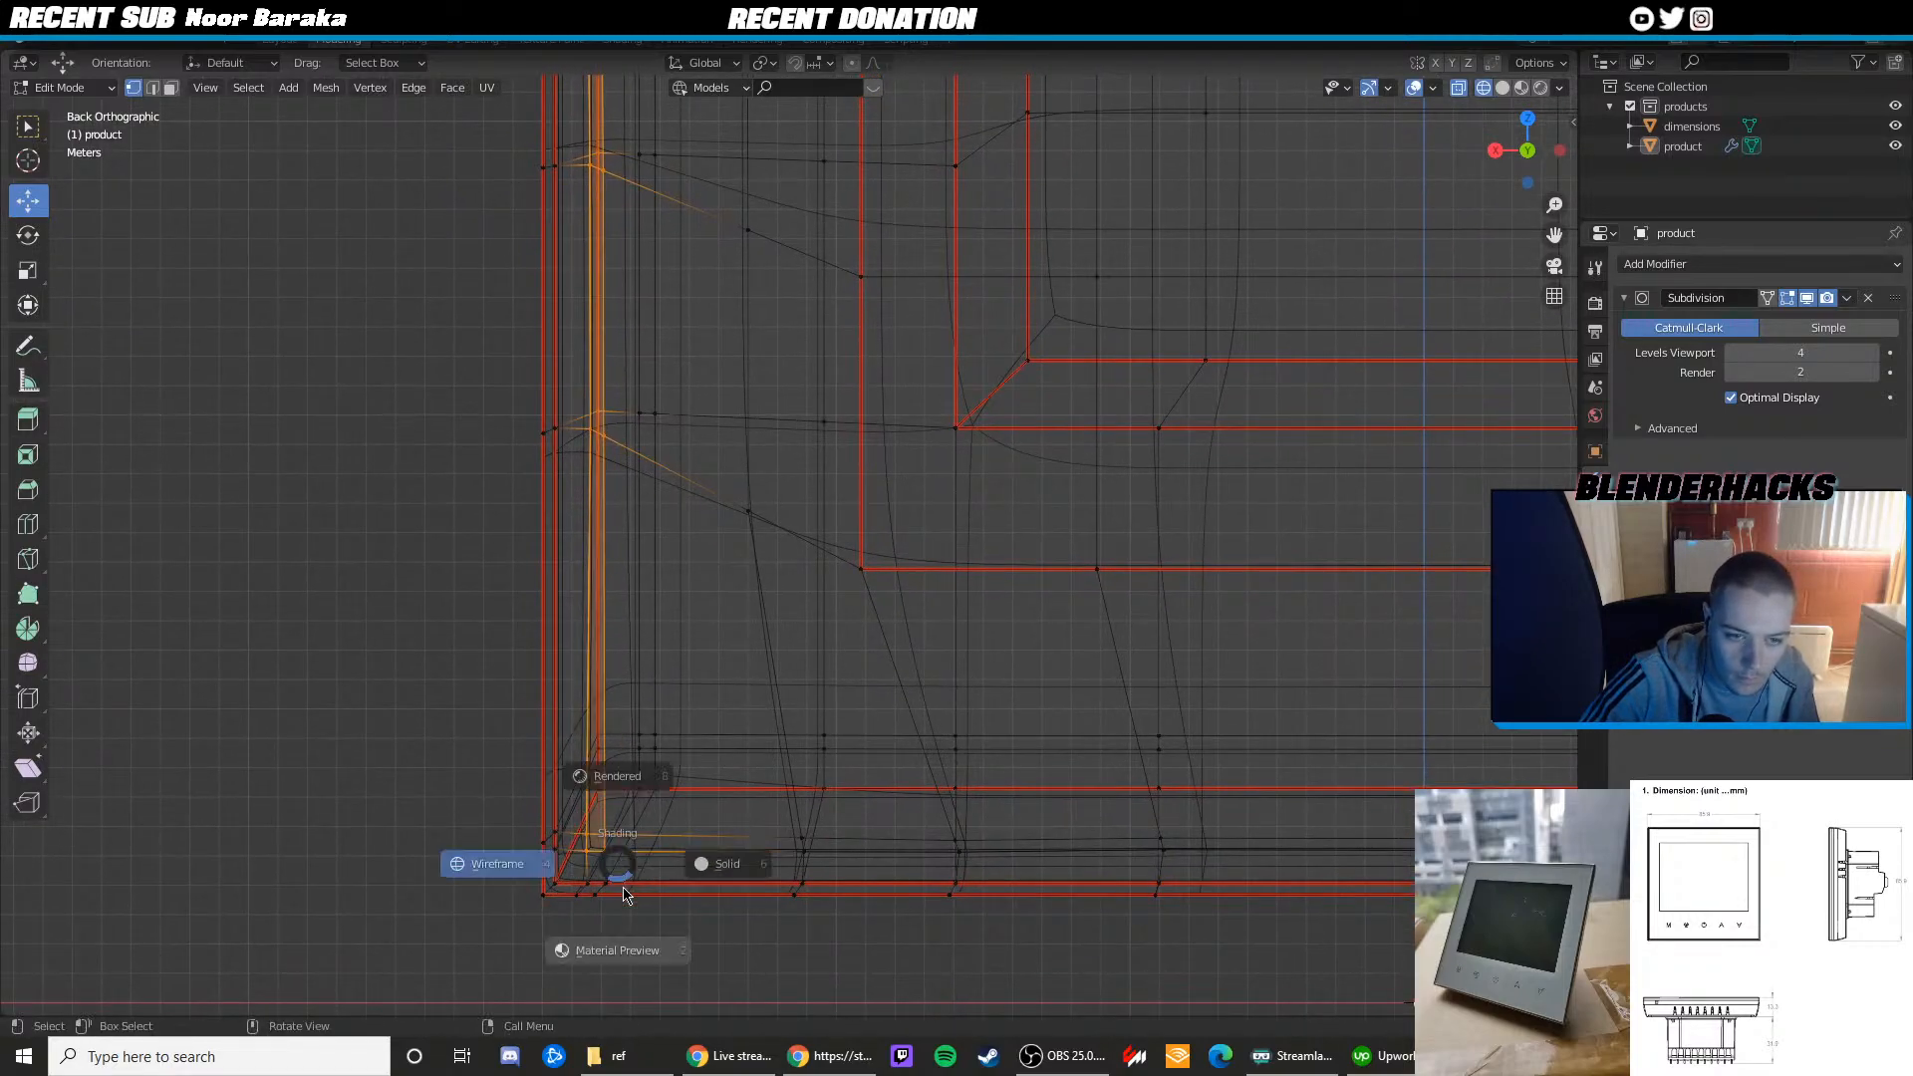
{"action": "left_click", "coordinate": [618, 946]}
{"action": "scroll", "coordinate": [565, 409], "scroll_direction": "down", "scroll_amount": 5}
{"action": "middle_click_drag", "start_coordinate": [649, 308], "coordinate": [615, 573], "text": "shift"}
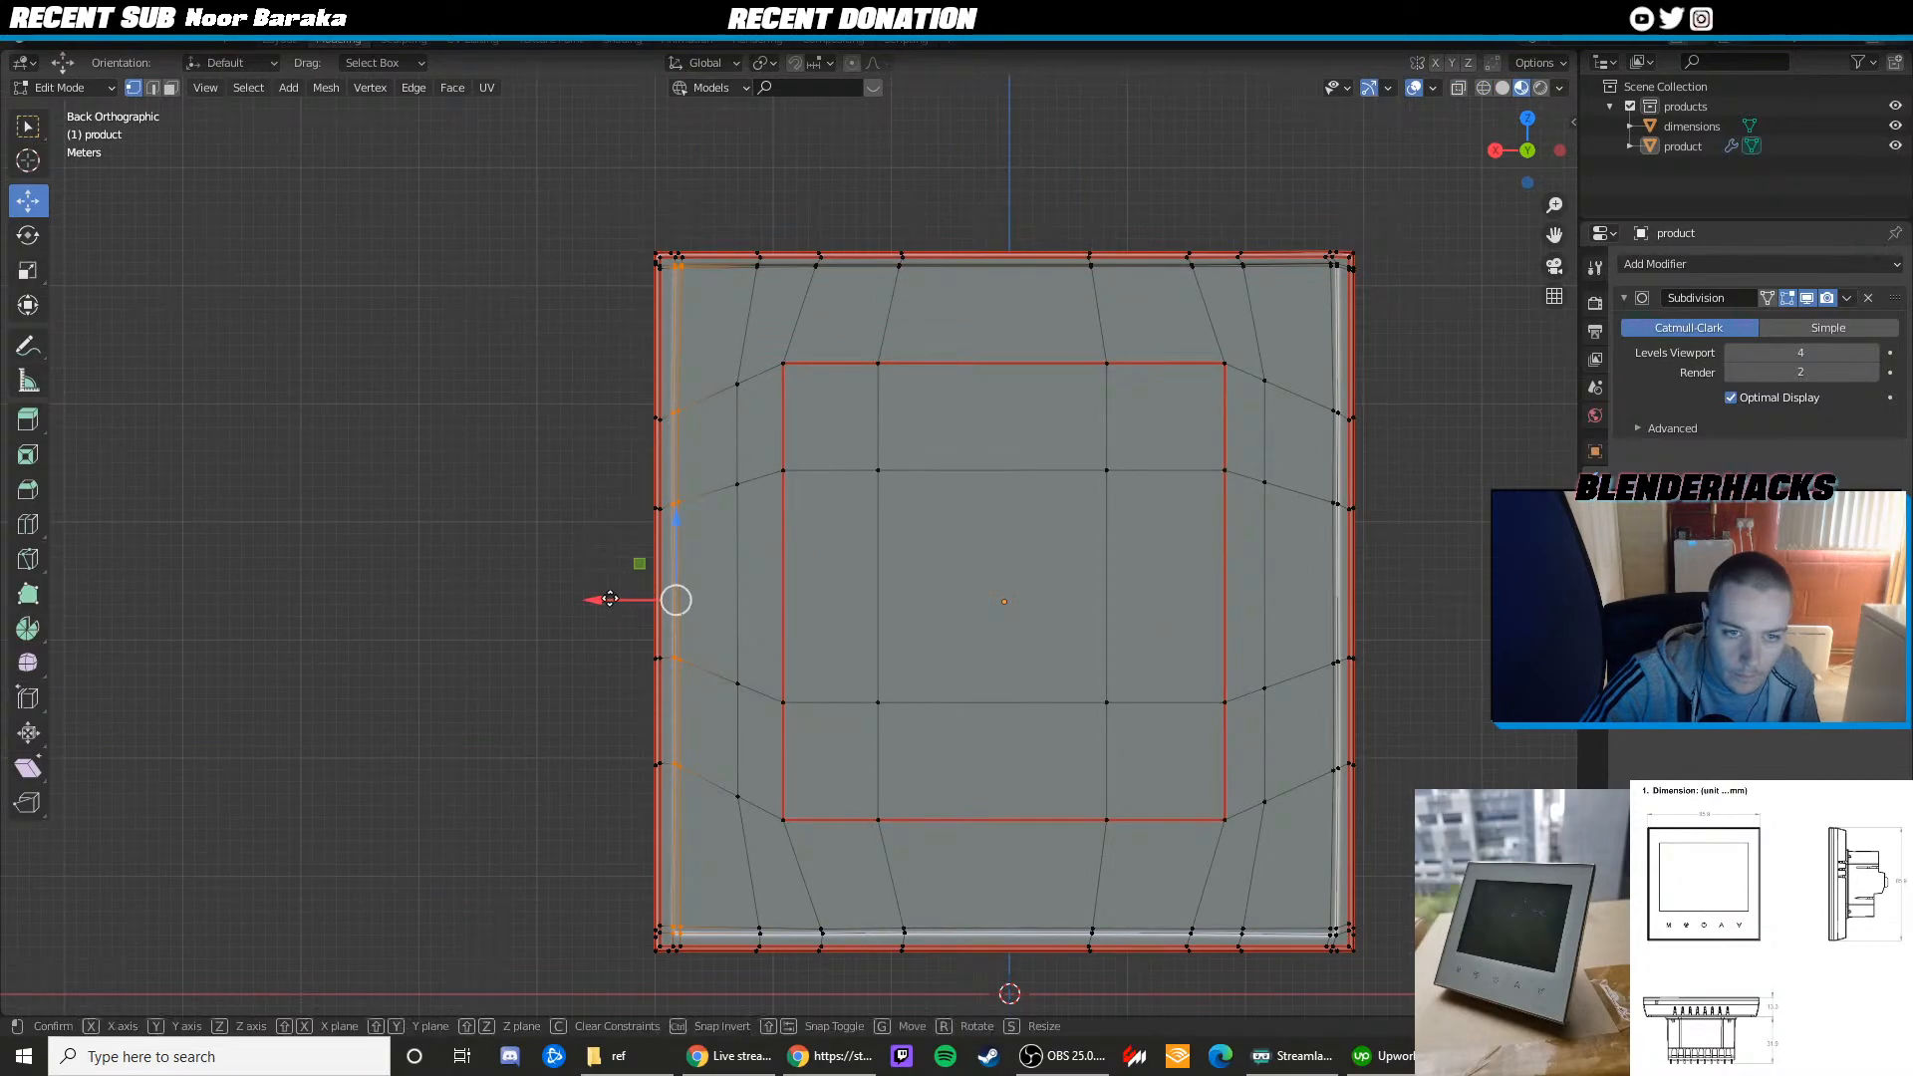
{"action": "left_click_drag", "start_coordinate": [609, 598], "coordinate": [607, 598]}
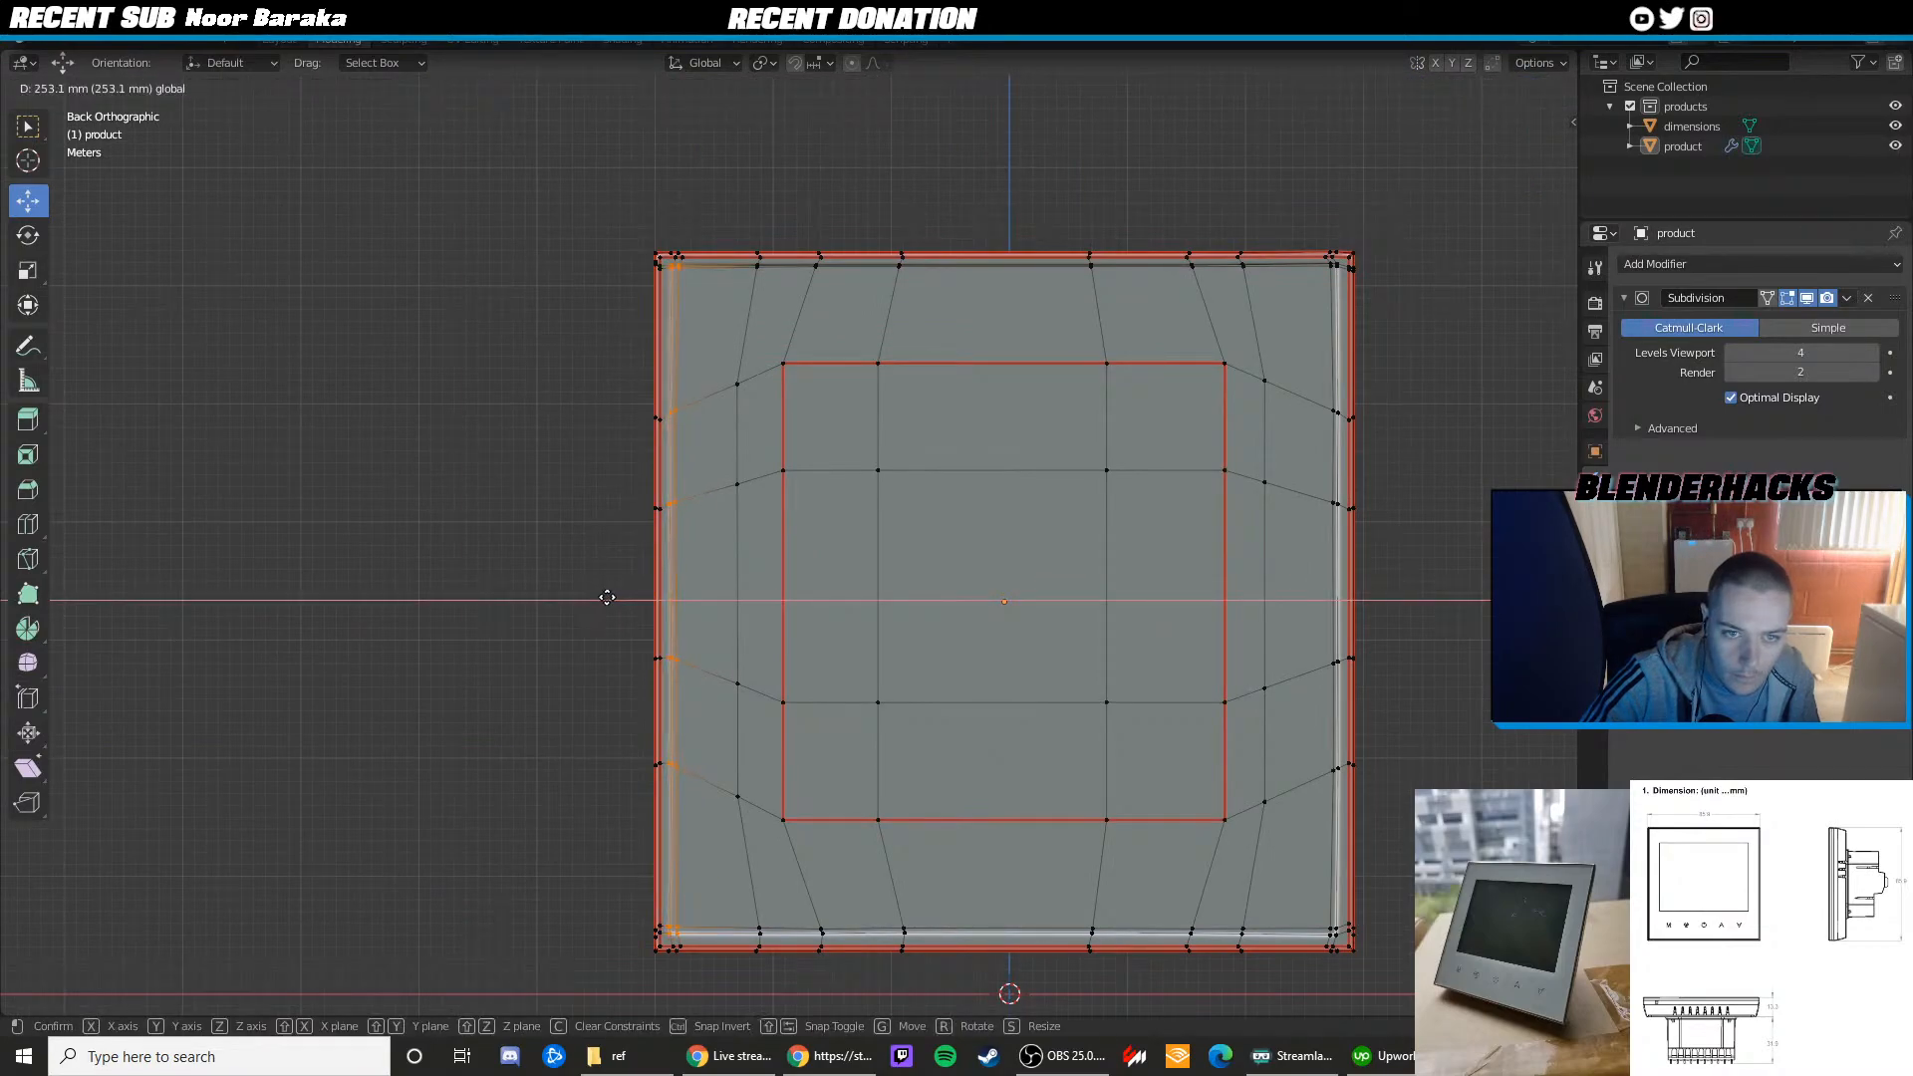
{"action": "left_click_drag", "start_coordinate": [606, 597], "coordinate": [605, 596]}
Compare the smoothed frame's rim with the thermostat reference photo, viewing the model from below and from behind
{"action": "key", "text": "Tab"}
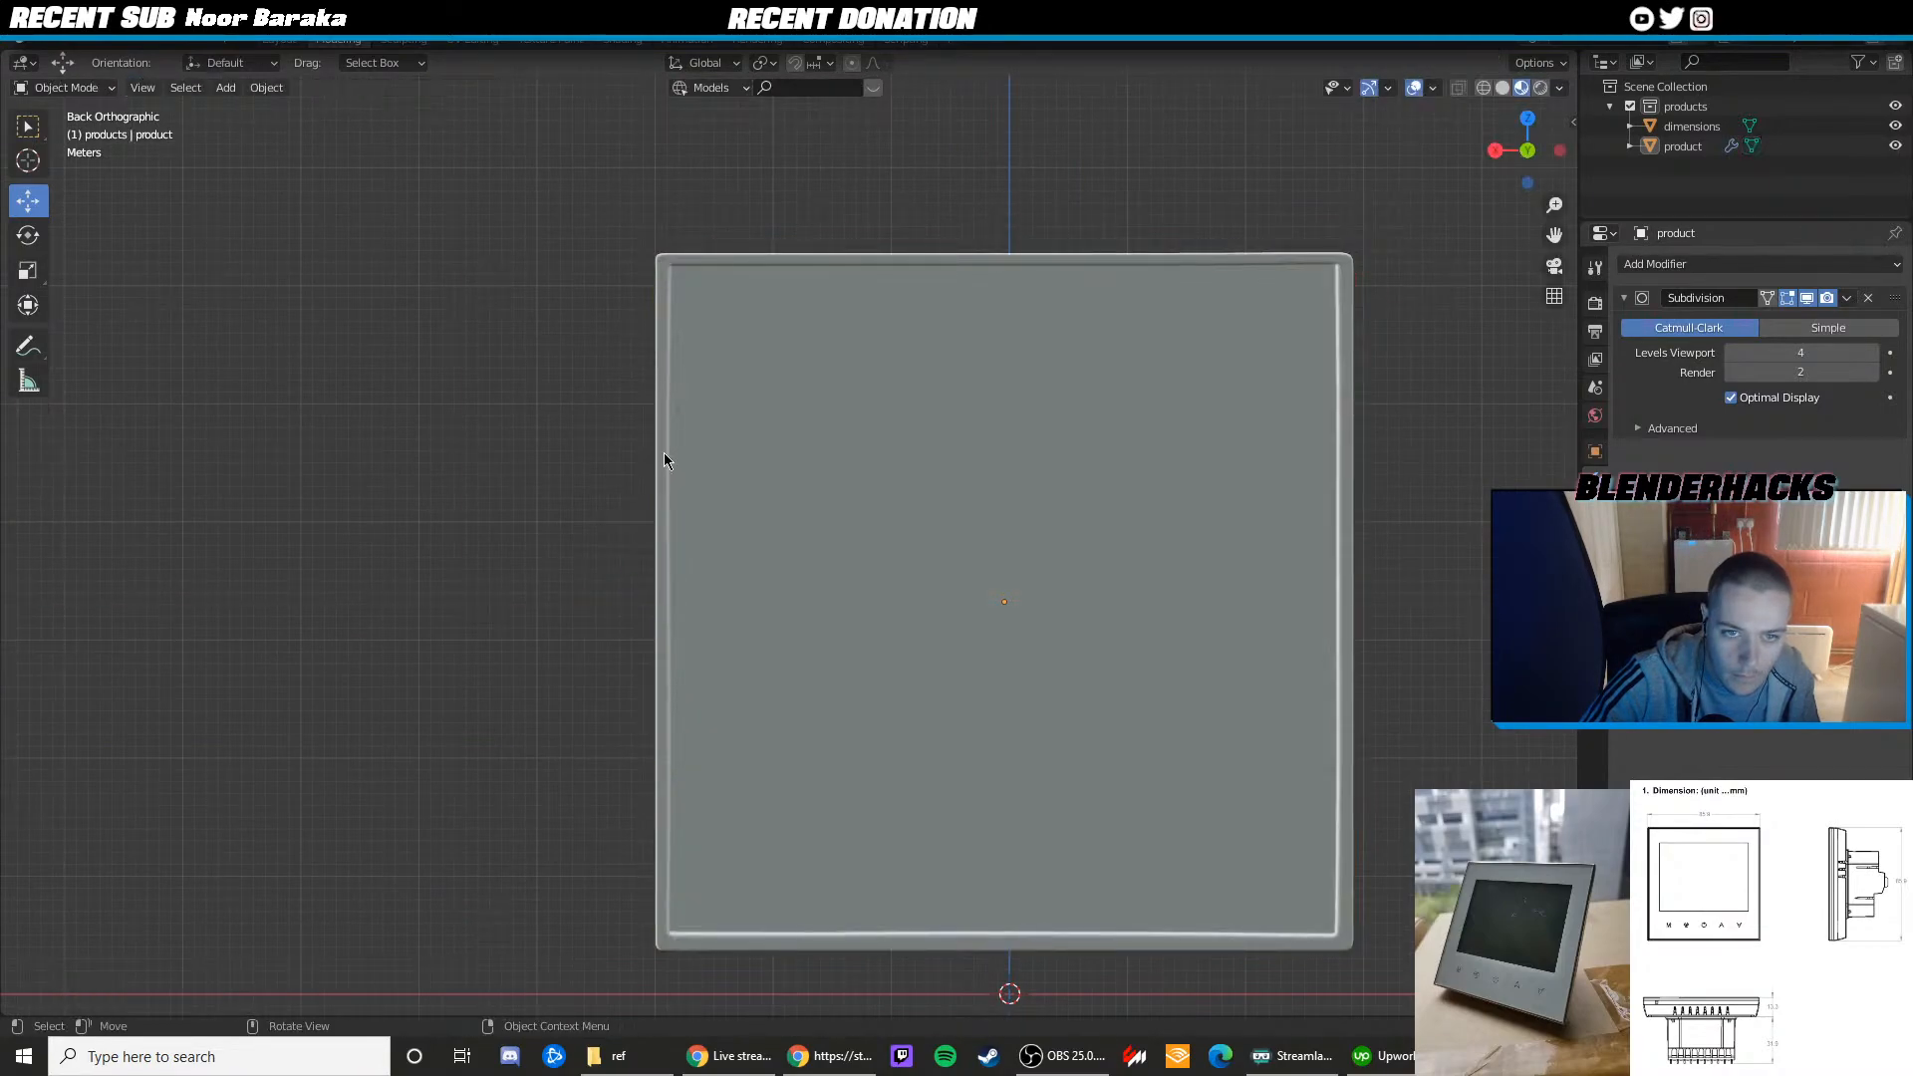
{"action": "middle_click_drag", "start_coordinate": [905, 512], "coordinate": [750, 495], "text": "shift"}
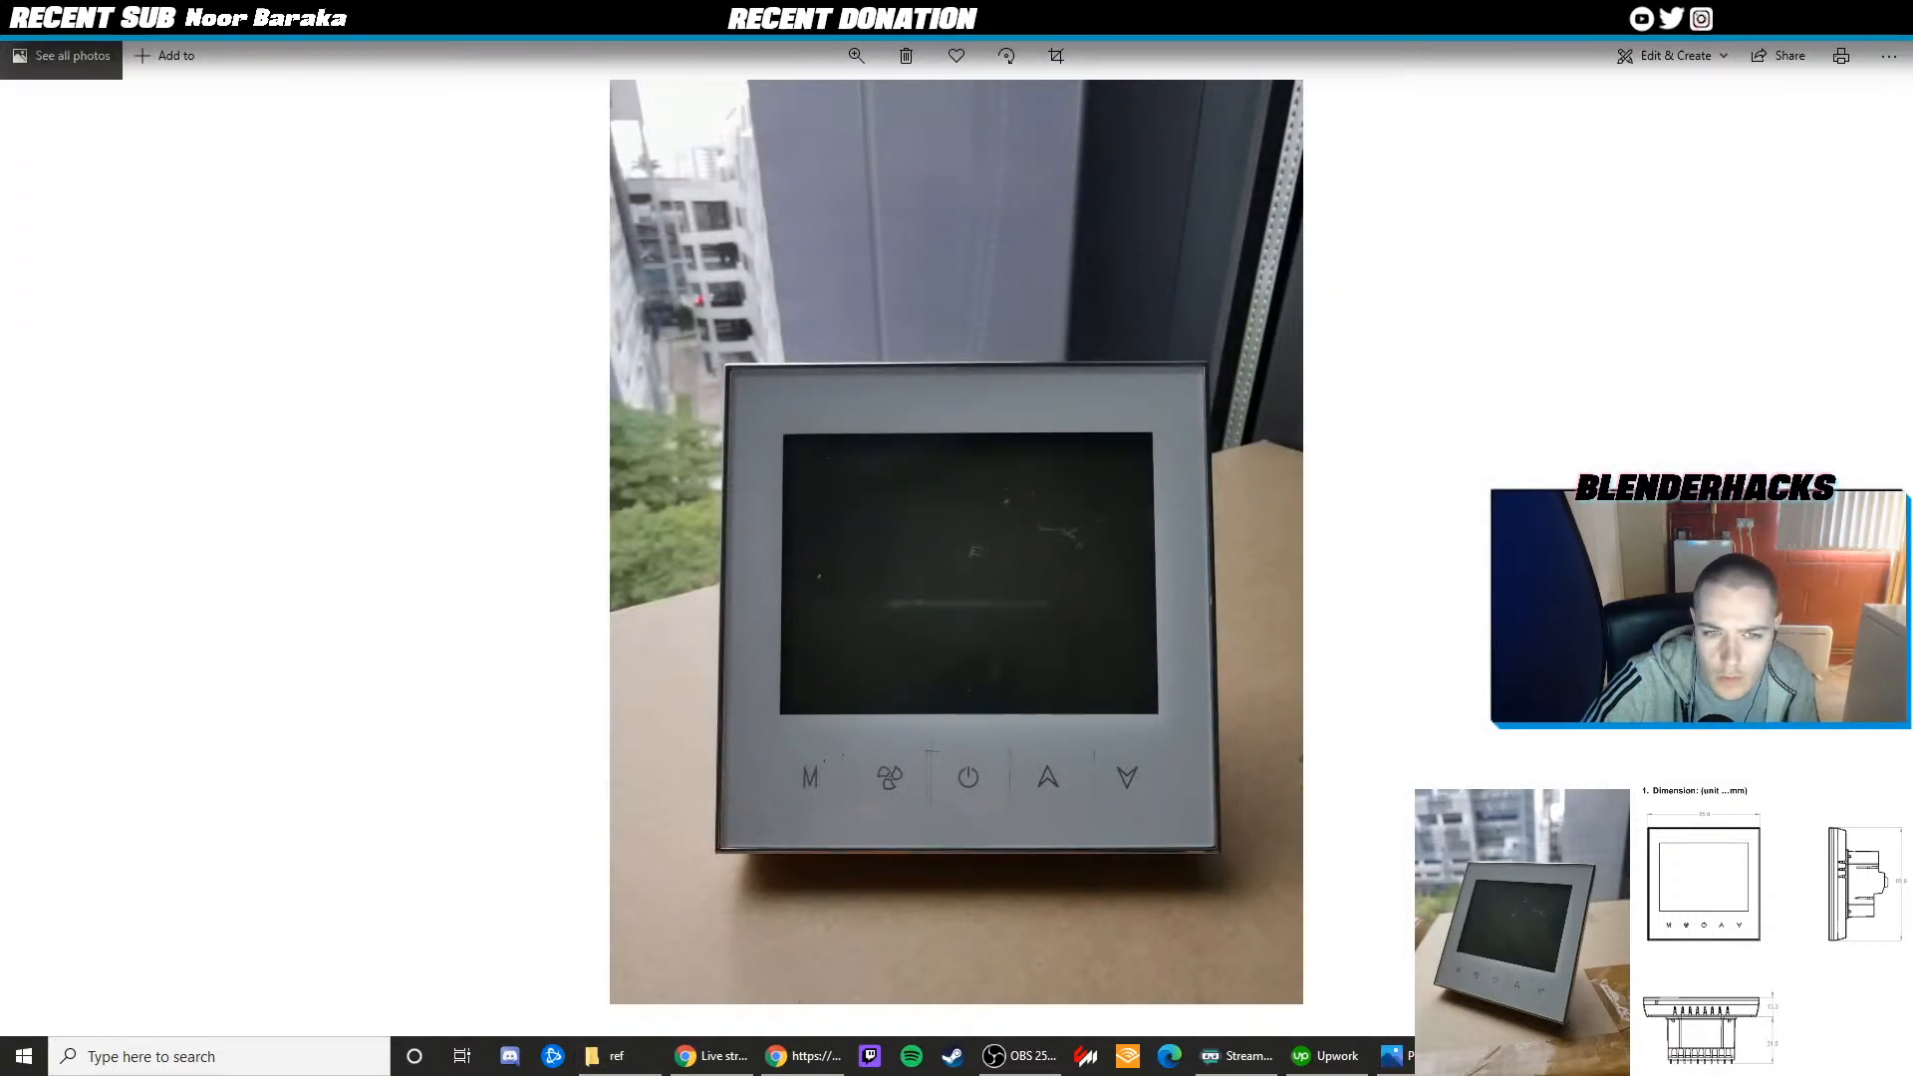
{"action": "key", "text": "alt+F4"}
{"action": "middle_click_drag", "start_coordinate": [809, 448], "coordinate": [714, 480]}
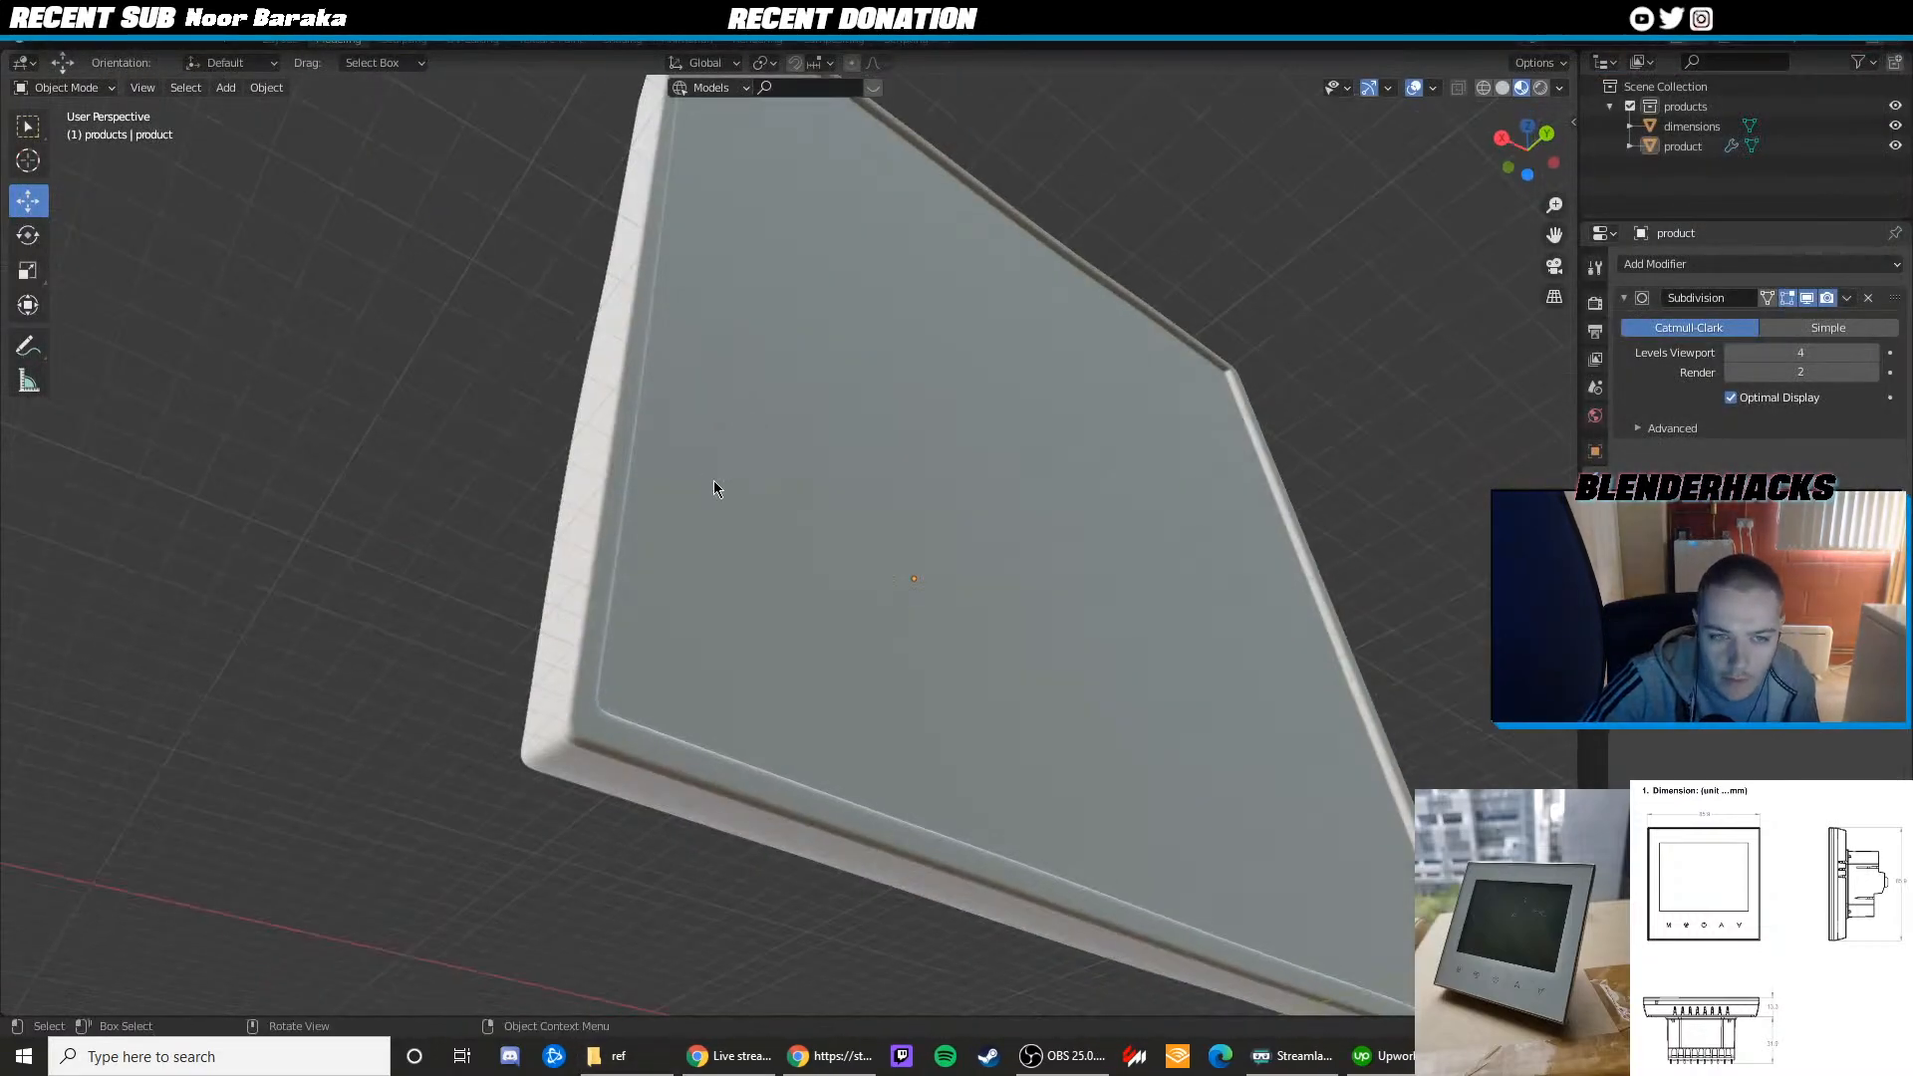
{"action": "left_click", "coordinate": [1500, 132]}
{"action": "left_click", "coordinate": [1556, 150]}
{"action": "middle_click_drag", "start_coordinate": [550, 707], "coordinate": [674, 576], "text": "shift"}
Edit the product mesh in wireframe with a cleared selection and box-select the lower edge loop's vertices at the lower-left corner
{"action": "left_click", "coordinate": [651, 672]}
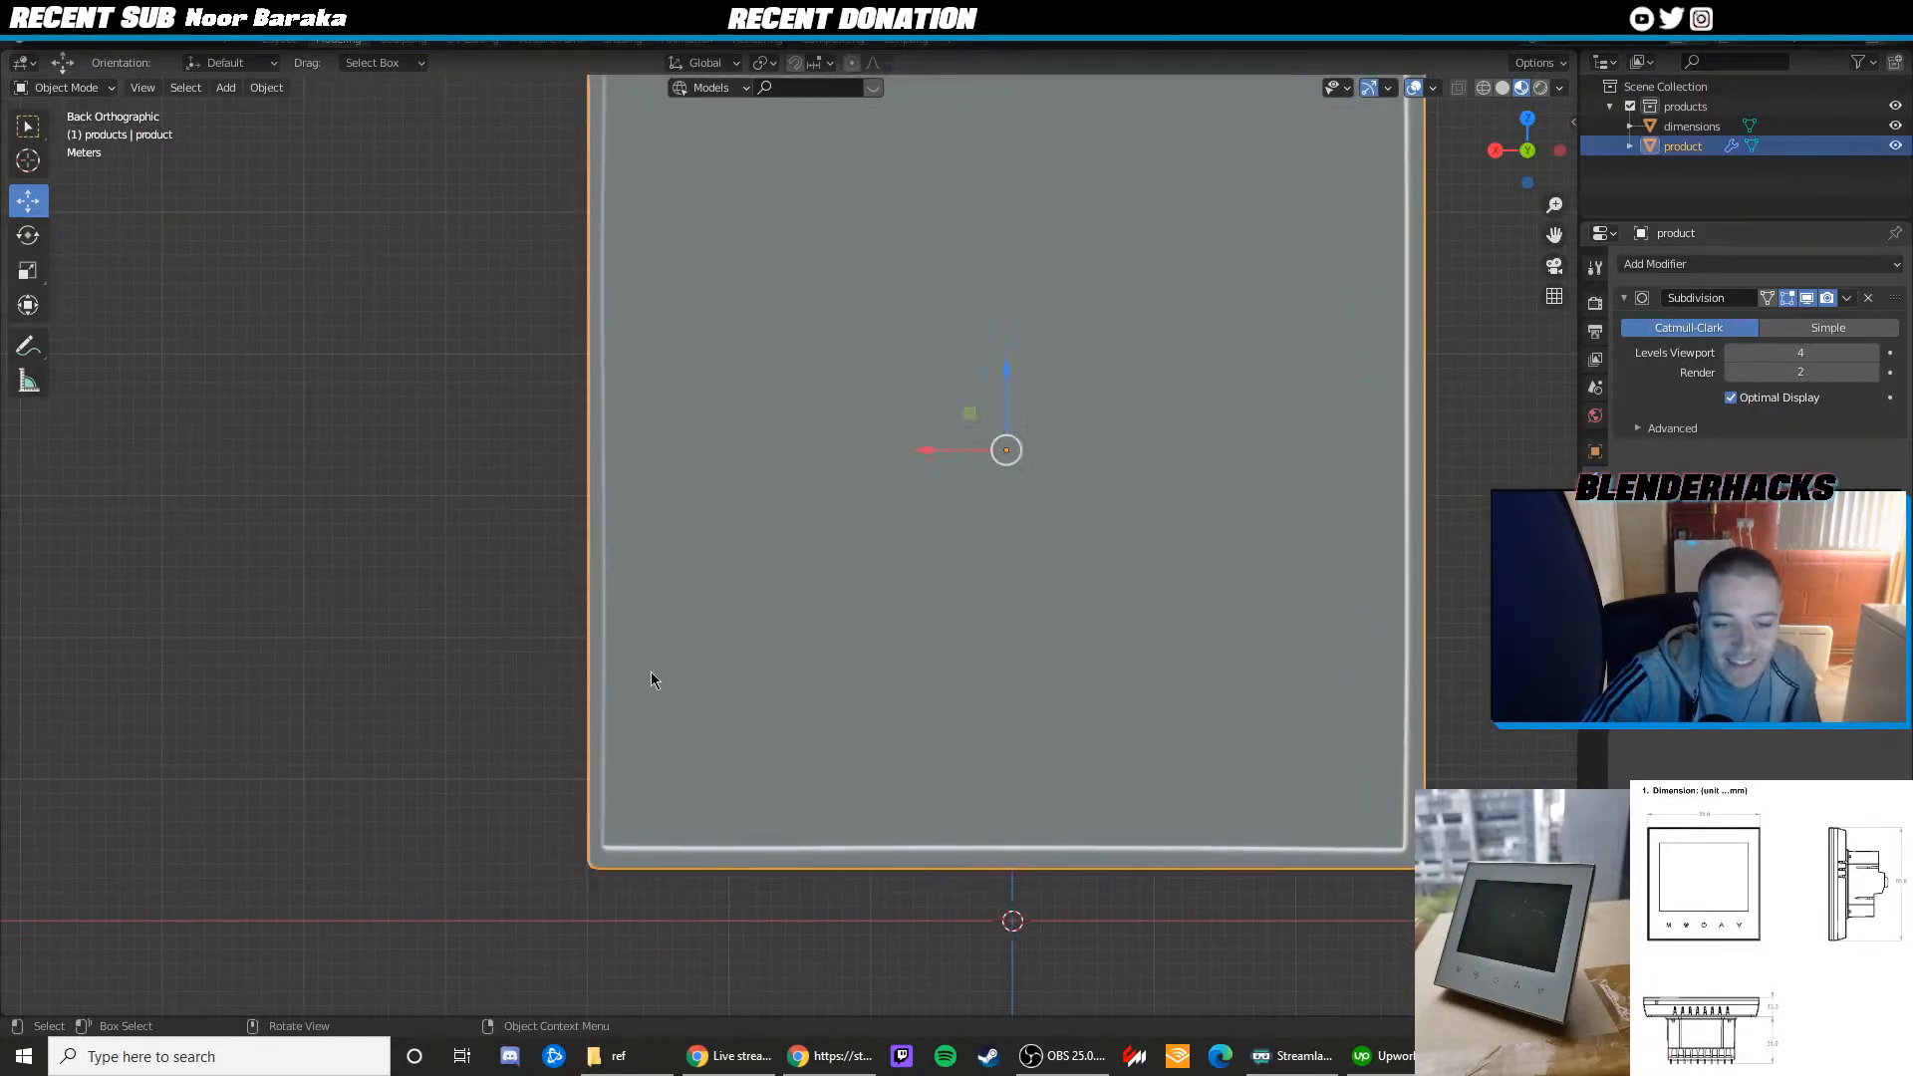
{"action": "key", "text": "Tab"}
{"action": "key", "text": "shift+z"}
{"action": "middle_click_drag", "start_coordinate": [610, 798], "coordinate": [628, 747], "text": "shift"}
{"action": "key", "text": "alt+a"}
{"action": "scroll", "coordinate": [631, 900], "scroll_direction": "up", "scroll_amount": 3}
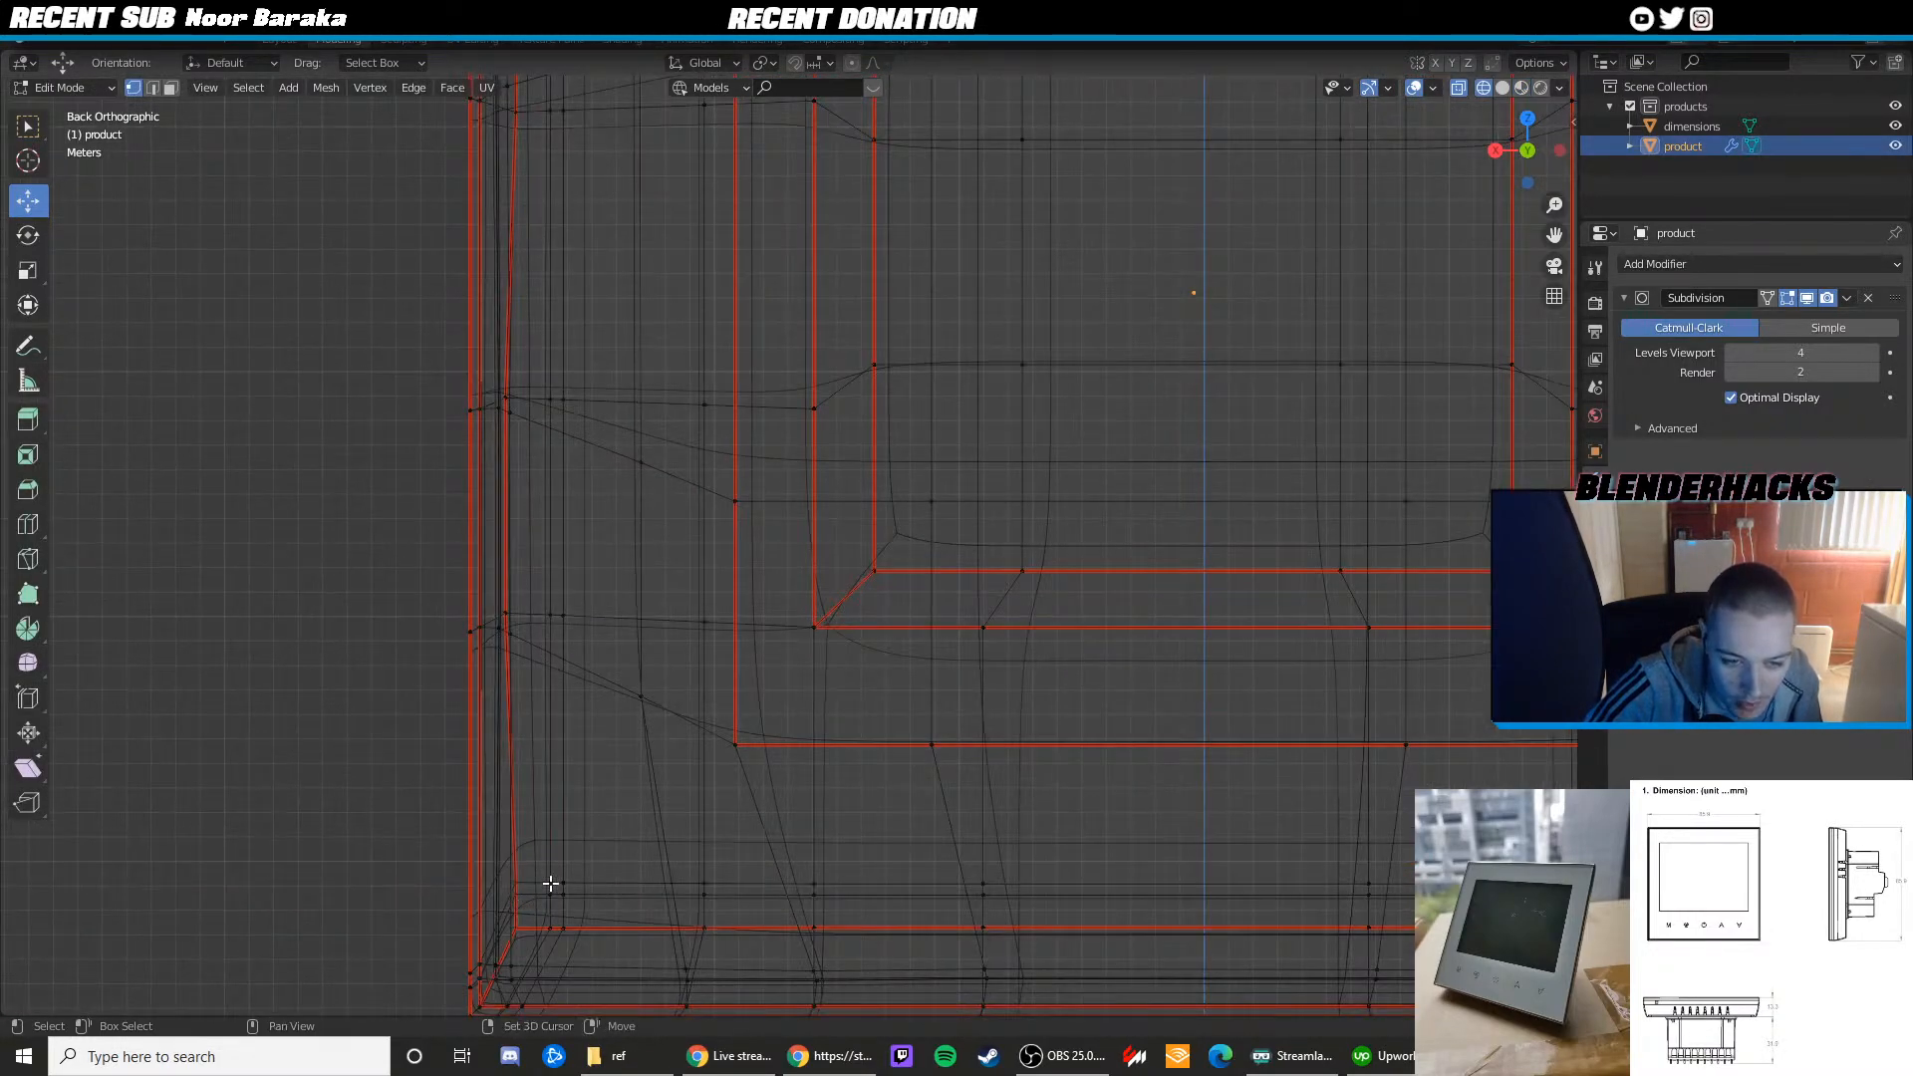
{"action": "middle_click_drag", "start_coordinate": [518, 992], "coordinate": [546, 897], "text": "shift"}
{"action": "mouse_move", "coordinate": [519, 863]}
{"action": "left_mouse_down"}
{"action": "mouse_move", "coordinate": [501, 876]}
{"action": "mouse_move", "coordinate": [516, 896]}
{"action": "left_mouse_up"}
Extend the vertex selection along the frame's lower edge loop through to the lower-right corner
{"action": "left_click_drag", "start_coordinate": [1041, 895], "coordinate": [998, 865], "text": "shift"}
{"action": "middle_click_drag", "start_coordinate": [1064, 879], "coordinate": [670, 829], "text": "shift"}
{"action": "left_click_drag", "start_coordinate": [1044, 842], "coordinate": [994, 813], "text": "shift"}
{"action": "middle_click_drag", "start_coordinate": [1159, 819], "coordinate": [1066, 810], "text": "shift"}
{"action": "left_click_drag", "start_coordinate": [1144, 839], "coordinate": [1121, 813], "text": "shift"}
{"action": "left_click_drag", "start_coordinate": [1250, 842], "coordinate": [1219, 803], "text": "shift"}
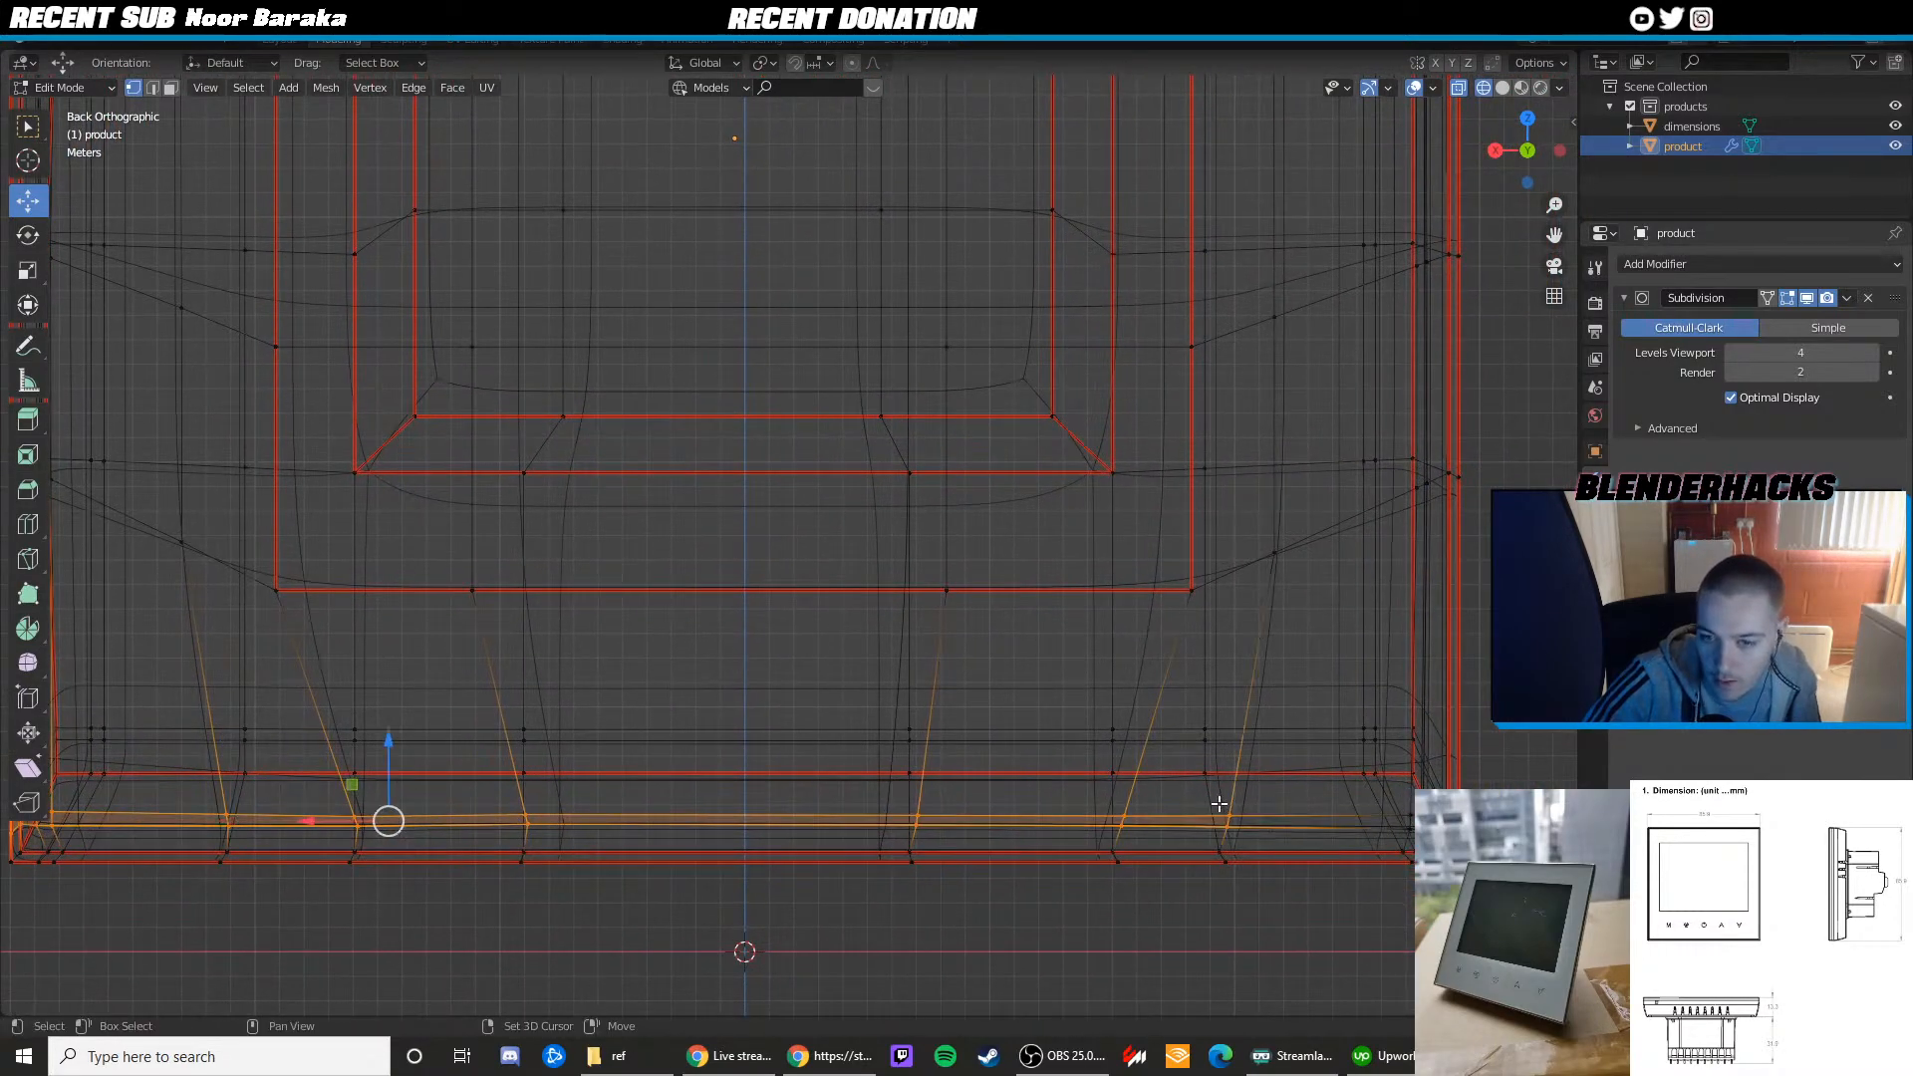
{"action": "left_click_drag", "start_coordinate": [1384, 803], "coordinate": [1470, 847], "text": "shift"}
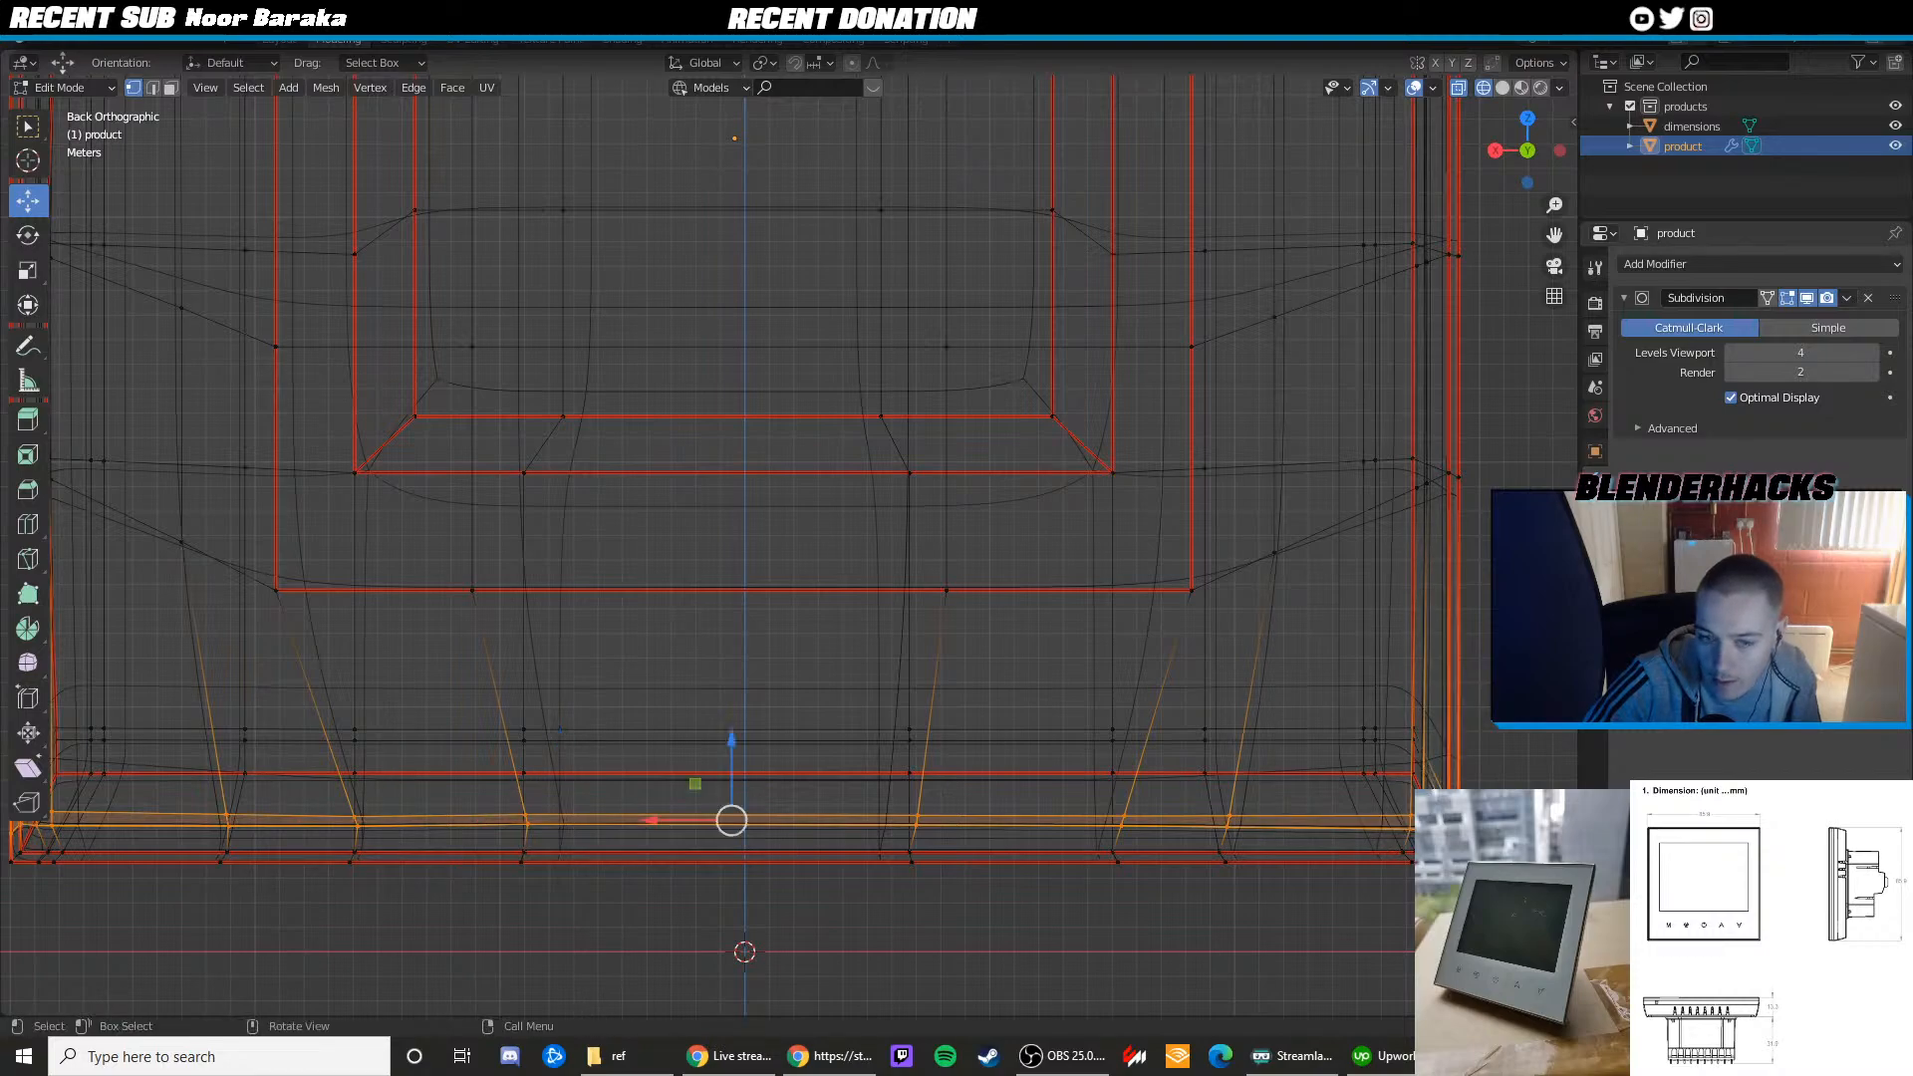
Move the selected lower edge loop down toward the frame's bottom rim and check the smoothed result
{"action": "key", "text": "shift+z"}
{"action": "middle_click_drag", "start_coordinate": [756, 755], "coordinate": [801, 721], "text": "shift"}
{"action": "left_click_drag", "start_coordinate": [777, 721], "coordinate": [773, 737]}
{"action": "scroll", "coordinate": [773, 738], "scroll_direction": "down", "scroll_amount": 3}
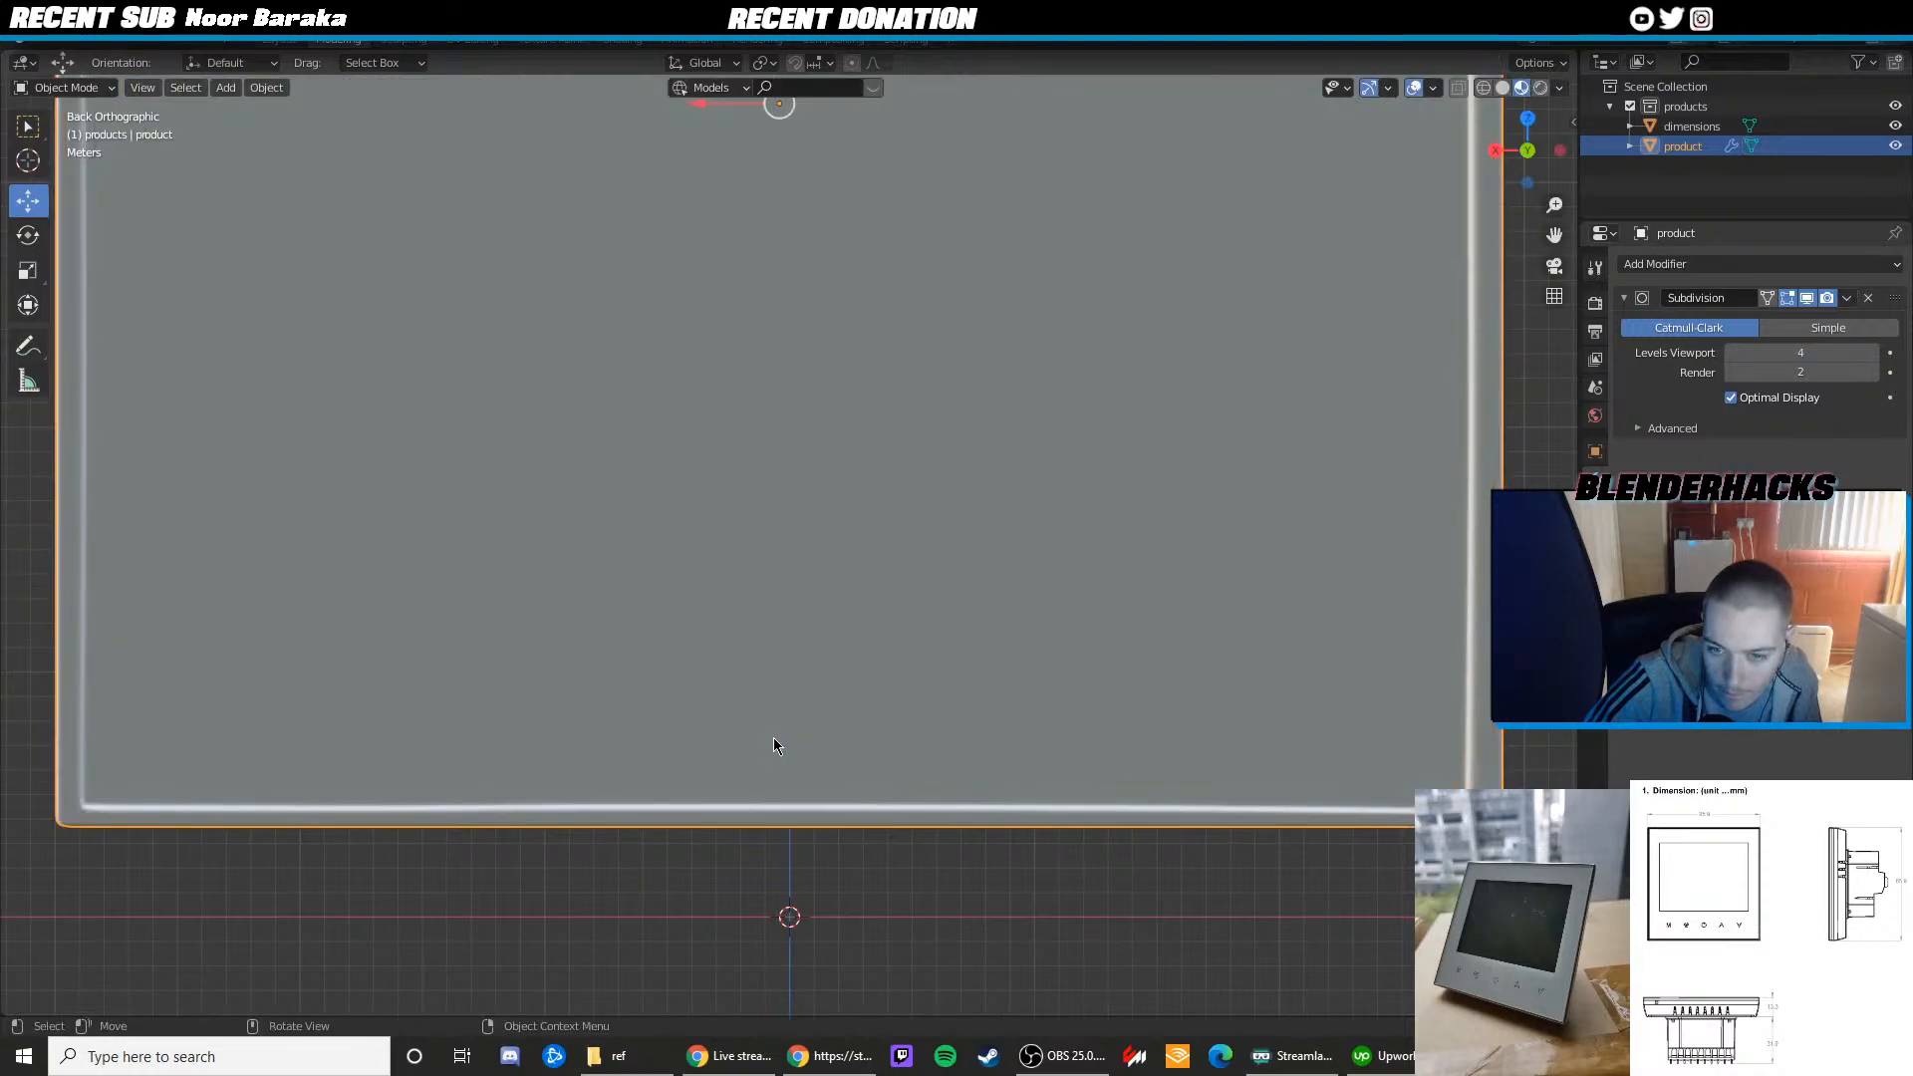
{"action": "scroll", "coordinate": [830, 734], "scroll_direction": "up", "scroll_amount": 1}
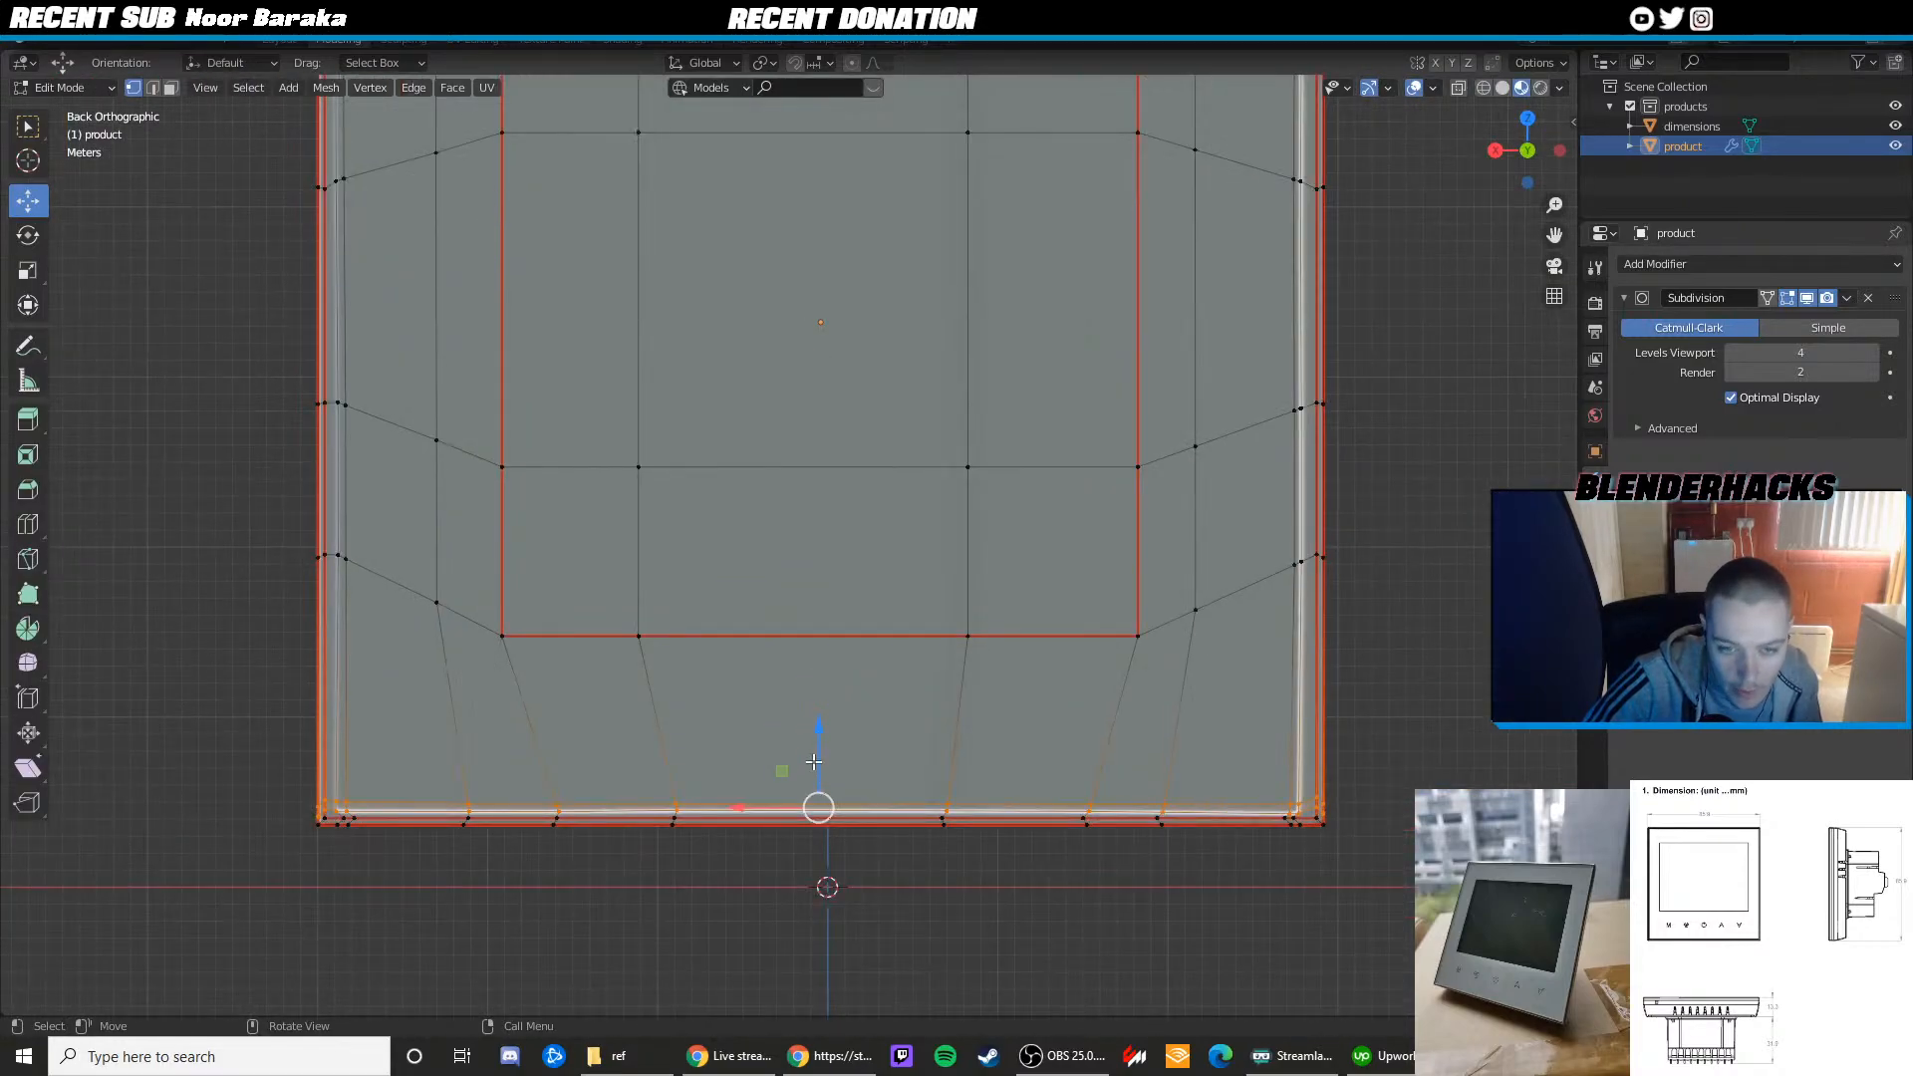
Raise the lower edge loop by about 59 mm along Z and check the bottom rim in object mode
{"action": "key", "text": "g"}
{"action": "key", "text": "z"}
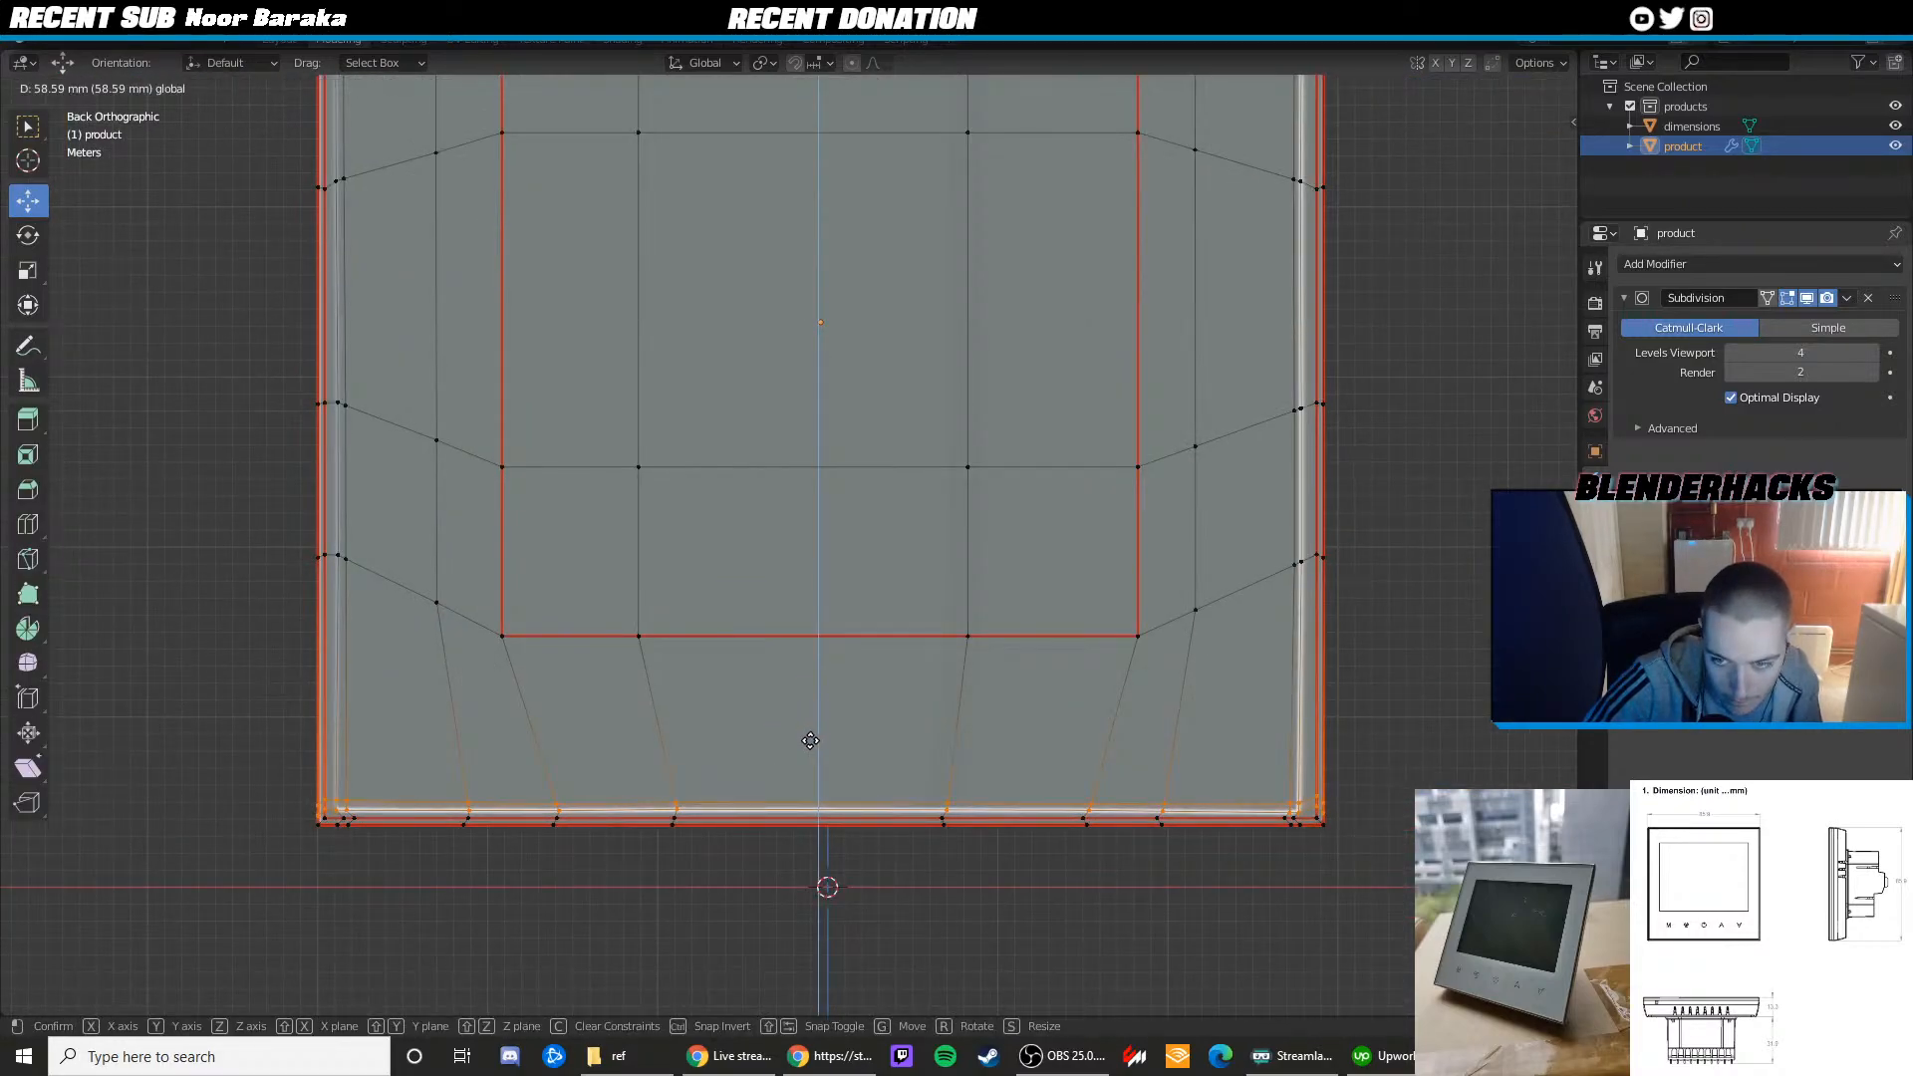
{"action": "left_click", "coordinate": [803, 739]}
{"action": "key", "text": "Tab"}
{"action": "middle_click_drag", "start_coordinate": [670, 686], "coordinate": [803, 710], "text": "shift"}
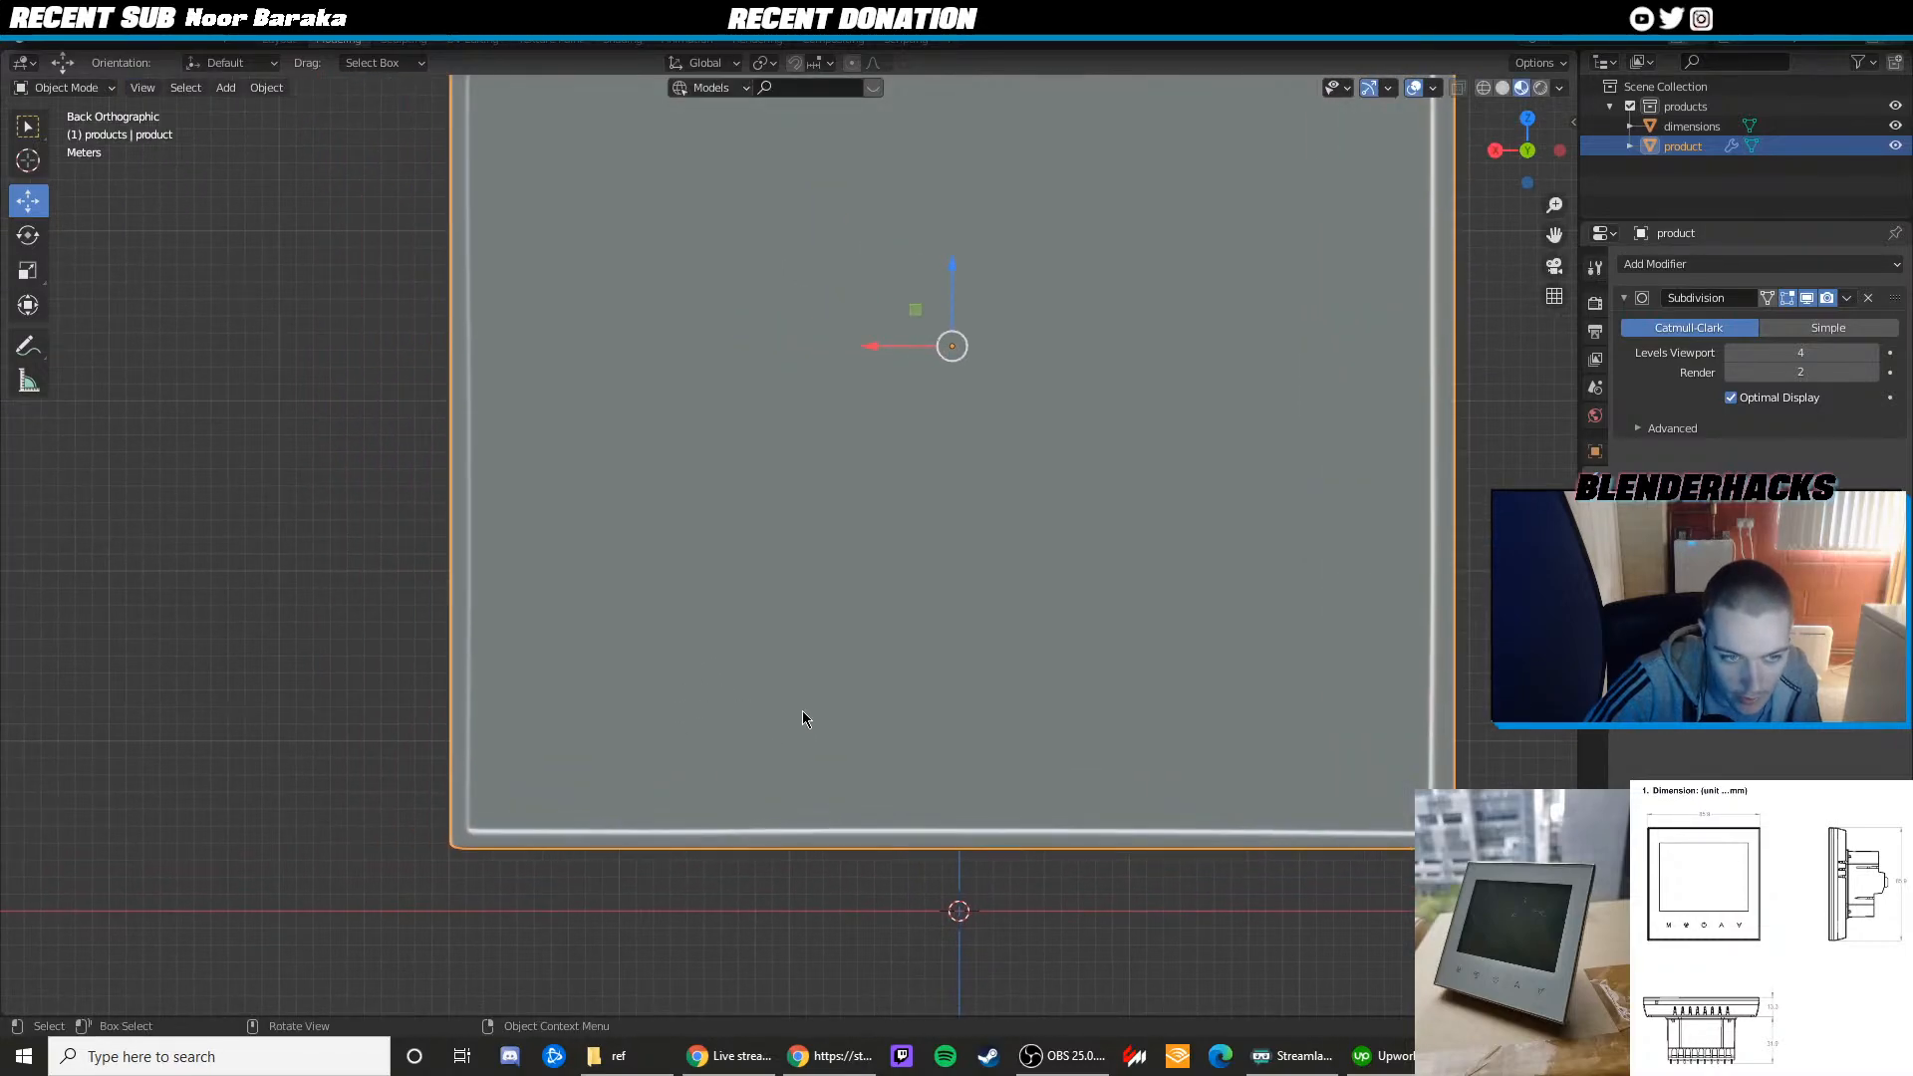
{"action": "scroll", "coordinate": [685, 602], "scroll_direction": "down", "scroll_amount": 1}
{"action": "middle_click_drag", "start_coordinate": [686, 602], "coordinate": [733, 738], "text": "shift"}
Replace the selection in wireframe edit mode with the inner rim loop's vertices at the frame's lower-left corner
{"action": "key", "text": "Tab"}
{"action": "middle_click_drag", "start_coordinate": [602, 774], "coordinate": [640, 689], "text": "shift"}
{"action": "key", "text": "shift+z"}
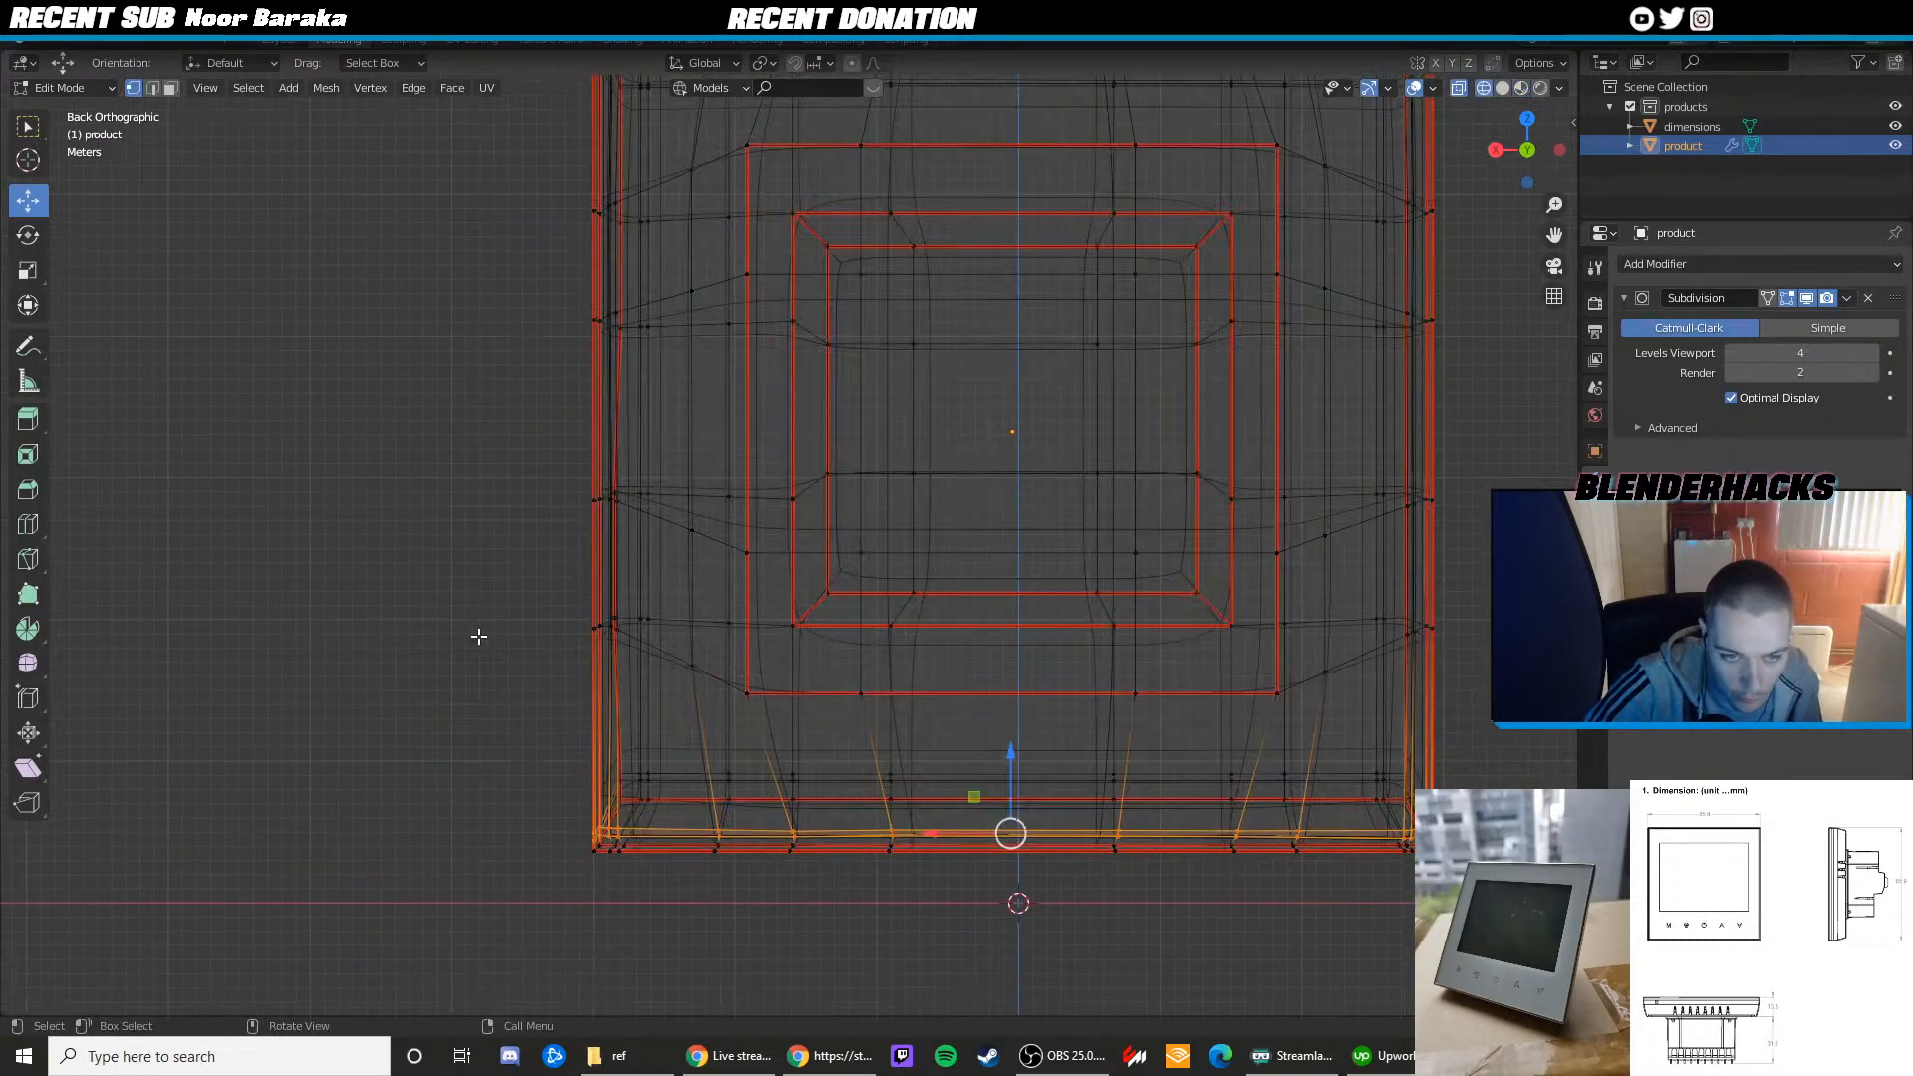
{"action": "left_click", "coordinate": [679, 673]}
{"action": "middle_click_drag", "start_coordinate": [588, 797], "coordinate": [633, 748], "text": "shift"}
{"action": "scroll", "coordinate": [569, 733], "scroll_direction": "up", "scroll_amount": 2}
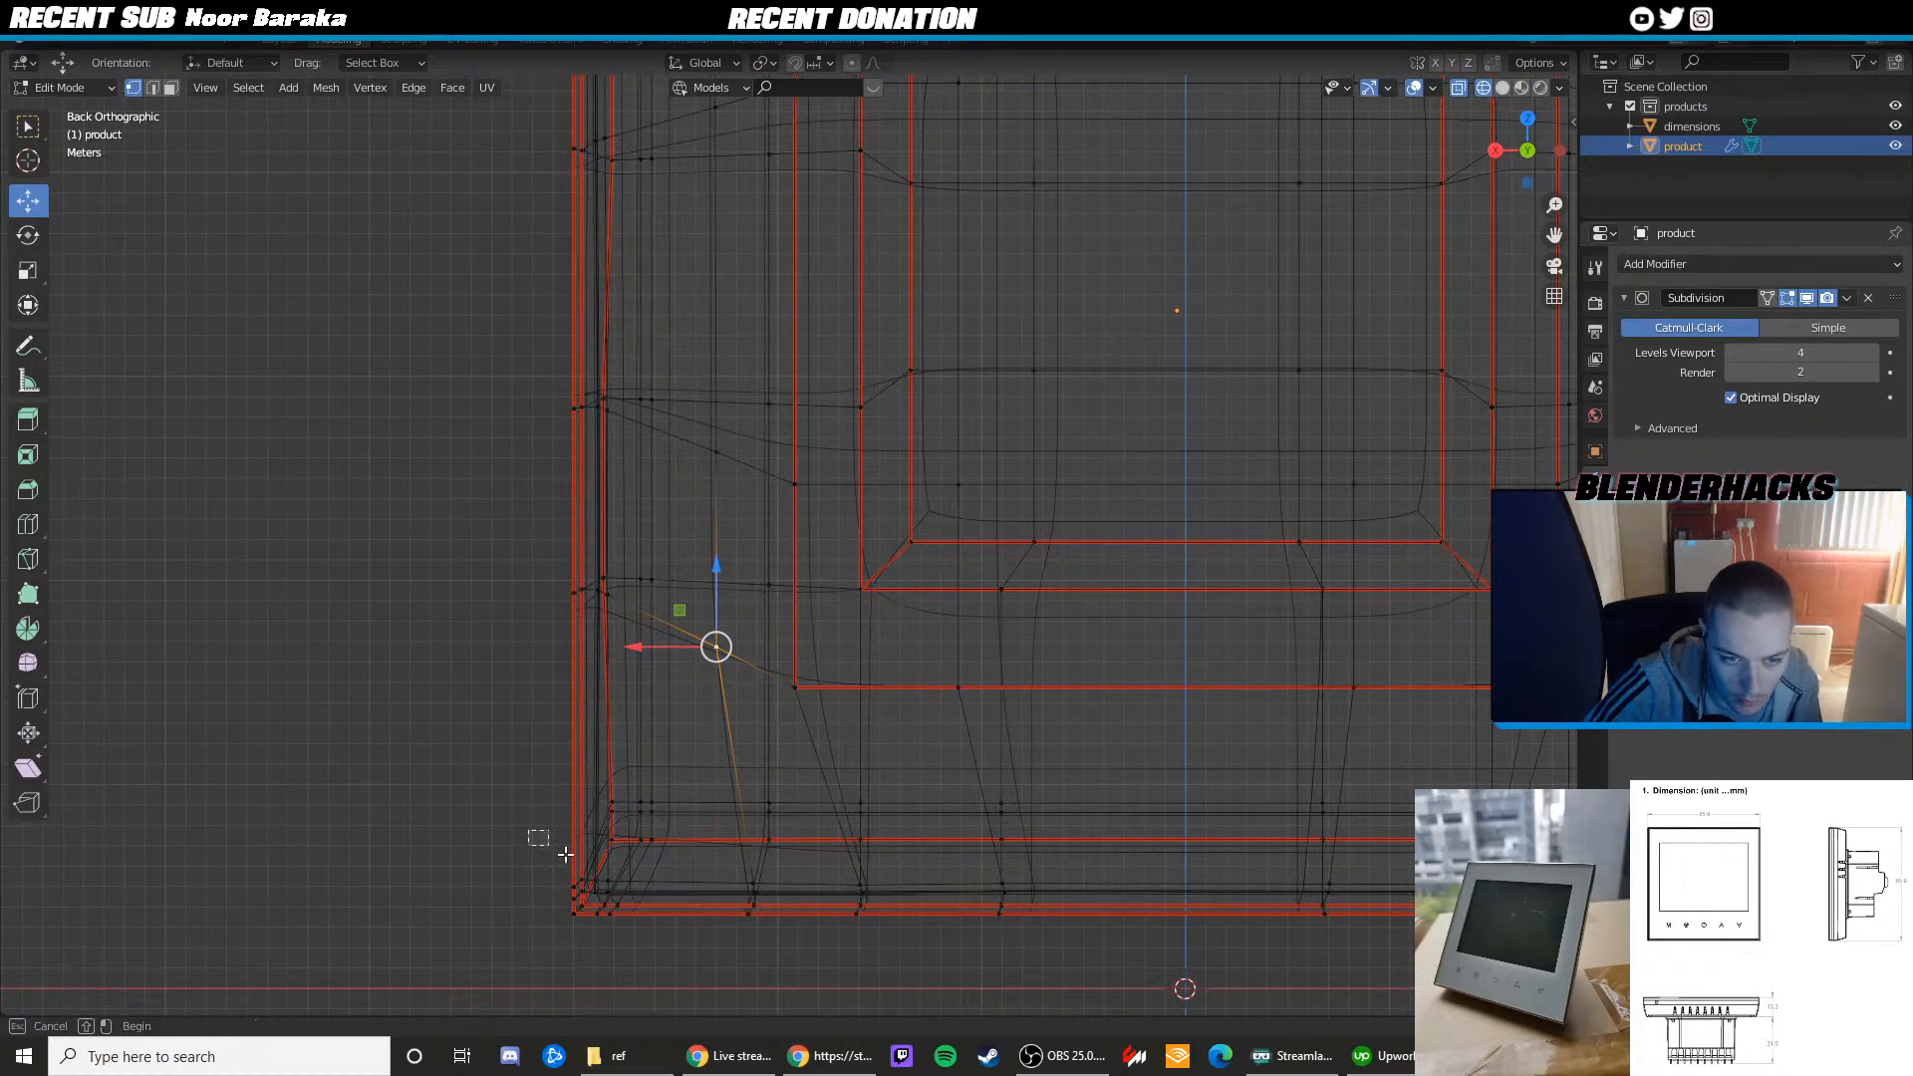
{"action": "left_click_drag", "start_coordinate": [618, 903], "coordinate": [512, 815]}
{"action": "key", "text": "shift+z"}
{"action": "middle_click_drag", "start_coordinate": [614, 891], "coordinate": [667, 790], "text": "shift"}
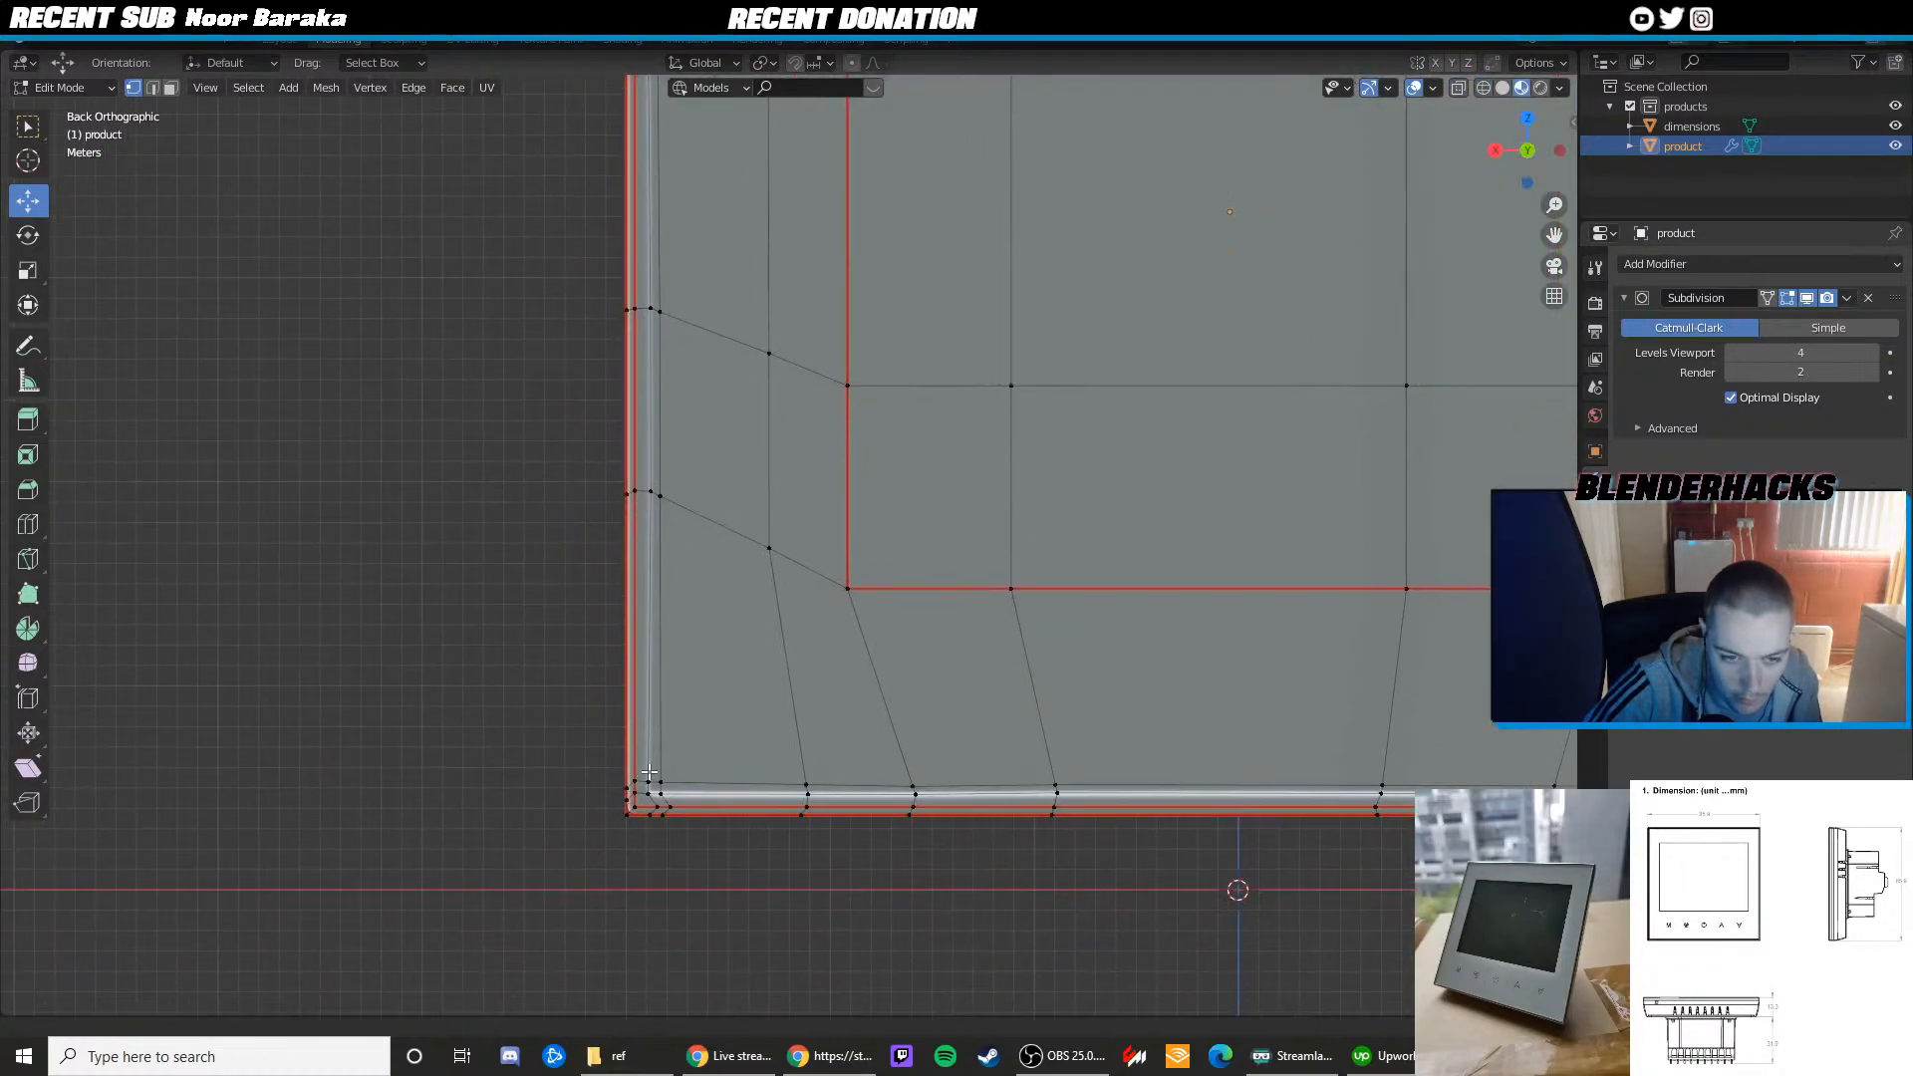
{"action": "scroll", "coordinate": [676, 774], "scroll_direction": "up", "scroll_amount": 2}
{"action": "key", "text": "z"}
{"action": "left_click_drag", "start_coordinate": [594, 853], "coordinate": [593, 852]}
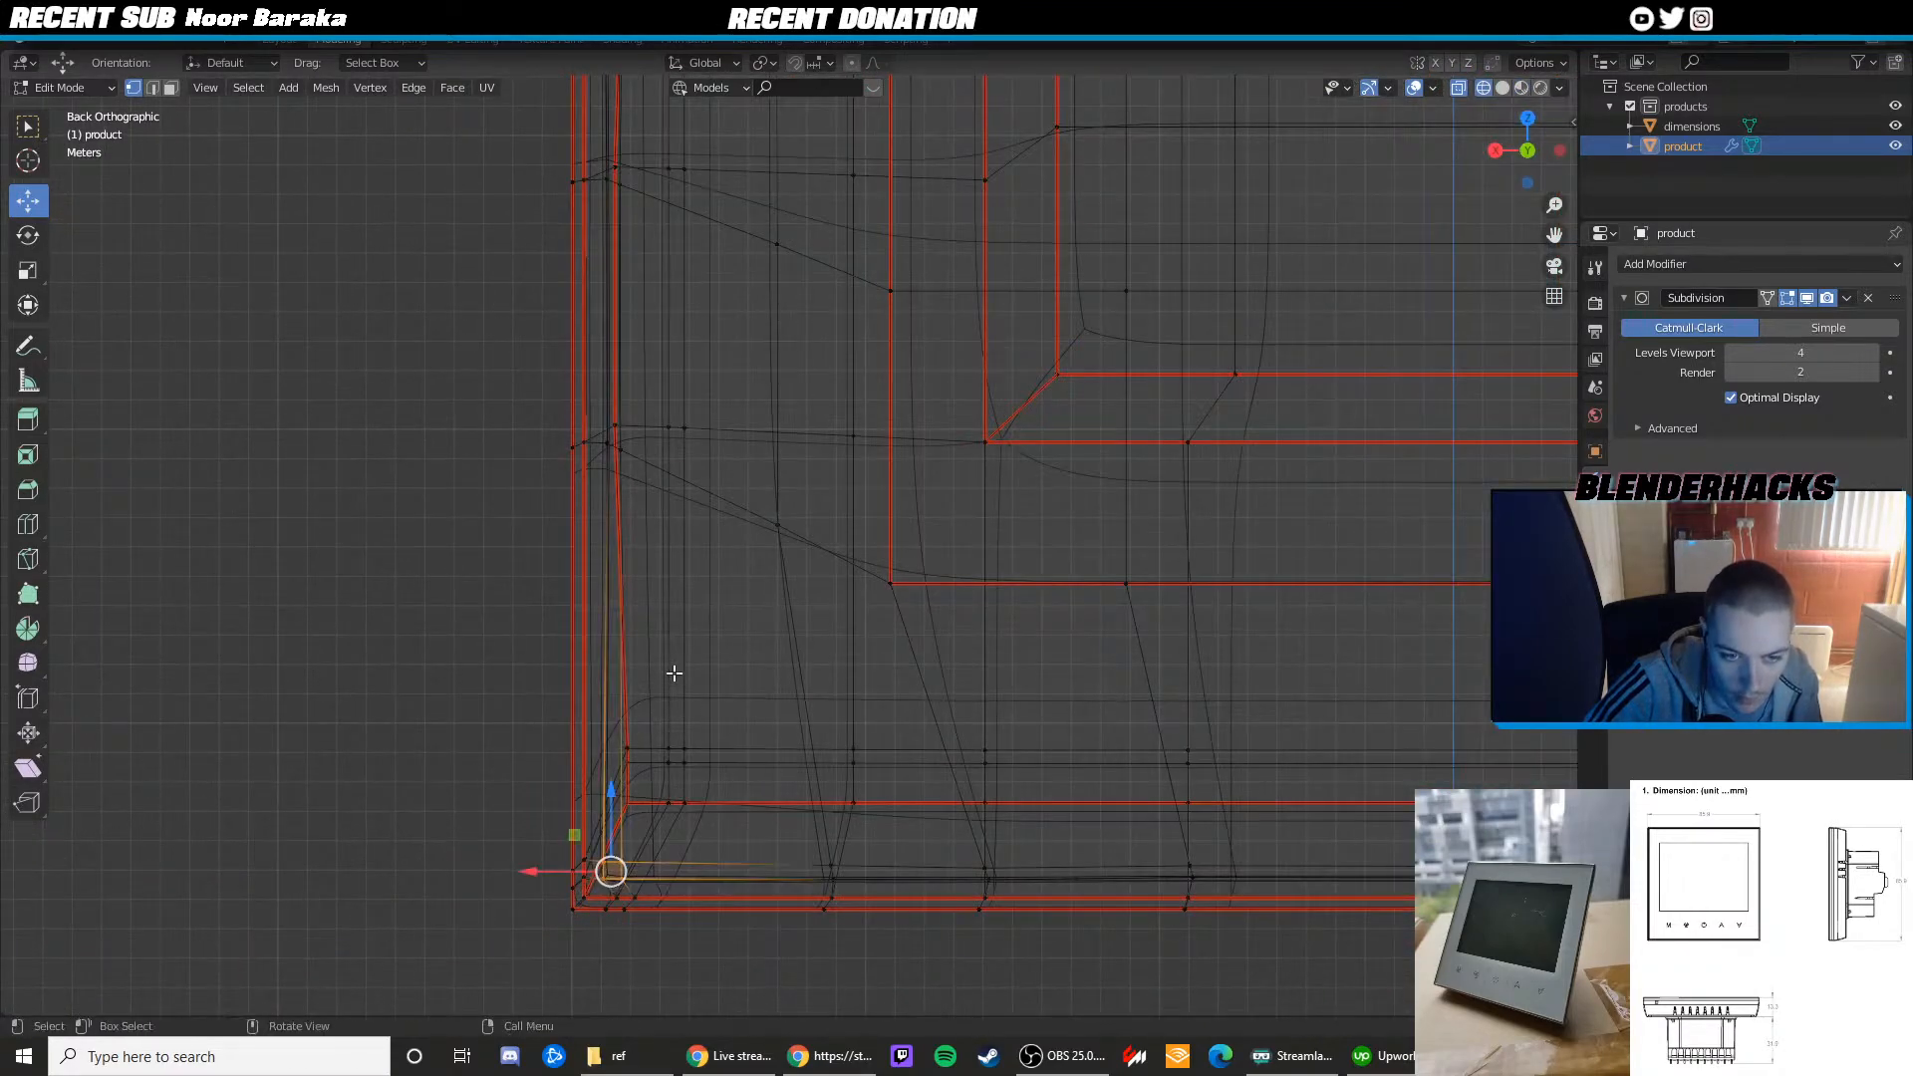
Add the two lower vertex groups of the frame's left inner rim loop to the selection
{"action": "key", "text": "z"}
{"action": "left_click", "coordinate": [673, 803]}
{"action": "middle_click_drag", "start_coordinate": [678, 506], "coordinate": [692, 627], "text": "shift"}
{"action": "key", "text": "z"}
{"action": "key", "text": "z"}
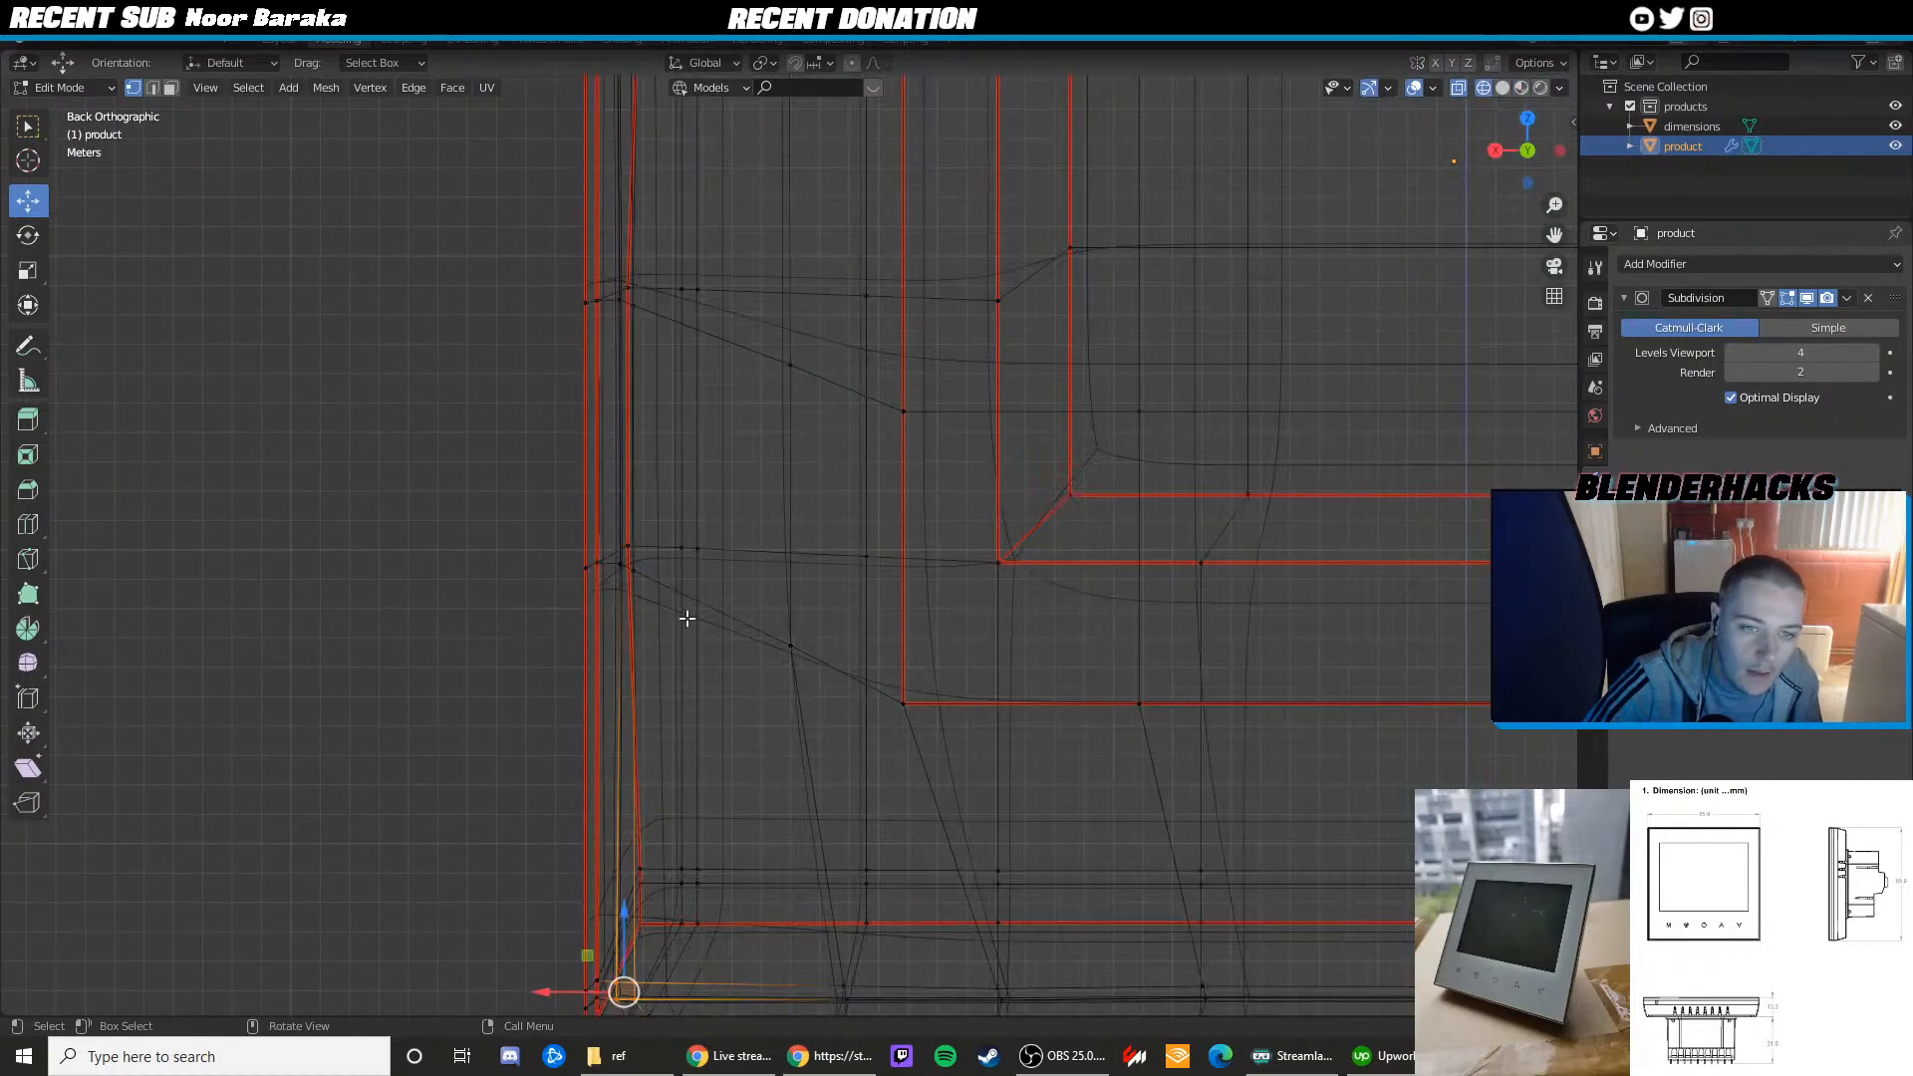
{"action": "left_click_drag", "start_coordinate": [689, 618], "coordinate": [615, 555], "text": "shift"}
{"action": "middle_click_drag", "start_coordinate": [664, 380], "coordinate": [680, 564], "text": "shift"}
{"action": "left_click_drag", "start_coordinate": [633, 455], "coordinate": [634, 457], "text": "shift"}
{"action": "key", "text": "z"}
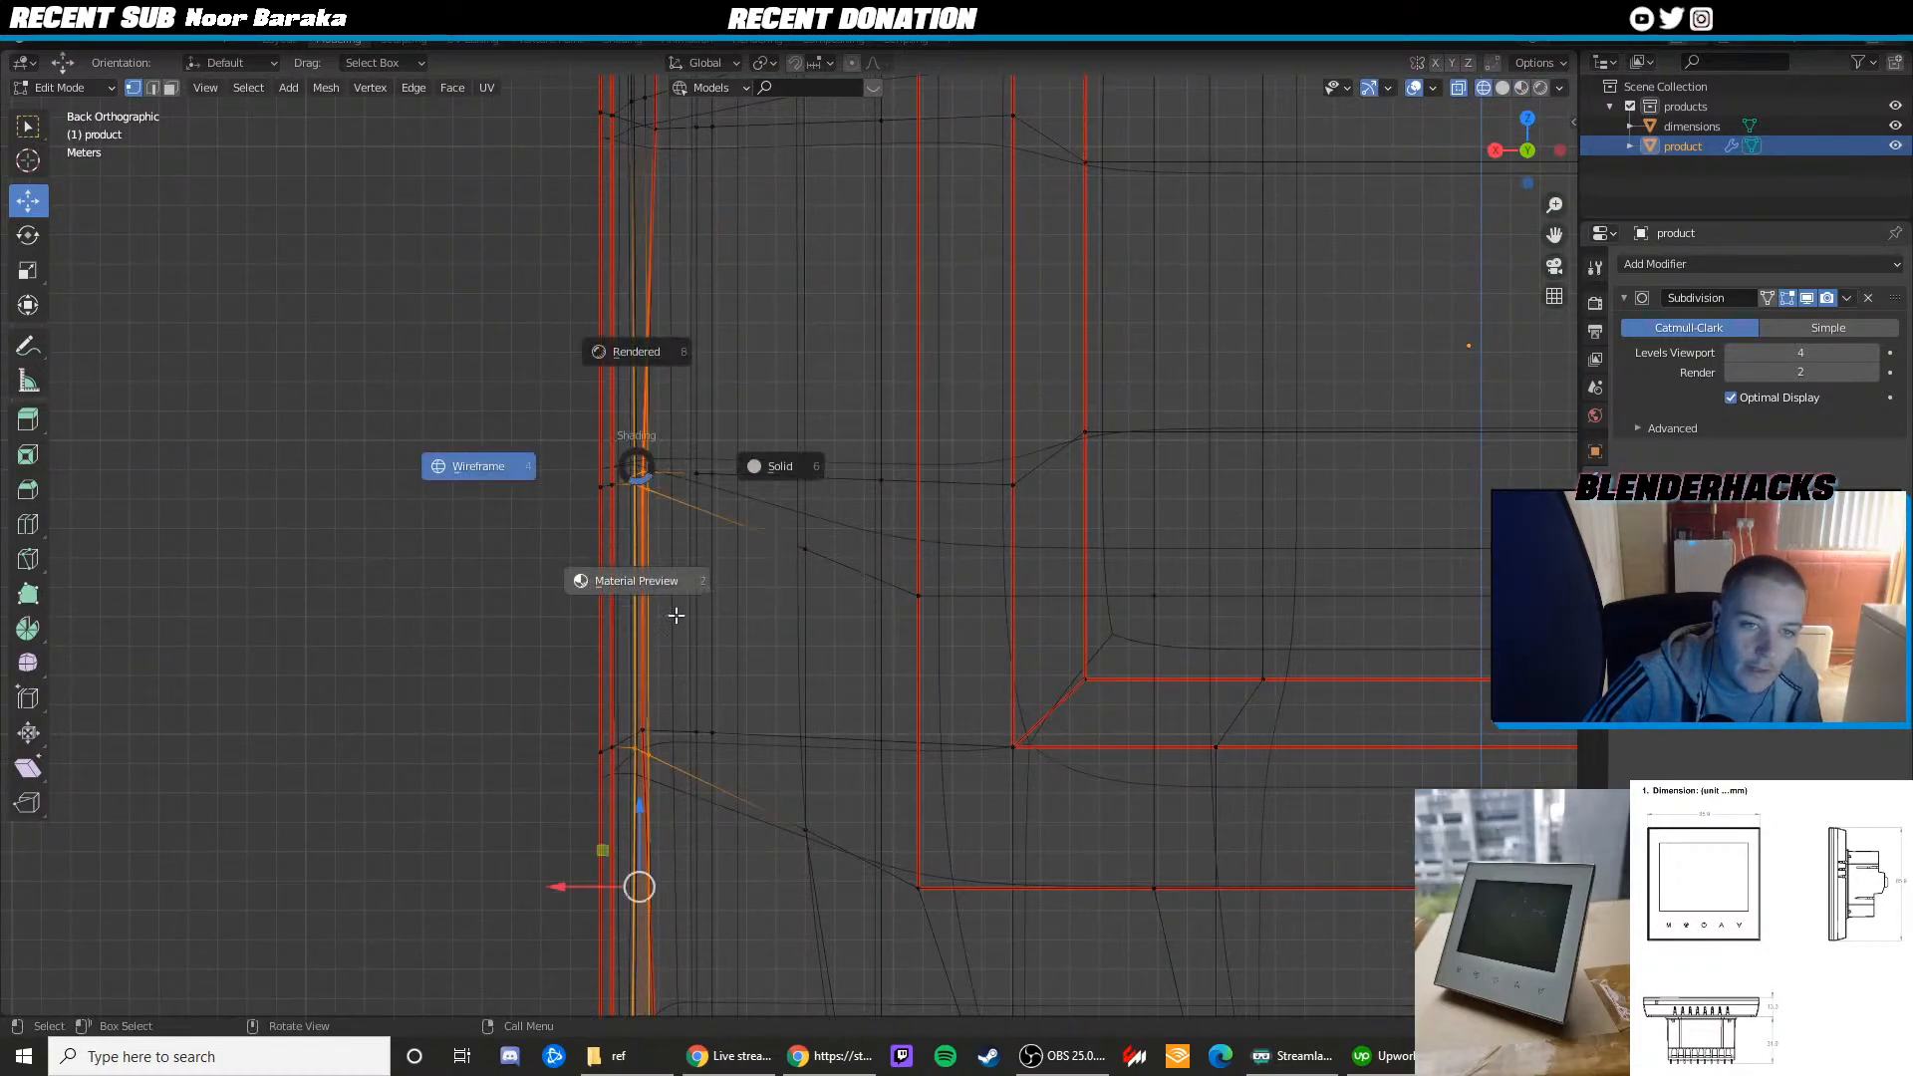
{"action": "left_click", "coordinate": [674, 619]}
Add the upper vertex groups and the upper-left corner vertices of the frame's left inner rim loop to the selection
{"action": "middle_click_drag", "start_coordinate": [728, 340], "coordinate": [735, 666], "text": "shift"}
{"action": "key", "text": "shift+z"}
{"action": "left_click_drag", "start_coordinate": [676, 449], "coordinate": [637, 415], "text": "shift"}
{"action": "key", "text": "shift+z"}
{"action": "middle_click_drag", "start_coordinate": [747, 424], "coordinate": [747, 649], "text": "shift"}
{"action": "key", "text": "shift+z"}
{"action": "left_click_drag", "start_coordinate": [690, 441], "coordinate": [632, 405], "text": "shift"}
{"action": "middle_click_drag", "start_coordinate": [716, 360], "coordinate": [695, 686], "text": "shift"}
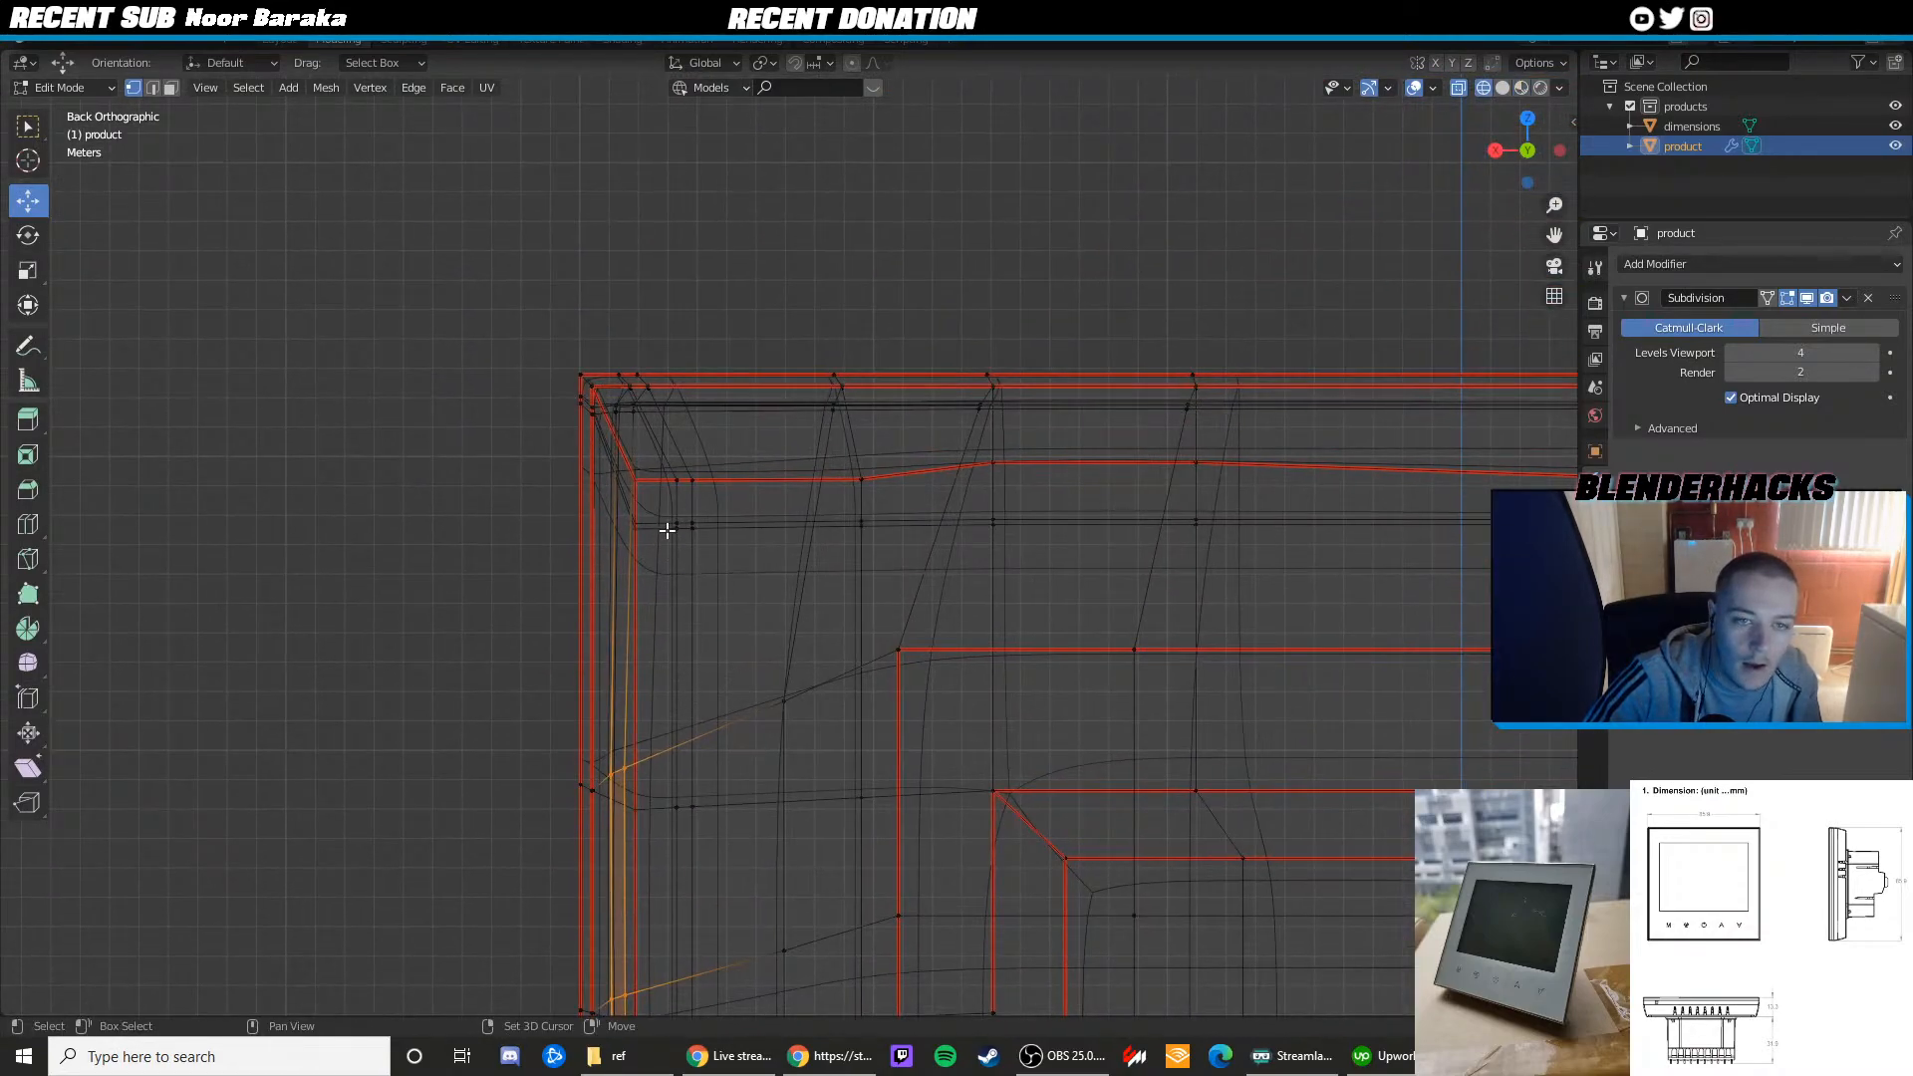
{"action": "key", "text": "shift+z"}
{"action": "scroll", "coordinate": [633, 422], "scroll_direction": "up", "scroll_amount": 1}
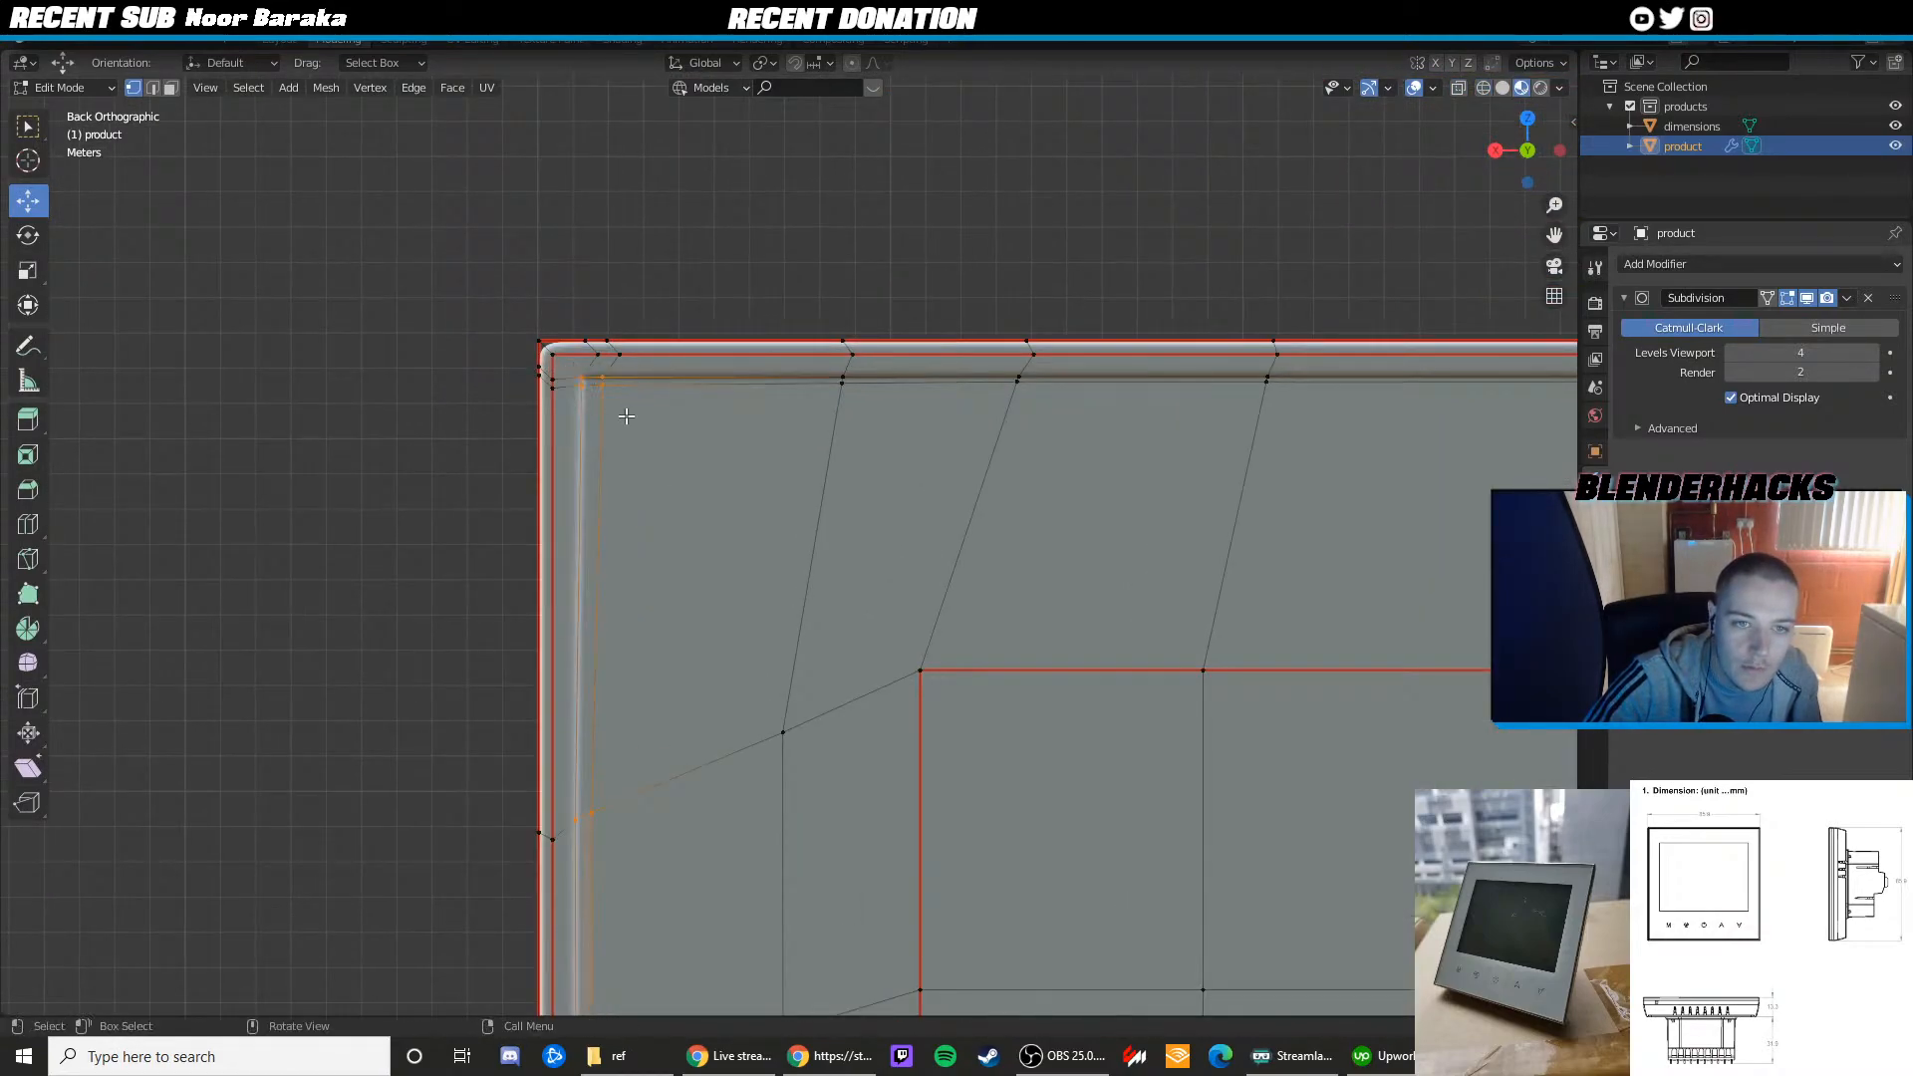
{"action": "scroll", "coordinate": [747, 726], "scroll_direction": "down", "scroll_amount": 6}
{"action": "scroll", "coordinate": [739, 615], "scroll_direction": "up", "scroll_amount": 5}
Move the selected left inner rim loop along X and inspect the frame's upper-left corner from an angle
{"action": "key", "text": "g"}
{"action": "key", "text": "x"}
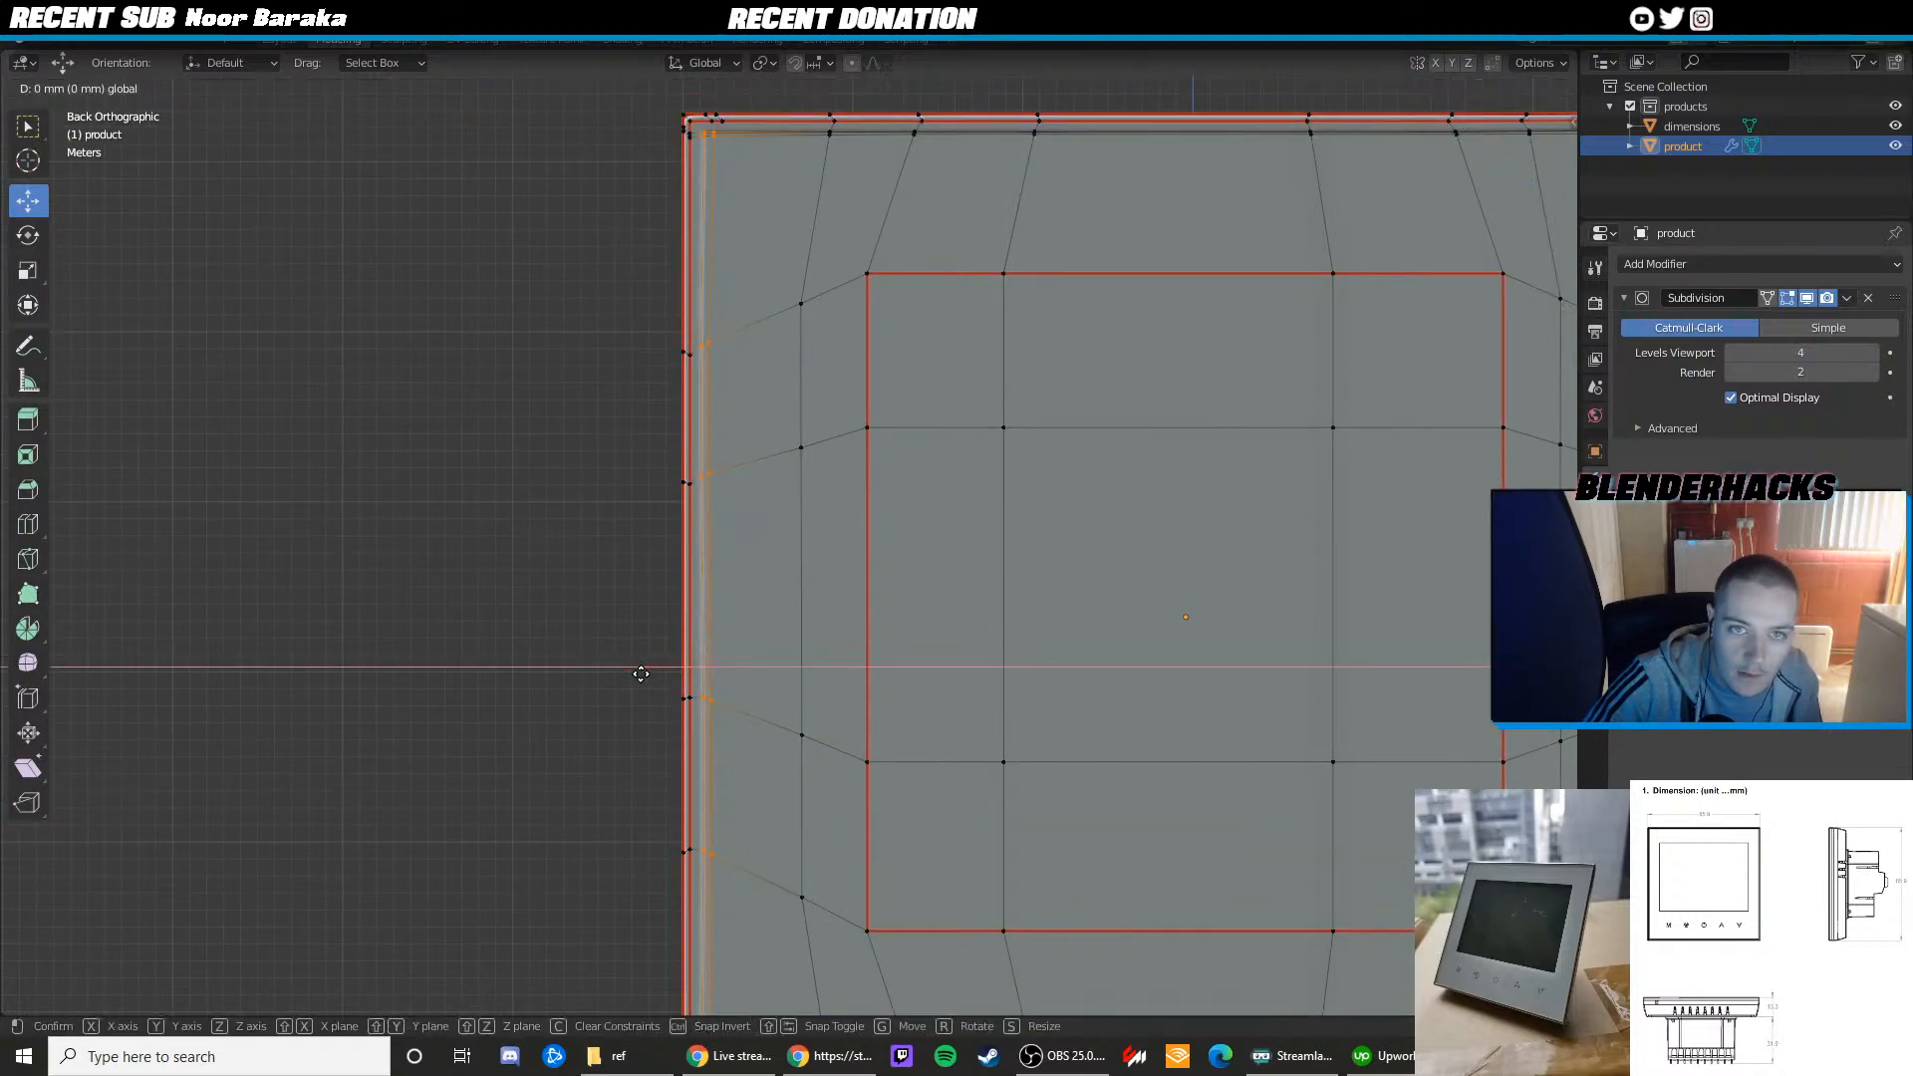
{"action": "left_click", "coordinate": [638, 673]}
{"action": "scroll", "coordinate": [747, 692], "scroll_direction": "down", "scroll_amount": 3}
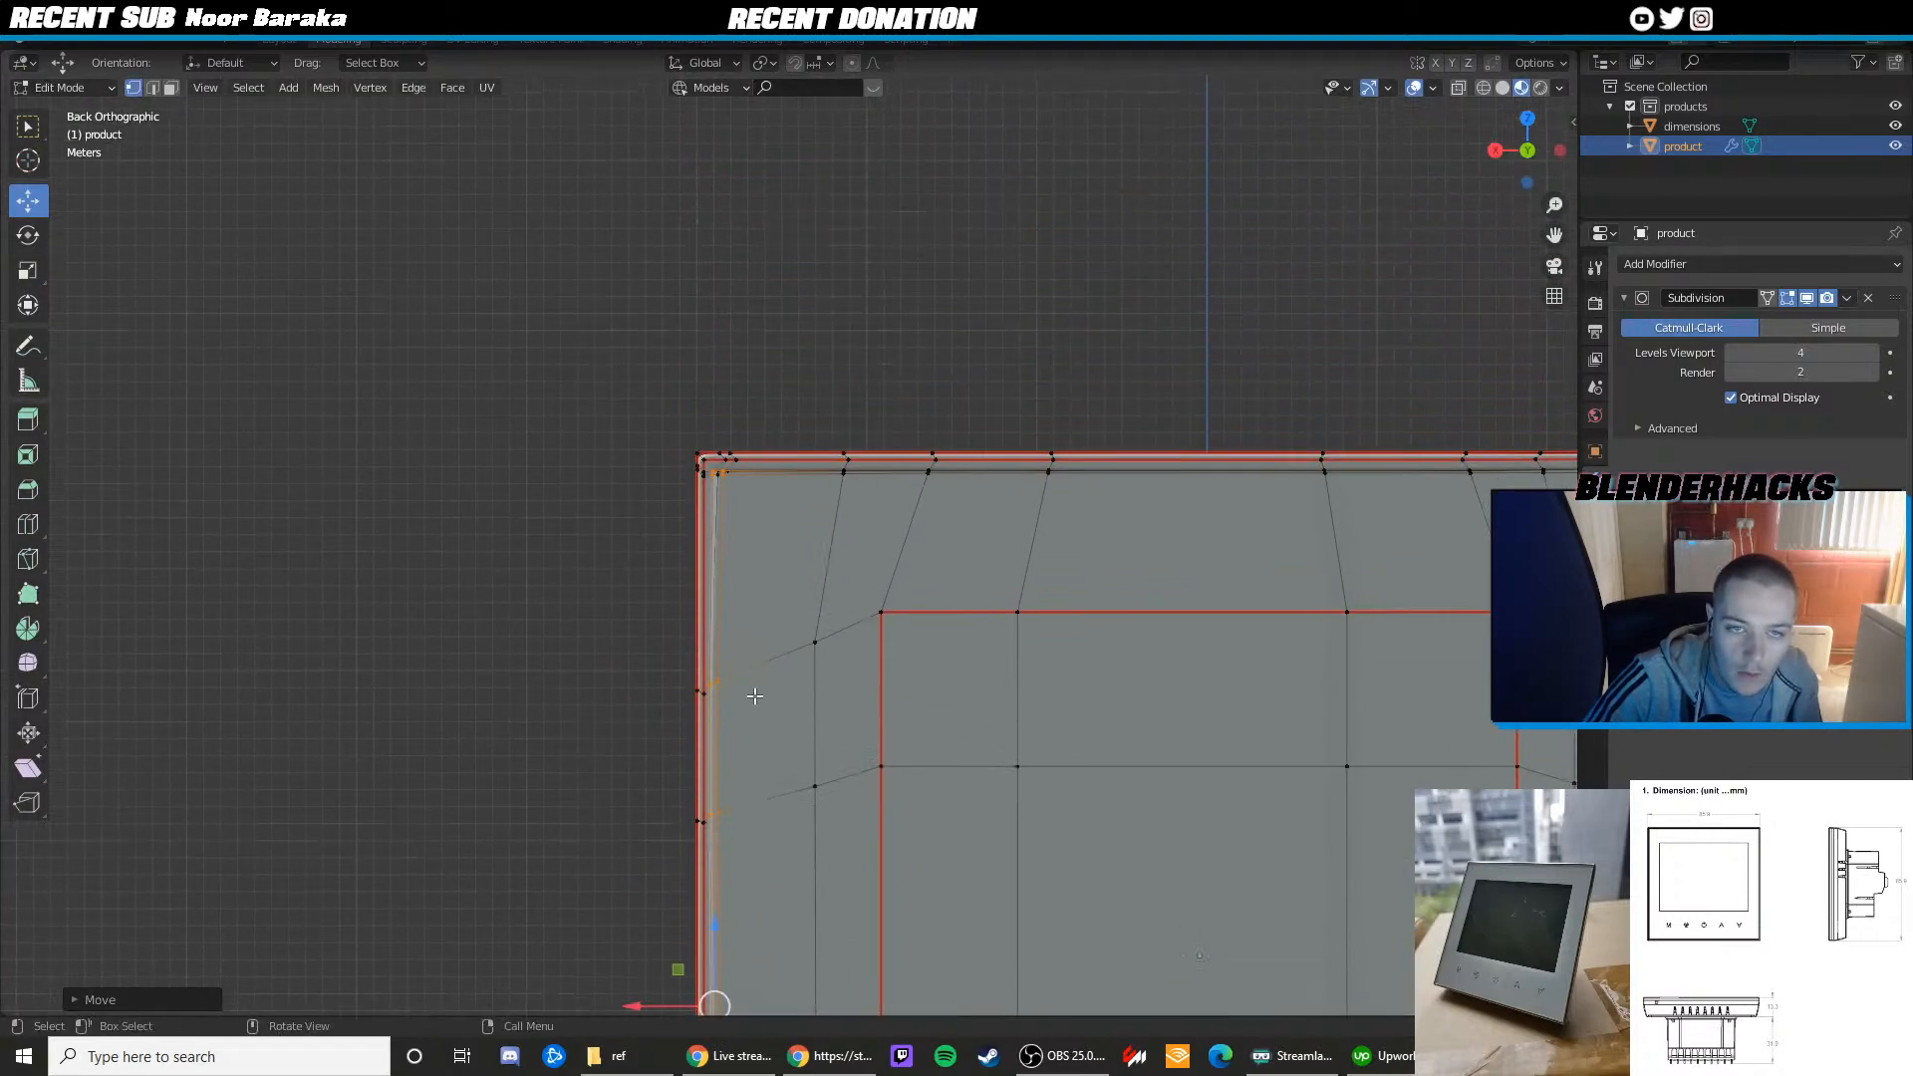
{"action": "key", "text": "shift+z"}
{"action": "left_click_drag", "start_coordinate": [614, 353], "coordinate": [615, 355]}
{"action": "middle_click_drag", "start_coordinate": [615, 354], "coordinate": [762, 449]}
{"action": "key", "text": "shift+z"}
{"action": "scroll", "coordinate": [1055, 683], "scroll_direction": "down", "scroll_amount": 5}
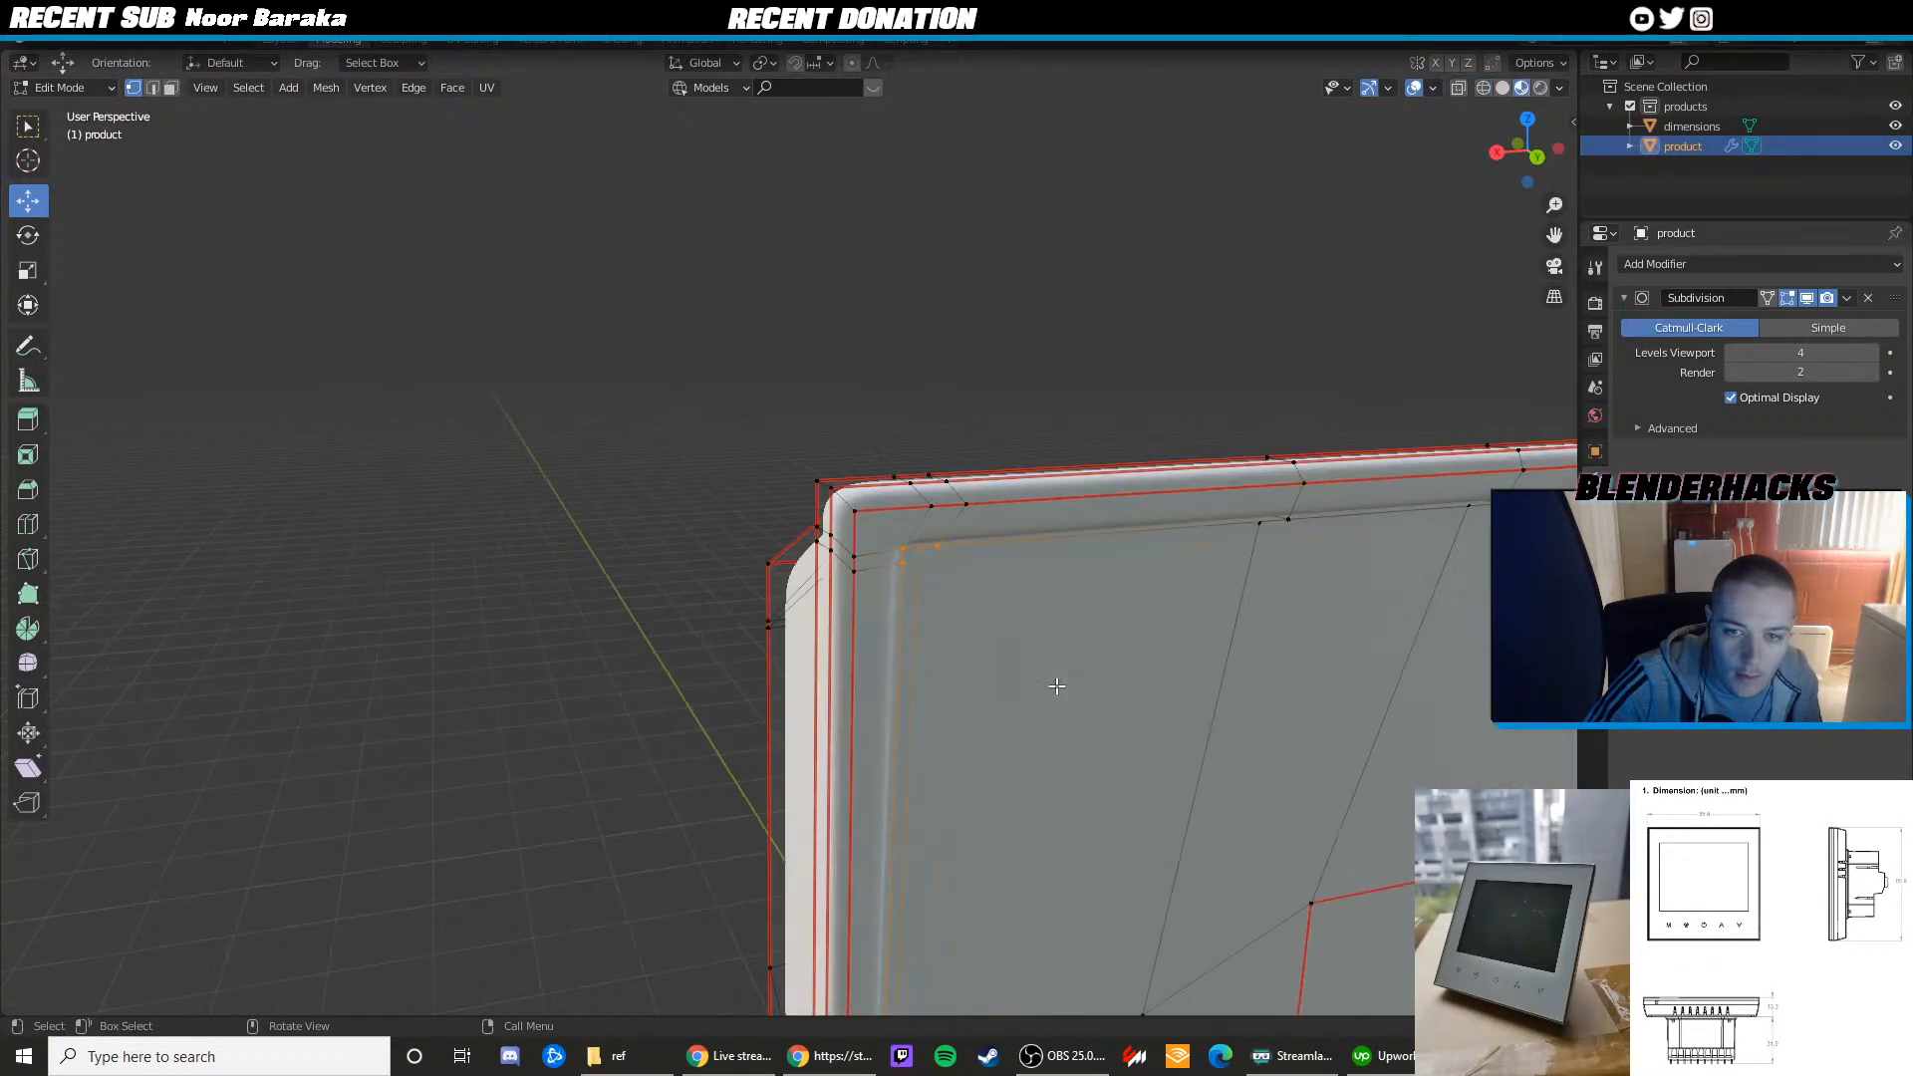
In back view, nudge the left inner rim loop slightly inward along X and check the smoothed rim in object mode
{"action": "middle_click_drag", "start_coordinate": [974, 773], "coordinate": [734, 444], "text": "shift"}
{"action": "scroll", "coordinate": [894, 473], "scroll_direction": "down", "scroll_amount": 4}
{"action": "left_click", "coordinate": [1497, 152]}
{"action": "left_click", "coordinate": [1554, 149]}
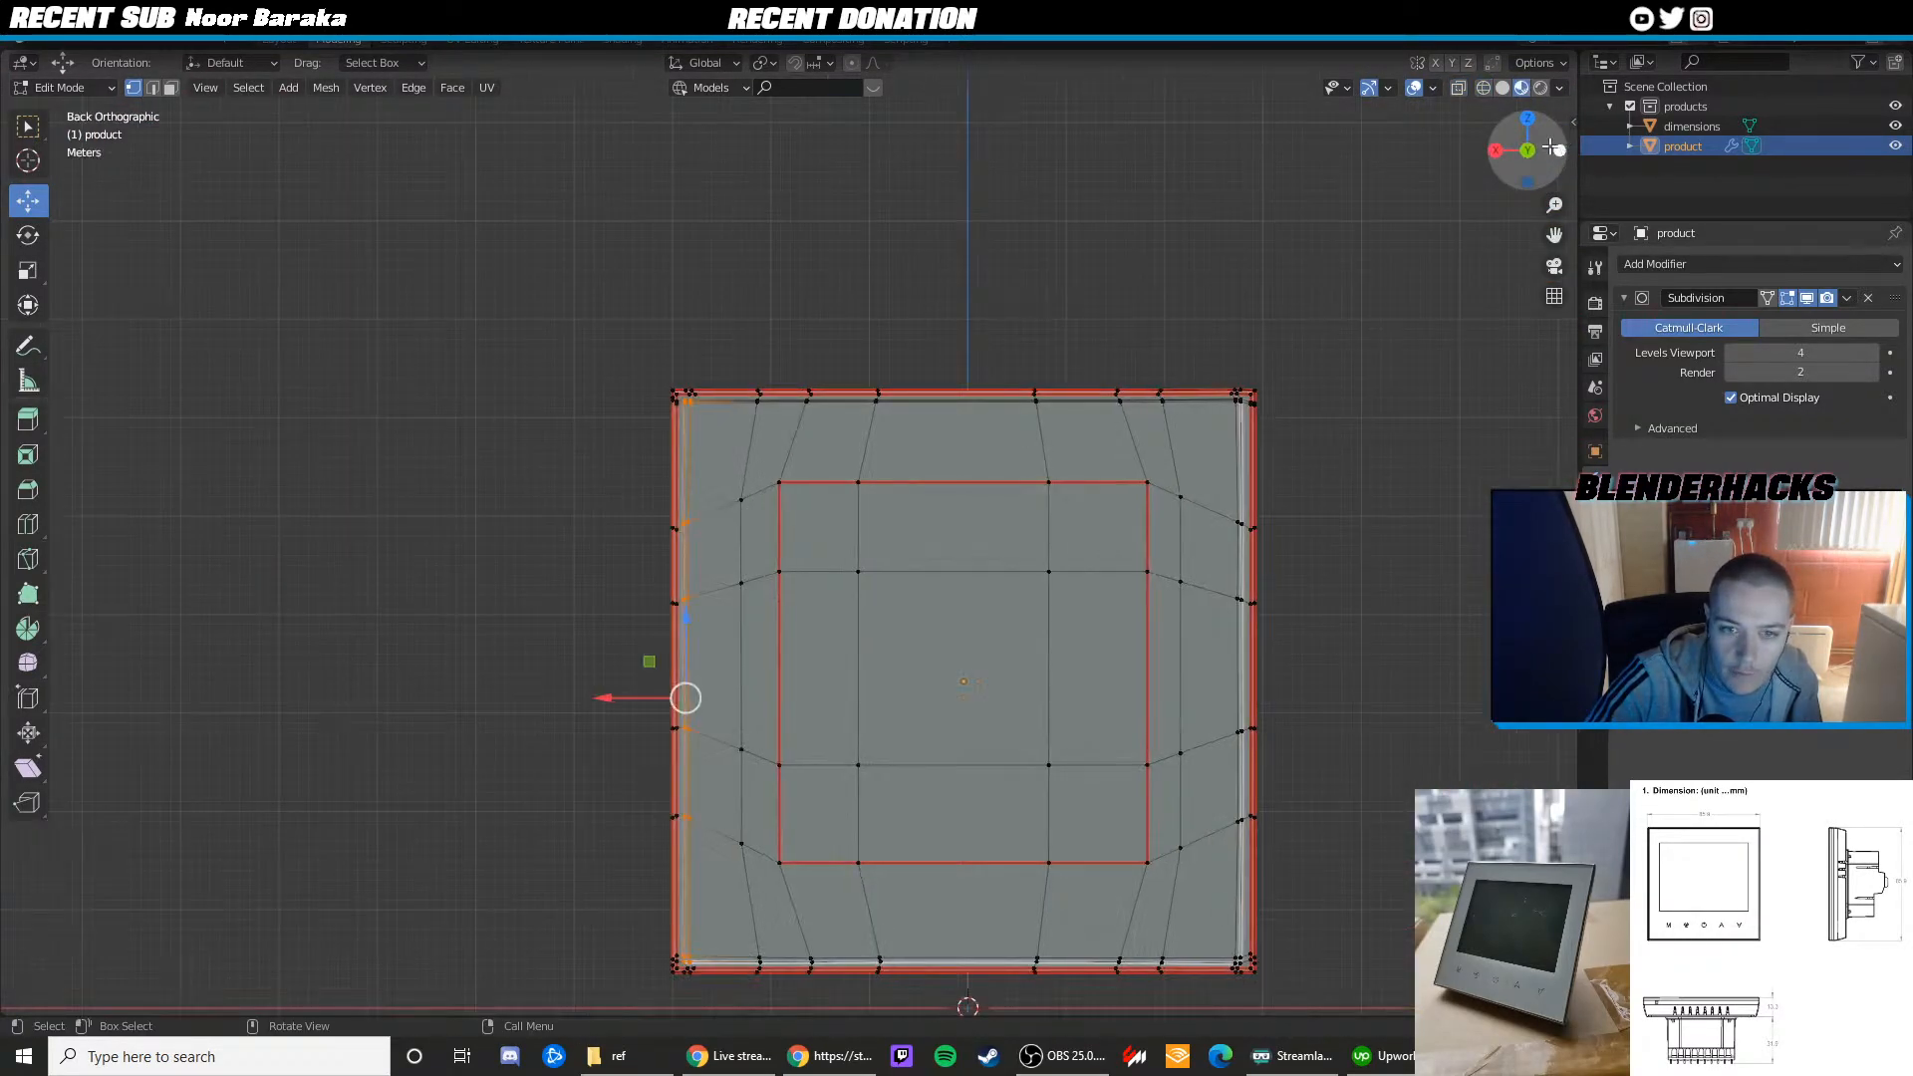
{"action": "scroll", "coordinate": [700, 692], "scroll_direction": "up", "scroll_amount": 7}
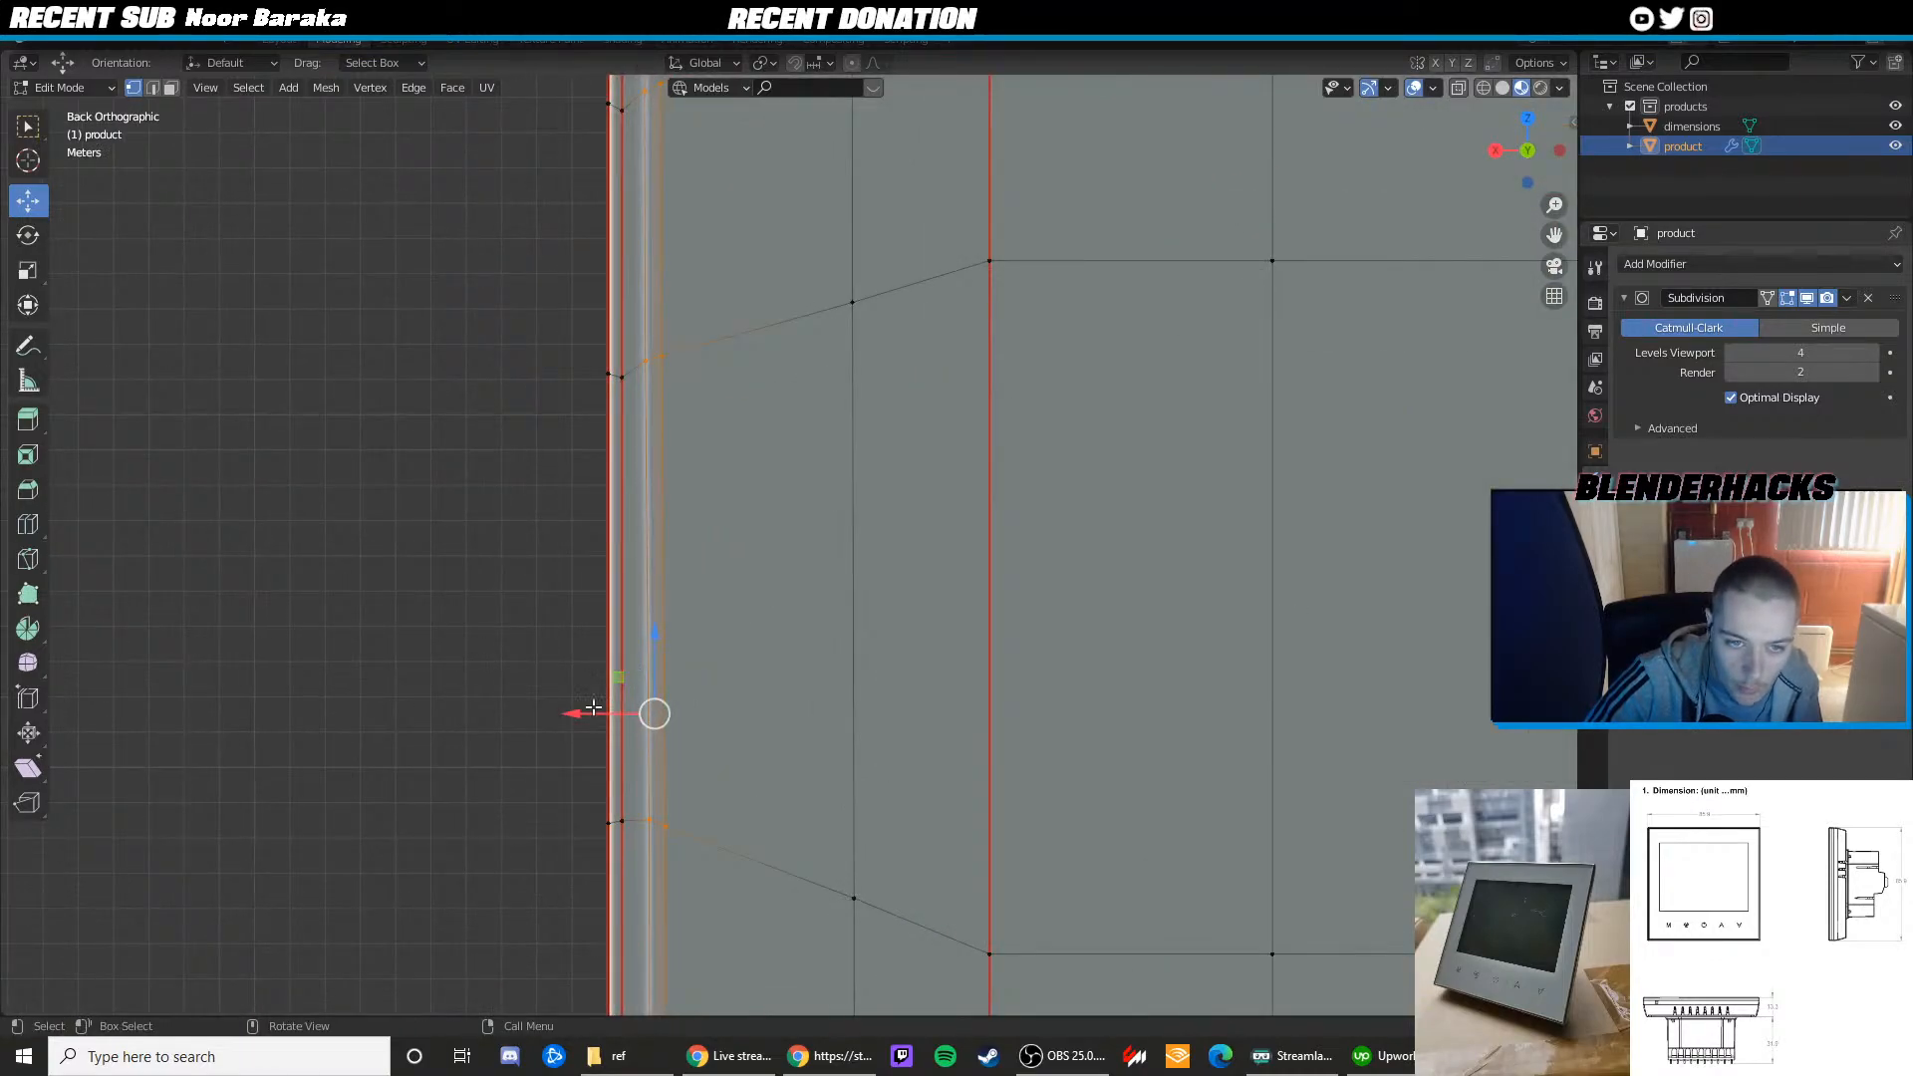
{"action": "mouse_move", "coordinate": [590, 712]}
{"action": "left_mouse_down"}
{"action": "mouse_move", "coordinate": [572, 716]}
{"action": "mouse_move", "coordinate": [598, 713]}
{"action": "left_mouse_up"}
{"action": "key", "text": "Tab"}
{"action": "scroll", "coordinate": [728, 572], "scroll_direction": "down", "scroll_amount": 8}
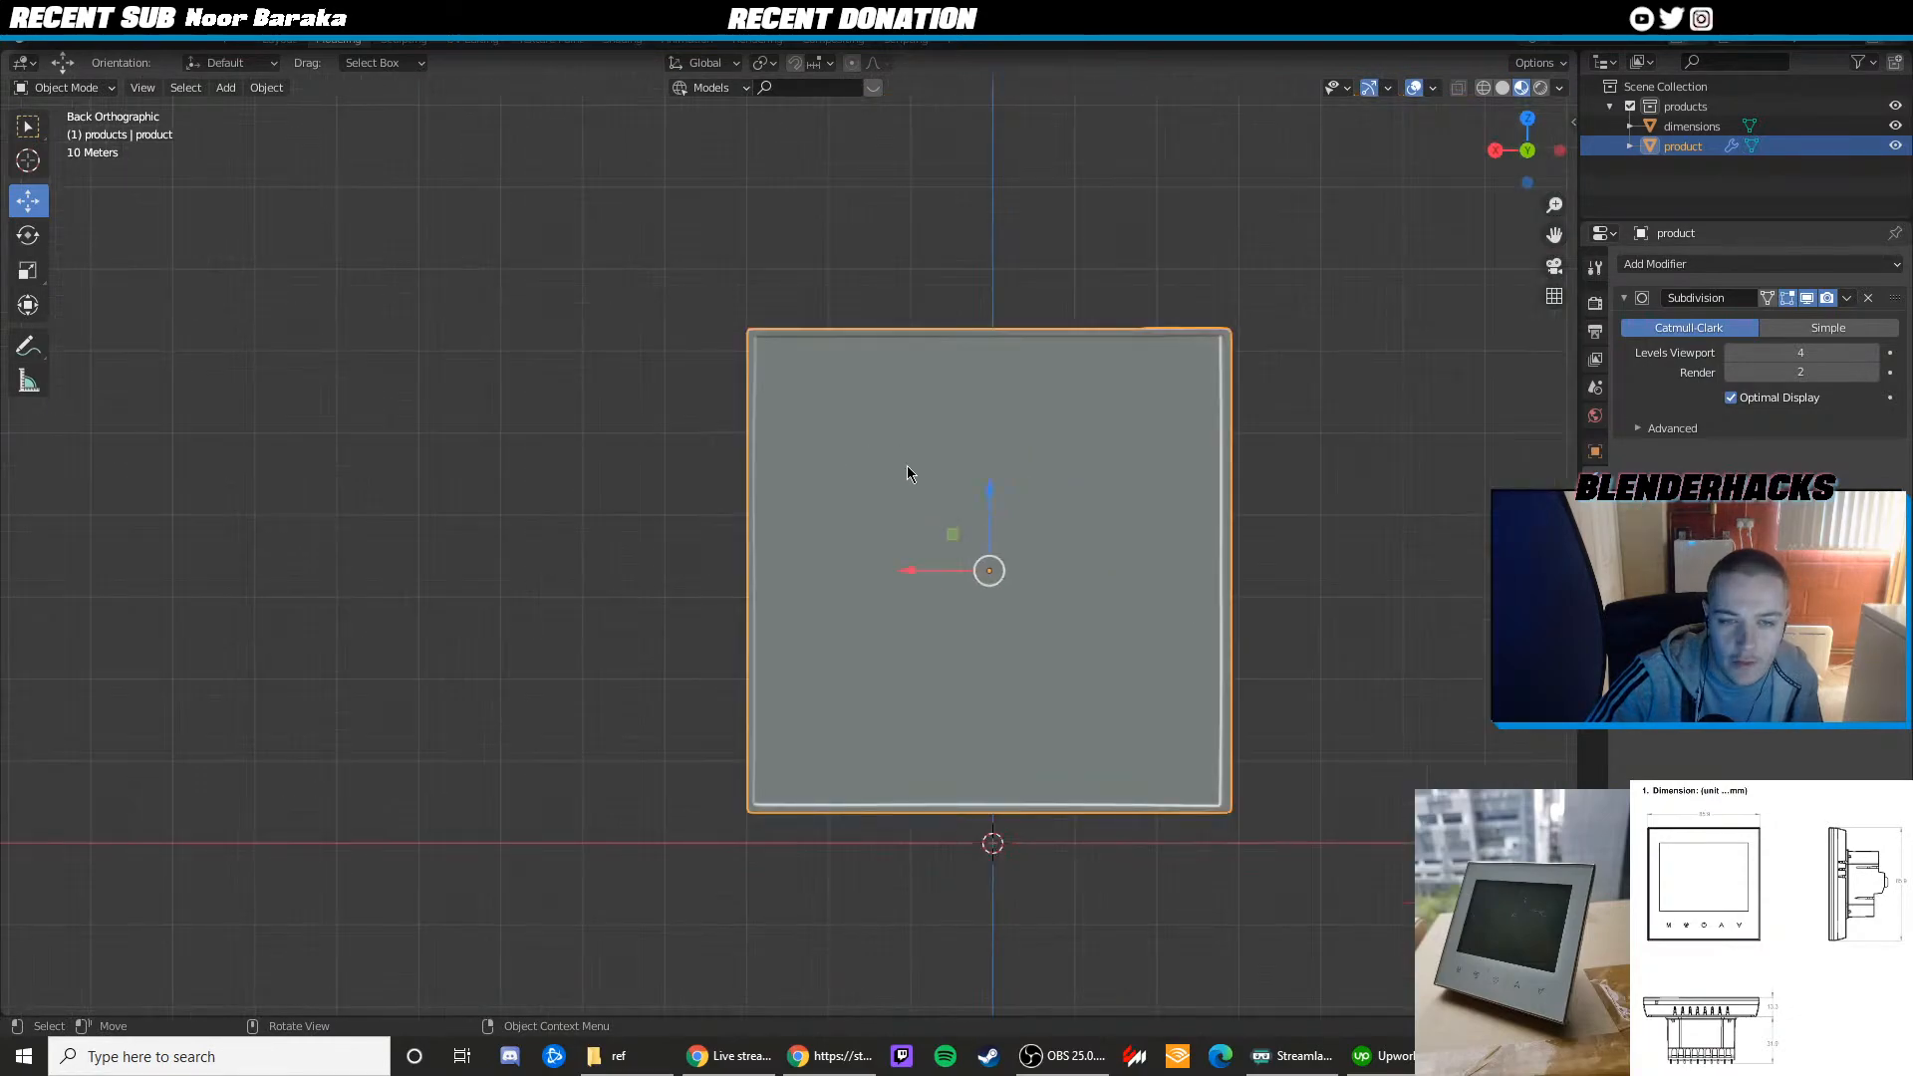
Nudge the left inner rim loop slightly outward along X and check the lower rim in object mode
{"action": "scroll", "coordinate": [841, 494], "scroll_direction": "up", "scroll_amount": 2}
{"action": "key", "text": "Tab"}
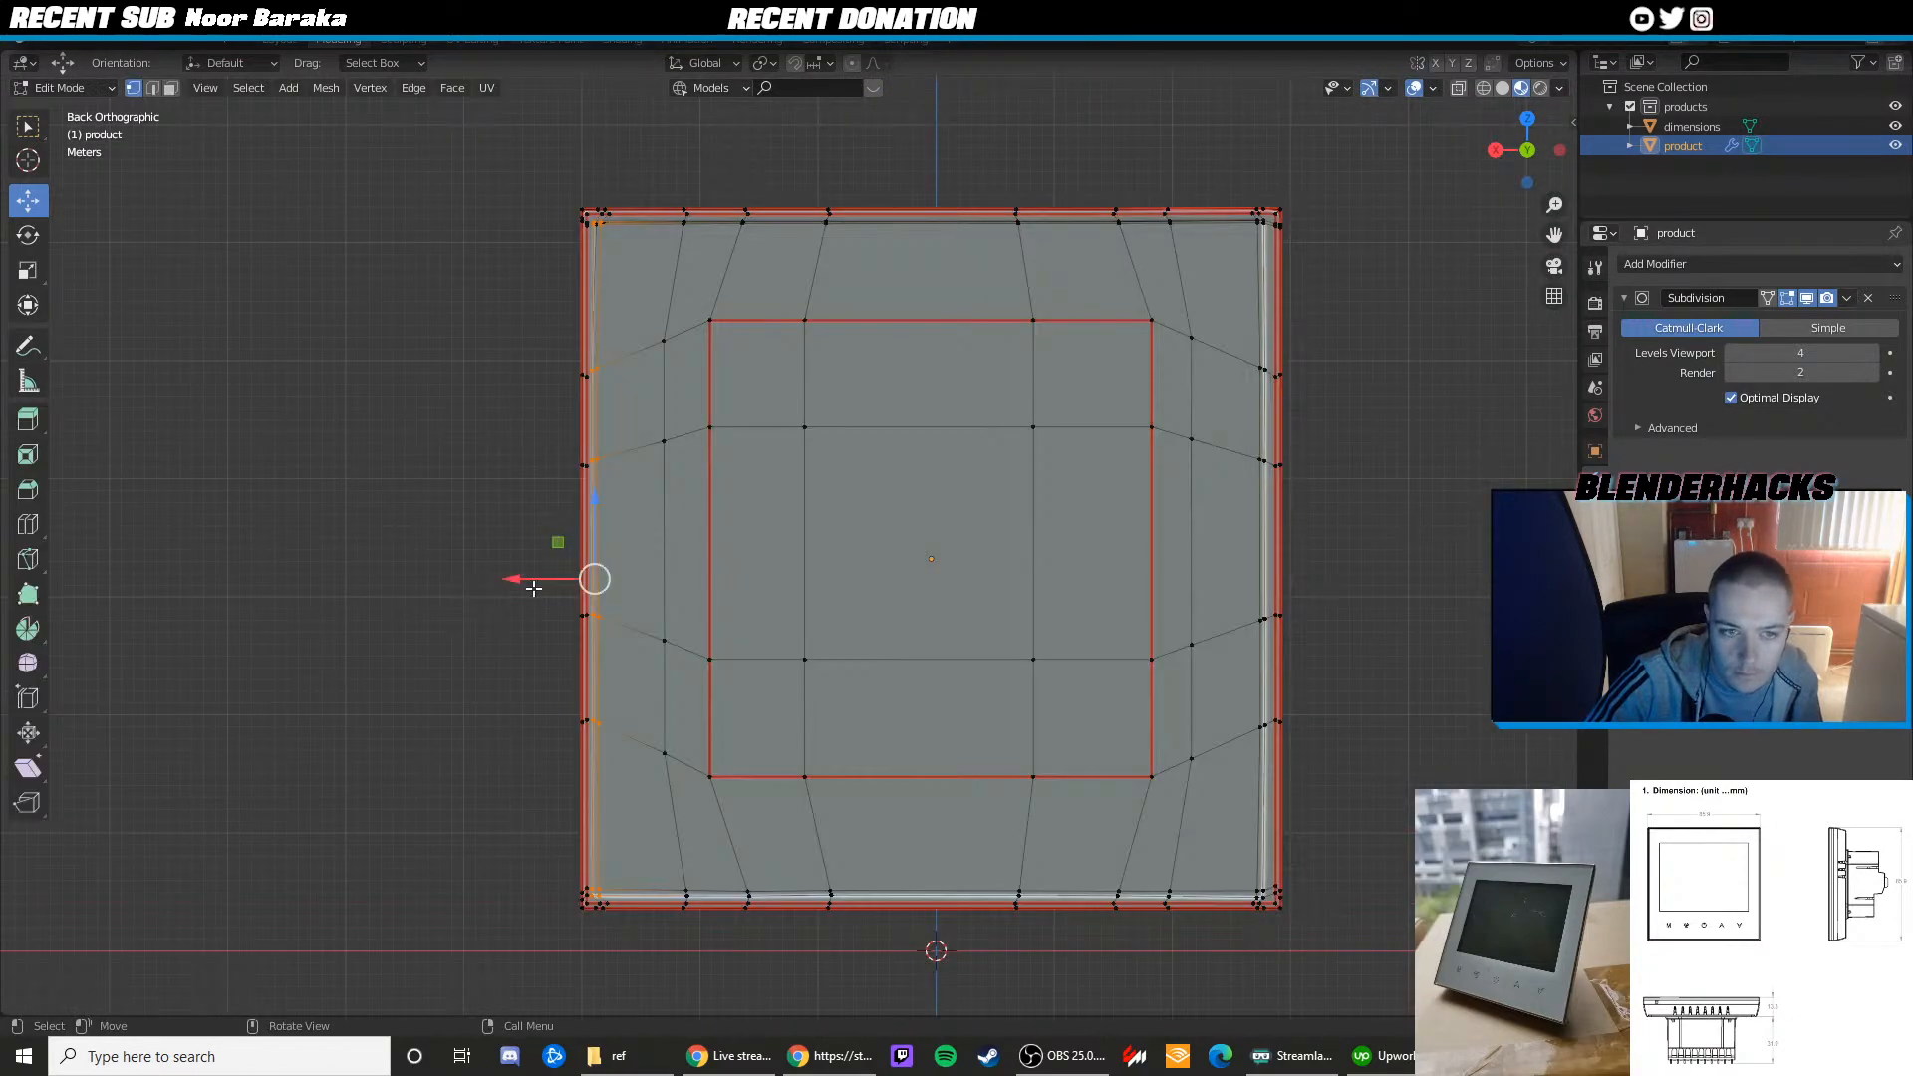
{"action": "left_click_drag", "start_coordinate": [534, 579], "coordinate": [532, 580]}
{"action": "key", "text": "Tab"}
{"action": "middle_click_drag", "start_coordinate": [749, 685], "coordinate": [618, 527], "text": "shift"}
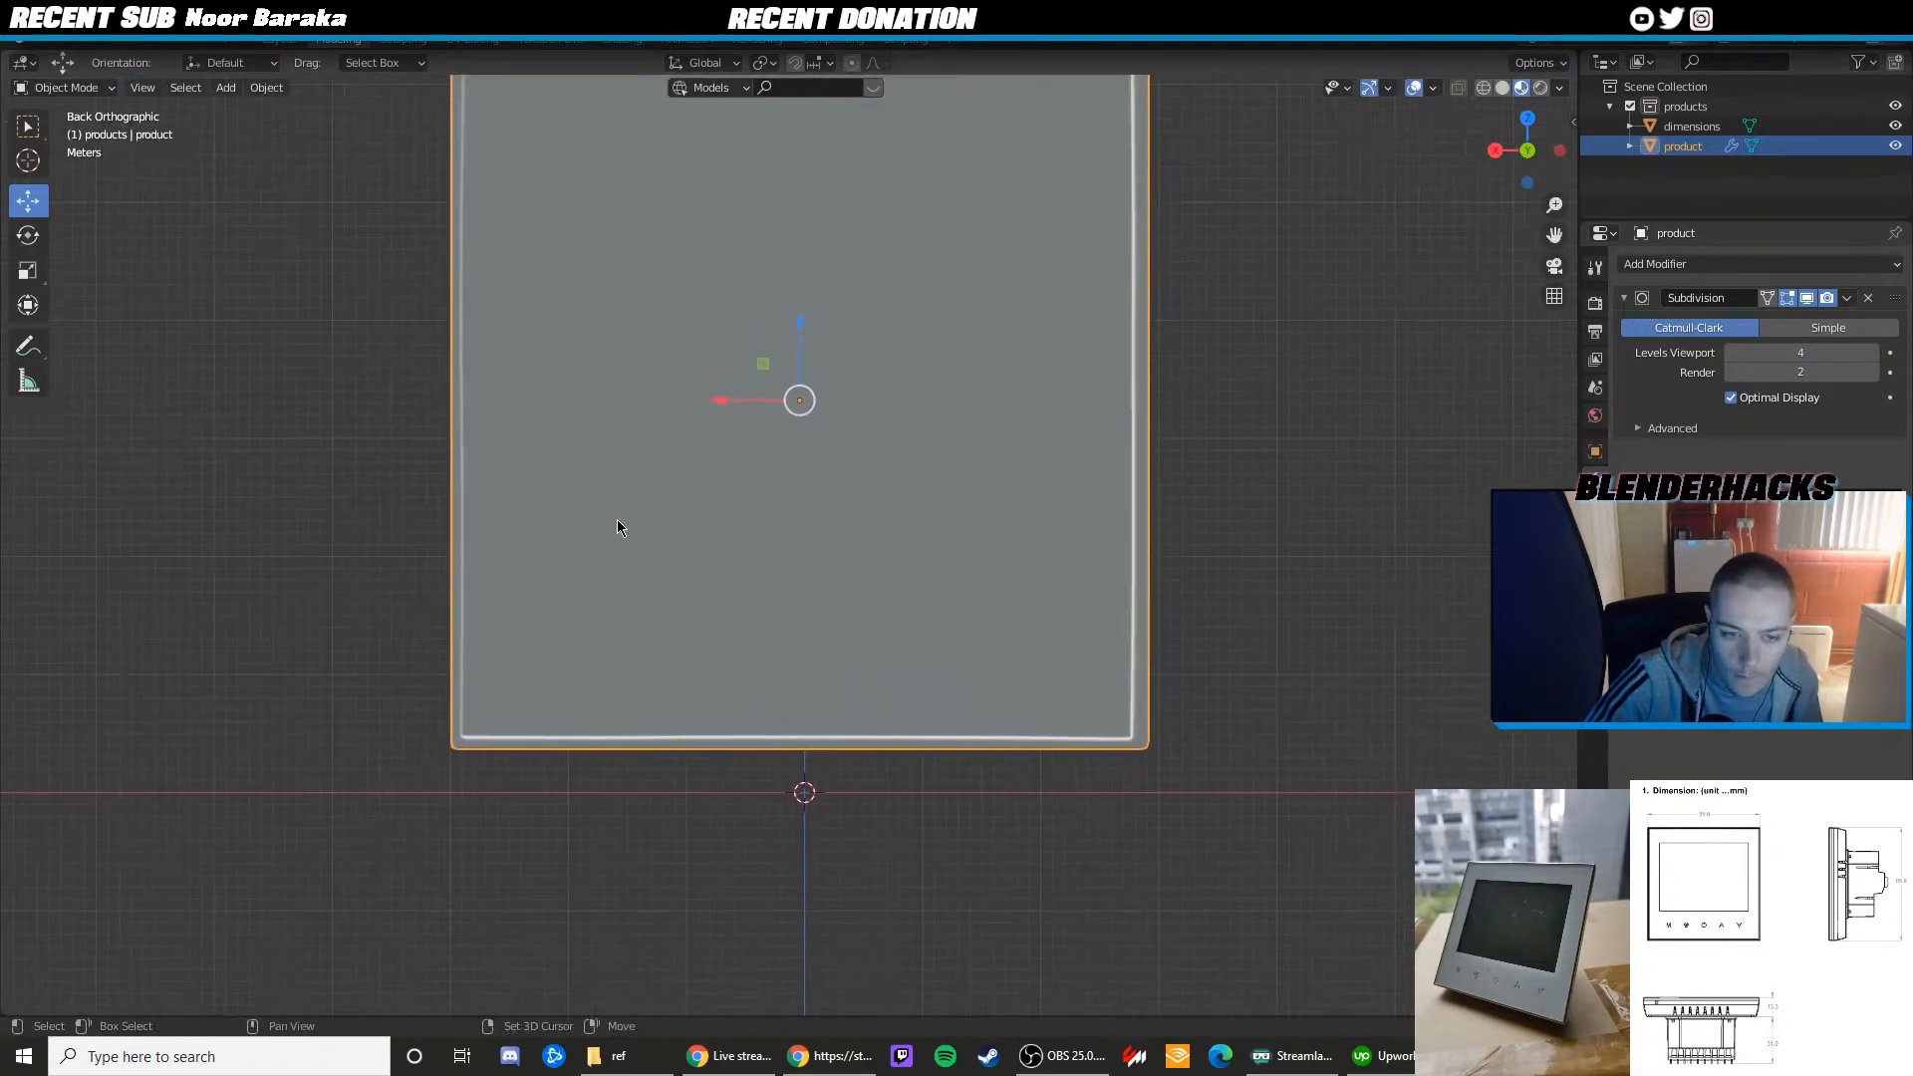
Fine-tune the left inner rim loop along X once more, check the whole frame in perspective and deselect the object
{"action": "scroll", "coordinate": [745, 528], "scroll_direction": "up", "scroll_amount": 2}
{"action": "key", "text": "Tab"}
{"action": "key", "text": "g"}
{"action": "key", "text": "x"}
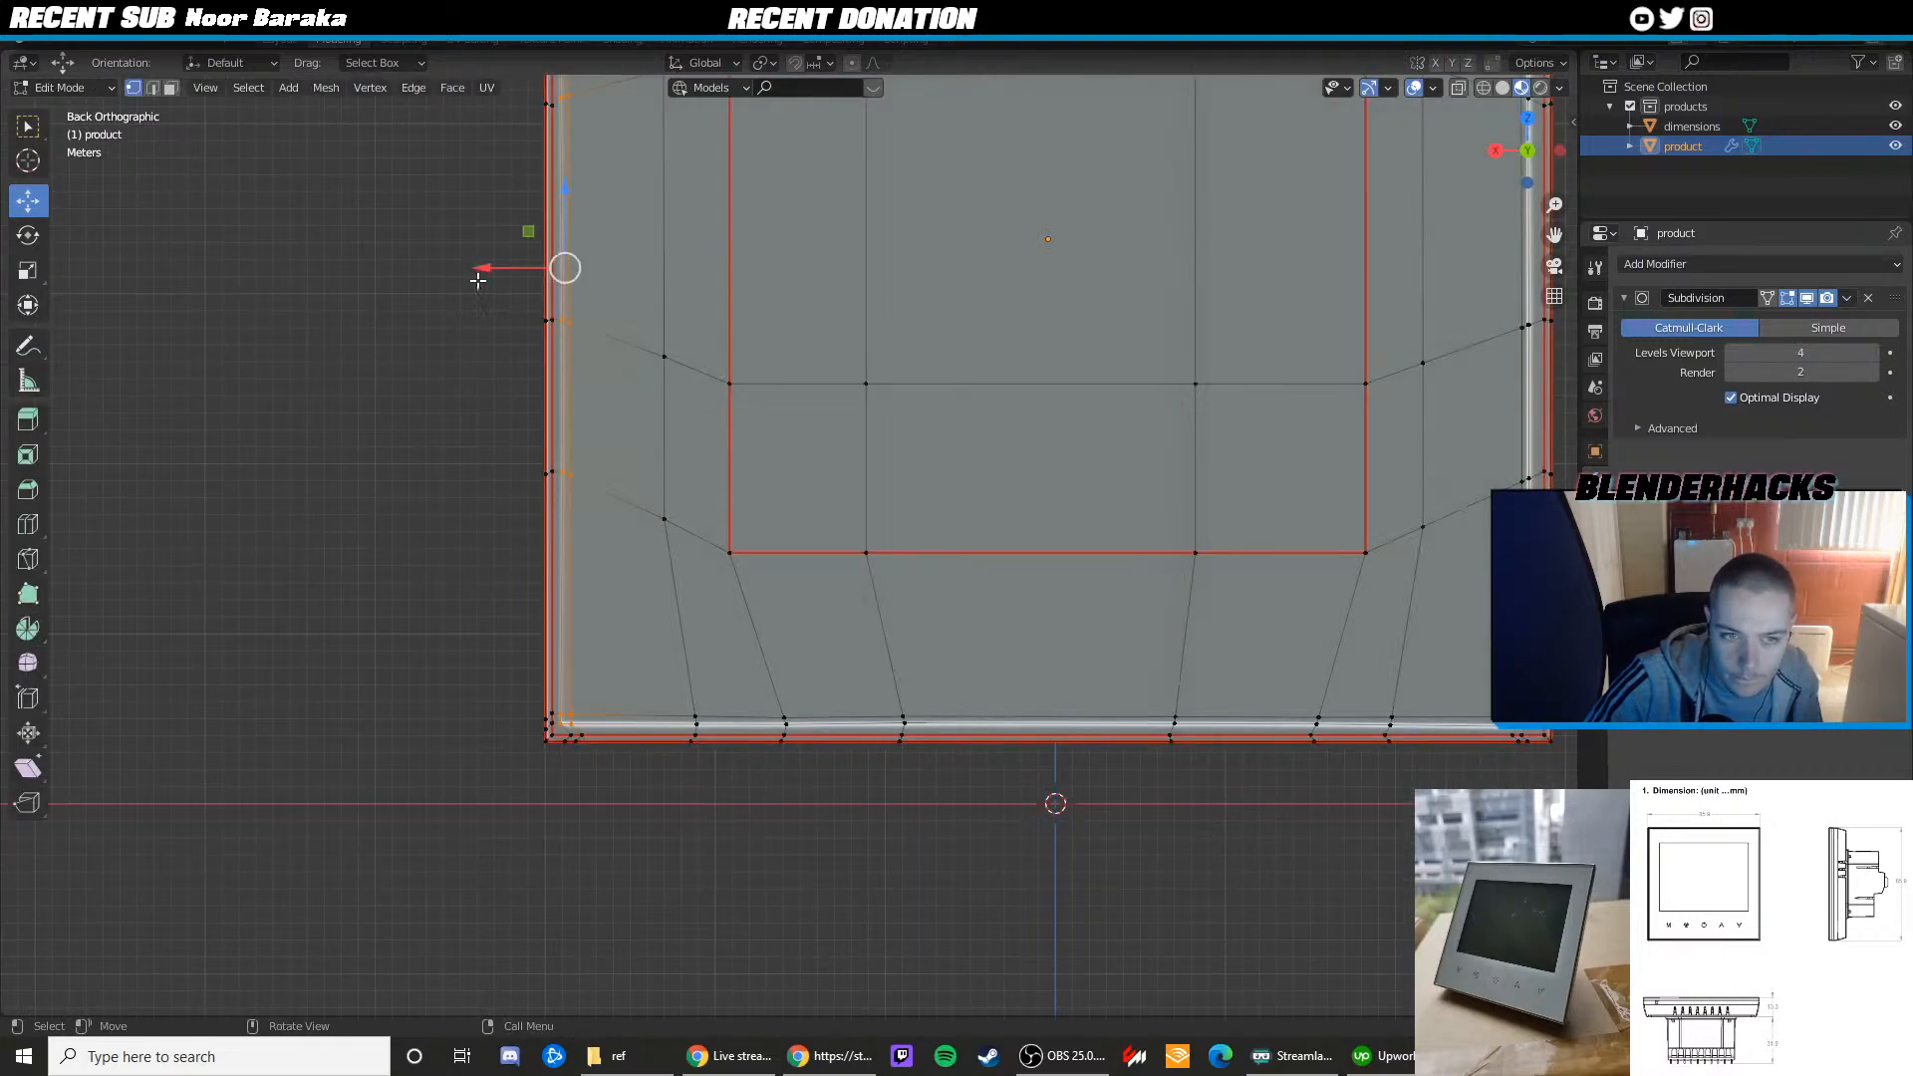
{"action": "left_click", "coordinate": [499, 271]}
{"action": "key", "text": "Tab"}
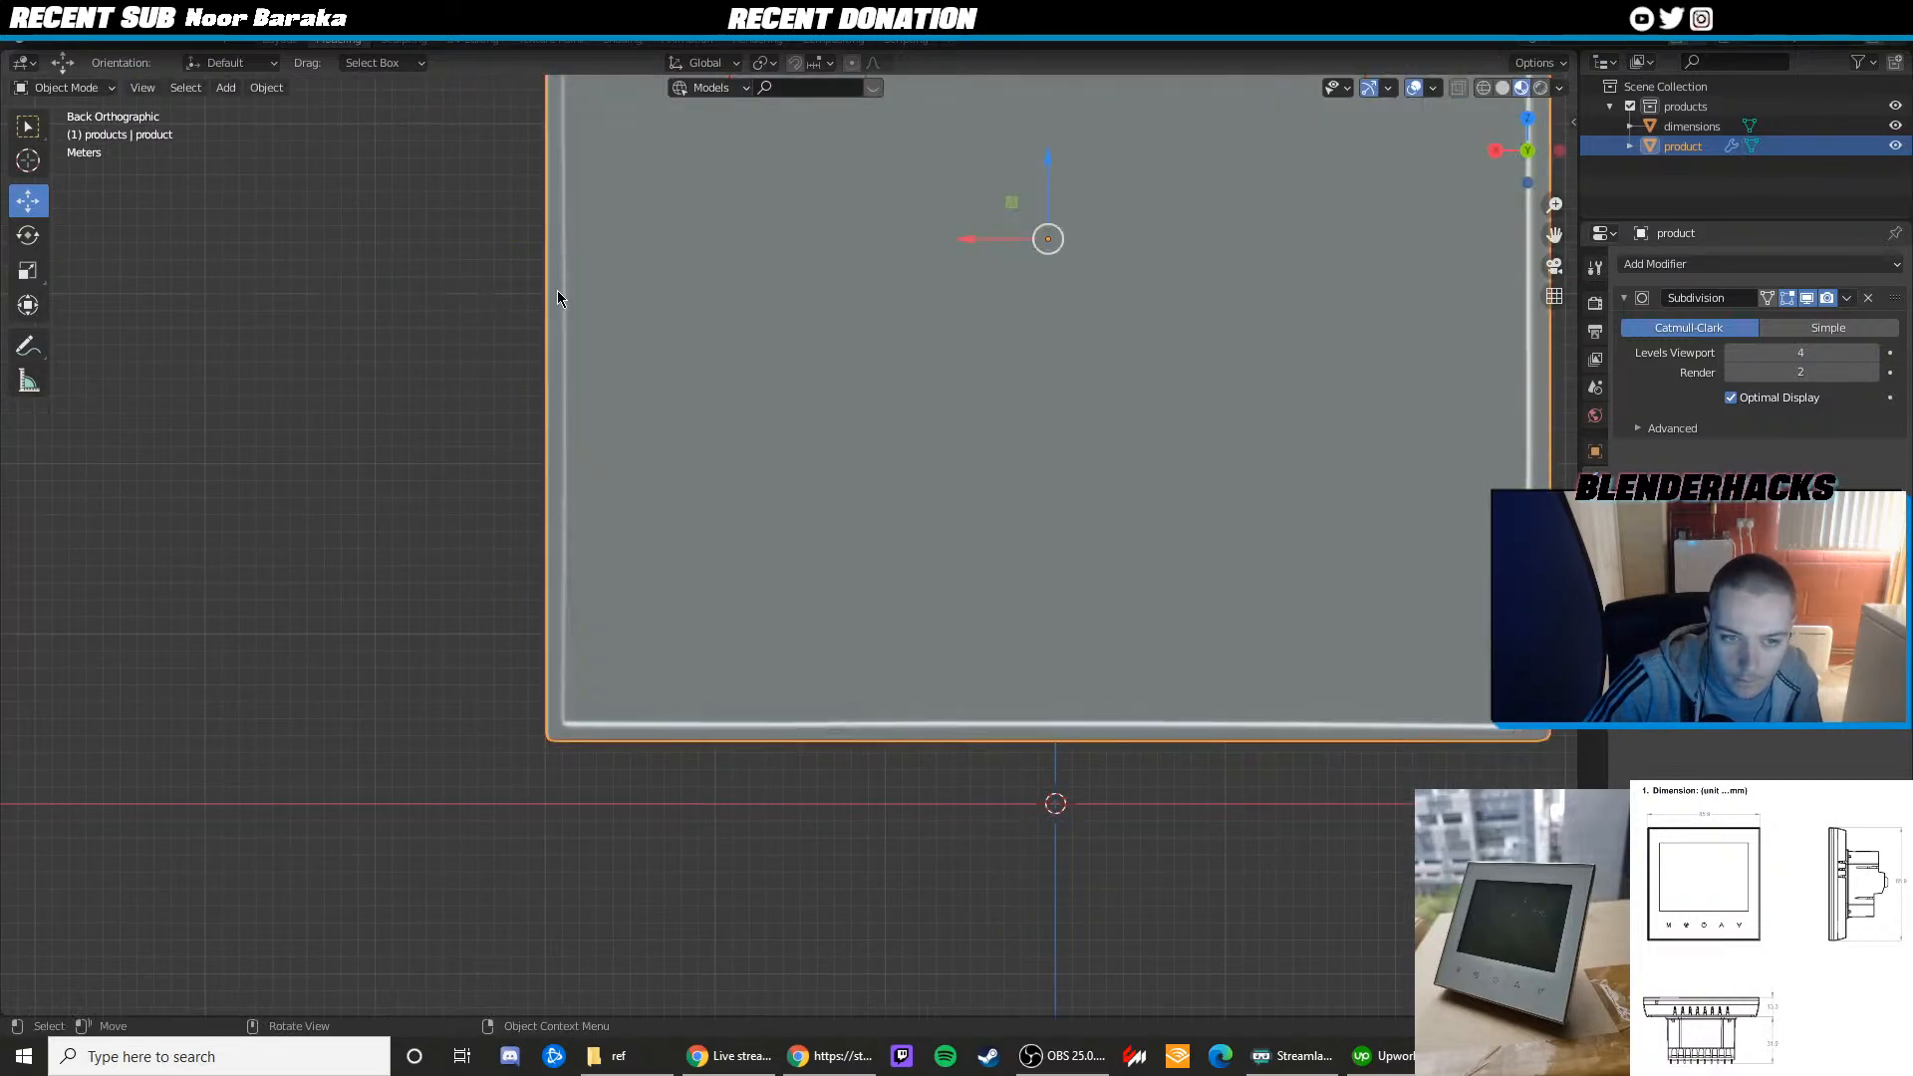
{"action": "scroll", "coordinate": [871, 322], "scroll_direction": "down", "scroll_amount": 2}
{"action": "middle_click_drag", "start_coordinate": [871, 322], "coordinate": [707, 508], "text": "shift"}
{"action": "middle_click_drag", "start_coordinate": [714, 421], "coordinate": [630, 439]}
{"action": "scroll", "coordinate": [630, 440], "scroll_direction": "down", "scroll_amount": 2}
{"action": "left_click", "coordinate": [1150, 383]}
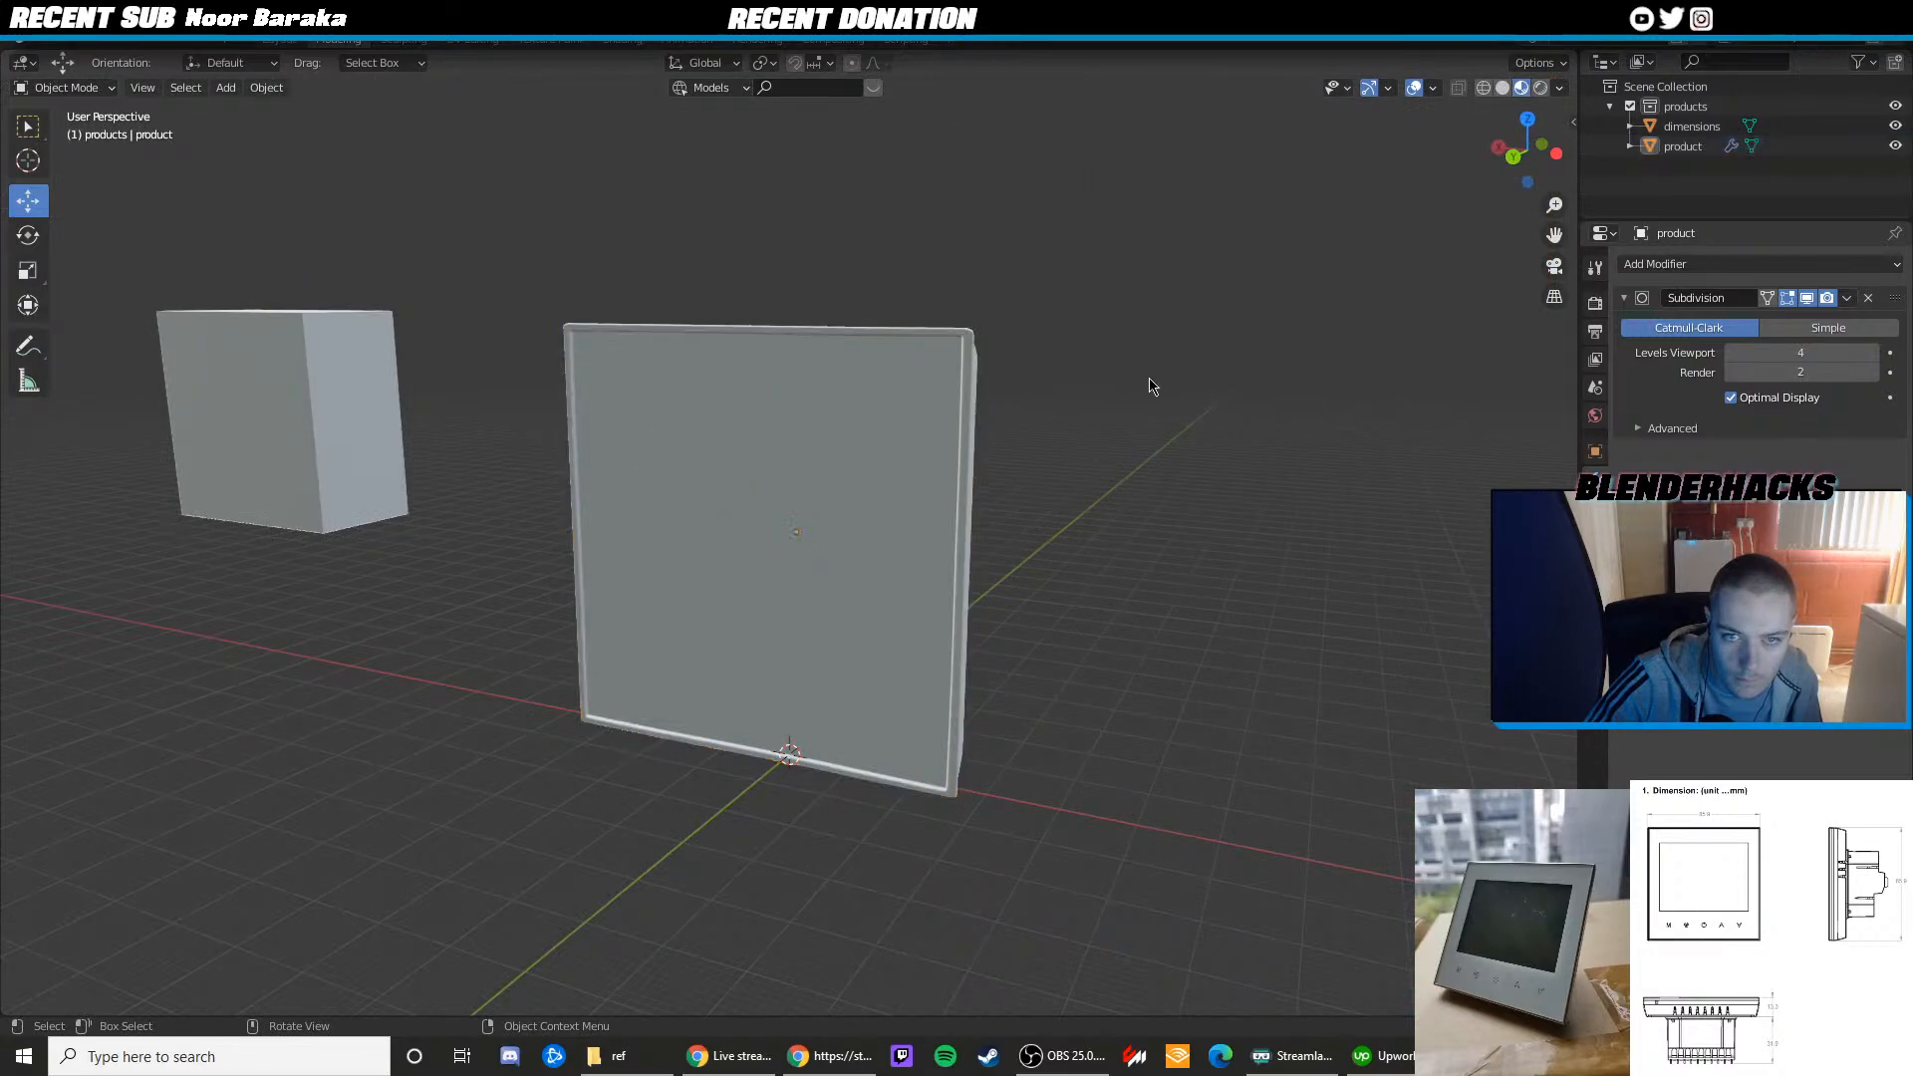
Replace the selection in wireframe back view with the inner rim loop's vertices at the frame's upper-right corner
{"action": "middle_click_drag", "start_coordinate": [1022, 417], "coordinate": [938, 335], "text": "shift"}
{"action": "scroll", "coordinate": [773, 396], "scroll_direction": "up", "scroll_amount": 2}
{"action": "key", "text": "Tab"}
{"action": "middle_click_drag", "start_coordinate": [773, 397], "coordinate": [730, 482], "text": "shift"}
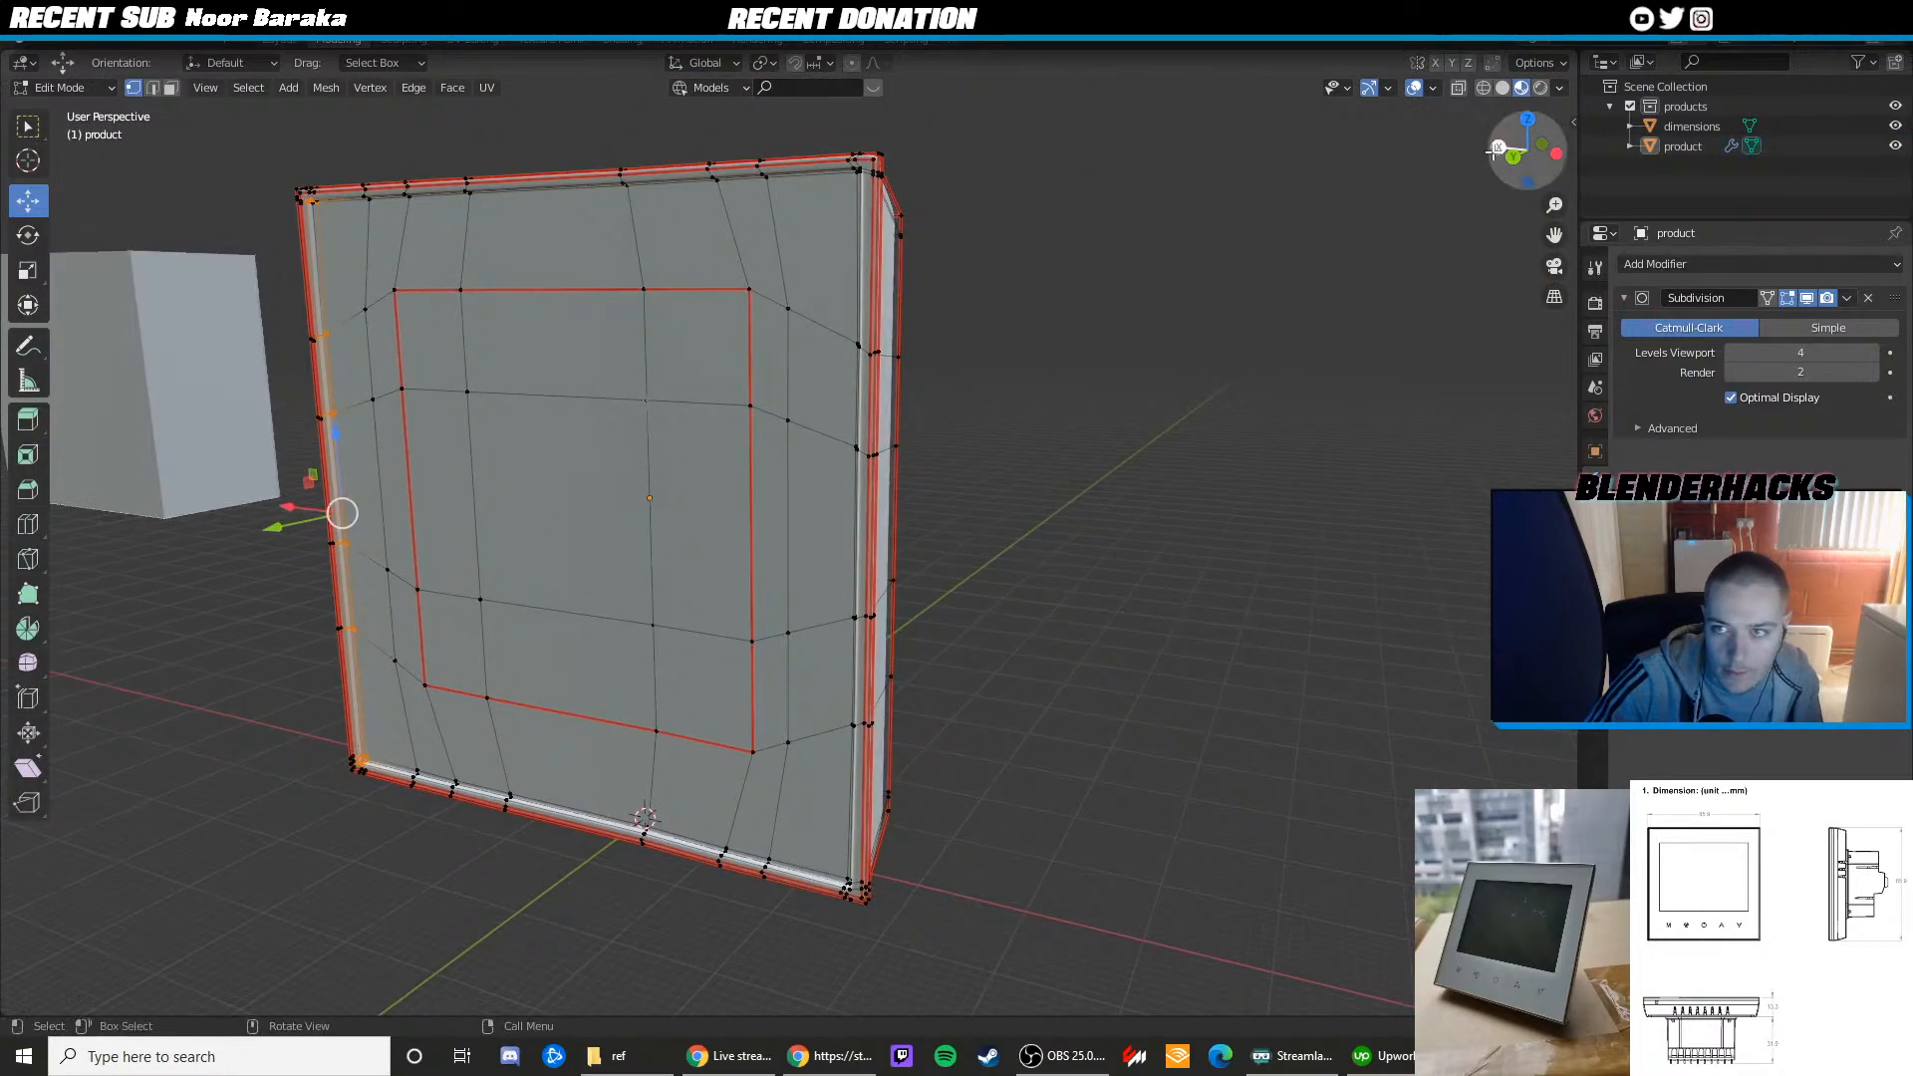
{"action": "left_click", "coordinate": [1498, 147]}
{"action": "left_click", "coordinate": [1558, 150]}
{"action": "key", "text": "shift+z"}
{"action": "scroll", "coordinate": [852, 414], "scroll_direction": "up", "scroll_amount": 3}
{"action": "mouse_move", "coordinate": [1020, 176]}
{"action": "middle_mouse_down", "text": "shift"}
{"action": "mouse_move", "coordinate": [861, 444]}
{"action": "mouse_move", "coordinate": [896, 504]}
{"action": "mouse_move", "coordinate": [739, 508]}
{"action": "middle_mouse_up", "text": "shift"}
{"action": "scroll", "coordinate": [817, 418], "scroll_direction": "up", "scroll_amount": 3}
{"action": "key", "text": "z"}
{"action": "scroll", "coordinate": [858, 449], "scroll_direction": "up", "scroll_amount": 1}
{"action": "key", "text": "shift+z"}
{"action": "scroll", "coordinate": [738, 508], "scroll_direction": "up", "scroll_amount": 2}
{"action": "left_click_drag", "start_coordinate": [756, 486], "coordinate": [756, 485]}
{"action": "scroll", "coordinate": [797, 534], "scroll_direction": "down", "scroll_amount": 2}
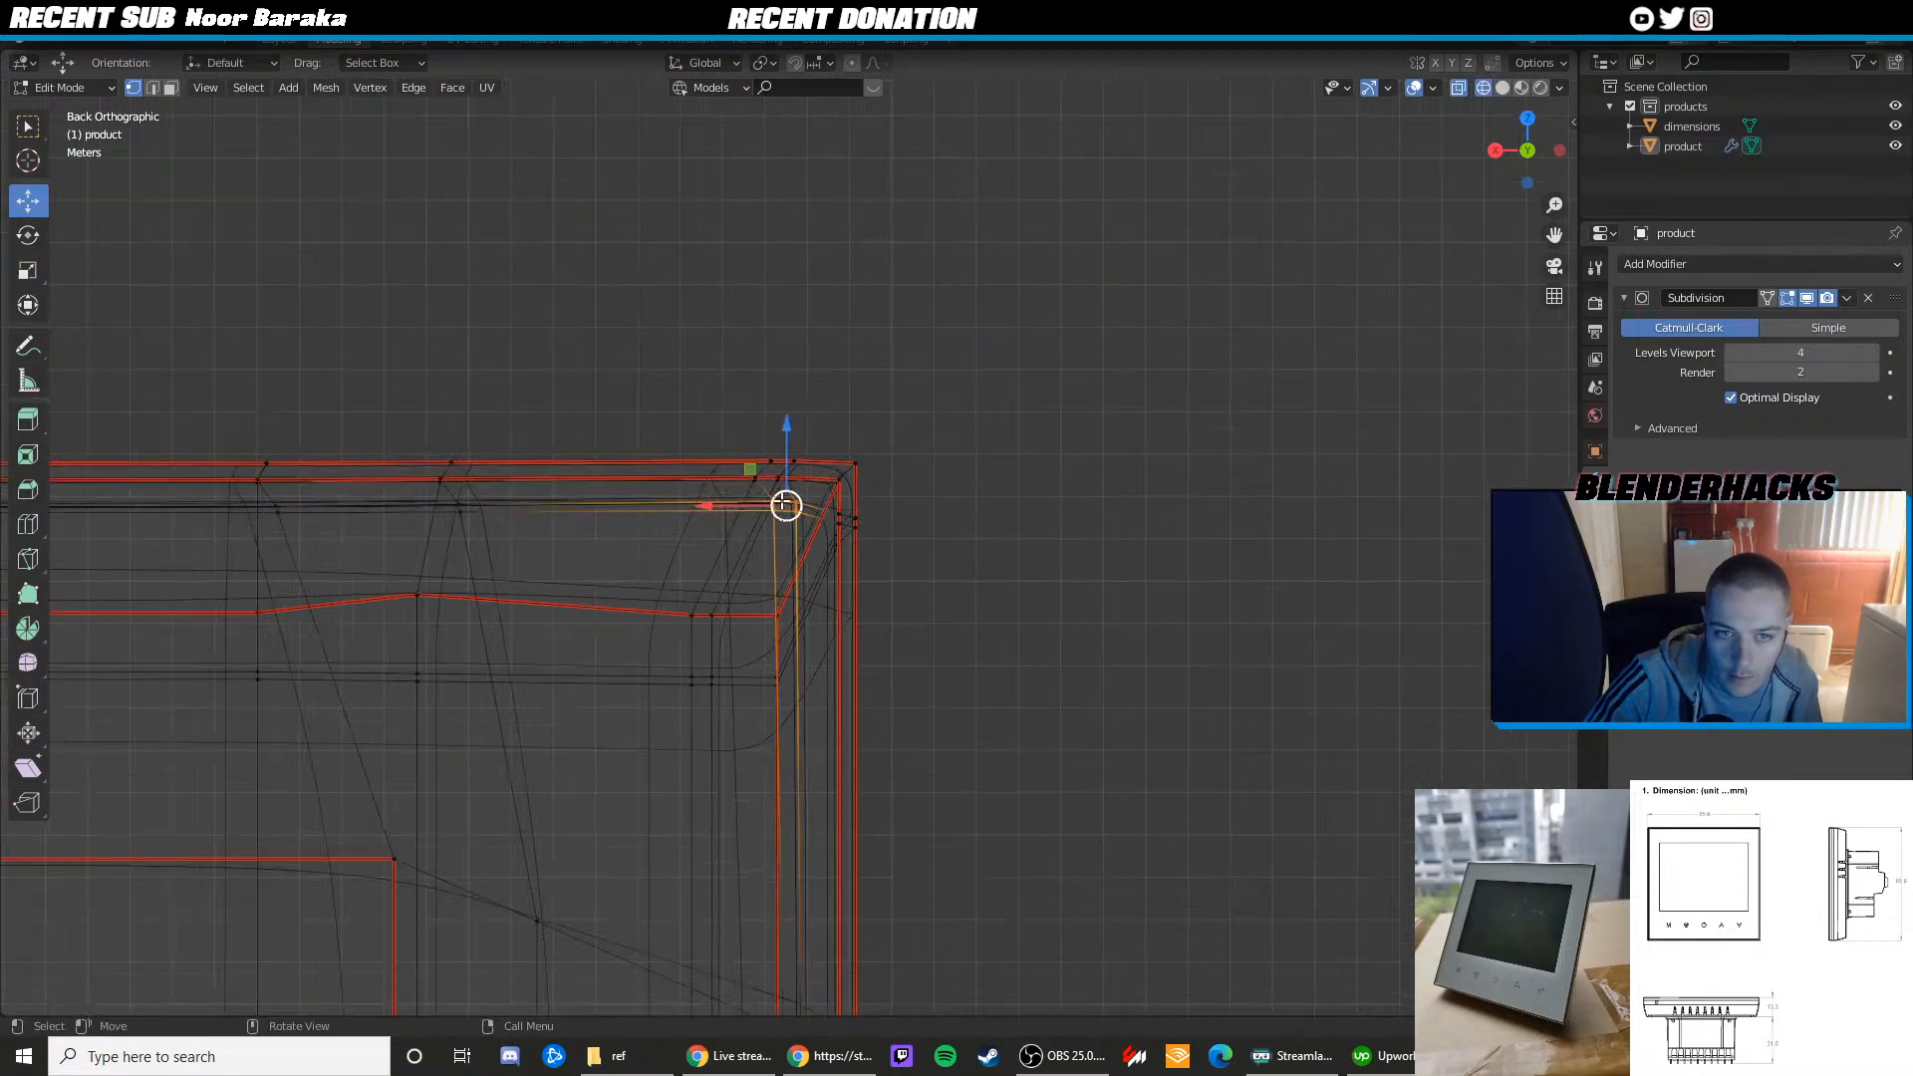
Add the uppermost side vertex group below the corner on the frame's right inner rim loop to the selection
{"action": "middle_click_drag", "start_coordinate": [844, 875], "coordinate": [775, 559], "text": "shift"}
{"action": "left_click_drag", "start_coordinate": [743, 645], "coordinate": [742, 646], "text": "shift"}
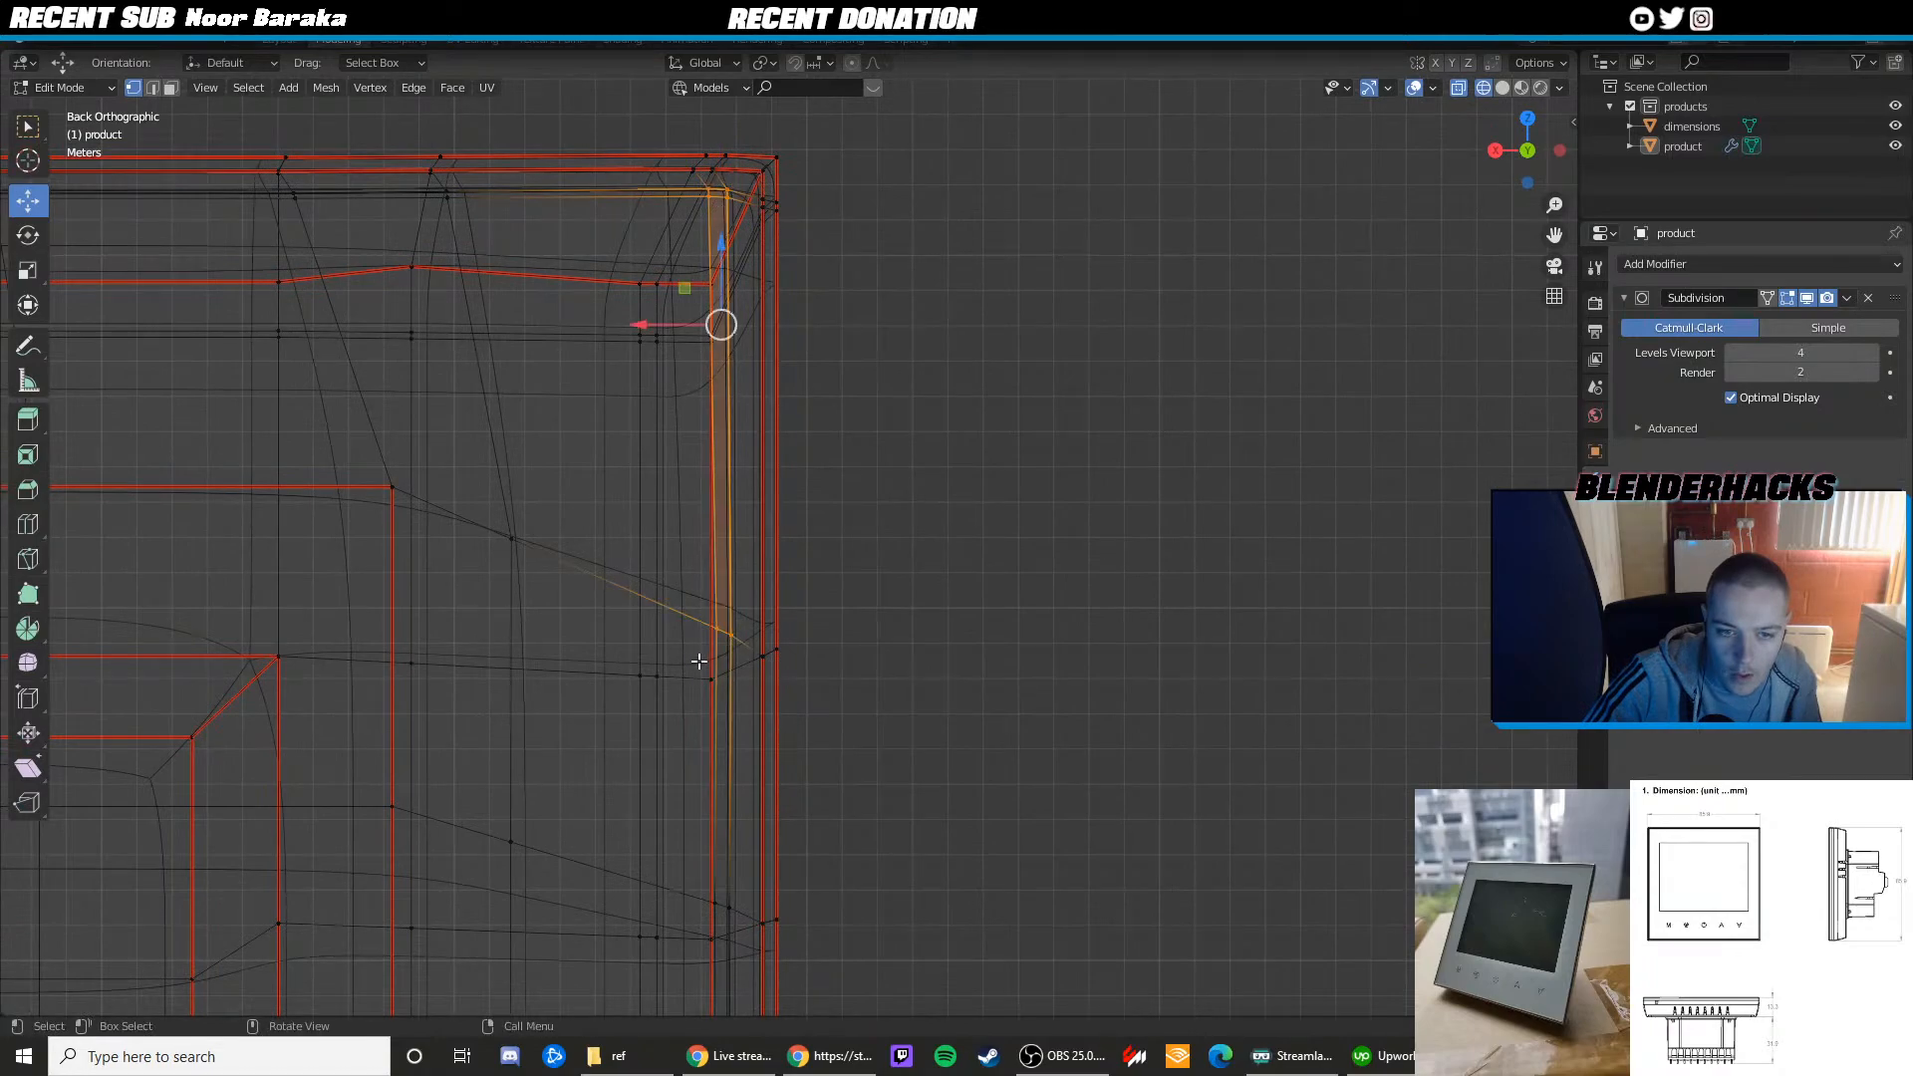
{"action": "key", "text": "shift+z"}
{"action": "middle_click_drag", "start_coordinate": [697, 709], "coordinate": [721, 717]}
{"action": "scroll", "coordinate": [722, 717], "scroll_direction": "down", "scroll_amount": 3}
{"action": "middle_click_drag", "start_coordinate": [551, 705], "coordinate": [695, 547], "text": "shift"}
{"action": "key", "text": "shift+z"}
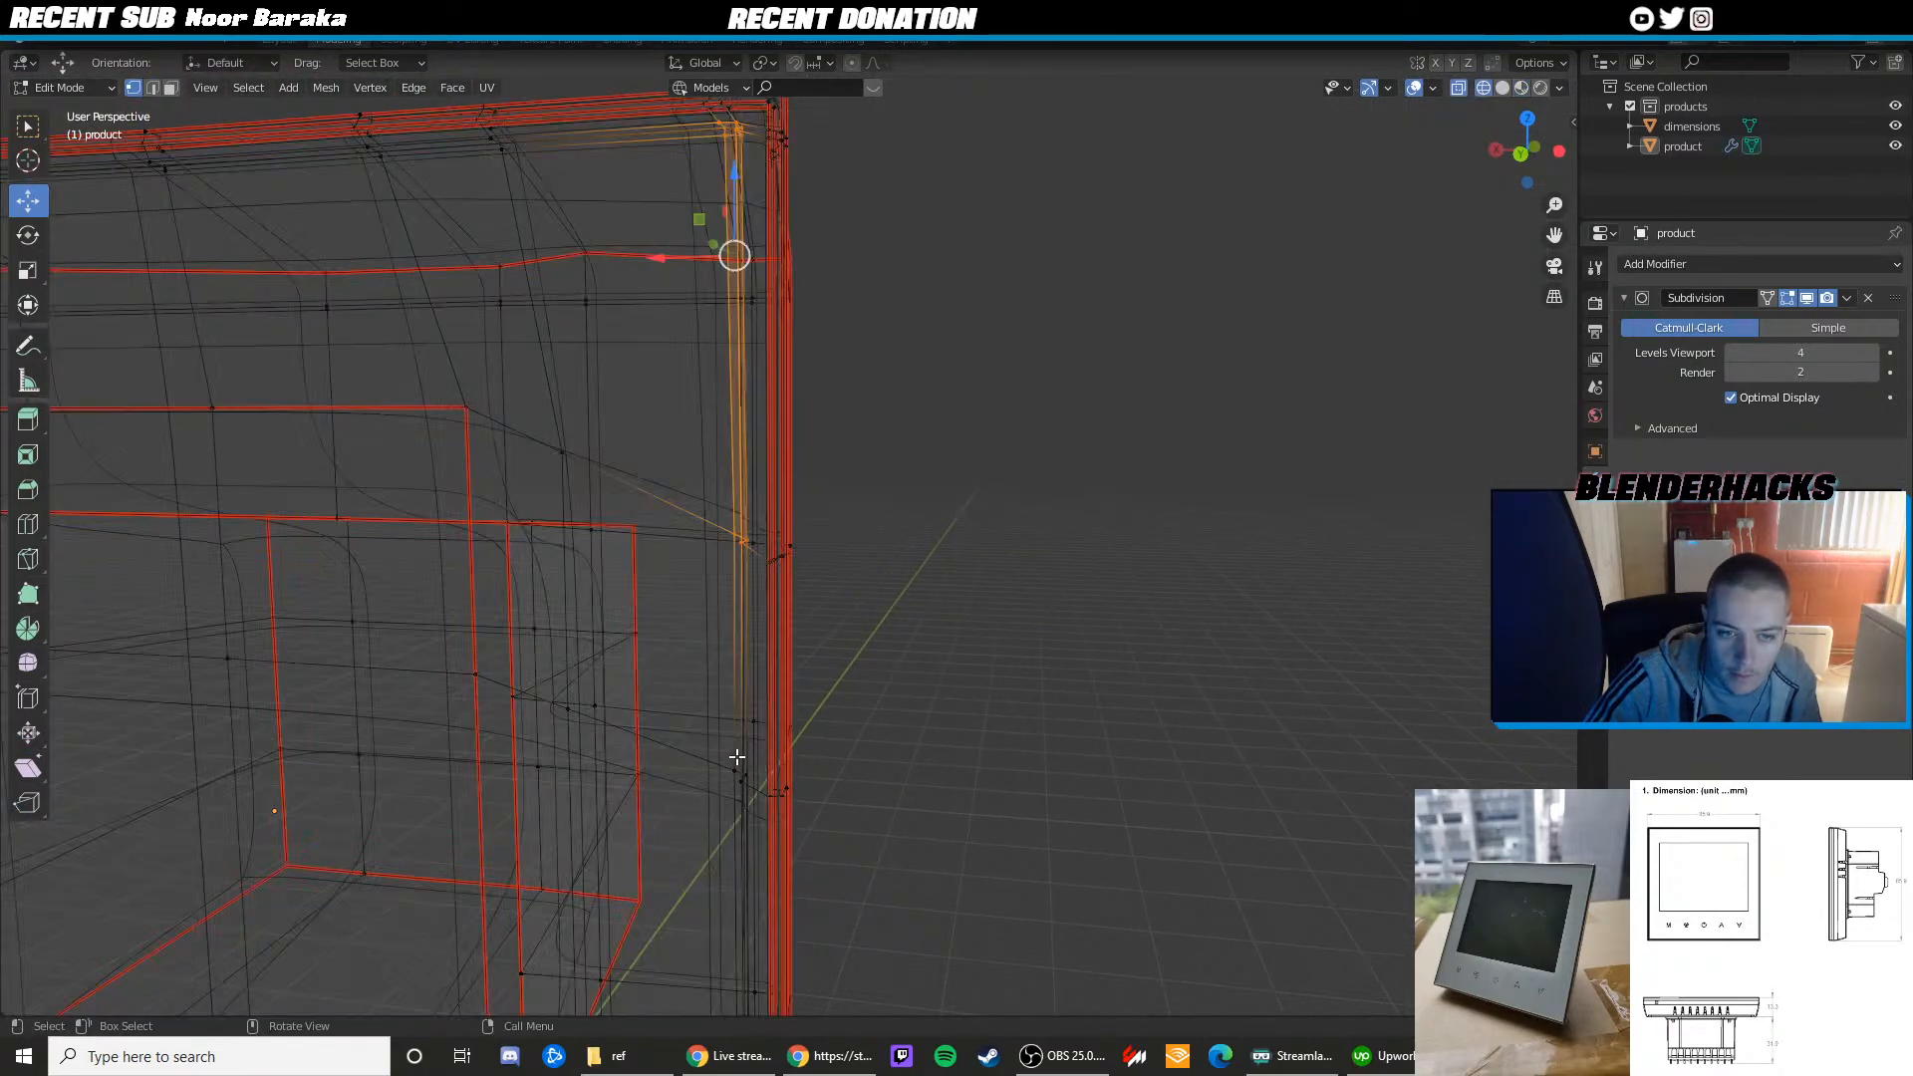
Add the remaining vertex groups of the right inner rim loop down to the frame's lower-right corner to the selection
{"action": "middle_click_drag", "start_coordinate": [776, 802], "coordinate": [797, 495], "text": "shift"}
{"action": "scroll", "coordinate": [756, 547], "scroll_direction": "up", "scroll_amount": 2}
{"action": "middle_click_drag", "start_coordinate": [687, 897], "coordinate": [720, 582], "text": "shift"}
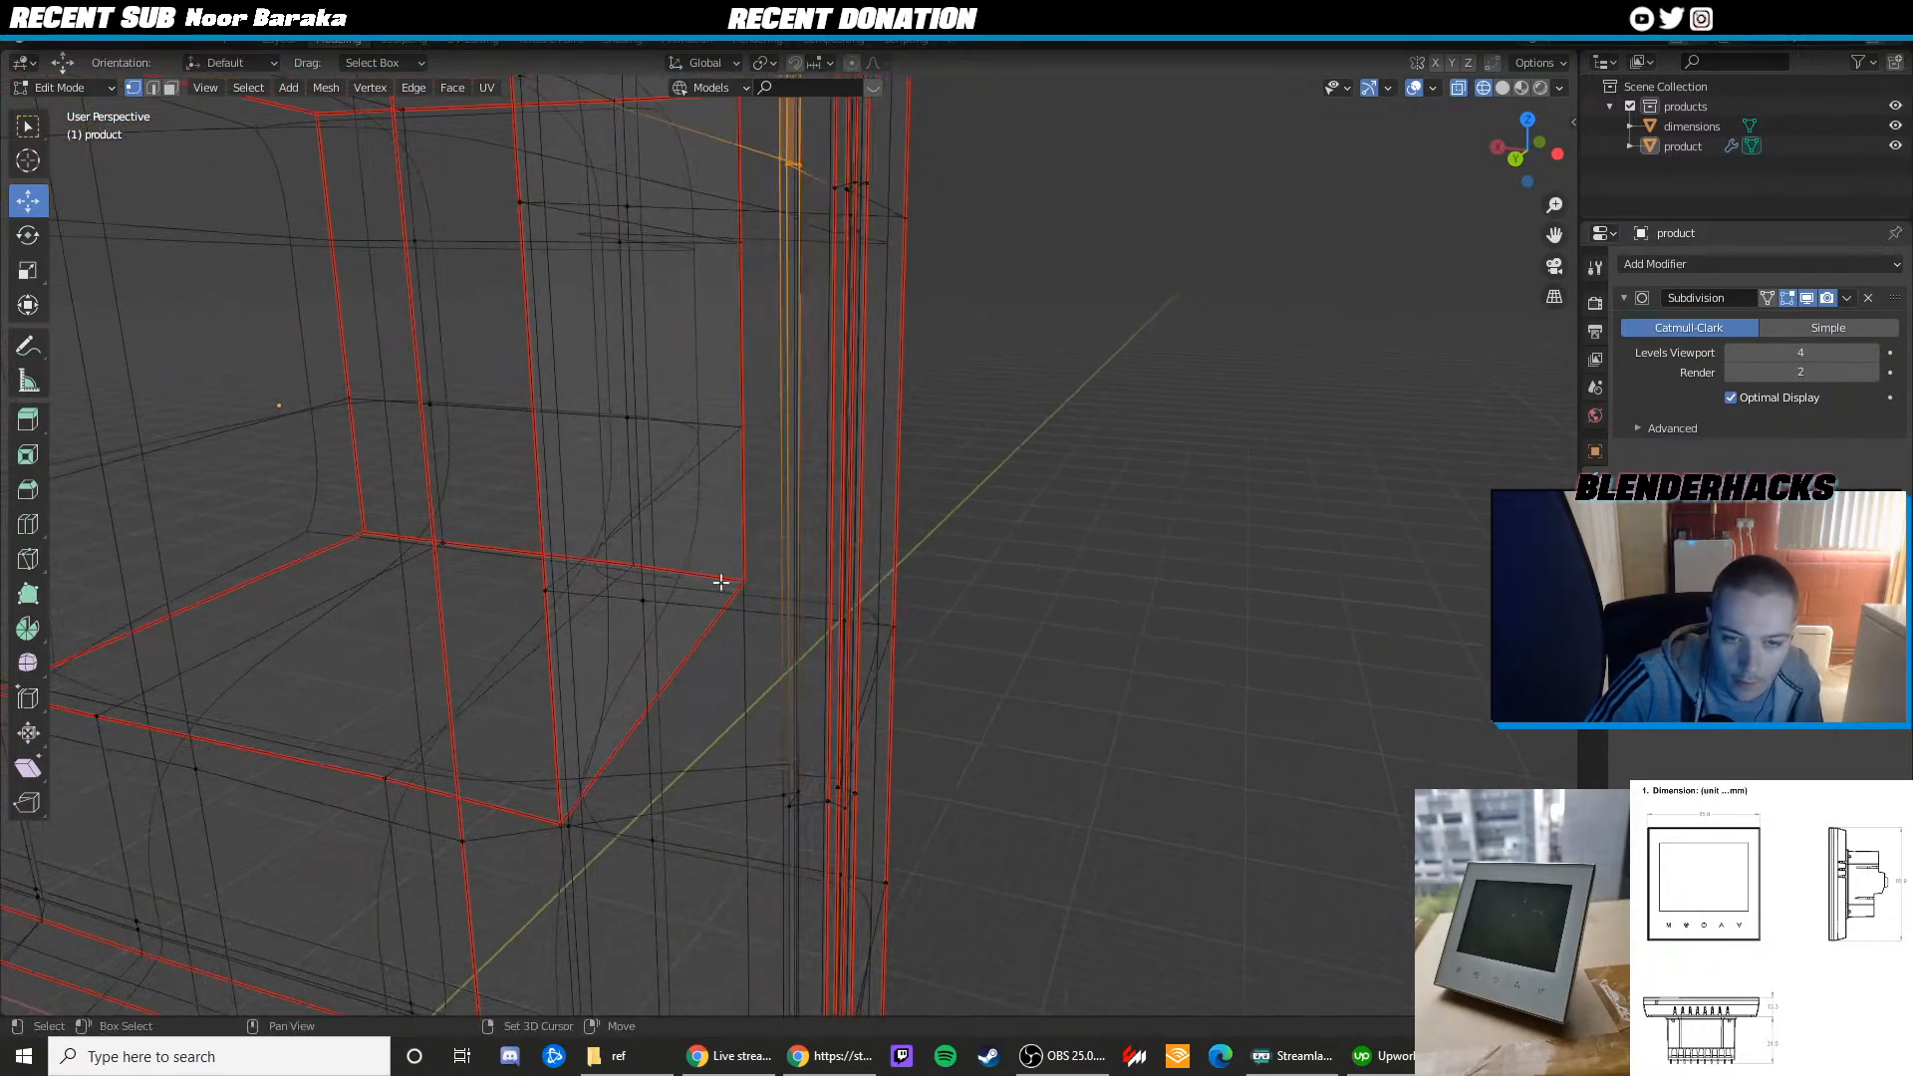
{"action": "middle_click_drag", "start_coordinate": [802, 666], "coordinate": [797, 597], "text": "shift"}
{"action": "left_click_drag", "start_coordinate": [751, 683], "coordinate": [785, 751], "text": "shift"}
{"action": "middle_click_drag", "start_coordinate": [785, 751], "coordinate": [725, 658]}
{"action": "left_click_drag", "start_coordinate": [707, 655], "coordinate": [737, 683], "text": "shift"}
{"action": "mouse_move", "coordinate": [737, 684]}
{"action": "middle_mouse_down"}
{"action": "mouse_move", "coordinate": [743, 661]}
{"action": "mouse_move", "coordinate": [696, 696]}
{"action": "mouse_move", "coordinate": [696, 777]}
{"action": "mouse_move", "coordinate": [738, 708]}
{"action": "middle_mouse_up"}
{"action": "key", "text": "z"}
{"action": "key", "text": "z"}
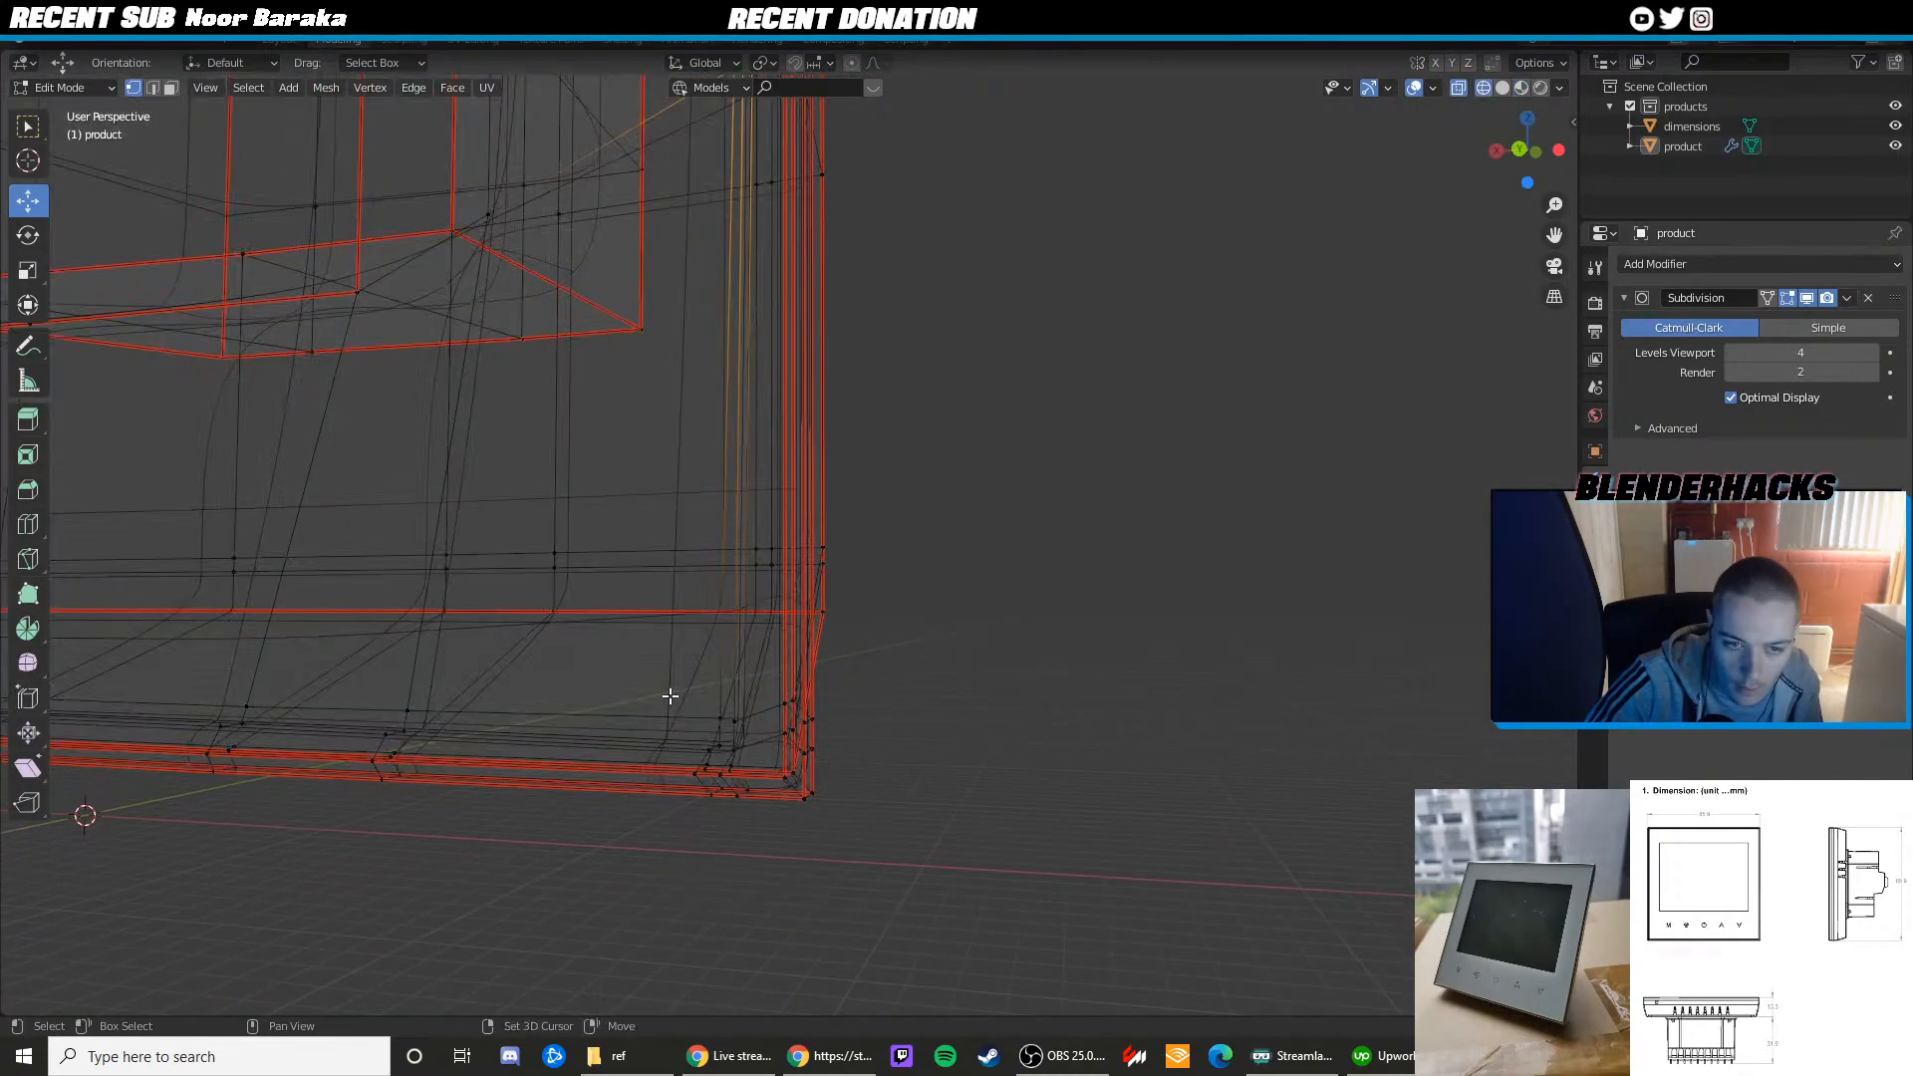
{"action": "left_click_drag", "start_coordinate": [664, 694], "coordinate": [761, 829], "text": "shift"}
Return to the shaded back view and undo the last deselection of the right inner rim loop
{"action": "key", "text": "z"}
{"action": "left_click", "coordinate": [1482, 160]}
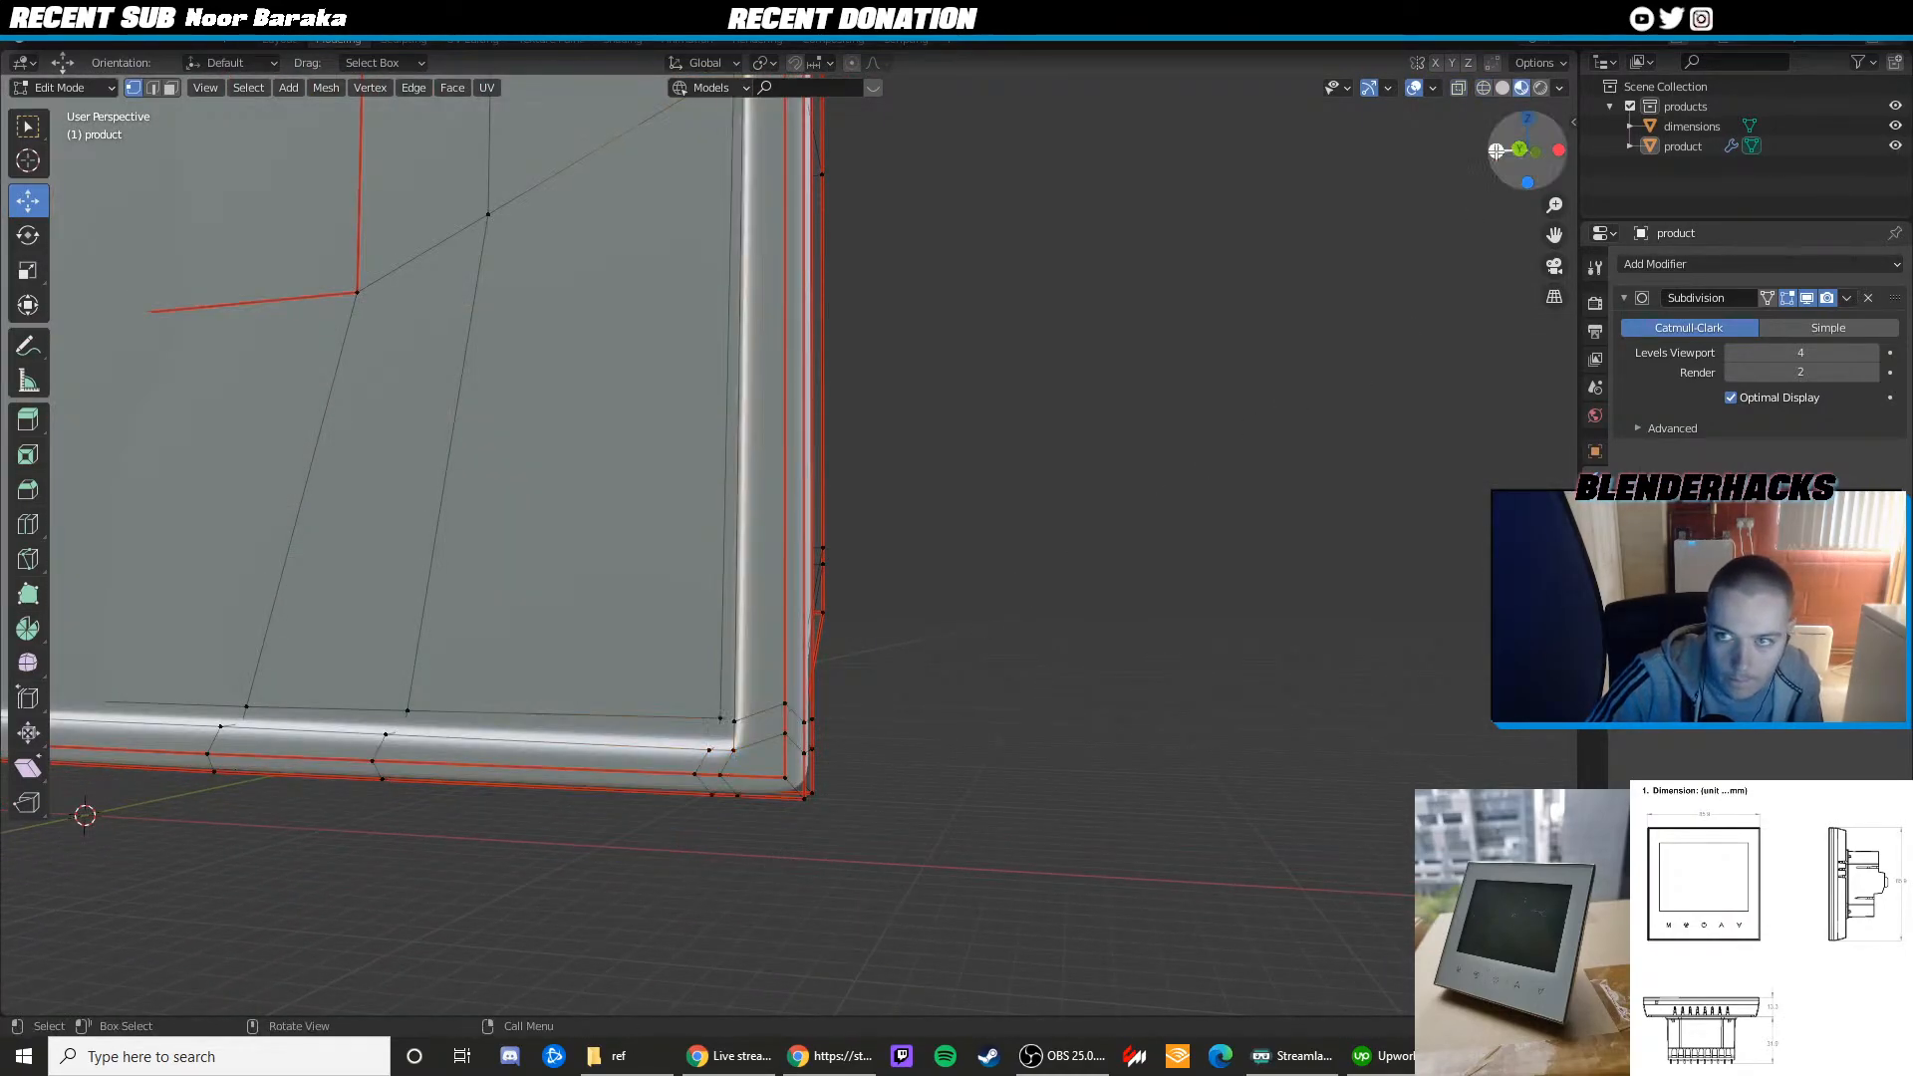
{"action": "left_click", "coordinate": [1495, 150]}
{"action": "left_click", "coordinate": [1558, 150]}
{"action": "key", "text": "z"}
{"action": "middle_click_drag", "start_coordinate": [1052, 457], "coordinate": [1043, 549], "text": "shift"}
{"action": "scroll", "coordinate": [1043, 549], "scroll_direction": "down", "scroll_amount": 6}
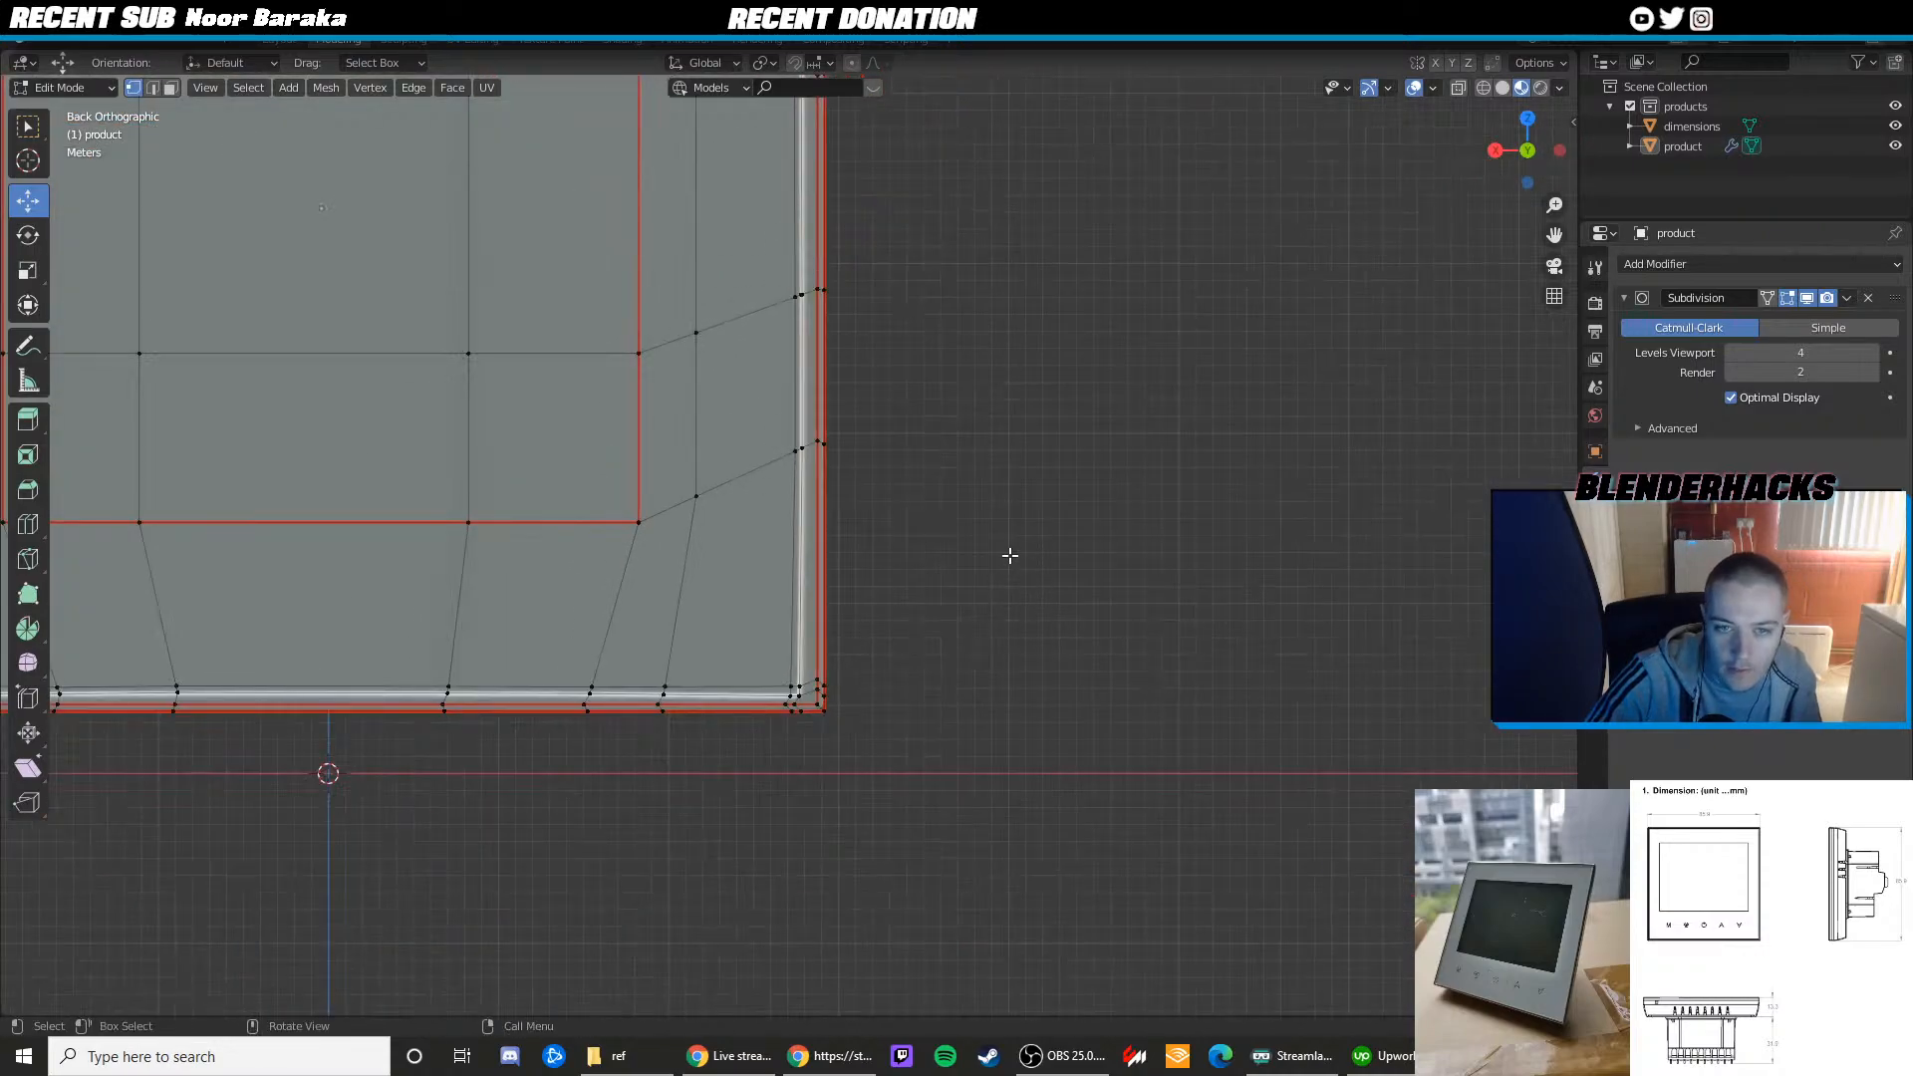
{"action": "left_click", "coordinate": [1496, 150]}
{"action": "left_click", "coordinate": [1496, 147]}
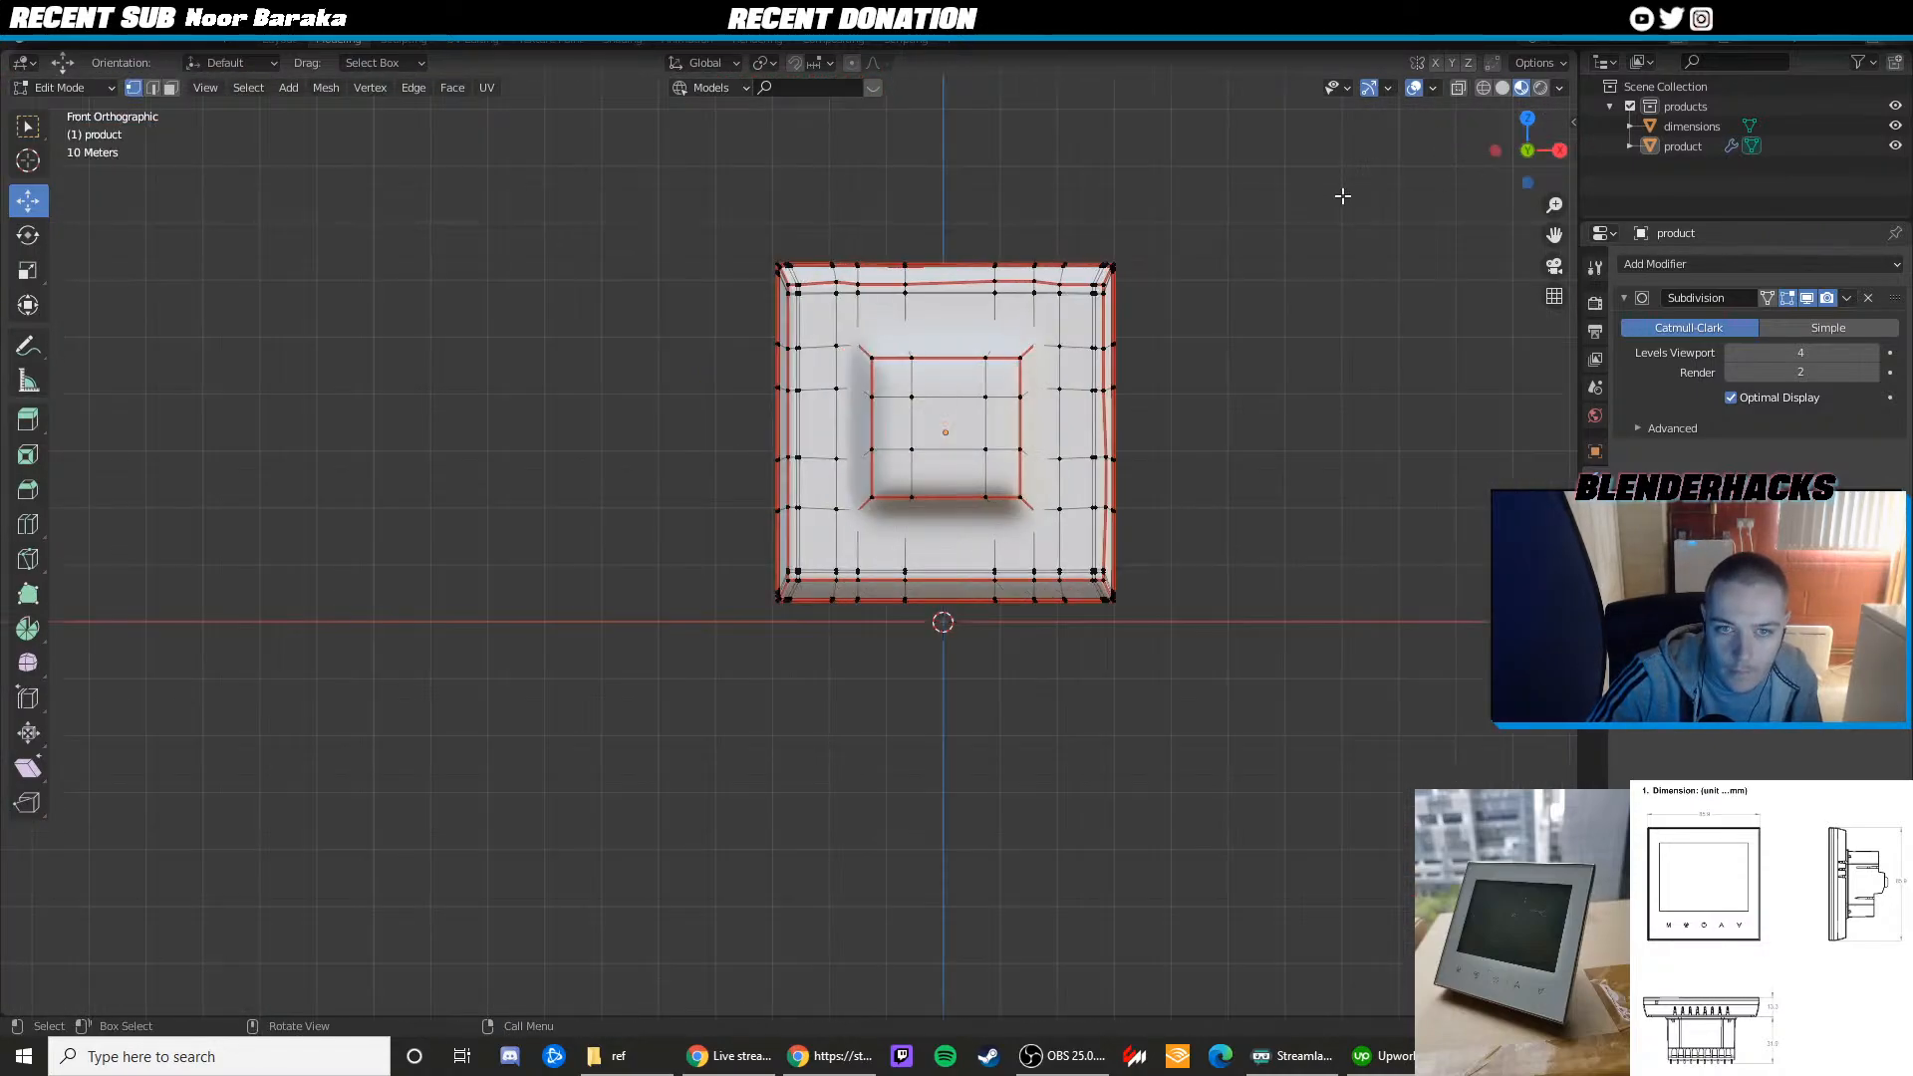
{"action": "left_click", "coordinate": [1495, 149]}
{"action": "left_click", "coordinate": [1494, 149]}
{"action": "middle_click_drag", "start_coordinate": [1240, 229], "coordinate": [1207, 375], "text": "shift"}
{"action": "scroll", "coordinate": [1054, 406], "scroll_direction": "up", "scroll_amount": 4}
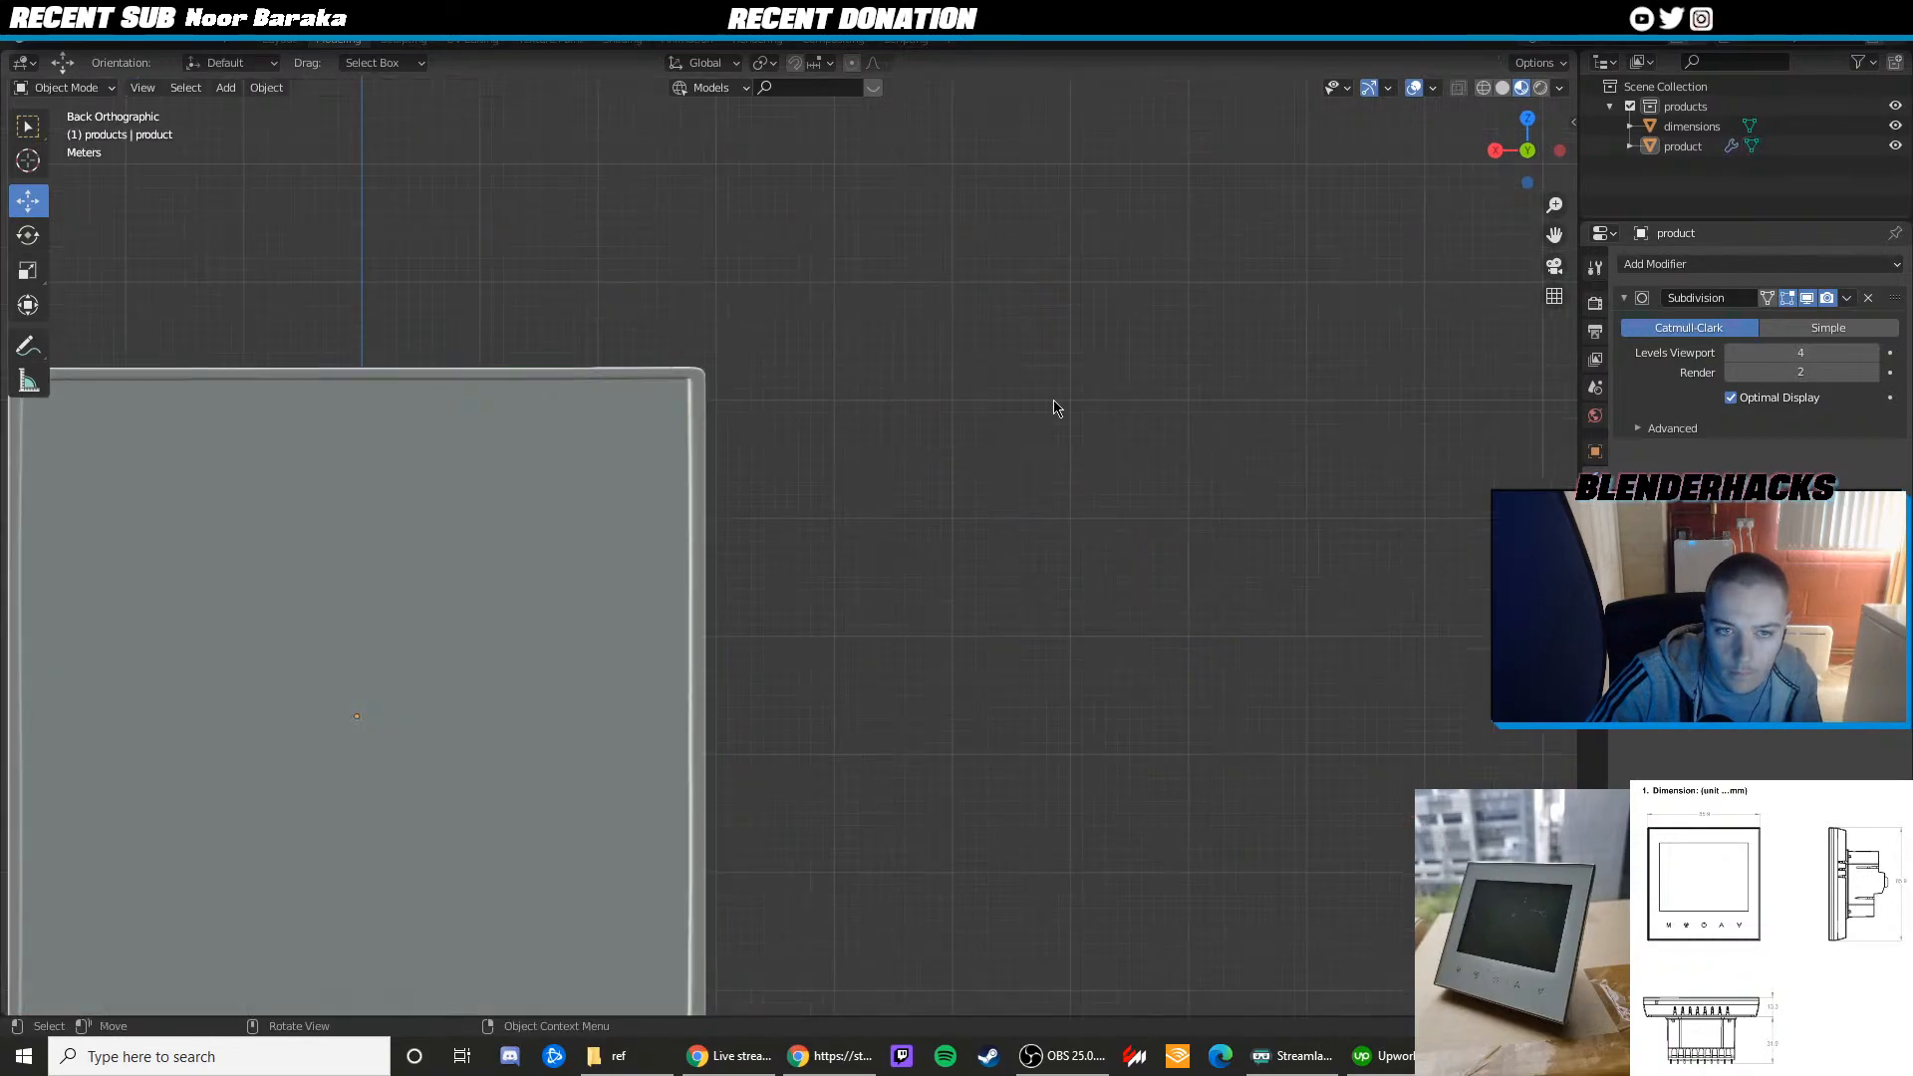
{"action": "key", "text": "ctrl+z"}
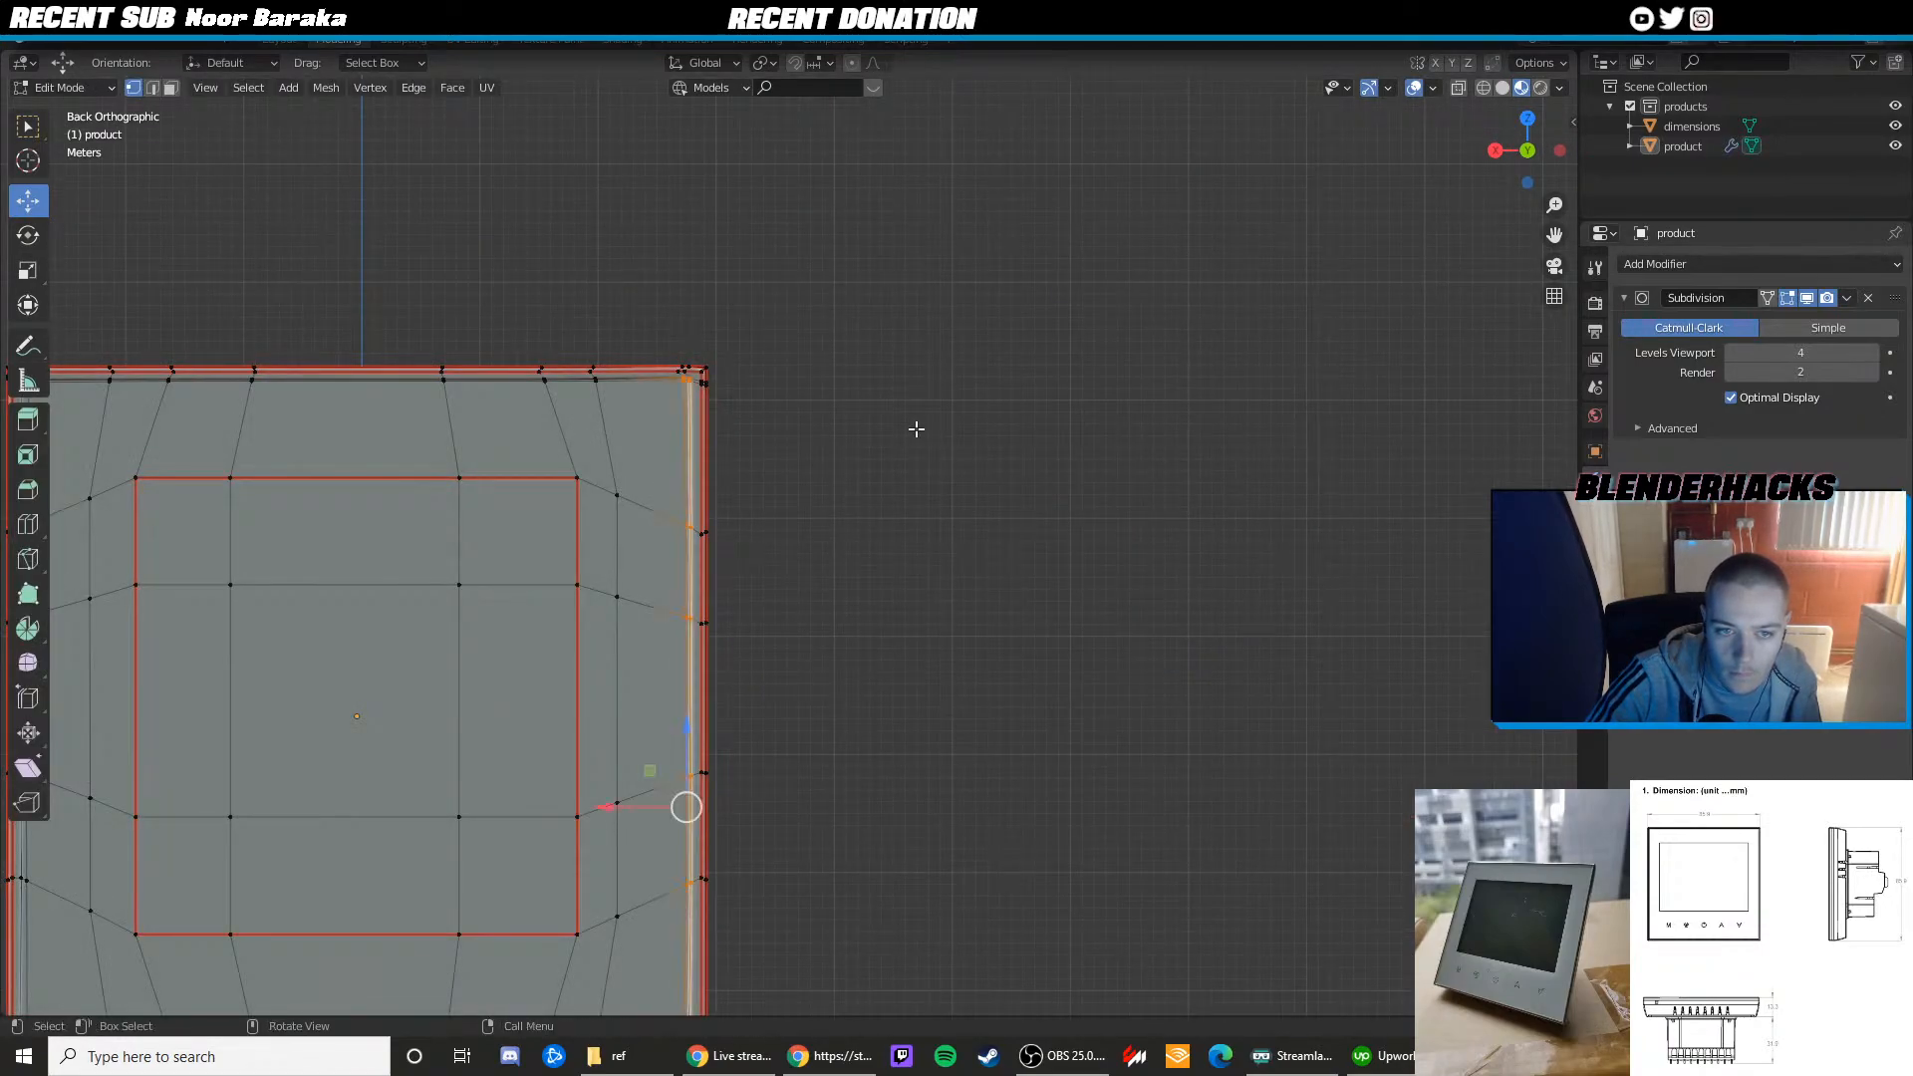
Move the selected right inner rim loop slightly inward along X
{"action": "scroll", "coordinate": [913, 427], "scroll_direction": "down", "scroll_amount": 1}
{"action": "middle_click_drag", "start_coordinate": [735, 861], "coordinate": [777, 627], "text": "shift"}
{"action": "scroll", "coordinate": [777, 627], "scroll_direction": "up", "scroll_amount": 1}
{"action": "left_click_drag", "start_coordinate": [686, 538], "coordinate": [675, 530]}
{"action": "scroll", "coordinate": [863, 465], "scroll_direction": "down", "scroll_amount": 1}
{"action": "middle_click_drag", "start_coordinate": [863, 466], "coordinate": [896, 627], "text": "shift"}
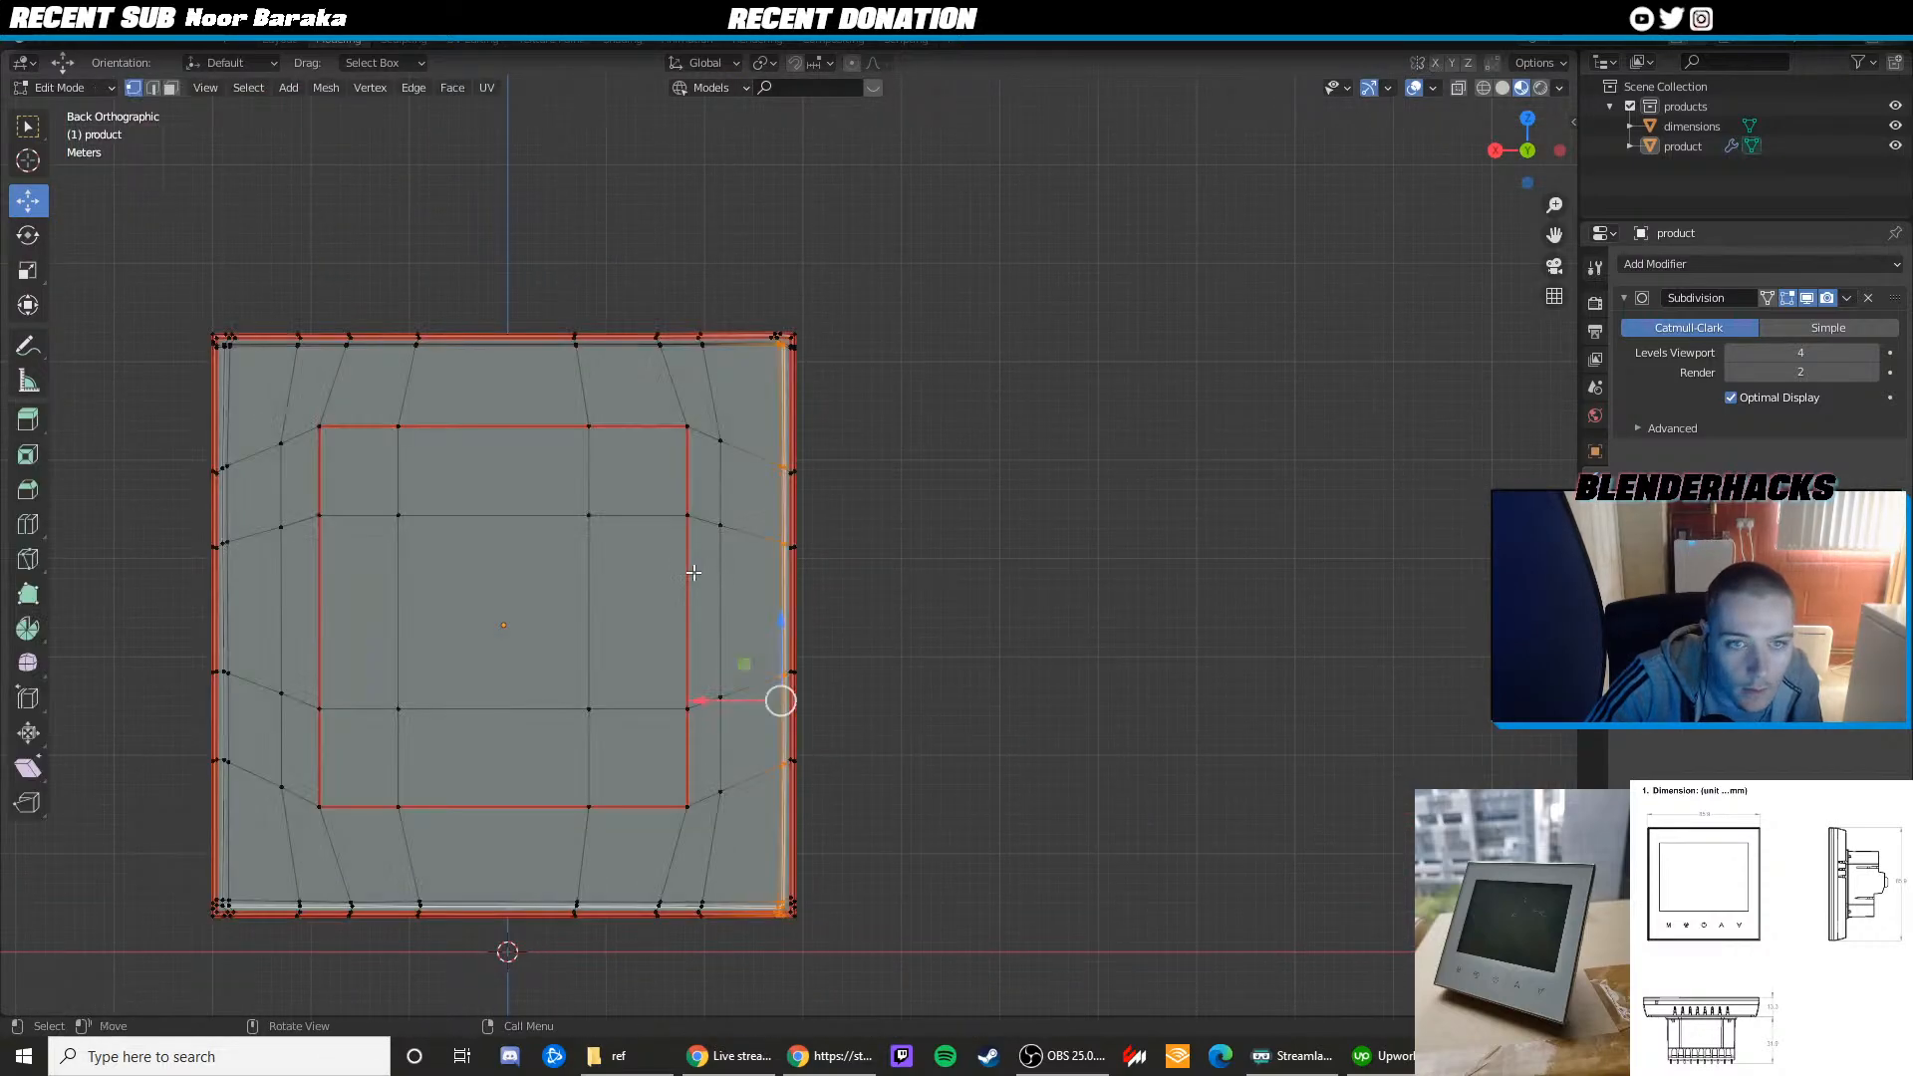
Move the right inner rim loop outward by about 101 mm along X and check the rim in object mode
{"action": "left_click_drag", "start_coordinate": [724, 695], "coordinate": [728, 695]}
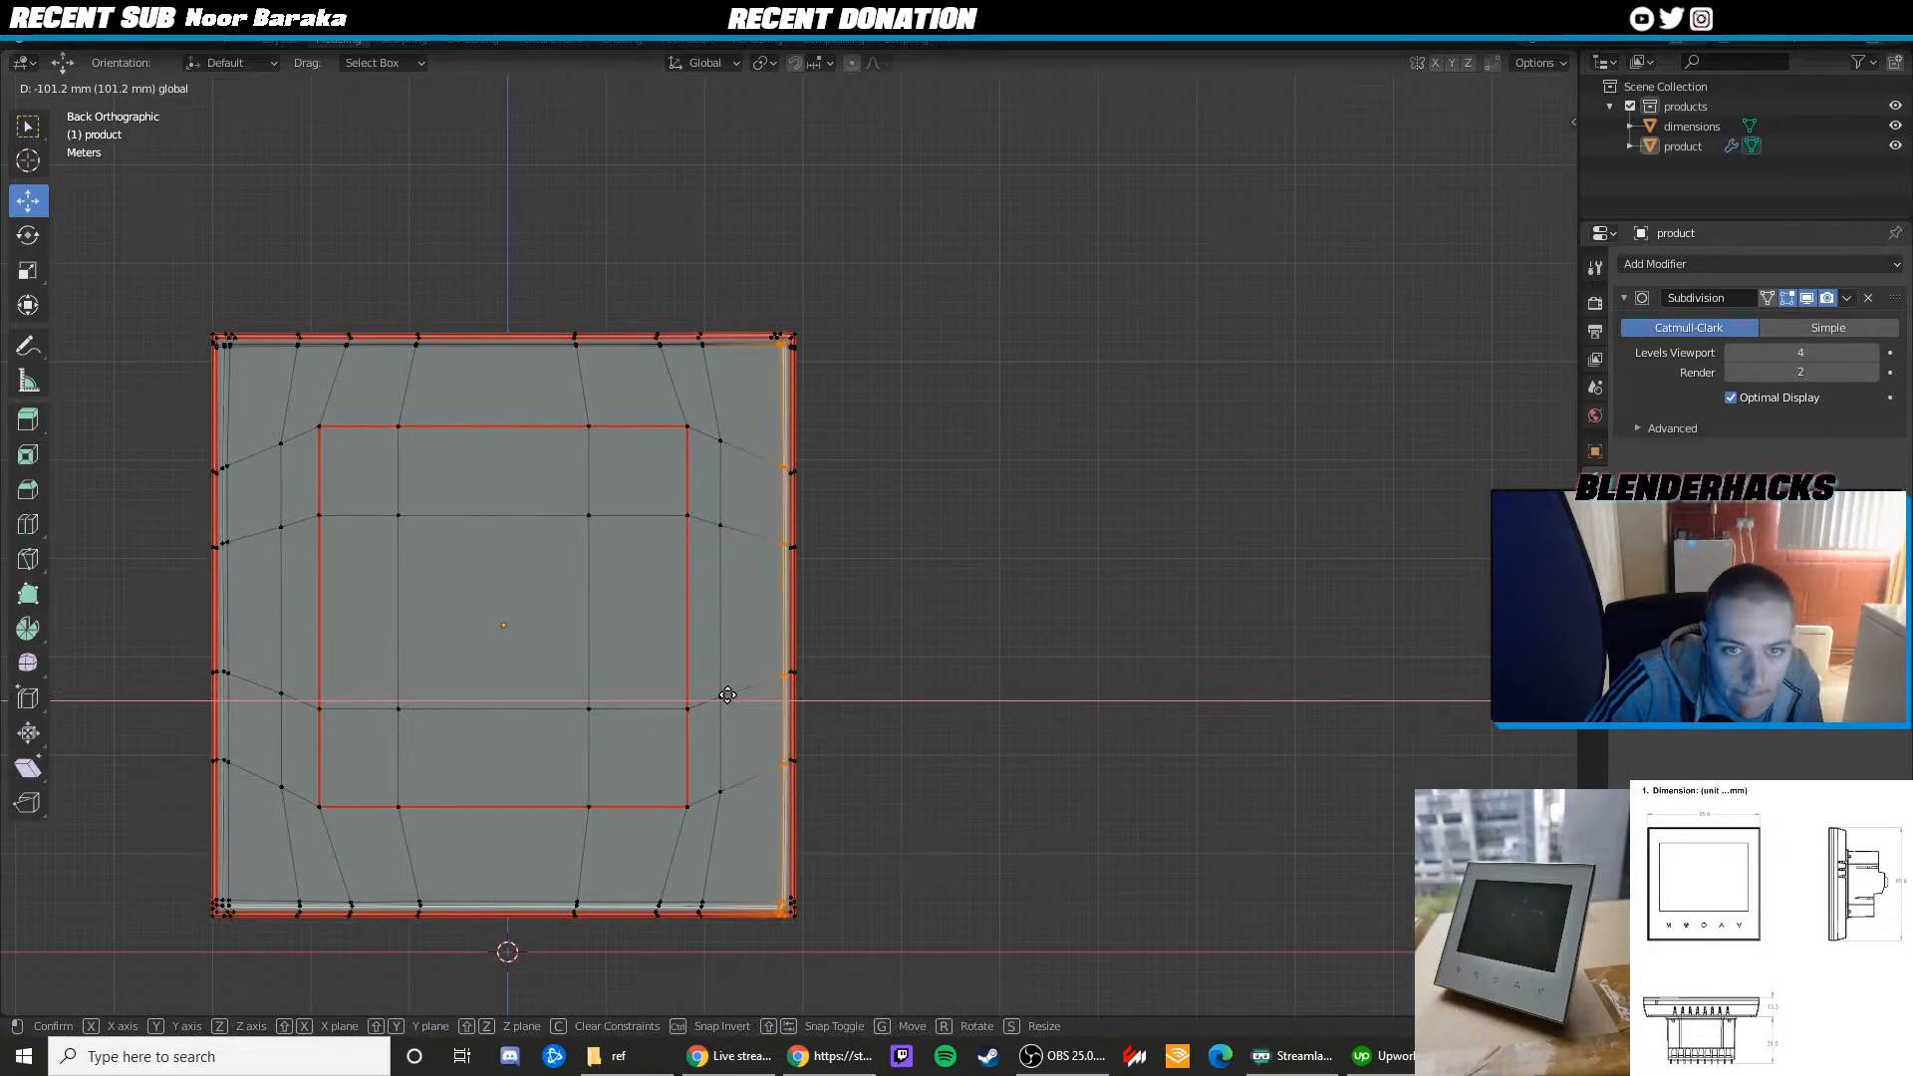
{"action": "left_click_drag", "start_coordinate": [728, 694], "coordinate": [728, 695]}
{"action": "key", "text": "Tab"}
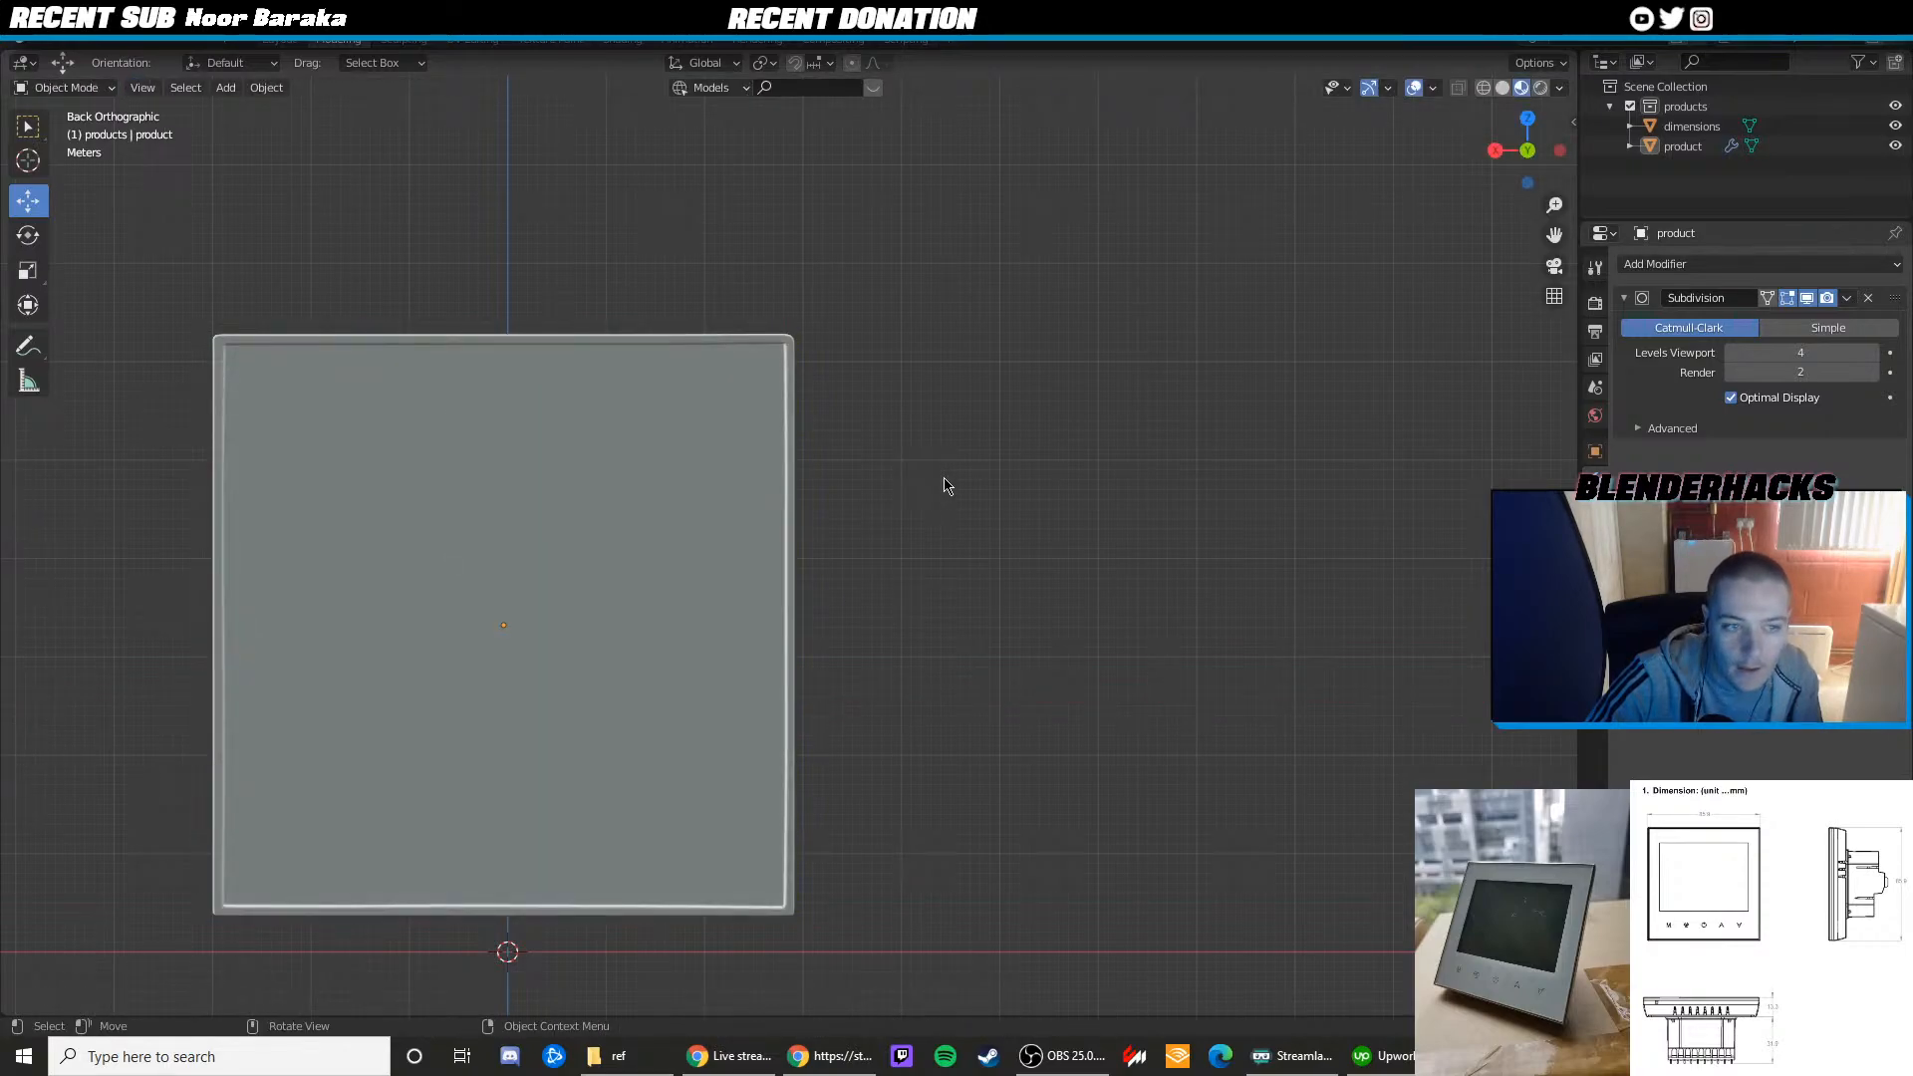
{"action": "key", "text": "Tab"}
{"action": "scroll", "coordinate": [657, 793], "scroll_direction": "up", "scroll_amount": 4}
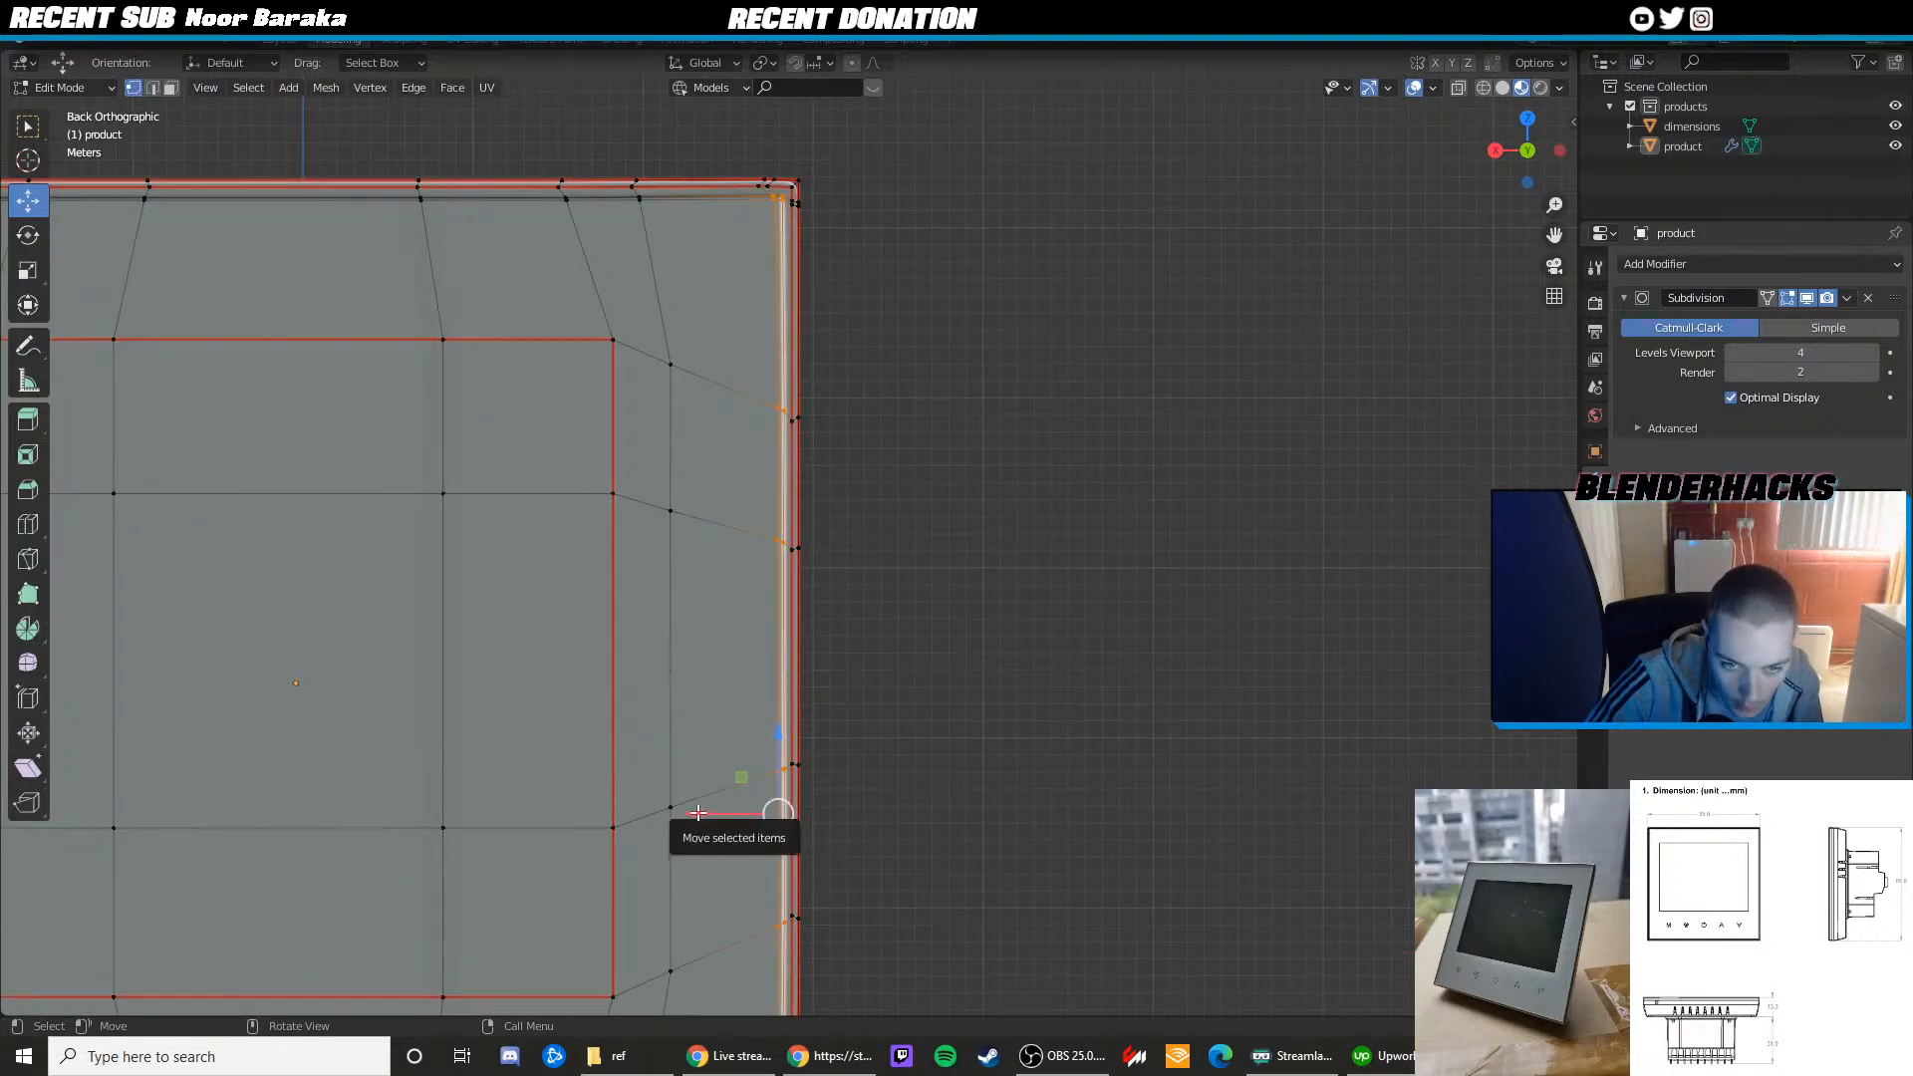
Adjust the right inner rim loop's X position by a very small amount and check the smoothed frame in object mode
{"action": "left_click_drag", "start_coordinate": [712, 808], "coordinate": [800, 816]}
{"action": "left_click", "coordinate": [805, 815]}
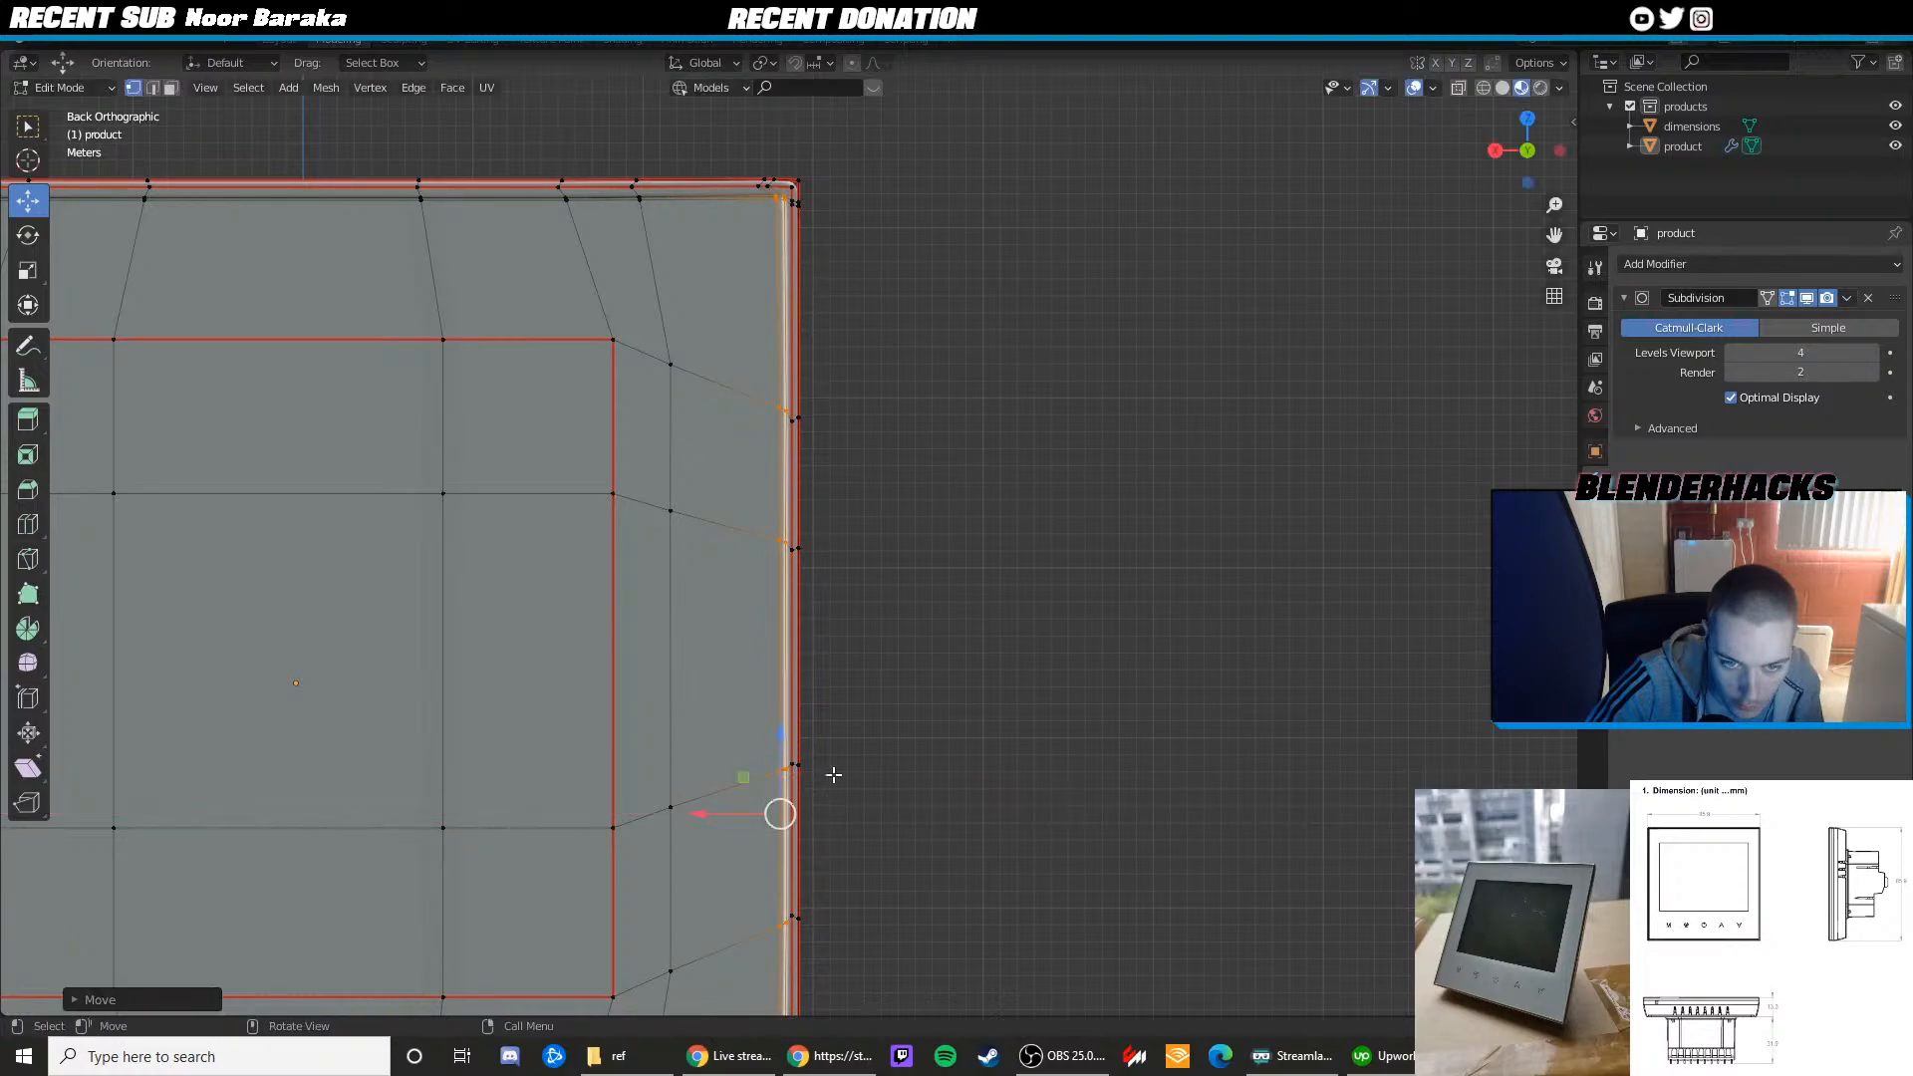
{"action": "key", "text": "Tab"}
{"action": "scroll", "coordinate": [935, 622], "scroll_direction": "down", "scroll_amount": 3}
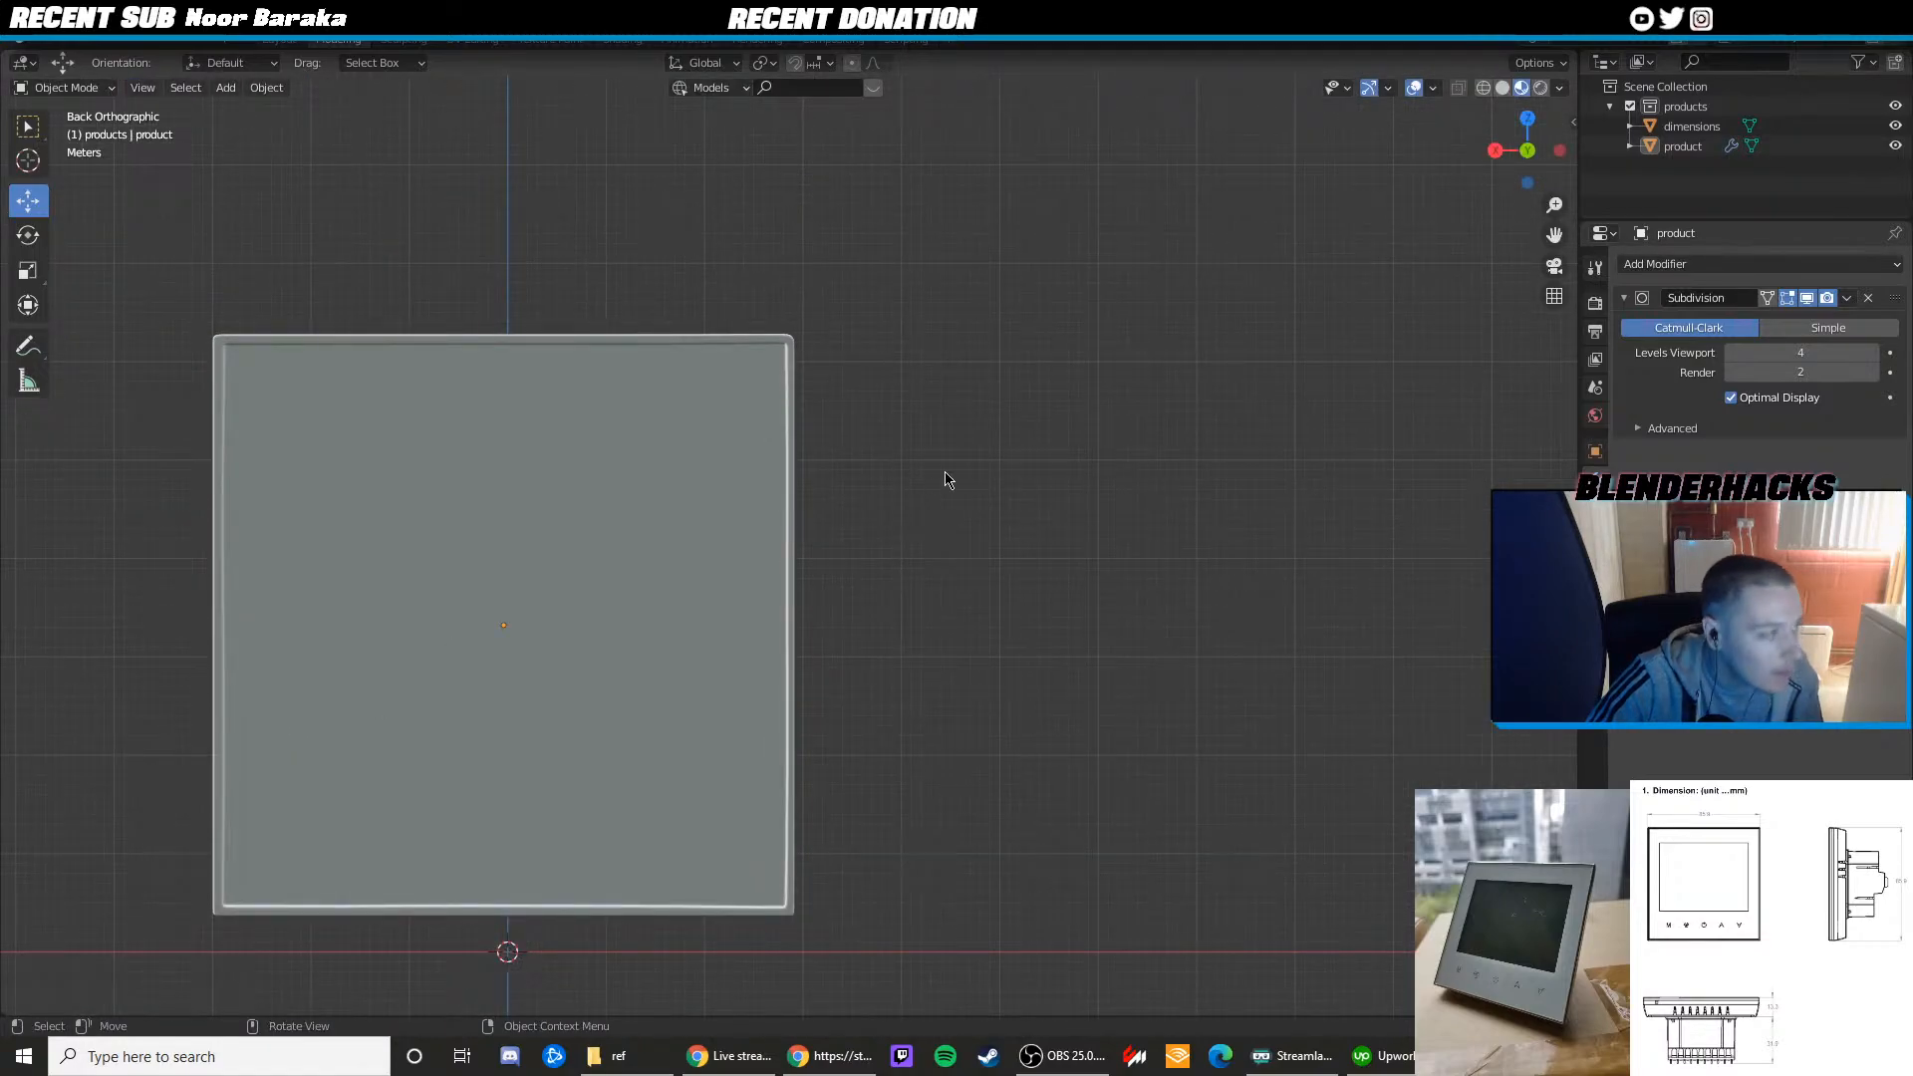
Examine the frame's front, side and rear shape from several angles and compare it with the thermostat reference photo
{"action": "middle_click_drag", "start_coordinate": [946, 479], "coordinate": [683, 444]}
{"action": "scroll", "coordinate": [825, 432], "scroll_direction": "down", "scroll_amount": 5}
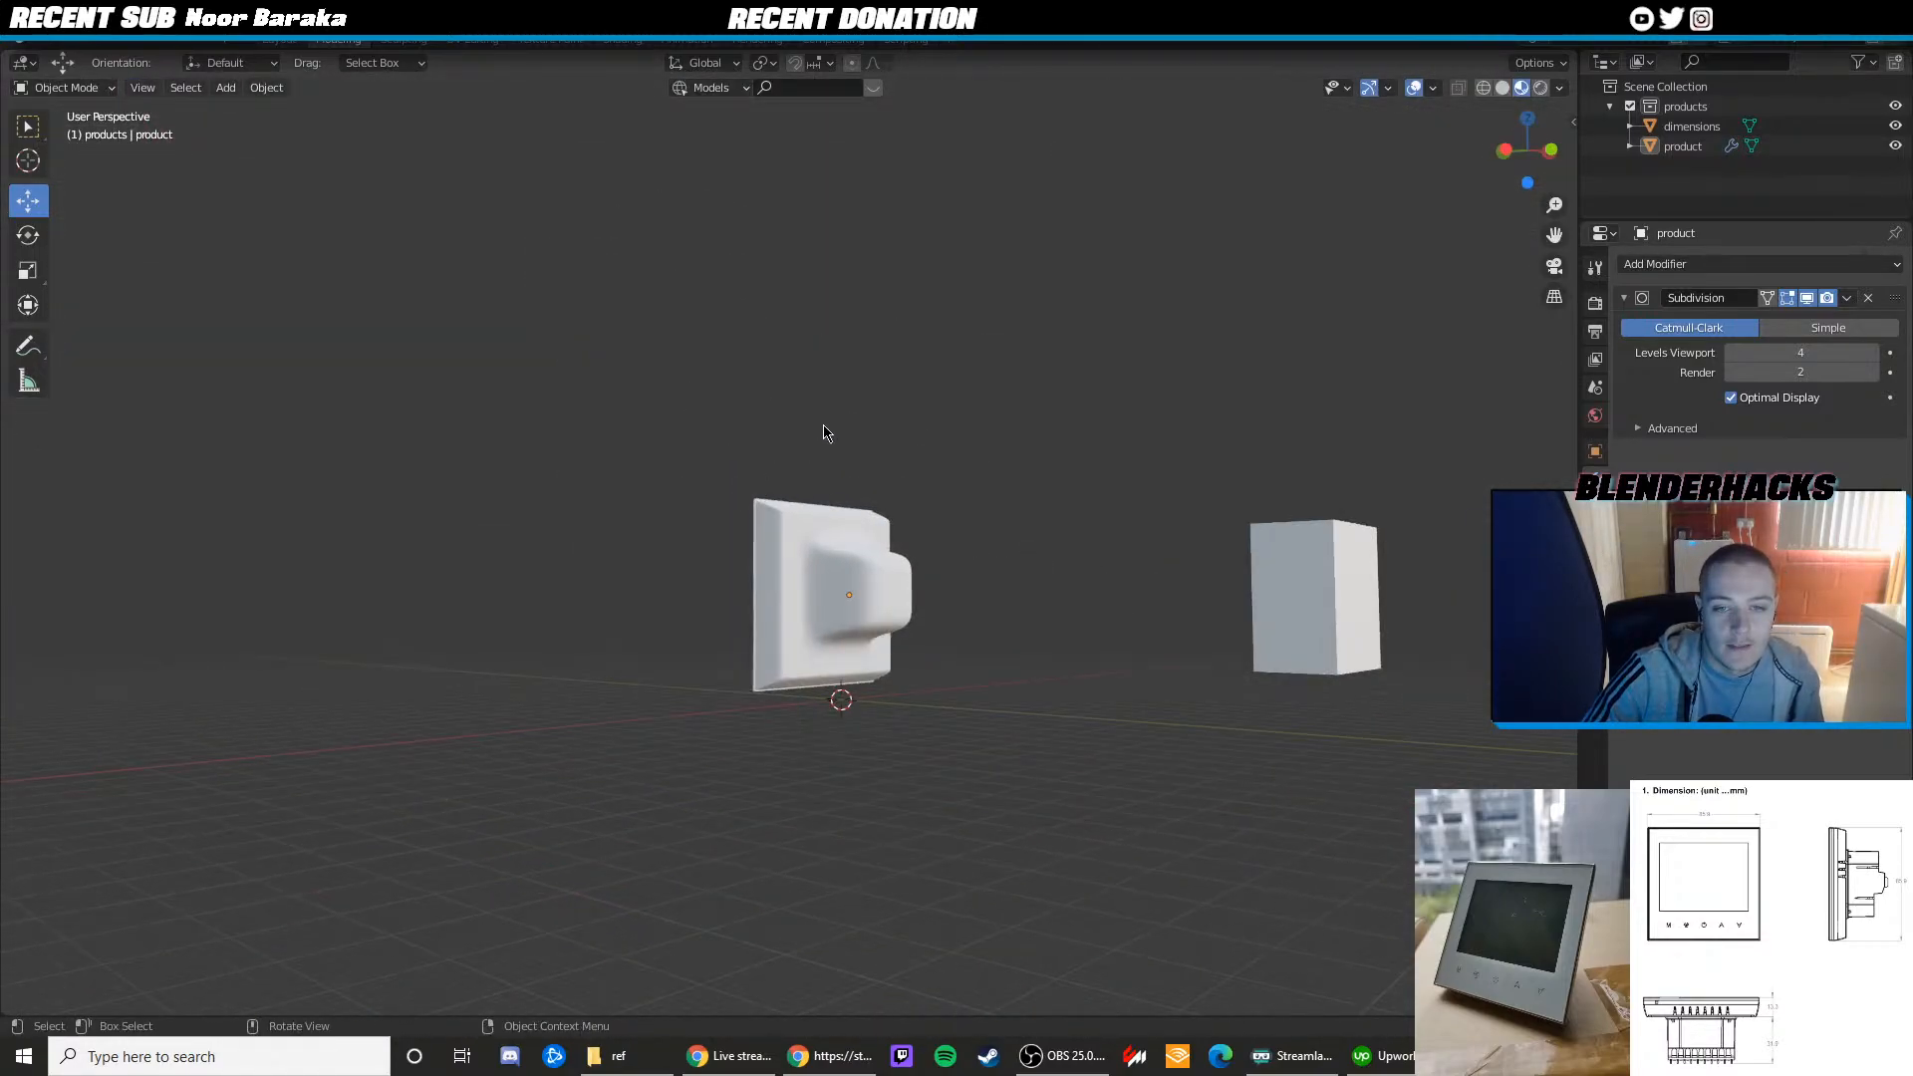
{"action": "middle_click_drag", "start_coordinate": [825, 432], "coordinate": [1029, 482]}
{"action": "scroll", "coordinate": [905, 538], "scroll_direction": "down", "scroll_amount": 5}
{"action": "middle_click_drag", "start_coordinate": [906, 538], "coordinate": [968, 519]}
{"action": "scroll", "coordinate": [825, 530], "scroll_direction": "up", "scroll_amount": 3}
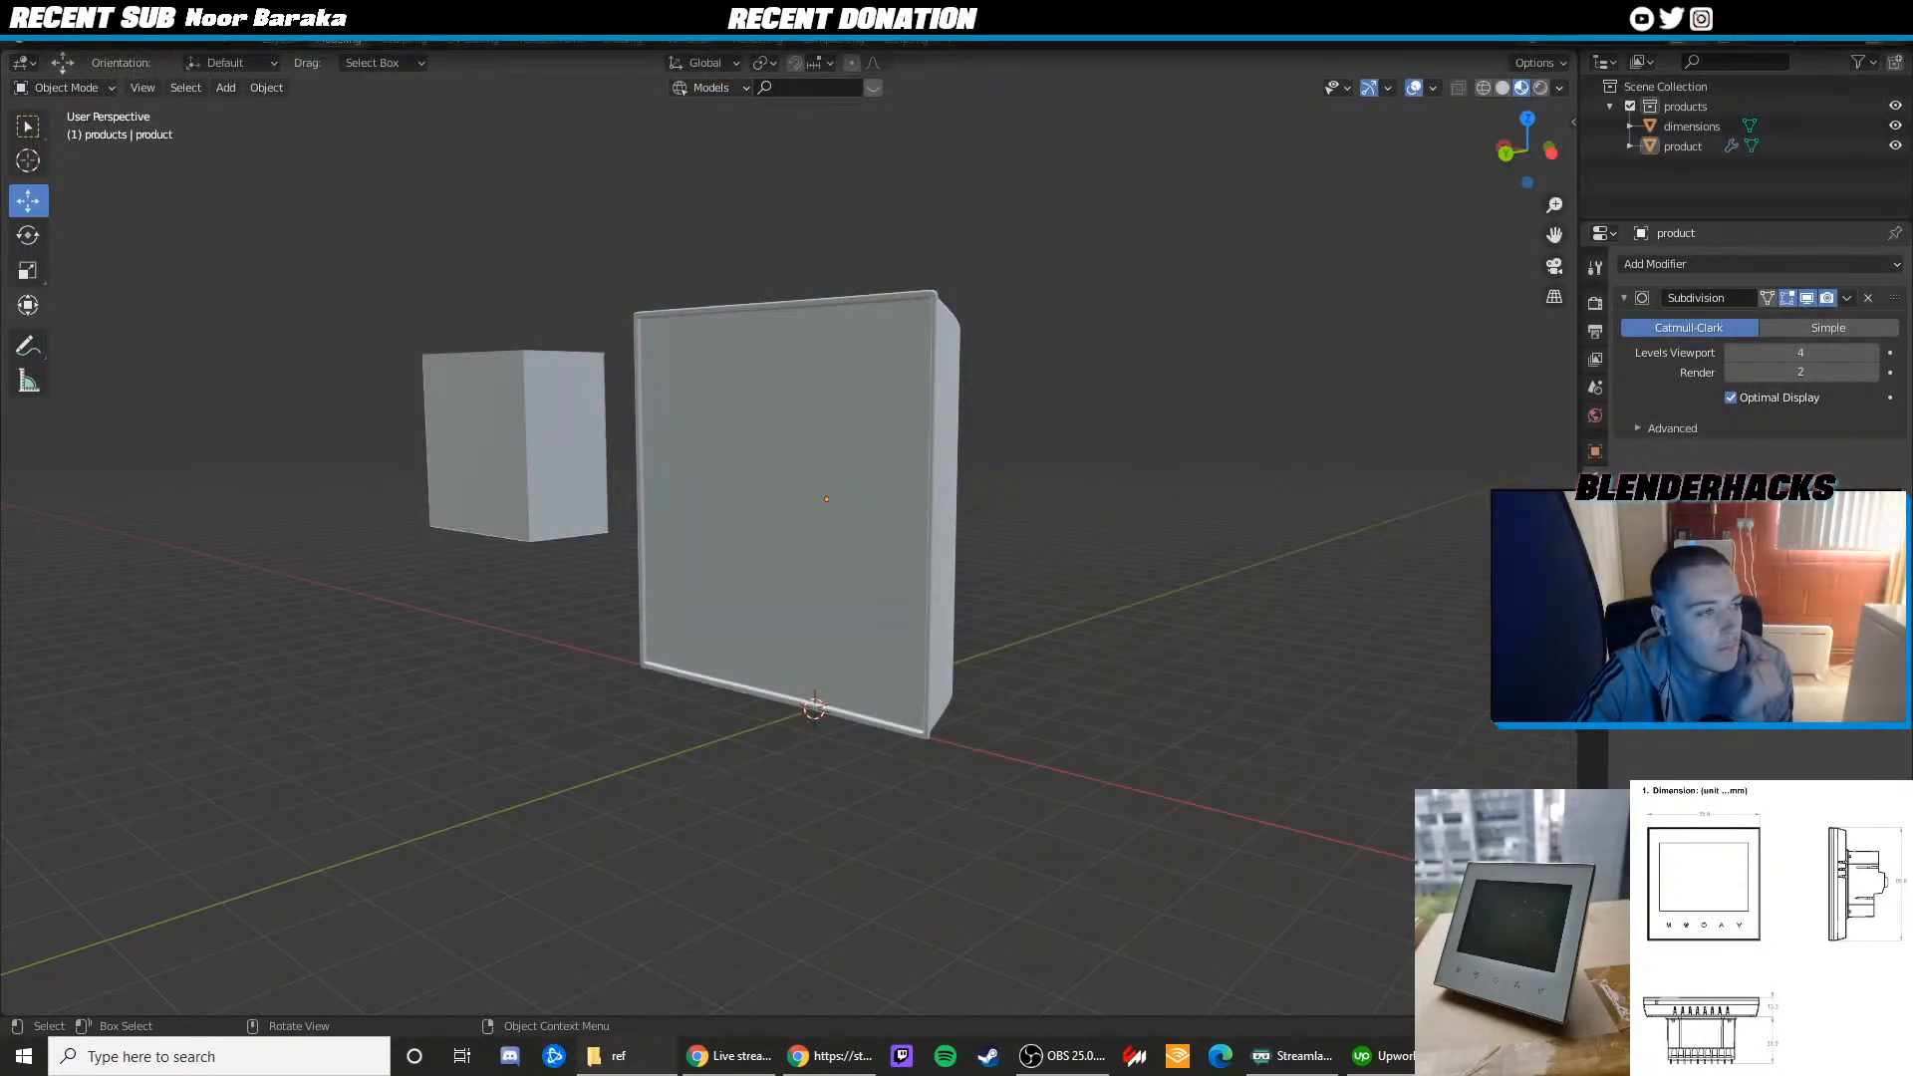
{"action": "key", "text": "alt+Tab"}
{"action": "key", "text": "alt+Tab"}
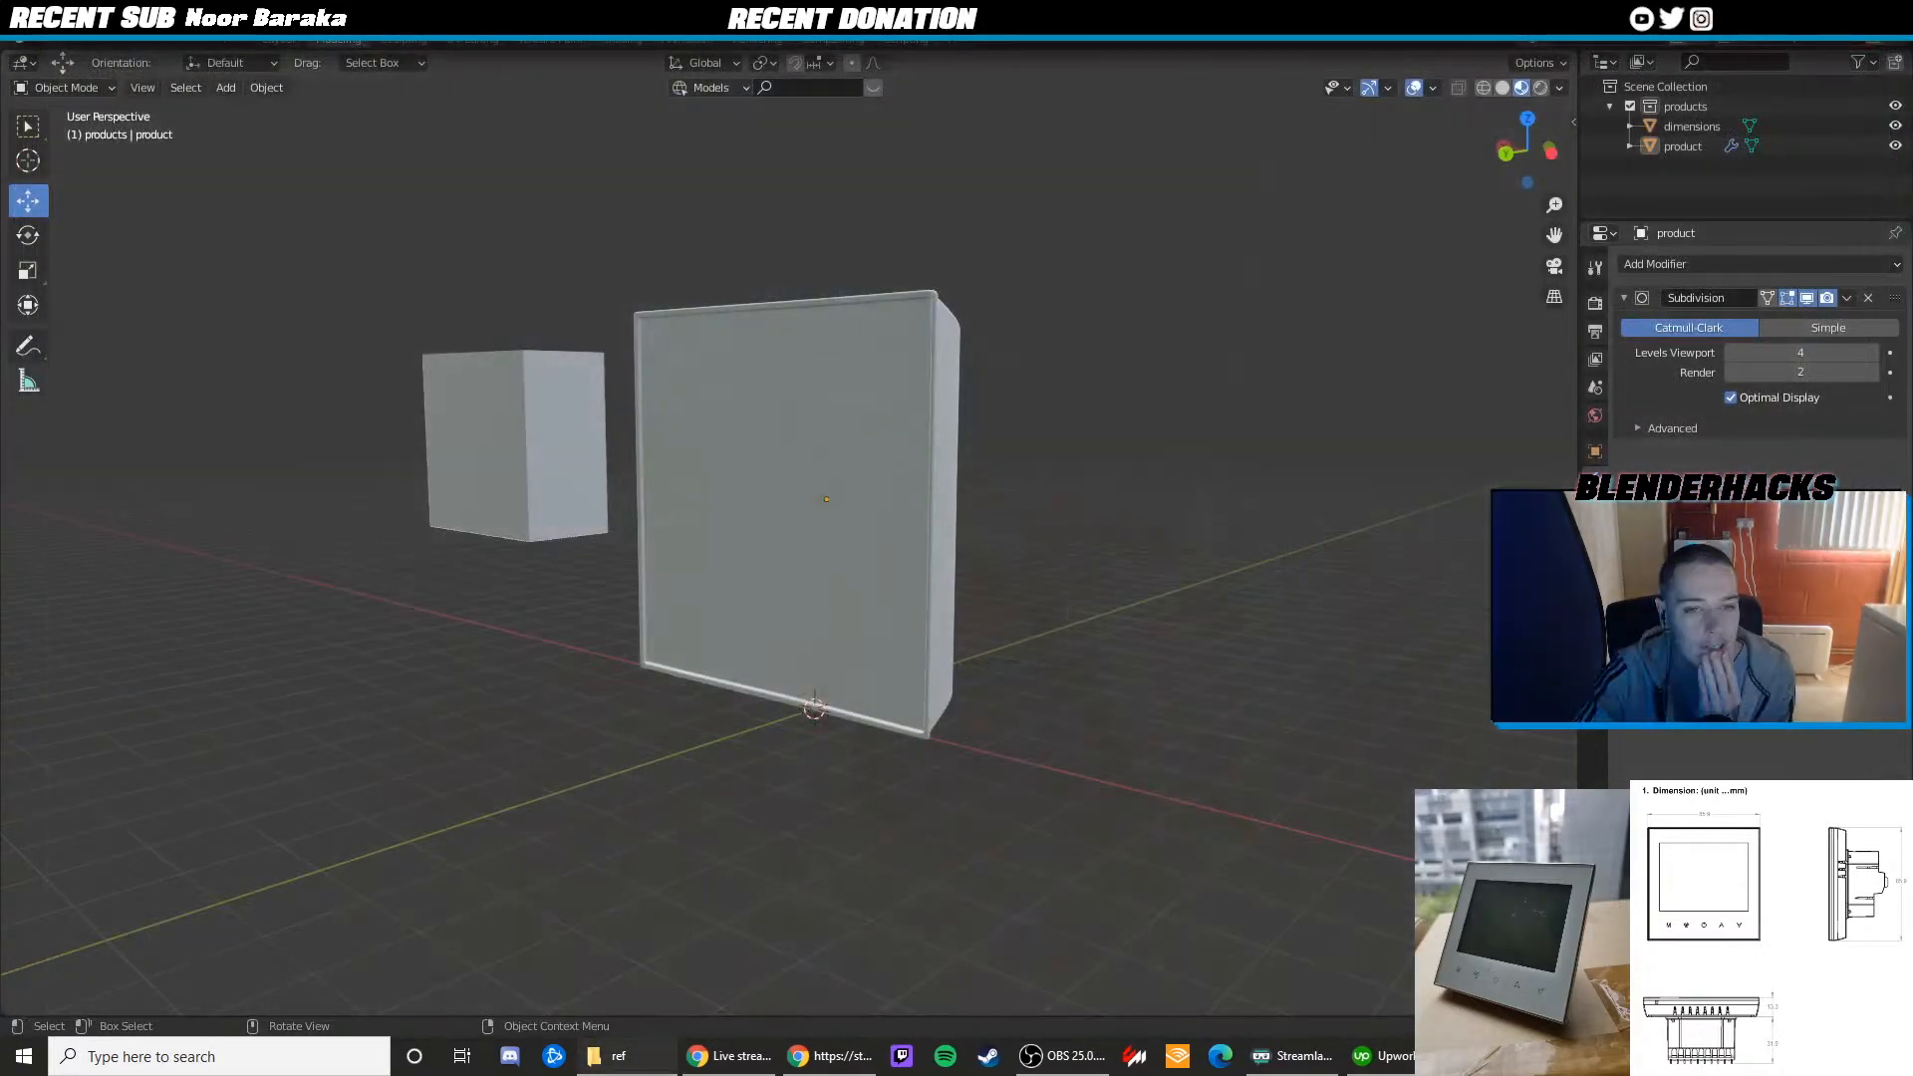
{"action": "key", "text": "alt+Tab"}
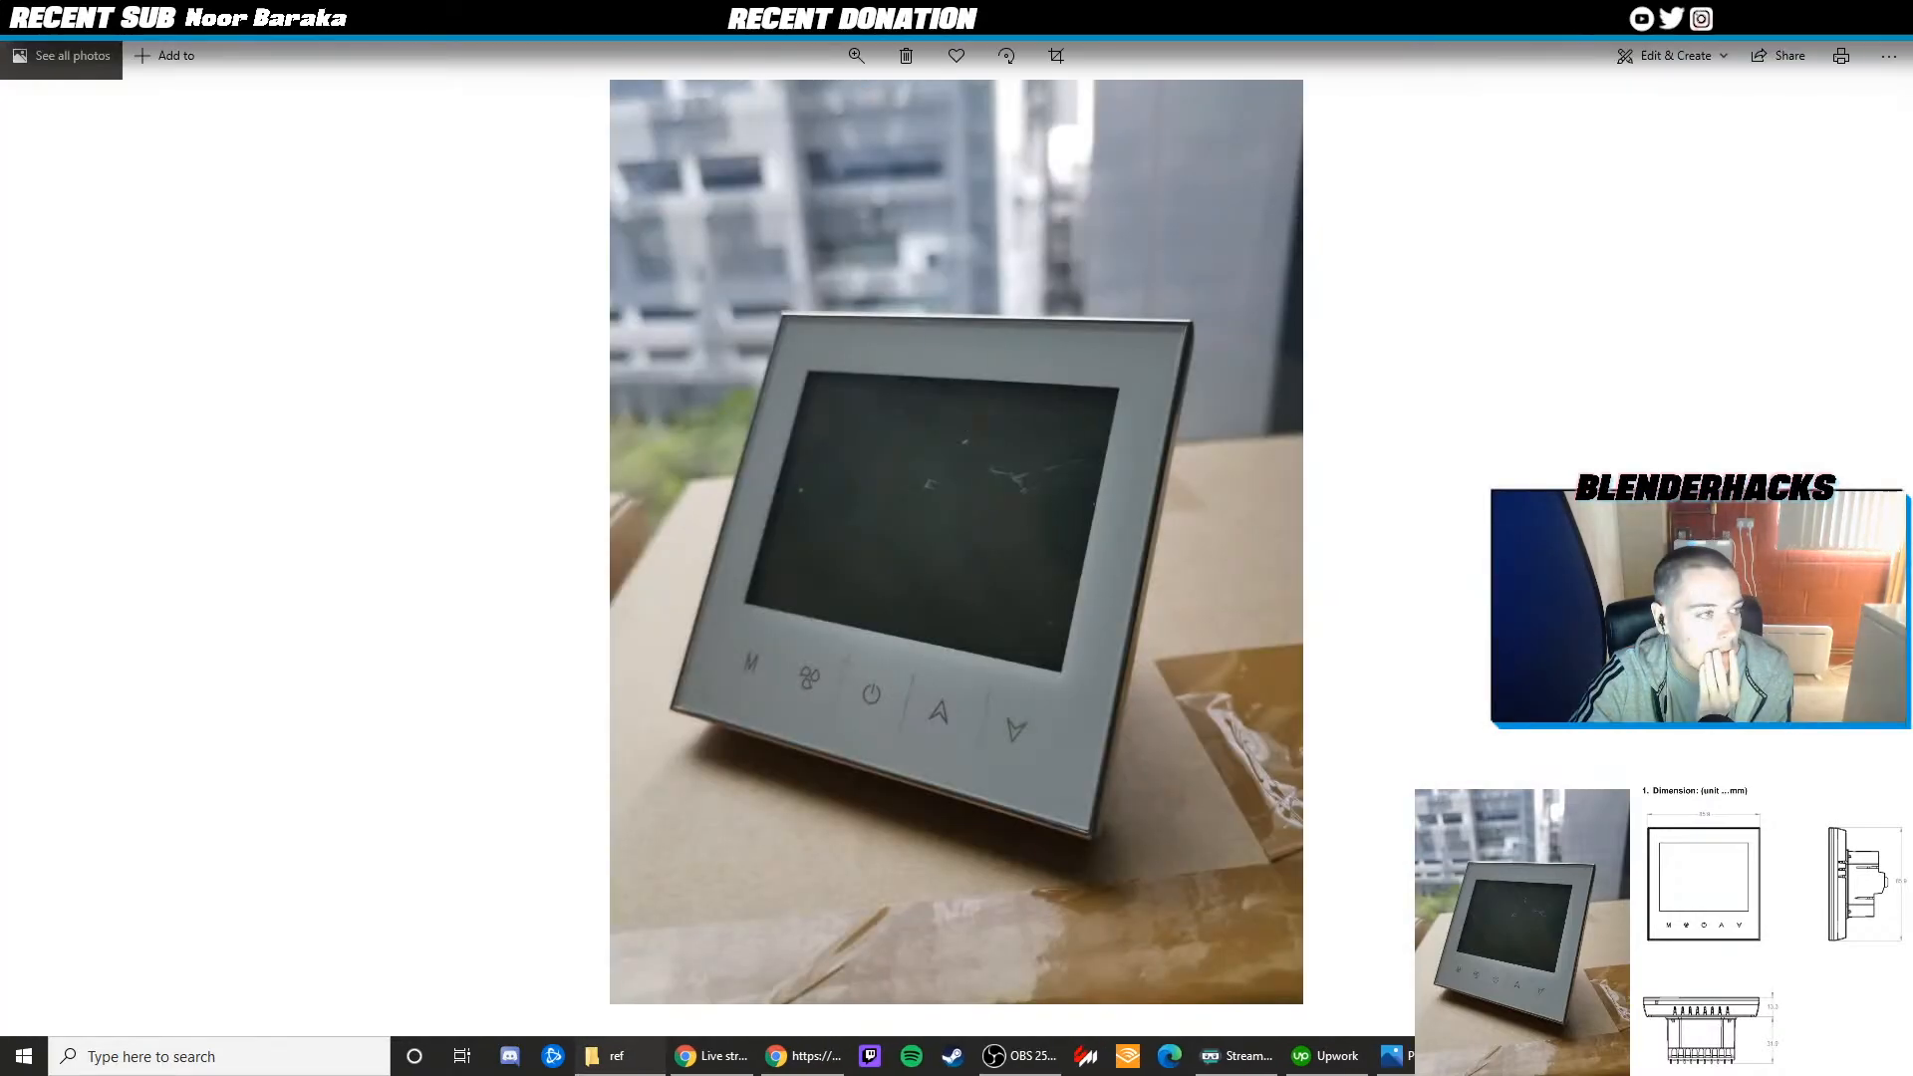
{"action": "key", "text": "alt+Tab"}
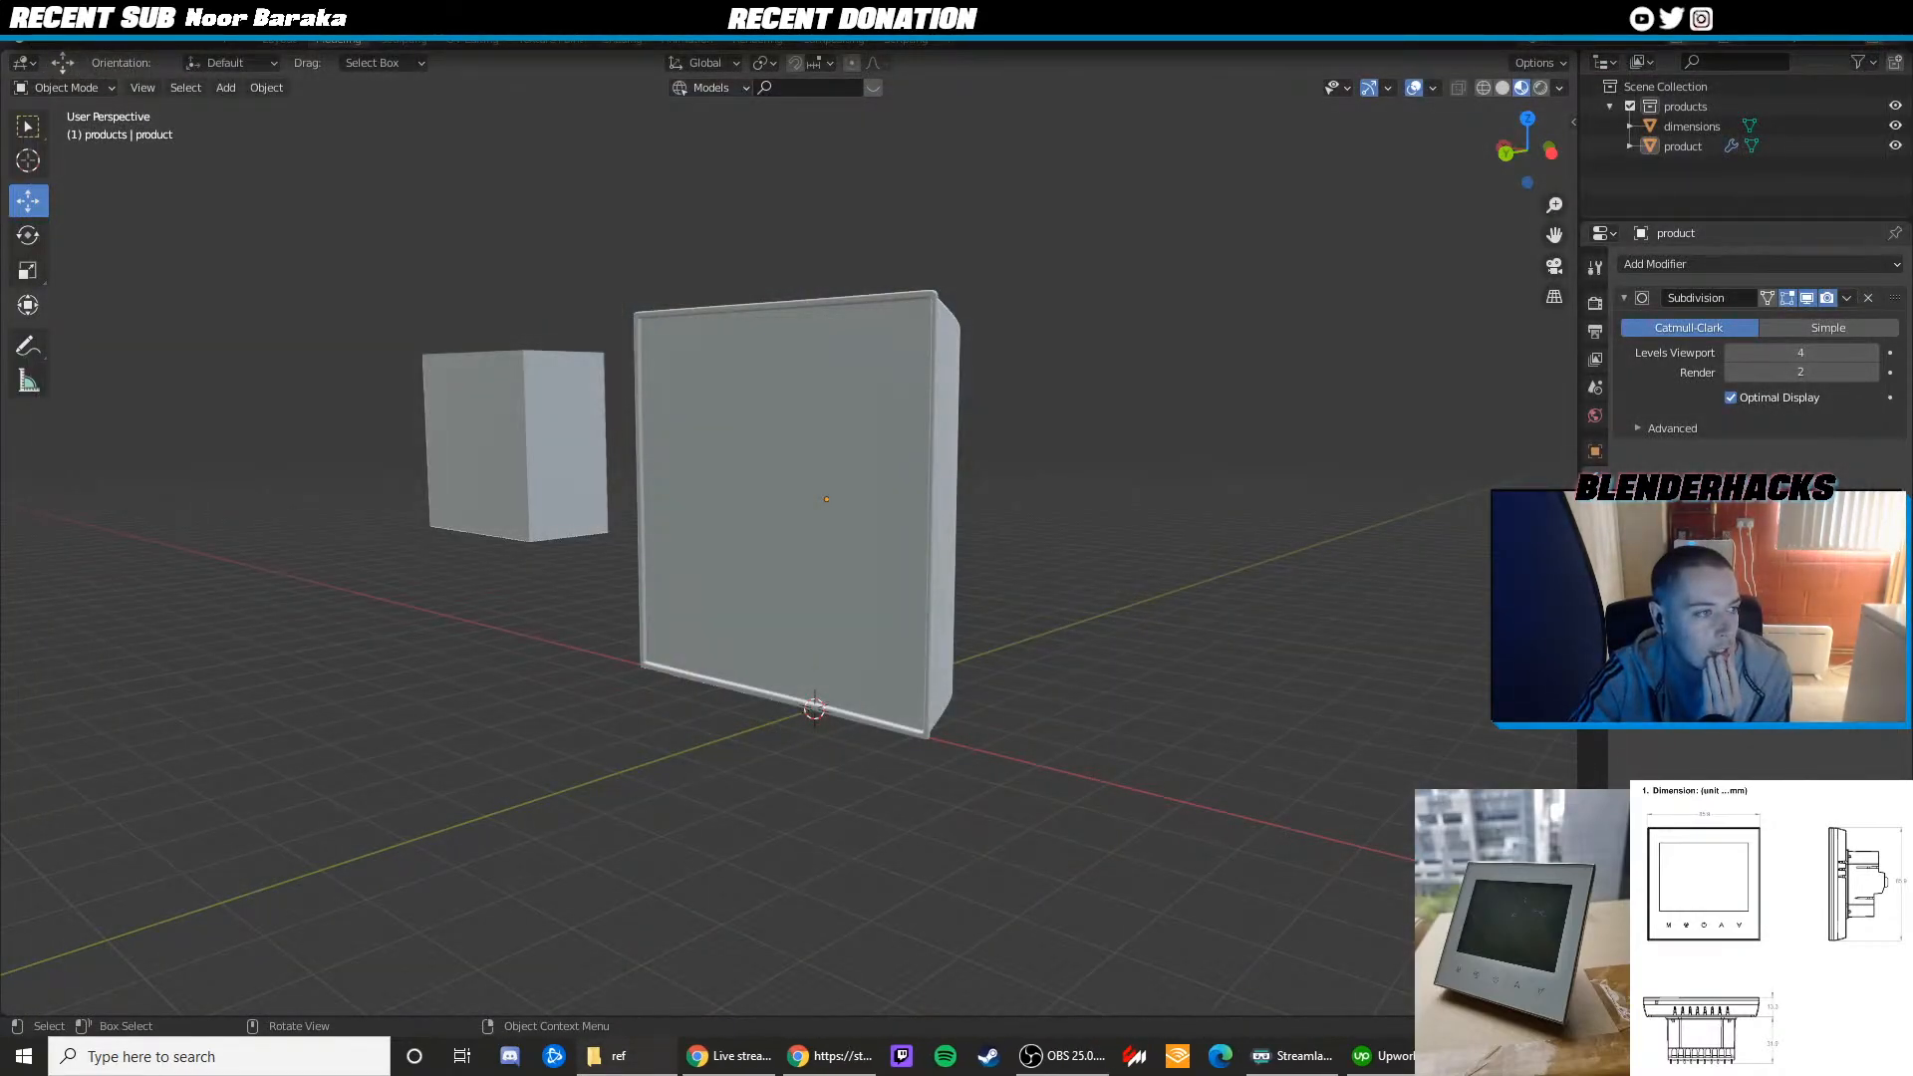
Check the frame's side profile in the thermostat reference photo and switch back to Blender
{"action": "key", "text": "alt+Tab"}
{"action": "key", "text": "alt+Tab"}
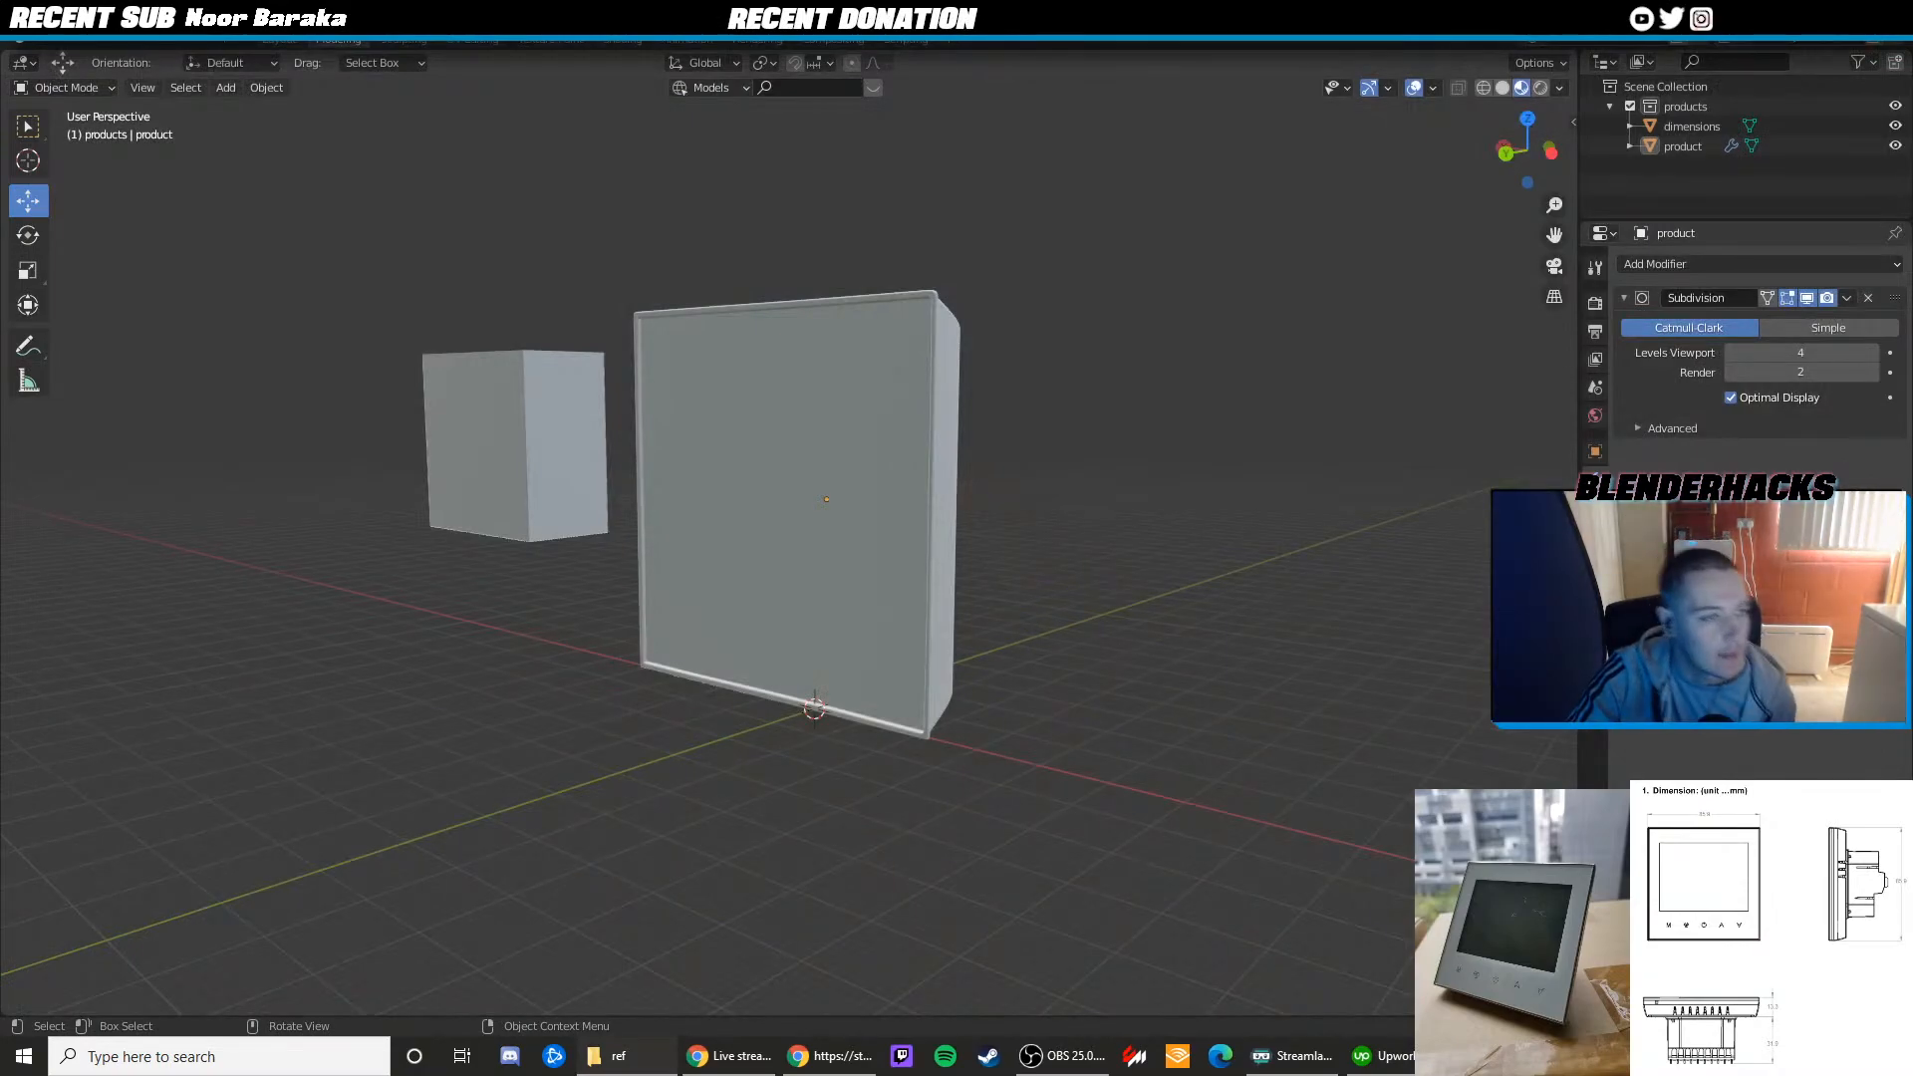
{"action": "key", "text": "alt+Tab"}
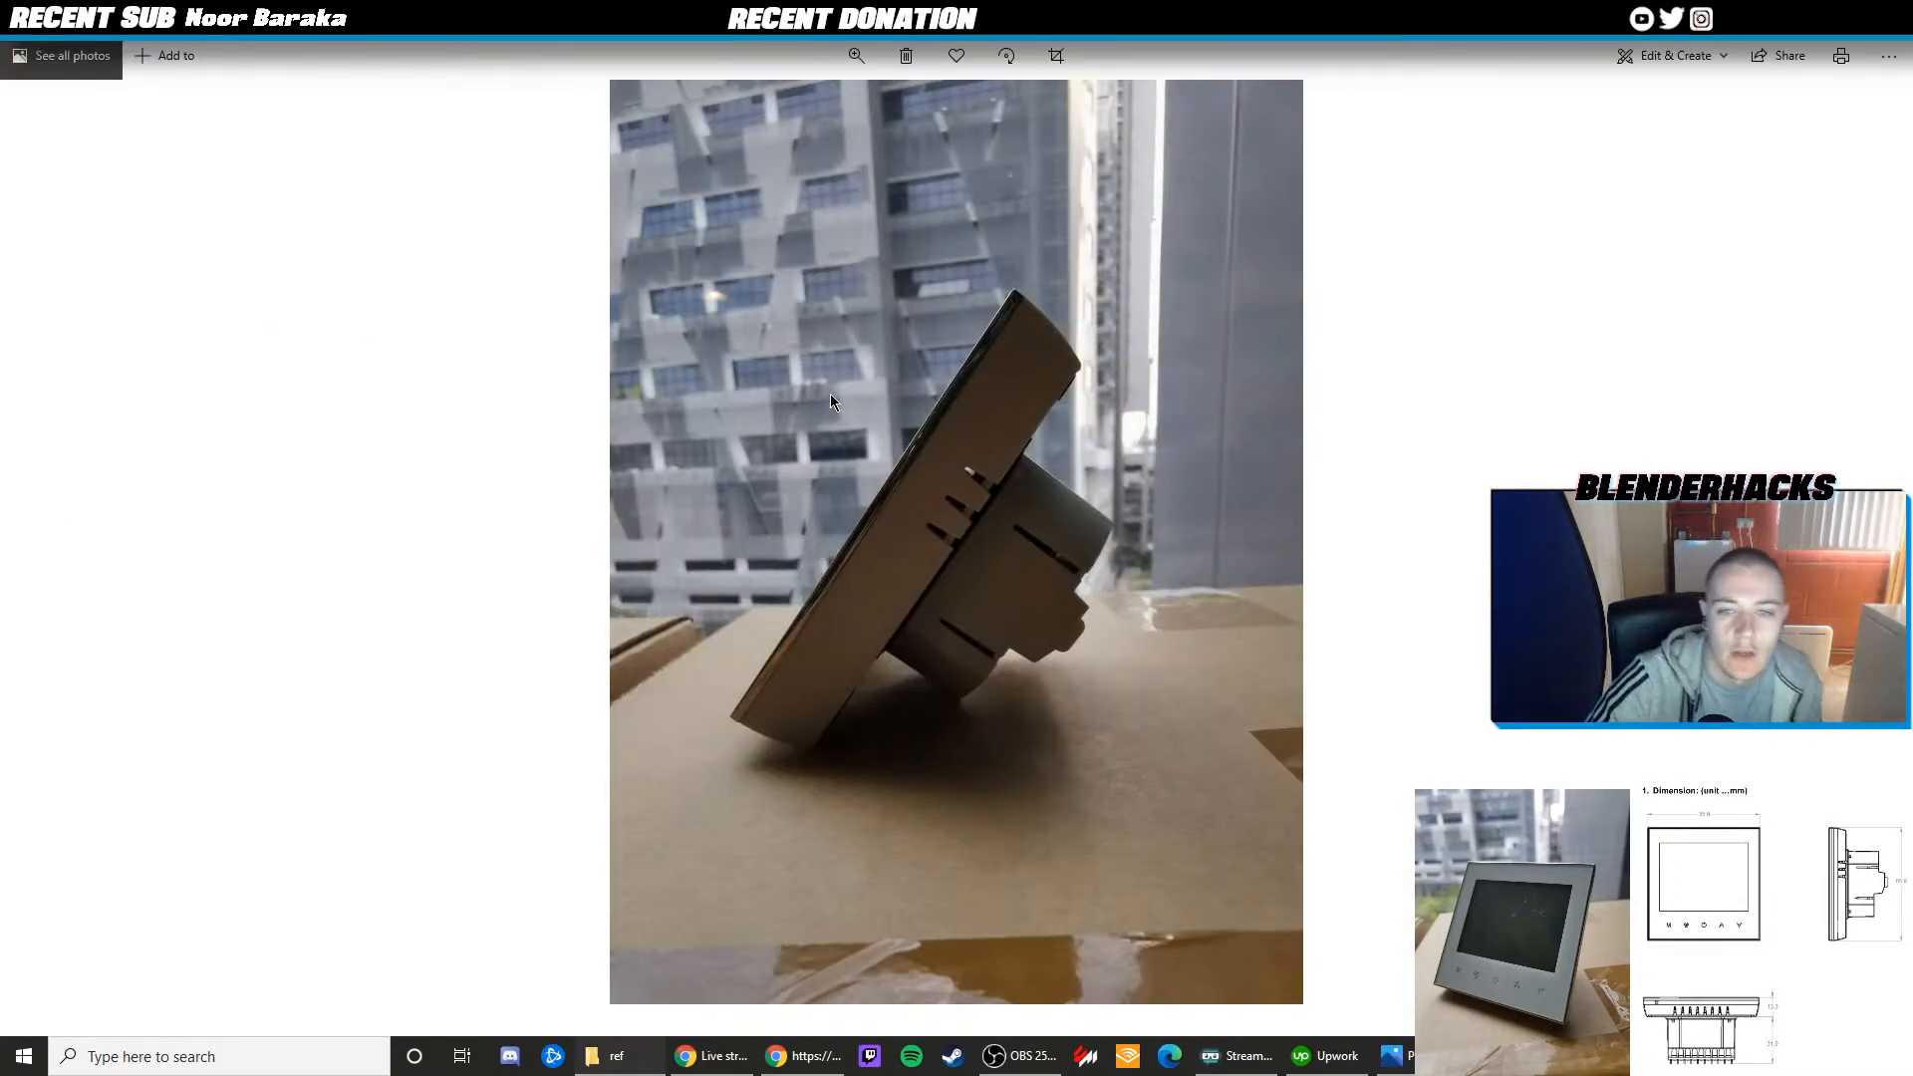
{"action": "key", "text": "Right"}
{"action": "key", "text": "Left"}
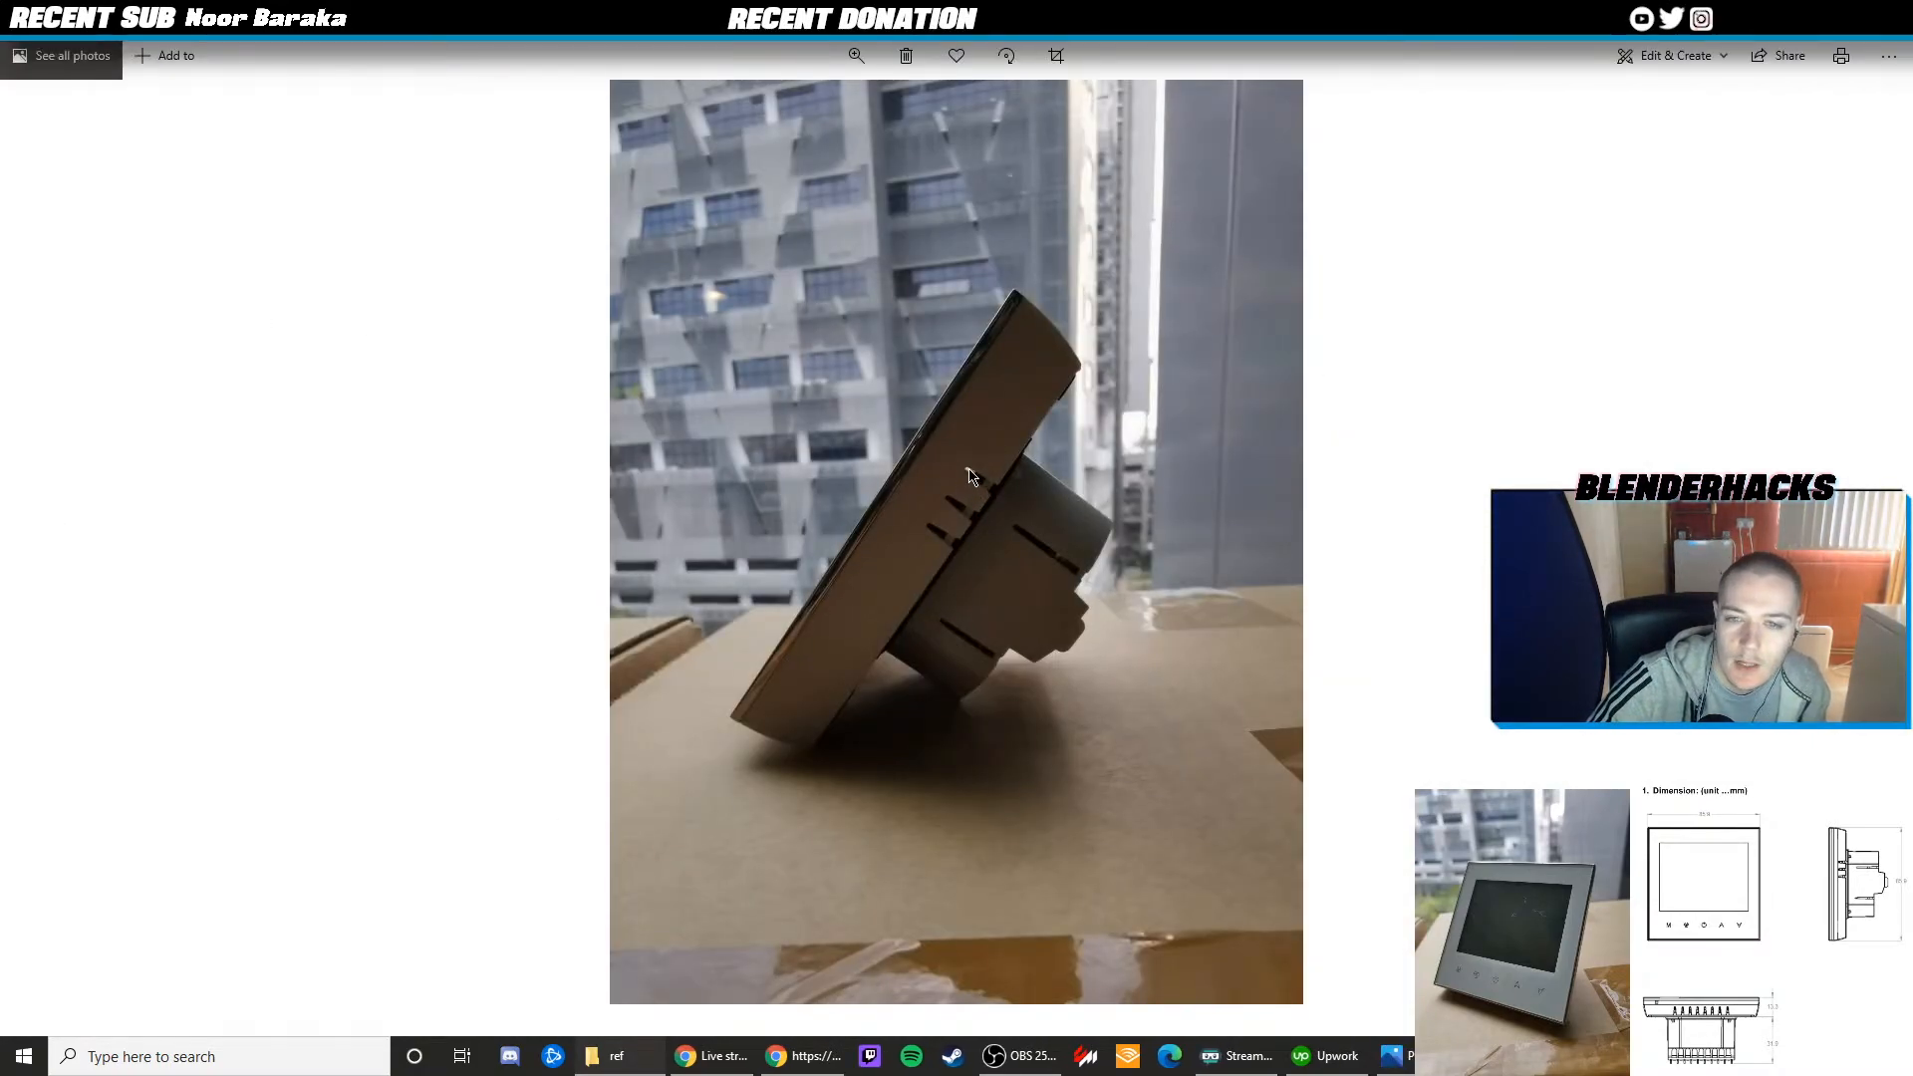
{"action": "key", "text": "alt+Tab"}
Open the product mesh in edit mode and show it as X-ray wireframe in the left orthographic view
{"action": "middle_click_drag", "start_coordinate": [1119, 226], "coordinate": [843, 512]}
{"action": "scroll", "coordinate": [852, 502], "scroll_direction": "up", "scroll_amount": 2}
{"action": "key", "text": "Tab"}
{"action": "scroll", "coordinate": [815, 472], "scroll_direction": "down", "scroll_amount": 2}
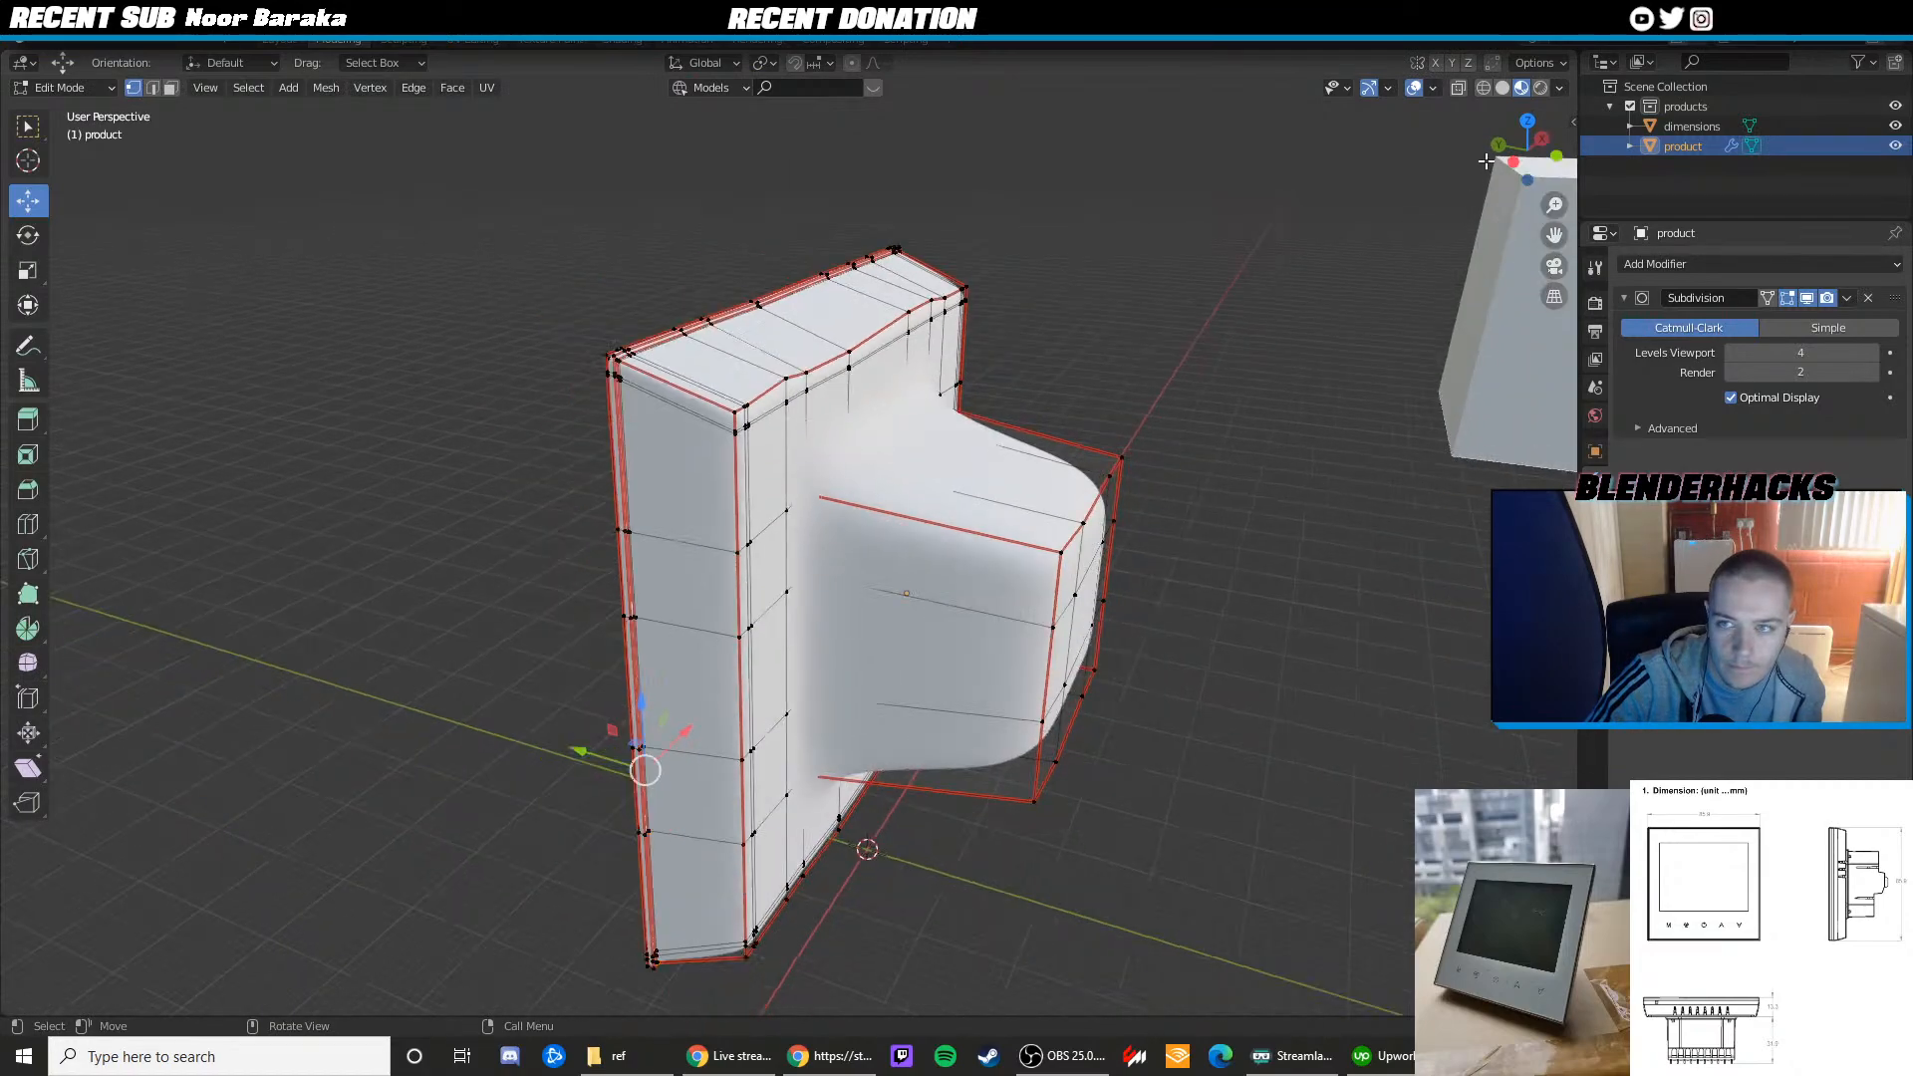
{"action": "left_click", "coordinate": [1497, 145]}
{"action": "left_click", "coordinate": [1558, 151]}
{"action": "key", "text": "shift+z"}
{"action": "scroll", "coordinate": [878, 269], "scroll_direction": "up", "scroll_amount": 2}
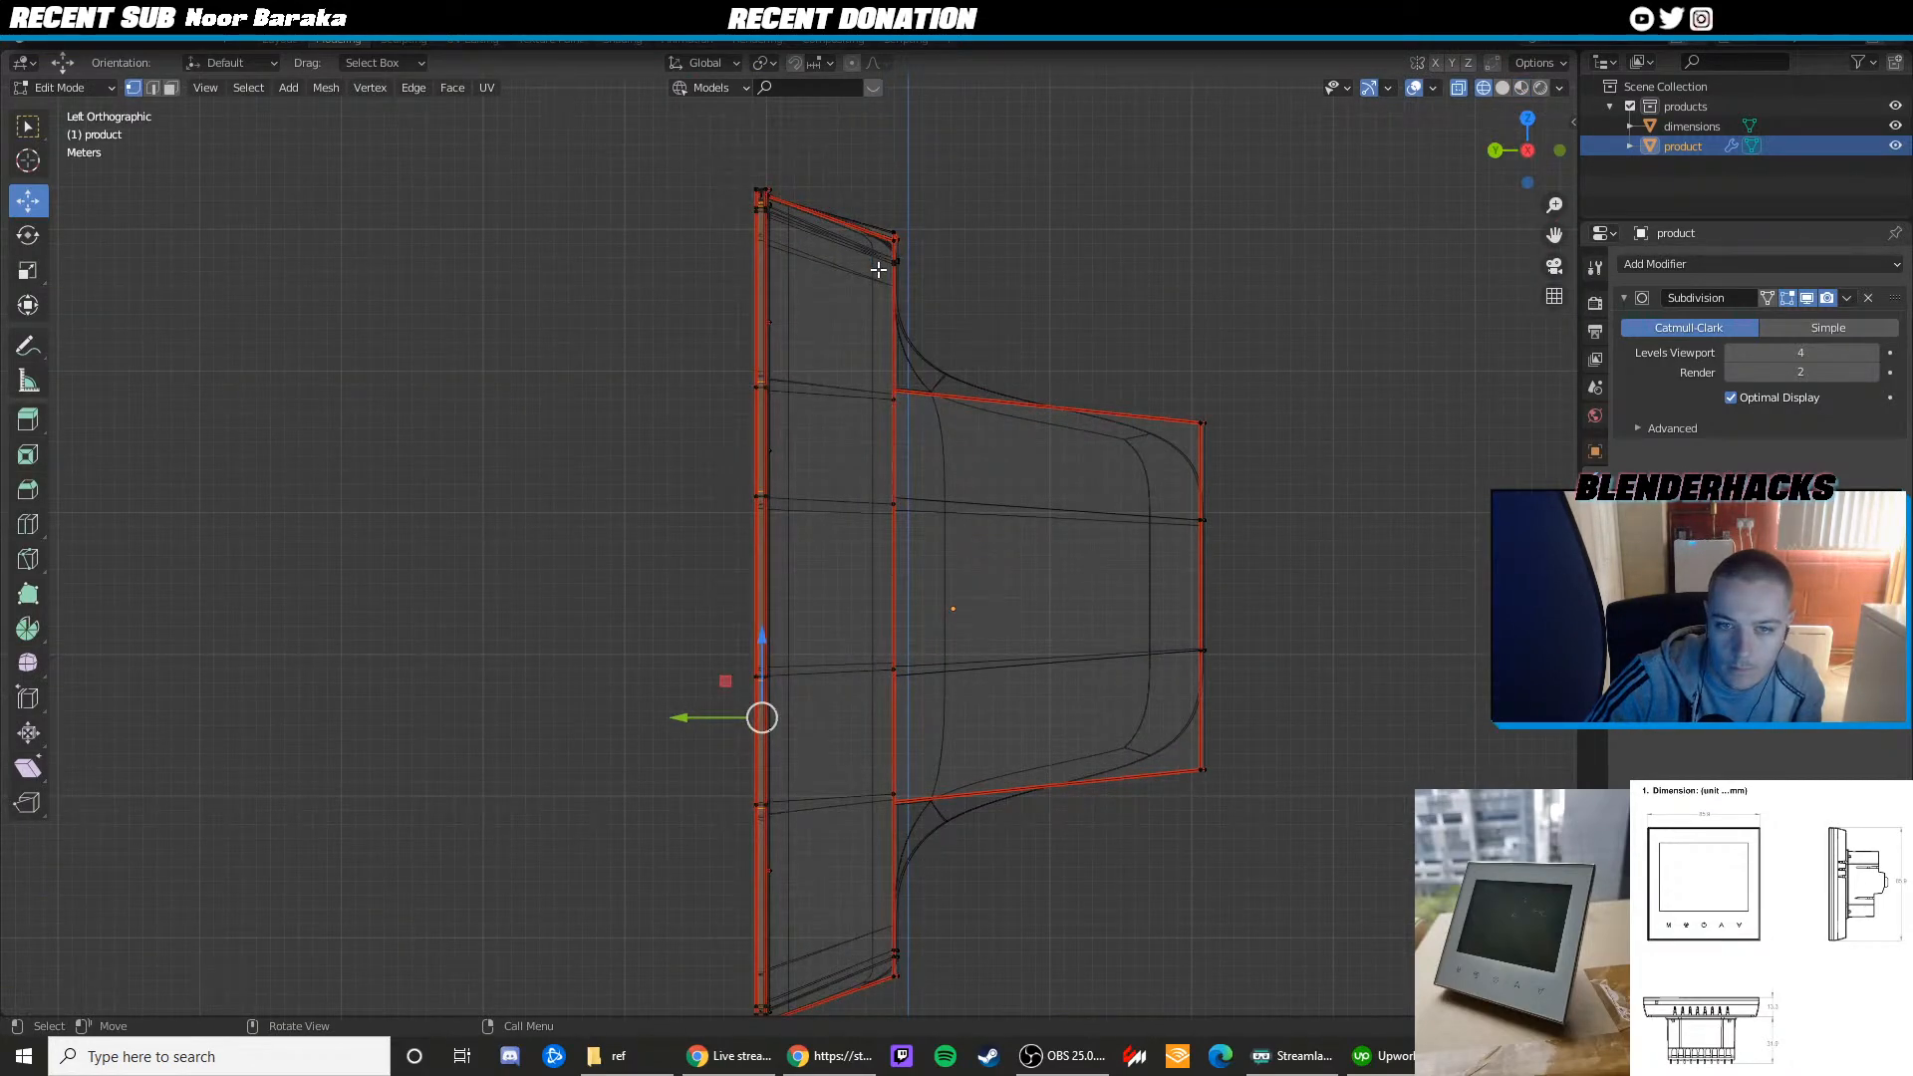
Try to move all vertices of the frame's rear edge toward the front along Y, and check in solid object mode
{"action": "scroll", "coordinate": [869, 269], "scroll_direction": "down", "scroll_amount": 2}
{"action": "left_click_drag", "start_coordinate": [833, 277], "coordinate": [942, 830]}
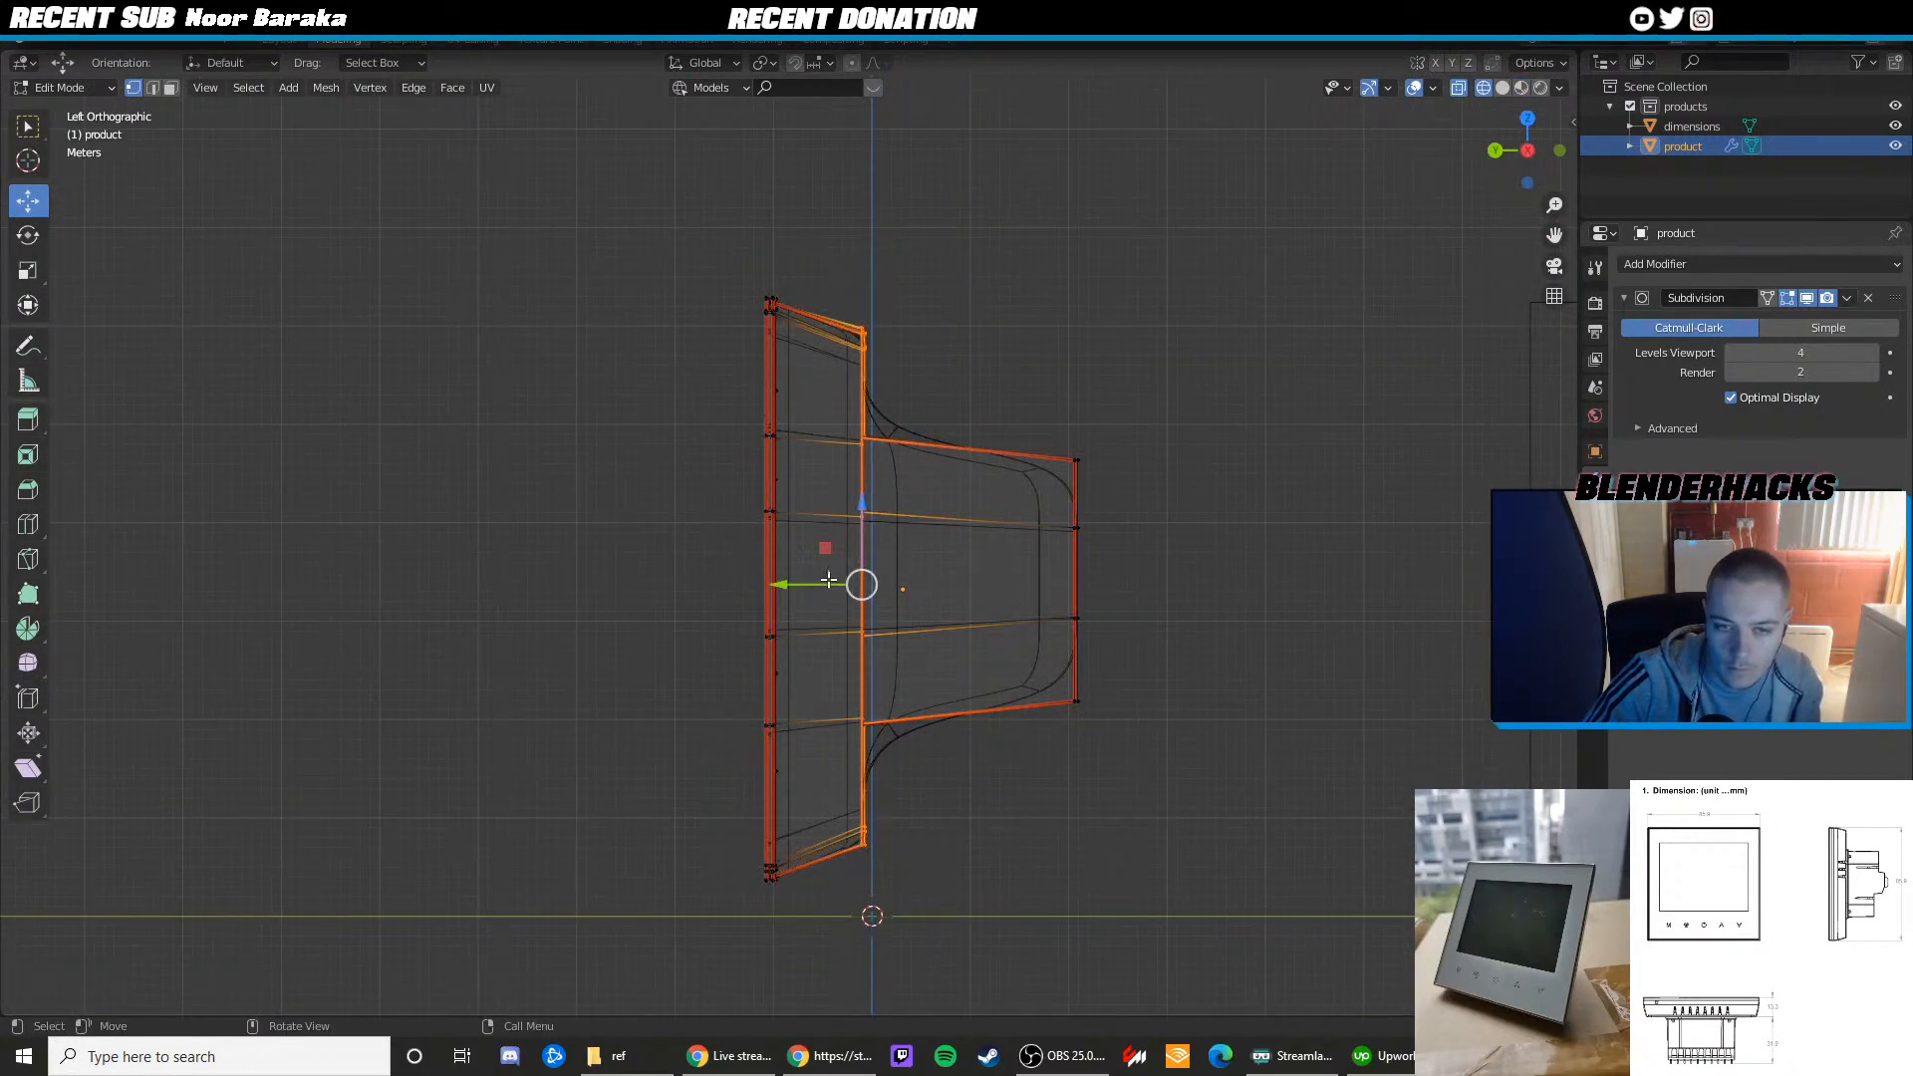
{"action": "left_click_drag", "start_coordinate": [809, 584], "coordinate": [779, 583]}
{"action": "key", "text": "Tab"}
{"action": "key", "text": "shift+z"}
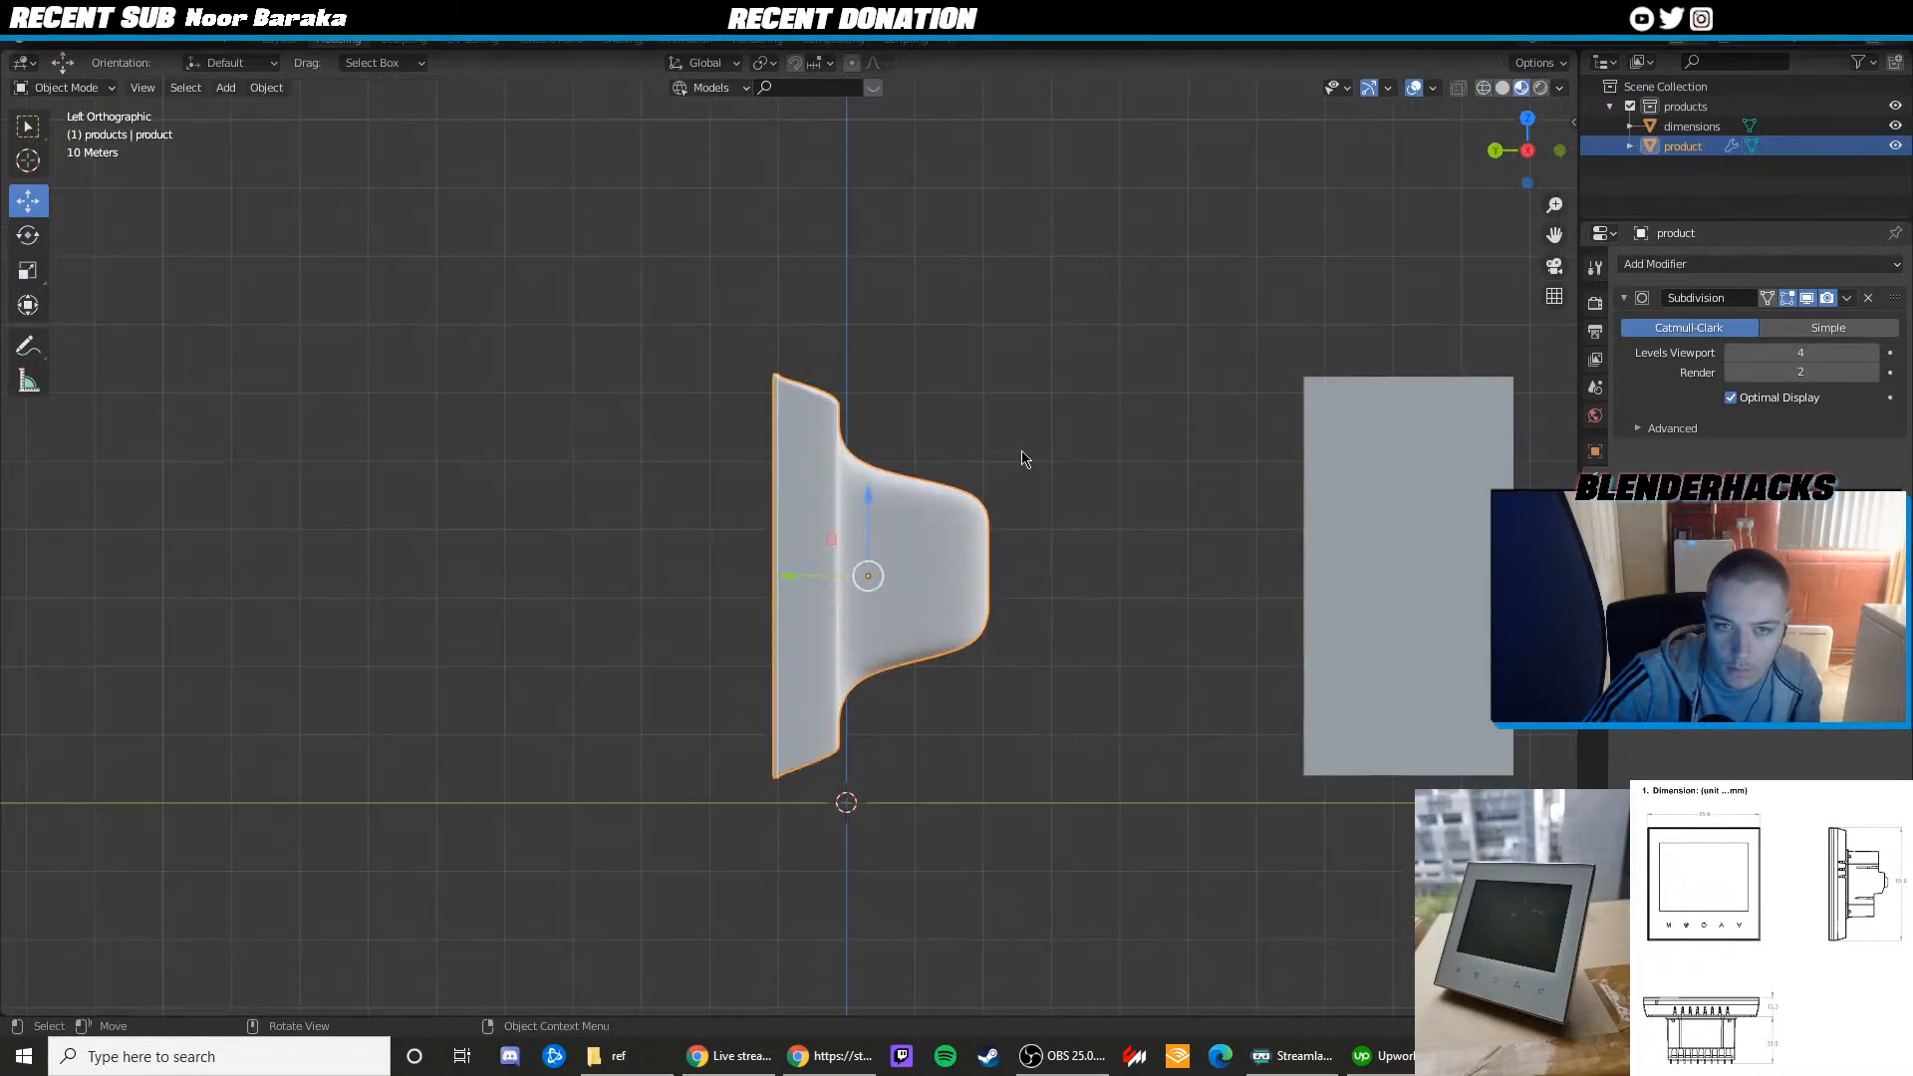
Examine the side-view reference photo up close and compare its frame profile with the model's rear and side
{"action": "mouse_move", "coordinate": [1021, 453]}
{"action": "middle_mouse_down"}
{"action": "mouse_move", "coordinate": [916, 598]}
{"action": "mouse_move", "coordinate": [892, 576]}
{"action": "mouse_move", "coordinate": [990, 529]}
{"action": "mouse_move", "coordinate": [870, 507]}
{"action": "middle_mouse_up"}
{"action": "key", "text": "Tab"}
{"action": "key", "text": "Tab"}
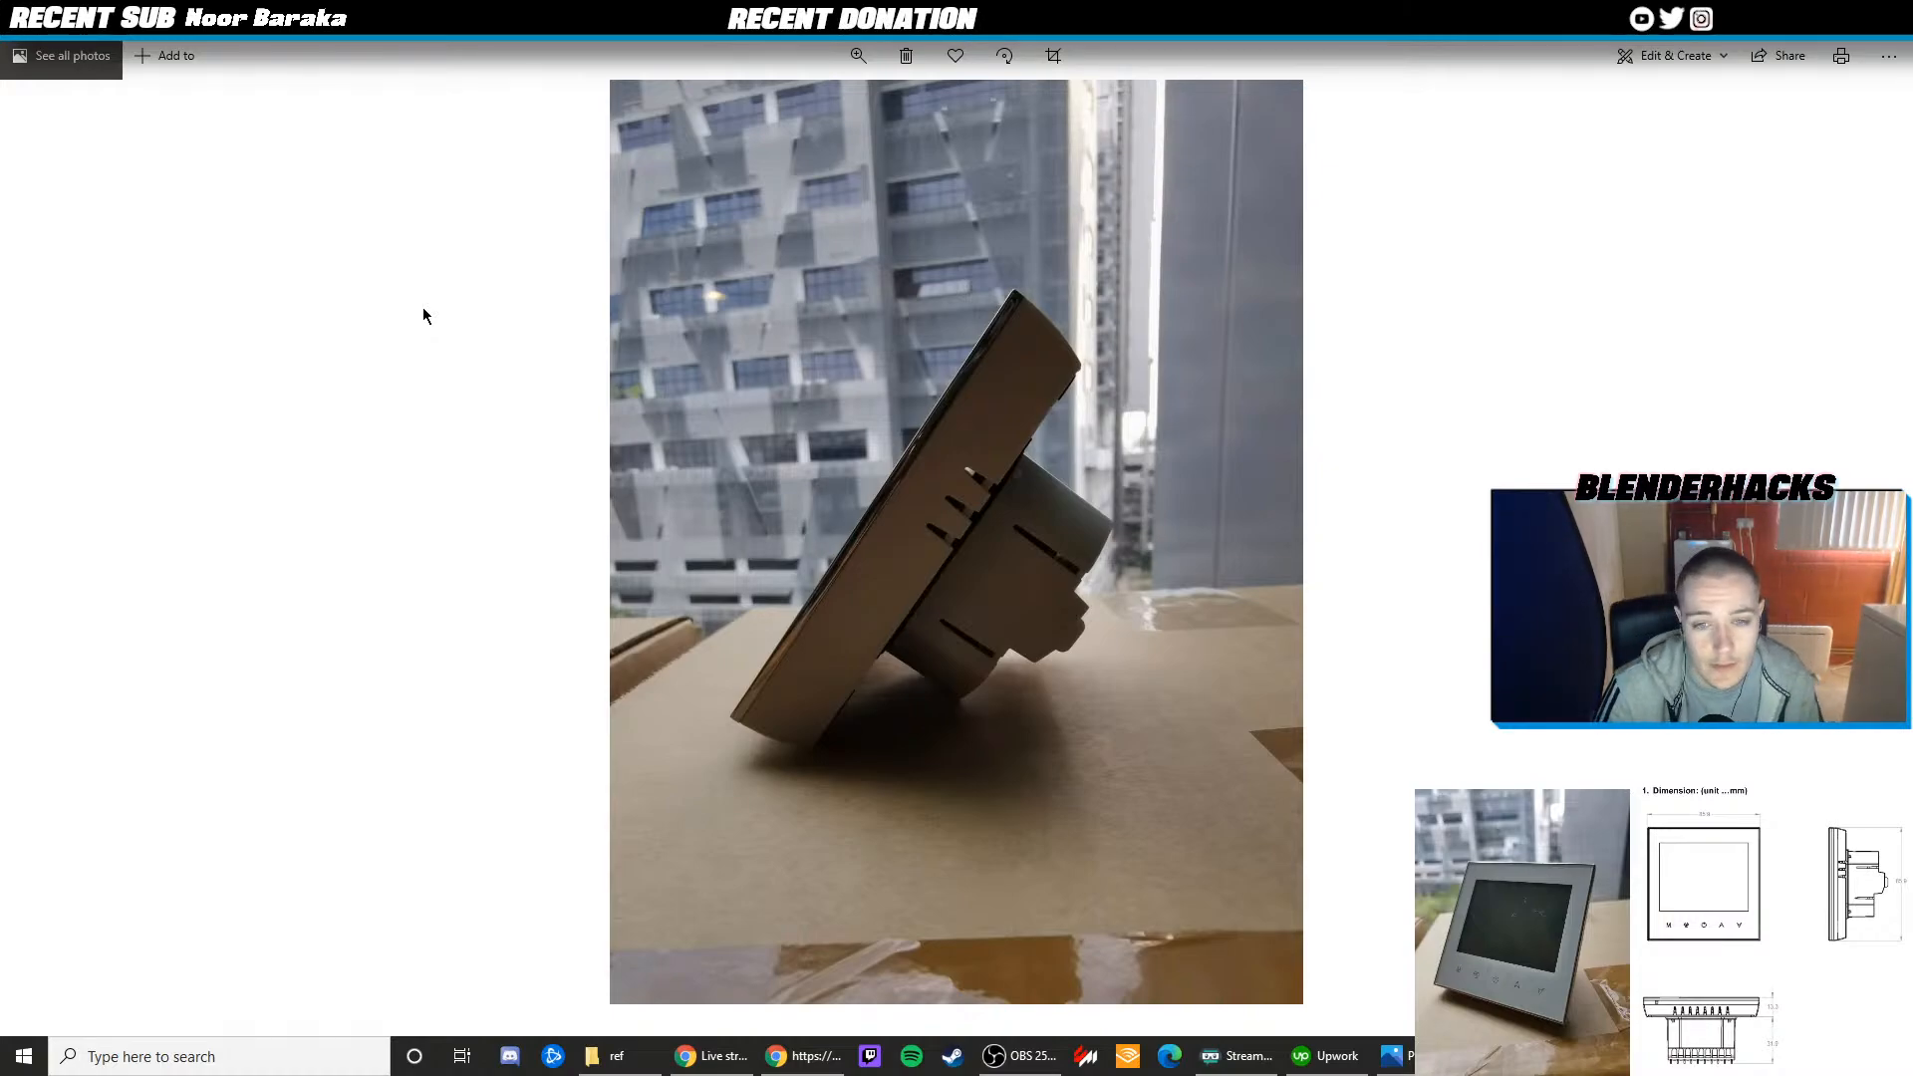
{"action": "scroll", "coordinate": [974, 503], "scroll_direction": "up", "scroll_amount": 4}
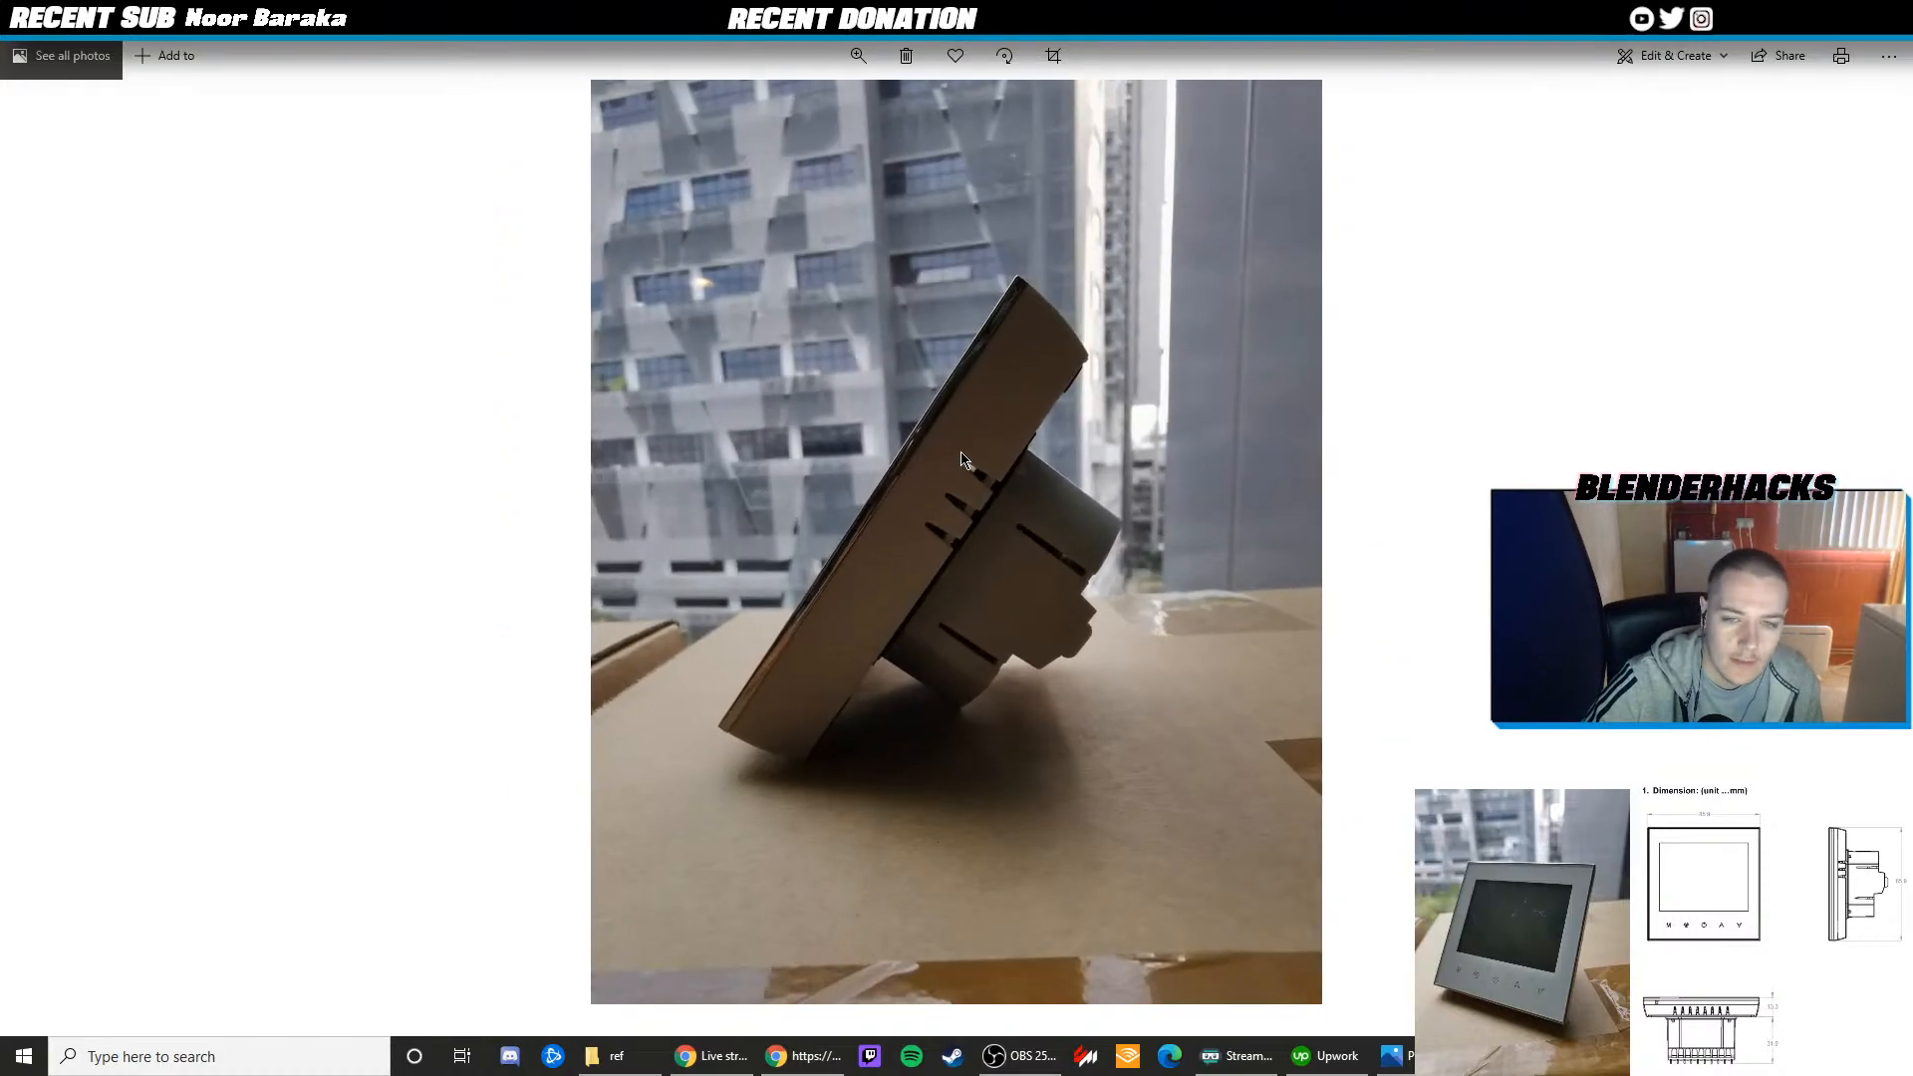
{"action": "scroll", "coordinate": [973, 508], "scroll_direction": "down", "scroll_amount": 2}
{"action": "scroll", "coordinate": [984, 459], "scroll_direction": "down", "scroll_amount": 2}
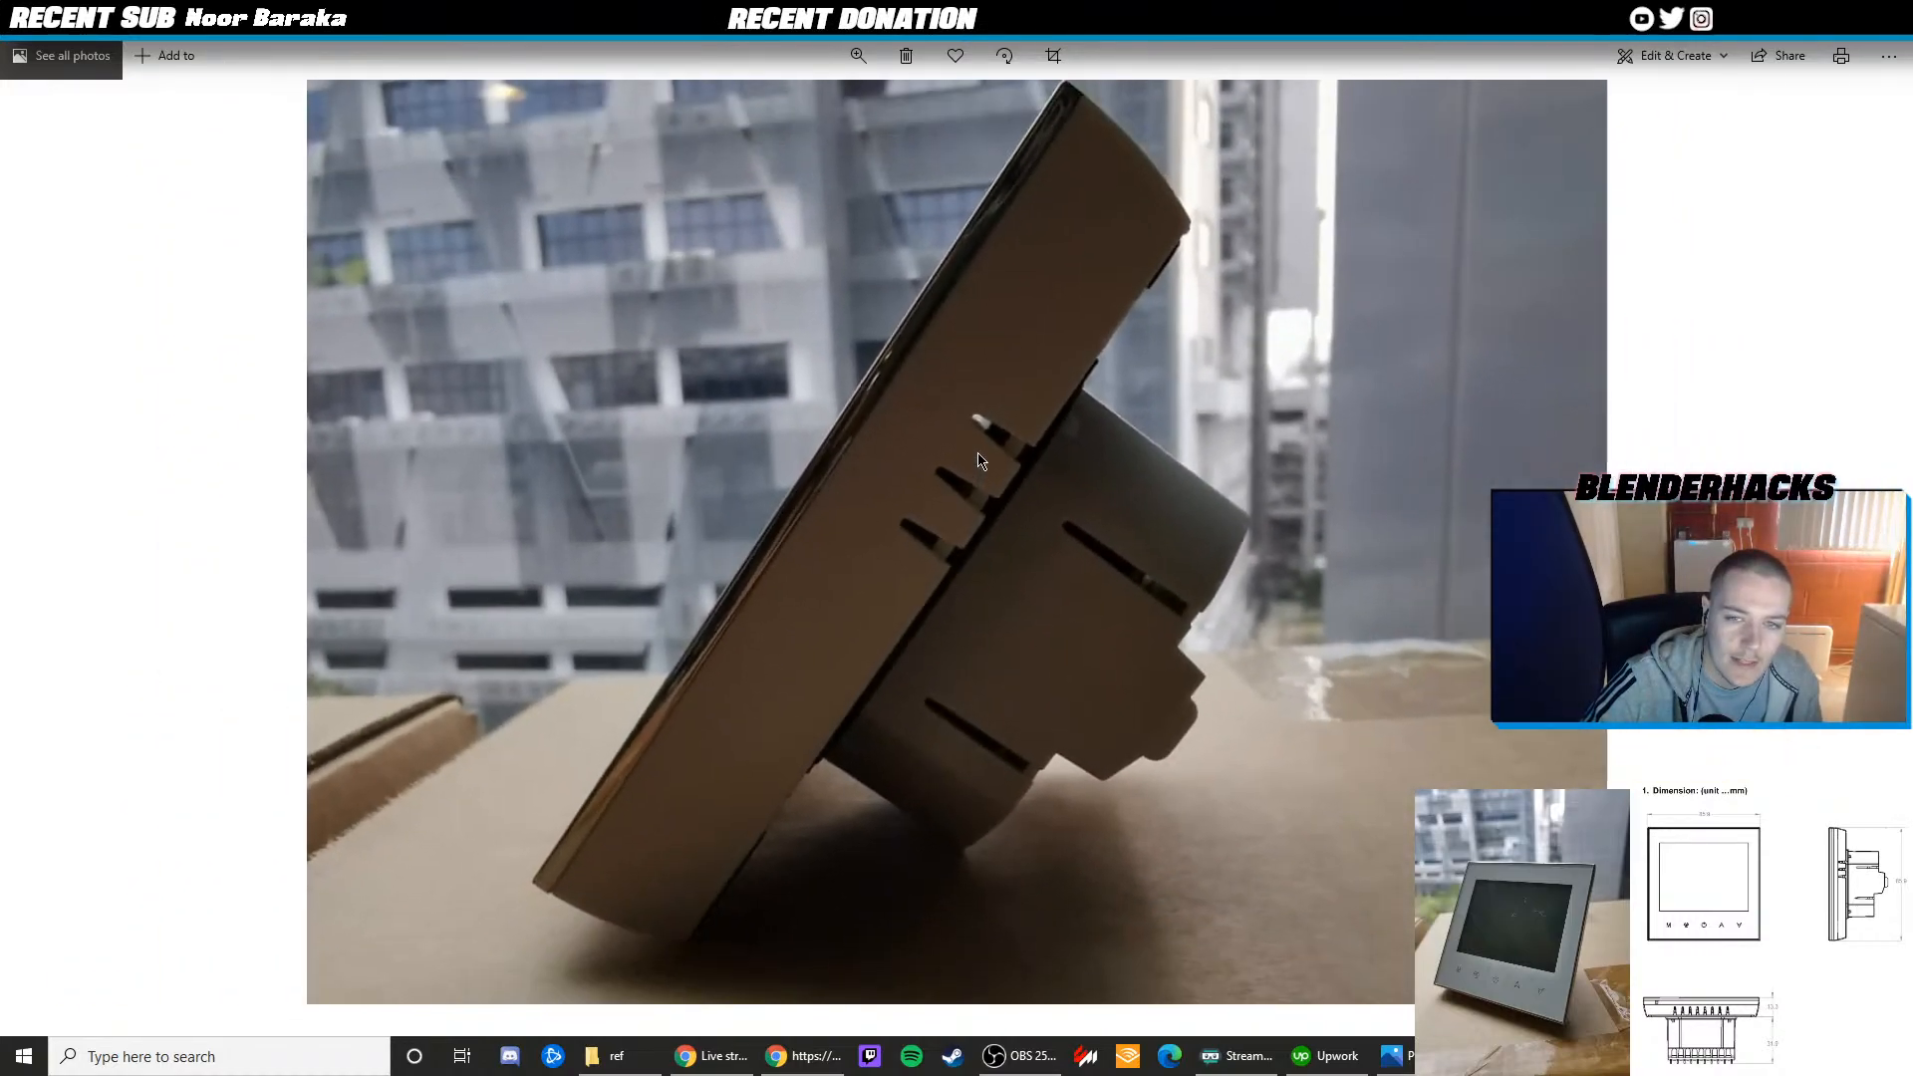
{"action": "scroll", "coordinate": [984, 458], "scroll_direction": "down", "scroll_amount": 1}
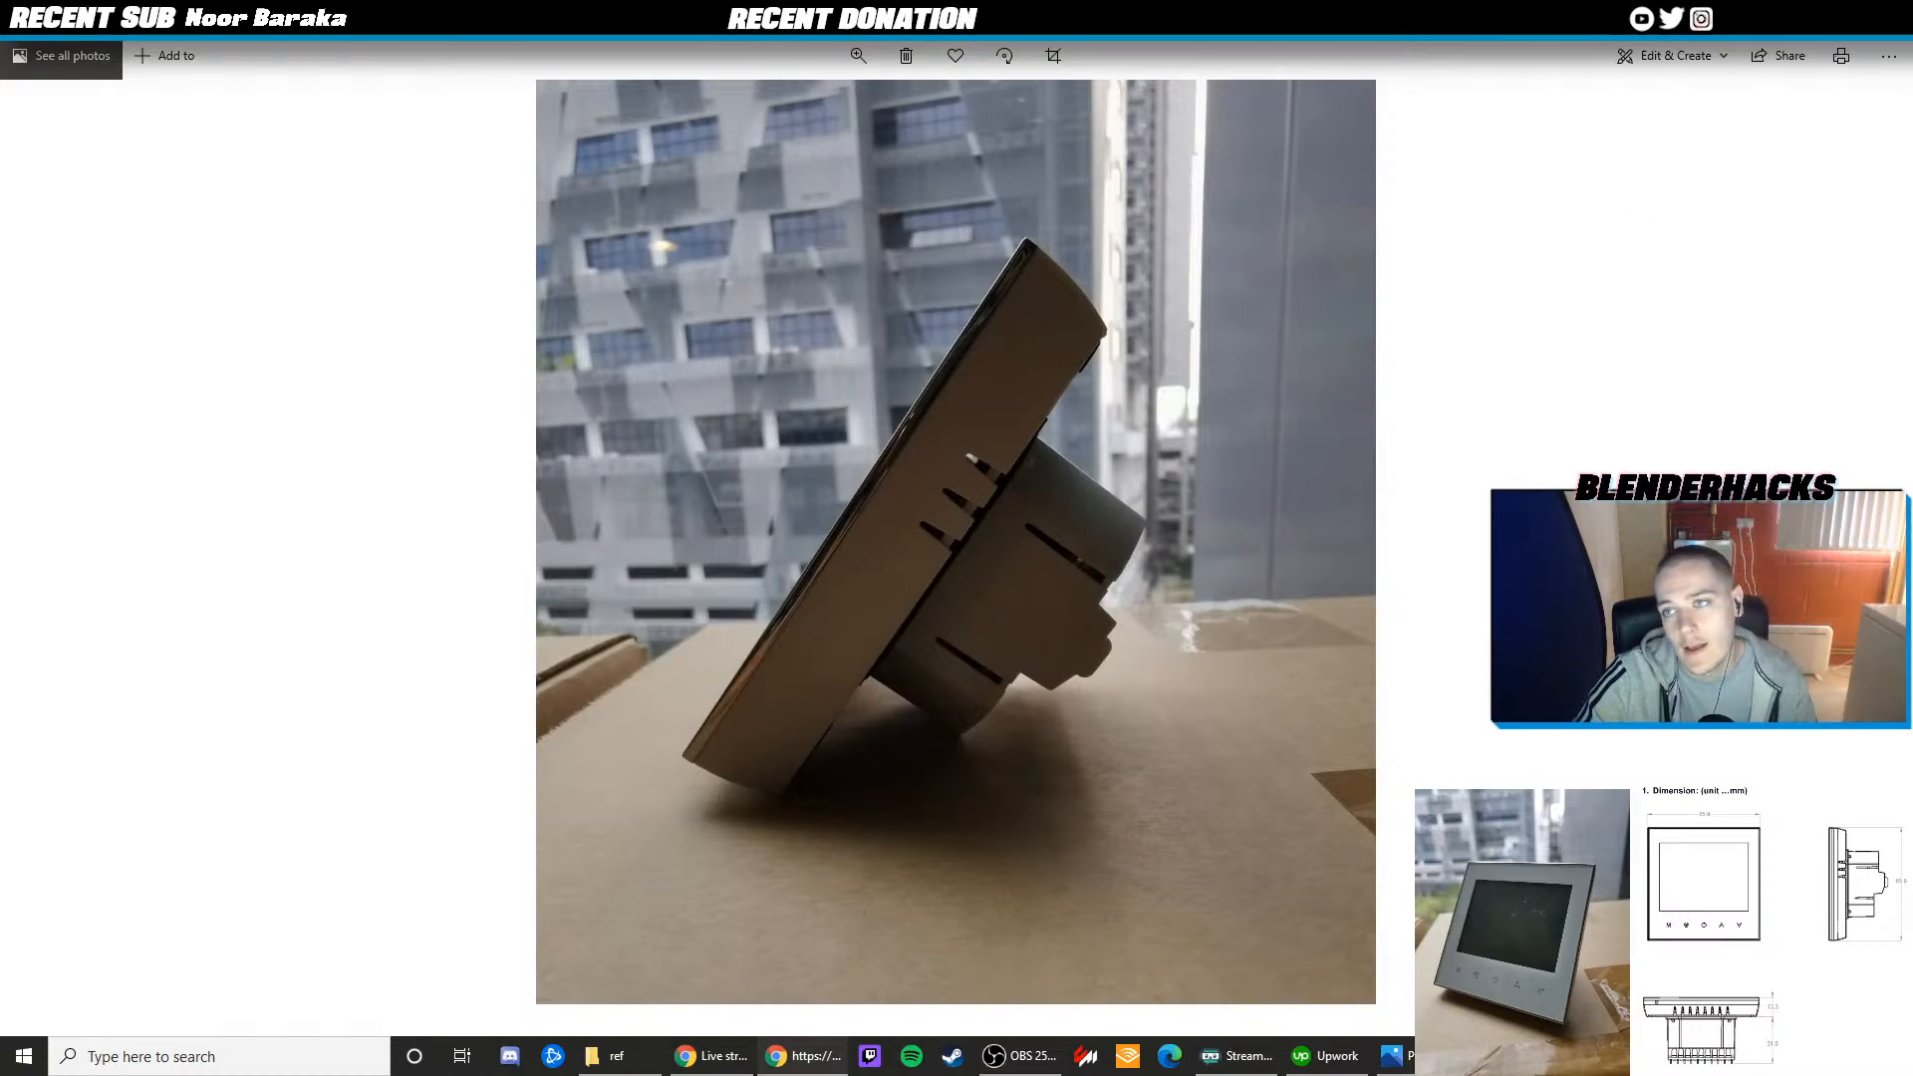
{"action": "key", "text": "alt+Tab"}
{"action": "scroll", "coordinate": [1014, 411], "scroll_direction": "down", "scroll_amount": 3}
{"action": "middle_click_drag", "start_coordinate": [1014, 410], "coordinate": [859, 463]}
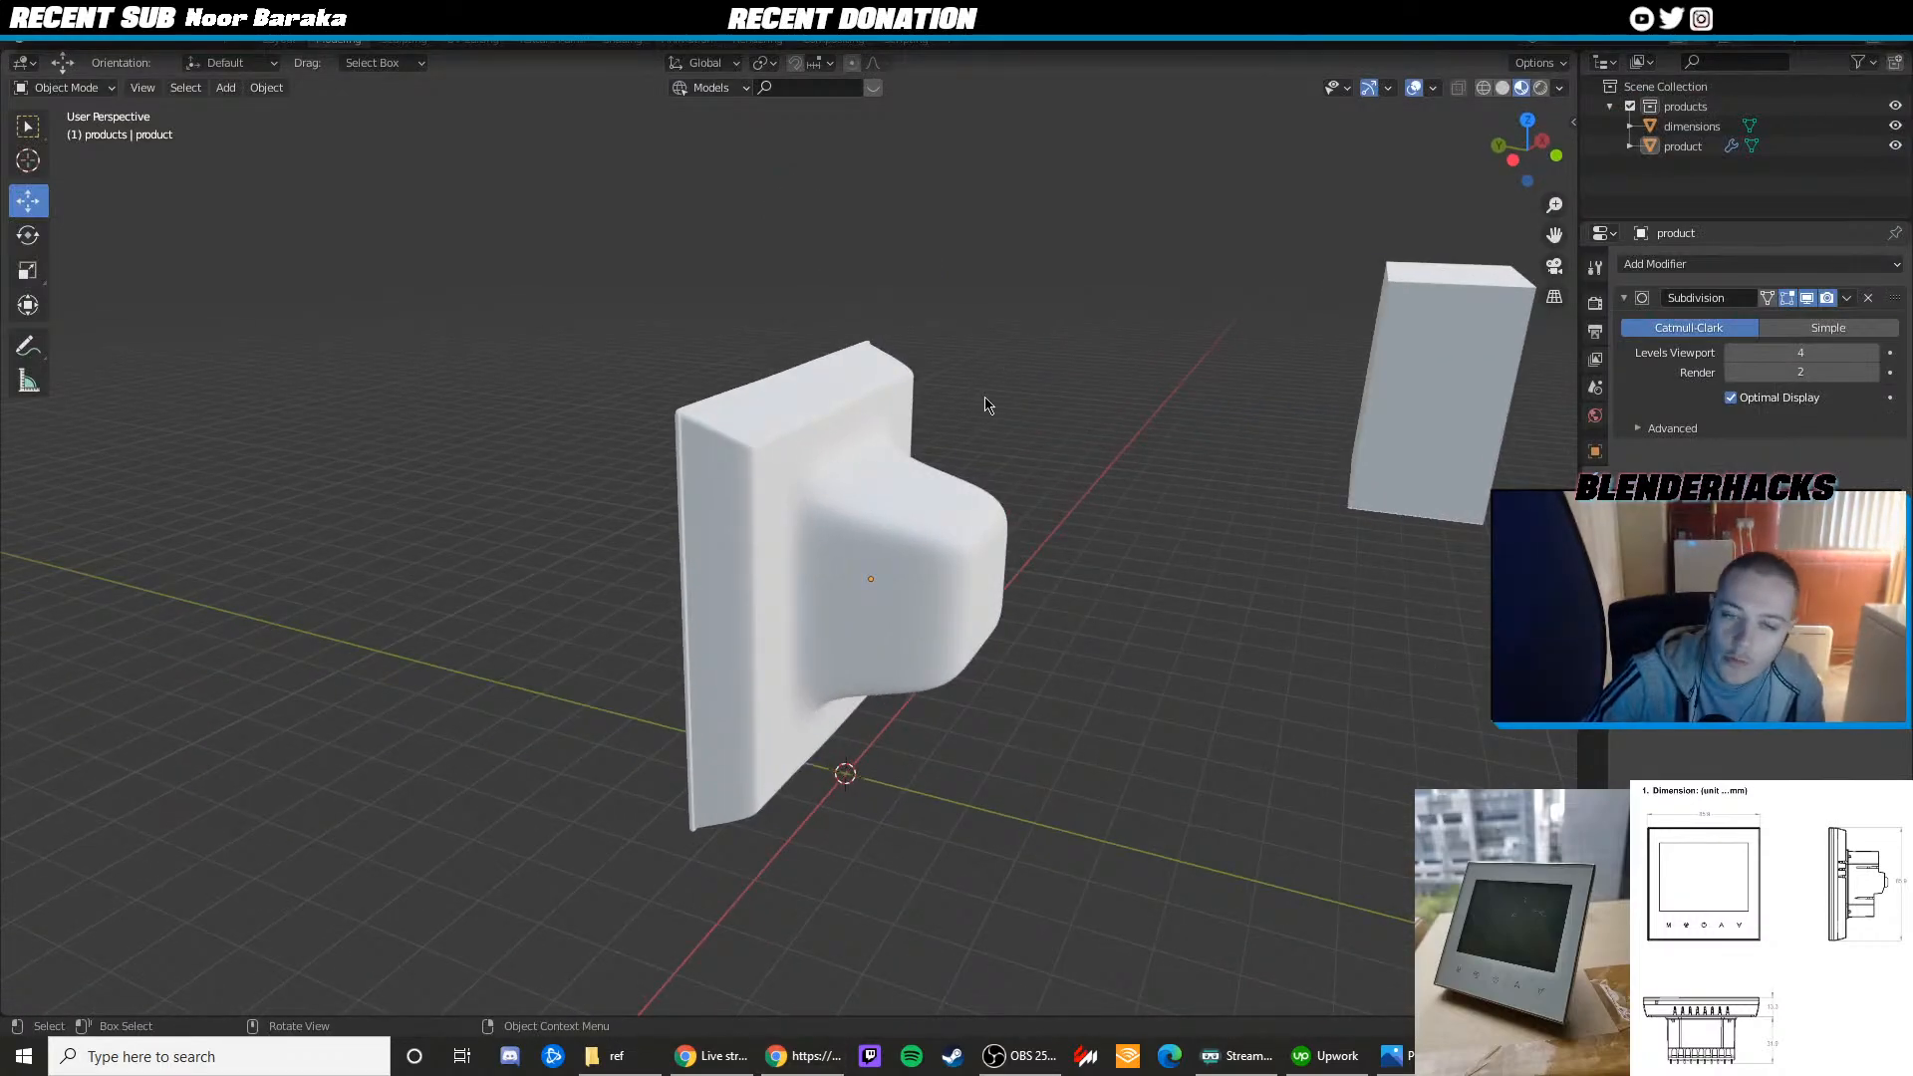
{"action": "middle_click_drag", "start_coordinate": [983, 401], "coordinate": [936, 445]}
Collapse the products collection in the outliner and move the dimensions box farther away along X
{"action": "scroll", "coordinate": [936, 445], "scroll_direction": "down", "scroll_amount": 2}
{"action": "left_click", "coordinate": [866, 471]}
{"action": "scroll", "coordinate": [957, 445], "scroll_direction": "down", "scroll_amount": 2}
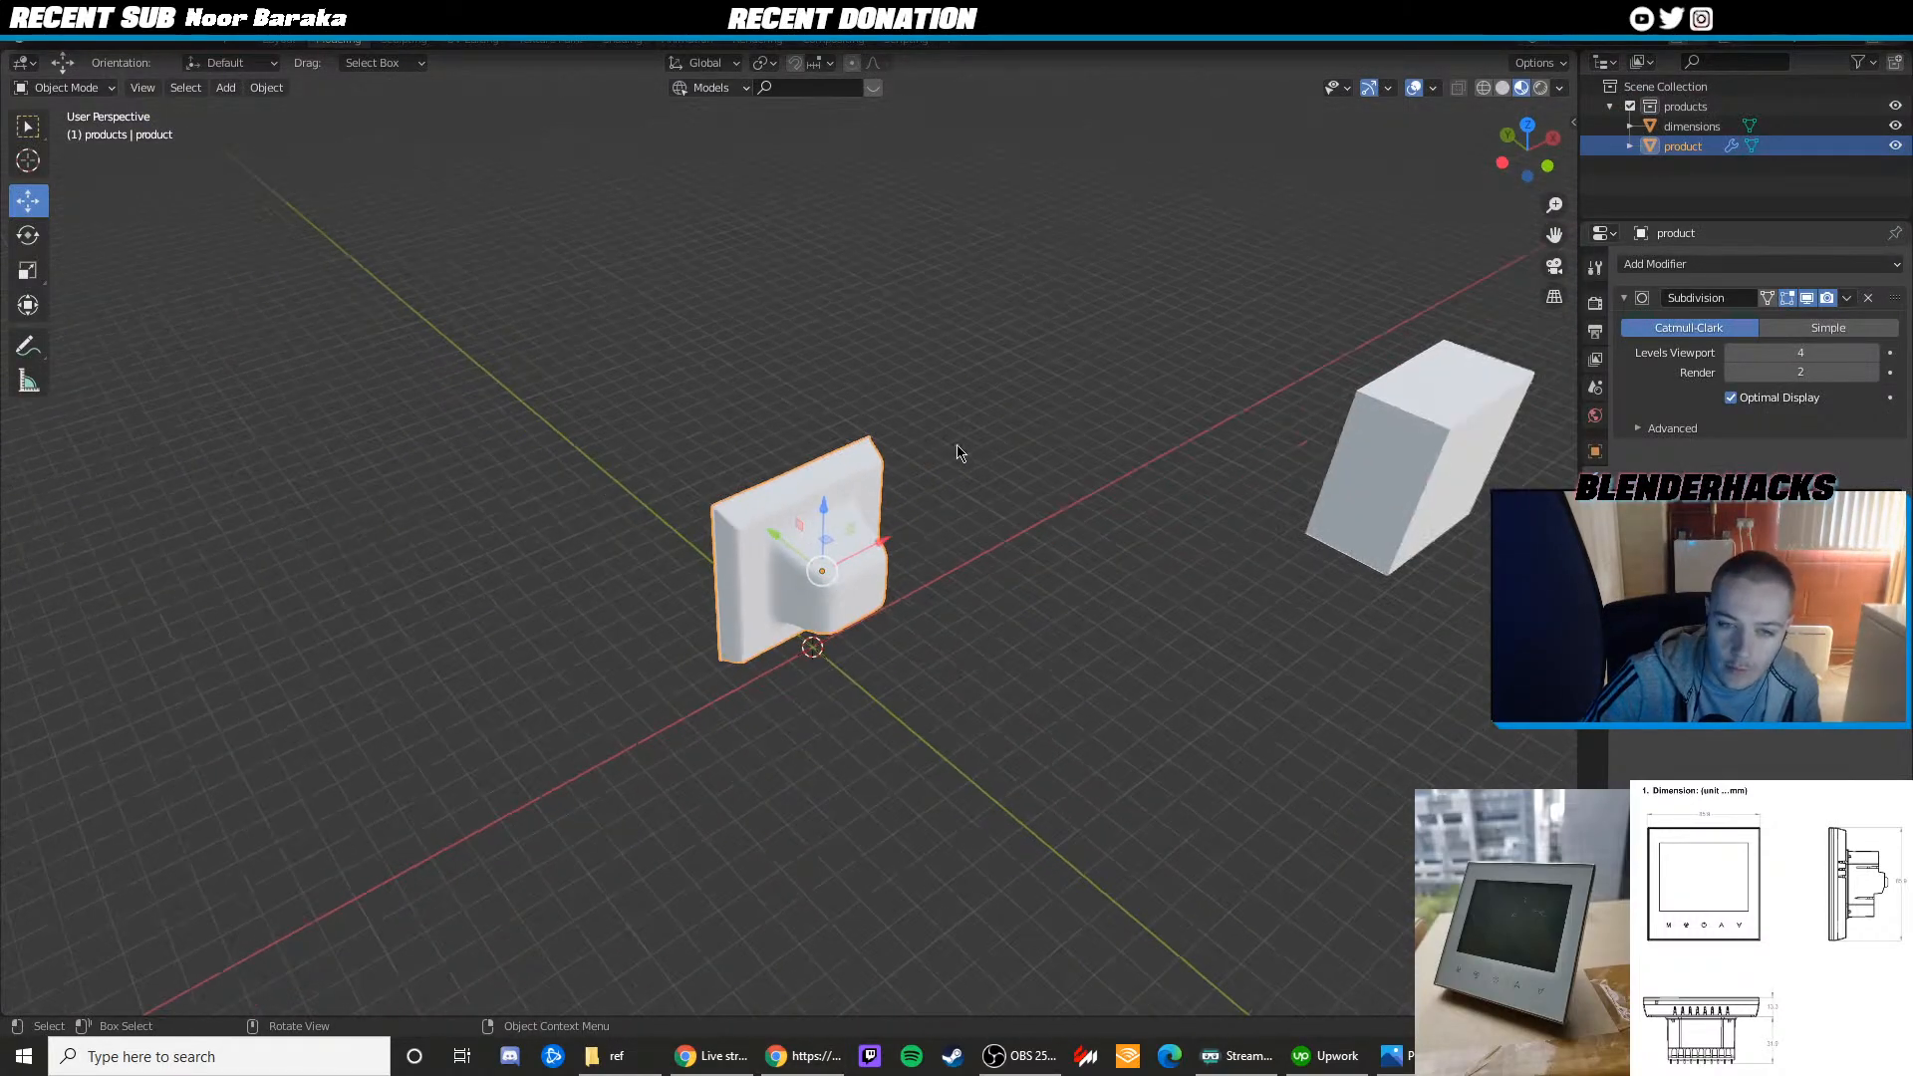
{"action": "left_click", "coordinate": [1016, 428]}
{"action": "scroll", "coordinate": [923, 455], "scroll_direction": "up", "scroll_amount": 2}
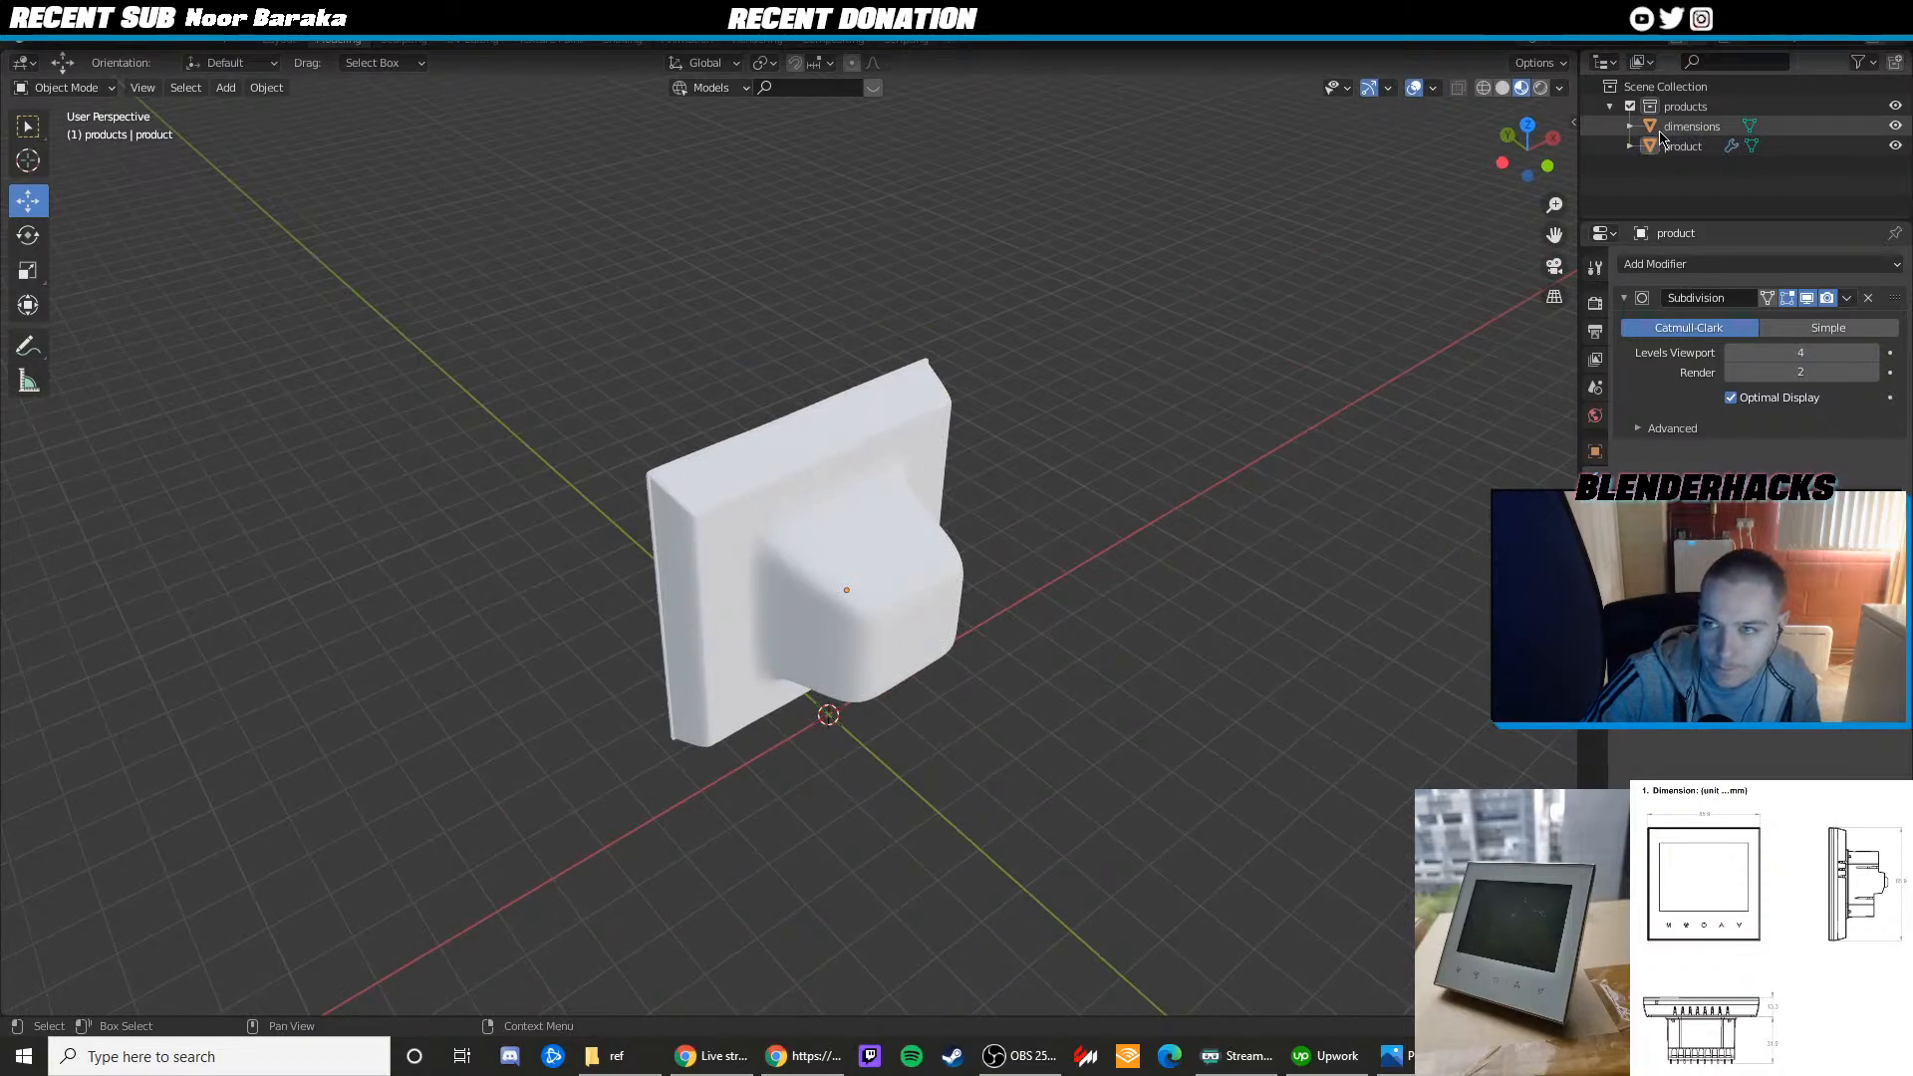
{"action": "left_click", "coordinate": [1610, 106]}
{"action": "scroll", "coordinate": [1272, 236], "scroll_direction": "down", "scroll_amount": 3}
{"action": "left_click", "coordinate": [1323, 451]}
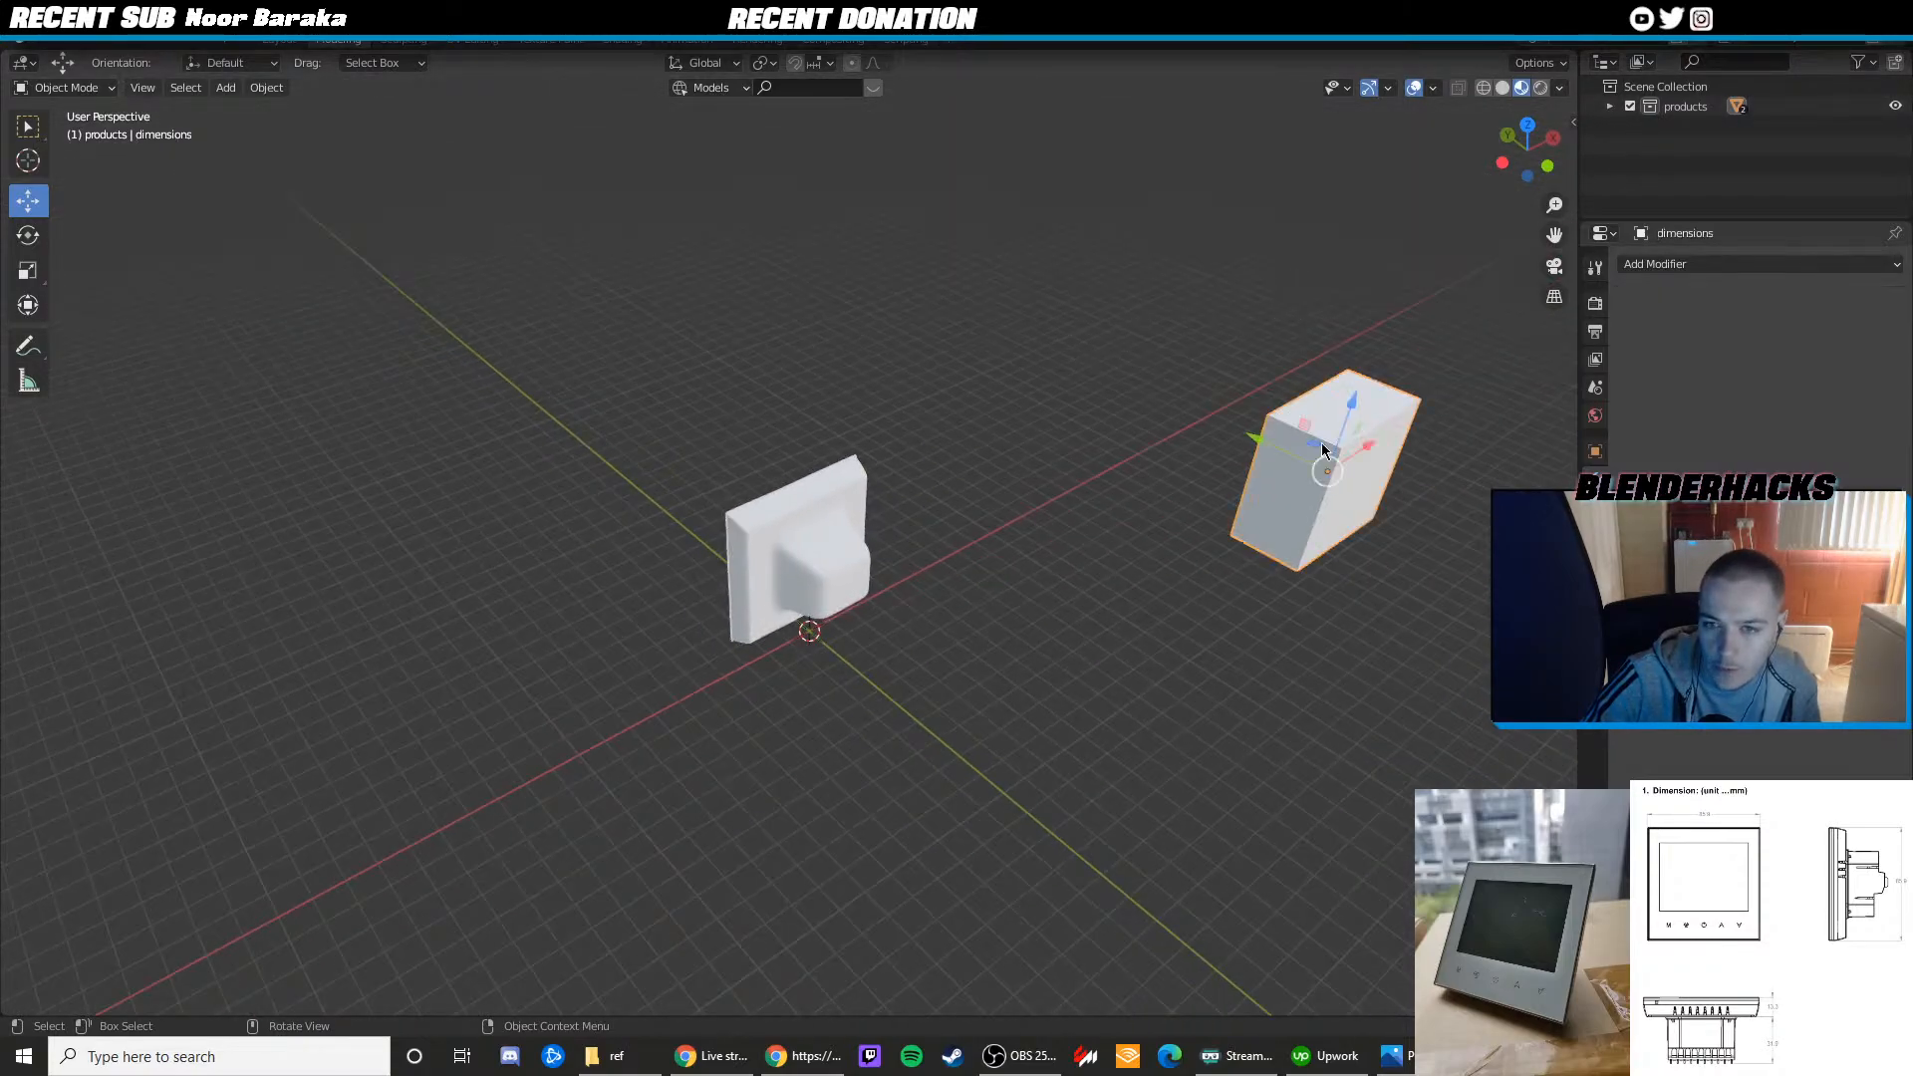
{"action": "left_click_drag", "start_coordinate": [1370, 447], "coordinate": [1411, 421]}
Copy the product object and create a new collection named backup
{"action": "left_click", "coordinate": [835, 501]}
{"action": "left_click", "coordinate": [987, 330]}
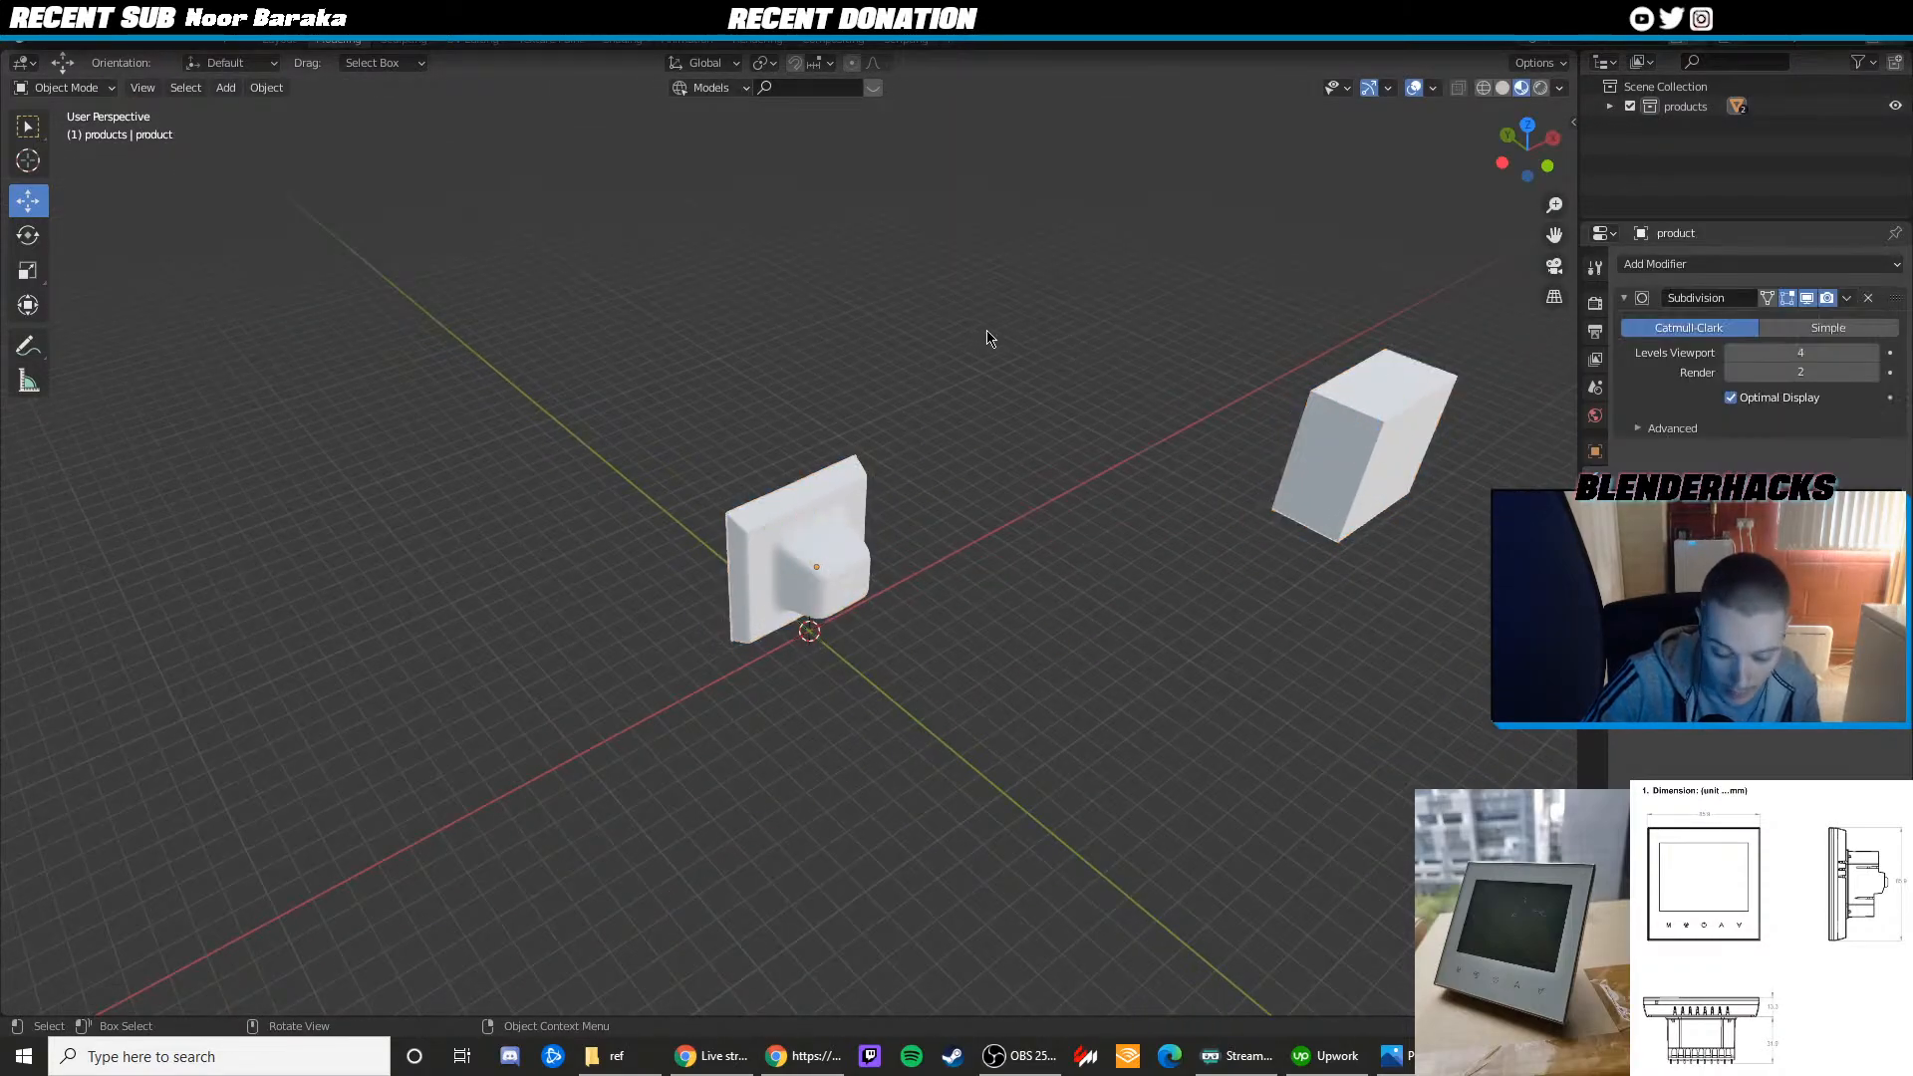
{"action": "left_click", "coordinate": [874, 498]}
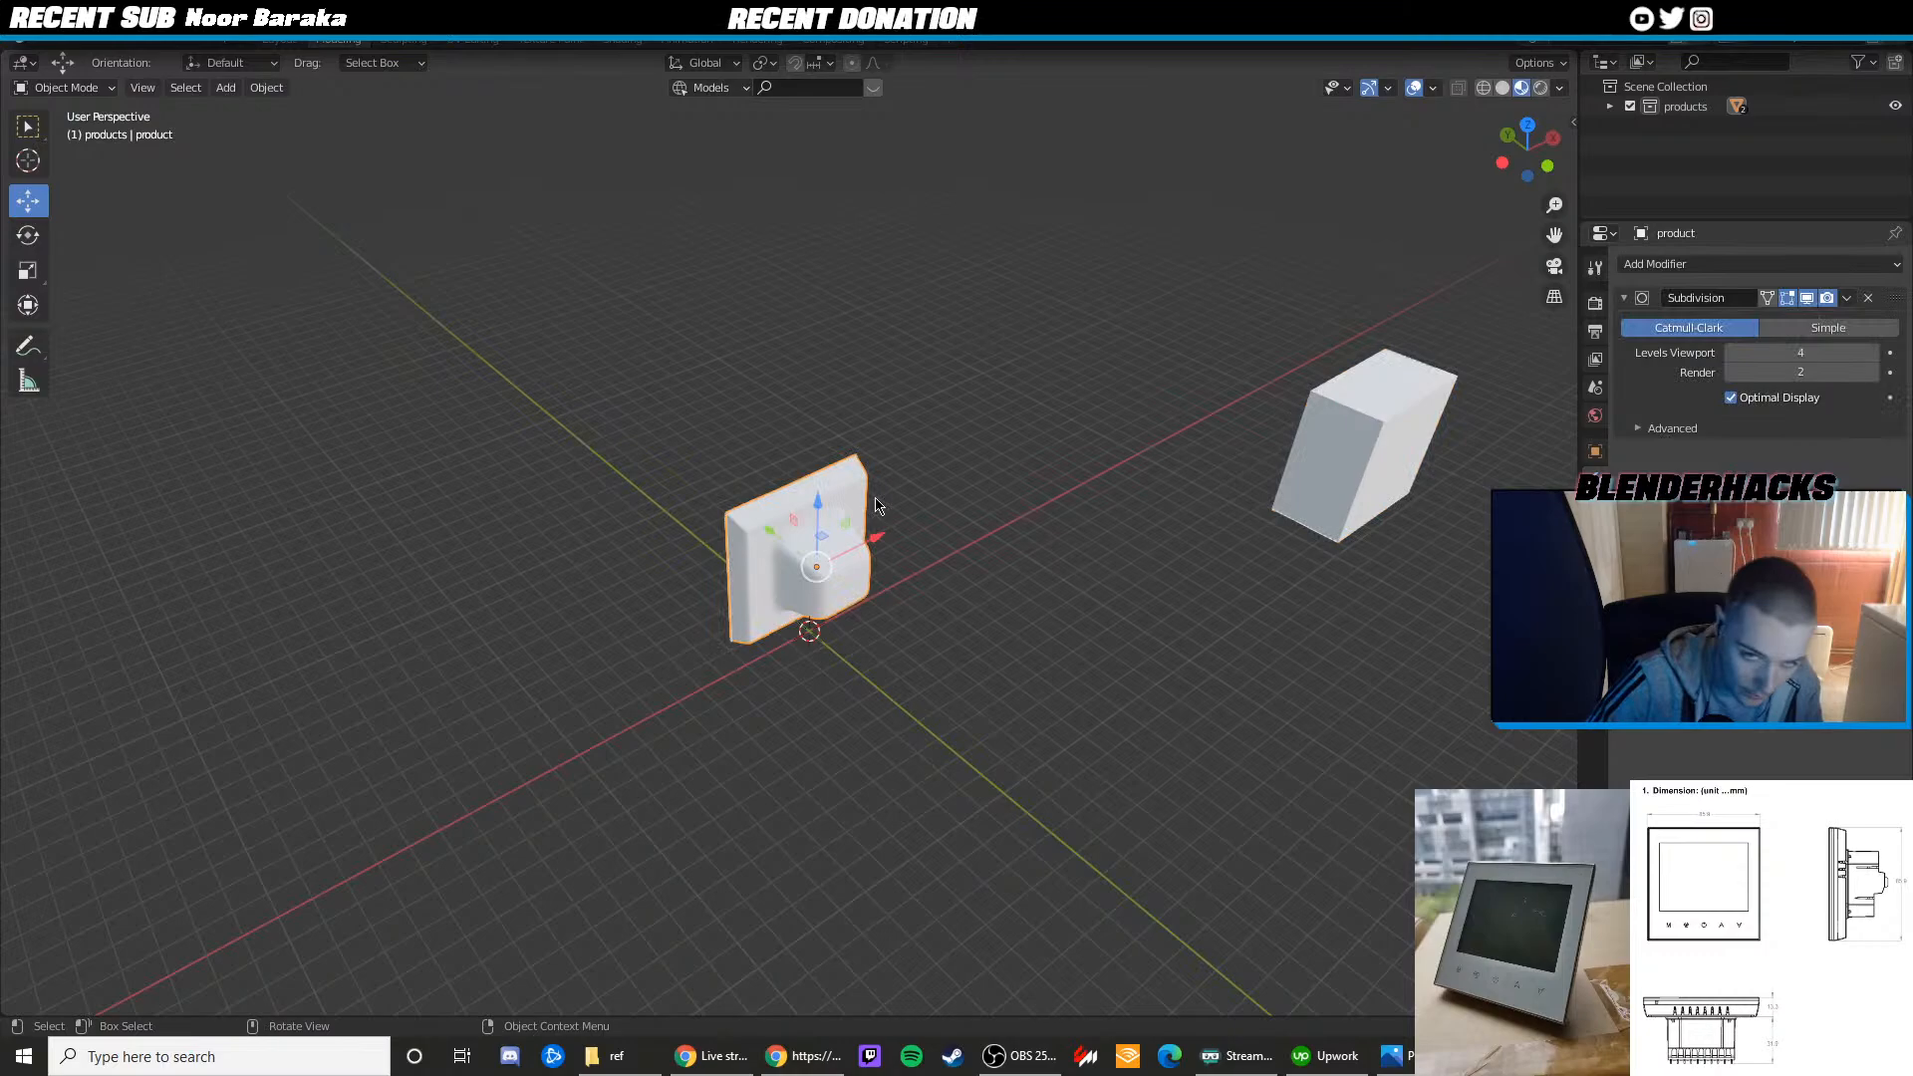
{"action": "right_click", "coordinate": [1639, 128]}
{"action": "left_click", "coordinate": [1639, 128]}
{"action": "double_click", "coordinate": [1676, 127]}
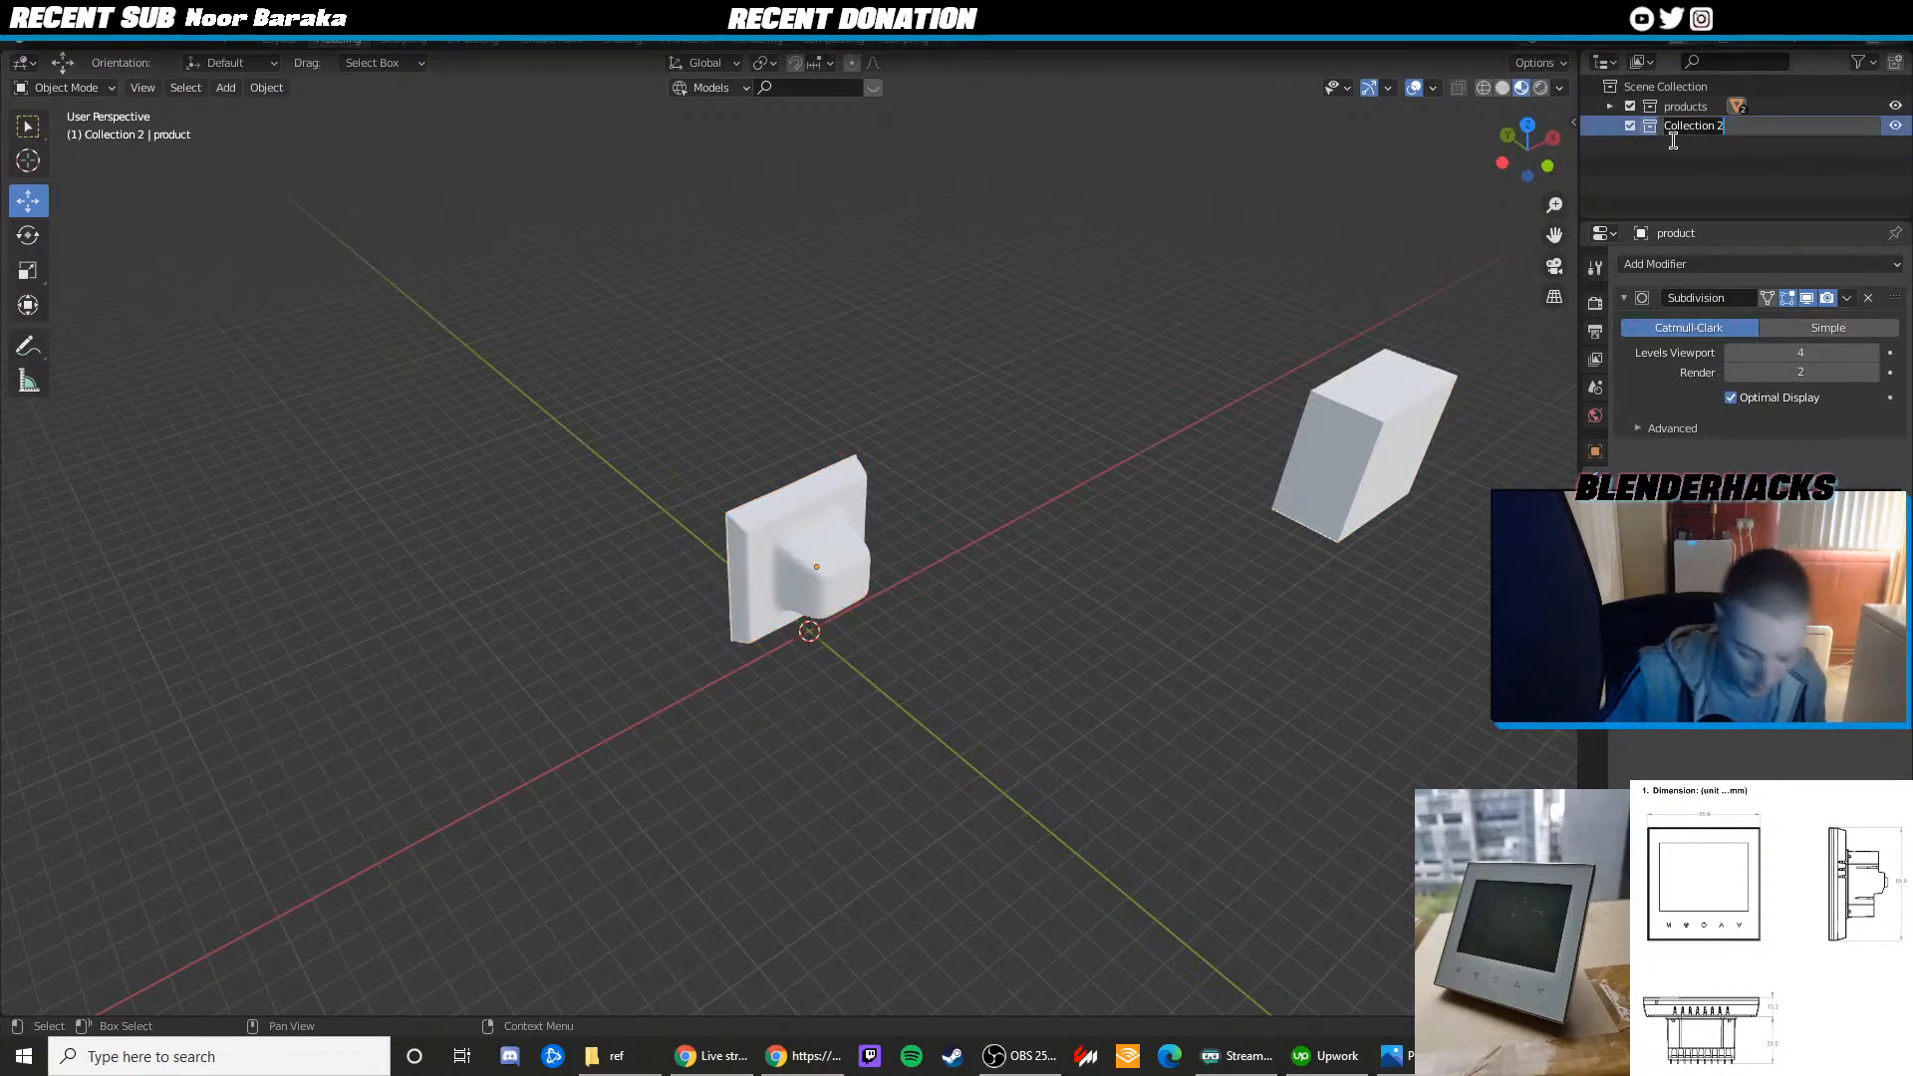
{"action": "type", "text": "backup"}
{"action": "key", "text": "Return"}
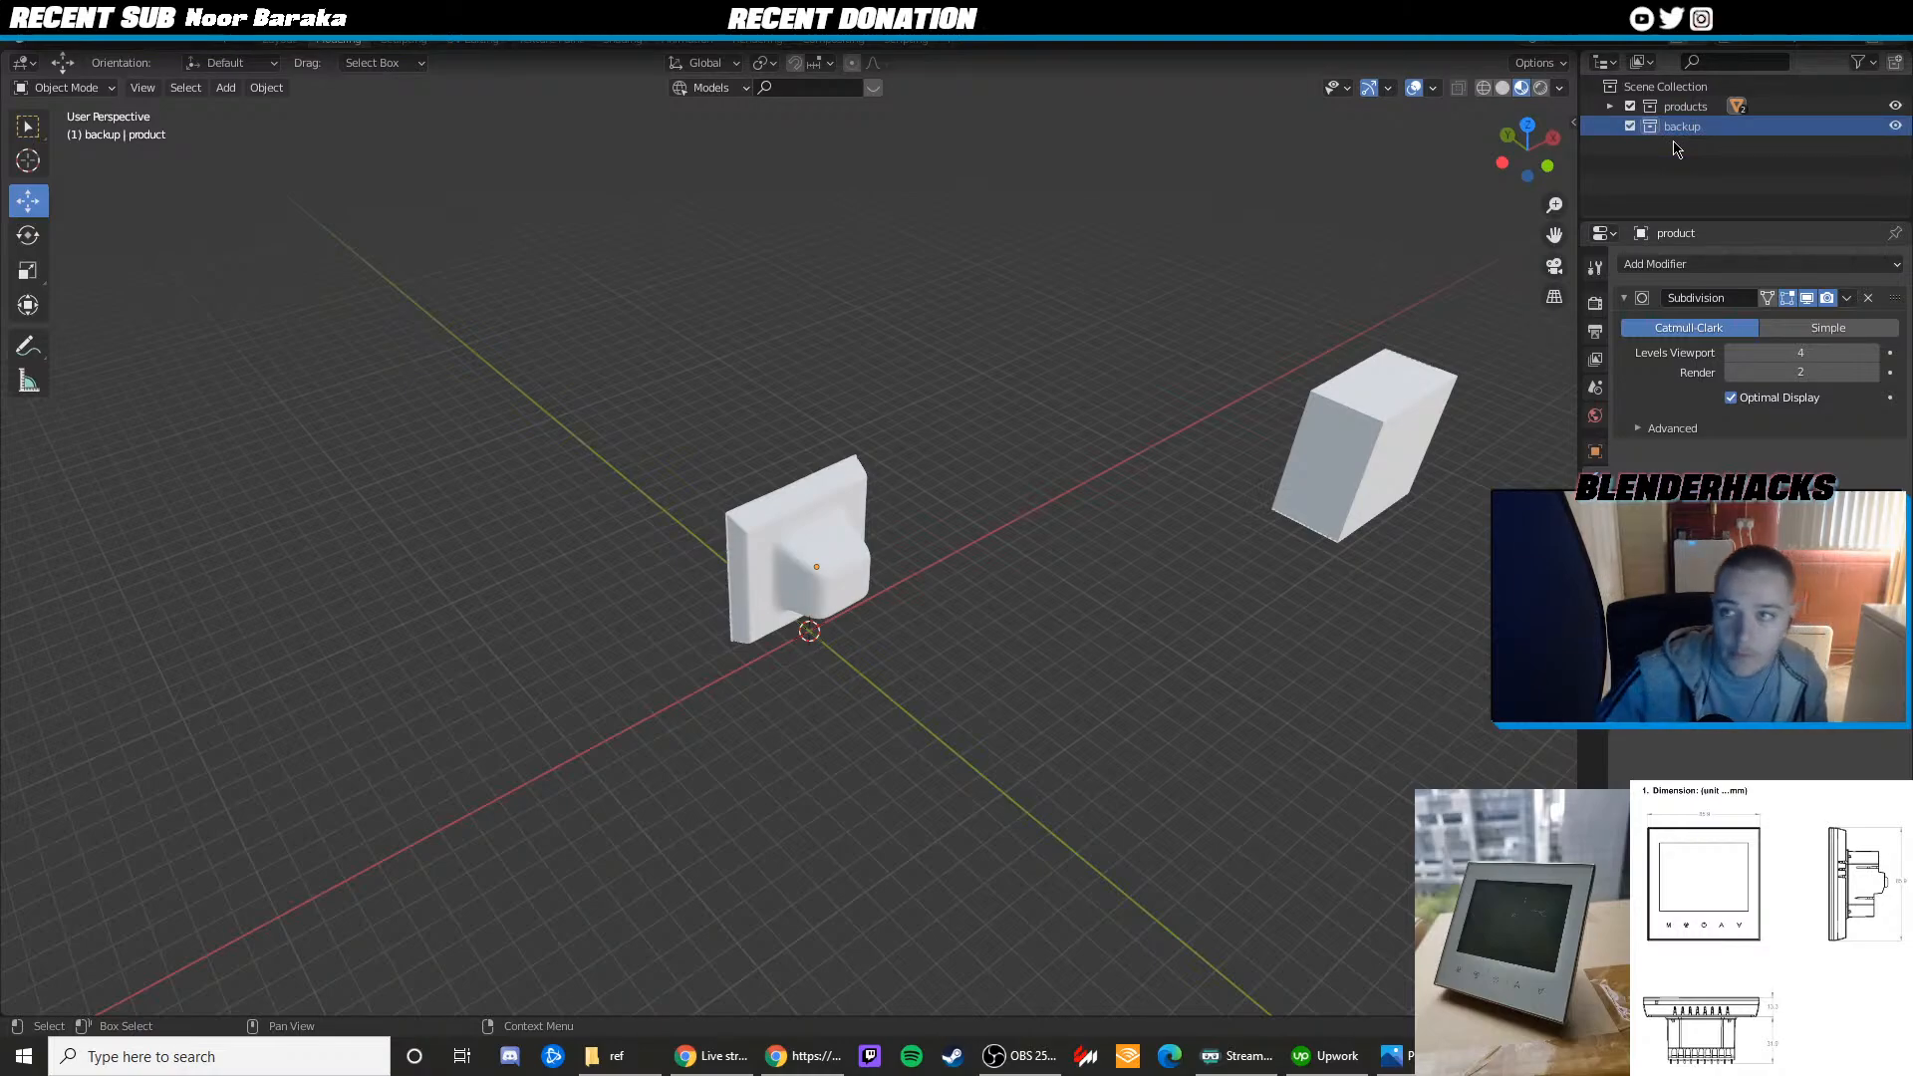
Paste the product copy into the backup collection and move it clear of the original behind its back side
{"action": "key", "text": "ctrl+v"}
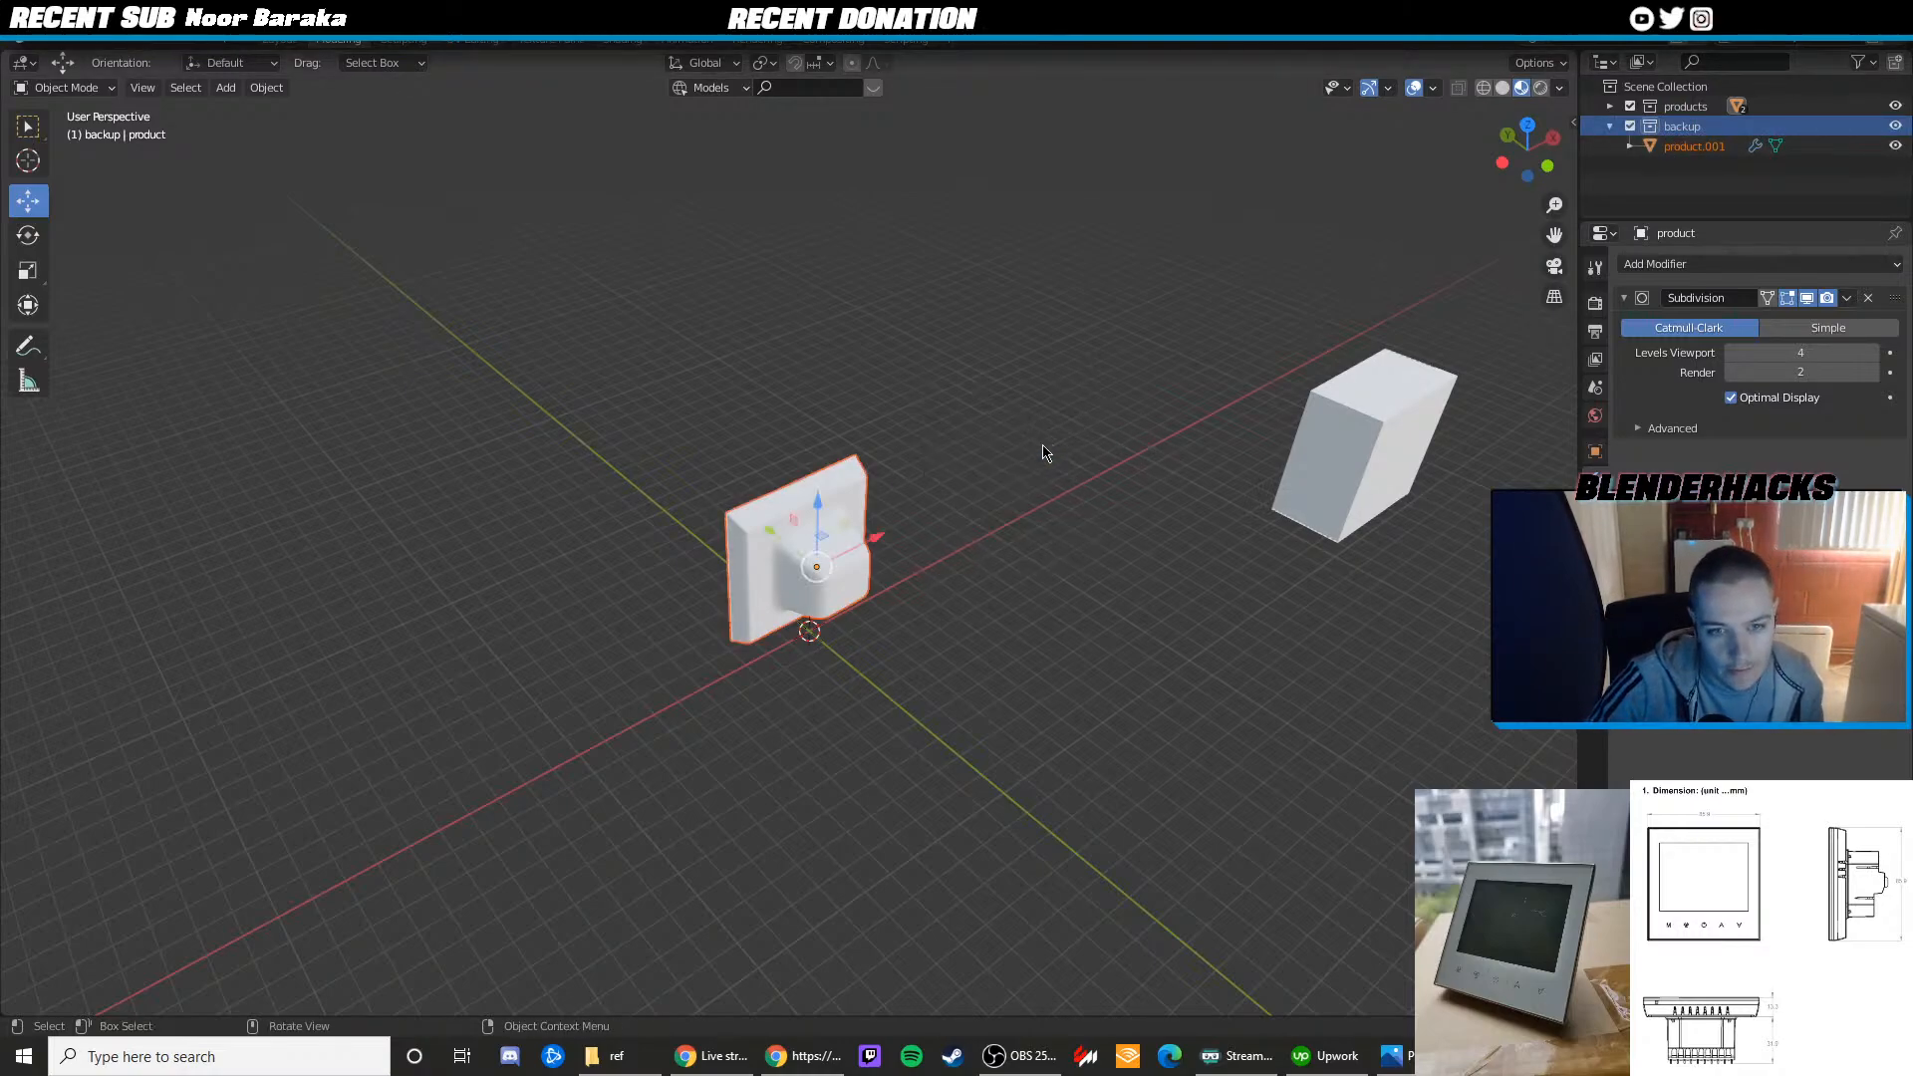
{"action": "left_click_drag", "start_coordinate": [774, 541], "coordinate": [970, 674]}
{"action": "middle_click_drag", "start_coordinate": [877, 518], "coordinate": [948, 491]}
{"action": "scroll", "coordinate": [936, 488], "scroll_direction": "up", "scroll_amount": 5}
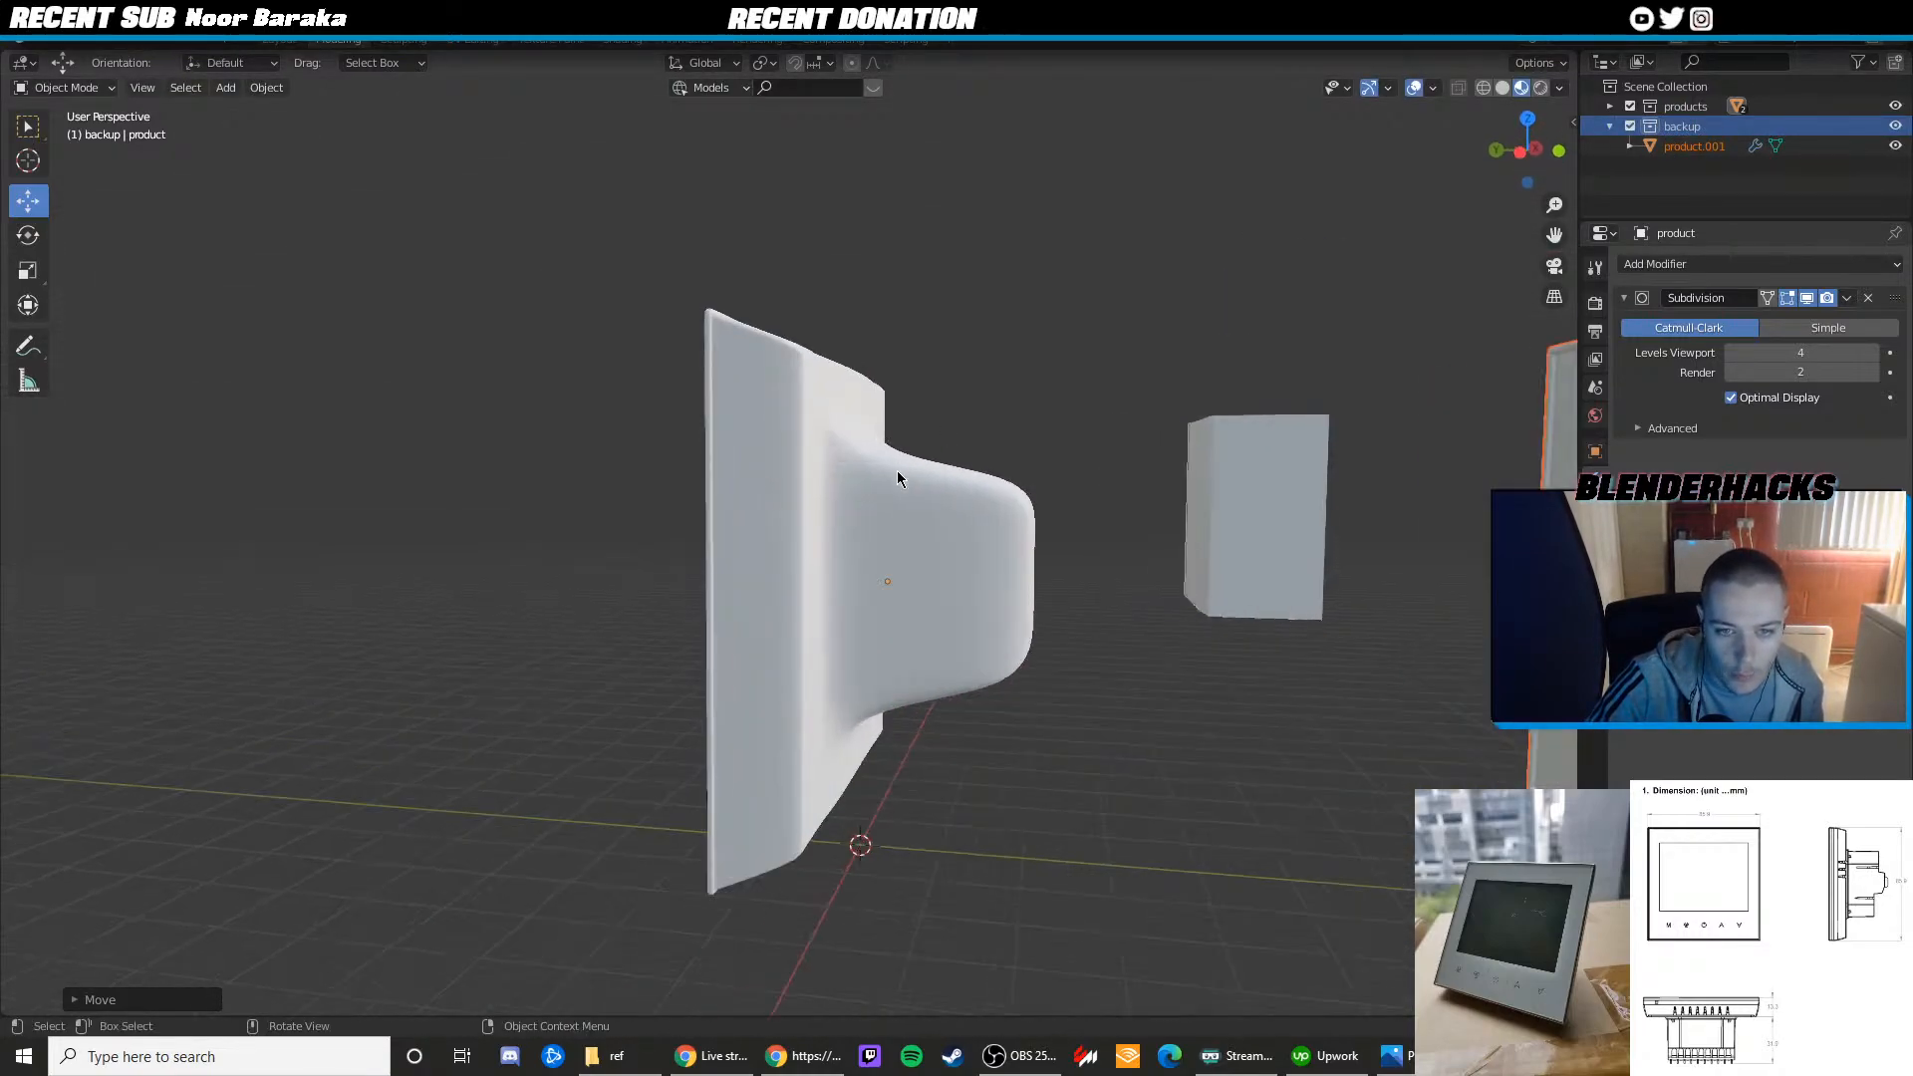
{"action": "middle_click_drag", "start_coordinate": [817, 483], "coordinate": [894, 543]}
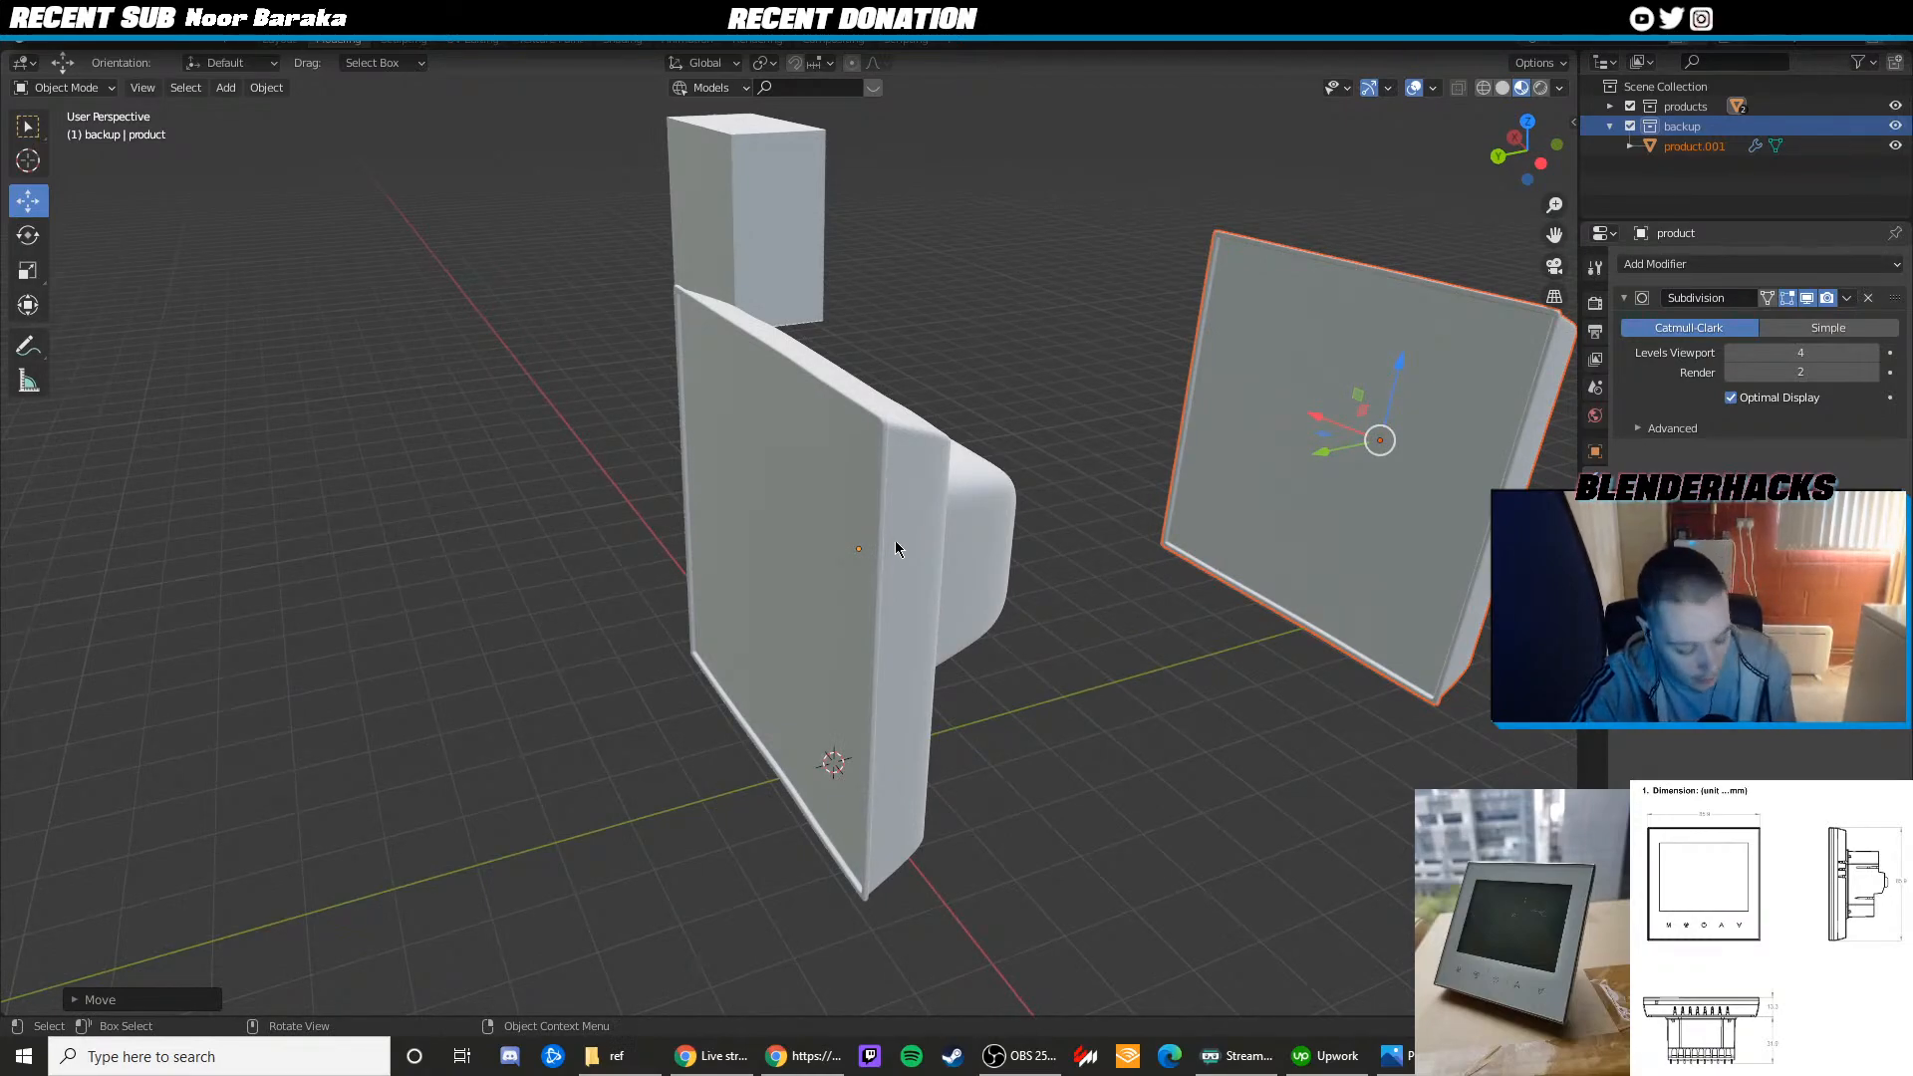
{"action": "middle_click_drag", "start_coordinate": [1030, 510], "coordinate": [837, 632]}
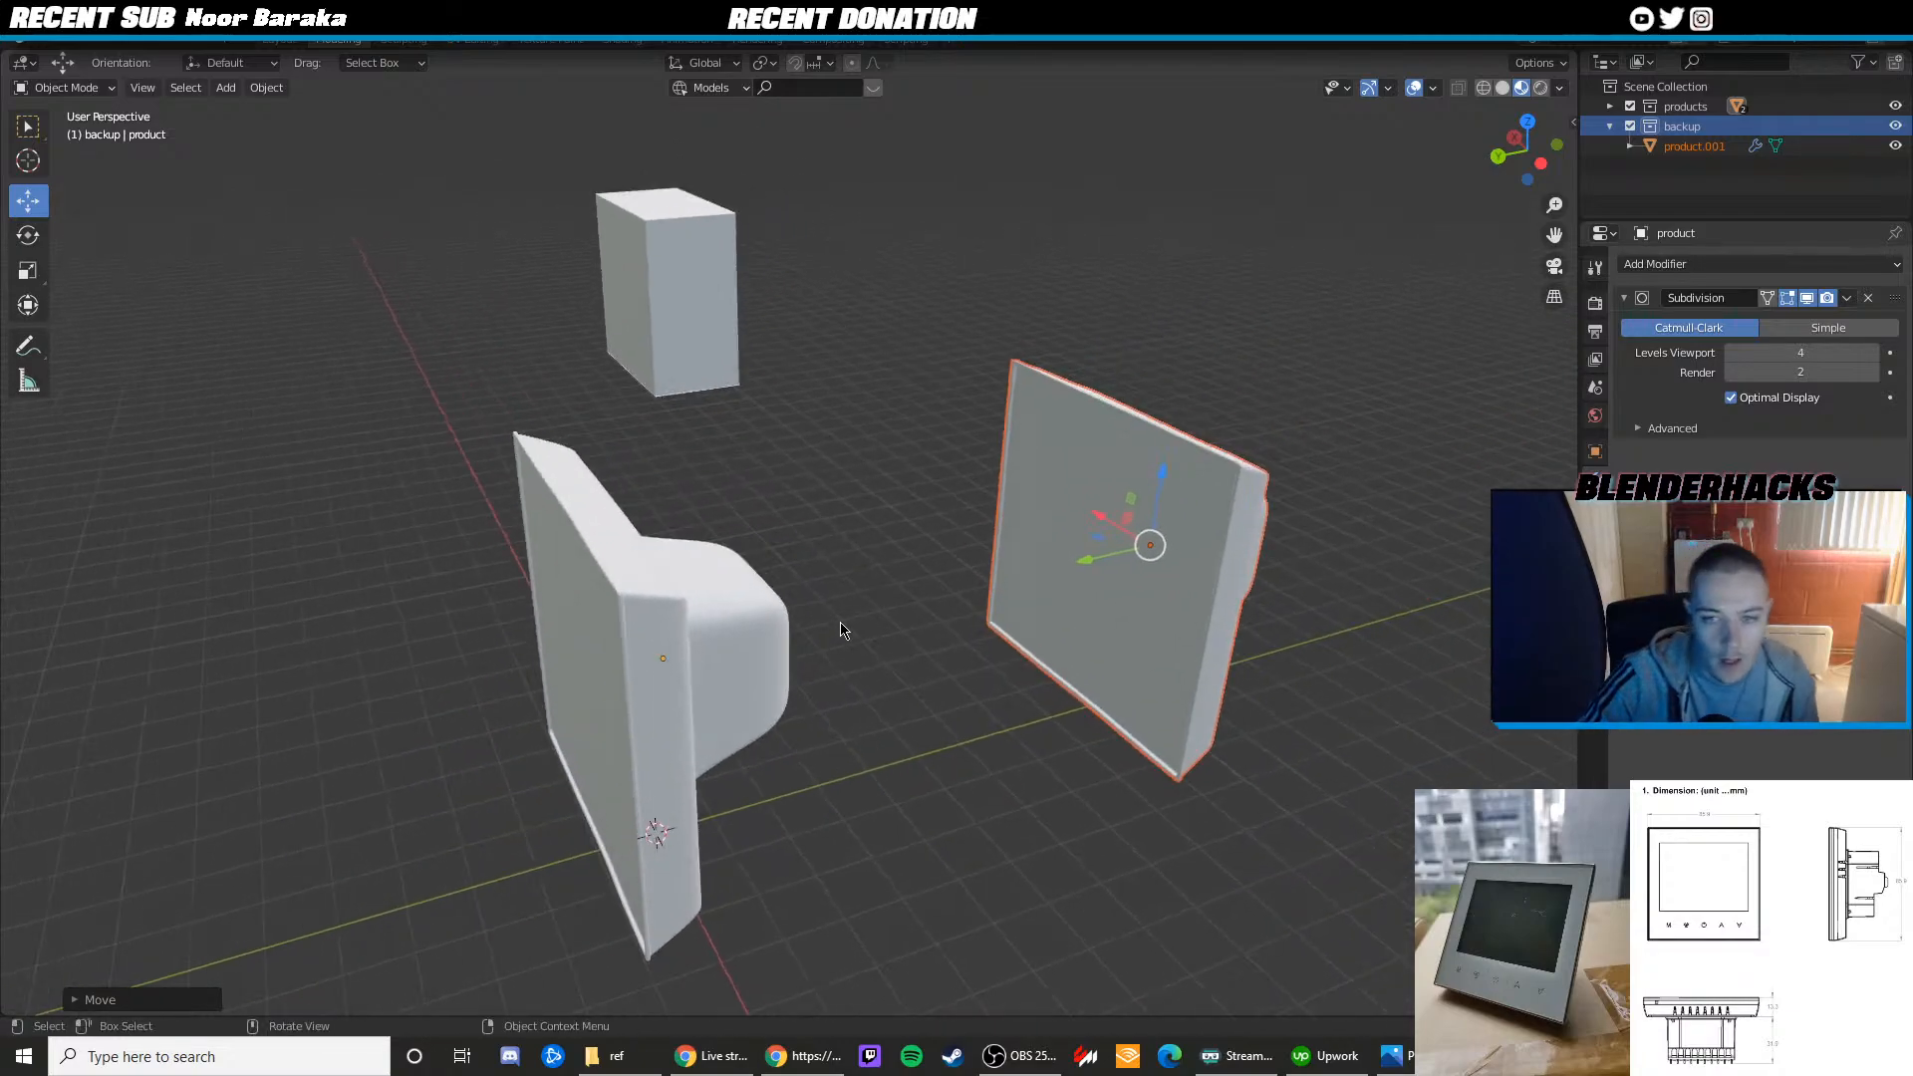
Try an edge loop around the original product's frame side walls, slid about 0.22 toward the front, and check it in object mode
{"action": "left_click", "coordinate": [909, 542]}
{"action": "left_click", "coordinate": [773, 561]}
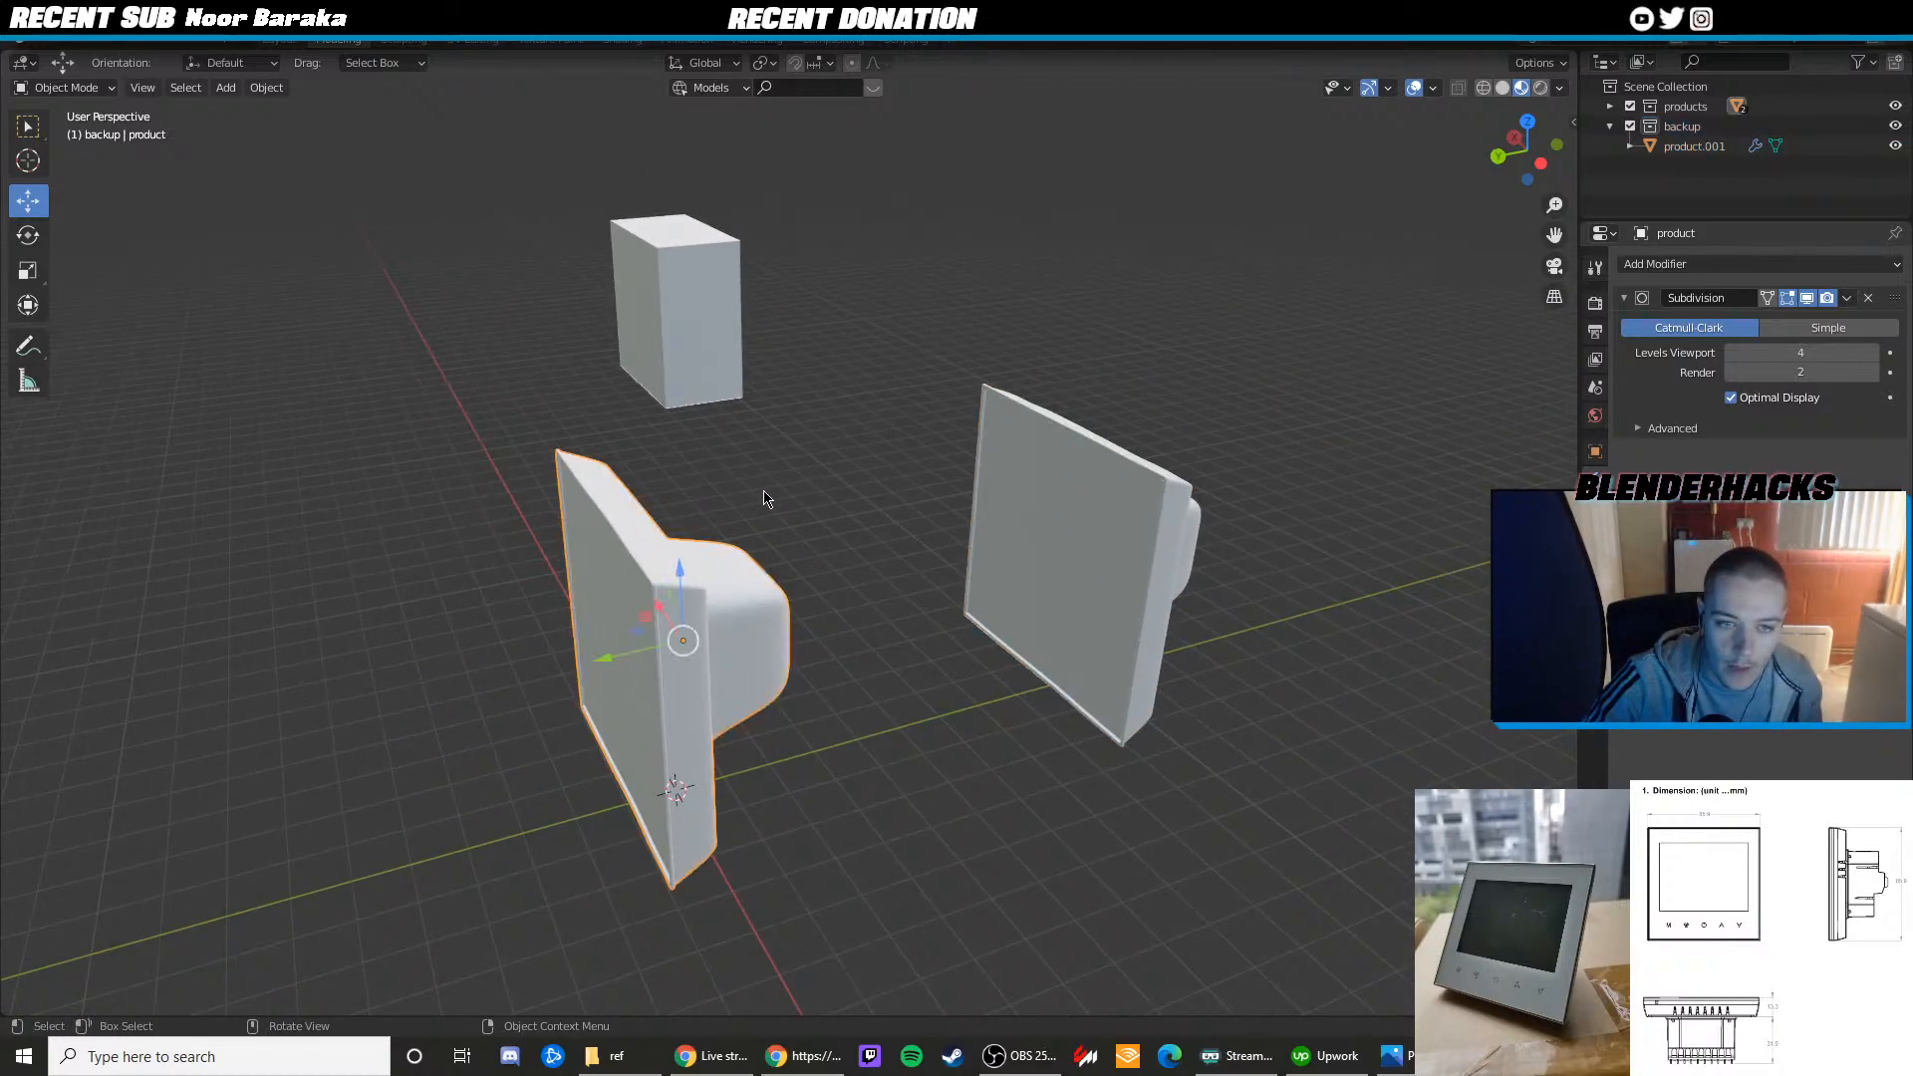
{"action": "left_click", "coordinate": [768, 500]}
{"action": "scroll", "coordinate": [718, 625], "scroll_direction": "up", "scroll_amount": 4}
{"action": "middle_click_drag", "start_coordinate": [765, 592], "coordinate": [666, 583]}
{"action": "left_click", "coordinate": [665, 583]}
{"action": "key", "text": "Tab"}
{"action": "middle_click_drag", "start_coordinate": [536, 414], "coordinate": [617, 573]}
{"action": "key", "text": "ctrl+r"}
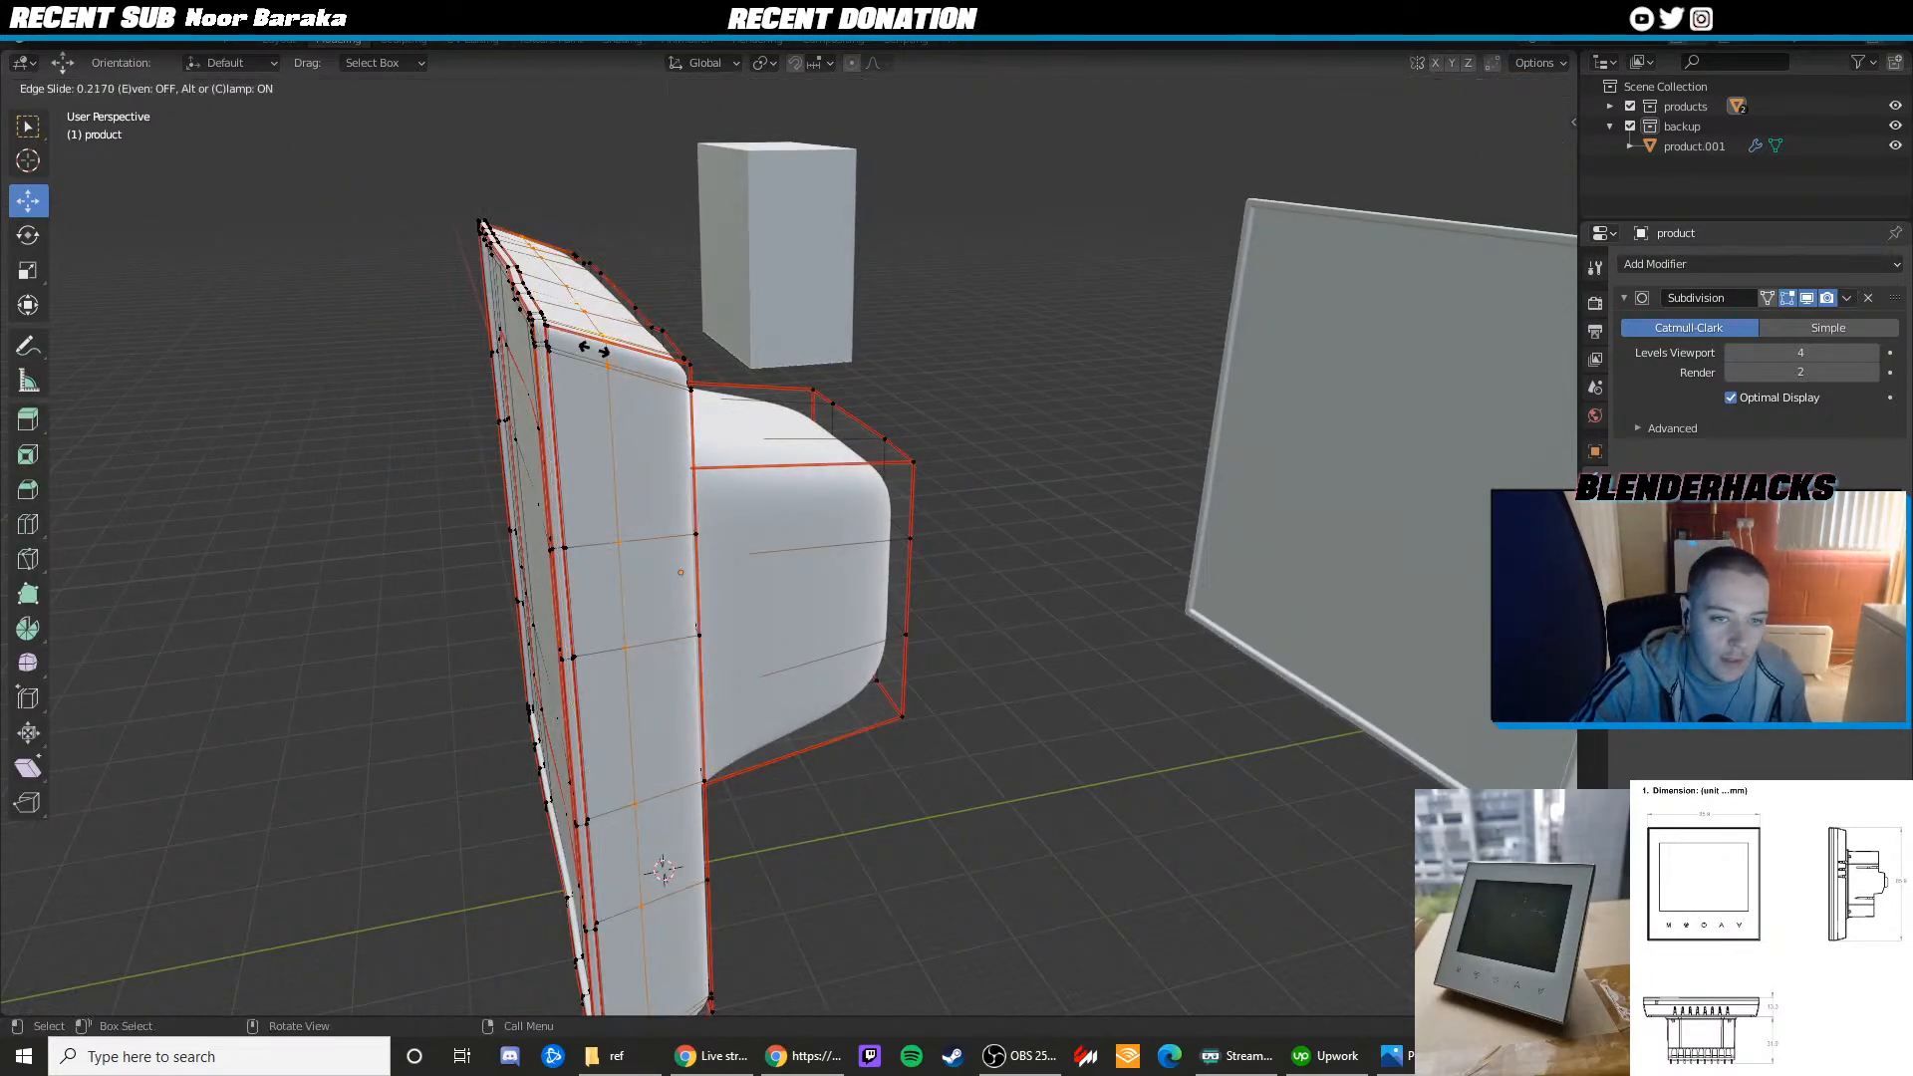
{"action": "left_click", "coordinate": [623, 576]}
{"action": "right_click", "coordinate": [623, 576]}
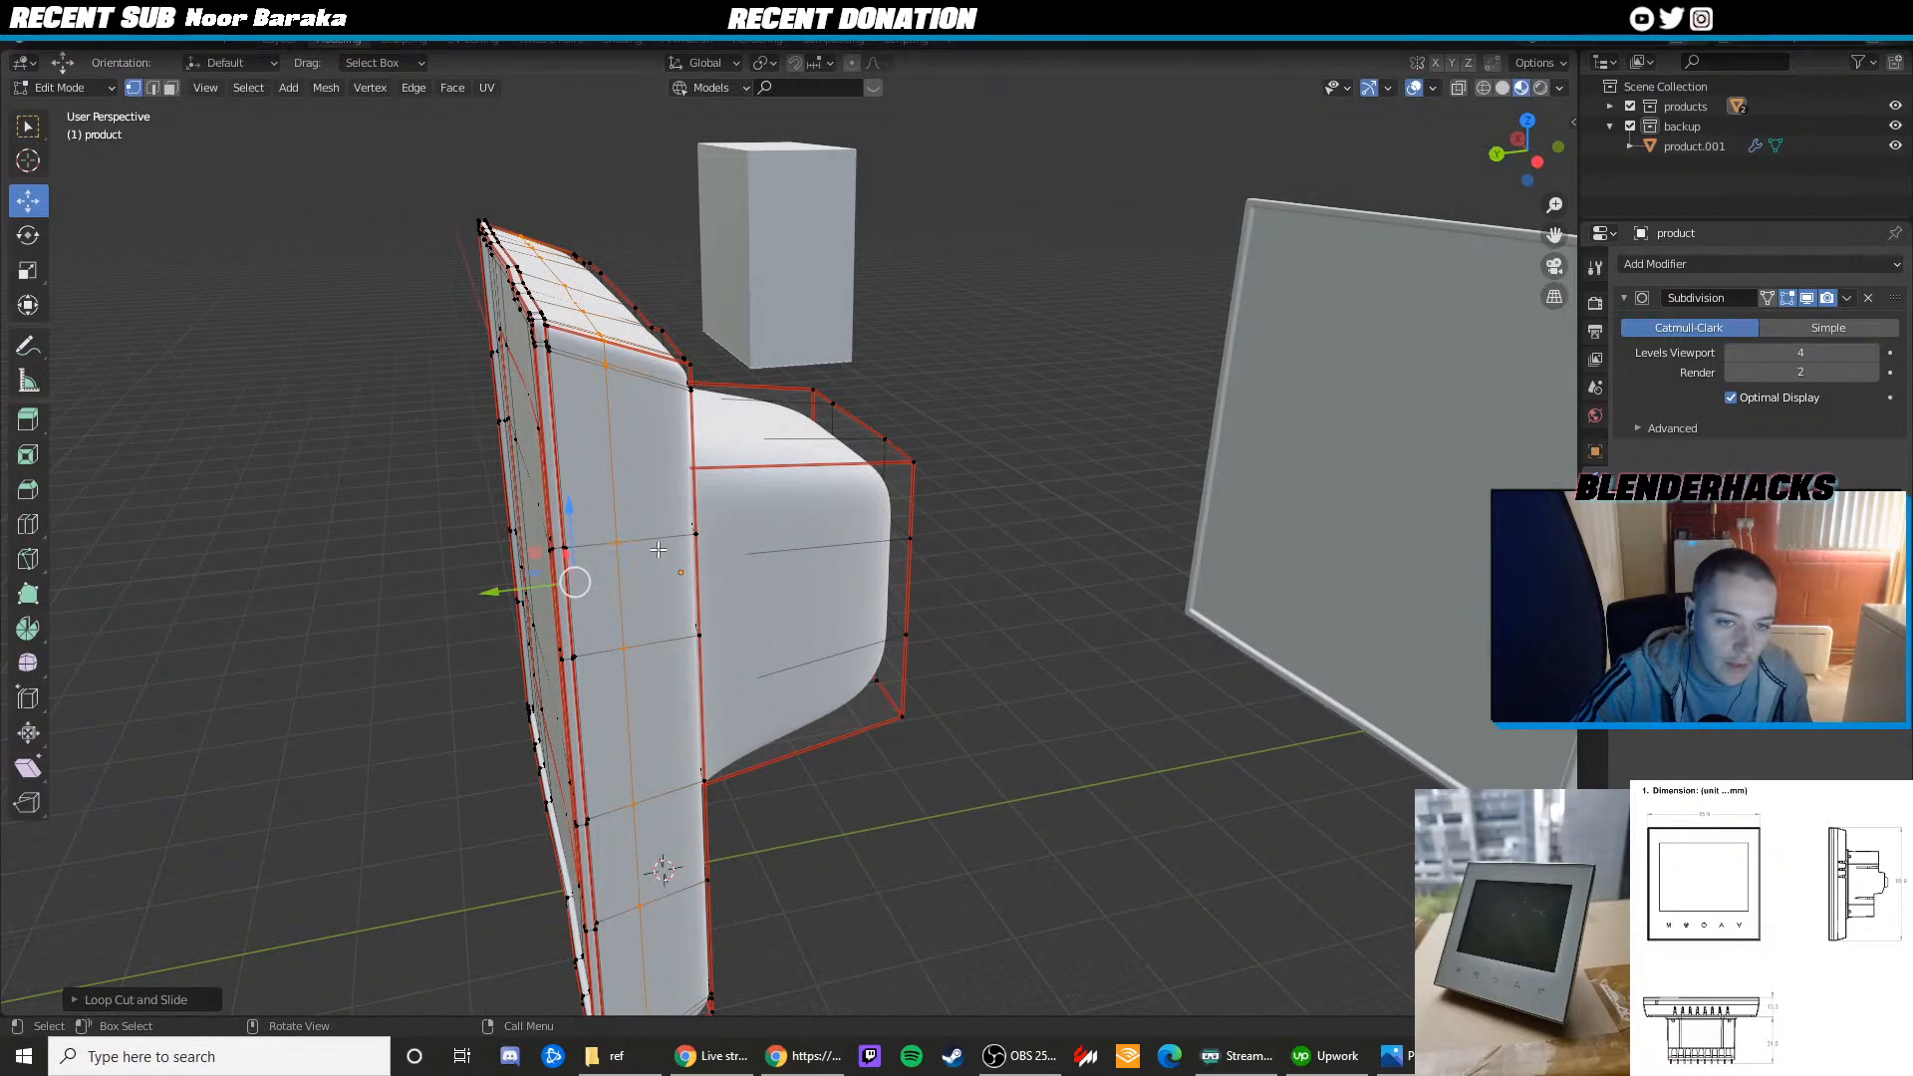
{"action": "left_click", "coordinate": [689, 535], "text": "alt"}
{"action": "key", "text": "Tab"}
{"action": "scroll", "coordinate": [695, 535], "scroll_direction": "down", "scroll_amount": 4}
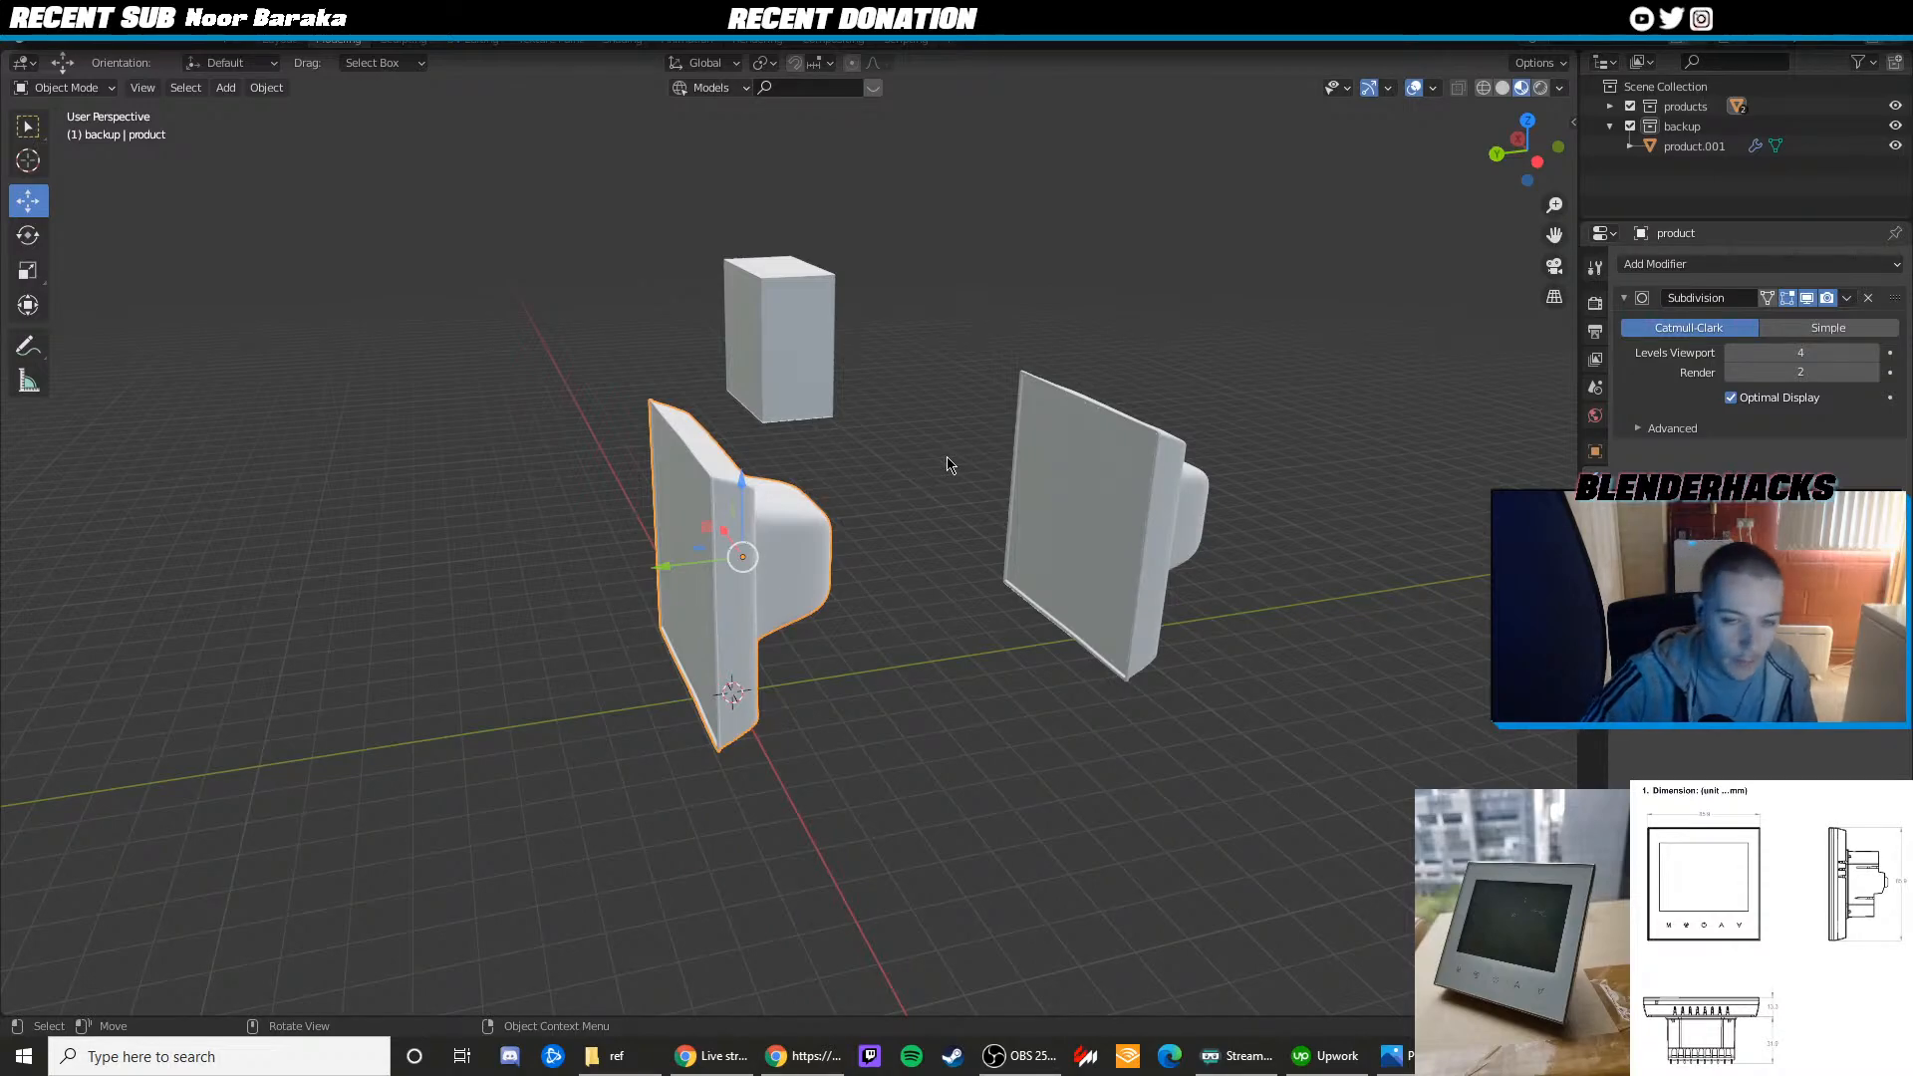
Move the product copy along X and reposition it next to the dimensions box
{"action": "left_click", "coordinate": [1109, 441]}
{"action": "scroll", "coordinate": [1122, 467], "scroll_direction": "down", "scroll_amount": 2}
{"action": "middle_click_drag", "start_coordinate": [1122, 467], "coordinate": [937, 560]}
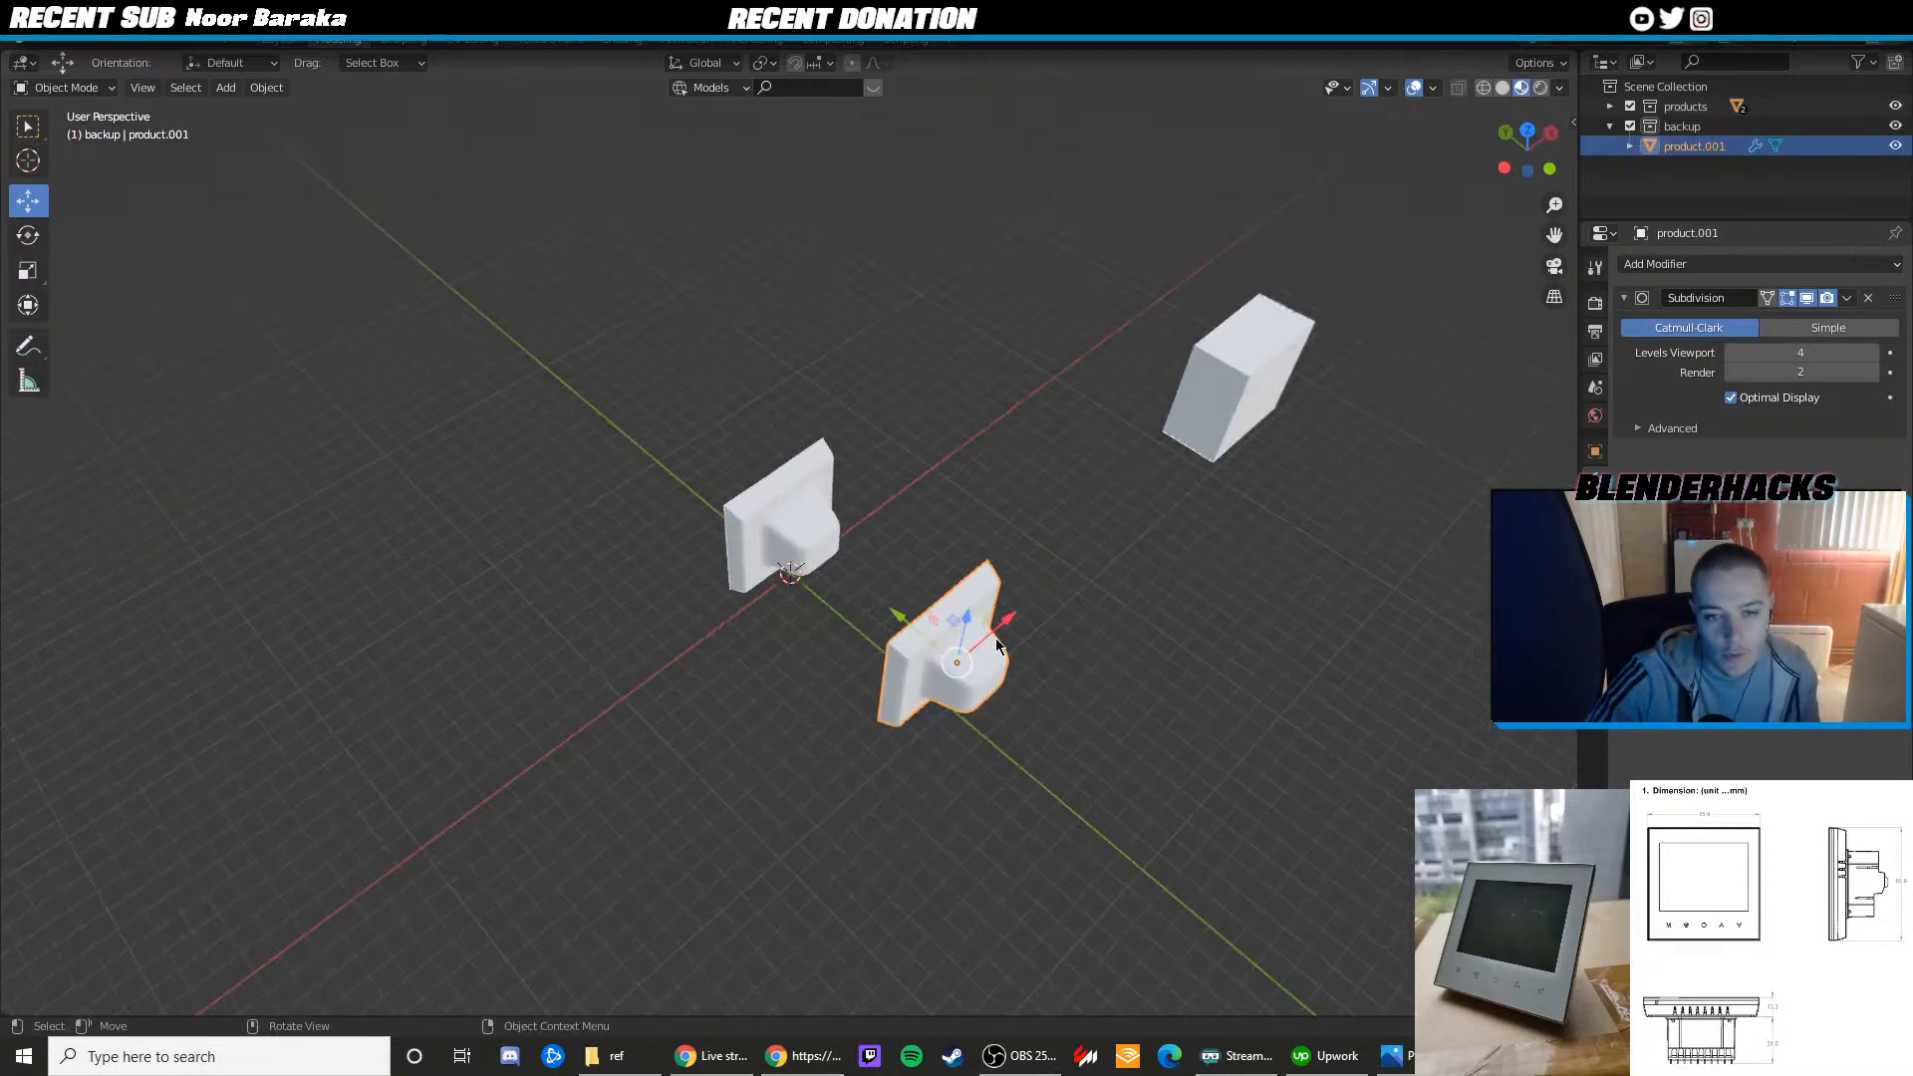
{"action": "key", "text": "g"}
{"action": "key", "text": "x"}
{"action": "left_click", "coordinate": [1362, 412]}
{"action": "middle_click_drag", "start_coordinate": [1263, 445], "coordinate": [1103, 464], "text": "shift"}
{"action": "left_click_drag", "start_coordinate": [1156, 341], "coordinate": [1149, 438]}
Rename the product copy to backup and collapse the backup collection in the outliner
{"action": "key", "text": "alt+a"}
{"action": "double_click", "coordinate": [1693, 148]}
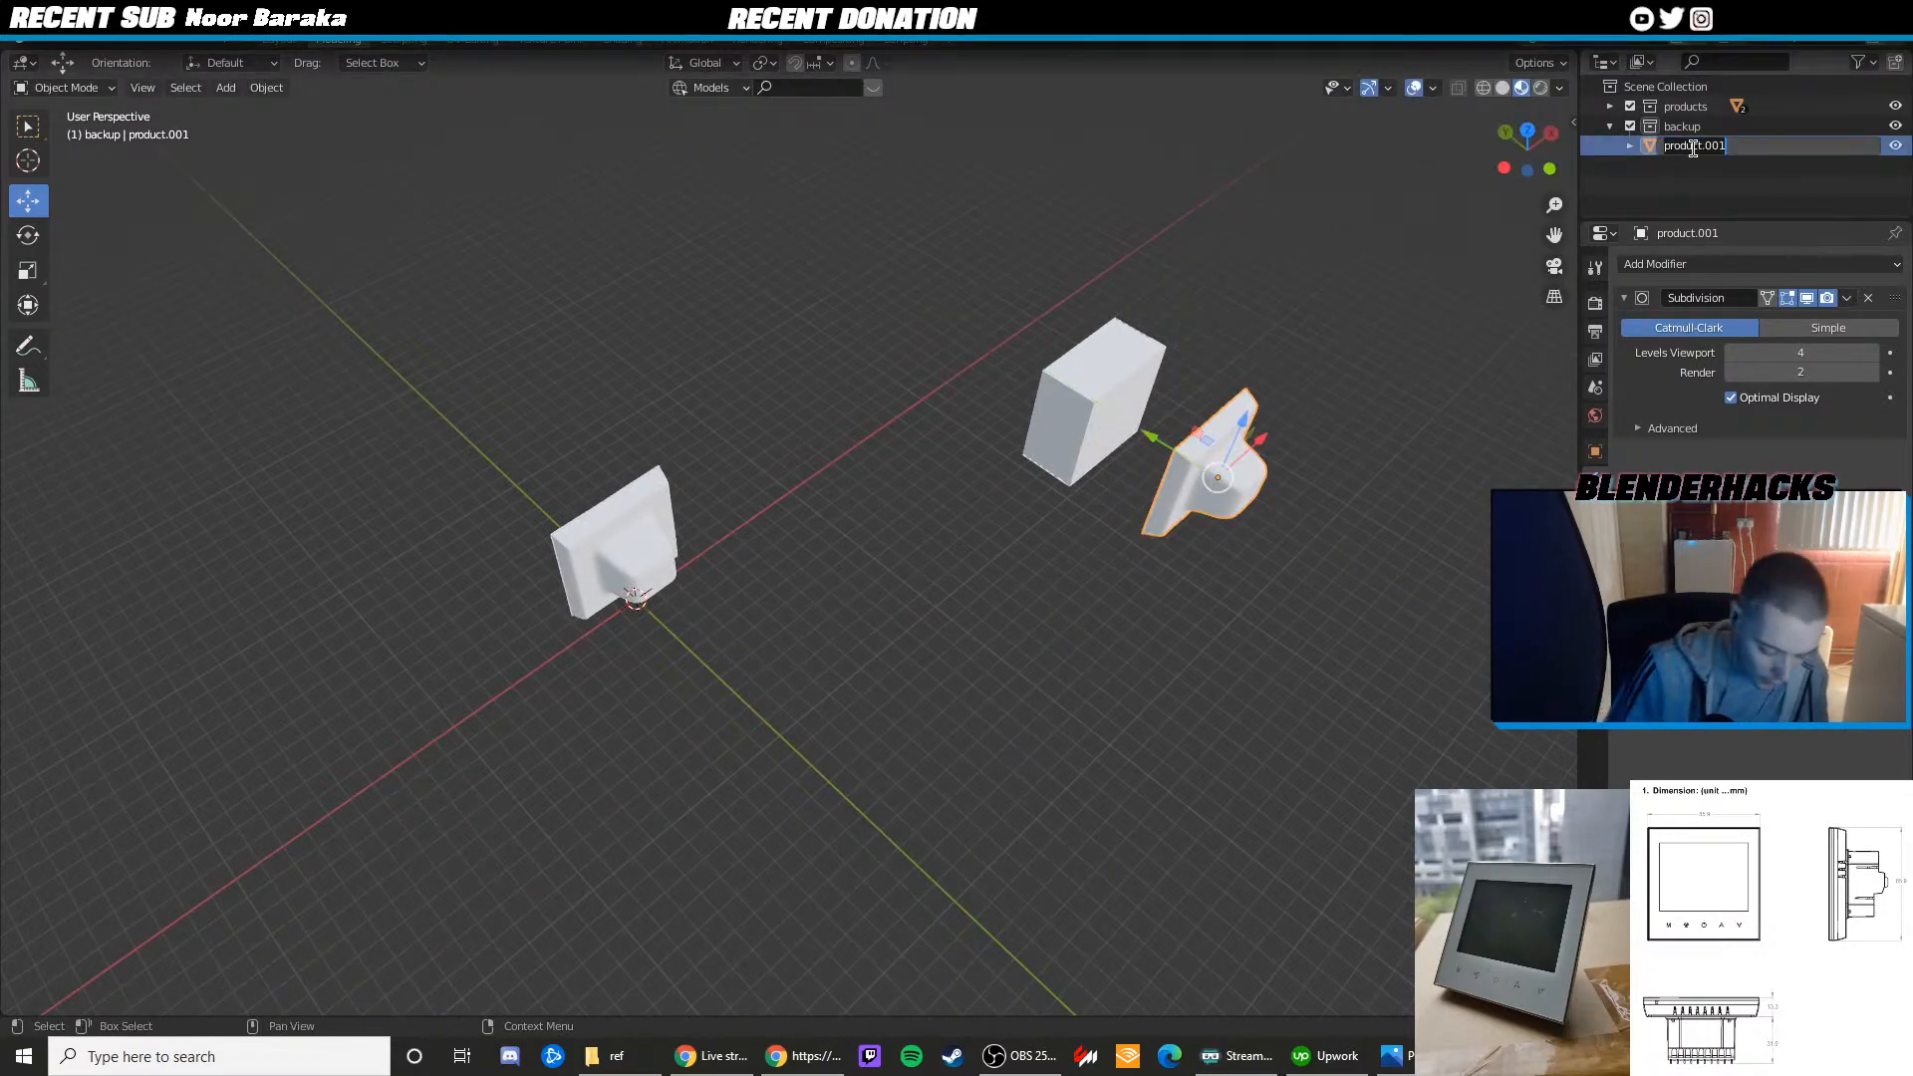
{"action": "type", "text": "backup"}
{"action": "key", "text": "Return"}
{"action": "left_click", "coordinate": [1610, 126]}
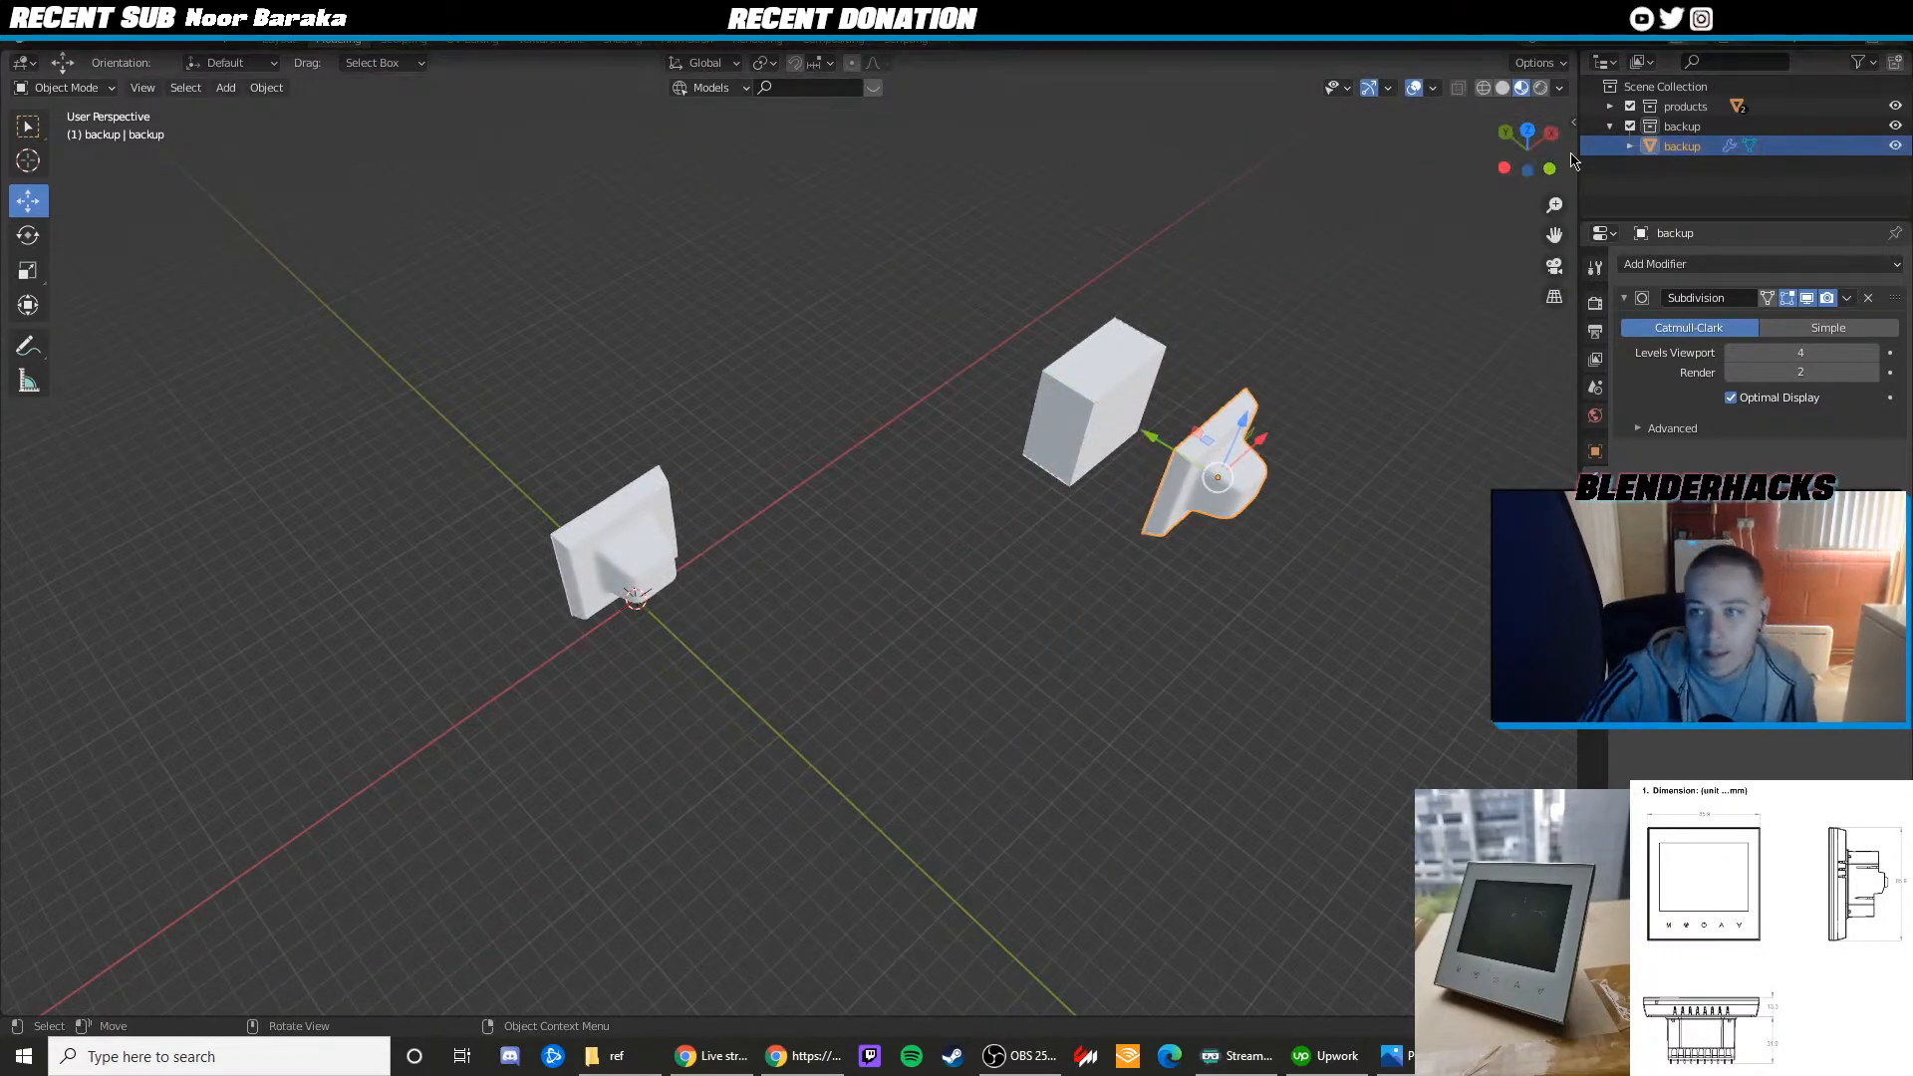
Move the backup object farther away from the original product along X and deselect it
{"action": "middle_click_drag", "start_coordinate": [1285, 386], "coordinate": [944, 367], "text": "shift"}
{"action": "left_click", "coordinate": [980, 404]}
{"action": "key", "text": "g"}
{"action": "key", "text": "x"}
{"action": "left_click", "coordinate": [1183, 349]}
{"action": "left_click", "coordinate": [1121, 460]}
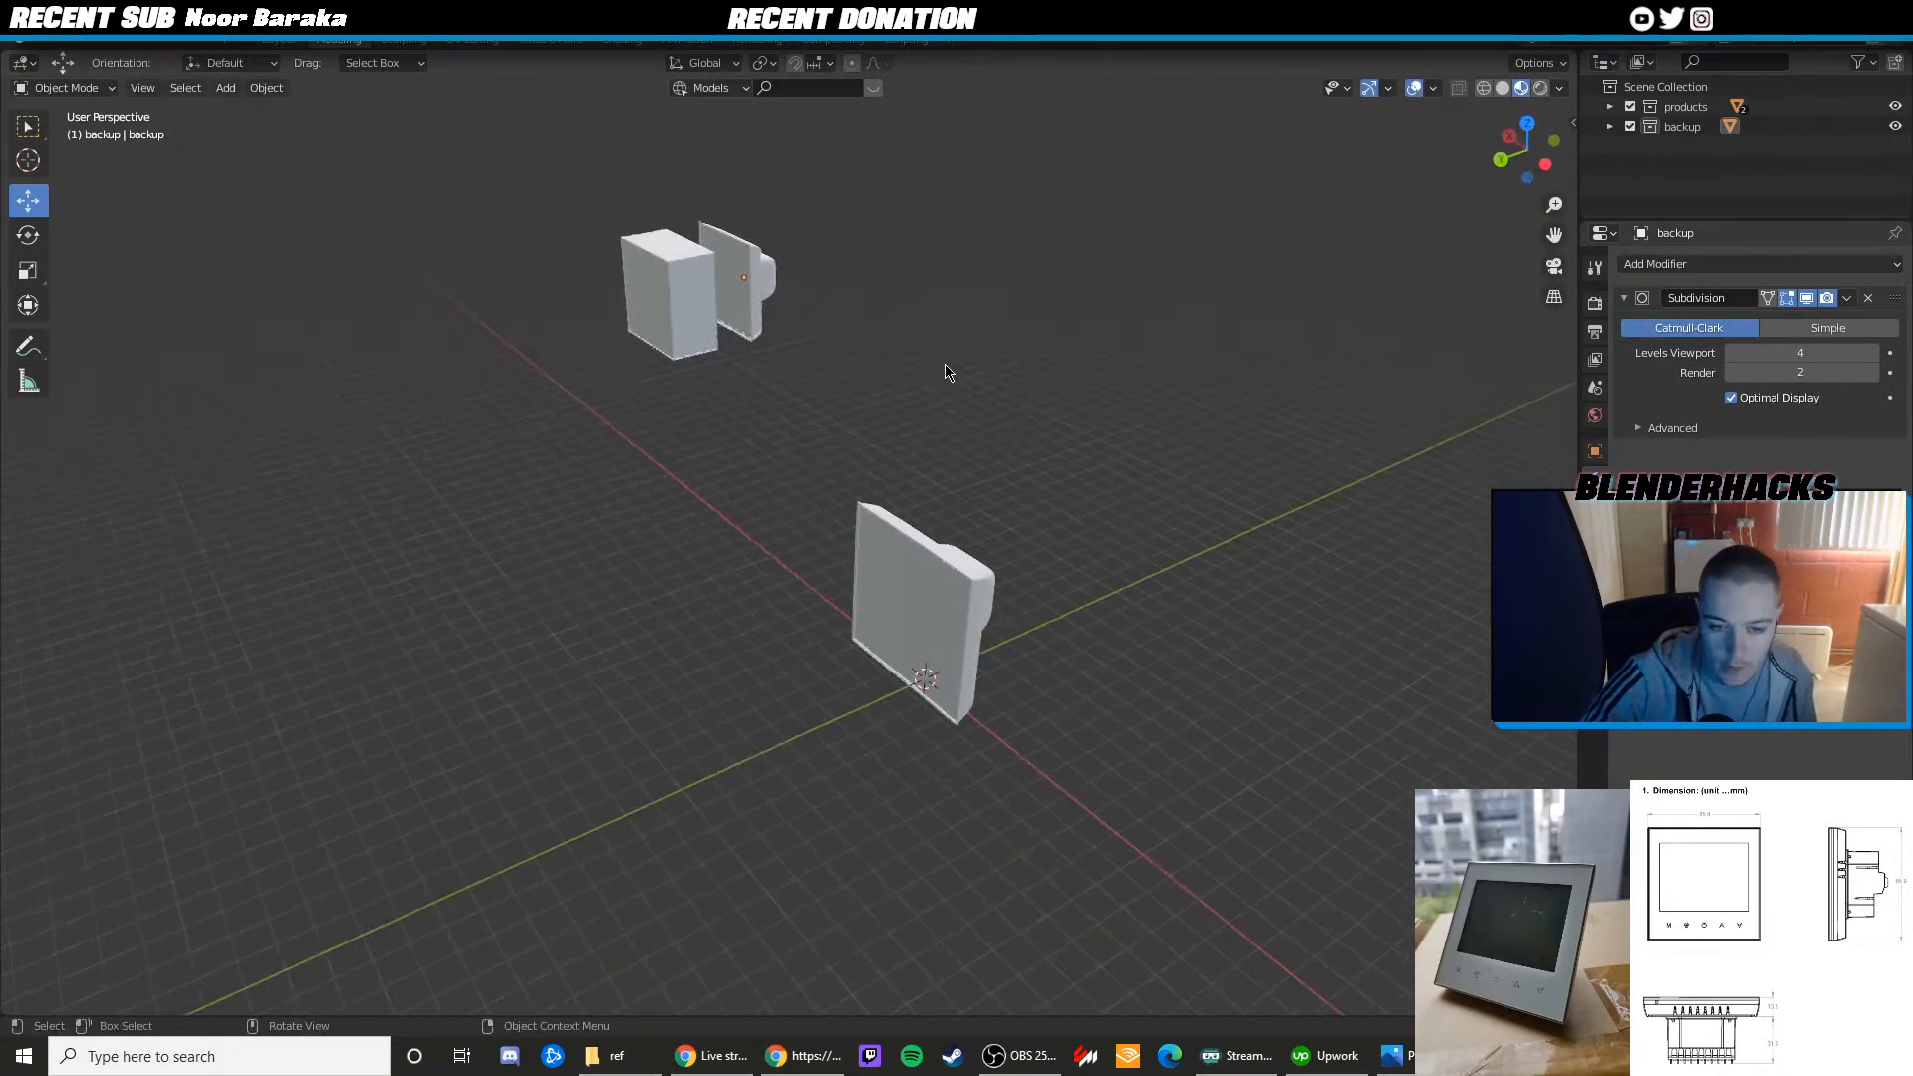
Add an edge loop around the side walls of the original product's frame, slid about 0.23 toward the front
{"action": "scroll", "coordinate": [1017, 546], "scroll_direction": "up", "scroll_amount": 4}
{"action": "middle_click_drag", "start_coordinate": [1030, 564], "coordinate": [802, 490]}
{"action": "scroll", "coordinate": [717, 565], "scroll_direction": "up", "scroll_amount": 4}
{"action": "left_click", "coordinate": [682, 553]}
{"action": "key", "text": "Tab"}
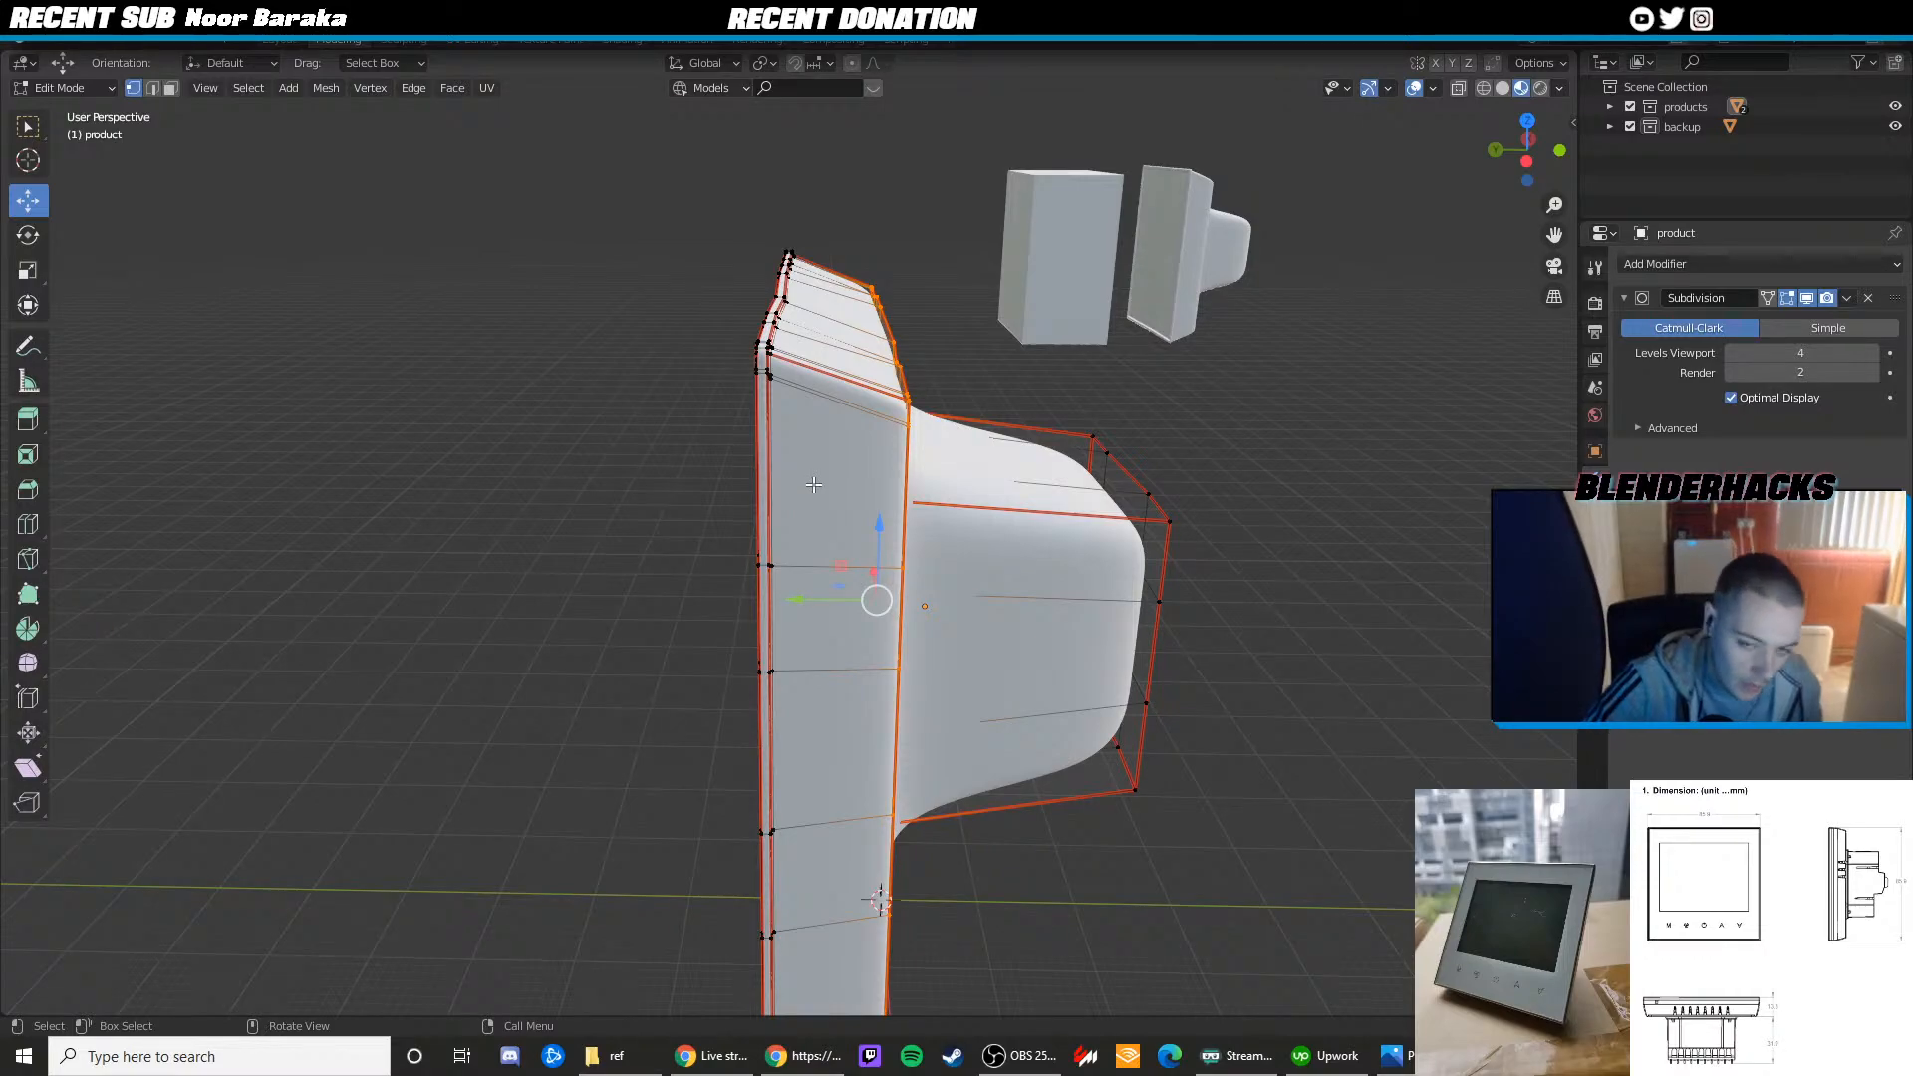
{"action": "key", "text": "ctrl+r"}
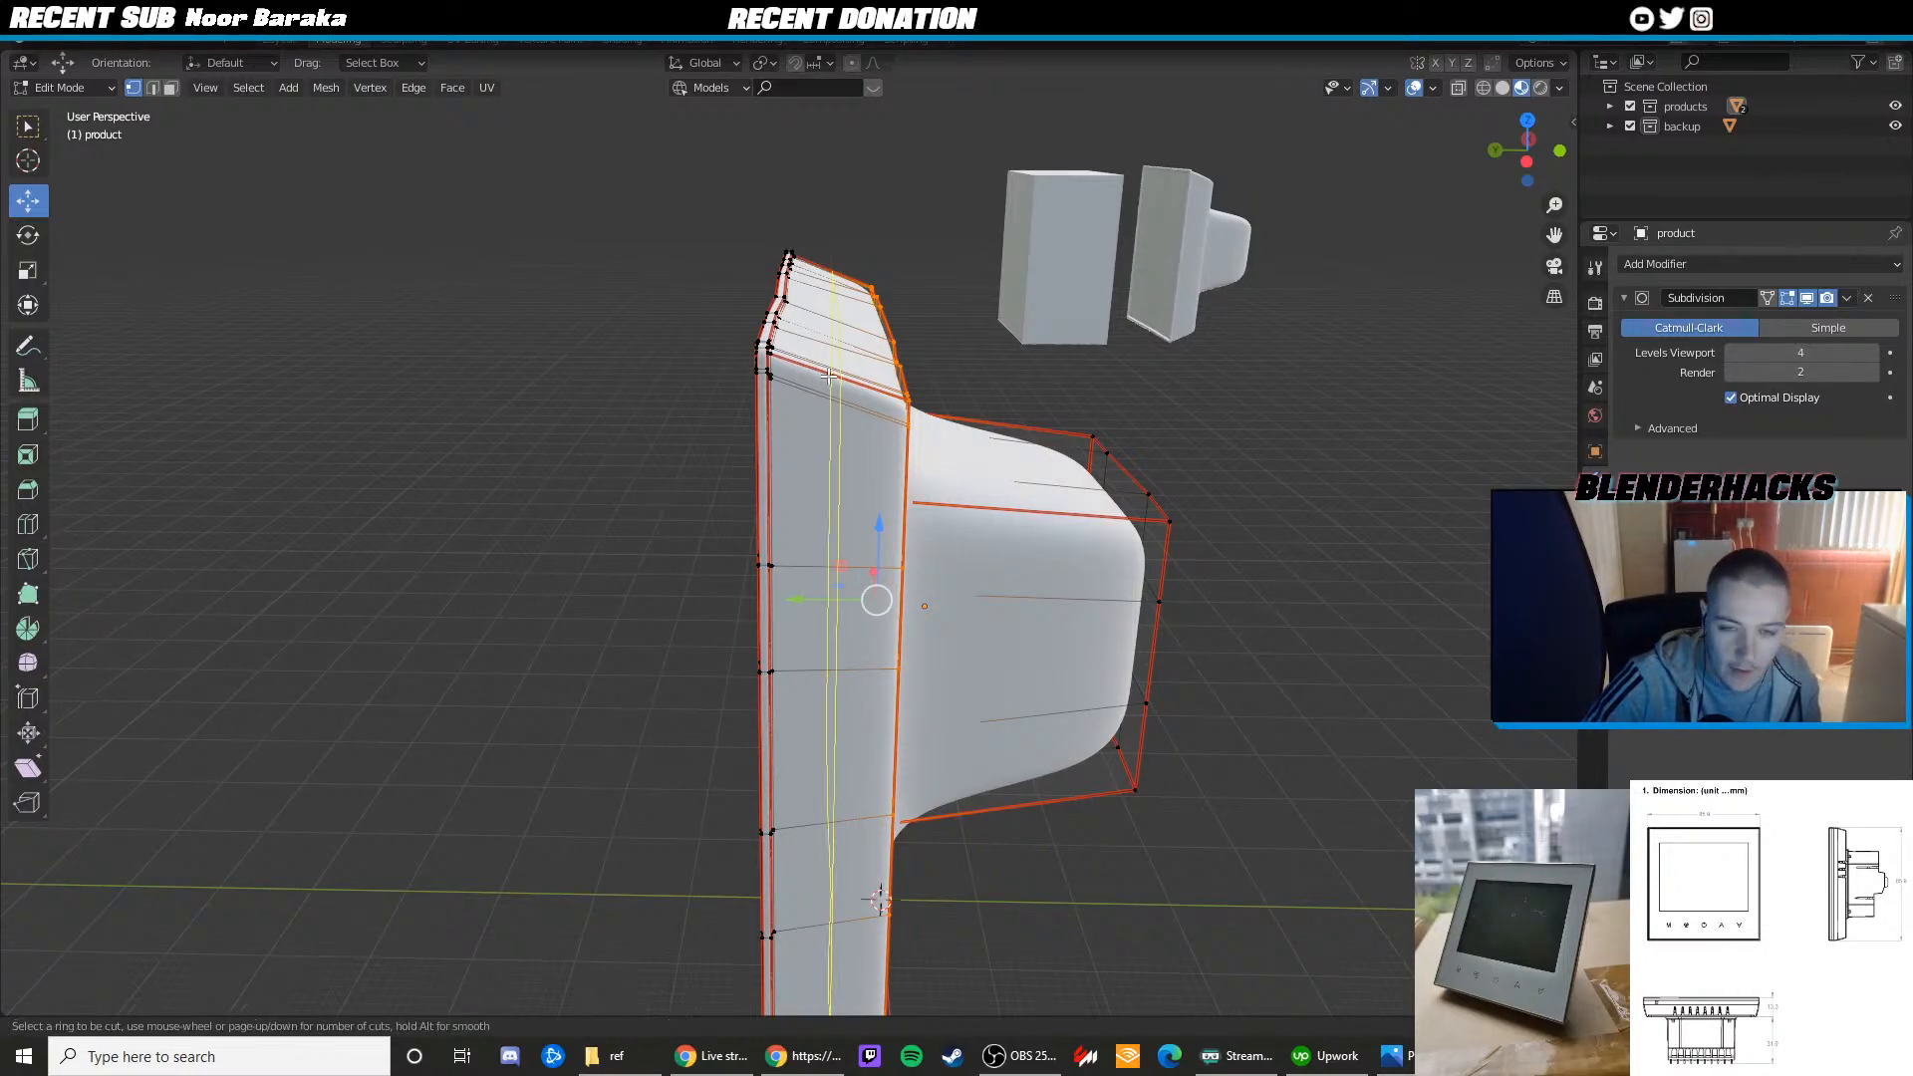
{"action": "left_click", "coordinate": [817, 398]}
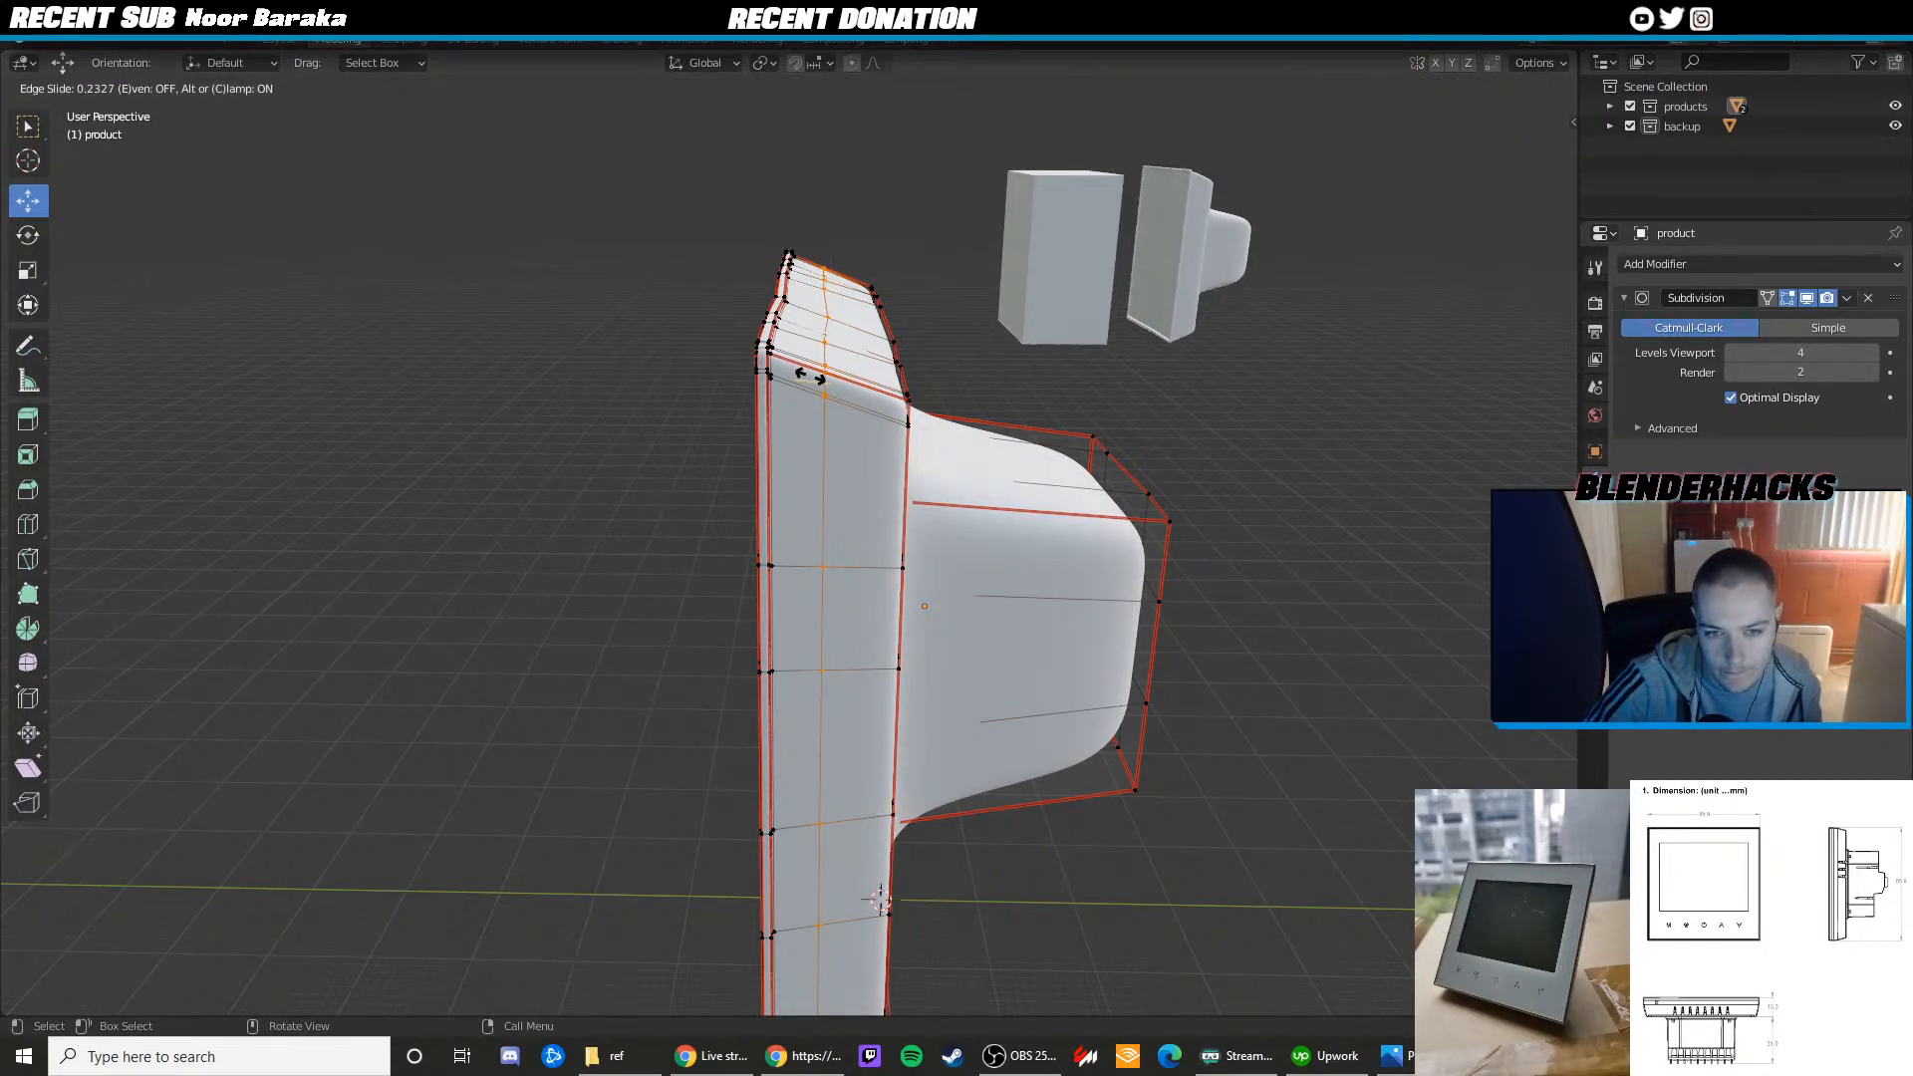
{"action": "left_click", "coordinate": [810, 377]}
{"action": "scroll", "coordinate": [861, 566], "scroll_direction": "up", "scroll_amount": 5}
{"action": "middle_click_drag", "start_coordinate": [861, 566], "coordinate": [849, 528]}
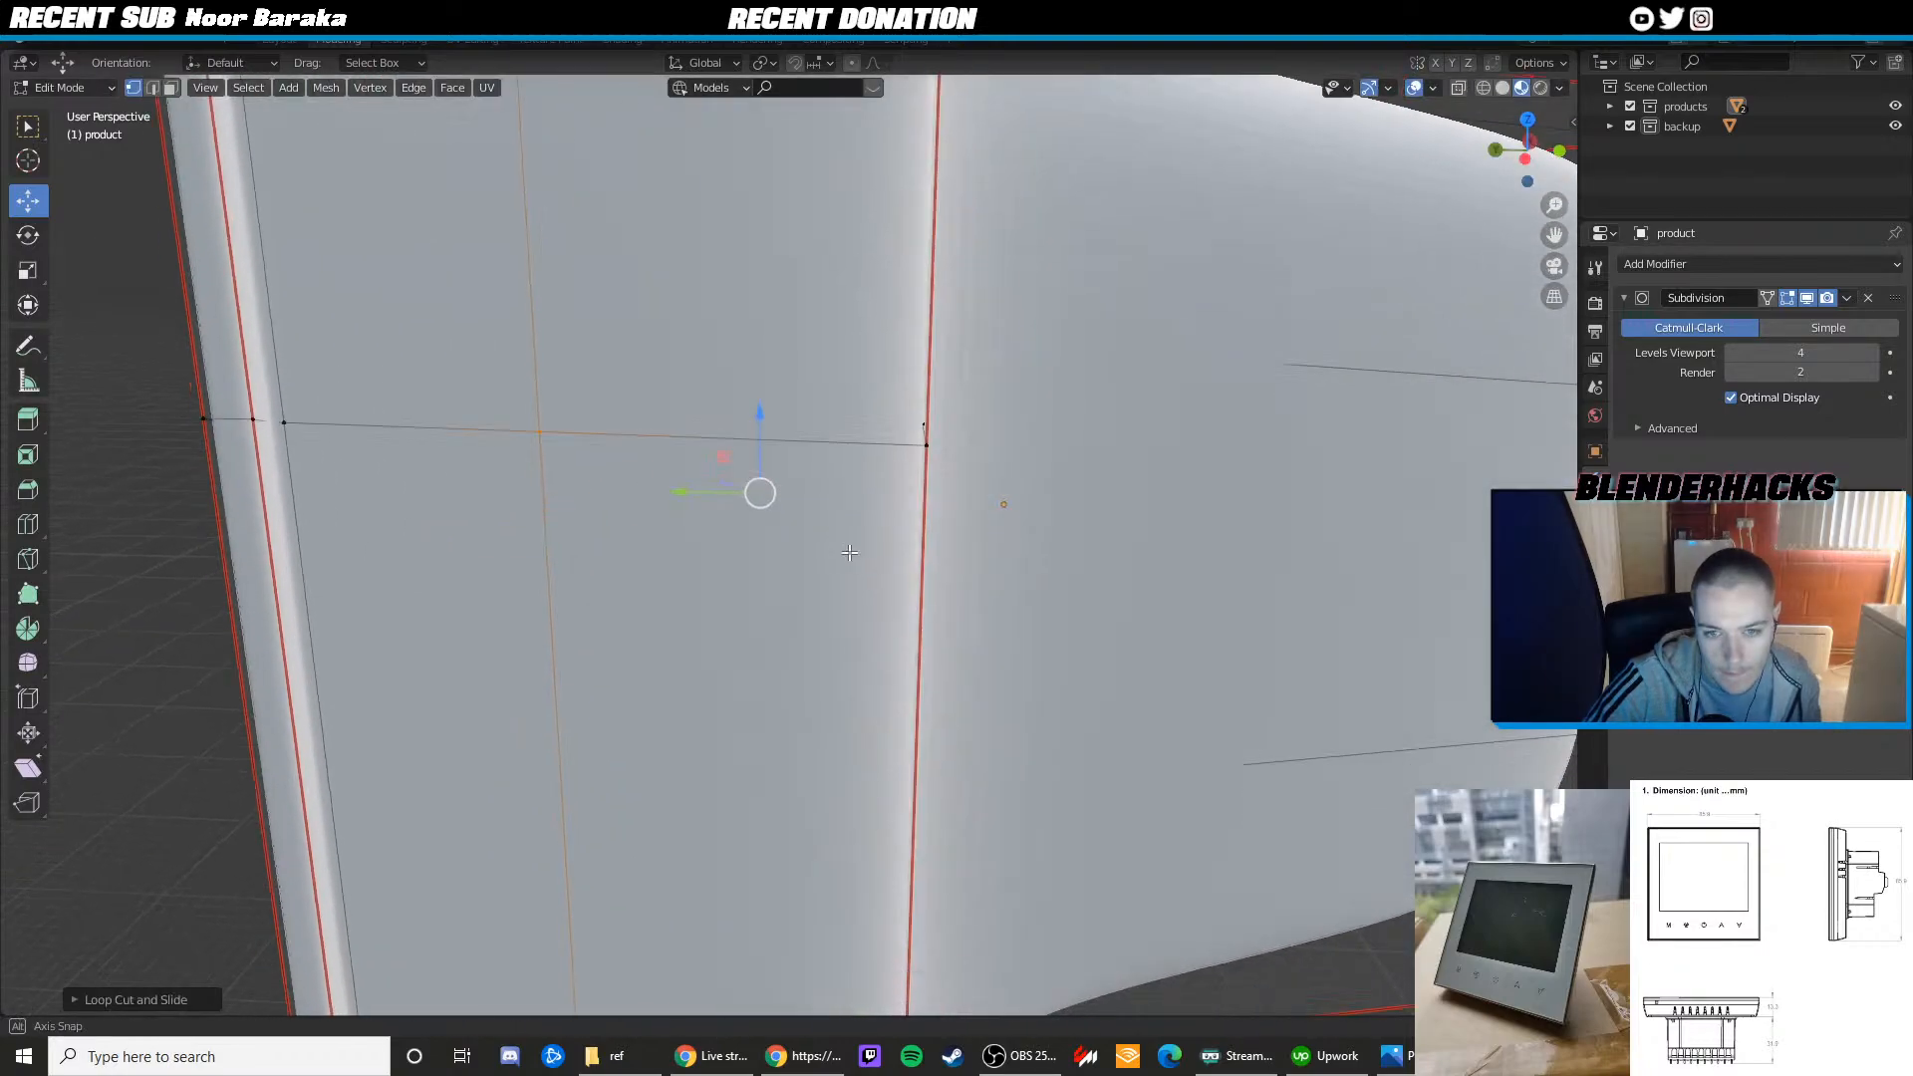
Add two closely spaced horizontal edge loops around the upper part of the product's frame, just above the rear box's top edge
{"action": "scroll", "coordinate": [849, 528], "scroll_direction": "down", "scroll_amount": 3}
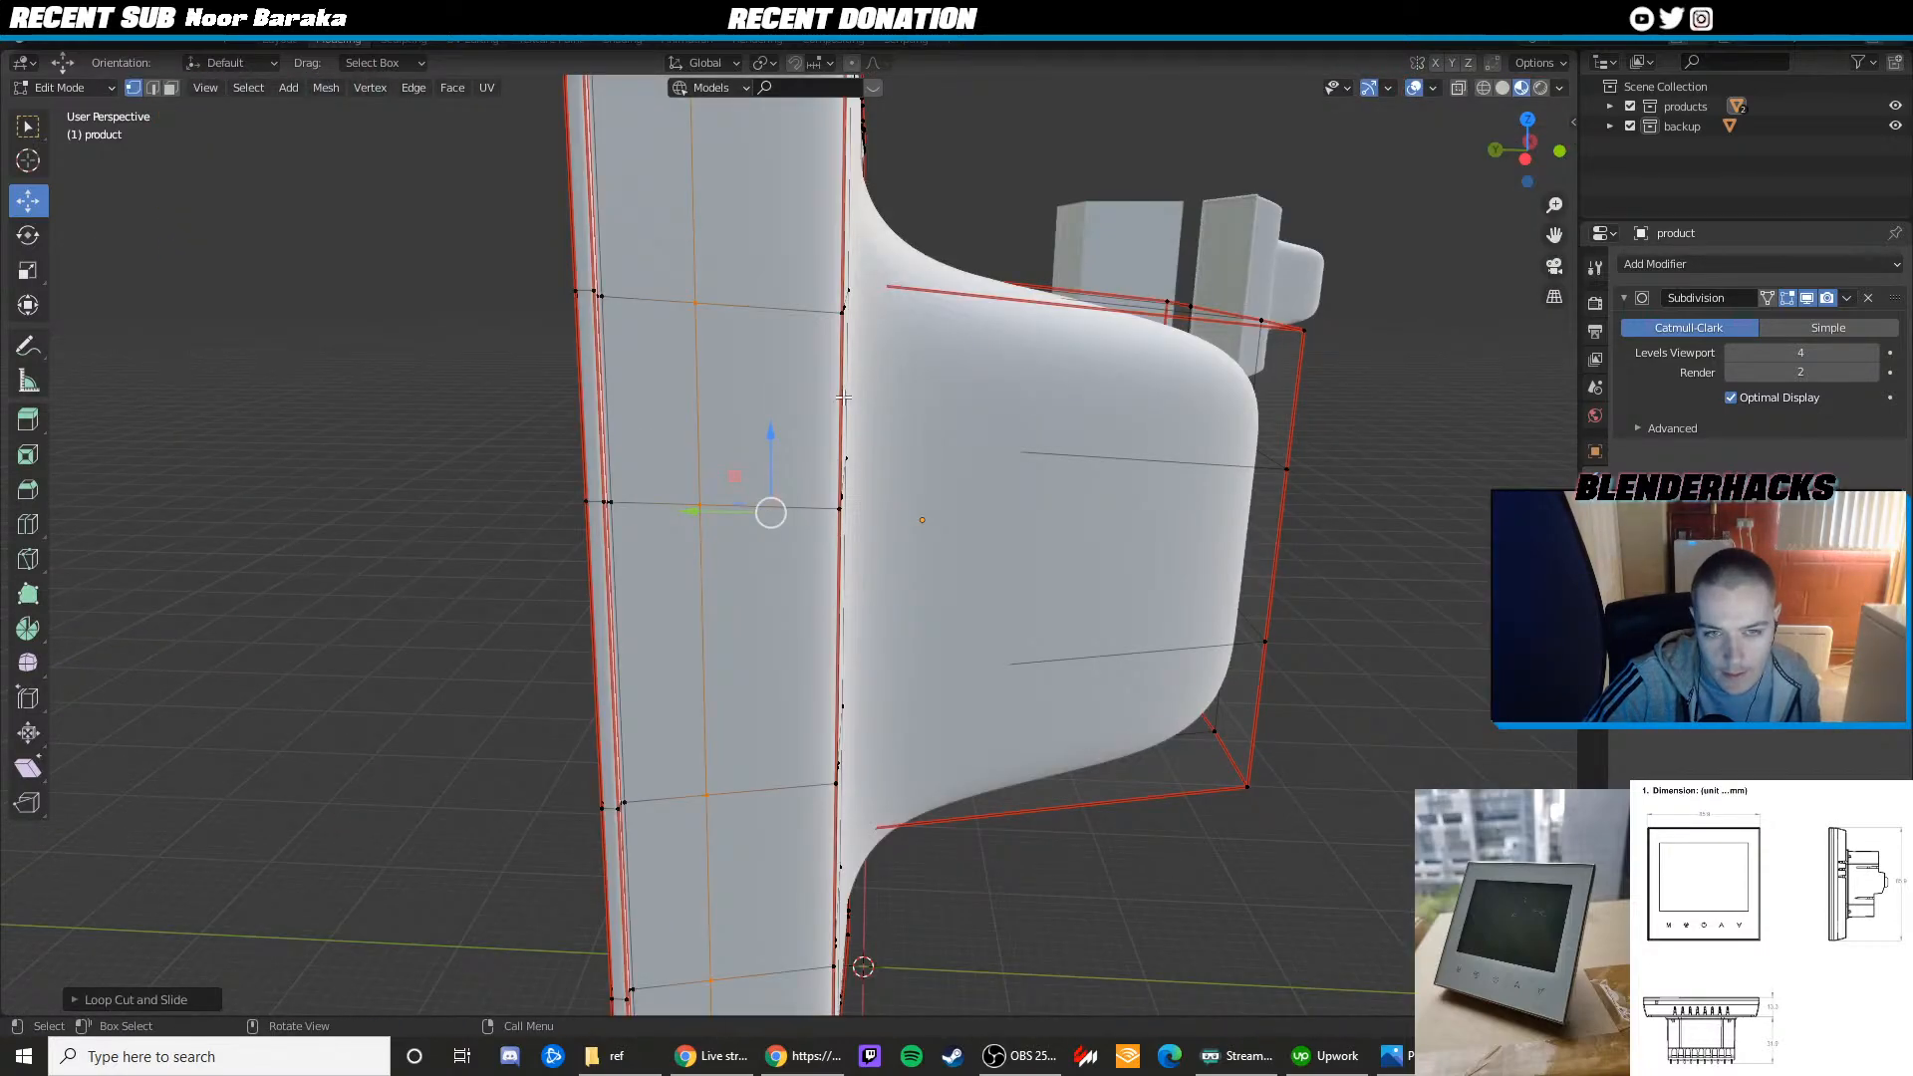
{"action": "middle_click_drag", "start_coordinate": [834, 362], "coordinate": [843, 468]}
{"action": "key", "text": "ctrl+r"}
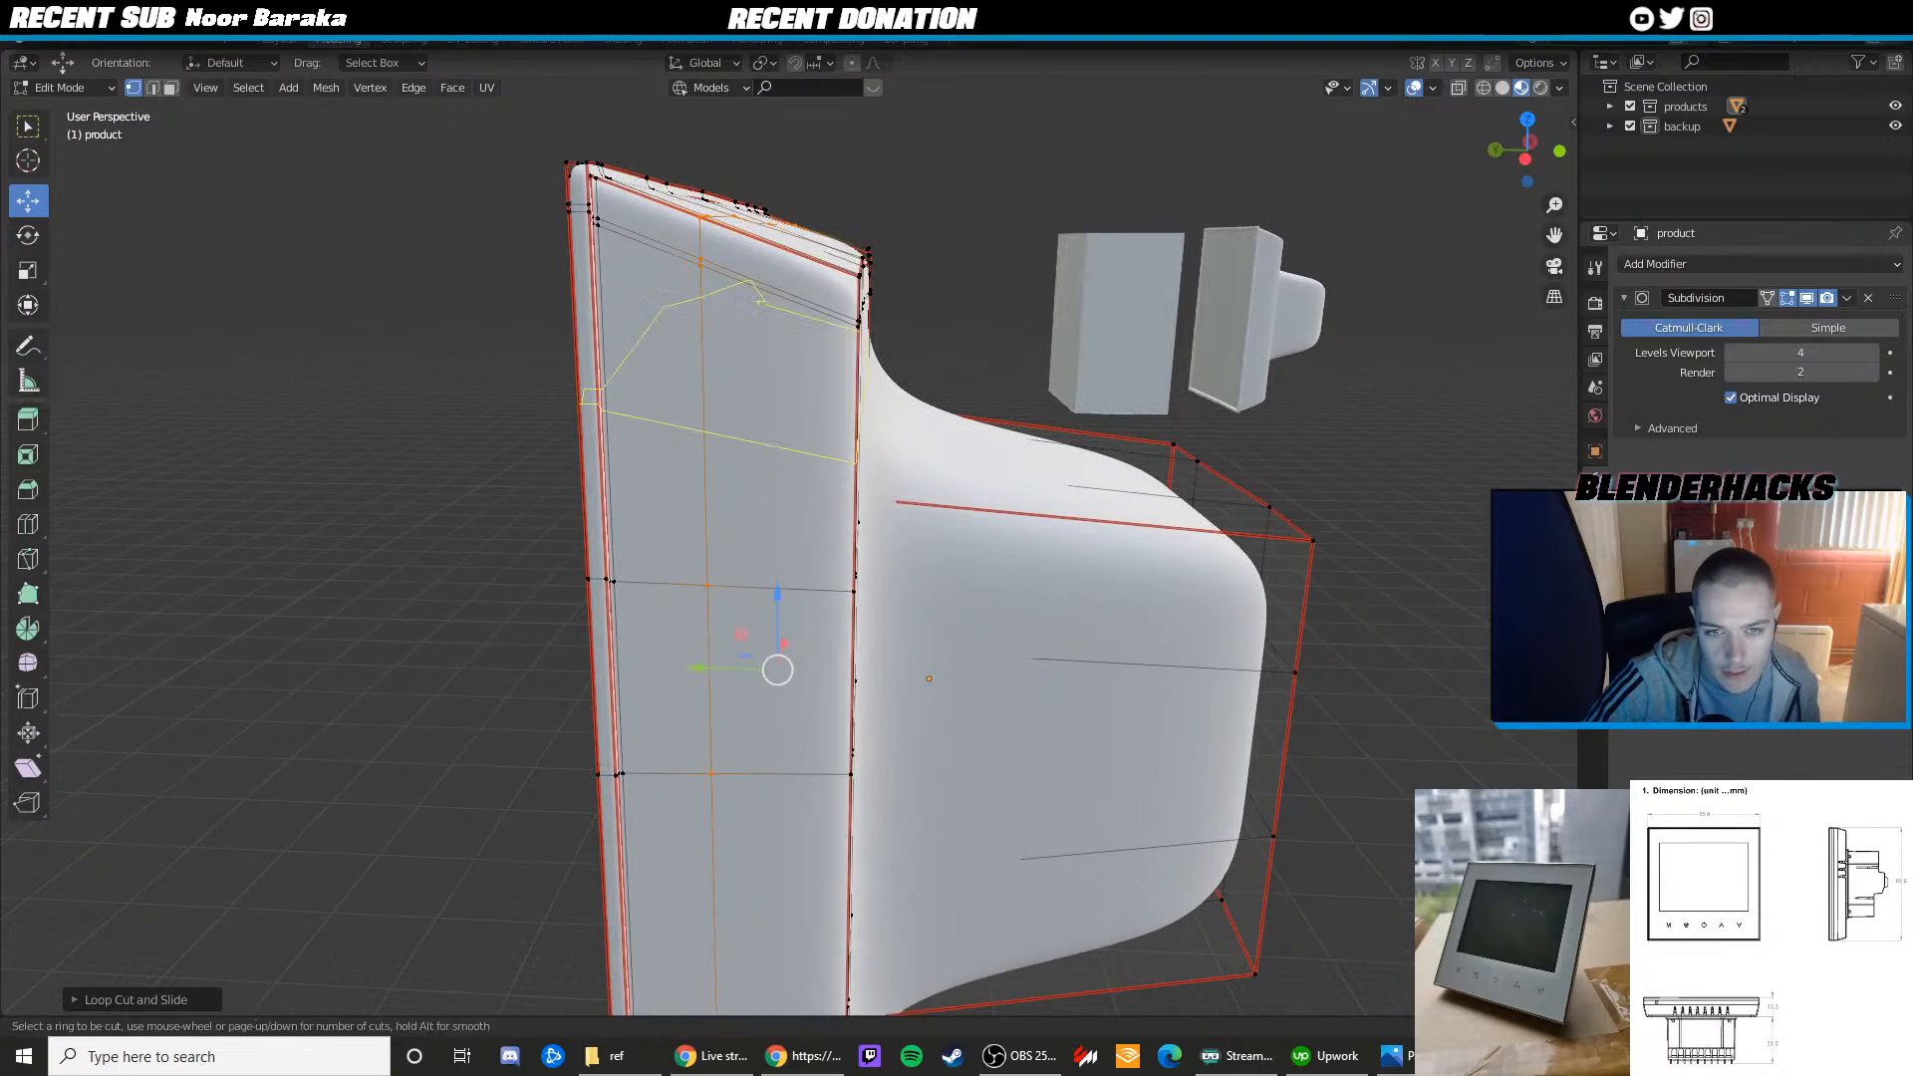
{"action": "left_click", "coordinate": [843, 468]}
{"action": "left_click", "coordinate": [850, 472]}
{"action": "key", "text": "ctrl+r"}
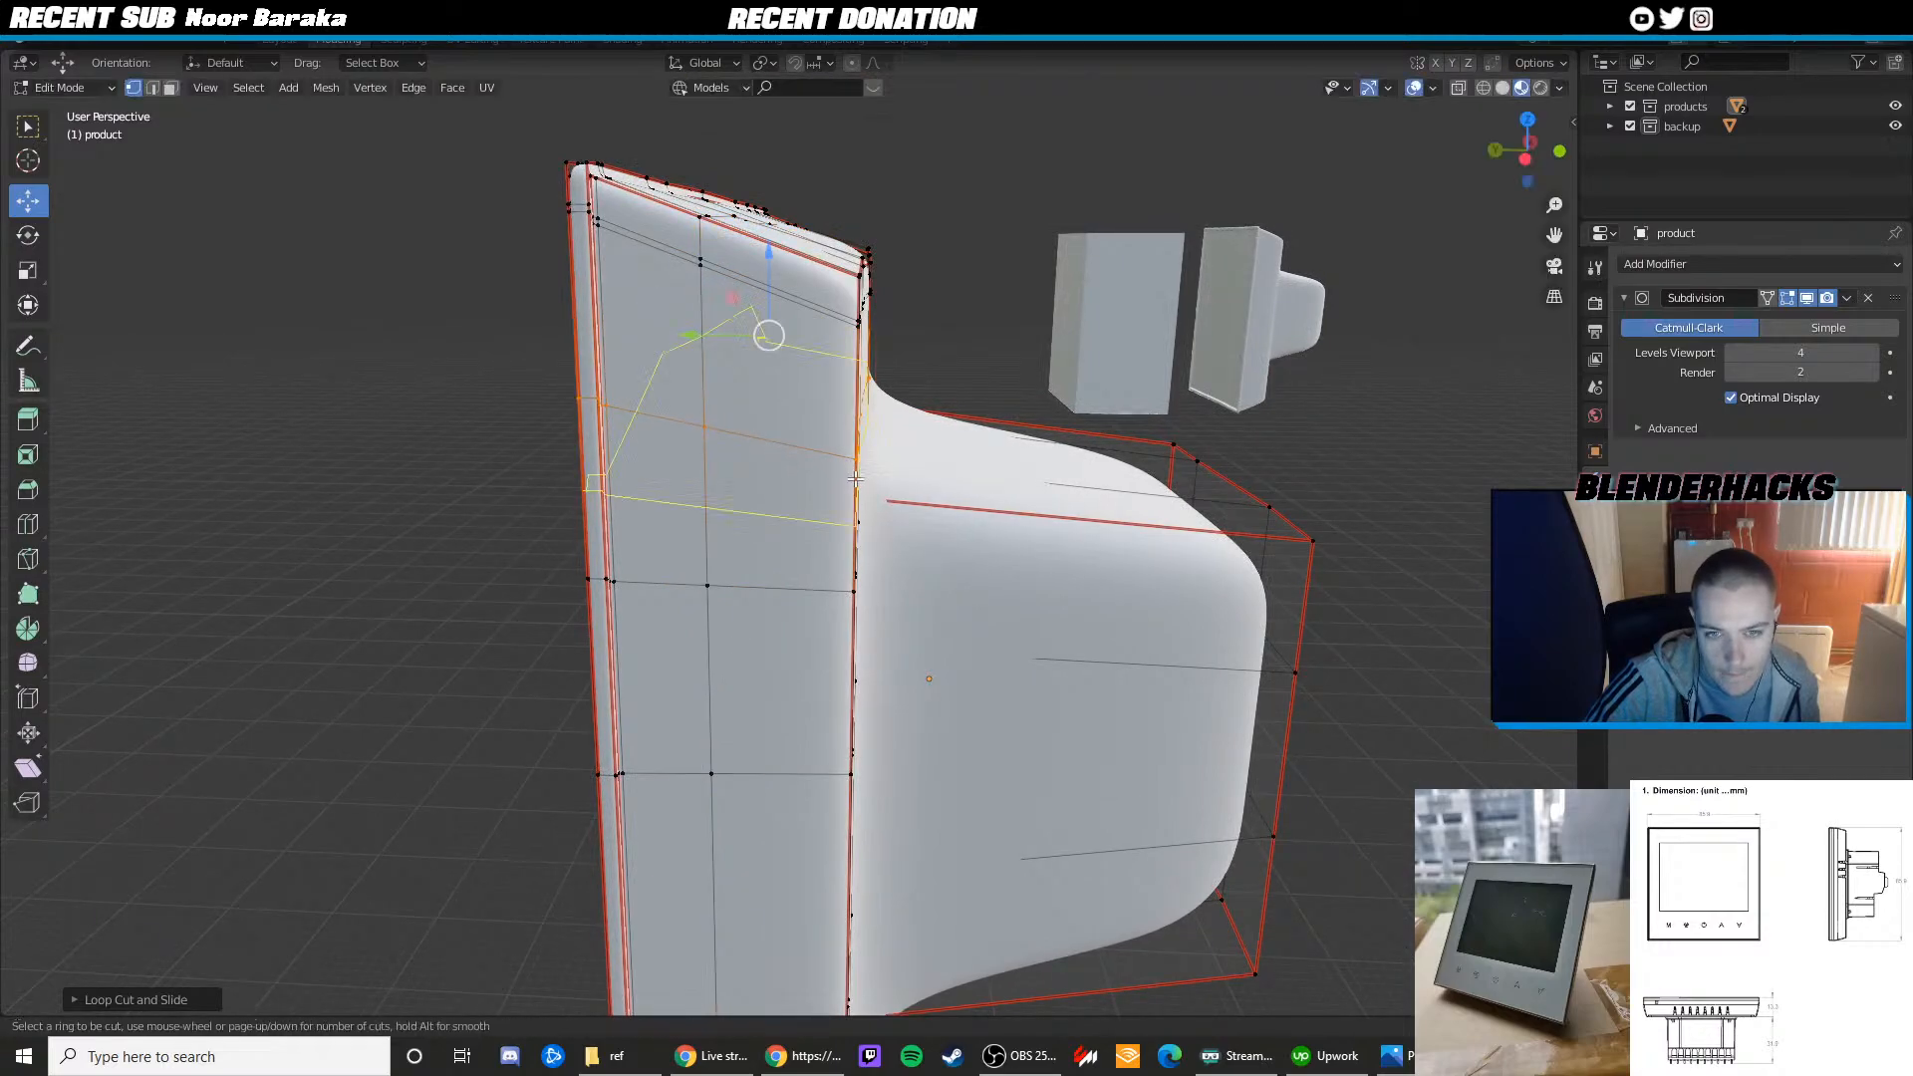
{"action": "left_click", "coordinate": [855, 478]}
{"action": "left_click", "coordinate": [864, 434]}
Add a second close pair of horizontal edge loops around the frame, above the first pair
{"action": "key", "text": "ctrl+r"}
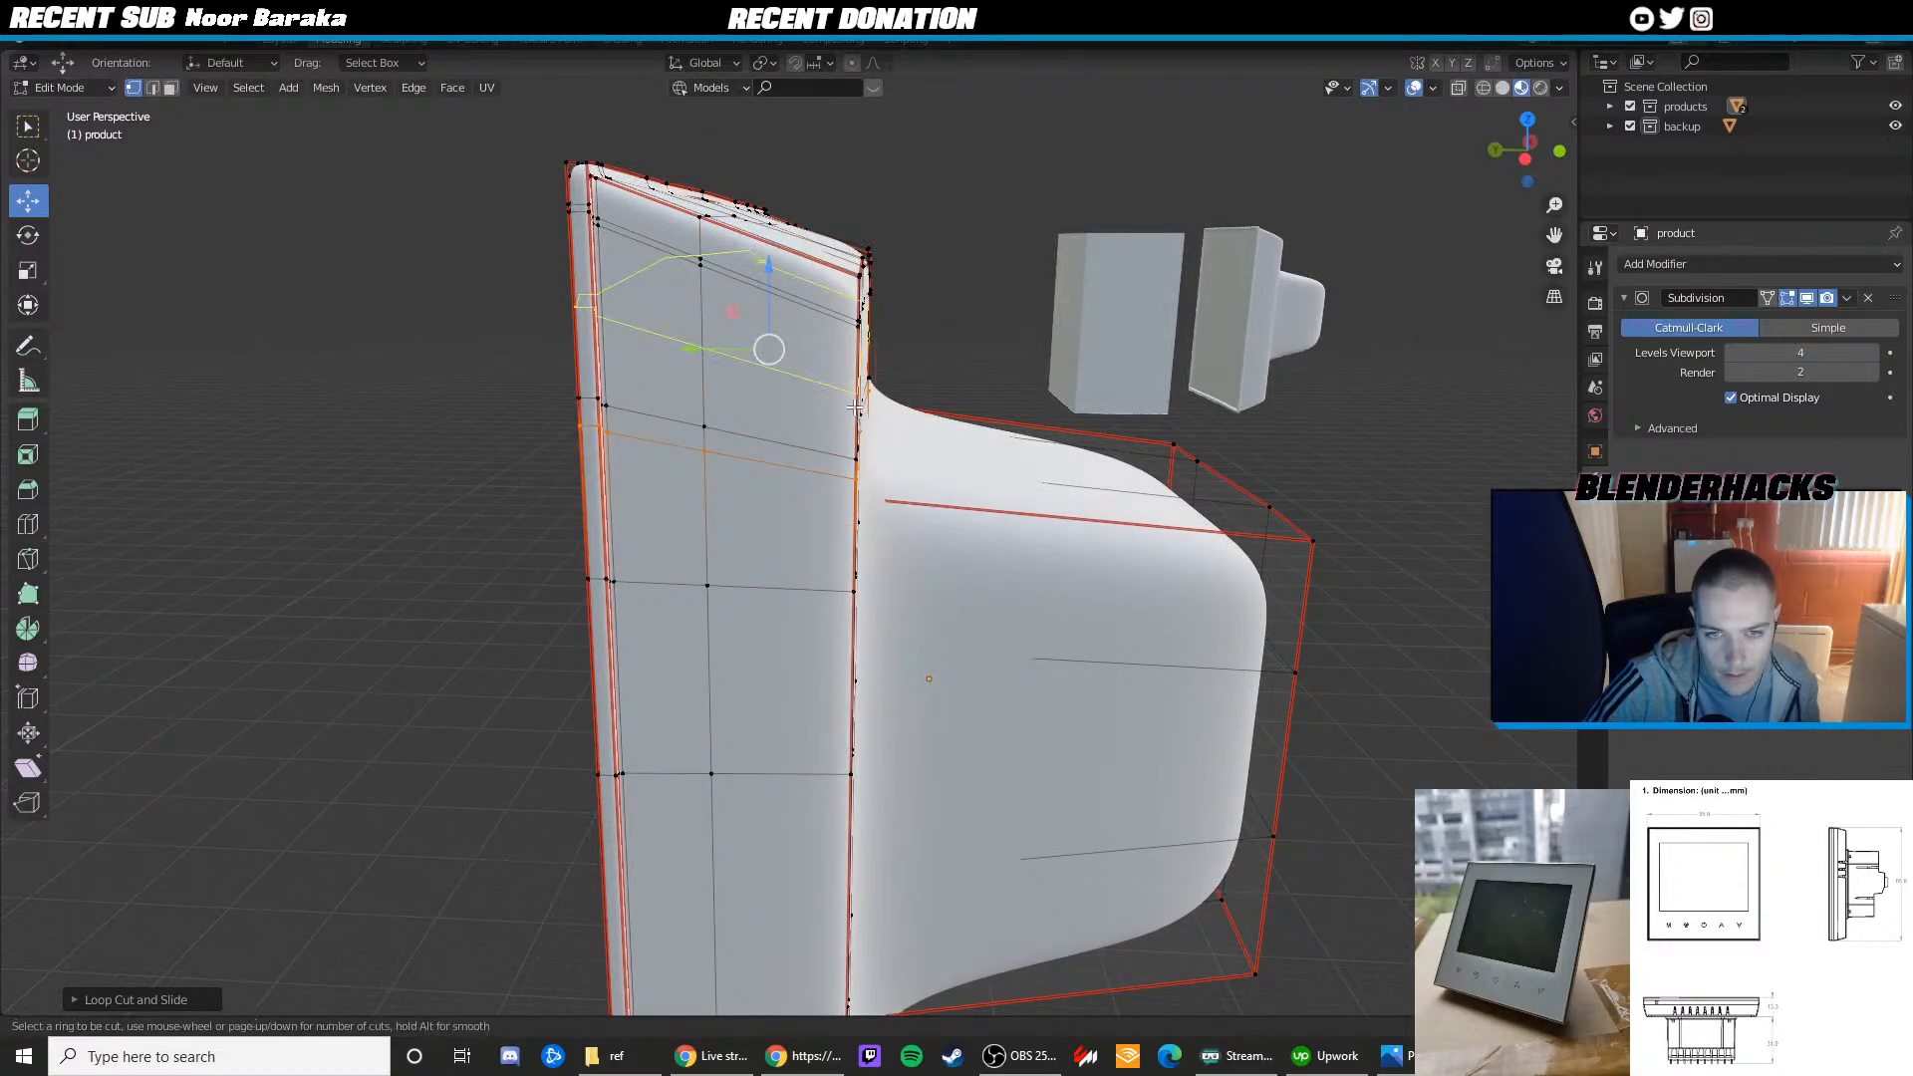
{"action": "left_click", "coordinate": [859, 411]}
{"action": "left_click", "coordinate": [855, 415]}
{"action": "key", "text": "ctrl+r"}
{"action": "left_click", "coordinate": [856, 427]}
{"action": "left_click", "coordinate": [855, 417]}
Add a third close pair of horizontal edge loops around the frame, below the first pair, sliding the last loop about 0.19
{"action": "key", "text": "ctrl+r"}
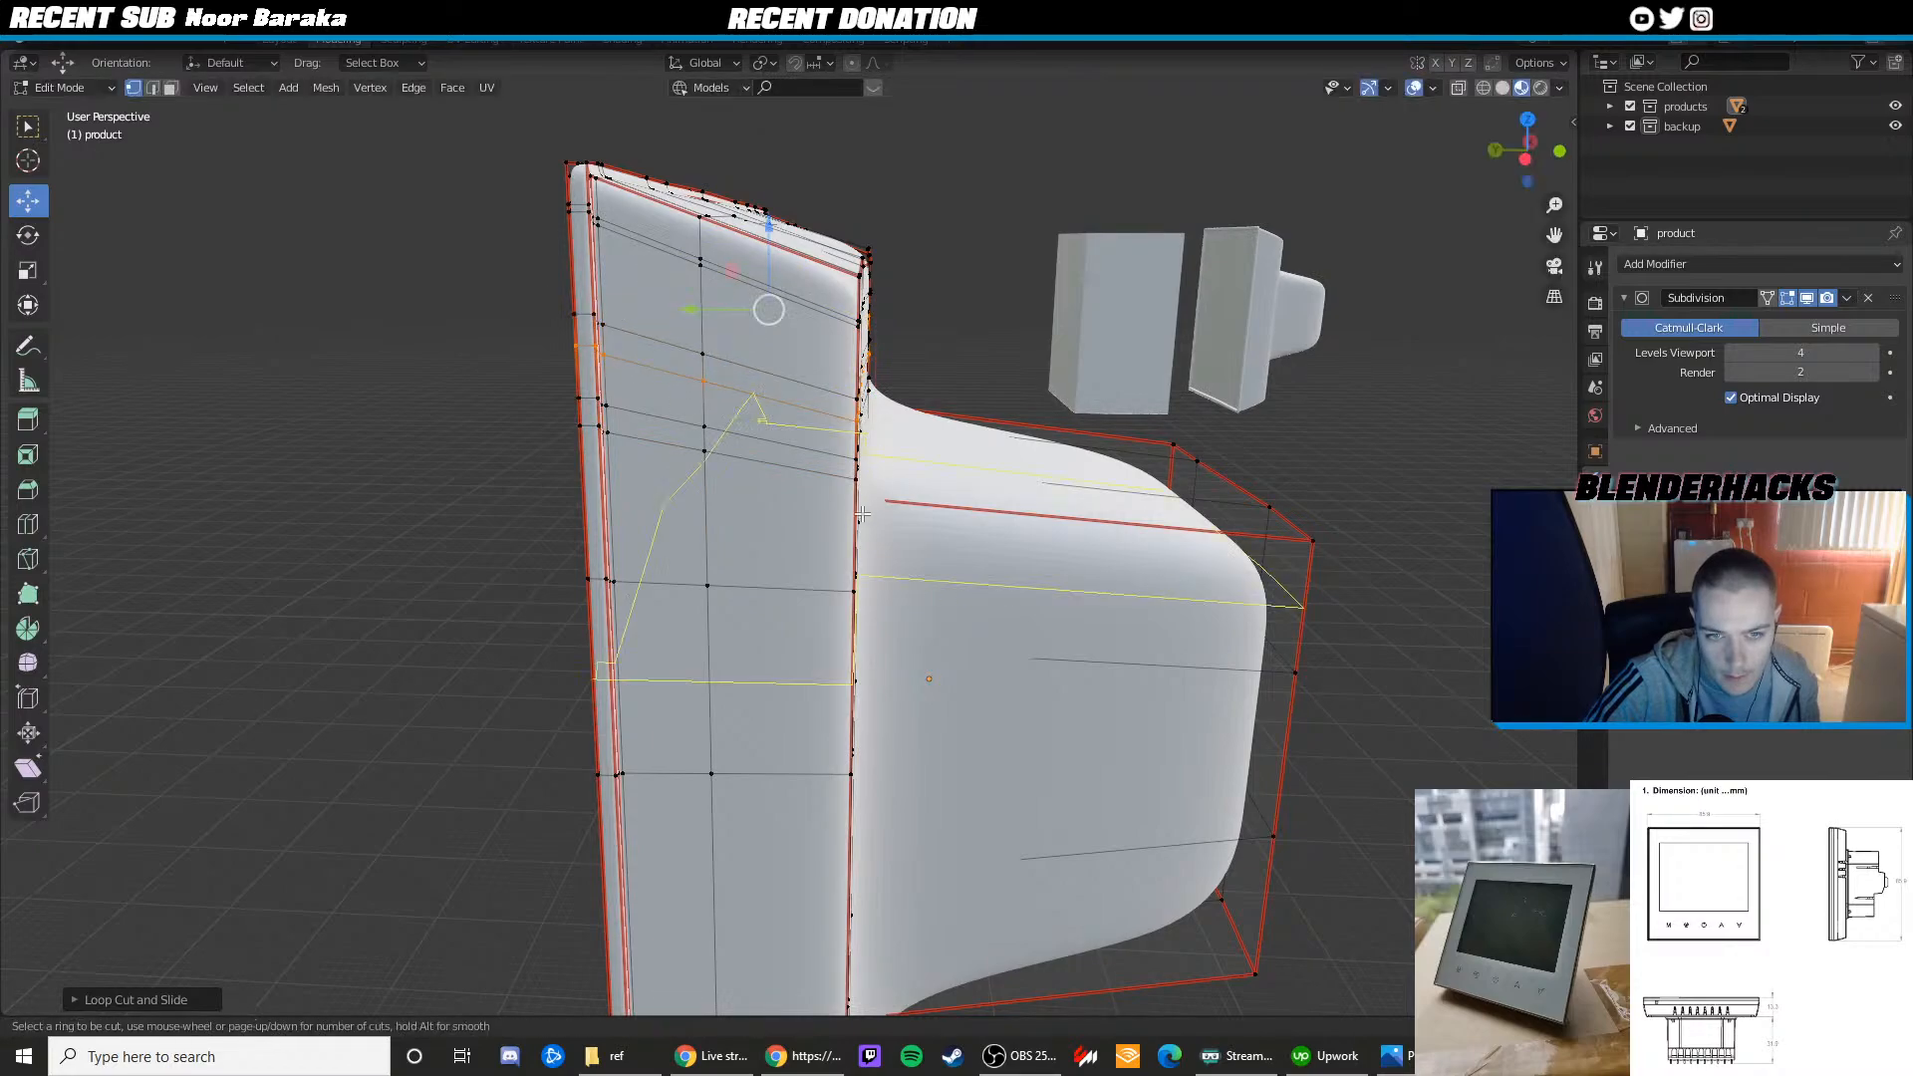
{"action": "left_click", "coordinate": [849, 504]}
{"action": "left_click", "coordinate": [849, 495]}
{"action": "key", "text": "ctrl+r"}
{"action": "left_click", "coordinate": [846, 508]}
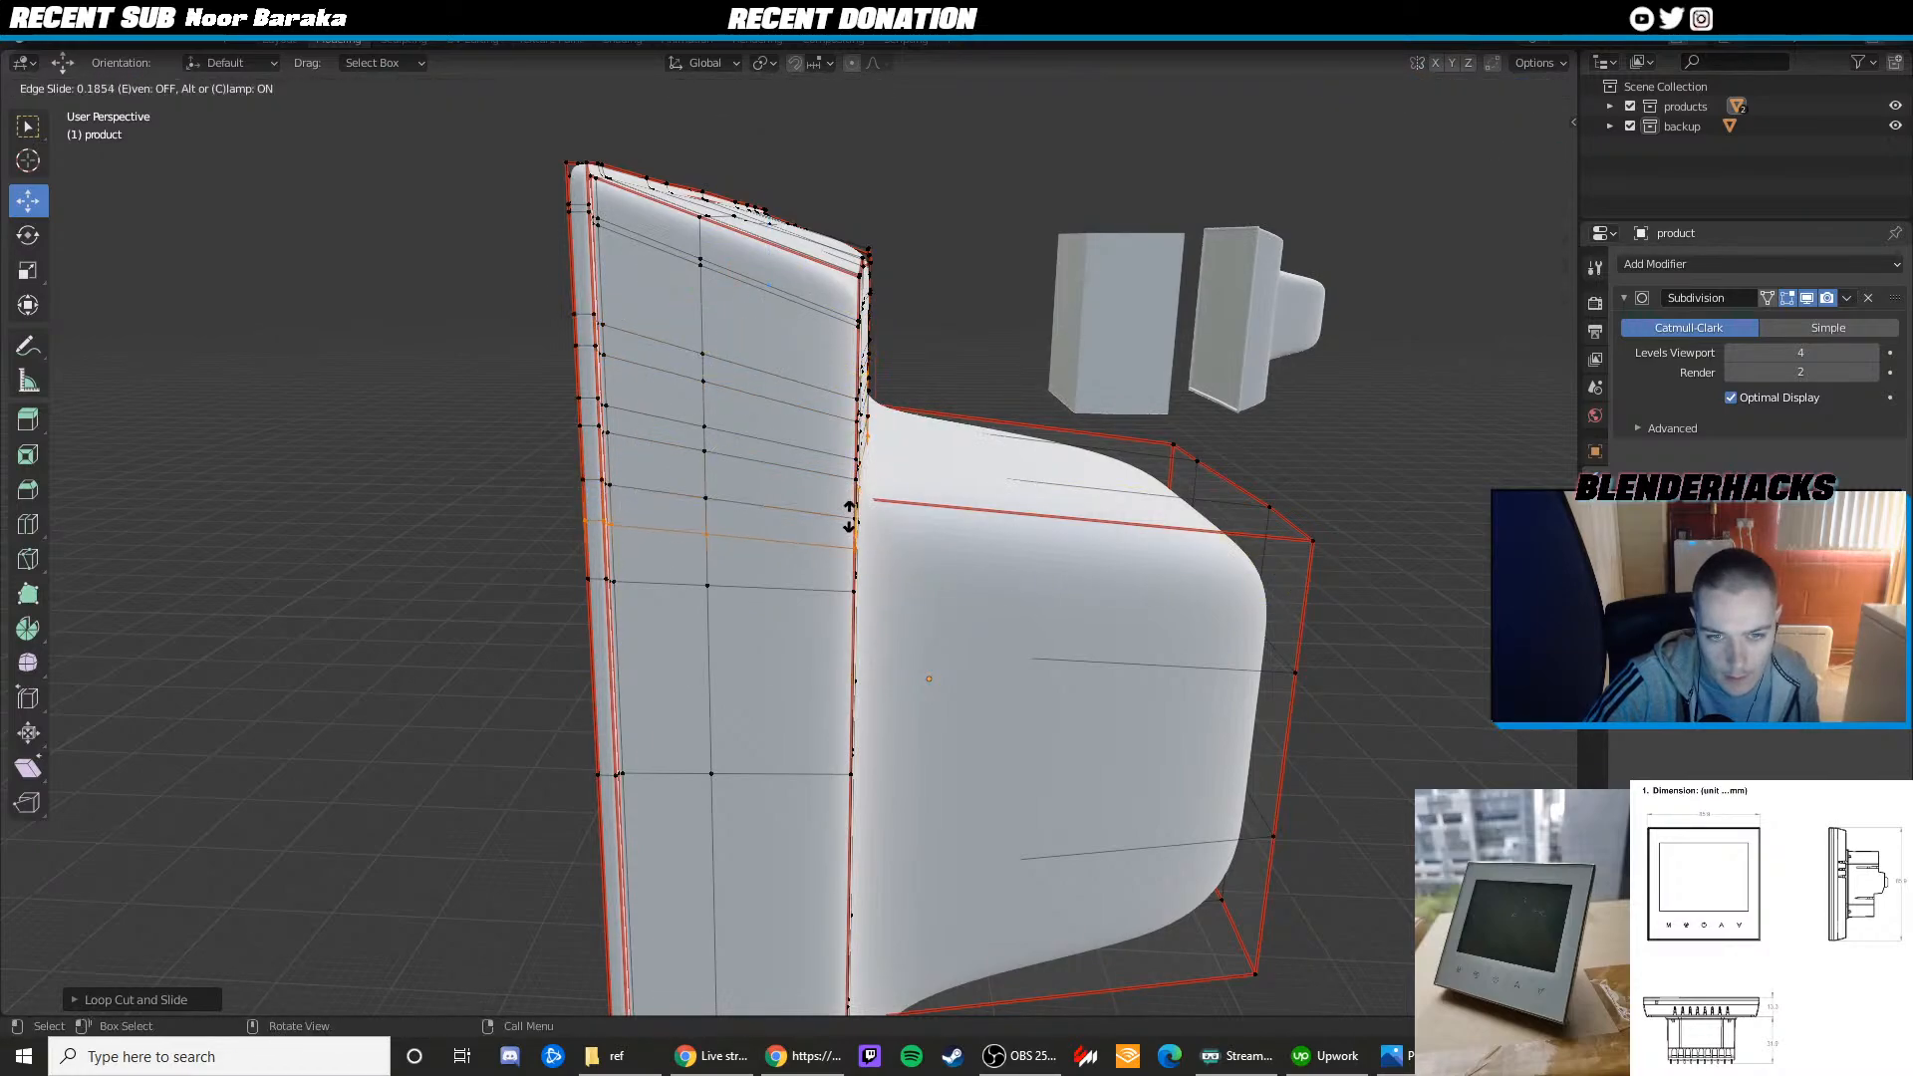
{"action": "left_click", "coordinate": [844, 510]}
Inspect the smoothed product in Object Mode and the new loops across the frame's front face in Edit Mode
{"action": "key", "text": "Tab"}
{"action": "scroll", "coordinate": [853, 510], "scroll_direction": "down", "scroll_amount": 2}
{"action": "middle_click_drag", "start_coordinate": [853, 510], "coordinate": [658, 481]}
{"action": "key", "text": "Tab"}
{"action": "scroll", "coordinate": [816, 511], "scroll_direction": "up", "scroll_amount": 3}
{"action": "key", "text": "Tab"}
{"action": "scroll", "coordinate": [829, 503], "scroll_direction": "down", "scroll_amount": 3}
{"action": "key", "text": "Tab"}
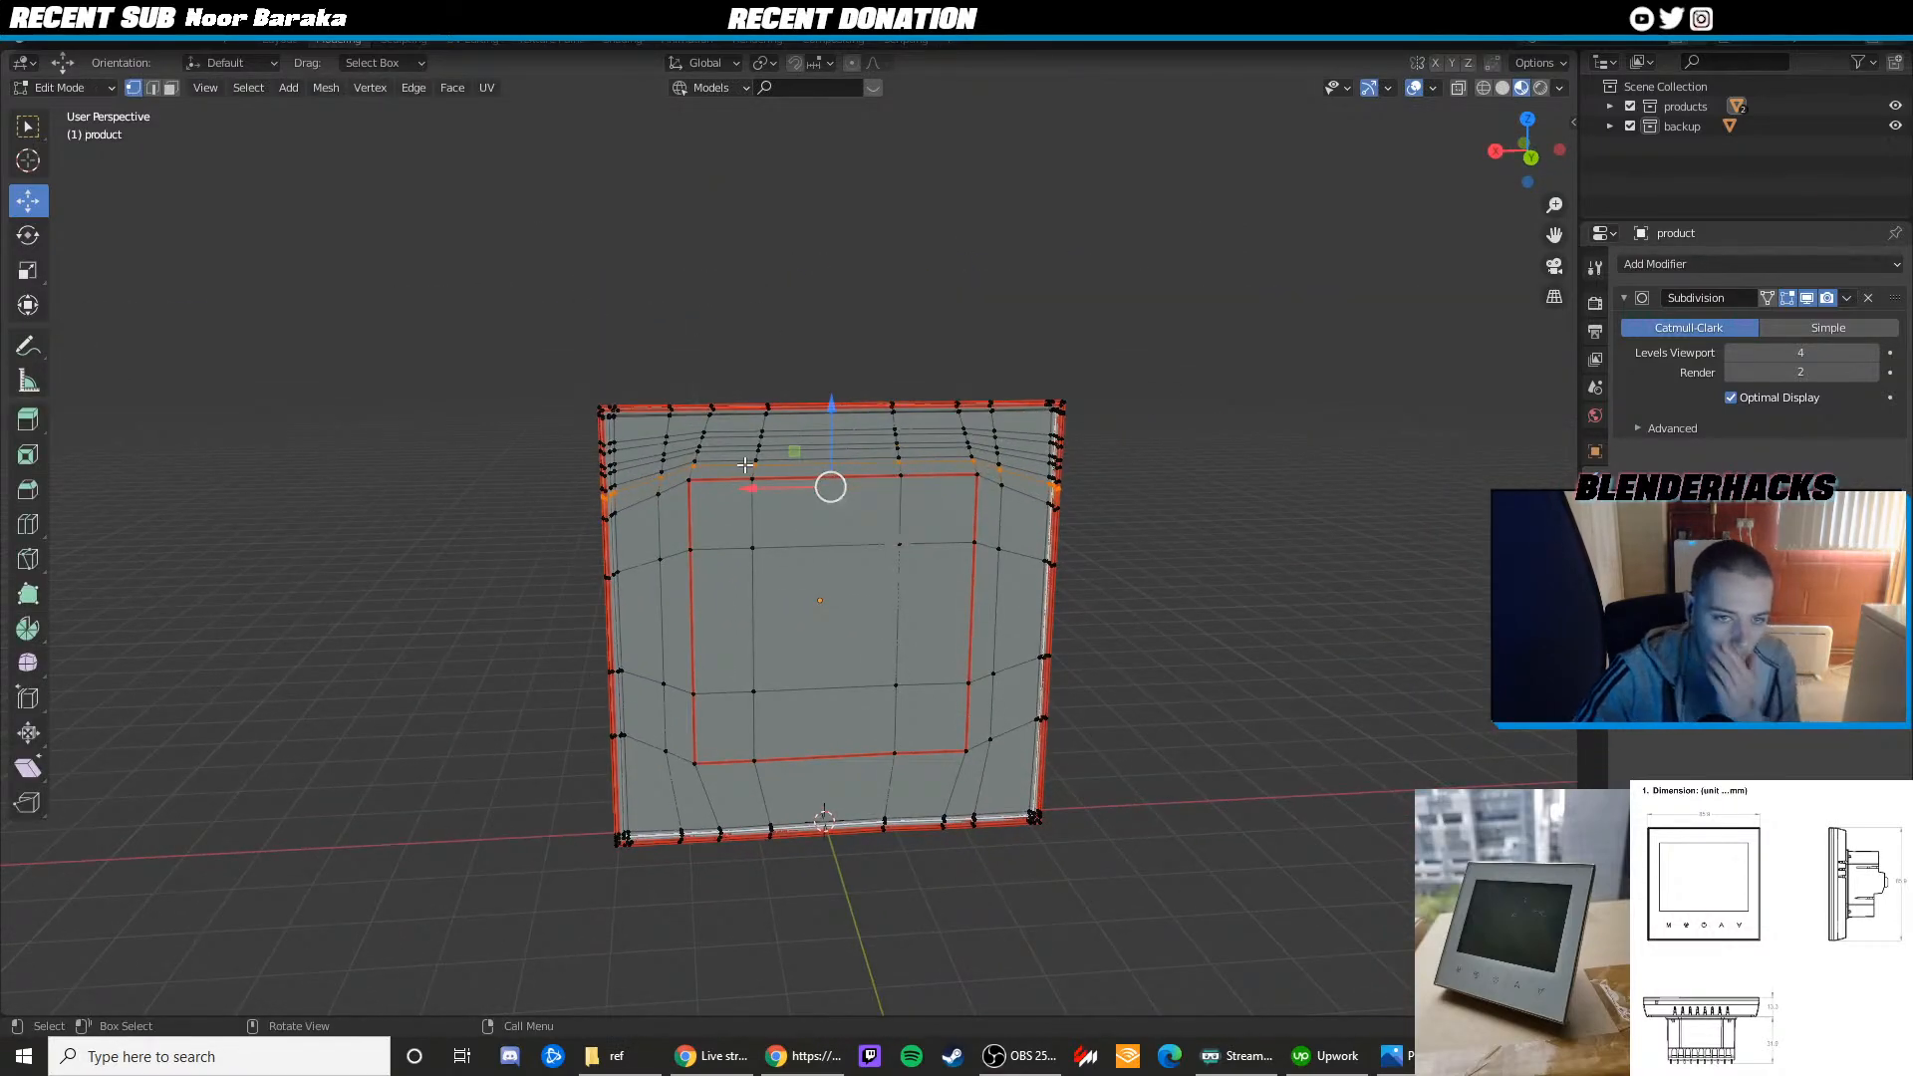
{"action": "scroll", "coordinate": [744, 461], "scroll_direction": "up", "scroll_amount": 2}
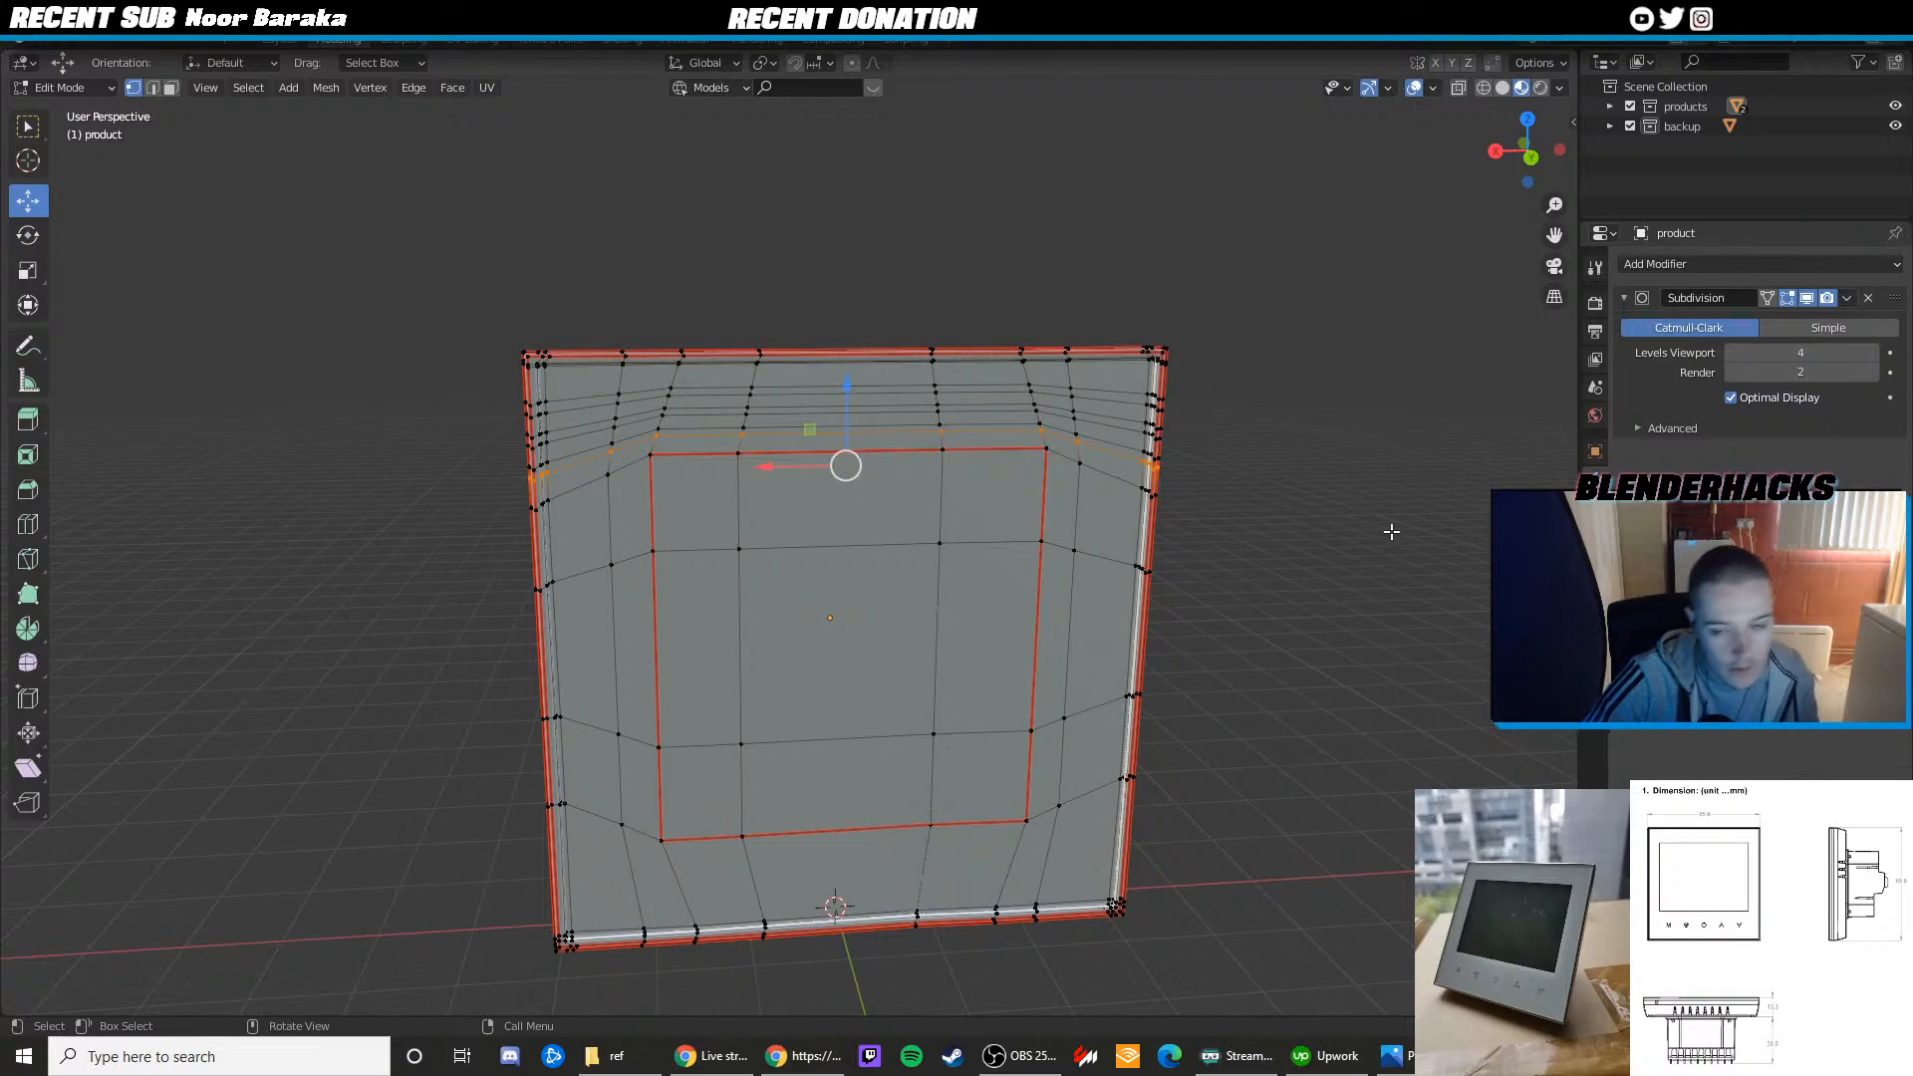
Delete the narrow face between the middle pair of edge loops on the rear half of the frame's side wall
{"action": "middle_click_drag", "start_coordinate": [1391, 532], "coordinate": [828, 499]}
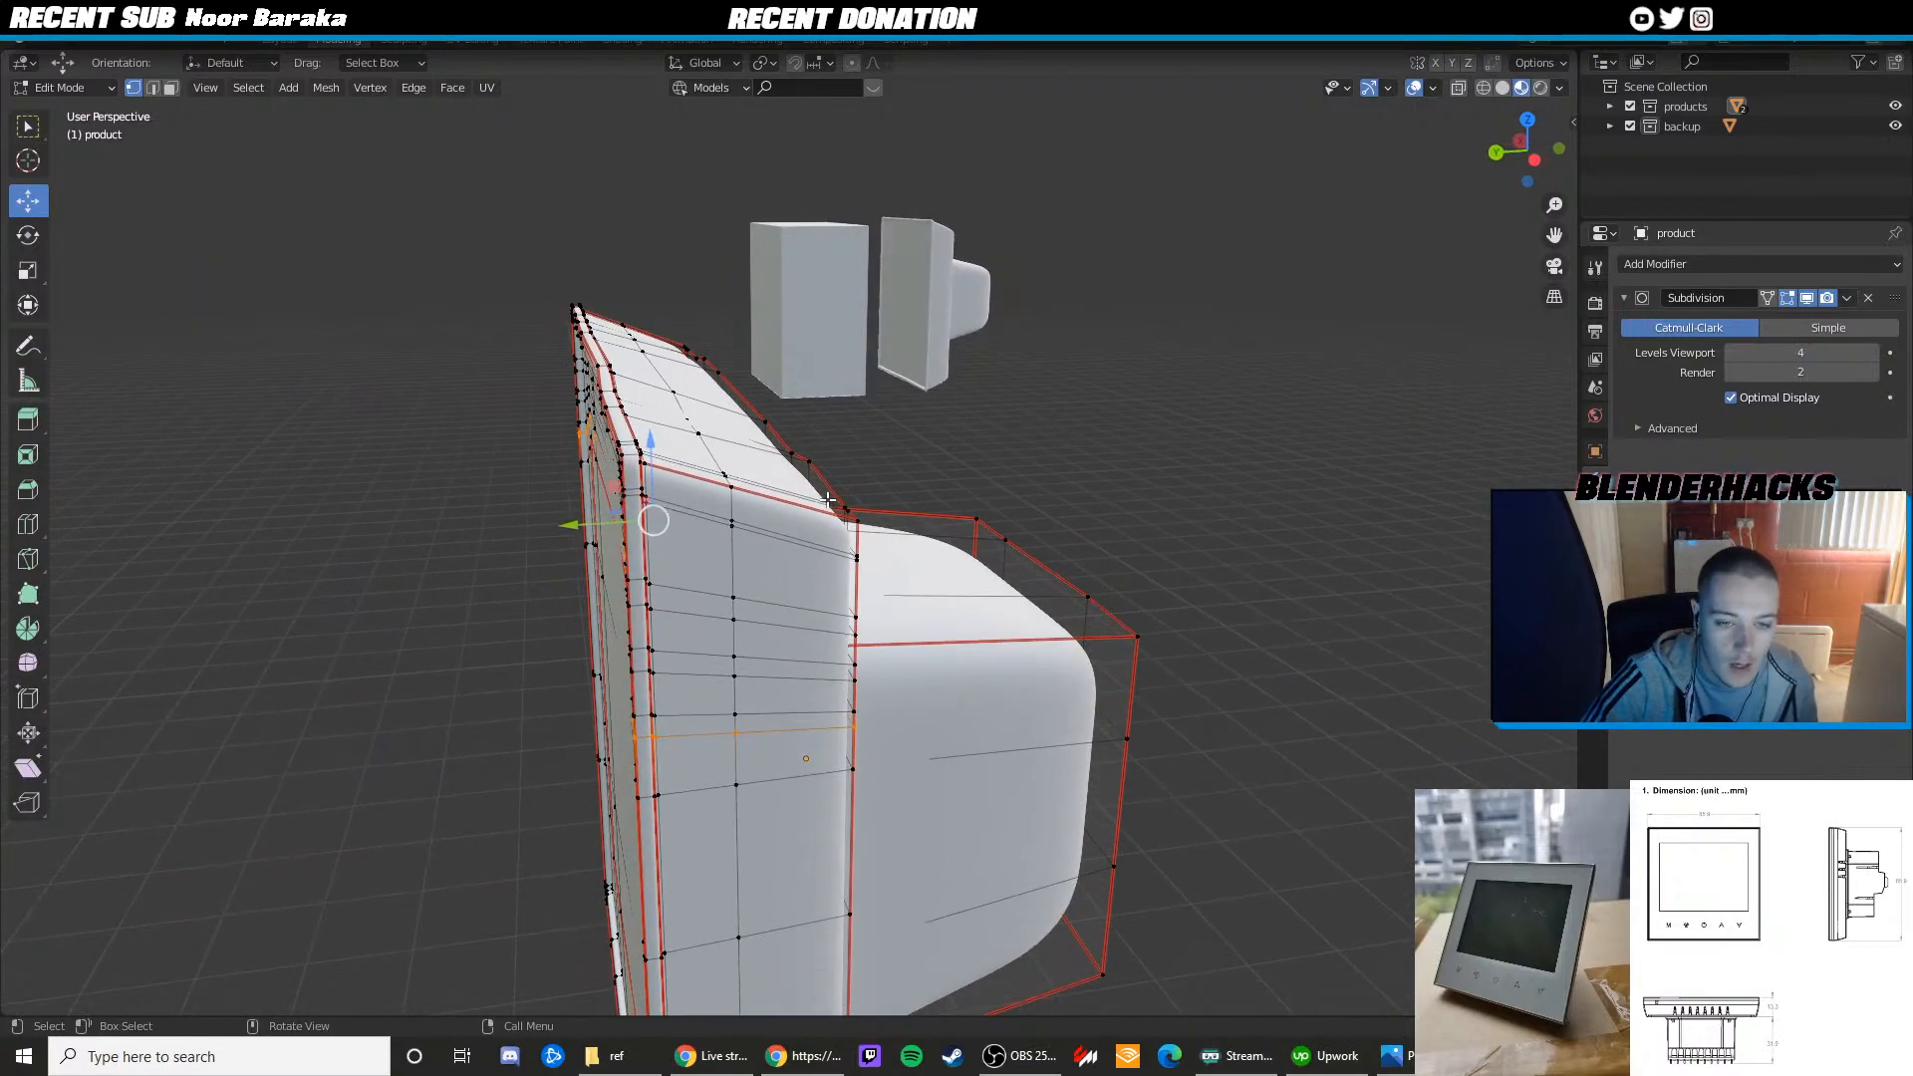
{"action": "scroll", "coordinate": [807, 545], "scroll_direction": "up", "scroll_amount": 1}
{"action": "key", "text": "3"}
{"action": "key", "text": "x"}
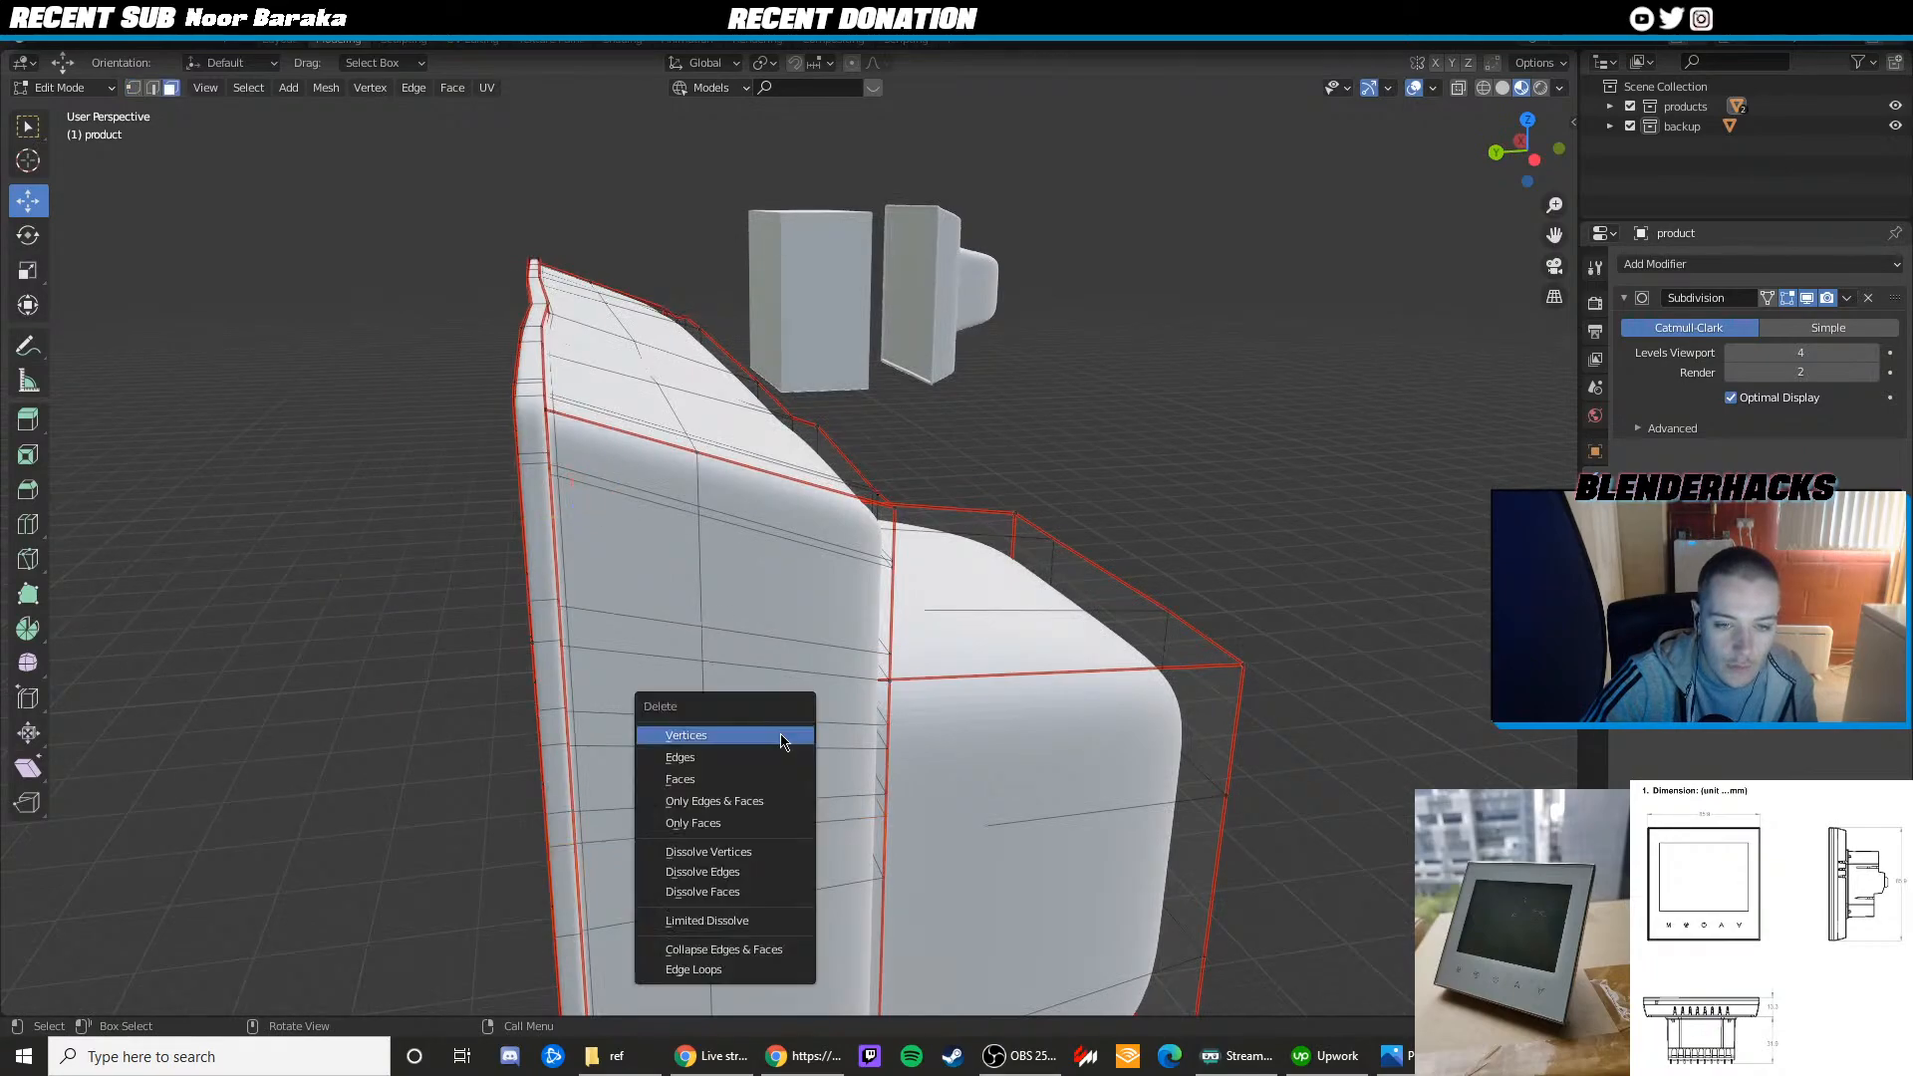
{"action": "left_click", "coordinate": [781, 738]}
{"action": "left_click", "coordinate": [777, 743]}
{"action": "key", "text": "x"}
{"action": "left_click", "coordinate": [726, 790]}
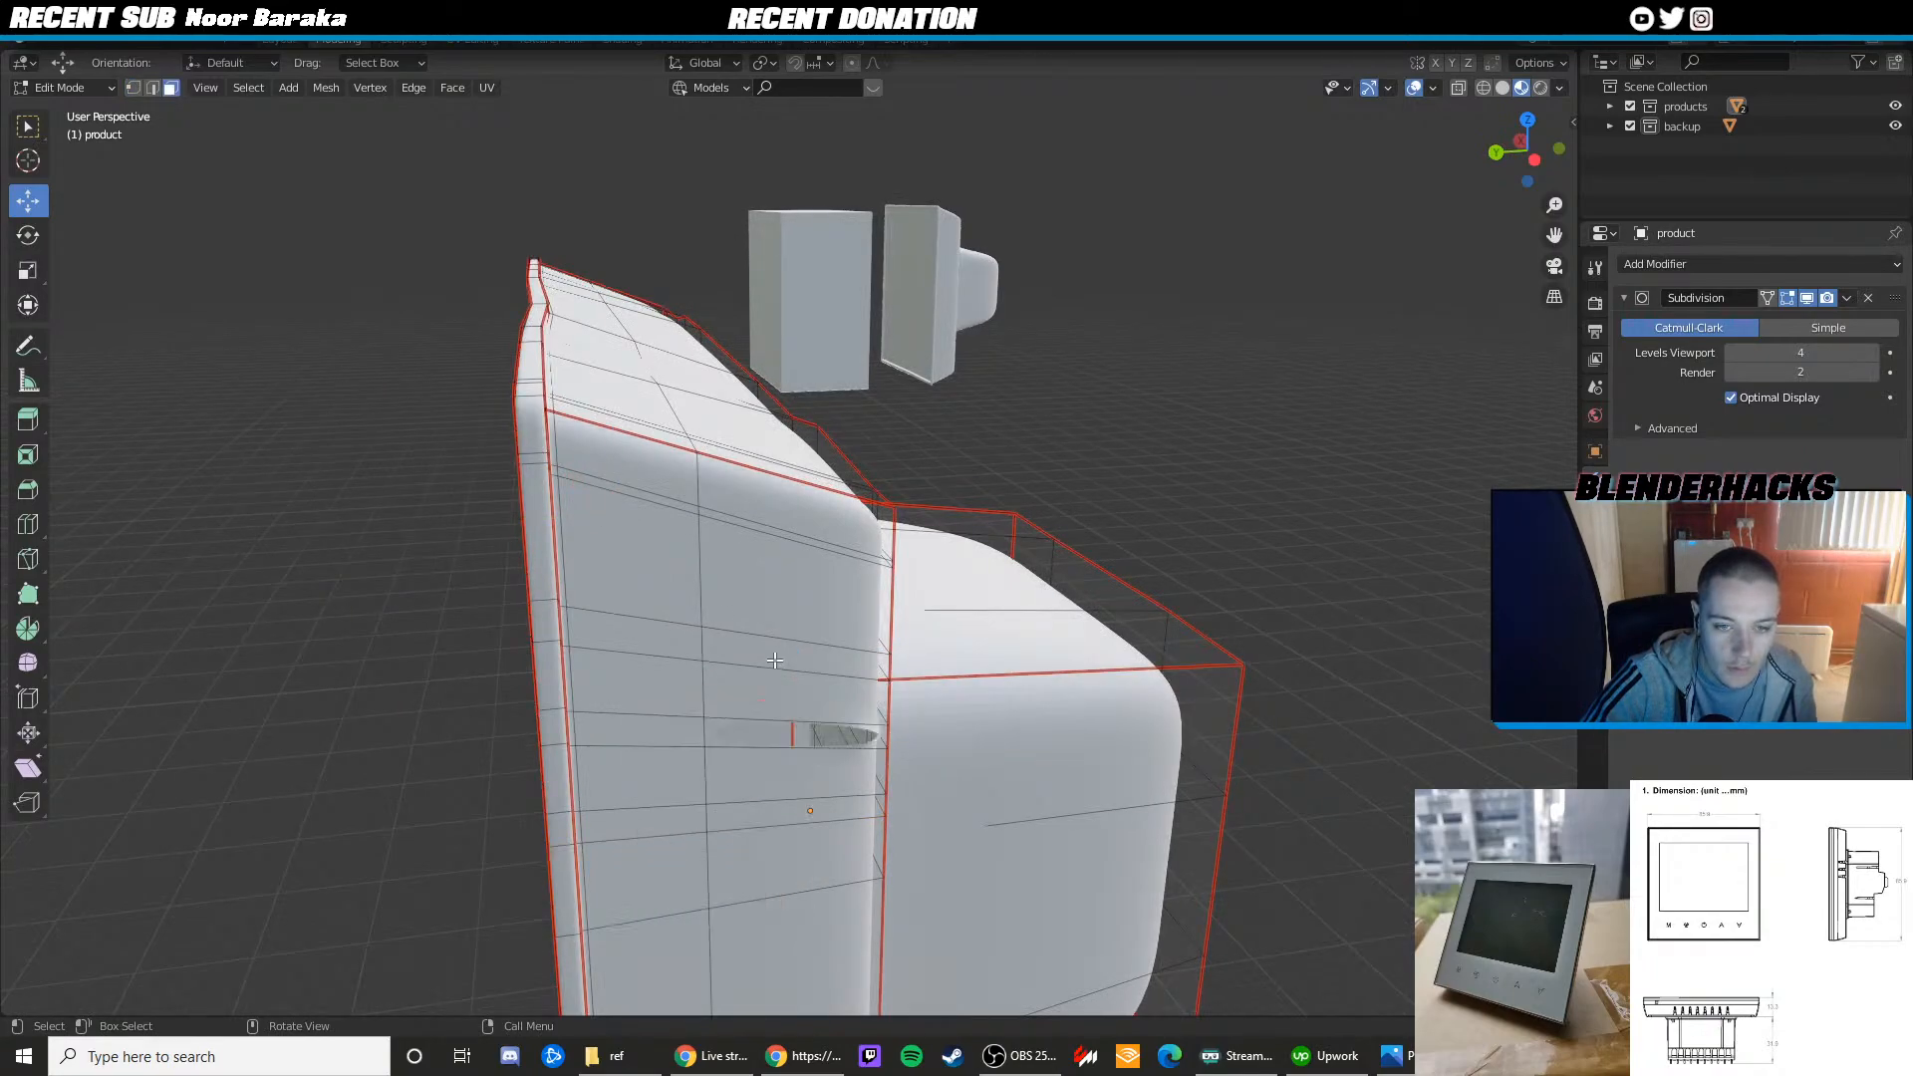
Delete the middle and lower slot faces on the housing's side to open two more vent slots
{"action": "left_click", "coordinate": [787, 666]}
{"action": "key", "text": "x"}
{"action": "left_click", "coordinate": [786, 662]}
{"action": "left_click", "coordinate": [797, 805]}
{"action": "key", "text": "x"}
{"action": "left_click", "coordinate": [797, 802]}
{"action": "scroll", "coordinate": [797, 802], "scroll_direction": "down", "scroll_amount": 3}
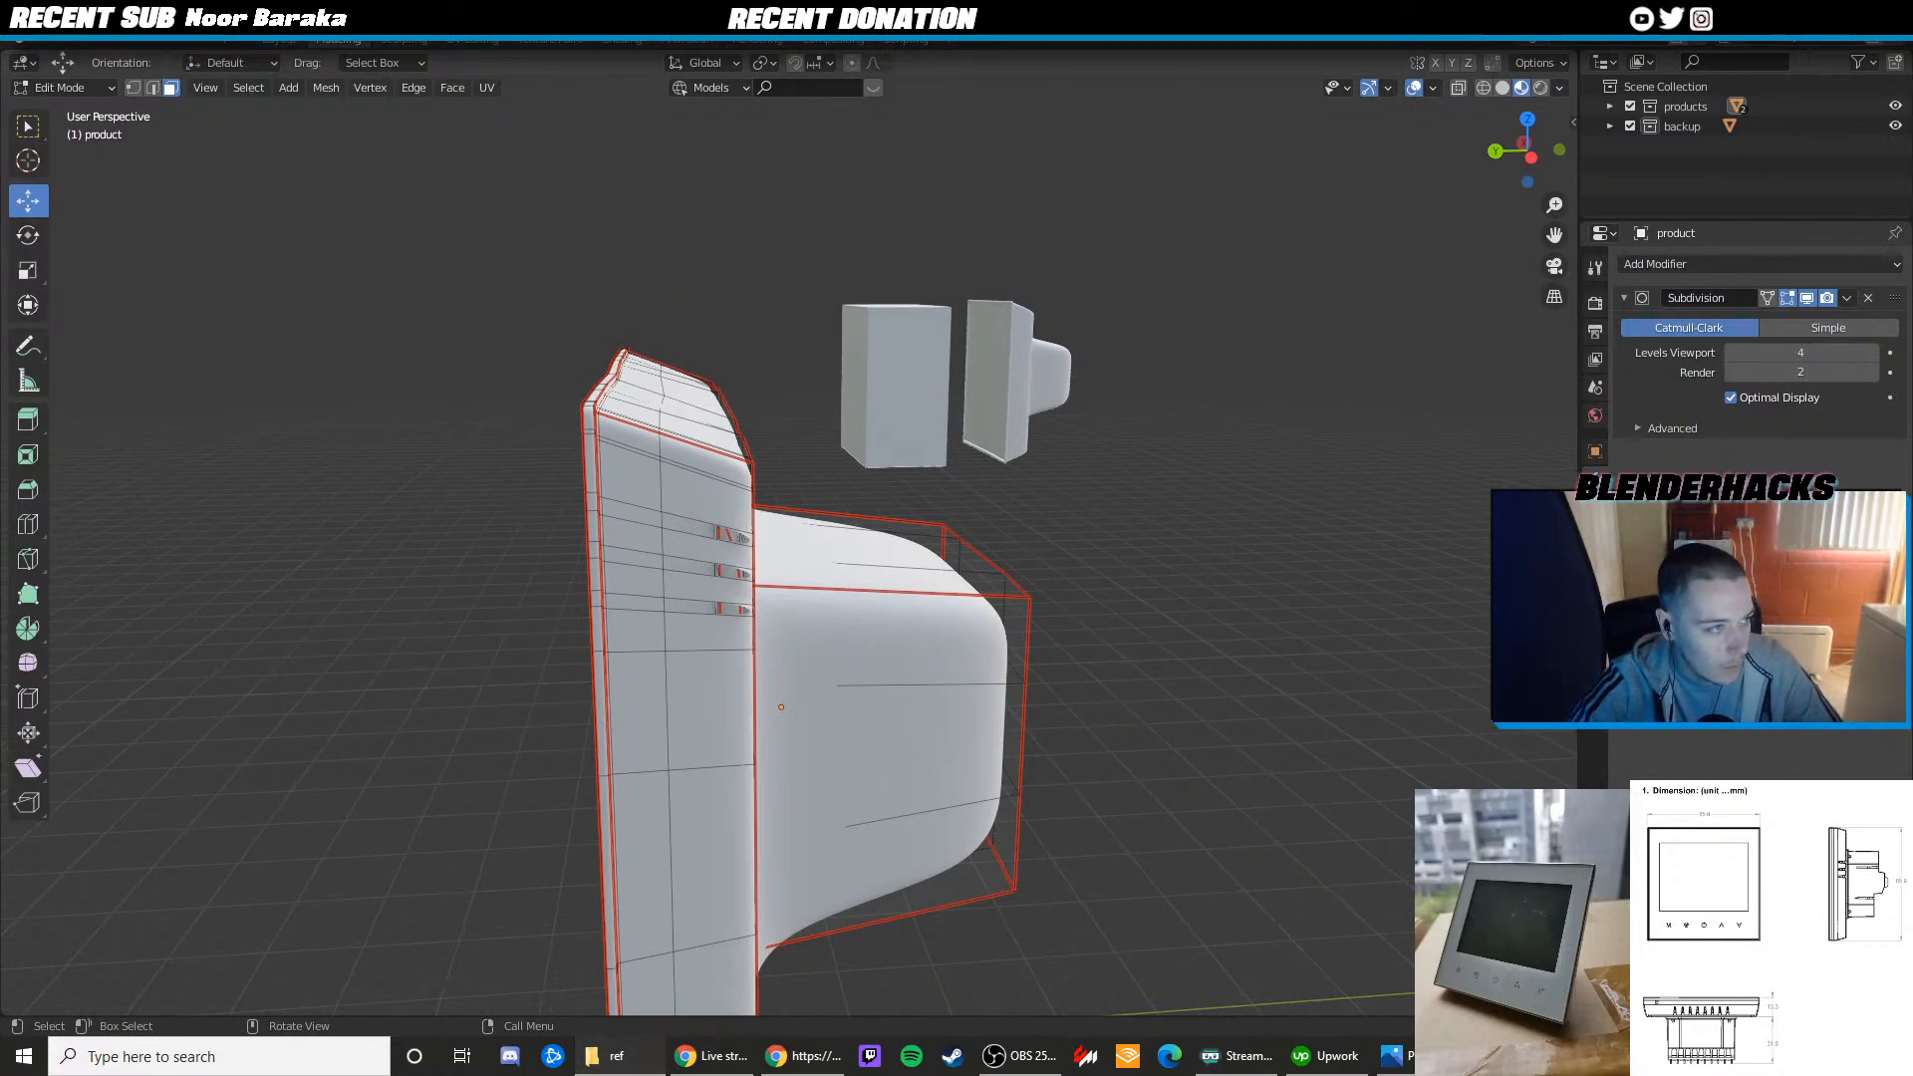
Compare the open vent slots on the housing's side with the thermostat's side-view reference photo
{"action": "key", "text": "alt+F4"}
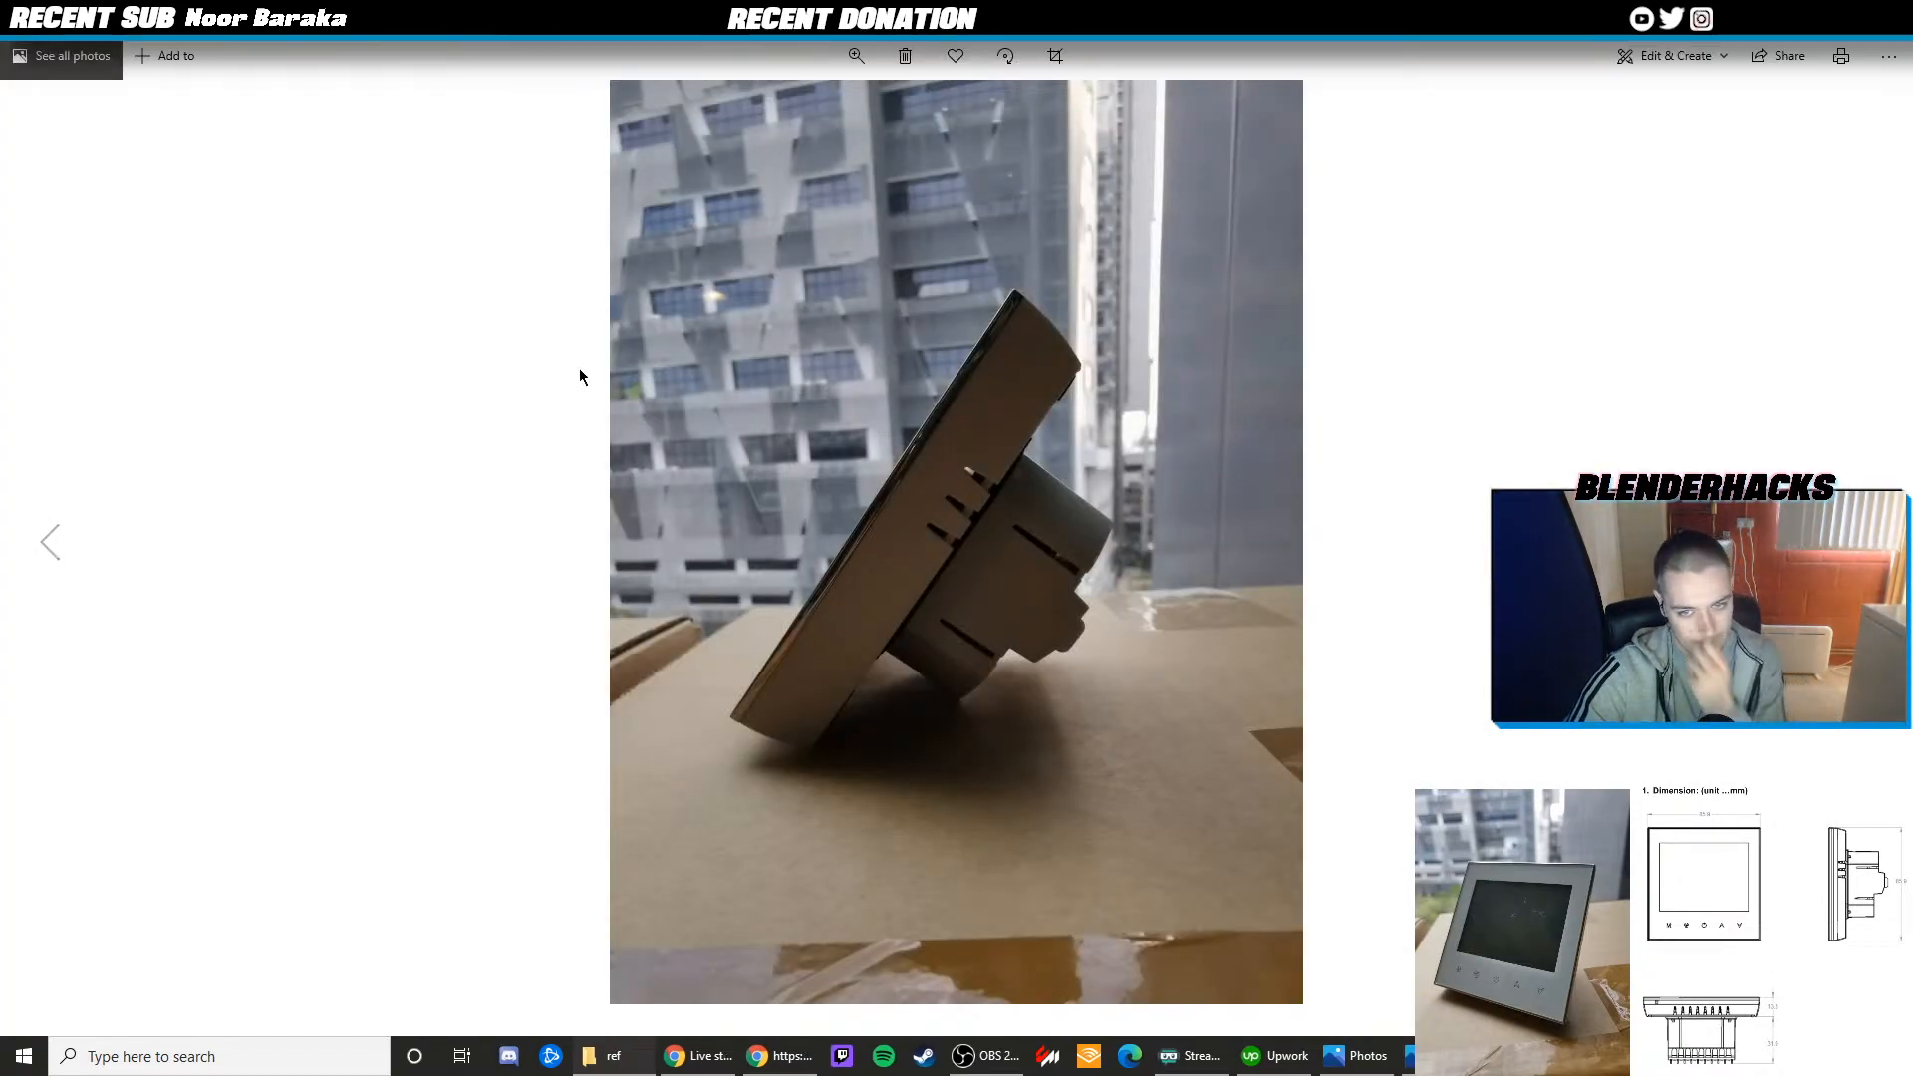
{"action": "left_click", "coordinate": [1888, 15]}
{"action": "scroll", "coordinate": [959, 466], "scroll_direction": "up", "scroll_amount": 3}
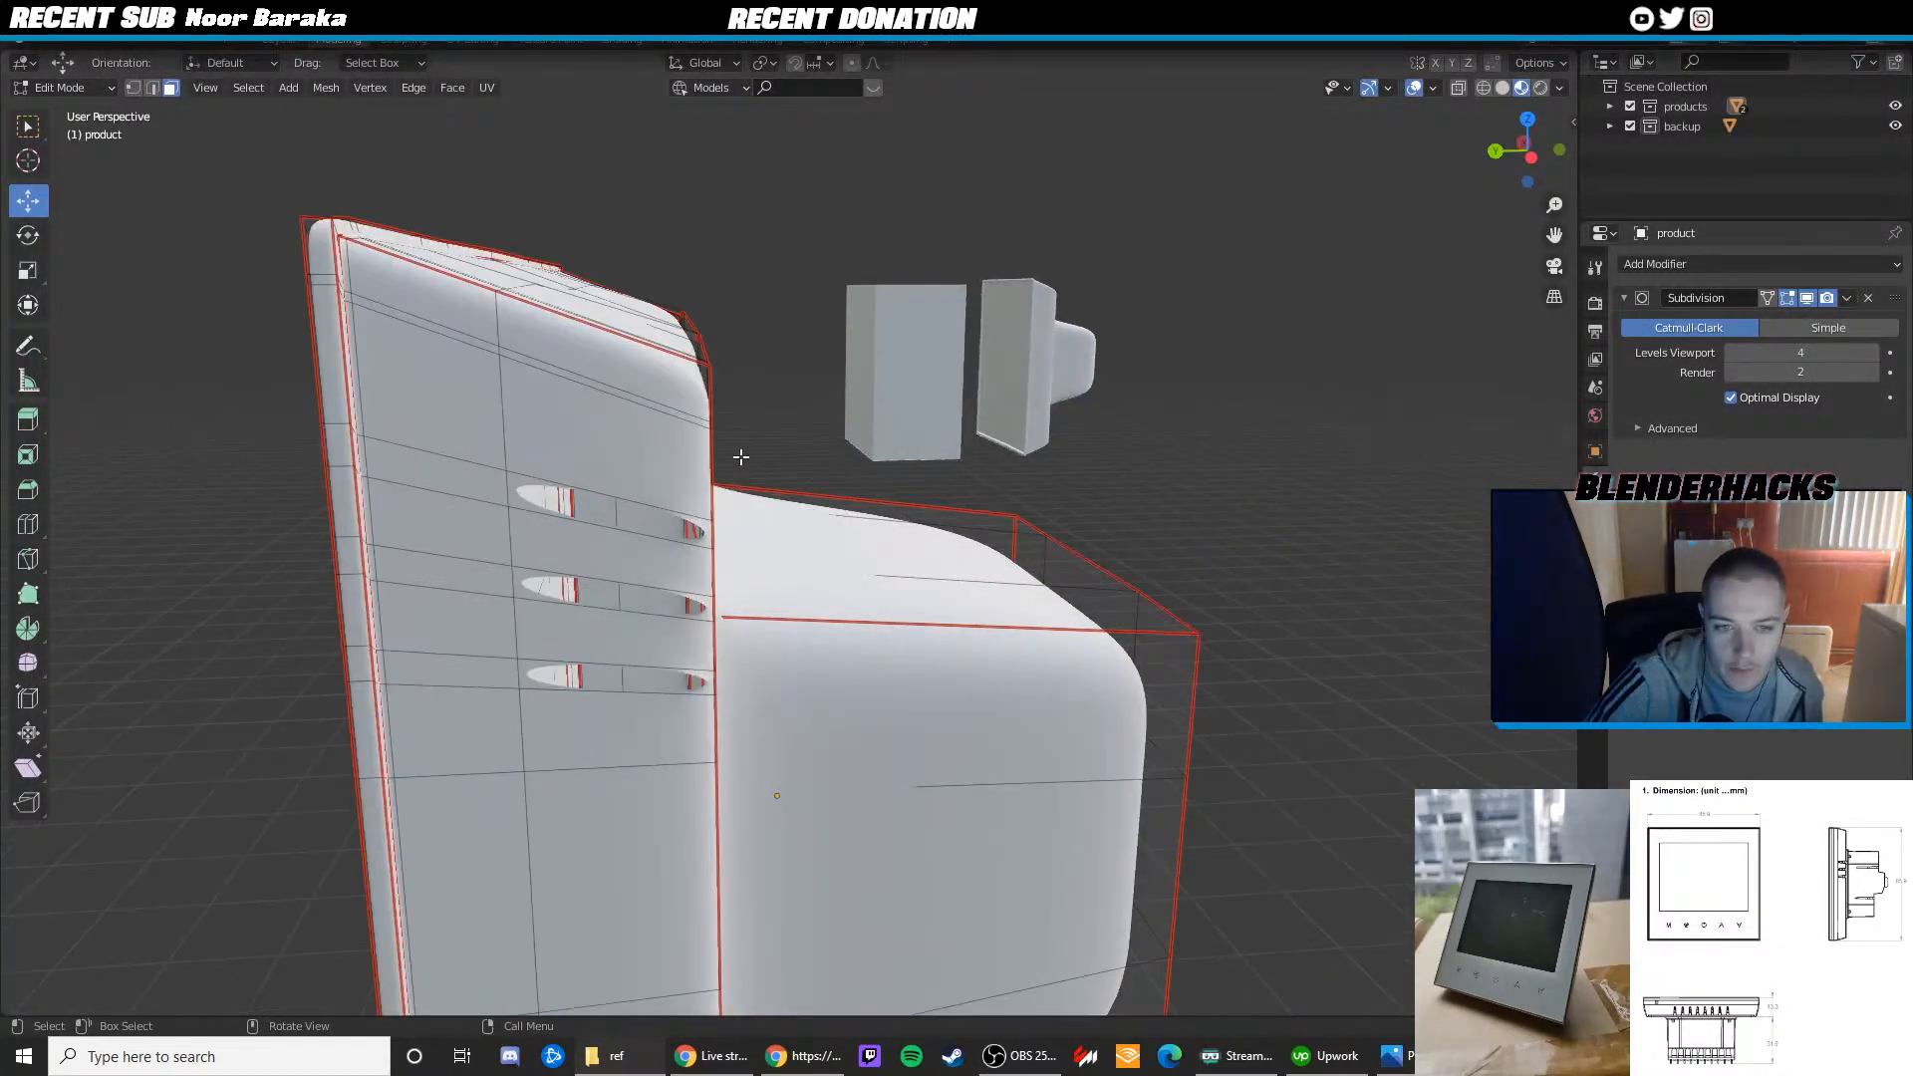
{"action": "mouse_move", "coordinate": [738, 458]}
{"action": "middle_mouse_down"}
{"action": "mouse_move", "coordinate": [675, 447]}
{"action": "mouse_move", "coordinate": [705, 455]}
{"action": "middle_mouse_up"}
{"action": "scroll", "coordinate": [676, 451], "scroll_direction": "down", "scroll_amount": 3}
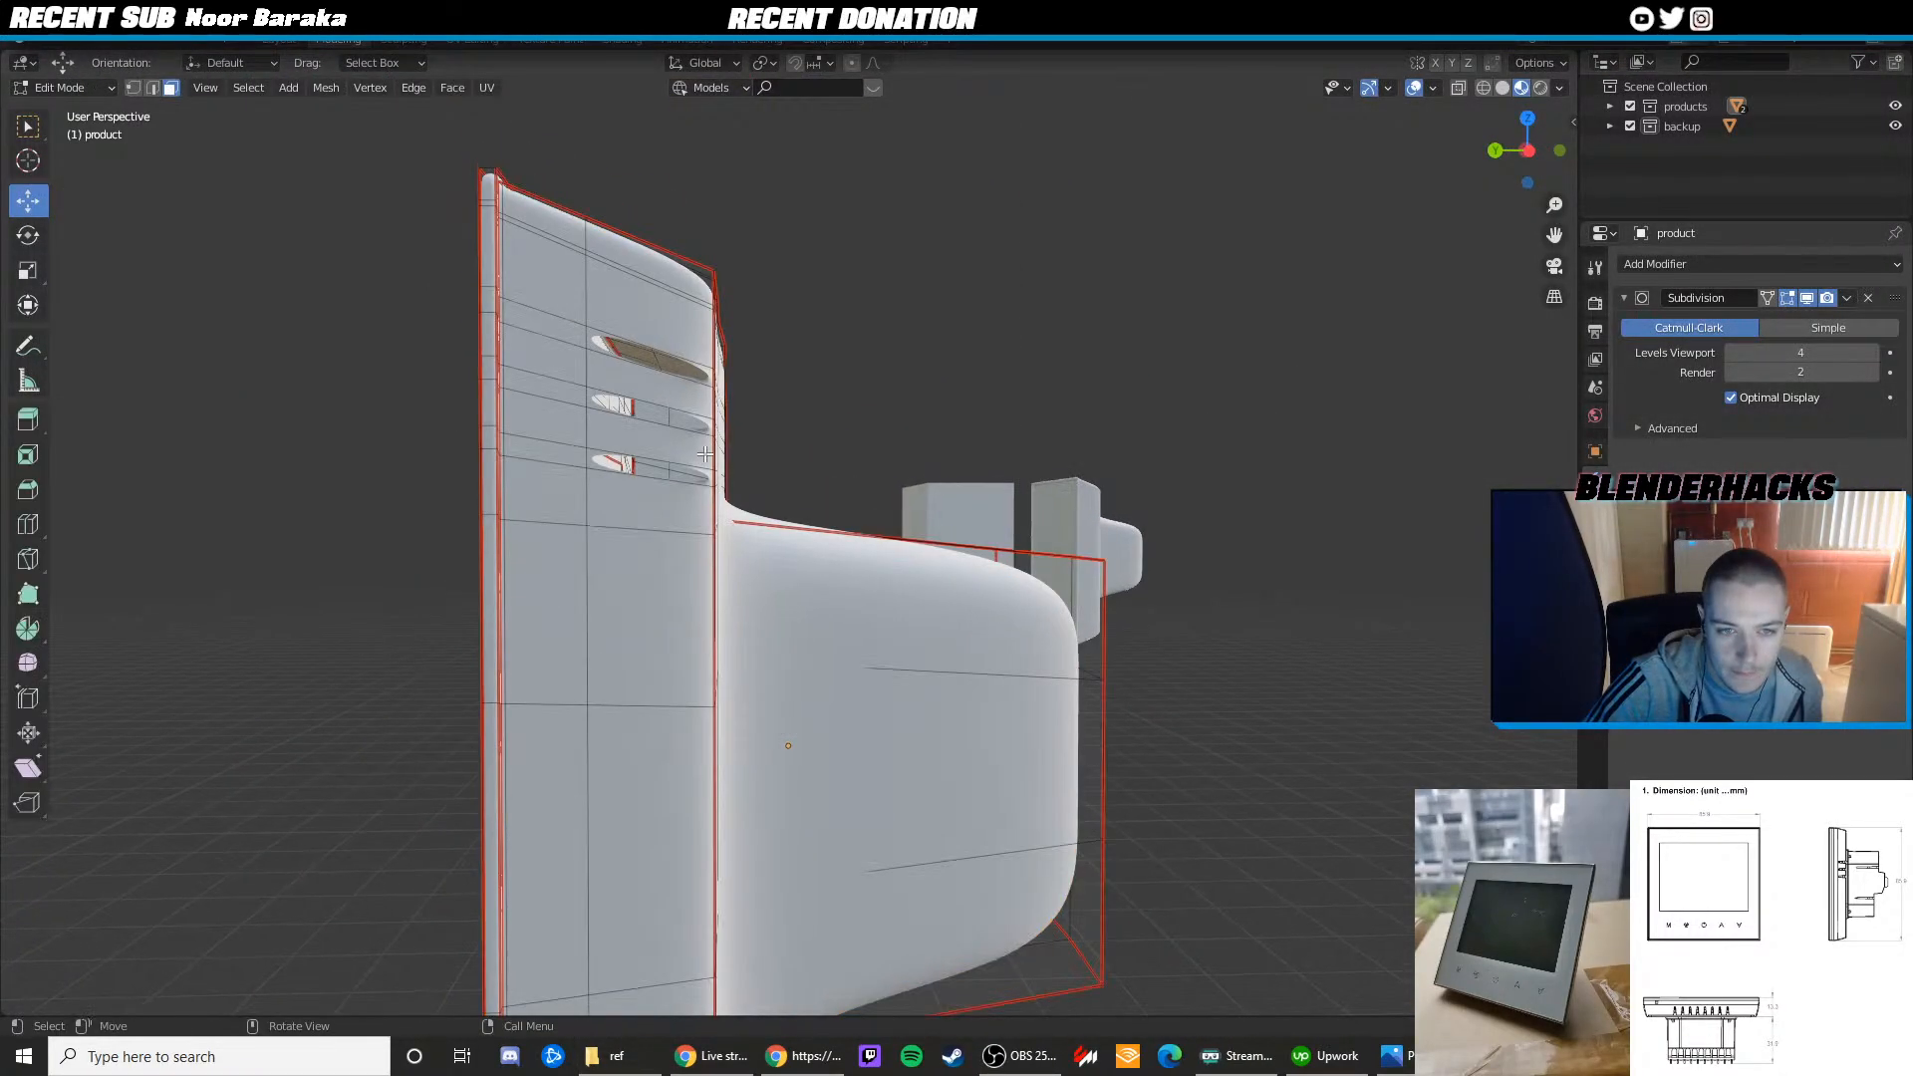
{"action": "middle_click_drag", "start_coordinate": [903, 409], "coordinate": [764, 531]}
{"action": "scroll", "coordinate": [764, 531], "scroll_direction": "up", "scroll_amount": 3}
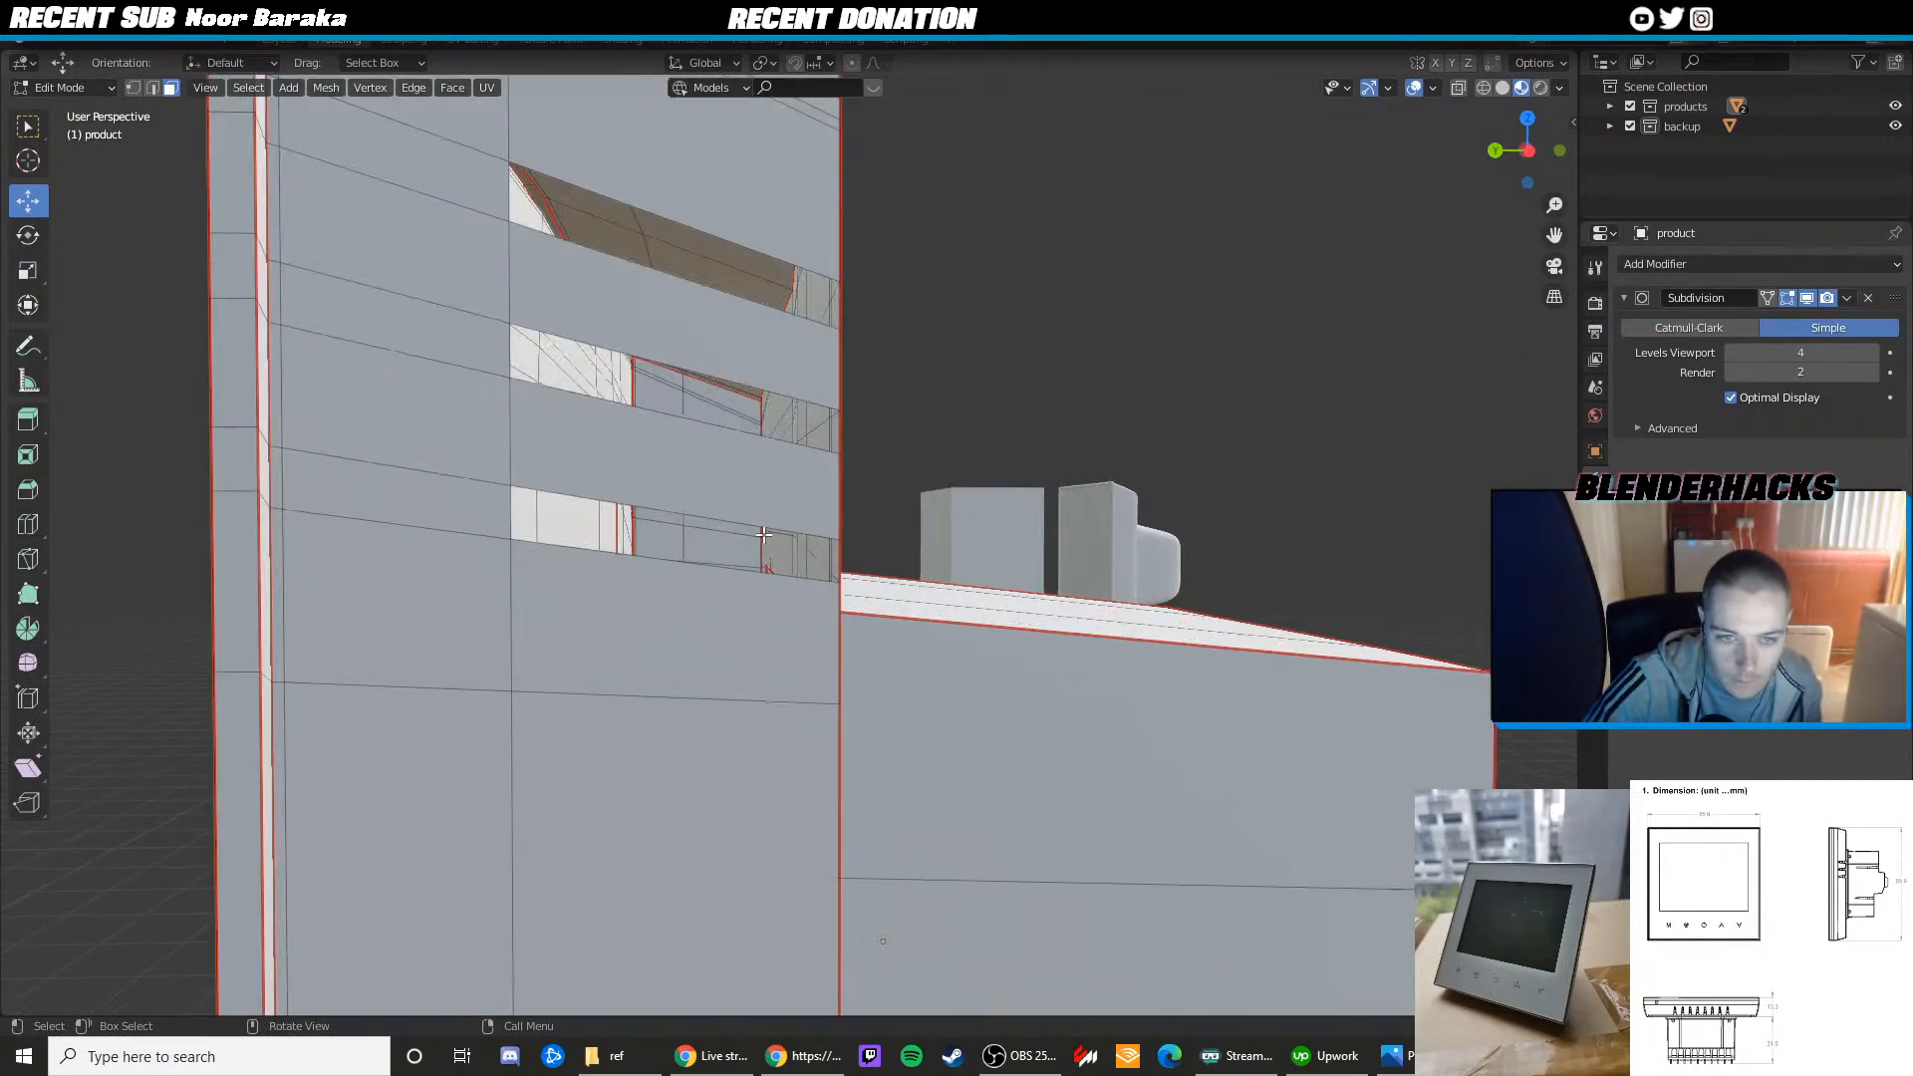
Undo the vent slot openings and the horizontal loop cuts made for them on the housing's side
{"action": "key", "text": "Tab"}
{"action": "key", "text": "ctrl+z"}
{"action": "key", "text": "ctrl+z"}
{"action": "key", "text": "ctrl+z"}
{"action": "key", "text": "ctrl+z"}
{"action": "key", "text": "ctrl+z"}
{"action": "key", "text": "ctrl+z"}
{"action": "key", "text": "ctrl+z"}
{"action": "key", "text": "ctrl+z"}
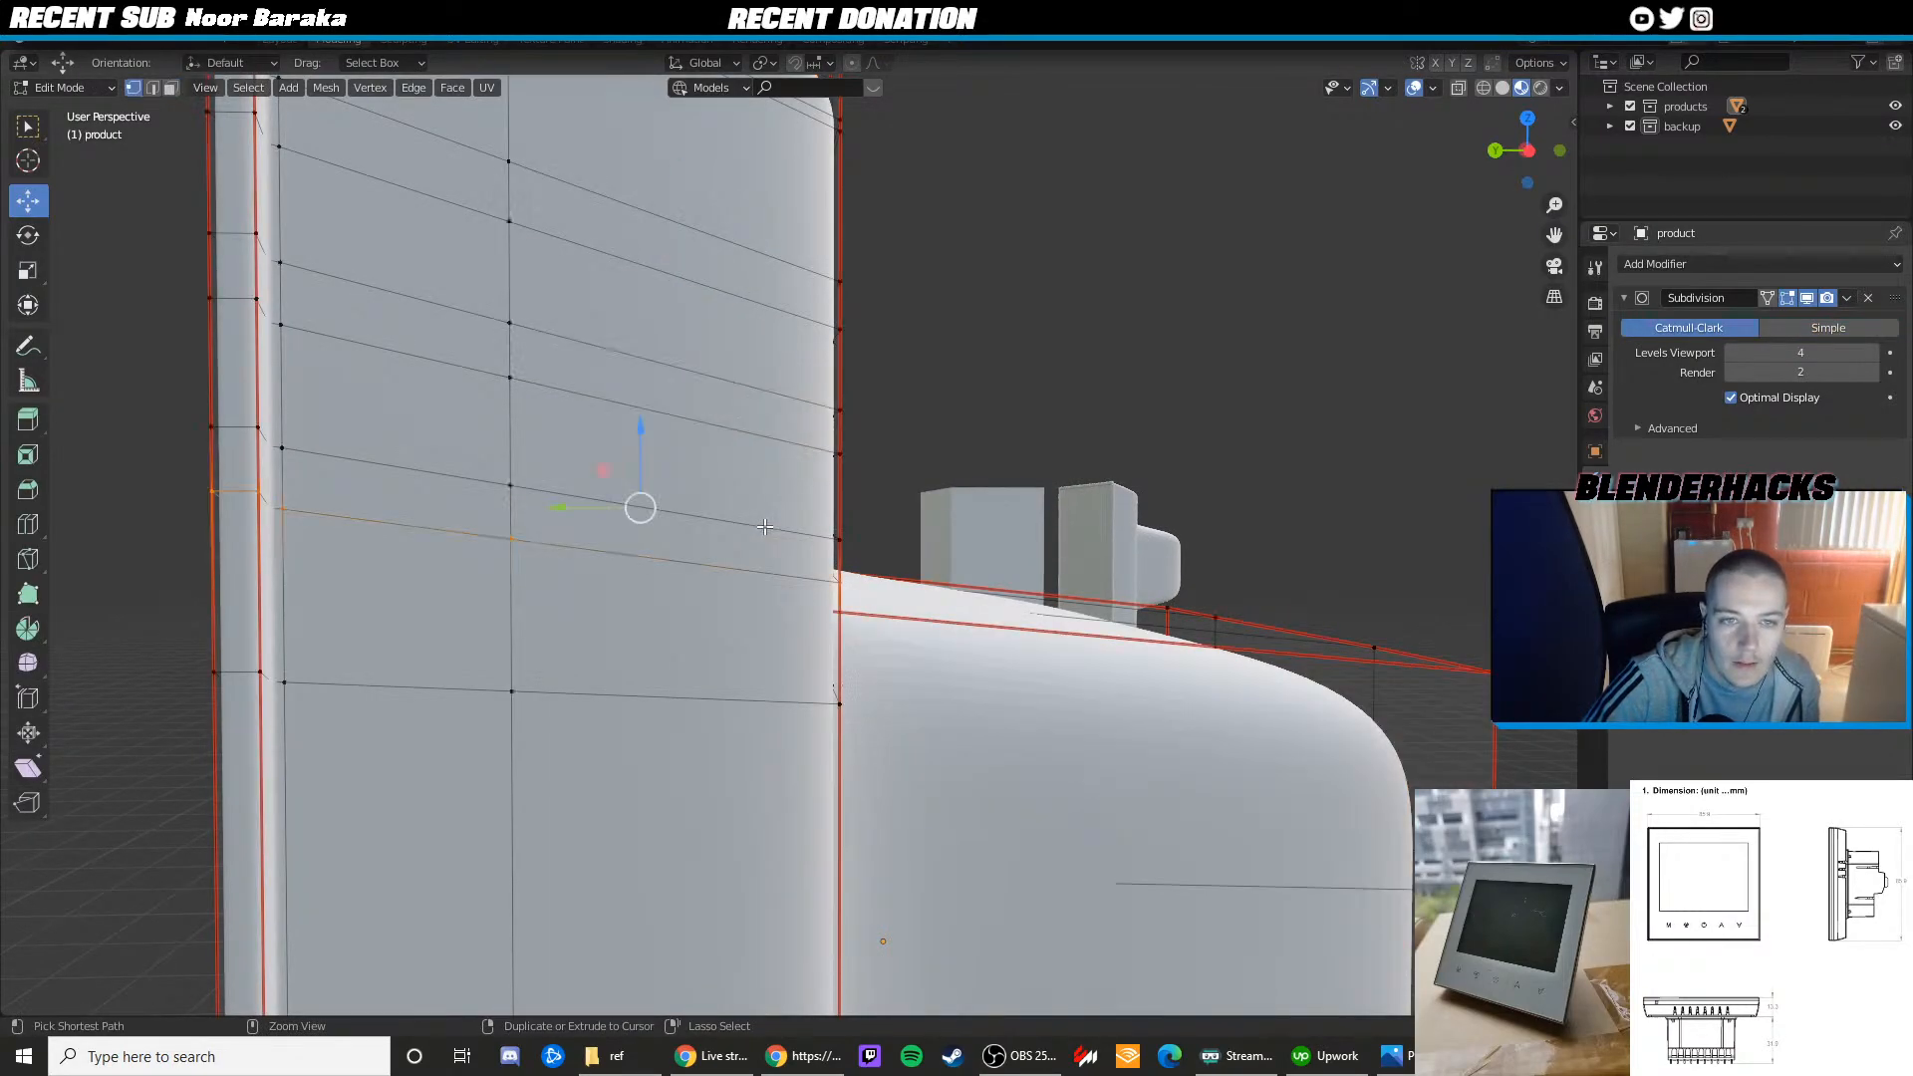
{"action": "key", "text": "ctrl+z"}
{"action": "key", "text": "ctrl+z"}
{"action": "key", "text": "ctrl+z"}
{"action": "key", "text": "ctrl+z"}
{"action": "key", "text": "ctrl+z"}
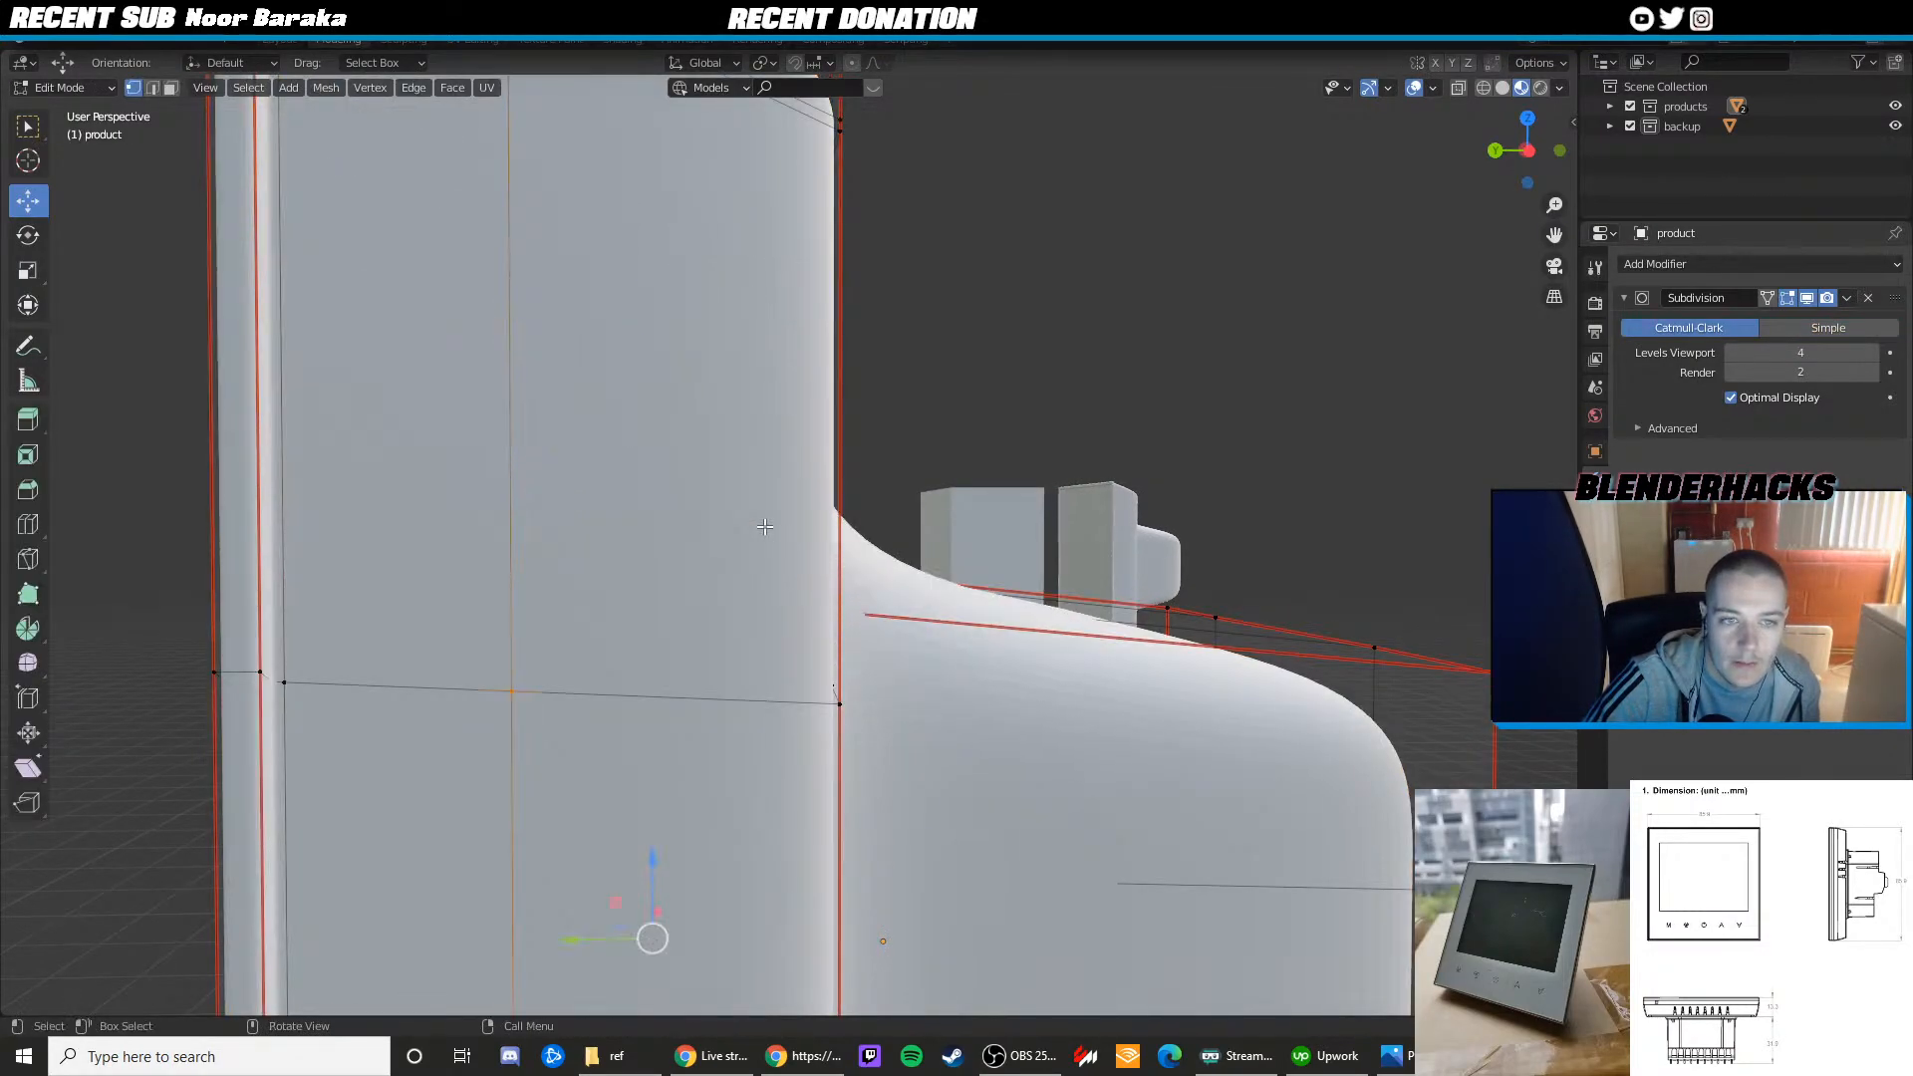
Check the slot positions in the side-view reference photo against the uncut side of the housing
{"action": "scroll", "coordinate": [764, 527], "scroll_direction": "down", "scroll_amount": 3}
{"action": "middle_click_drag", "start_coordinate": [763, 548], "coordinate": [795, 469], "text": "shift"}
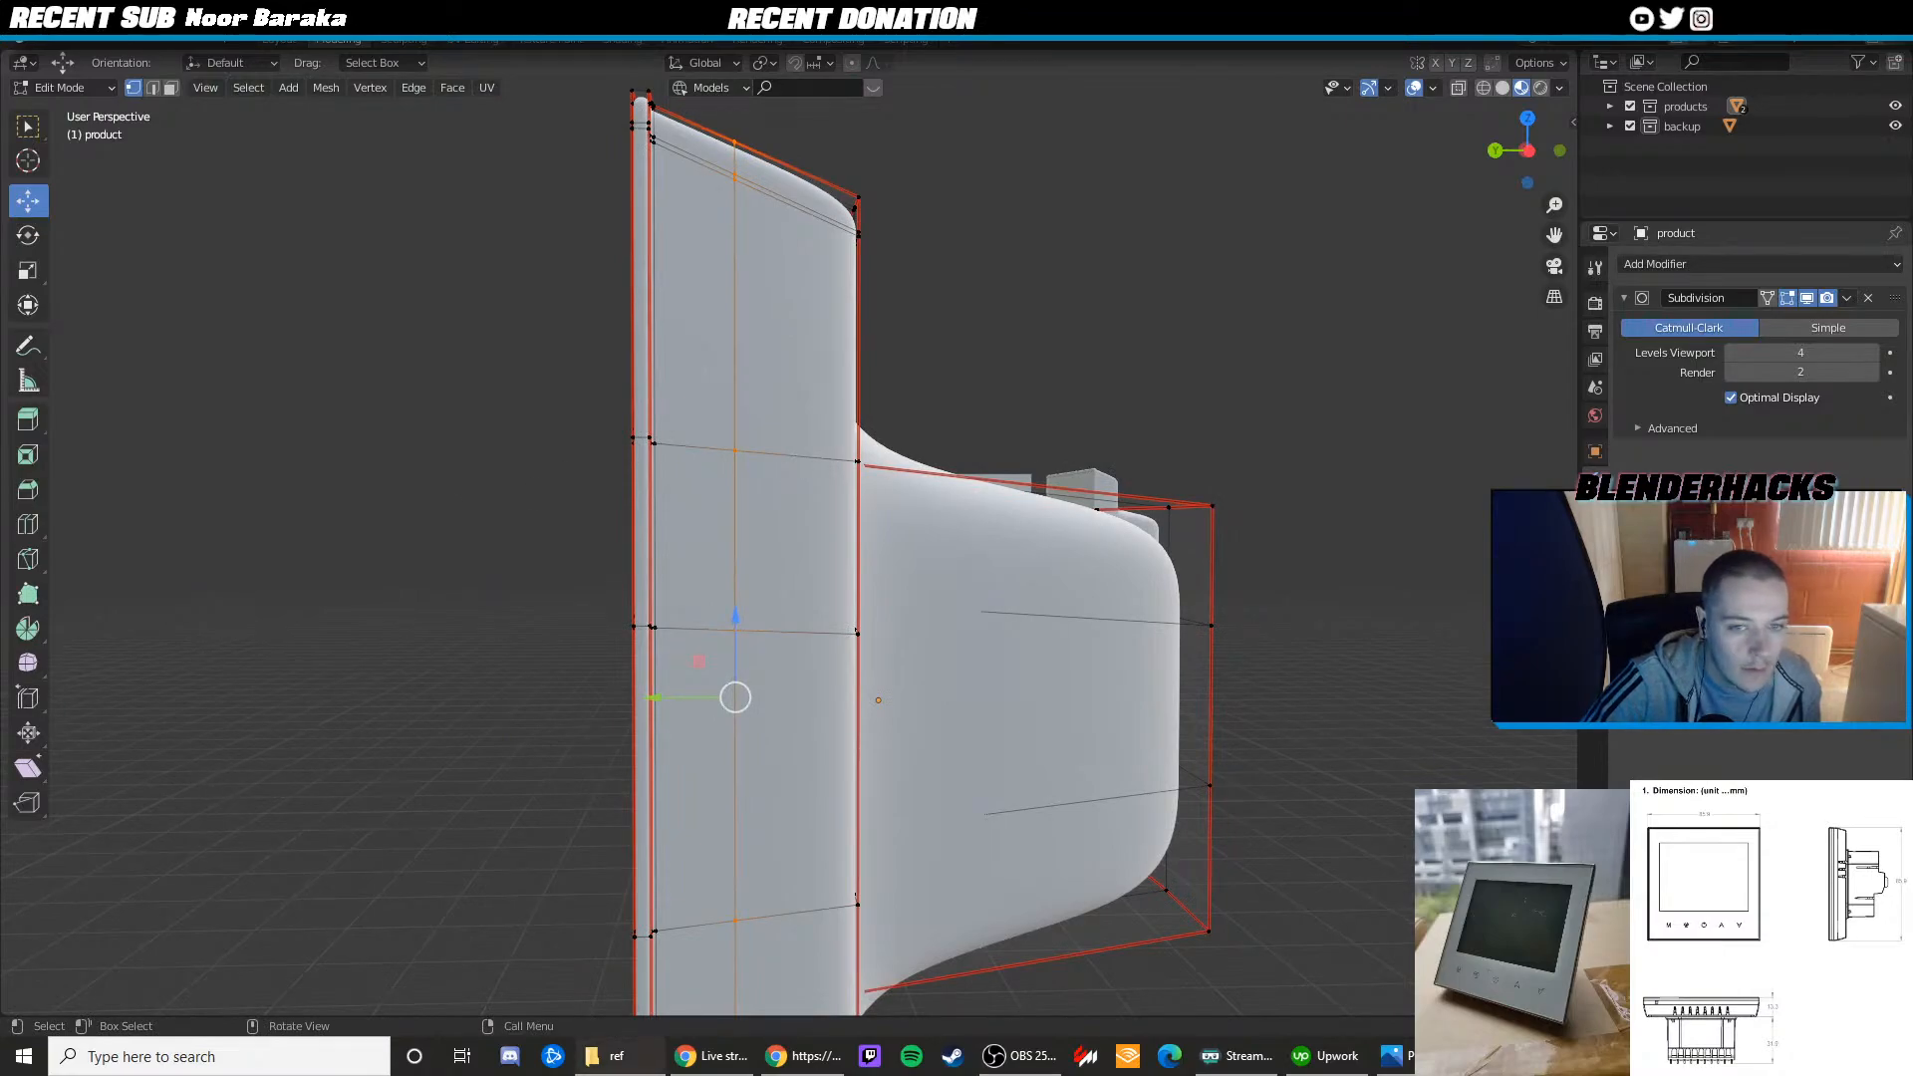
{"action": "key", "text": "alt+Tab"}
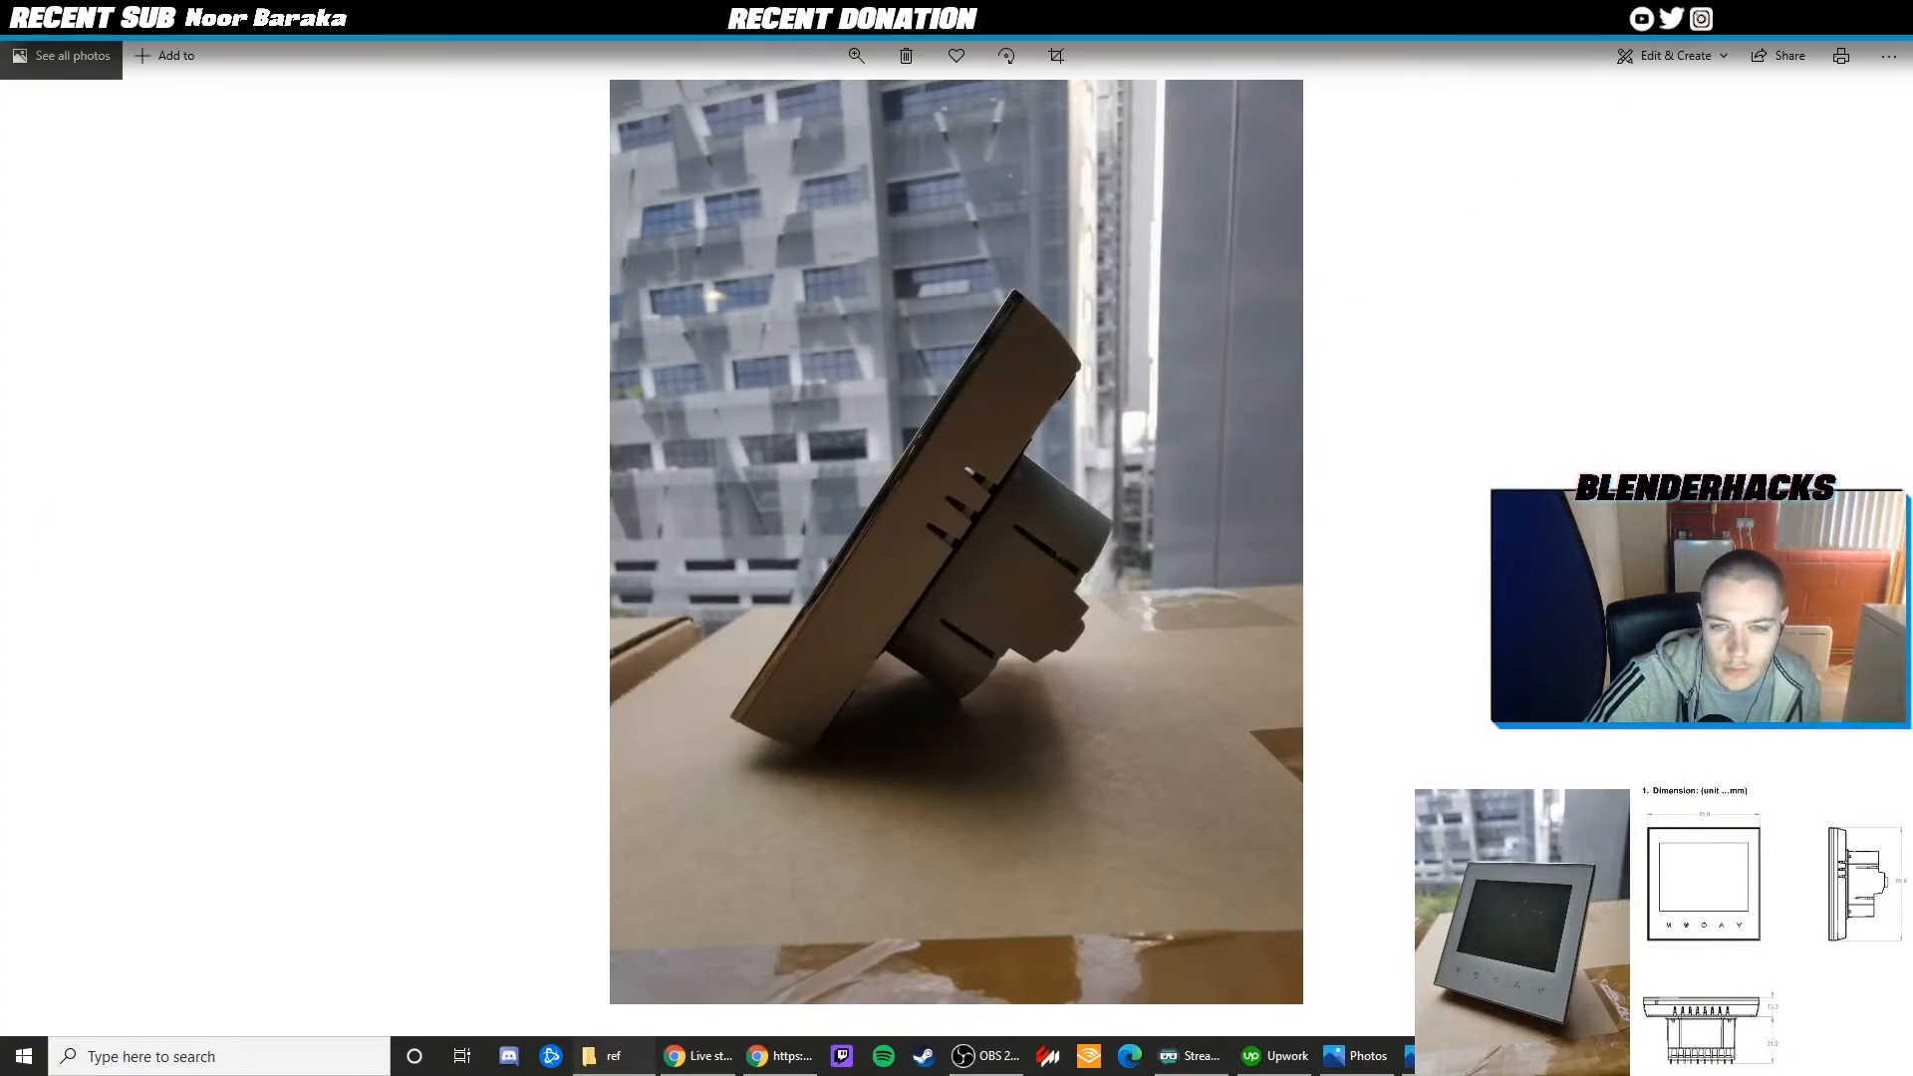
{"action": "key", "text": "alt+Tab"}
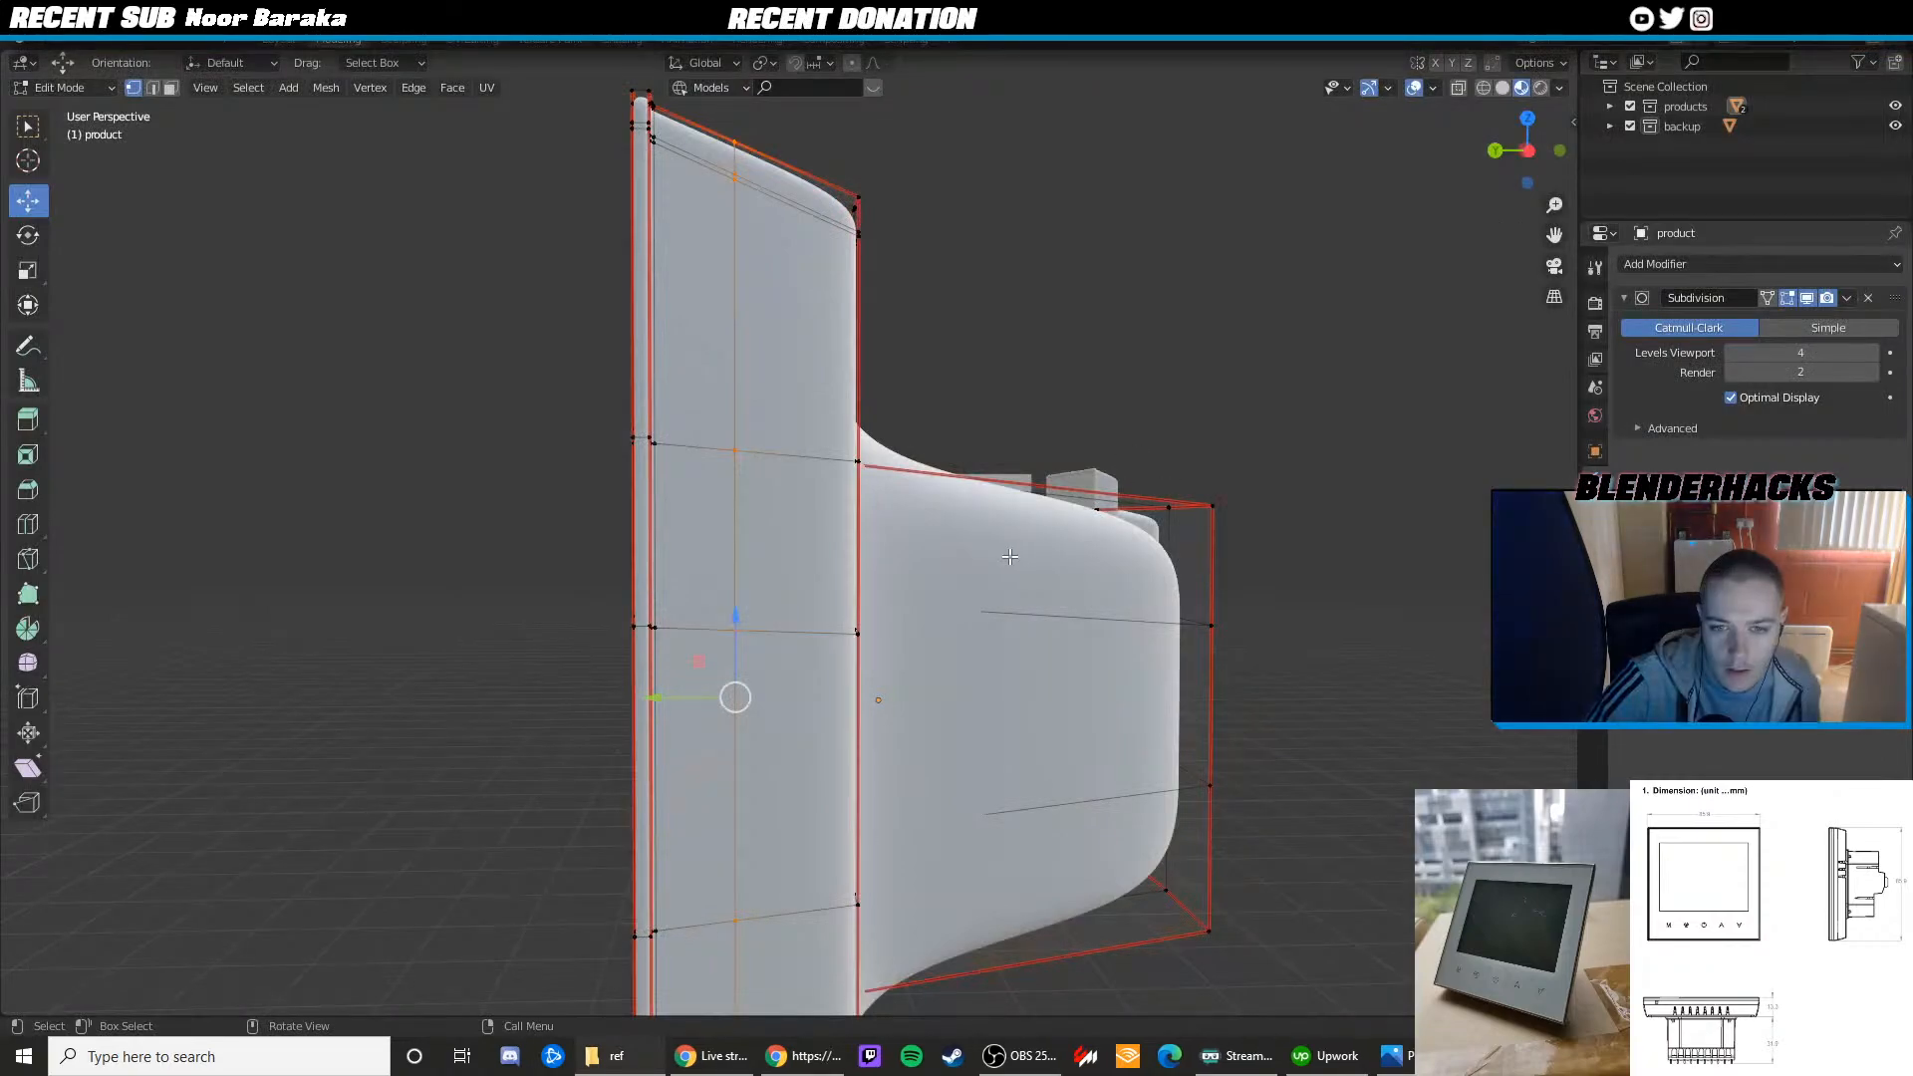
{"action": "scroll", "coordinate": [852, 592], "scroll_direction": "up", "scroll_amount": 2}
{"action": "scroll", "coordinate": [1205, 521], "scroll_direction": "down", "scroll_amount": 4}
{"action": "middle_click_drag", "start_coordinate": [1204, 521], "coordinate": [1108, 526]}
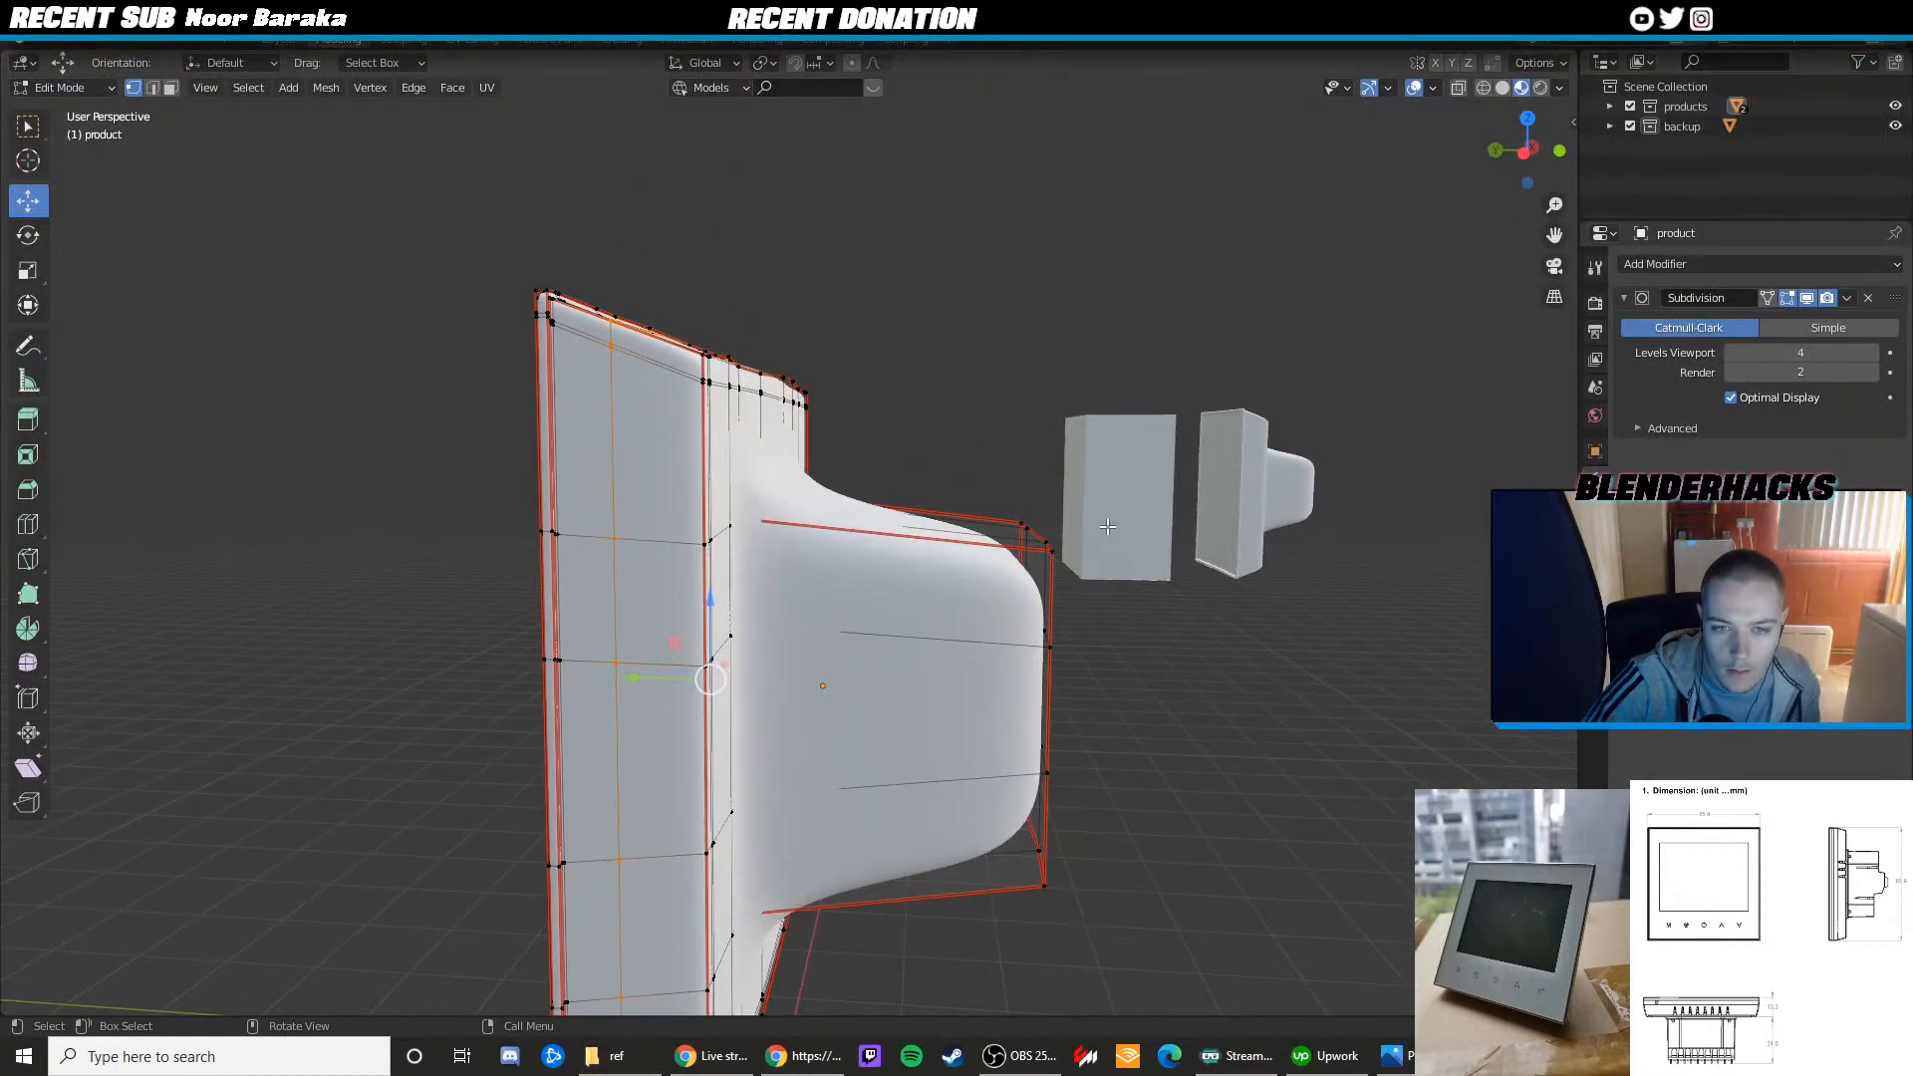
{"action": "key", "text": "Tab"}
{"action": "key", "text": "Tab"}
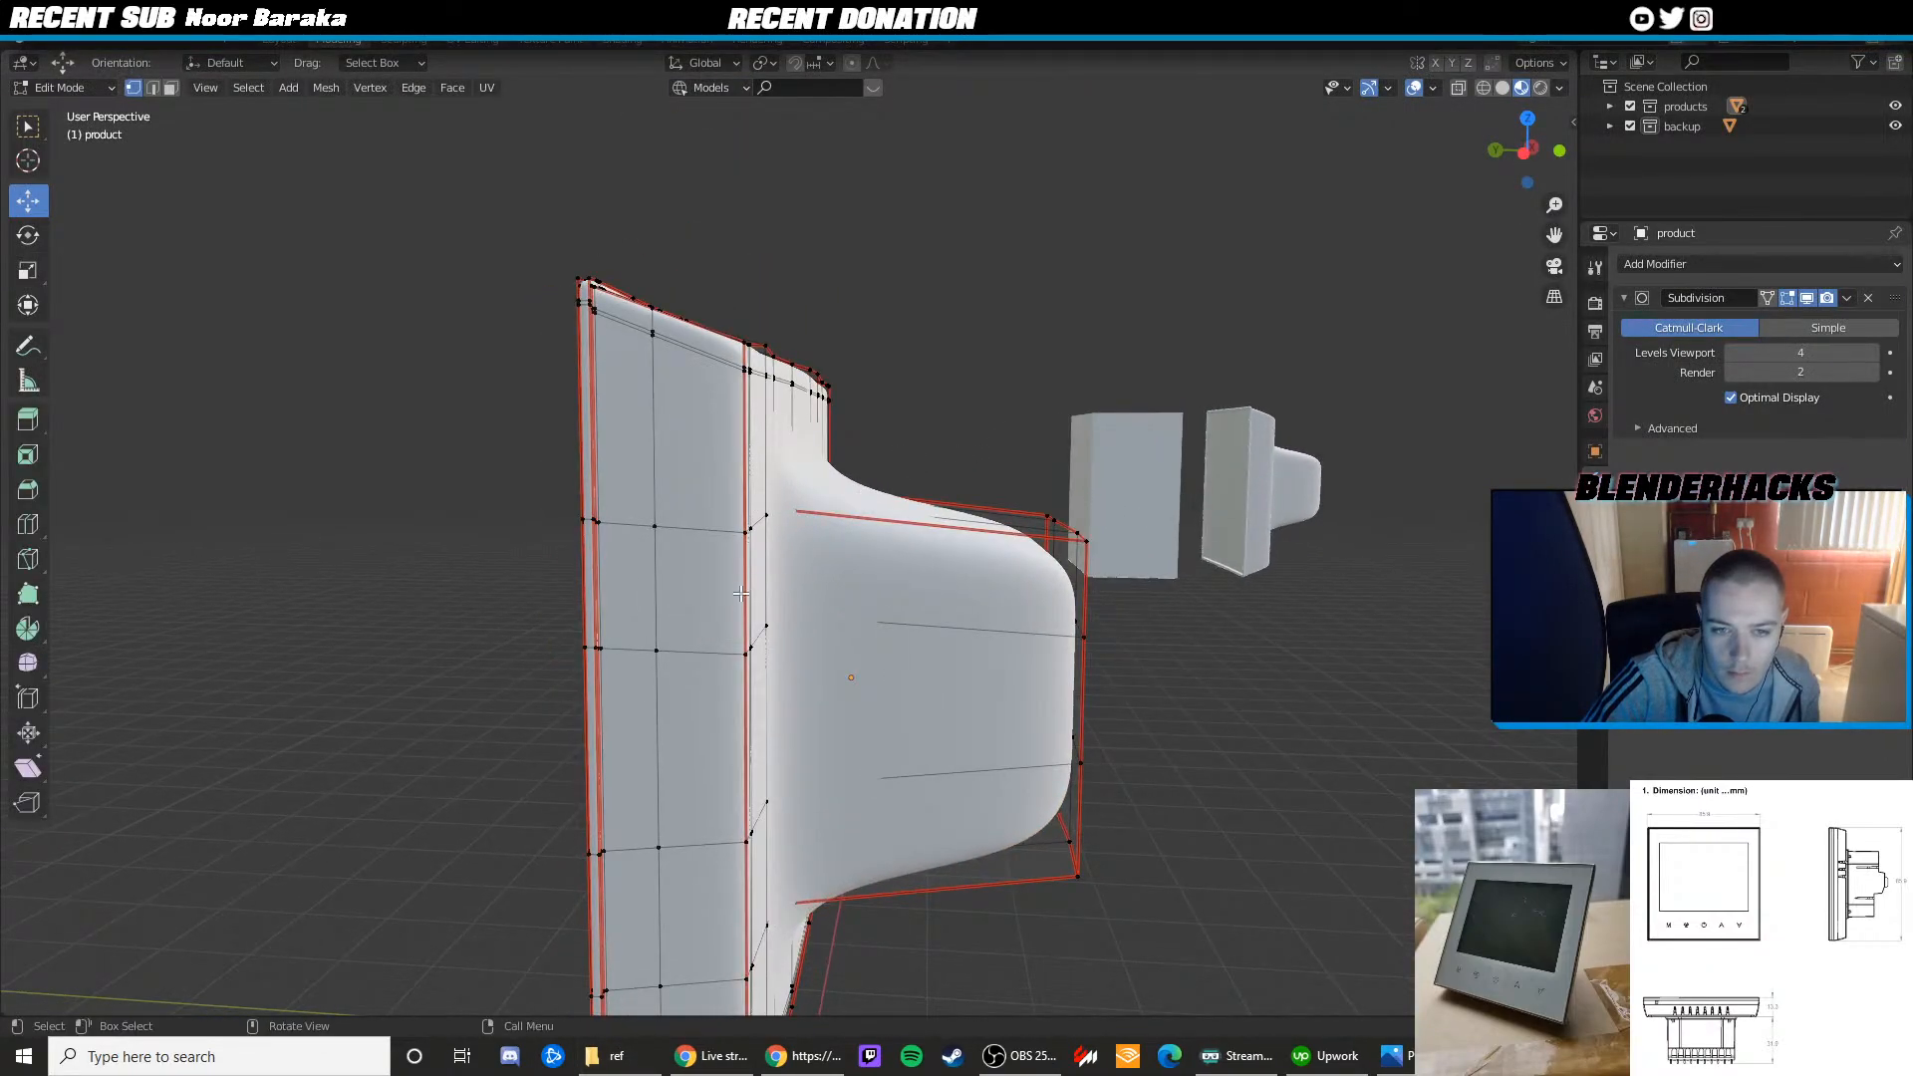
Add three horizontal loop cuts to the housing's side, stacked just above its upper-middle horizontal edge loop
{"action": "scroll", "coordinate": [740, 593], "scroll_direction": "up", "scroll_amount": 2}
{"action": "key", "text": "ctrl+r"}
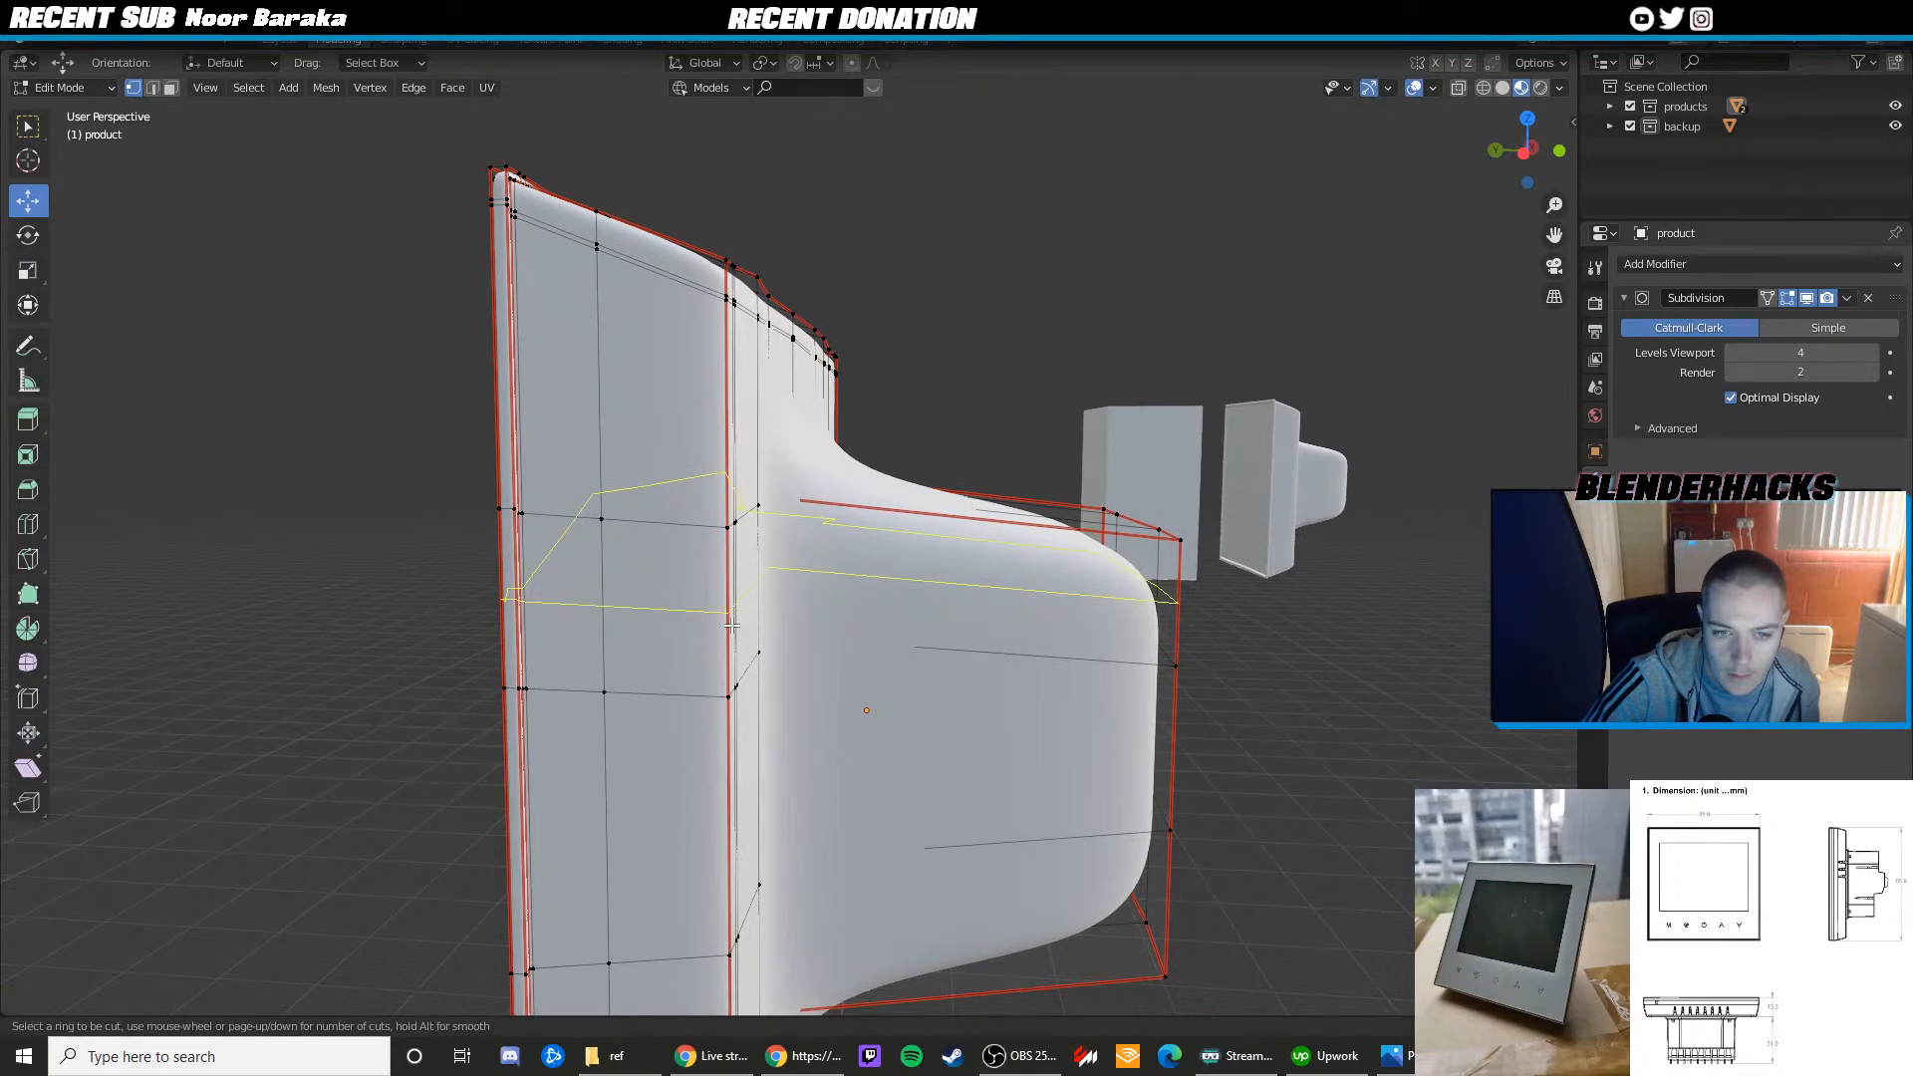
{"action": "left_click", "coordinate": [732, 624]}
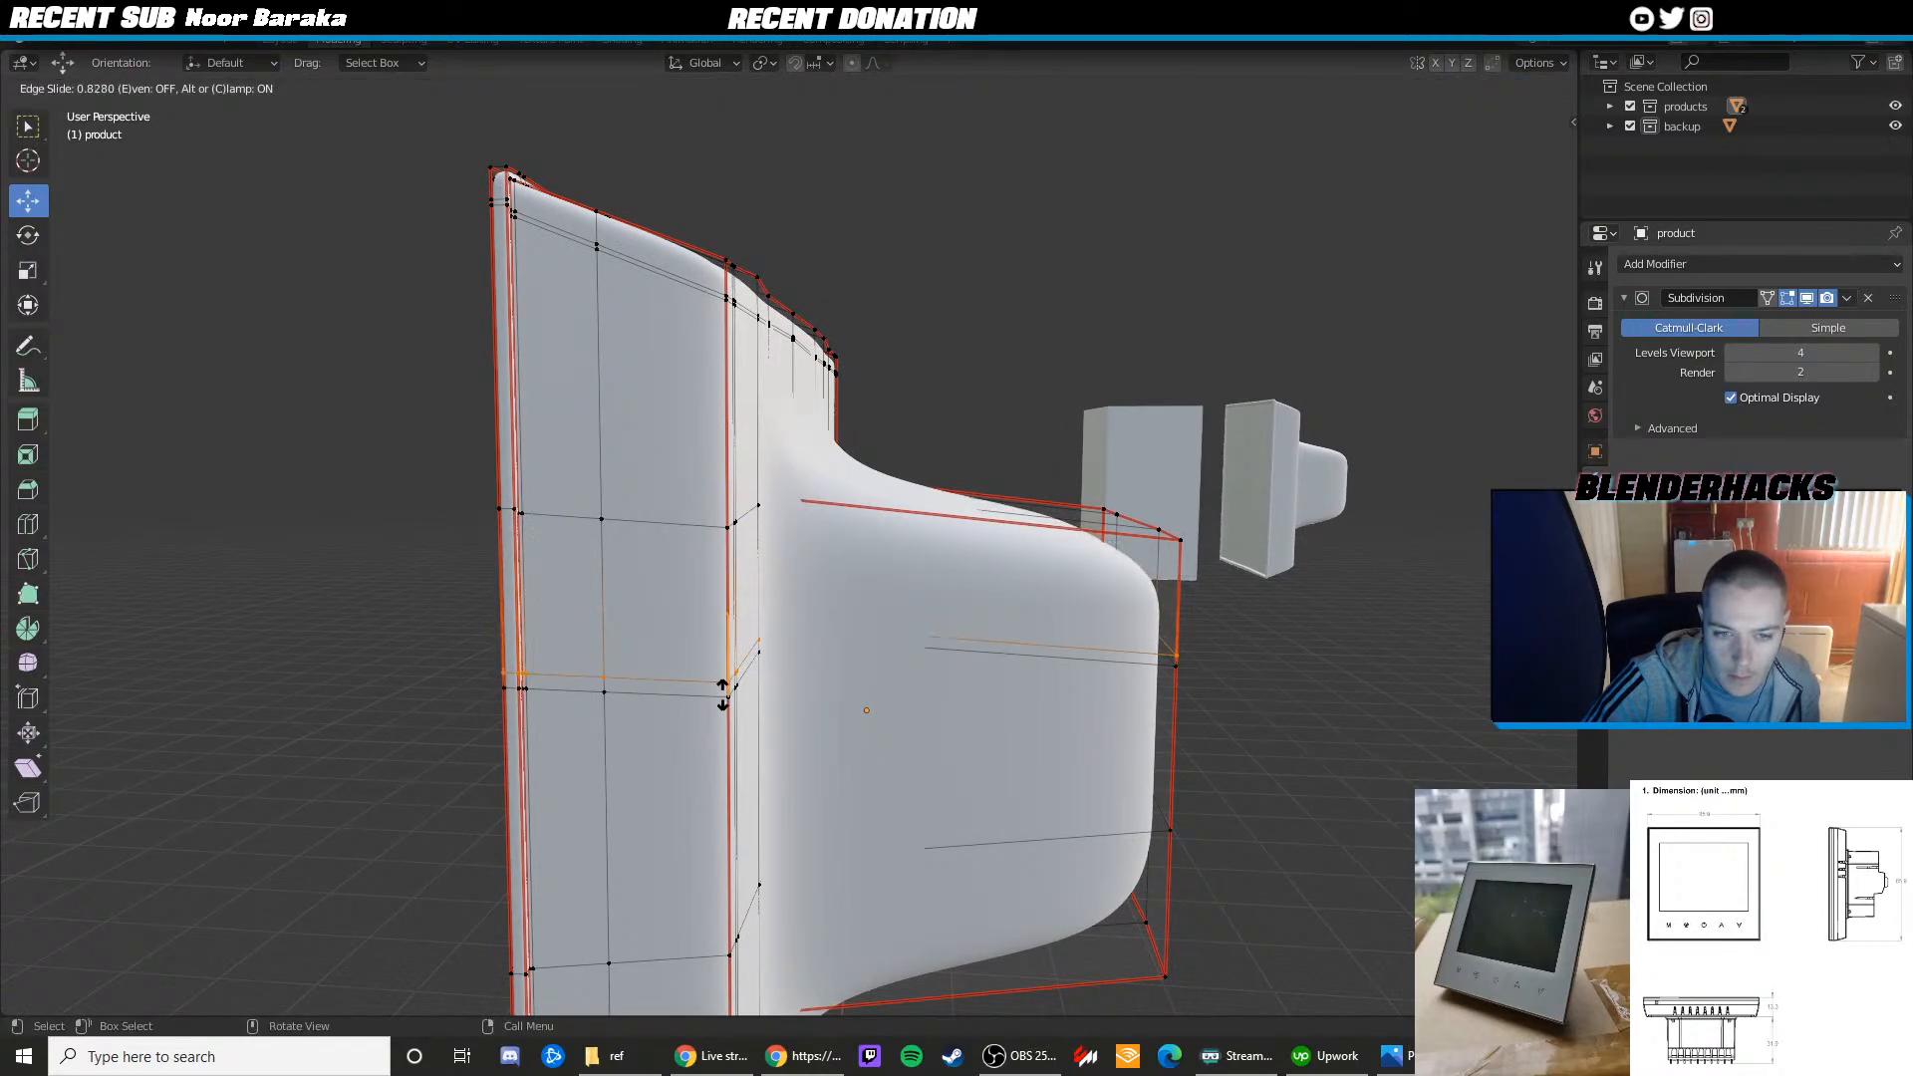
{"action": "left_click", "coordinate": [723, 695]}
{"action": "key", "text": "ctrl+r"}
{"action": "left_click", "coordinate": [727, 650]}
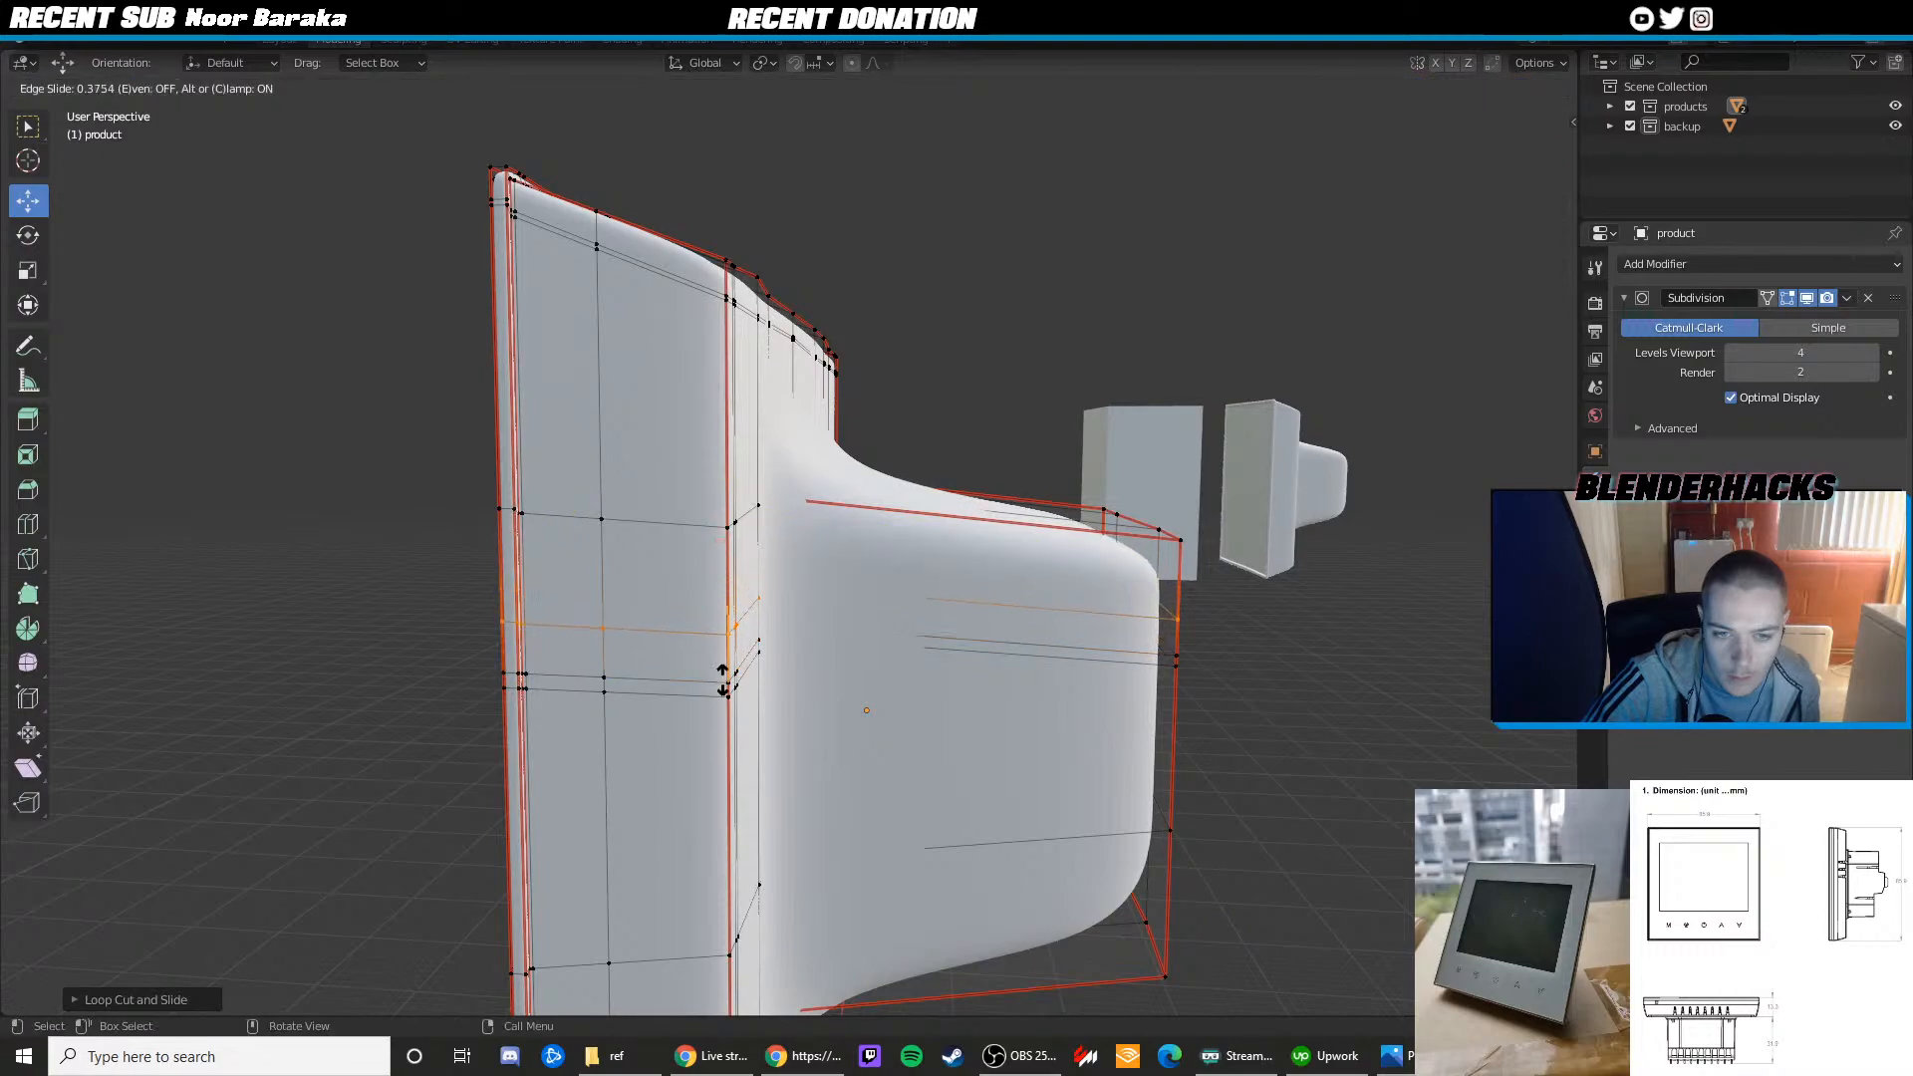
{"action": "left_click", "coordinate": [724, 694]}
{"action": "key", "text": "ctrl+r"}
{"action": "left_click", "coordinate": [730, 689]}
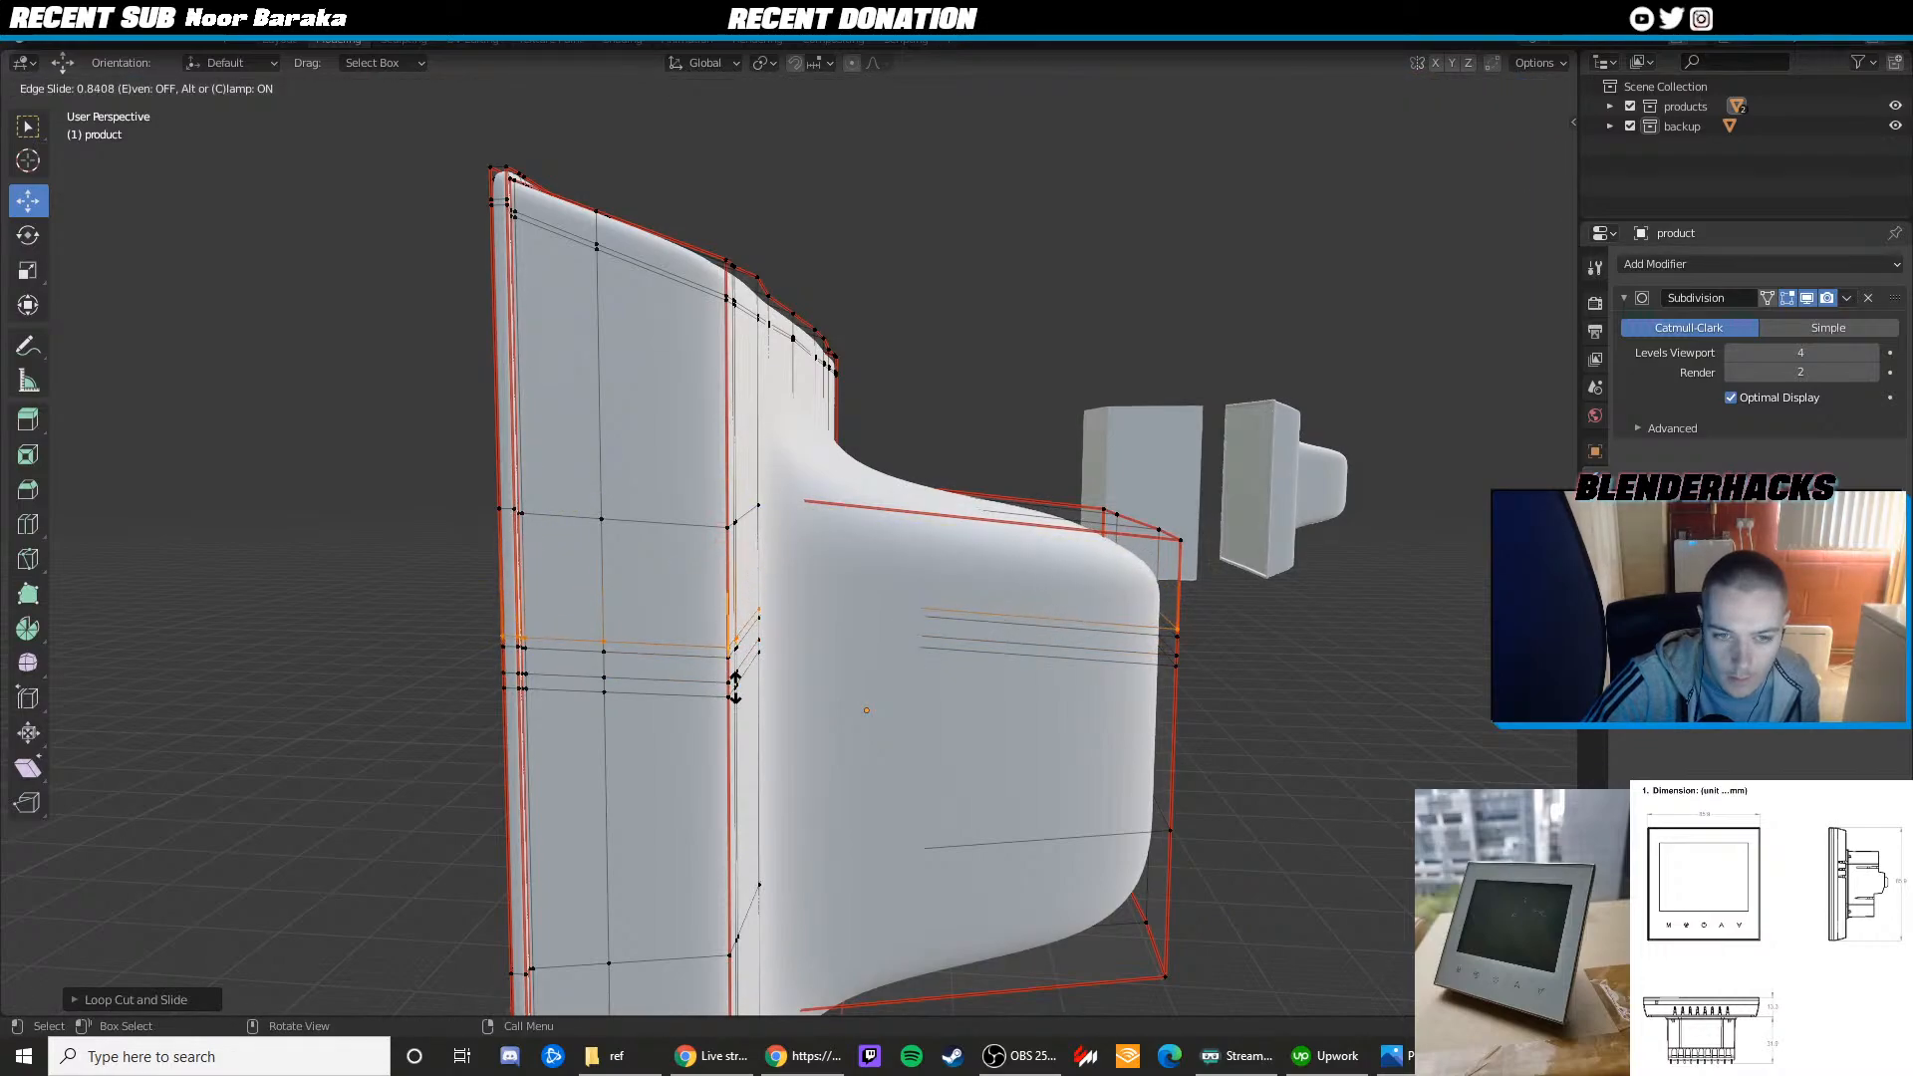
{"action": "left_click", "coordinate": [734, 686]}
Add two more horizontal loop cuts just below the same edge loop to outline the lowest slot band
{"action": "scroll", "coordinate": [734, 685], "scroll_direction": "up", "scroll_amount": 4}
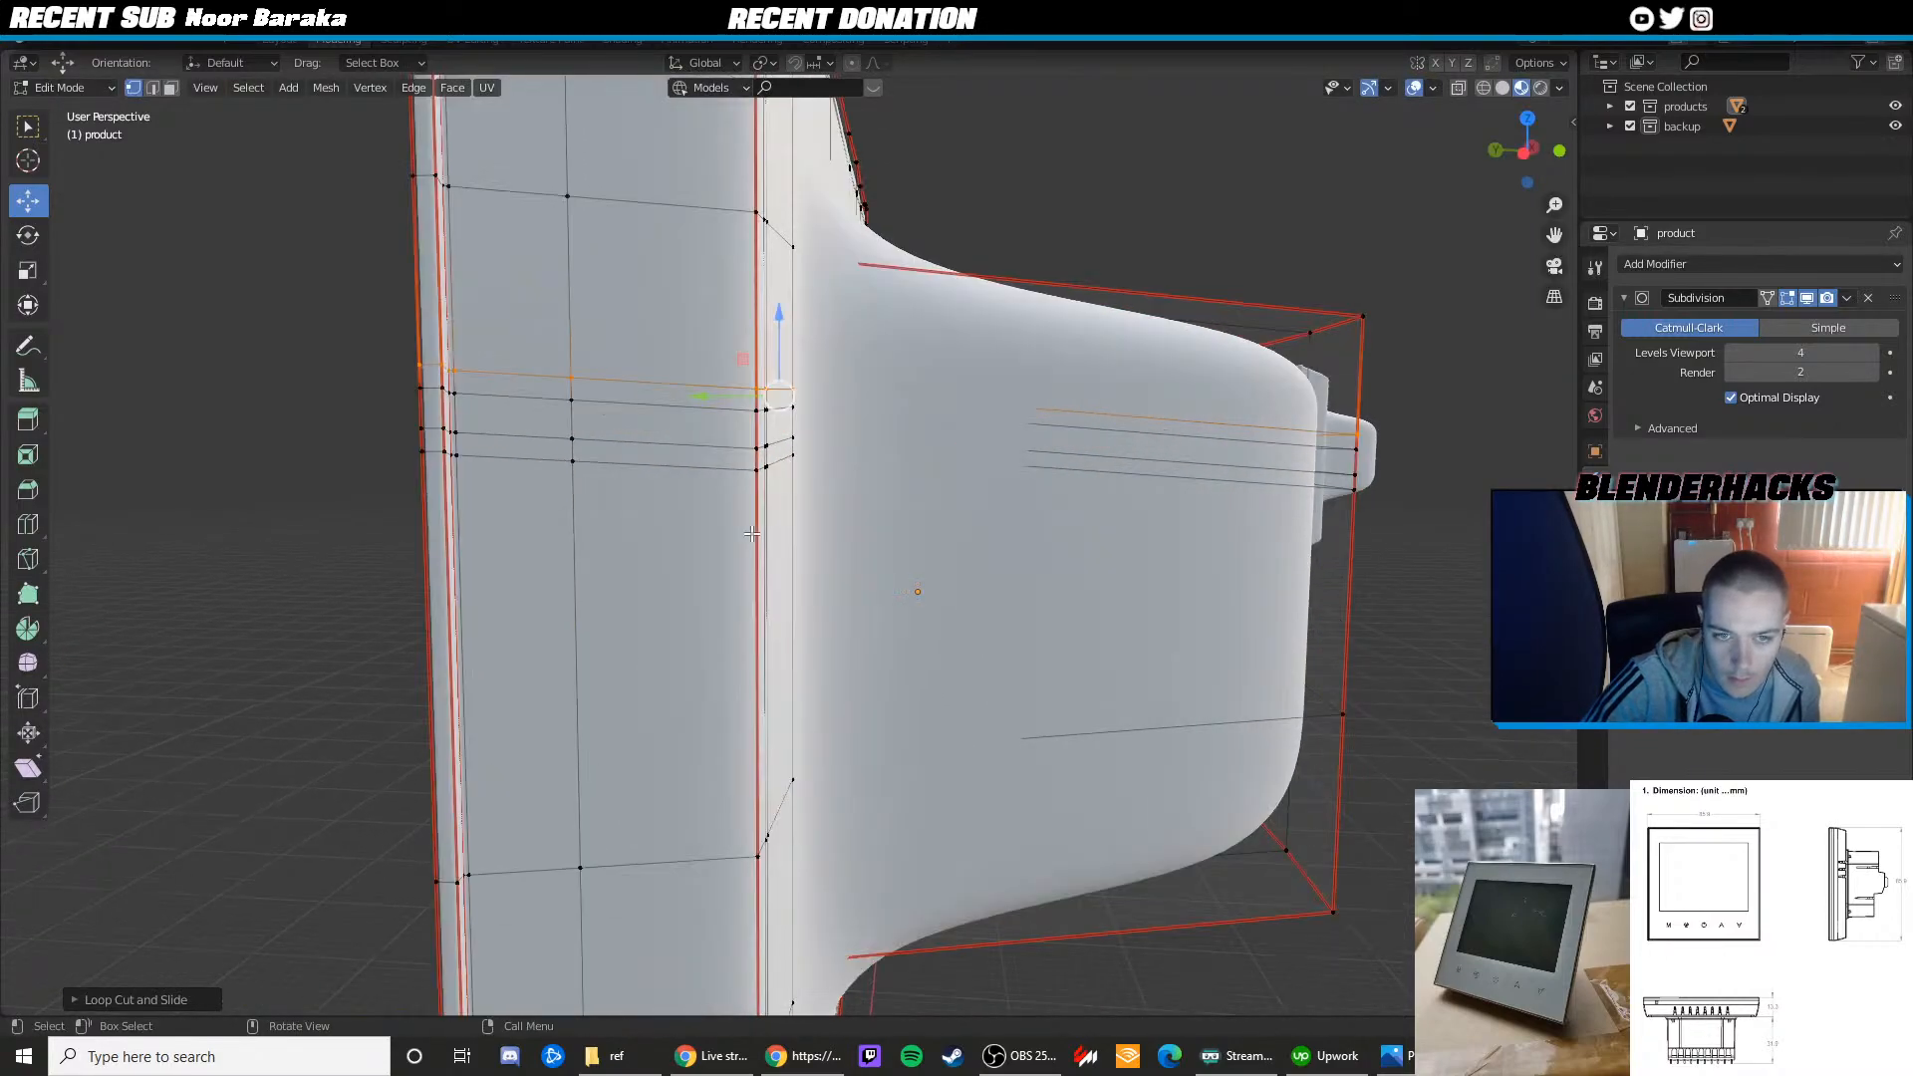
{"action": "key", "text": "ctrl+r"}
{"action": "left_click", "coordinate": [778, 397]}
{"action": "left_click", "coordinate": [777, 401]}
{"action": "key", "text": "ctrl+r"}
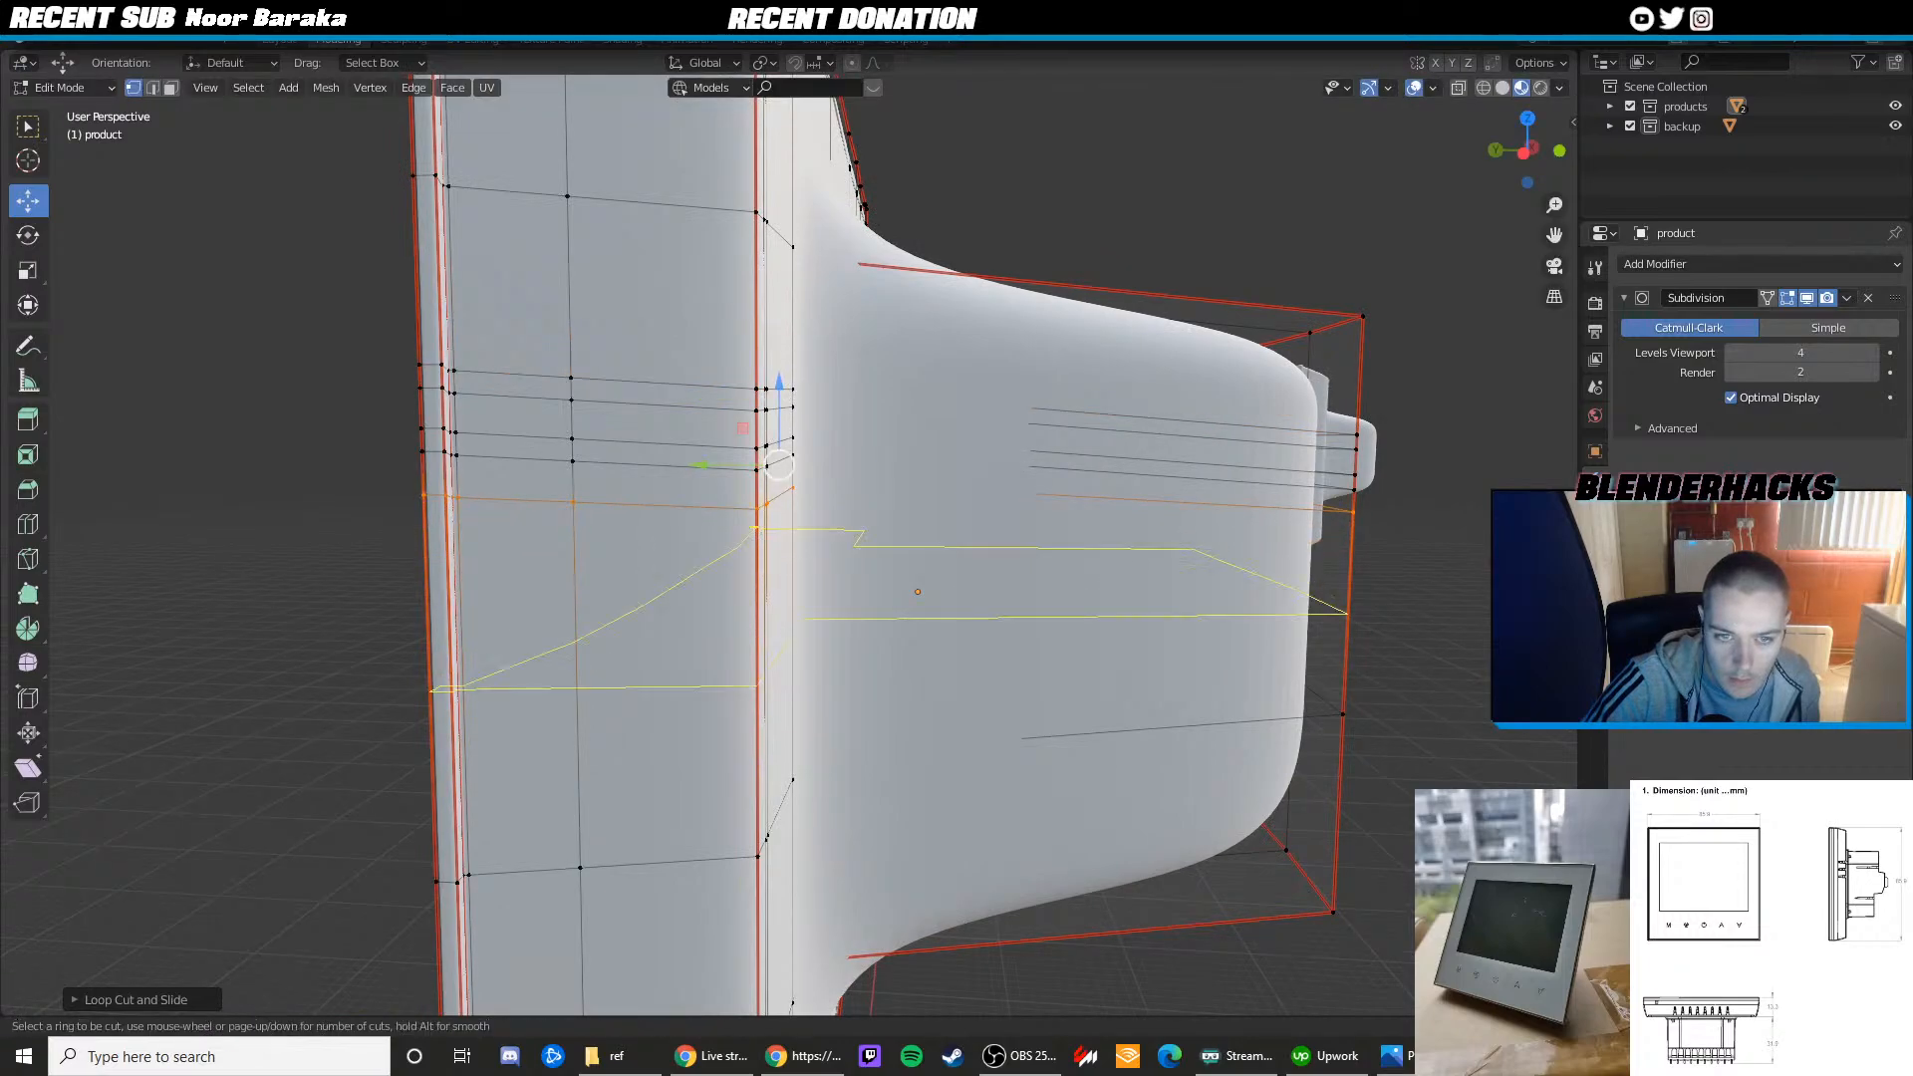
{"action": "left_click", "coordinate": [776, 407]}
{"action": "left_click", "coordinate": [783, 386]}
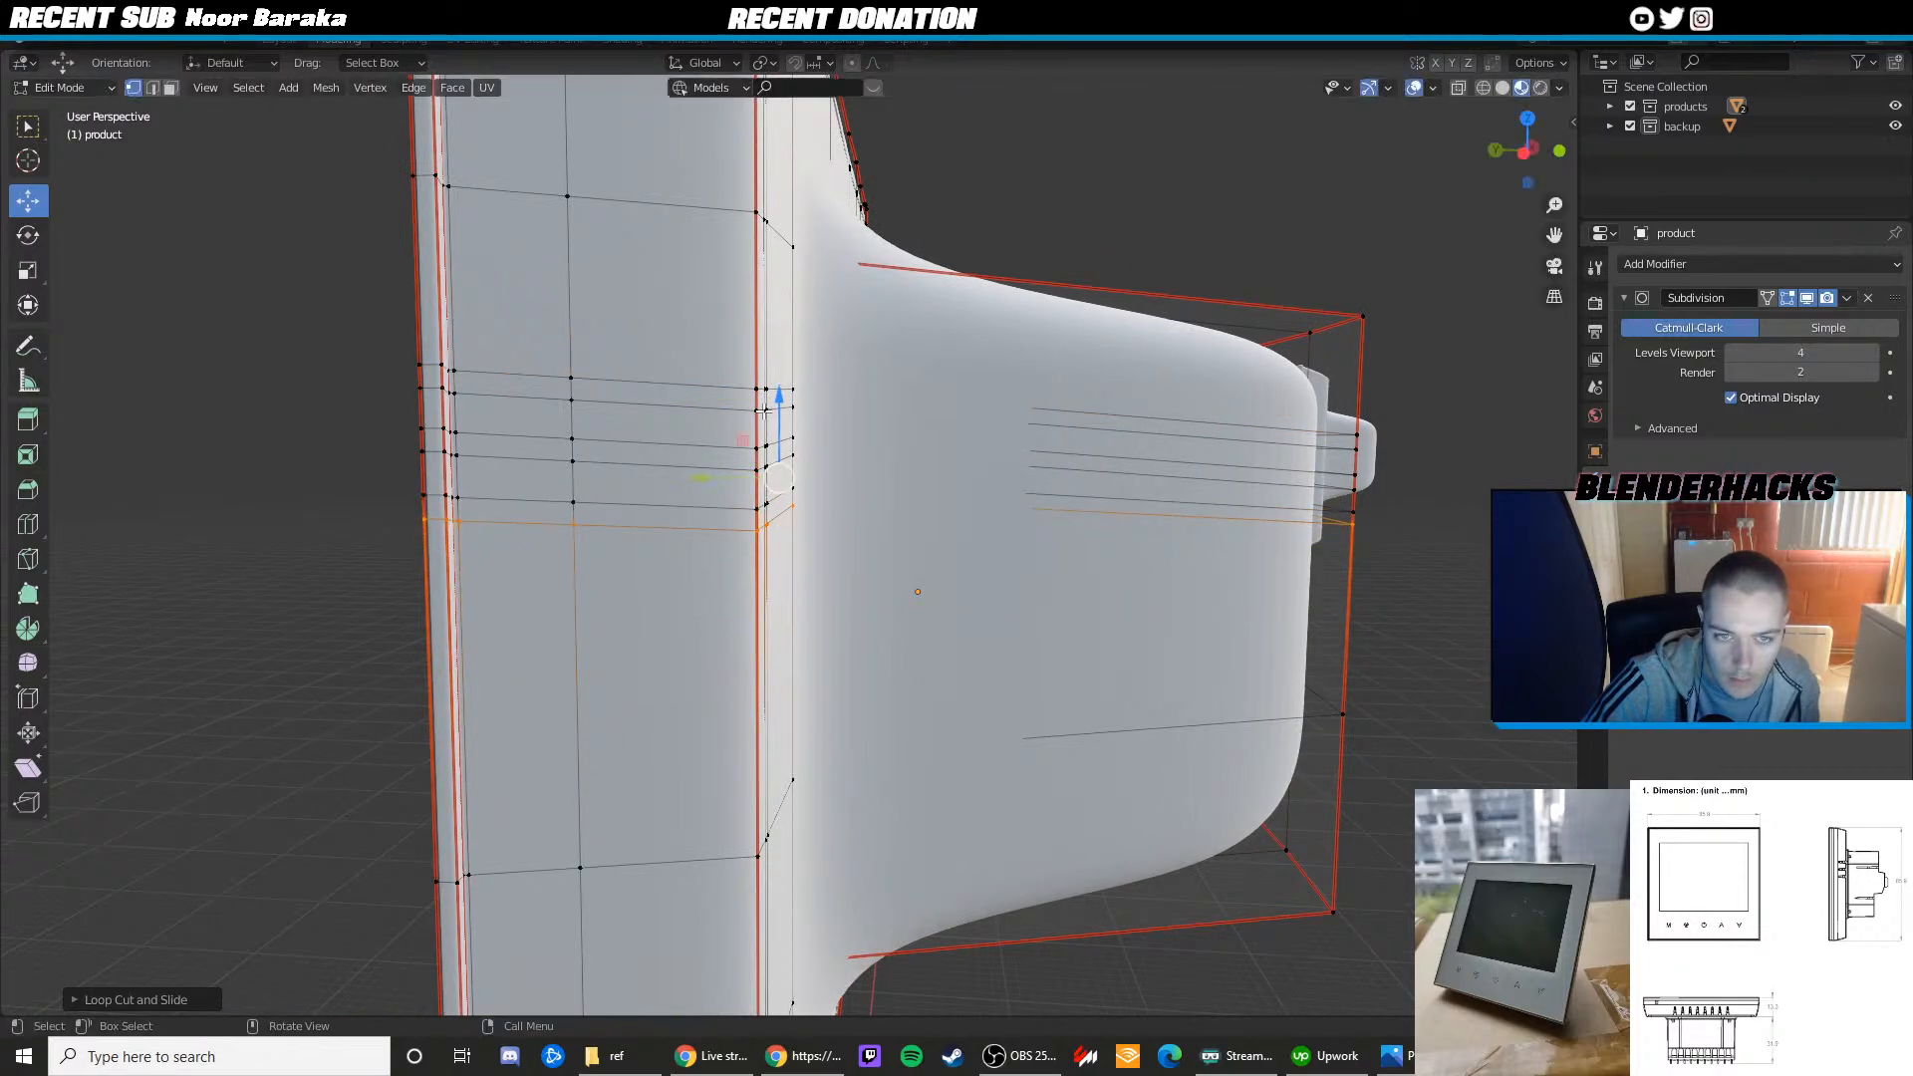
Add a vertical edge loop on the housing's side and slide it close to the rear edge
{"action": "scroll", "coordinate": [783, 387], "scroll_direction": "down", "scroll_amount": 5}
{"action": "key", "text": "g"}
{"action": "key", "text": "g"}
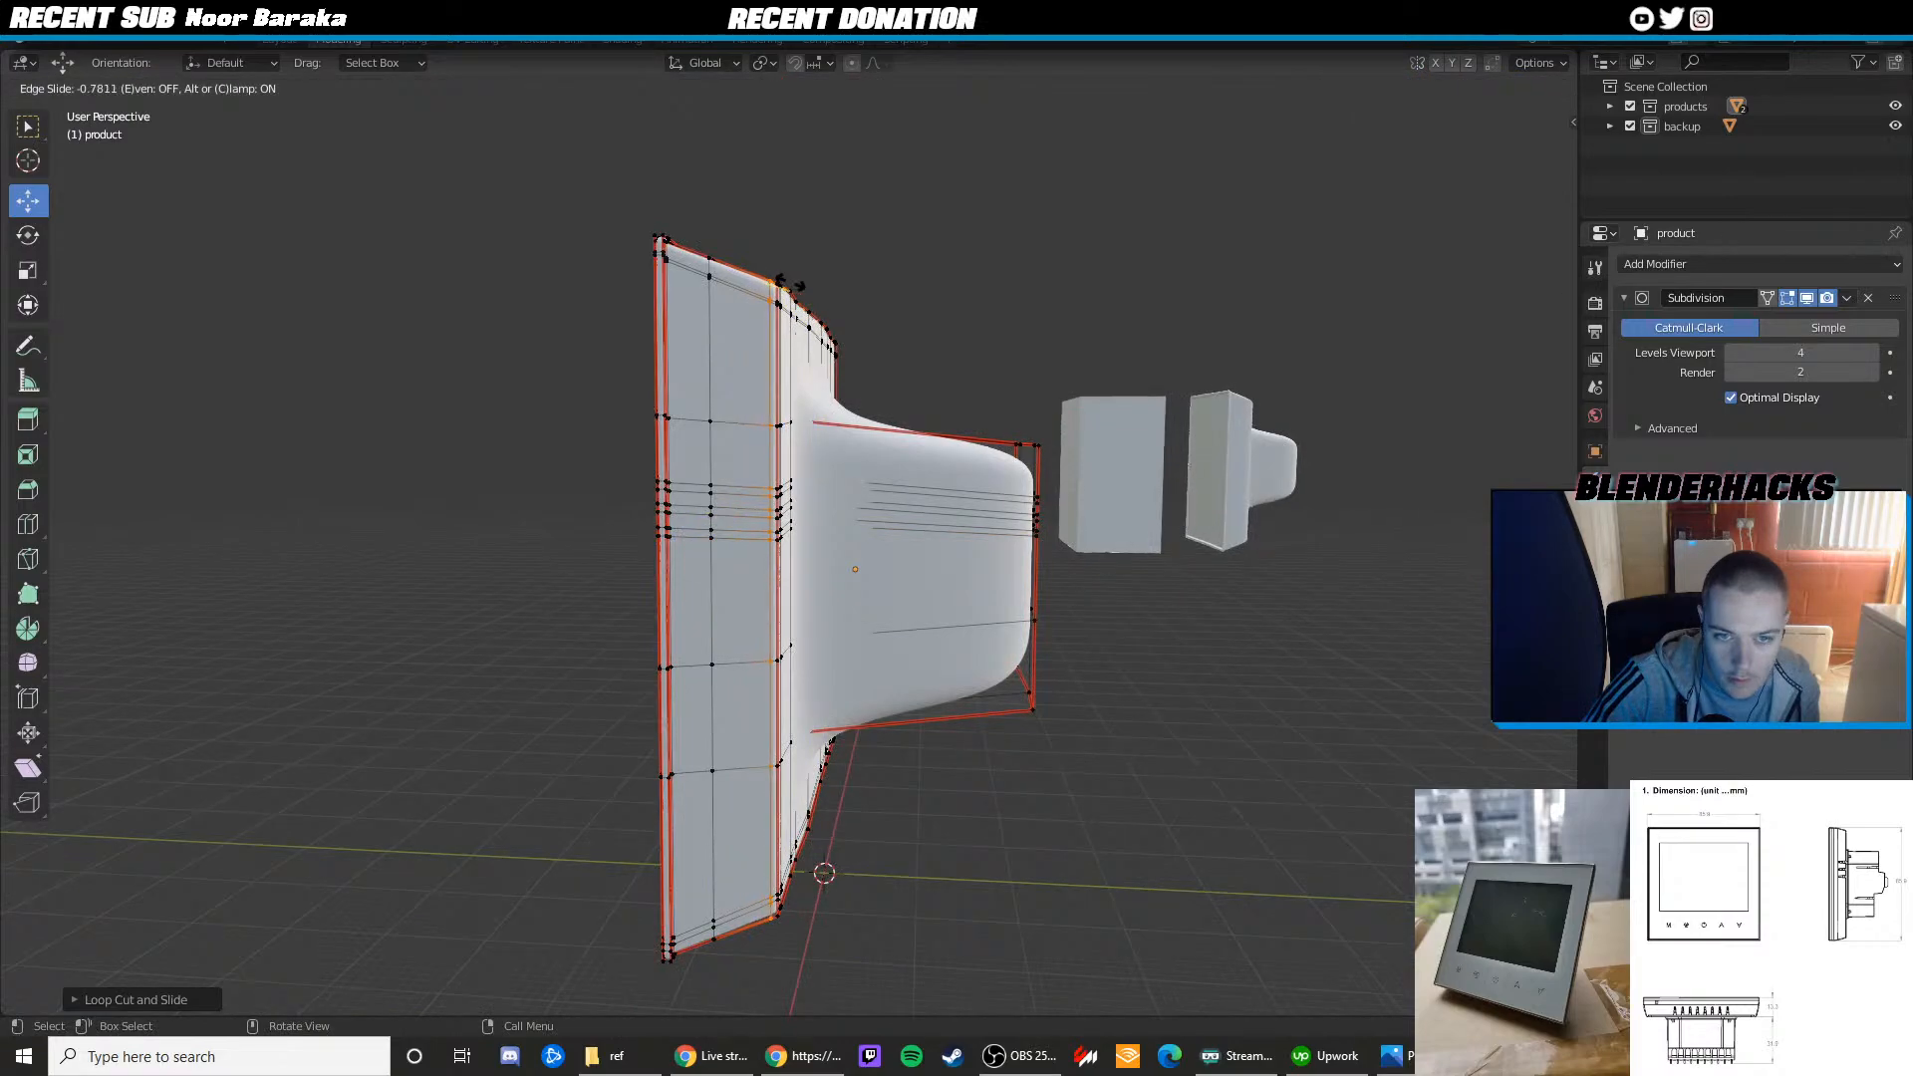
{"action": "left_click", "coordinate": [787, 284]}
Delete the three narrow faces between the central and rear vertical loops to open three vent slots
{"action": "scroll", "coordinate": [787, 419], "scroll_direction": "up", "scroll_amount": 8}
{"action": "key", "text": "3"}
{"action": "left_click", "coordinate": [564, 290]}
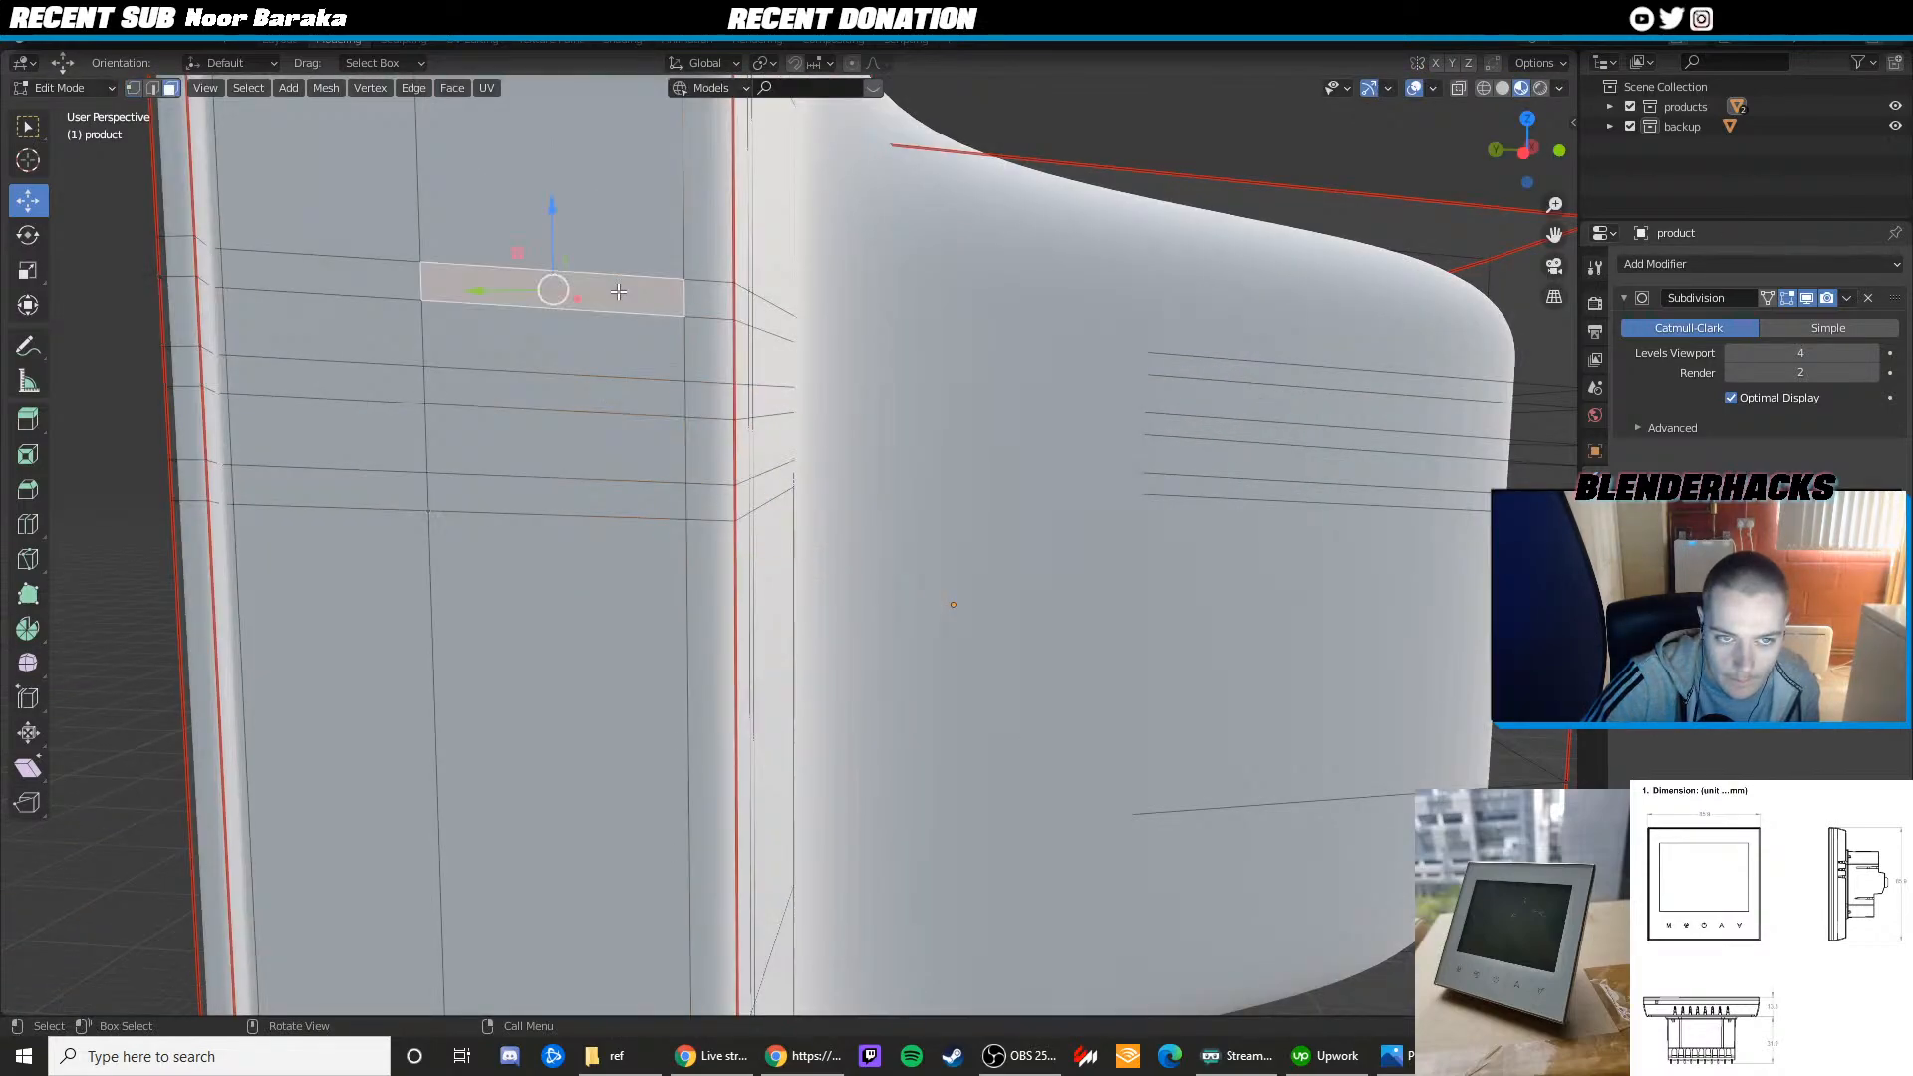
{"action": "key", "text": "x"}
{"action": "left_click", "coordinate": [546, 404]}
{"action": "left_click", "coordinate": [578, 398]}
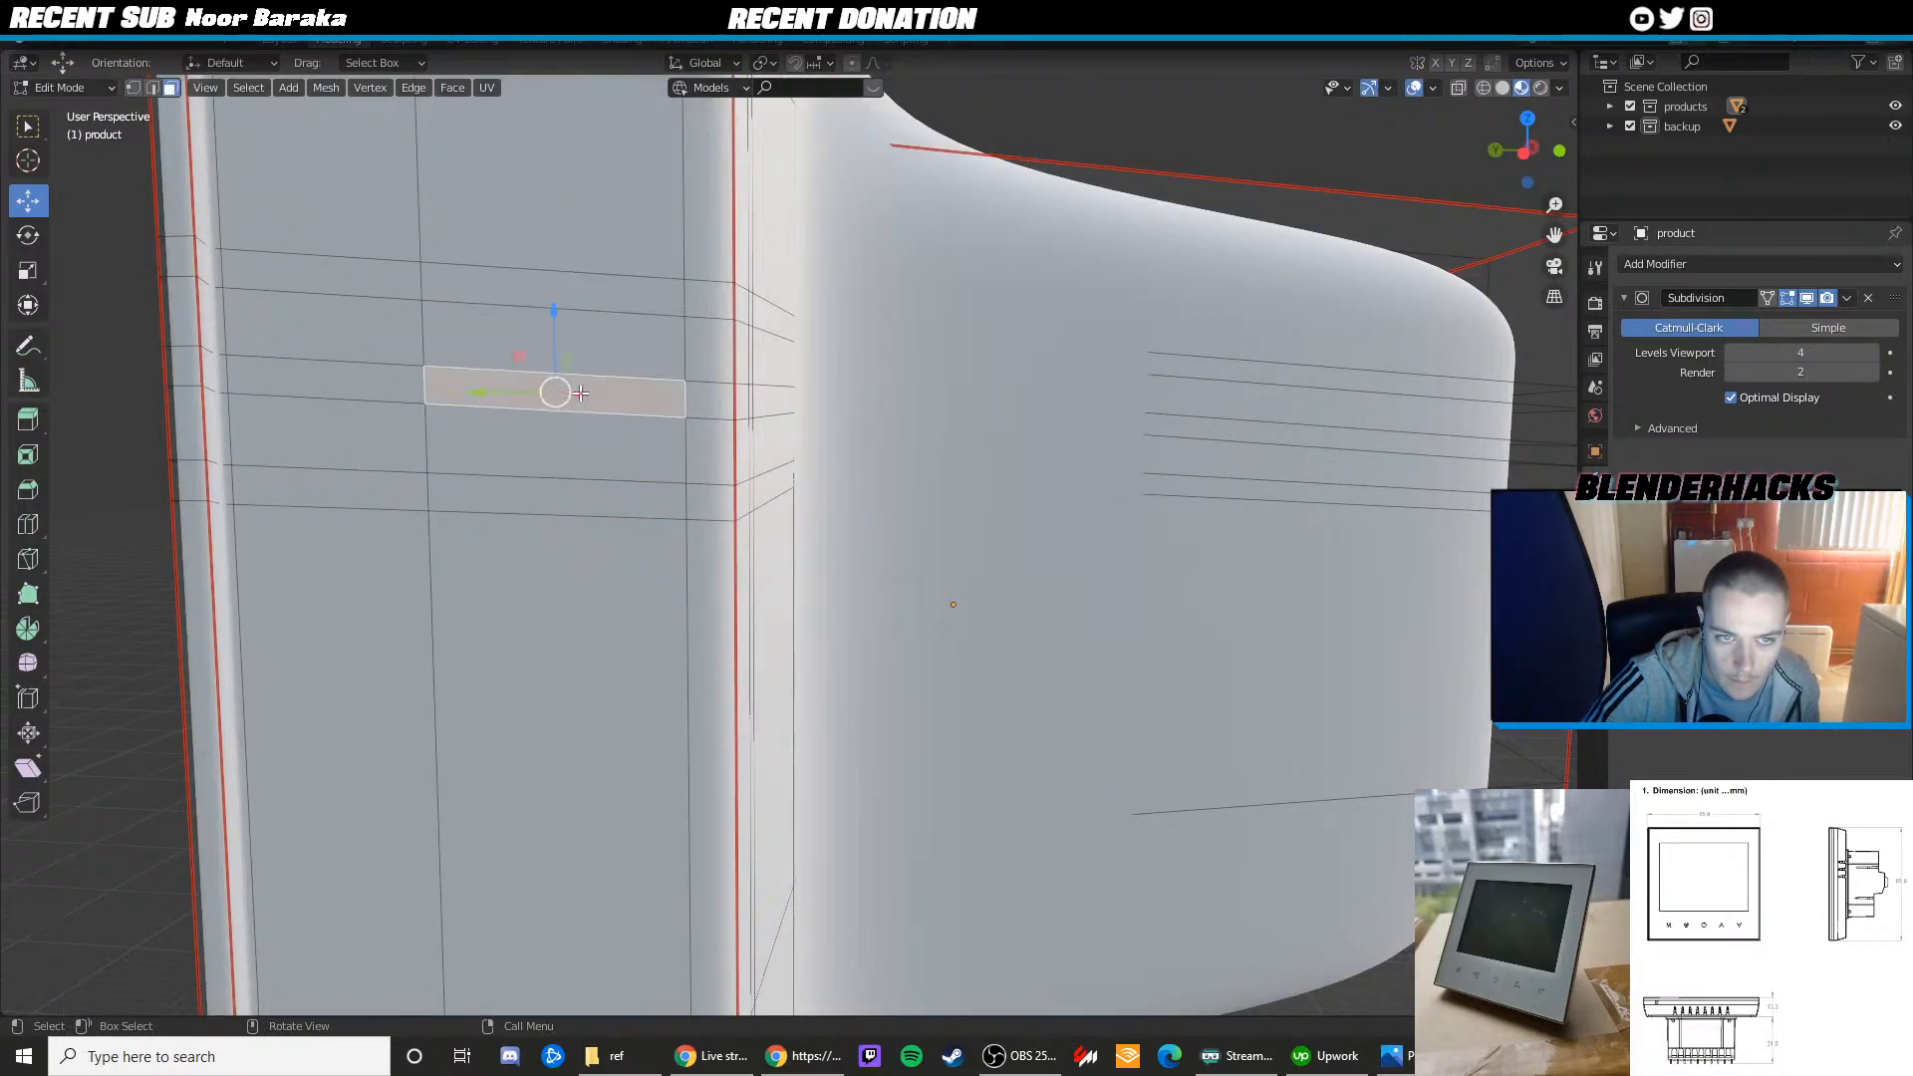
{"action": "key", "text": "x"}
{"action": "left_click", "coordinate": [557, 284]}
{"action": "left_click", "coordinate": [564, 299]}
{"action": "key", "text": "x"}
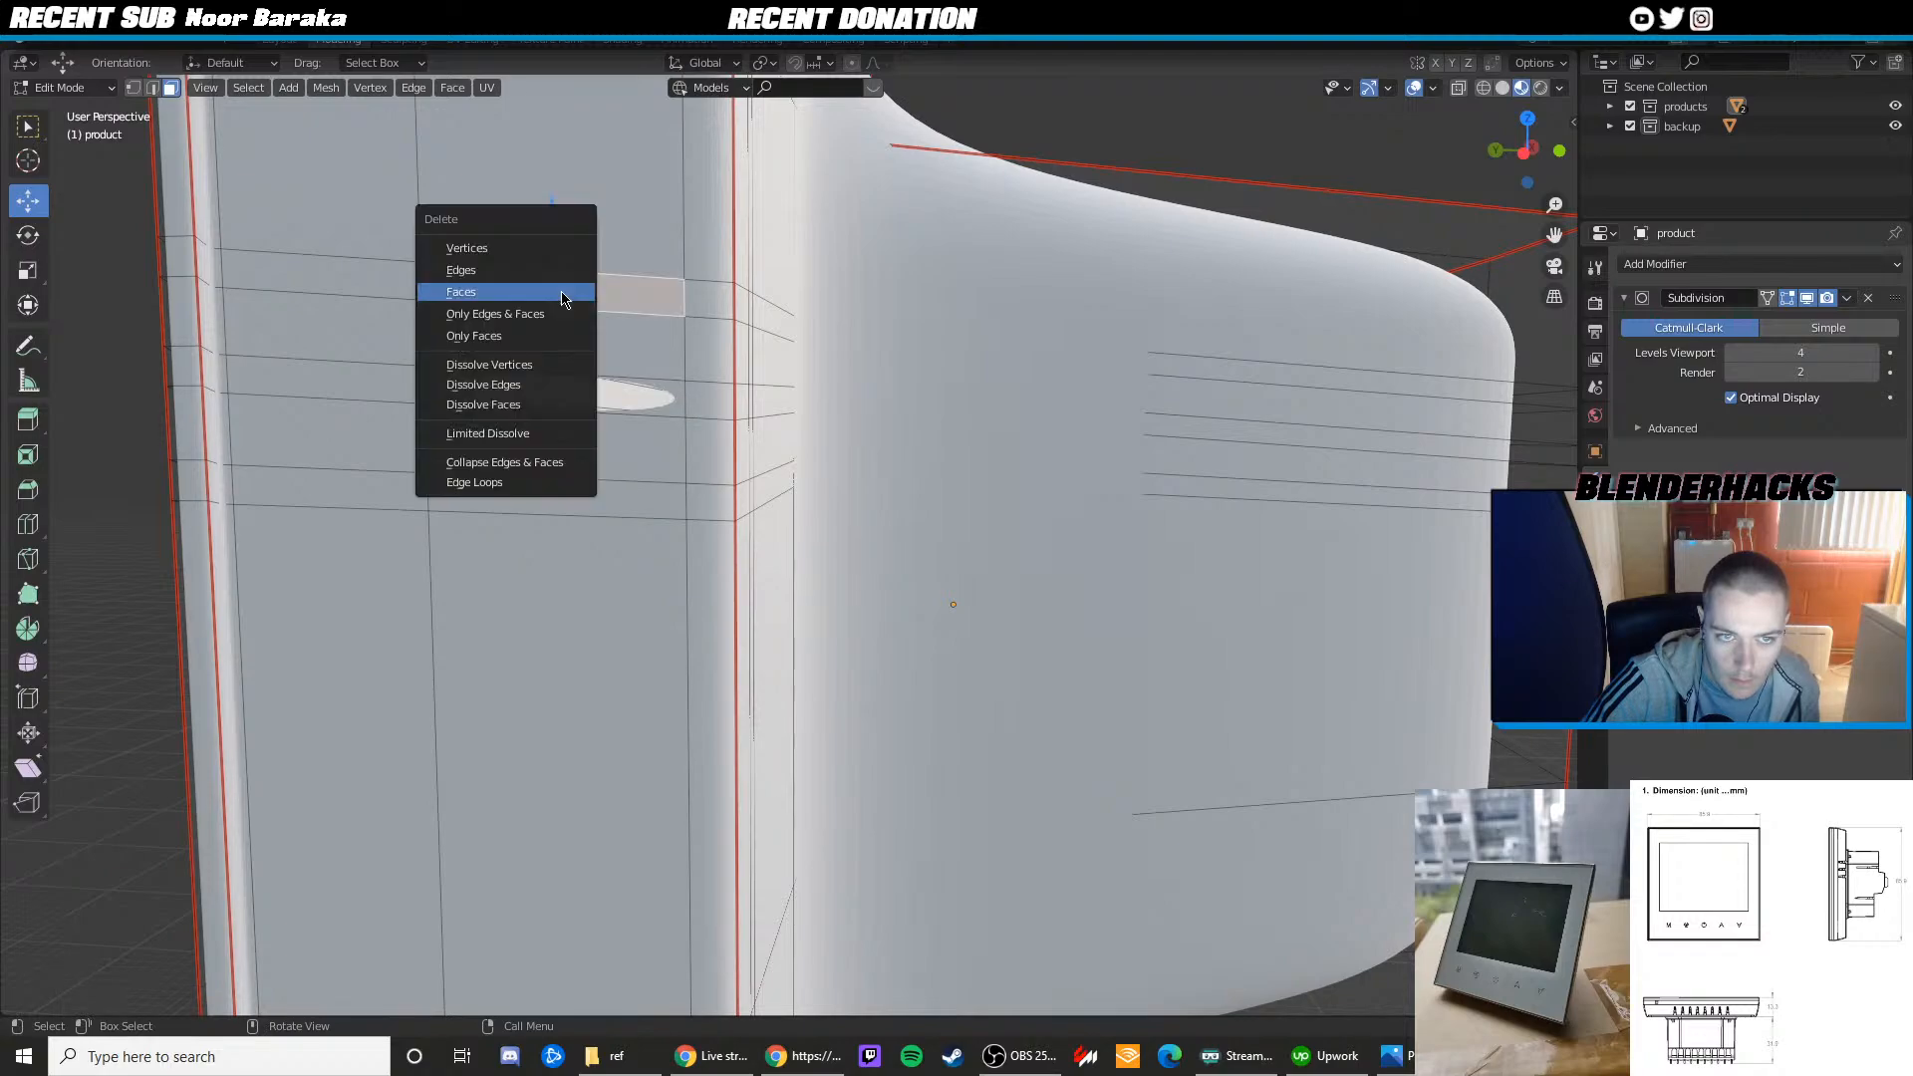
{"action": "left_click", "coordinate": [526, 294]}
{"action": "left_click", "coordinate": [535, 490]}
{"action": "key", "text": "x"}
{"action": "left_click", "coordinate": [530, 495]}
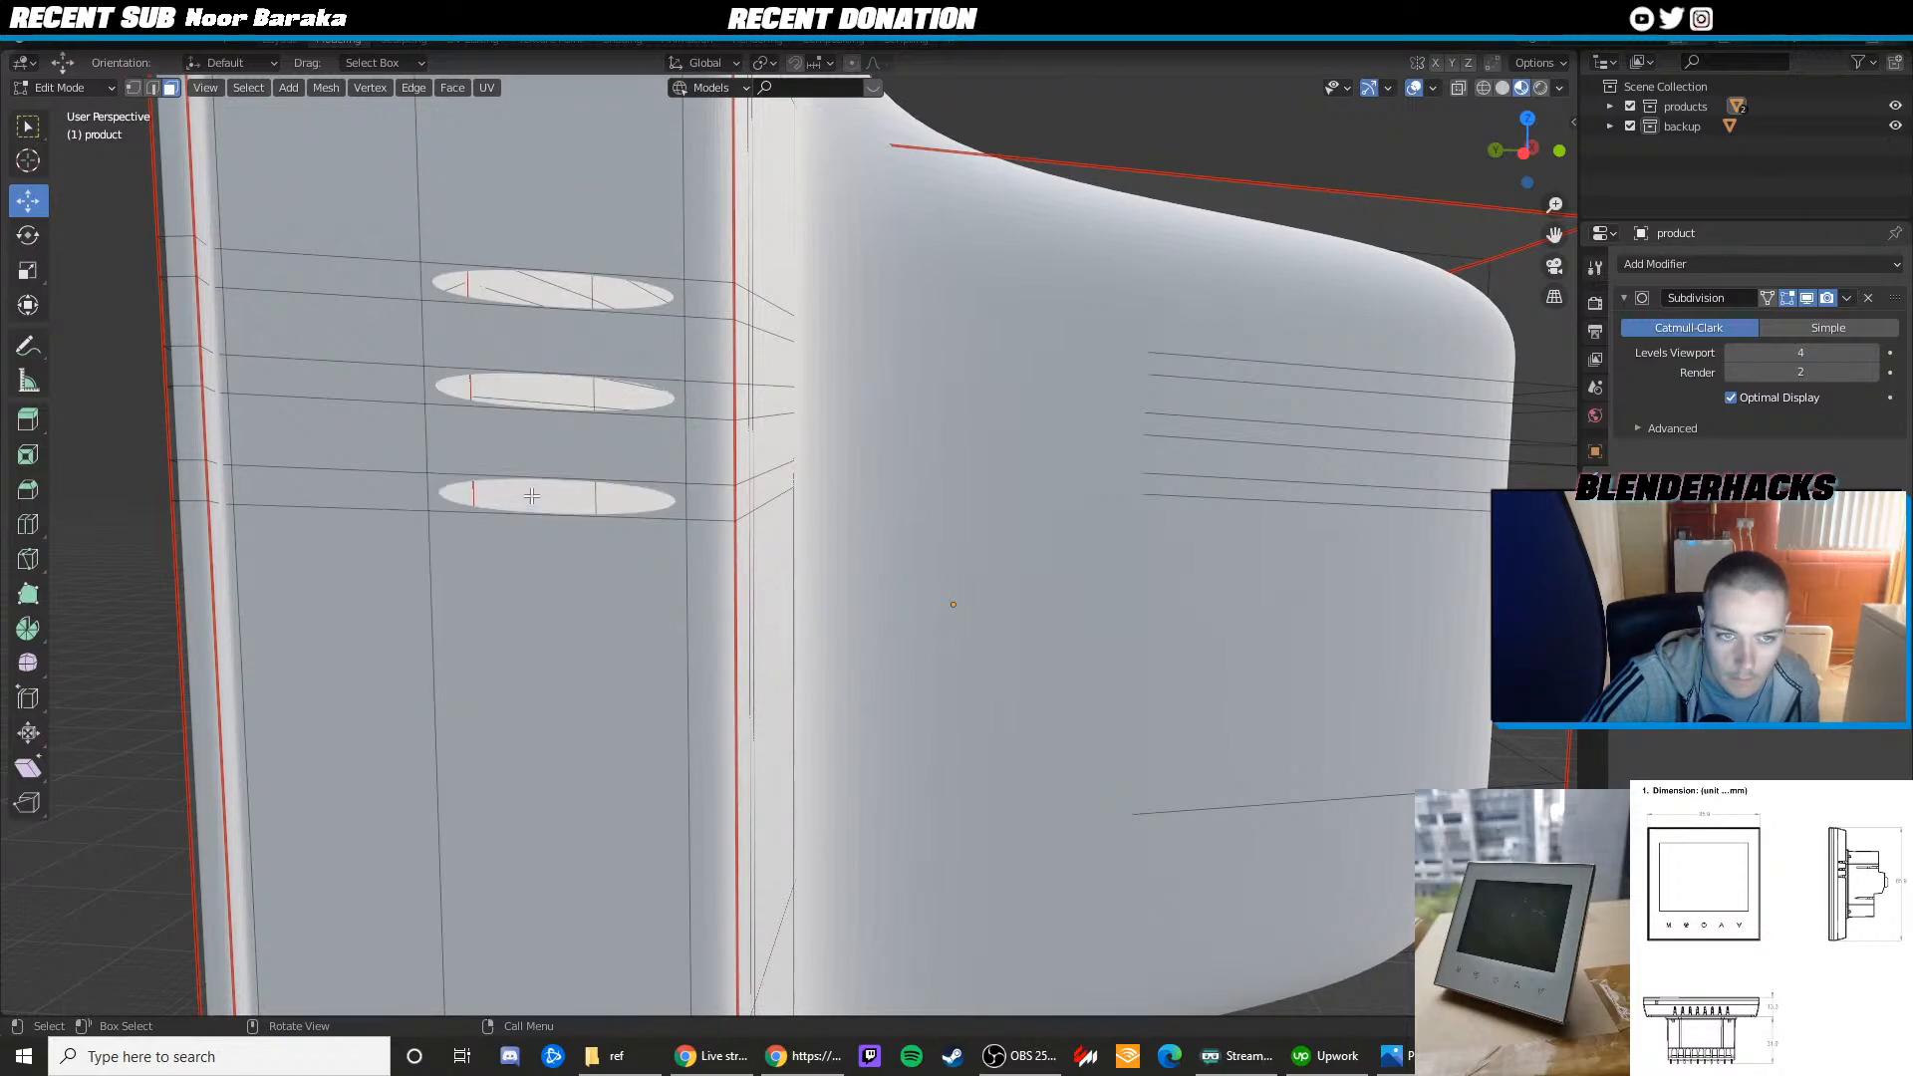
Compare the three new vent slots with the slots in the side-view reference photo
{"action": "scroll", "coordinate": [804, 440], "scroll_direction": "down", "scroll_amount": 6}
{"action": "scroll", "coordinate": [804, 441], "scroll_direction": "down", "scroll_amount": 2}
{"action": "key", "text": "Tab"}
{"action": "middle_click_drag", "start_coordinate": [803, 443], "coordinate": [872, 456]}
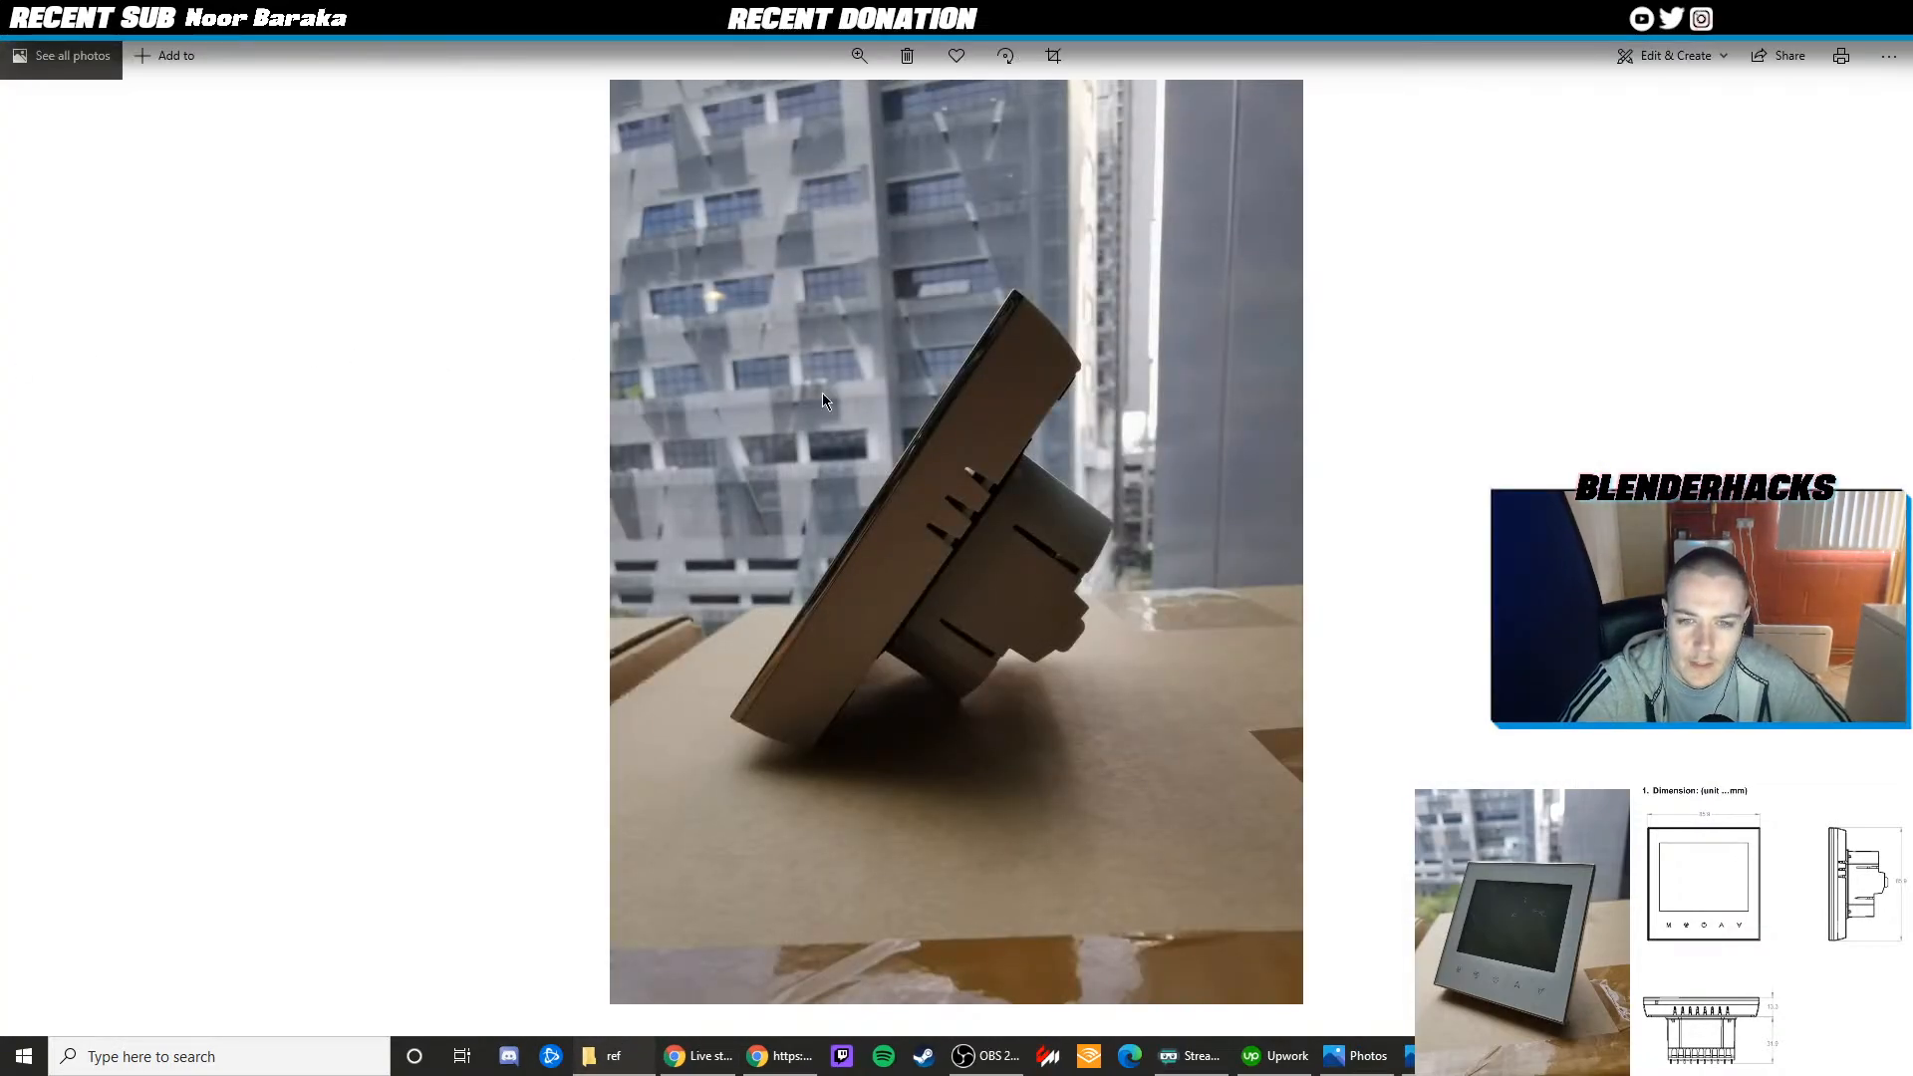
{"action": "key", "text": "alt+Tab"}
{"action": "key", "text": "Tab"}
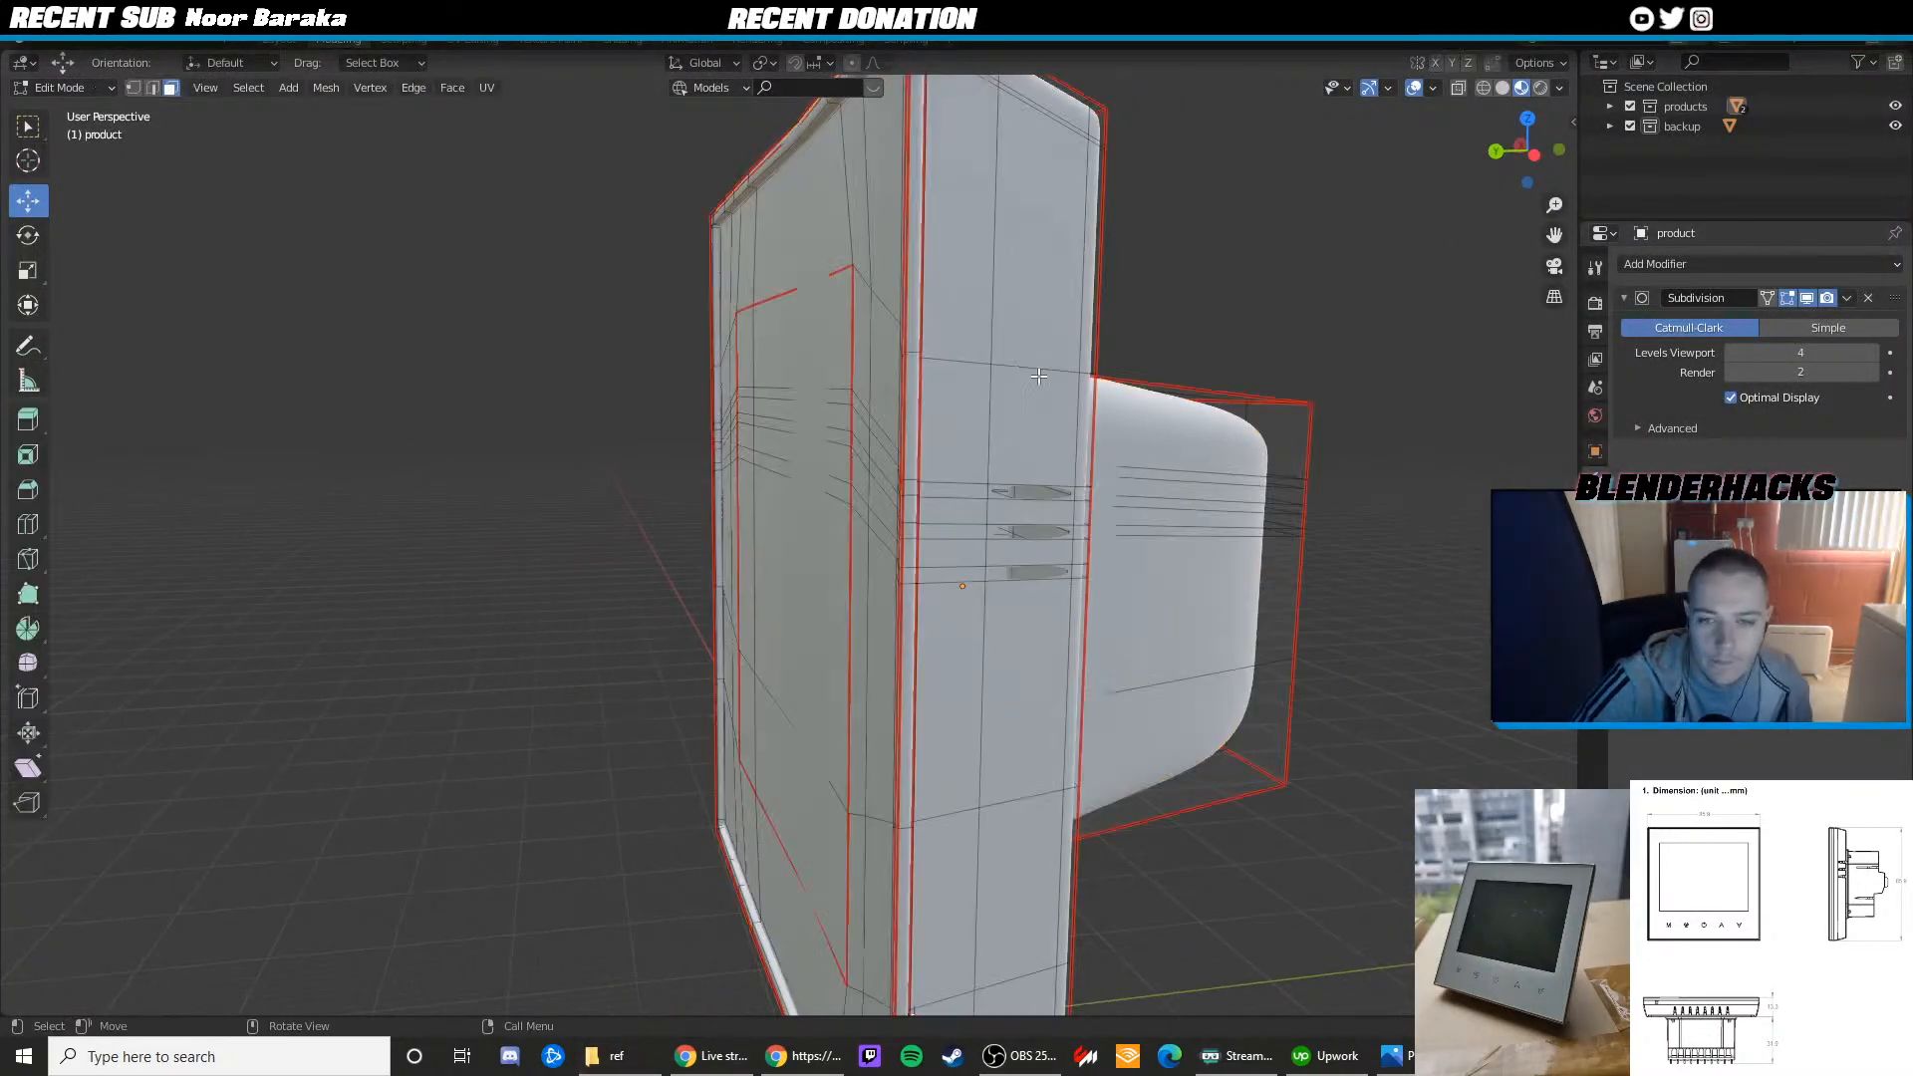
{"action": "scroll", "coordinate": [989, 388], "scroll_direction": "up", "scroll_amount": 3}
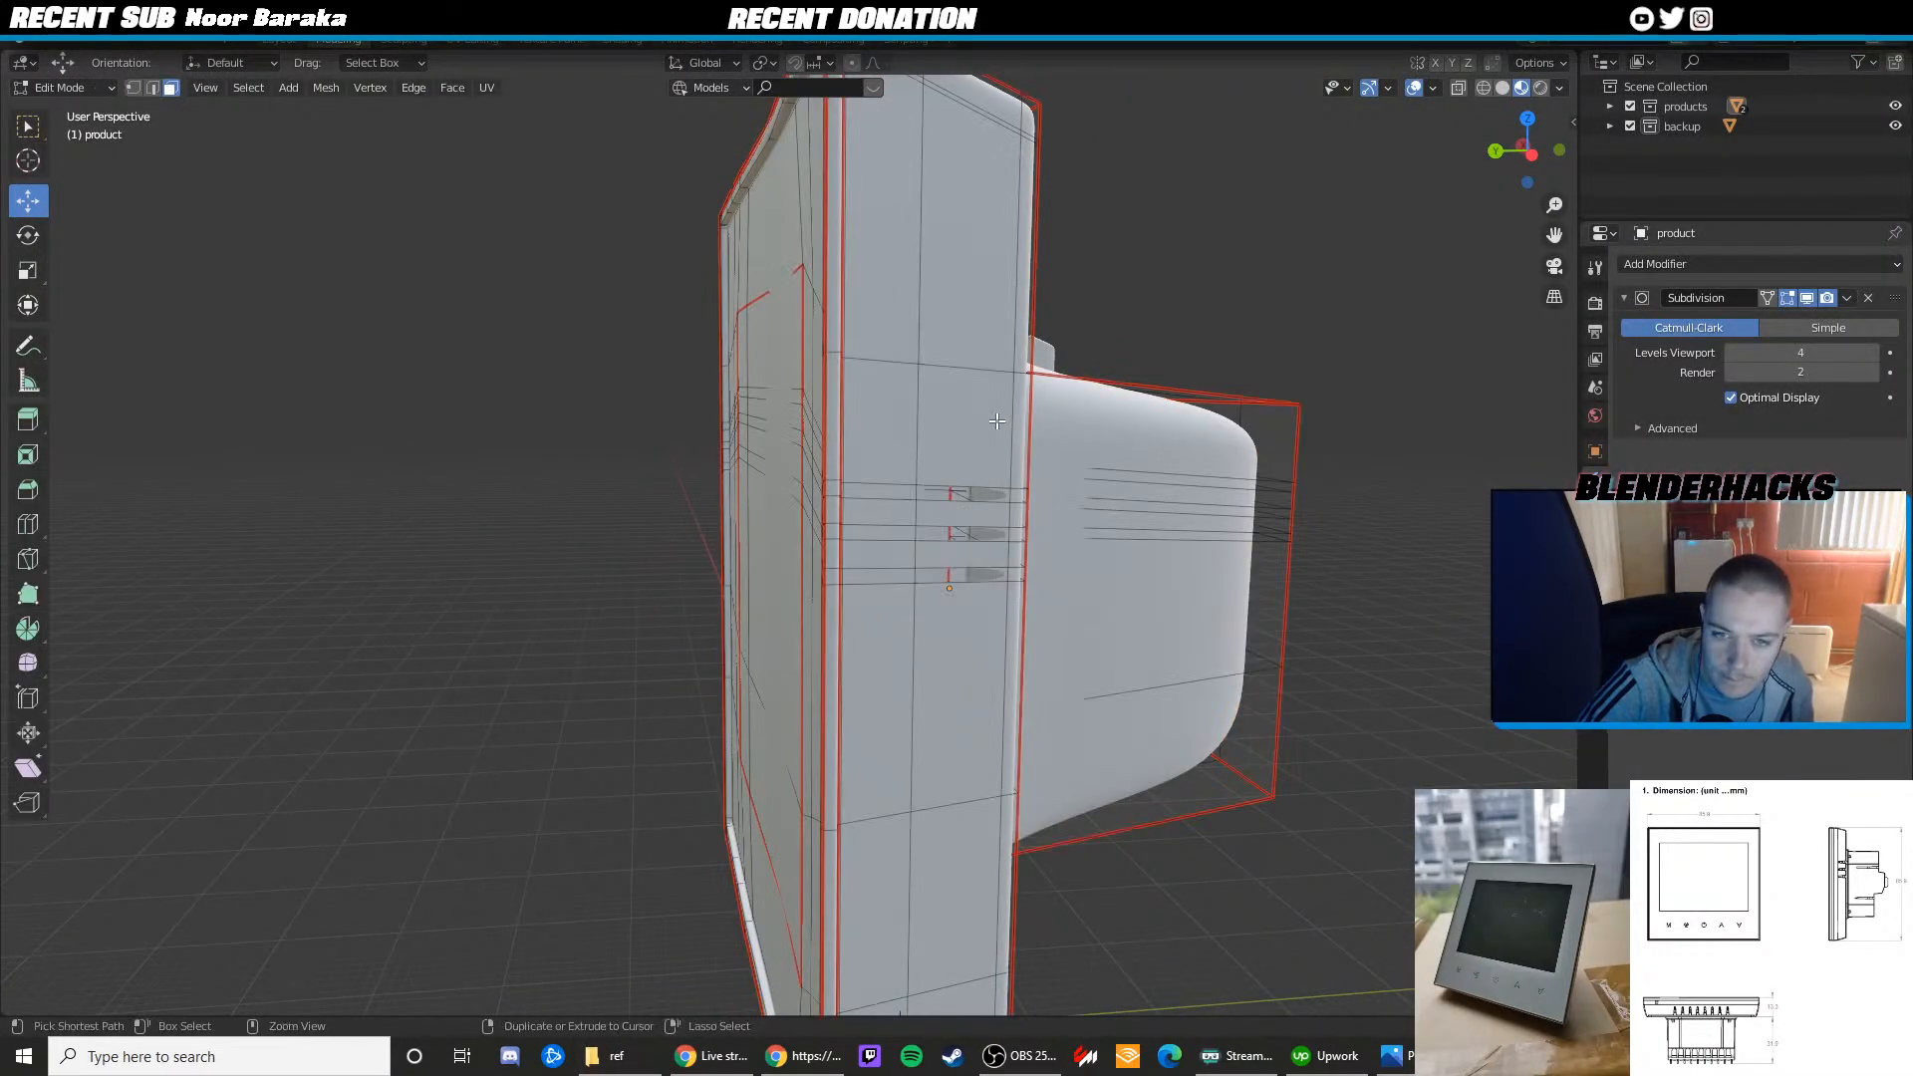
Undo the slot openings and the rear vertical loop, keeping all the horizontal loop cuts by redoing the last two
{"action": "key", "text": "ctrl+z"}
{"action": "key", "text": "1"}
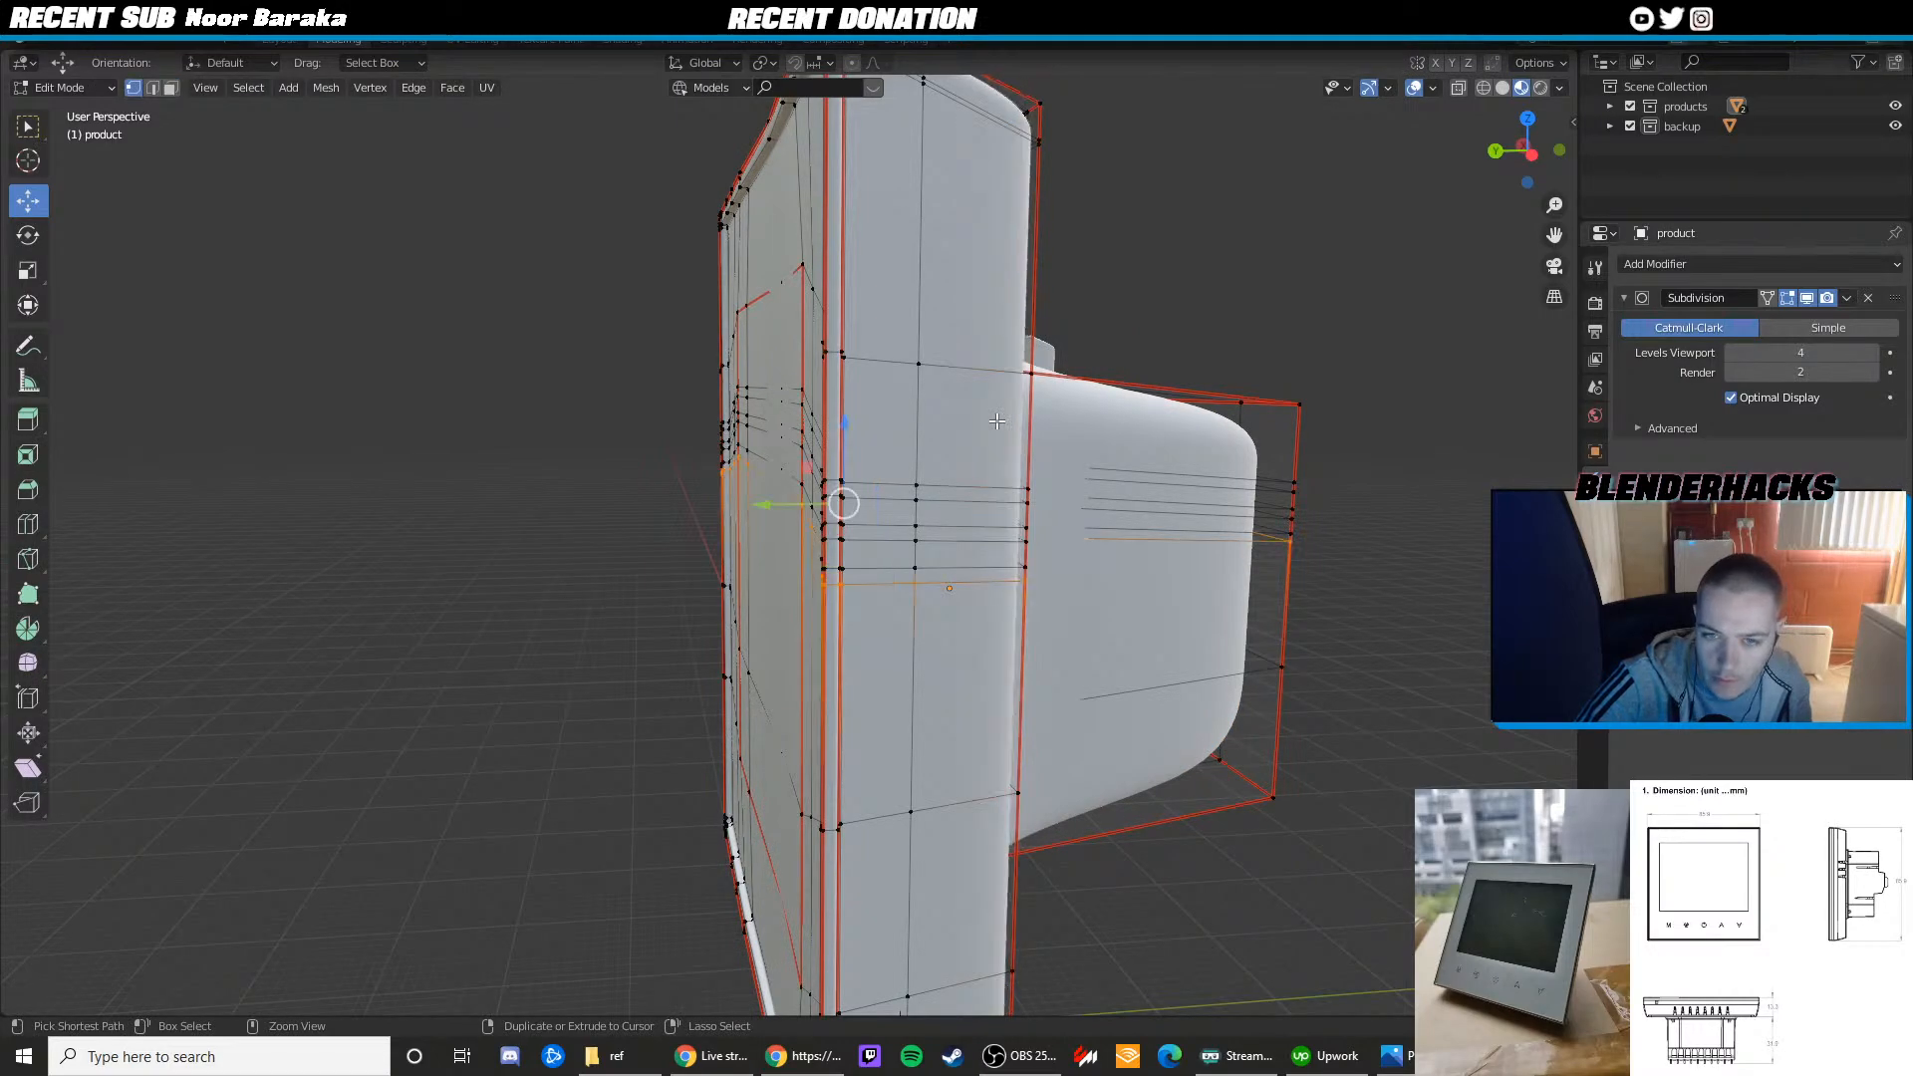
{"action": "middle_click_drag", "start_coordinate": [841, 436], "coordinate": [953, 430]}
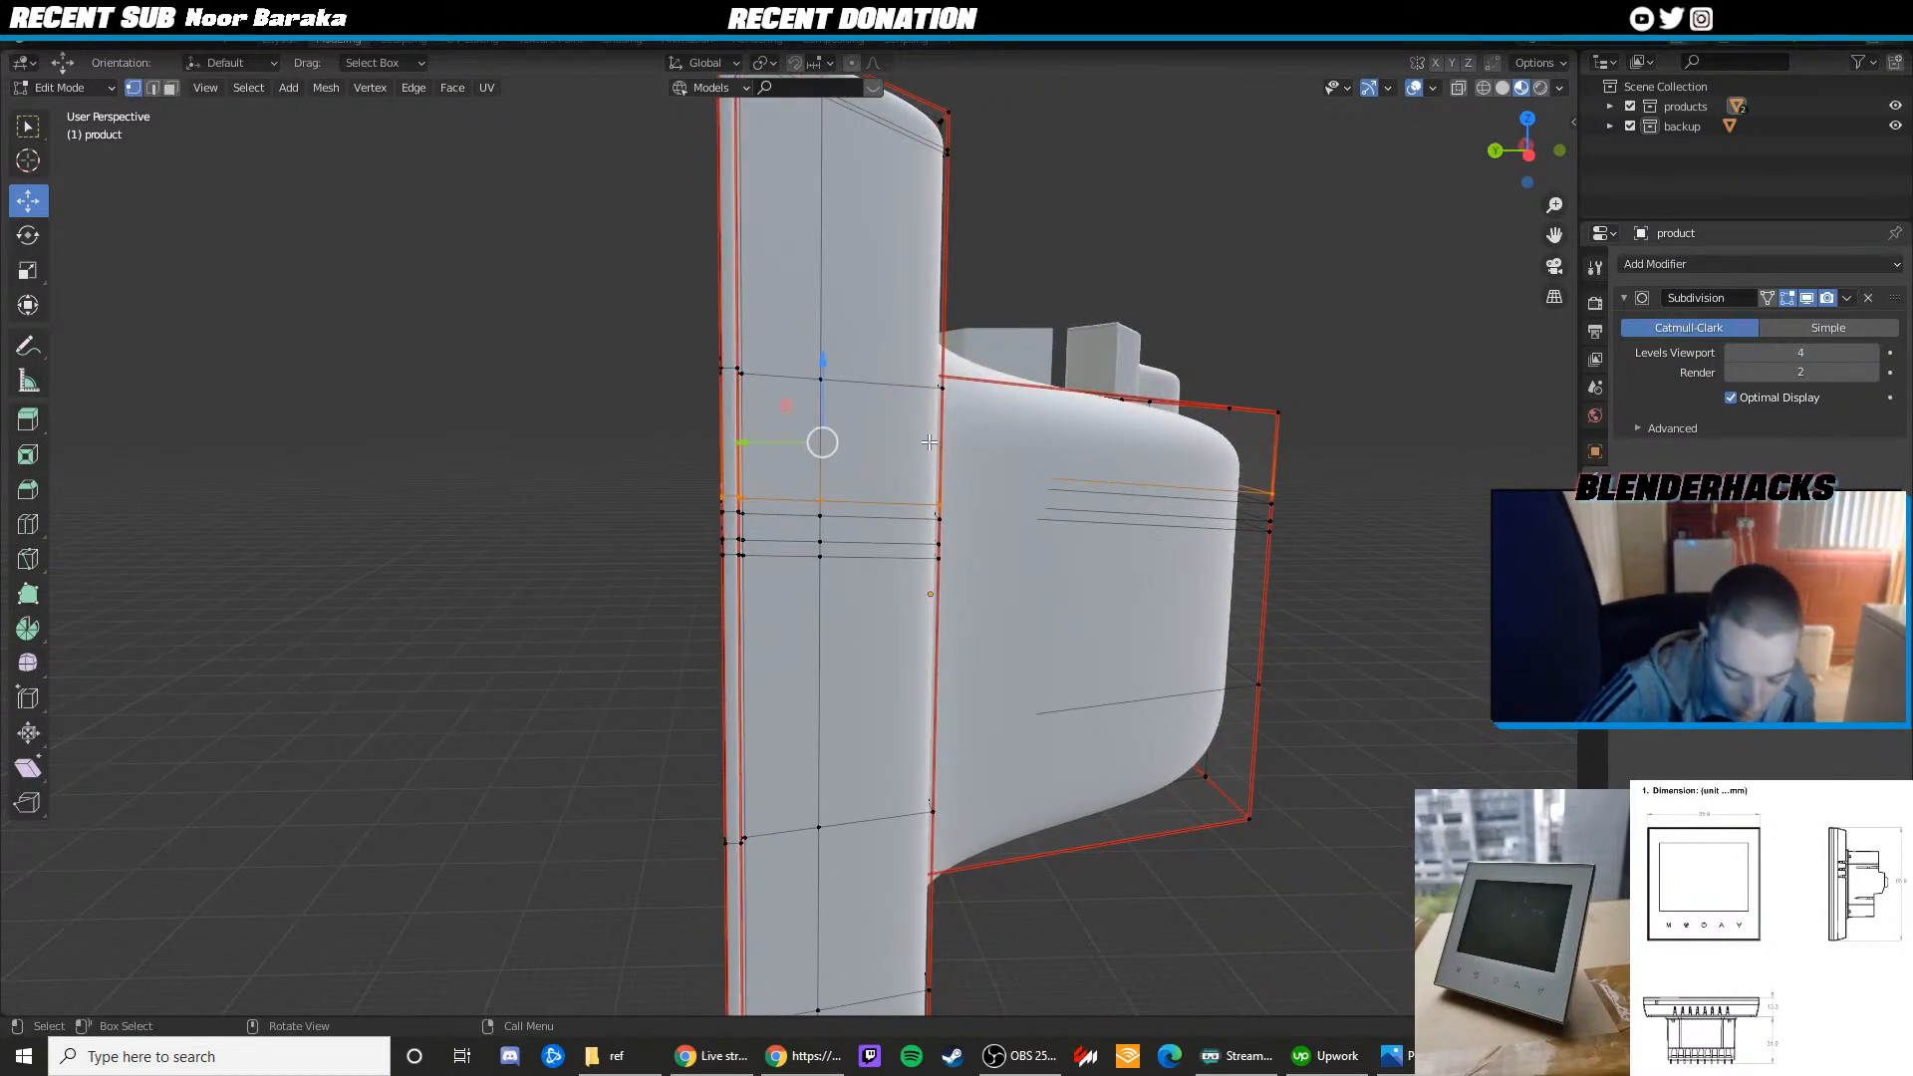
{"action": "left_click", "coordinate": [78, 44]}
{"action": "left_click", "coordinate": [111, 85]}
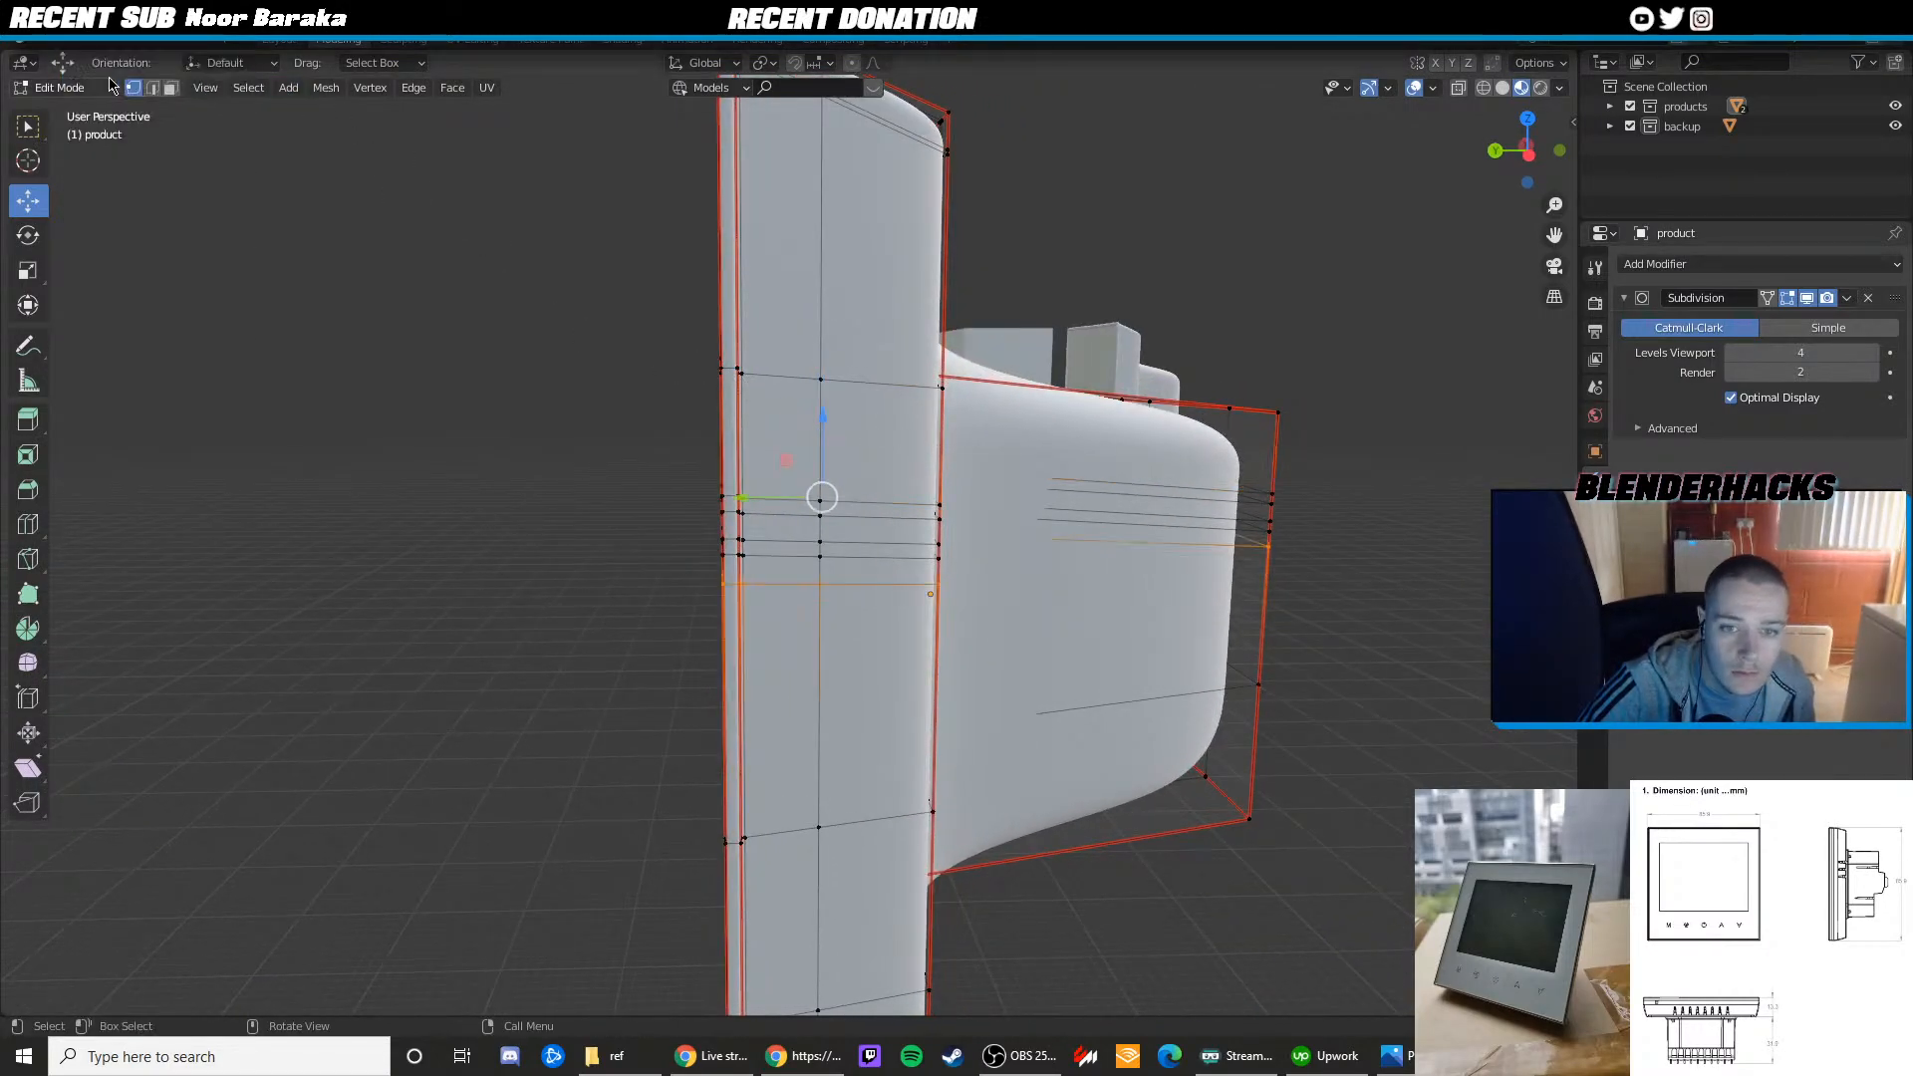
{"action": "left_click", "coordinate": [91, 45]}
{"action": "left_click", "coordinate": [109, 86]}
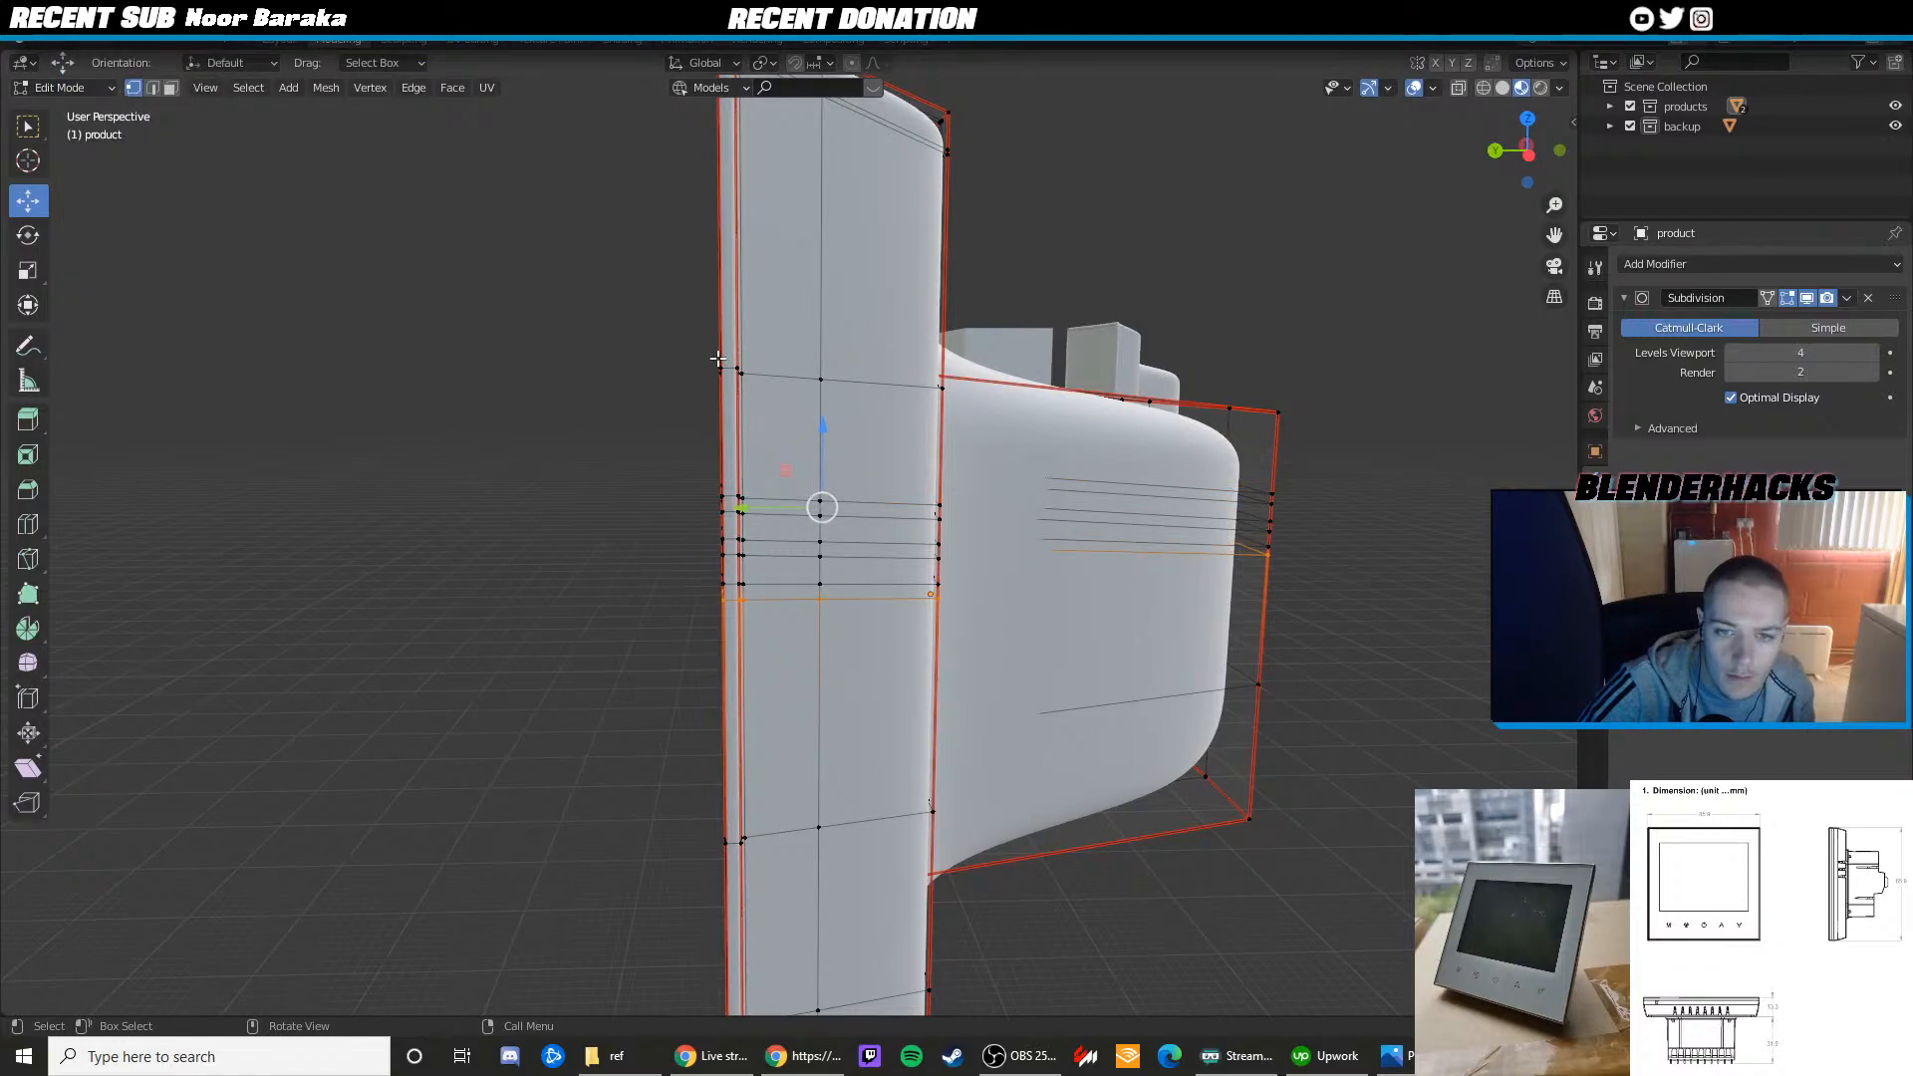
Delete the three narrow faces between the central vertical loop and the housing's rear edge to open vent slots
{"action": "key", "text": "3"}
{"action": "left_click", "coordinate": [879, 591]}
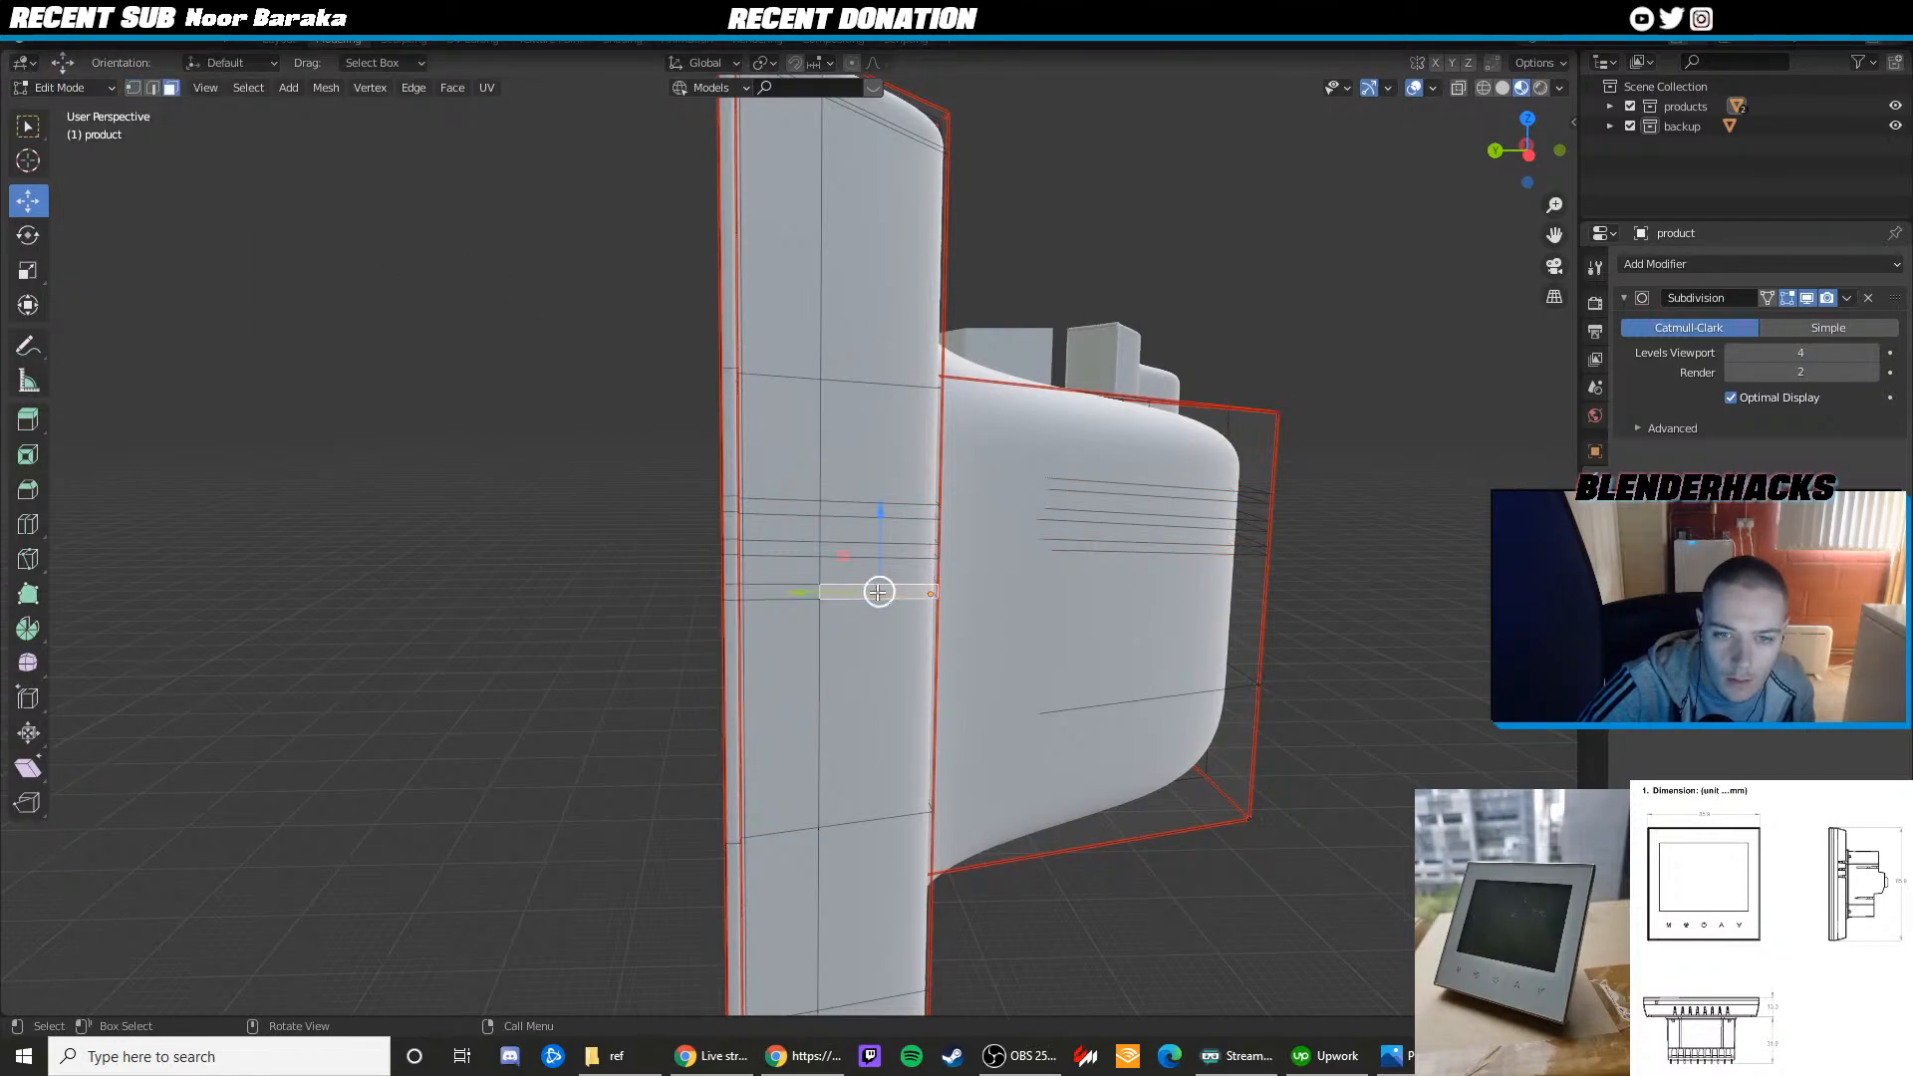
{"action": "key", "text": "x"}
{"action": "left_click", "coordinate": [850, 593]}
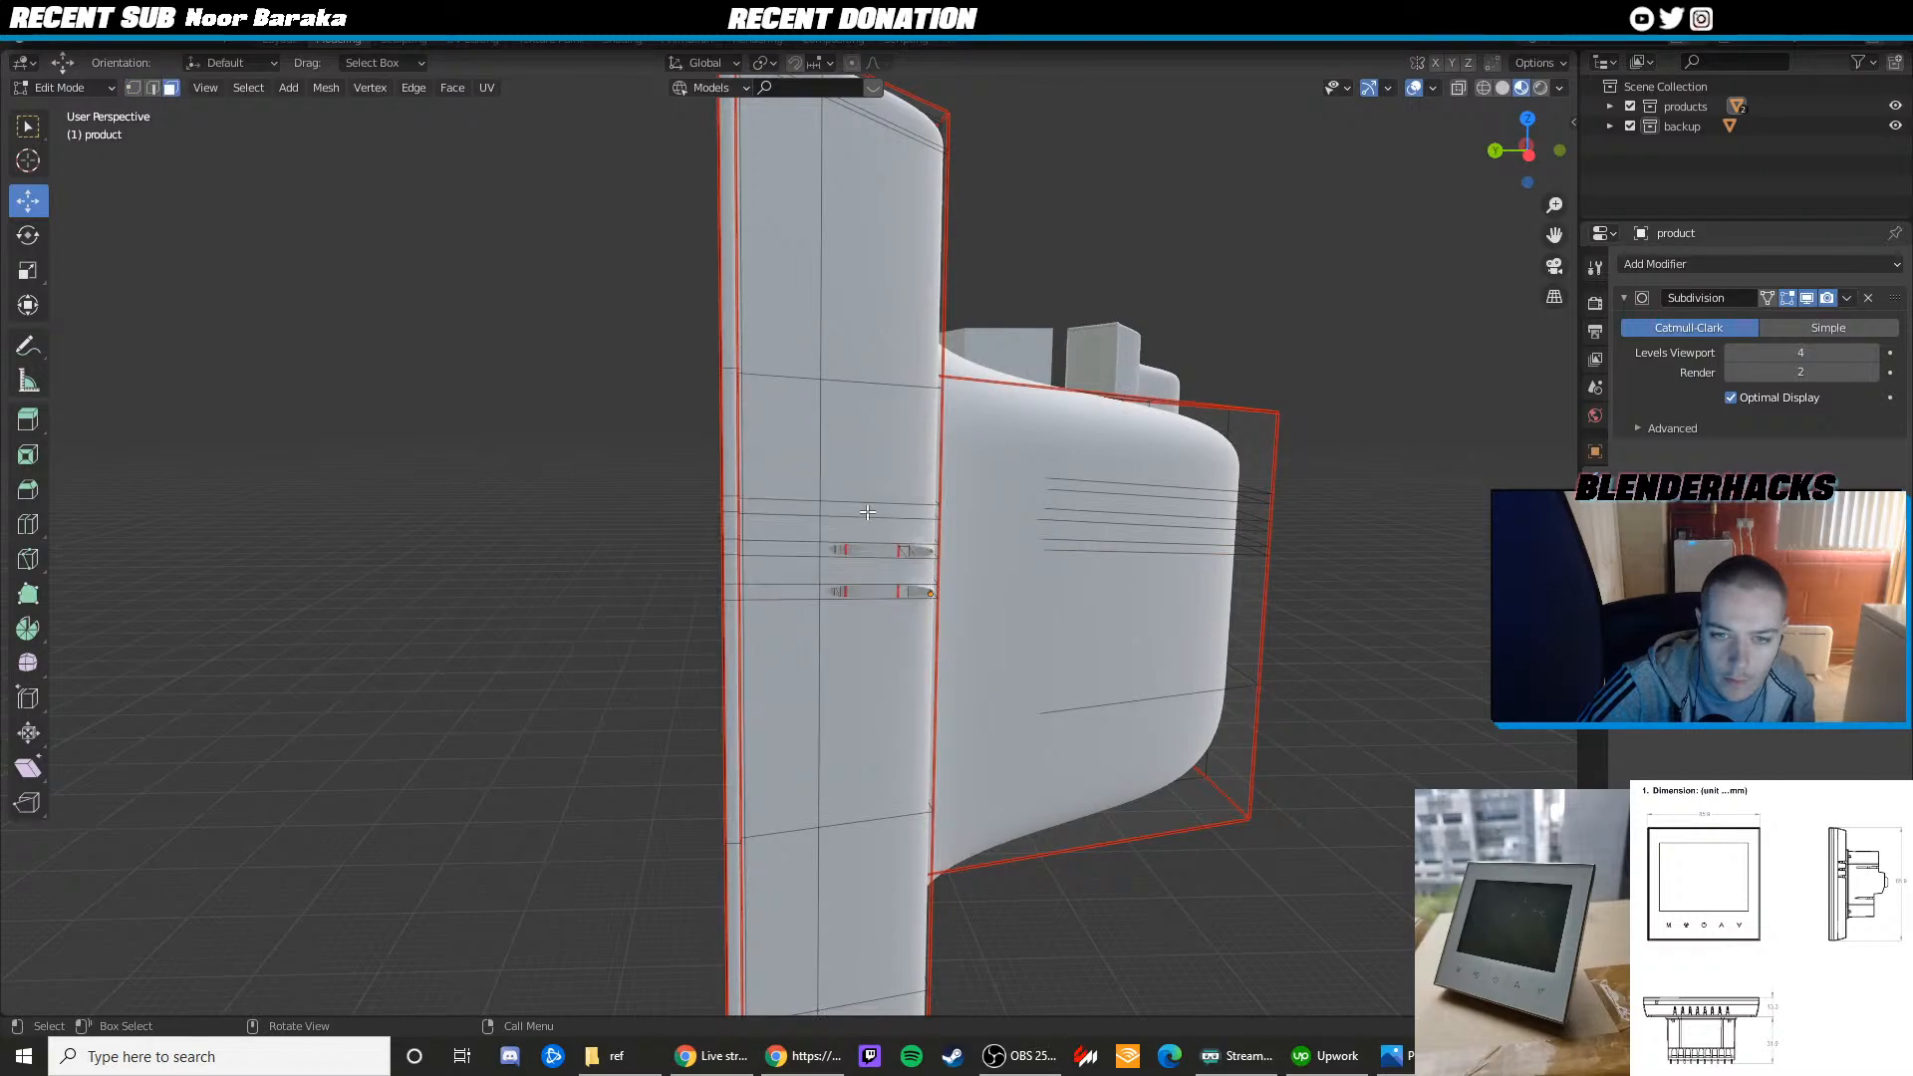
{"action": "key", "text": "x"}
{"action": "left_click", "coordinate": [827, 505]}
Try to add a vertical loop cut behind the central vertical loop on the housing's side
{"action": "key", "text": "ctrl+r"}
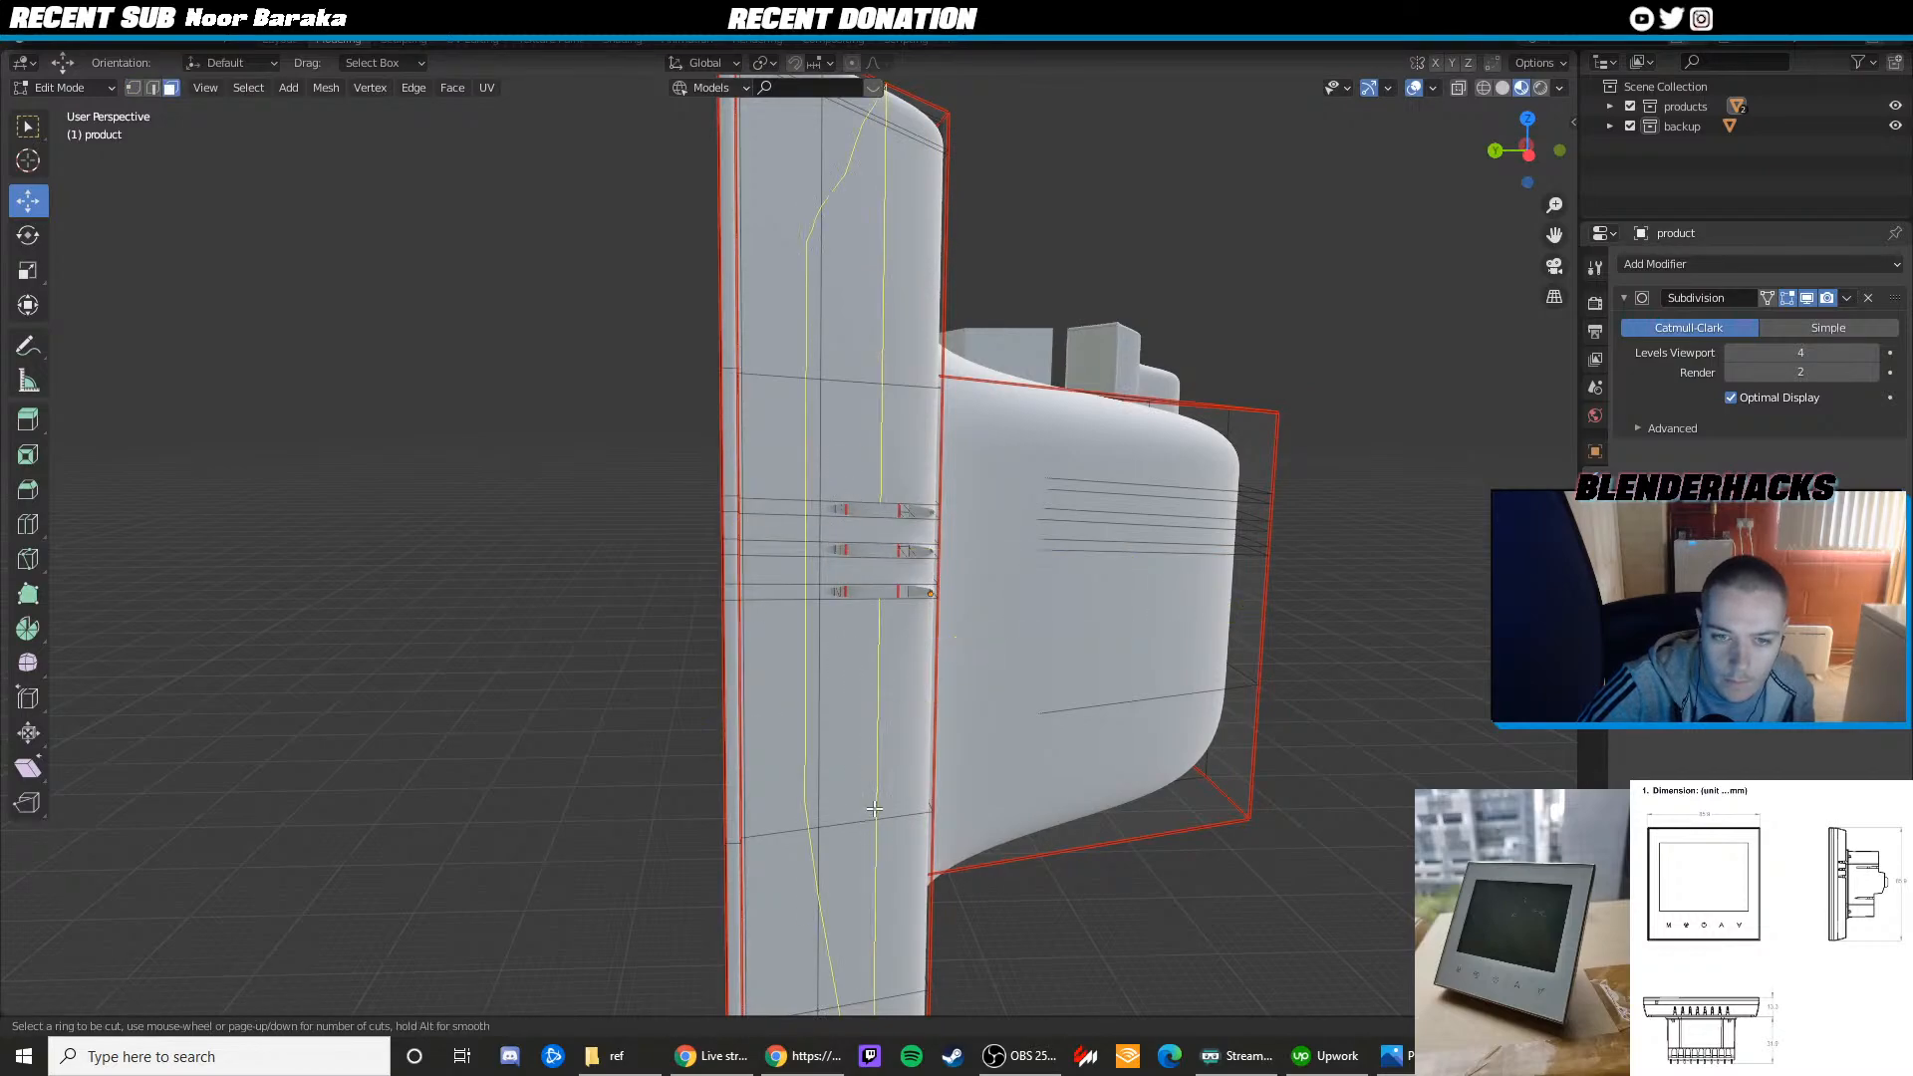
{"action": "left_click", "coordinate": [845, 811]}
{"action": "left_click", "coordinate": [823, 809]}
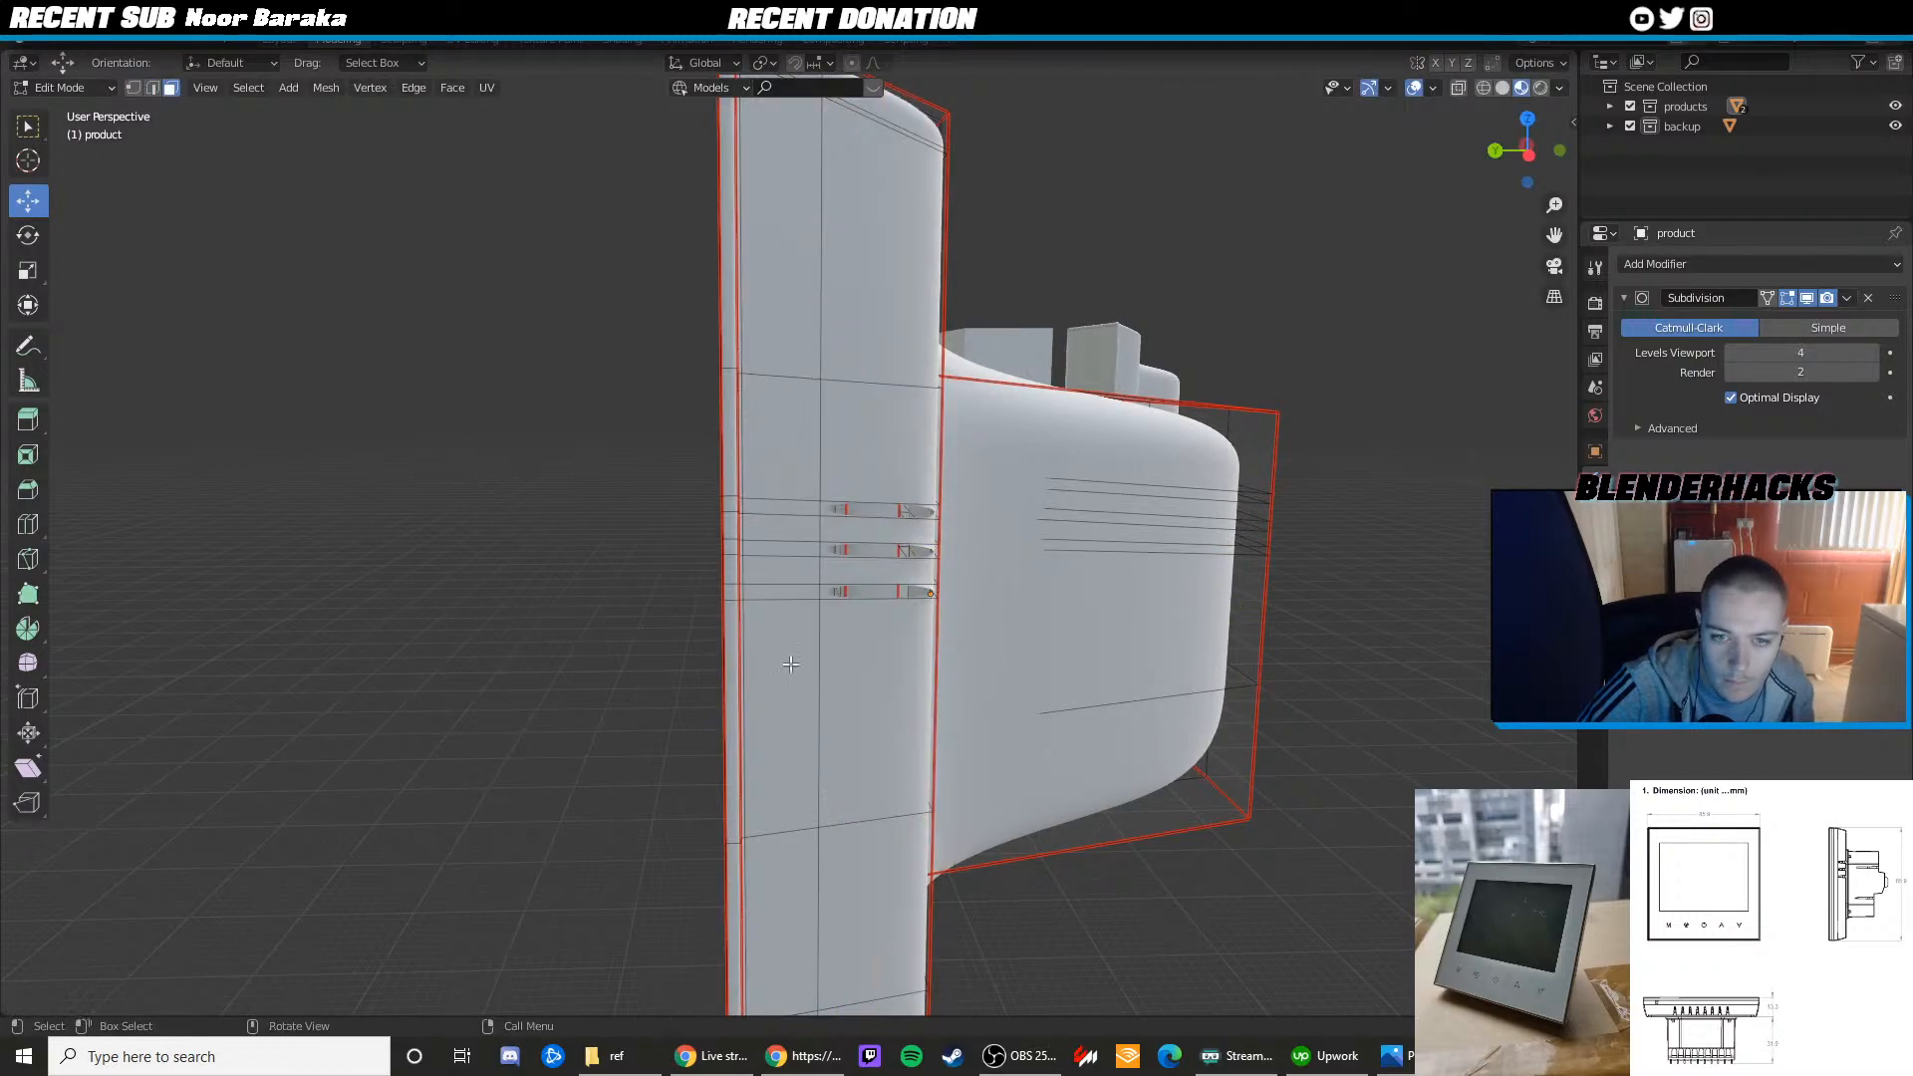
Check the smoothed vent slots outside of editing against the side-view reference photo
{"action": "key", "text": "Tab"}
{"action": "scroll", "coordinate": [1182, 405], "scroll_direction": "down", "scroll_amount": 4}
{"action": "middle_click_drag", "start_coordinate": [1182, 405], "coordinate": [1199, 457]}
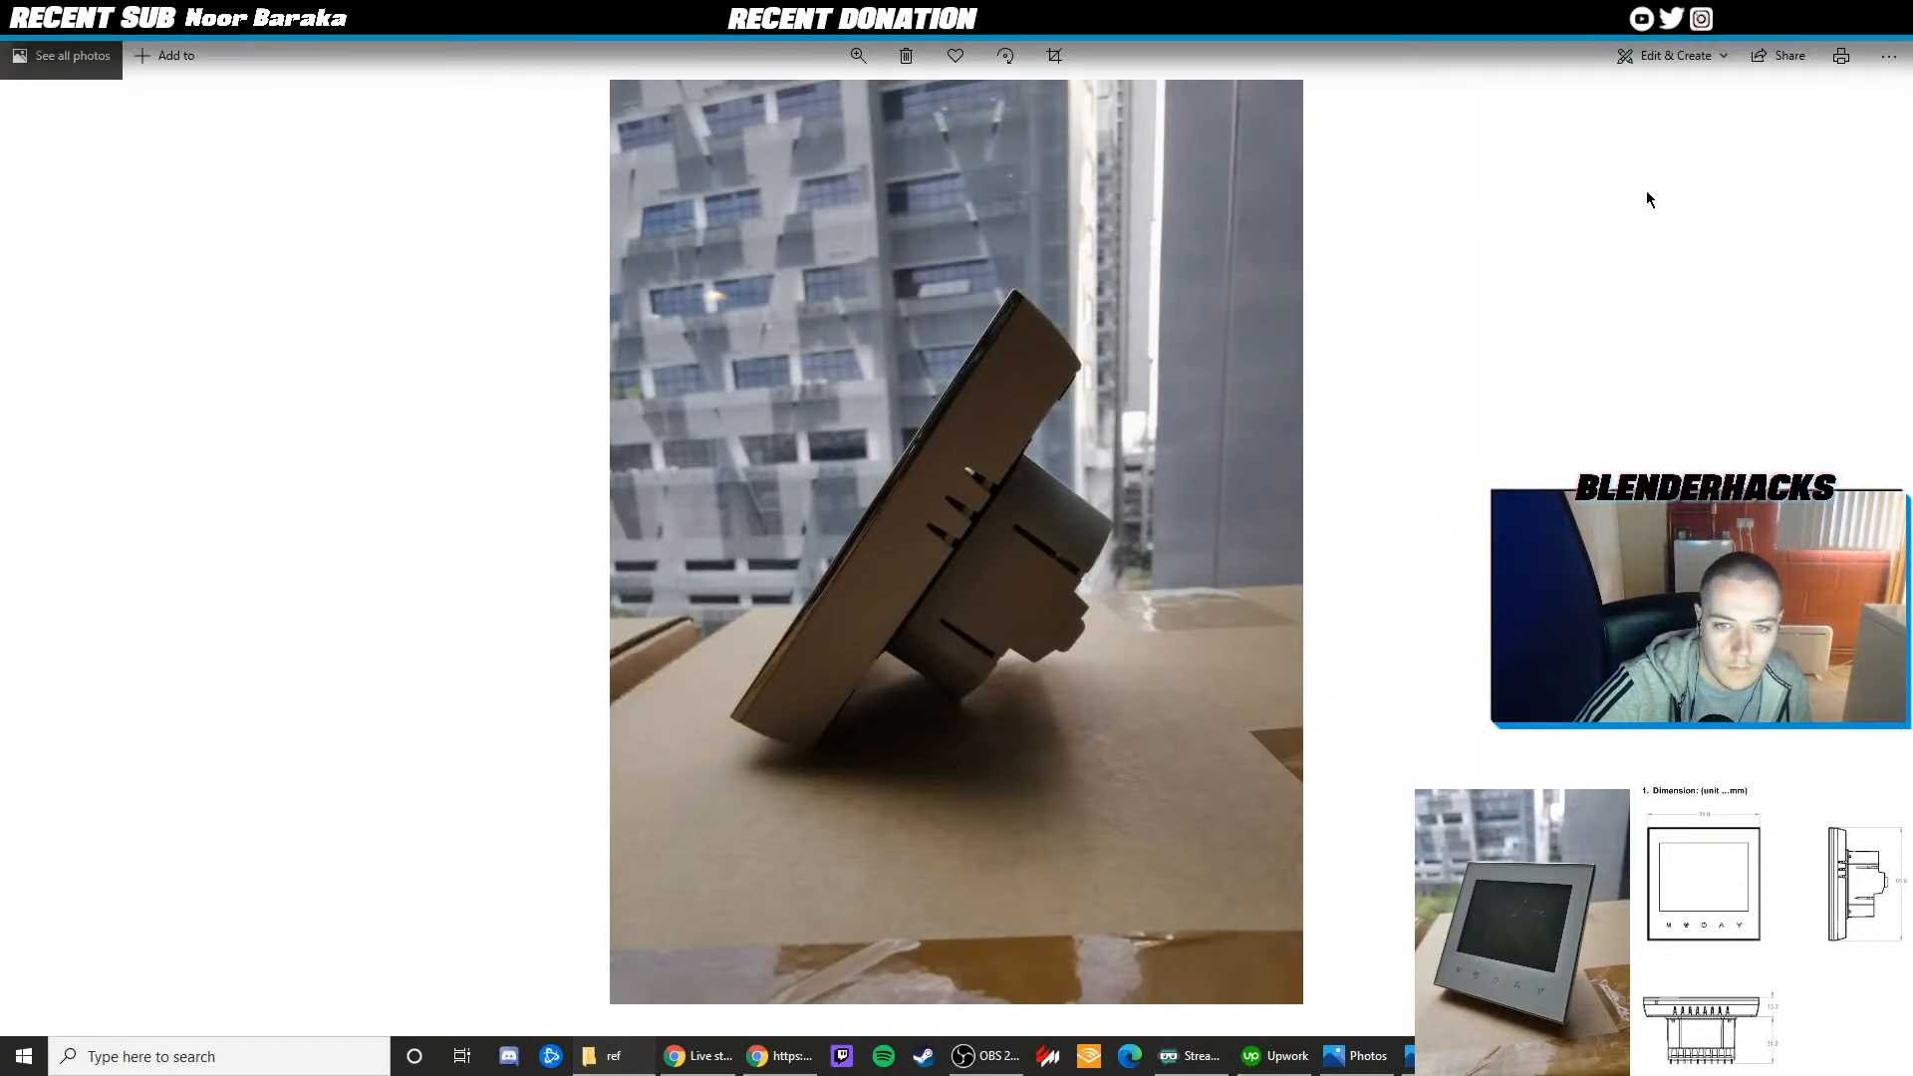
{"action": "left_click", "coordinate": [1887, 56]}
{"action": "key", "text": "alt+F4"}
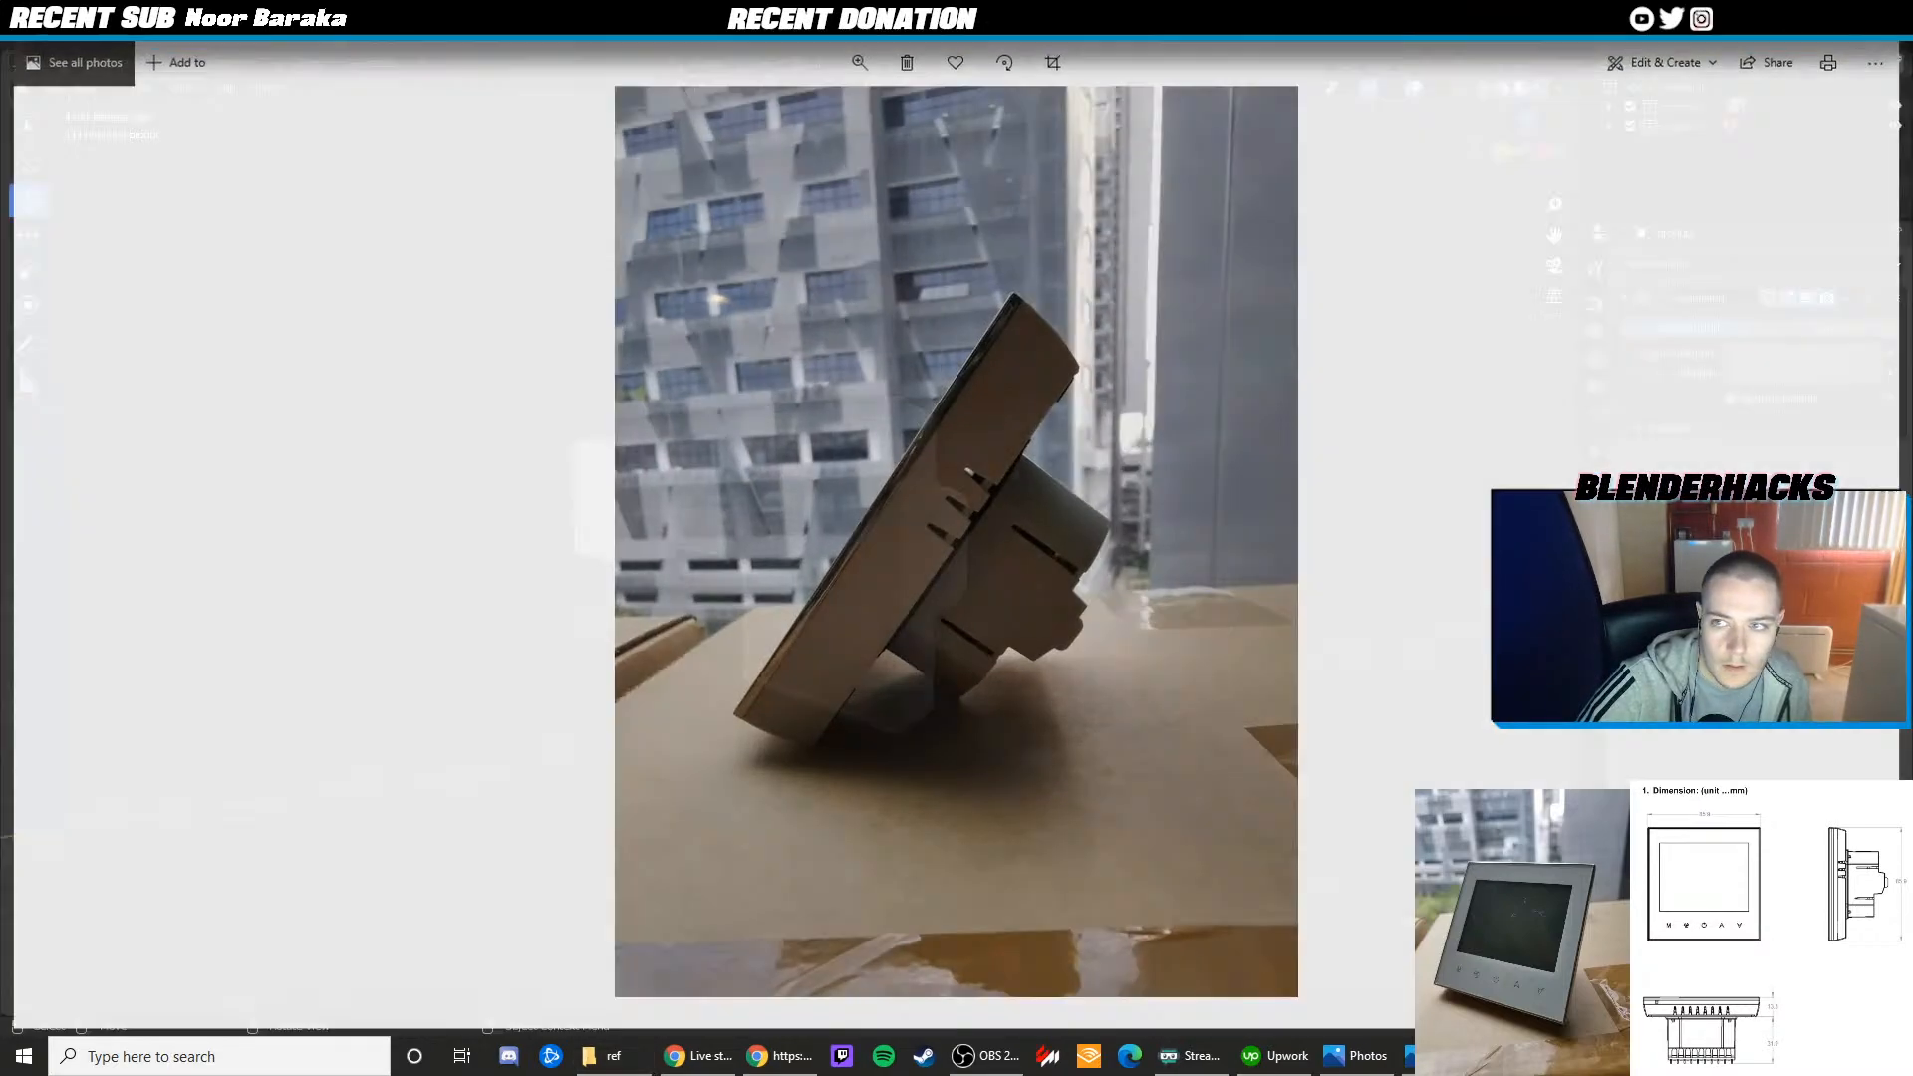
{"action": "middle_click_drag", "start_coordinate": [1014, 445], "coordinate": [952, 529]}
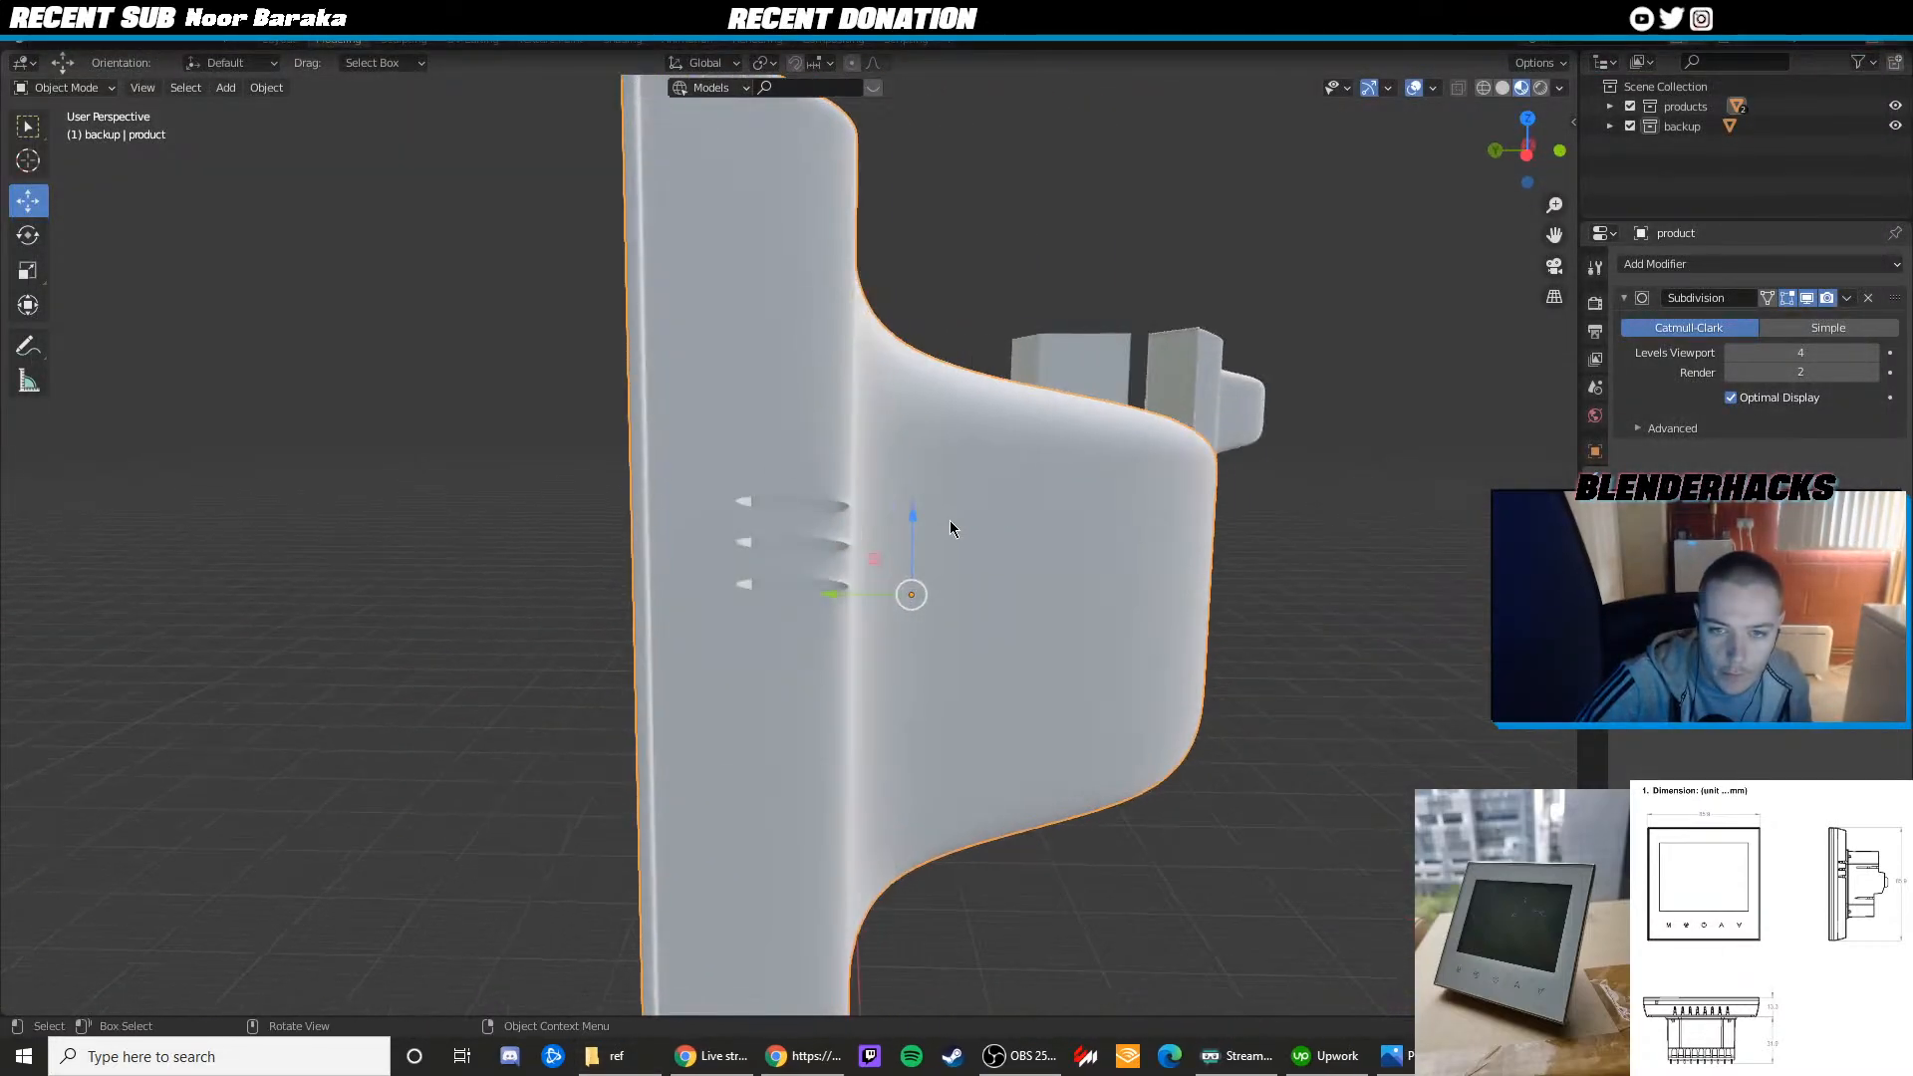
Examine the mesh around the three vent slots at the housing's rear edge, comparing the slots' open ends with the reference photo
{"action": "scroll", "coordinate": [780, 516], "scroll_direction": "up", "scroll_amount": 4}
{"action": "key", "text": "Tab"}
{"action": "key", "text": "1"}
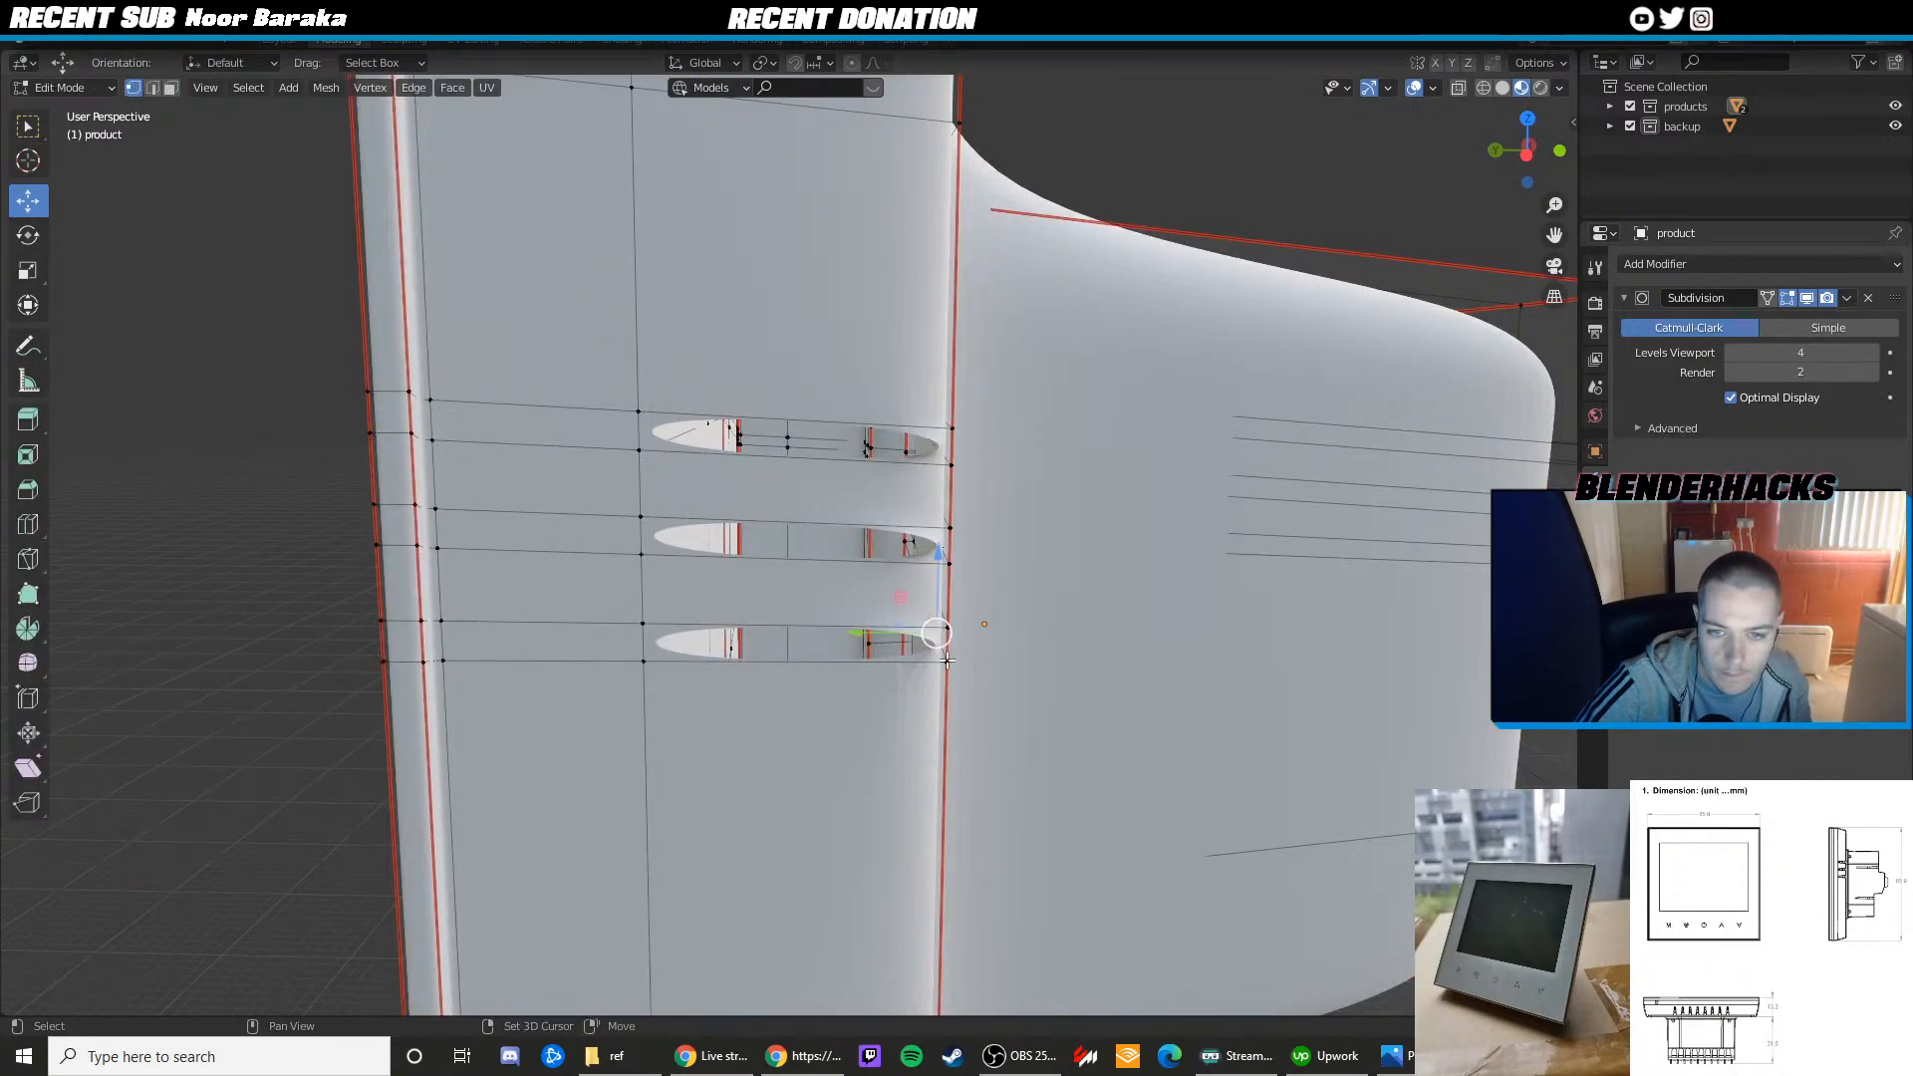
{"action": "middle_click_drag", "start_coordinate": [946, 659], "coordinate": [910, 637]}
{"action": "middle_click_drag", "start_coordinate": [910, 538], "coordinate": [817, 509]}
{"action": "middle_click_drag", "start_coordinate": [607, 506], "coordinate": [794, 517], "text": "shift"}
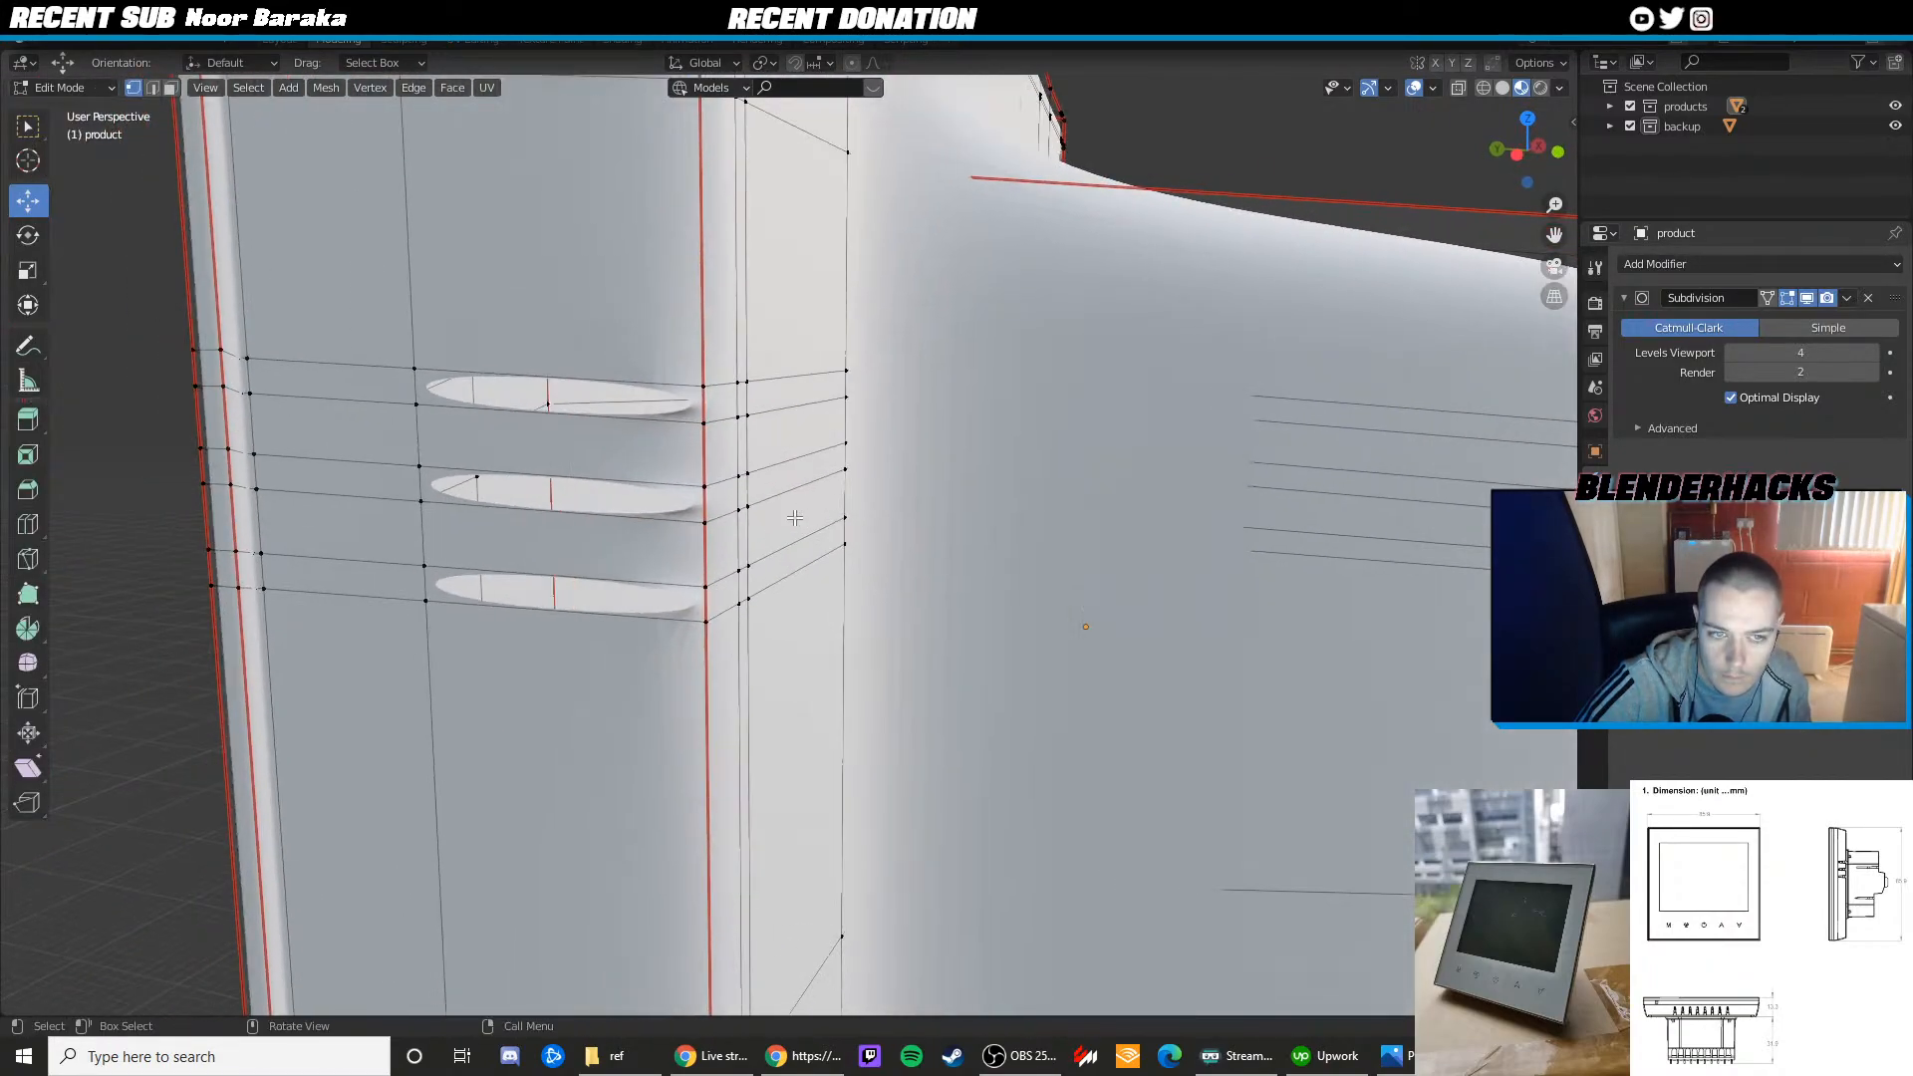
{"action": "scroll", "coordinate": [794, 517], "scroll_direction": "up", "scroll_amount": 4}
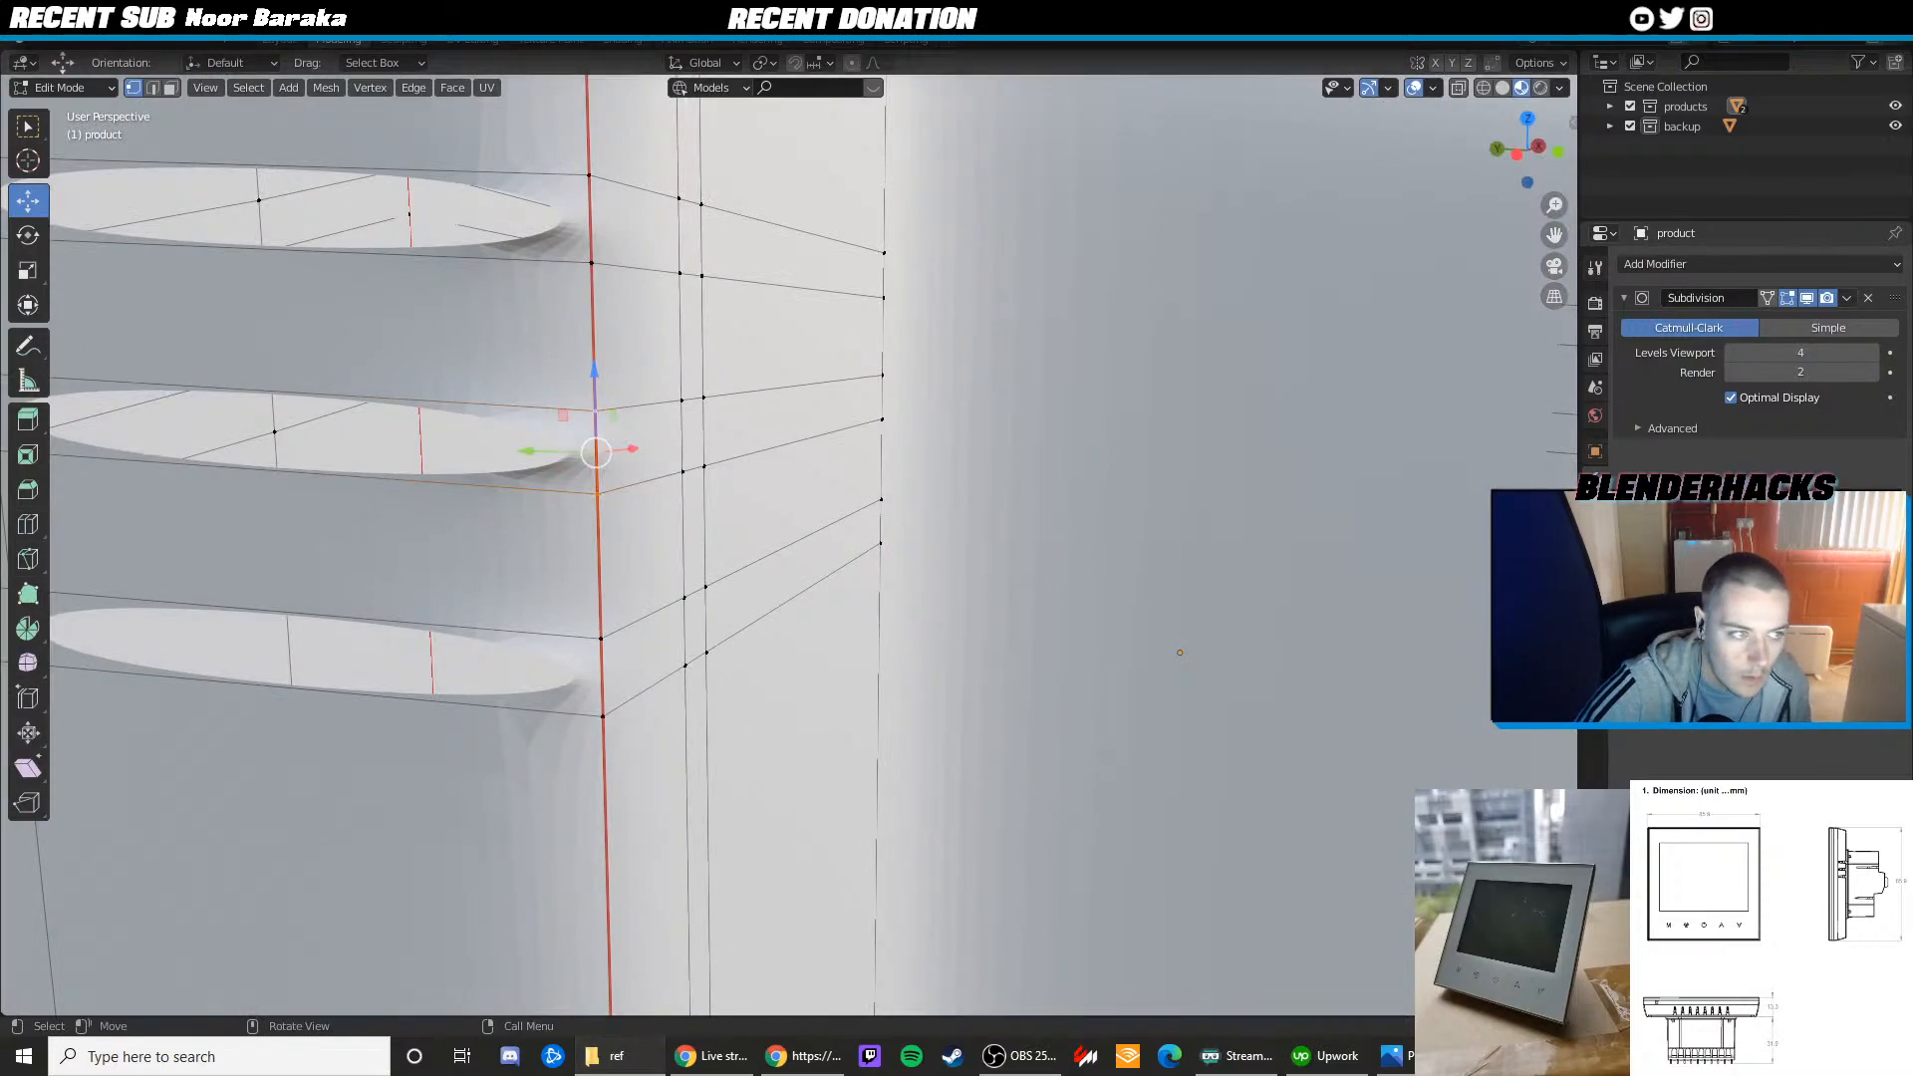
{"action": "scroll", "coordinate": [935, 517], "scroll_direction": "up", "scroll_amount": 5}
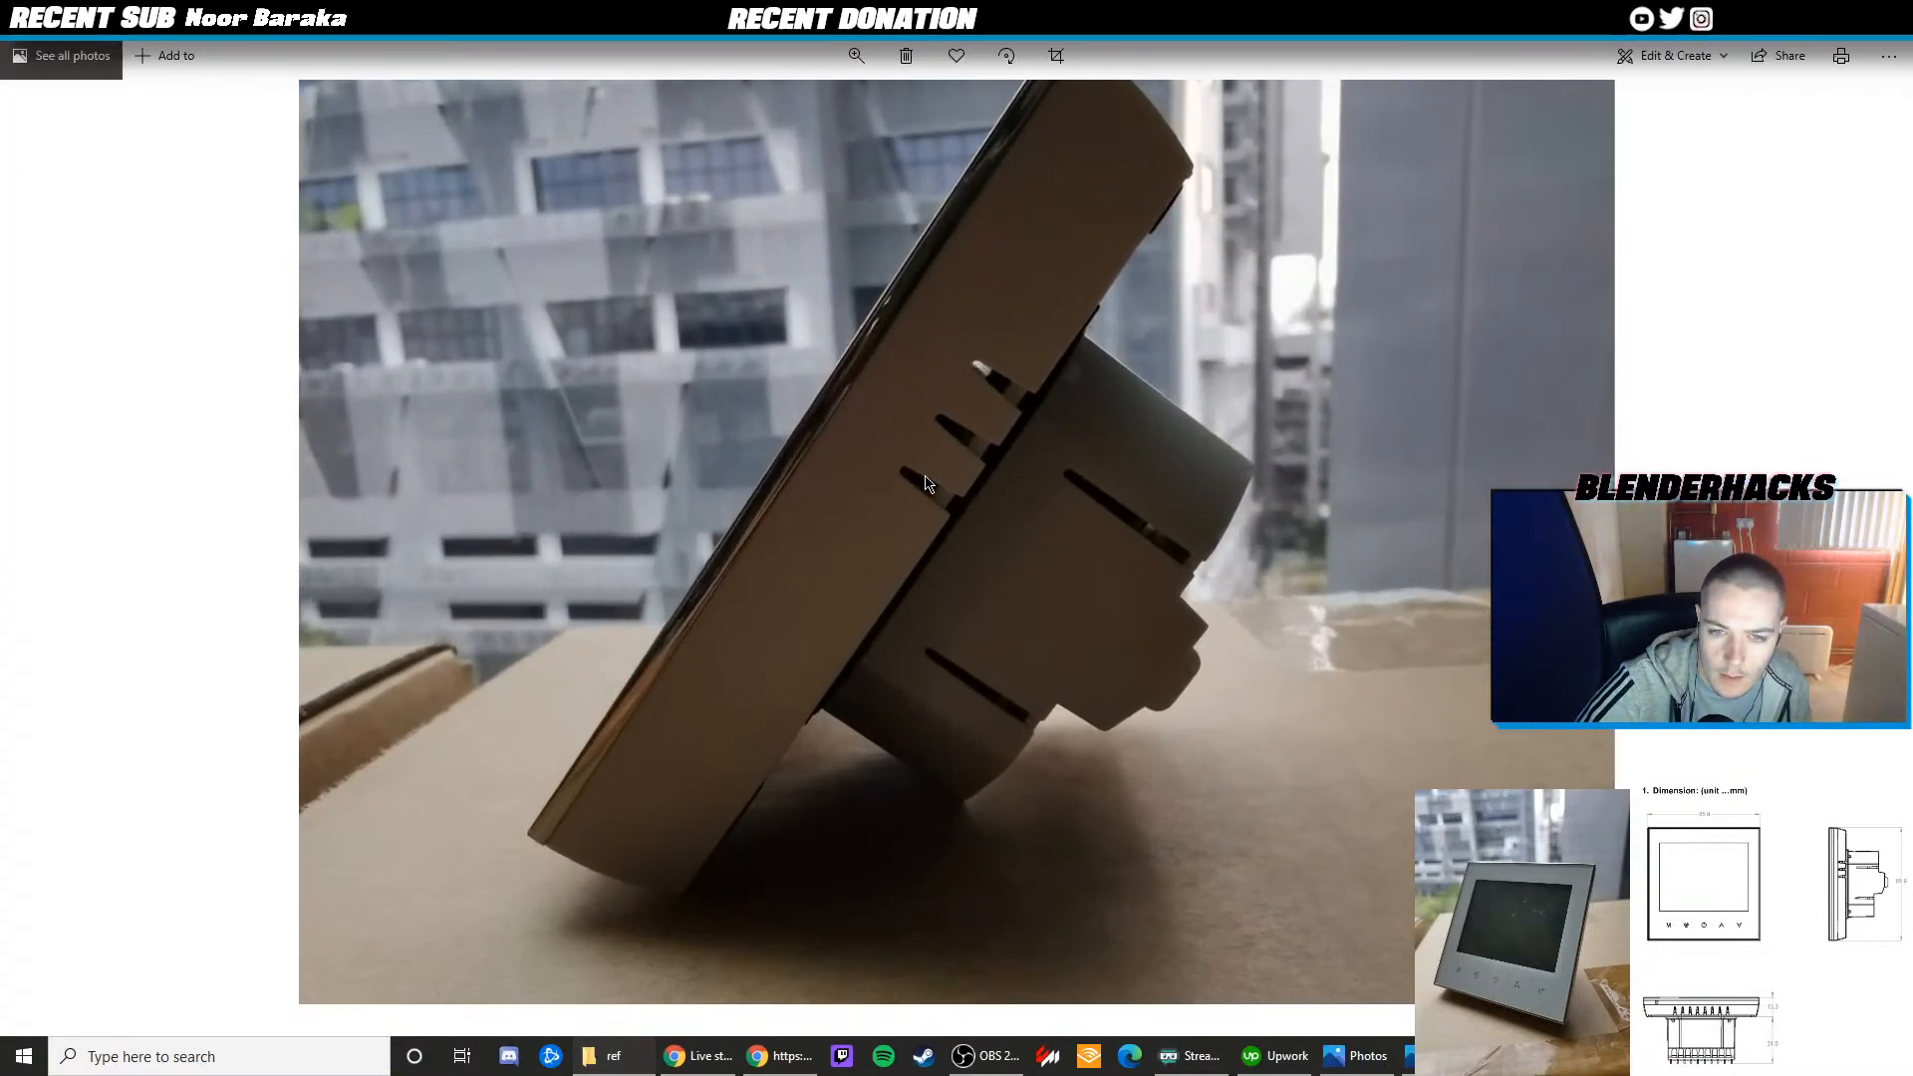
{"action": "key", "text": "alt+F4"}
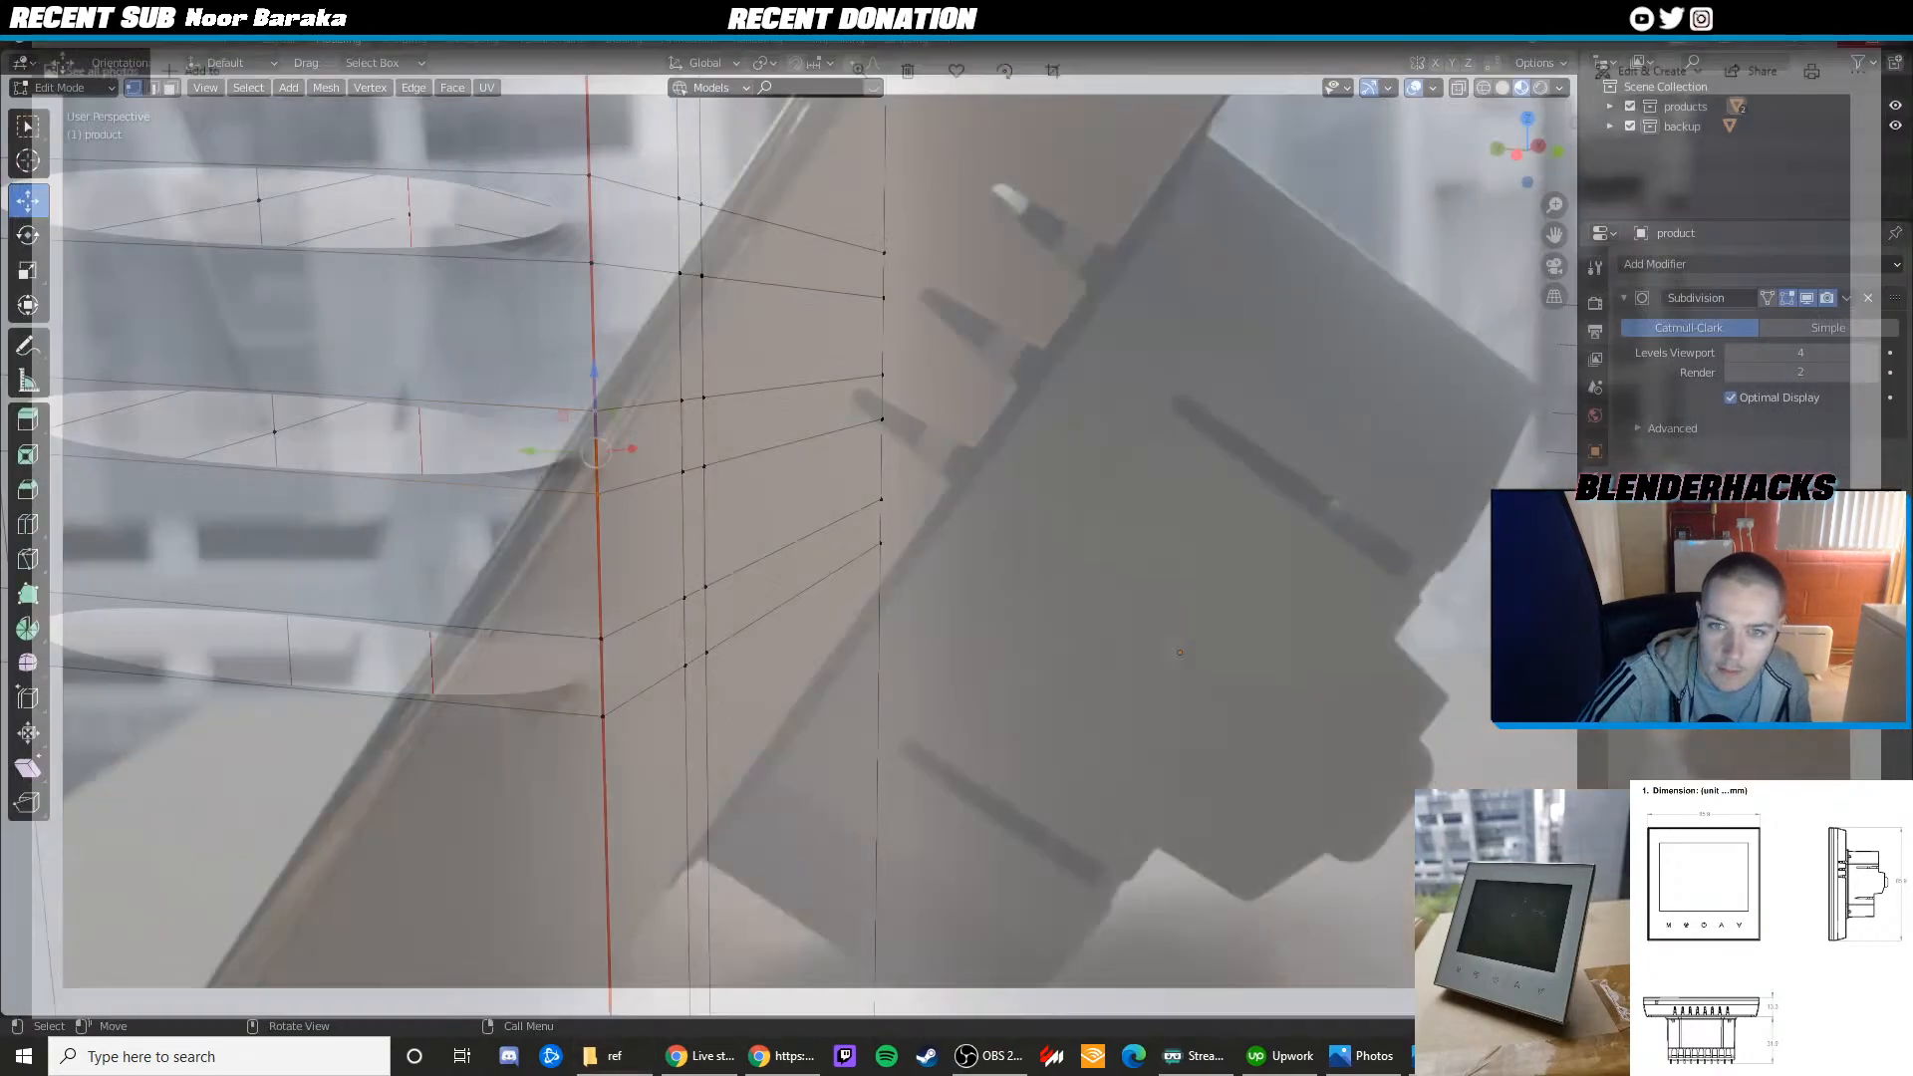
{"action": "mouse_move", "coordinate": [688, 423]}
{"action": "middle_mouse_down"}
{"action": "mouse_move", "coordinate": [799, 416]}
{"action": "mouse_move", "coordinate": [718, 427]}
{"action": "middle_mouse_up"}
{"action": "scroll", "coordinate": [799, 416], "scroll_direction": "down", "scroll_amount": 4}
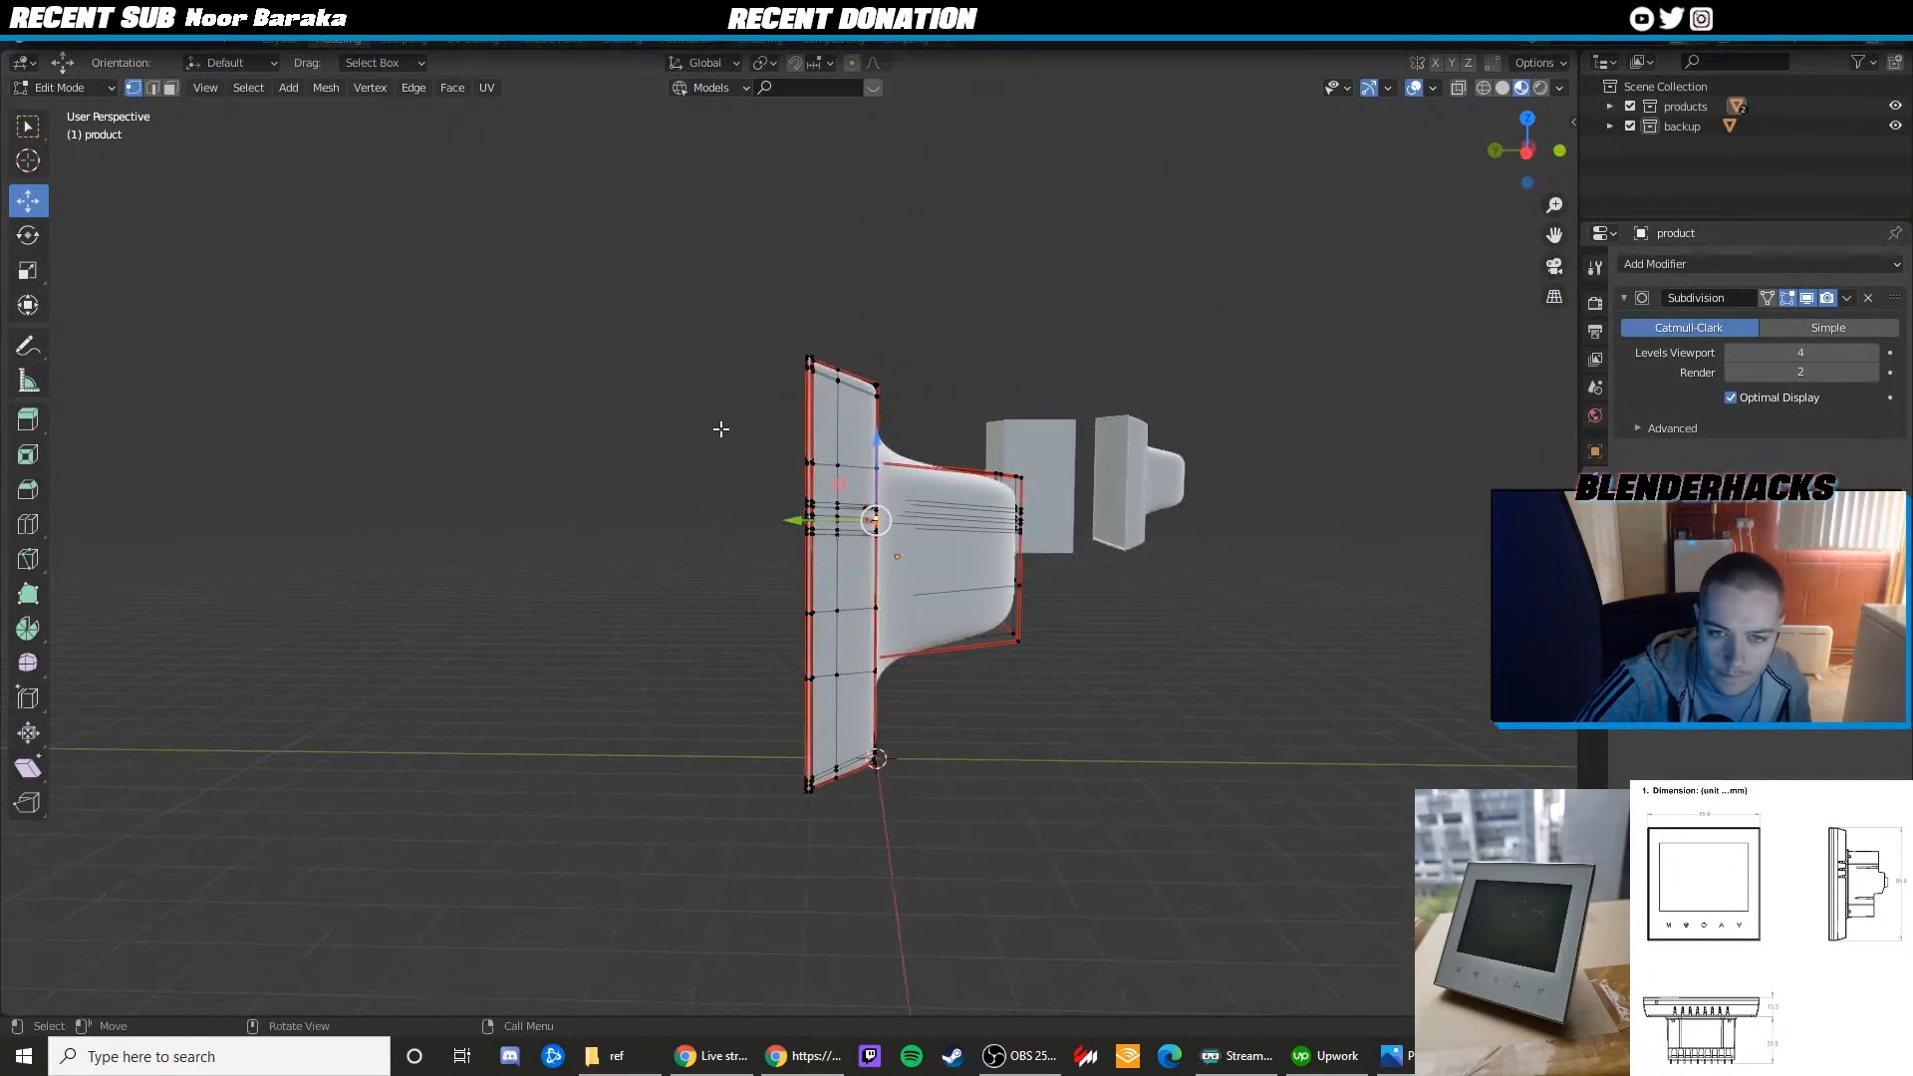
{"action": "scroll", "coordinate": [819, 454], "scroll_direction": "up", "scroll_amount": 6}
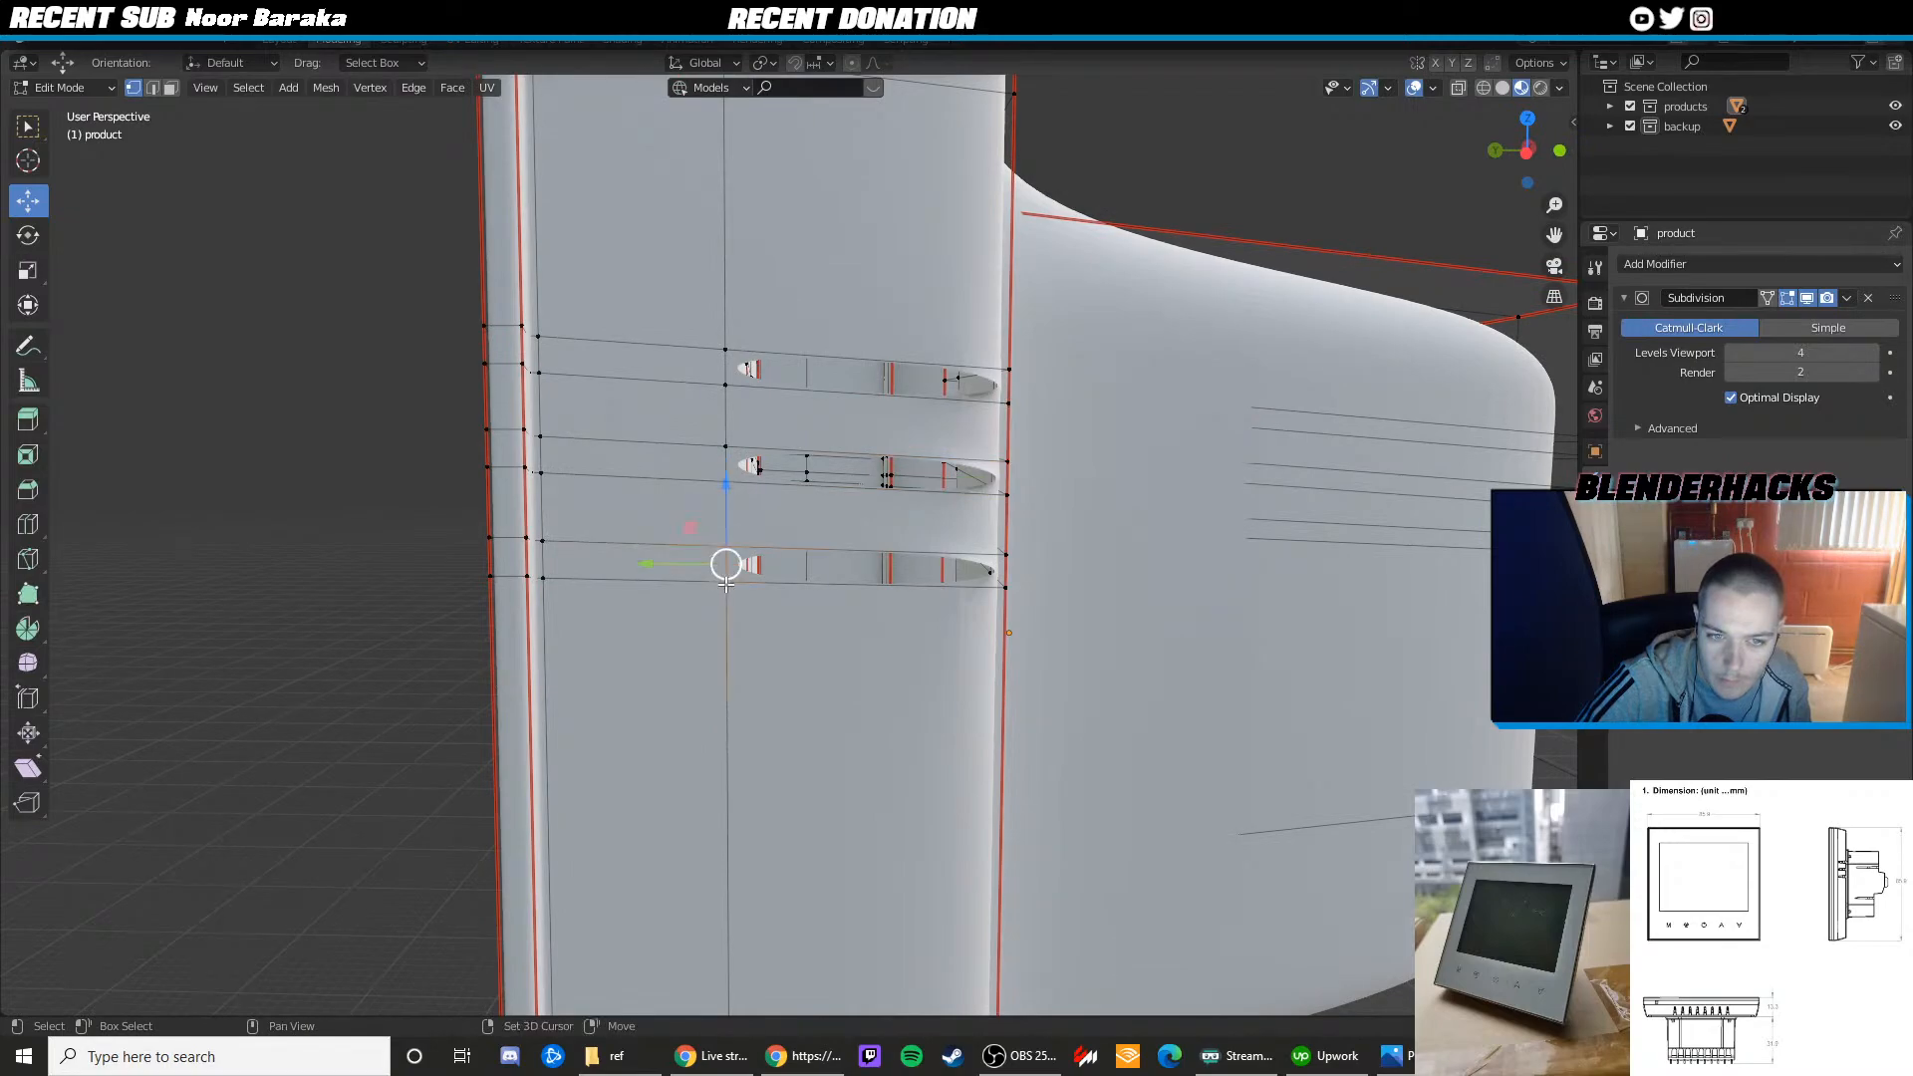
{"action": "scroll", "coordinate": [1005, 528], "scroll_direction": "up", "scroll_amount": 4}
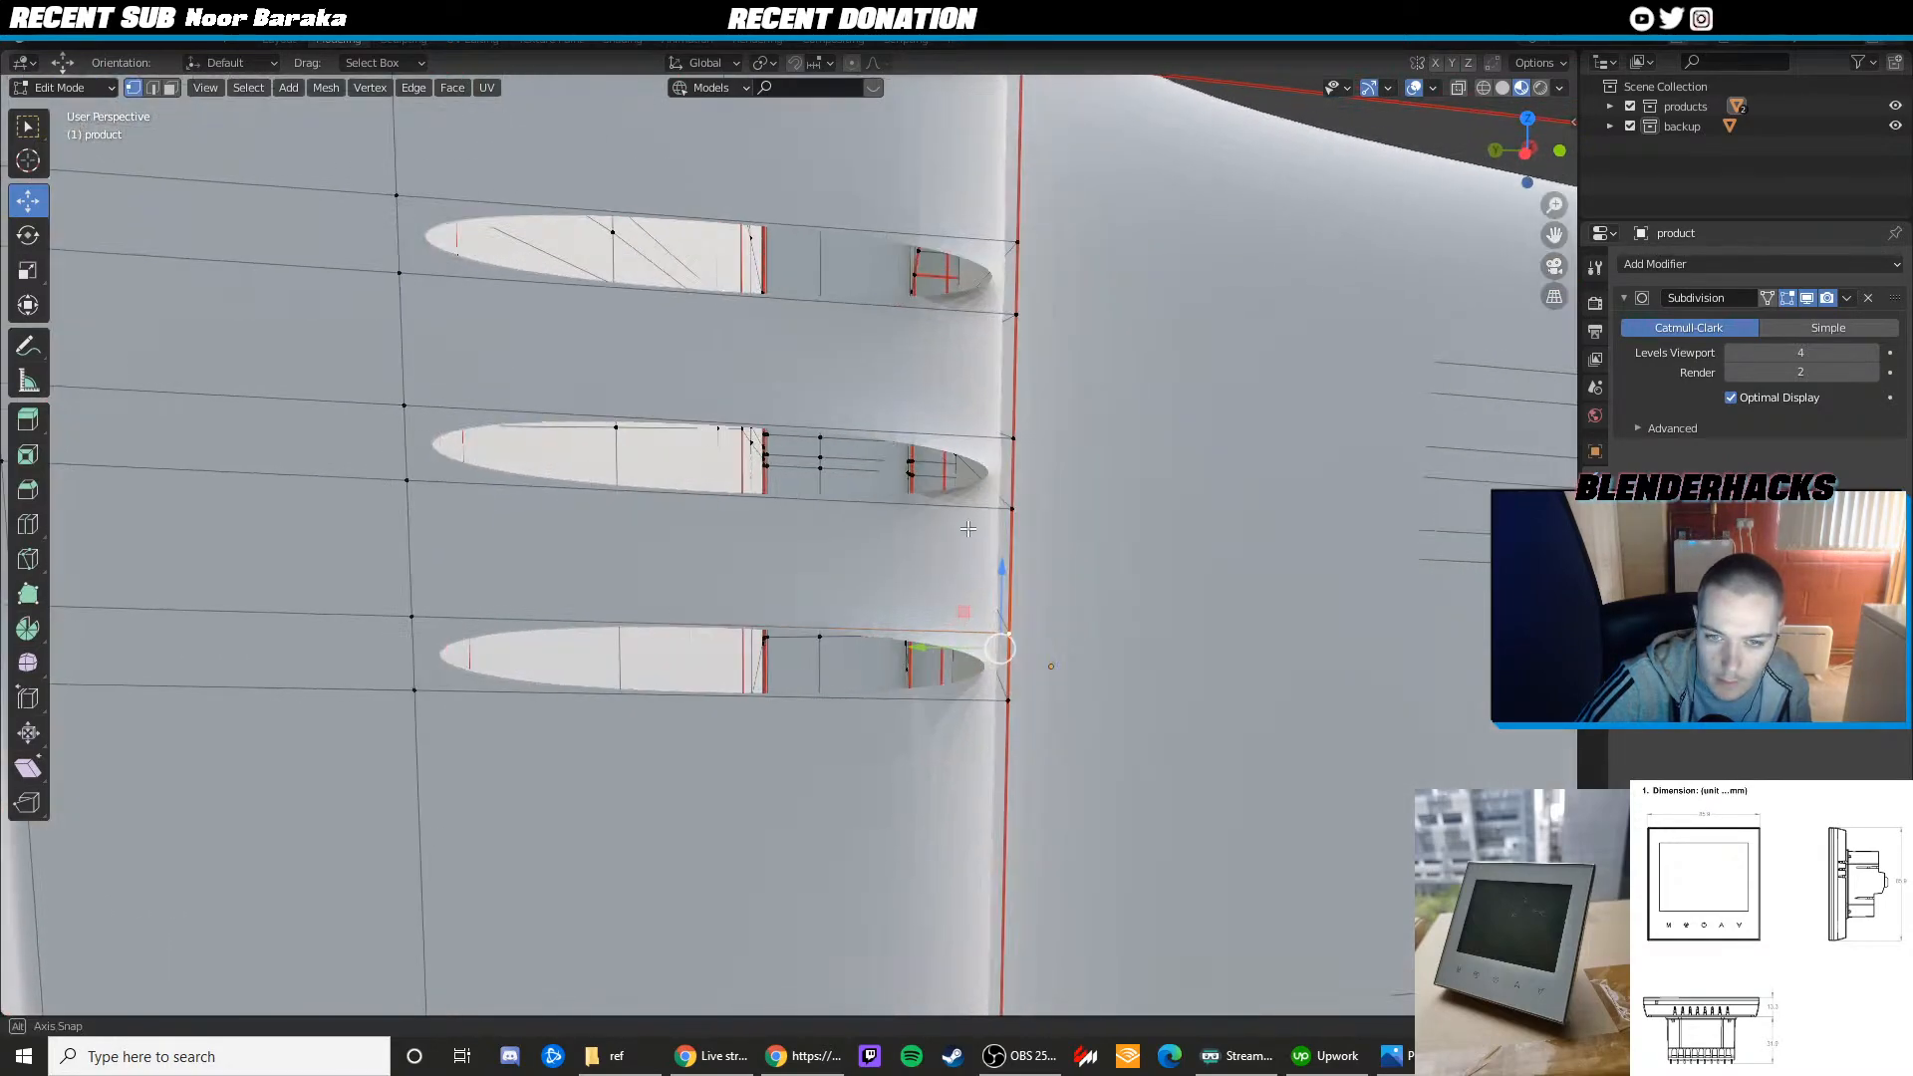
Scale the two rear-end vertices of the lowest vent slot slightly apart vertically to widen that end
{"action": "key", "text": "shift+space"}
{"action": "middle_click_drag", "start_coordinate": [1006, 528], "coordinate": [872, 567]}
{"action": "left_click", "coordinate": [913, 567]}
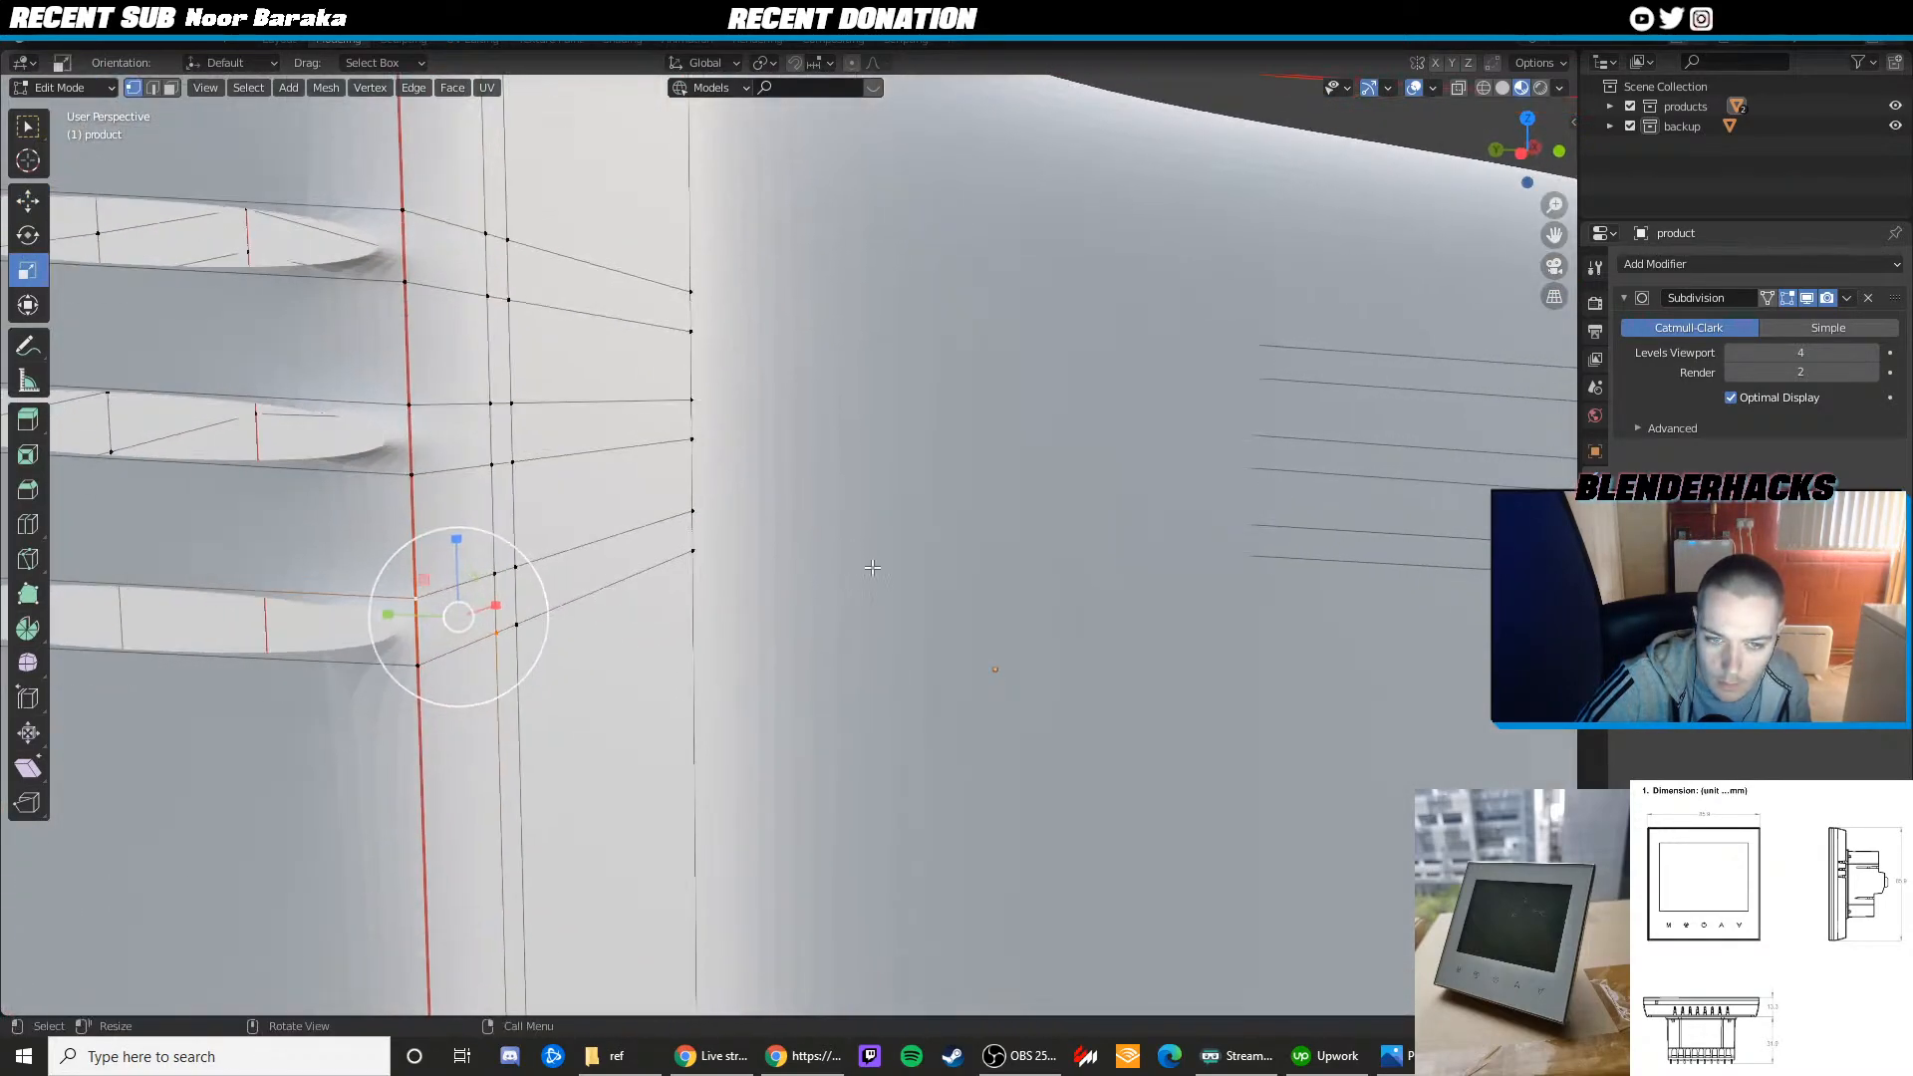
{"action": "left_click", "coordinate": [410, 596]}
{"action": "left_click", "coordinate": [417, 662], "text": "shift"}
{"action": "key", "text": "shift+space"}
{"action": "left_click", "coordinate": [428, 630]}
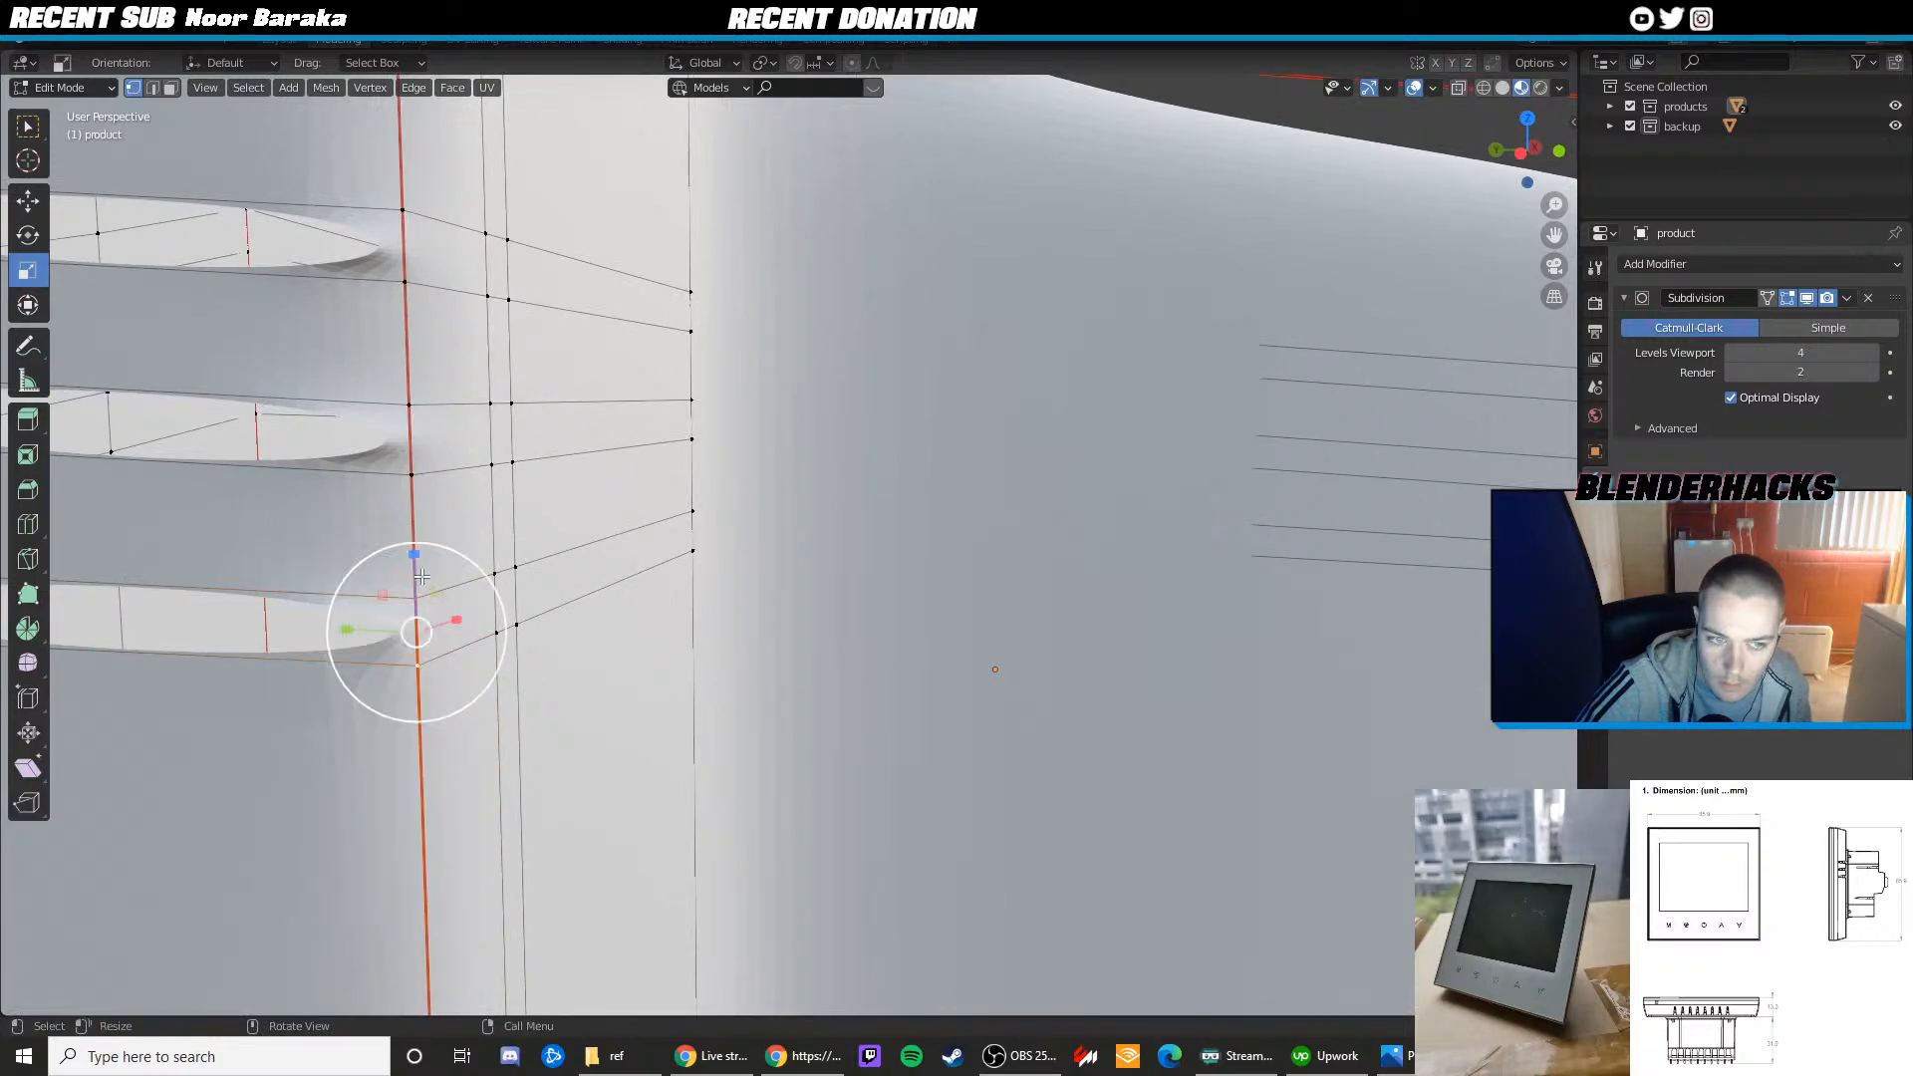
{"action": "left_click_drag", "start_coordinate": [415, 560], "coordinate": [414, 525]}
Widen the rear ends of the middle and top vent slots by scaling each slot's two end vertices vertically
{"action": "scroll", "coordinate": [571, 495], "scroll_direction": "down", "scroll_amount": 4}
{"action": "middle_click_drag", "start_coordinate": [570, 495], "coordinate": [602, 492]}
{"action": "left_click", "coordinate": [636, 483]}
{"action": "left_click", "coordinate": [641, 512], "text": "shift"}
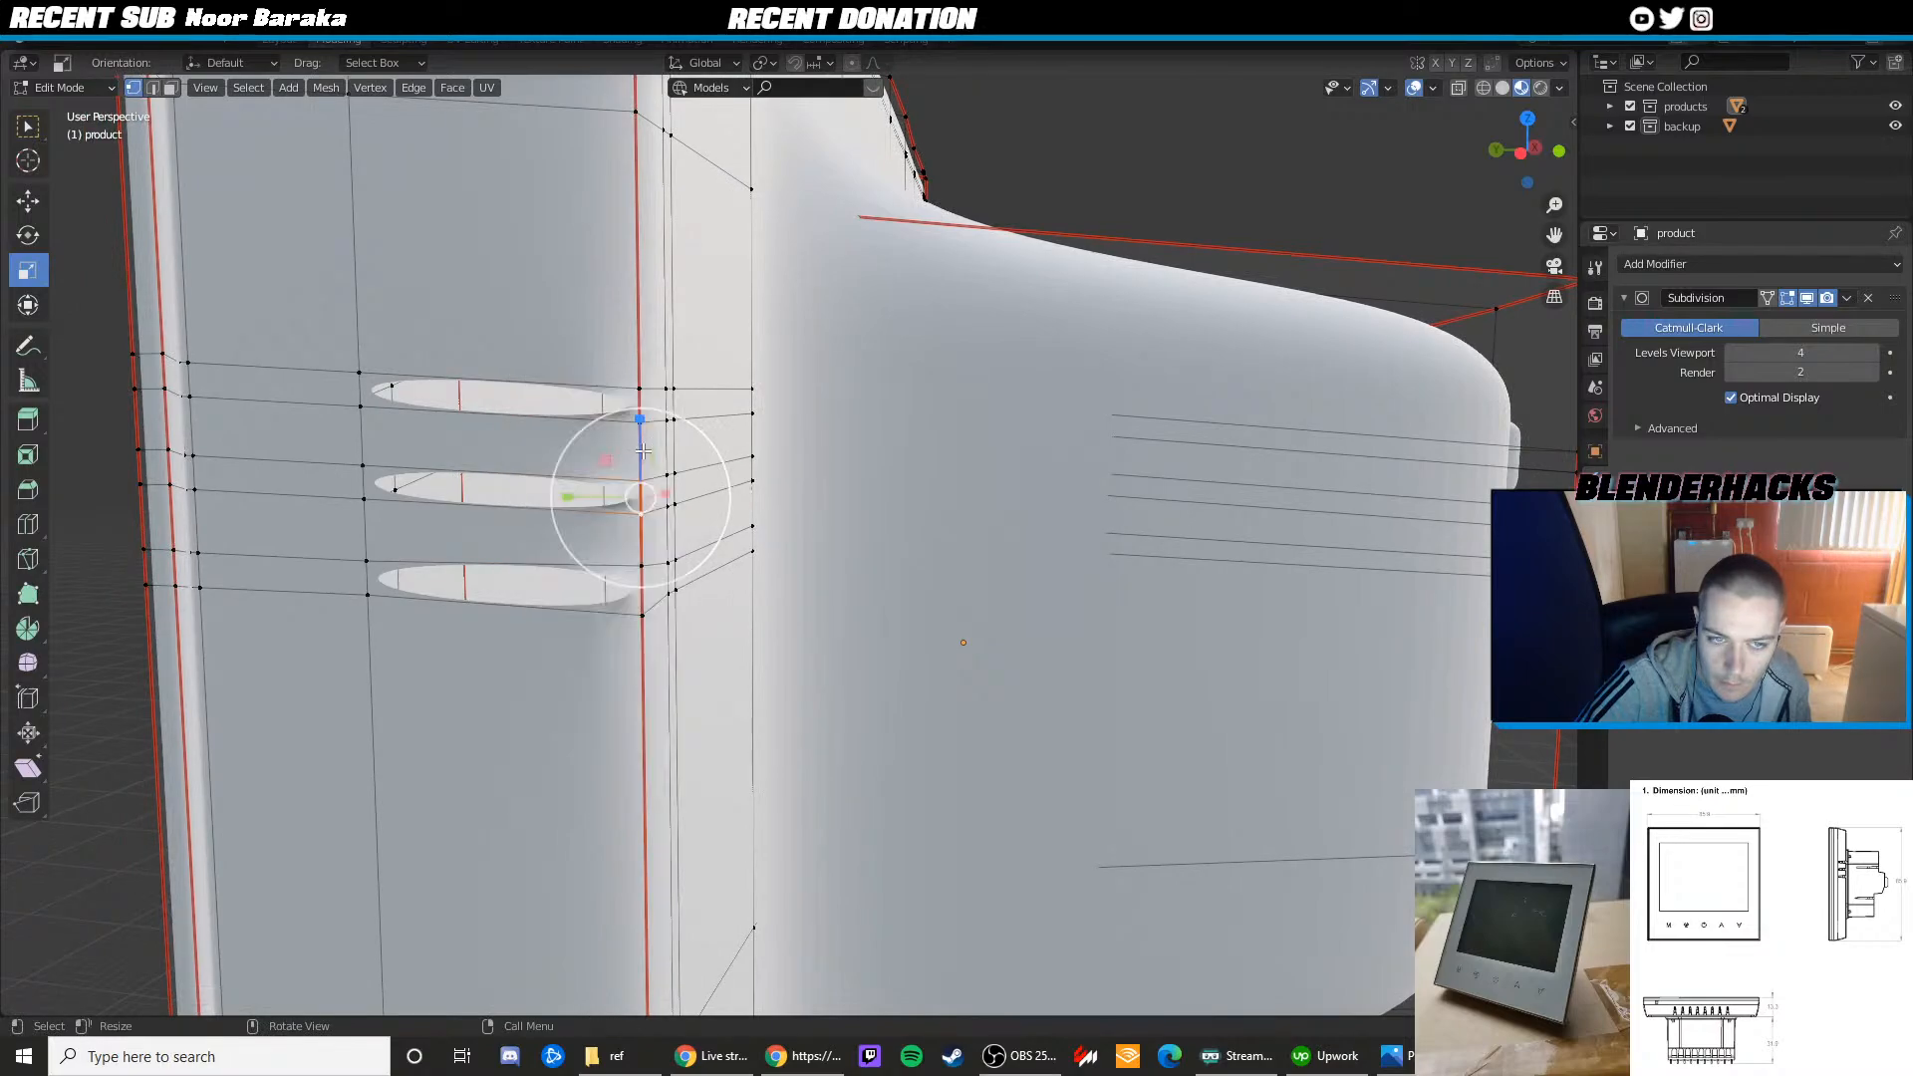
{"action": "left_click_drag", "start_coordinate": [637, 435], "coordinate": [630, 414]}
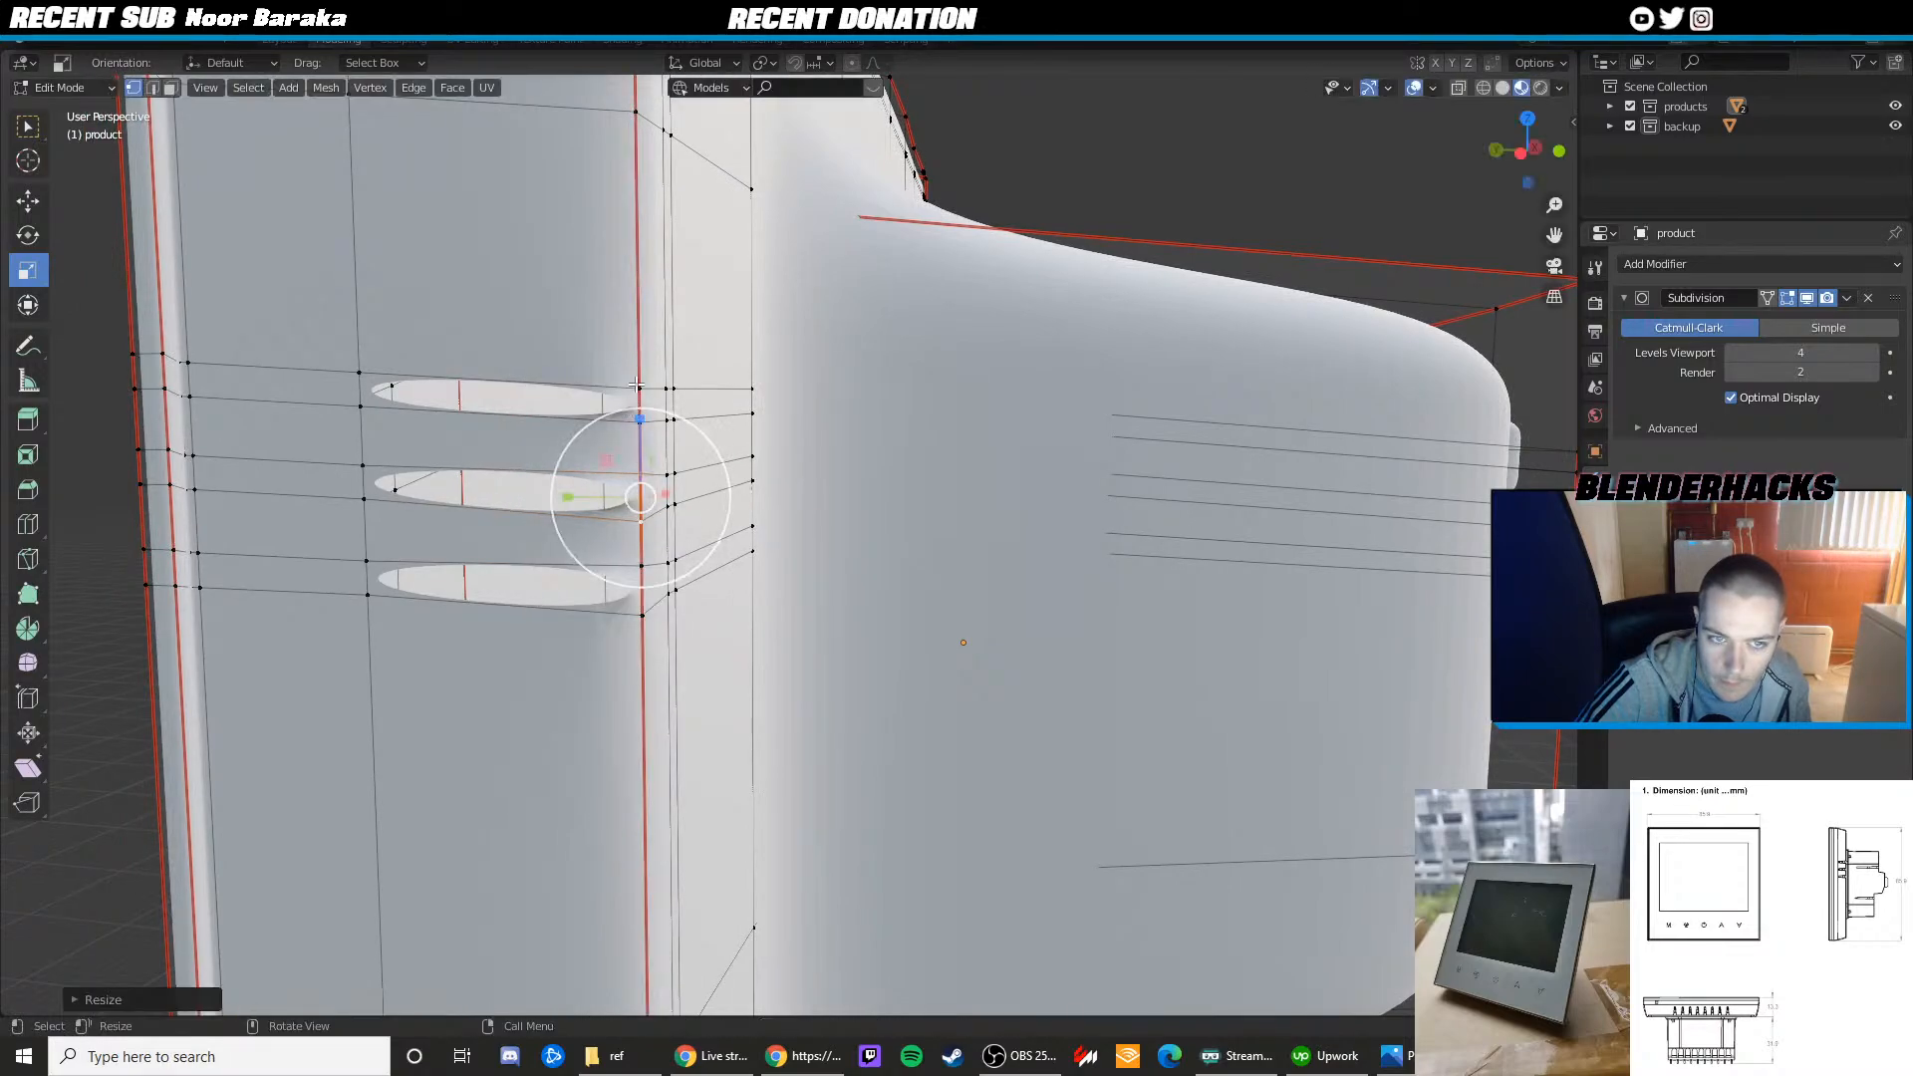
{"action": "key", "text": "shift+space"}
{"action": "left_click", "coordinate": [641, 385]}
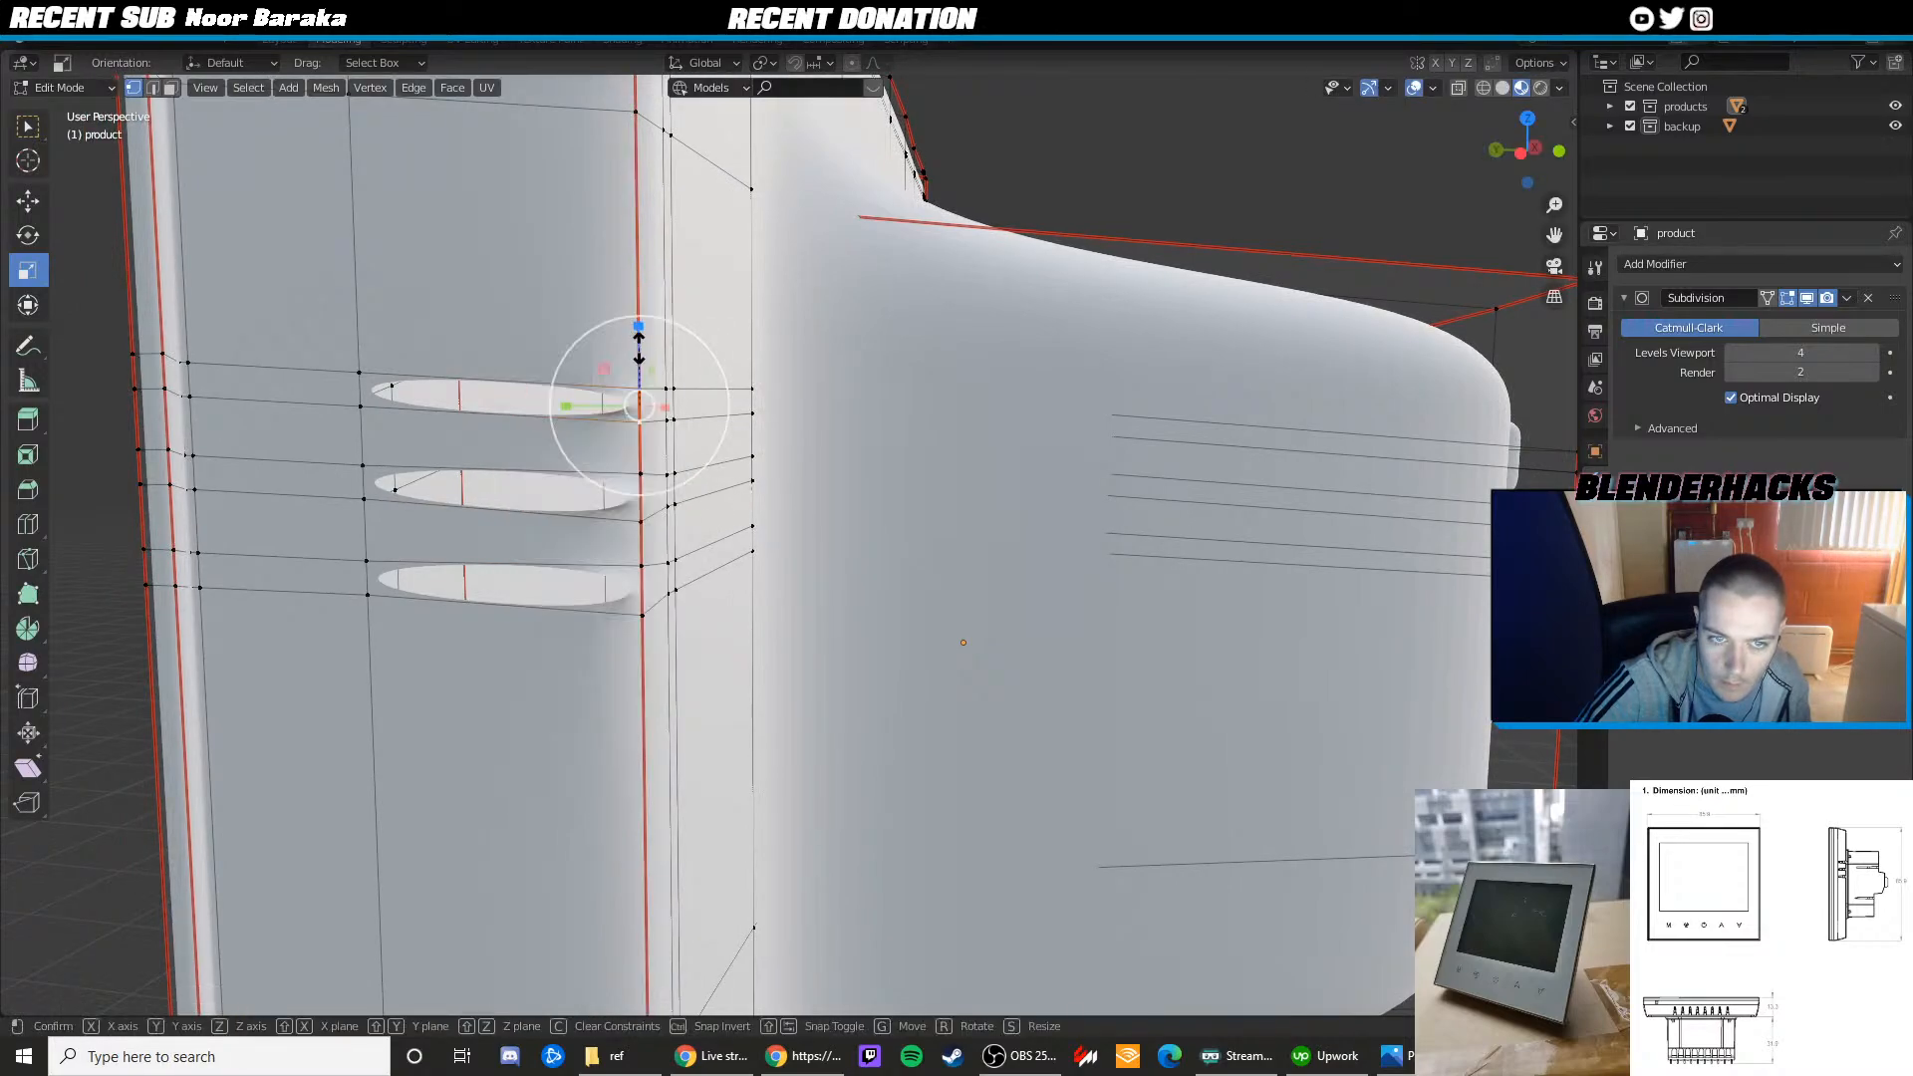
{"action": "left_click_drag", "start_coordinate": [638, 344], "coordinate": [638, 322]}
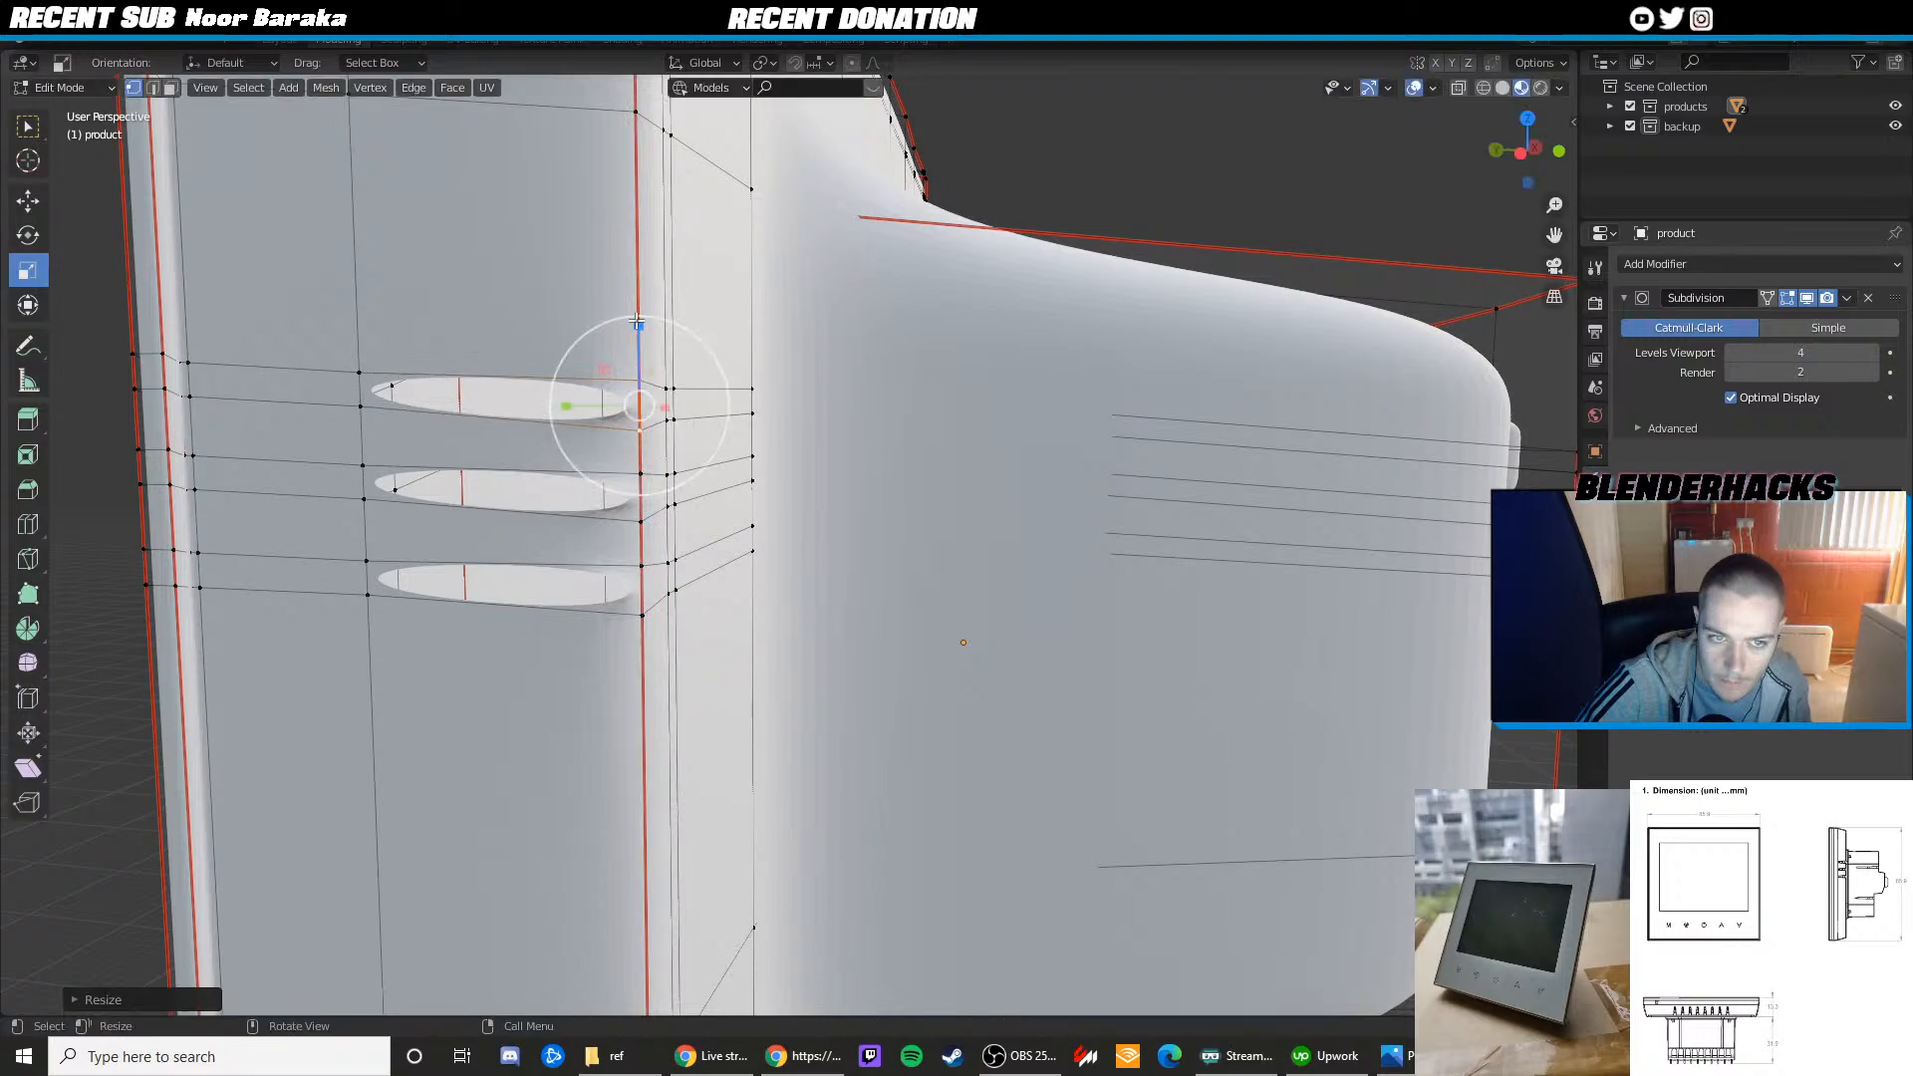
{"action": "key", "text": "ctrl+r"}
{"action": "left_click", "coordinate": [634, 393]}
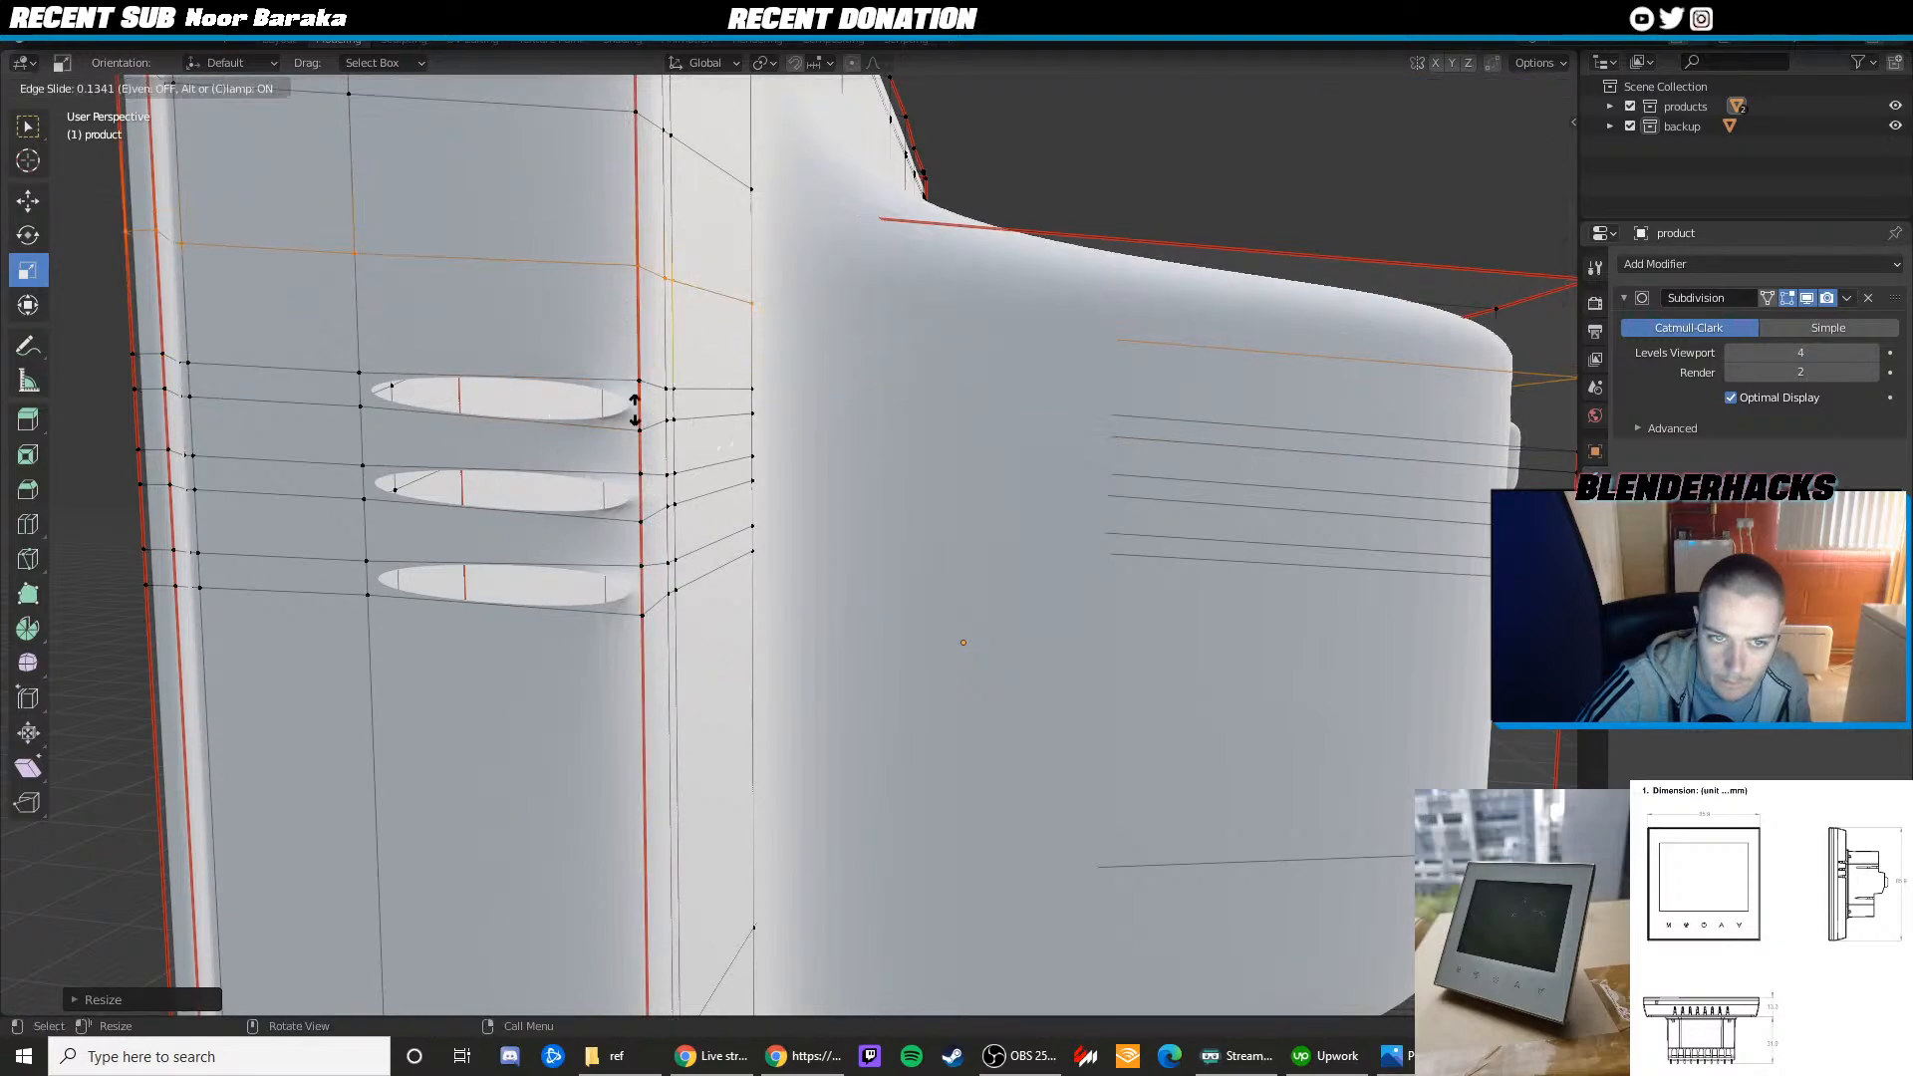
{"action": "right_click", "coordinate": [629, 465]}
{"action": "key", "text": "ctrl+z"}
Add horizontal loop cuts close to the top vent slot's upper and lower edges and check the sharpened opening
{"action": "key", "text": "ctrl+r"}
{"action": "left_click", "coordinate": [646, 397]}
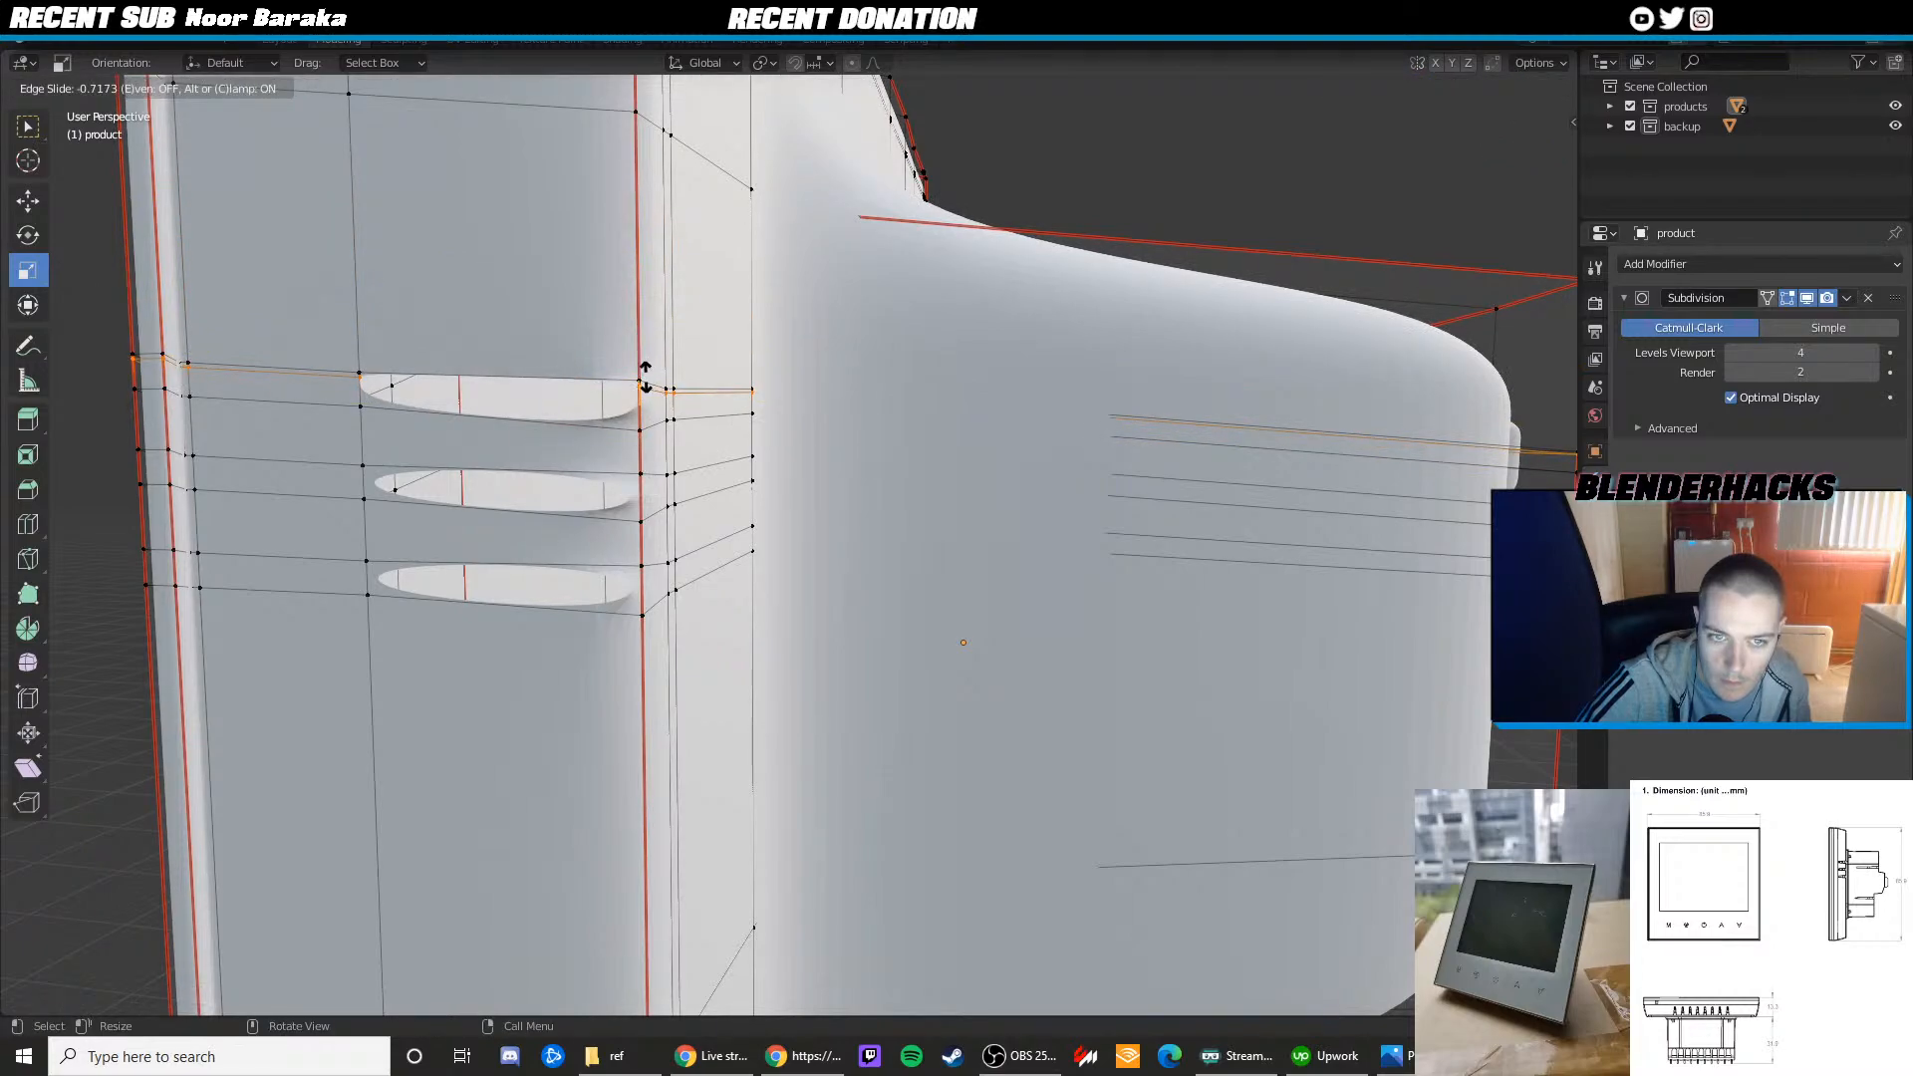
{"action": "left_click", "coordinate": [646, 378]}
{"action": "key", "text": "ctrl+r"}
{"action": "left_click", "coordinate": [641, 410]}
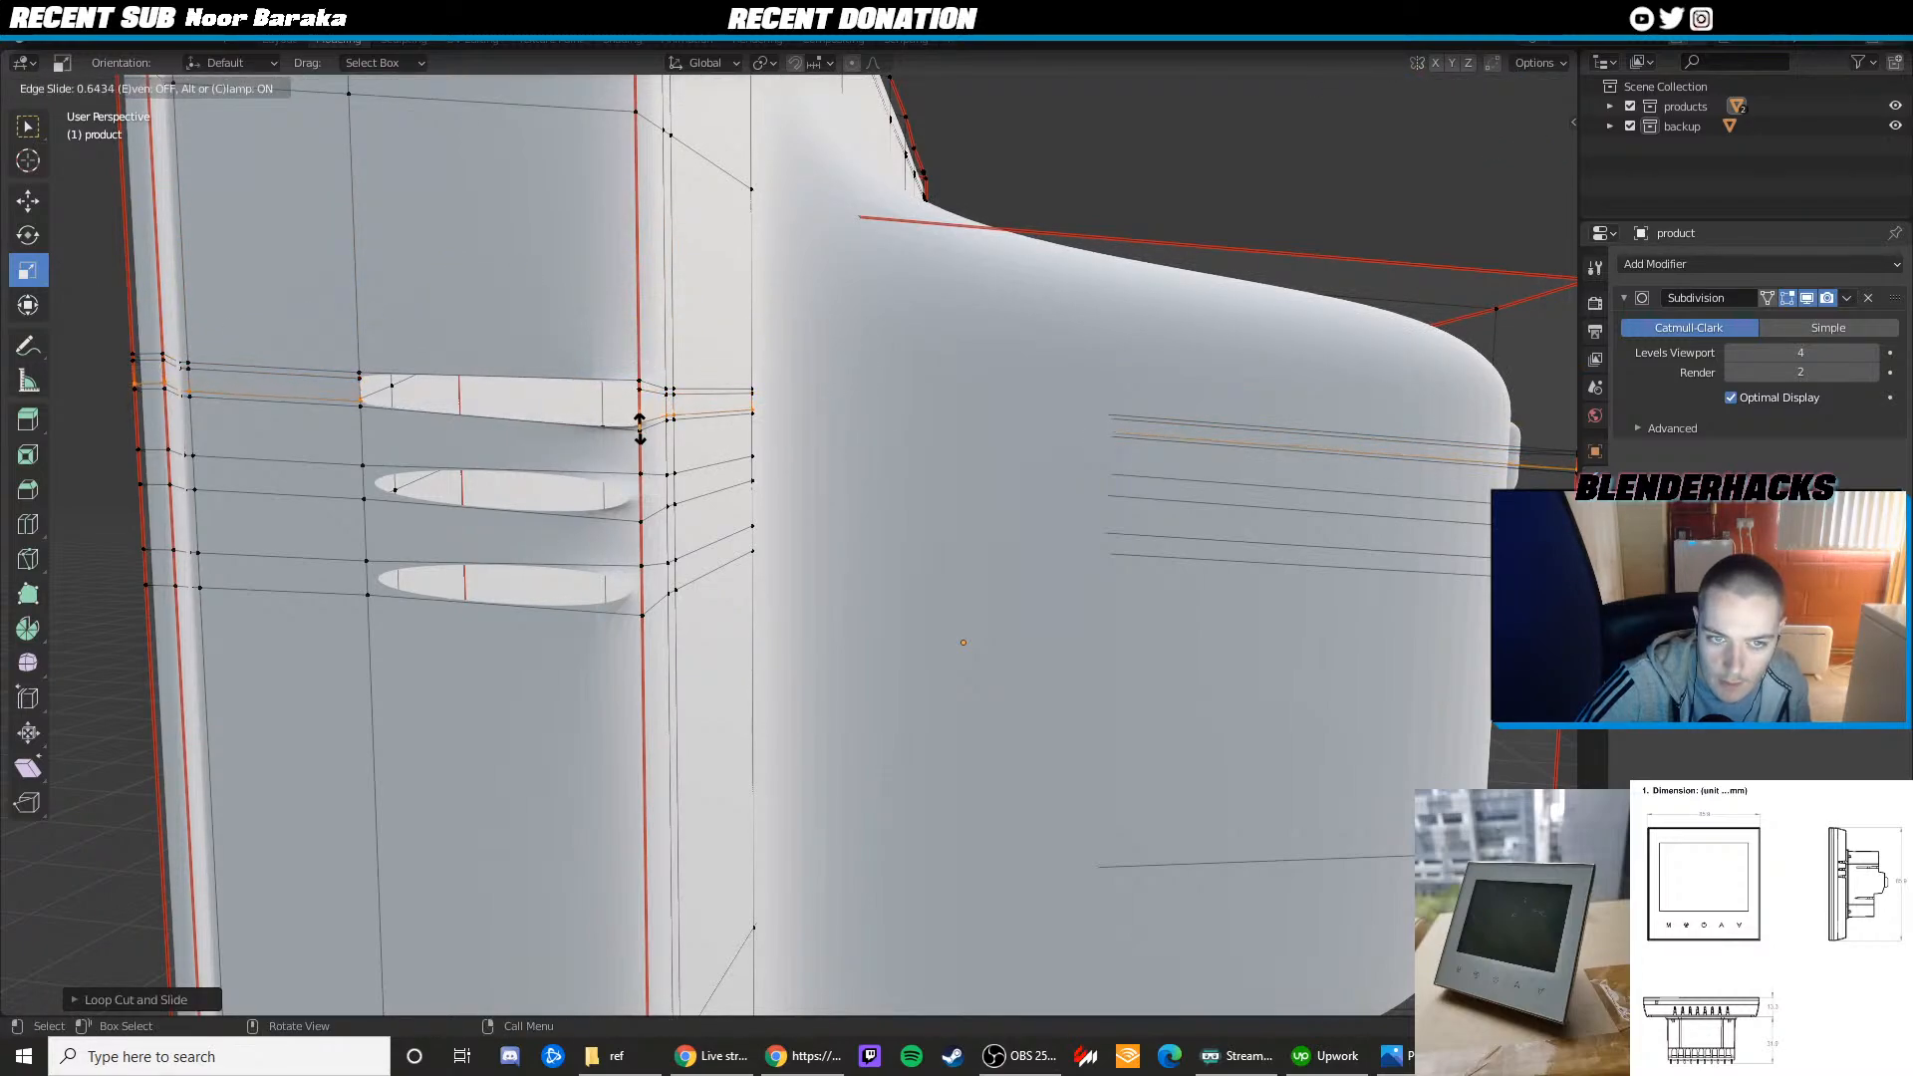
{"action": "left_click", "coordinate": [640, 427]}
{"action": "key", "text": "Tab"}
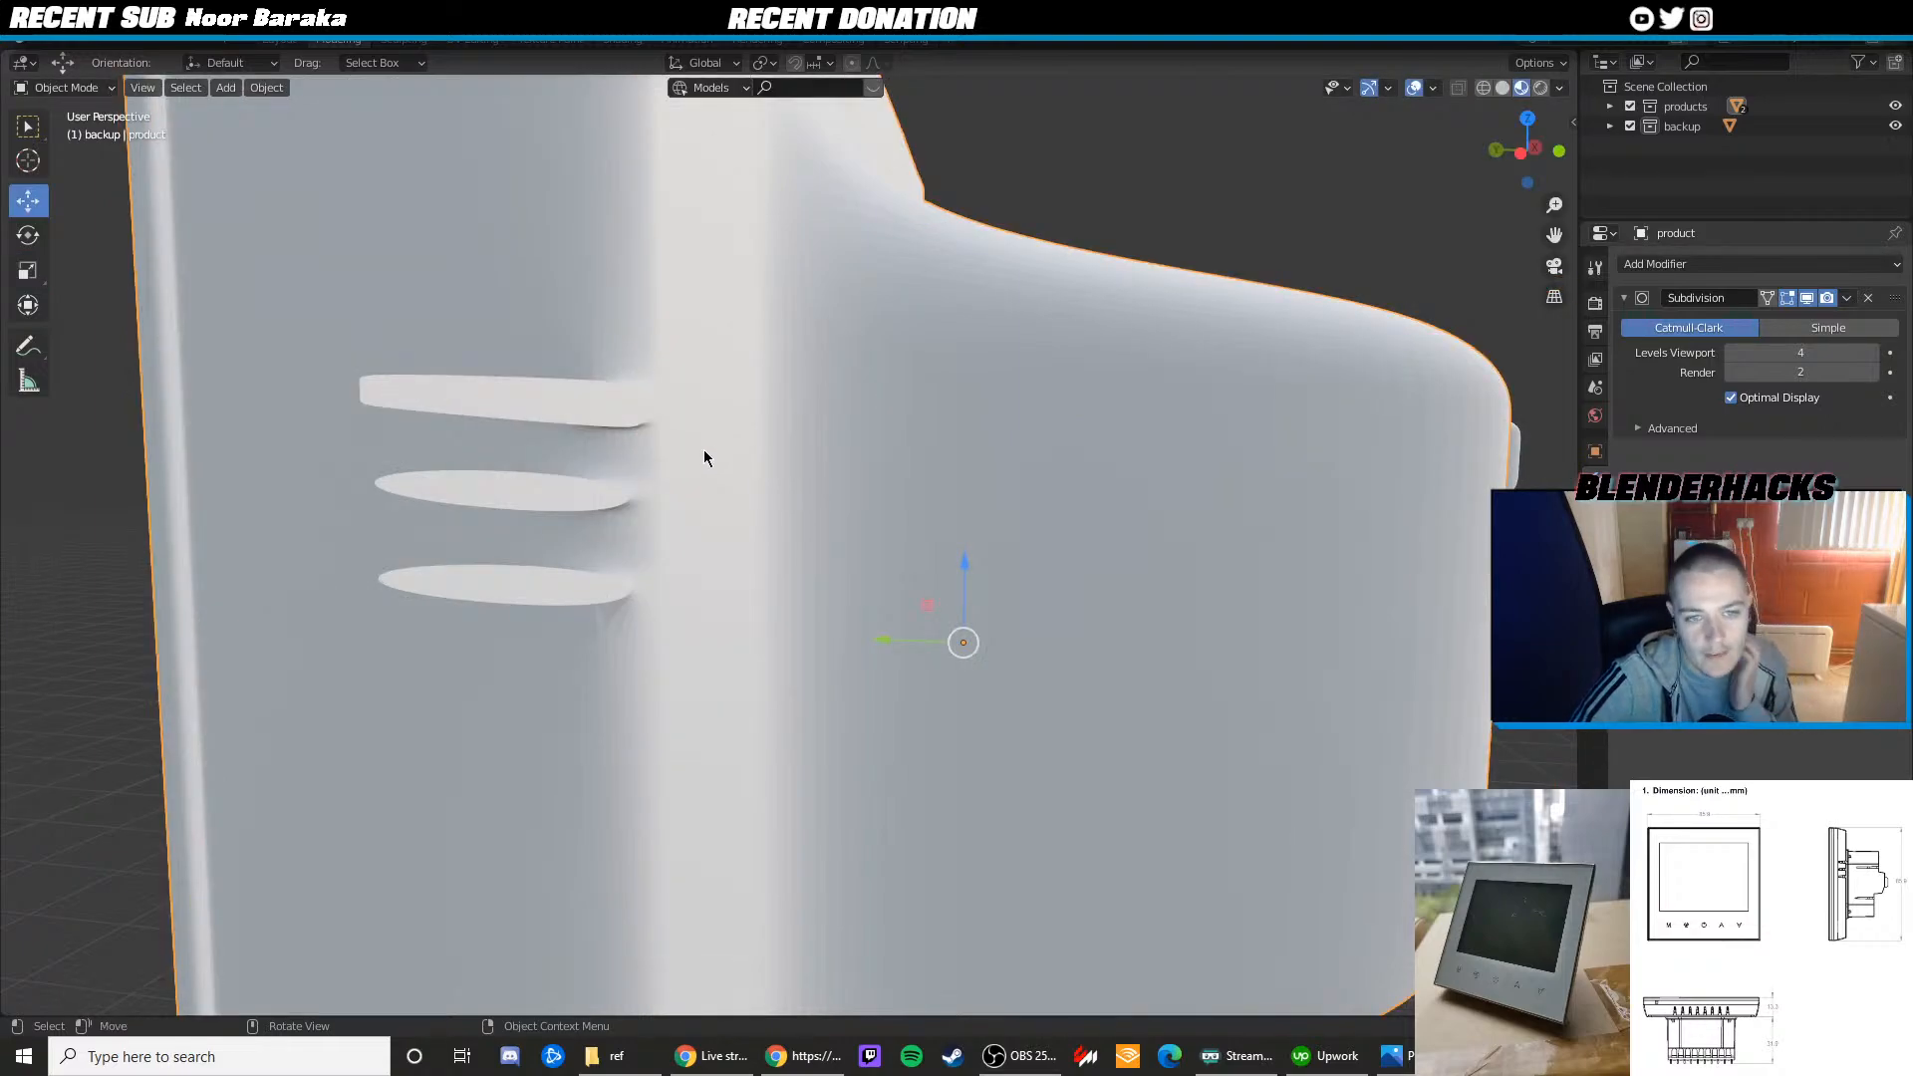
{"action": "scroll", "coordinate": [703, 451], "scroll_direction": "up", "scroll_amount": 4}
{"action": "key", "text": "Tab"}
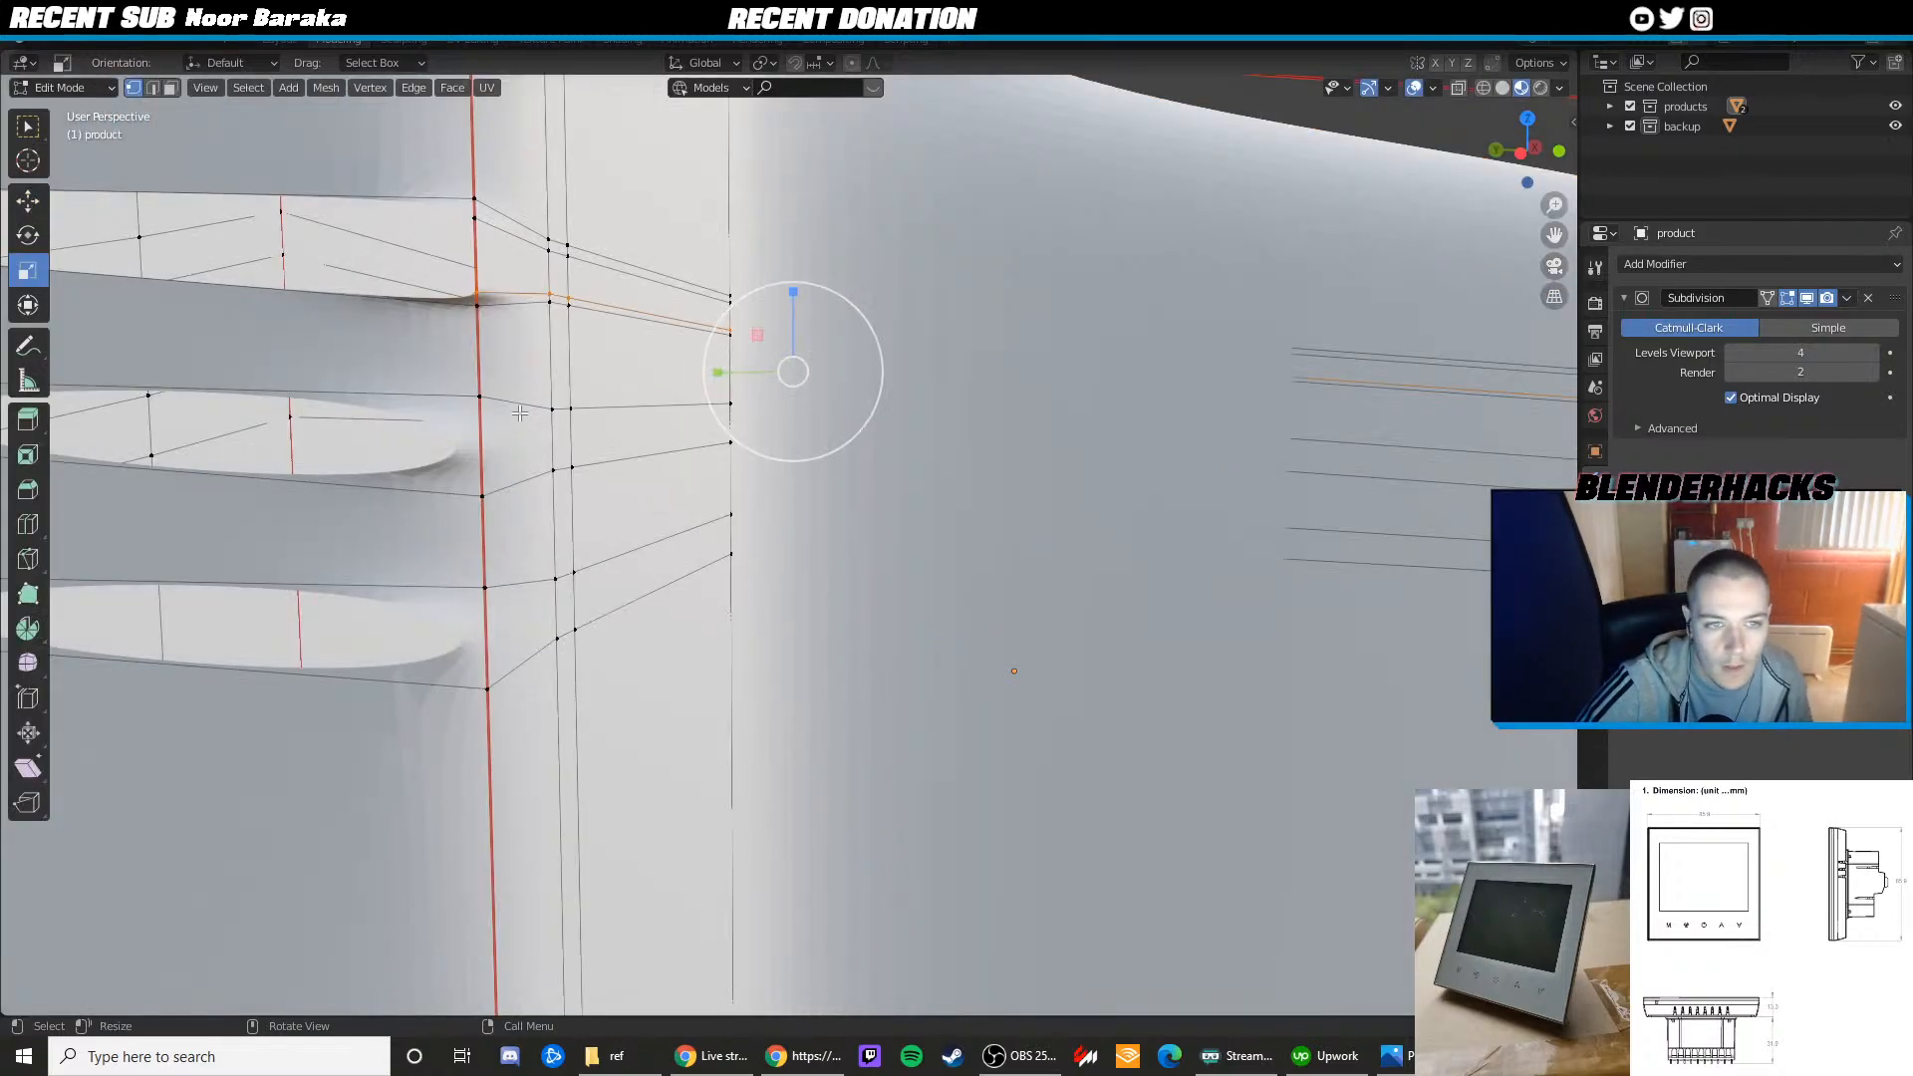
{"action": "key", "text": "ctrl+r"}
{"action": "left_click", "coordinate": [486, 321]}
{"action": "left_click", "coordinate": [484, 300]}
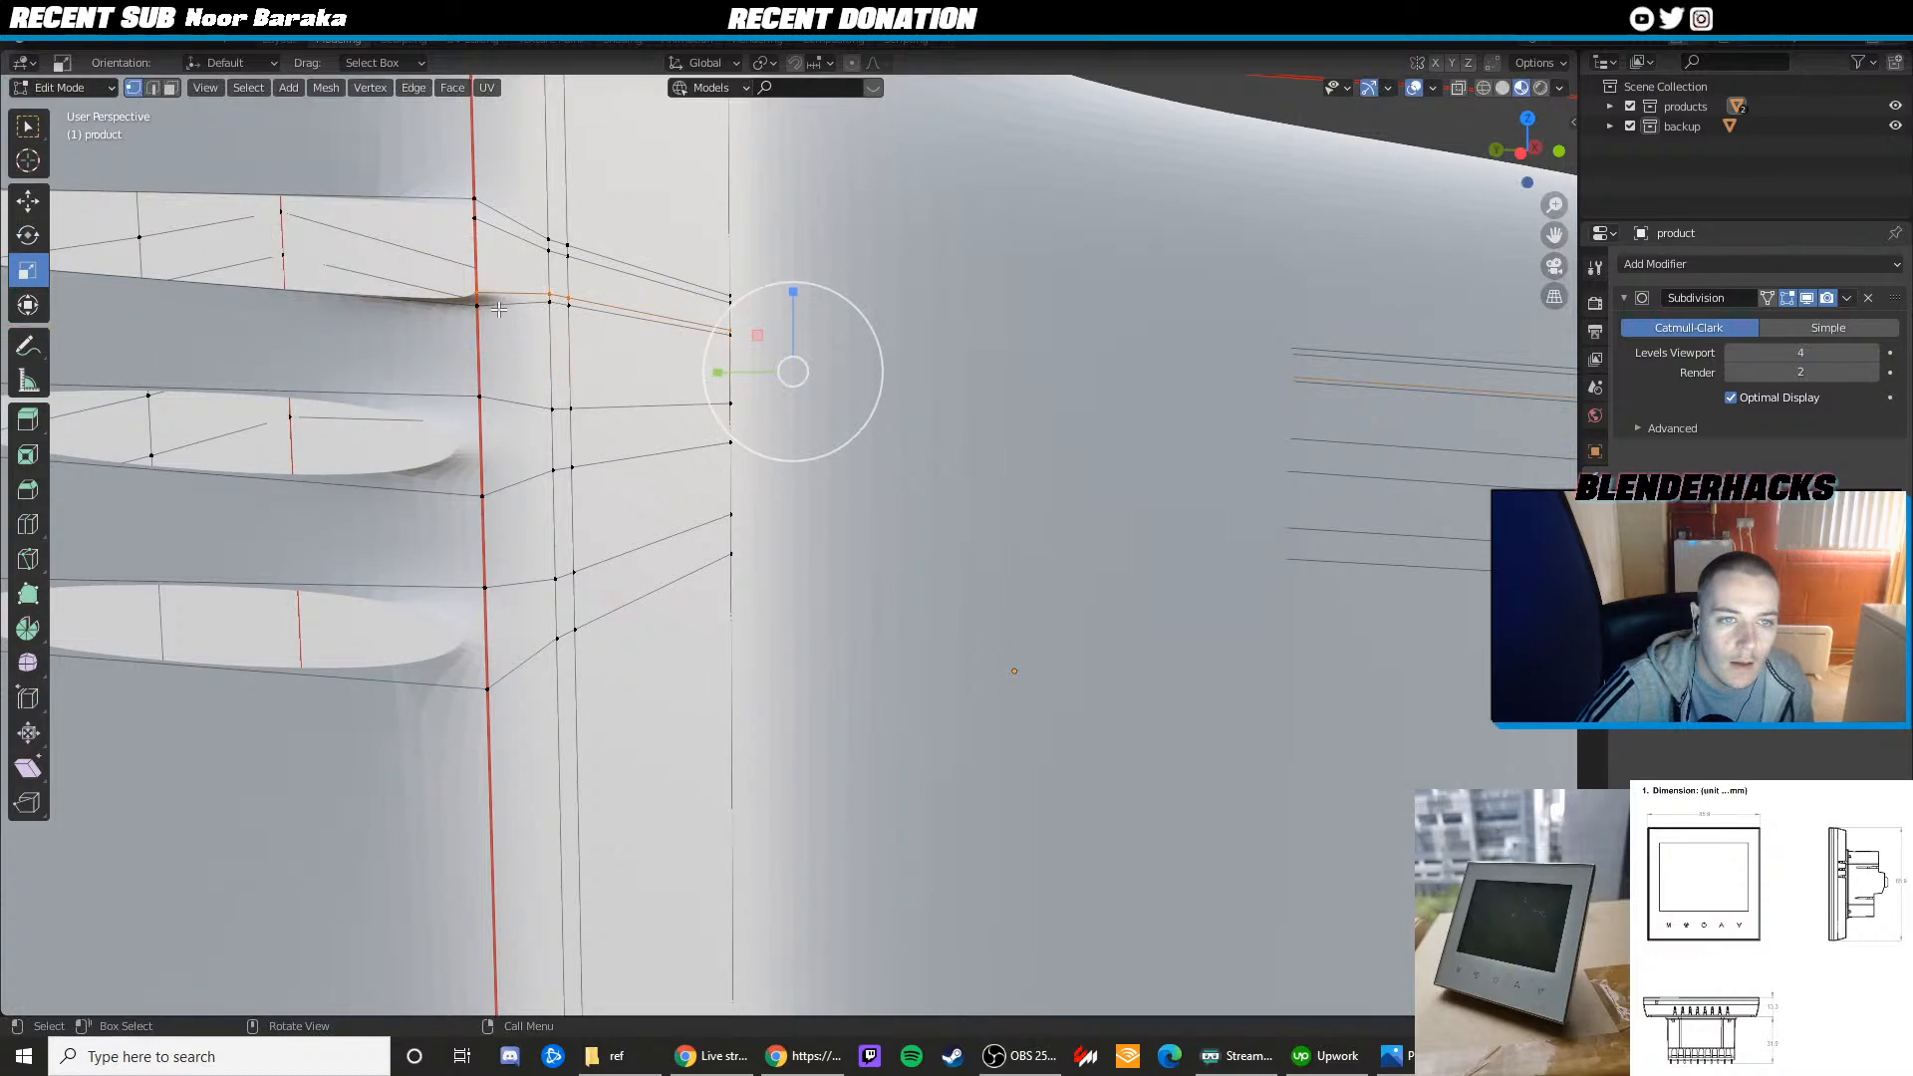
{"action": "key", "text": "ctrl+r"}
{"action": "left_click", "coordinate": [485, 368]}
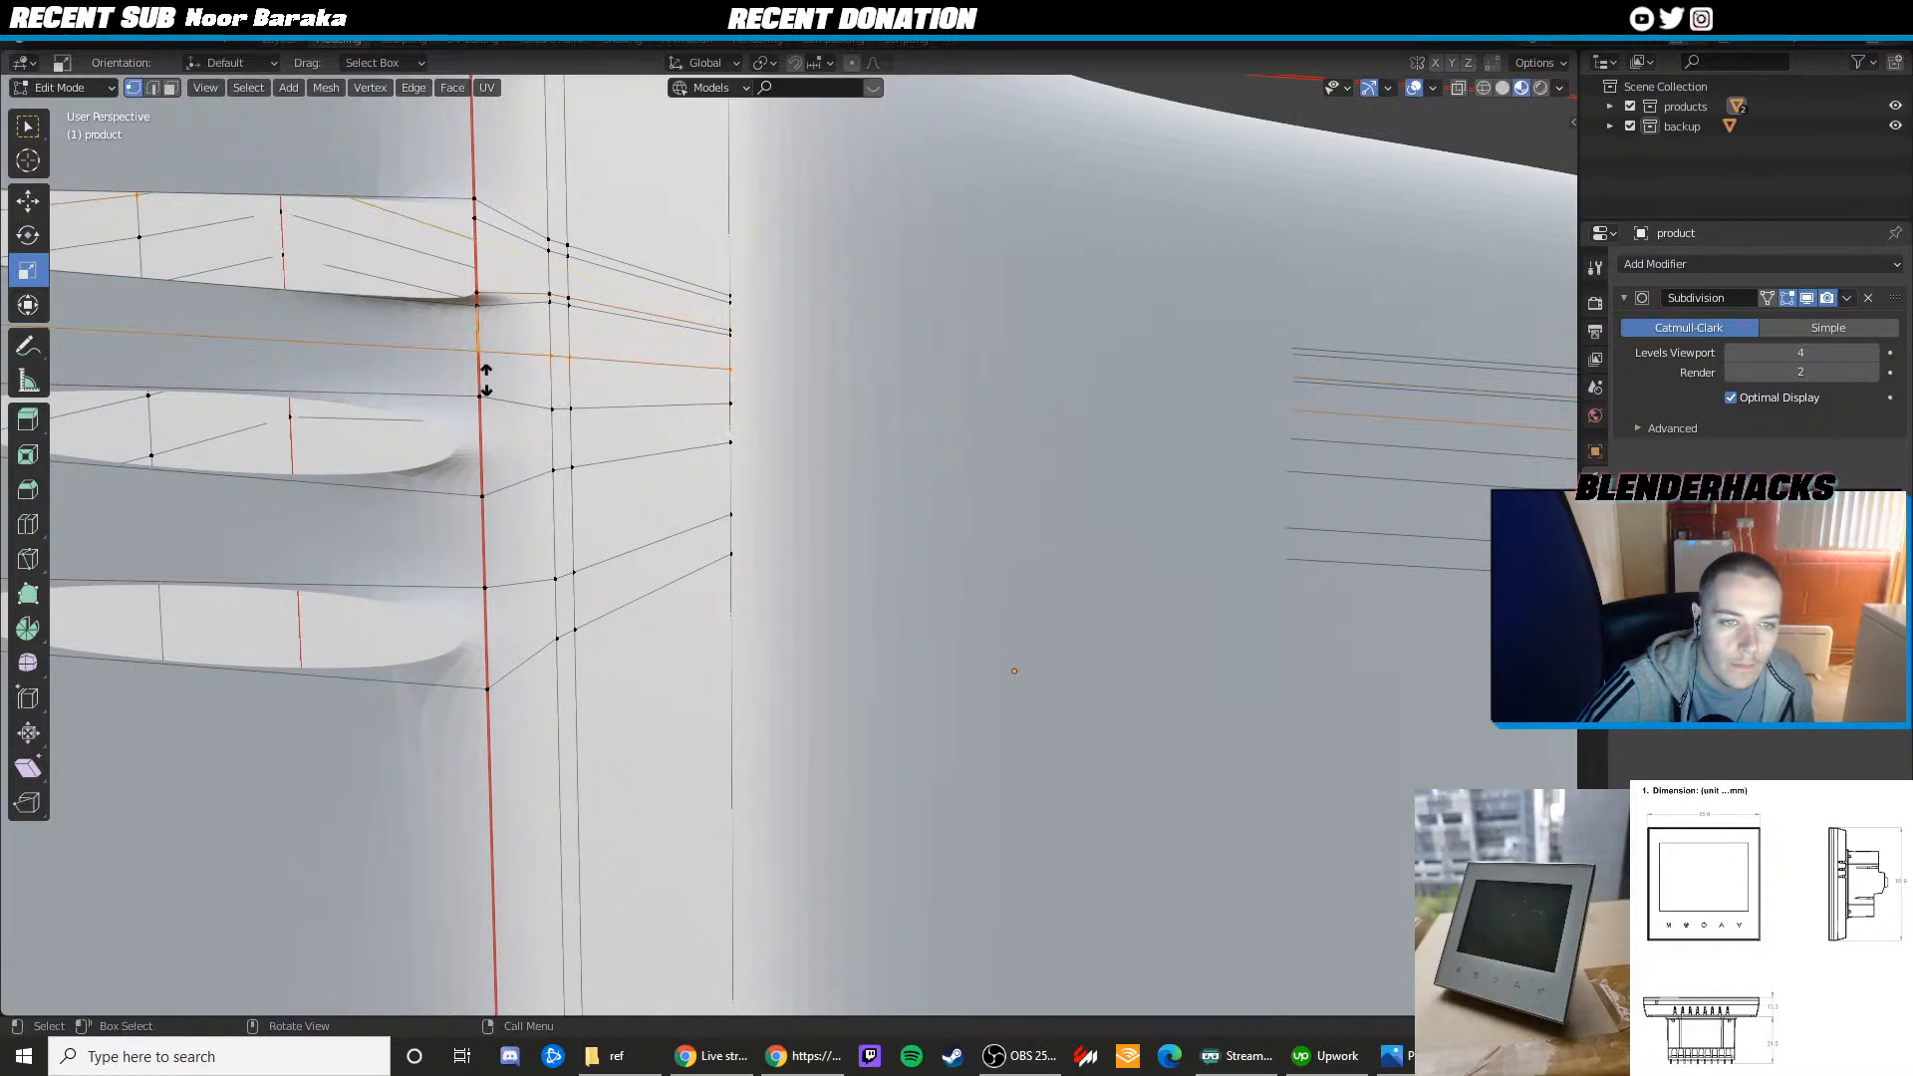
{"action": "left_click", "coordinate": [489, 405]}
{"action": "key", "text": "ctrl+z"}
Add two horizontal loop cuts inside the middle vent slot, one tight to its upper edge and one tight to its lower edge
{"action": "key", "text": "ctrl+r"}
{"action": "left_click", "coordinate": [479, 399]}
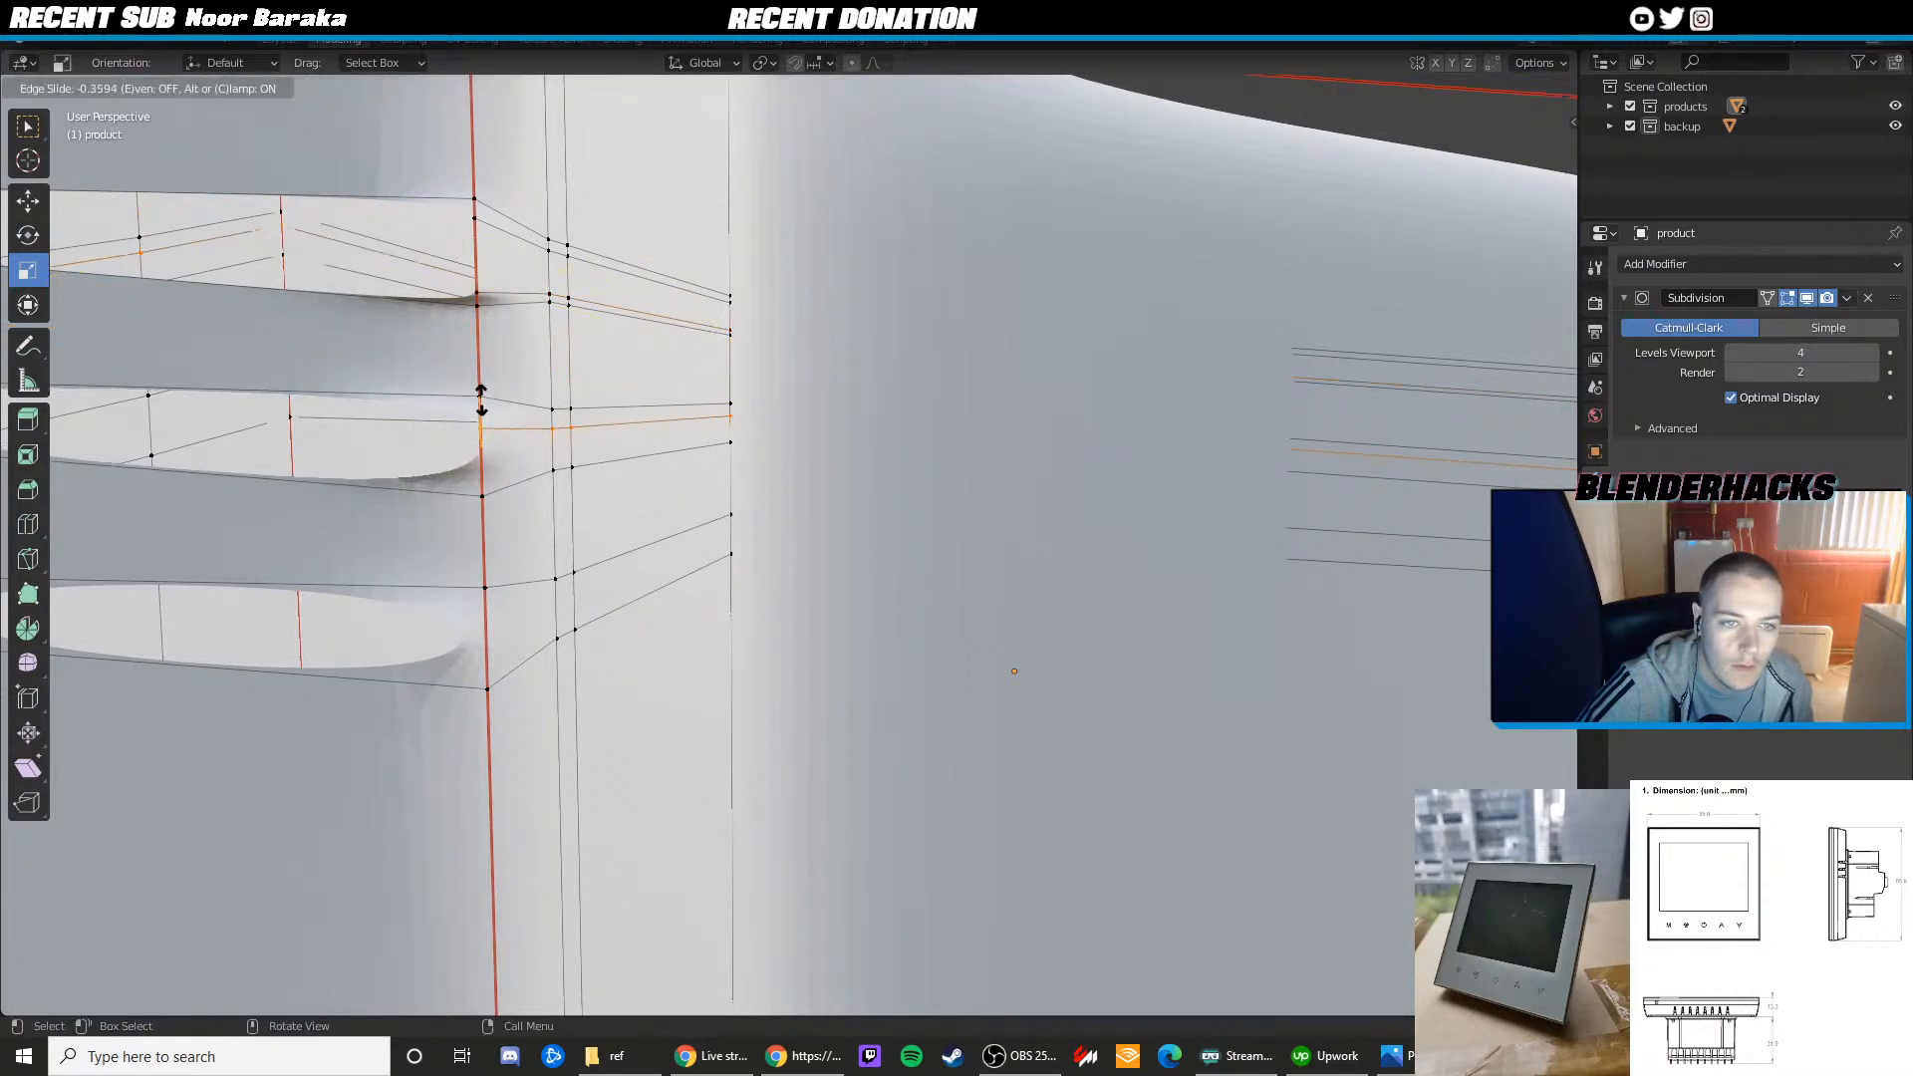
{"action": "left_click", "coordinate": [479, 377]}
{"action": "key", "text": "ctrl+r"}
{"action": "left_click", "coordinate": [483, 491]}
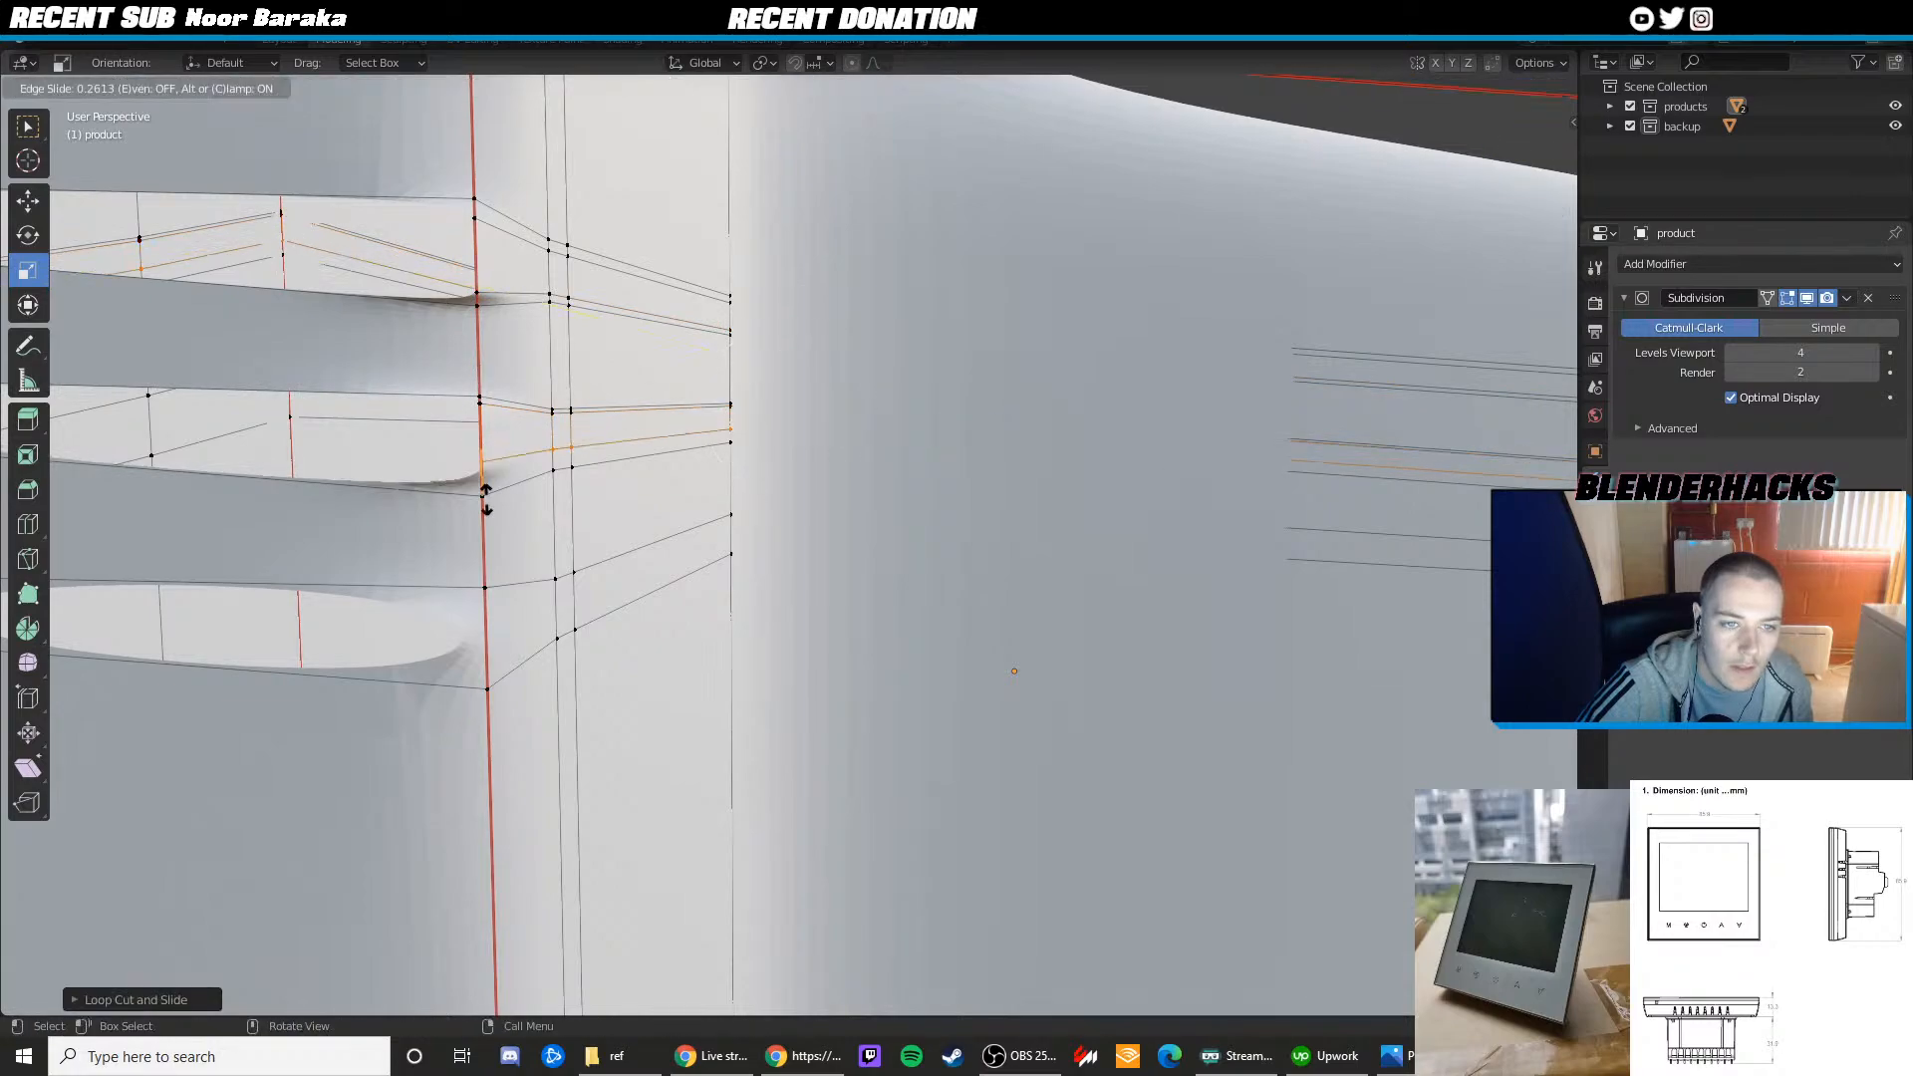
{"action": "left_click", "coordinate": [482, 506]}
Add horizontal loop cuts tight to the lowest vent slot's upper and lower edges and check the smoothed result of all three slots
{"action": "key", "text": "ctrl+r"}
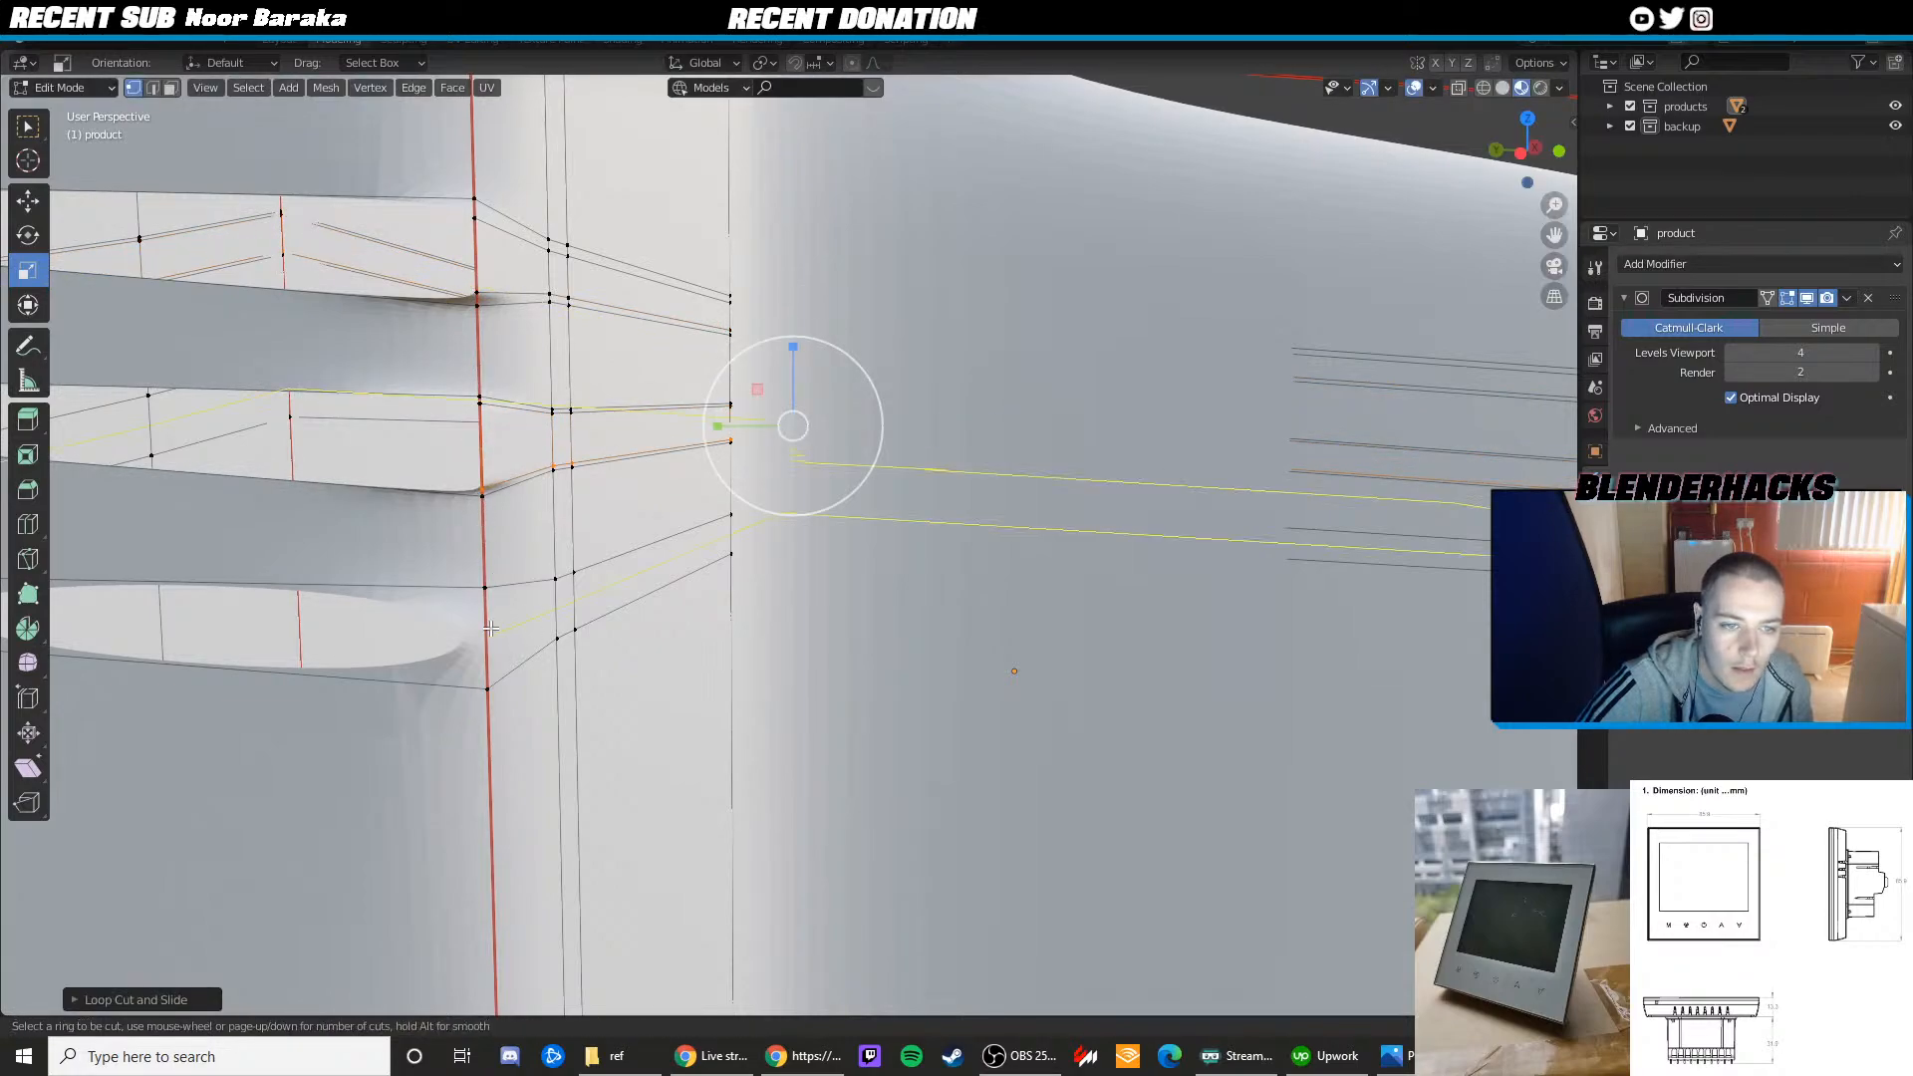
{"action": "left_click", "coordinate": [490, 581]}
{"action": "left_click", "coordinate": [492, 585]}
{"action": "key", "text": "ctrl+r"}
{"action": "left_click", "coordinate": [482, 670]}
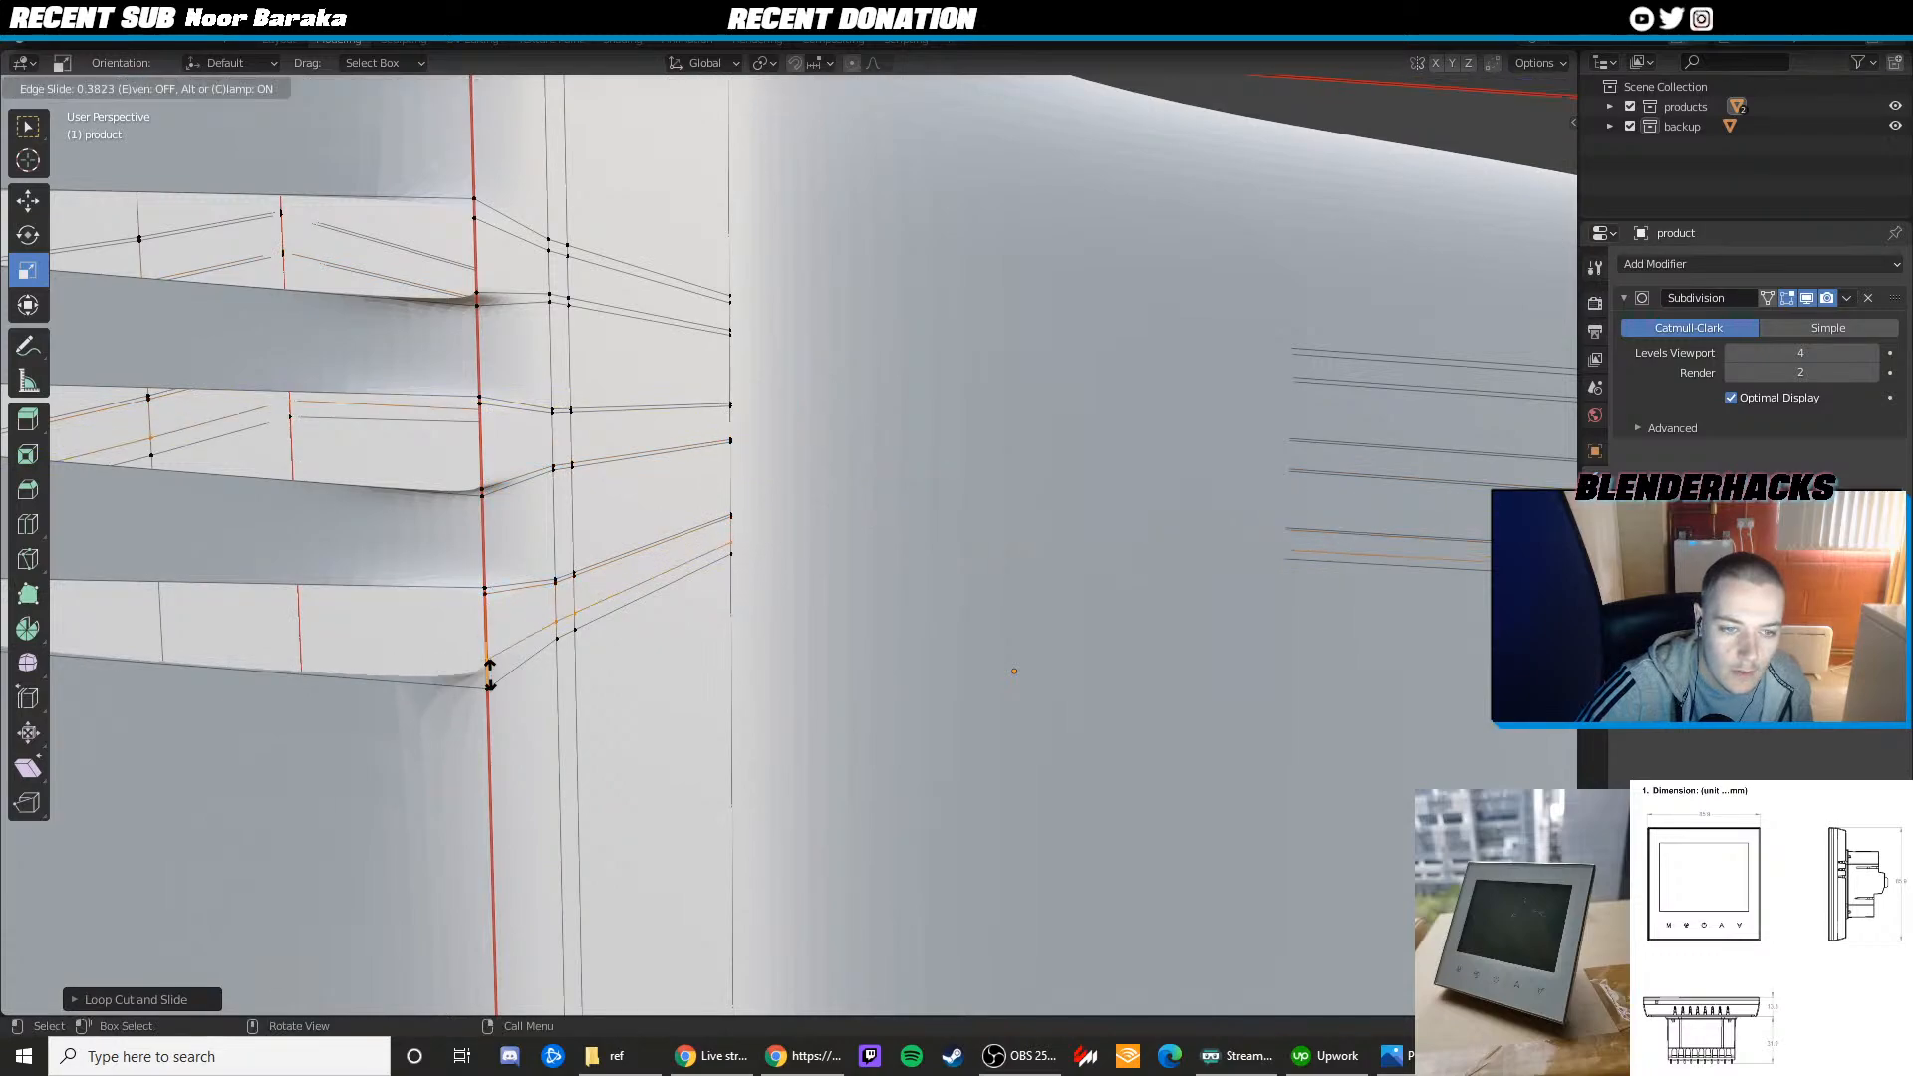
{"action": "left_click", "coordinate": [485, 681]}
{"action": "key", "text": "Tab"}
{"action": "scroll", "coordinate": [636, 617], "scroll_direction": "down", "scroll_amount": 6}
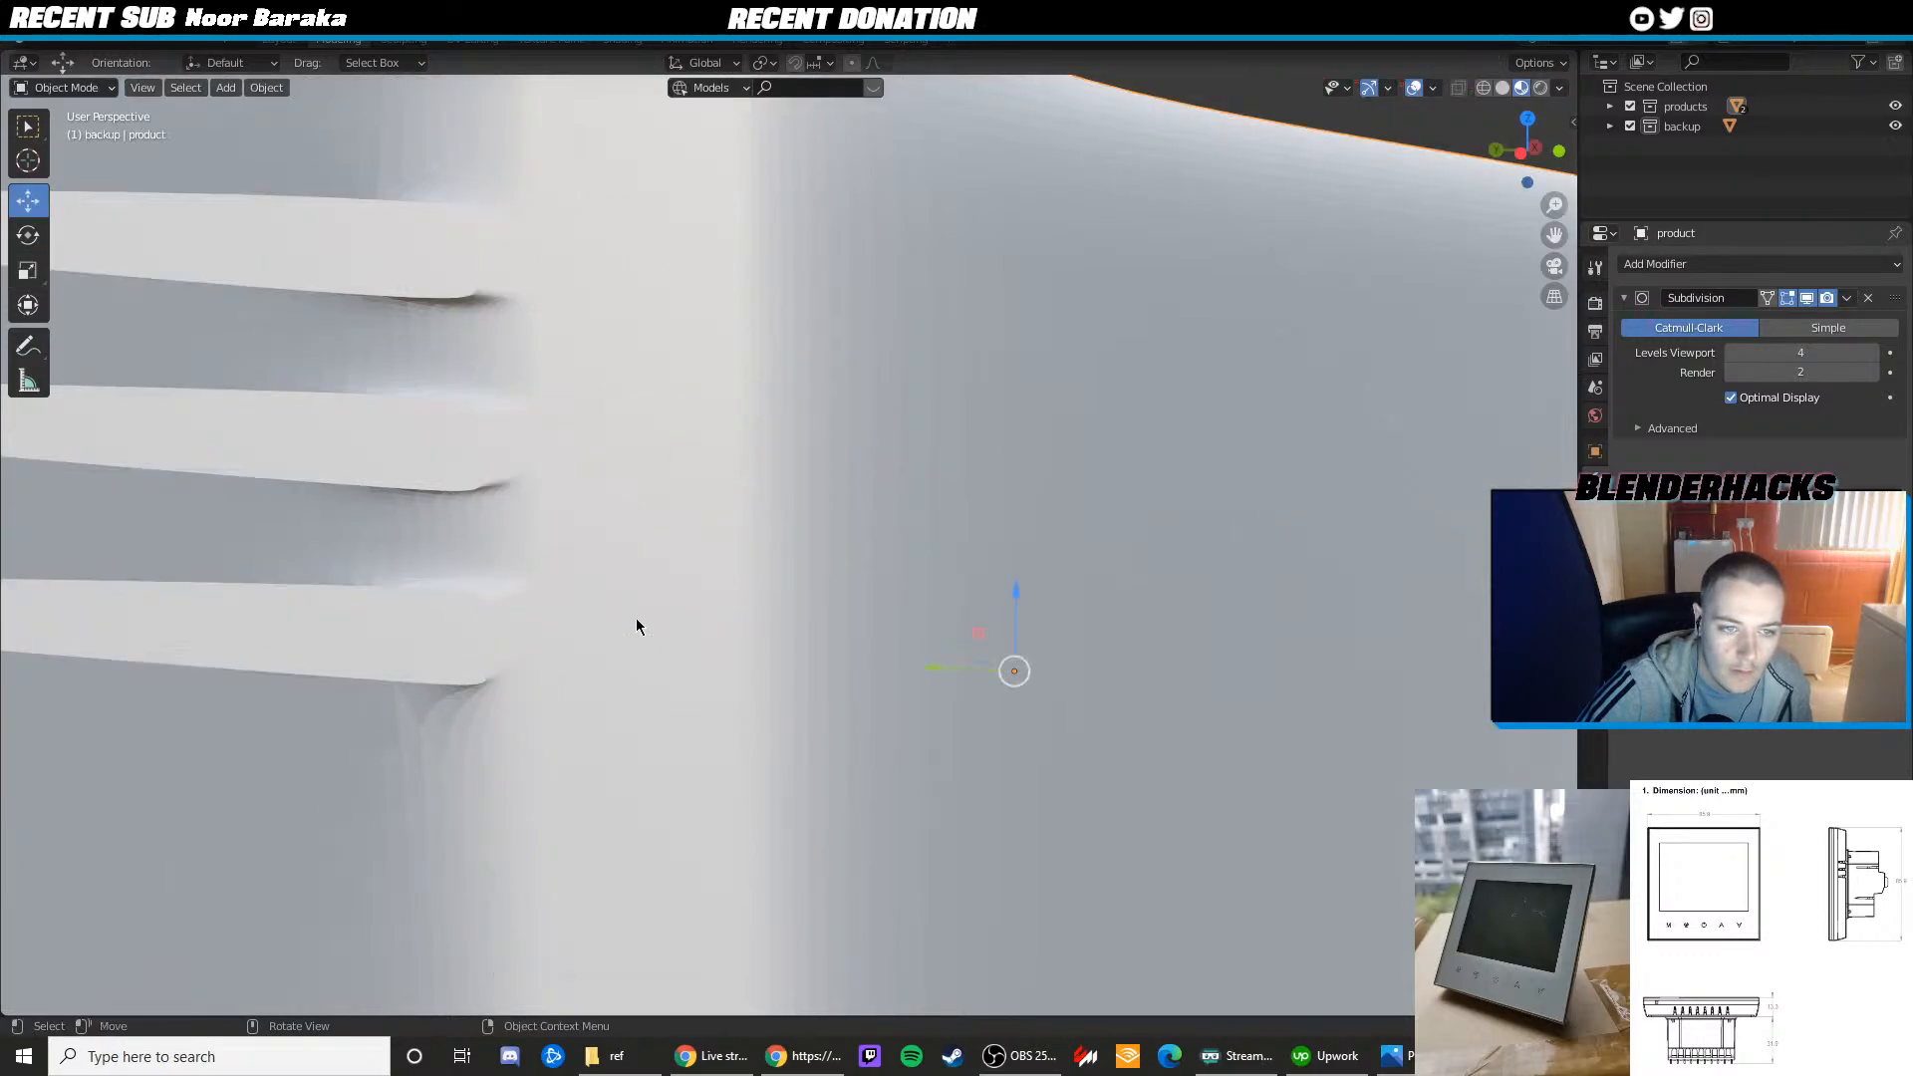
{"action": "scroll", "coordinate": [635, 618], "scroll_direction": "up", "scroll_amount": 3}
{"action": "key", "text": "Tab"}
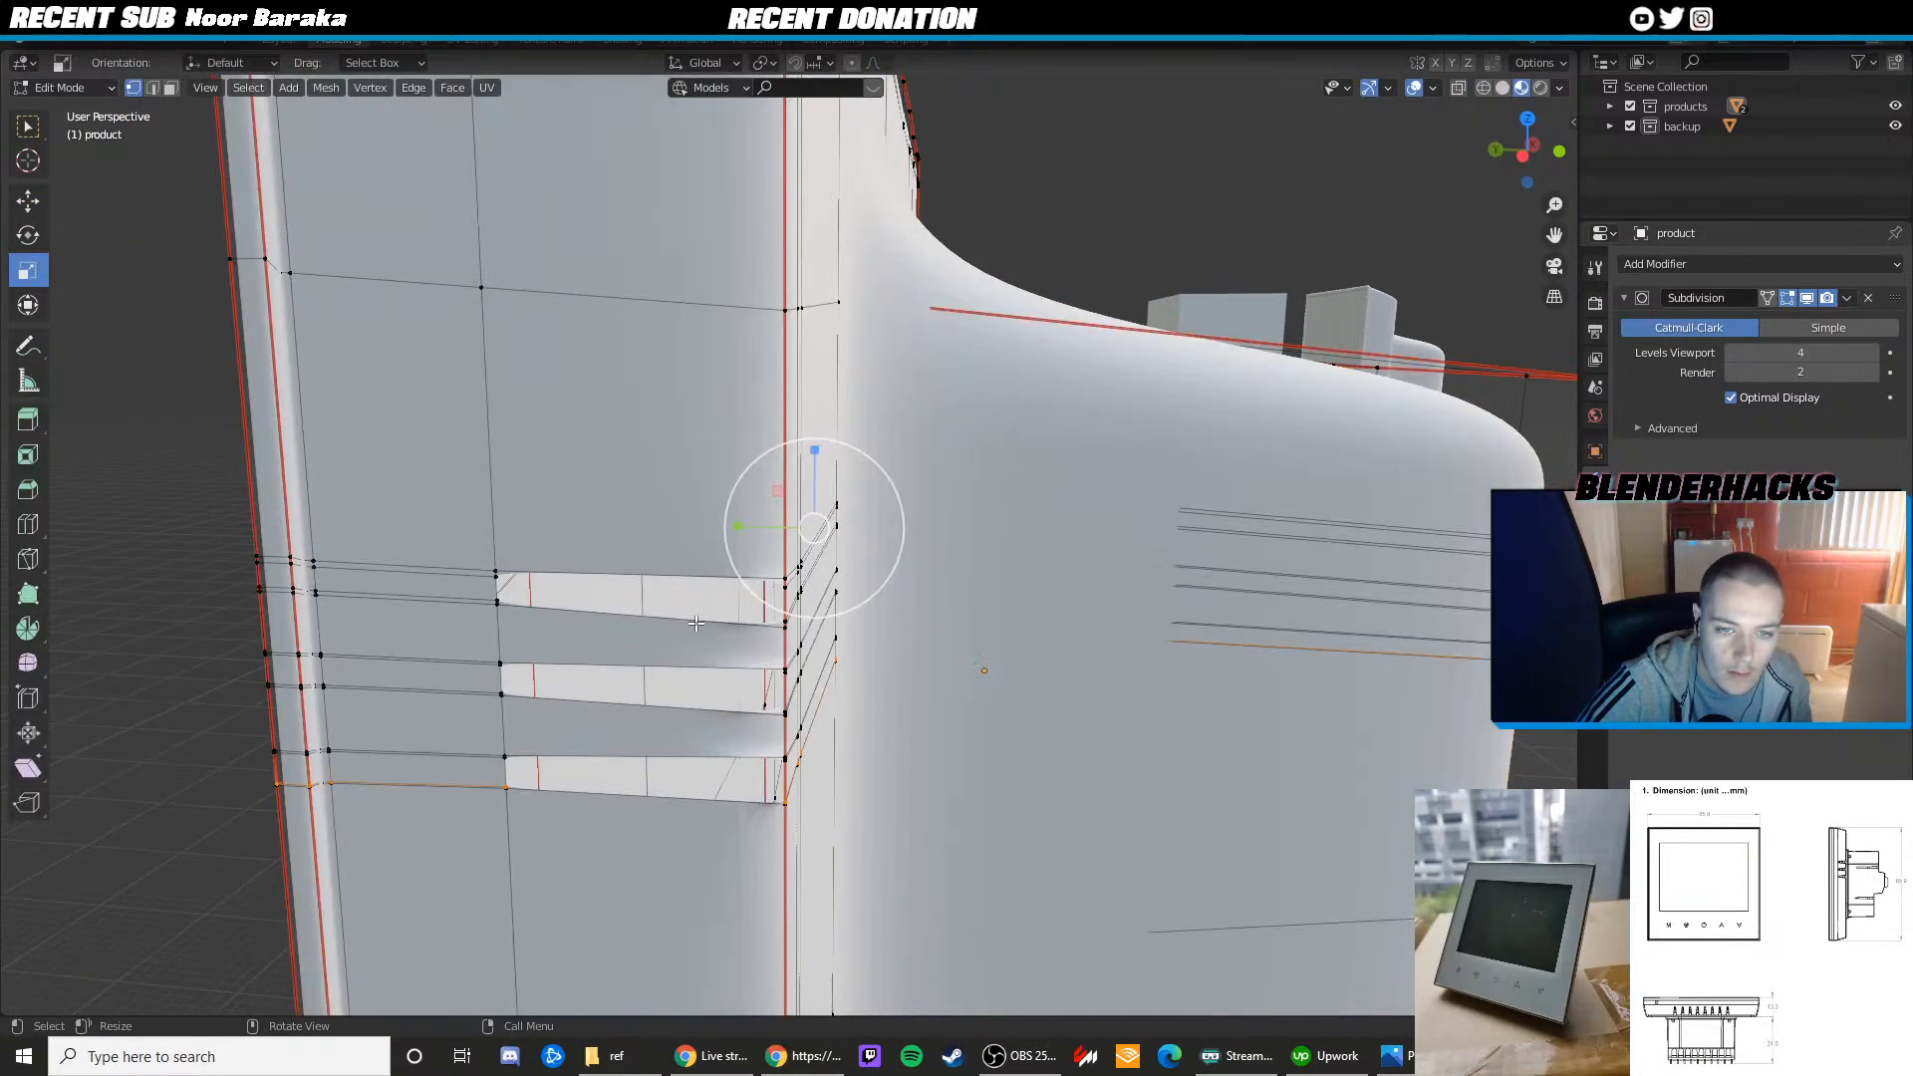
Try to add another loop cut near the top vent slot's lower rear corner
{"action": "scroll", "coordinate": [697, 608], "scroll_direction": "up", "scroll_amount": 2}
{"action": "middle_click_drag", "start_coordinate": [817, 597], "coordinate": [1014, 610]}
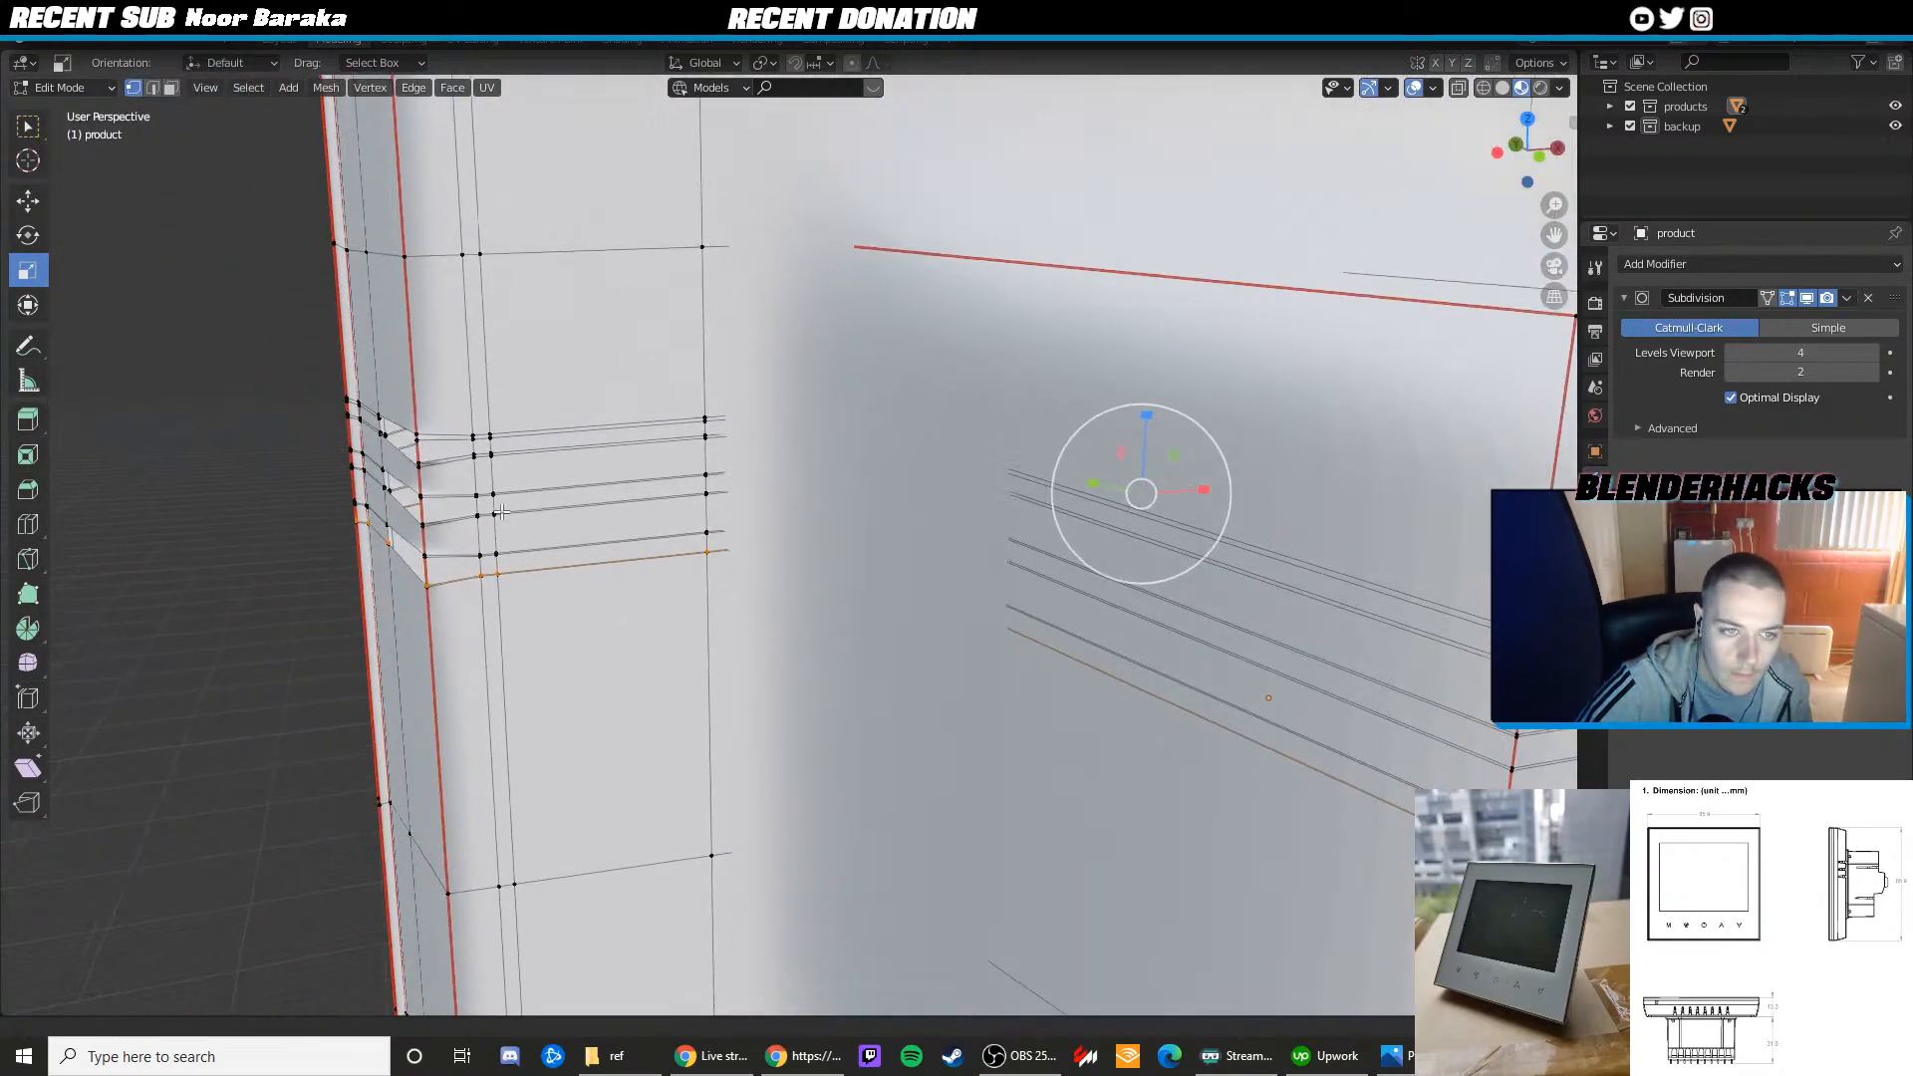
{"action": "scroll", "coordinate": [568, 508], "scroll_direction": "up", "scroll_amount": 5}
{"action": "middle_click_drag", "start_coordinate": [585, 542], "coordinate": [877, 603], "text": "shift"}
{"action": "scroll", "coordinate": [687, 538], "scroll_direction": "up", "scroll_amount": 4}
{"action": "middle_click_drag", "start_coordinate": [543, 533], "coordinate": [480, 556]}
{"action": "key", "text": "ctrl+r"}
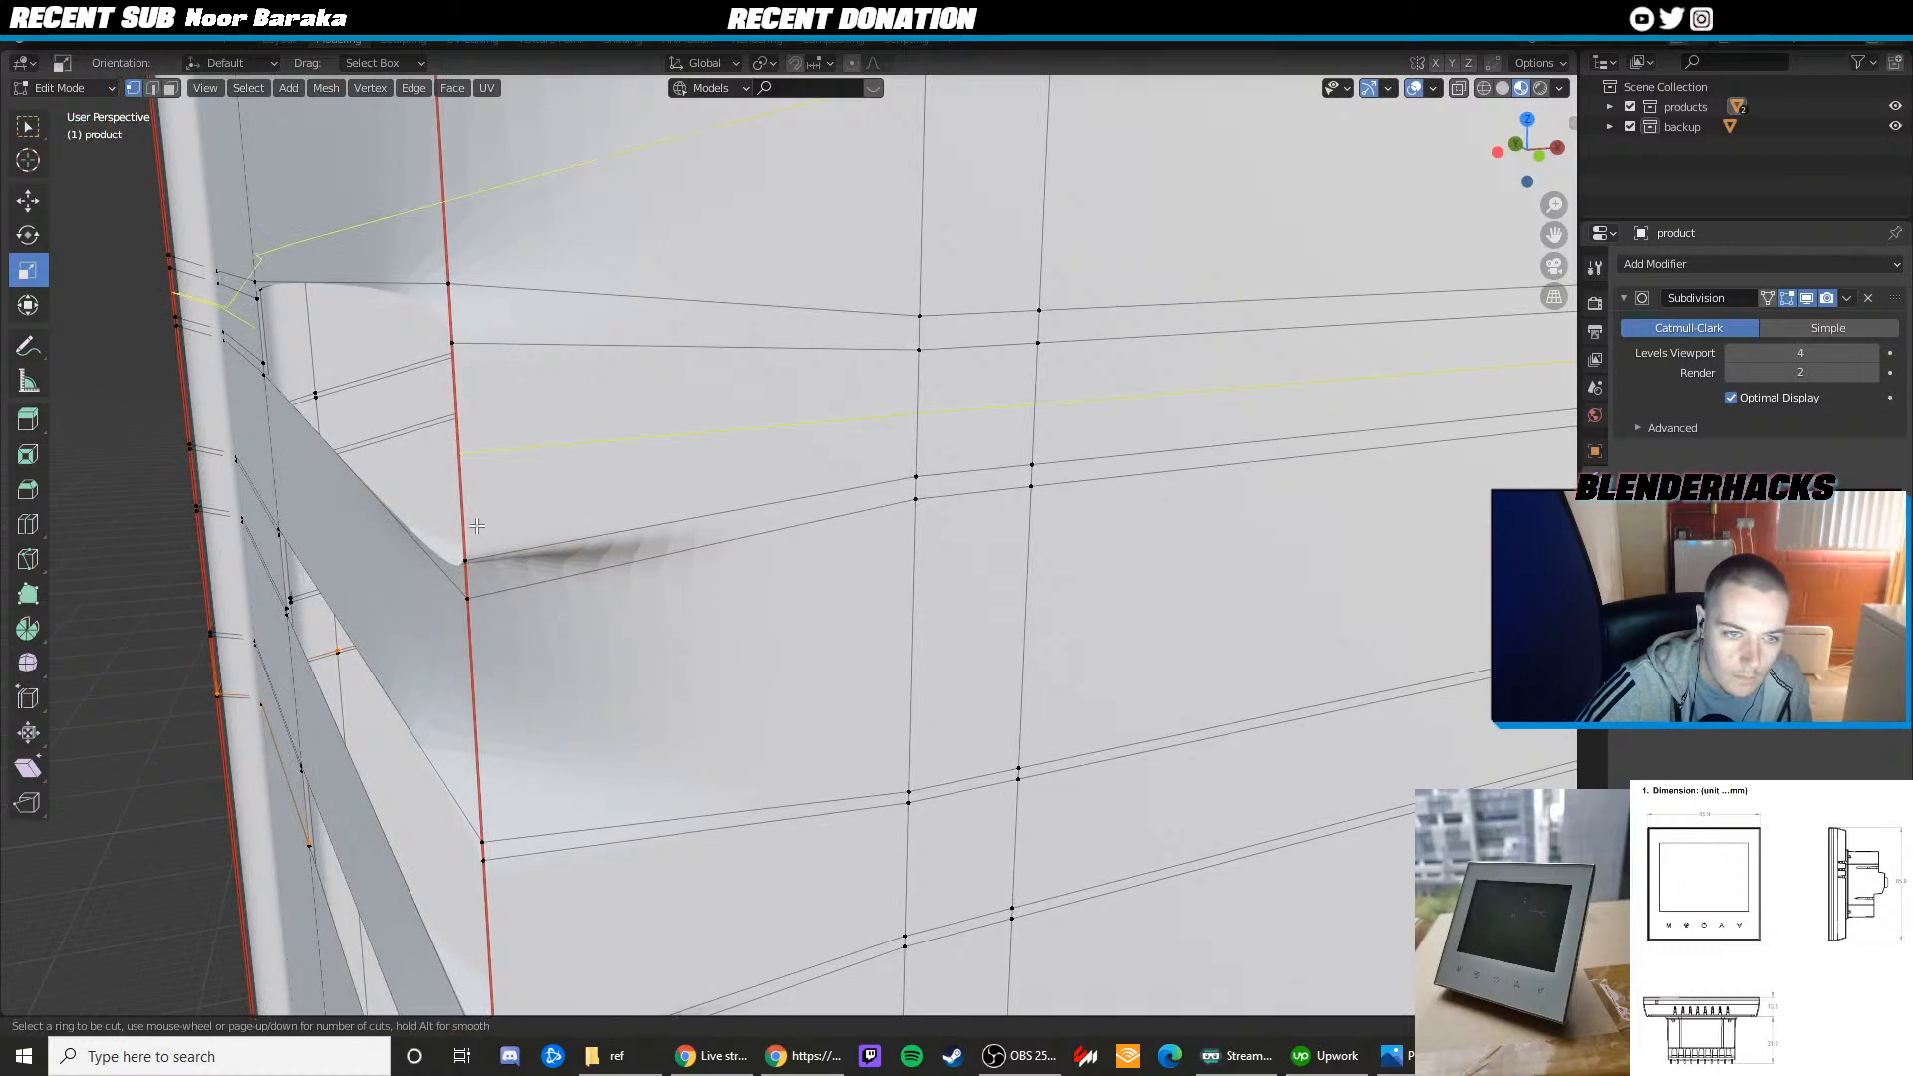
{"action": "left_click", "coordinate": [463, 539]}
{"action": "left_click", "coordinate": [470, 567]}
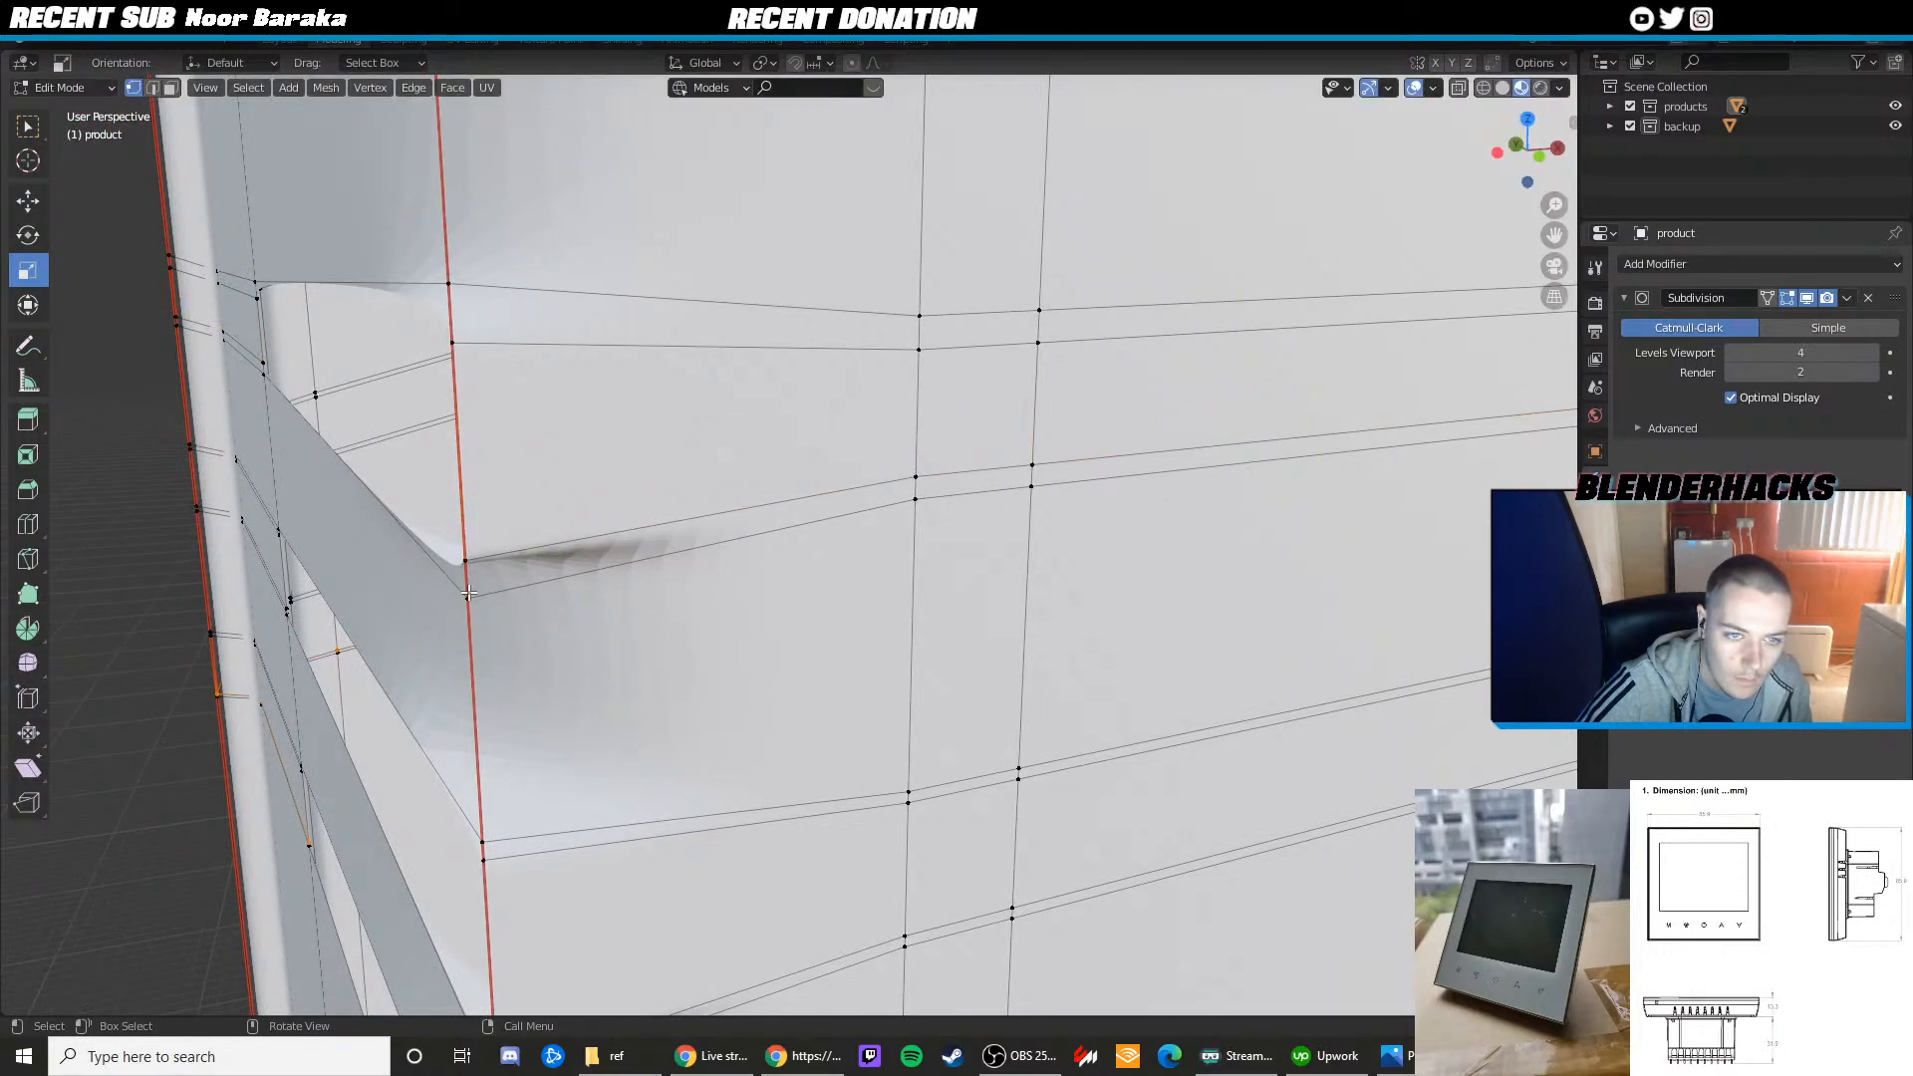
Nudge the loop at the top vent slot's lower edge with the Move tool and check the smoothed corner
{"action": "scroll", "coordinate": [490, 589], "scroll_direction": "down", "scroll_amount": 8}
{"action": "key", "text": "shift+space"}
{"action": "key", "text": "g"}
{"action": "middle_click_drag", "start_coordinate": [508, 585], "coordinate": [267, 601], "text": "shift"}
{"action": "left_click_drag", "start_coordinate": [1394, 367], "coordinate": [1377, 356]}
{"action": "key", "text": "Tab"}
{"action": "scroll", "coordinate": [541, 446], "scroll_direction": "up", "scroll_amount": 2}
{"action": "middle_click_drag", "start_coordinate": [536, 446], "coordinate": [628, 457], "text": "shift"}
{"action": "key", "text": "Tab"}
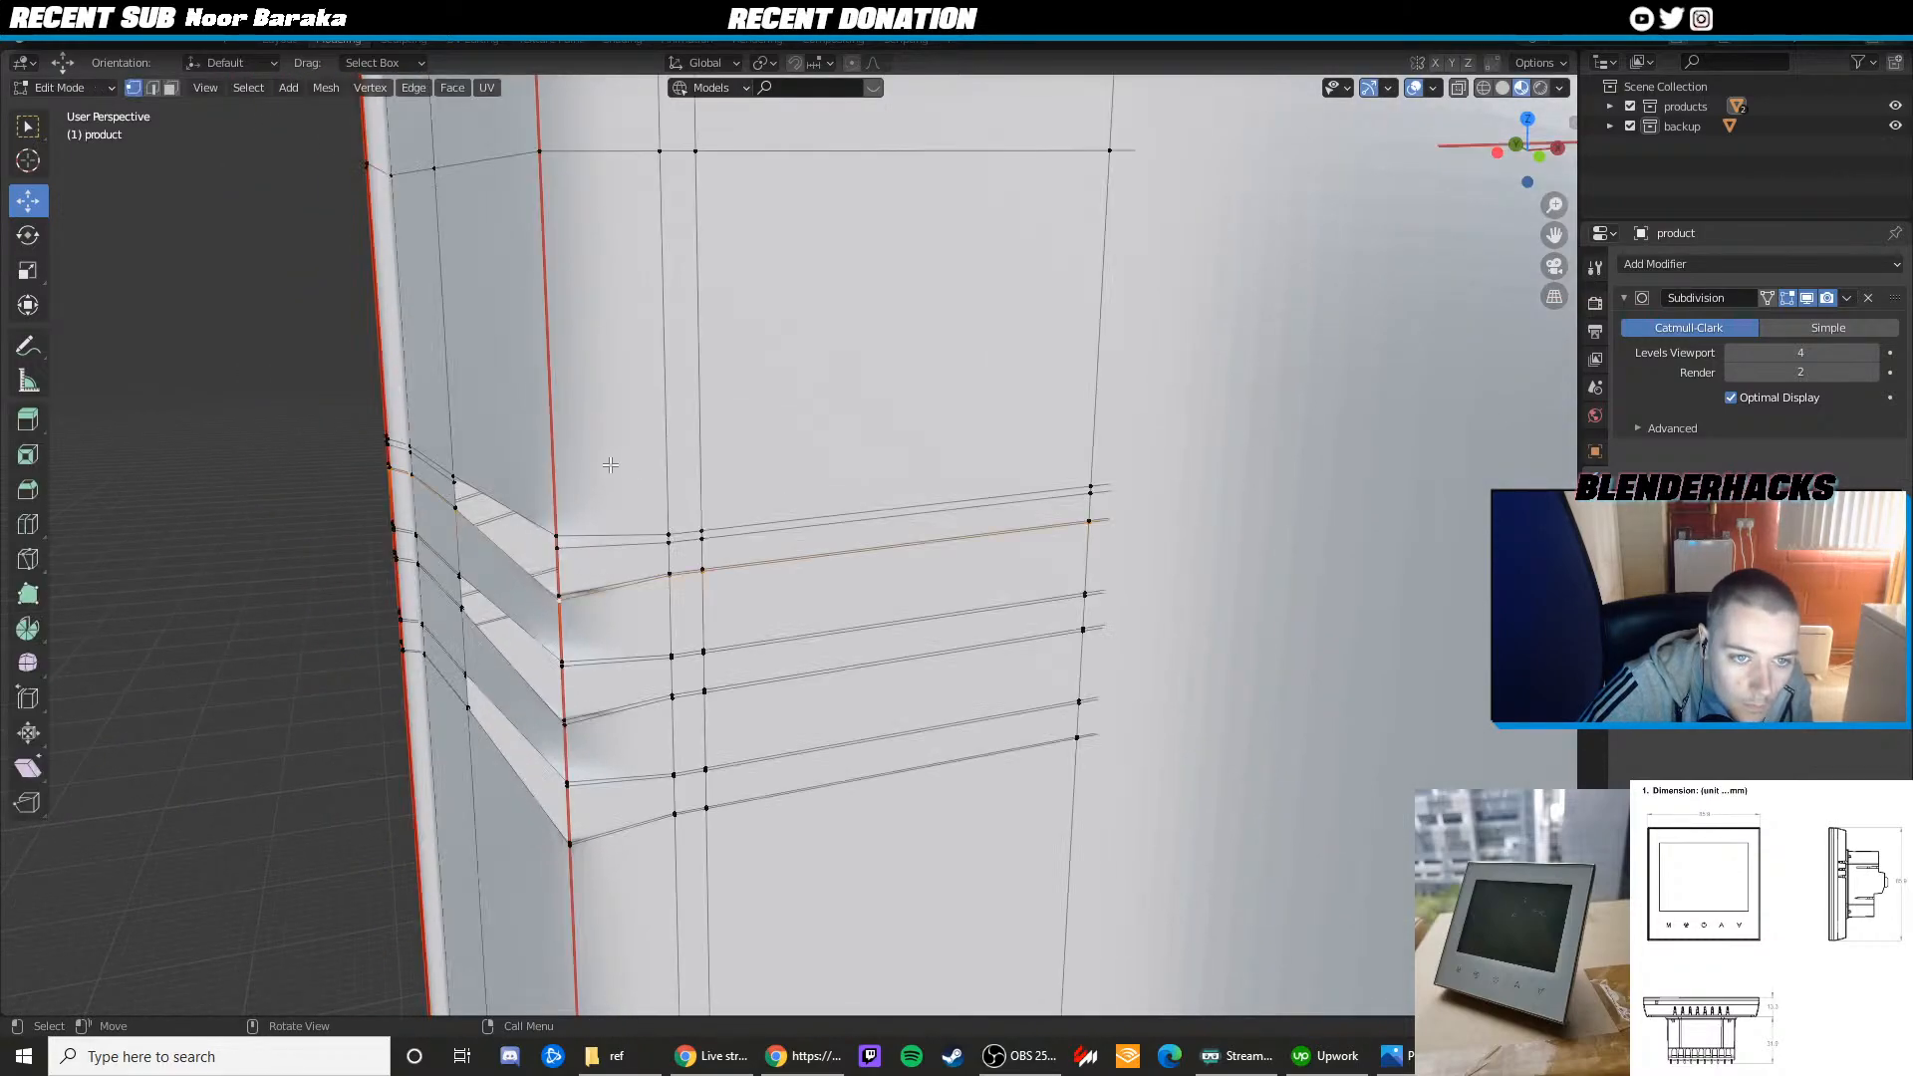
Nudge the edge loop along the top vent slot's upper edge with the Move tool and check the smoothed result
{"action": "scroll", "coordinate": [610, 464], "scroll_direction": "up", "scroll_amount": 3}
{"action": "key", "text": "2"}
{"action": "left_click", "coordinate": [482, 542], "text": "alt"}
{"action": "scroll", "coordinate": [482, 542], "scroll_direction": "down", "scroll_amount": 5}
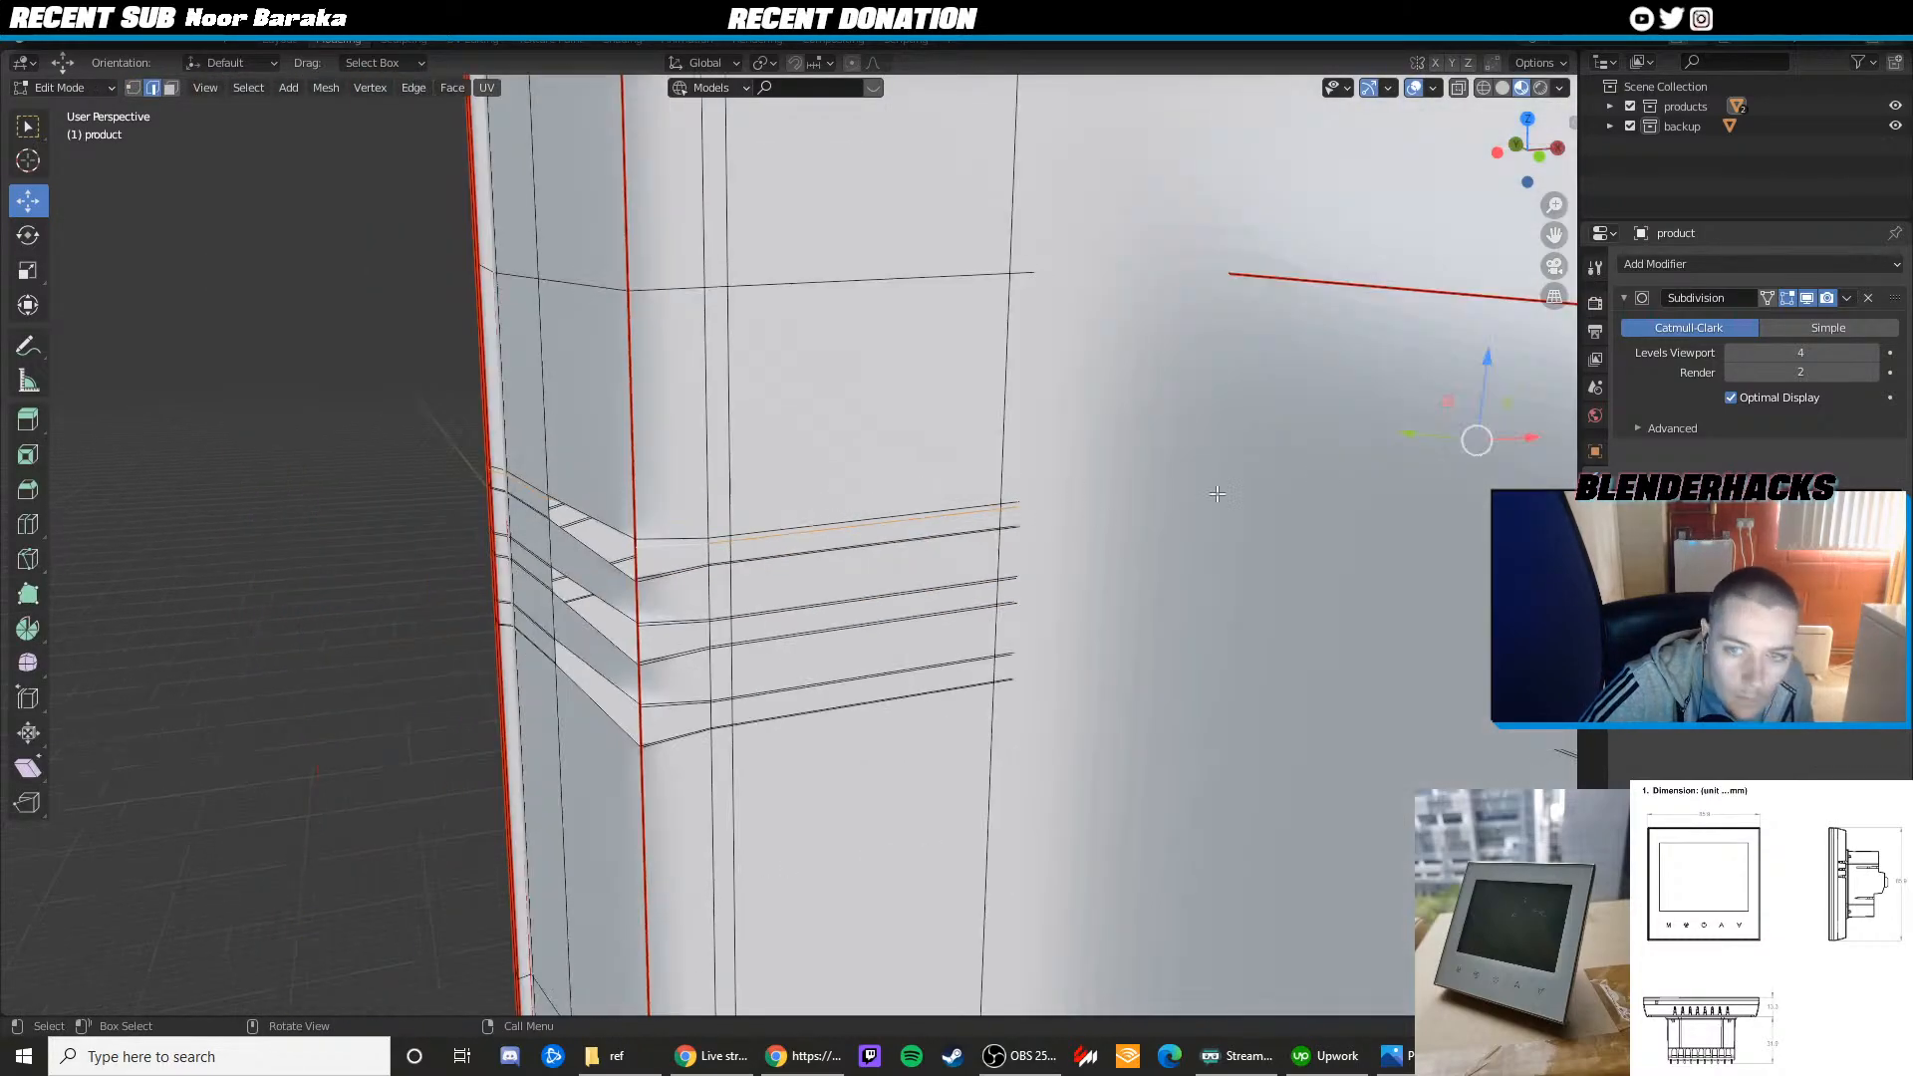
{"action": "left_click_drag", "start_coordinate": [1484, 375], "coordinate": [1472, 377]}
{"action": "key", "text": "Tab"}
{"action": "mouse_move", "coordinate": [773, 466]}
{"action": "middle_mouse_down"}
{"action": "mouse_move", "coordinate": [866, 474]}
{"action": "mouse_move", "coordinate": [756, 462]}
{"action": "middle_mouse_up"}
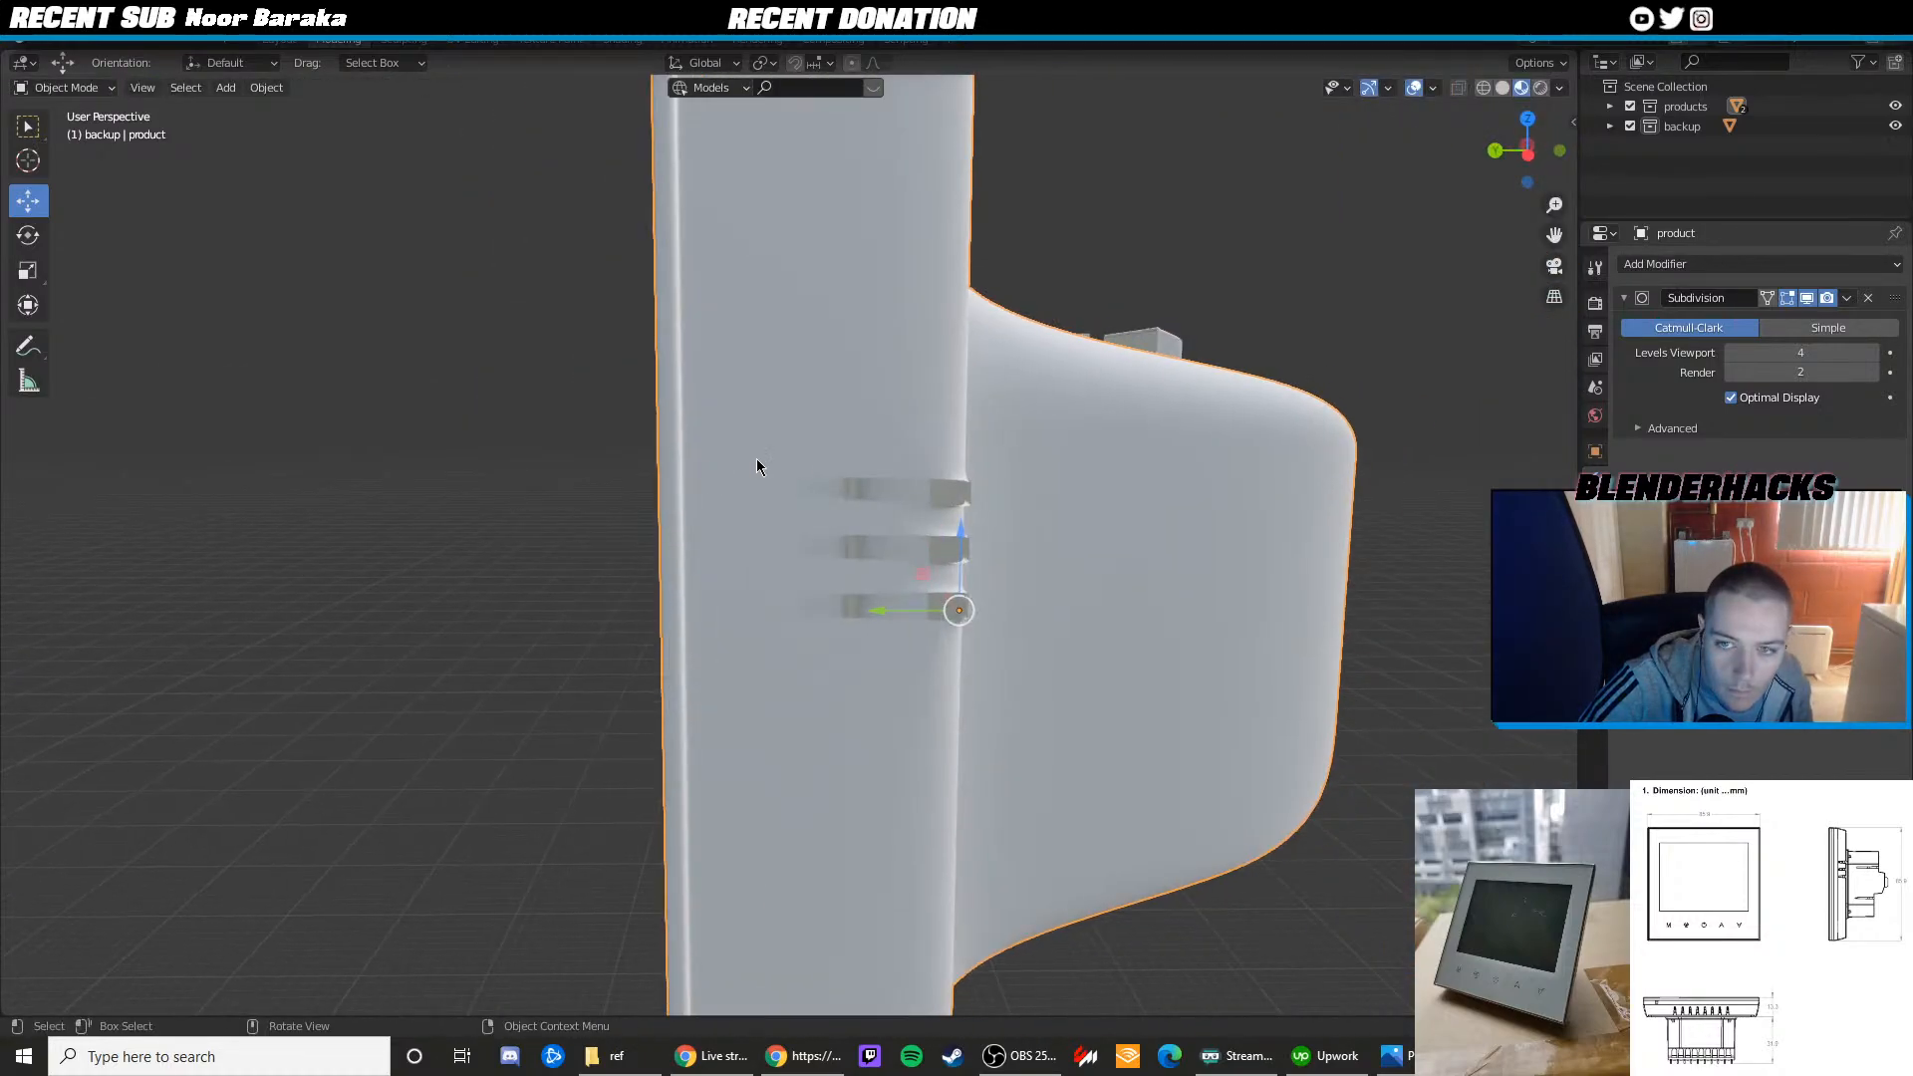
Scale the top vent slot's front-end vertices closer together along Z to narrow the slot's tip
{"action": "scroll", "coordinate": [757, 461], "scroll_direction": "up", "scroll_amount": 3}
{"action": "key", "text": "Tab"}
{"action": "scroll", "coordinate": [802, 441], "scroll_direction": "up", "scroll_amount": 1}
{"action": "key", "text": "1"}
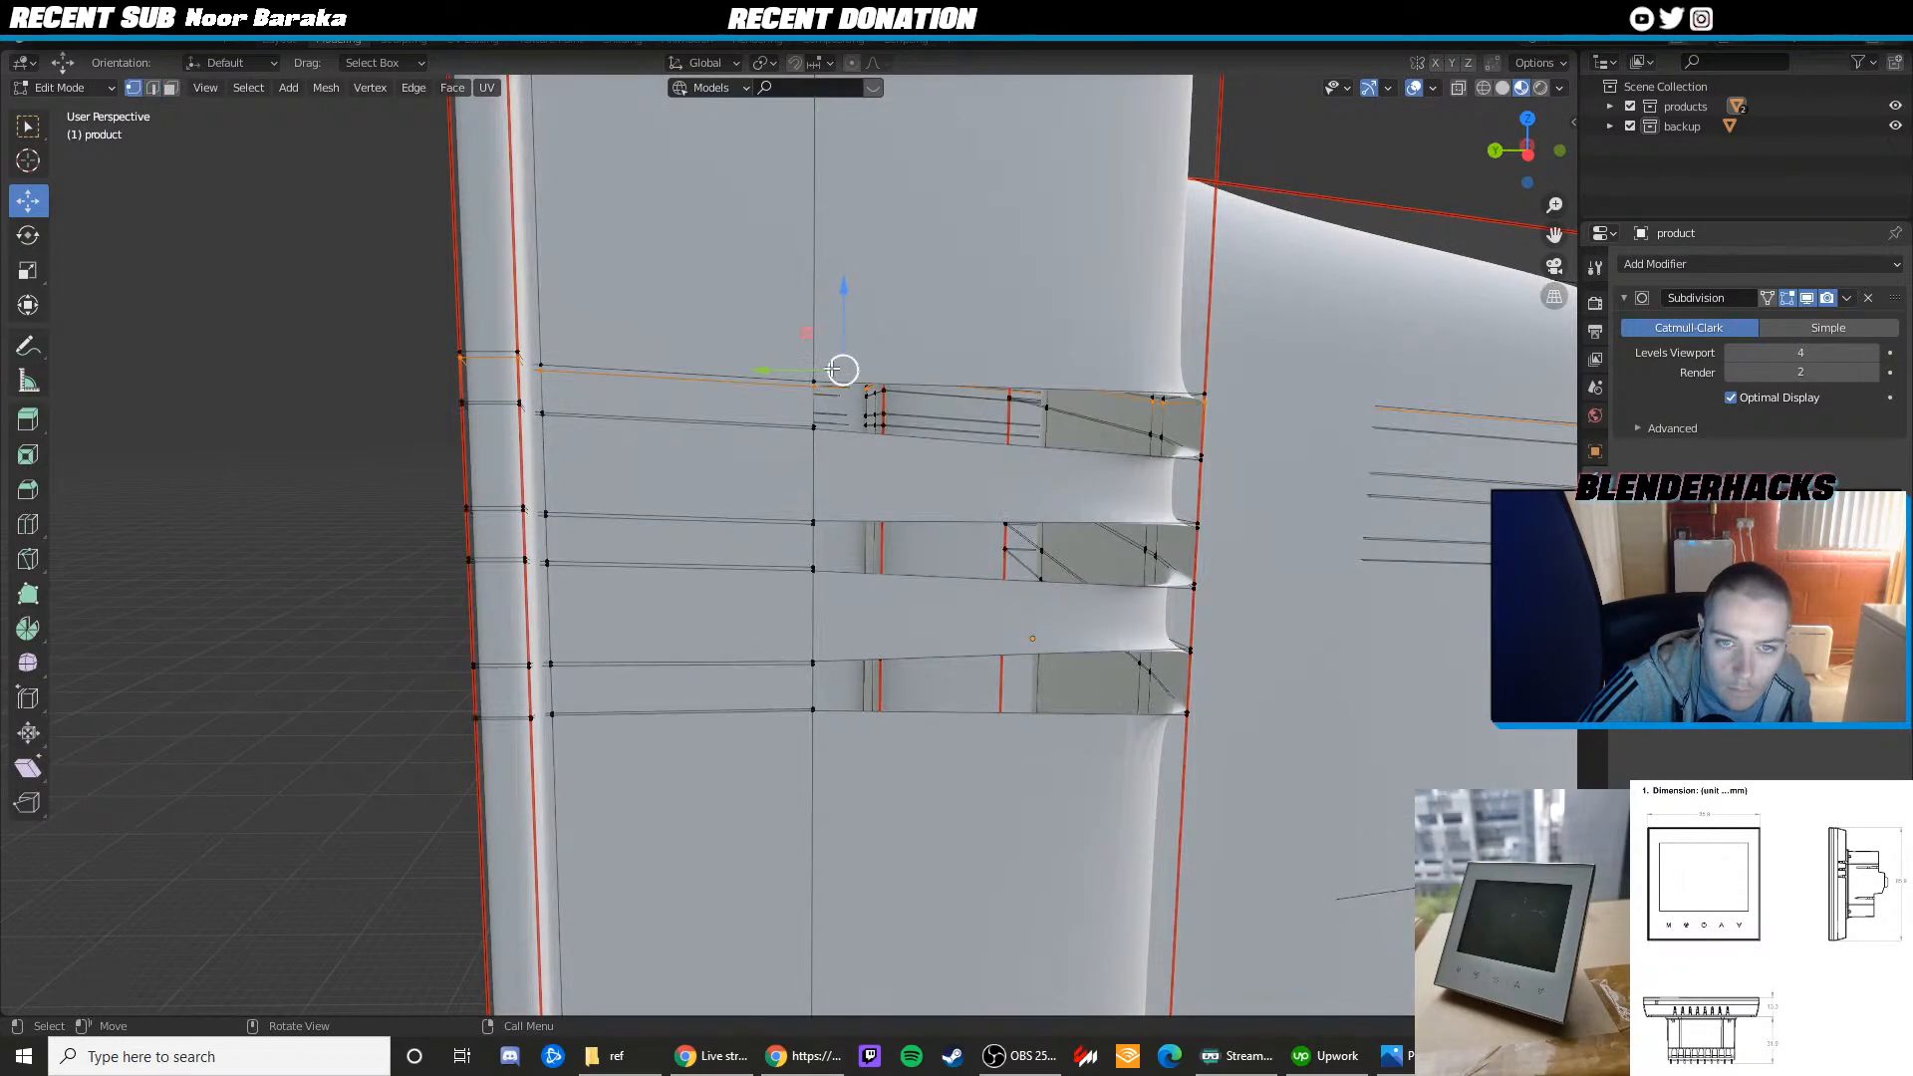
{"action": "left_click_drag", "start_coordinate": [789, 367], "coordinate": [810, 388]}
{"action": "key", "text": "ctrl+z"}
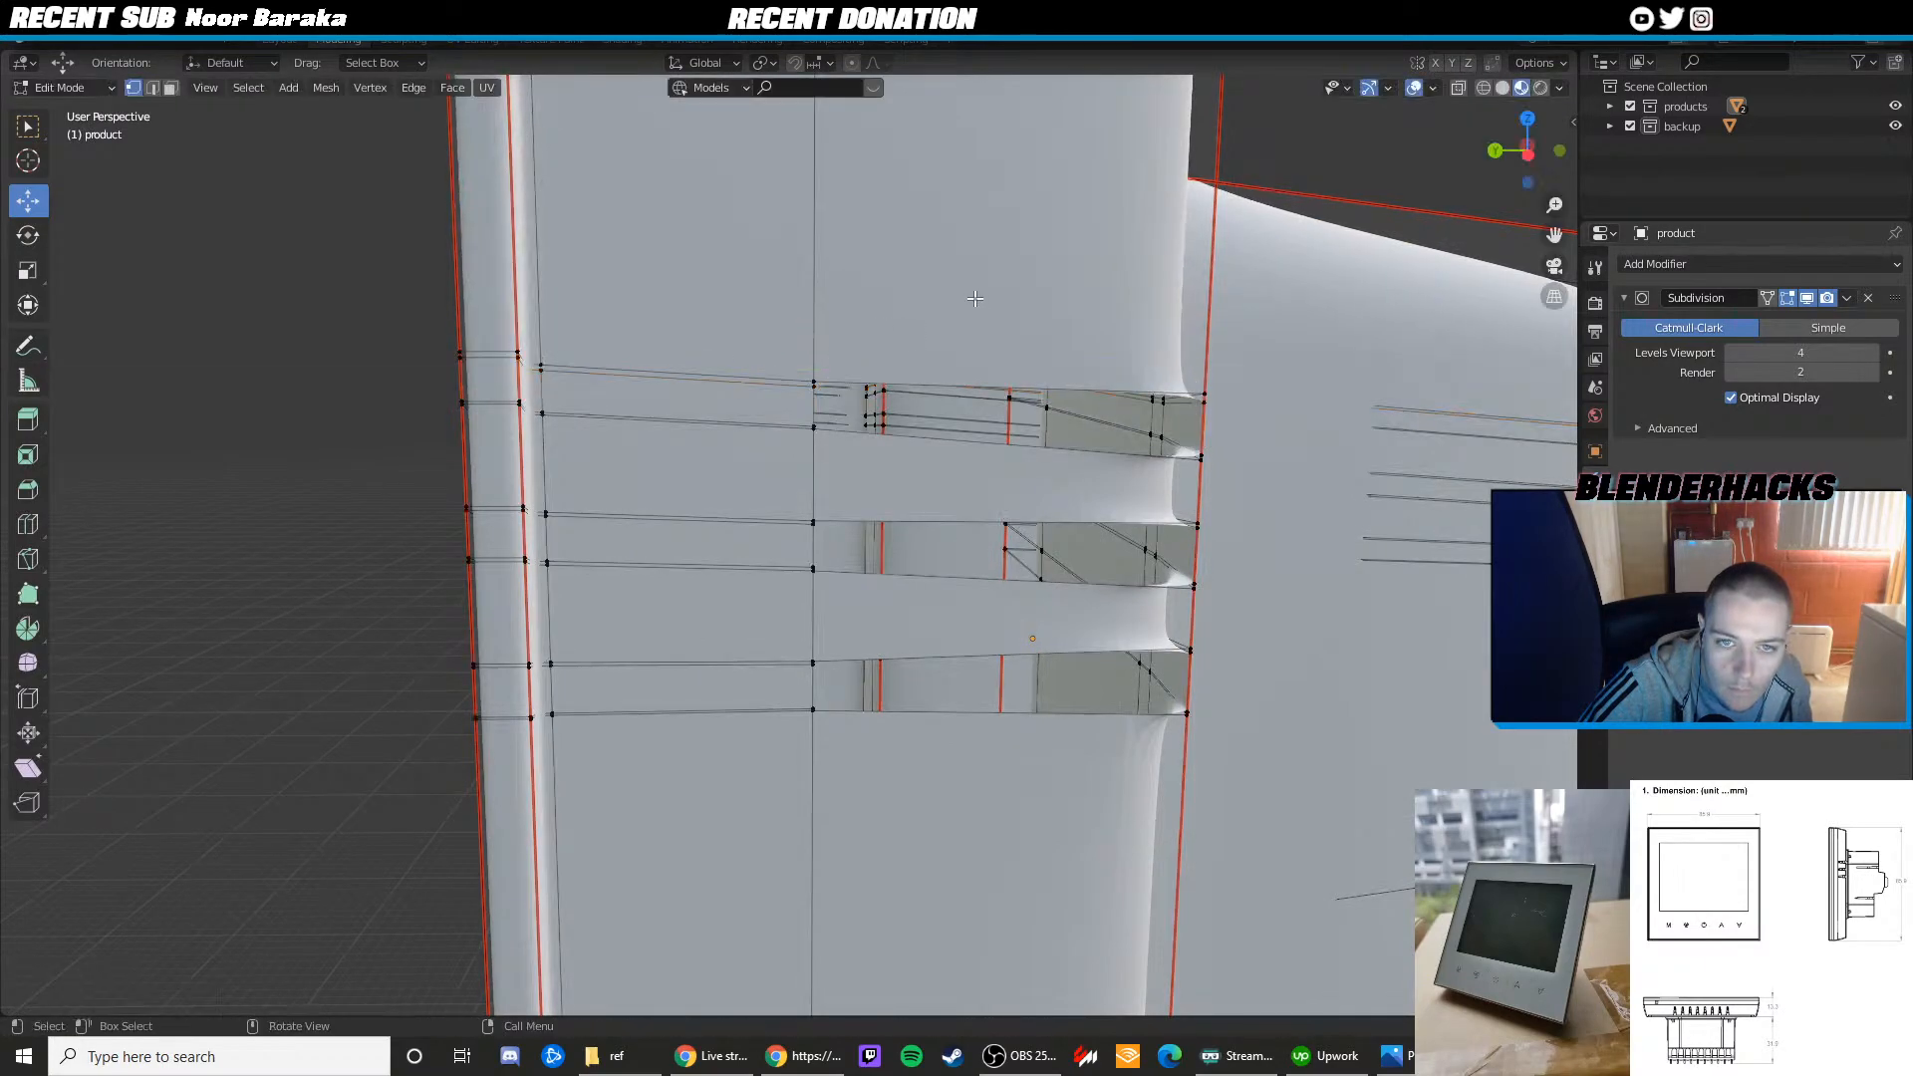
{"action": "left_click", "coordinate": [797, 374]}
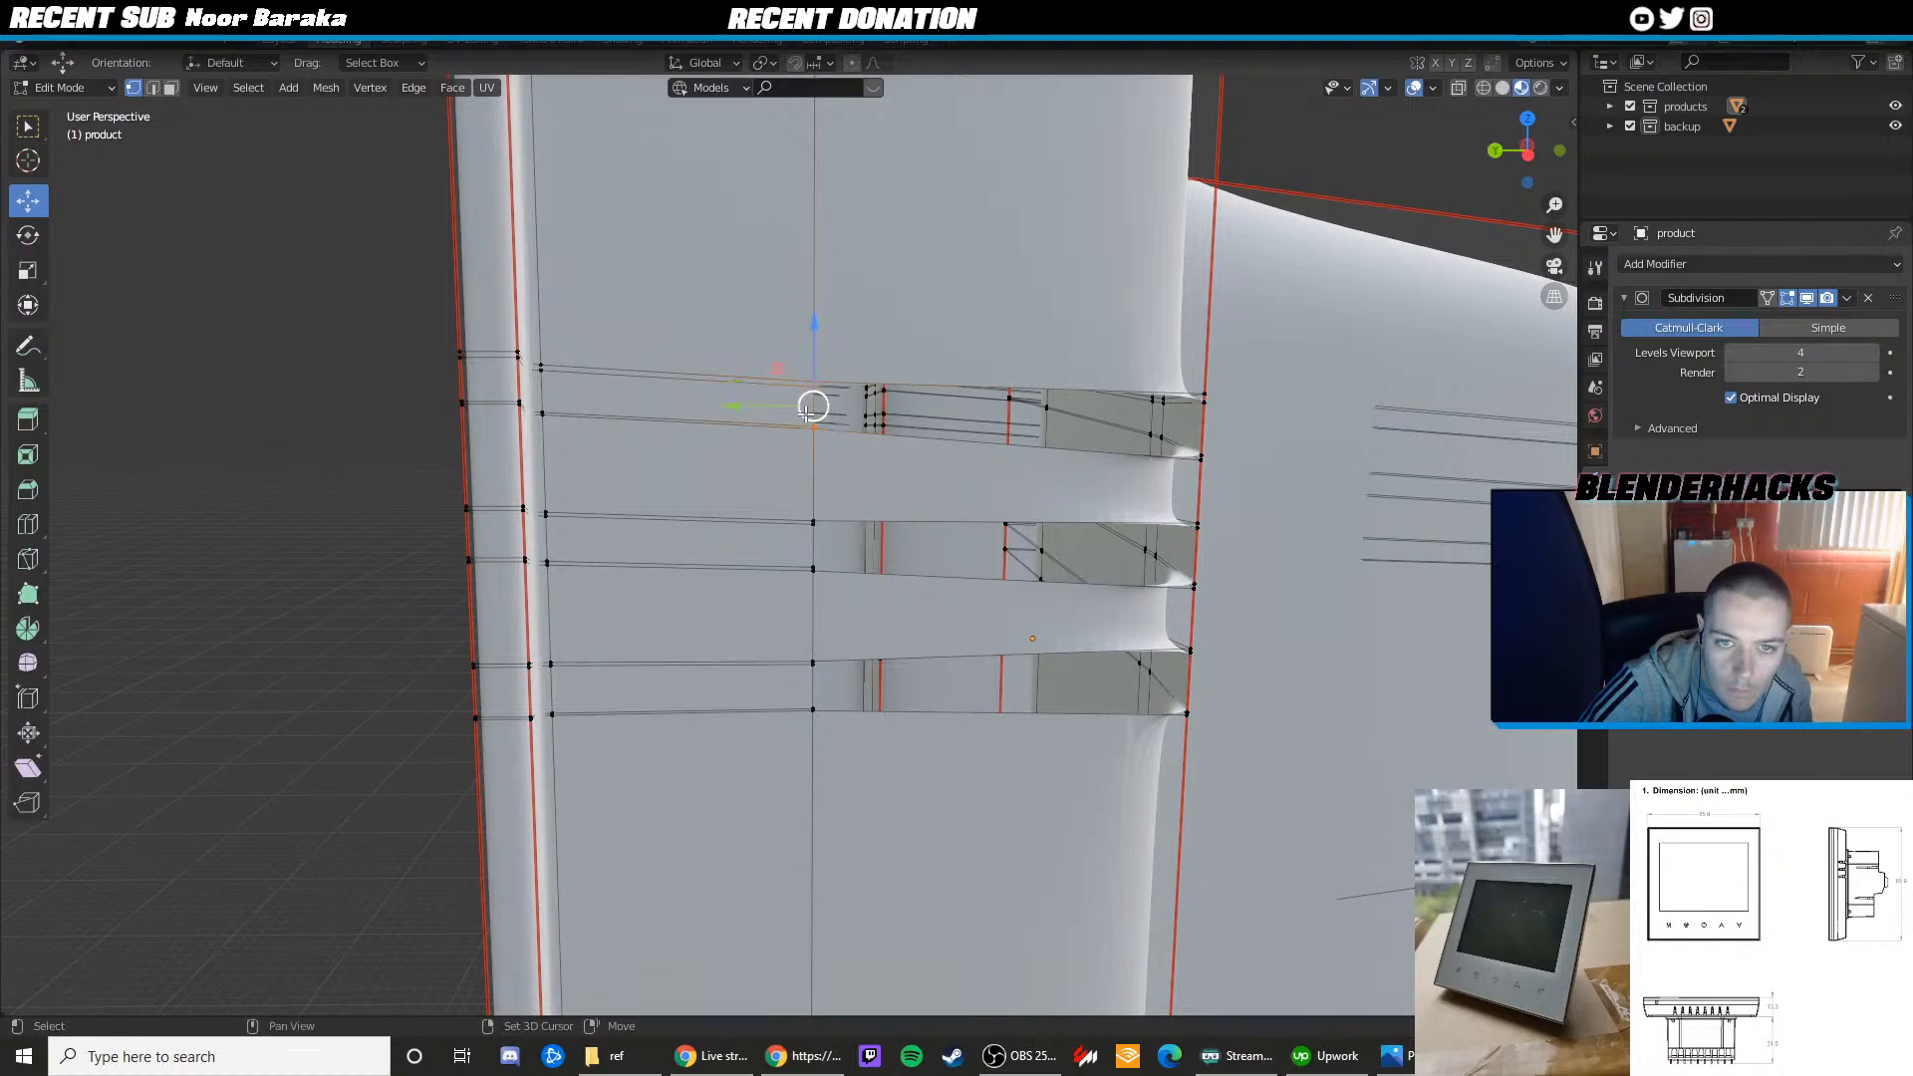
{"action": "key", "text": "s"}
{"action": "key", "text": "z"}
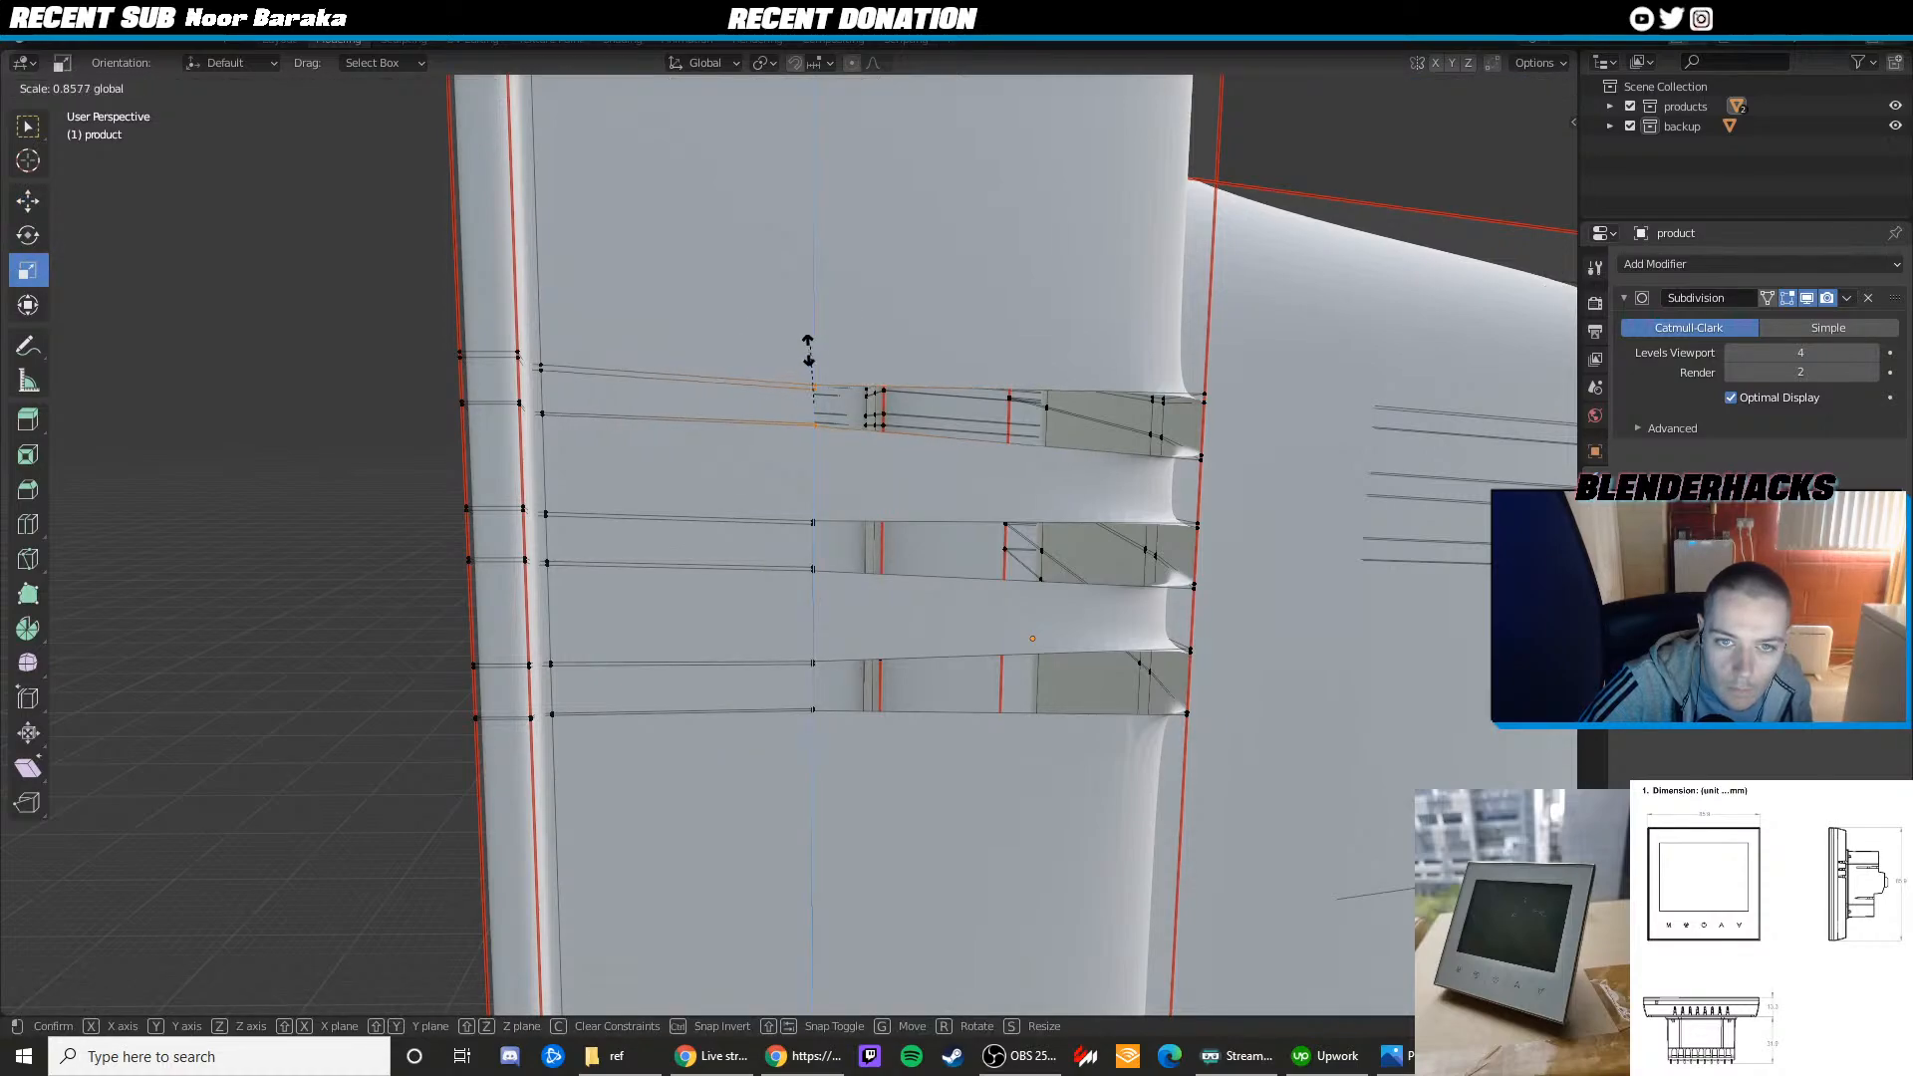
{"action": "left_click", "coordinate": [806, 353]}
Try to scale the front end of the middle vent slot from its upper vertex
{"action": "left_click", "coordinate": [811, 521]}
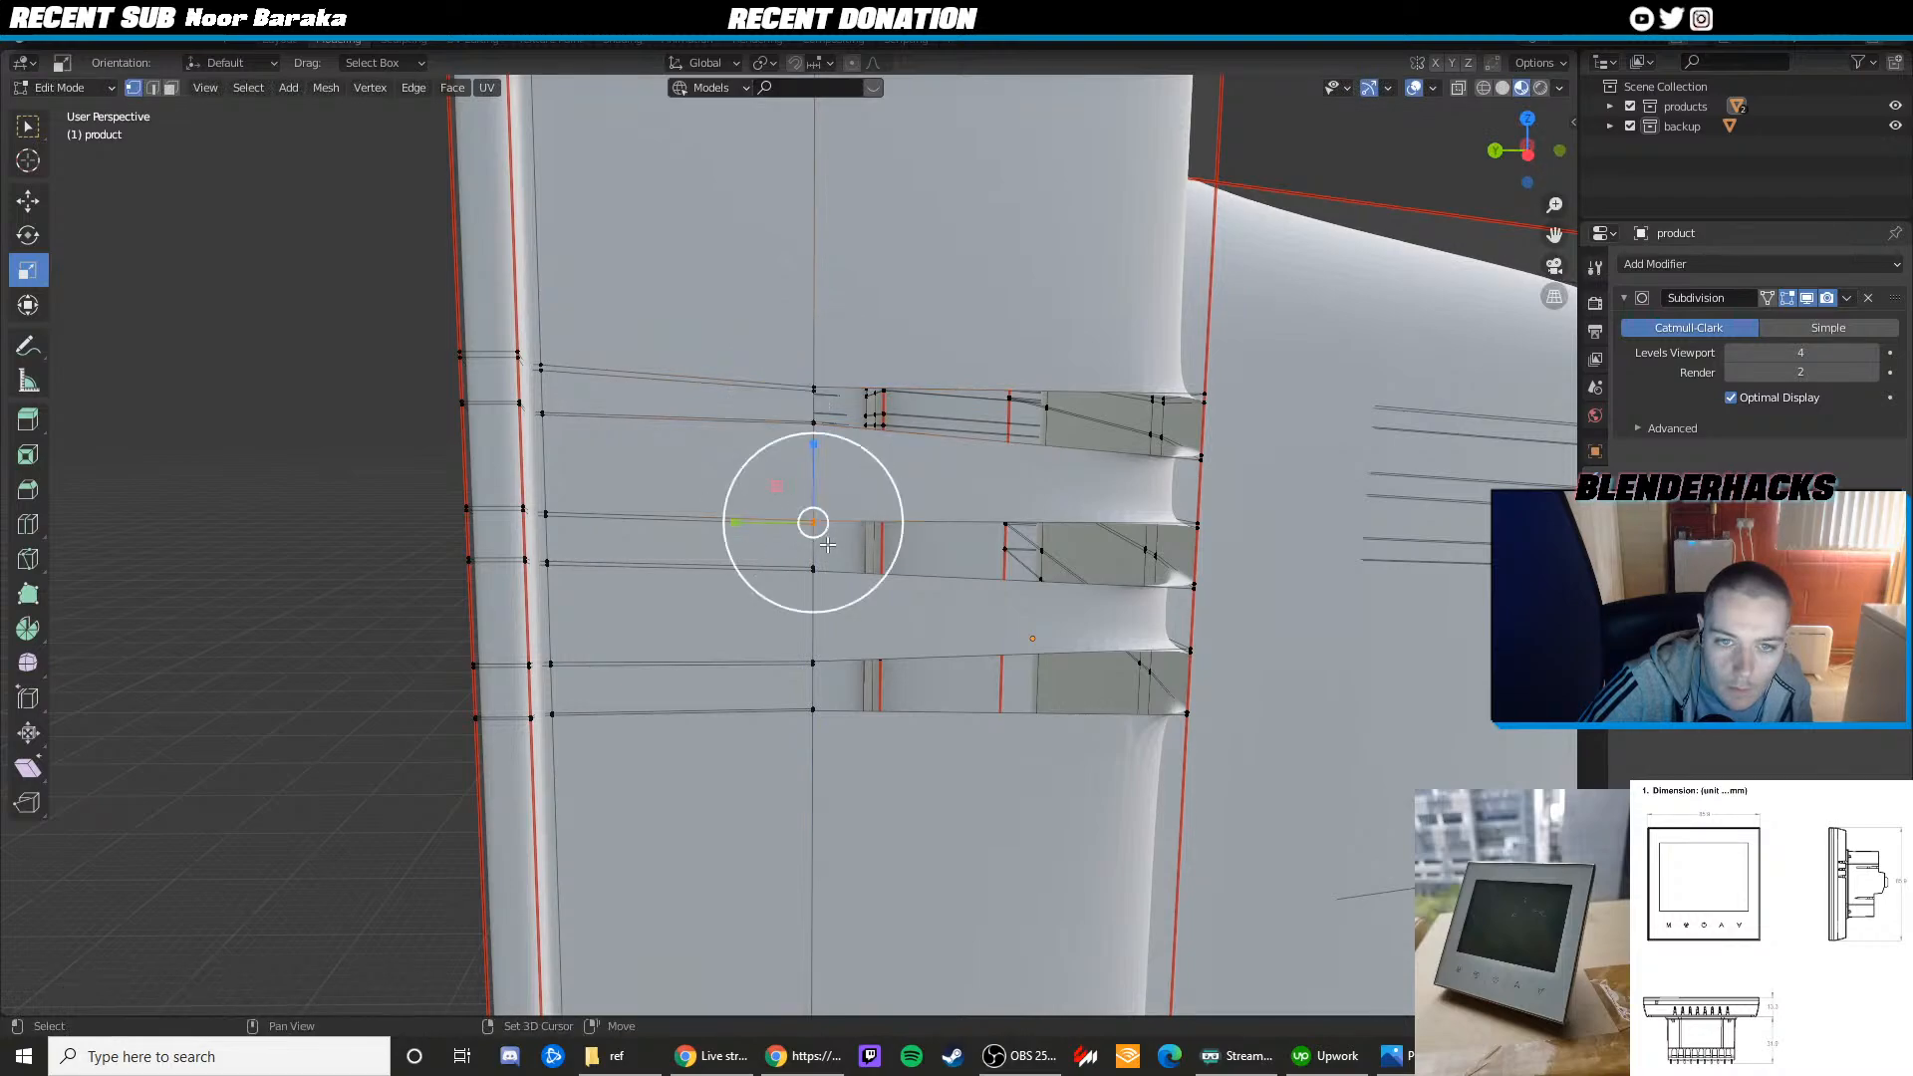
{"action": "key", "text": "s"}
{"action": "left_click", "coordinate": [801, 548]}
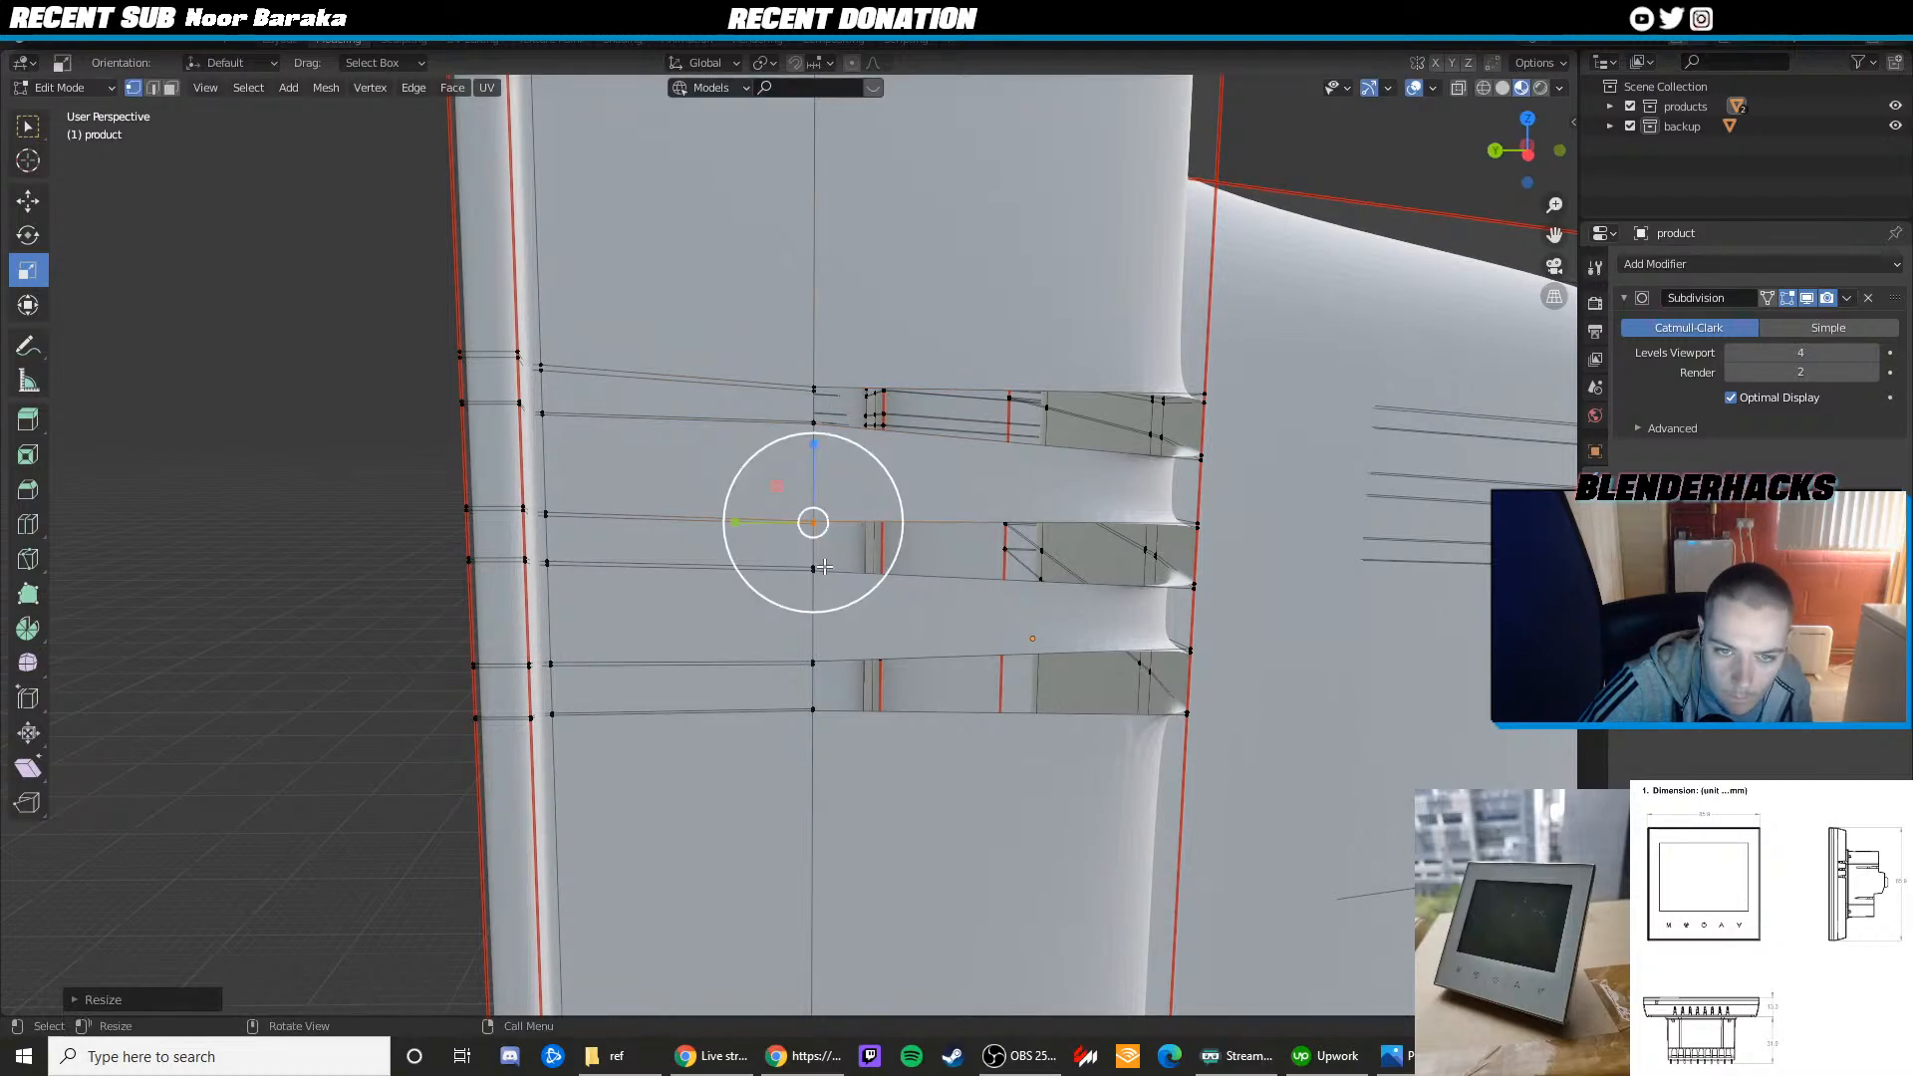
{"action": "left_click", "coordinate": [1194, 584]}
{"action": "scroll", "coordinate": [814, 536], "scroll_direction": "up", "scroll_amount": 2}
{"action": "key", "text": "Tab"}
{"action": "key", "text": "Tab"}
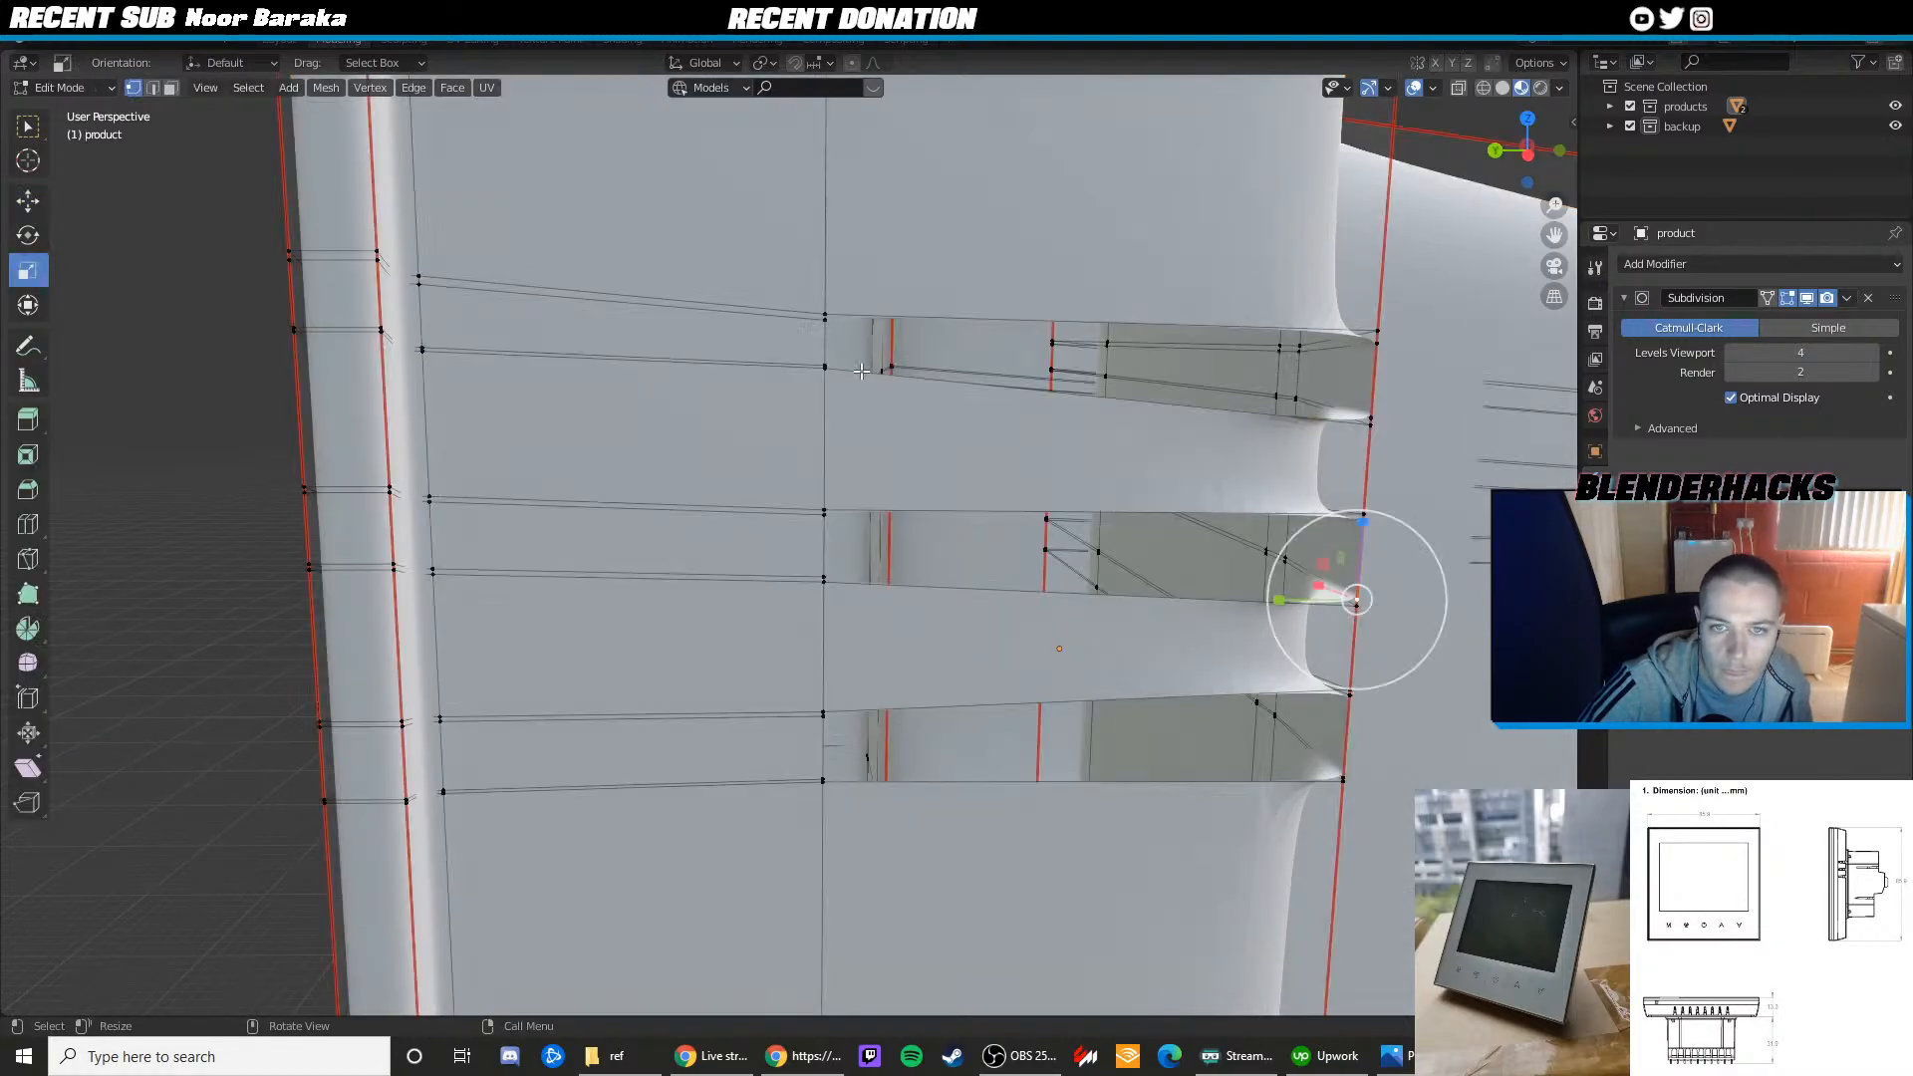
Scale the middle vent slot's front-end vertices closer together along Z to narrow its tip
{"action": "left_click_drag", "start_coordinate": [803, 500], "coordinate": [866, 598]}
{"action": "key", "text": "shift+space"}
{"action": "left_click", "coordinate": [873, 547]}
{"action": "key", "text": "s"}
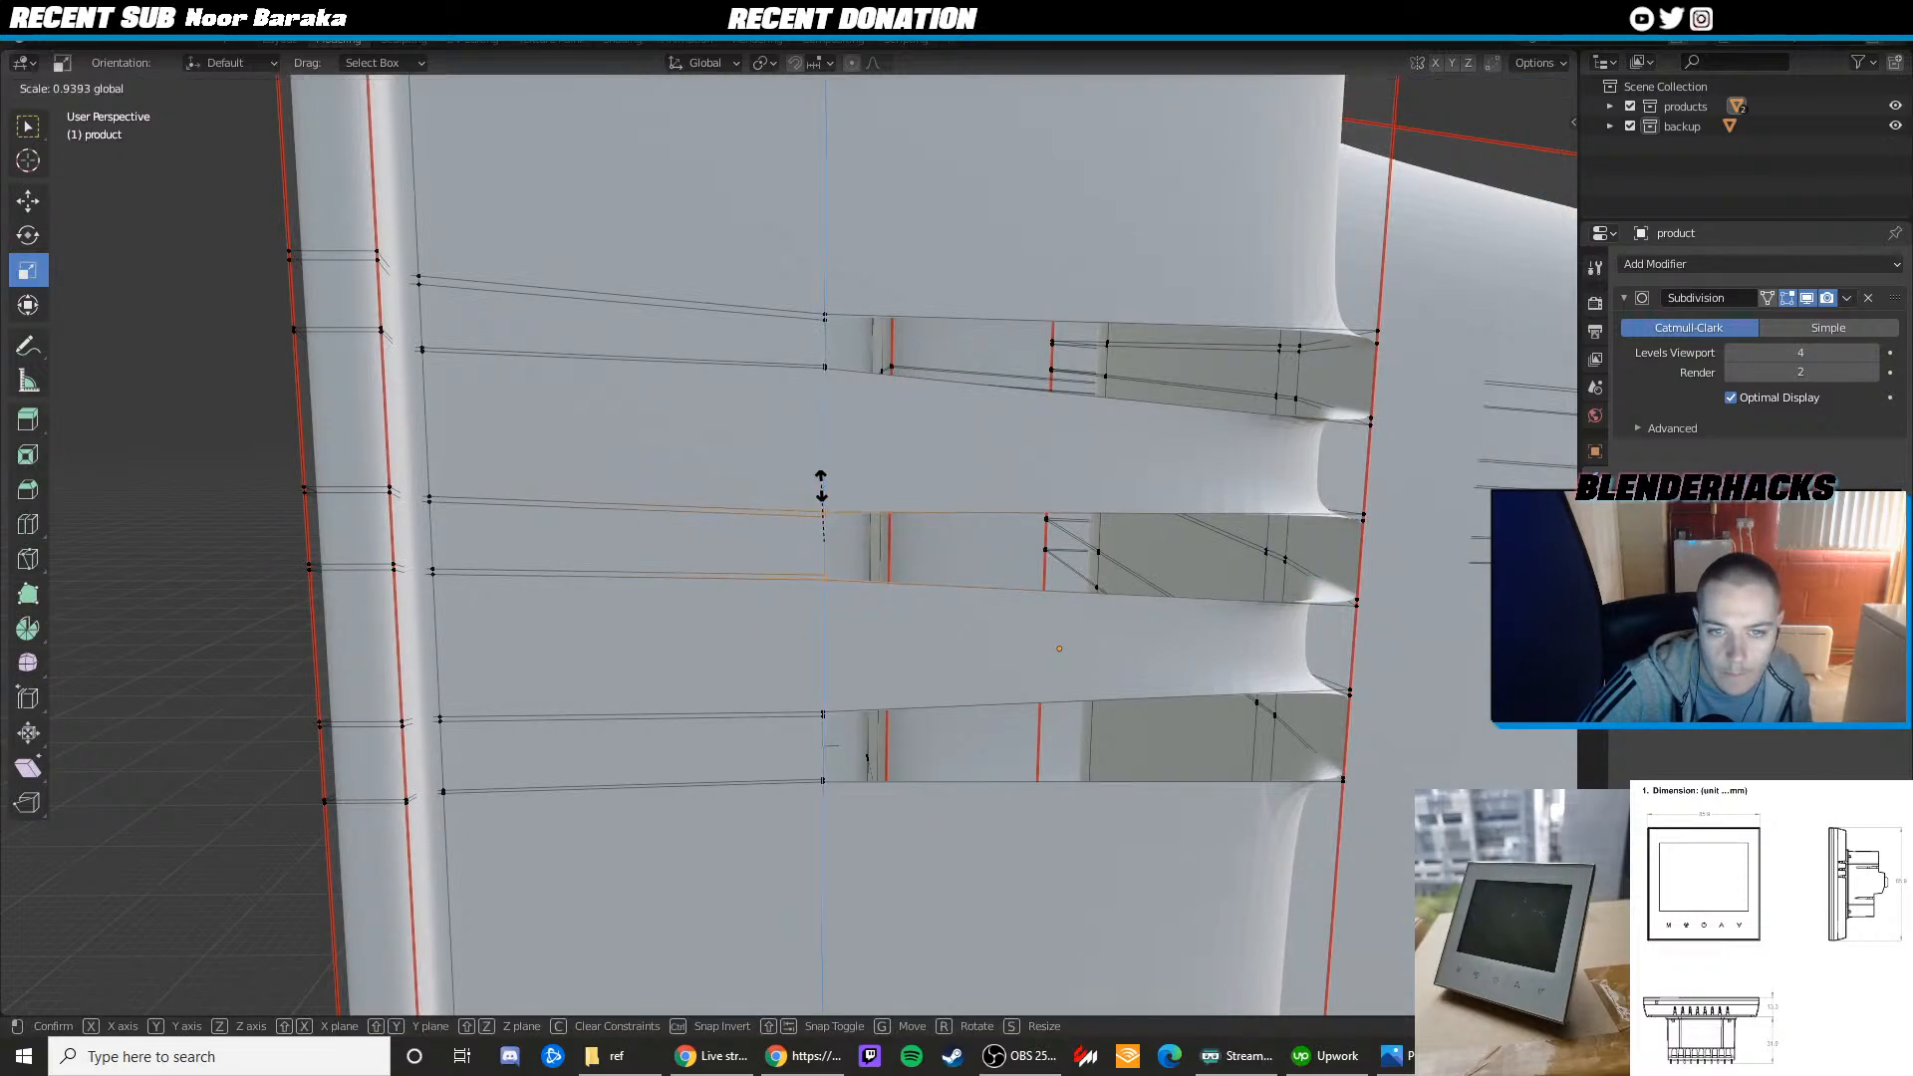
{"action": "left_click", "coordinate": [817, 495]}
Scale the lowest vent slot's front-end vertices closer together with the Scale tool to narrow its tip
{"action": "left_click", "coordinate": [847, 754]}
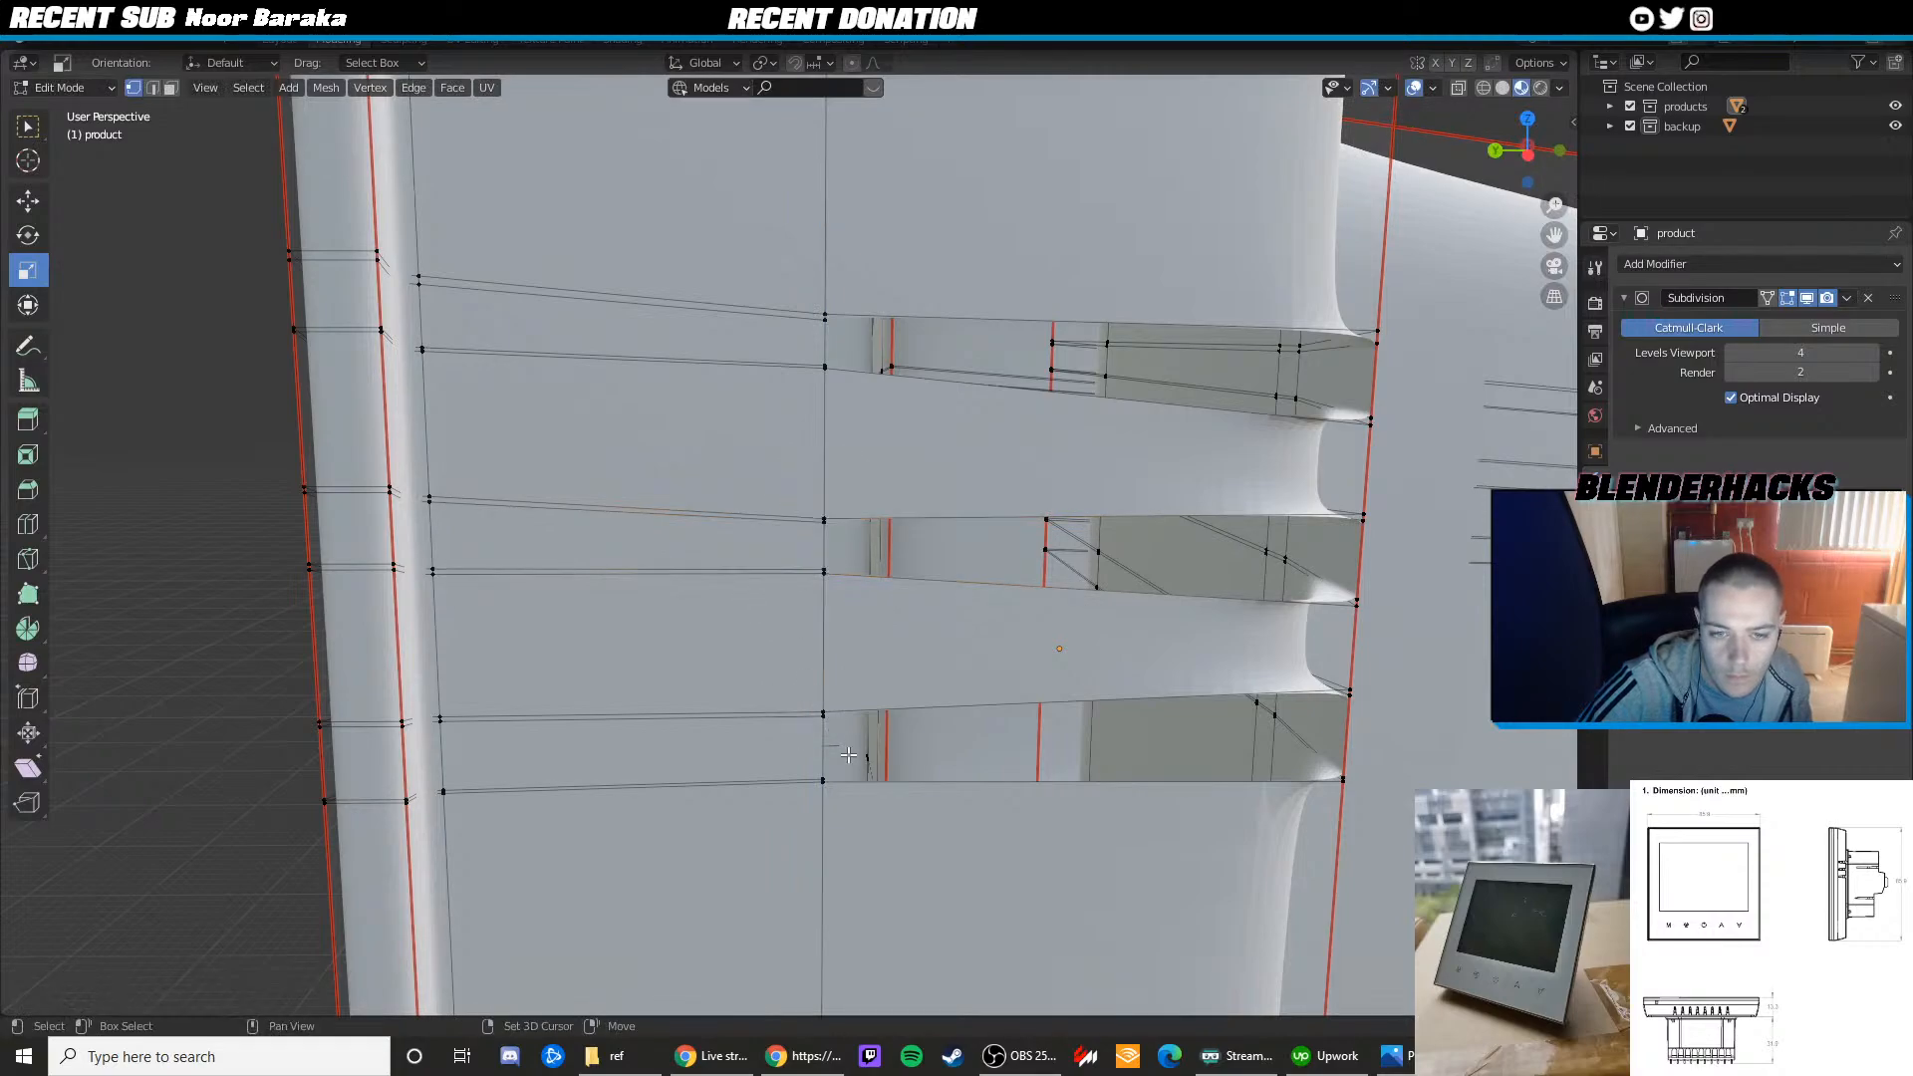
{"action": "left_click_drag", "start_coordinate": [829, 725], "coordinate": [849, 797]}
{"action": "key", "text": "shift+space"}
{"action": "key", "text": "m"}
{"action": "key", "text": "s"}
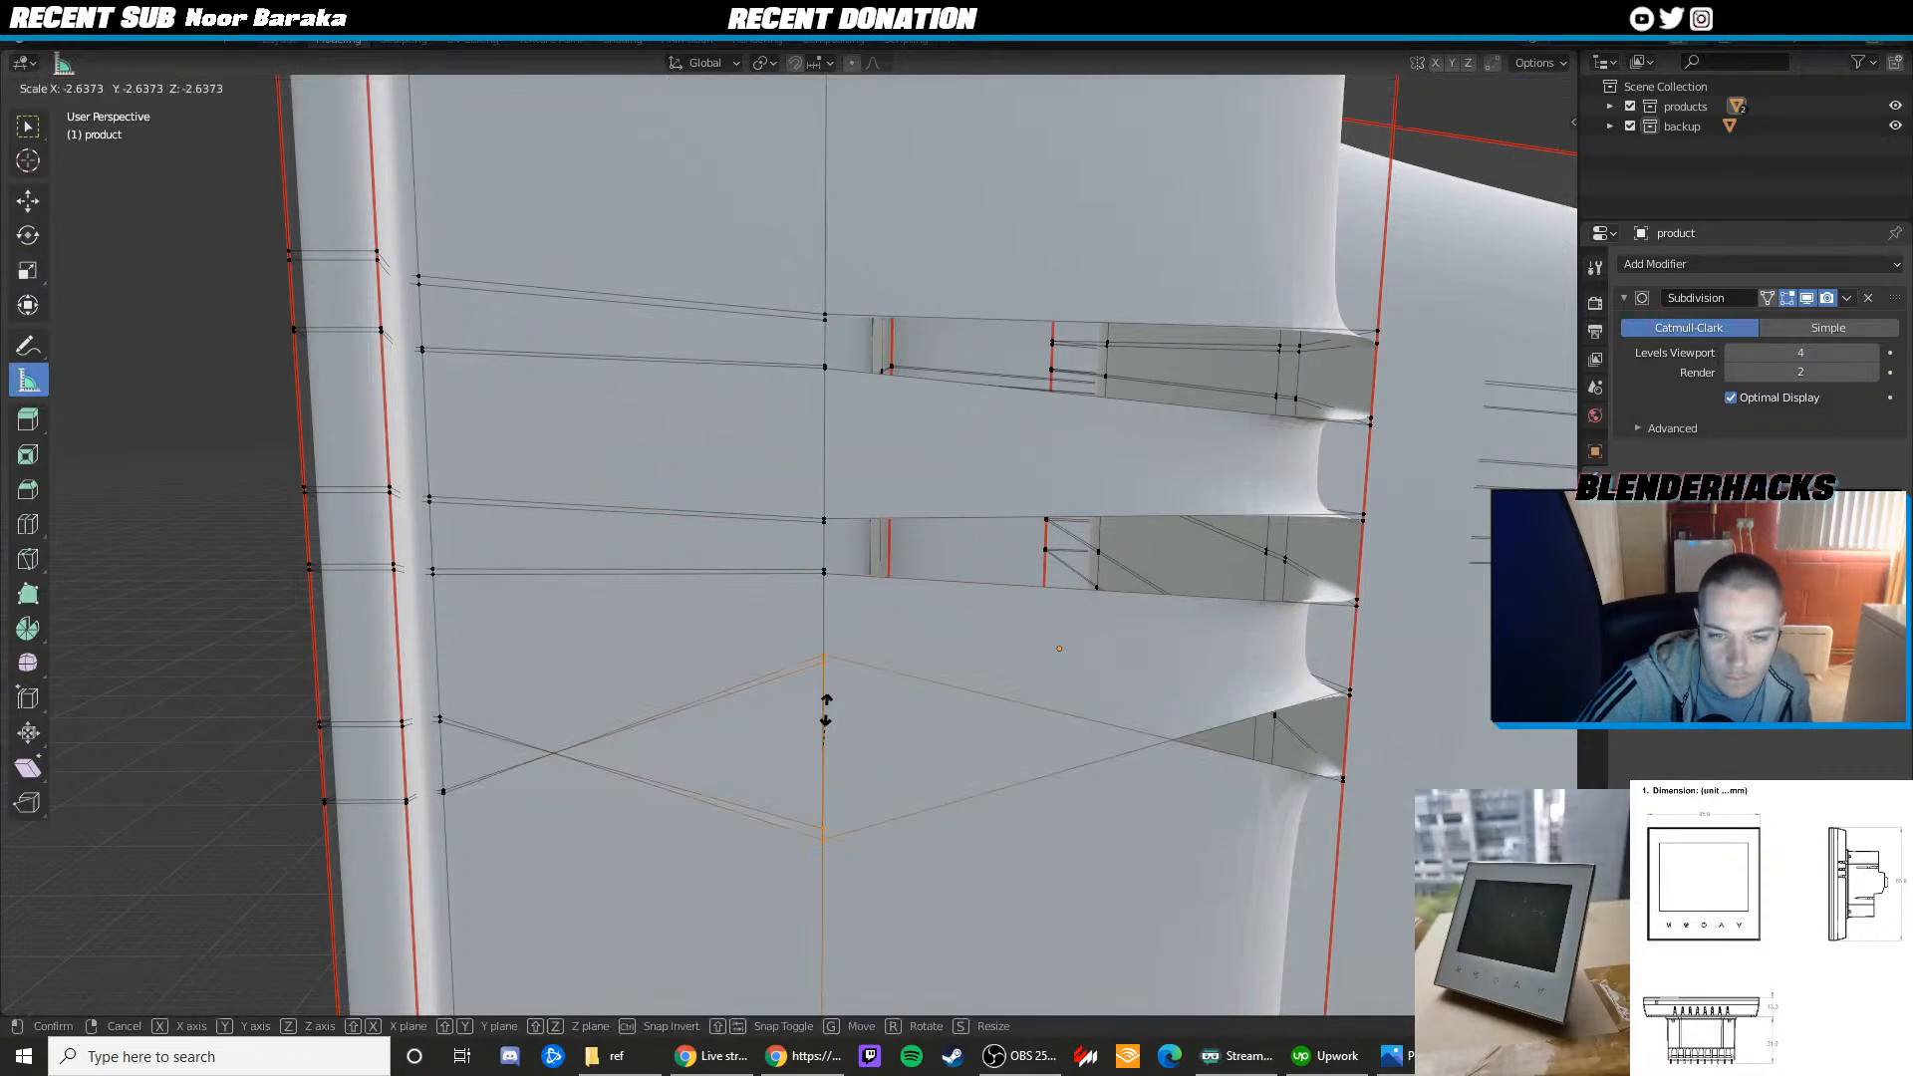
{"action": "right_click", "coordinate": [827, 723]}
{"action": "key", "text": "shift+space"}
{"action": "key", "text": "s"}
{"action": "left_click_drag", "start_coordinate": [823, 672], "coordinate": [816, 690]}
Dissolve the extra support edges in front of the lowest vent slot's tip, at its upper and lower edges
{"action": "key", "text": "3"}
{"action": "key", "text": "2"}
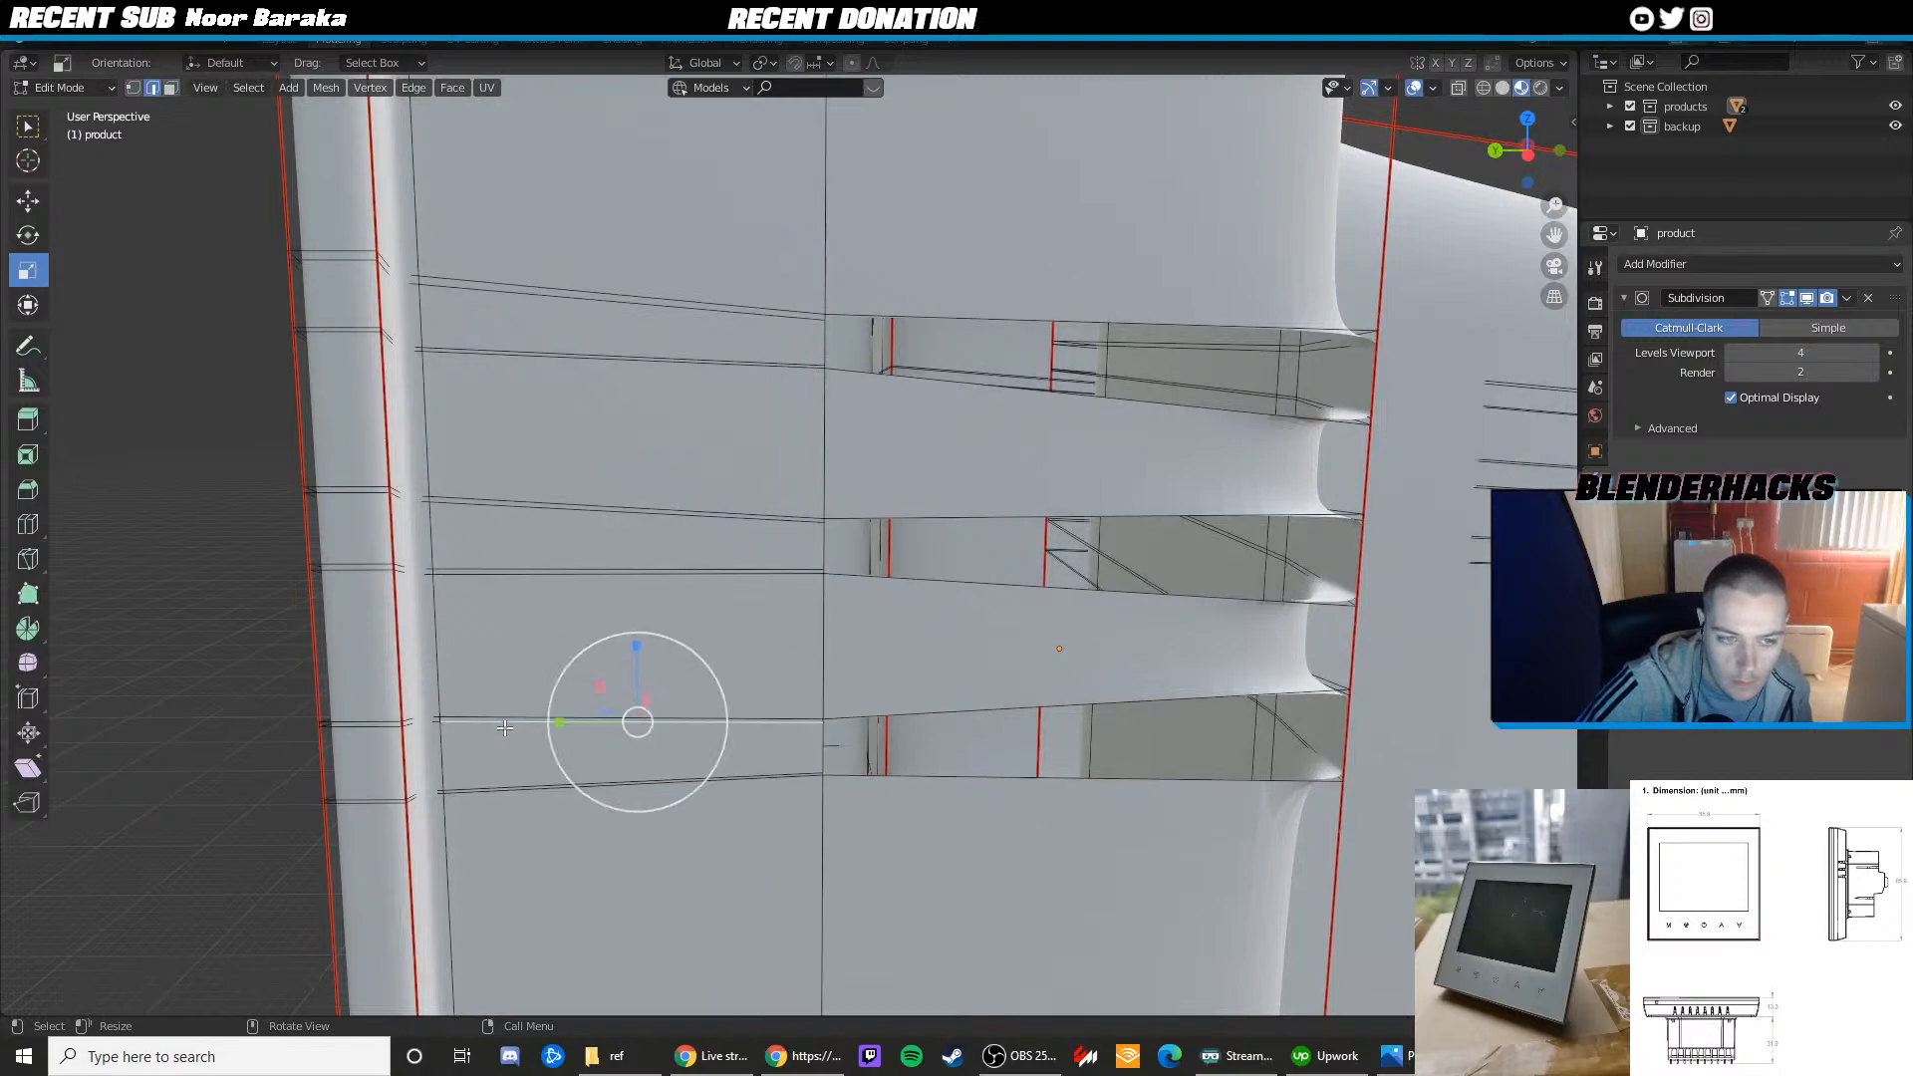
{"action": "key", "text": "x"}
{"action": "left_click", "coordinate": [468, 820]}
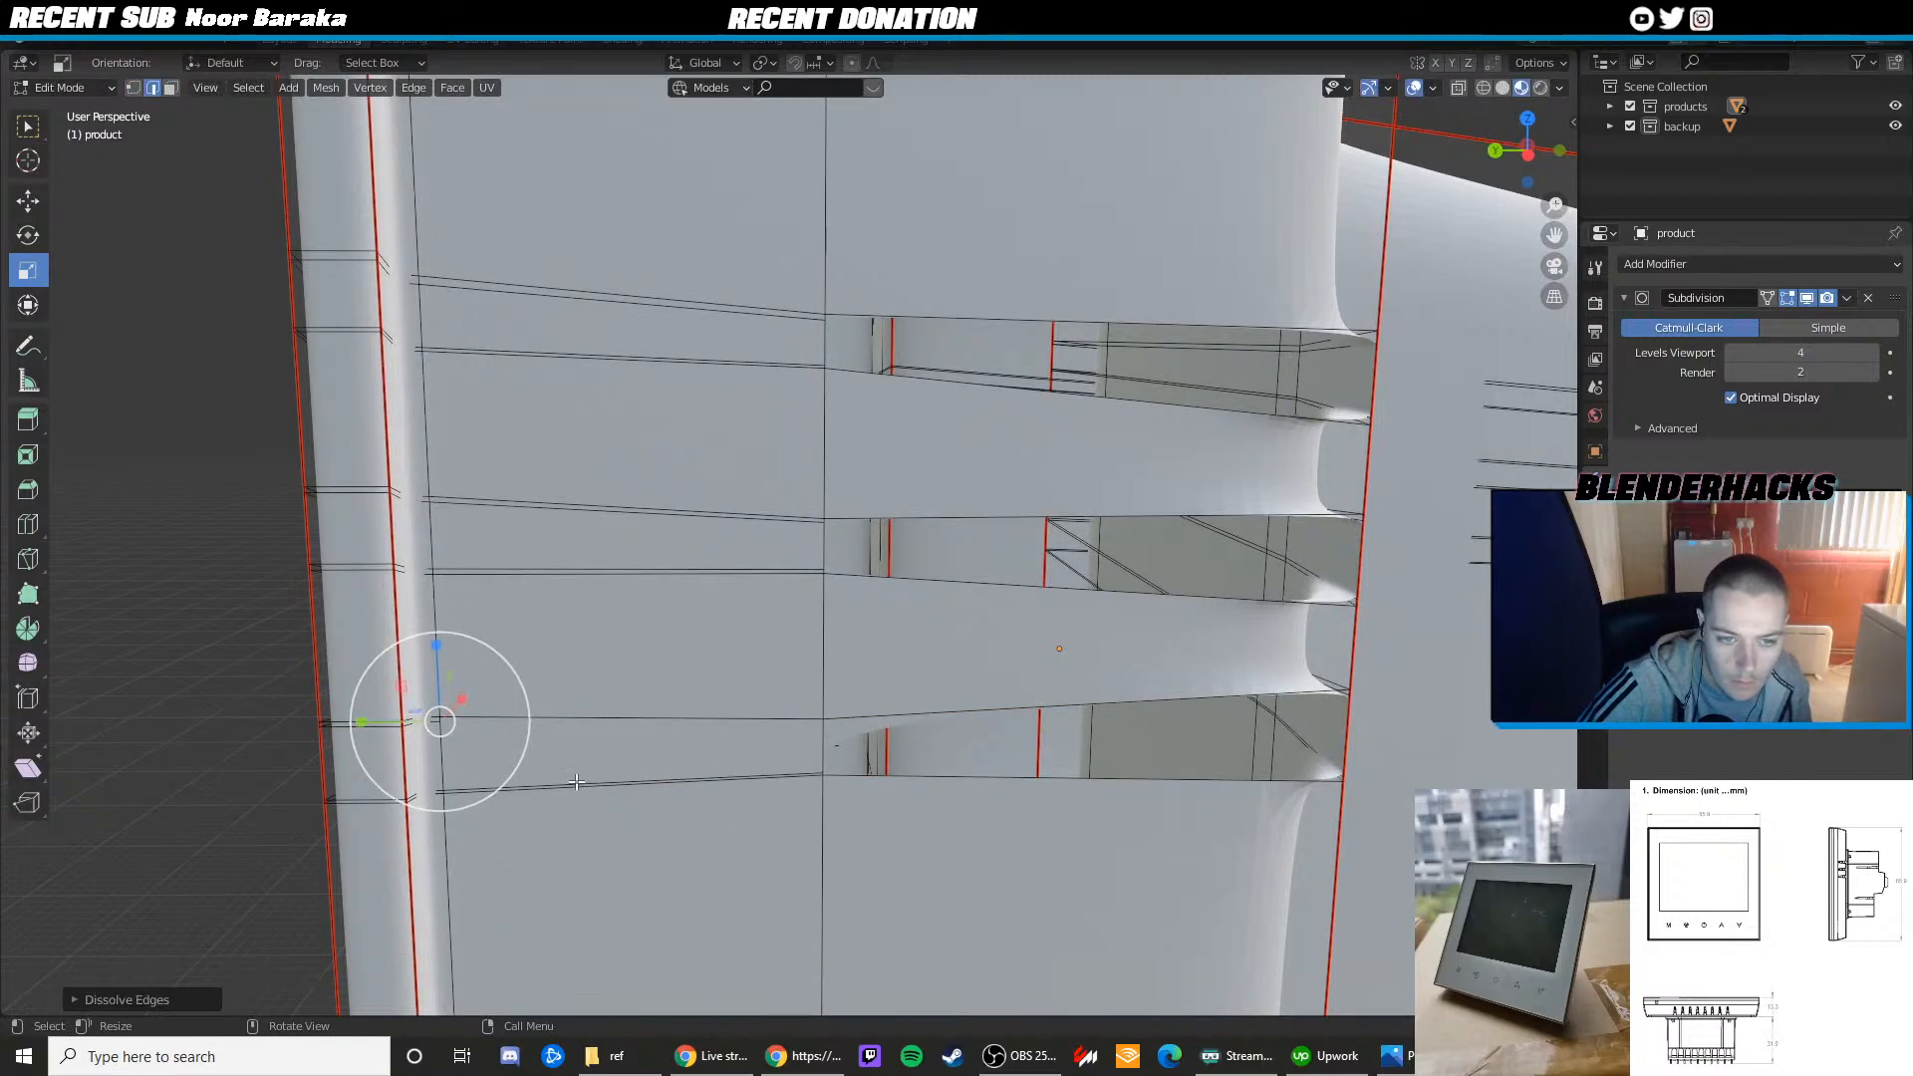
{"action": "left_click", "coordinate": [576, 782]}
{"action": "key", "text": "x"}
{"action": "left_click", "coordinate": [577, 783]}
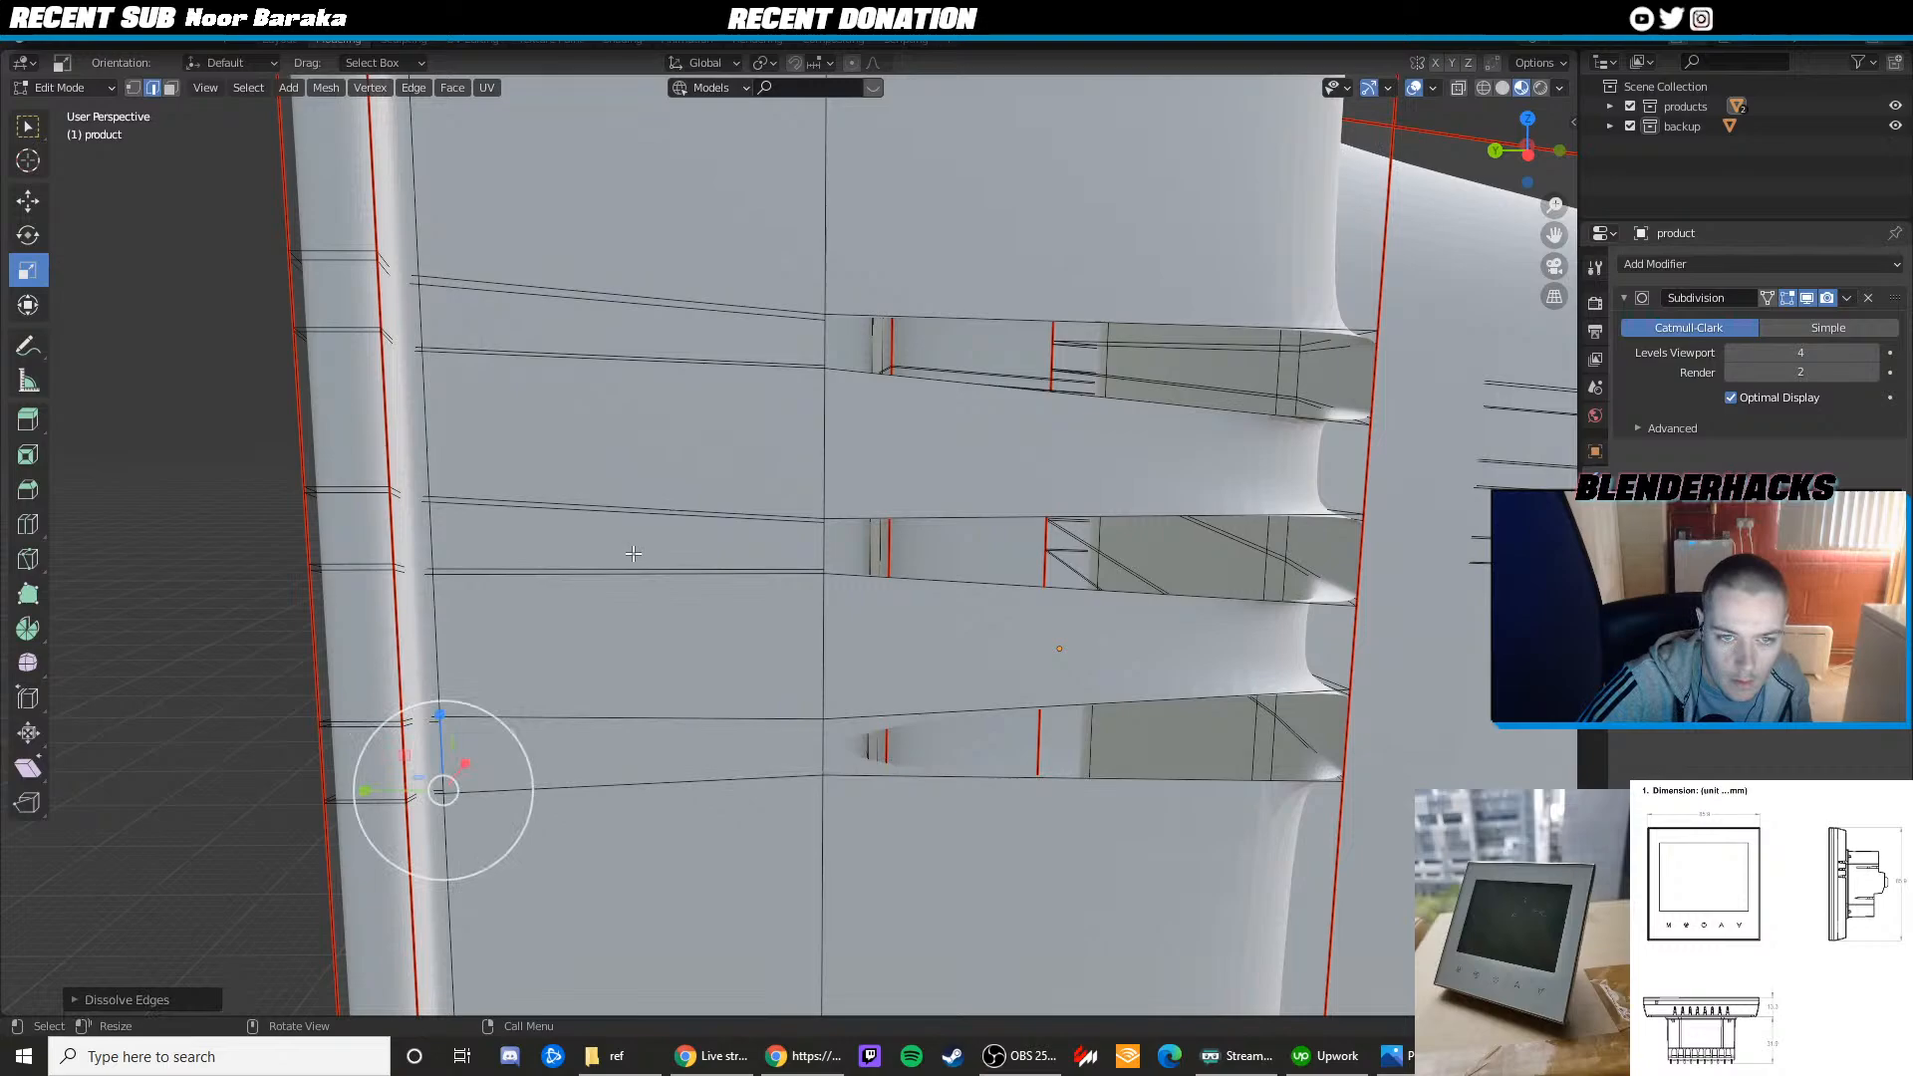
Dissolve the extra support edges in front of the middle vent slot's tip, at its lower and upper edges
{"action": "left_click", "coordinate": [634, 565]}
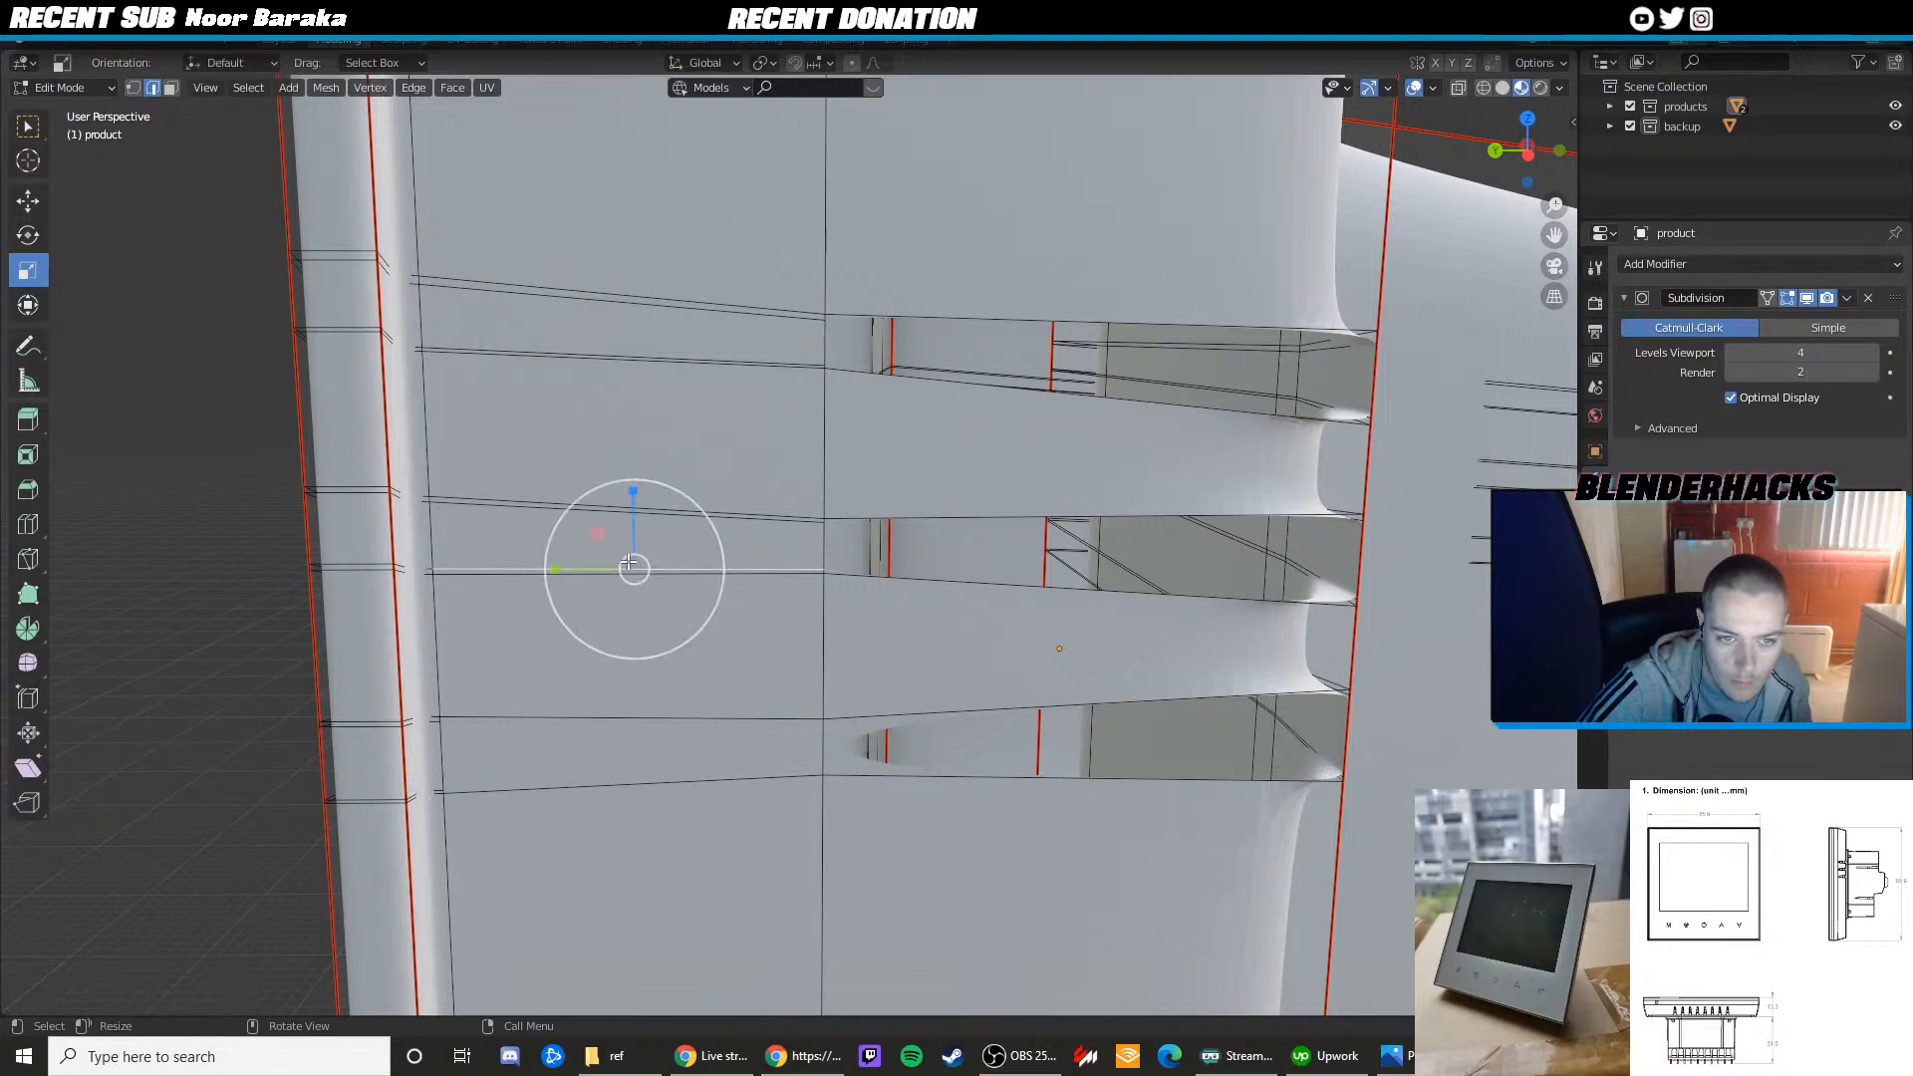
{"action": "key", "text": "x"}
{"action": "left_click", "coordinate": [632, 559]}
{"action": "left_click", "coordinate": [586, 512]}
{"action": "key", "text": "x"}
{"action": "left_click", "coordinate": [585, 514]}
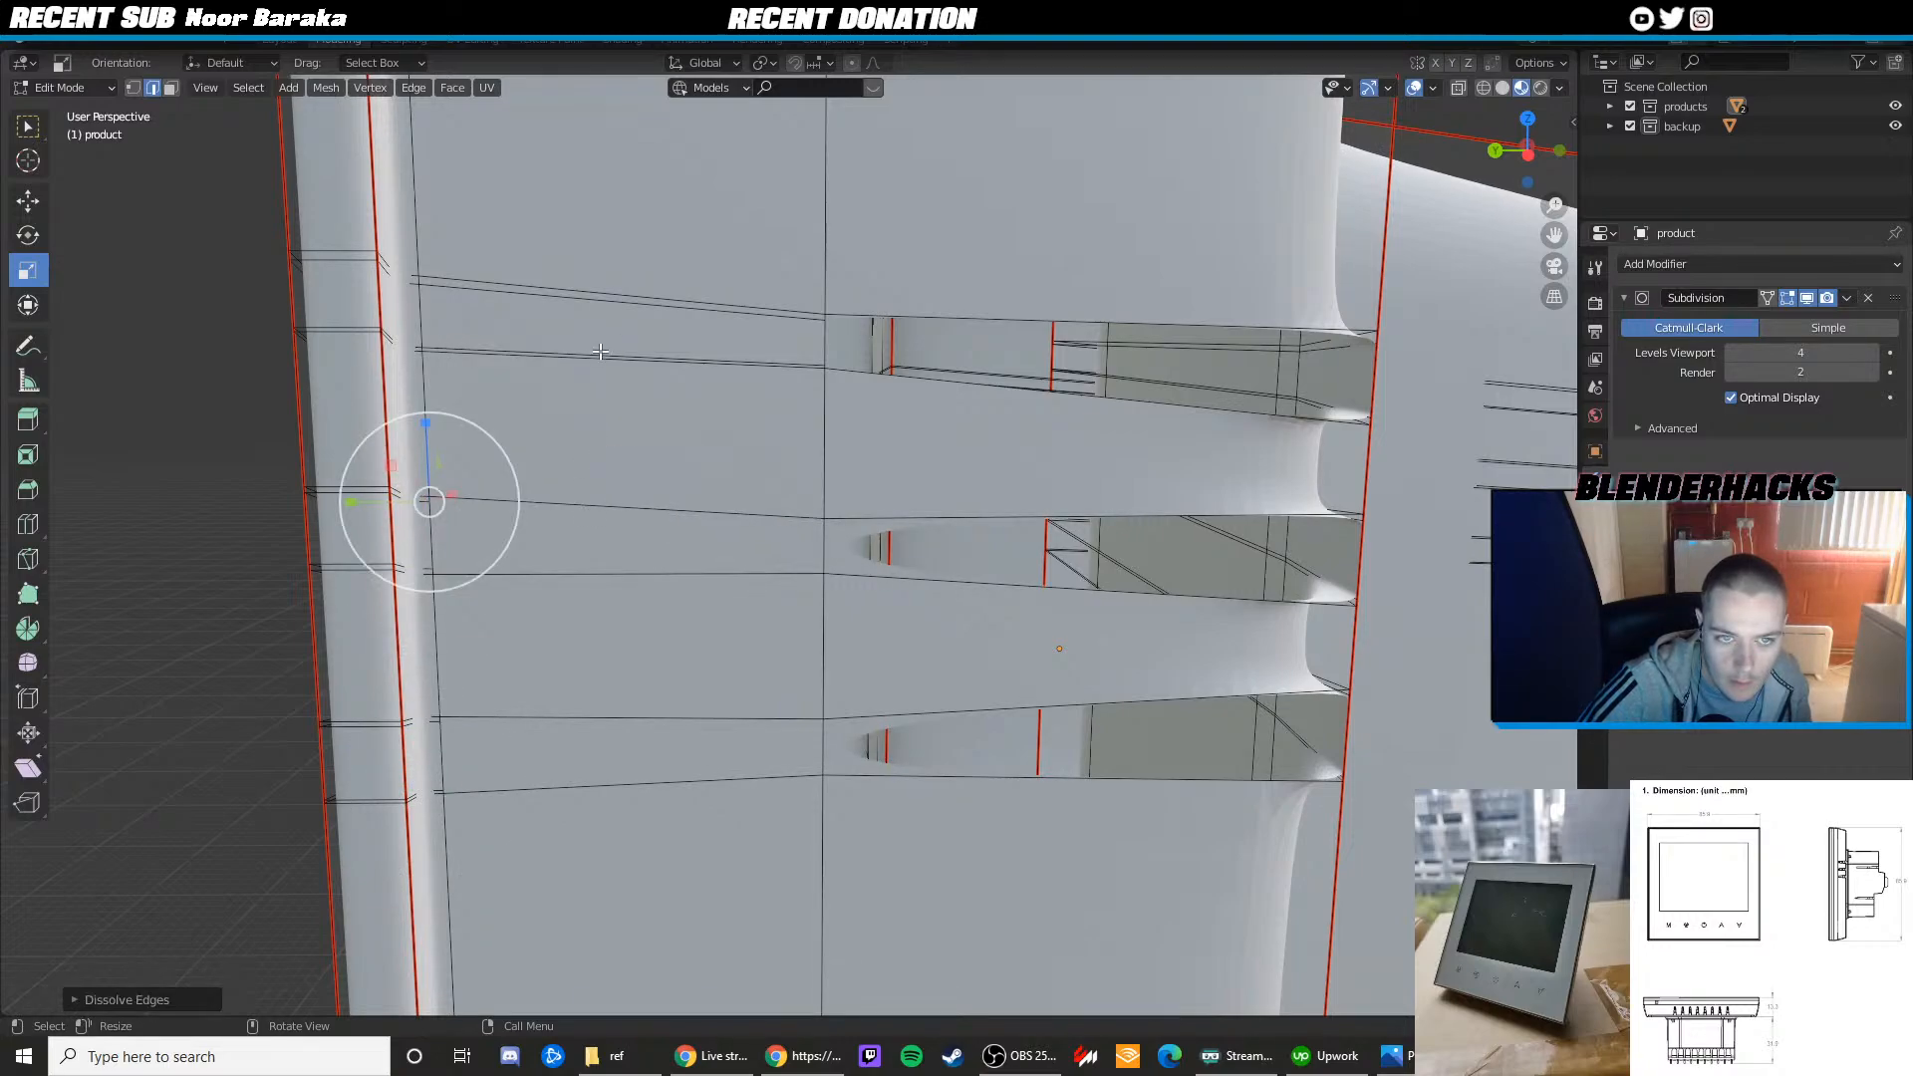
Dissolve the extra support edges in front of the top vent slot's tip and check the smoothed housing side
{"action": "left_click", "coordinate": [600, 351]}
{"action": "key", "text": "x"}
{"action": "left_click", "coordinate": [600, 348]}
{"action": "left_click", "coordinate": [636, 317]}
{"action": "key", "text": "x"}
{"action": "left_click", "coordinate": [638, 317]}
{"action": "key", "text": "Tab"}
{"action": "scroll", "coordinate": [797, 480], "scroll_direction": "down", "scroll_amount": 6}
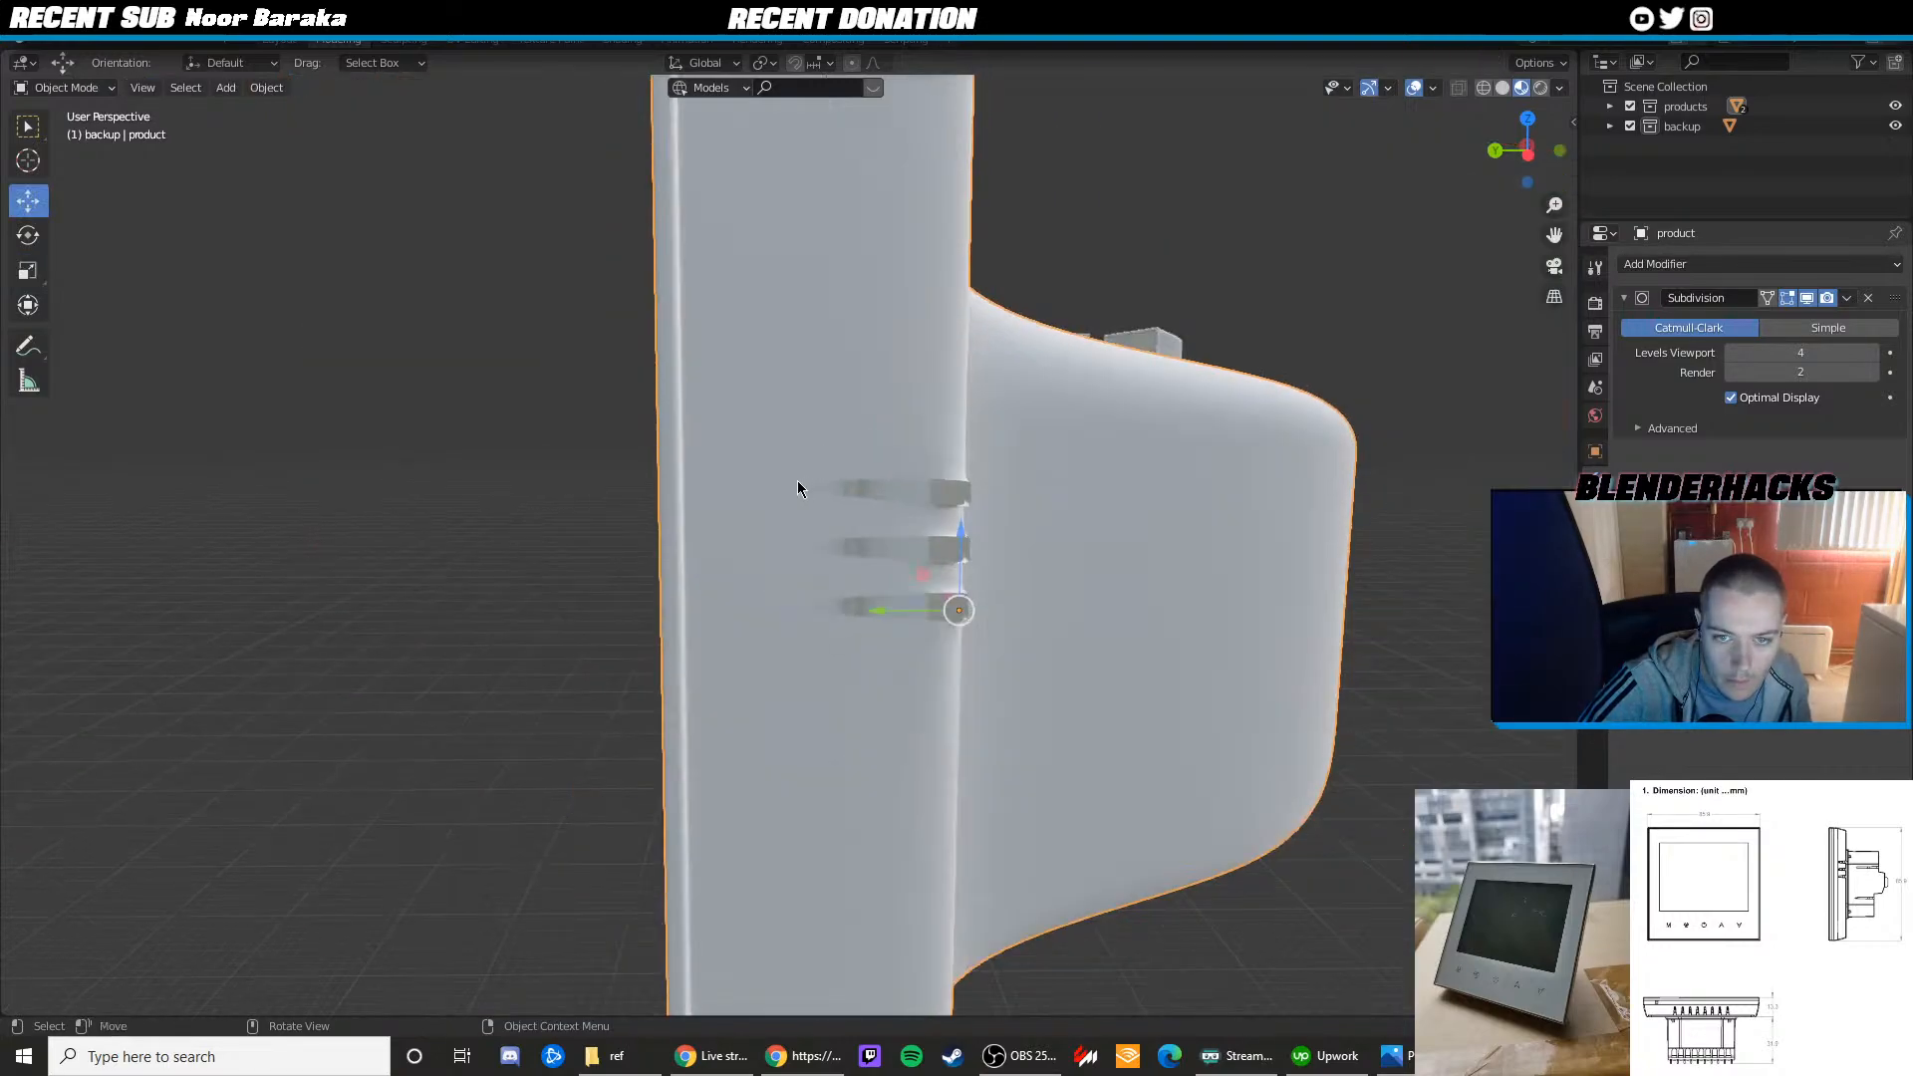
Add a vertical loop cut on the housing side above the top vent slot, slid tight against the rear corner edge
{"action": "scroll", "coordinate": [797, 480], "scroll_direction": "up", "scroll_amount": 3}
{"action": "middle_click_drag", "start_coordinate": [817, 481], "coordinate": [1319, 474]}
{"action": "scroll", "coordinate": [1234, 538], "scroll_direction": "up", "scroll_amount": 2}
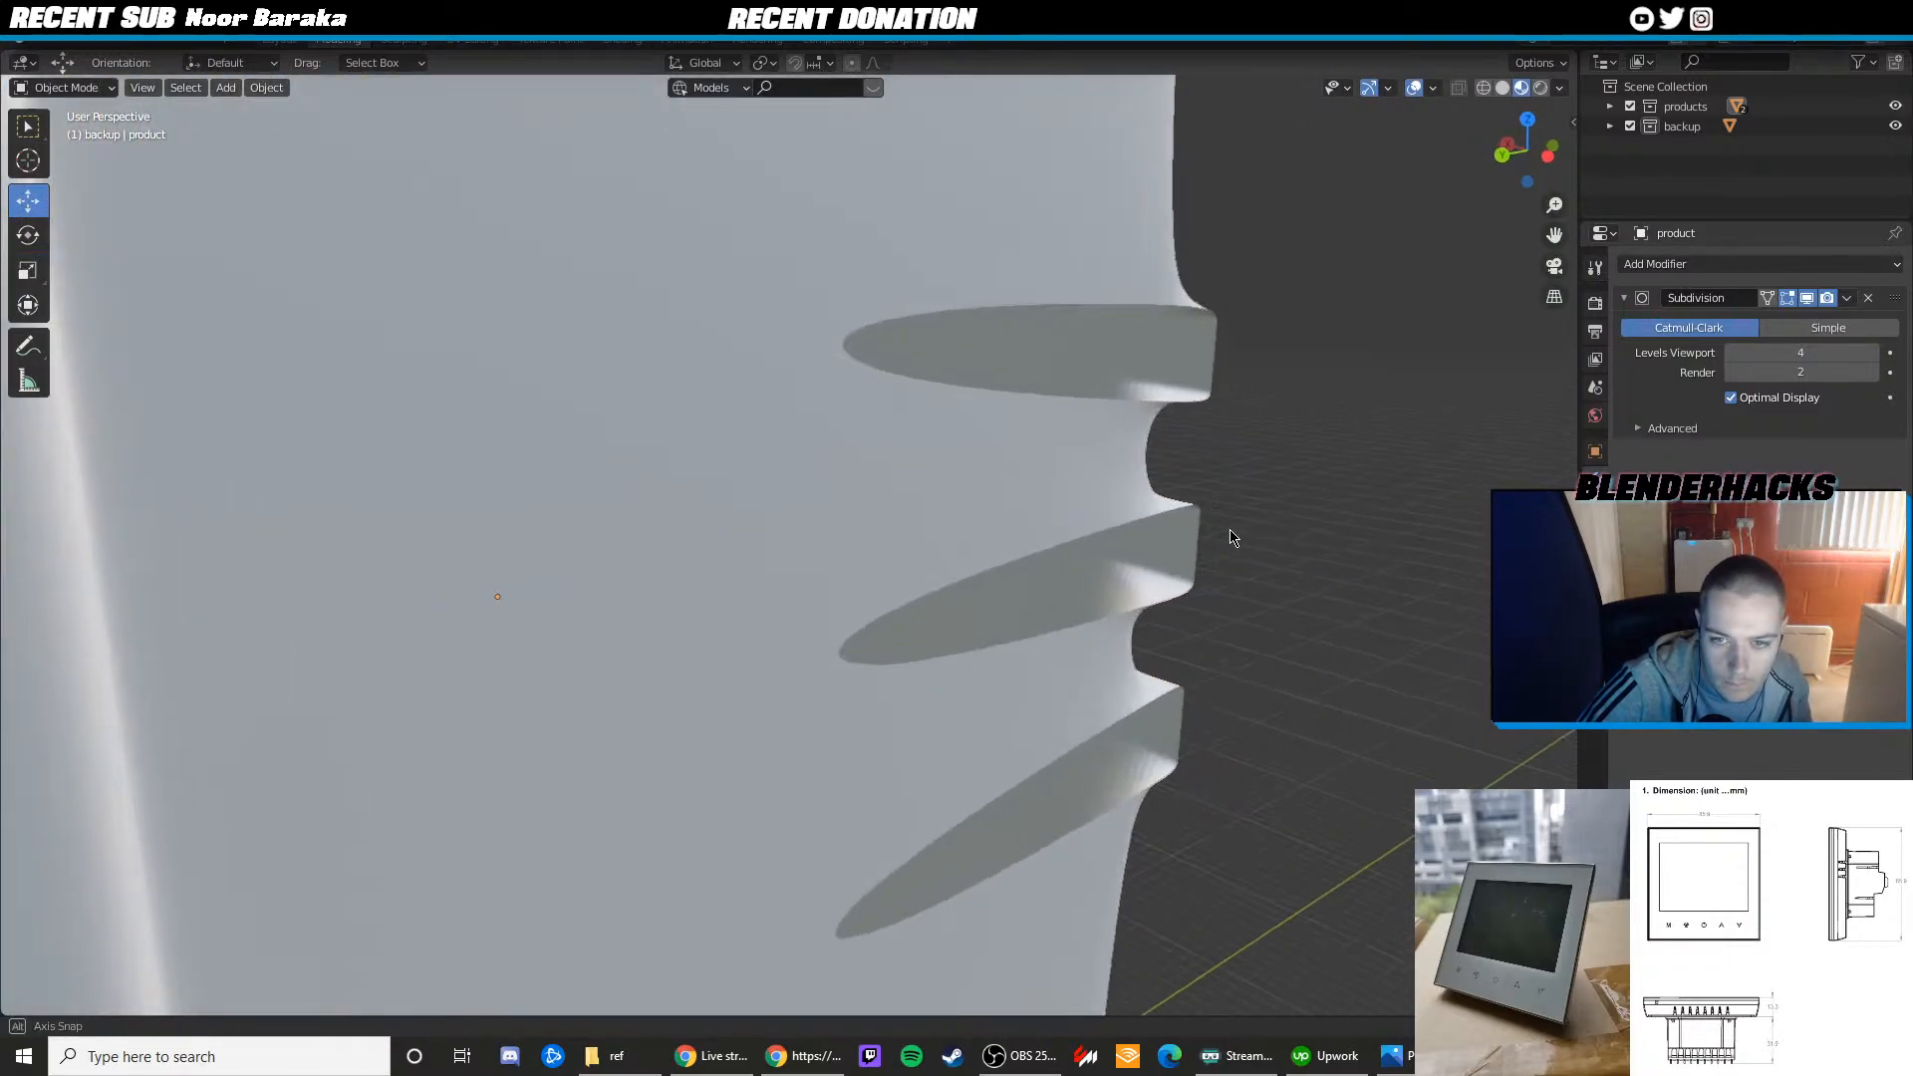
{"action": "middle_click_drag", "start_coordinate": [1234, 538], "coordinate": [842, 432]}
{"action": "scroll", "coordinate": [793, 550], "scroll_direction": "up", "scroll_amount": 3}
{"action": "key", "text": "Tab"}
{"action": "left_click", "coordinate": [842, 431]}
{"action": "key", "text": "g"}
{"action": "key", "text": "g"}
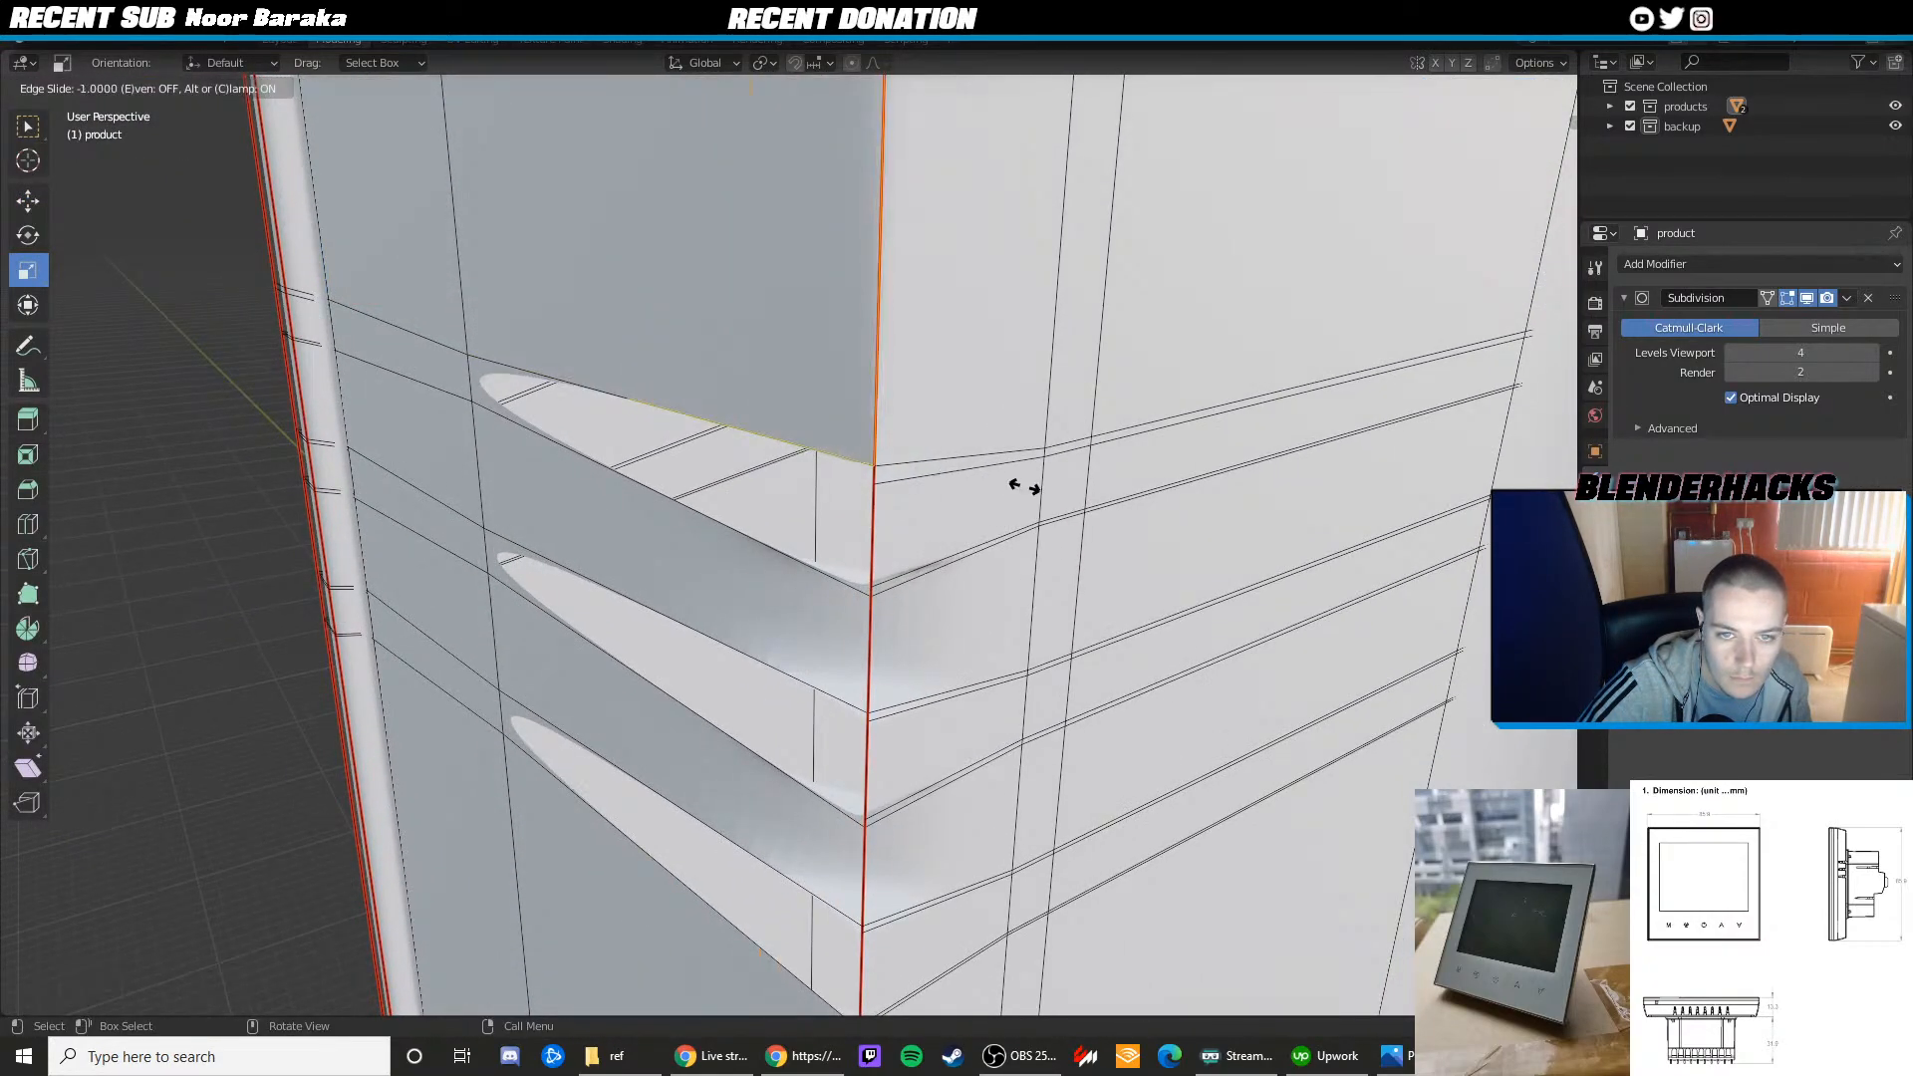
{"action": "left_click", "coordinate": [1013, 487]}
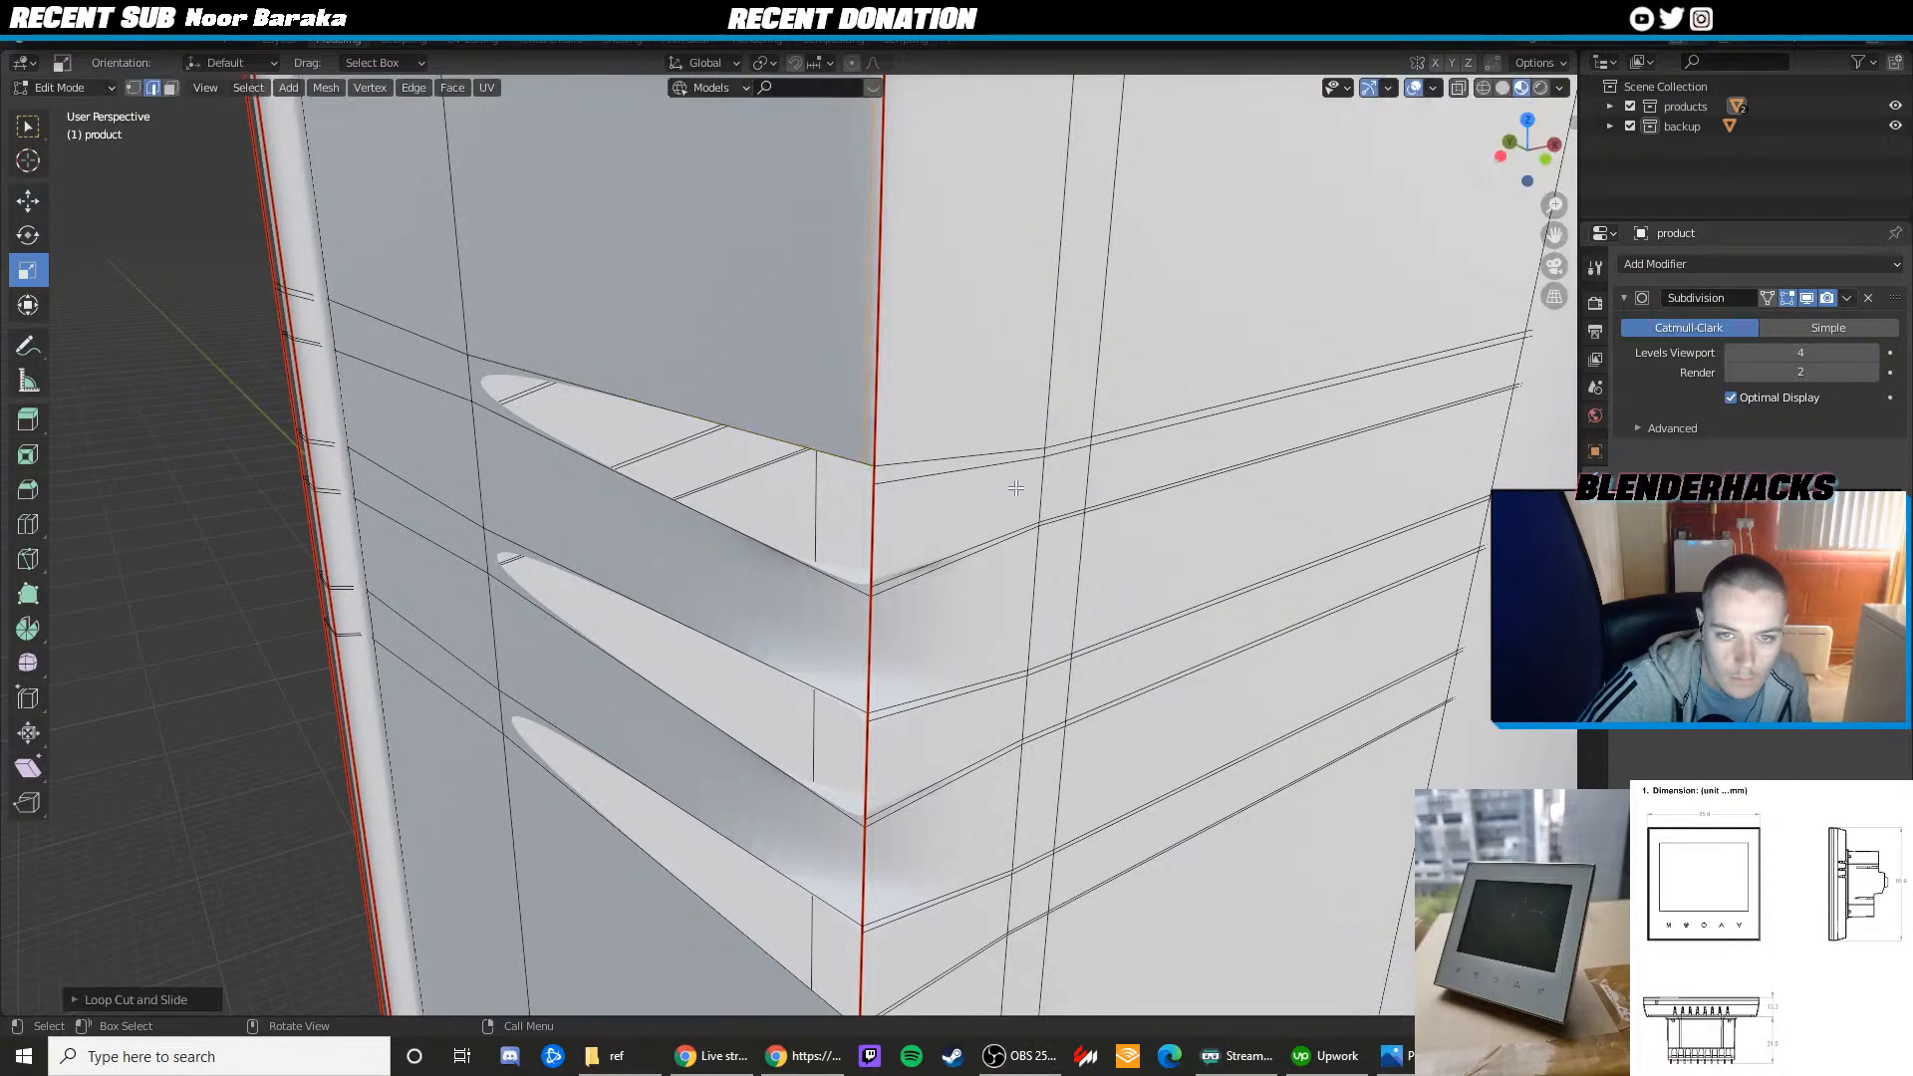
Add a vertical loop cut in the strip between the top and middle vent slots, tight to the rear corner edge
{"action": "key", "text": "ctrl+r"}
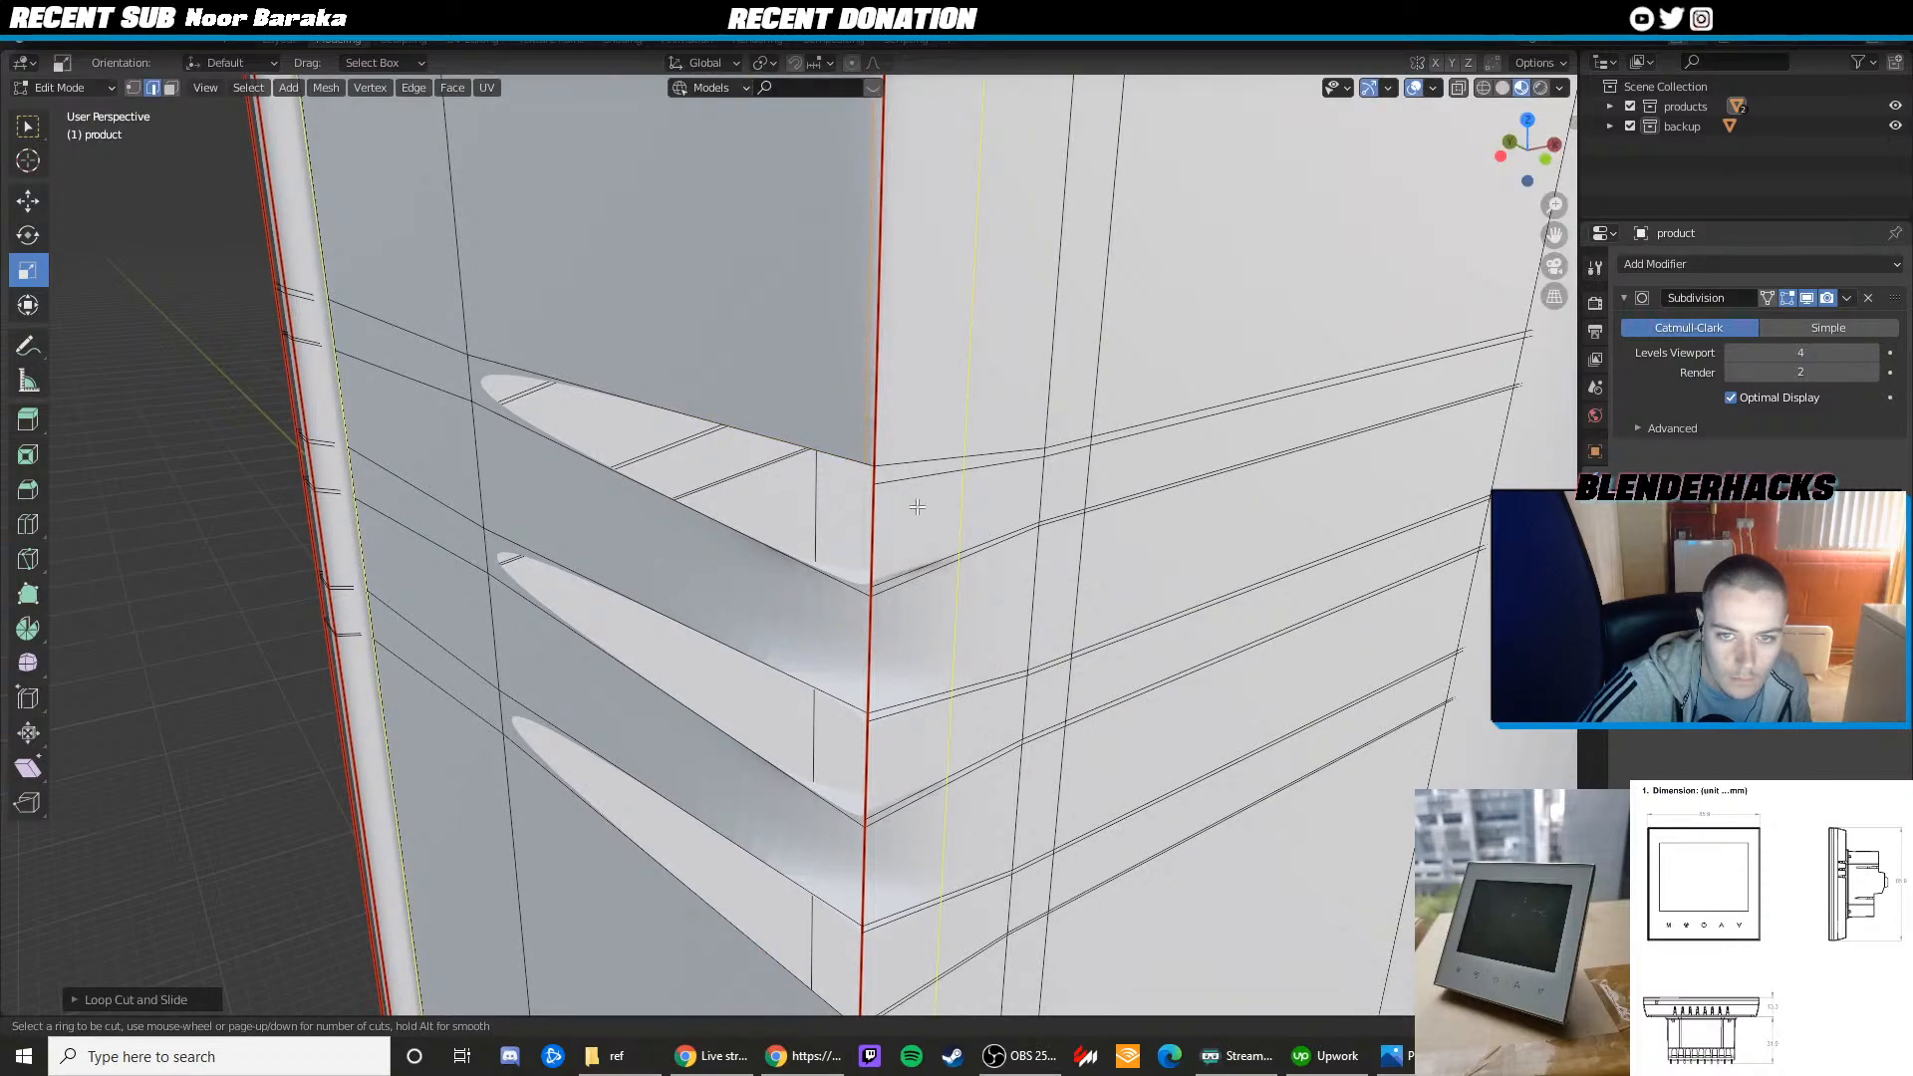
{"action": "middle_click_drag", "start_coordinate": [916, 507], "coordinate": [970, 466]}
{"action": "key", "text": "Tab"}
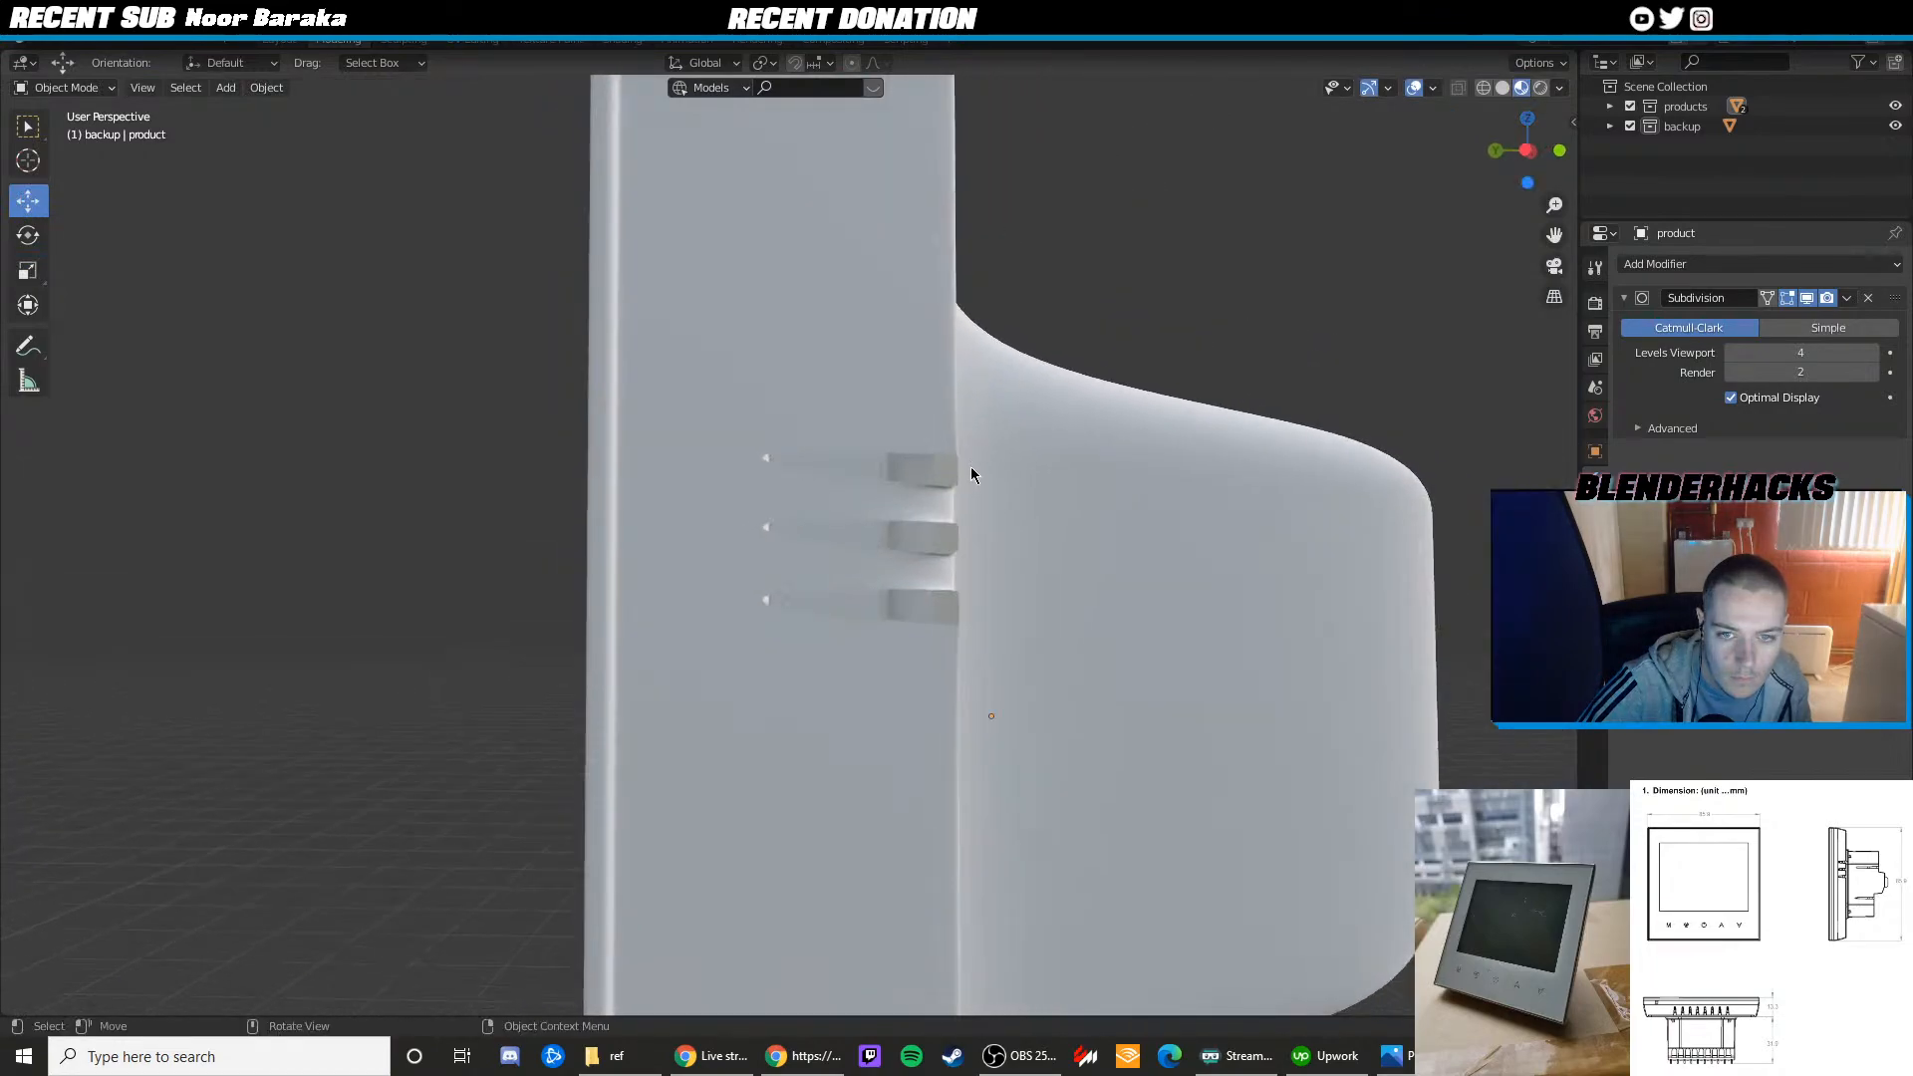
{"action": "scroll", "coordinate": [986, 468], "scroll_direction": "up", "scroll_amount": 1}
{"action": "scroll", "coordinate": [1001, 490], "scroll_direction": "up", "scroll_amount": 3}
{"action": "key", "text": "Tab"}
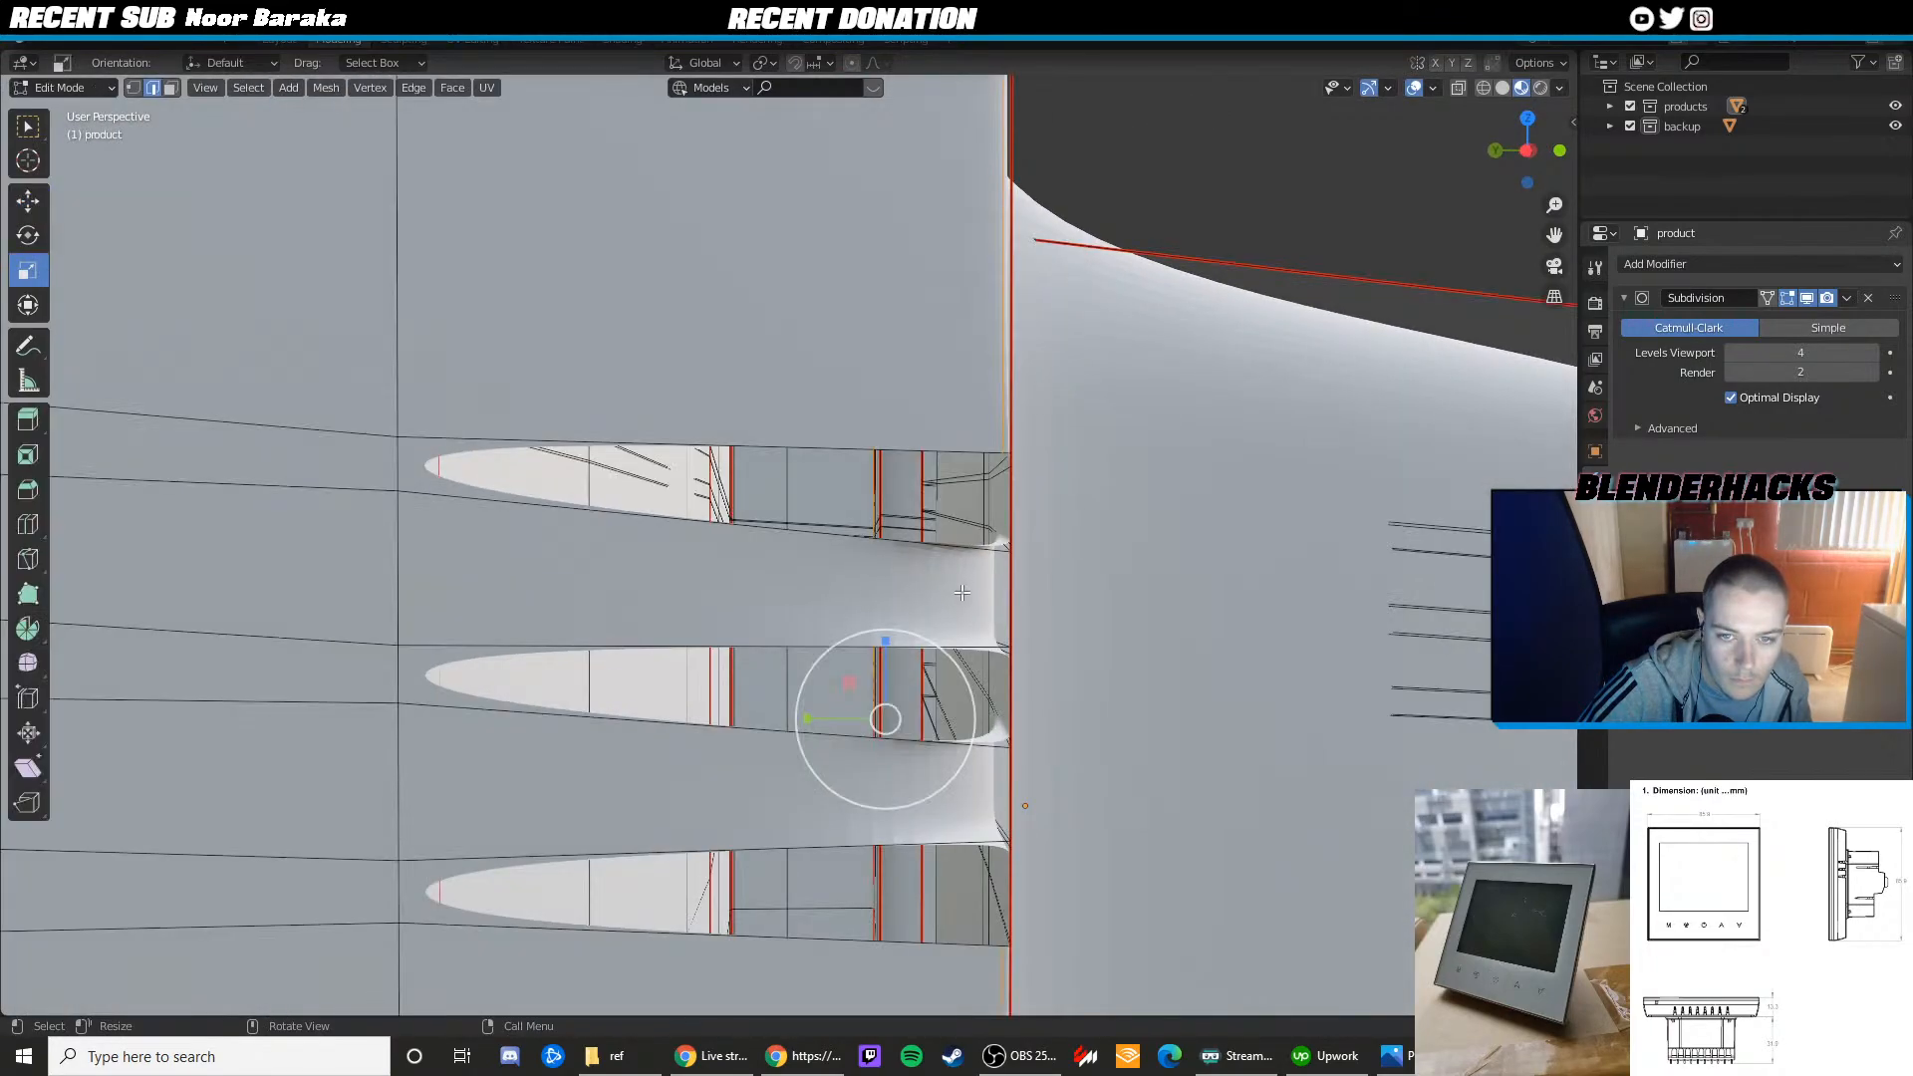
{"action": "key", "text": "ctrl+r"}
{"action": "left_click", "coordinate": [950, 568]}
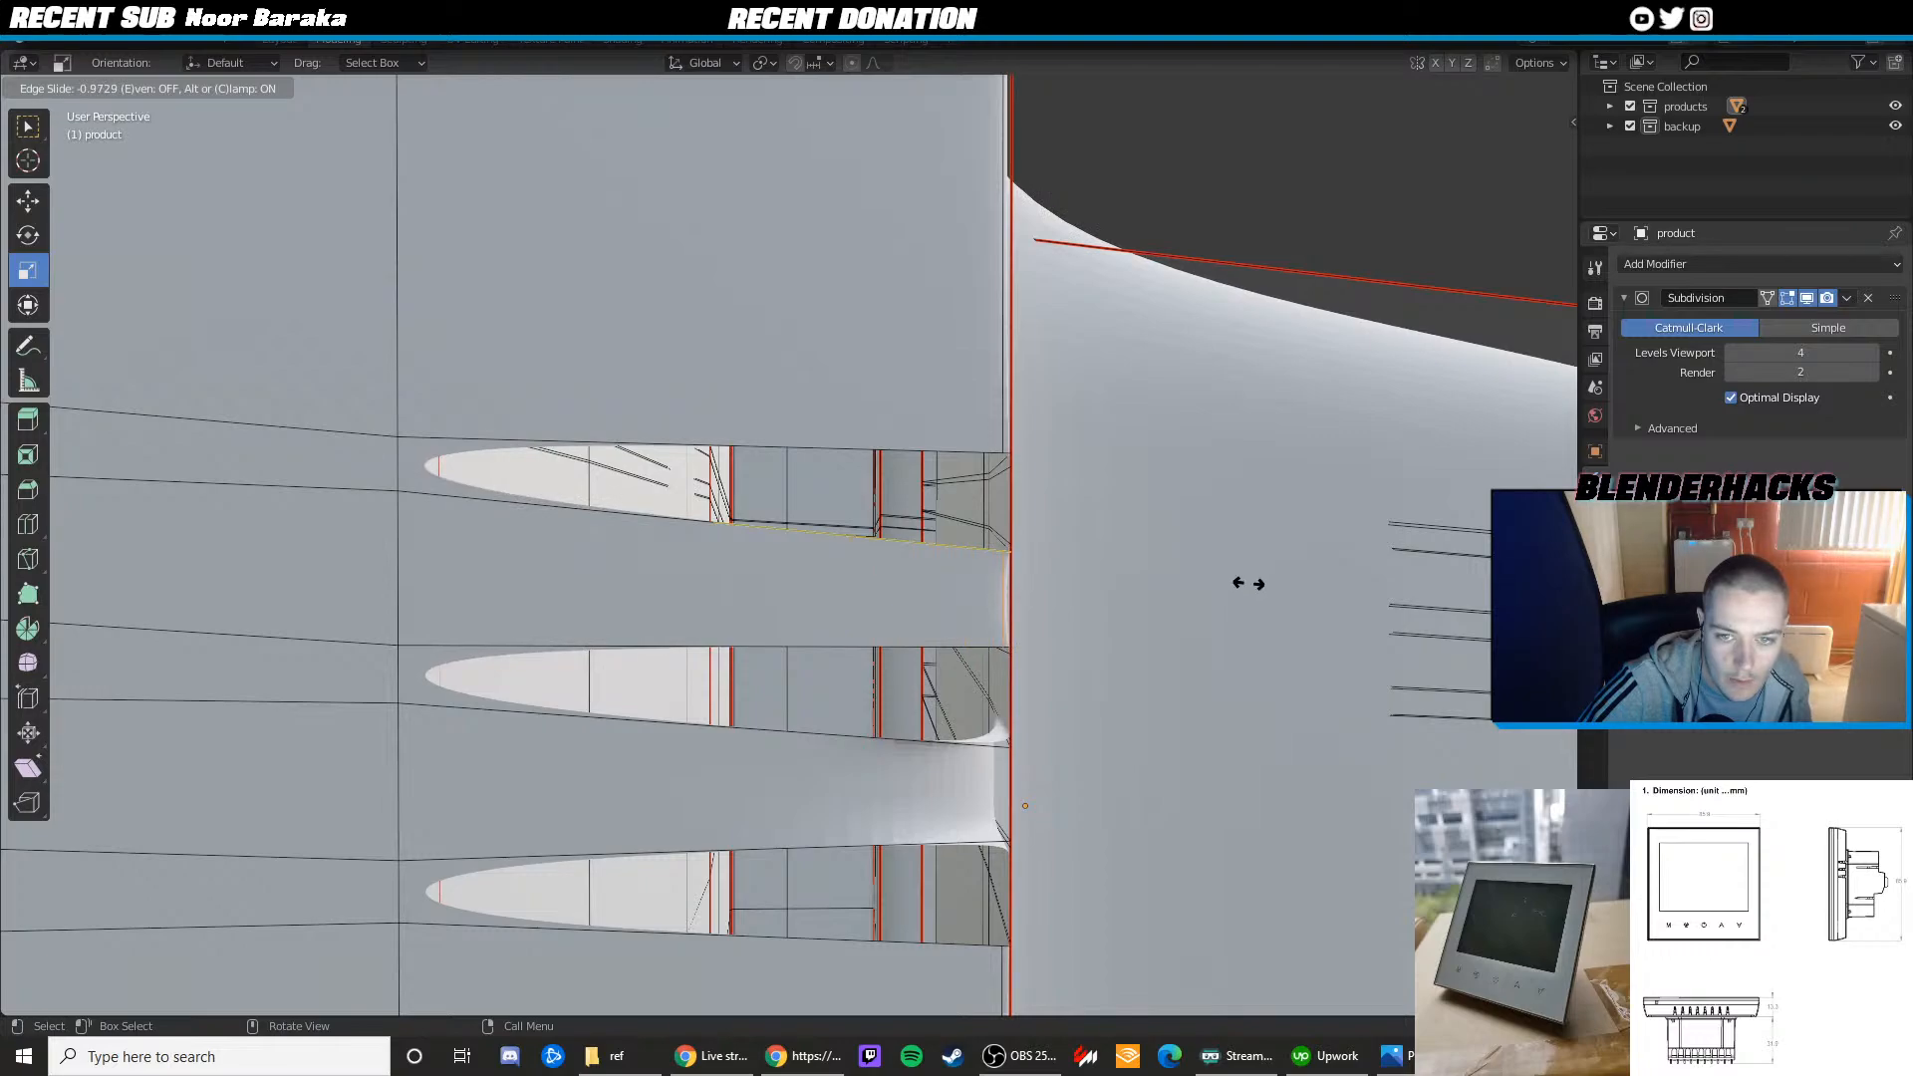
{"action": "left_click", "coordinate": [1248, 584]}
{"action": "middle_click_drag", "start_coordinate": [1248, 584], "coordinate": [1184, 531], "text": "shift"}
Add a vertical loop cut in the strip between the middle and lowest vent slots, tight to the rear corner edge
{"action": "key", "text": "ctrl+r"}
{"action": "left_click", "coordinate": [971, 719]}
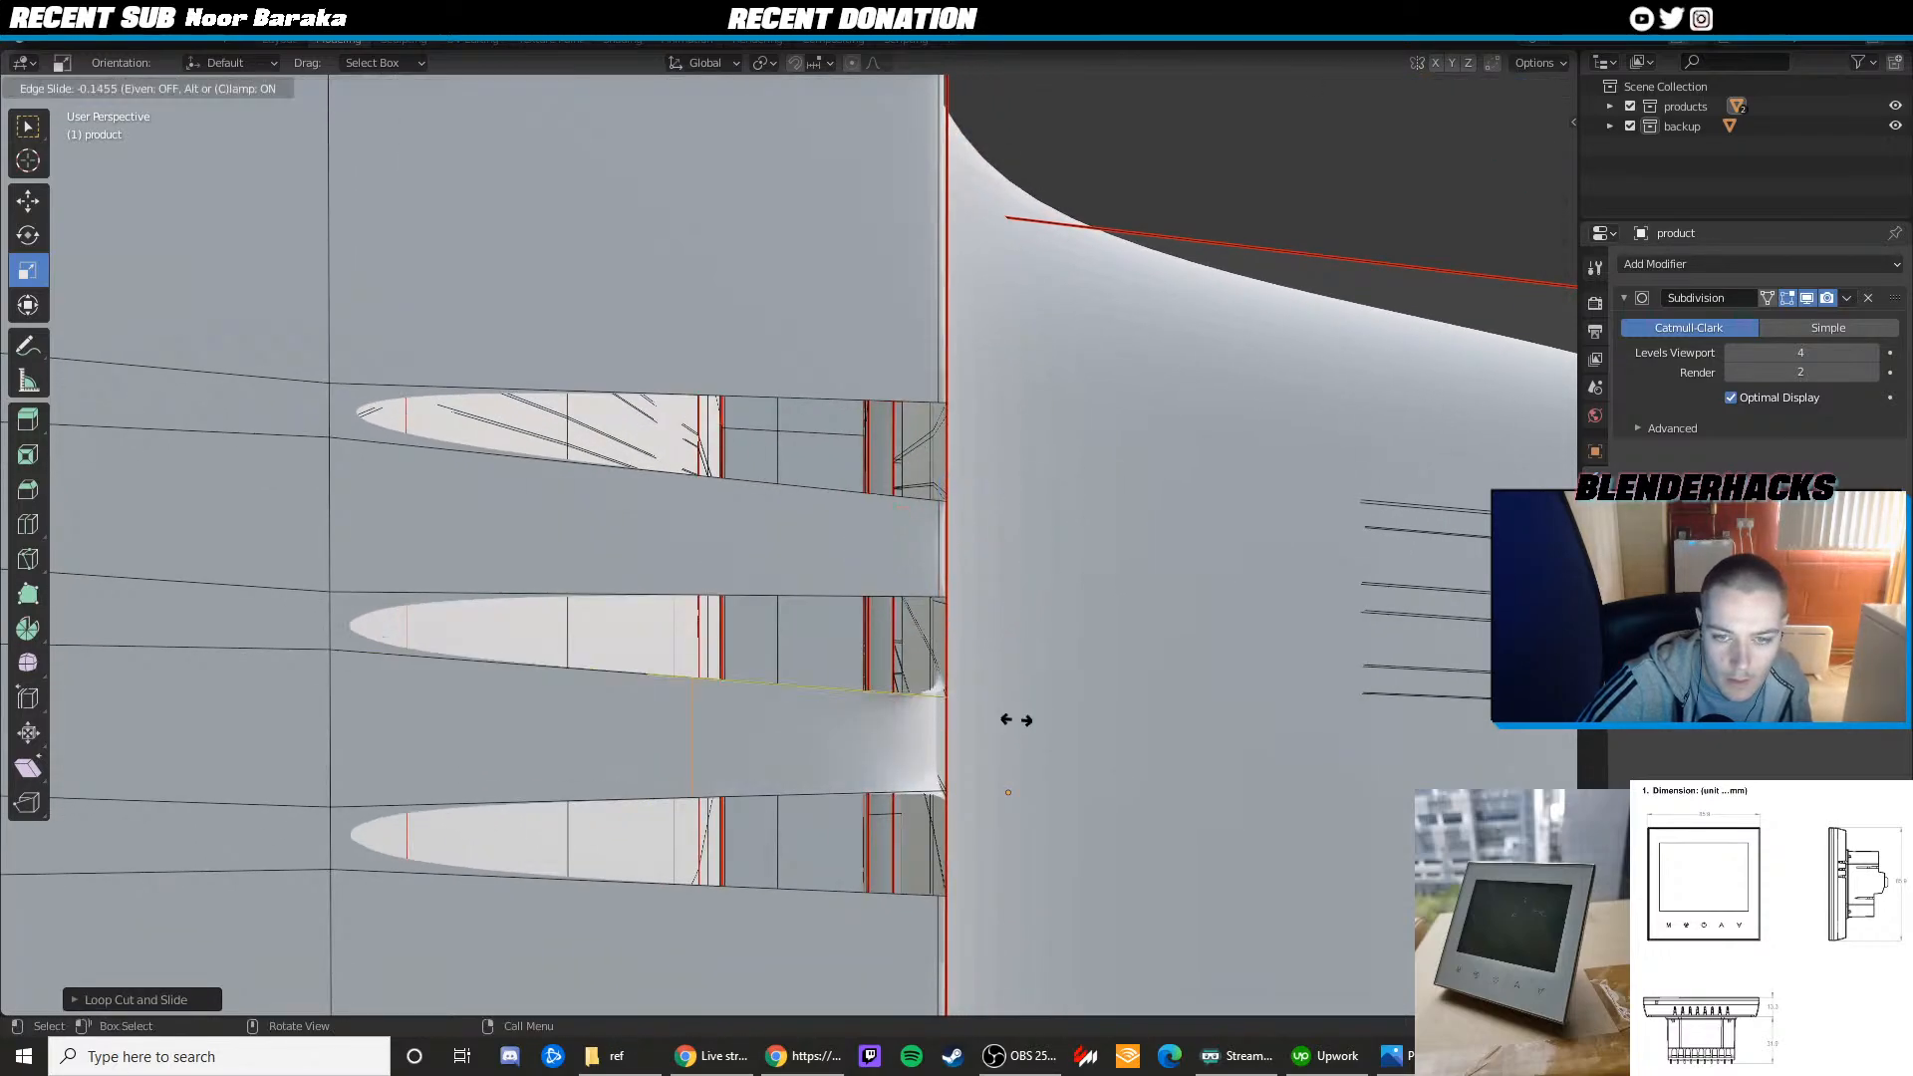
{"action": "left_click", "coordinate": [1187, 698]}
{"action": "middle_click_drag", "start_coordinate": [1074, 734], "coordinate": [1046, 637], "text": "shift"}
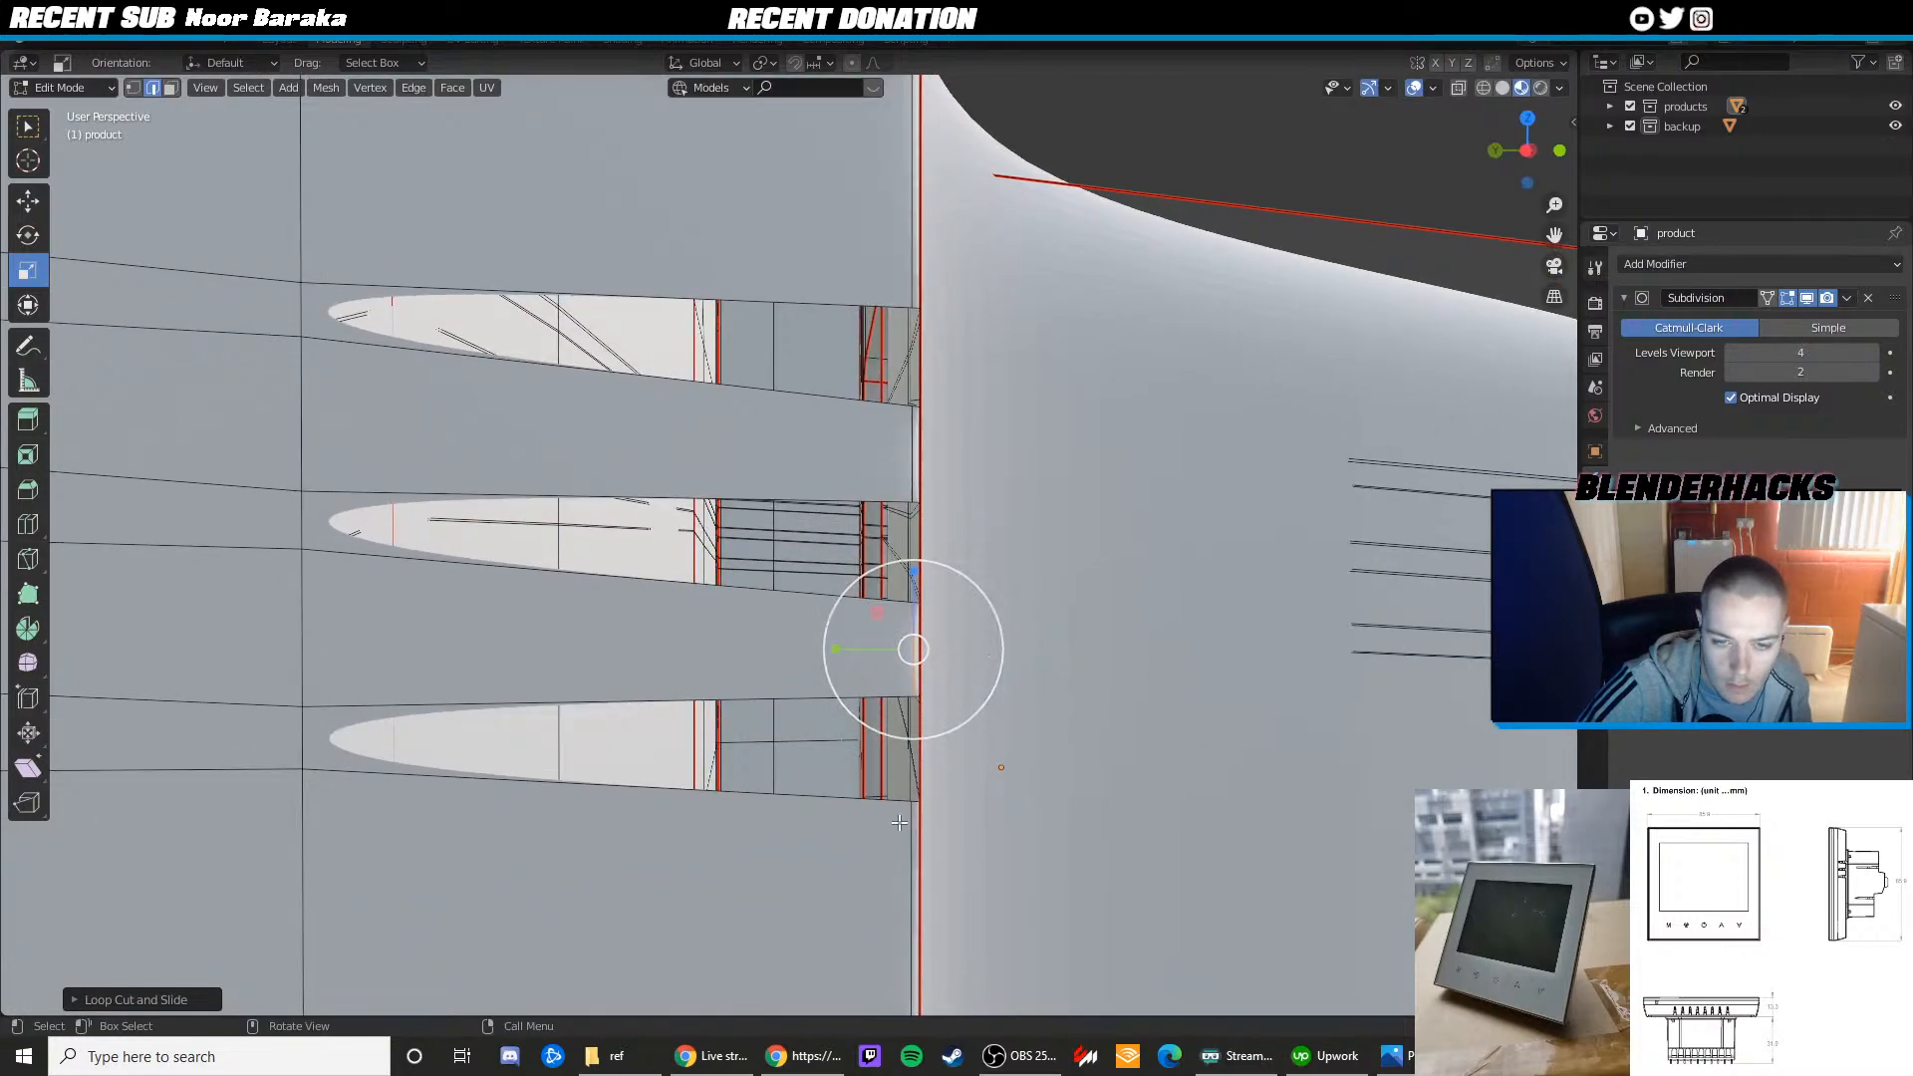
Examine the smoothed shape of the three vent slots and the sharpened rear corner in Object Mode
{"action": "key", "text": "Tab"}
{"action": "scroll", "coordinate": [907, 797], "scroll_direction": "down", "scroll_amount": 4}
{"action": "middle_click_drag", "start_coordinate": [899, 732], "coordinate": [896, 515]}
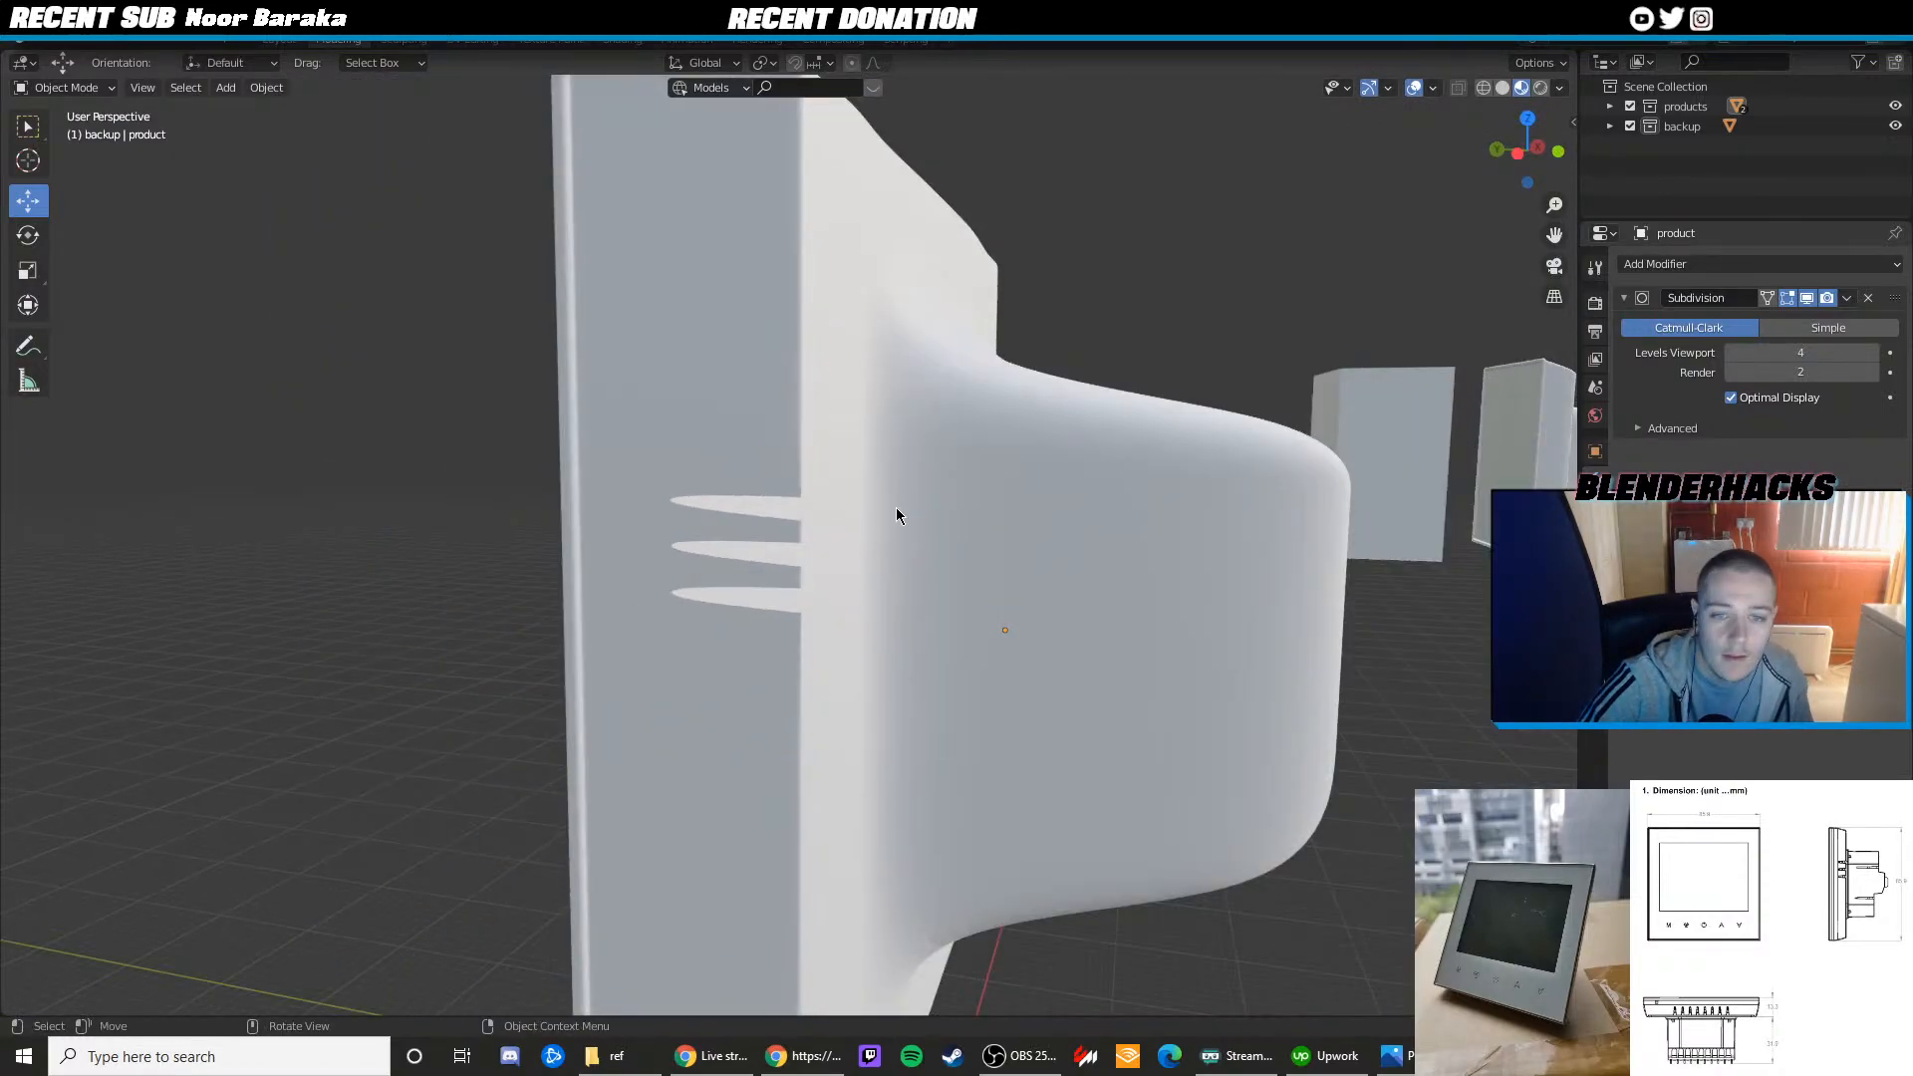
{"action": "scroll", "coordinate": [772, 564], "scroll_direction": "up", "scroll_amount": 4}
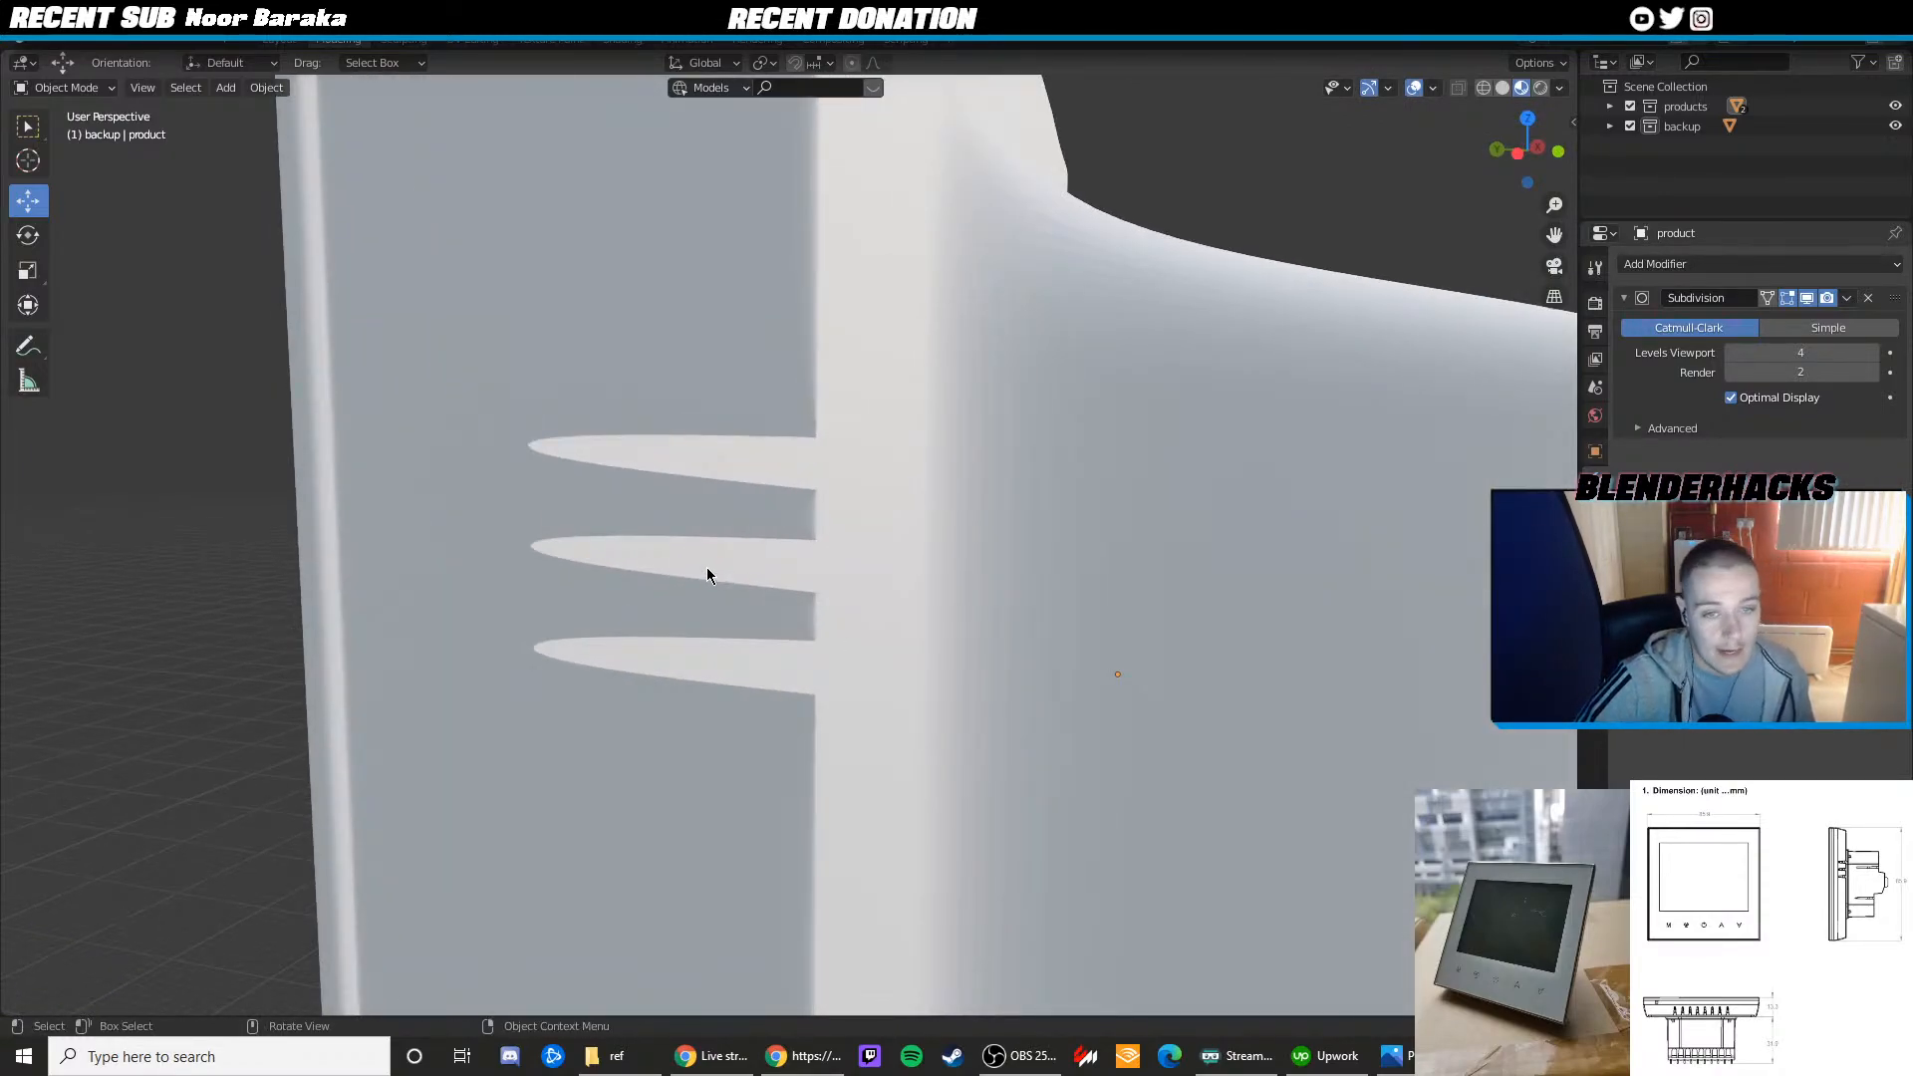
{"action": "scroll", "coordinate": [785, 486], "scroll_direction": "up", "scroll_amount": 2}
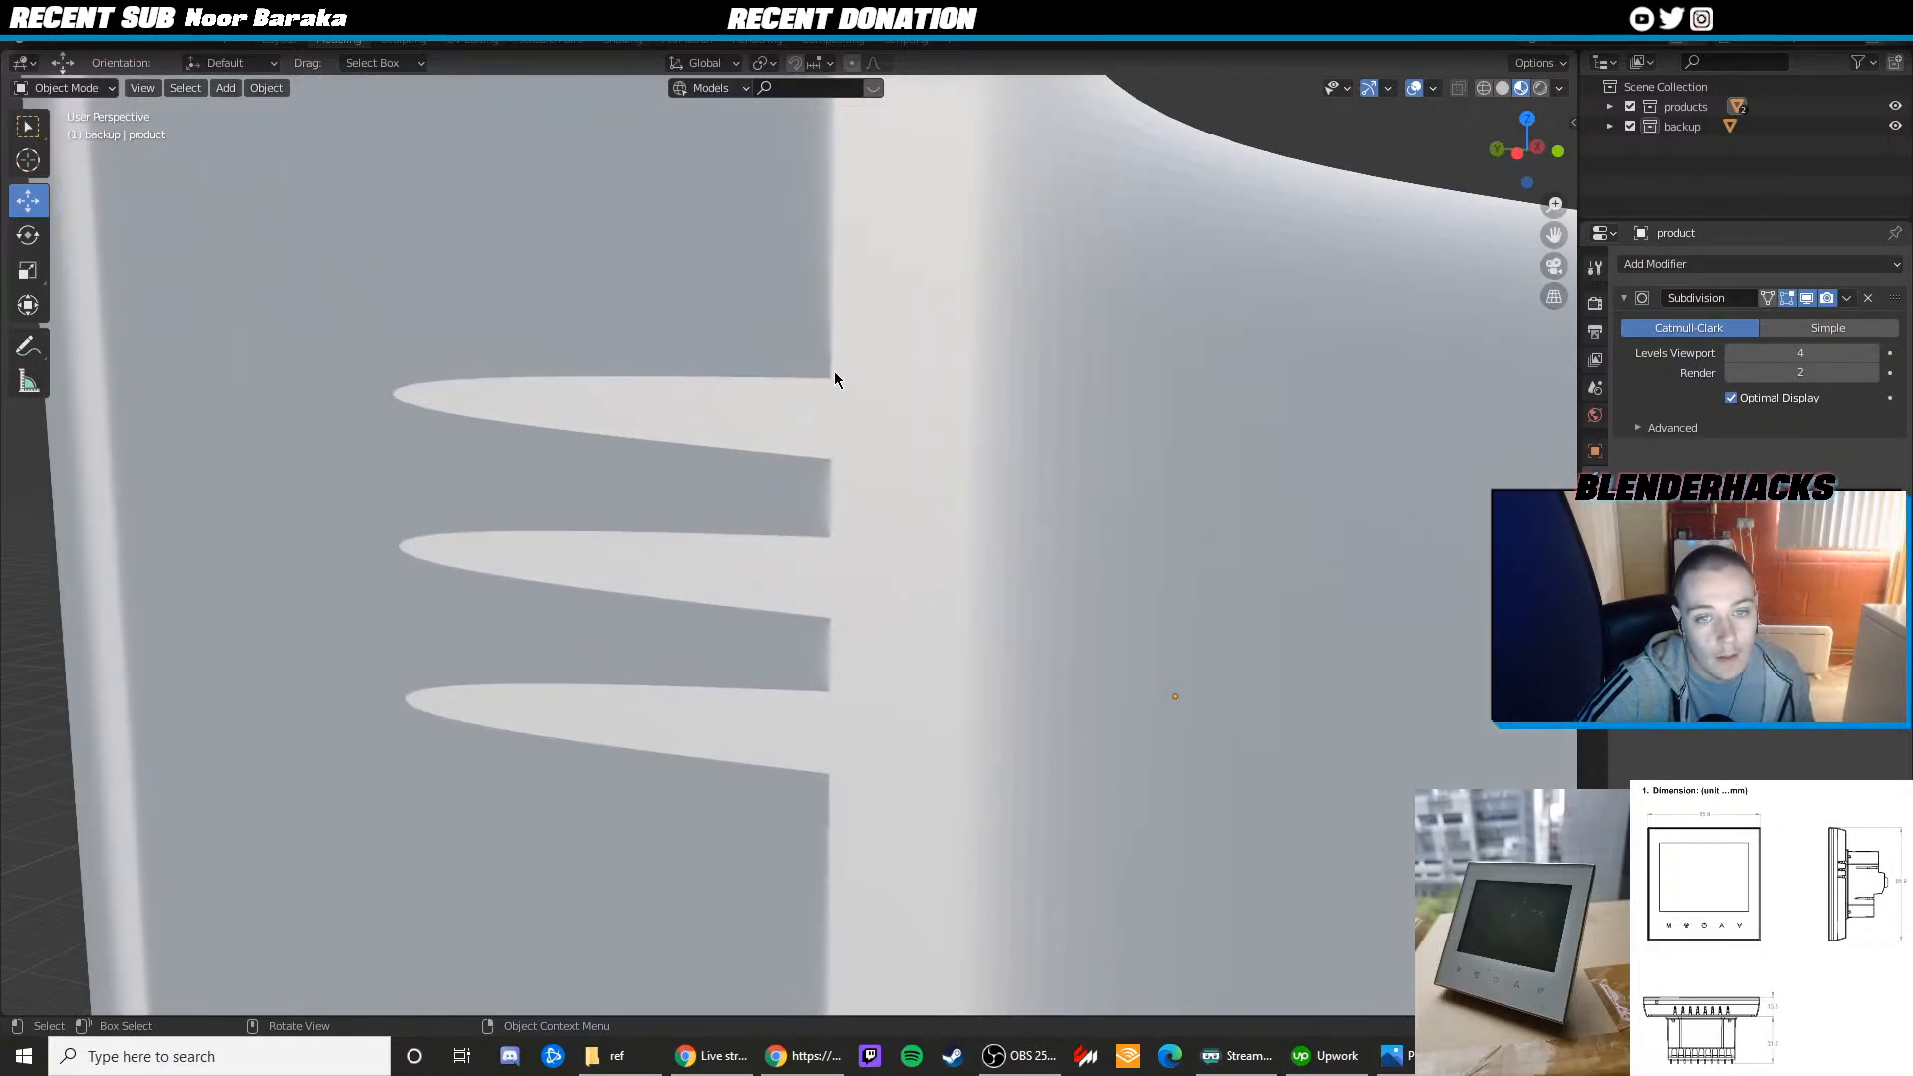
{"action": "middle_click_drag", "start_coordinate": [797, 396], "coordinate": [547, 482]}
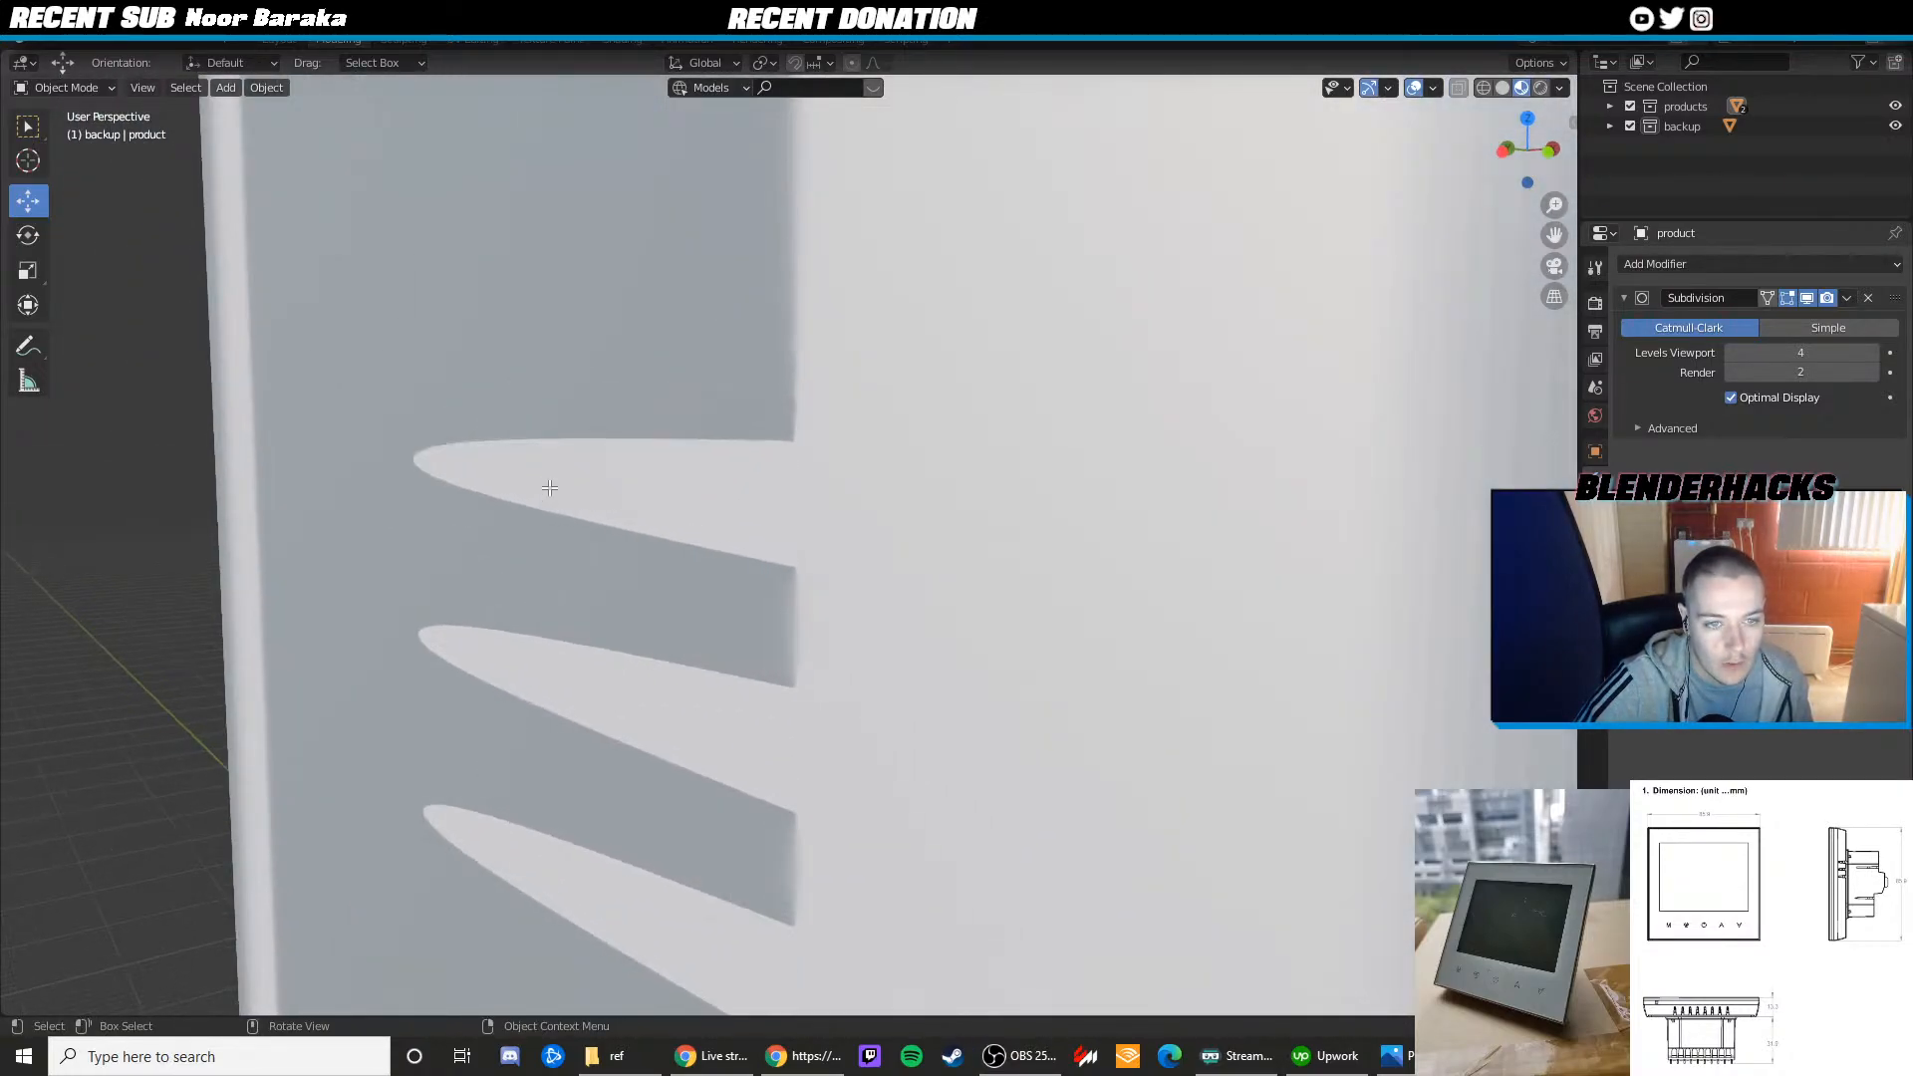
Raise the rear-corner vertex of the top vent slot slightly along Z to line up with the slot's upper edge
{"action": "key", "text": "Tab"}
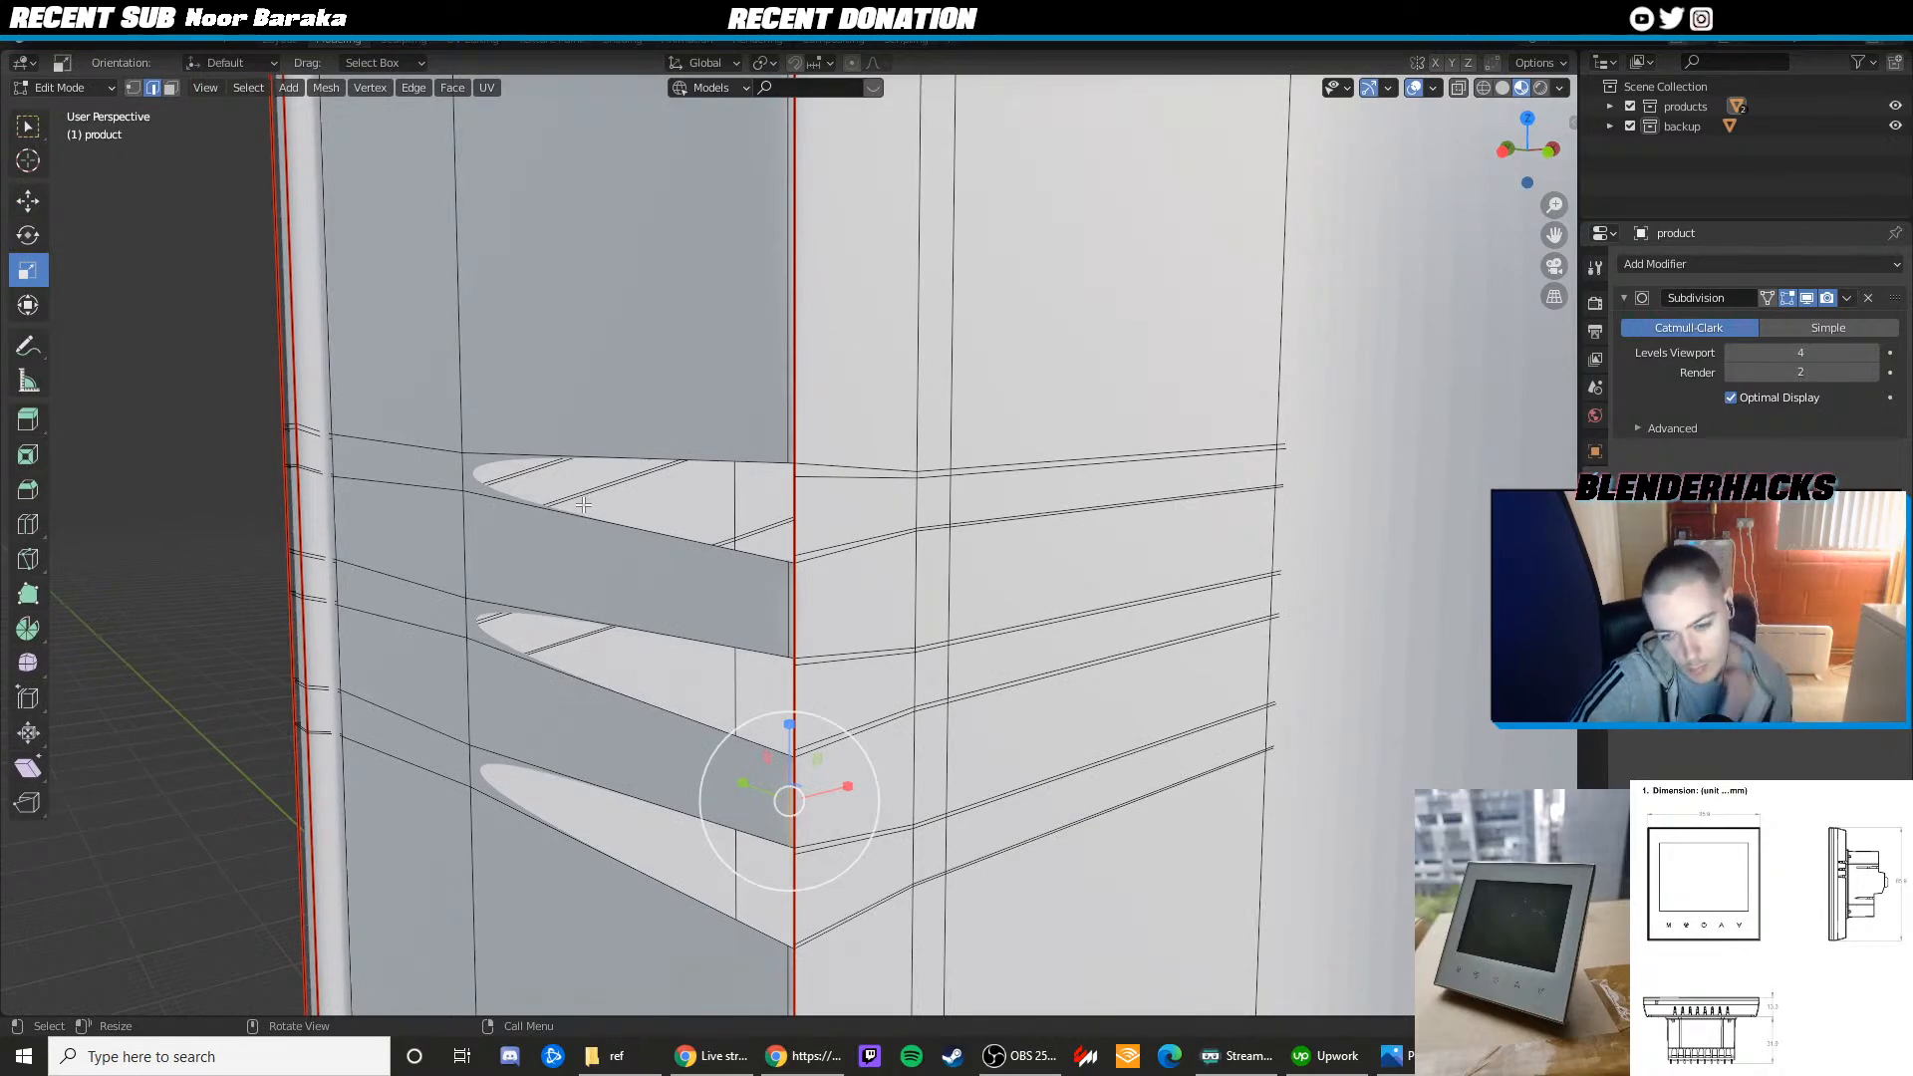
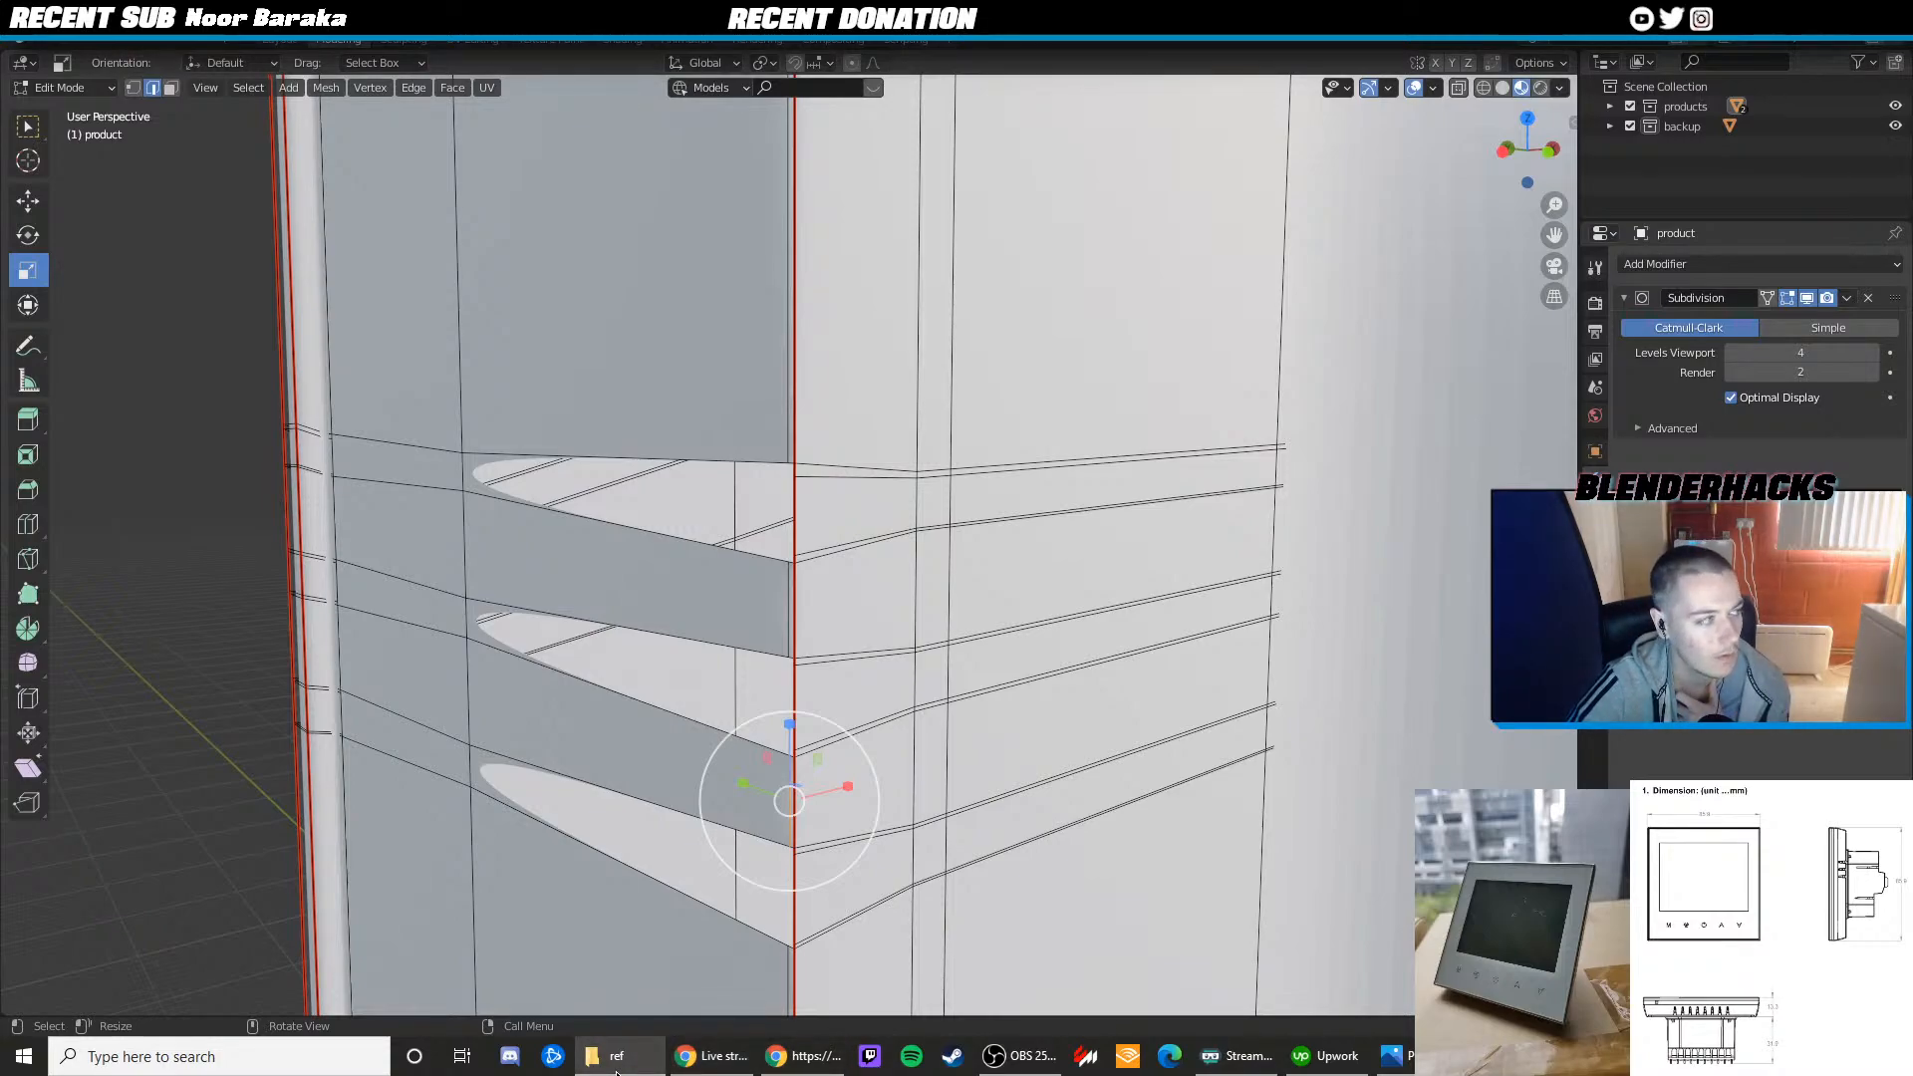
{"action": "scroll", "coordinate": [822, 471], "scroll_direction": "up", "scroll_amount": 1}
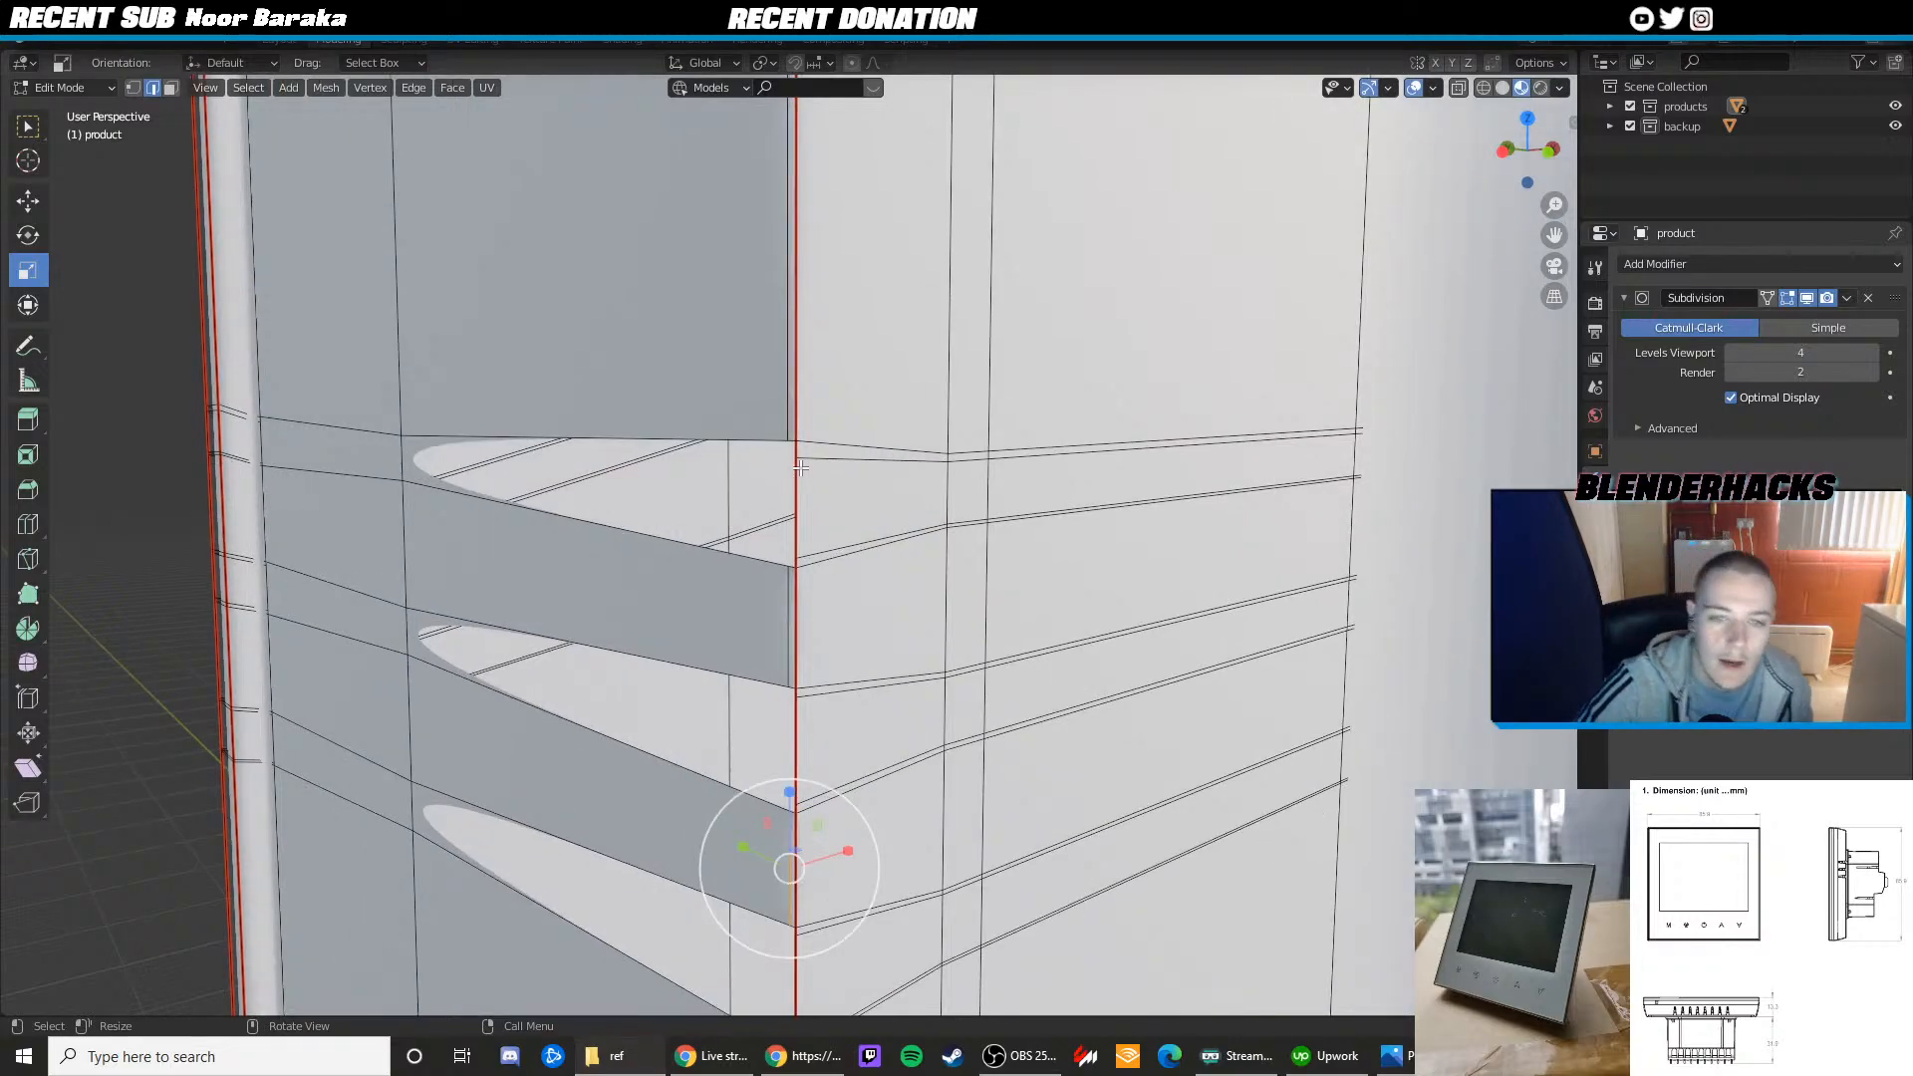
{"action": "left_click", "coordinate": [800, 456]}
{"action": "key", "text": "1"}
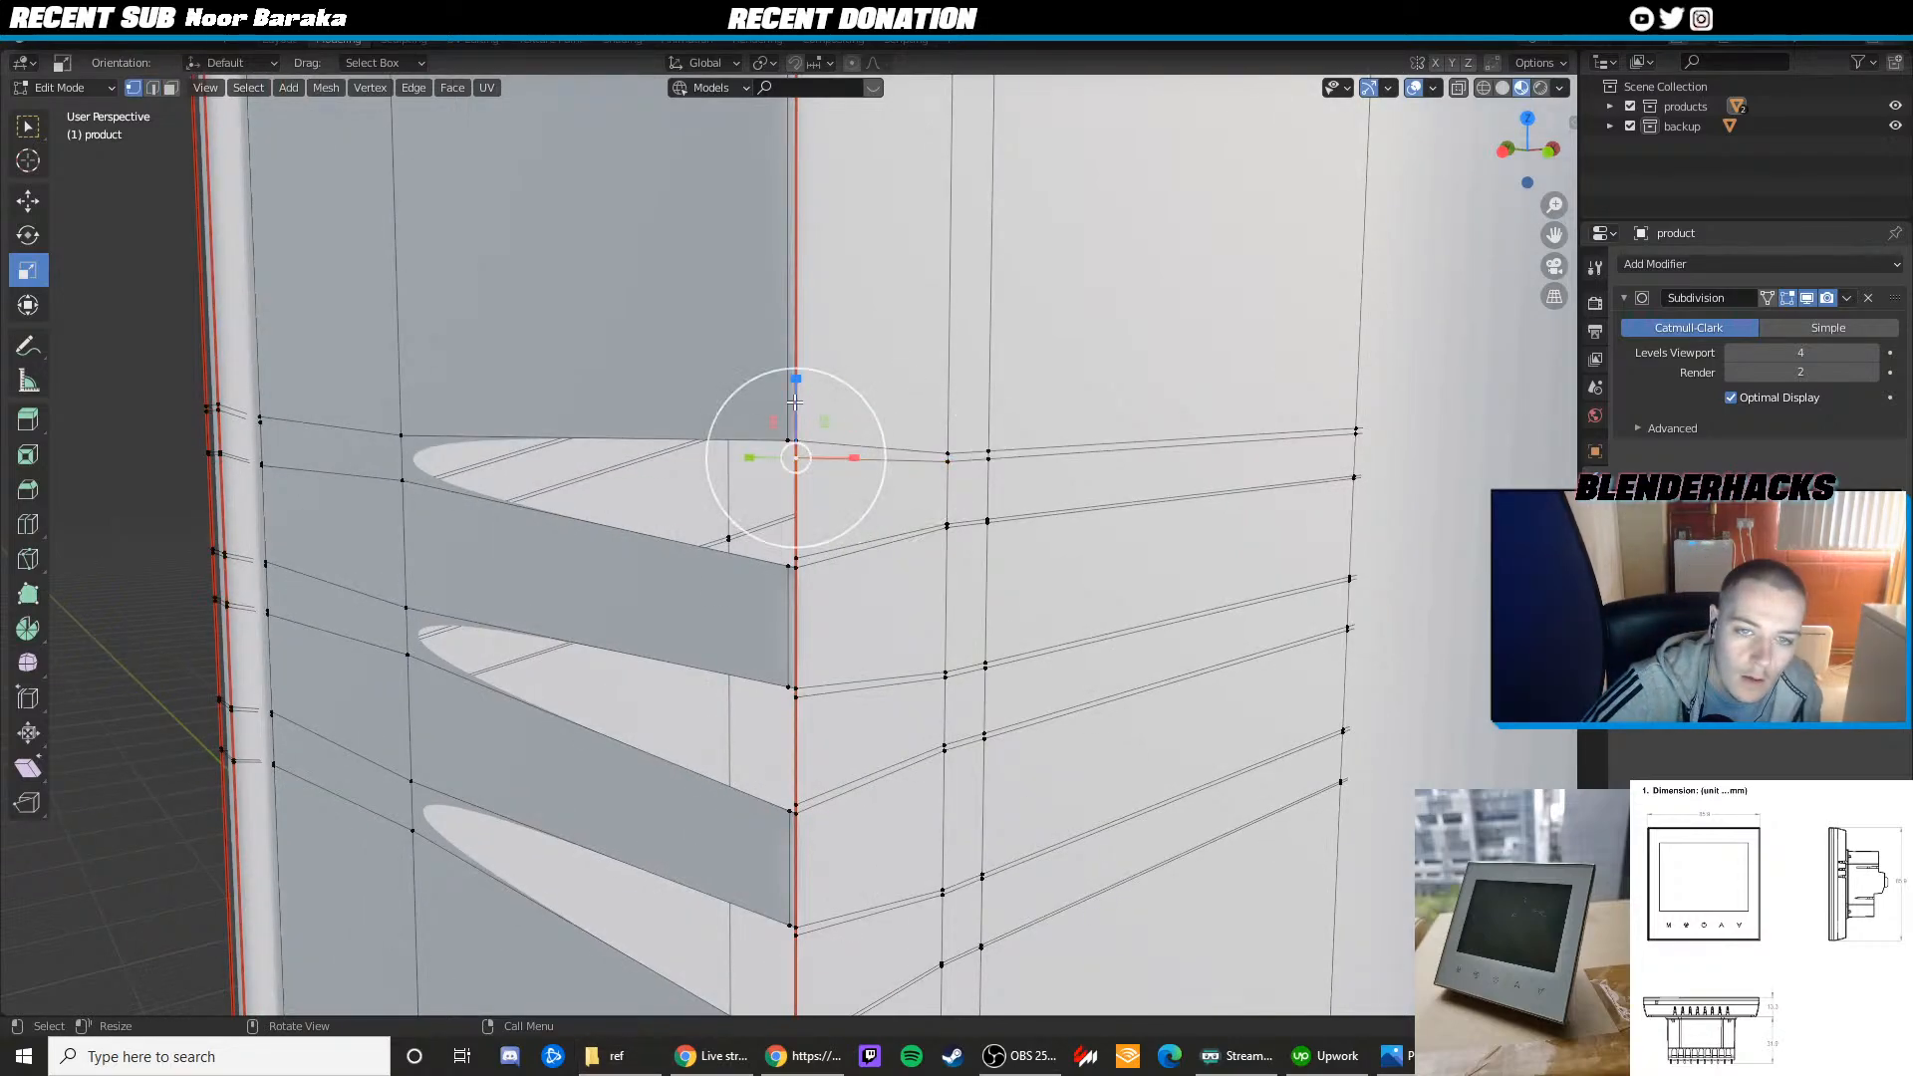
{"action": "key", "text": "shift+space"}
{"action": "key", "text": "g"}
{"action": "left_click_drag", "start_coordinate": [795, 397], "coordinate": [795, 389]}
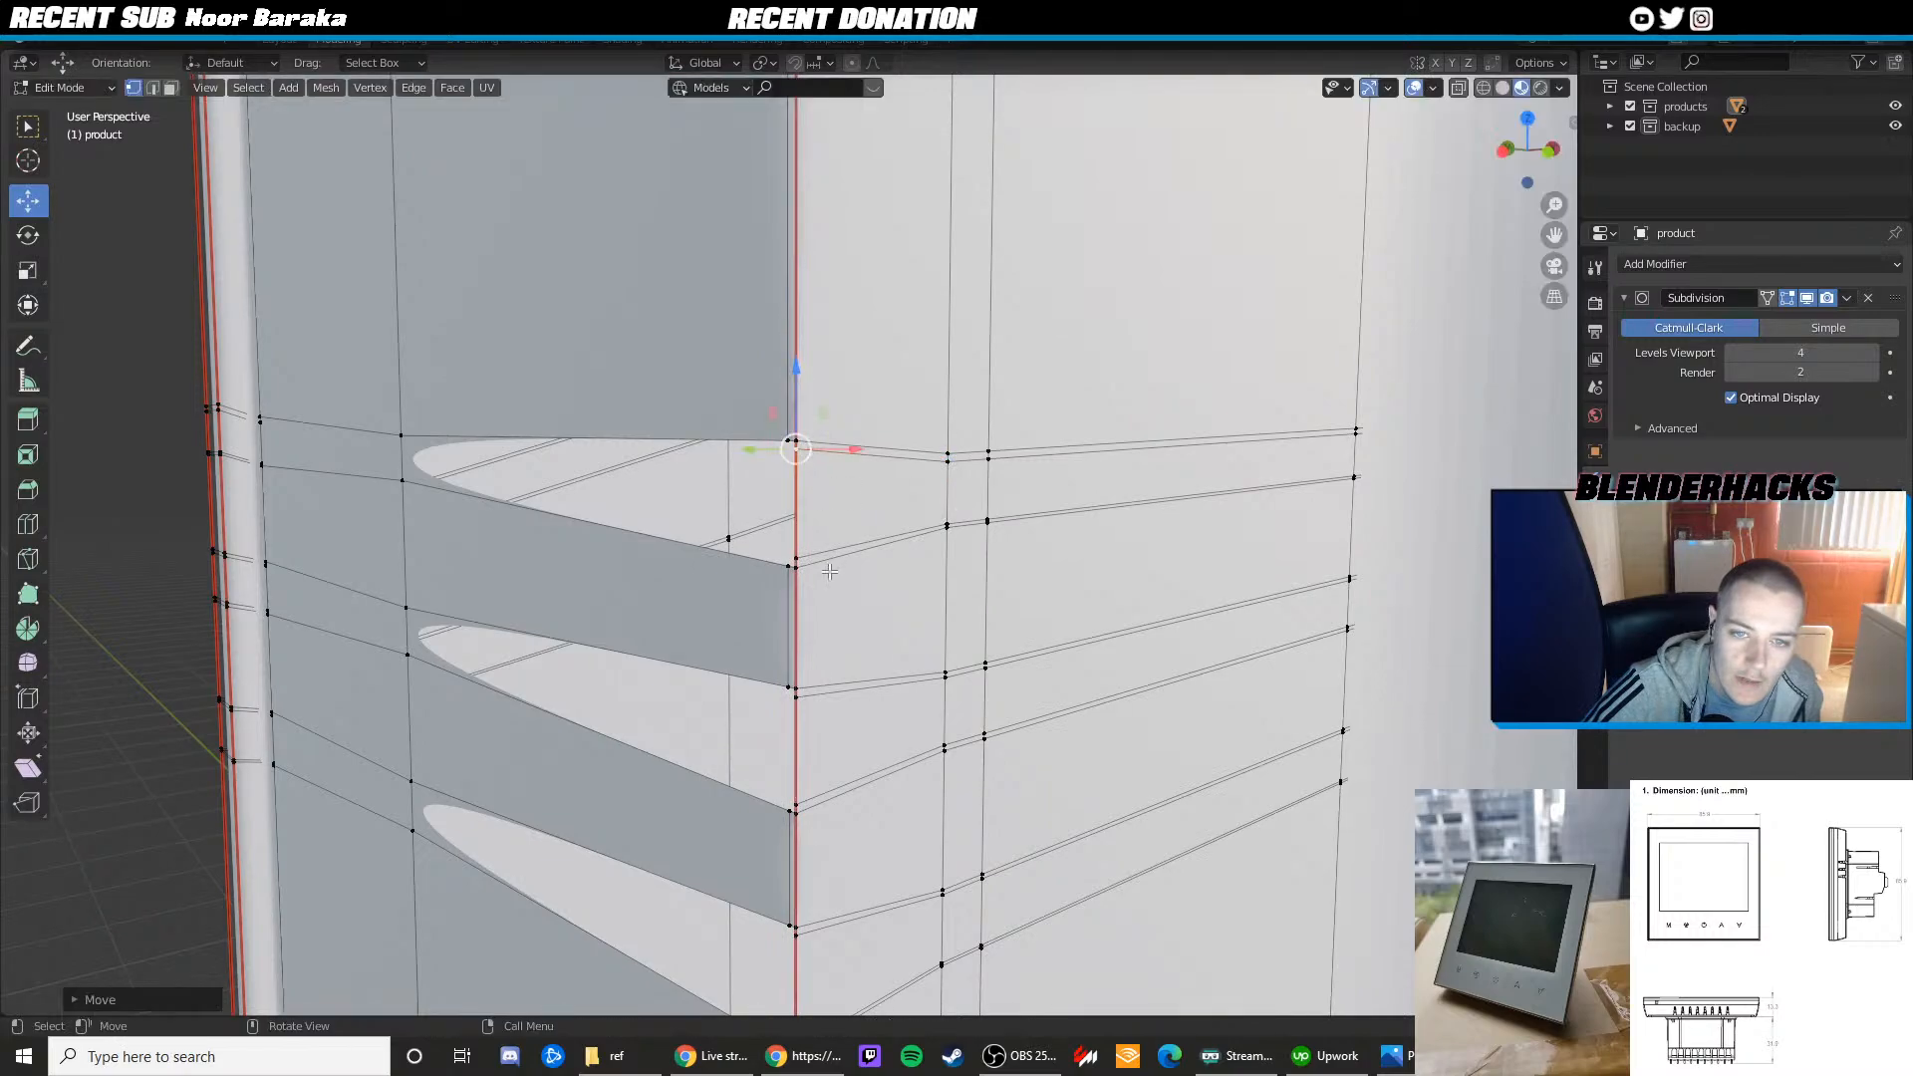
{"action": "middle_click_drag", "start_coordinate": [818, 690], "coordinate": [814, 569], "text": "shift"}
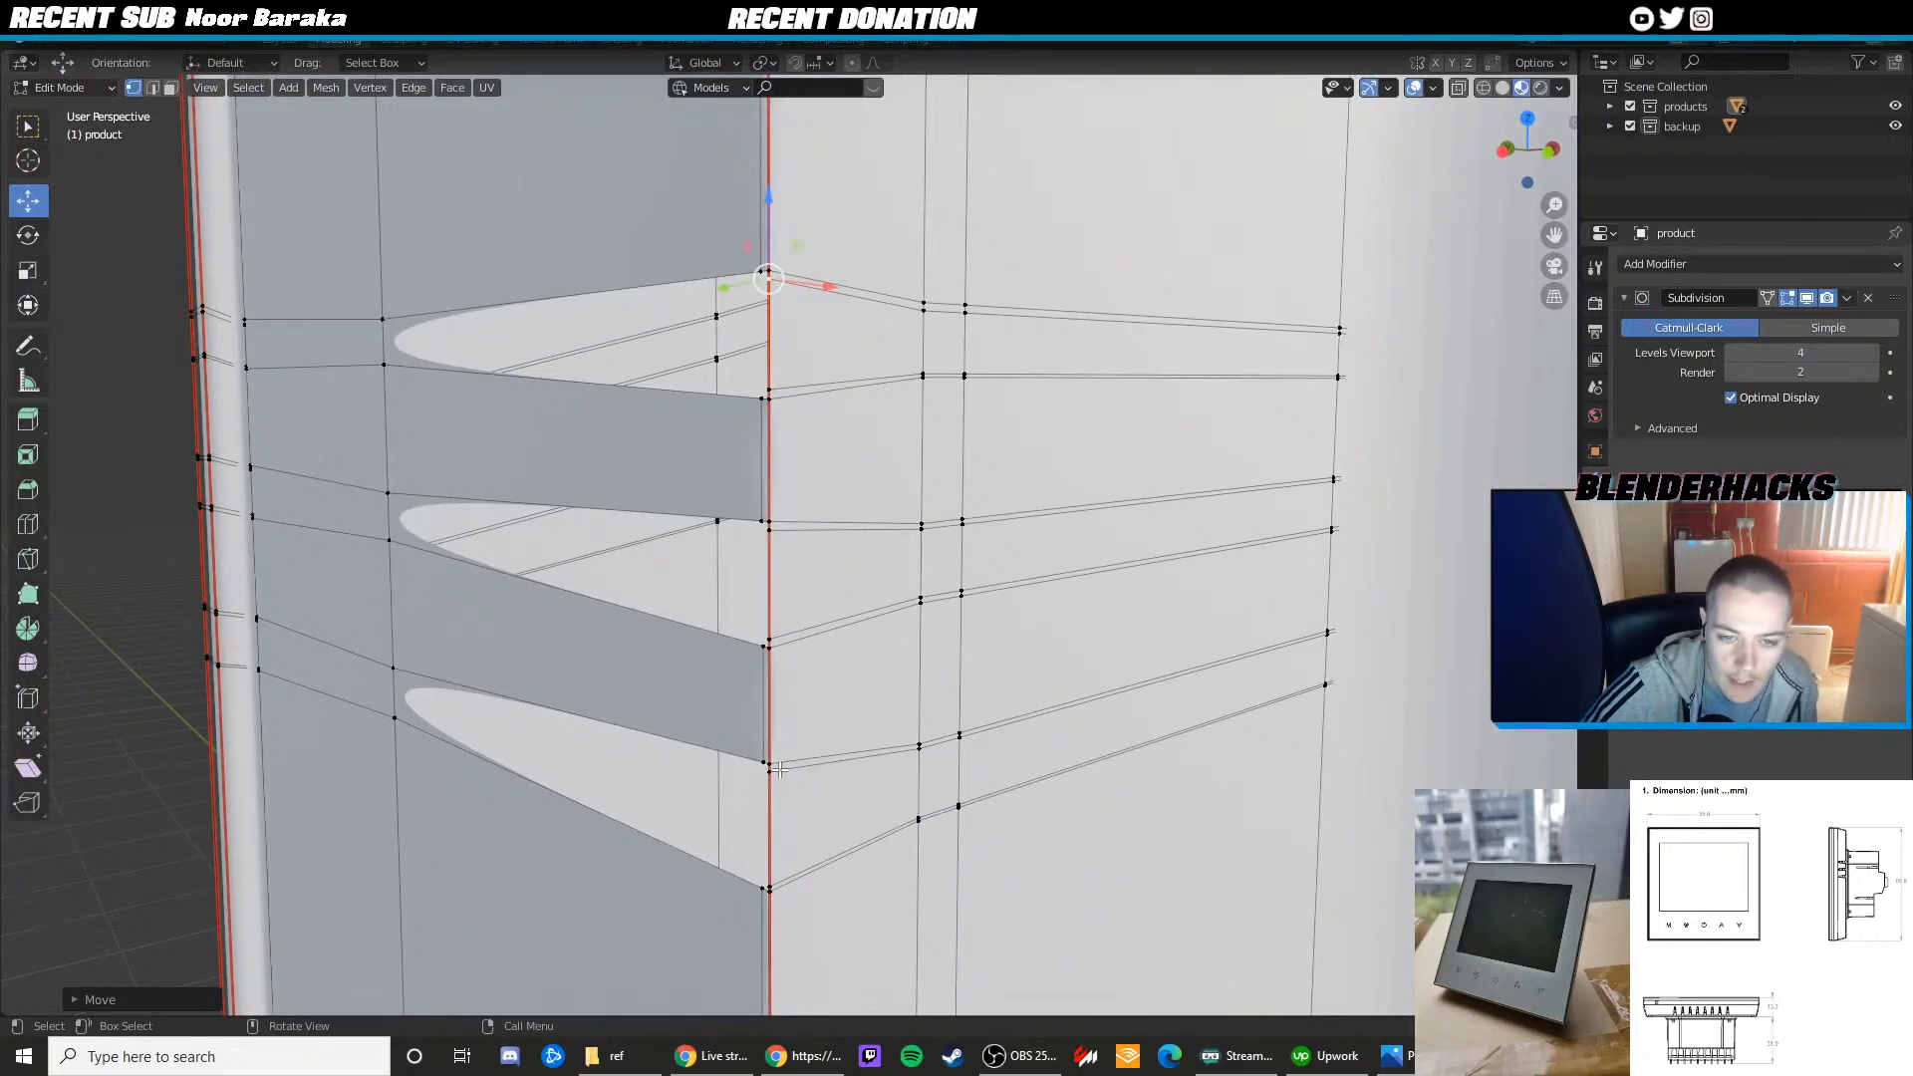
Examine the vent slots on the smoothed housing and in the mesh, and compare them with the side reference photo
{"action": "key", "text": "Tab"}
{"action": "scroll", "coordinate": [811, 743], "scroll_direction": "down", "scroll_amount": 4}
{"action": "middle_click_drag", "start_coordinate": [811, 743], "coordinate": [988, 673]}
{"action": "scroll", "coordinate": [989, 674], "scroll_direction": "down", "scroll_amount": 4}
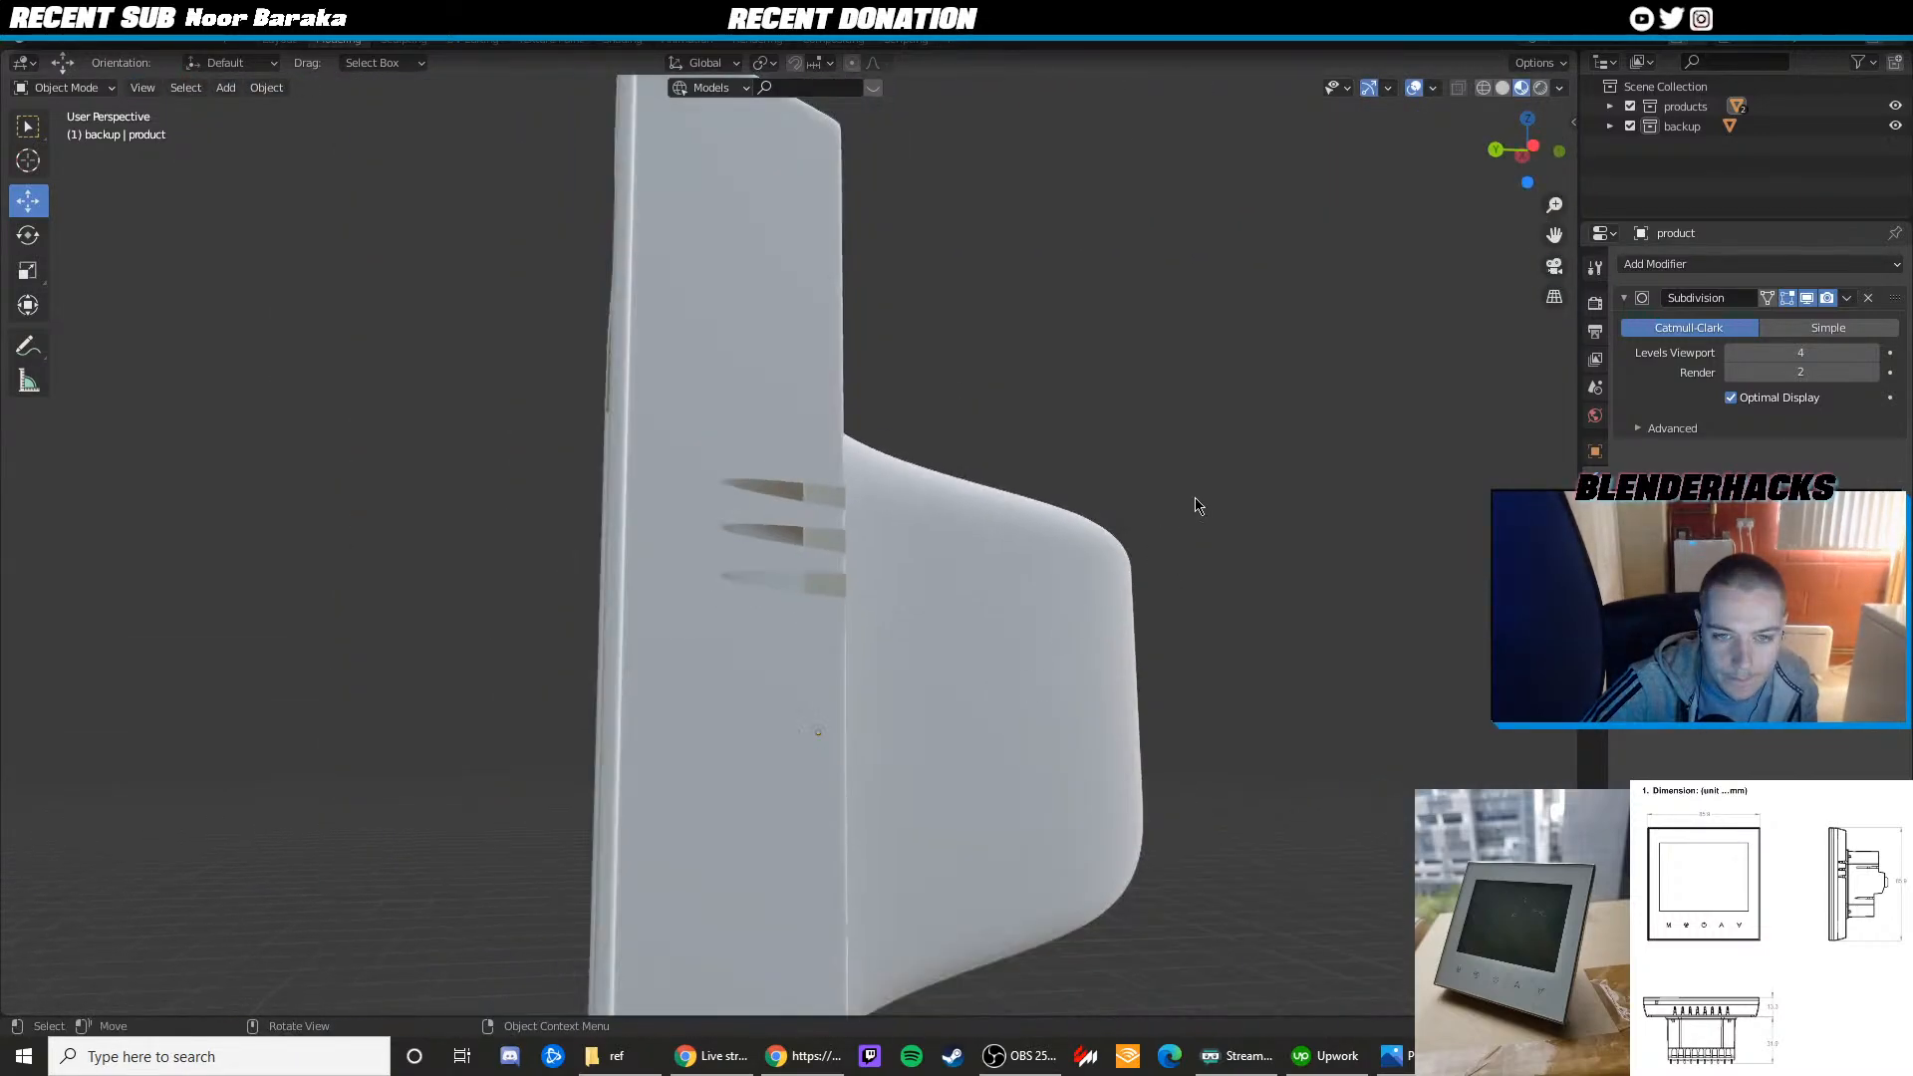
{"action": "middle_click_drag", "start_coordinate": [1197, 504], "coordinate": [1283, 561]}
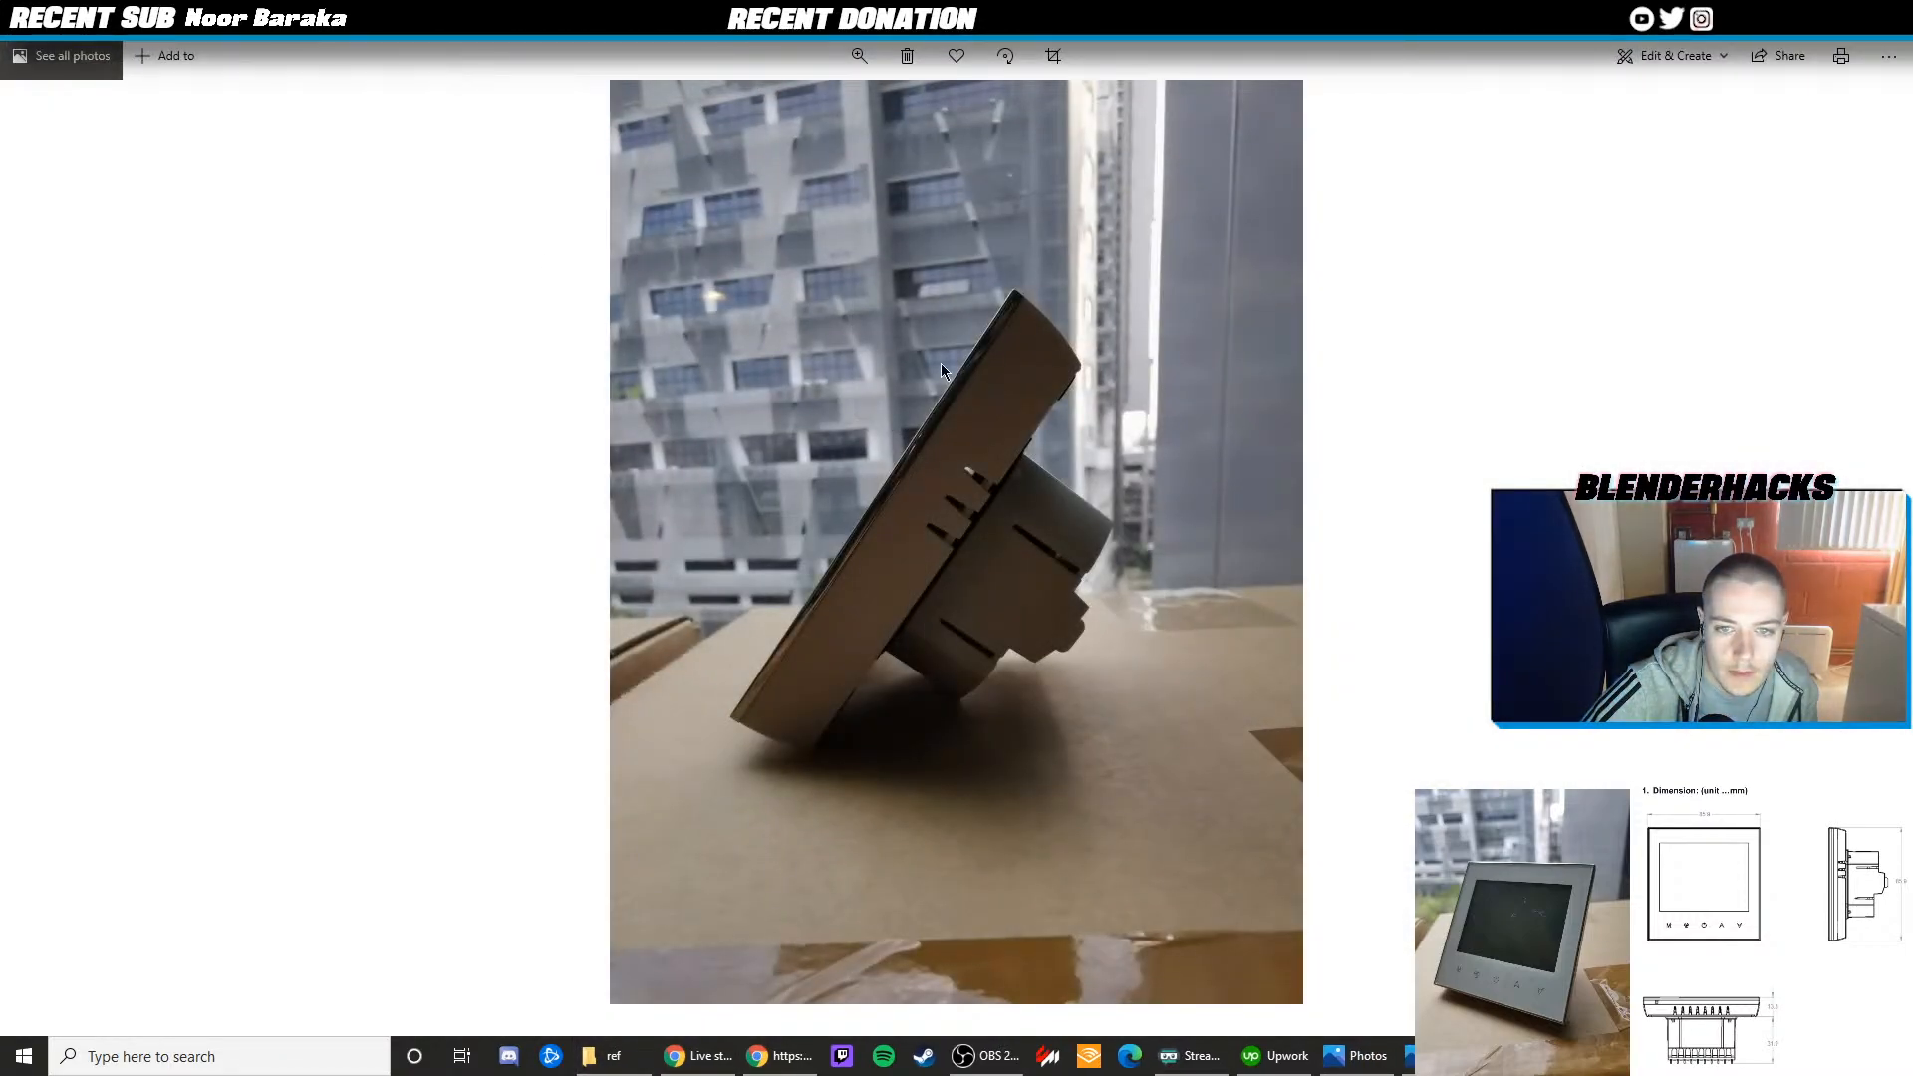
{"action": "key", "text": "alt+Tab"}
{"action": "scroll", "coordinate": [1093, 290], "scroll_direction": "down", "scroll_amount": 4}
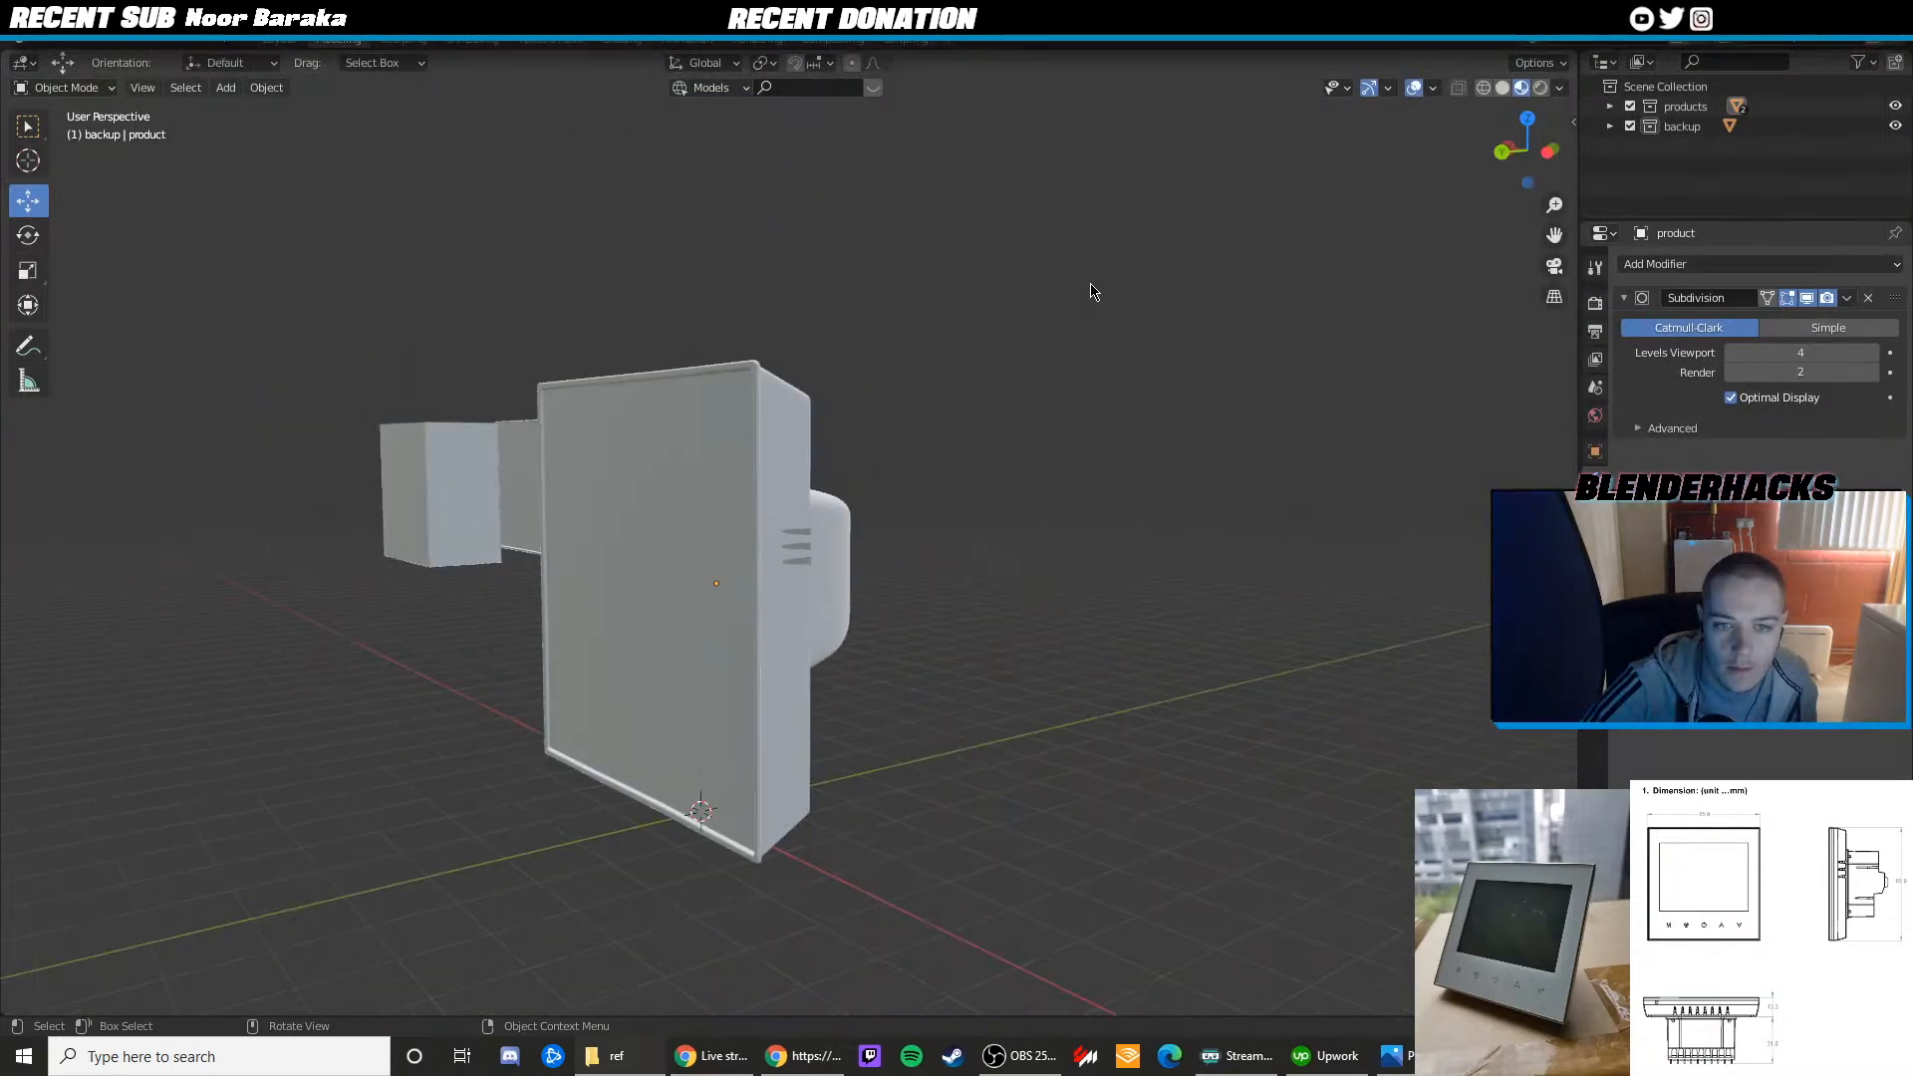
{"action": "scroll", "coordinate": [1052, 355], "scroll_direction": "up", "scroll_amount": 4}
{"action": "middle_click_drag", "start_coordinate": [1016, 414], "coordinate": [816, 416]}
{"action": "left_click", "coordinate": [775, 432]}
{"action": "key", "text": "Tab"}
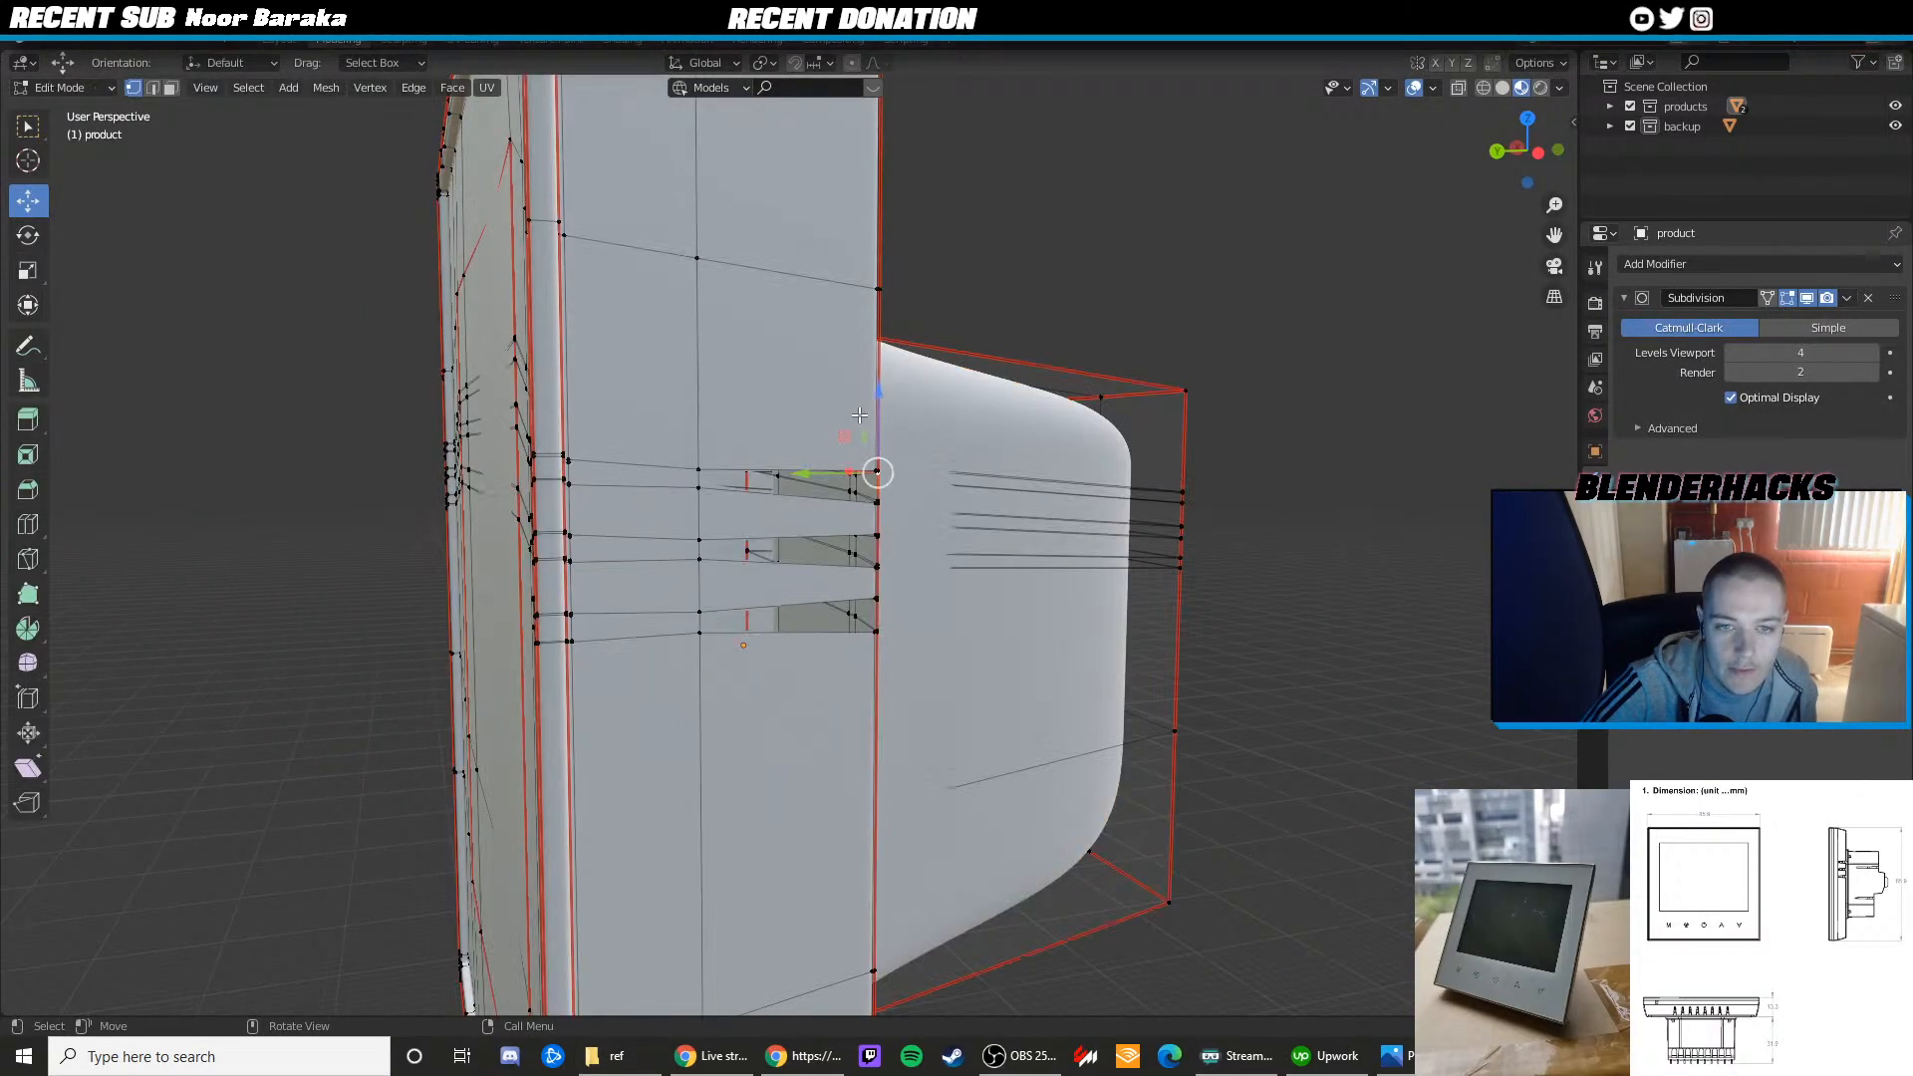
{"action": "scroll", "coordinate": [611, 413], "scroll_direction": "up", "scroll_amount": 4}
{"action": "middle_click_drag", "start_coordinate": [610, 413], "coordinate": [990, 474]}
{"action": "scroll", "coordinate": [916, 419], "scroll_direction": "down", "scroll_amount": 5}
{"action": "key", "text": "Tab"}
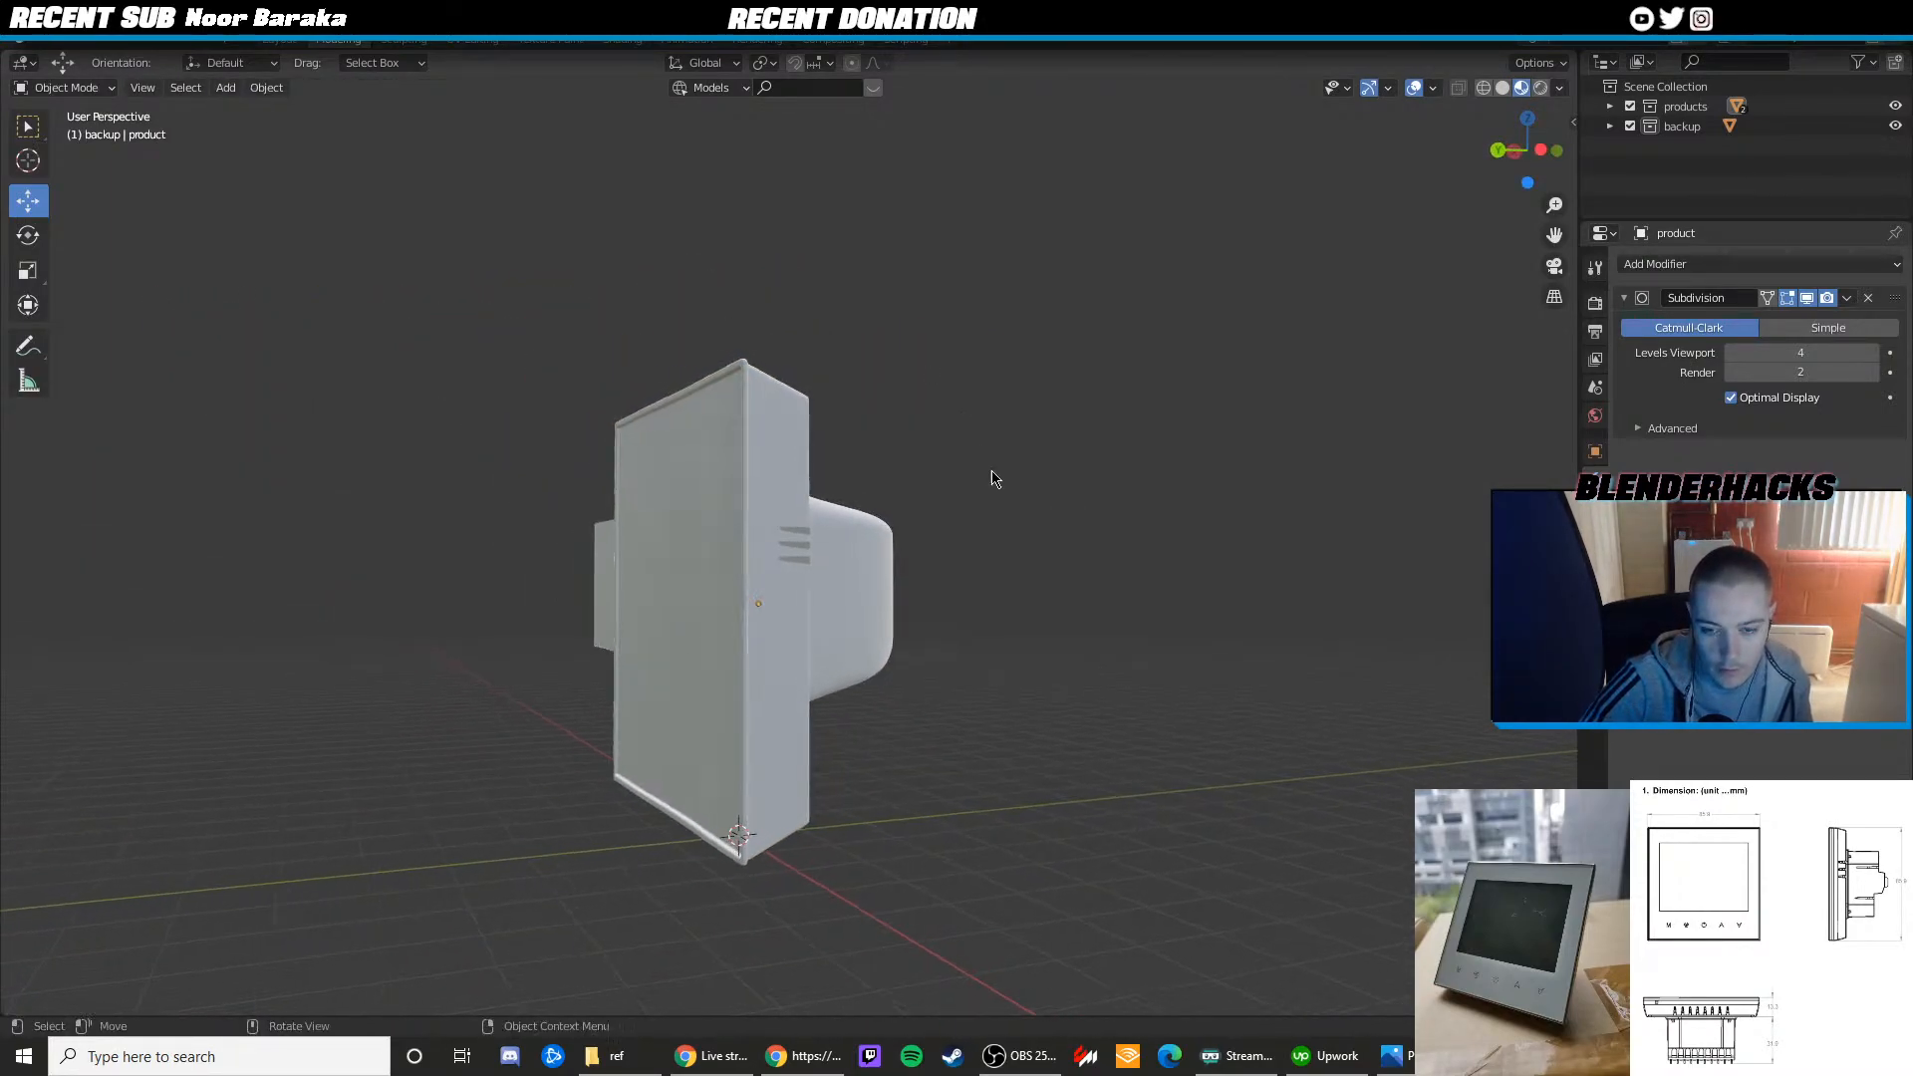
Compare the size and spacing of the three vent slots in side view with the tilted side reference photo
{"action": "left_click", "coordinate": [1388, 1050]}
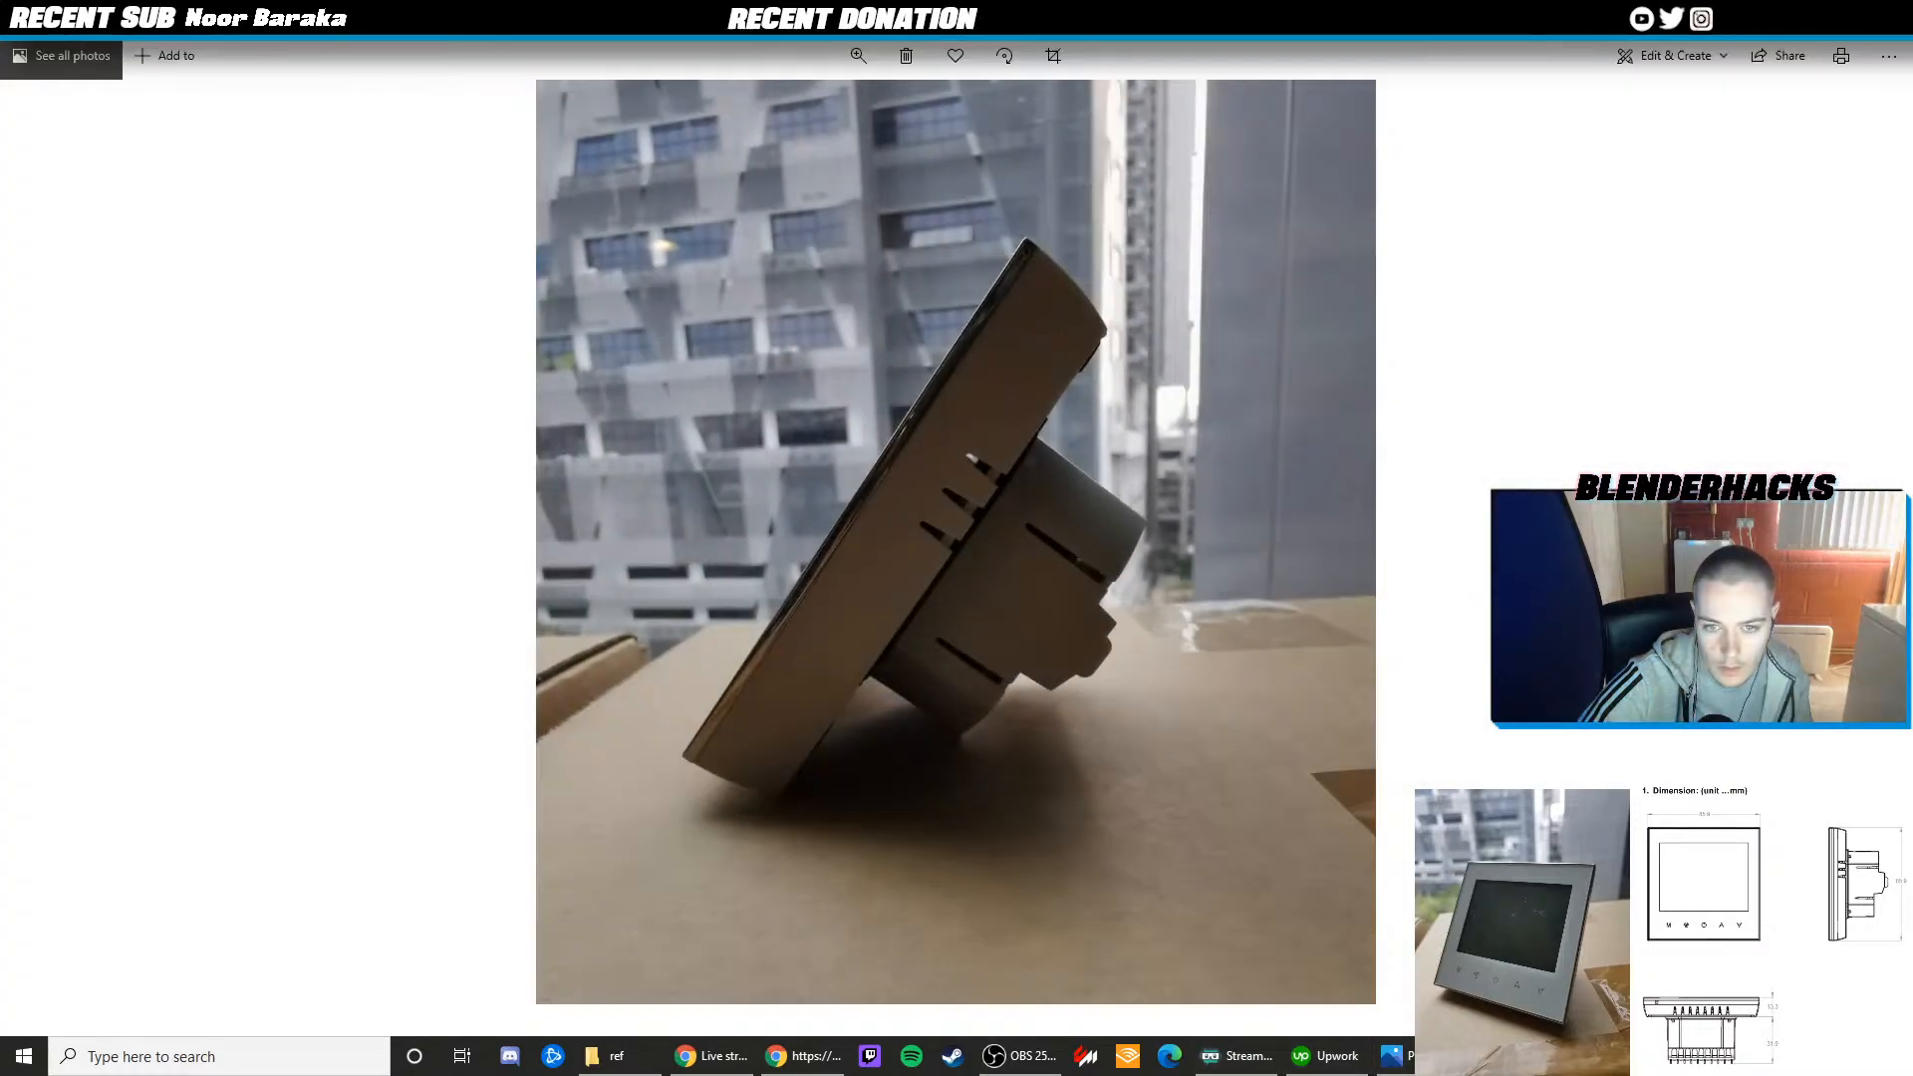
{"action": "left_click", "coordinate": [1388, 1050]}
{"action": "mouse_move", "coordinate": [1028, 875]}
{"action": "middle_mouse_down"}
{"action": "mouse_move", "coordinate": [983, 880]}
{"action": "mouse_move", "coordinate": [1001, 884]}
{"action": "middle_mouse_up"}
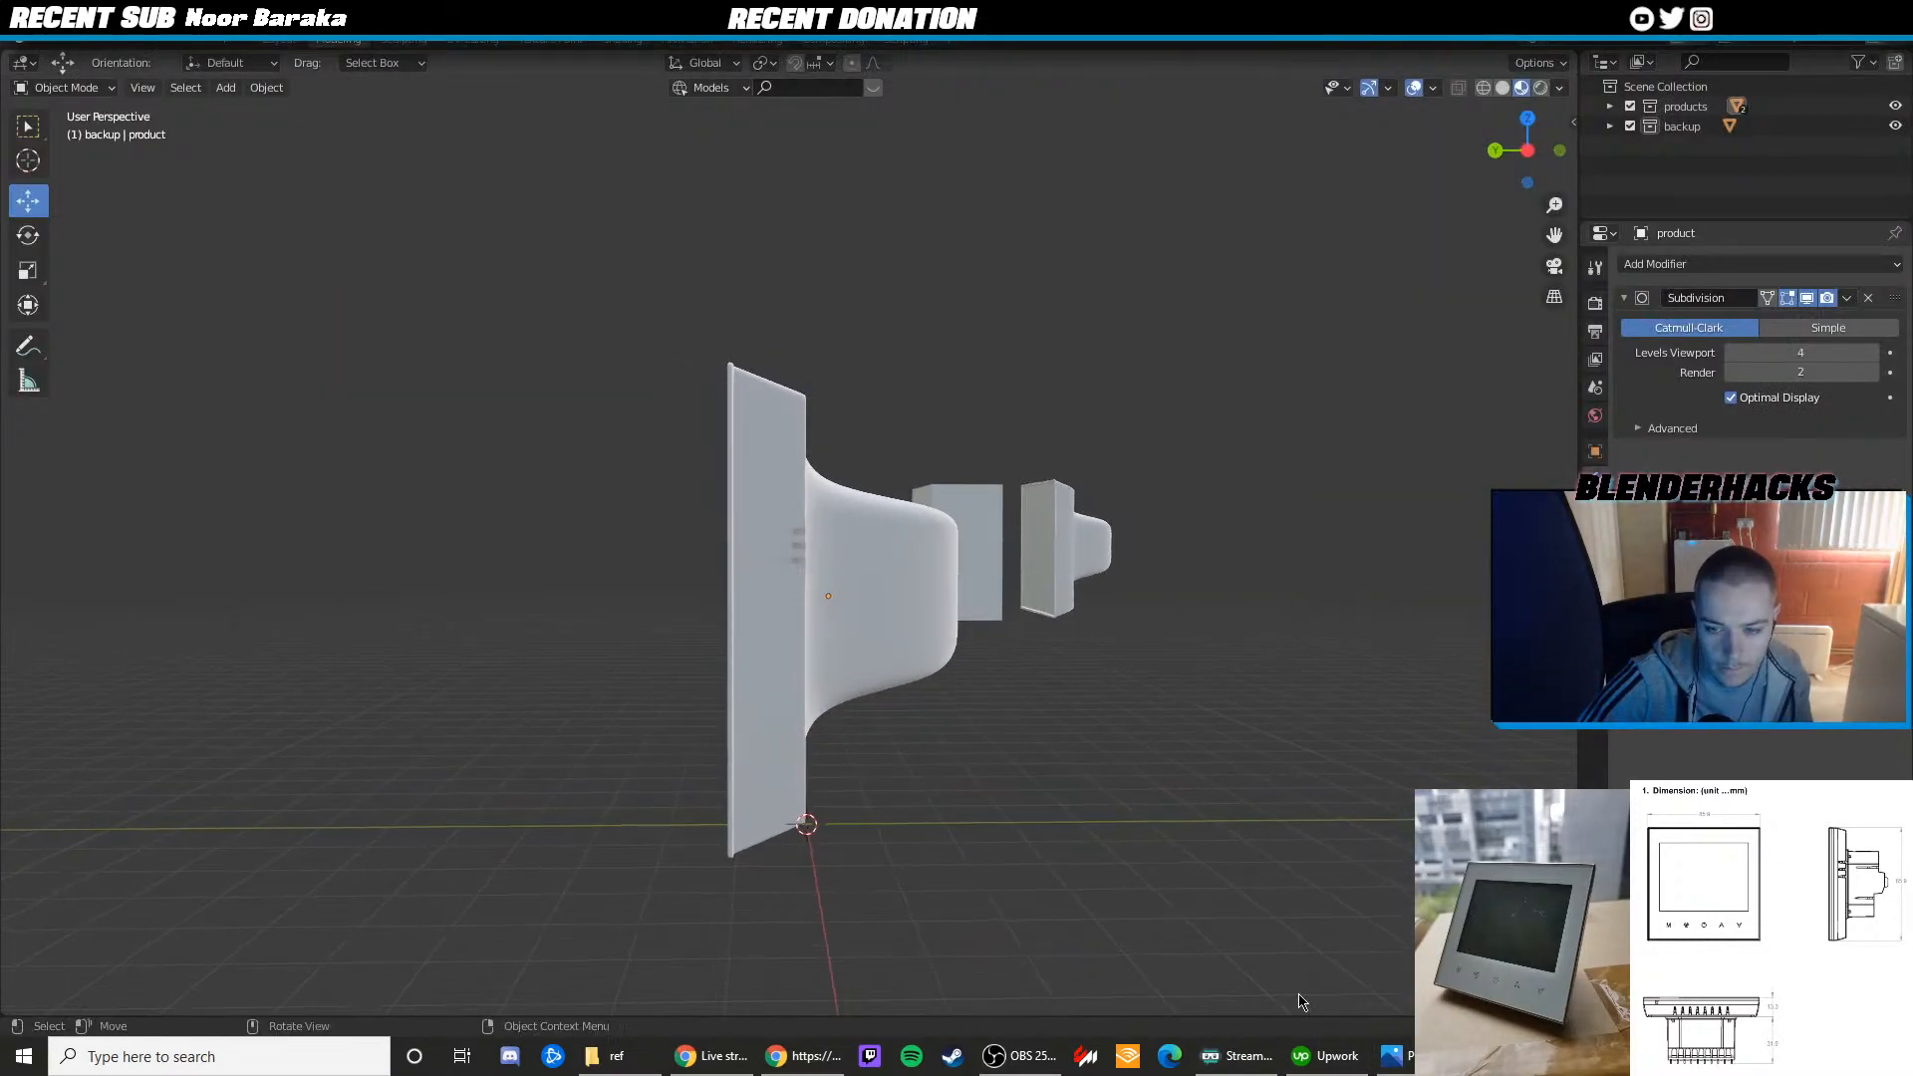
{"action": "left_click", "coordinate": [1393, 1054]}
{"action": "left_click", "coordinate": [1394, 1054]}
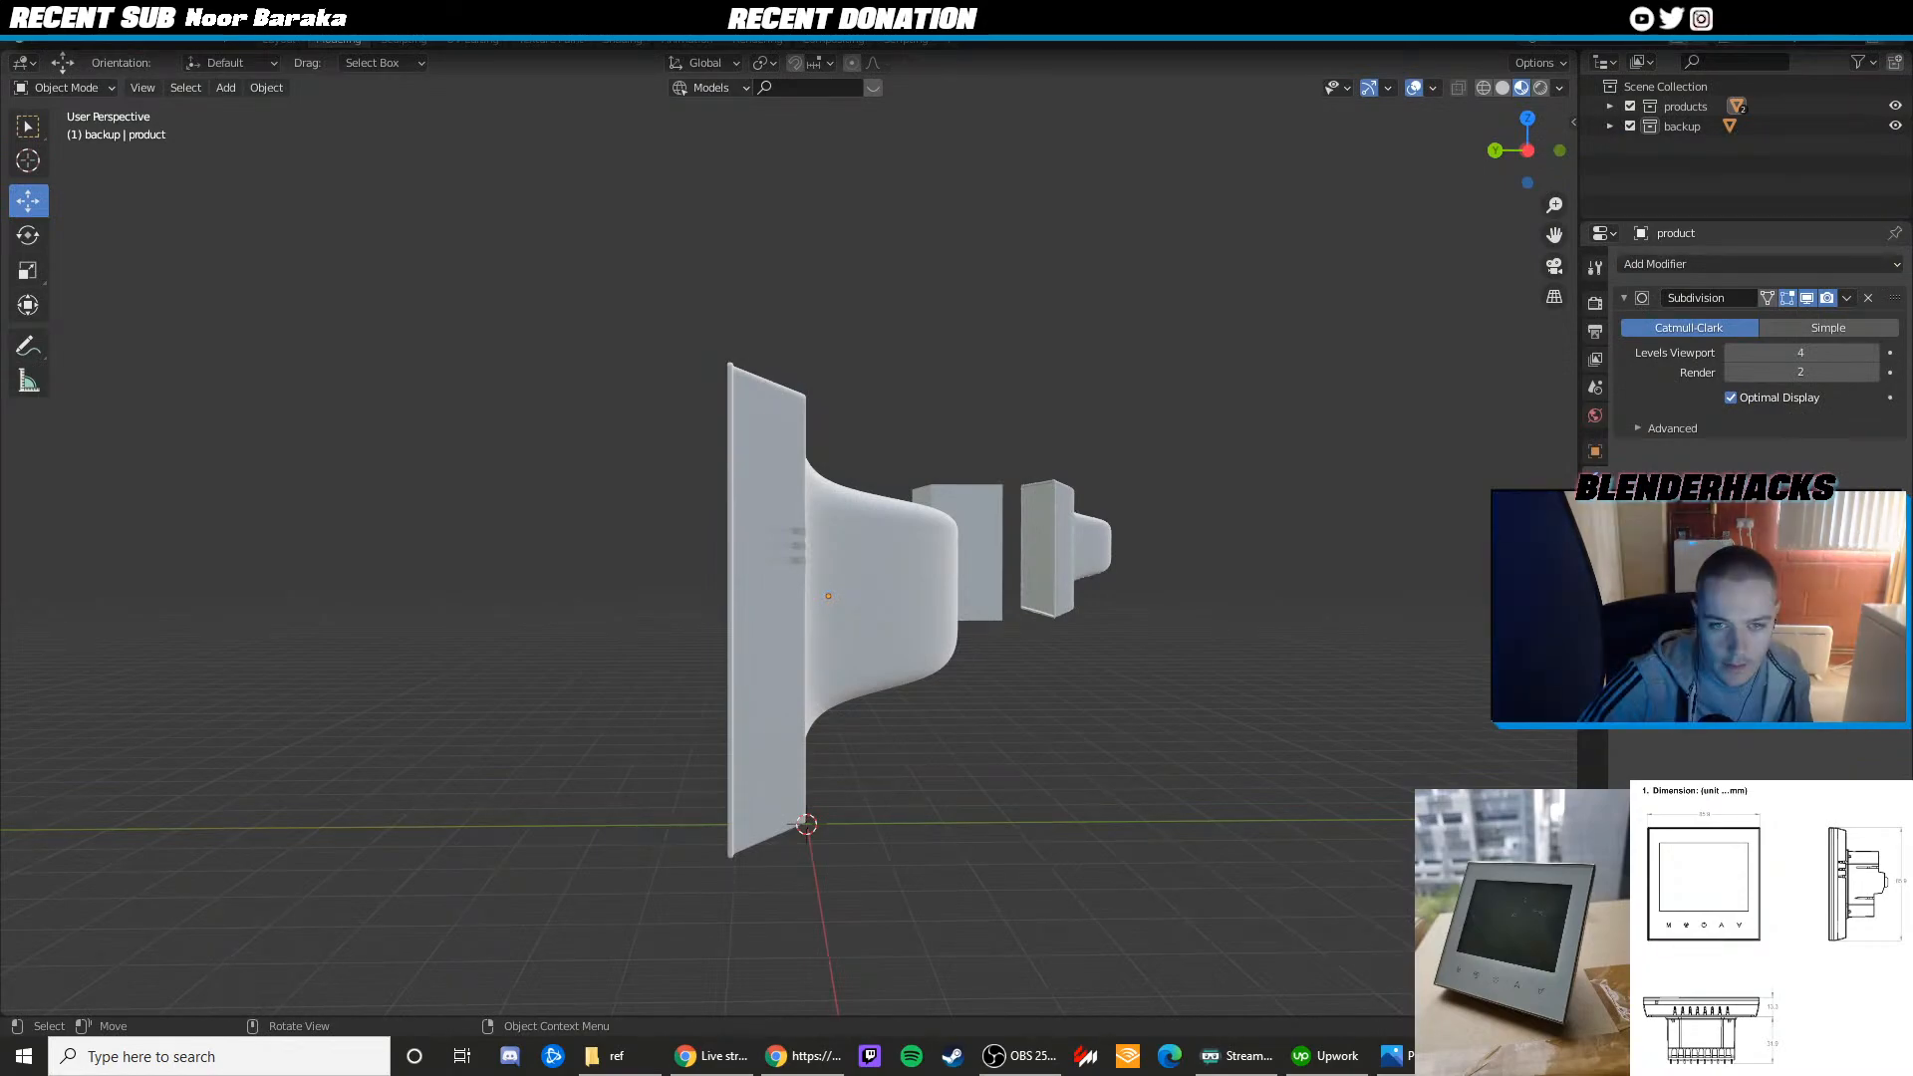
{"action": "left_click", "coordinate": [1394, 1054]}
{"action": "left_click", "coordinate": [1393, 1054]}
{"action": "left_click", "coordinate": [1393, 1054]}
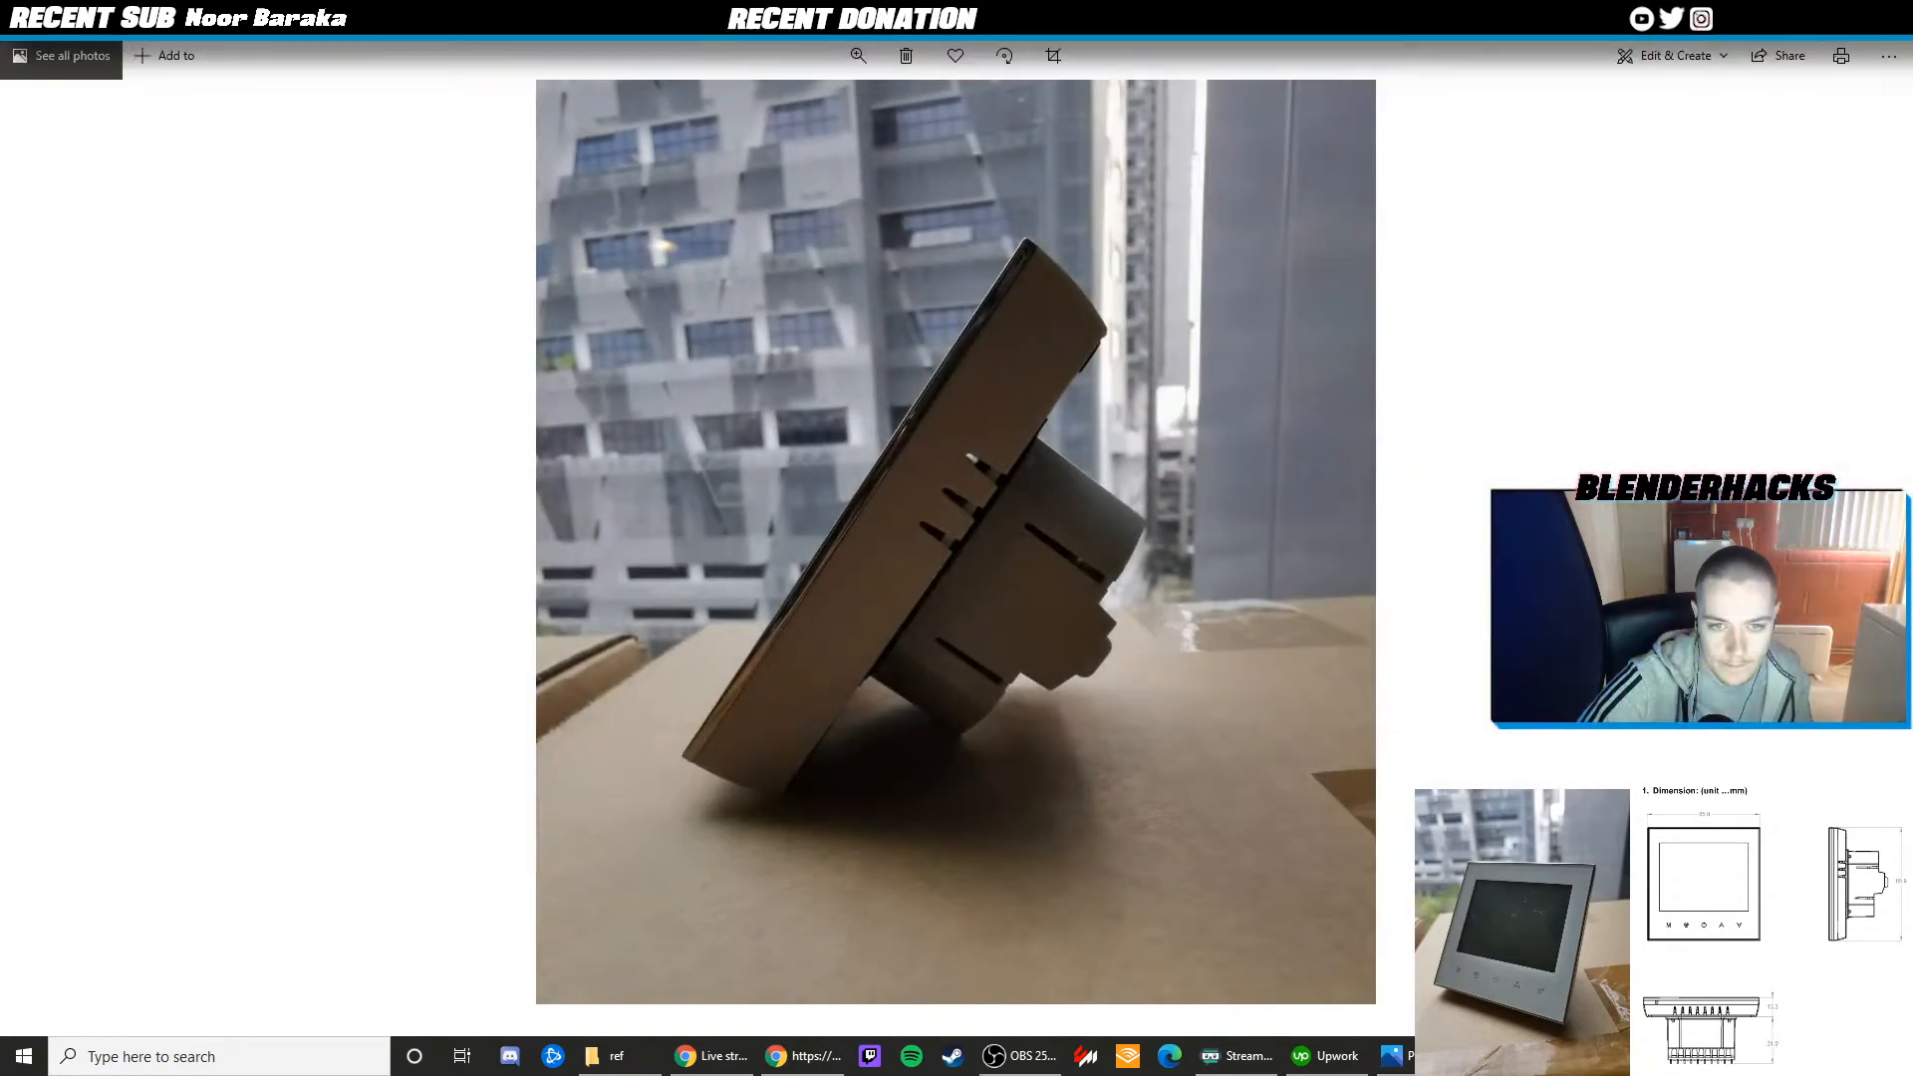
{"action": "left_click", "coordinate": [1394, 1054]}
{"action": "left_click", "coordinate": [1393, 1054]}
{"action": "left_click", "coordinate": [1393, 1054]}
{"action": "scroll", "coordinate": [793, 559], "scroll_direction": "up", "scroll_amount": 5}
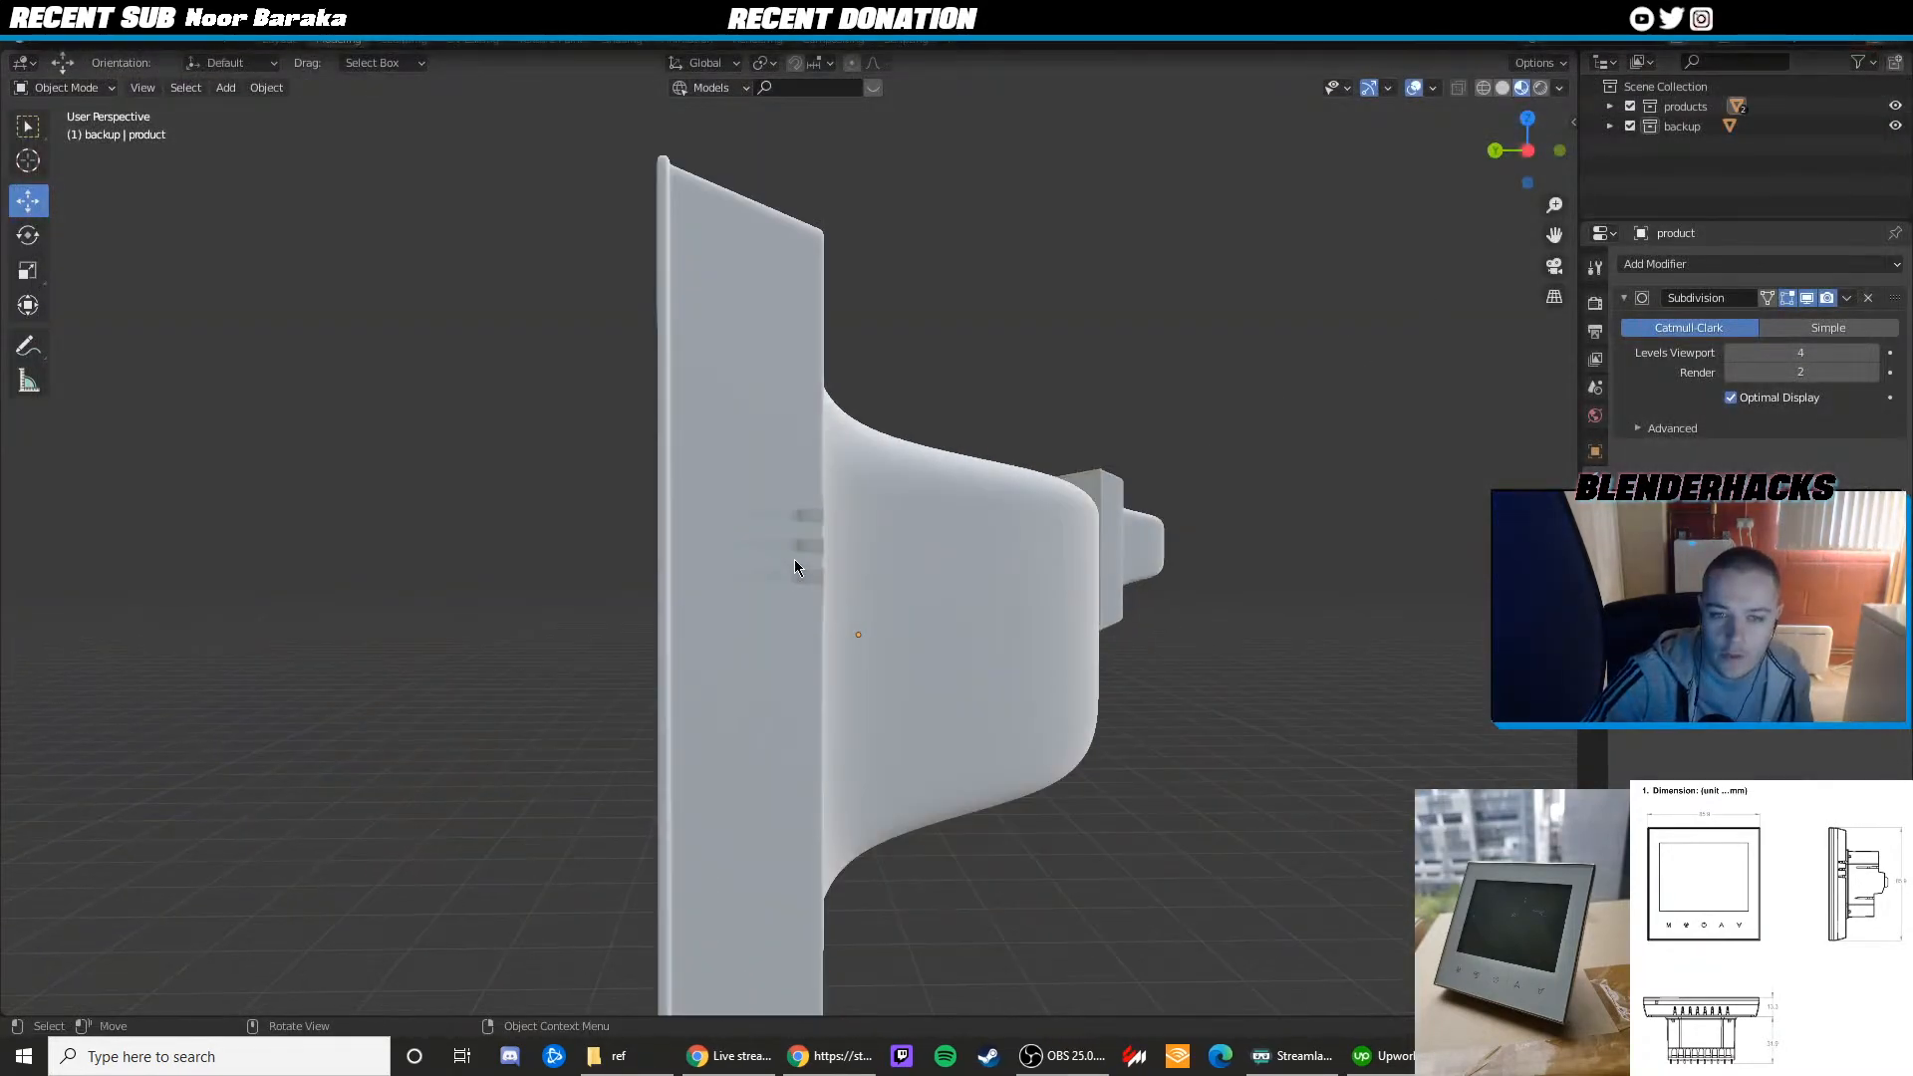
Select the top vent slot's vertices through the mesh and move them up along Z to widen the gap above the middle slot
{"action": "left_click", "coordinate": [725, 547]}
{"action": "key", "text": "Tab"}
{"action": "key", "text": "alt+z"}
{"action": "scroll", "coordinate": [618, 526], "scroll_direction": "up", "scroll_amount": 4}
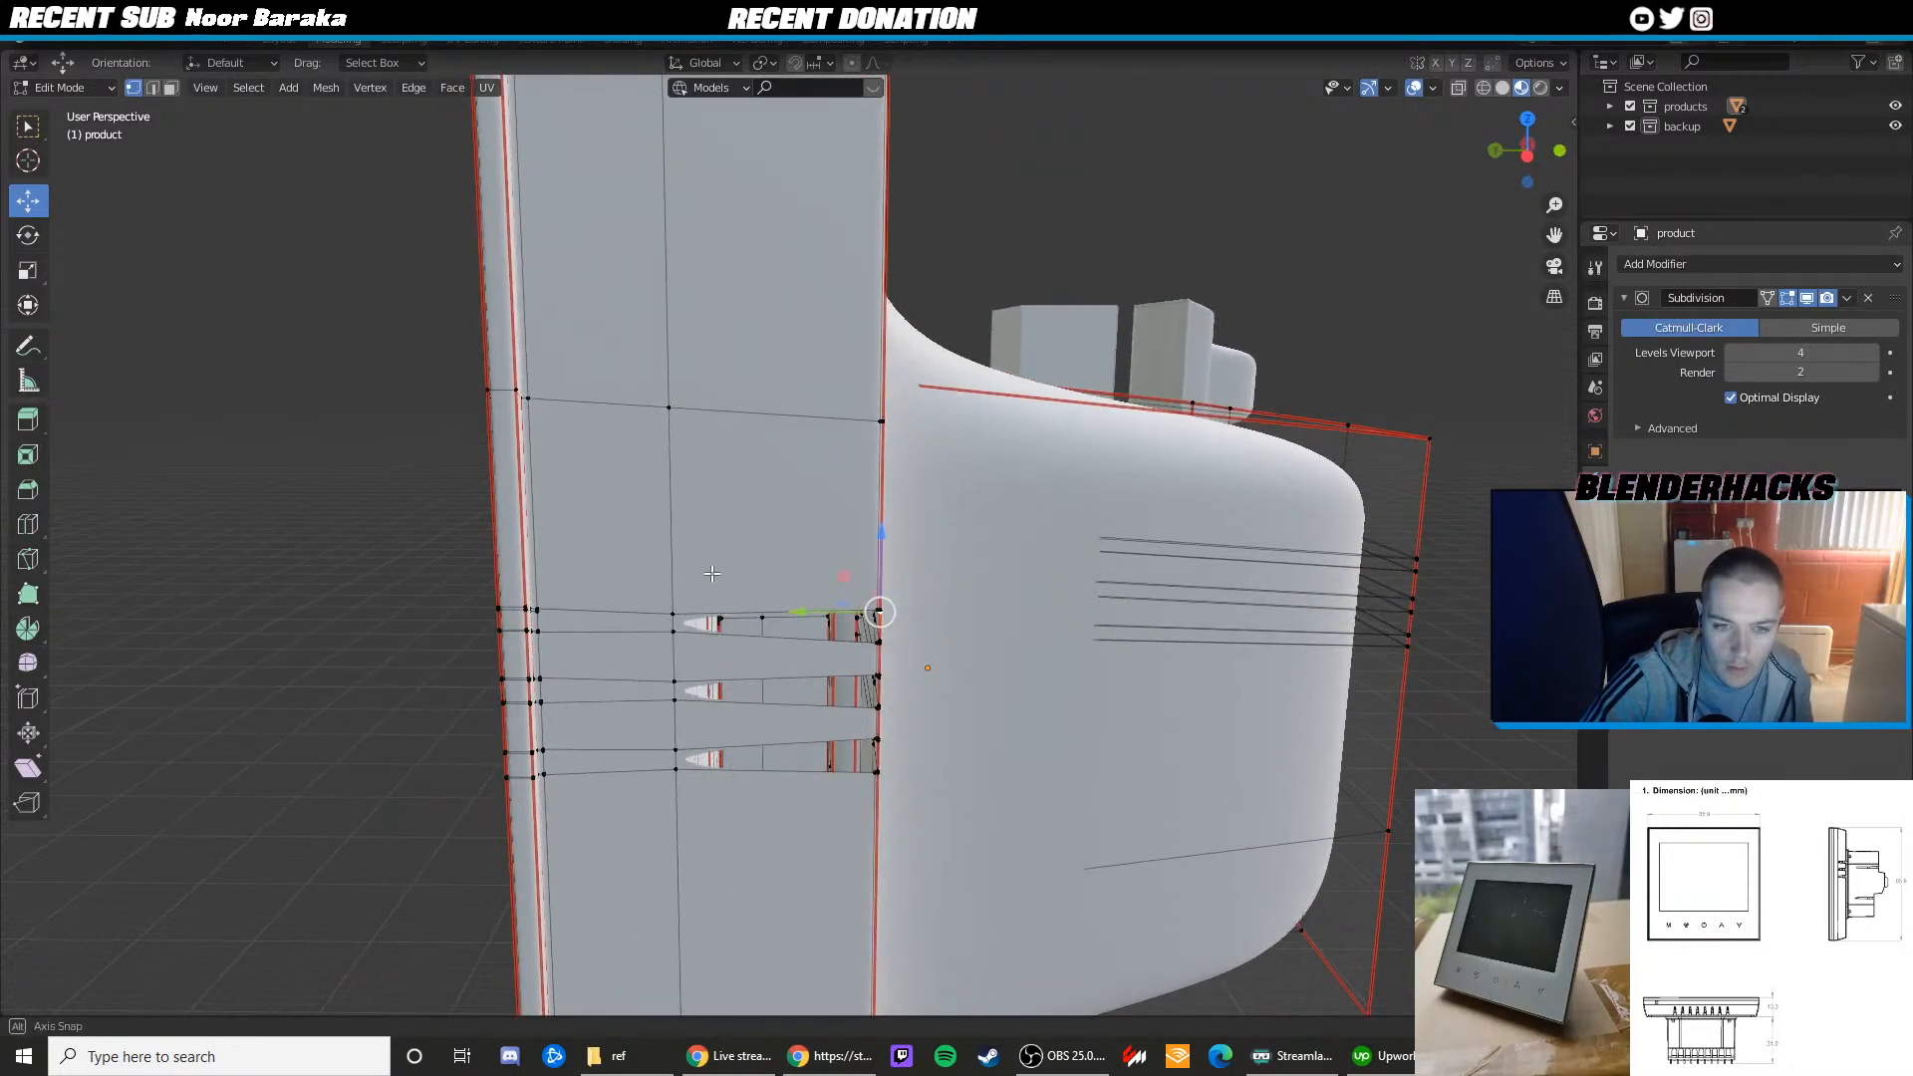
{"action": "middle_click_drag", "start_coordinate": [617, 526], "coordinate": [555, 523]}
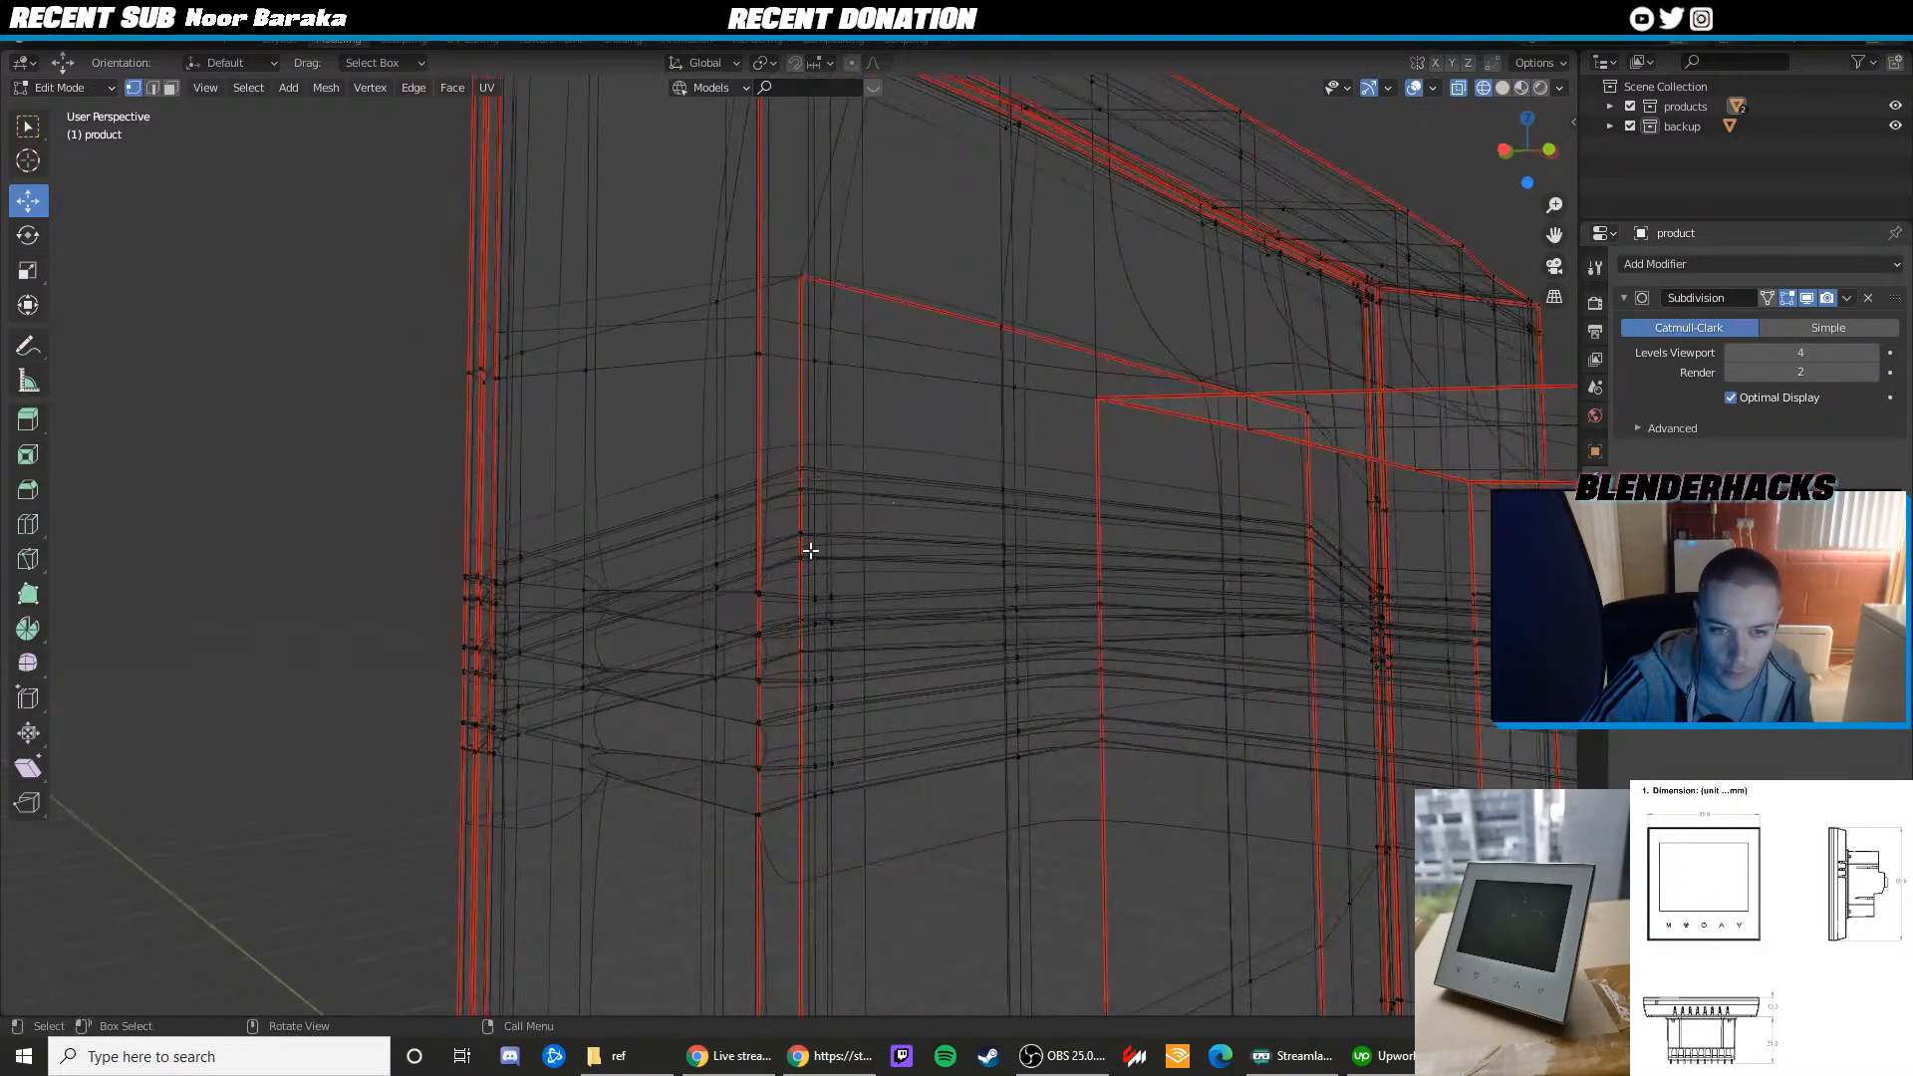
{"action": "middle_click_drag", "start_coordinate": [810, 550], "coordinate": [694, 559]}
{"action": "left_click_drag", "start_coordinate": [692, 599], "coordinate": [876, 641]}
{"action": "key", "text": "z"}
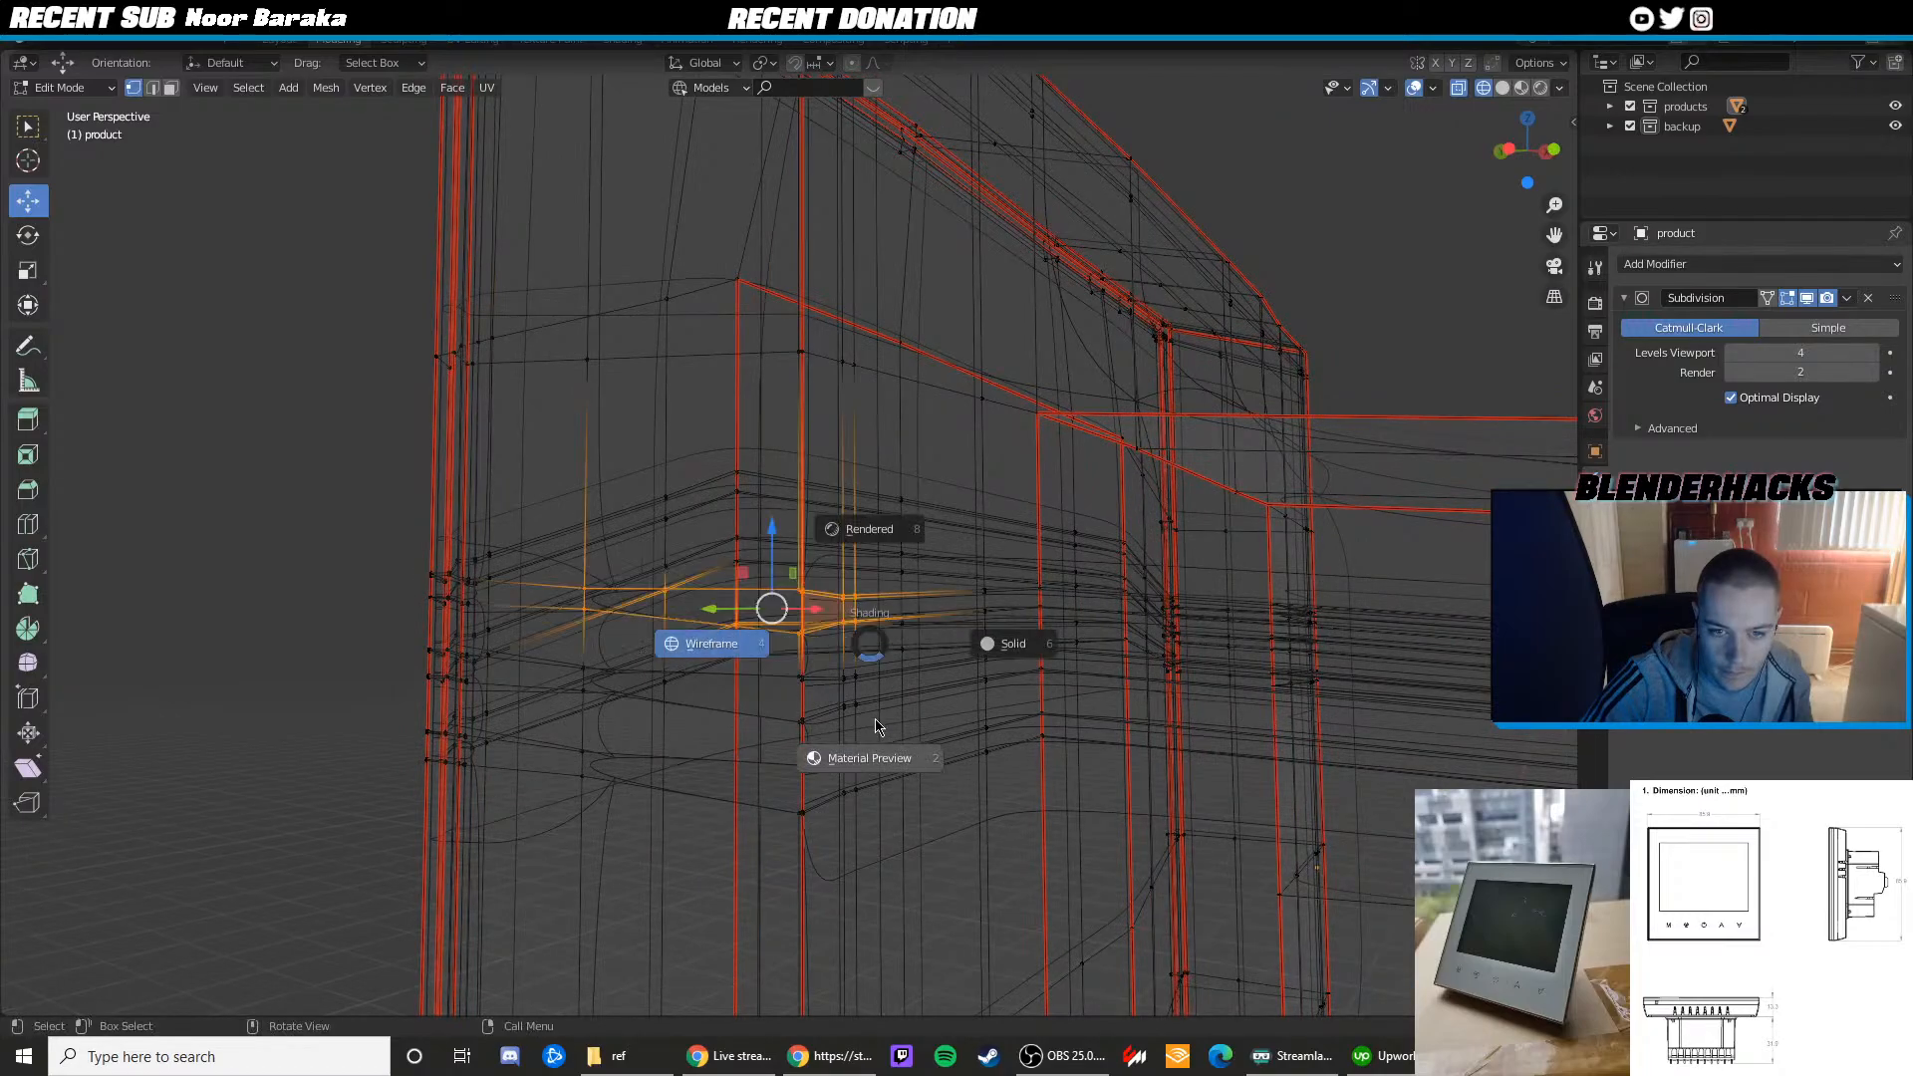
{"action": "left_click", "coordinate": [777, 542]}
{"action": "key", "text": "g"}
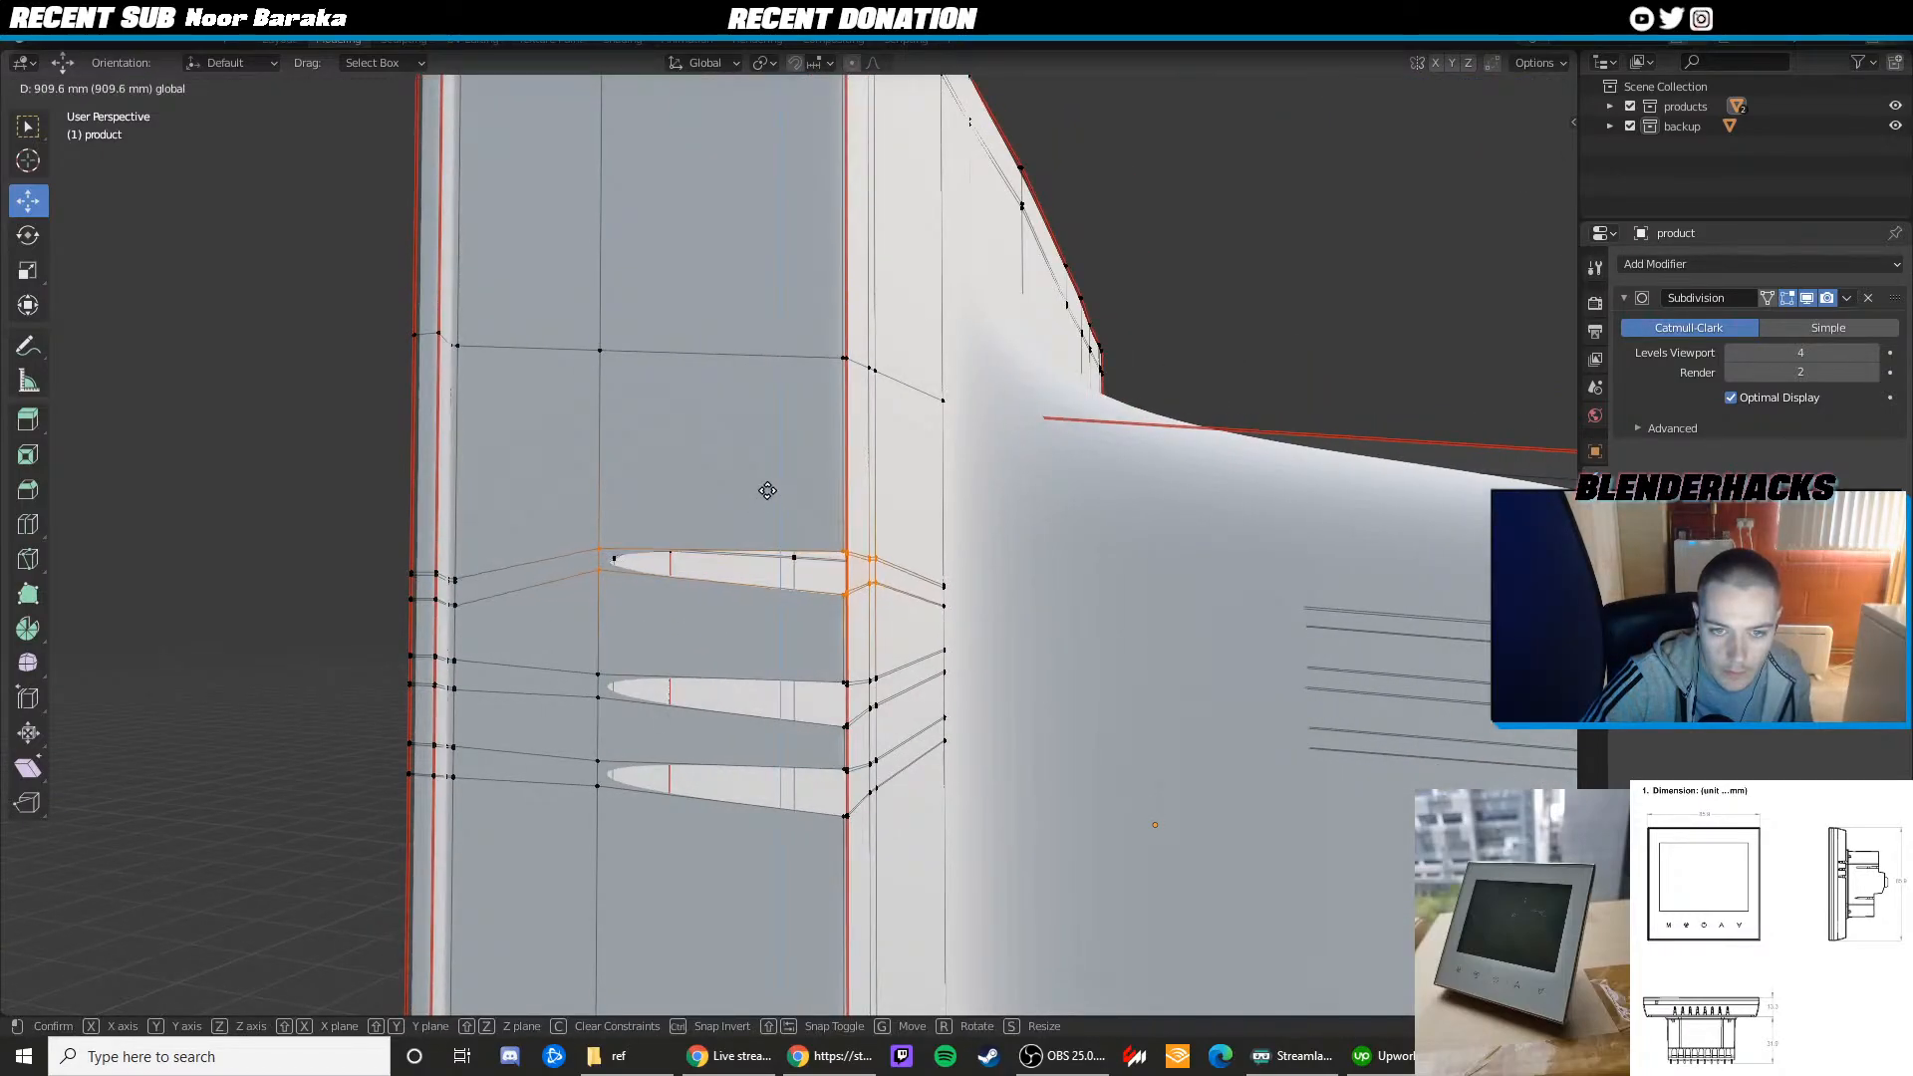
{"action": "left_click", "coordinate": [767, 492]}
Select the lowest vent slot's vertices through the mesh and move them down along Z by about 1080 mm
{"action": "key", "text": "alt+z"}
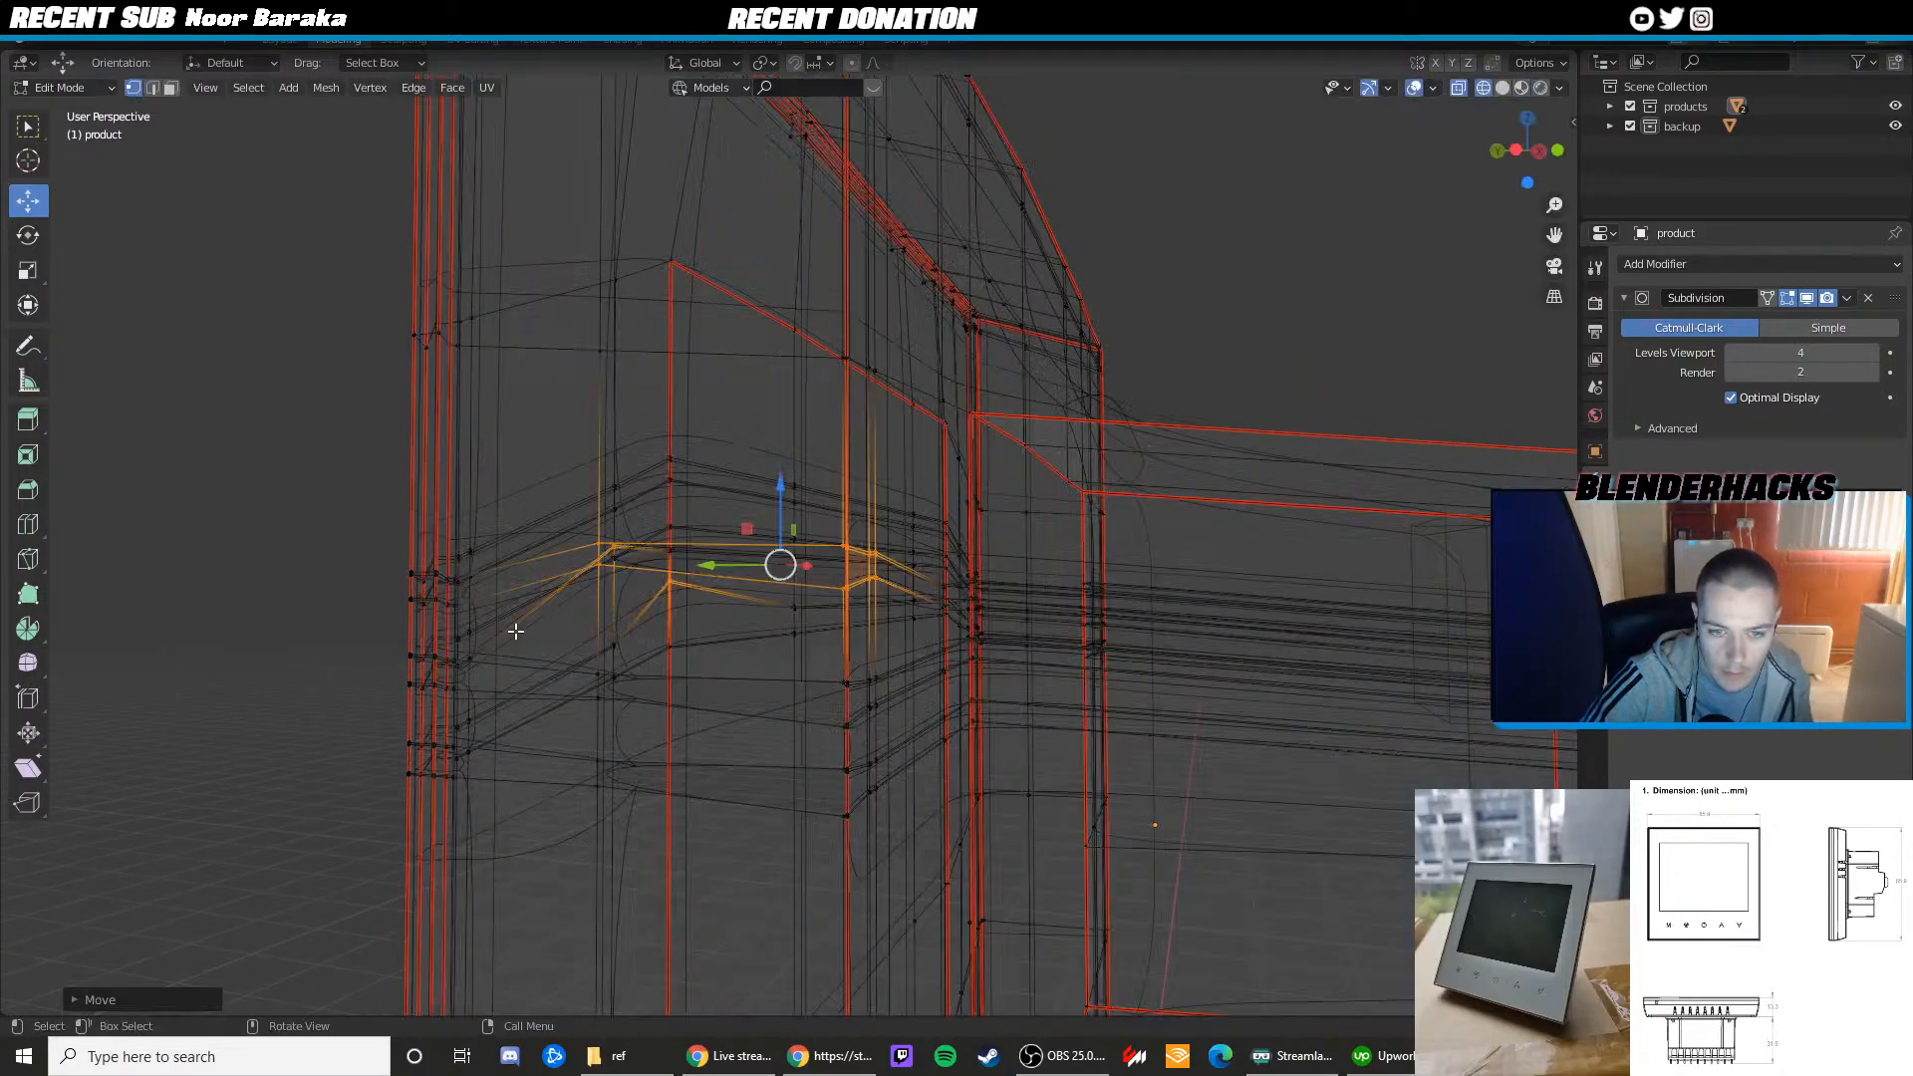
{"action": "left_click_drag", "start_coordinate": [586, 753], "coordinate": [892, 829]}
{"action": "key", "text": "alt+z"}
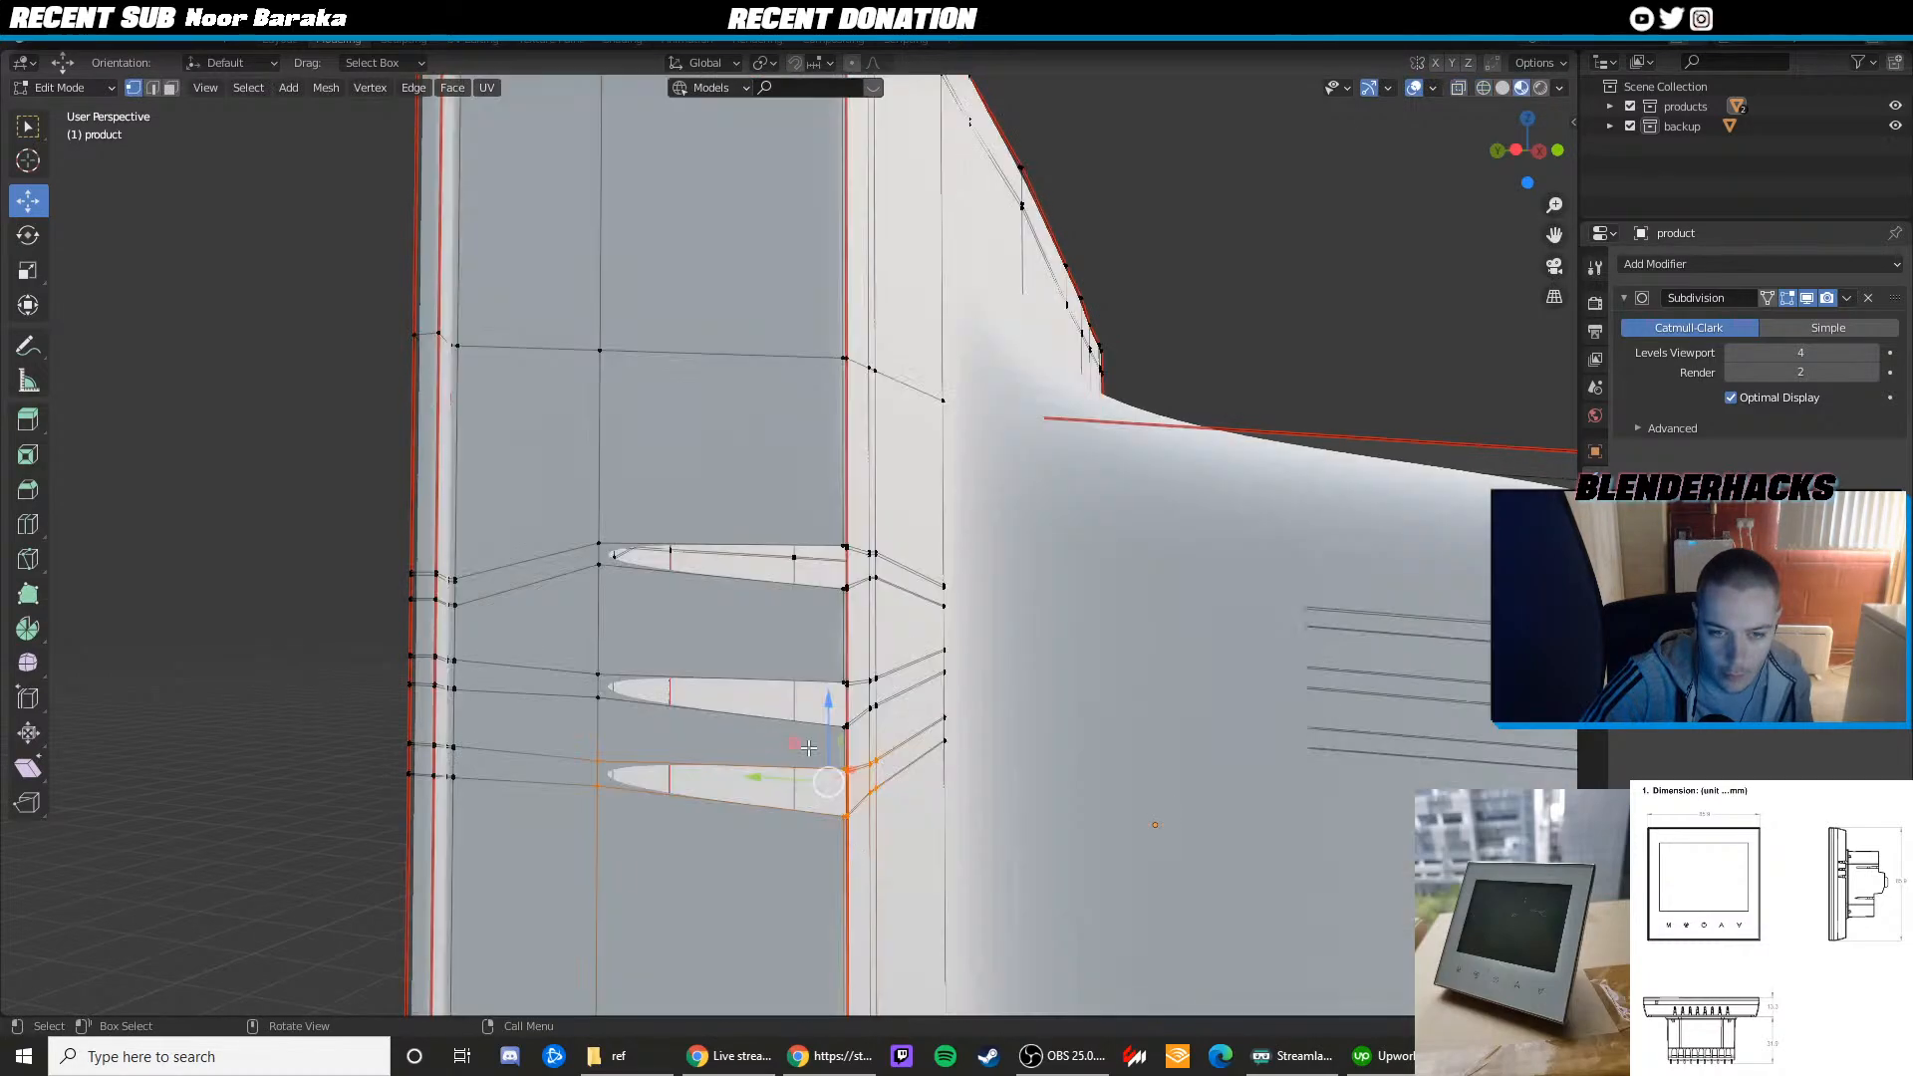
{"action": "key", "text": "g"}
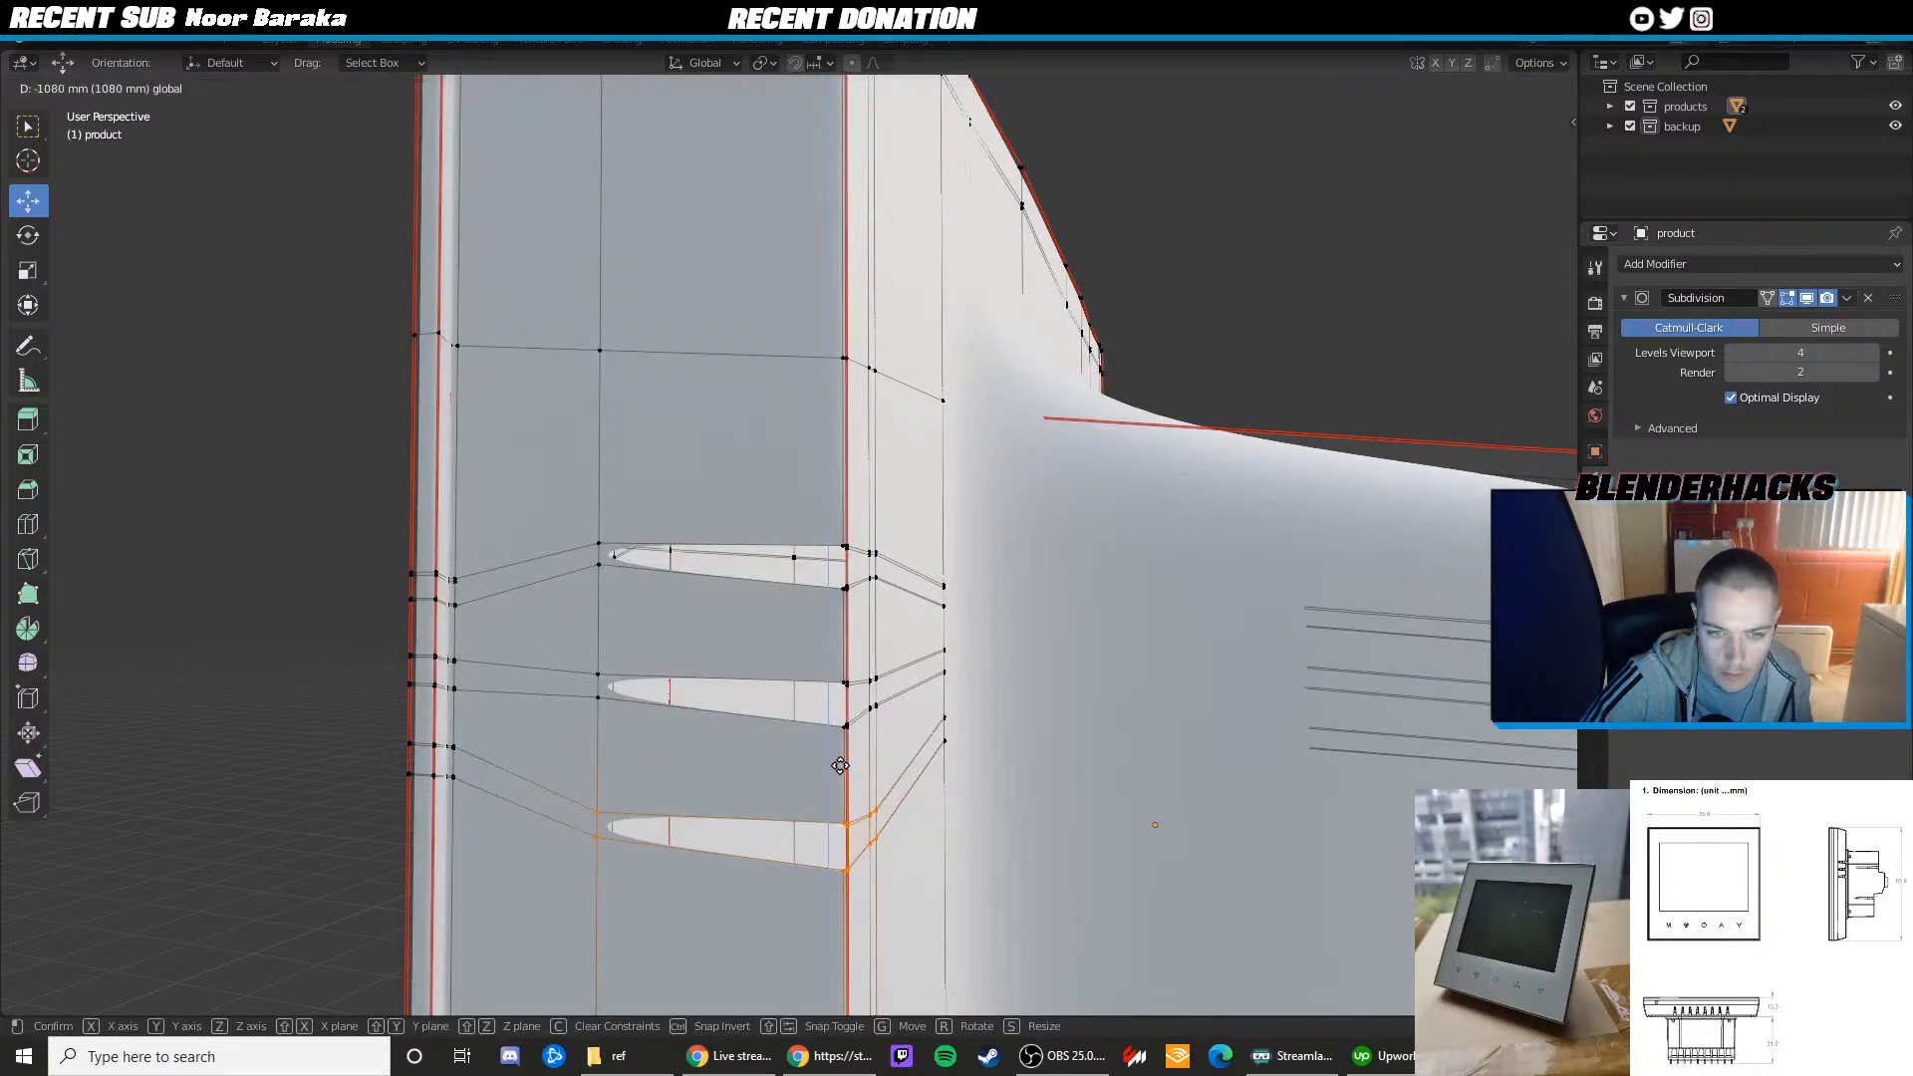
{"action": "left_click", "coordinate": [840, 764]}
Check the vent slot spacing against the side reference photo and close the photo viewer
{"action": "key", "text": "Tab"}
{"action": "scroll", "coordinate": [840, 764], "scroll_direction": "down", "scroll_amount": 4}
{"action": "middle_click_drag", "start_coordinate": [840, 764], "coordinate": [1157, 901]}
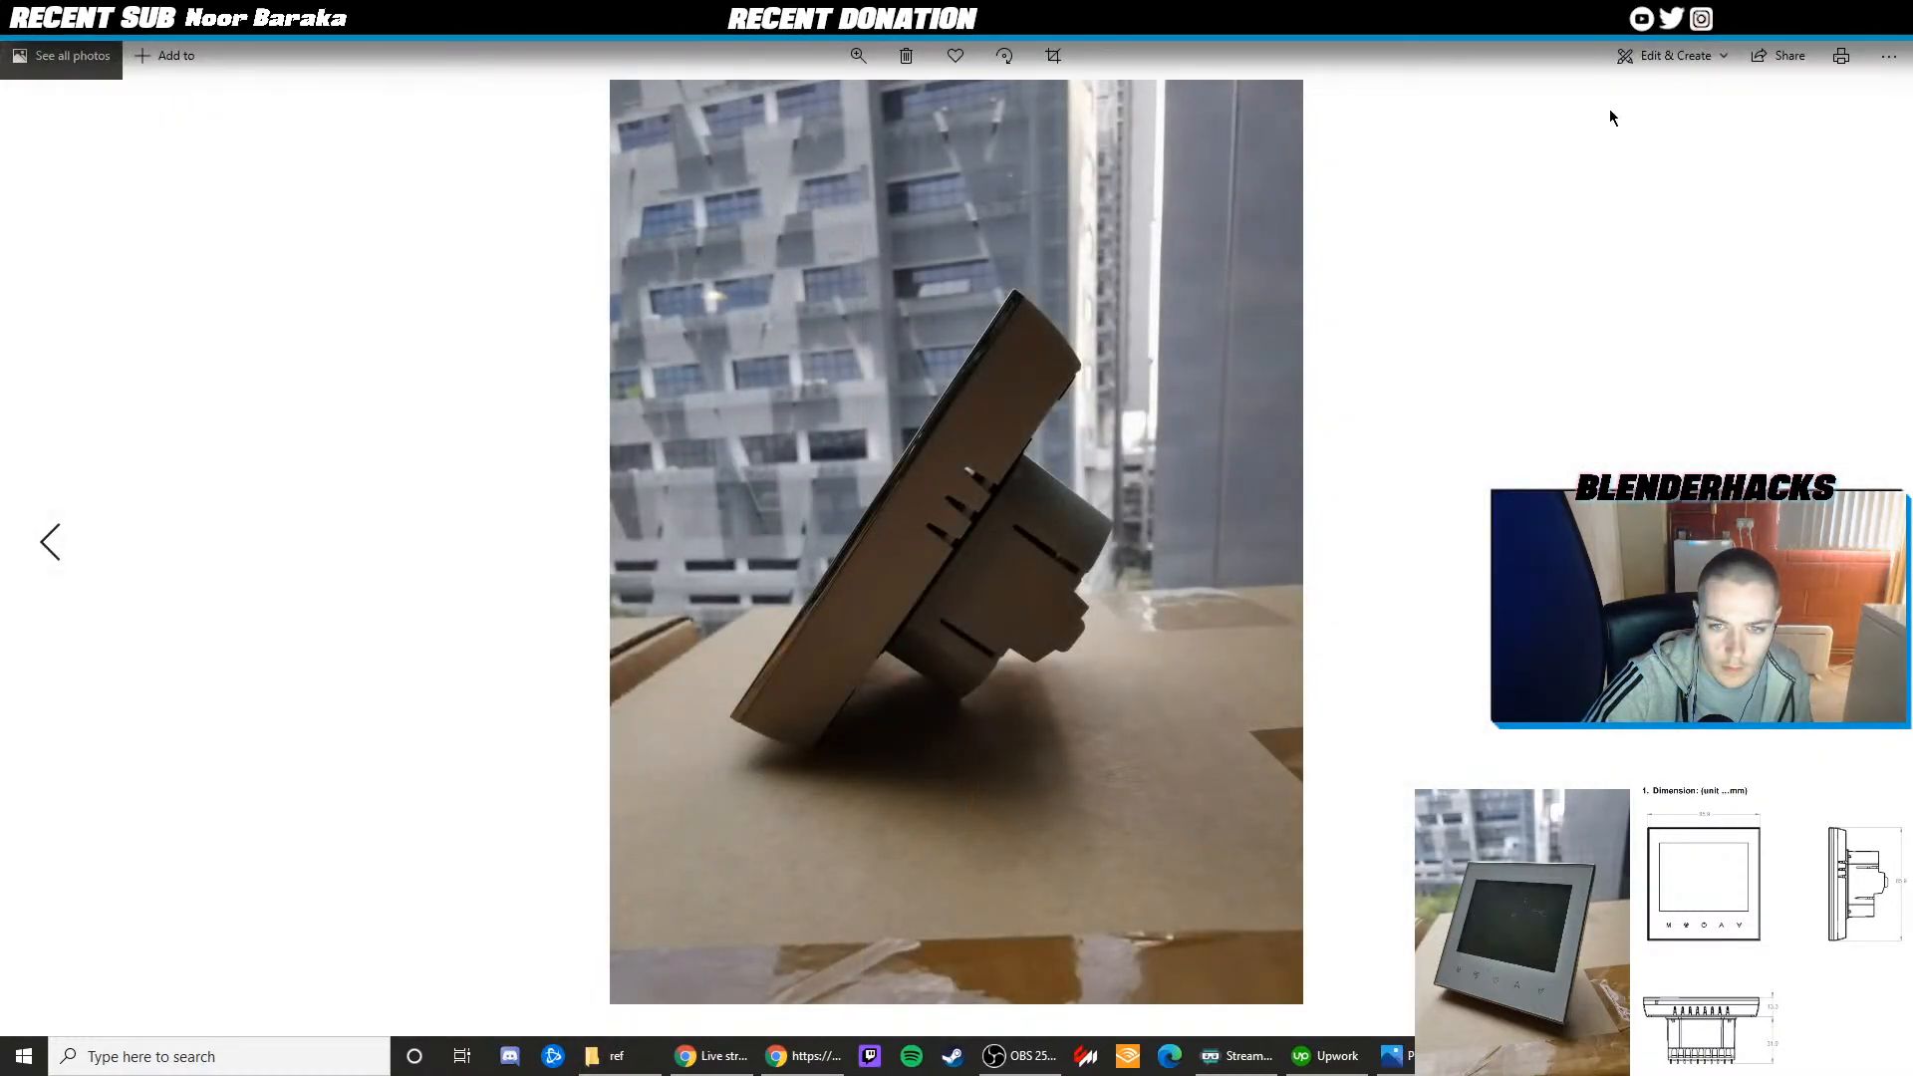
{"action": "left_click", "coordinate": [1889, 16]}
{"action": "mouse_move", "coordinate": [1083, 397]}
{"action": "middle_mouse_down"}
{"action": "mouse_move", "coordinate": [1025, 402]}
{"action": "mouse_move", "coordinate": [1063, 398]}
{"action": "mouse_move", "coordinate": [1064, 429]}
{"action": "mouse_move", "coordinate": [1029, 403]}
{"action": "mouse_move", "coordinate": [850, 439]}
{"action": "middle_mouse_up"}
{"action": "scroll", "coordinate": [950, 430], "scroll_direction": "up", "scroll_amount": 3}
{"action": "scroll", "coordinate": [847, 441], "scroll_direction": "up", "scroll_amount": 3}
Select the vertices of all three vent slots in wireframe and move them down together along Z on the housing side
{"action": "key", "text": "Tab"}
{"action": "key", "text": "z"}
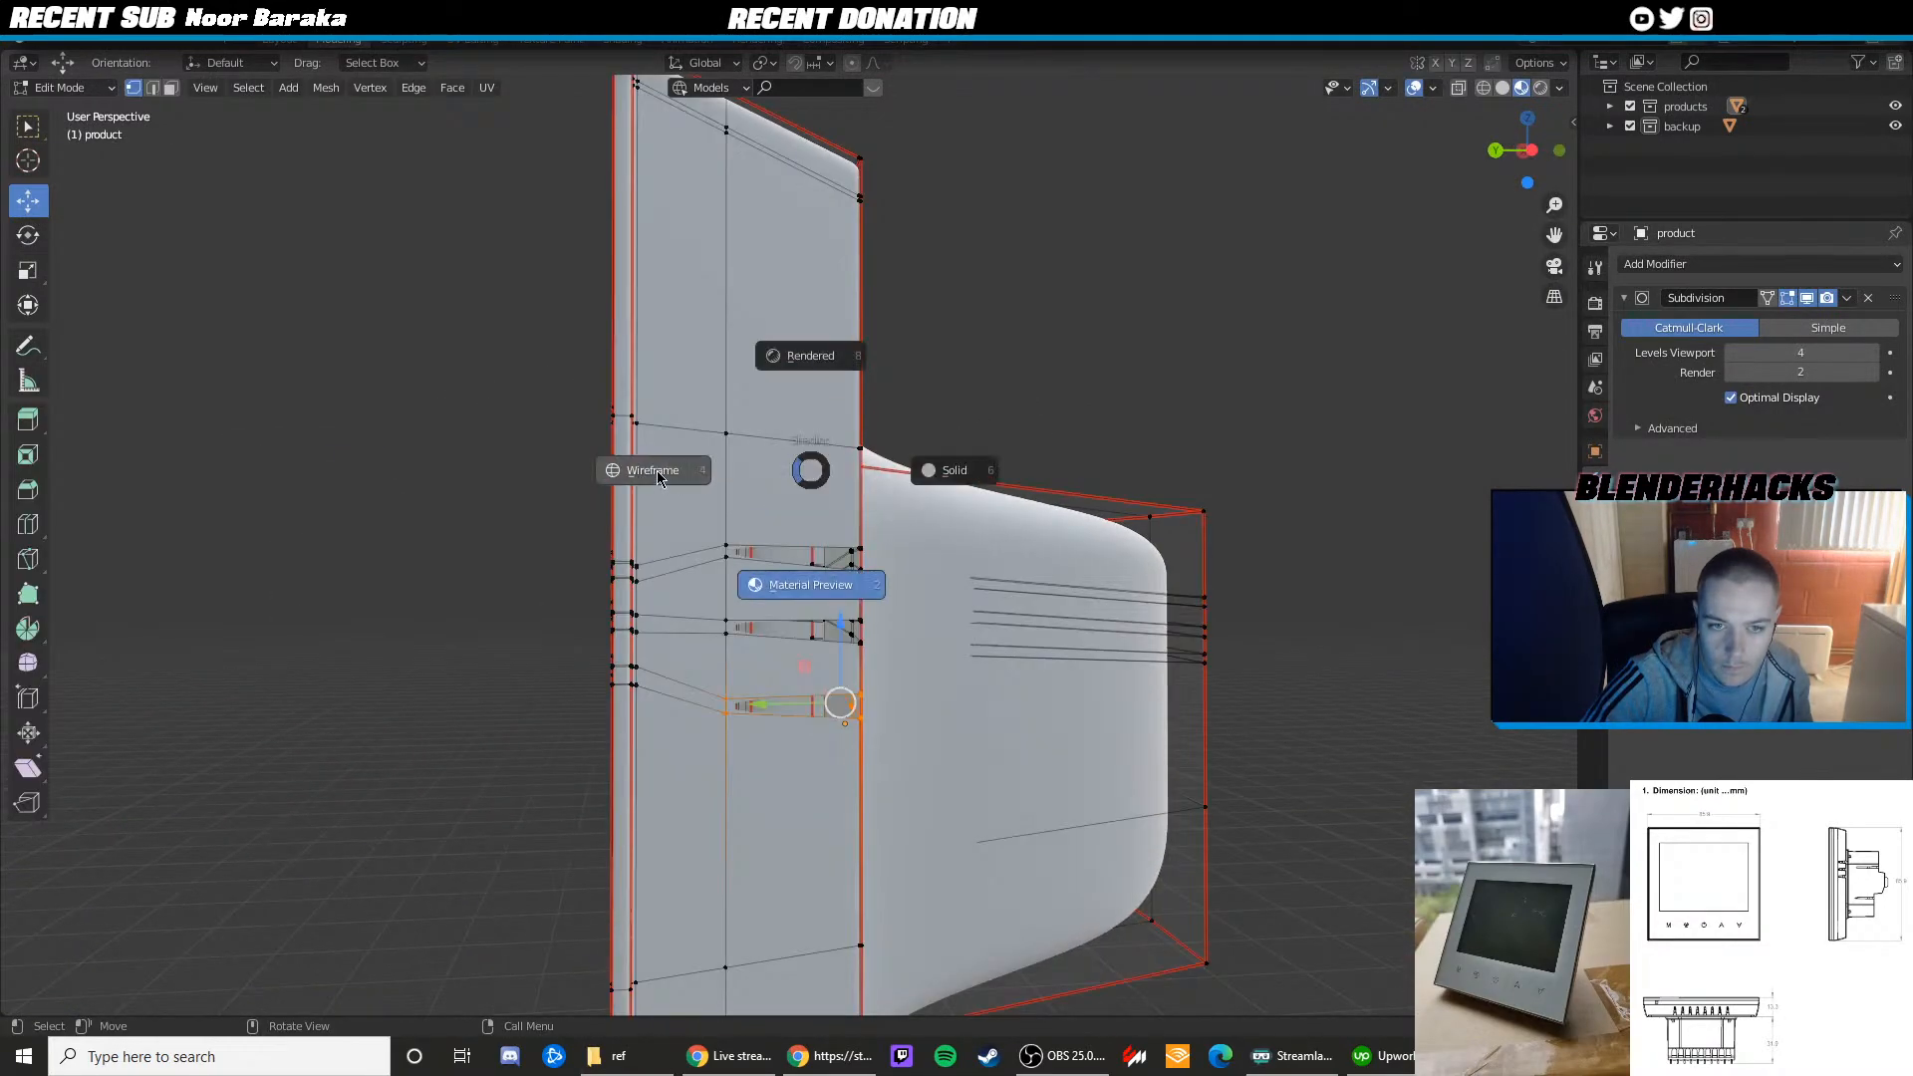
{"action": "left_click", "coordinate": [658, 478]}
{"action": "mouse_move", "coordinate": [747, 534]}
{"action": "middle_mouse_down"}
{"action": "mouse_move", "coordinate": [487, 508]}
{"action": "mouse_move", "coordinate": [739, 587]}
{"action": "mouse_move", "coordinate": [650, 566]}
{"action": "middle_mouse_up"}
{"action": "left_click_drag", "start_coordinate": [634, 568], "coordinate": [758, 616]}
{"action": "middle_click_drag", "start_coordinate": [759, 616], "coordinate": [824, 632], "text": "shift"}
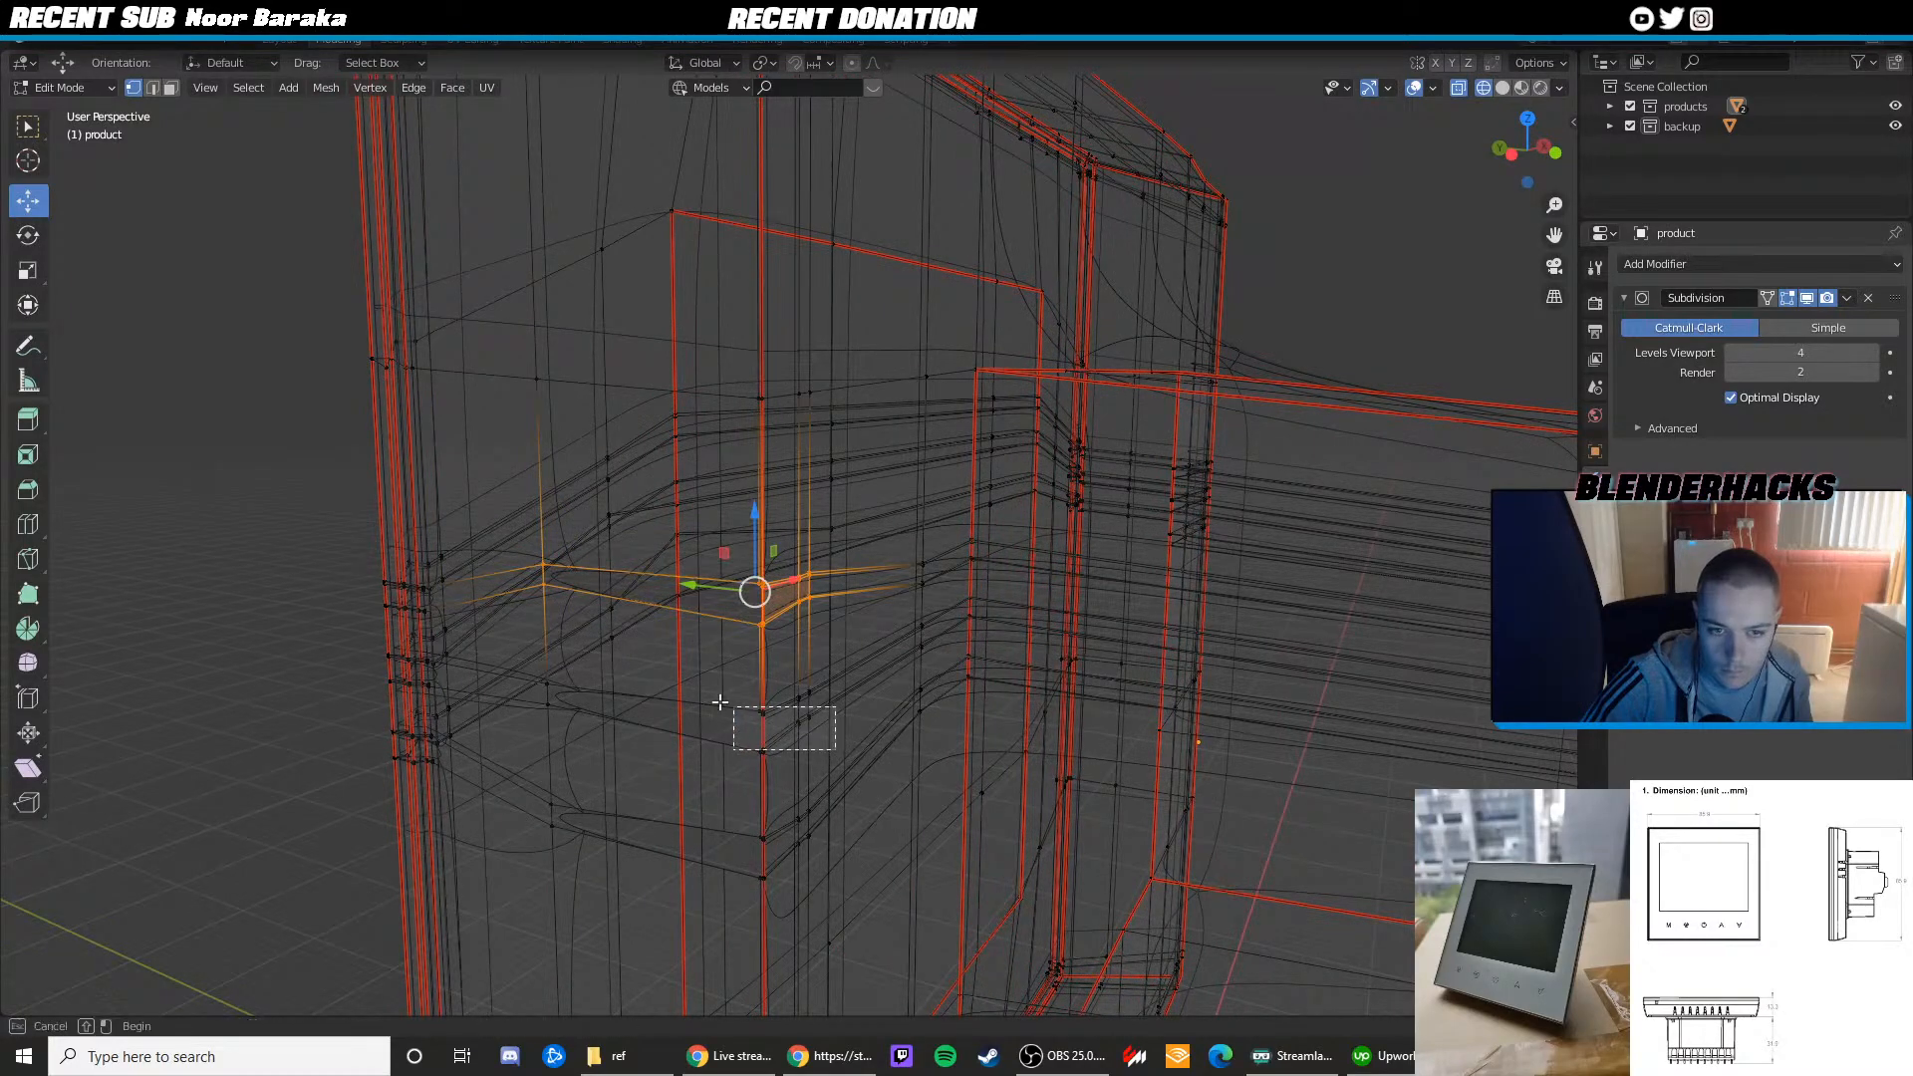
{"action": "mouse_move", "coordinate": [714, 673]}
{"action": "middle_mouse_down", "text": "shift"}
{"action": "mouse_move", "coordinate": [742, 632]}
{"action": "mouse_move", "coordinate": [803, 667]}
{"action": "mouse_move", "coordinate": [715, 686]}
{"action": "middle_mouse_up", "text": "shift"}
{"action": "left_click", "coordinate": [803, 735], "text": "shift"}
{"action": "left_click_drag", "start_coordinate": [715, 687], "coordinate": [650, 634]}
{"action": "middle_click_drag", "start_coordinate": [722, 803], "coordinate": [668, 718]}
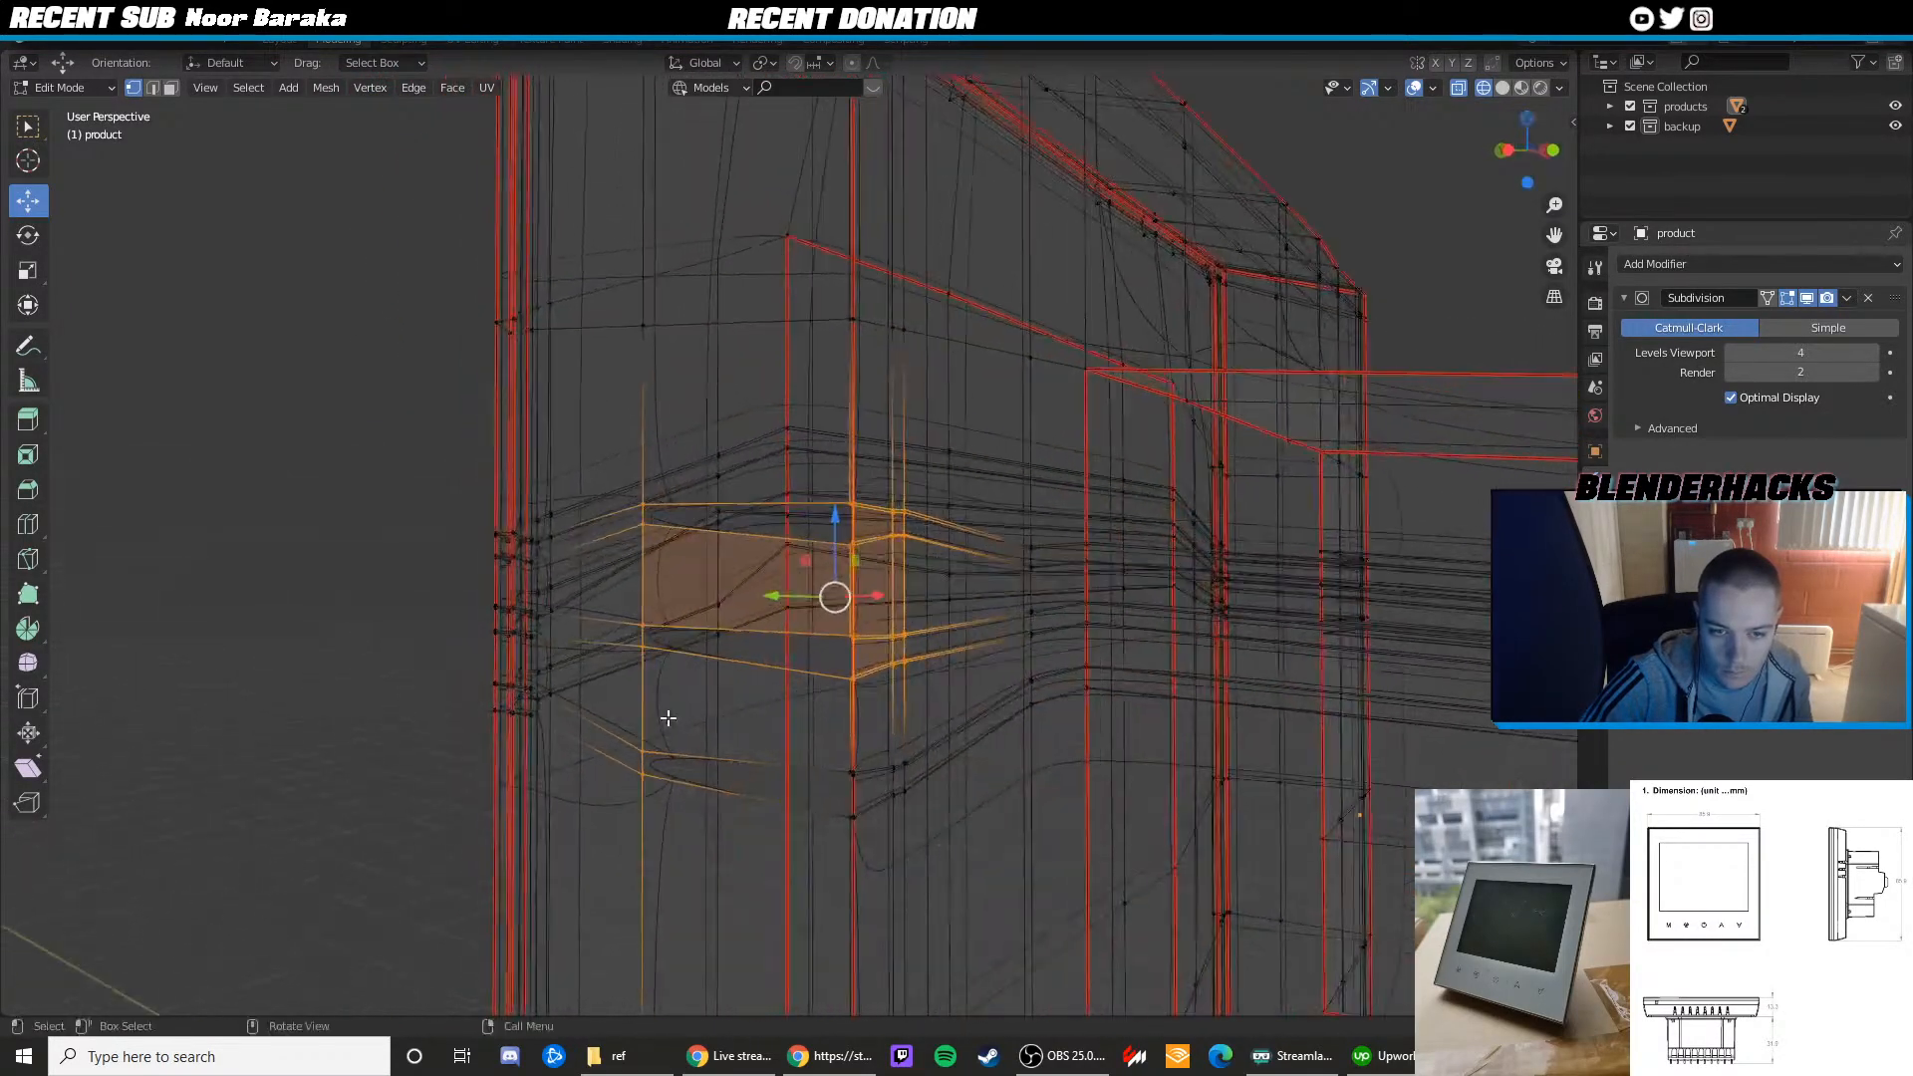
{"action": "left_click_drag", "start_coordinate": [928, 830], "coordinate": [792, 735]}
{"action": "key", "text": "z"}
{"action": "middle_click_drag", "start_coordinate": [847, 737], "coordinate": [892, 658]}
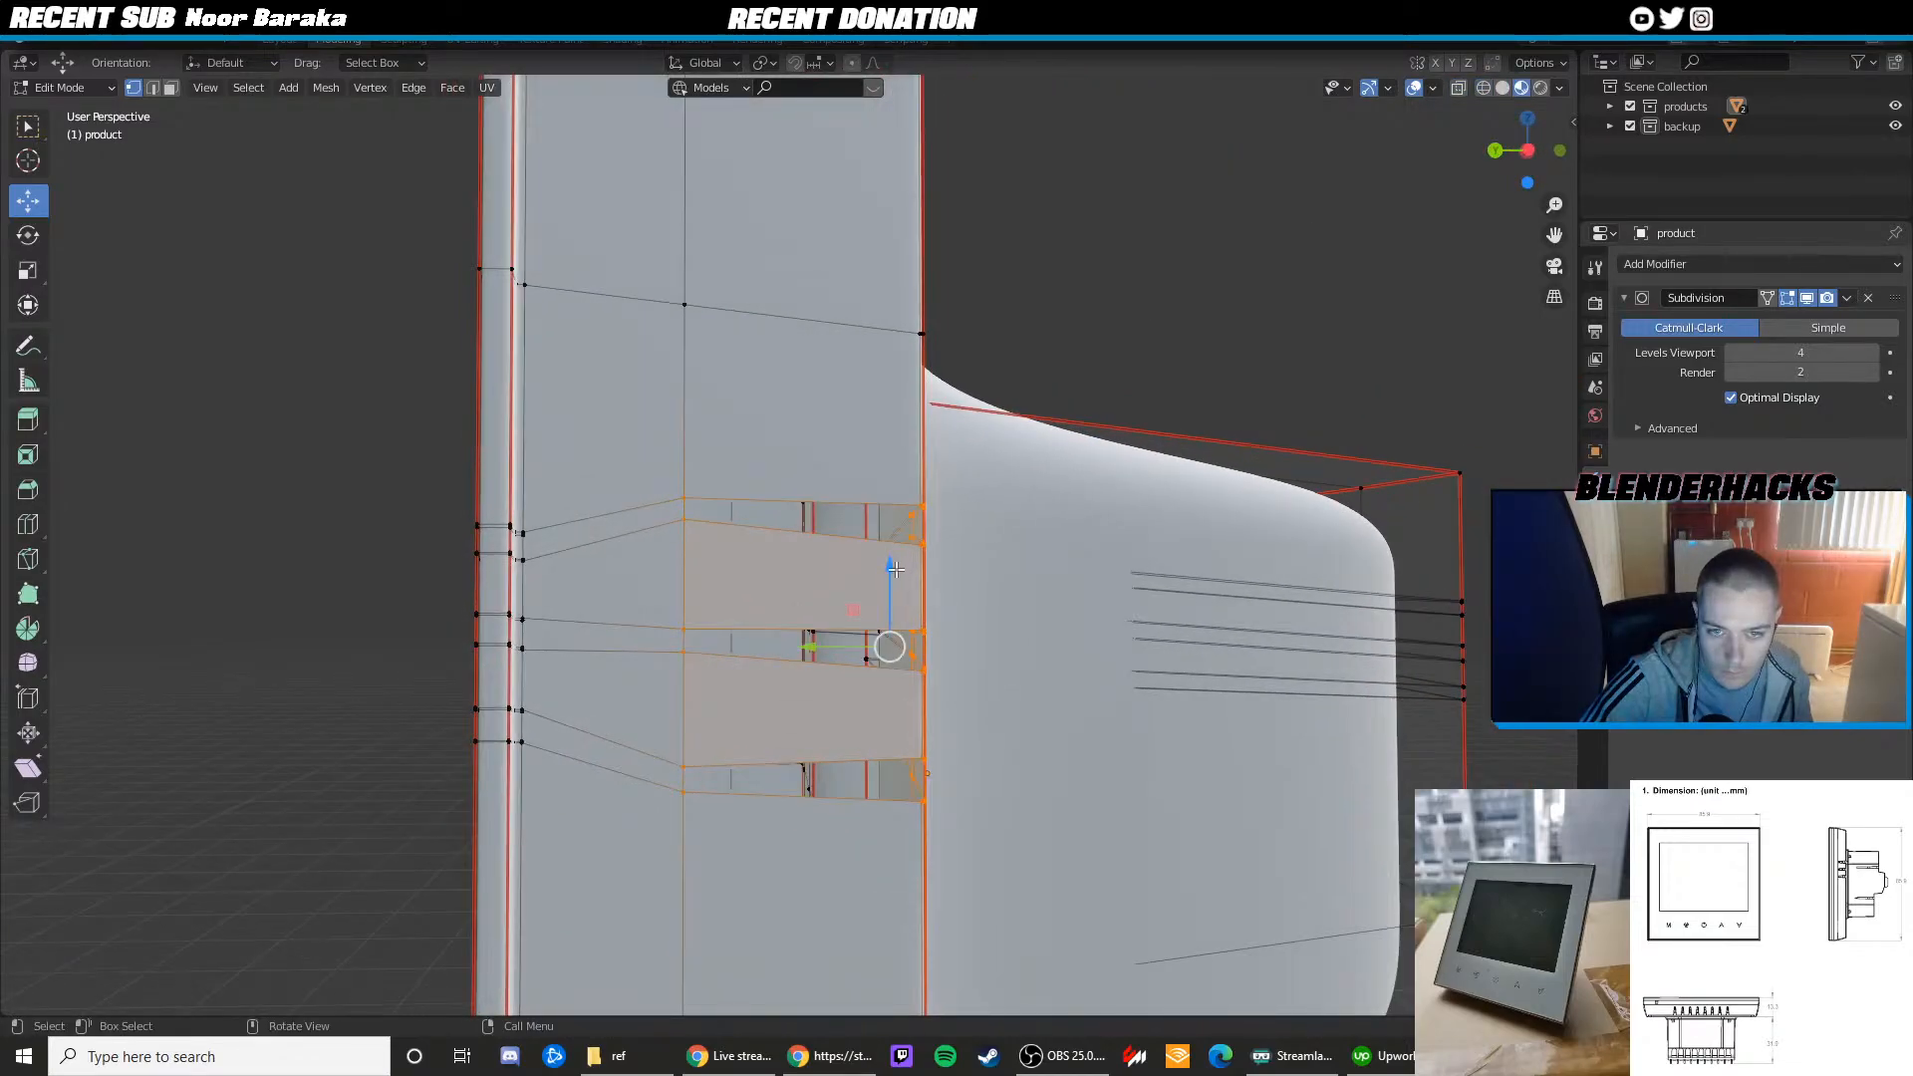
{"action": "left_click_drag", "start_coordinate": [890, 574], "coordinate": [879, 623]}
{"action": "scroll", "coordinate": [856, 645], "scroll_direction": "down", "scroll_amount": 1}
{"action": "key", "text": "Tab"}
{"action": "scroll", "coordinate": [930, 595], "scroll_direction": "down", "scroll_amount": 3}
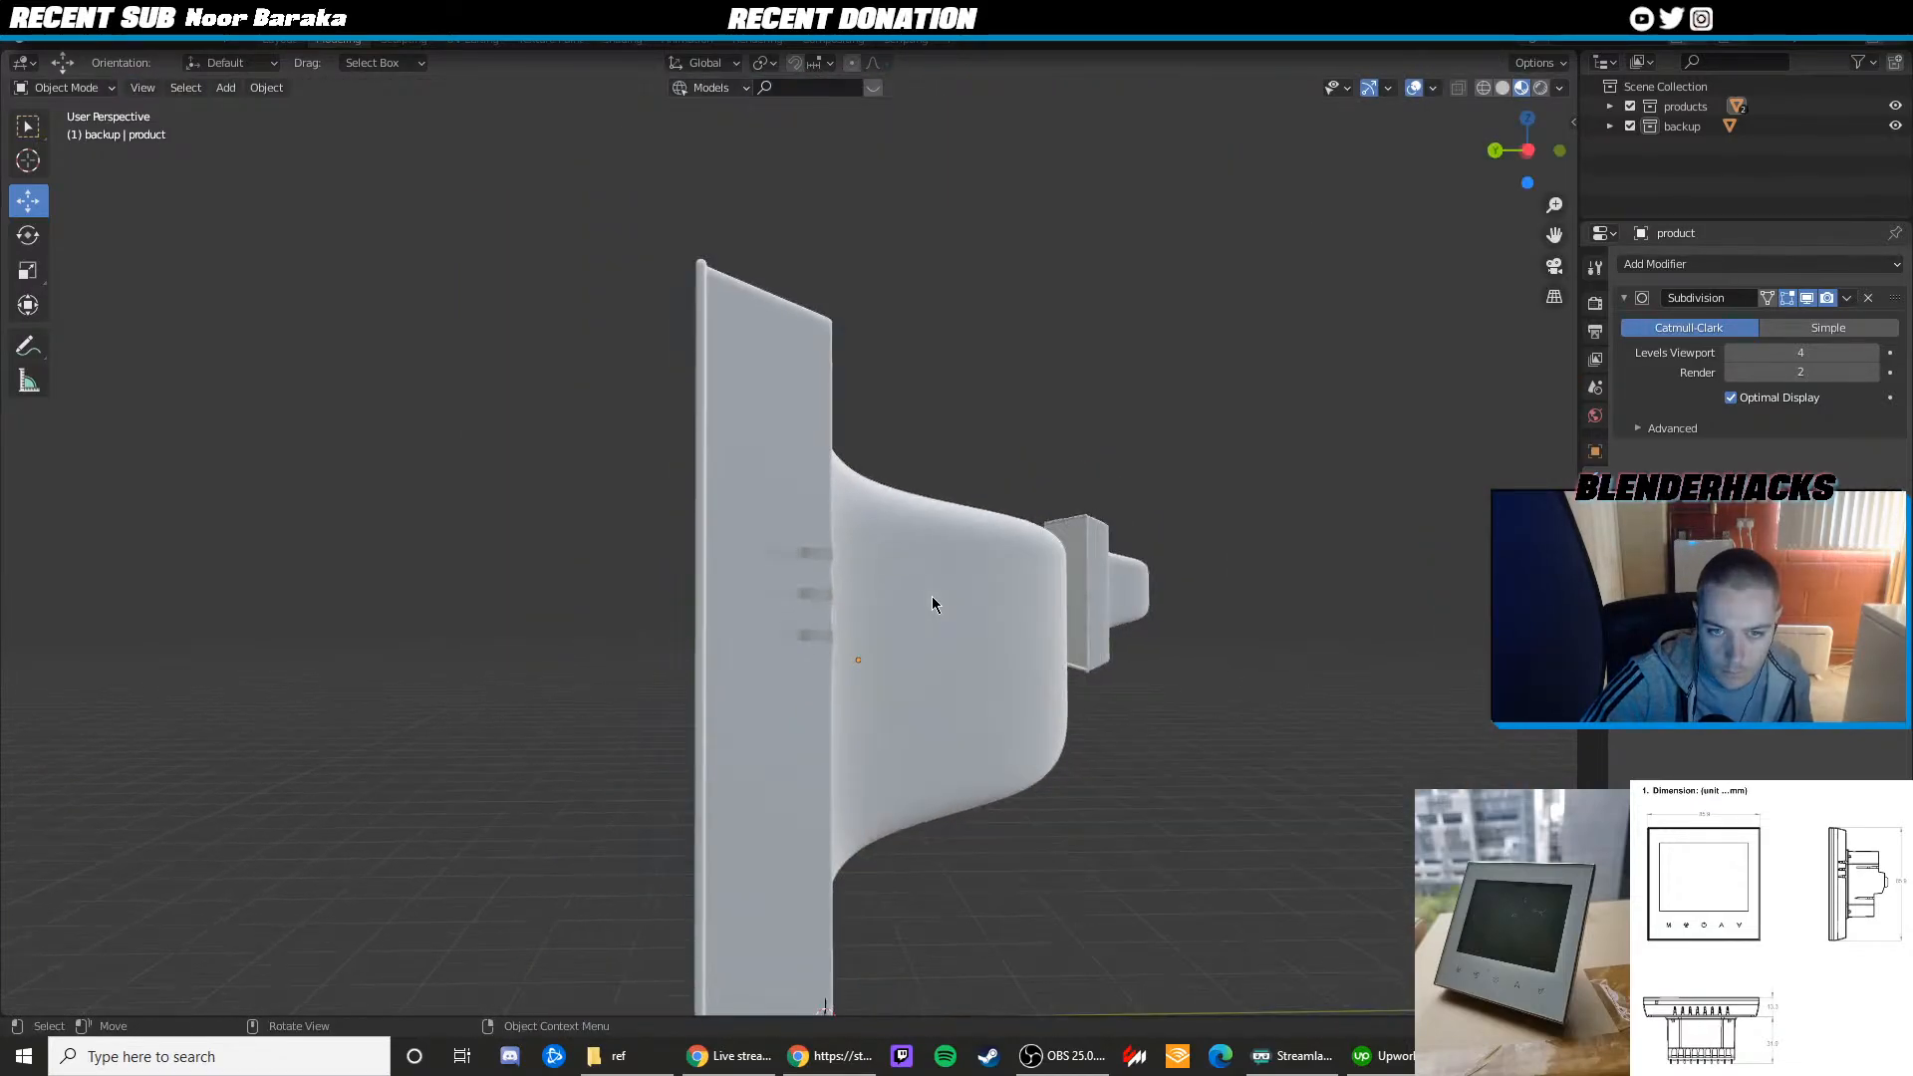
{"action": "scroll", "coordinate": [931, 595], "scroll_direction": "up", "scroll_amount": 2}
{"action": "middle_click_drag", "start_coordinate": [930, 596], "coordinate": [1037, 467]}
{"action": "scroll", "coordinate": [1000, 582], "scroll_direction": "down", "scroll_amount": 2}
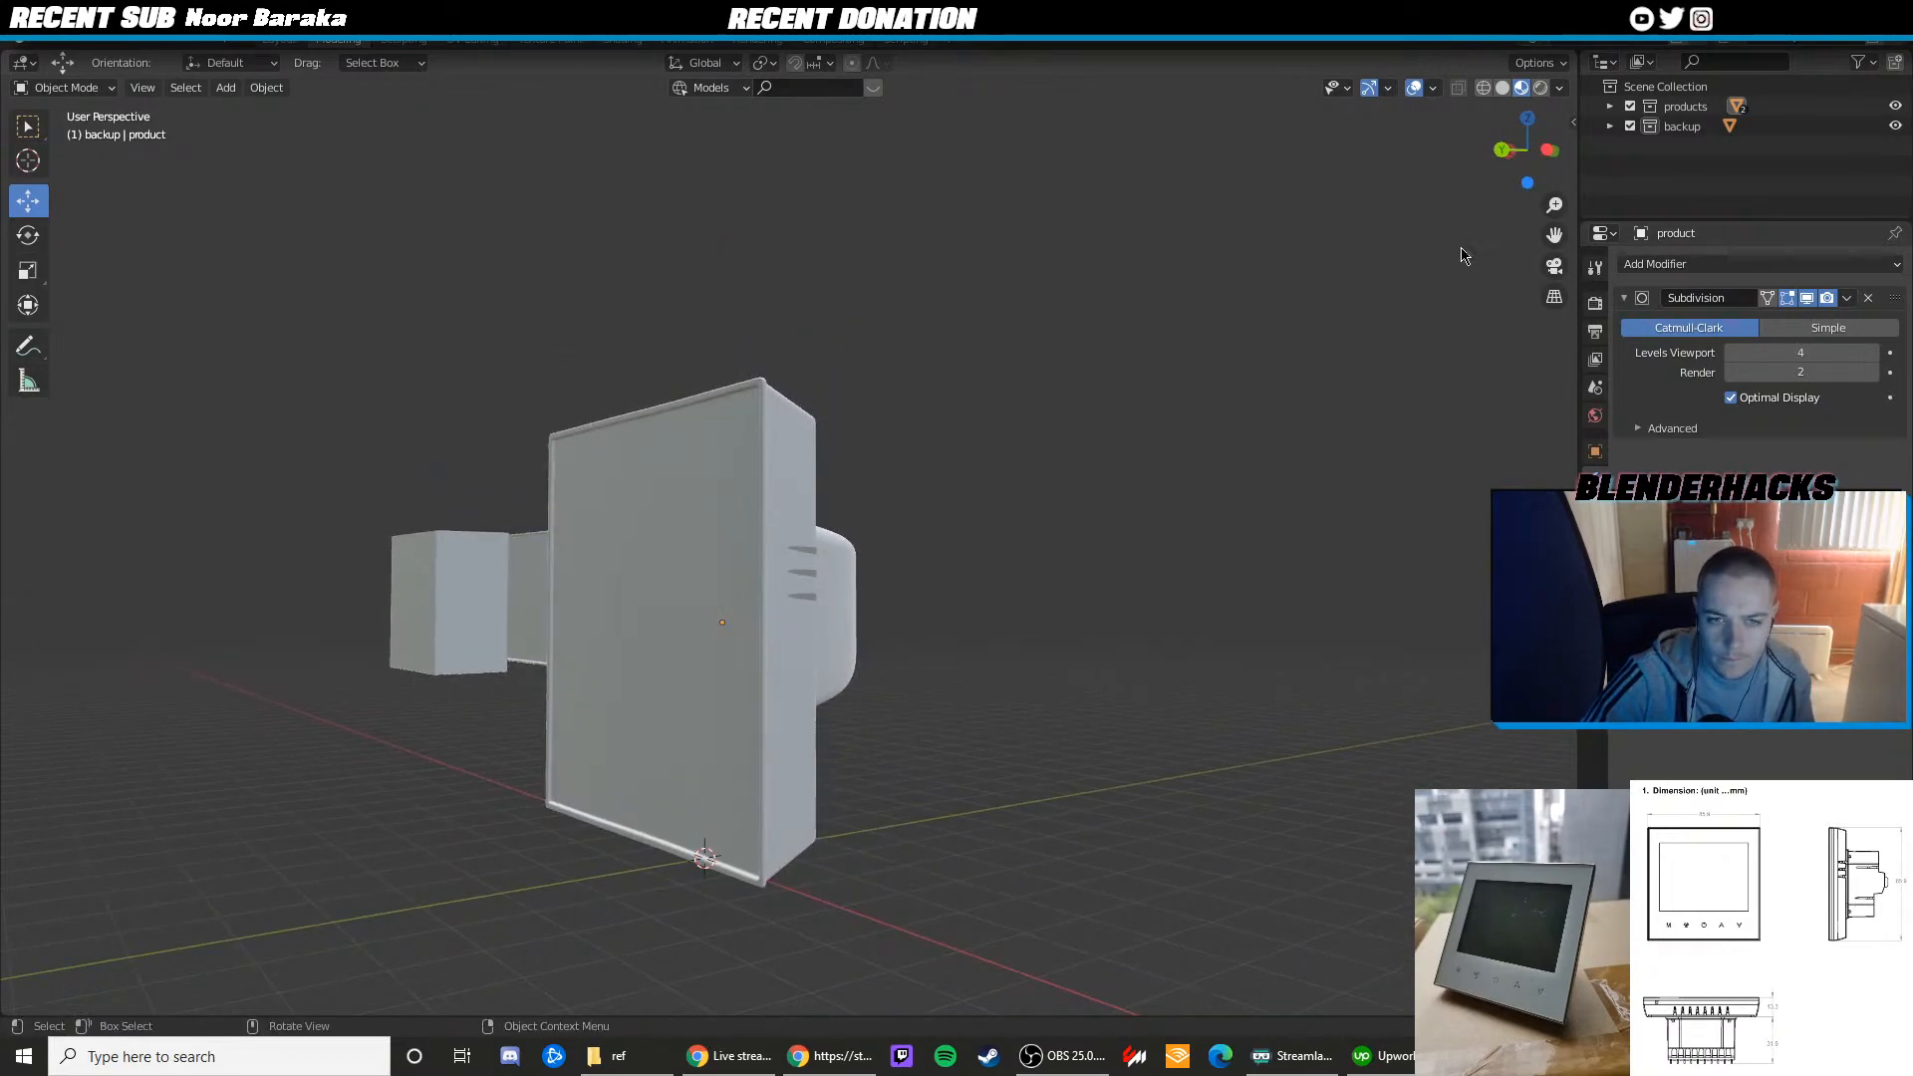
Create a new collection named camera in the scene
{"action": "right_click", "coordinate": [1673, 152]}
{"action": "left_click", "coordinate": [1690, 145]}
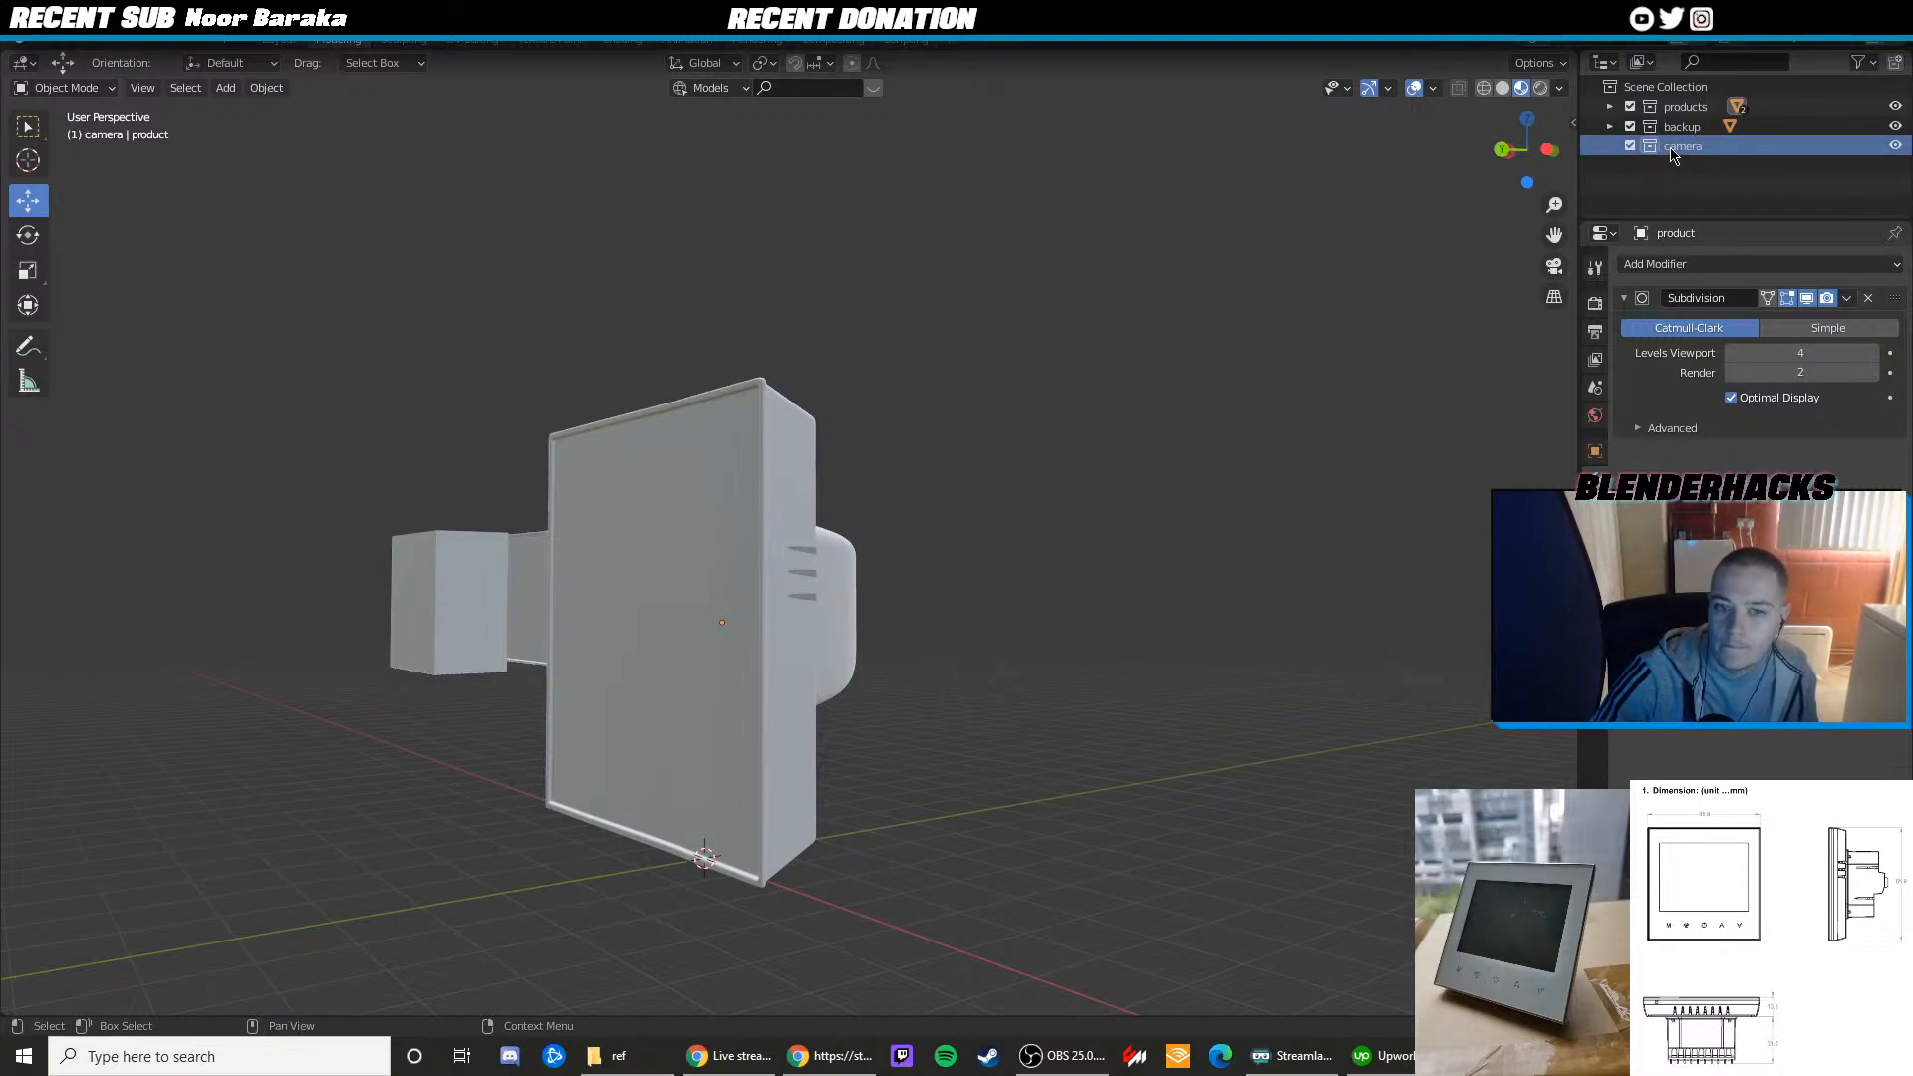
{"action": "left_click", "coordinate": [1674, 164]}
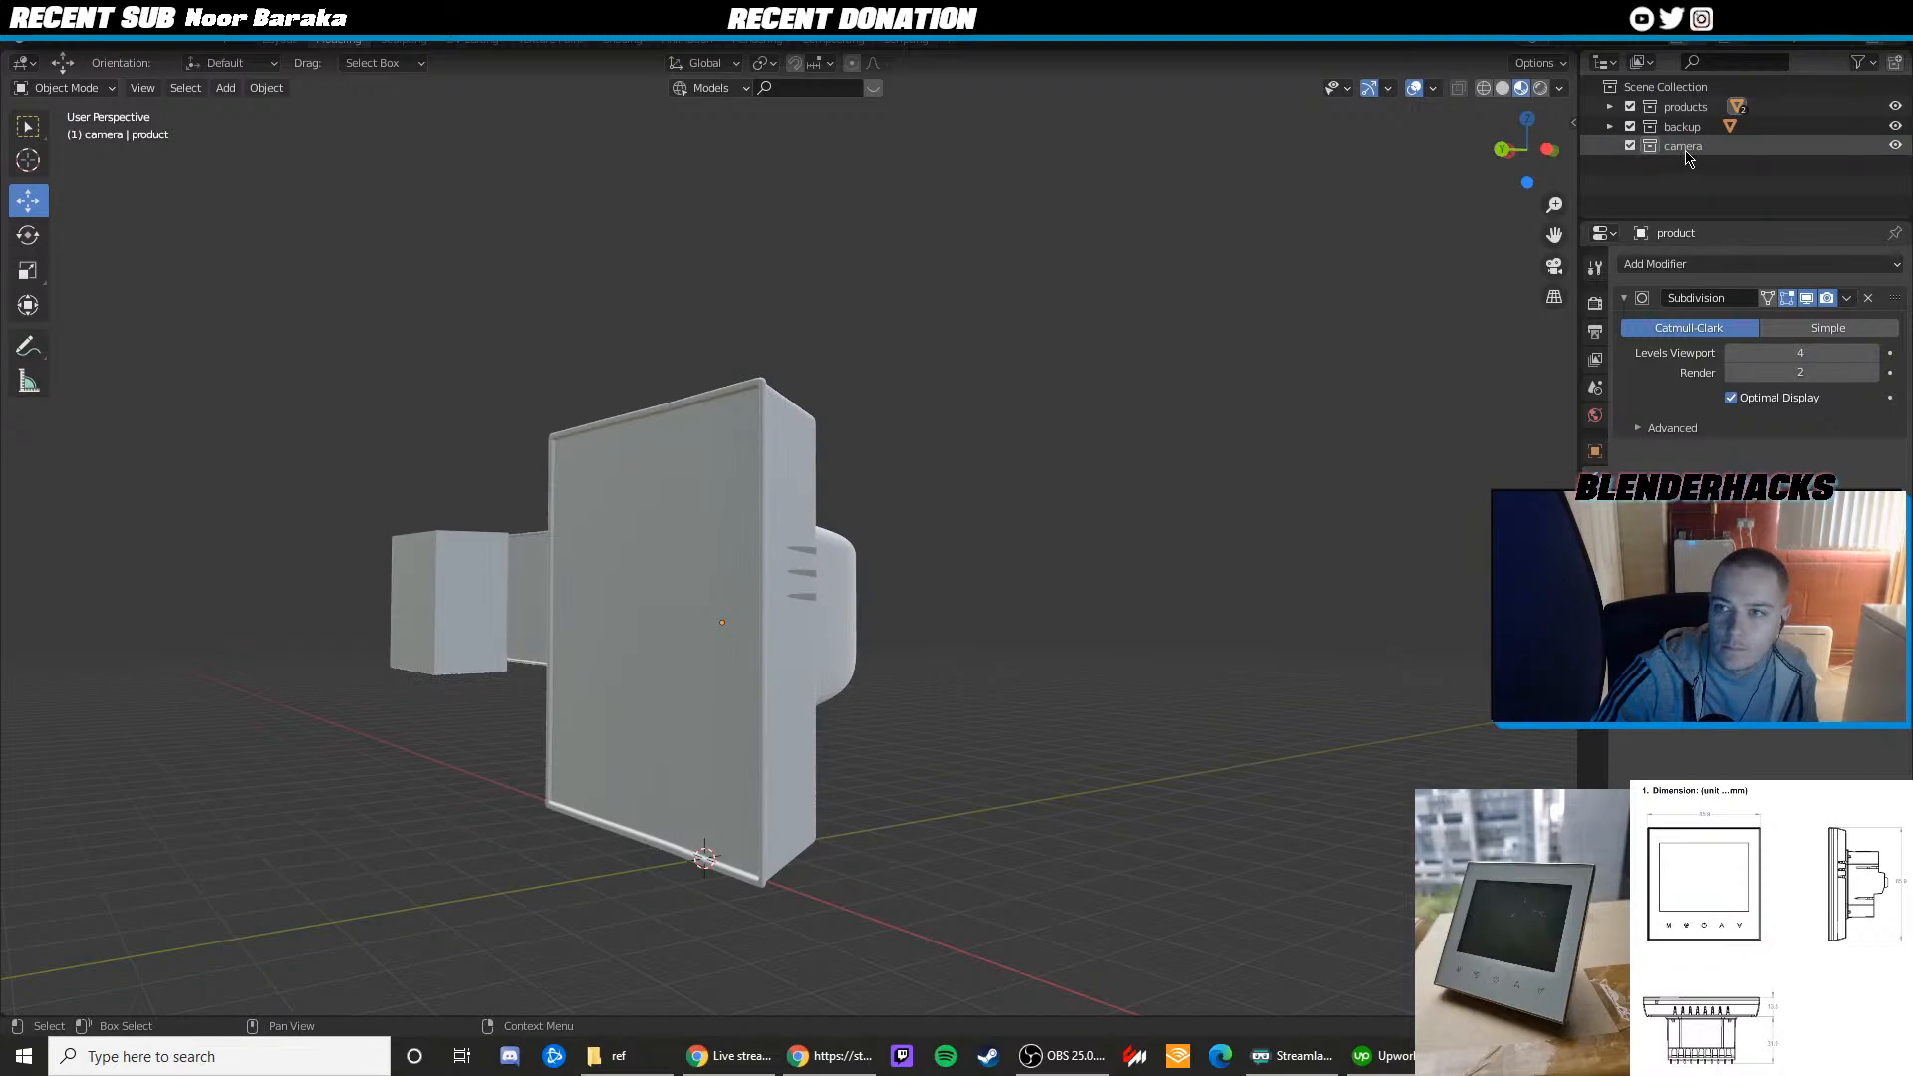
{"action": "left_click", "coordinate": [1686, 151]}
Rename the camera collection to cameralight and add a camera object to it
{"action": "key", "text": "shift+a"}
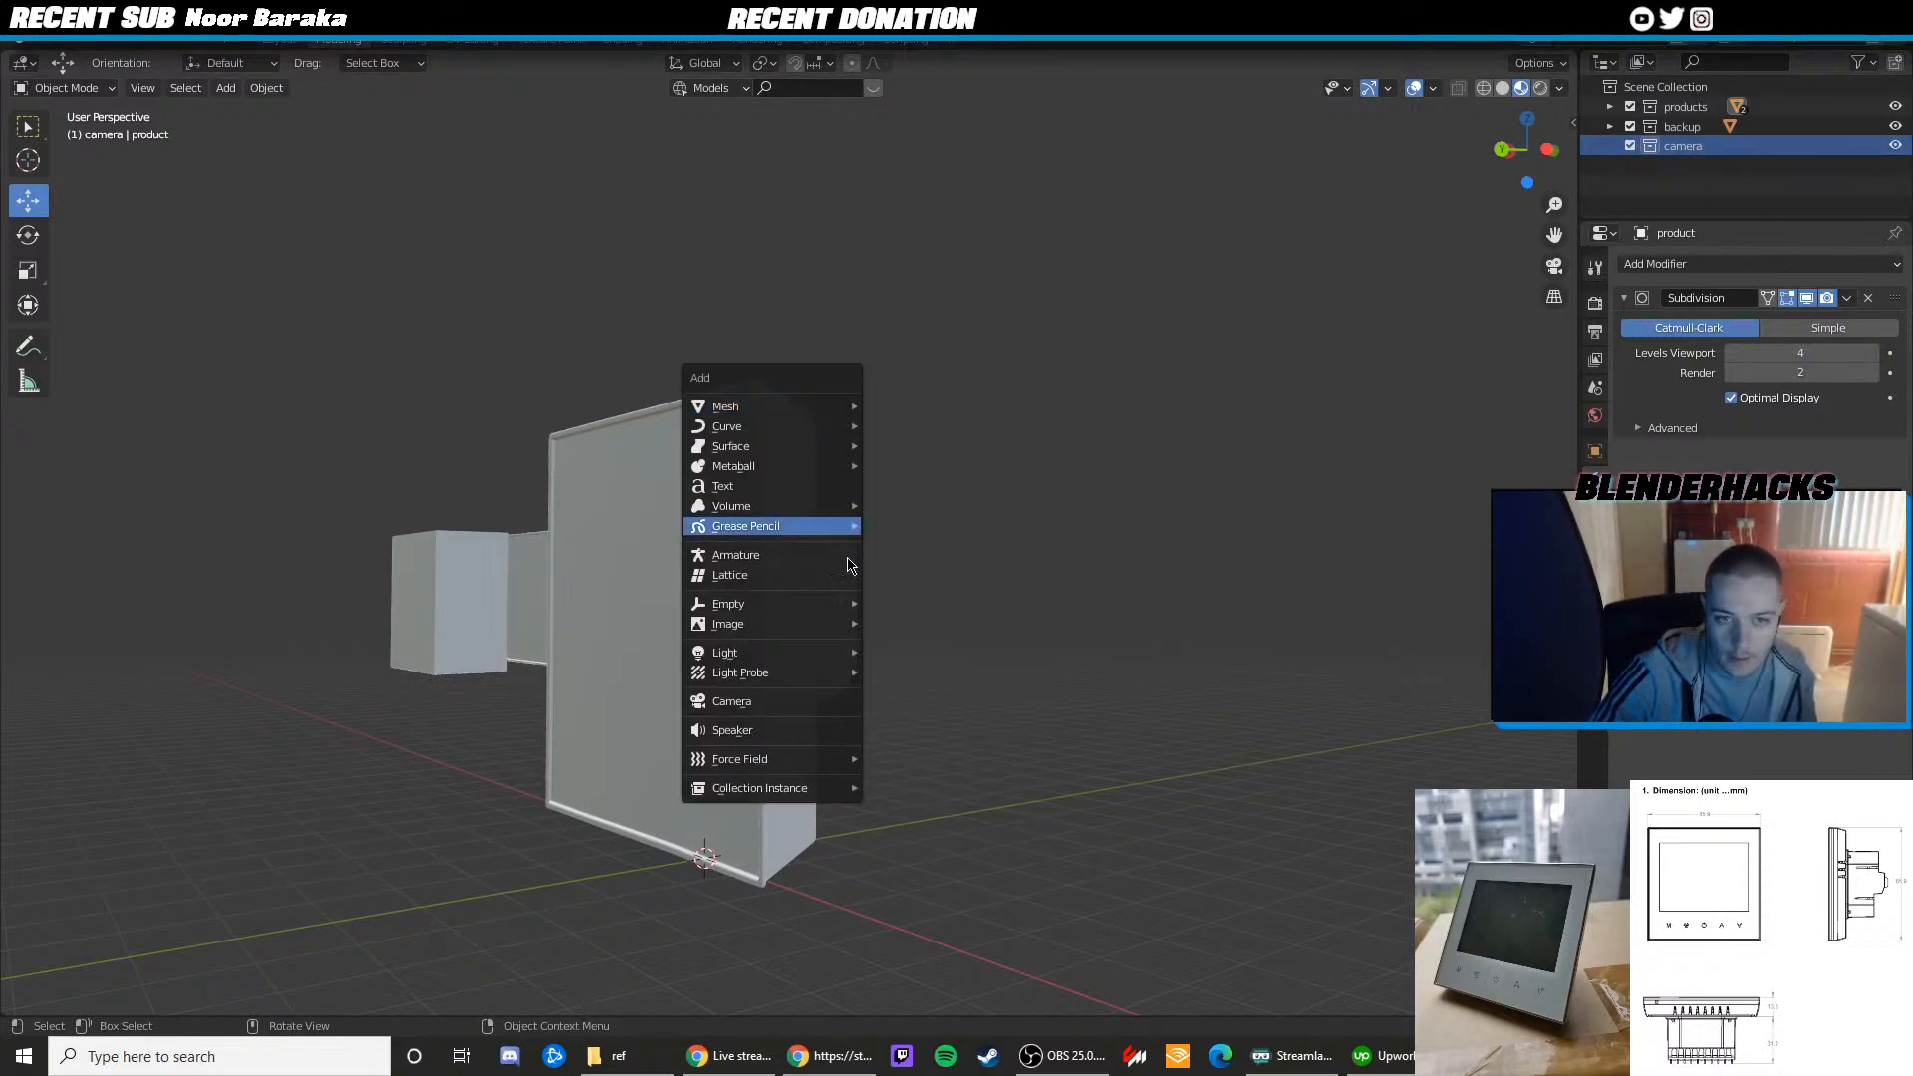
{"action": "double_click", "coordinate": [1706, 149]}
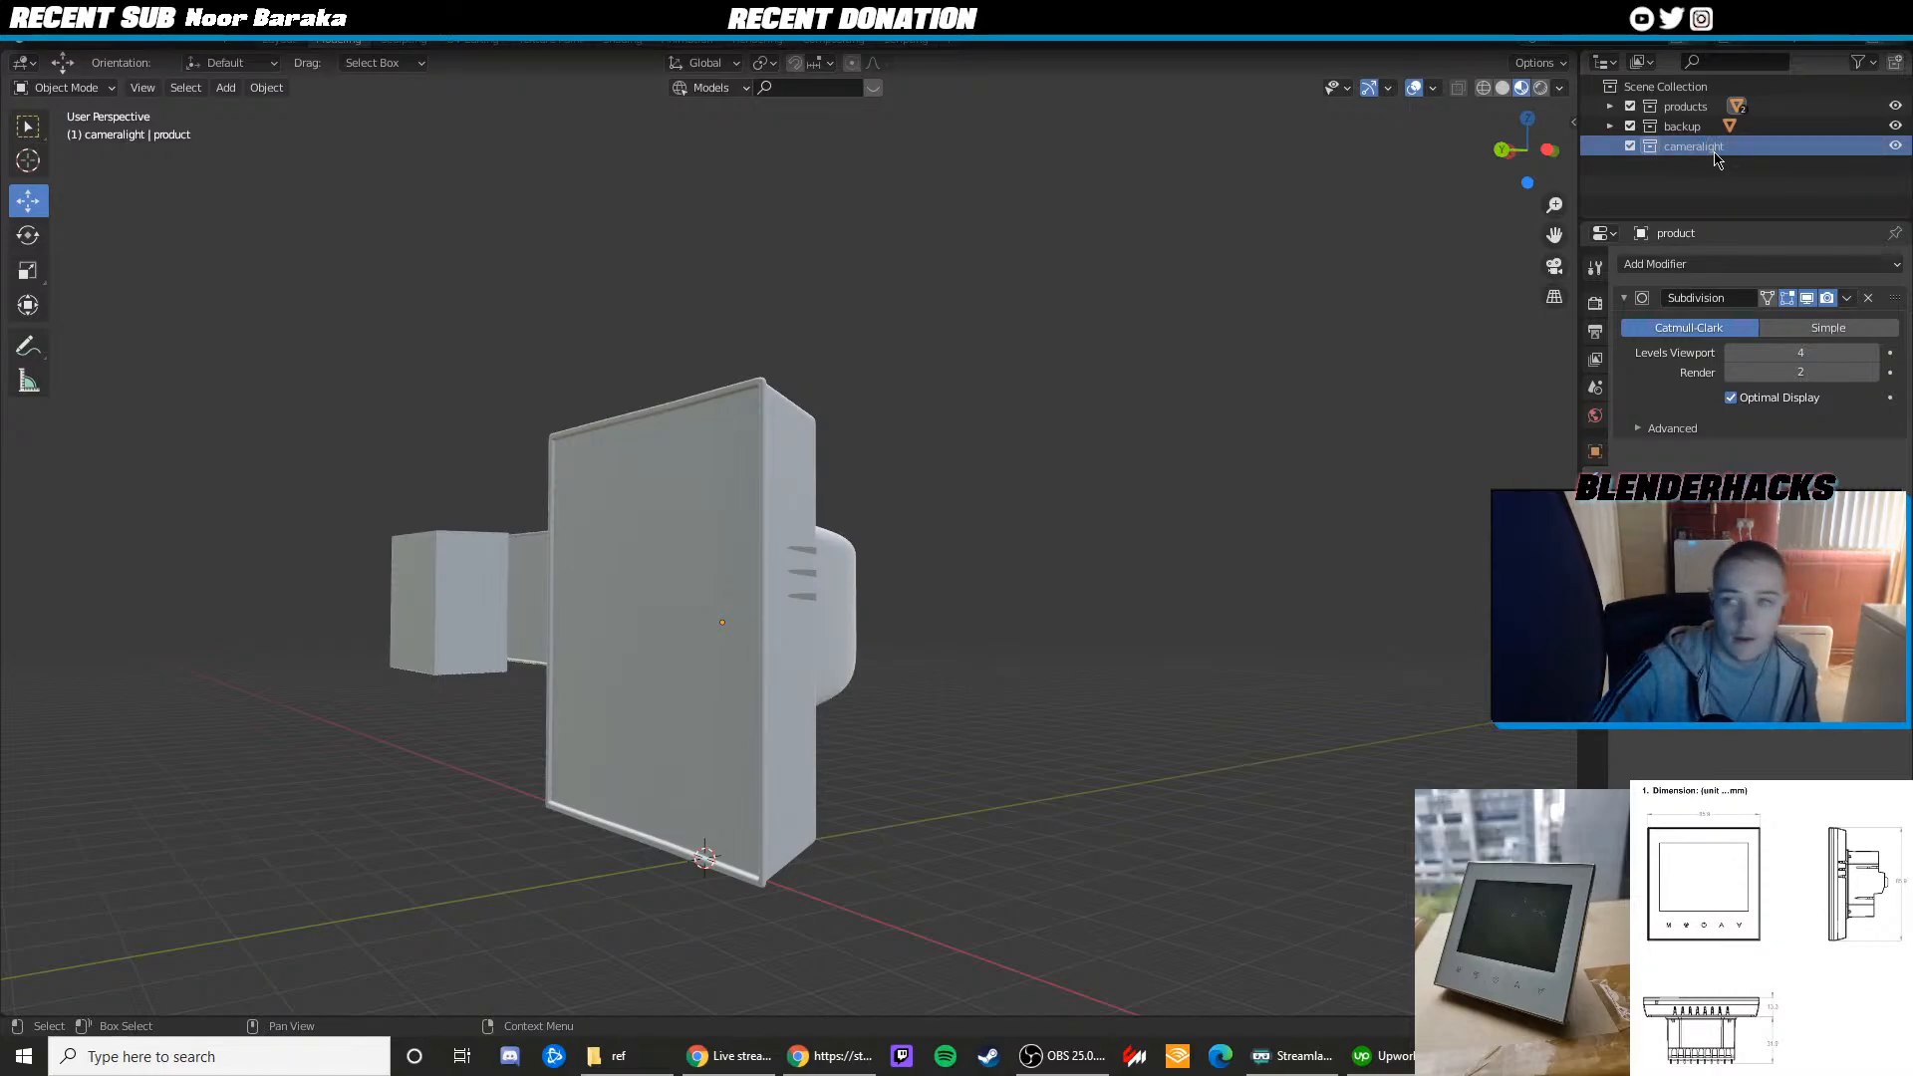
{"action": "key", "text": "shift+a"}
{"action": "left_click", "coordinate": [772, 926]}
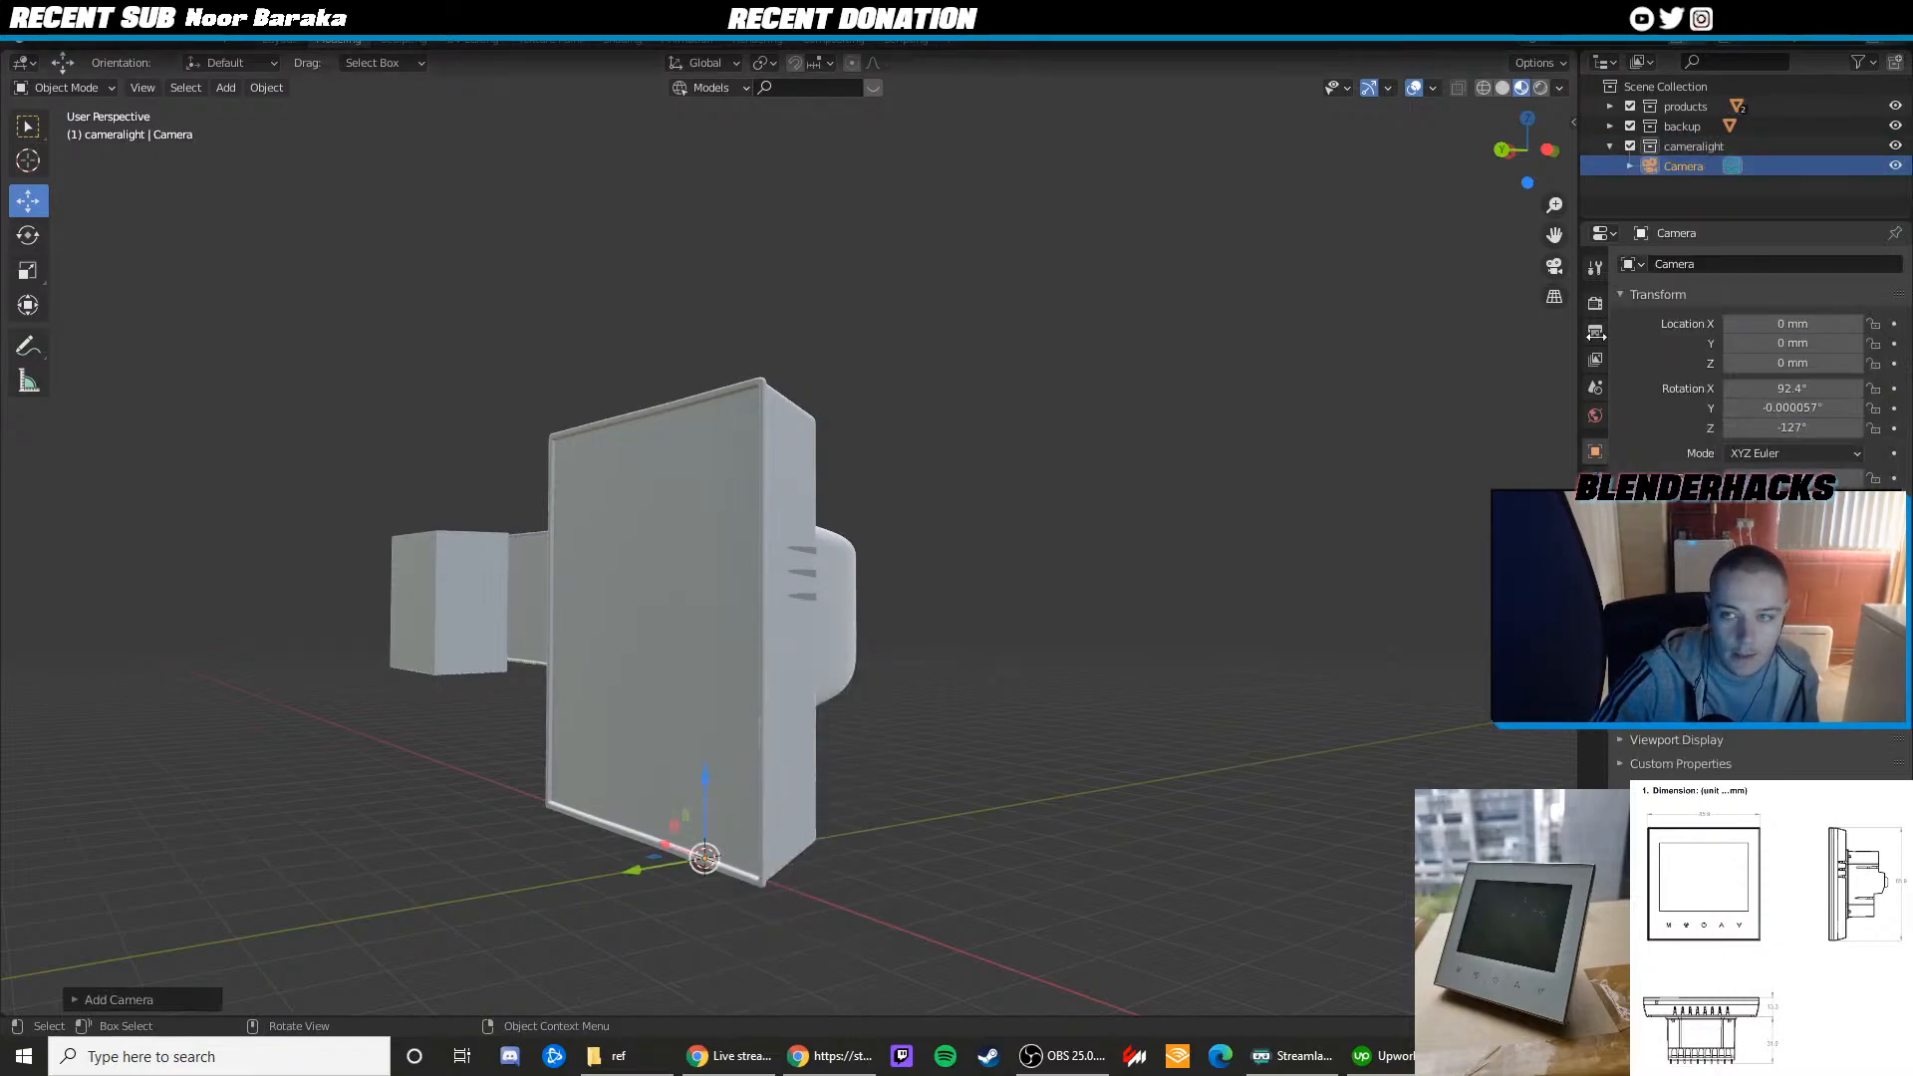
Set the camera's rotation to X 90°, Y 0°, Z 0° and move it along Y to about 55331 mm
{"action": "scroll", "coordinate": [874, 674], "scroll_direction": "down", "scroll_amount": 4}
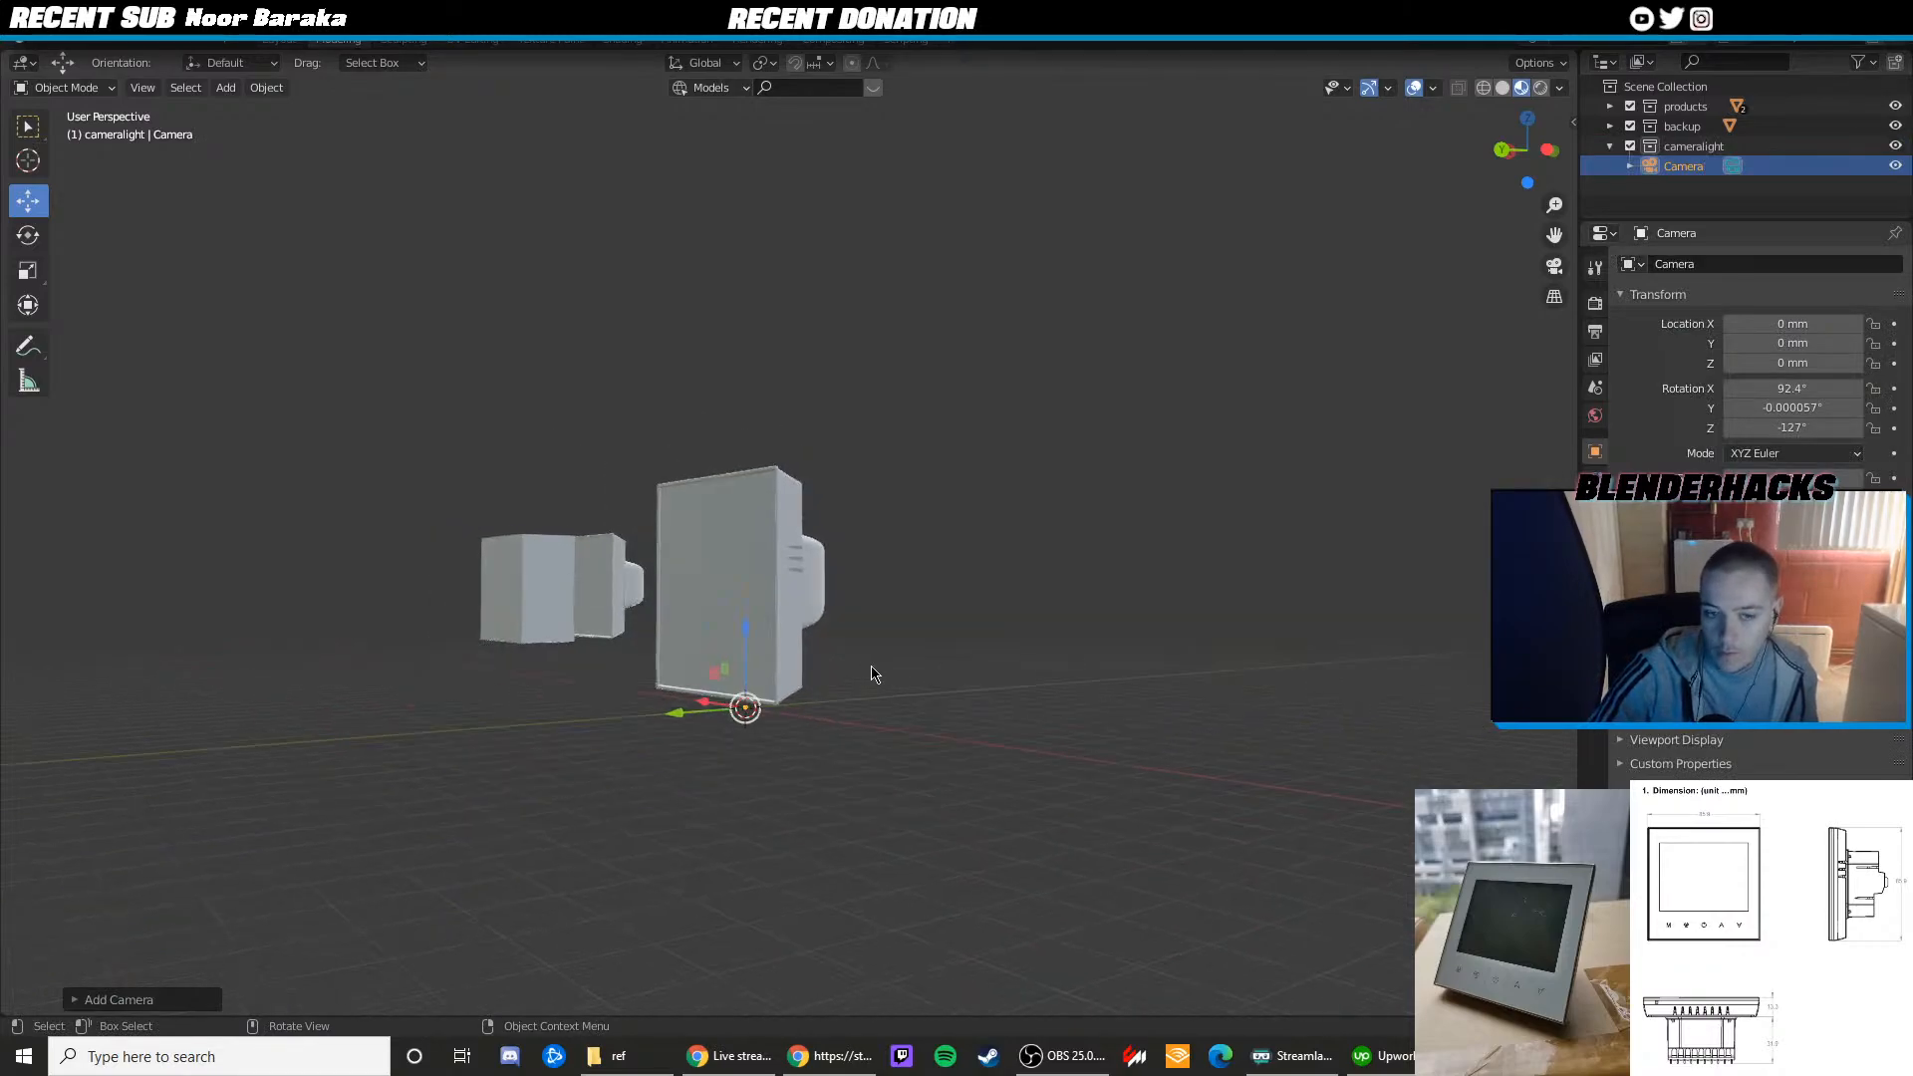
{"action": "middle_click_drag", "start_coordinate": [874, 675], "coordinate": [772, 702]}
{"action": "left_click", "coordinate": [1594, 534]}
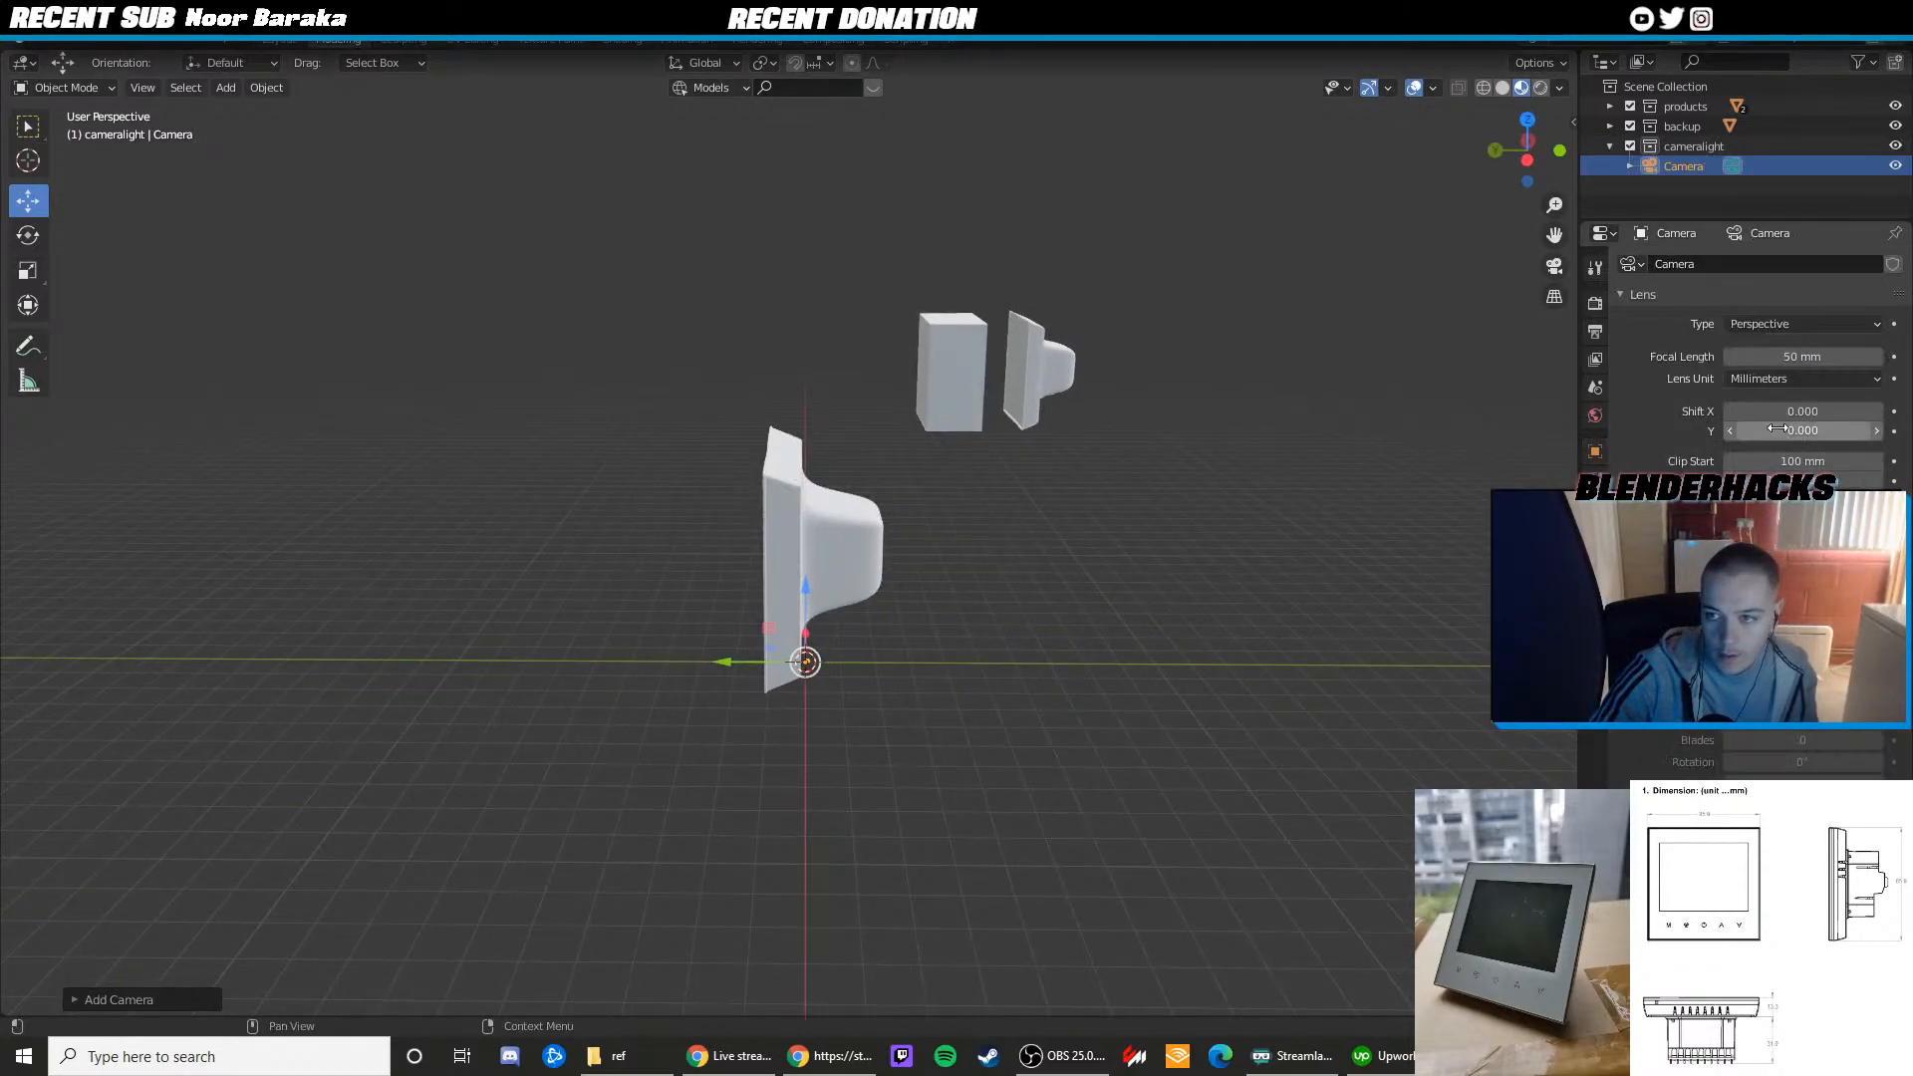
{"action": "left_click", "coordinate": [1596, 452]}
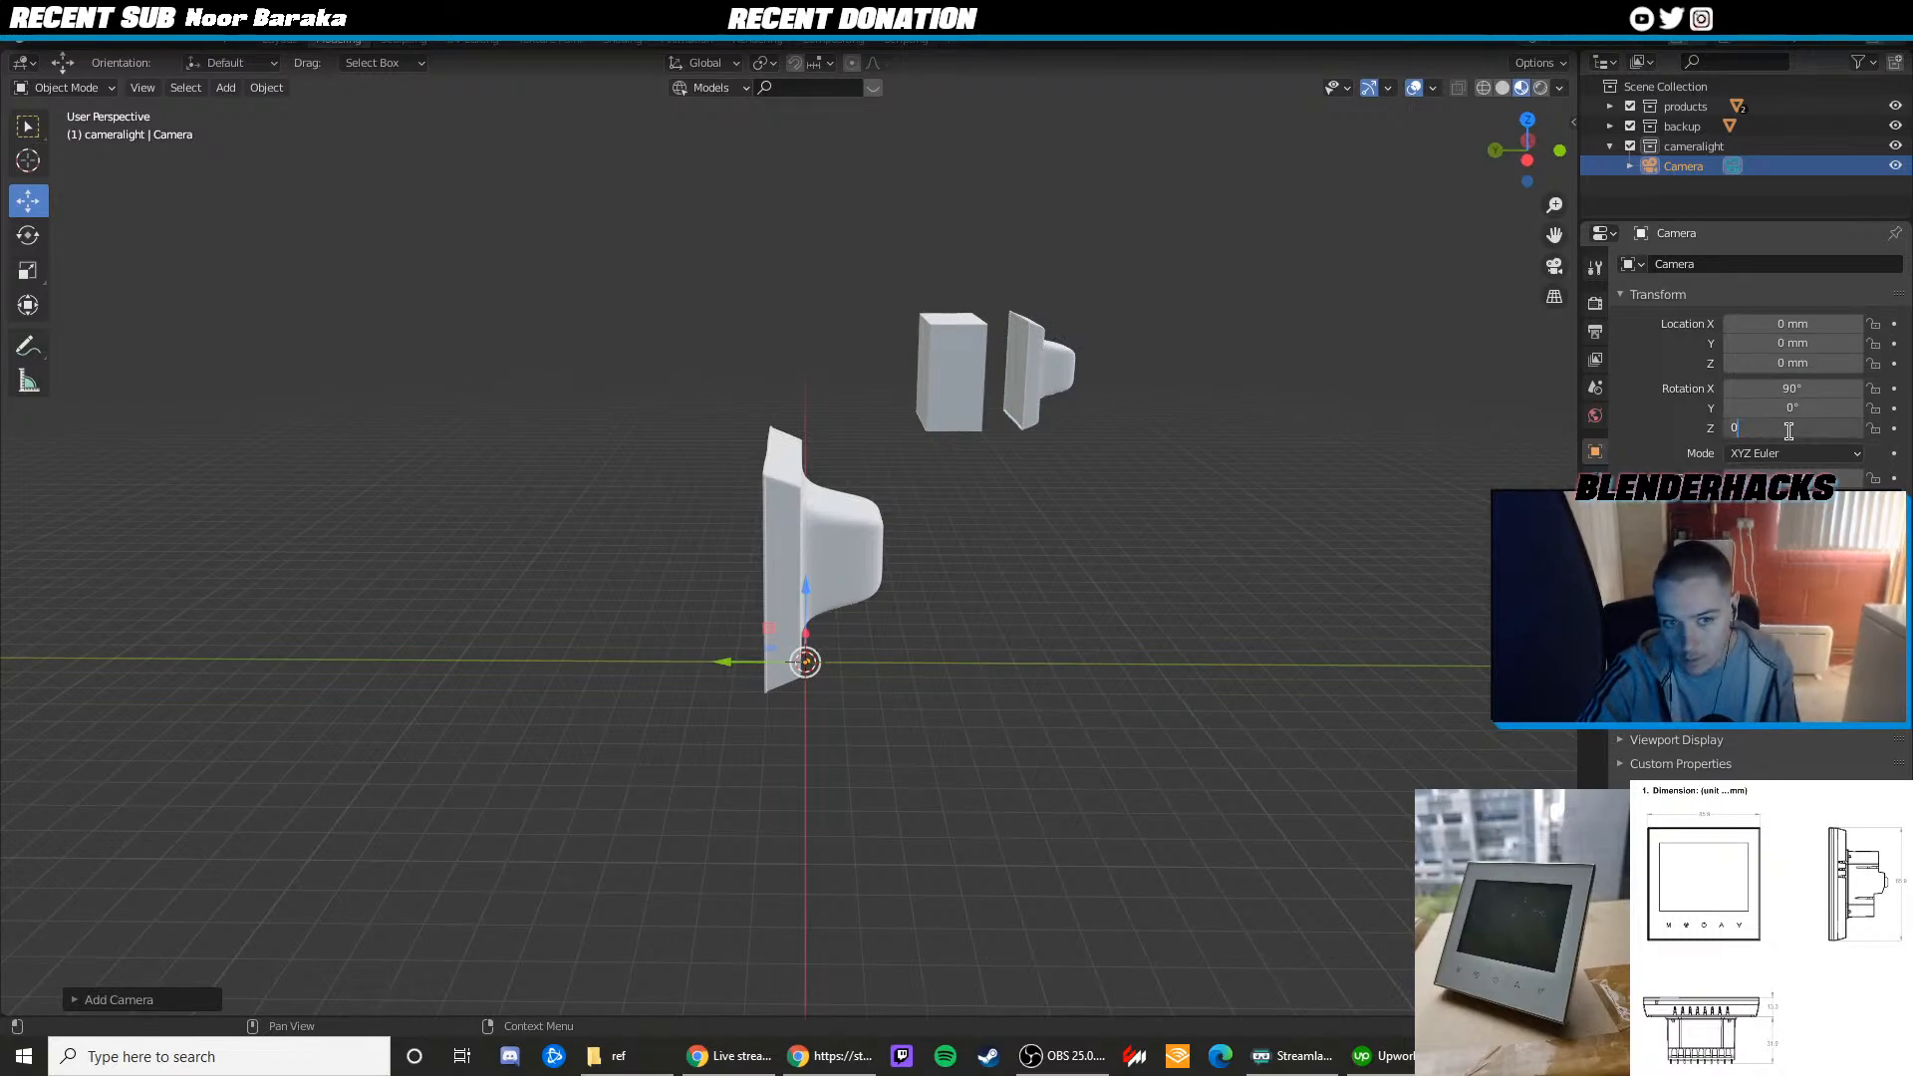
{"action": "left_click_drag", "start_coordinate": [783, 645], "coordinate": [590, 645]}
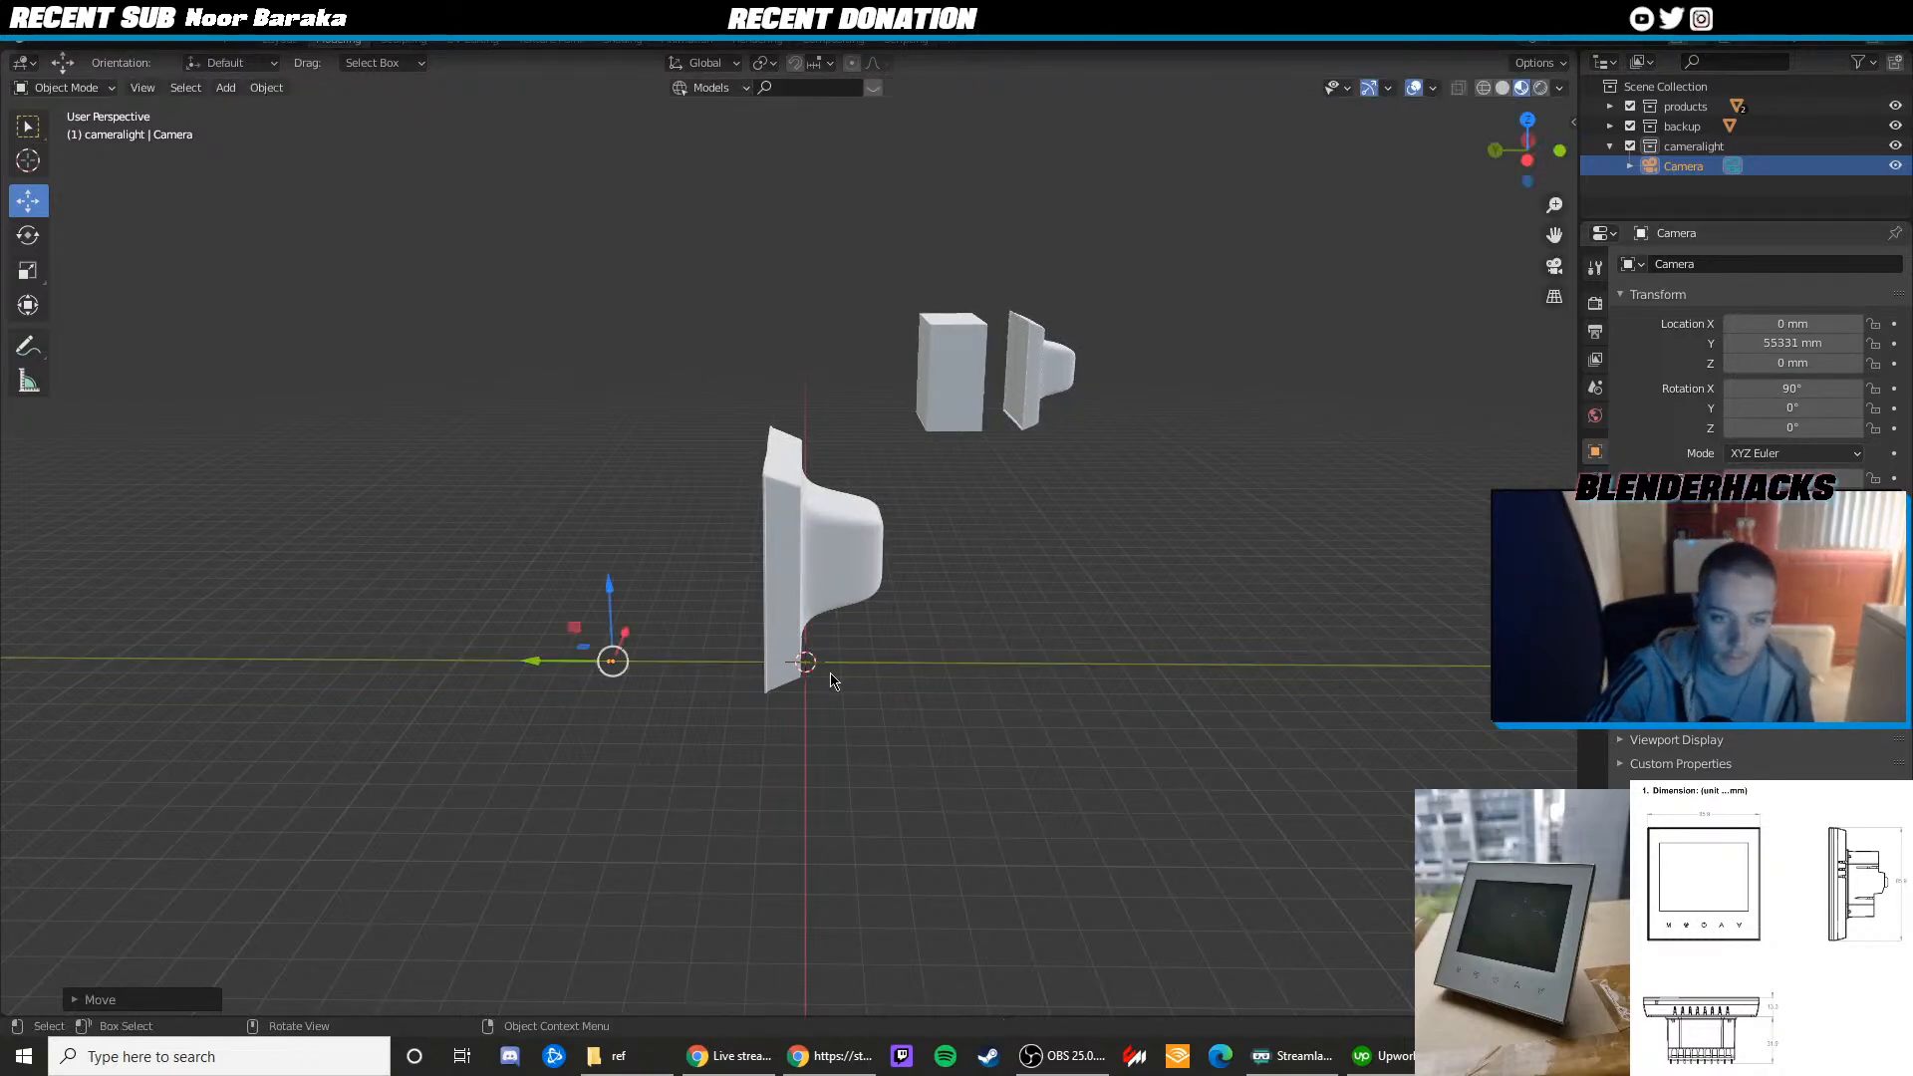
{"action": "scroll", "coordinate": [633, 645], "scroll_direction": "up", "scroll_amount": 3}
{"action": "scroll", "coordinate": [633, 646], "scroll_direction": "down", "scroll_amount": 4}
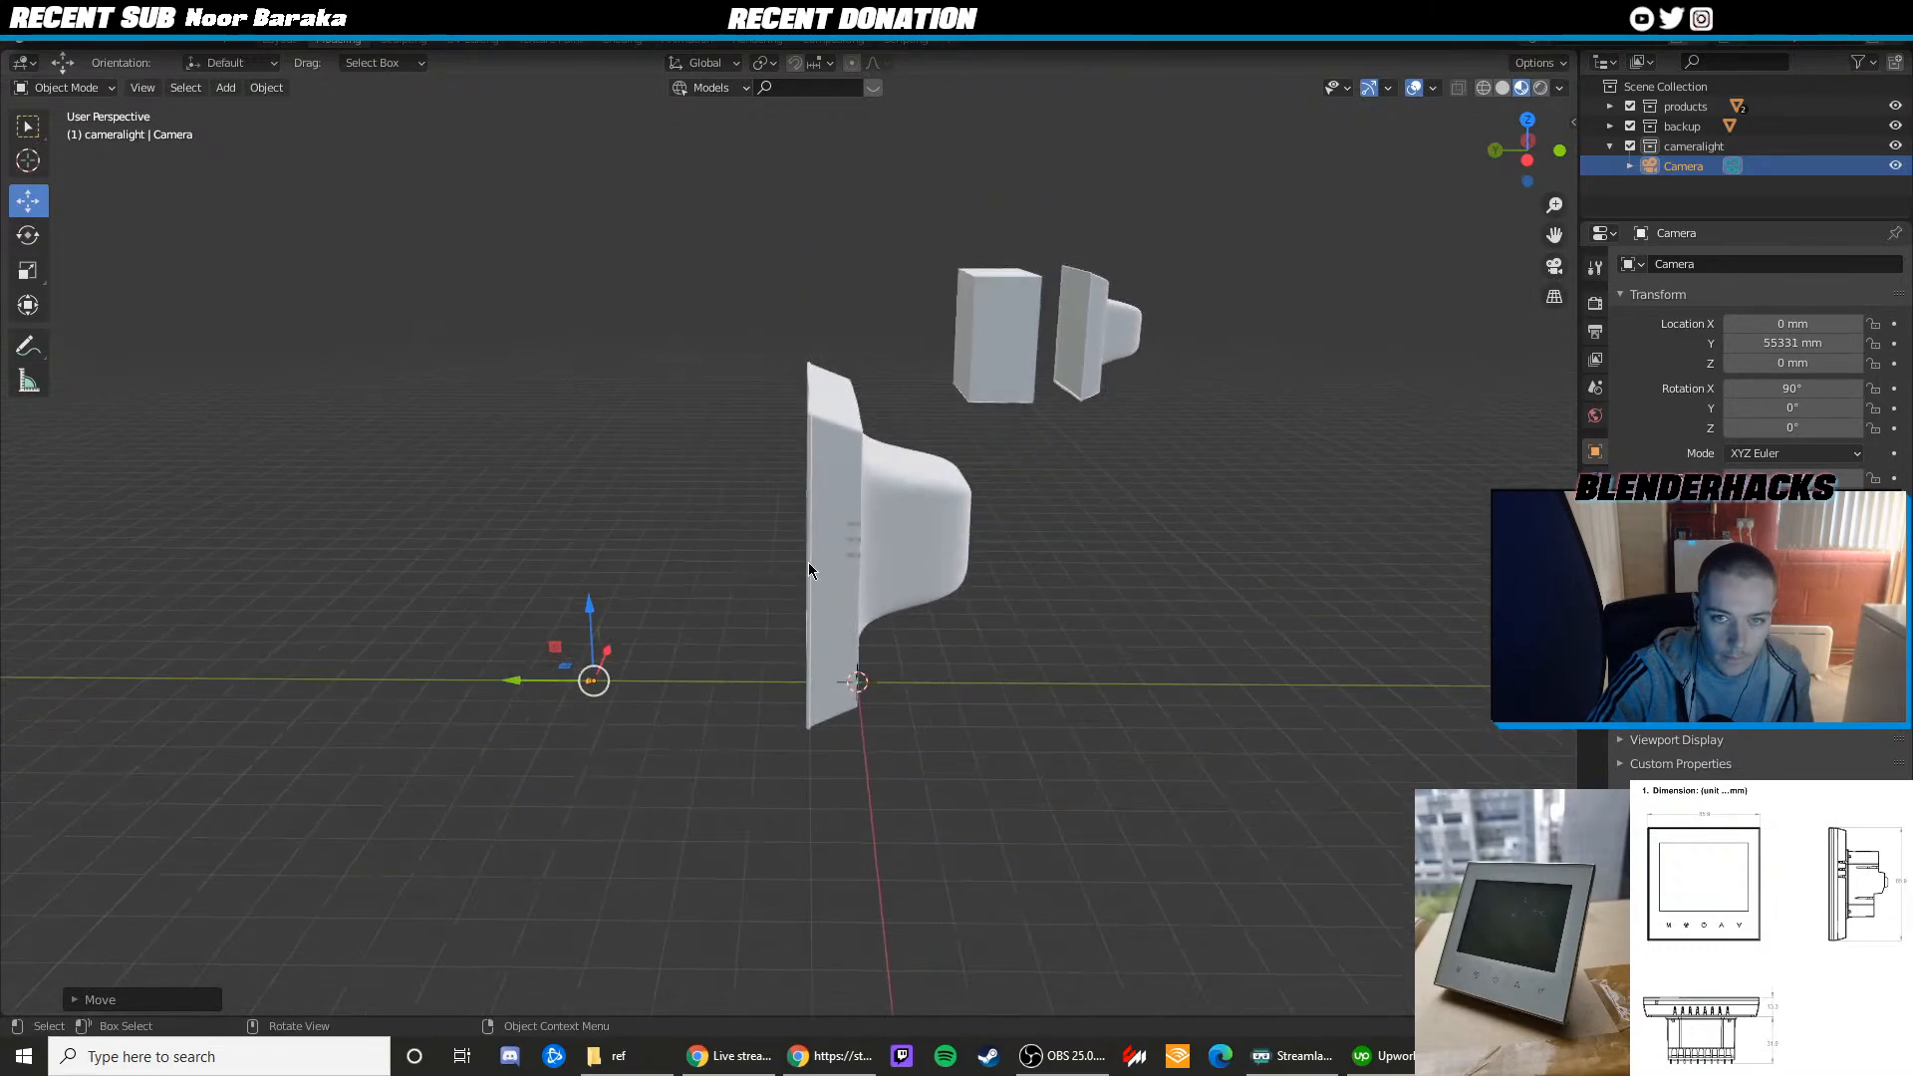
{"action": "left_click", "coordinate": [1007, 348], "text": "shift"}
{"action": "left_click", "coordinate": [1090, 339], "text": "shift"}
{"action": "left_click", "coordinate": [860, 470], "text": "shift"}
{"action": "key", "text": "s"}
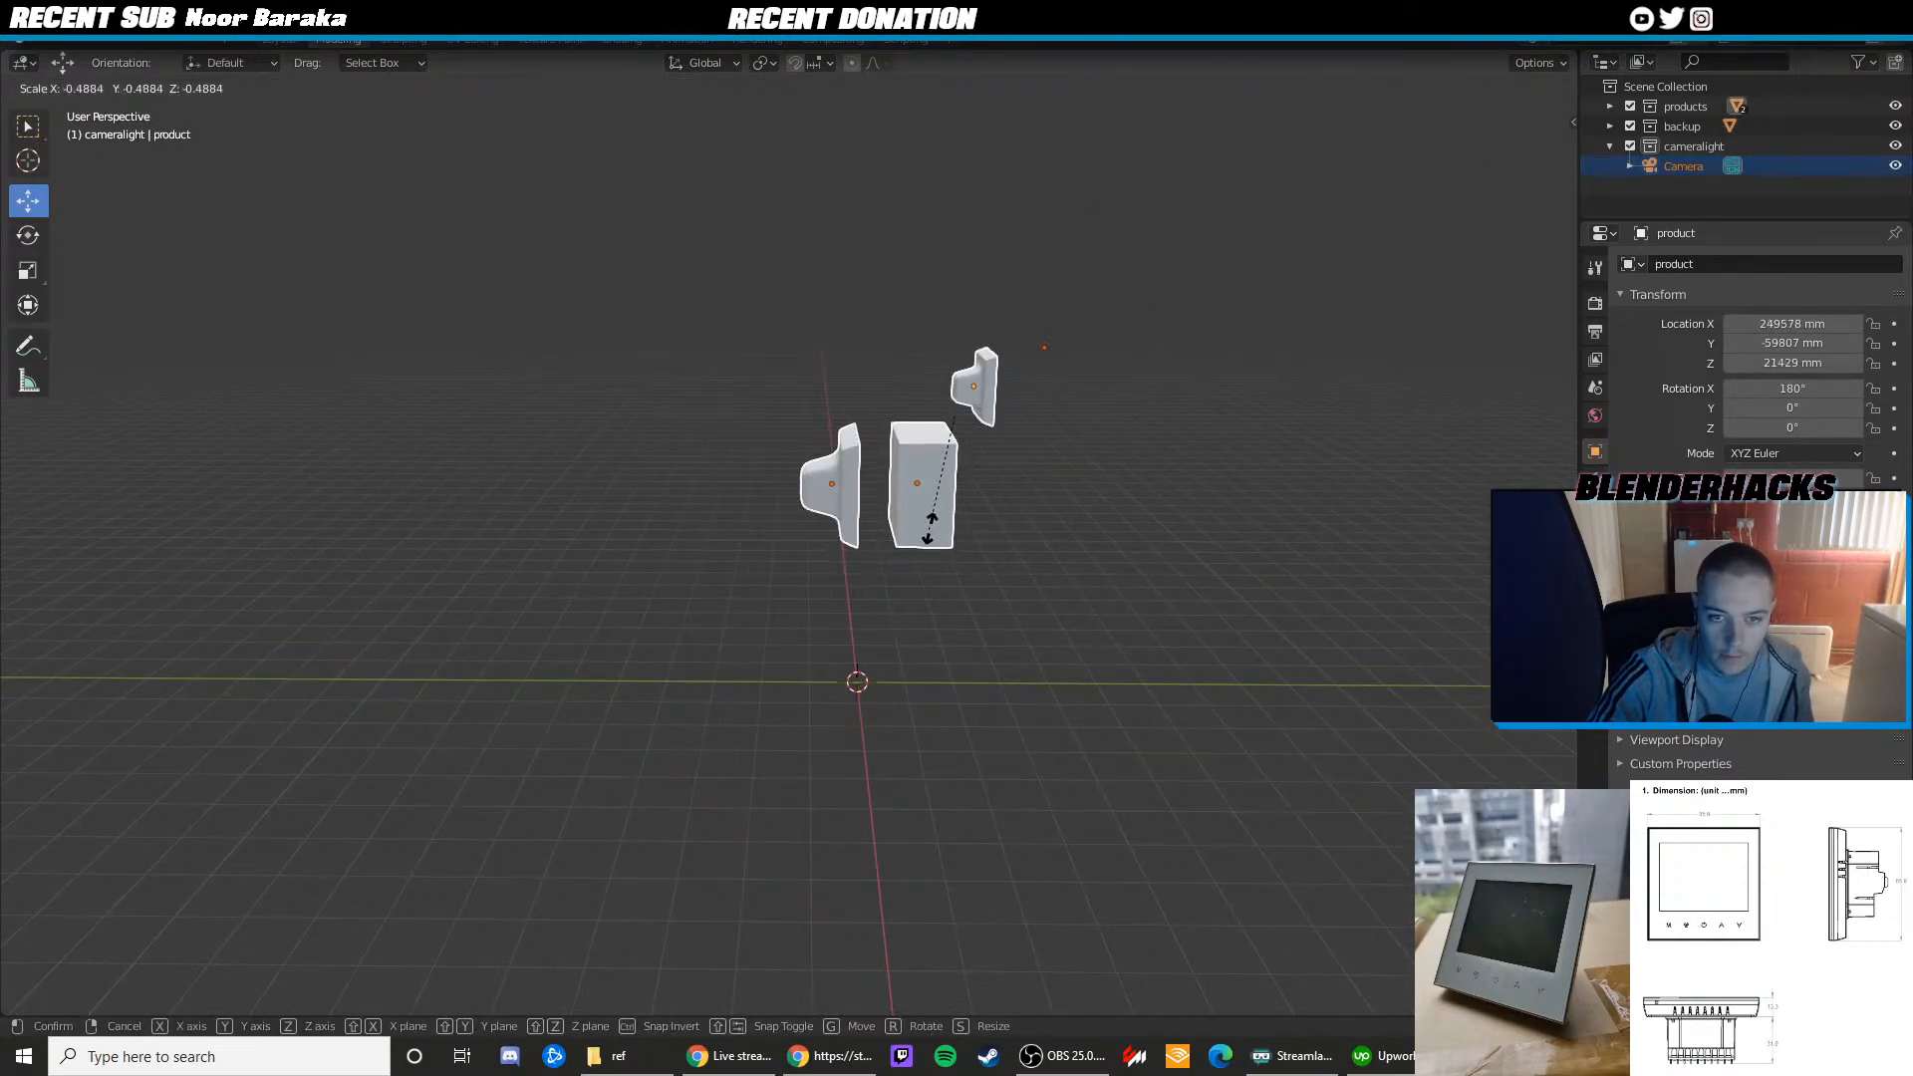
{"action": "right_click", "coordinate": [1002, 500]}
{"action": "left_click", "coordinate": [733, 554]}
Select the product, the box and the backup model and scale them down together
{"action": "left_click", "coordinate": [849, 518]}
{"action": "left_click", "coordinate": [996, 343], "text": "shift"}
{"action": "left_click", "coordinate": [1096, 333], "text": "shift"}
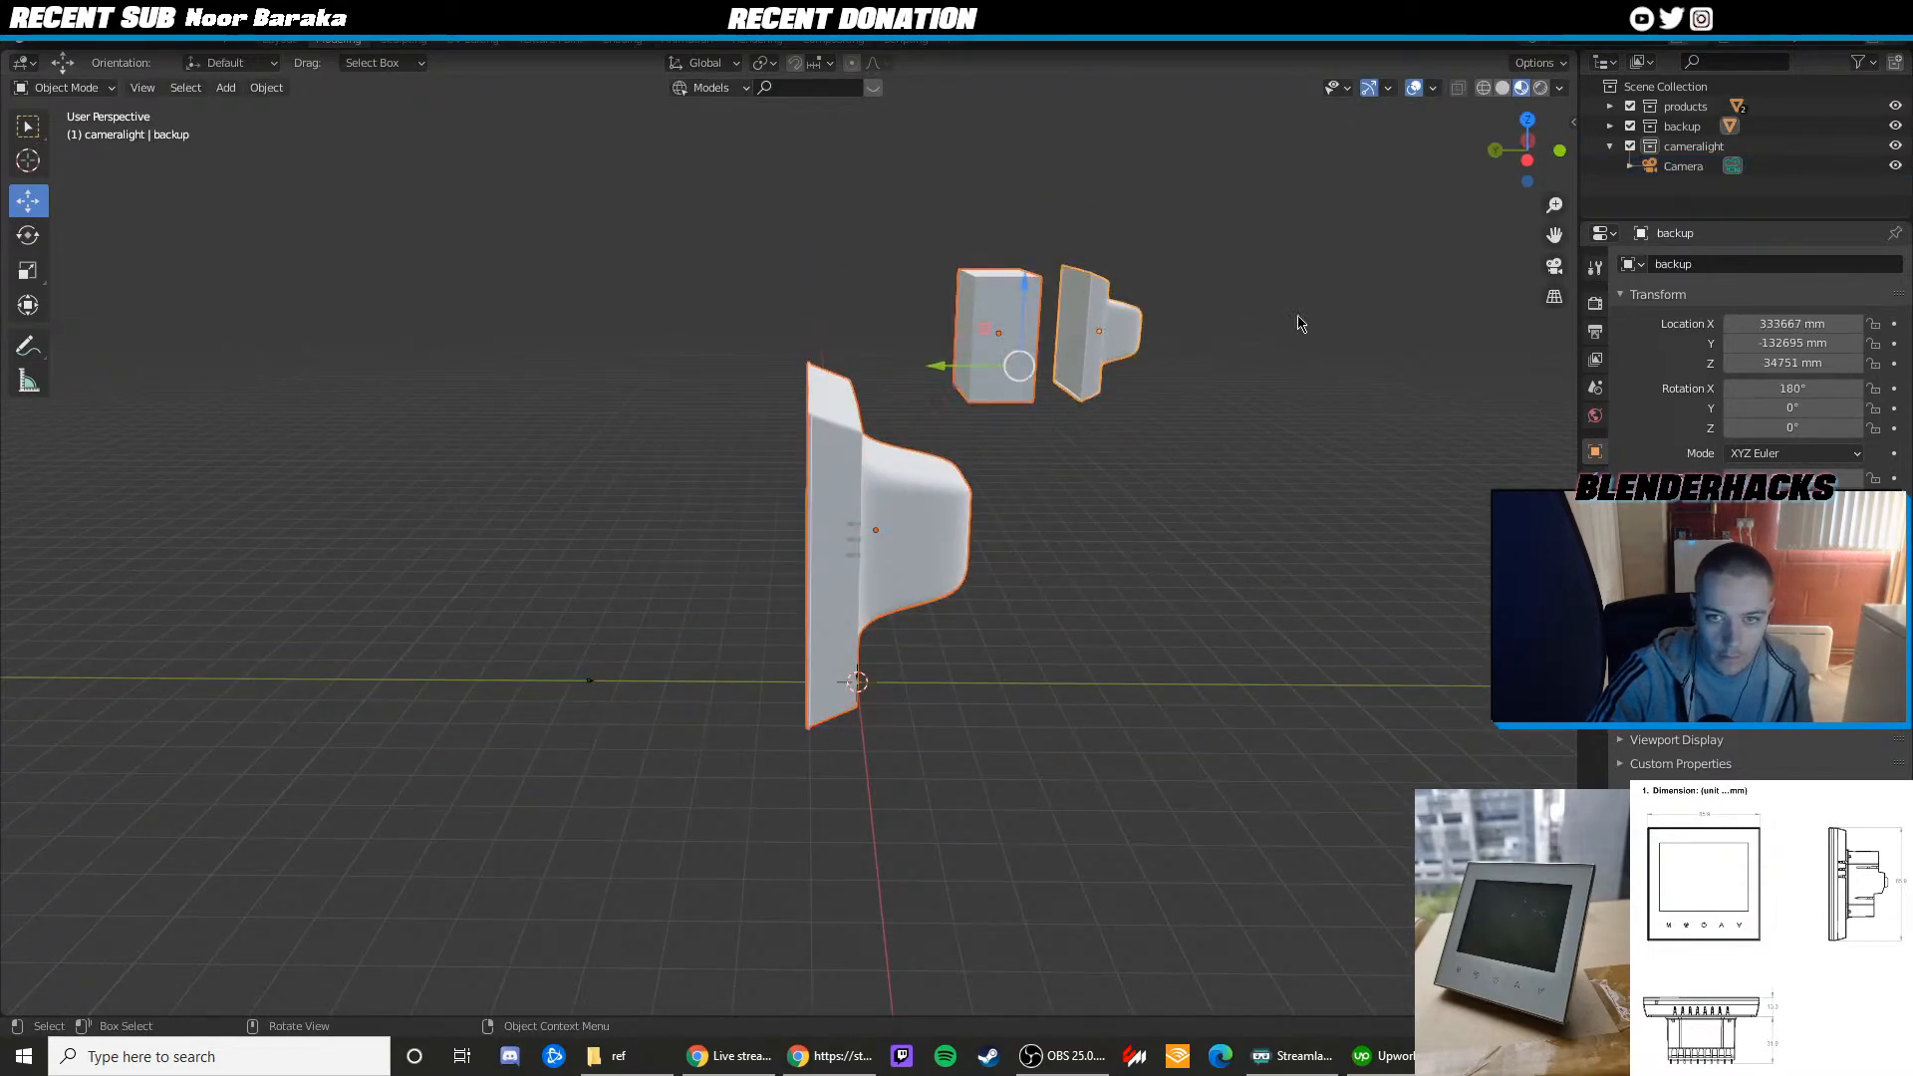
{"action": "key", "text": "s"}
{"action": "left_click", "coordinate": [1155, 345]}
Move the three selected objects toward the world origin in top view, placing the backup model at about X 48646 mm, Y -21630 mm
{"action": "key", "text": "KP_7"}
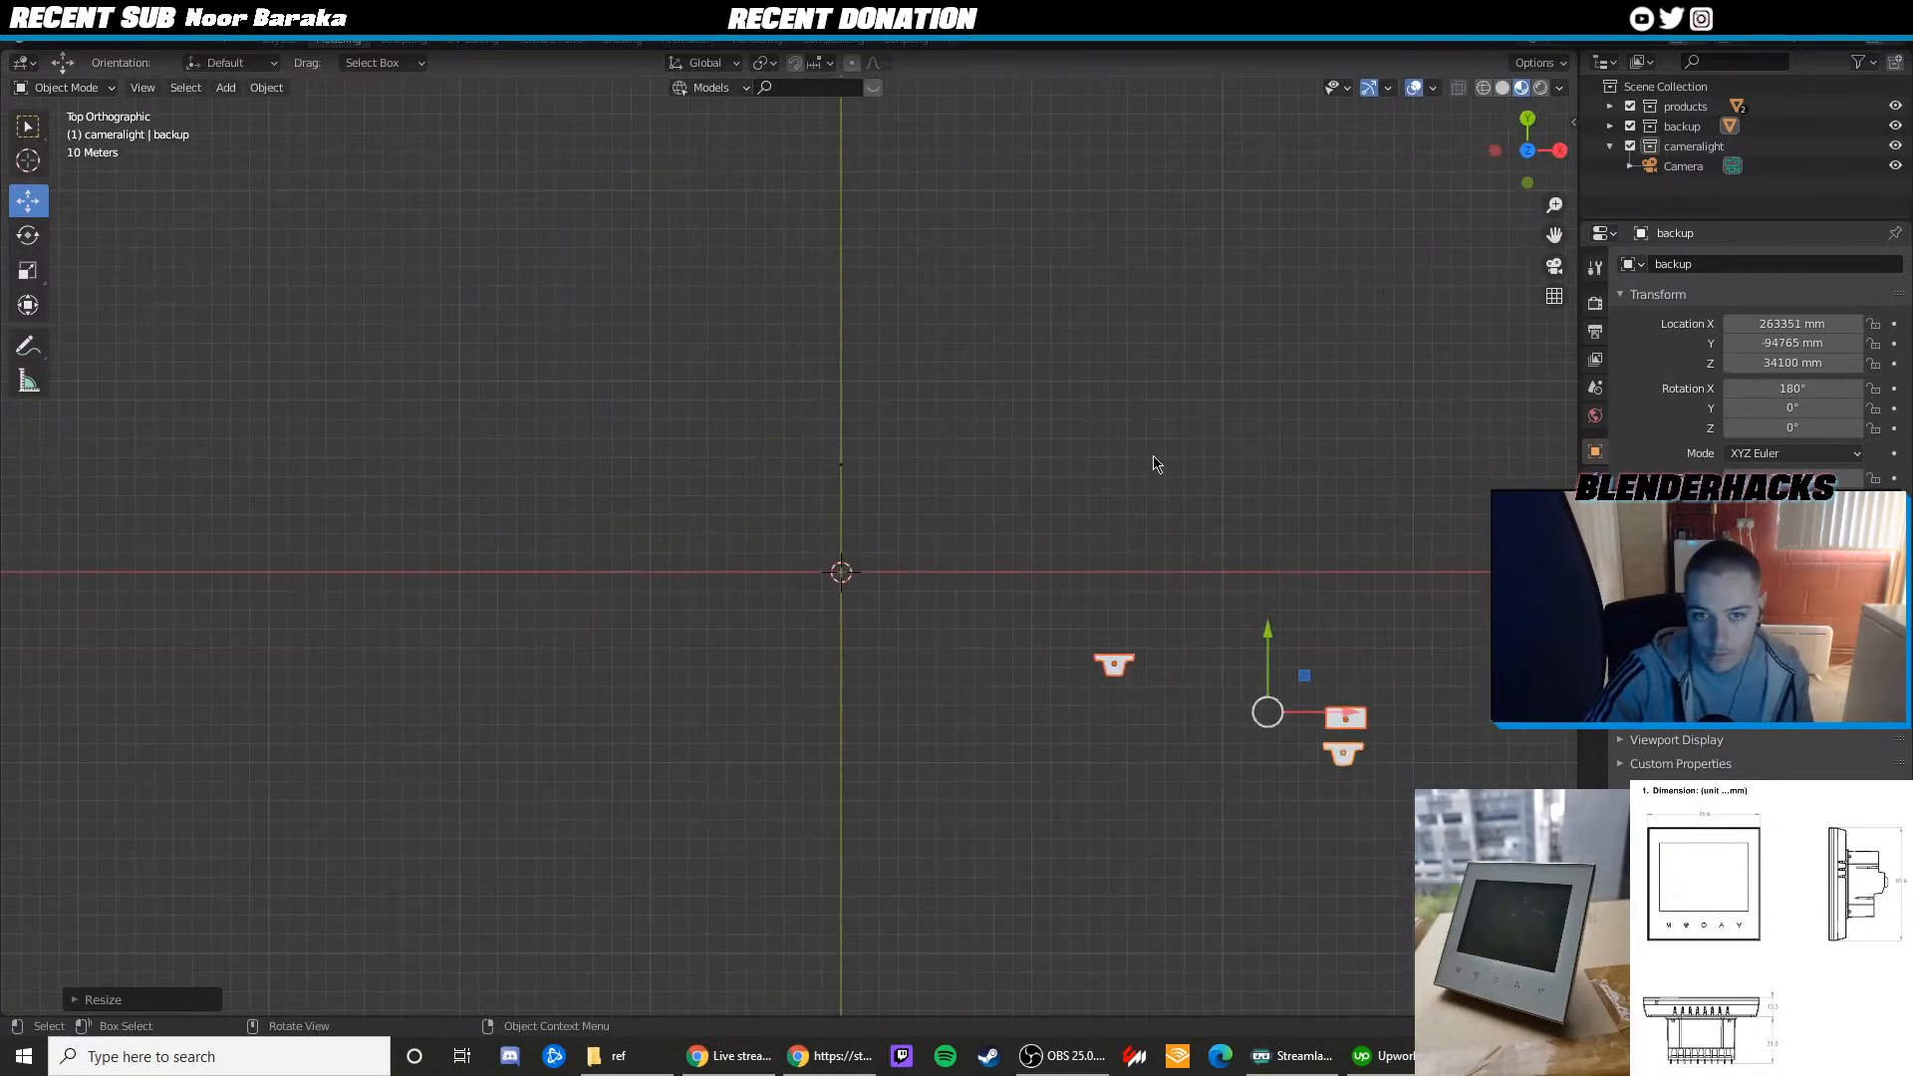
{"action": "left_click_drag", "start_coordinate": [1285, 713], "coordinate": [994, 543]}
{"action": "left_click_drag", "start_coordinate": [1210, 702], "coordinate": [1020, 605]}
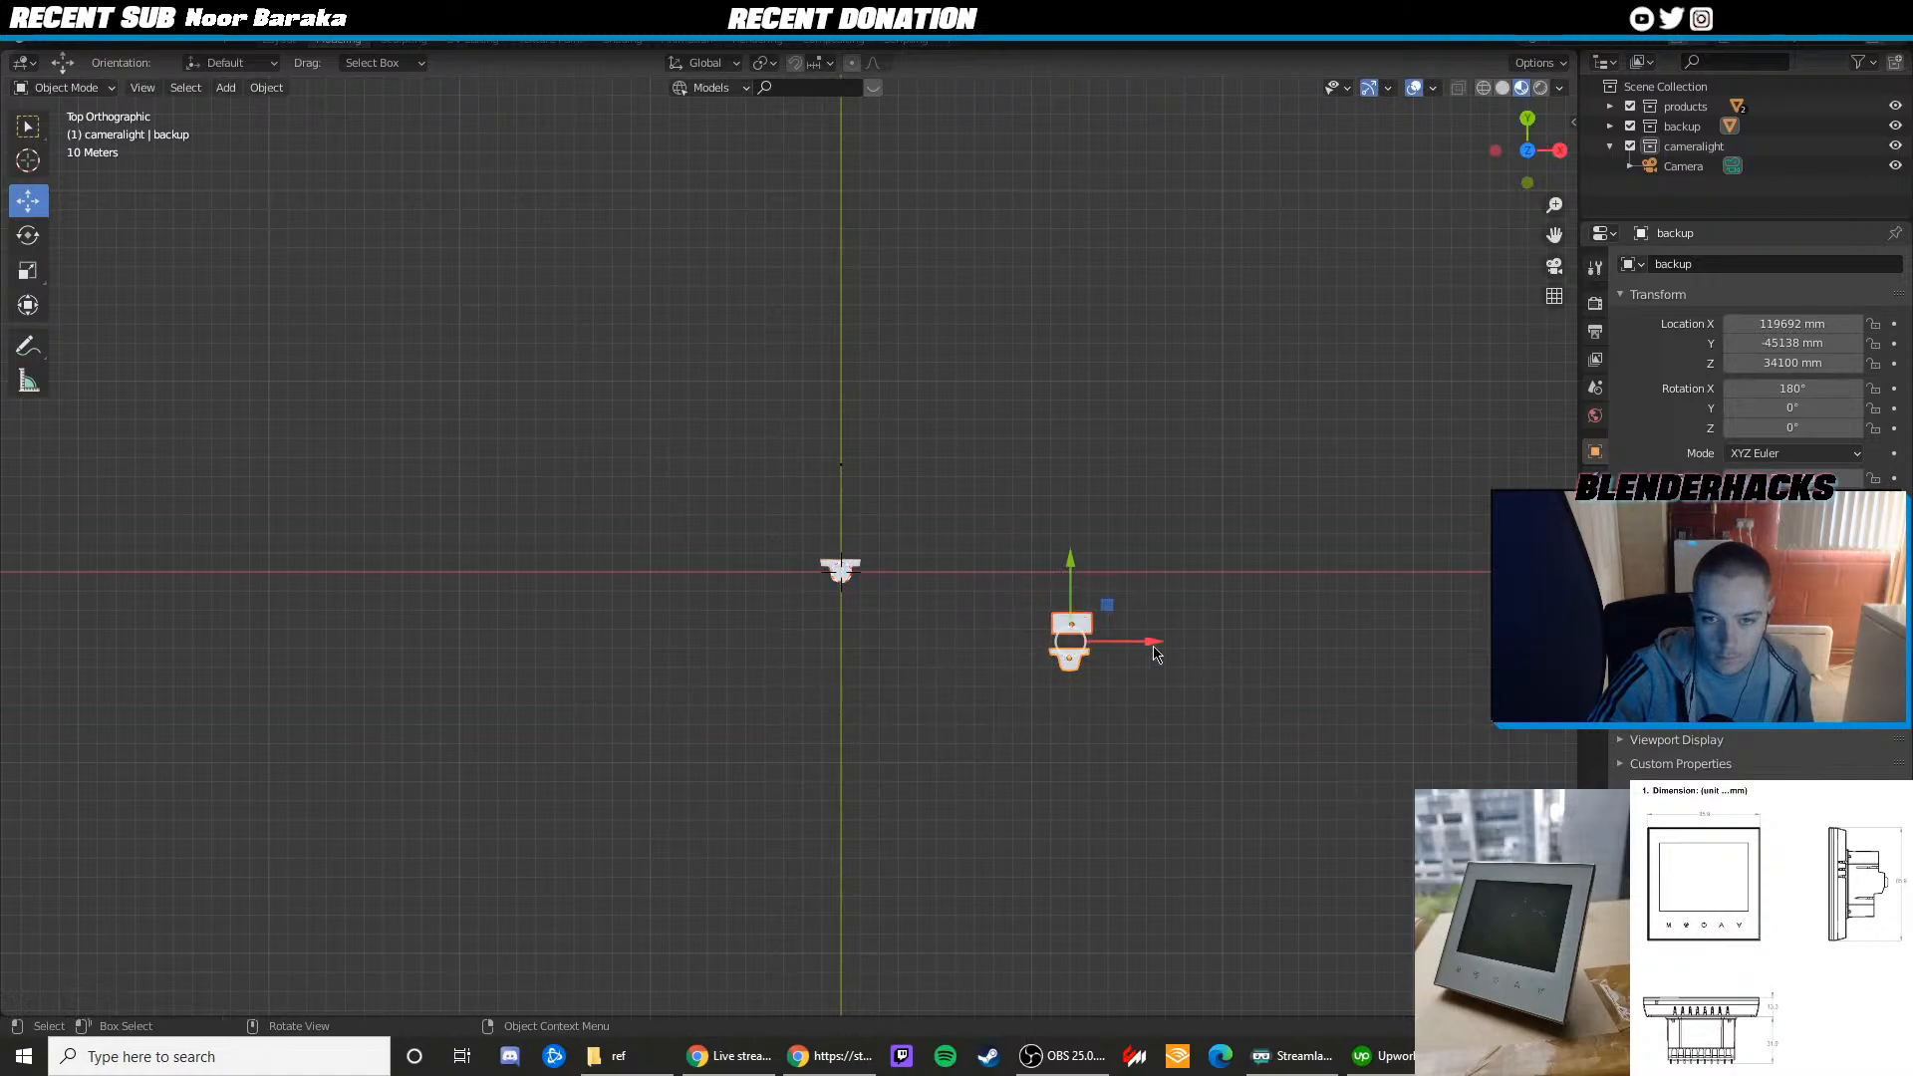
{"action": "left_click_drag", "start_coordinate": [1155, 653], "coordinate": [1016, 649]}
{"action": "left_click_drag", "start_coordinate": [931, 553], "coordinate": [932, 510]}
{"action": "left_click_drag", "start_coordinate": [794, 542], "coordinate": [986, 642]}
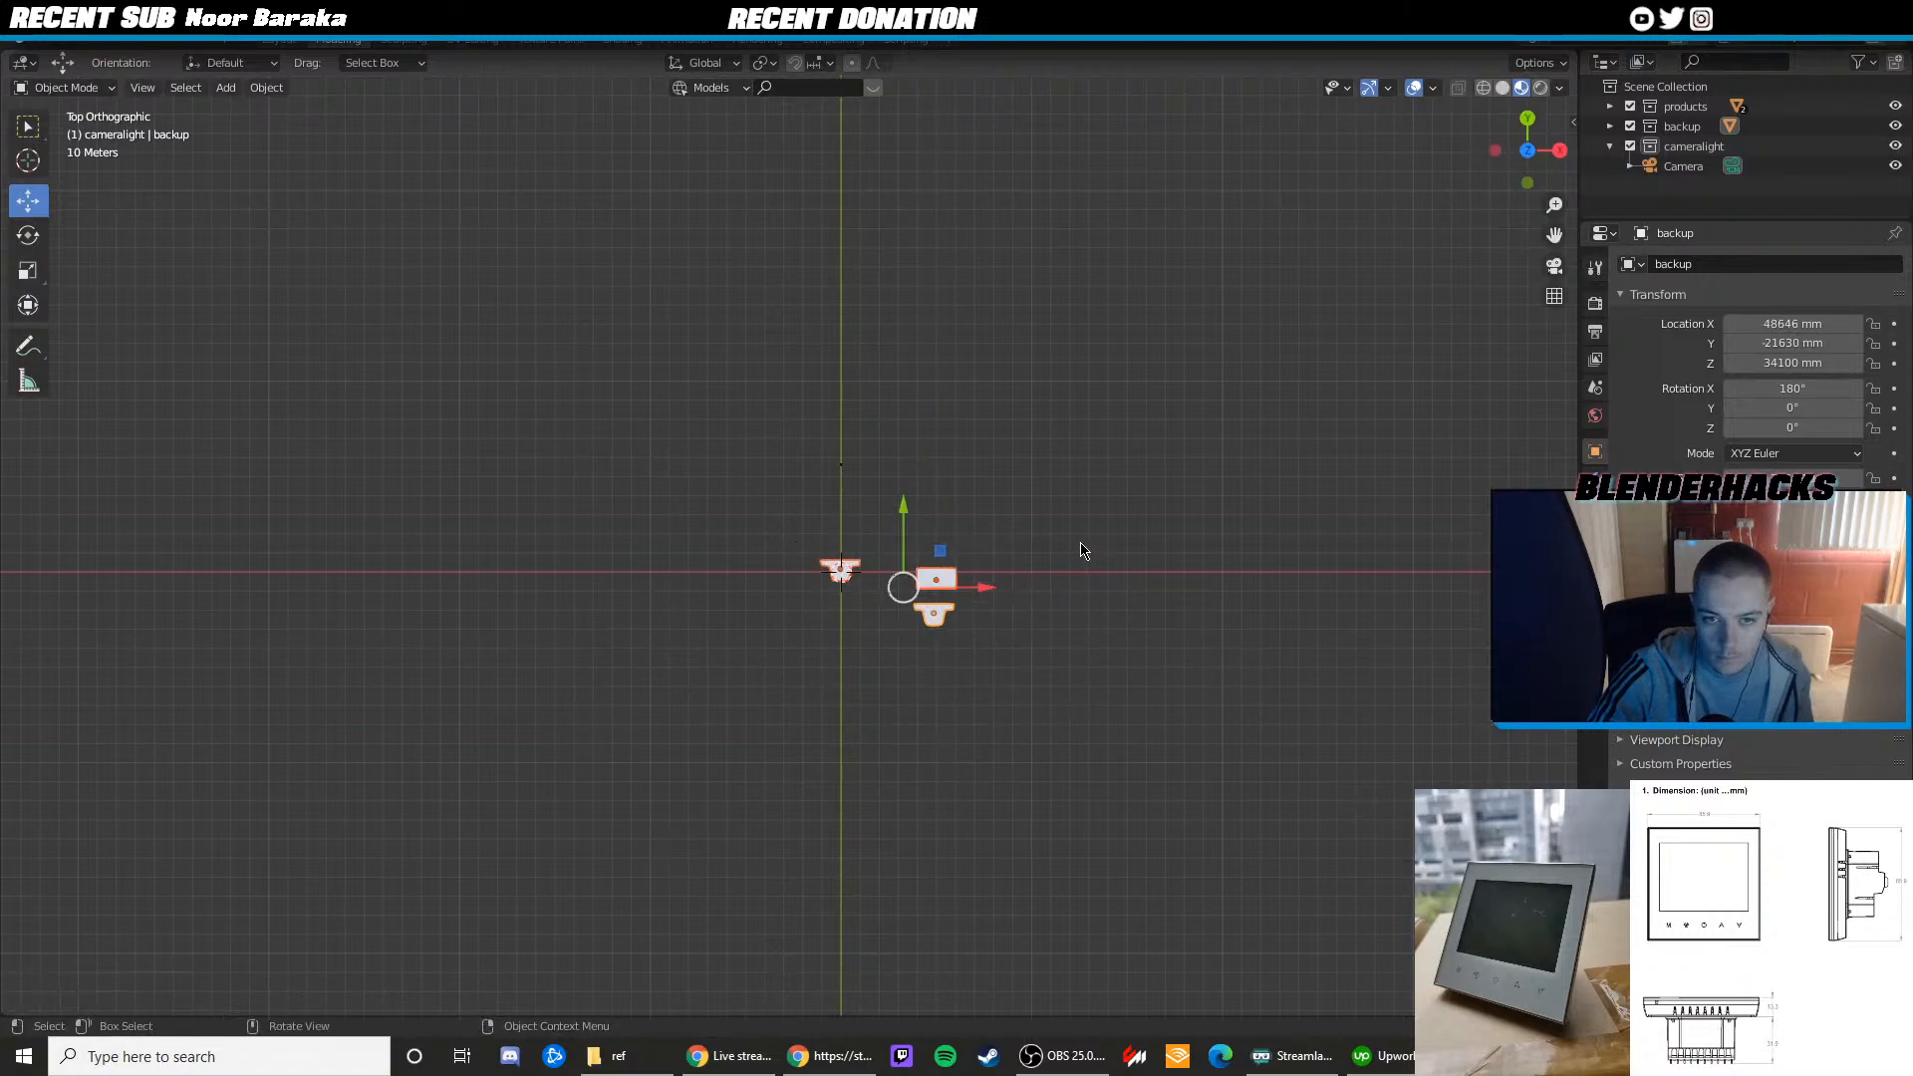
Scale the product, box and backup model down further in top view
{"action": "key", "text": "s"}
{"action": "left_click", "coordinate": [1002, 546]}
{"action": "scroll", "coordinate": [1005, 544], "scroll_direction": "up", "scroll_amount": 5}
{"action": "middle_click_drag", "start_coordinate": [1142, 570], "coordinate": [1016, 540], "text": "shift"}
{"action": "scroll", "coordinate": [1019, 542], "scroll_direction": "up", "scroll_amount": 3}
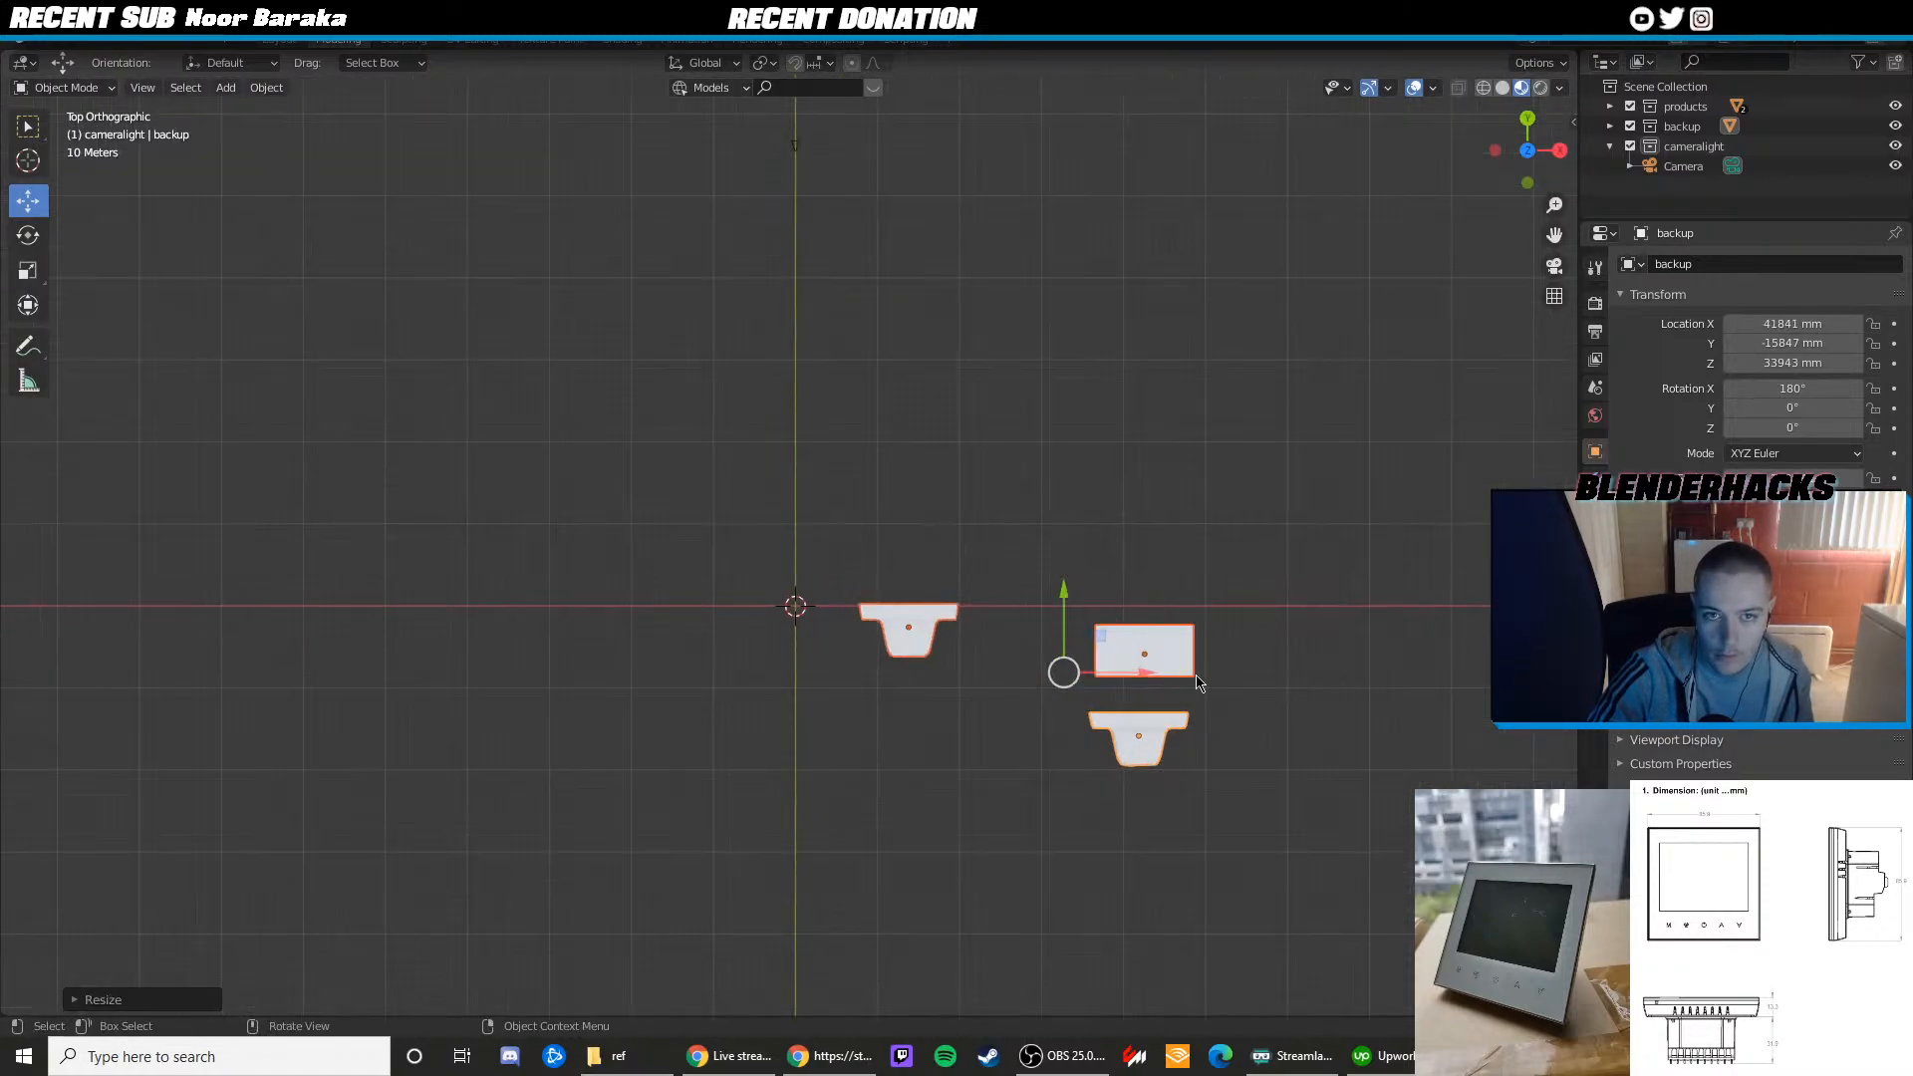
Shift the three objects toward the Y axis and lower them to the ground, with the backup model at about Z 3416 mm
{"action": "left_click_drag", "start_coordinate": [1120, 673], "coordinate": [1007, 658]}
{"action": "left_click_drag", "start_coordinate": [946, 602], "coordinate": [938, 588]}
{"action": "middle_click_drag", "start_coordinate": [851, 528], "coordinate": [1016, 364]}
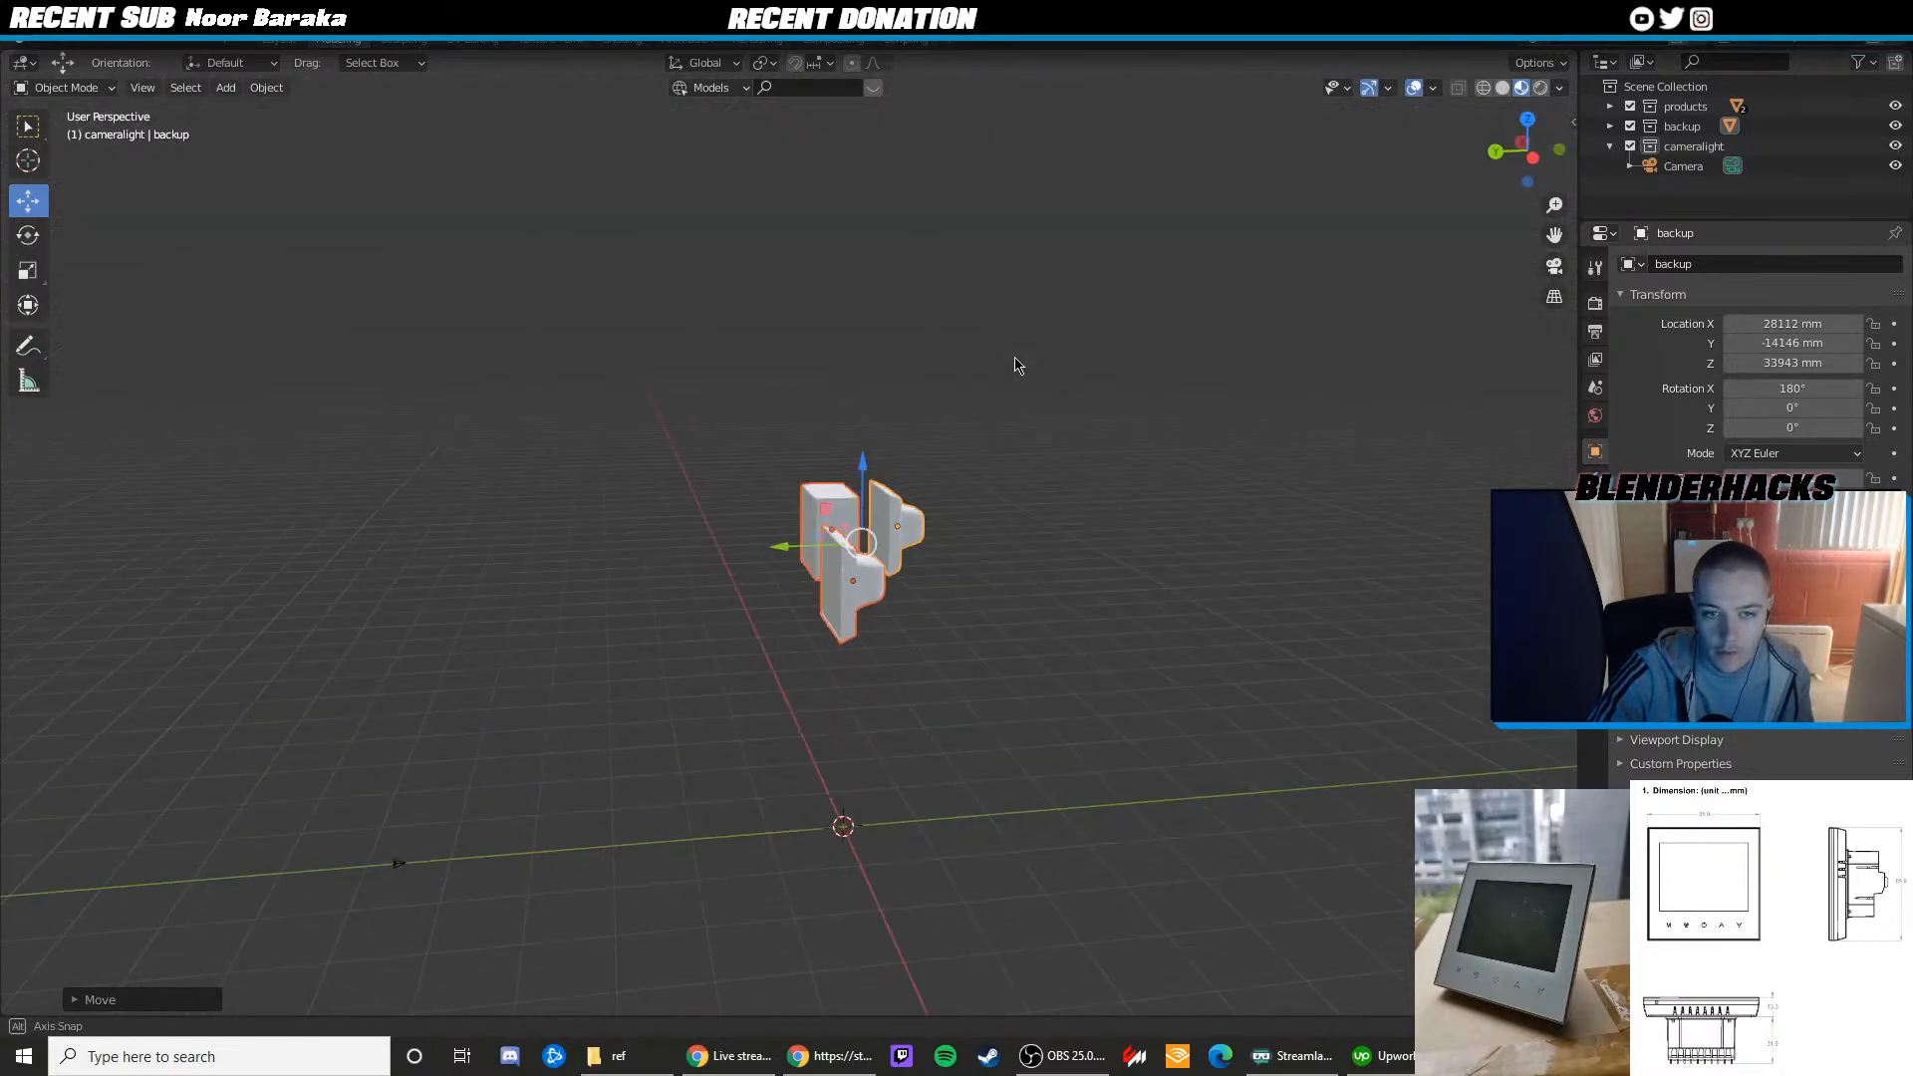
{"action": "left_click_drag", "start_coordinate": [865, 487], "coordinate": [865, 694]}
Move the camera along the Y axis toward the models, to about Y 14794 mm
{"action": "middle_click_drag", "start_coordinate": [608, 795], "coordinate": [671, 691], "text": "shift"}
{"action": "scroll", "coordinate": [410, 803], "scroll_direction": "up", "scroll_amount": 2}
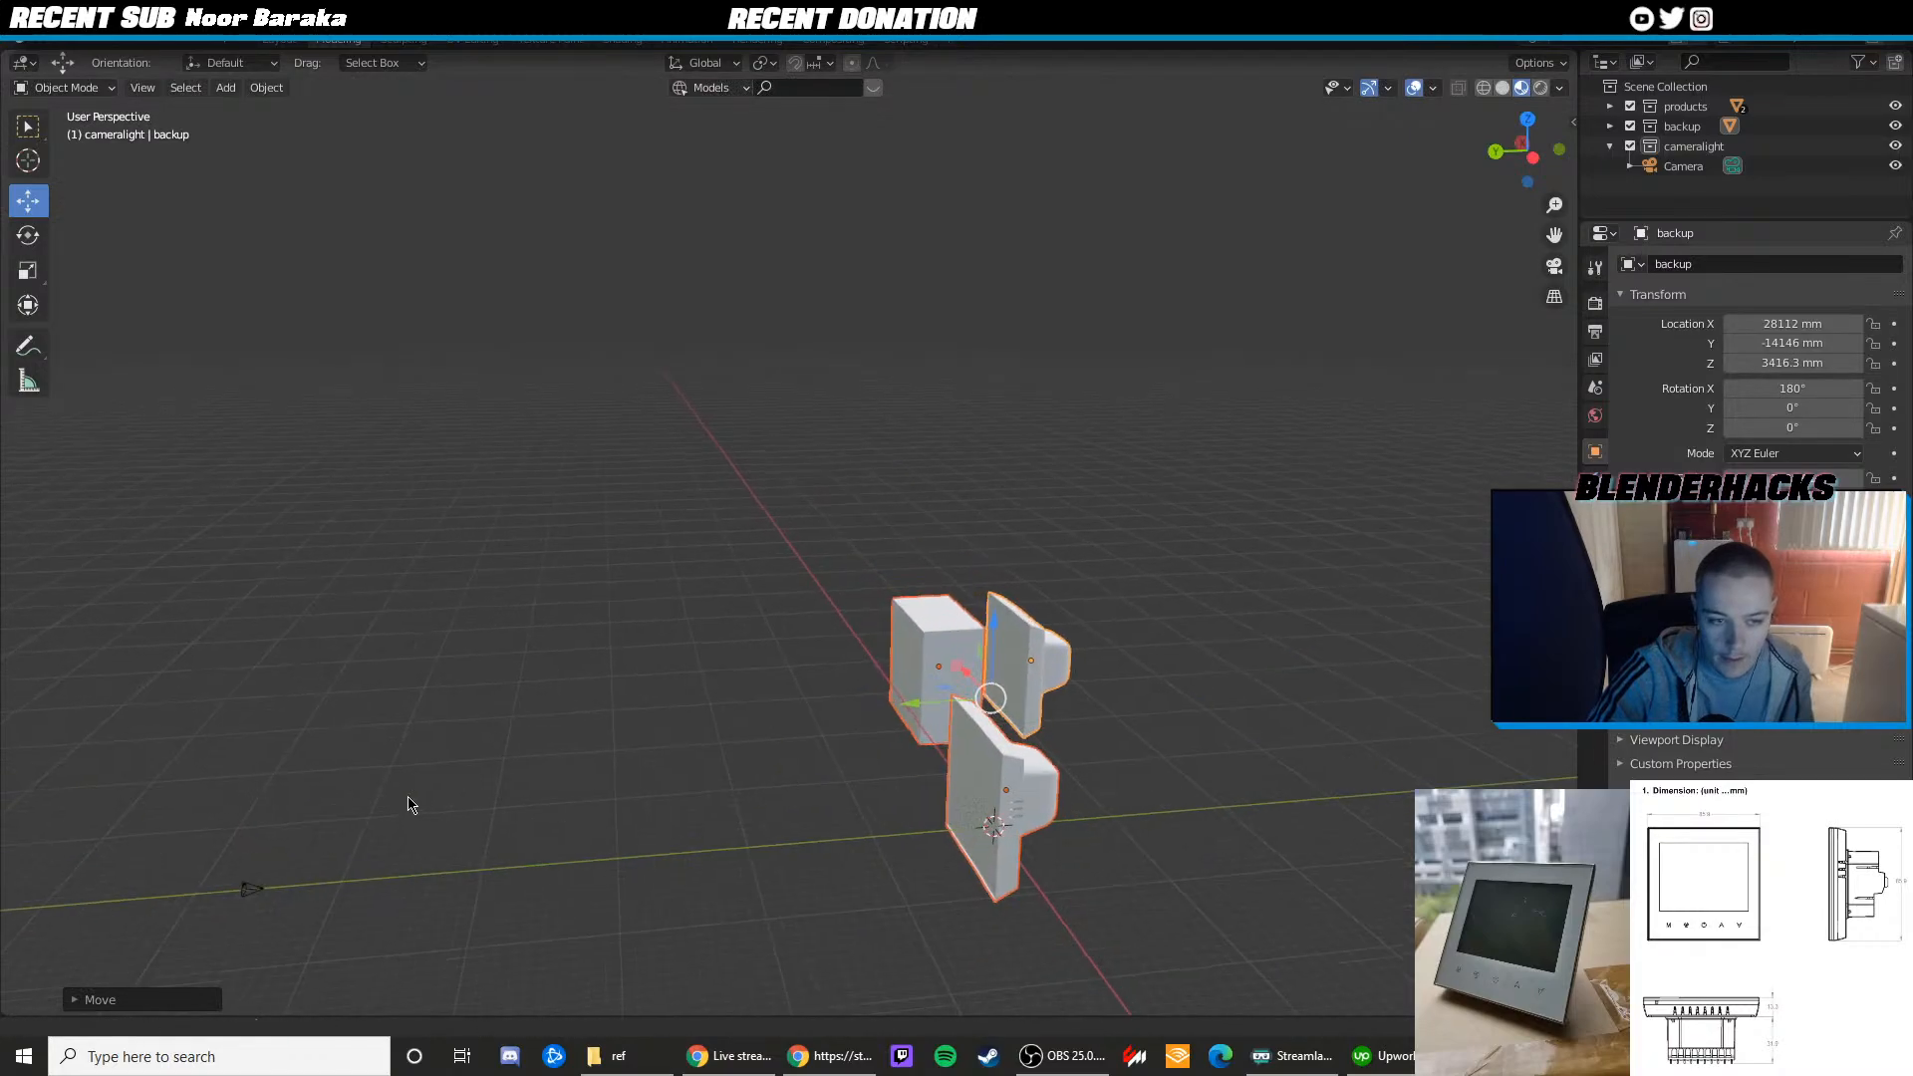
{"action": "scroll", "coordinate": [574, 700], "scroll_direction": "up", "scroll_amount": 2}
{"action": "middle_click_drag", "start_coordinate": [454, 826], "coordinate": [720, 531], "text": "shift"}
{"action": "left_click", "coordinate": [324, 702]}
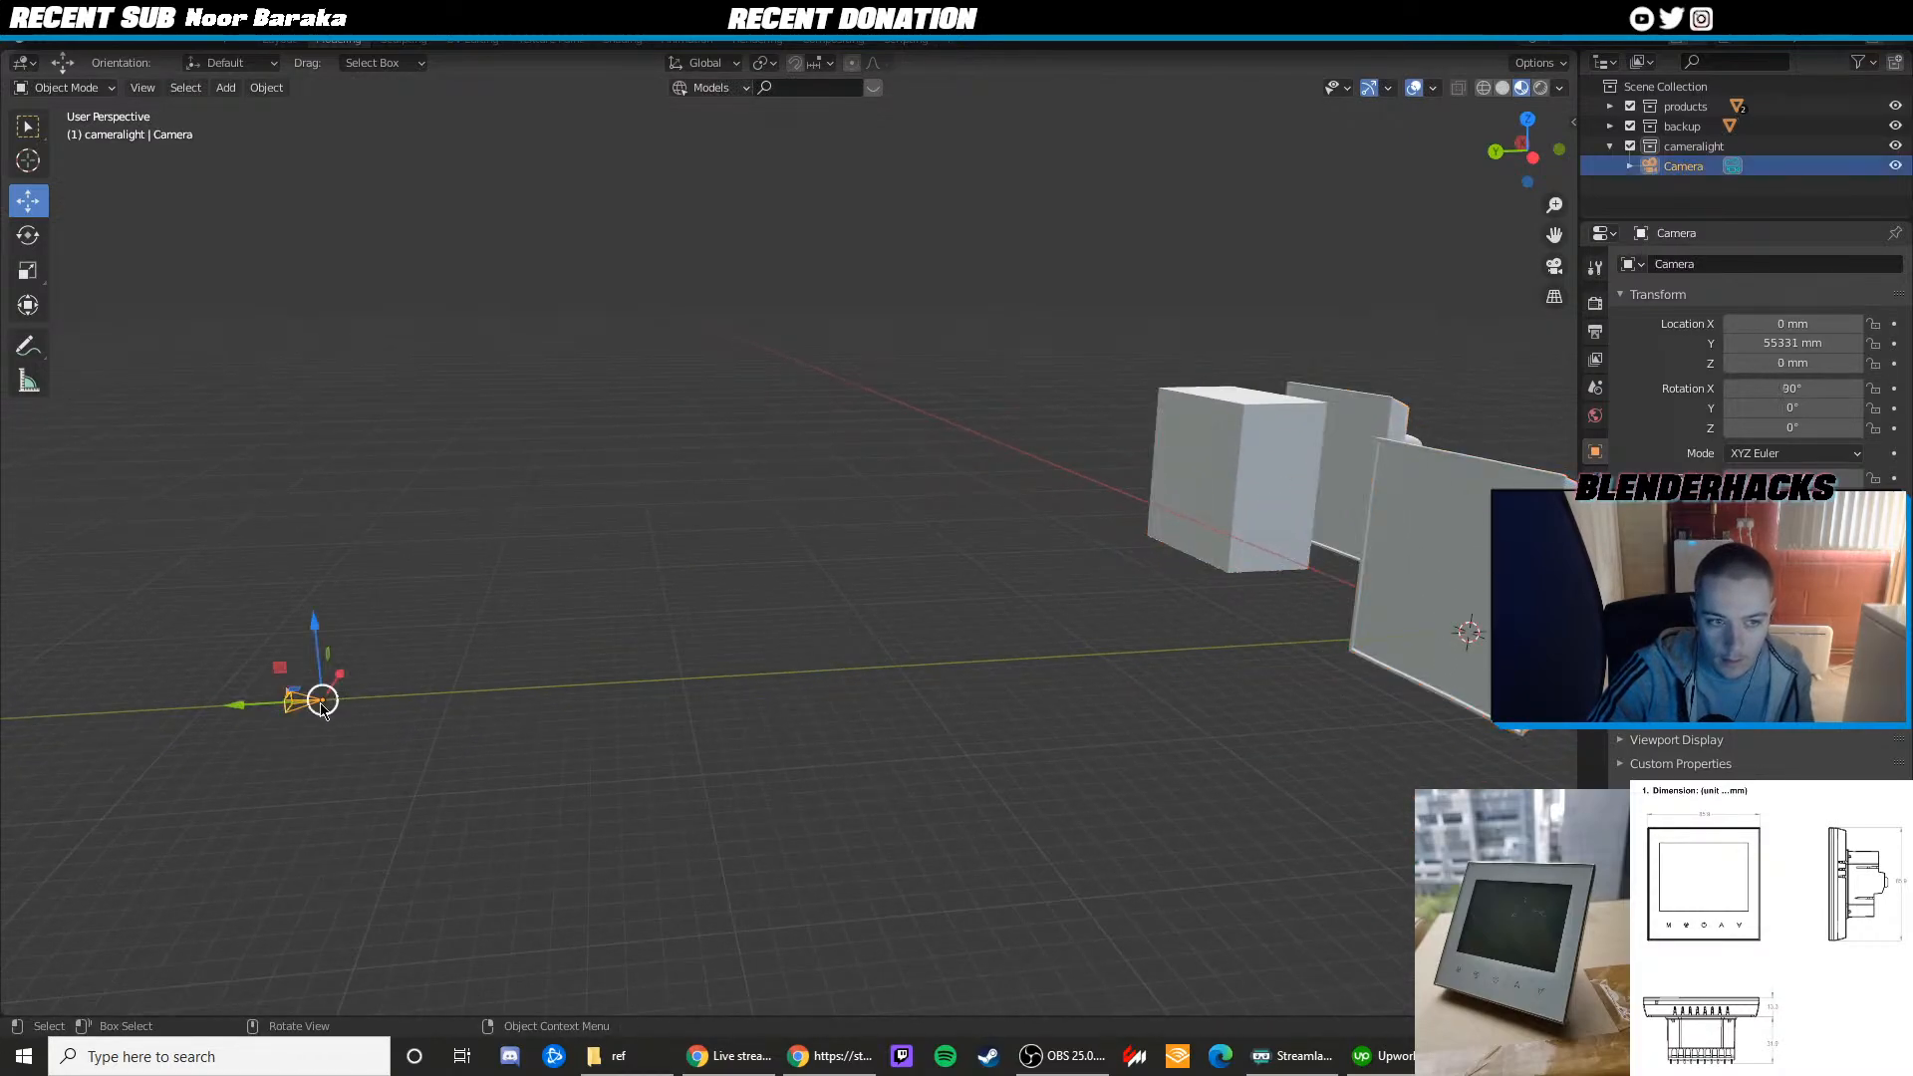
{"action": "left_click_drag", "start_coordinate": [284, 702], "coordinate": [1130, 655]}
Shrink the three models together once more and shift them along X until the product is at about X -890 mm
{"action": "middle_click_drag", "start_coordinate": [1021, 681], "coordinate": [858, 715], "text": "shift"}
{"action": "middle_click_drag", "start_coordinate": [971, 593], "coordinate": [857, 604]}
{"action": "left_click_drag", "start_coordinate": [921, 433], "coordinate": [1257, 634]}
{"action": "scroll", "coordinate": [878, 645], "scroll_direction": "down", "scroll_amount": 2}
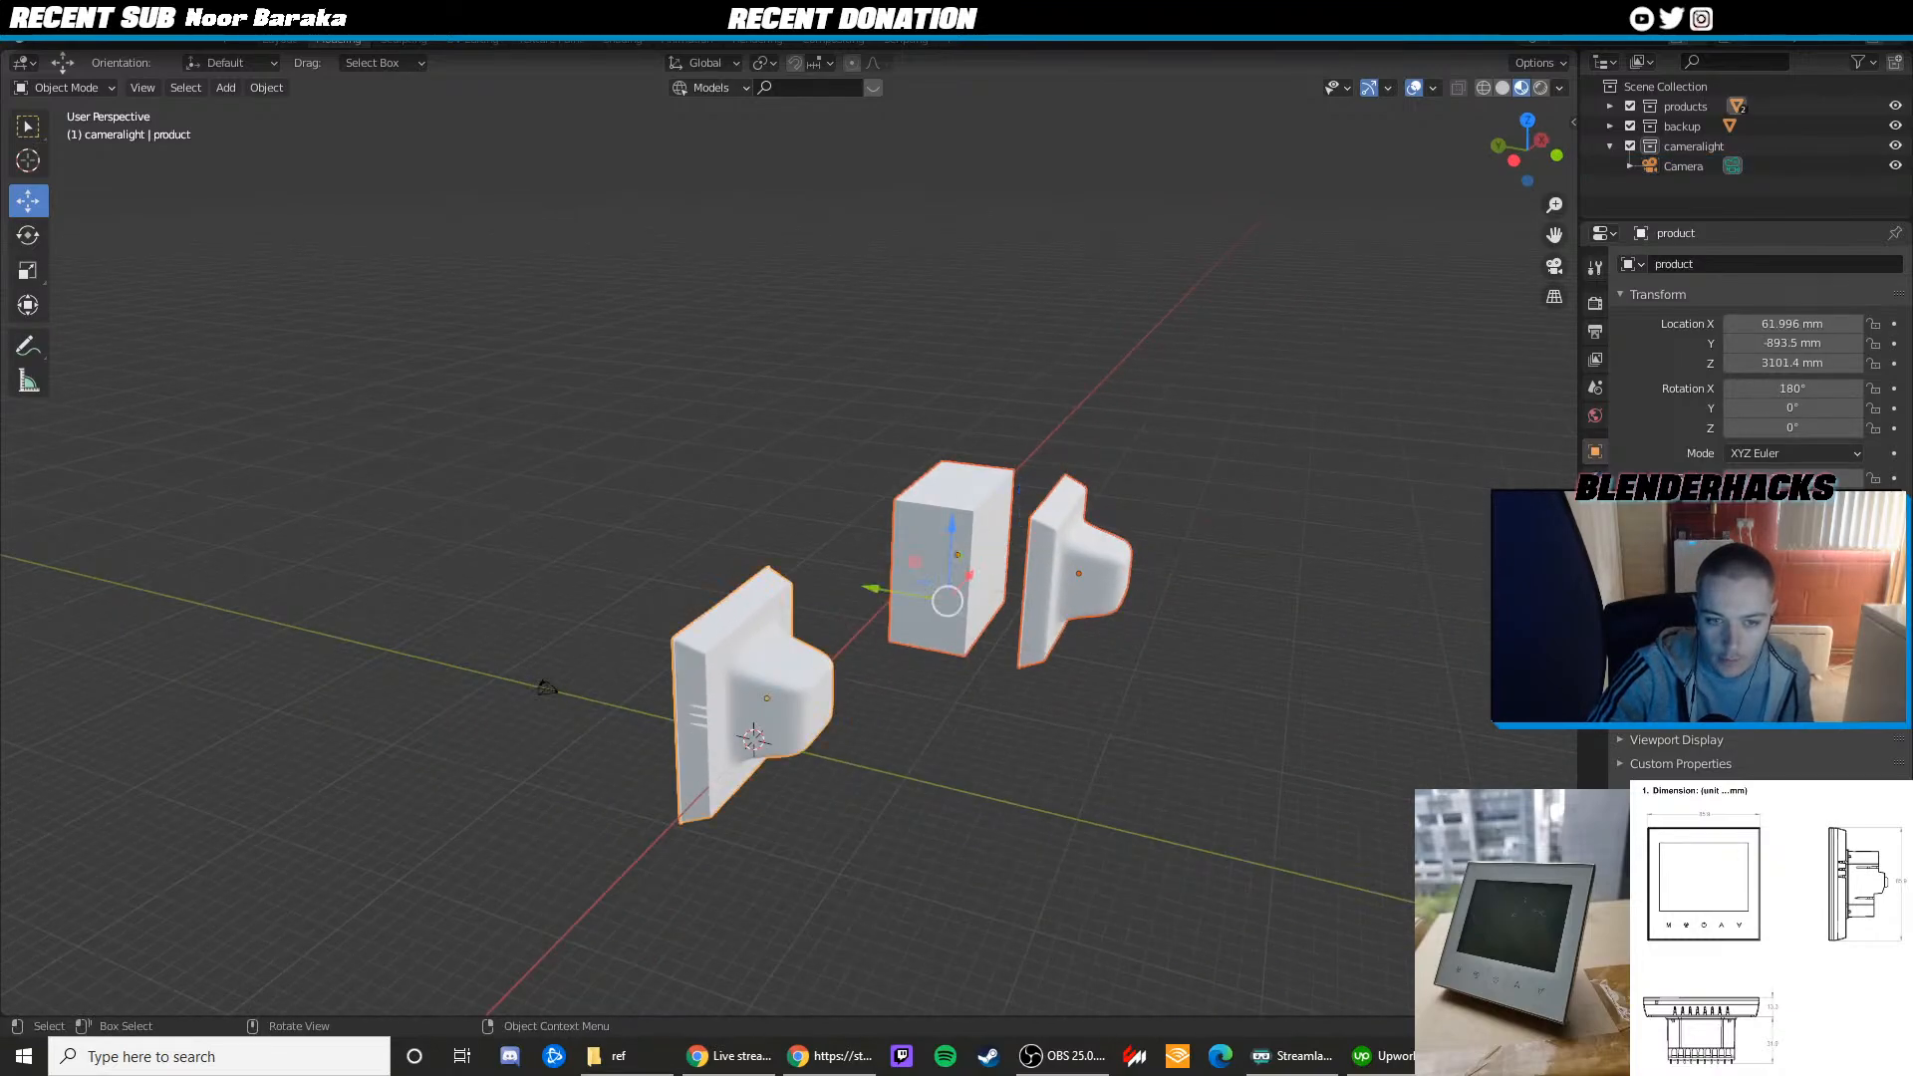
{"action": "key", "text": "s"}
{"action": "left_click", "coordinate": [1126, 555]}
{"action": "middle_click_drag", "start_coordinate": [1126, 555], "coordinate": [969, 610]}
{"action": "left_click_drag", "start_coordinate": [1123, 633], "coordinate": [969, 653]}
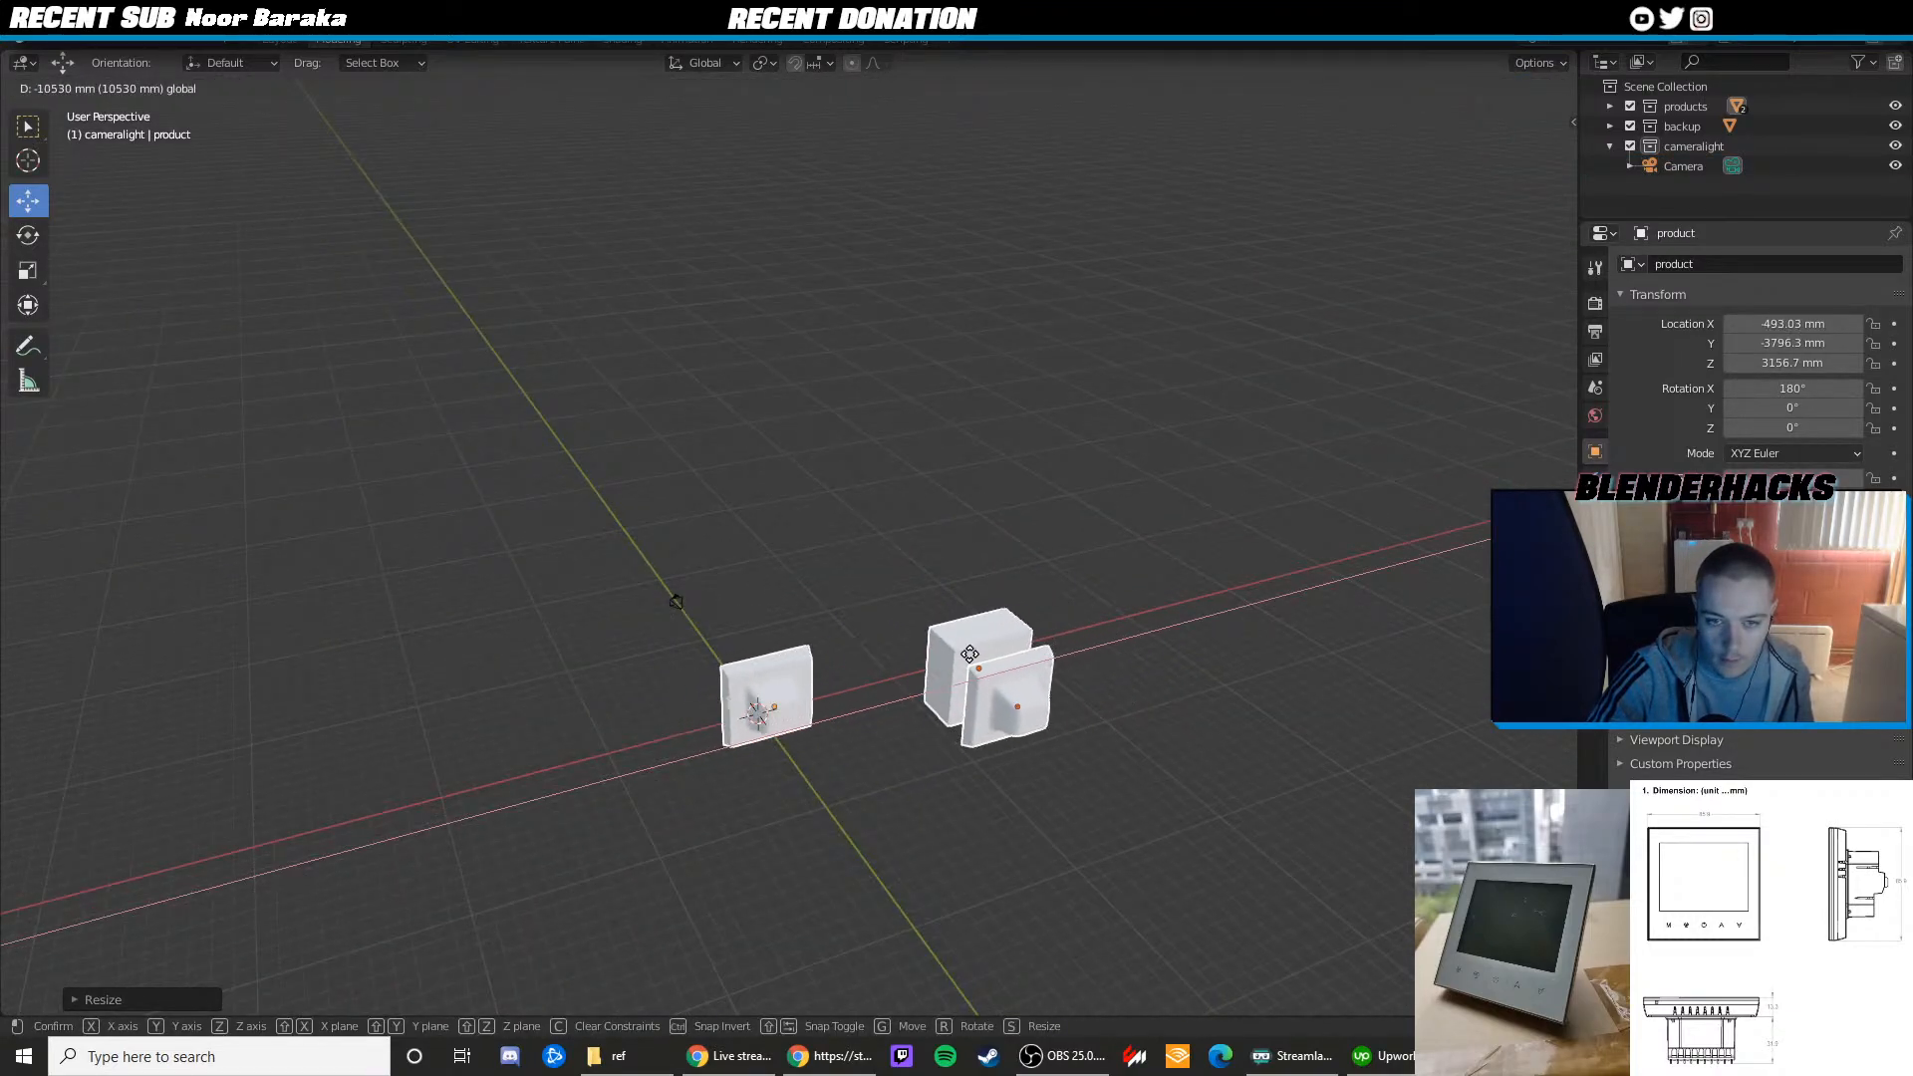
{"action": "left_click", "coordinate": [970, 653]}
Scale the three selected models up slightly
{"action": "scroll", "coordinate": [807, 774], "scroll_direction": "up", "scroll_amount": 4}
{"action": "scroll", "coordinate": [1071, 492], "scroll_direction": "up", "scroll_amount": 2}
{"action": "middle_click_drag", "start_coordinate": [1022, 602], "coordinate": [1054, 466], "text": "shift"}
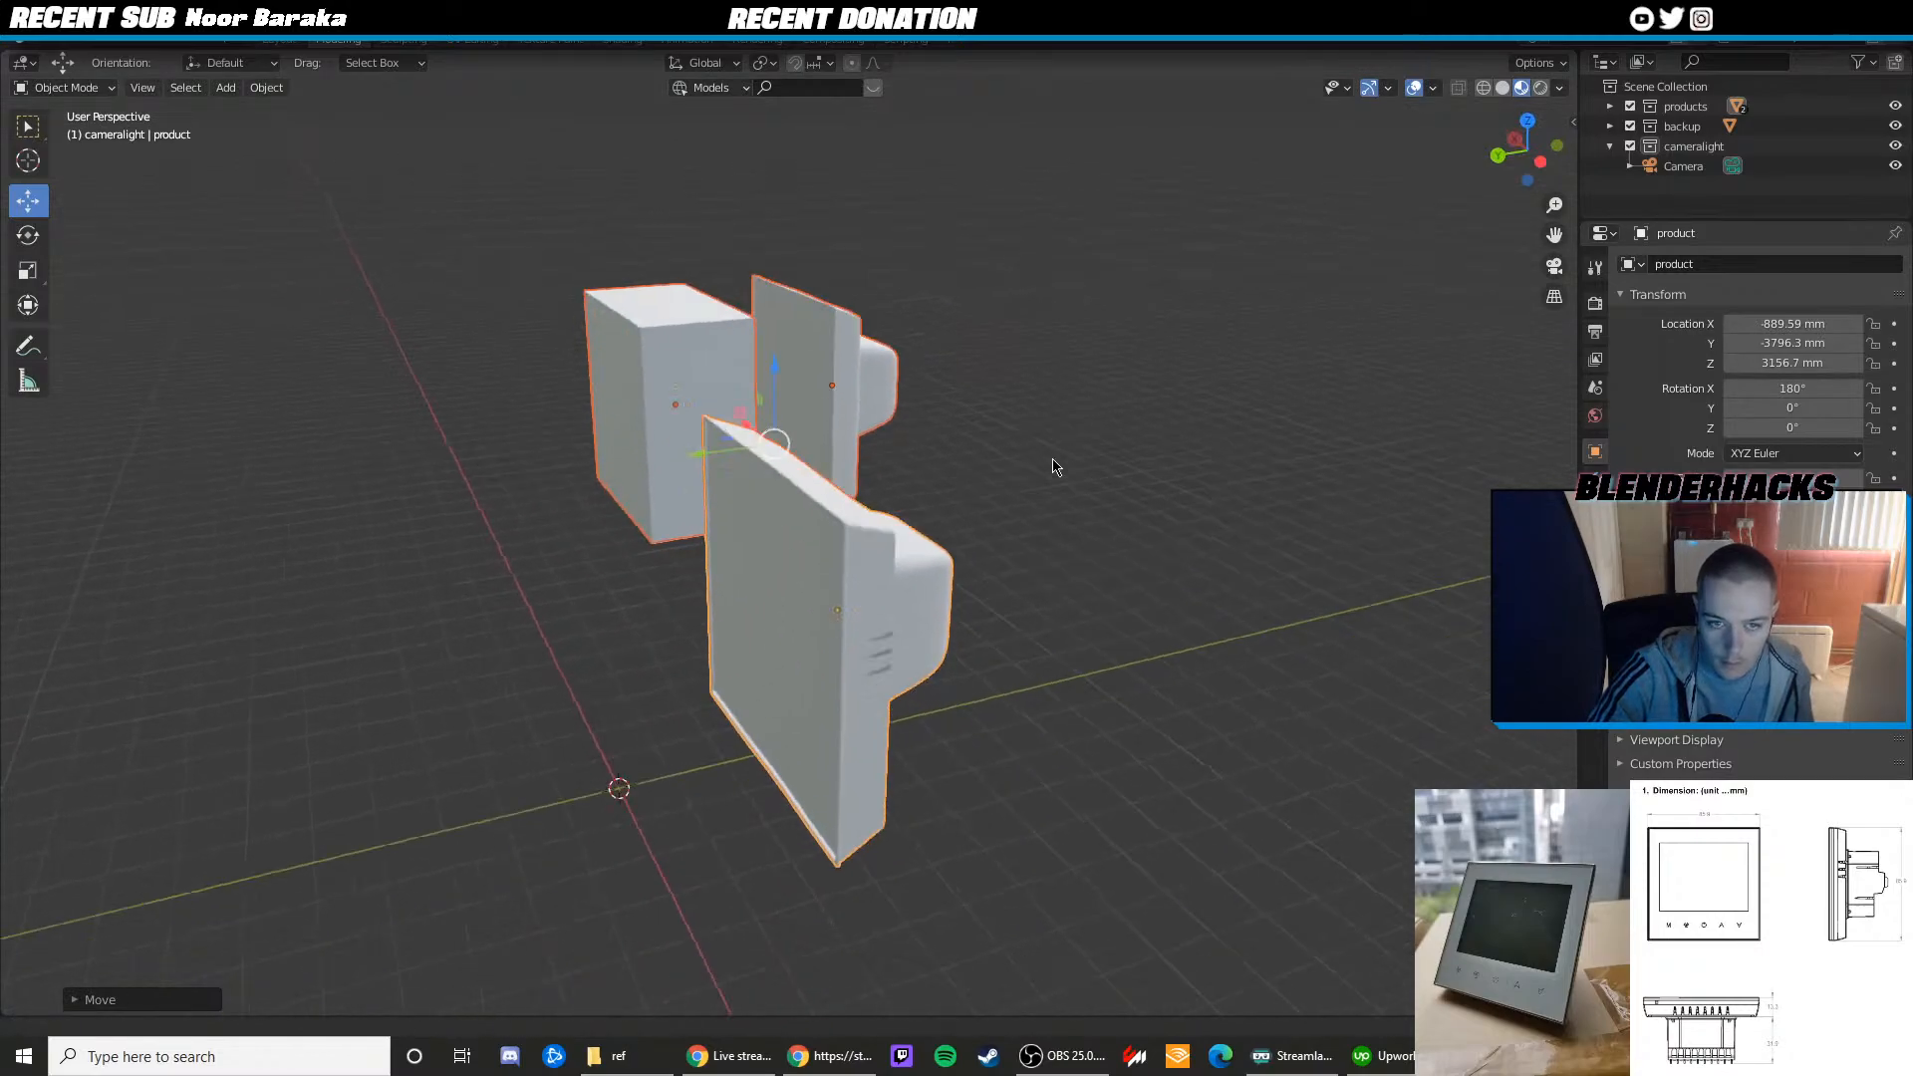
{"action": "scroll", "coordinate": [1054, 466], "scroll_direction": "up", "scroll_amount": 4}
{"action": "middle_click_drag", "start_coordinate": [1126, 602], "coordinate": [1155, 510]}
{"action": "scroll", "coordinate": [1154, 510], "scroll_direction": "down", "scroll_amount": 4}
{"action": "key", "text": "s"}
{"action": "left_click", "coordinate": [1272, 462]}
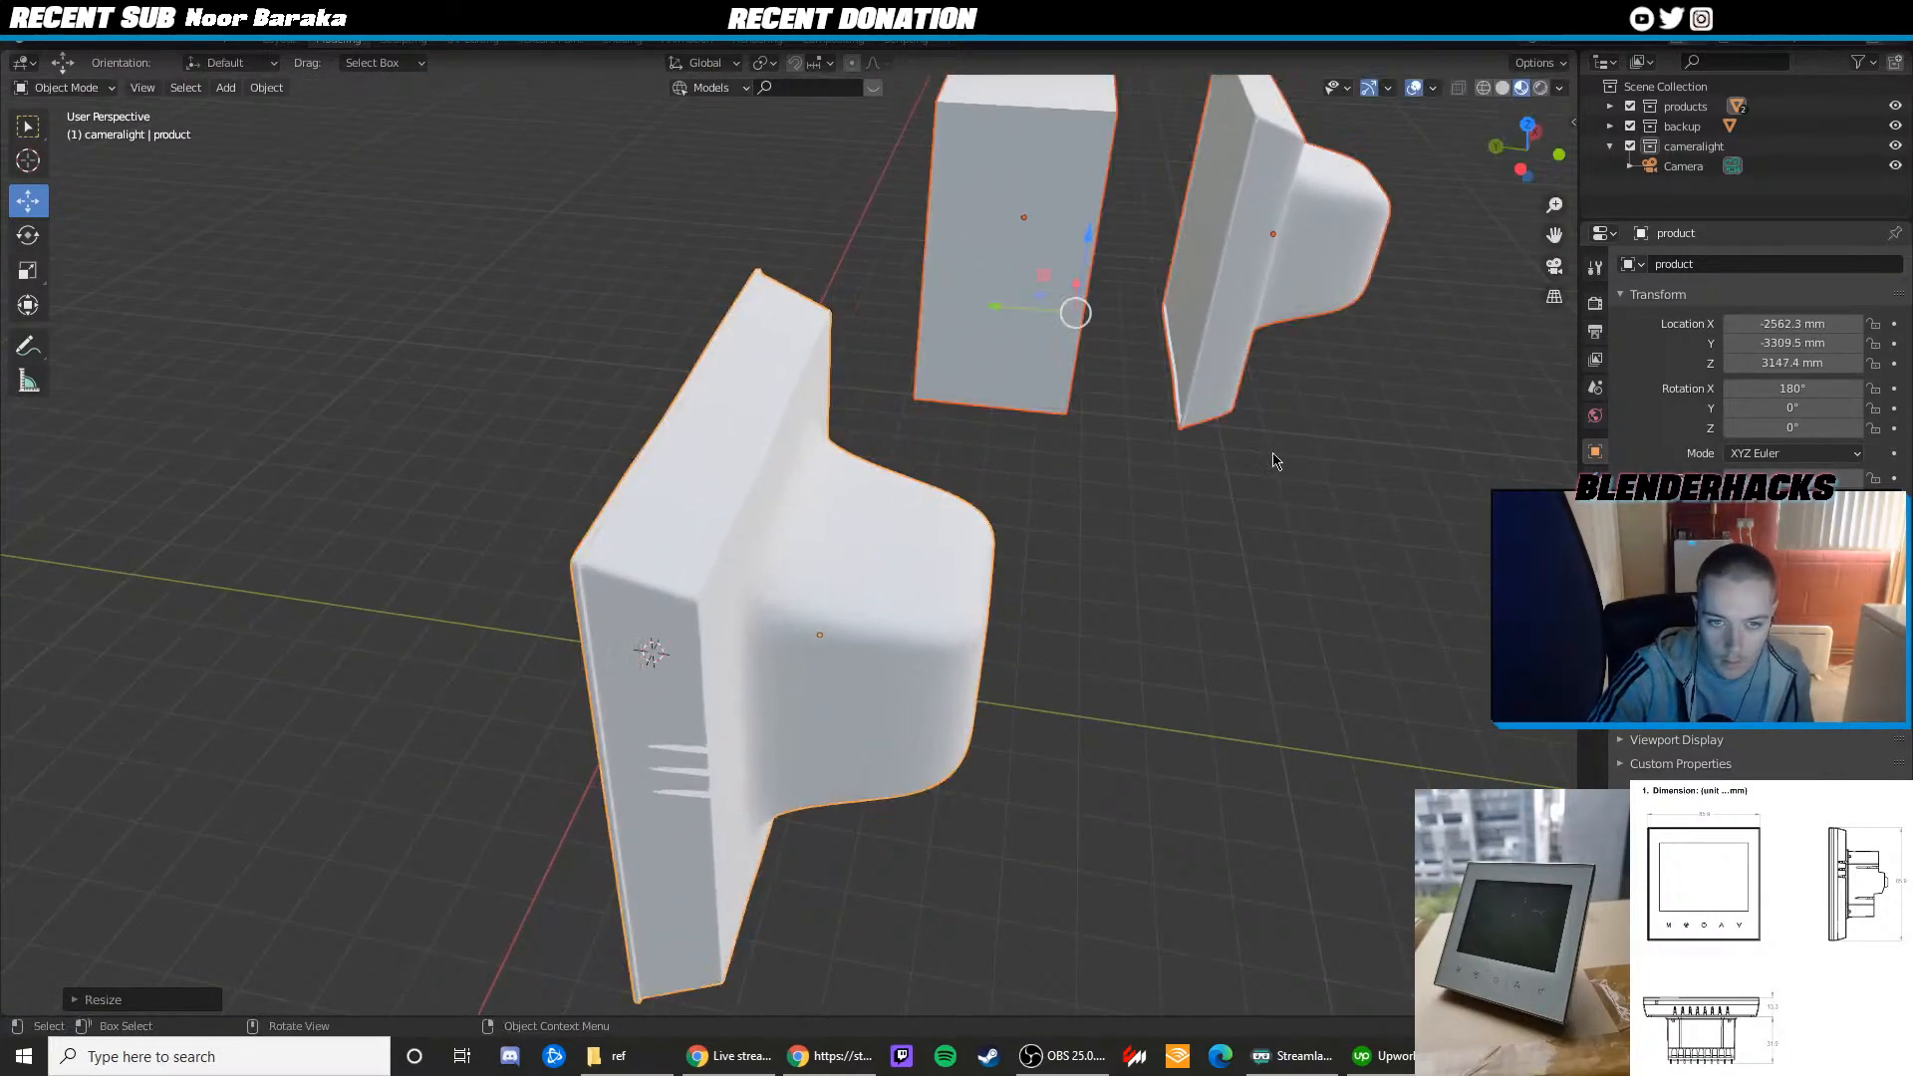
Deselect the product and move the box and backup model along X away from it, the backup to about X 21195 mm
{"action": "scroll", "coordinate": [1272, 461], "scroll_direction": "down", "scroll_amount": 4}
{"action": "middle_click_drag", "start_coordinate": [987, 558], "coordinate": [1106, 506]}
{"action": "middle_click_drag", "start_coordinate": [730, 522], "coordinate": [935, 516], "text": "shift"}
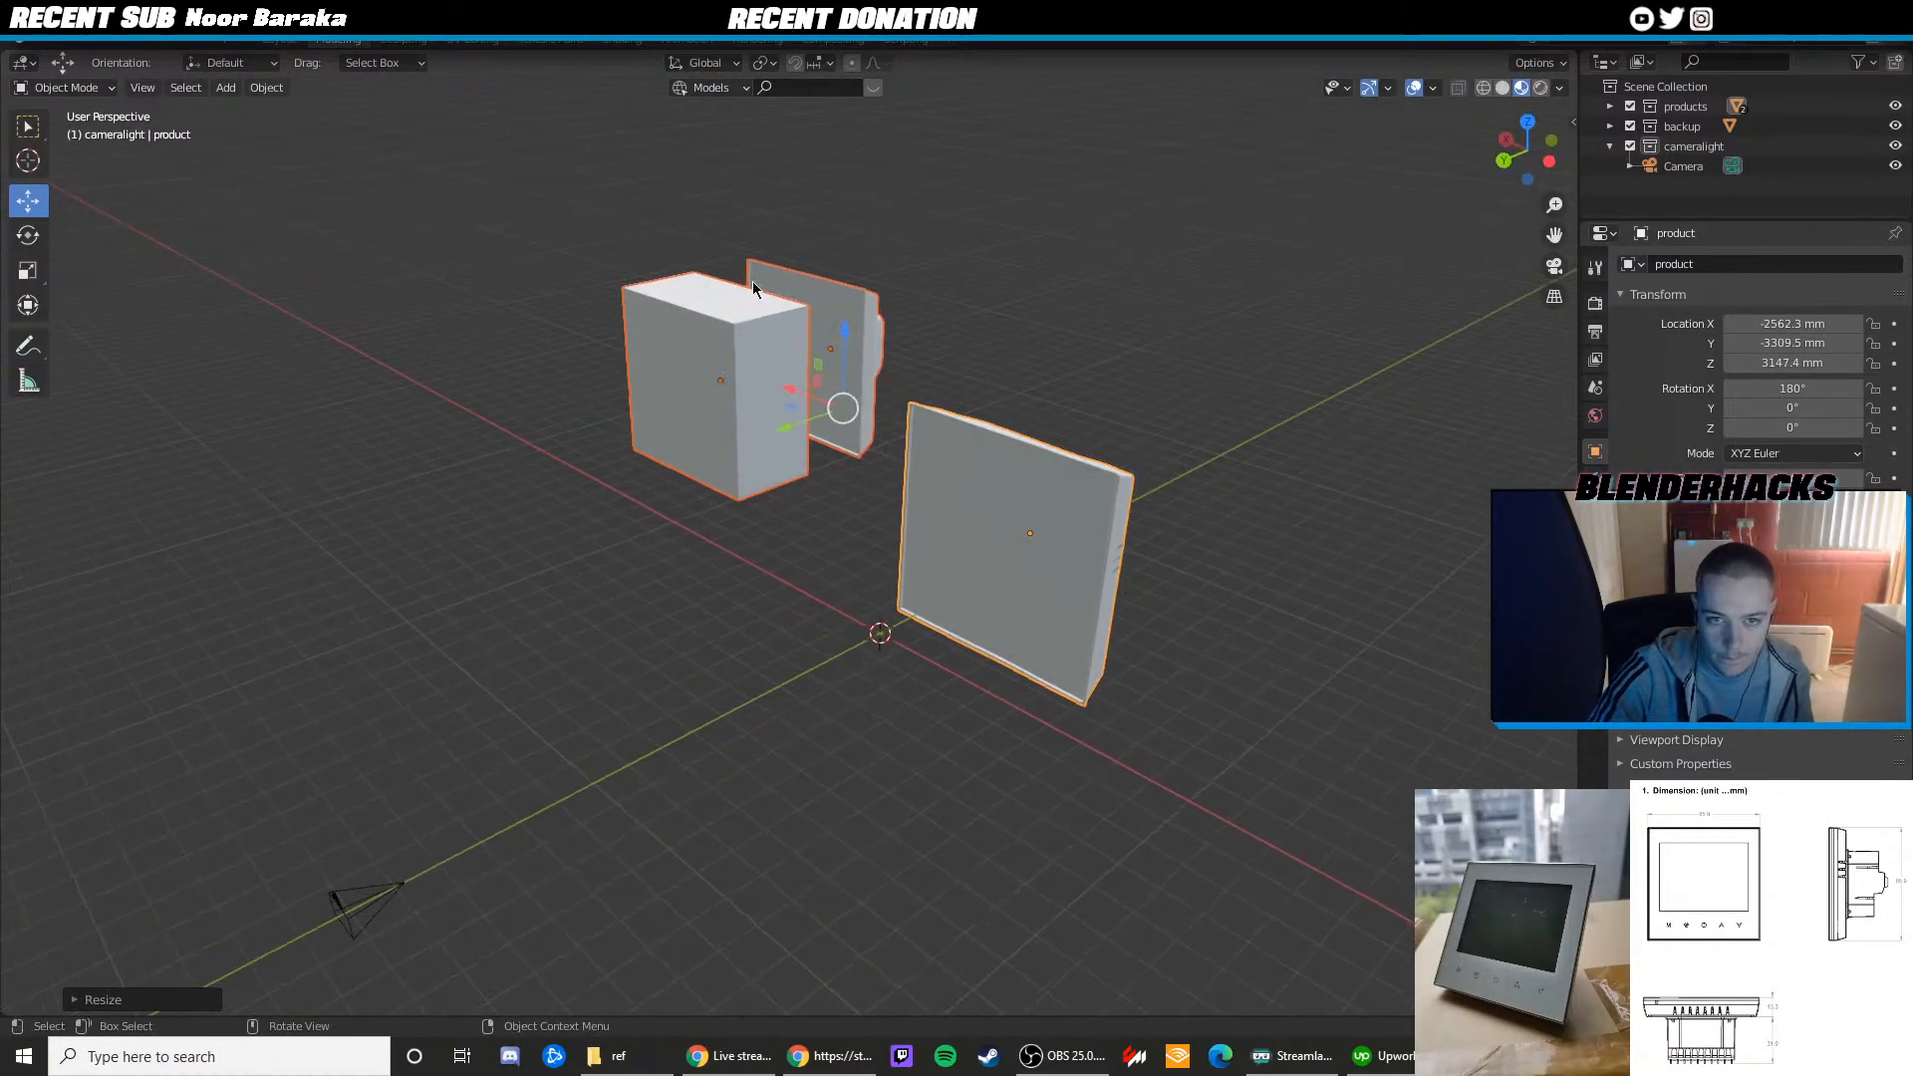
{"action": "left_click", "coordinate": [935, 516], "text": "shift"}
{"action": "left_click_drag", "start_coordinate": [709, 357], "coordinate": [609, 306]}
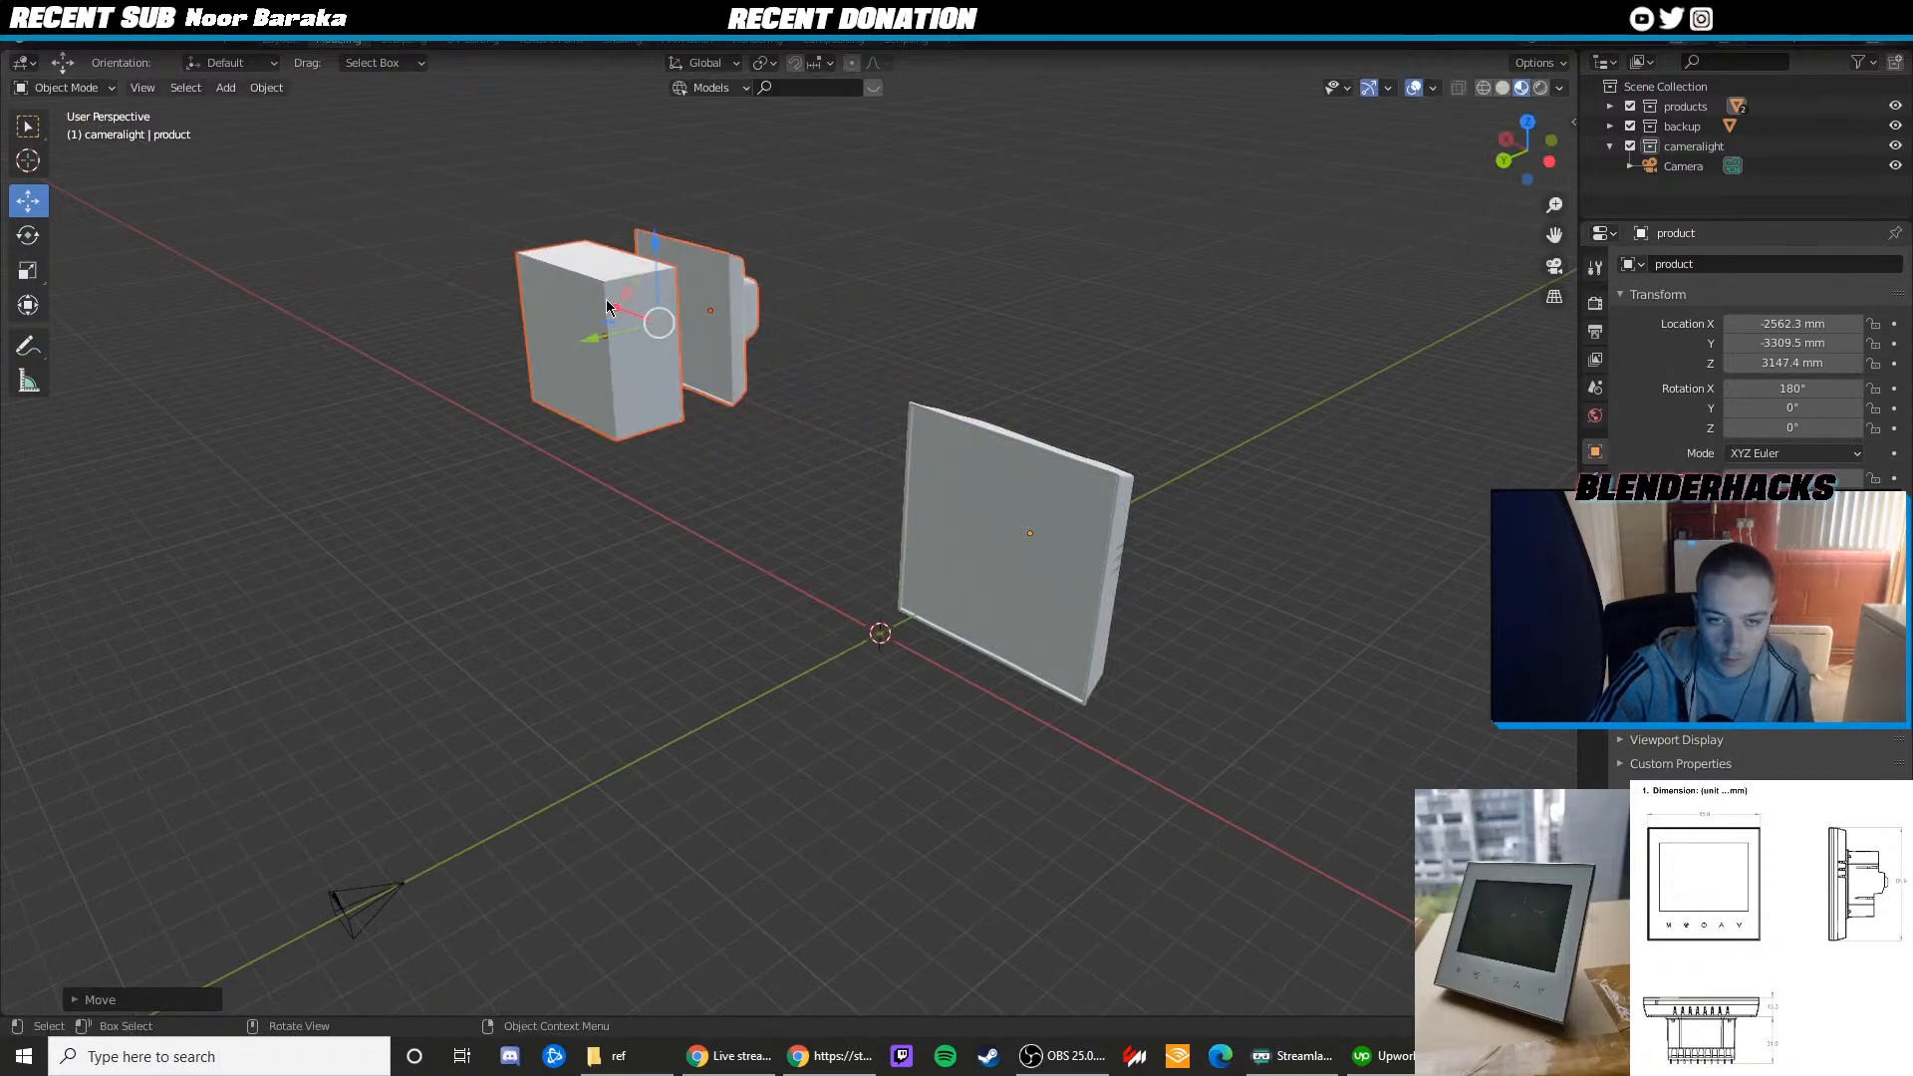
Look through the camera, try an X rotation of 0° on it and return the rotation to 90°
{"action": "left_click", "coordinate": [382, 886]}
{"action": "key", "text": "KP_0"}
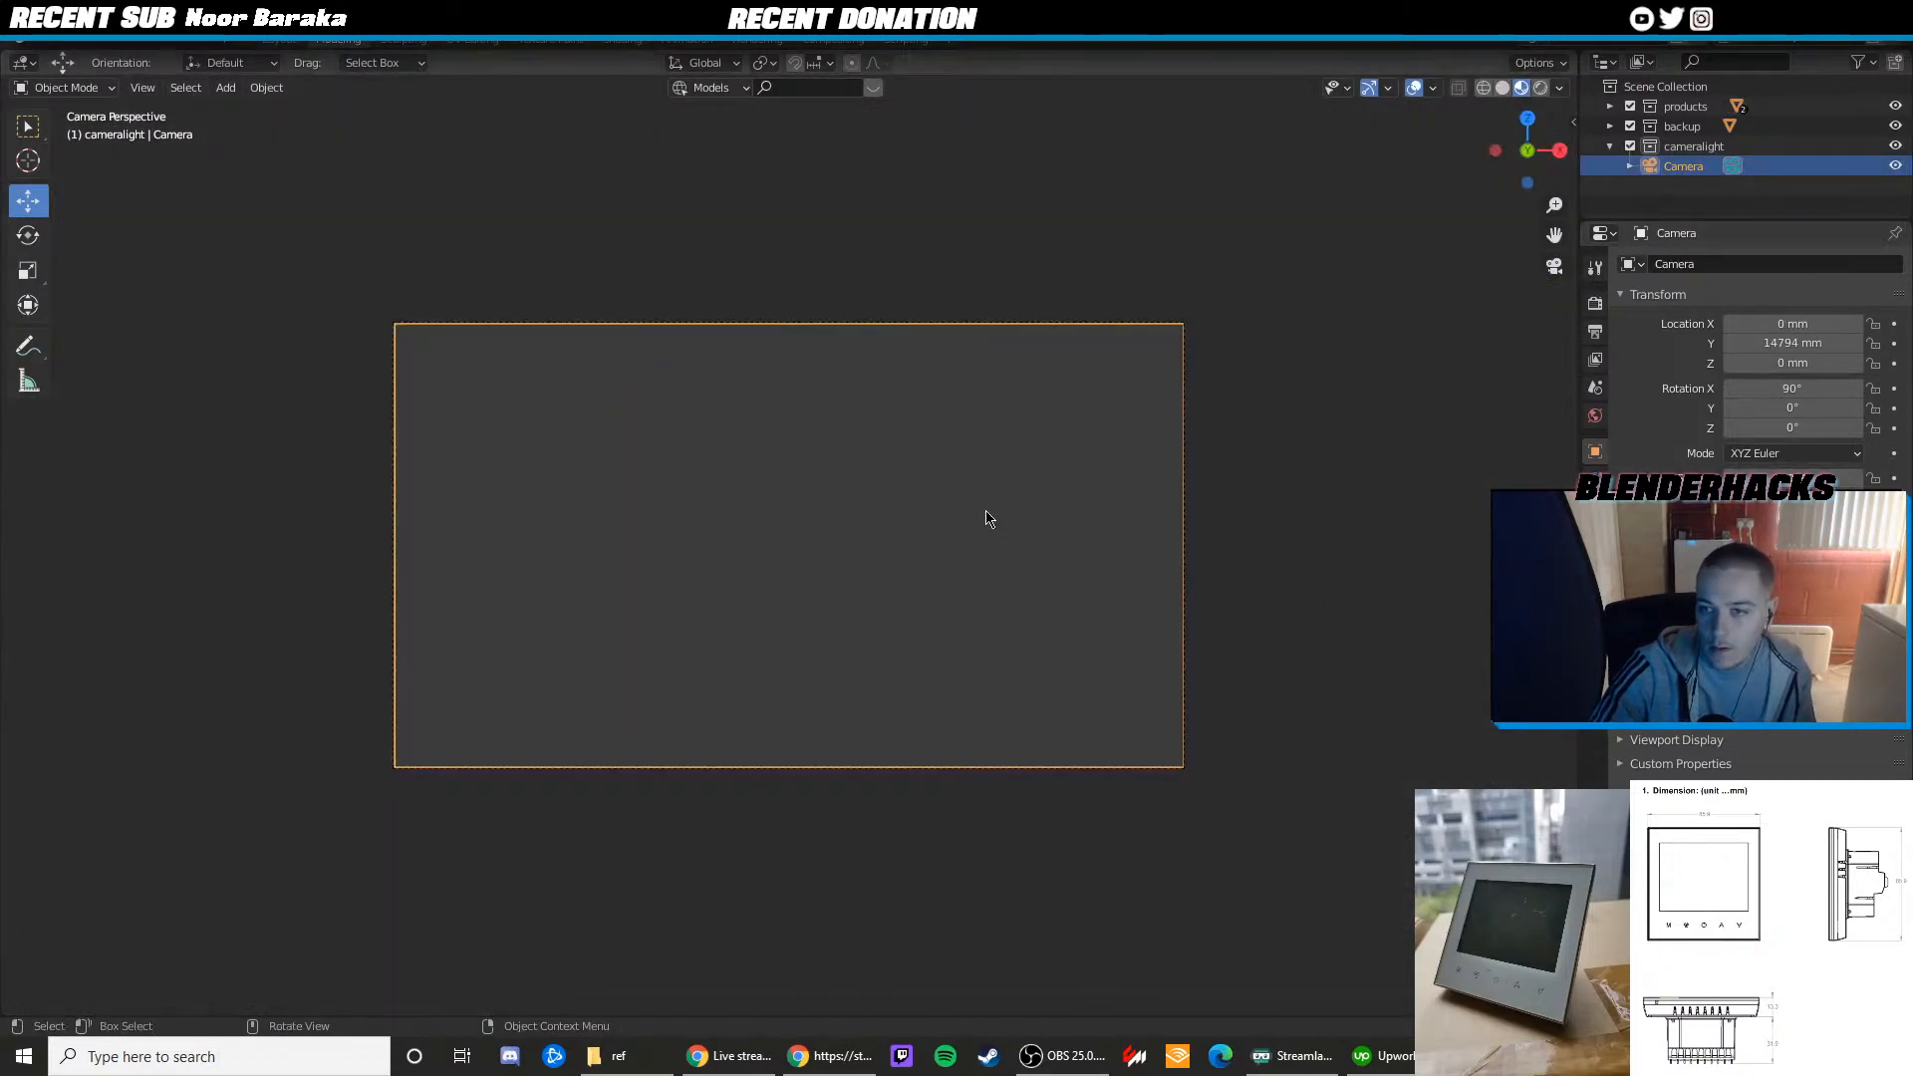
{"action": "scroll", "coordinate": [1036, 566], "scroll_direction": "down", "scroll_amount": 7}
{"action": "middle_click_drag", "start_coordinate": [985, 511], "coordinate": [1265, 469]}
{"action": "left_click", "coordinate": [1780, 388]}
{"action": "key", "text": "Return"}
{"action": "scroll", "coordinate": [1033, 512], "scroll_direction": "down", "scroll_amount": 5}
{"action": "left_click", "coordinate": [1817, 389]}
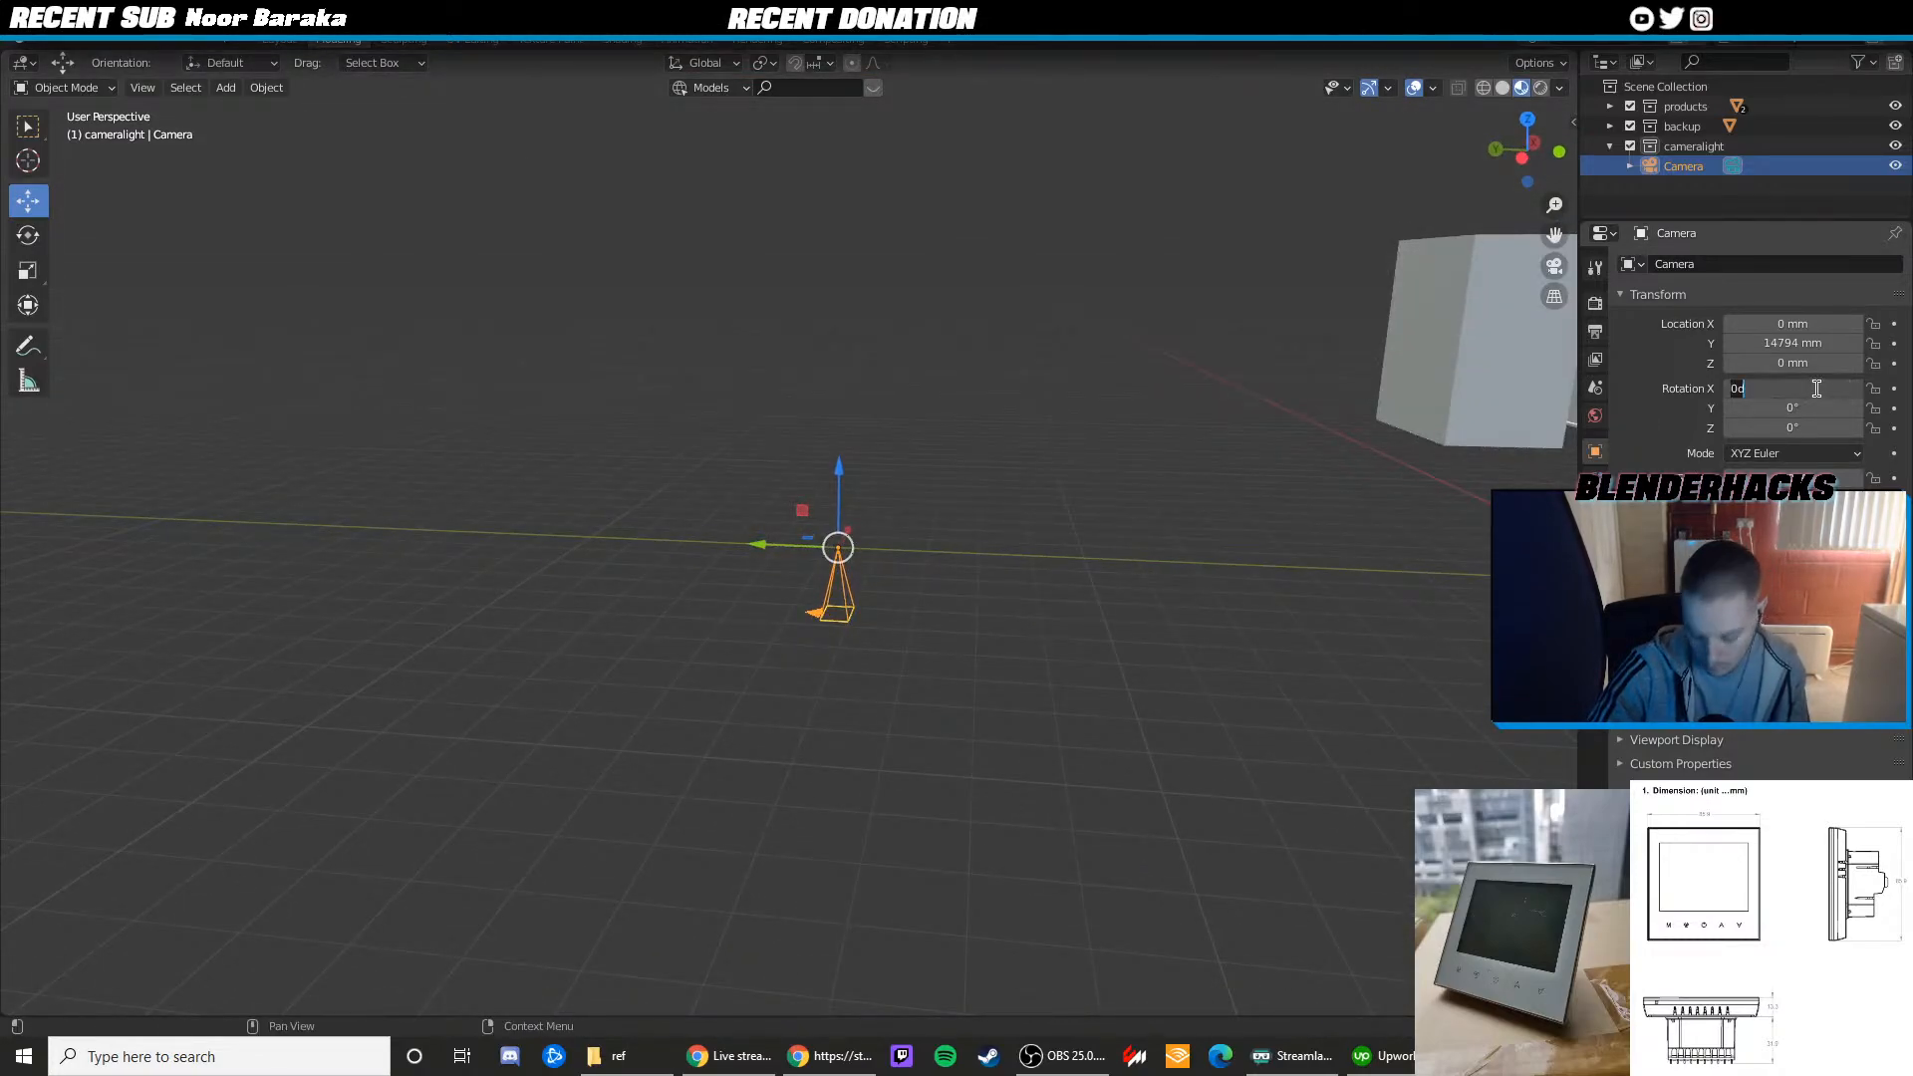
{"action": "key", "text": "Return"}
Rotate the camera about Z to 180° so it faces the product and look through it
{"action": "key", "text": "r"}
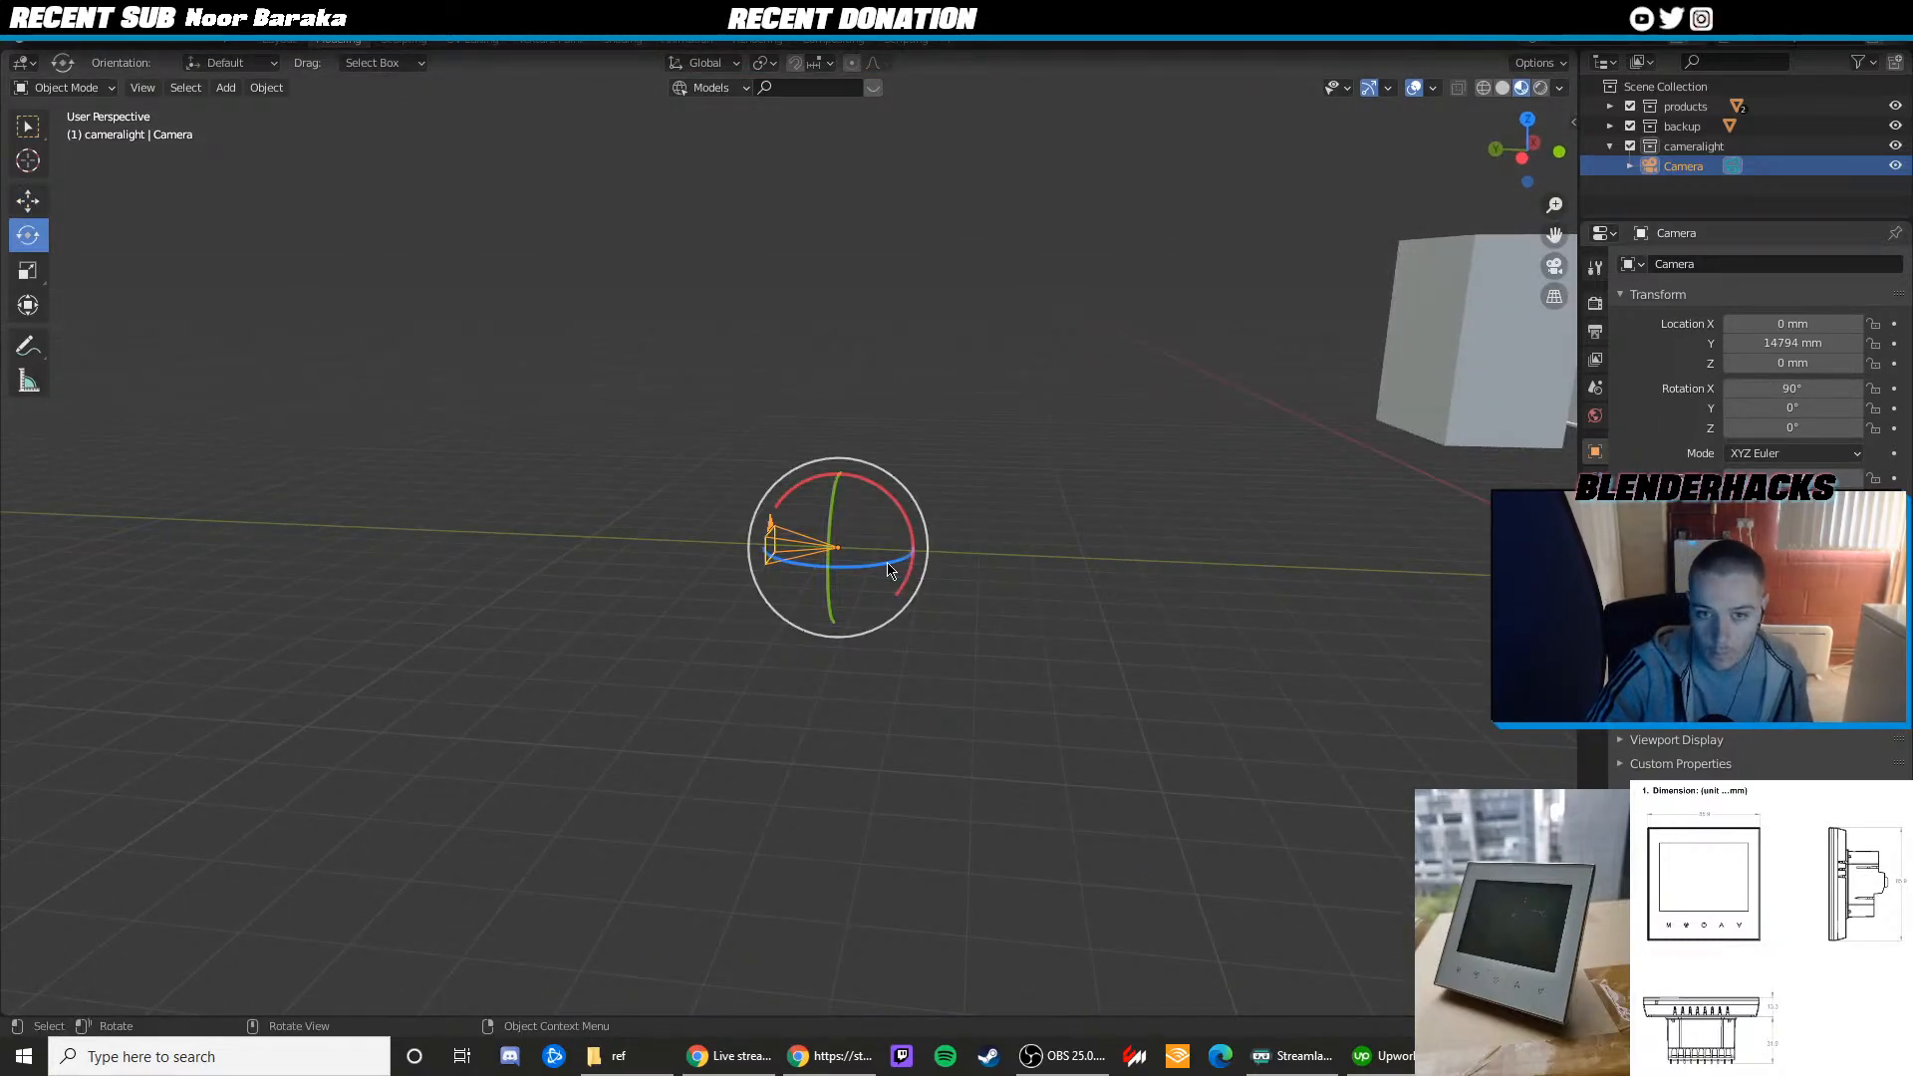
{"action": "left_click_drag", "start_coordinate": [888, 565], "coordinate": [857, 568]}
{"action": "left_click", "coordinate": [1763, 426]}
{"action": "type", "text": "180"}
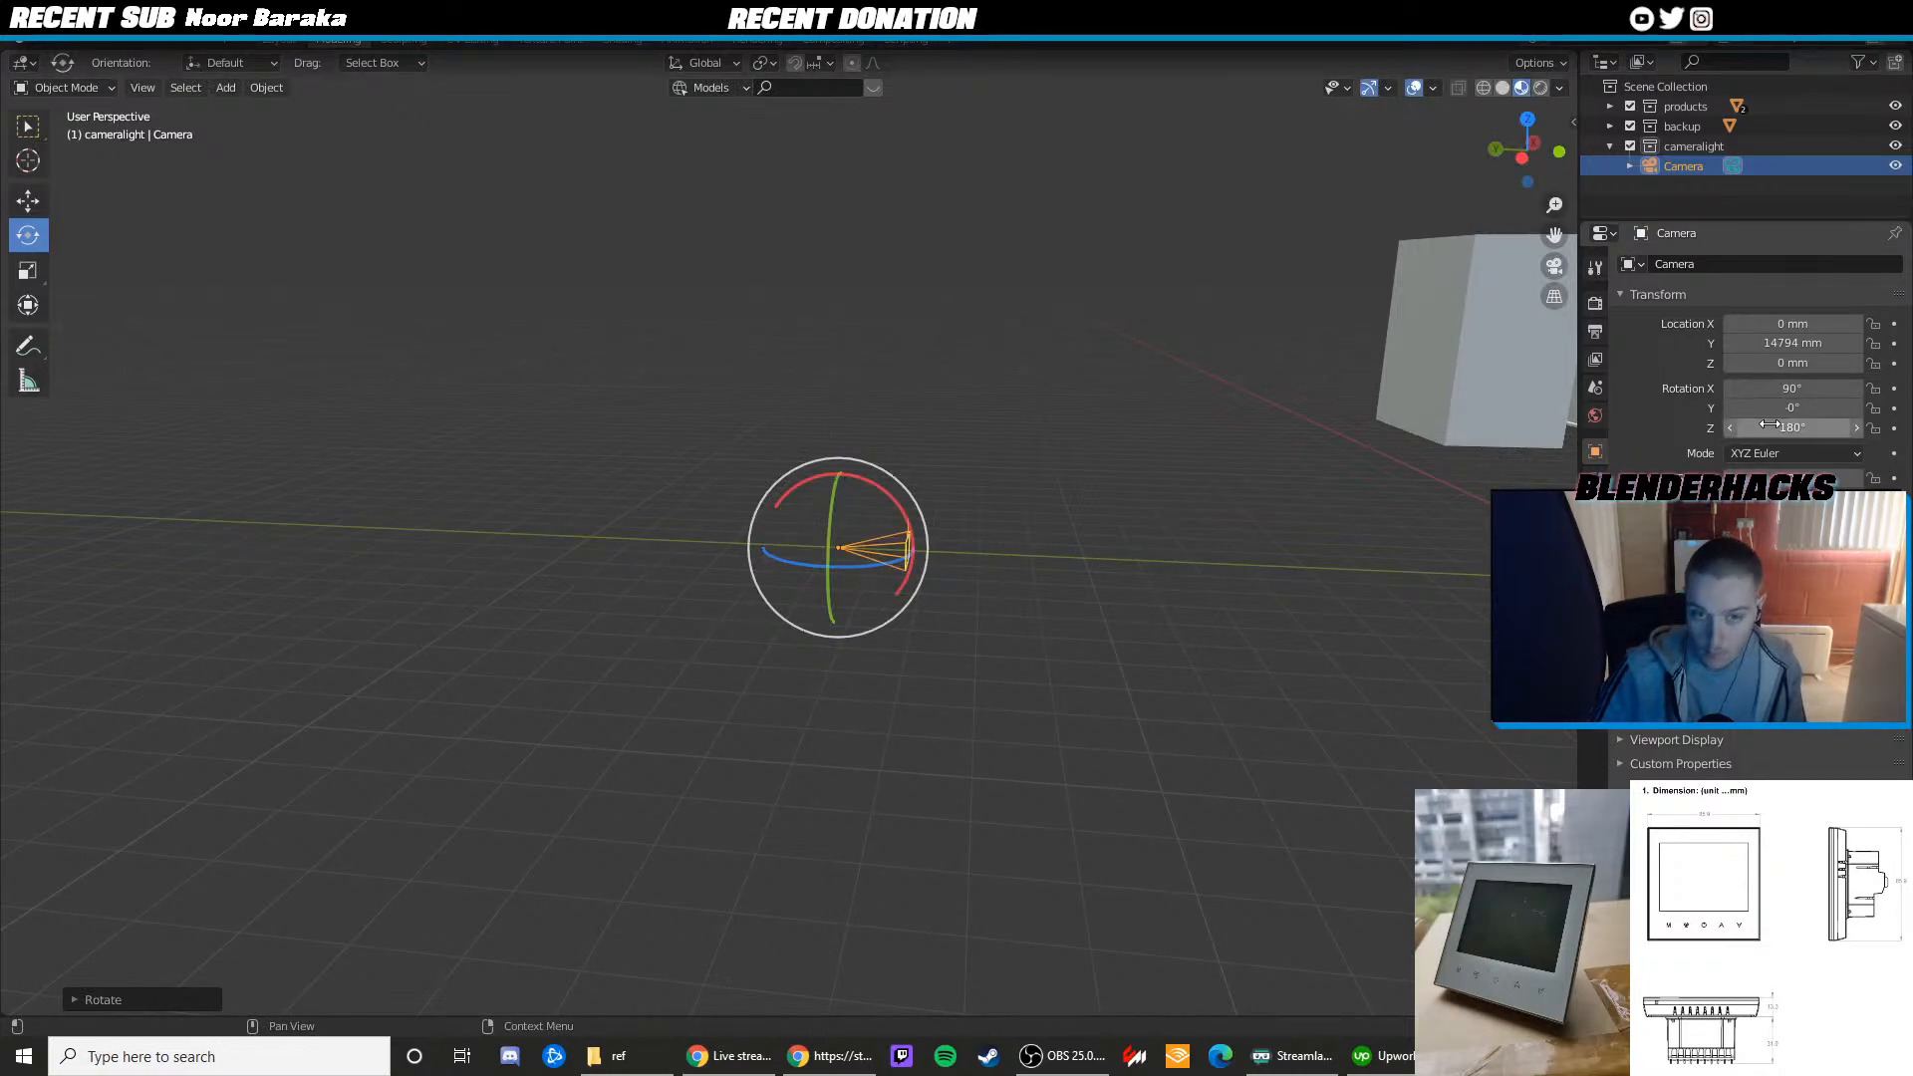
{"action": "key", "text": "Return"}
{"action": "key", "text": "KP_0"}
Move the camera sideways along X in top view to about -12647 mm
{"action": "mouse_move", "coordinate": [996, 486]}
{"action": "middle_mouse_down"}
{"action": "mouse_move", "coordinate": [1033, 517]}
{"action": "mouse_move", "coordinate": [1003, 508]}
{"action": "middle_mouse_up"}
{"action": "key", "text": "shift+space"}
{"action": "key", "text": "g"}
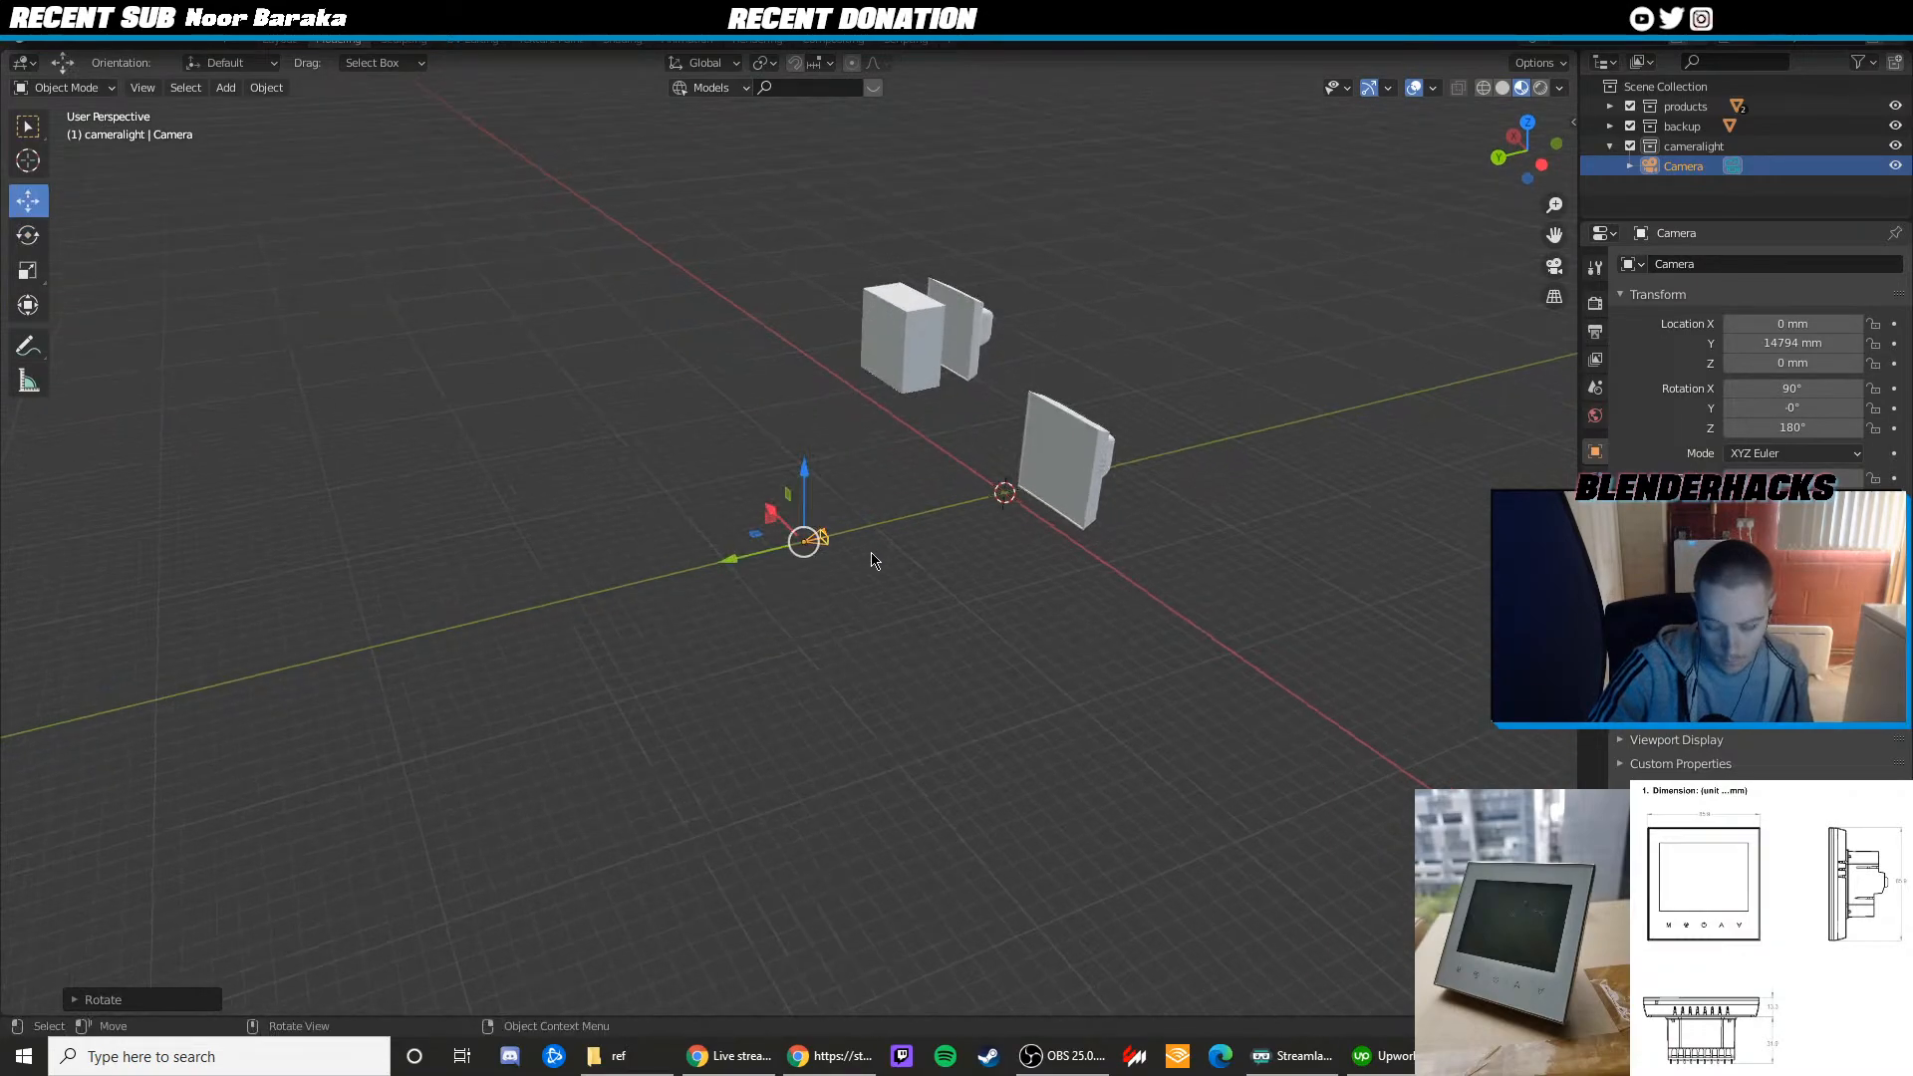
{"action": "key", "text": "KP_7"}
{"action": "left_click_drag", "start_coordinate": [852, 562], "coordinate": [638, 560]}
Move the product onto the world origin in top view, at about X -214 mm, Y -298 mm
{"action": "left_click", "coordinate": [749, 853]}
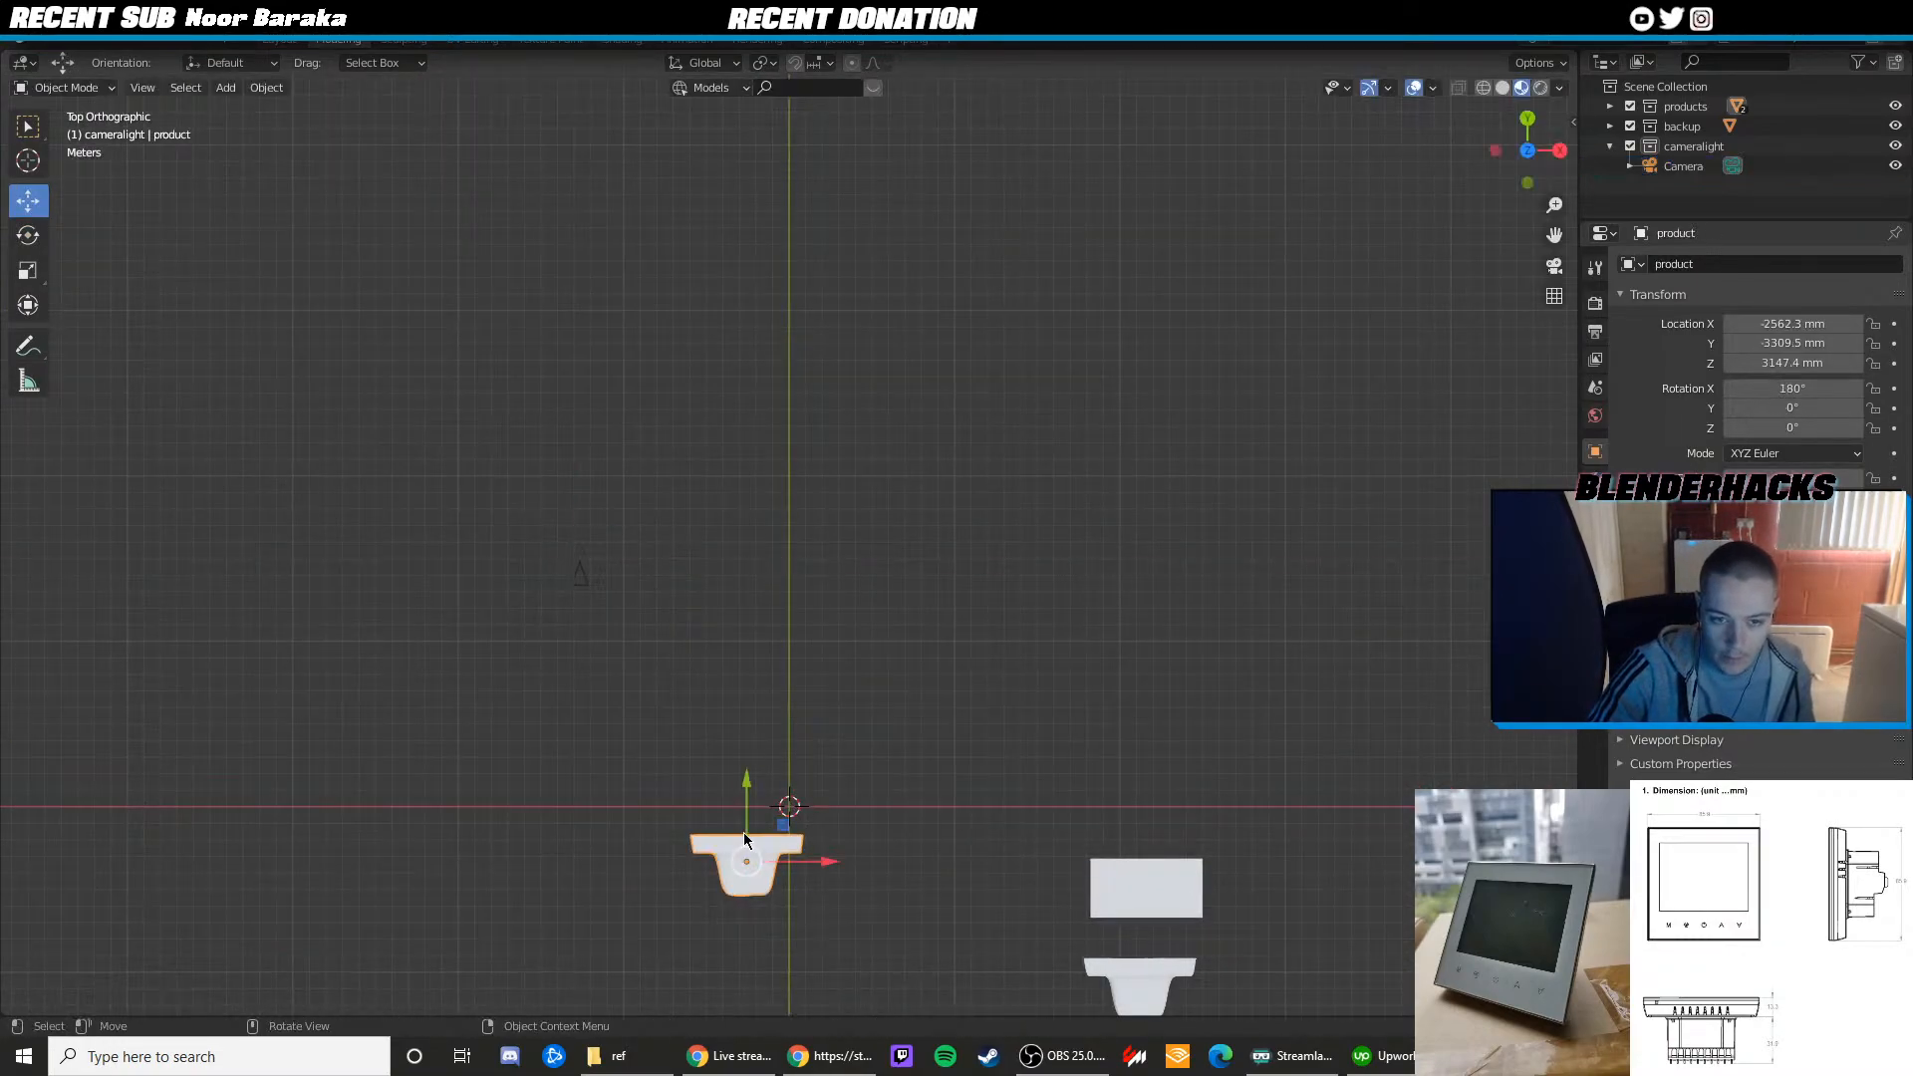
{"action": "left_click_drag", "start_coordinate": [753, 803], "coordinate": [759, 752]}
{"action": "left_click_drag", "start_coordinate": [817, 810], "coordinate": [859, 800]}
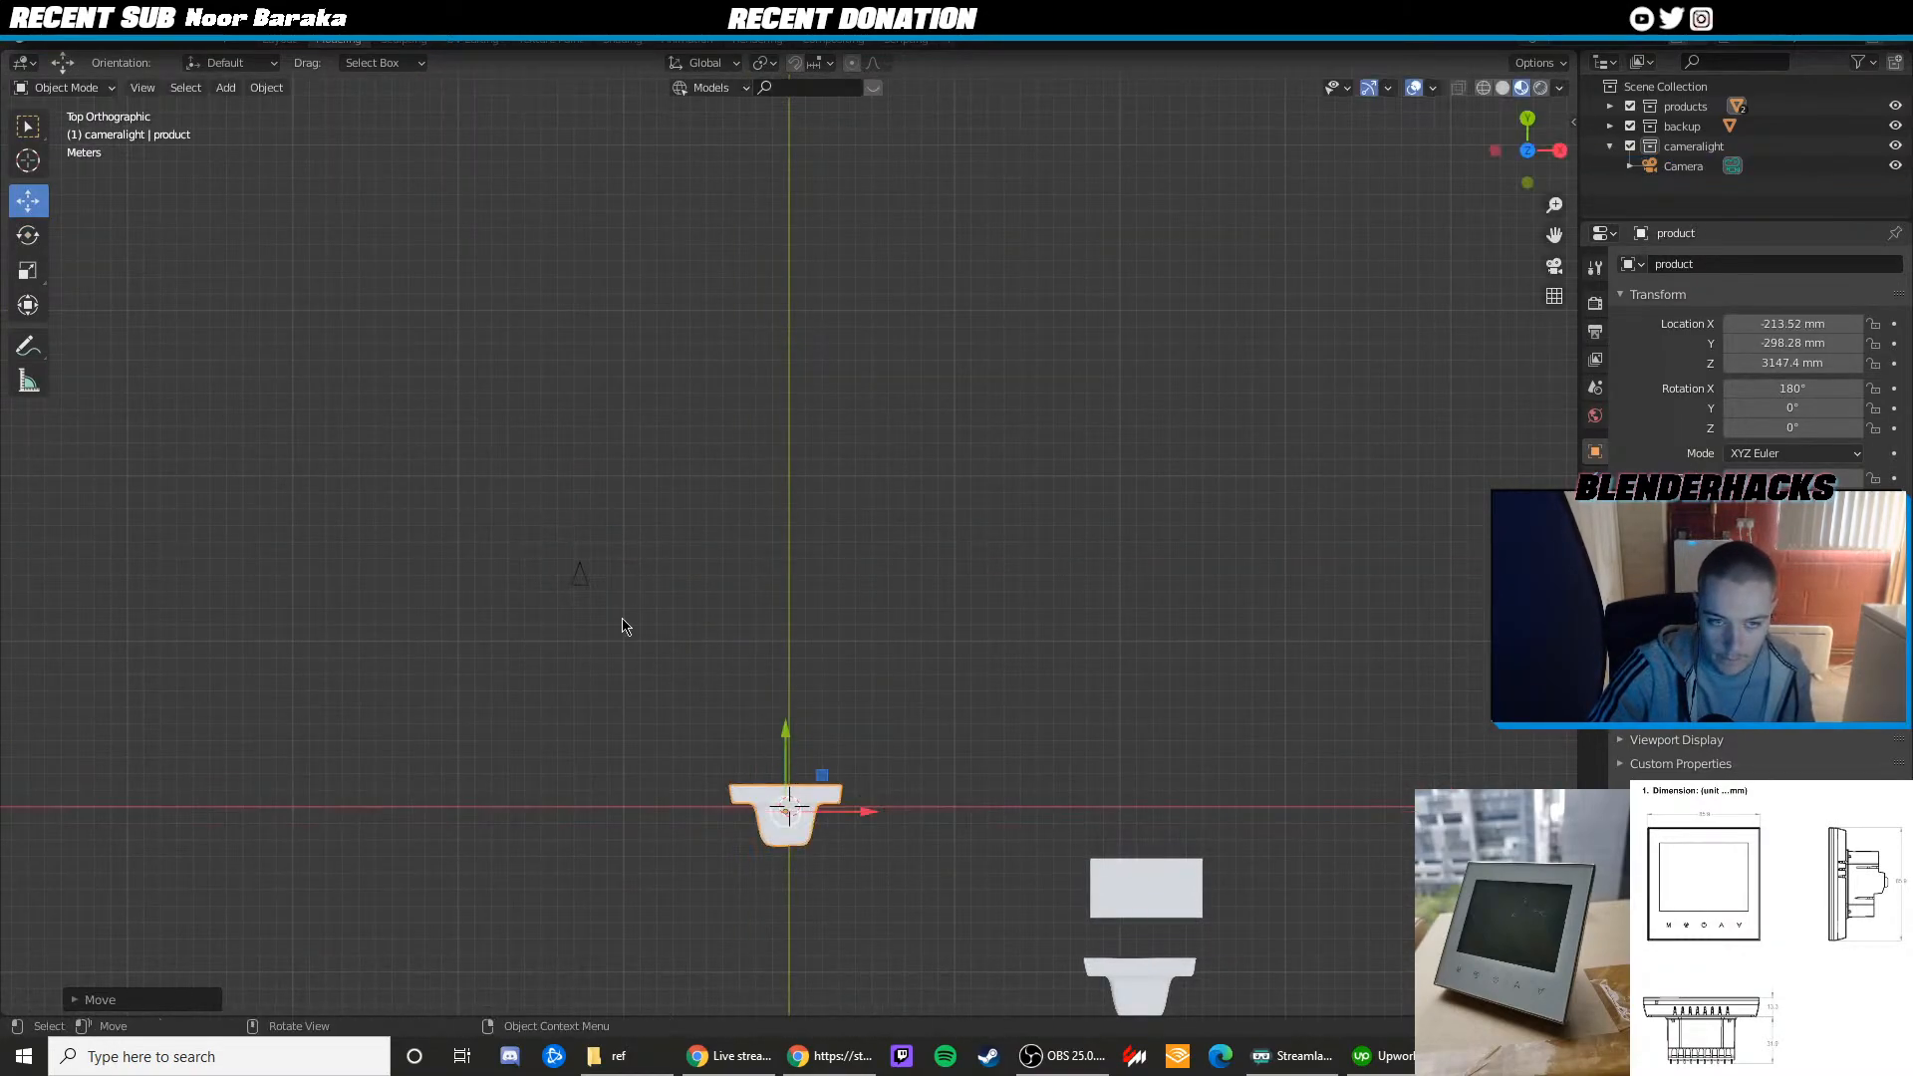
{"action": "left_click", "coordinate": [584, 580]}
{"action": "key", "text": "KP_0"}
{"action": "key", "text": "shift+grave"}
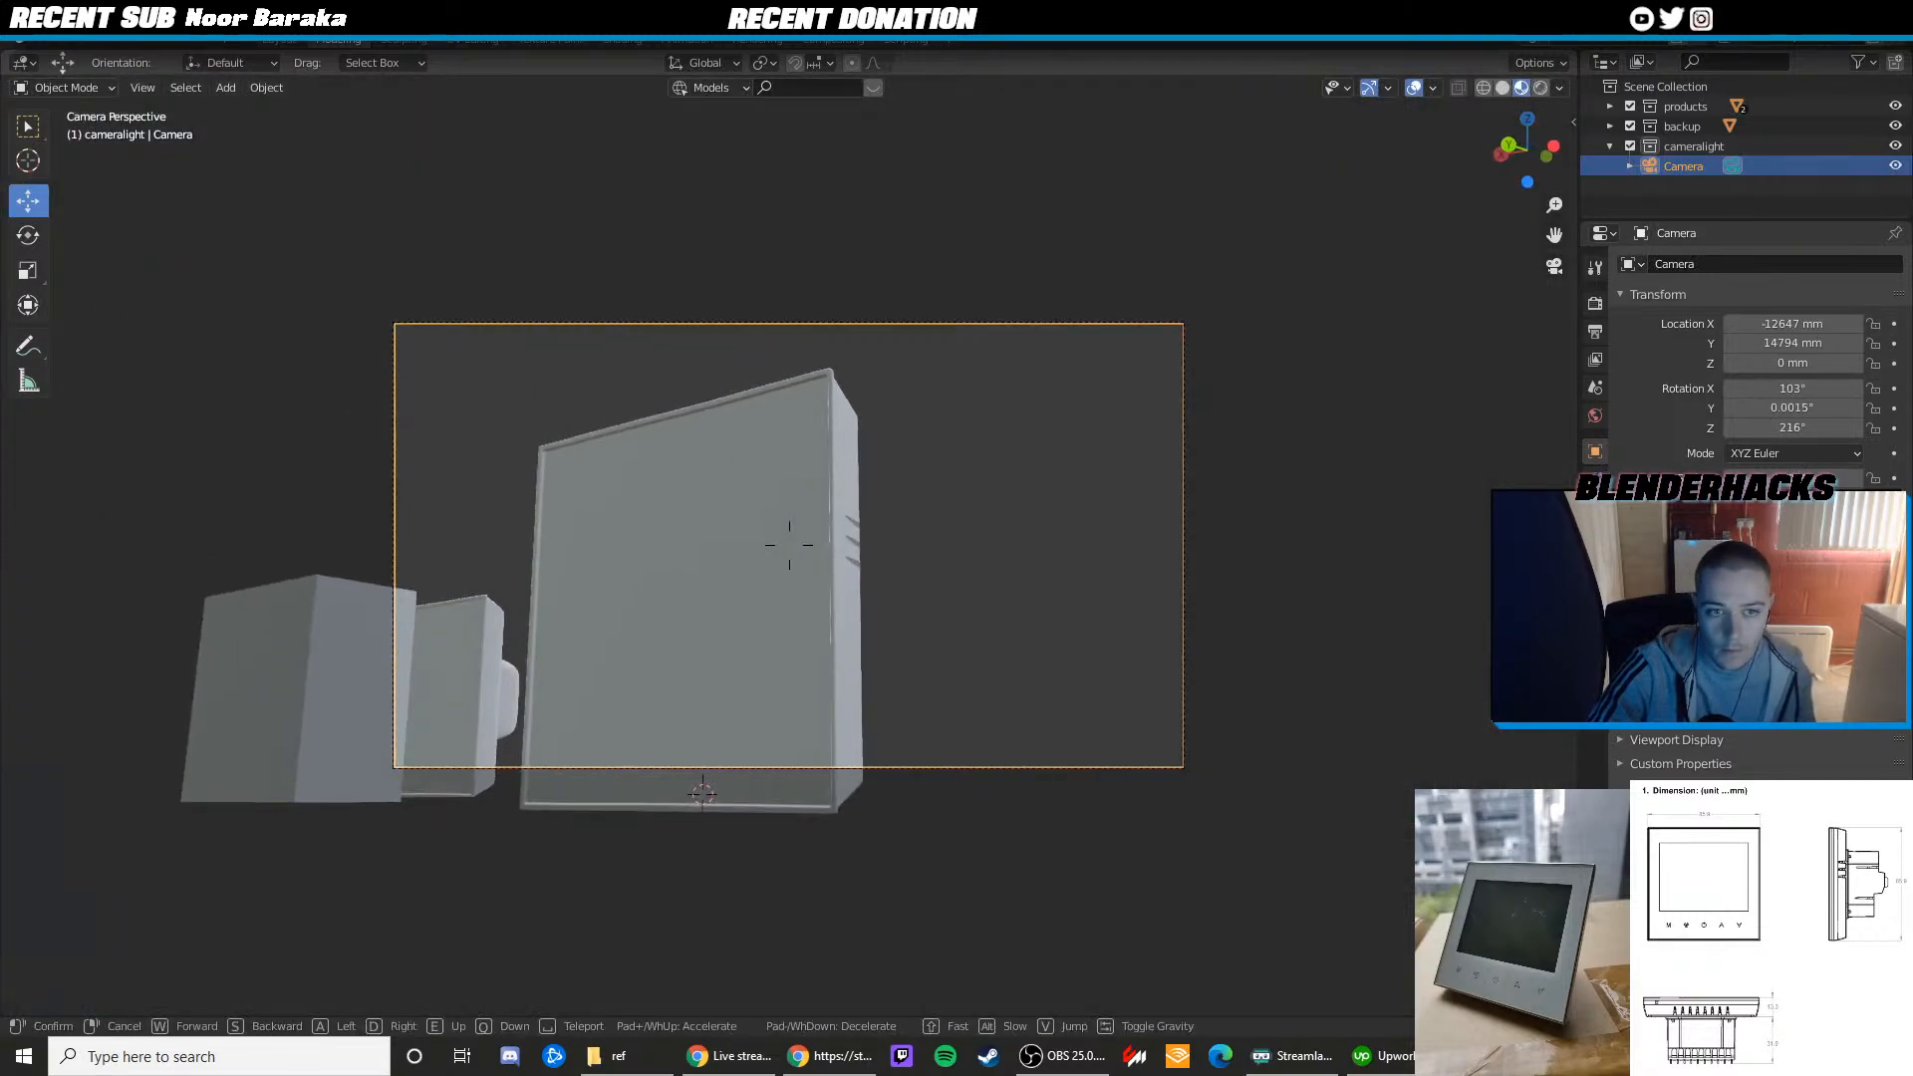
{"action": "key", "text": "Escape"}
Raise the camera along Z to about 4011 mm
{"action": "scroll", "coordinate": [850, 577], "scroll_direction": "down", "scroll_amount": 5}
{"action": "middle_click_drag", "start_coordinate": [893, 543], "coordinate": [804, 575]}
{"action": "left_click_drag", "start_coordinate": [558, 548], "coordinate": [534, 444]}
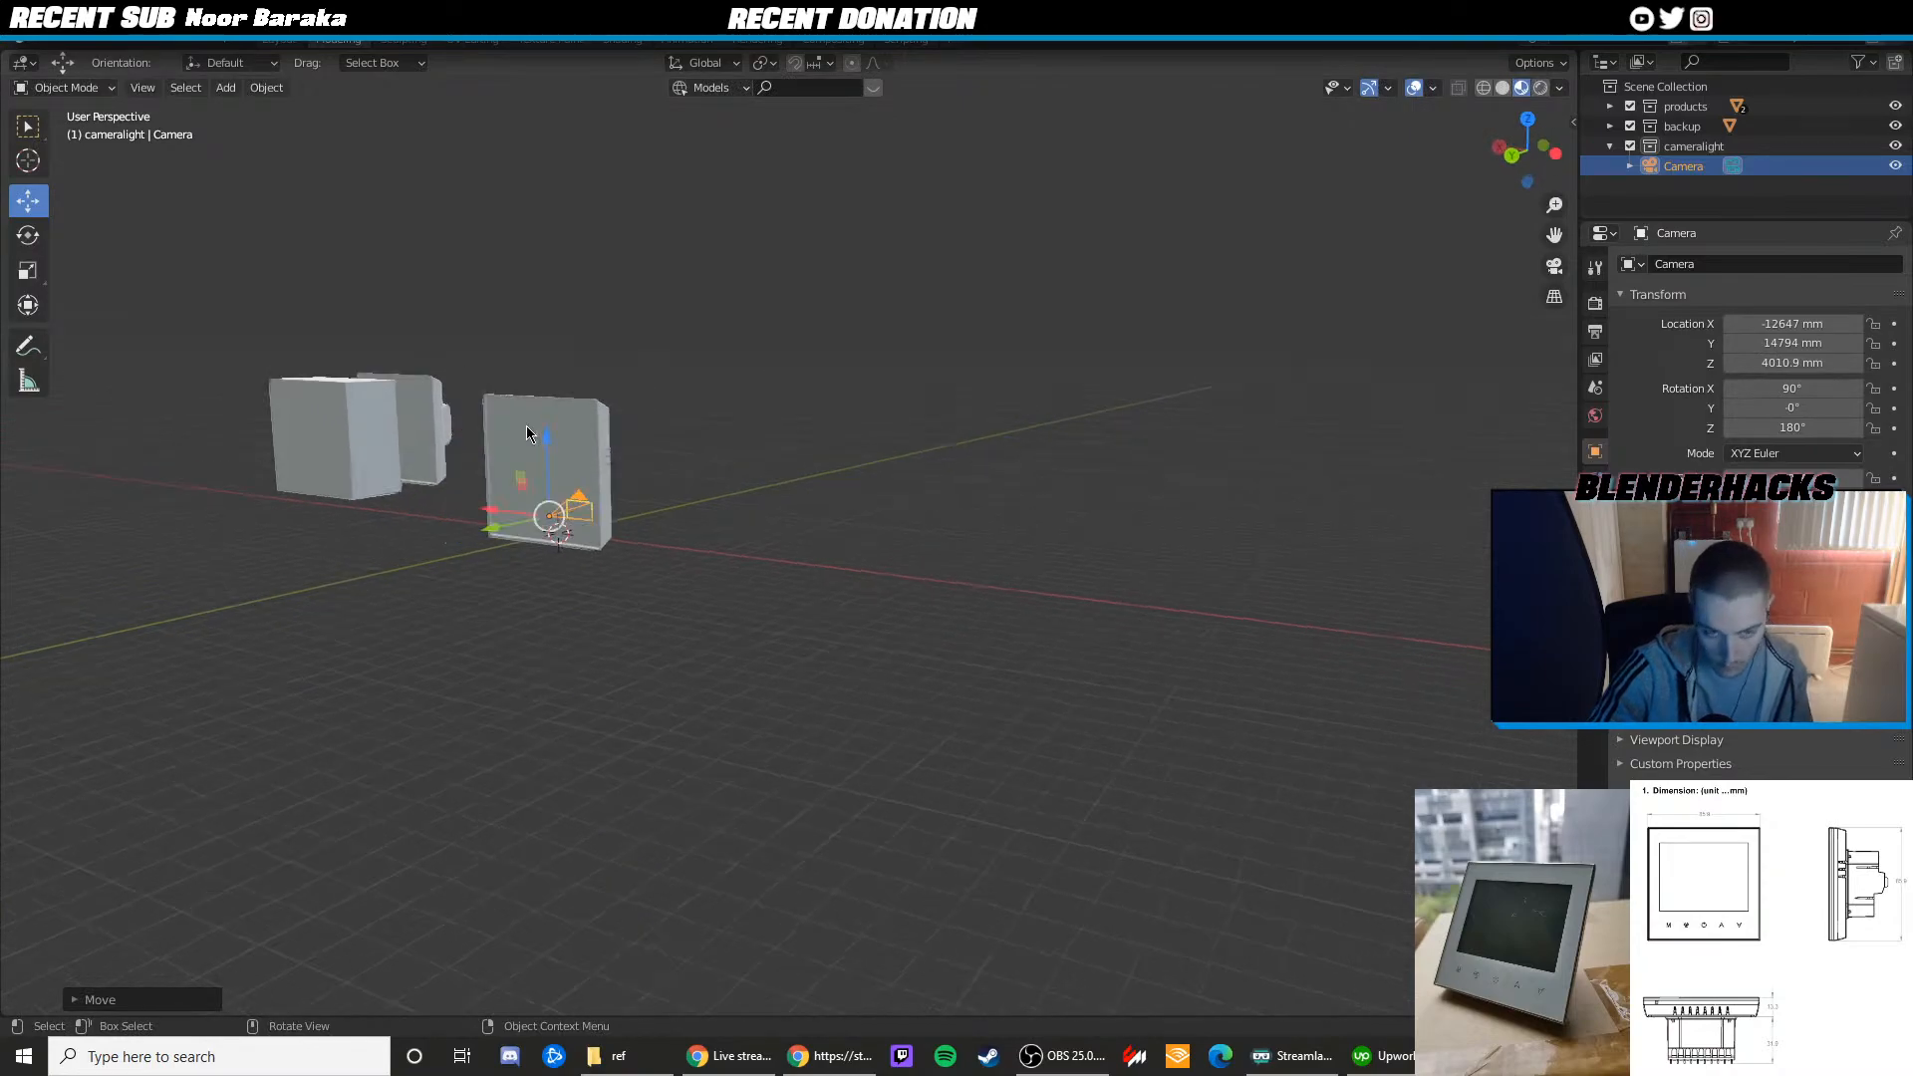
Frame the product at an angle using walk navigation in camera view, backing the camera away with a Z rotation of about 226°
{"action": "key", "text": "KP_0"}
{"action": "key", "text": "shift+grave"}
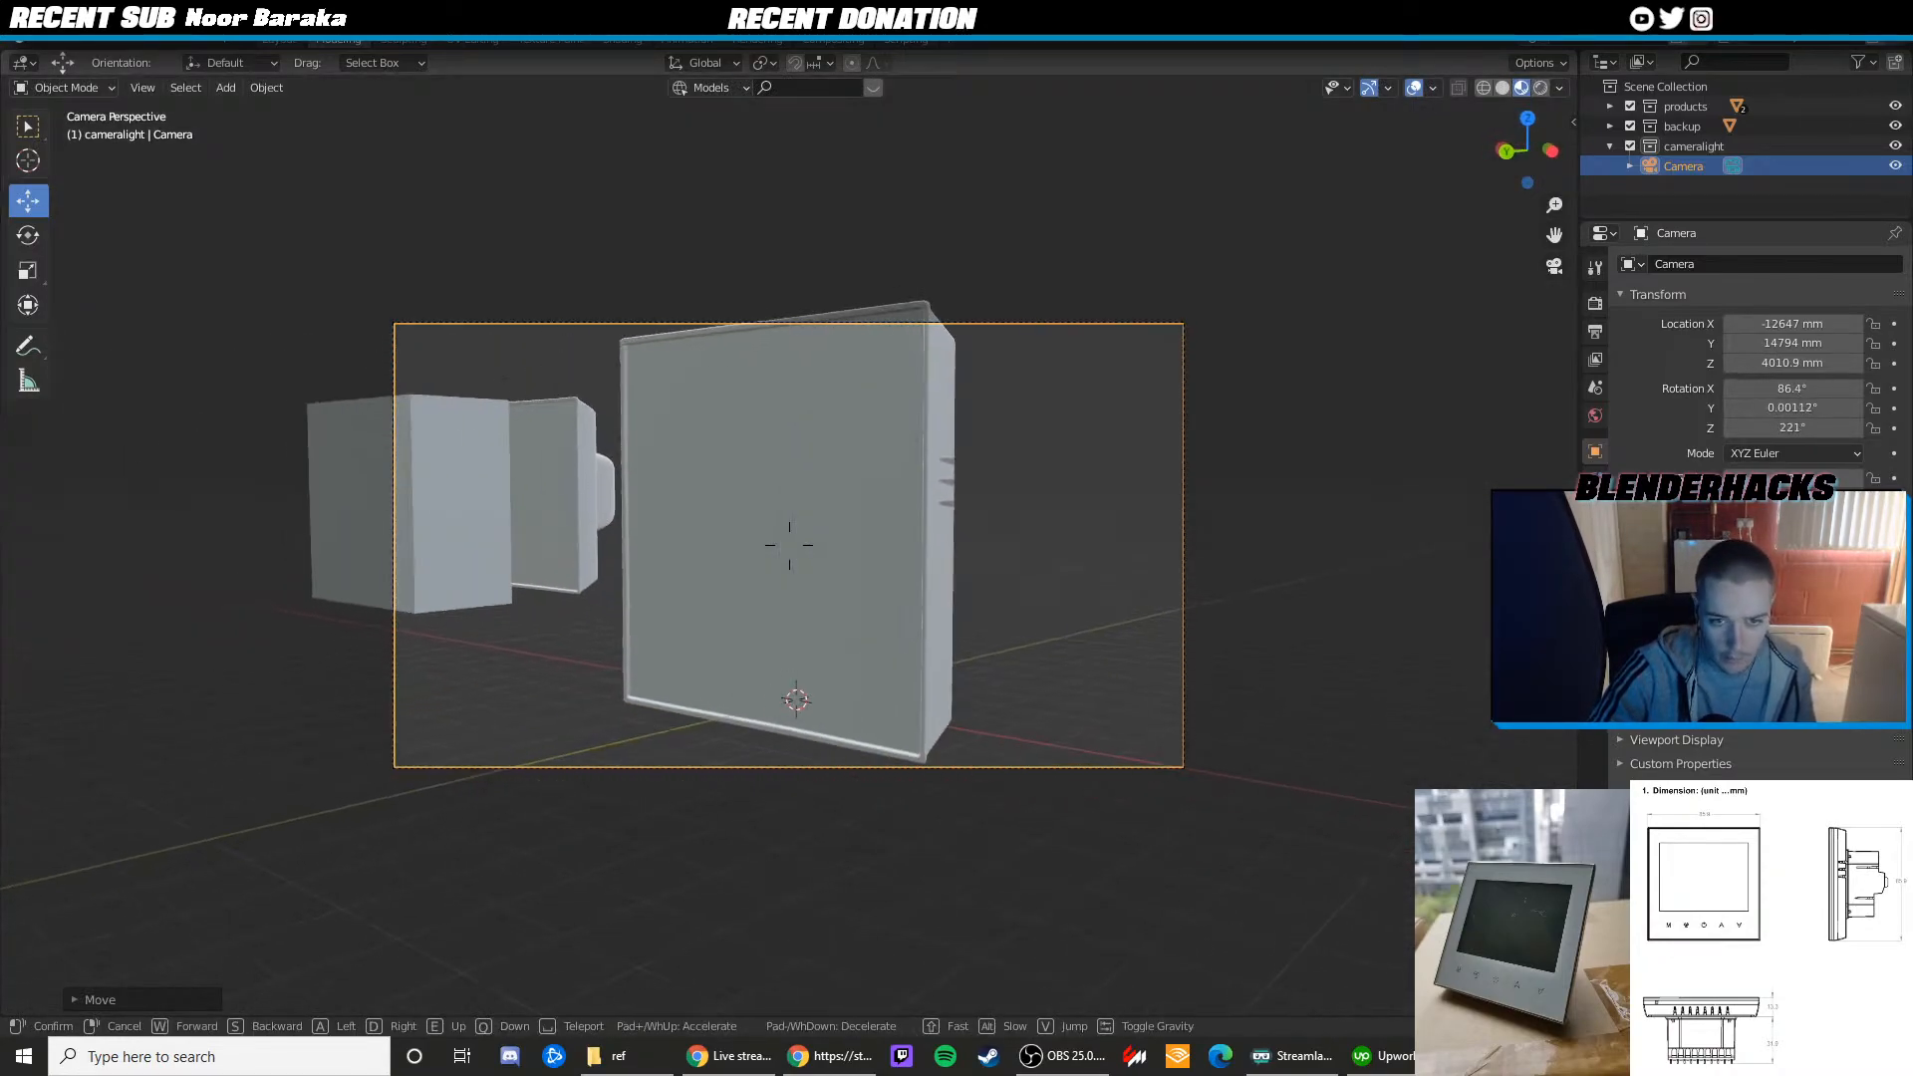
{"action": "key", "text": "w"}
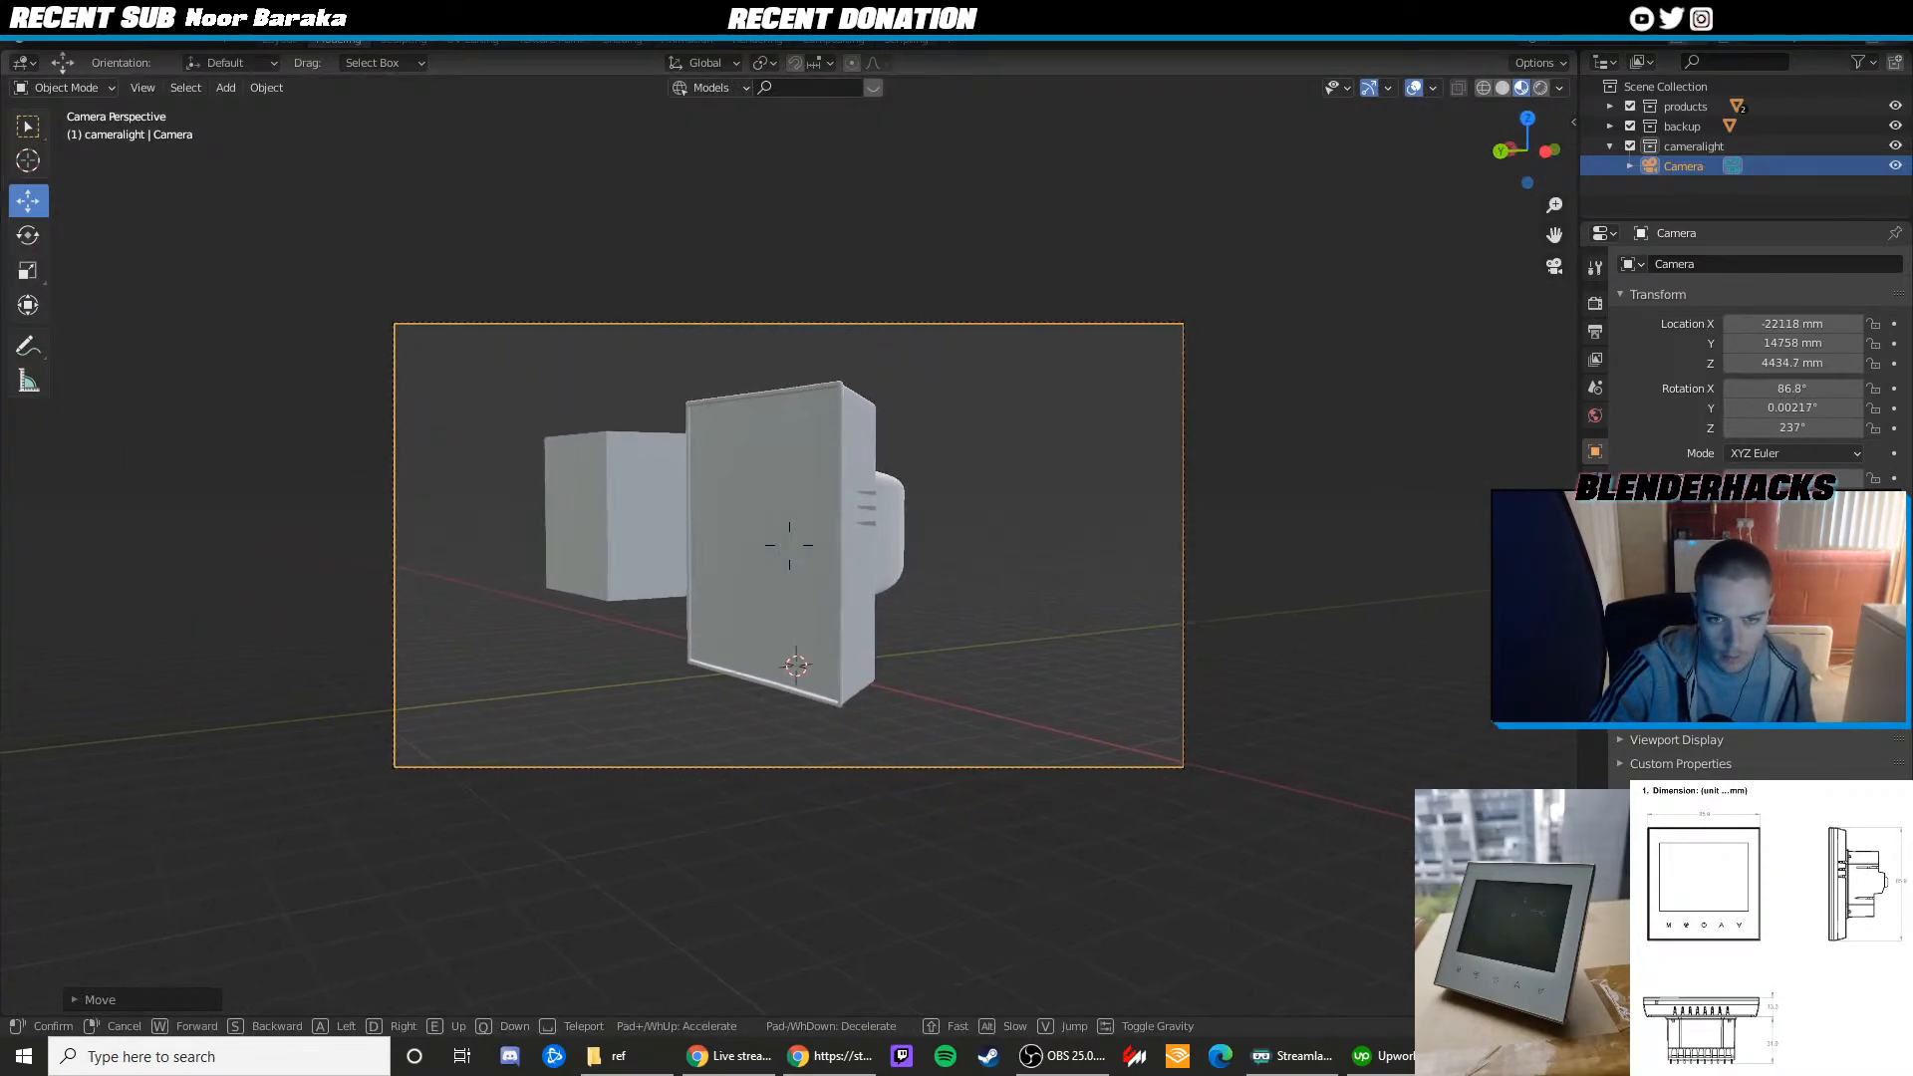
{"action": "key", "text": "a"}
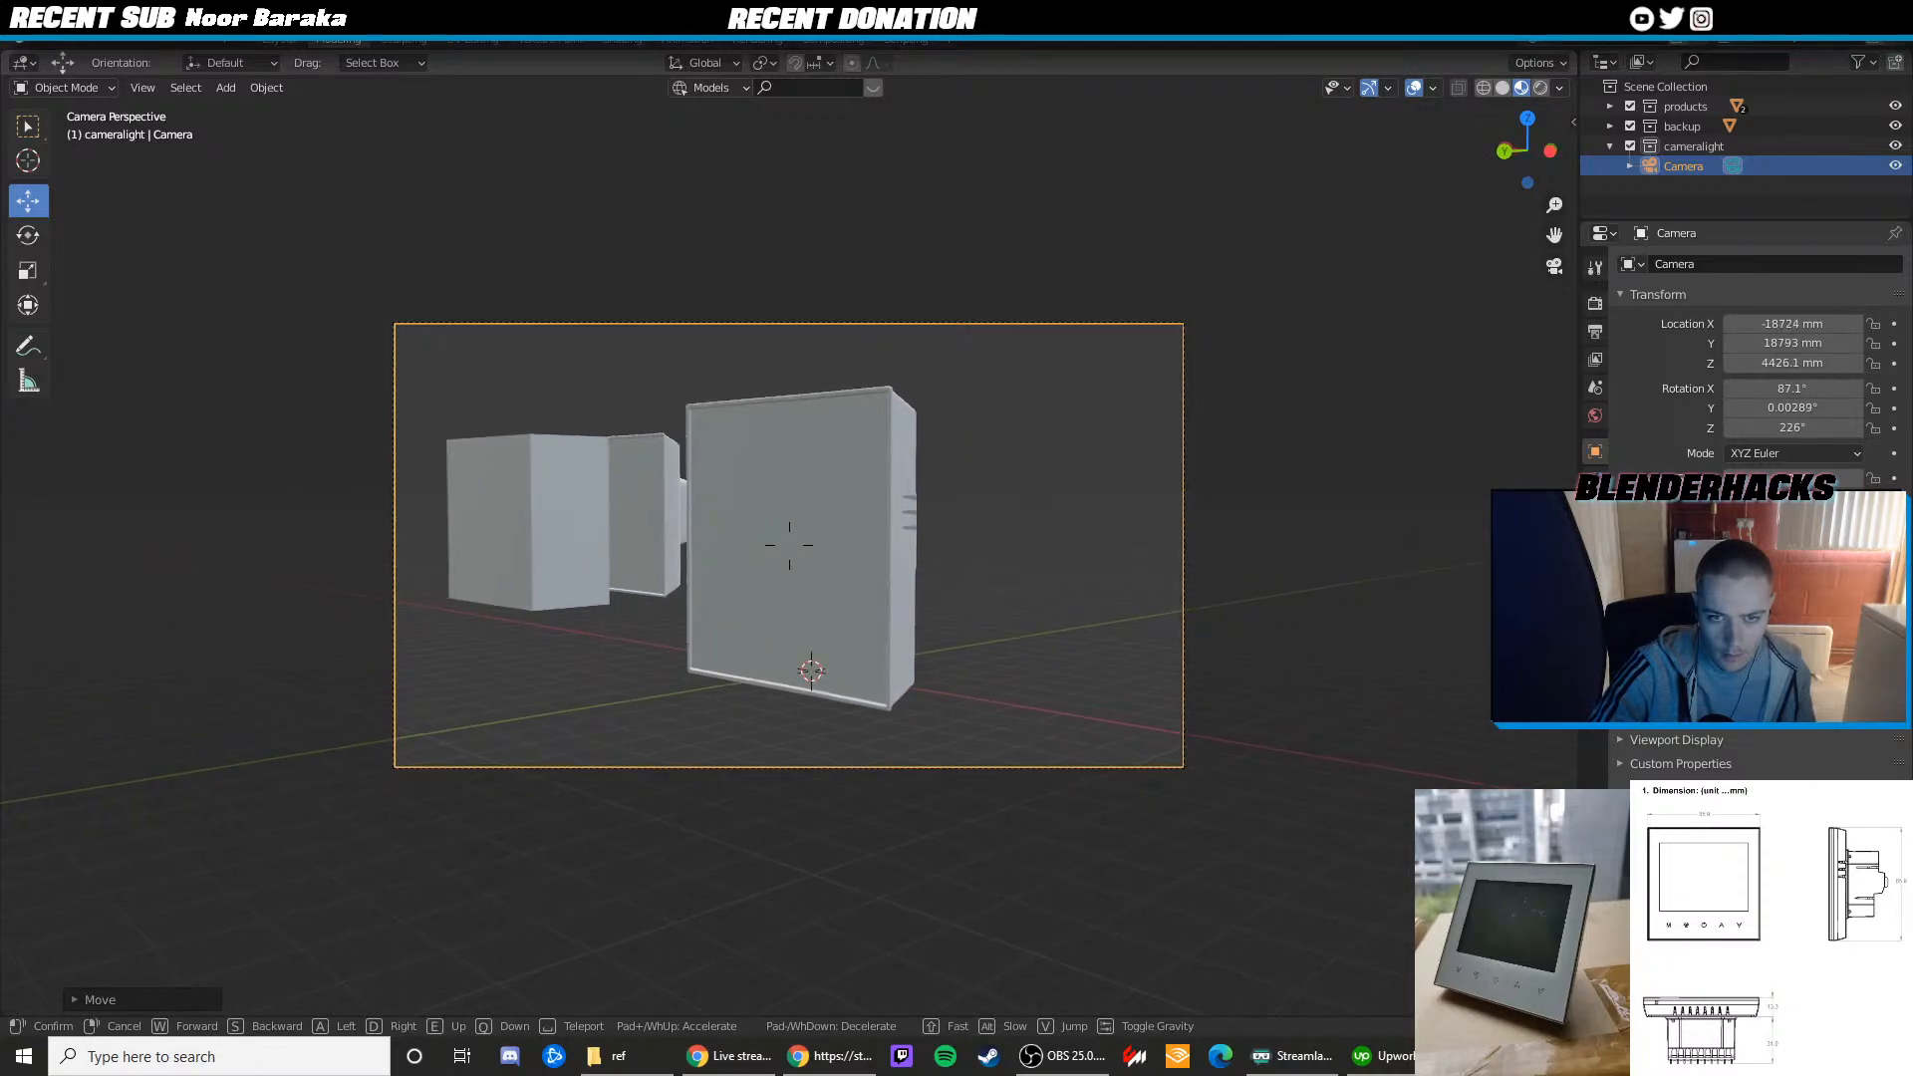
{"action": "key", "text": "s"}
{"action": "key", "text": "s"}
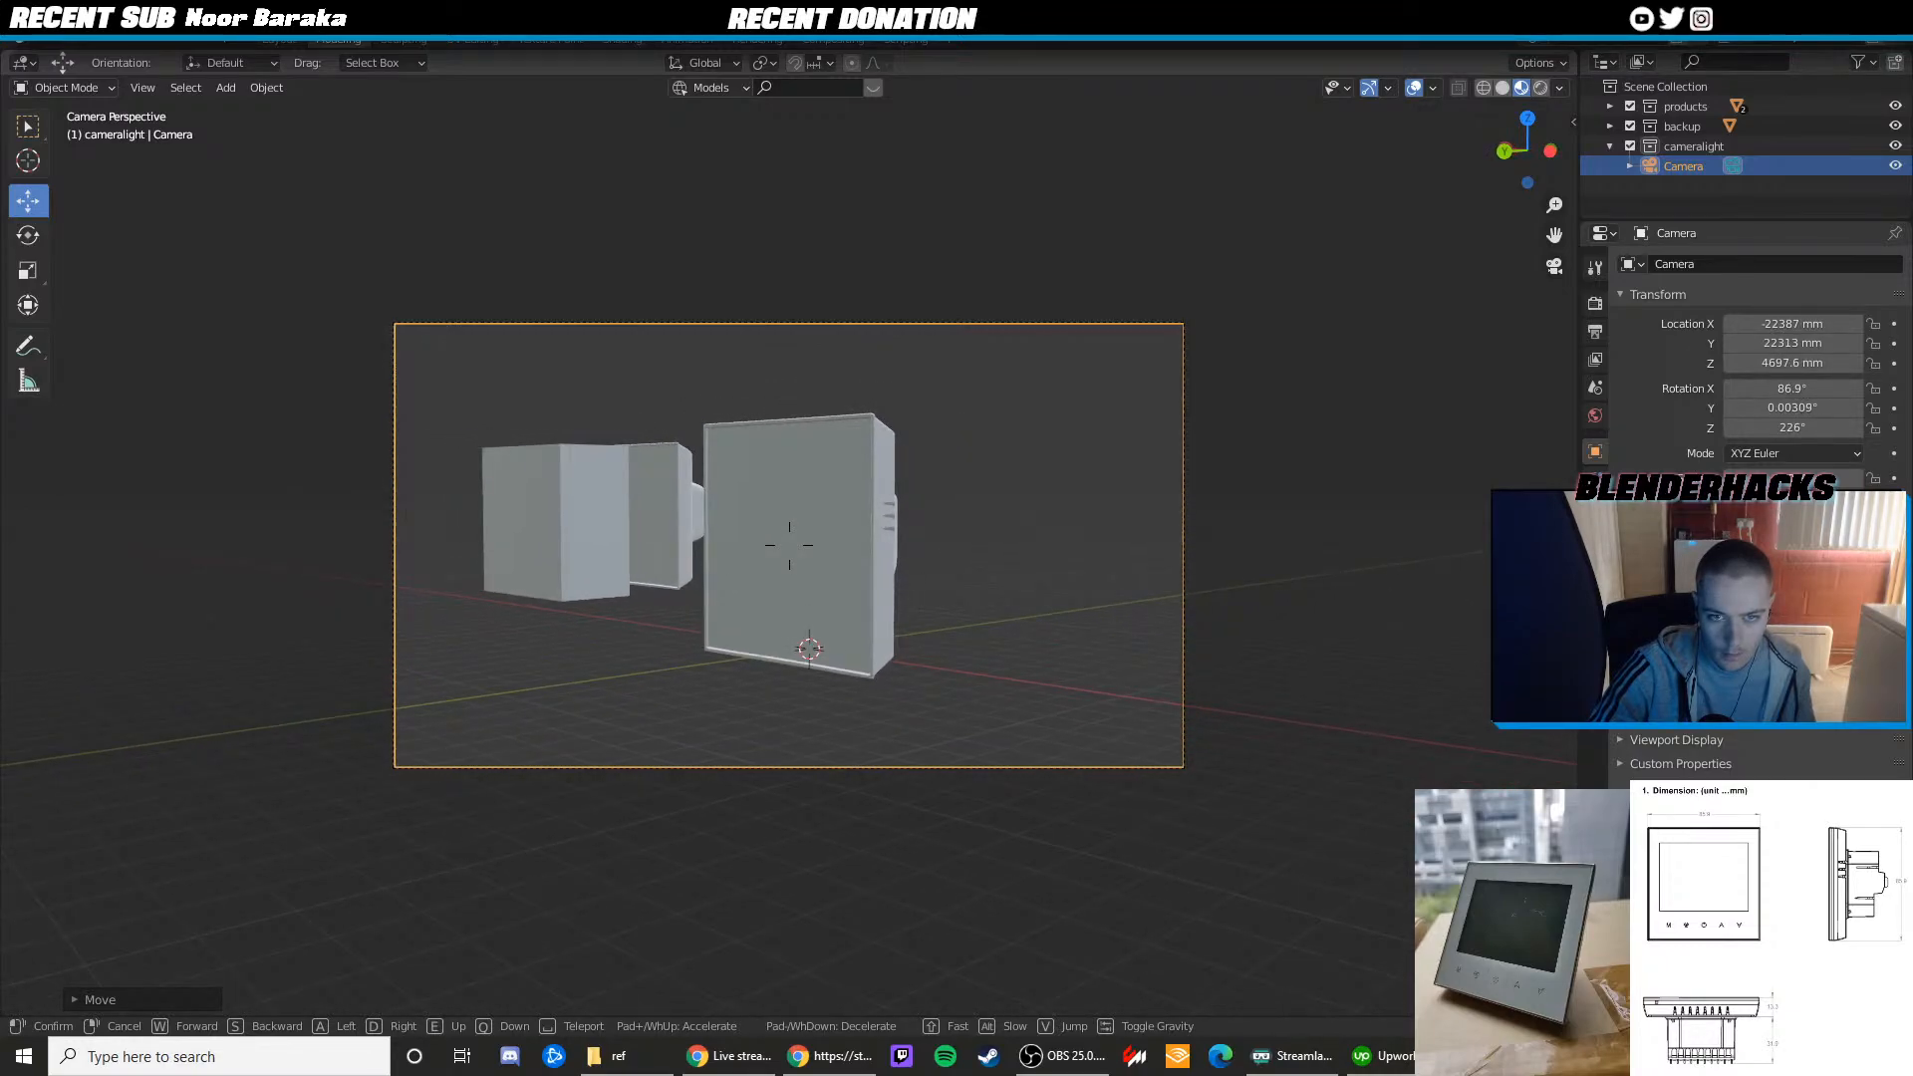
{"action": "left_click", "coordinate": [1174, 525]}
Move the box and backup model together behind the camera, placing the backup at about X -30628 mm, Y 27085 mm
{"action": "middle_click_drag", "start_coordinate": [1173, 525], "coordinate": [745, 518]}
{"action": "left_click", "coordinate": [773, 462]}
{"action": "left_click", "coordinate": [845, 454], "text": "shift"}
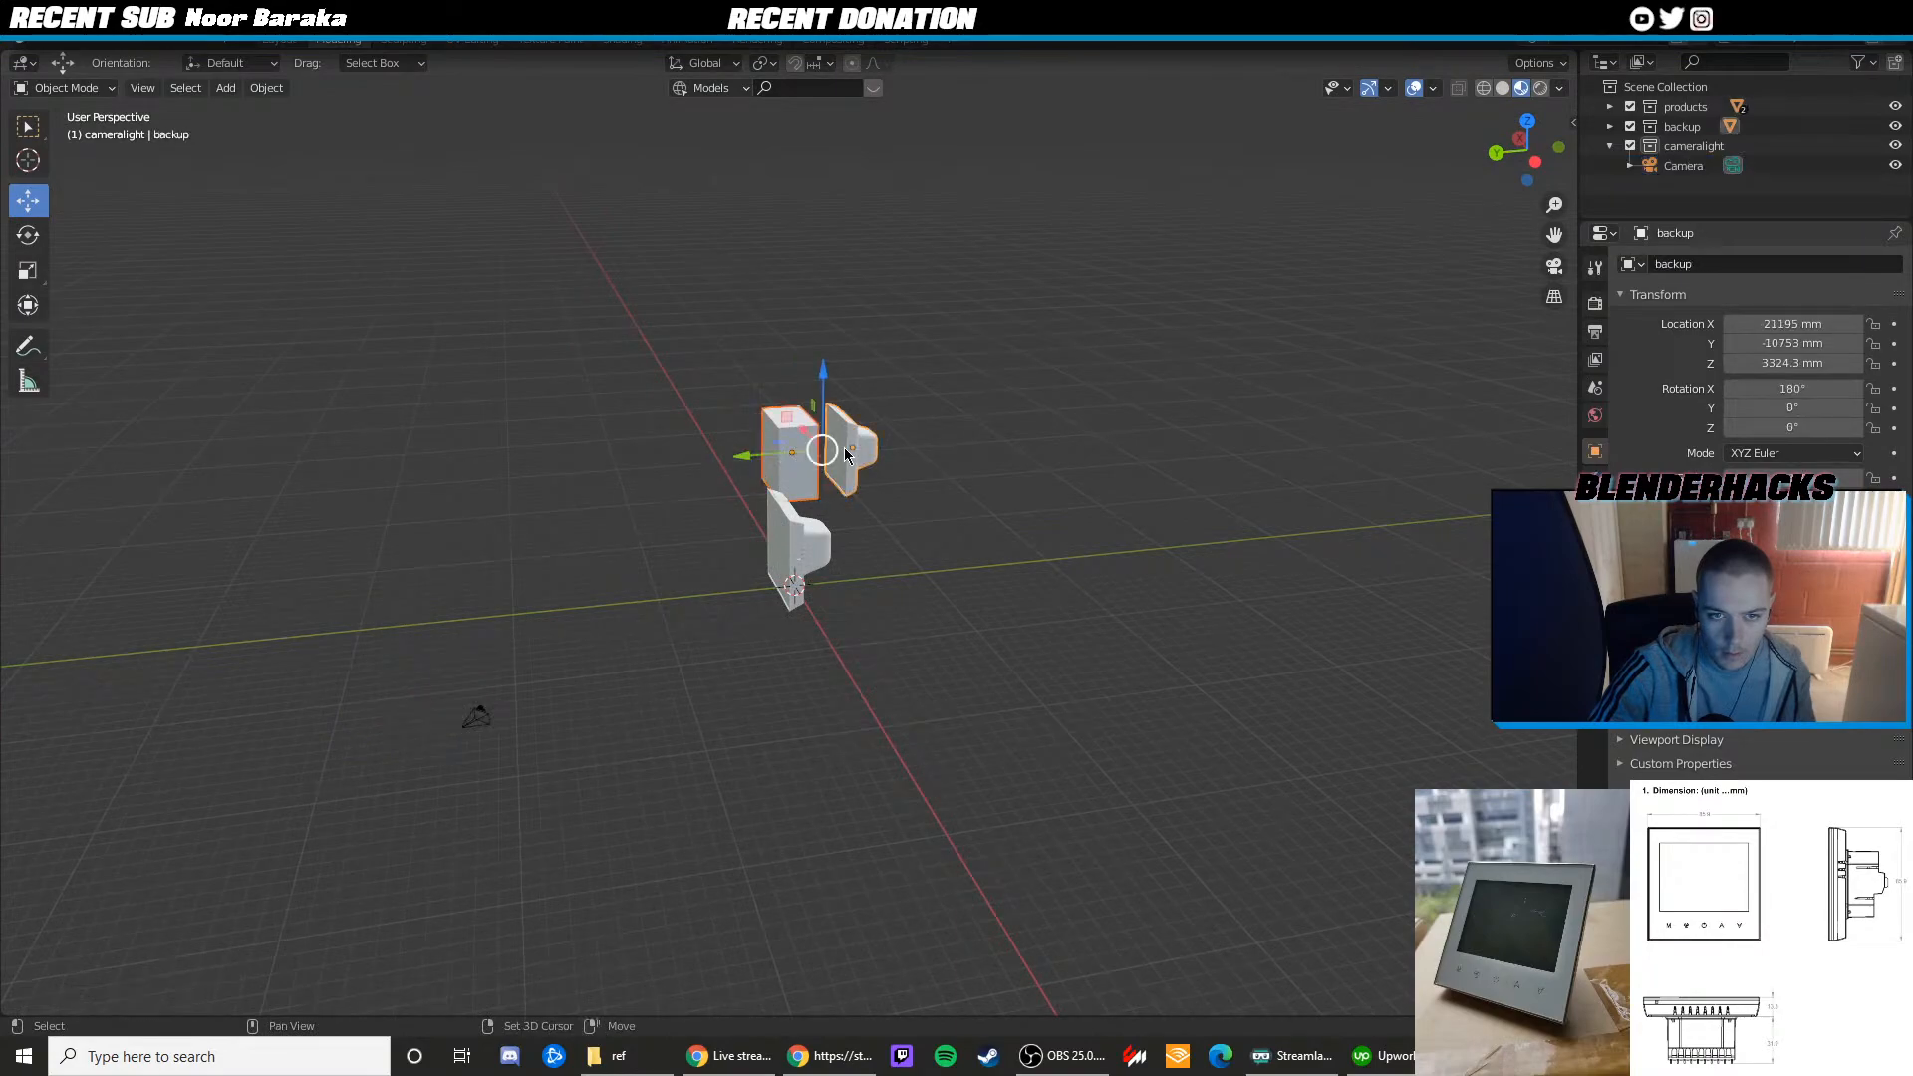
{"action": "left_click_drag", "start_coordinate": [747, 455], "coordinate": [309, 490]}
{"action": "middle_click_drag", "start_coordinate": [936, 442], "coordinate": [709, 457]}
{"action": "left_click_drag", "start_coordinate": [958, 376], "coordinate": [403, 428]}
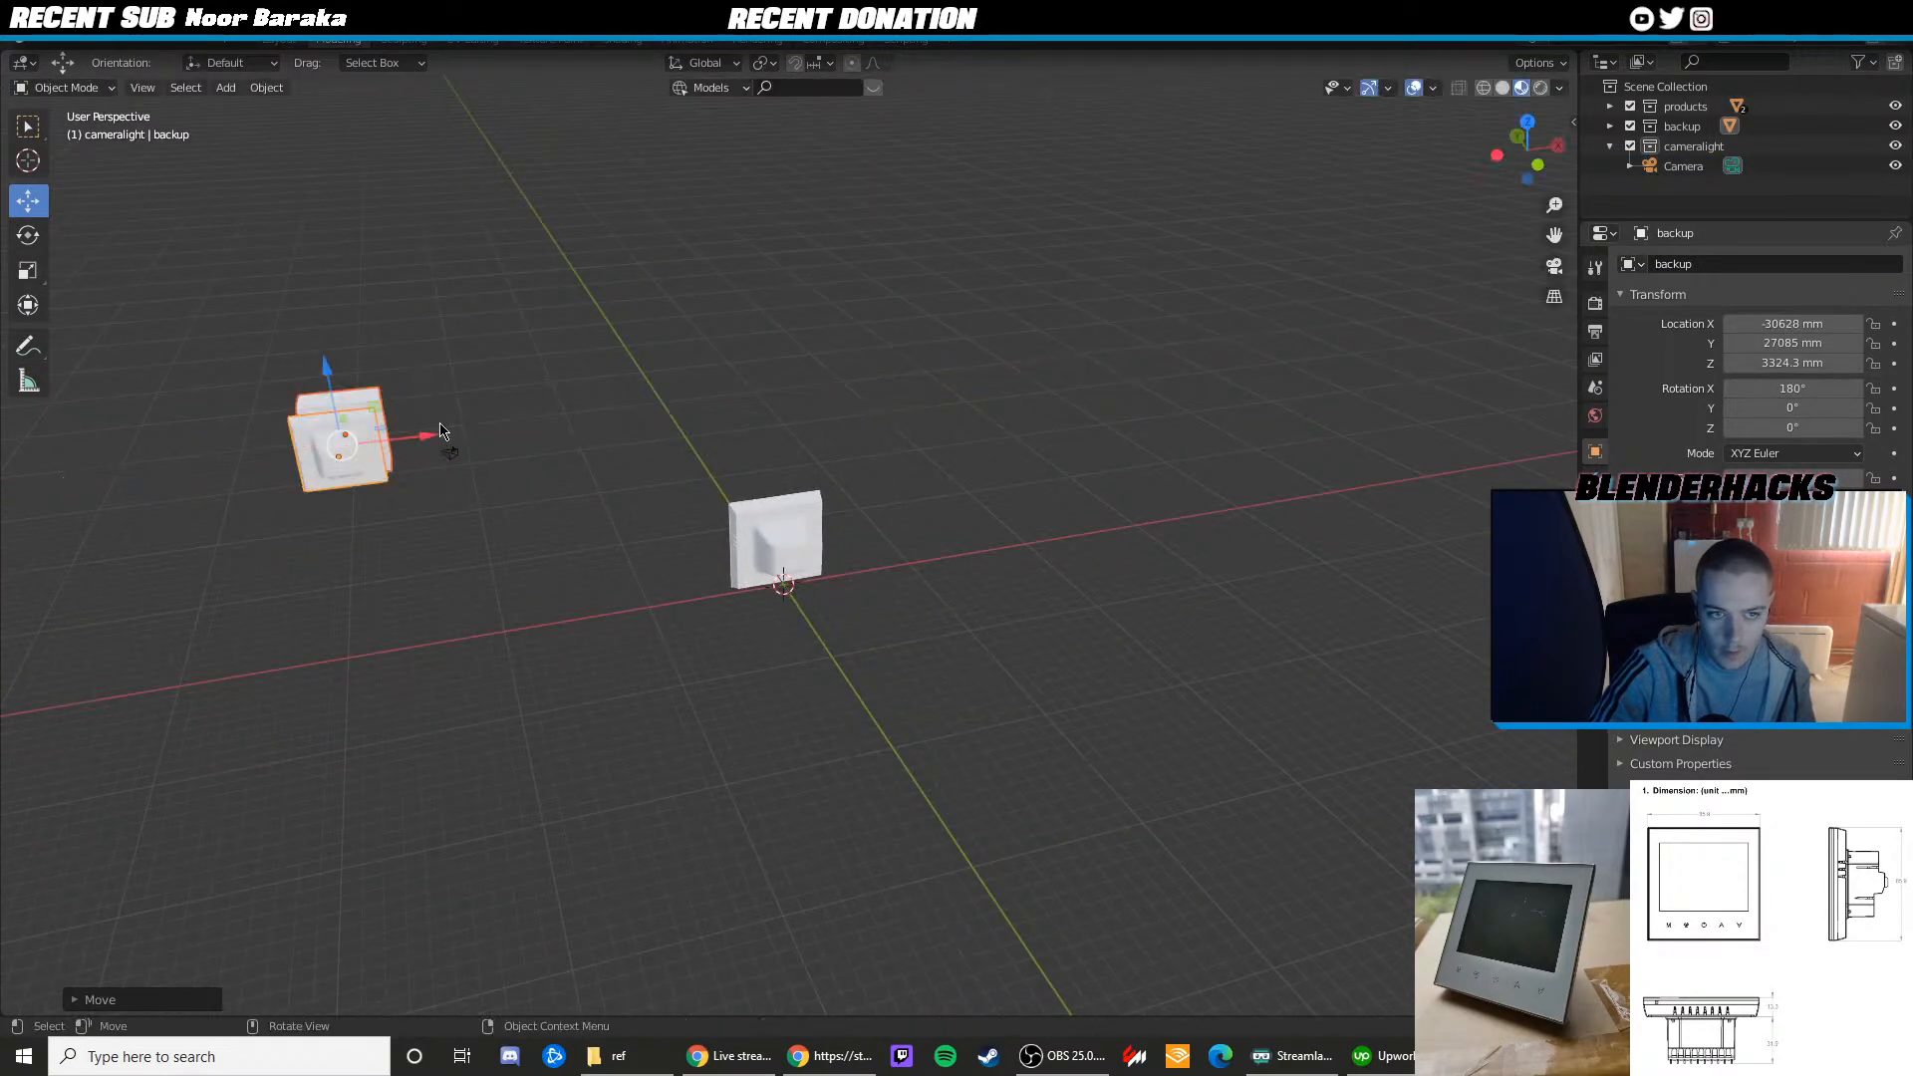
Set the render resolution to 1000 px wide by 750 px high
{"action": "key", "text": "KP_0"}
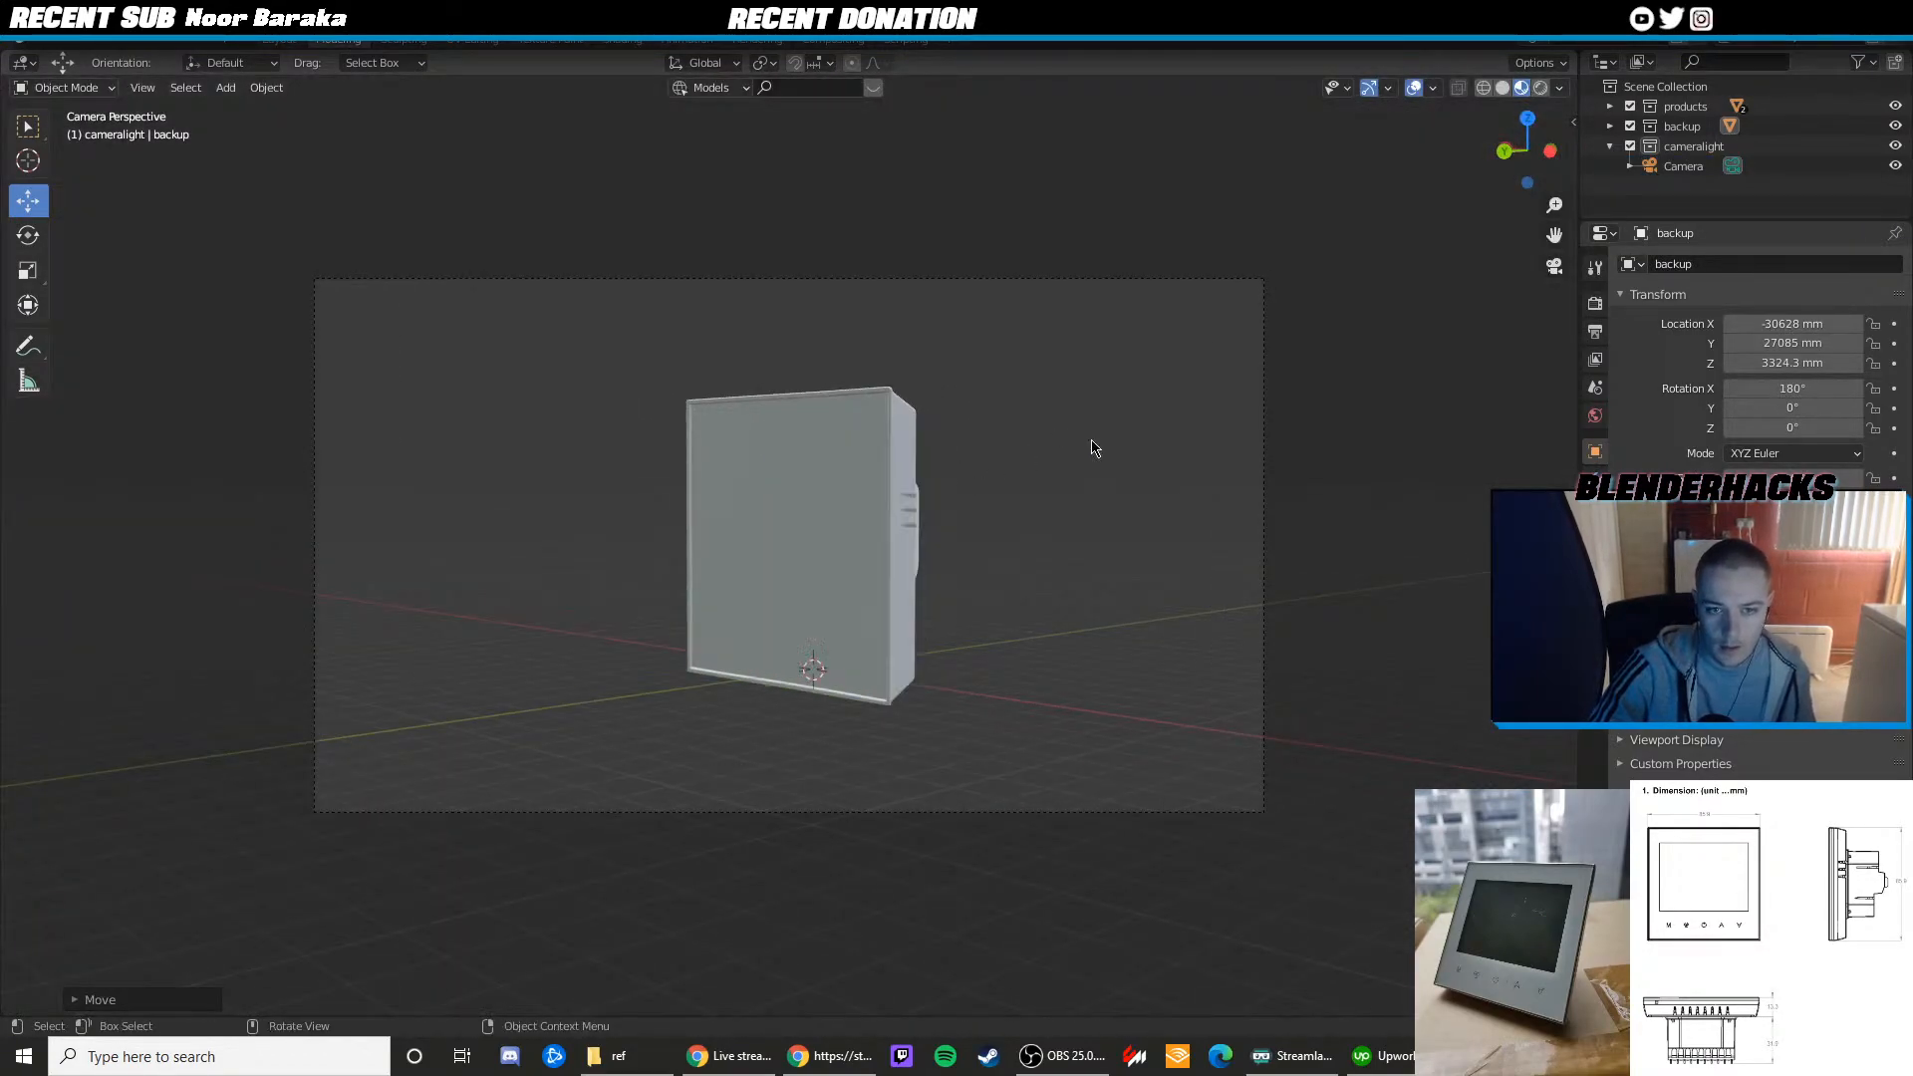
{"action": "left_click", "coordinate": [1593, 478]}
{"action": "left_click", "coordinate": [1595, 304]}
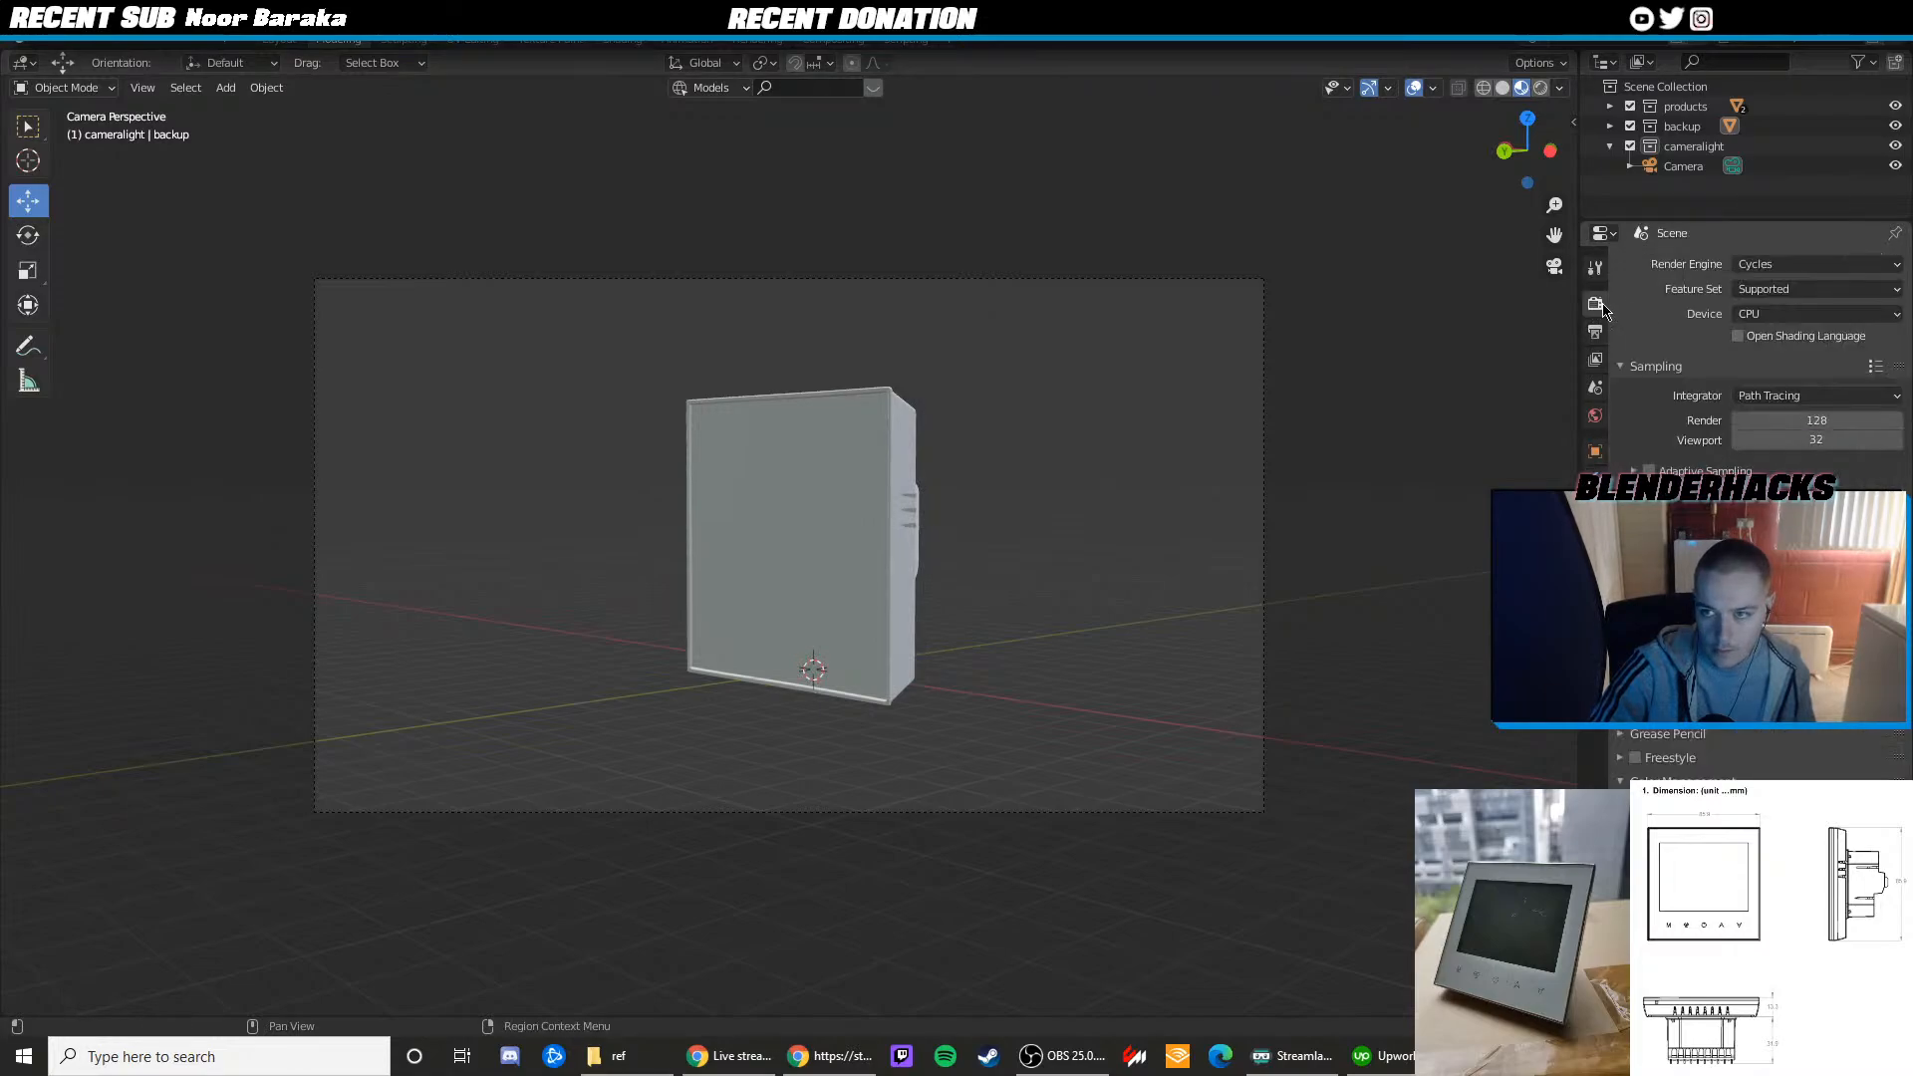
{"action": "left_click", "coordinate": [1595, 332]}
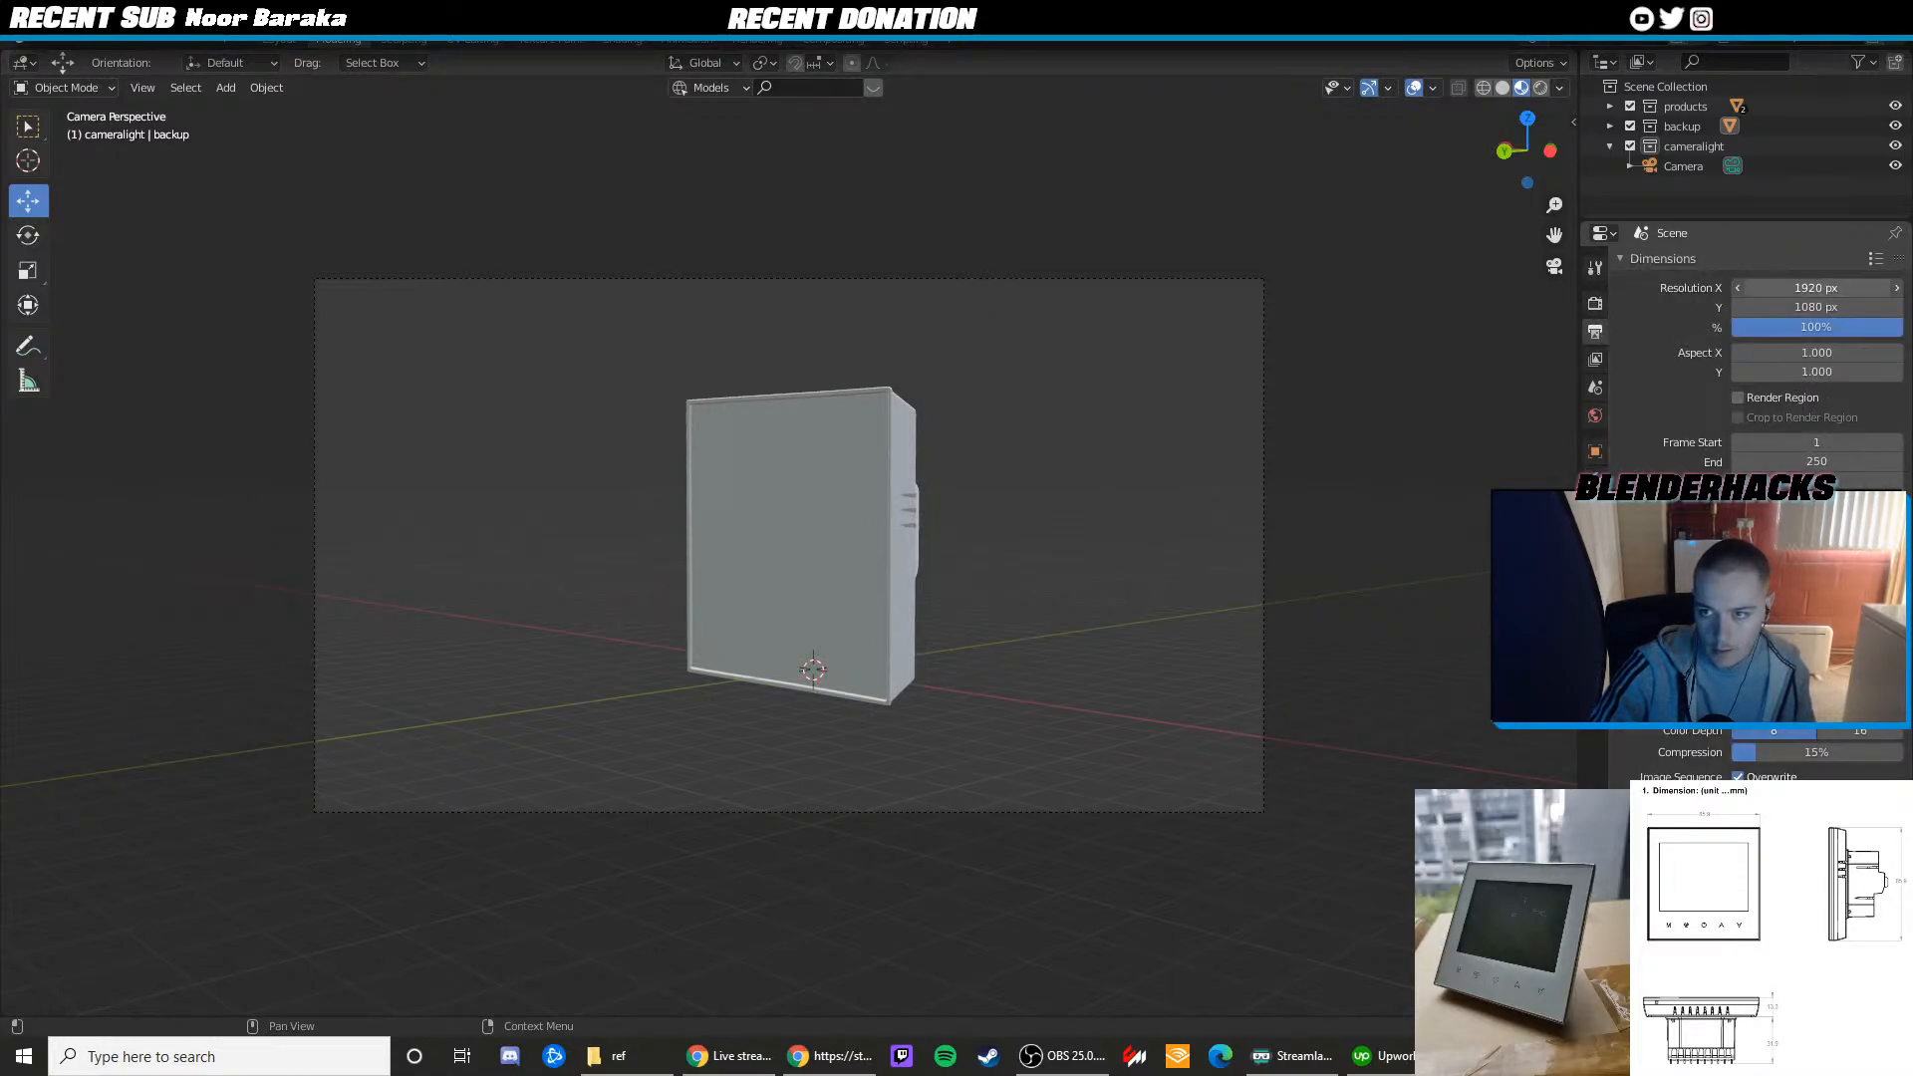
{"action": "left_click", "coordinate": [1781, 287]}
{"action": "key", "text": "Return"}
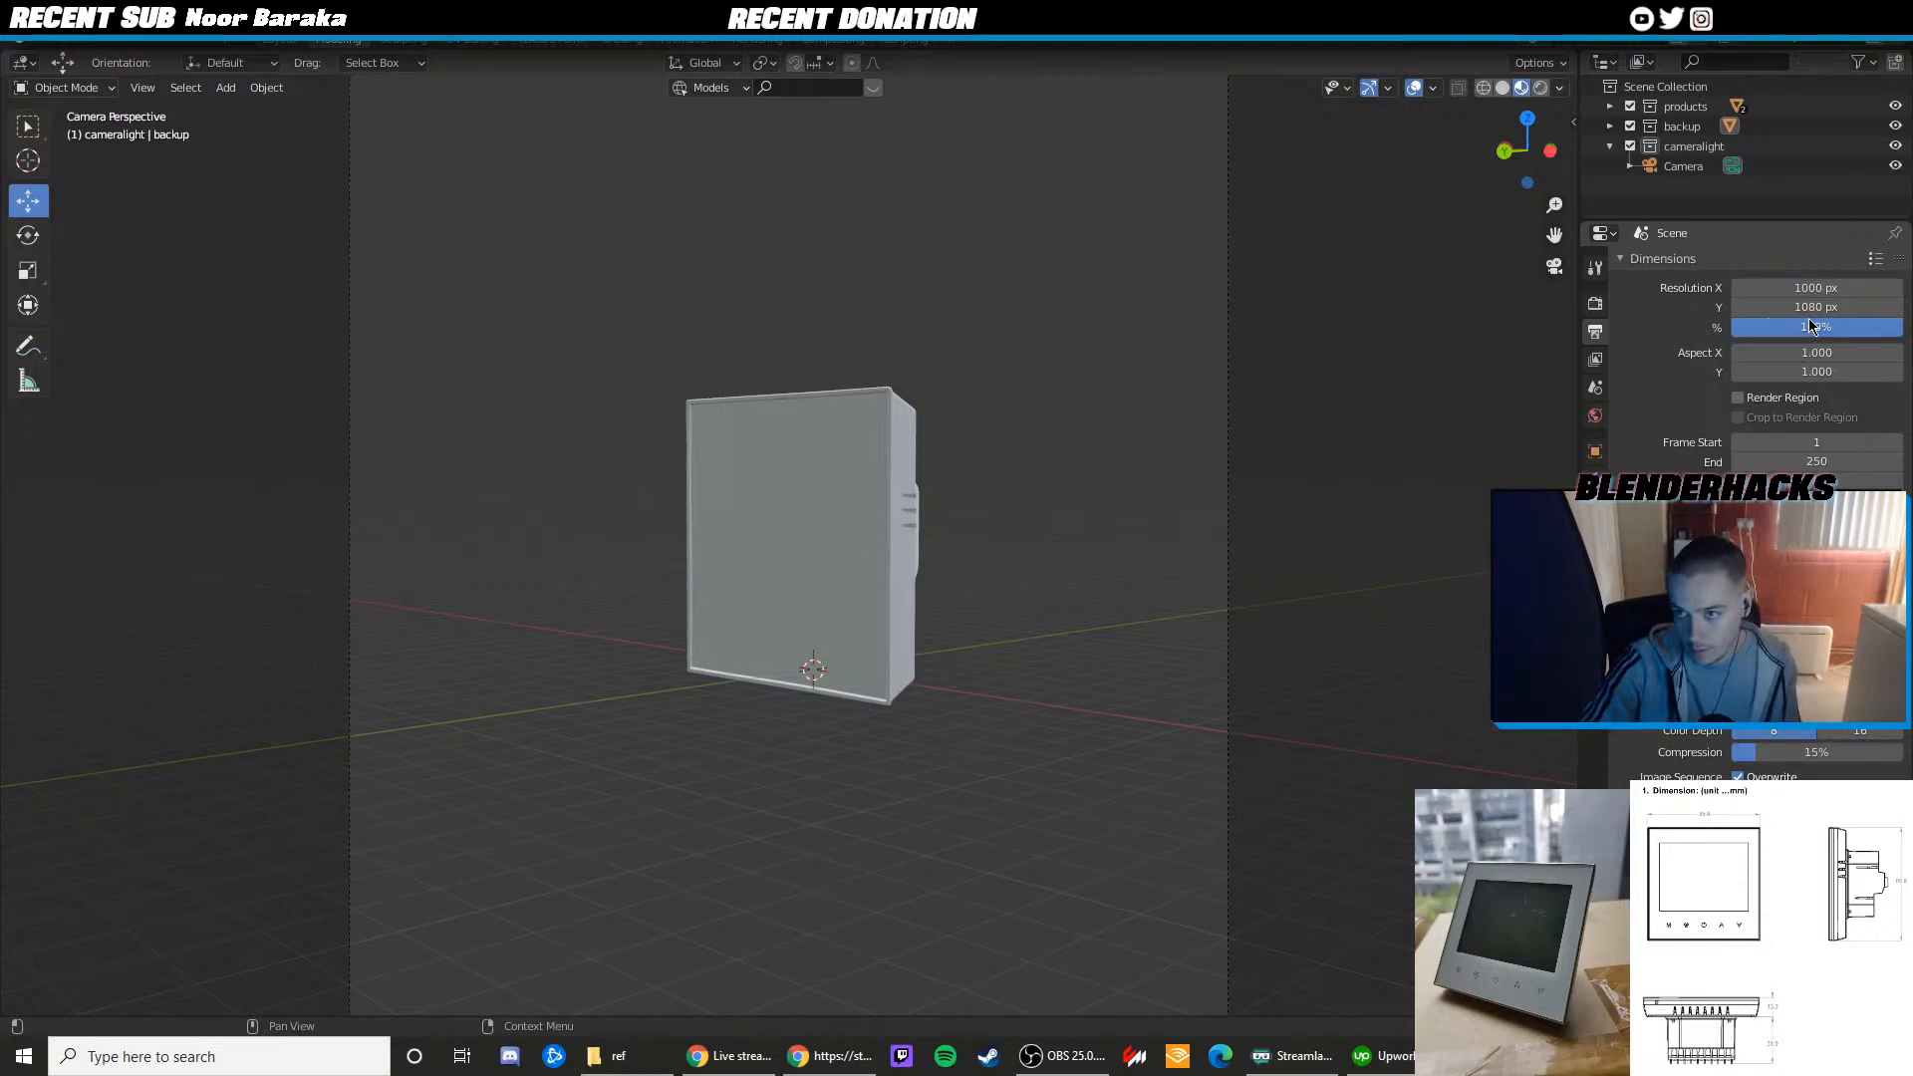
{"action": "left_click", "coordinate": [1809, 304]}
{"action": "type", "text": "750"}
{"action": "key", "text": "Return"}
{"action": "right_click", "coordinate": [1160, 513]}
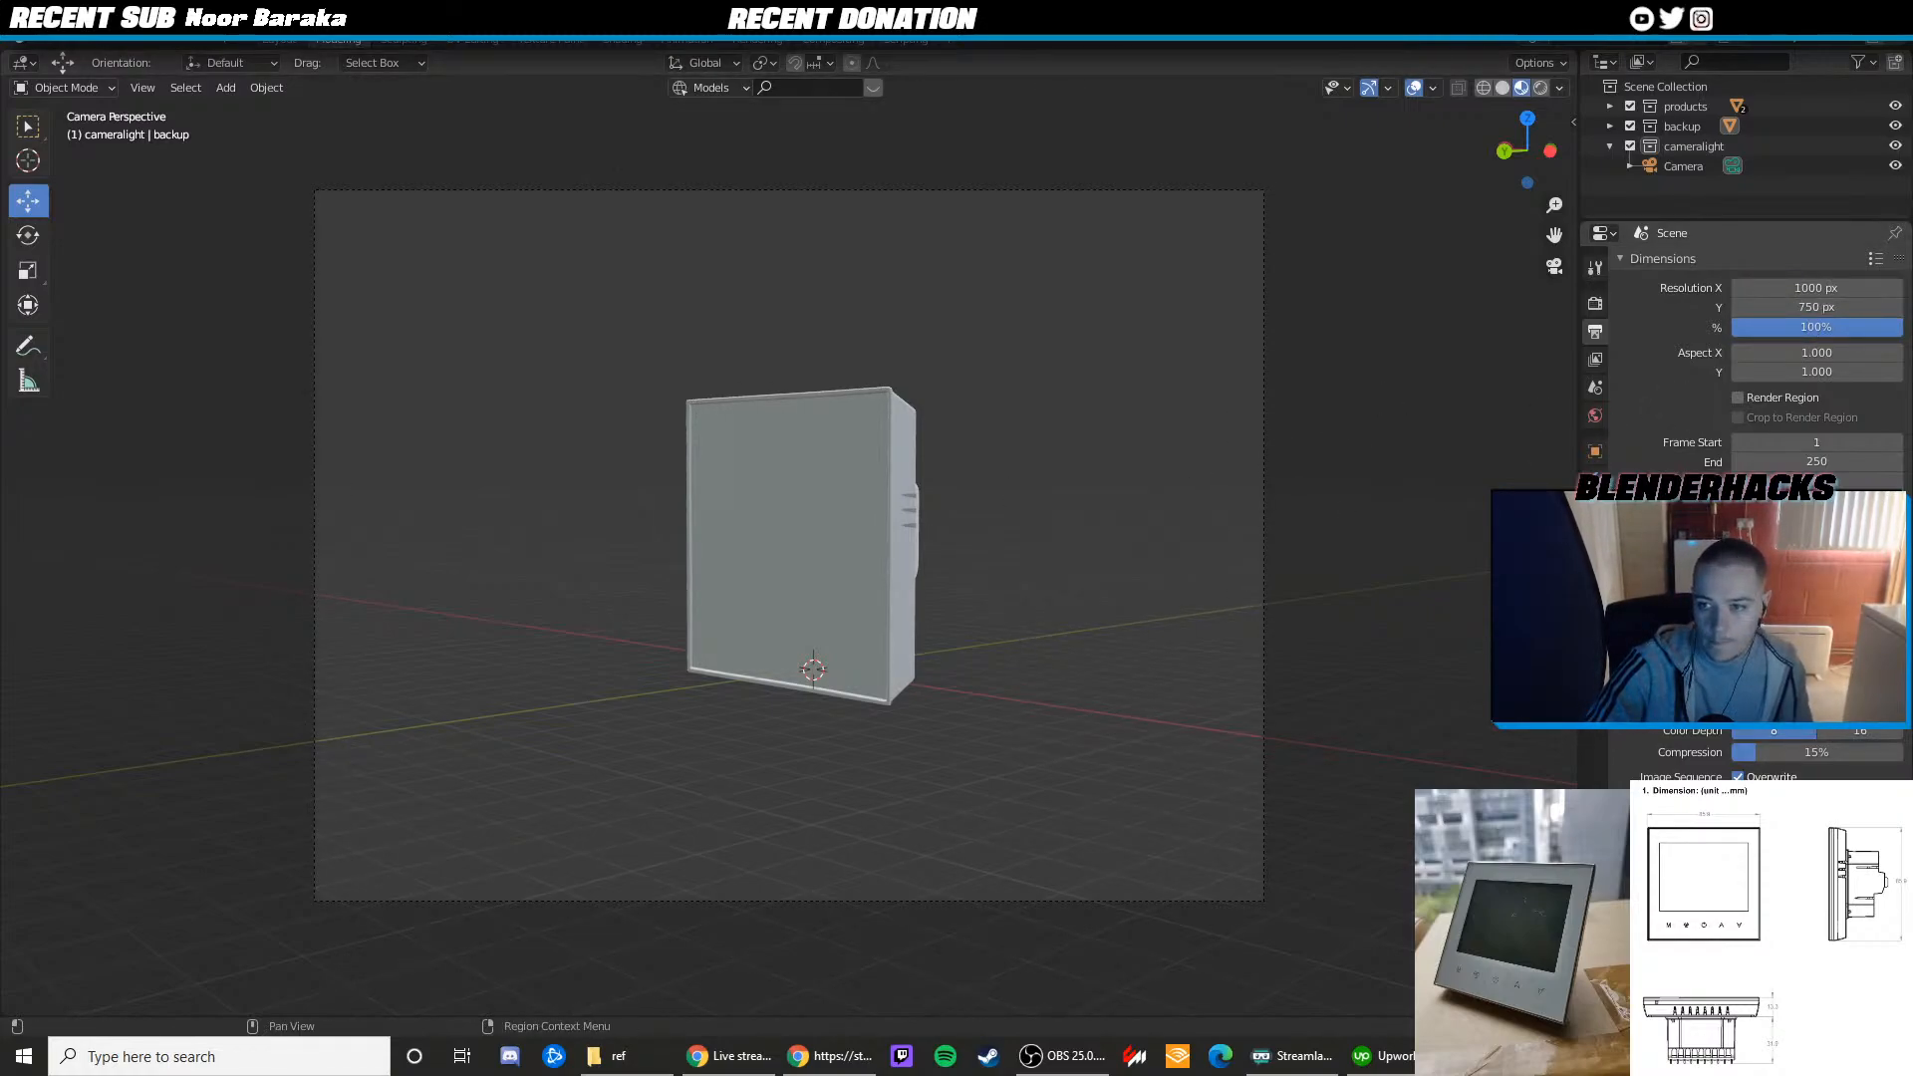
Set the camera's focal length to 74 mm and check the product's framing through the camera
{"action": "left_click", "coordinate": [1594, 590]}
{"action": "left_click", "coordinate": [1594, 303]}
{"action": "left_click", "coordinate": [1673, 166]}
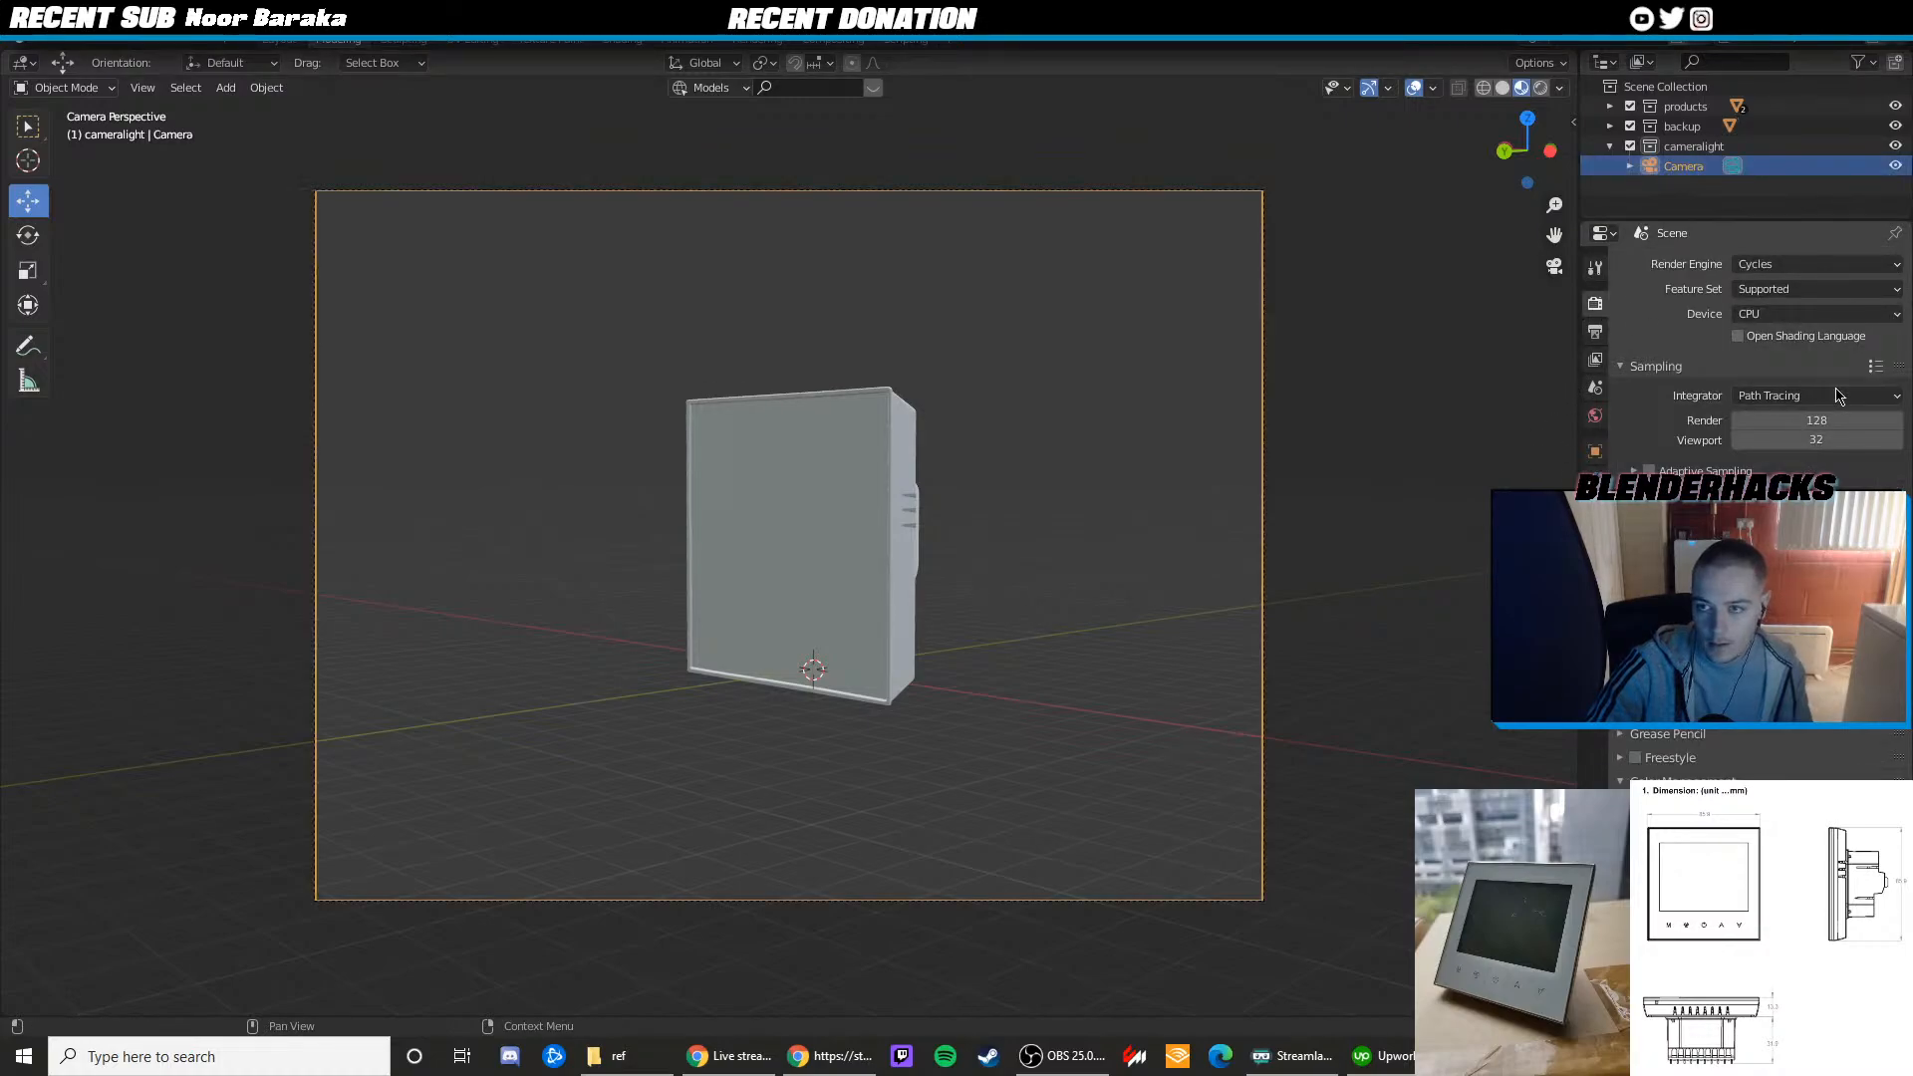
{"action": "left_click", "coordinate": [1594, 534]}
{"action": "mouse_move", "coordinate": [1801, 357]}
{"action": "left_mouse_down"}
{"action": "mouse_move", "coordinate": [1853, 356]}
{"action": "mouse_move", "coordinate": [1823, 356]}
{"action": "left_mouse_up"}
{"action": "scroll", "coordinate": [1399, 410], "scroll_direction": "down", "scroll_amount": 2}
{"action": "middle_click_drag", "start_coordinate": [1399, 409], "coordinate": [1036, 488]}
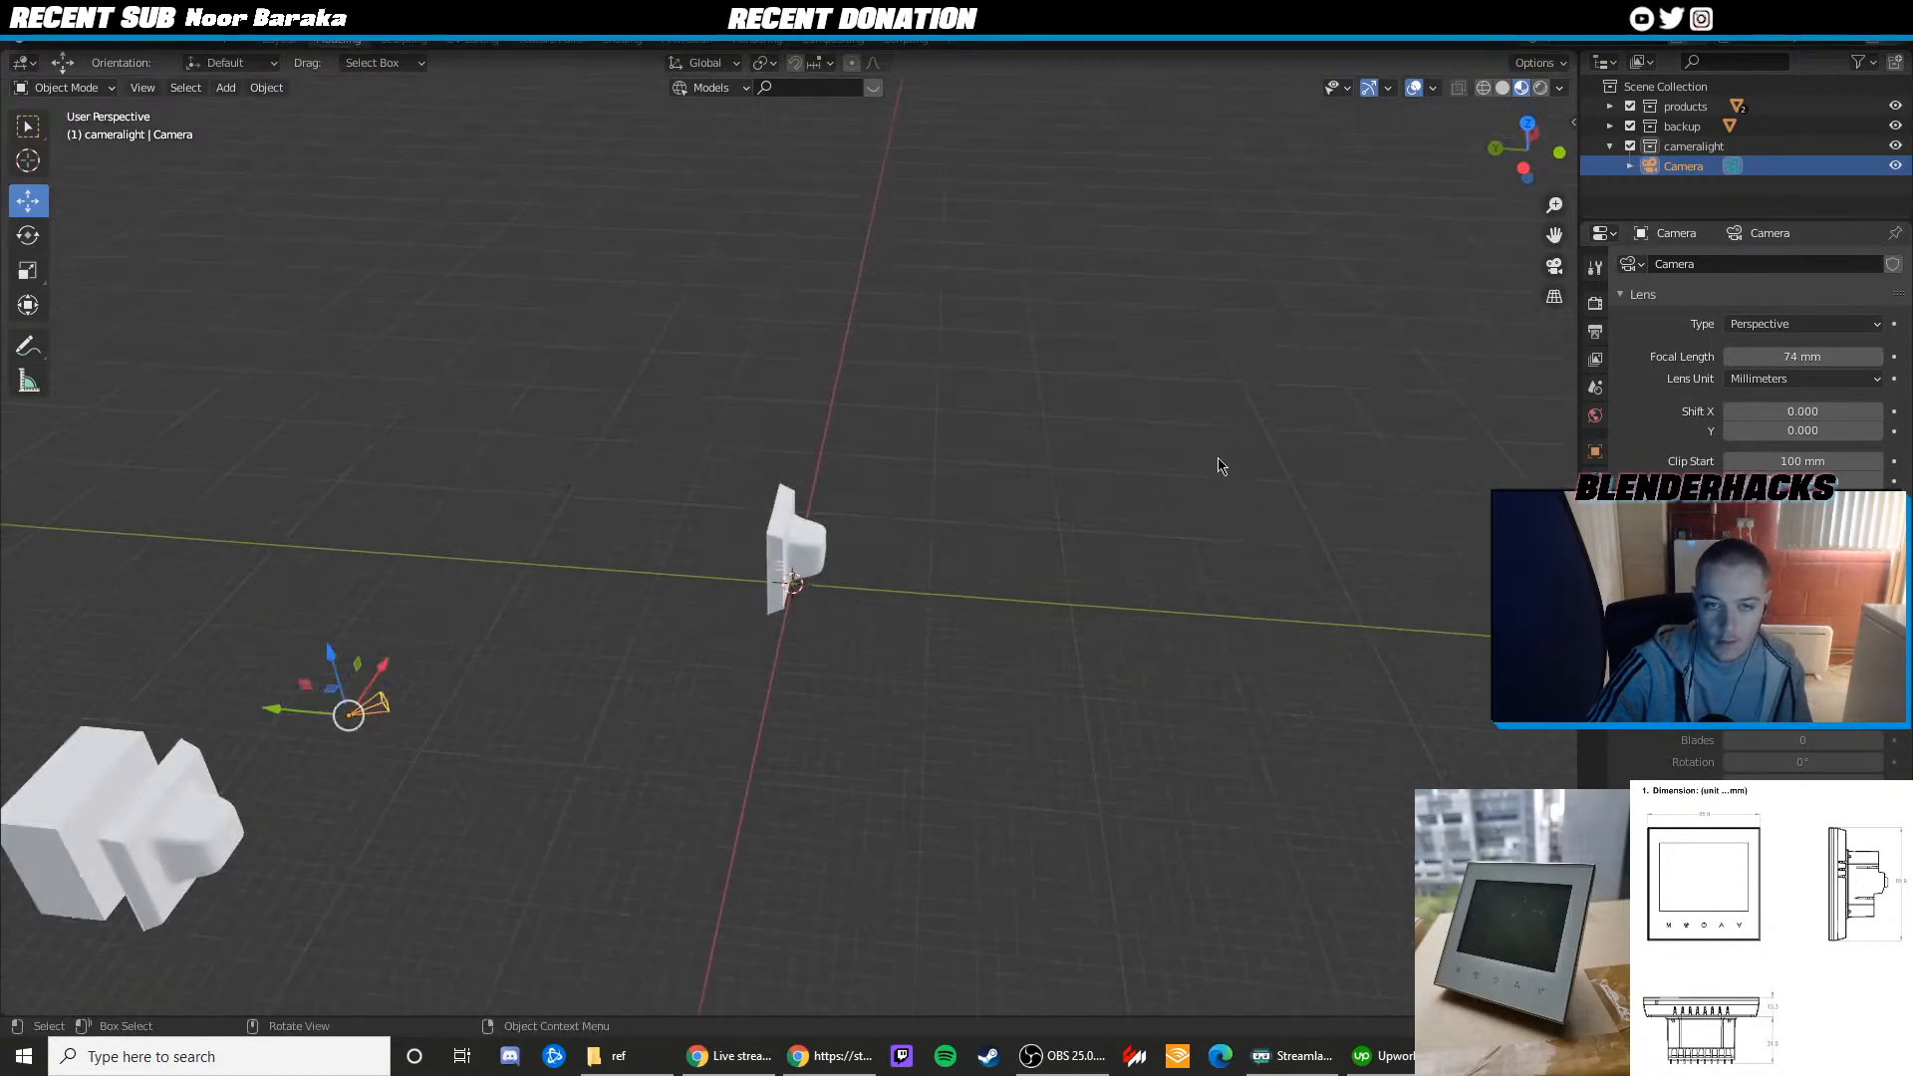
{"action": "key", "text": "KP_0"}
{"action": "left_click", "coordinate": [1042, 498]}
{"action": "scroll", "coordinate": [1042, 499], "scroll_direction": "up", "scroll_amount": 4}
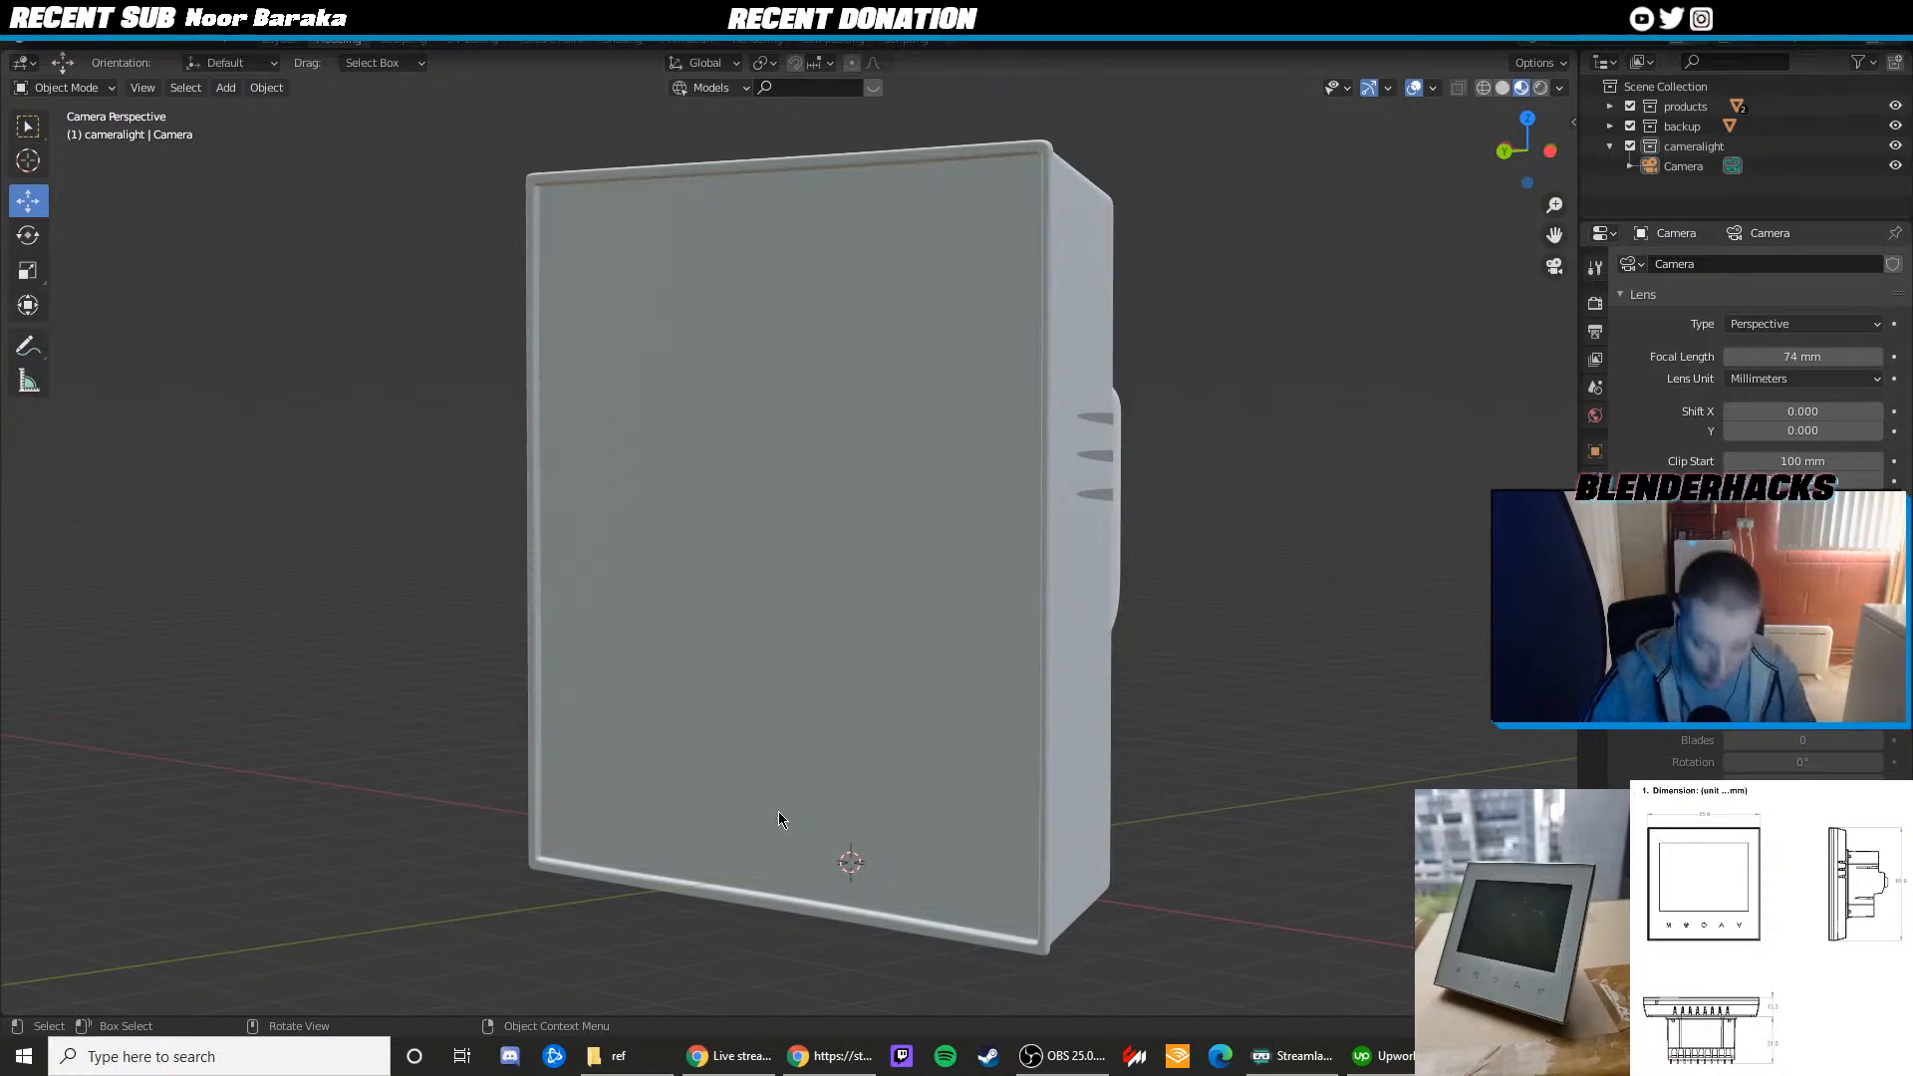
Open the product mesh for editing and select the vertices around the uppermost side vent through the wireframe
{"action": "scroll", "coordinate": [927, 324], "scroll_direction": "down", "scroll_amount": 4}
{"action": "middle_click_drag", "start_coordinate": [1172, 249], "coordinate": [775, 471]}
{"action": "scroll", "coordinate": [775, 472], "scroll_direction": "up", "scroll_amount": 4}
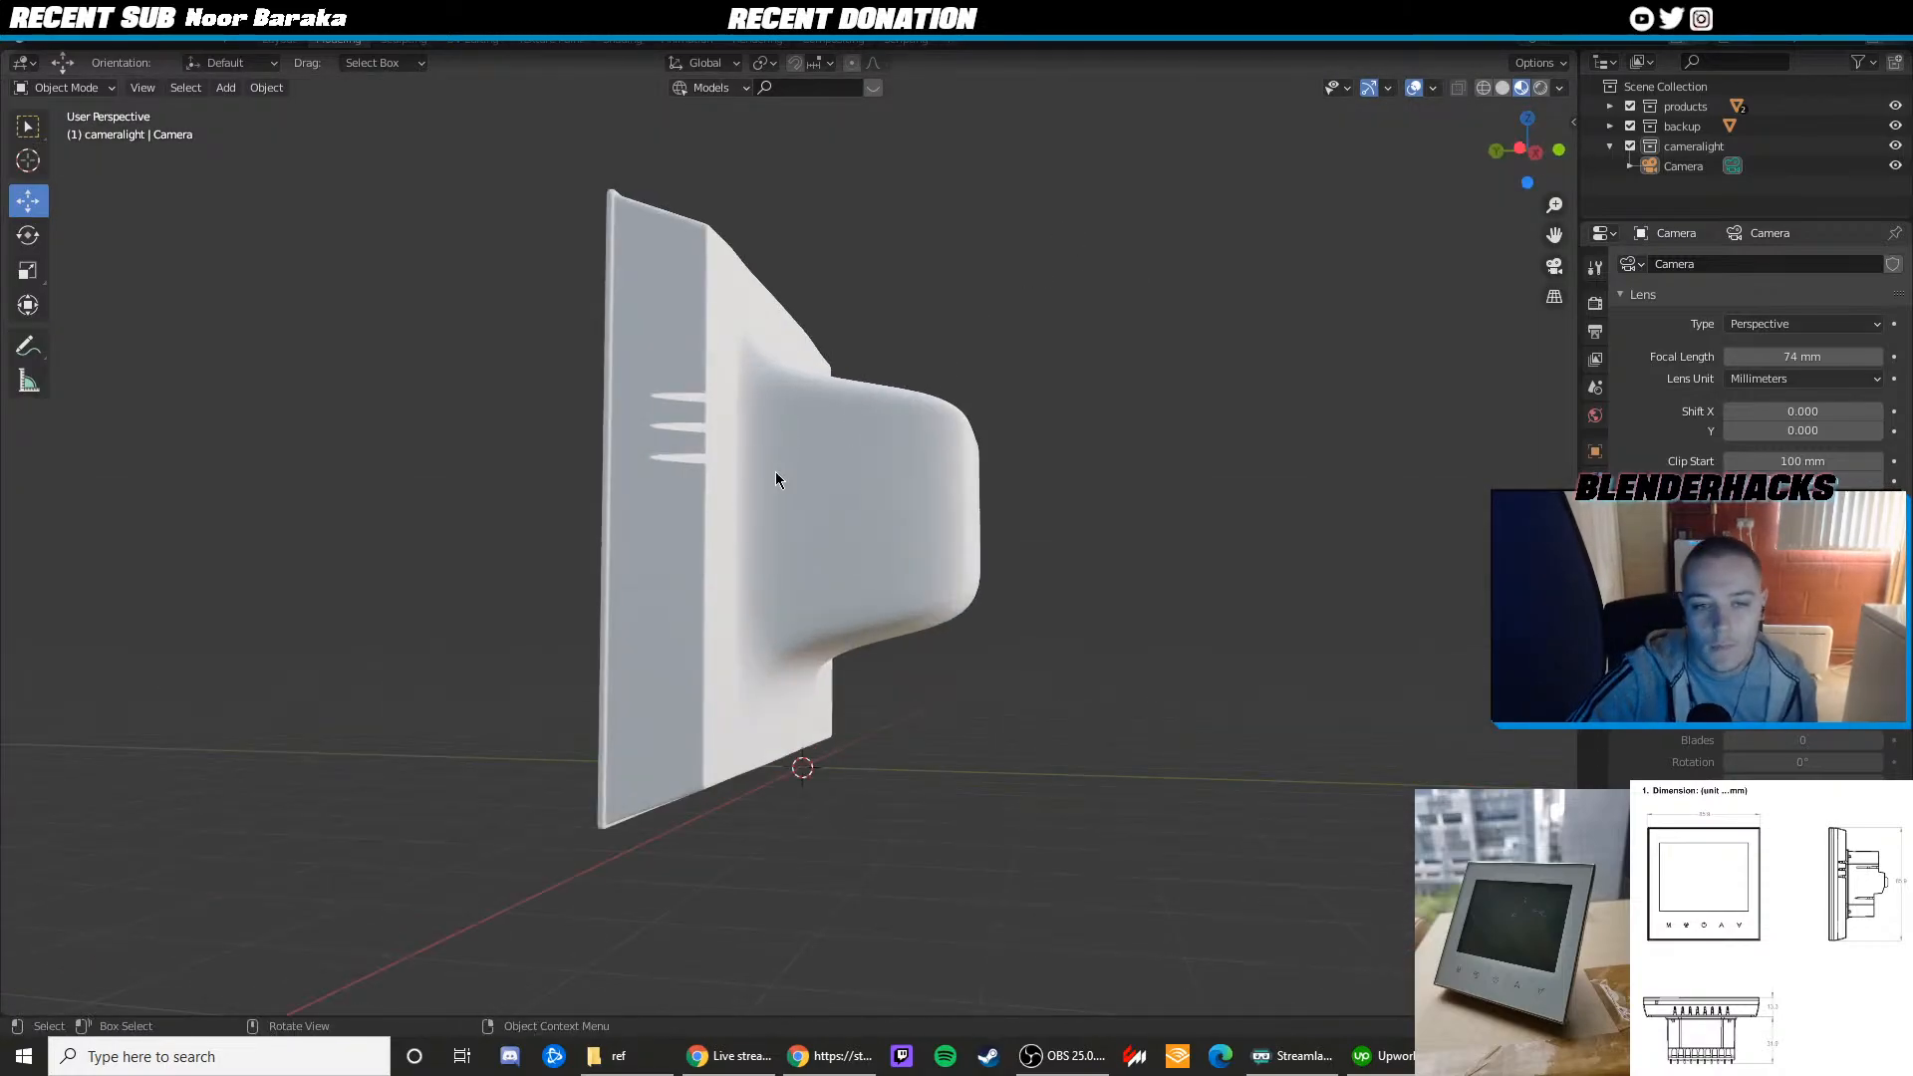
{"action": "left_click", "coordinate": [757, 530]}
{"action": "key", "text": "Tab"}
{"action": "scroll", "coordinate": [778, 495], "scroll_direction": "up", "scroll_amount": 3}
{"action": "key", "text": "alt+z"}
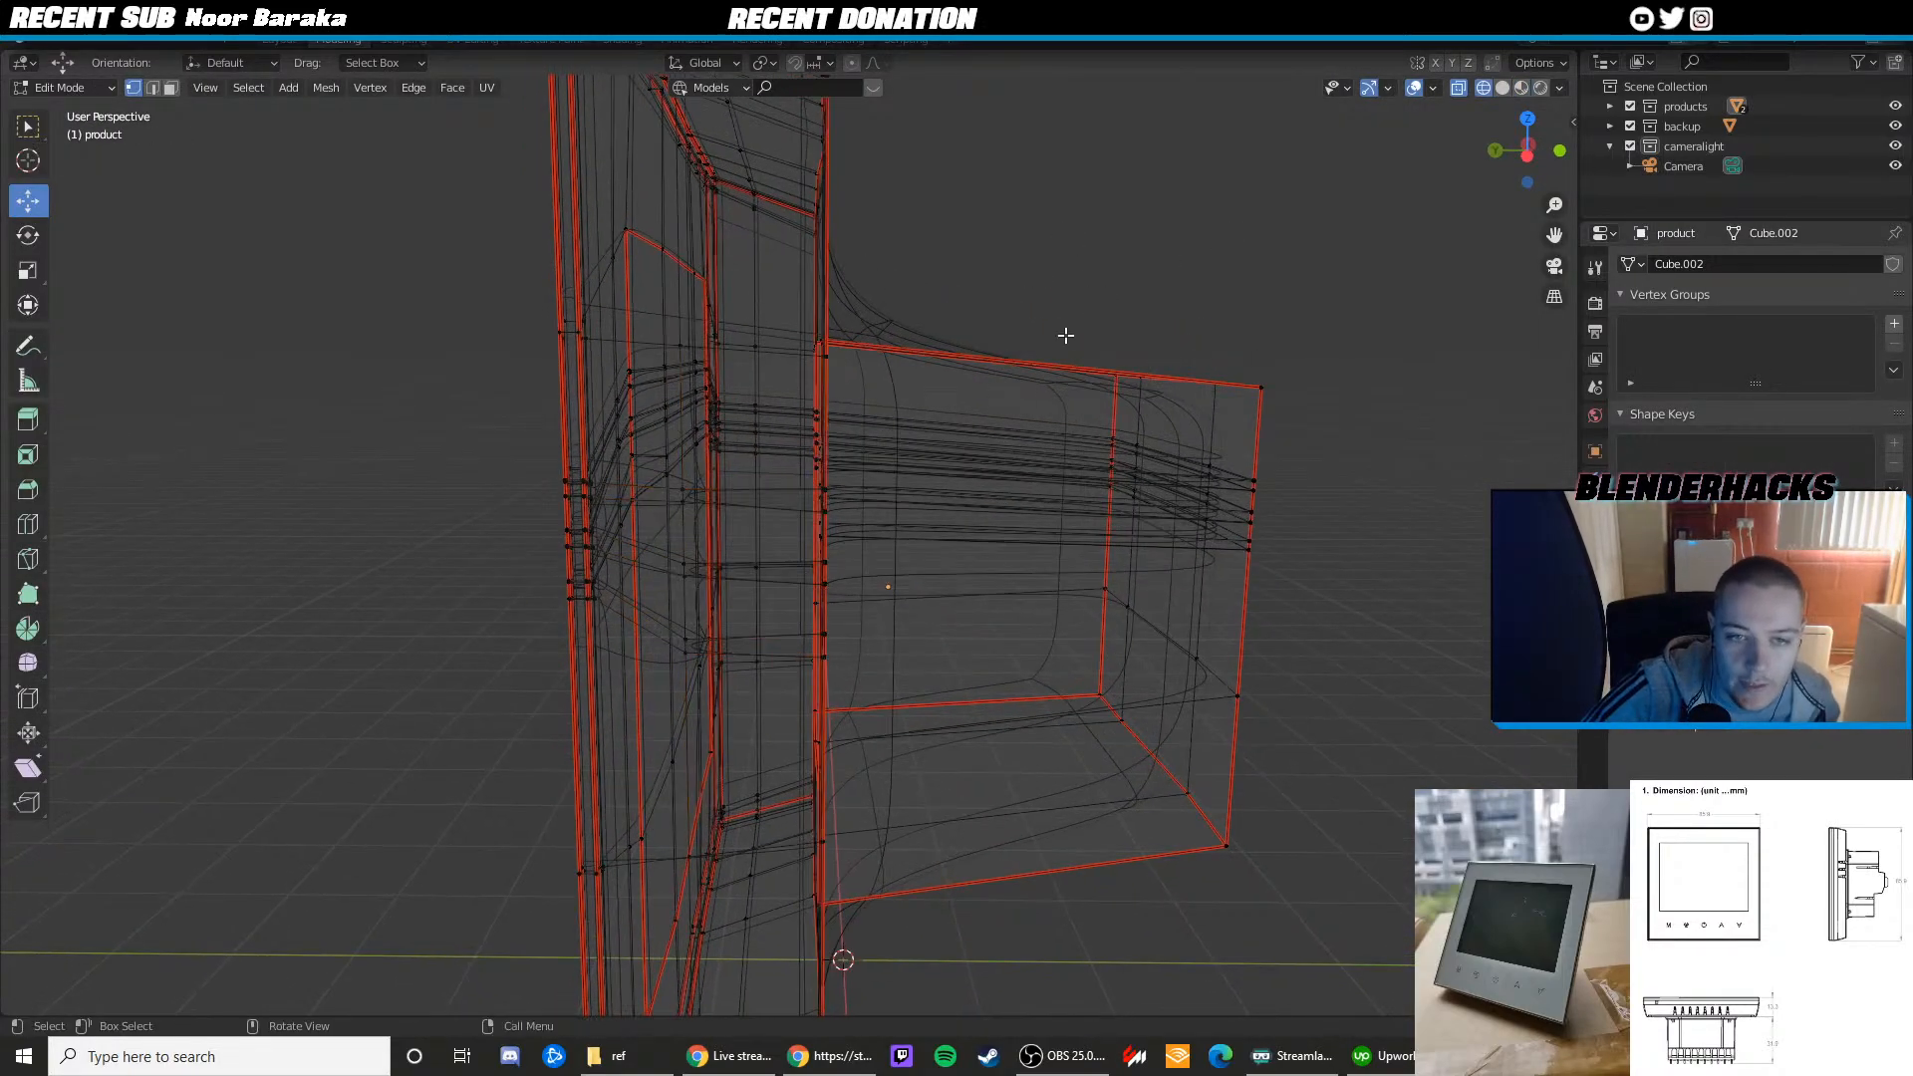
{"action": "middle_click_drag", "start_coordinate": [1065, 336], "coordinate": [789, 488]}
{"action": "left_click_drag", "start_coordinate": [765, 499], "coordinate": [958, 546]}
{"action": "middle_click_drag", "start_coordinate": [958, 546], "coordinate": [1053, 408]}
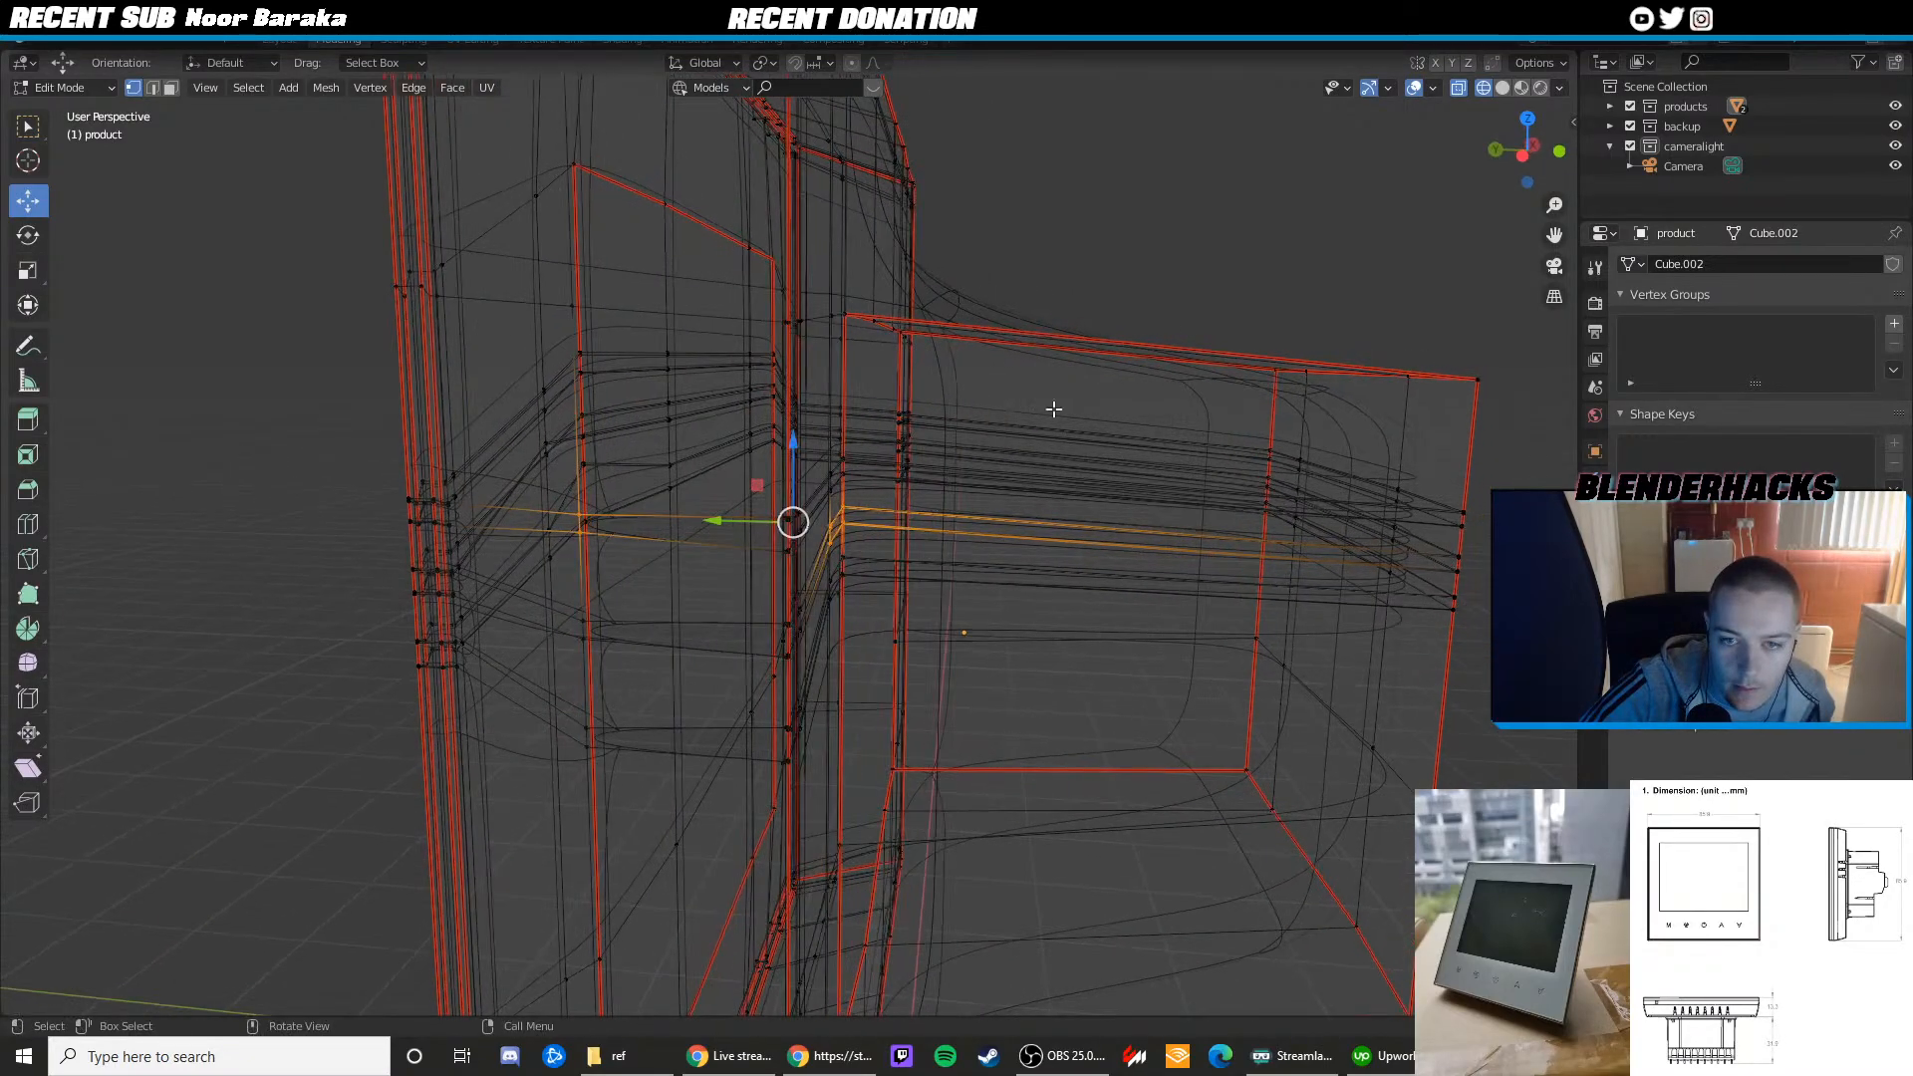
{"action": "left_click_drag", "start_coordinate": [578, 510], "coordinate": [802, 567]}
{"action": "key", "text": "alt+z"}
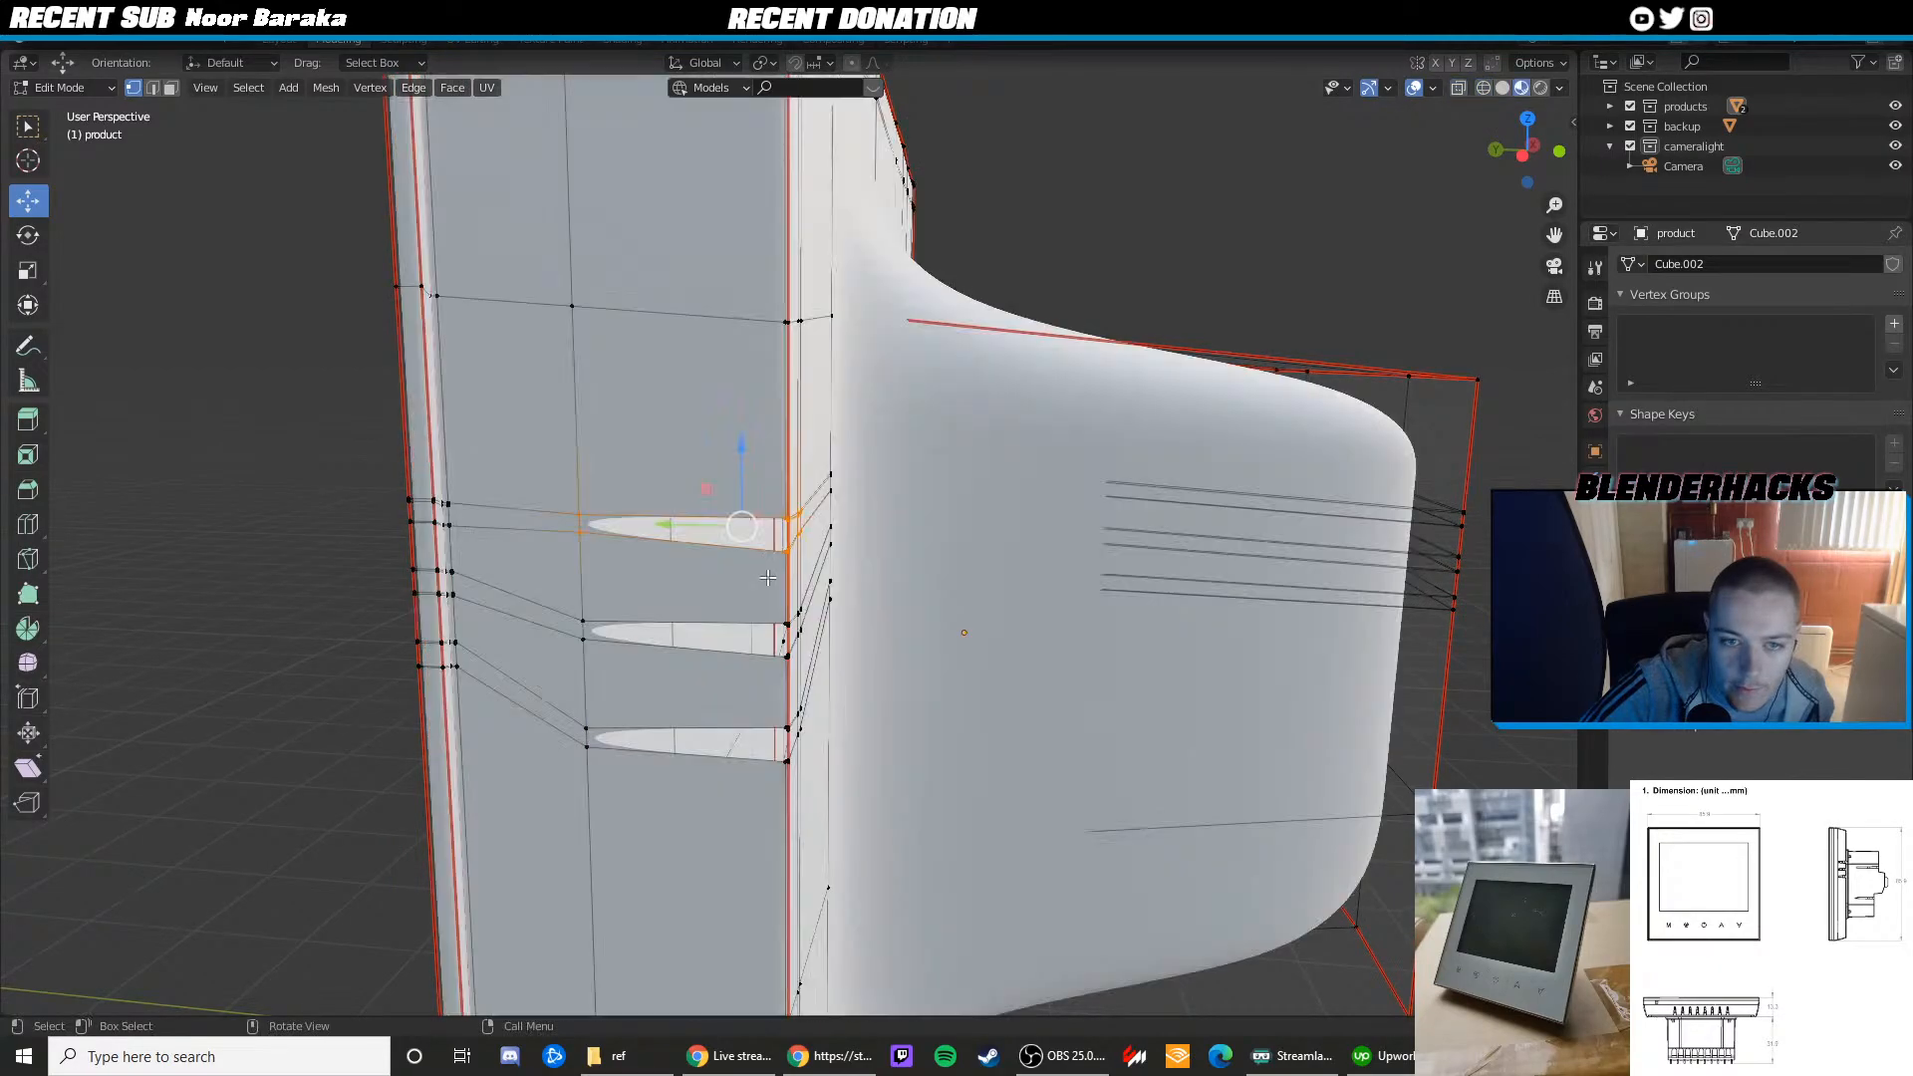
Select both ends of the uppermost side vent's outline and move them up along Z by about 120 mm
{"action": "scroll", "coordinate": [956, 359], "scroll_direction": "up", "scroll_amount": 2}
{"action": "scroll", "coordinate": [587, 406], "scroll_direction": "down", "scroll_amount": 1}
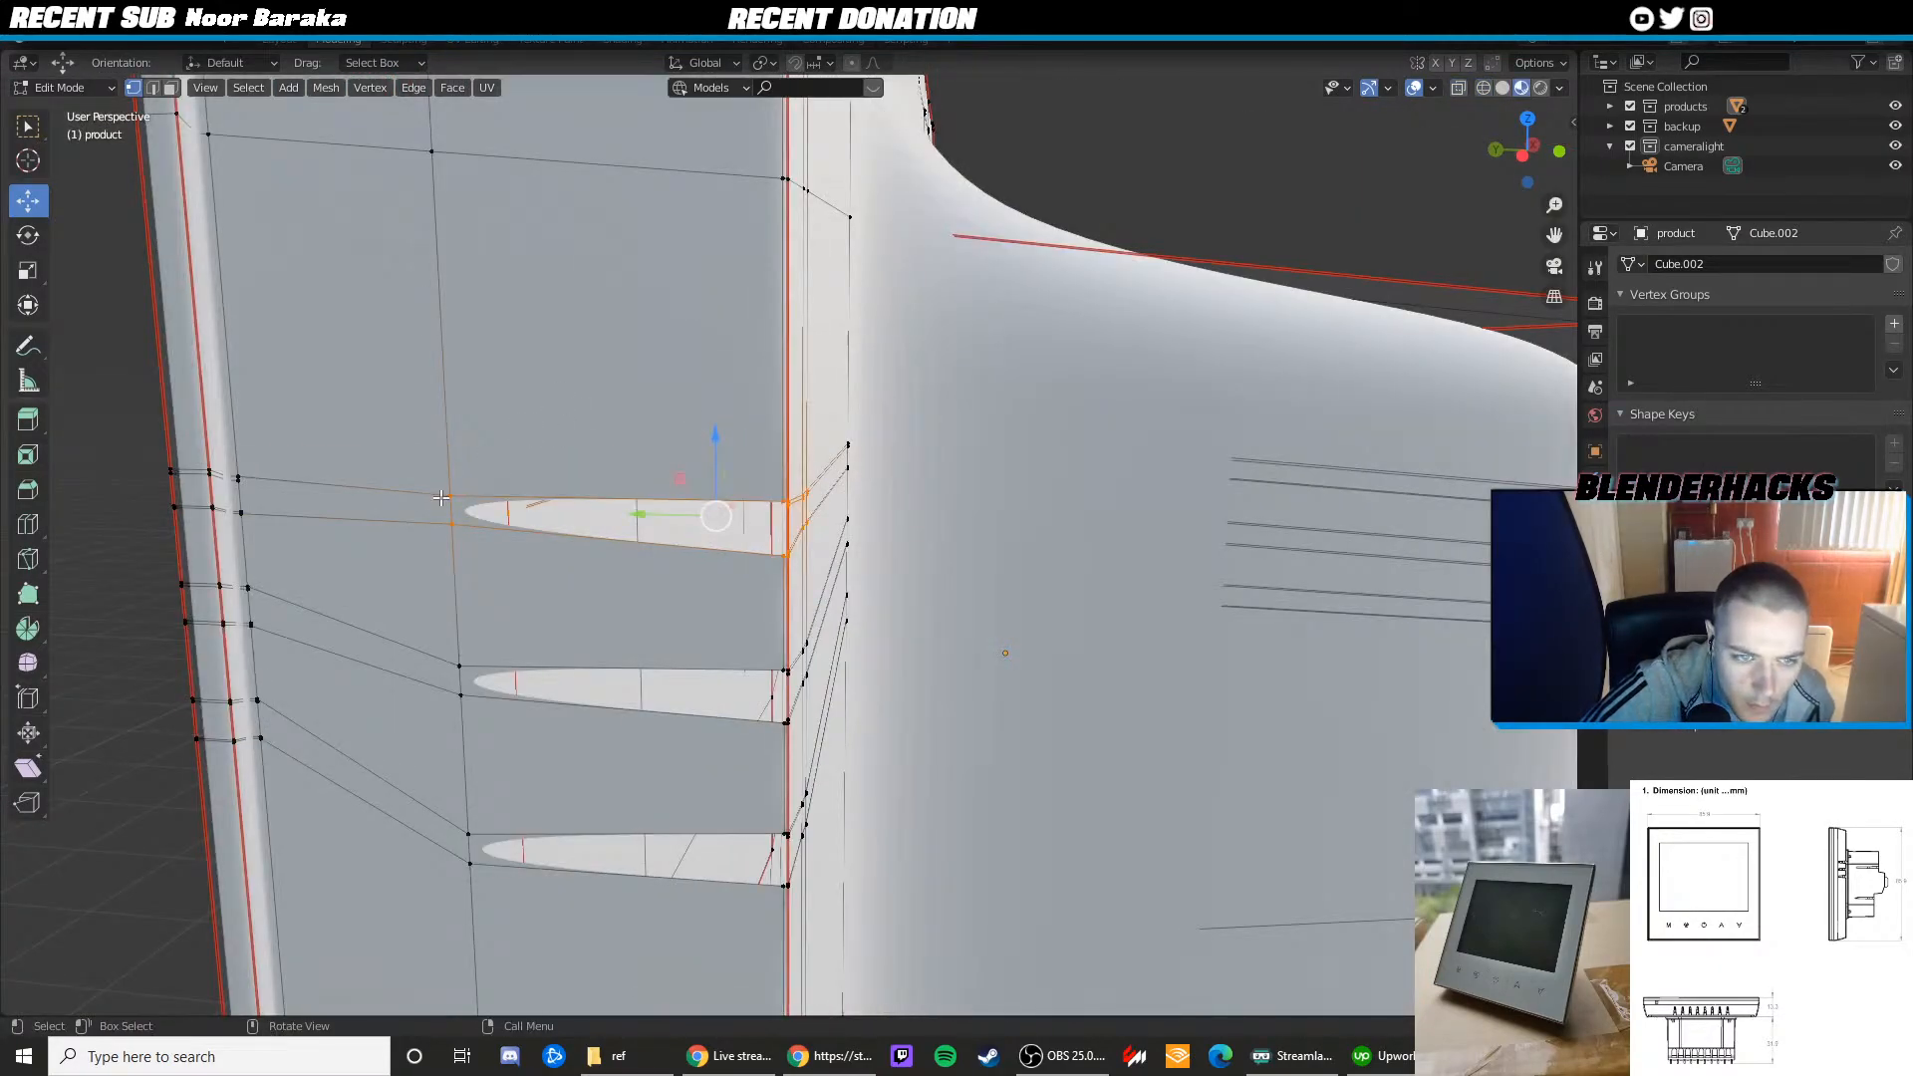
{"action": "left_click_drag", "start_coordinate": [439, 487], "coordinate": [465, 530]}
{"action": "middle_click_drag", "start_coordinate": [601, 508], "coordinate": [555, 512]}
{"action": "left_click_drag", "start_coordinate": [355, 546], "coordinate": [360, 553]}
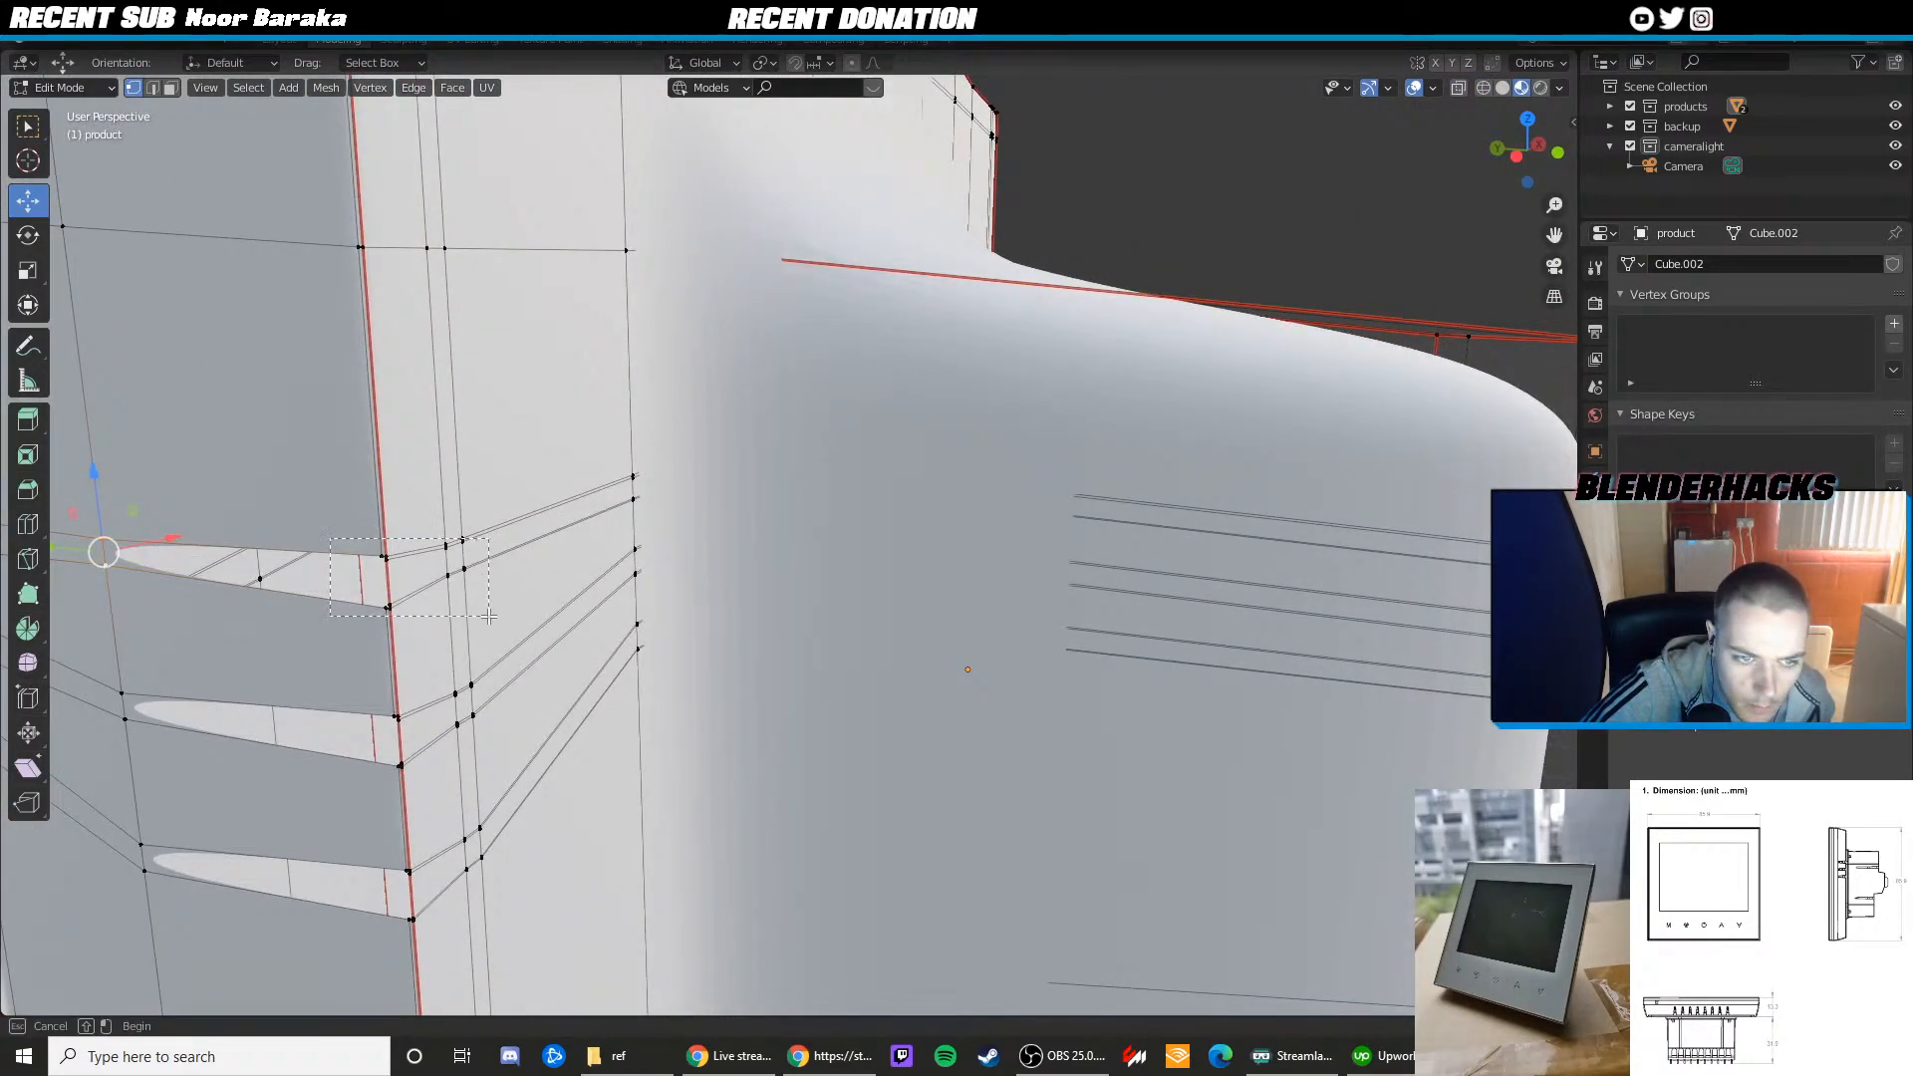
{"action": "left_click_drag", "start_coordinate": [489, 615], "coordinate": [491, 616]}
{"action": "middle_click_drag", "start_coordinate": [490, 616], "coordinate": [690, 481]}
{"action": "left_click_drag", "start_coordinate": [652, 473], "coordinate": [648, 414]}
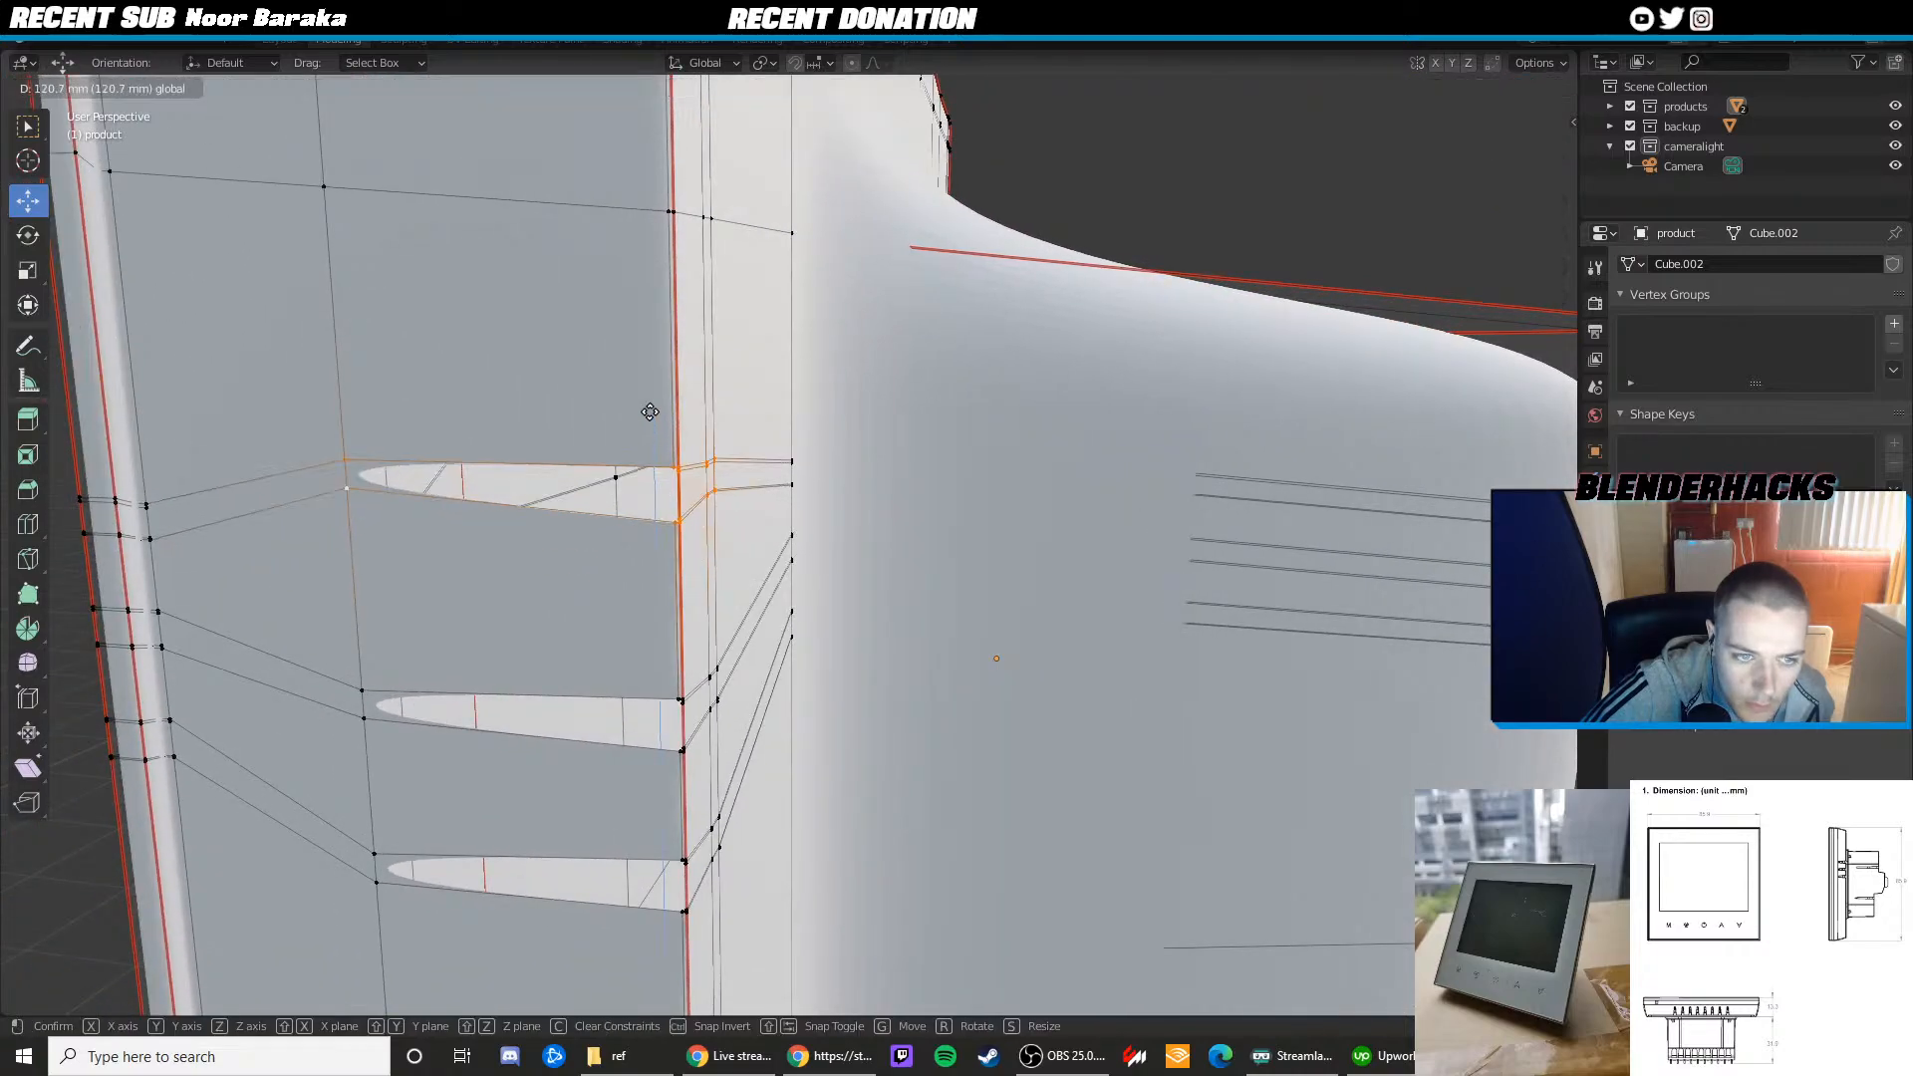
Move the middle side vent's vertices slightly up along Z and leave mesh editing
{"action": "left_click", "coordinate": [361, 695]}
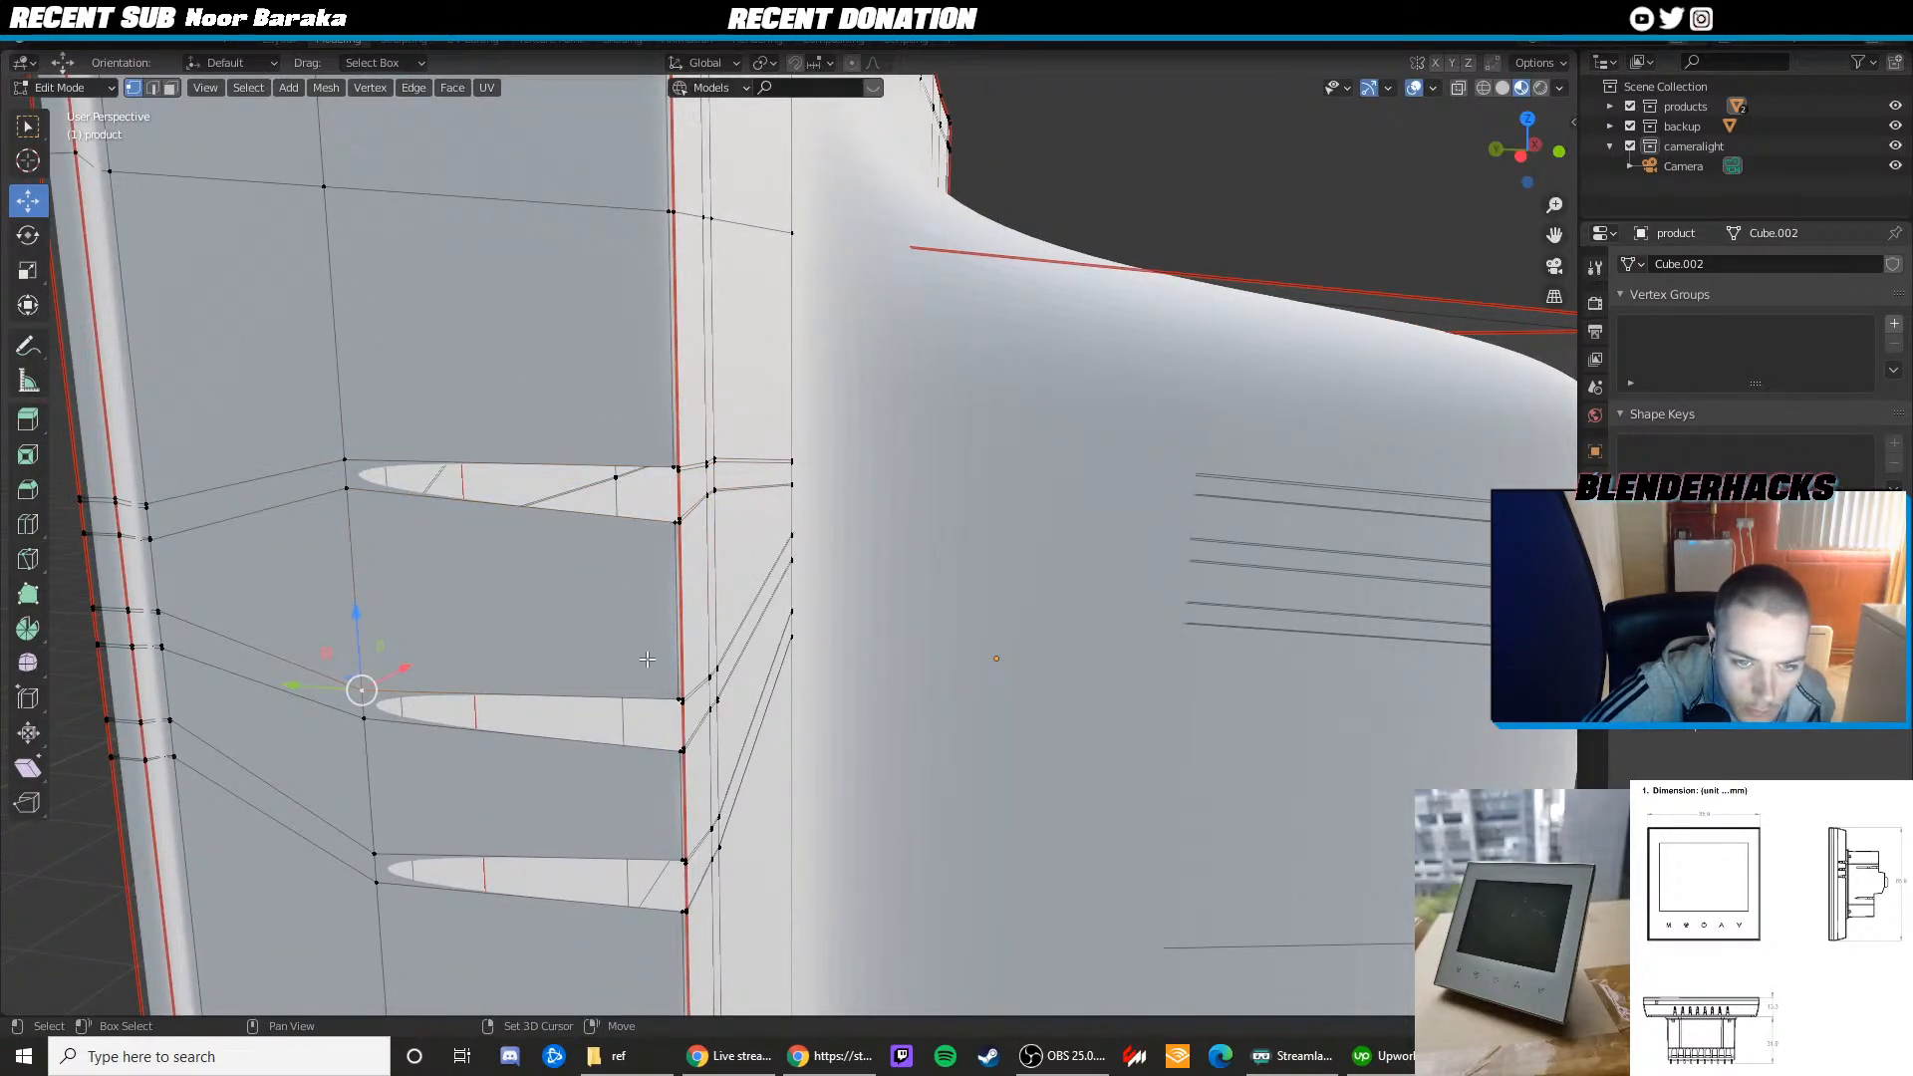
{"action": "left_click", "coordinate": [680, 701], "text": "shift"}
{"action": "scroll", "coordinate": [677, 667], "scroll_direction": "down", "scroll_amount": 4}
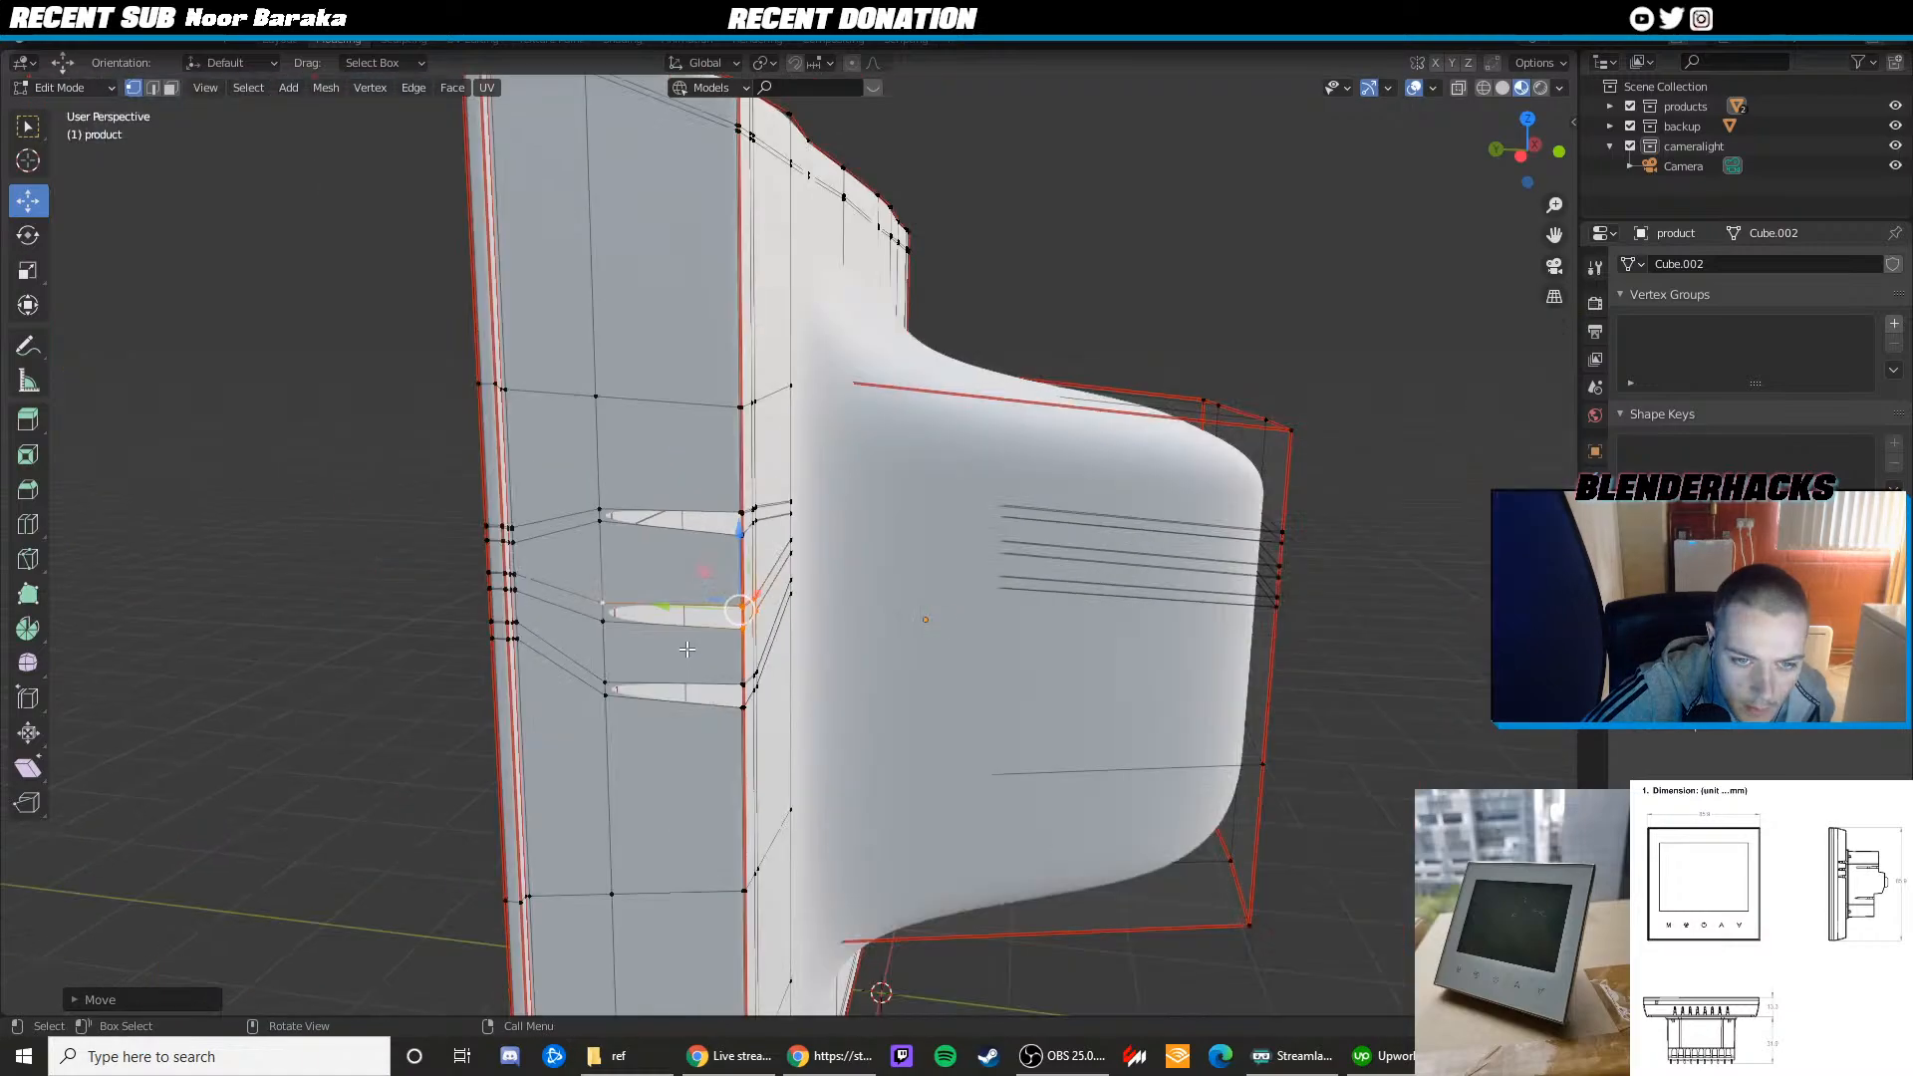
{"action": "left_click_drag", "start_coordinate": [745, 555], "coordinate": [739, 539]}
{"action": "key", "text": "Tab"}
{"action": "scroll", "coordinate": [764, 544], "scroll_direction": "down", "scroll_amount": 3}
Compare the product's vented side, seen from the camera and close up, with the side-view reference photo
{"action": "middle_click_drag", "start_coordinate": [1080, 391], "coordinate": [1284, 340]}
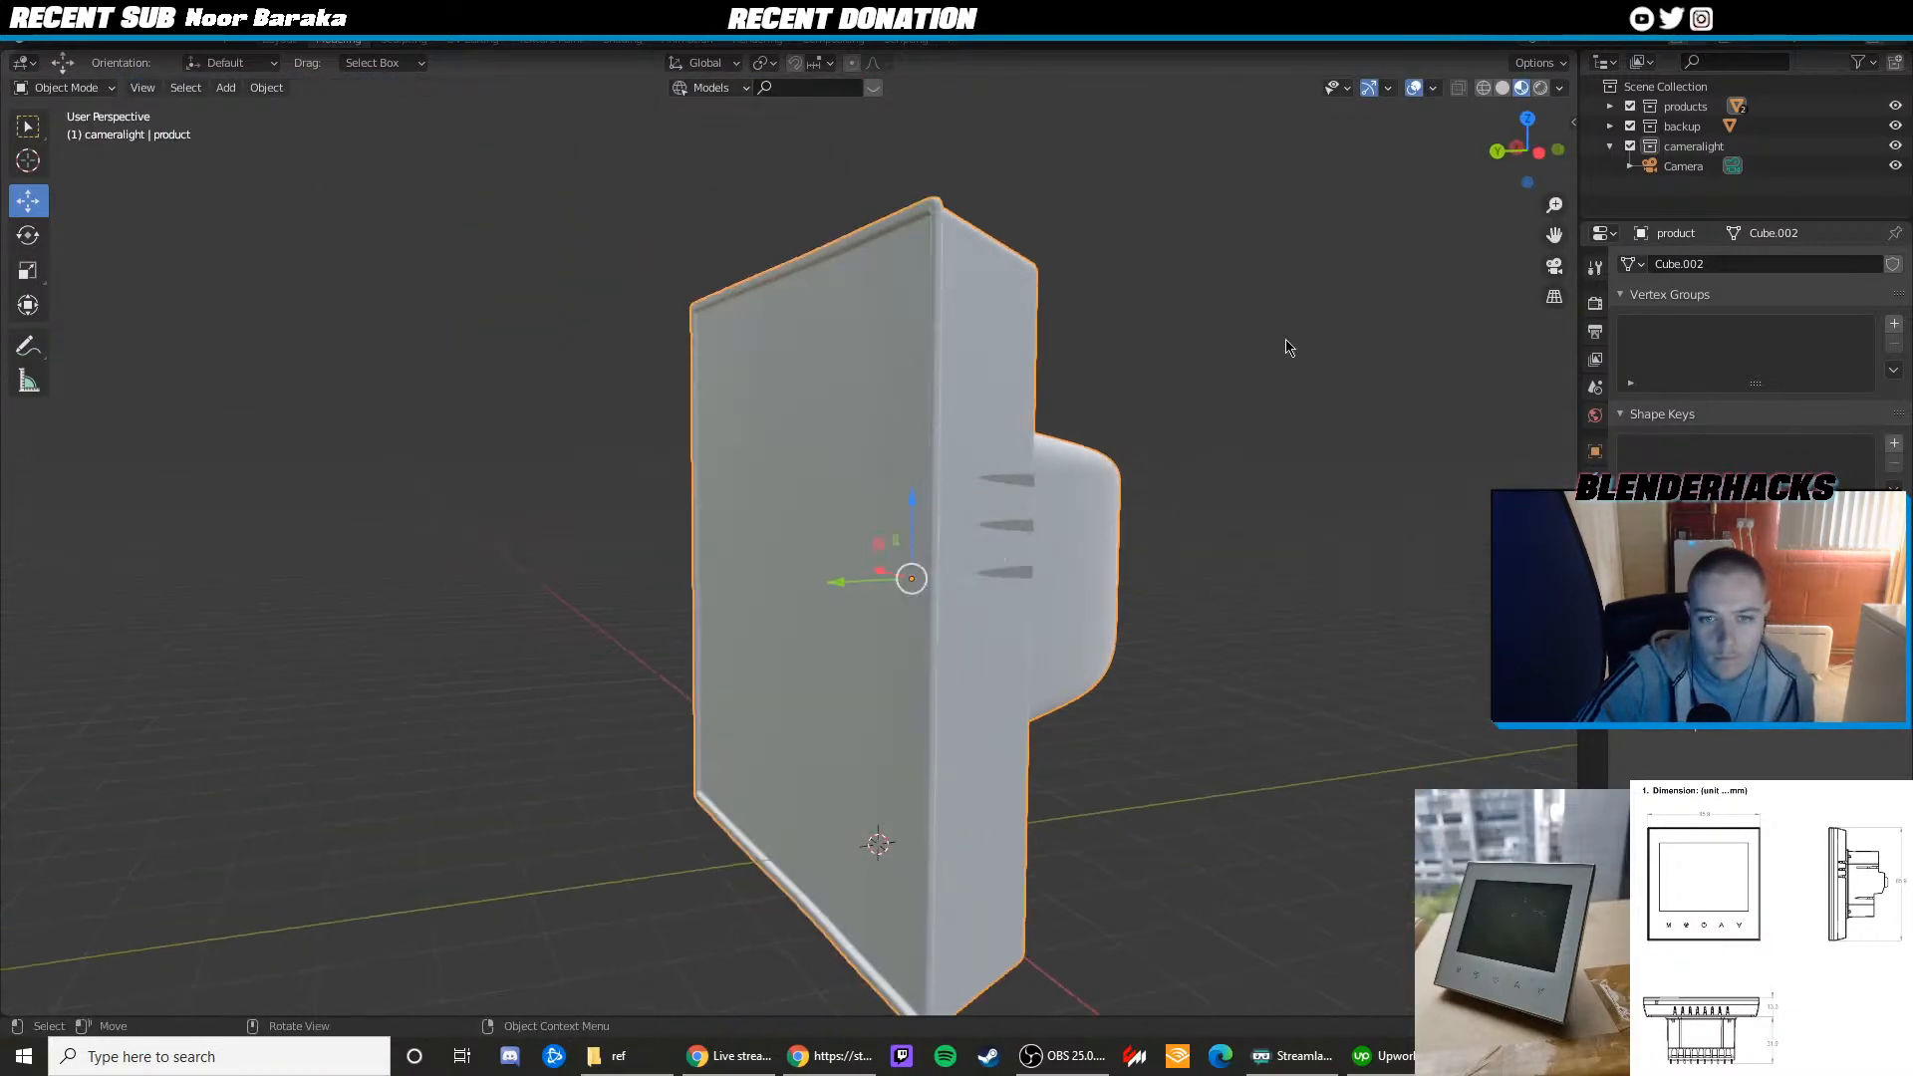
{"action": "left_click", "coordinate": [1284, 340]}
{"action": "key", "text": "KP_0"}
{"action": "scroll", "coordinate": [1196, 396], "scroll_direction": "up", "scroll_amount": 2}
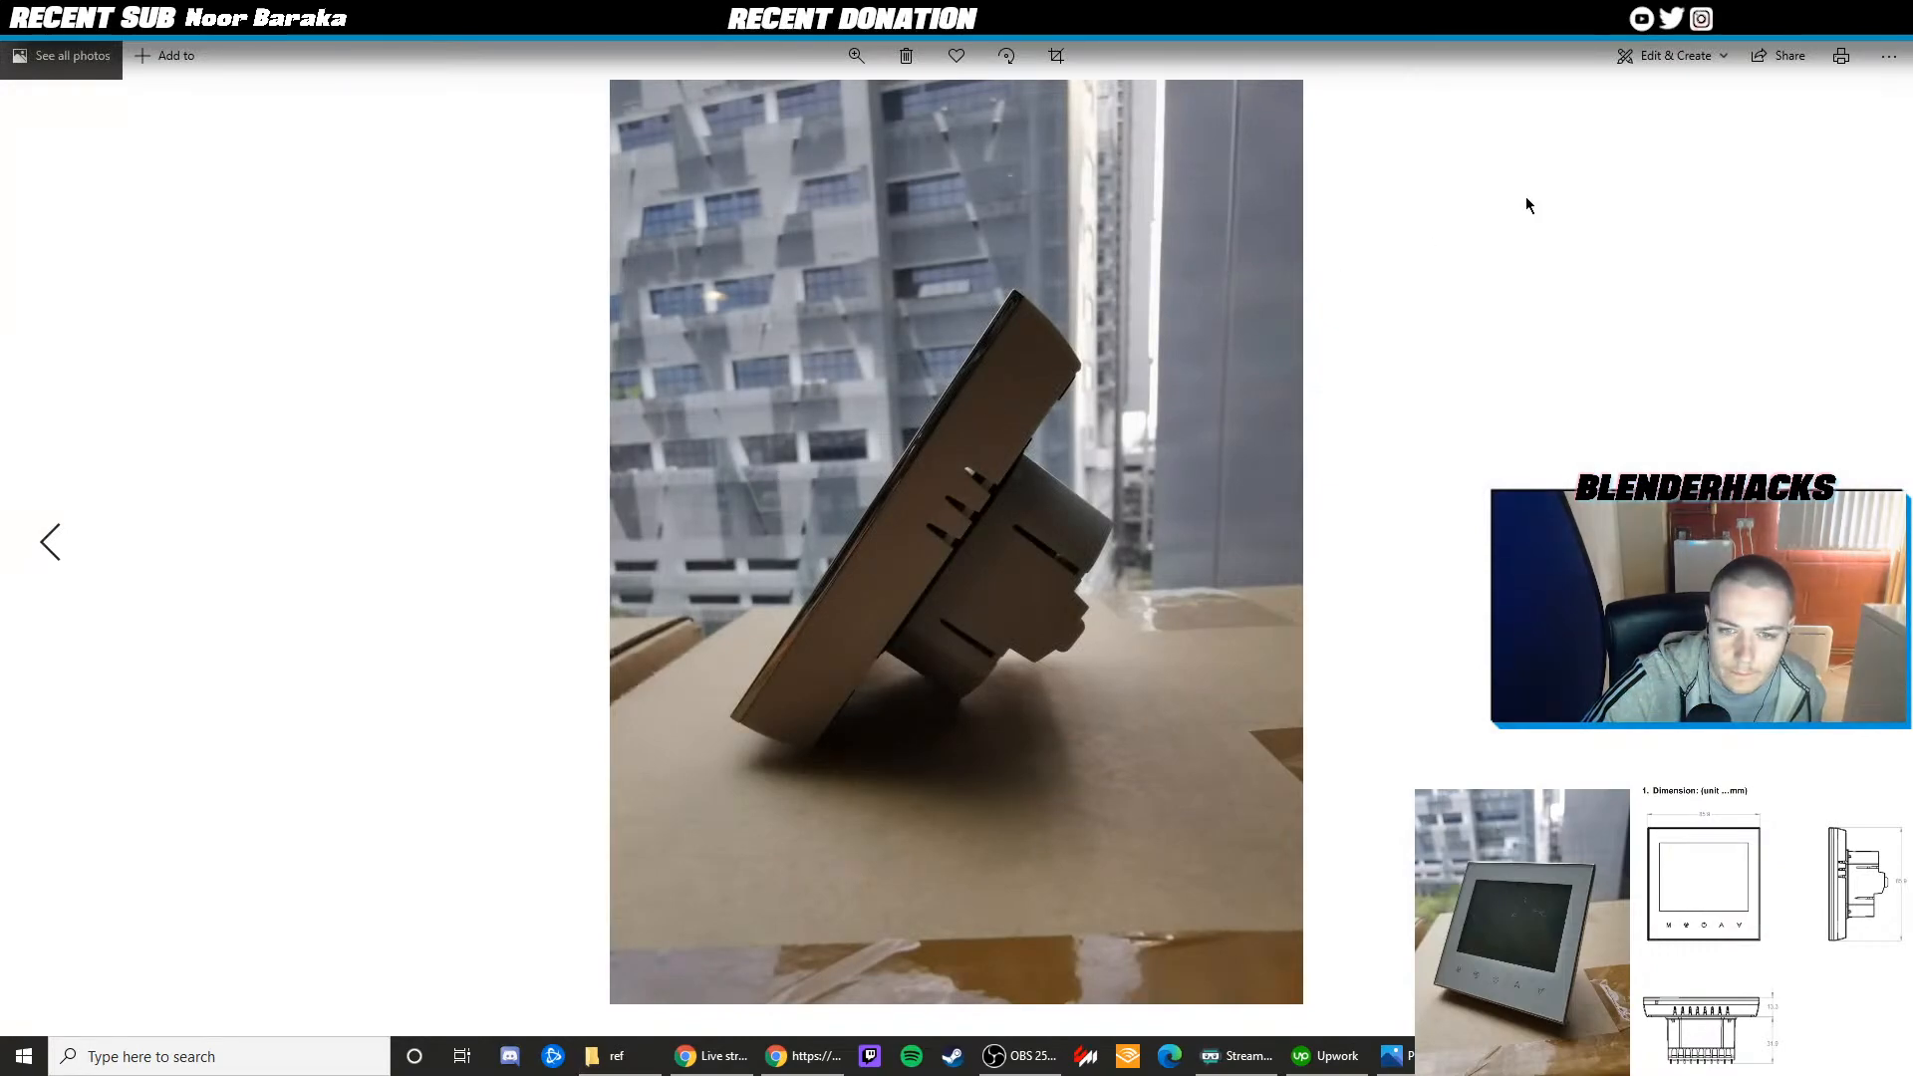
{"action": "key", "text": "alt+F4"}
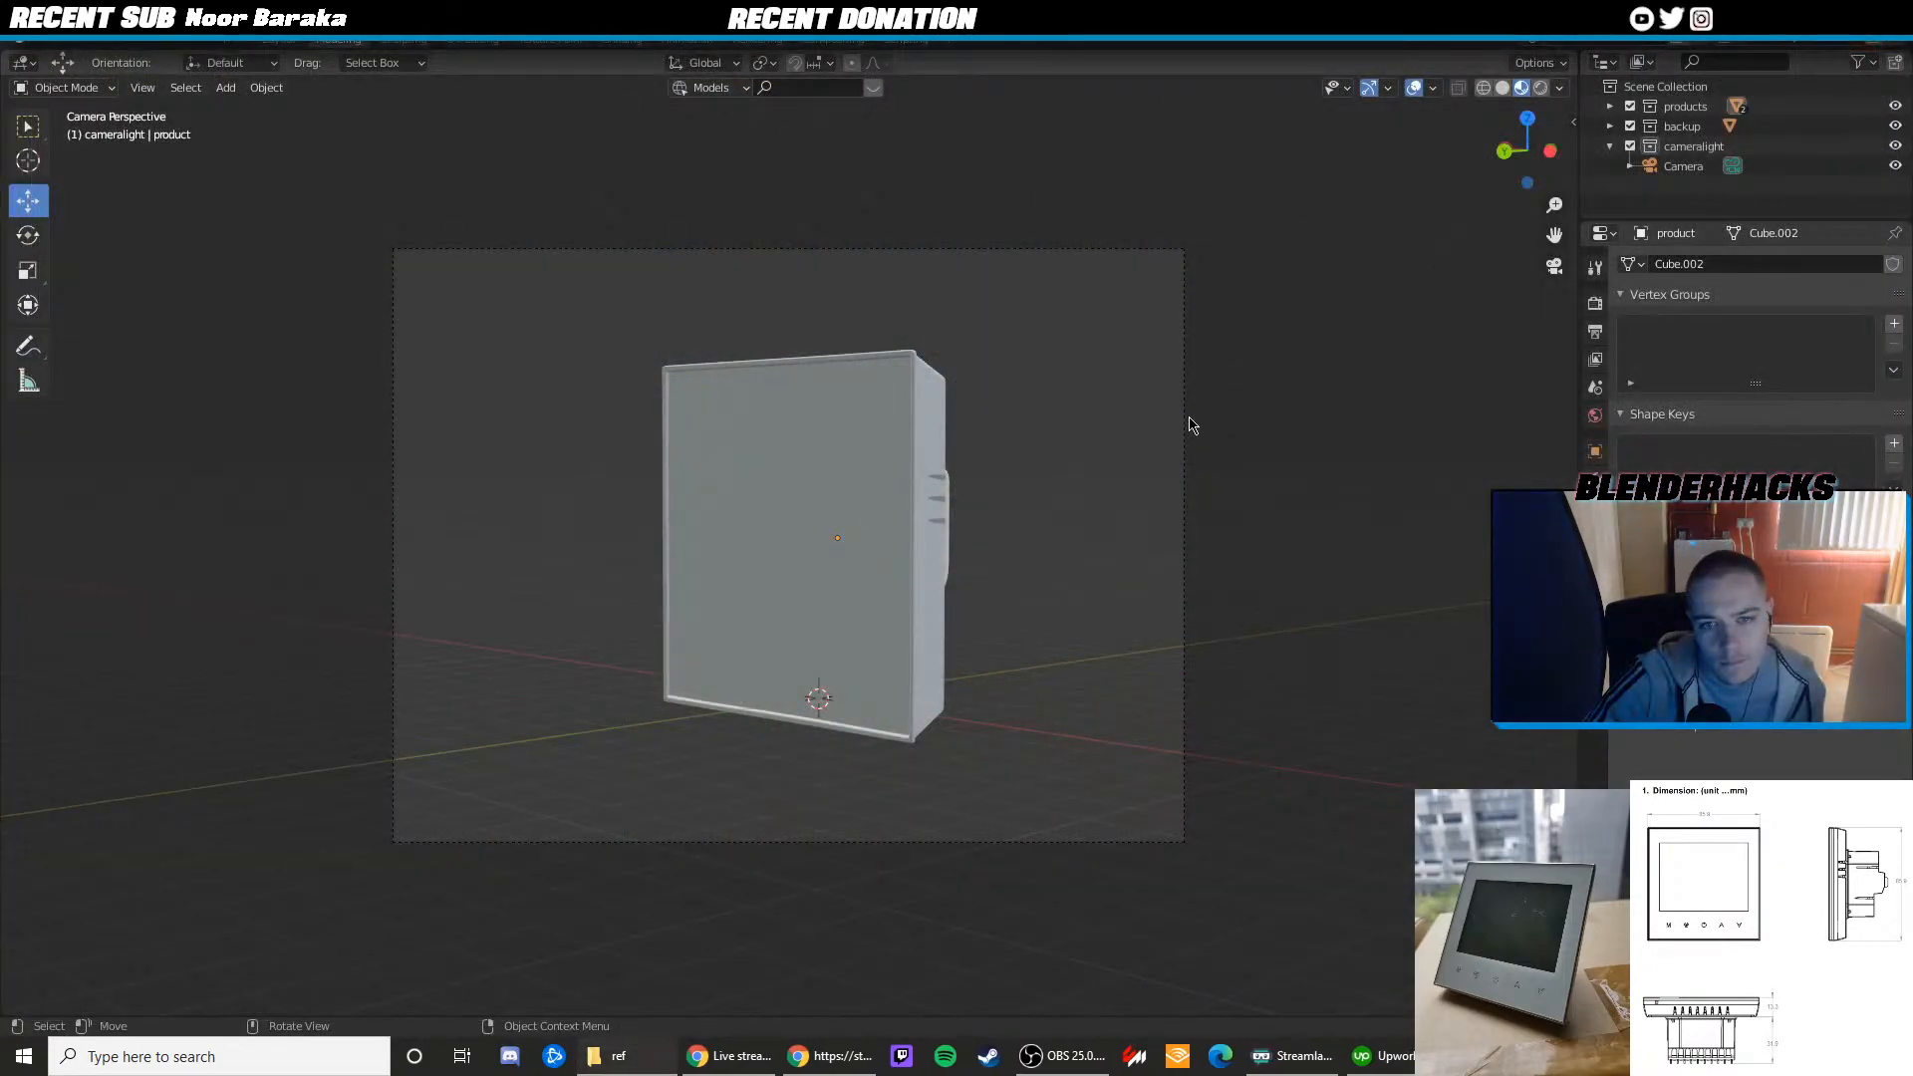
{"action": "middle_click_drag", "start_coordinate": [1189, 417], "coordinate": [926, 512]}
{"action": "left_click", "coordinate": [963, 517]}
{"action": "scroll", "coordinate": [960, 517], "scroll_direction": "up", "scroll_amount": 3}
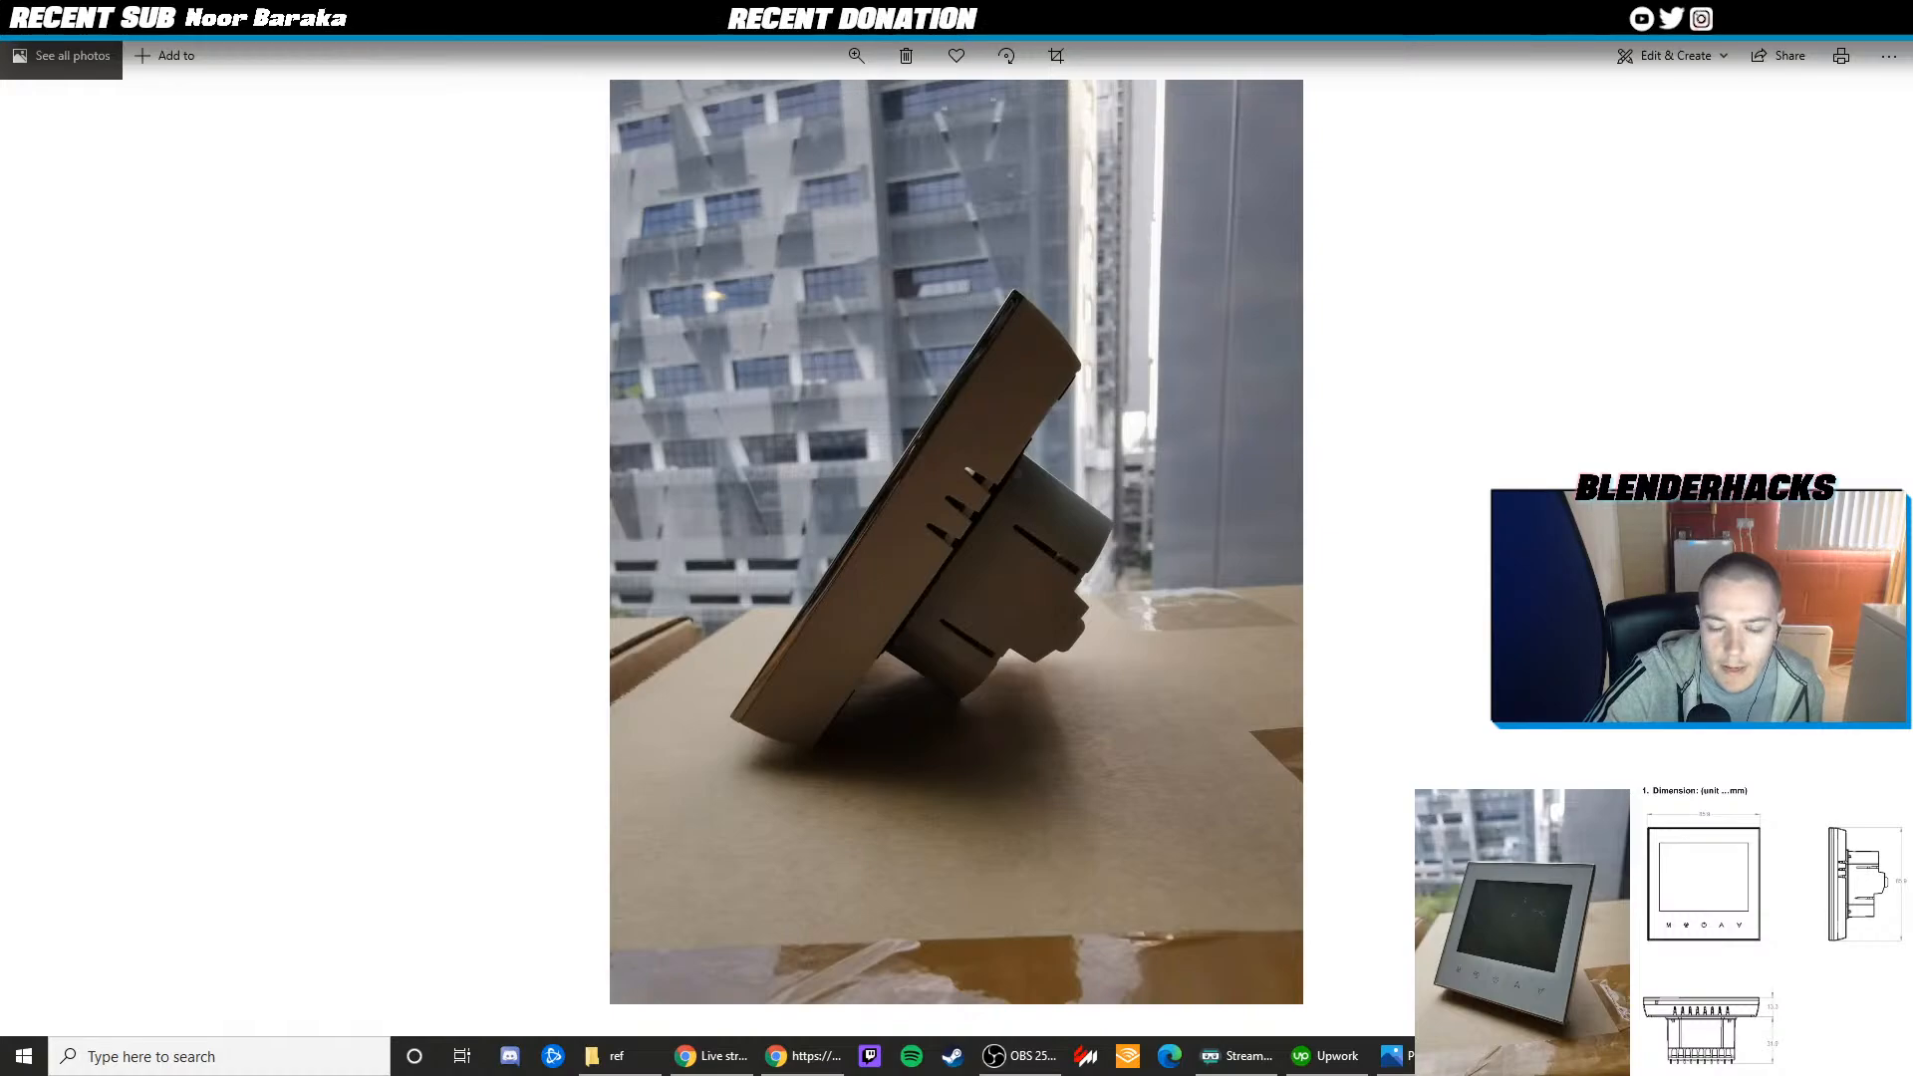
{"action": "key", "text": "alt+F4"}
Examine the rear housing's edge loops from behind and how the product looks through the camera
{"action": "scroll", "coordinate": [1100, 440], "scroll_direction": "up", "scroll_amount": 3}
{"action": "middle_click_drag", "start_coordinate": [1178, 445], "coordinate": [728, 477]}
{"action": "scroll", "coordinate": [1098, 439], "scroll_direction": "down", "scroll_amount": 3}
{"action": "key", "text": "Tab"}
{"action": "scroll", "coordinate": [894, 448], "scroll_direction": "up", "scroll_amount": 3}
{"action": "scroll", "coordinate": [894, 448], "scroll_direction": "down", "scroll_amount": 5}
{"action": "left_click", "coordinate": [728, 477], "text": "alt"}
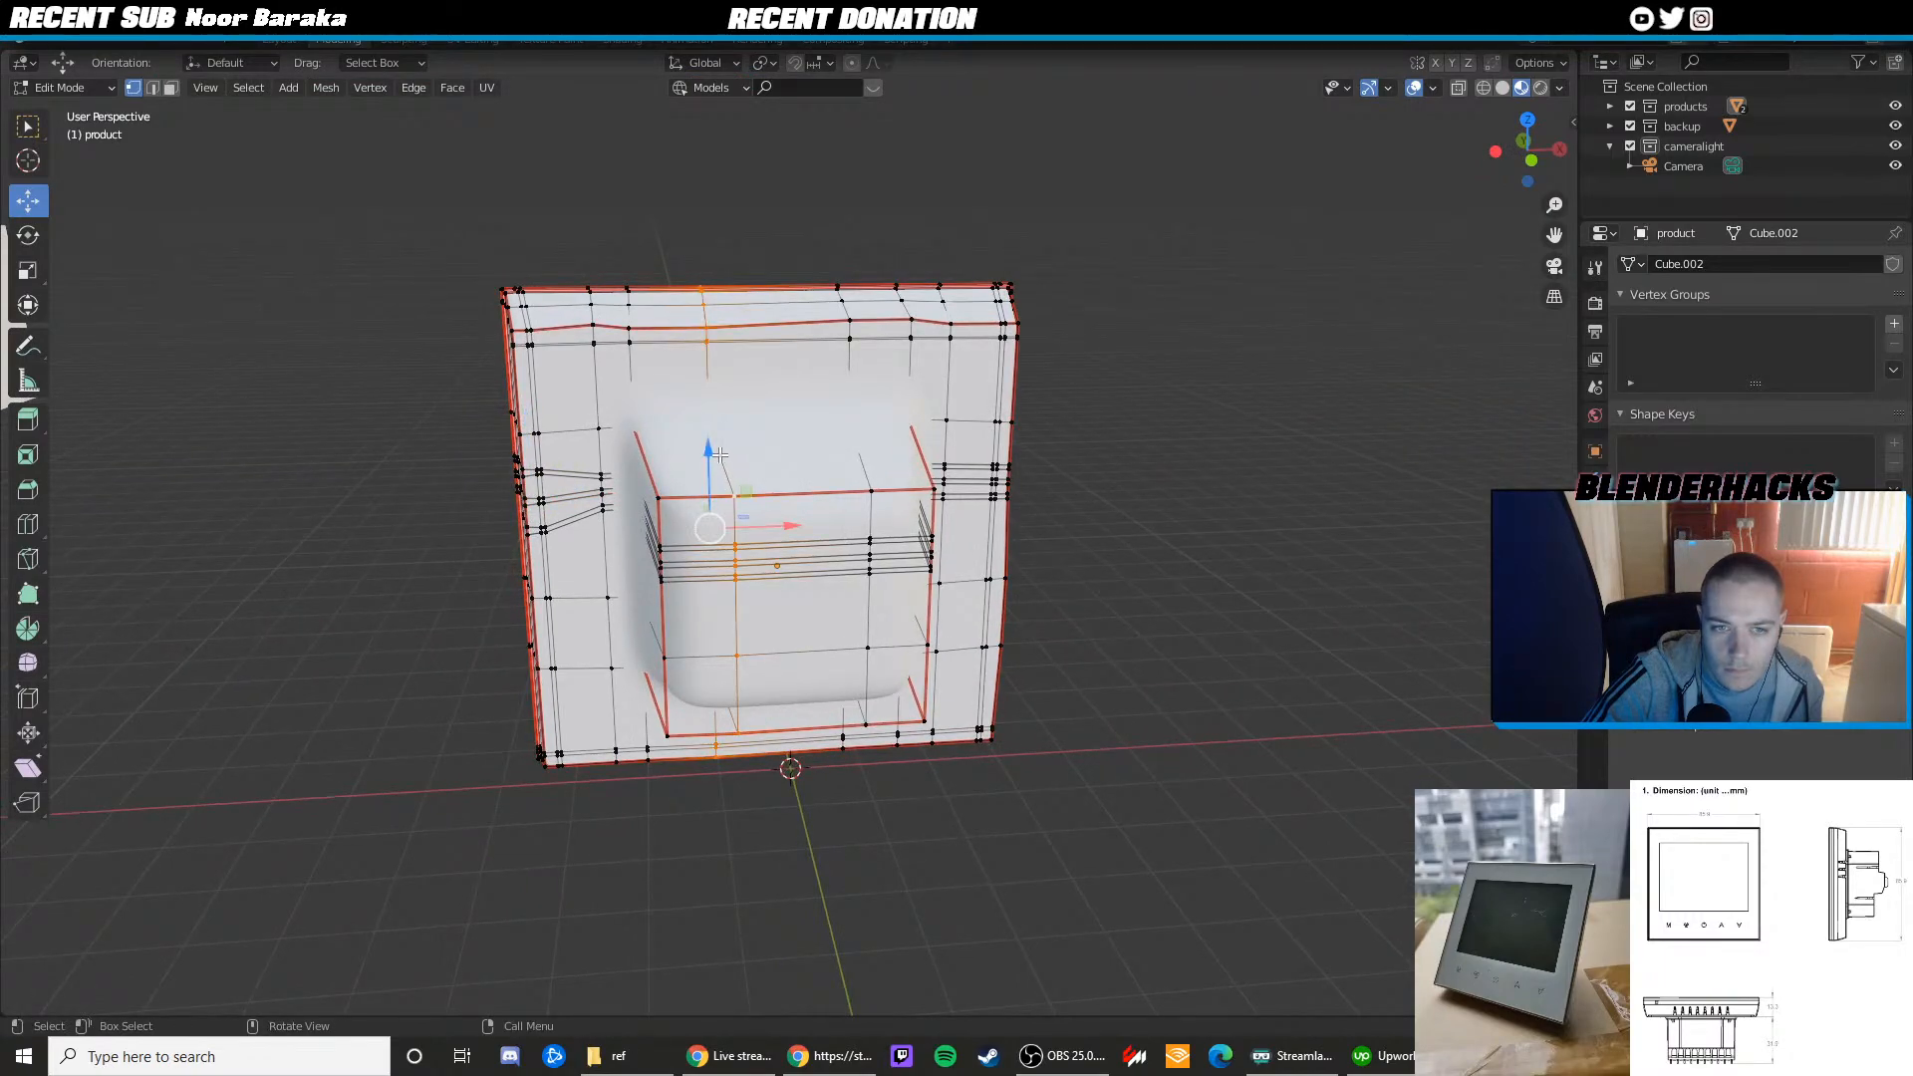
{"action": "key", "text": "Tab"}
{"action": "scroll", "coordinate": [714, 435], "scroll_direction": "up", "scroll_amount": 3}
{"action": "scroll", "coordinate": [905, 393], "scroll_direction": "down", "scroll_amount": 3}
{"action": "middle_click_drag", "start_coordinate": [905, 392], "coordinate": [1050, 422]}
{"action": "key", "text": "KP_0"}
{"action": "scroll", "coordinate": [1371, 376], "scroll_direction": "down", "scroll_amount": 2}
{"action": "scroll", "coordinate": [867, 514], "scroll_direction": "up", "scroll_amount": 4}
Examine the product's mesh around the side vents and rear housing in both shaded and wireframe display
{"action": "key", "text": "Tab"}
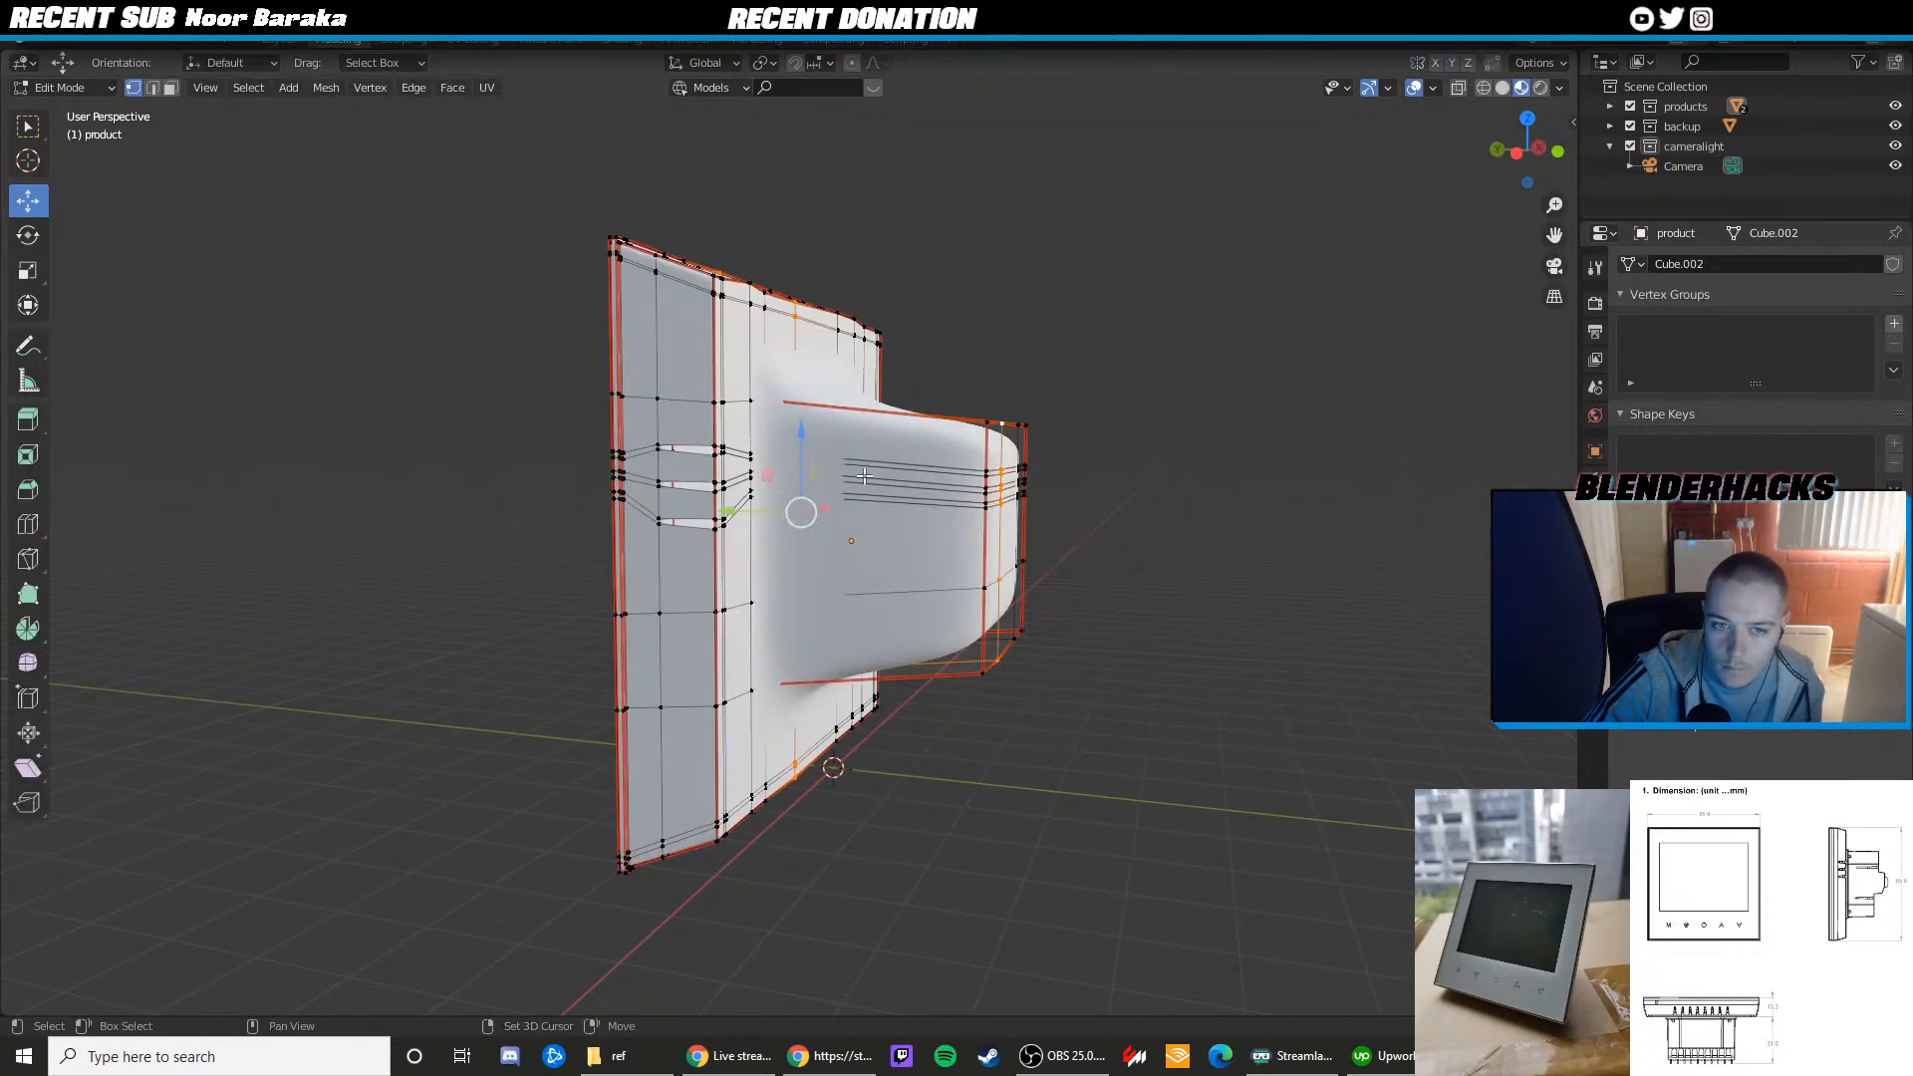
{"action": "scroll", "coordinate": [867, 508], "scroll_direction": "up", "scroll_amount": 3}
{"action": "middle_click_drag", "start_coordinate": [853, 528], "coordinate": [979, 548]}
{"action": "scroll", "coordinate": [716, 527], "scroll_direction": "down", "scroll_amount": 3}
{"action": "key", "text": "Tab"}
{"action": "scroll", "coordinate": [979, 548], "scroll_direction": "up", "scroll_amount": 3}
{"action": "key", "text": "Tab"}
{"action": "scroll", "coordinate": [795, 541], "scroll_direction": "up", "scroll_amount": 2}
{"action": "scroll", "coordinate": [740, 524], "scroll_direction": "down", "scroll_amount": 2}
{"action": "mouse_move", "coordinate": [795, 540]}
{"action": "middle_mouse_down"}
{"action": "mouse_move", "coordinate": [741, 524]}
{"action": "mouse_move", "coordinate": [660, 571]}
{"action": "middle_mouse_up"}
{"action": "key", "text": "z"}
{"action": "left_click", "coordinate": [745, 641]}
{"action": "key", "text": "z"}
{"action": "left_click", "coordinate": [518, 572]}
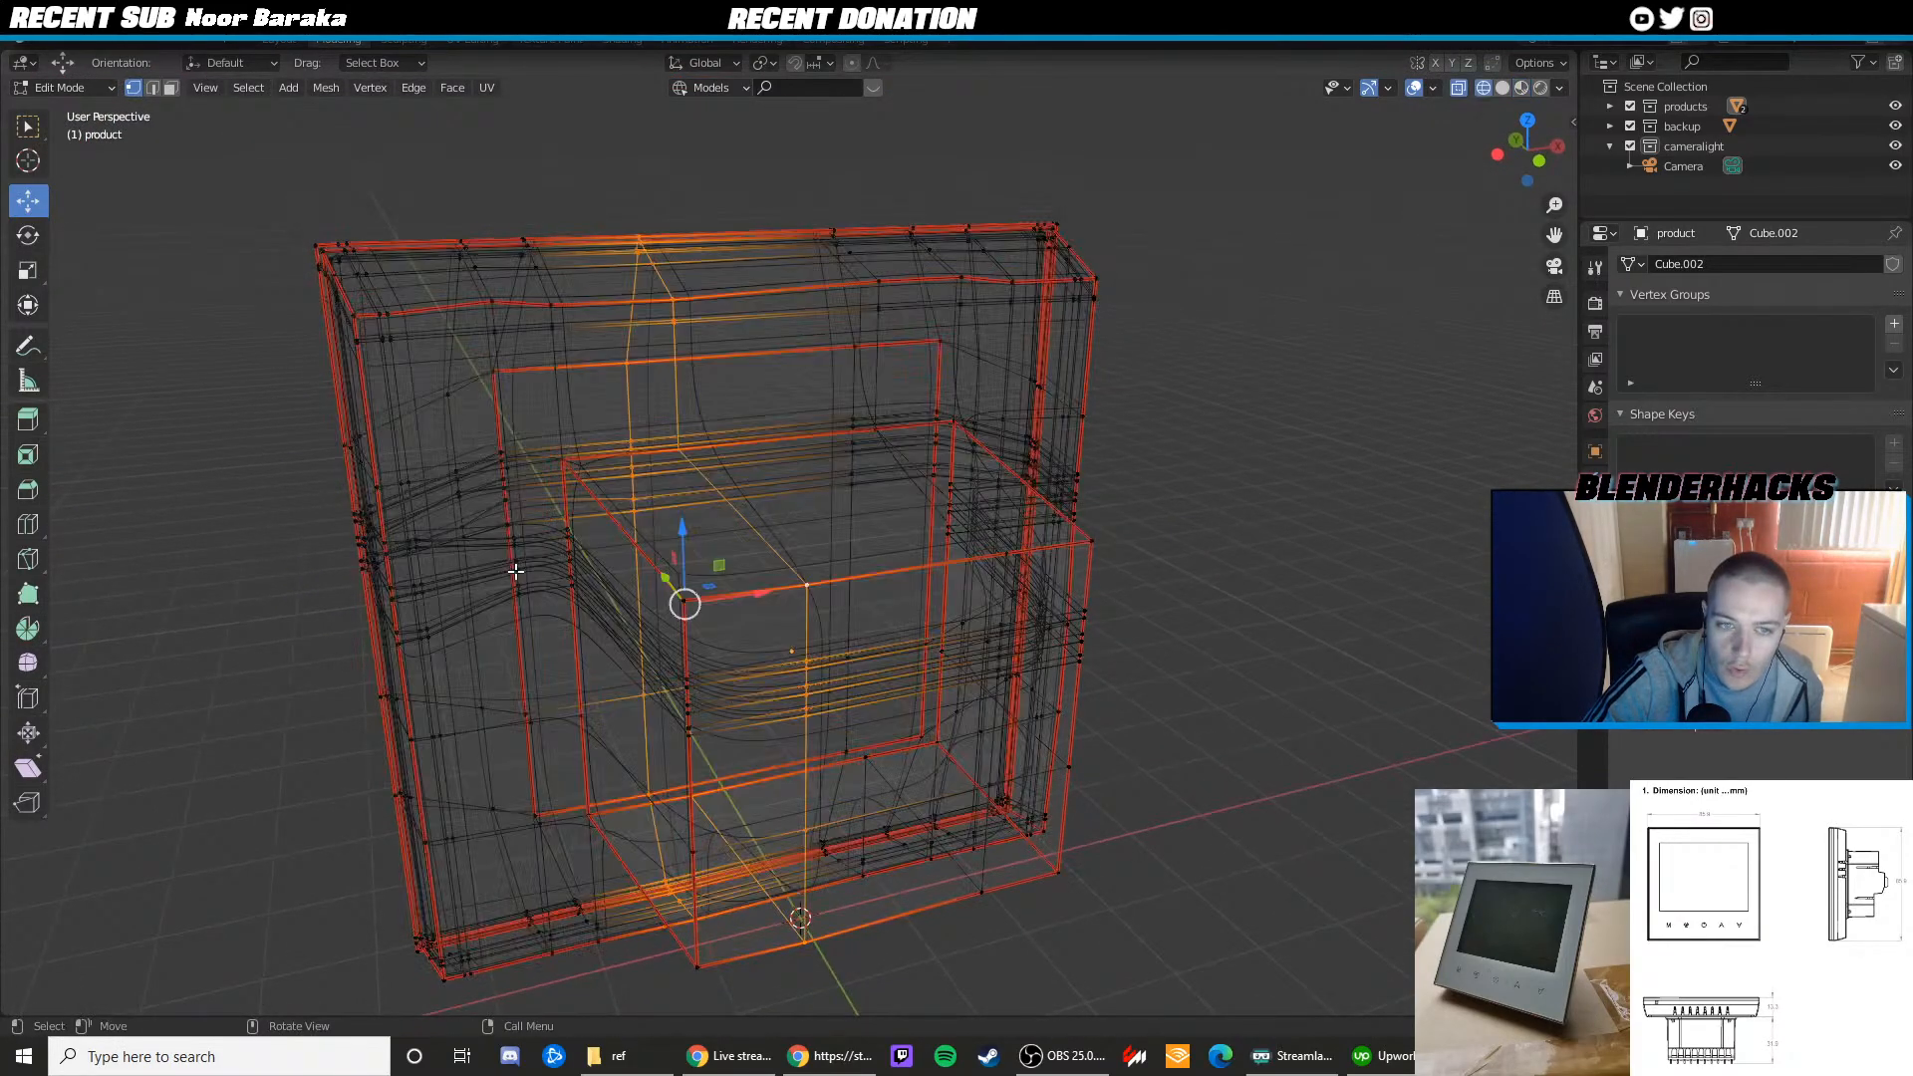
{"action": "middle_click_drag", "start_coordinate": [518, 572], "coordinate": [750, 601]}
{"action": "key", "text": "z"}
{"action": "left_click", "coordinate": [657, 602]}
{"action": "scroll", "coordinate": [749, 602], "scroll_direction": "up", "scroll_amount": 3}
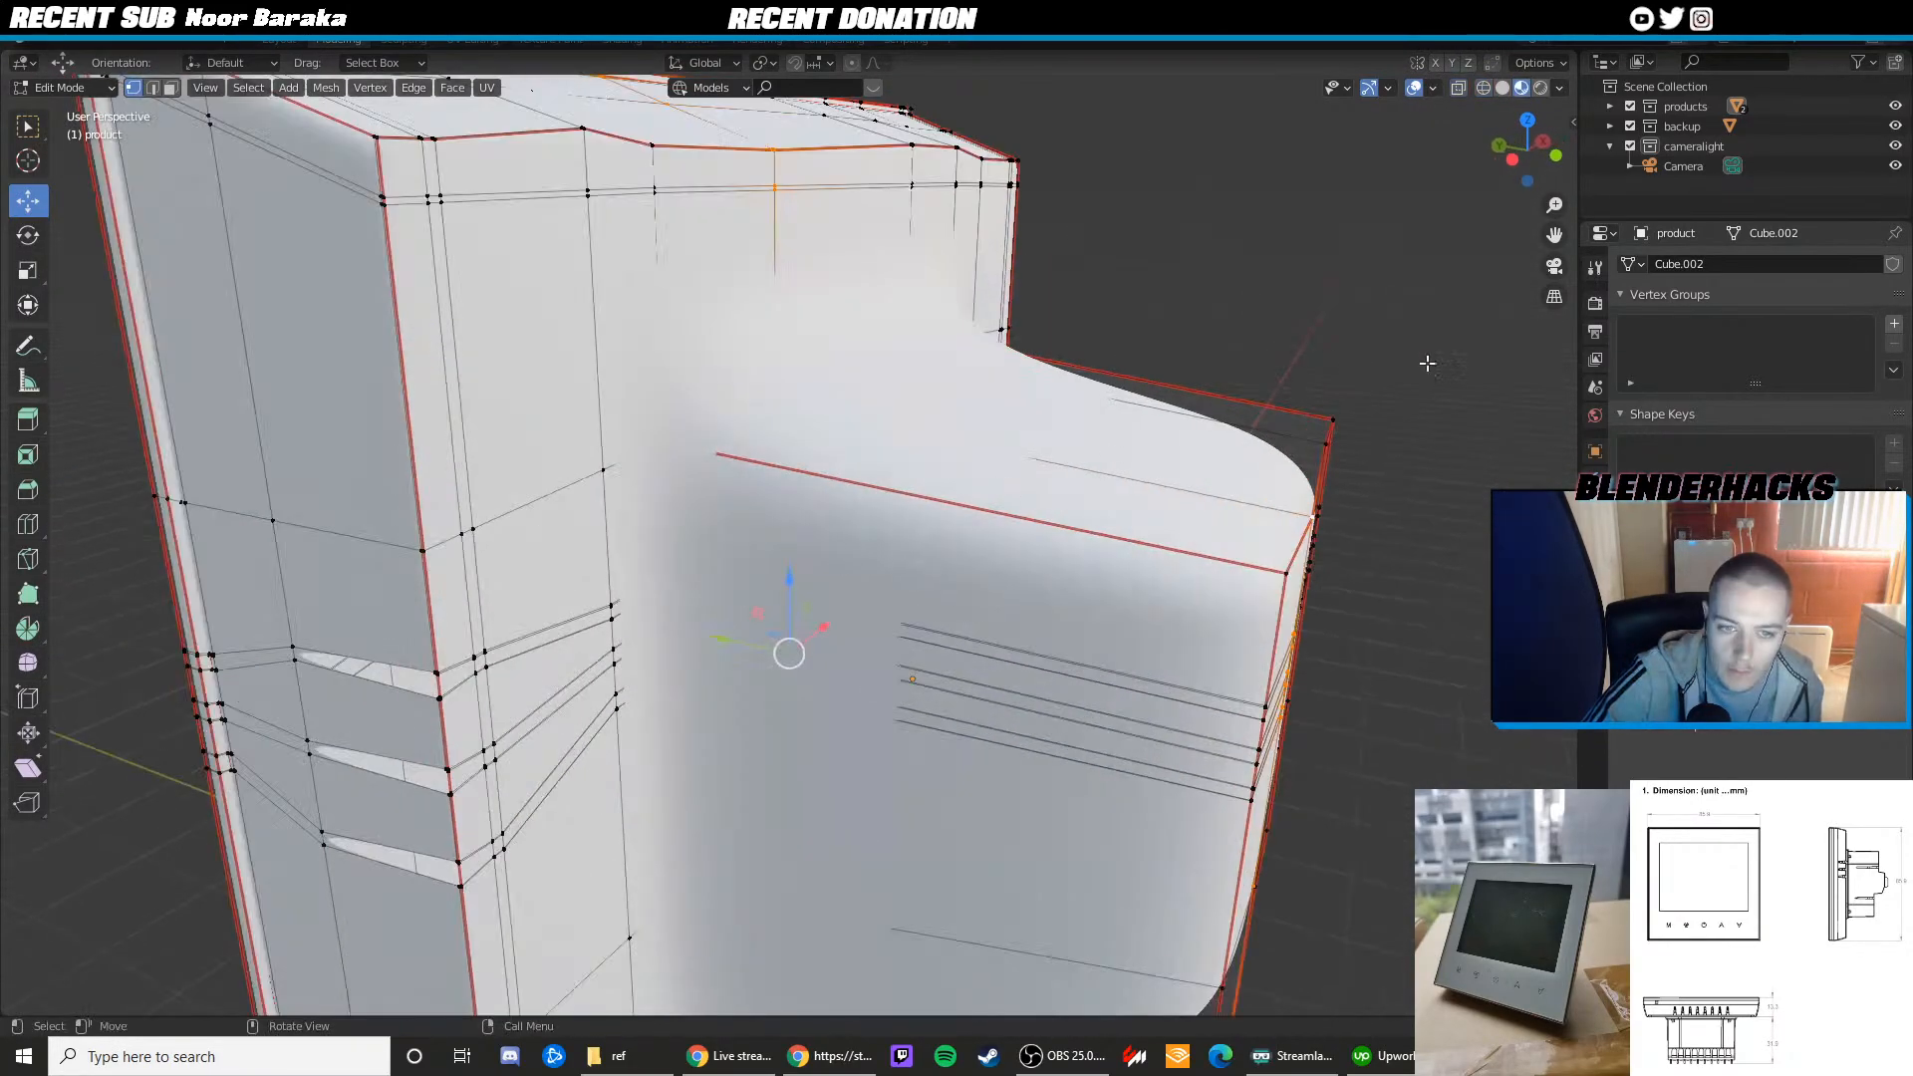
Switch the product's Subdivision modifier to Simple and check the edges where the rear housing meets the plate
{"action": "left_click", "coordinate": [1594, 479]}
{"action": "left_click", "coordinate": [1825, 327]}
{"action": "scroll", "coordinate": [783, 580], "scroll_direction": "up", "scroll_amount": 2}
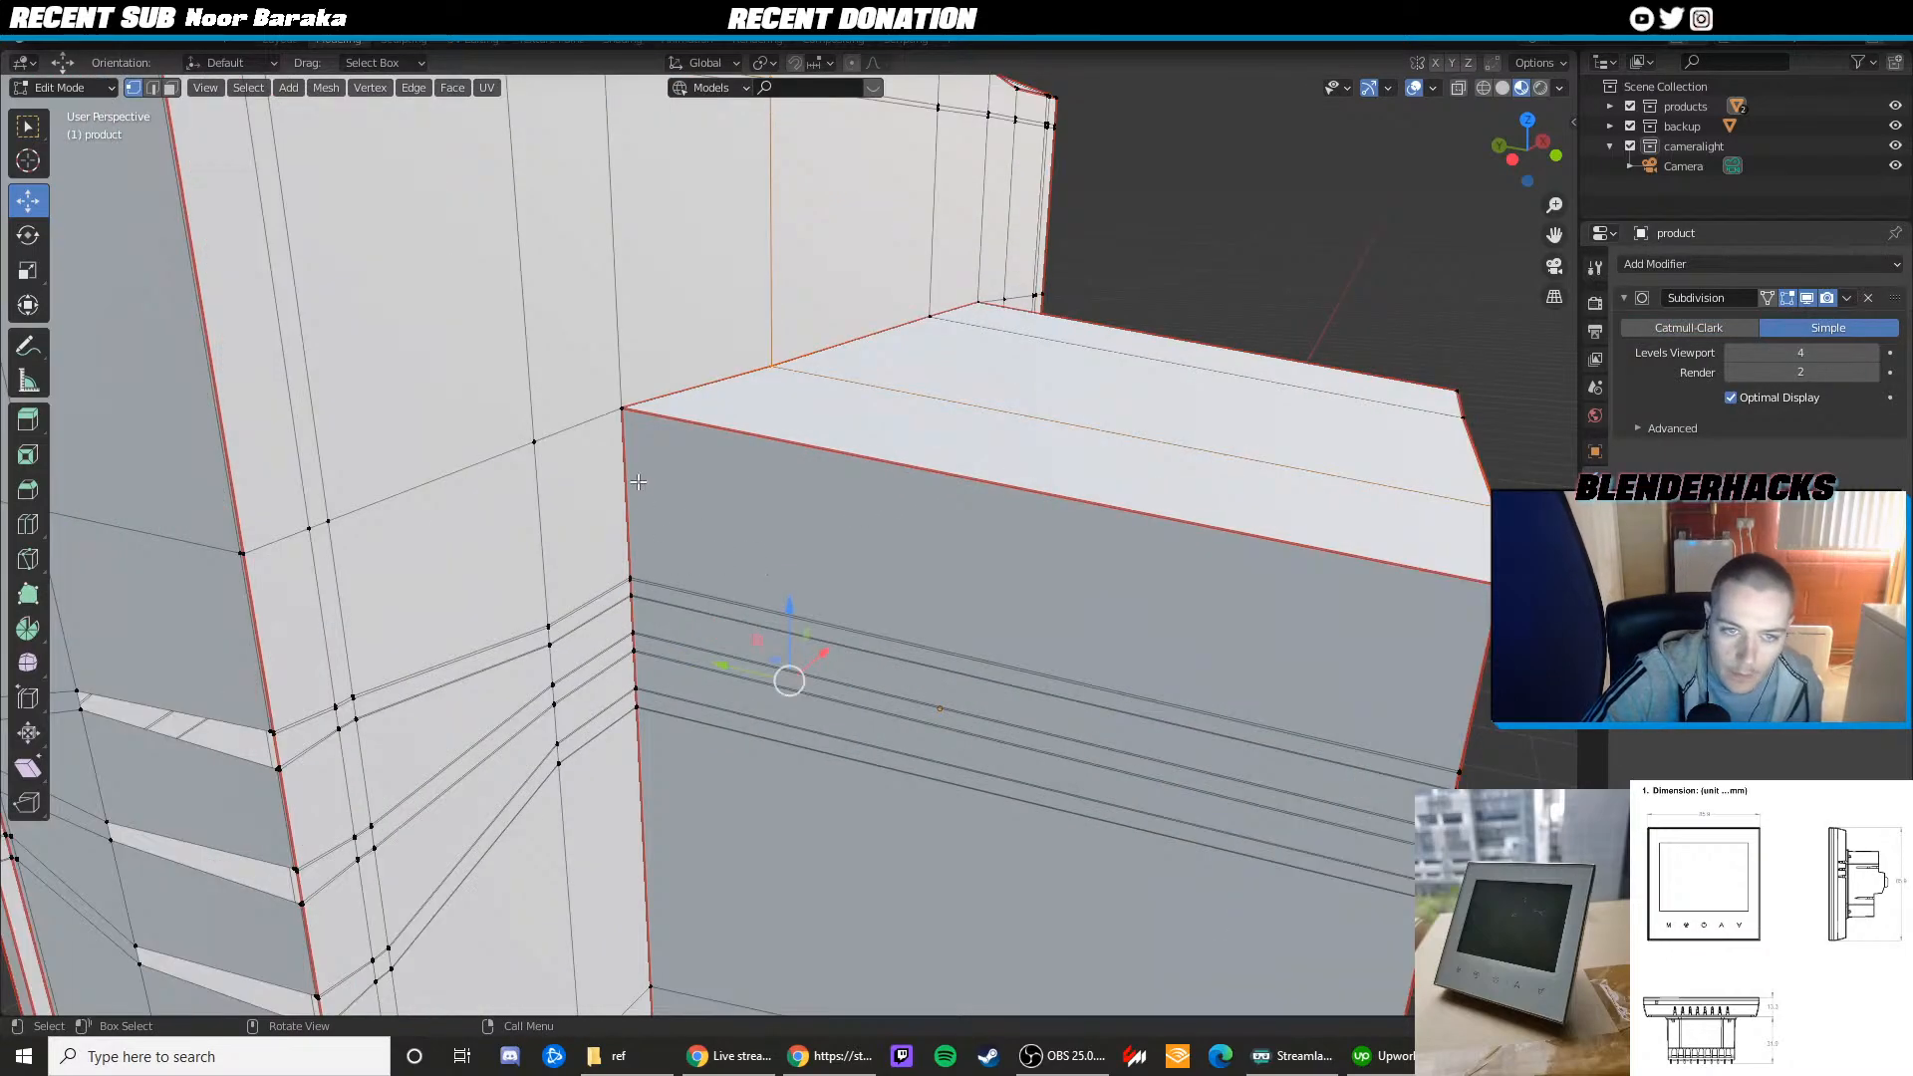
{"action": "key", "text": "2"}
{"action": "left_click", "coordinate": [634, 481]}
{"action": "middle_click_drag", "start_coordinate": [626, 640], "coordinate": [644, 533], "text": "shift"}
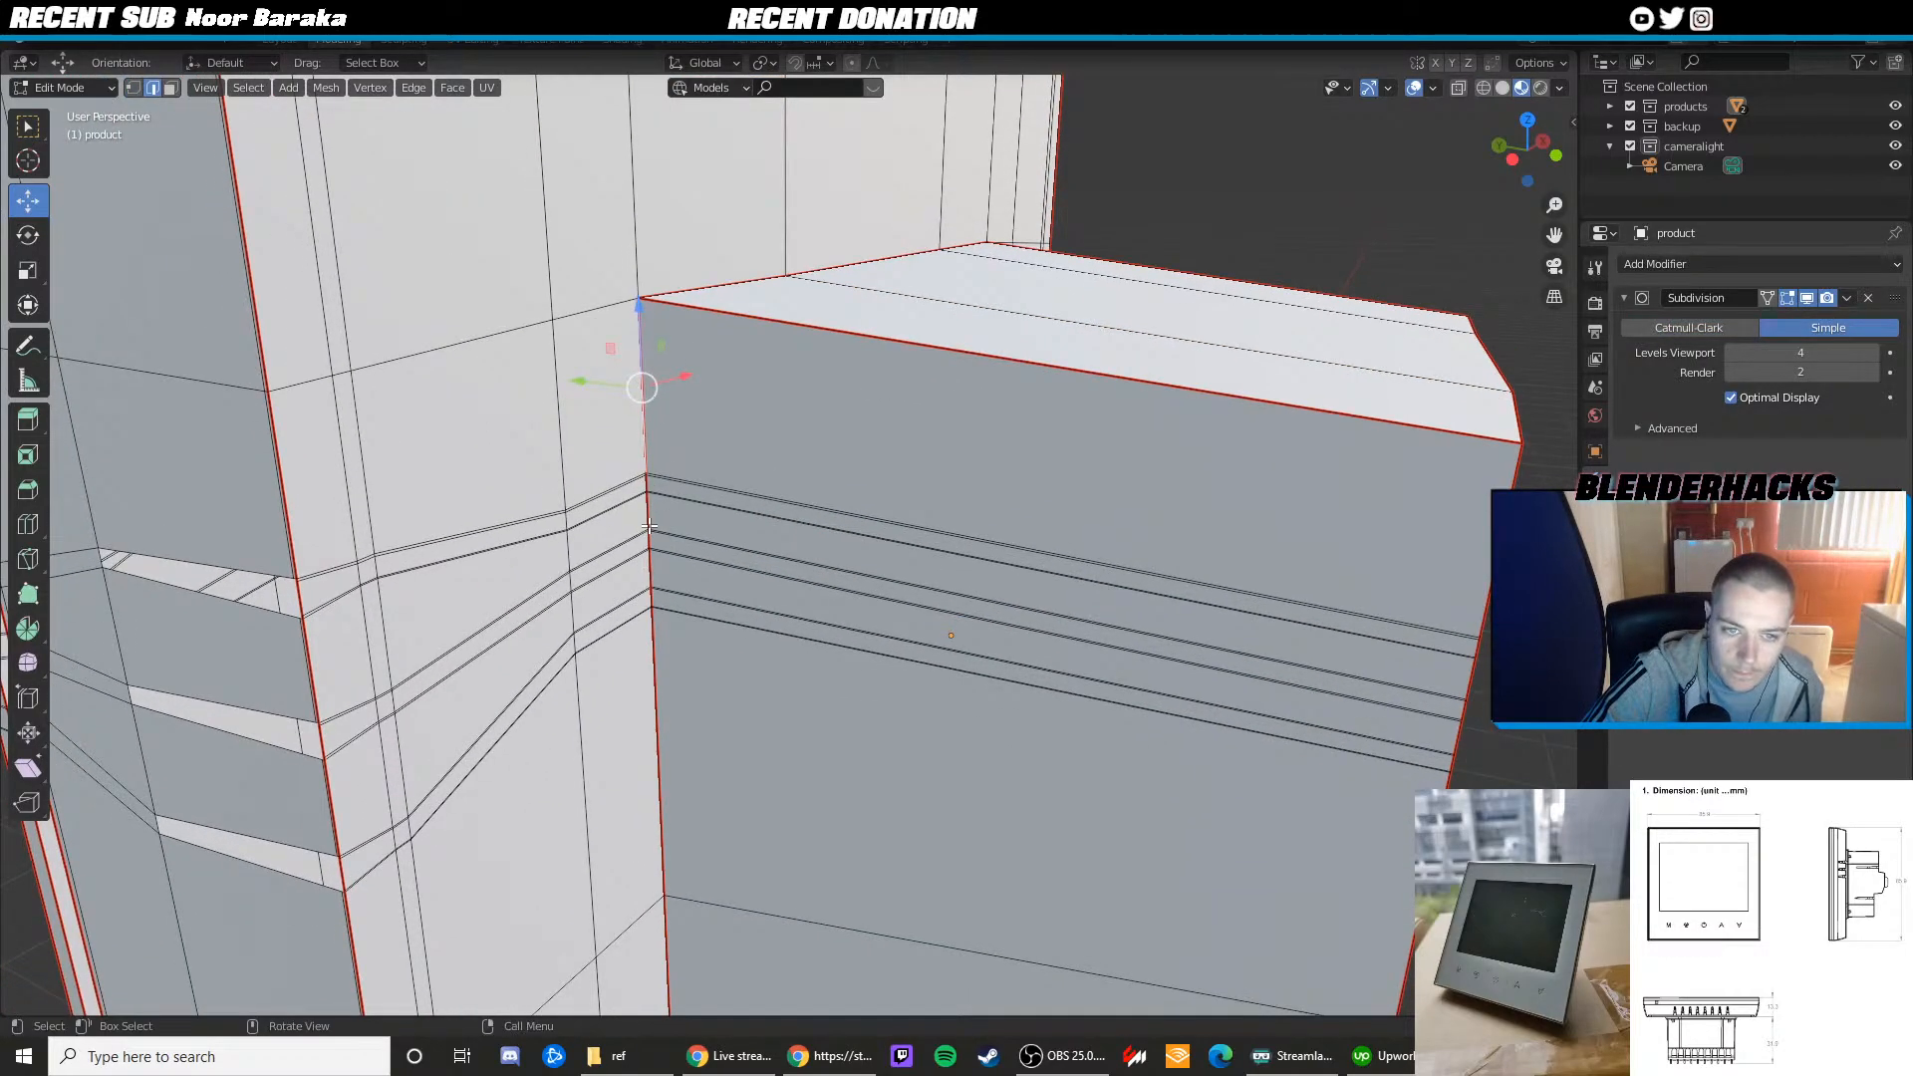
{"action": "key", "text": "1"}
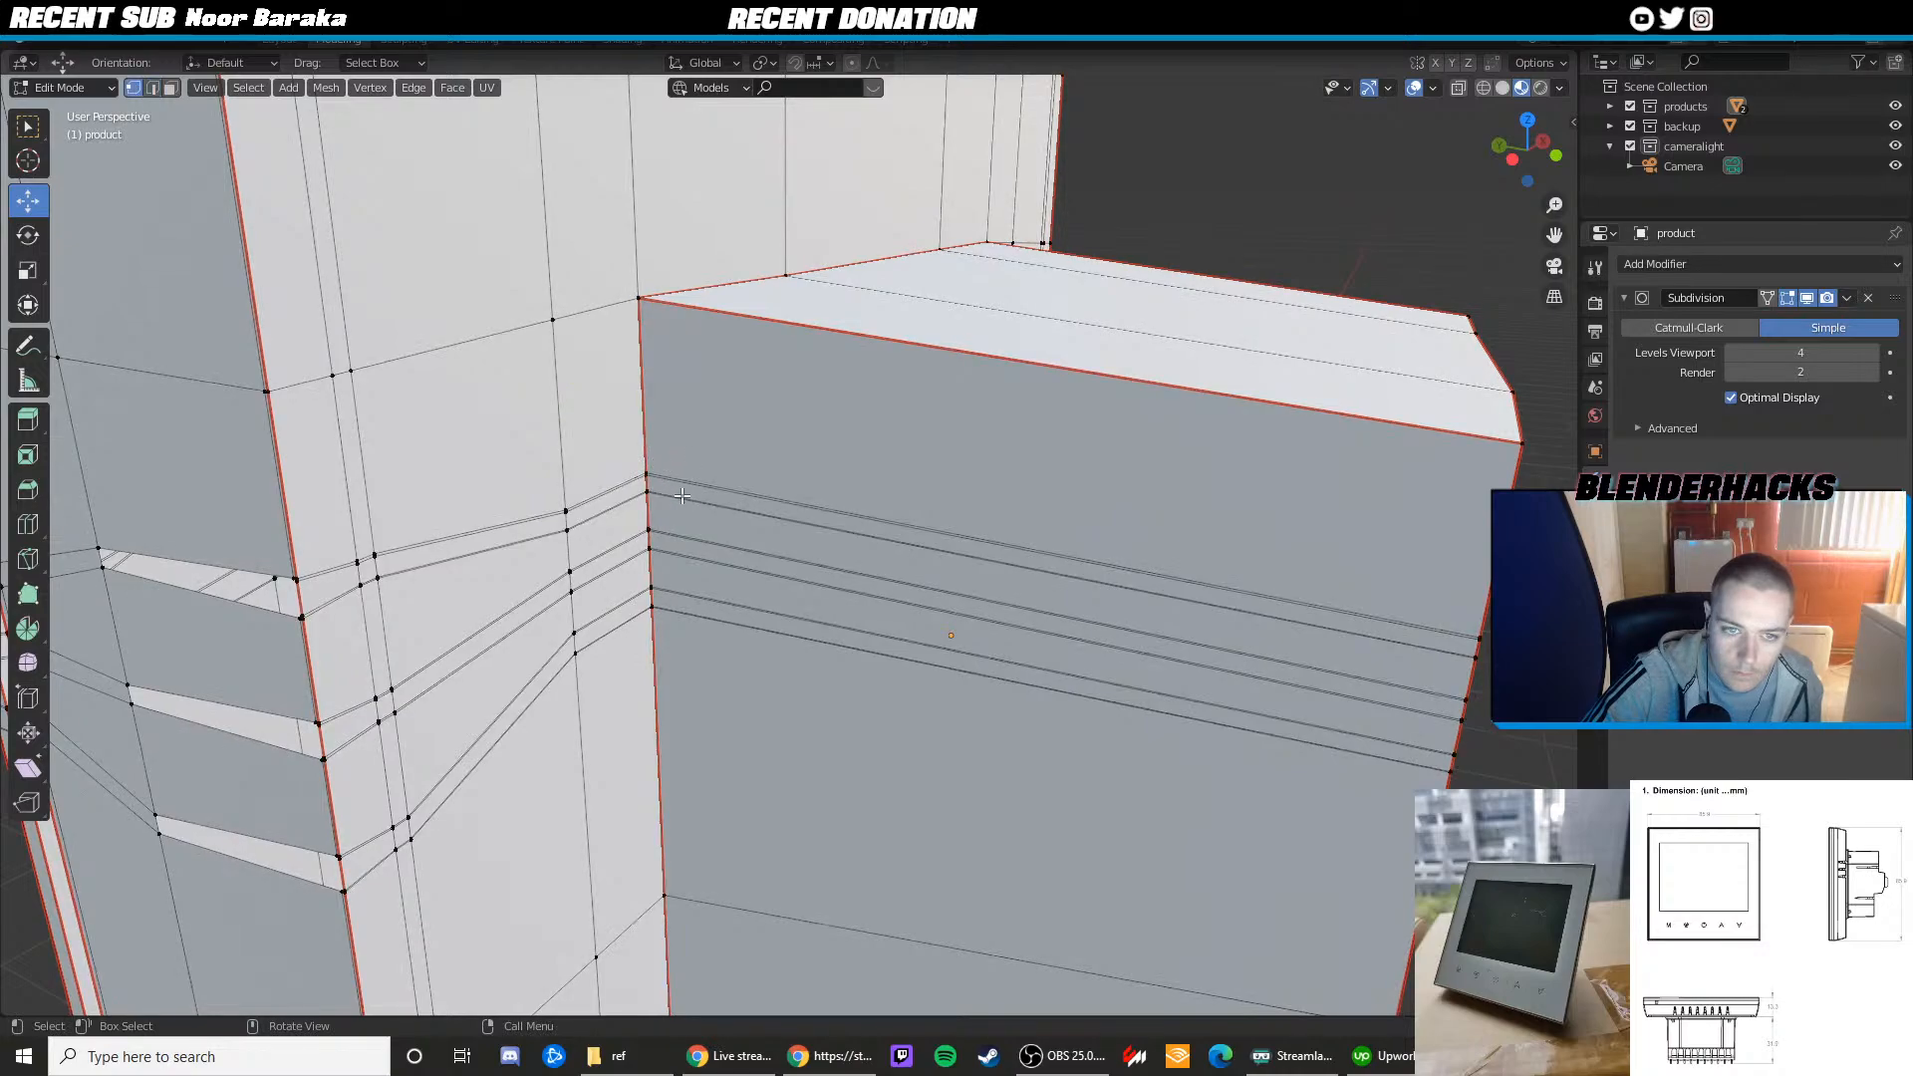
Delete all faces of the protruding rear housing, selecting them through the mesh in the left orthographic view
{"action": "left_click", "coordinate": [1500, 147]}
{"action": "left_click", "coordinate": [1558, 150]}
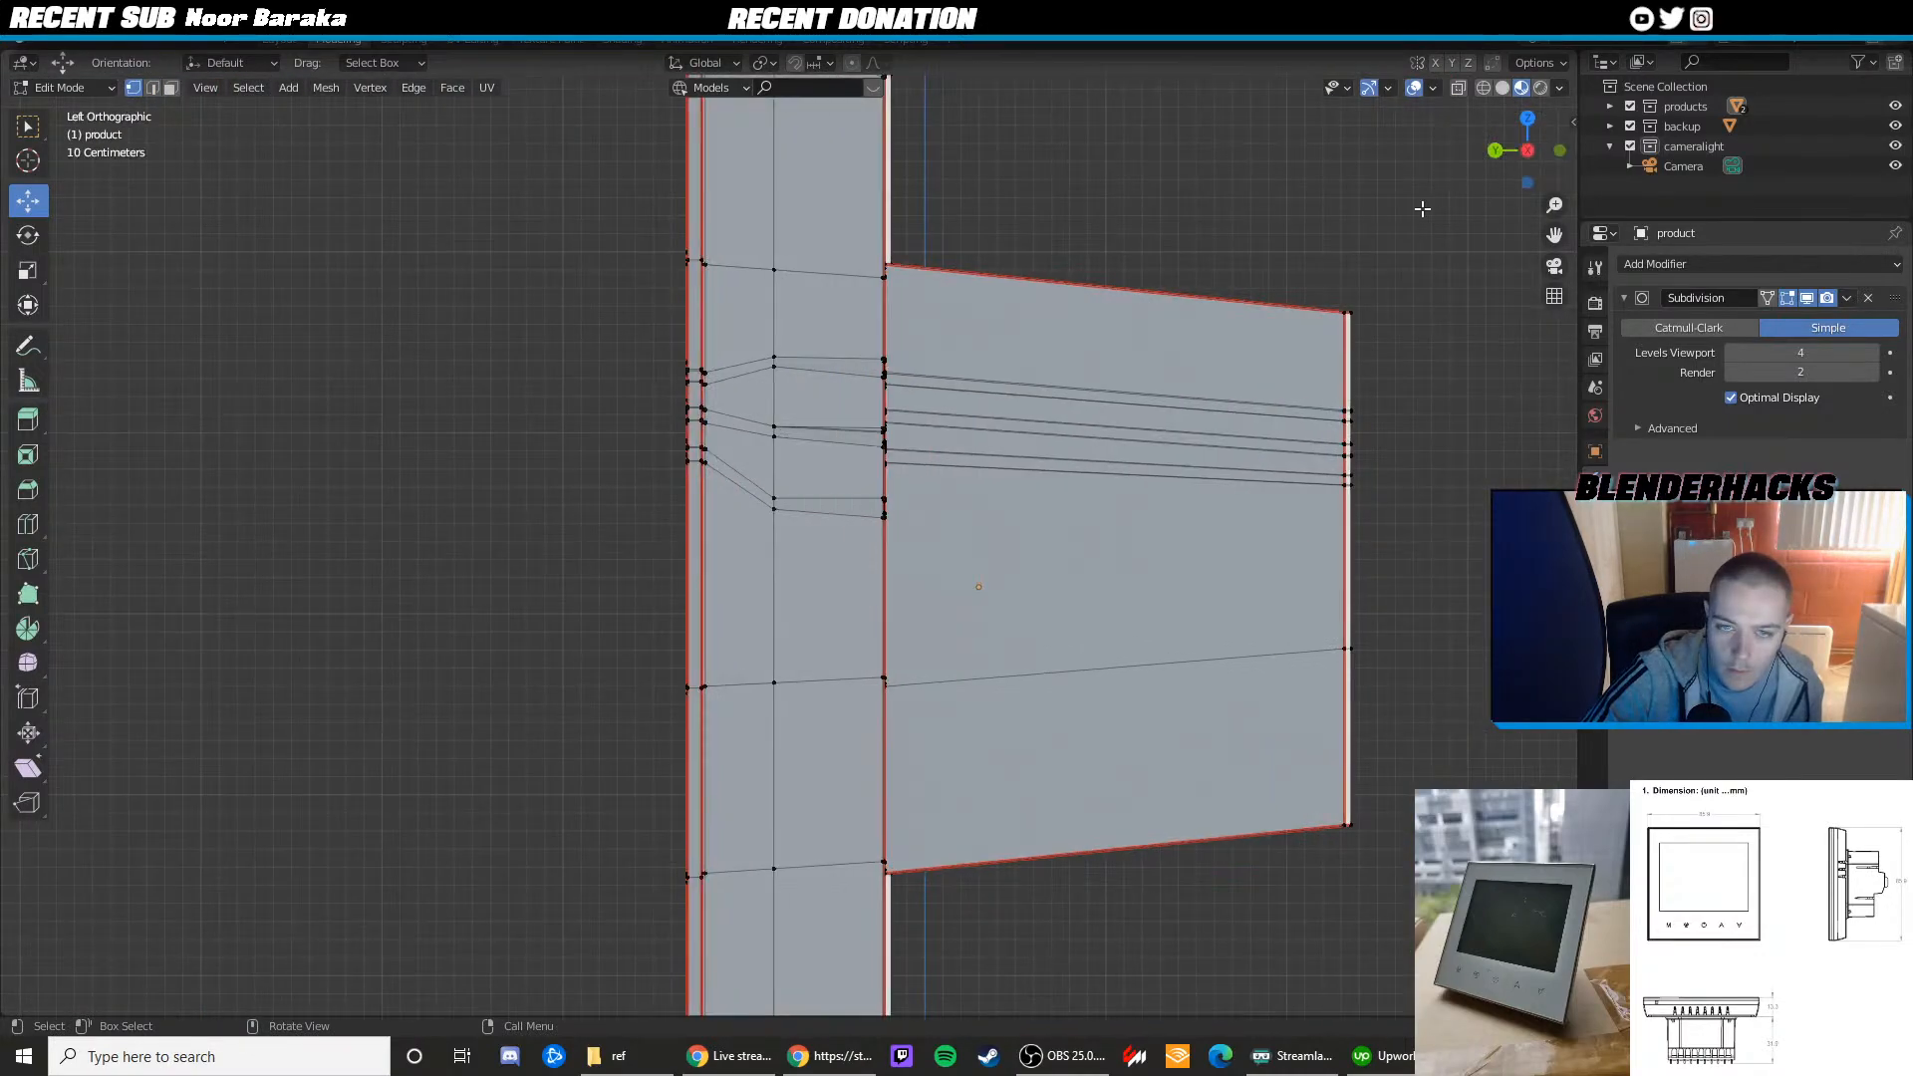
{"action": "key", "text": "z"}
{"action": "left_click", "coordinate": [828, 329]}
{"action": "key", "text": "3"}
{"action": "left_click_drag", "start_coordinate": [1379, 974], "coordinate": [1033, 201]}
{"action": "key", "text": "x"}
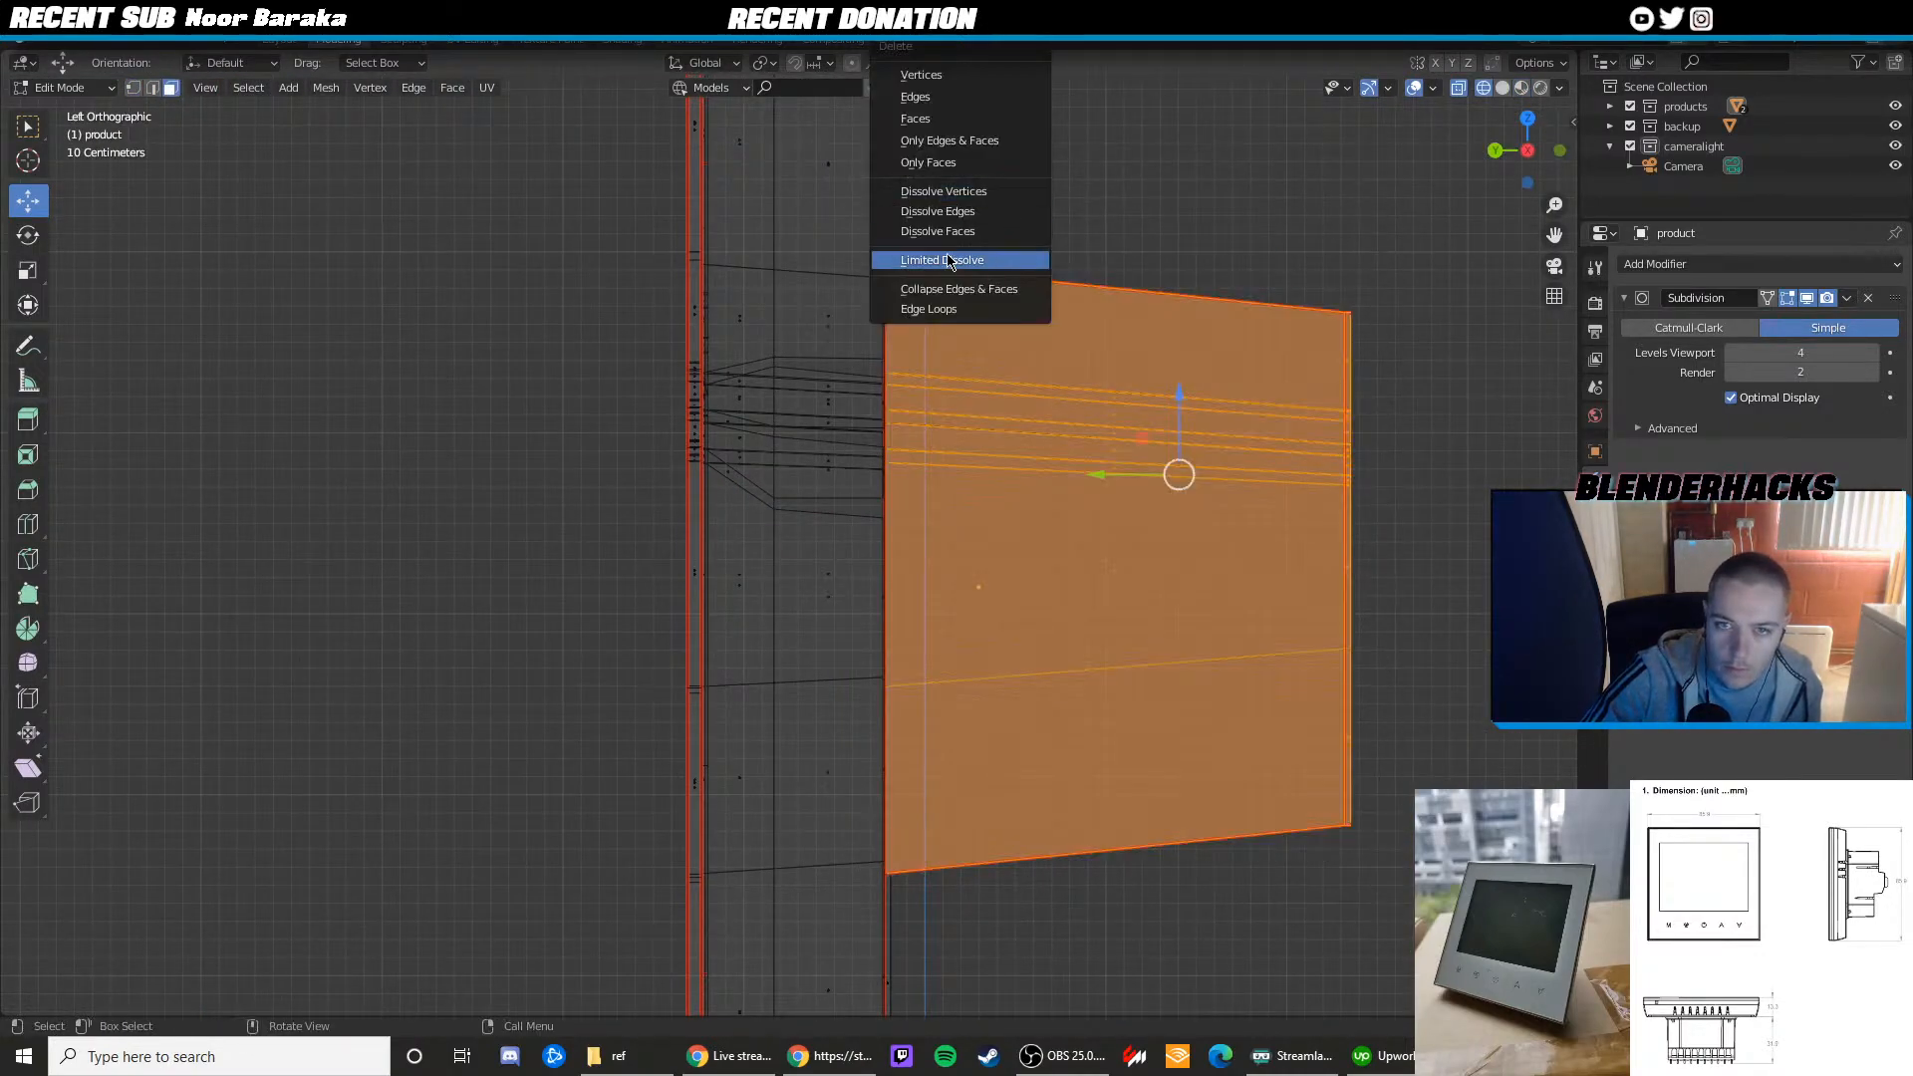
{"action": "left_click", "coordinate": [942, 120]}
{"action": "key", "text": "z"}
{"action": "left_click", "coordinate": [1042, 412]}
Try to fill the border of the open hole in the product's back with a single face
{"action": "middle_click_drag", "start_coordinate": [1042, 412], "coordinate": [409, 239]}
{"action": "scroll", "coordinate": [917, 457], "scroll_direction": "down", "scroll_amount": 3}
{"action": "key", "text": "Tab"}
{"action": "key", "text": "Tab"}
{"action": "key", "text": "2"}
{"action": "scroll", "coordinate": [408, 240], "scroll_direction": "down", "scroll_amount": 5}
{"action": "scroll", "coordinate": [881, 439], "scroll_direction": "up", "scroll_amount": 2}
{"action": "middle_click_drag", "start_coordinate": [842, 431], "coordinate": [632, 414], "text": "shift"}
{"action": "left_click", "coordinate": [662, 410], "text": "alt"}
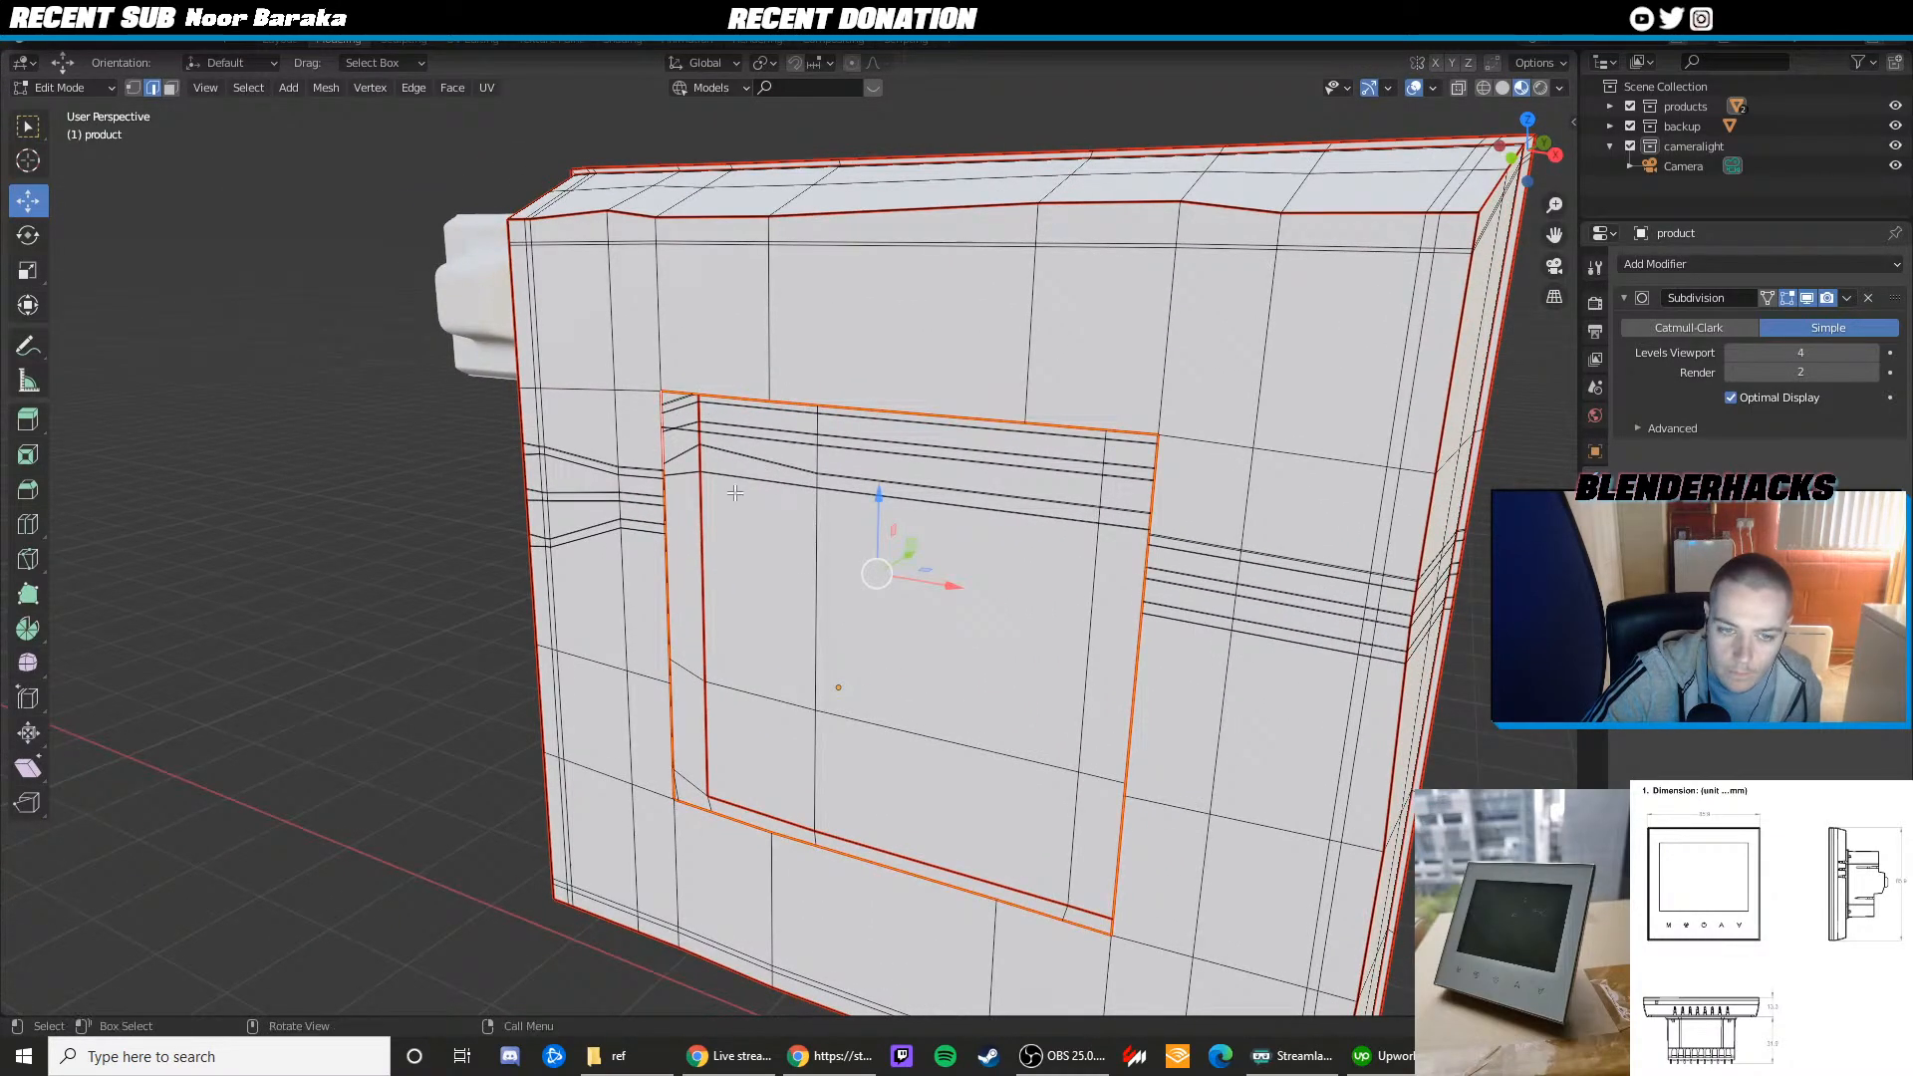
{"action": "key", "text": "f"}
{"action": "scroll", "coordinate": [727, 488], "scroll_direction": "up", "scroll_amount": 3}
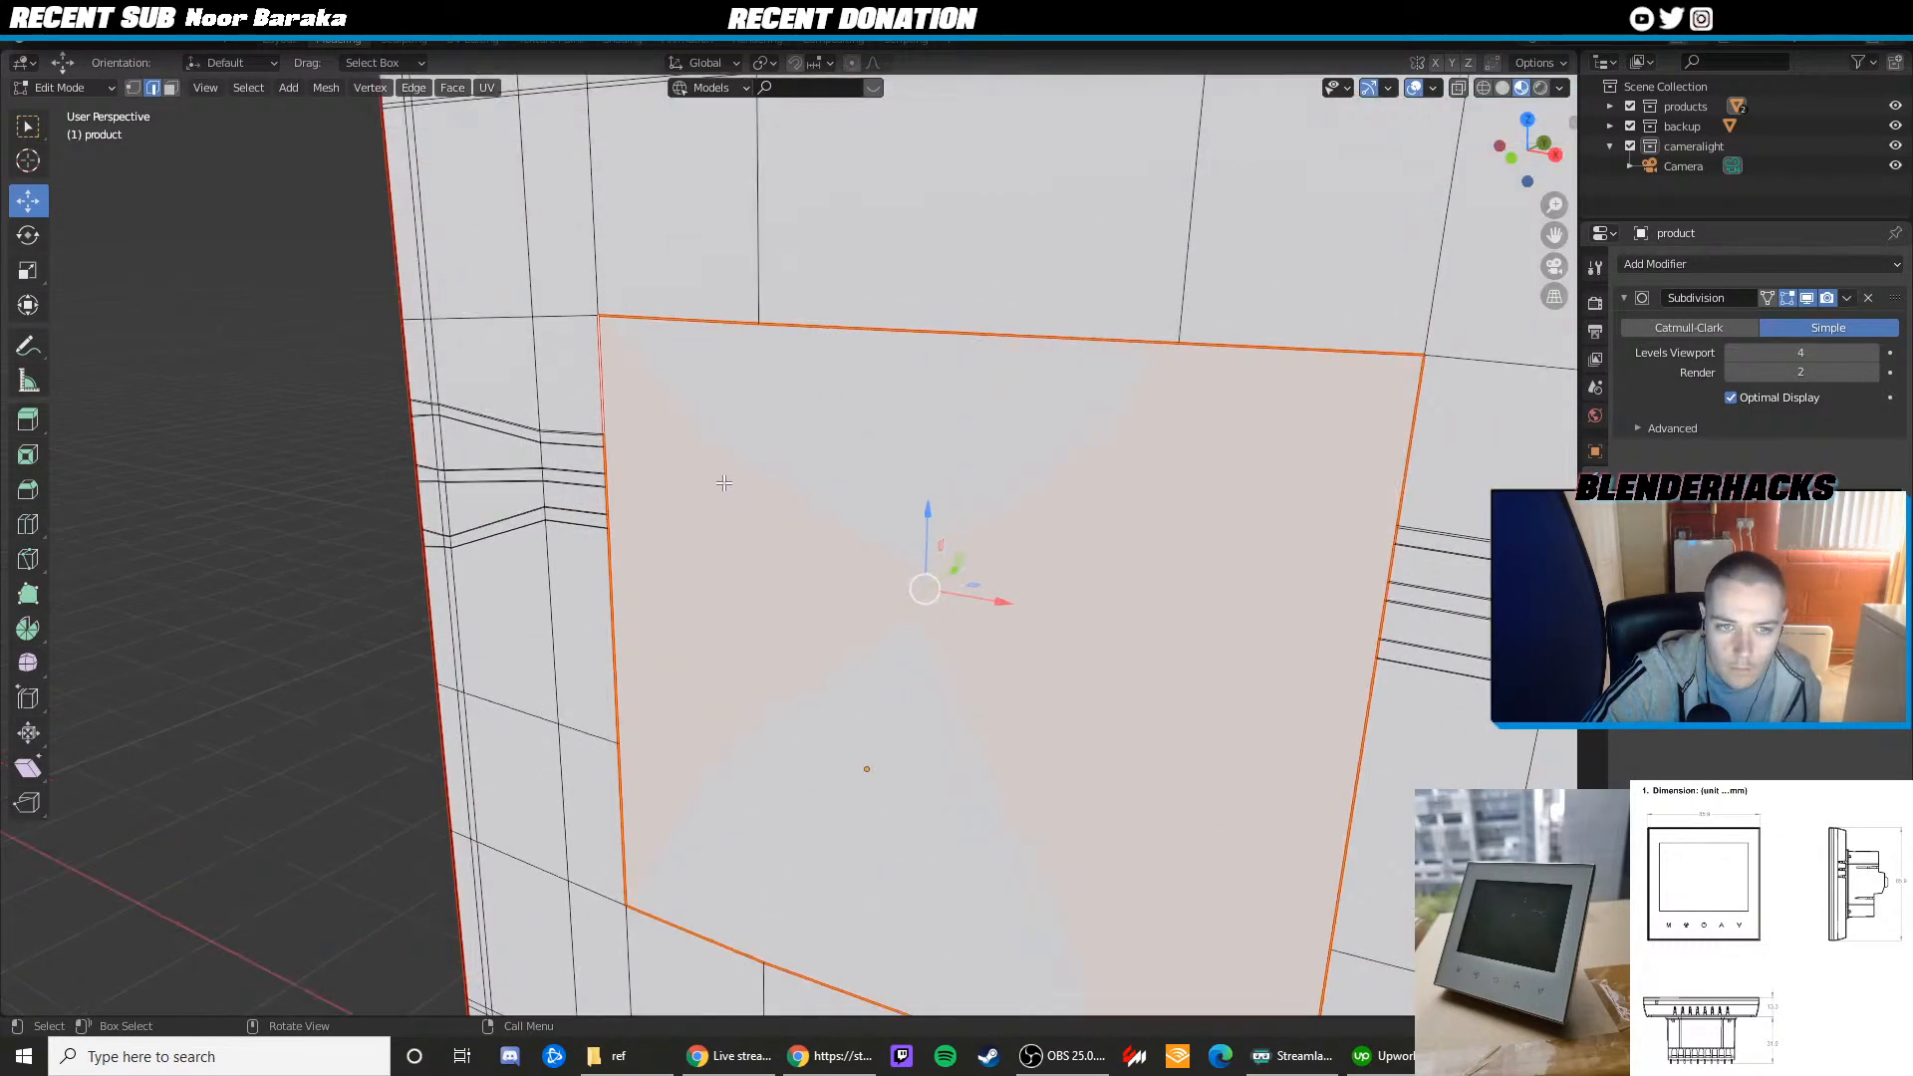
{"action": "key", "text": "ctrl+z"}
Fill the rear opening's border with a face again, inspect the vertices along its edge, and delete that face
{"action": "scroll", "coordinate": [712, 482], "scroll_direction": "up", "scroll_amount": 2}
{"action": "middle_click_drag", "start_coordinate": [615, 451], "coordinate": [696, 511], "text": "shift"}
{"action": "scroll", "coordinate": [696, 510], "scroll_direction": "up", "scroll_amount": 3}
{"action": "scroll", "coordinate": [568, 448], "scroll_direction": "up", "scroll_amount": 1}
{"action": "mouse_move", "coordinate": [568, 448]}
{"action": "middle_mouse_down", "text": "shift"}
{"action": "mouse_move", "coordinate": [462, 373]}
{"action": "mouse_move", "coordinate": [618, 458]}
{"action": "middle_mouse_up", "text": "shift"}
{"action": "scroll", "coordinate": [418, 422], "scroll_direction": "up", "scroll_amount": 2}
{"action": "key", "text": "shift+z"}
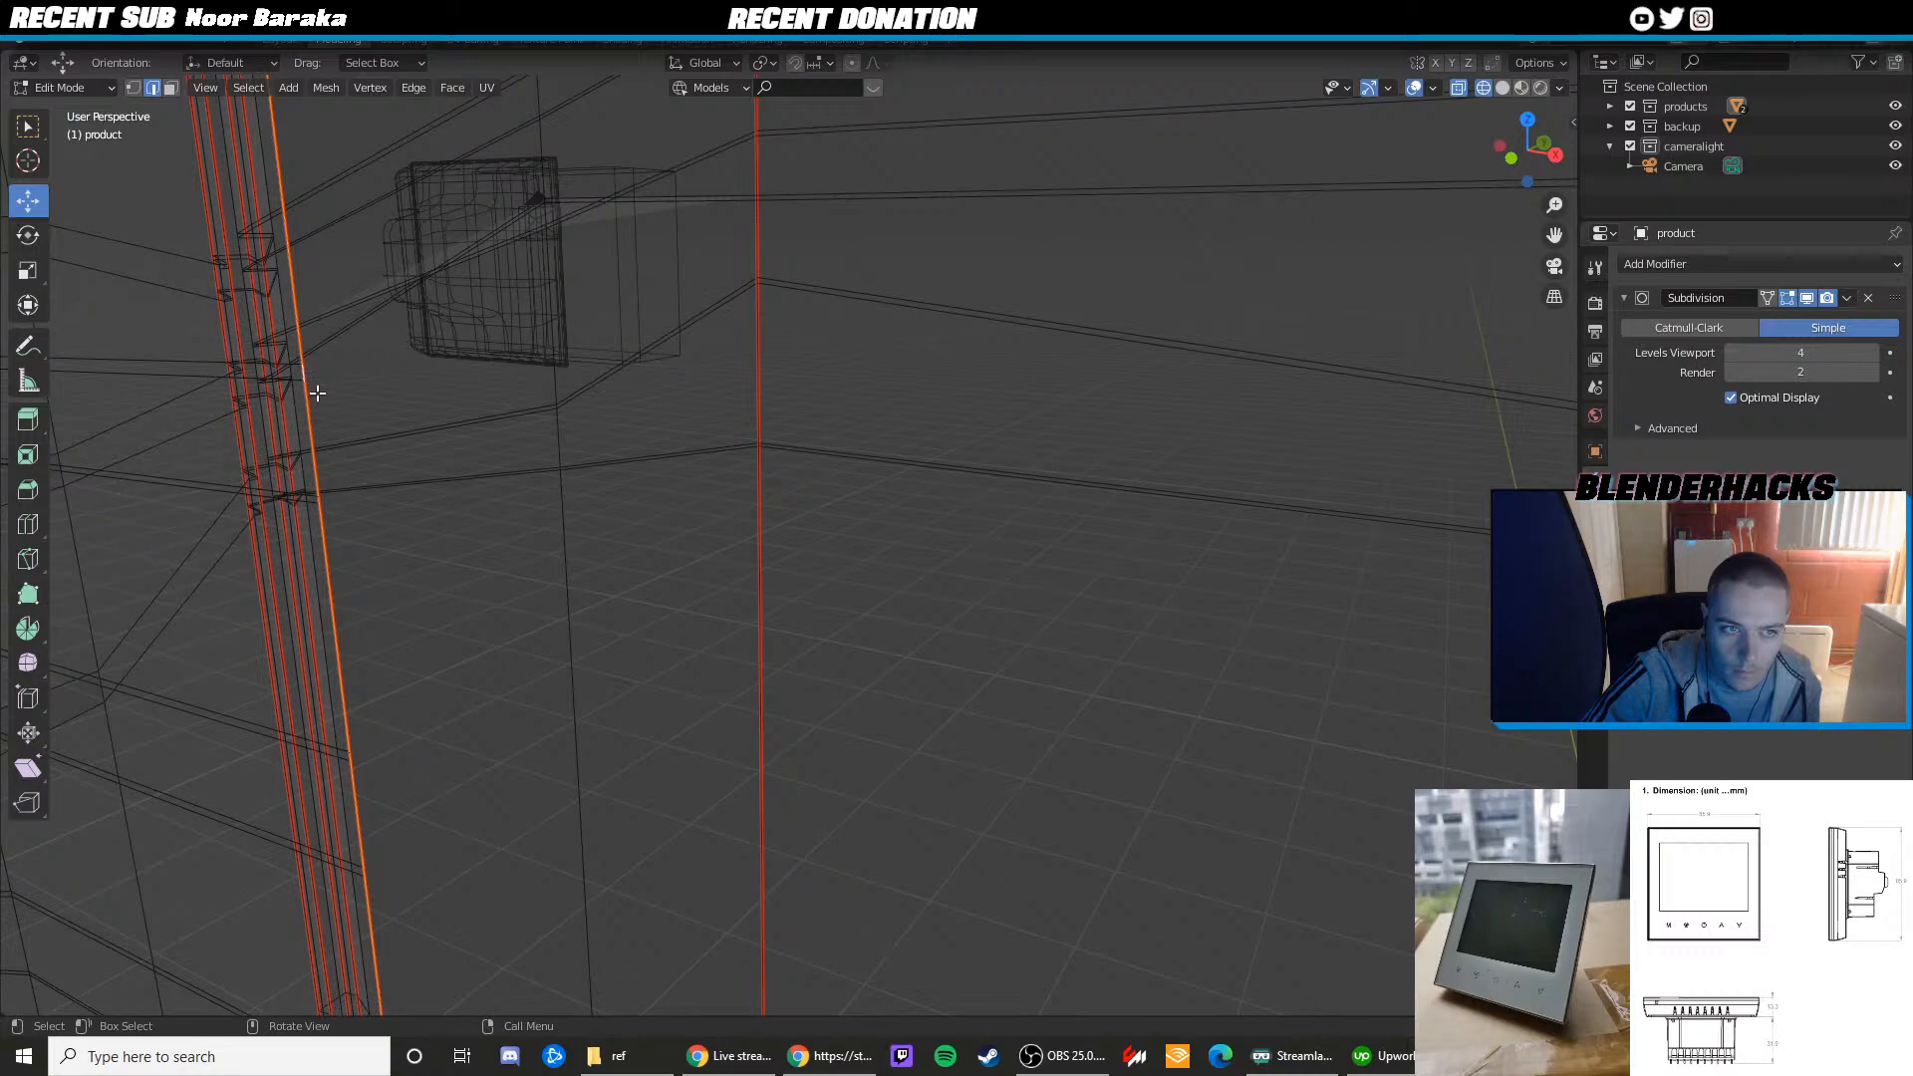
{"action": "key", "text": "f"}
{"action": "key", "text": "z"}
{"action": "left_click", "coordinate": [338, 461]}
{"action": "key", "text": "1"}
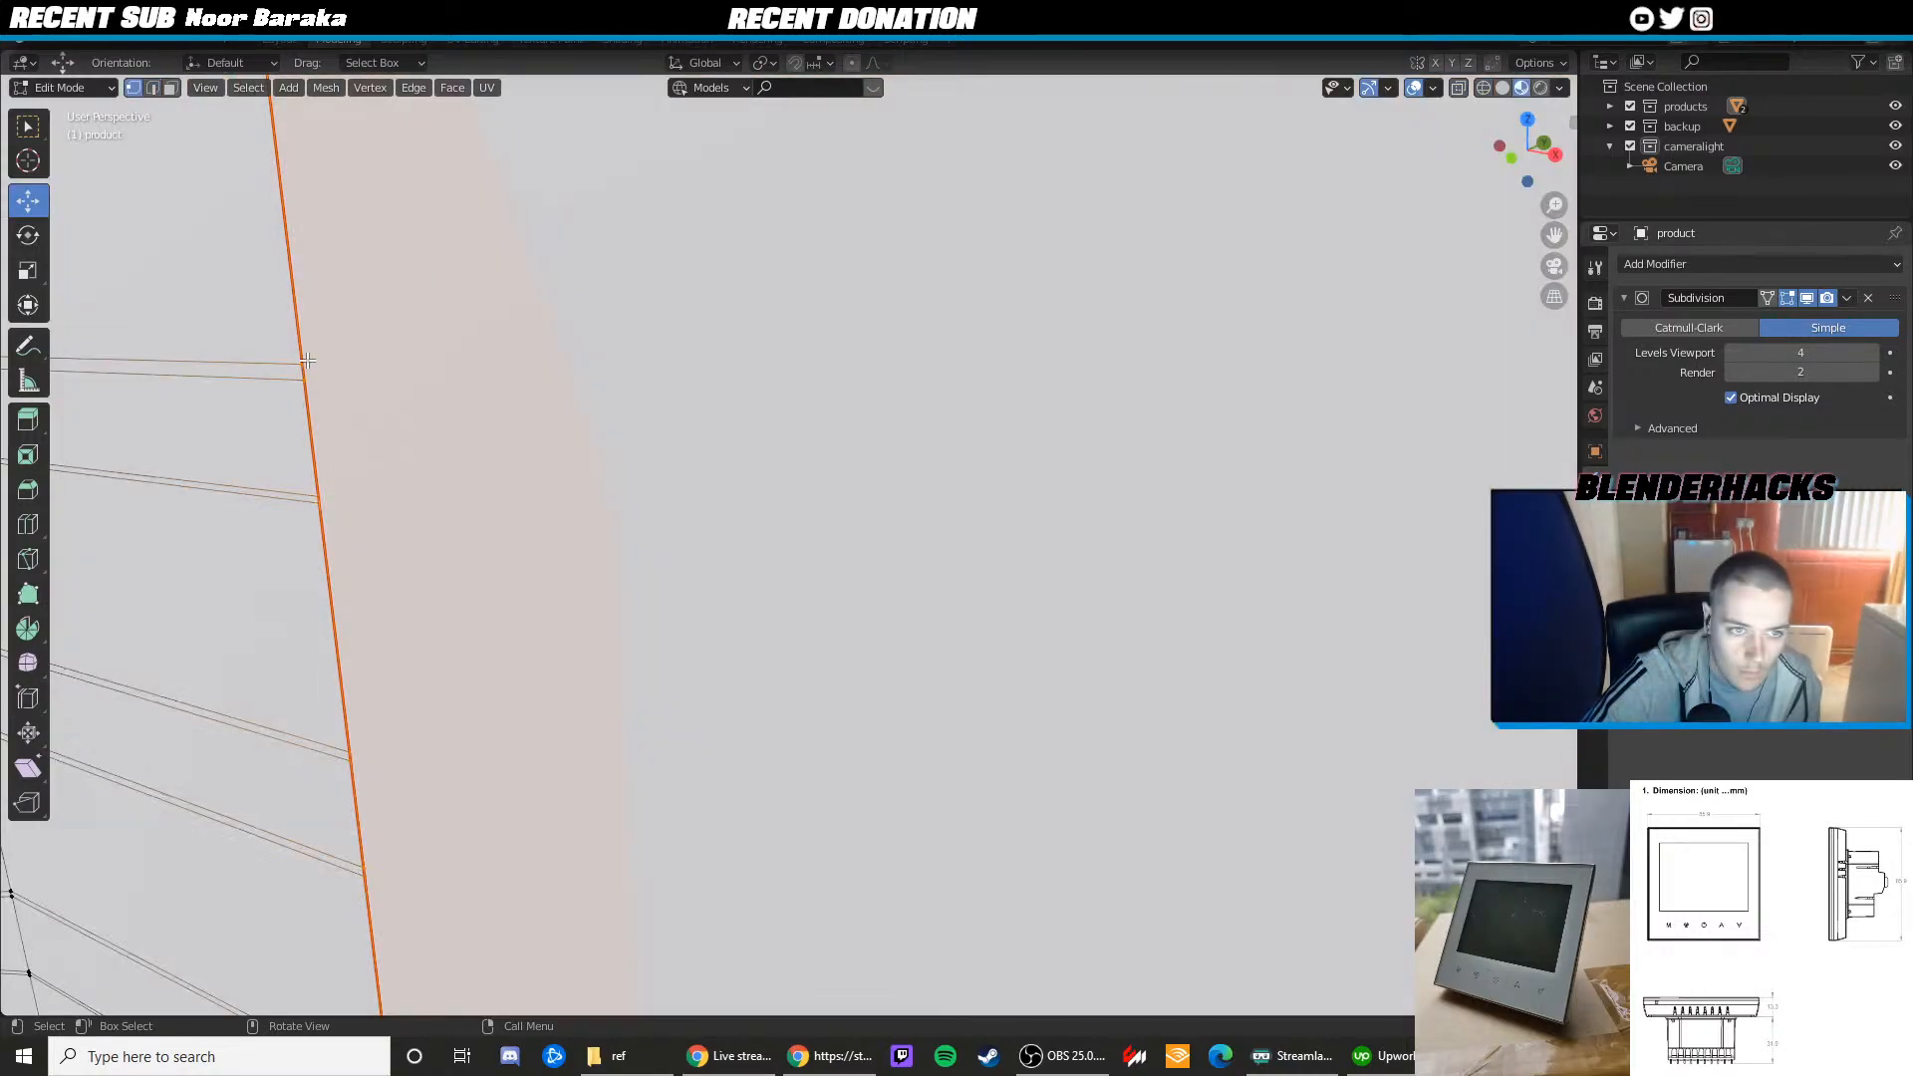
{"action": "key", "text": "3"}
{"action": "key", "text": "x"}
{"action": "left_click", "coordinate": [499, 389]}
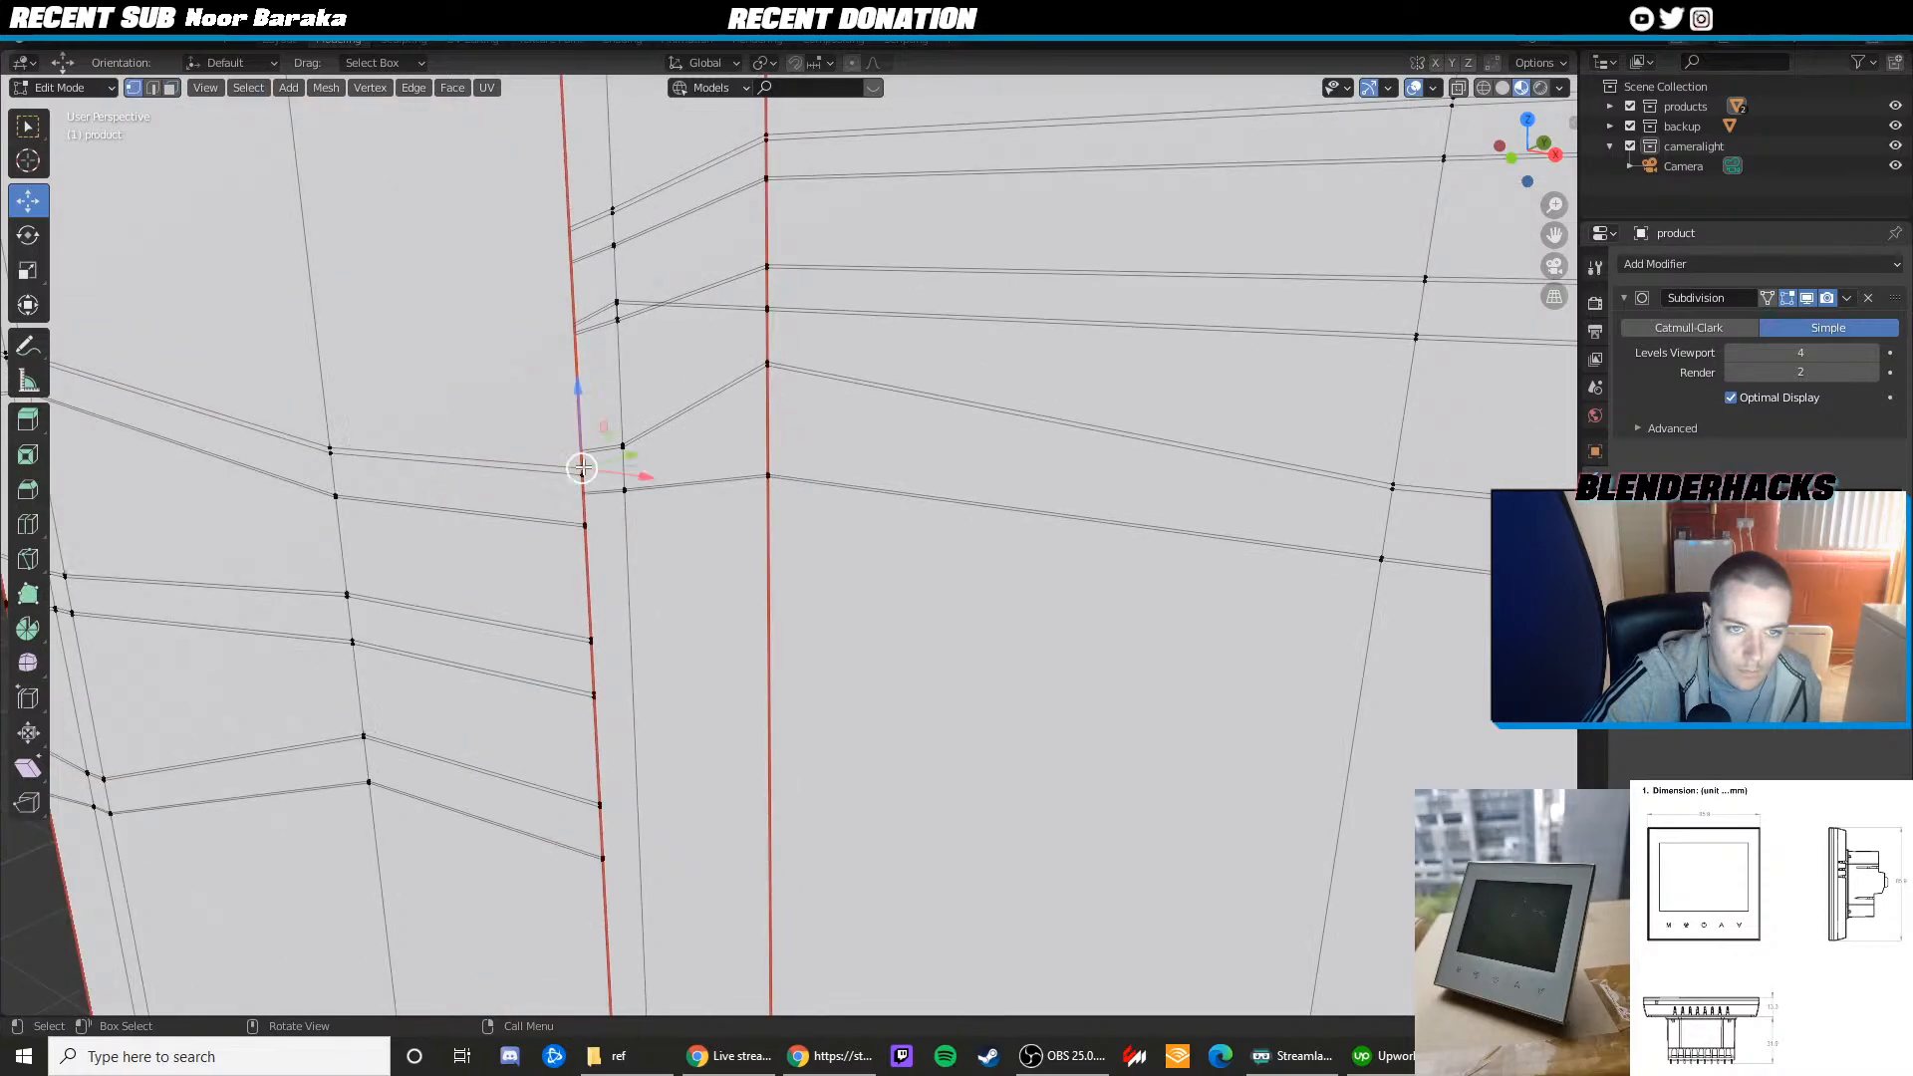
Try to connect the first pair of facing vent-line vertices across the product's rear opening
{"action": "scroll", "coordinate": [1157, 499], "scroll_direction": "down", "scroll_amount": 5}
{"action": "scroll", "coordinate": [1105, 558], "scroll_direction": "down", "scroll_amount": 2}
{"action": "middle_click_drag", "start_coordinate": [1157, 499], "coordinate": [1033, 423]}
{"action": "scroll", "coordinate": [1032, 423], "scroll_direction": "up", "scroll_amount": 4}
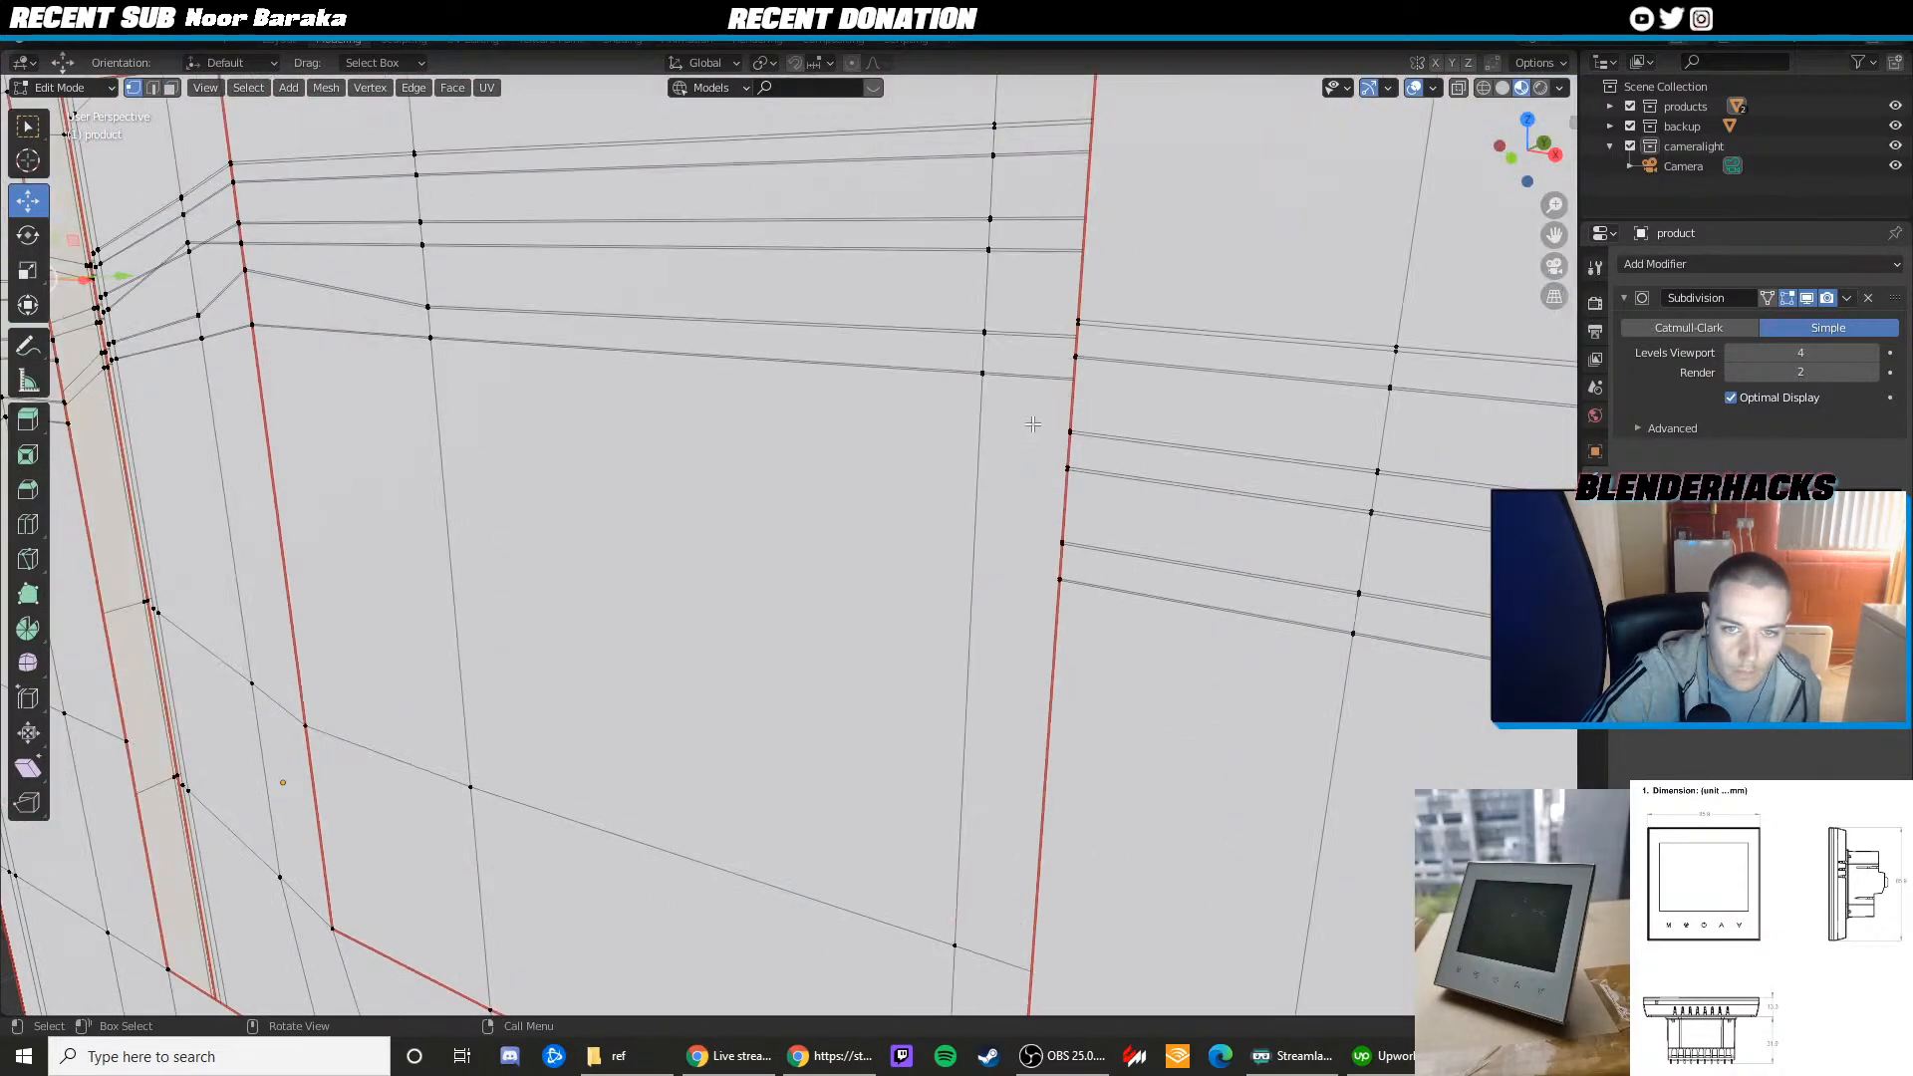
{"action": "left_click", "coordinate": [1082, 322], "text": "shift"}
{"action": "key", "text": "j"}
{"action": "key", "text": "ctrl+z"}
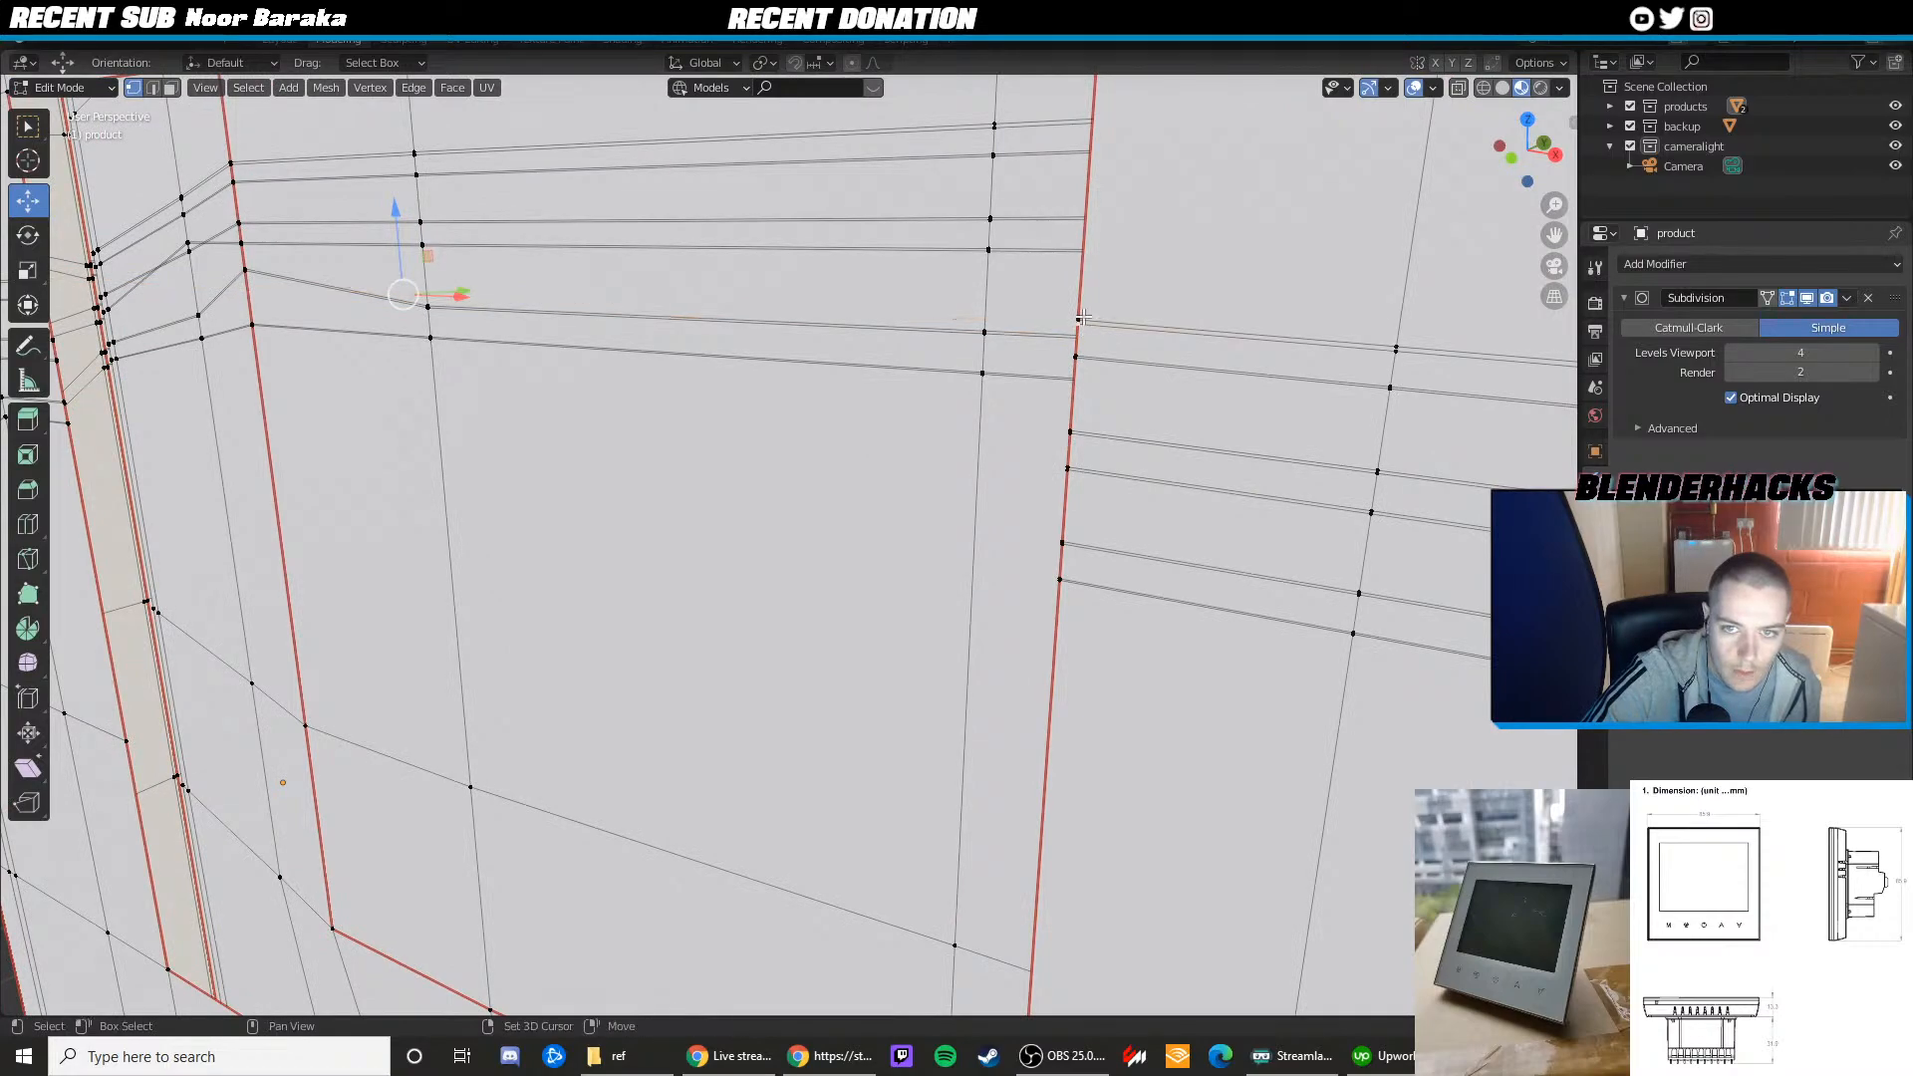
{"action": "left_click", "coordinate": [1078, 326], "text": "shift"}
{"action": "key", "text": "j"}
{"action": "key", "text": "ctrl+z"}
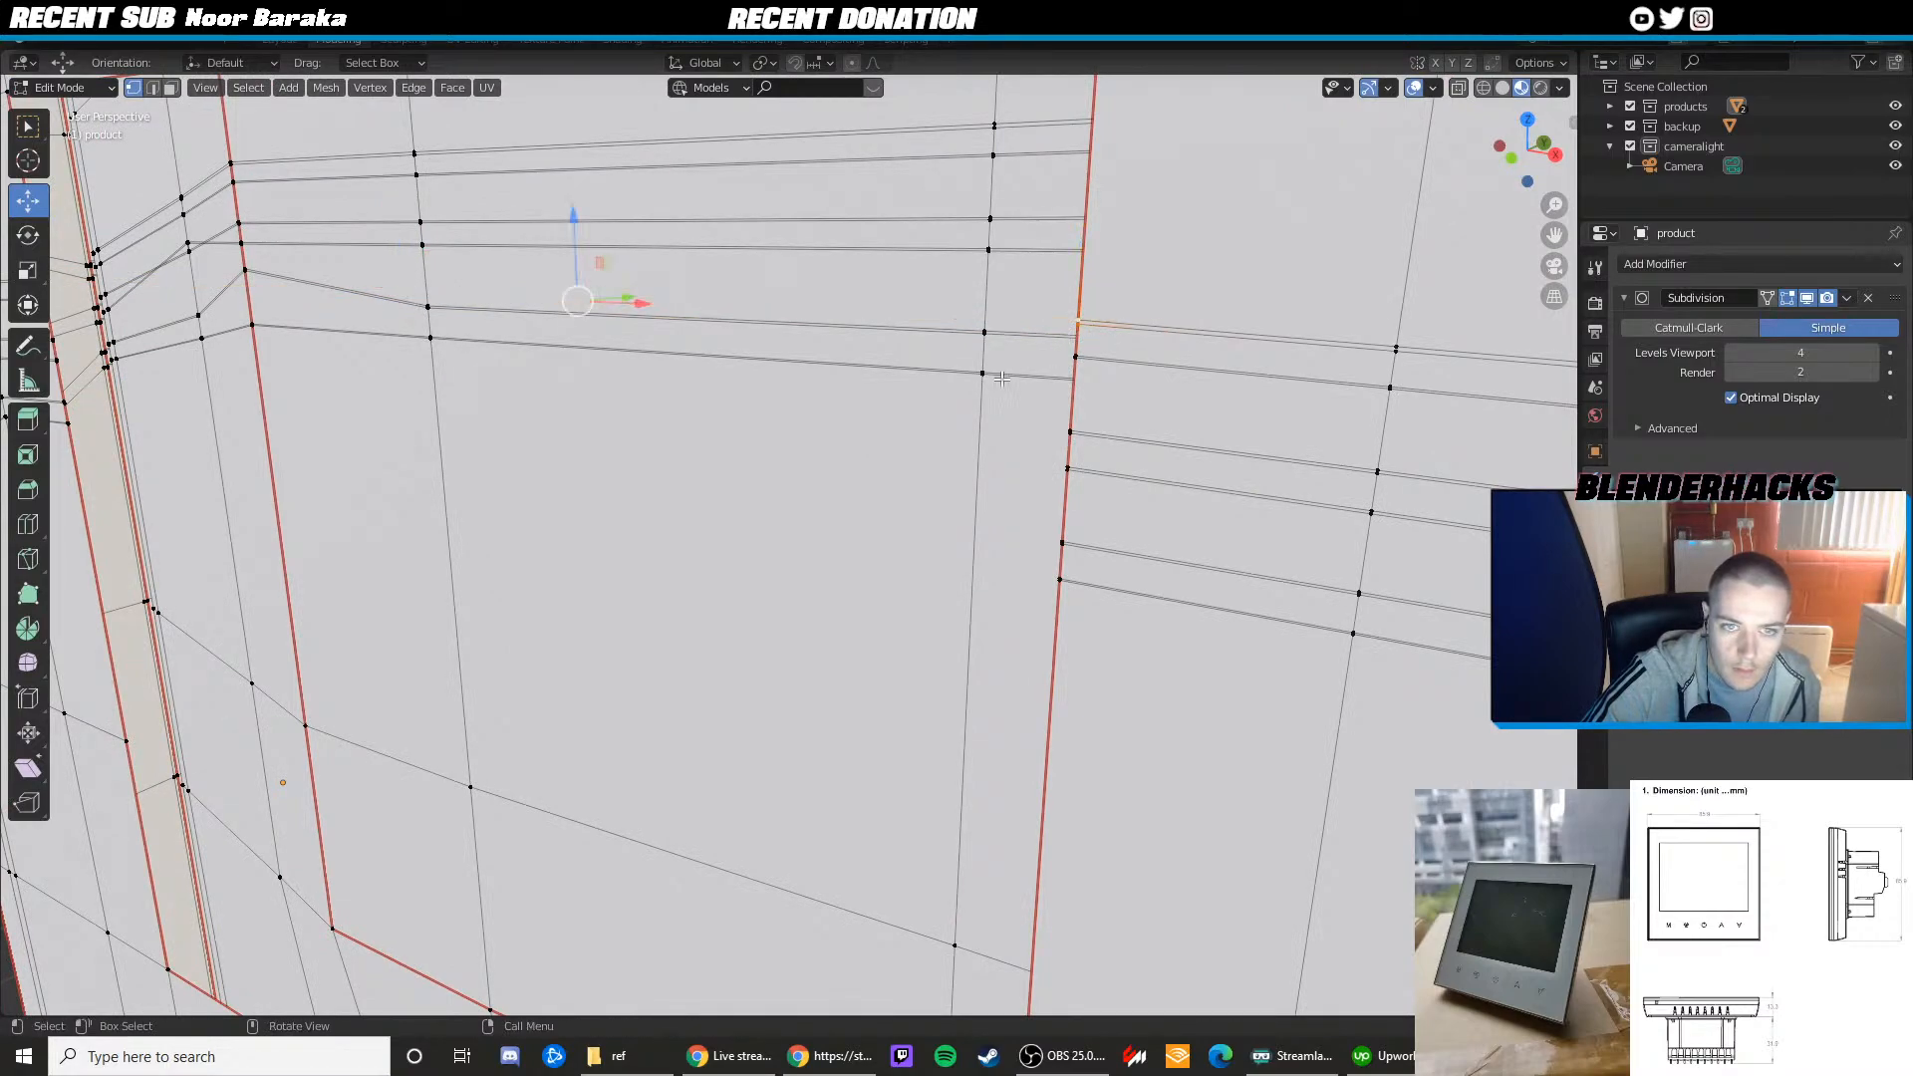
Connect the first pair of vent-line vertices on opposite sides of the rear opening with a straight edge
{"action": "left_click", "coordinate": [1076, 318]}
{"action": "middle_click_drag", "start_coordinate": [621, 388], "coordinate": [935, 487], "text": "shift"}
{"action": "scroll", "coordinate": [936, 487], "scroll_direction": "up", "scroll_amount": 3}
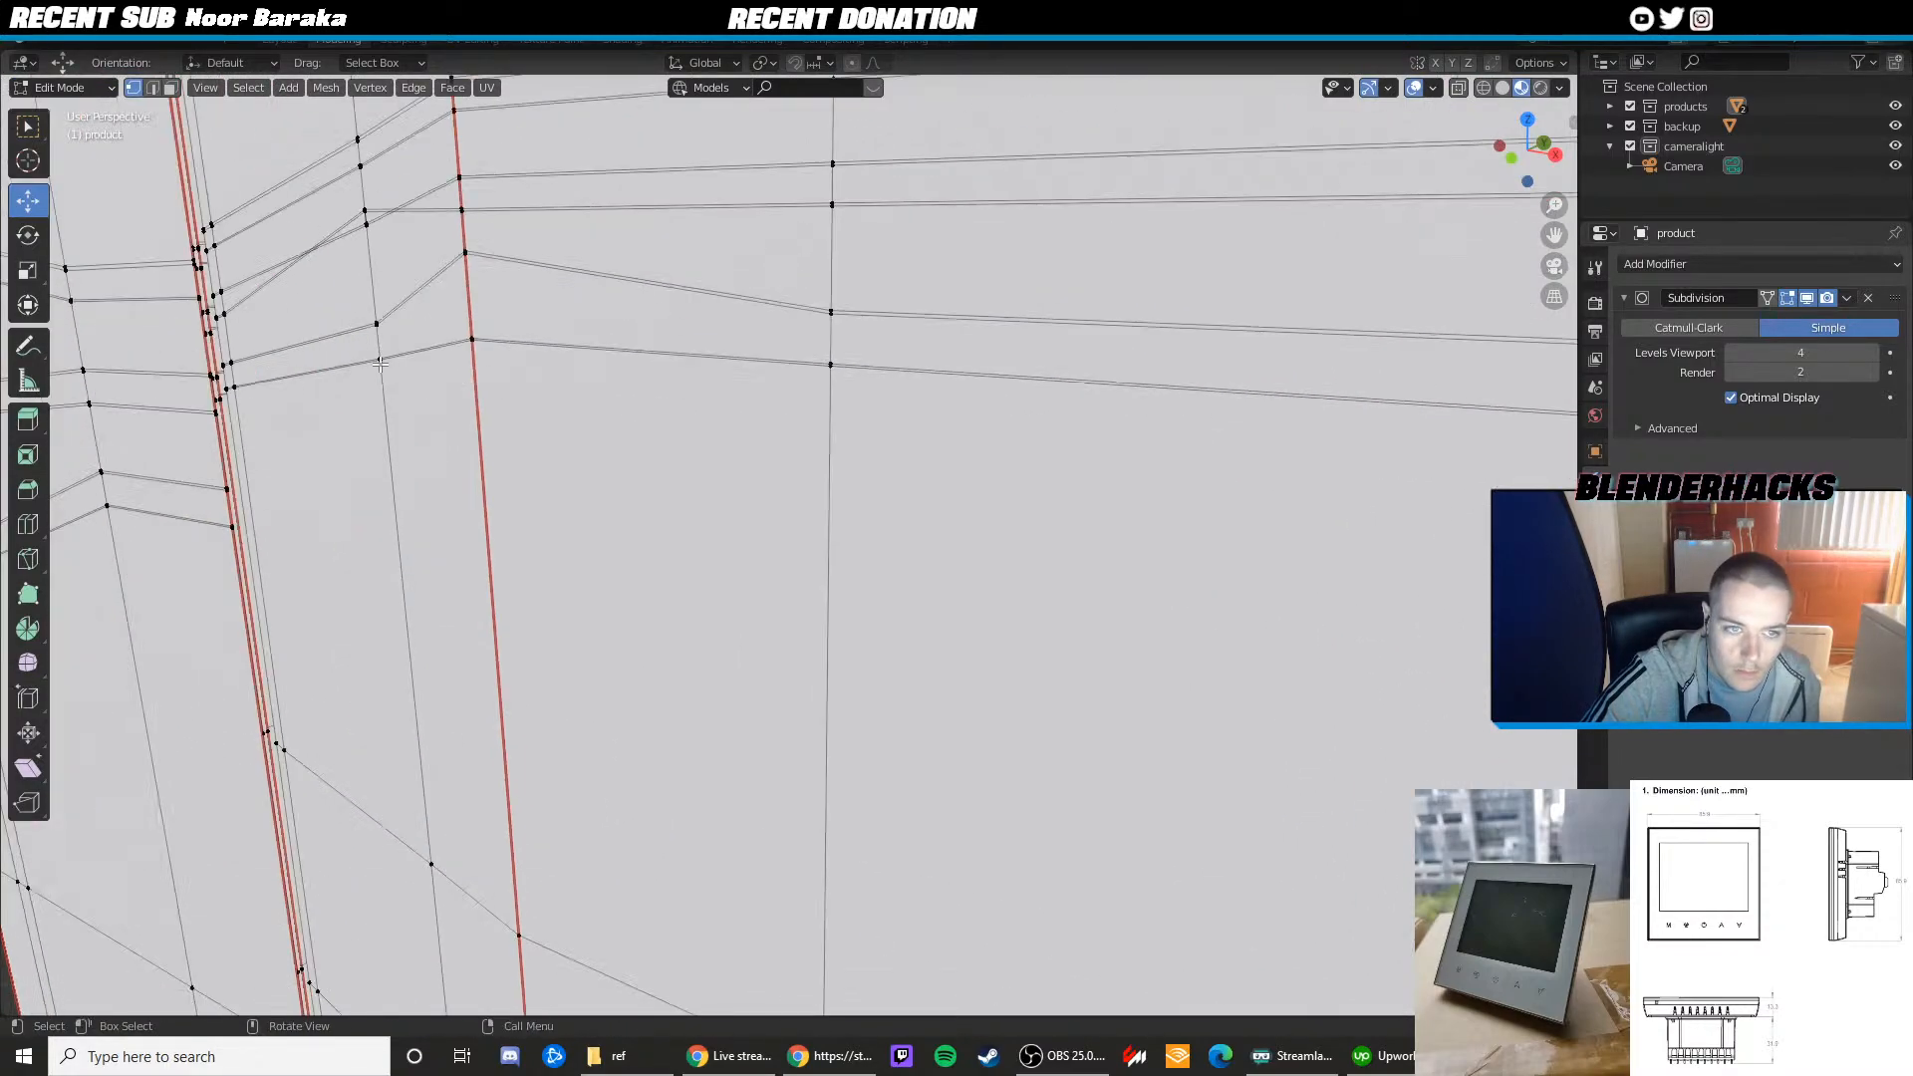
{"action": "middle_click_drag", "start_coordinate": [188, 258], "coordinate": [494, 416], "text": "shift"}
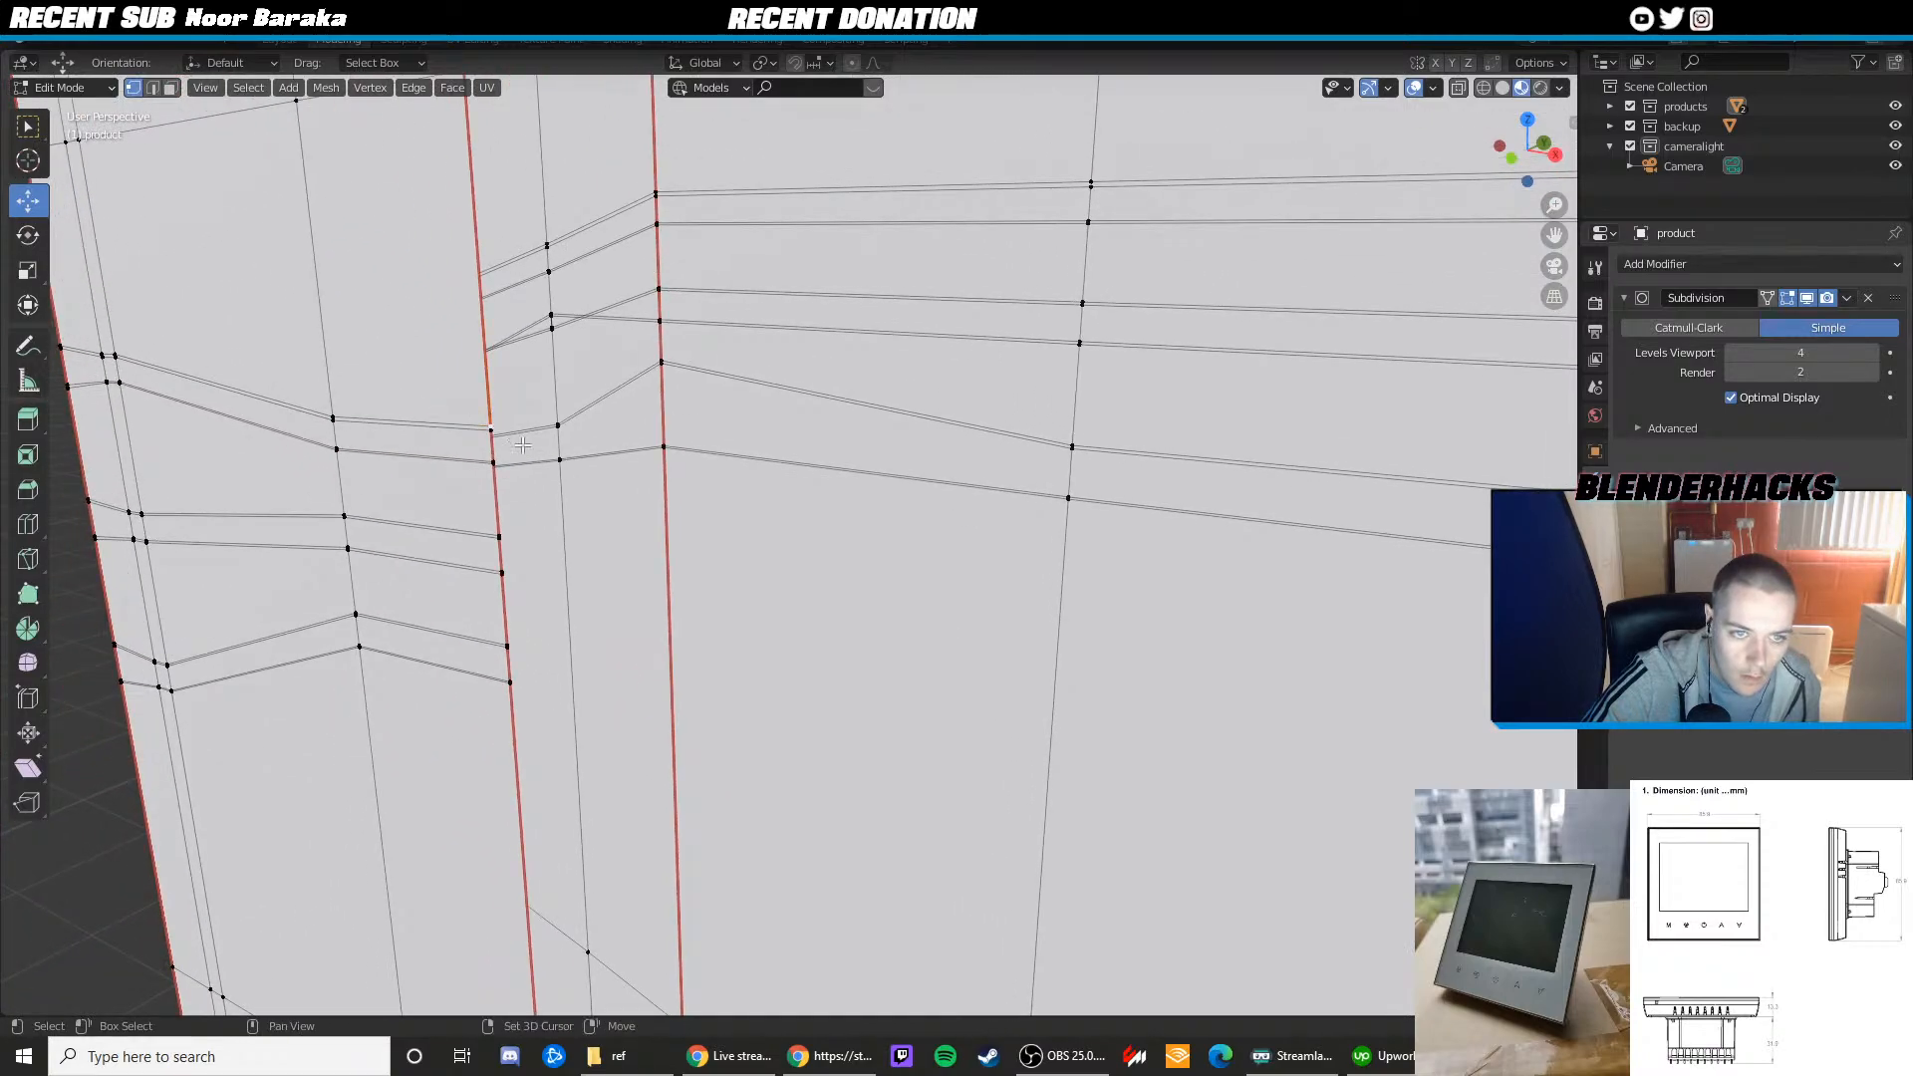
{"action": "left_click", "coordinate": [491, 428]}
{"action": "scroll", "coordinate": [797, 438], "scroll_direction": "down", "scroll_amount": 3}
{"action": "middle_click_drag", "start_coordinate": [836, 453], "coordinate": [612, 362], "text": "shift"}
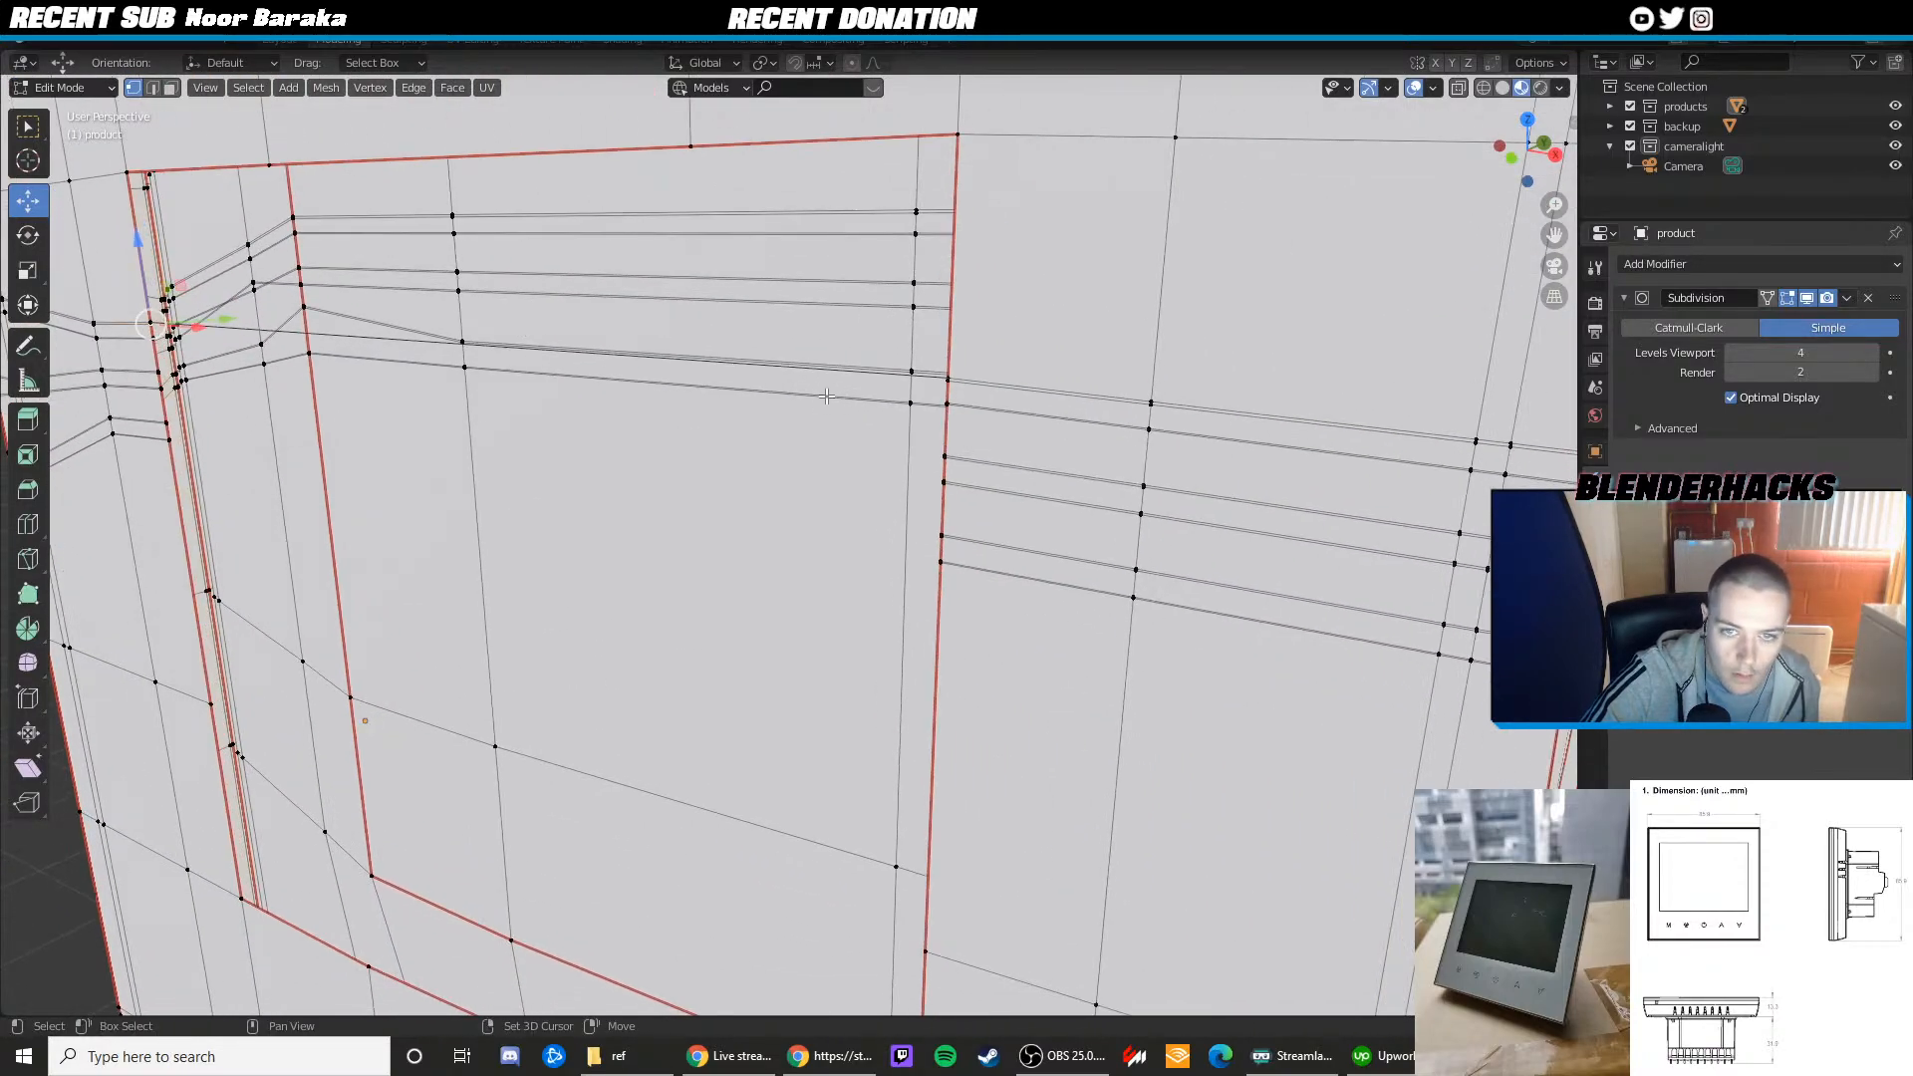
{"action": "scroll", "coordinate": [826, 397], "scroll_direction": "up", "scroll_amount": 4}
{"action": "scroll", "coordinate": [1268, 260], "scroll_direction": "down", "scroll_amount": 3}
{"action": "middle_click_drag", "start_coordinate": [1187, 258], "coordinate": [1117, 373], "text": "shift"}
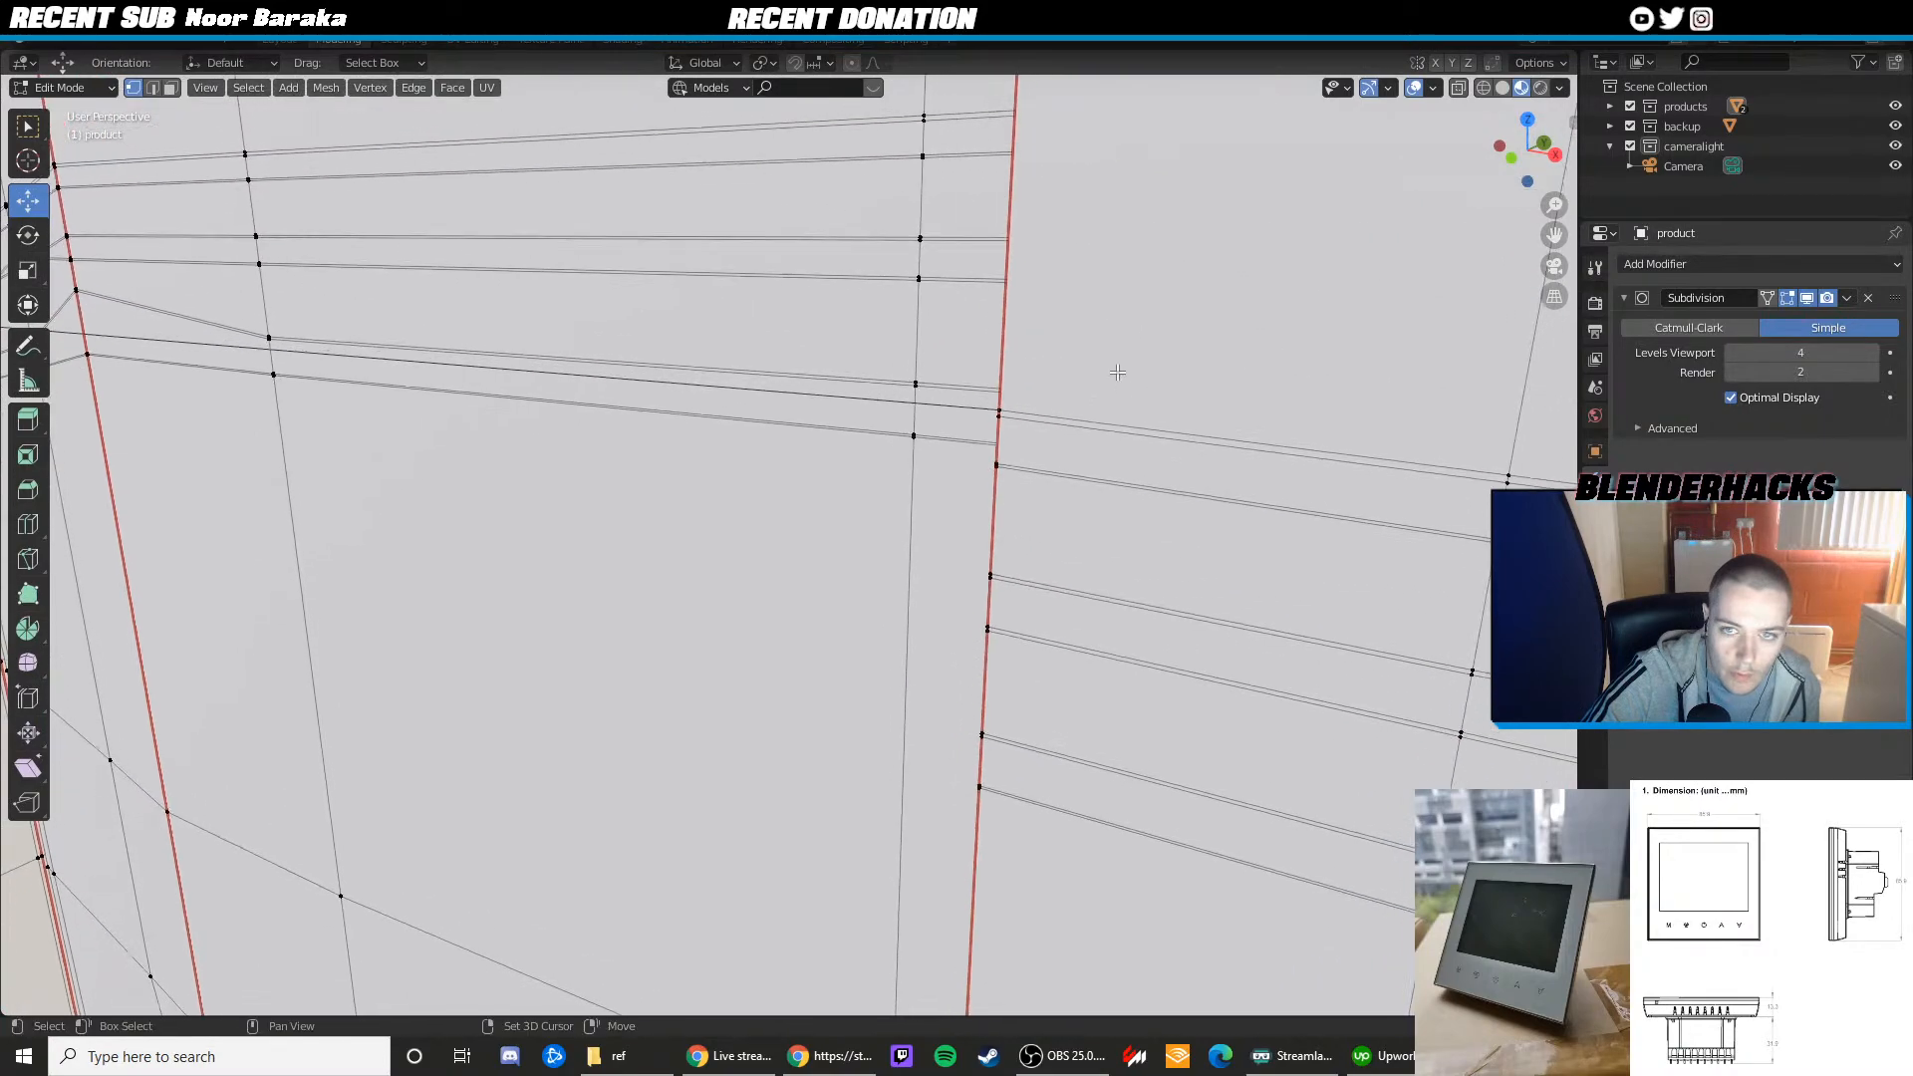
{"action": "left_click", "coordinate": [1002, 414], "text": "shift"}
{"action": "key", "text": "j"}
Join the next vent-line vertices down on both sides of the rear opening with a second edge
{"action": "left_click", "coordinate": [997, 462]}
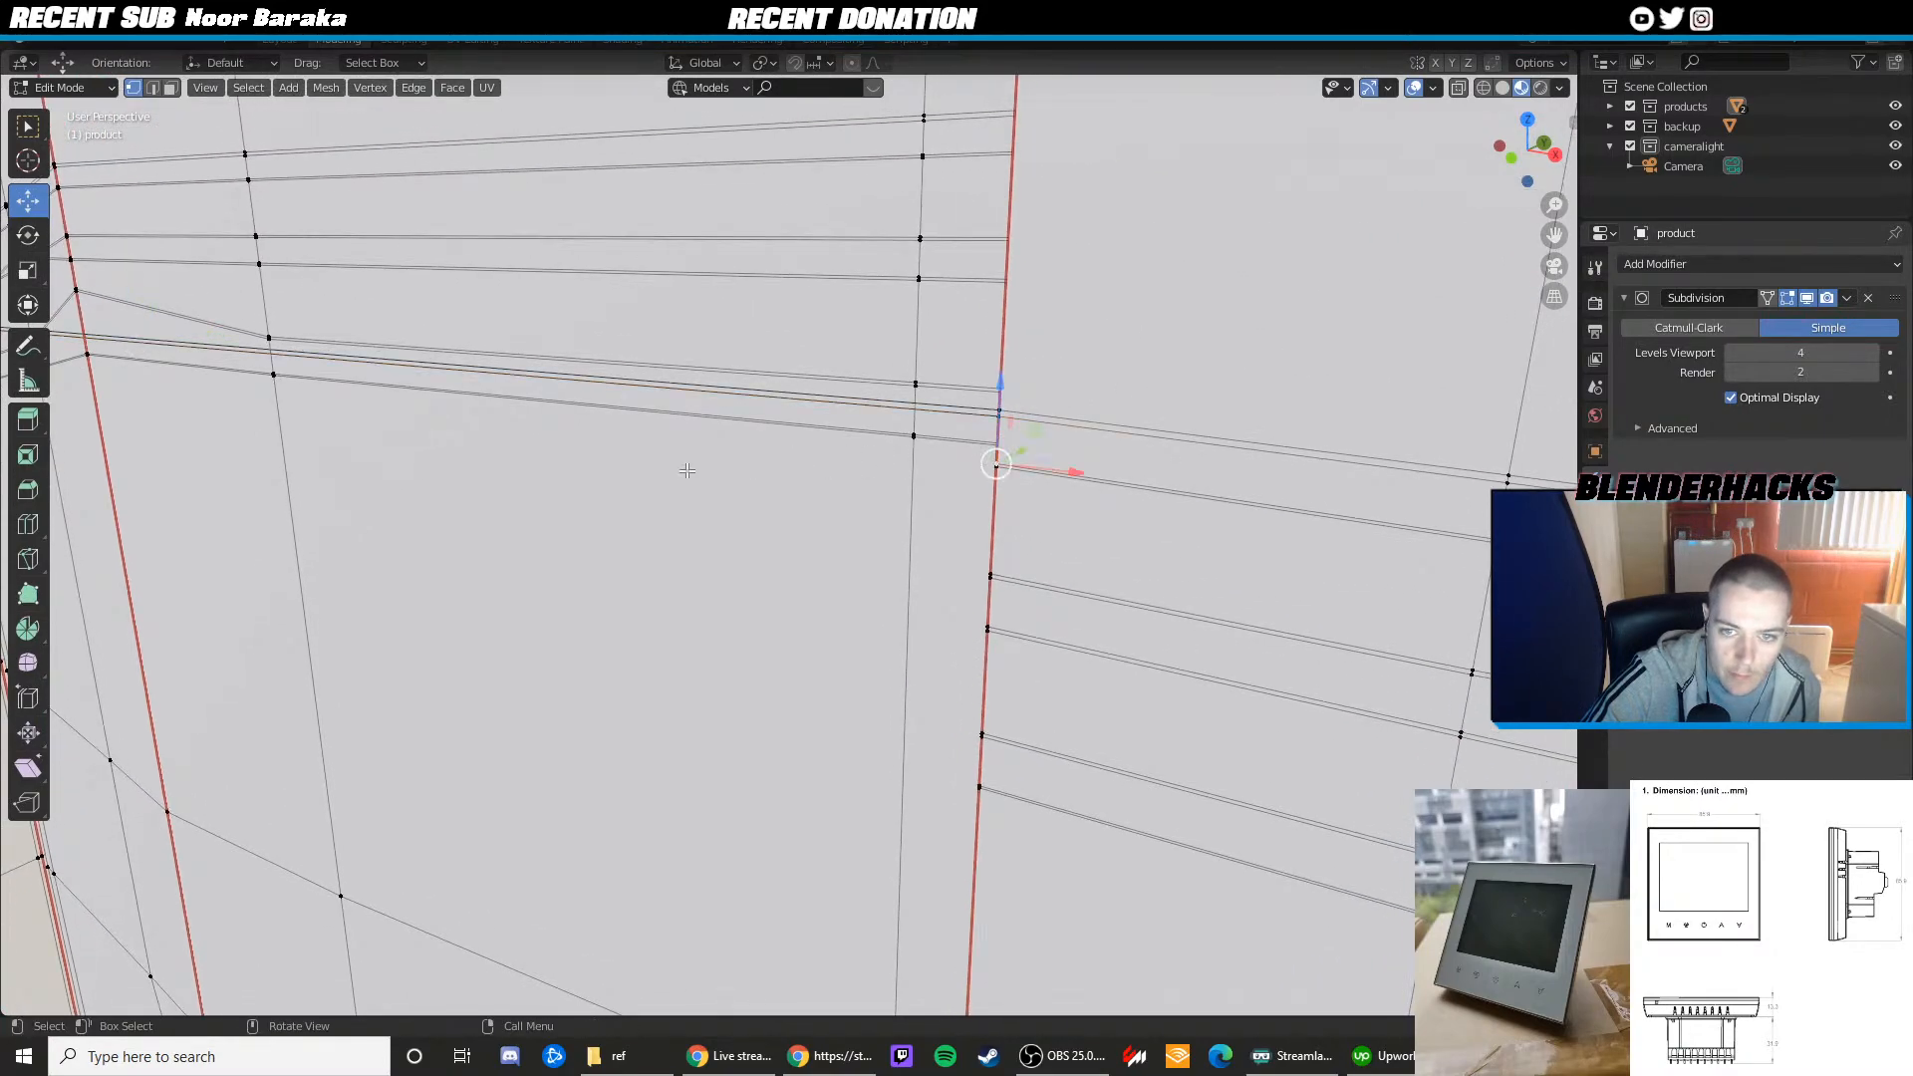
{"action": "middle_click_drag", "start_coordinate": [688, 466], "coordinate": [1016, 462], "text": "shift"}
{"action": "middle_click_drag", "start_coordinate": [284, 345], "coordinate": [513, 382]}
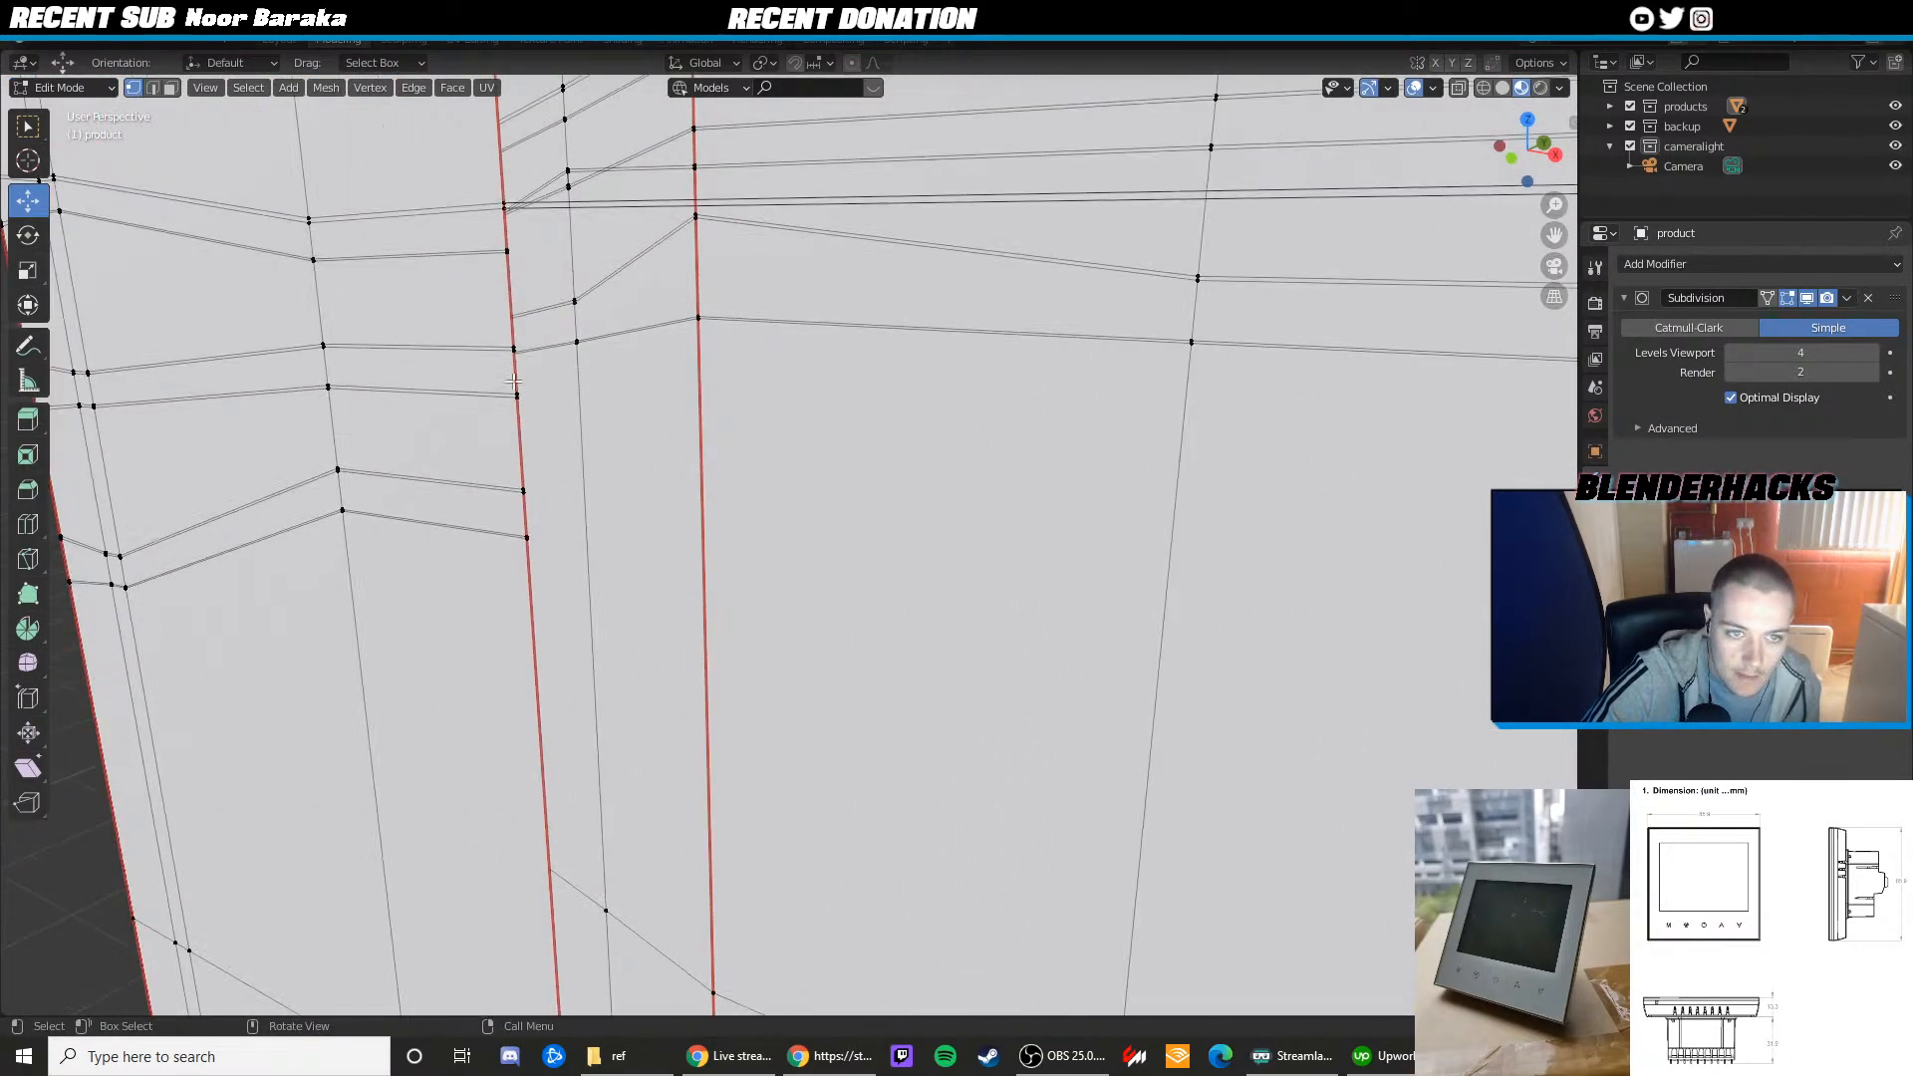
{"action": "left_click", "coordinate": [513, 346], "text": "shift"}
{"action": "key", "text": "j"}
{"action": "left_click", "coordinate": [511, 355]}
{"action": "scroll", "coordinate": [637, 431], "scroll_direction": "down", "scroll_amount": 3}
{"action": "middle_click_drag", "start_coordinate": [996, 468], "coordinate": [595, 386], "text": "shift"}
{"action": "scroll", "coordinate": [956, 351], "scroll_direction": "up", "scroll_amount": 2}
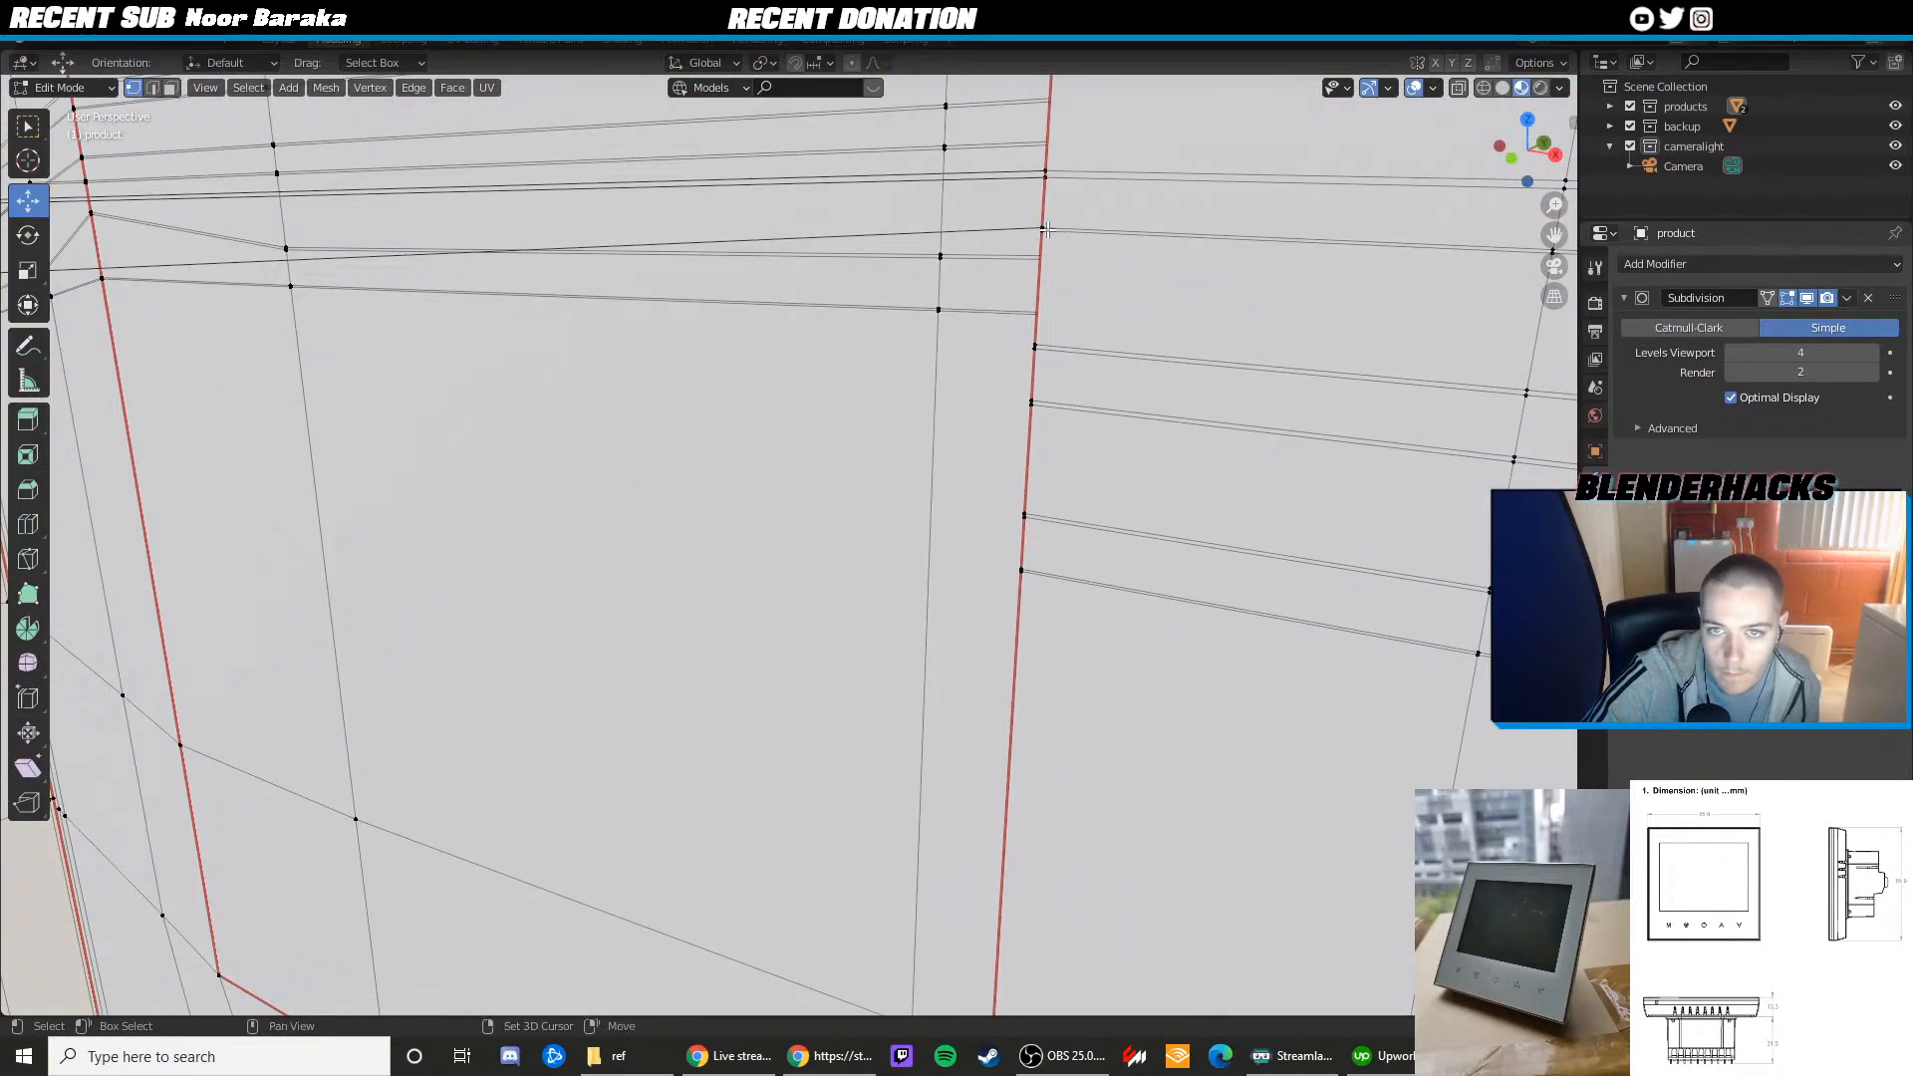
{"action": "scroll", "coordinate": [1045, 261], "scroll_direction": "down", "scroll_amount": 2}
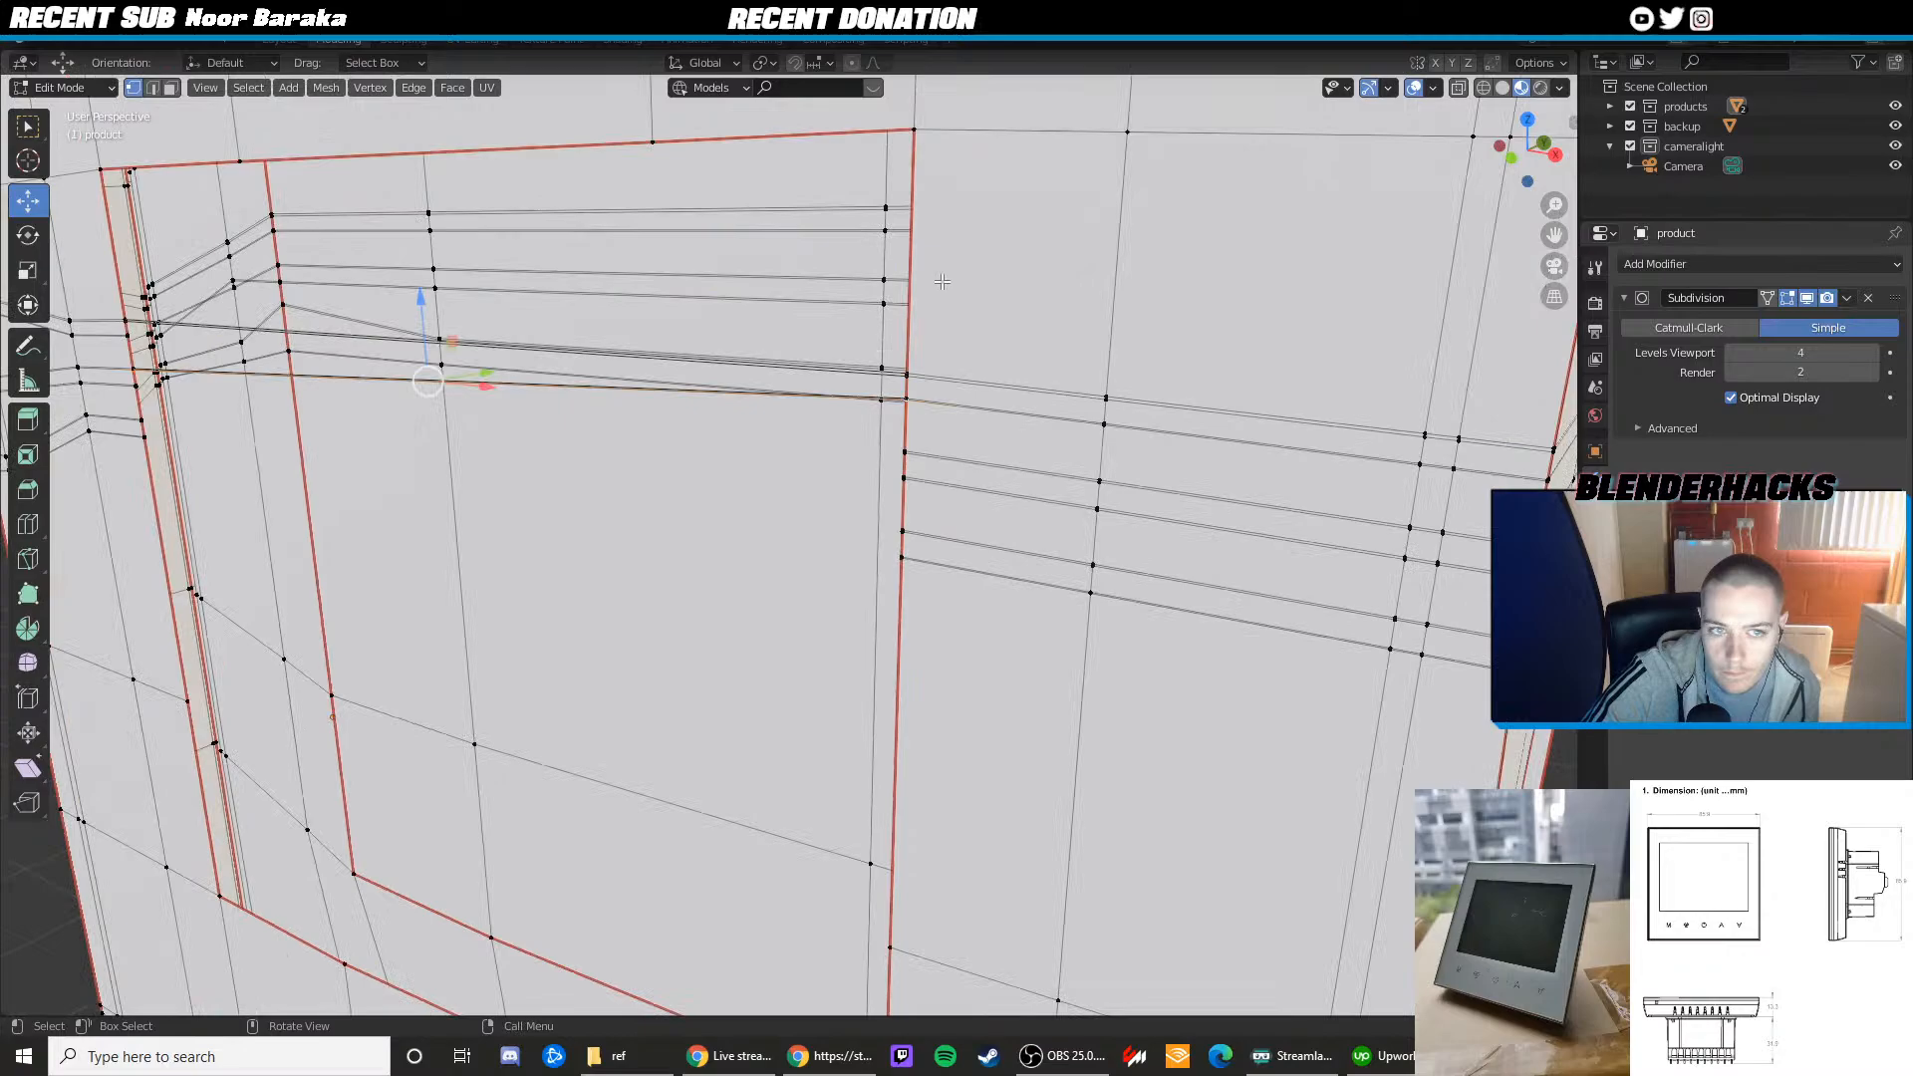
{"action": "scroll", "coordinate": [961, 428], "scroll_direction": "up", "scroll_amount": 1}
Add a third edge across the rear opening between the vent-line vertices below the second edge
{"action": "left_click", "coordinate": [953, 409]}
{"action": "middle_click_drag", "start_coordinate": [954, 410], "coordinate": [551, 431], "text": "shift"}
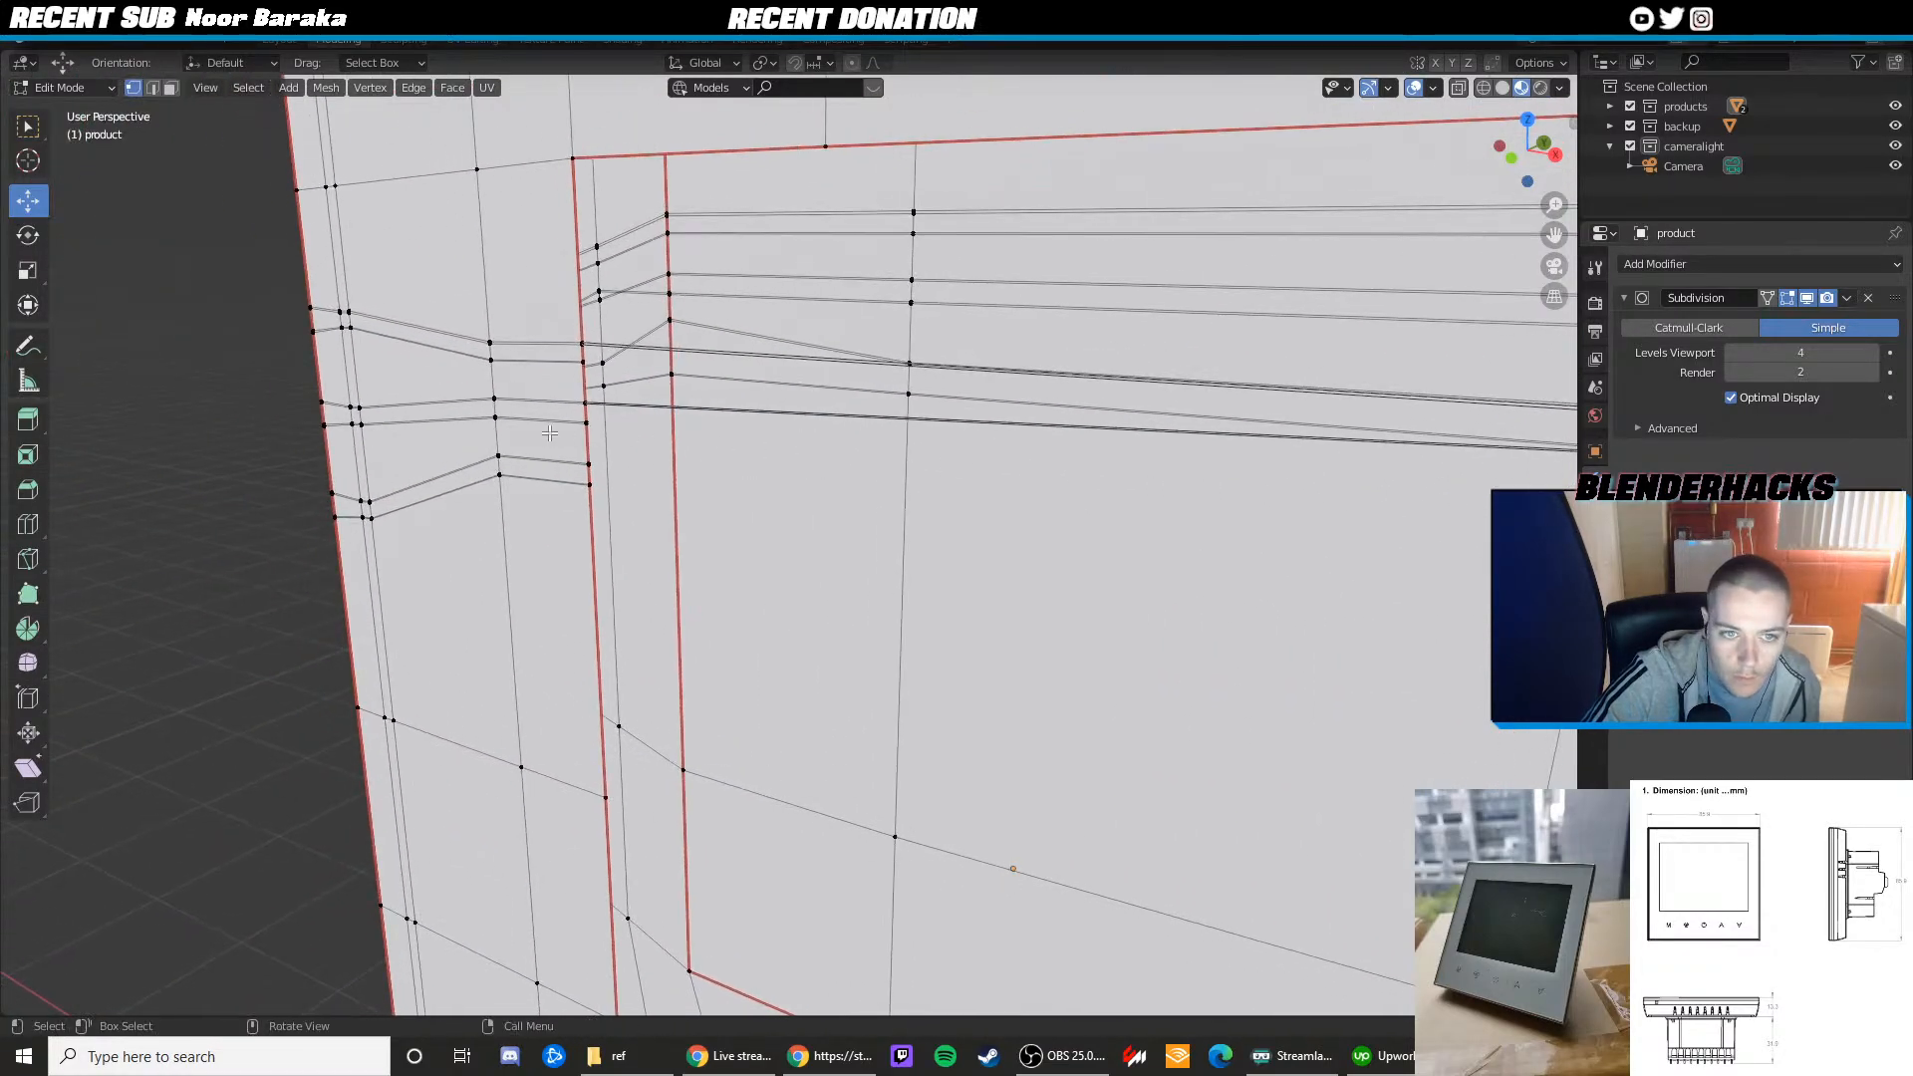
{"action": "scroll", "coordinate": [551, 431], "scroll_direction": "up", "scroll_amount": 2}
{"action": "left_click", "coordinate": [489, 367], "text": "shift"}
{"action": "key", "text": "f"}
{"action": "left_click", "coordinate": [487, 367]}
{"action": "scroll", "coordinate": [571, 374], "scroll_direction": "down", "scroll_amount": 2}
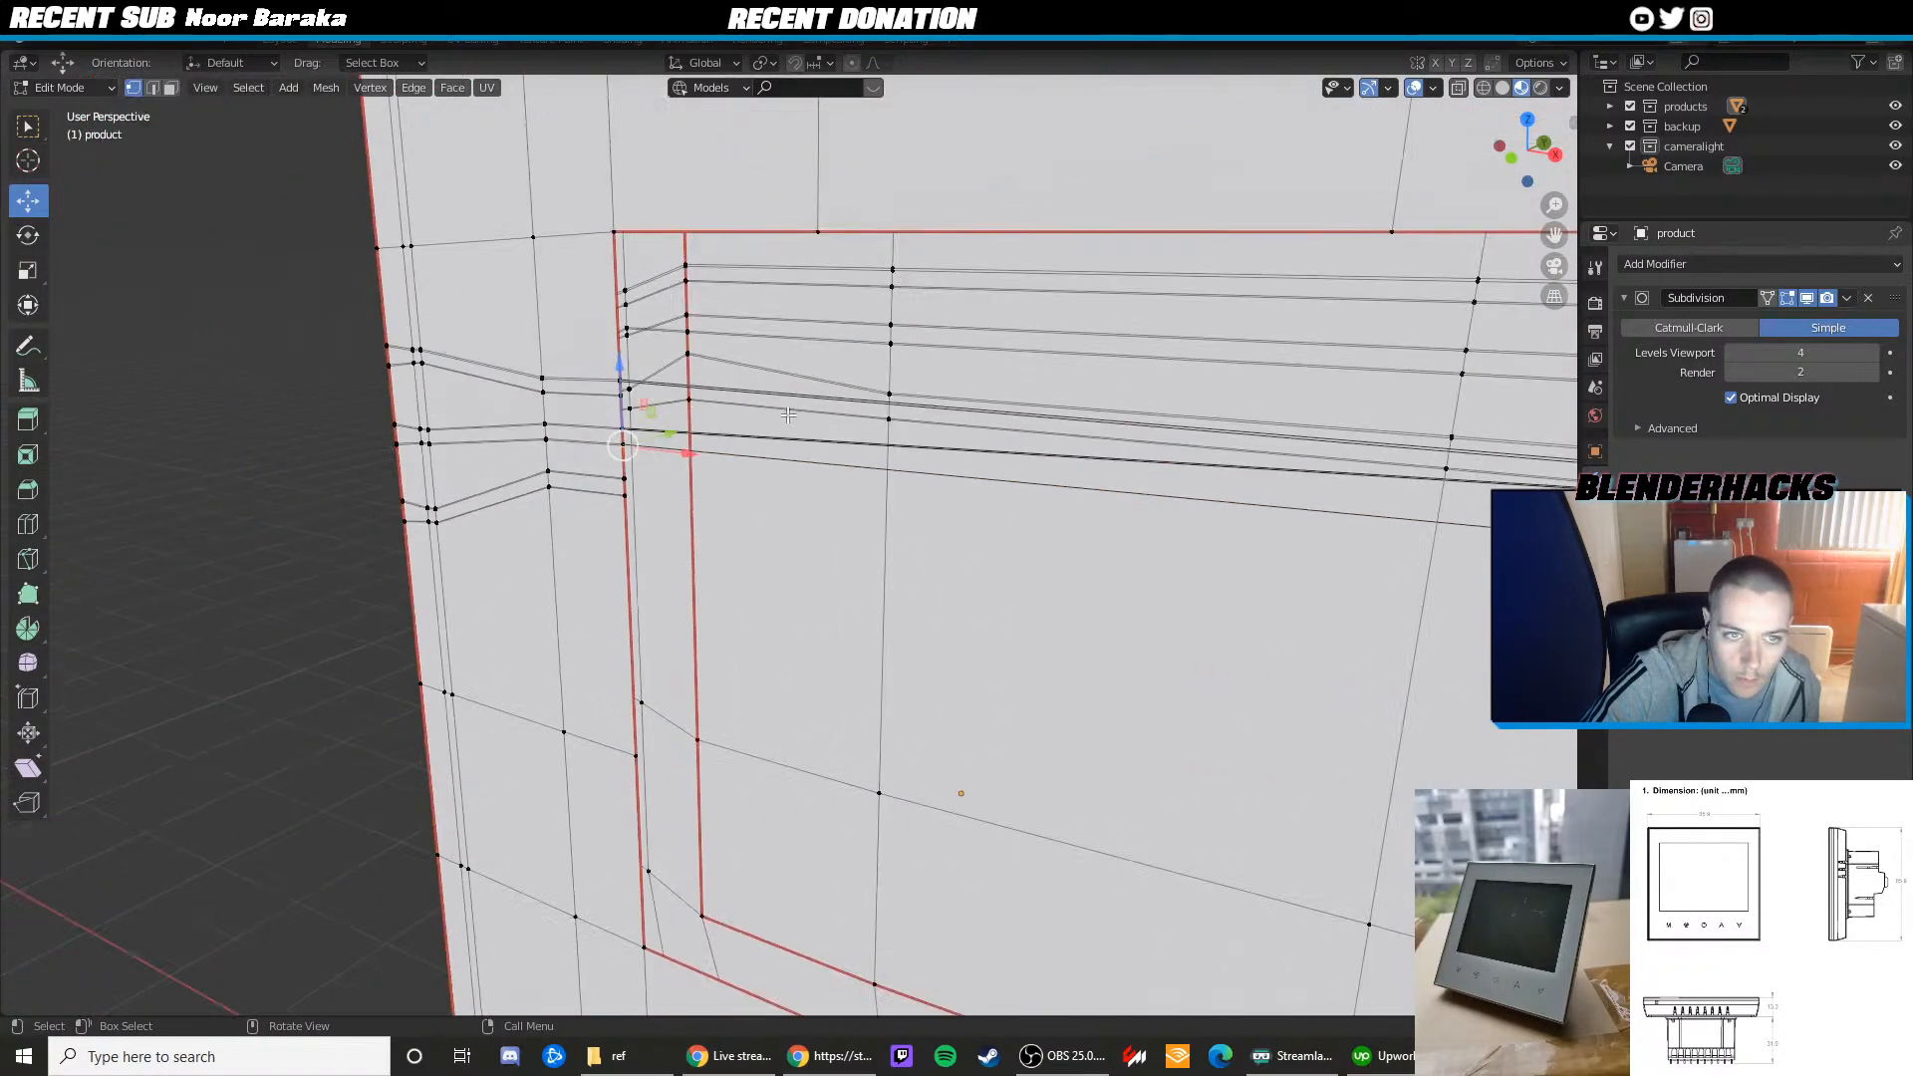
{"action": "middle_click_drag", "start_coordinate": [1205, 433], "coordinate": [679, 387], "text": "shift"}
{"action": "scroll", "coordinate": [855, 452], "scroll_direction": "up", "scroll_amount": 1}
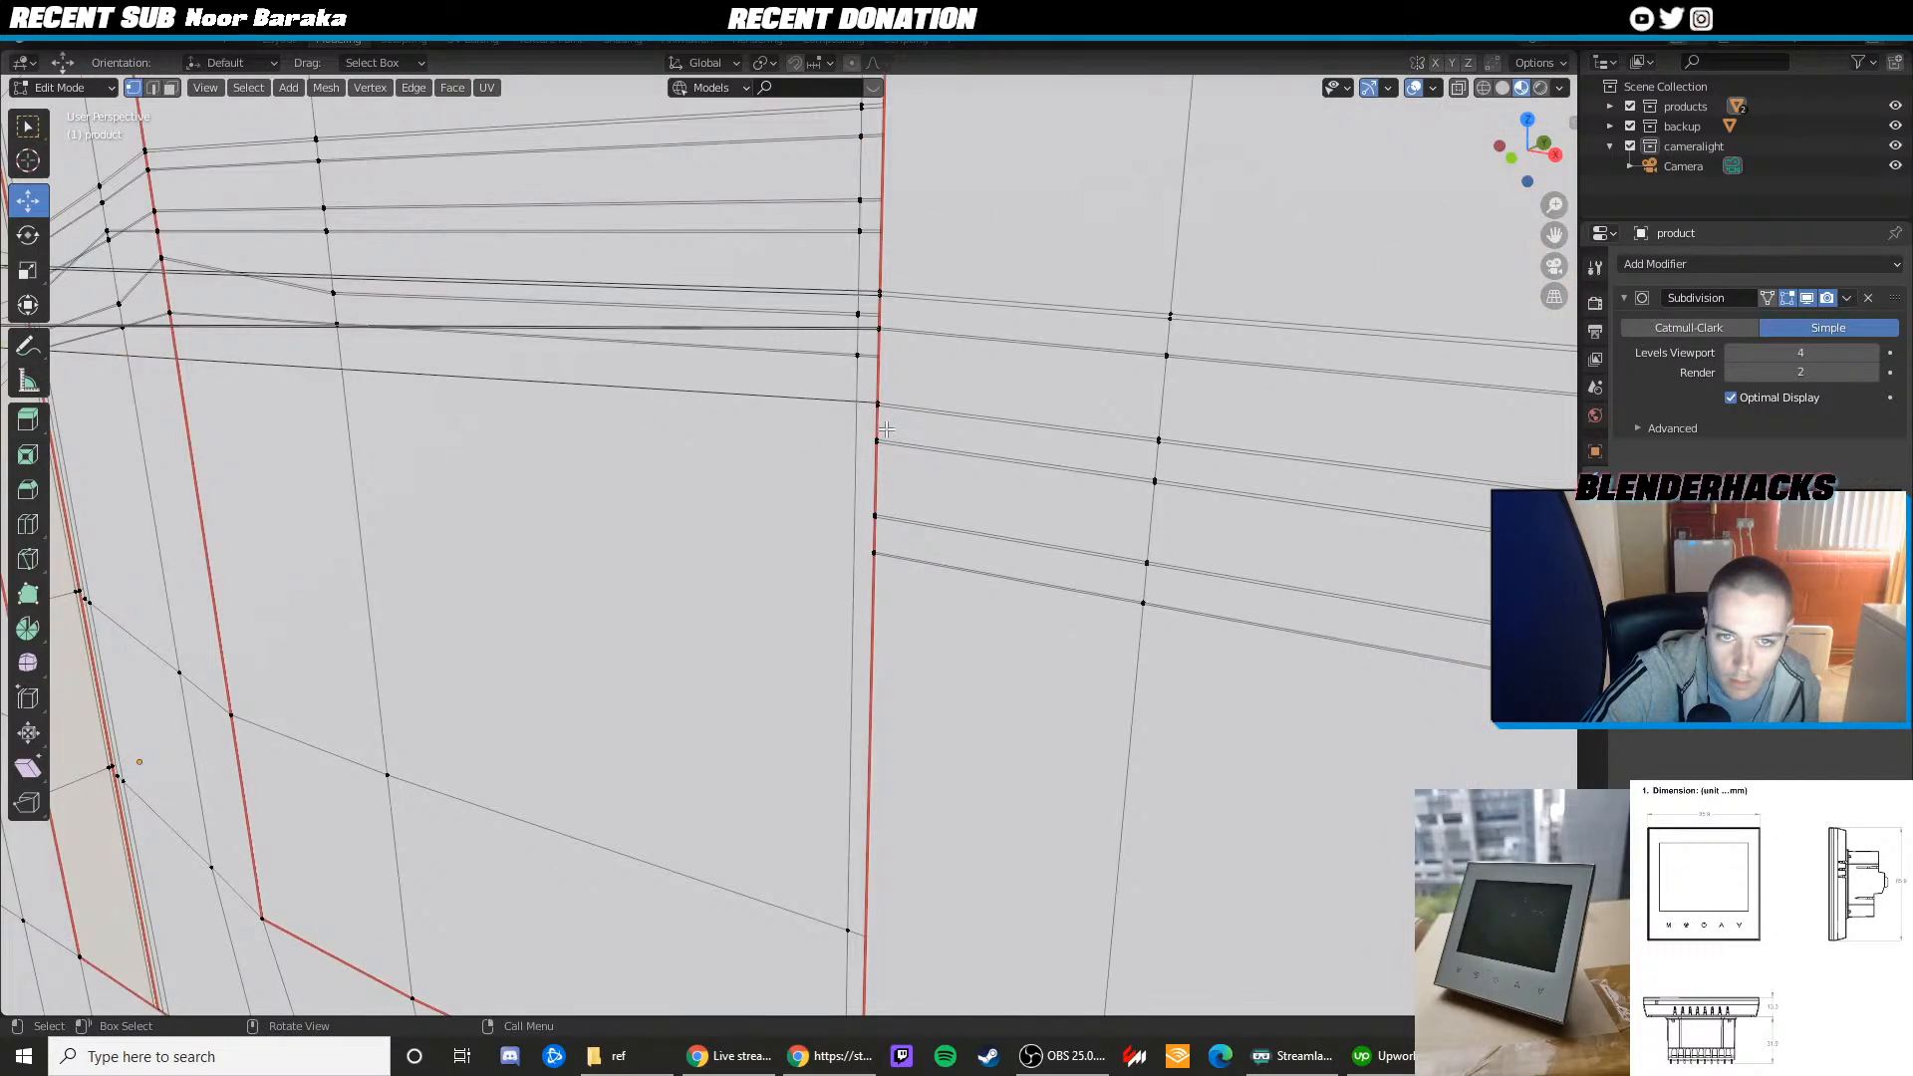
{"action": "scroll", "coordinate": [877, 407], "scroll_direction": "down", "scroll_amount": 4}
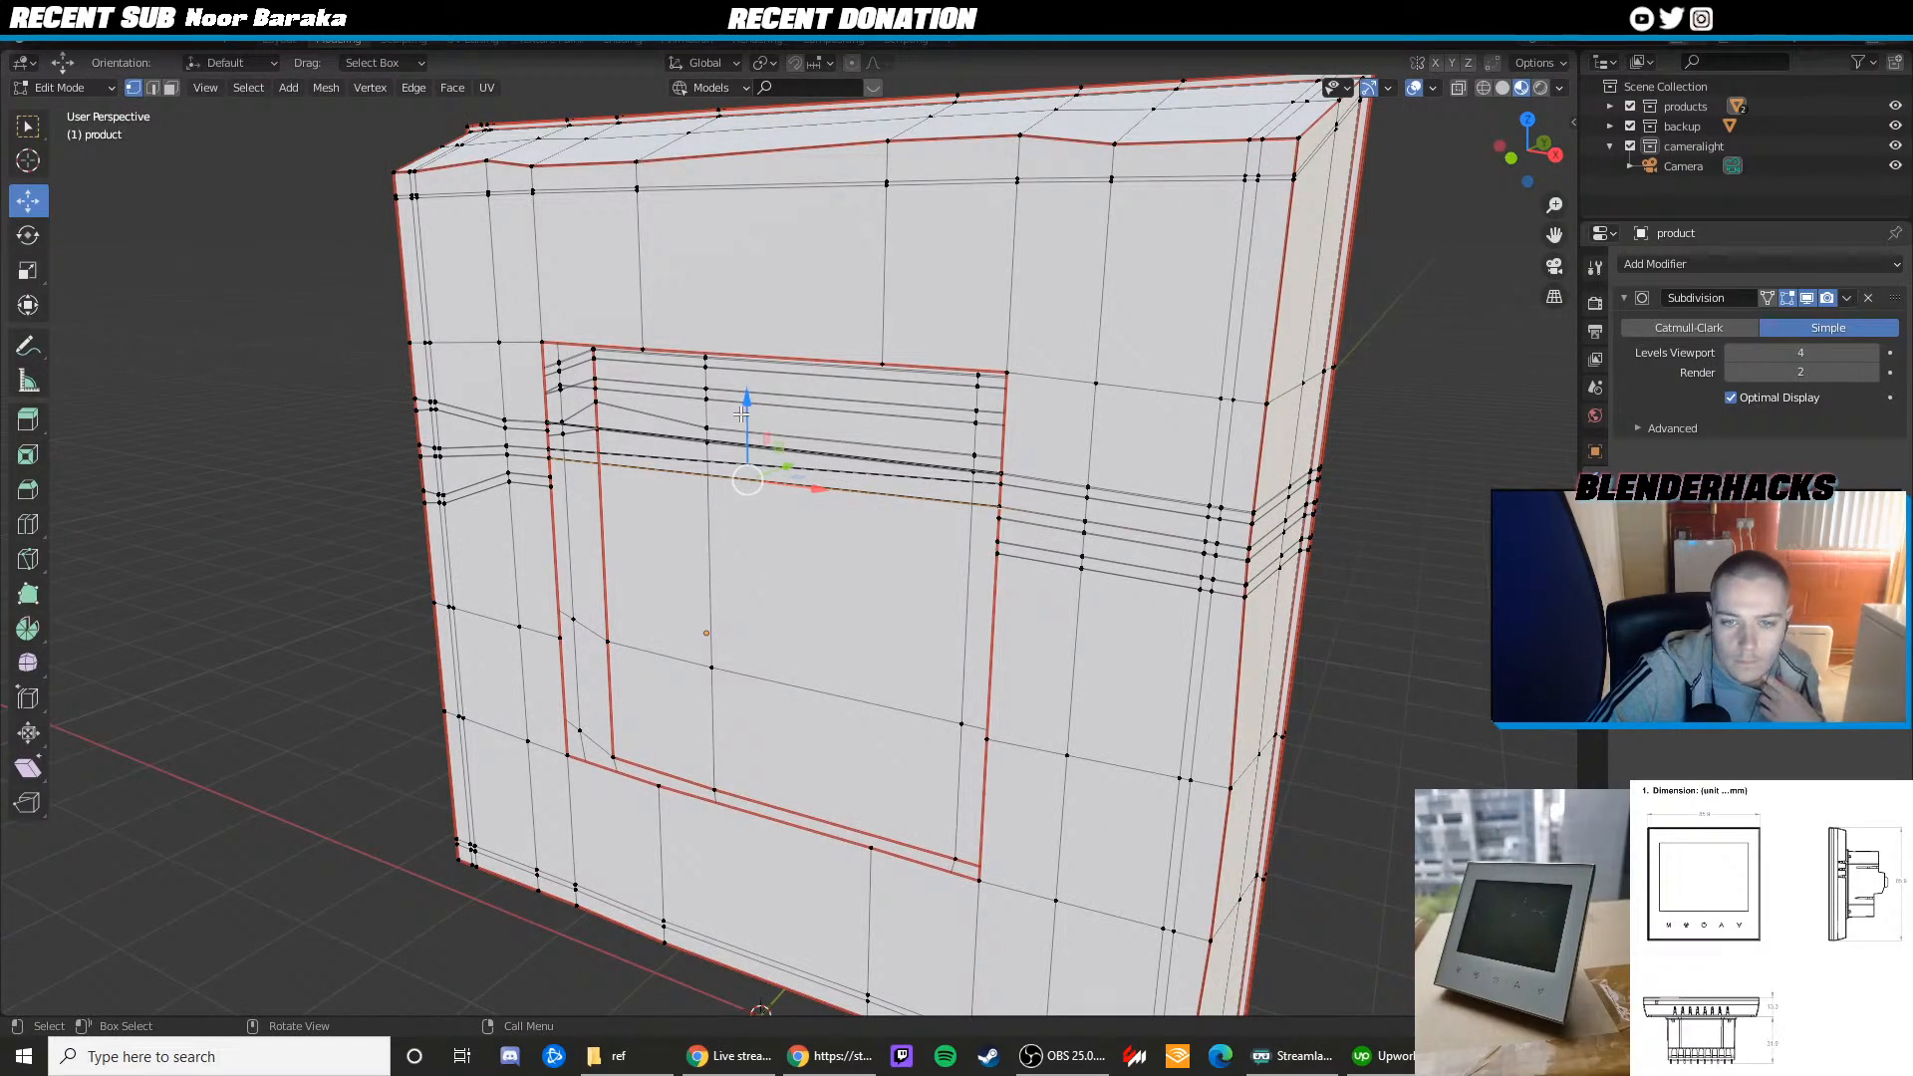
Dissolve the newest edge across the opening, then undo the recent edge connections
{"action": "key", "text": "ctrl+x"}
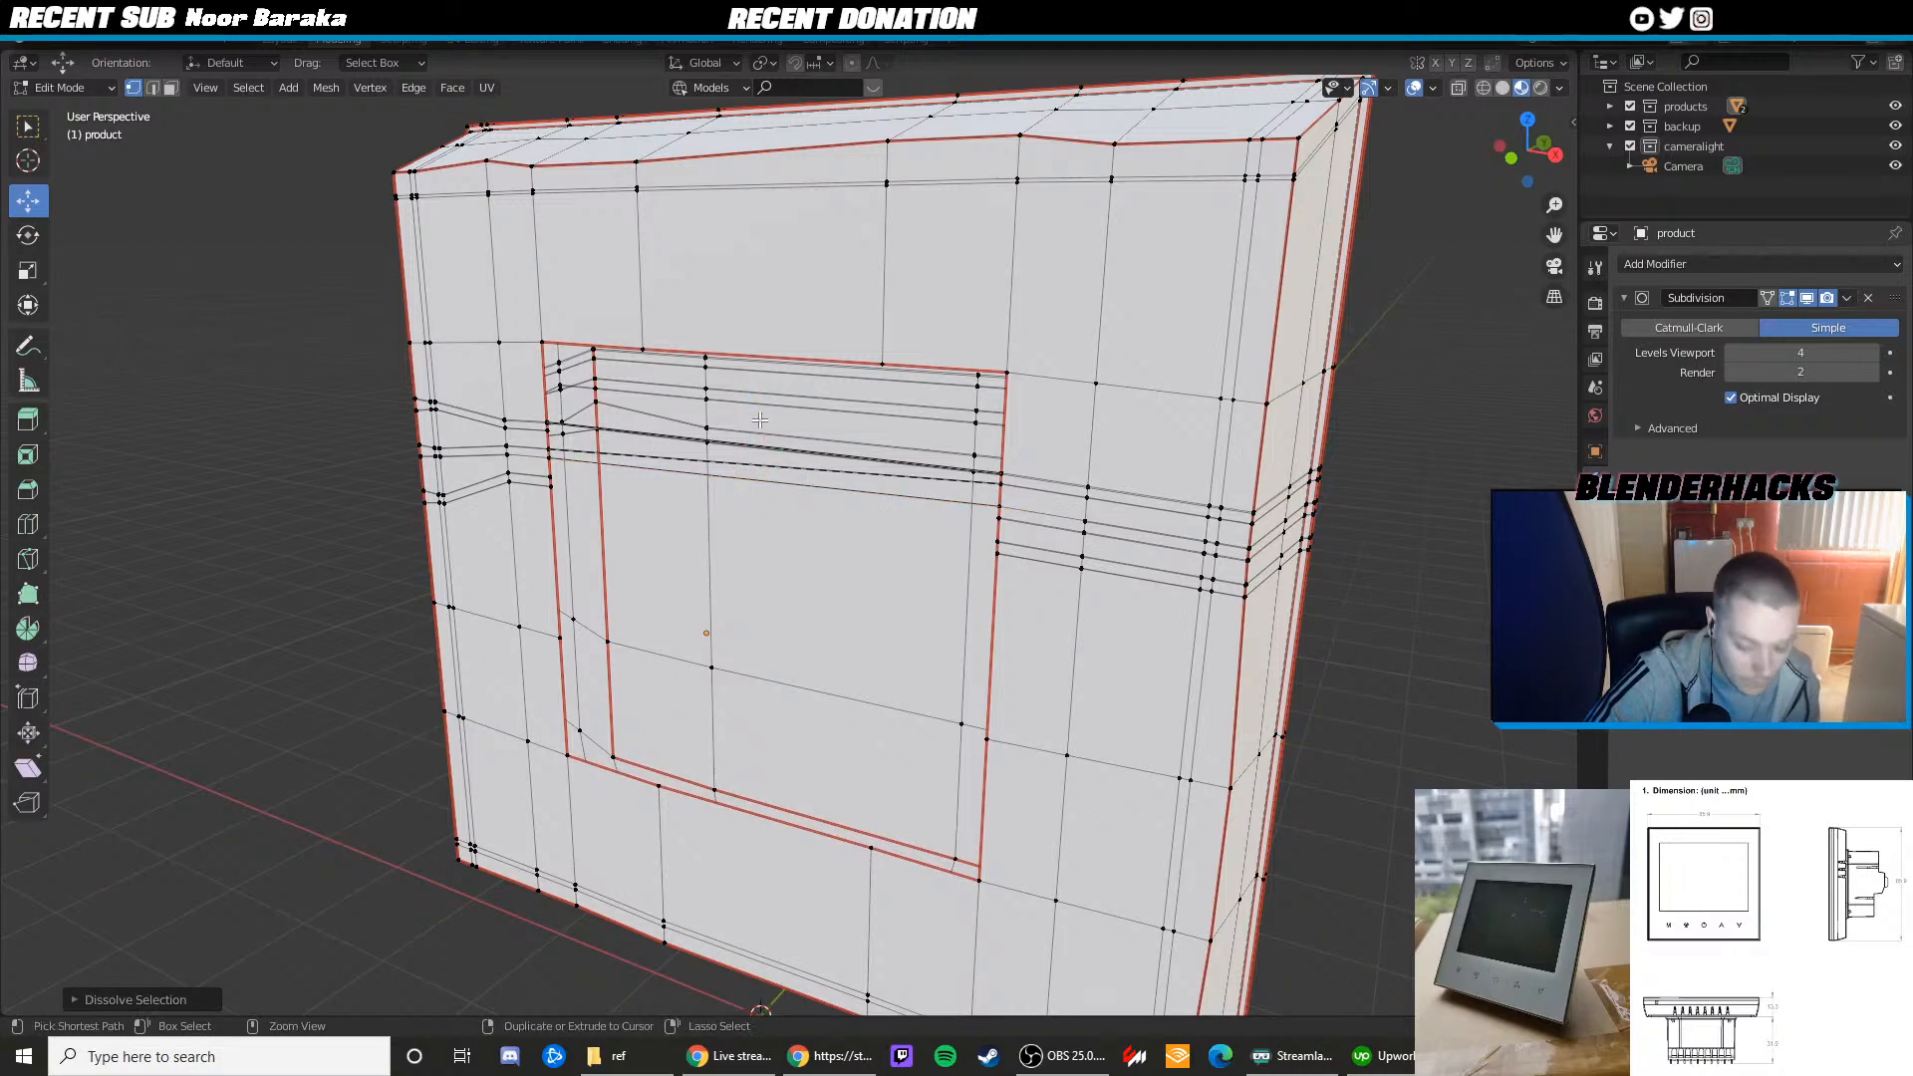
{"action": "key", "text": "ctrl+z"}
{"action": "key", "text": "ctrl+z"}
{"action": "key", "text": "ctrl+z"}
{"action": "key", "text": "ctrl+z"}
{"action": "key", "text": "ctrl+z"}
{"action": "key", "text": "ctrl+z"}
{"action": "key", "text": "ctrl+z"}
{"action": "key", "text": "ctrl+z"}
{"action": "key", "text": "ctrl+z"}
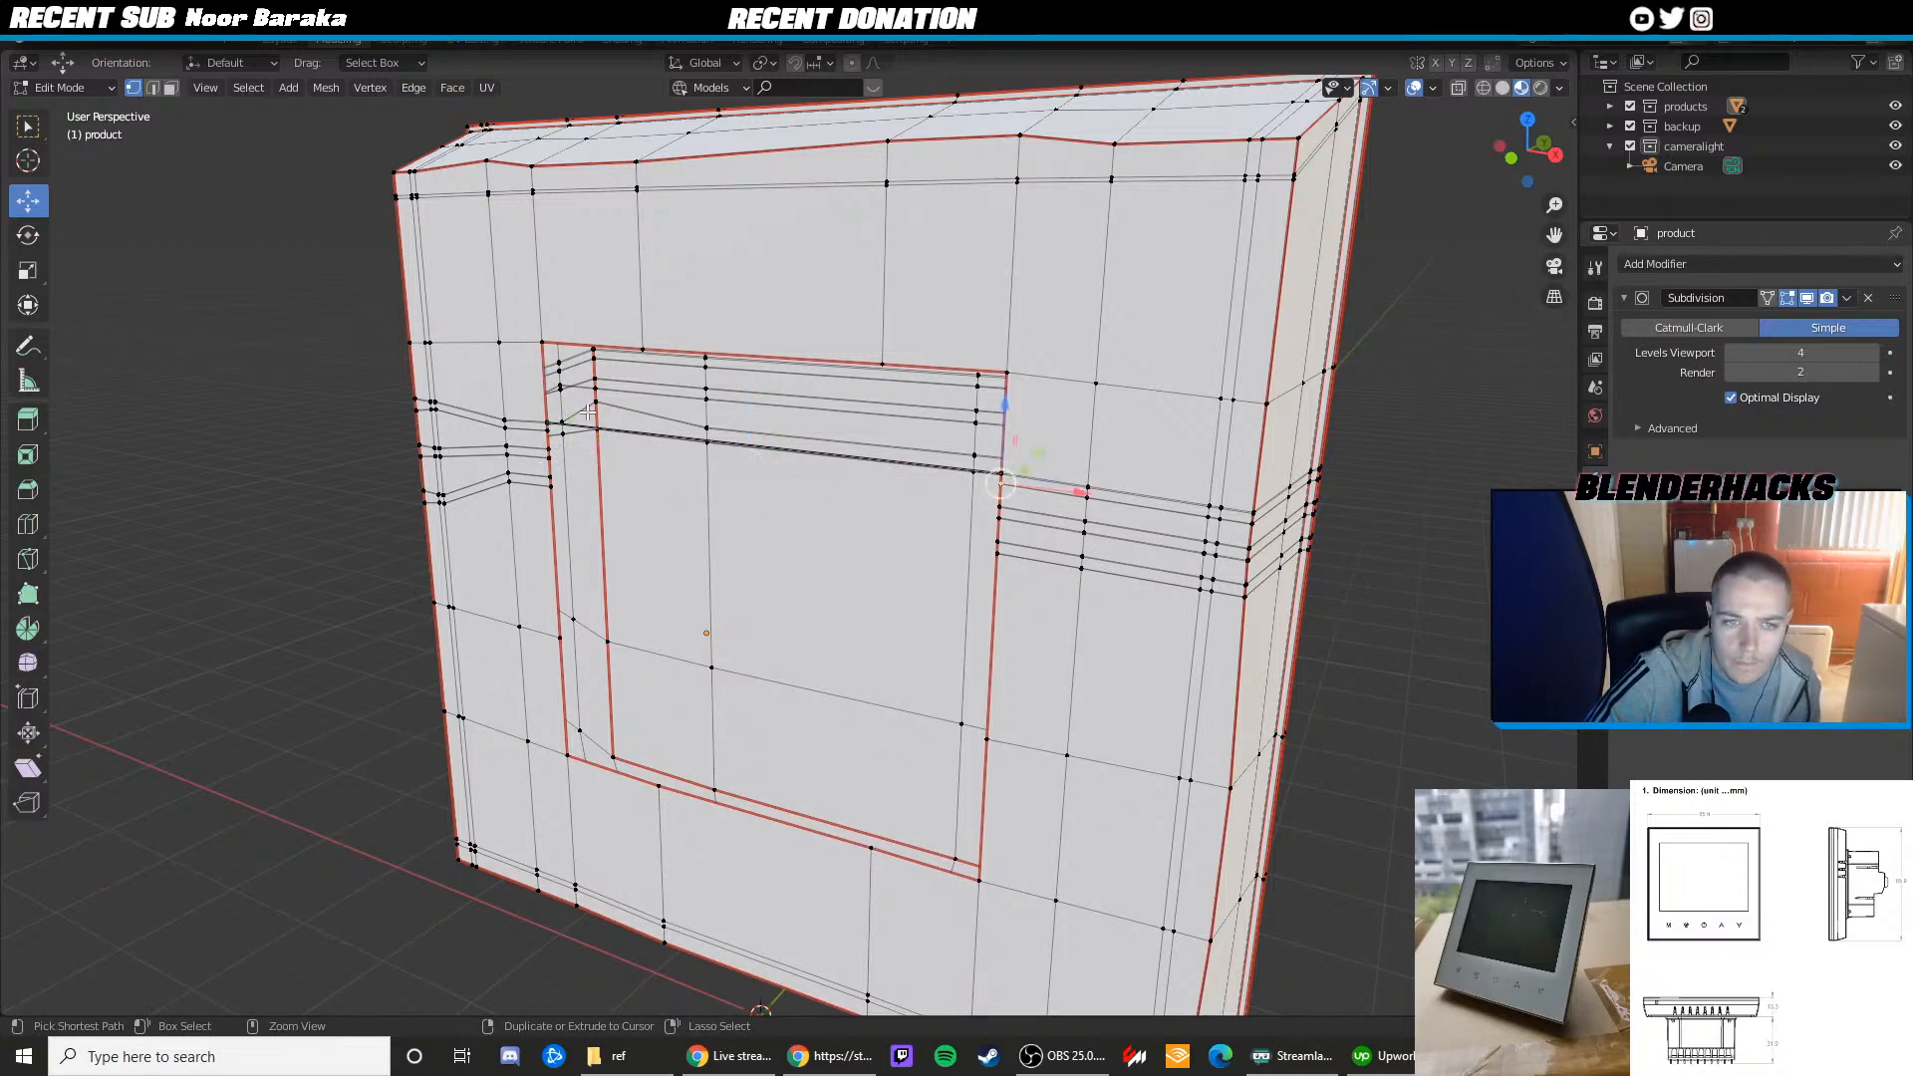
Try to connect the middle vertices of the rear opening's lower and upper borders
{"action": "middle_click_drag", "start_coordinate": [613, 412], "coordinate": [627, 742]}
{"action": "left_click", "coordinate": [835, 816]}
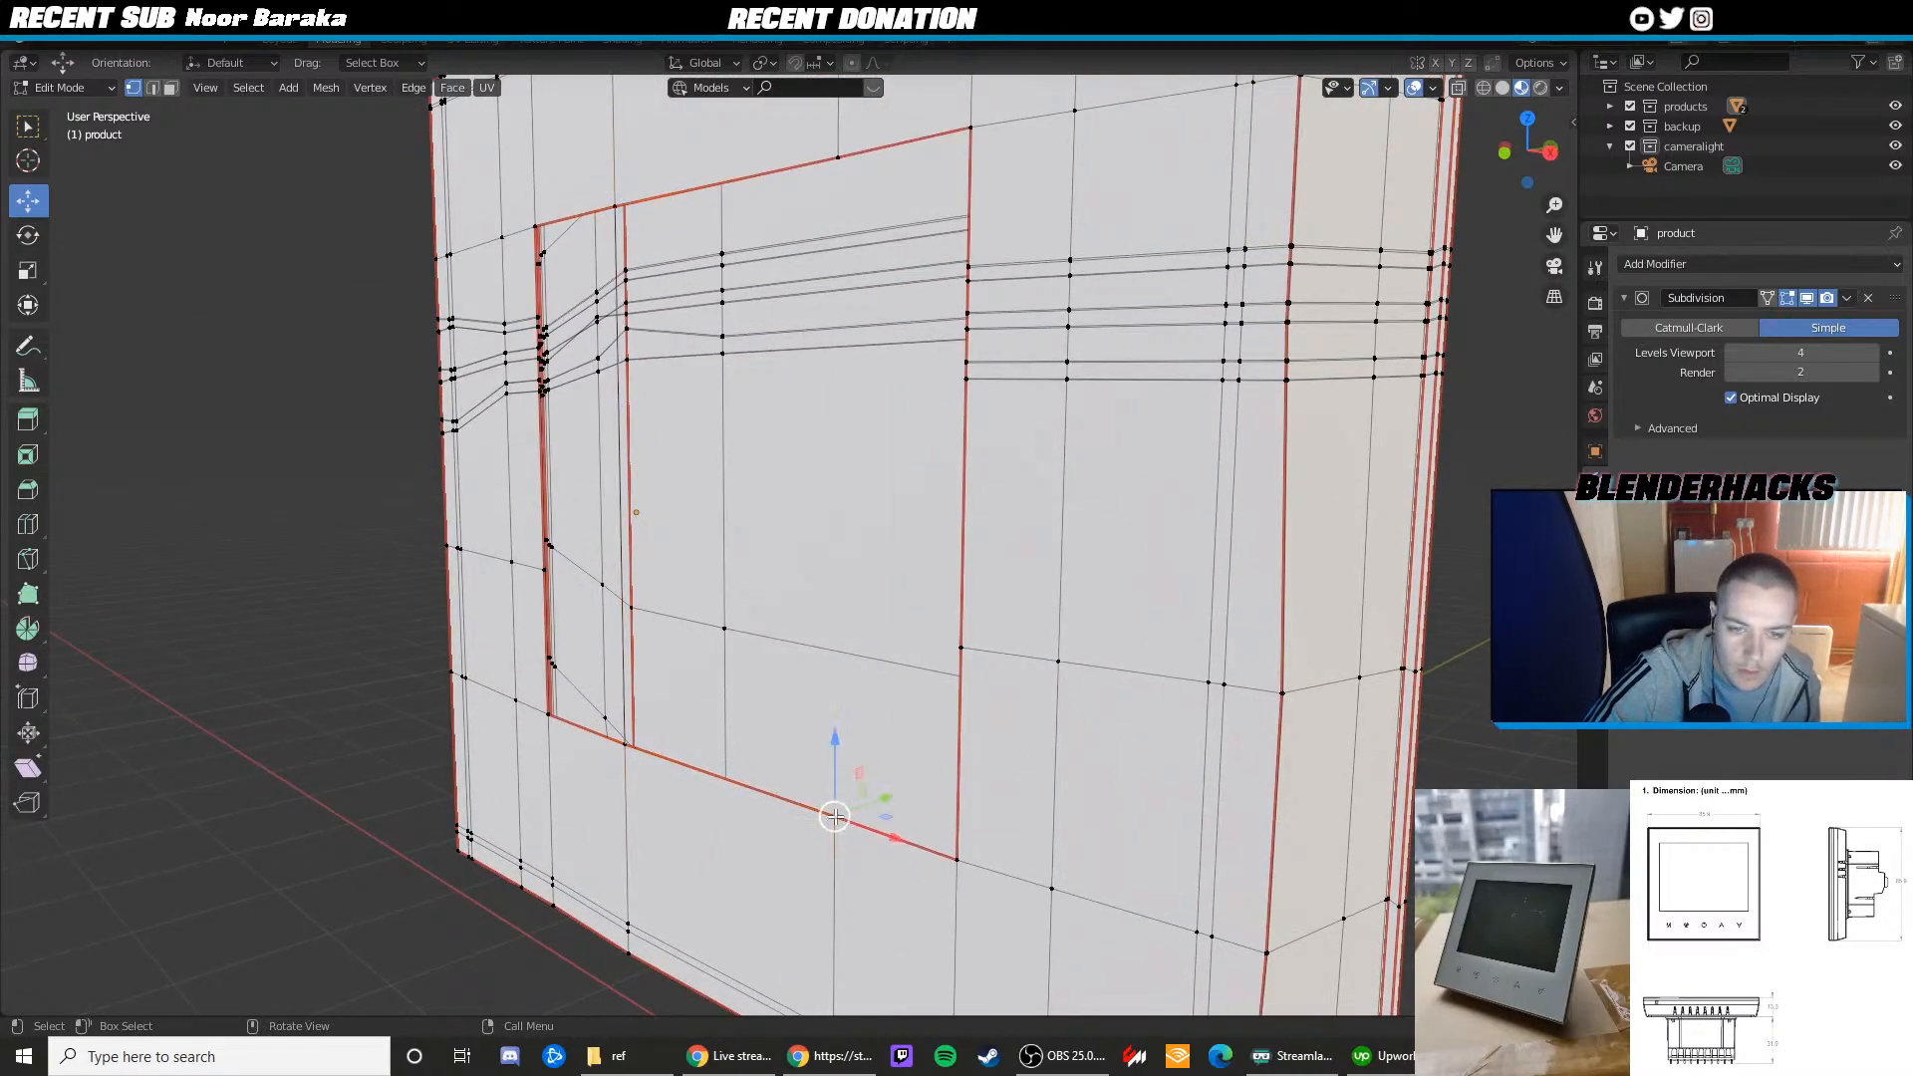
{"action": "left_click", "coordinate": [839, 160], "text": "shift"}
{"action": "key", "text": "ctrl+z"}
{"action": "key", "text": "ctrl+z"}
{"action": "key", "text": "ctrl+z"}
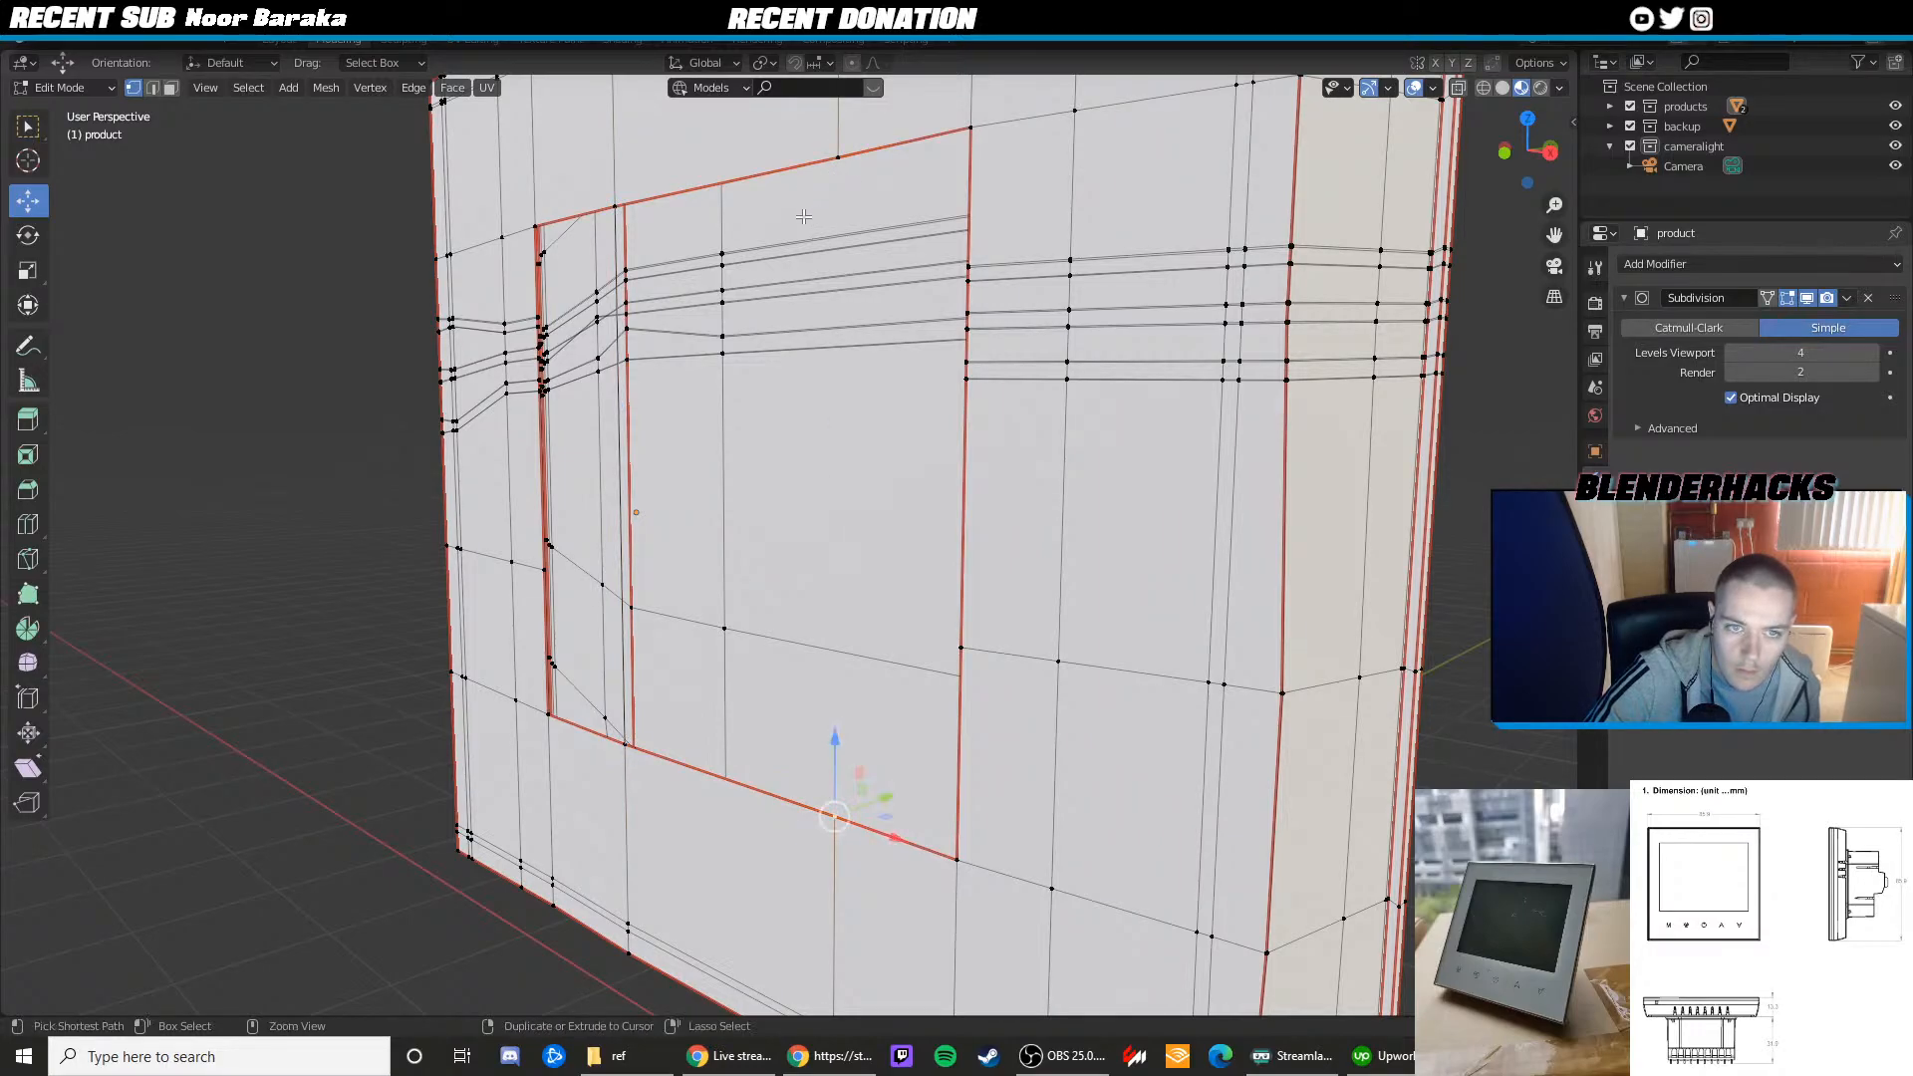
{"action": "middle_click_drag", "start_coordinate": [730, 259], "coordinate": [787, 361]}
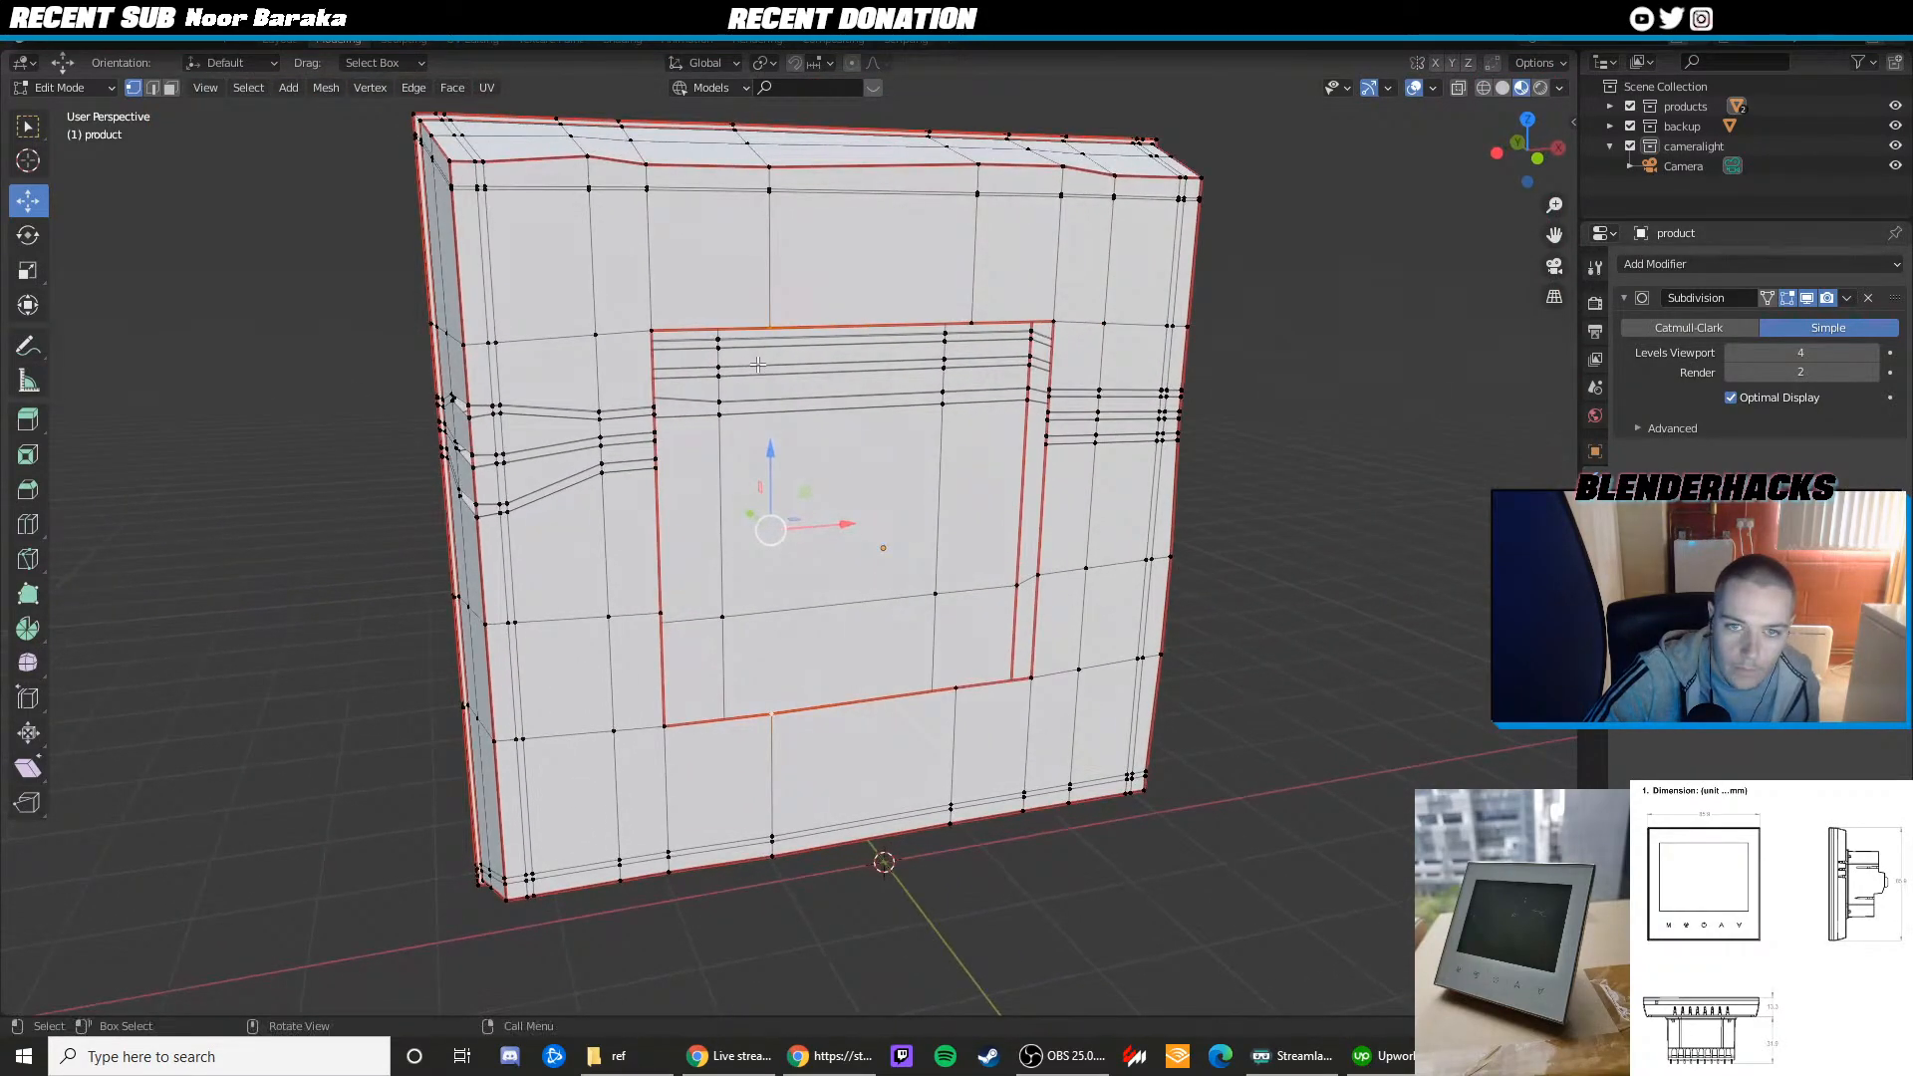
Inspect the product's back in Object Mode and return to editing its mesh
{"action": "scroll", "coordinate": [756, 364], "scroll_direction": "up", "scroll_amount": 1}
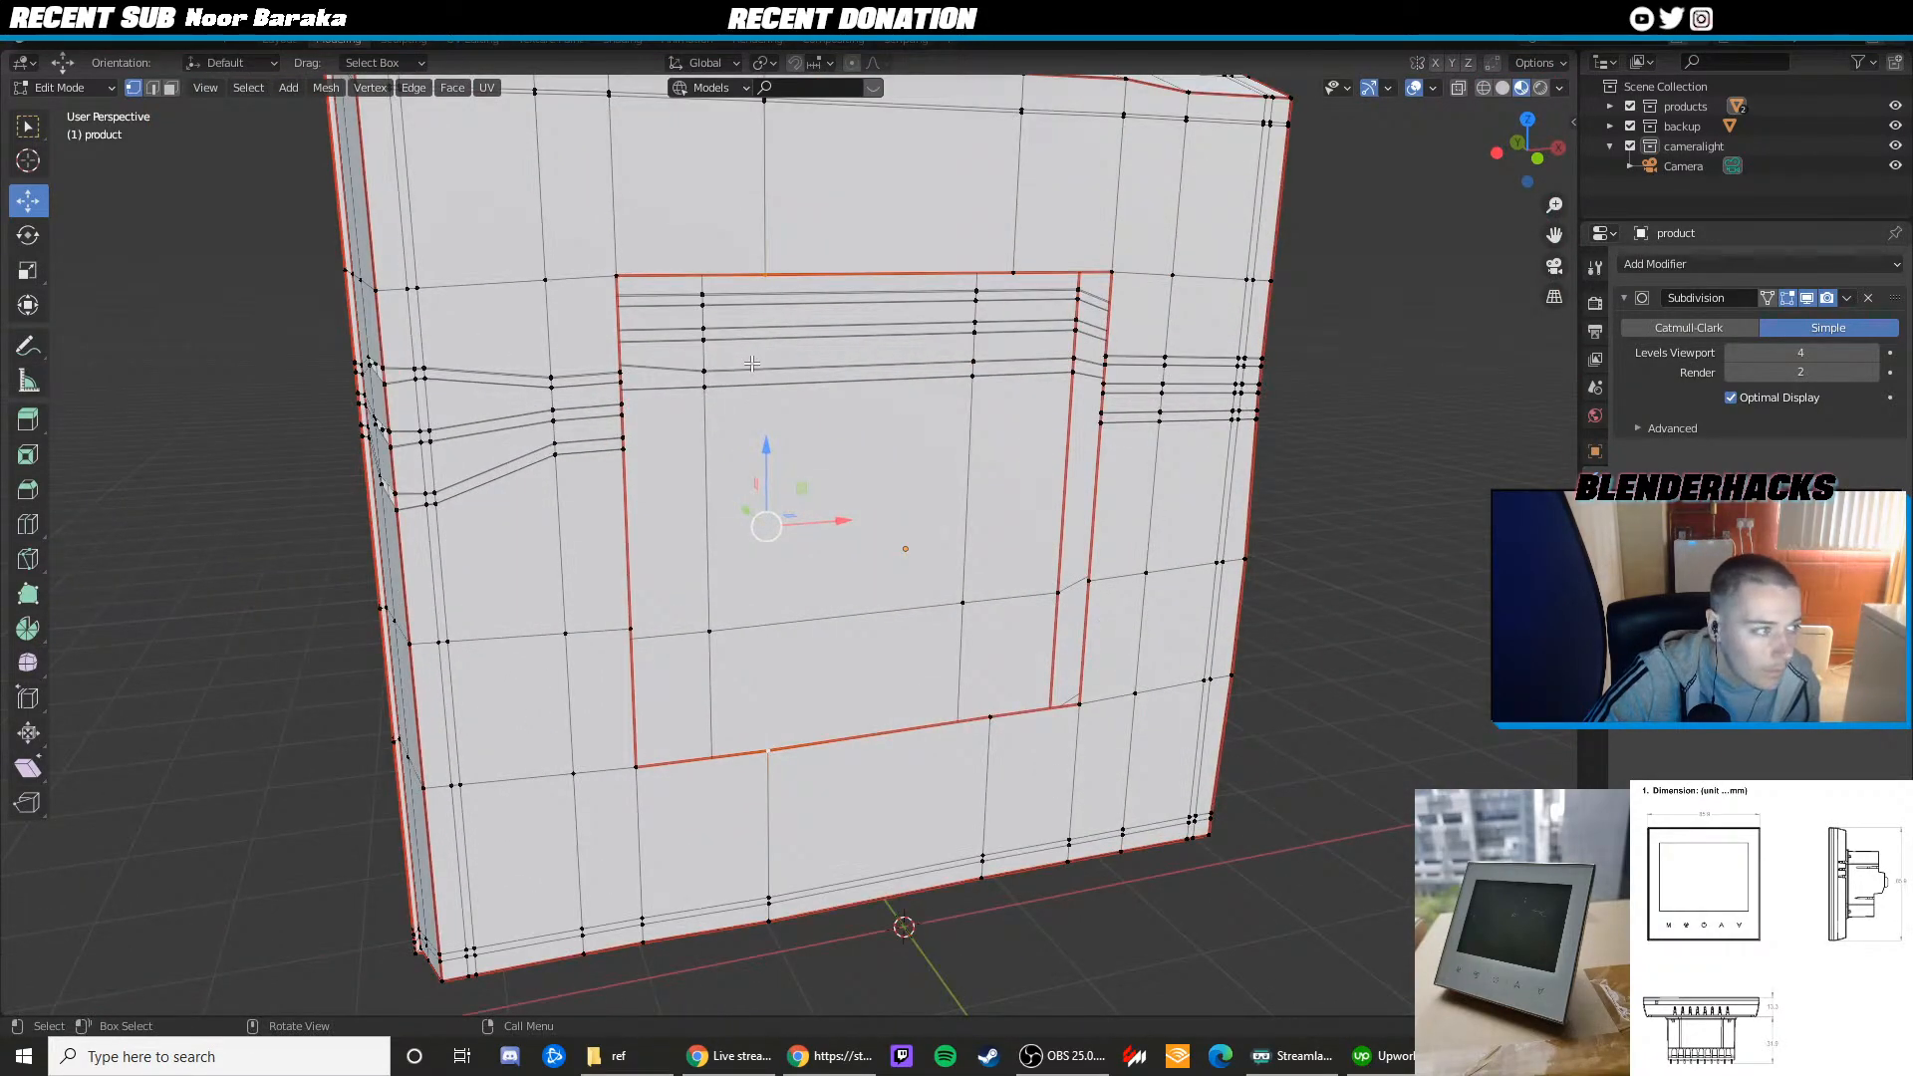
{"action": "scroll", "coordinate": [751, 365], "scroll_direction": "down", "scroll_amount": 2}
{"action": "key", "text": "Tab"}
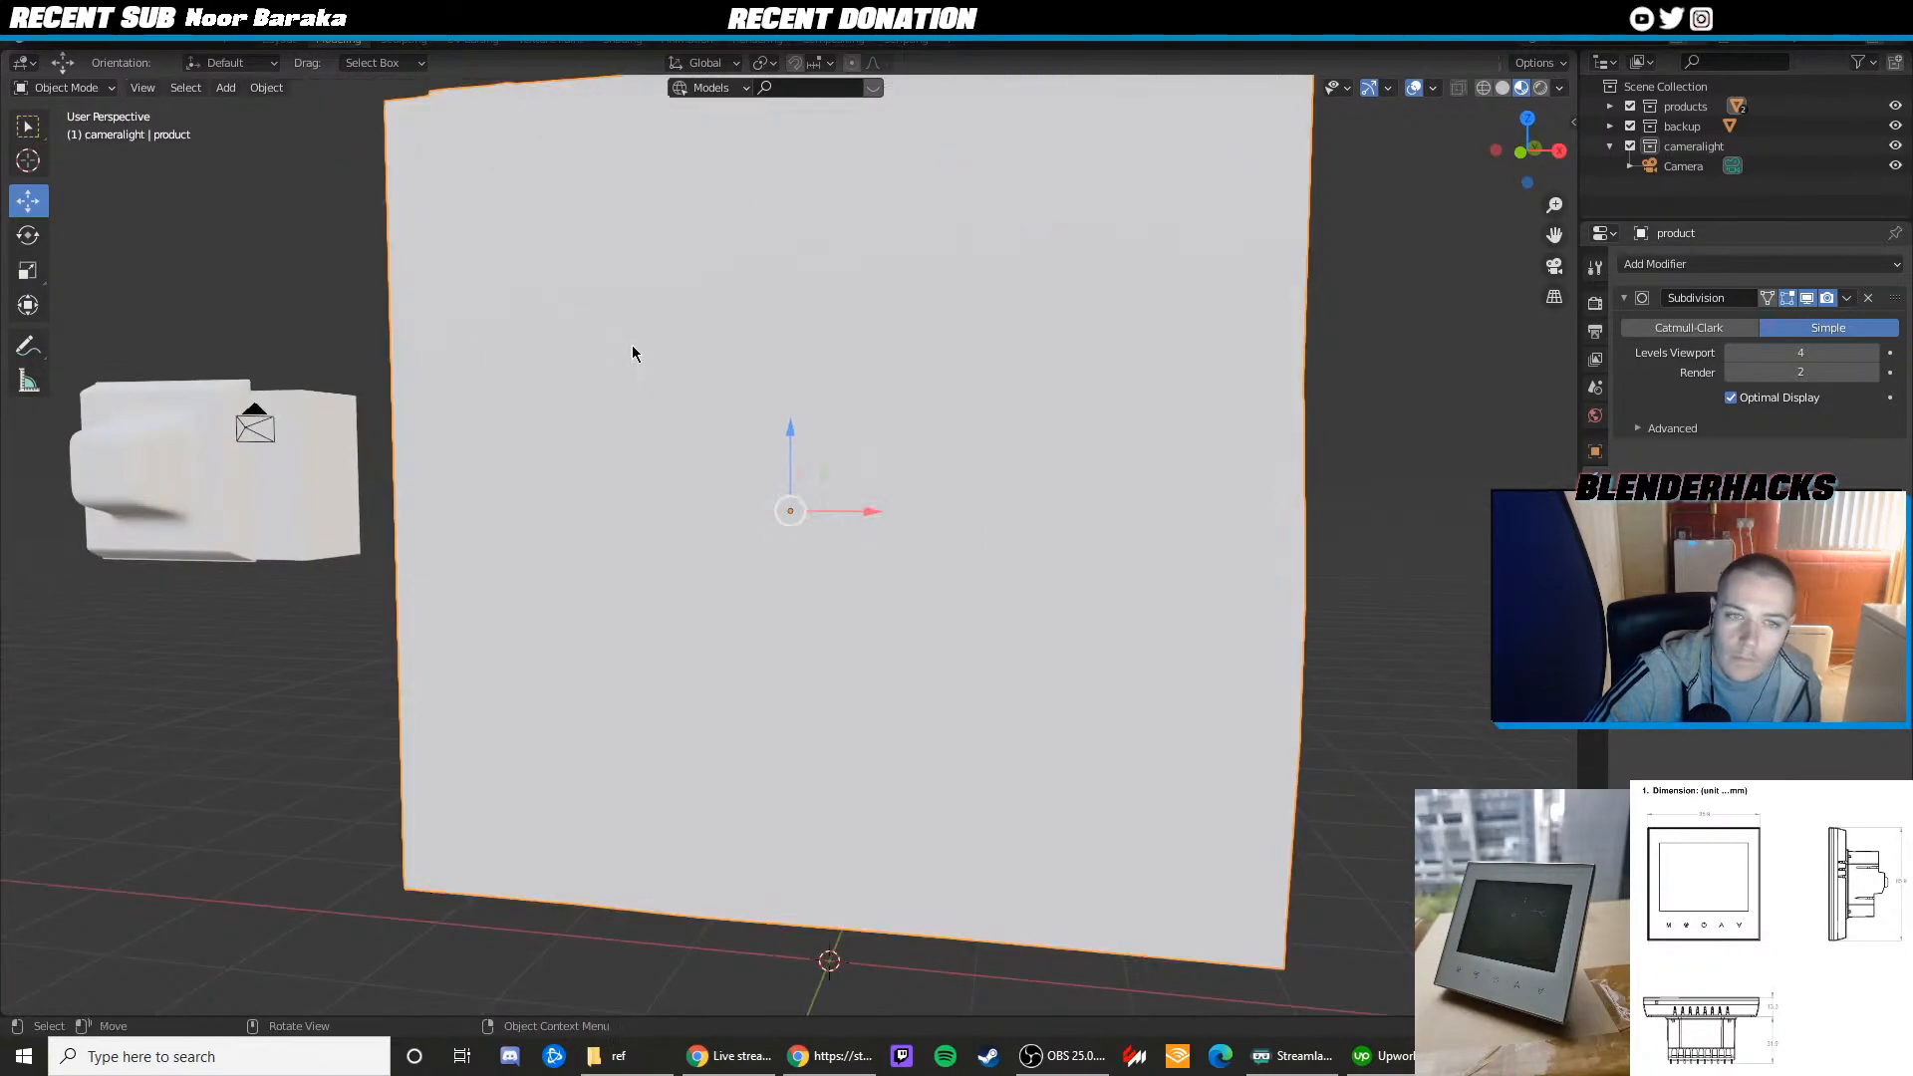
{"action": "middle_click_drag", "start_coordinate": [631, 347], "coordinate": [678, 349]}
{"action": "key", "text": "Tab"}
{"action": "scroll", "coordinate": [715, 438], "scroll_direction": "up", "scroll_amount": 4}
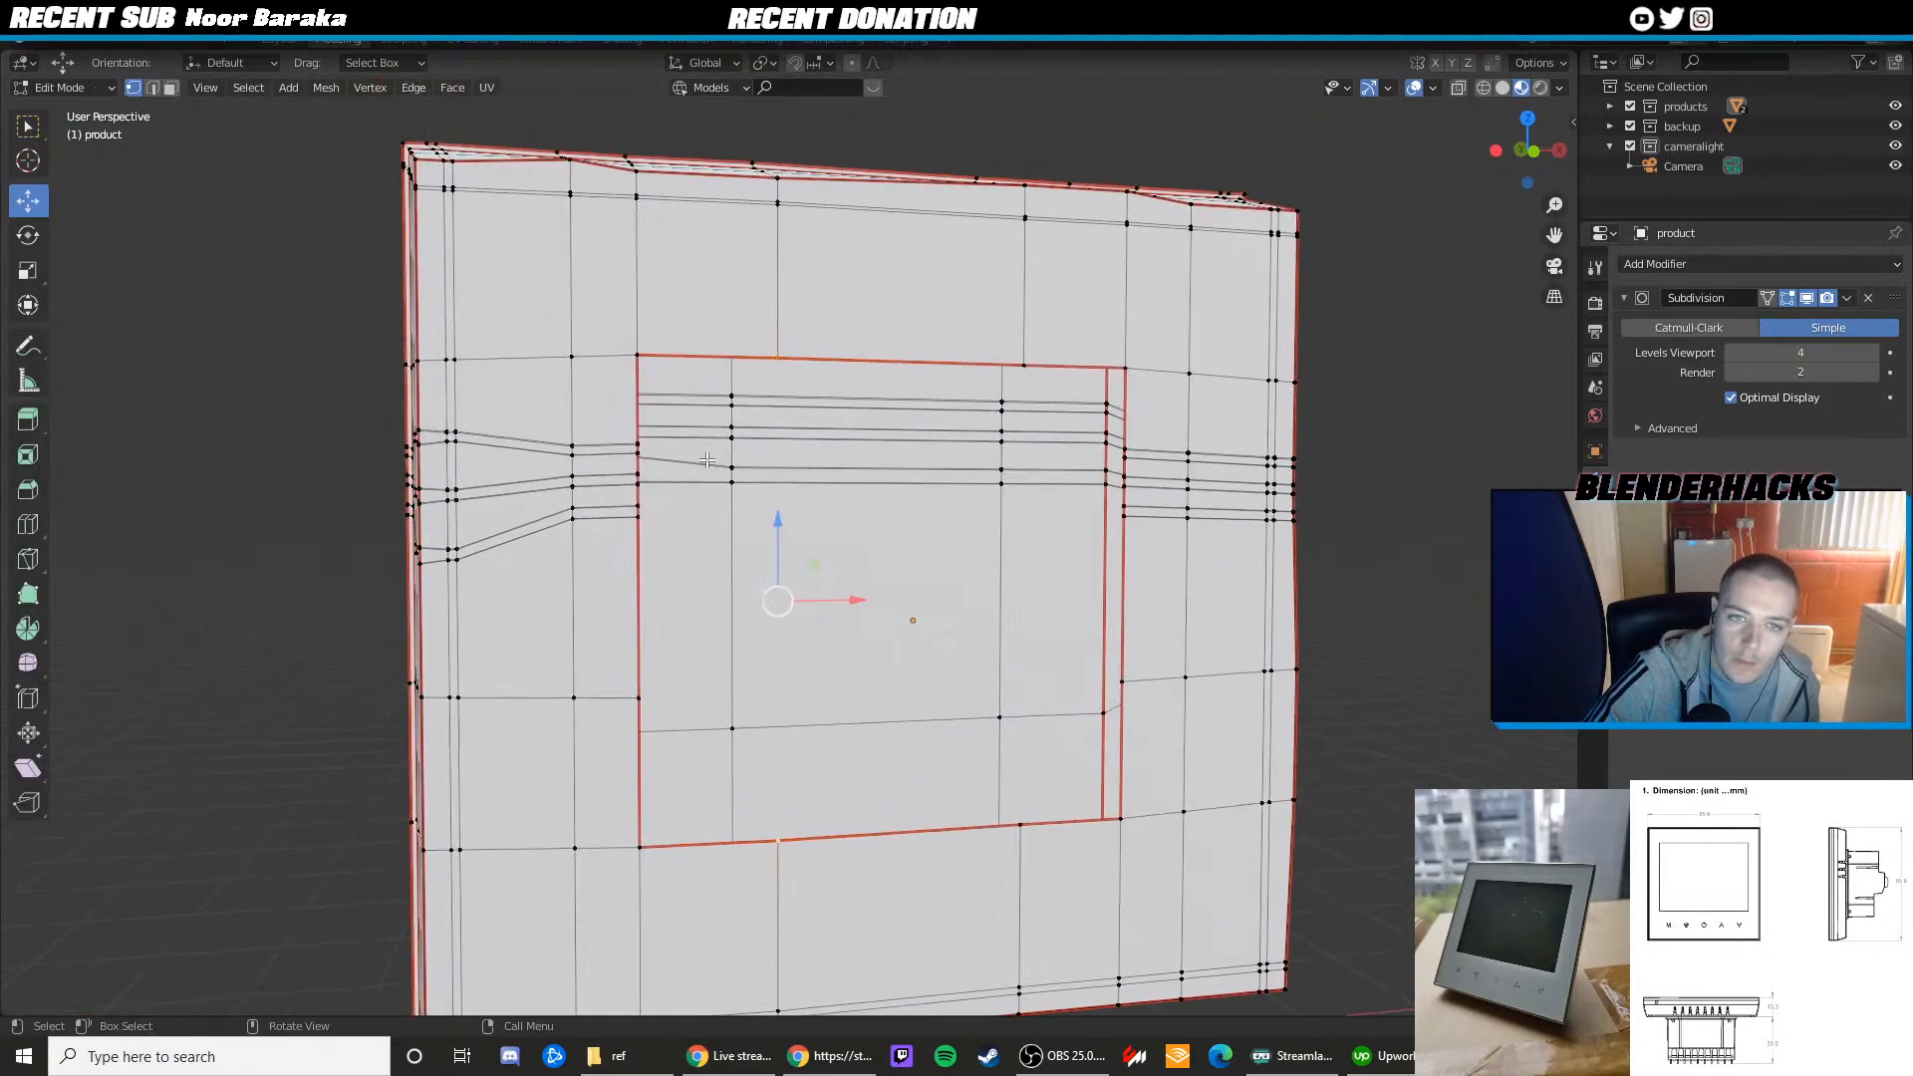
Select the middle vertex of the rear opening's upper border and check its position along the back edge
{"action": "left_click", "coordinate": [771, 261]}
{"action": "left_click", "coordinate": [1499, 151]}
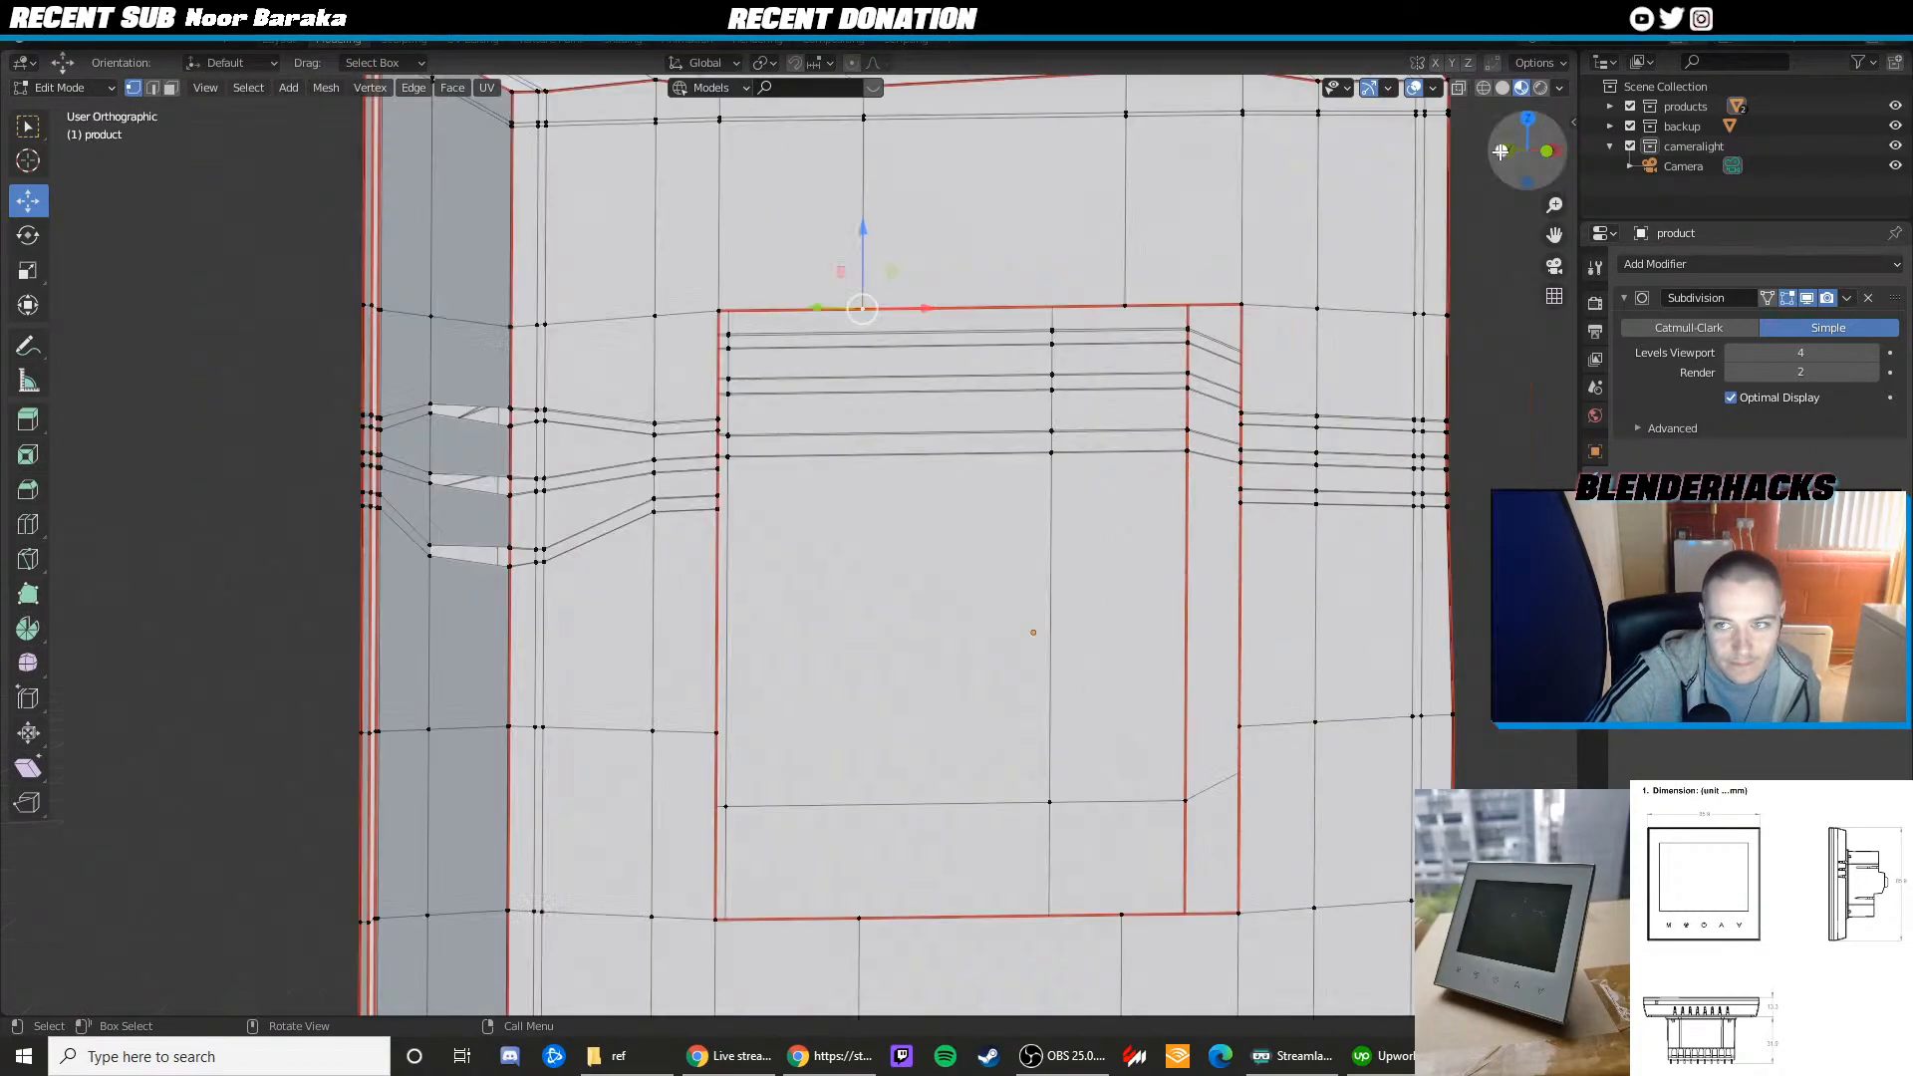
{"action": "middle_click_drag", "start_coordinate": [1003, 299], "coordinate": [734, 385], "text": "shift"}
{"action": "scroll", "coordinate": [727, 378], "scroll_direction": "up", "scroll_amount": 4}
{"action": "middle_click_drag", "start_coordinate": [663, 320], "coordinate": [610, 321], "text": "shift"}
{"action": "scroll", "coordinate": [730, 389], "scroll_direction": "up", "scroll_amount": 2}
{"action": "scroll", "coordinate": [672, 404], "scroll_direction": "down", "scroll_amount": 4}
{"action": "scroll", "coordinate": [652, 413], "scroll_direction": "down", "scroll_amount": 2}
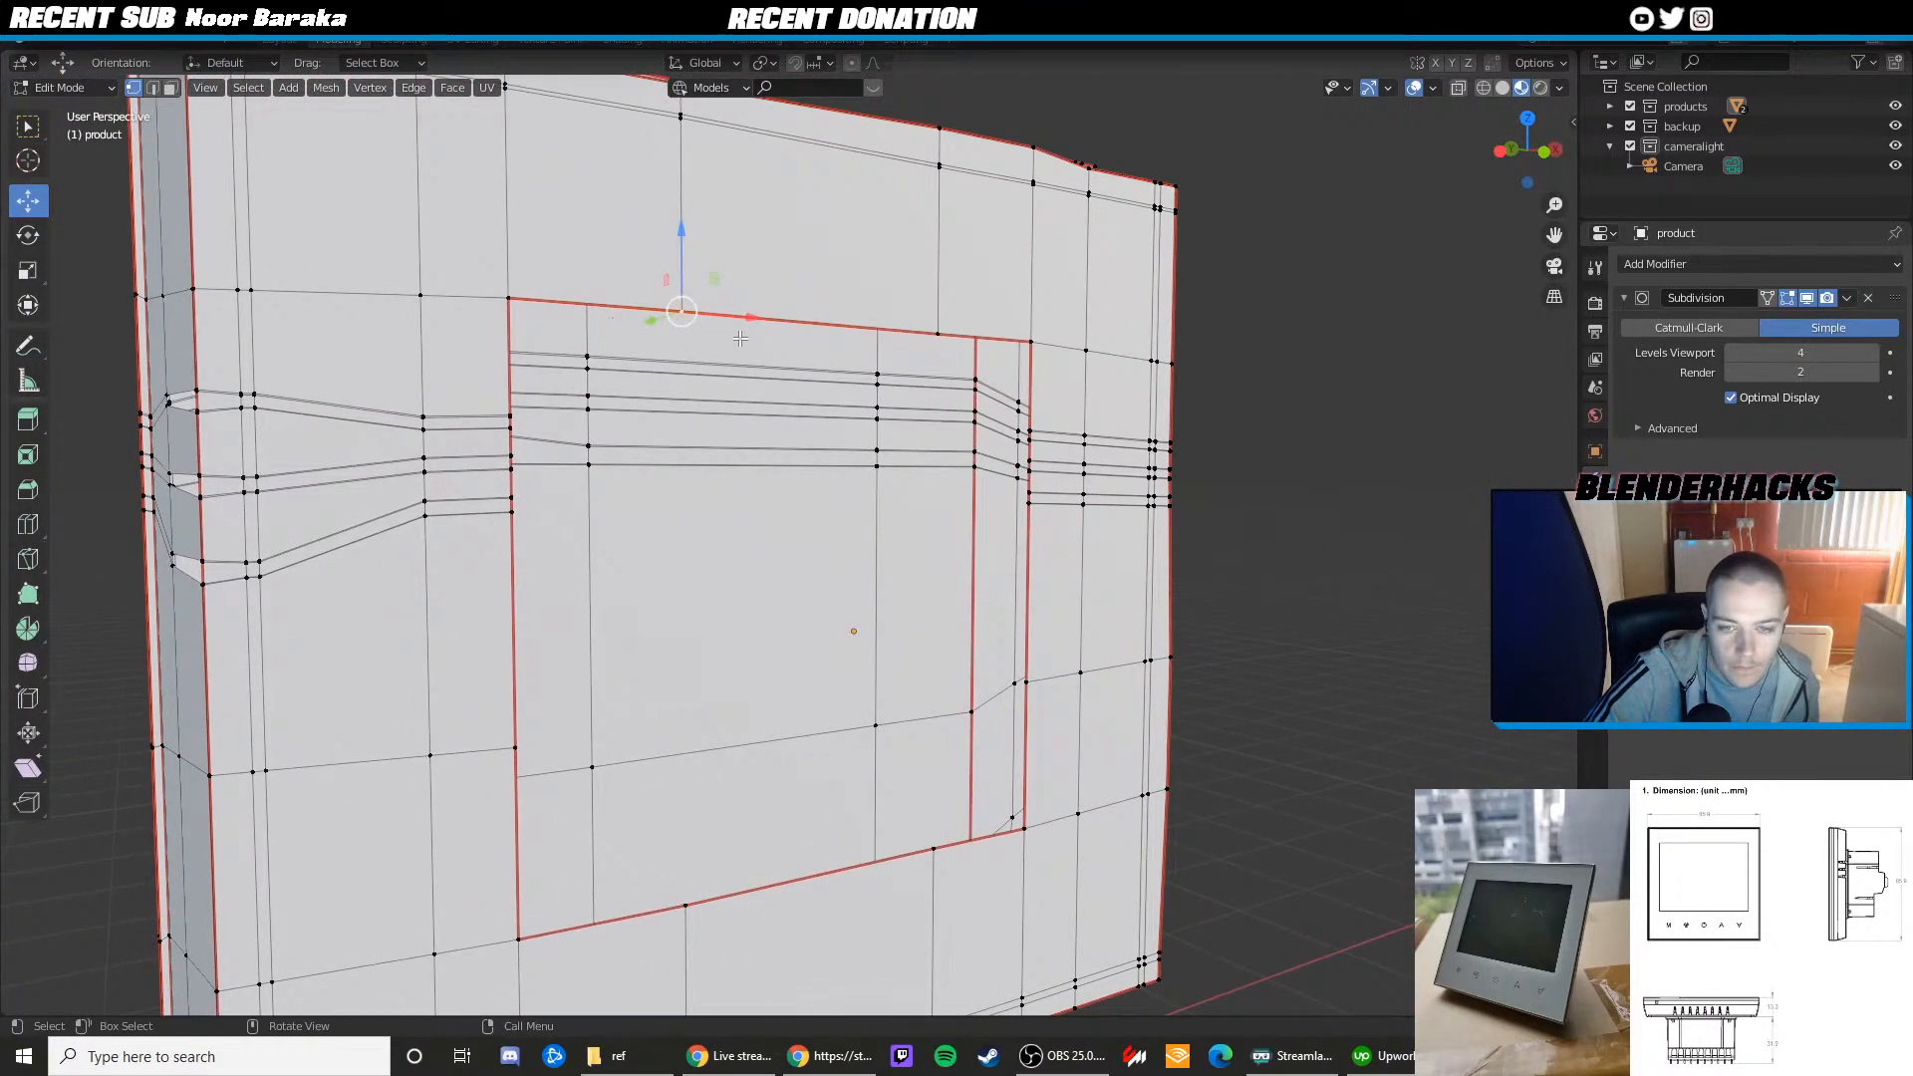
Try to extrude the upper border vertex down to the first vent line in the left orthographic wireframe view
{"action": "left_click", "coordinate": [1501, 151]}
{"action": "scroll", "coordinate": [737, 334], "scroll_direction": "up", "scroll_amount": 3}
{"action": "mouse_move", "coordinate": [735, 330]}
{"action": "middle_mouse_down", "text": "shift"}
{"action": "mouse_move", "coordinate": [787, 441]}
{"action": "mouse_move", "coordinate": [708, 452]}
{"action": "middle_mouse_up", "text": "shift"}
{"action": "scroll", "coordinate": [771, 420], "scroll_direction": "up", "scroll_amount": 5}
{"action": "key", "text": "z"}
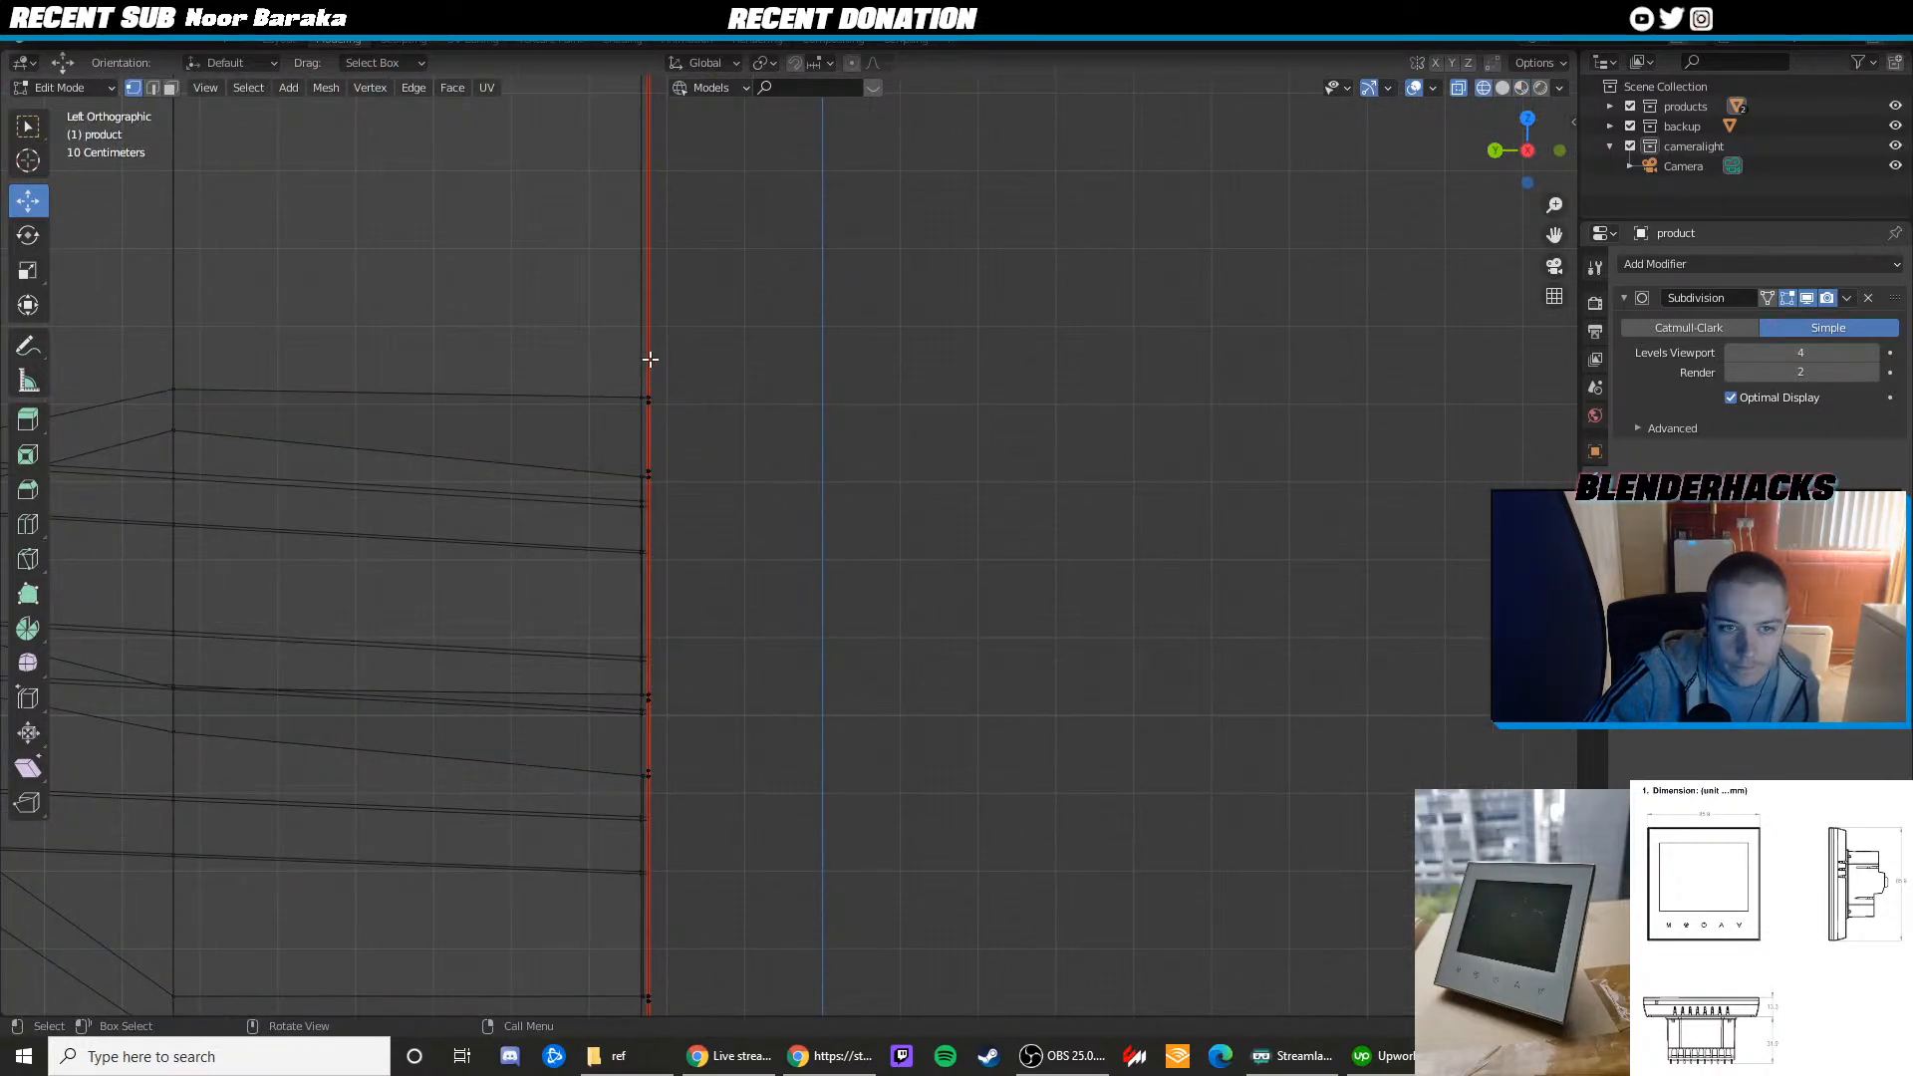
{"action": "middle_click_drag", "start_coordinate": [672, 372], "coordinate": [731, 480], "text": "shift"}
{"action": "scroll", "coordinate": [717, 471], "scroll_direction": "up", "scroll_amount": 4}
{"action": "left_click", "coordinate": [621, 470]}
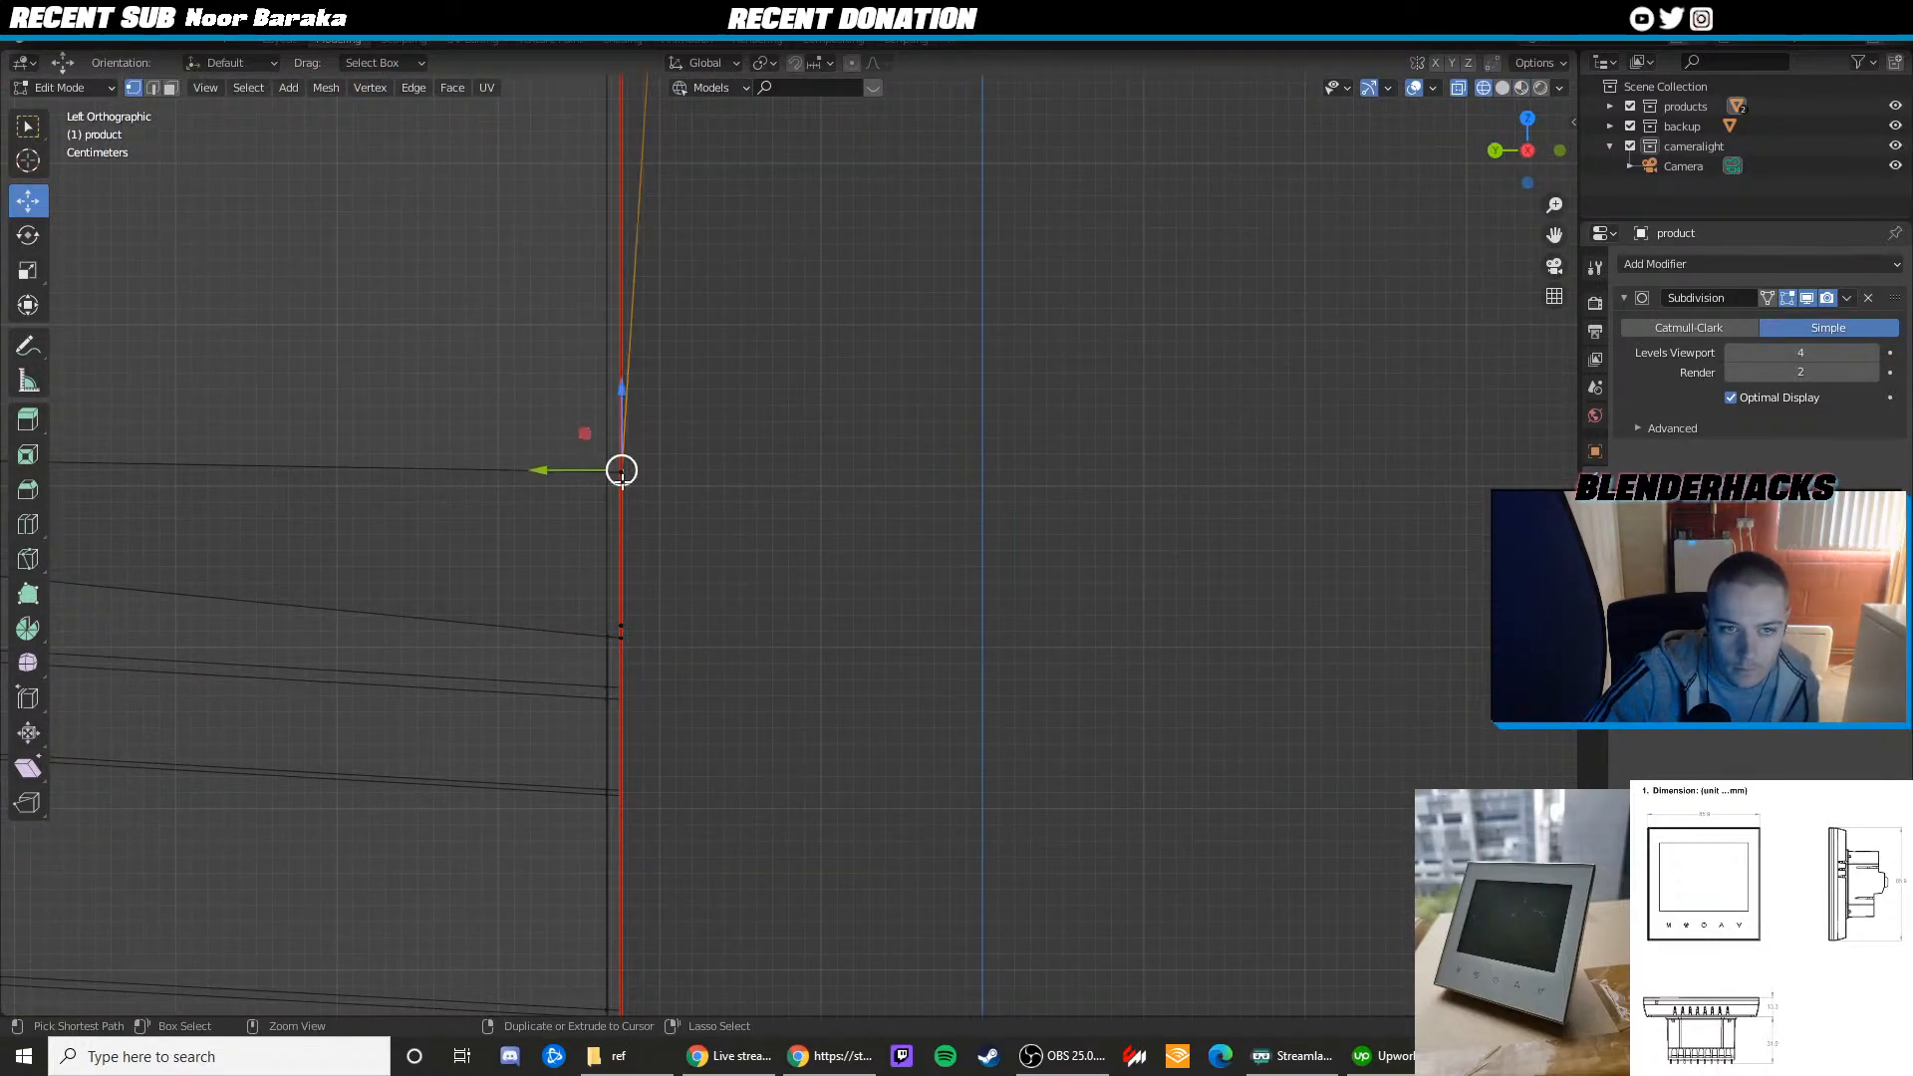
{"action": "key", "text": "ctrl+z"}
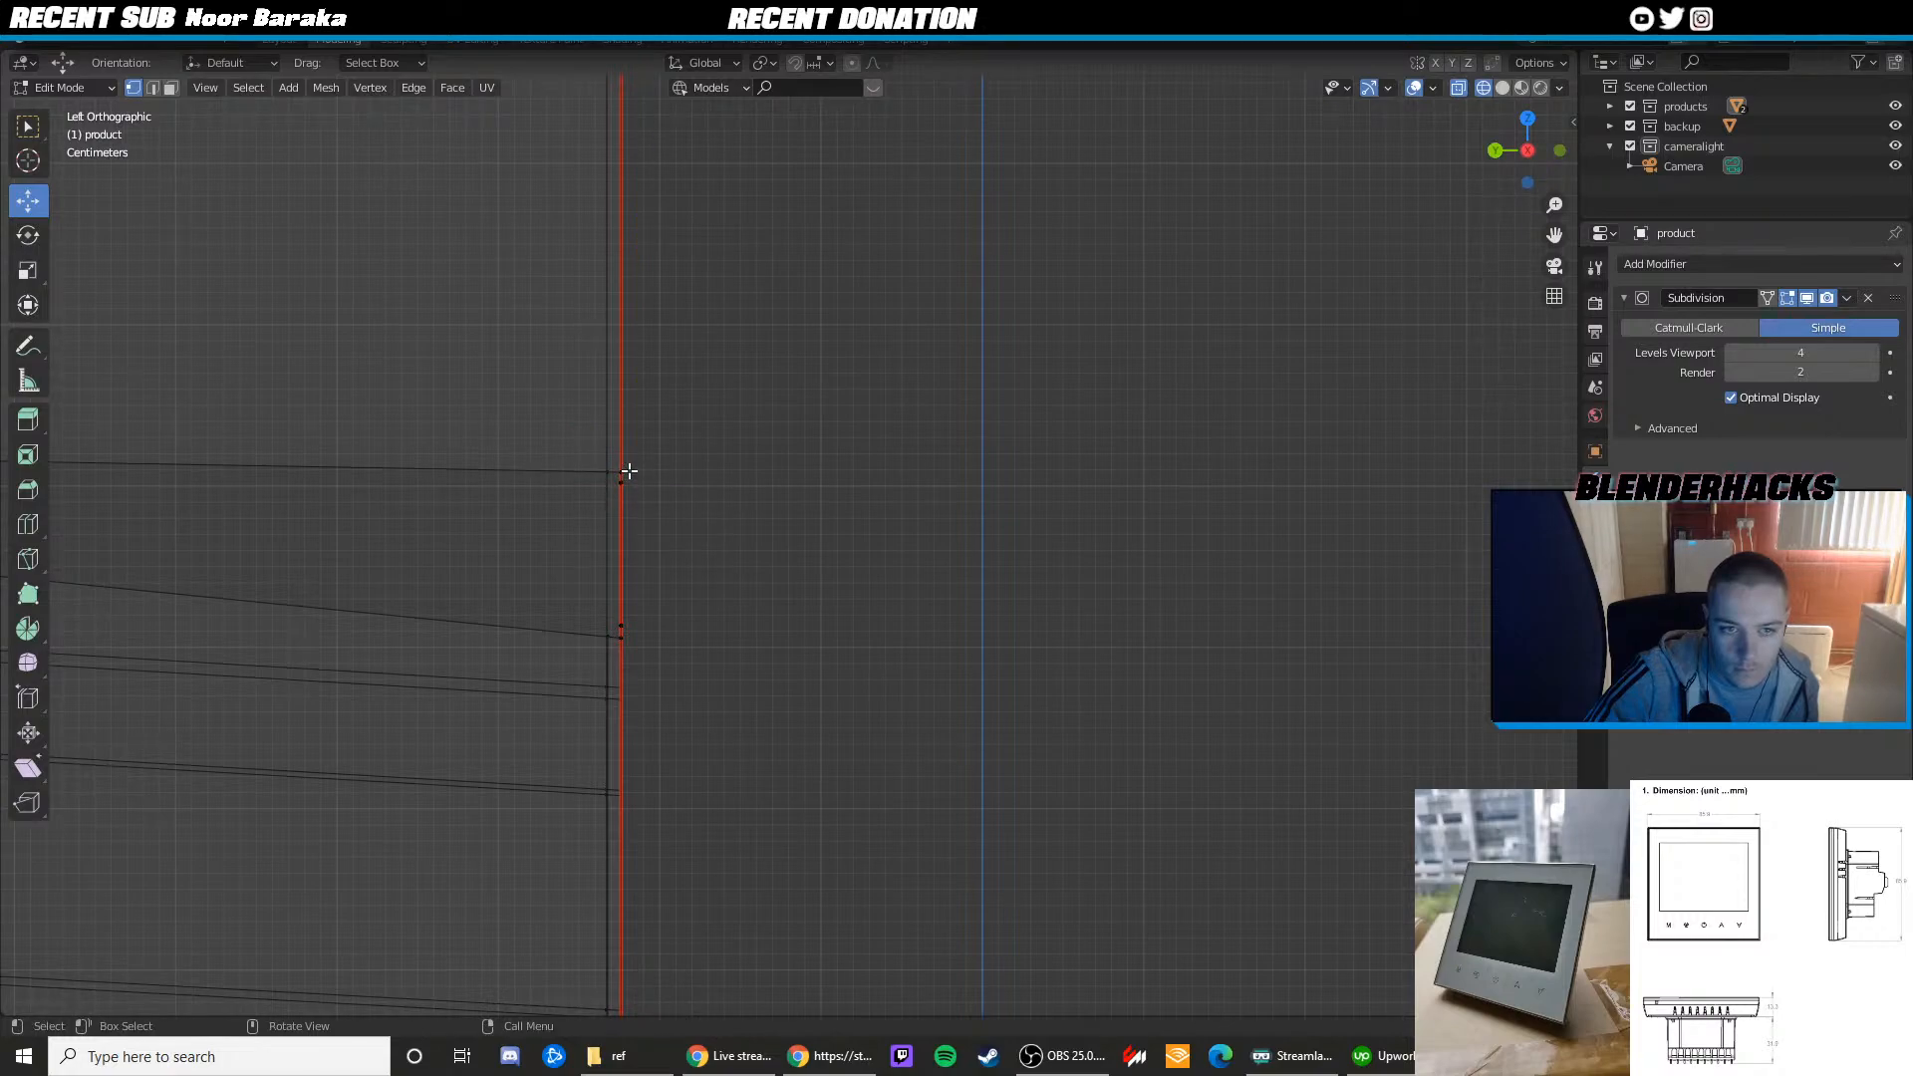
{"action": "scroll", "coordinate": [629, 470], "scroll_direction": "down", "scroll_amount": 5}
{"action": "mouse_move", "coordinate": [729, 418]}
{"action": "middle_mouse_down"}
{"action": "mouse_move", "coordinate": [611, 414]}
{"action": "mouse_move", "coordinate": [602, 495]}
{"action": "mouse_move", "coordinate": [449, 458]}
{"action": "mouse_move", "coordinate": [635, 507]}
{"action": "middle_mouse_up"}
{"action": "scroll", "coordinate": [611, 415], "scroll_direction": "down", "scroll_amount": 3}
{"action": "key", "text": "shift+z"}
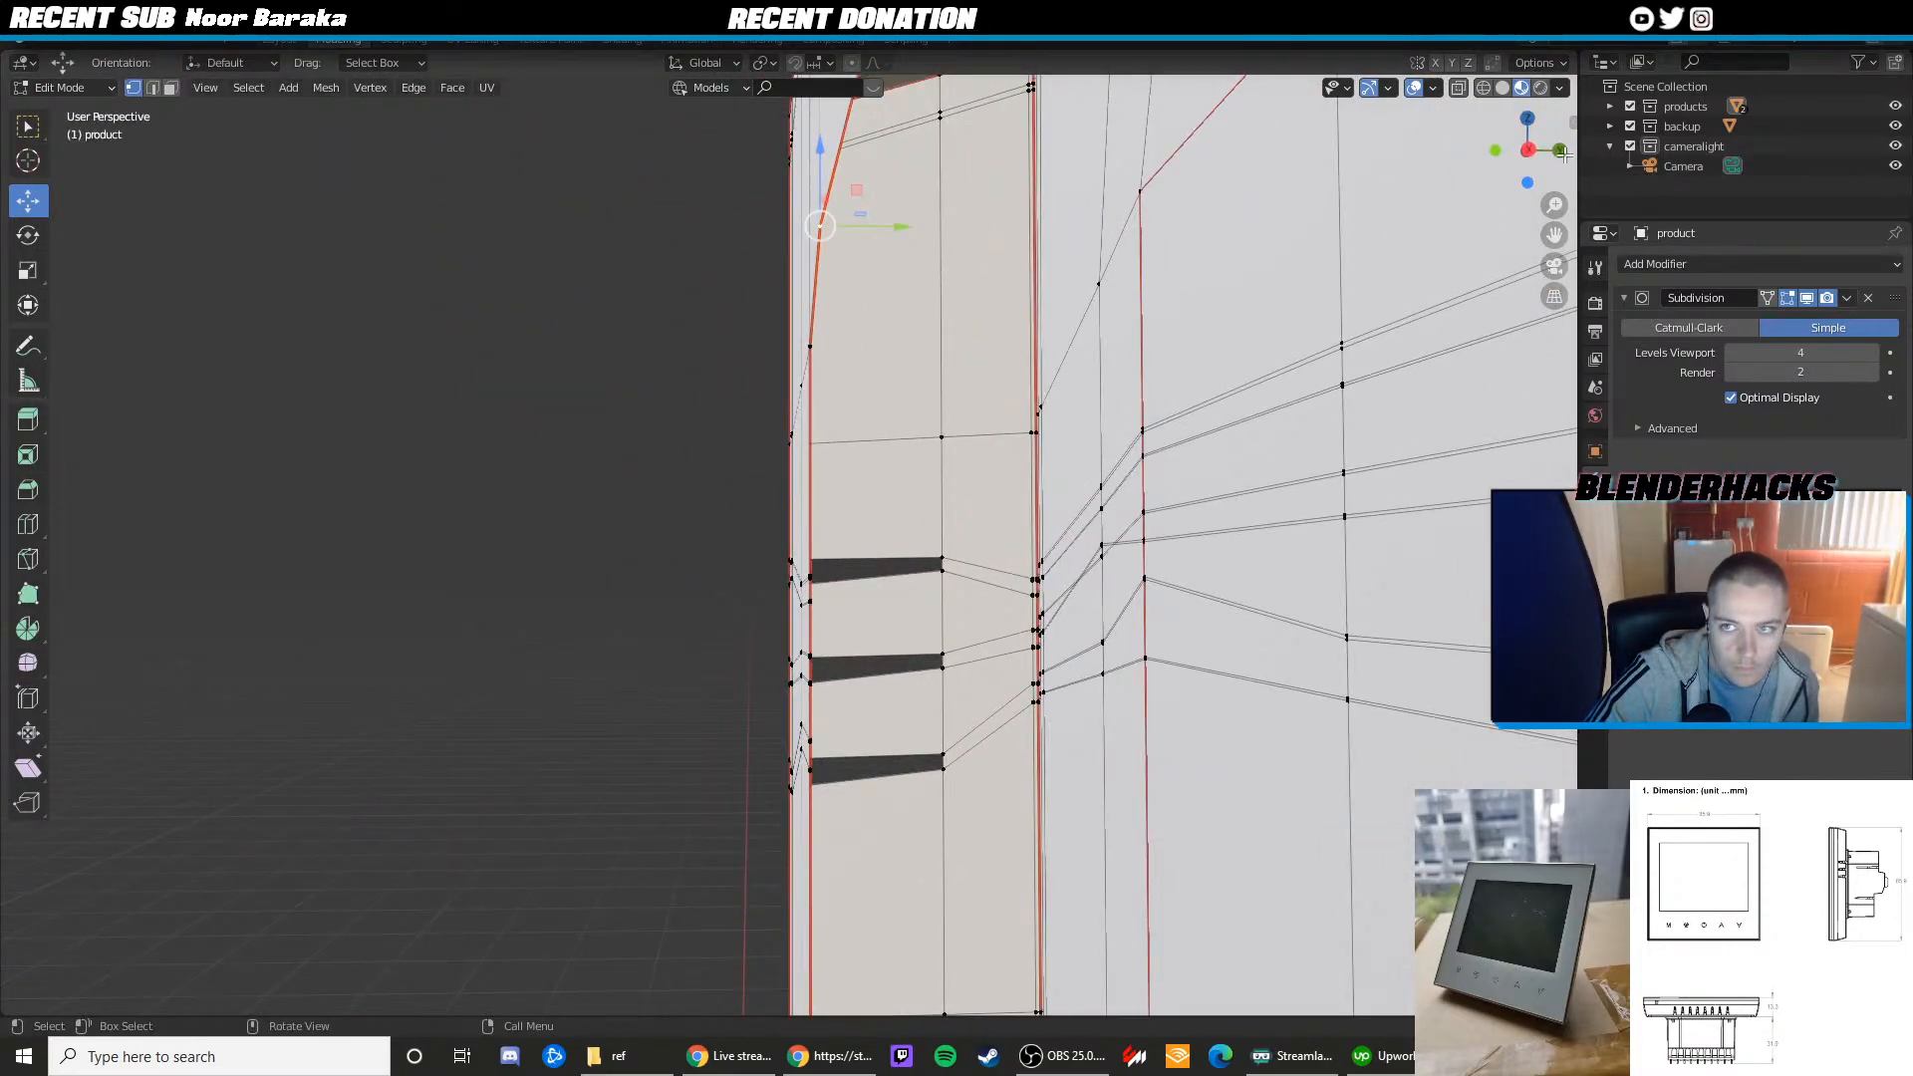
Extrude the upper border's middle vertex down the back edge in left orthographic view to both lines of the first vent
{"action": "scroll", "coordinate": [1081, 329], "scroll_direction": "down", "scroll_amount": 1}
{"action": "middle_click_drag", "start_coordinate": [1081, 329], "coordinate": [805, 542]}
{"action": "scroll", "coordinate": [824, 387], "scroll_direction": "up", "scroll_amount": 2}
{"action": "scroll", "coordinate": [823, 387], "scroll_direction": "down", "scroll_amount": 4}
{"action": "left_click", "coordinate": [1494, 151]}
{"action": "scroll", "coordinate": [637, 345], "scroll_direction": "up", "scroll_amount": 3}
{"action": "scroll", "coordinate": [637, 478], "scroll_direction": "up", "scroll_amount": 4}
{"action": "scroll", "coordinate": [805, 542], "scroll_direction": "up", "scroll_amount": 3}
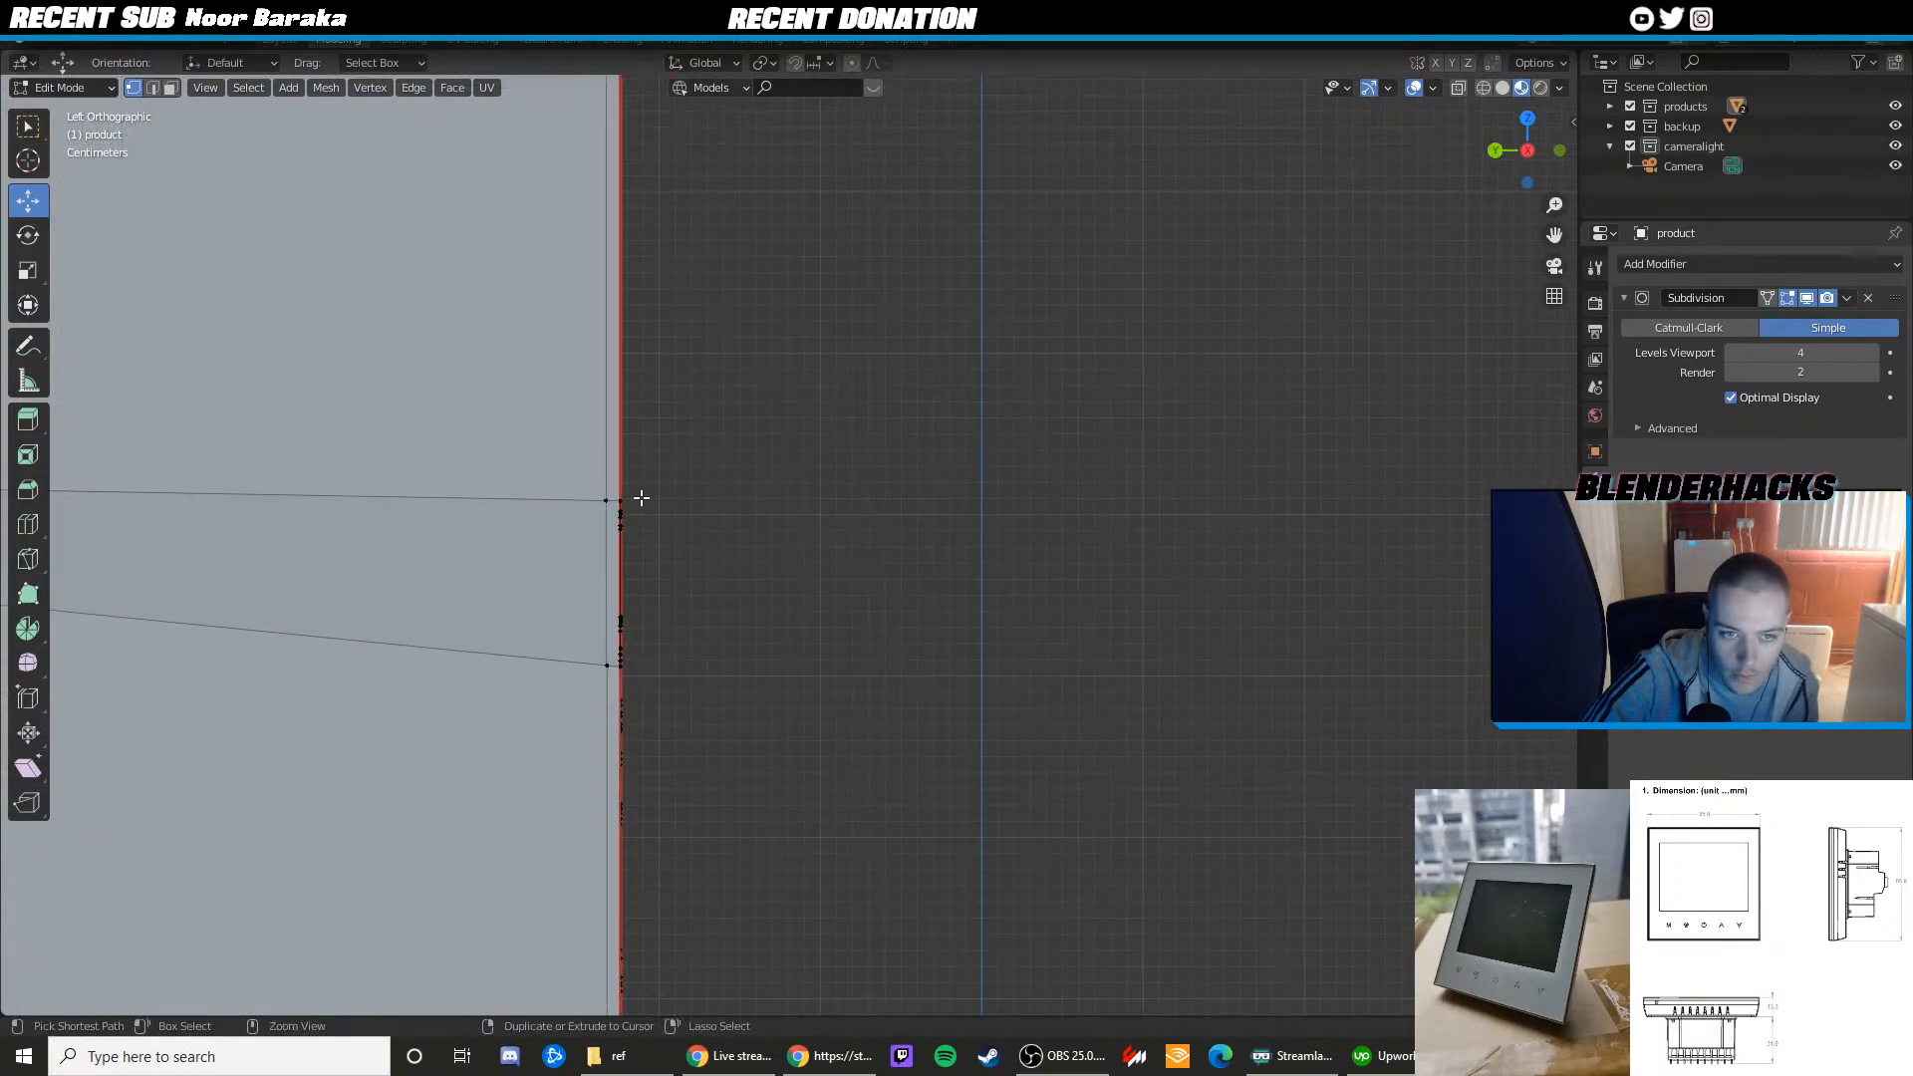
{"action": "right_click", "coordinate": [620, 510], "text": "ctrl"}
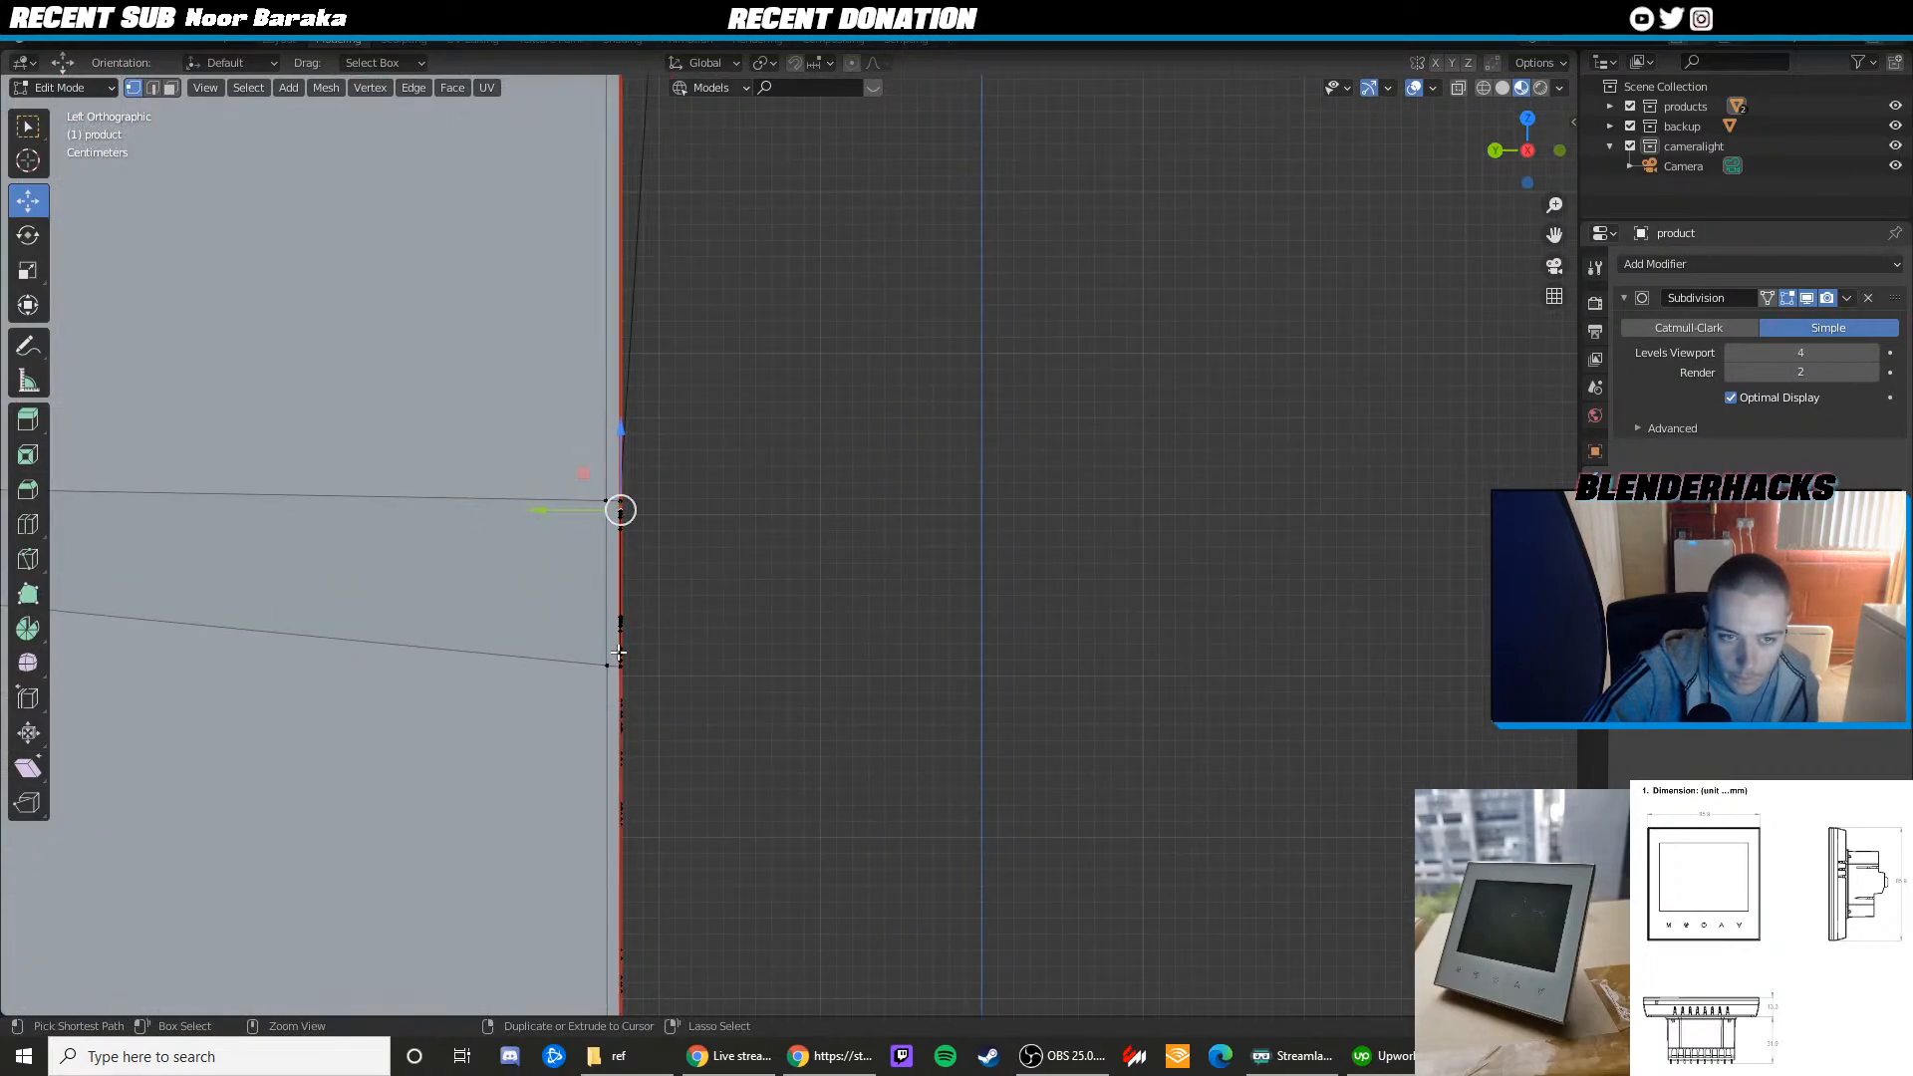
{"action": "right_click", "coordinate": [620, 672], "text": "ctrl"}
Extend the vertex chain down the back edge to the second vent's lines
{"action": "scroll", "coordinate": [638, 665], "scroll_direction": "down", "scroll_amount": 3}
{"action": "middle_click_drag", "start_coordinate": [648, 821], "coordinate": [632, 547], "text": "shift"}
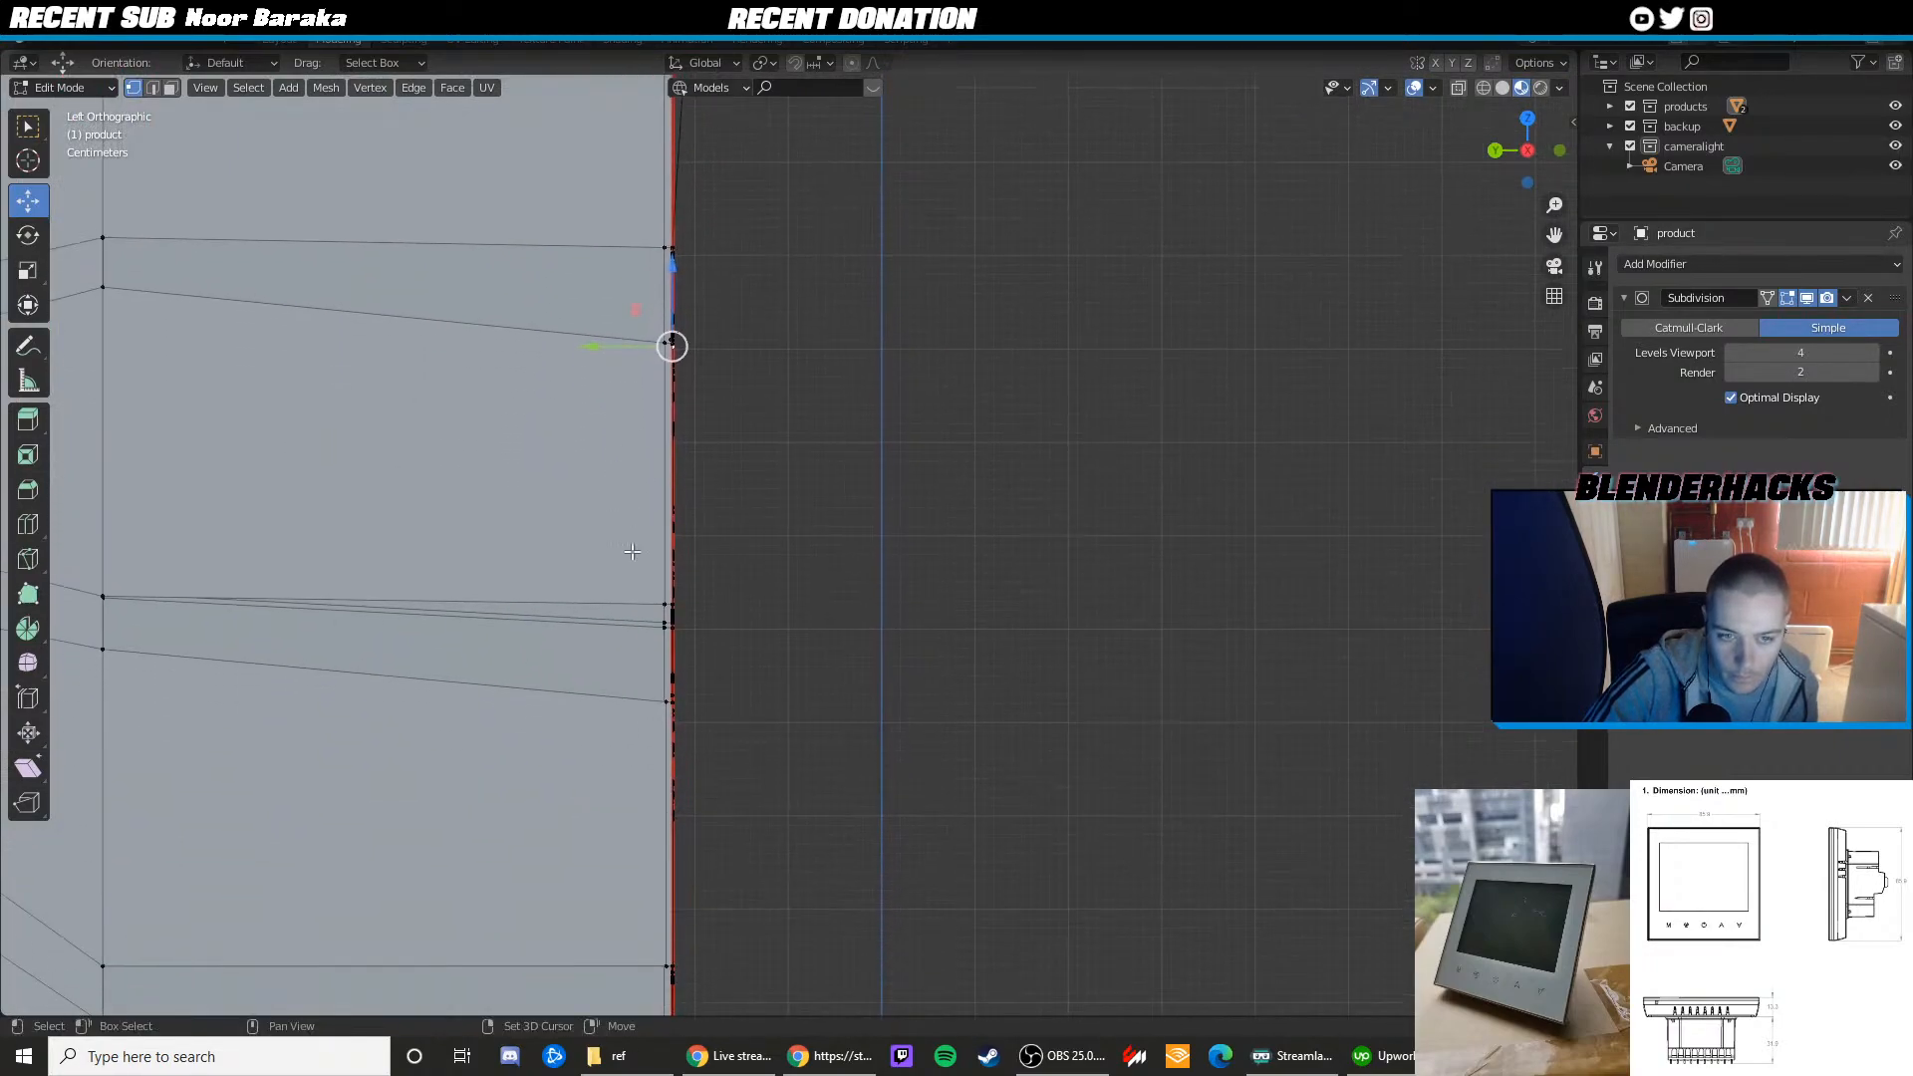
{"action": "scroll", "coordinate": [627, 550], "scroll_direction": "up", "scroll_amount": 3}
{"action": "middle_click_drag", "start_coordinate": [584, 649], "coordinate": [645, 454], "text": "shift"}
{"action": "right_click", "coordinate": [645, 617], "text": "ctrl"}
Extend the left vertex chain down the back edge to both lines of the third vent
{"action": "scroll", "coordinate": [687, 713], "scroll_direction": "down", "scroll_amount": 3}
{"action": "middle_click_drag", "start_coordinate": [701, 858], "coordinate": [682, 601], "text": "shift"}
{"action": "scroll", "coordinate": [678, 603], "scroll_direction": "up", "scroll_amount": 2}
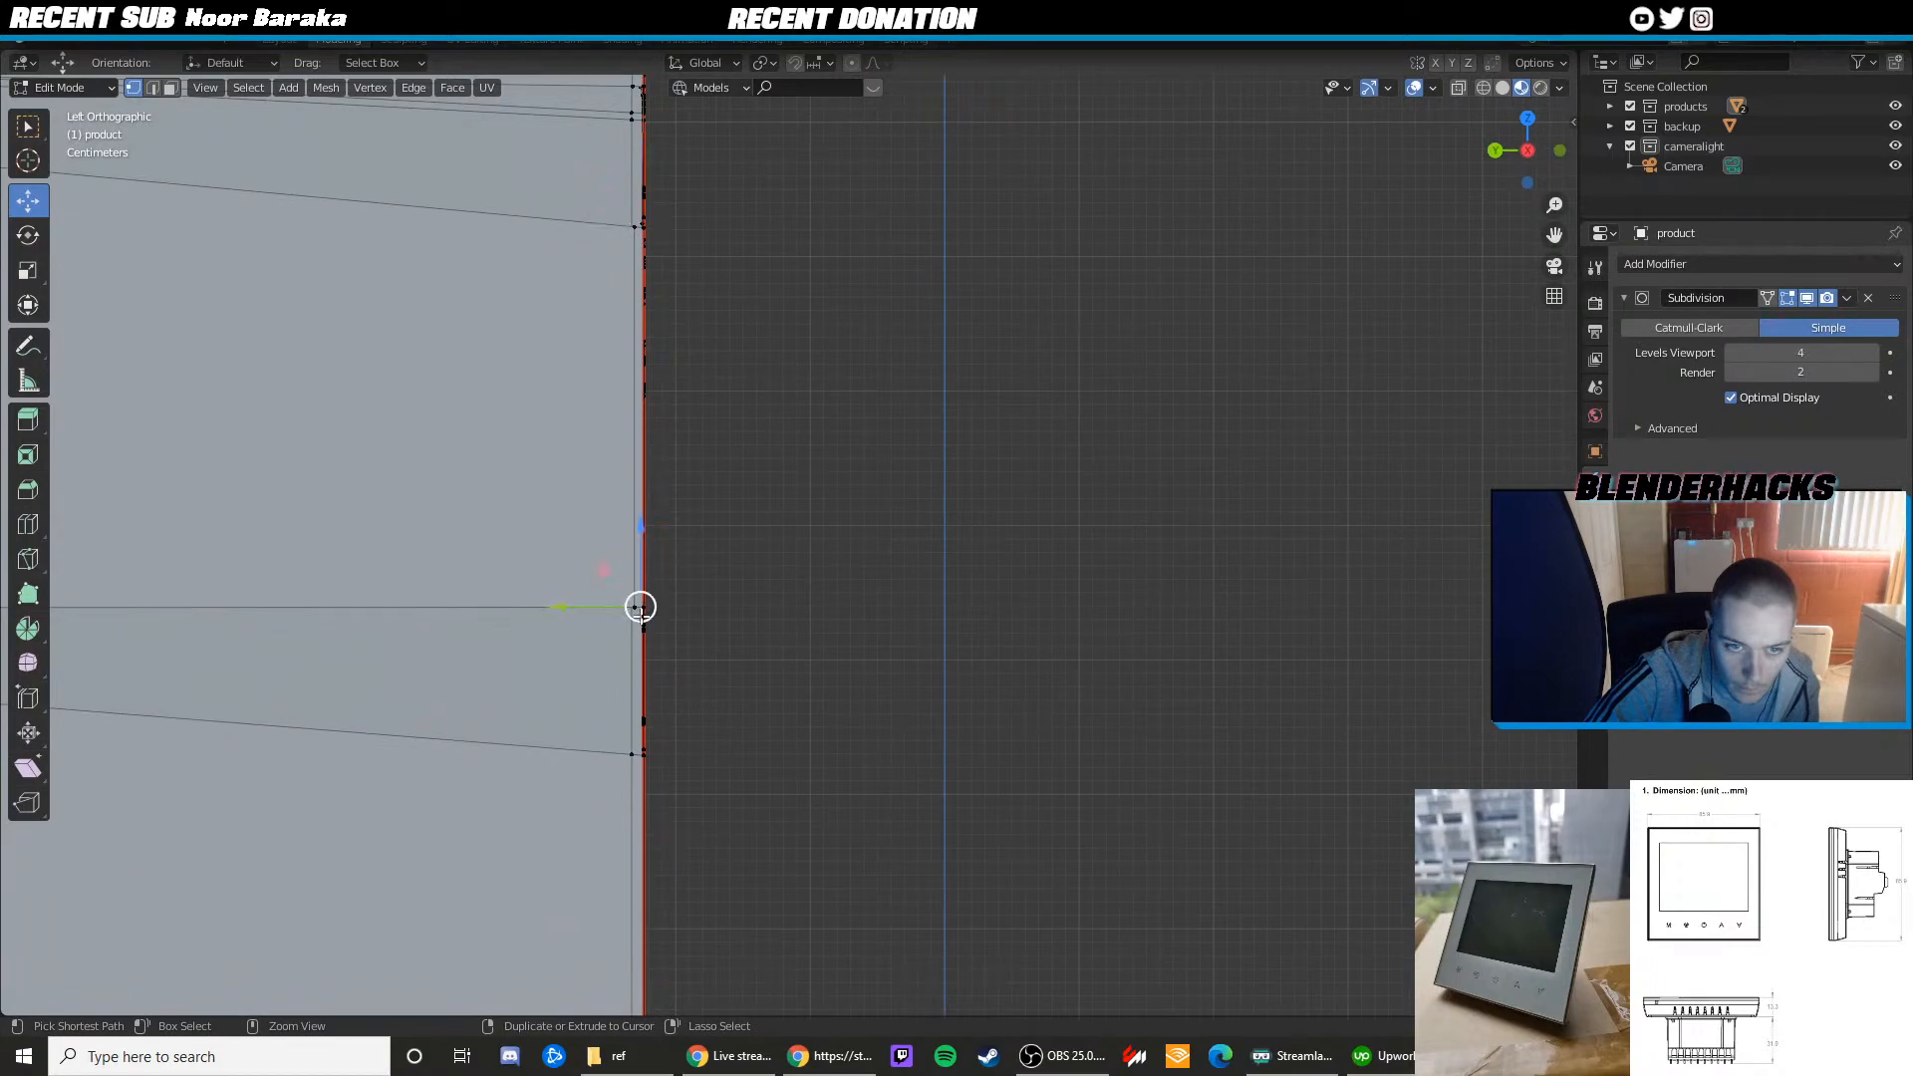
{"action": "right_click", "coordinate": [644, 755], "text": "ctrl"}
{"action": "scroll", "coordinate": [644, 755], "scroll_direction": "down", "scroll_amount": 2}
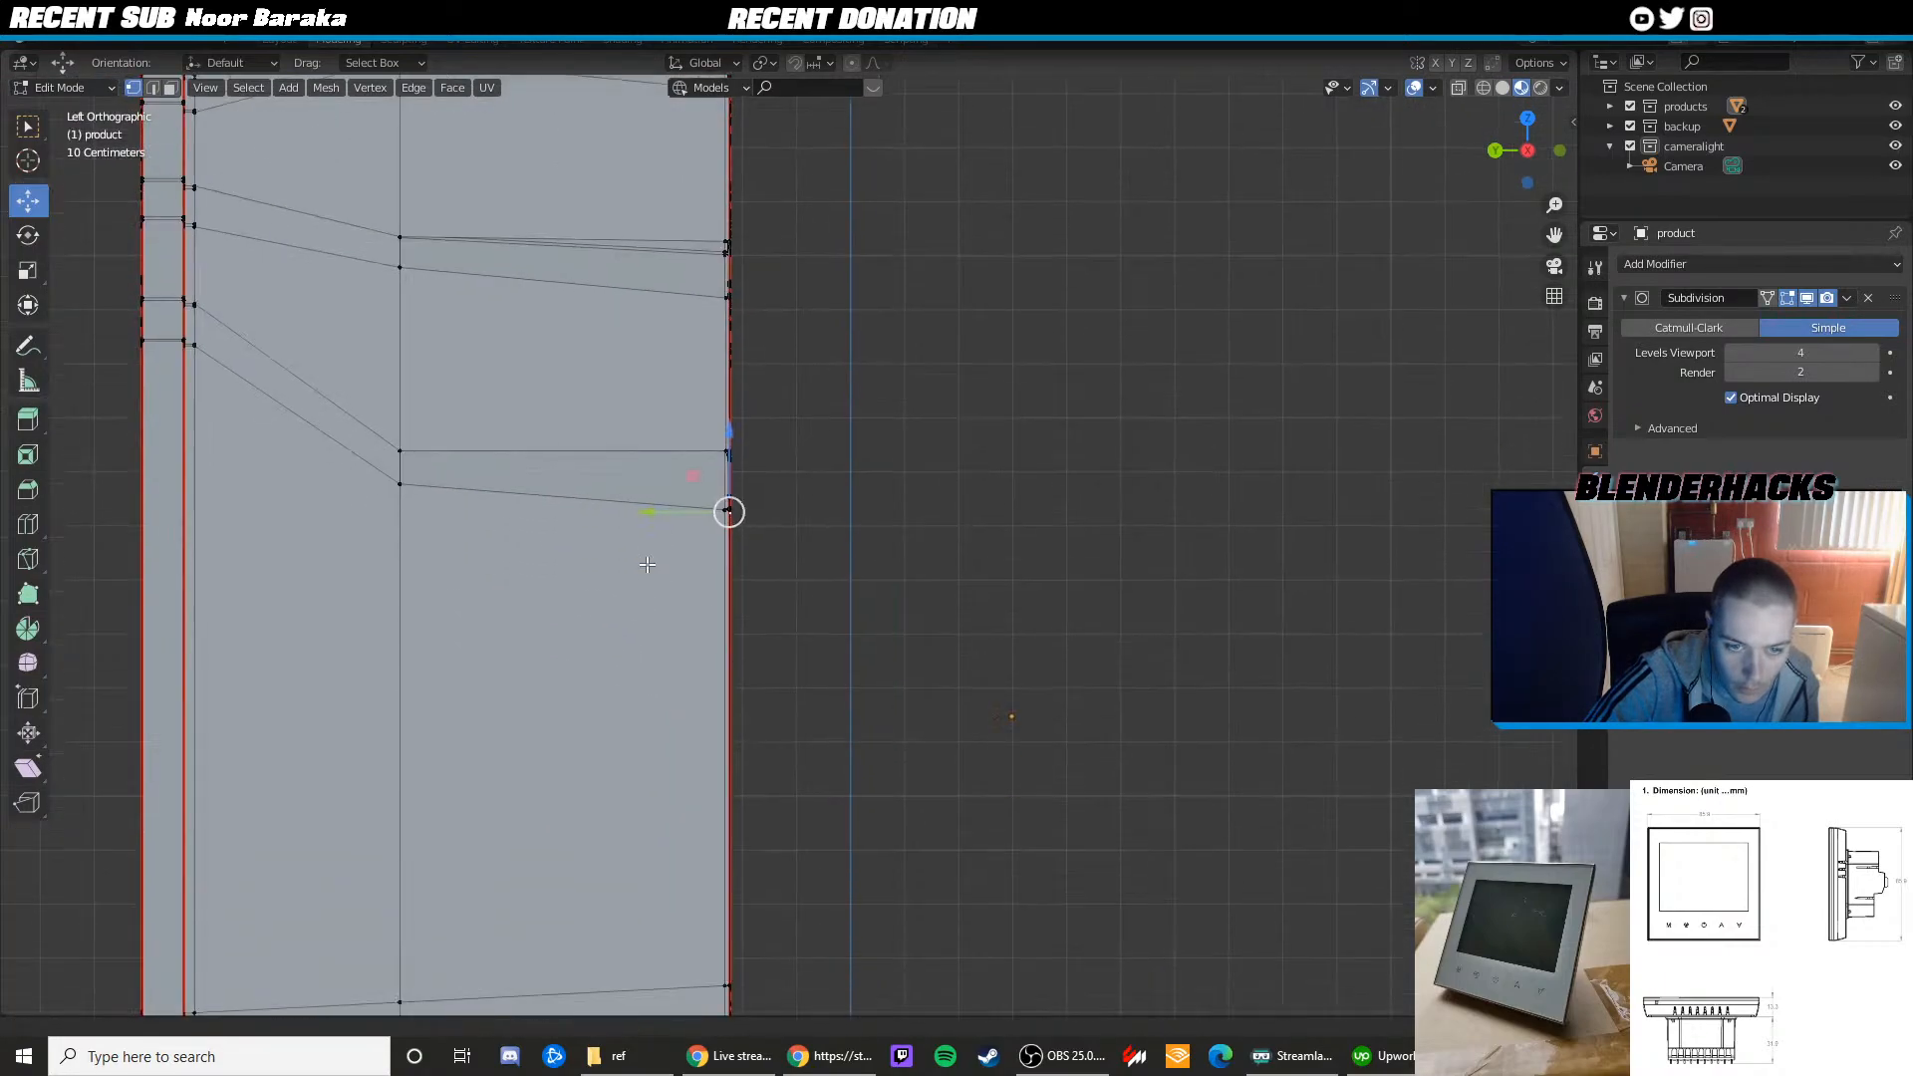
Extend the left chain to the horizontal line below the vents and join it to the matching vertex on the opening's lower border
{"action": "middle_click_drag", "start_coordinate": [726, 964], "coordinate": [738, 662], "text": "shift"}
{"action": "scroll", "coordinate": [740, 684], "scroll_direction": "down", "scroll_amount": 5}
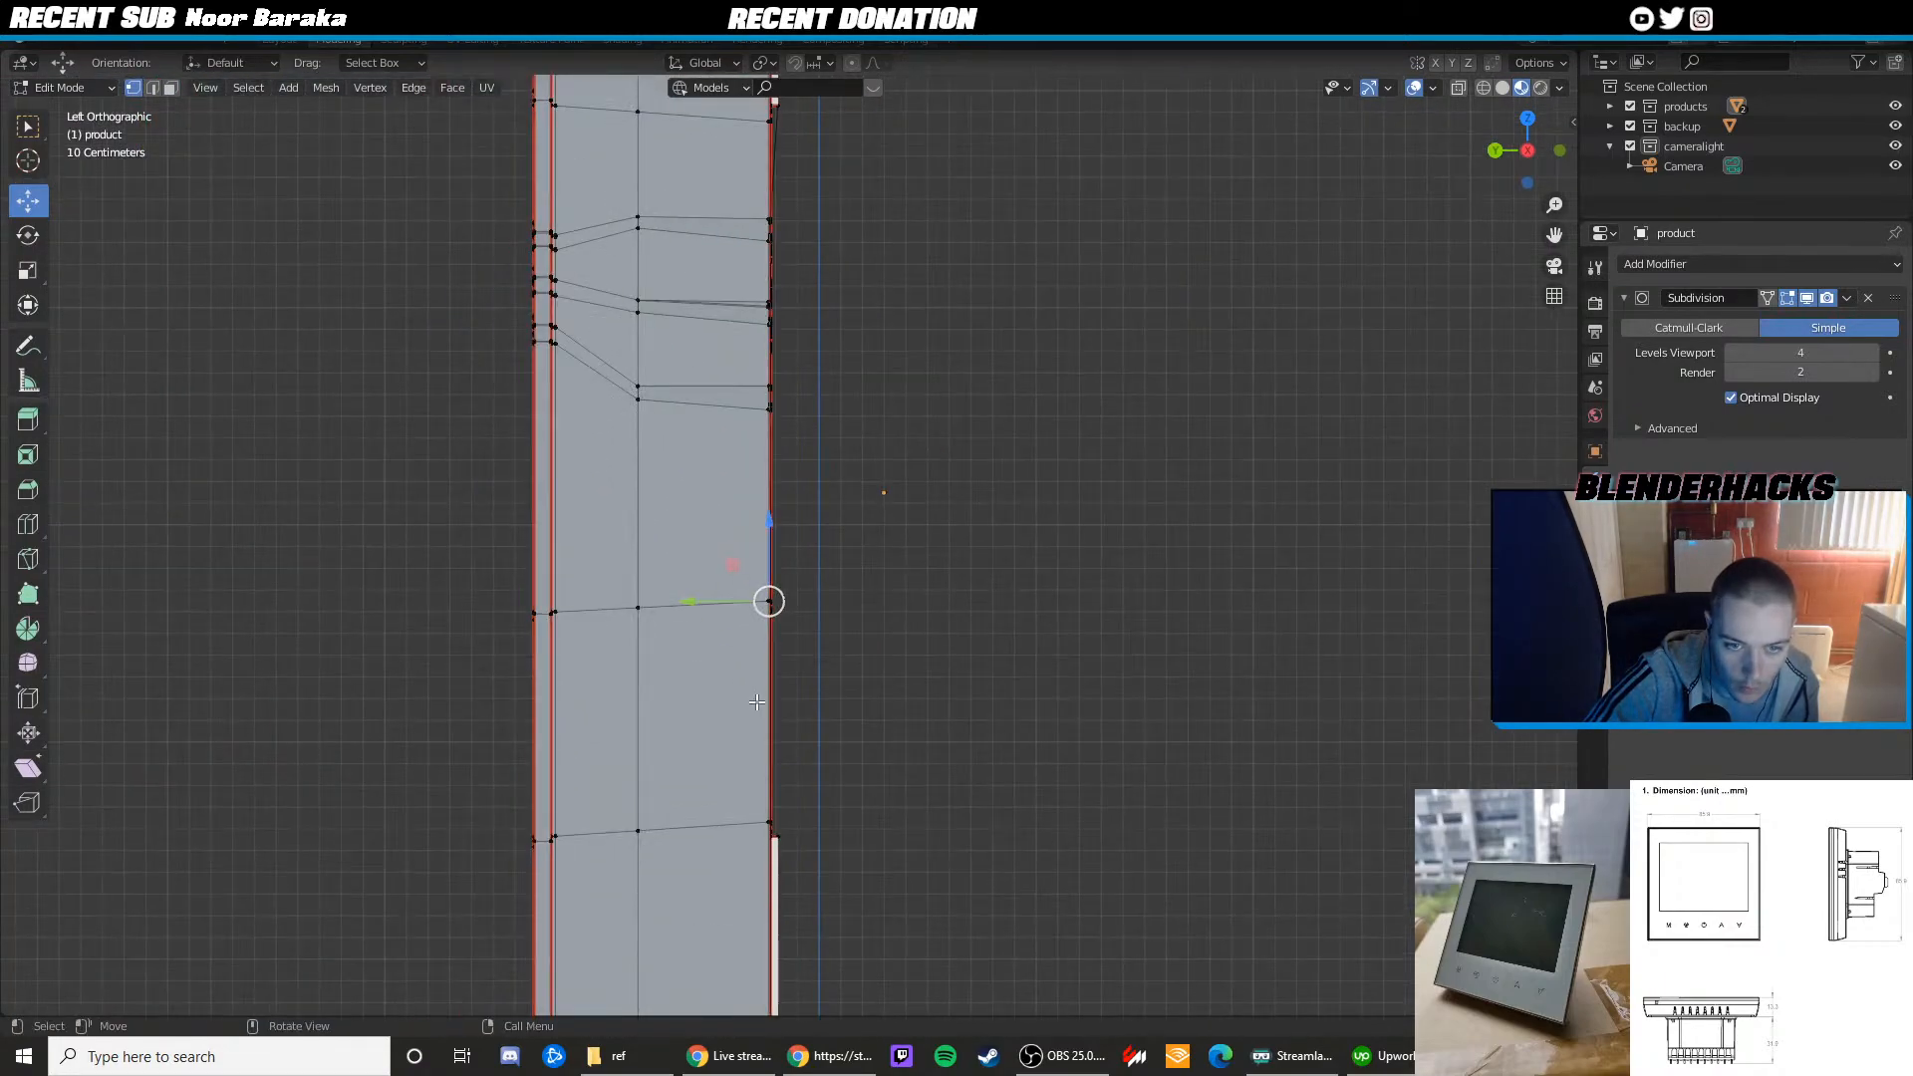
{"action": "middle_click_drag", "start_coordinate": [739, 844], "coordinate": [962, 597], "text": "shift"}
{"action": "scroll", "coordinate": [700, 586], "scroll_direction": "up", "scroll_amount": 3}
{"action": "left_click", "coordinate": [937, 602], "text": "shift"}
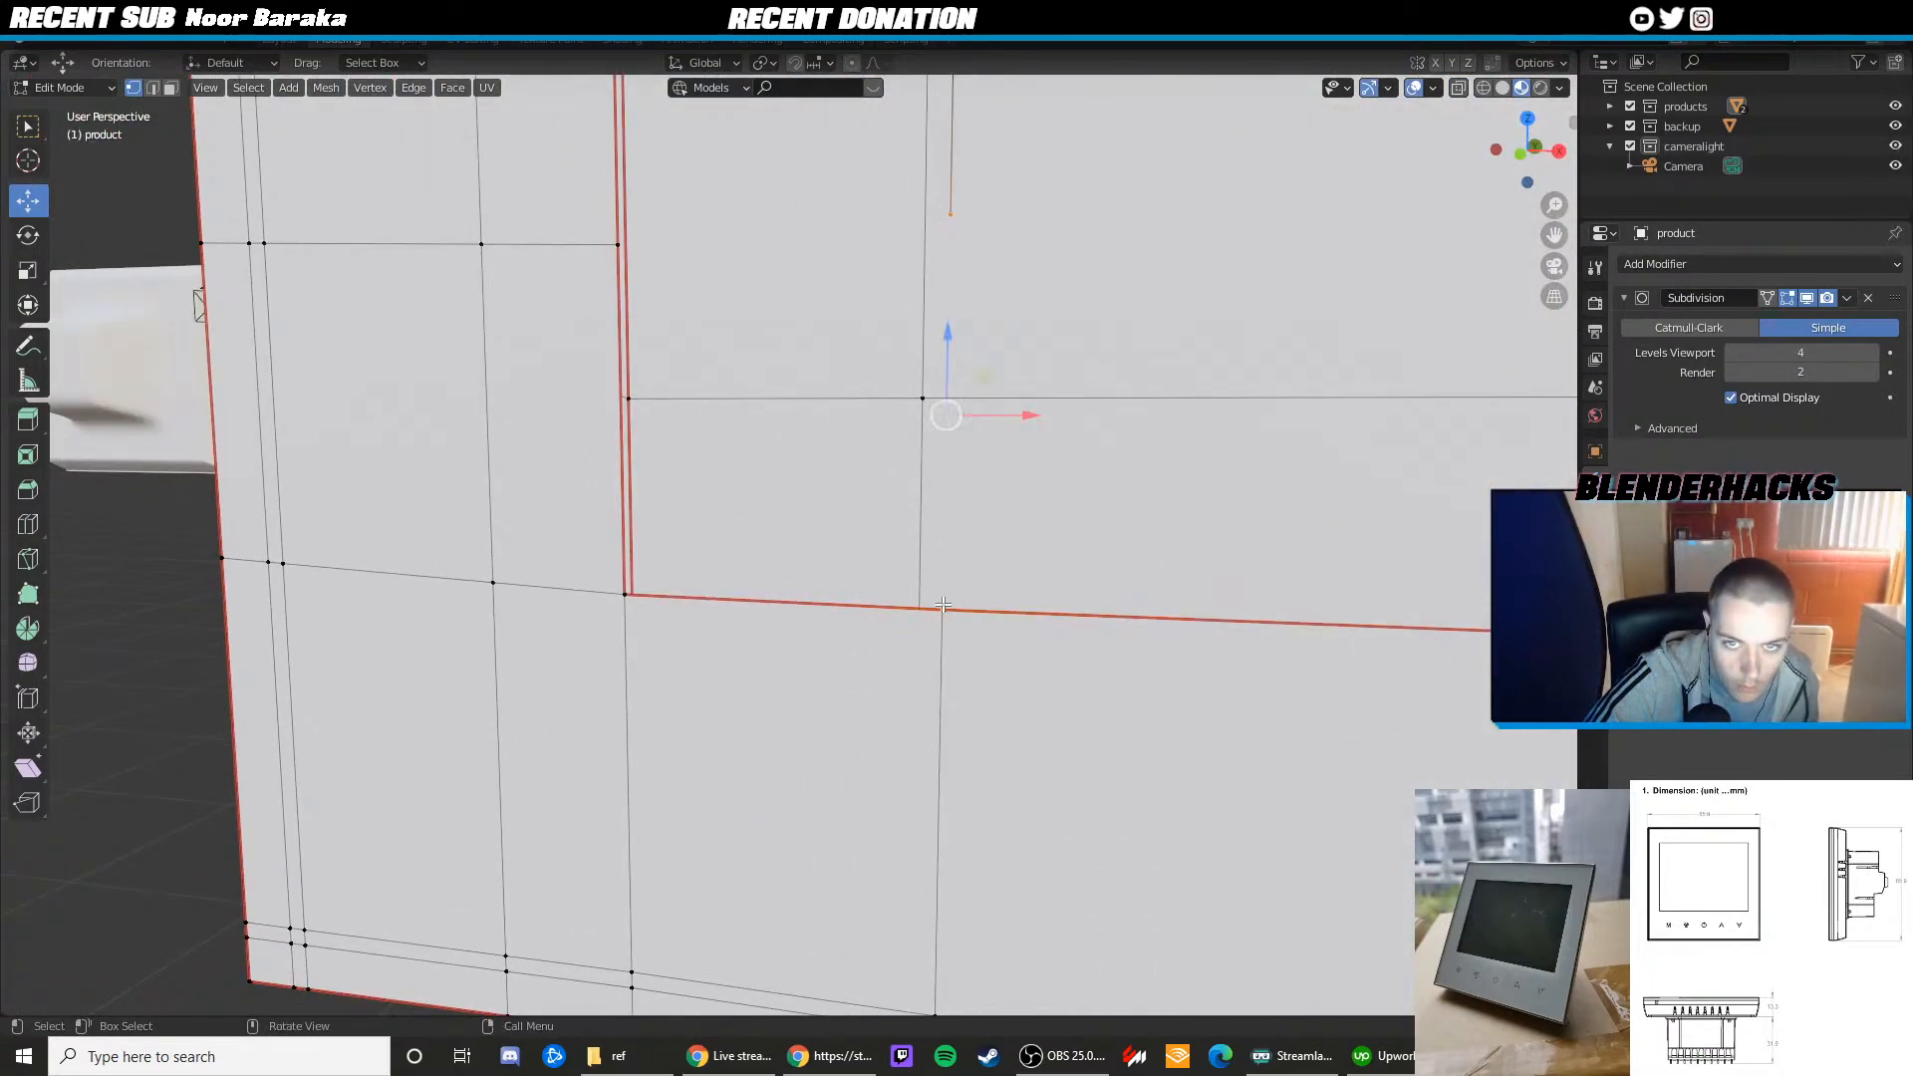
Extrude the upper border's right inner vertex down in right orthographic view to both first vent lines and the second vent's upper line
{"action": "scroll", "coordinate": [938, 602], "scroll_direction": "down", "scroll_amount": 3}
{"action": "middle_click_drag", "start_coordinate": [952, 190], "coordinate": [668, 521], "text": "shift"}
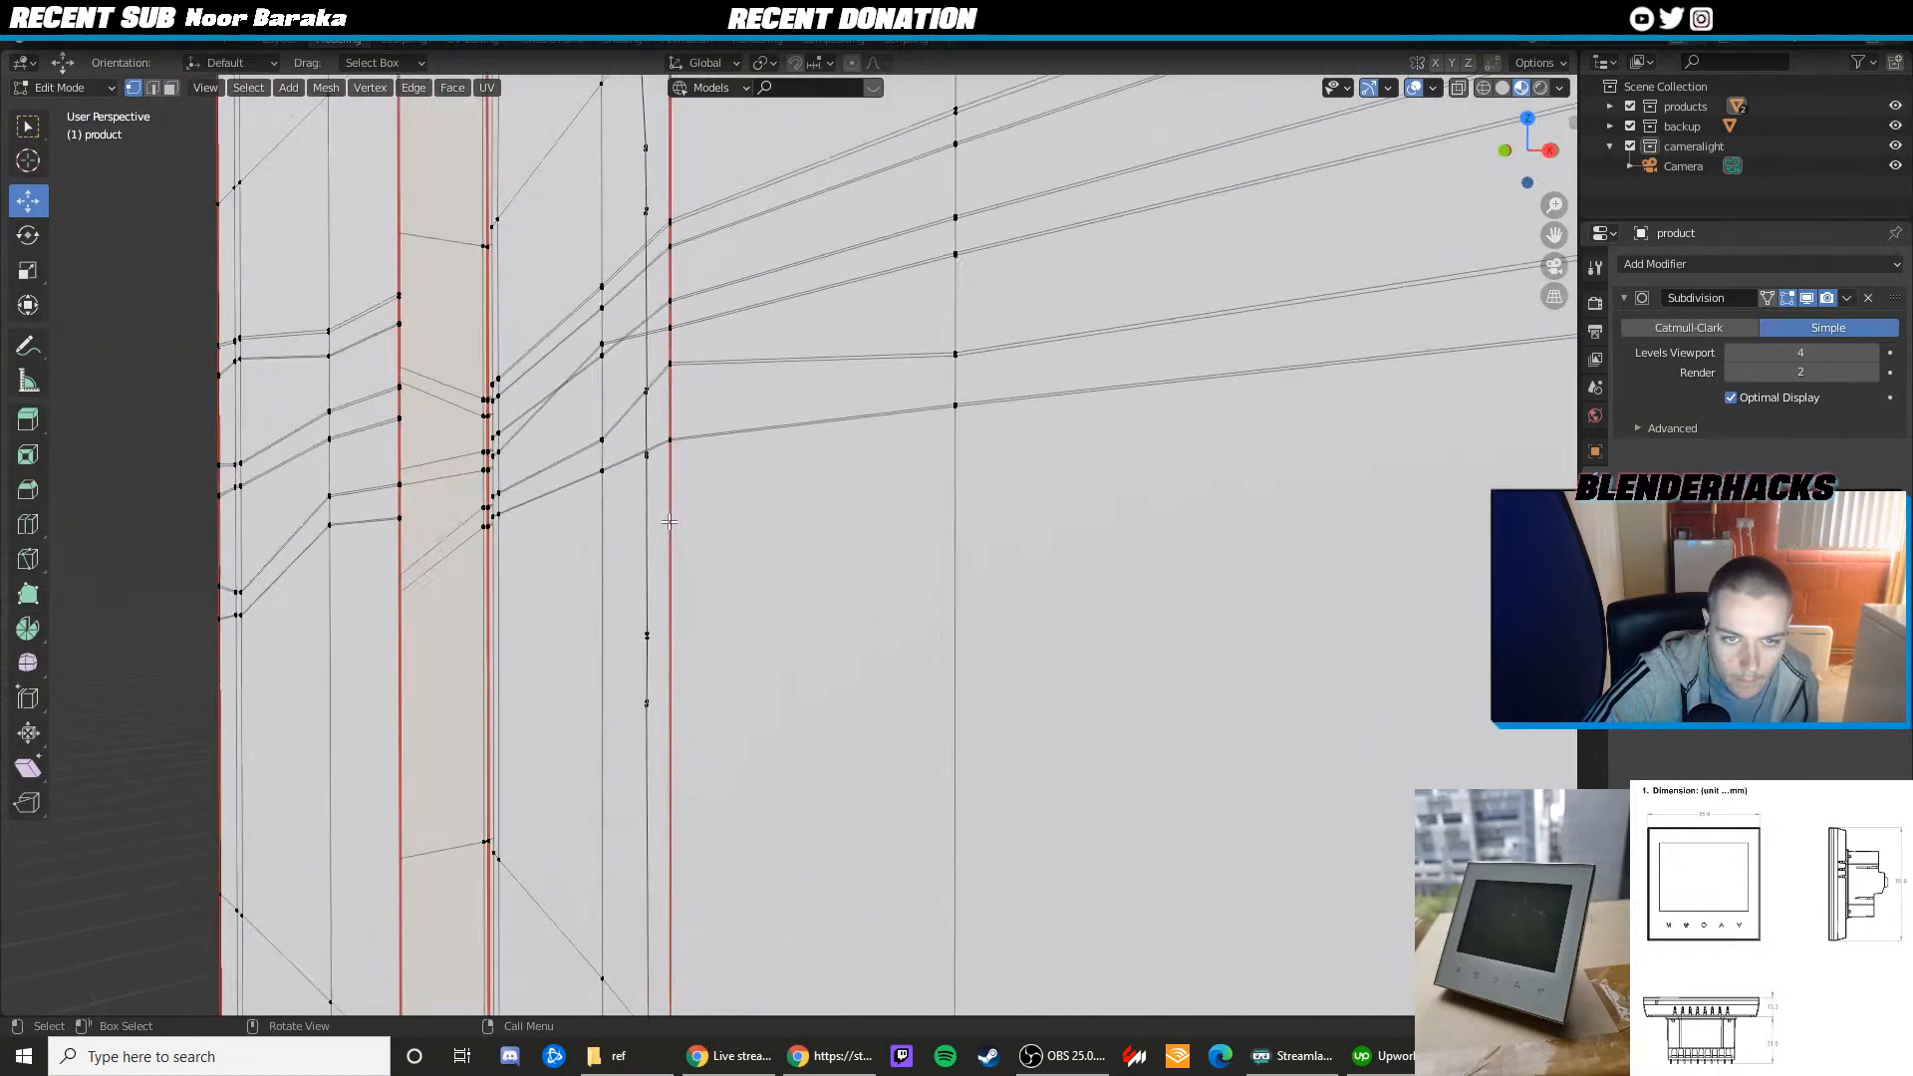
{"action": "scroll", "coordinate": [660, 568], "scroll_direction": "up", "scroll_amount": 2}
{"action": "scroll", "coordinate": [586, 534], "scroll_direction": "down", "scroll_amount": 4}
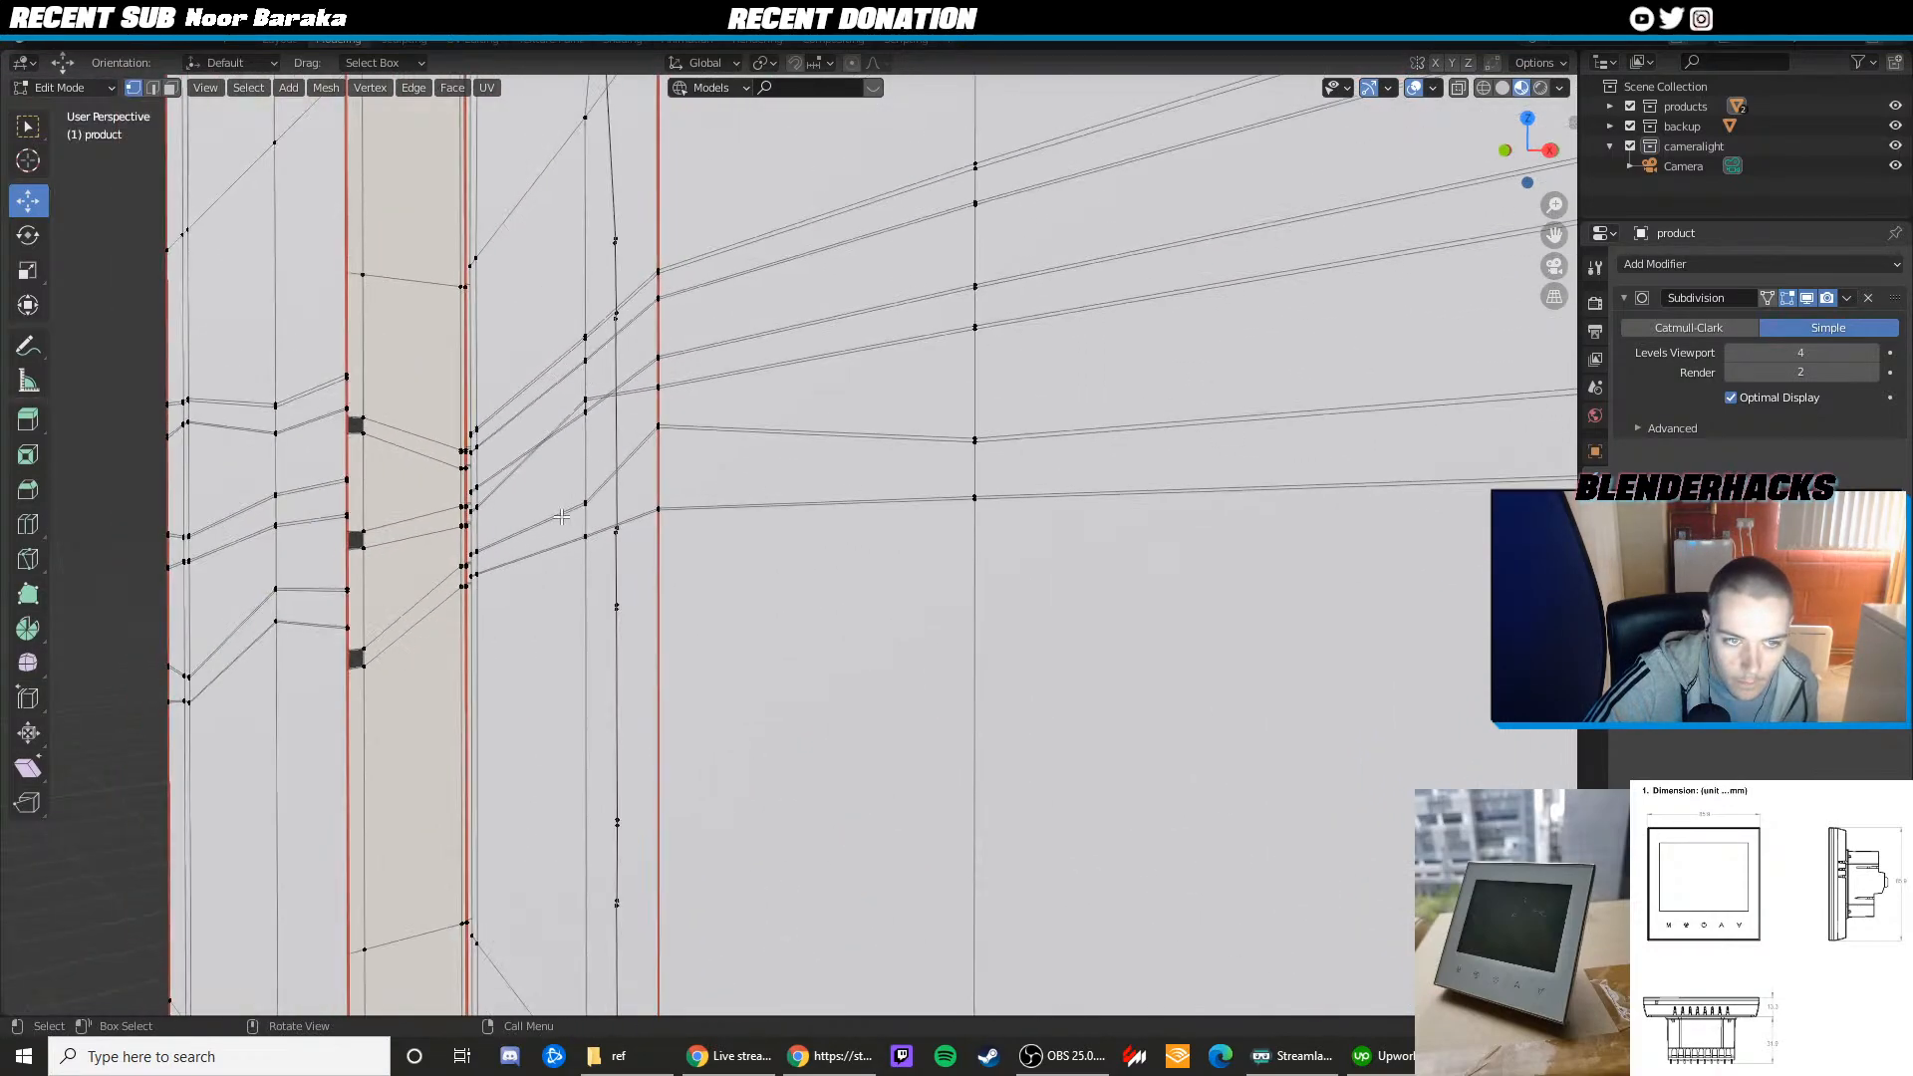
{"action": "middle_click_drag", "start_coordinate": [747, 399], "coordinate": [753, 449], "text": "shift"}
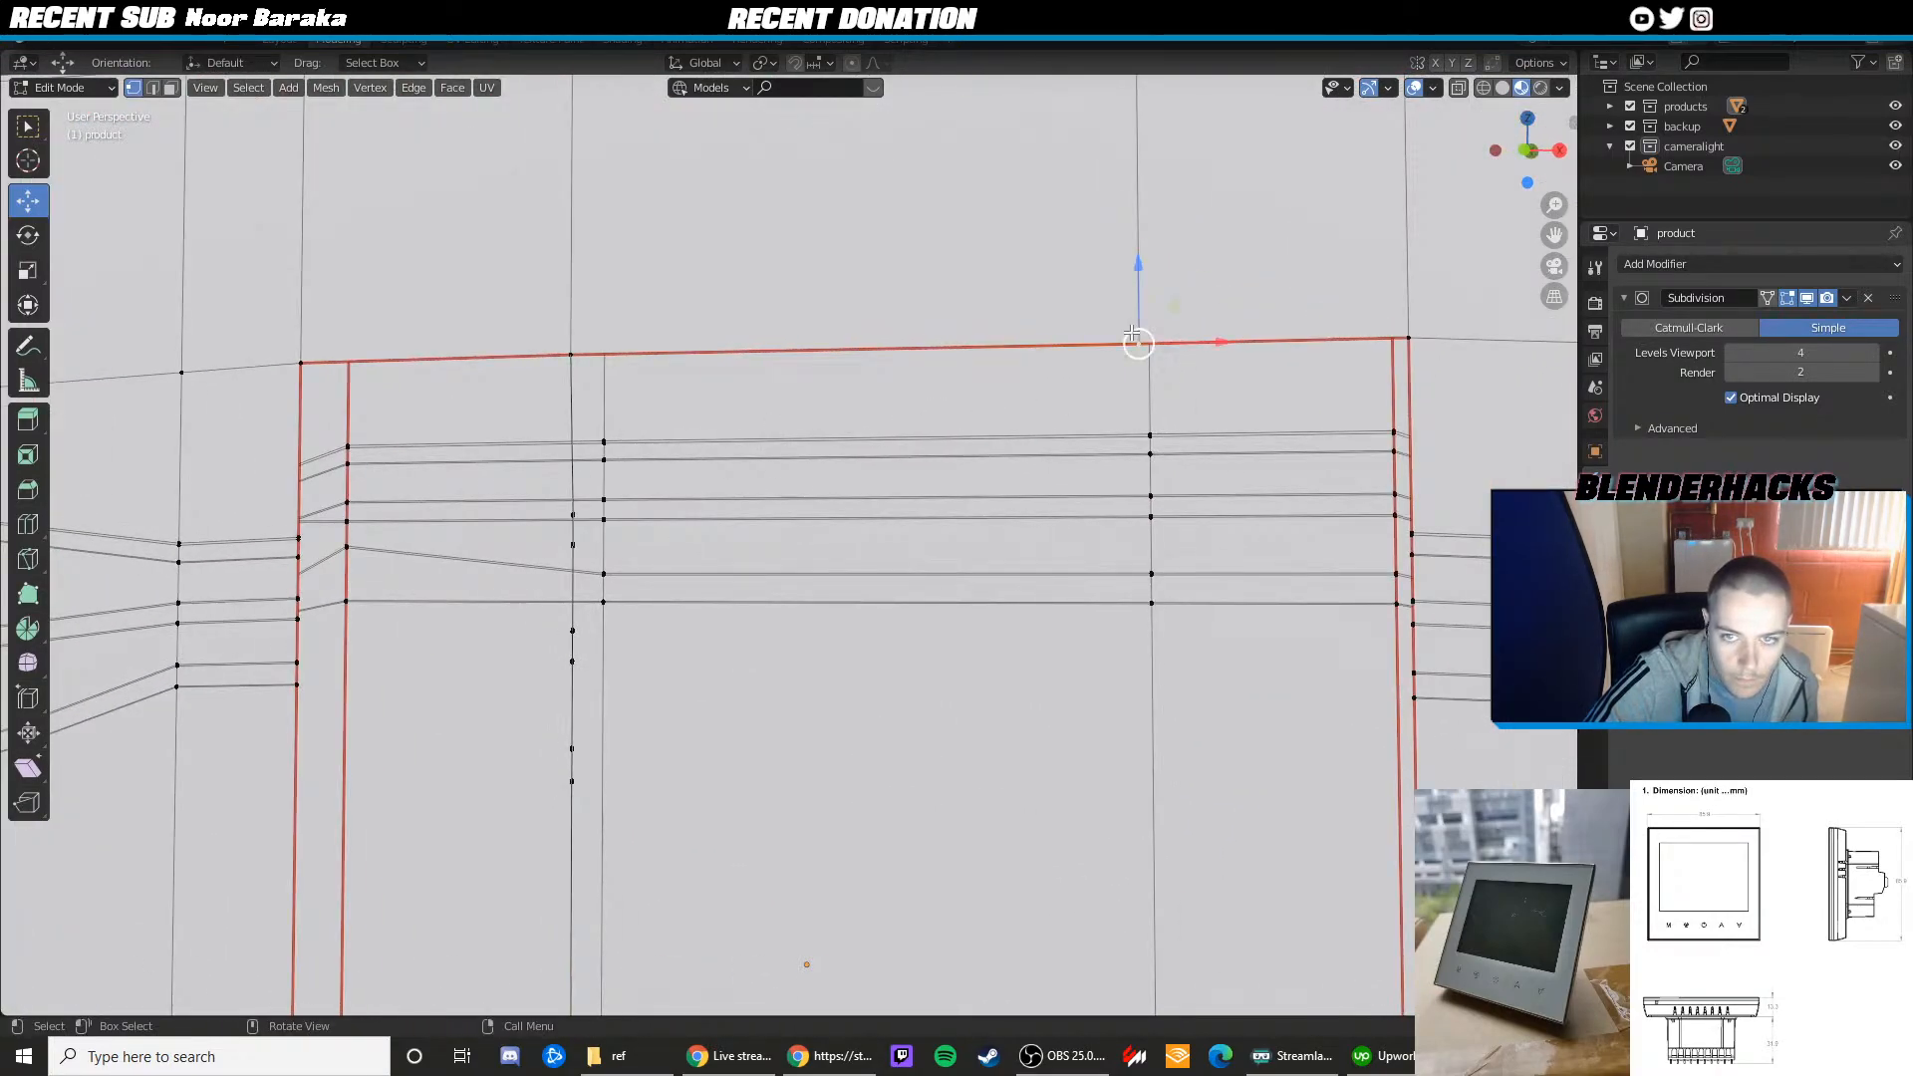
{"action": "key", "text": "KP_3"}
{"action": "scroll", "coordinate": [452, 478], "scroll_direction": "up", "scroll_amount": 4}
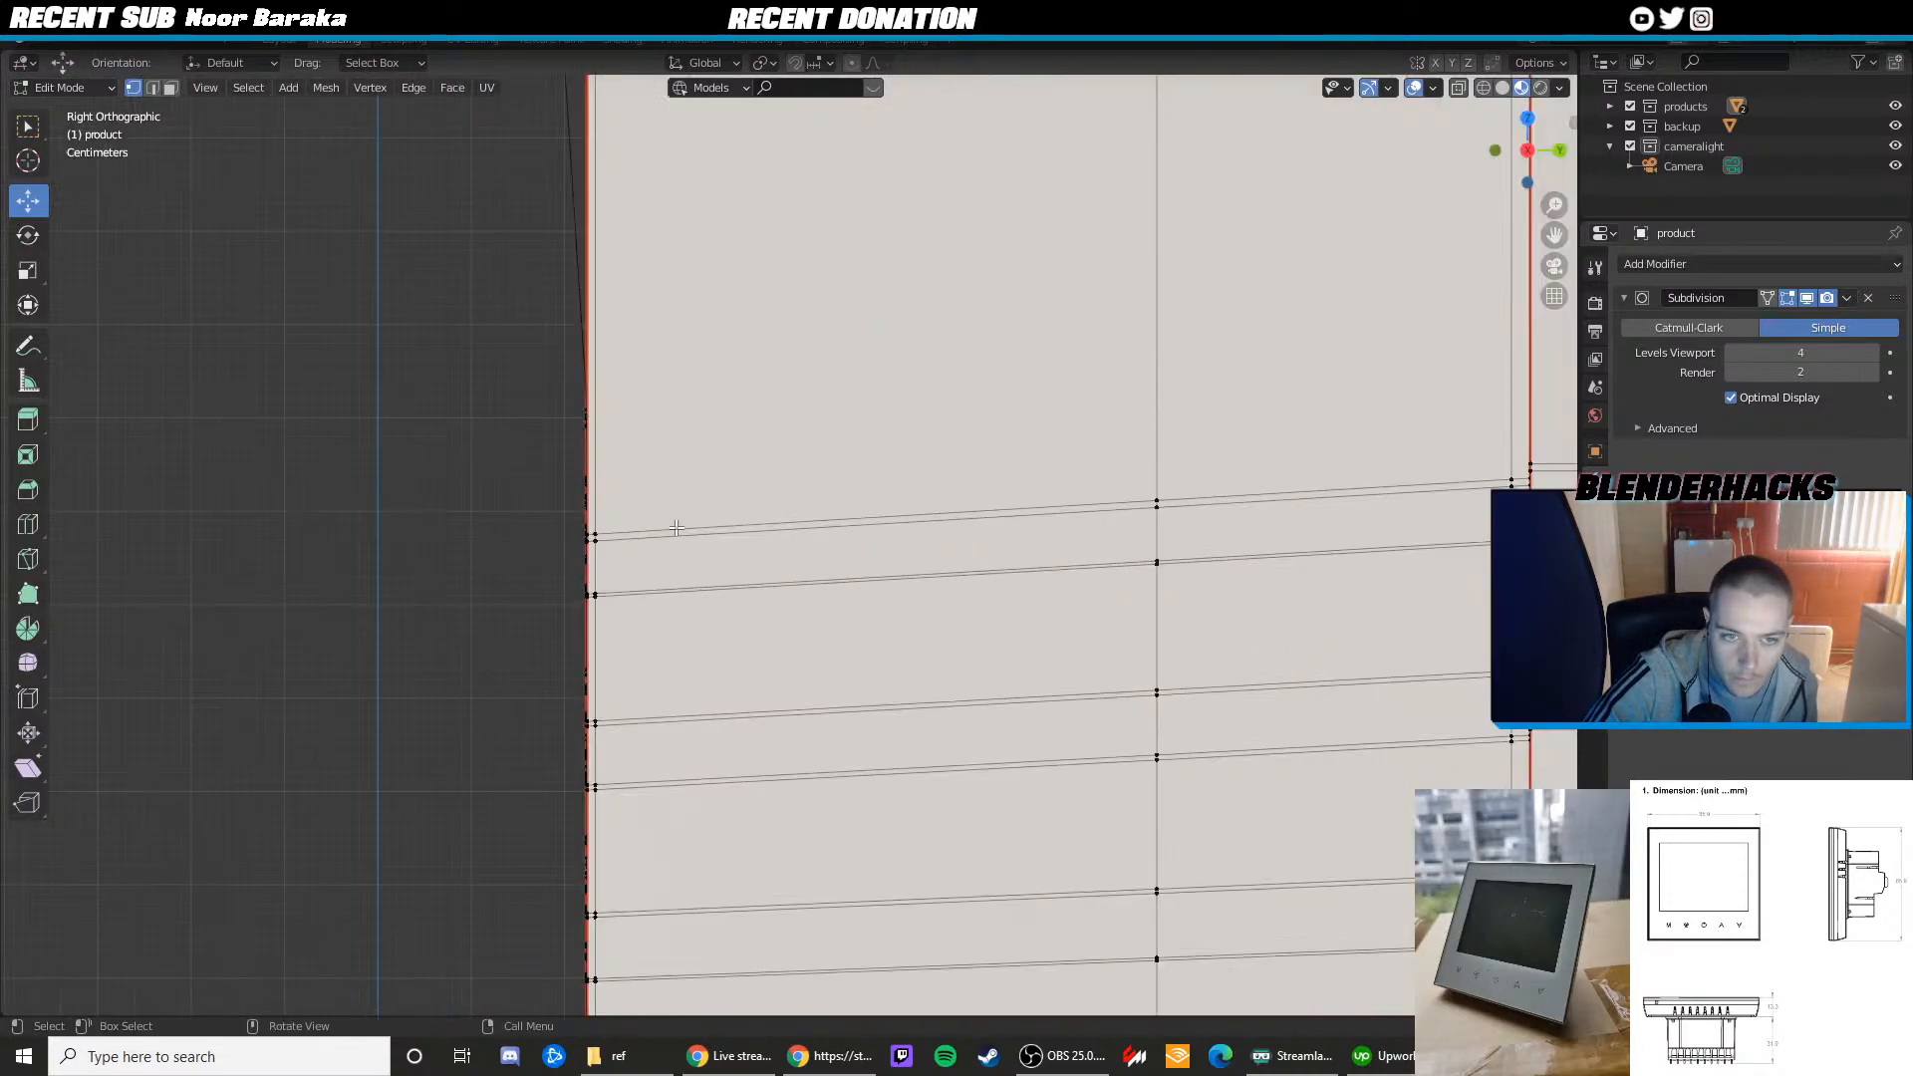
{"action": "left_click", "coordinate": [584, 539], "text": "ctrl"}
{"action": "left_click", "coordinate": [584, 594], "text": "ctrl"}
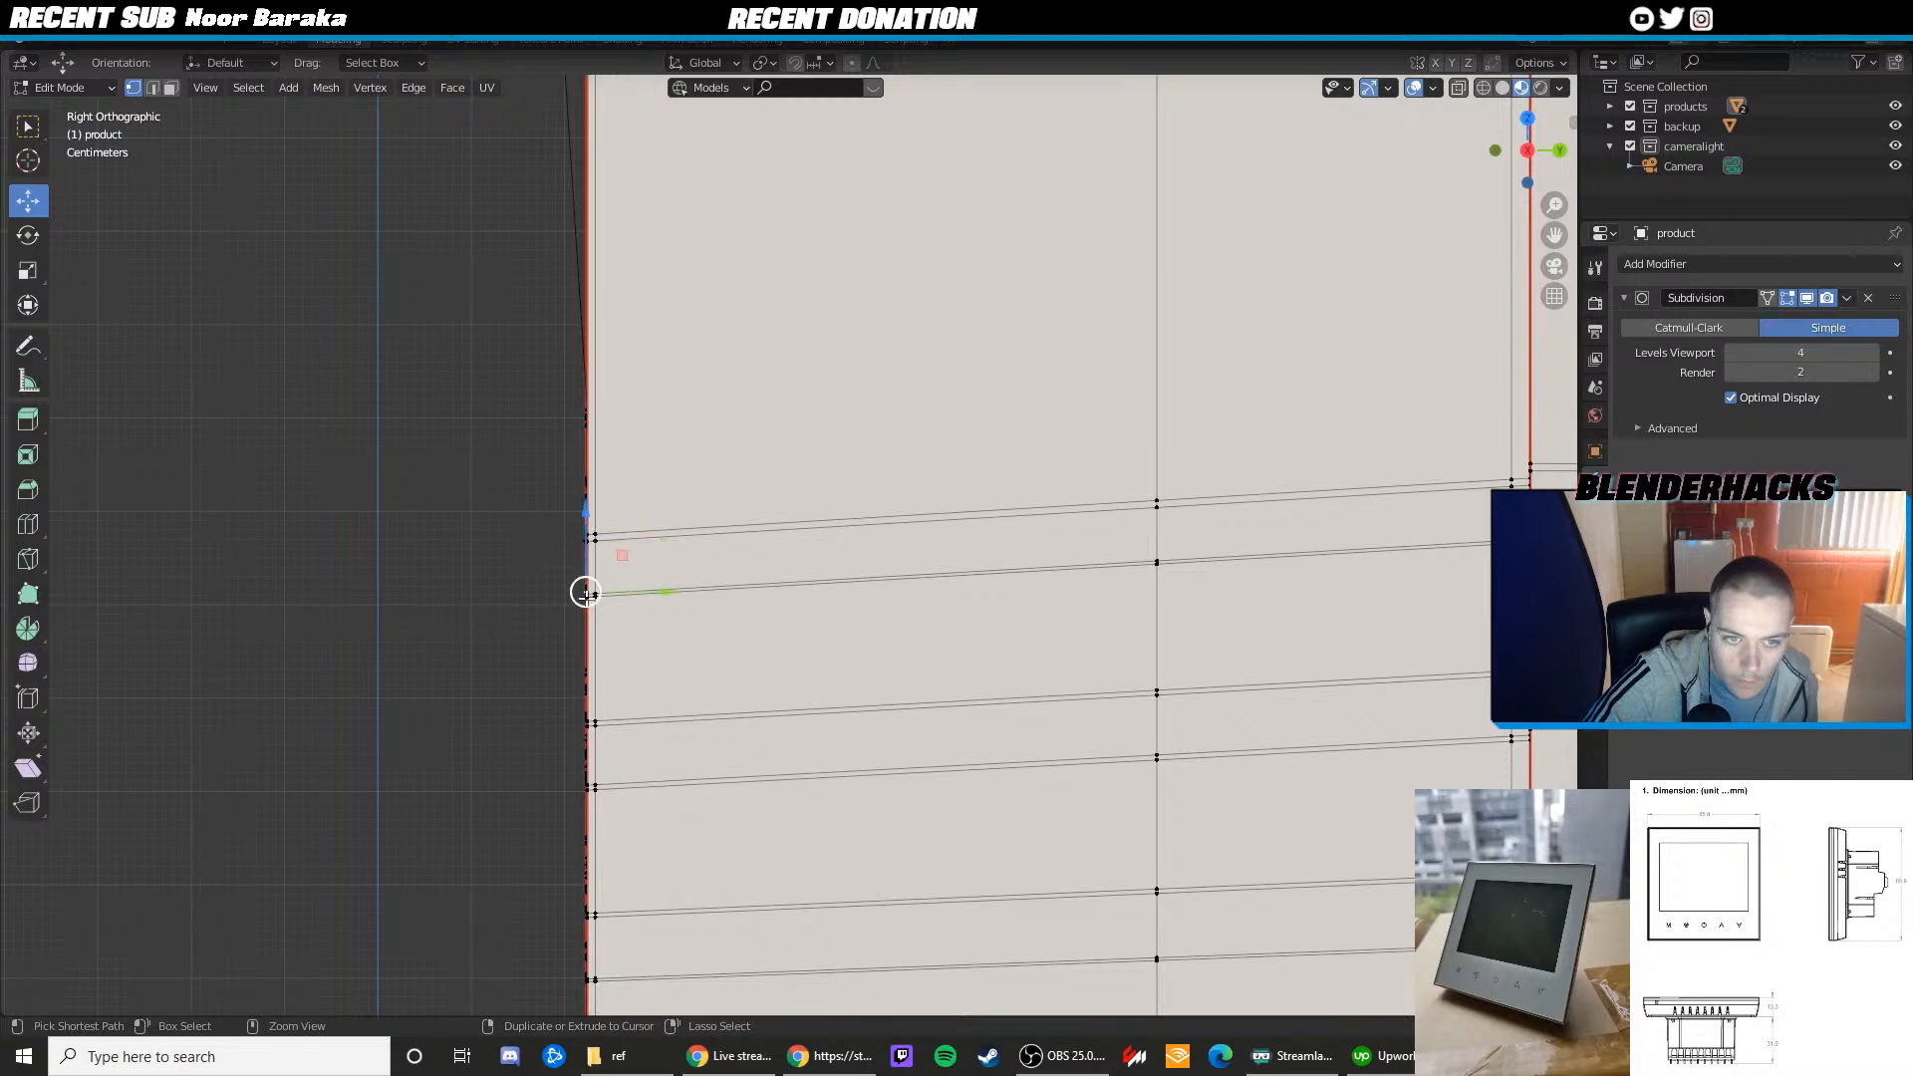
{"action": "left_click", "coordinate": [586, 719], "text": "ctrl"}
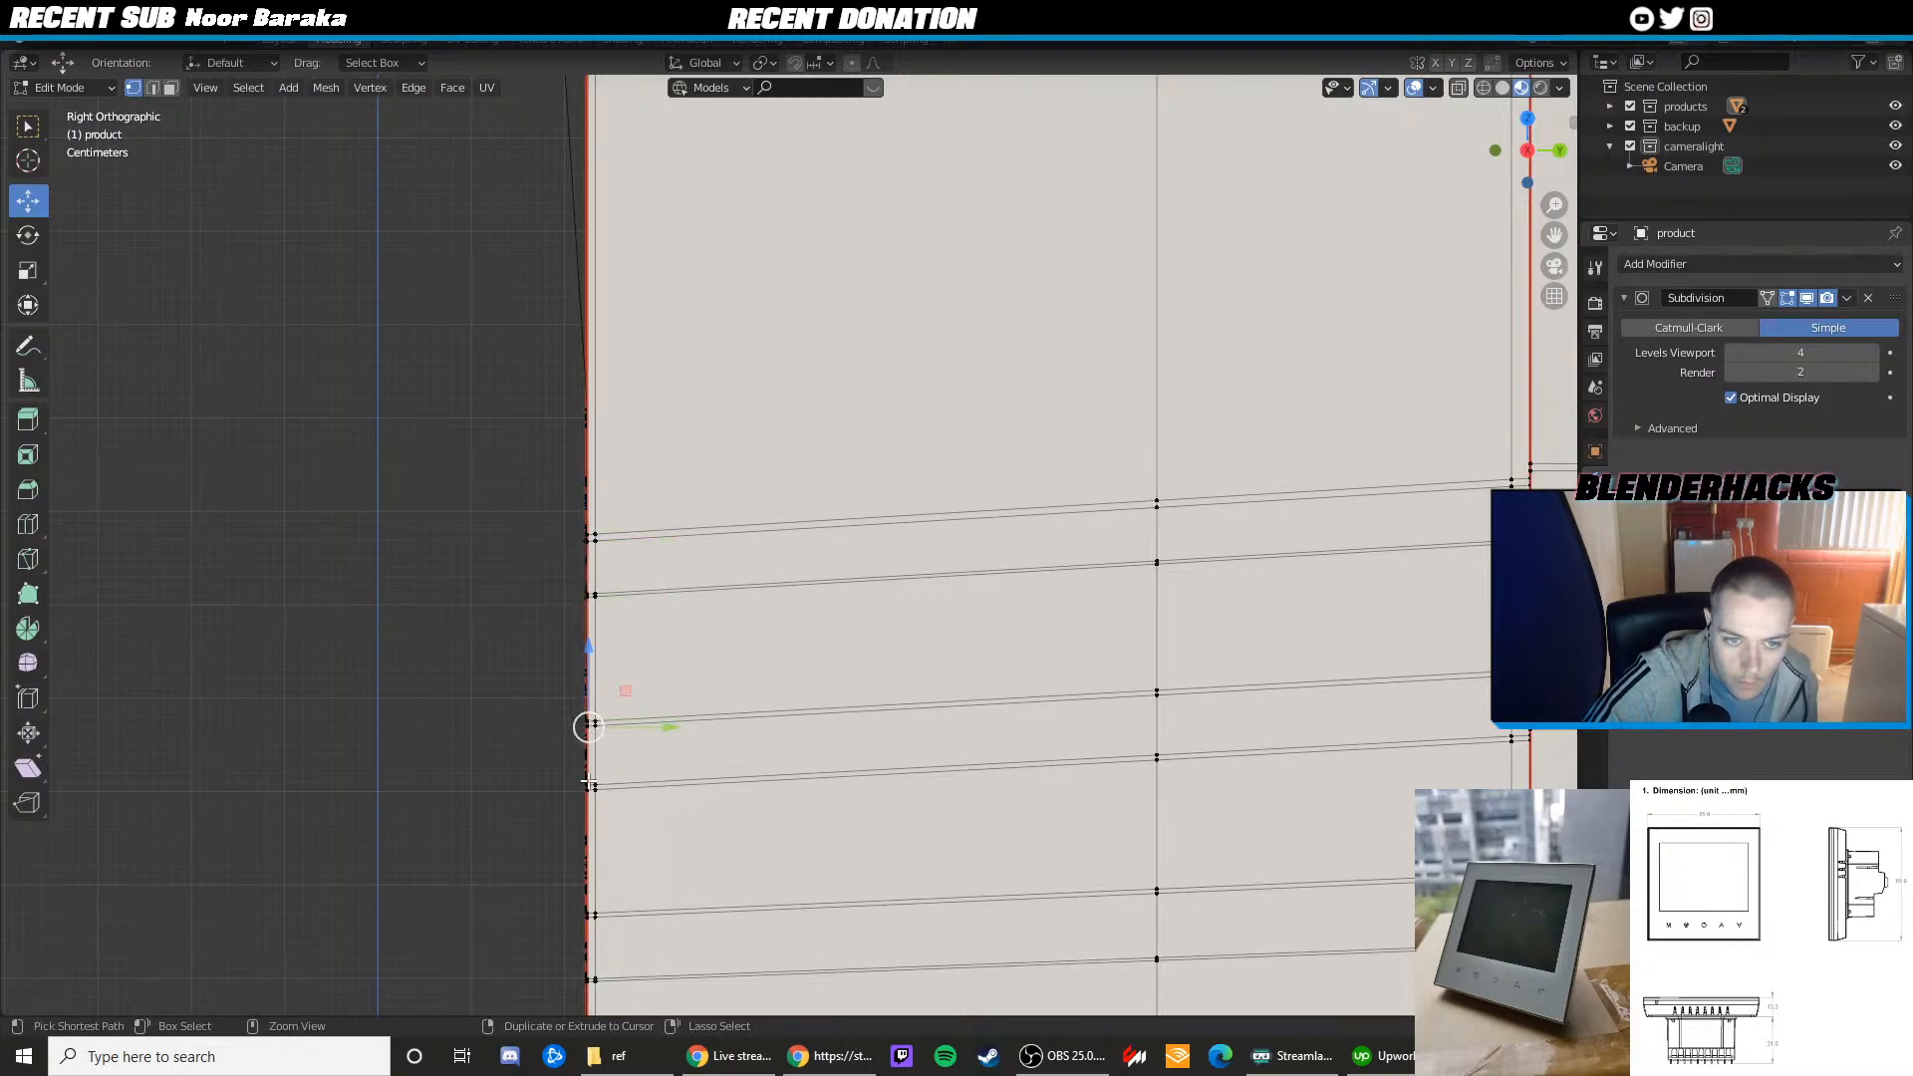
Extend the right vertex chain down to the second vent's lower line and both lines of the third vent
{"action": "middle_click_drag", "start_coordinate": [588, 786], "coordinate": [666, 477], "text": "shift"}
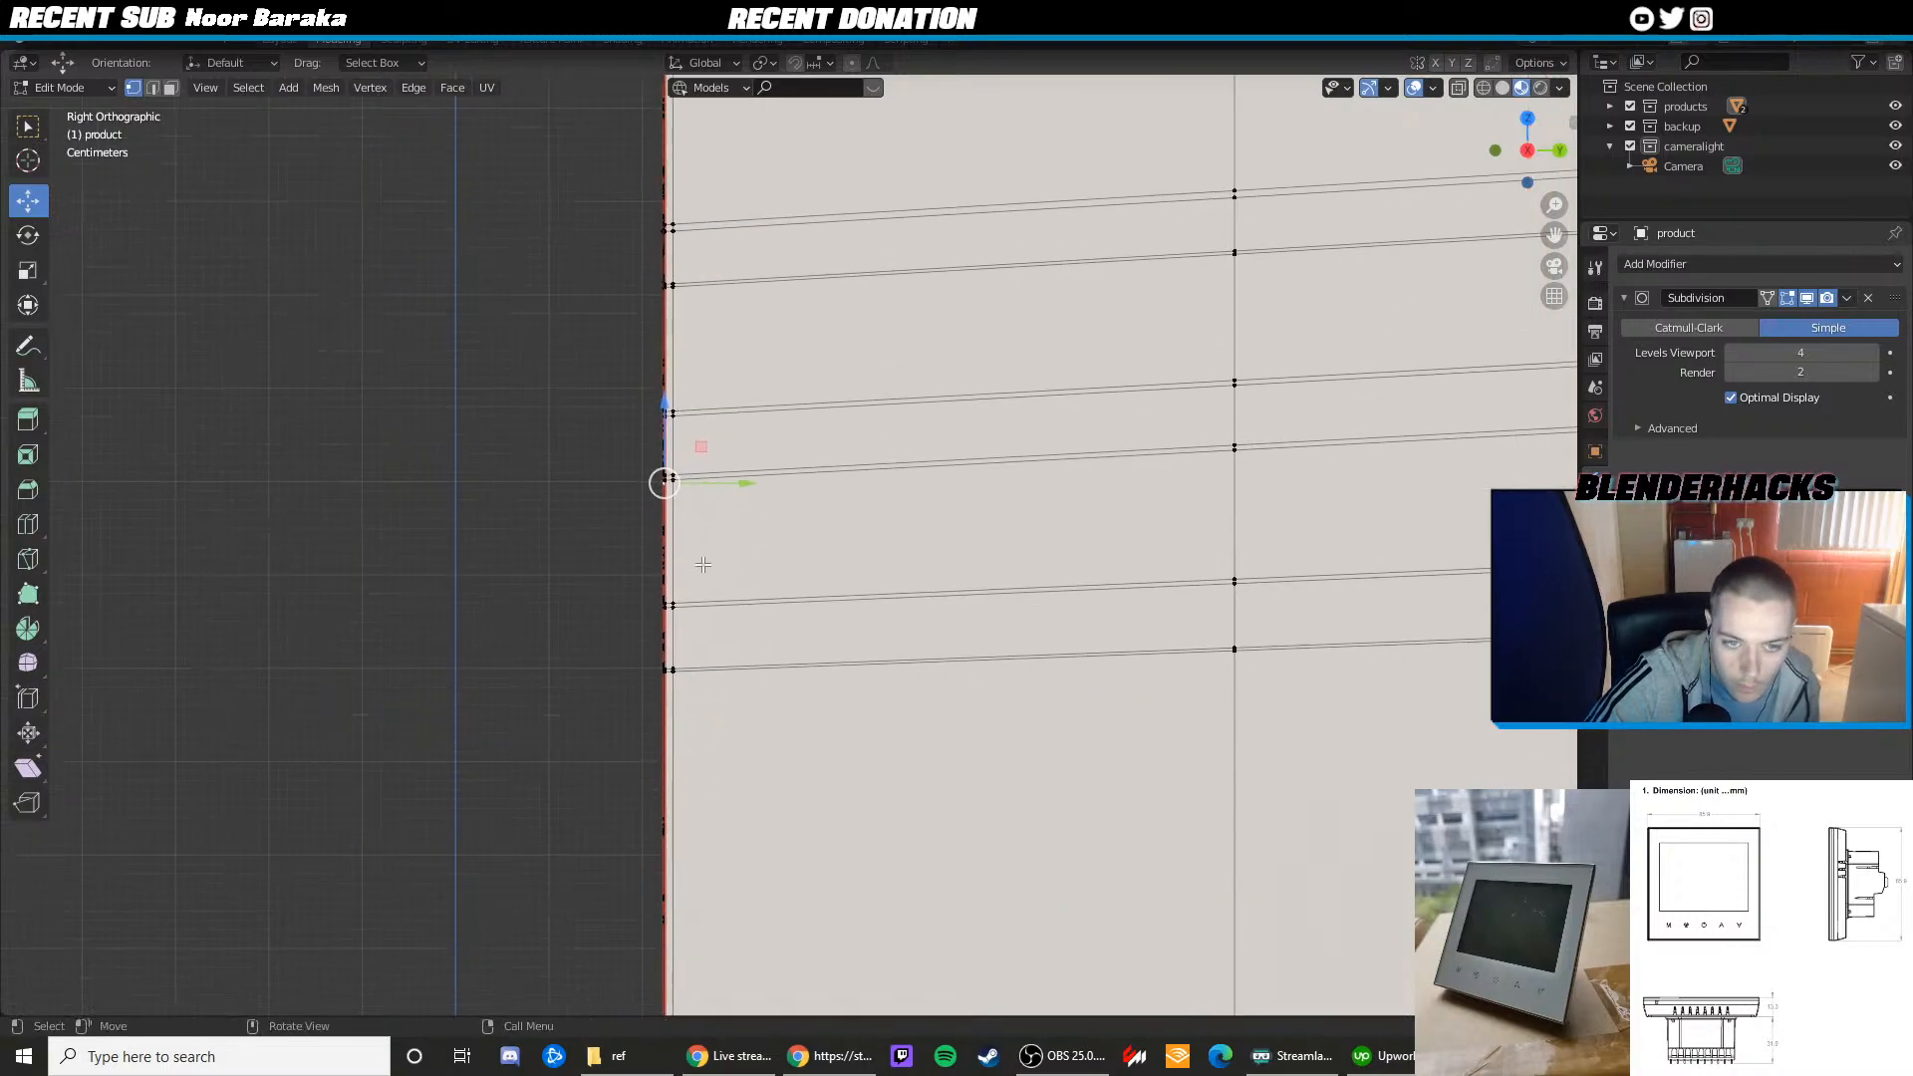
{"action": "left_click", "coordinate": [665, 604], "text": "ctrl"}
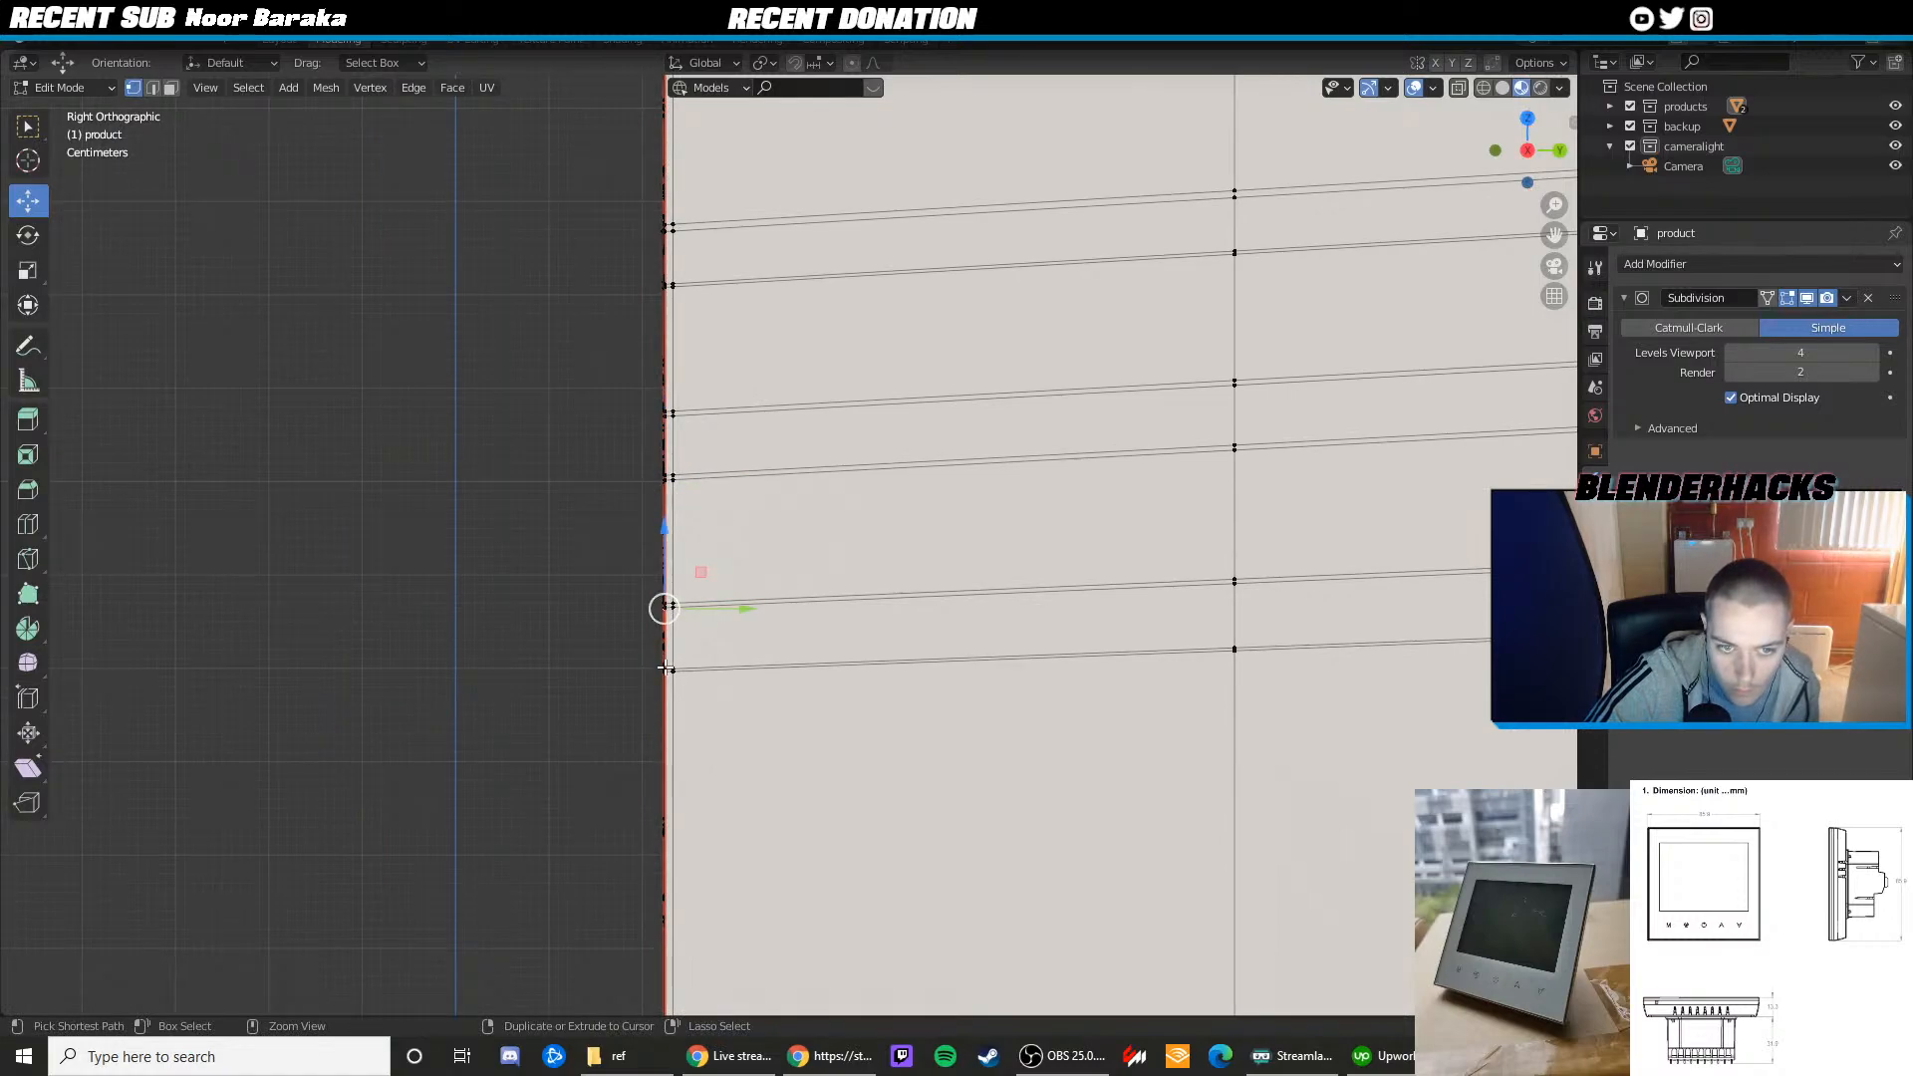
{"action": "left_click", "coordinate": [667, 675], "text": "ctrl"}
Extend the right chain to the horizontal line below the vents and join it to the matching vertex on the opening's lower border
{"action": "middle_click_drag", "start_coordinate": [687, 802], "coordinate": [731, 457], "text": "shift"}
{"action": "middle_click_drag", "start_coordinate": [708, 727], "coordinate": [722, 406], "text": "shift"}
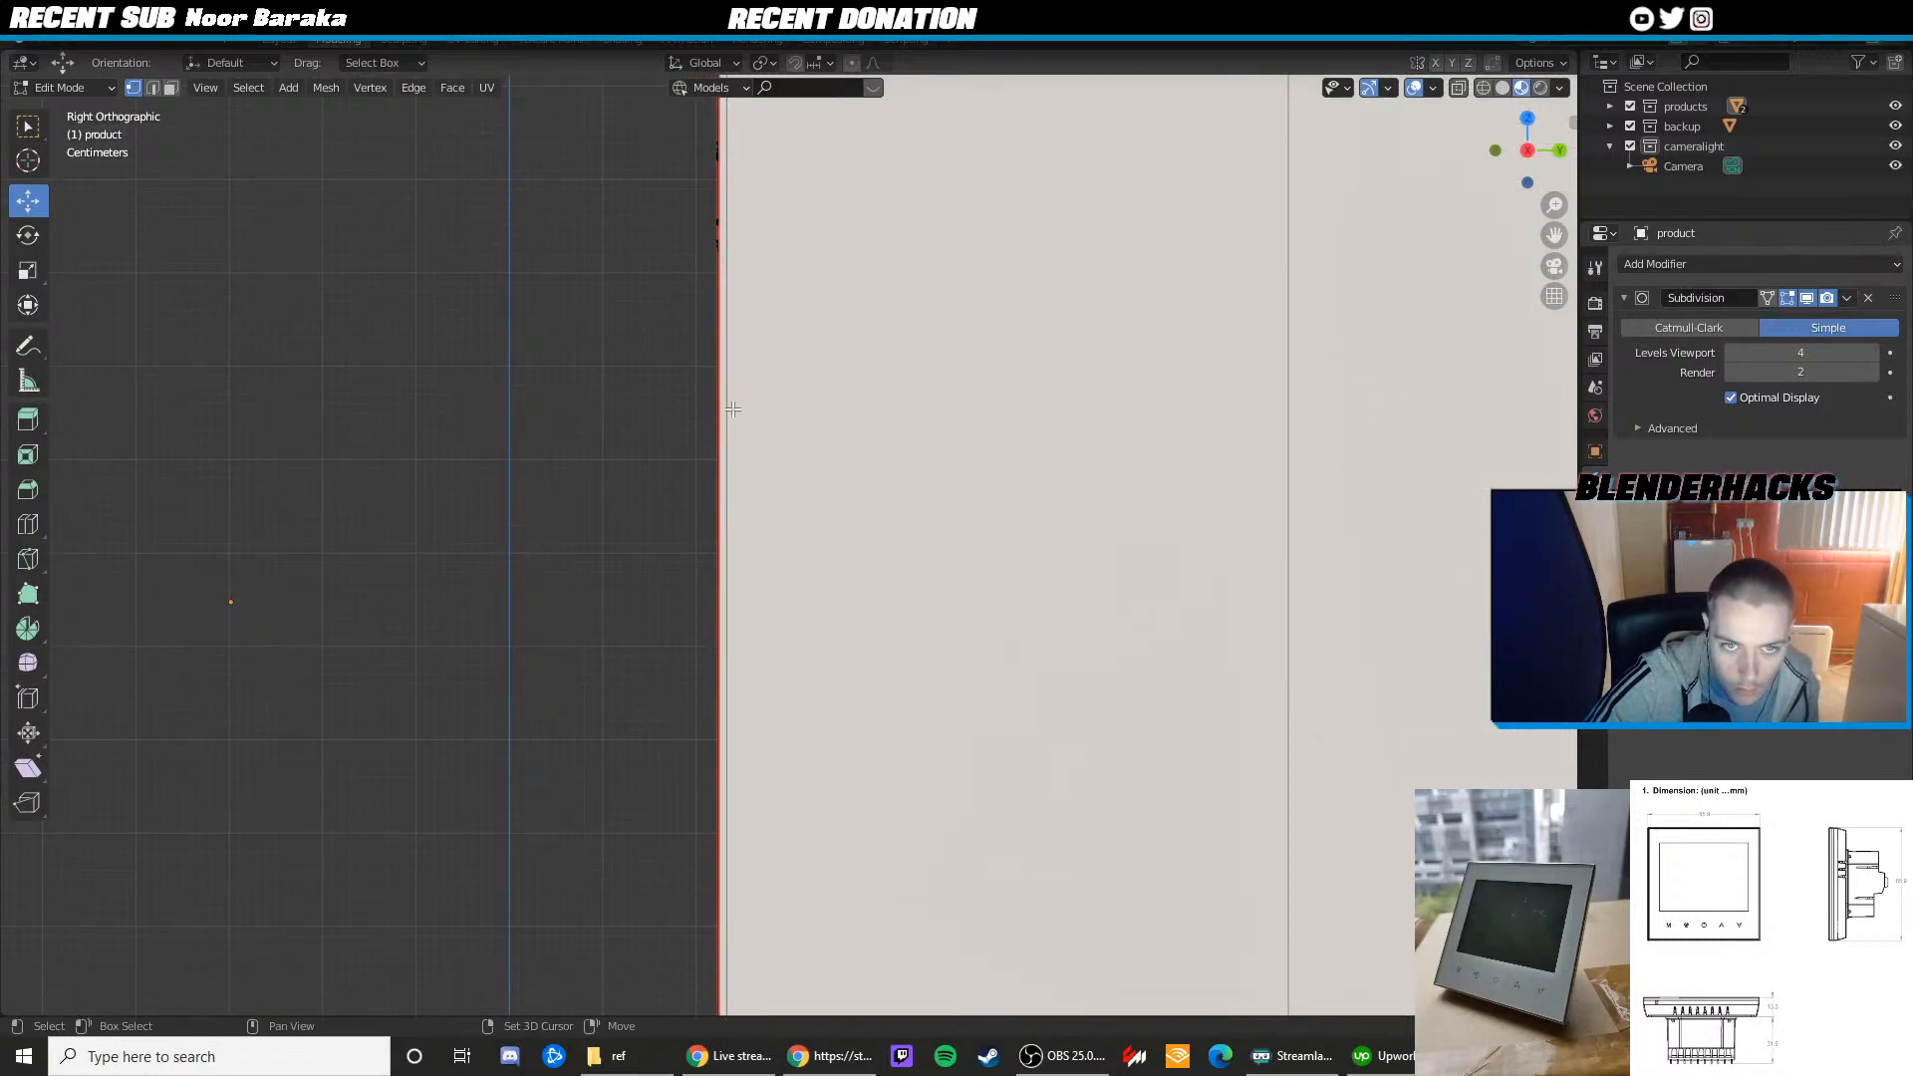
{"action": "middle_click_drag", "start_coordinate": [733, 235], "coordinate": [963, 489], "text": "shift"}
{"action": "left_click", "coordinate": [703, 449], "text": "ctrl"}
{"action": "scroll", "coordinate": [878, 508], "scroll_direction": "down", "scroll_amount": 6}
{"action": "scroll", "coordinate": [785, 499], "scroll_direction": "up", "scroll_amount": 1}
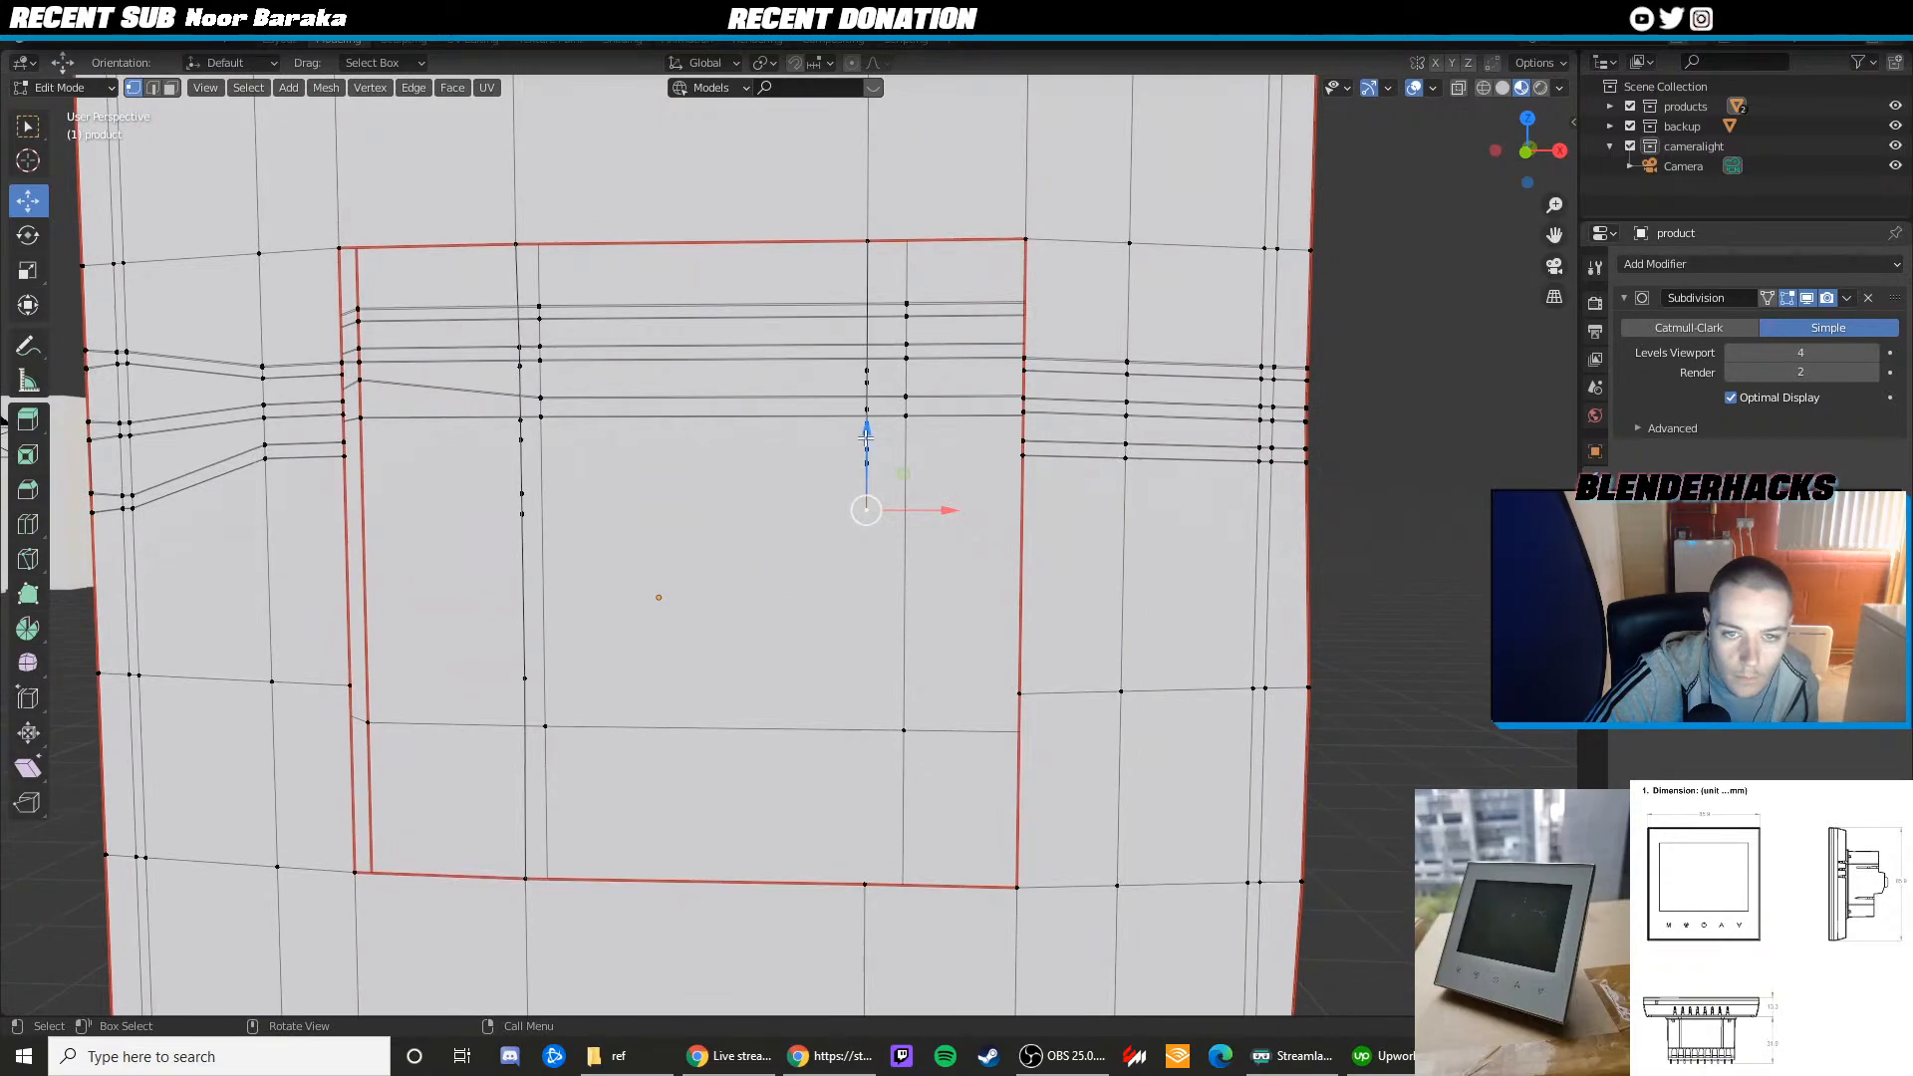
{"action": "left_click_drag", "start_coordinate": [866, 435], "coordinate": [883, 631]}
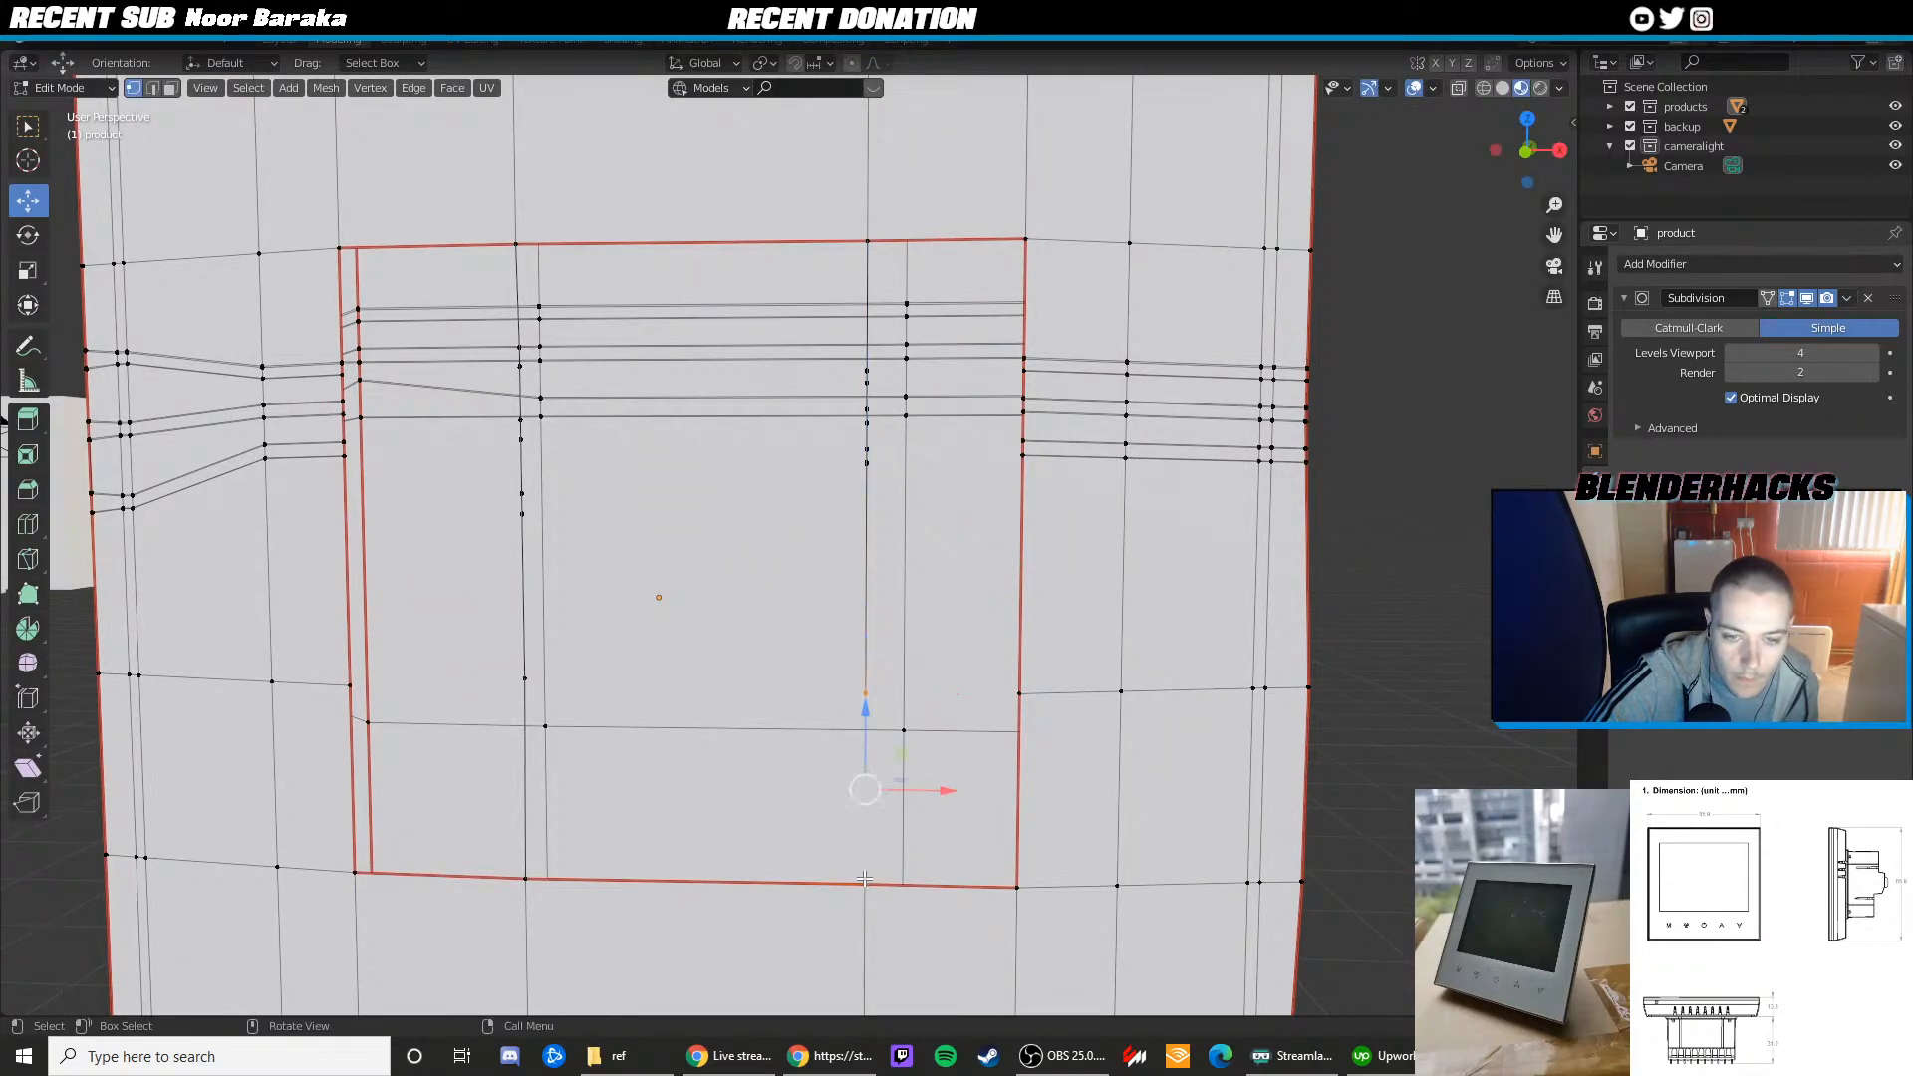
Try to raise the left chain's upper third-vent vertex in the perspective view
{"action": "scroll", "coordinate": [830, 631], "scroll_direction": "up", "scroll_amount": 3}
{"action": "scroll", "coordinate": [830, 632], "scroll_direction": "up", "scroll_amount": 1}
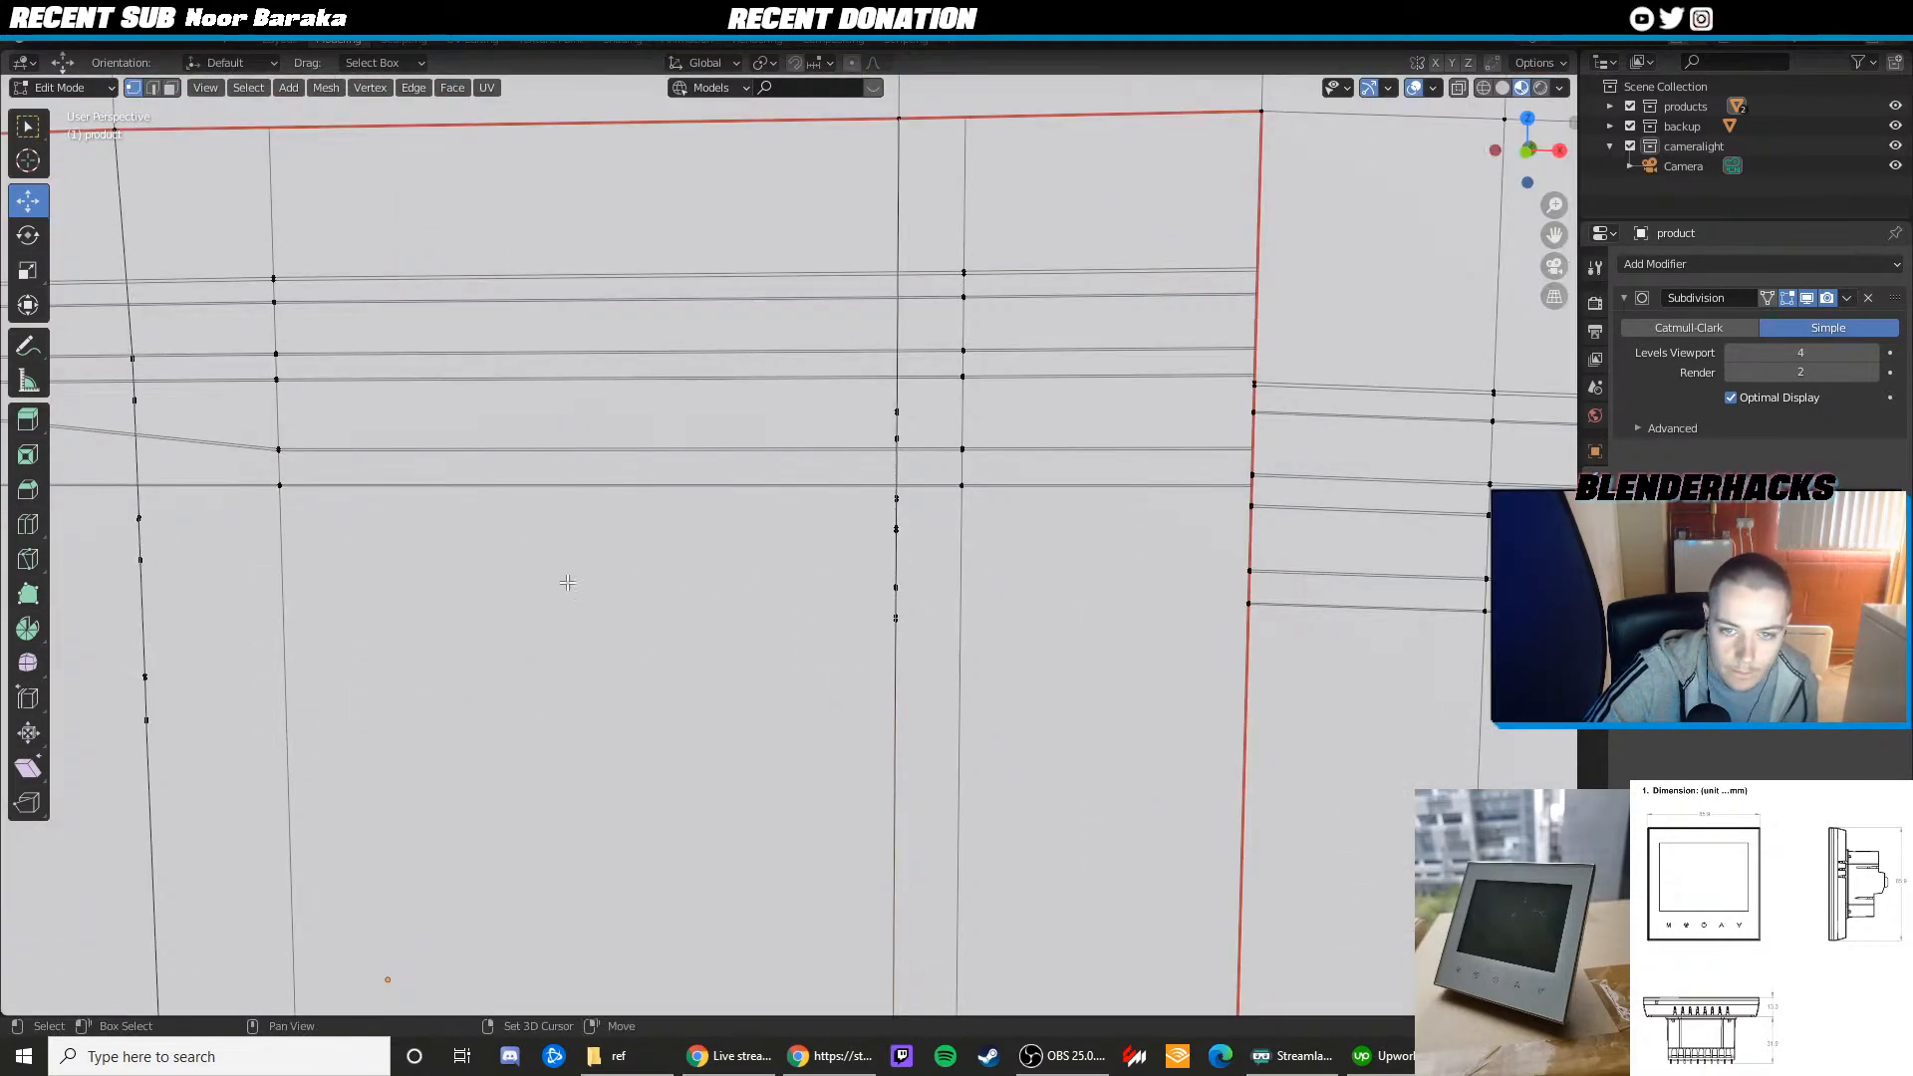
{"action": "middle_click_drag", "start_coordinate": [567, 583], "coordinate": [607, 599], "text": "shift"}
{"action": "left_click", "coordinate": [521, 619]}
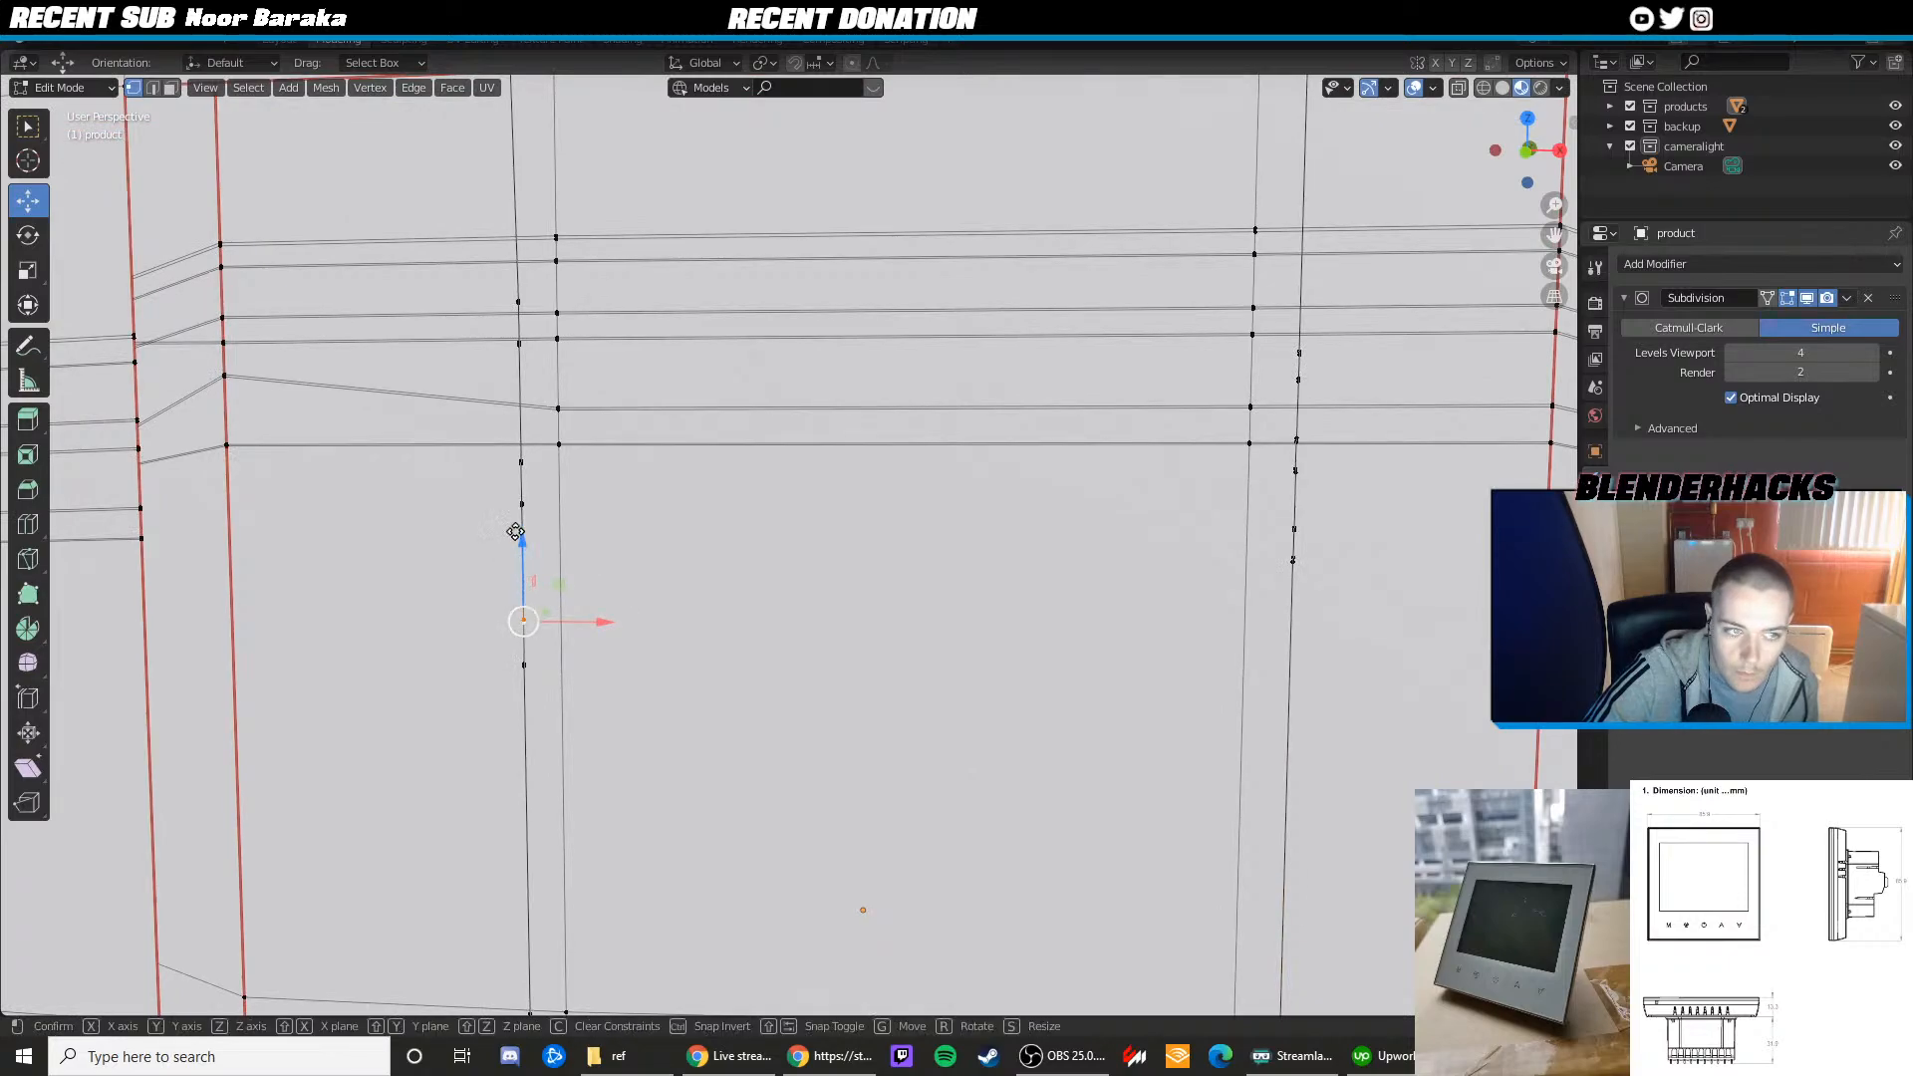
{"action": "mouse_move", "coordinate": [521, 534]}
{"action": "left_mouse_down"}
{"action": "mouse_move", "coordinate": [515, 483]}
{"action": "mouse_move", "coordinate": [507, 548]}
{"action": "left_mouse_up"}
Move the left chain's two first-vent vertices vertically in front orthographic view to line up with the first side vent lines
{"action": "middle_click_drag", "start_coordinate": [507, 548], "coordinate": [607, 546], "text": "shift"}
{"action": "scroll", "coordinate": [637, 538], "scroll_direction": "down", "scroll_amount": 2}
{"action": "scroll", "coordinate": [564, 598], "scroll_direction": "up", "scroll_amount": 3}
{"action": "scroll", "coordinate": [619, 542], "scroll_direction": "up", "scroll_amount": 2}
{"action": "left_click", "coordinate": [548, 571]}
{"action": "left_click", "coordinate": [551, 587], "text": "shift"}
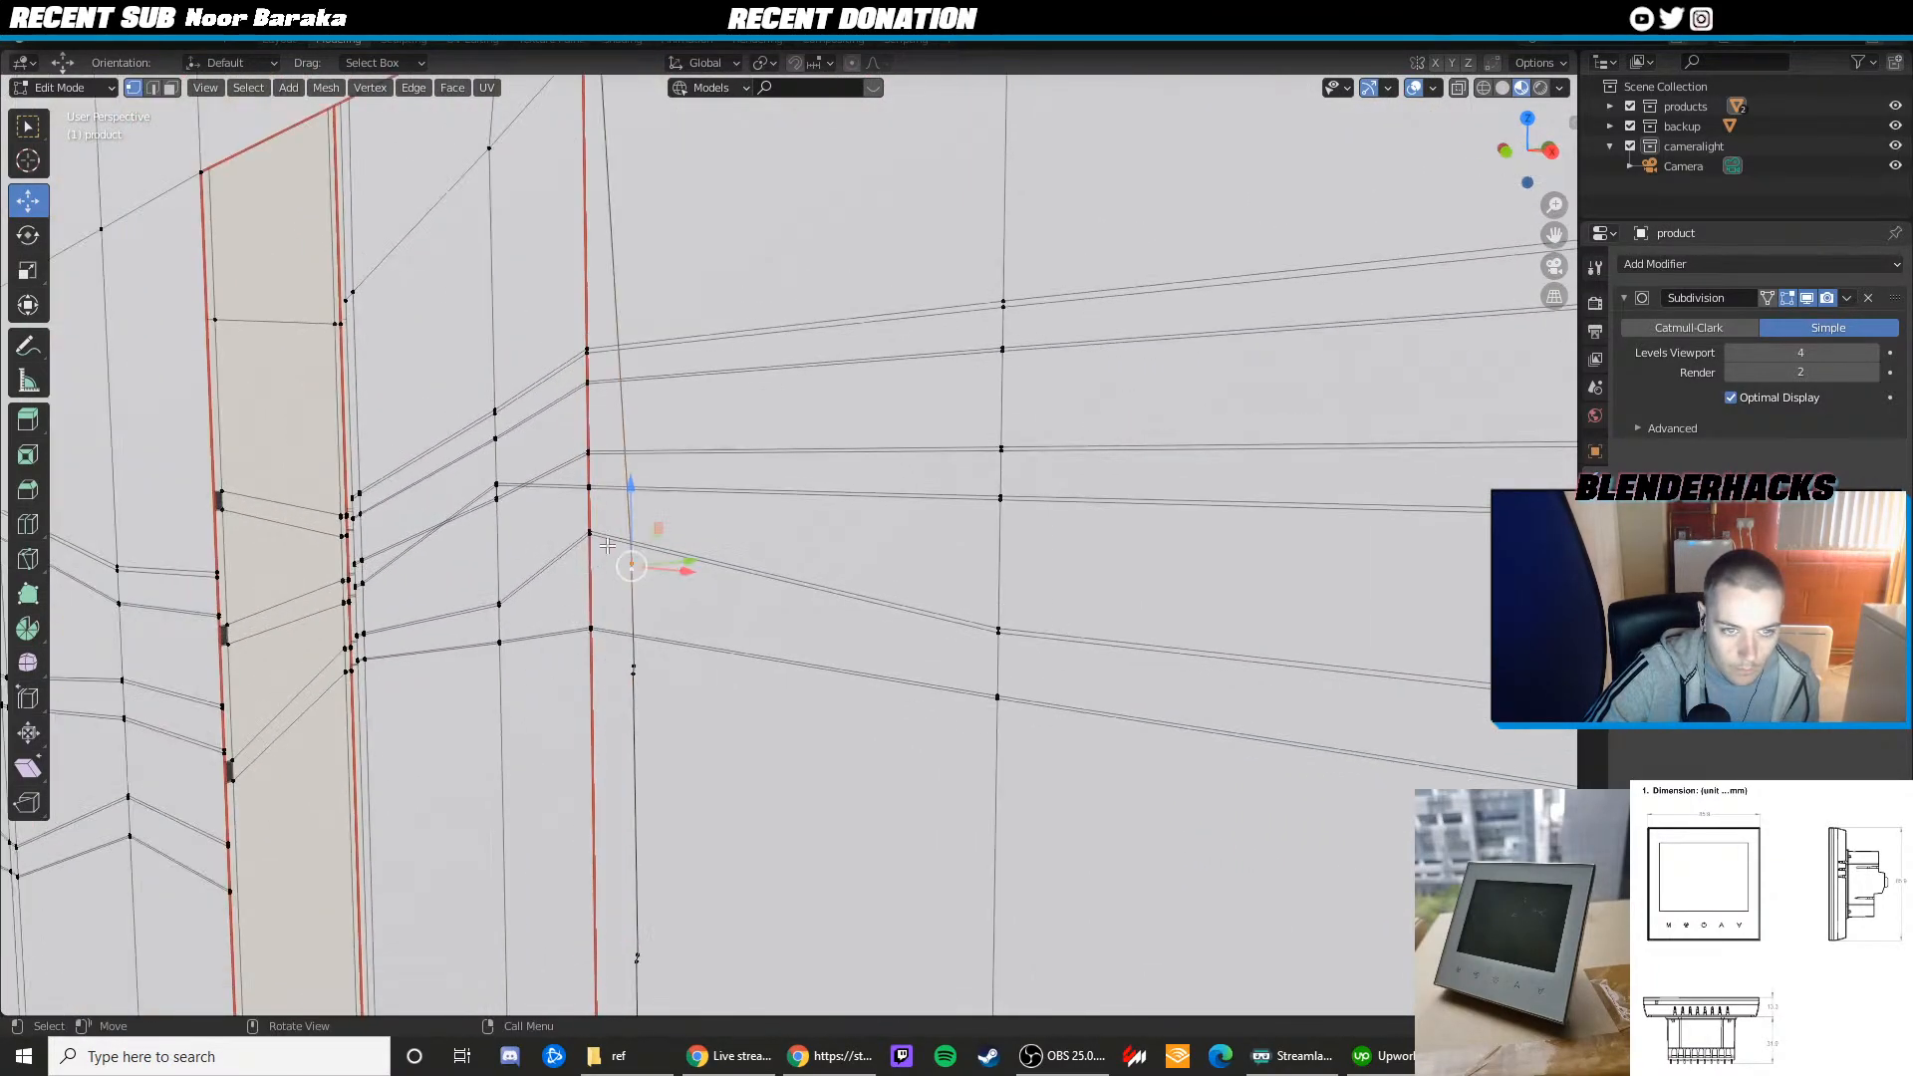
{"action": "left_click", "coordinate": [1505, 151]}
{"action": "scroll", "coordinate": [784, 546], "scroll_direction": "down", "scroll_amount": 9}
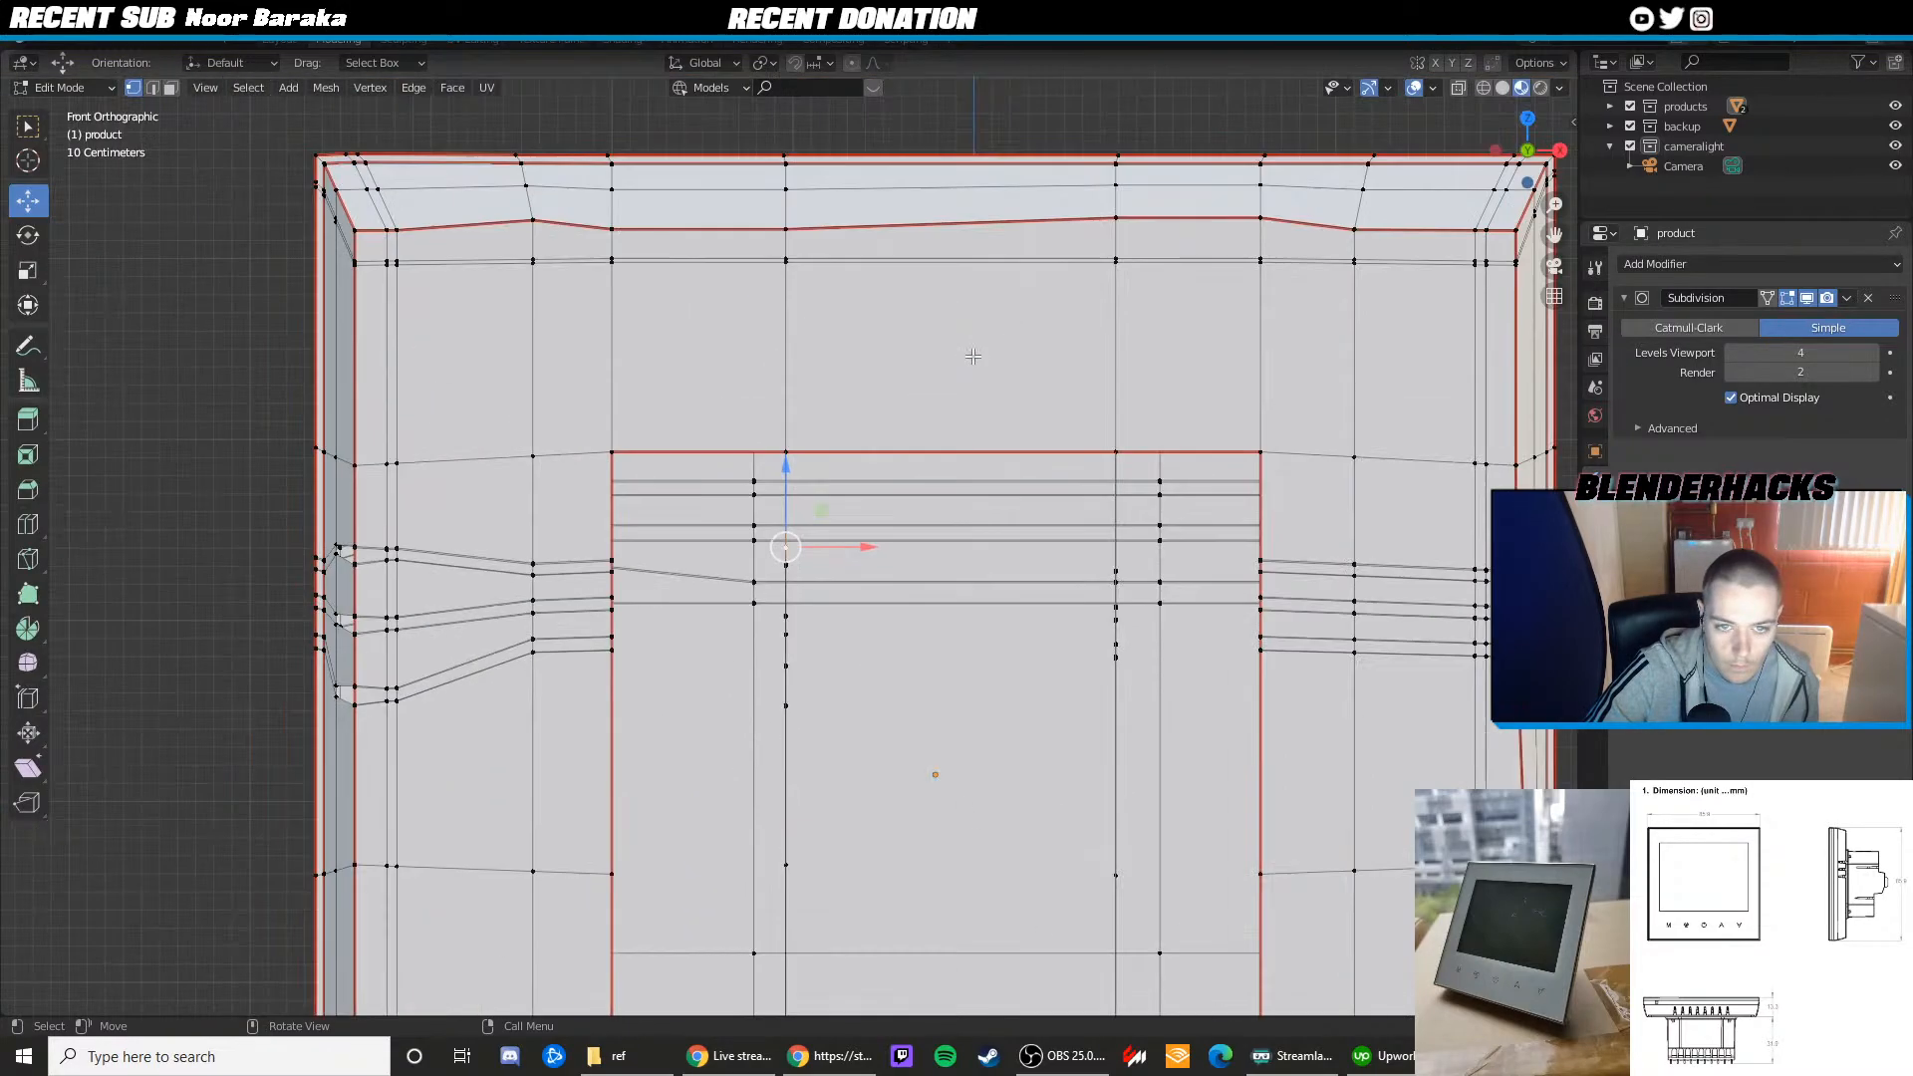
{"action": "scroll", "coordinate": [785, 538], "scroll_direction": "up", "scroll_amount": 4}
{"action": "left_click_drag", "start_coordinate": [779, 501], "coordinate": [776, 577]}
{"action": "scroll", "coordinate": [777, 595], "scroll_direction": "up", "scroll_amount": 1}
{"action": "left_click", "coordinate": [782, 592]}
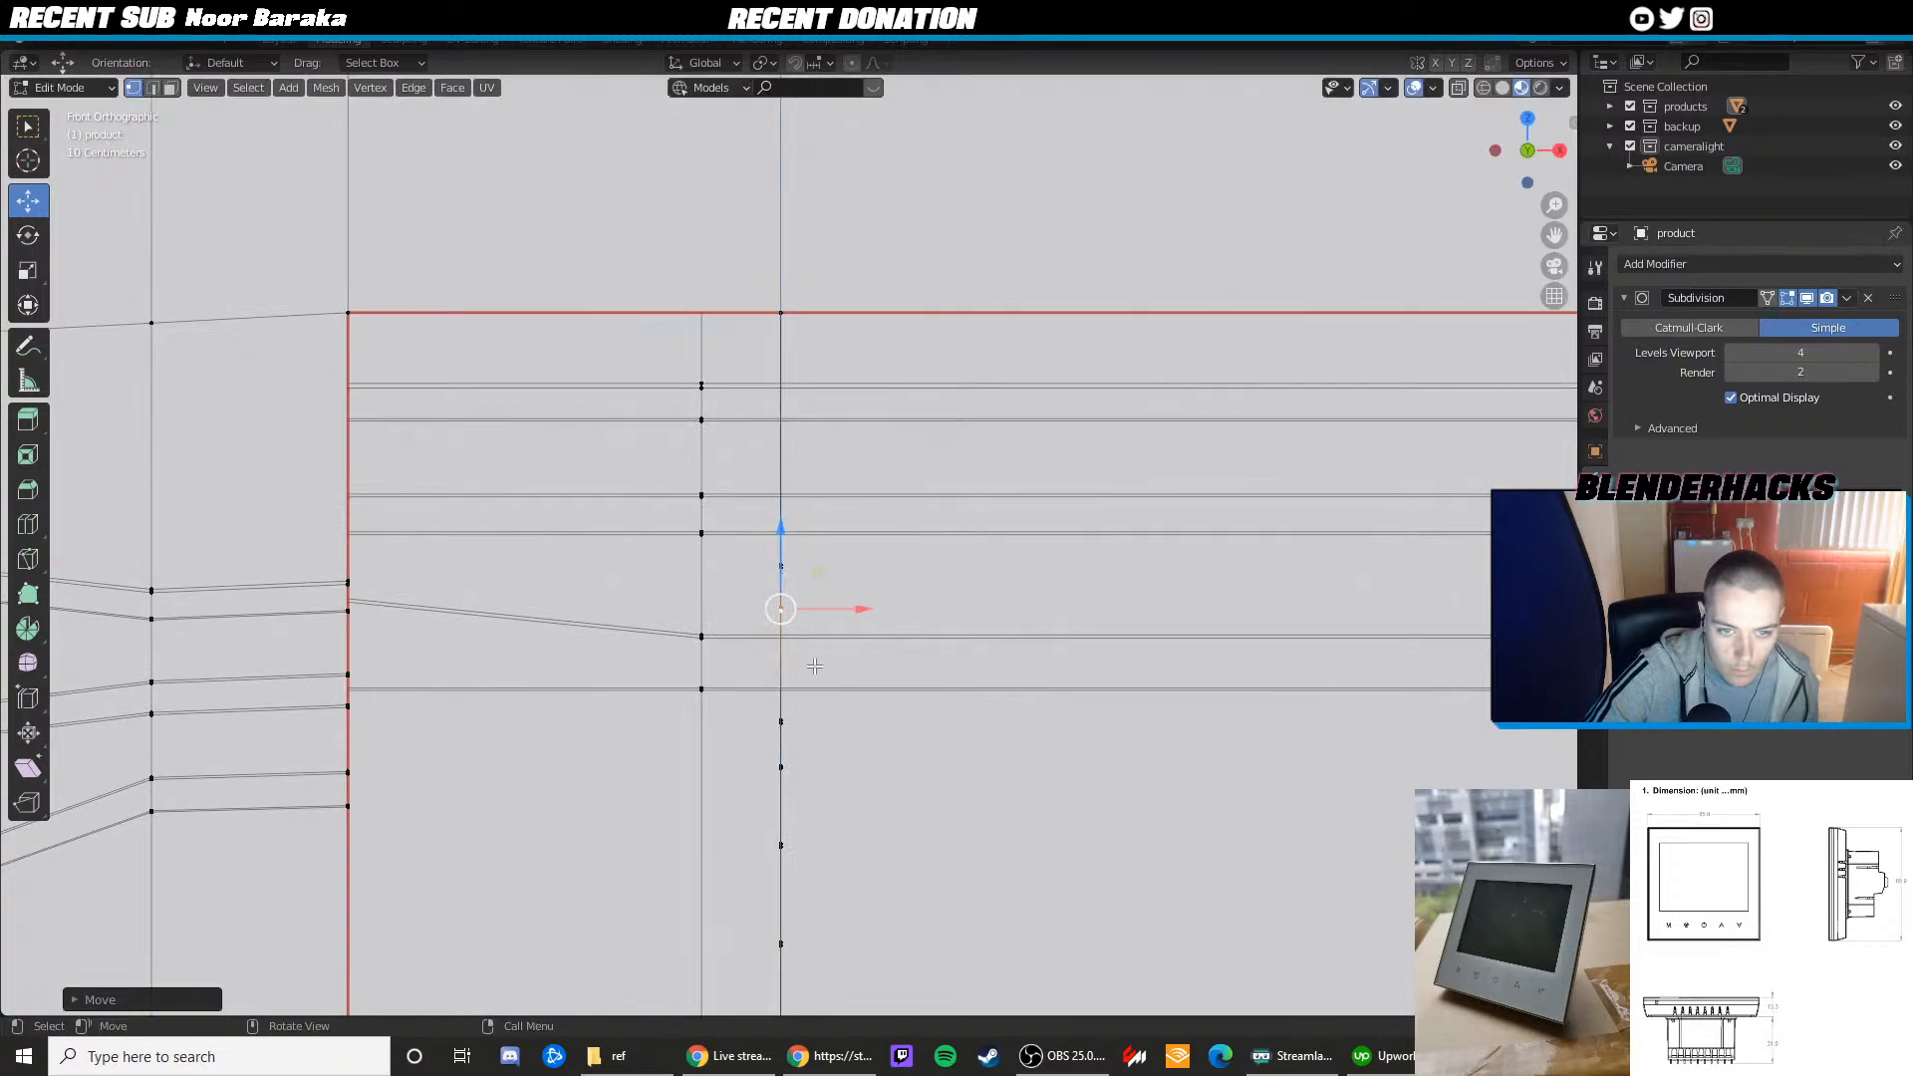
Move the left chain's two second-vent vertices up along Z to line up with the second side vent lines
{"action": "left_click", "coordinate": [782, 714]}
{"action": "mouse_move", "coordinate": [782, 675]}
{"action": "left_mouse_down"}
{"action": "mouse_move", "coordinate": [775, 636]}
{"action": "mouse_move", "coordinate": [794, 674]}
{"action": "mouse_move", "coordinate": [770, 665]}
{"action": "left_mouse_up"}
{"action": "key", "text": "g"}
{"action": "key", "text": "z"}
Raise the left chain's two third-vent vertices to line up with the third side vent lines
{"action": "left_click", "coordinate": [780, 845]}
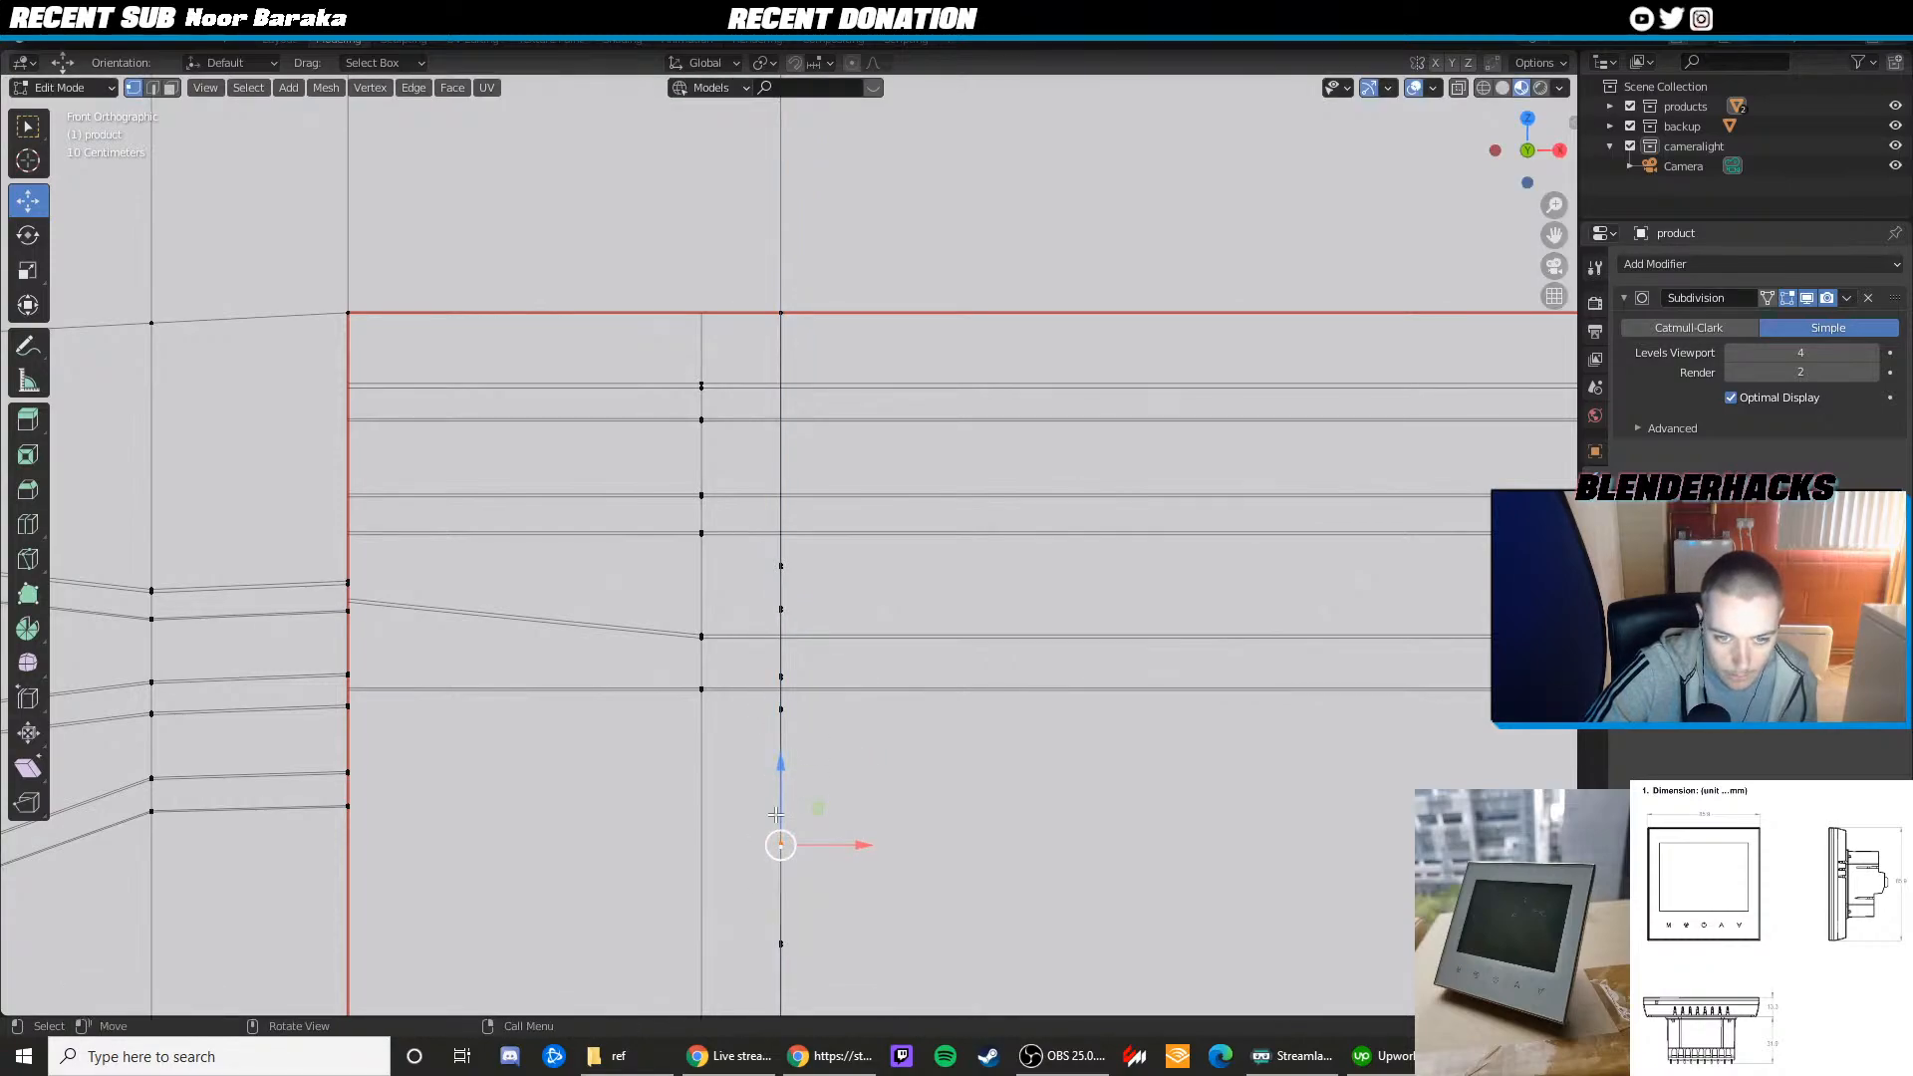
{"action": "left_click_drag", "start_coordinate": [777, 787], "coordinate": [768, 754]}
{"action": "left_click", "coordinate": [766, 728]}
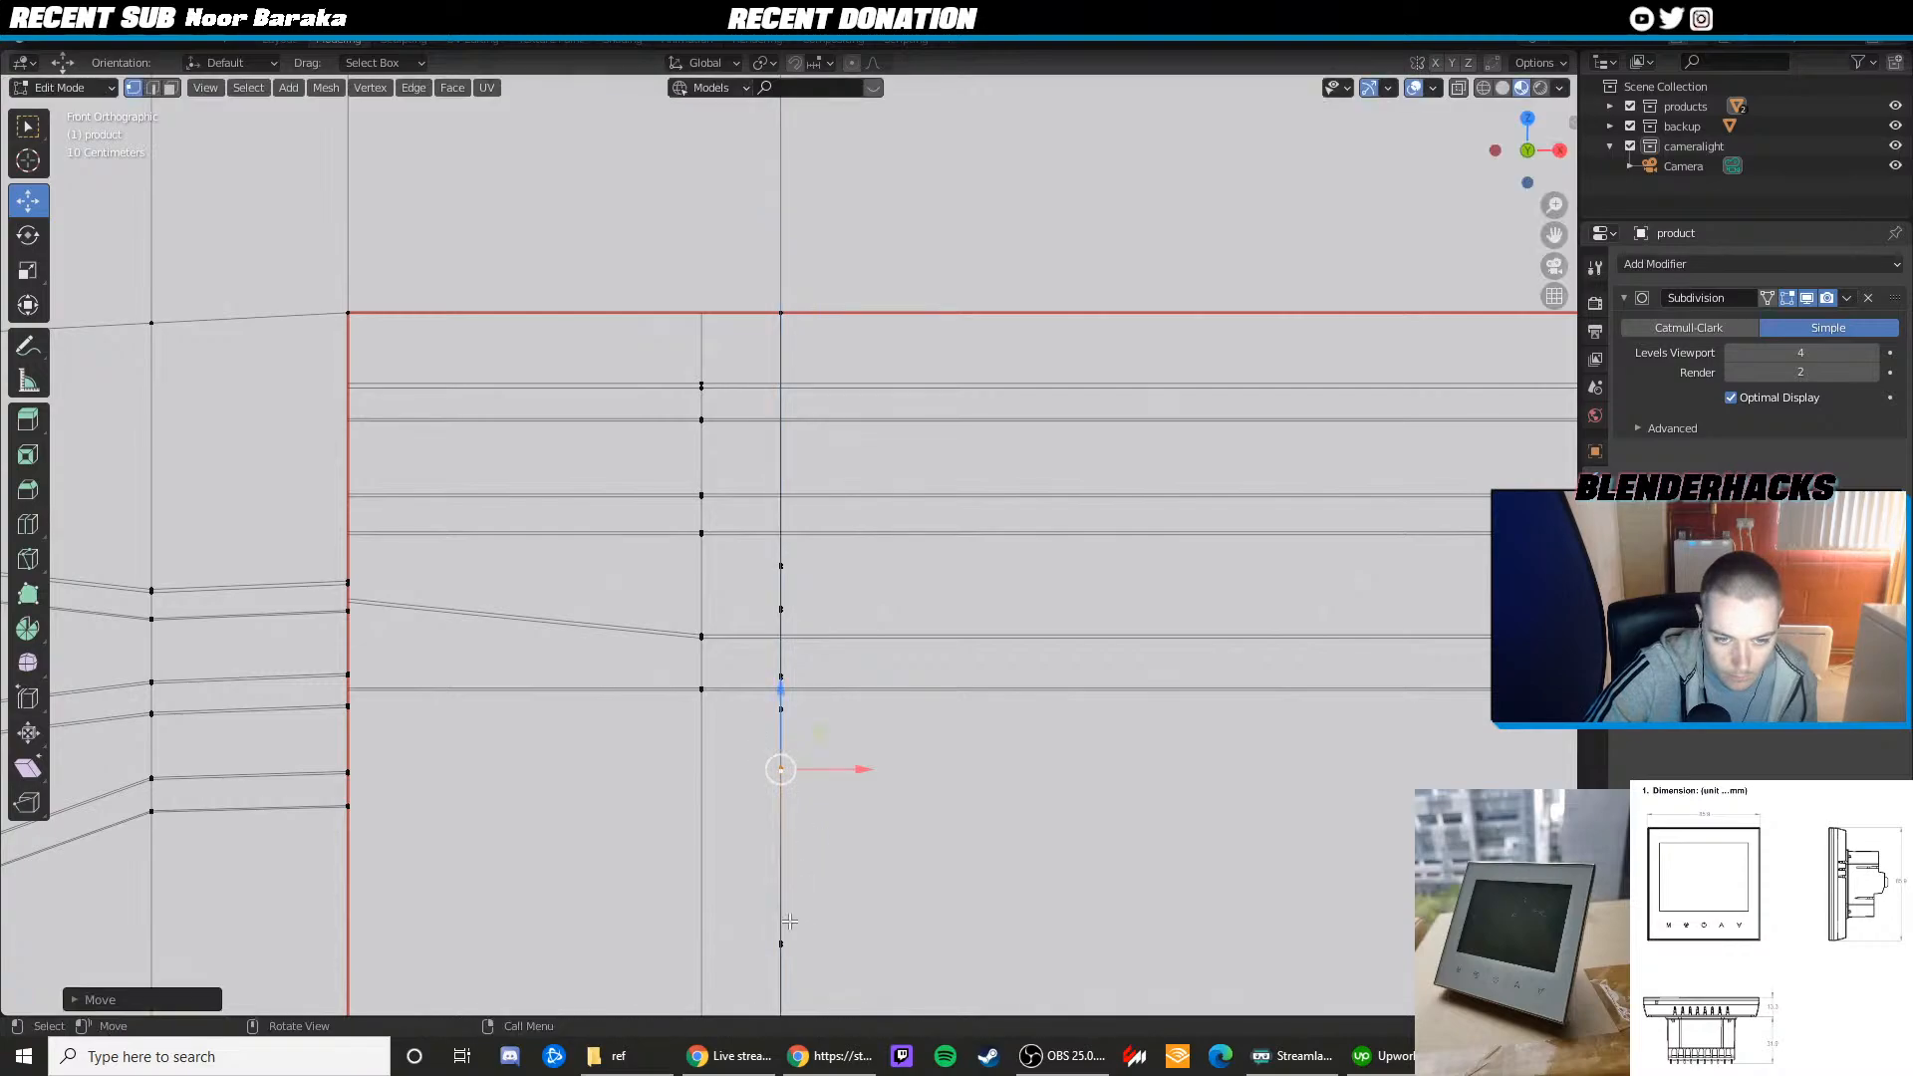
{"action": "left_click", "coordinate": [781, 943]}
{"action": "left_click_drag", "start_coordinate": [779, 900], "coordinate": [769, 750]}
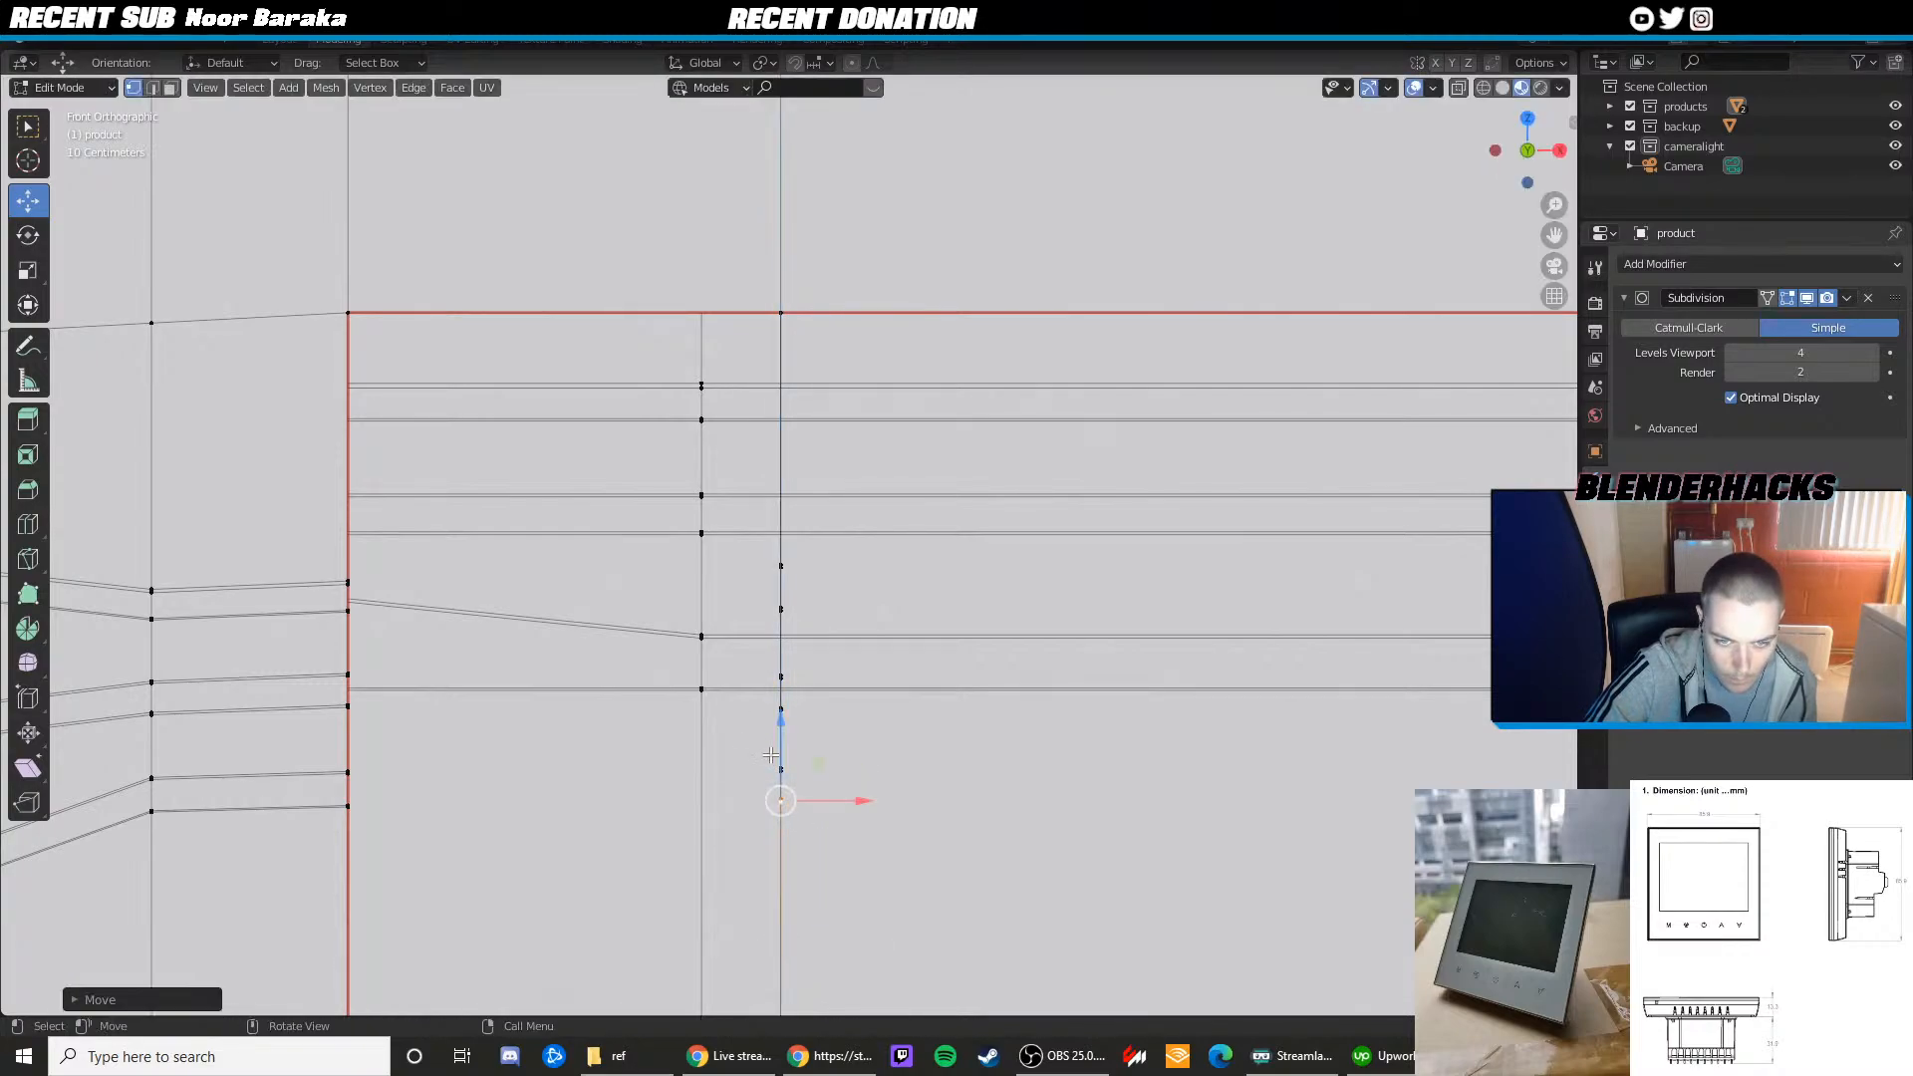
Raise the right chain's vent vertices in front orthographic view to line up with the side vent lines
{"action": "scroll", "coordinate": [896, 737], "scroll_direction": "down", "scroll_amount": 3}
{"action": "middle_click_drag", "start_coordinate": [1084, 703], "coordinate": [665, 713], "text": "shift"}
{"action": "scroll", "coordinate": [816, 738], "scroll_direction": "up", "scroll_amount": 4}
{"action": "left_click", "coordinate": [896, 856]}
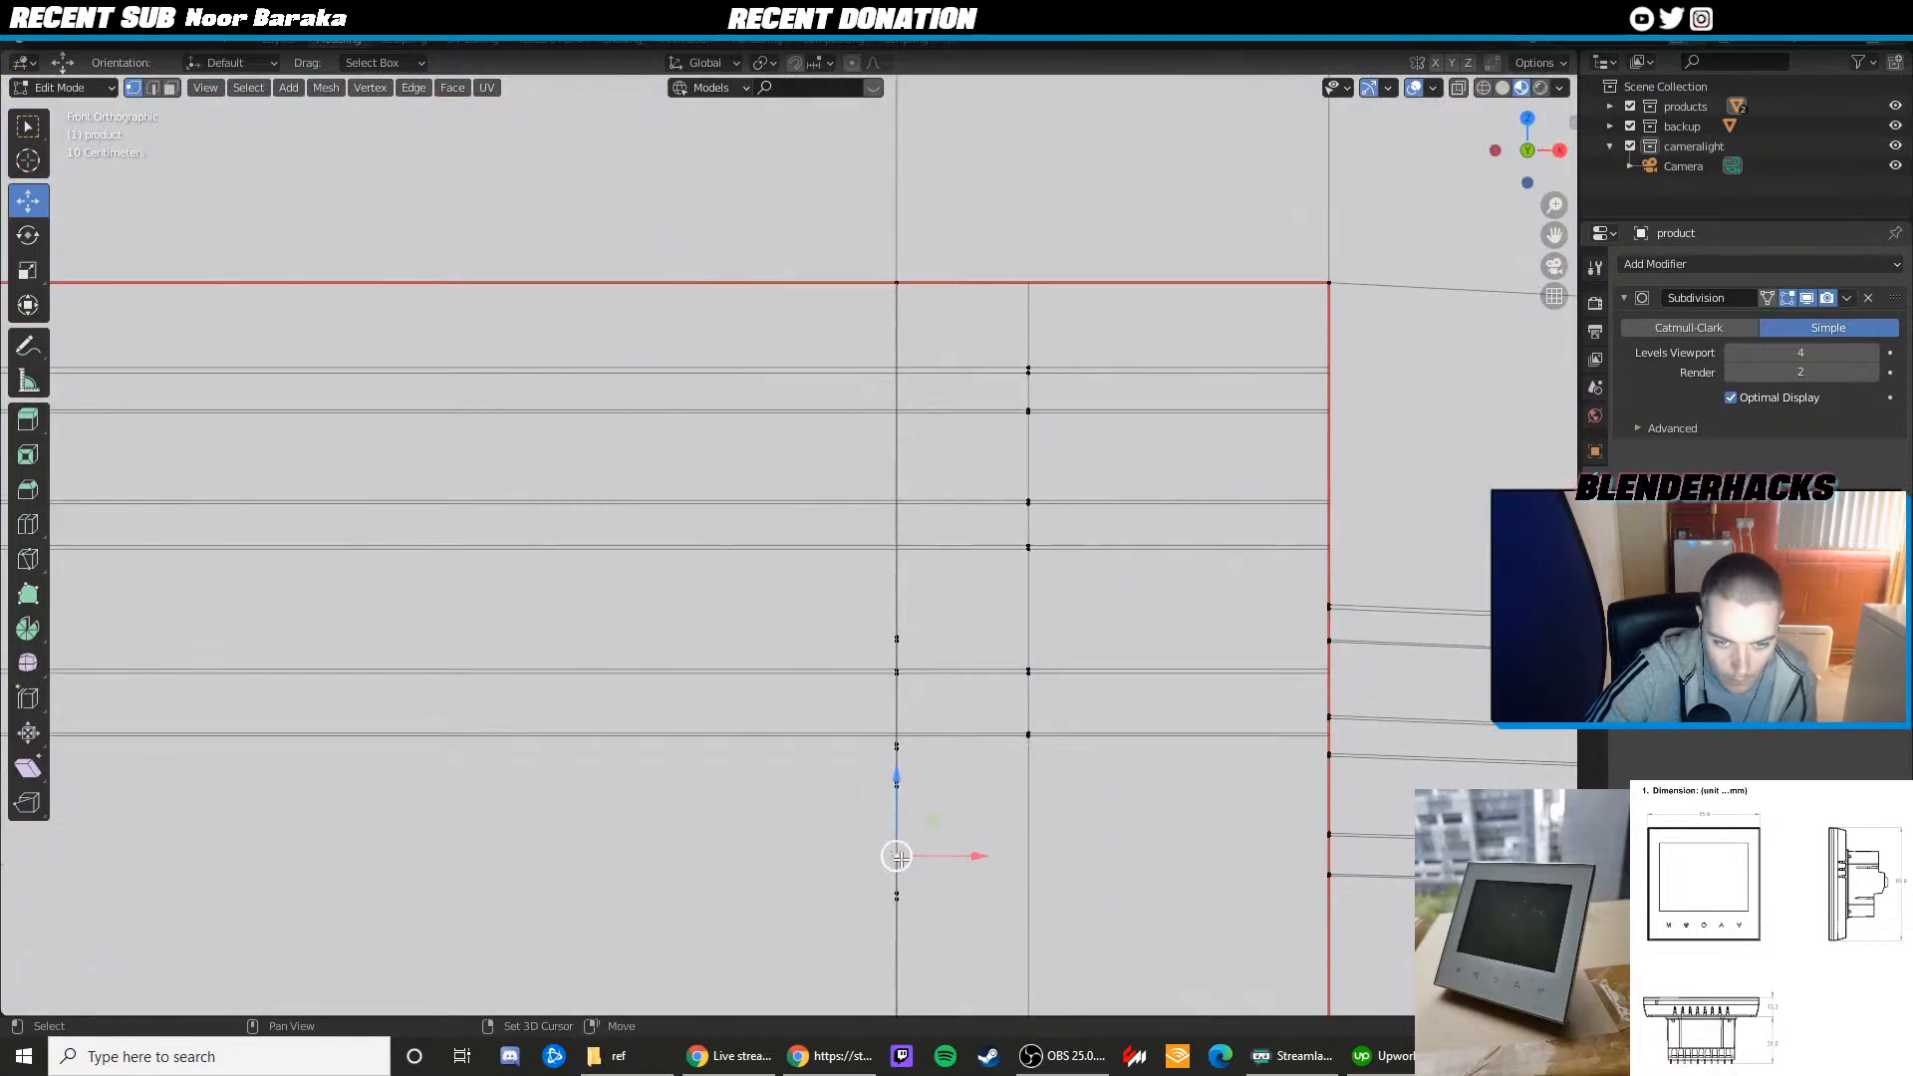
{"action": "left_click_drag", "start_coordinate": [893, 872], "coordinate": [903, 561]}
Connect the right chain's topmost vent vertex to the first vent's upper vertex on the opening's right border
{"action": "scroll", "coordinate": [911, 626], "scroll_direction": "down", "scroll_amount": 6}
{"action": "middle_click_drag", "start_coordinate": [914, 628], "coordinate": [678, 618]}
{"action": "scroll", "coordinate": [729, 604], "scroll_direction": "up", "scroll_amount": 4}
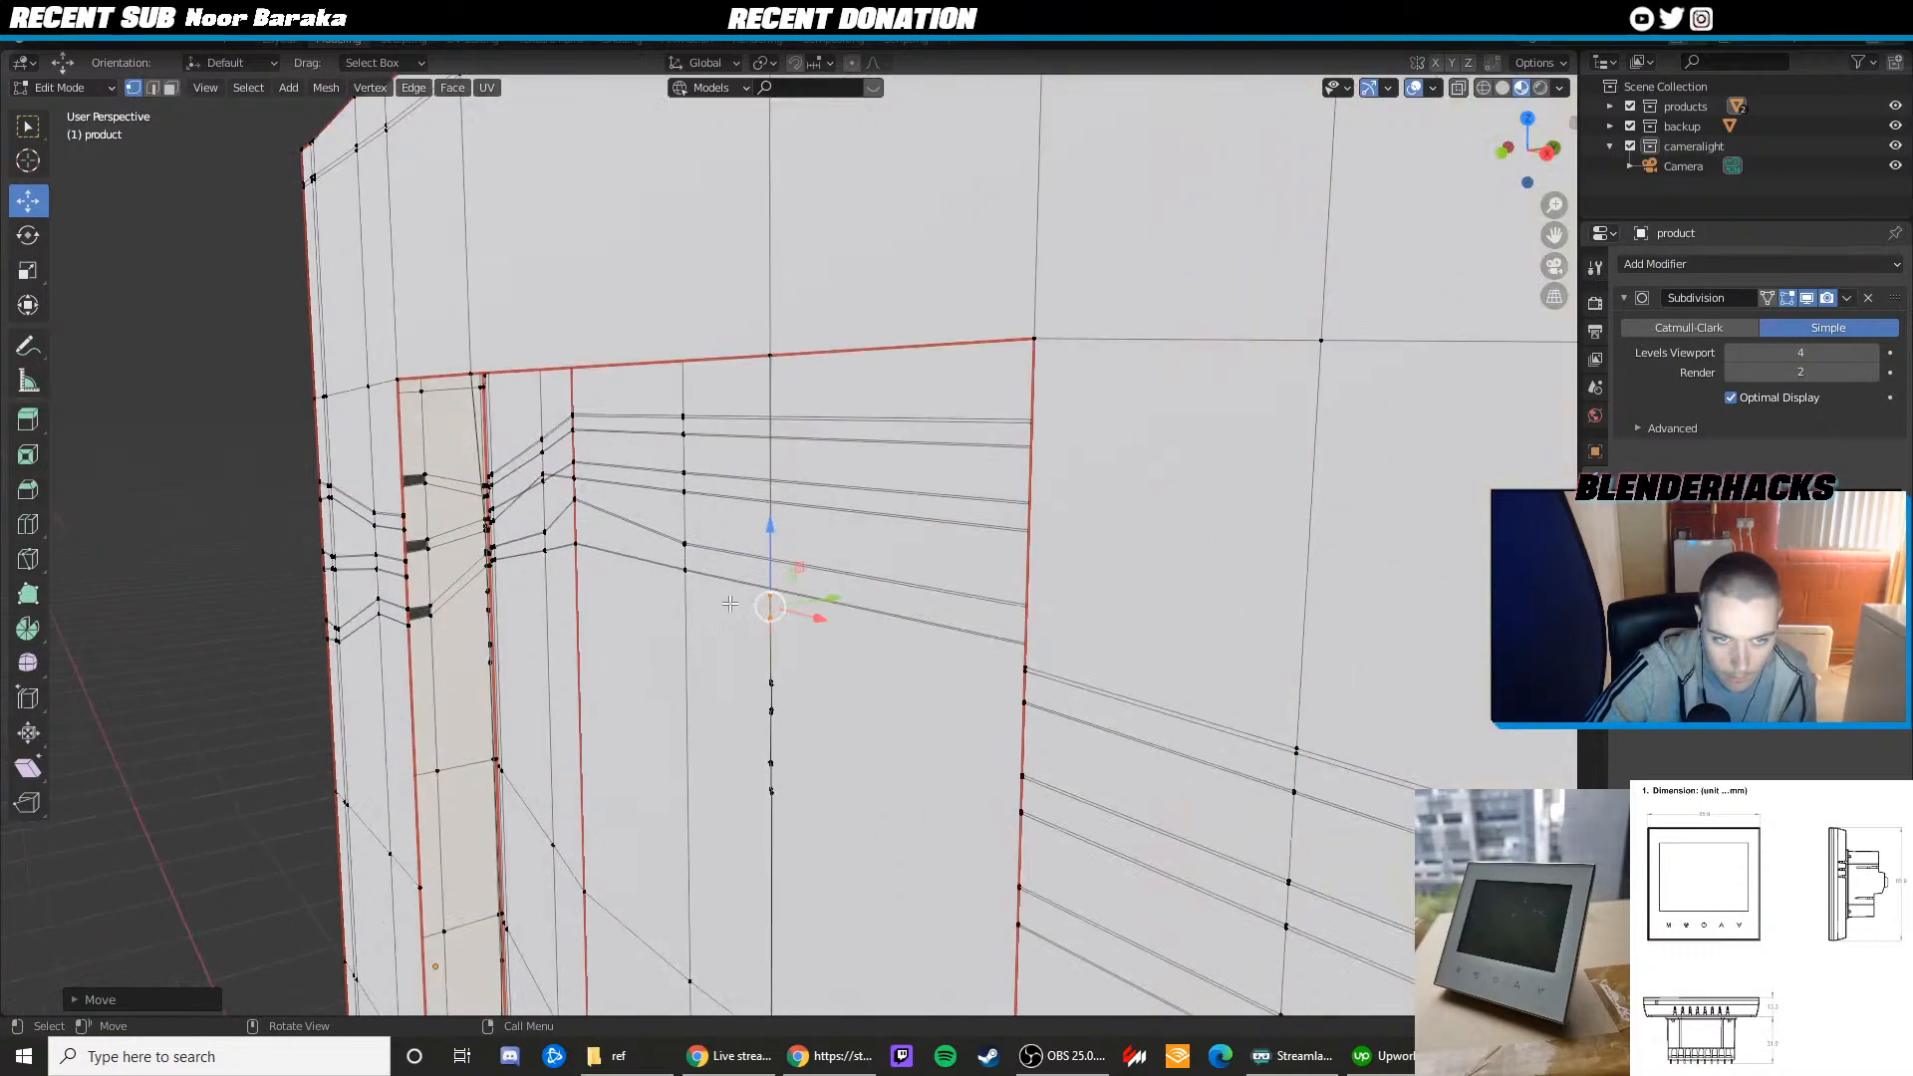
{"action": "left_click", "coordinate": [768, 592]}
{"action": "scroll", "coordinate": [910, 654], "scroll_direction": "up", "scroll_amount": 1}
{"action": "left_click", "coordinate": [1101, 701], "text": "shift"}
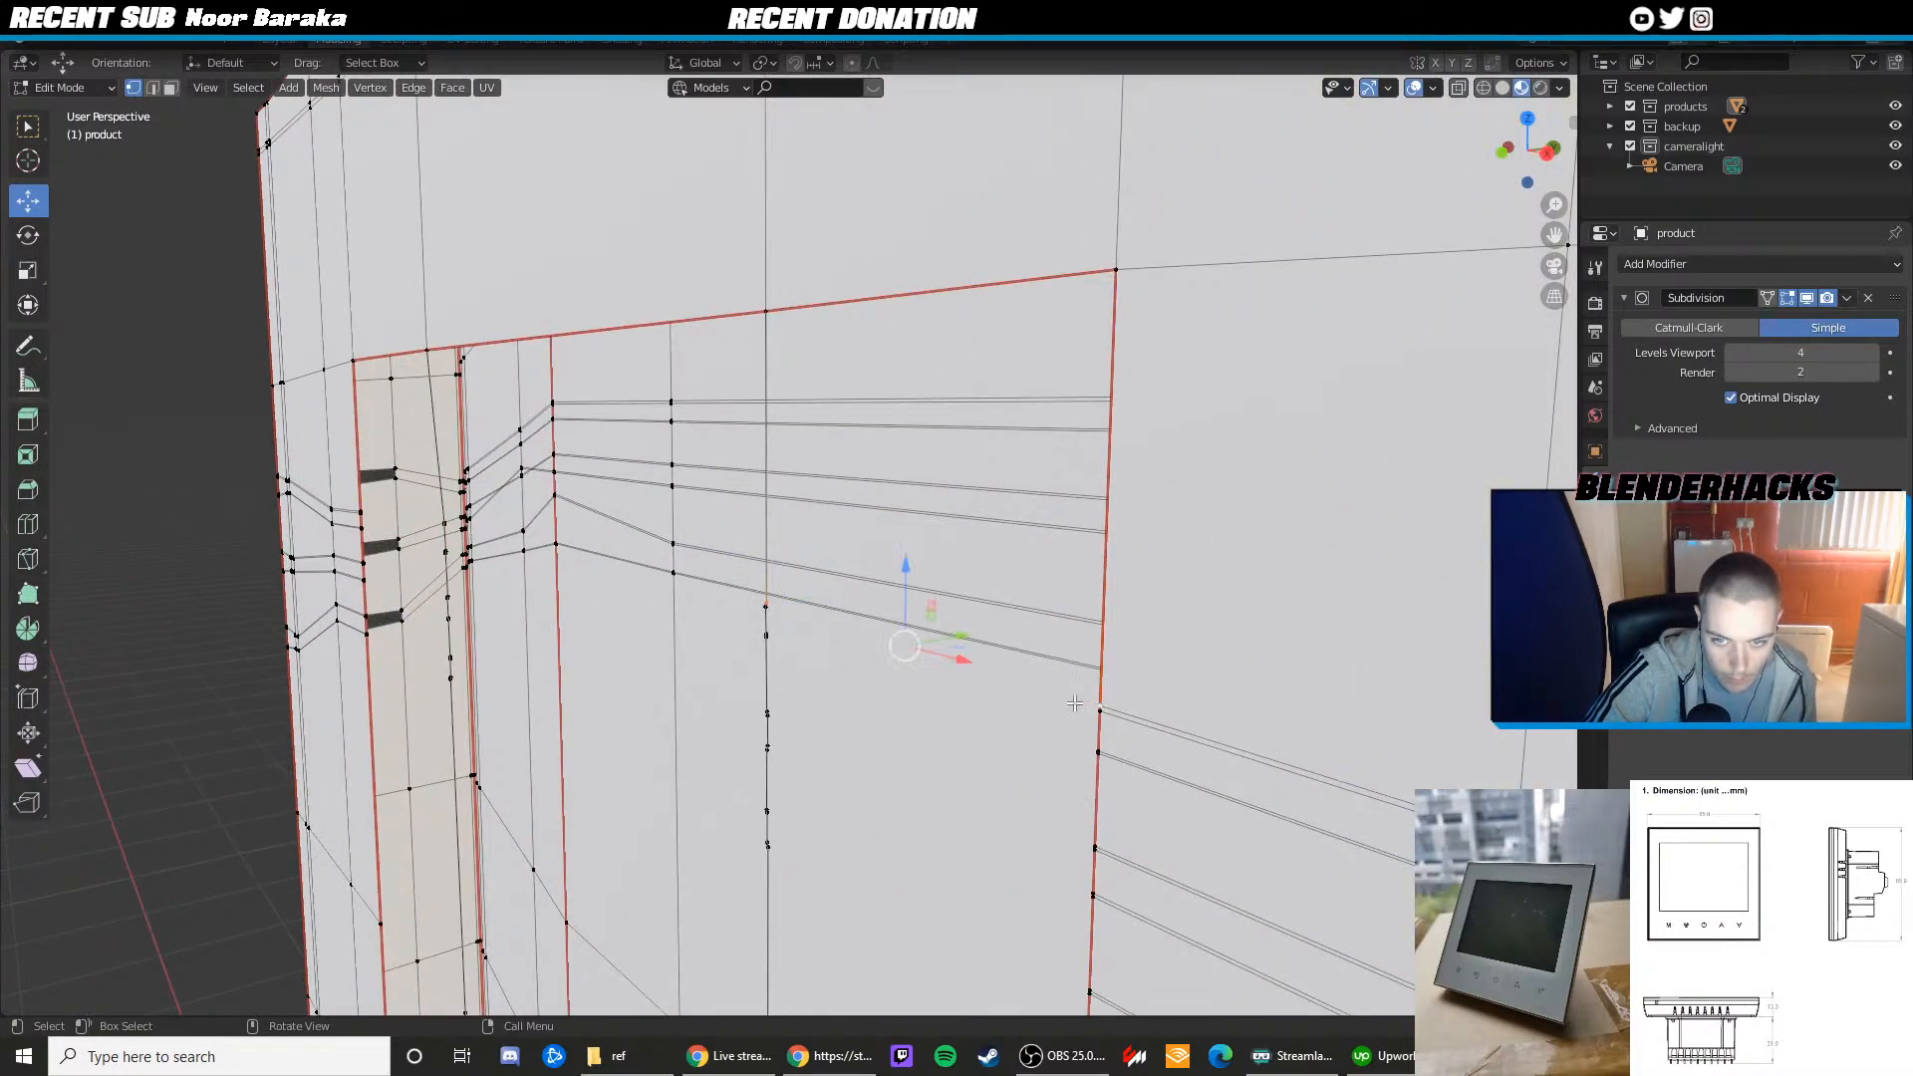
{"action": "key", "text": "j"}
Continue the first vent's upper line across the opening, connecting the left border vertex, the left chain and the right chain
{"action": "middle_click_drag", "start_coordinate": [659, 602], "coordinate": [903, 666]}
{"action": "middle_click_drag", "start_coordinate": [863, 672], "coordinate": [982, 614]}
{"action": "scroll", "coordinate": [982, 614], "scroll_direction": "up", "scroll_amount": 2}
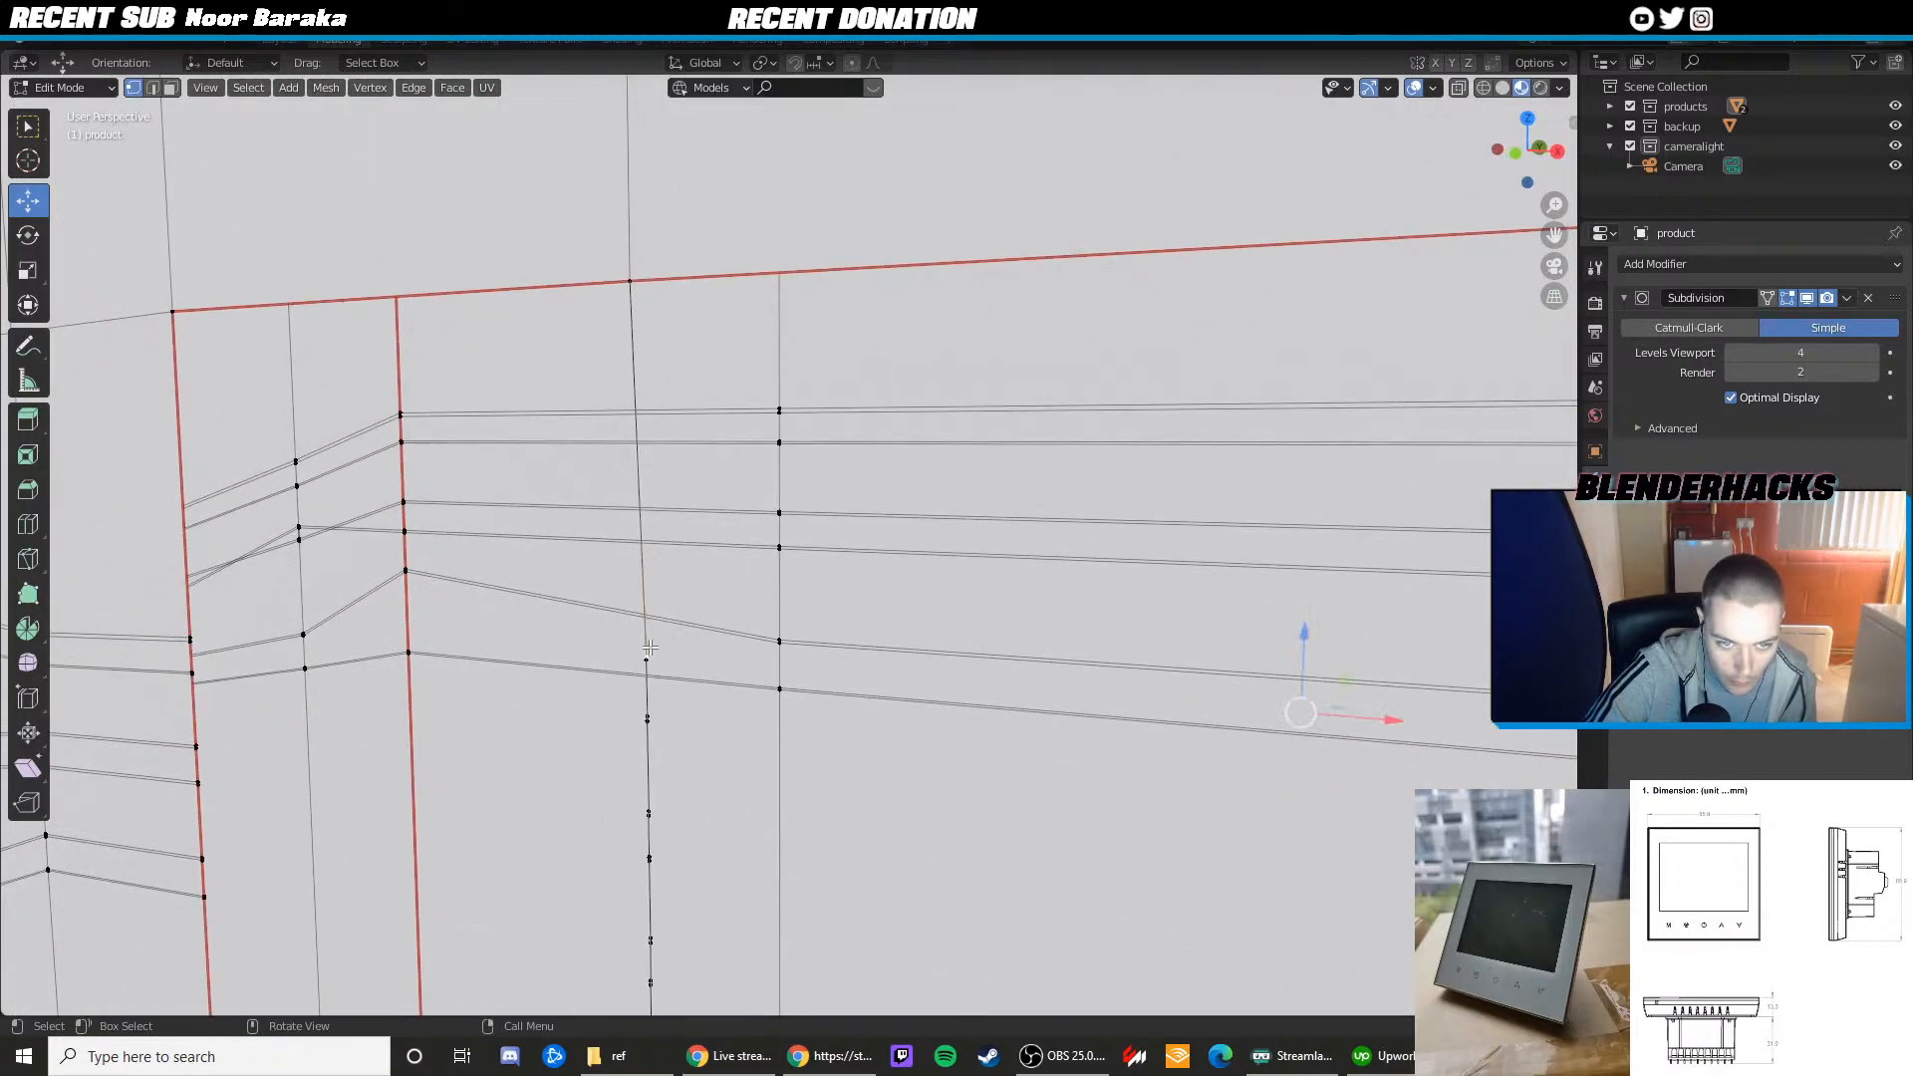
{"action": "left_click", "coordinate": [647, 652], "text": "alt"}
{"action": "left_click", "coordinate": [213, 630], "text": "alt+shift"}
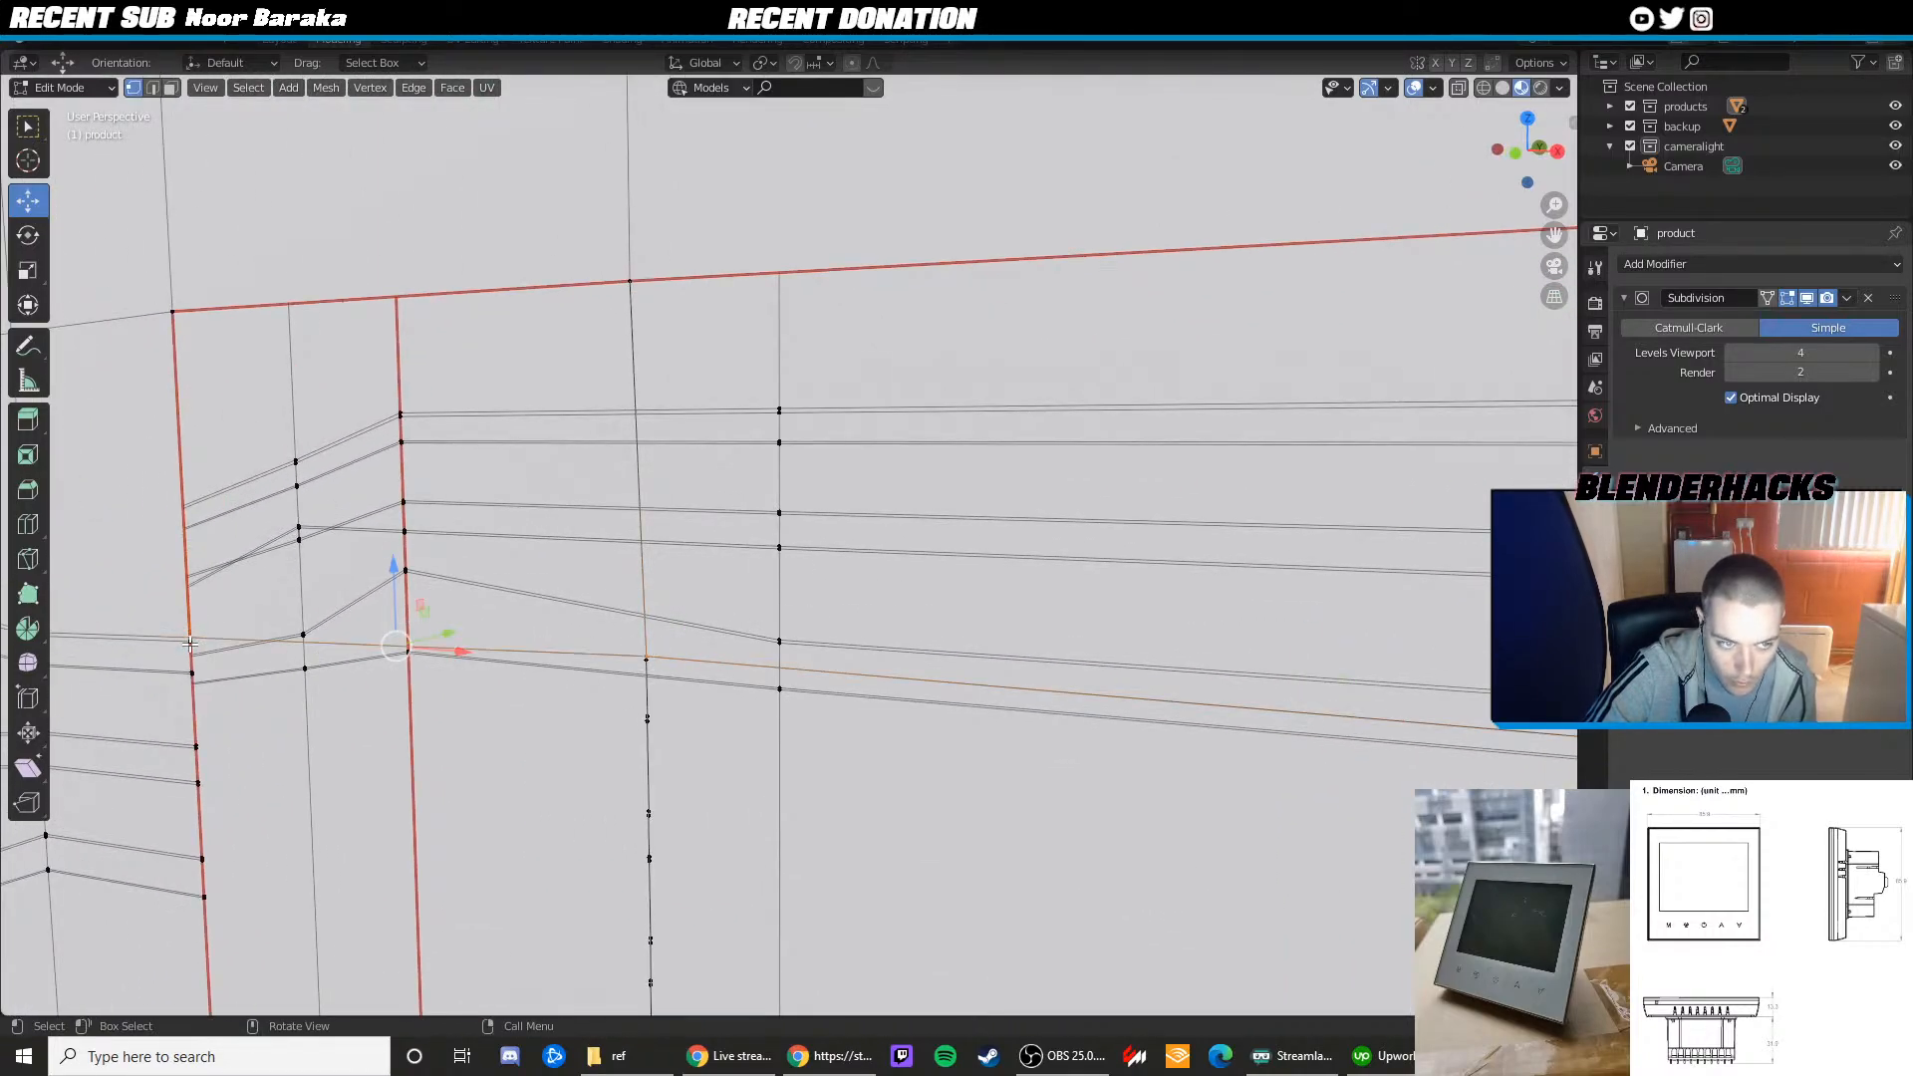
{"action": "left_click", "coordinate": [644, 663], "text": "shift"}
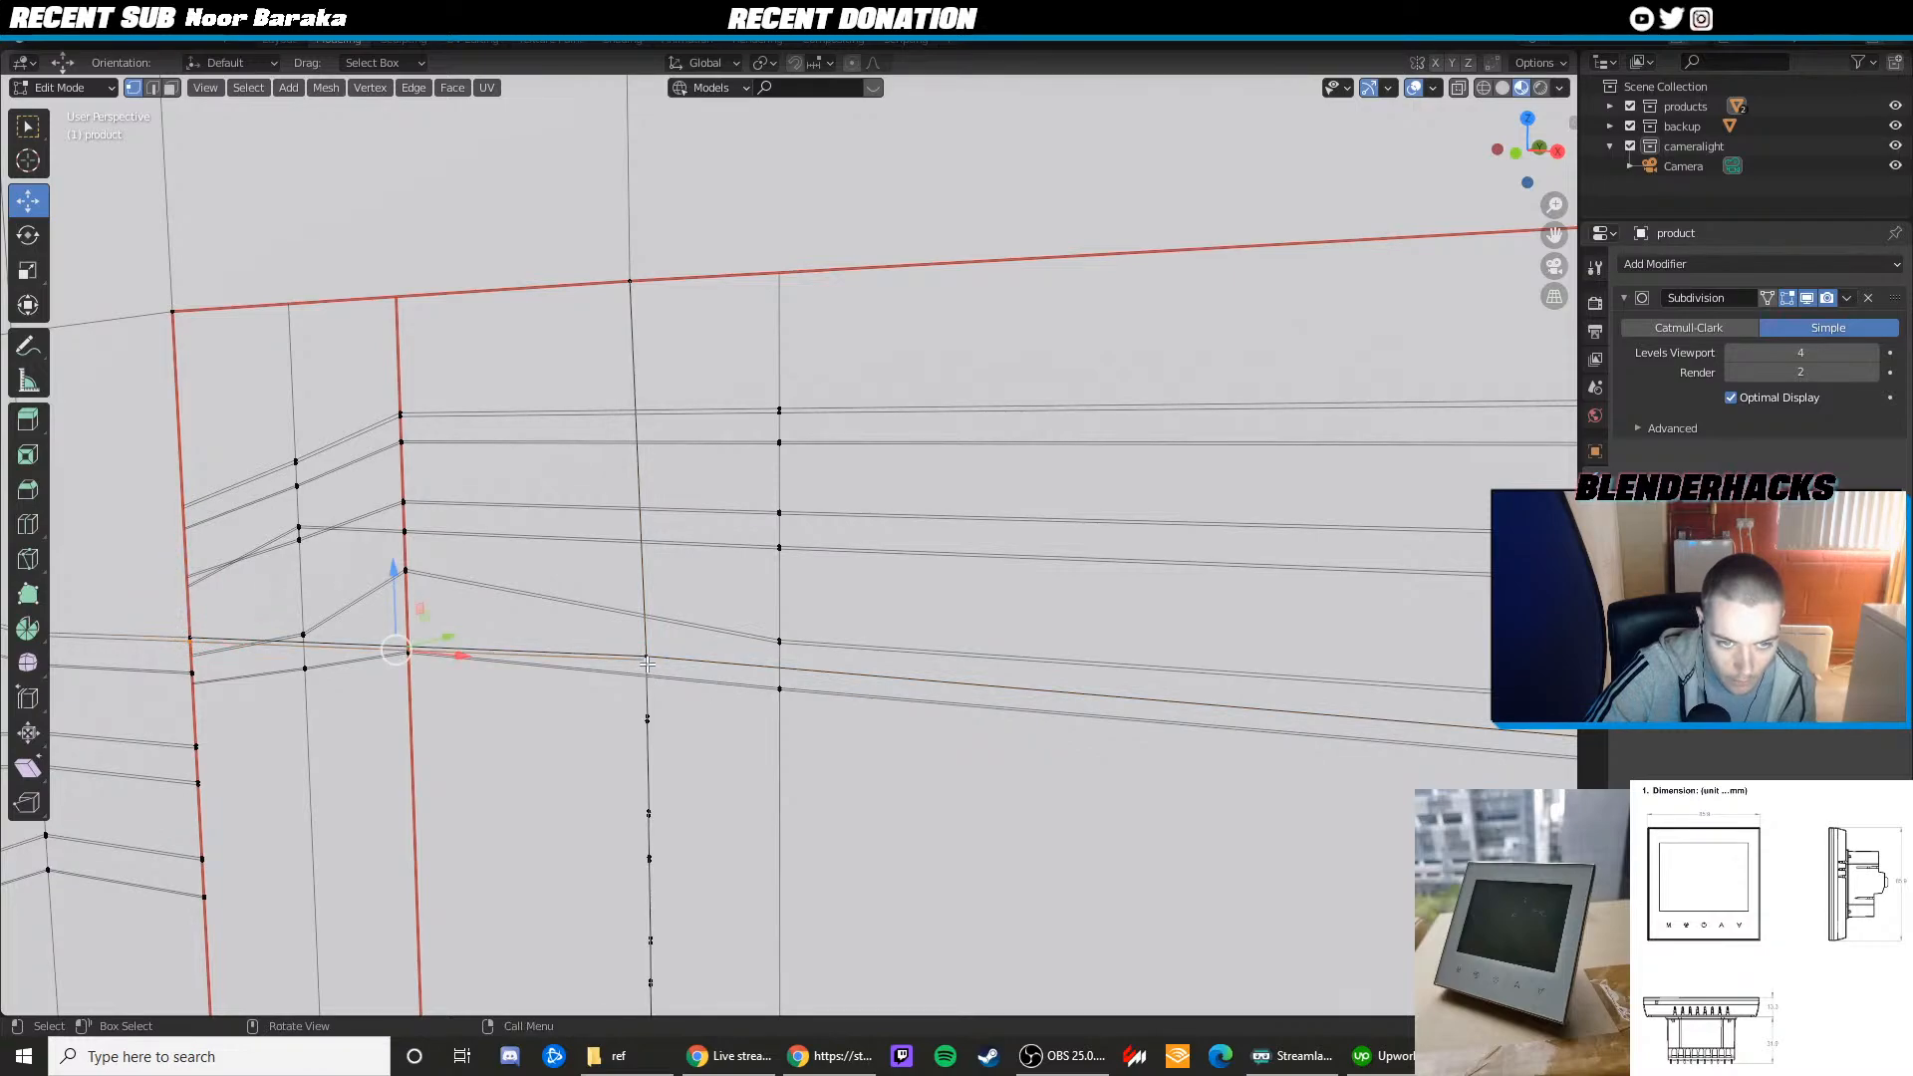
{"action": "middle_click_drag", "start_coordinate": [646, 662], "coordinate": [1133, 662], "text": "shift"}
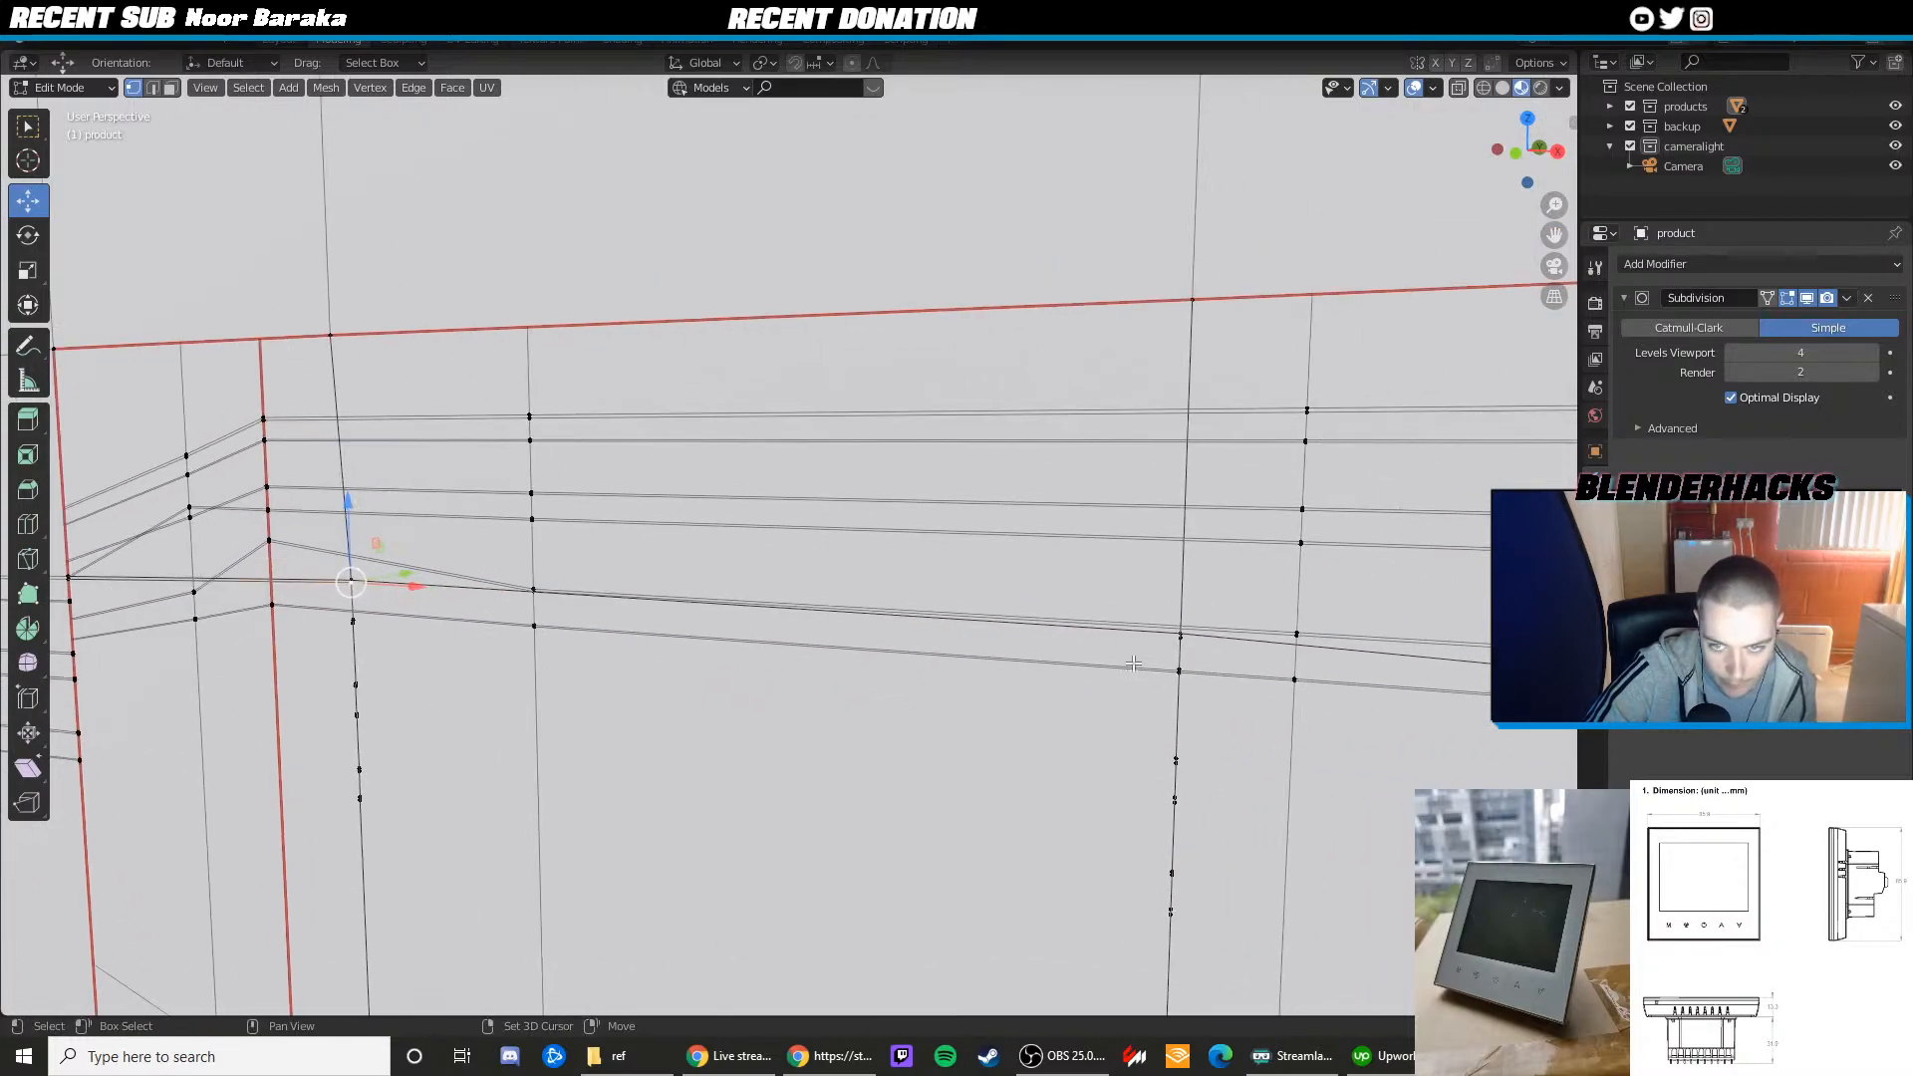
{"action": "left_click", "coordinate": [1180, 639], "text": "shift"}
{"action": "left_click", "coordinate": [1181, 638]}
Connect the right chain's second vent vertex to the first vent's lower vertex on the opening's right border
{"action": "scroll", "coordinate": [1195, 643], "scroll_direction": "down", "scroll_amount": 2}
{"action": "middle_click_drag", "start_coordinate": [1265, 663], "coordinate": [1119, 667], "text": "shift"}
{"action": "scroll", "coordinate": [1119, 666], "scroll_direction": "up", "scroll_amount": 2}
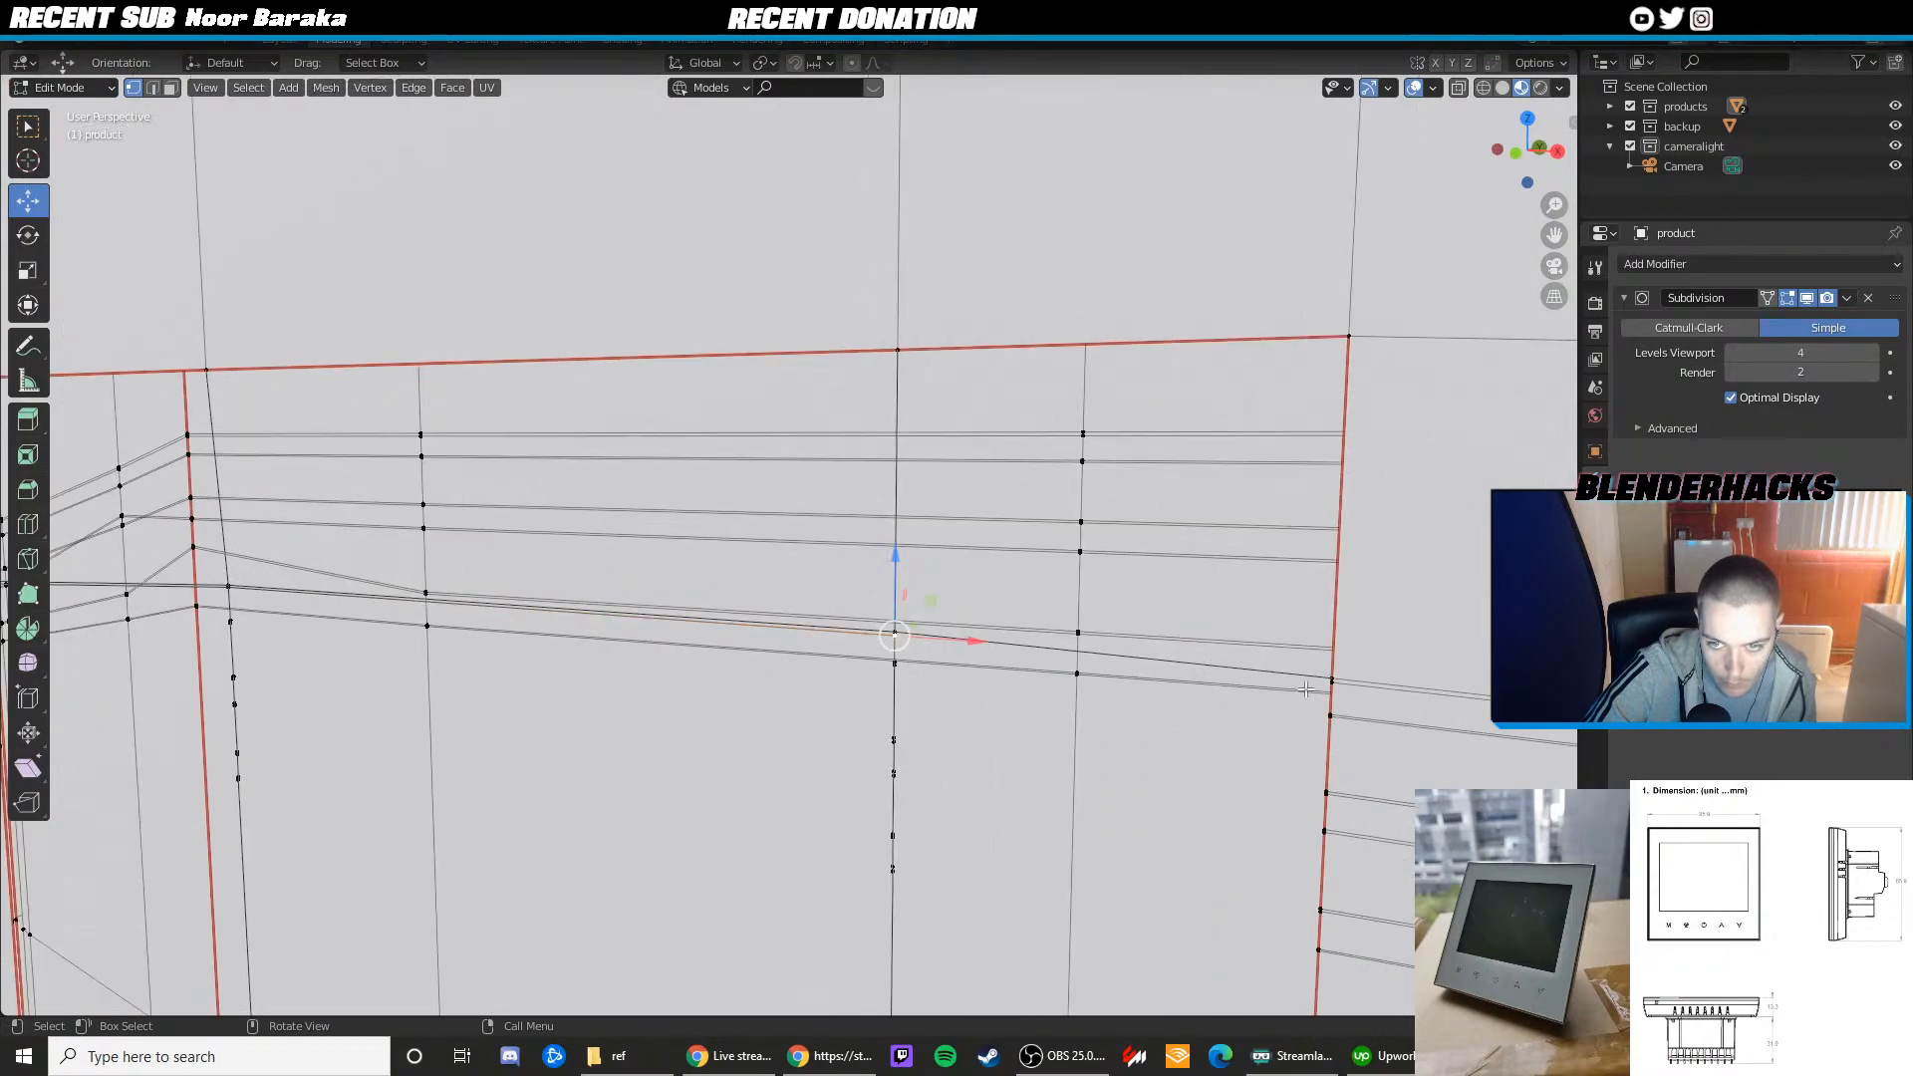
{"action": "left_click", "coordinate": [1330, 683], "text": "shift"}
{"action": "left_click", "coordinate": [1329, 715]}
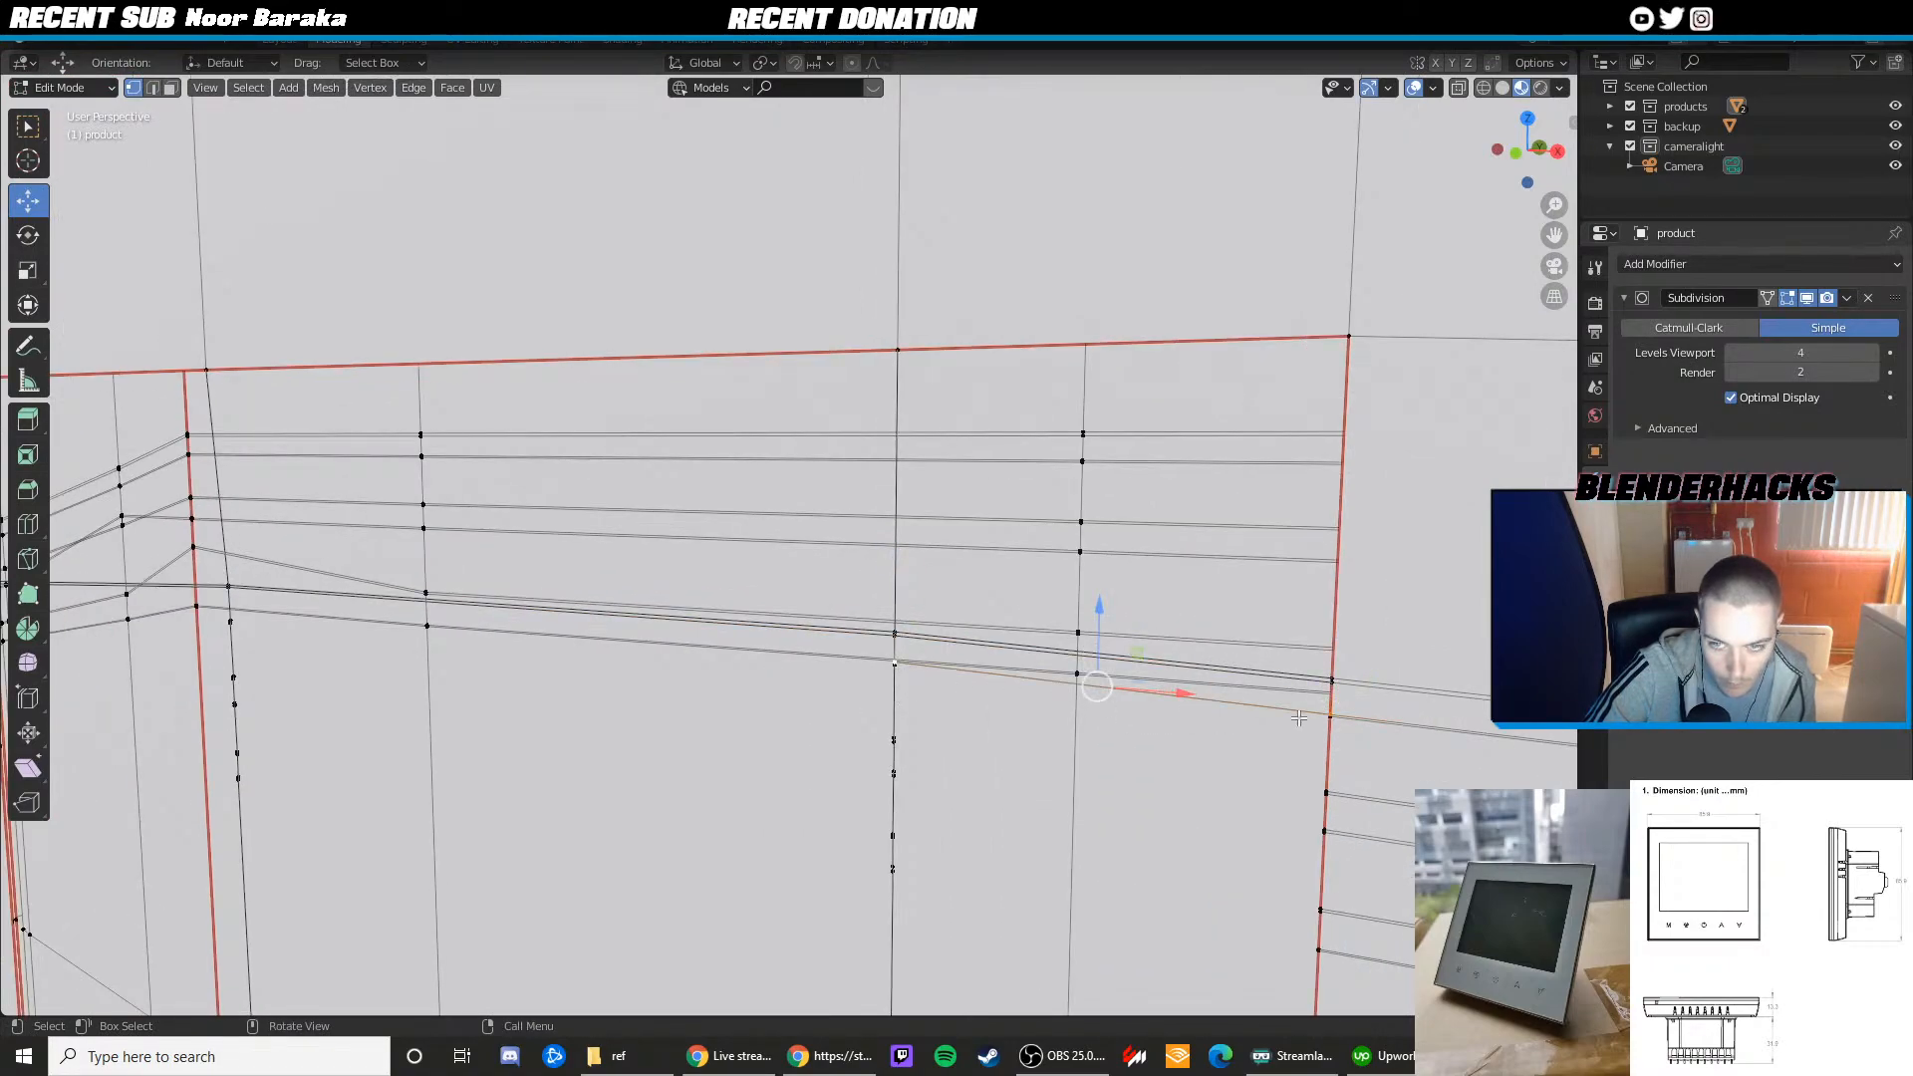
{"action": "left_click", "coordinate": [1331, 719]}
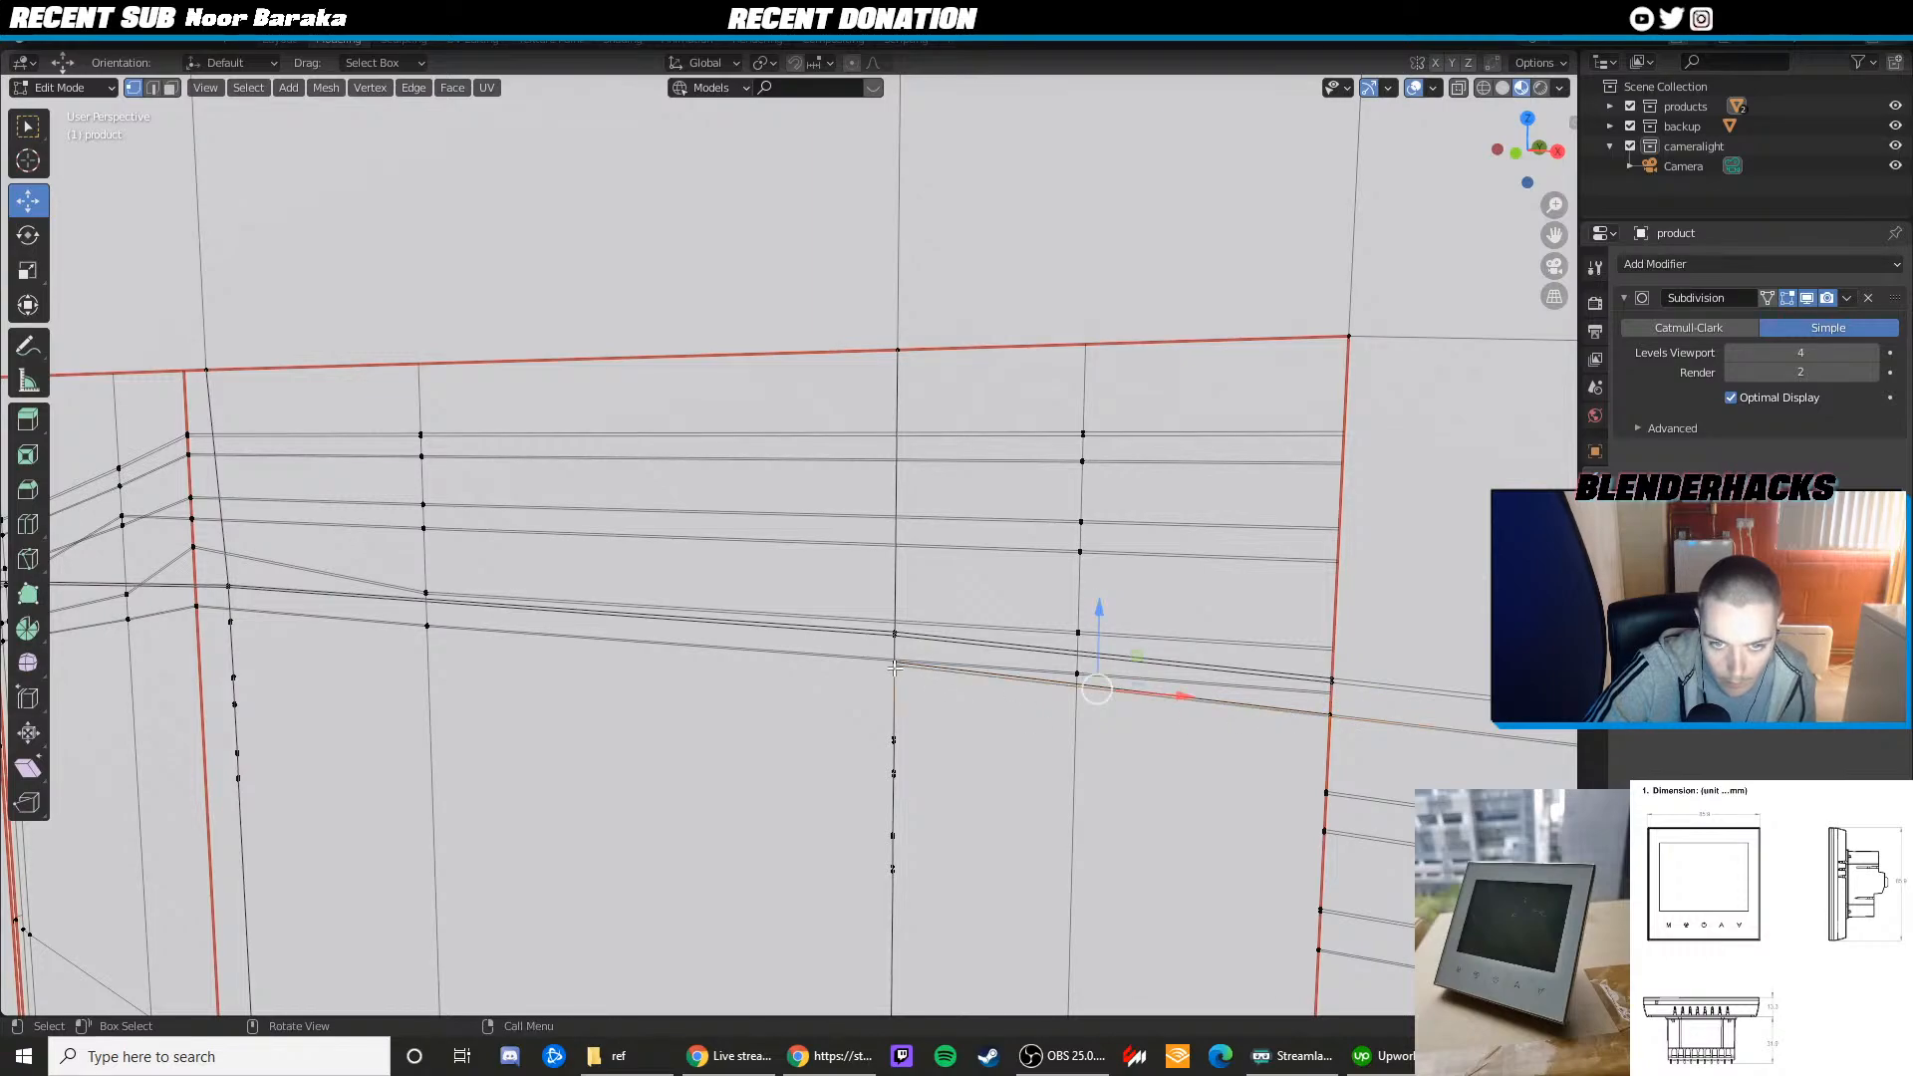
Connect the second vent vertices of the right and left chains with an edge across the opening
{"action": "left_click", "coordinate": [895, 665]}
{"action": "middle_click_drag", "start_coordinate": [430, 634], "coordinate": [698, 606], "text": "shift"}
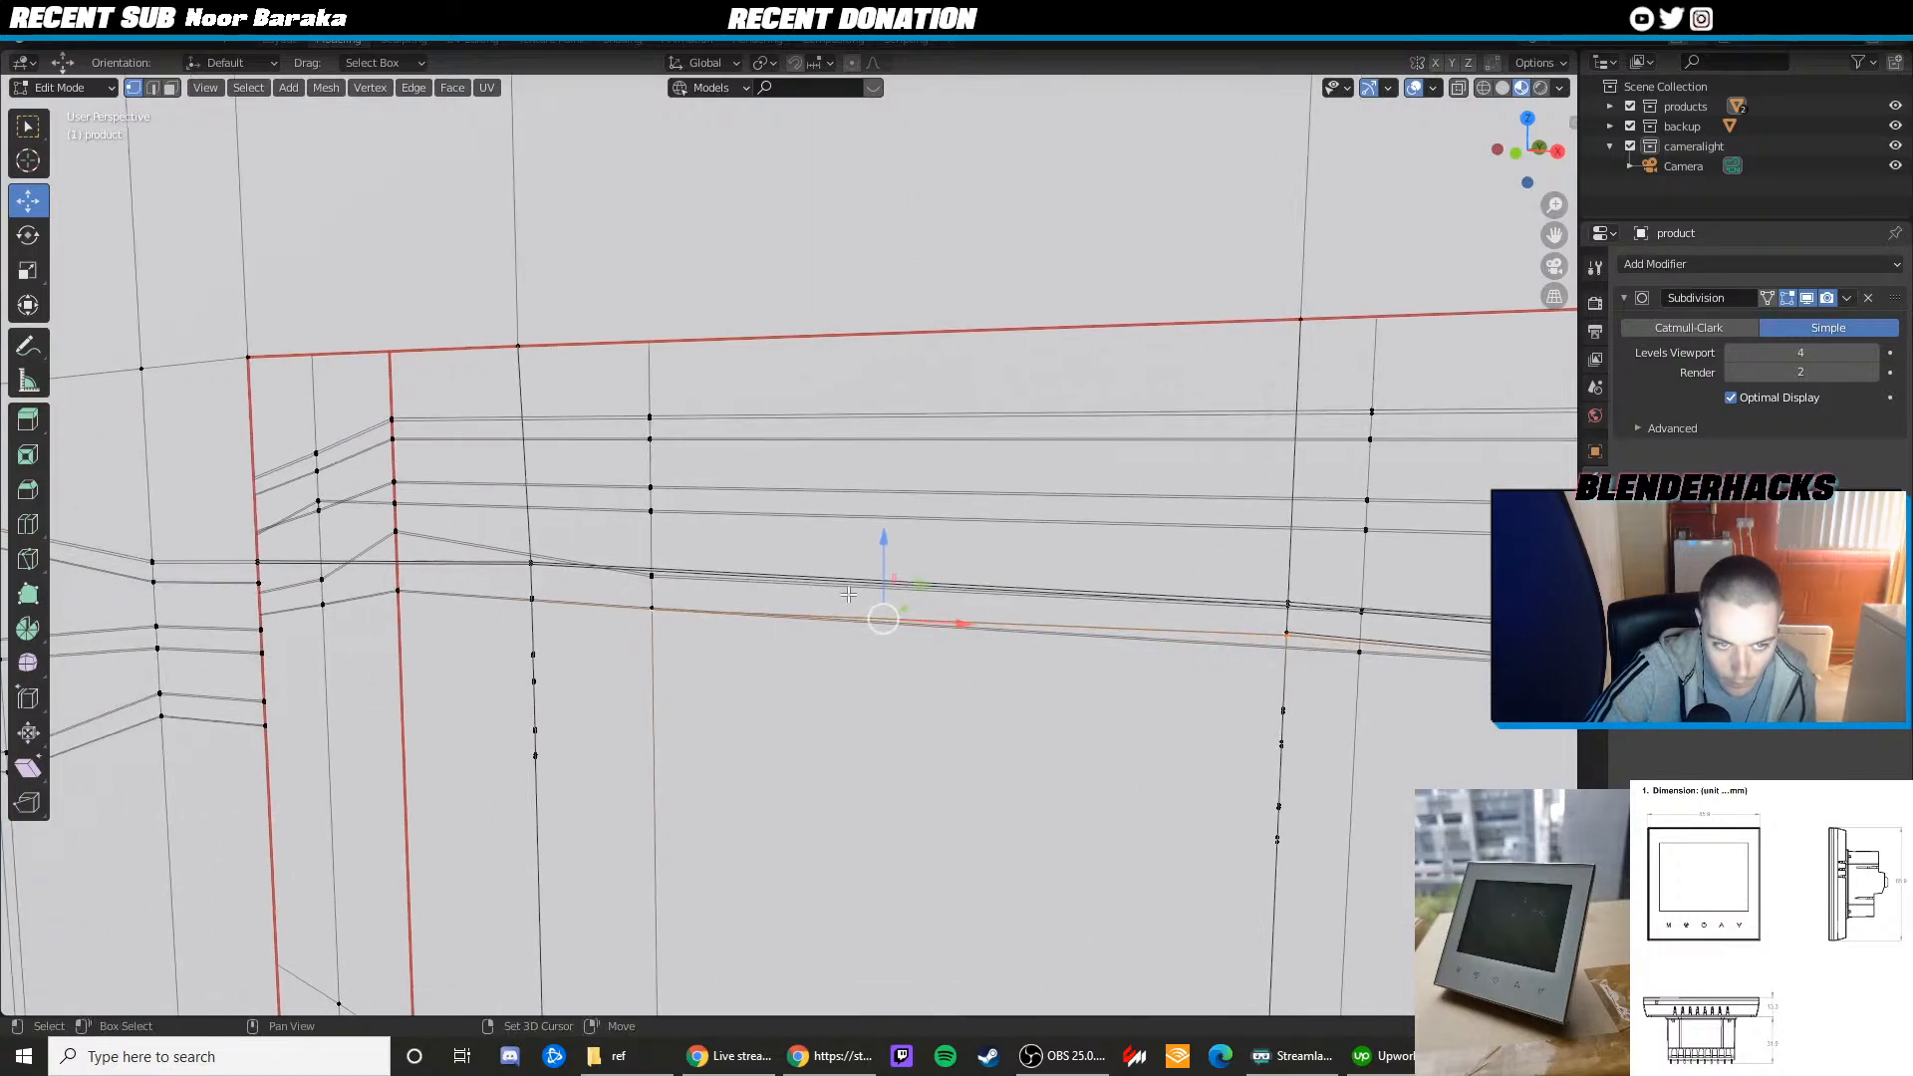
{"action": "scroll", "coordinate": [439, 632], "scroll_direction": "up", "scroll_amount": 2}
{"action": "middle_click_drag", "start_coordinate": [559, 640], "coordinate": [906, 670]}
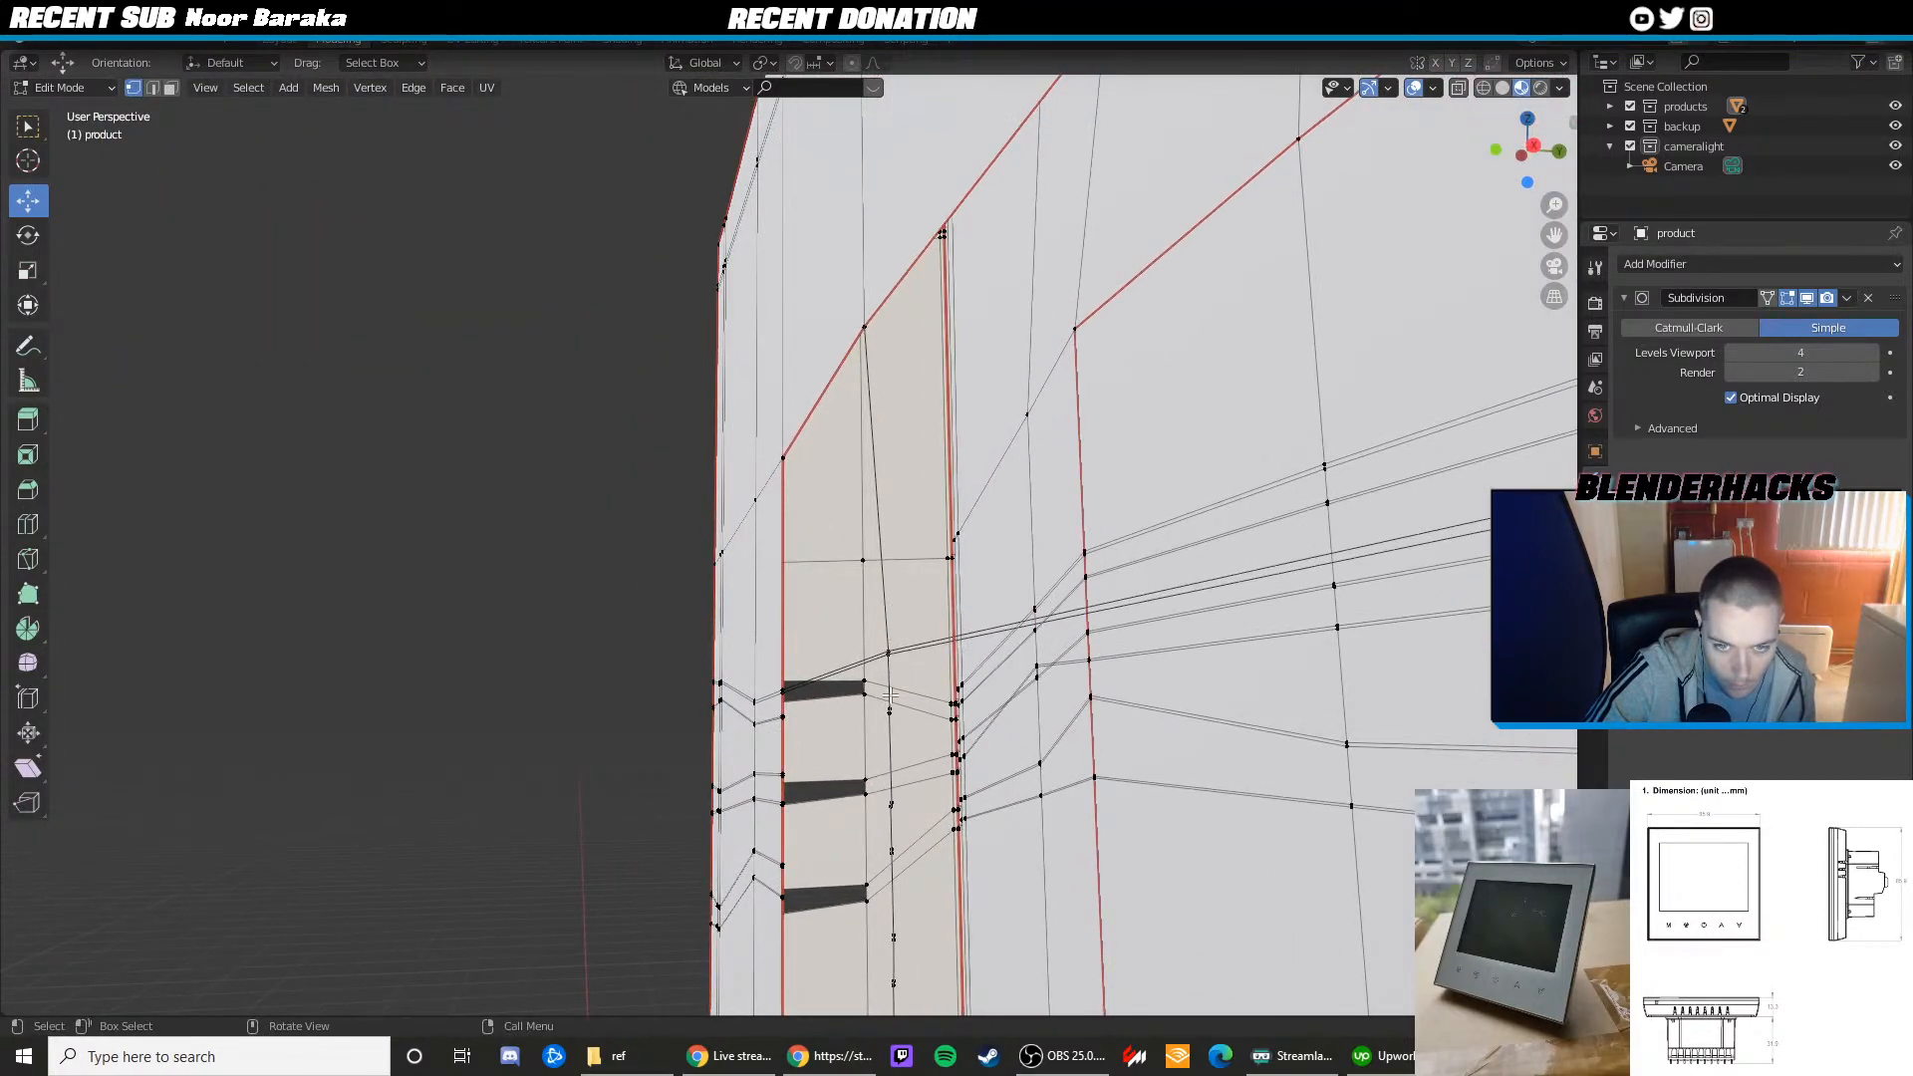
Connect the left chain's second vent vertex to the first vent's lower vertex on the opening's left border
{"action": "scroll", "coordinate": [914, 707], "scroll_direction": "down", "scroll_amount": 3}
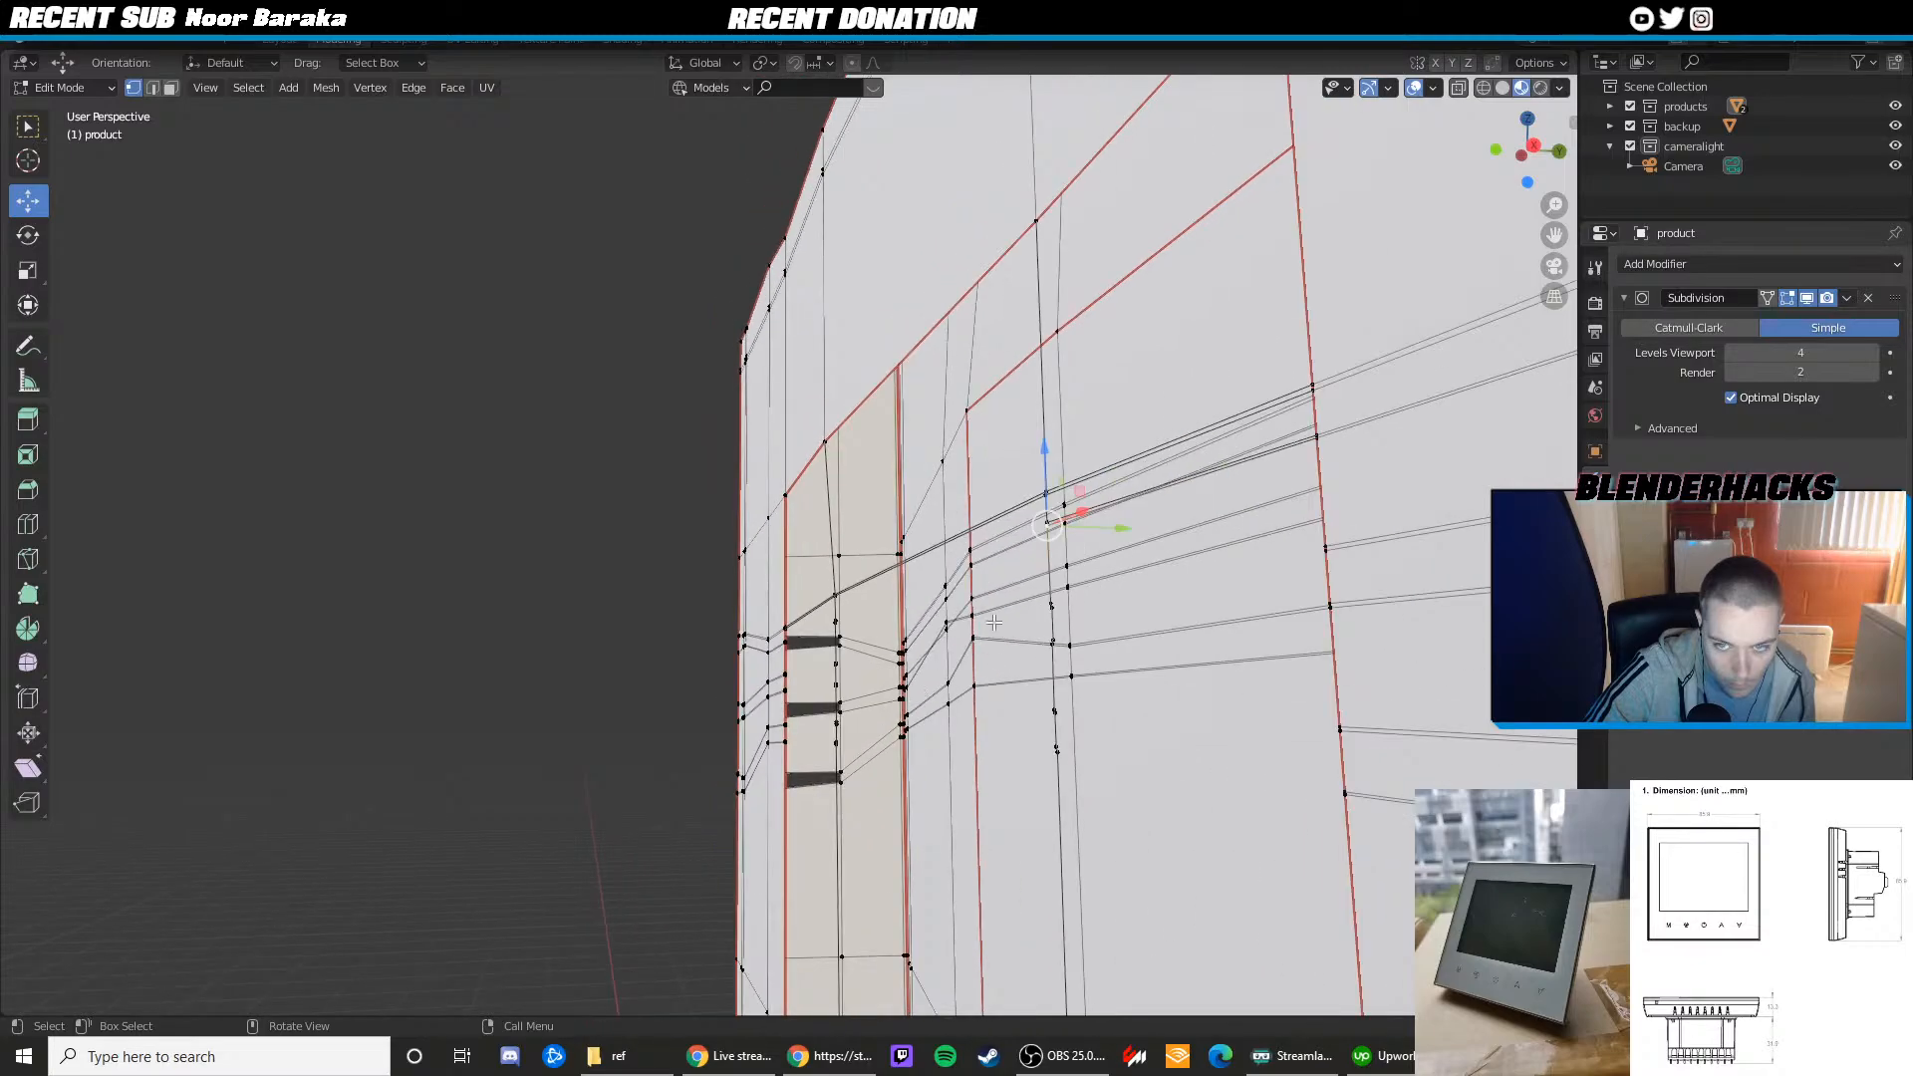
{"action": "middle_click_drag", "start_coordinate": [995, 621], "coordinate": [609, 652]}
{"action": "scroll", "coordinate": [934, 646], "scroll_direction": "up", "scroll_amount": 2}
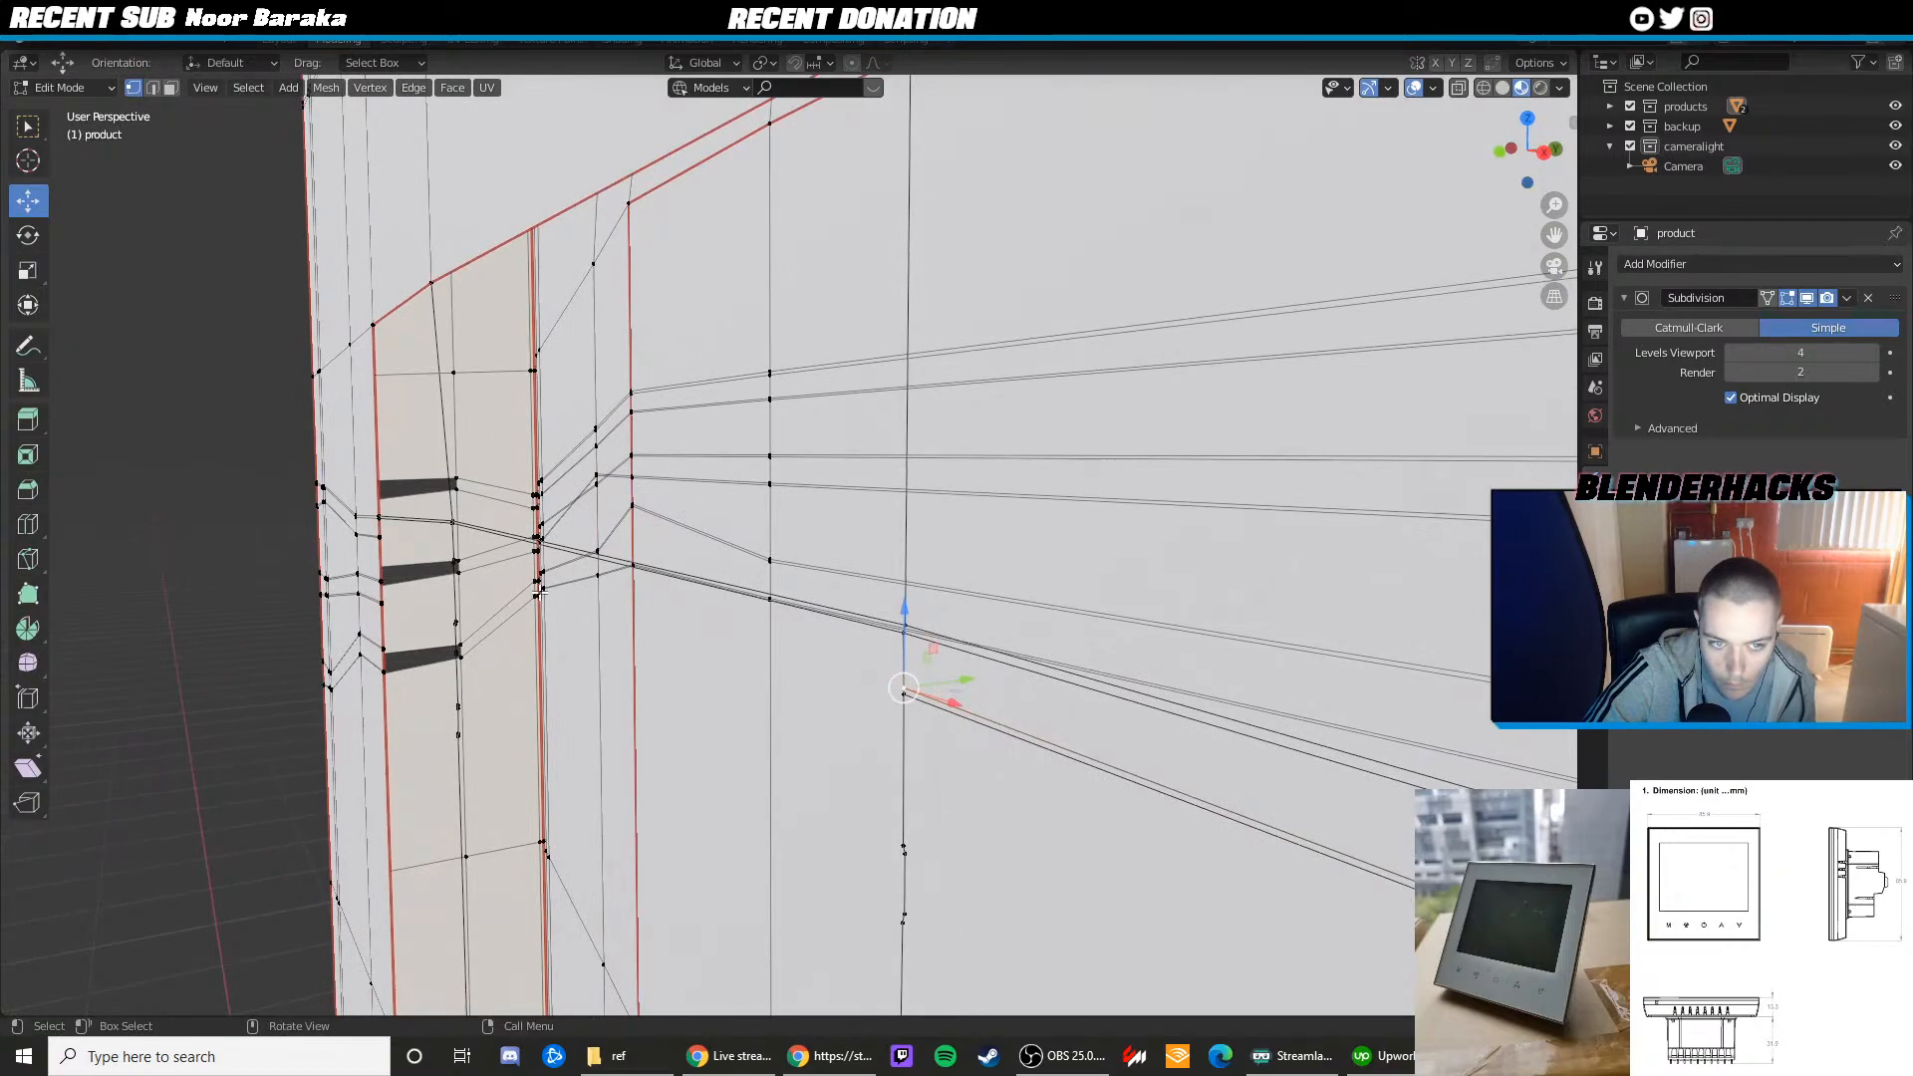
{"action": "middle_click_drag", "start_coordinate": [539, 590], "coordinate": [548, 528]}
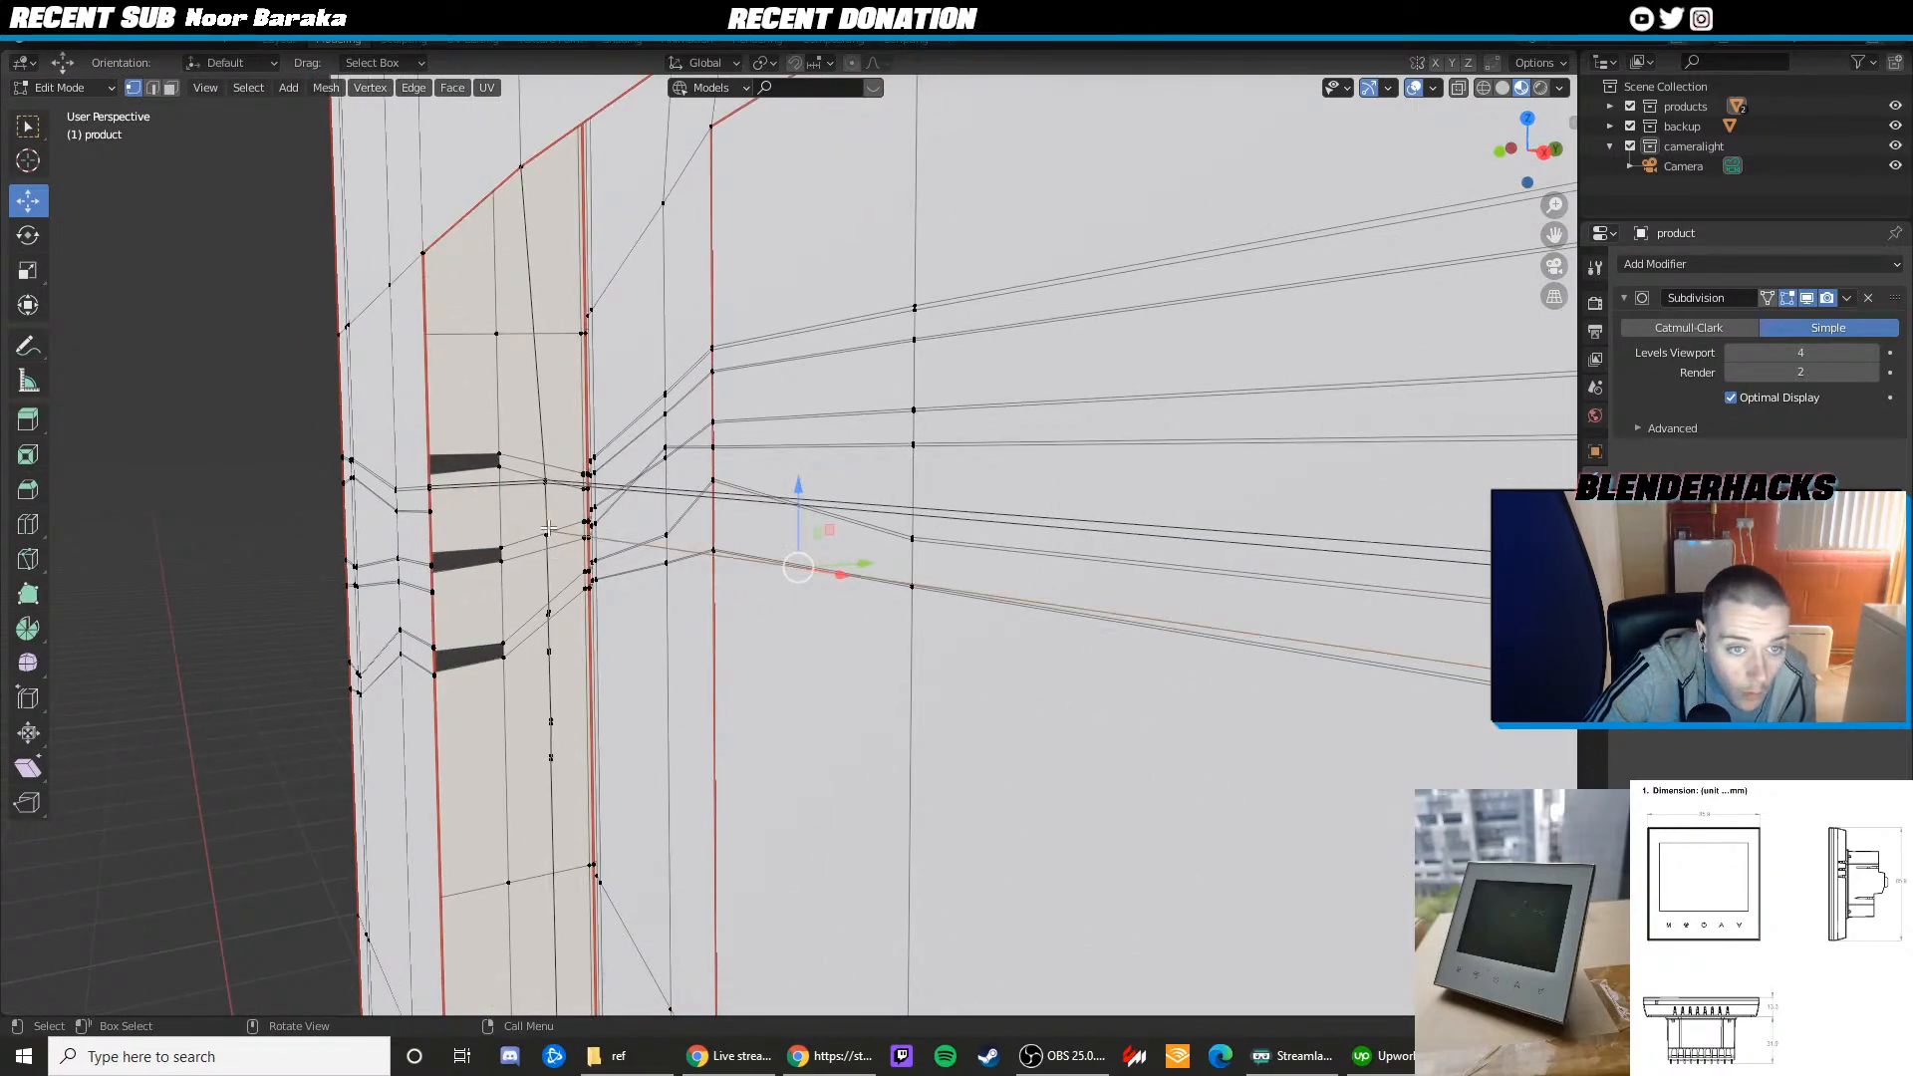
{"action": "left_click", "coordinate": [548, 529]}
{"action": "left_click", "coordinate": [438, 522]}
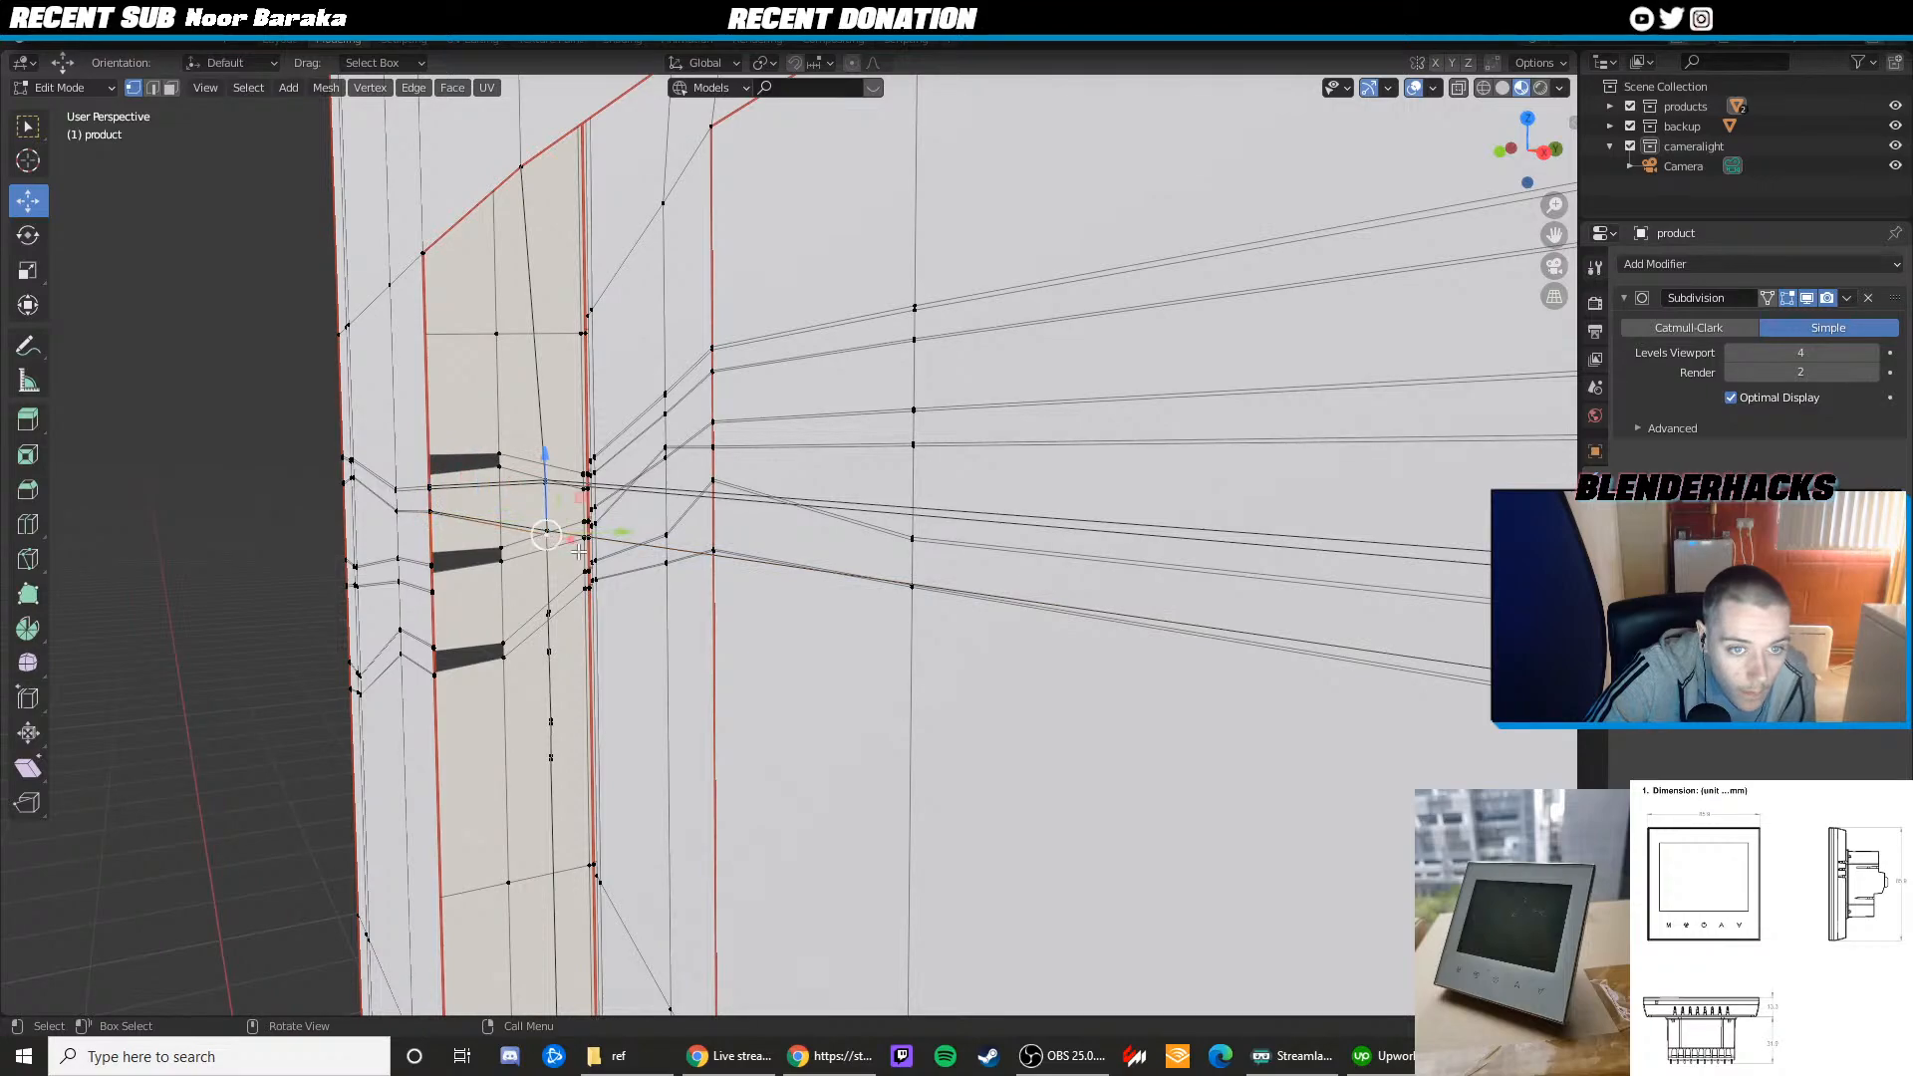
Connect the right chain's third vent vertex to the second vent's upper vertex on the opening's right border
{"action": "middle_click_drag", "start_coordinate": [579, 549], "coordinate": [913, 620]}
{"action": "left_click", "coordinate": [931, 544], "text": "shift"}
{"action": "left_click", "coordinate": [911, 624]}
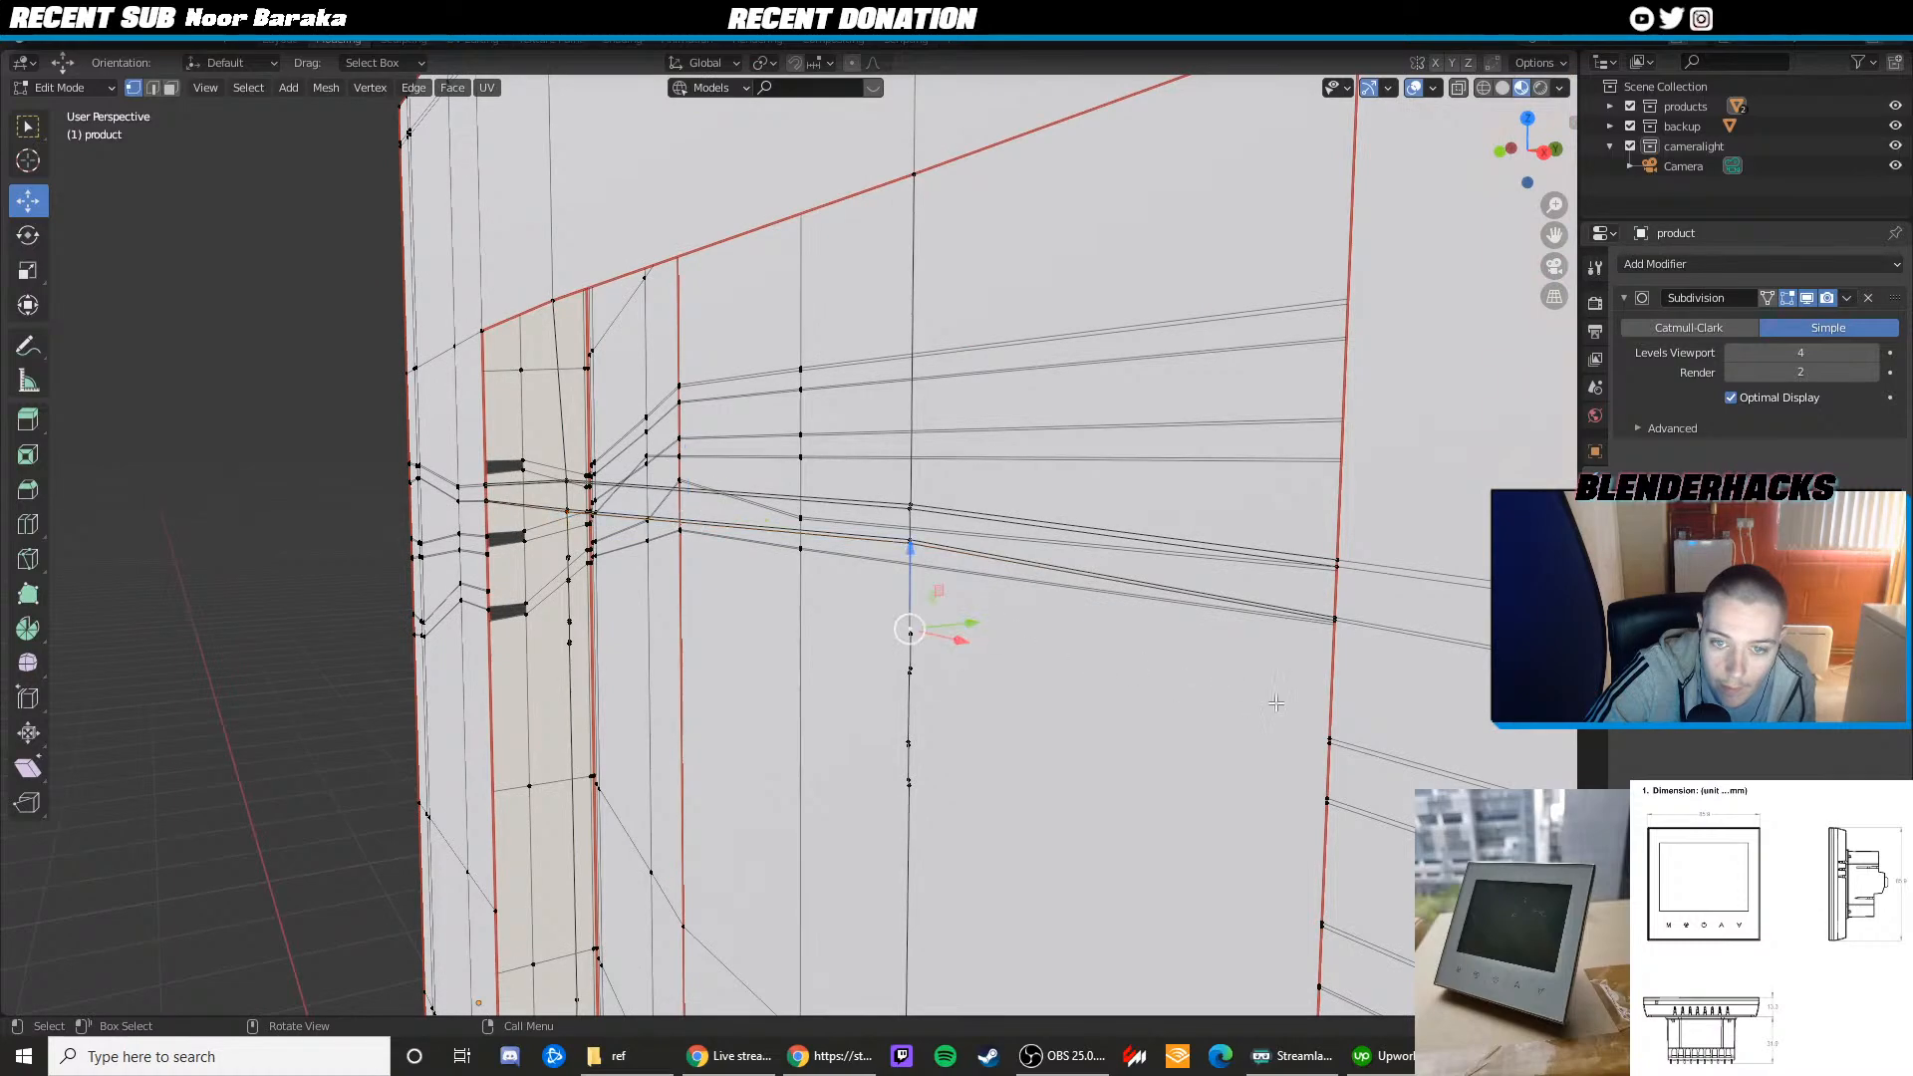
{"action": "left_click", "coordinate": [1329, 739], "text": "shift"}
Continue the second vent's upper line from the right chain through the left chain to the opening's left border
{"action": "left_click", "coordinate": [921, 631]}
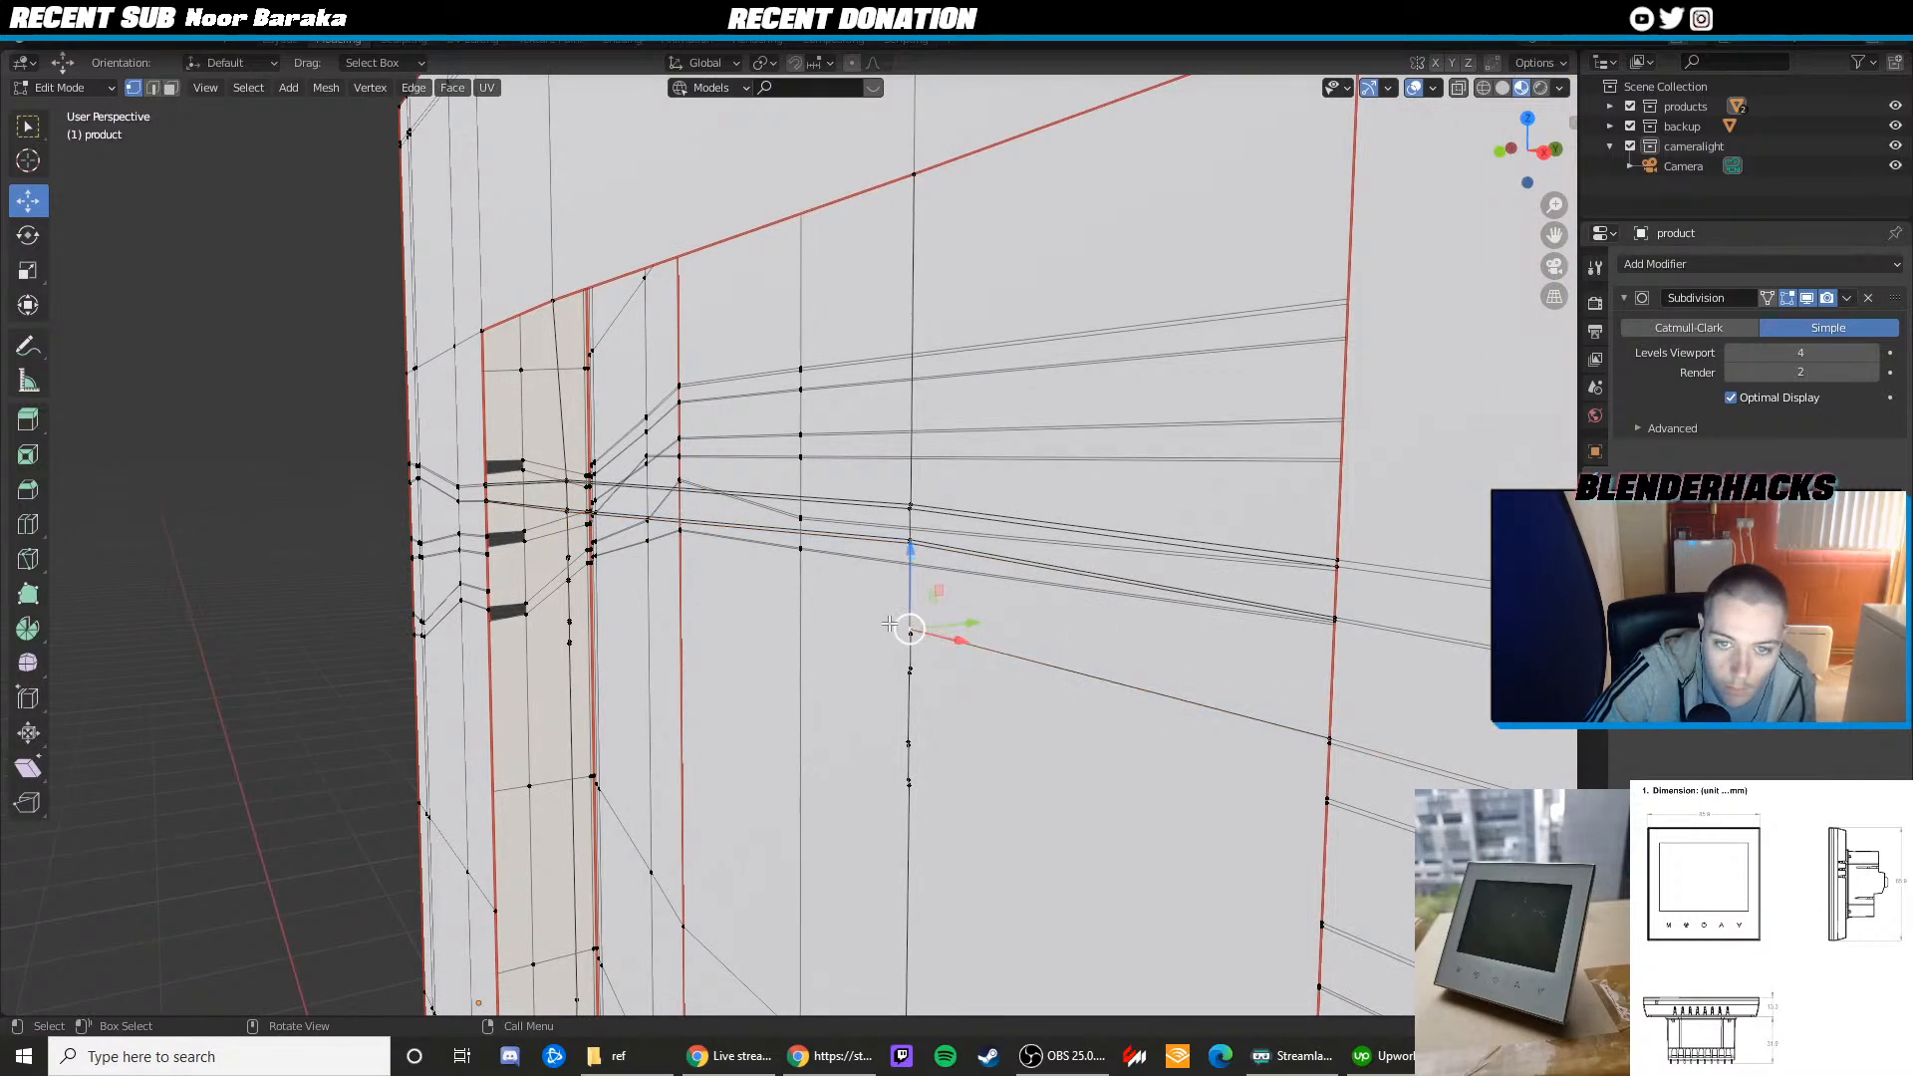
{"action": "middle_click_drag", "start_coordinate": [751, 599], "coordinate": [909, 568], "text": "shift"}
{"action": "scroll", "coordinate": [670, 522], "scroll_direction": "up", "scroll_amount": 3}
{"action": "left_click", "coordinate": [669, 525], "text": "shift"}
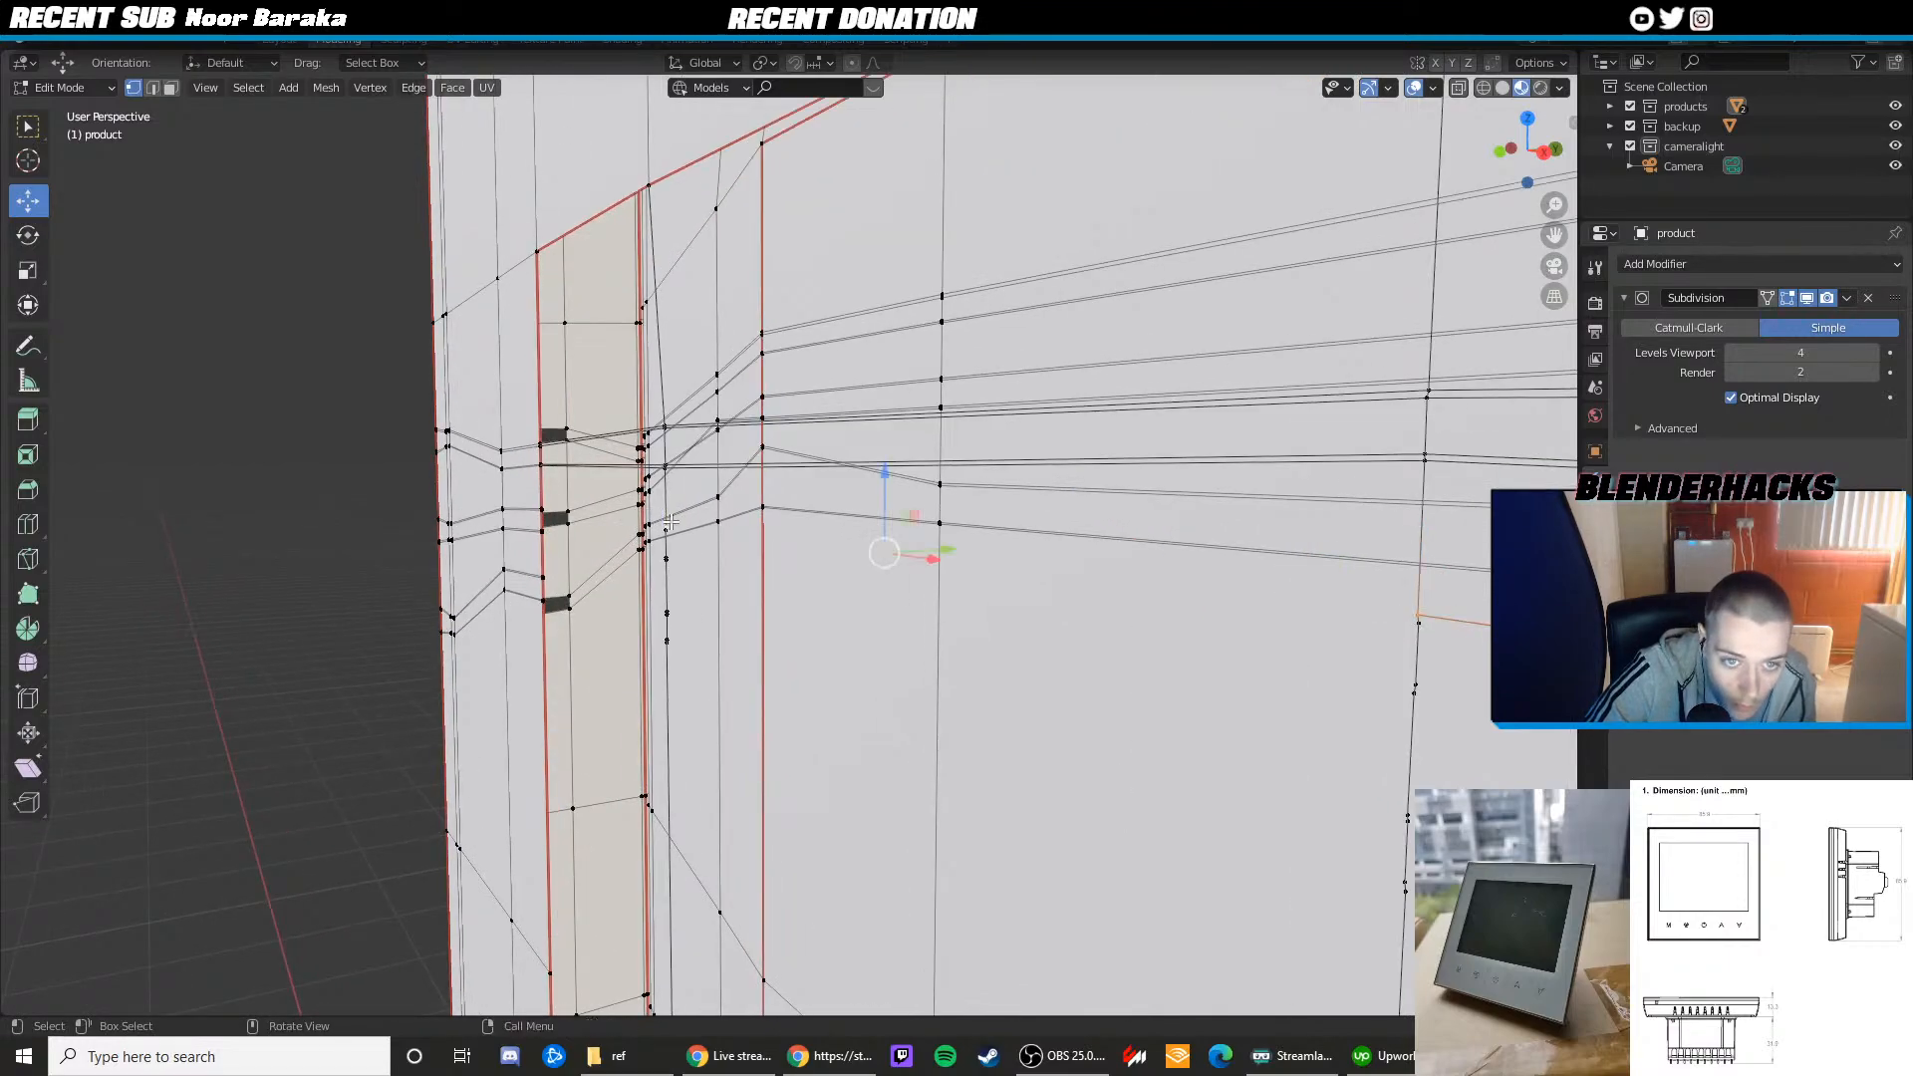
{"action": "key", "text": "j"}
{"action": "left_click", "coordinate": [668, 525]}
{"action": "left_click", "coordinate": [565, 518], "text": "shift"}
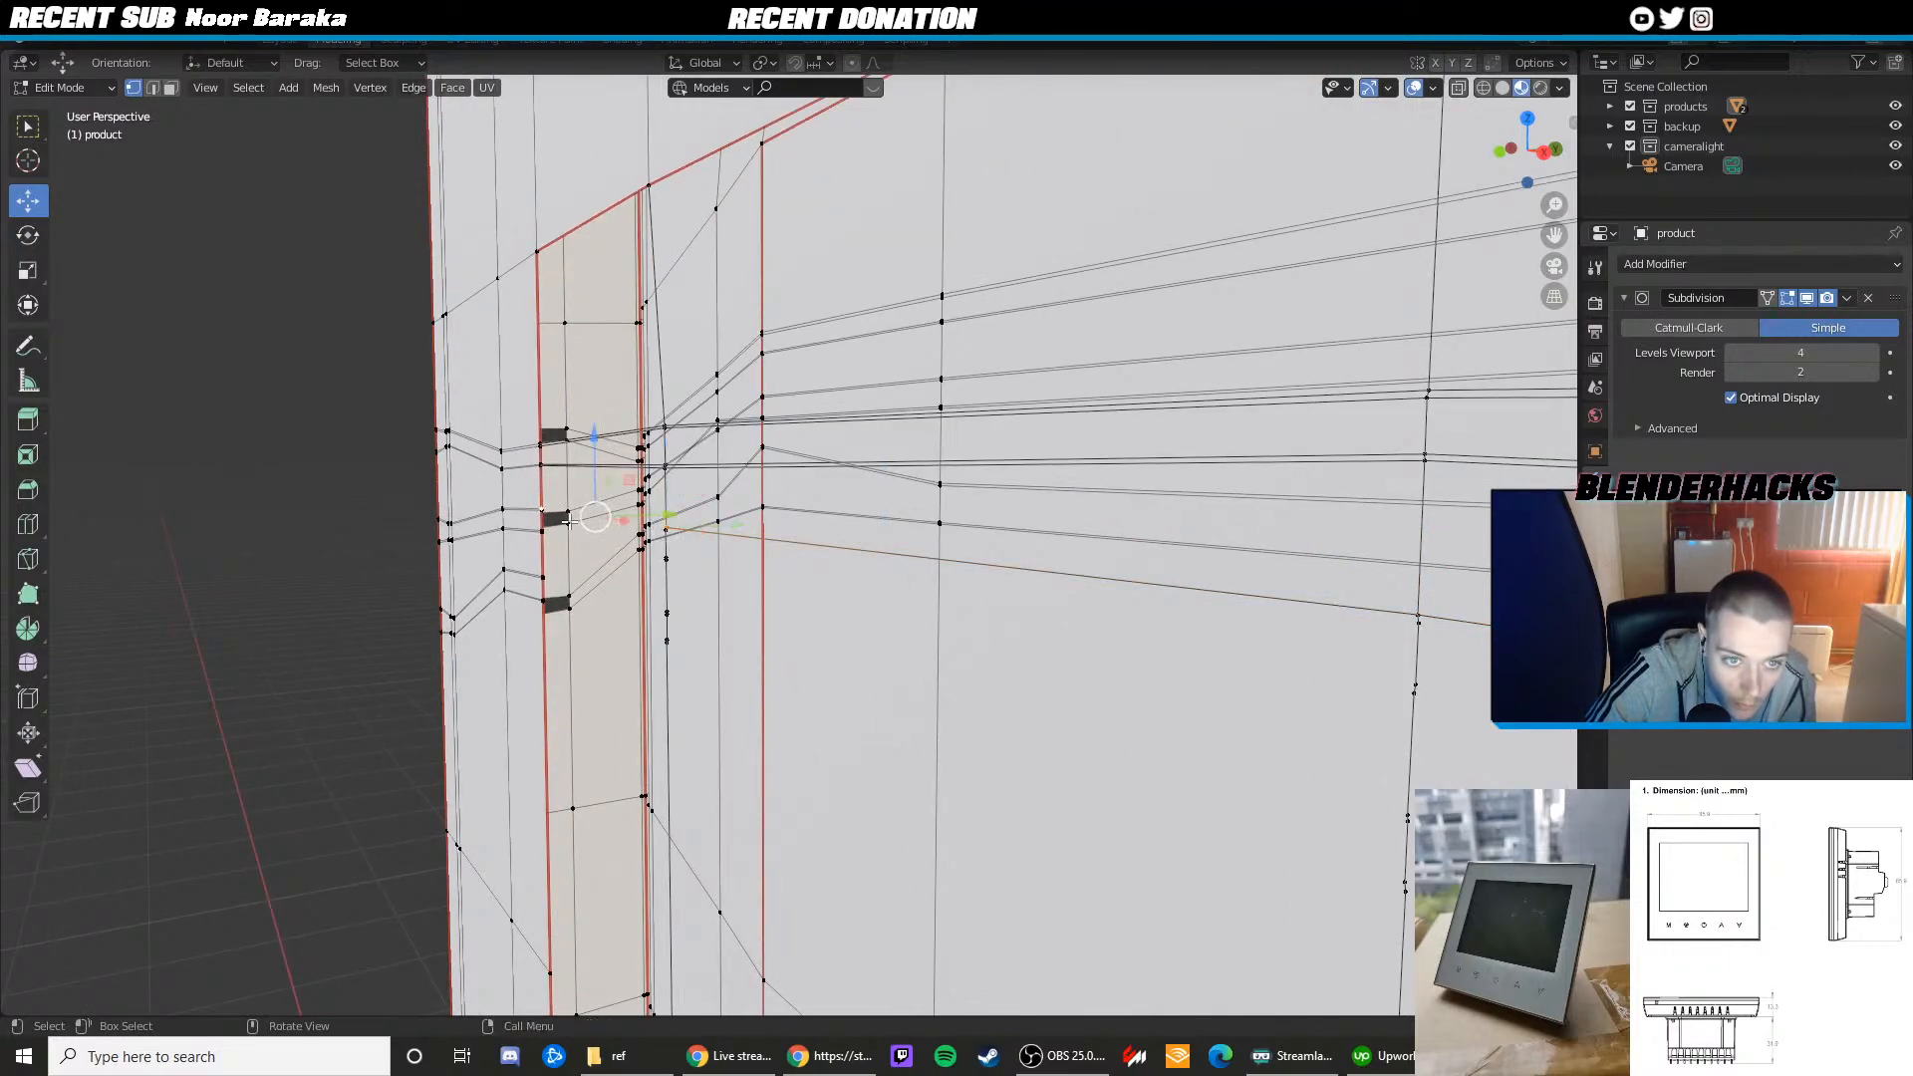
Add the parallel companion edges of the second vent's upper line, from the left border through both chains to the right border
{"action": "left_click", "coordinate": [540, 515]}
{"action": "middle_click_drag", "start_coordinate": [541, 510], "coordinate": [661, 530], "text": "shift"}
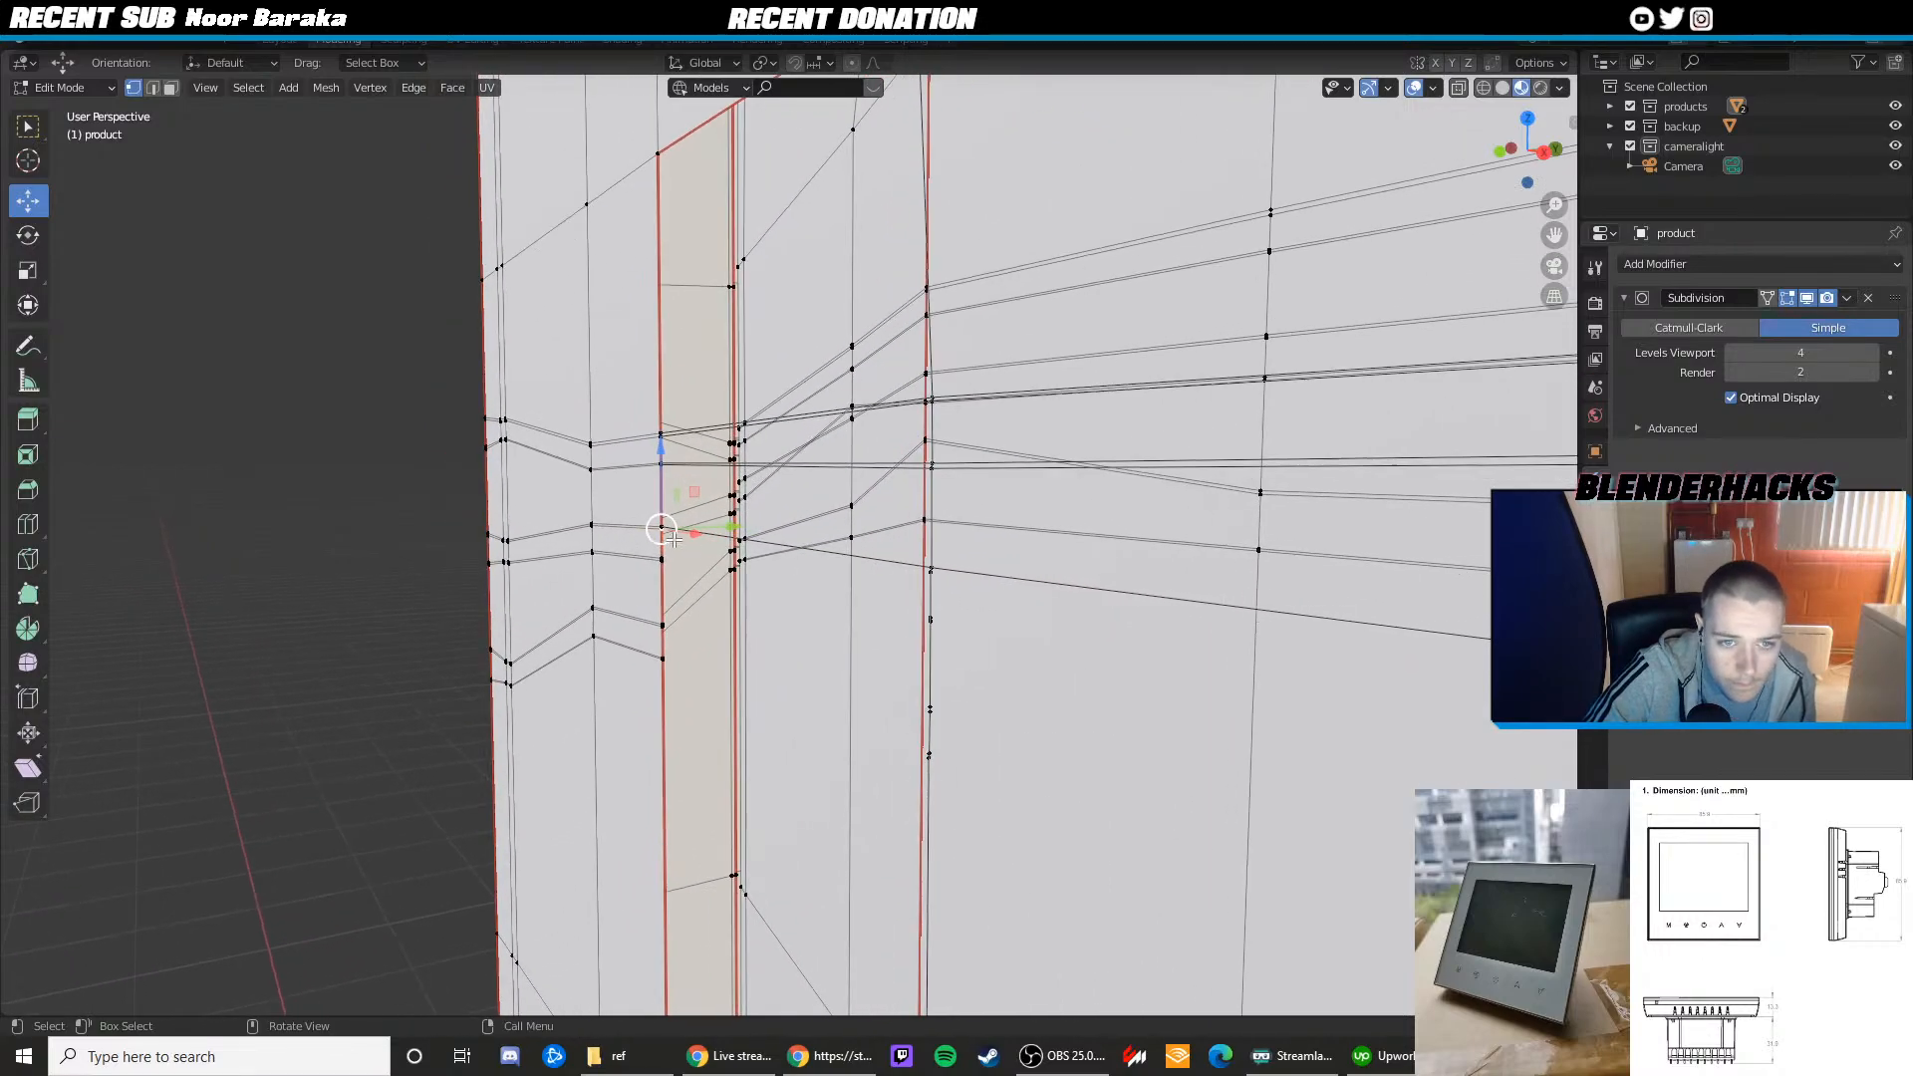
{"action": "left_click", "coordinate": [929, 574]}
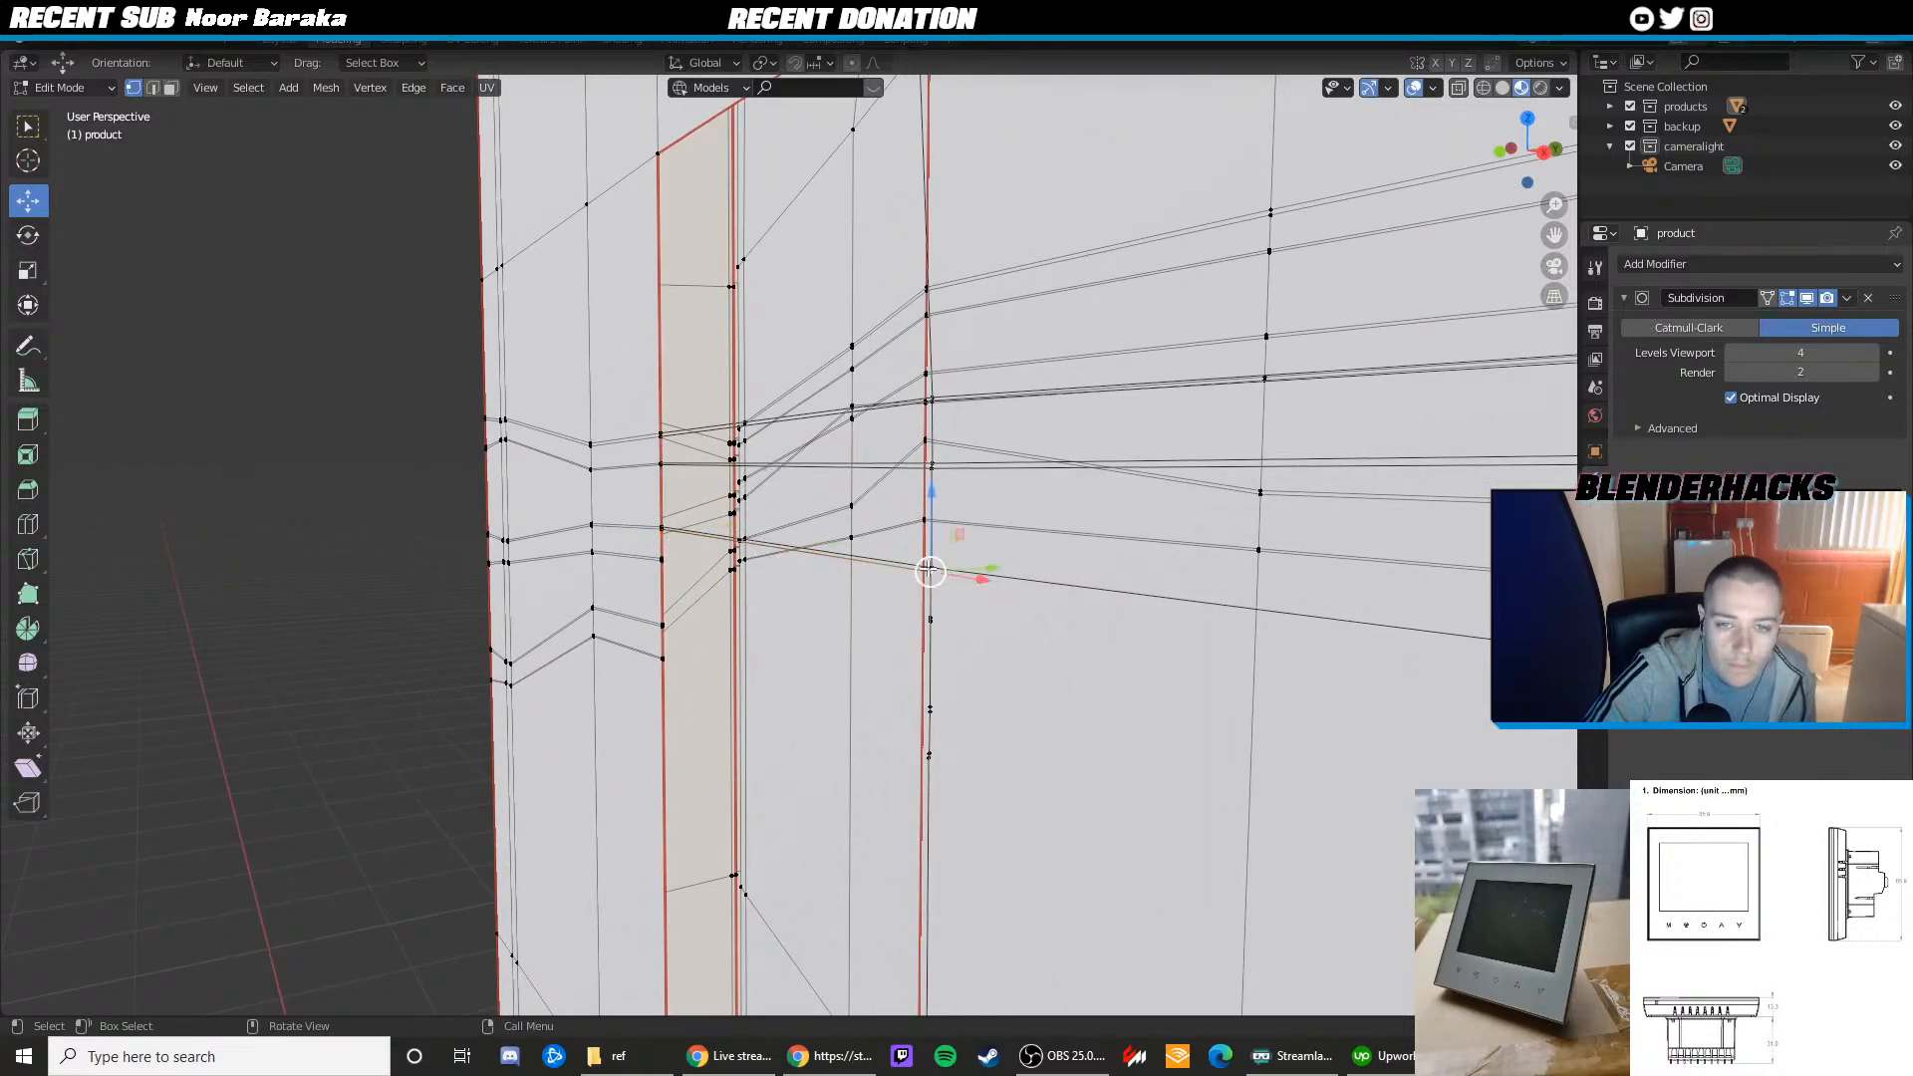
{"action": "scroll", "coordinate": [1199, 618], "scroll_direction": "down", "scroll_amount": 1}
{"action": "mouse_move", "coordinate": [1200, 617]}
{"action": "middle_mouse_down"}
{"action": "mouse_move", "coordinate": [1232, 564]}
{"action": "mouse_move", "coordinate": [1206, 592]}
{"action": "middle_mouse_up"}
{"action": "left_click", "coordinate": [1232, 563], "text": "shift"}
{"action": "key", "text": "j"}
{"action": "left_click", "coordinate": [1234, 564]}
{"action": "scroll", "coordinate": [1306, 598], "scroll_direction": "down", "scroll_amount": 2}
{"action": "left_click", "coordinate": [1170, 586], "text": "shift"}
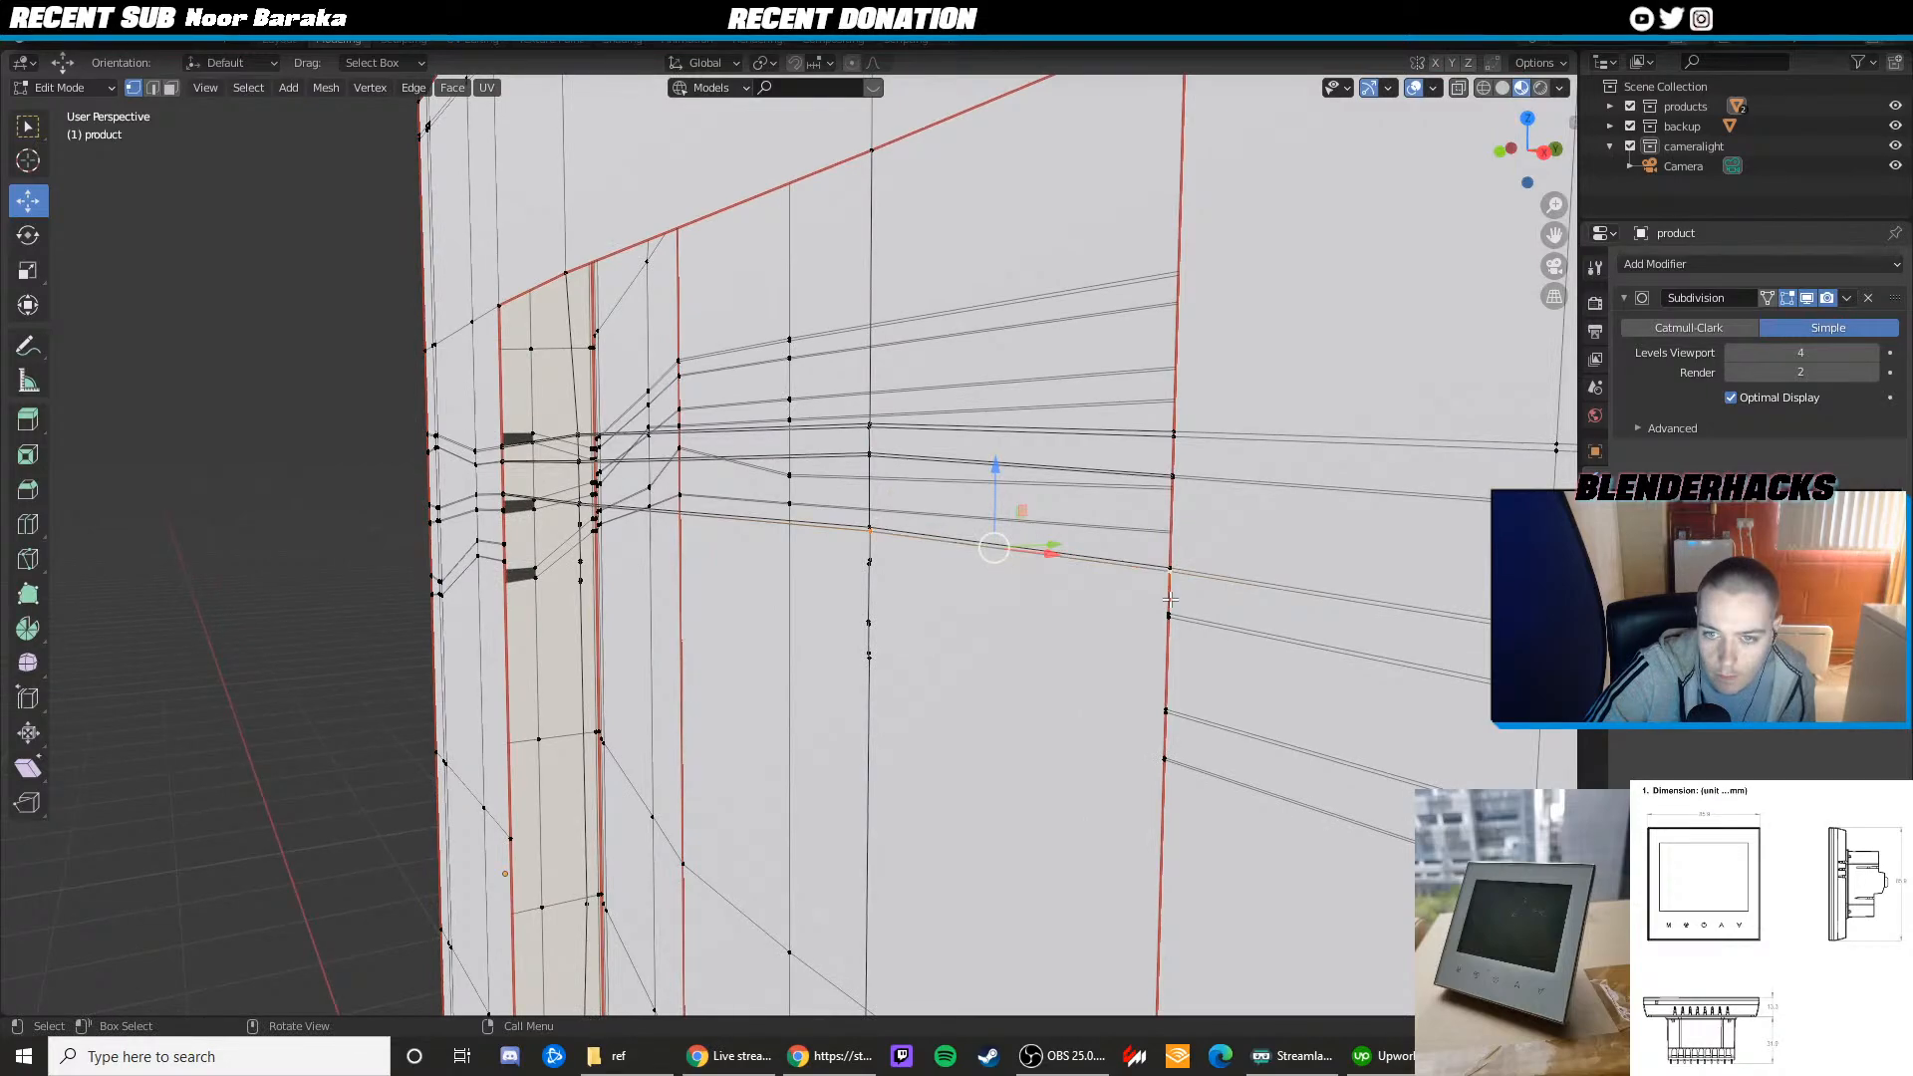
Draw the second vent's lower line across the opening from the right border through both chains to the left border
{"action": "left_click", "coordinate": [1153, 608]}
{"action": "left_click", "coordinate": [873, 559], "text": "shift"}
{"action": "key", "text": "j"}
{"action": "left_click", "coordinate": [872, 559]}
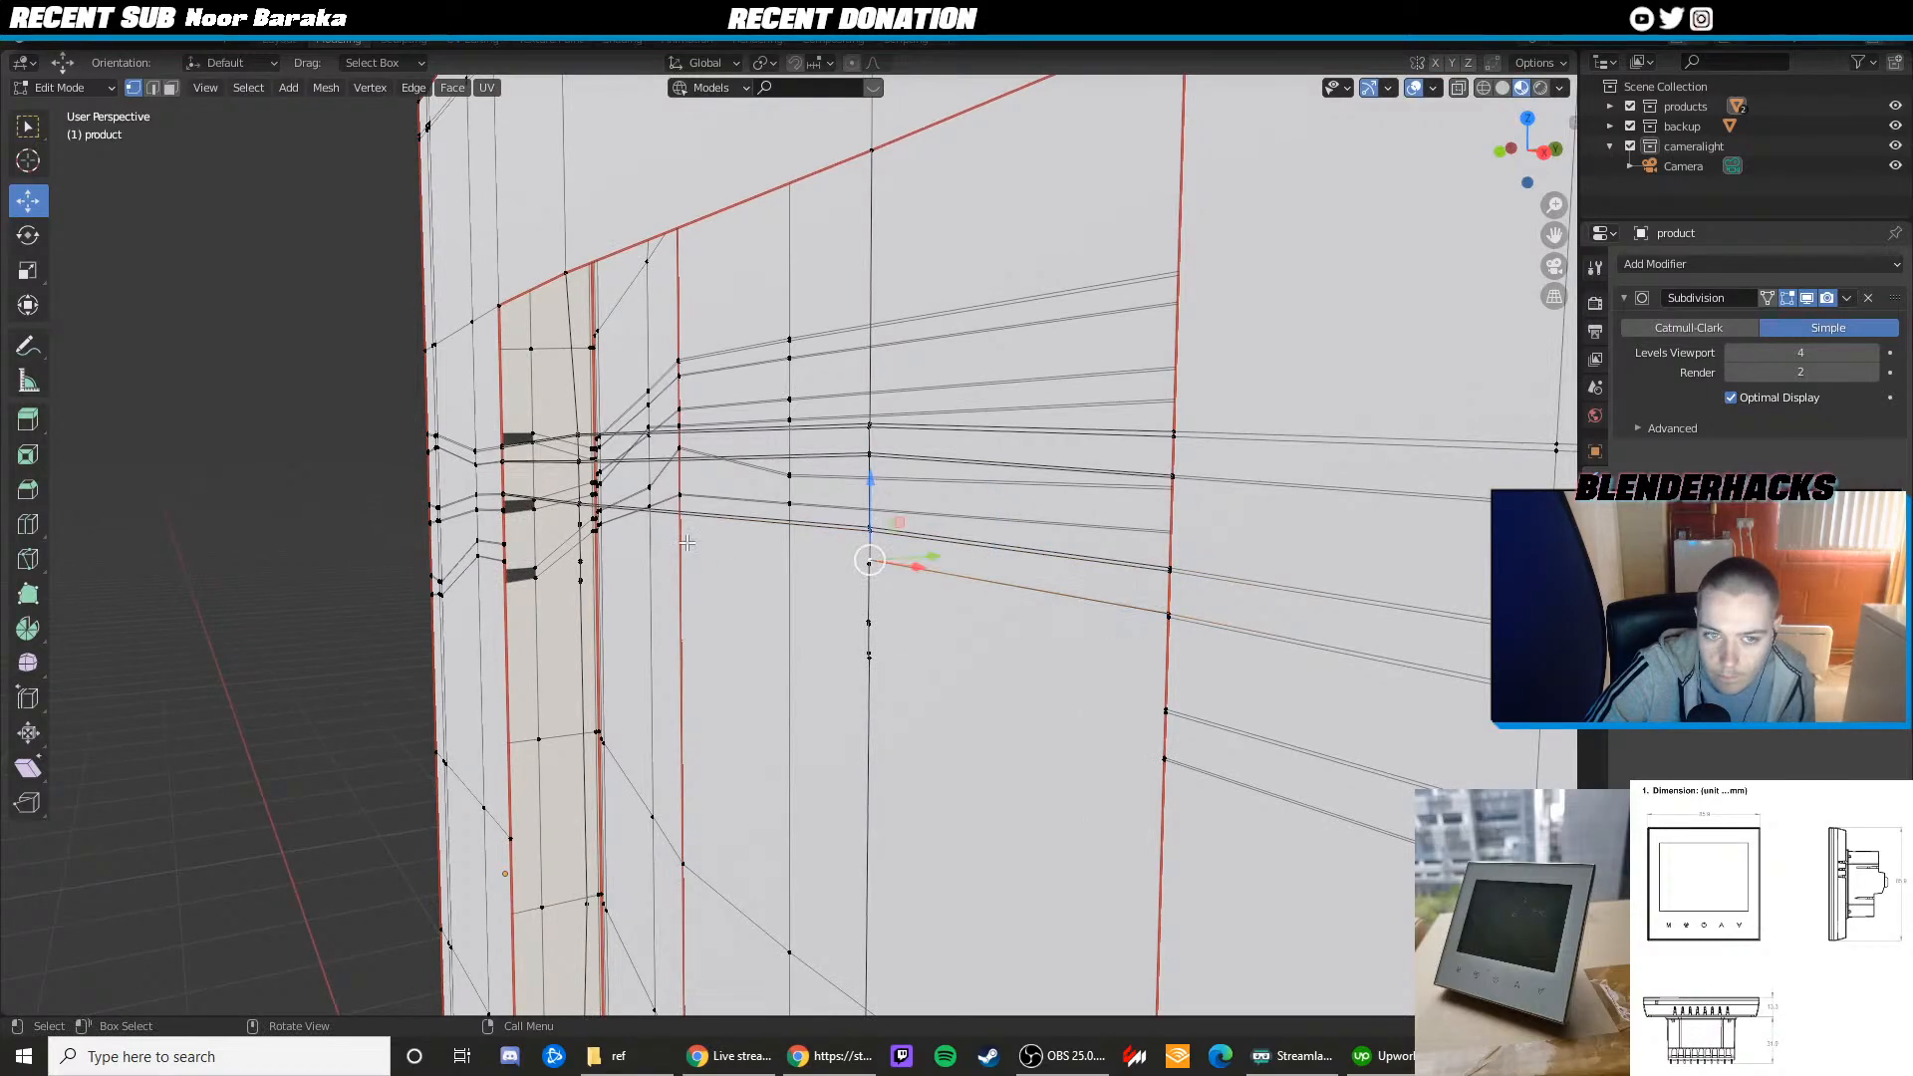
{"action": "middle_click_drag", "start_coordinate": [873, 558], "coordinate": [815, 556]}
{"action": "left_click", "coordinate": [820, 548], "text": "shift"}
{"action": "key", "text": "j"}
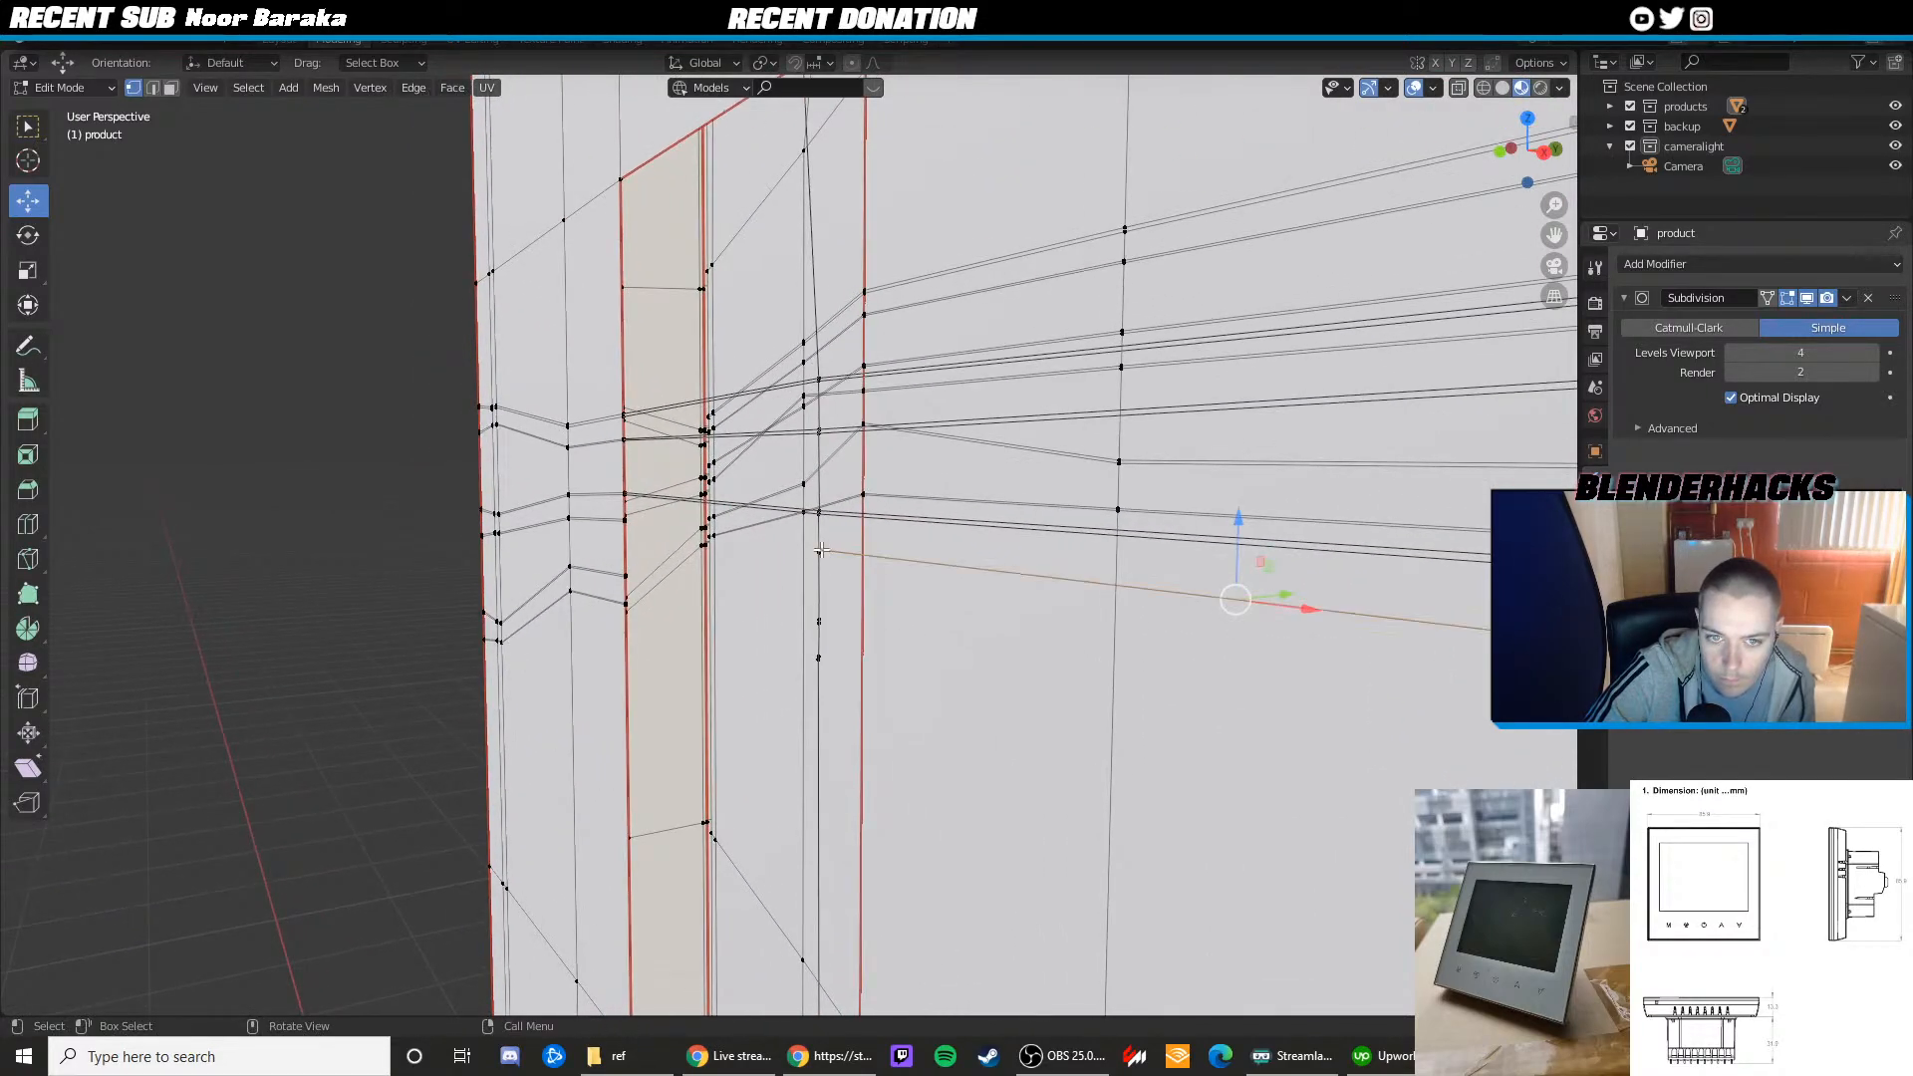
{"action": "left_click", "coordinate": [627, 519], "text": "shift"}
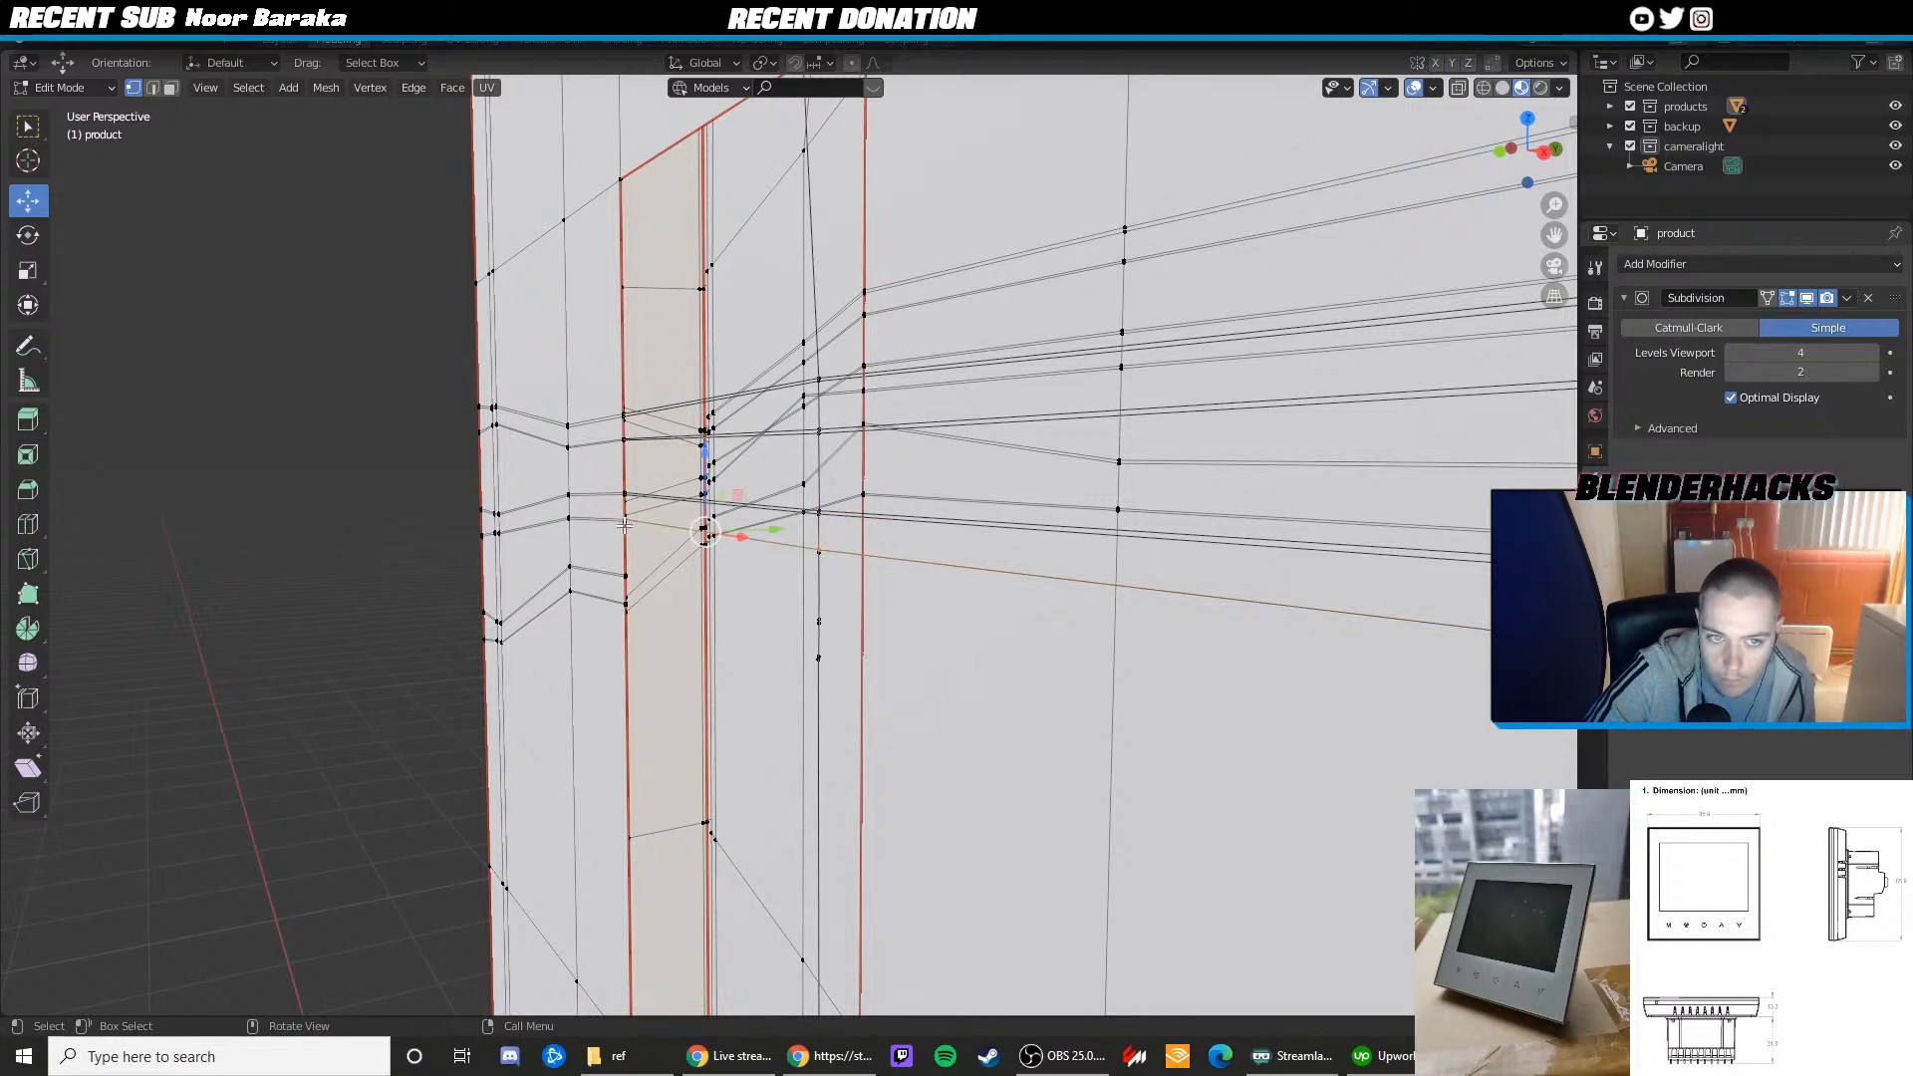
Add the parallel companion edges of the second vent's lower line, from the left border back across the opening
{"action": "left_click", "coordinate": [625, 522]}
{"action": "middle_click_drag", "start_coordinate": [821, 556], "coordinate": [607, 515]}
{"action": "left_click", "coordinate": [1011, 539]}
{"action": "key", "text": "KP_Decimal"}
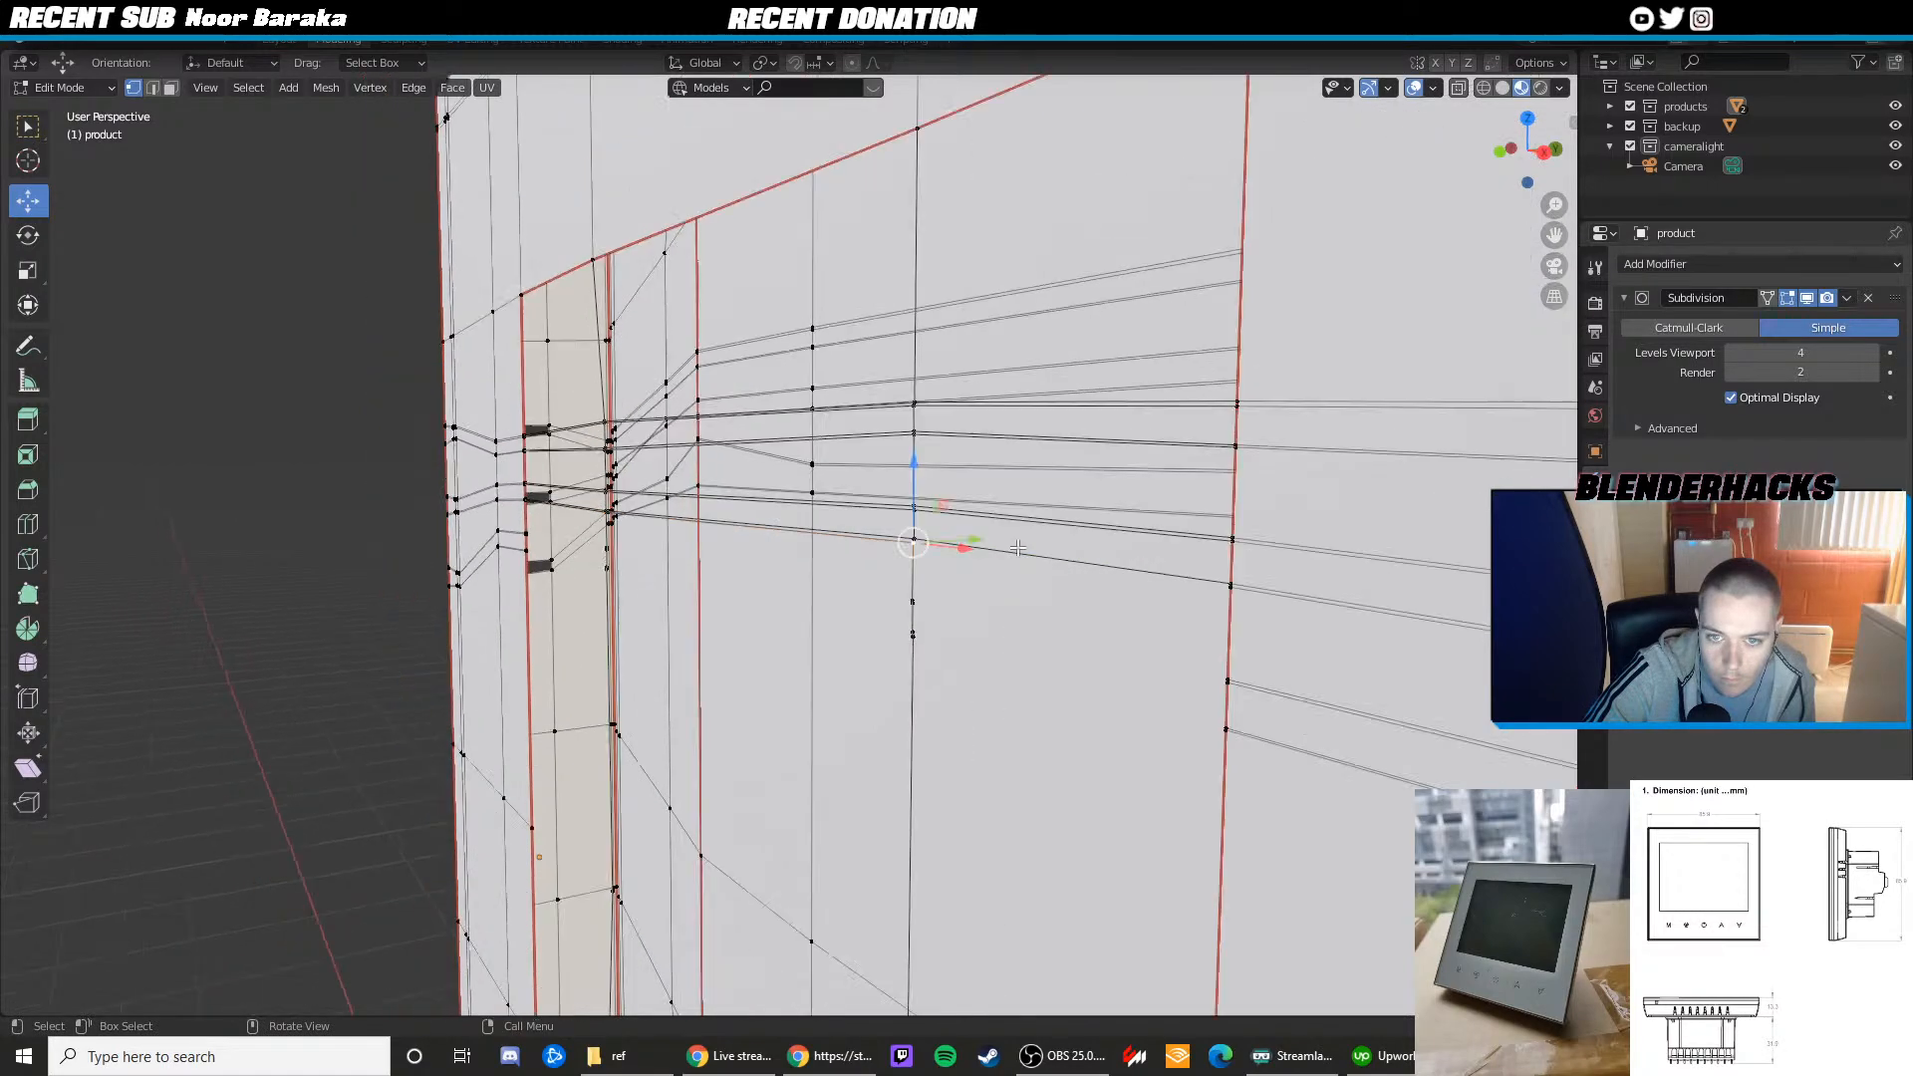
Draw the third vent's upper line across the opening from the right border through both chains to the left border
{"action": "left_click", "coordinate": [1225, 667]}
{"action": "left_click", "coordinate": [913, 600], "text": "shift"}
{"action": "key", "text": "j"}
{"action": "left_click", "coordinate": [914, 600]}
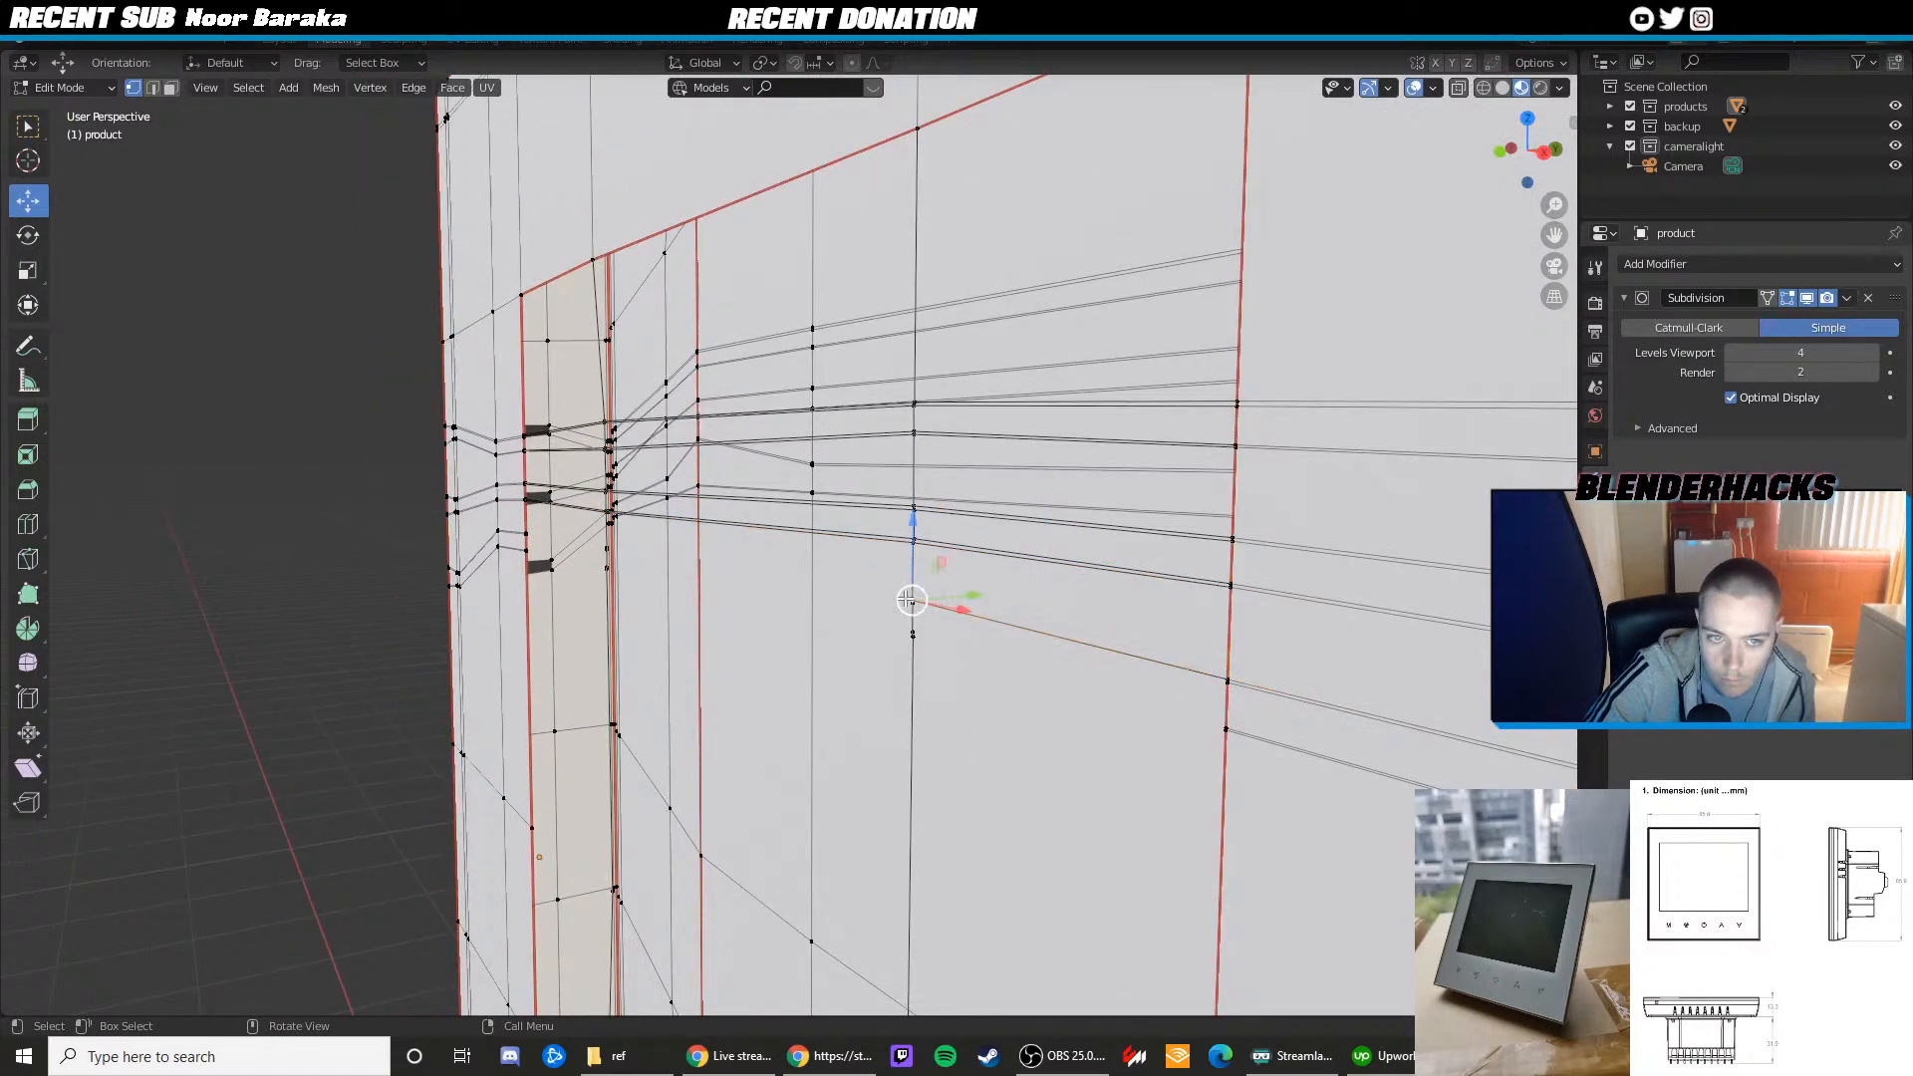
{"action": "middle_click", "coordinate": [604, 550], "text": "alt"}
{"action": "scroll", "coordinate": [802, 549], "scroll_direction": "up", "scroll_amount": 1}
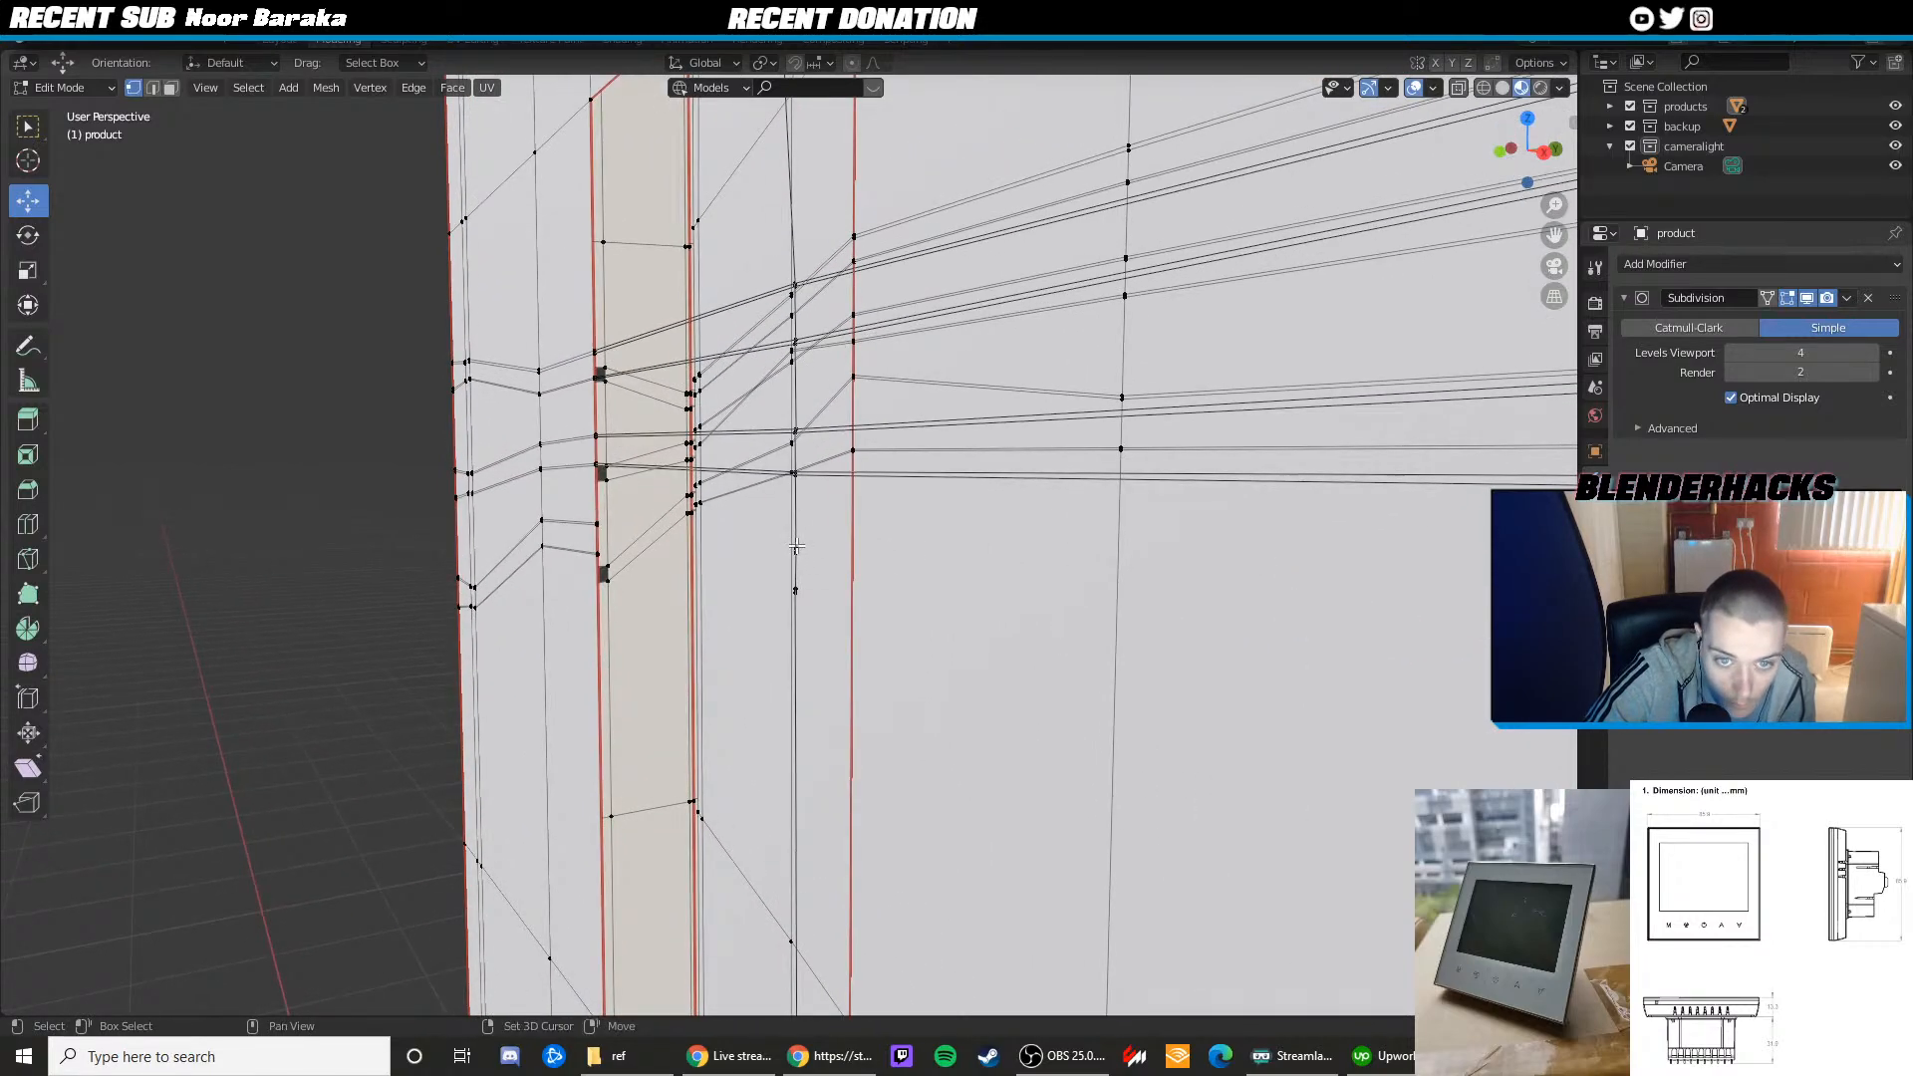
{"action": "left_click", "coordinate": [795, 548], "text": "shift"}
{"action": "key", "text": "j"}
{"action": "left_click", "coordinate": [795, 549]}
{"action": "left_click", "coordinate": [595, 520], "text": "shift"}
{"action": "key", "text": "j"}
Add the third vent's upper companion edges from the left border through the left chain to the right chain
{"action": "left_click", "coordinate": [596, 520]}
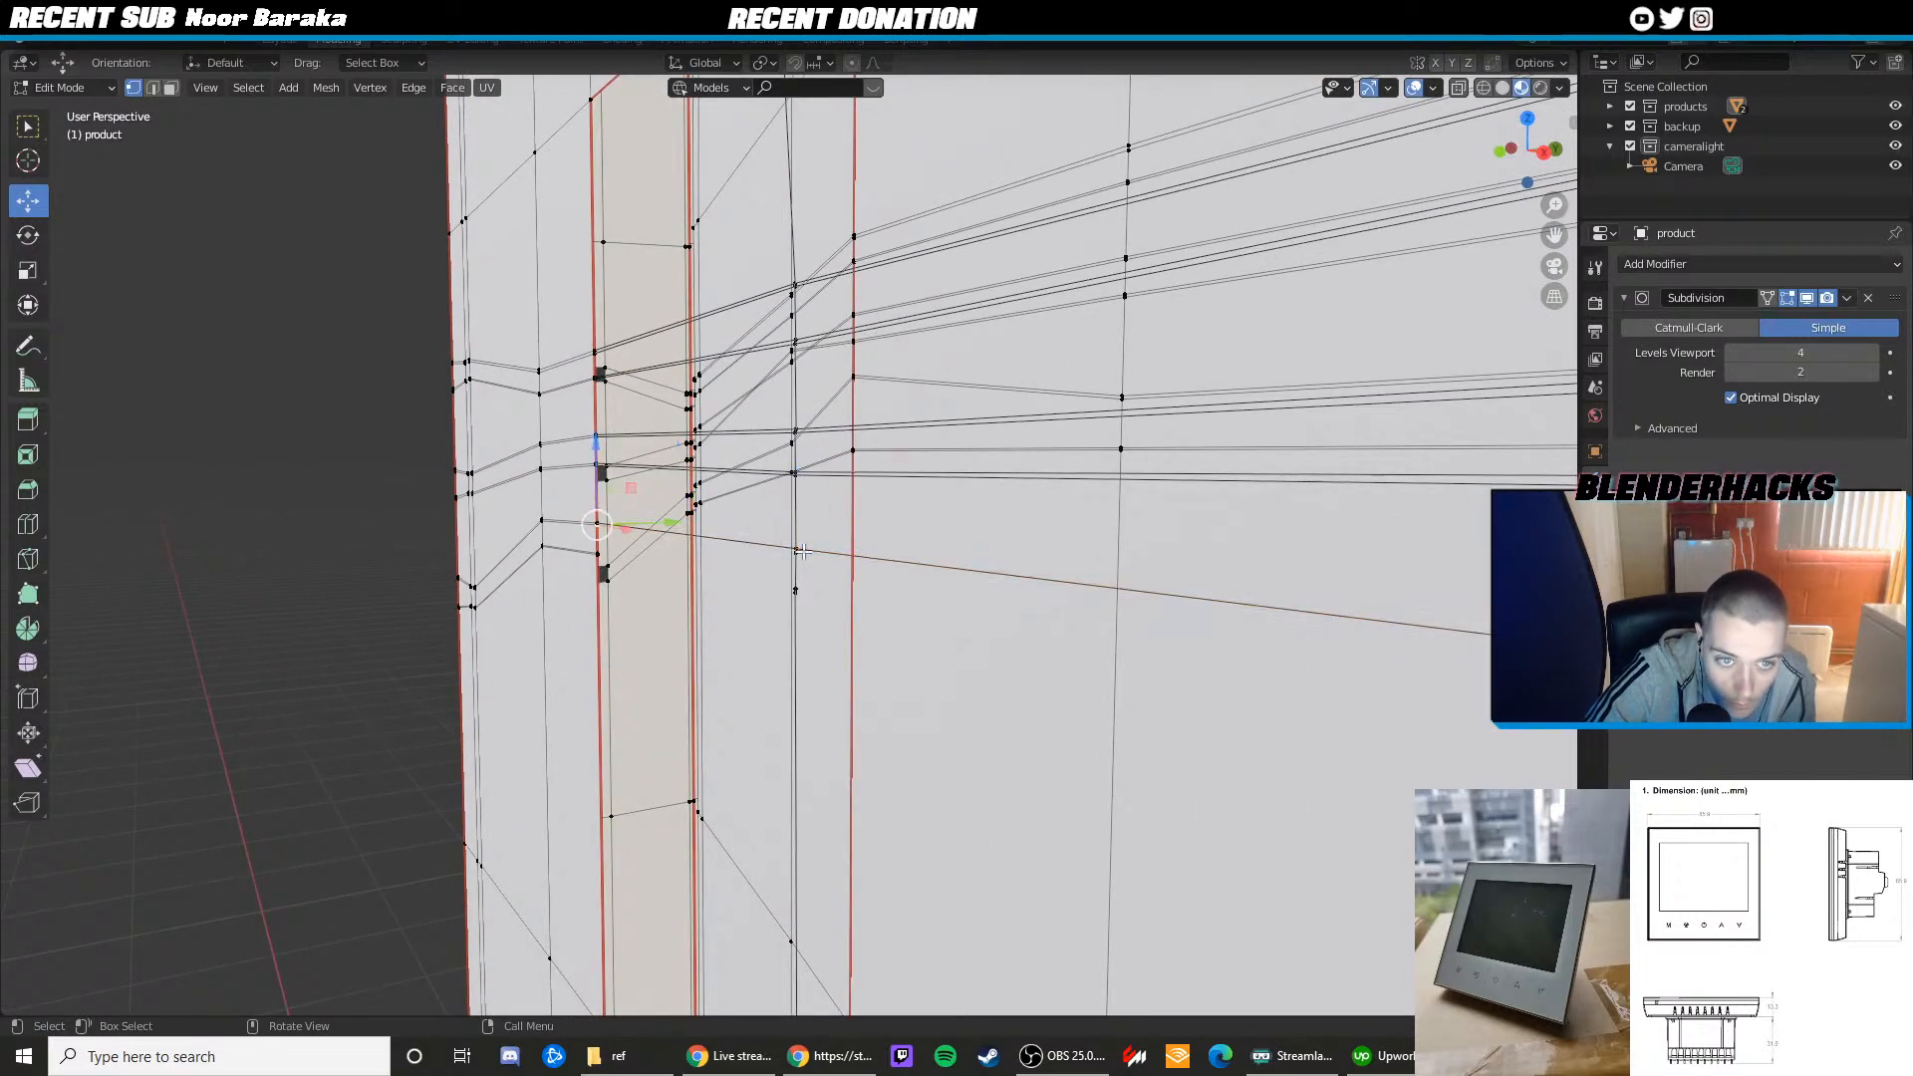
{"action": "left_click", "coordinate": [796, 550], "text": "shift"}
{"action": "key", "text": "j"}
{"action": "left_click", "coordinate": [795, 550]}
{"action": "scroll", "coordinate": [836, 558], "scroll_direction": "down", "scroll_amount": 3}
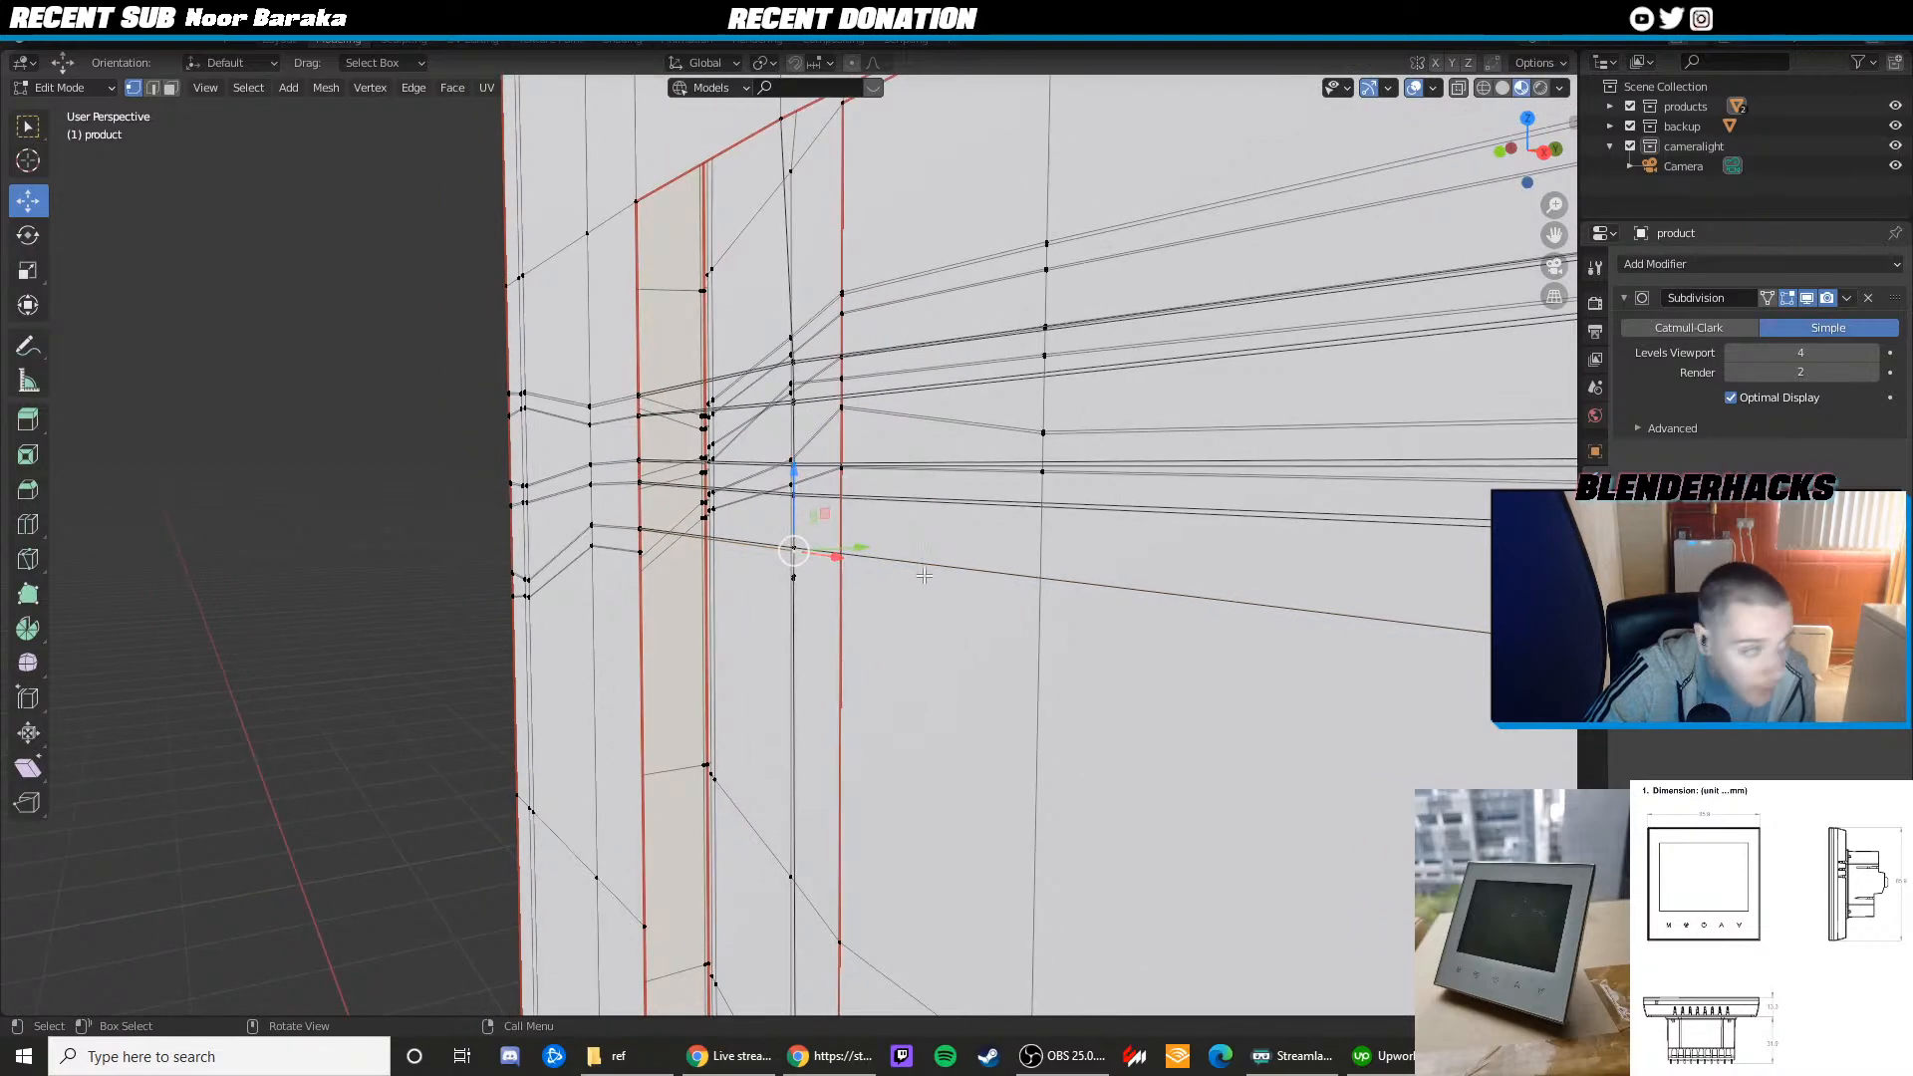
{"action": "middle_click_drag", "start_coordinate": [926, 574], "coordinate": [866, 577]}
{"action": "left_click", "coordinate": [1189, 585], "text": "shift"}
{"action": "key", "text": "j"}
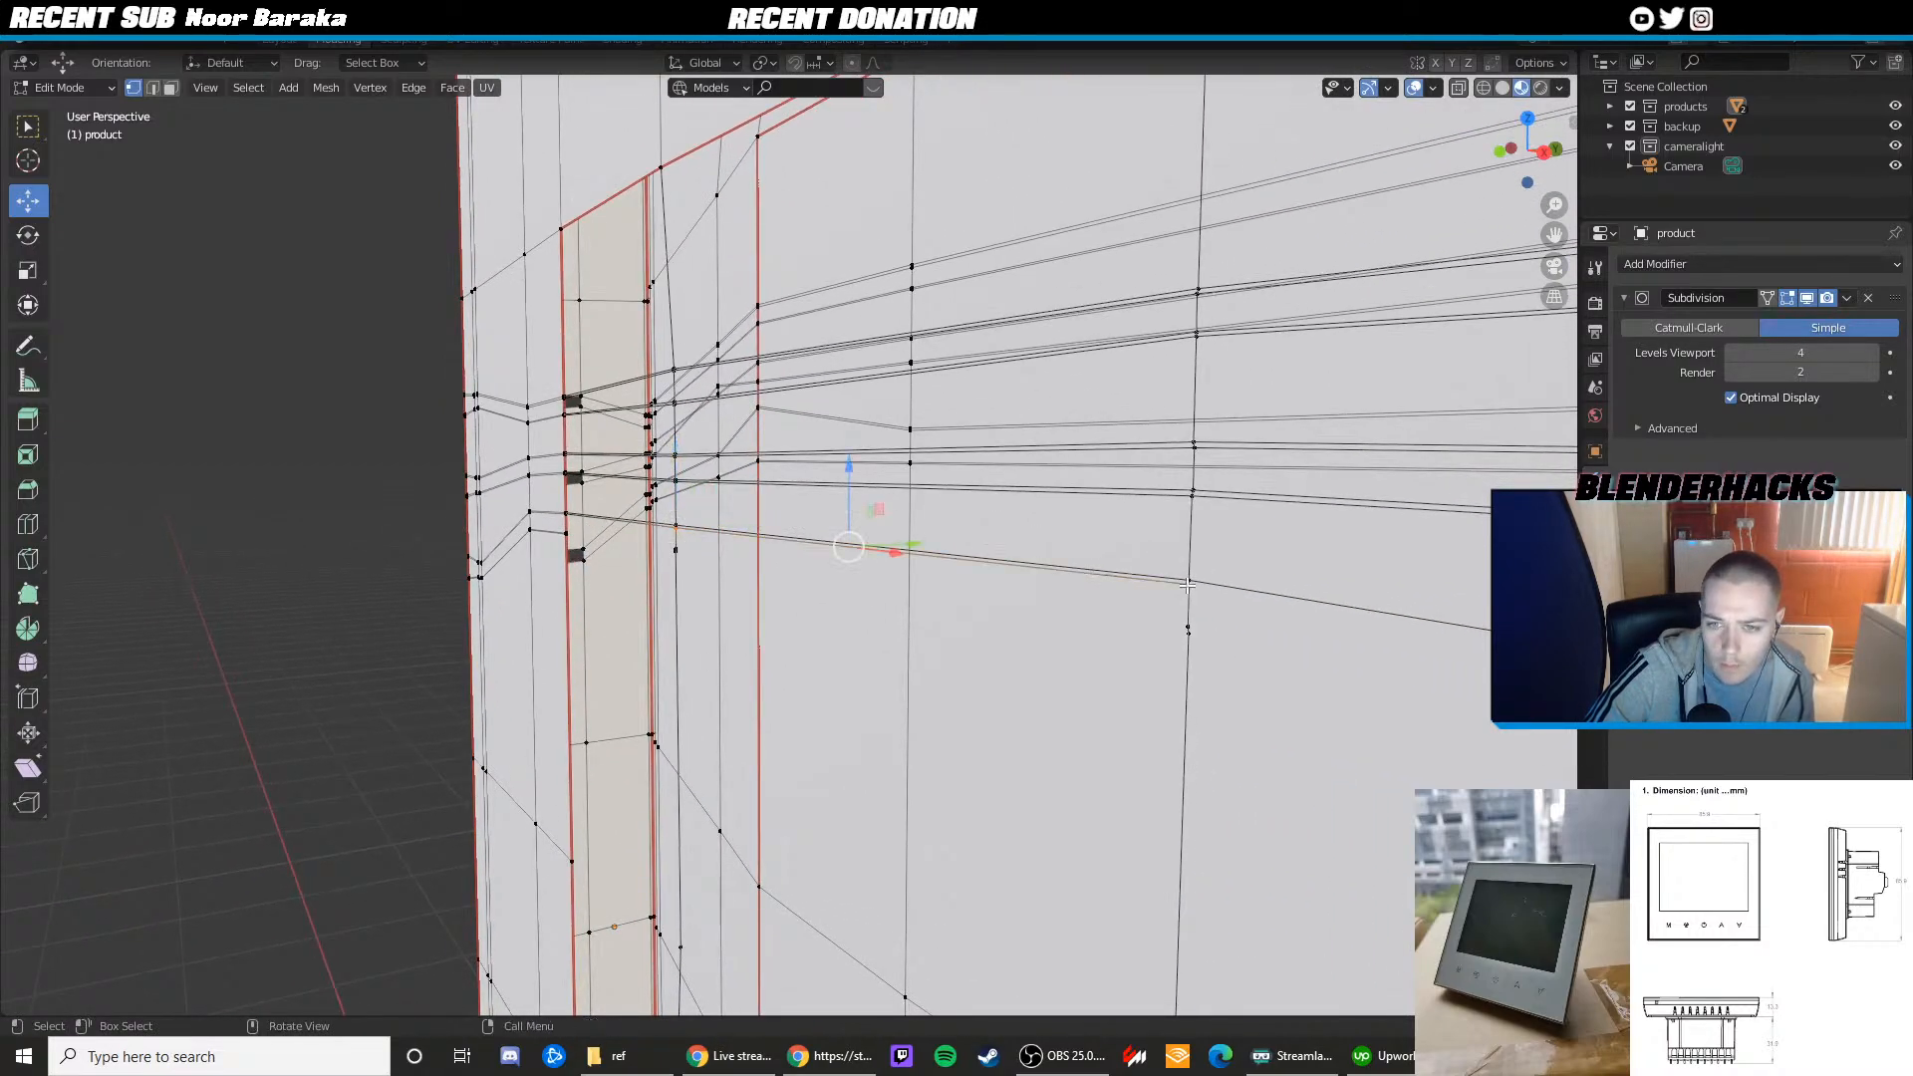
Connect the third vent's upper companion line from the right chain to its matching vertex on the opening's right border
{"action": "left_click", "coordinate": [1188, 585]}
{"action": "scroll", "coordinate": [1188, 585], "scroll_direction": "down", "scroll_amount": 3}
{"action": "middle_click_drag", "start_coordinate": [1188, 585], "coordinate": [981, 543], "text": "shift"}
{"action": "scroll", "coordinate": [1072, 593], "scroll_direction": "up", "scroll_amount": 3}
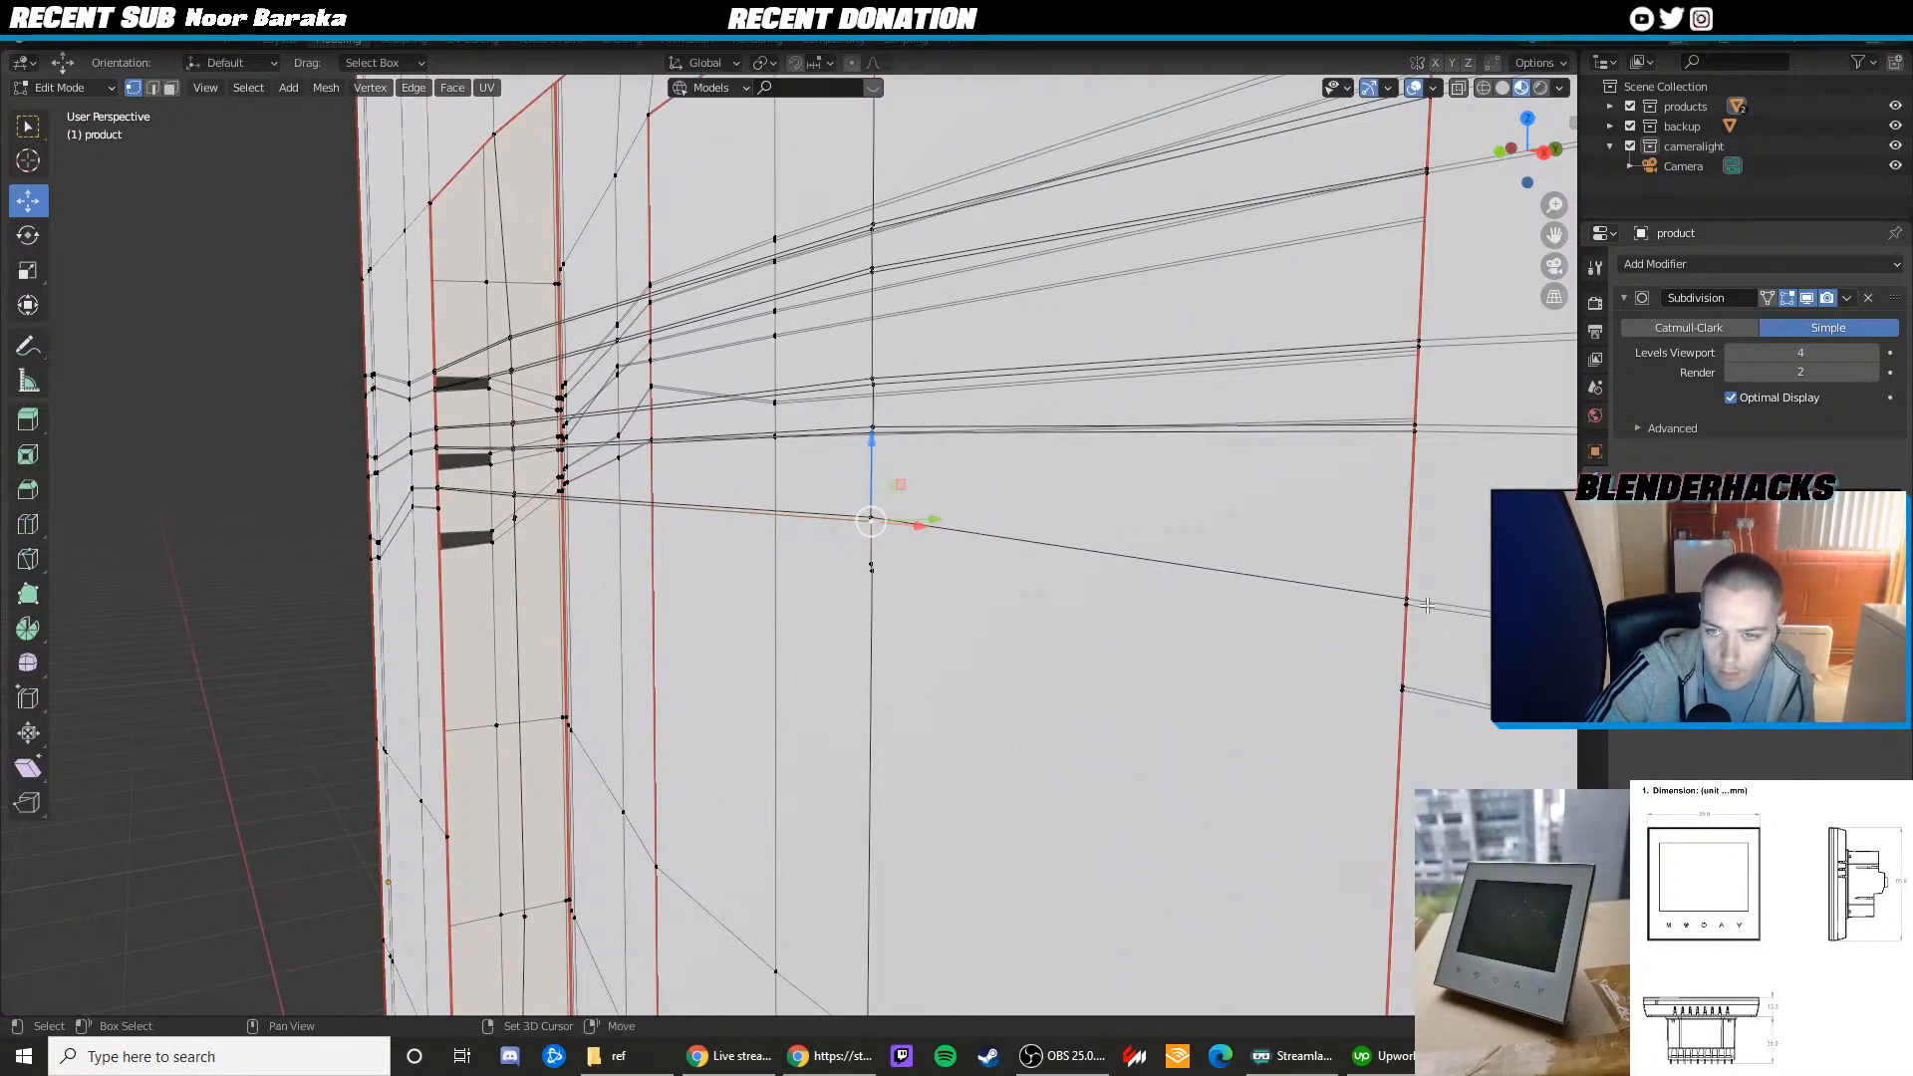
{"action": "left_click", "coordinate": [1409, 609], "text": "shift"}
{"action": "key", "text": "j"}
Draw the third vent's lower line across the opening from the right border through both chains to the left border
{"action": "left_click", "coordinate": [1403, 687]}
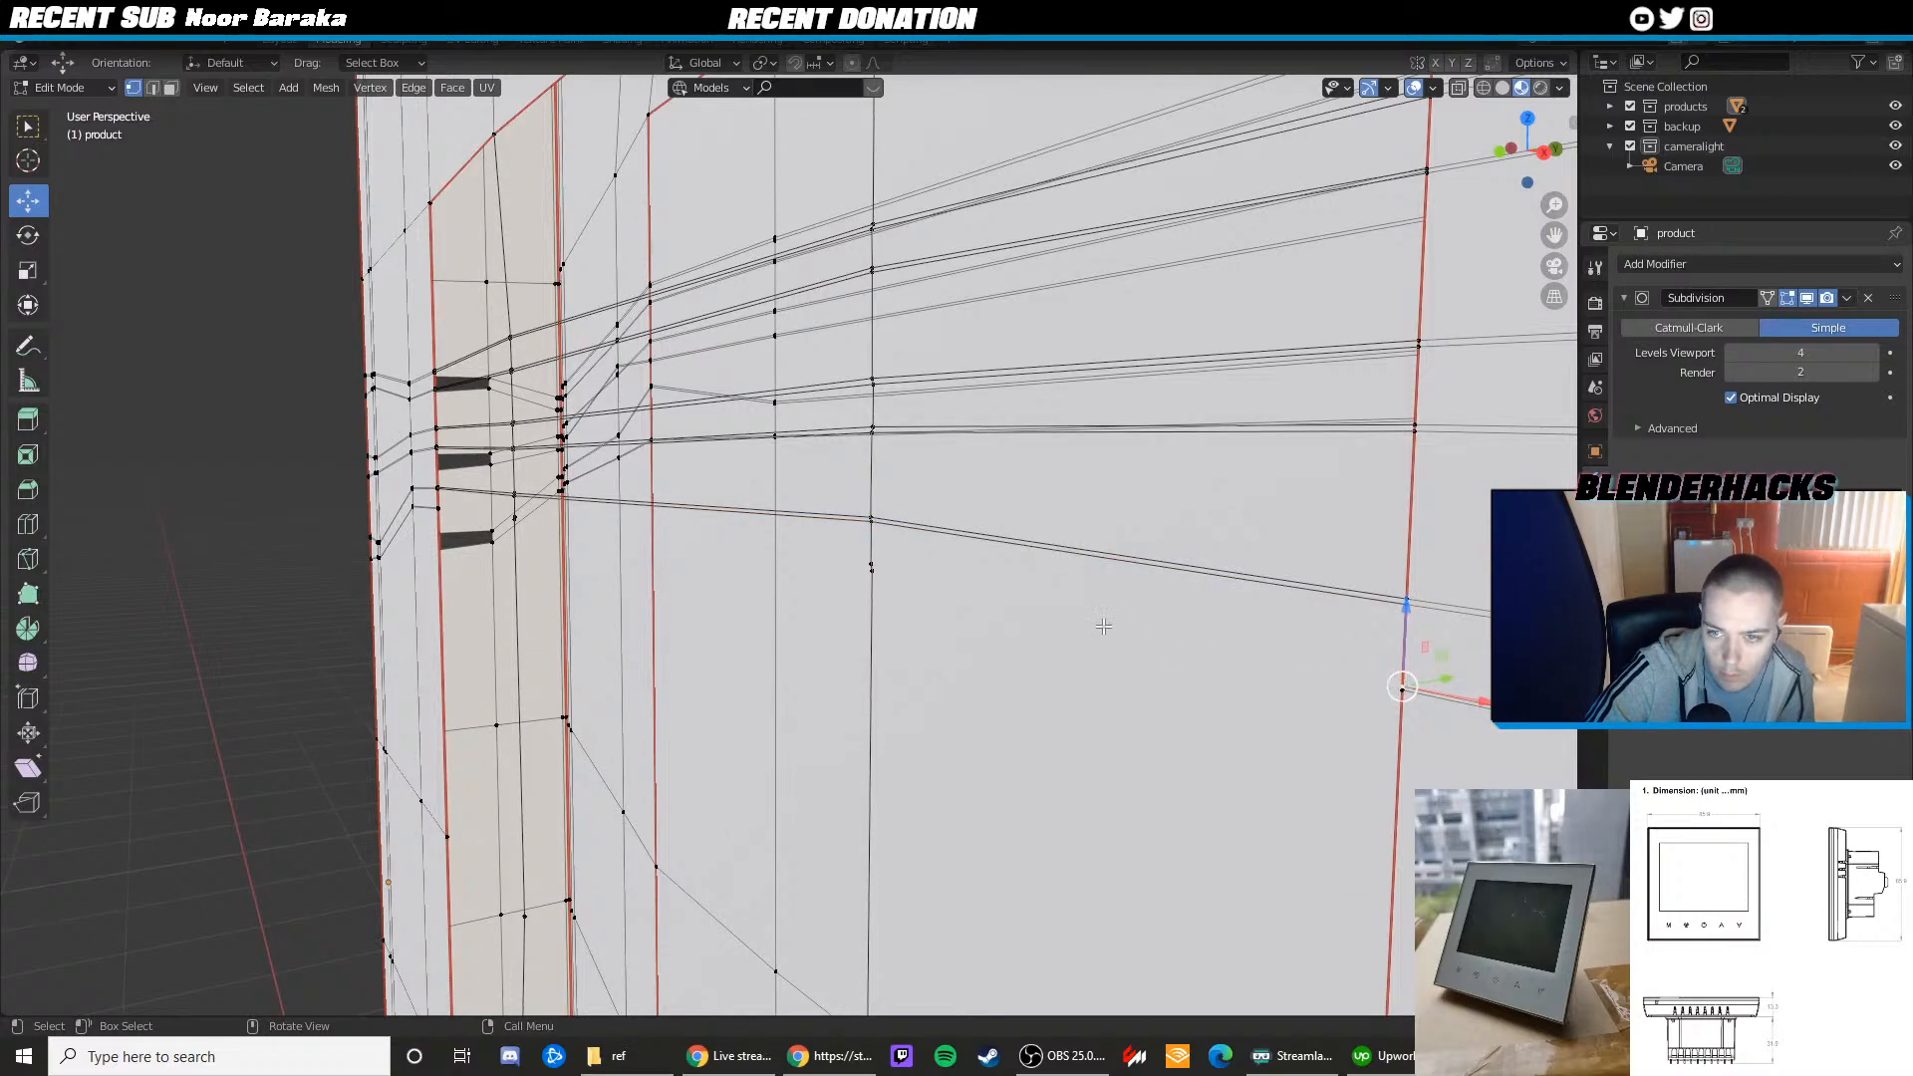
{"action": "left_click", "coordinate": [880, 561], "text": "shift"}
{"action": "key", "text": "j"}
{"action": "left_click", "coordinate": [877, 563]}
{"action": "middle_click_drag", "start_coordinate": [876, 563], "coordinate": [758, 555]}
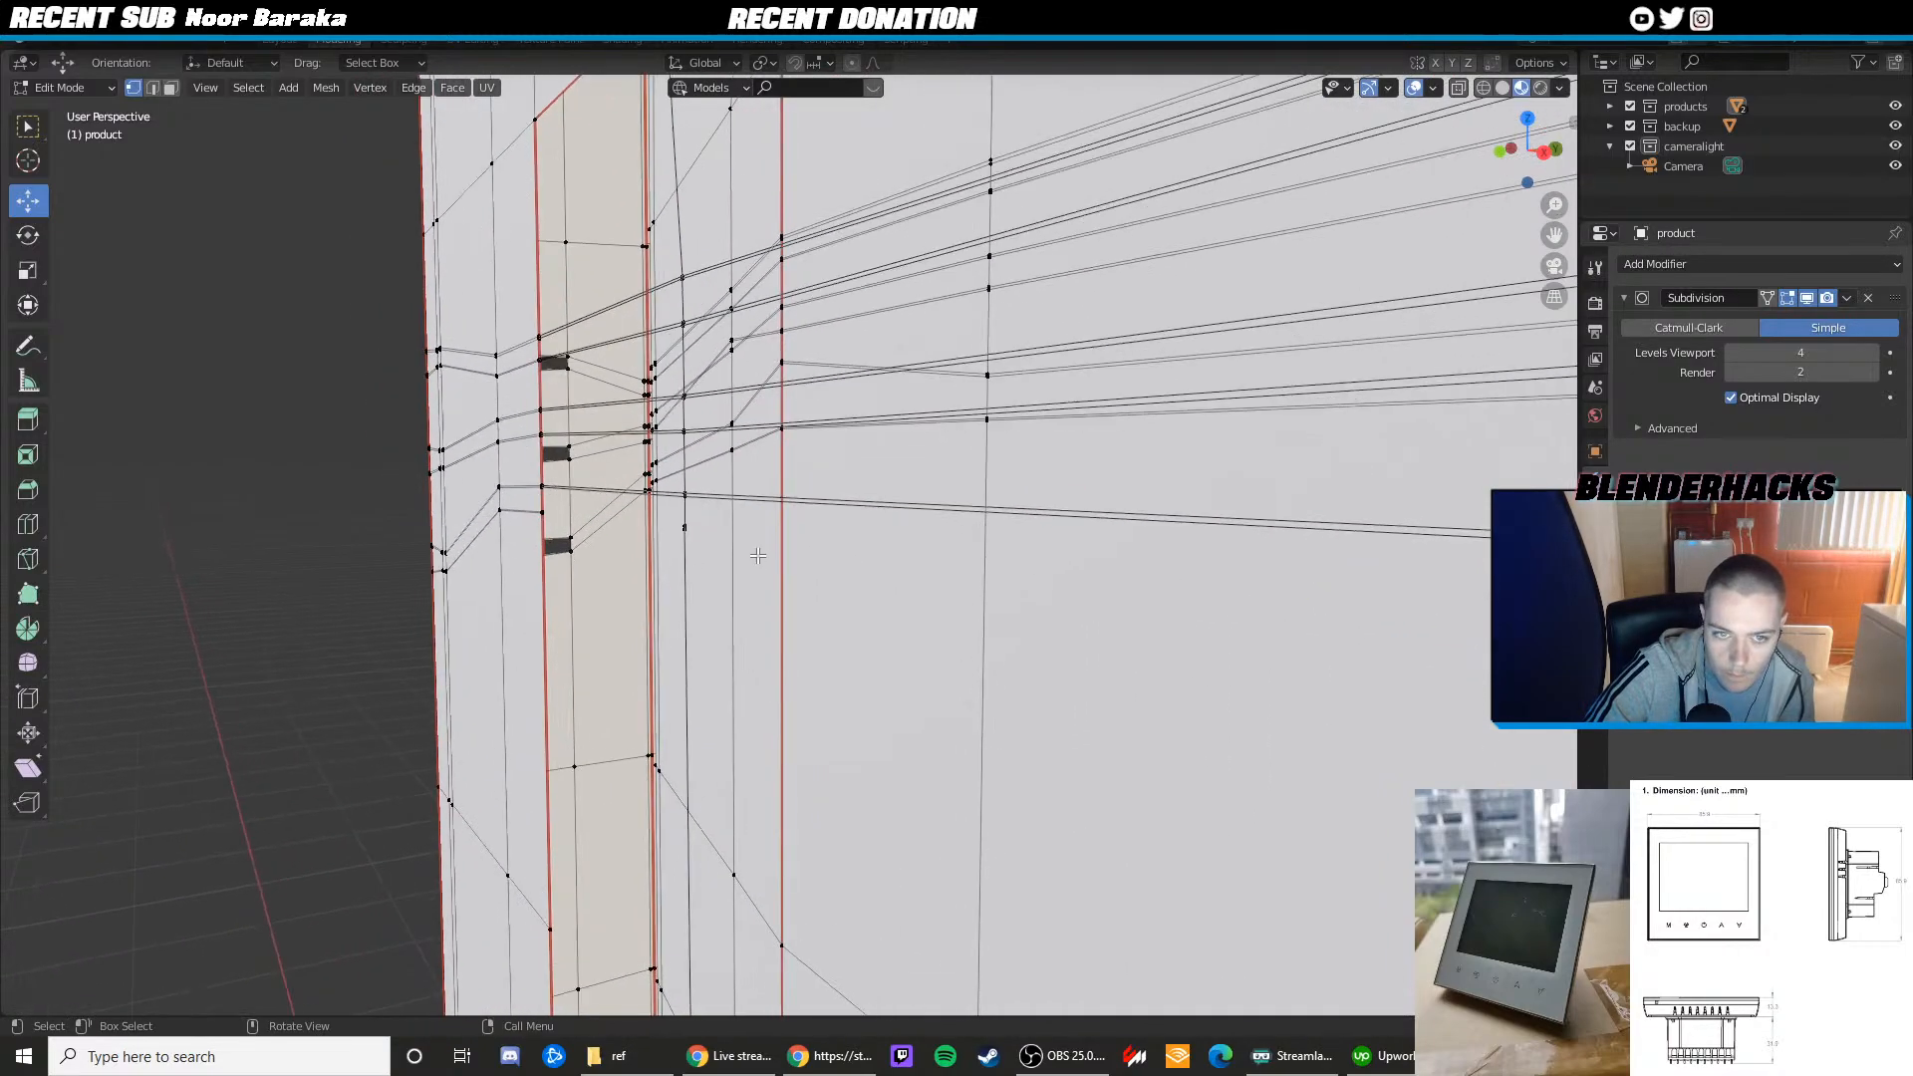
{"action": "left_click", "coordinate": [683, 523], "text": "shift"}
{"action": "key", "text": "j"}
{"action": "left_click", "coordinate": [684, 525]}
{"action": "left_click", "coordinate": [542, 513], "text": "shift"}
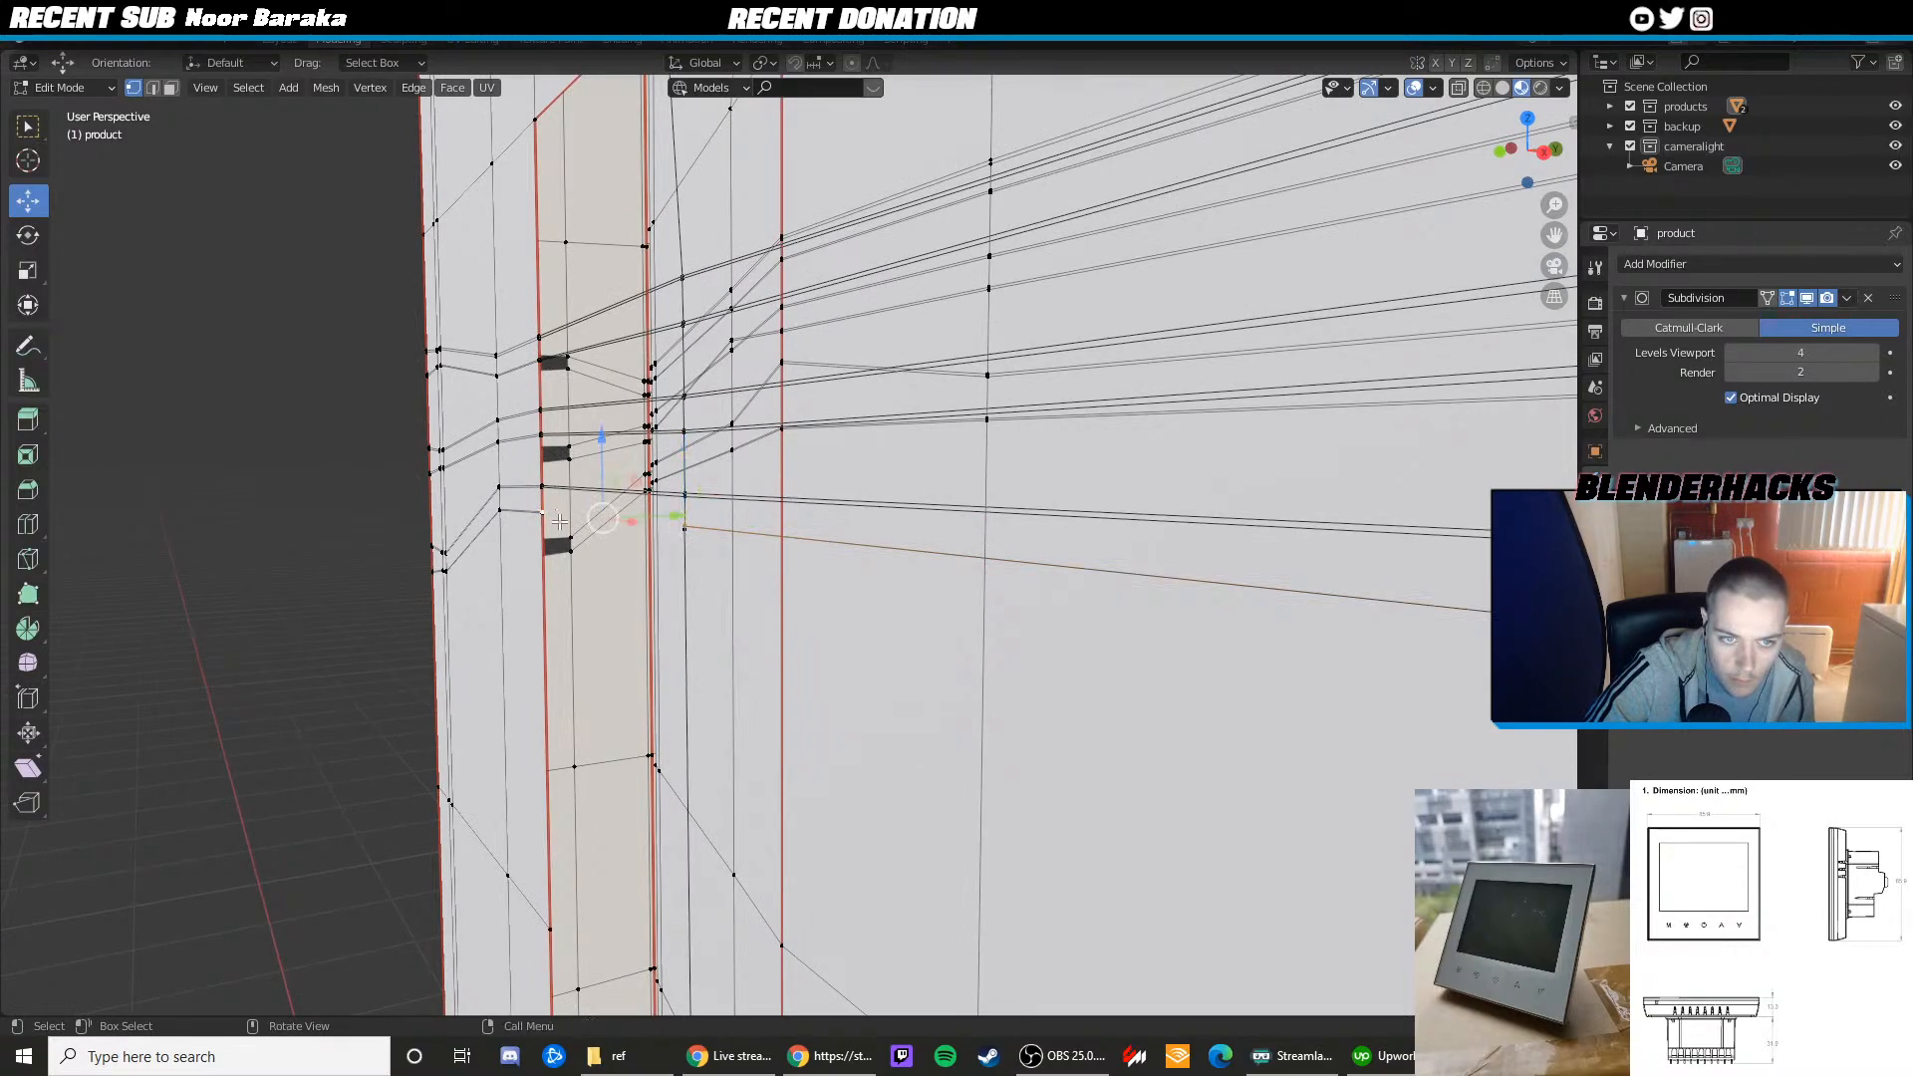
{"action": "key", "text": "j"}
Add the parallel companion edges of the third vent's lower line, running back through both chains to the right border
{"action": "scroll", "coordinate": [539, 525], "scroll_direction": "up", "scroll_amount": 1}
{"action": "left_click", "coordinate": [666, 526]}
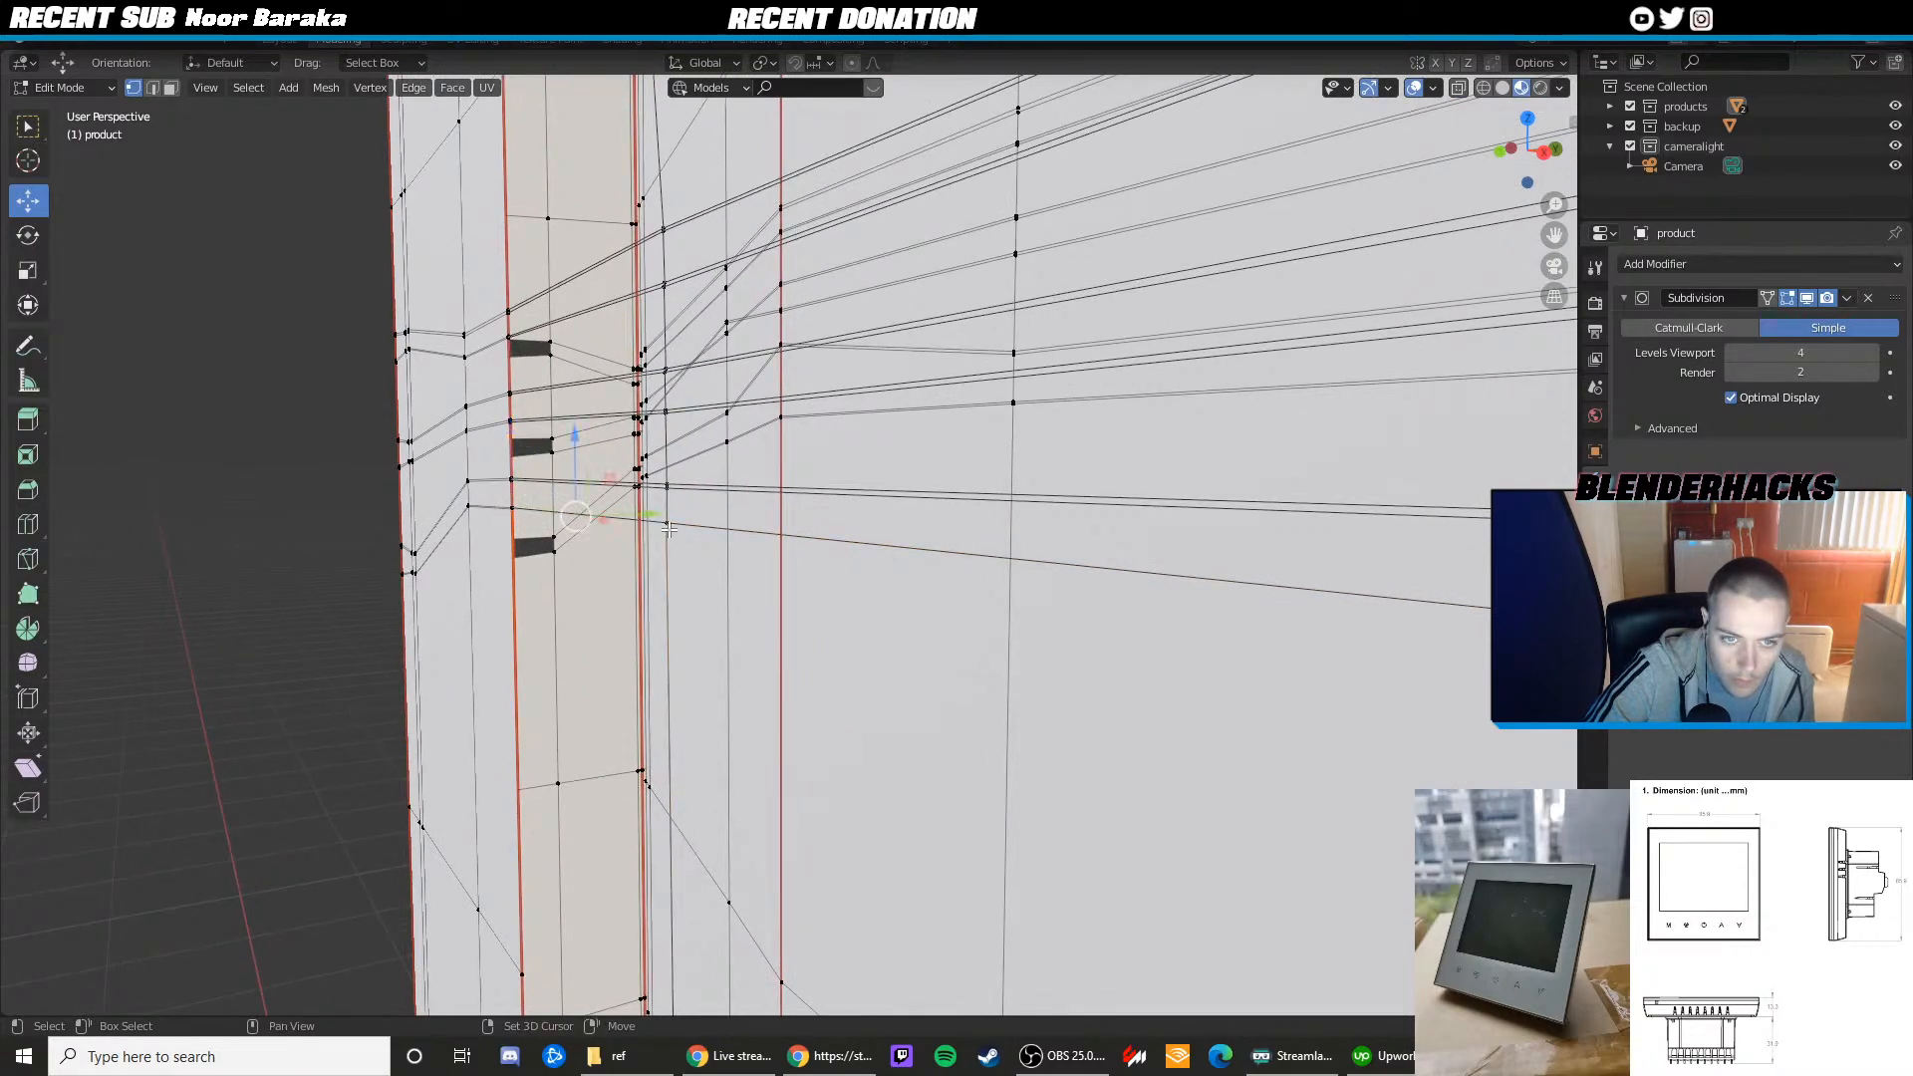
{"action": "scroll", "coordinate": [666, 528], "scroll_direction": "down", "scroll_amount": 5}
{"action": "middle_click_drag", "start_coordinate": [905, 564], "coordinate": [811, 547], "text": "shift"}
{"action": "scroll", "coordinate": [811, 547], "scroll_direction": "up", "scroll_amount": 4}
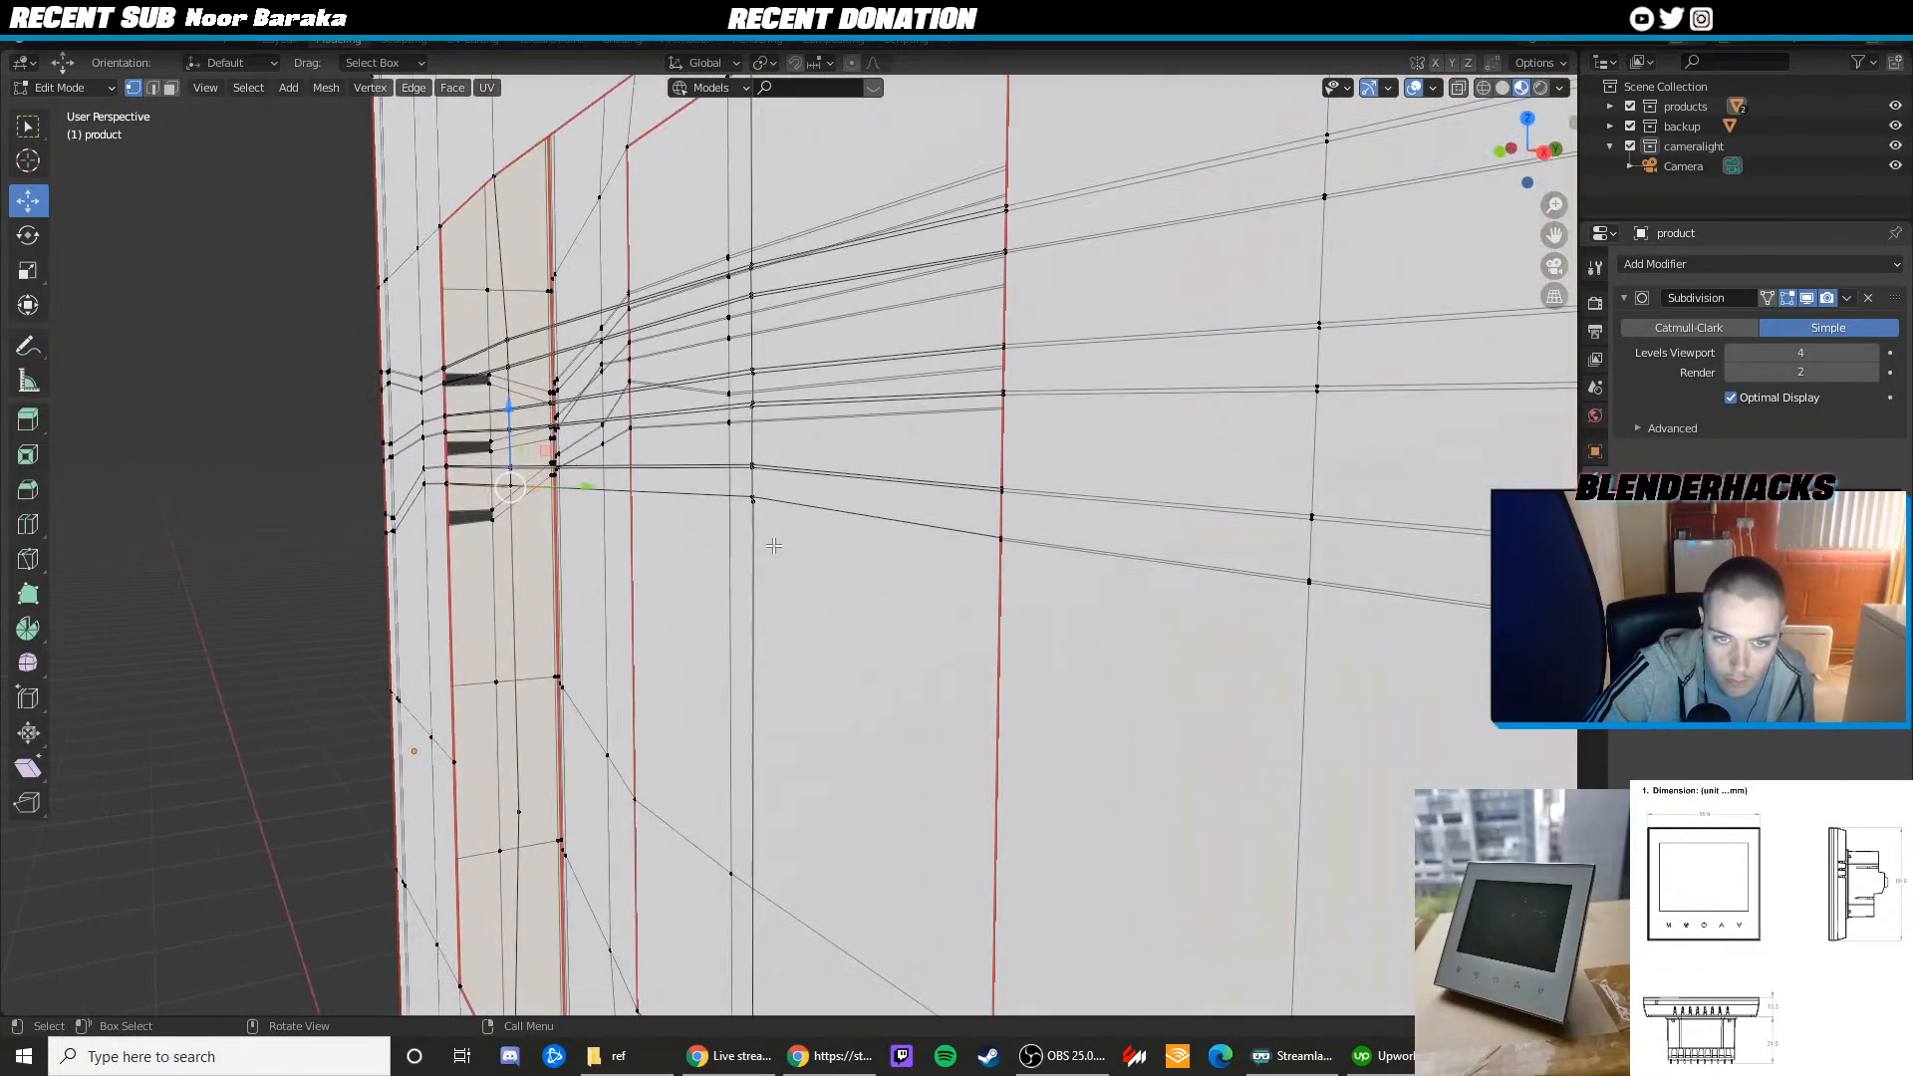
{"action": "left_click", "coordinate": [754, 500], "text": "shift"}
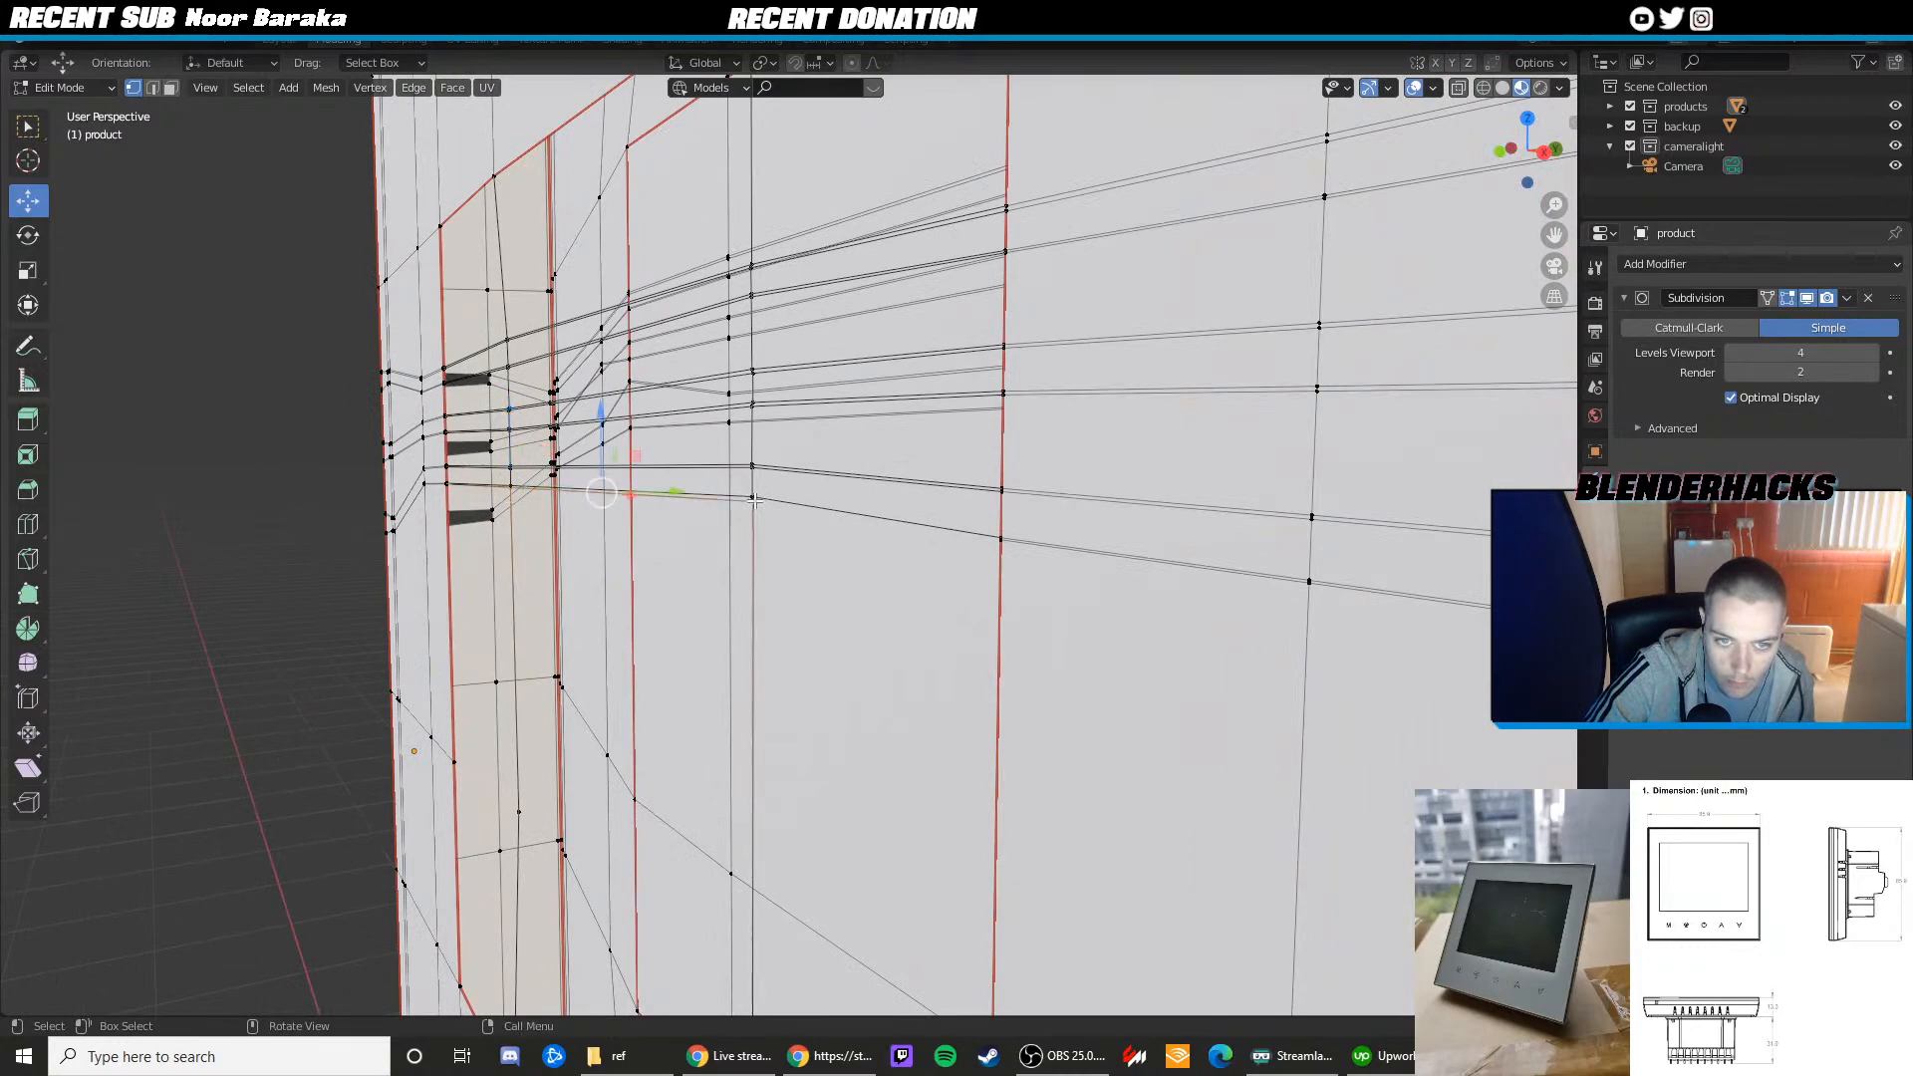
{"action": "left_click", "coordinate": [1001, 540], "text": "shift"}
Connect the vertices below the vents with a line from the right chain through the left chain to the opening's left border
{"action": "middle_click_drag", "start_coordinate": [1003, 543], "coordinate": [956, 454]}
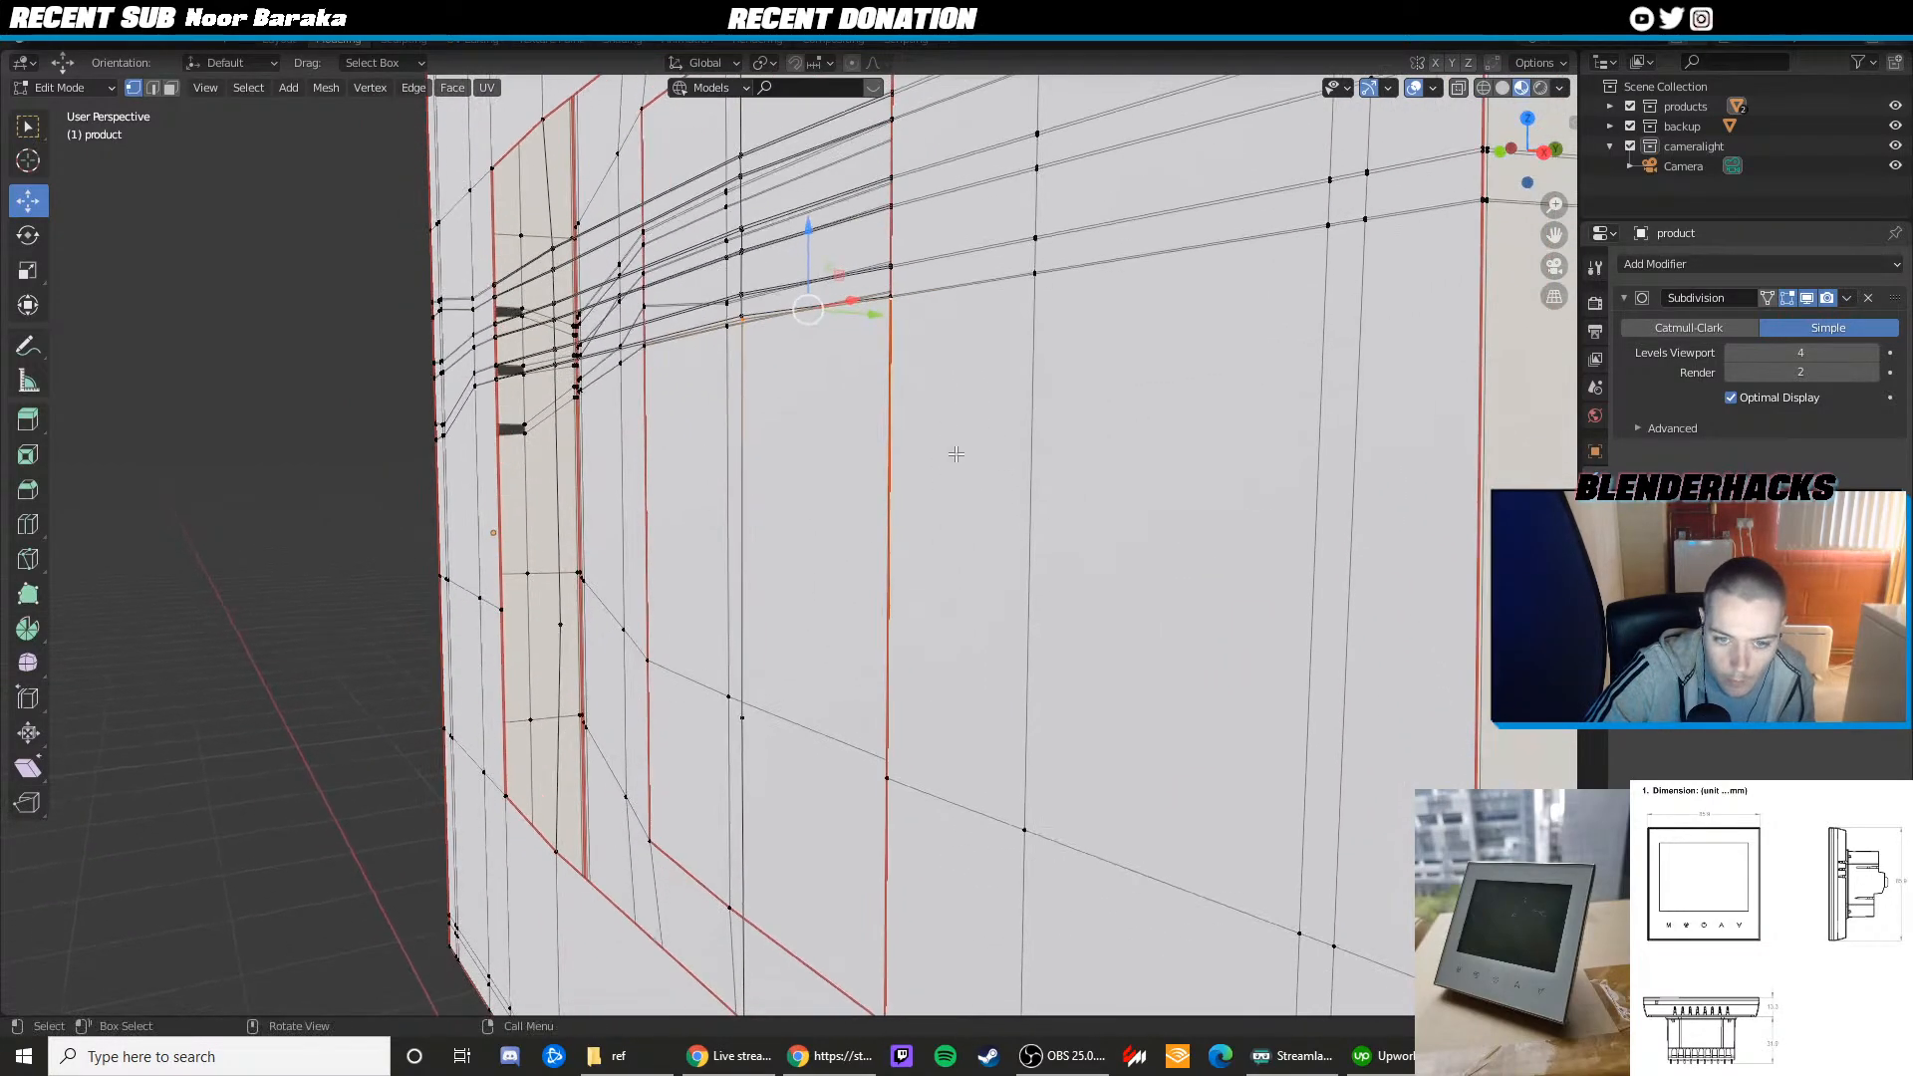
{"action": "middle_click_drag", "start_coordinate": [883, 751], "coordinate": [916, 640]}
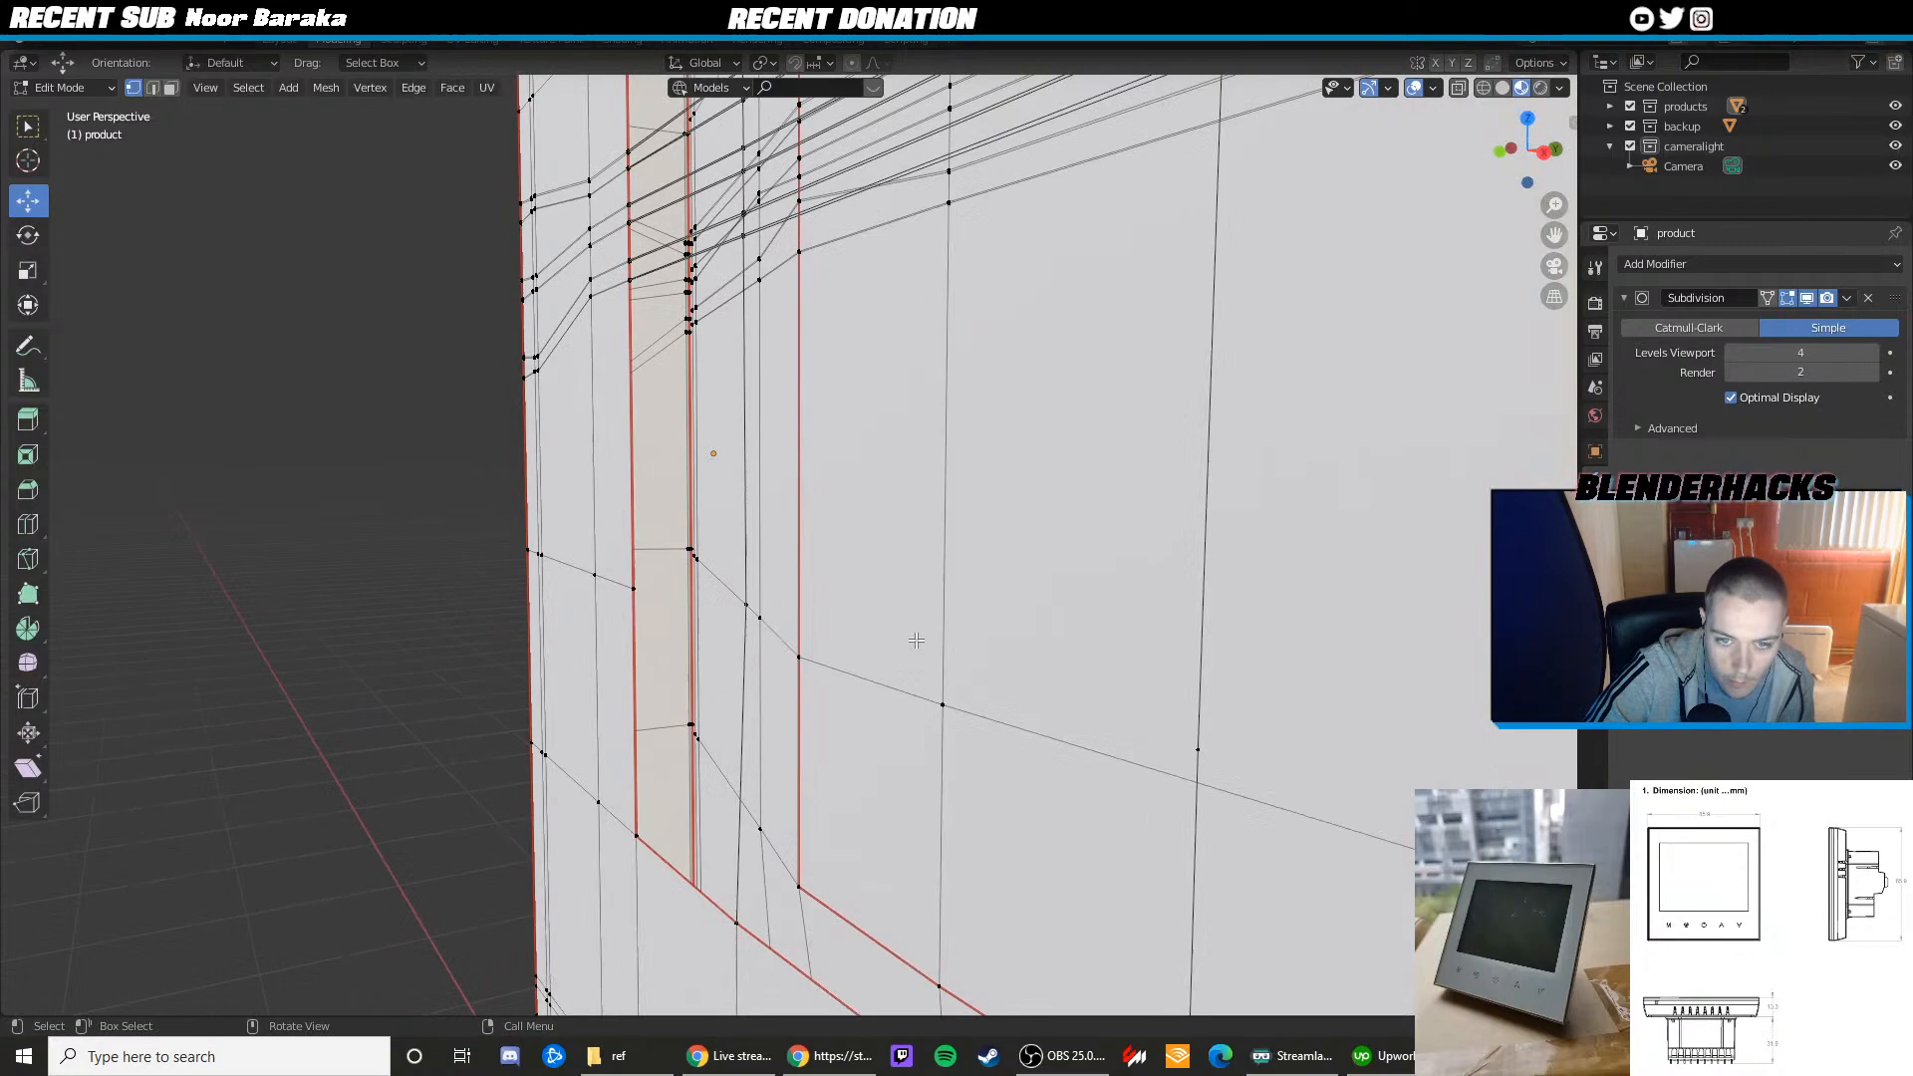
{"action": "left_click", "coordinate": [1195, 755], "text": "shift"}
{"action": "middle_click_drag", "start_coordinate": [616, 649], "coordinate": [991, 487]}
{"action": "left_click", "coordinate": [684, 567], "text": "shift"}
{"action": "left_click", "coordinate": [684, 567]}
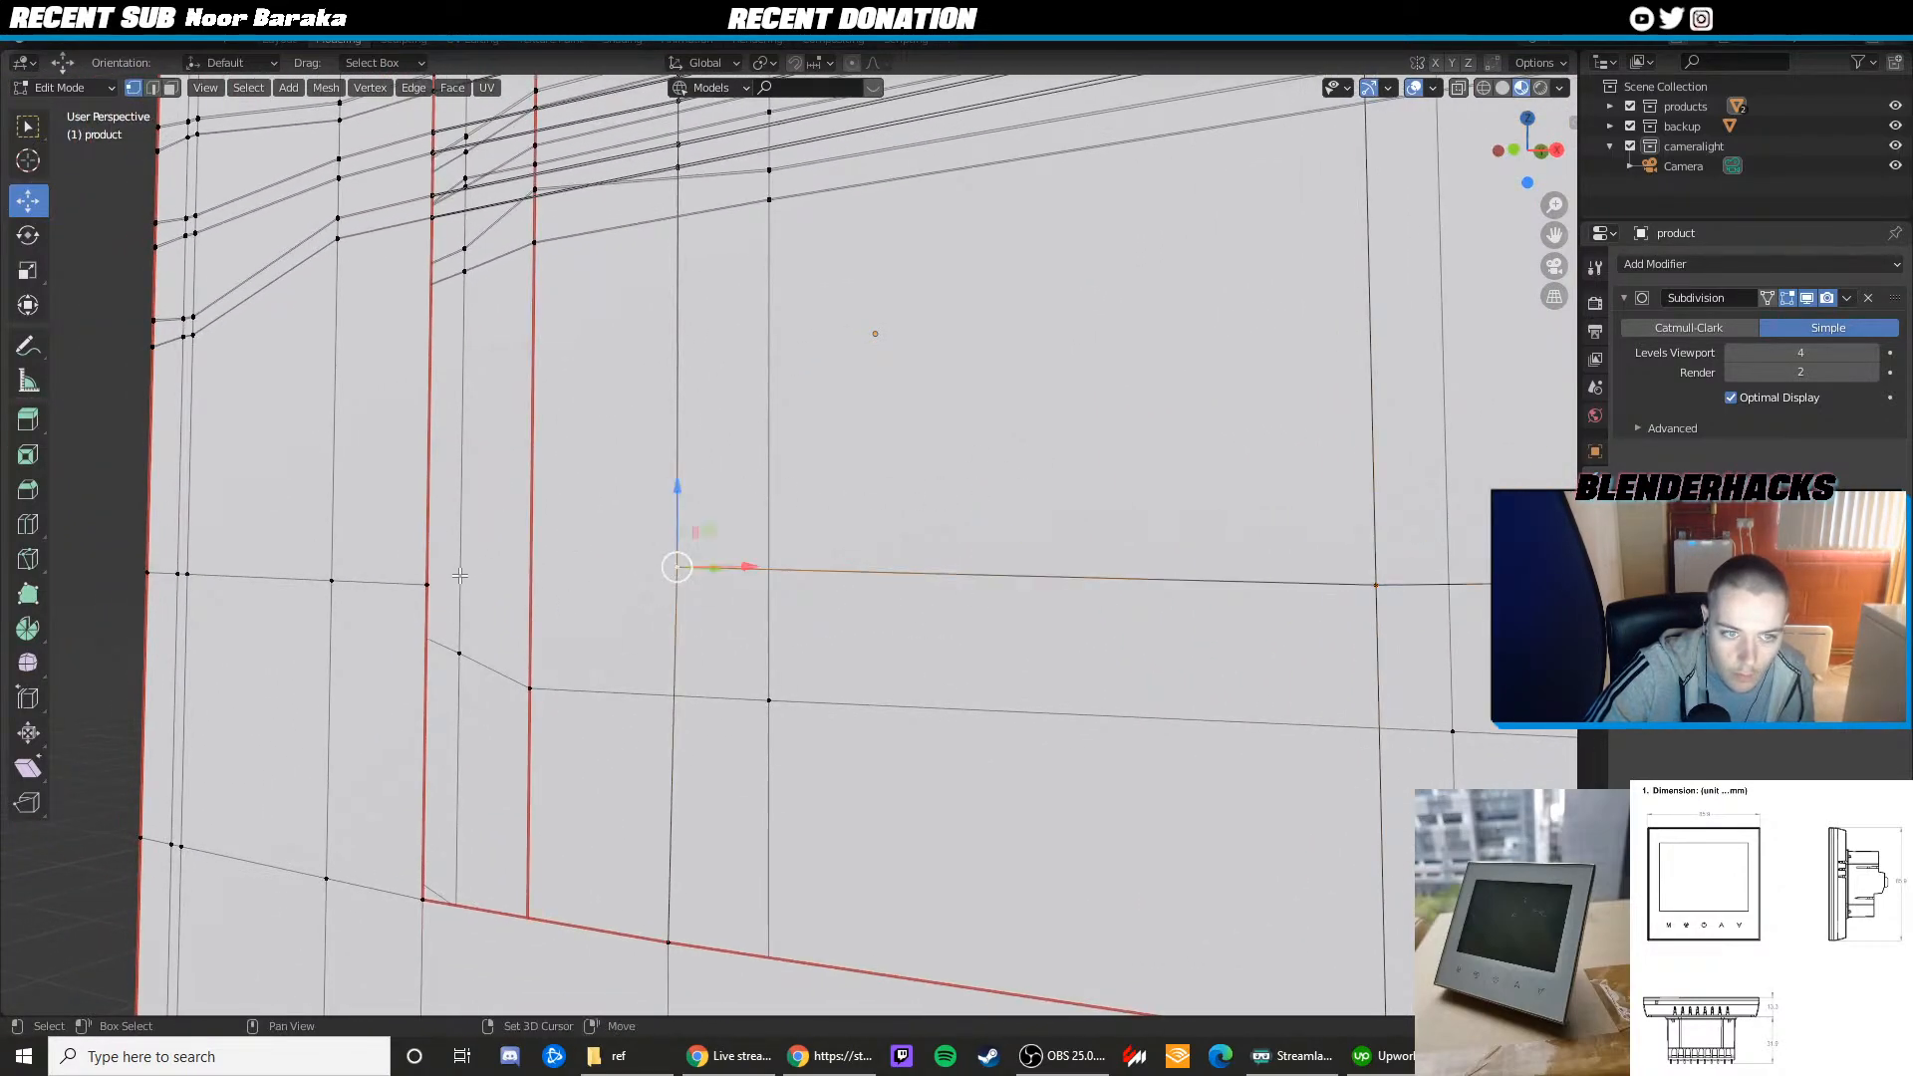
{"action": "left_click", "coordinate": [430, 583], "text": "shift"}
{"action": "key", "text": "2"}
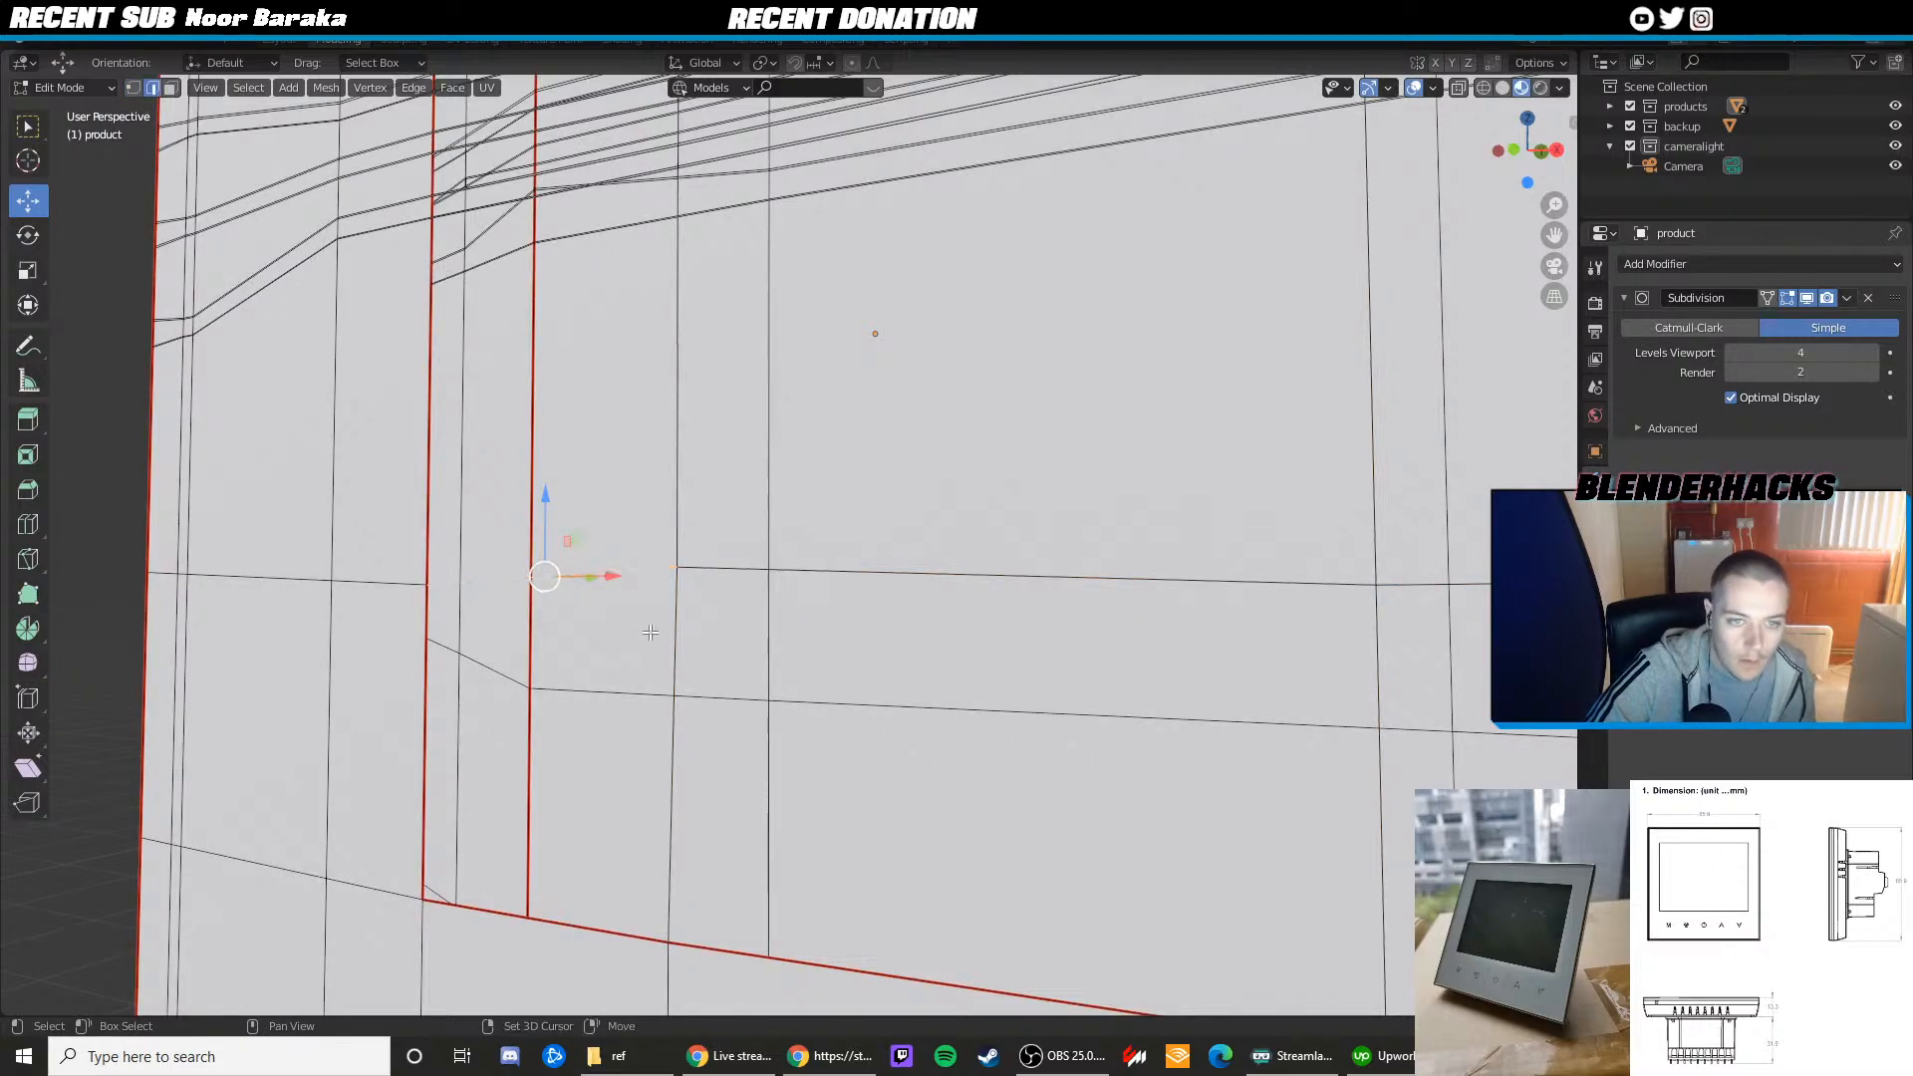
{"action": "left_click", "coordinate": [666, 630], "text": "shift"}
{"action": "key", "text": "f"}
{"action": "key", "text": "ctrl+z"}
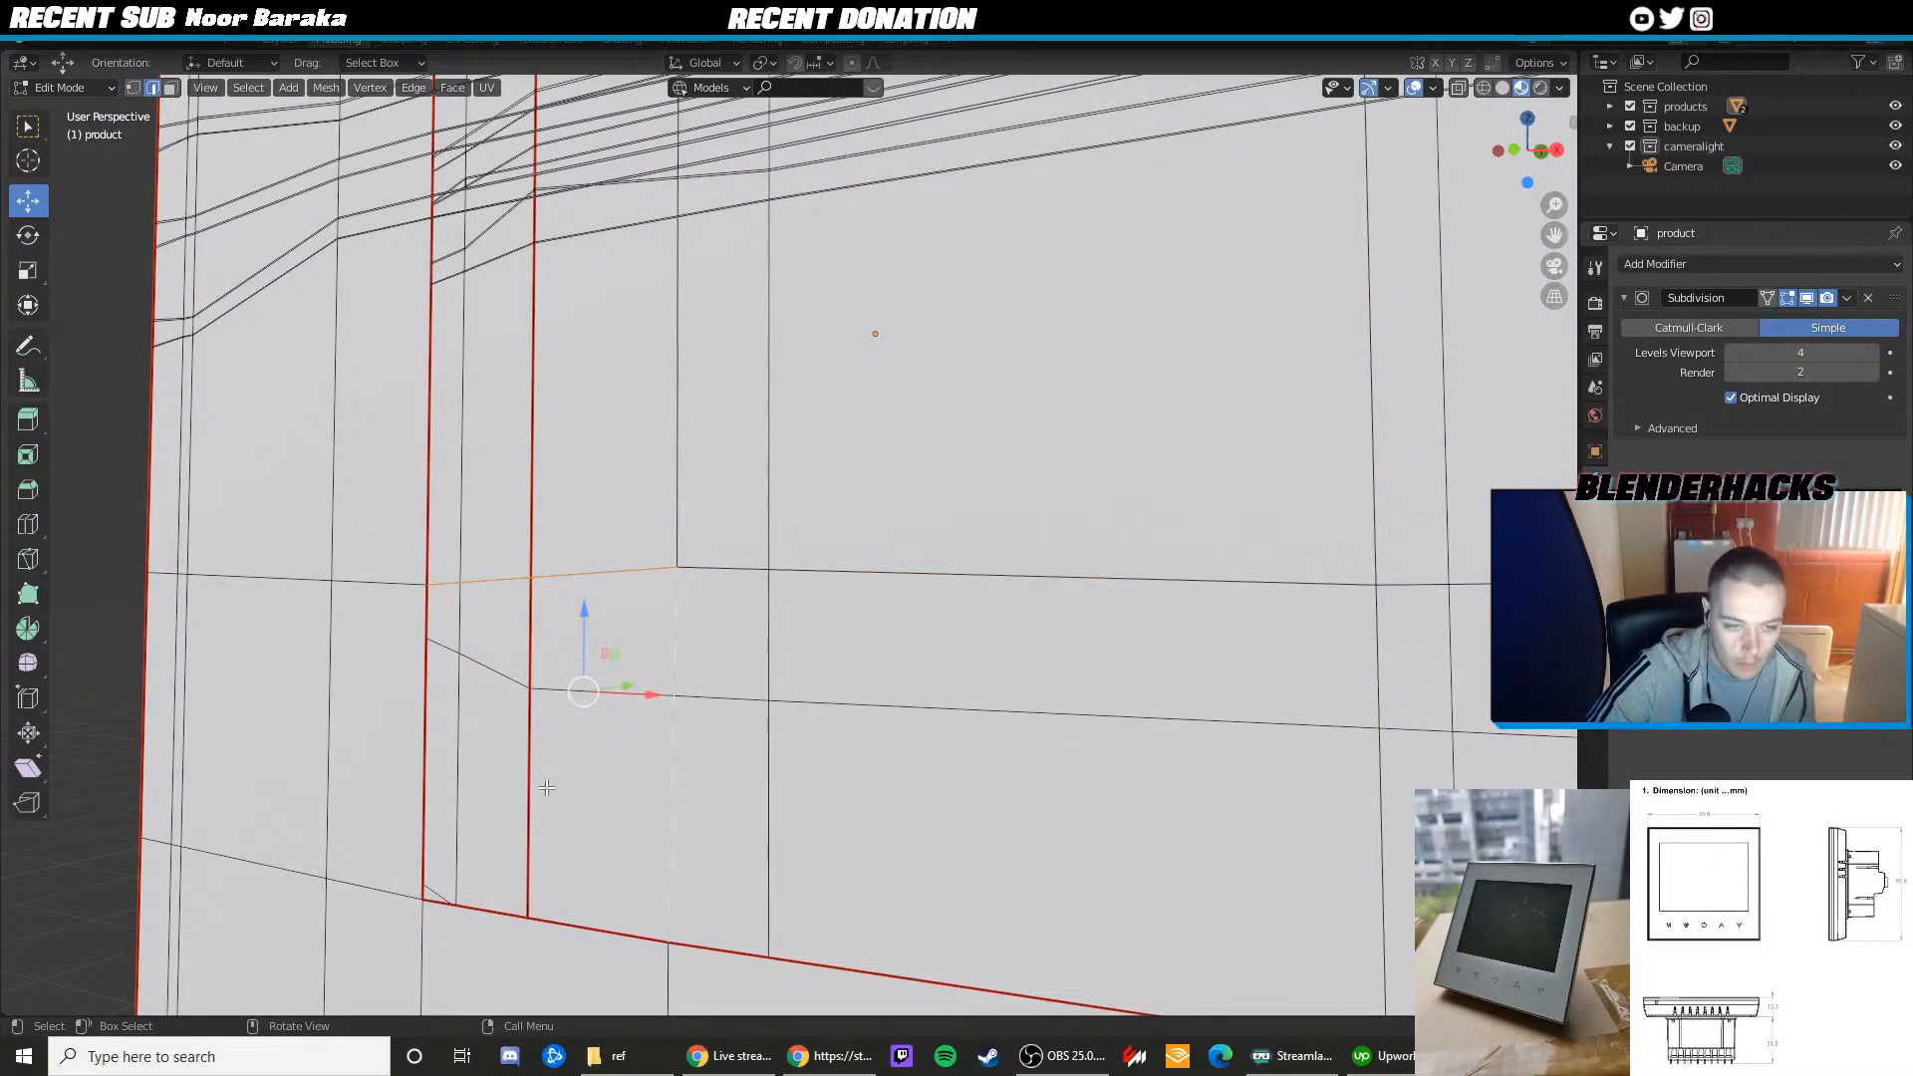
{"action": "key", "text": "1"}
{"action": "left_click", "coordinate": [645, 942]}
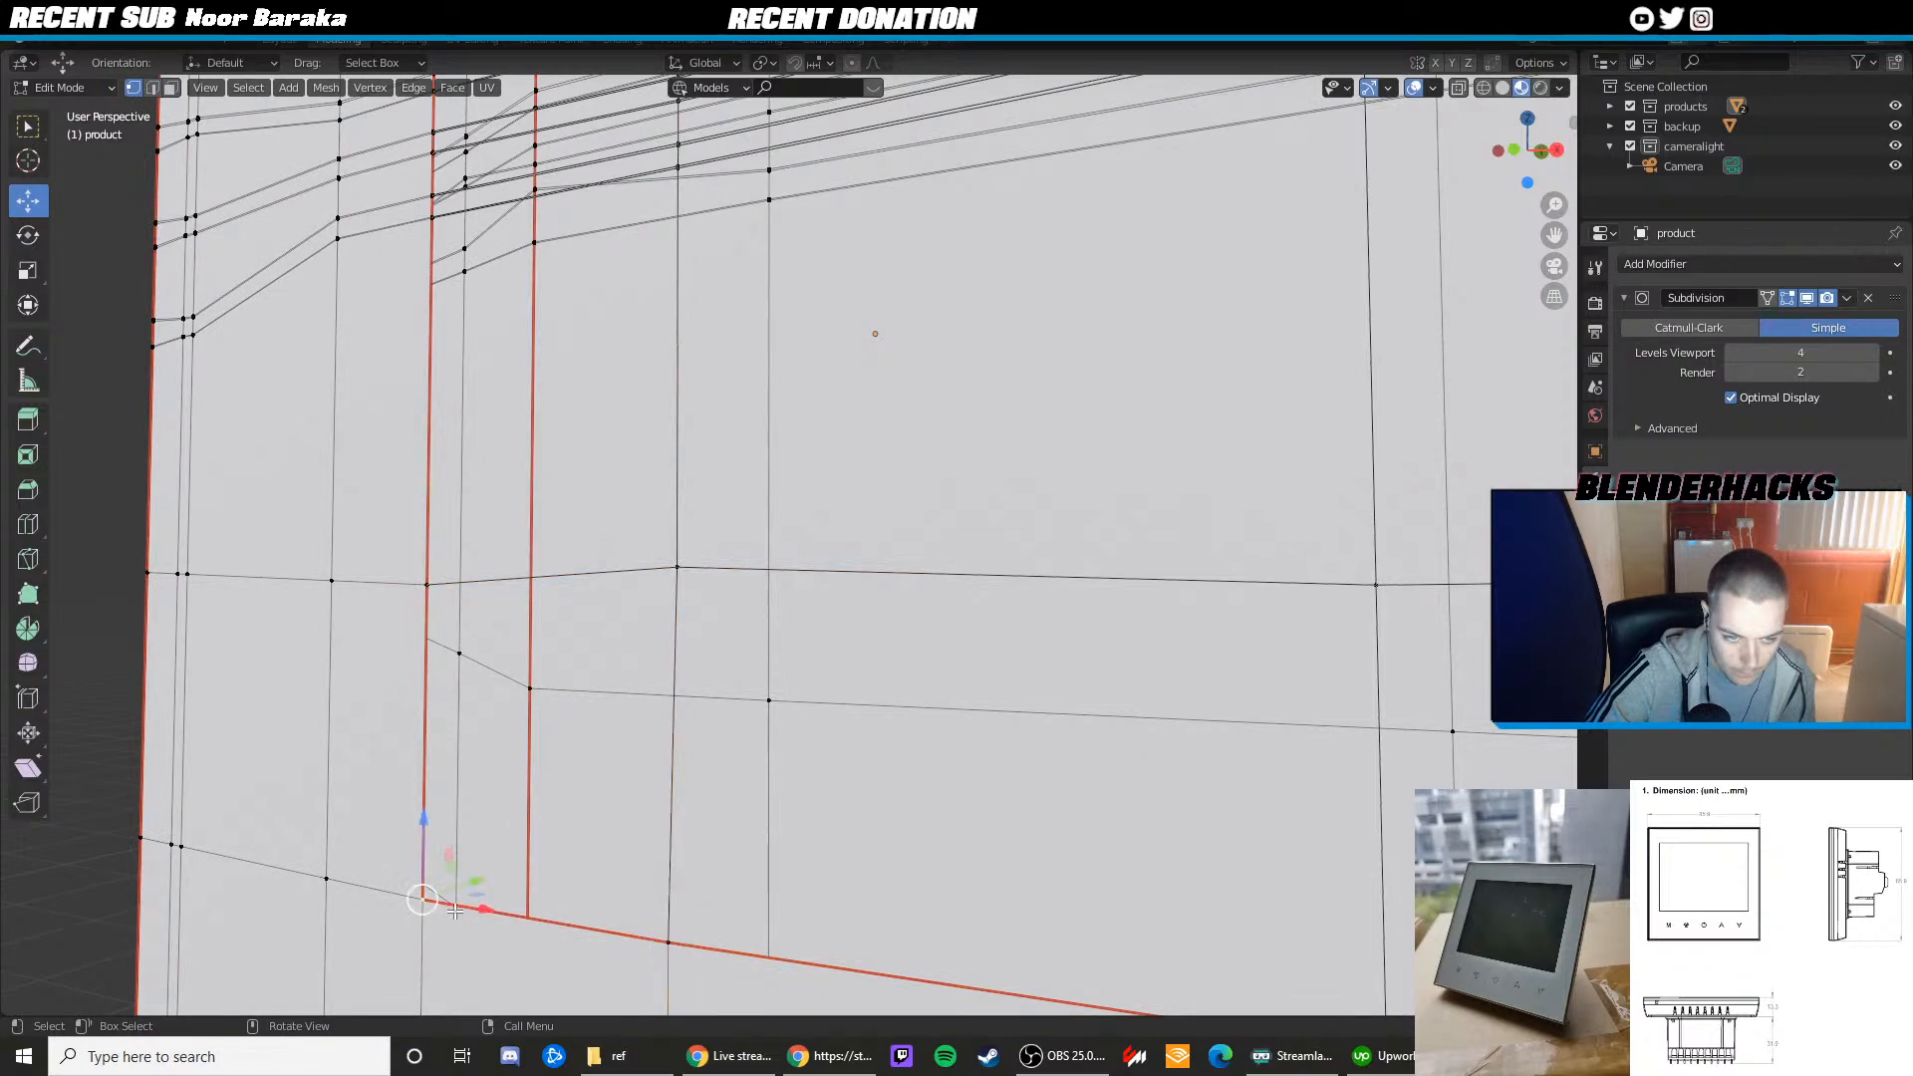
{"action": "mouse_move", "coordinate": [454, 911]}
{"action": "left_mouse_down"}
{"action": "mouse_move", "coordinate": [476, 914]}
{"action": "mouse_move", "coordinate": [457, 910]}
{"action": "left_mouse_up"}
{"action": "key", "text": "ctrl+z"}
Select the four edges around the opening's lower left corner, beneath the new cross line, and fill them with a face
{"action": "key", "text": "2"}
{"action": "left_click", "coordinate": [471, 908]}
{"action": "left_click", "coordinate": [423, 768], "text": "shift"}
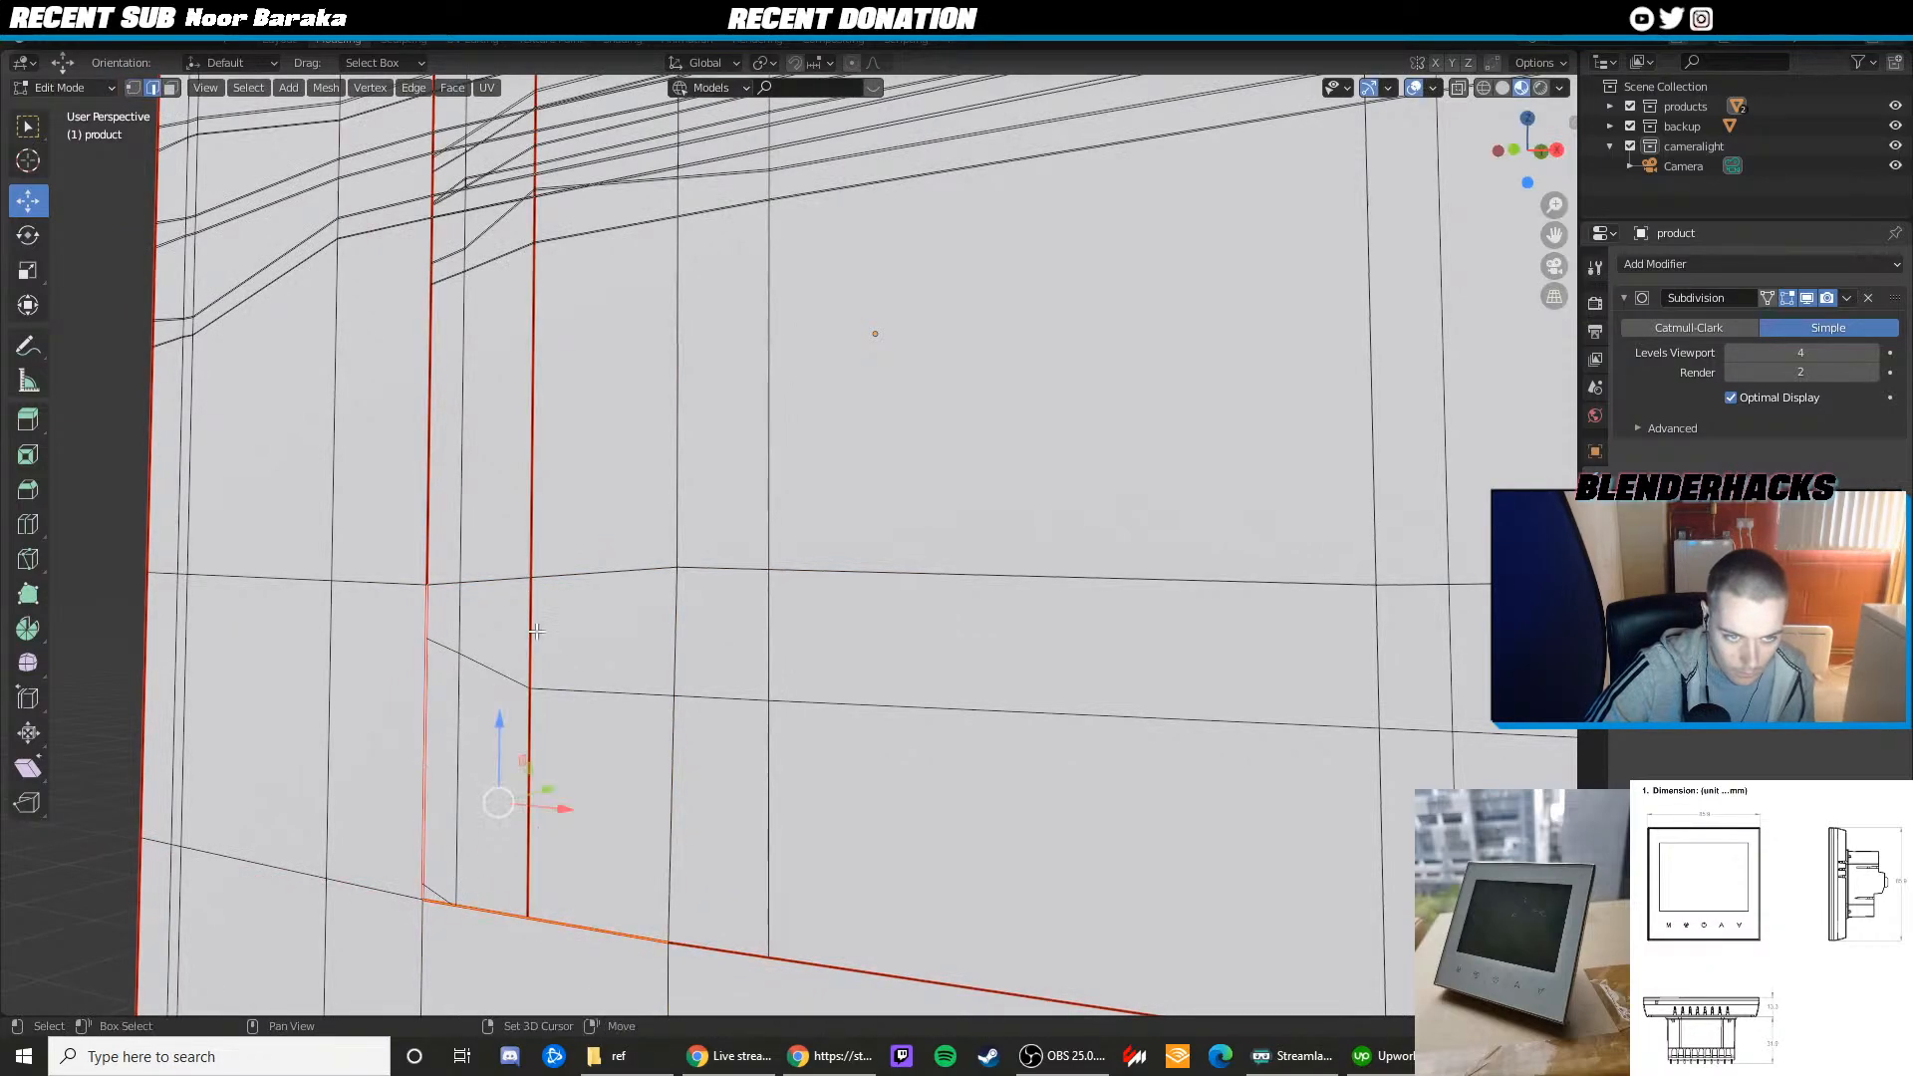
{"action": "left_click", "coordinate": [618, 602], "text": "shift"}
{"action": "middle_click_drag", "start_coordinate": [623, 614], "coordinate": [808, 640]}
{"action": "left_click", "coordinate": [971, 614], "text": "shift"}
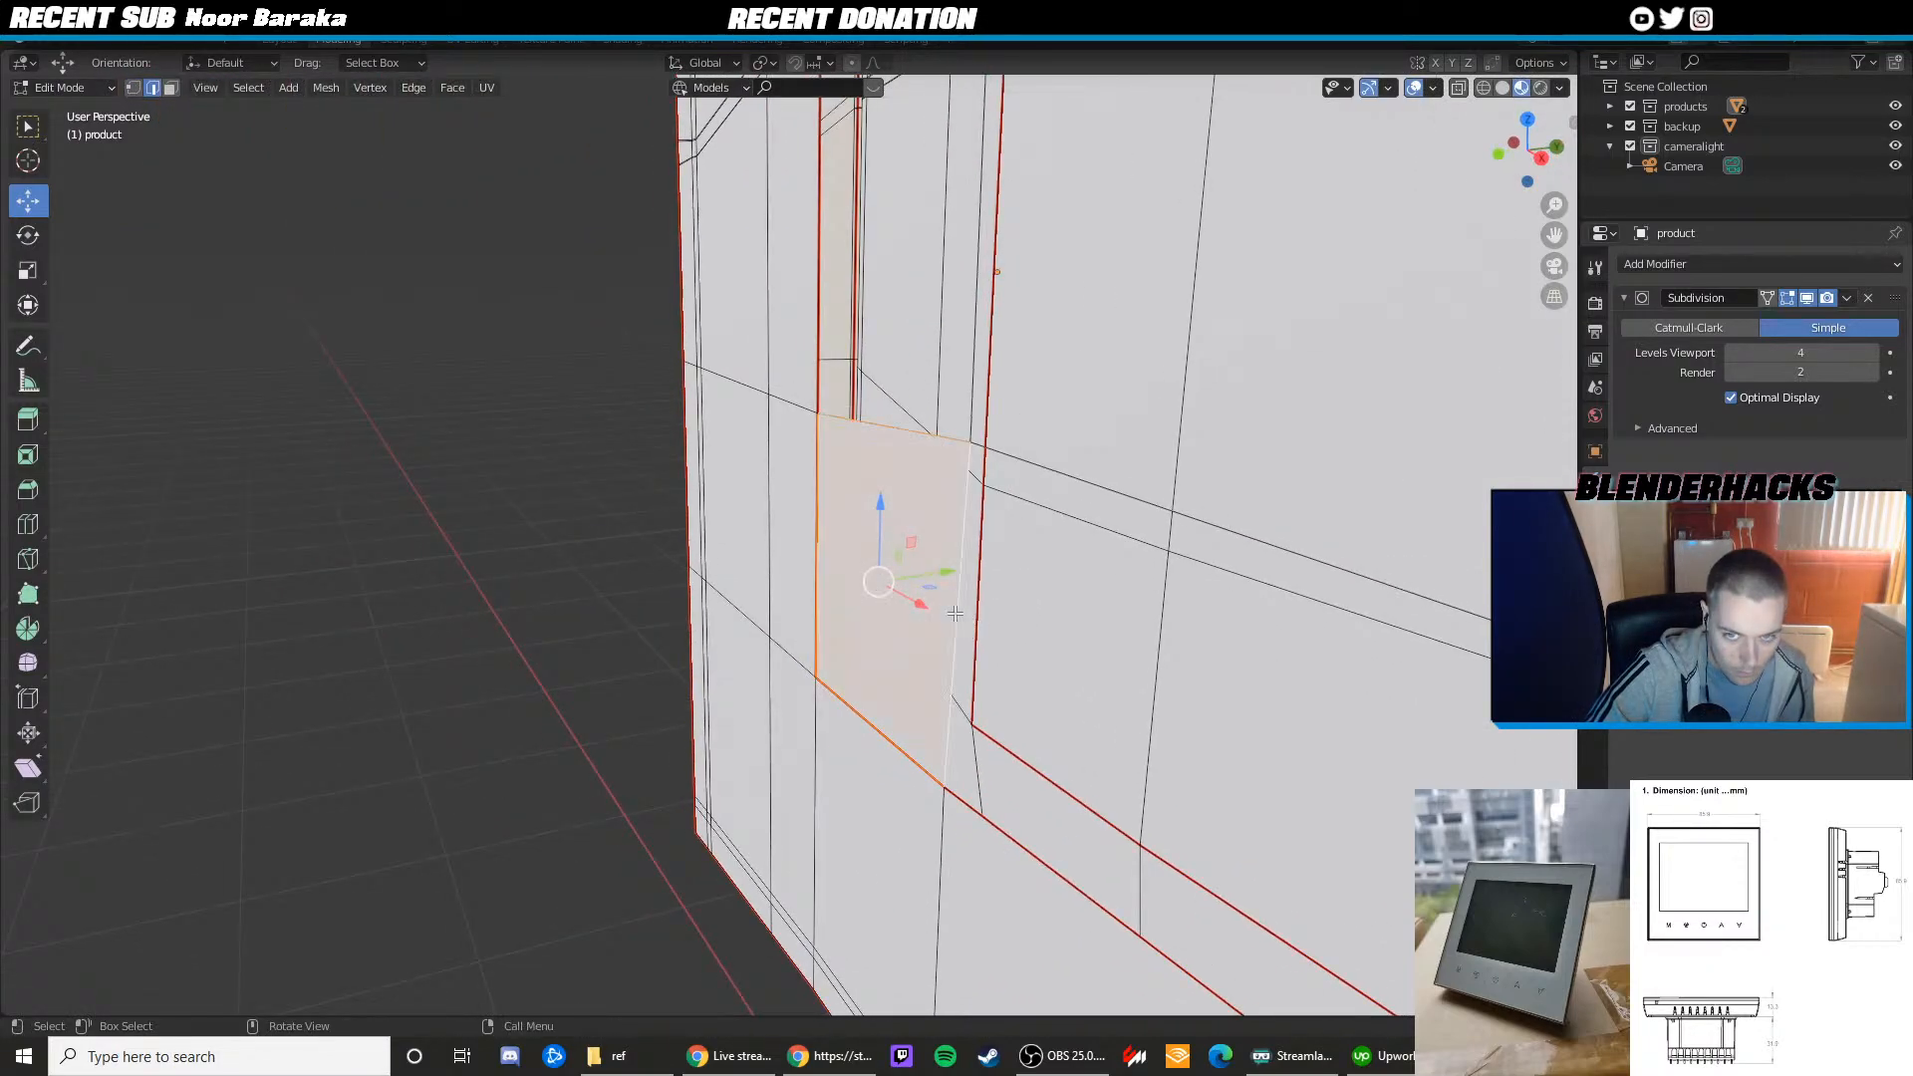
Select the edges around the gap between the two chains beneath the cross line and fill them with a face
{"action": "middle_click_drag", "start_coordinate": [953, 614], "coordinate": [733, 485]}
{"action": "left_click", "coordinate": [732, 484]}
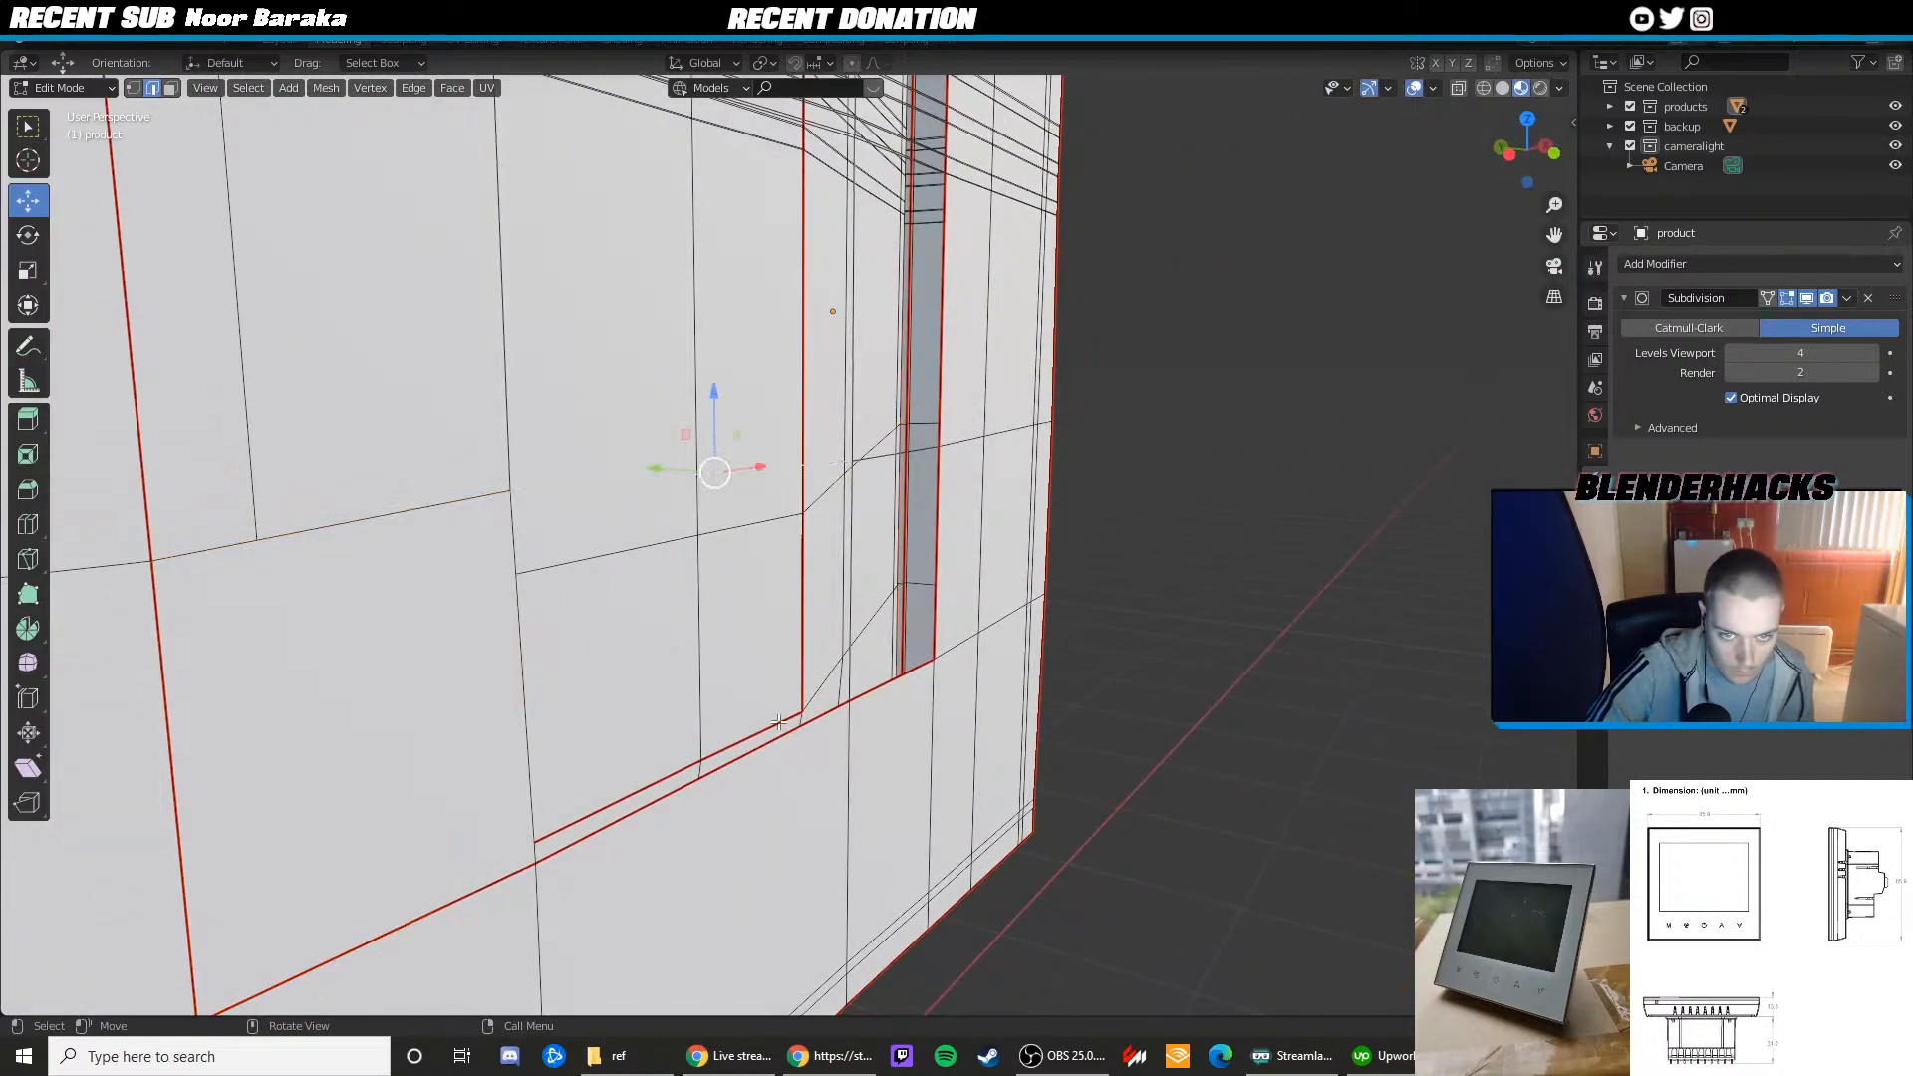
{"action": "left_click", "coordinate": [780, 725], "text": "shift"}
{"action": "middle_click_drag", "start_coordinate": [847, 668], "coordinate": [708, 627]}
{"action": "left_click", "coordinate": [894, 608], "text": "shift"}
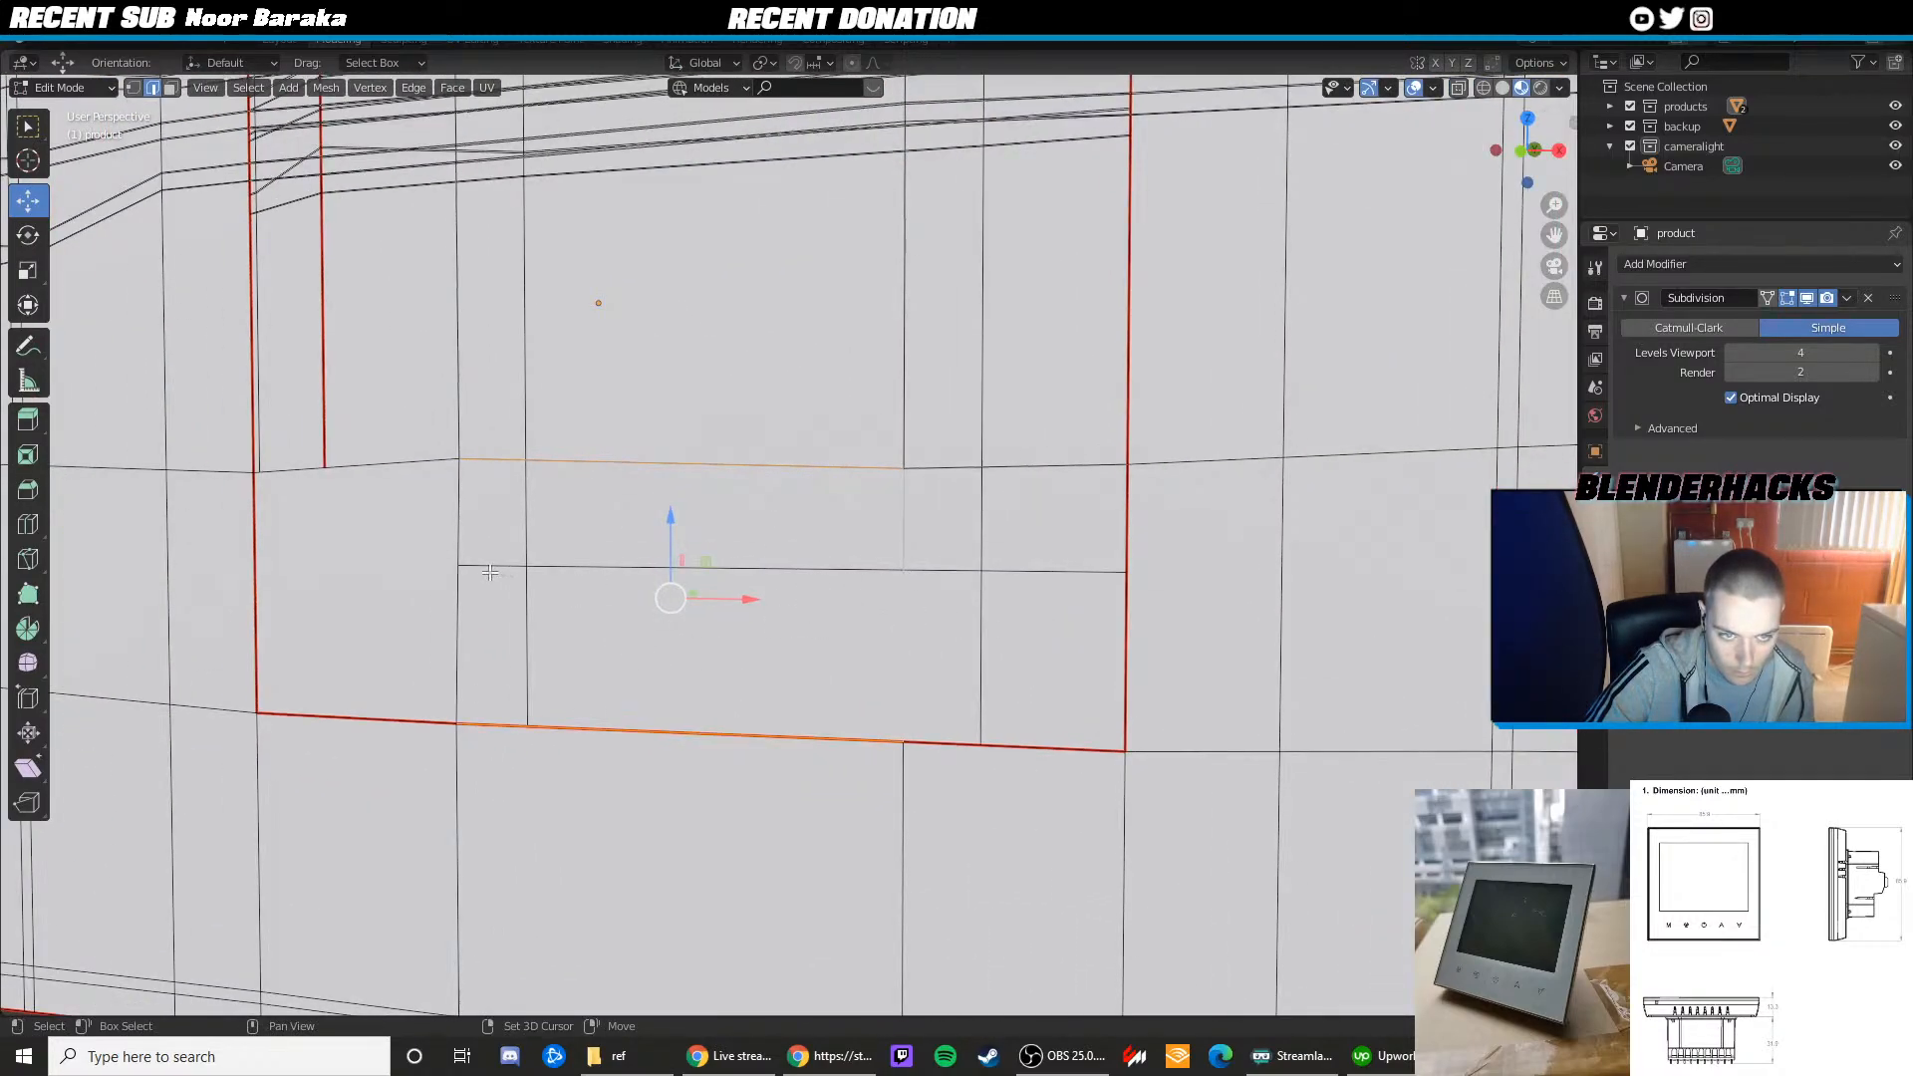
{"action": "left_click", "coordinate": [491, 569], "text": "shift"}
{"action": "key", "text": "f"}
{"action": "key", "text": "ctrl+z"}
{"action": "key", "text": "f"}
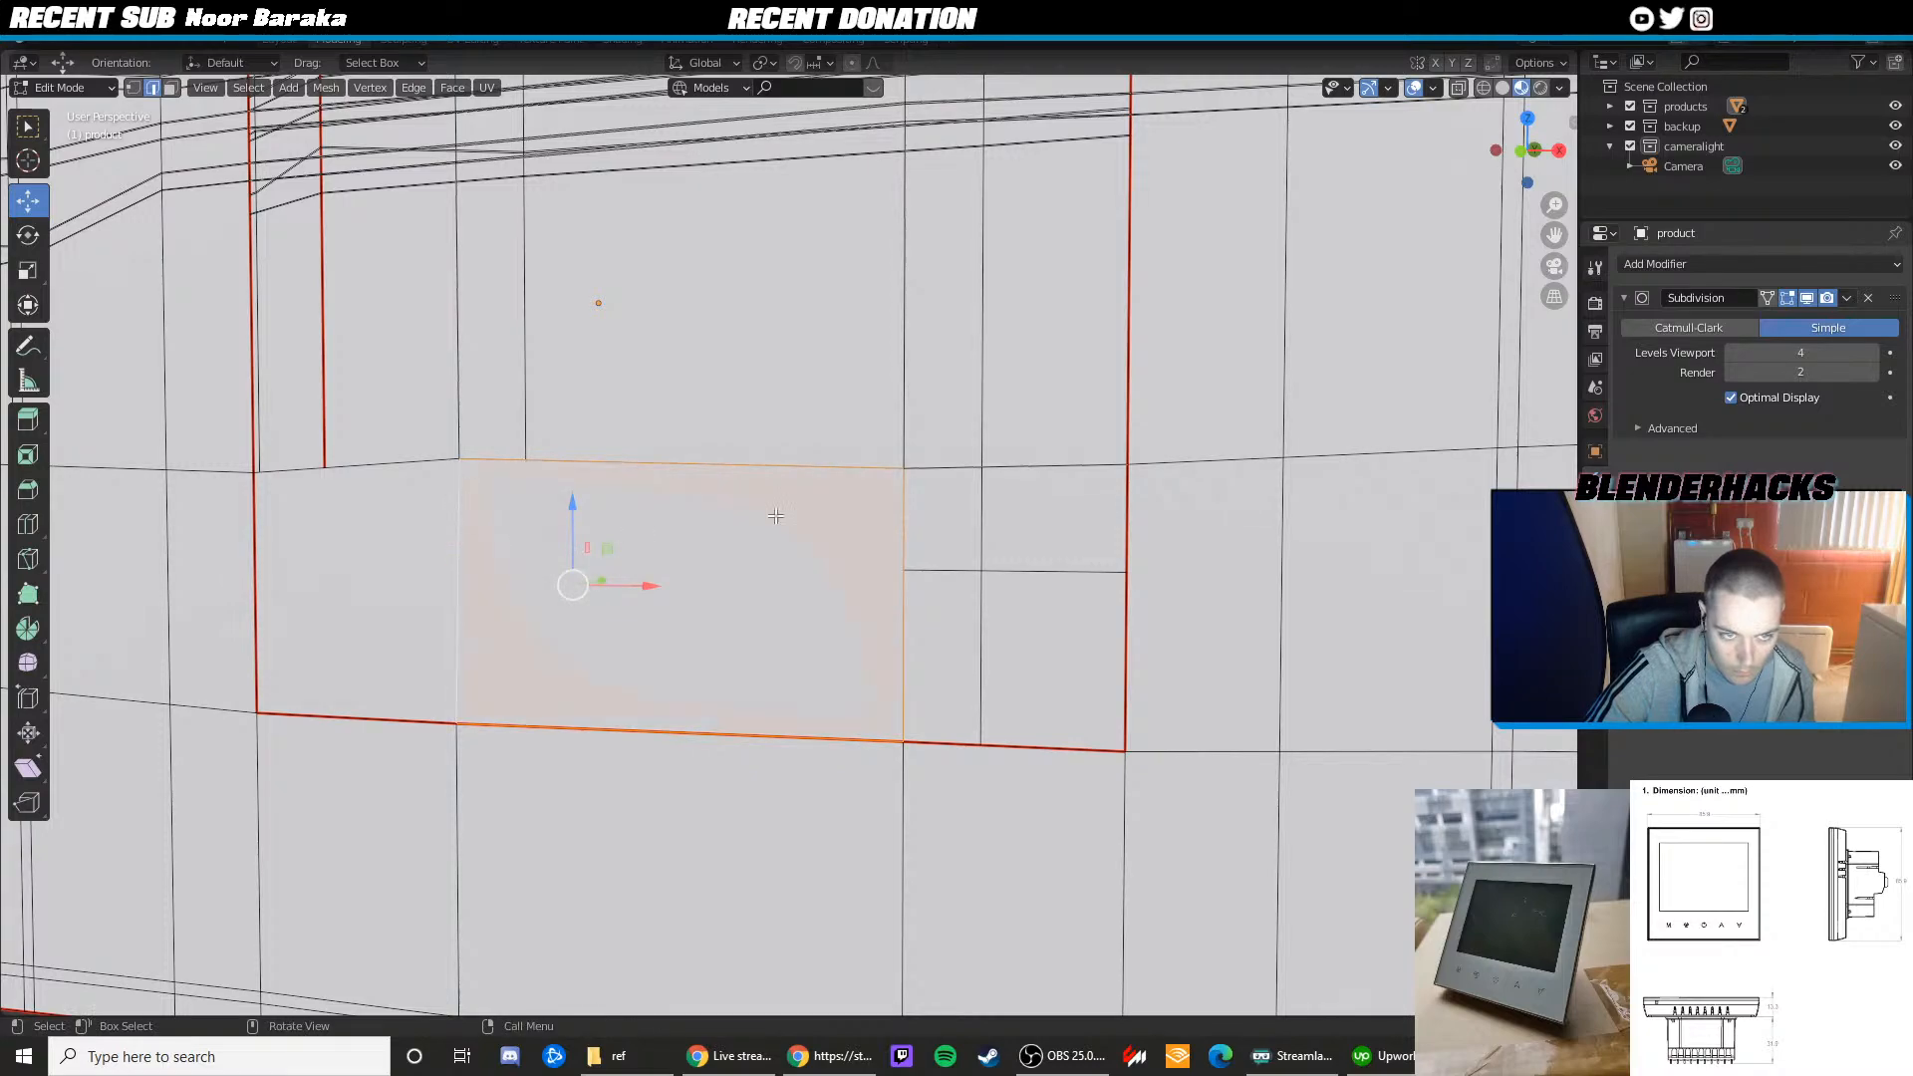
Test-move the vertices where the cross line meets the left and right chains, undoing the shift
{"action": "mouse_move", "coordinate": [465, 509]}
{"action": "middle_mouse_down"}
{"action": "mouse_move", "coordinate": [643, 510]}
{"action": "mouse_move", "coordinate": [797, 542]}
{"action": "middle_mouse_up"}
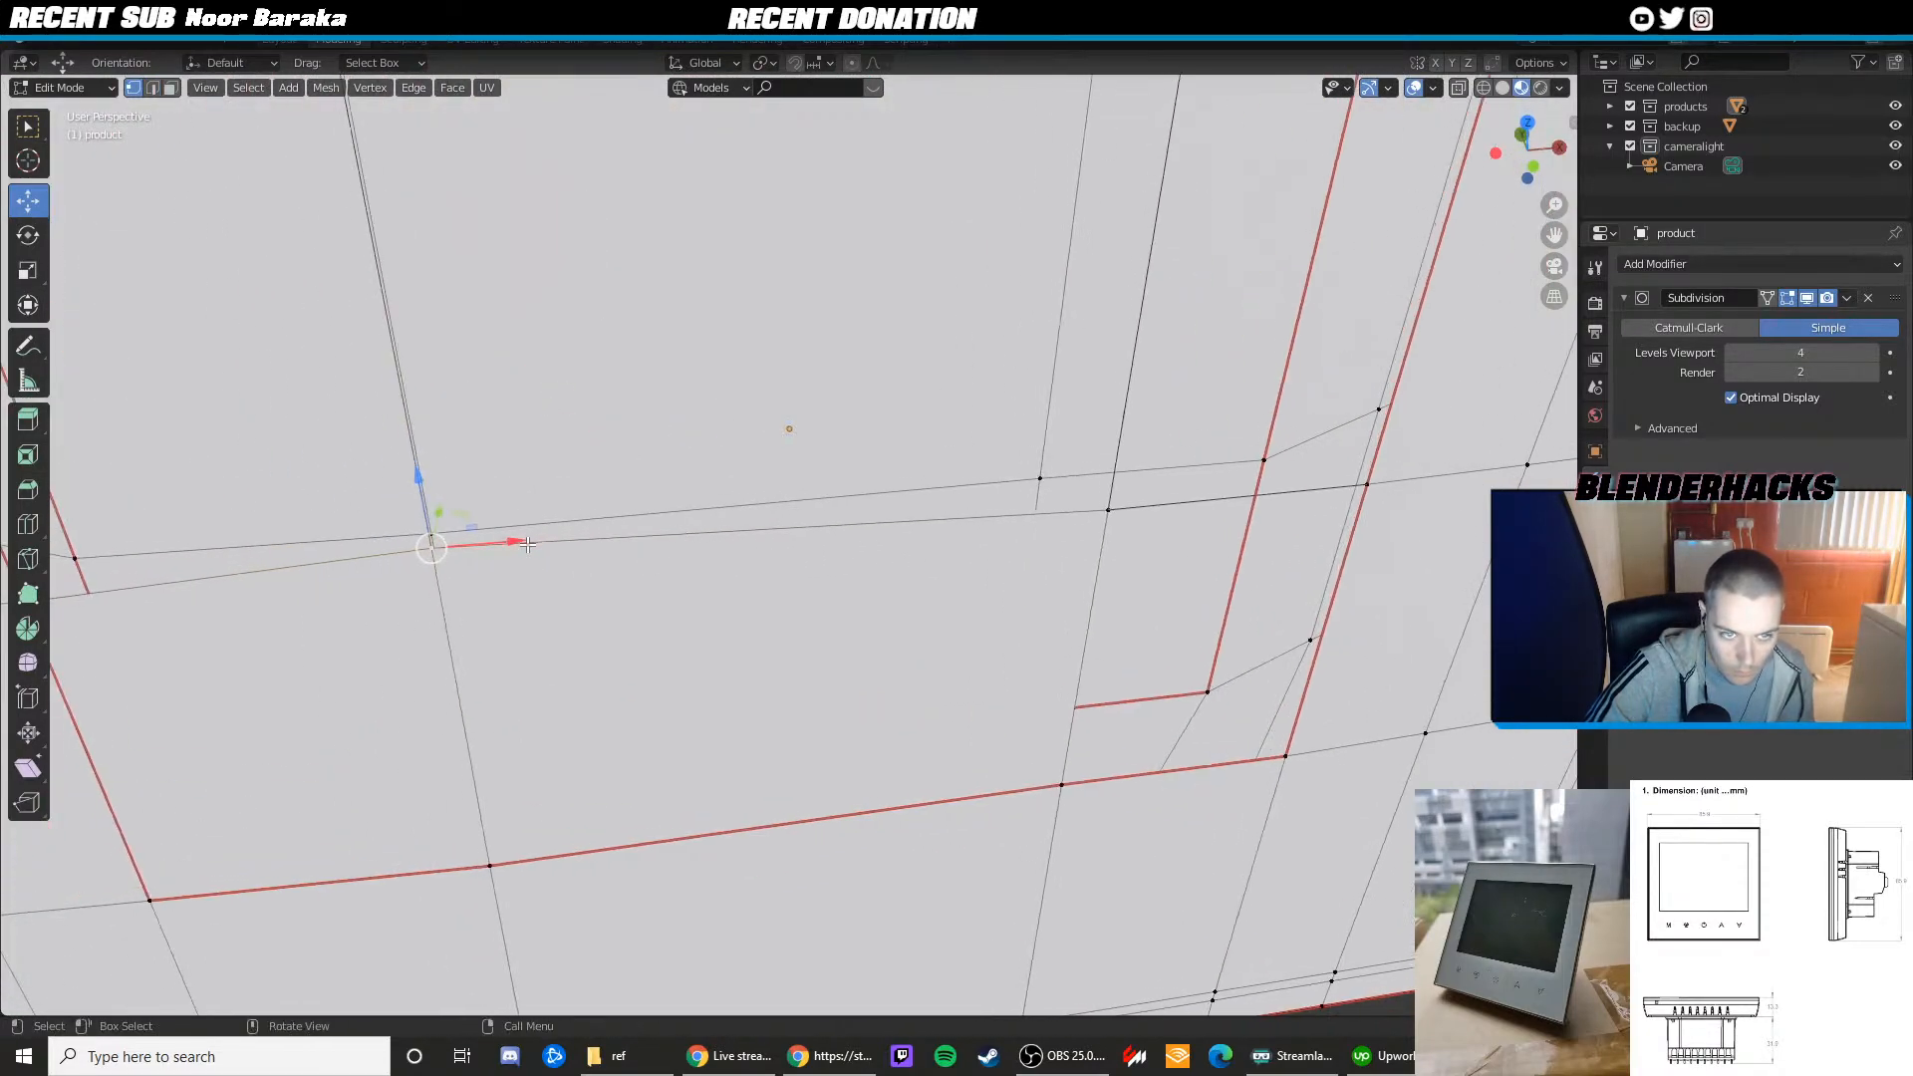
{"action": "mouse_move", "coordinate": [518, 542]}
{"action": "left_mouse_down"}
{"action": "mouse_move", "coordinate": [615, 547]}
{"action": "mouse_move", "coordinate": [517, 544]}
{"action": "left_mouse_up"}
{"action": "key", "text": "ctrl+z"}
{"action": "left_click", "coordinate": [1118, 534]}
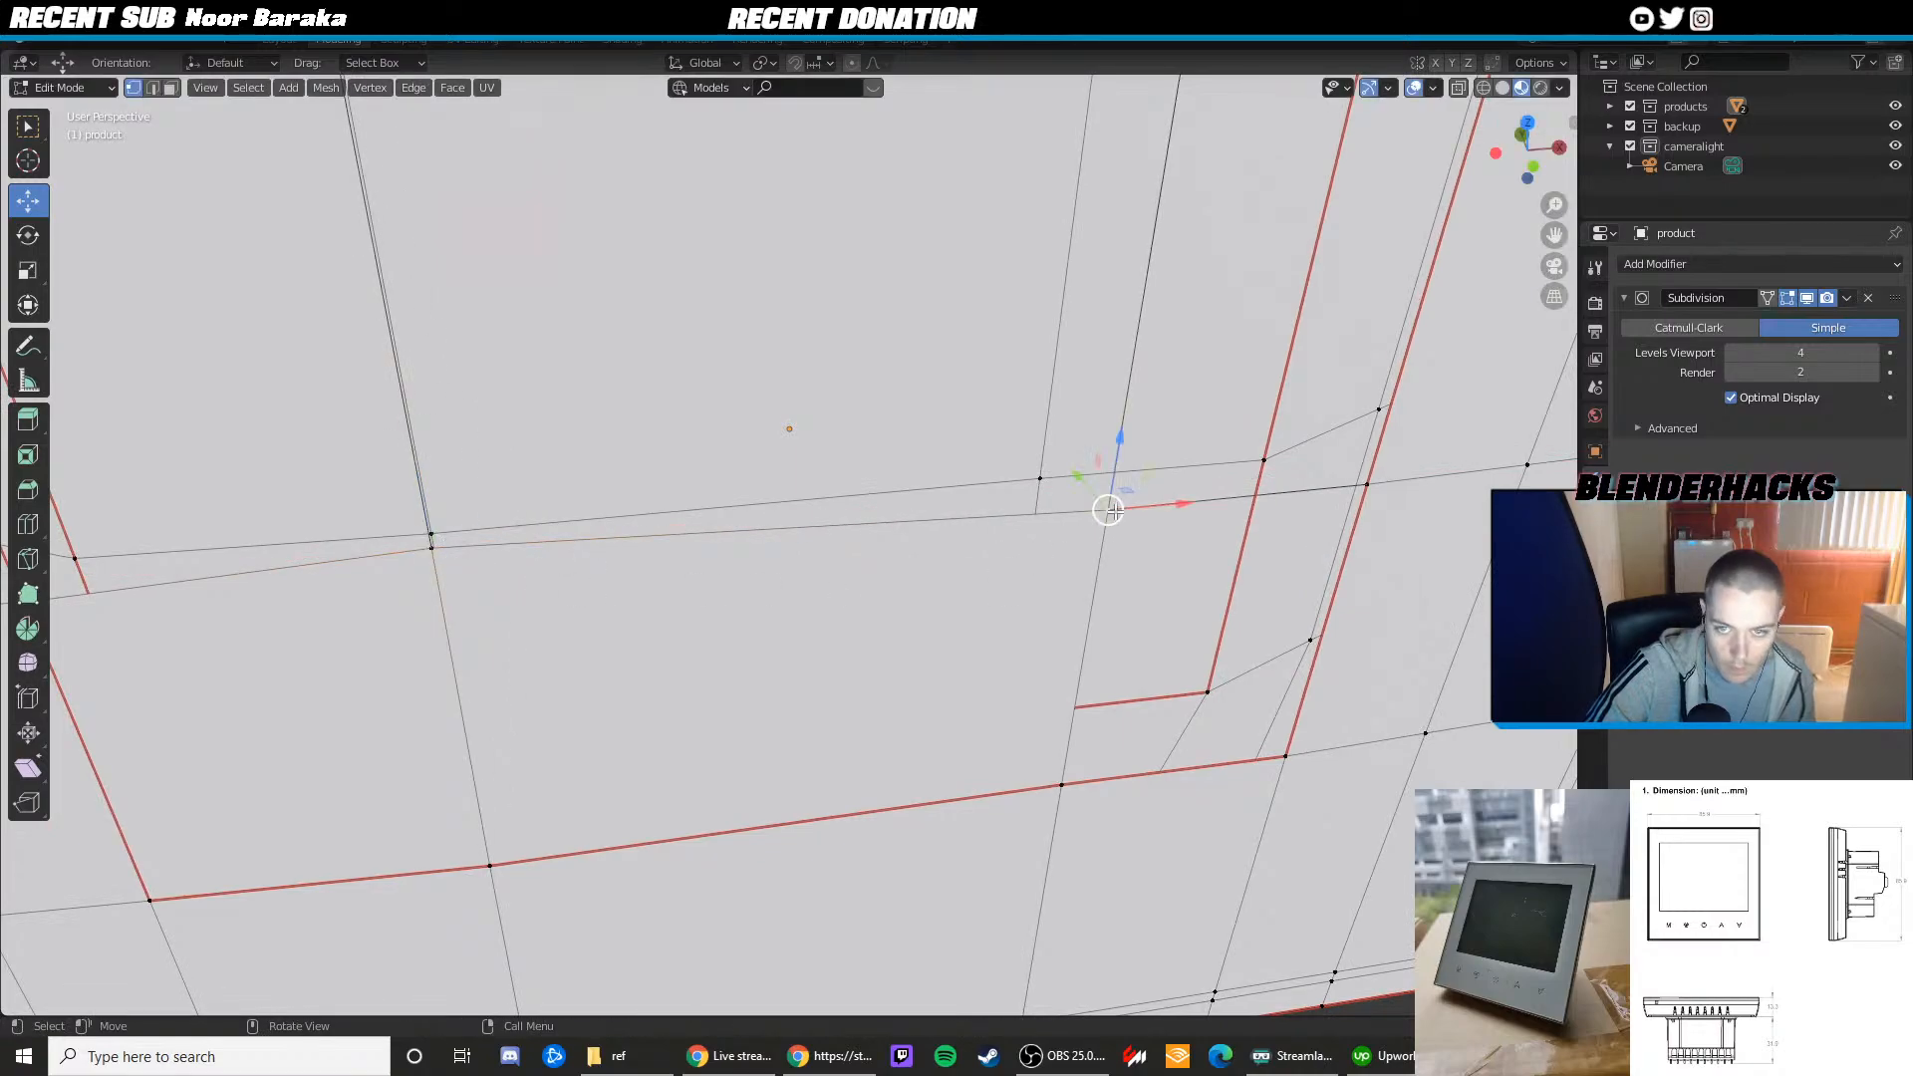
{"action": "left_click_drag", "start_coordinate": [1113, 465], "coordinate": [1116, 455]}
{"action": "left_click", "coordinate": [1067, 780]}
Select the four edges around the opening's lower right corner, beneath the cross line, and fill them with a face
{"action": "middle_click_drag", "start_coordinate": [1081, 772], "coordinate": [747, 687], "text": "shift"}
{"action": "key", "text": "2"}
{"action": "left_click", "coordinate": [785, 495]}
{"action": "left_click", "coordinate": [715, 598], "text": "shift"}
{"action": "left_click", "coordinate": [839, 772], "text": "shift"}
{"action": "left_click", "coordinate": [1021, 622], "text": "shift"}
{"action": "key", "text": "f"}
Fill the section between the right chain and the right border, above the cross line and below the third vent
{"action": "middle_click_drag", "start_coordinate": [935, 506], "coordinate": [807, 606], "text": "shift"}
{"action": "left_click", "coordinate": [803, 605]}
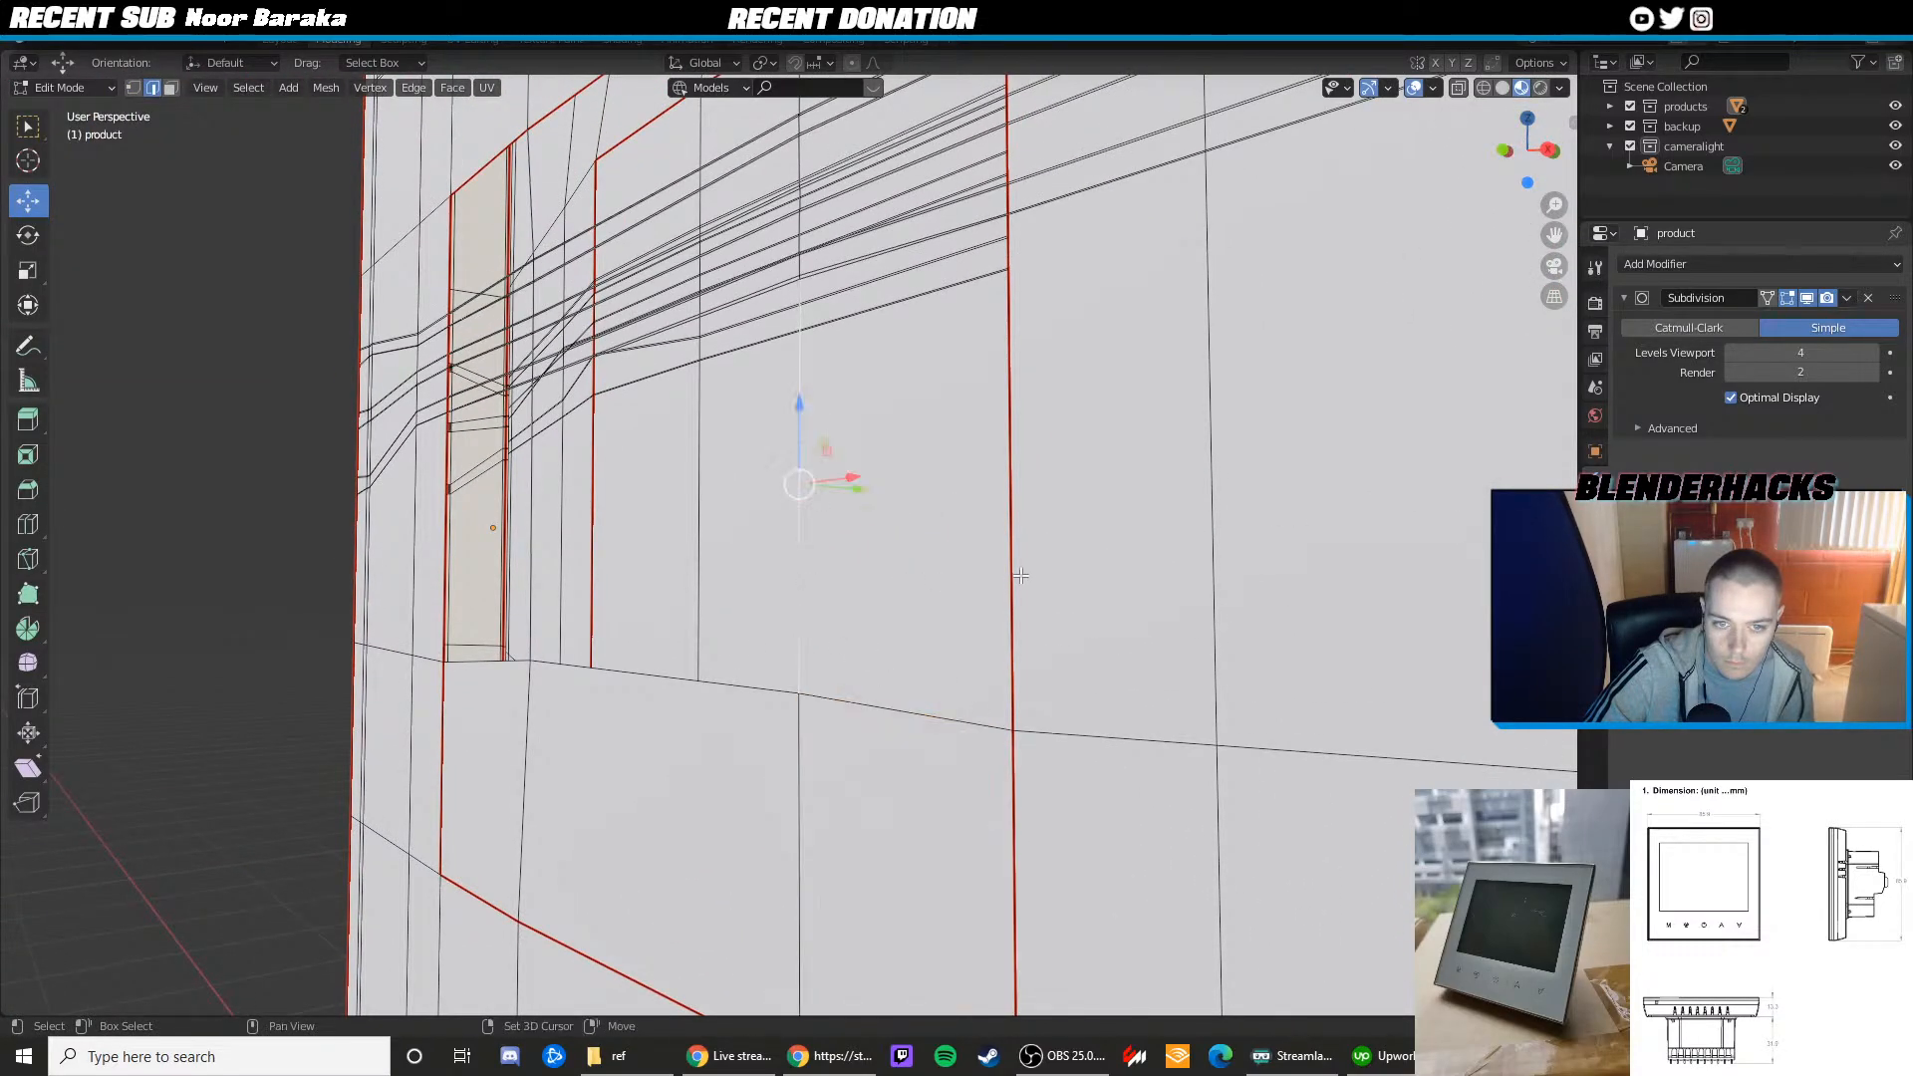
{"action": "left_click", "coordinate": [1018, 572], "text": "shift"}
{"action": "middle_click_drag", "start_coordinate": [857, 289], "coordinate": [953, 582], "text": "shift"}
{"action": "left_click", "coordinate": [1111, 433], "text": "shift"}
{"action": "key", "text": "f"}
Fill the section between the two chains, above the cross line and below the third vent's lower line
{"action": "left_click", "coordinate": [929, 388]}
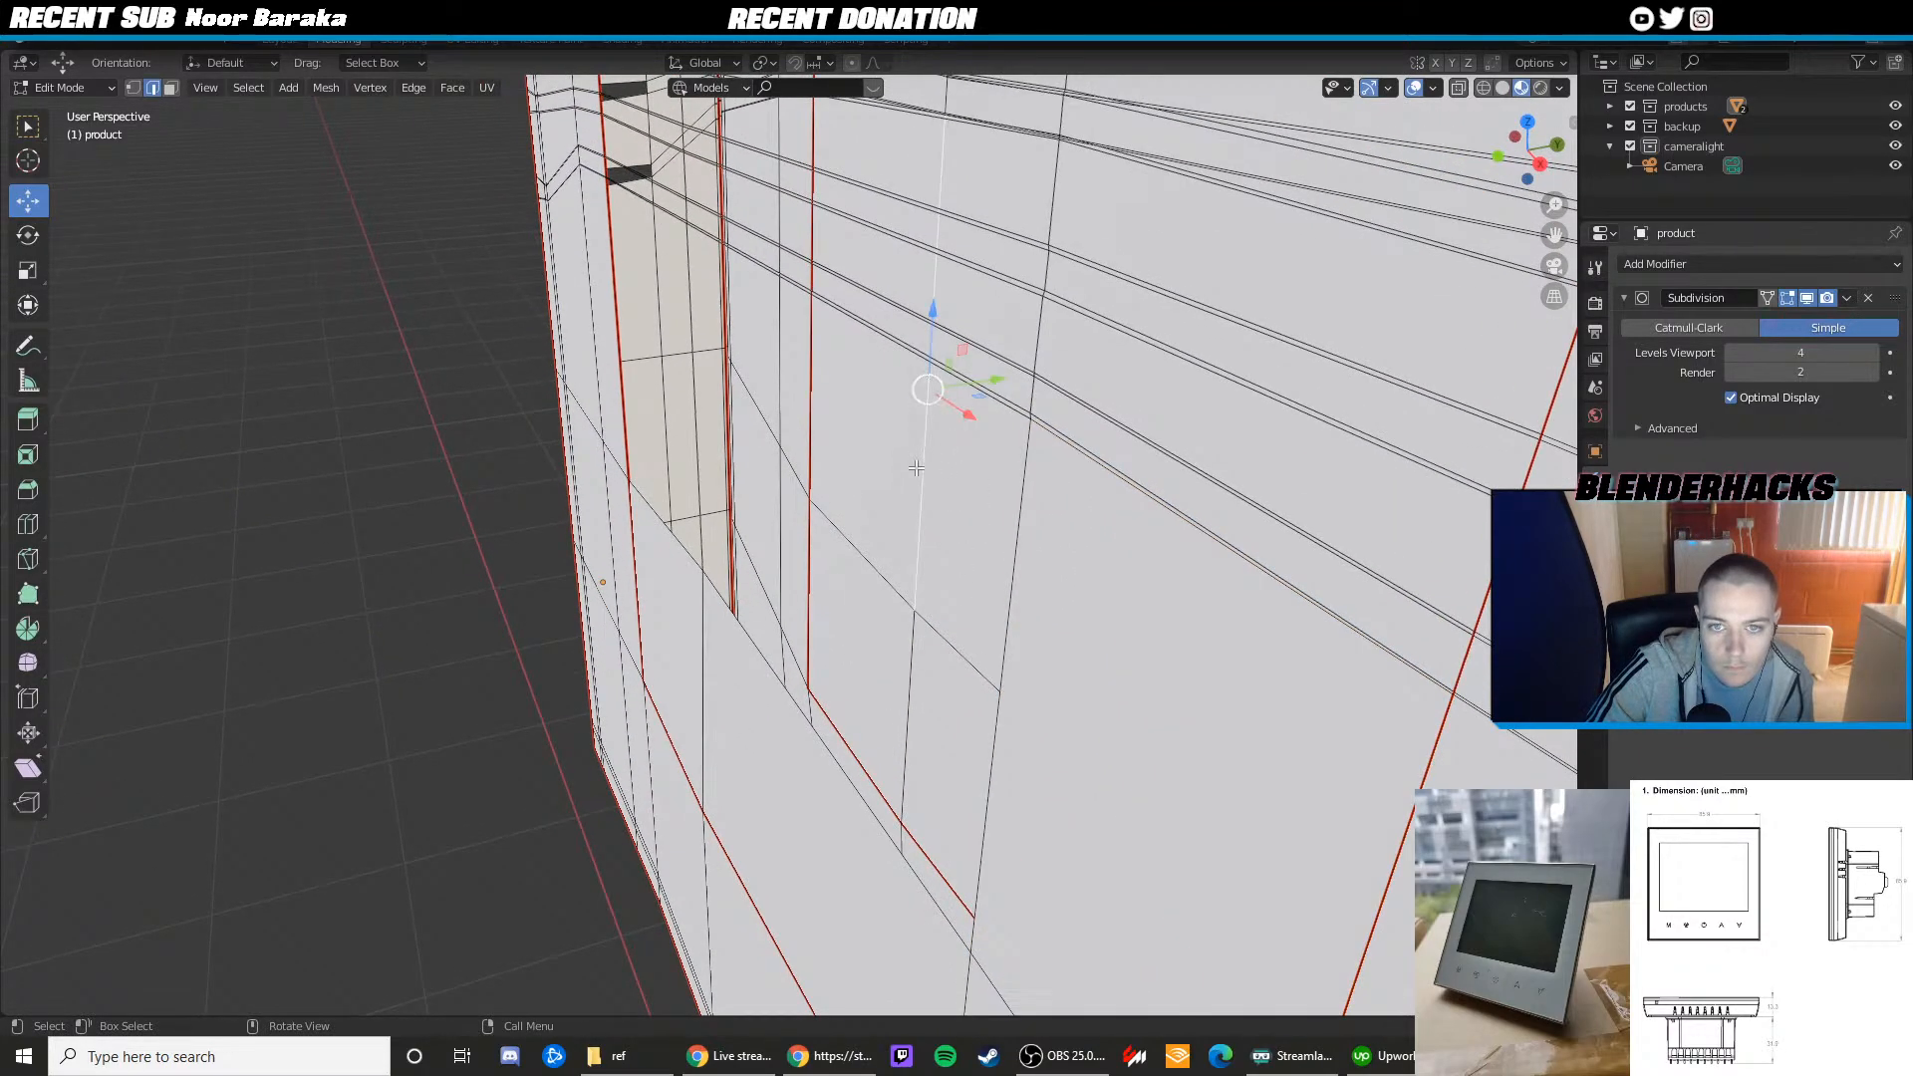
{"action": "middle_click_drag", "start_coordinate": [917, 468], "coordinate": [1019, 428]}
{"action": "left_click", "coordinate": [900, 419]}
{"action": "left_click", "coordinate": [930, 470], "text": "shift"}
{"action": "left_click", "coordinate": [463, 489], "text": "shift"}
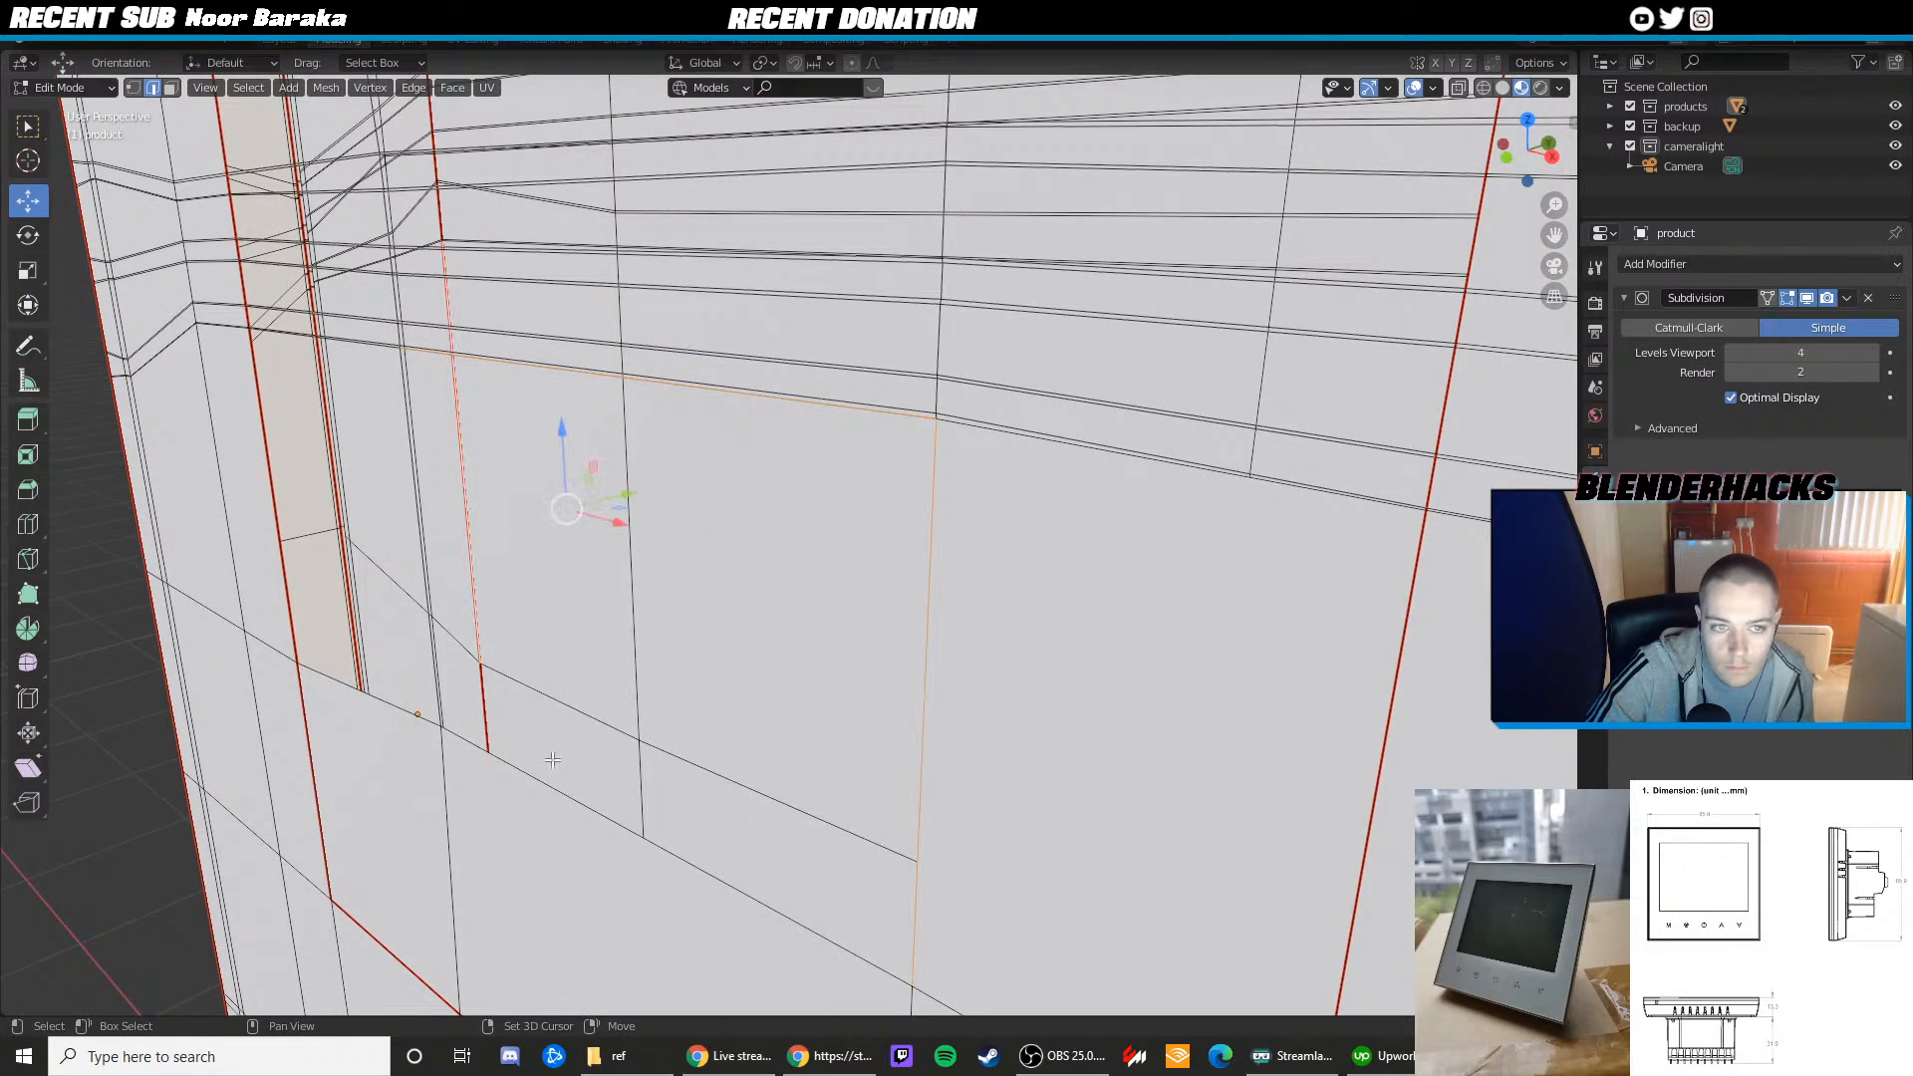
{"action": "left_click", "coordinate": [553, 788], "text": "shift"}
{"action": "key", "text": "f"}
{"action": "middle_click_drag", "start_coordinate": [404, 605], "coordinate": [764, 376]}
{"action": "key", "text": "ctrl+z"}
{"action": "key", "text": "f"}
{"action": "key", "text": "ctrl+z"}
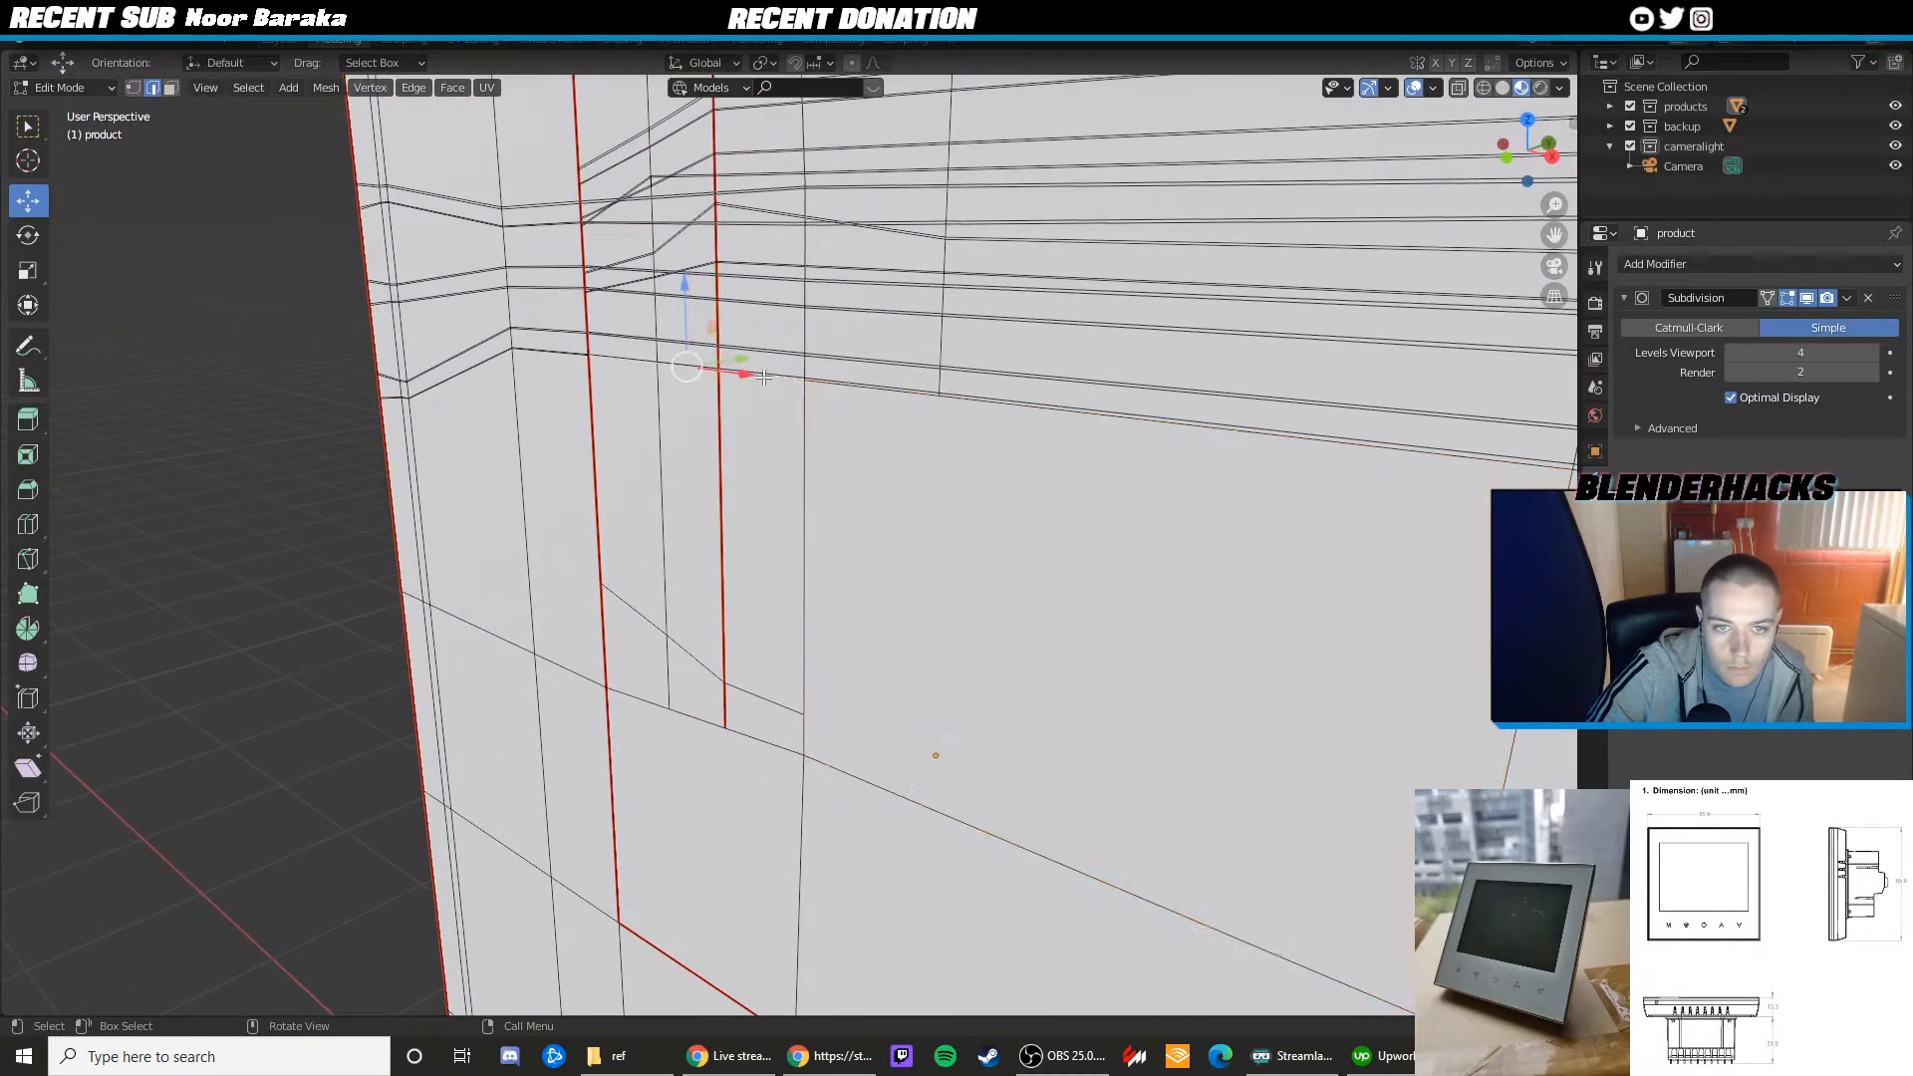
Fill the section between the left border and the left chain below the third vent, and clear the selection
{"action": "left_click", "coordinate": [586, 423], "text": "shift"}
{"action": "left_click", "coordinate": [812, 528], "text": "shift"}
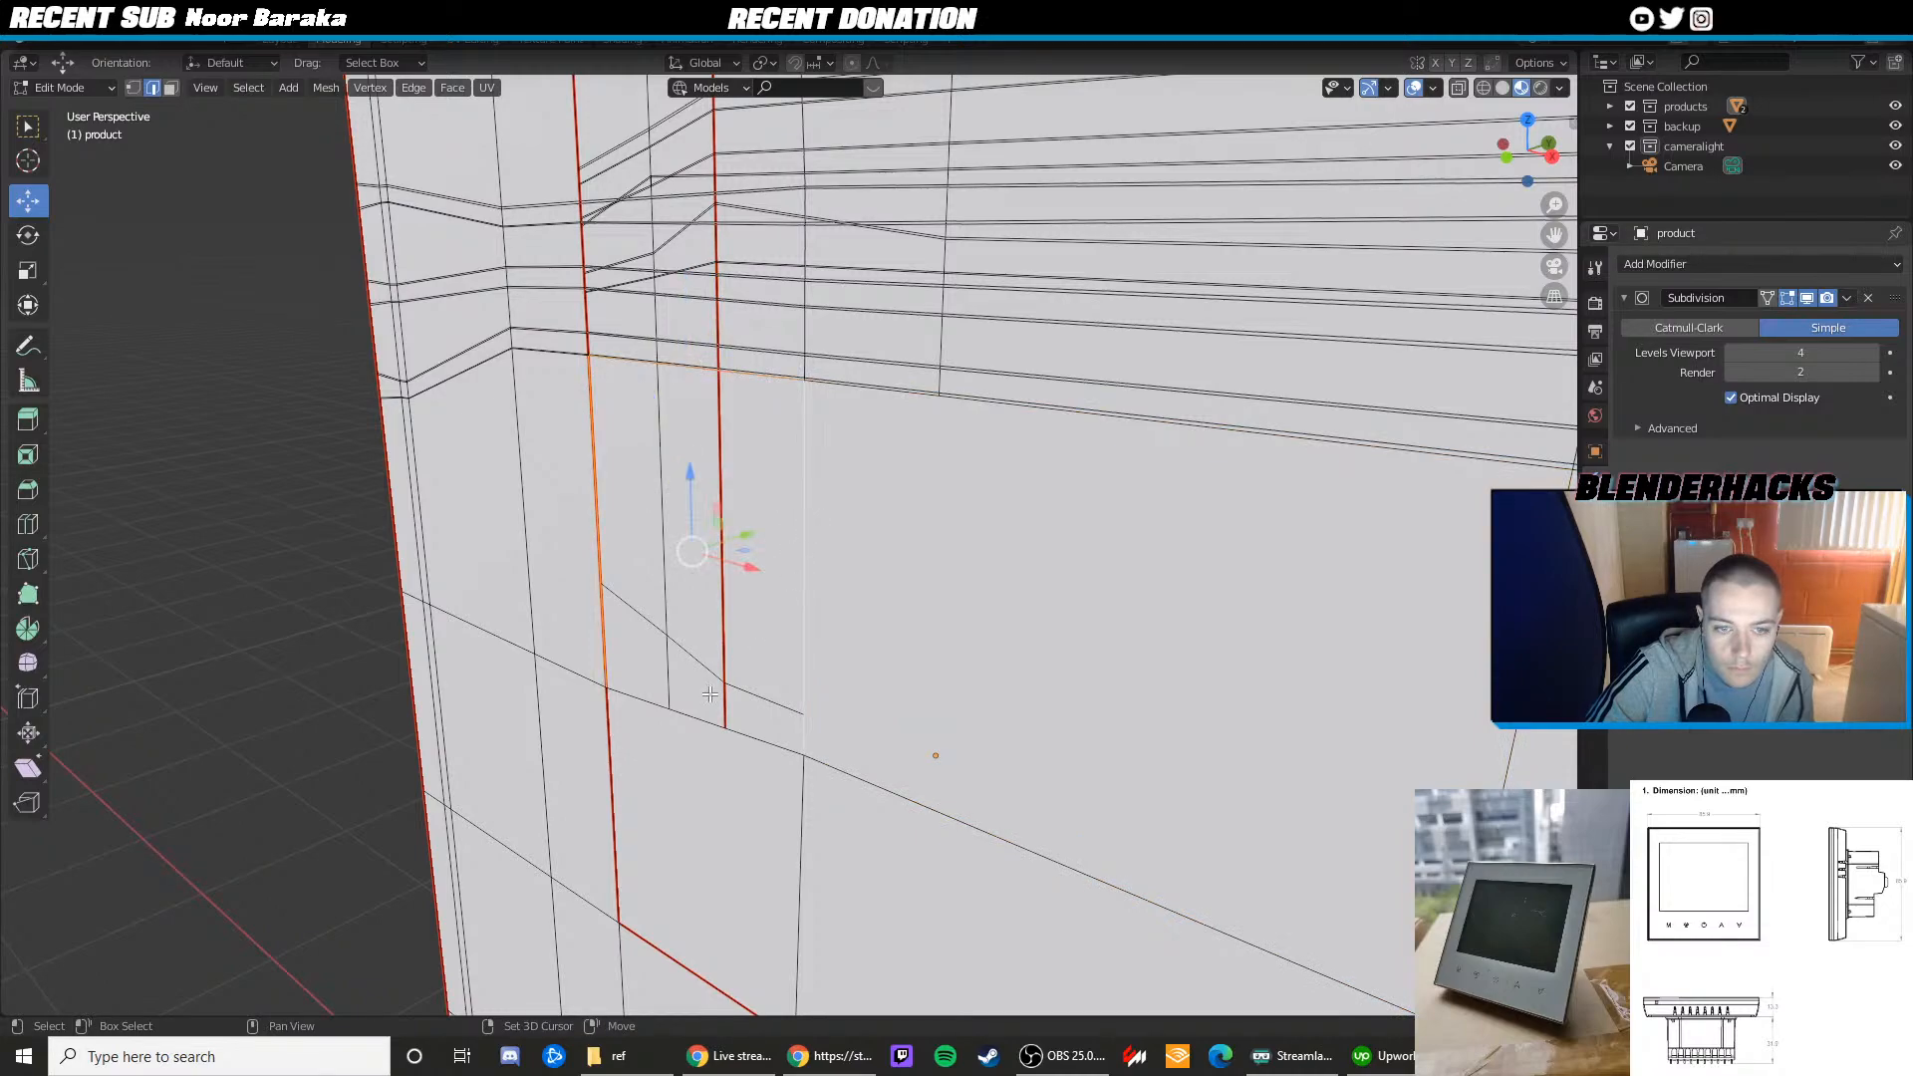
{"action": "key", "text": "f"}
{"action": "scroll", "coordinate": [699, 531], "scroll_direction": "down", "scroll_amount": 6}
{"action": "key", "text": "alt+a"}
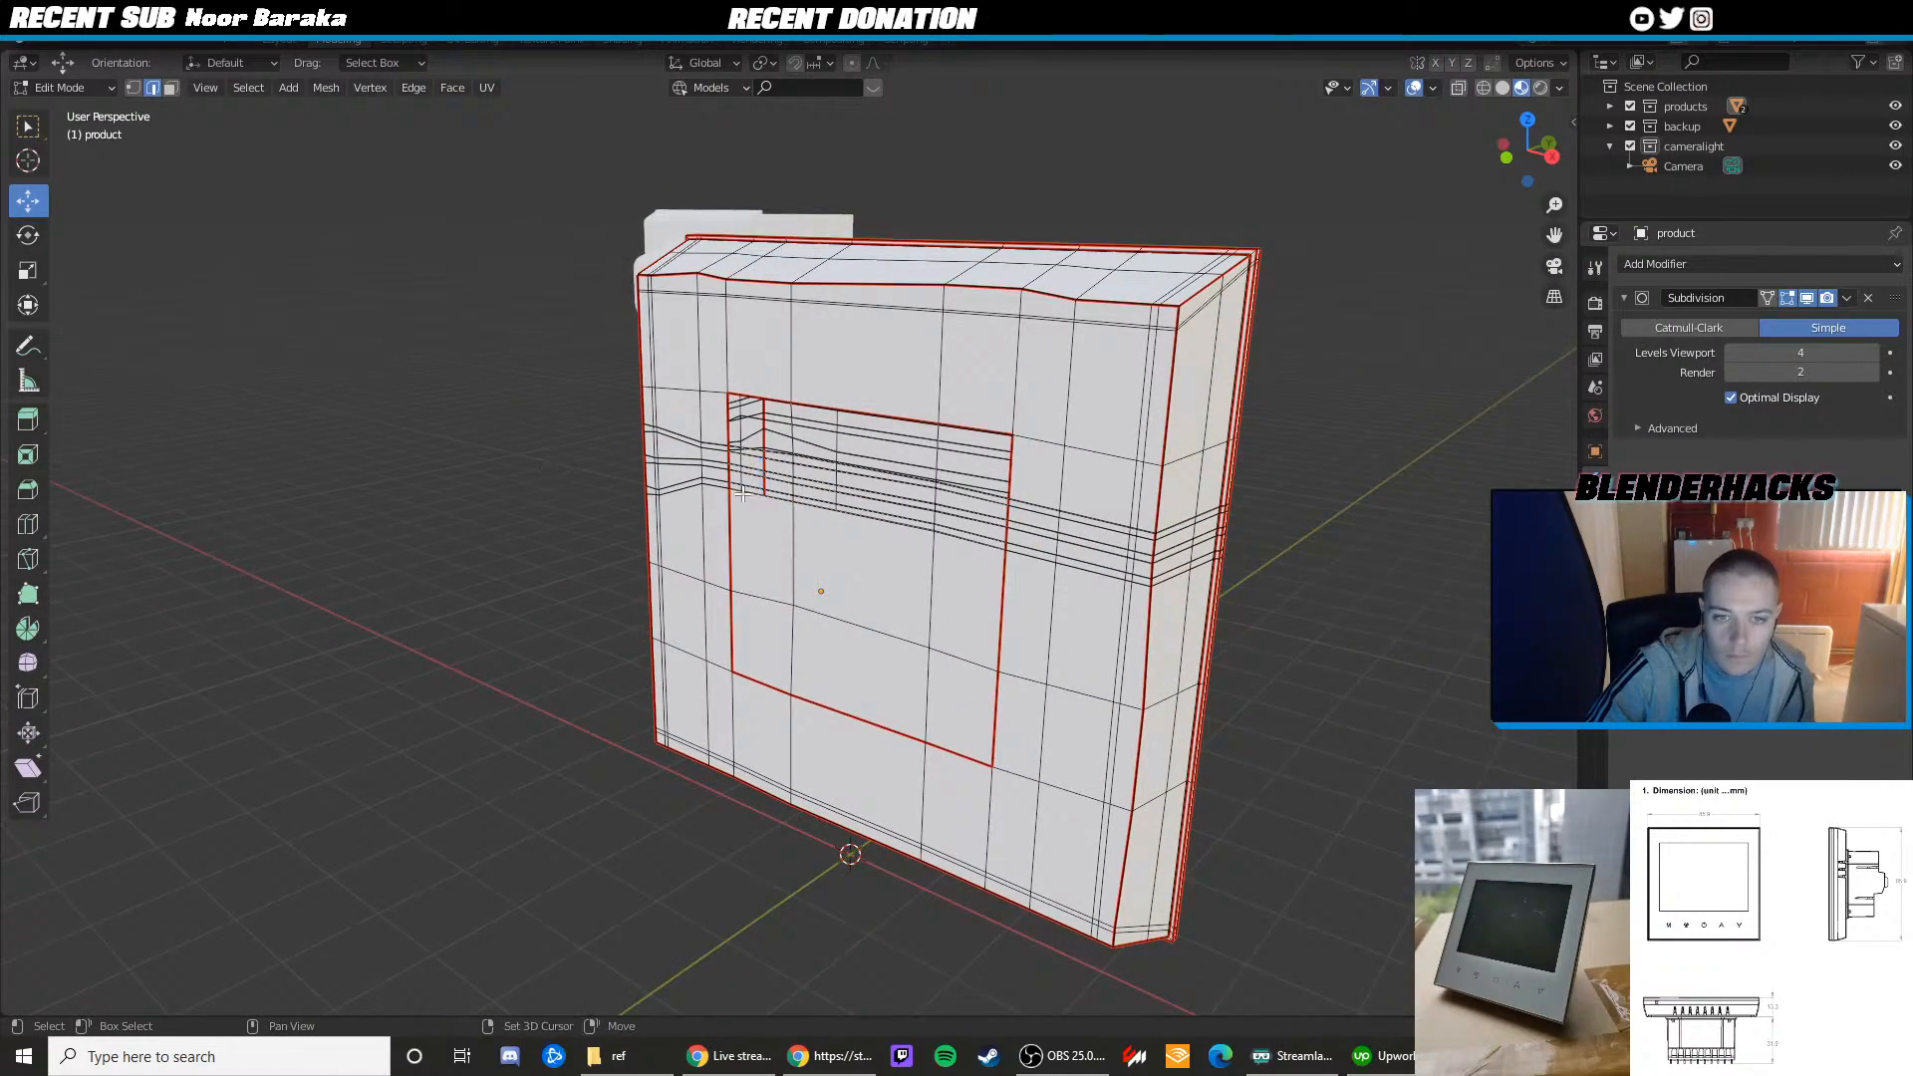
Fill the narrow strip between the third vent's paired lower edges, from the right chain to the right border
{"action": "scroll", "coordinate": [517, 453], "scroll_direction": "up", "scroll_amount": 5}
{"action": "middle_click_drag", "start_coordinate": [699, 531], "coordinate": [790, 445], "text": "shift"}
{"action": "scroll", "coordinate": [669, 364], "scroll_direction": "up", "scroll_amount": 2}
{"action": "middle_click_drag", "start_coordinate": [728, 297], "coordinate": [770, 421], "text": "shift"}
{"action": "left_click", "coordinate": [741, 346]}
{"action": "left_click", "coordinate": [737, 359], "text": "shift"}
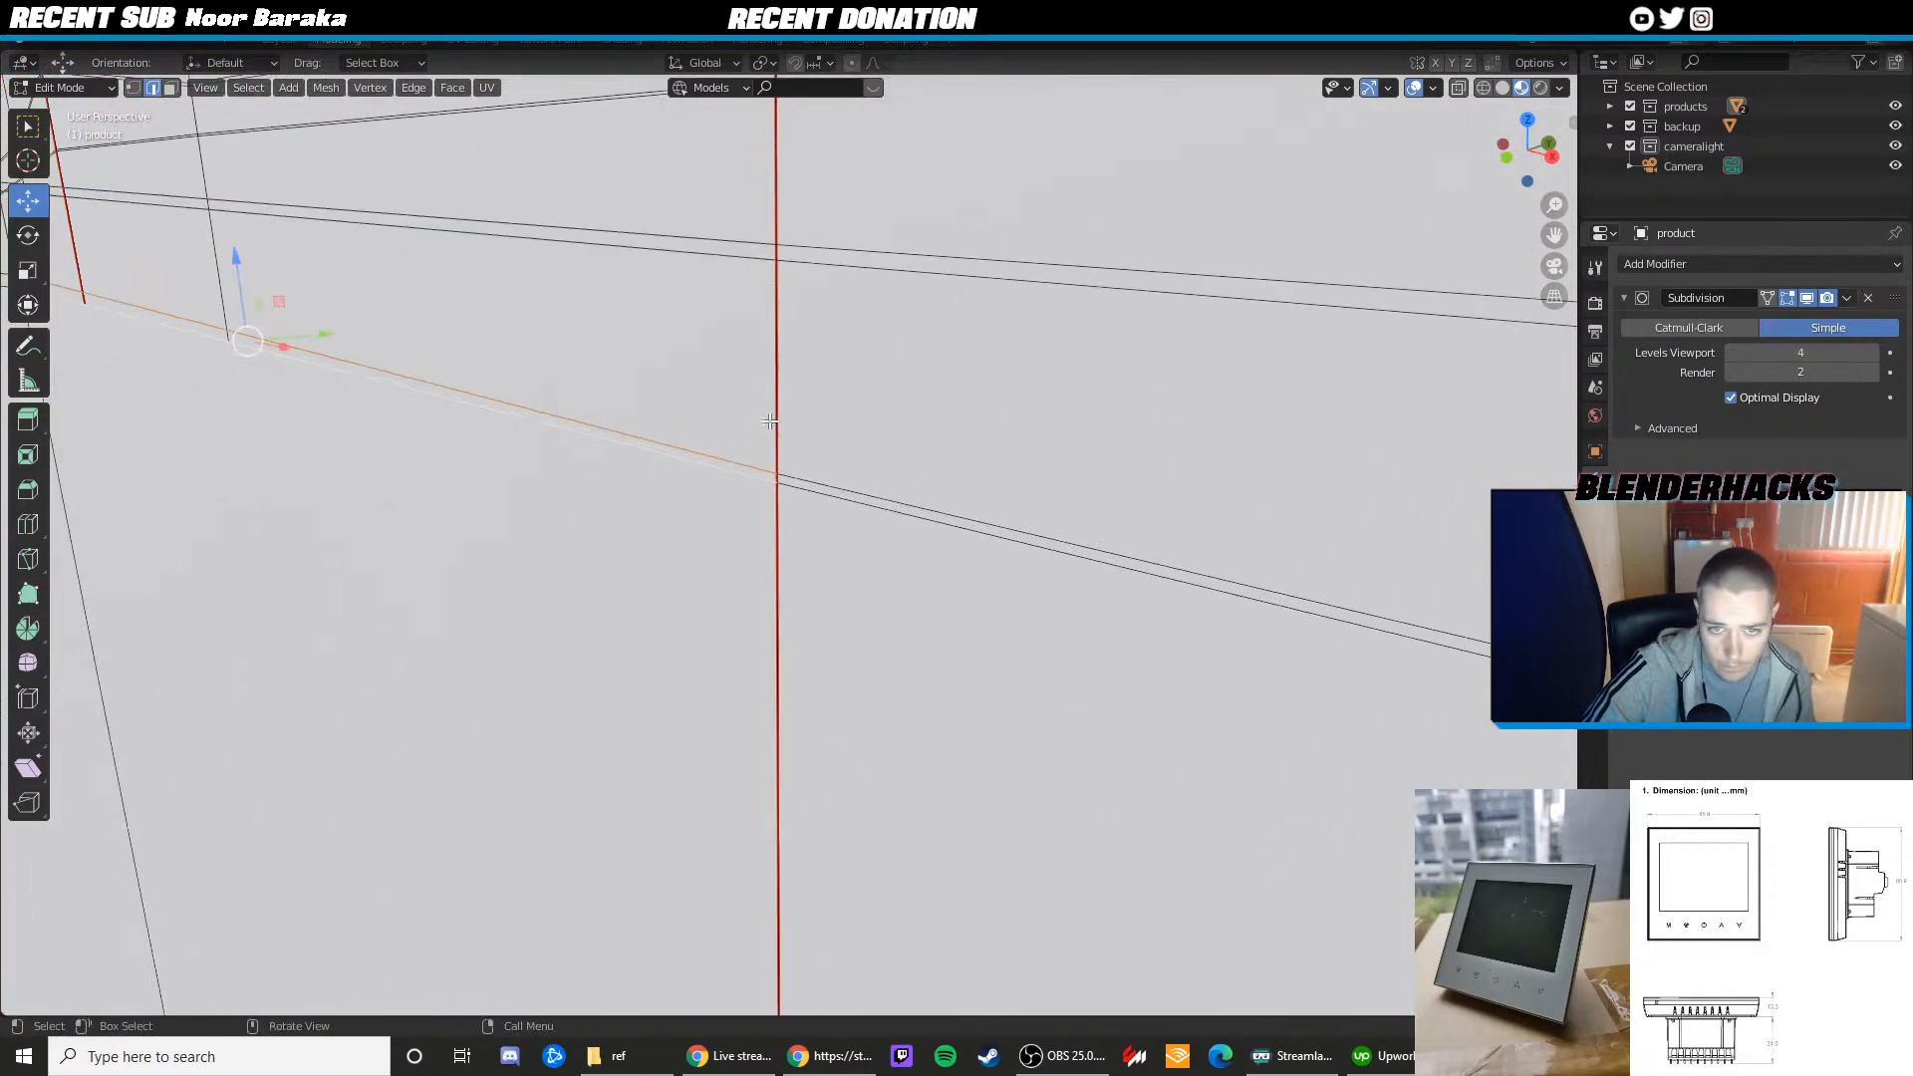
{"action": "key", "text": "1"}
{"action": "left_click", "coordinate": [778, 474]}
{"action": "key", "text": "2"}
{"action": "left_click", "coordinate": [743, 465]}
{"action": "left_click", "coordinate": [746, 474], "text": "shift"}
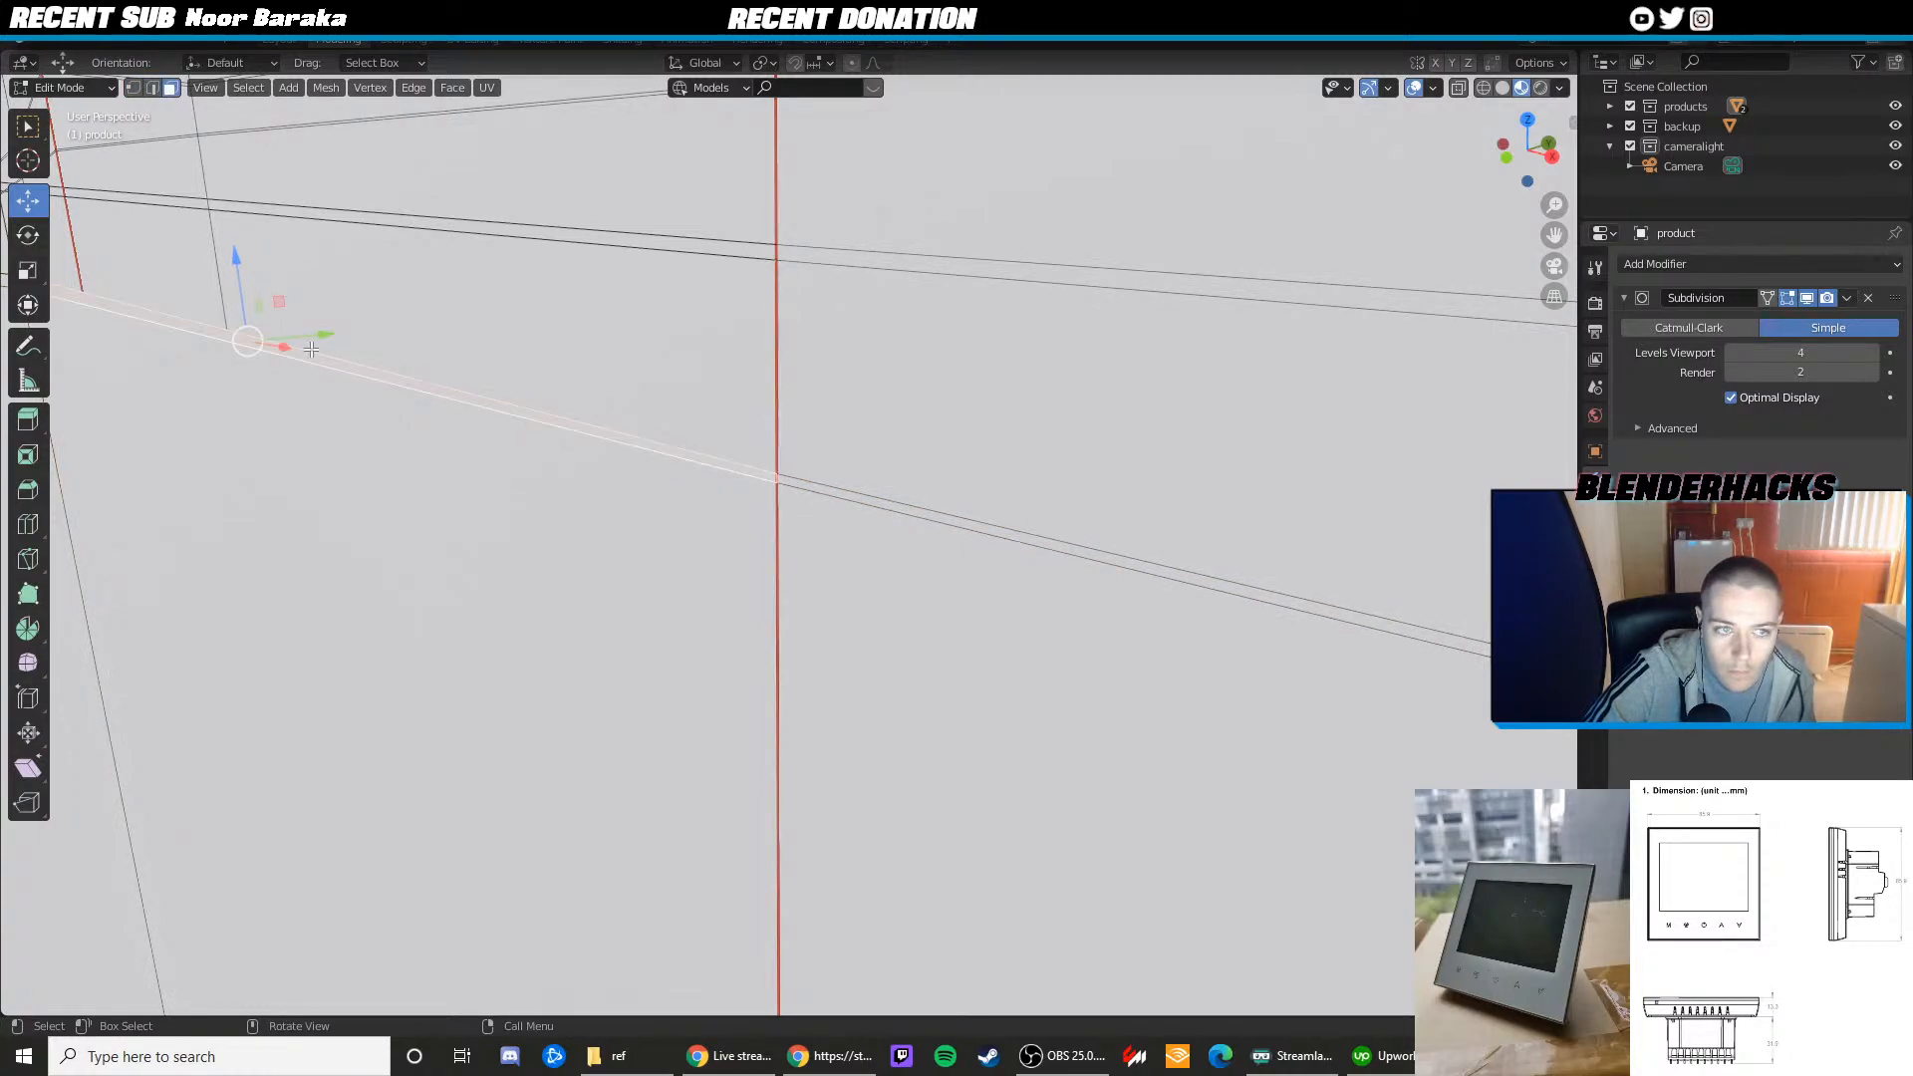
Pull the new narrow strip face sideways as a check and undo the move
{"action": "left_click_drag", "start_coordinate": [320, 334], "coordinate": [354, 331]}
{"action": "key", "text": "3"}
{"action": "key", "text": "ctrl+z"}
Fill the remaining narrow strips of the third vent's lower line, between the chains and out to the left border
{"action": "scroll", "coordinate": [353, 333], "scroll_direction": "down", "scroll_amount": 1}
{"action": "middle_click_drag", "start_coordinate": [354, 332], "coordinate": [534, 358], "text": "shift"}
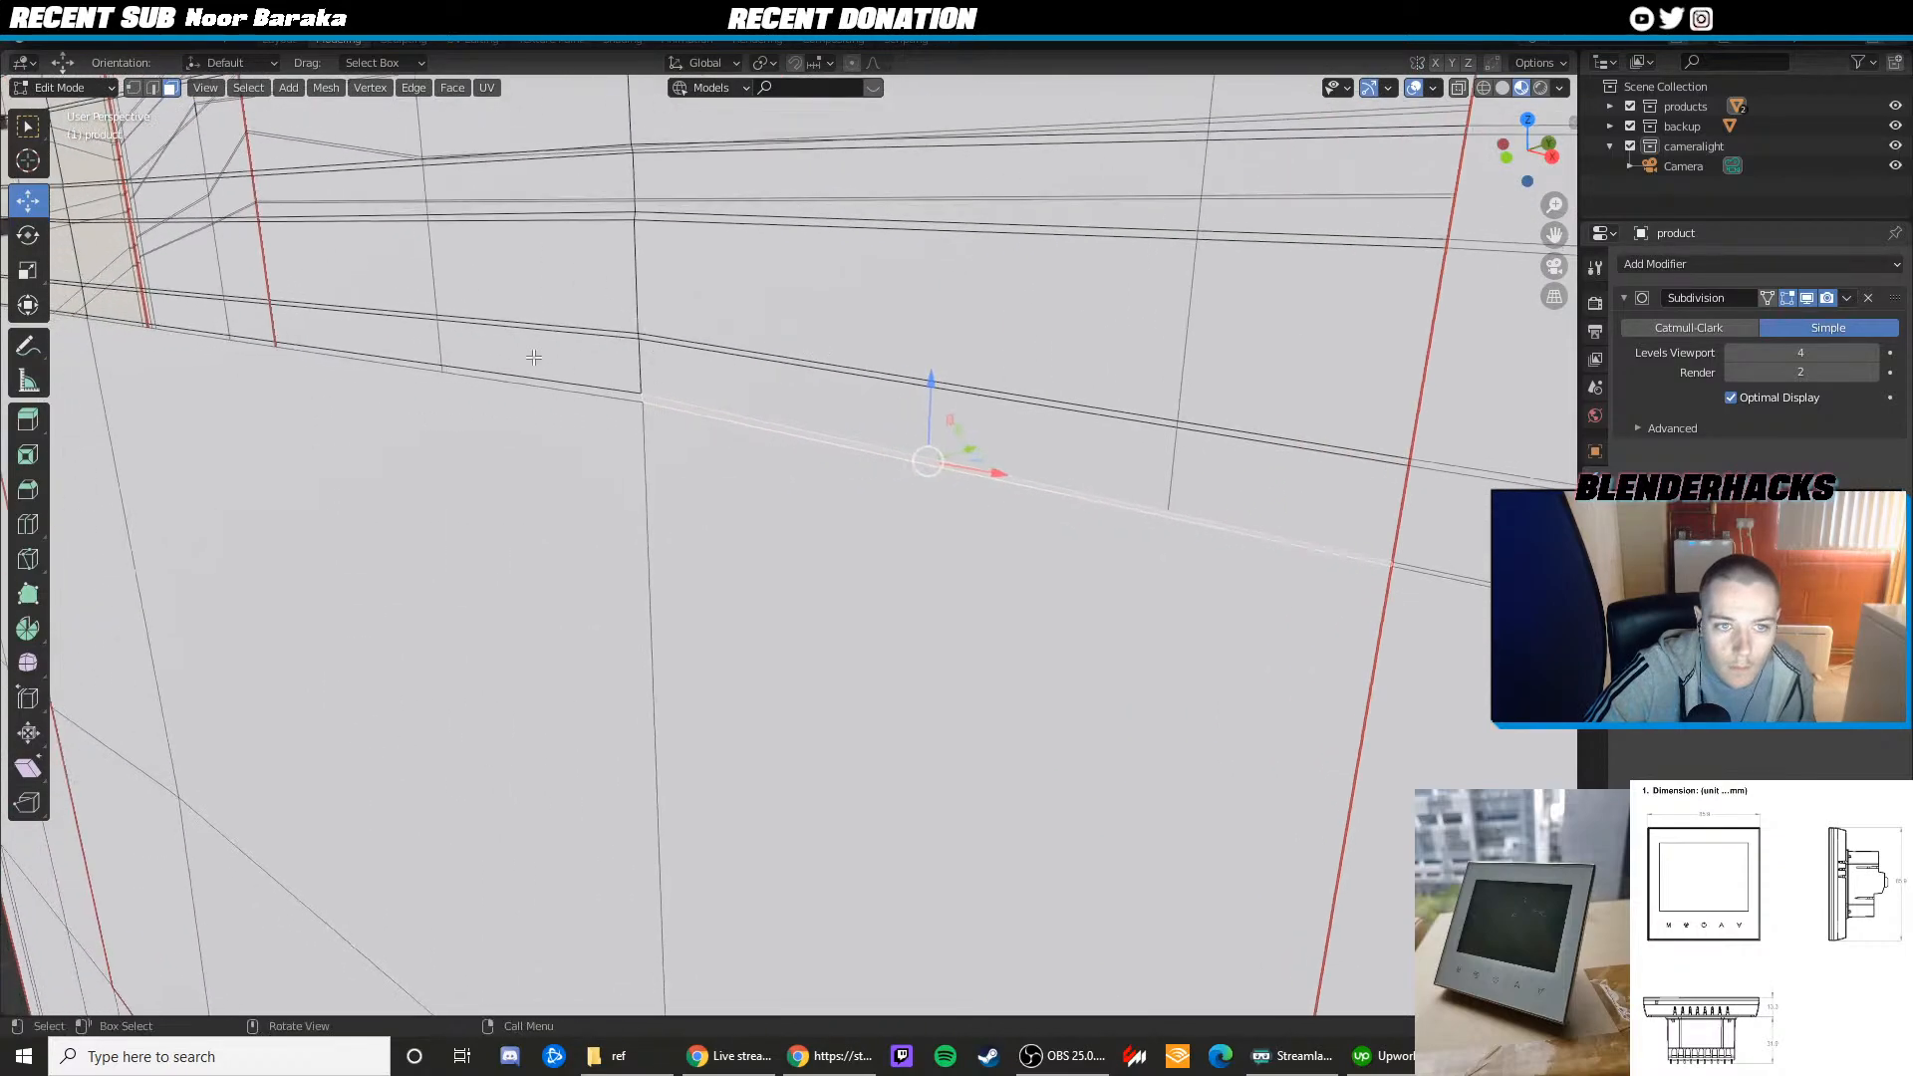
{"action": "scroll", "coordinate": [503, 356], "scroll_direction": "up", "scroll_amount": 1}
{"action": "key", "text": "2"}
{"action": "left_click", "coordinate": [505, 355]}
{"action": "left_click", "coordinate": [500, 364], "text": "shift"}
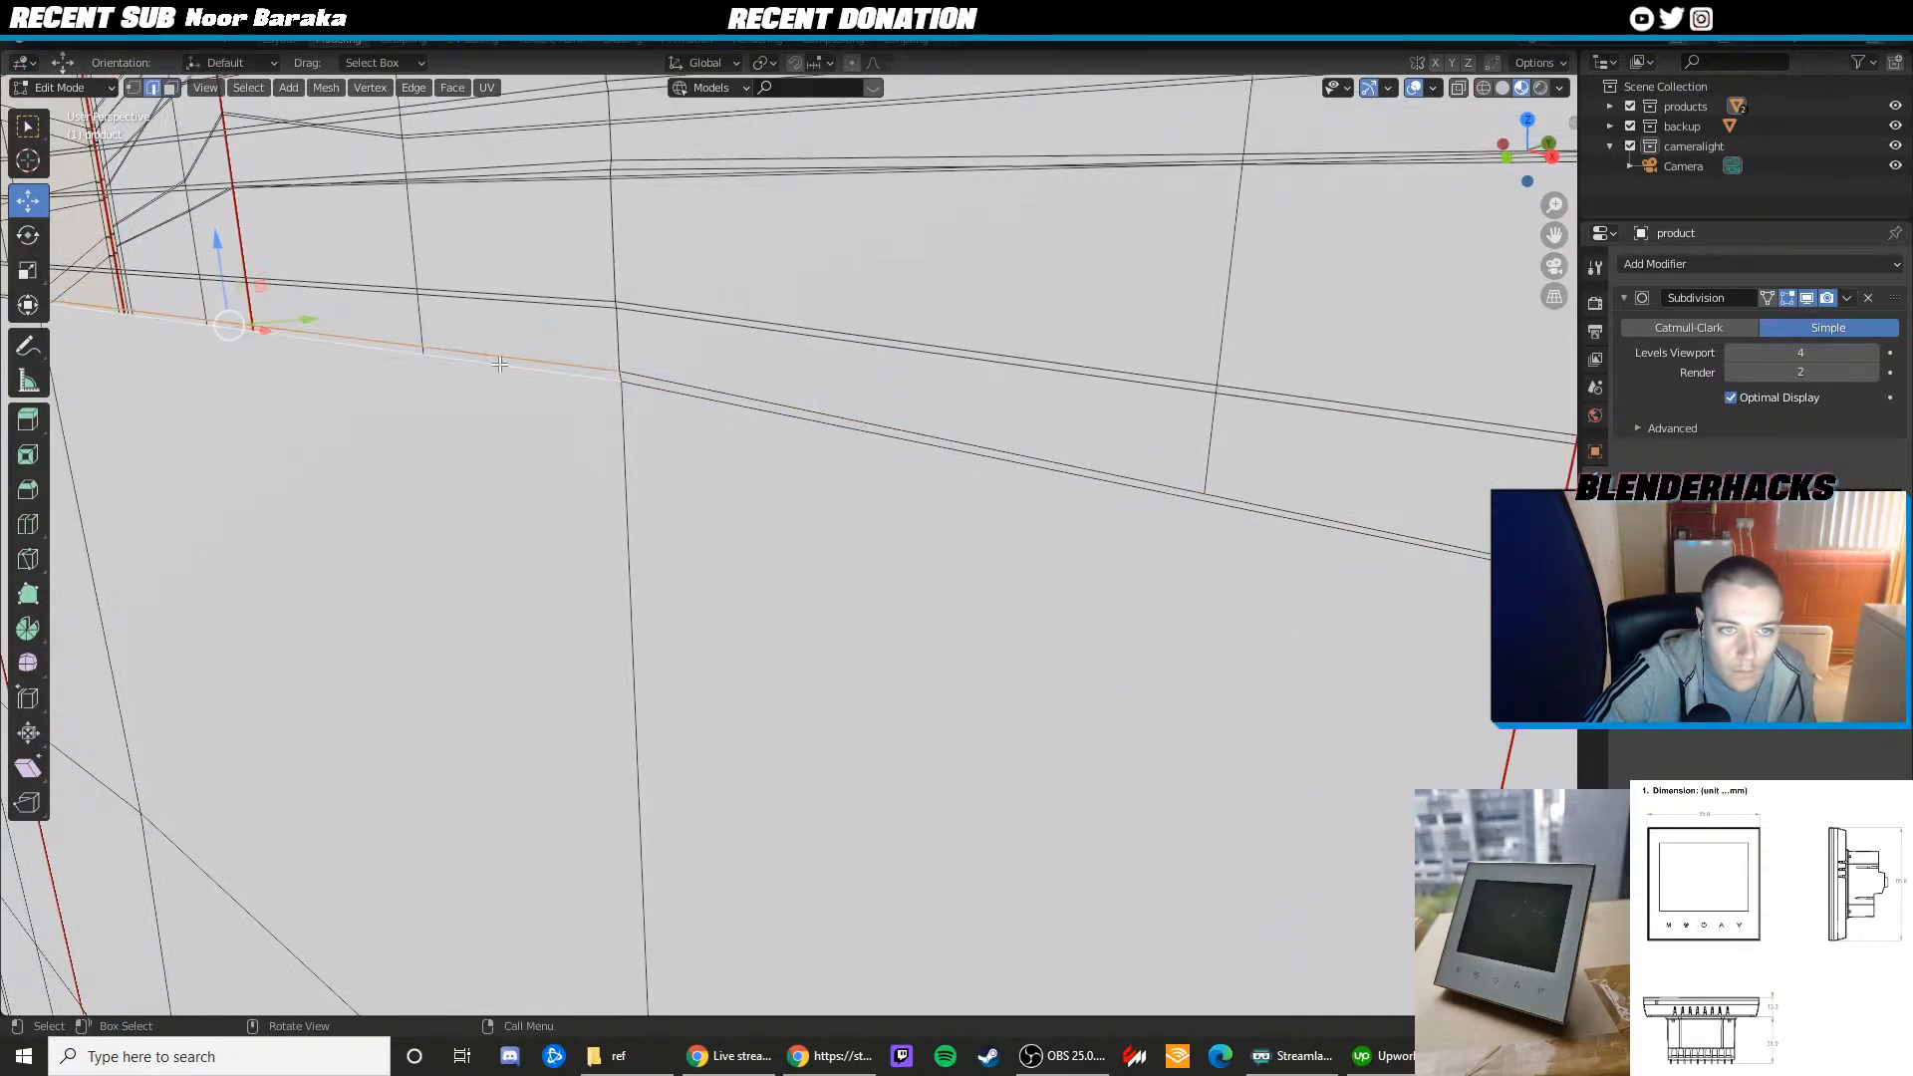
{"action": "middle_click_drag", "start_coordinate": [315, 335], "coordinate": [671, 414], "text": "shift"}
{"action": "scroll", "coordinate": [454, 386], "scroll_direction": "up", "scroll_amount": 1}
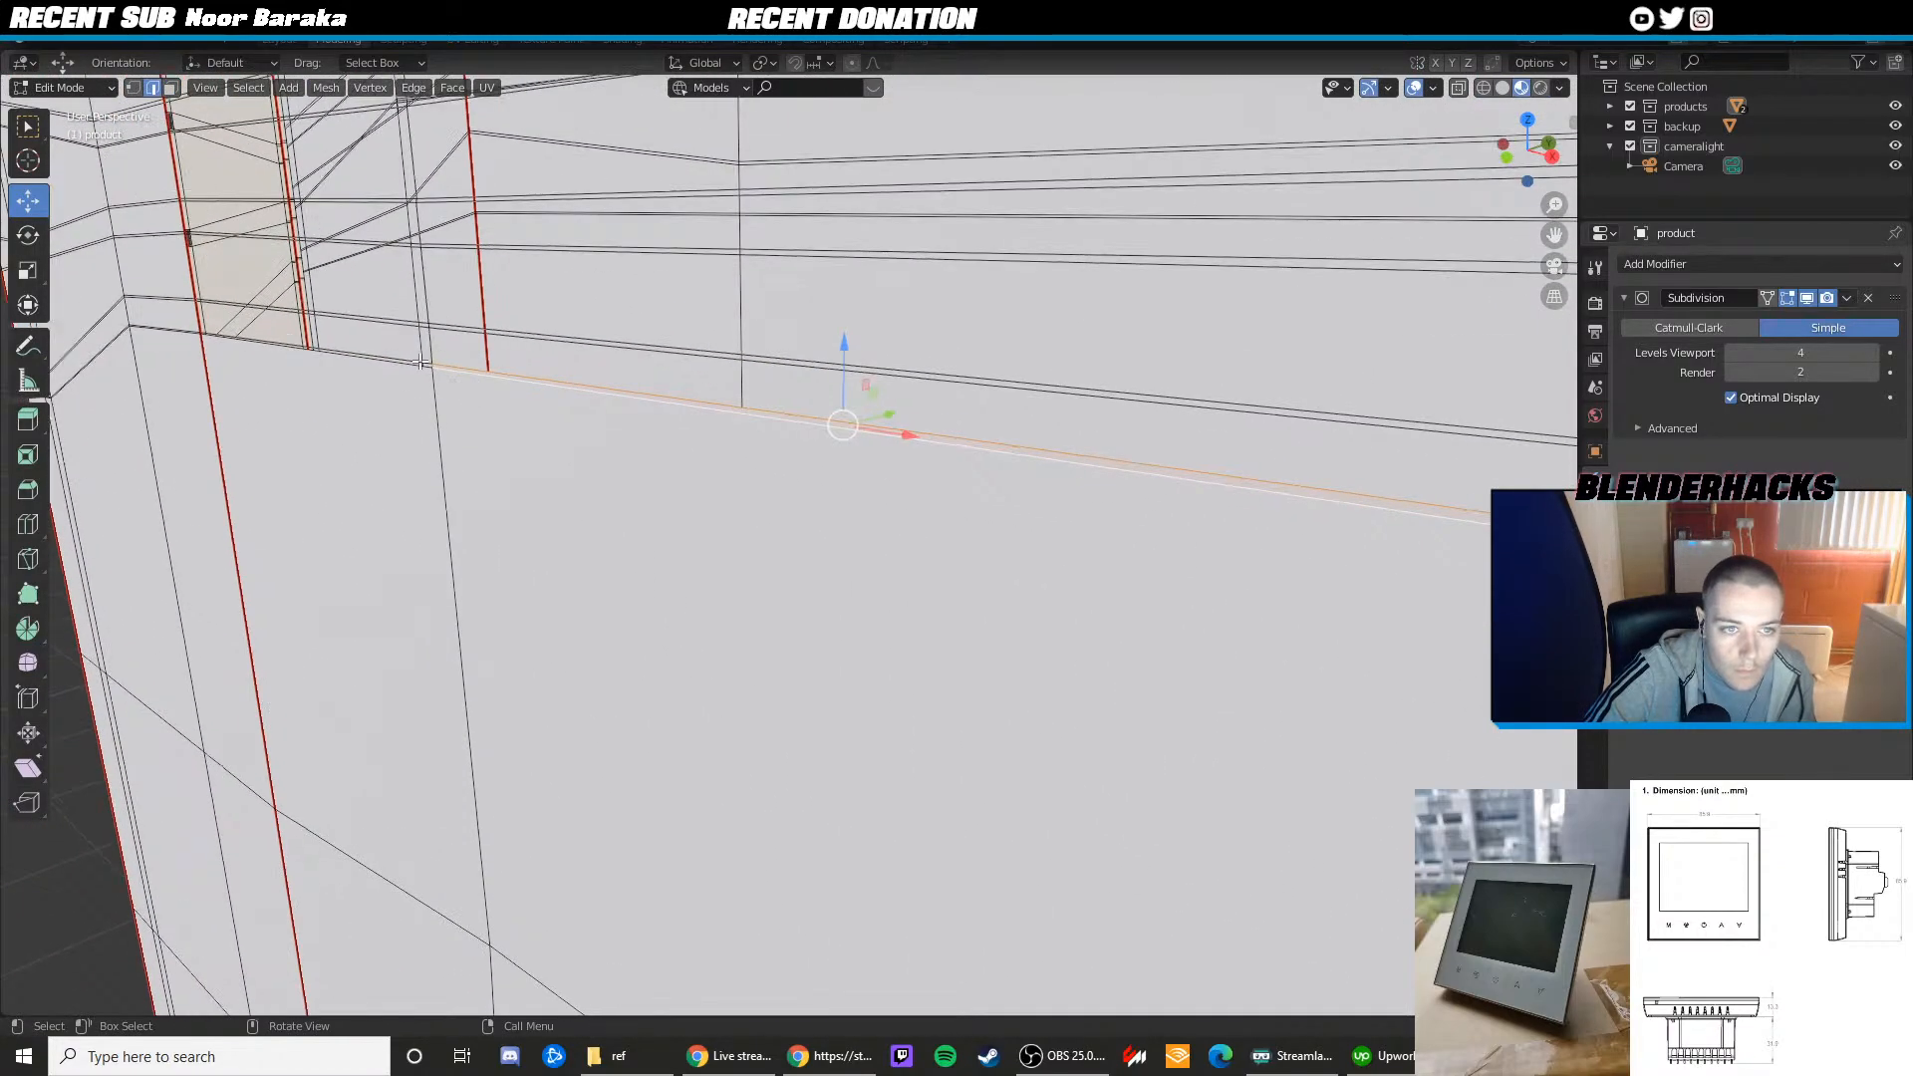
{"action": "left_click", "coordinate": [417, 362]}
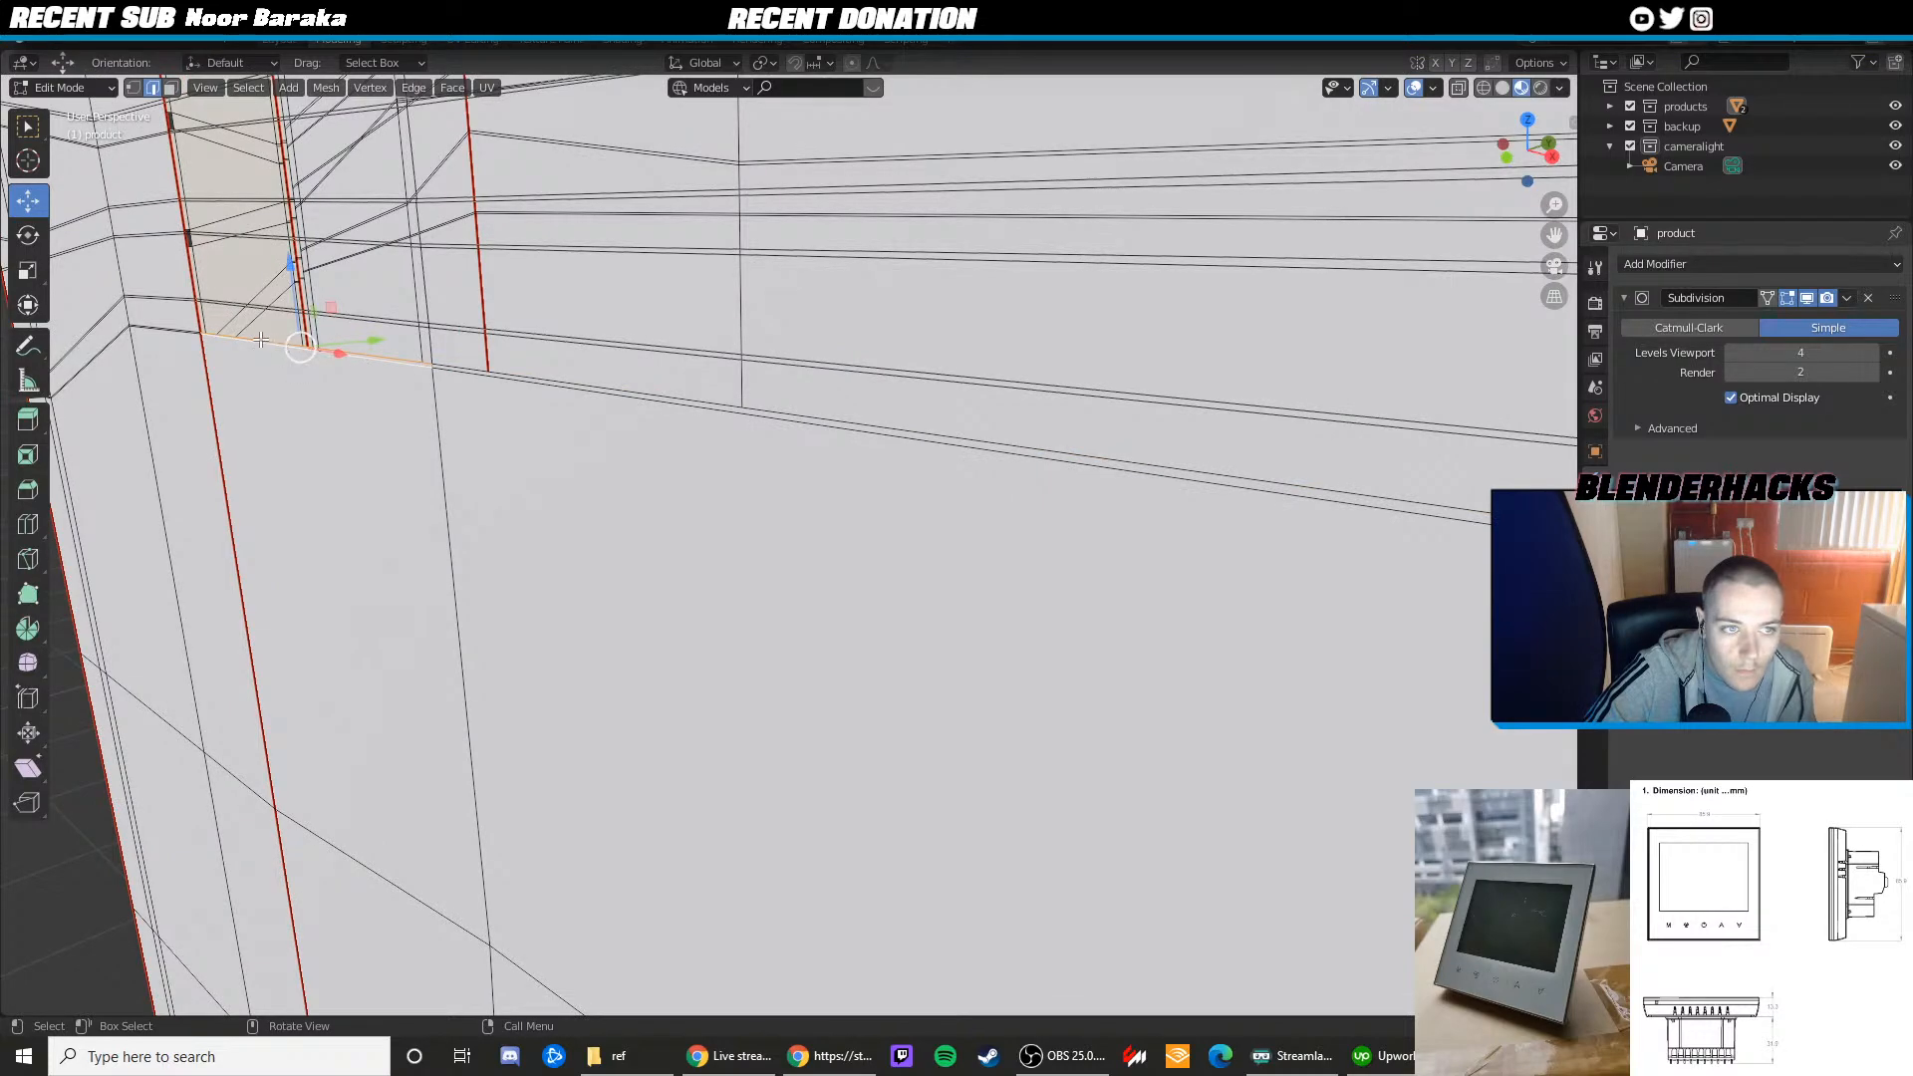
Fill the third vent's band between its upper and lower lines in the left, middle and right sections
{"action": "left_click", "coordinate": [362, 325]}
{"action": "left_click", "coordinate": [387, 351], "text": "shift"}
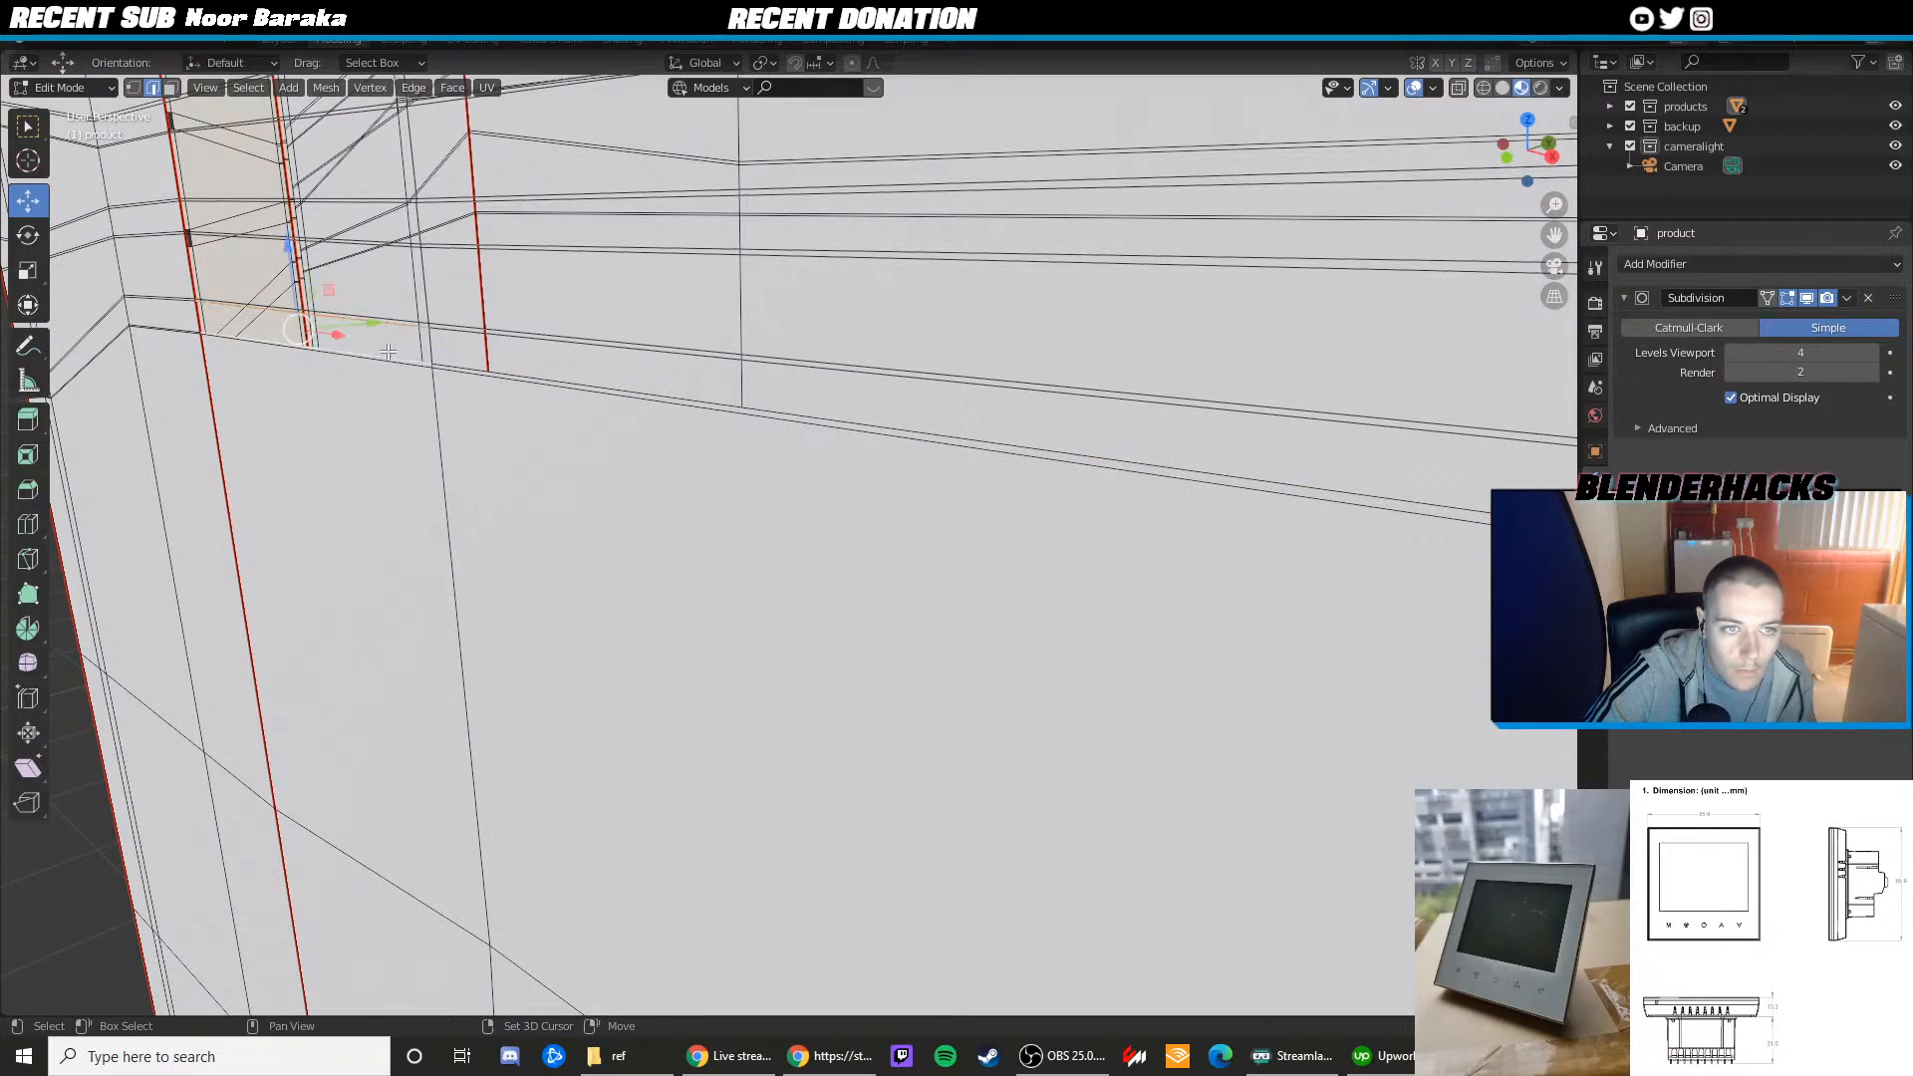
{"action": "middle_click_drag", "start_coordinate": [515, 340], "coordinate": [438, 351]}
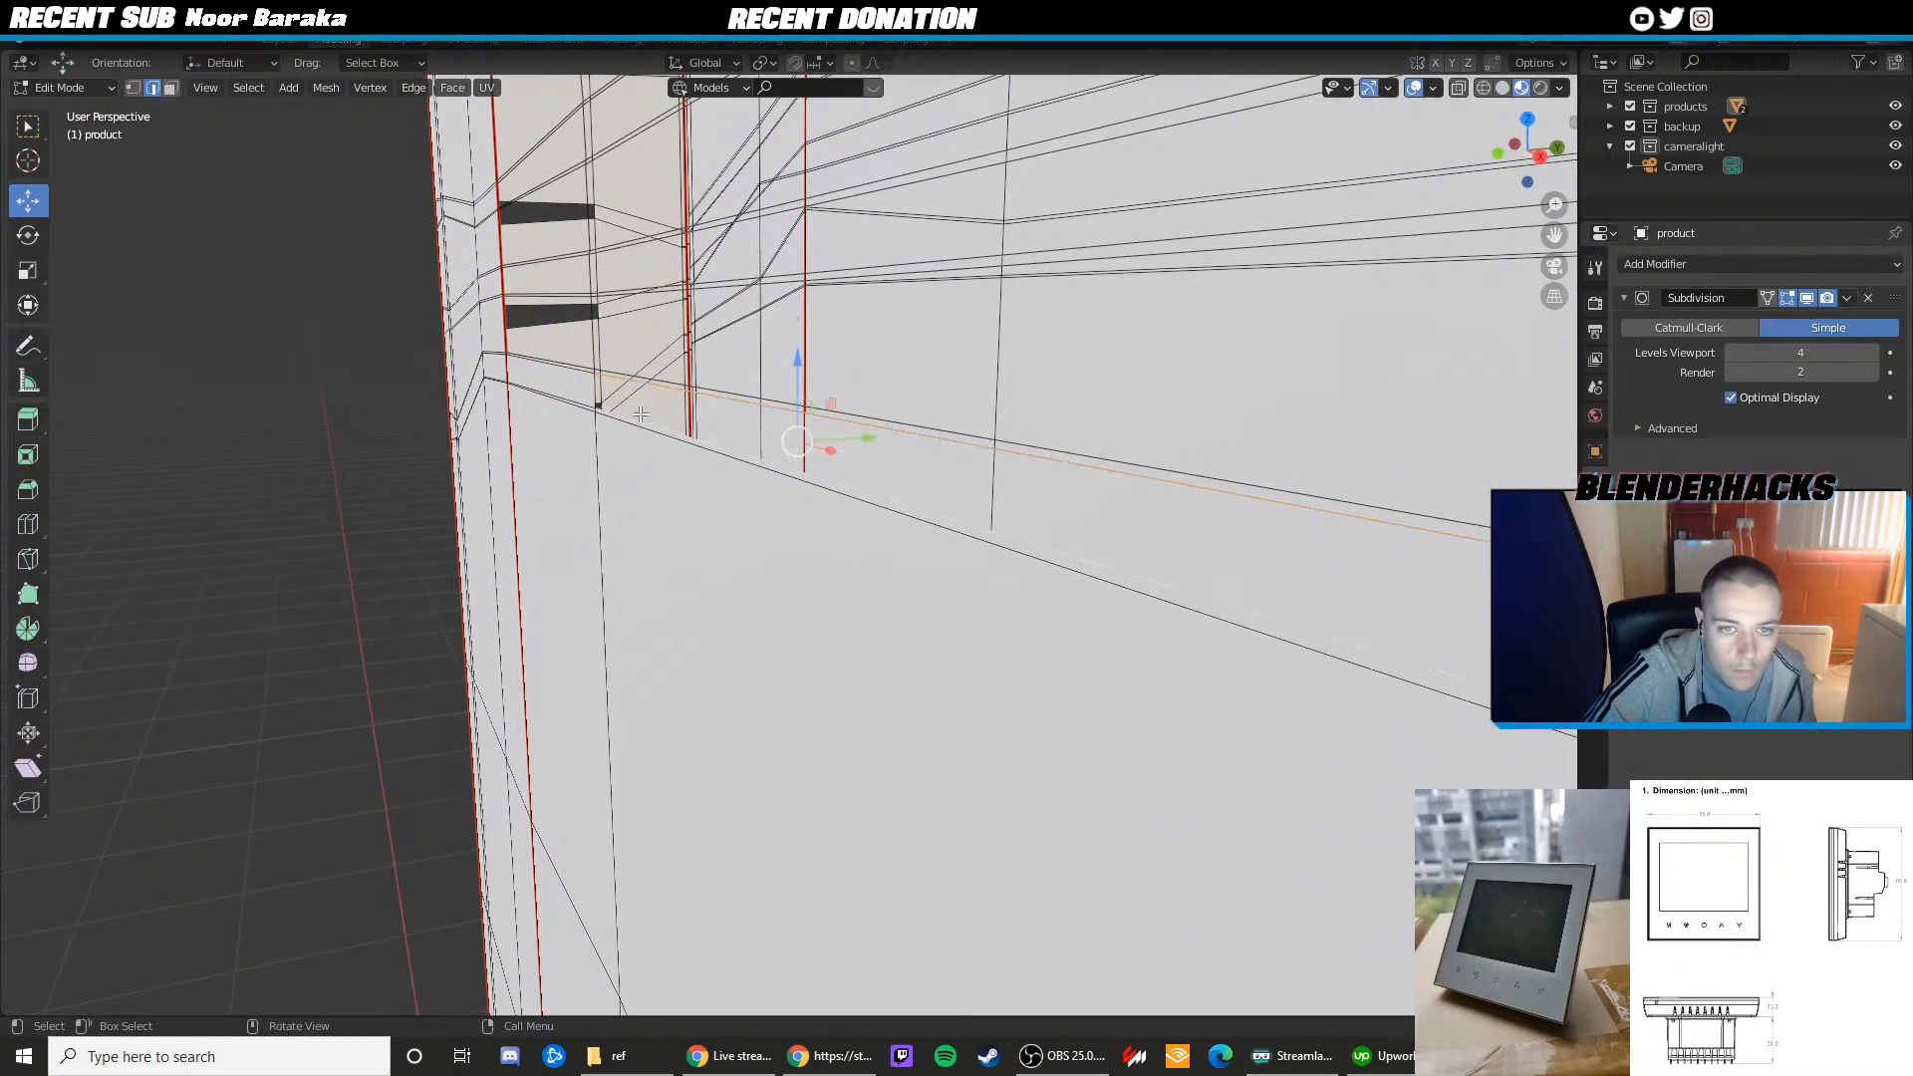
{"action": "middle_click_drag", "start_coordinate": [653, 383], "coordinate": [812, 507]}
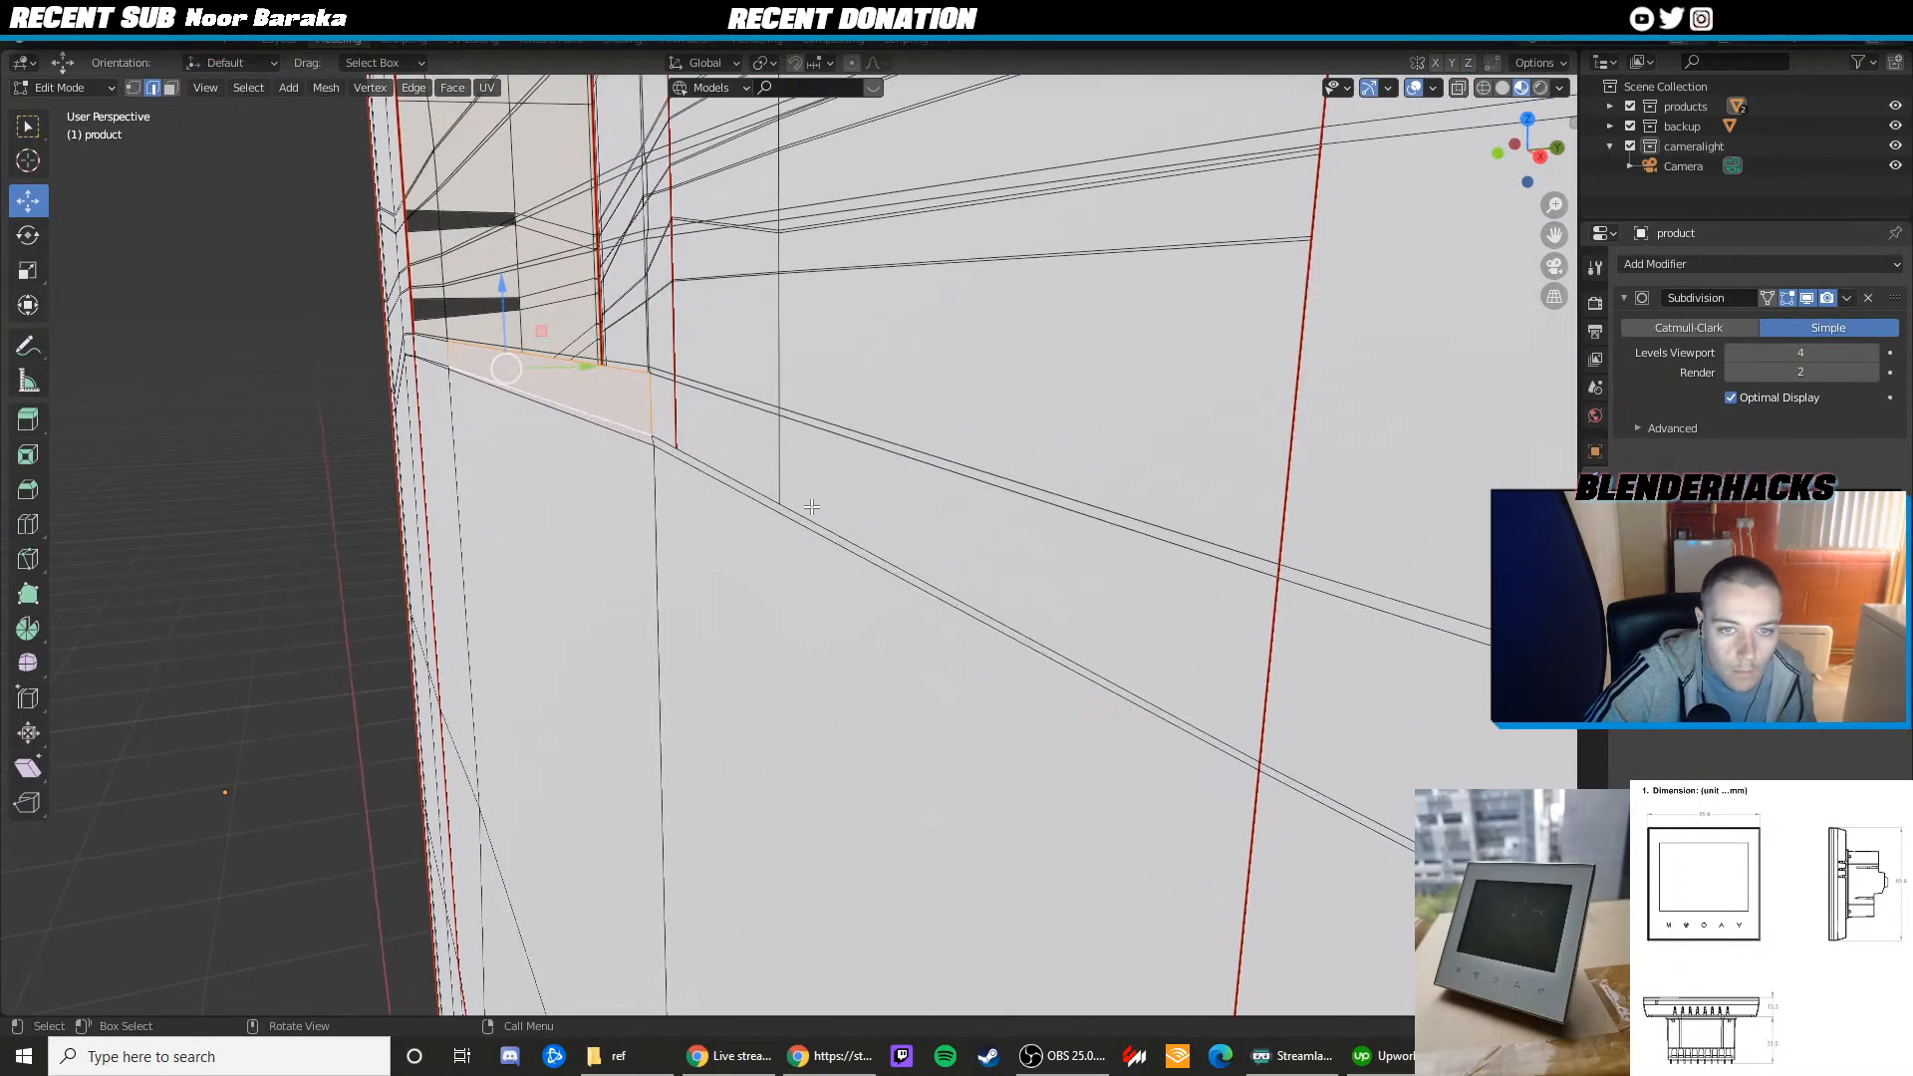
{"action": "left_click", "coordinate": [834, 436]}
{"action": "left_click", "coordinate": [771, 488]}
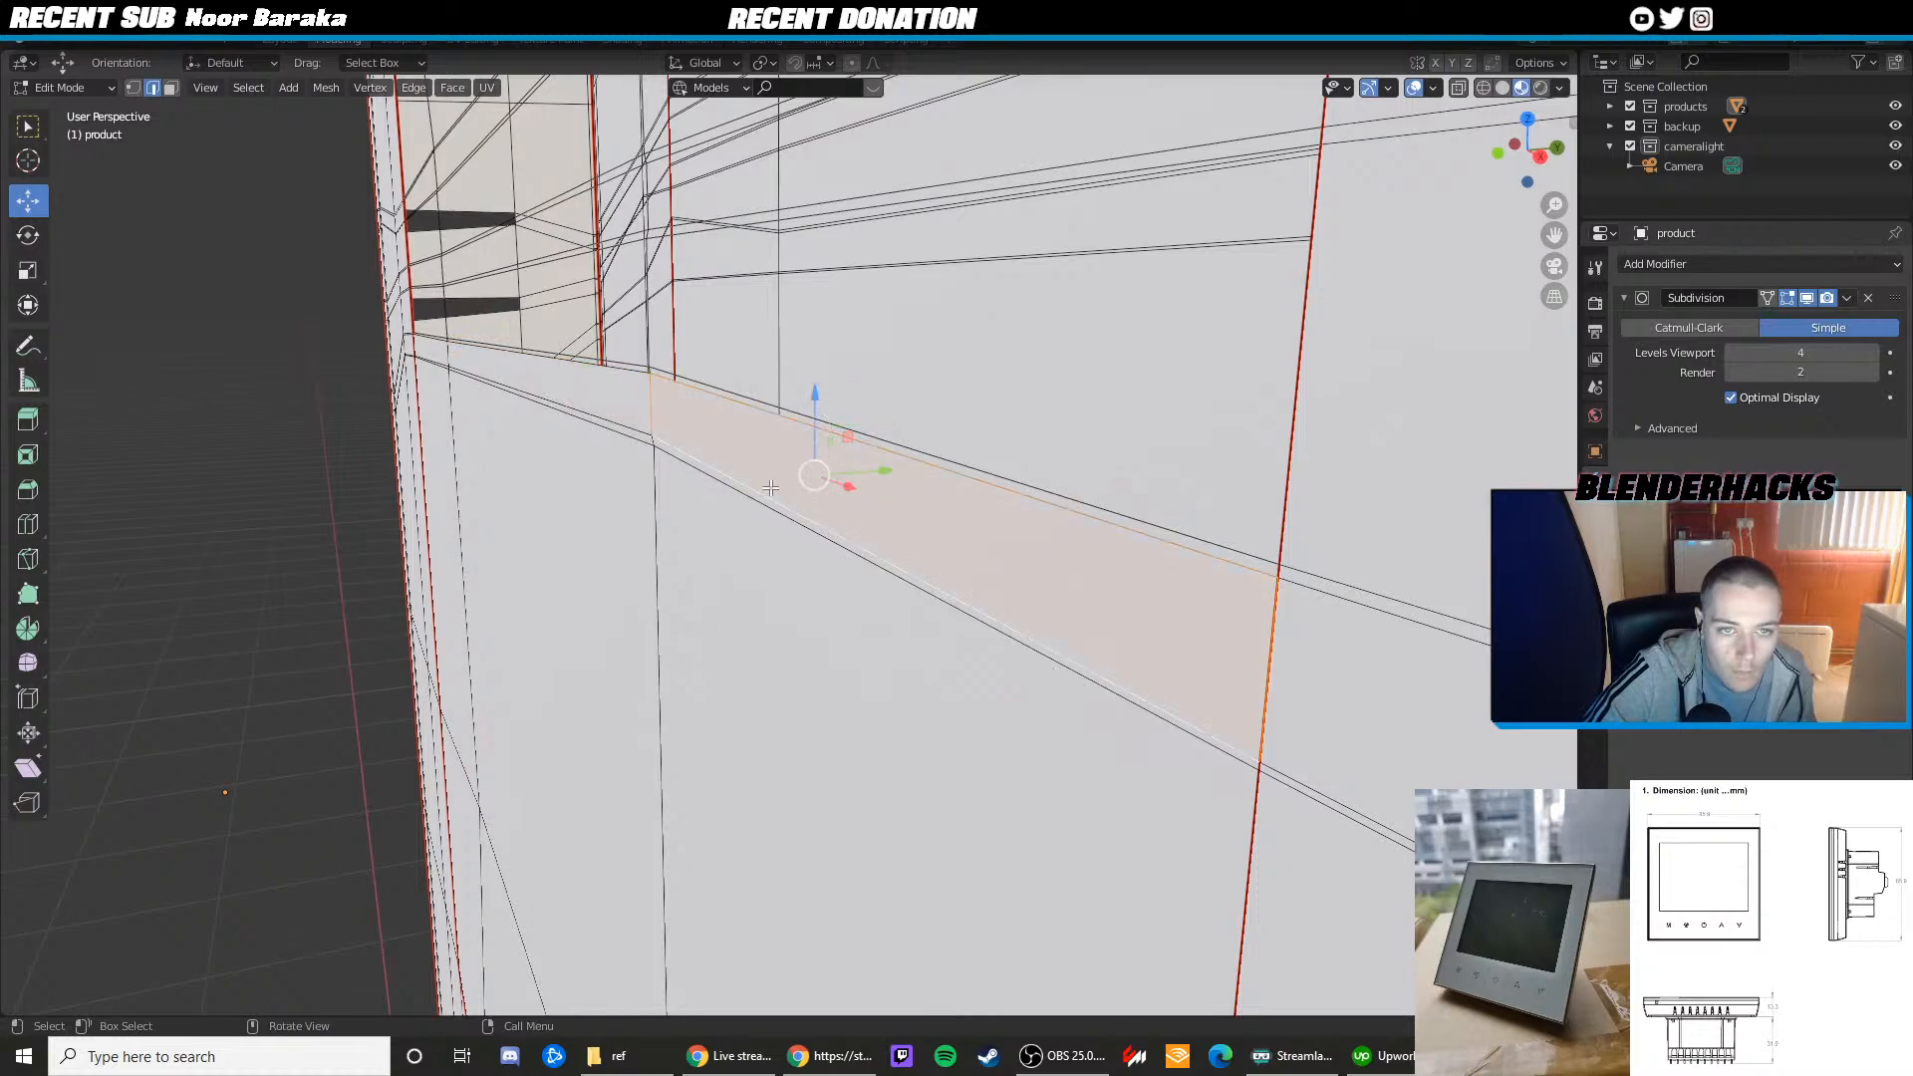
Fill the narrow strips along the third vent's upper line, working from the right border to the left border
{"action": "left_click", "coordinate": [1173, 524]}
{"action": "left_click", "coordinate": [618, 367]}
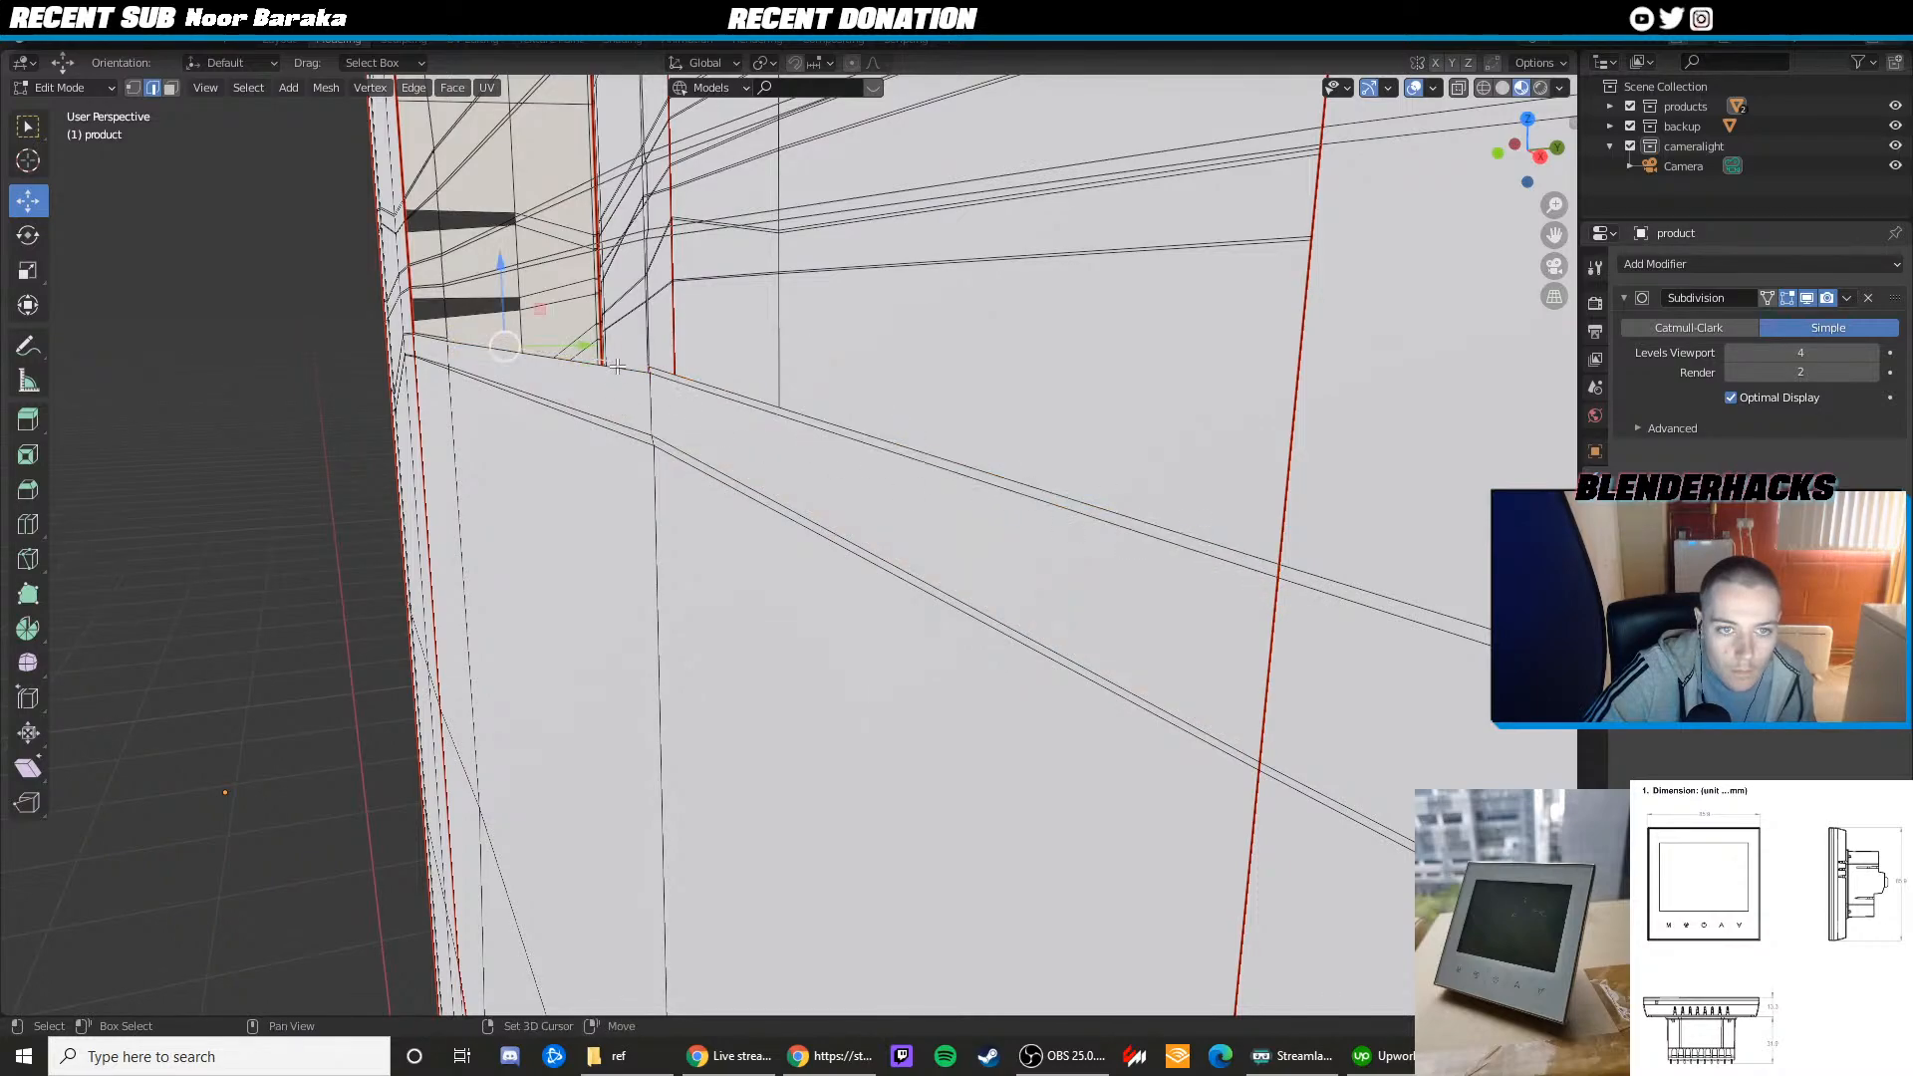
{"action": "middle_click_drag", "start_coordinate": [703, 342], "coordinate": [913, 379]}
{"action": "left_click", "coordinate": [915, 379]}
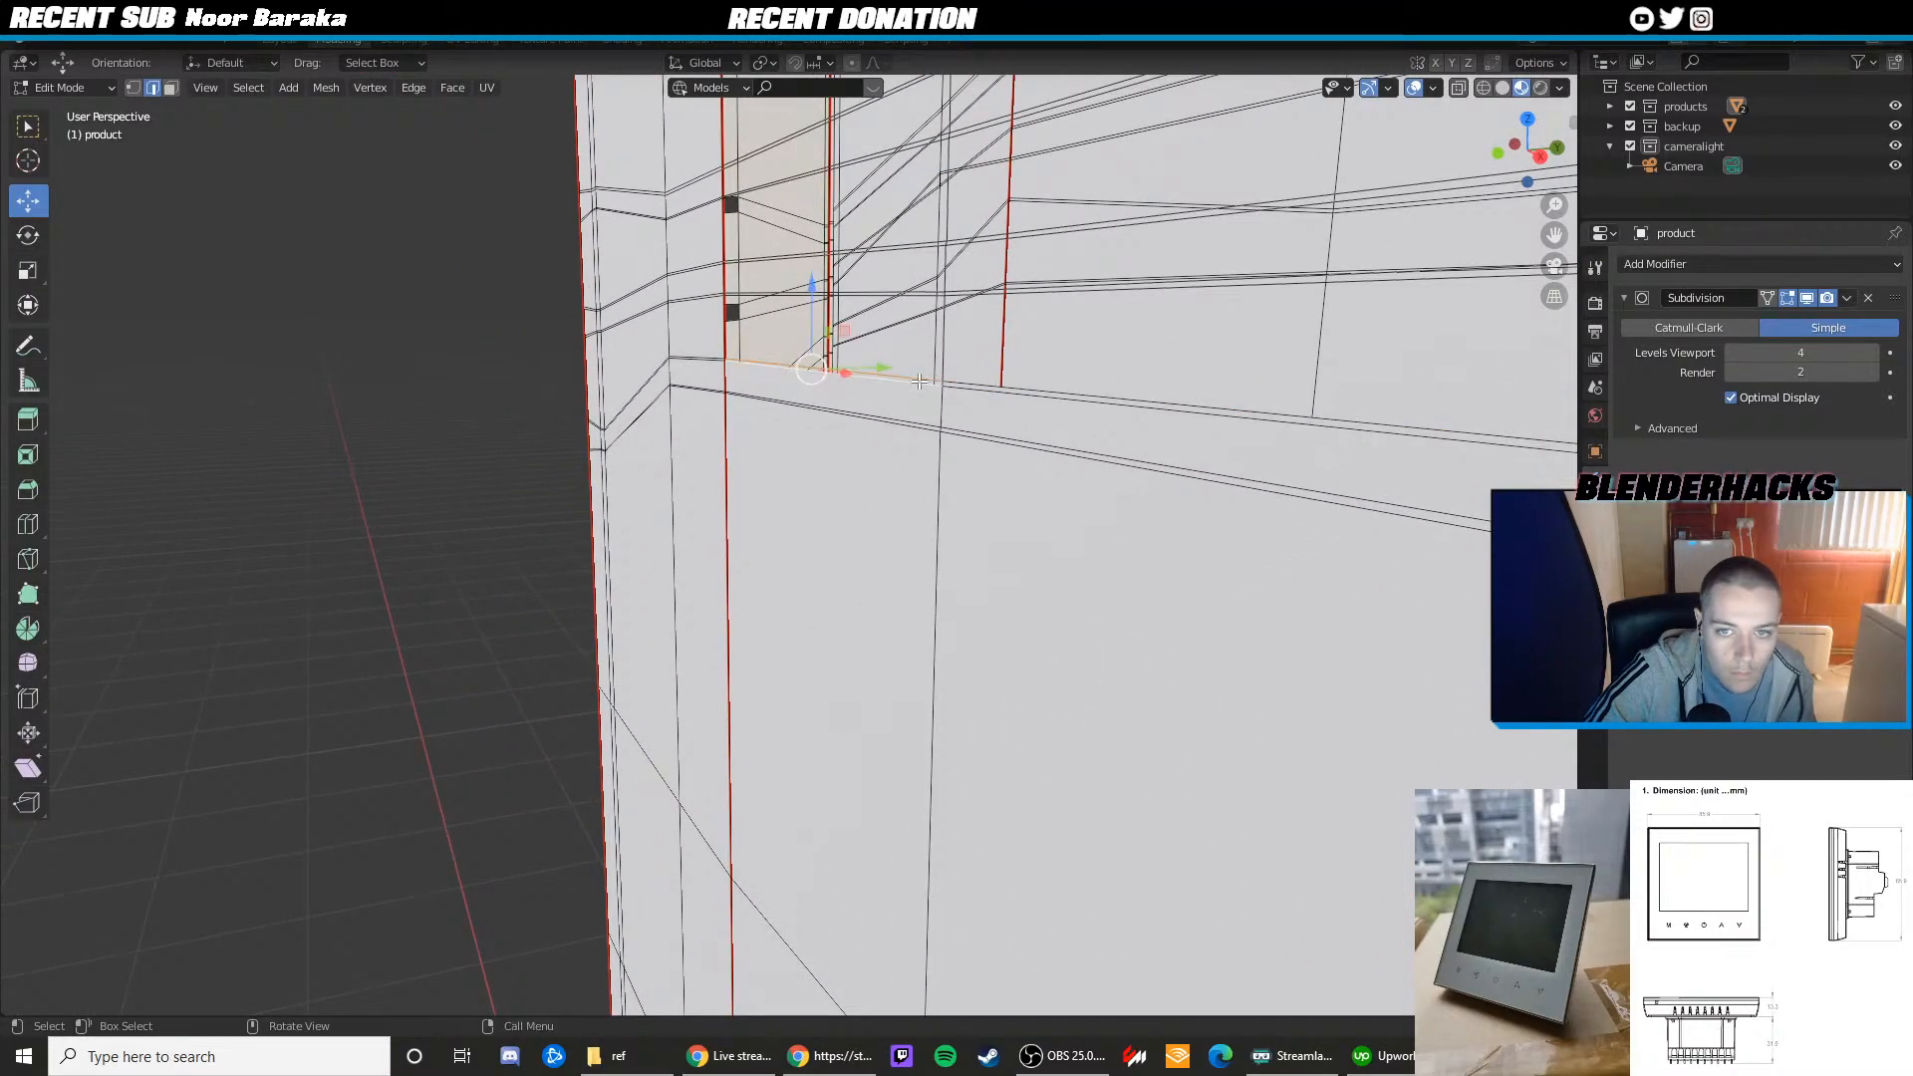
Fill the panels between the second and third vents in the left section and between the two chains
{"action": "left_click", "coordinate": [906, 302], "text": "shift"}
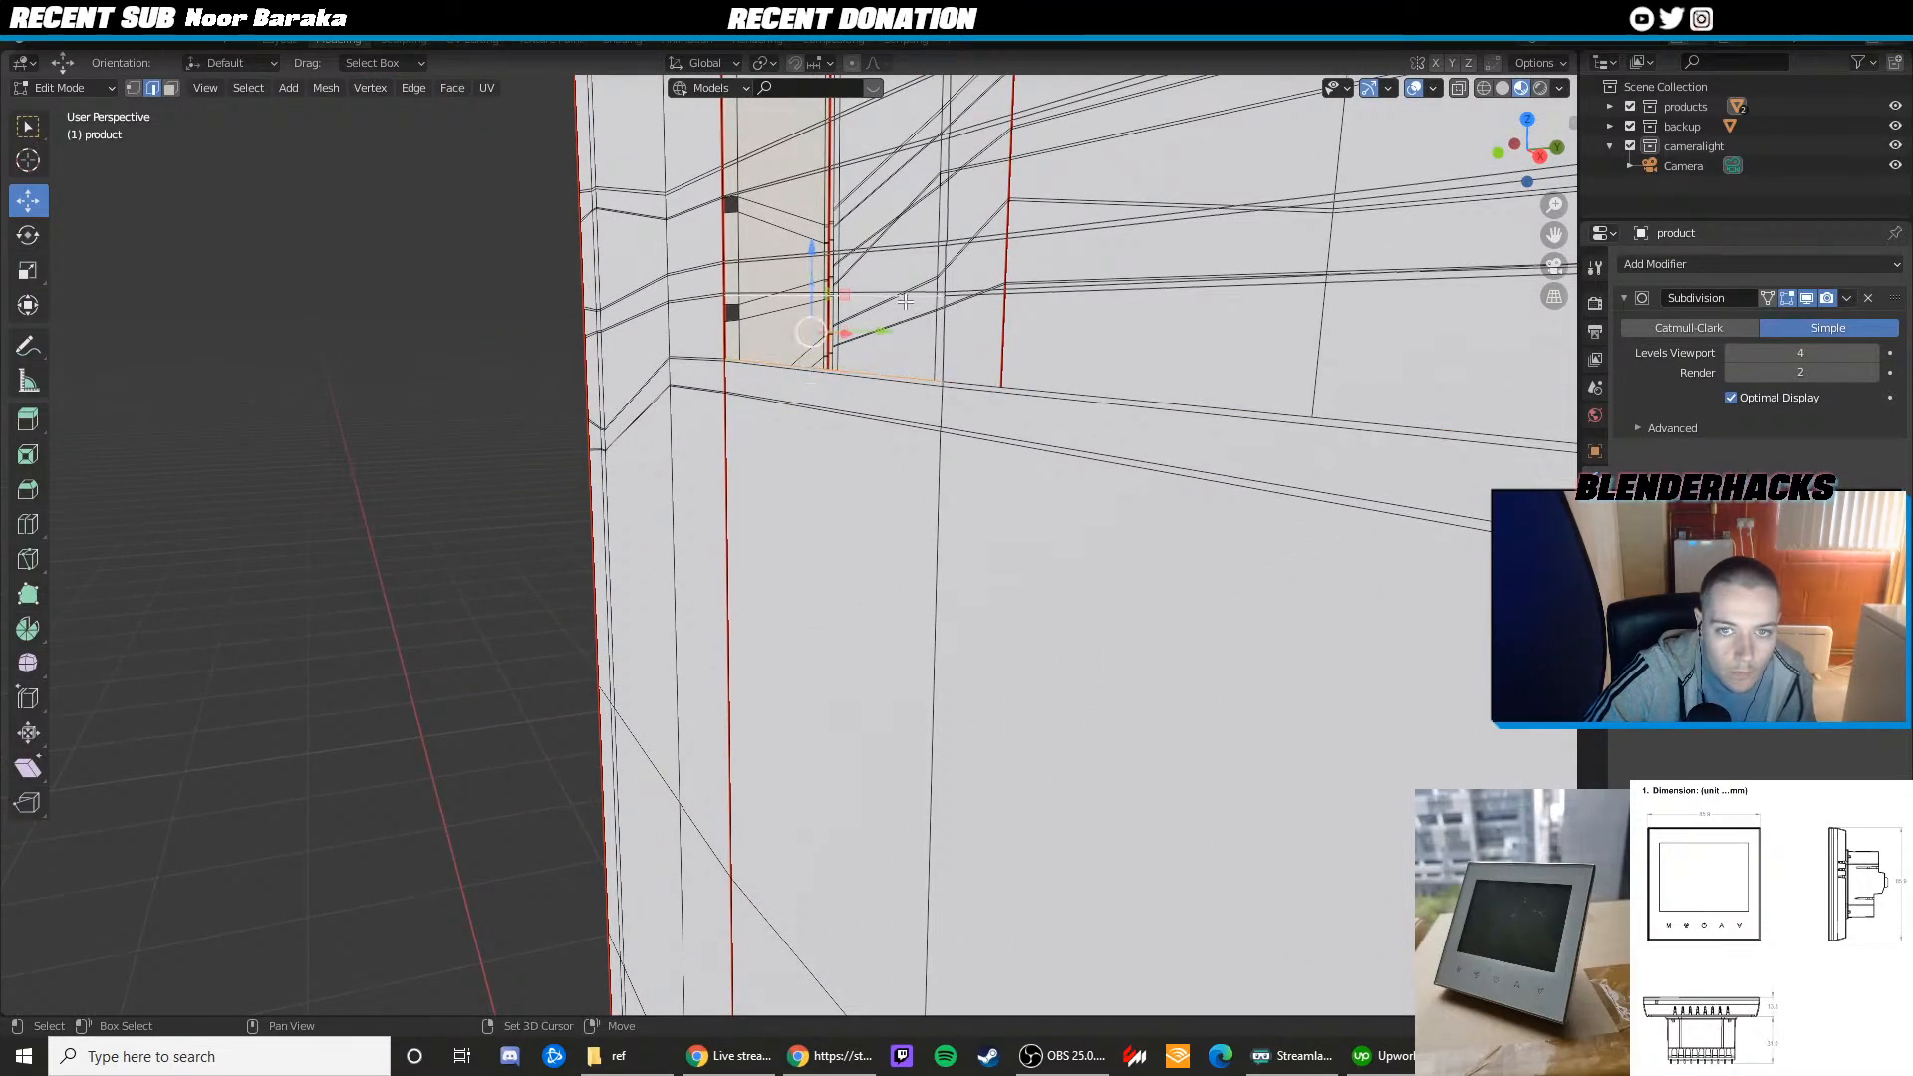
{"action": "key", "text": "f"}
{"action": "left_click", "coordinate": [1002, 356]}
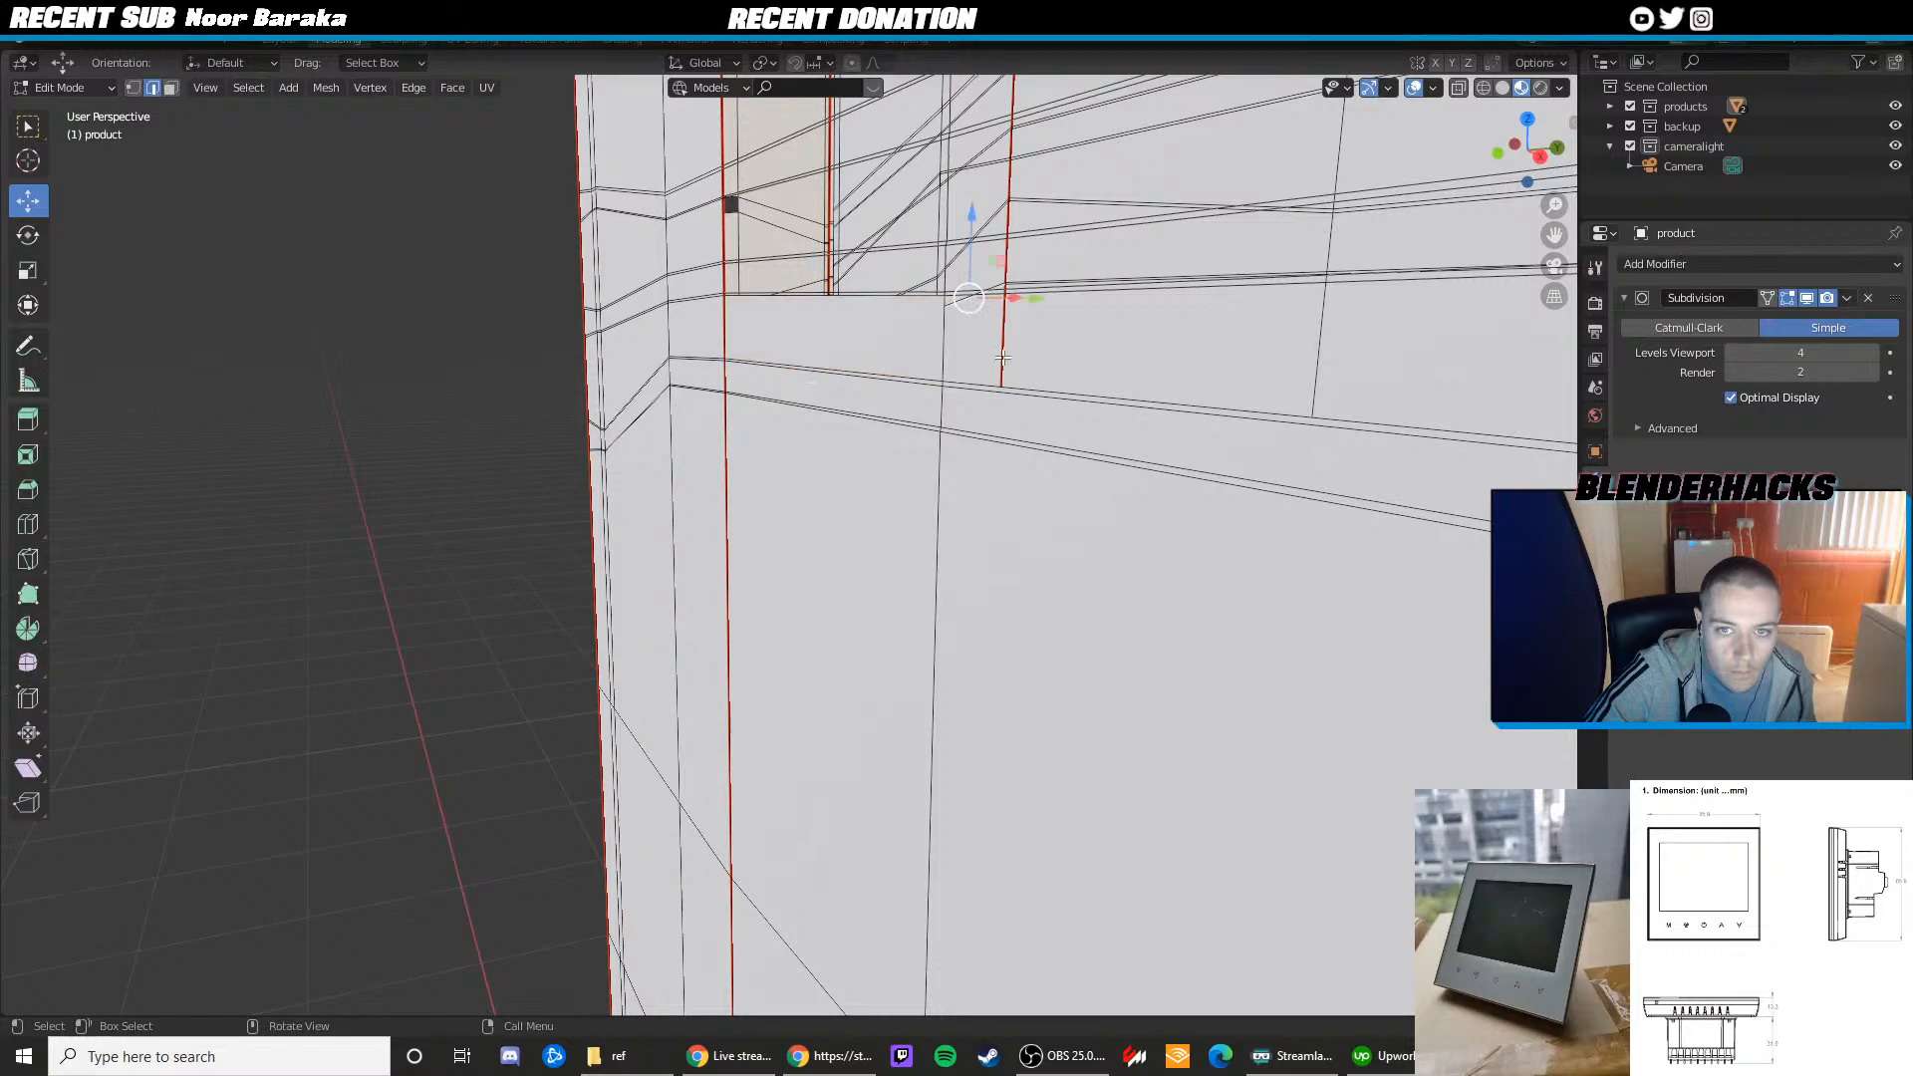
{"action": "left_click", "coordinate": [1107, 289]}
{"action": "middle_click_drag", "start_coordinate": [1076, 387], "coordinate": [635, 346]}
{"action": "left_click", "coordinate": [1201, 422], "text": "shift"}
{"action": "key", "text": "f"}
{"action": "scroll", "coordinate": [1201, 419], "scroll_direction": "down", "scroll_amount": 5}
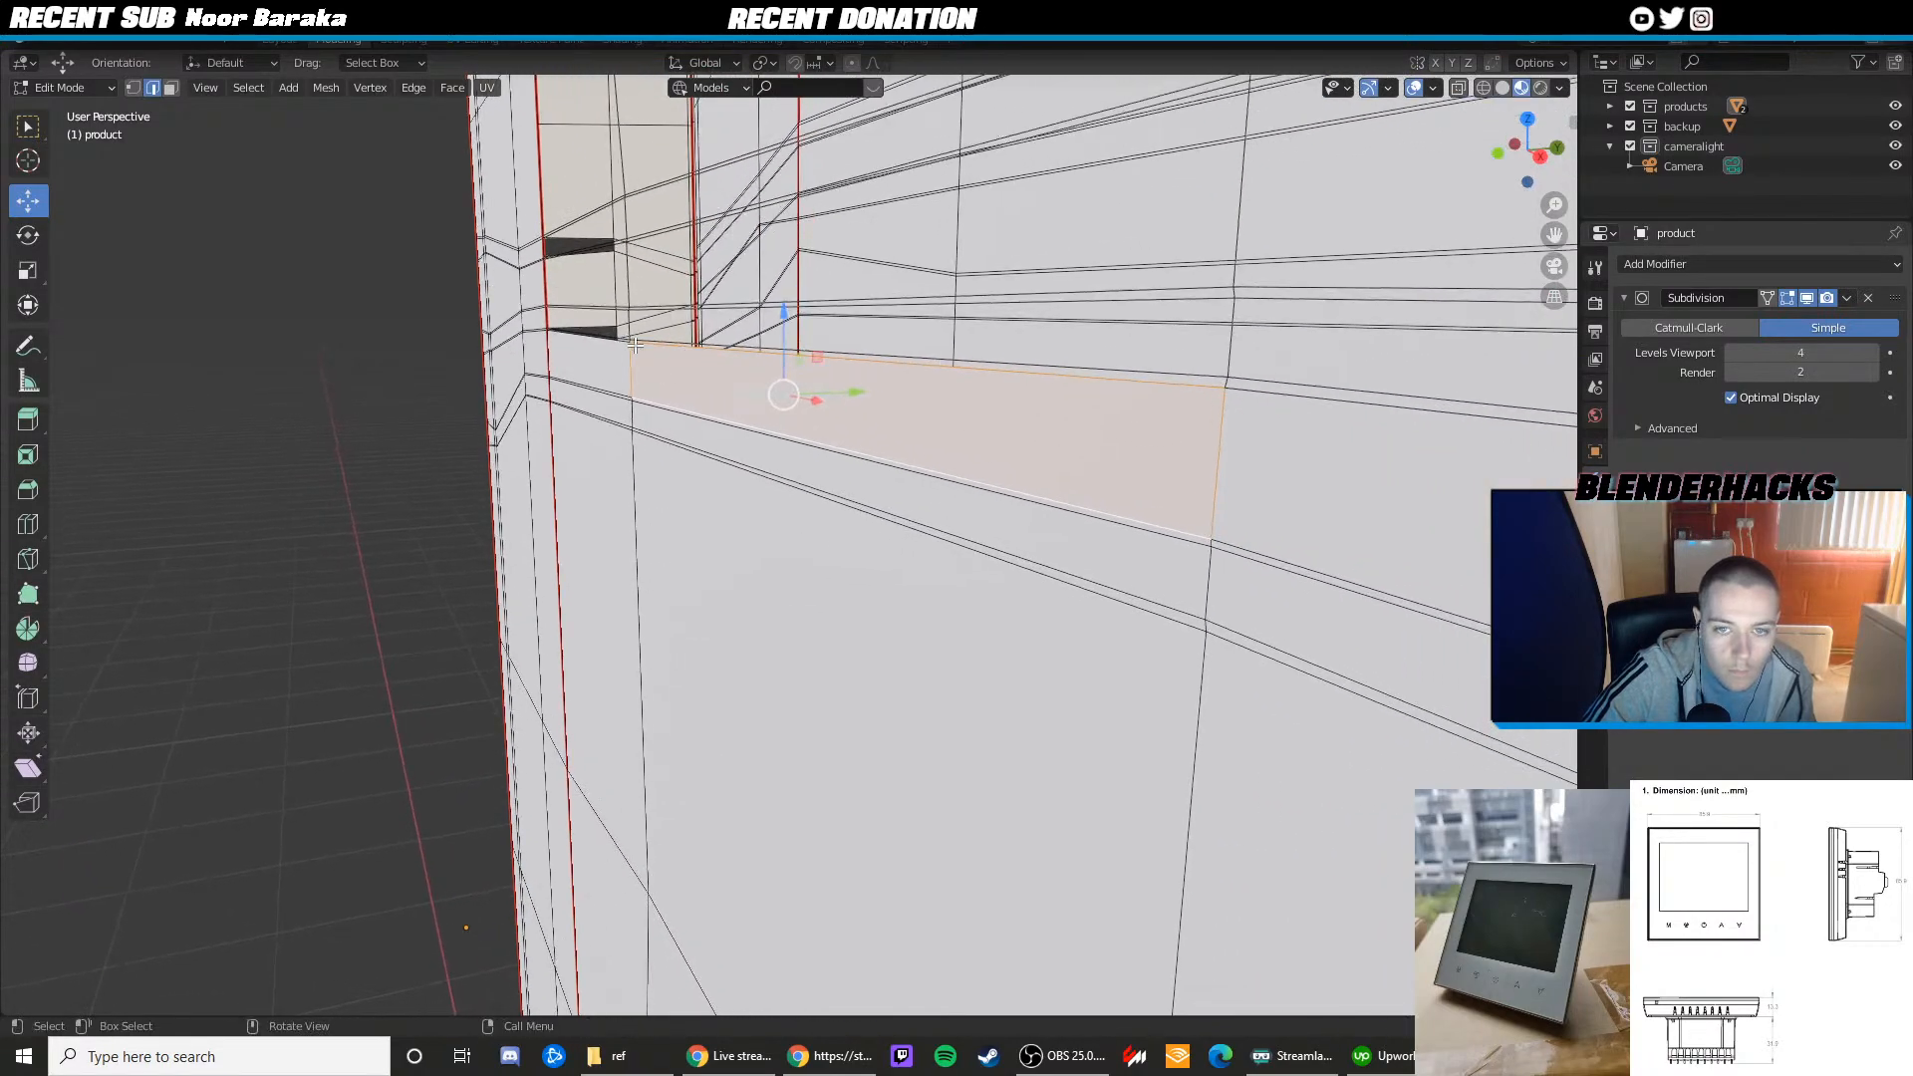
Select the new face between the chains, nudge it as a check and undo the move
{"action": "scroll", "coordinate": [1075, 487], "scroll_direction": "up", "scroll_amount": 3}
{"action": "key", "text": "3"}
{"action": "left_click", "coordinate": [1089, 479]}
{"action": "left_click_drag", "start_coordinate": [840, 417], "coordinate": [865, 415]}
{"action": "key", "text": "ctrl+z"}
Fill the panel between the second and third vents from the right chain to the right border
{"action": "scroll", "coordinate": [1111, 435], "scroll_direction": "down", "scroll_amount": 3}
{"action": "middle_click_drag", "start_coordinate": [1111, 435], "coordinate": [831, 389], "text": "shift"}
{"action": "key", "text": "2"}
{"action": "left_click", "coordinate": [829, 416]}
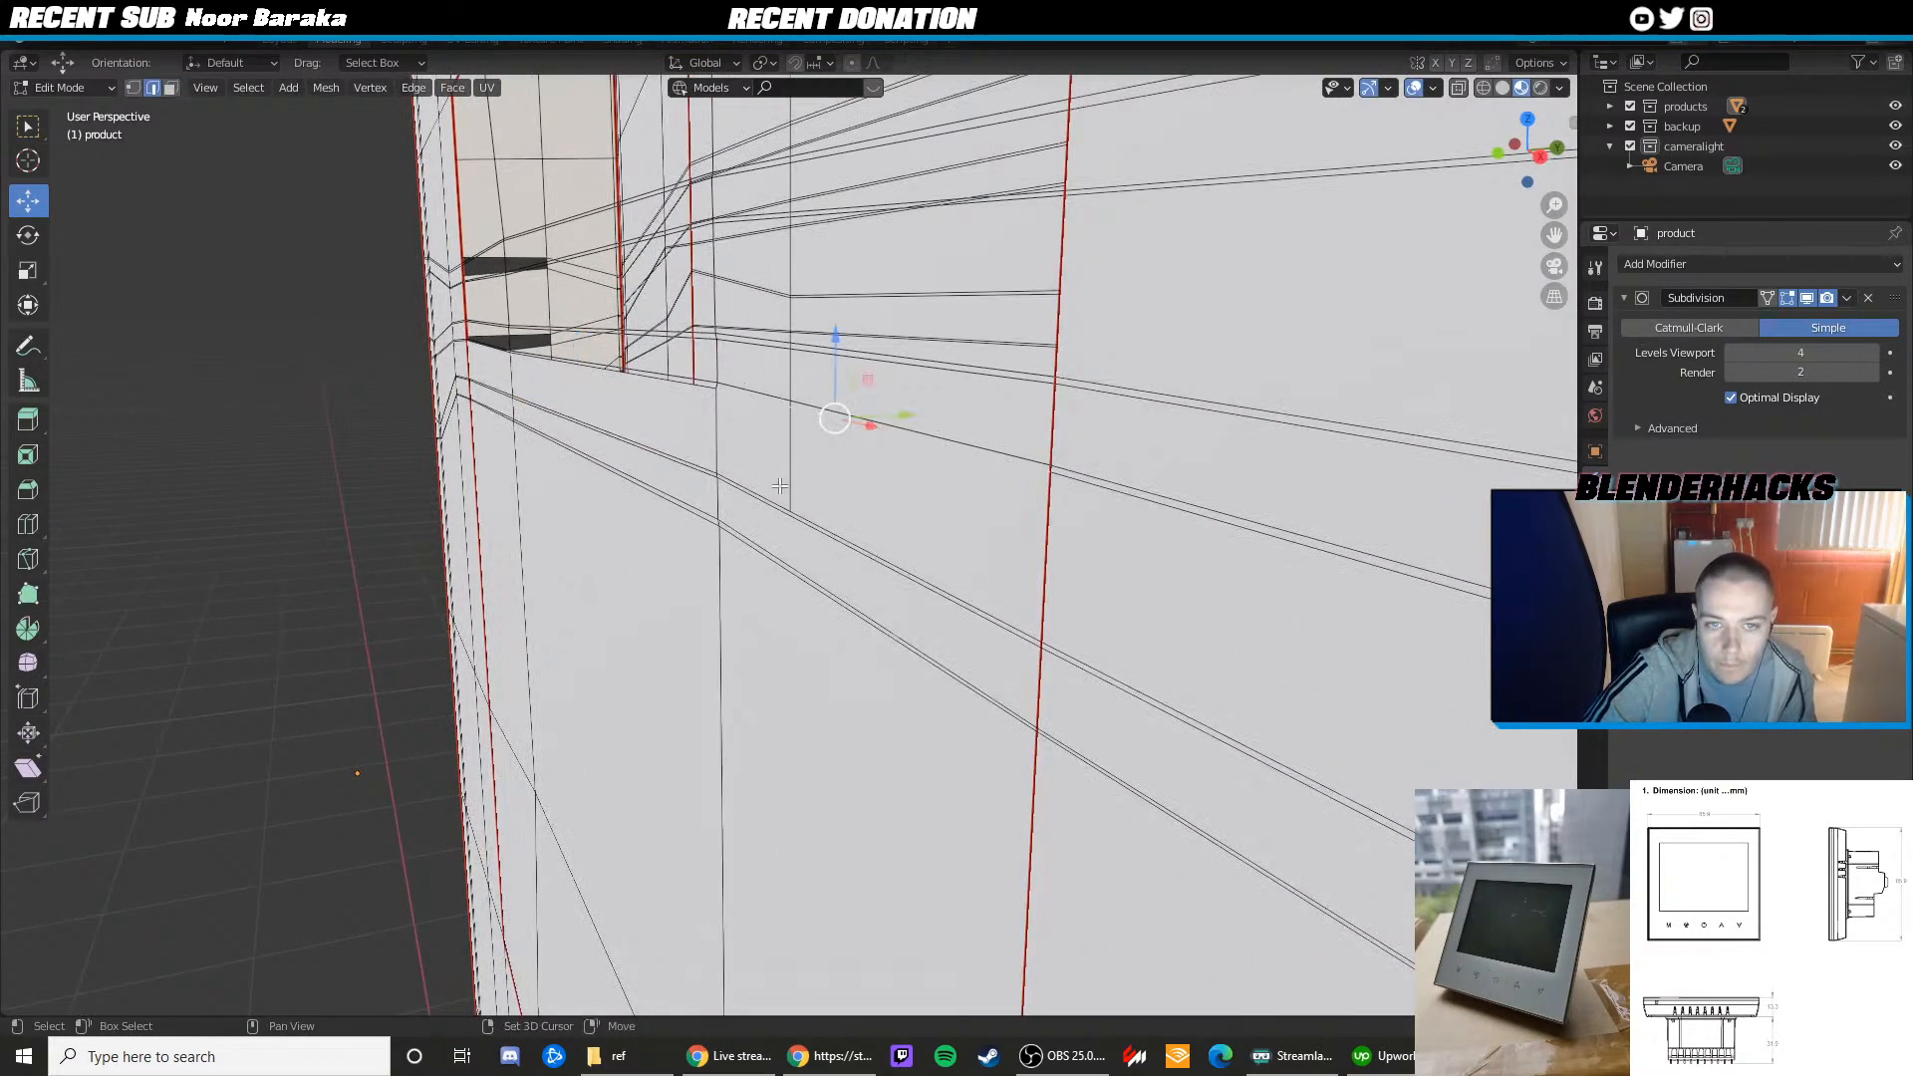
{"action": "left_click", "coordinate": [776, 495], "text": "shift"}
Fill the narrow strips between the second vent's paired lower edges, from the right border toward the left border
{"action": "left_click", "coordinate": [813, 404]}
{"action": "left_click", "coordinate": [807, 411], "text": "shift"}
{"action": "key", "text": "f"}
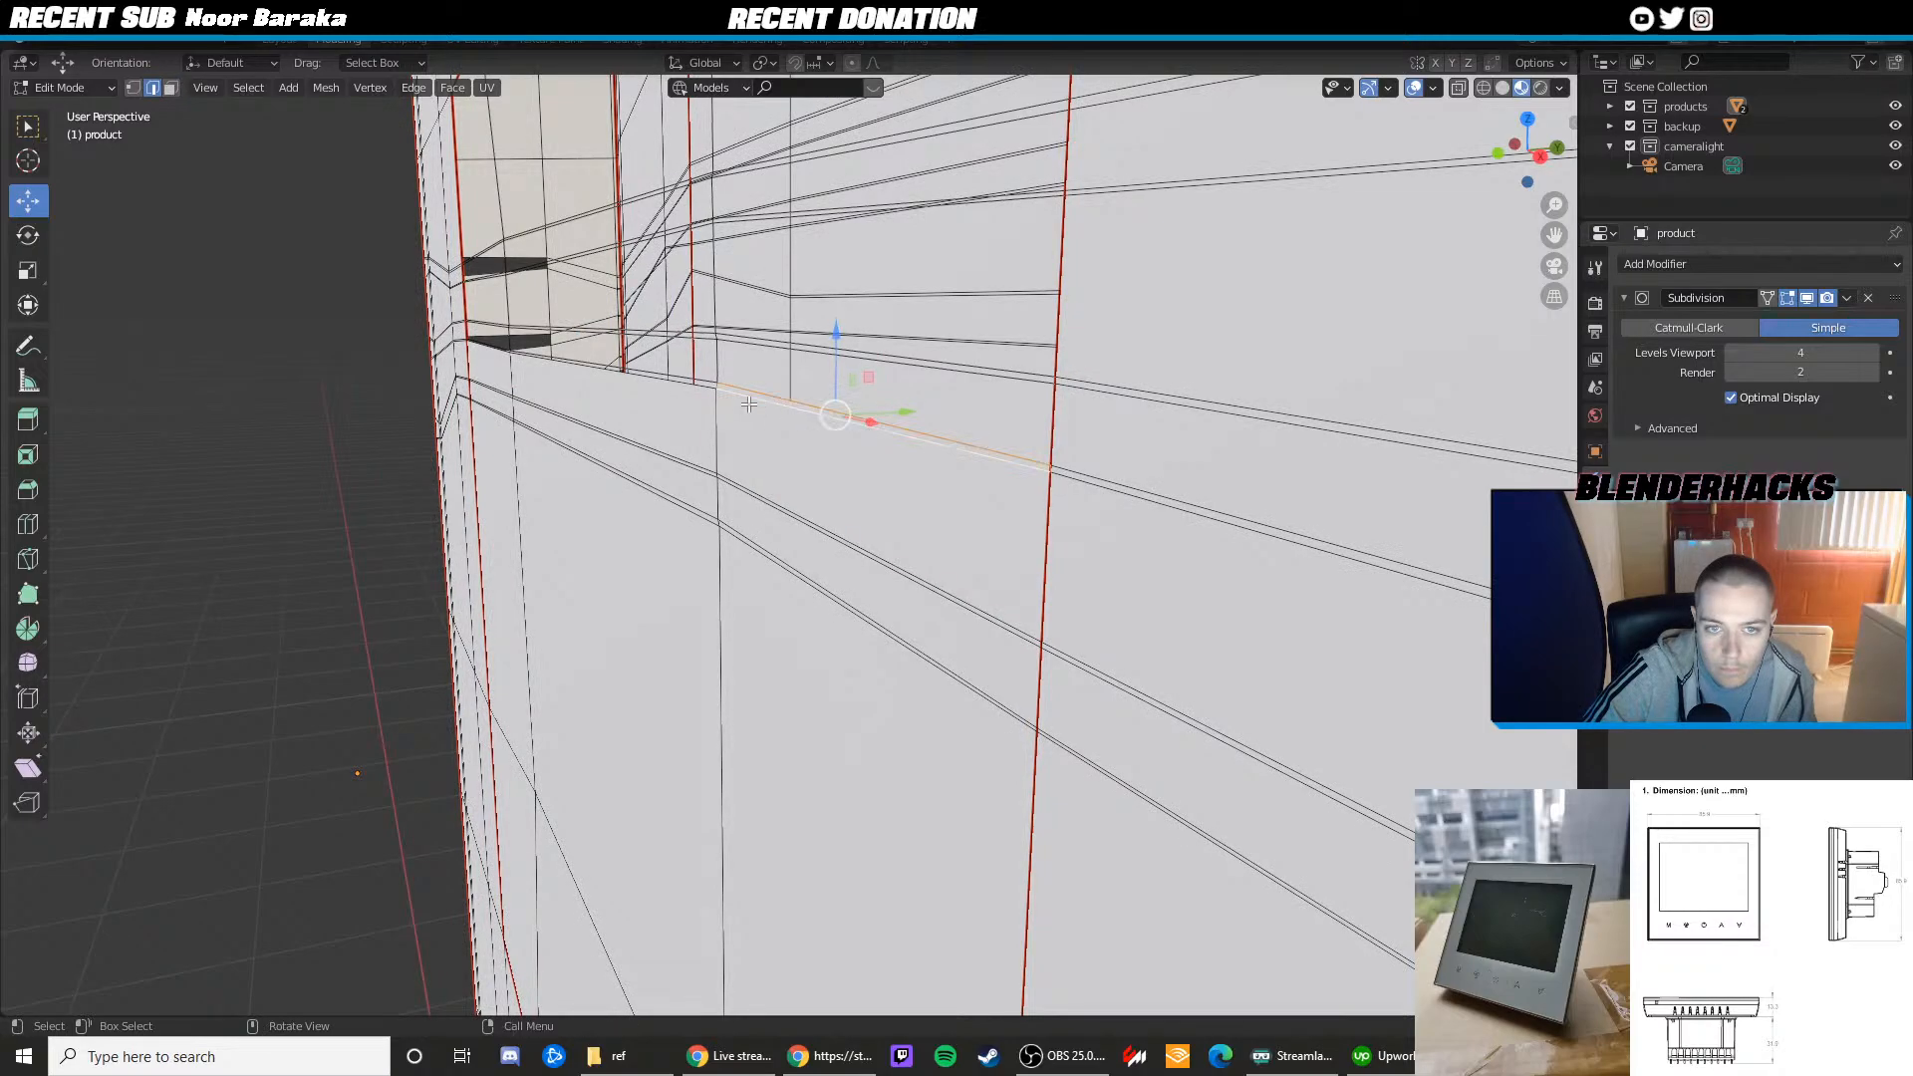
{"action": "left_click", "coordinate": [695, 379]}
{"action": "left_click", "coordinate": [676, 386], "text": "shift"}
{"action": "middle_click_drag", "start_coordinate": [677, 386], "coordinate": [747, 342], "text": "shift"}
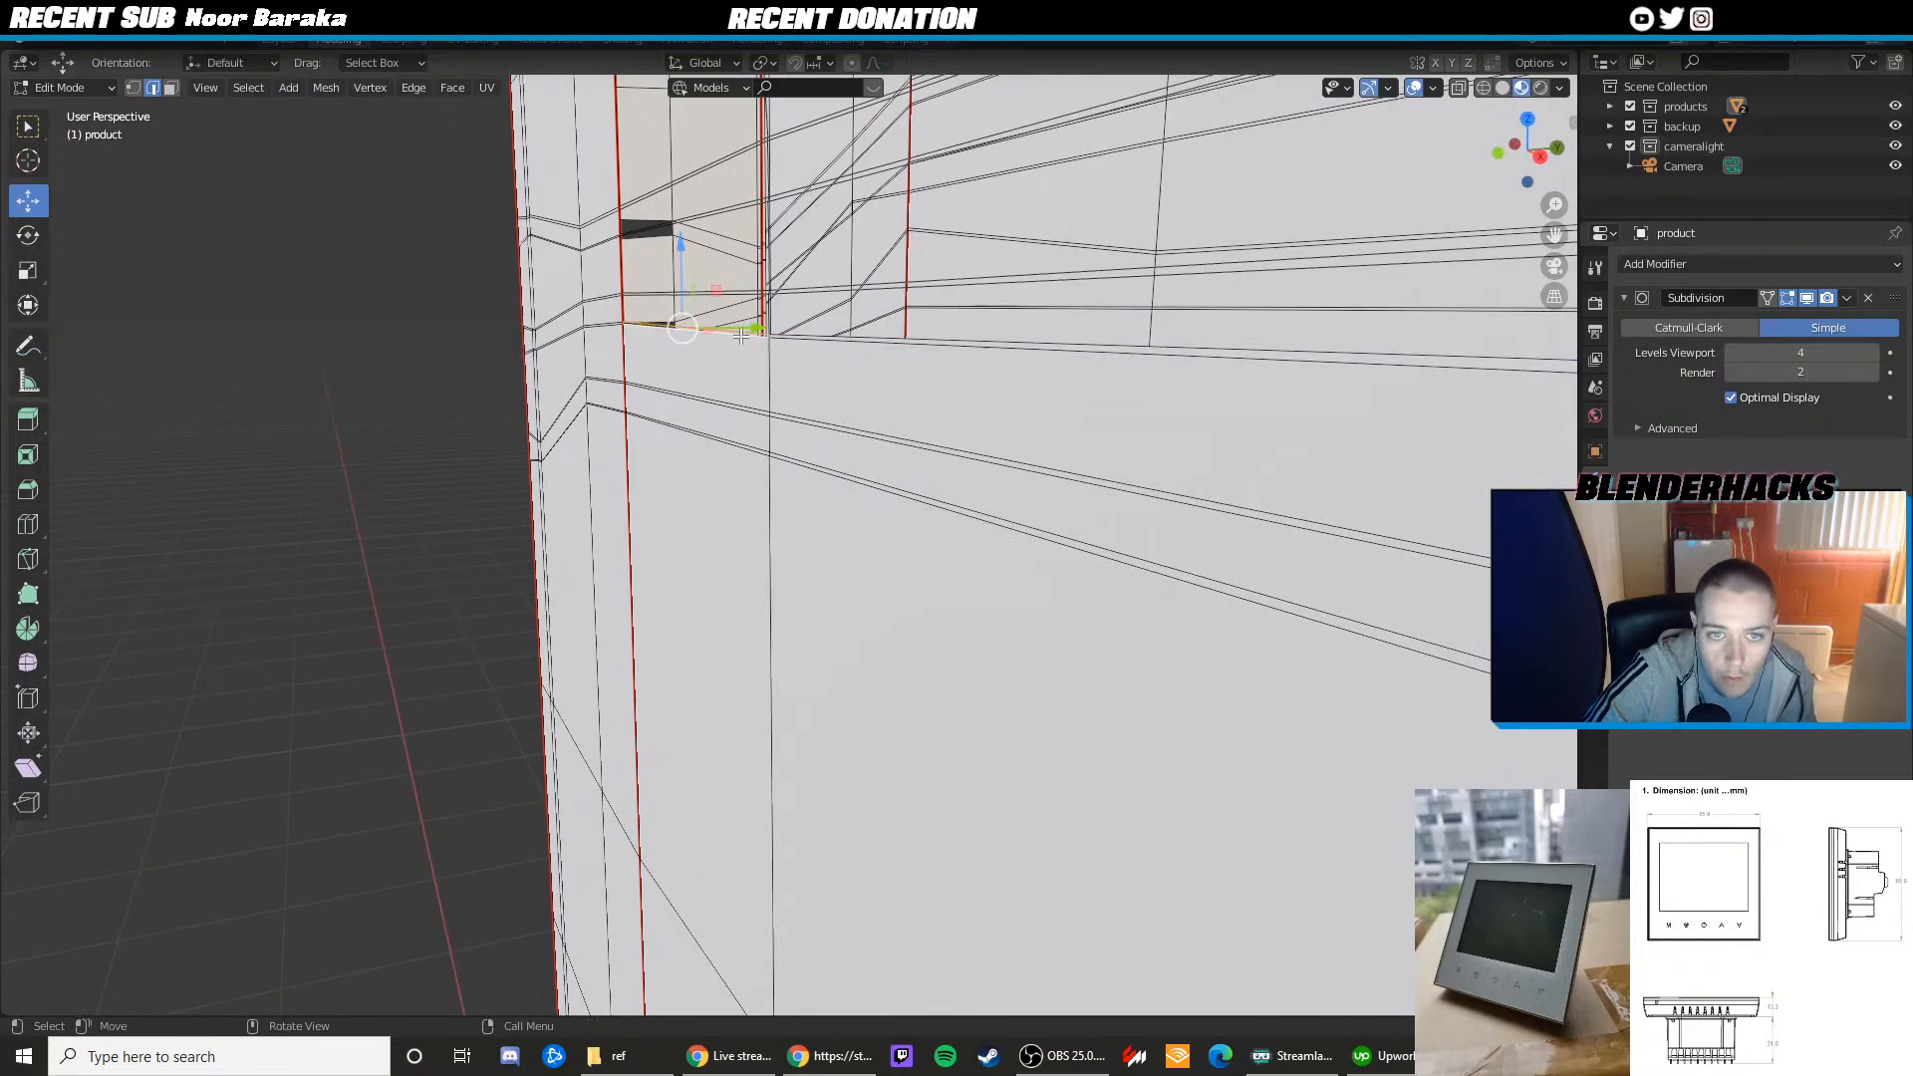
Fill the second vent's band in the left section, and try filling its section between the two chains
{"action": "left_click", "coordinate": [802, 296]}
{"action": "left_click", "coordinate": [793, 326], "text": "shift"}
{"action": "key", "text": "f"}
{"action": "key", "text": "ctrl+z"}
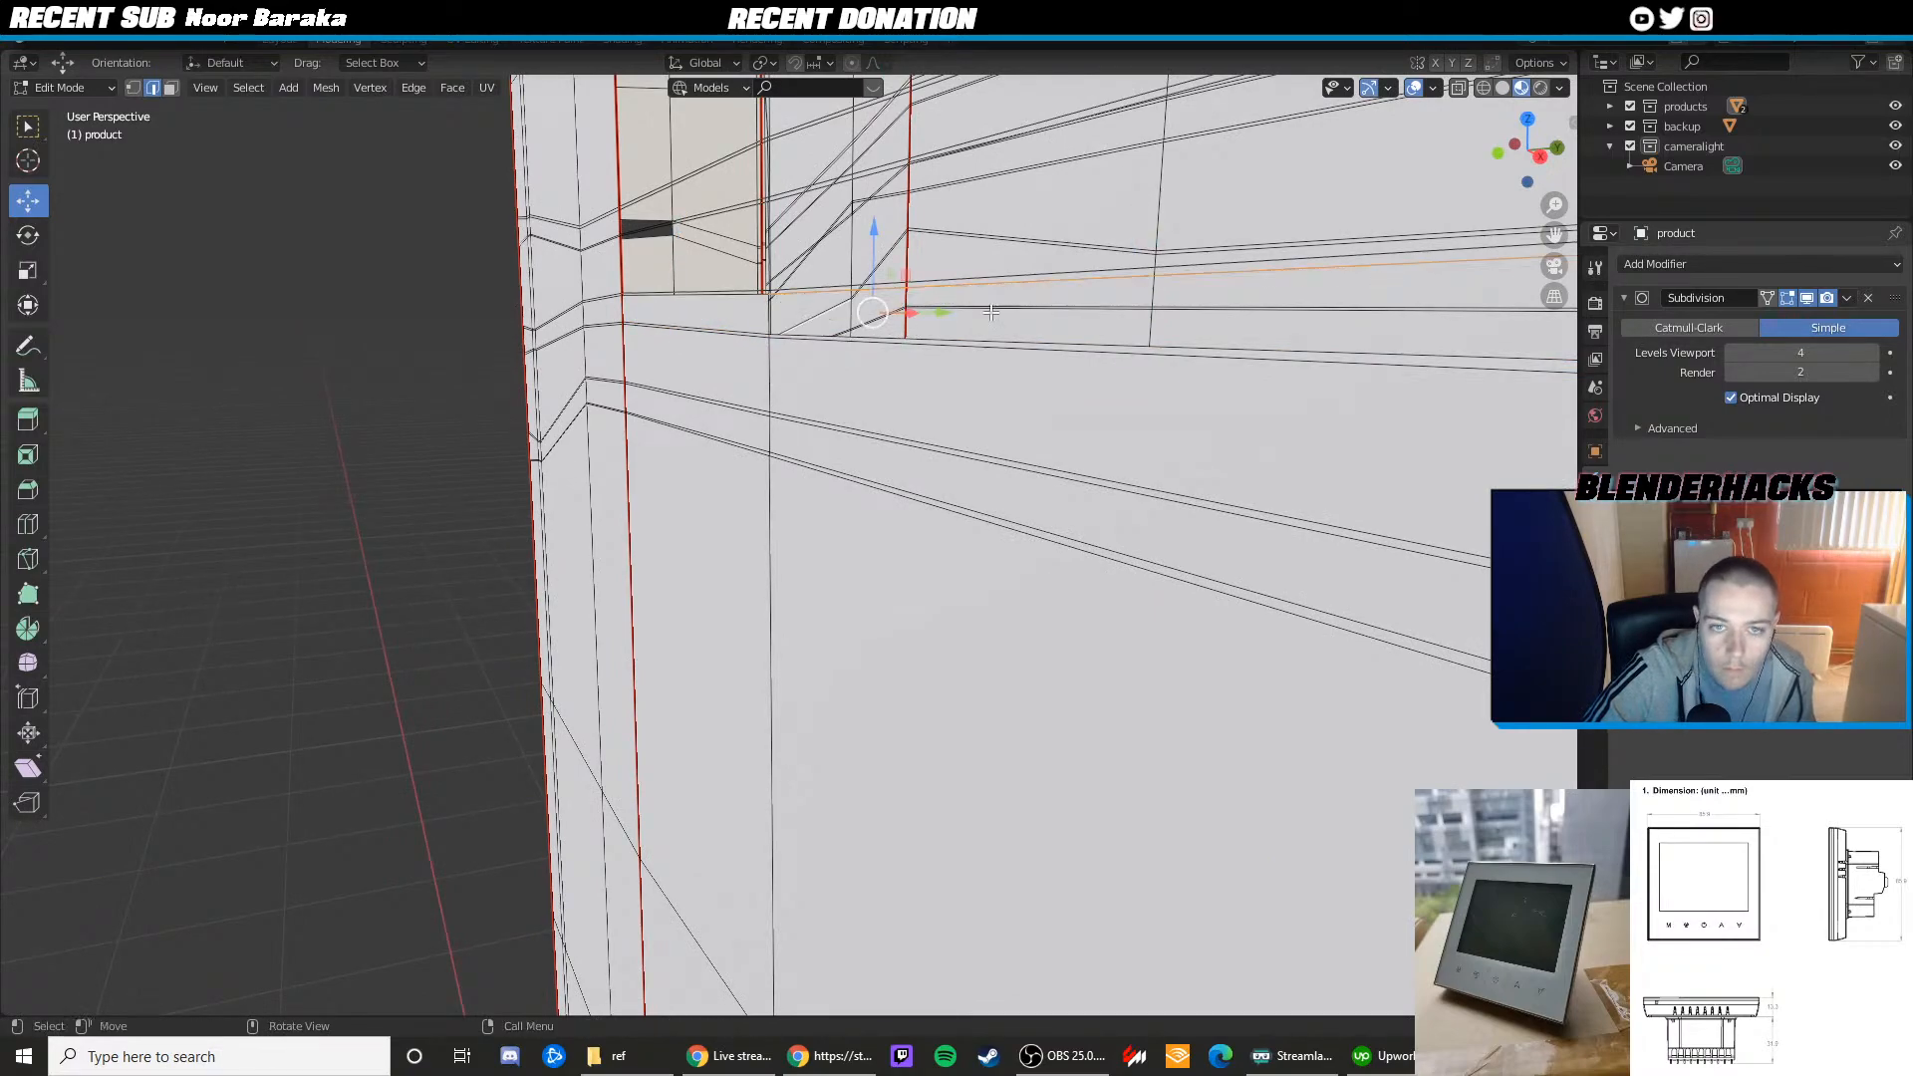
Retry the face across the second vent's band between the two chains from another angle, and undo it
{"action": "scroll", "coordinate": [990, 311], "scroll_direction": "up", "scroll_amount": 2}
{"action": "left_click", "coordinate": [983, 398], "text": "ctrl"}
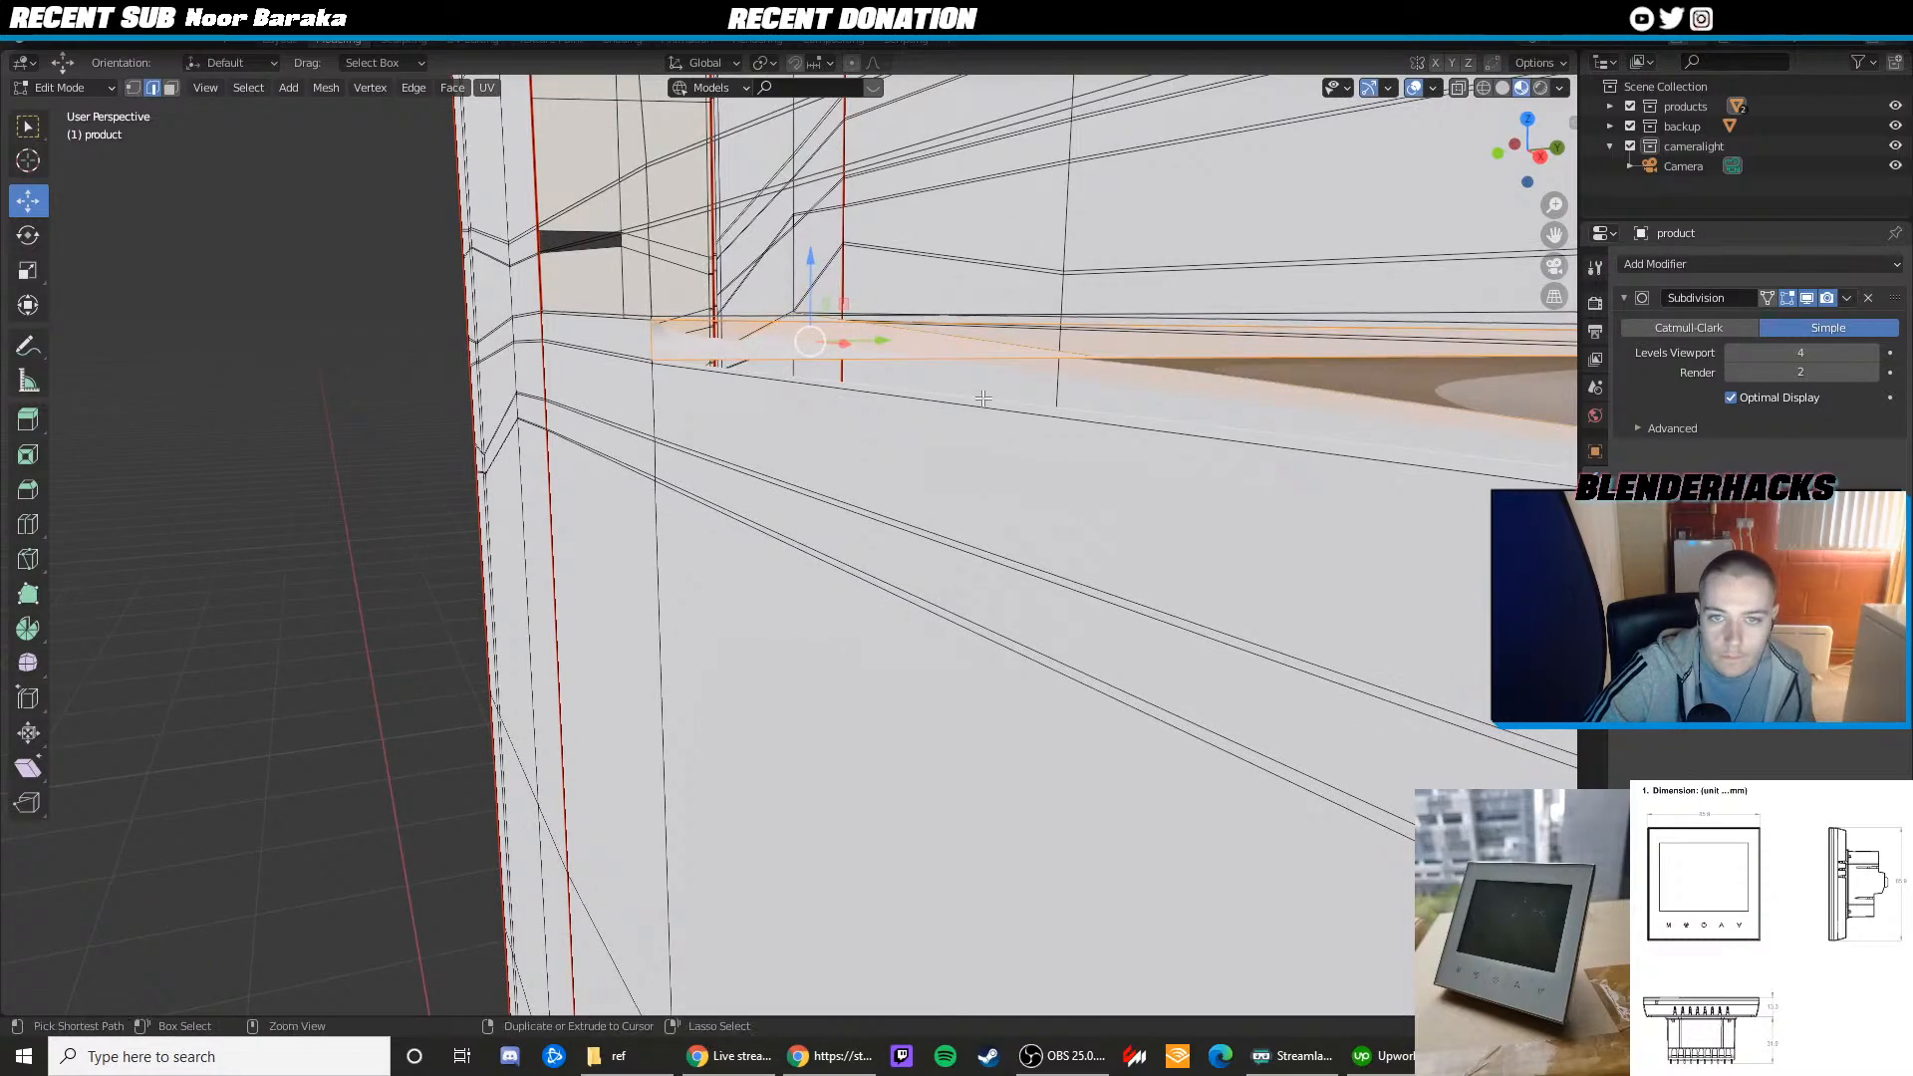
{"action": "middle_click_drag", "start_coordinate": [983, 398], "coordinate": [802, 342]}
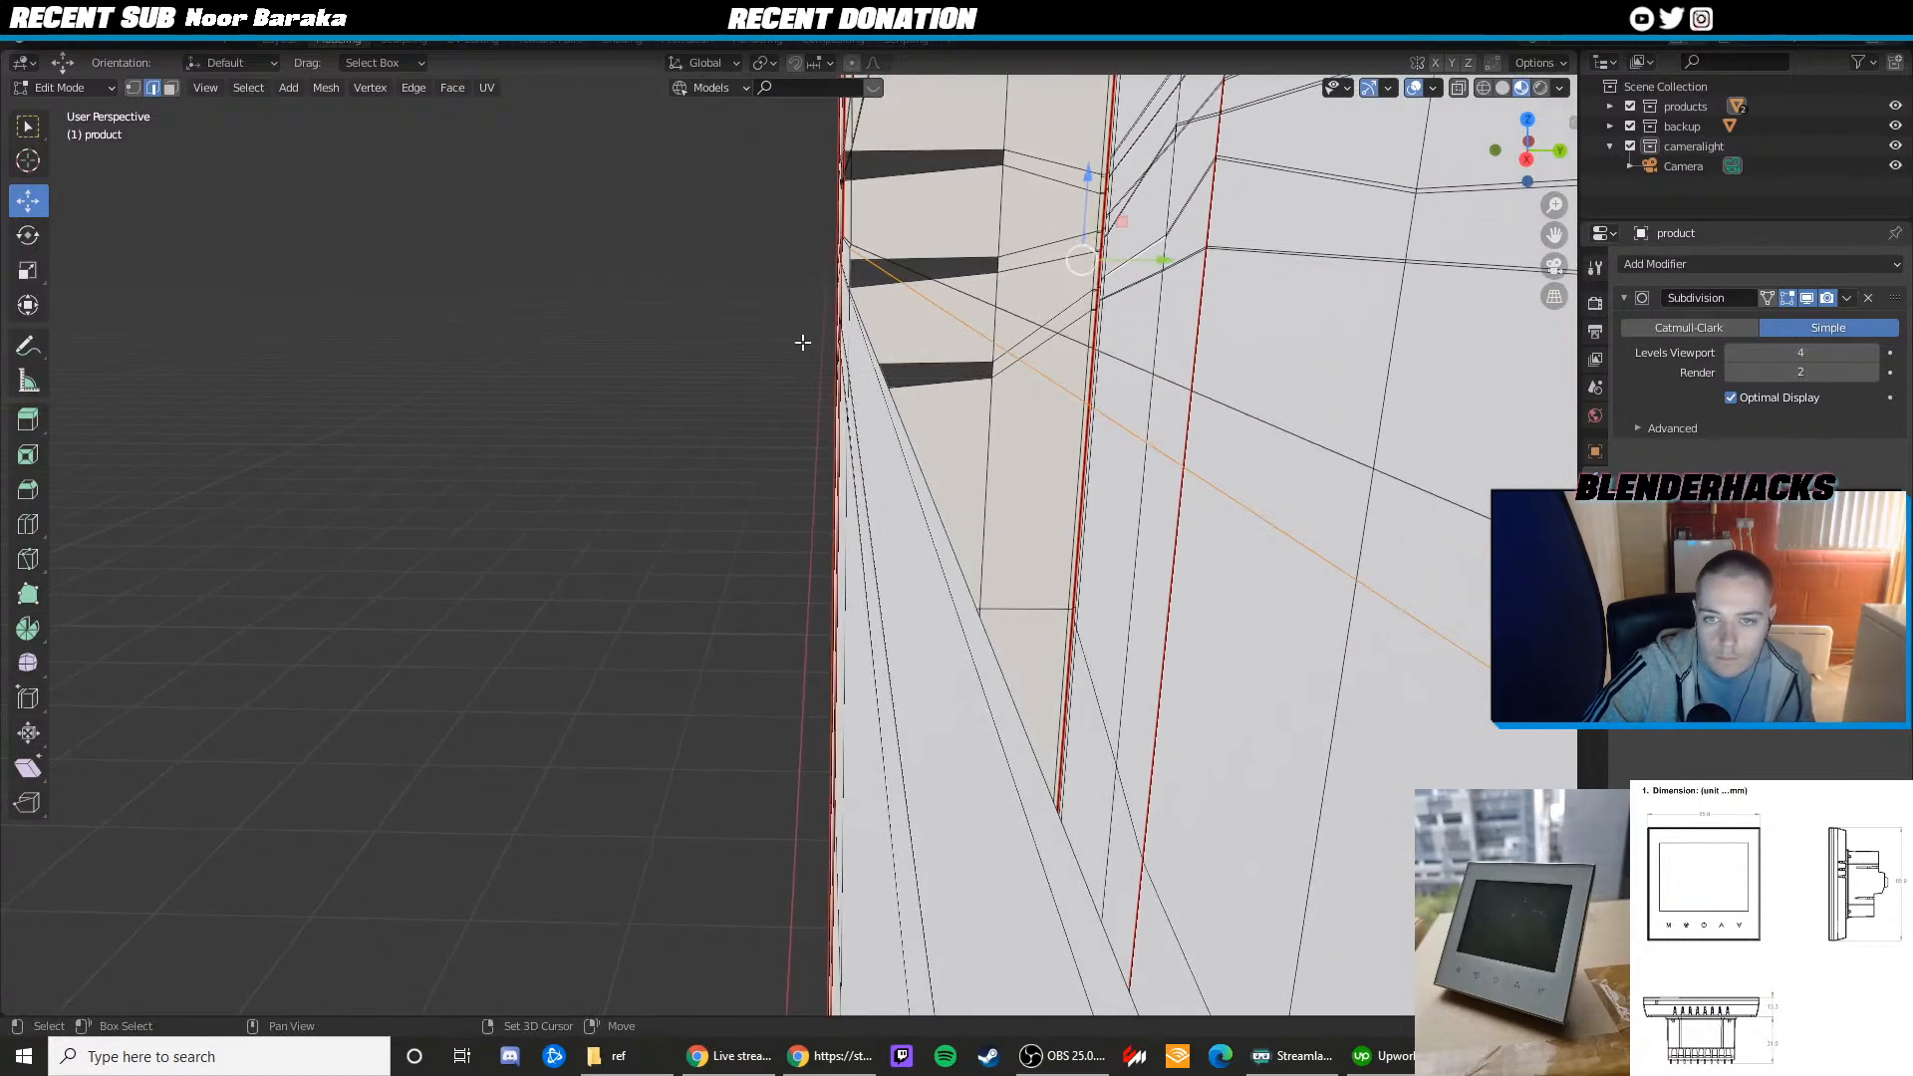
{"action": "left_click", "coordinate": [911, 435], "text": "shift"}
{"action": "key", "text": "f"}
{"action": "scroll", "coordinate": [912, 434], "scroll_direction": "down", "scroll_amount": 1}
{"action": "key", "text": "ctrl+z"}
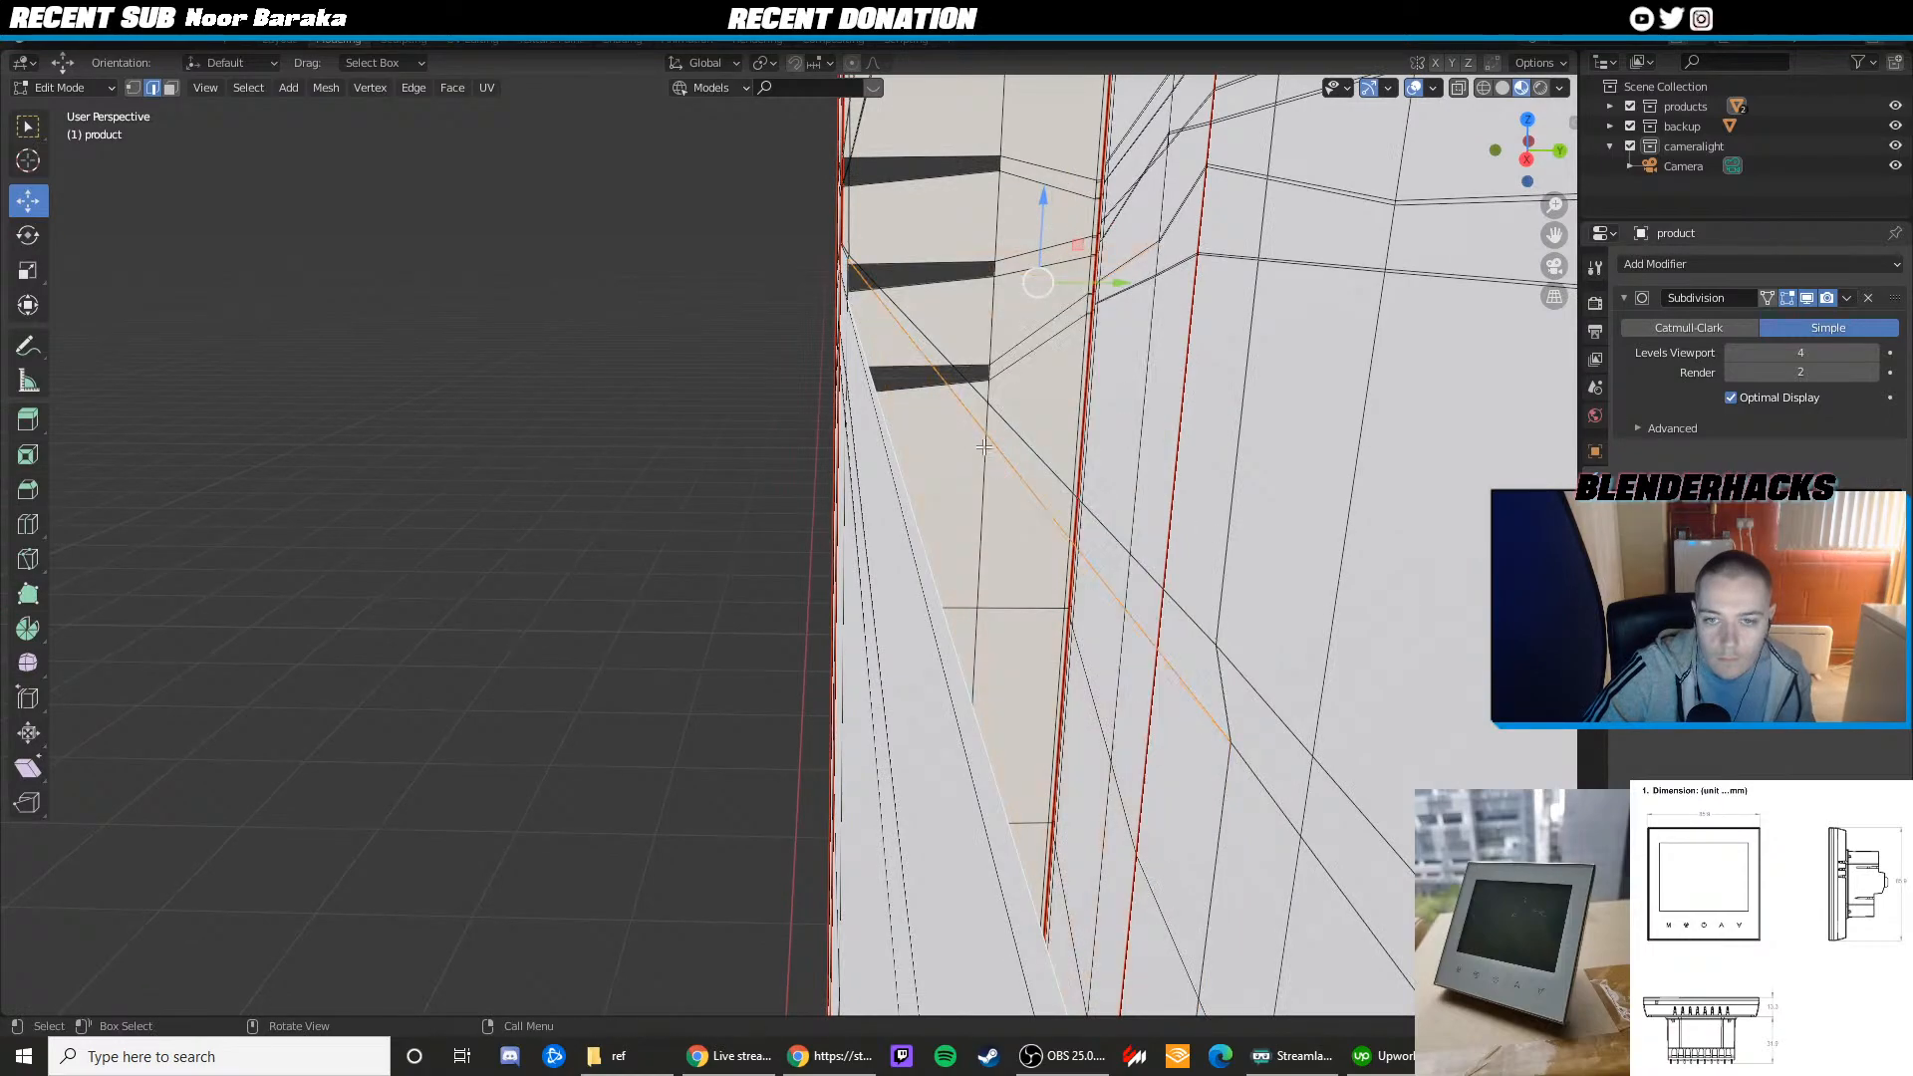
Reselect the second vent's upper and lower edges between the two chains and fill them with a face
{"action": "left_click", "coordinate": [987, 449]}
{"action": "left_click", "coordinate": [993, 449]}
{"action": "left_click", "coordinate": [933, 560], "text": "shift"}
{"action": "key", "text": "f"}
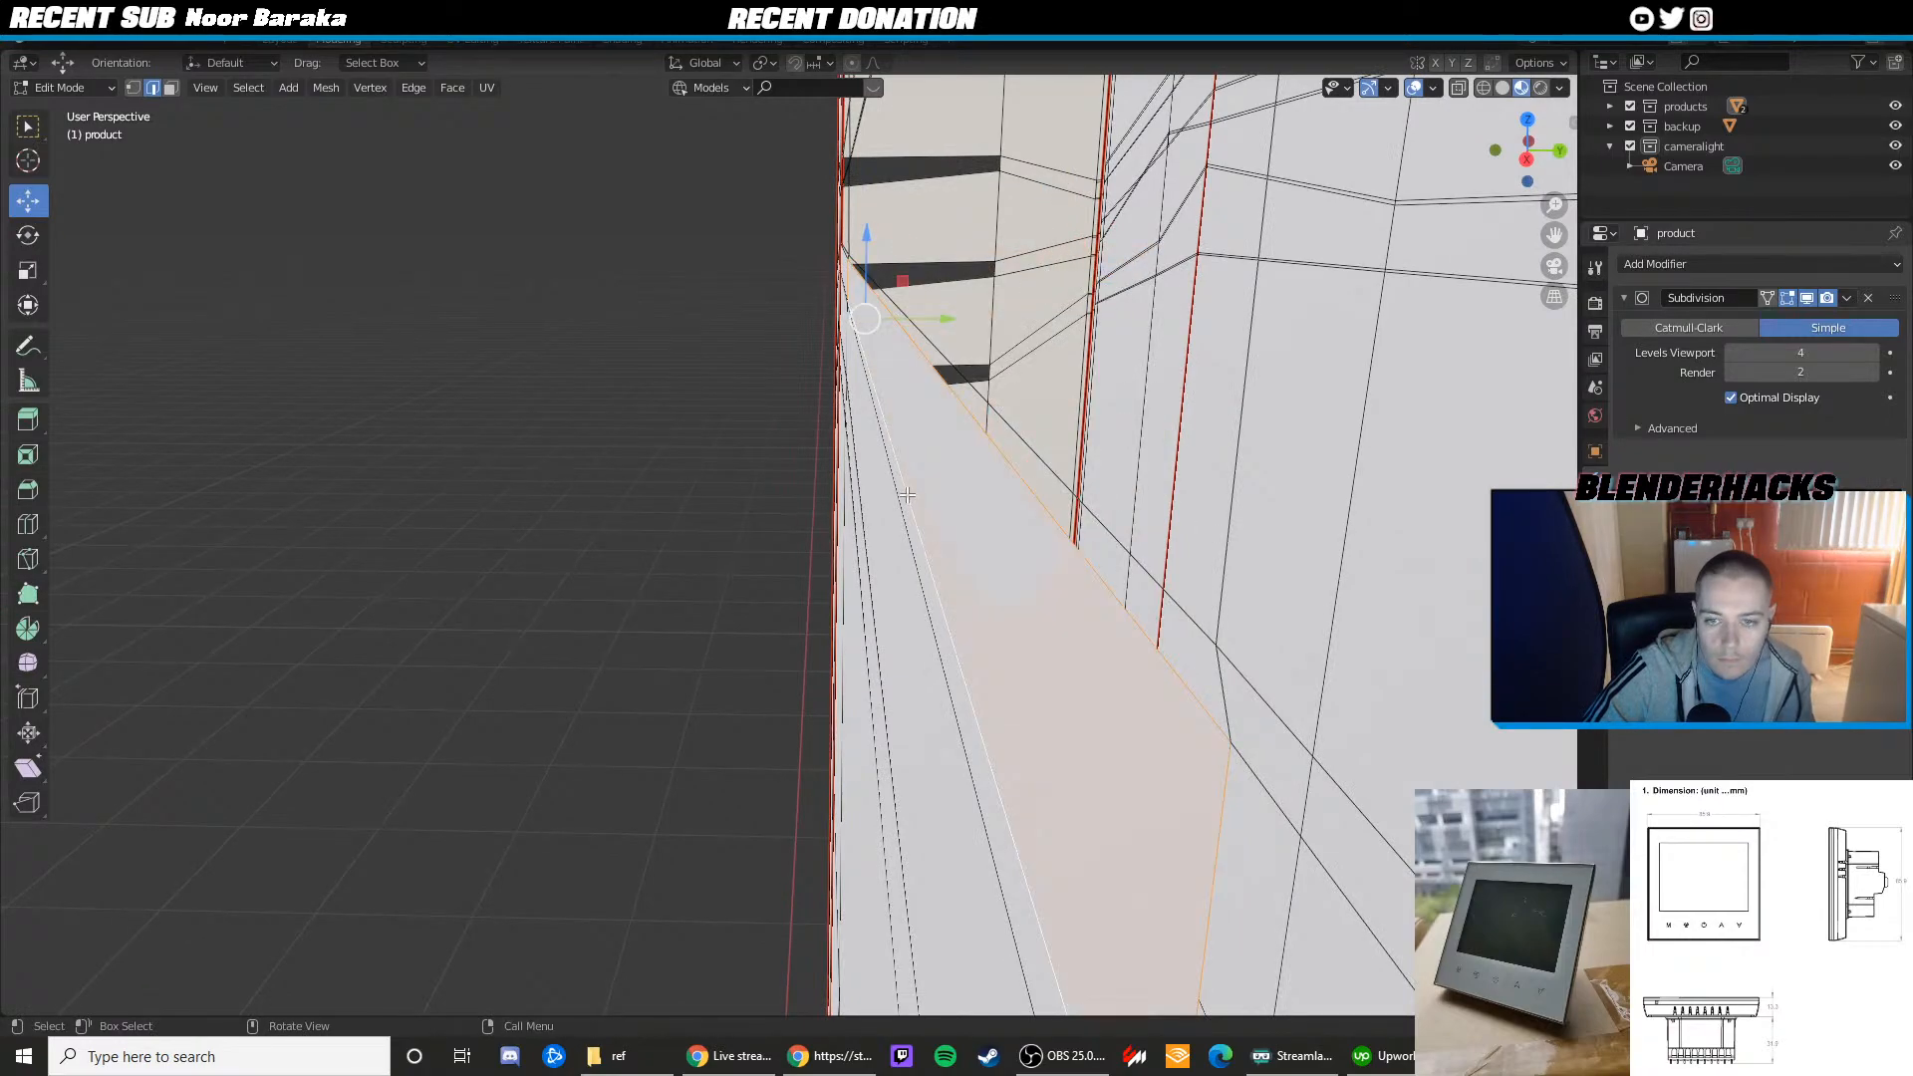
Fill the next section of the second vent's band with a face between its upper and lower edges
{"action": "scroll", "coordinate": [960, 554], "scroll_direction": "down", "scroll_amount": 1}
{"action": "middle_click_drag", "start_coordinate": [960, 554], "coordinate": [984, 449], "text": "shift"}
{"action": "left_click", "coordinate": [984, 447]}
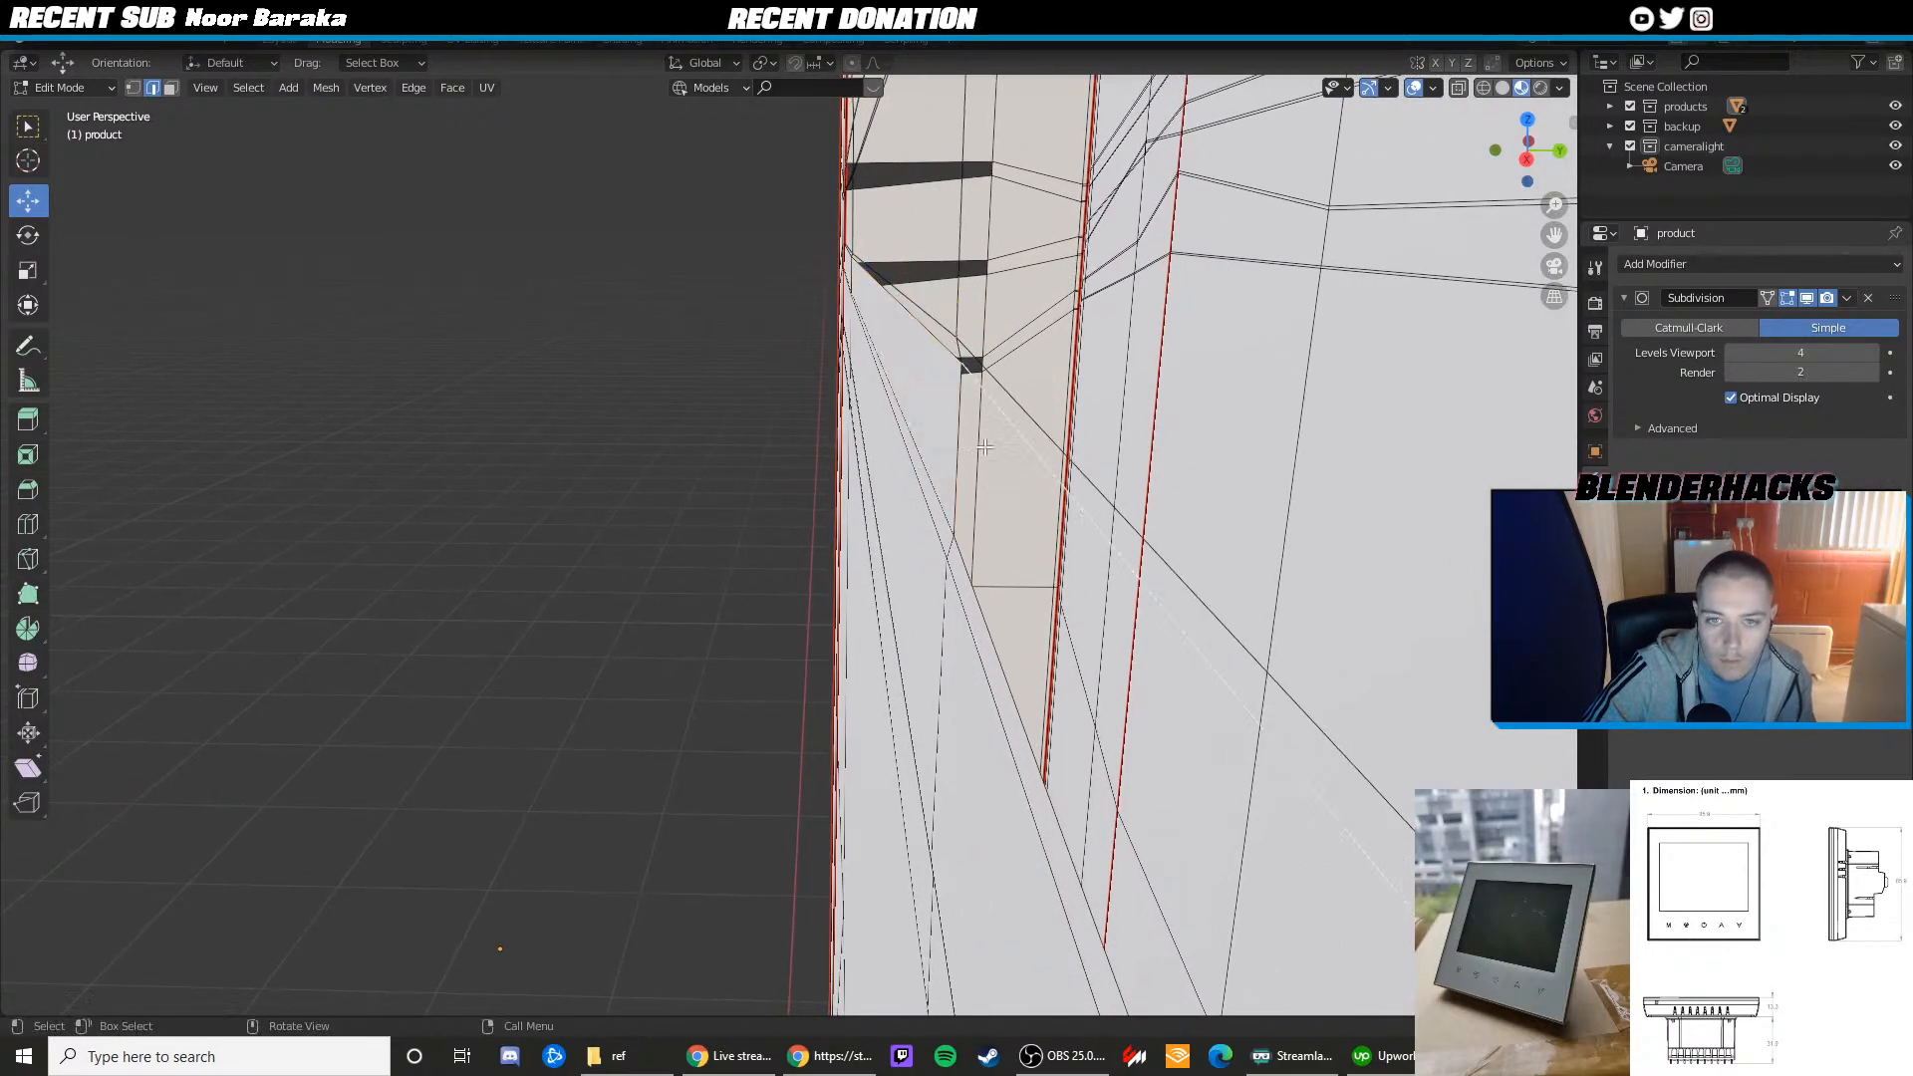
{"action": "left_click", "coordinate": [961, 552], "text": "shift"}
{"action": "key", "text": "f"}
Fill the narrow strips between the second vent's paired upper edges, from the right border toward the left
{"action": "scroll", "coordinate": [960, 551], "scroll_direction": "down", "scroll_amount": 1}
{"action": "middle_click_drag", "start_coordinate": [960, 548], "coordinate": [897, 454]}
{"action": "middle_click_drag", "start_coordinate": [897, 454], "coordinate": [981, 463]}
{"action": "left_click", "coordinate": [919, 483]}
{"action": "left_click", "coordinate": [917, 491], "text": "shift"}
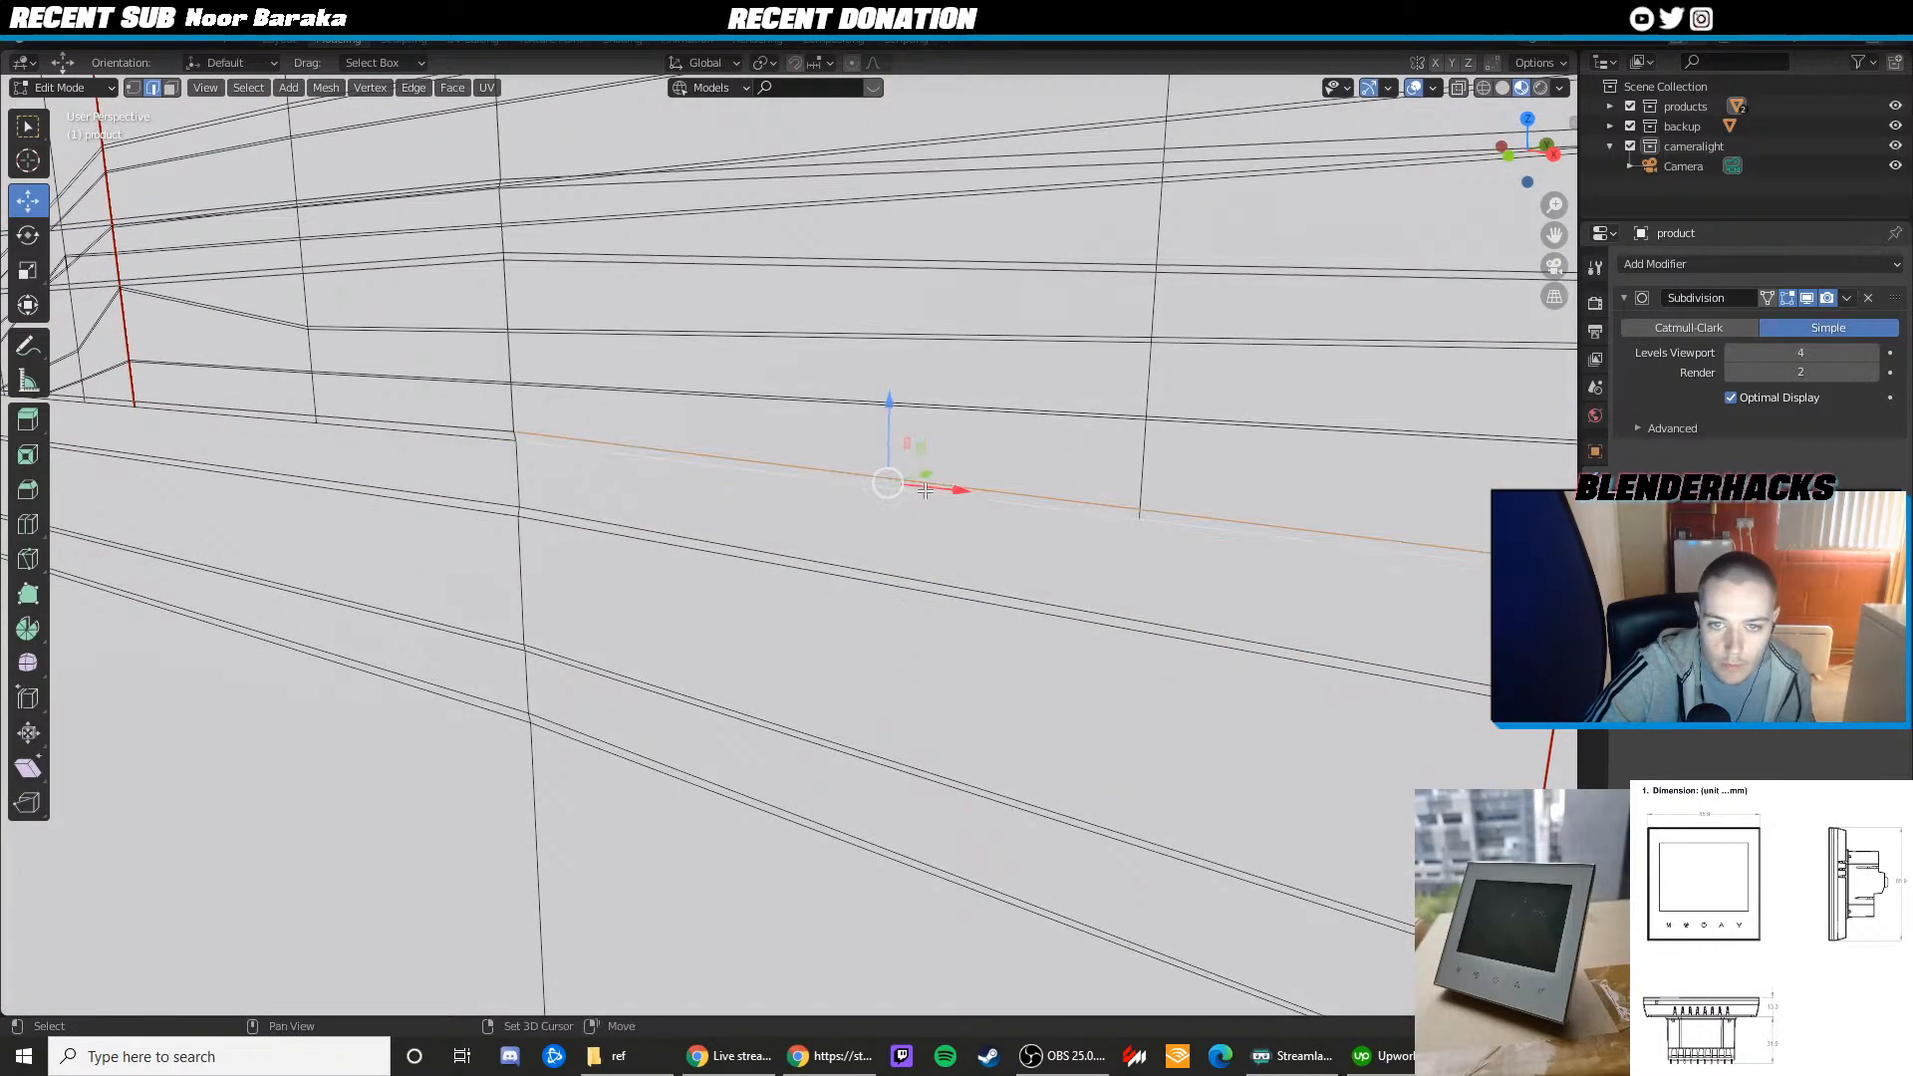
{"action": "scroll", "coordinate": [827, 540], "scroll_direction": "down", "scroll_amount": 3}
{"action": "scroll", "coordinate": [831, 539], "scroll_direction": "down", "scroll_amount": 1}
{"action": "middle_click_drag", "start_coordinate": [831, 539], "coordinate": [972, 565], "text": "shift"}
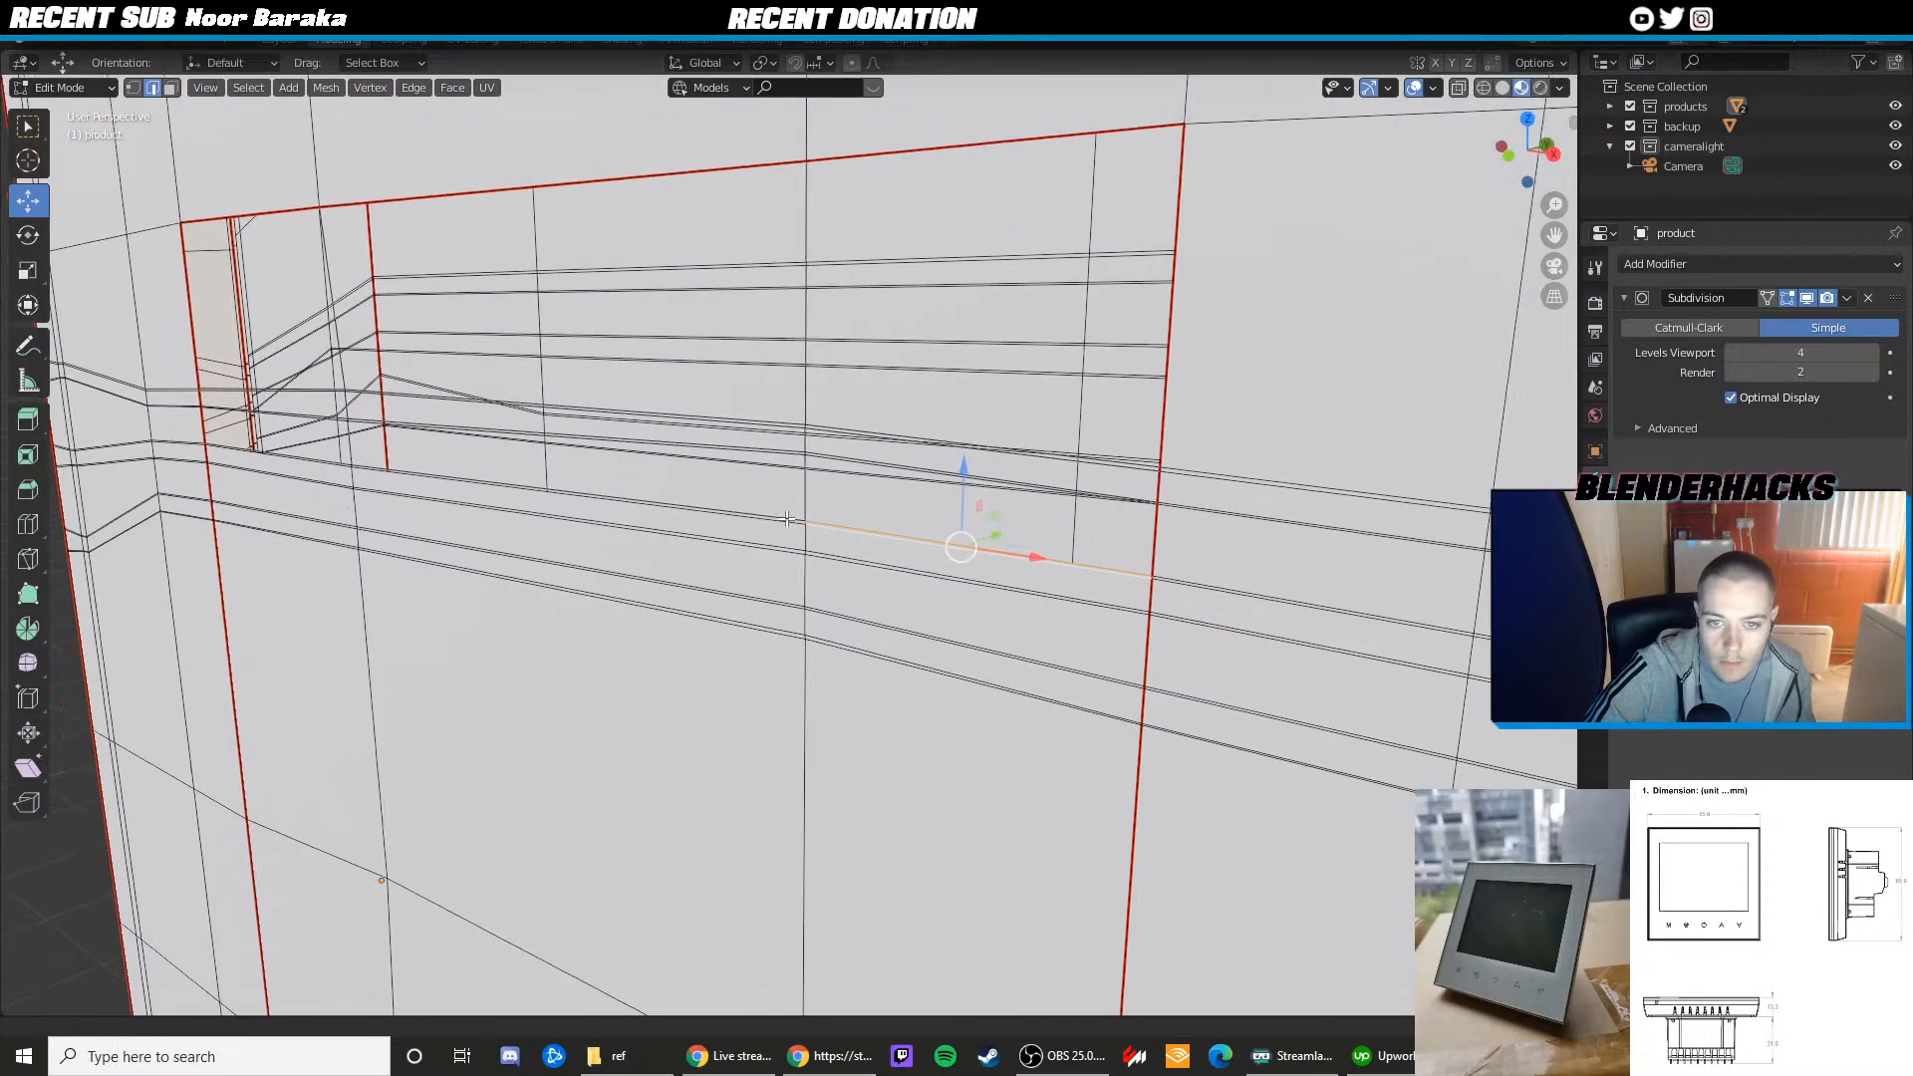
{"action": "scroll", "coordinate": [758, 496], "scroll_direction": "up", "scroll_amount": 6}
{"action": "left_click", "coordinate": [759, 486]}
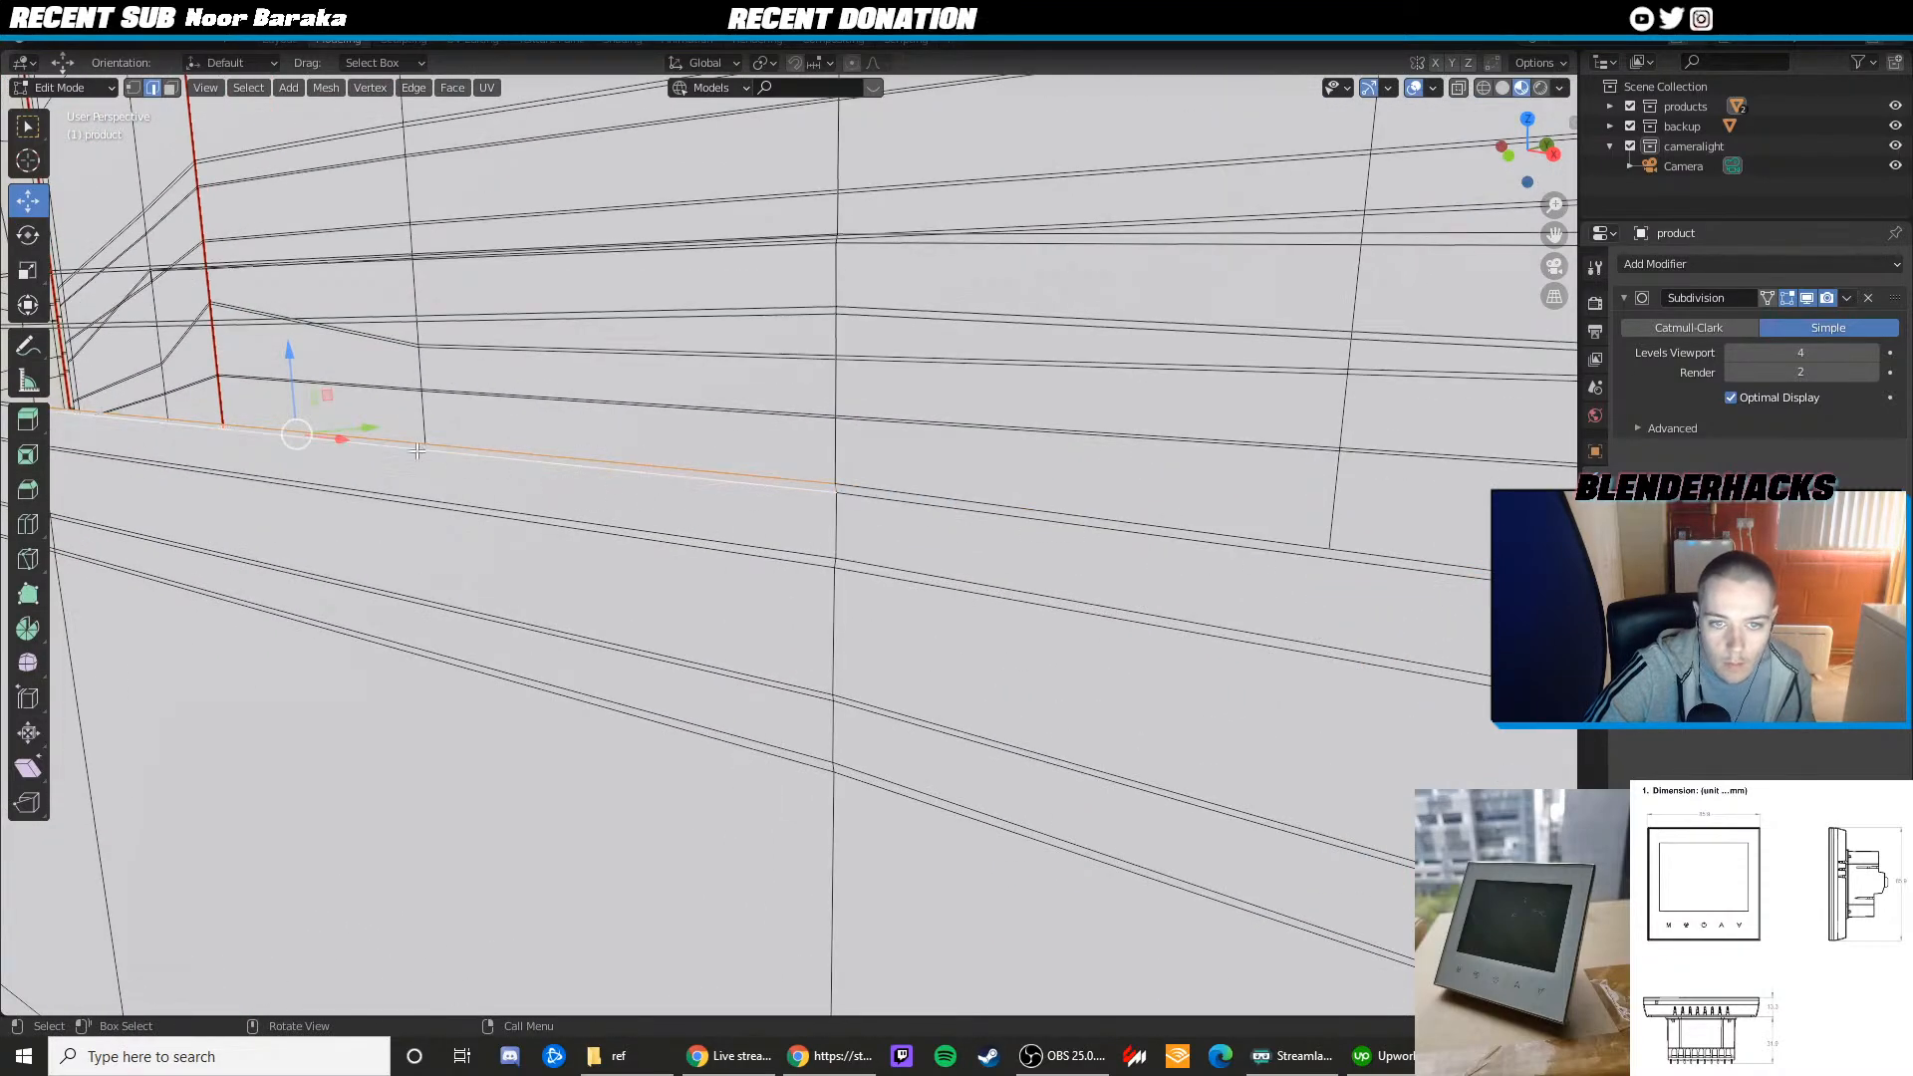
{"action": "middle_click_drag", "start_coordinate": [417, 450], "coordinate": [767, 528], "text": "shift"}
{"action": "scroll", "coordinate": [767, 528], "scroll_direction": "up", "scroll_amount": 2}
Fill the leftmost strip of the second vent's upper edges and the left section of the band above it
{"action": "left_click", "coordinate": [357, 474]}
{"action": "left_click", "coordinate": [356, 478], "text": "shift"}
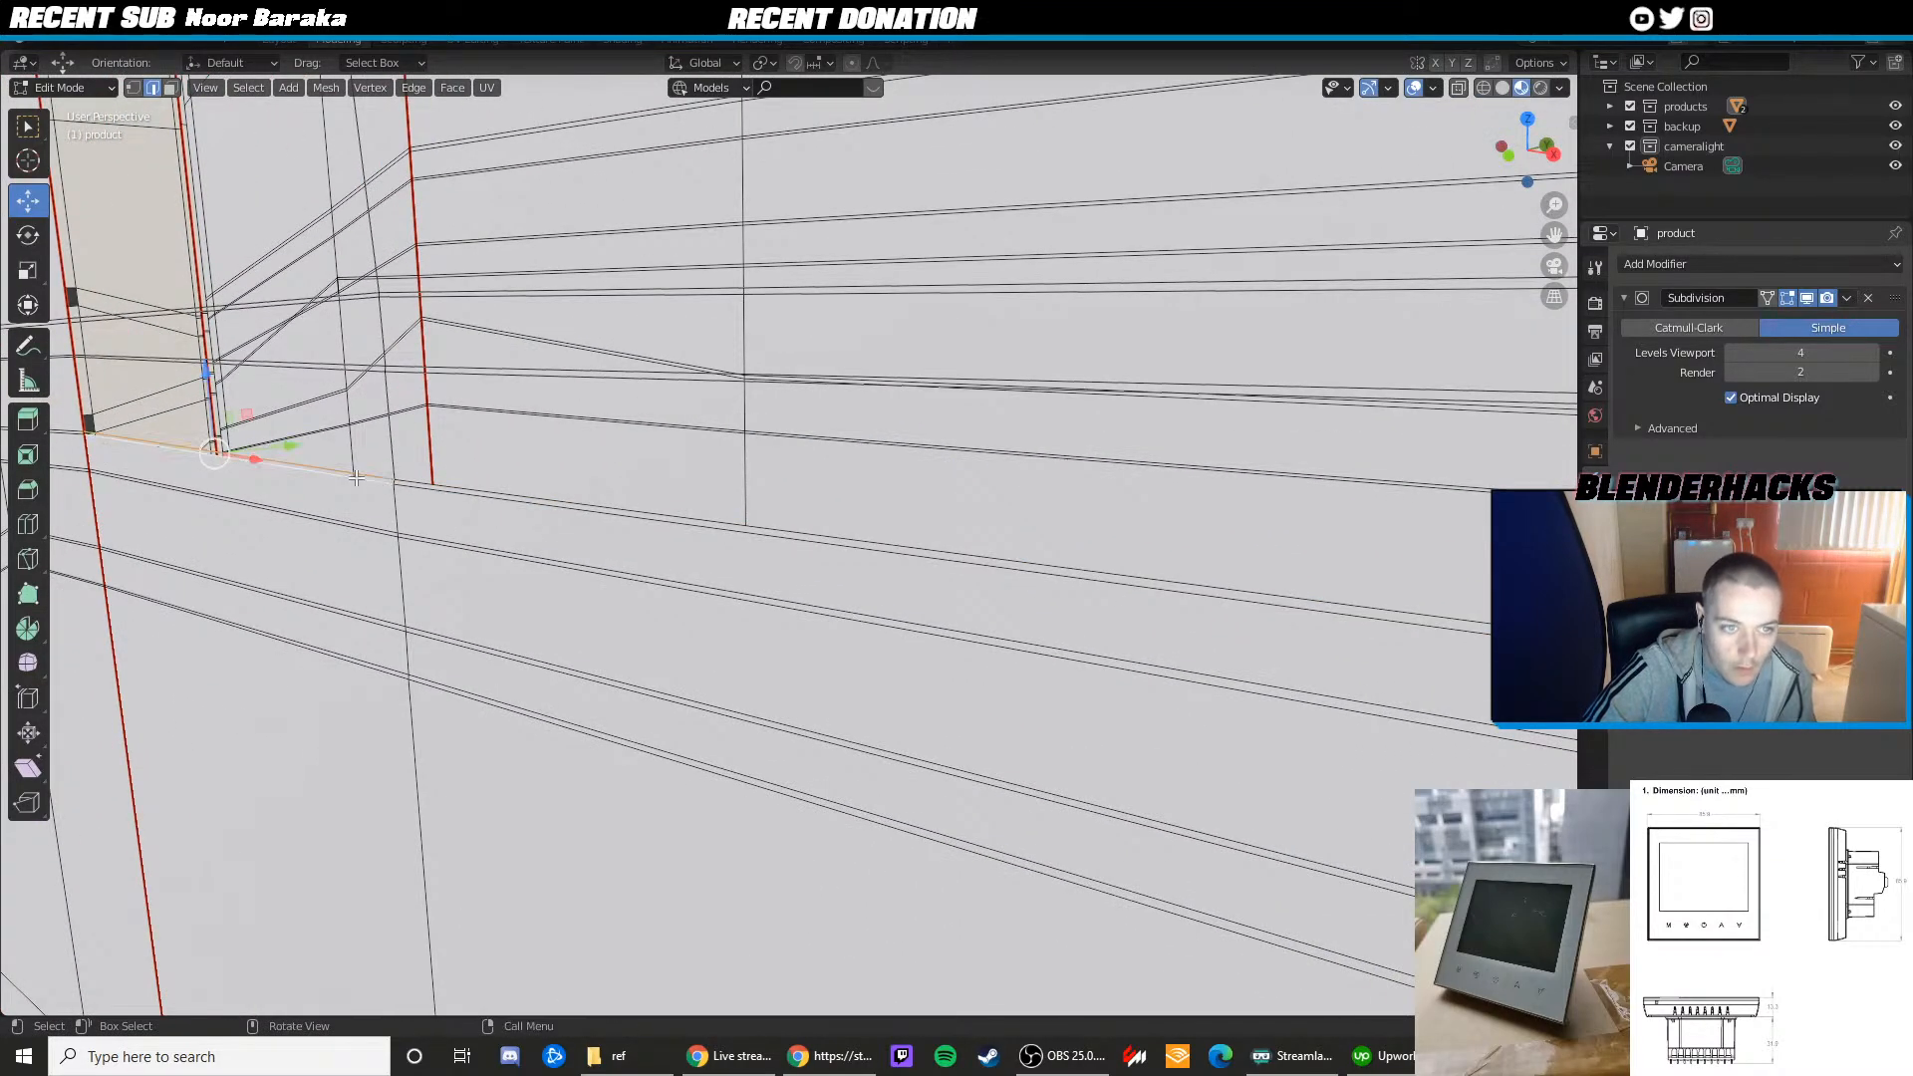
{"action": "key", "text": "f"}
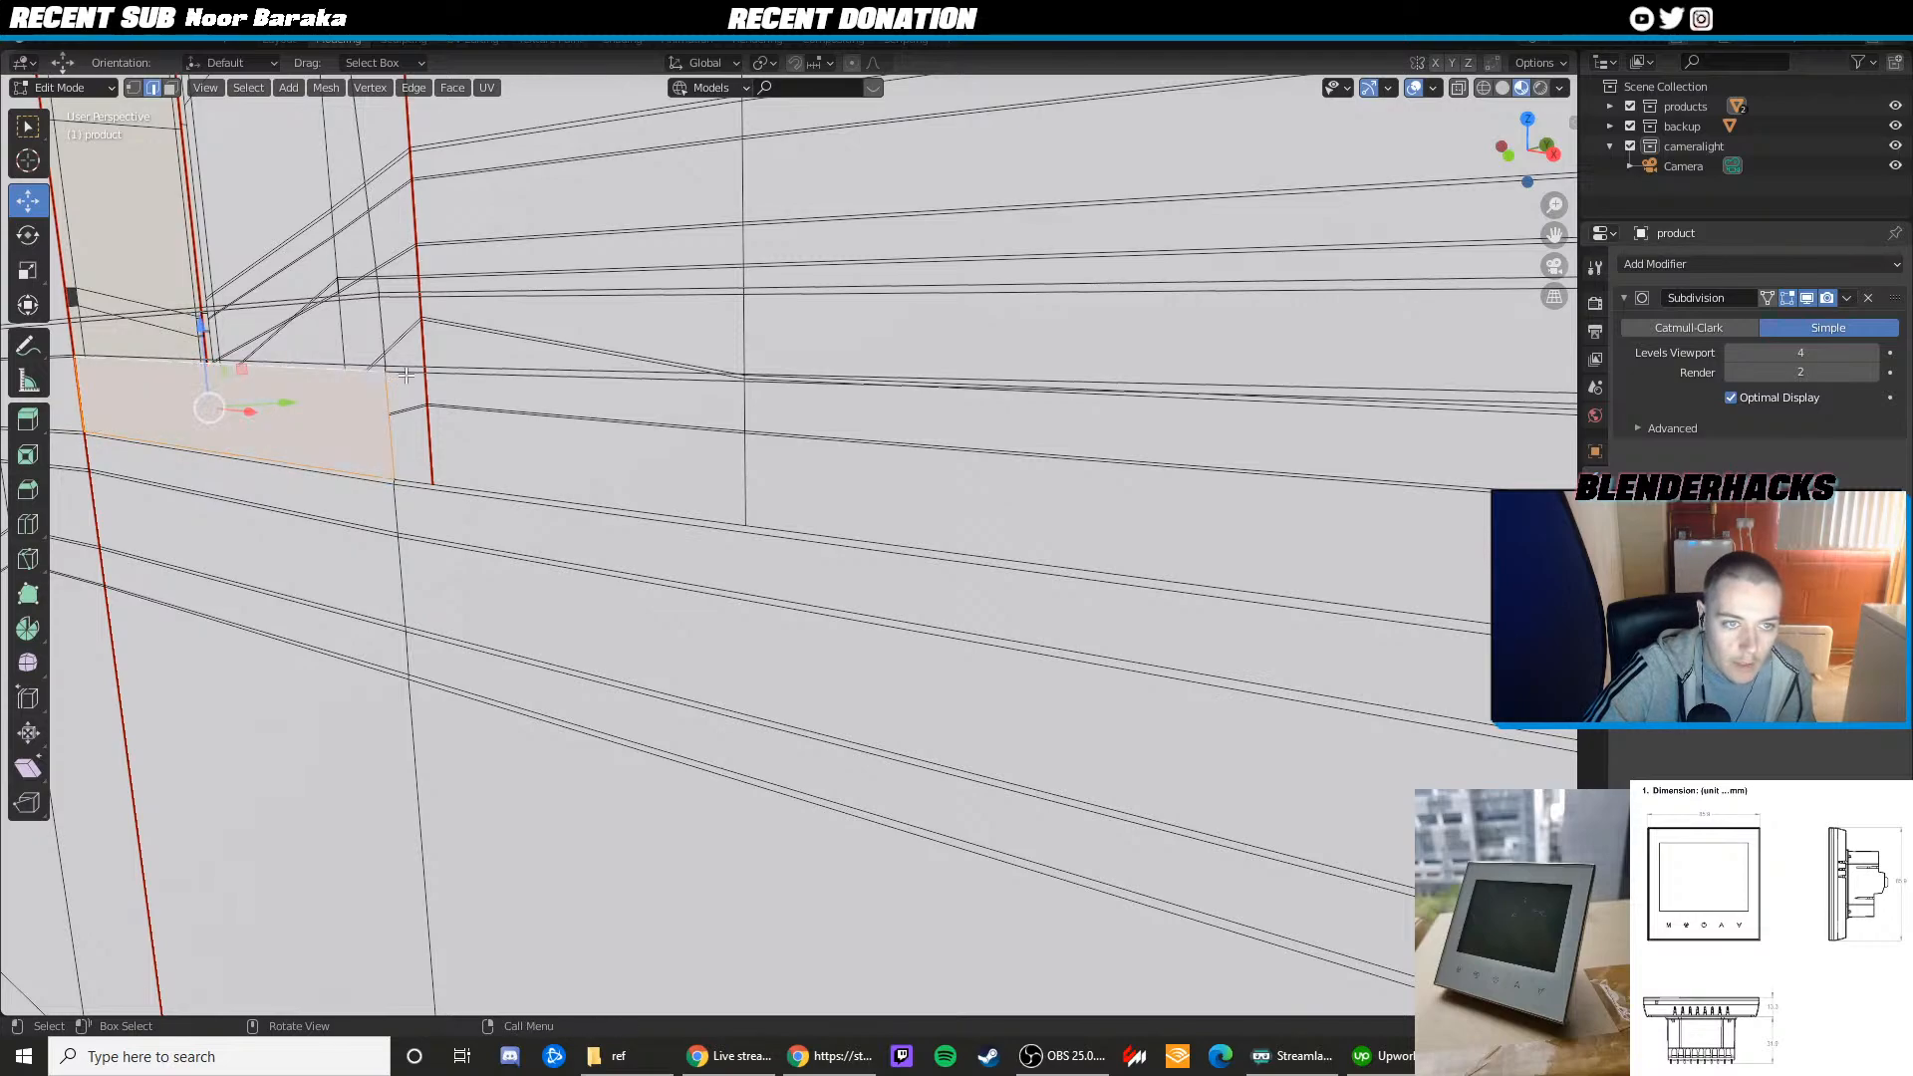
Fill the middle and right sections of the band between the second and third vents
{"action": "left_click", "coordinate": [403, 379]}
{"action": "middle_click_drag", "start_coordinate": [578, 460], "coordinate": [460, 452]}
{"action": "left_click", "coordinate": [893, 503], "text": "shift"}
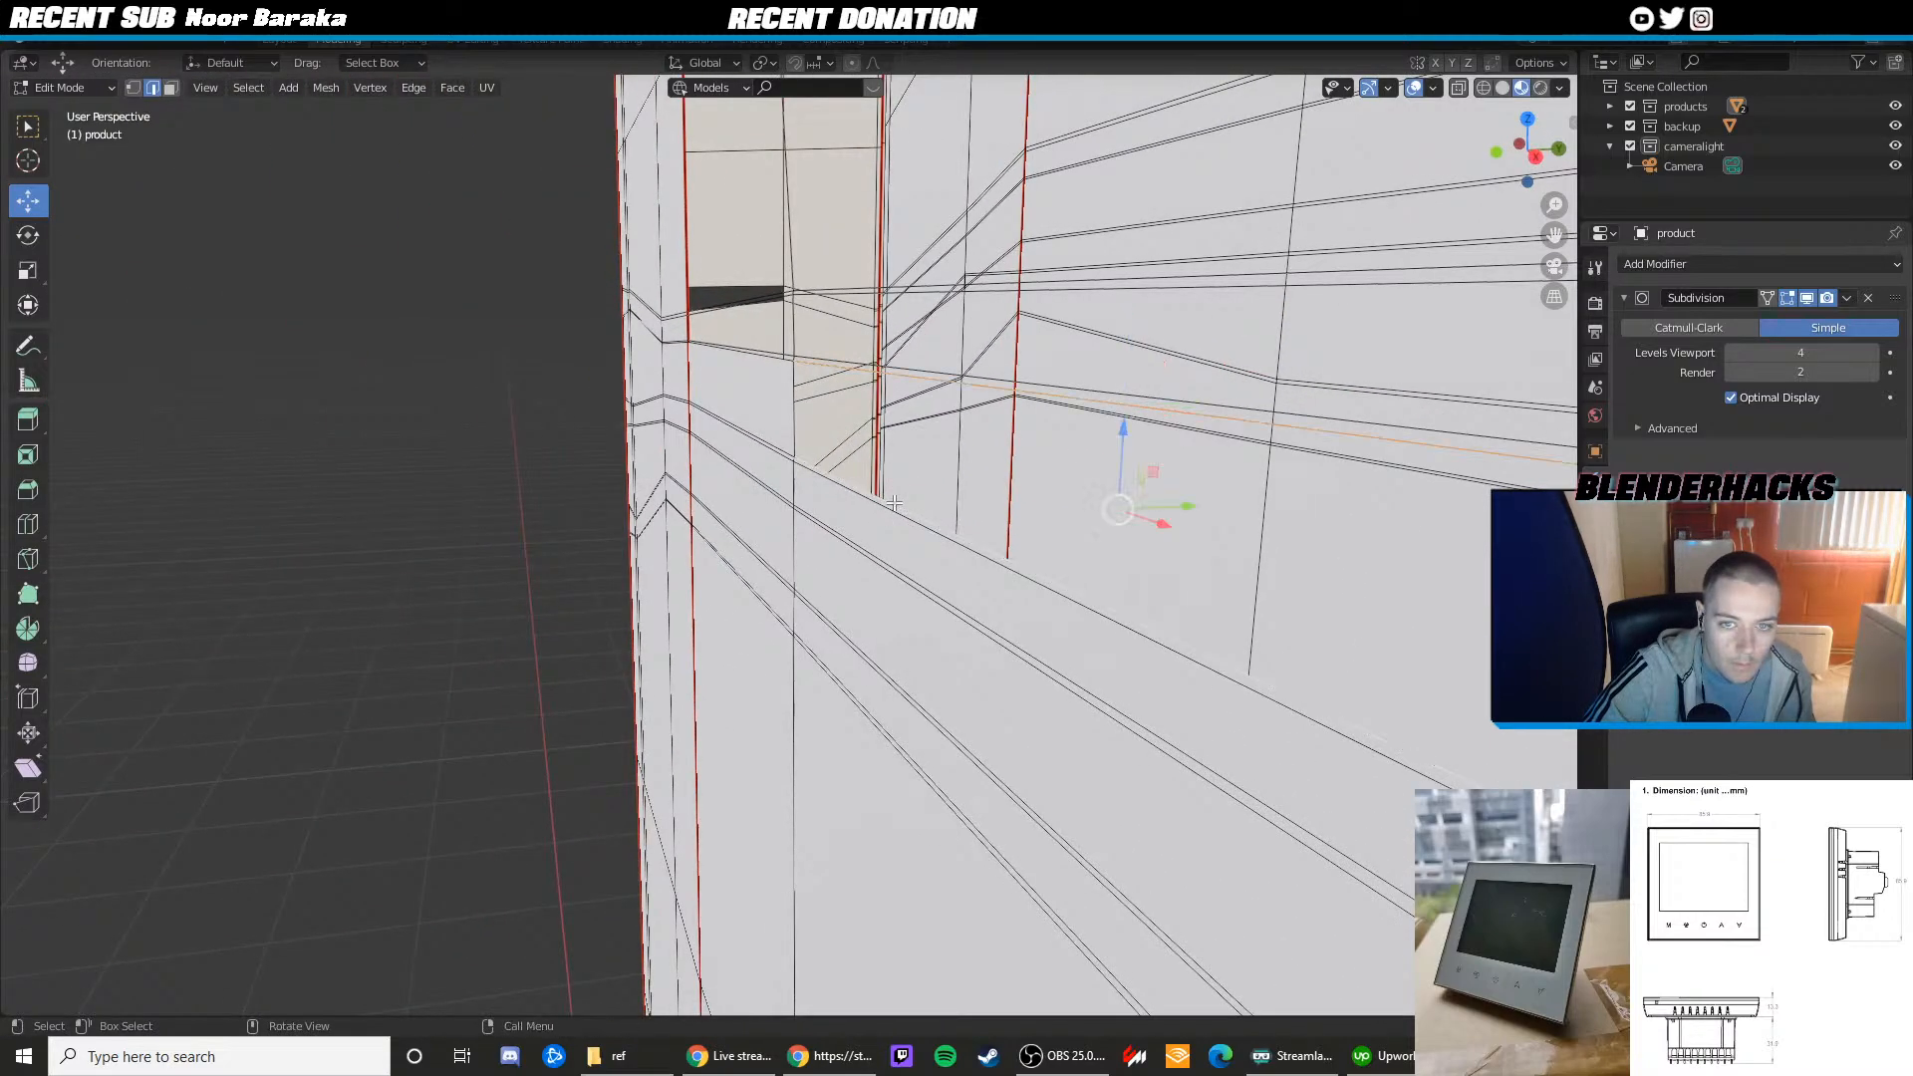
{"action": "key", "text": "f"}
{"action": "scroll", "coordinate": [892, 503], "scroll_direction": "down", "scroll_amount": 4}
{"action": "middle_click_drag", "start_coordinate": [1067, 558], "coordinate": [805, 447], "text": "shift"}
{"action": "left_click", "coordinate": [946, 507]}
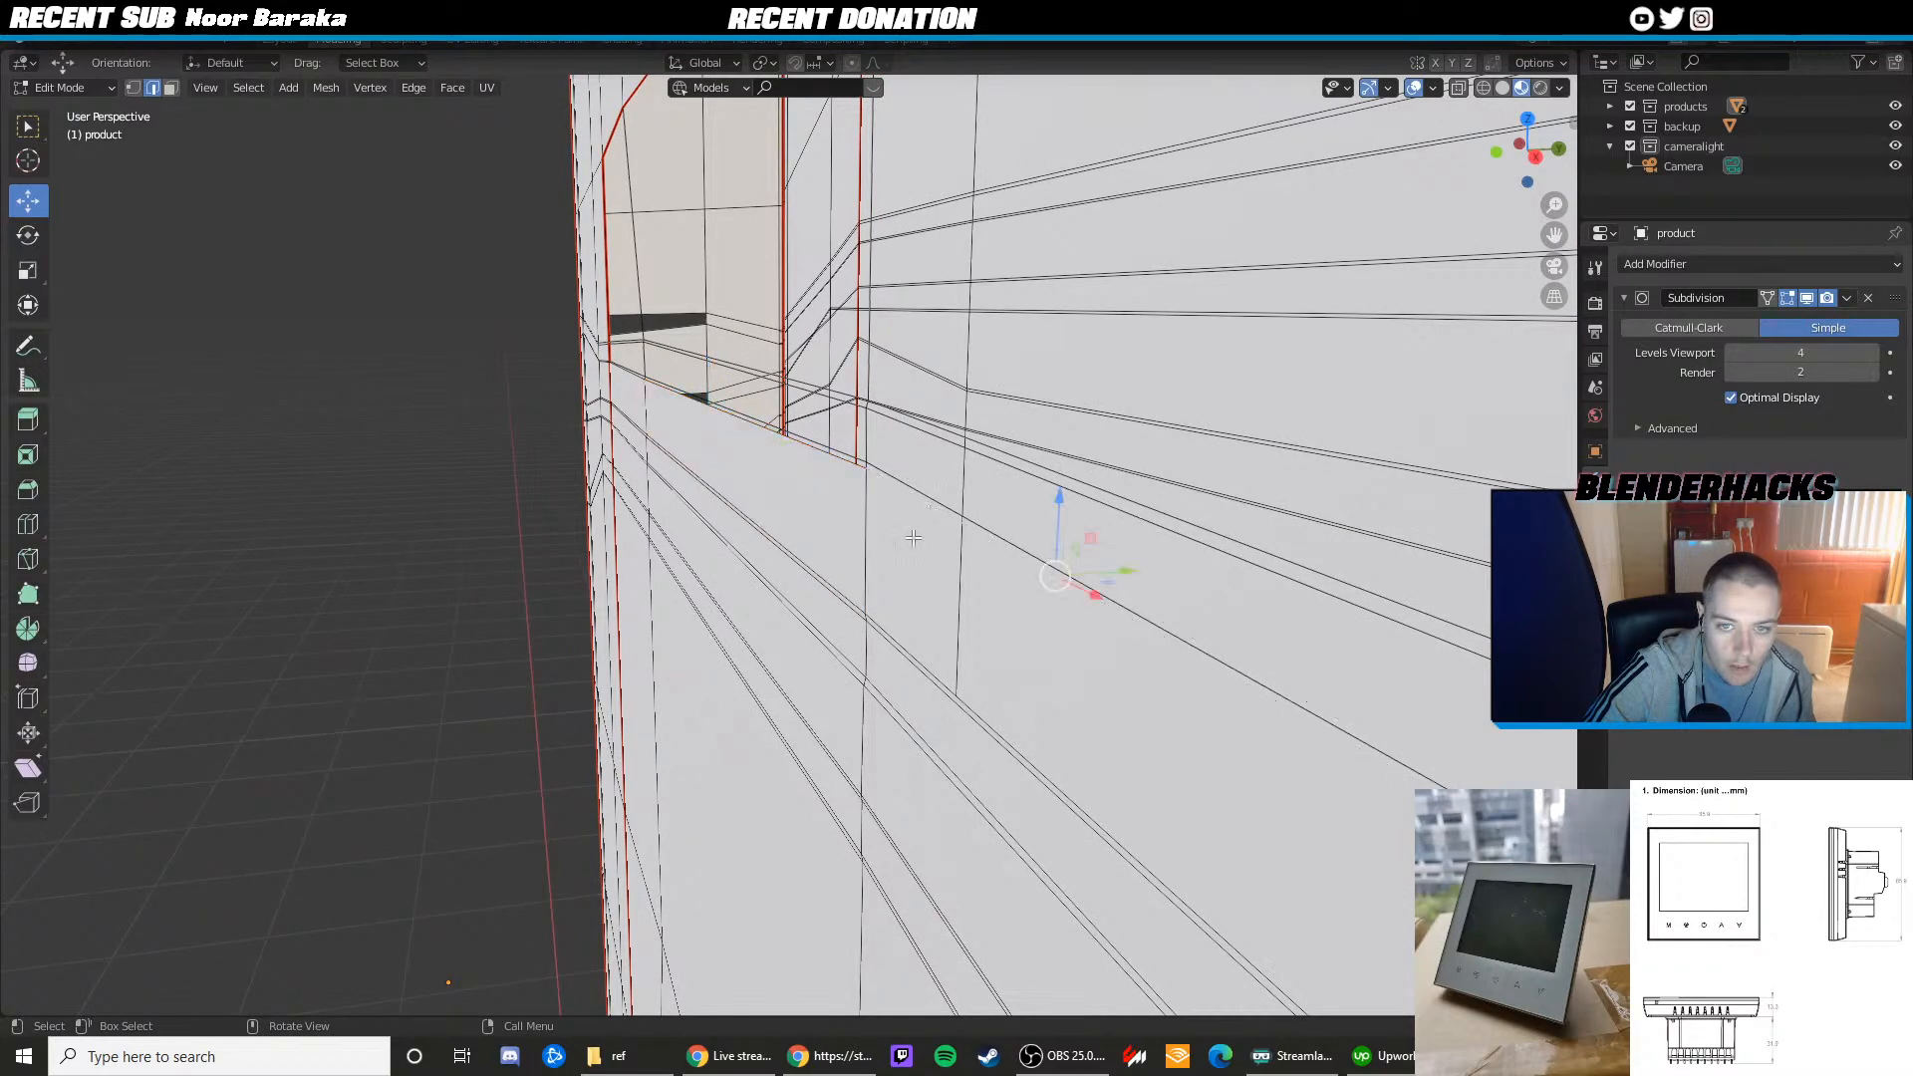
{"action": "left_click", "coordinate": [896, 635], "text": "shift"}
{"action": "key", "text": "f"}
Fill the narrow strips between the third vent's paired lower edges, working from the right section toward the left border
{"action": "left_click", "coordinate": [998, 537]}
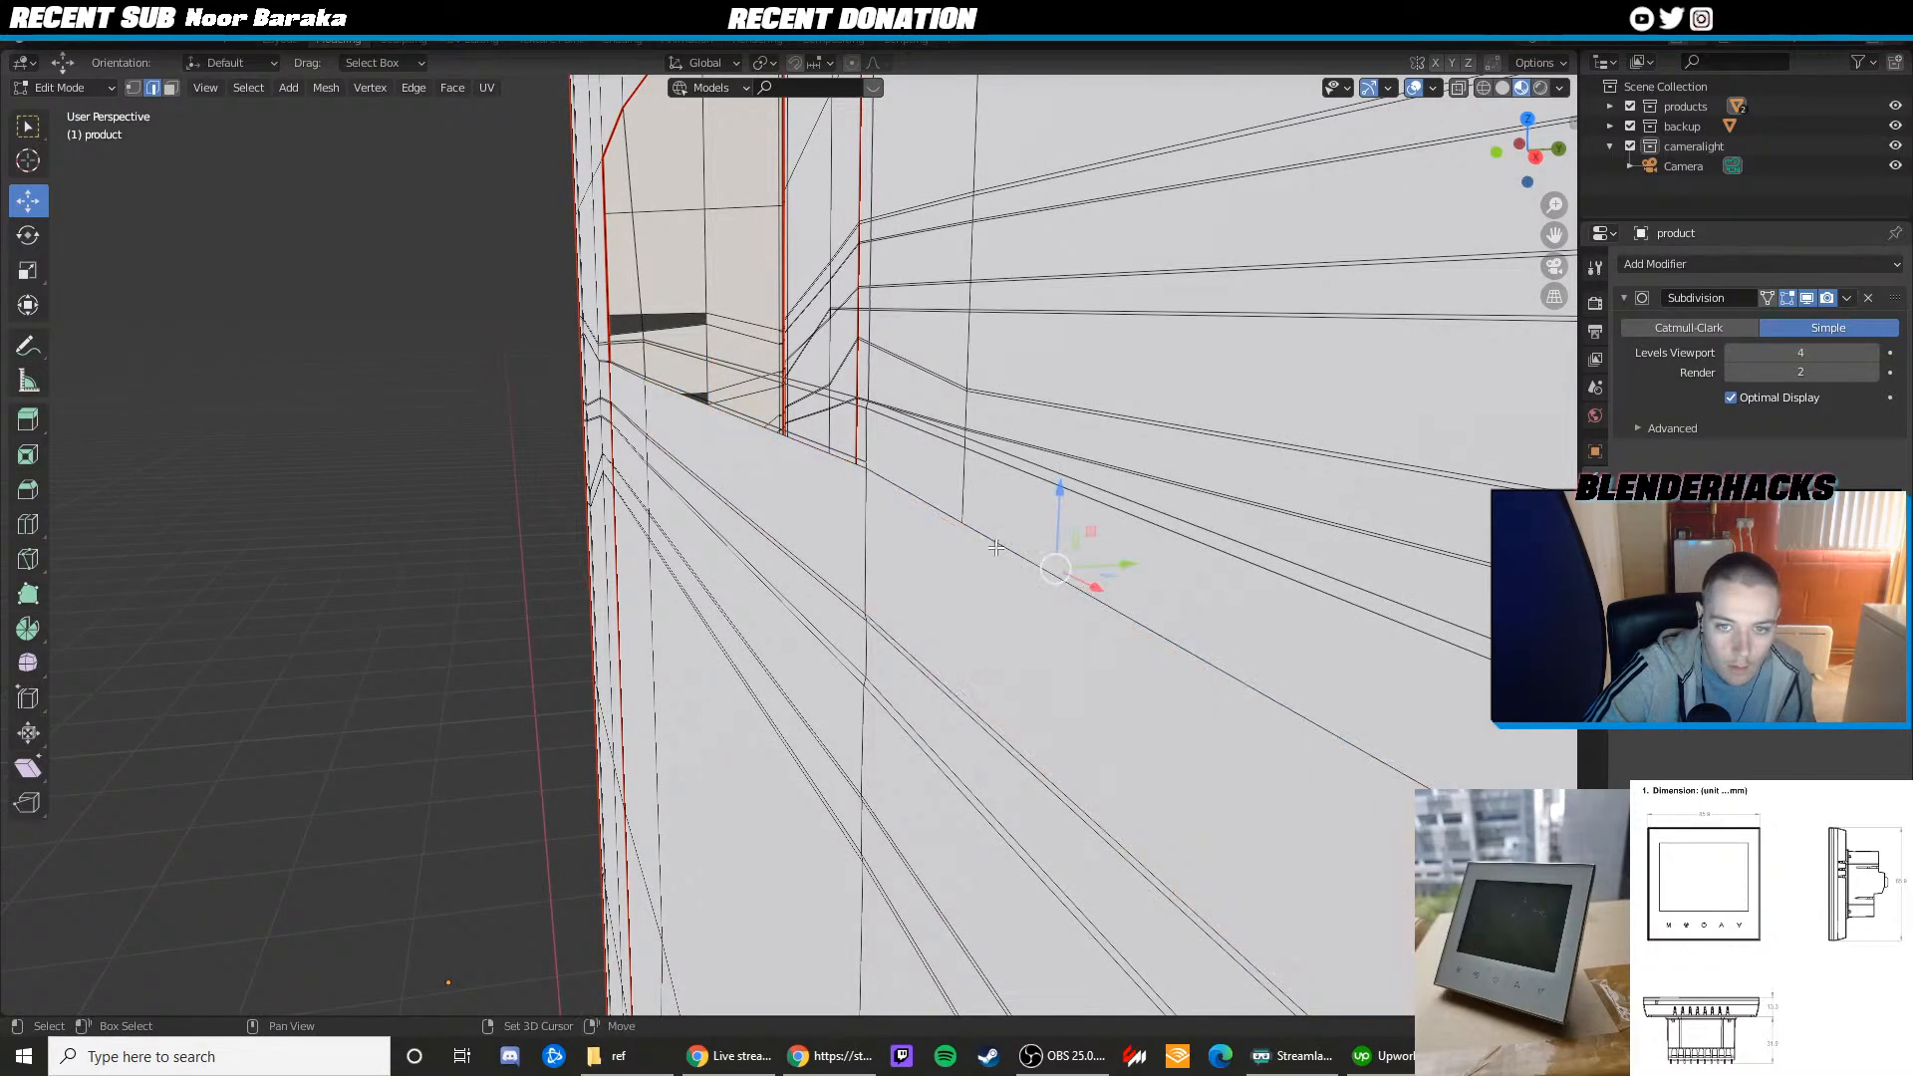
{"action": "left_click", "coordinate": [995, 548], "text": "shift"}
{"action": "key", "text": "f"}
{"action": "scroll", "coordinate": [813, 450], "scroll_direction": "up", "scroll_amount": 3}
{"action": "left_click", "coordinate": [888, 358]}
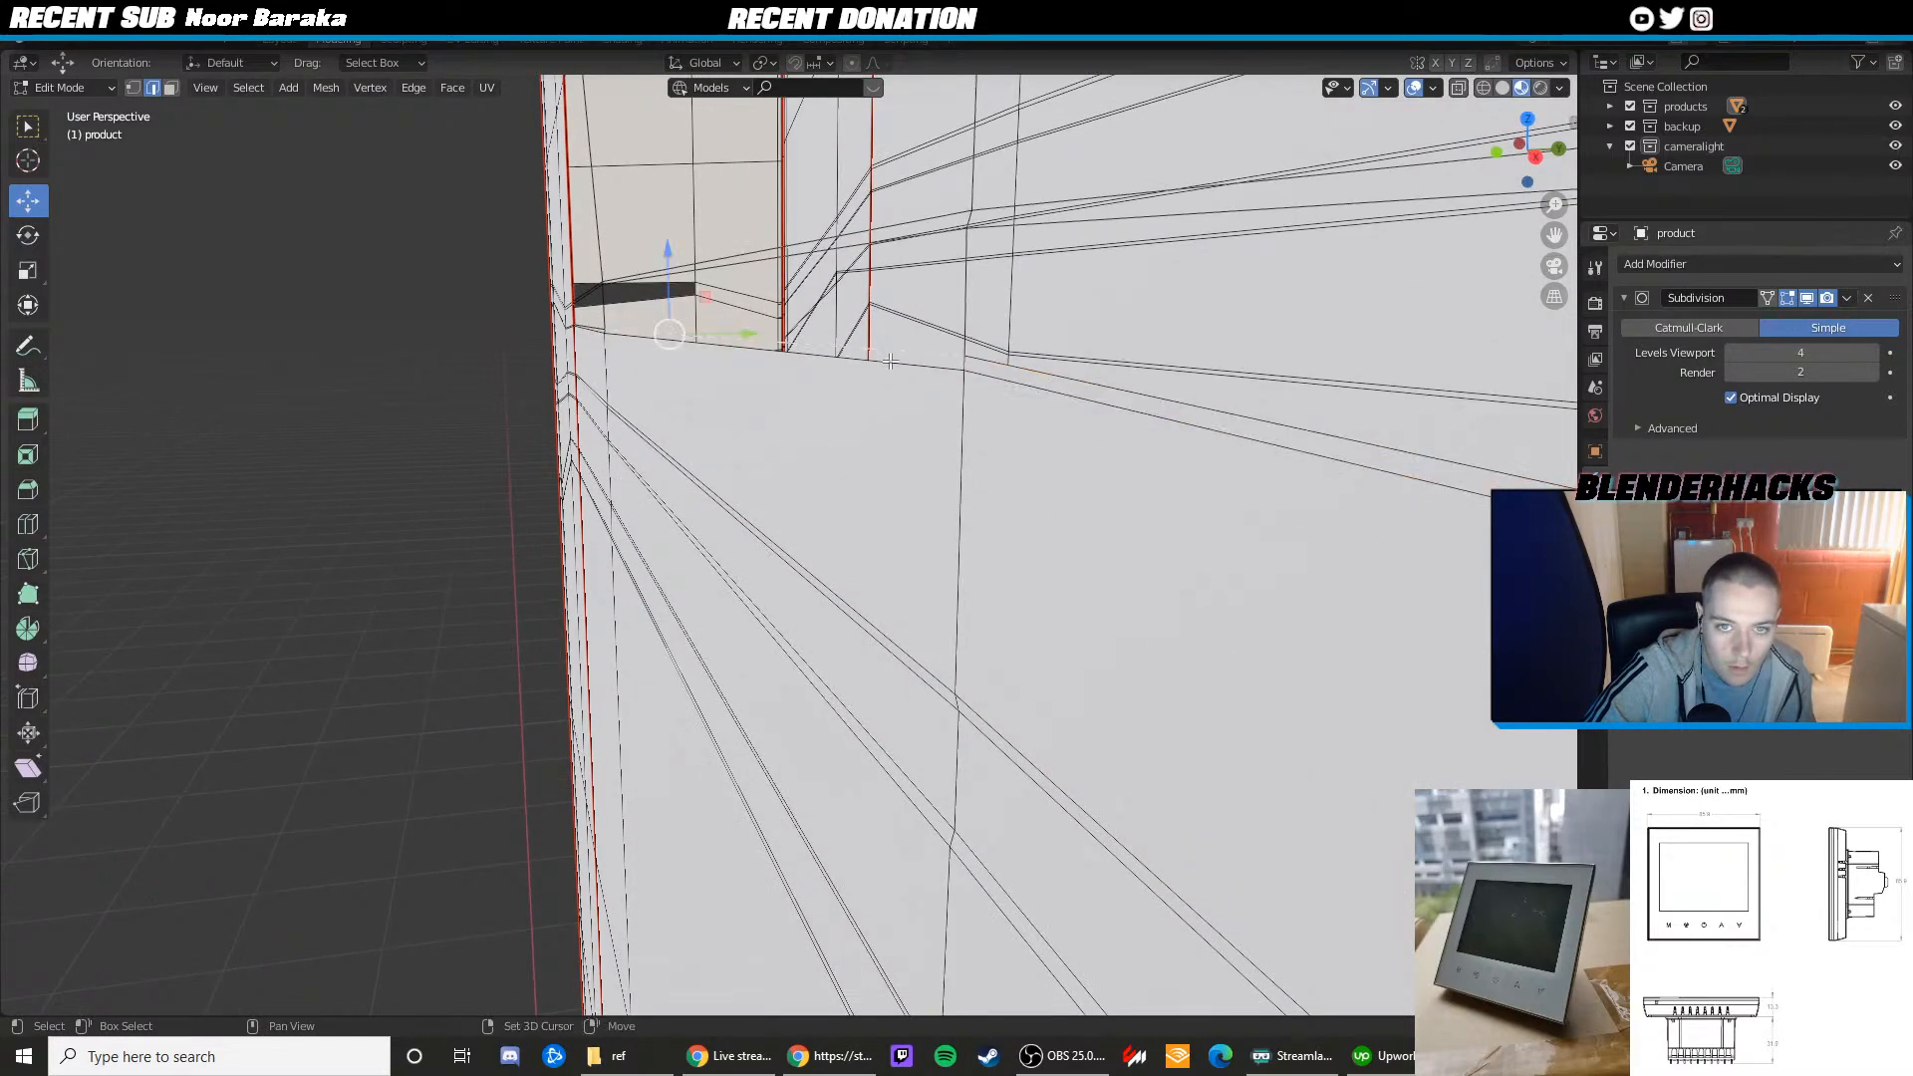
{"action": "scroll", "coordinate": [938, 471], "scroll_direction": "down", "scroll_amount": 3}
{"action": "middle_click_drag", "start_coordinate": [931, 521], "coordinate": [1124, 497]}
{"action": "scroll", "coordinate": [1124, 496], "scroll_direction": "up", "scroll_amount": 3}
{"action": "middle_click_drag", "start_coordinate": [646, 199], "coordinate": [813, 382], "text": "shift"}
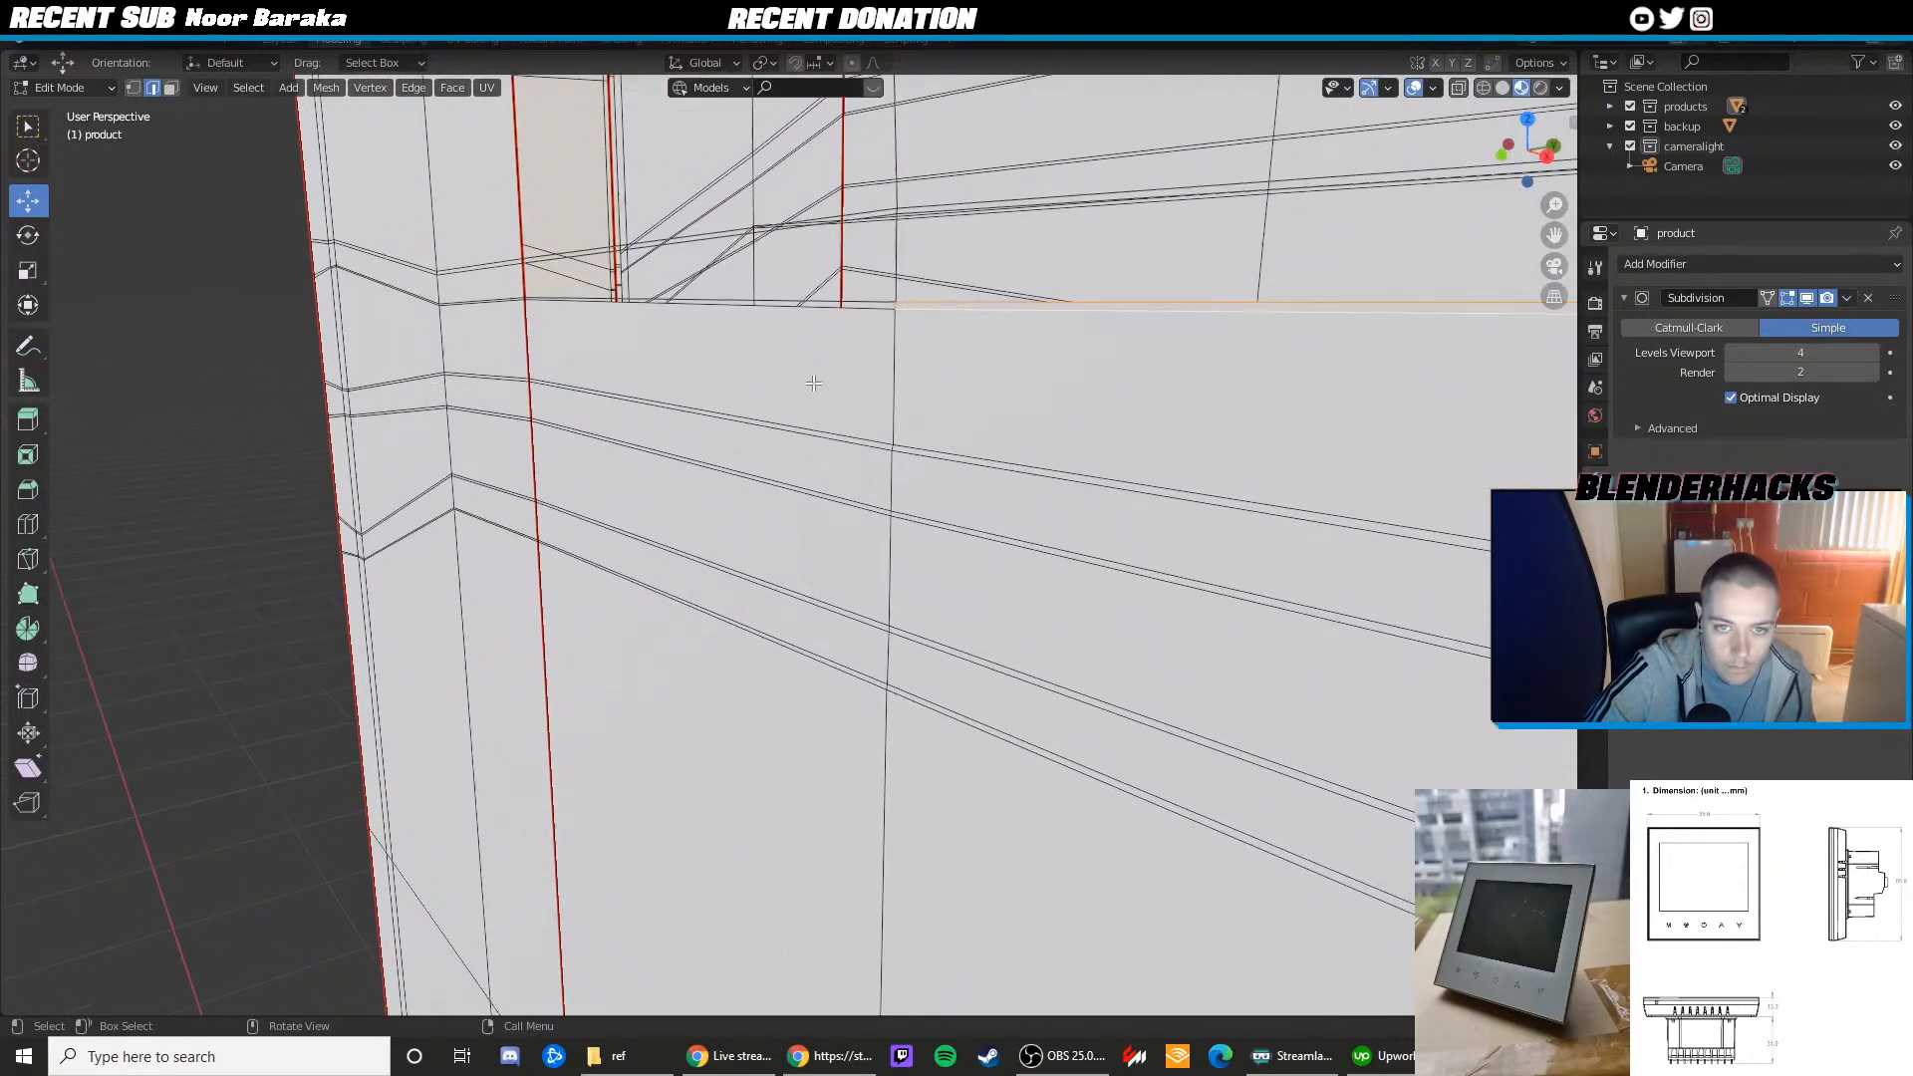
{"action": "left_click", "coordinate": [869, 314]}
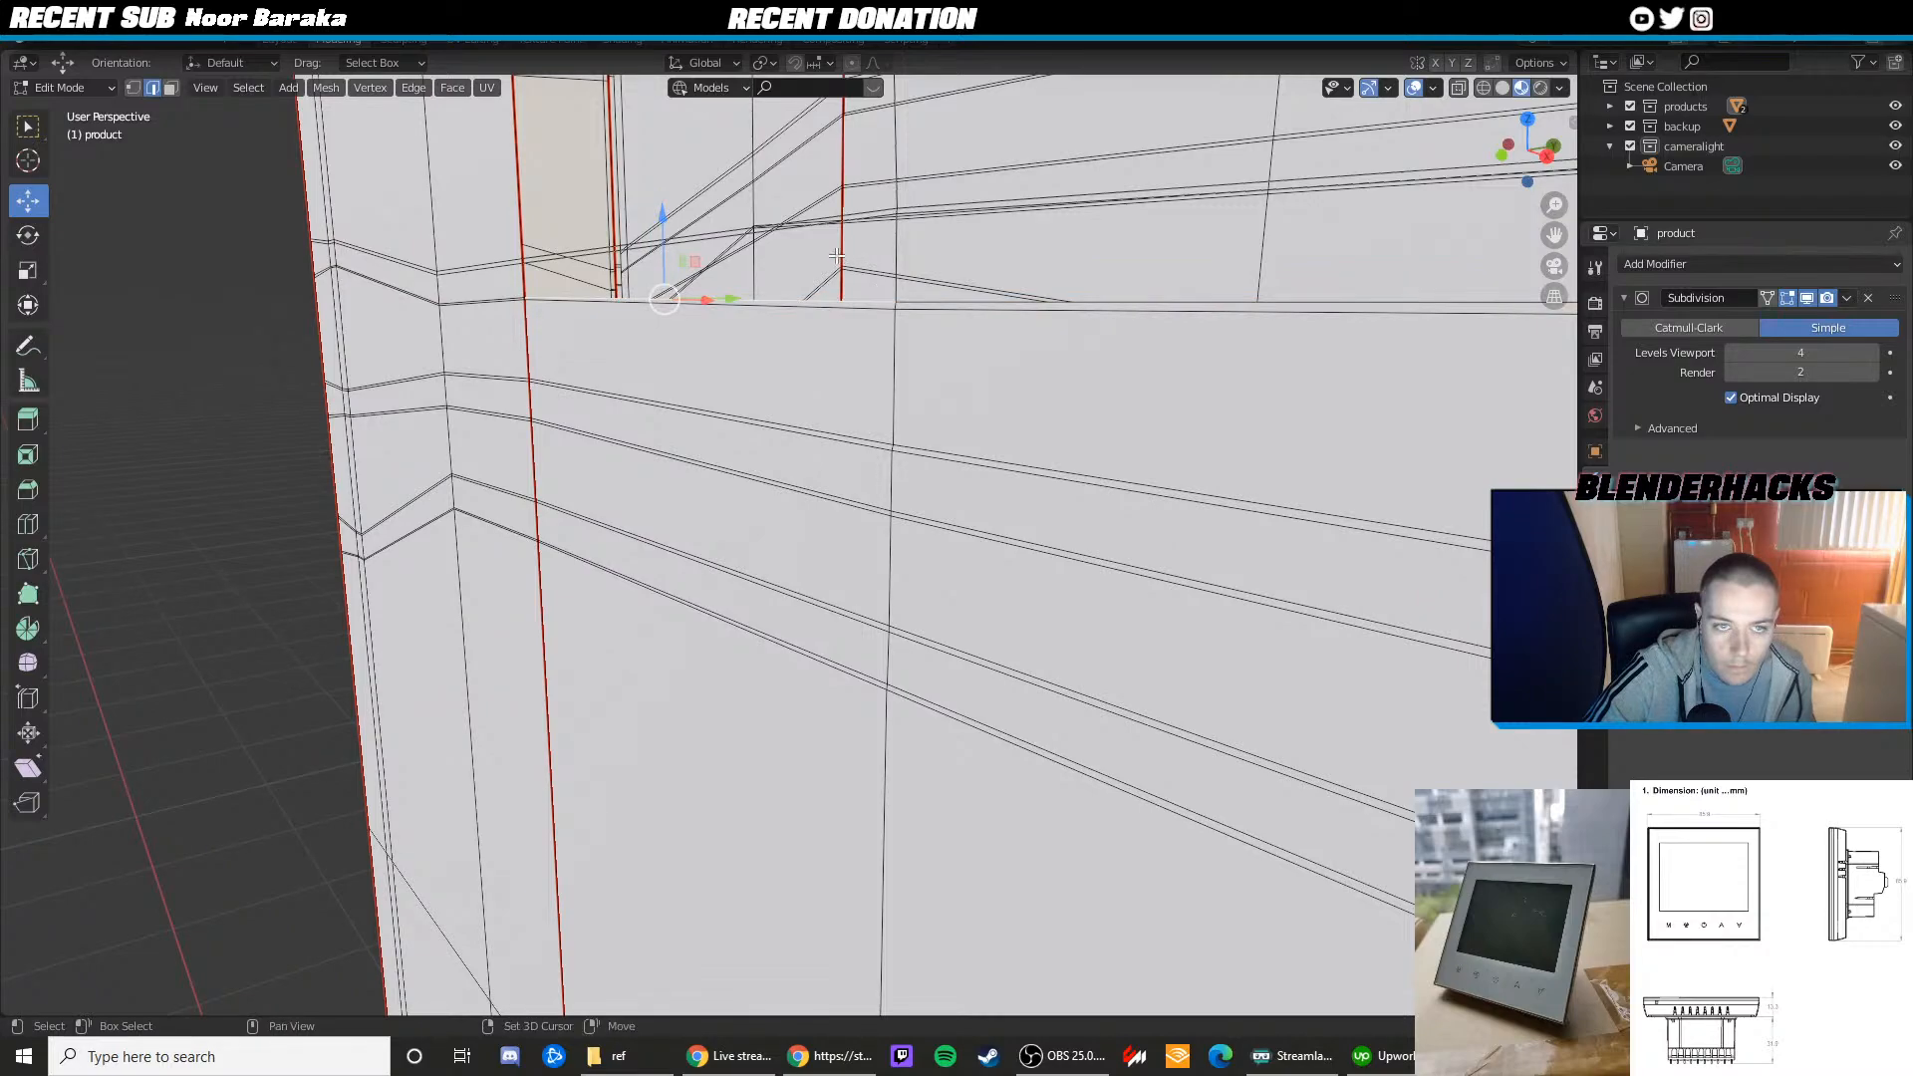
Fill the third vent's band with faces between its lower and upper edges in the left and middle sections
{"action": "middle_click_drag", "start_coordinate": [862, 245], "coordinate": [813, 344], "text": "shift"}
{"action": "left_click", "coordinate": [813, 344], "text": "shift"}
{"action": "key", "text": "f"}
{"action": "left_click", "coordinate": [912, 348]}
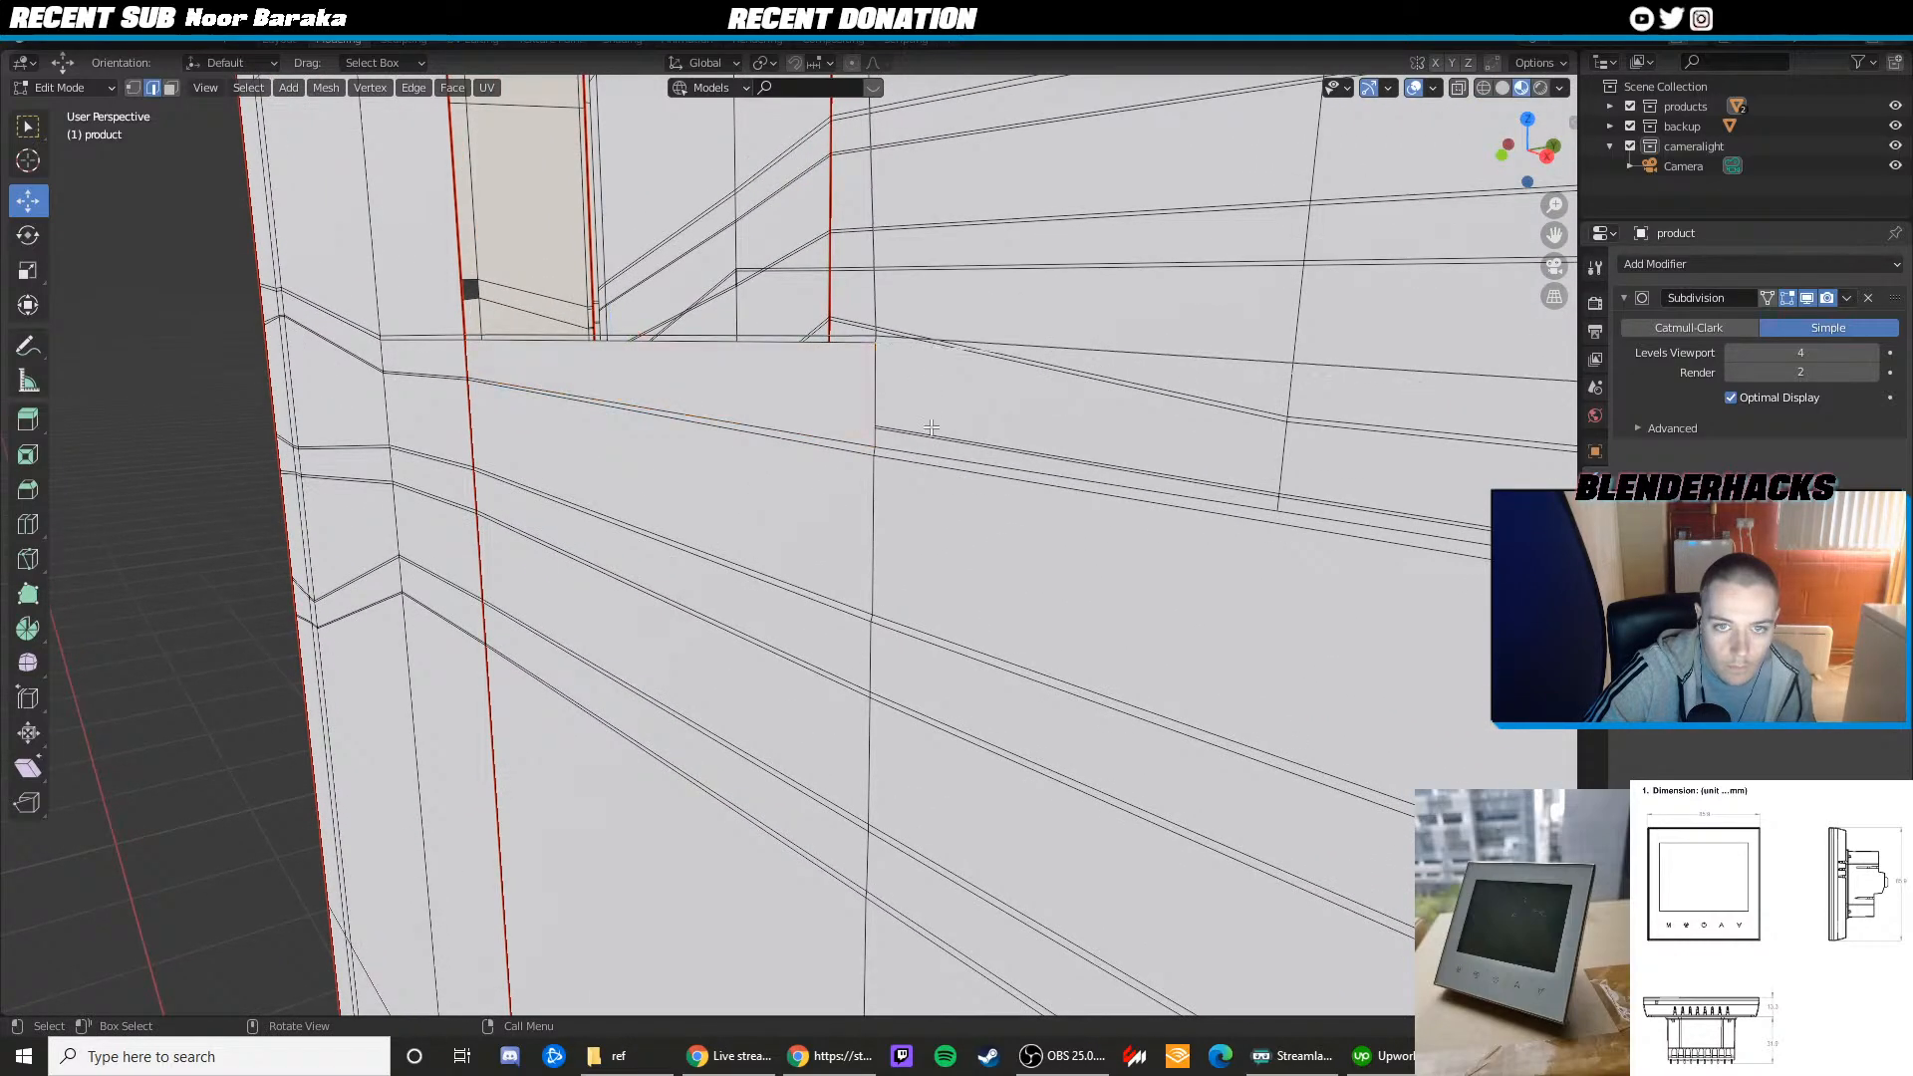
{"action": "left_click", "coordinate": [924, 450], "text": "shift"}
{"action": "key", "text": "f"}
Select the third vent's upper and lower edges in the right section and fill them with a face
{"action": "scroll", "coordinate": [926, 450], "scroll_direction": "down", "scroll_amount": 1}
{"action": "scroll", "coordinate": [926, 450], "scroll_direction": "down", "scroll_amount": 1}
{"action": "middle_click_drag", "start_coordinate": [926, 450], "coordinate": [753, 362], "text": "shift"}
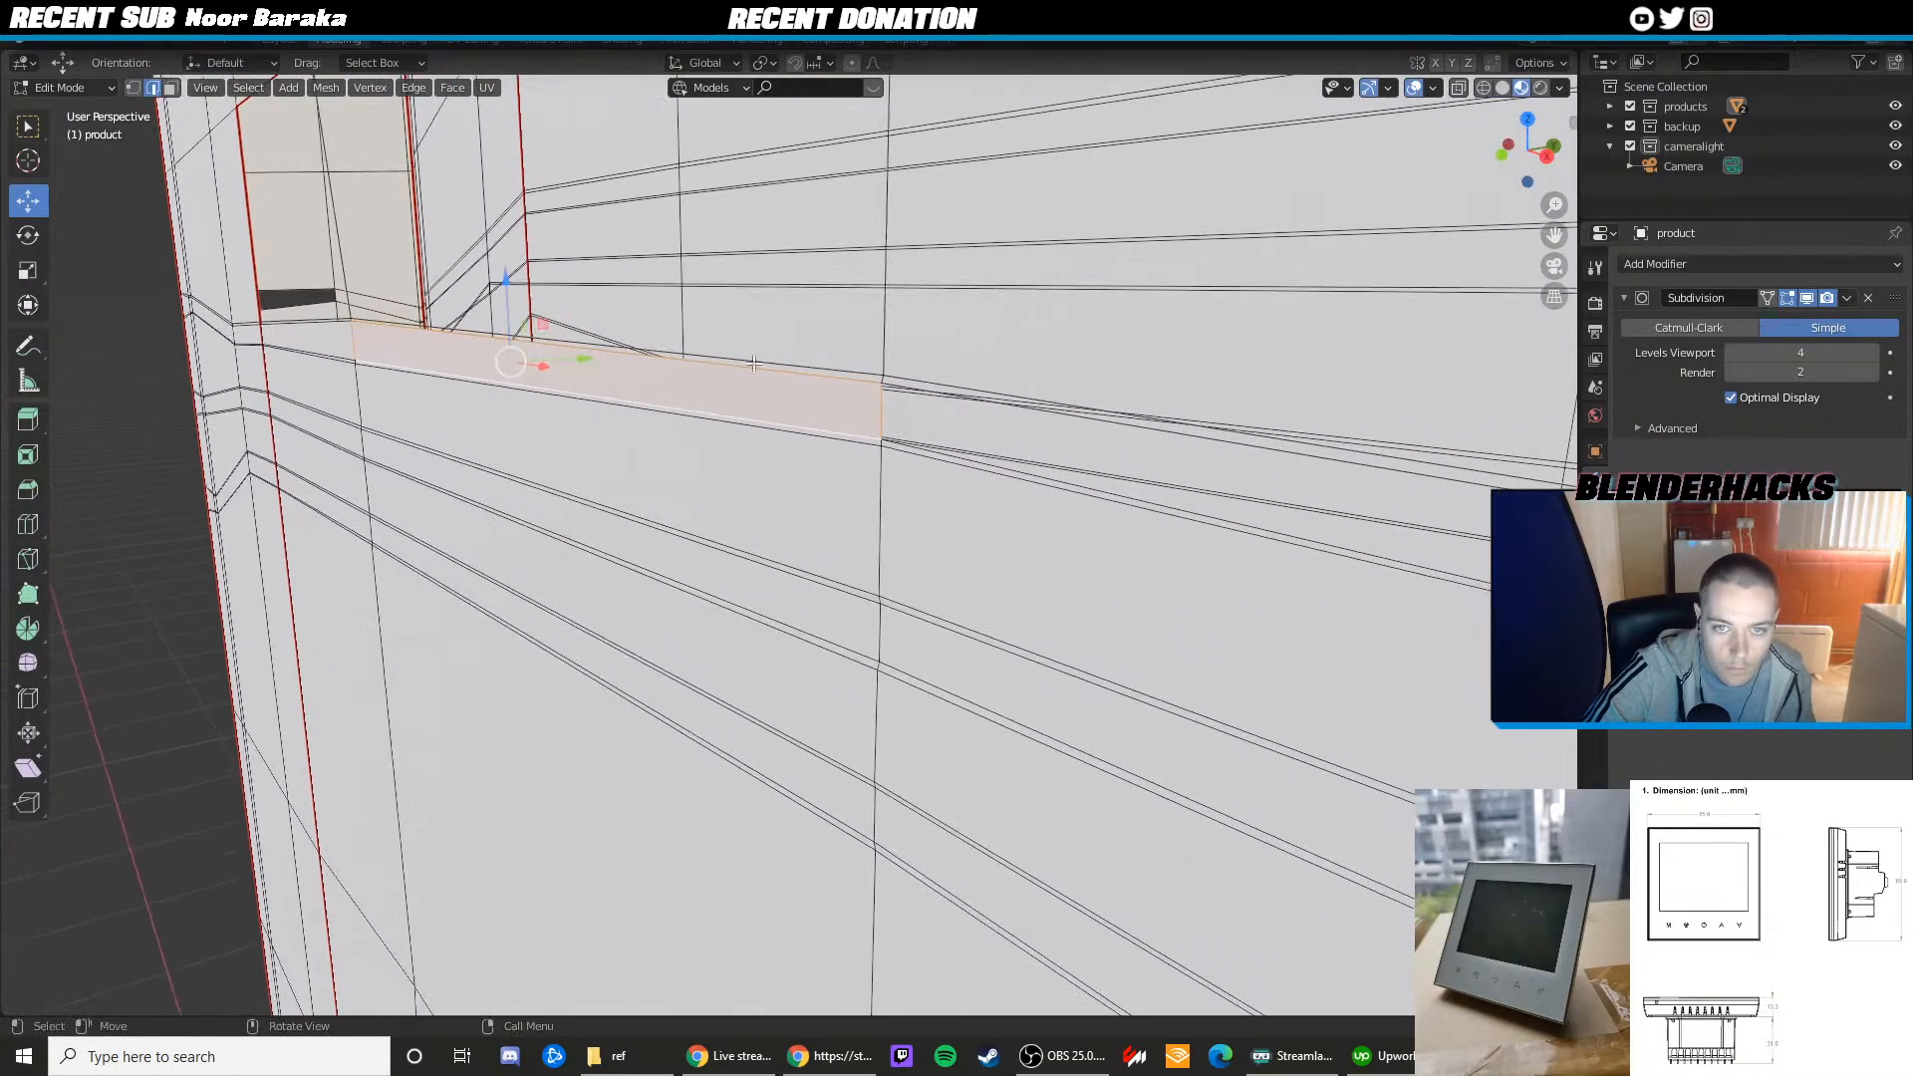
{"action": "middle_click_drag", "start_coordinate": [939, 408], "coordinate": [901, 394]}
{"action": "left_click", "coordinate": [703, 255]}
{"action": "middle_click_drag", "start_coordinate": [703, 255], "coordinate": [738, 283]}
{"action": "left_click", "coordinate": [784, 521], "text": "shift"}
{"action": "key", "text": "f"}
Fill the narrow strips between the third vent's paired upper edges, starting in the right section
{"action": "scroll", "coordinate": [784, 521], "scroll_direction": "down", "scroll_amount": 3}
{"action": "scroll", "coordinate": [823, 520], "scroll_direction": "up", "scroll_amount": 3}
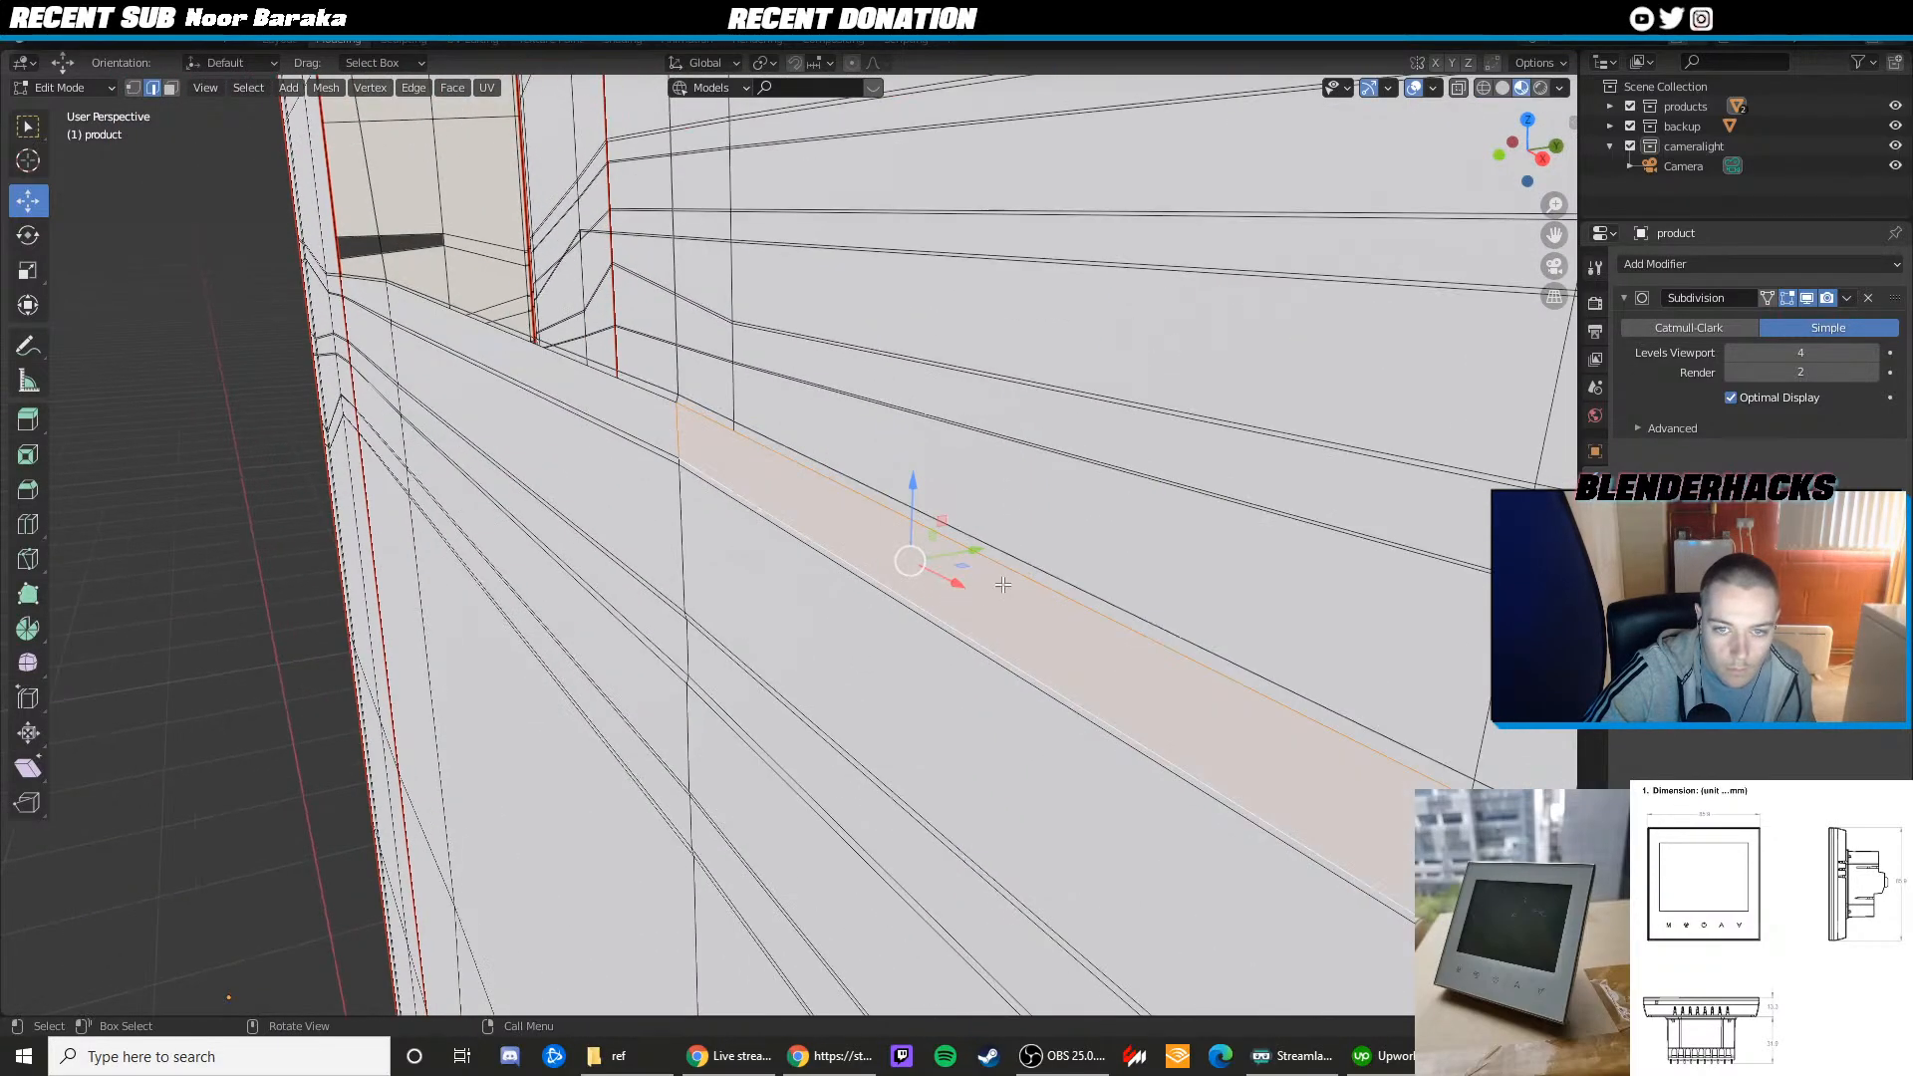
{"action": "left_click", "coordinate": [1044, 581]}
{"action": "left_click", "coordinate": [1042, 581], "text": "shift"}
{"action": "middle_click_drag", "start_coordinate": [727, 430], "coordinate": [895, 553], "text": "shift"}
{"action": "scroll", "coordinate": [814, 516], "scroll_direction": "up", "scroll_amount": 2}
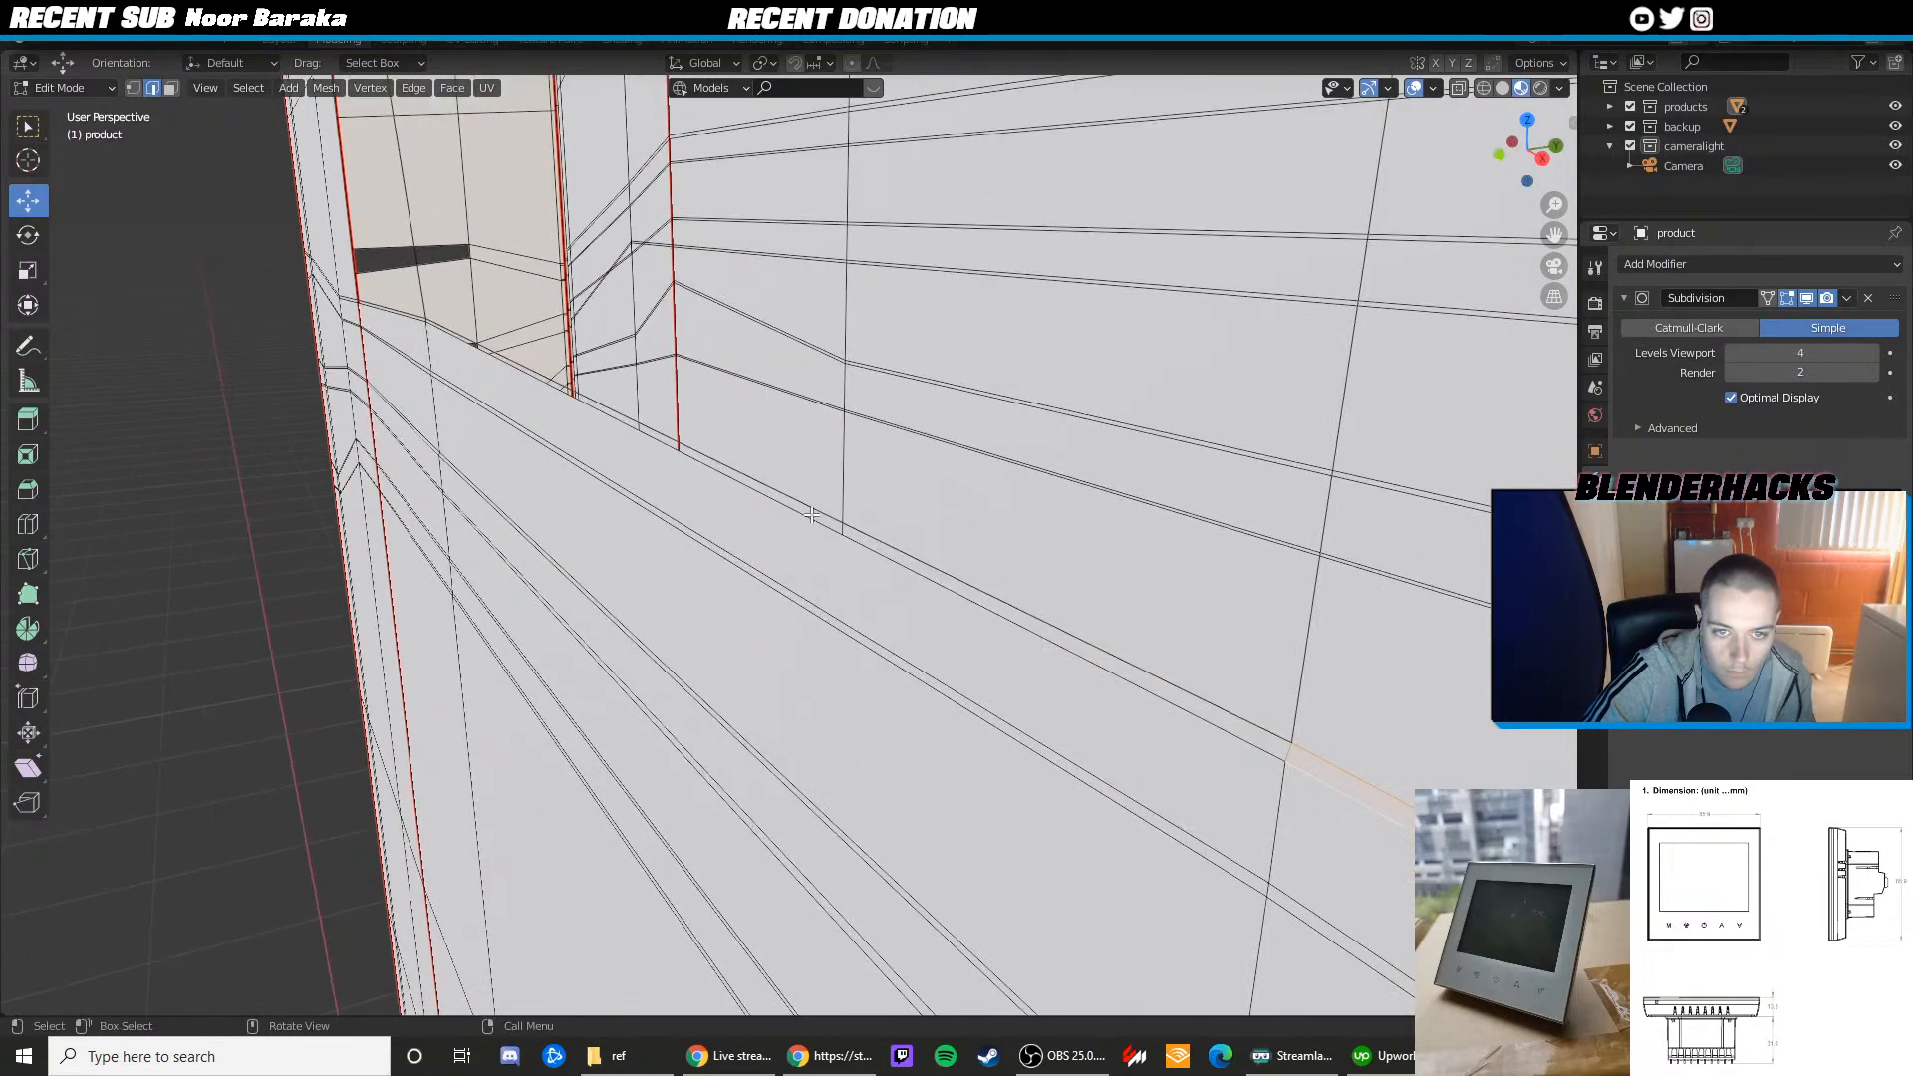
Fill the gap at one end of the rear opening with a face between its upper edge and the lower slot-line edge
{"action": "left_click", "coordinate": [812, 515], "text": "alt"}
{"action": "left_click", "coordinate": [804, 520], "text": "alt+shift"}
{"action": "middle_click_drag", "start_coordinate": [751, 504], "coordinate": [855, 569], "text": "shift"}
{"action": "scroll", "coordinate": [593, 381], "scroll_direction": "up", "scroll_amount": 2}
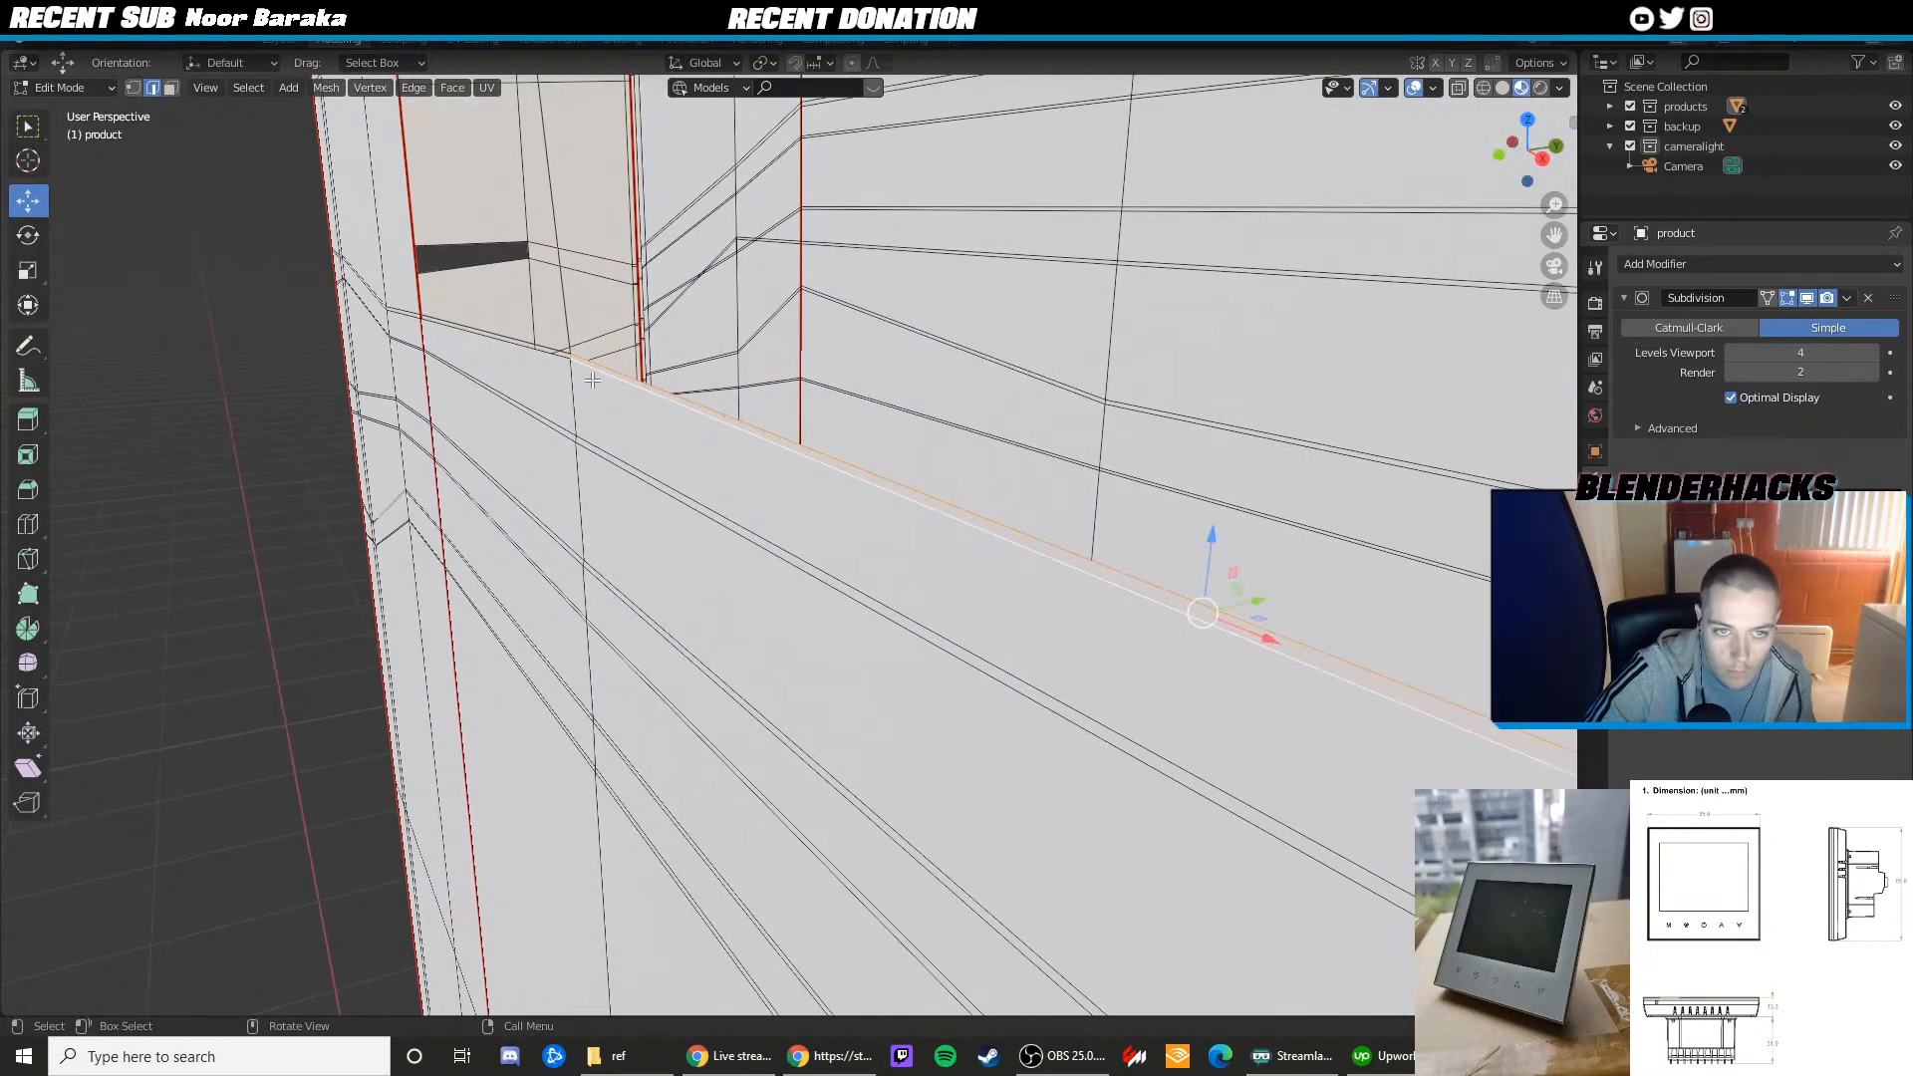
{"action": "left_click", "coordinate": [556, 351]}
{"action": "middle_click_drag", "start_coordinate": [552, 345], "coordinate": [631, 447], "text": "shift"}
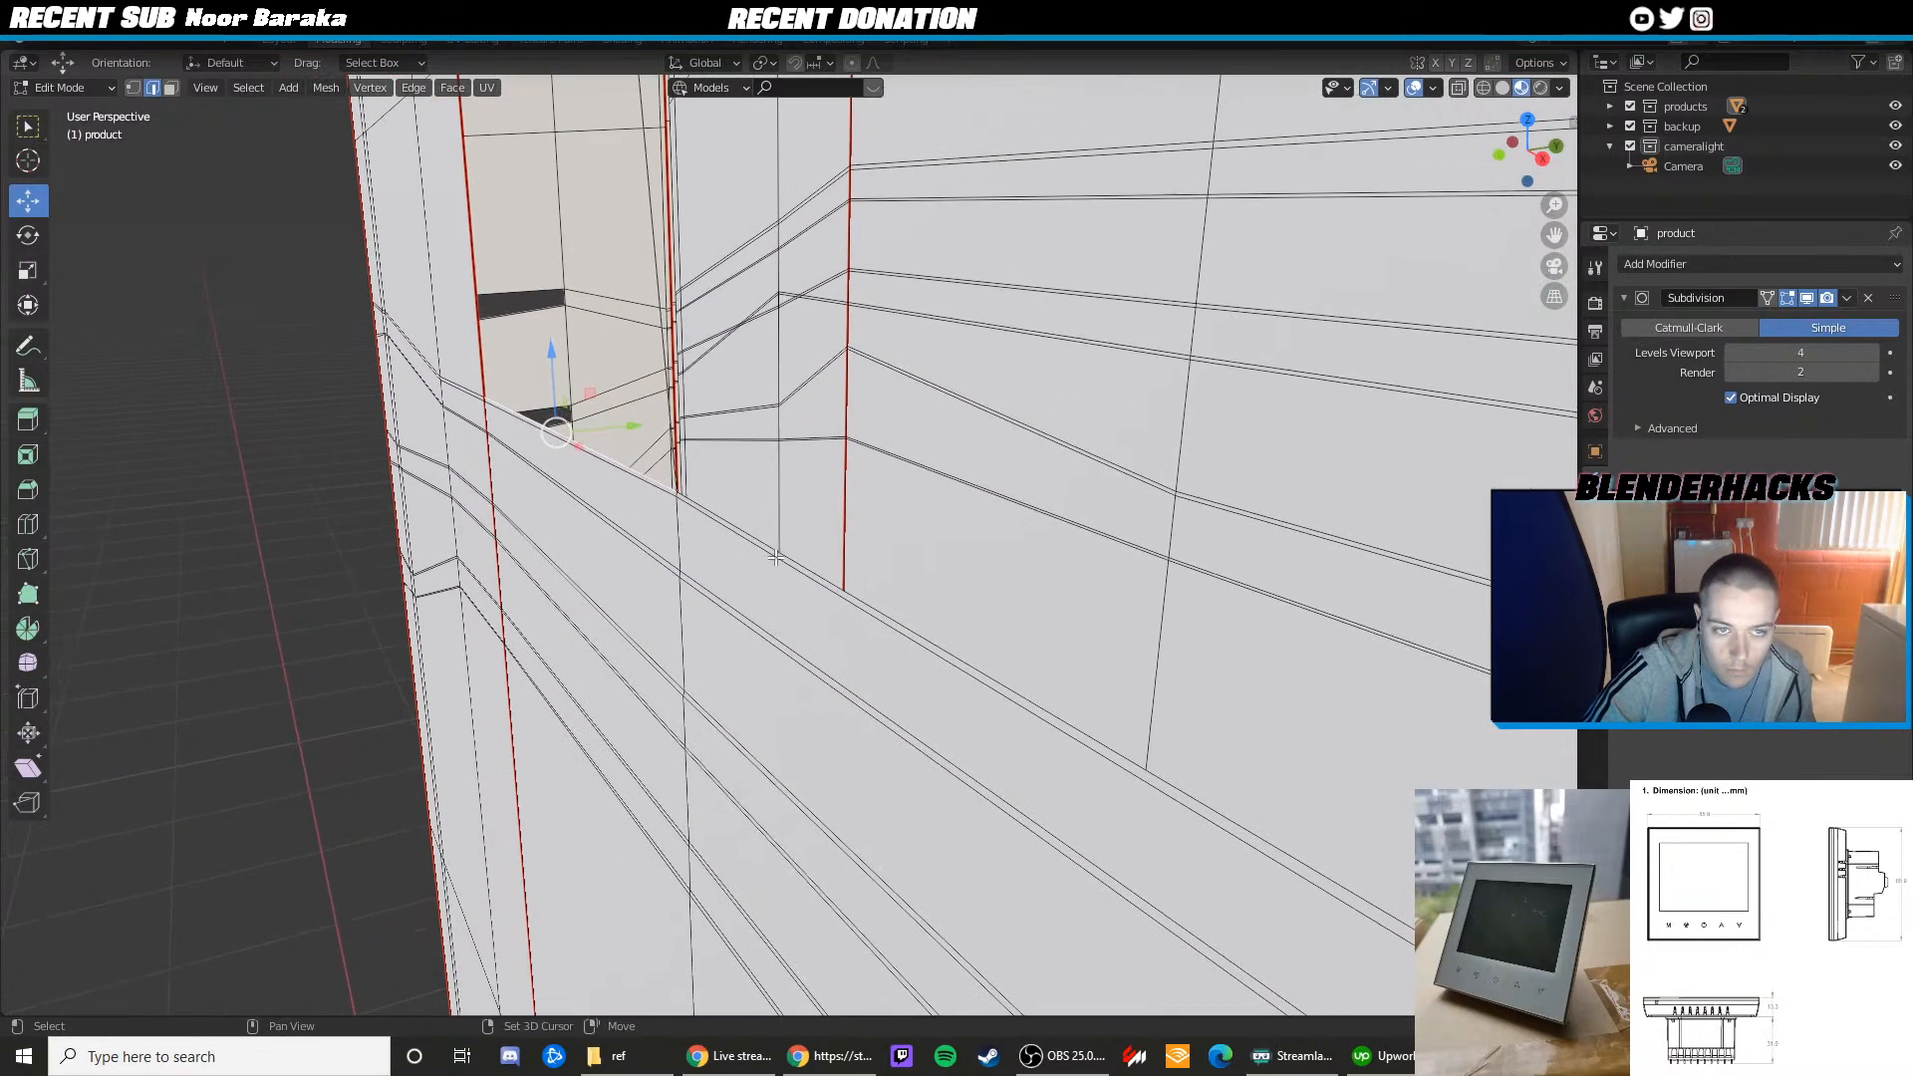
{"action": "scroll", "coordinate": [636, 278], "scroll_direction": "down", "scroll_amount": 1}
{"action": "left_click", "coordinate": [616, 138], "text": "shift"}
{"action": "key", "text": "f"}
Fill the wide middle gap of the rear opening with a face between its upper and lower edges
{"action": "middle_click_drag", "start_coordinate": [688, 239], "coordinate": [815, 281]}
{"action": "left_click", "coordinate": [717, 246]}
{"action": "left_click", "coordinate": [594, 557], "text": "shift"}
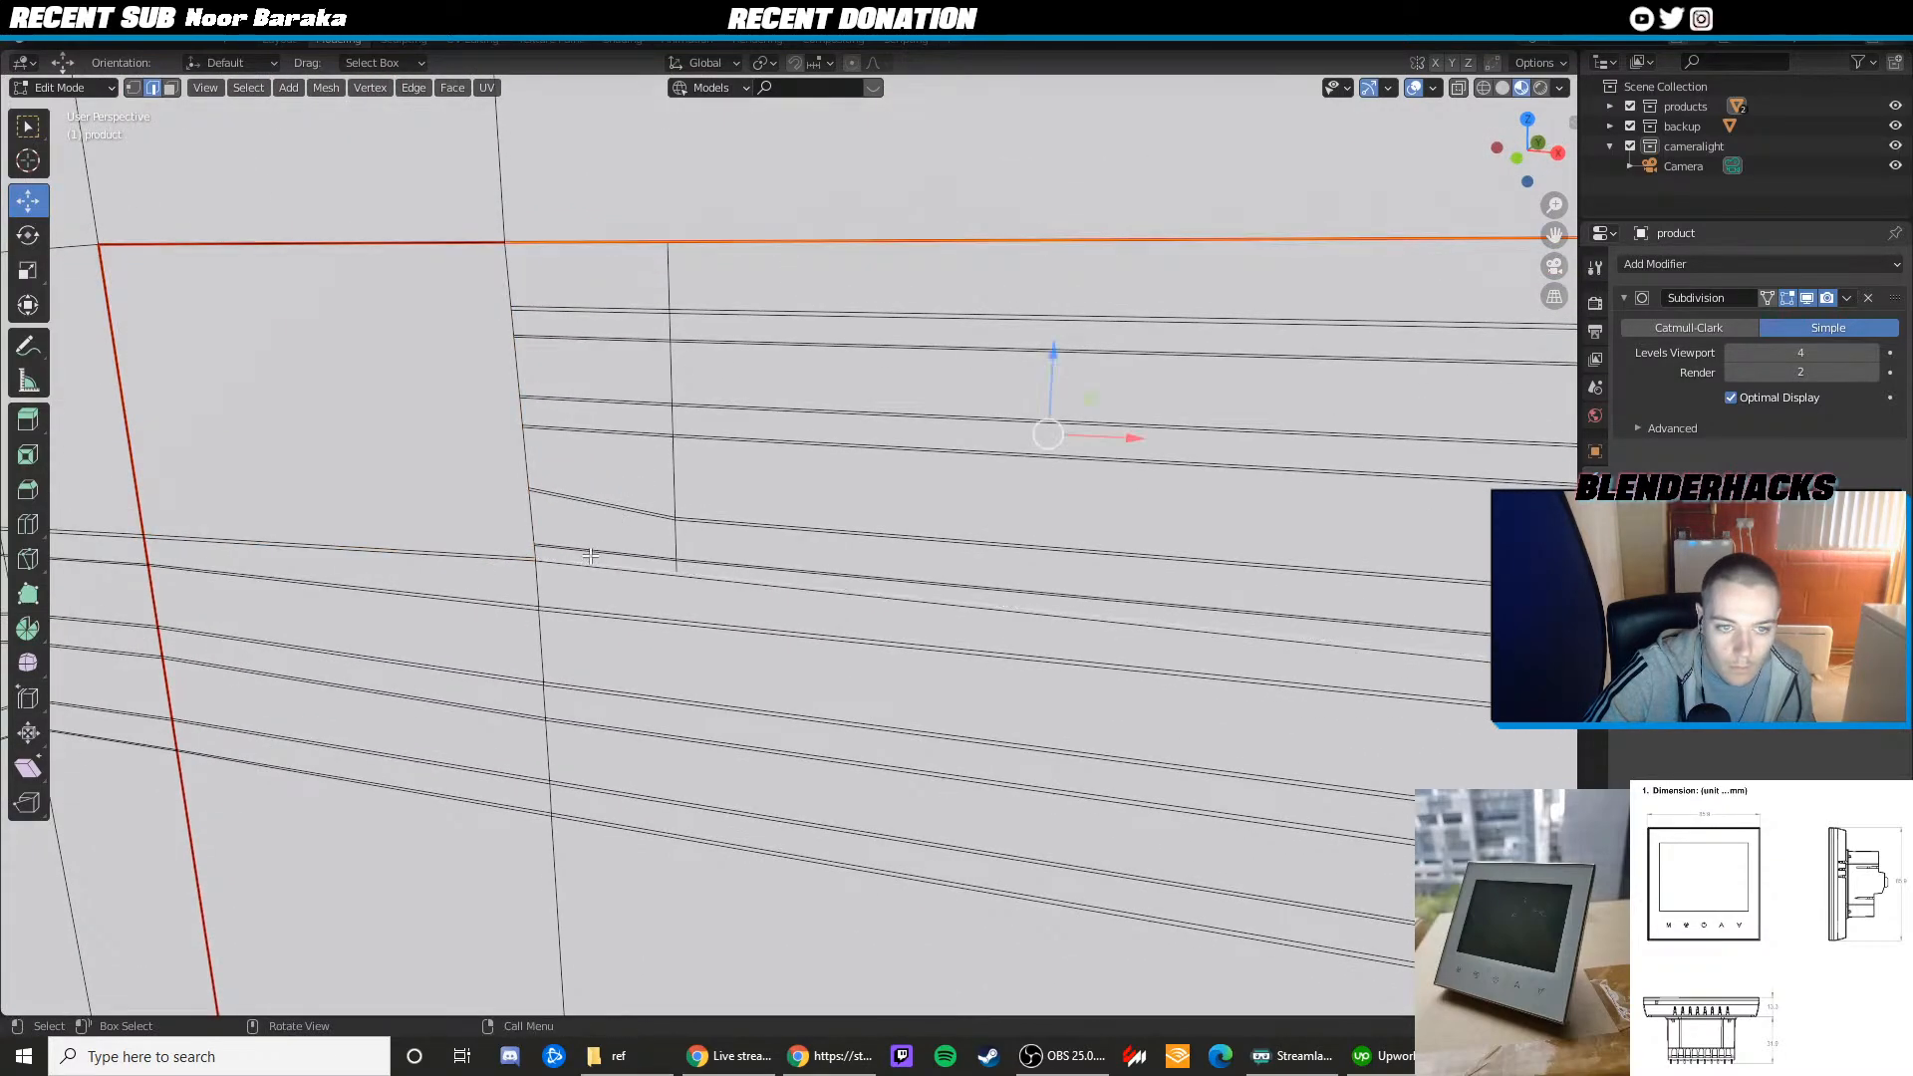
{"action": "key", "text": "f"}
Close the last narrow gap at the other end of the rear opening with a face
{"action": "scroll", "coordinate": [594, 554], "scroll_direction": "down", "scroll_amount": 4}
{"action": "middle_click_drag", "start_coordinate": [1138, 465], "coordinate": [609, 418], "text": "shift"}
{"action": "scroll", "coordinate": [610, 418], "scroll_direction": "up", "scroll_amount": 4}
{"action": "left_click", "coordinate": [651, 267]}
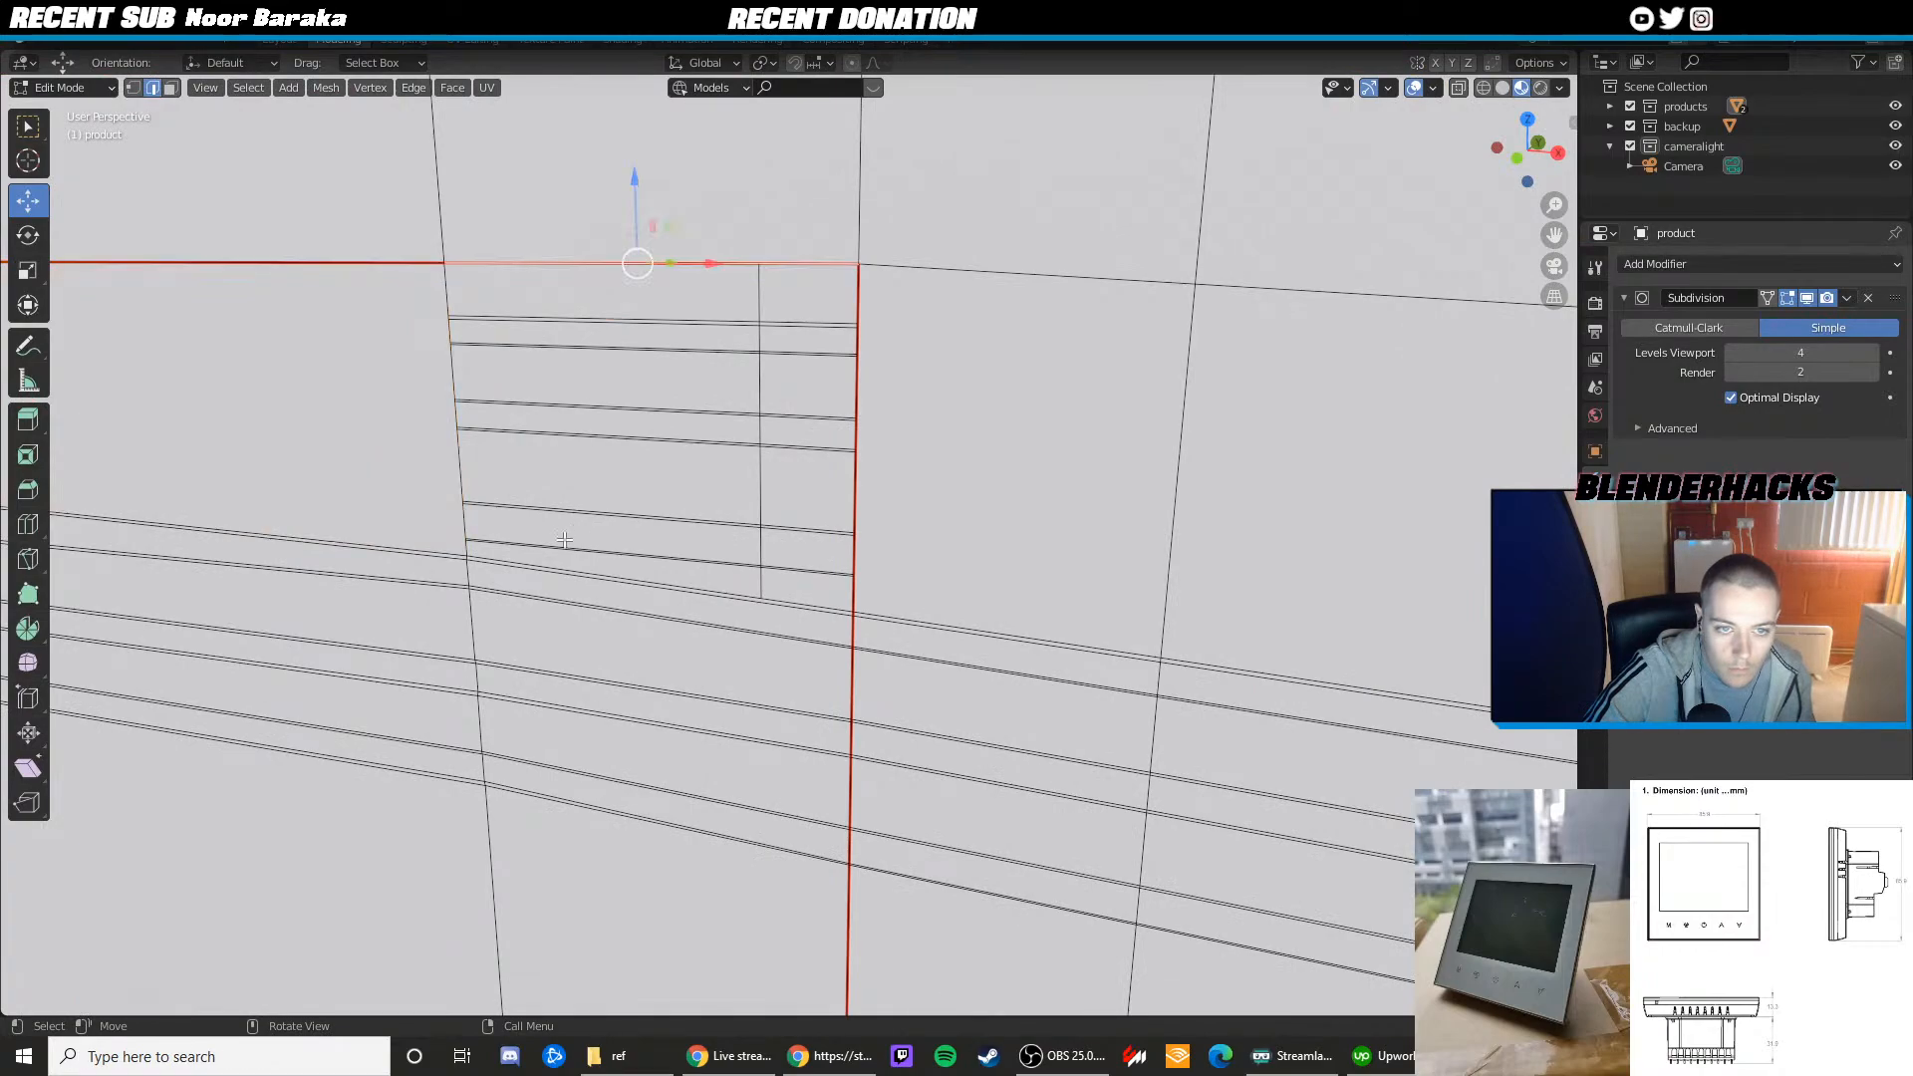
{"action": "left_click", "coordinate": [558, 563], "text": "shift"}
{"action": "key", "text": "f"}
{"action": "scroll", "coordinate": [557, 556], "scroll_direction": "down", "scroll_amount": 7}
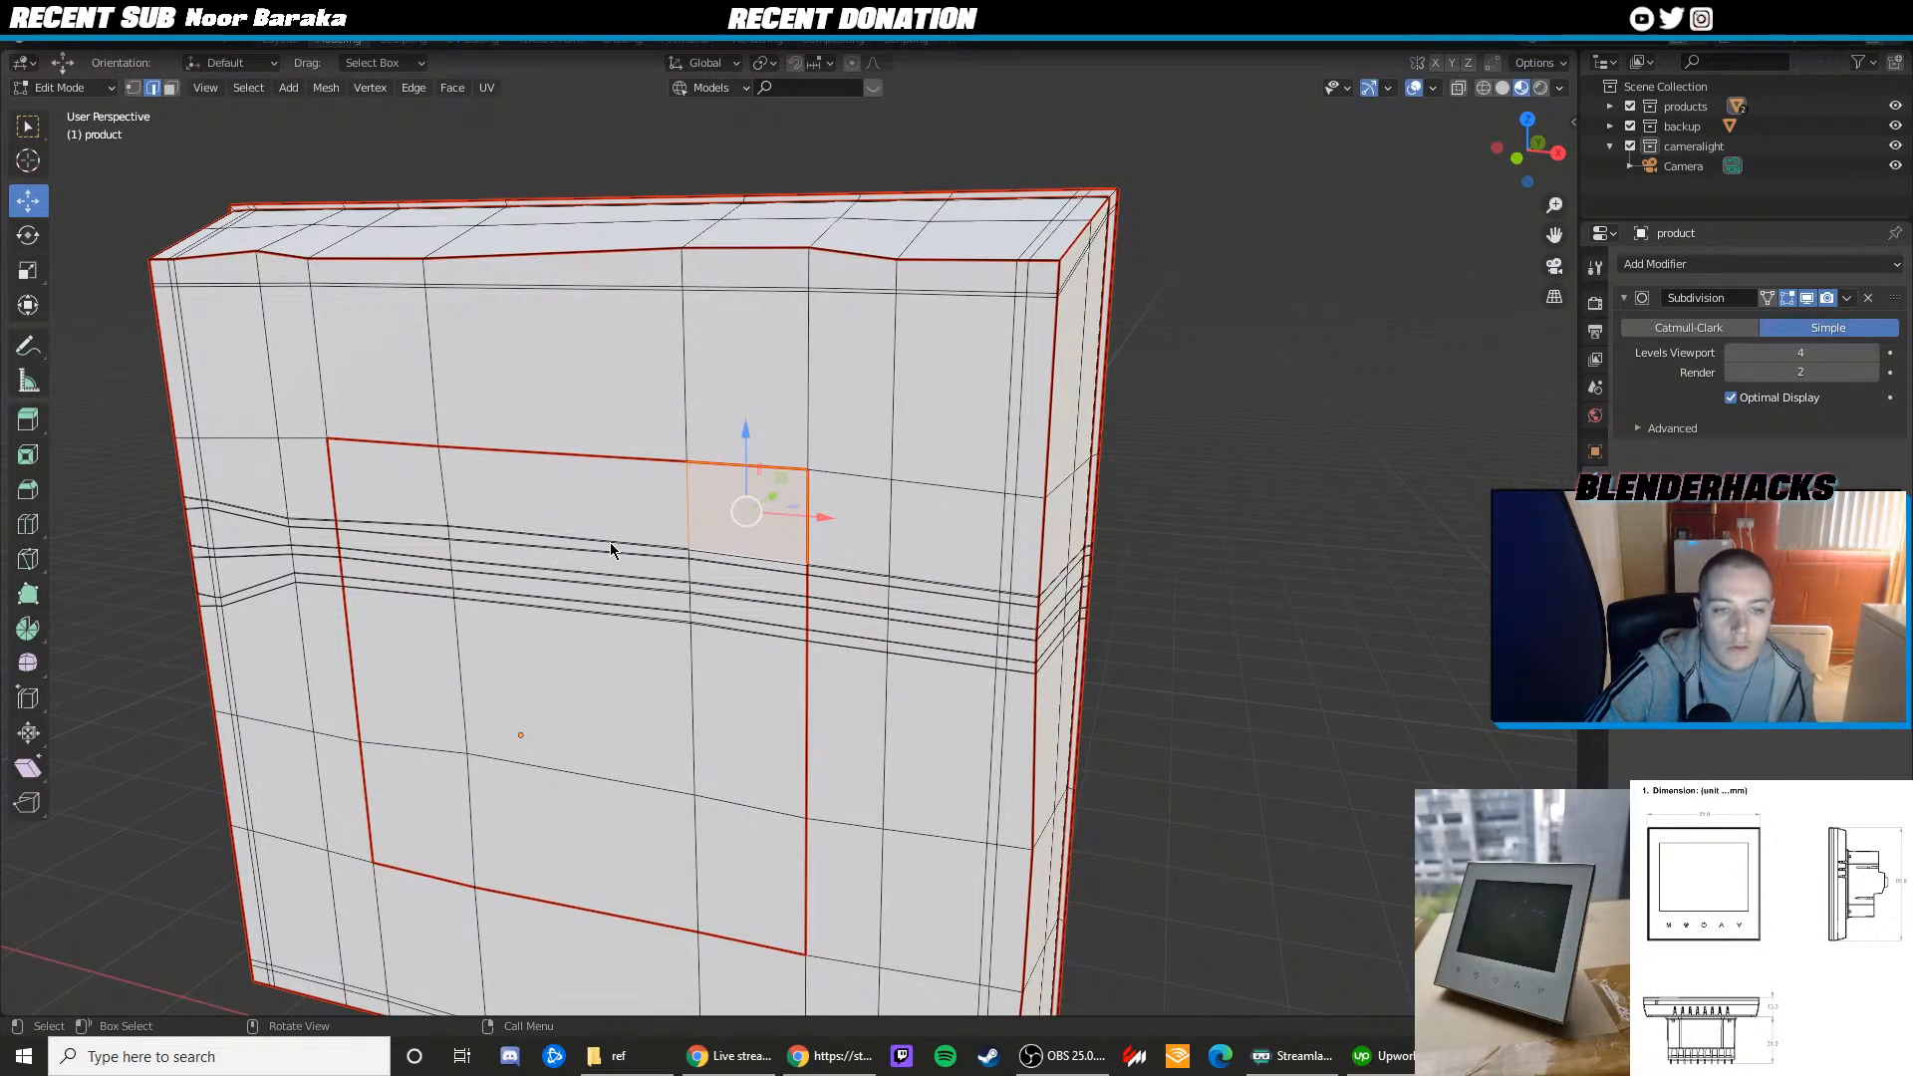
Preview the product with Catmull-Clark subdivision and set the modifier back to Simple
{"action": "key", "text": "Tab"}
{"action": "left_click", "coordinate": [1644, 330]}
{"action": "scroll", "coordinate": [1319, 470], "scroll_direction": "down", "scroll_amount": 3}
{"action": "left_click", "coordinate": [1319, 469]}
{"action": "middle_click_drag", "start_coordinate": [1319, 469], "coordinate": [1036, 450]}
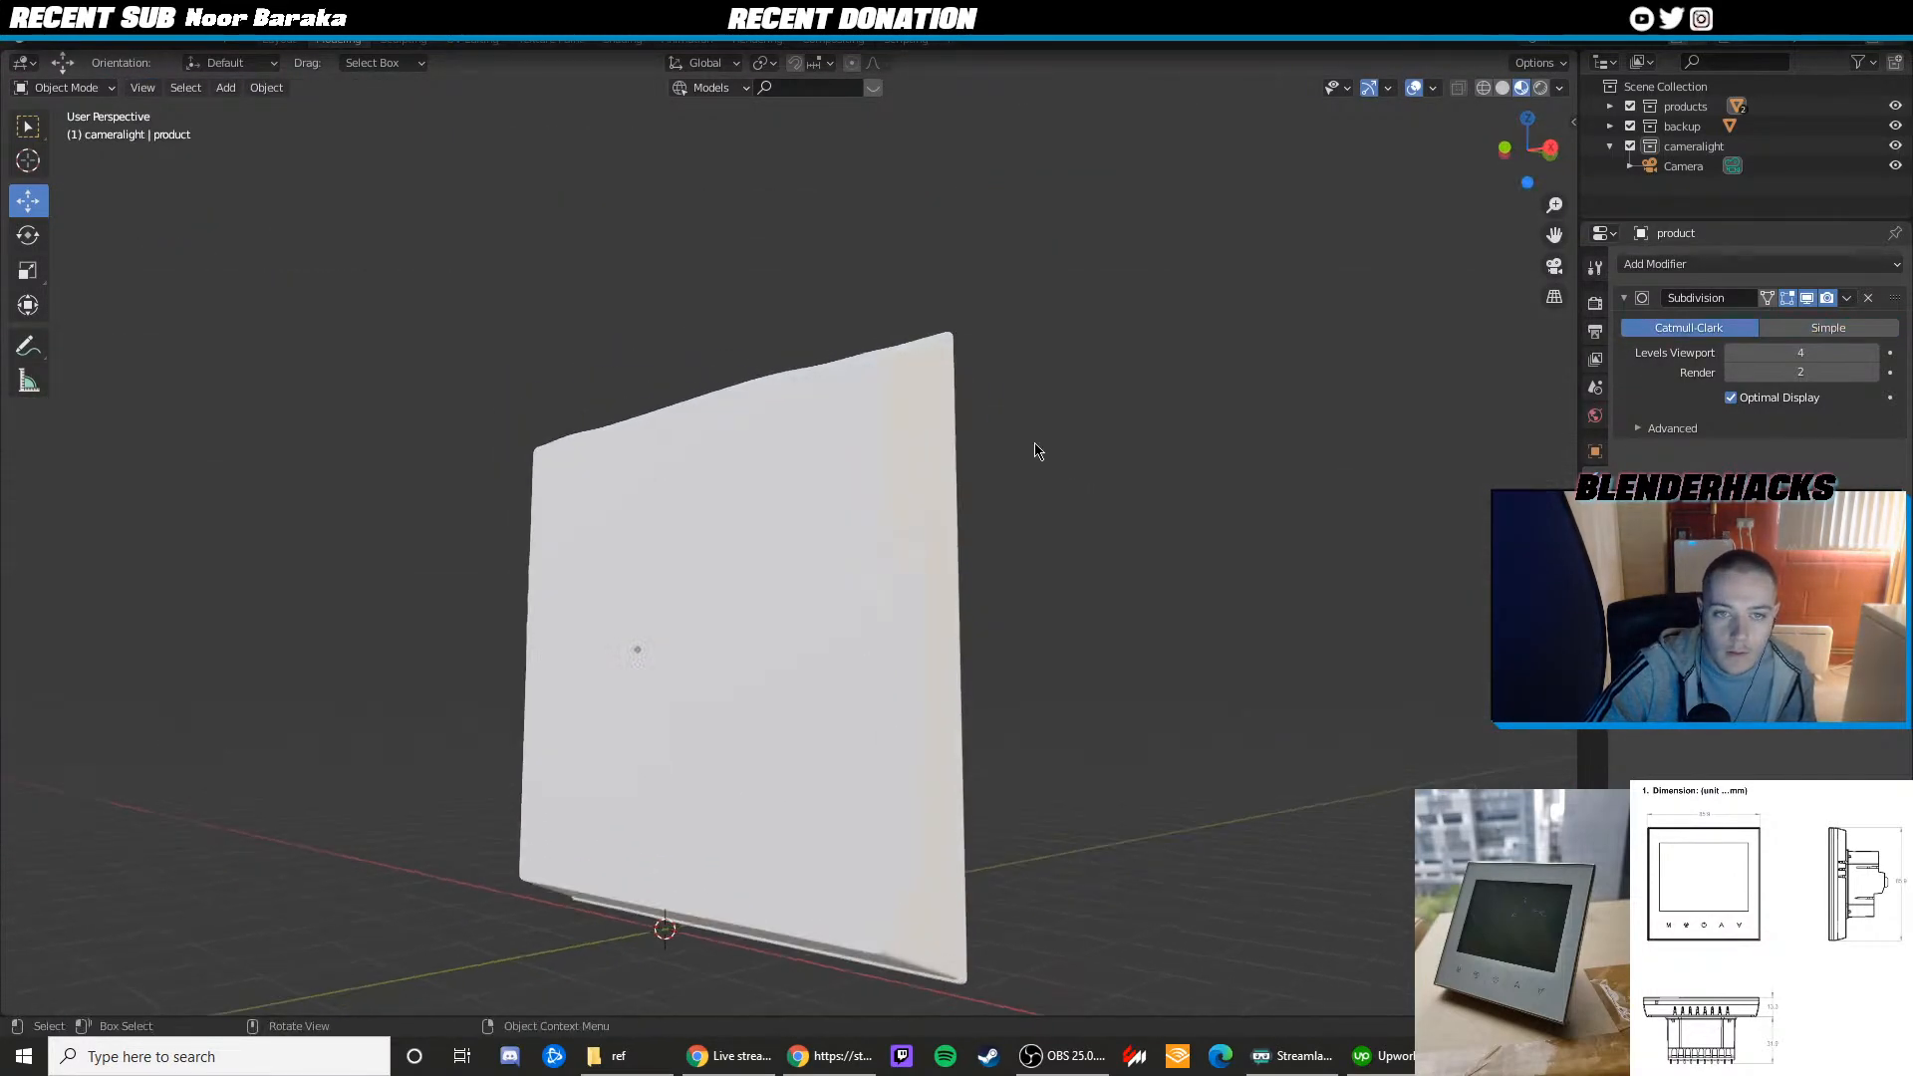
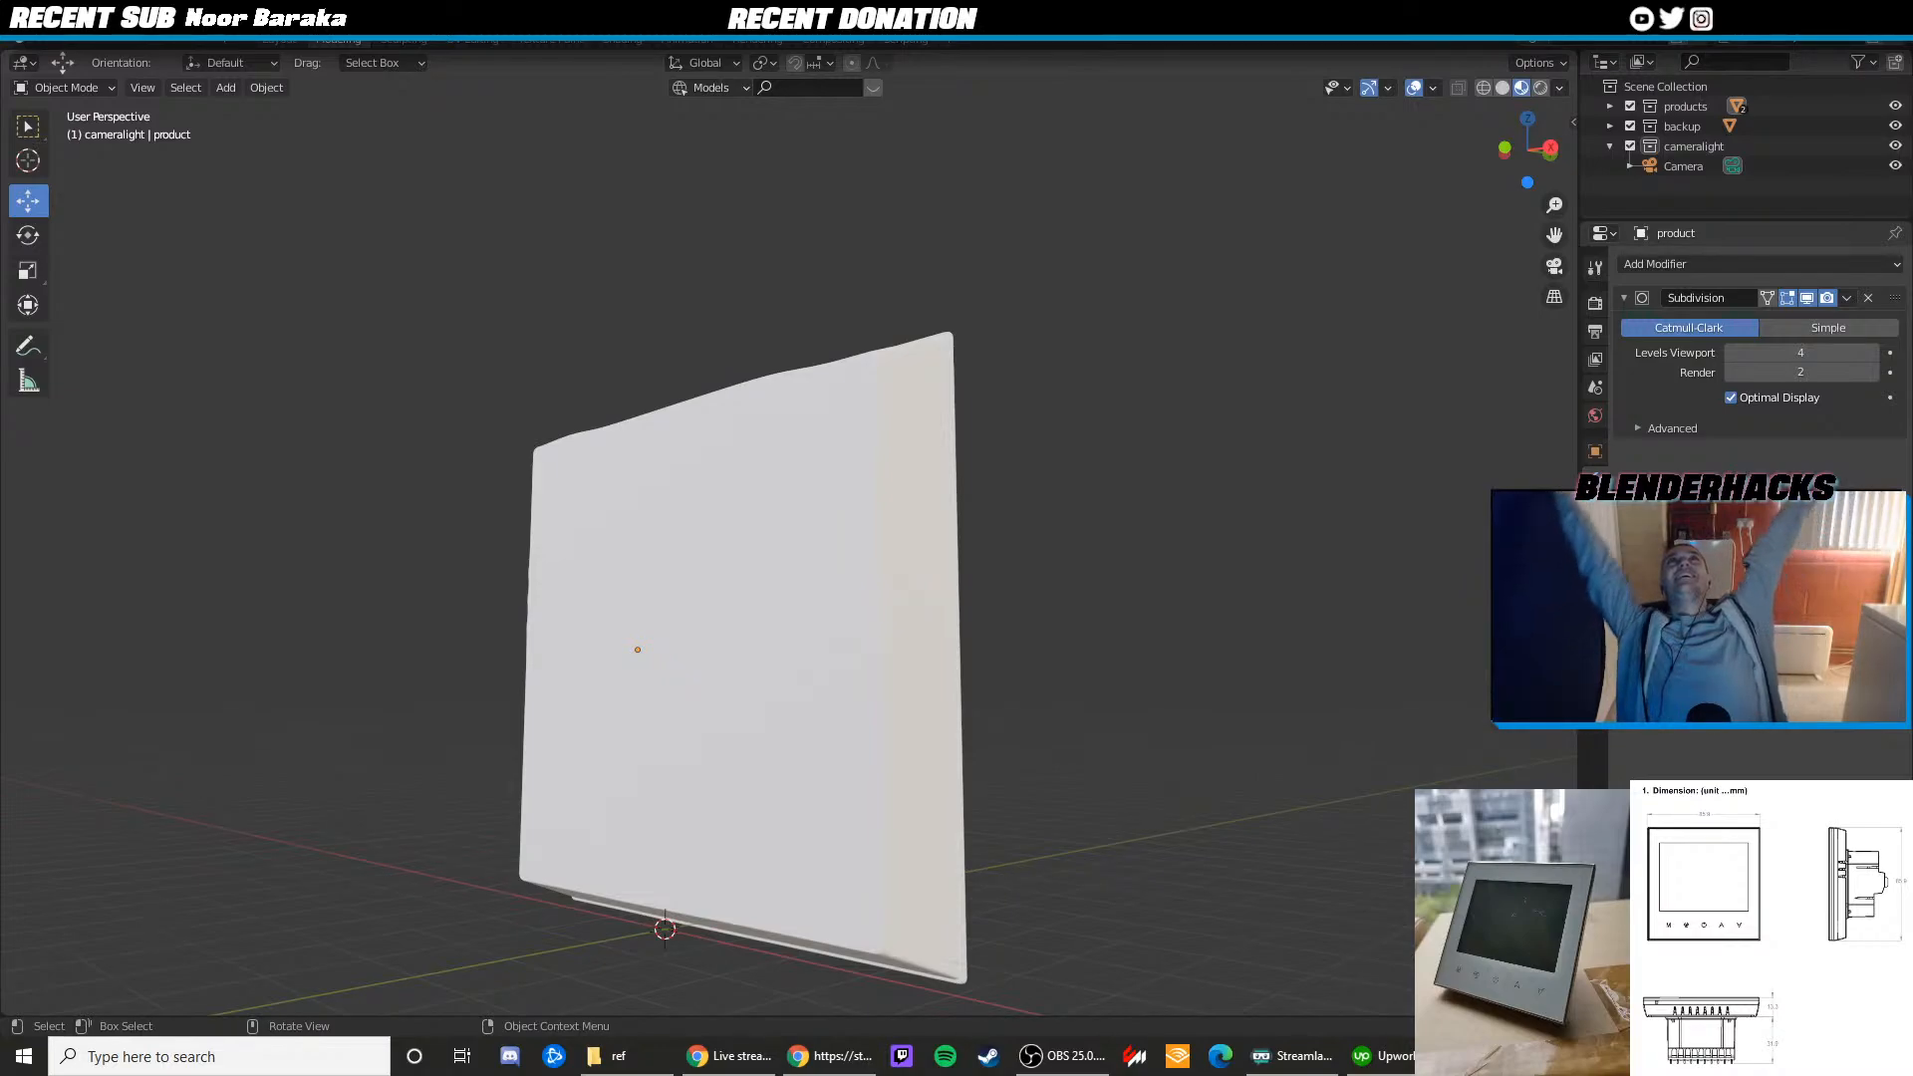
{"action": "left_click", "coordinate": [1776, 333]}
In front view, lower the raised segment of the housing's rear top edge to line up with the neighbouring vertices
{"action": "middle_click_drag", "start_coordinate": [883, 265], "coordinate": [951, 417]}
{"action": "key", "text": "Tab"}
{"action": "scroll", "coordinate": [956, 311], "scroll_direction": "up", "scroll_amount": 6}
{"action": "left_click", "coordinate": [1547, 159]}
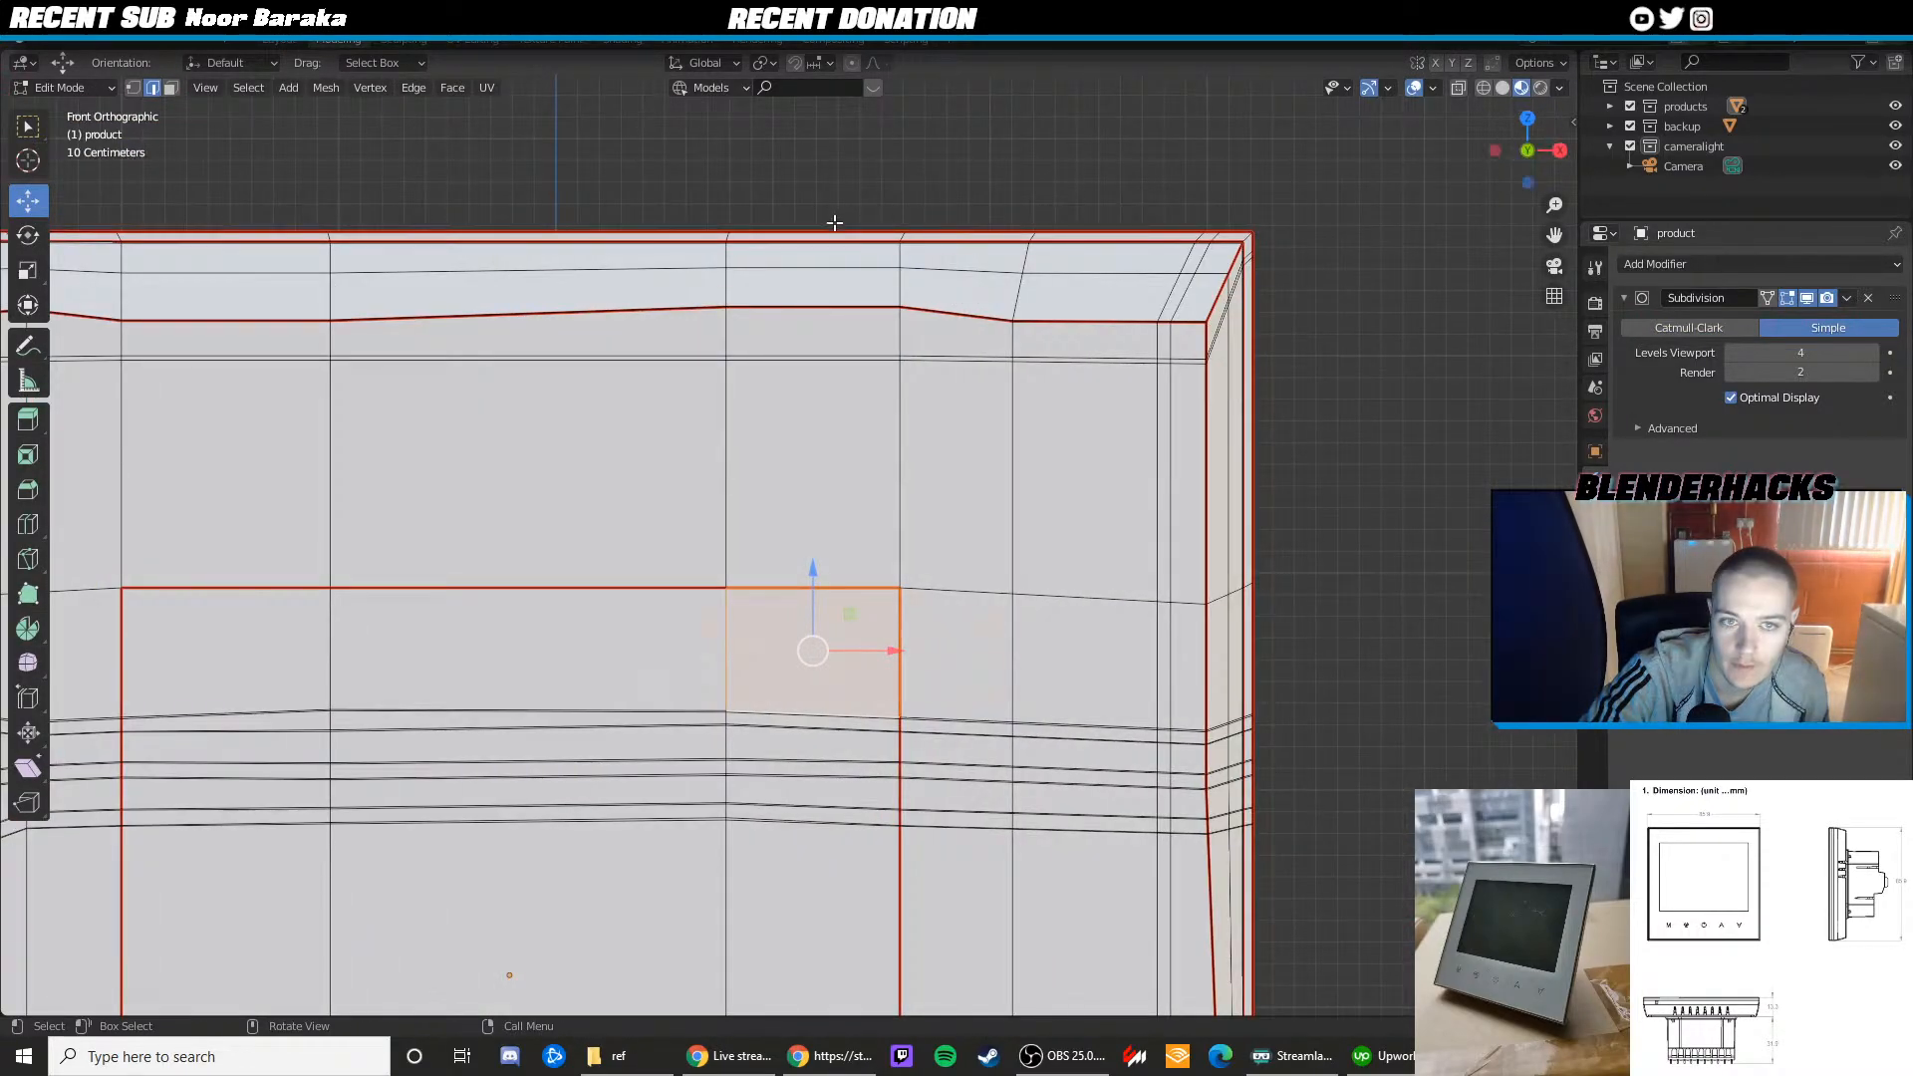
{"action": "key", "text": "1"}
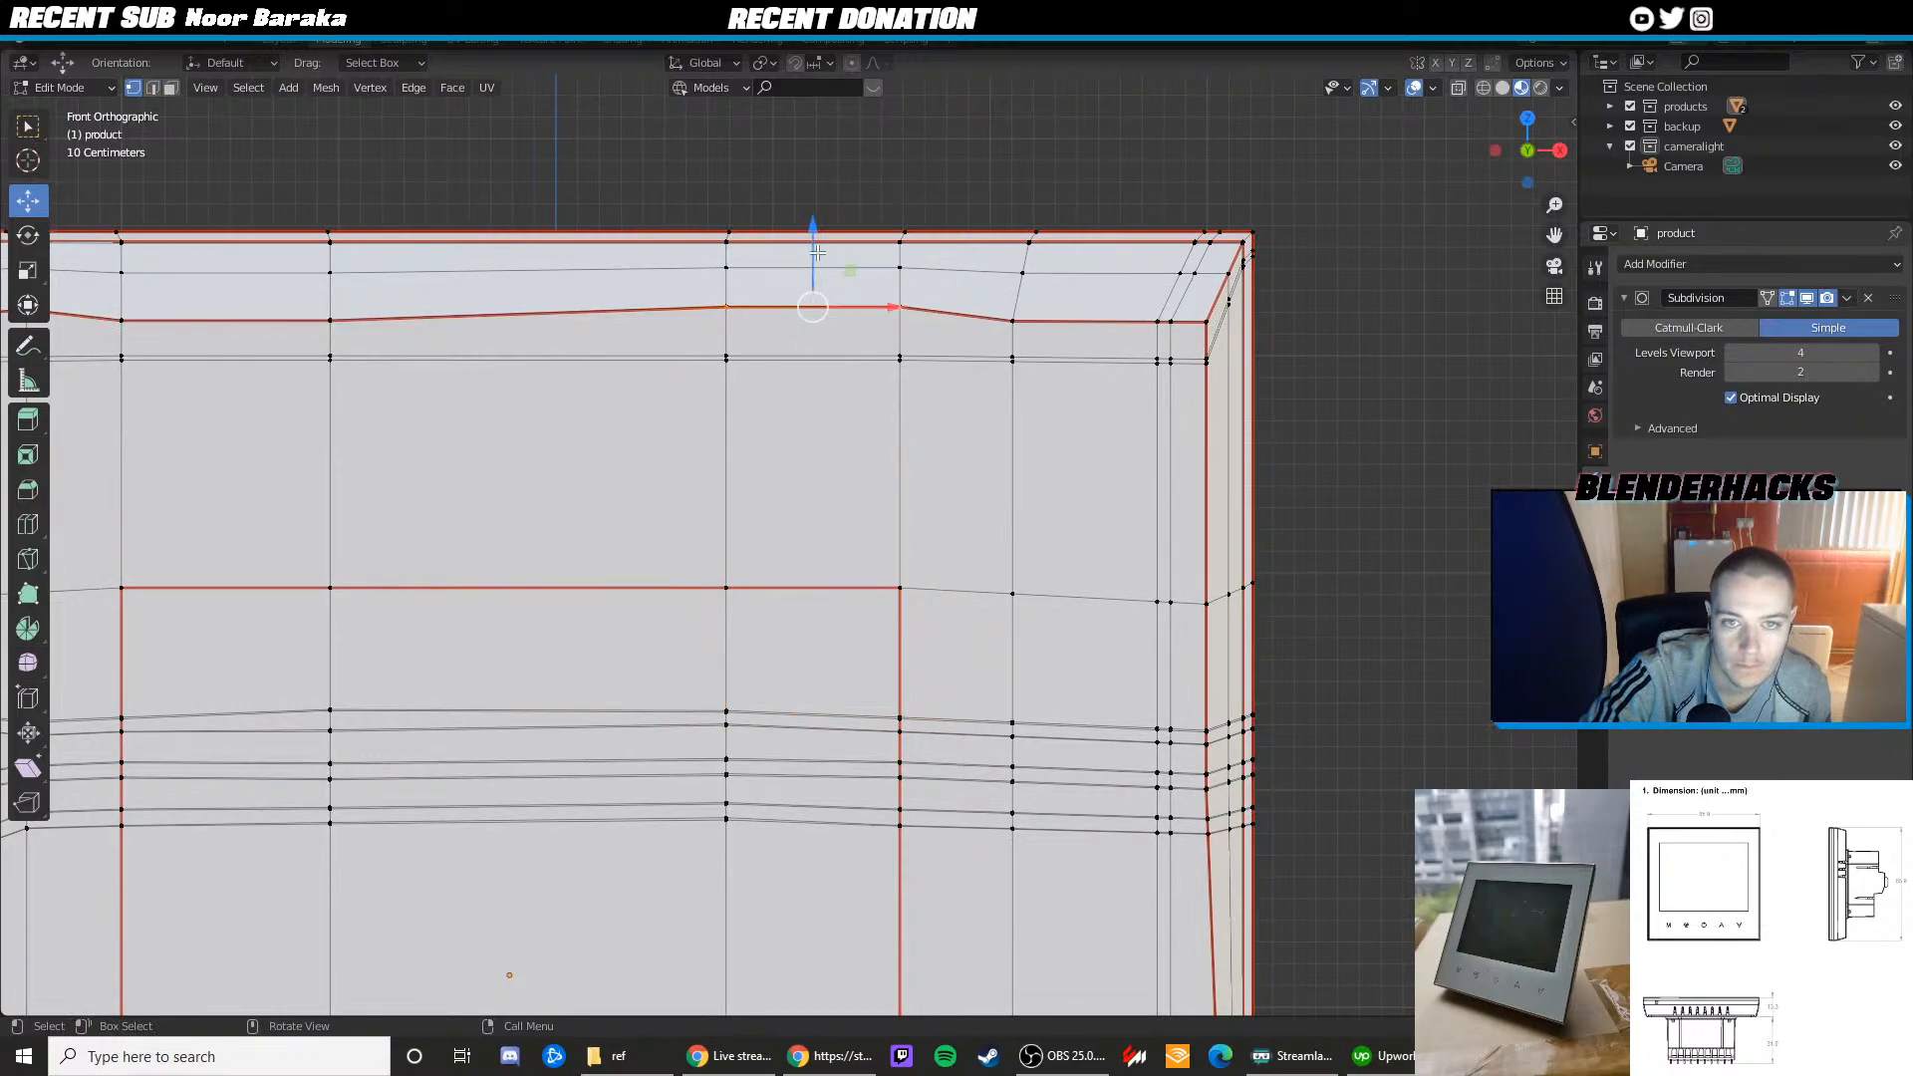
{"action": "mouse_move", "coordinate": [817, 253]}
{"action": "left_mouse_down"}
{"action": "mouse_move", "coordinate": [787, 317]}
{"action": "mouse_move", "coordinate": [799, 272]}
{"action": "left_mouse_up"}
{"action": "key", "text": "ctrl+z"}
{"action": "key", "text": "x"}
{"action": "key", "text": "shift+z"}
{"action": "key", "text": "shift+z"}
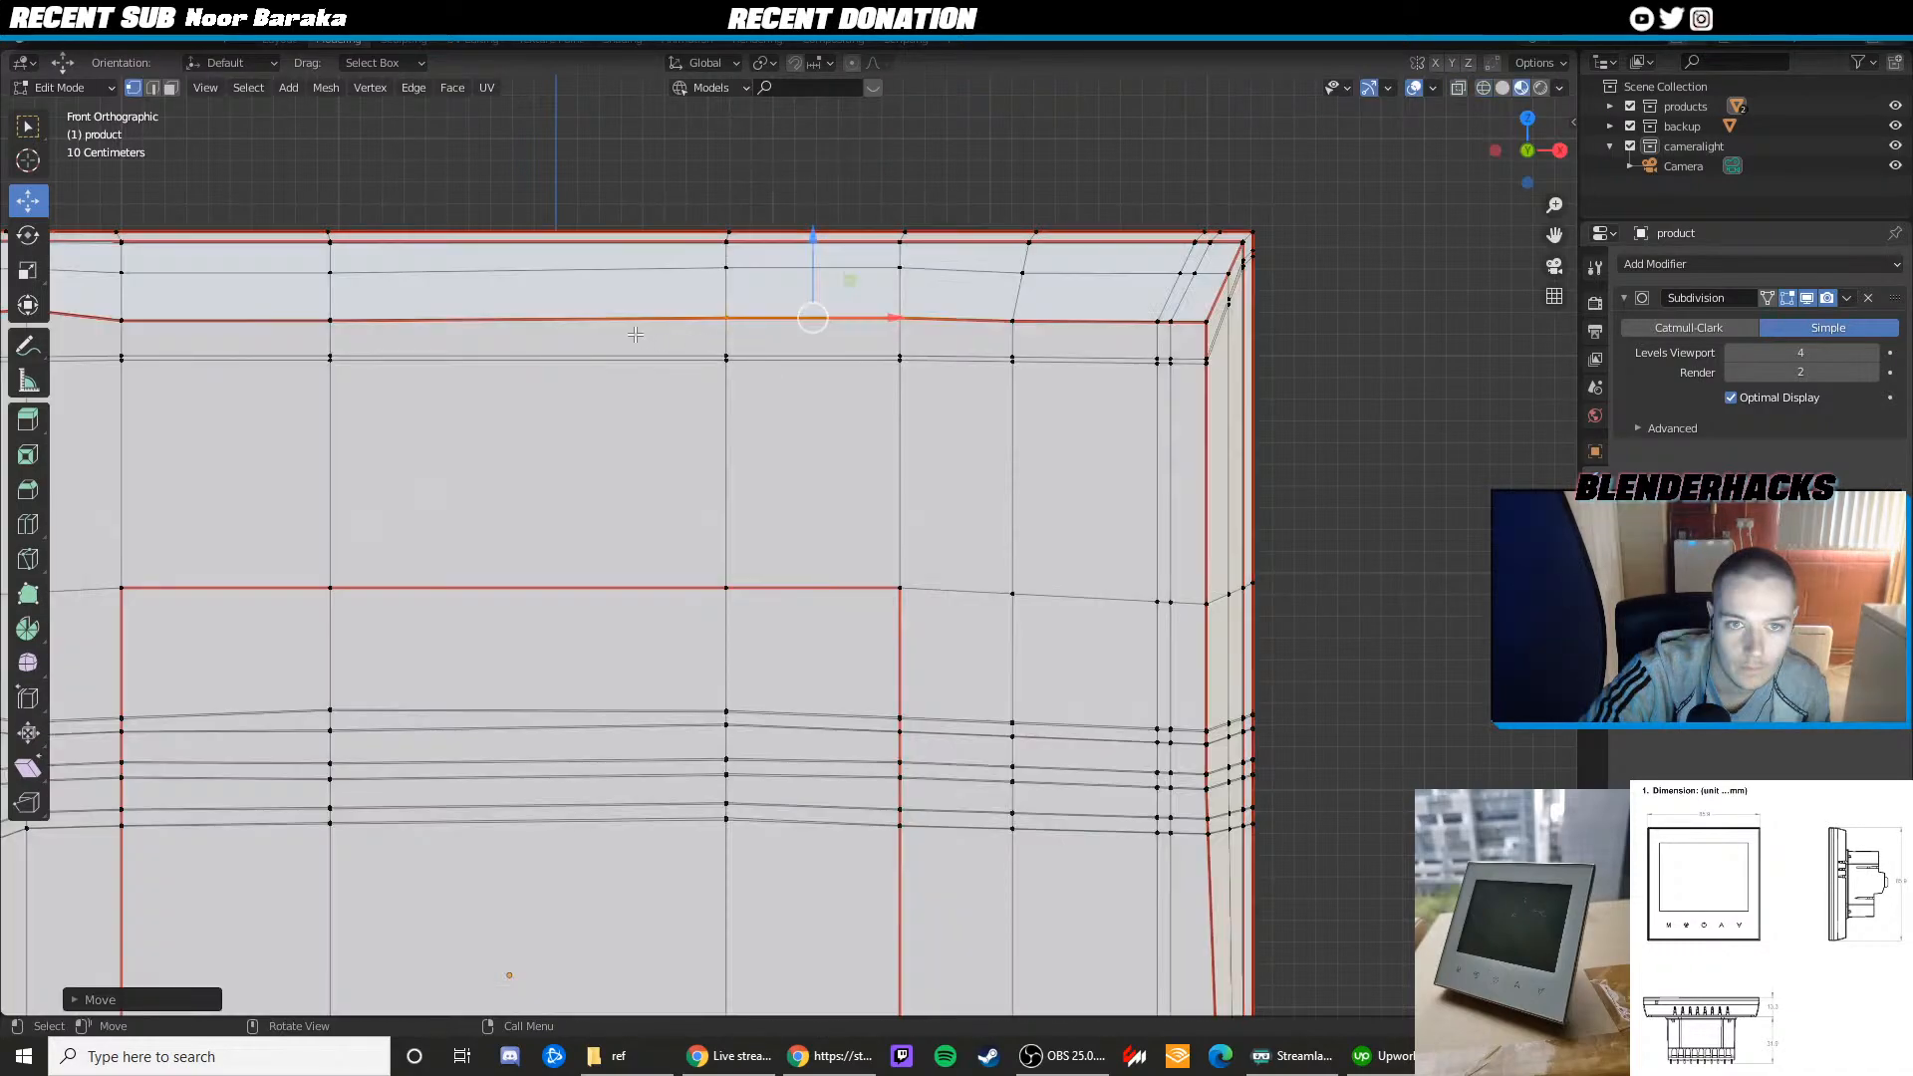
Lower the remaining raised vertices at the other end of the top edge to straighten it, and leave mesh editing
{"action": "scroll", "coordinate": [637, 332], "scroll_direction": "down", "scroll_amount": 1}
{"action": "middle_click_drag", "start_coordinate": [528, 327], "coordinate": [840, 342], "text": "shift"}
{"action": "key", "text": "shift+z"}
{"action": "left_click", "coordinate": [478, 366]}
{"action": "left_click_drag", "start_coordinate": [462, 337], "coordinate": [458, 349]}
{"action": "key", "text": "shift+z"}
{"action": "scroll", "coordinate": [508, 435], "scroll_direction": "down", "scroll_amount": 5}
{"action": "key", "text": "Tab"}
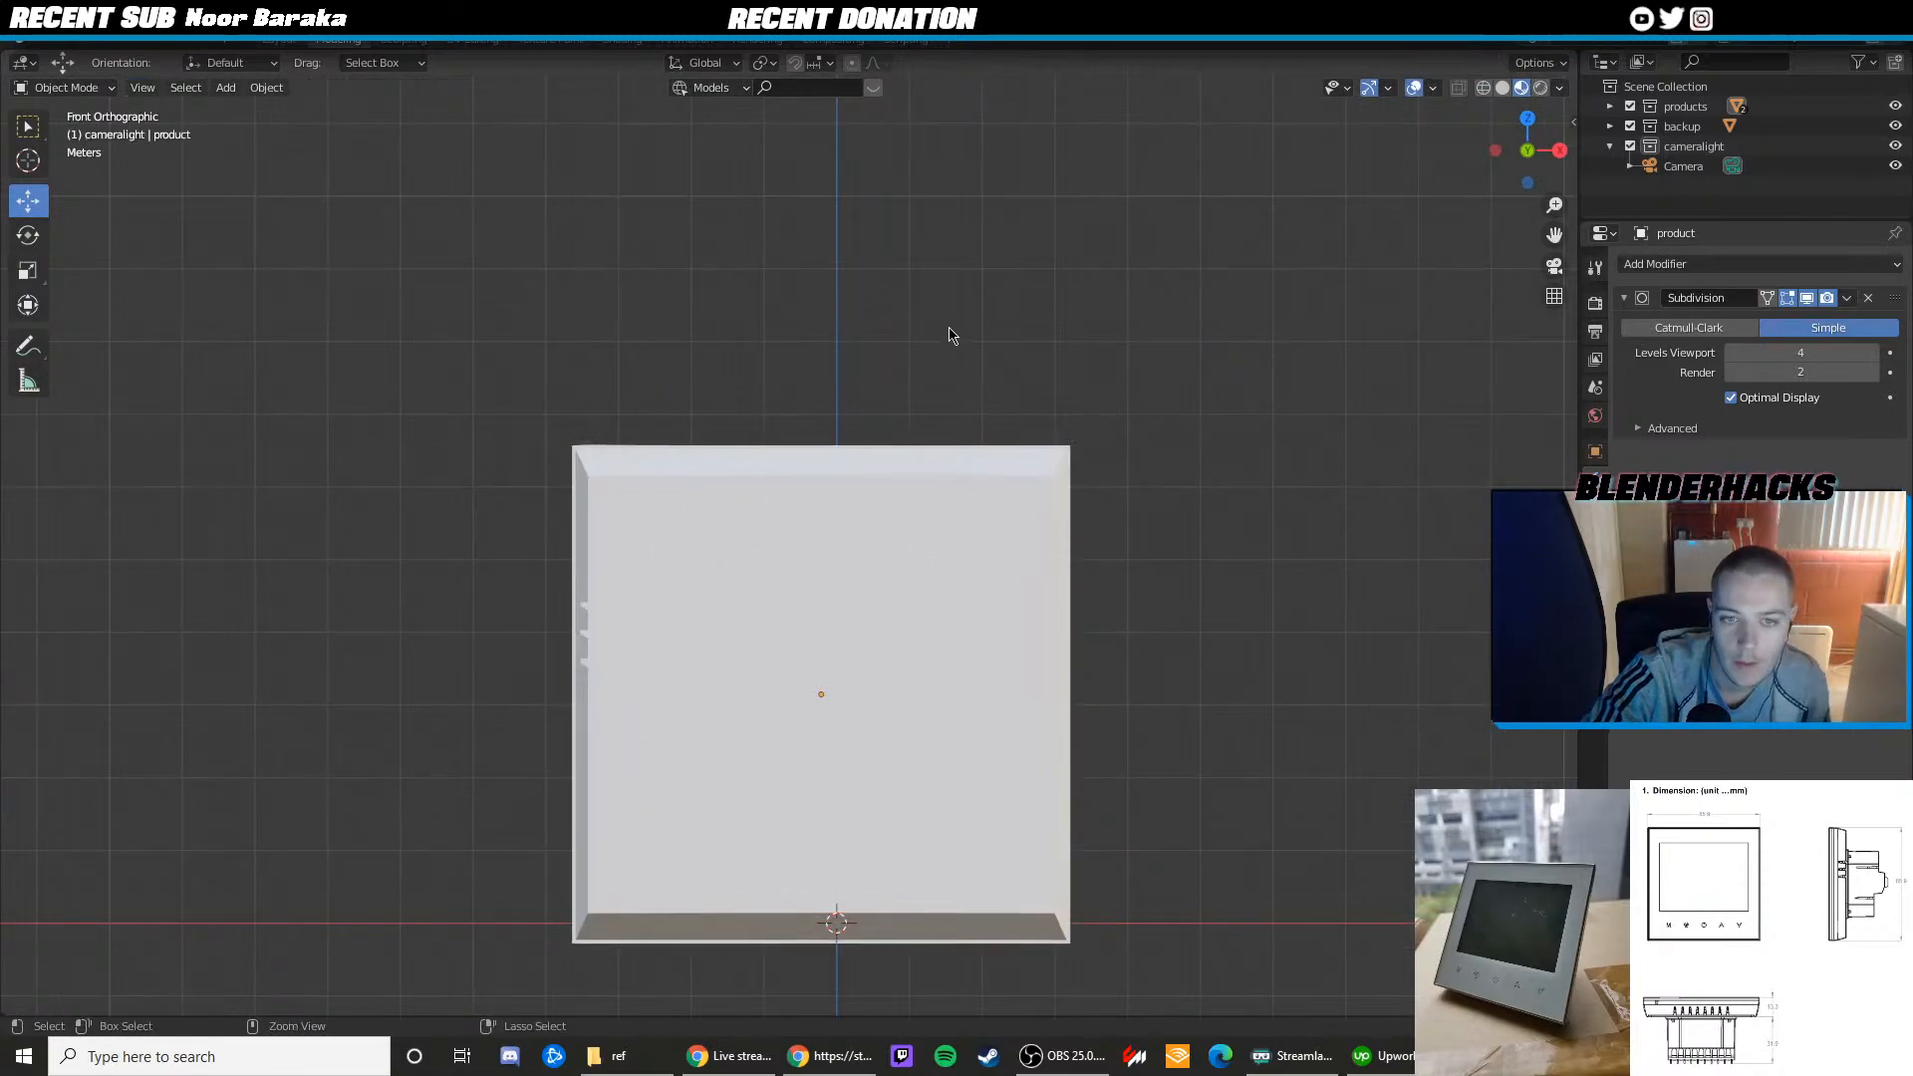
Expand the products collection and rename the product object to productfront
{"action": "left_click", "coordinate": [1611, 108]}
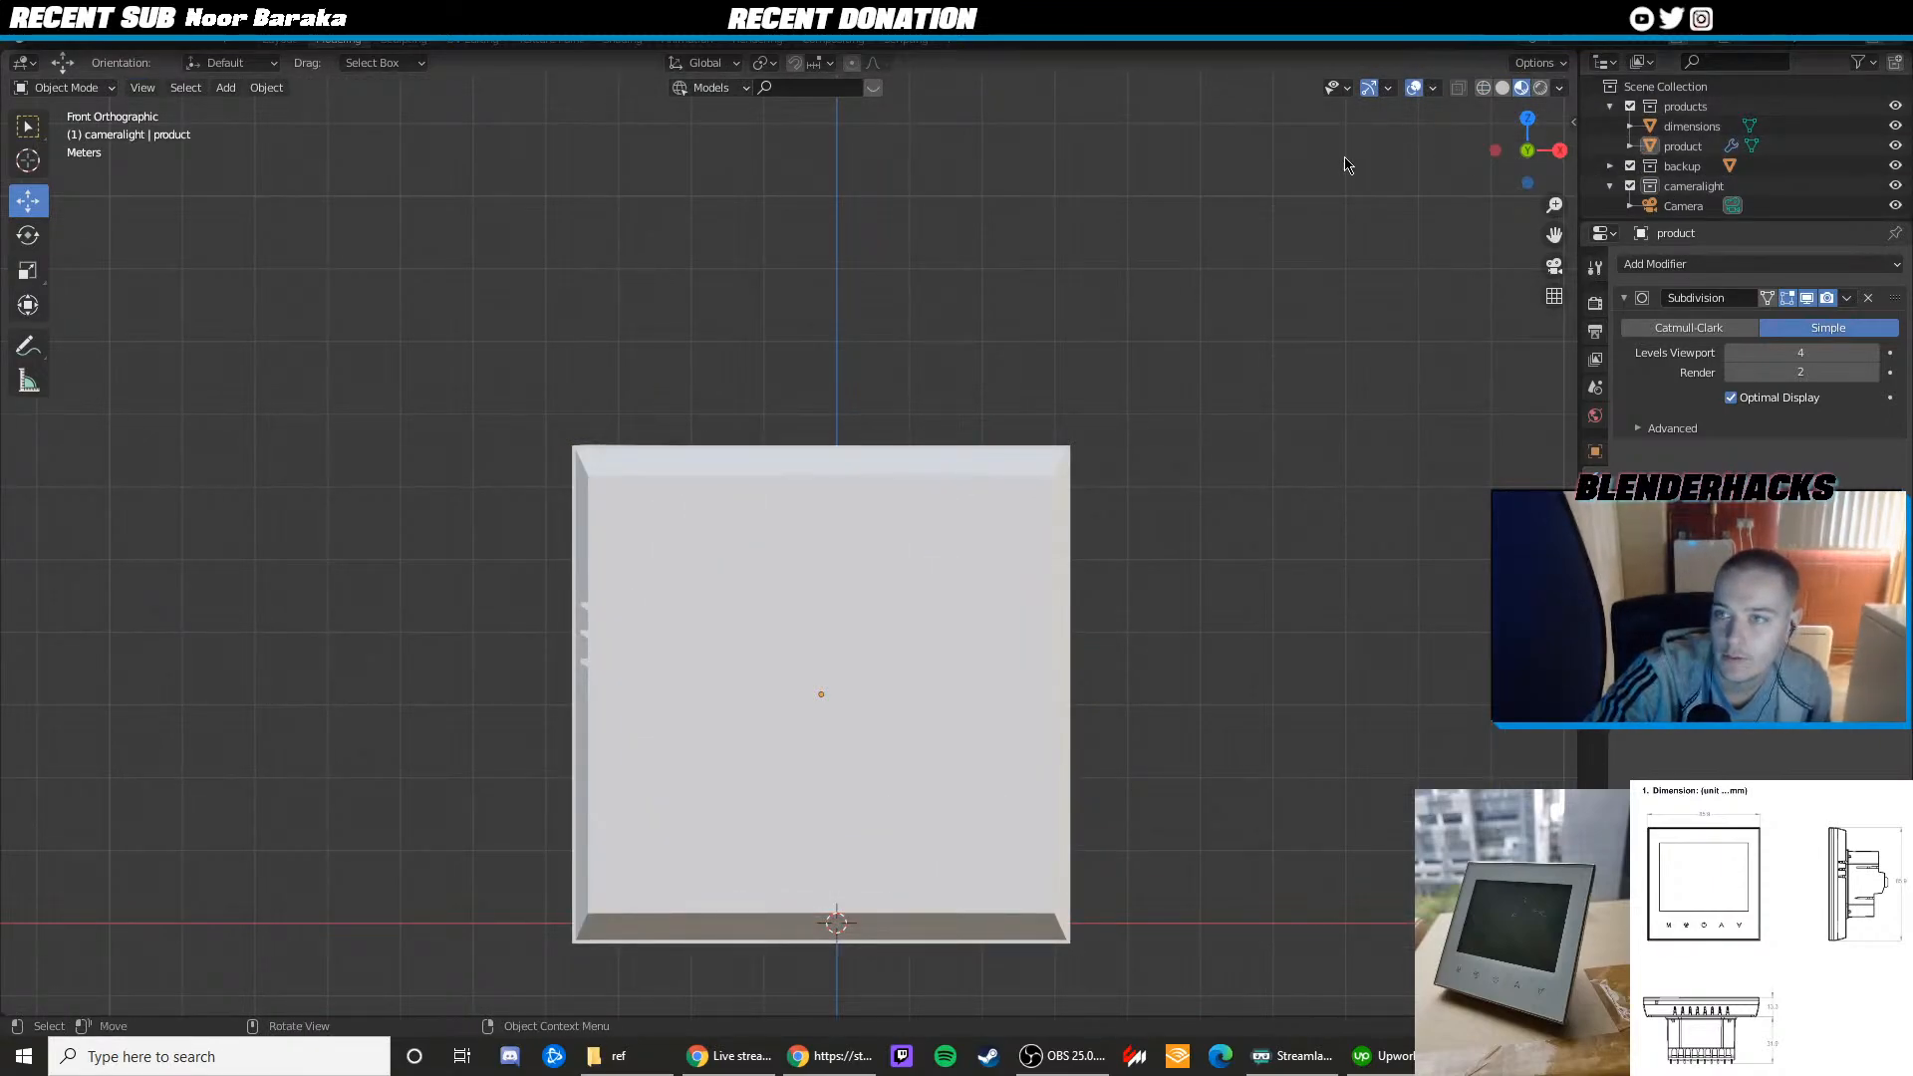
{"action": "middle_click_drag", "start_coordinate": [1345, 171], "coordinate": [1012, 481]}
{"action": "scroll", "coordinate": [1013, 482], "scroll_direction": "up", "scroll_amount": 2}
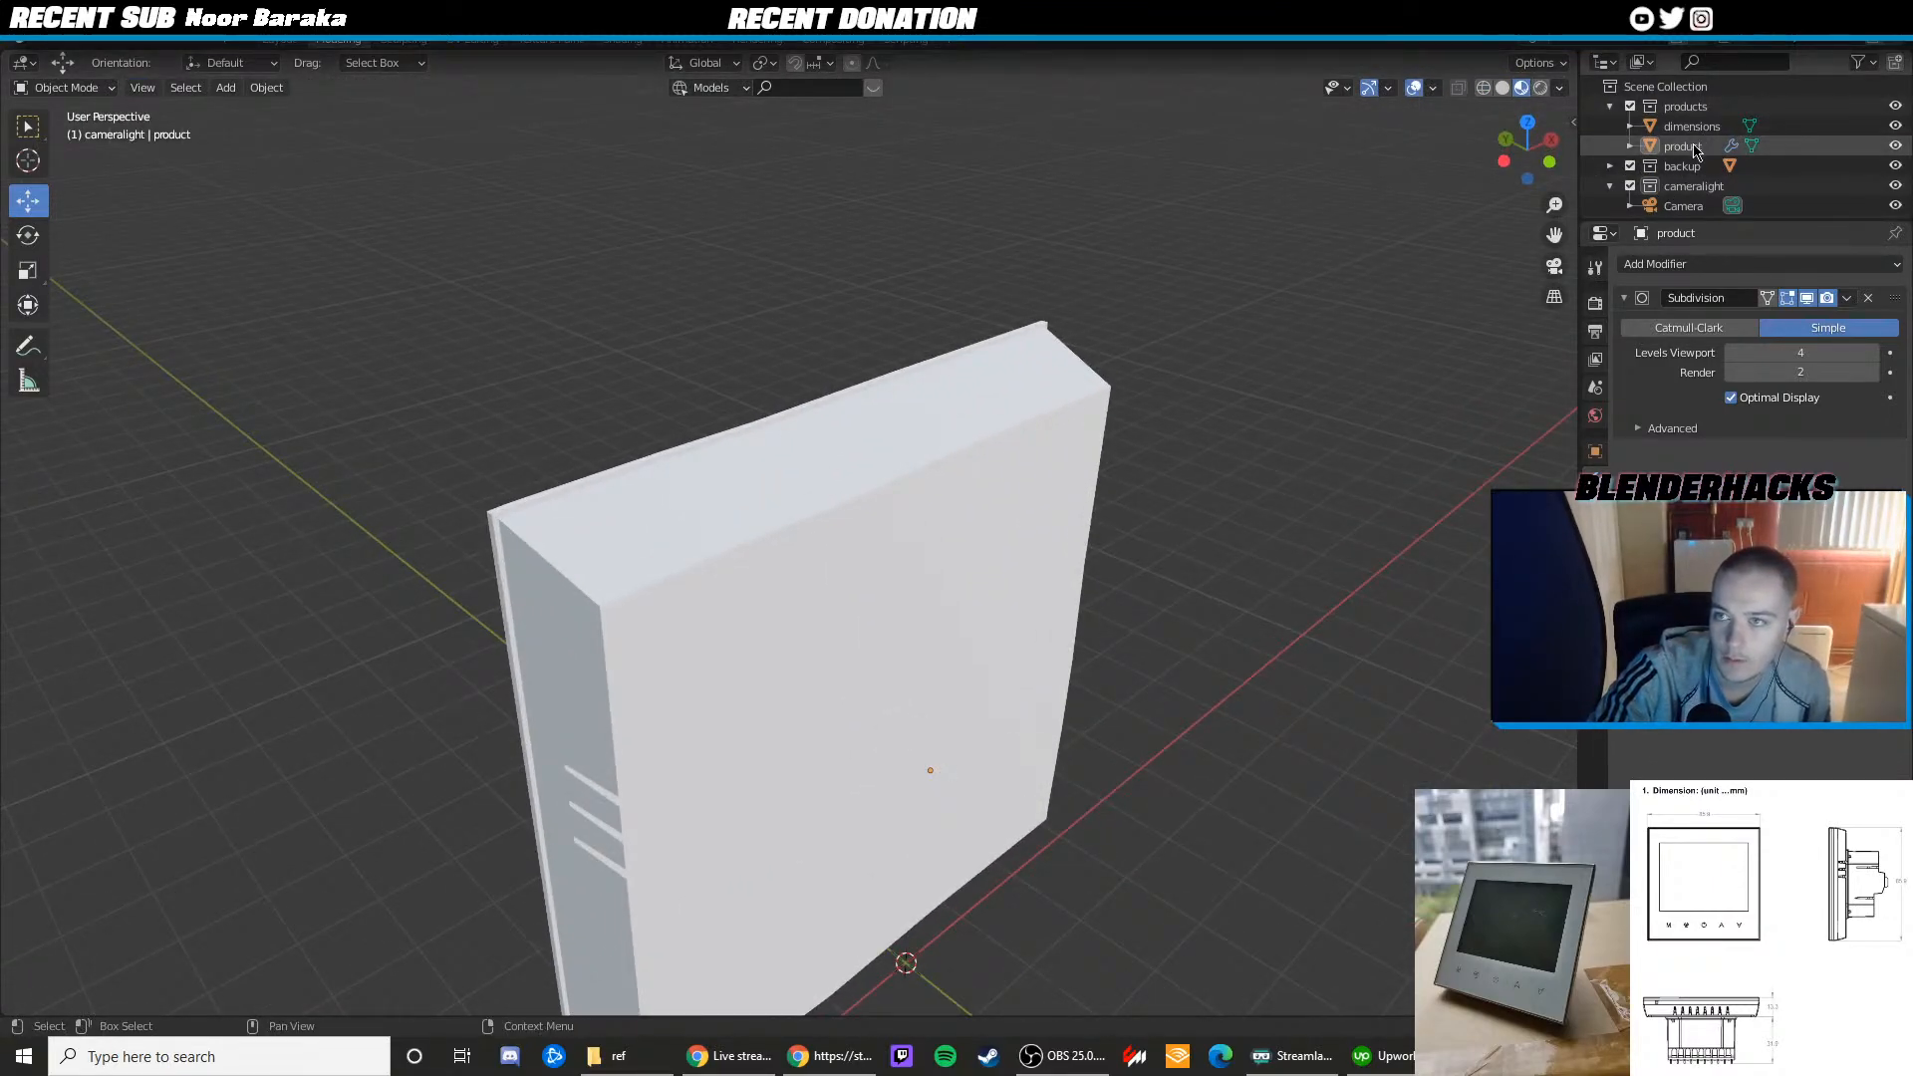
{"action": "left_click", "coordinate": [1689, 149]}
{"action": "double_click", "coordinate": [1689, 147]}
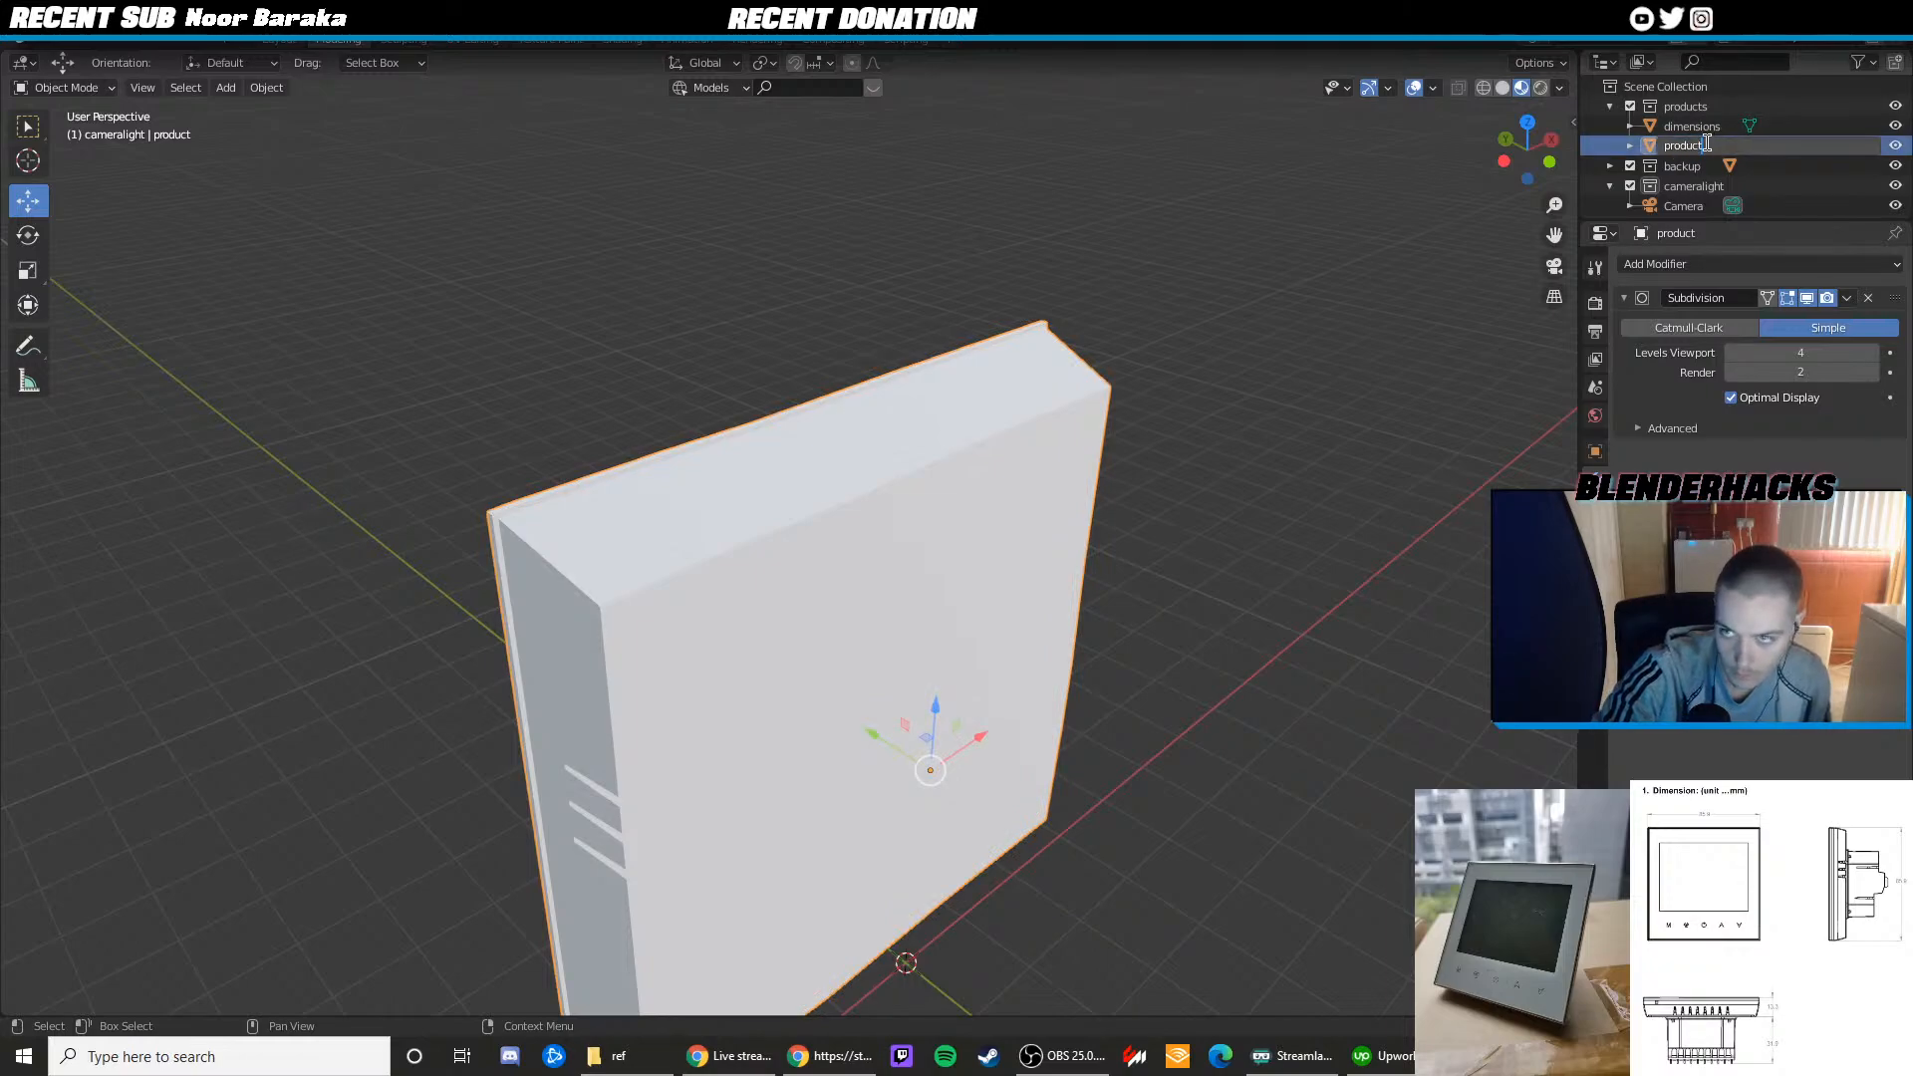
{"action": "type", "text": "front"}
{"action": "key", "text": "Return"}
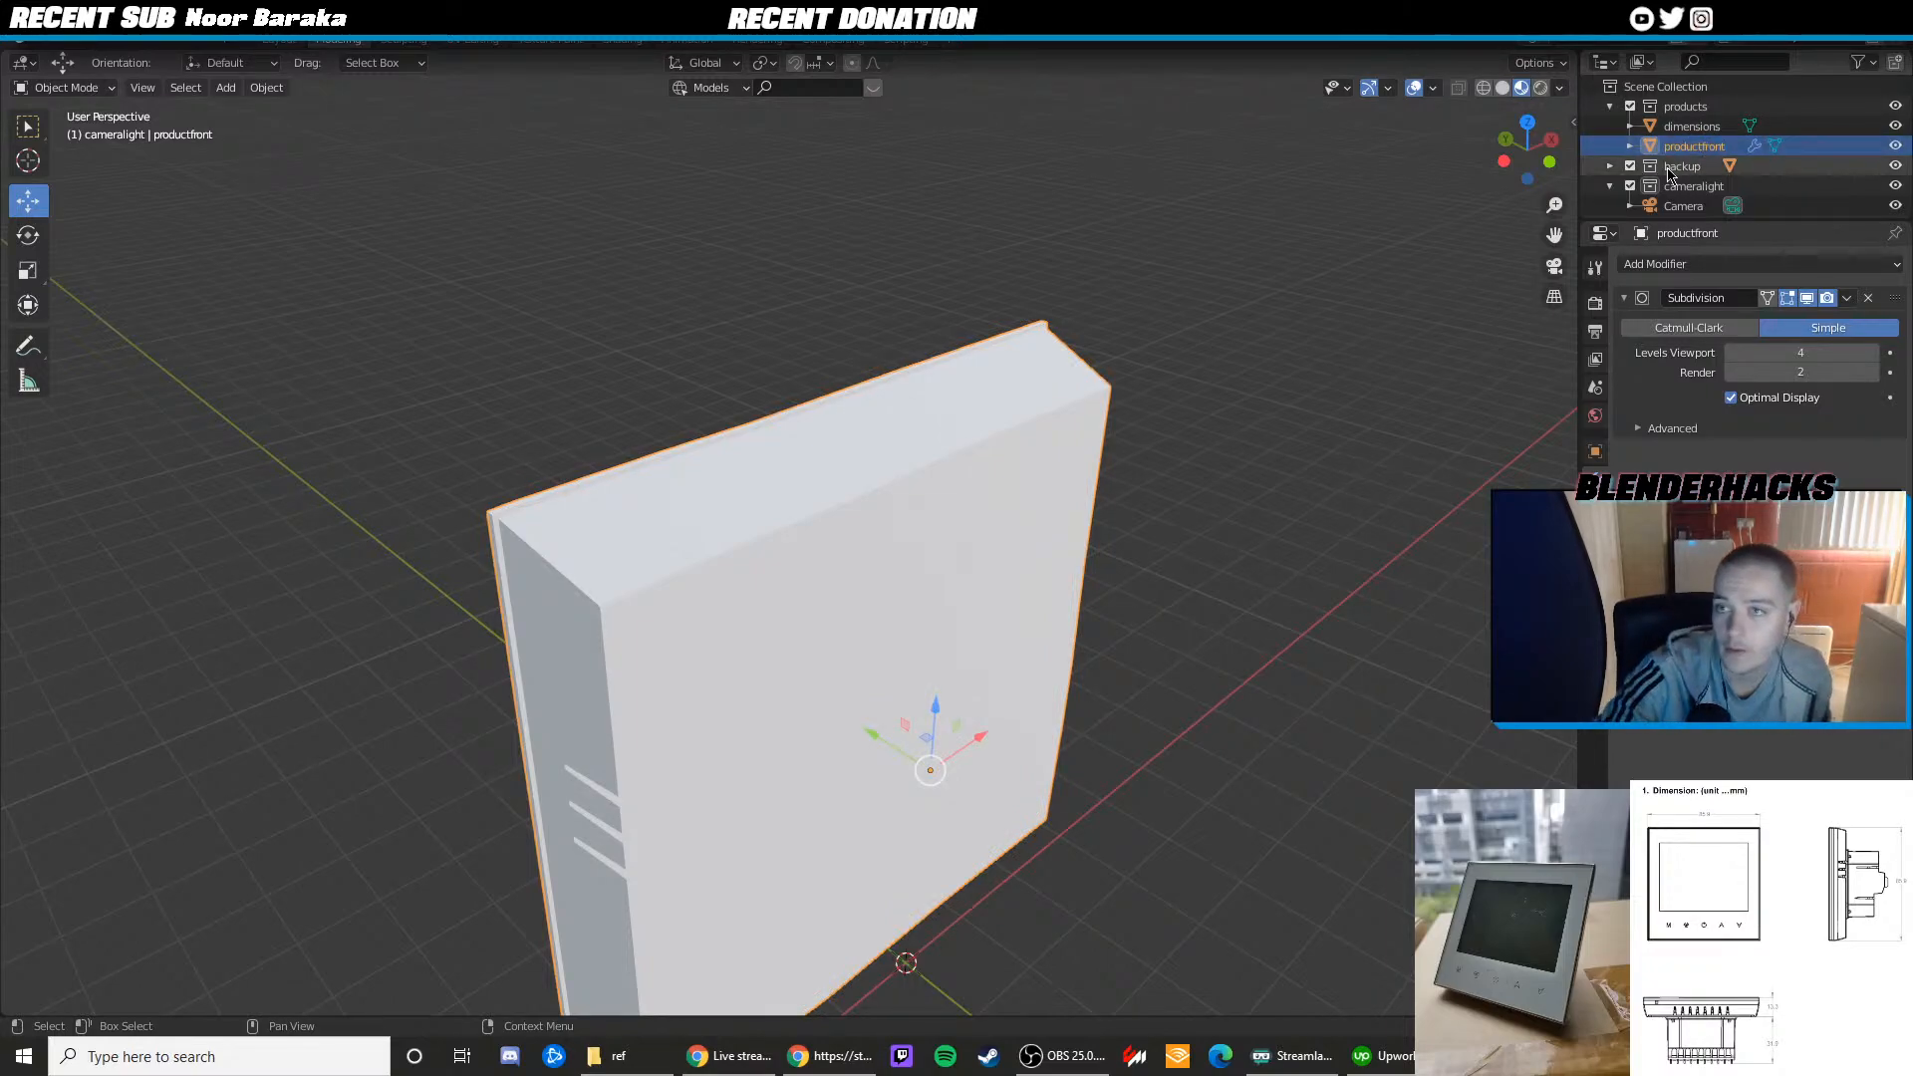
Move the backup object onto the productfront housing and align their outlines in top wireframe view
{"action": "scroll", "coordinate": [1175, 440], "scroll_direction": "down", "scroll_amount": 5}
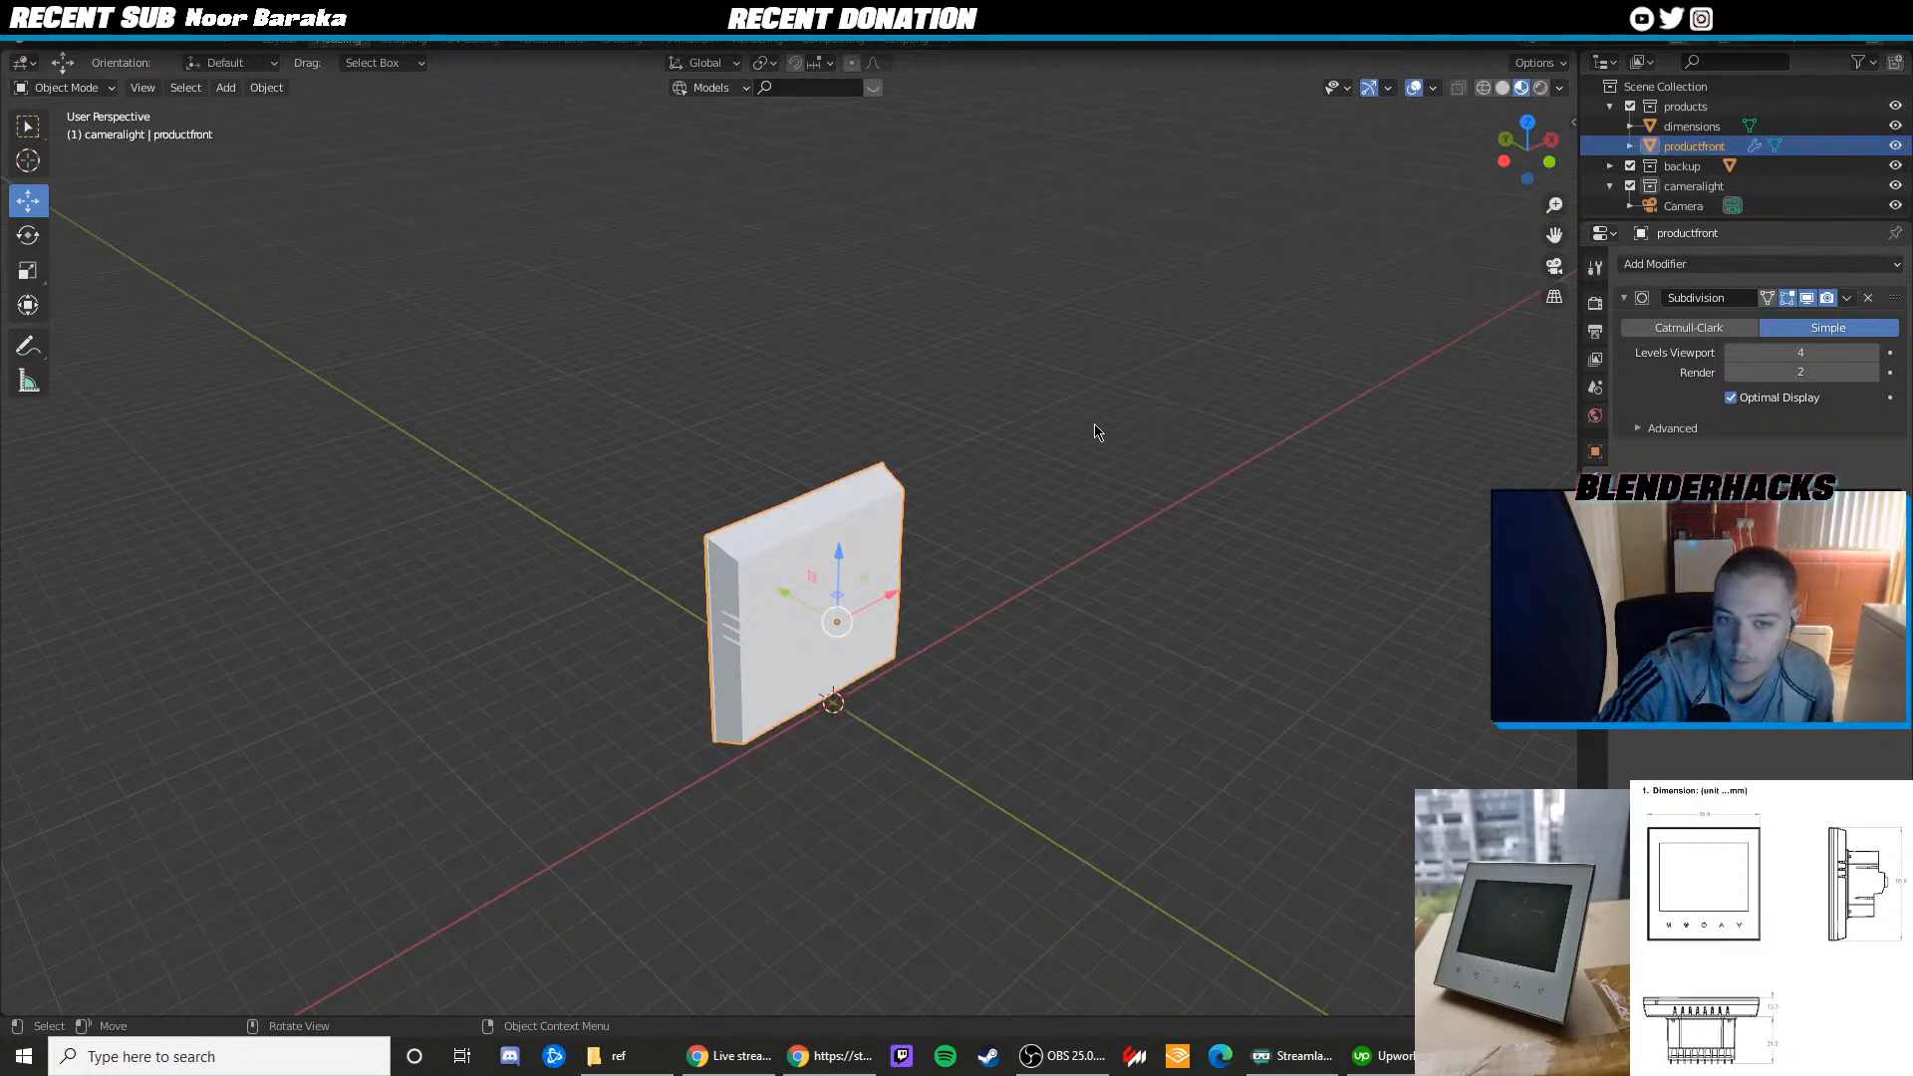
{"action": "middle_click_drag", "start_coordinate": [1336, 329], "coordinate": [867, 469]}
{"action": "left_click", "coordinate": [391, 200]}
{"action": "key", "text": "g"}
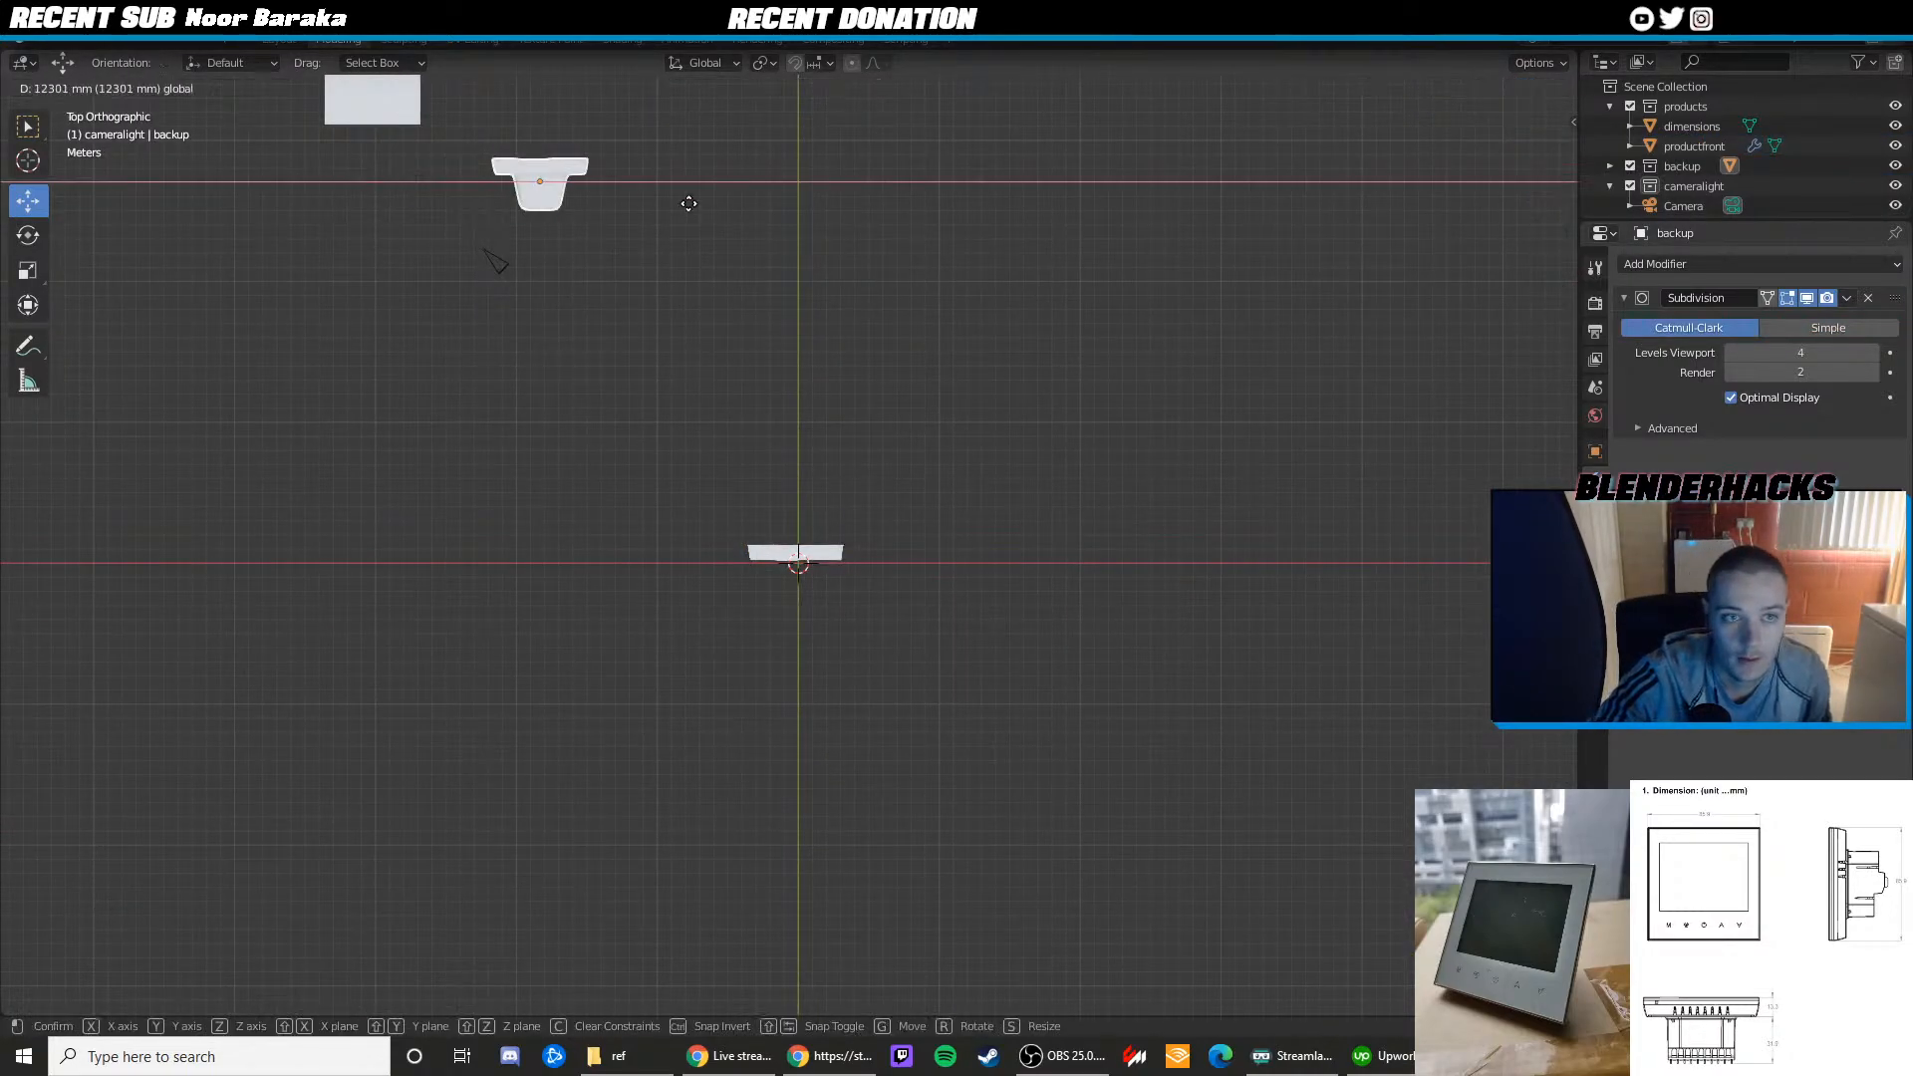
{"action": "left_click_drag", "start_coordinate": [688, 203], "coordinate": [789, 526]}
{"action": "scroll", "coordinate": [817, 534], "scroll_direction": "up", "scroll_amount": 8}
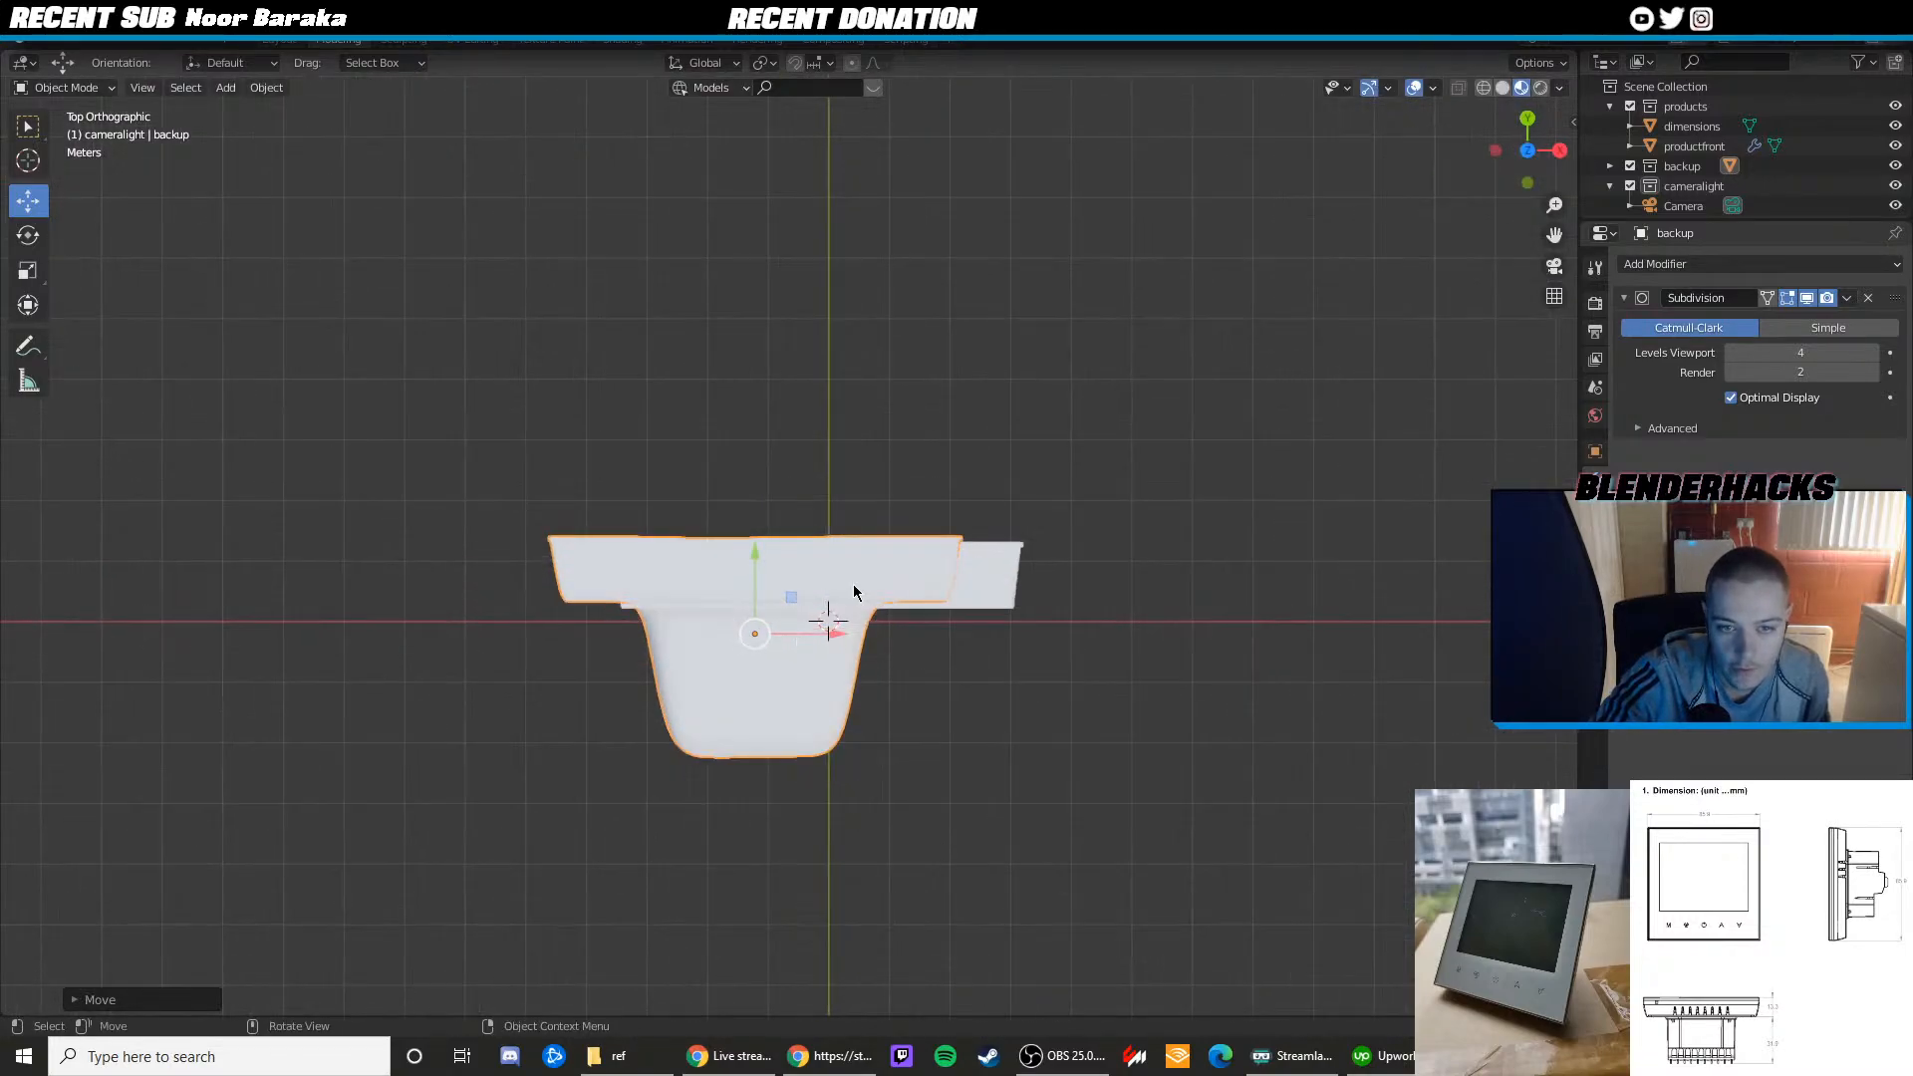
{"action": "scroll", "coordinate": [853, 584], "scroll_direction": "up", "scroll_amount": 1}
{"action": "key", "text": "z"}
{"action": "mouse_move", "coordinate": [833, 653]}
{"action": "left_mouse_down"}
{"action": "mouse_move", "coordinate": [912, 657]}
{"action": "mouse_move", "coordinate": [843, 668]}
{"action": "left_mouse_up"}
{"action": "scroll", "coordinate": [900, 662], "scroll_direction": "up", "scroll_amount": 3}
{"action": "middle_click_drag", "start_coordinate": [927, 675], "coordinate": [907, 631], "text": "shift"}
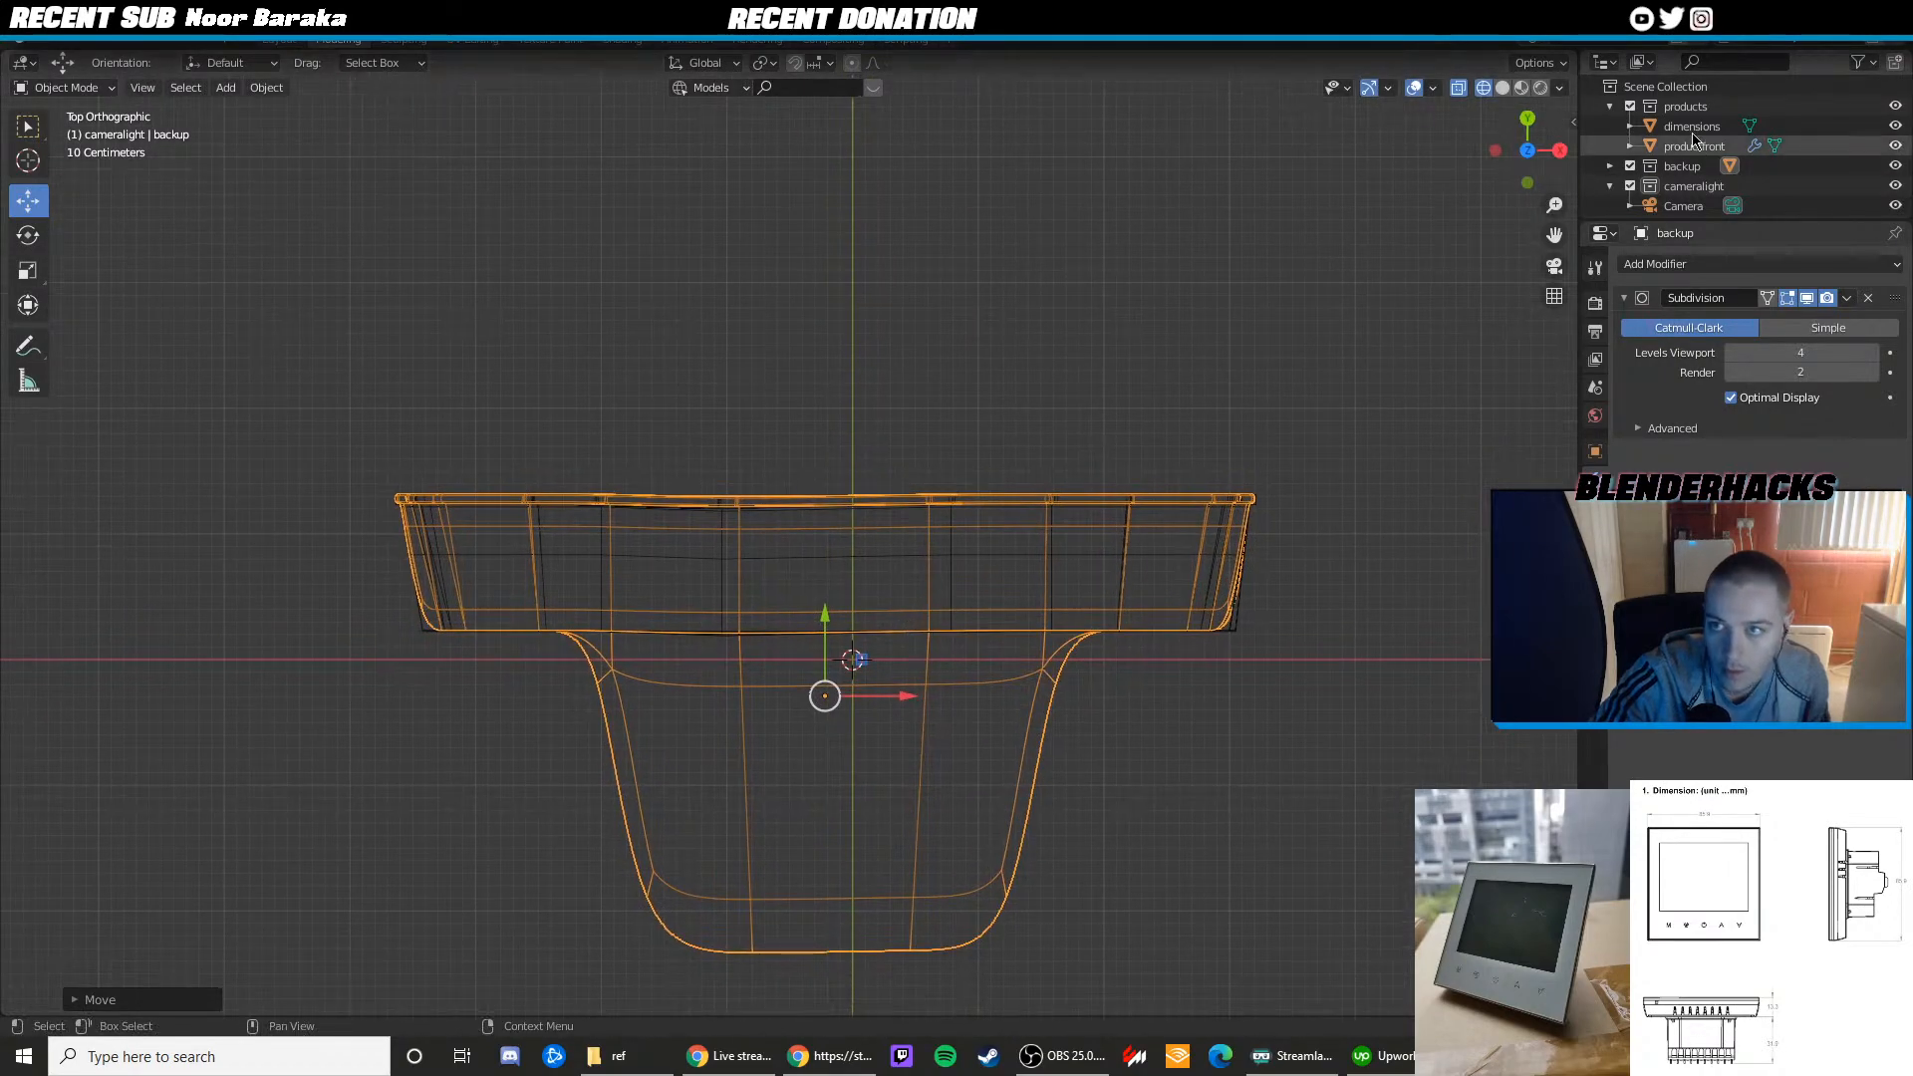
Add a cube to the products collection and position it against the housing's rear, centred on the backup's rear bulge
{"action": "left_click", "coordinate": [1686, 106]}
{"action": "key", "text": "shift+a"}
{"action": "mouse_move", "coordinate": [913, 191]}
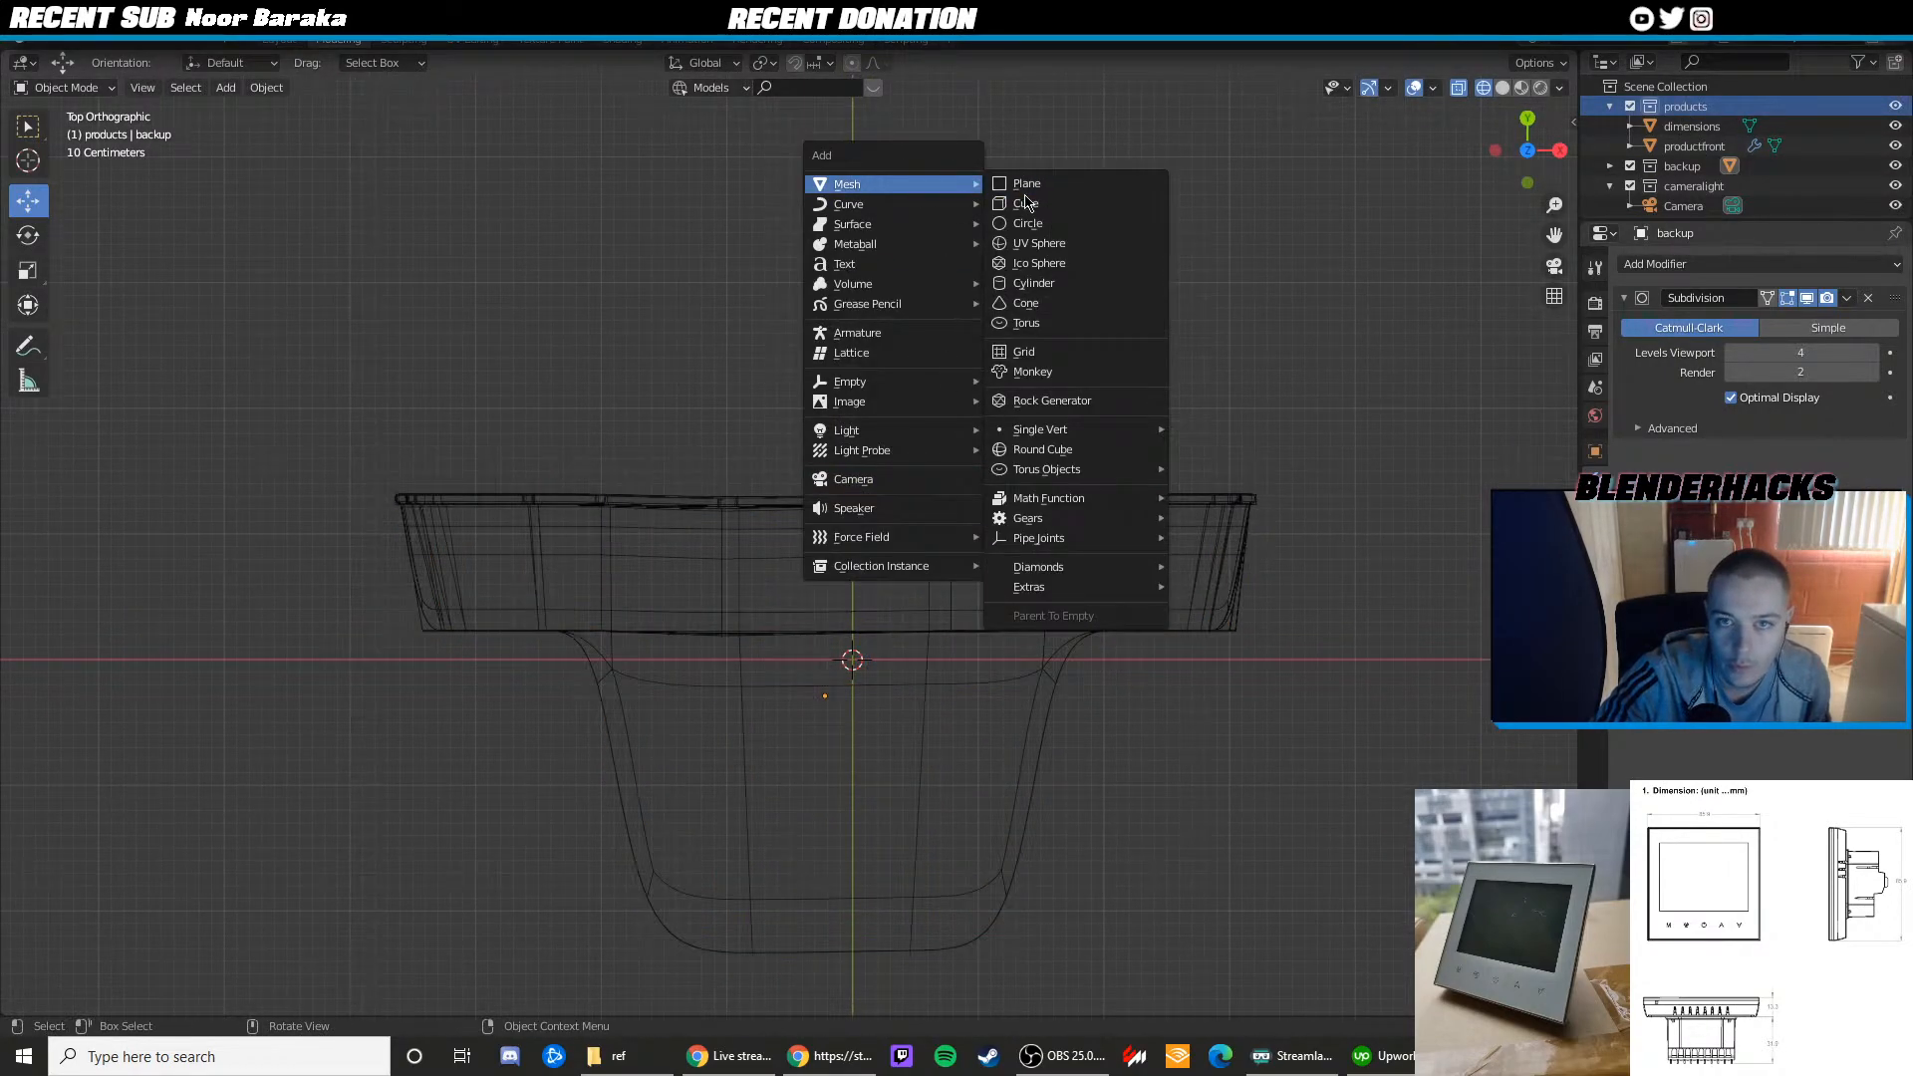
{"action": "left_click", "coordinate": [1026, 203]}
{"action": "scroll", "coordinate": [953, 547], "scroll_direction": "down", "scroll_amount": 2}
{"action": "scroll", "coordinate": [953, 547], "scroll_direction": "up", "scroll_amount": 2}
{"action": "key", "text": "g"}
{"action": "key", "text": "y"}
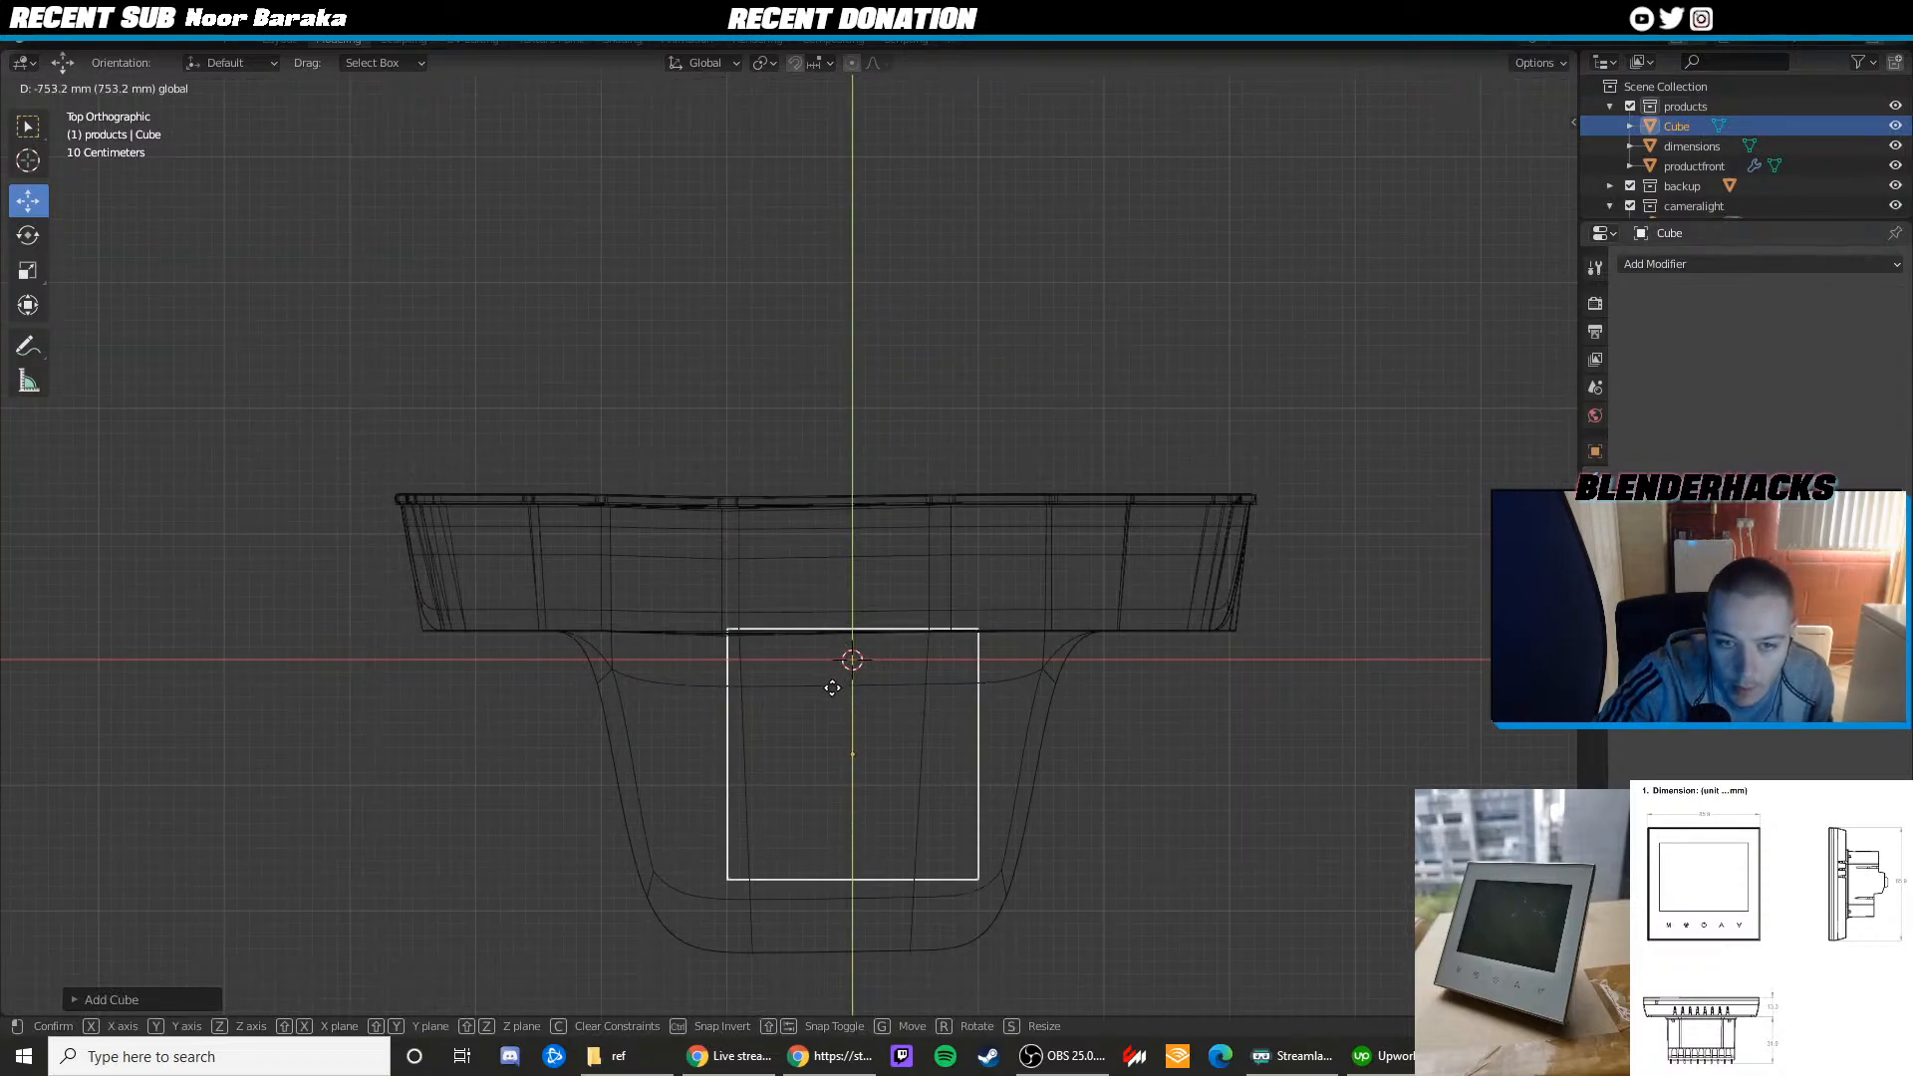
{"action": "left_click", "coordinate": [826, 691]}
{"action": "left_click_drag", "start_coordinate": [900, 757], "coordinate": [873, 758]}
Widen the cube along X so both sides meet the base of the backup's rear bulge
{"action": "key", "text": "Tab"}
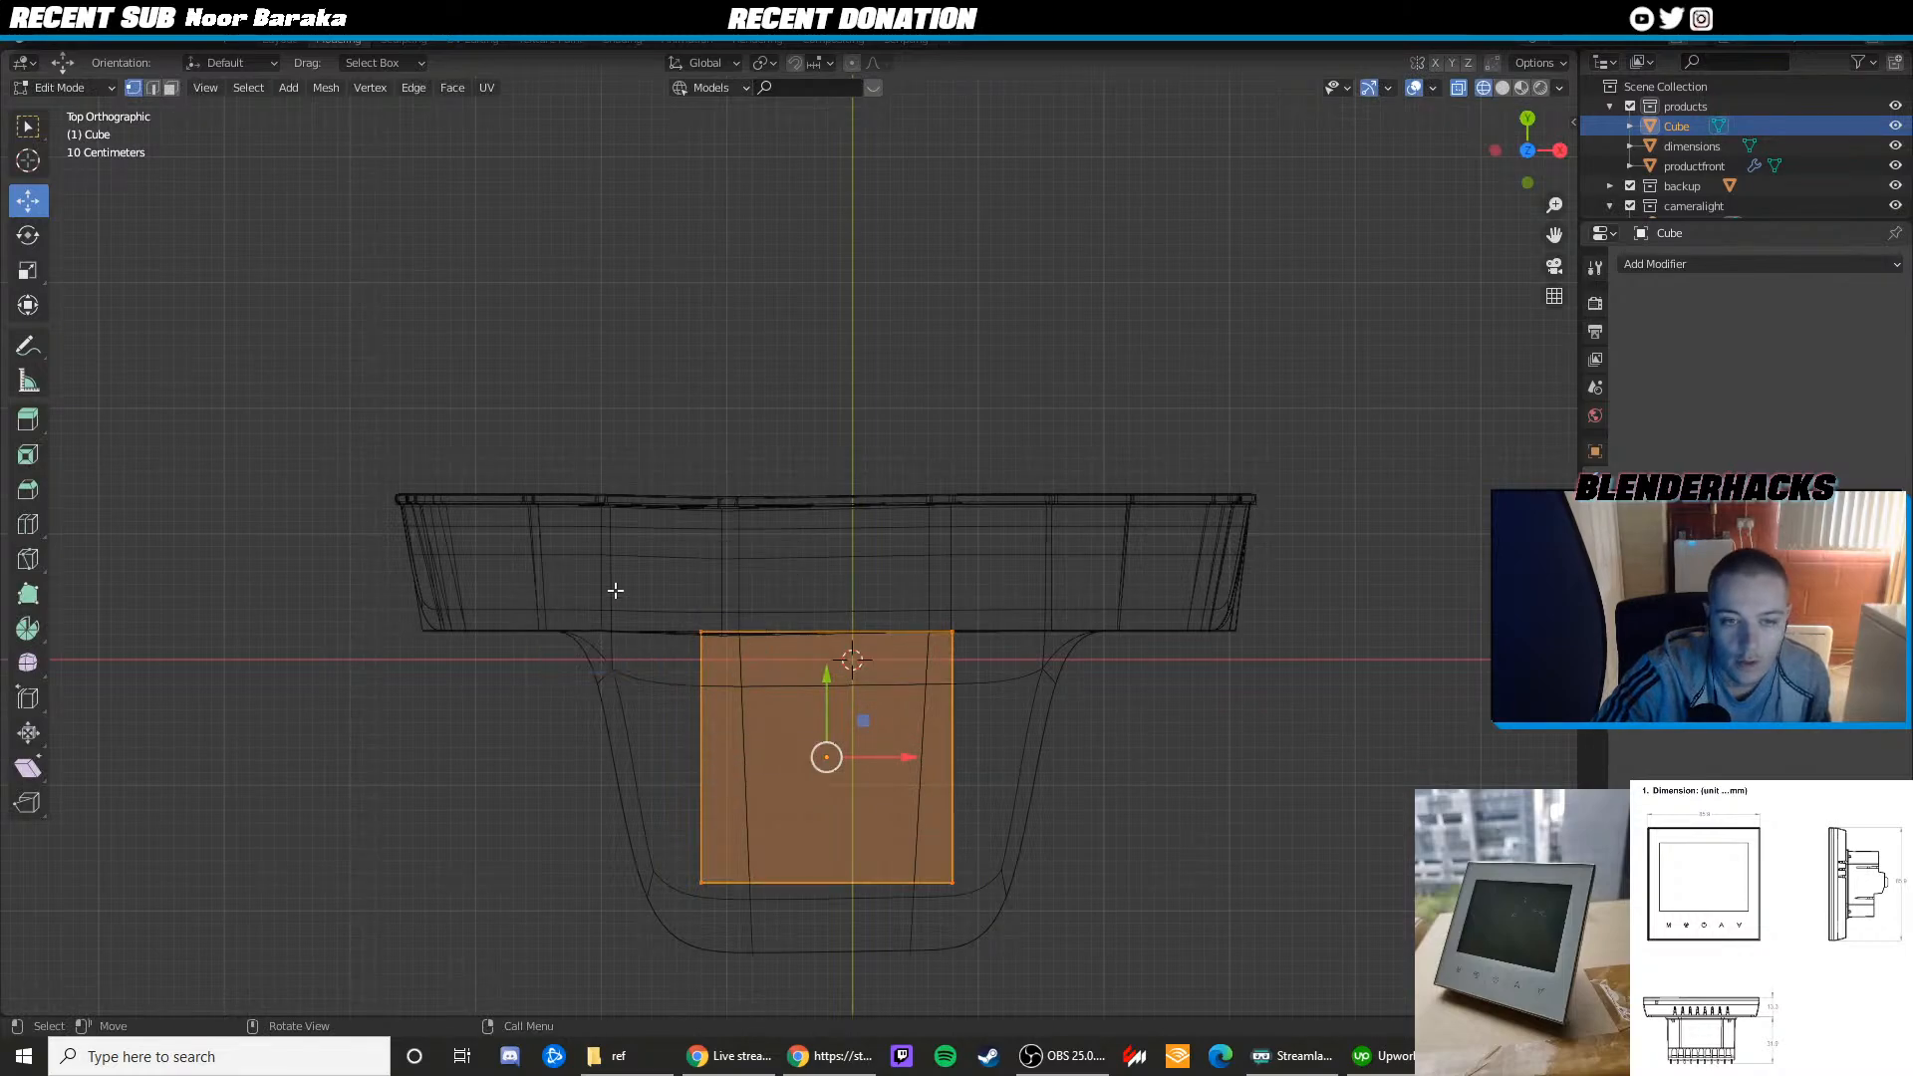
{"action": "left_click_drag", "start_coordinate": [583, 570], "coordinate": [735, 907]}
{"action": "left_click_drag", "start_coordinate": [752, 759], "coordinate": [613, 741]}
{"action": "left_click_drag", "start_coordinate": [920, 631], "coordinate": [987, 896]}
{"action": "left_click_drag", "start_coordinate": [1016, 759], "coordinate": [1165, 757]}
Move the cube's two rear corners inward and back to taper it to the backup's rear profile
{"action": "key", "text": "z"}
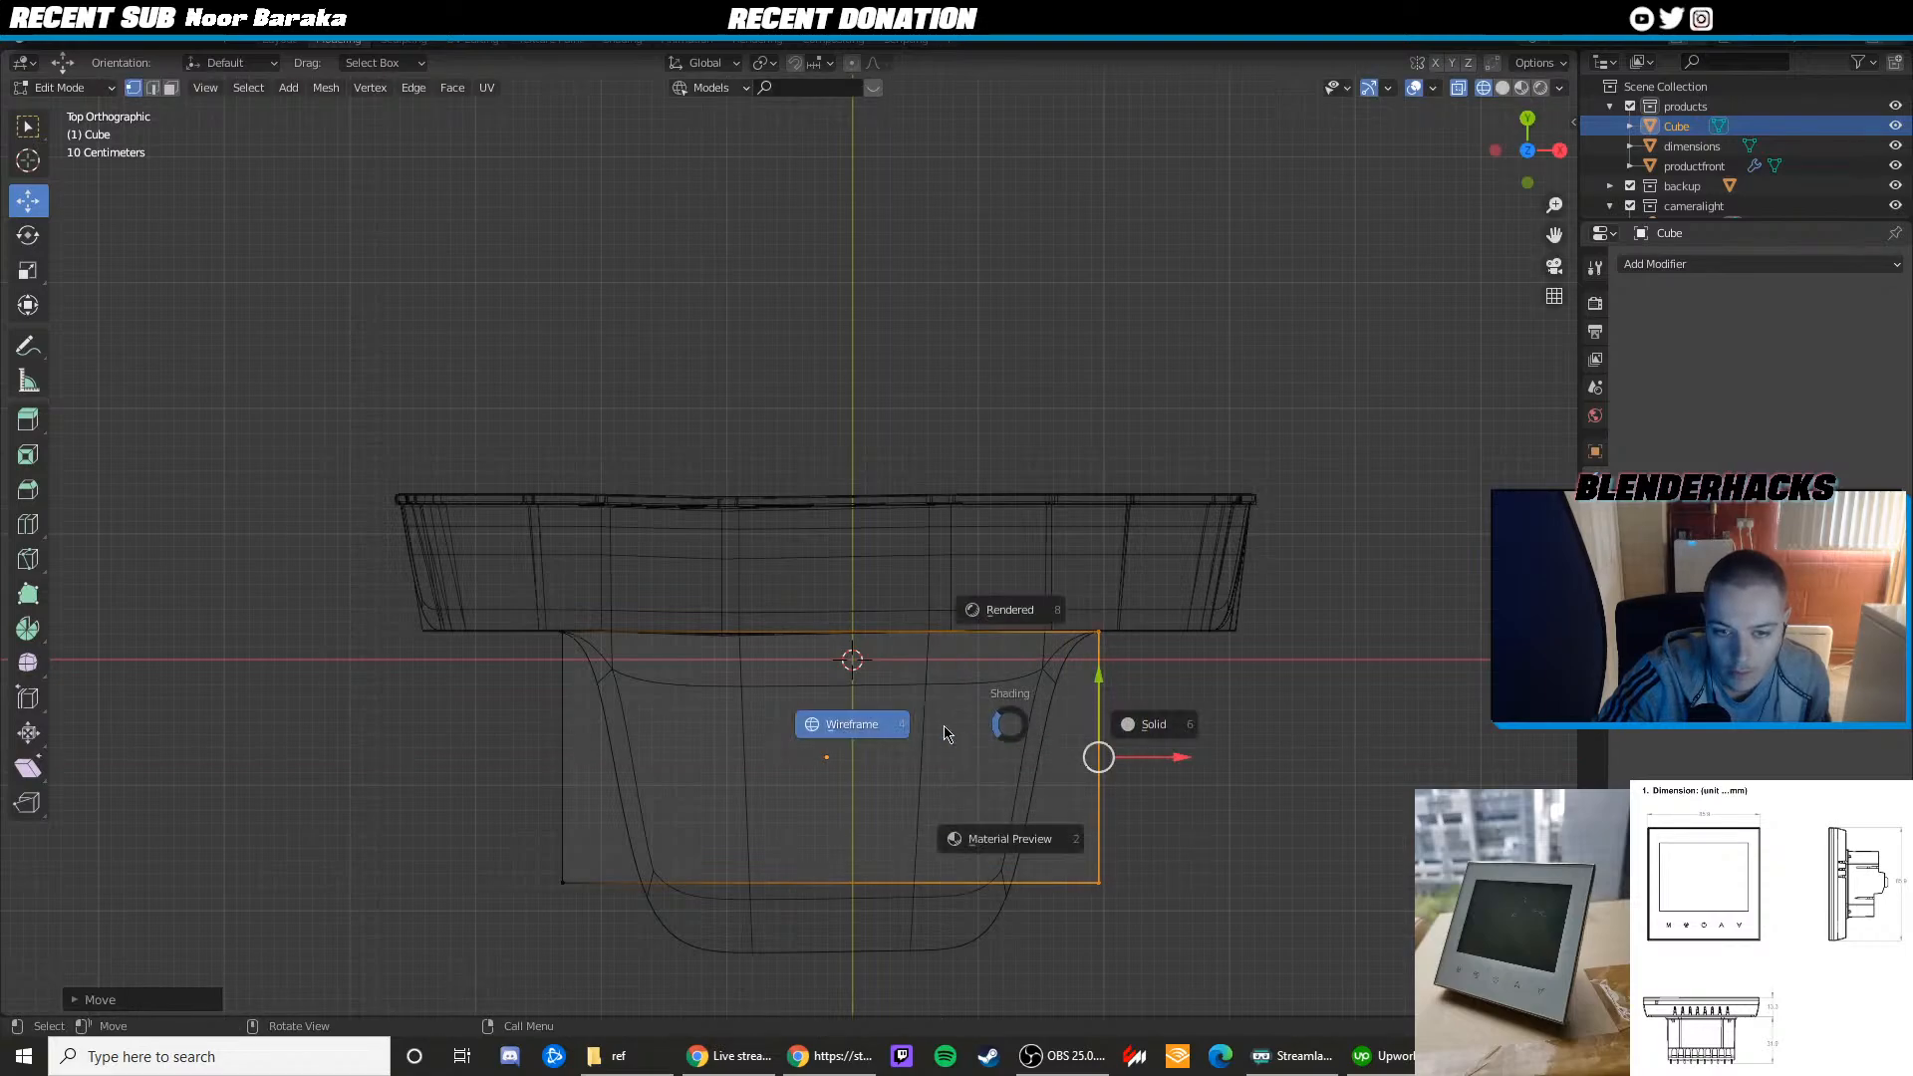
{"action": "left_click", "coordinate": [809, 727]}
{"action": "left_click_drag", "start_coordinate": [527, 860], "coordinate": [566, 922]}
{"action": "key", "text": "g"}
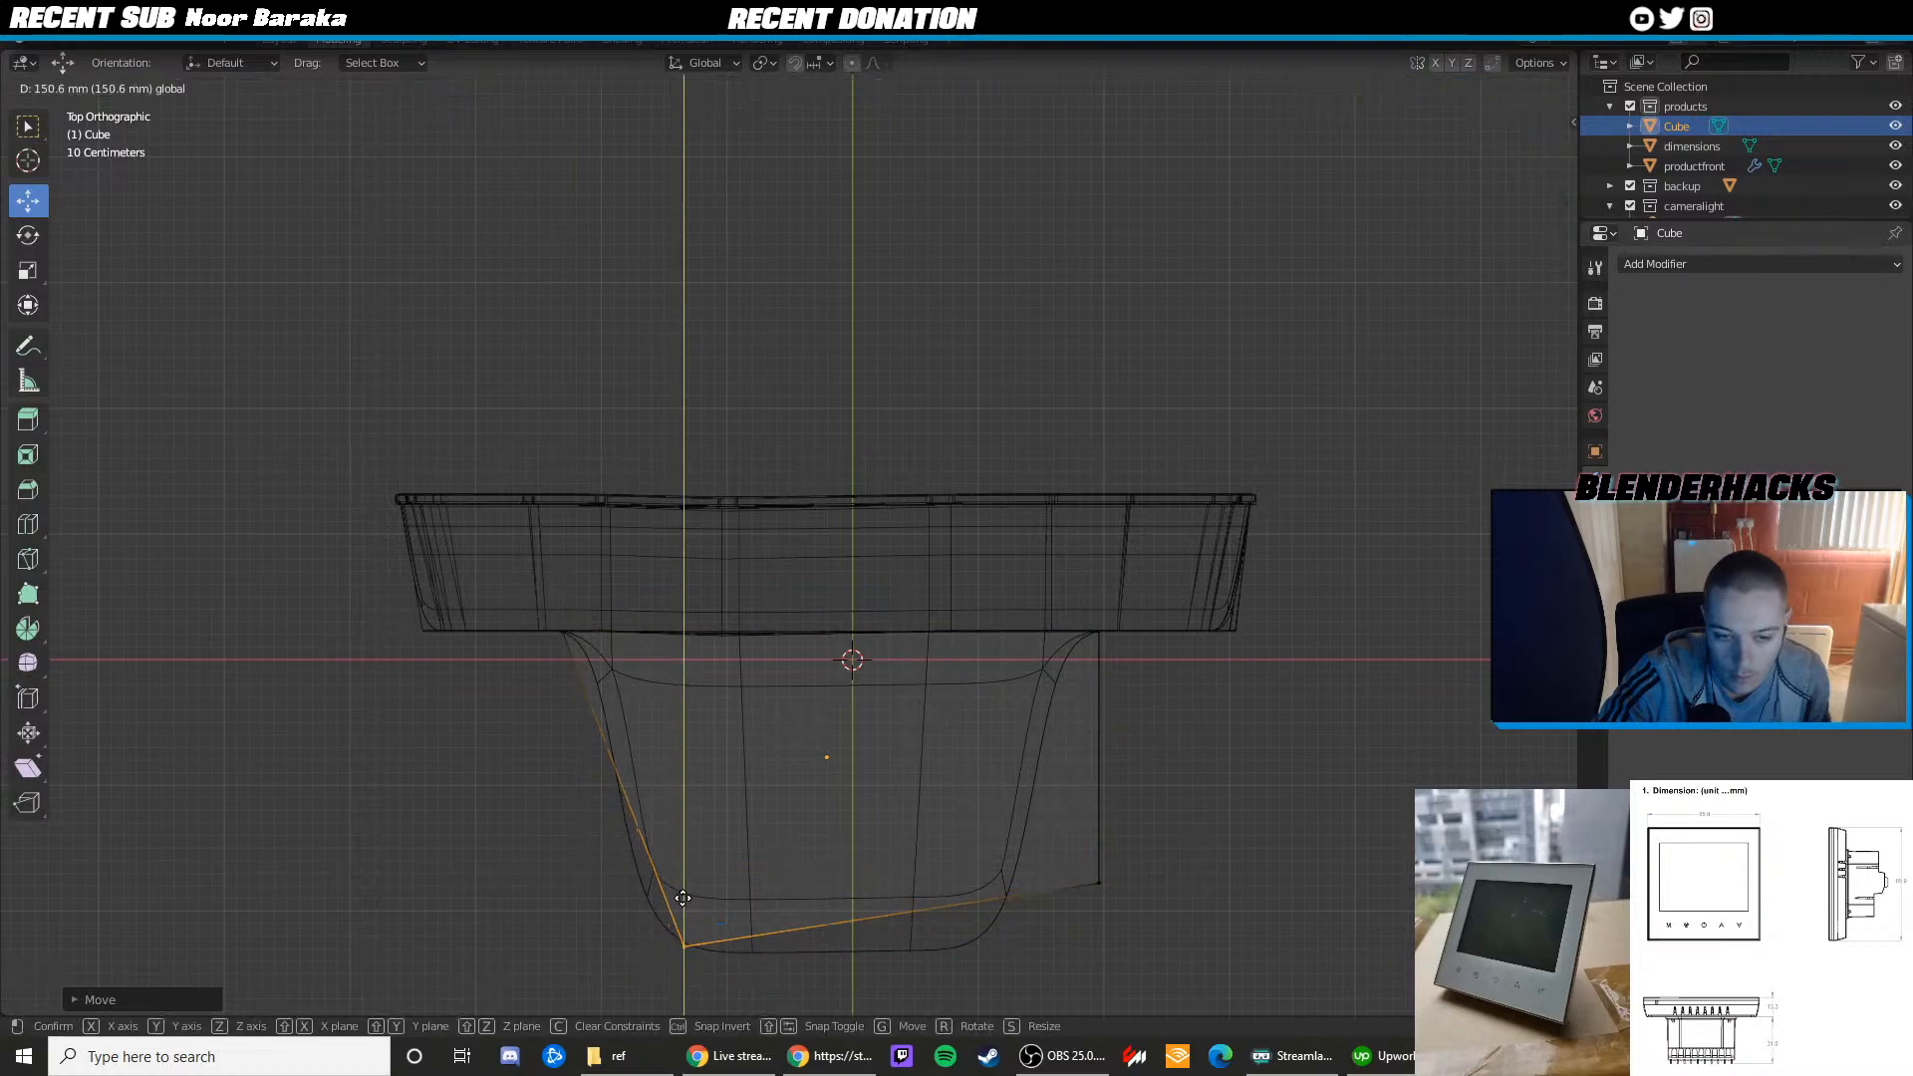
{"action": "left_click_drag", "start_coordinate": [681, 898], "coordinate": [681, 898]}
{"action": "mouse_move", "coordinate": [1145, 921]}
{"action": "left_mouse_down"}
{"action": "mouse_move", "coordinate": [1090, 855]}
{"action": "mouse_move", "coordinate": [1102, 928]}
{"action": "mouse_move", "coordinate": [1040, 957]}
{"action": "mouse_move", "coordinate": [973, 898]}
{"action": "mouse_move", "coordinate": [1018, 949]}
{"action": "left_mouse_up"}
Return to shaded display and raise the cube along Z to the height of the backup's rear bulge
{"action": "key", "text": "shift+z"}
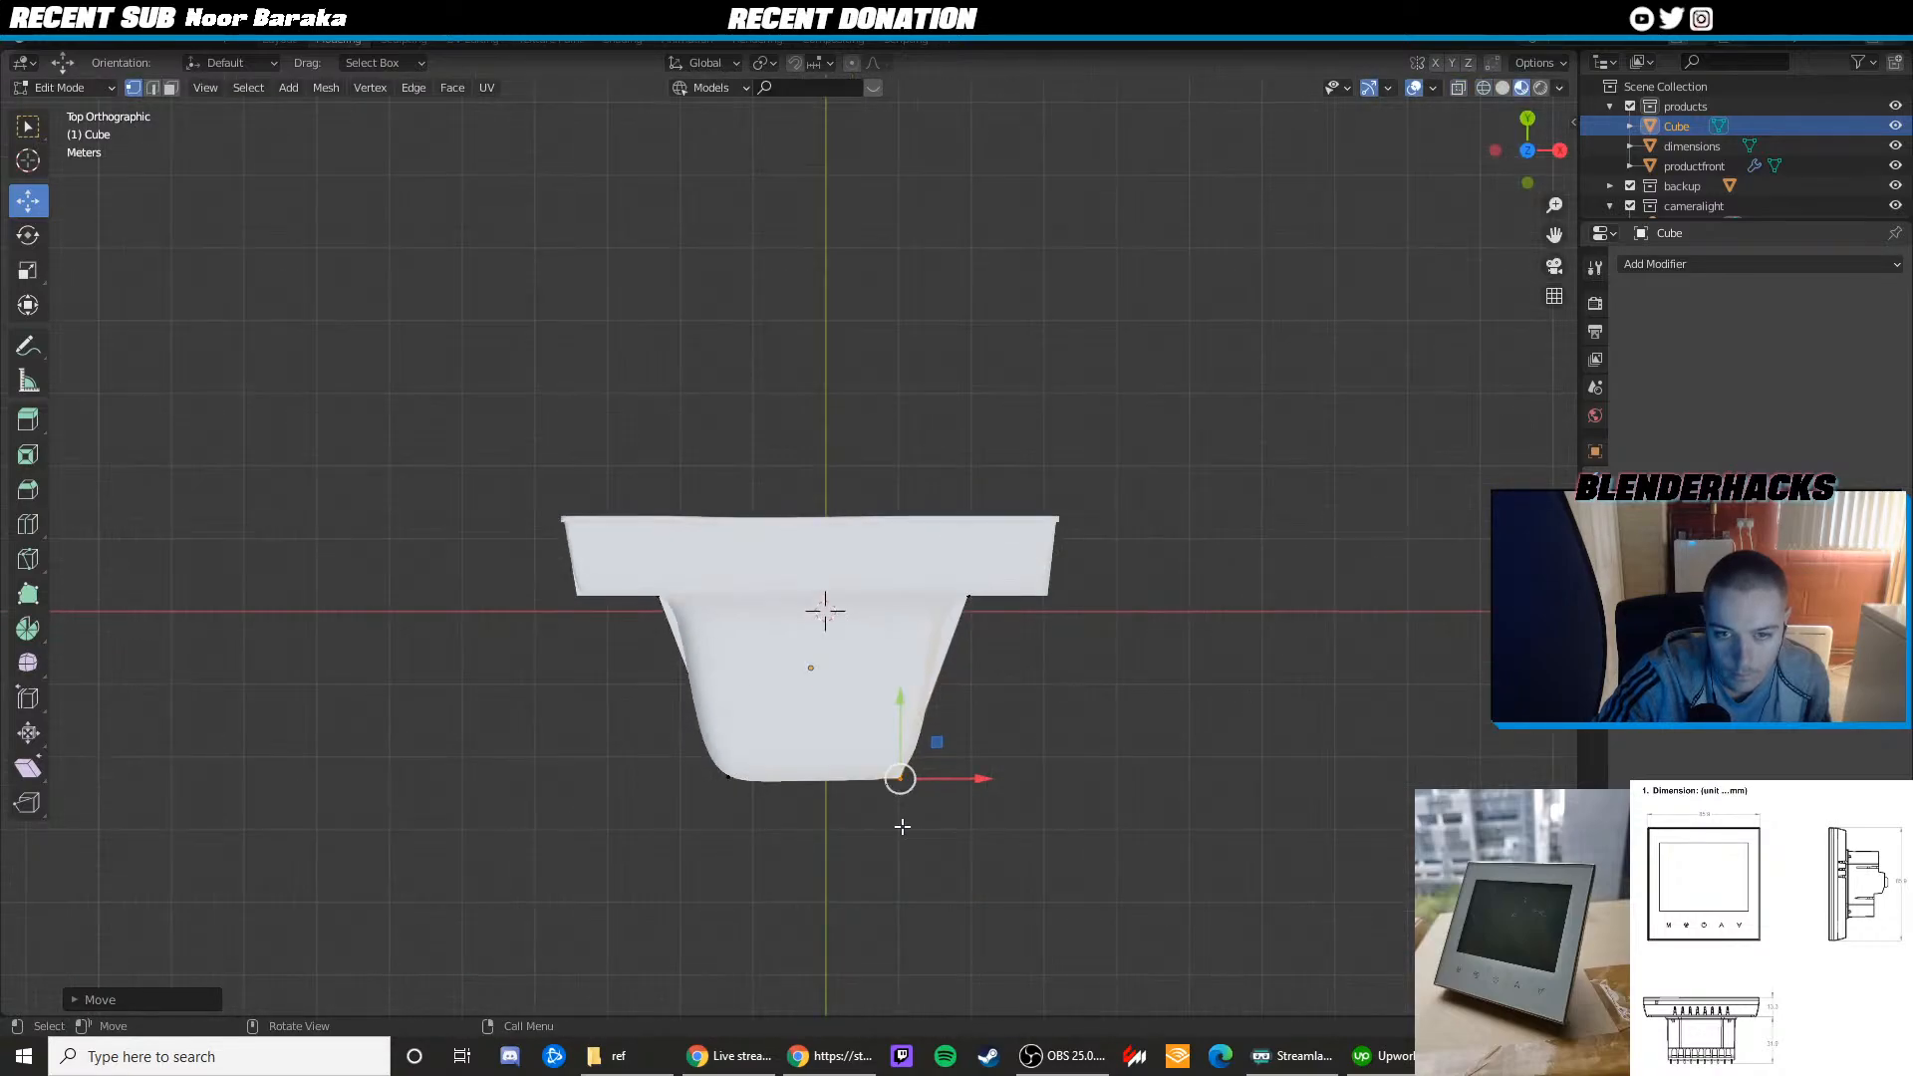
{"action": "middle_click_drag", "start_coordinate": [900, 823], "coordinate": [1018, 546]}
{"action": "key", "text": "Tab"}
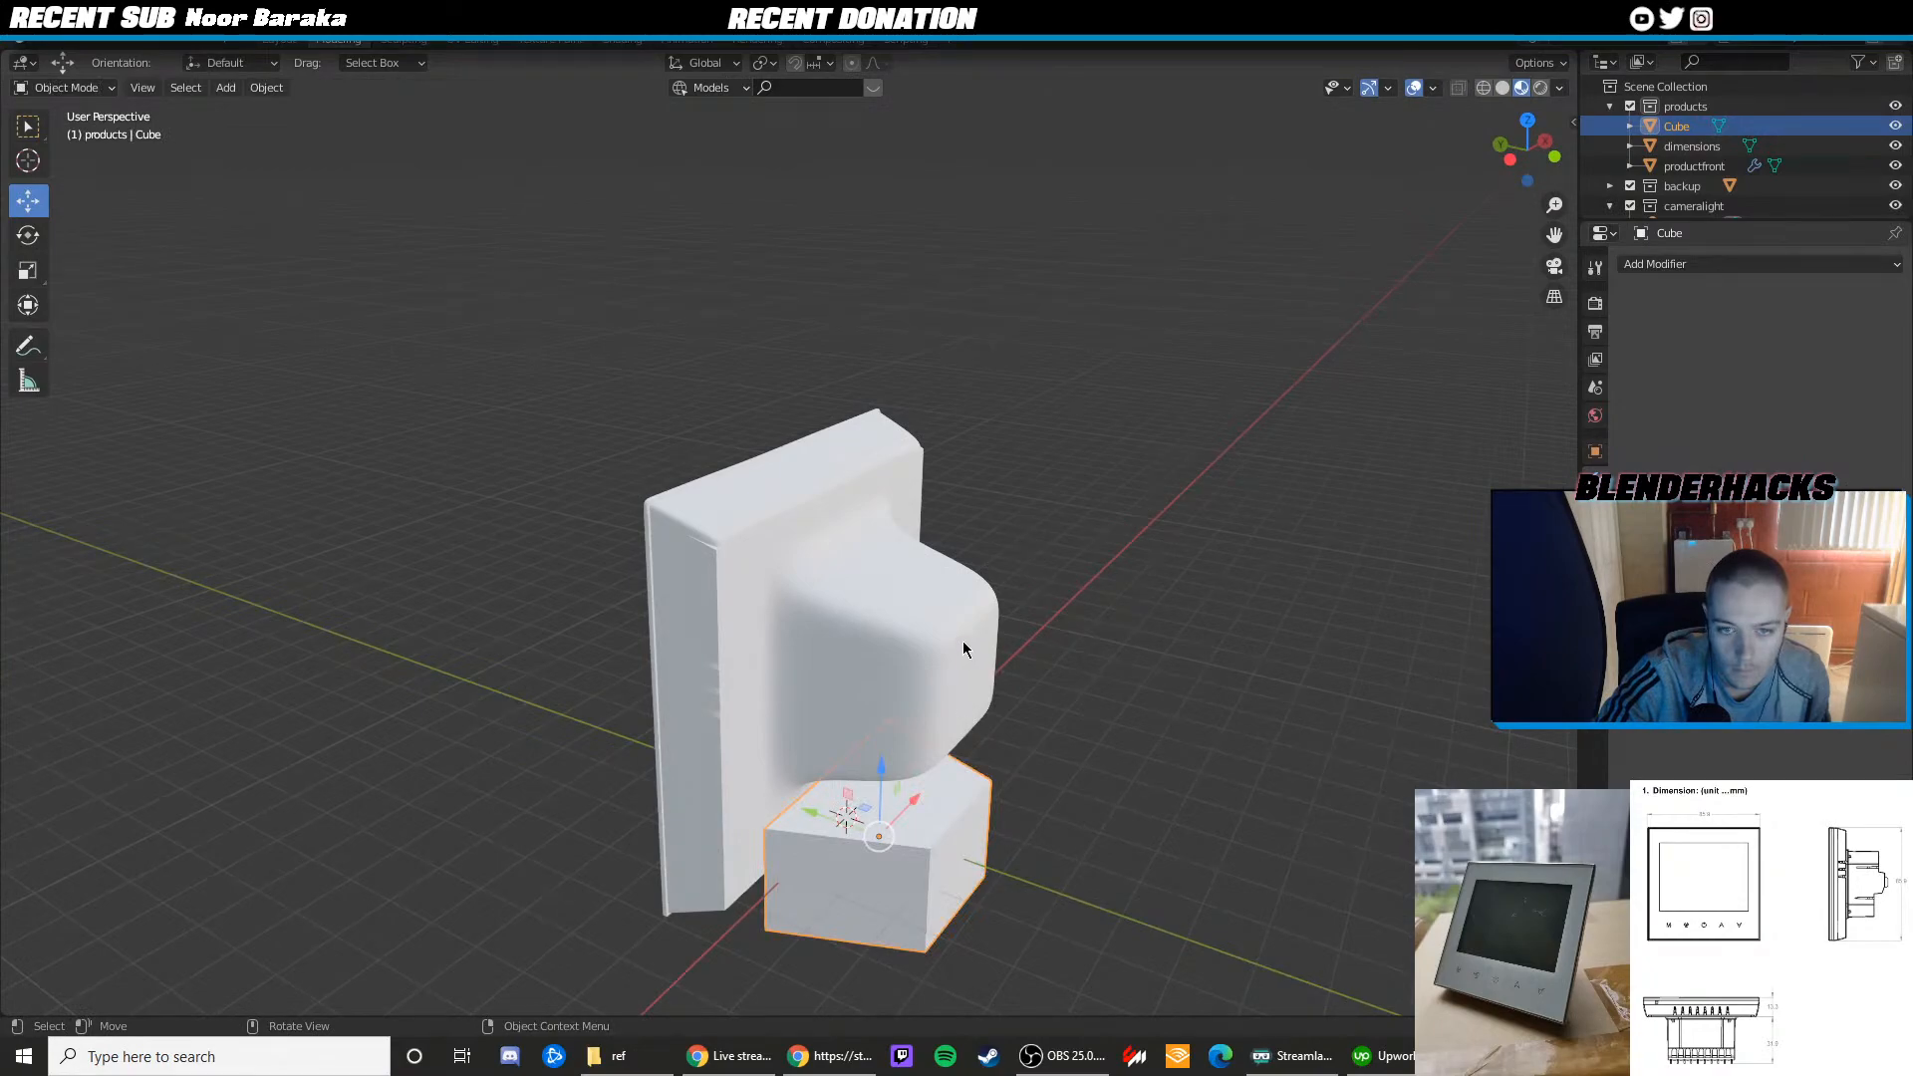
{"action": "left_click_drag", "start_coordinate": [882, 783], "coordinate": [873, 589]}
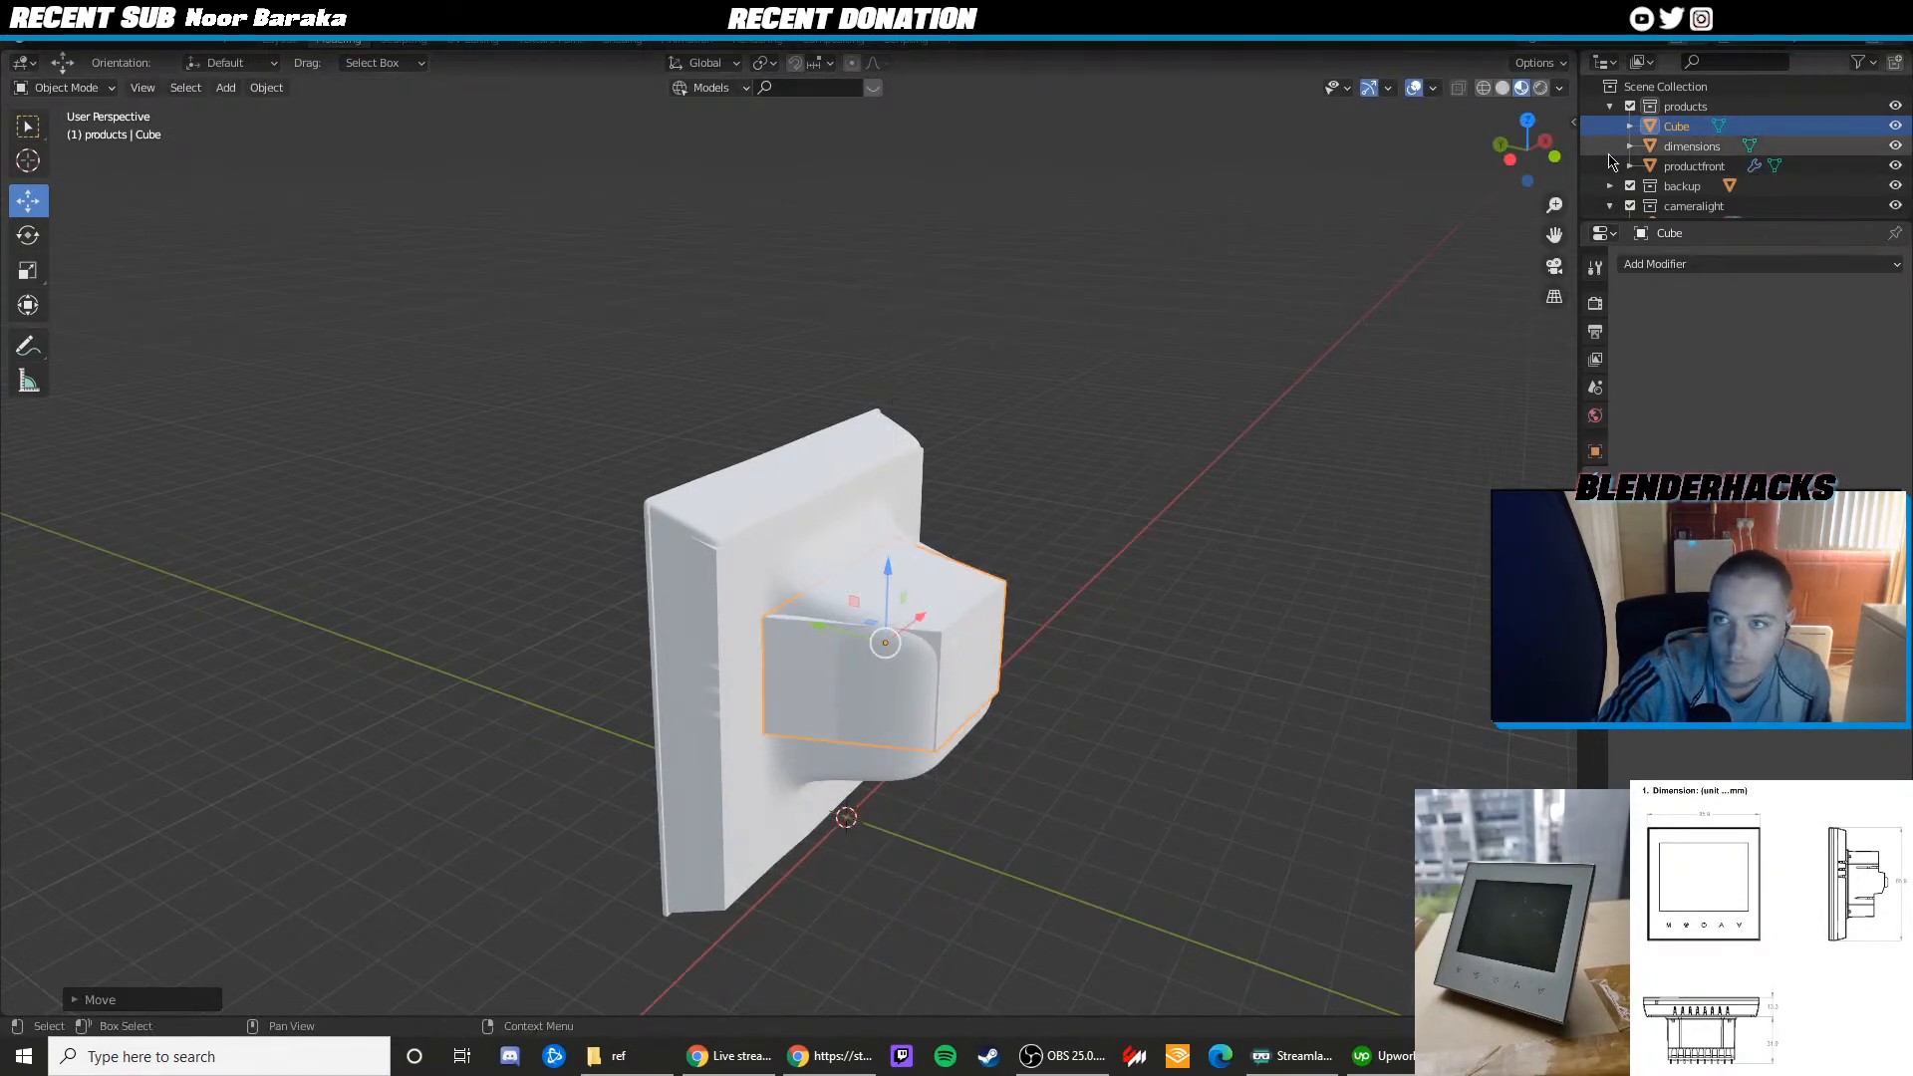
Select the backup object in the backup collection and move it about 28 m along Y, away from the product
{"action": "left_click", "coordinate": [1652, 147]}
{"action": "scroll", "coordinate": [1684, 169], "scroll_direction": "down", "scroll_amount": 1}
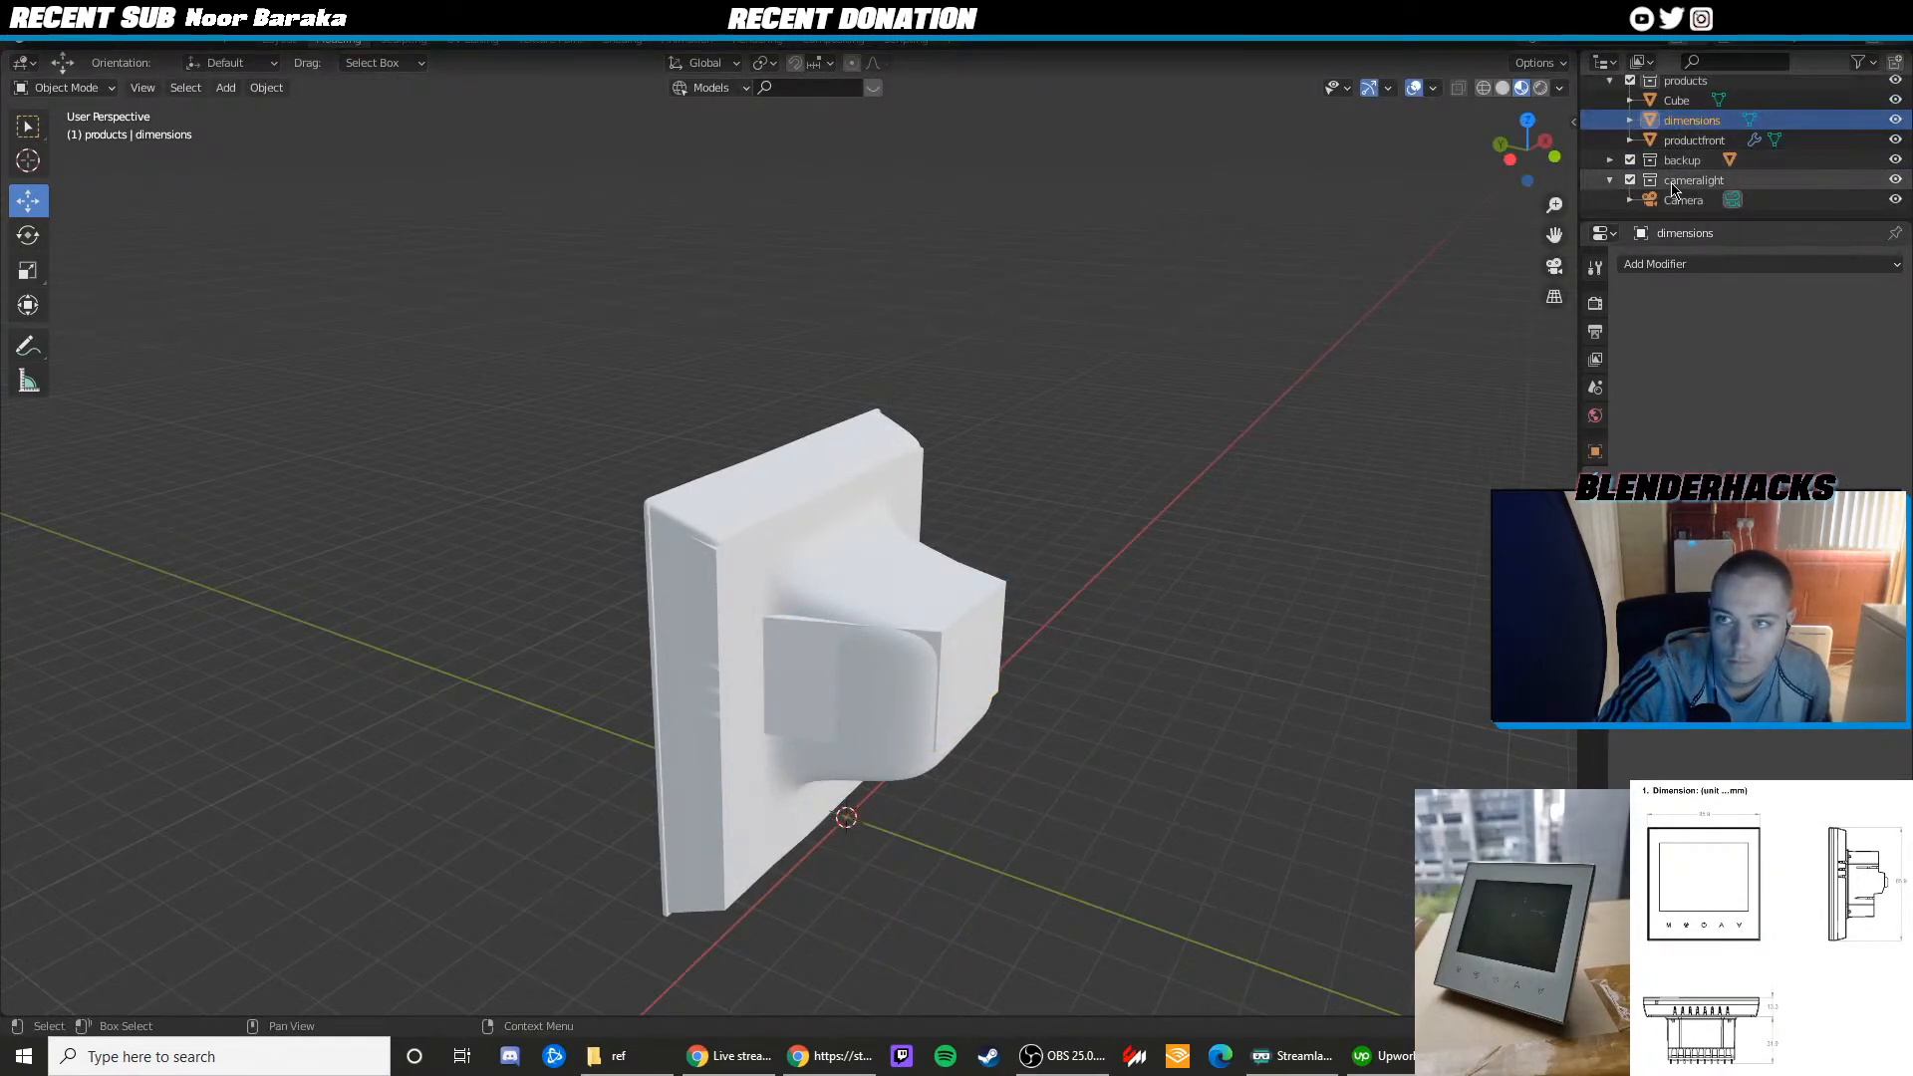
{"action": "left_click", "coordinate": [1610, 159]}
{"action": "left_click", "coordinate": [1672, 181]}
{"action": "scroll", "coordinate": [1196, 379], "scroll_direction": "down", "scroll_amount": 8}
{"action": "middle_click_drag", "start_coordinate": [1195, 378], "coordinate": [827, 565]}
{"action": "left_click_drag", "start_coordinate": [827, 566], "coordinate": [714, 268]}
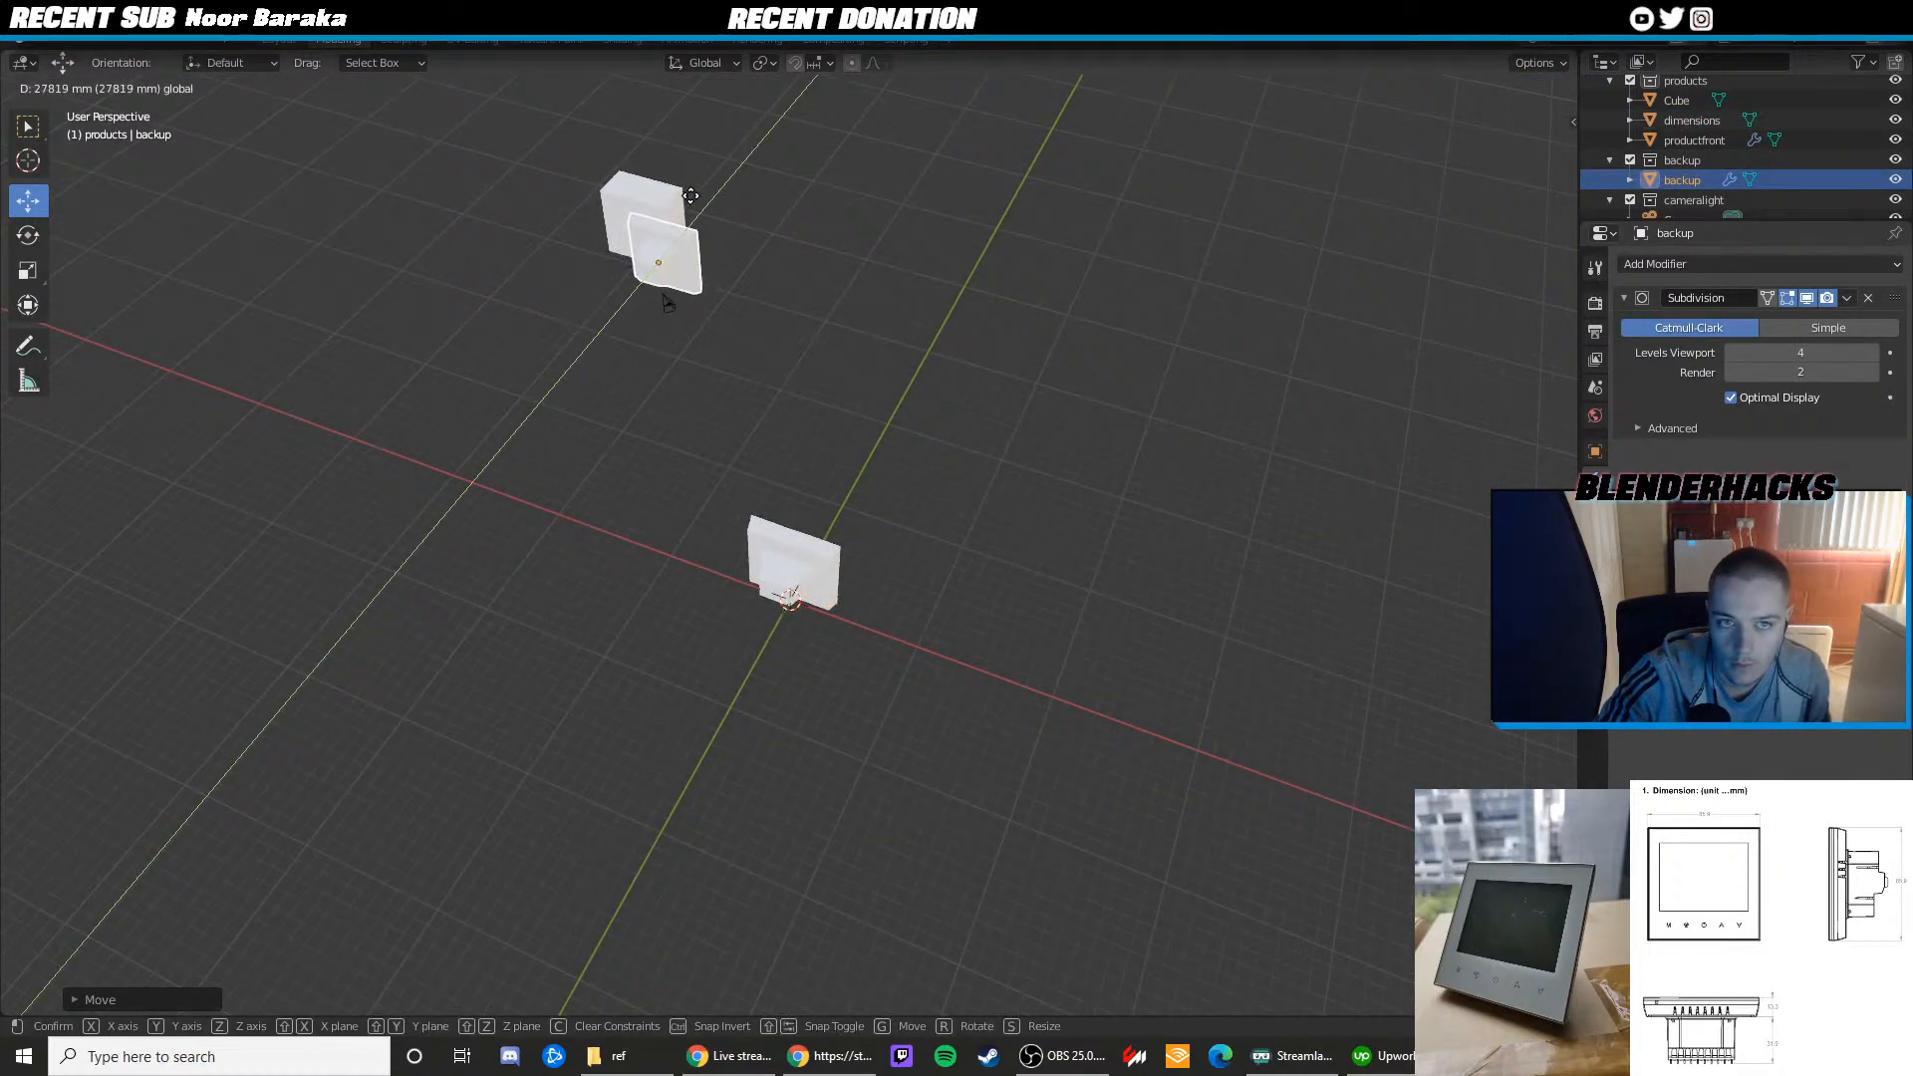
Try sliding the cube away from the housing and check it through the camera
{"action": "scroll", "coordinate": [823, 566], "scroll_direction": "up", "scroll_amount": 10}
{"action": "middle_click_drag", "start_coordinate": [823, 566], "coordinate": [867, 538]}
{"action": "left_click", "coordinate": [867, 535]}
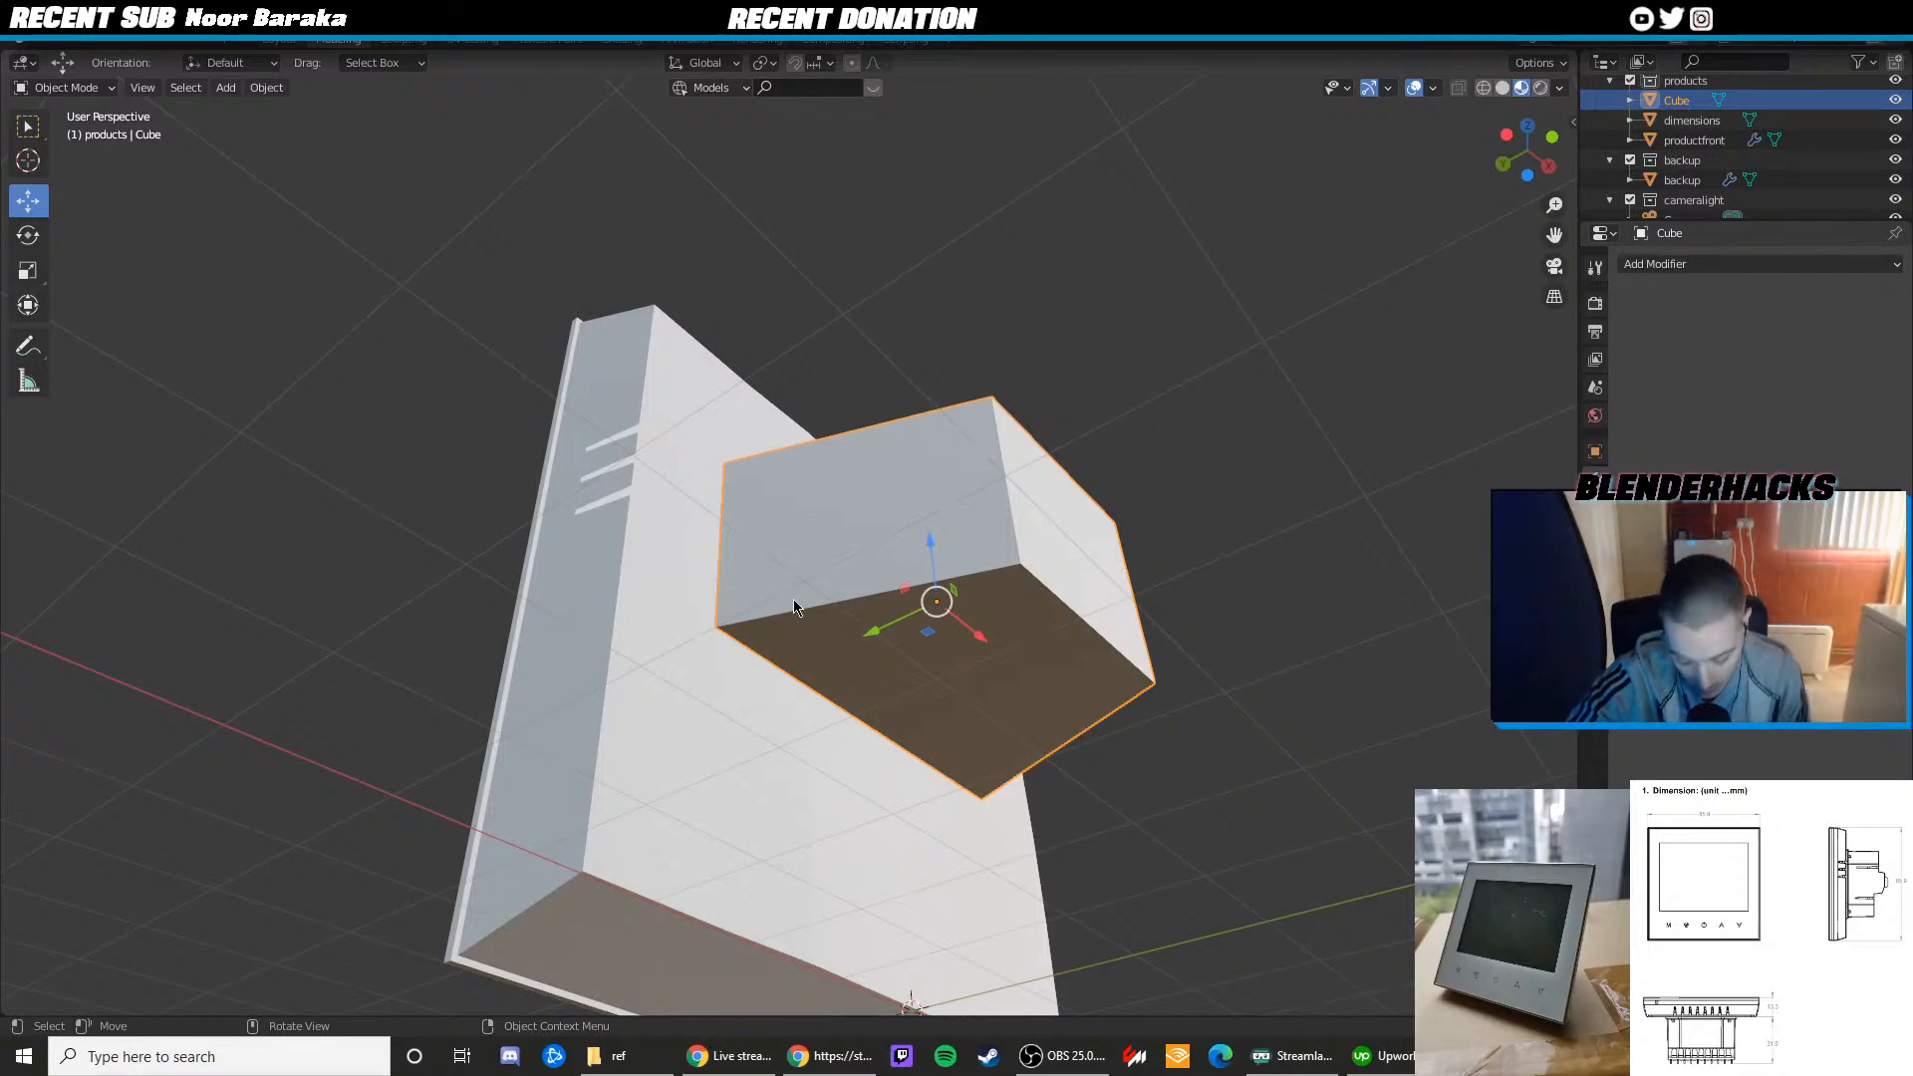
{"action": "key", "text": "KP_0"}
{"action": "middle_click_drag", "start_coordinate": [811, 484], "coordinate": [809, 520]}
{"action": "left_click_drag", "start_coordinate": [809, 520], "coordinate": [937, 533]}
{"action": "key", "text": "KP_0"}
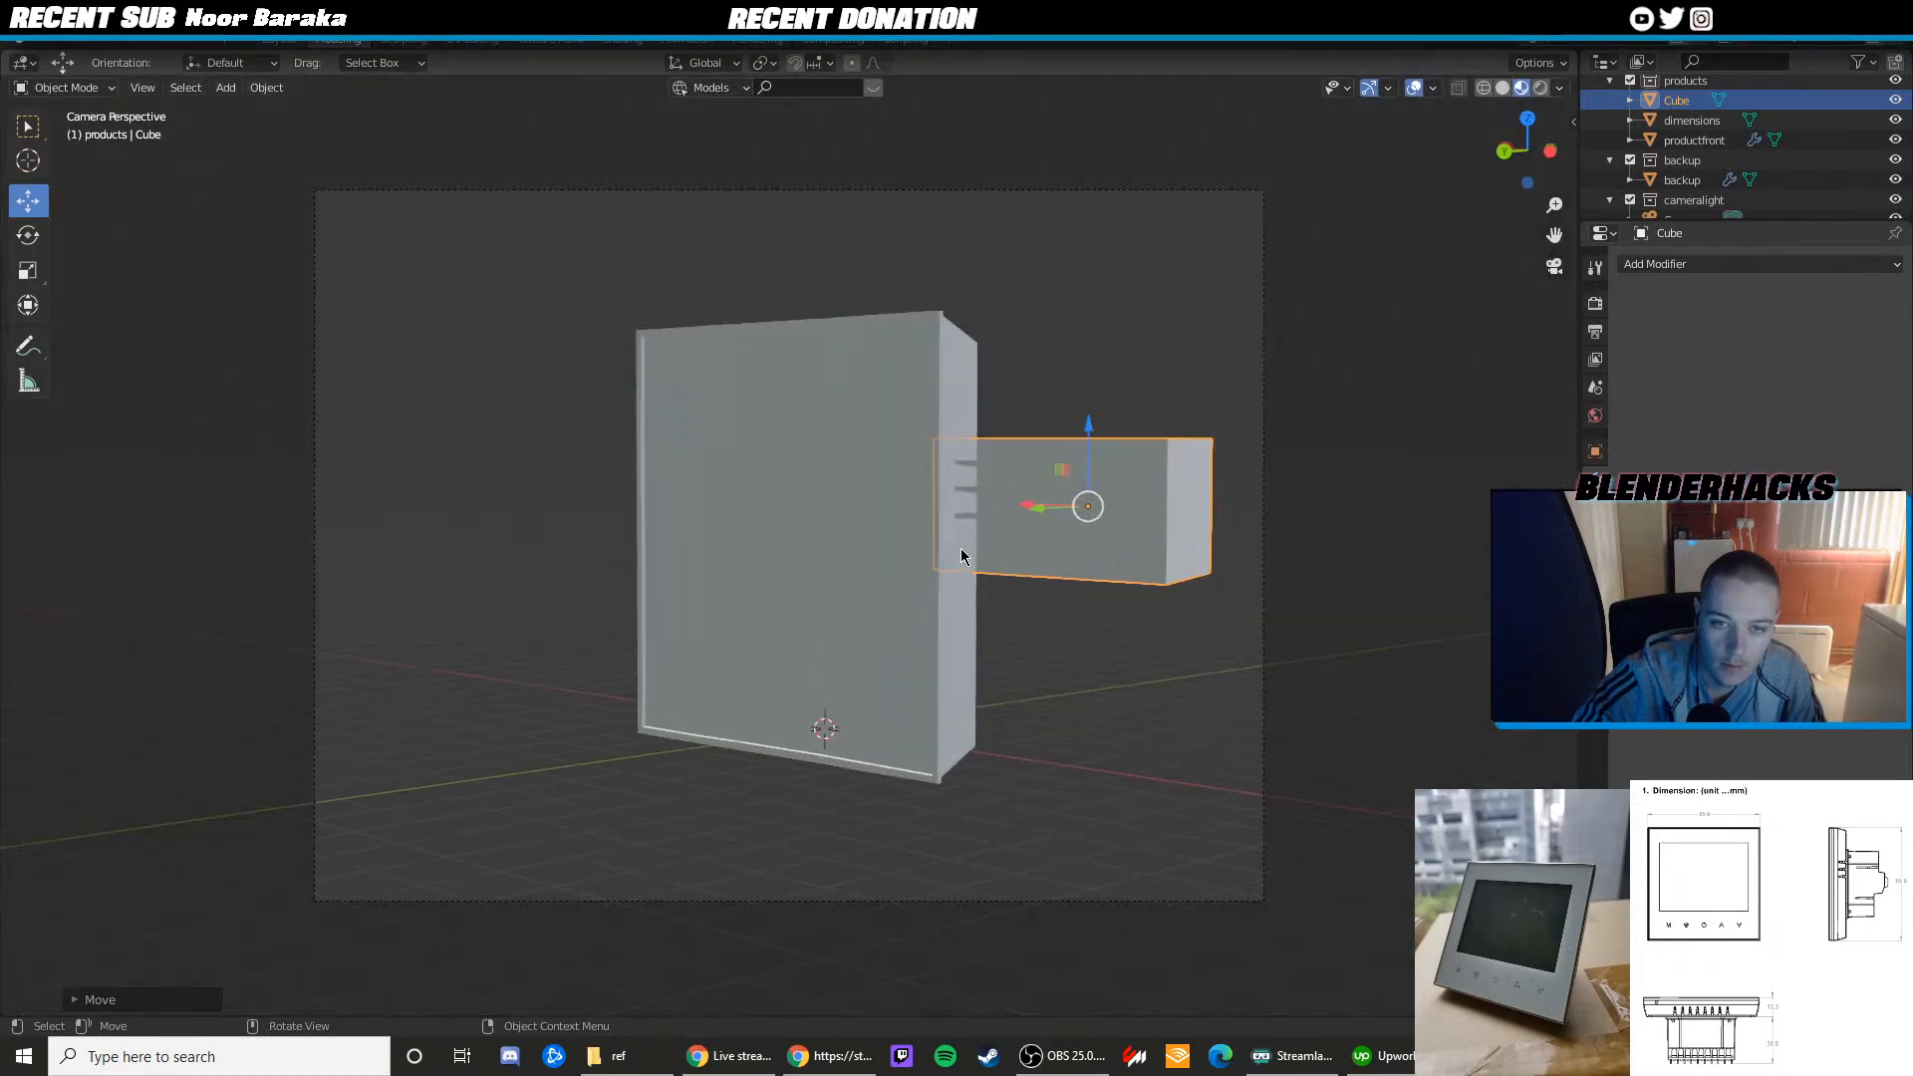
{"action": "middle_click_drag", "start_coordinate": [1279, 437], "coordinate": [944, 491]}
Extend the cube downward by its bottom face and consult the side-profile reference photo
{"action": "key", "text": "Tab"}
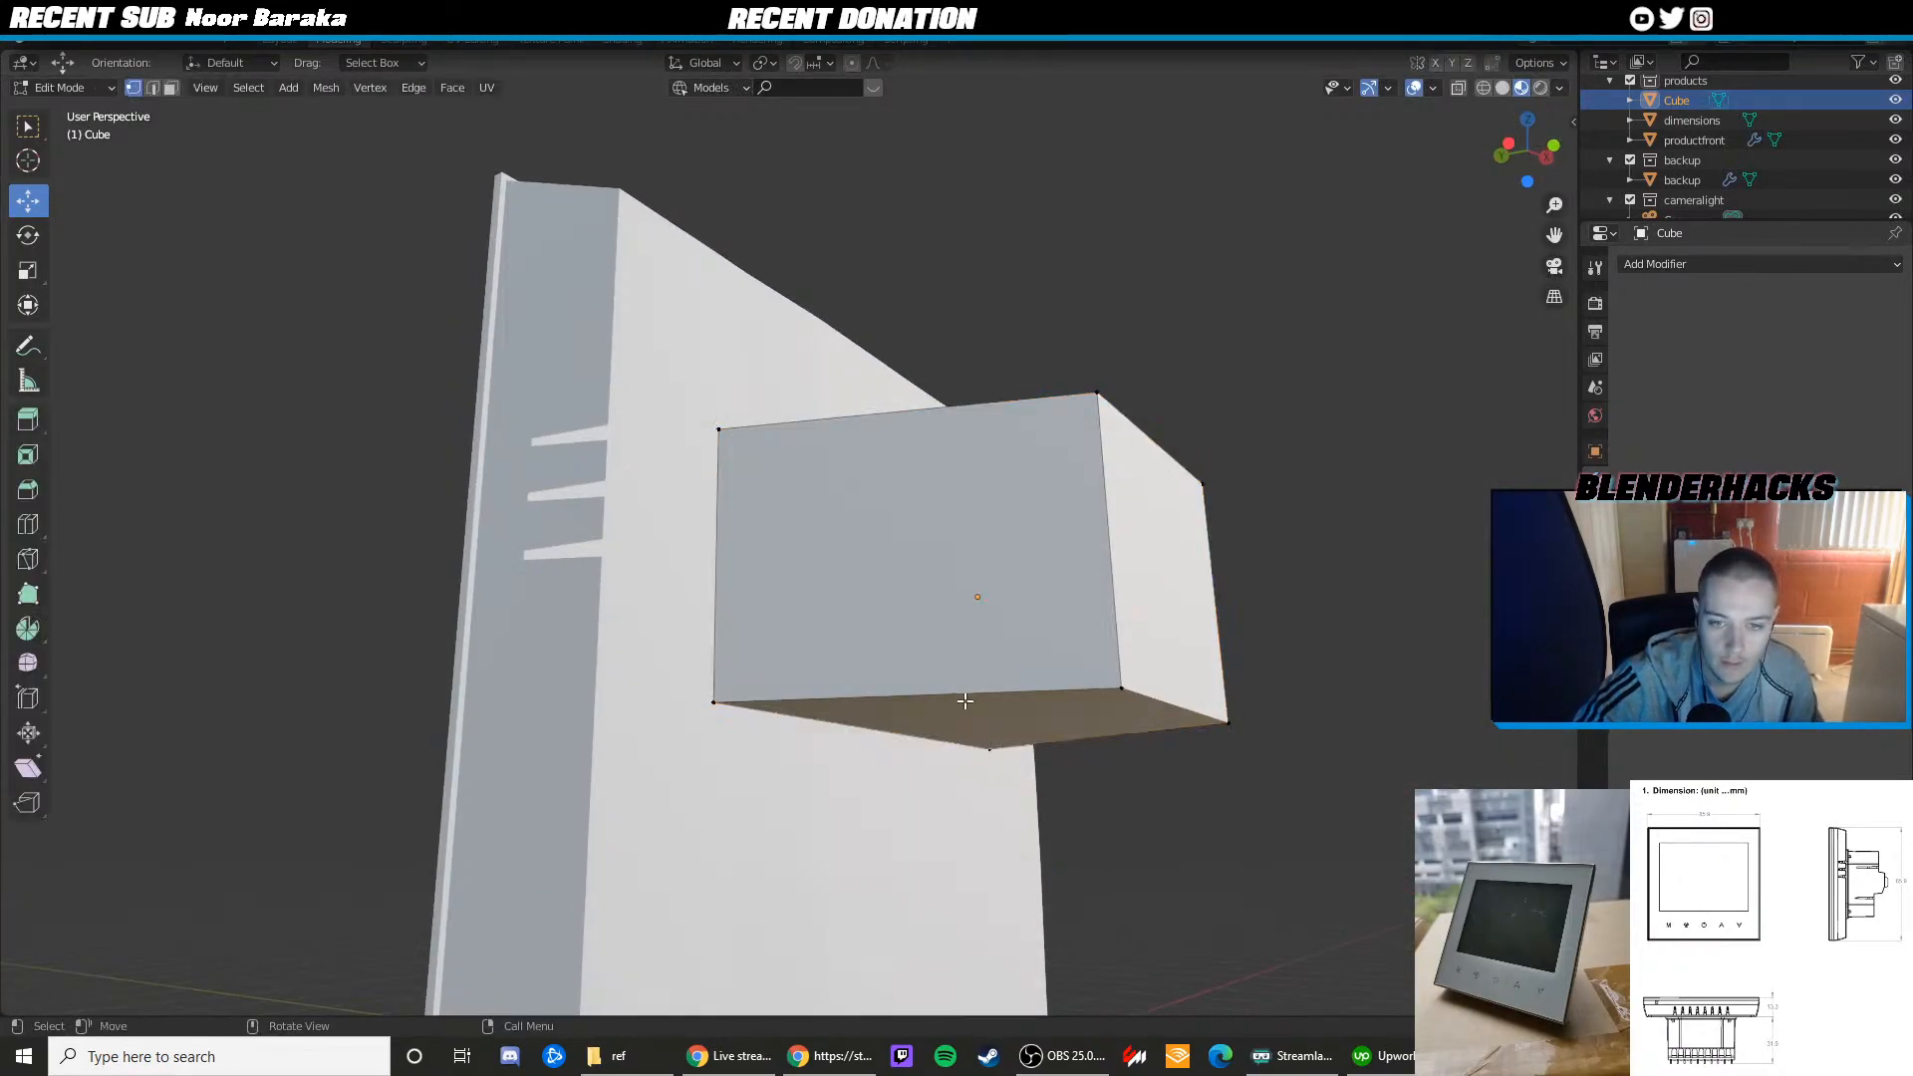
{"action": "key", "text": "3"}
{"action": "left_click", "coordinate": [969, 707]}
{"action": "key", "text": "Tab"}
{"action": "middle_click_drag", "start_coordinate": [1013, 654], "coordinate": [941, 737]}
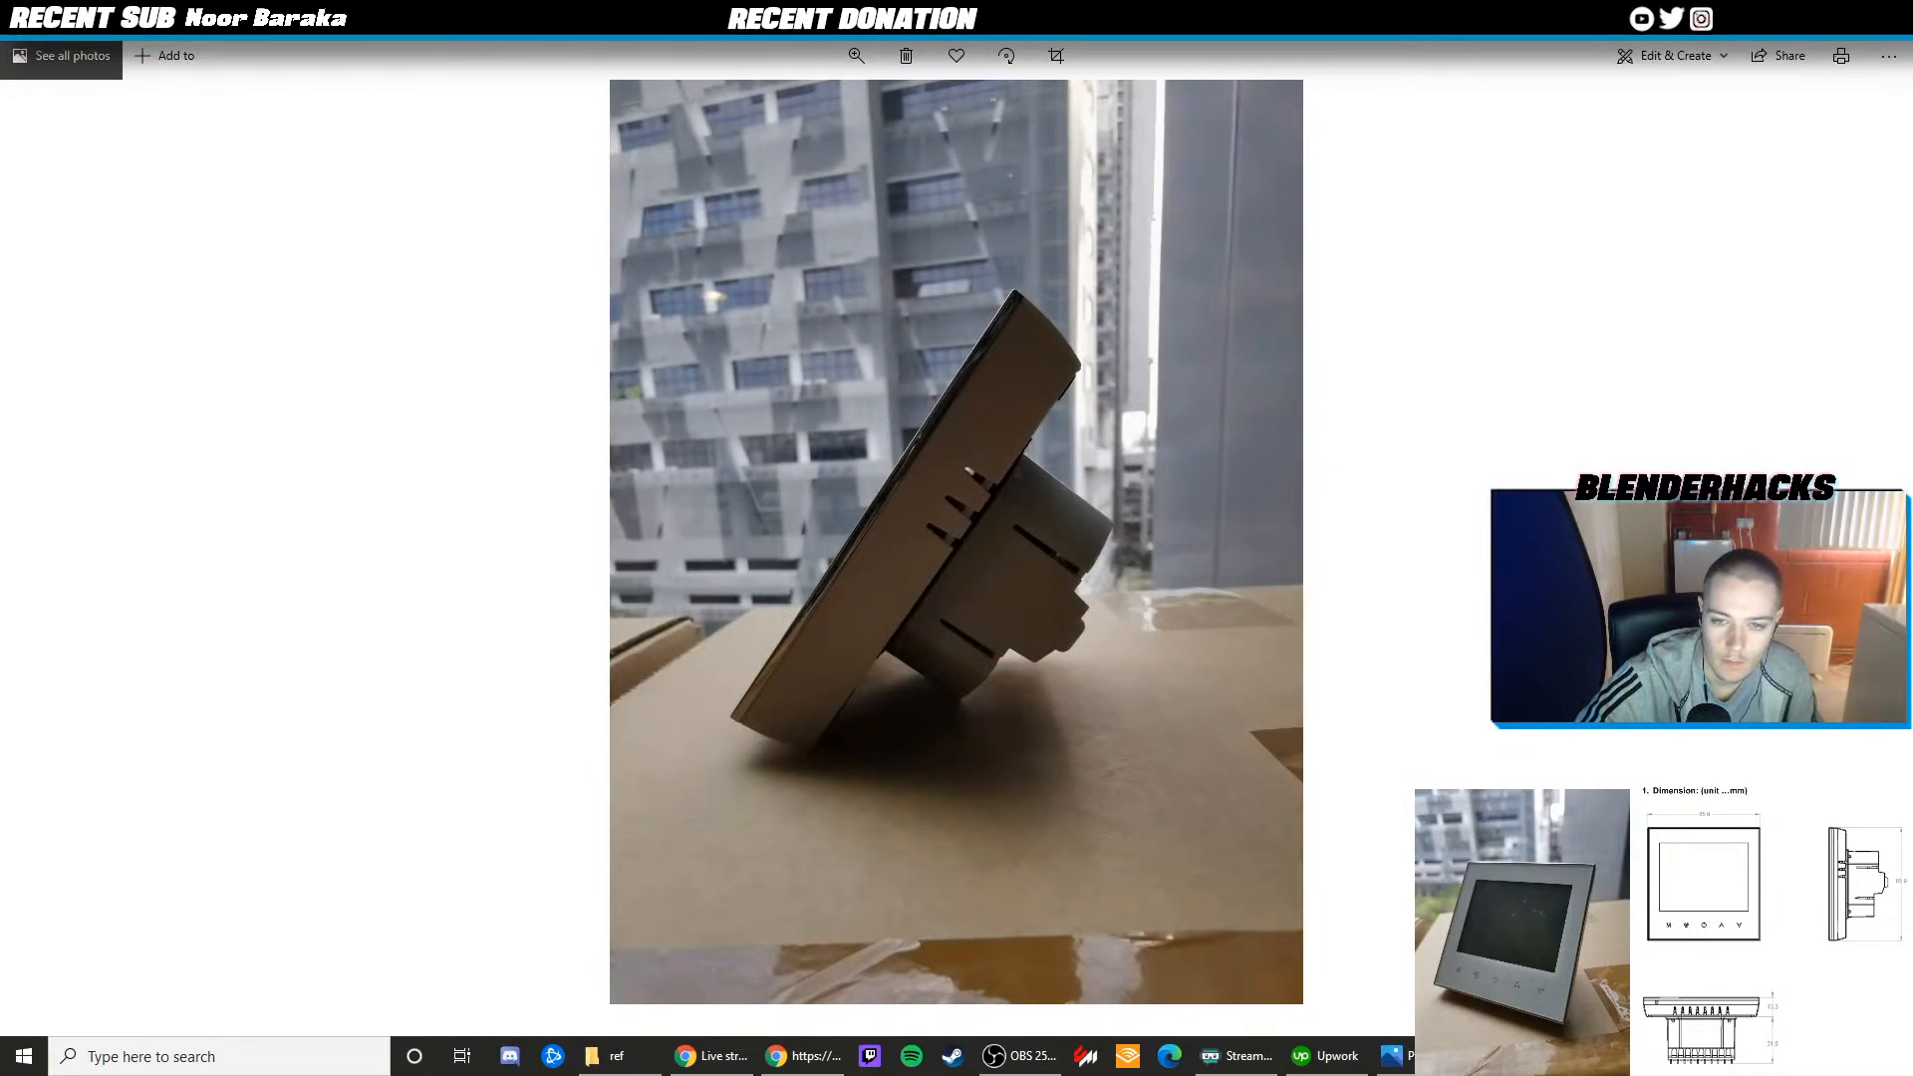
{"action": "left_click", "coordinate": [1796, 15]}
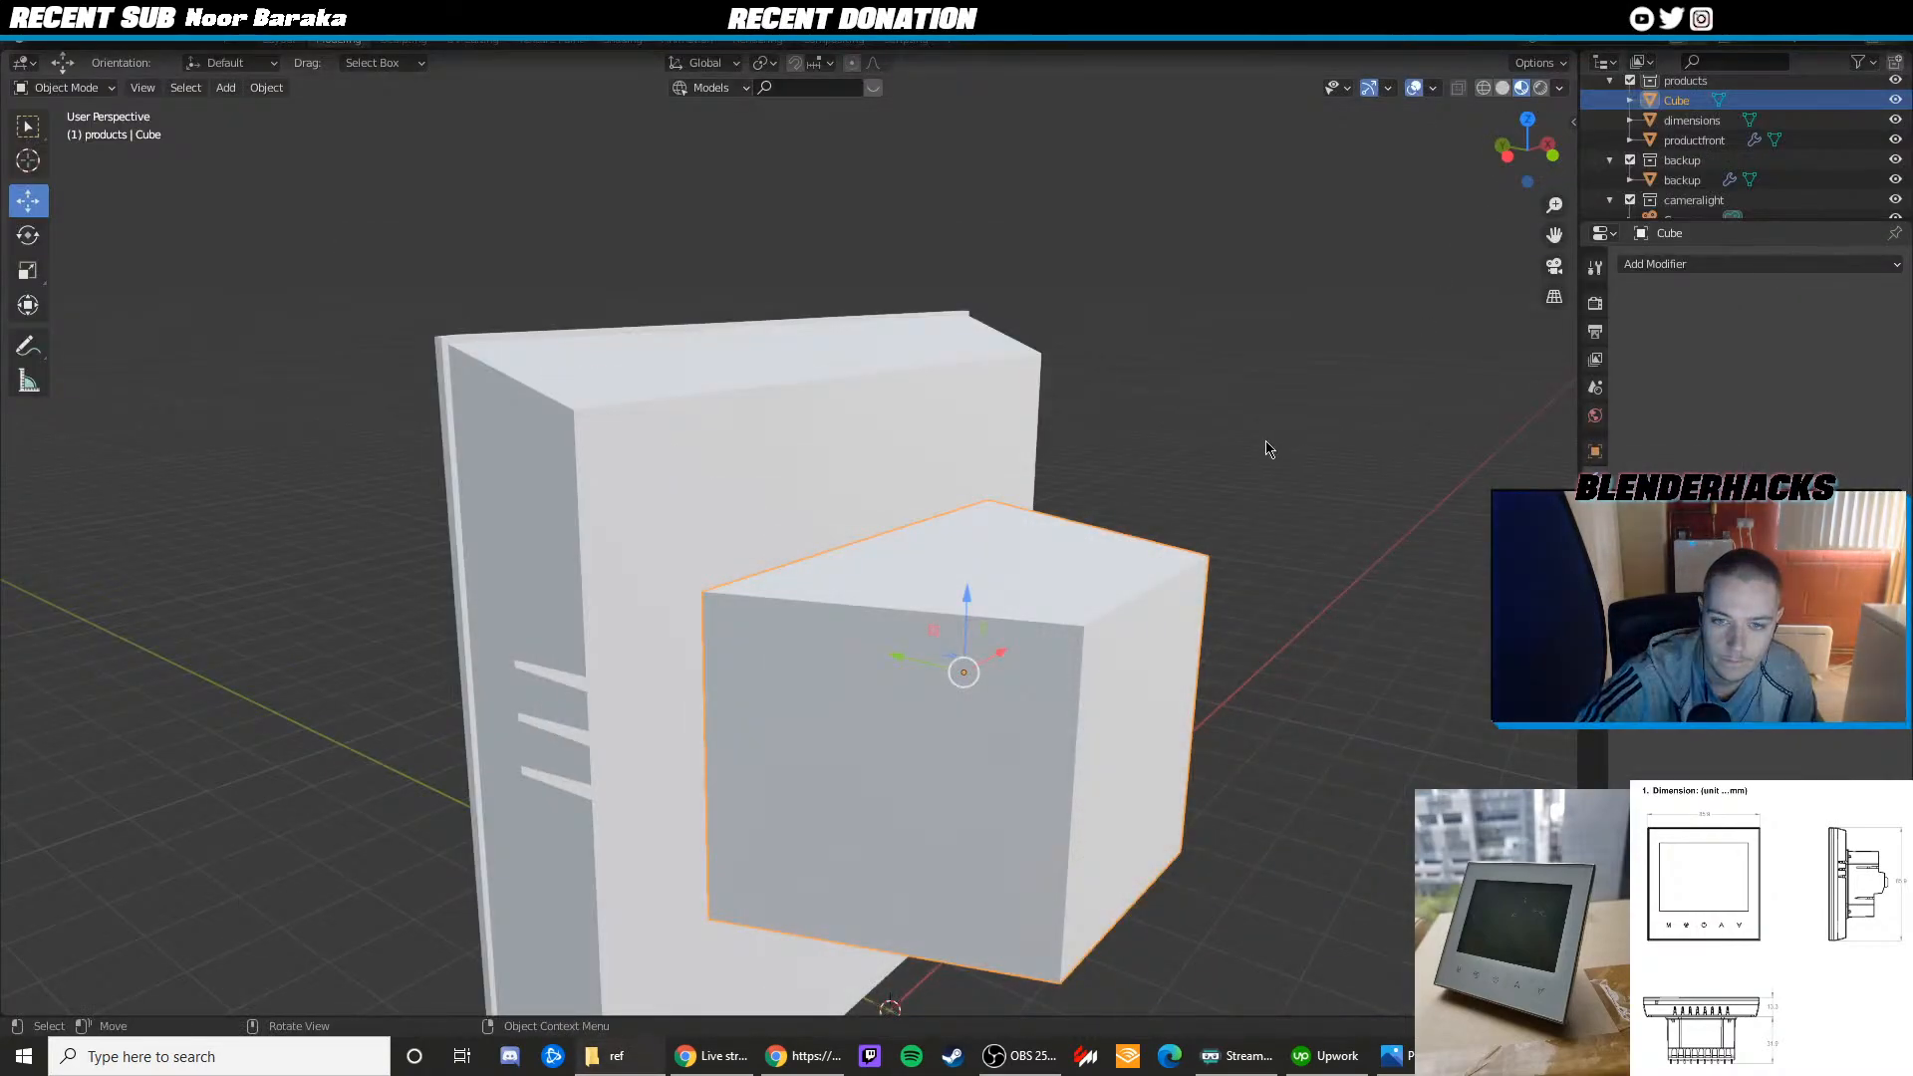
Shorten the cube by moving its rear face toward the housing, and check the product through the camera
{"action": "middle_click_drag", "start_coordinate": [1136, 549], "coordinate": [1057, 564]}
{"action": "key", "text": "Tab"}
{"action": "left_click", "coordinate": [1035, 694]}
{"action": "left_click_drag", "start_coordinate": [1010, 755], "coordinate": [957, 736]}
{"action": "key", "text": "Tab"}
{"action": "key", "text": "KP_0"}
{"action": "left_click", "coordinate": [1328, 462]}
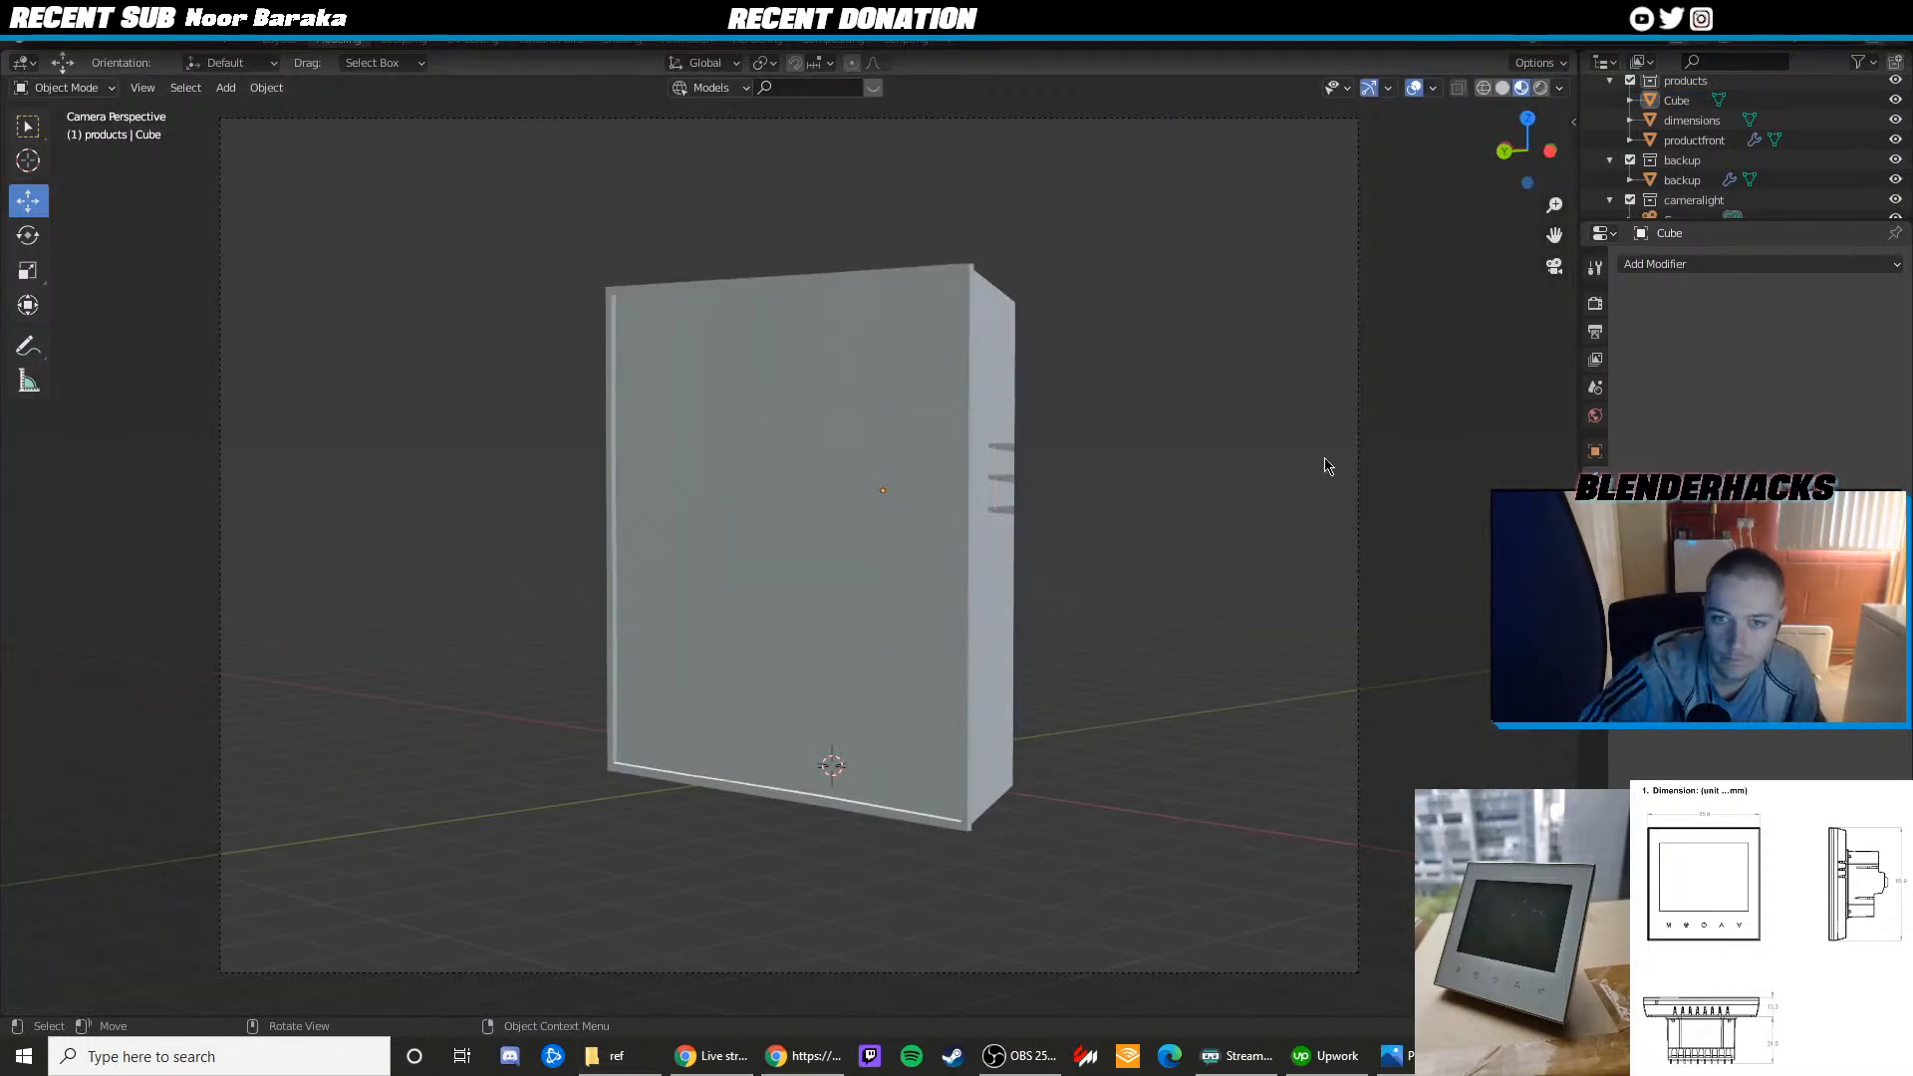
Adjust the cube's depth by moving its rear face slightly along Y
{"action": "middle_click_drag", "start_coordinate": [1173, 547], "coordinate": [839, 626]}
{"action": "key", "text": "Tab"}
{"action": "left_click_drag", "start_coordinate": [839, 626], "coordinate": [850, 629]}
{"action": "middle_click_drag", "start_coordinate": [850, 629], "coordinate": [684, 628]}
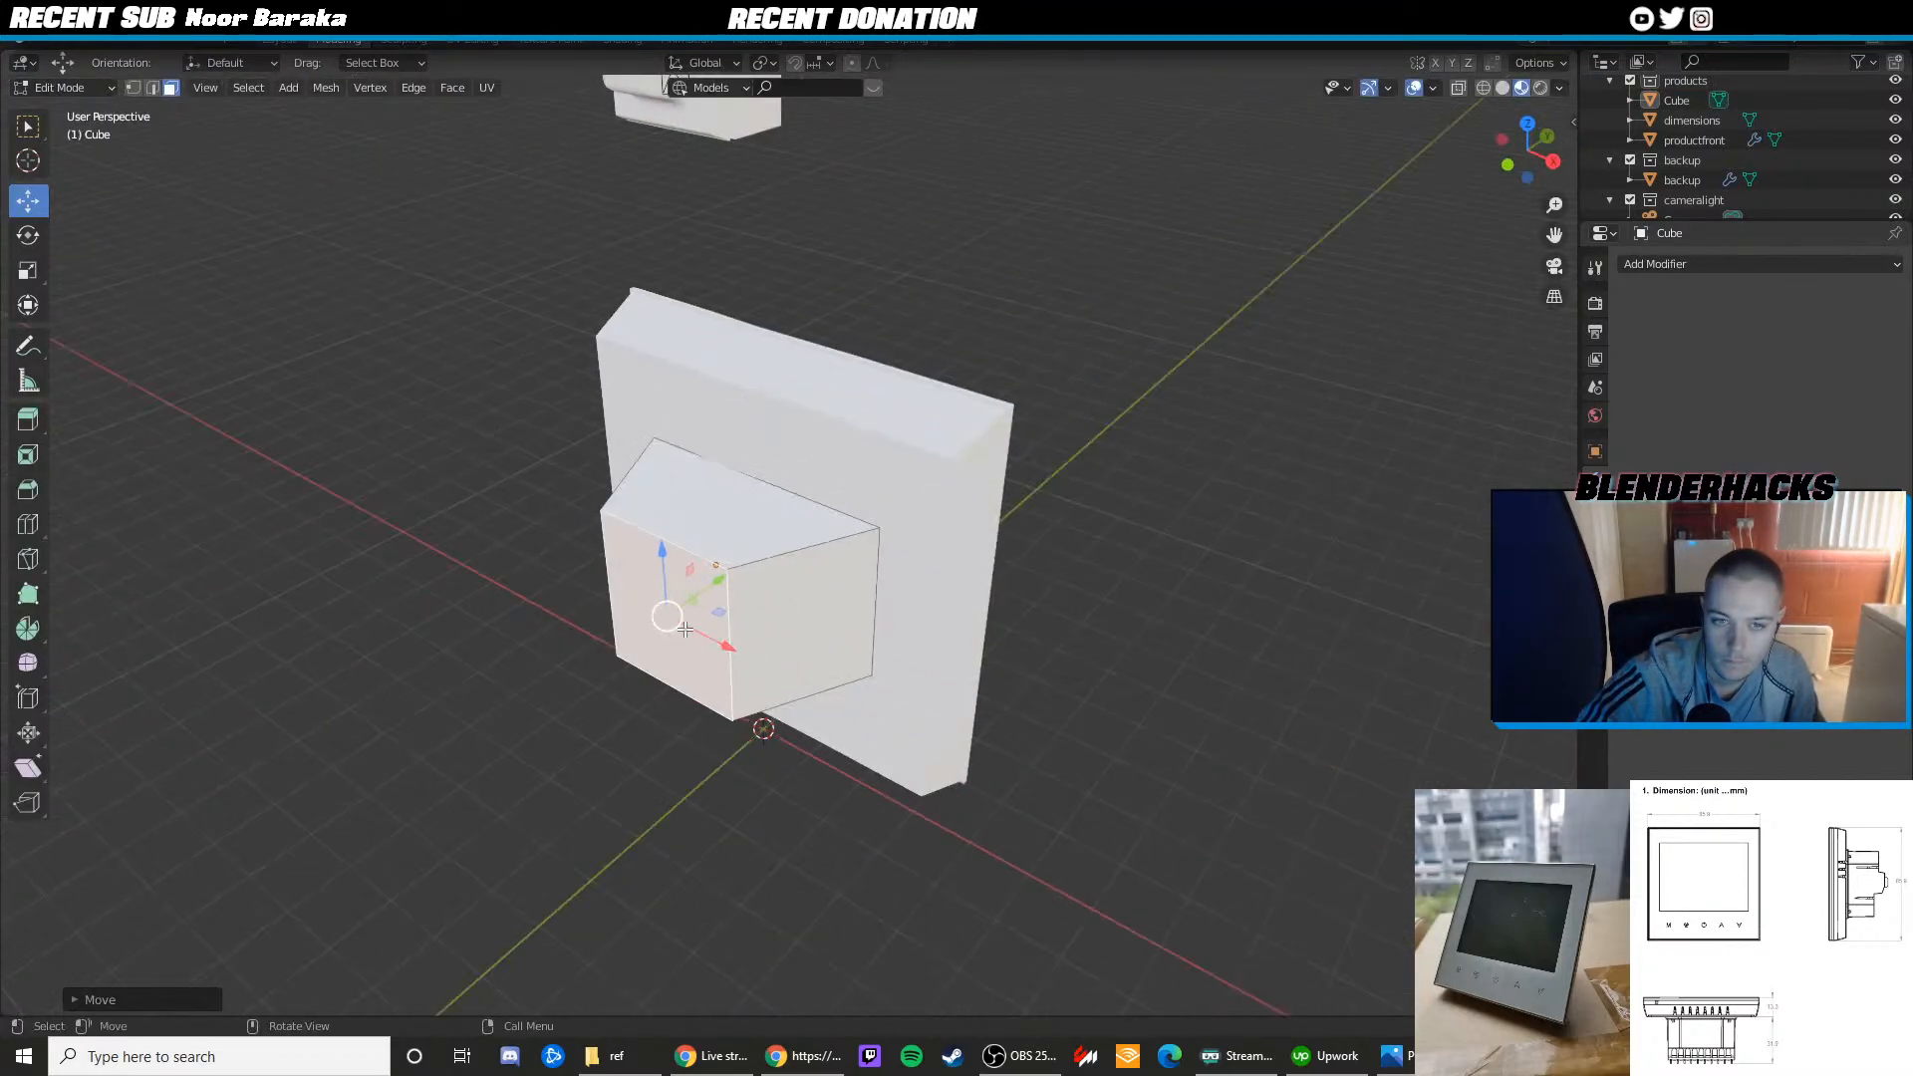
{"action": "key", "text": "Tab"}
Move the dimensions box over the product in top wireframe view, aligning it with the housing's front edge and sides
{"action": "key", "text": "KP_7"}
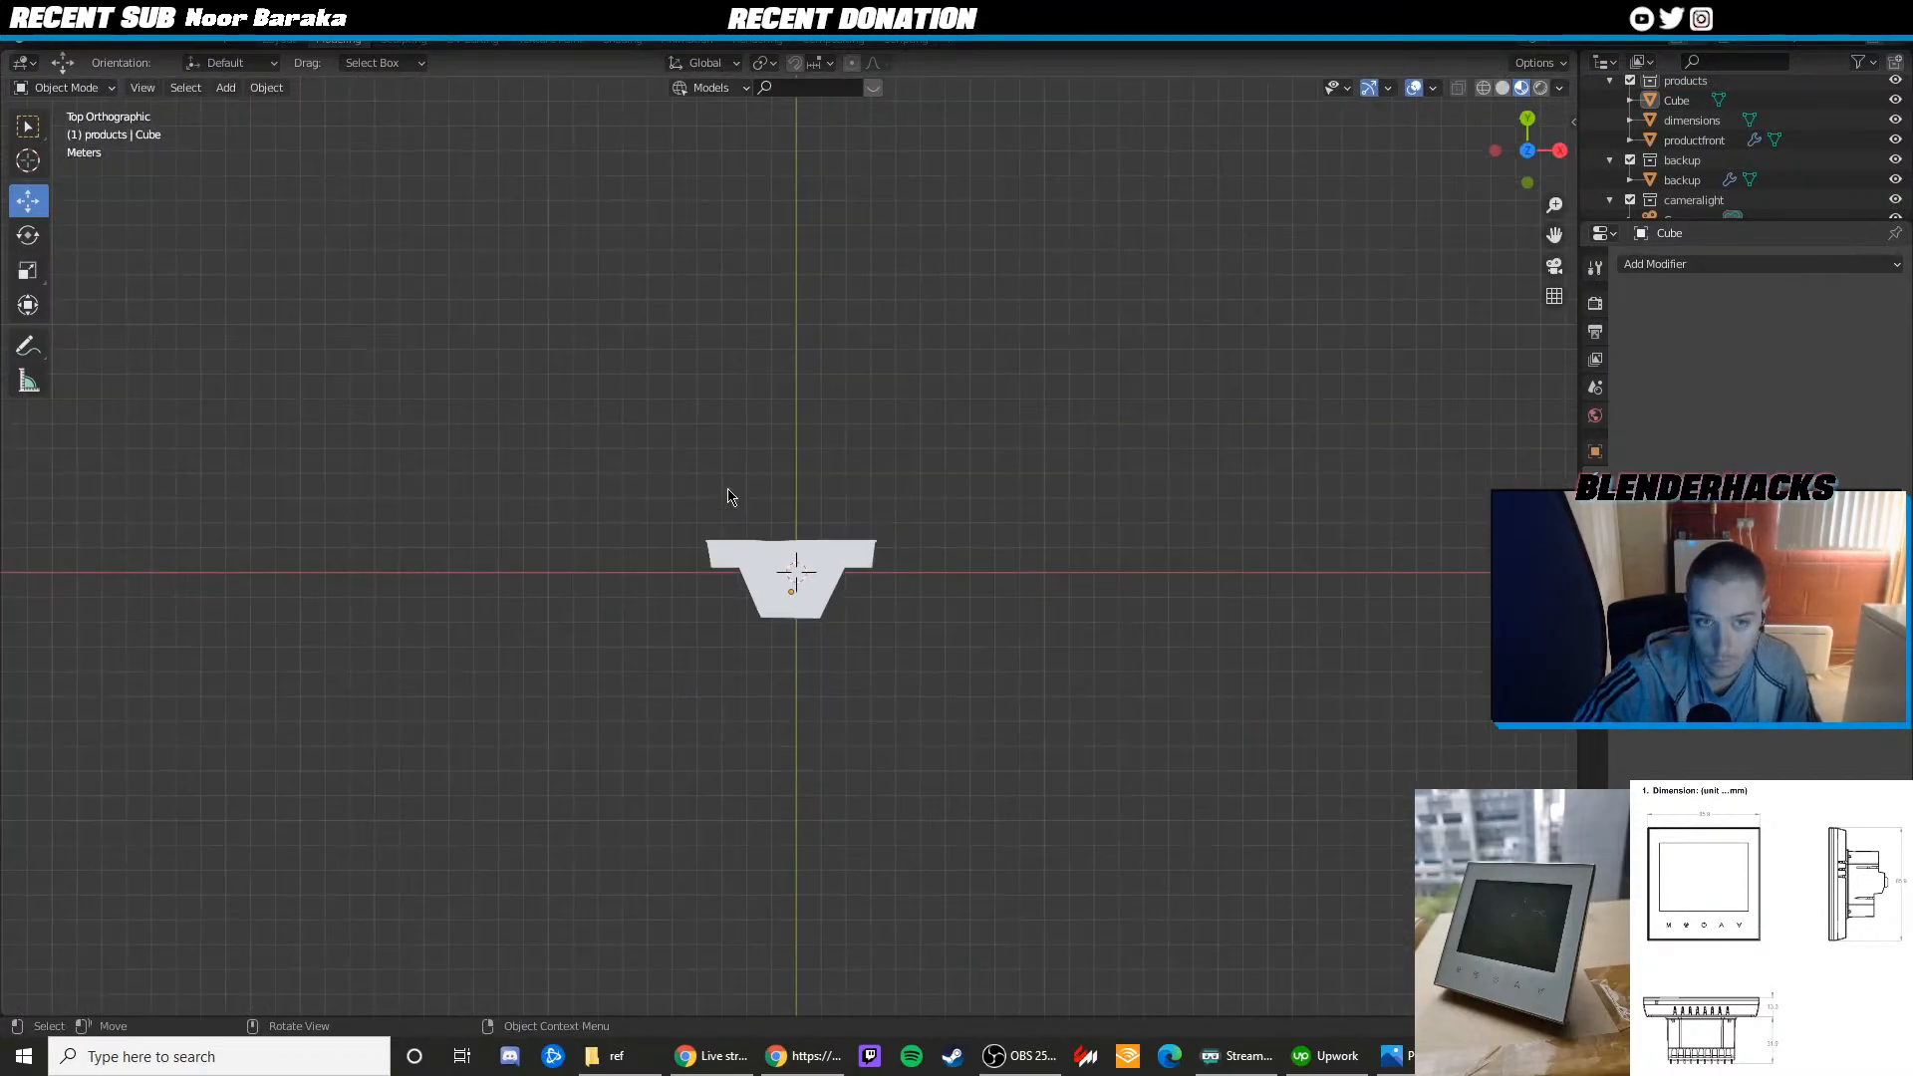
{"action": "scroll", "coordinate": [727, 491], "scroll_direction": "down", "scroll_amount": 5}
{"action": "left_click", "coordinate": [623, 351]}
{"action": "scroll", "coordinate": [538, 299], "scroll_direction": "up", "scroll_amount": 4}
{"action": "left_click_drag", "start_coordinate": [503, 167], "coordinate": [791, 450]}
{"action": "scroll", "coordinate": [791, 447], "scroll_direction": "up", "scroll_amount": 5}
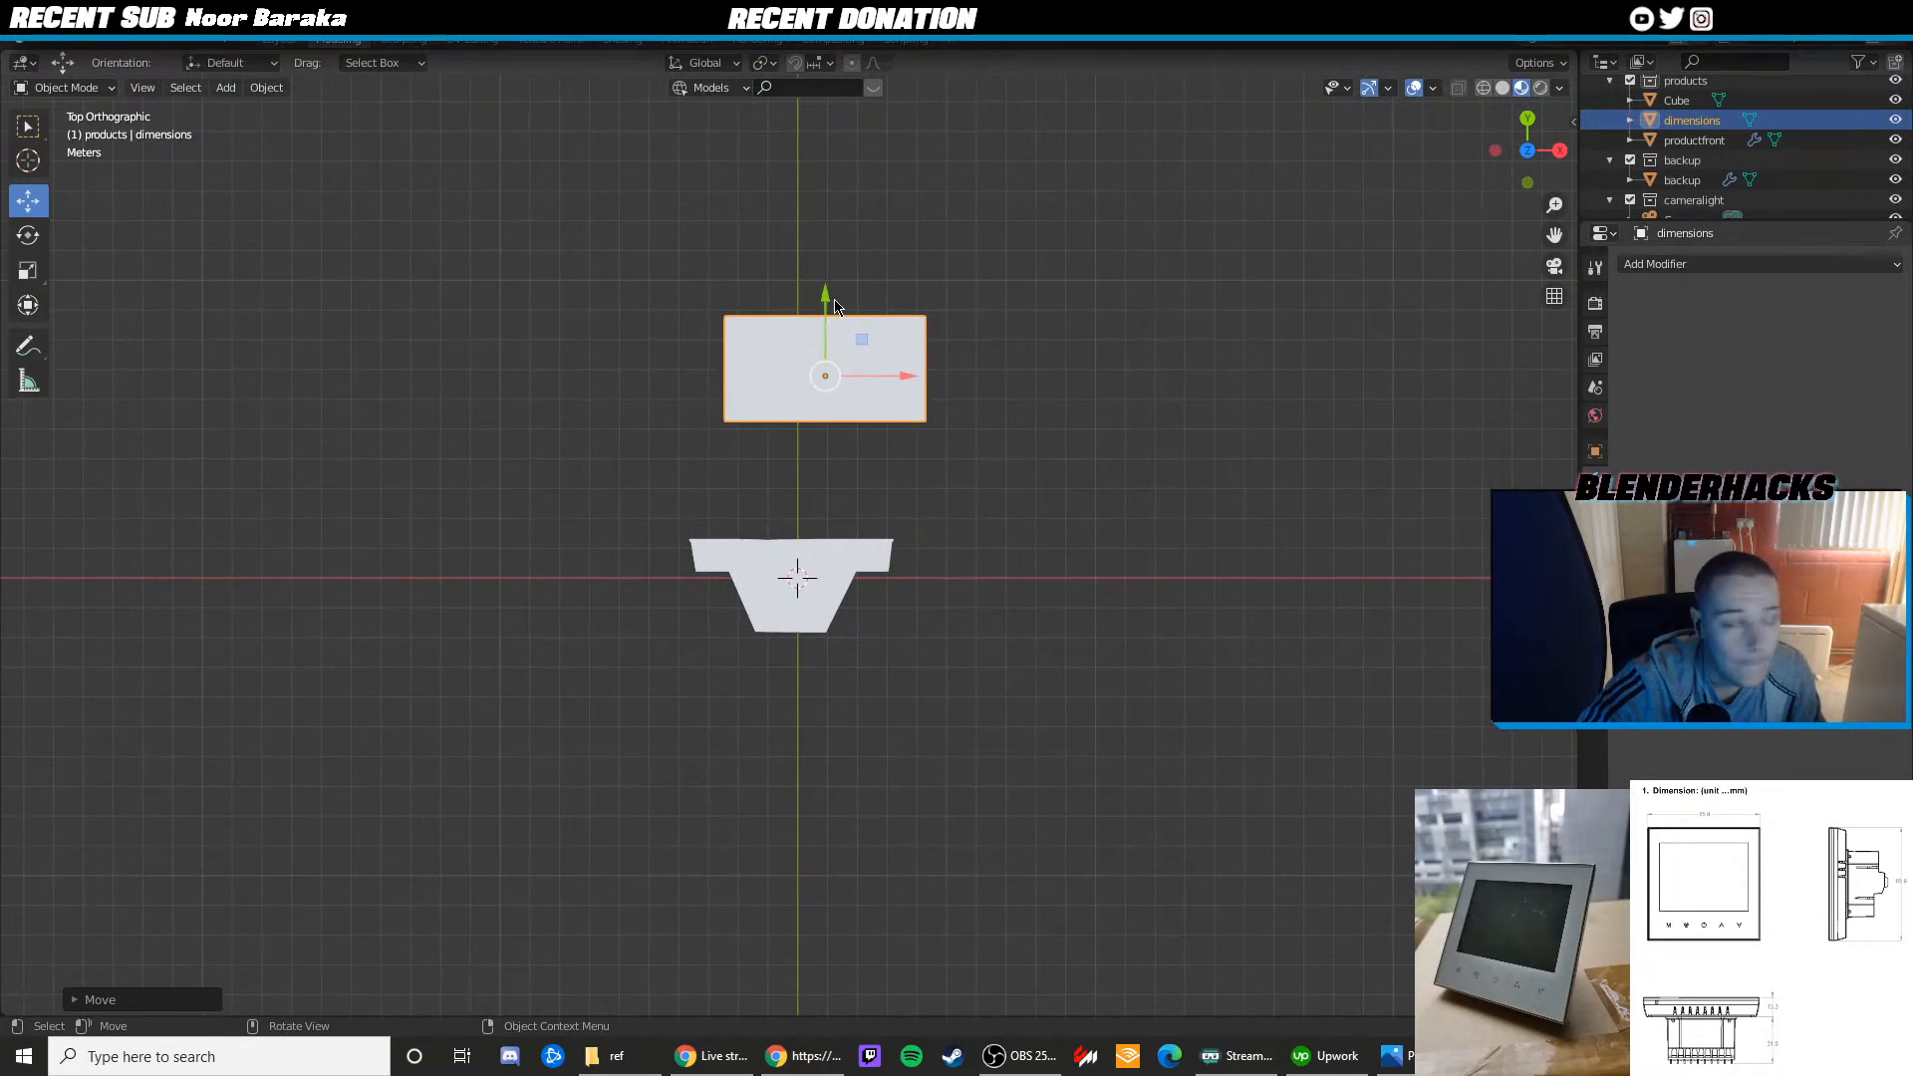
{"action": "left_click_drag", "start_coordinate": [844, 317], "coordinate": [843, 525]}
{"action": "key", "text": "shift+z"}
{"action": "scroll", "coordinate": [843, 525], "scroll_direction": "up", "scroll_amount": 4}
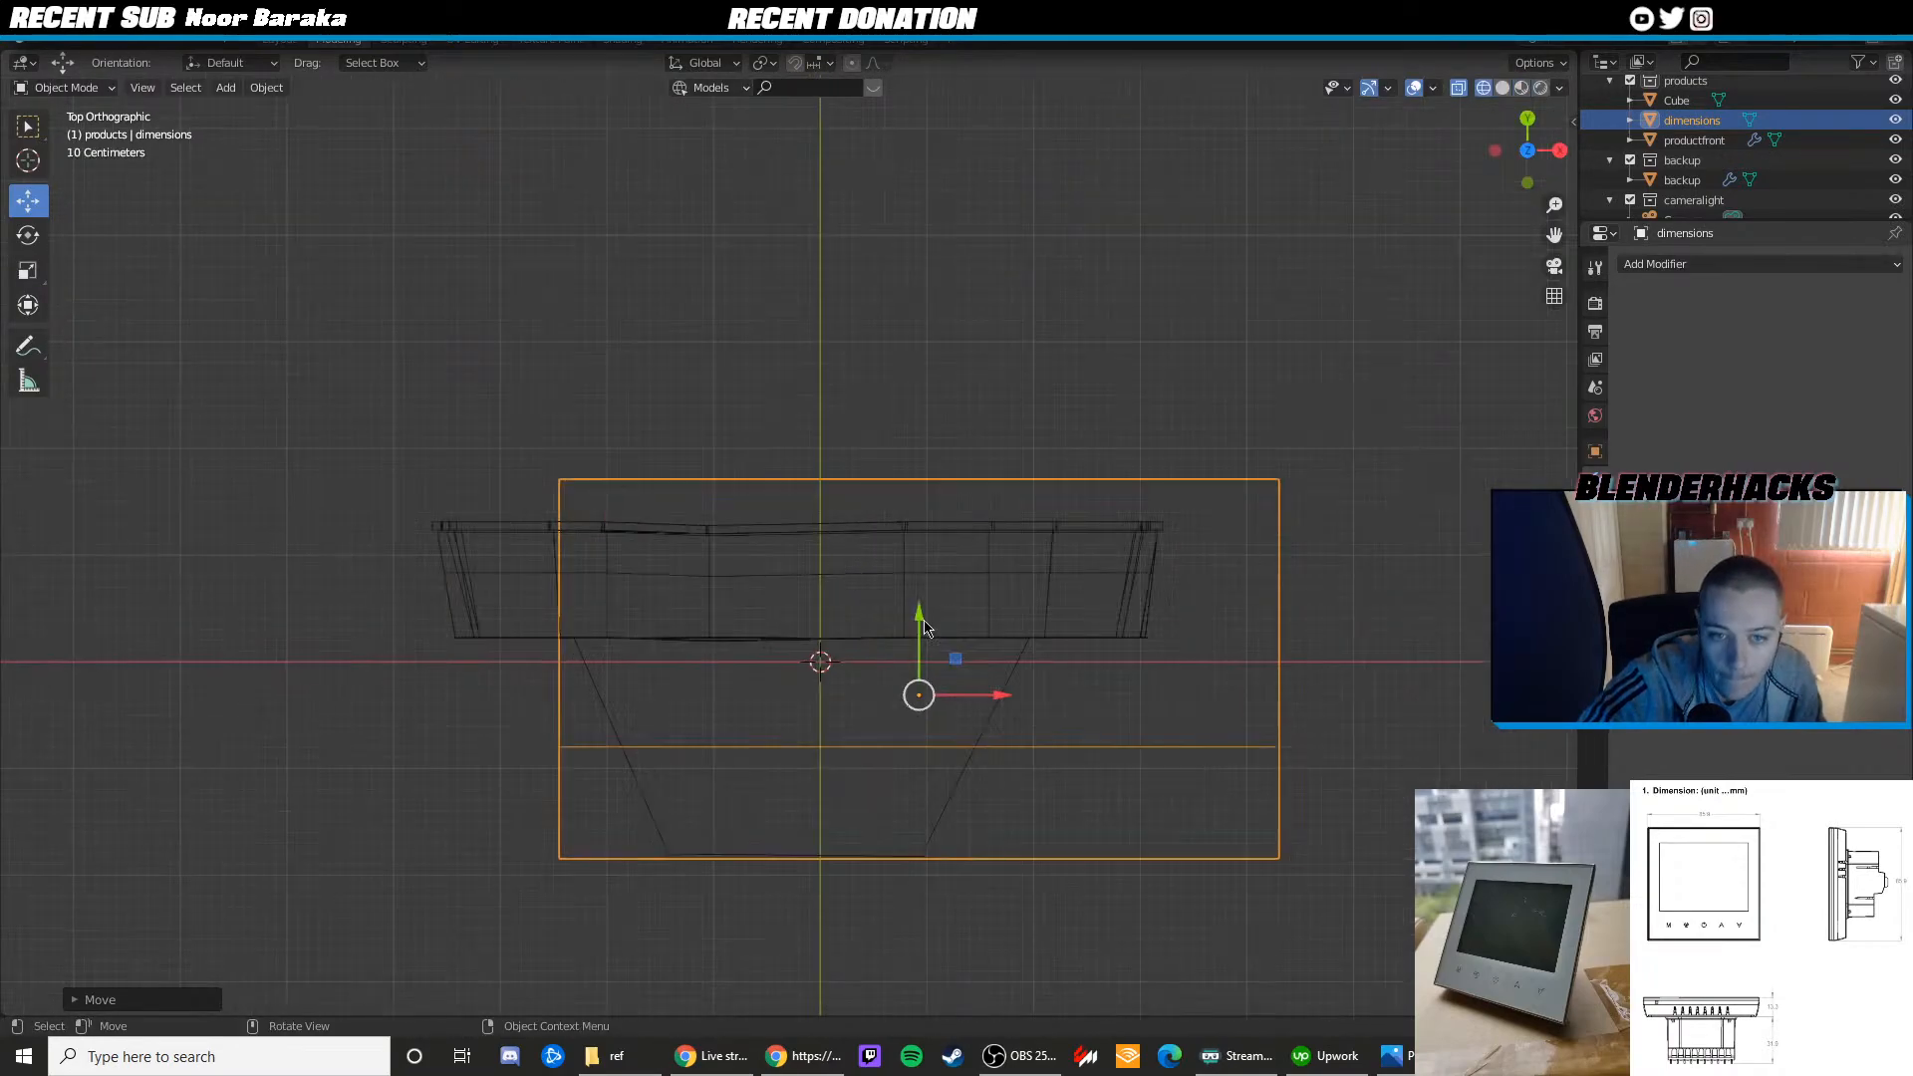
{"action": "key", "text": "g"}
{"action": "left_click", "coordinate": [912, 673]}
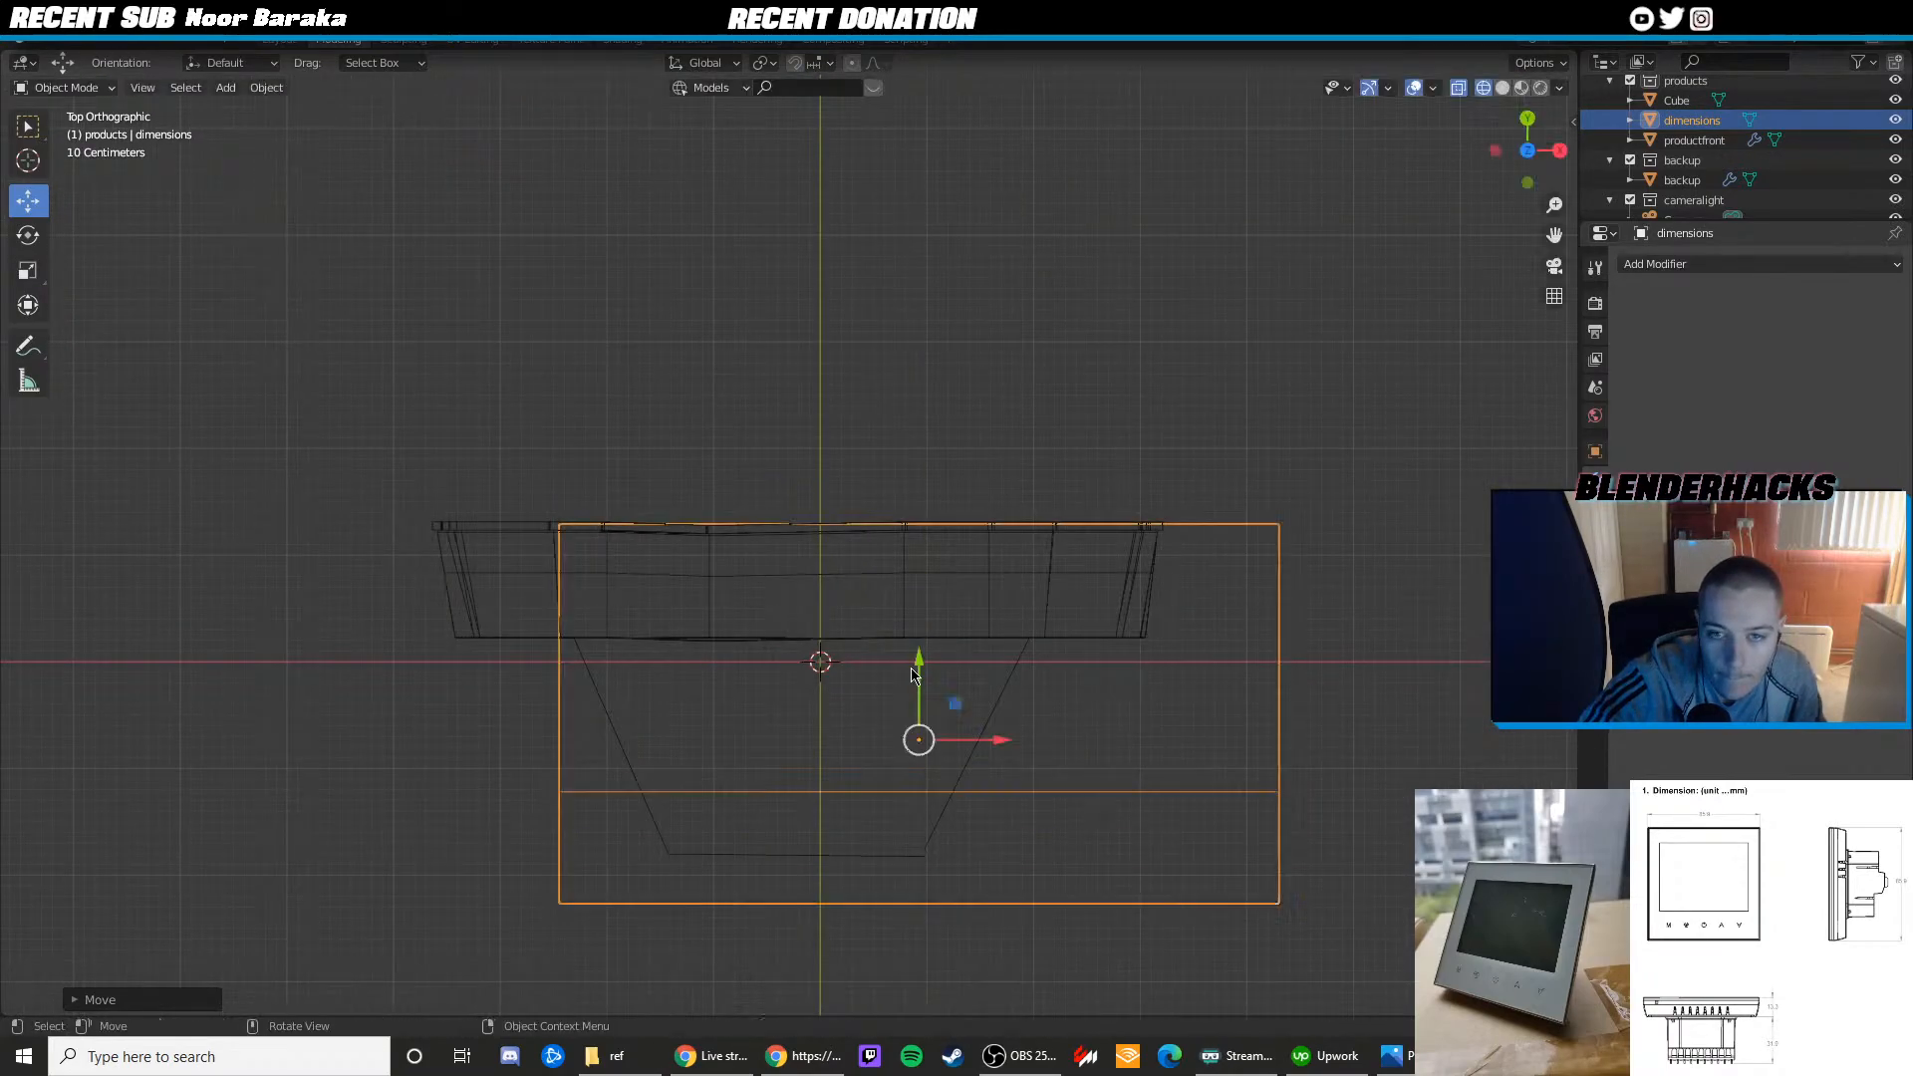
{"action": "left_click_drag", "start_coordinate": [981, 737], "coordinate": [861, 724]}
Extend the cube's rear face along Y to the back edge of the dimensions box
{"action": "left_click", "coordinate": [902, 853]}
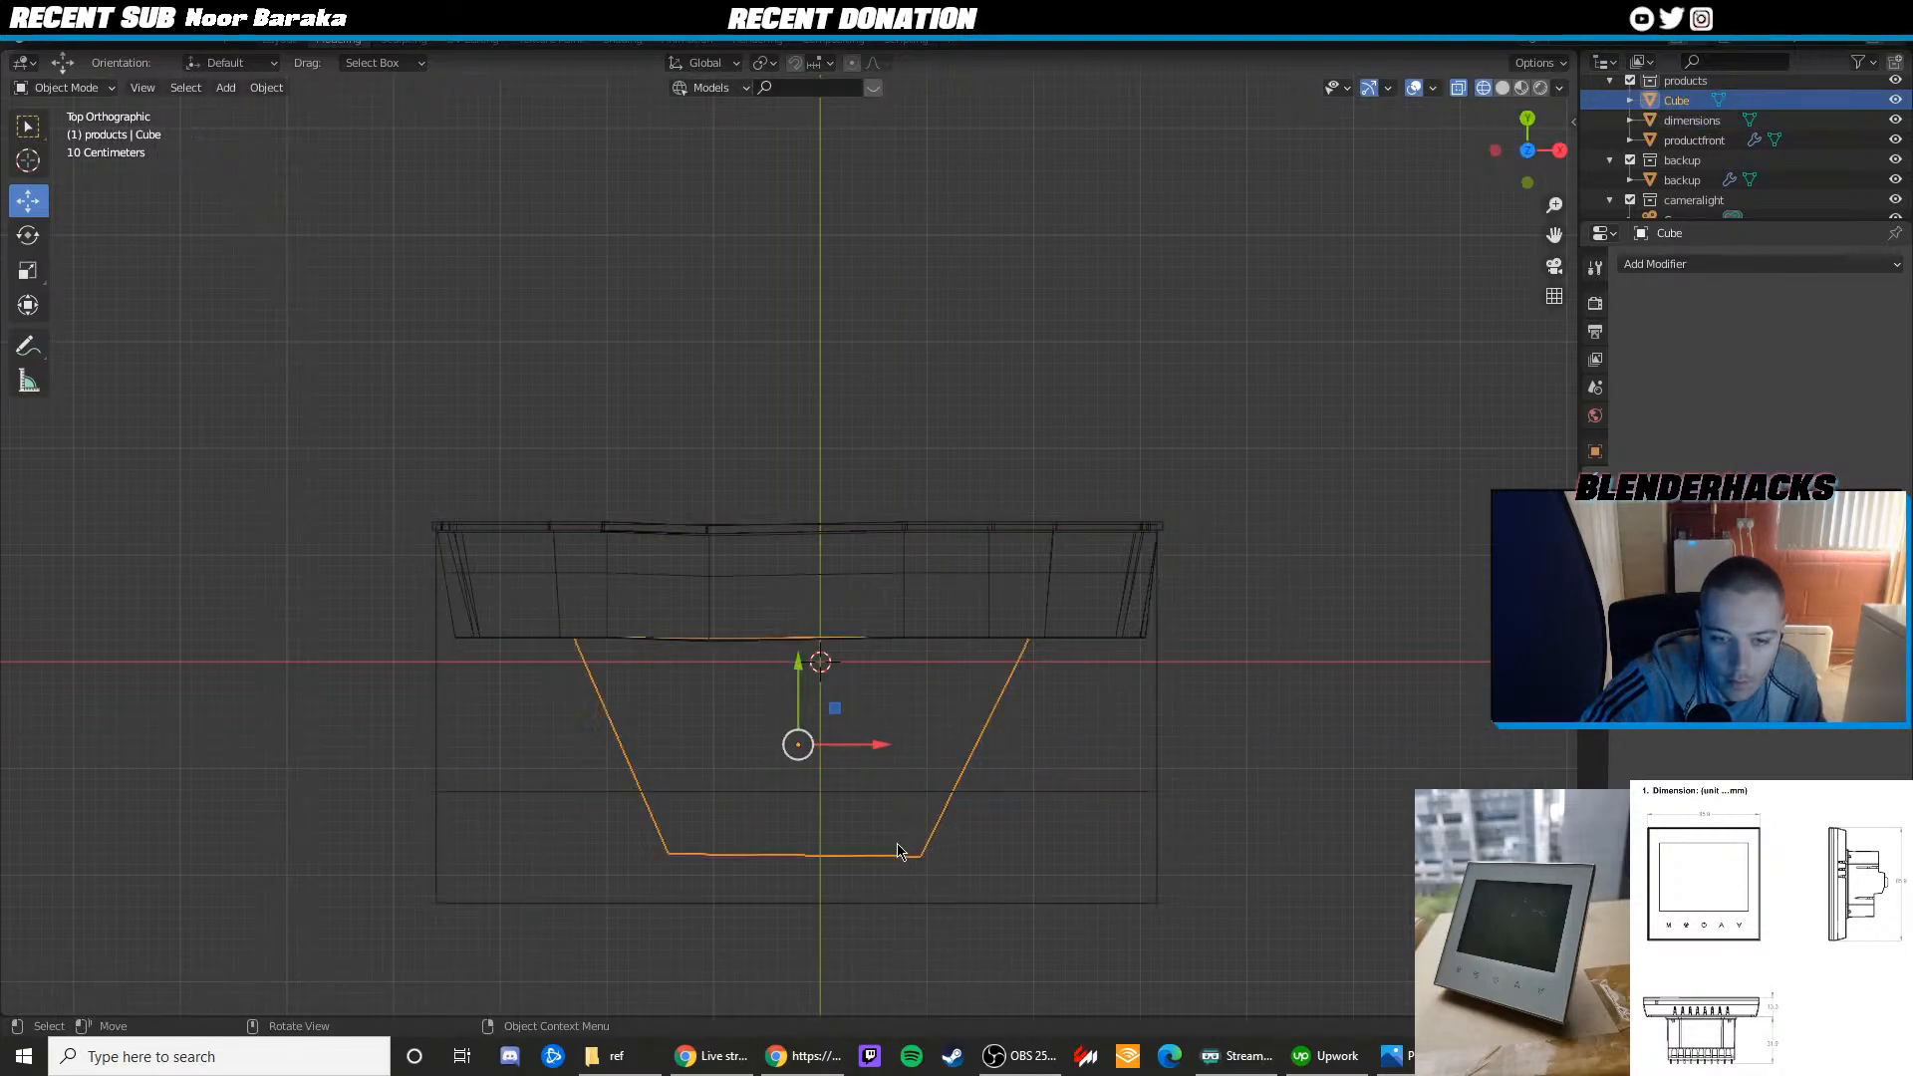
{"action": "key", "text": "Tab"}
{"action": "left_click", "coordinate": [812, 852]}
{"action": "left_click_drag", "start_coordinate": [794, 809], "coordinate": [787, 854]}
{"action": "key", "text": "Tab"}
Move the dimensions box away from the product, out of the camera frame, and check the product through the camera
{"action": "left_click", "coordinate": [1150, 797]}
{"action": "key", "text": "shift+z"}
{"action": "scroll", "coordinate": [1162, 875], "scroll_direction": "down", "scroll_amount": 9}
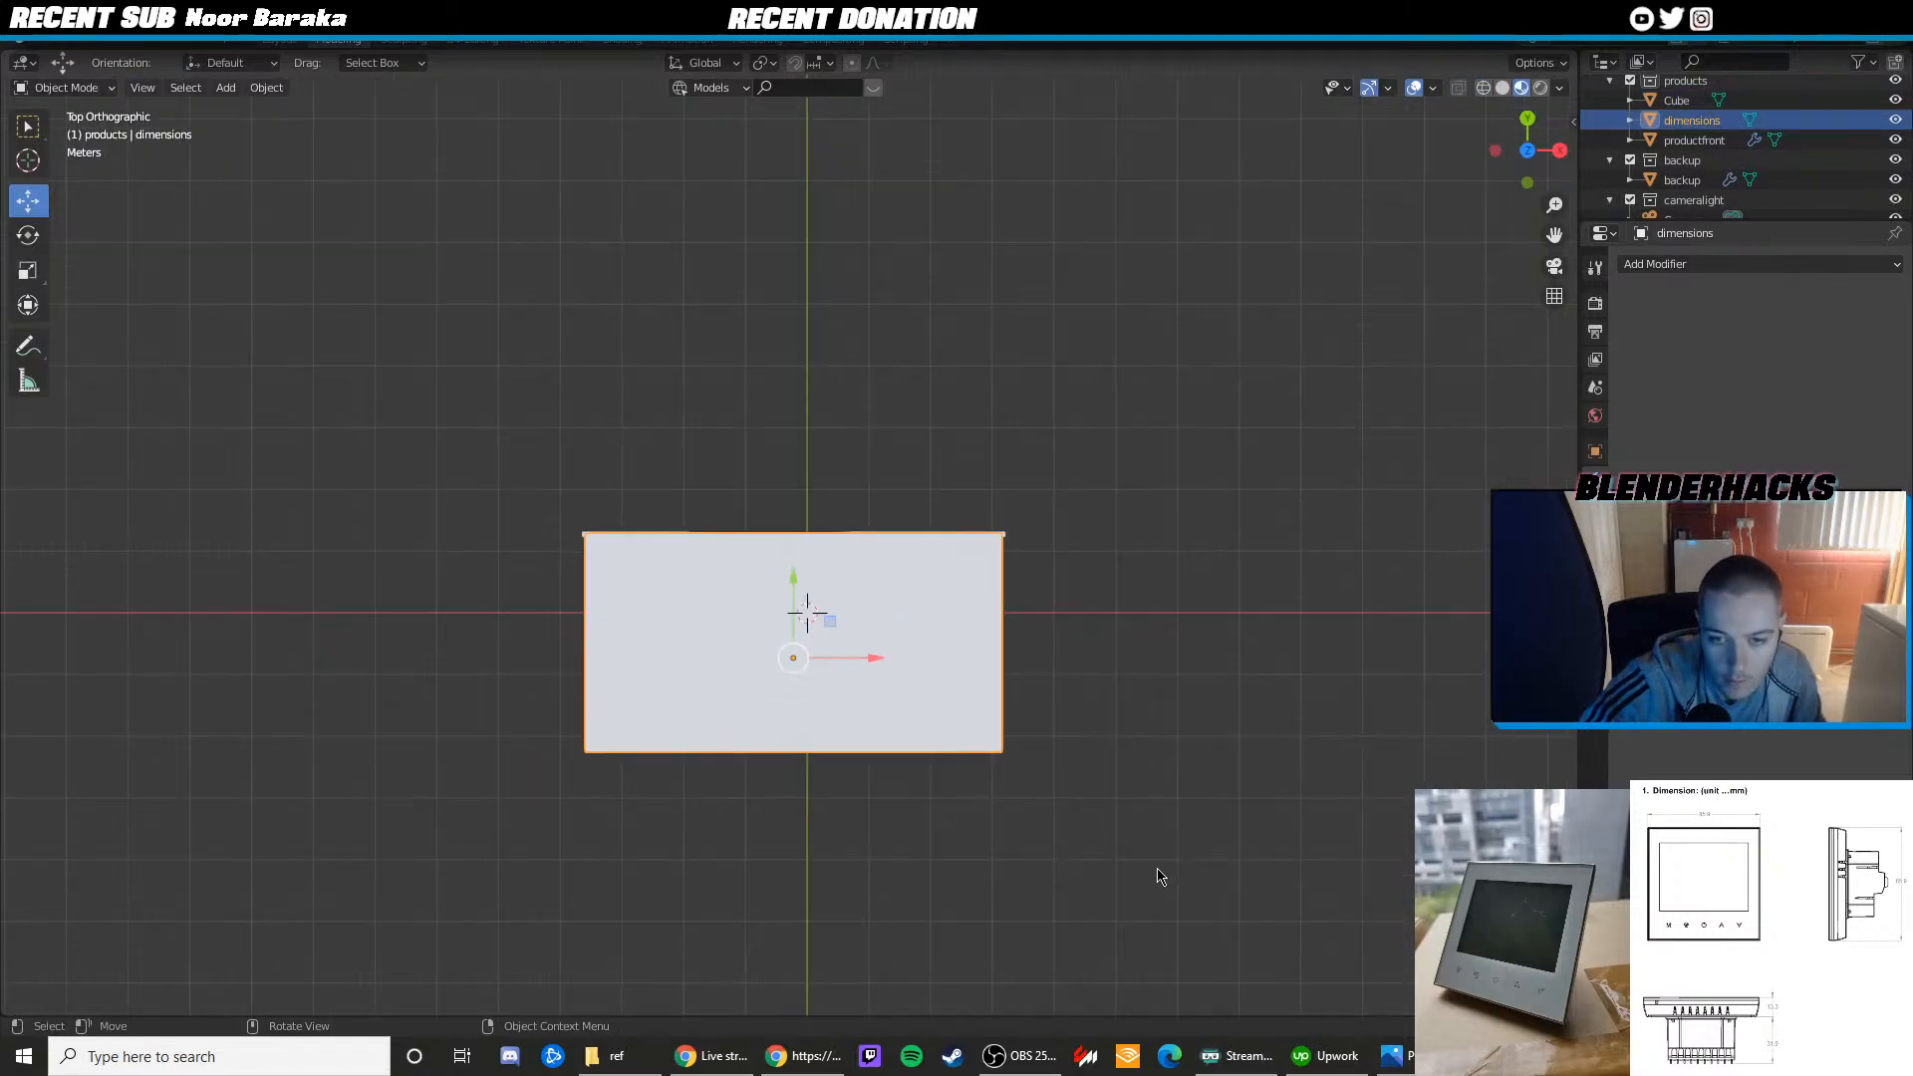
{"action": "left_click_drag", "start_coordinate": [847, 577], "coordinate": [464, 548]}
{"action": "scroll", "coordinate": [468, 500], "scroll_direction": "down", "scroll_amount": 6}
{"action": "middle_click_drag", "start_coordinate": [469, 499], "coordinate": [522, 568], "text": "shift"}
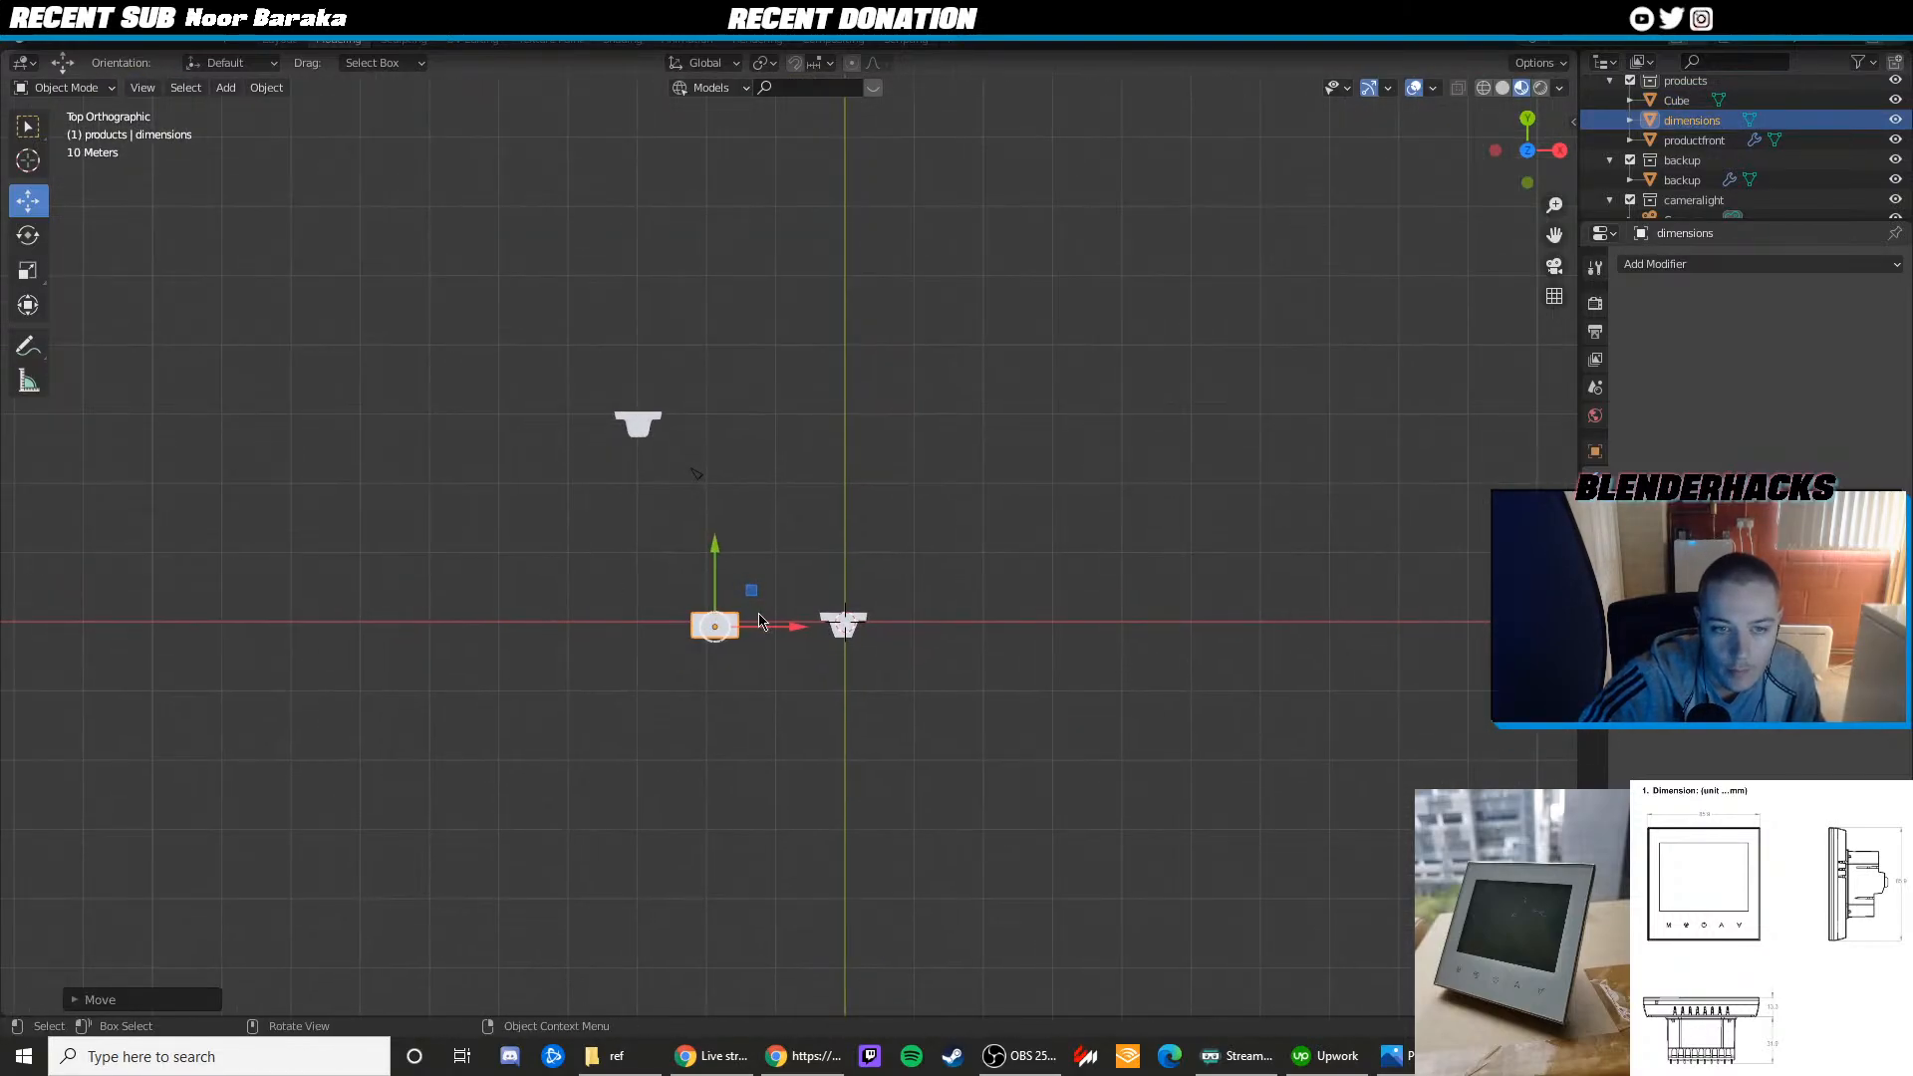
{"action": "left_click_drag", "start_coordinate": [776, 624], "coordinate": [619, 363]}
{"action": "middle_click_drag", "start_coordinate": [797, 552], "coordinate": [952, 453]}
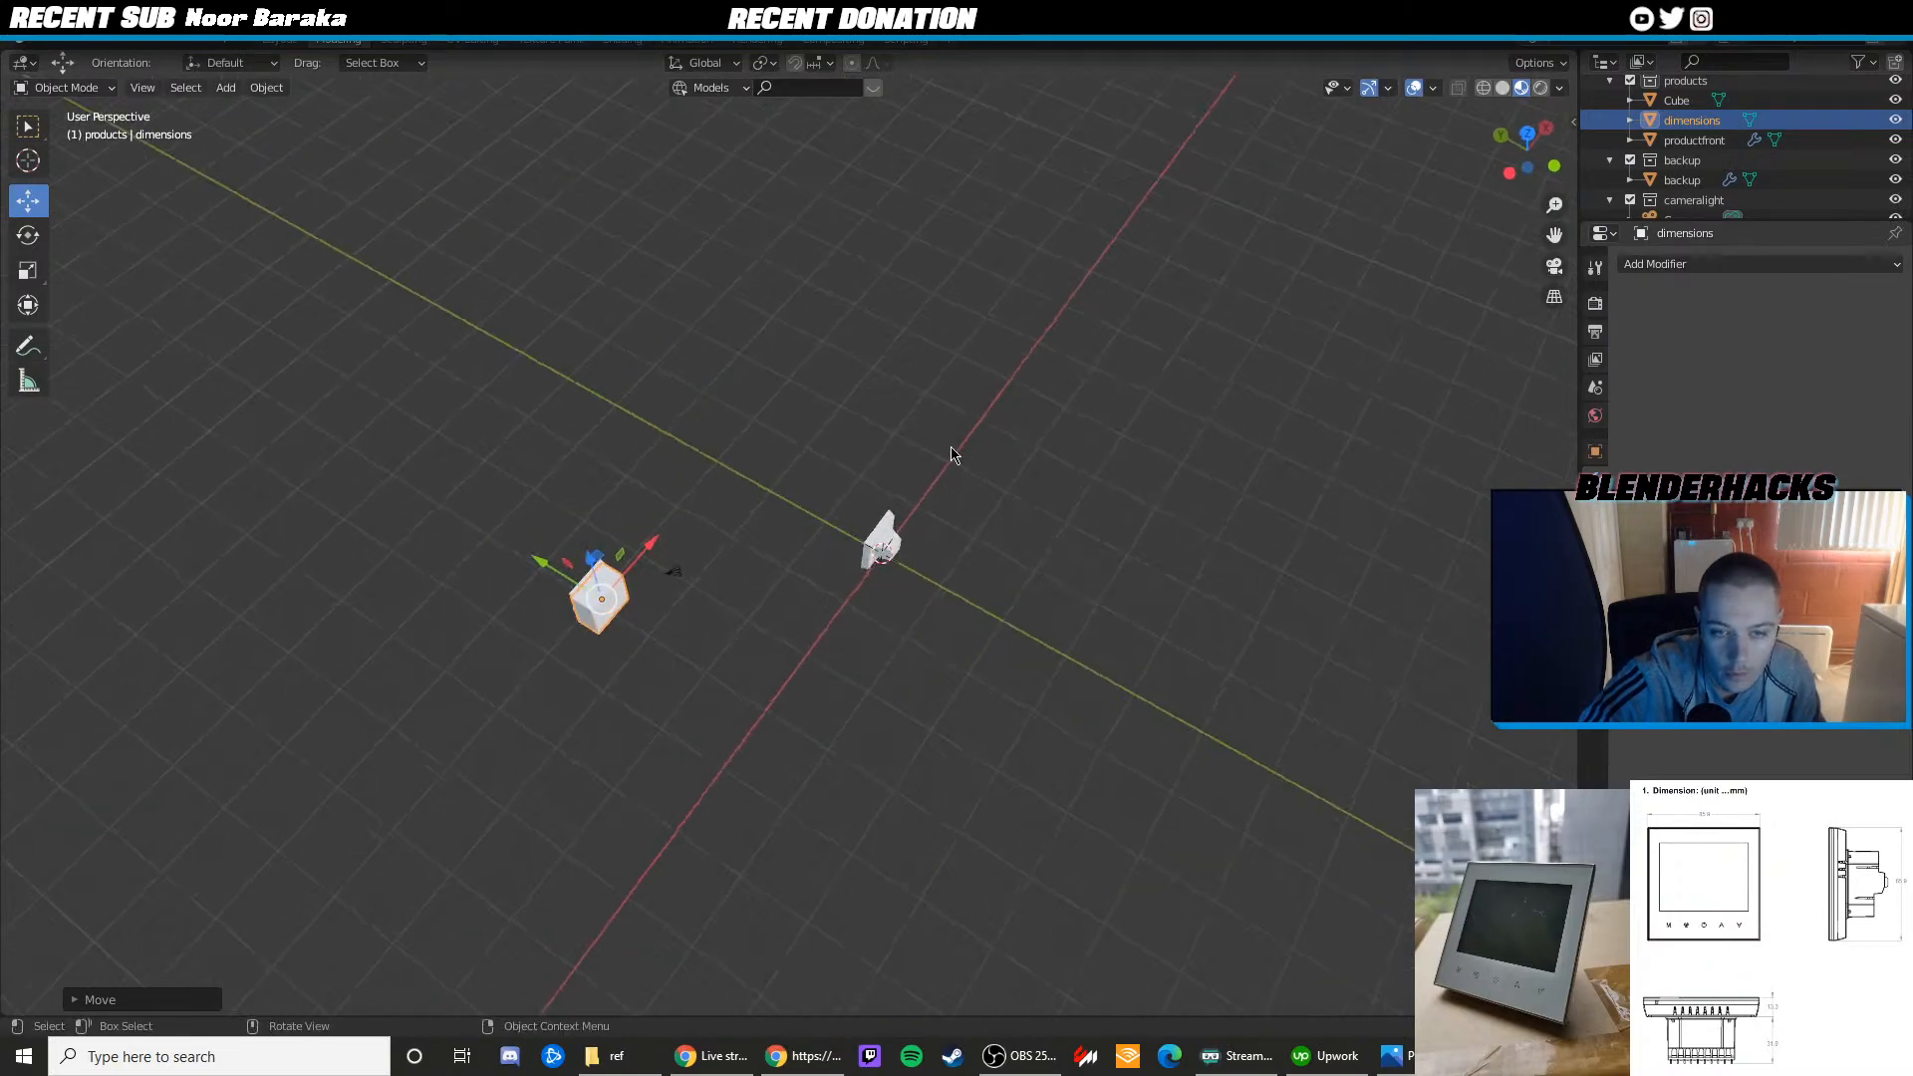
{"action": "scroll", "coordinate": [952, 585], "scroll_direction": "up", "scroll_amount": 1}
{"action": "key", "text": "KP_0"}
{"action": "left_click", "coordinate": [1010, 514]}
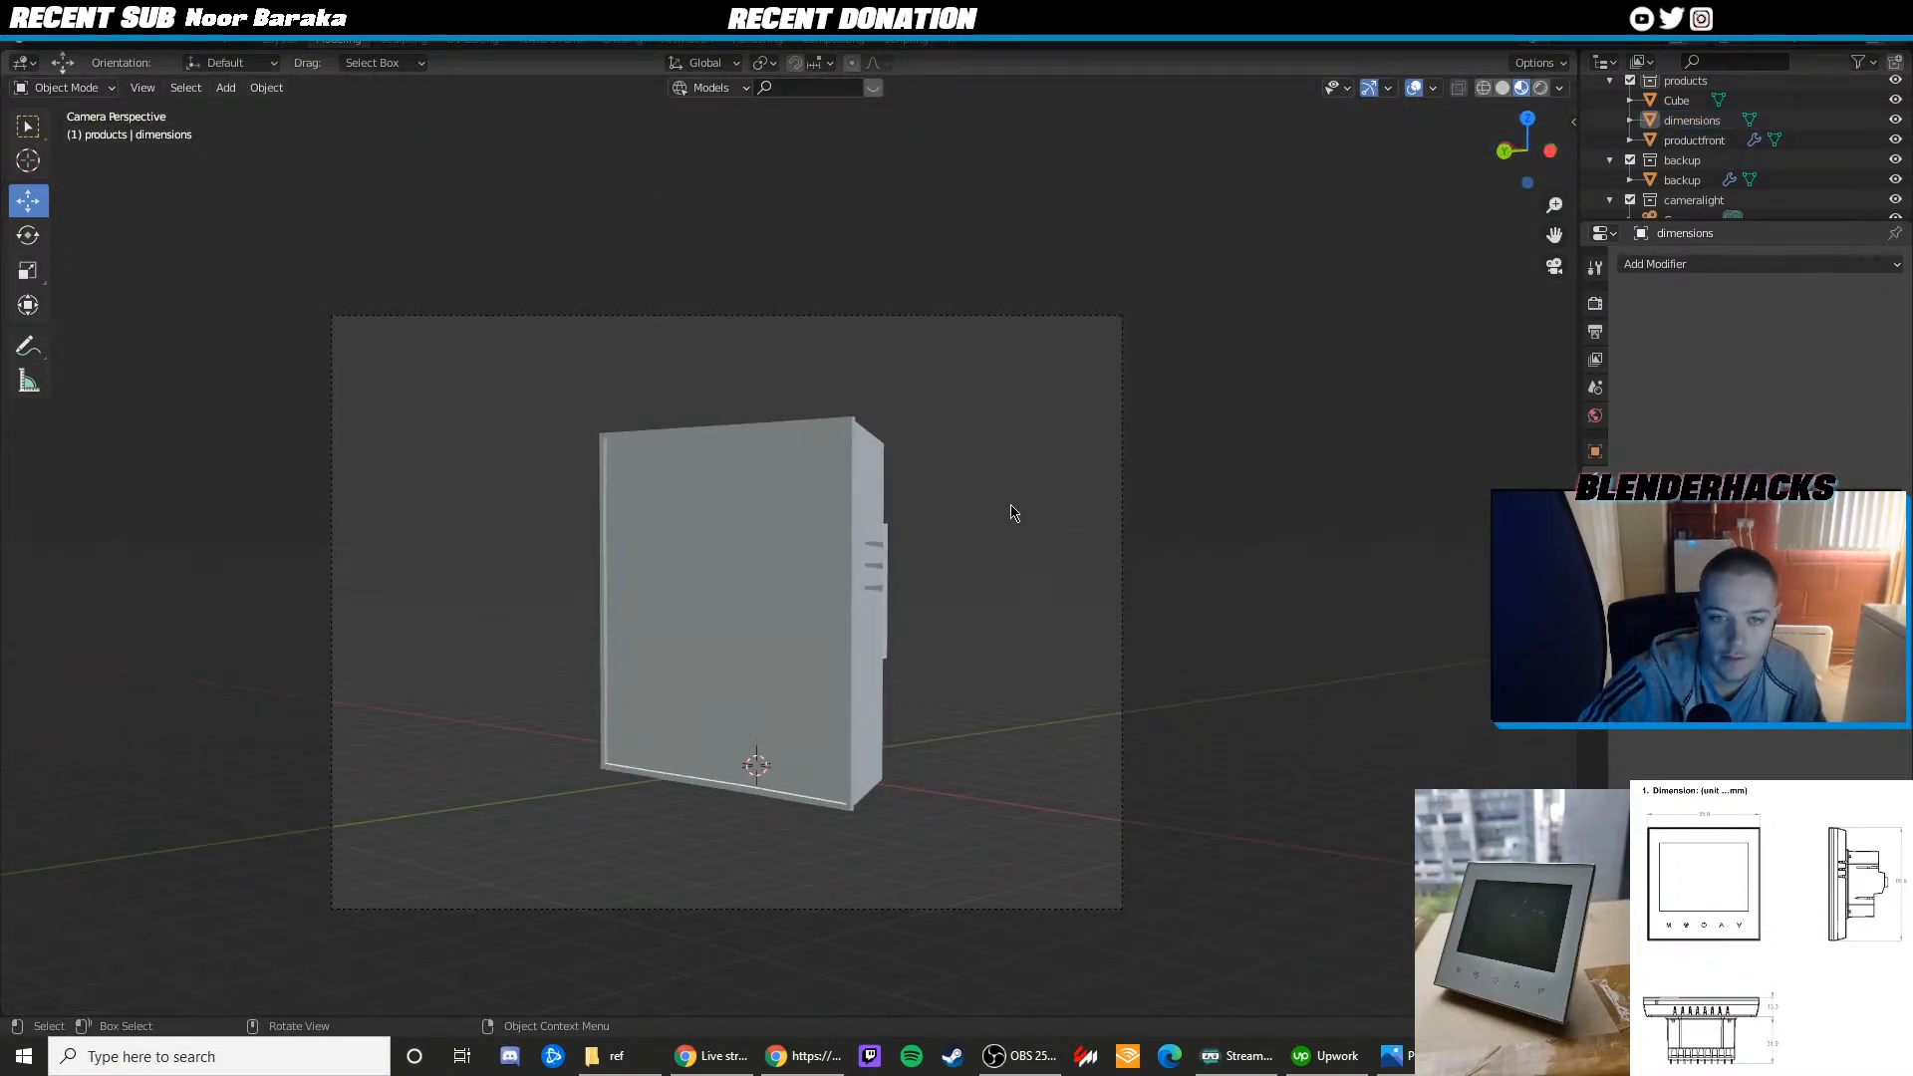
Shift productfront and the cube together along X and check their placement through the camera
{"action": "left_click", "coordinate": [769, 615]}
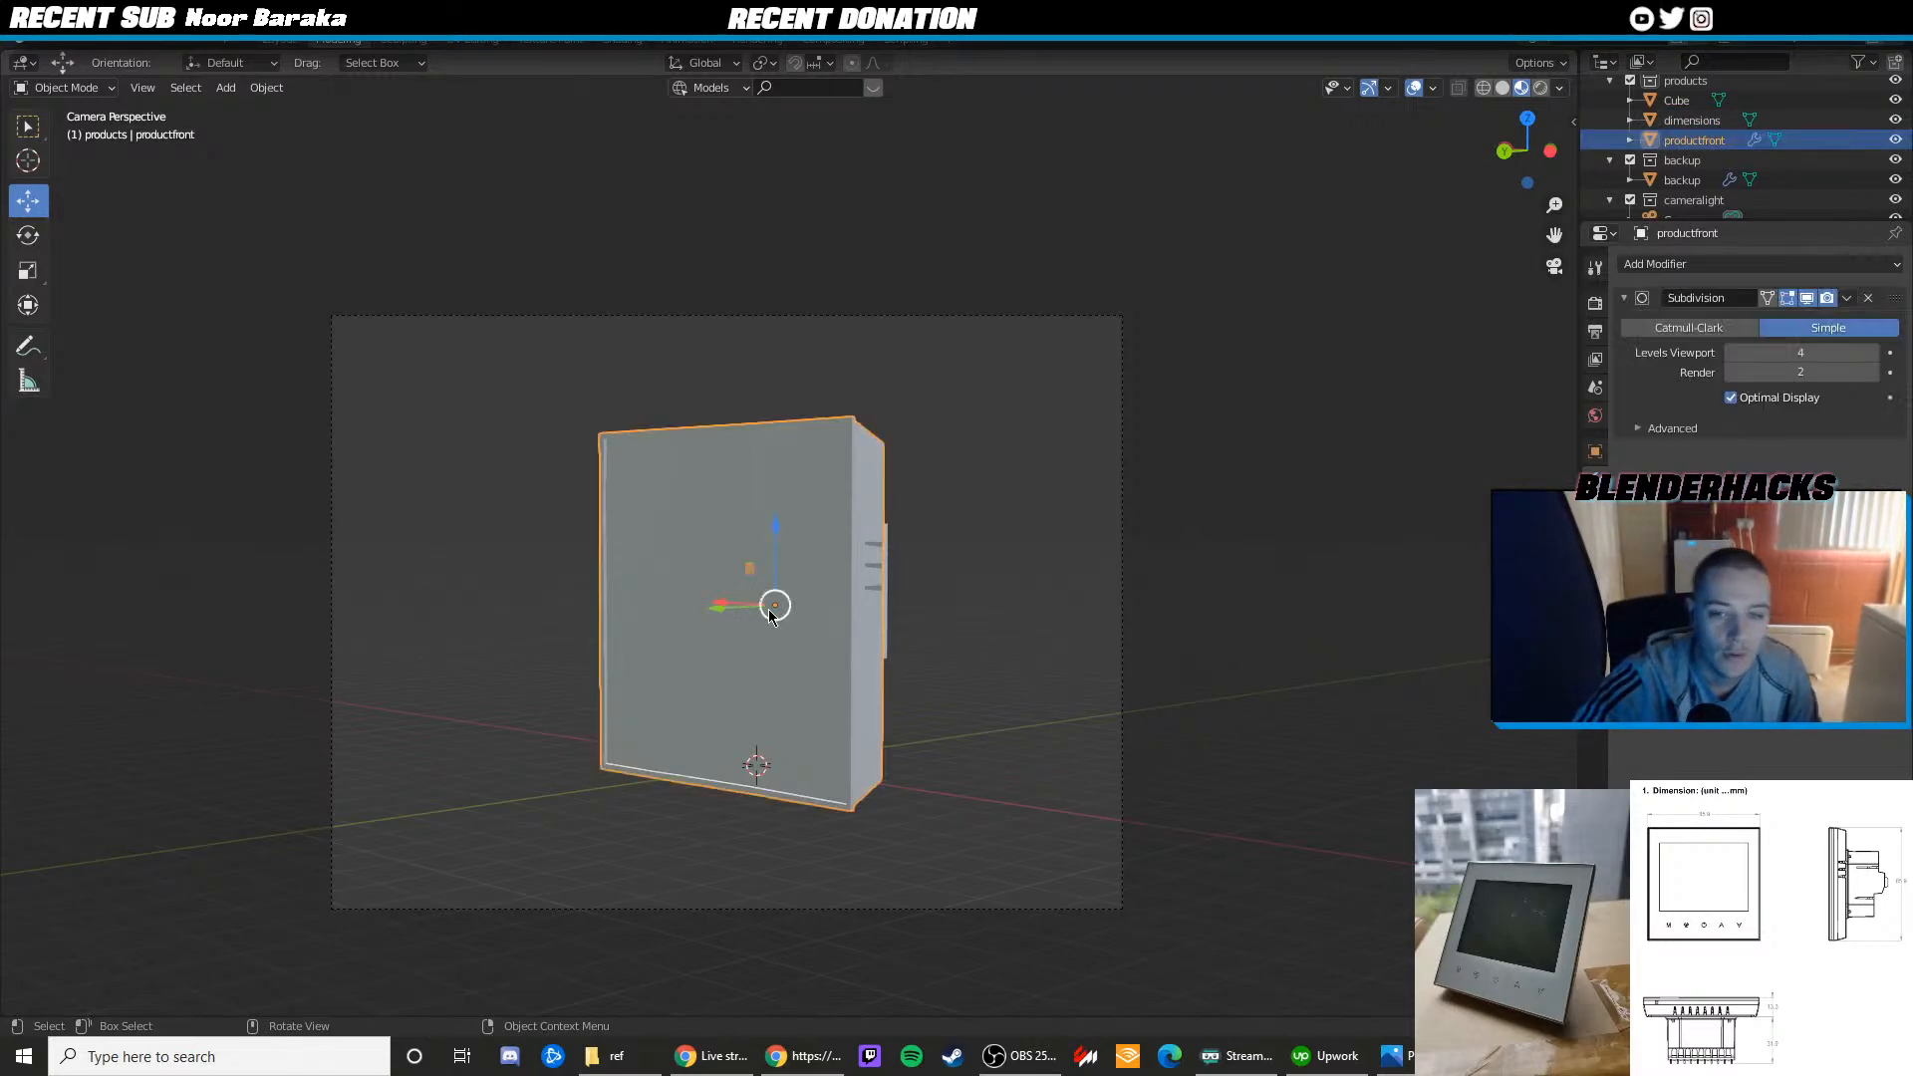
{"action": "middle_click_drag", "start_coordinate": [929, 585], "coordinate": [905, 594]}
{"action": "left_click", "coordinate": [1105, 525], "text": "shift"}
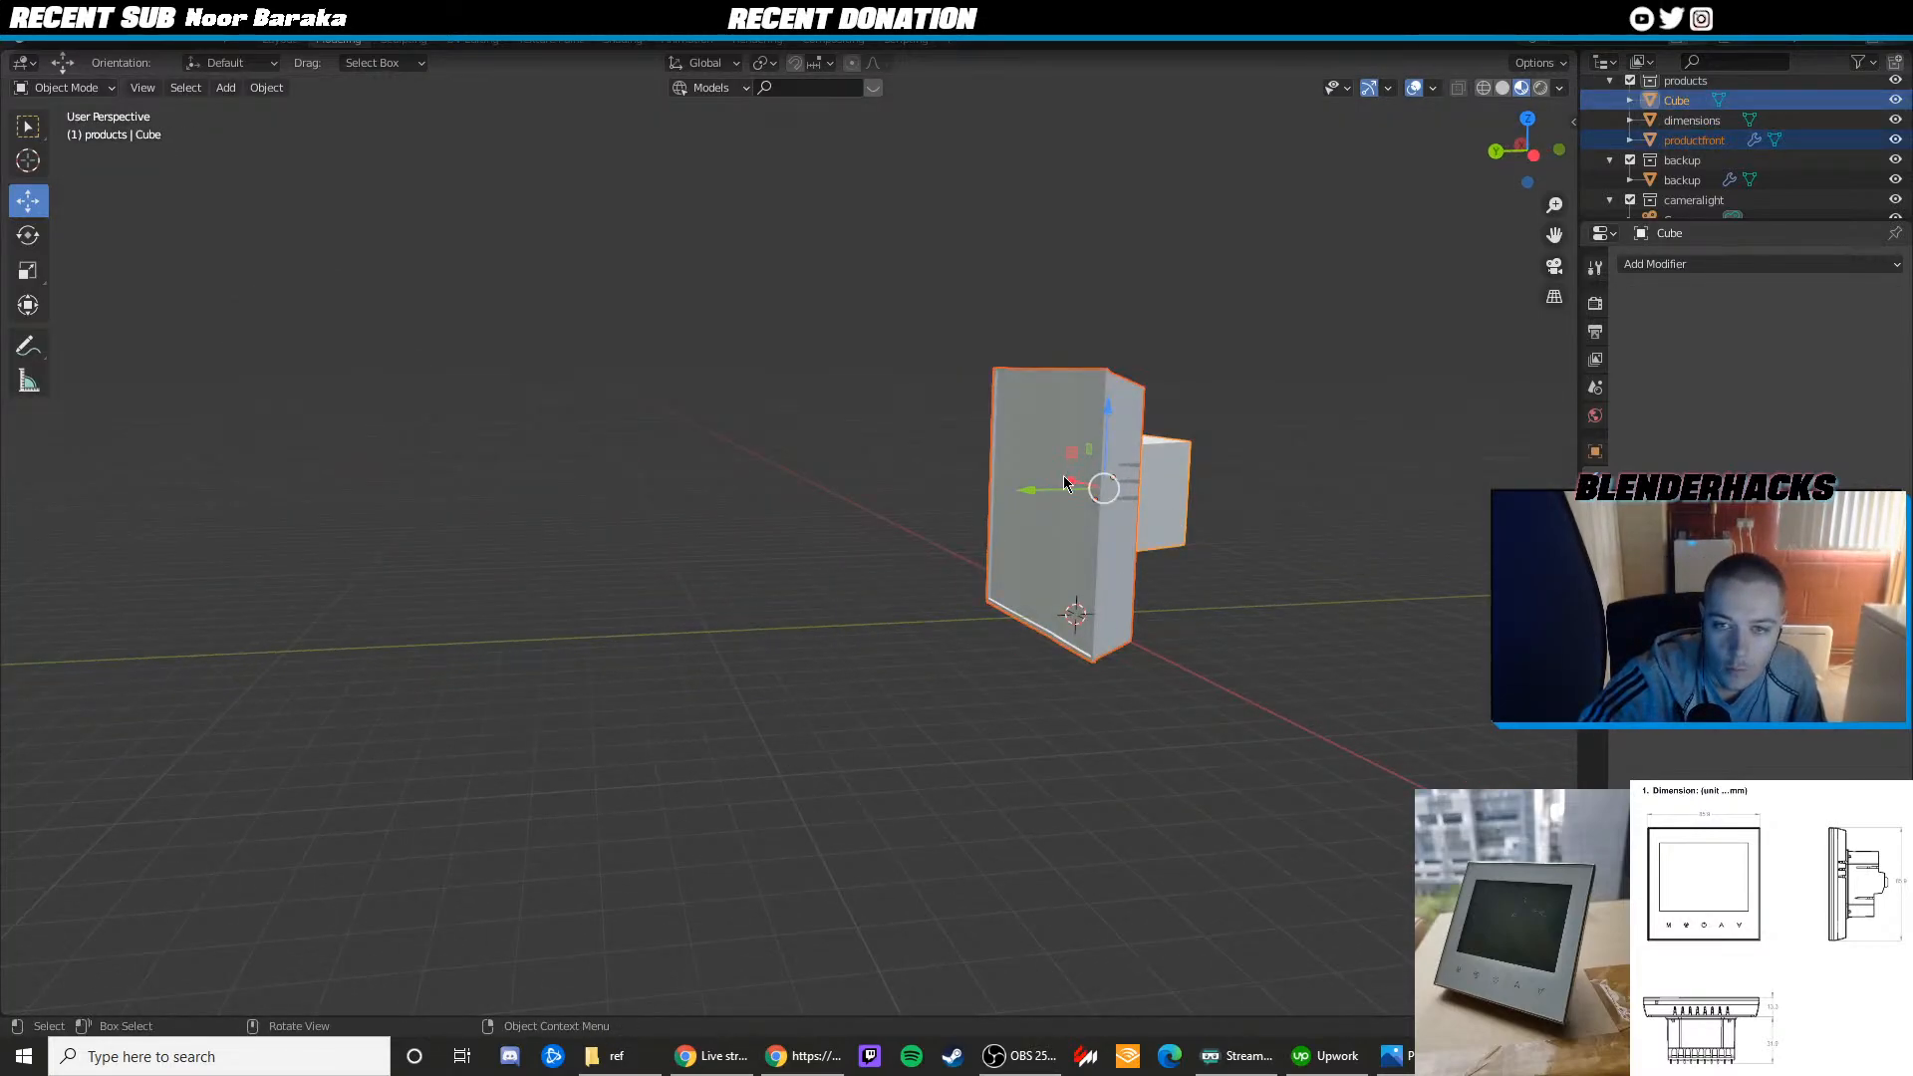
{"action": "left_click_drag", "start_coordinate": [1064, 483], "coordinate": [1102, 488]}
{"action": "key", "text": "KP_0"}
{"action": "left_click", "coordinate": [1058, 521]}
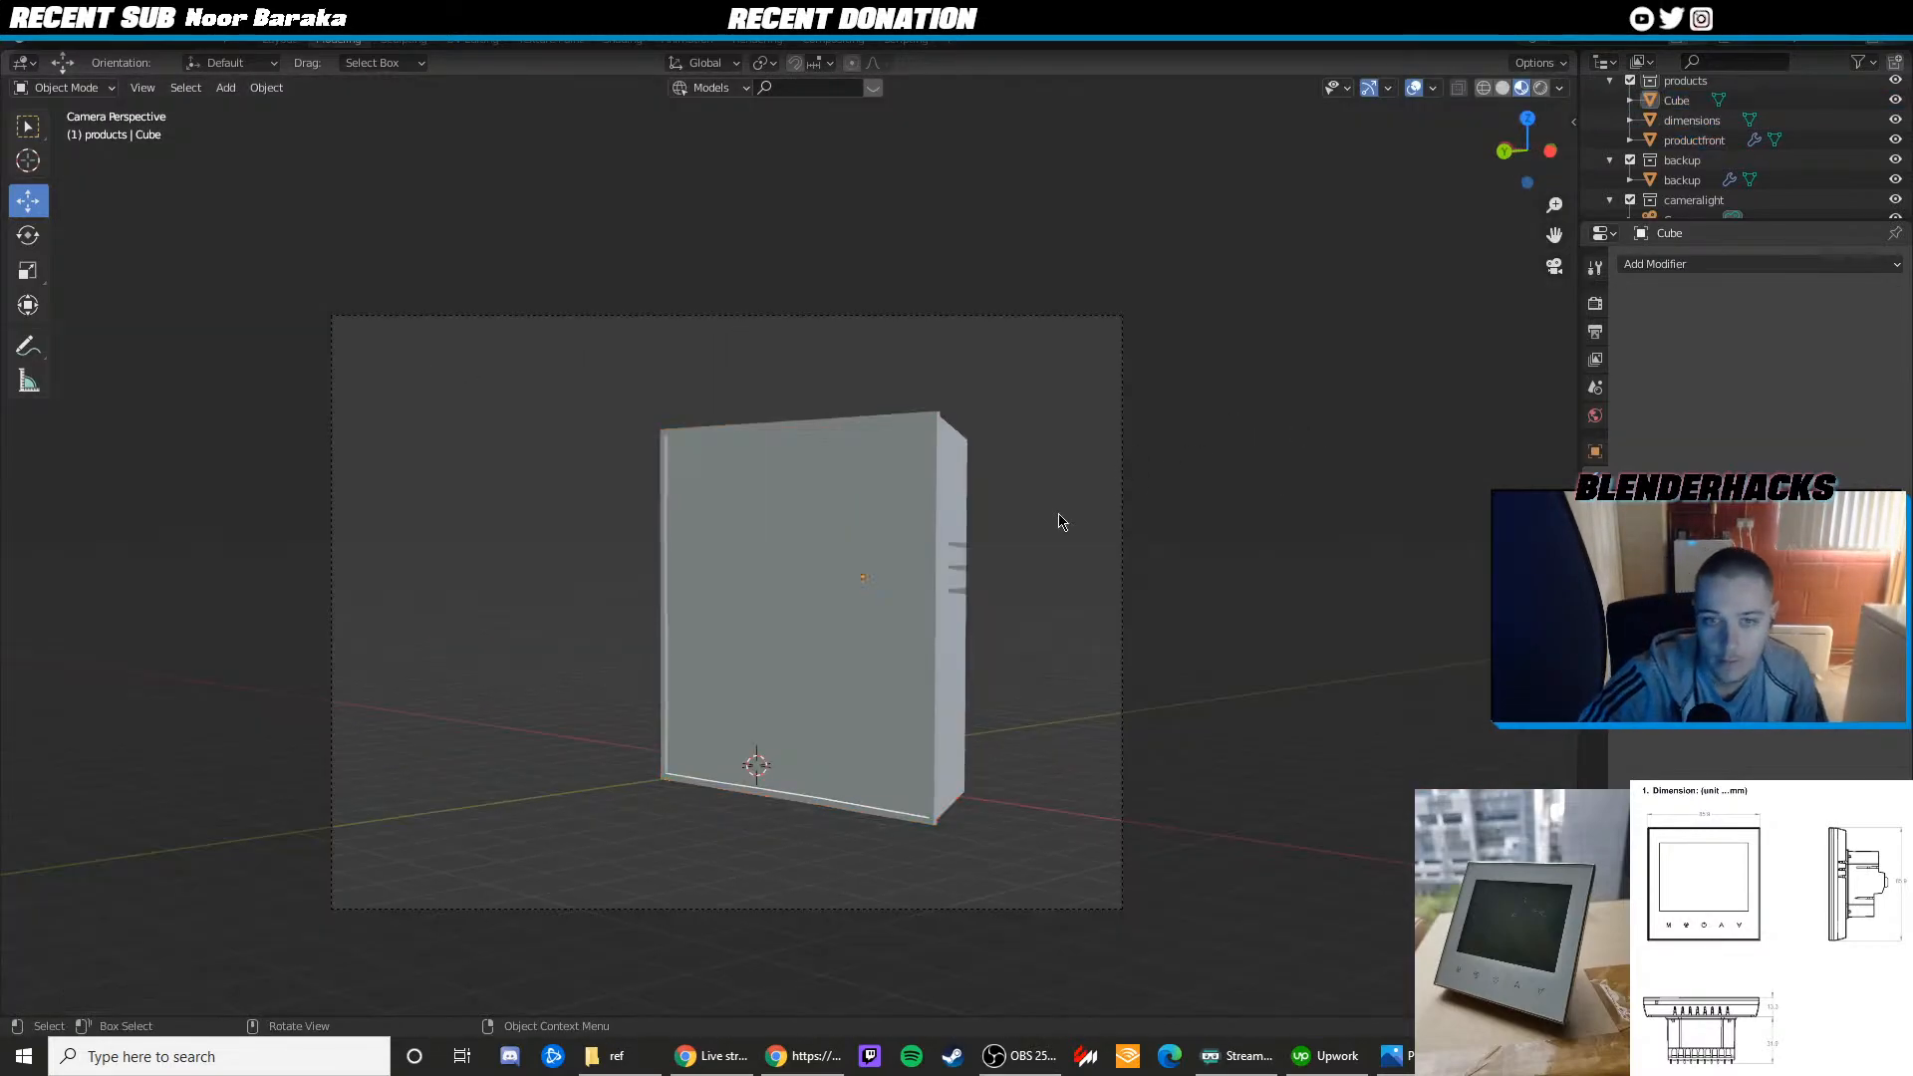
Compare the back of the model with the side-profile reference photo
{"action": "scroll", "coordinate": [1129, 530], "scroll_direction": "down", "scroll_amount": 3}
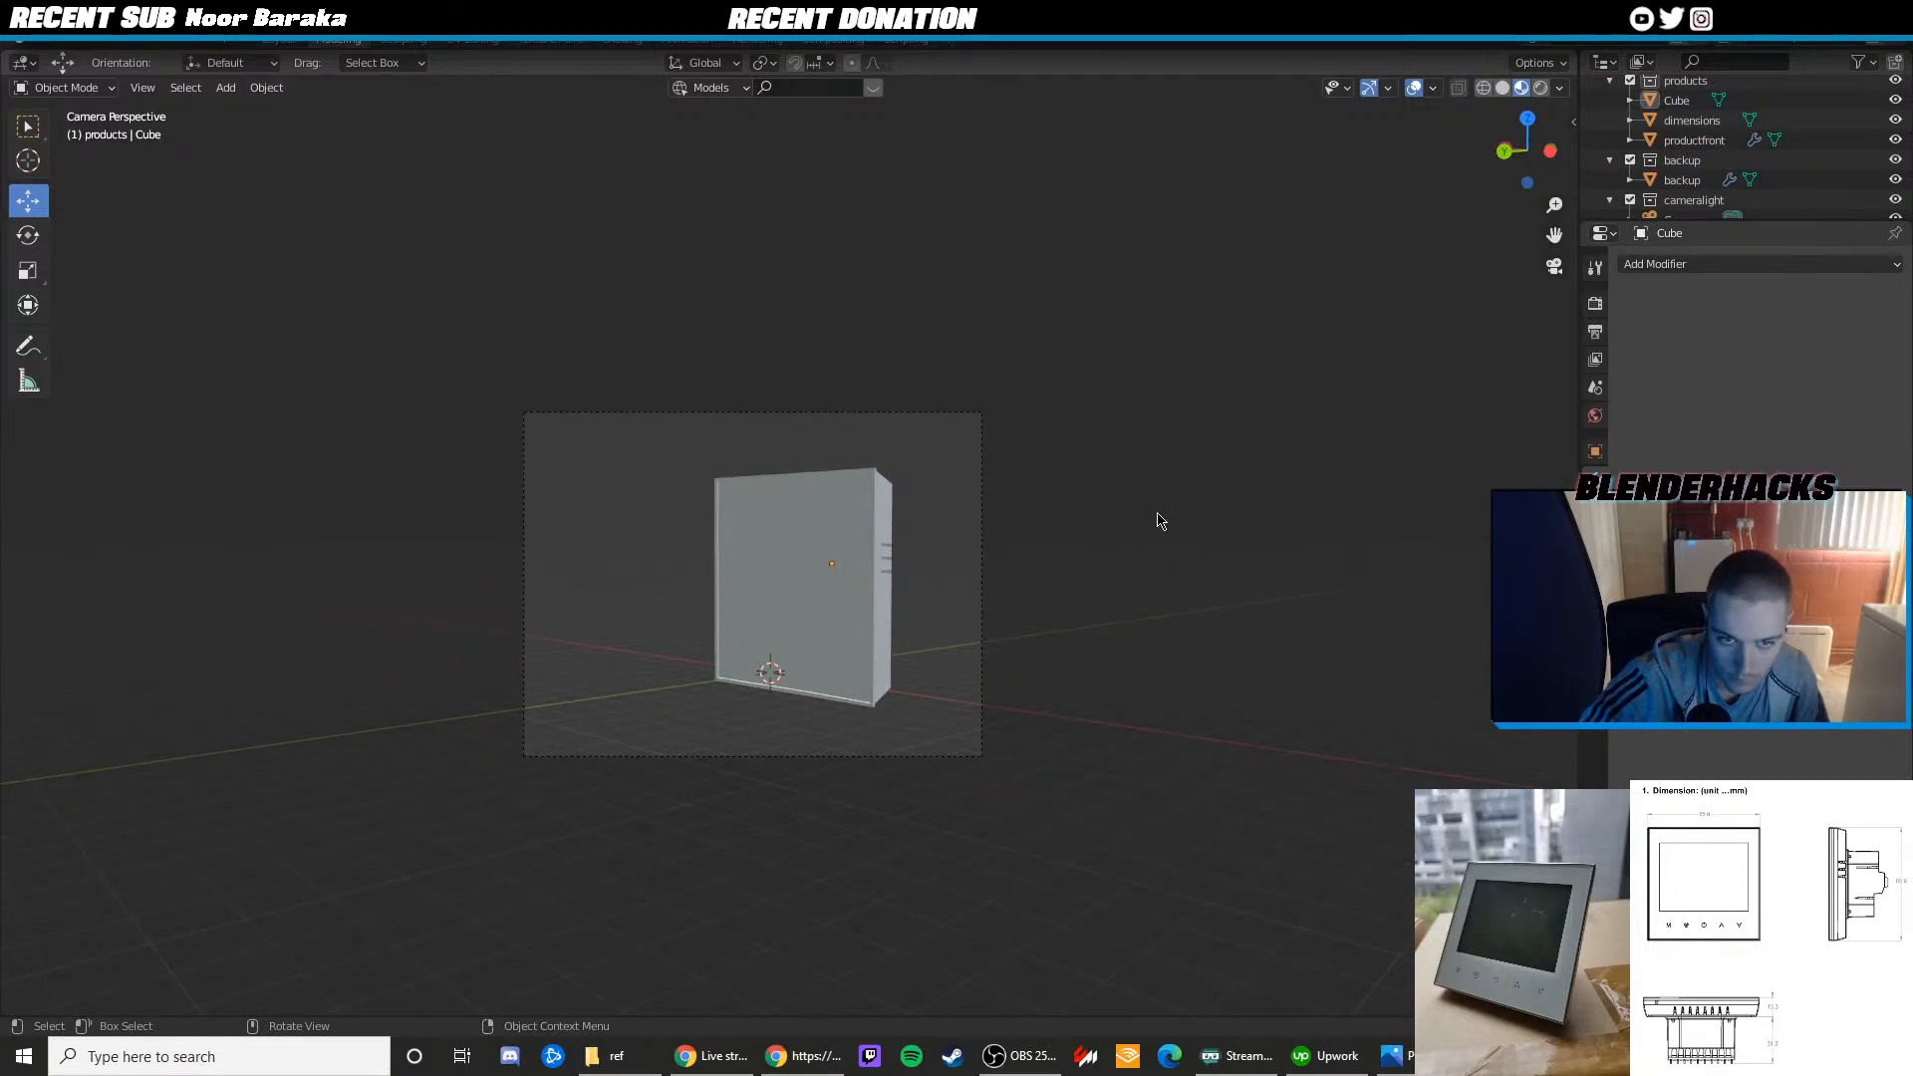
{"action": "middle_click_drag", "start_coordinate": [1161, 520], "coordinate": [880, 545]}
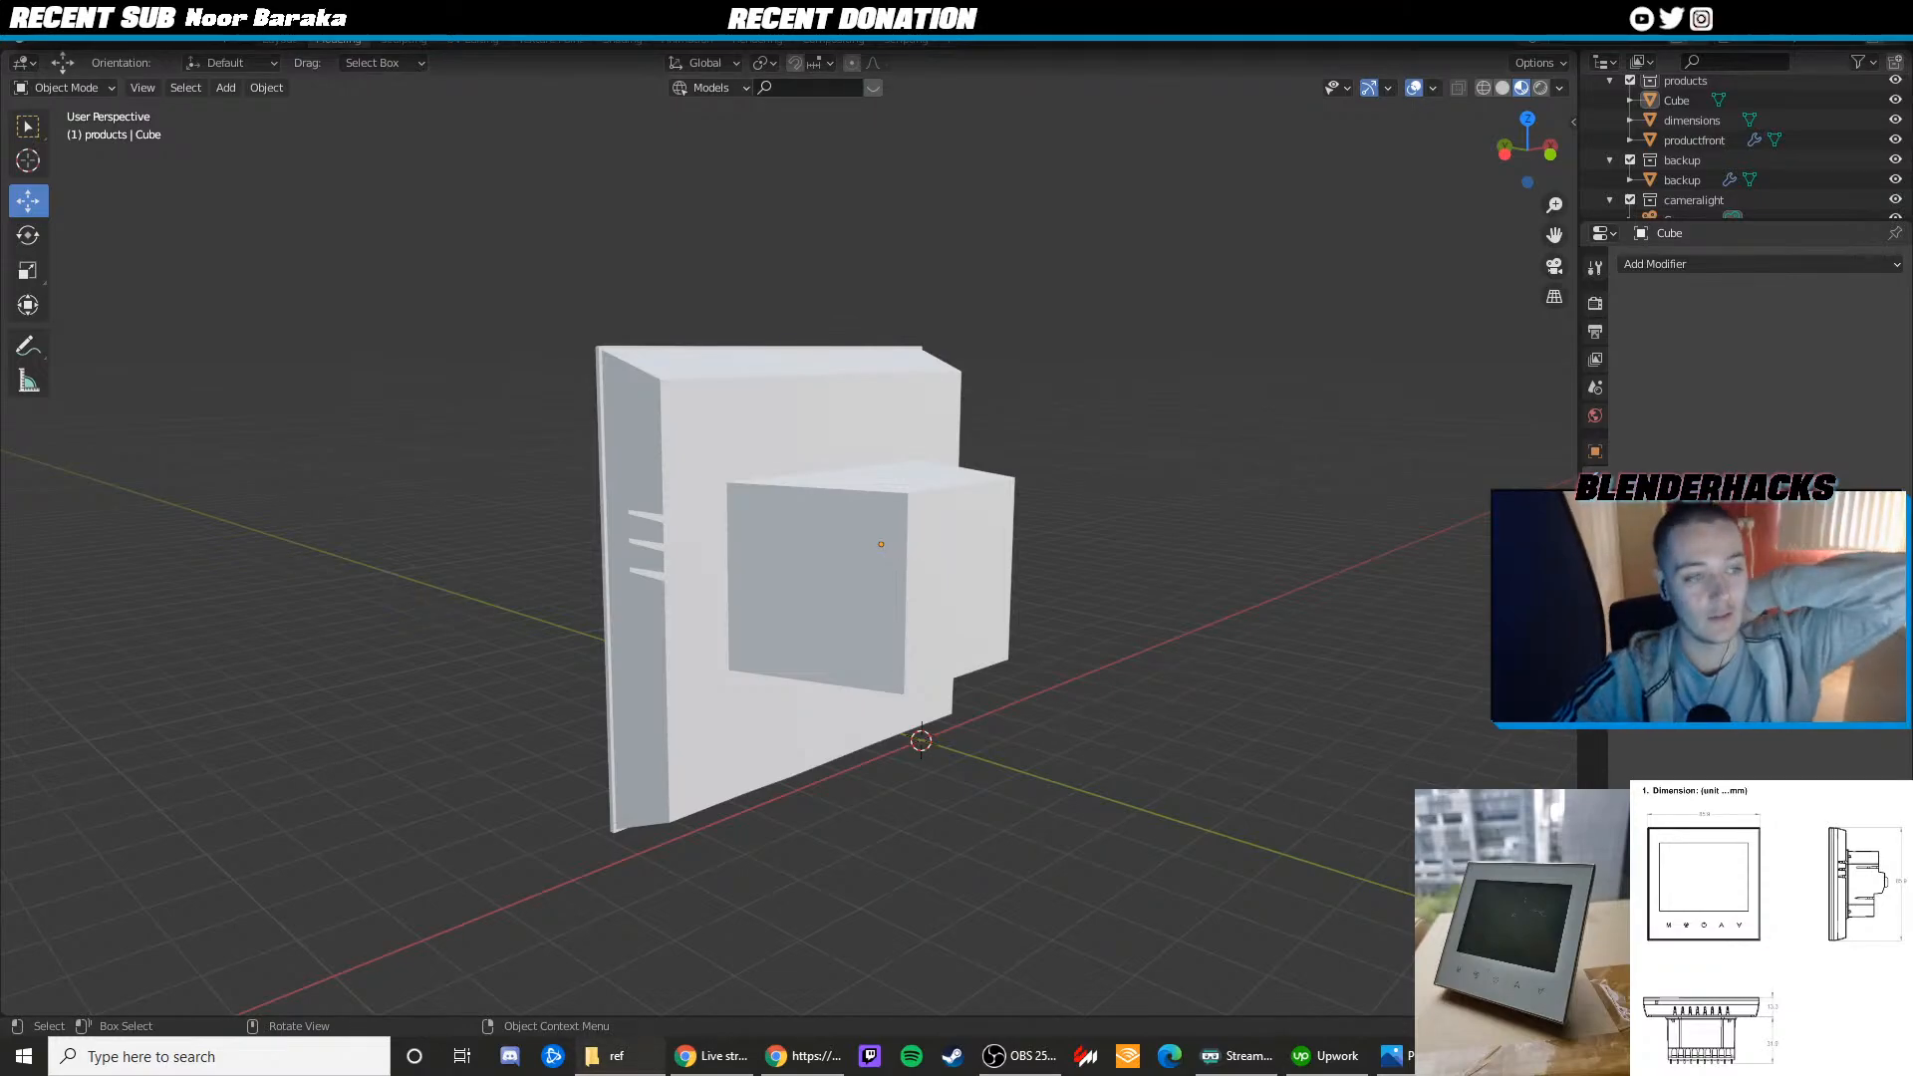
{"action": "key", "text": "alt+Tab"}
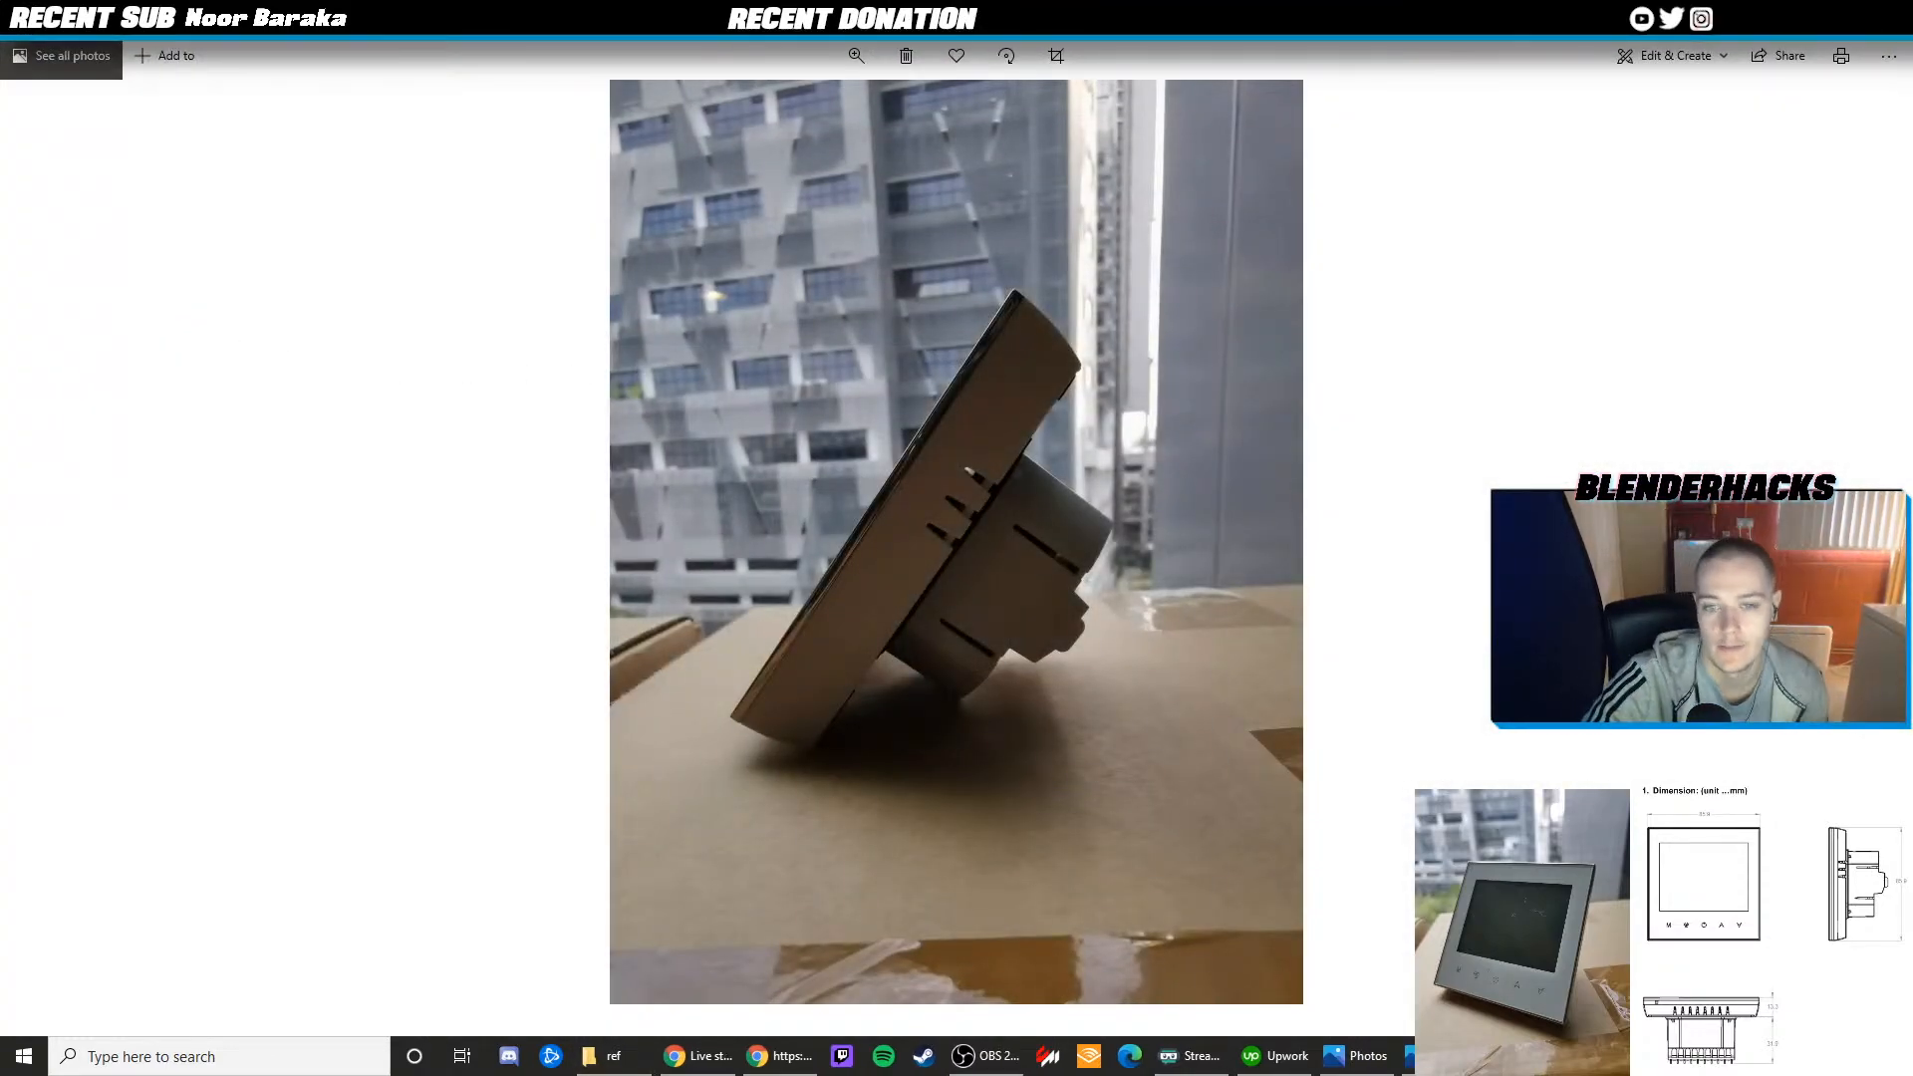
{"action": "key", "text": "alt+Tab"}
{"action": "scroll", "coordinate": [941, 420], "scroll_direction": "up", "scroll_amount": 4}
{"action": "middle_click_drag", "start_coordinate": [941, 420], "coordinate": [849, 420]}
{"action": "scroll", "coordinate": [849, 421], "scroll_direction": "down", "scroll_amount": 2}
Scale the cube's four outer vertices on the housing side slightly narrower along X in front wireframe view
{"action": "left_click", "coordinate": [797, 487]}
{"action": "key", "text": "Tab"}
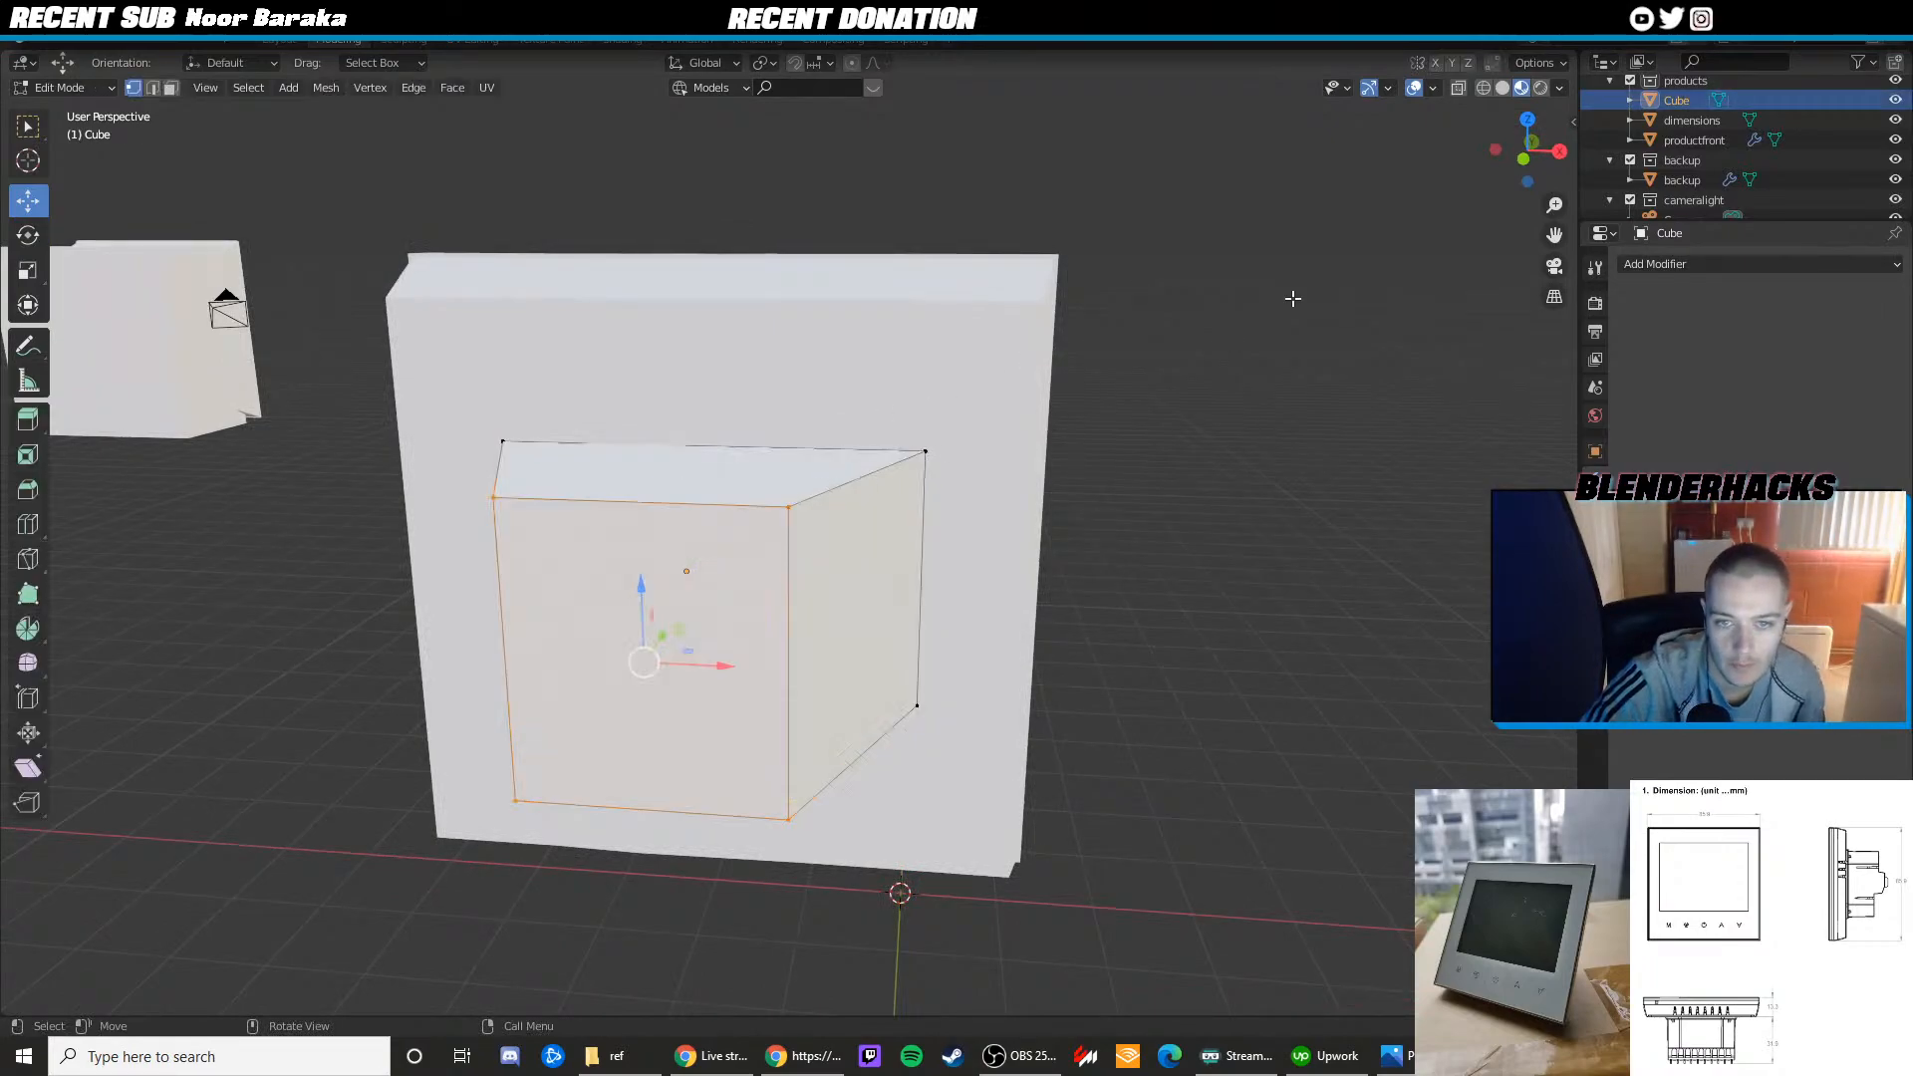
{"action": "left_click", "coordinate": [1522, 159]}
{"action": "key", "text": "z"}
{"action": "left_click", "coordinate": [1001, 308]}
{"action": "left_click_drag", "start_coordinate": [524, 407], "coordinate": [587, 658]}
{"action": "left_click_drag", "start_coordinate": [931, 669], "coordinate": [920, 409], "text": "shift"}
{"action": "key", "text": "shift+space"}
{"action": "key", "text": "s"}
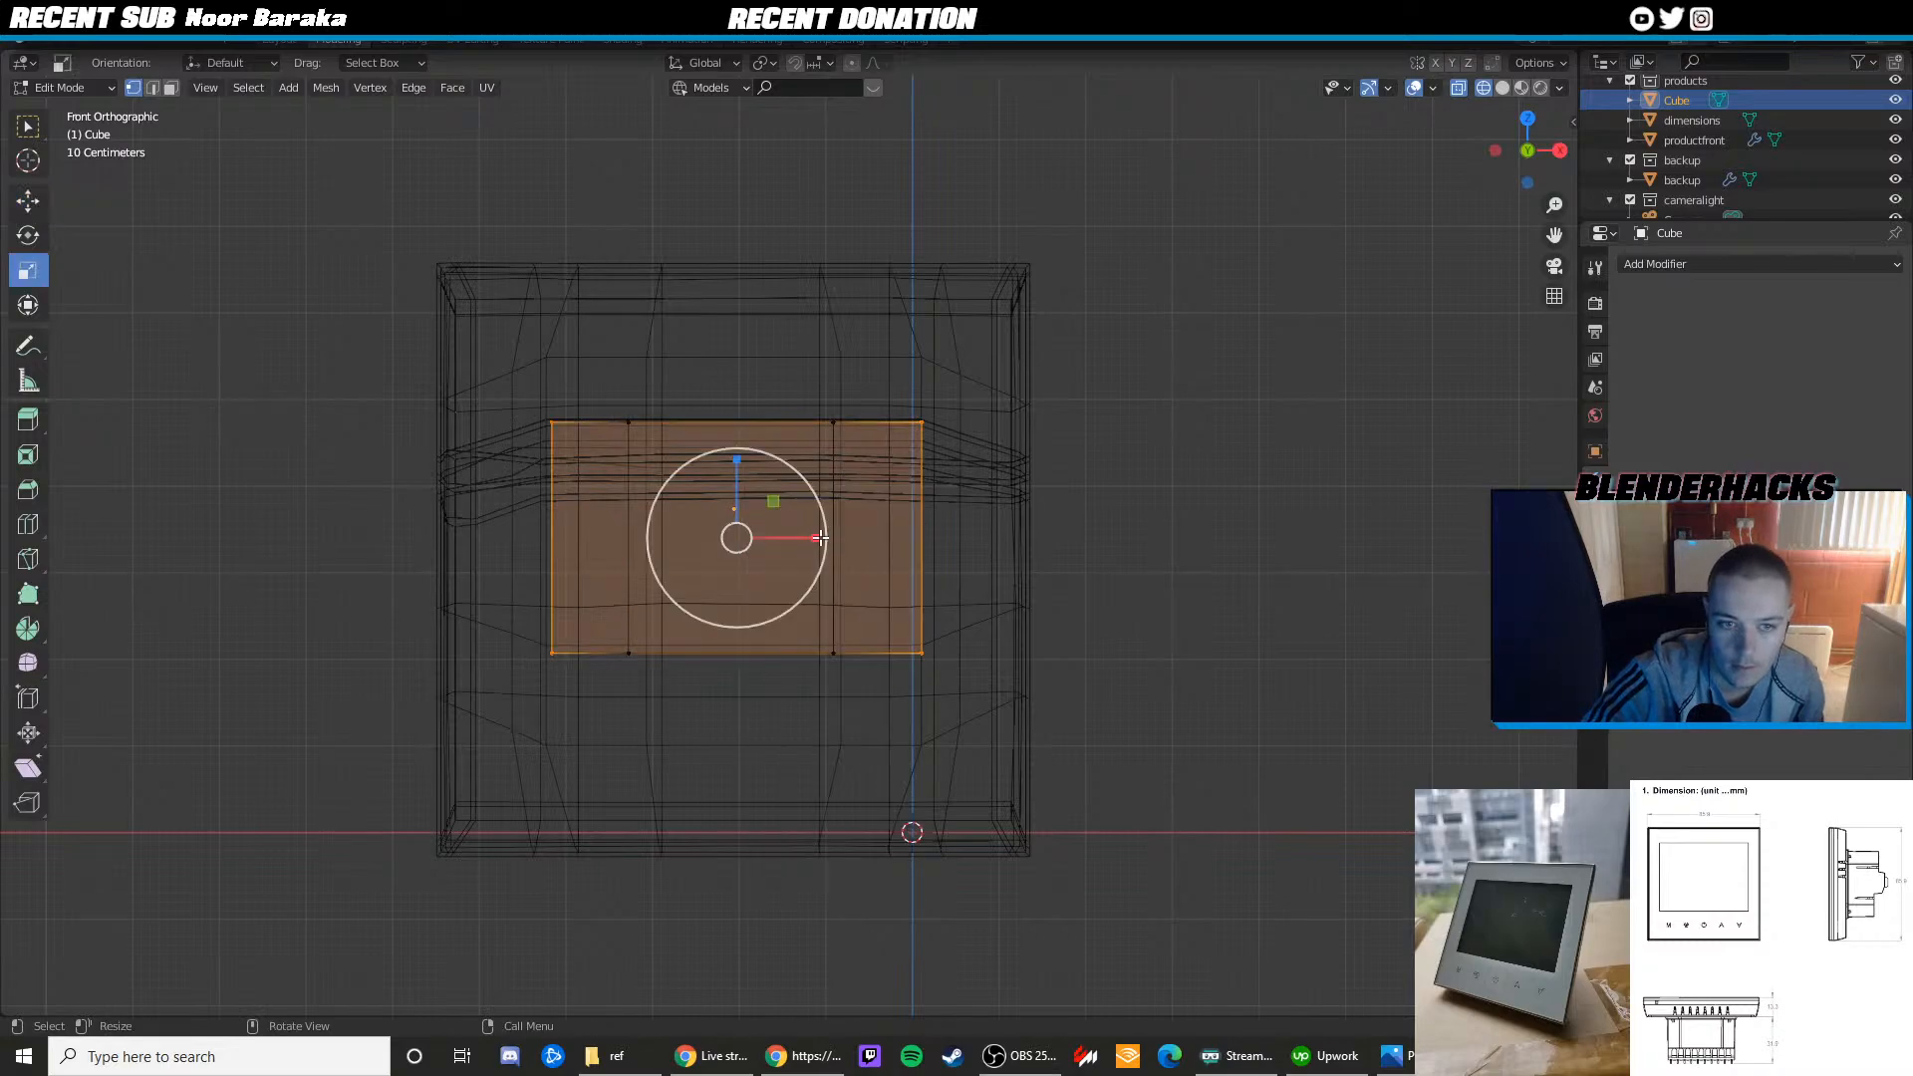
{"action": "left_click_drag", "start_coordinate": [815, 538], "coordinate": [800, 538]}
{"action": "key", "text": "shift+z"}
{"action": "key", "text": "Tab"}
{"action": "middle_click_drag", "start_coordinate": [858, 589], "coordinate": [973, 640]}
{"action": "scroll", "coordinate": [973, 641], "scroll_direction": "up", "scroll_amount": 3}
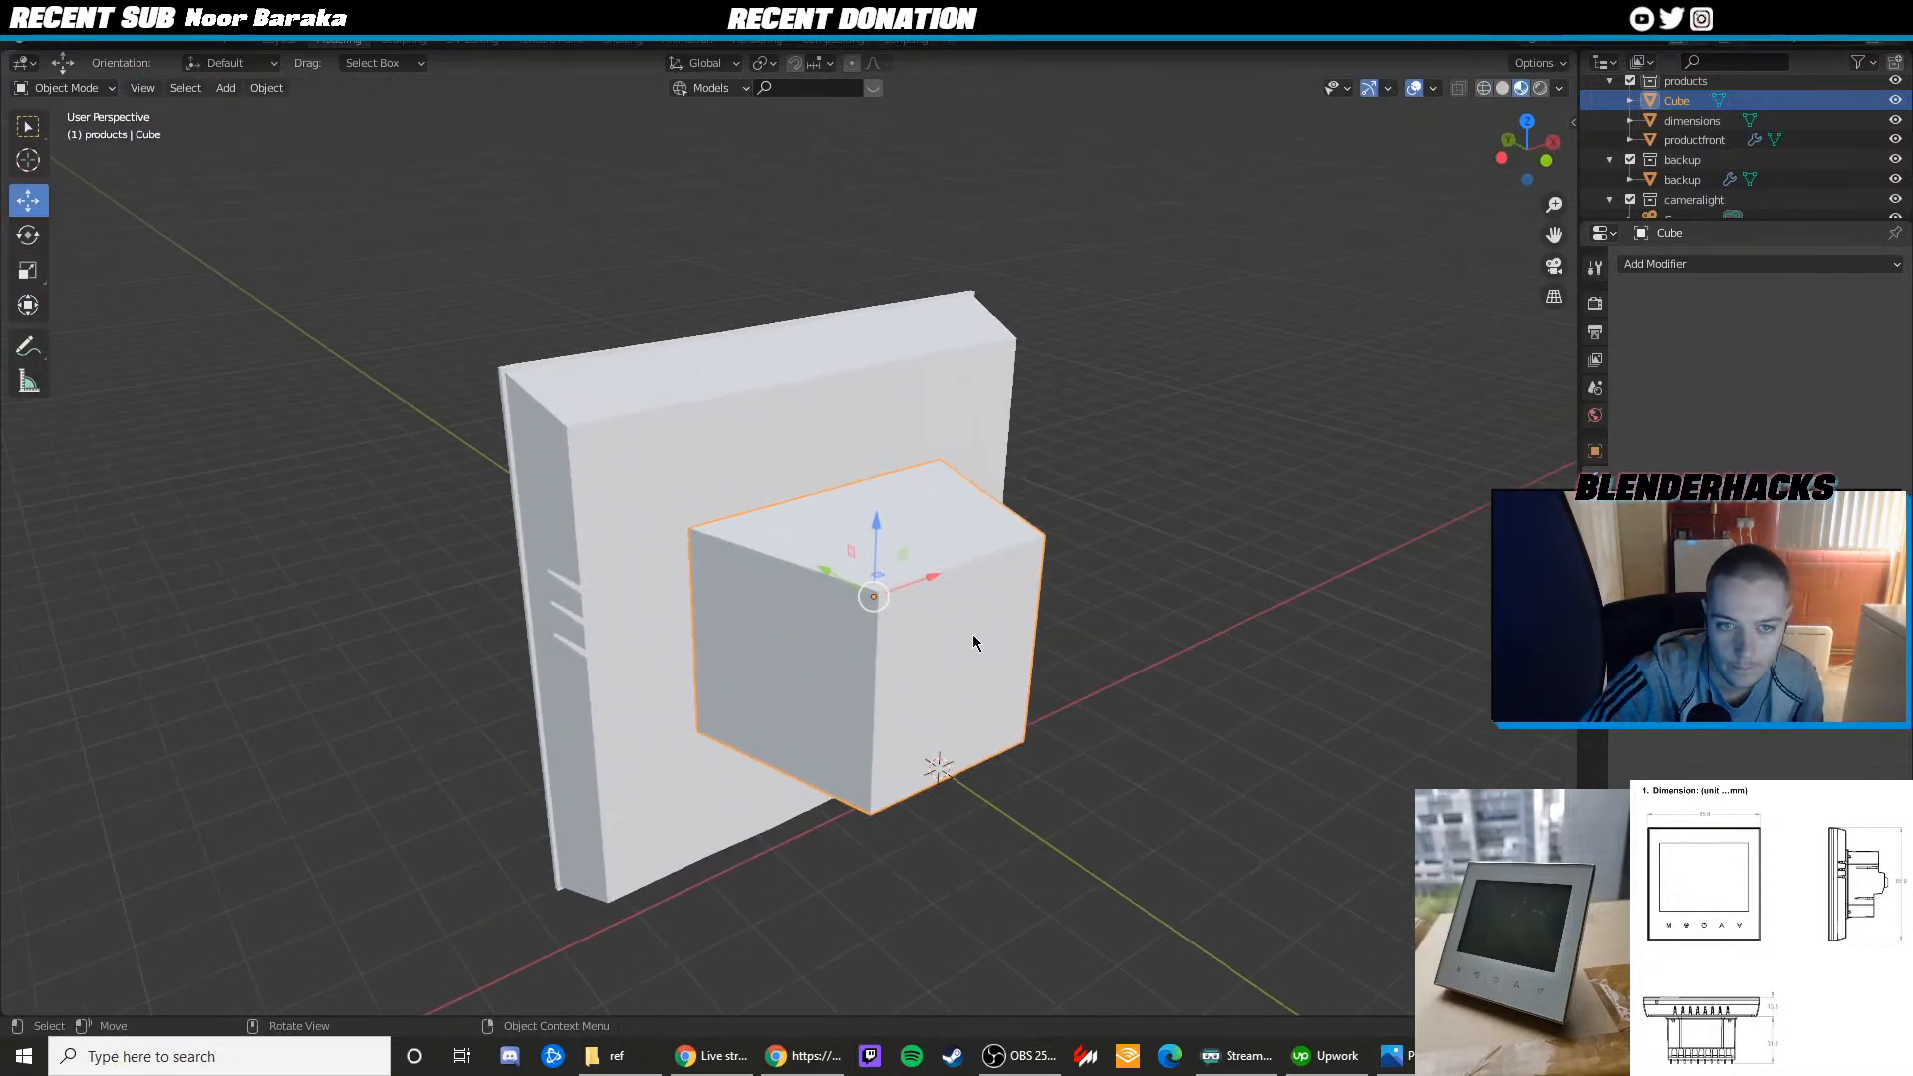
Add a Subdivision Surface modifier to the cube
{"action": "middle_click_drag", "start_coordinate": [1145, 634], "coordinate": [1018, 530]}
{"action": "key", "text": "alt+a"}
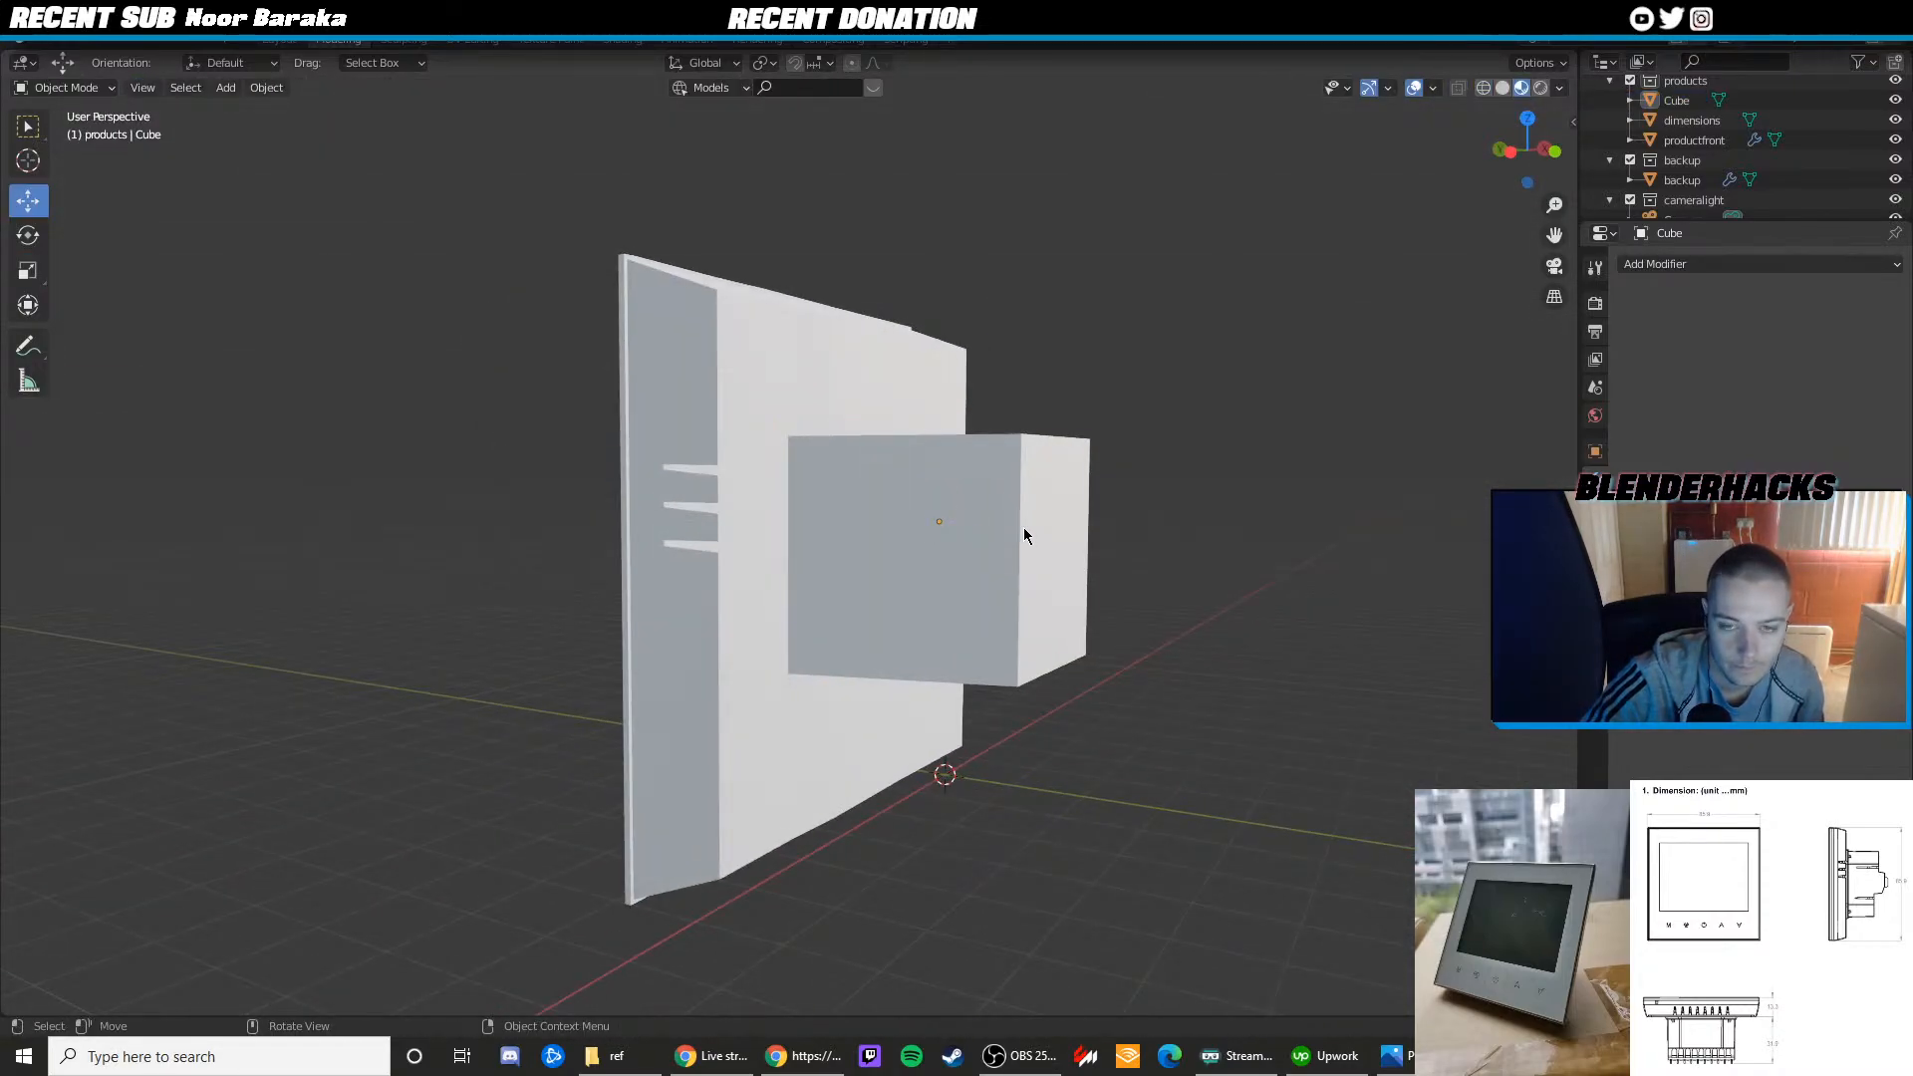
{"action": "left_click", "coordinate": [1024, 536]}
{"action": "left_click", "coordinate": [1653, 264]}
{"action": "left_click", "coordinate": [1474, 593]}
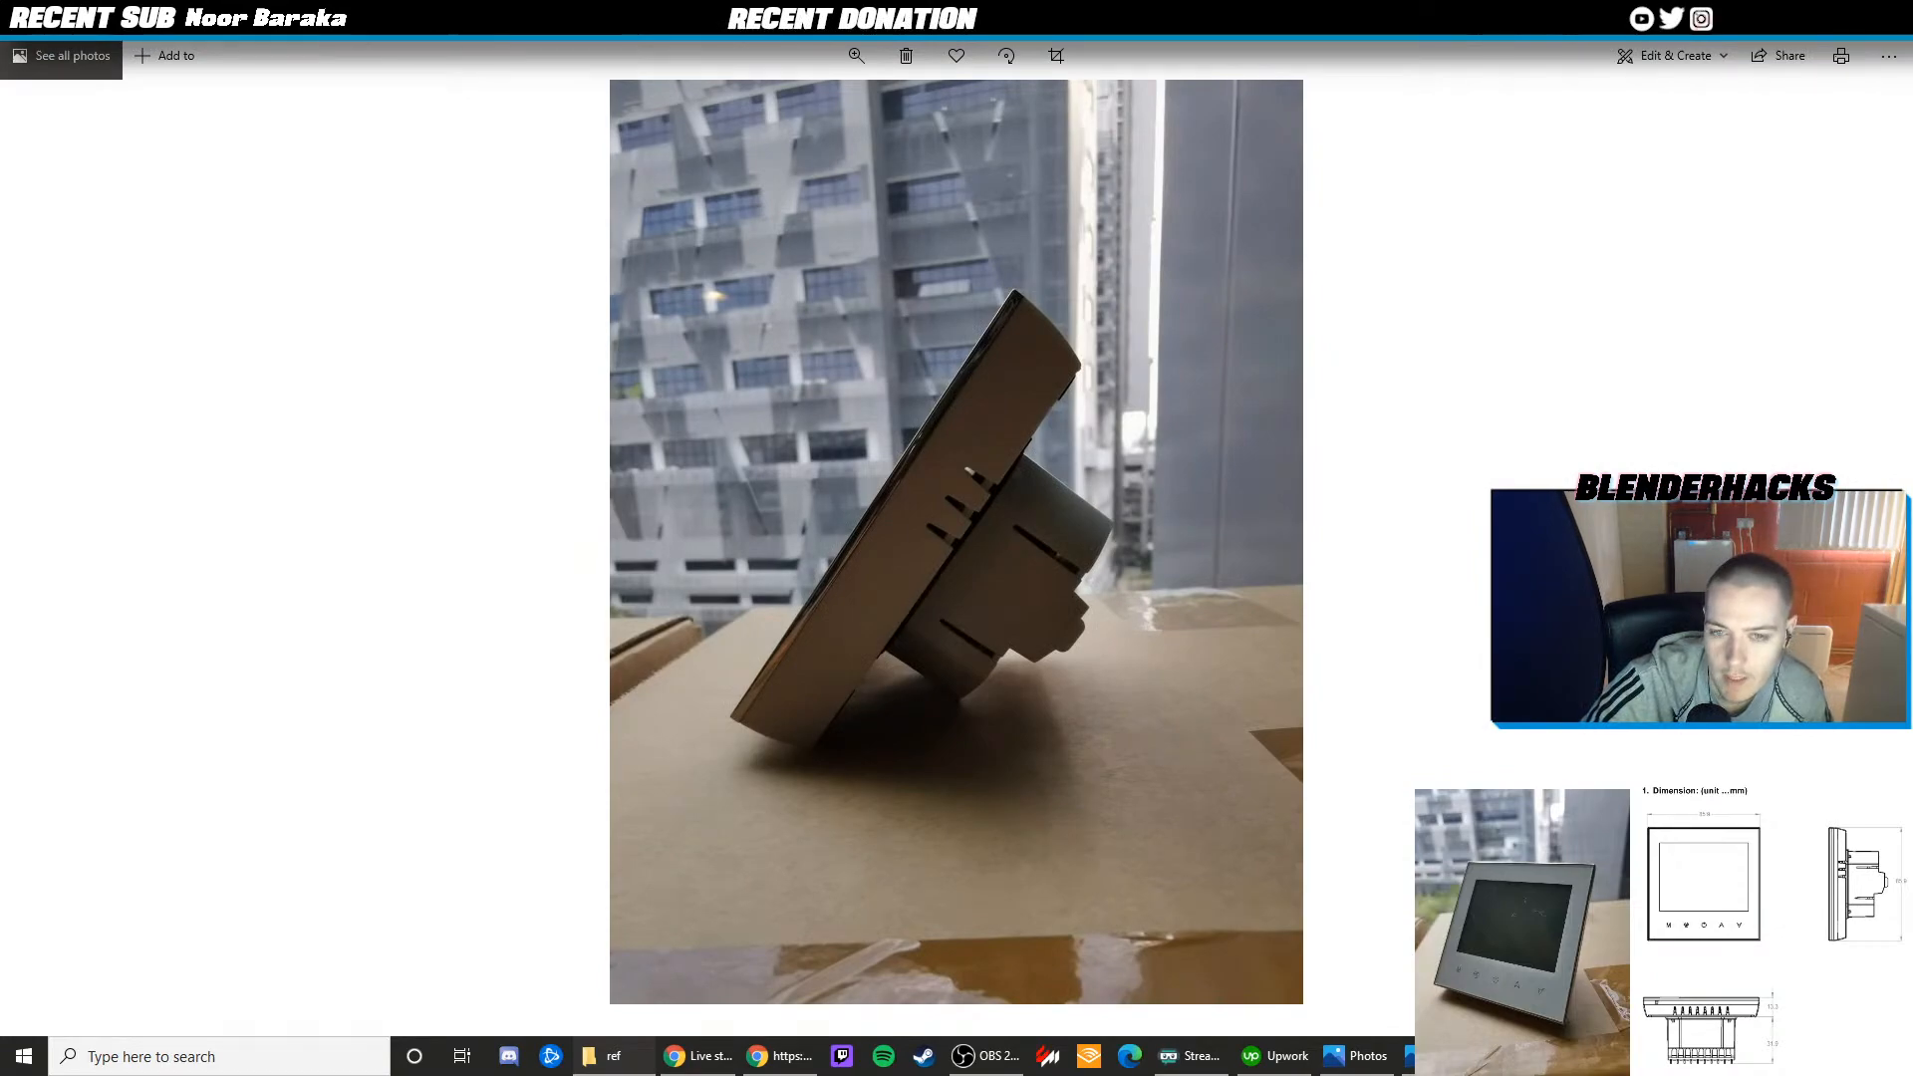
Consult the rear and side-profile reference photos and set the cube's Subdivision modifier to Simple
{"action": "left_click", "coordinate": [1395, 1055]}
{"action": "left_click", "coordinate": [1395, 1055]}
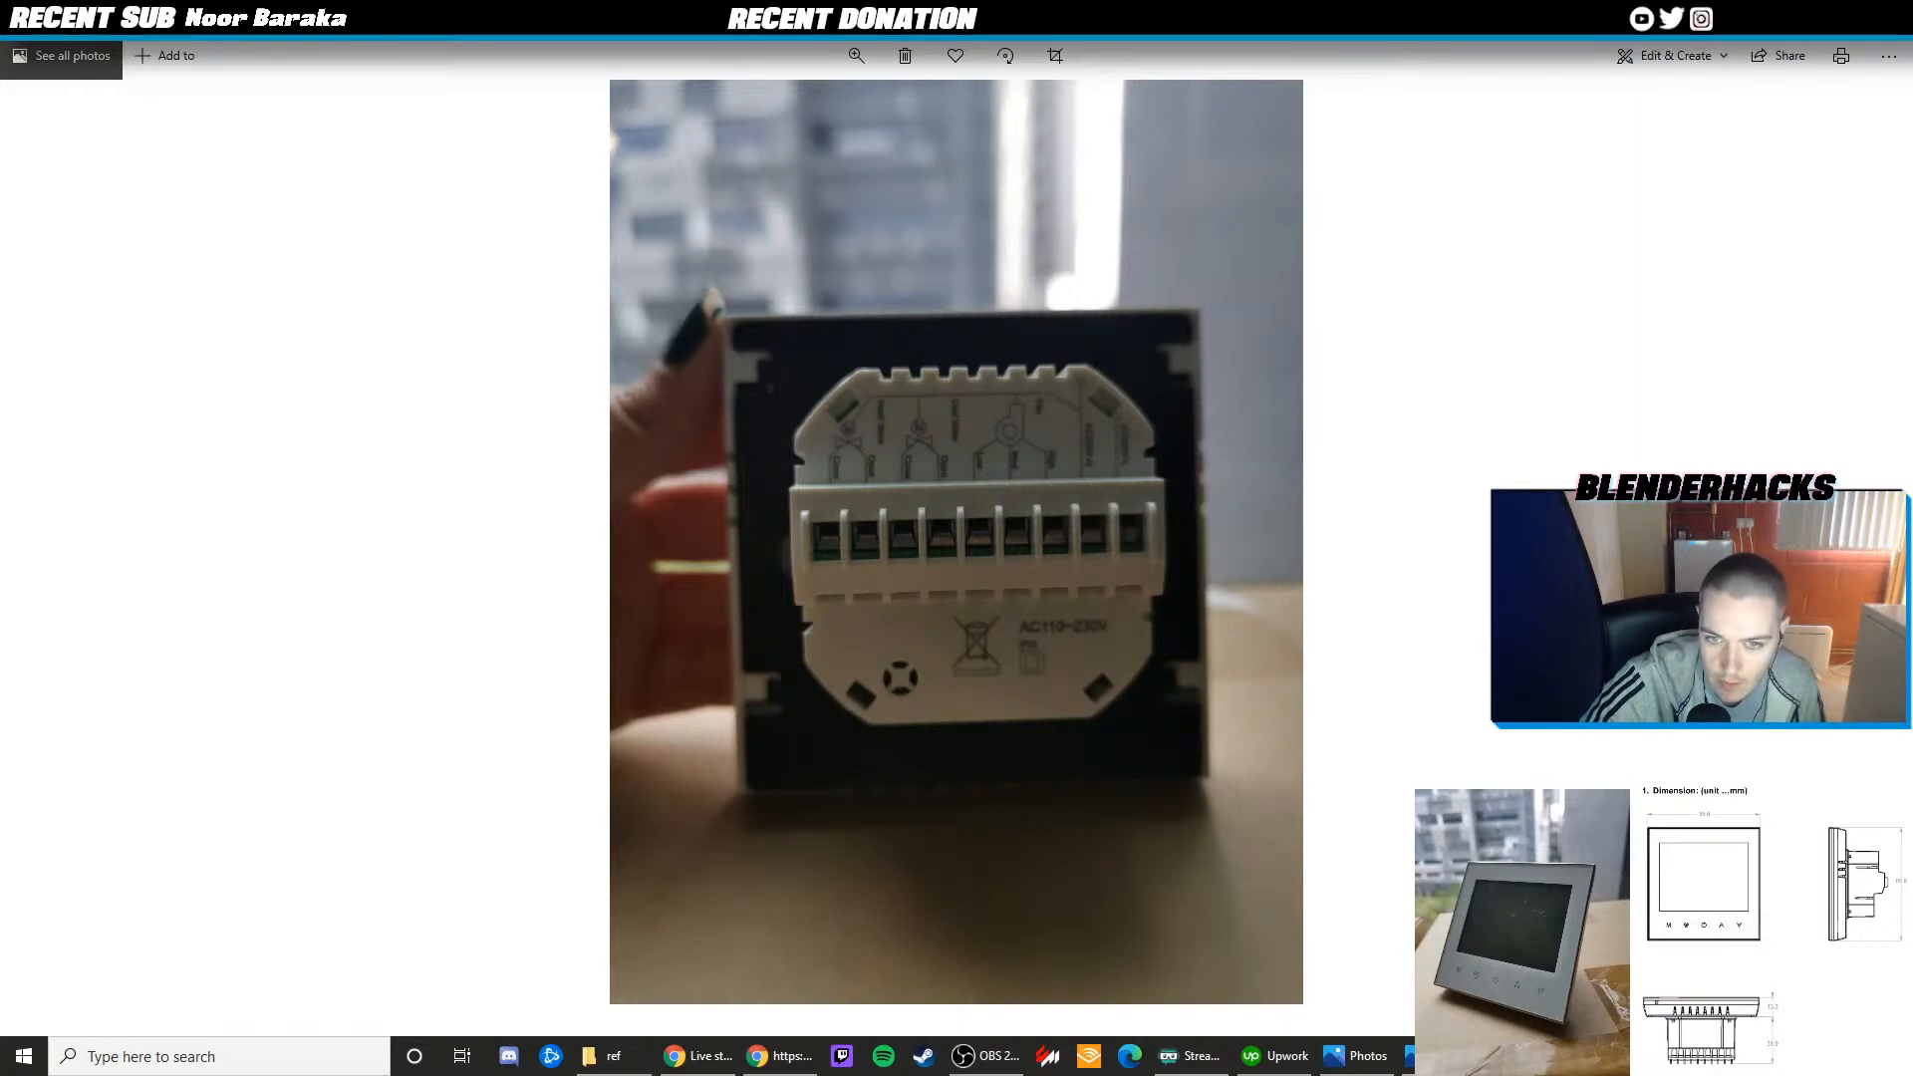
{"action": "key", "text": "Right"}
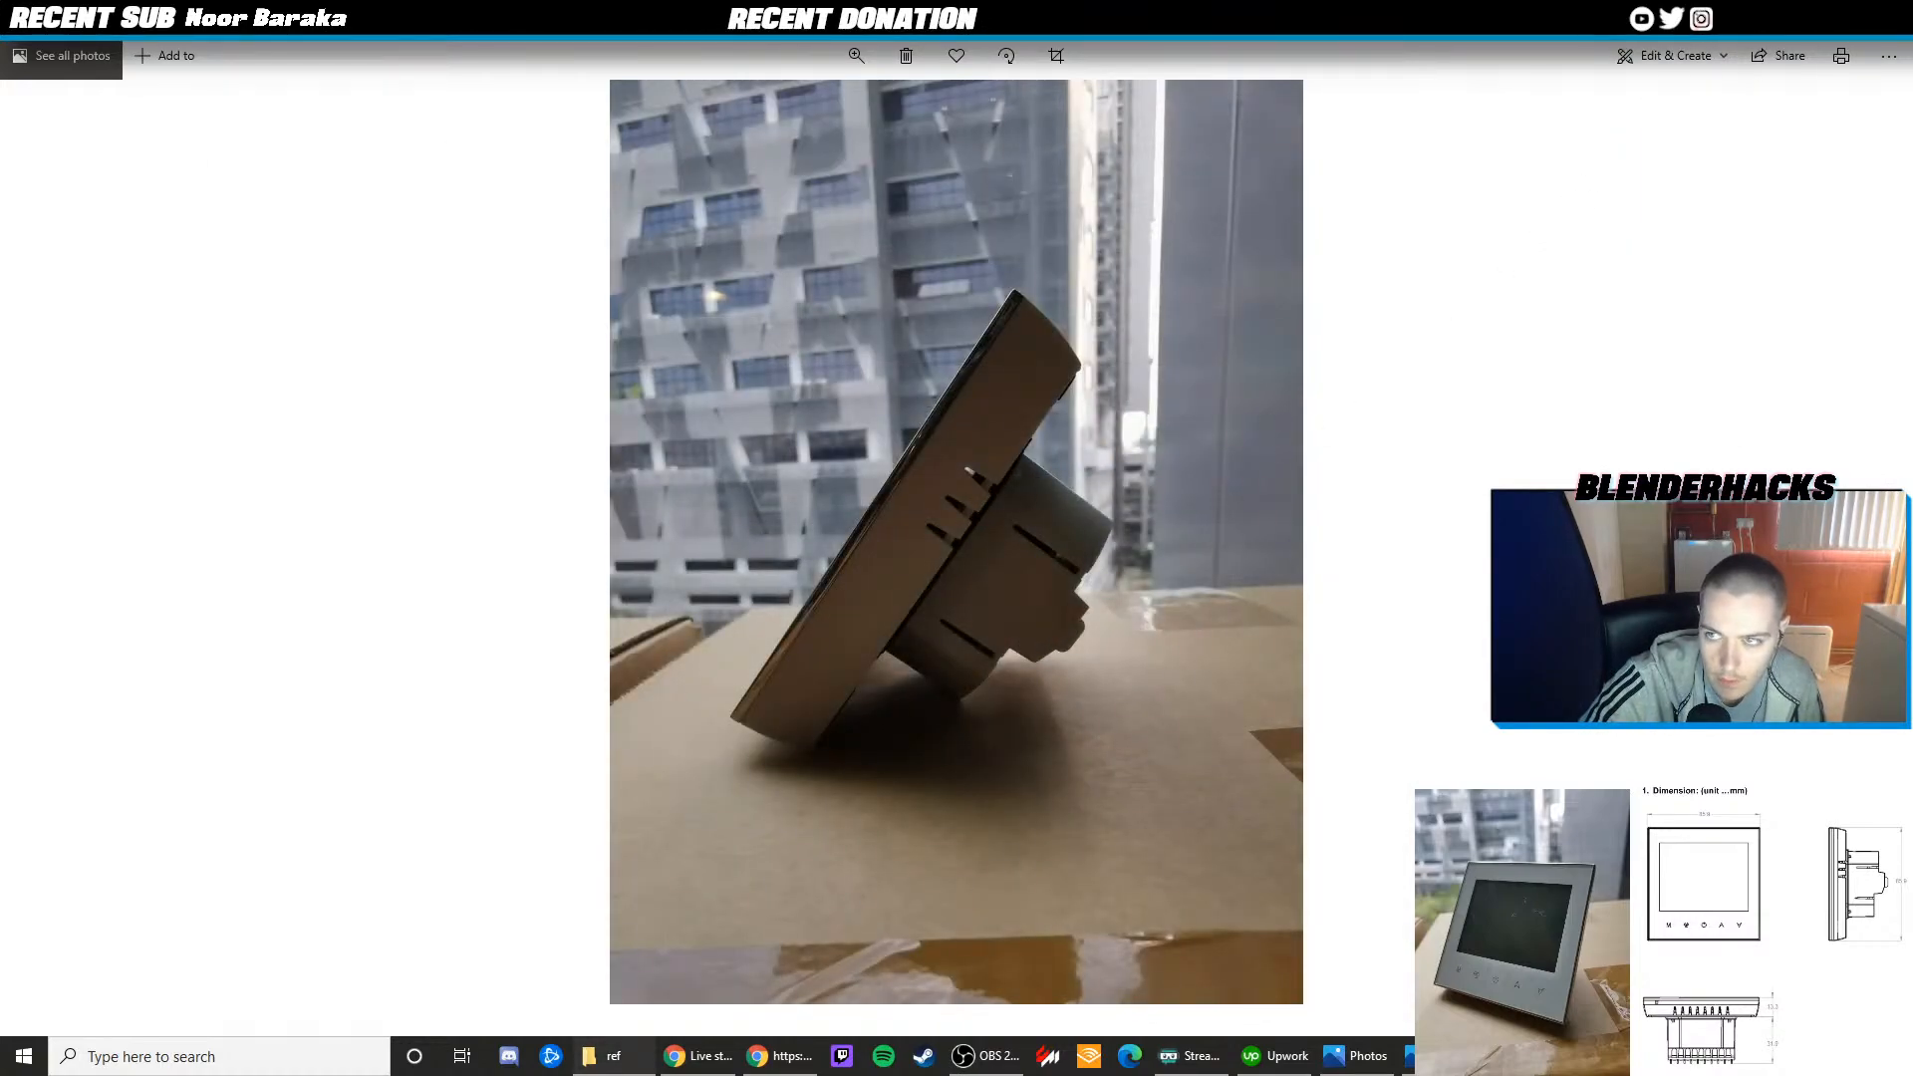
{"action": "key", "text": "alt+Tab"}
{"action": "left_click", "coordinate": [1828, 328]}
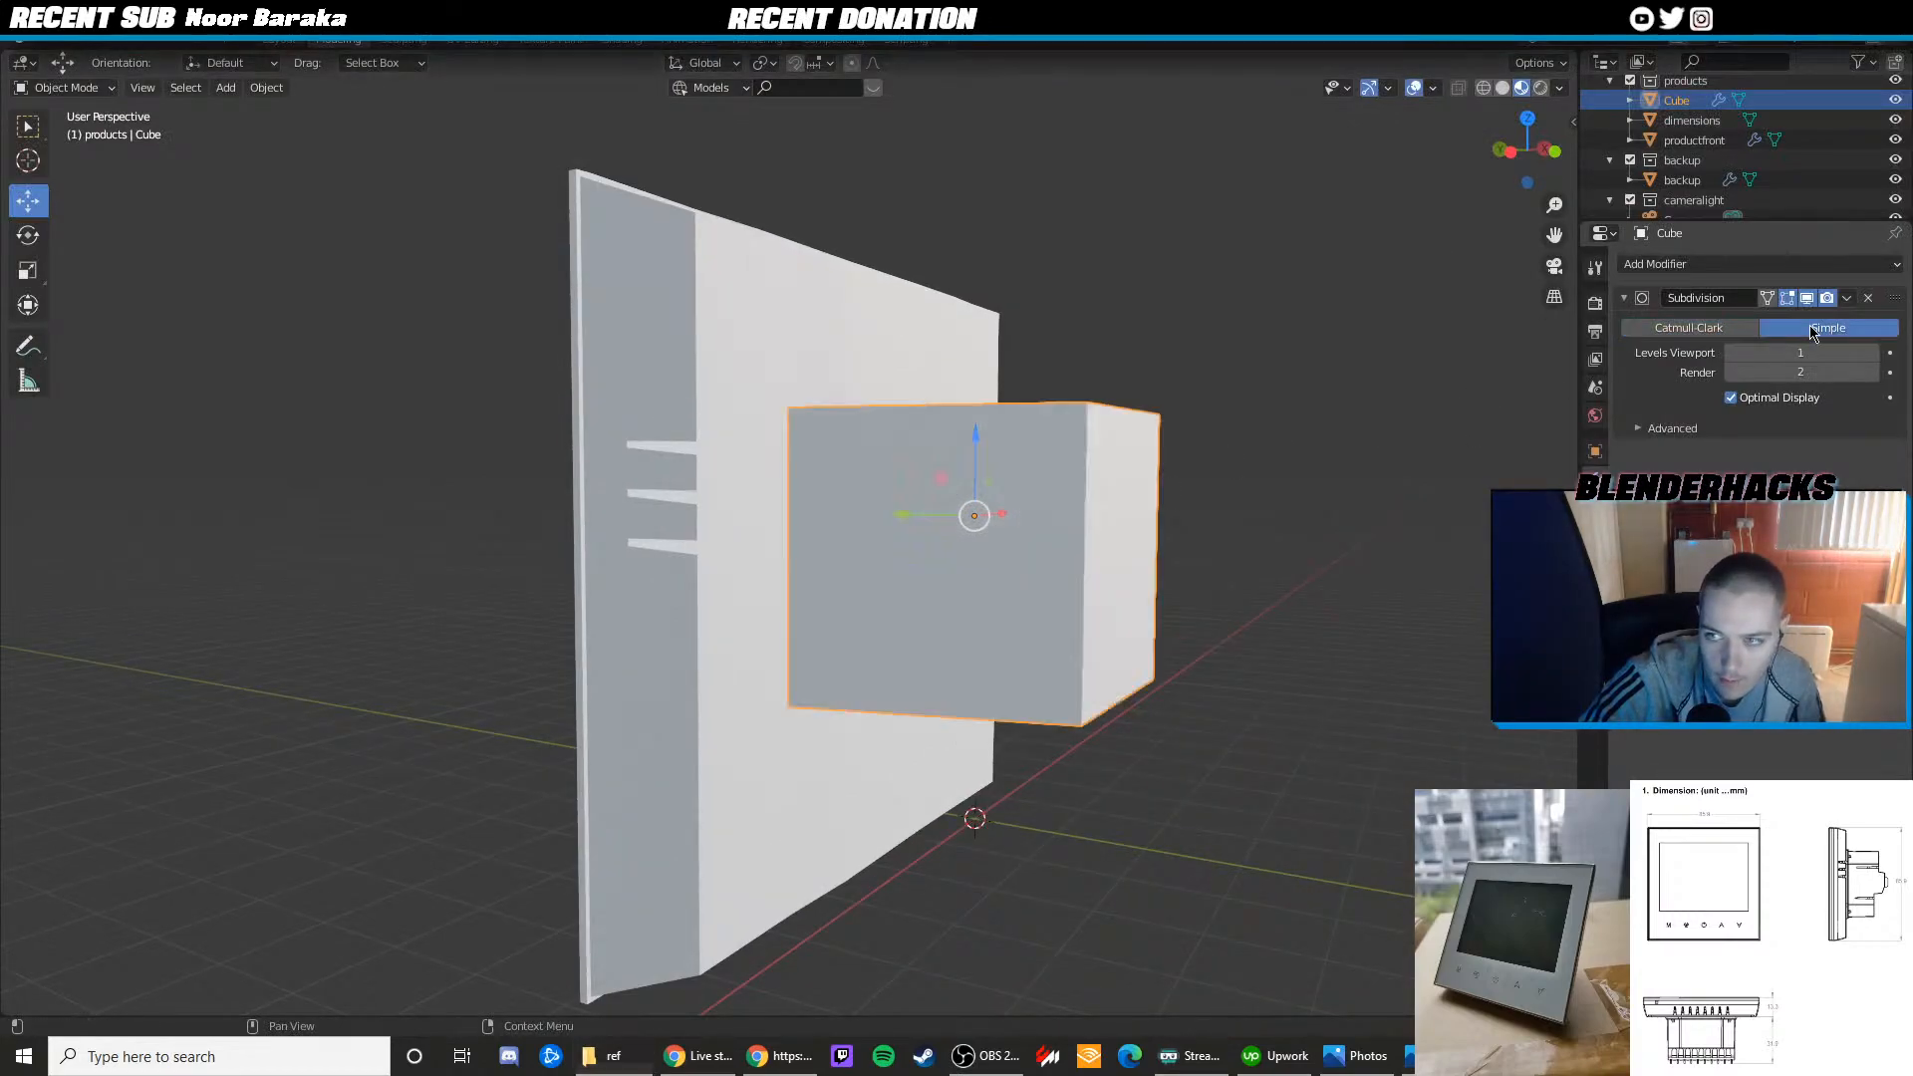
Try to widen the cube's rear face by scaling its four vertices along X, and undo the scaling
{"action": "scroll", "coordinate": [1080, 448], "scroll_direction": "up", "scroll_amount": 3}
{"action": "middle_click_drag", "start_coordinate": [1076, 454], "coordinate": [907, 439]}
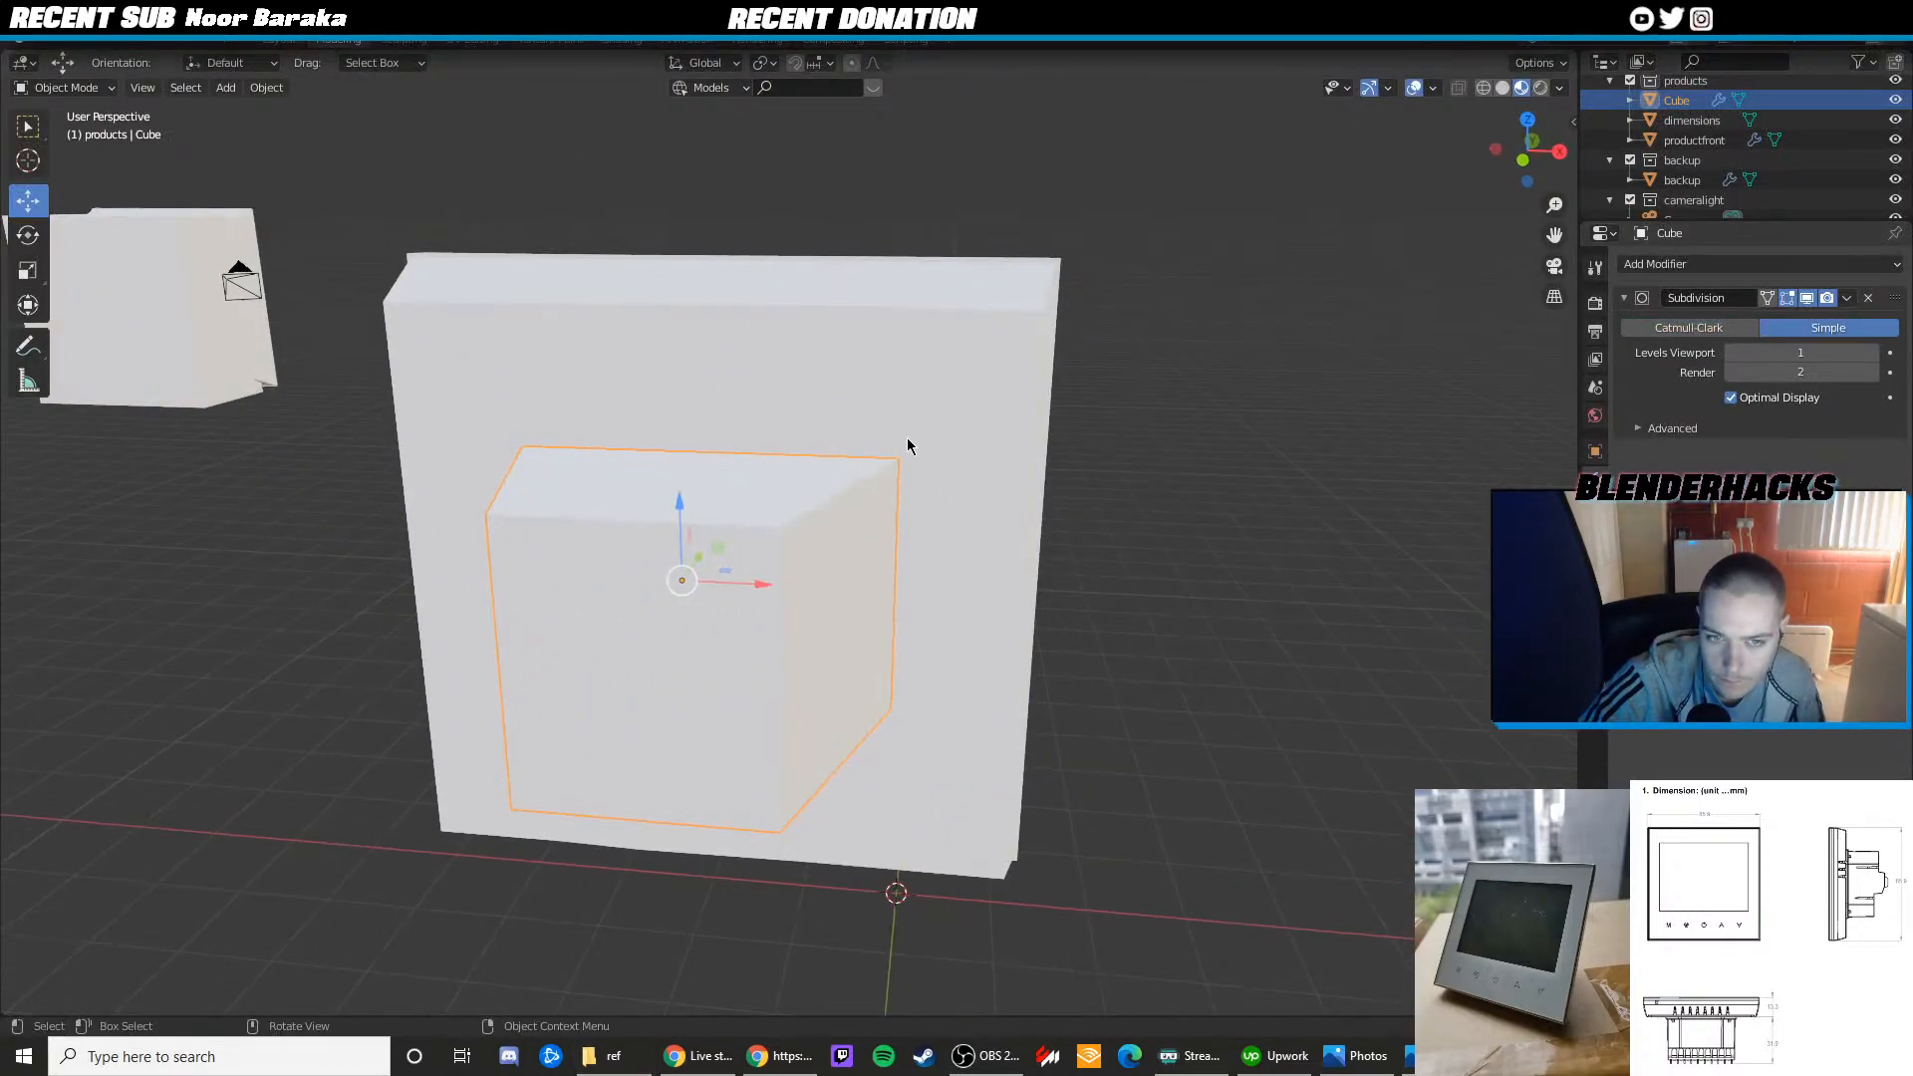
{"action": "key", "text": "Tab"}
{"action": "middle_click_drag", "start_coordinate": [648, 495], "coordinate": [678, 498]}
{"action": "left_click", "coordinate": [628, 509]}
{"action": "left_click", "coordinate": [645, 814], "text": "shift"}
{"action": "middle_click_drag", "start_coordinate": [747, 785], "coordinate": [703, 787]}
{"action": "scroll", "coordinate": [747, 785], "scroll_direction": "up", "scroll_amount": 1}
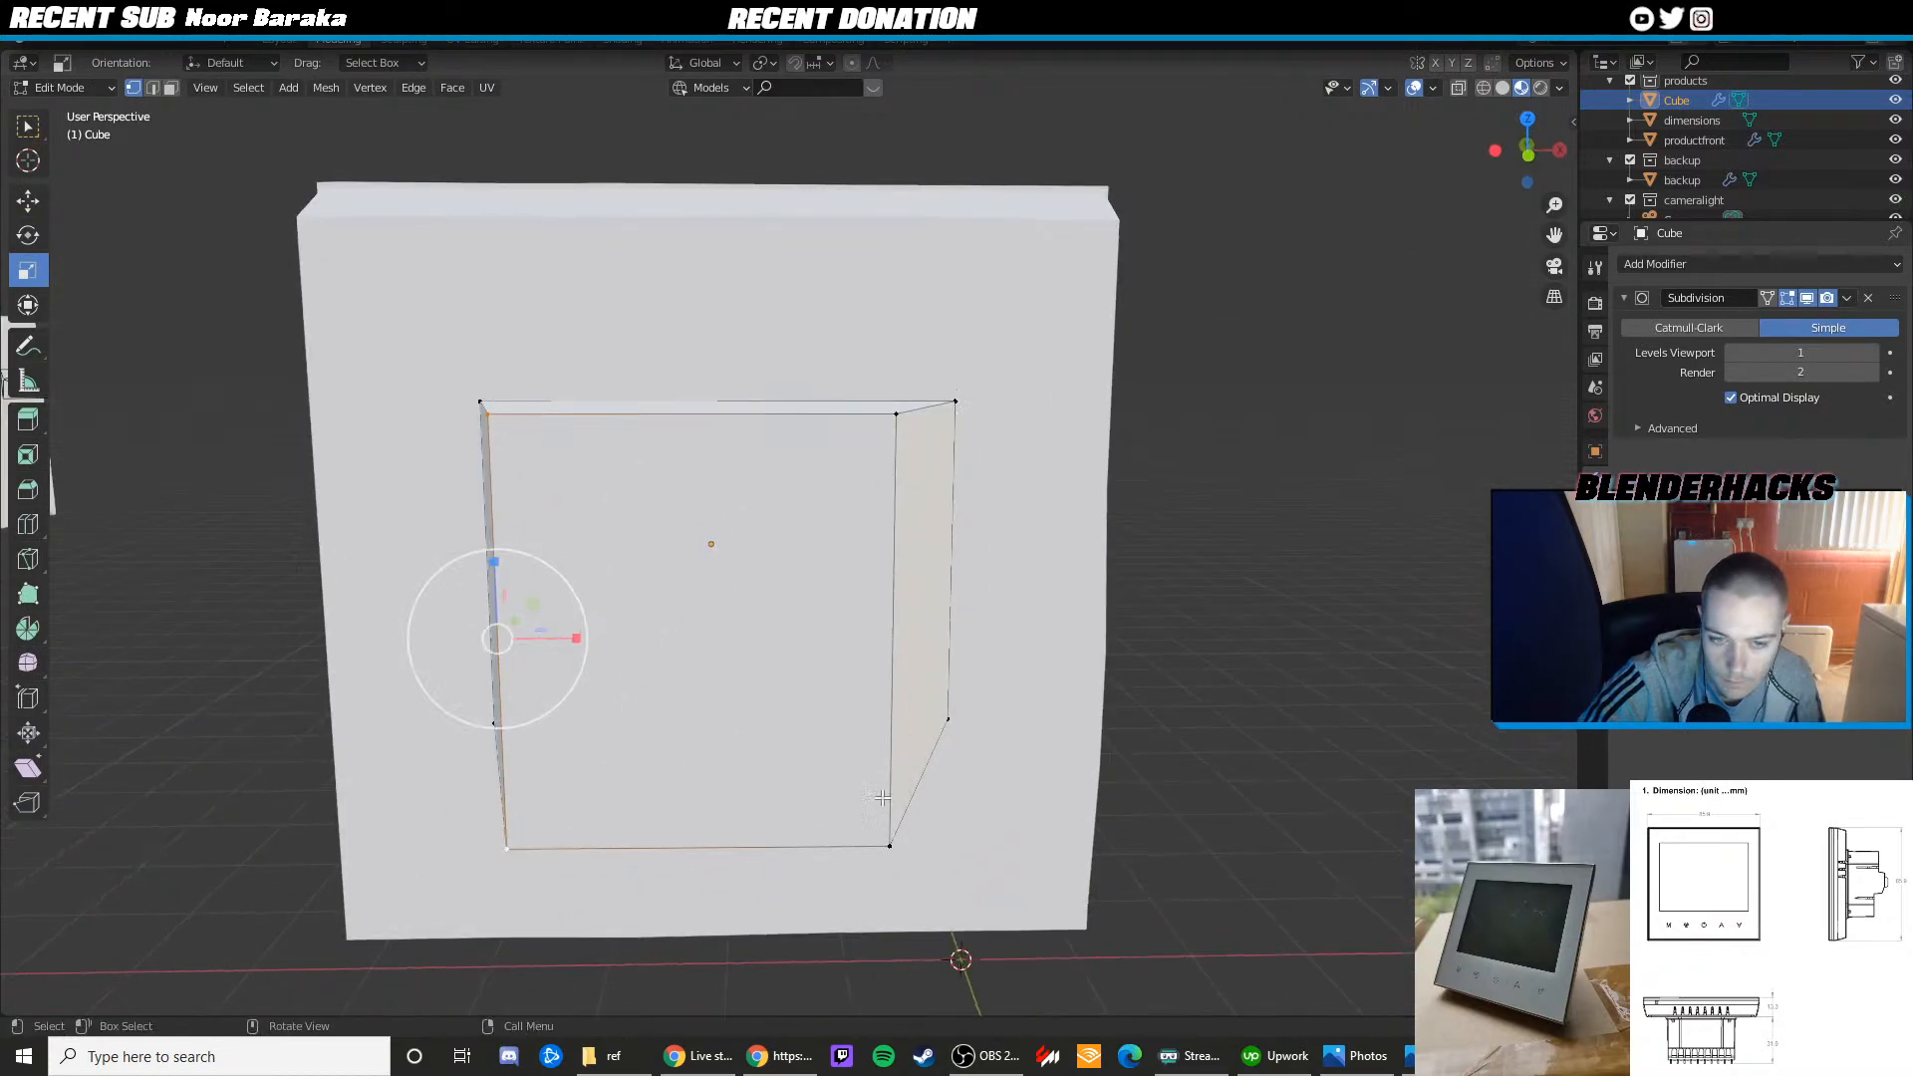
{"action": "left_click", "coordinate": [884, 802], "text": "shift"}
{"action": "left_click", "coordinate": [889, 451], "text": "shift"}
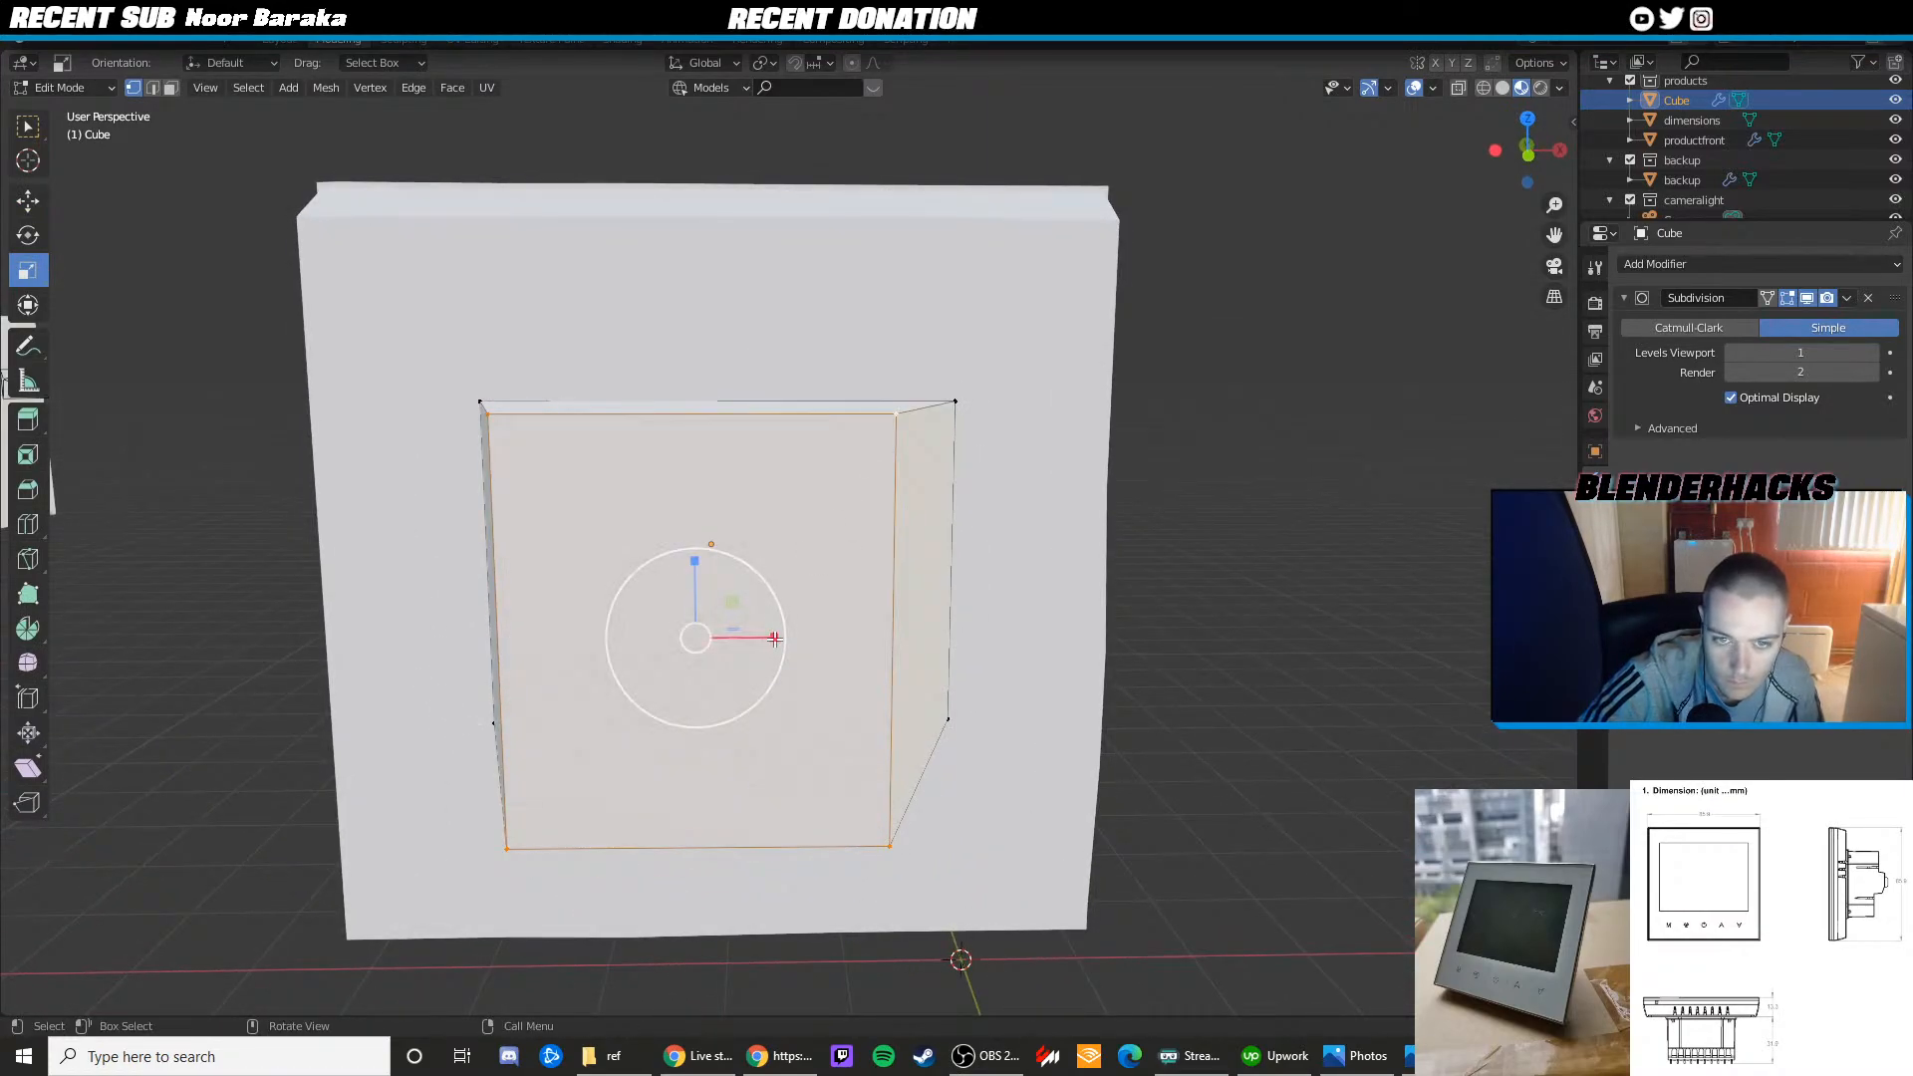
{"action": "left_click_drag", "start_coordinate": [774, 639], "coordinate": [789, 637]}
{"action": "key", "text": "ctrl+z"}
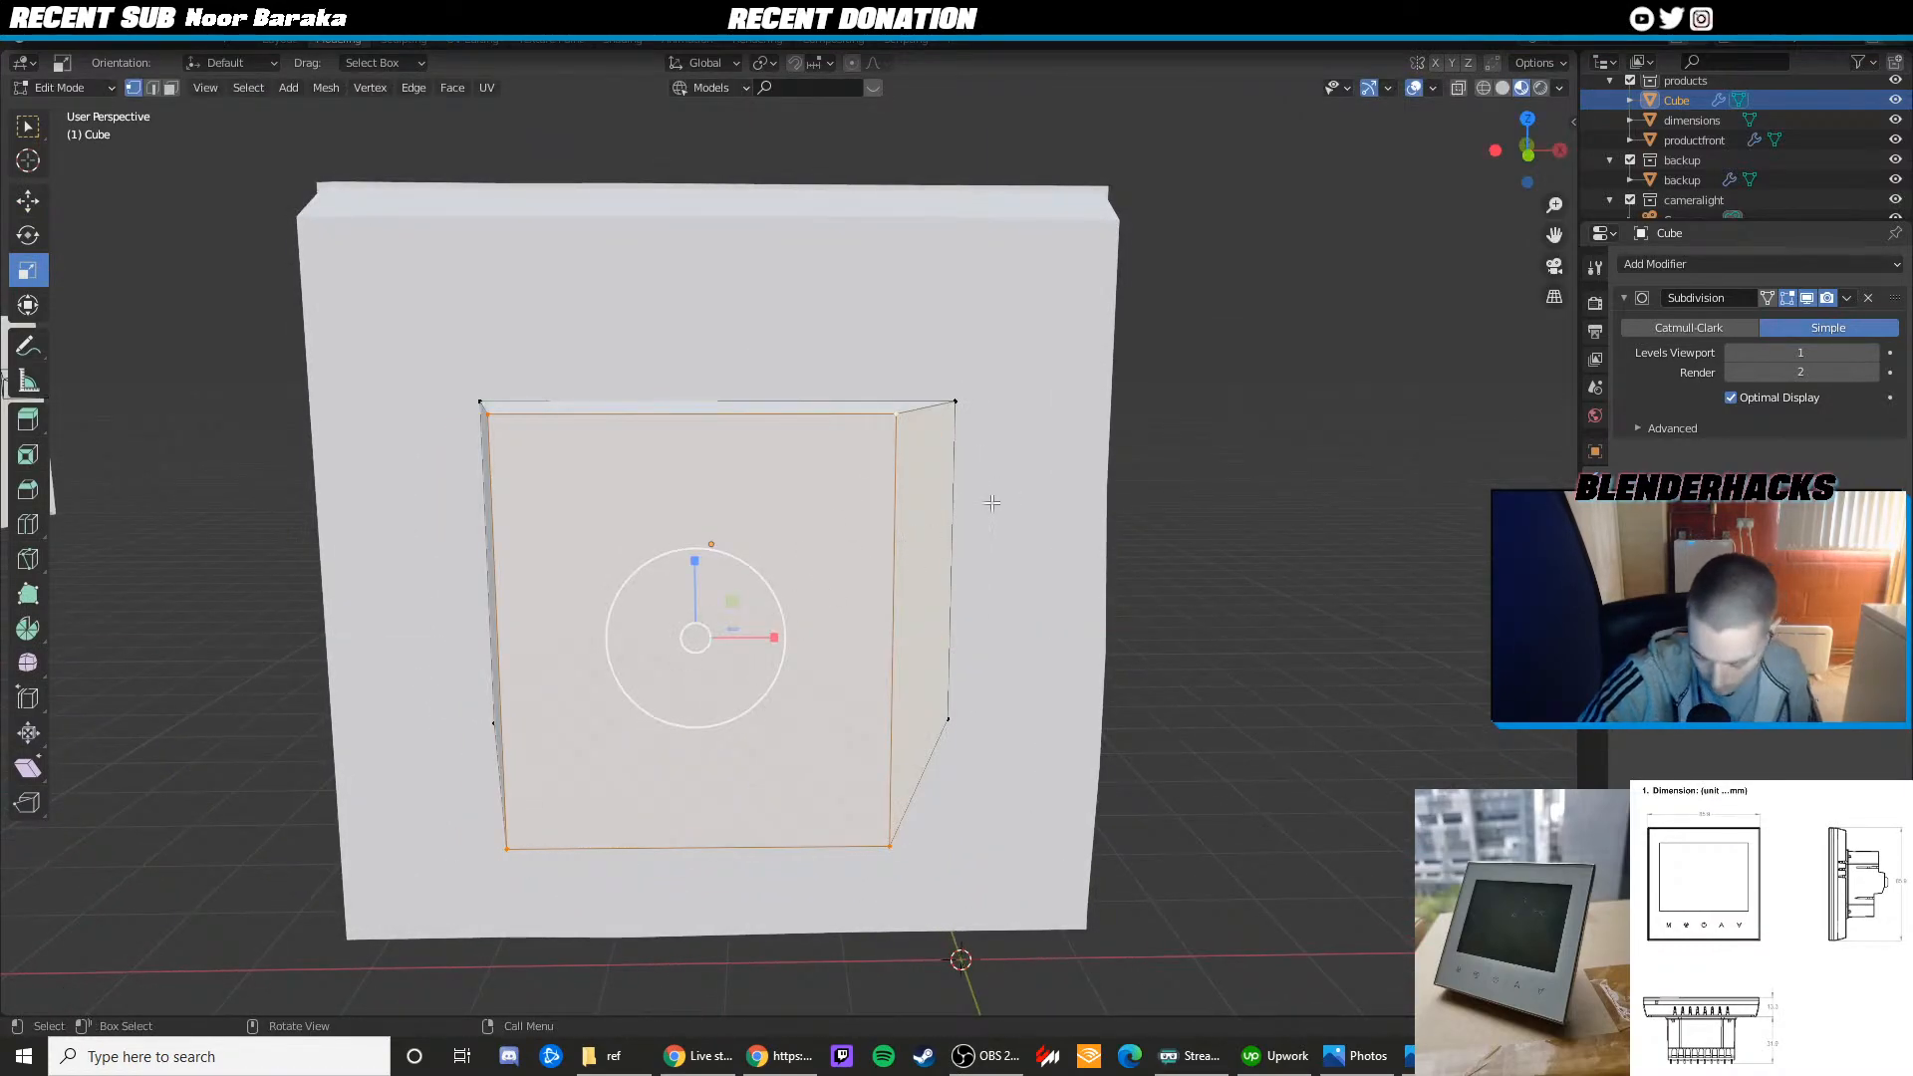
Widen the cube's rear face by moving its left and right vertex pairs outward along X, close to the outer edges
{"action": "key", "text": "KP_1"}
{"action": "scroll", "coordinate": [610, 402], "scroll_direction": "up", "scroll_amount": 1}
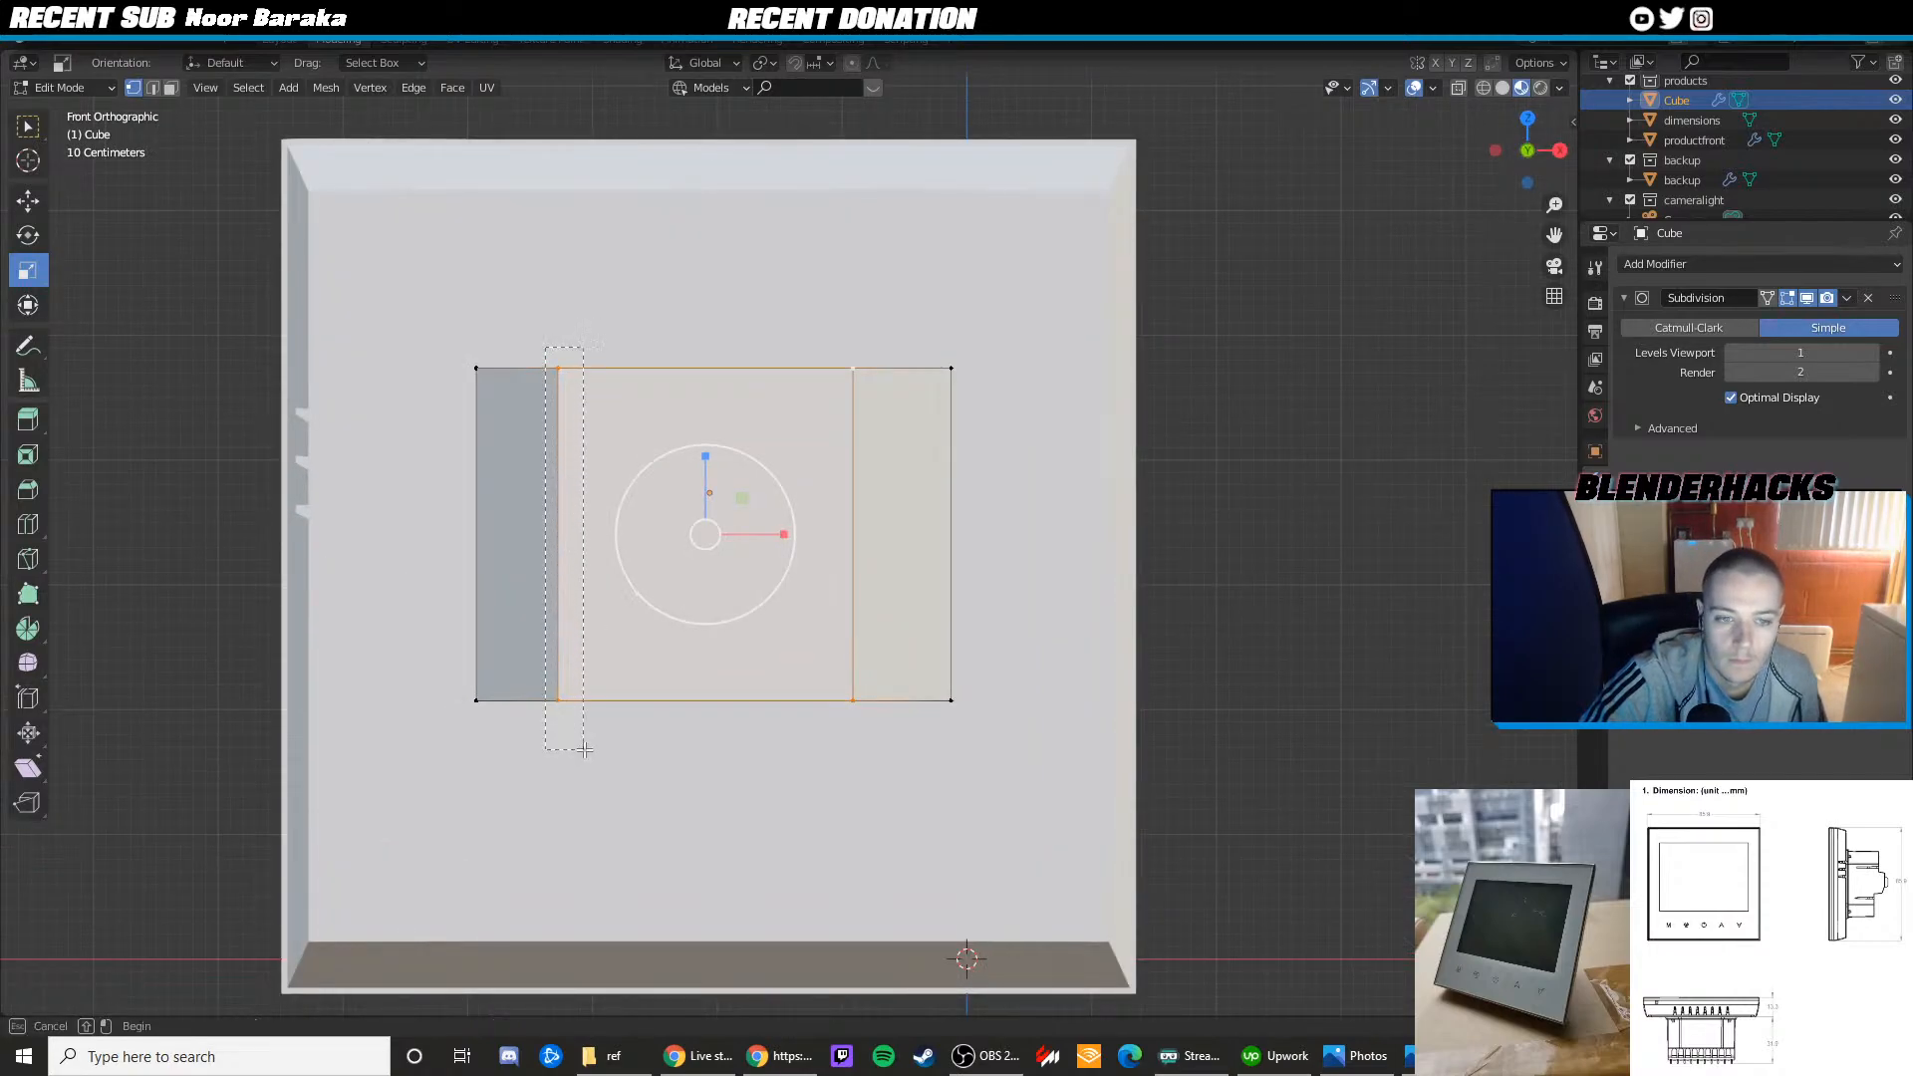
{"action": "left_click_drag", "start_coordinate": [584, 749], "coordinate": [583, 749]}
{"action": "key", "text": "shift+space"}
{"action": "left_click", "coordinate": [616, 615]}
{"action": "left_click_drag", "start_coordinate": [614, 534], "coordinate": [550, 534]}
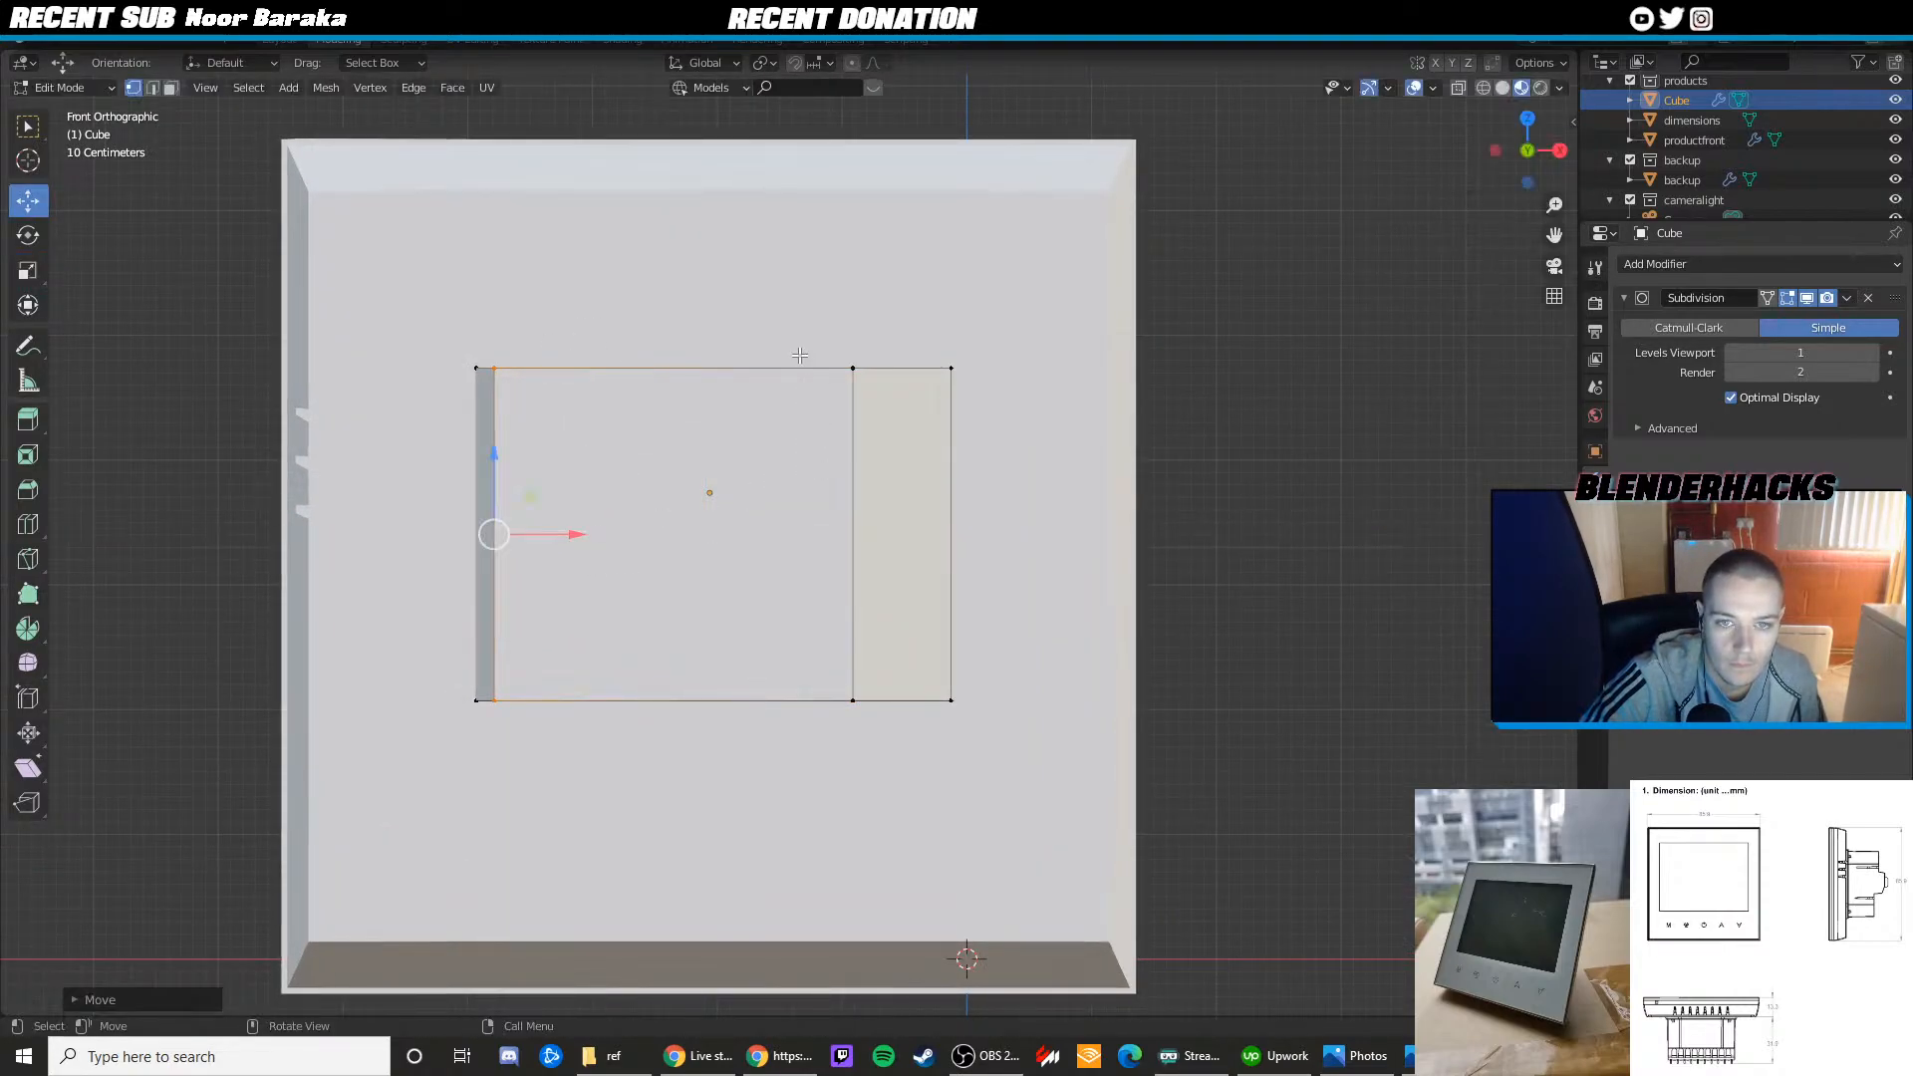
{"action": "left_click_drag", "start_coordinate": [799, 354], "coordinate": [896, 733]}
{"action": "left_click_drag", "start_coordinate": [916, 534], "coordinate": [985, 529]}
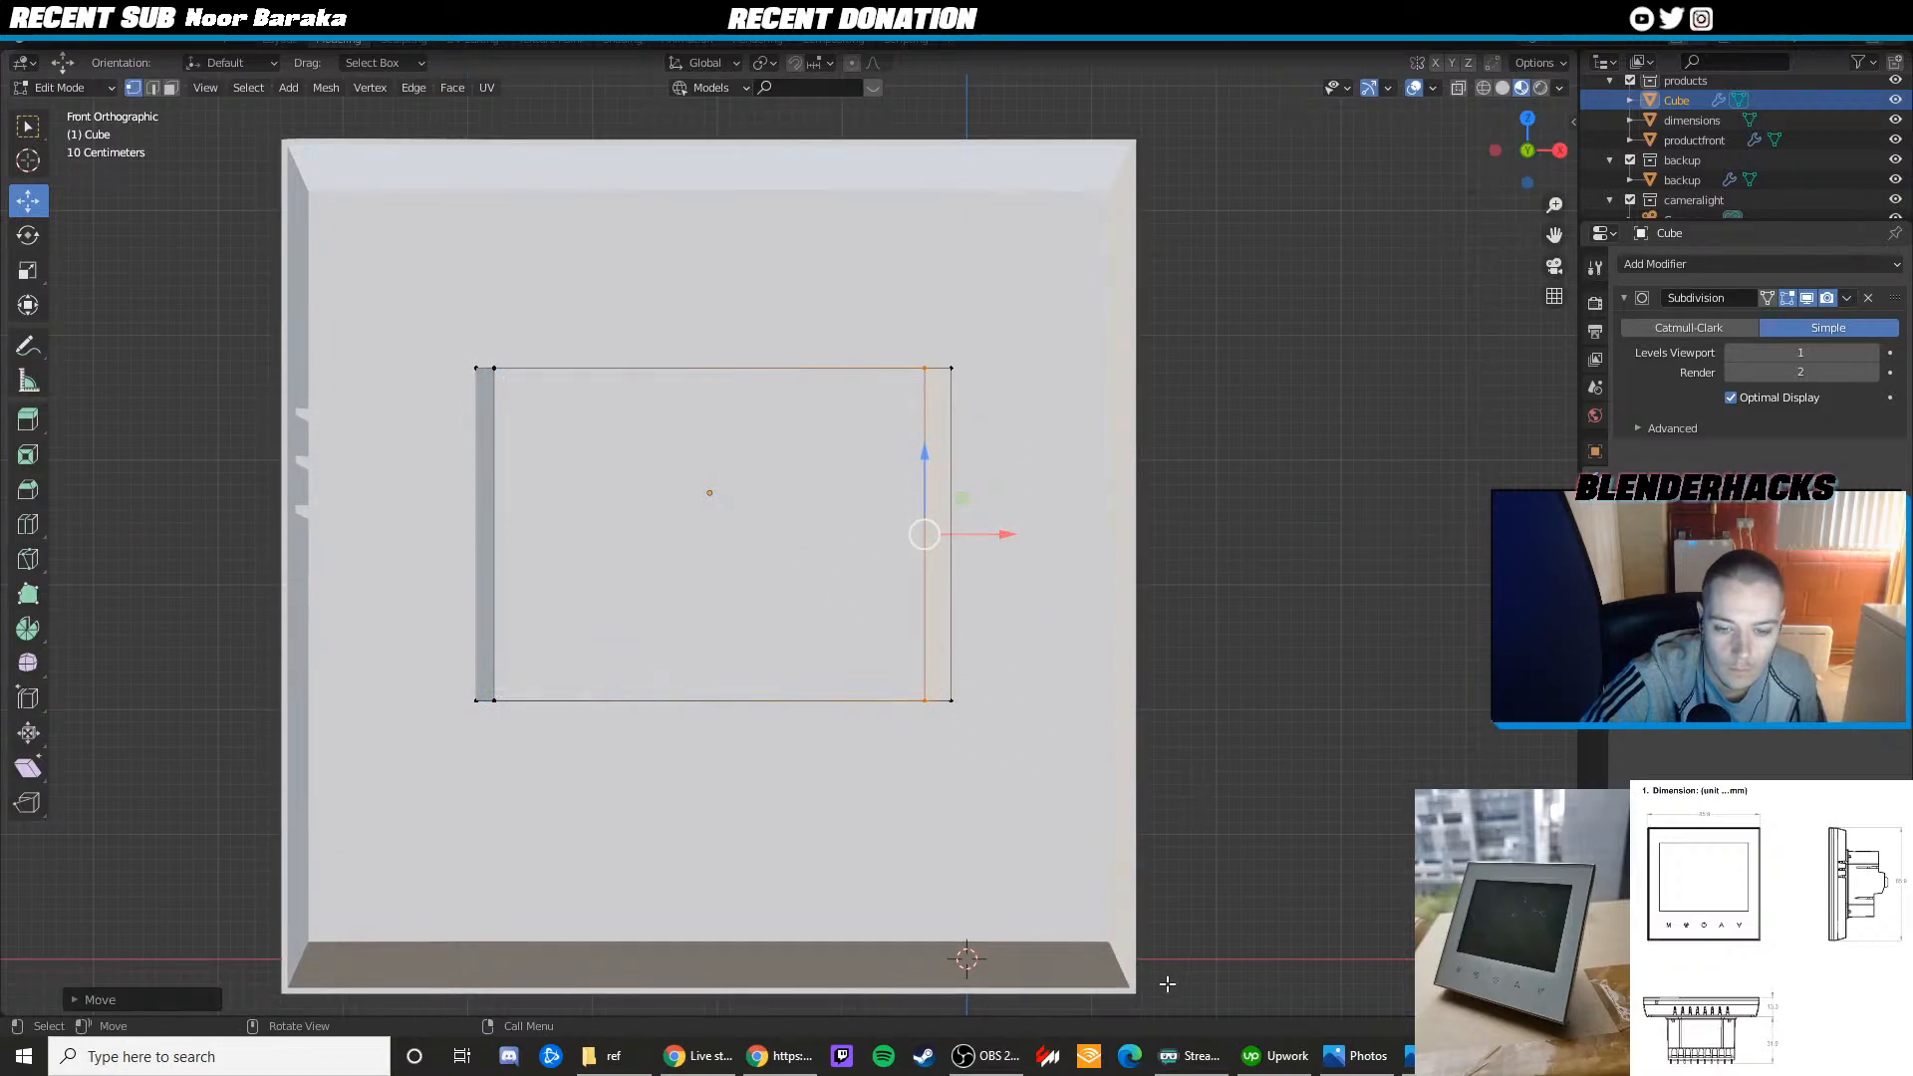
Examine the rear-view reference photo for the outline and proportions of the thermostat's rear body
{"action": "left_click", "coordinate": [635, 1068]}
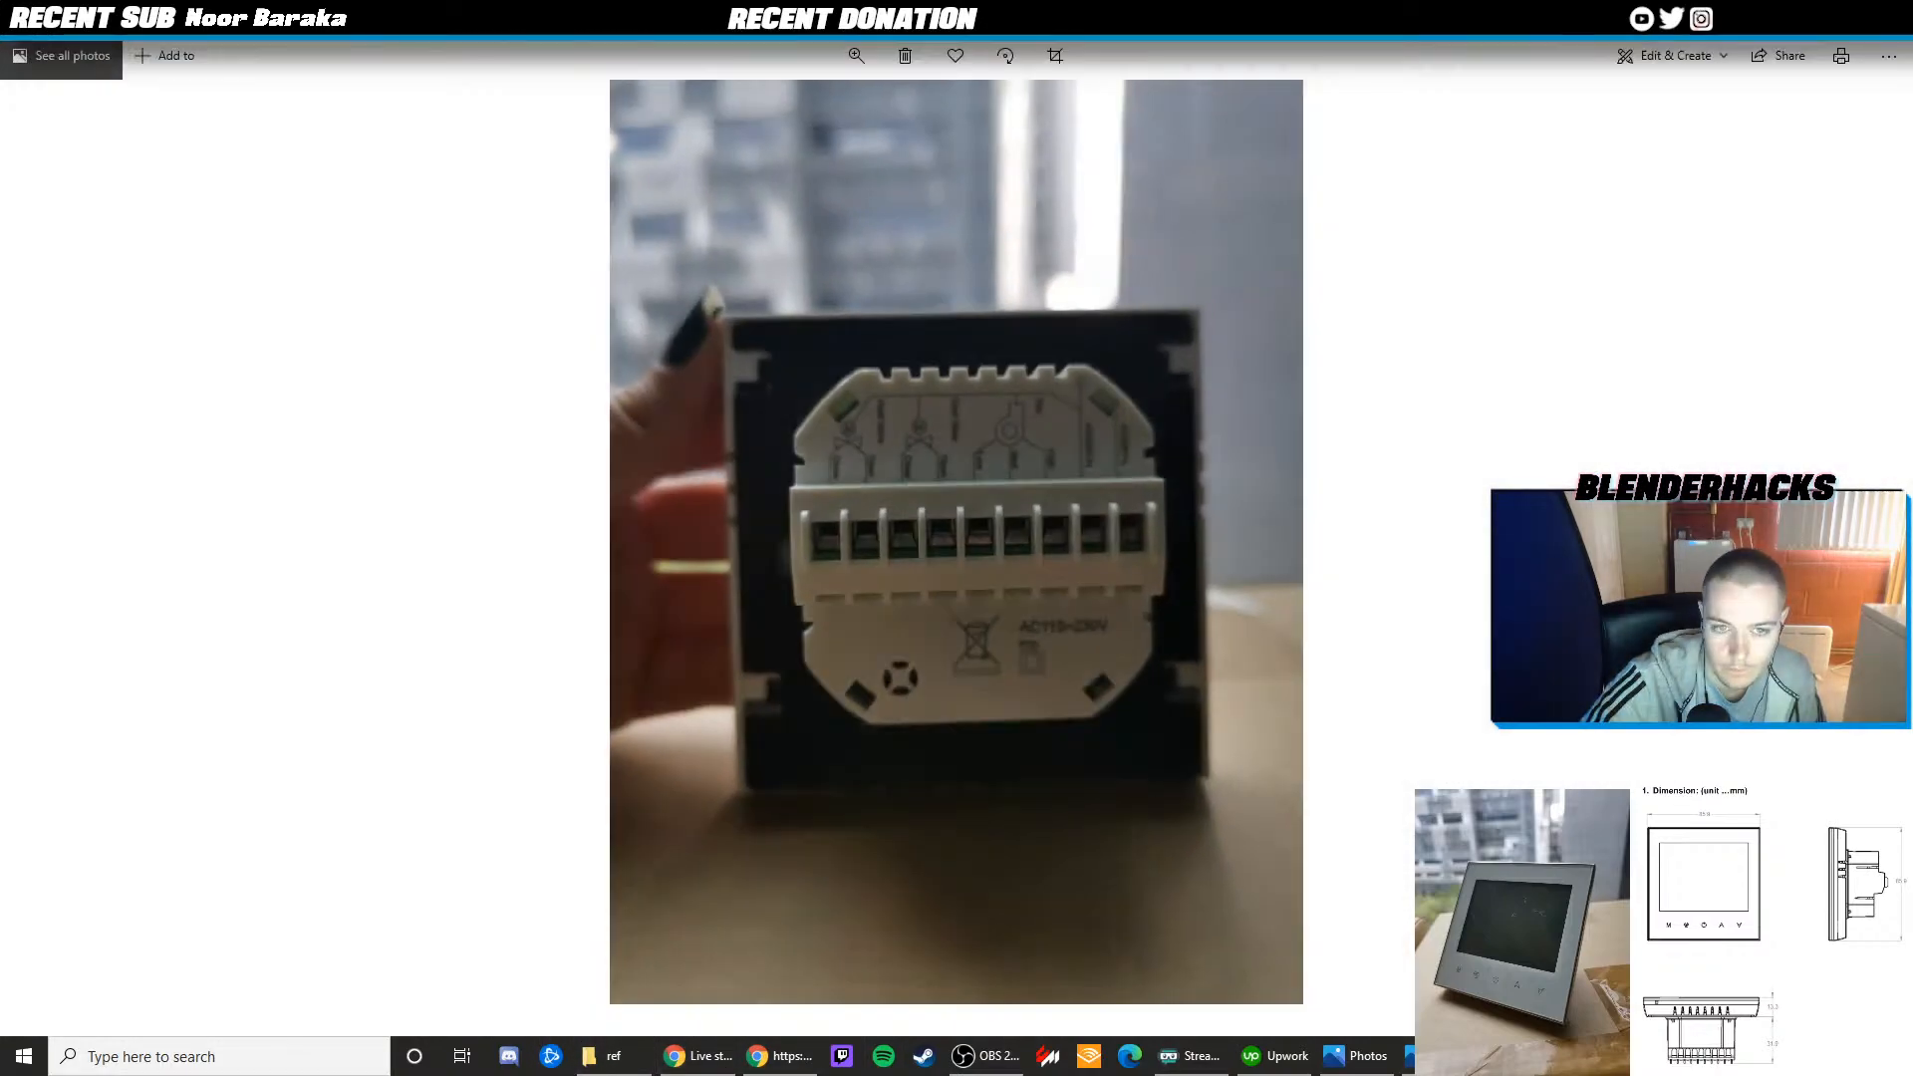
{"action": "left_click", "coordinate": [636, 1068]}
{"action": "left_click", "coordinate": [618, 1058]}
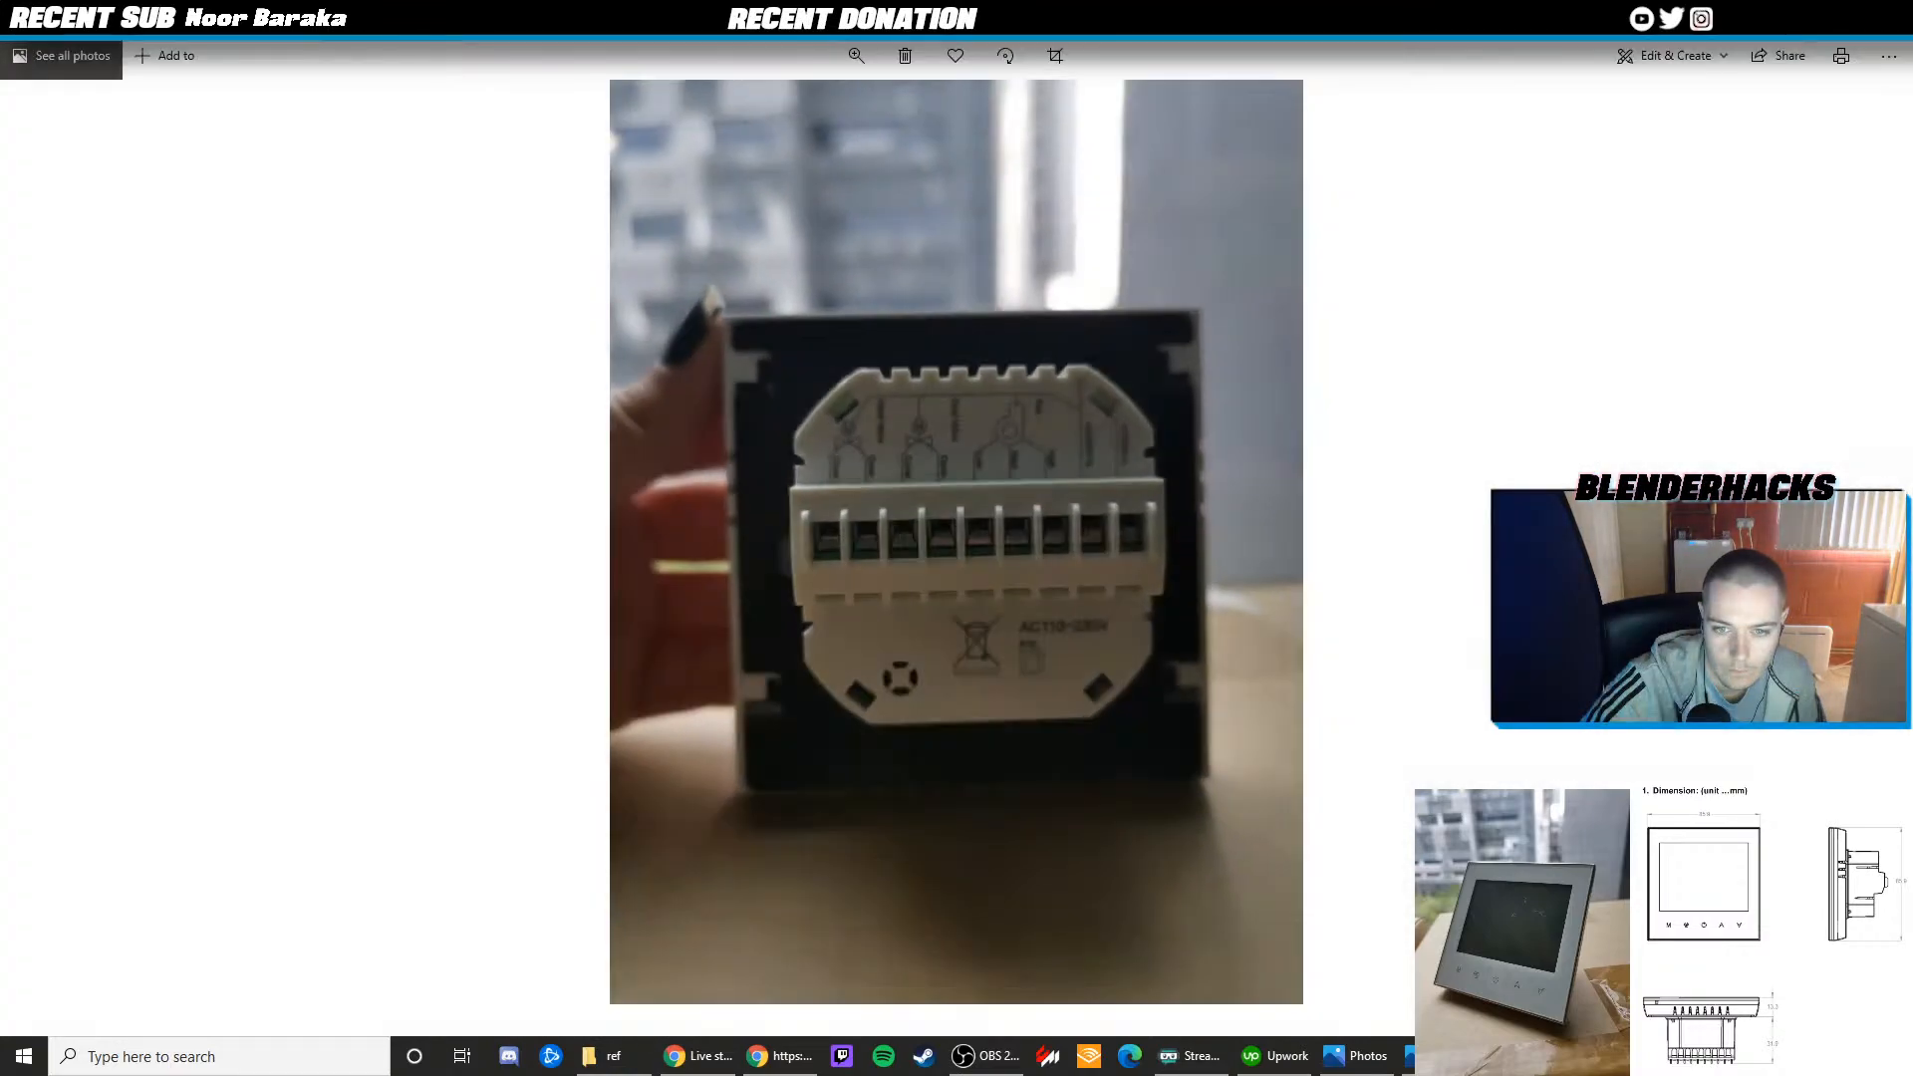
{"action": "key", "text": "alt+Tab"}
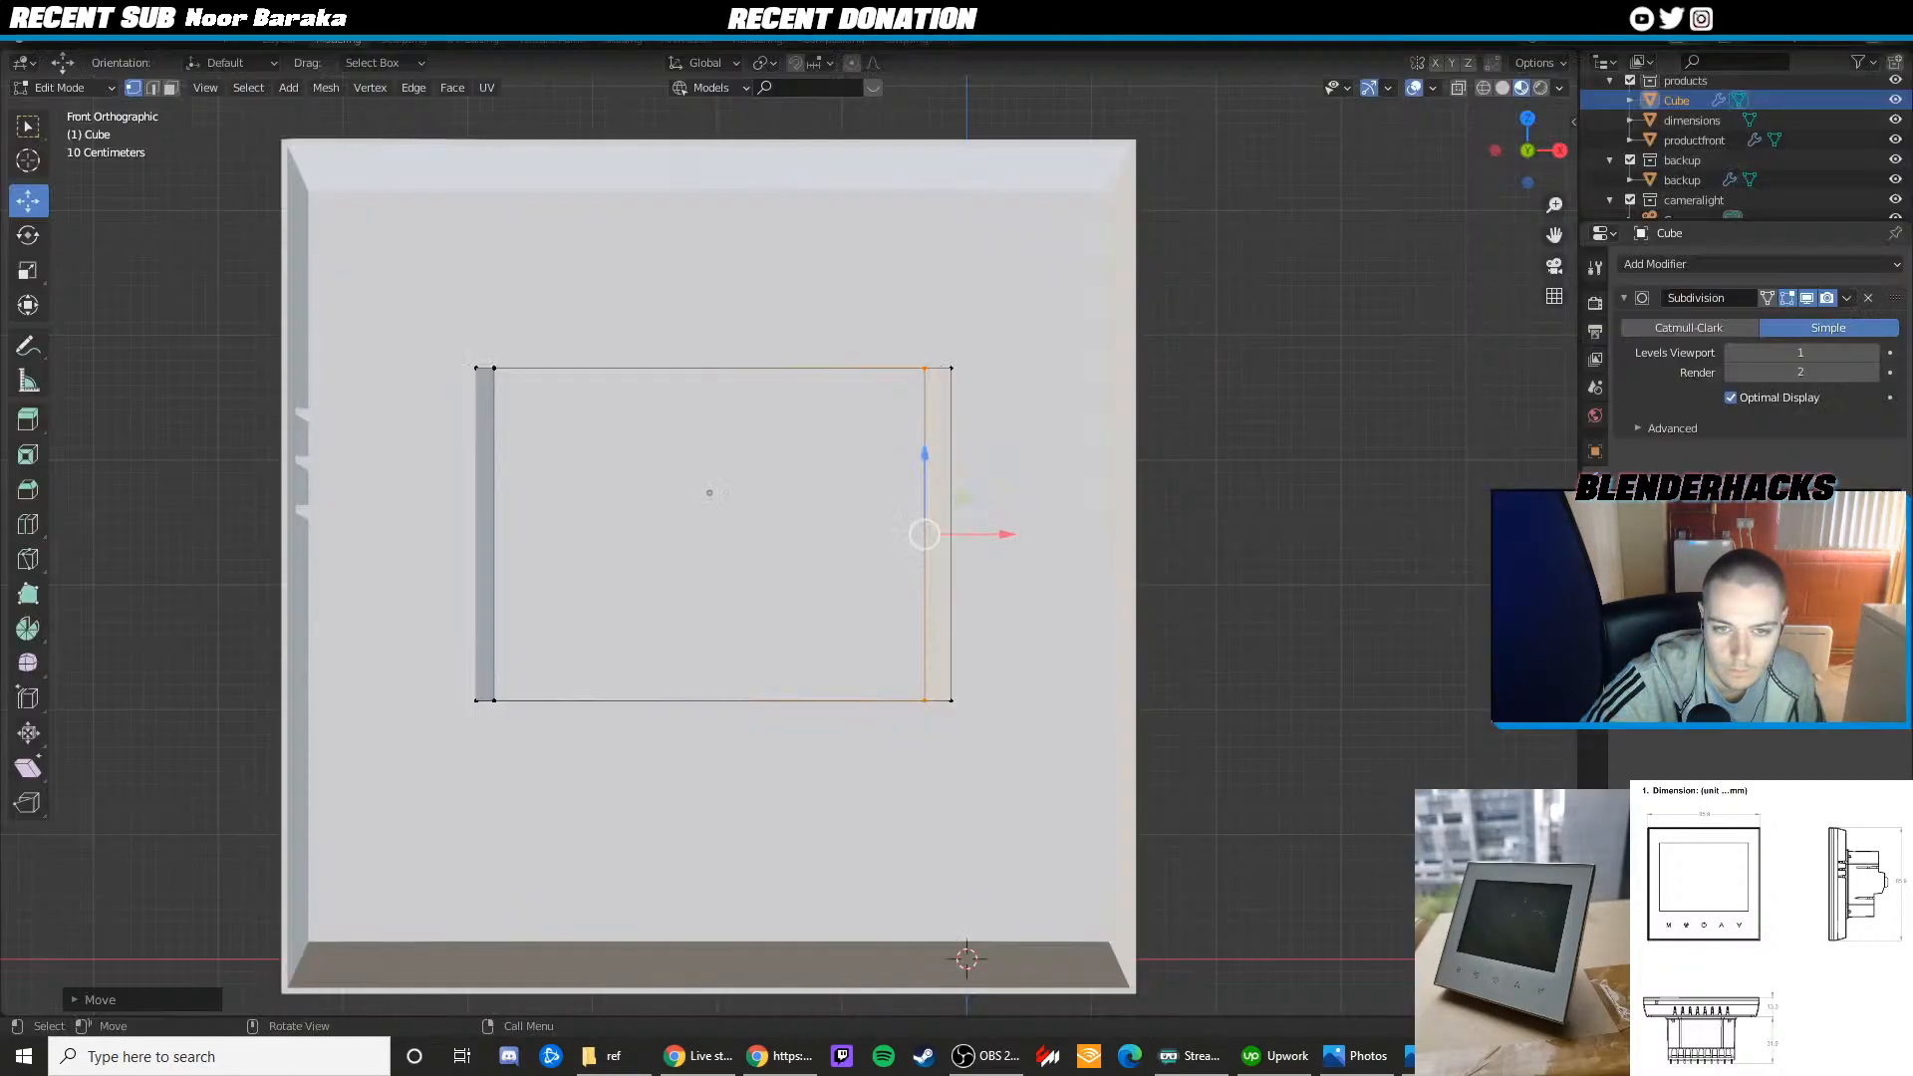
{"action": "key", "text": "alt+Tab"}
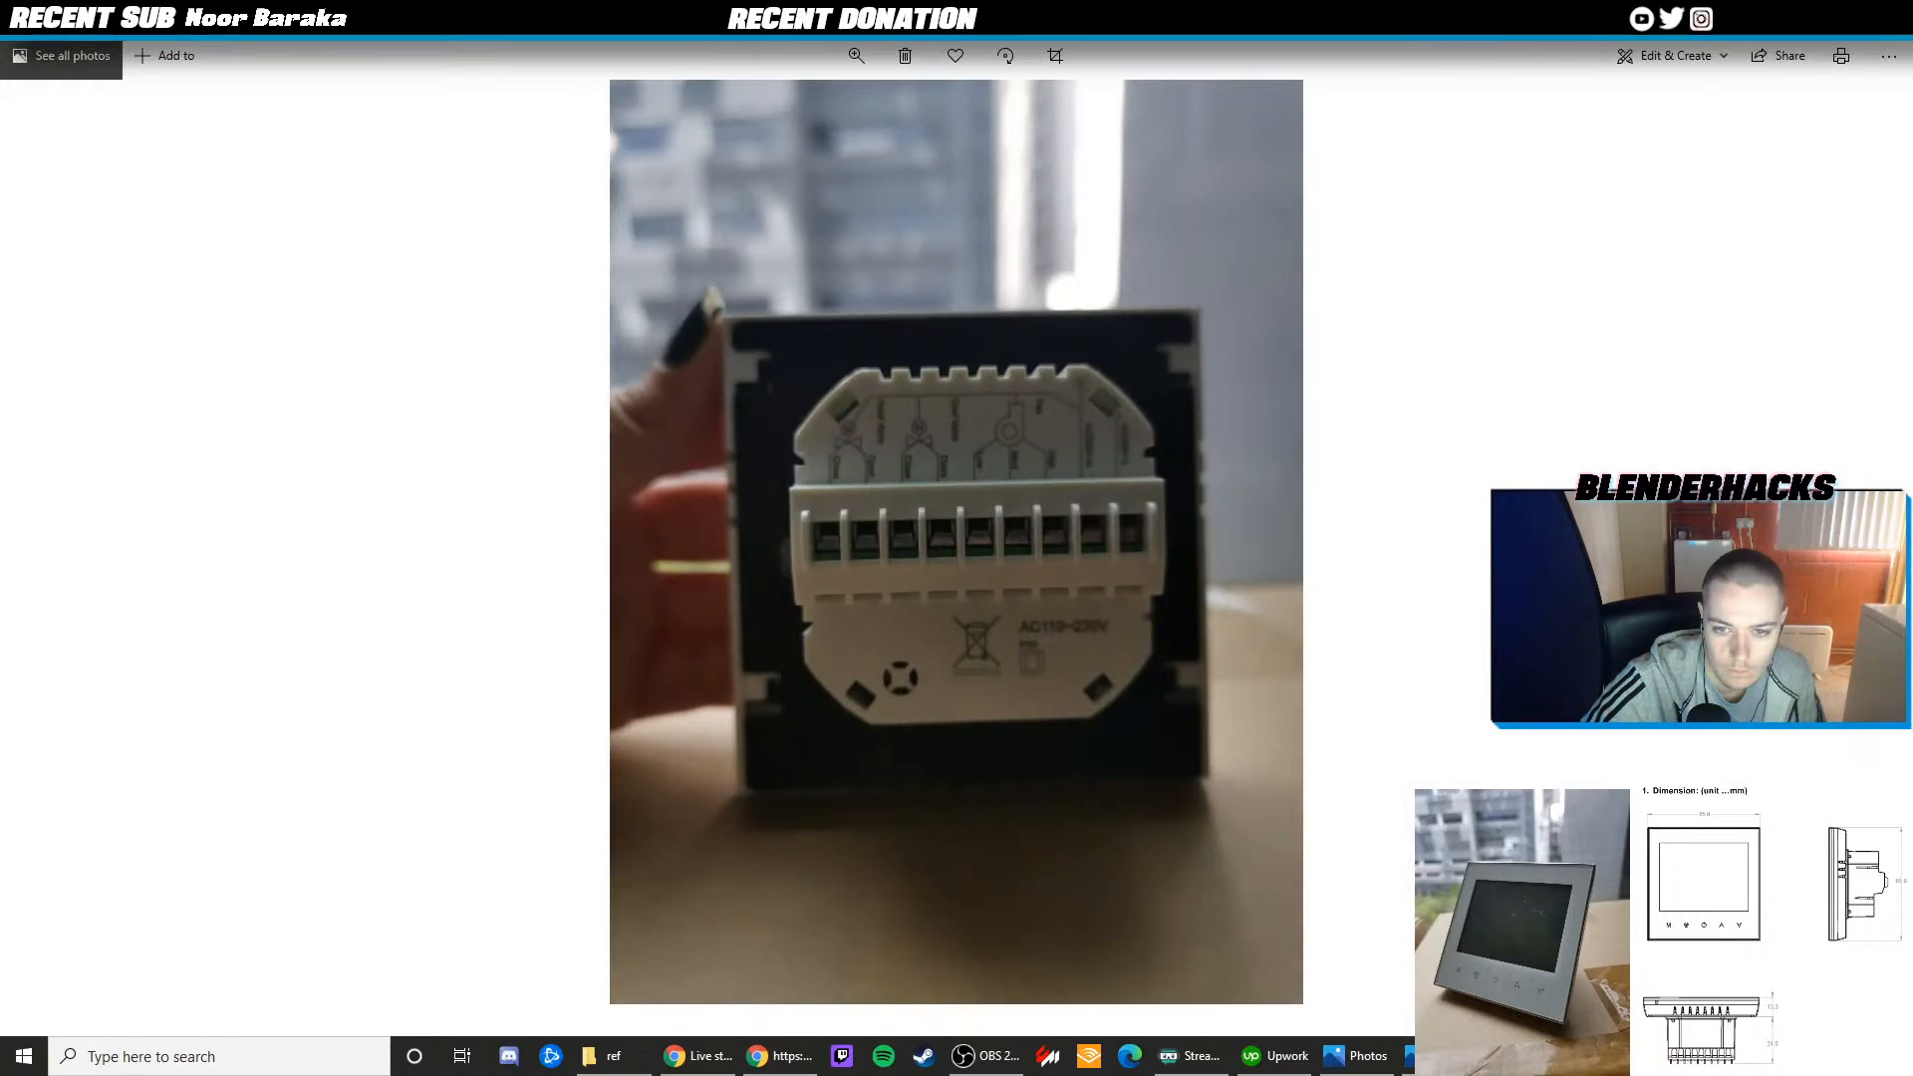
Return to Blender and add two vertical loop cuts to the cube, one near each side edge
{"action": "key", "text": "alt+Tab"}
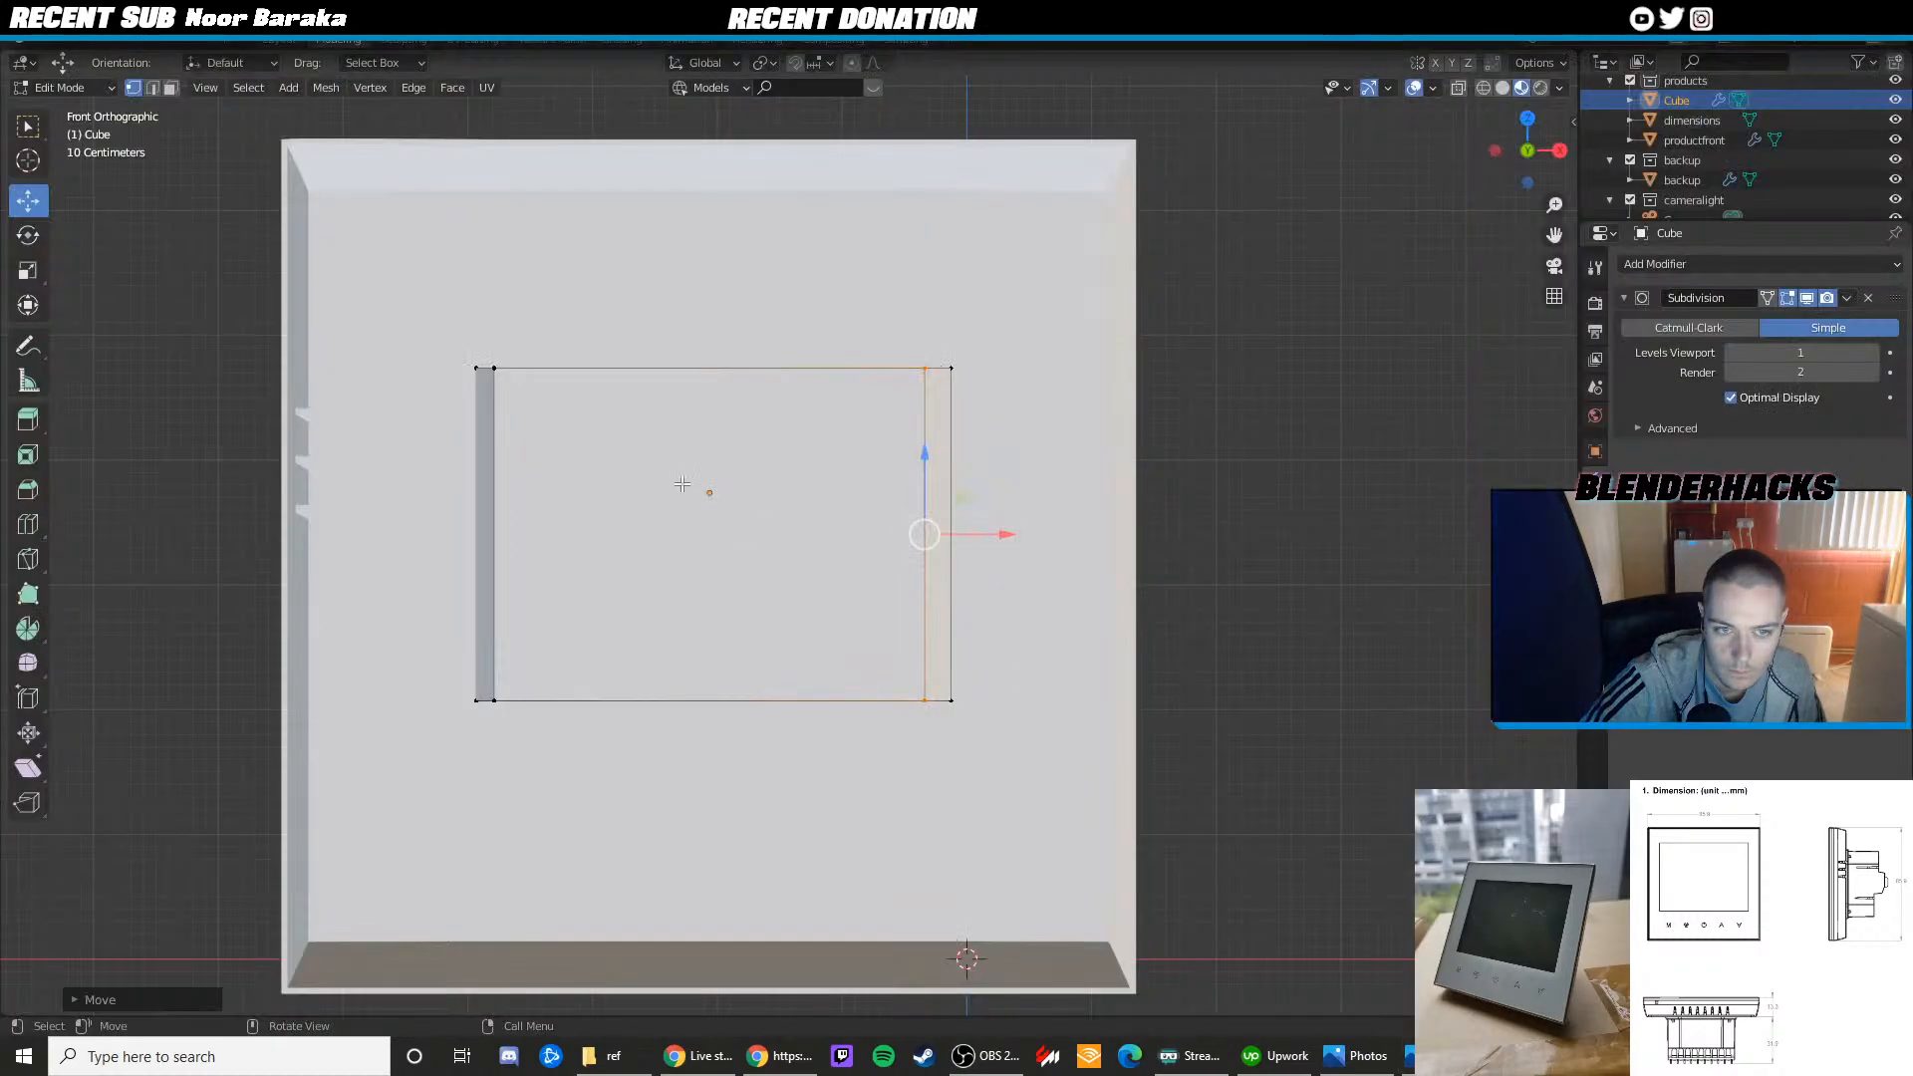
{"action": "key", "text": "ctrl+r"}
{"action": "left_click", "coordinate": [568, 384]}
{"action": "left_click", "coordinate": [398, 399]}
{"action": "key", "text": "ctrl+r"}
{"action": "left_click", "coordinate": [857, 381]}
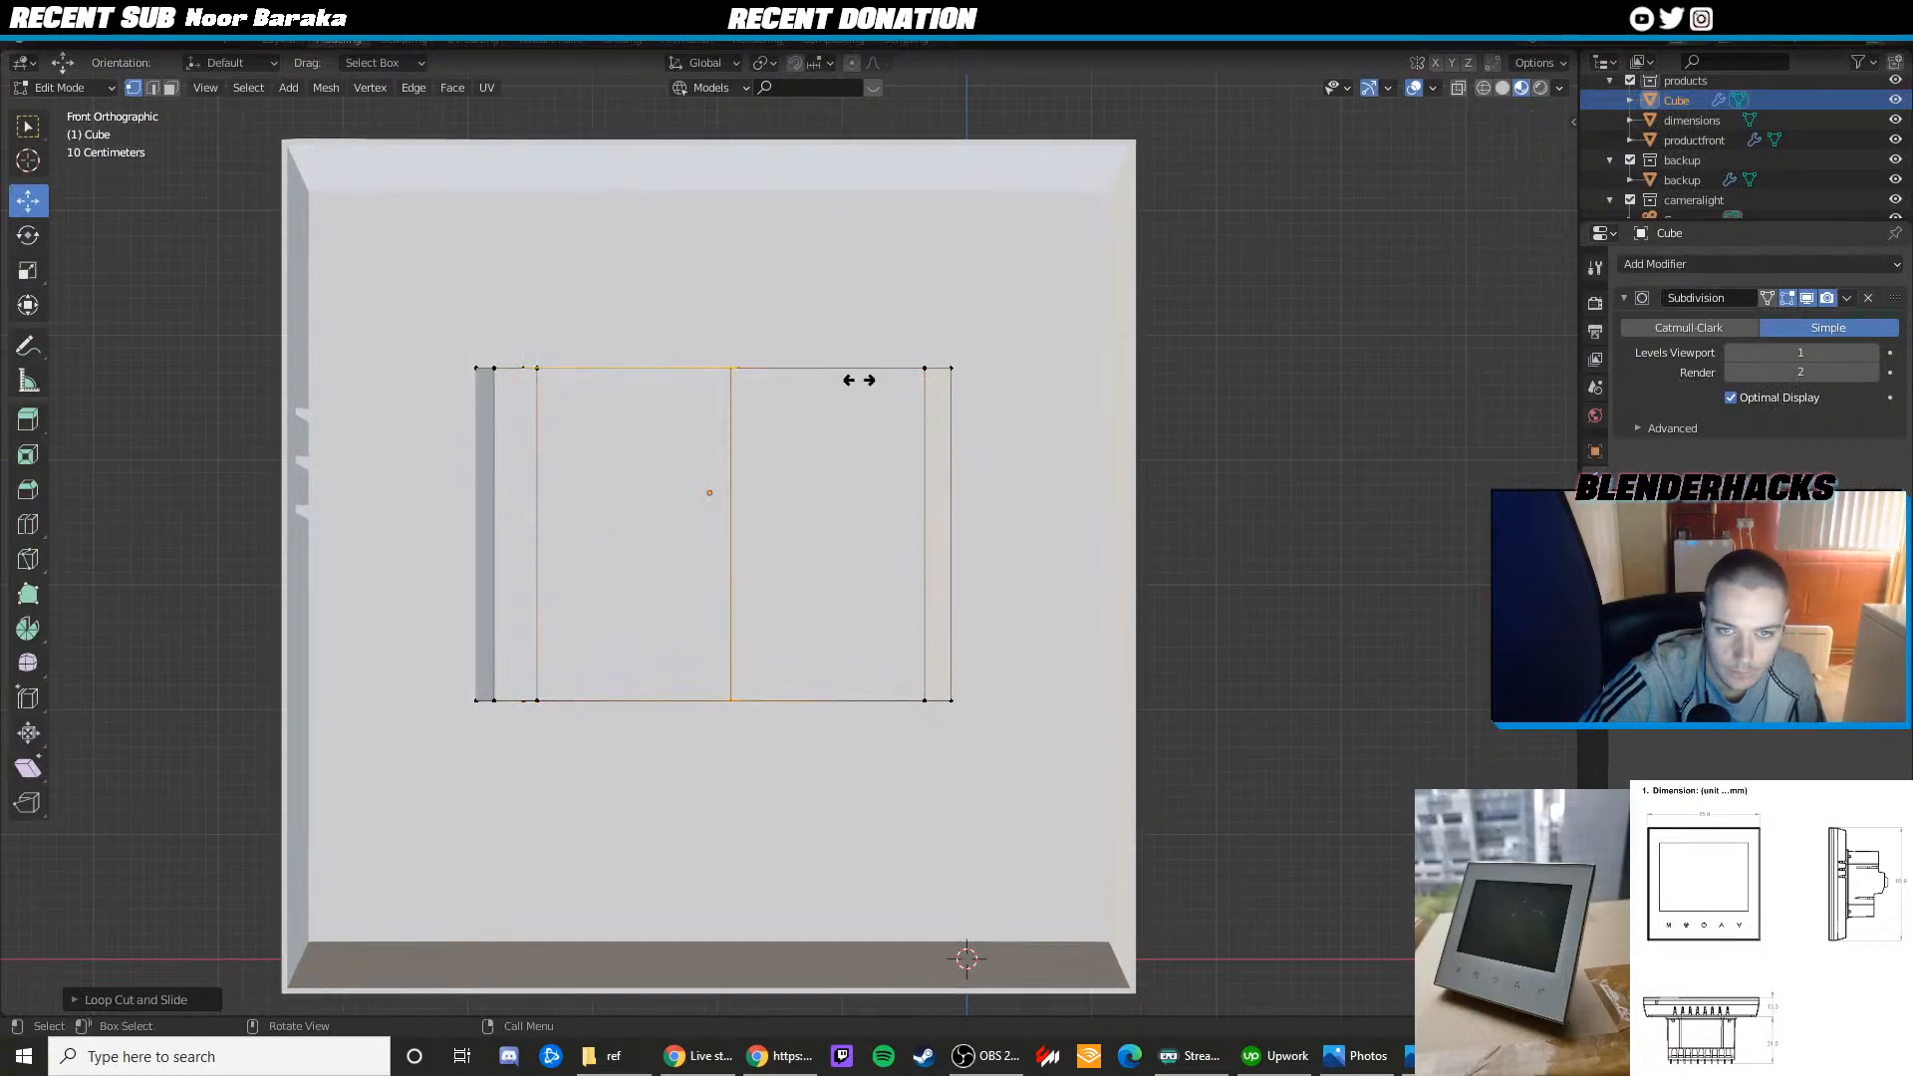
{"action": "left_click", "coordinate": [999, 385]}
Move the upper and lower vertices of both new loops outward along Z to form angled corners on the rear body
{"action": "key", "text": "z"}
{"action": "left_click", "coordinate": [614, 367]}
{"action": "left_click_drag", "start_coordinate": [512, 346], "coordinate": [530, 288]}
{"action": "left_click_drag", "start_coordinate": [578, 729], "coordinate": [488, 665]}
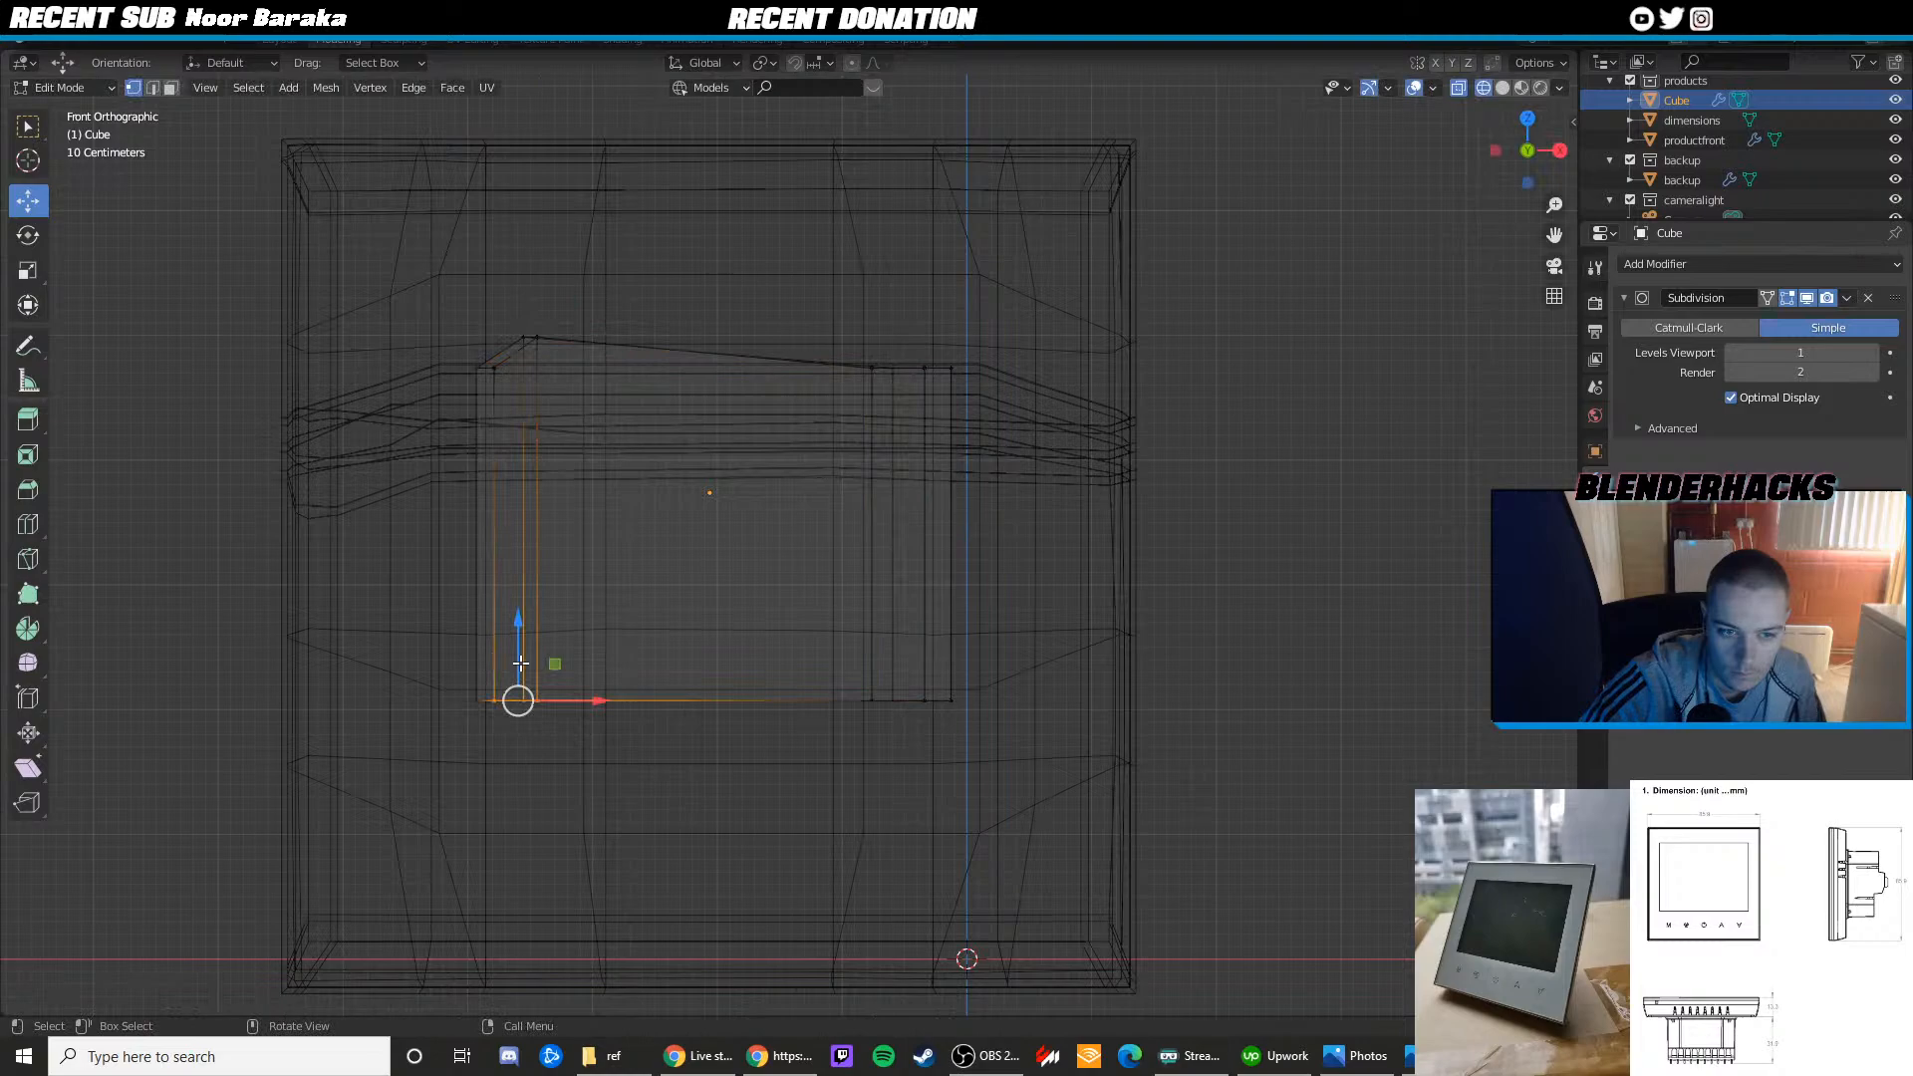
{"action": "left_click", "coordinate": [644, 735]}
{"action": "left_click_drag", "start_coordinate": [572, 728], "coordinate": [538, 709]}
{"action": "left_click_drag", "start_coordinate": [846, 678], "coordinate": [881, 711]}
{"action": "left_click_drag", "start_coordinate": [825, 330], "coordinate": [912, 408]}
{"action": "left_click_drag", "start_coordinate": [884, 319], "coordinate": [887, 289]}
{"action": "left_click_drag", "start_coordinate": [570, 317], "coordinate": [532, 286]}
{"action": "key", "text": "shift+z"}
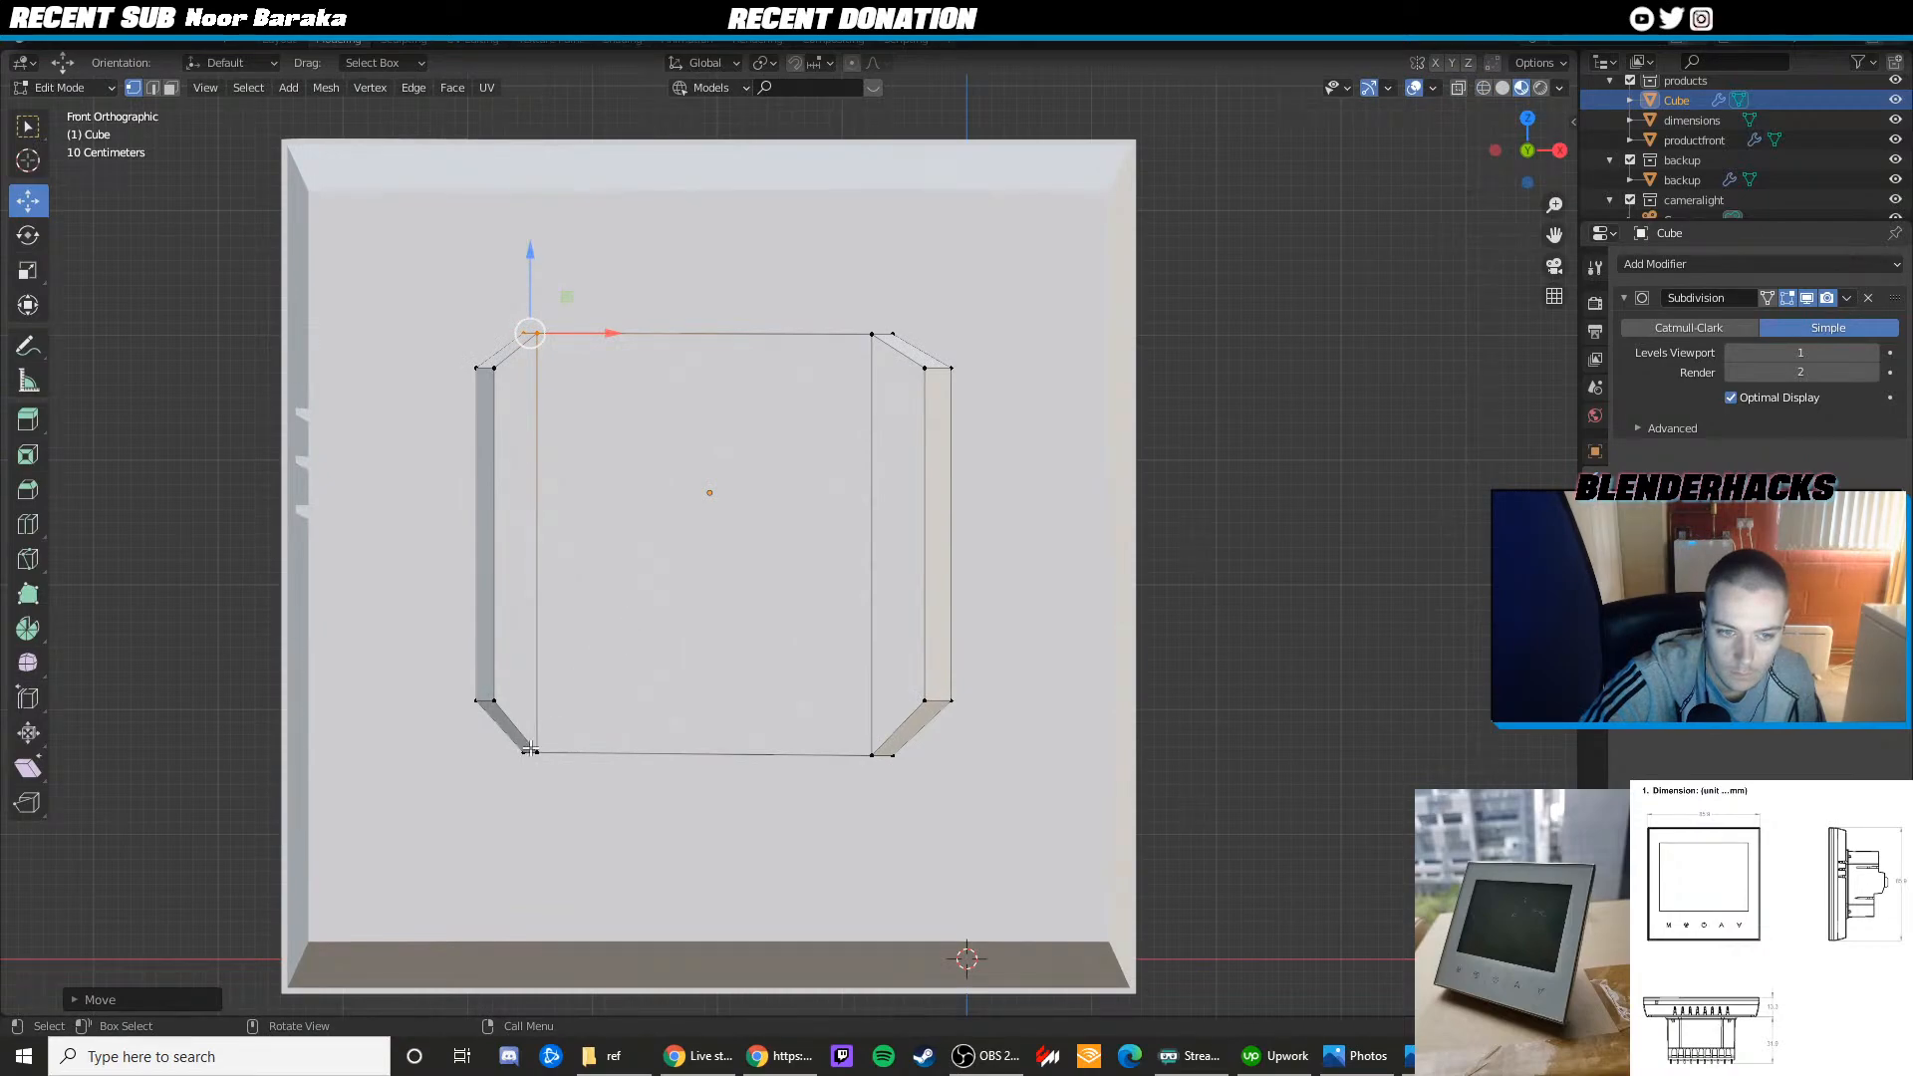
Move the corner vertices of both vertical loops slightly inward along X to widen the angled corners, checking the rear-view reference photo
{"action": "key", "text": "z"}
{"action": "left_click_drag", "start_coordinate": [563, 792], "coordinate": [495, 734]}
{"action": "left_click", "coordinate": [570, 337], "text": "shift"}
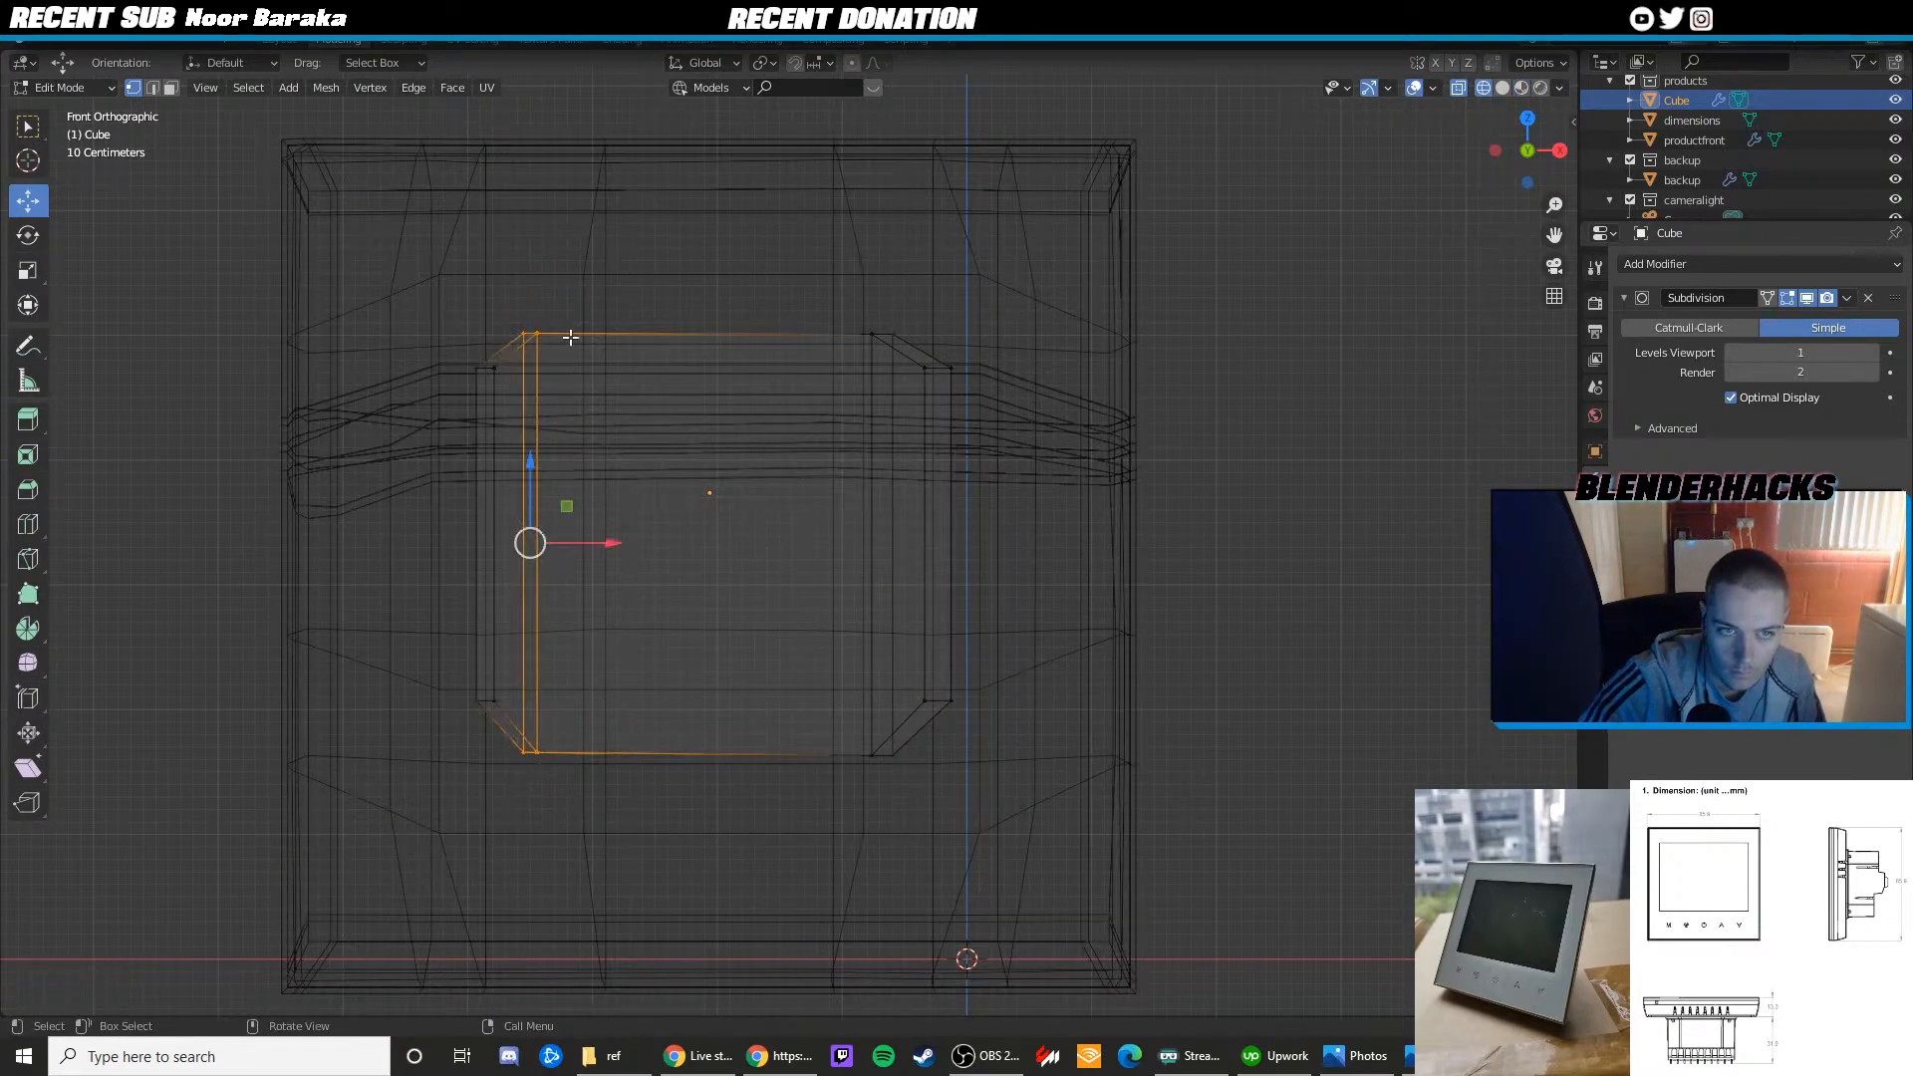
{"action": "left_click_drag", "start_coordinate": [593, 546], "coordinate": [607, 551]}
{"action": "key", "text": "z"}
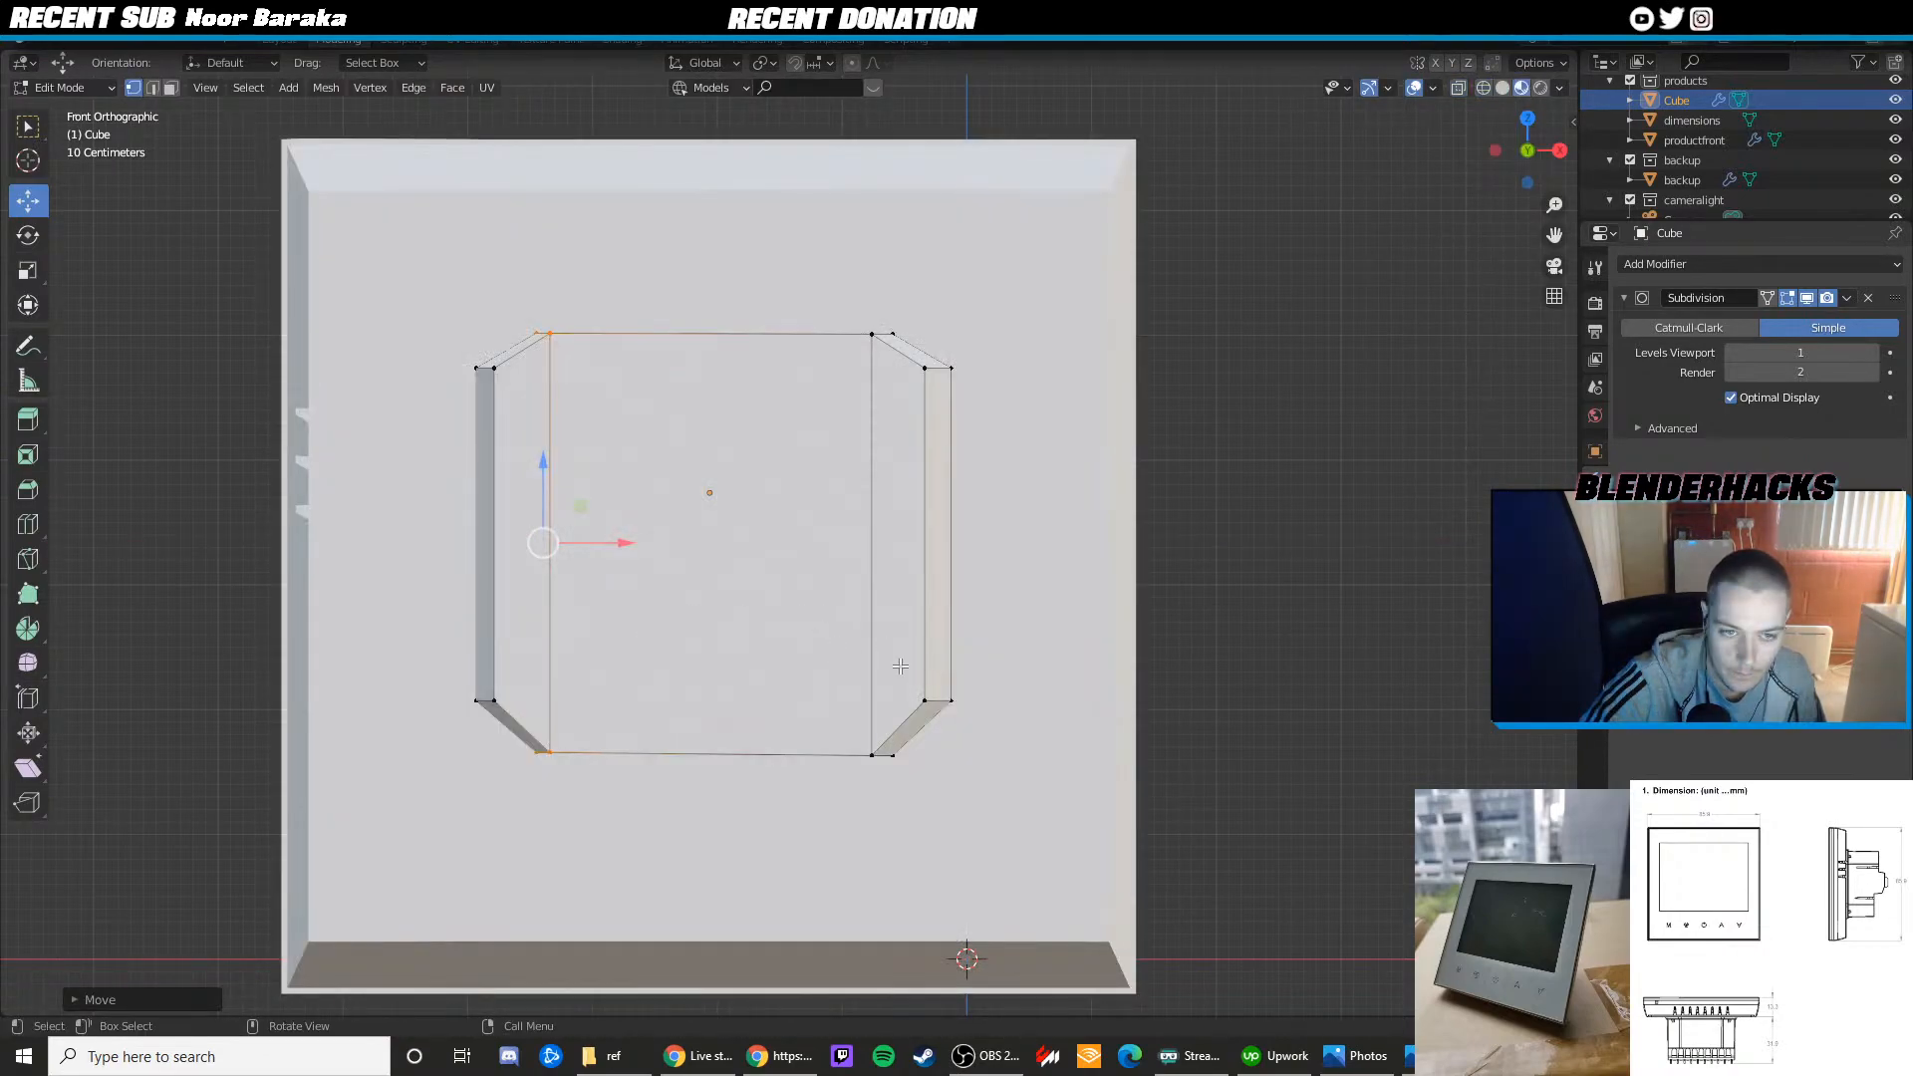
{"action": "key", "text": "z"}
{"action": "left_click", "coordinate": [876, 755]}
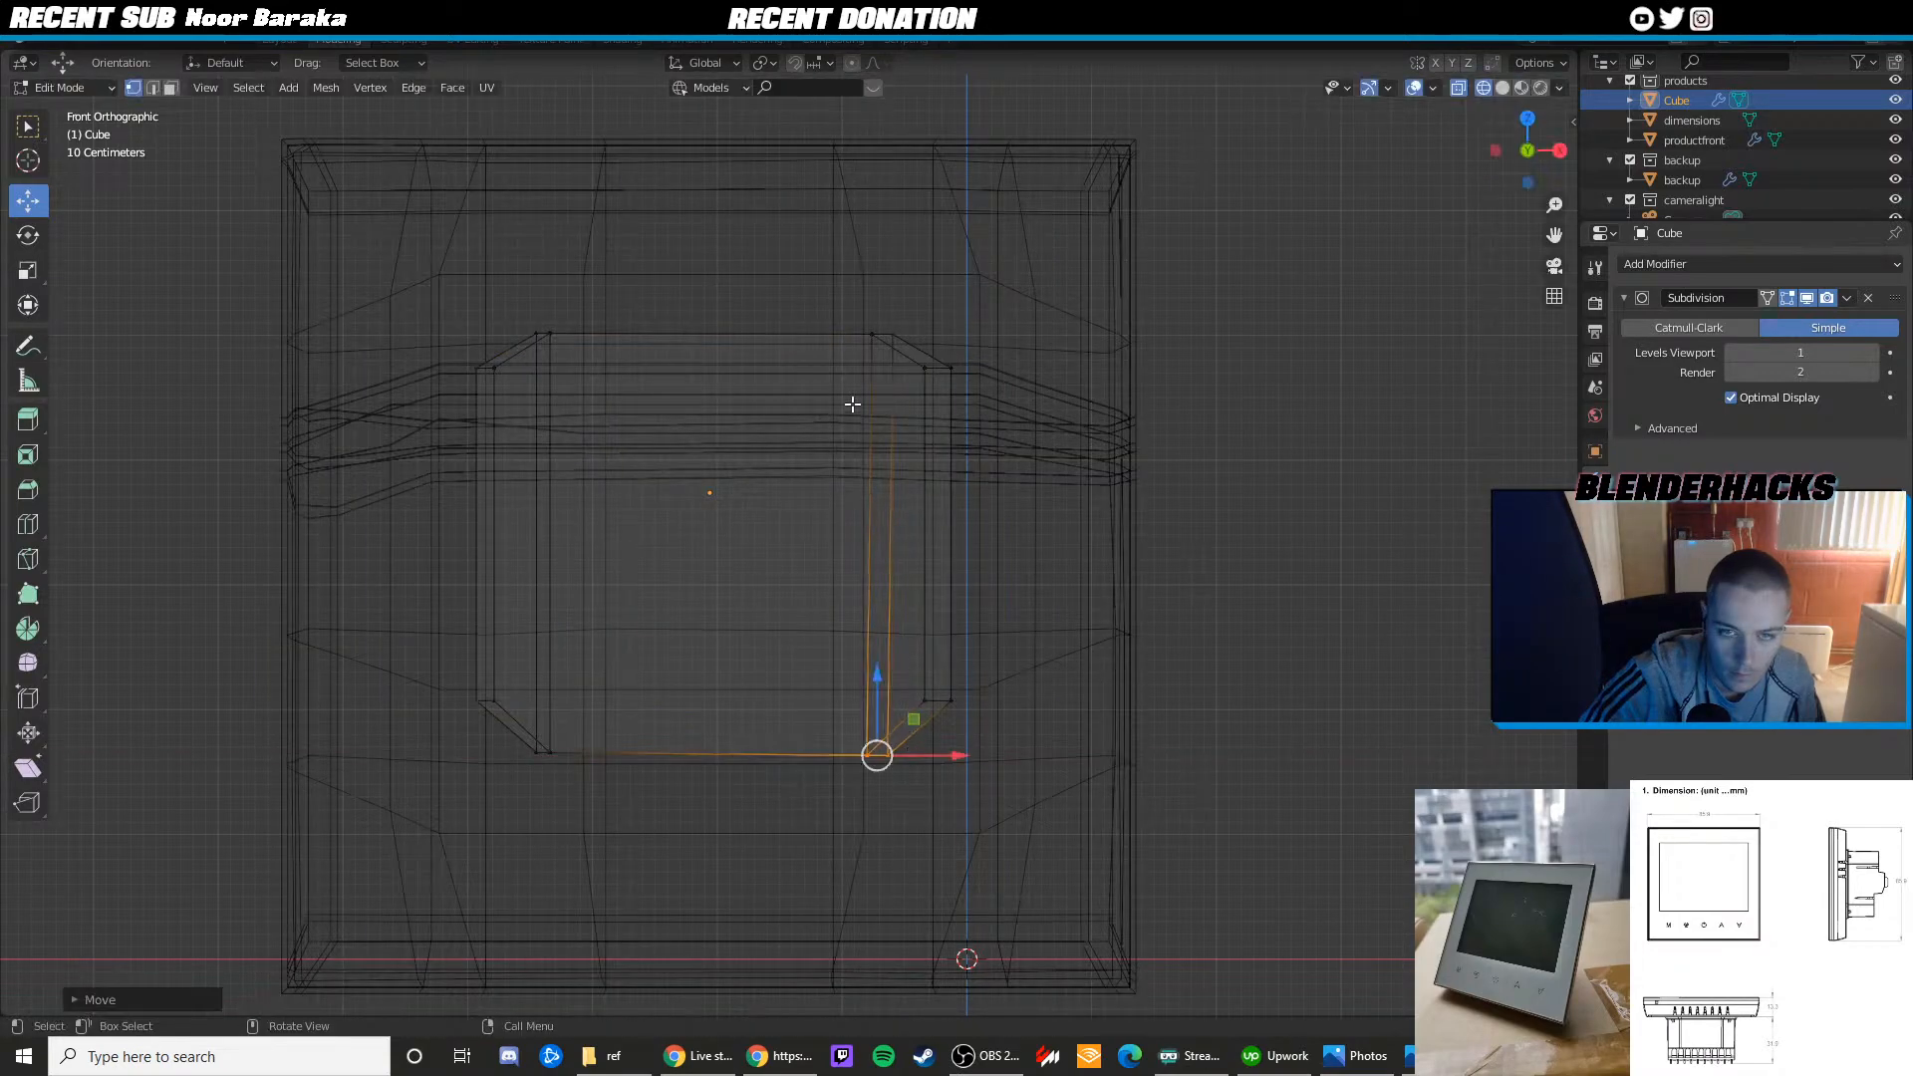
{"action": "left_click_drag", "start_coordinate": [840, 300], "coordinate": [905, 346]}
{"action": "key", "text": "z"}
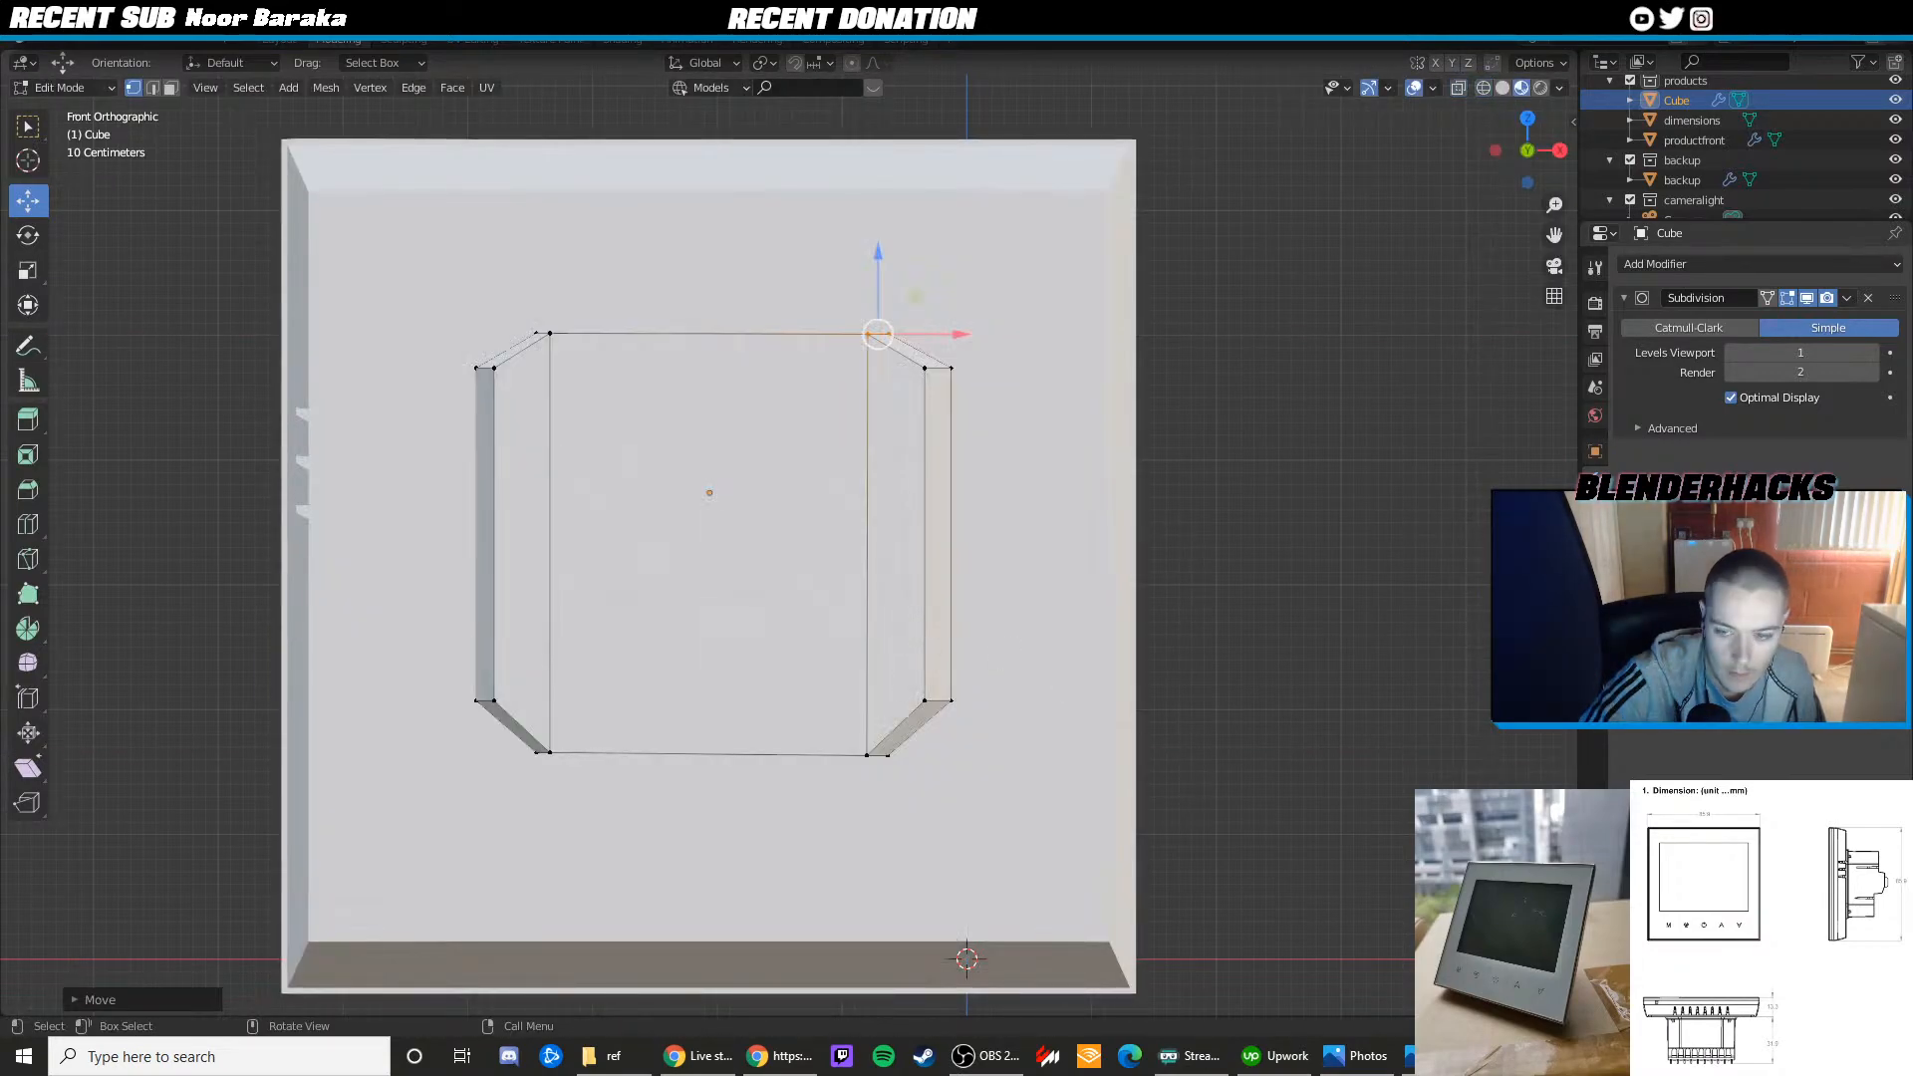
{"action": "key", "text": "alt+Tab"}
{"action": "key", "text": "alt+Tab"}
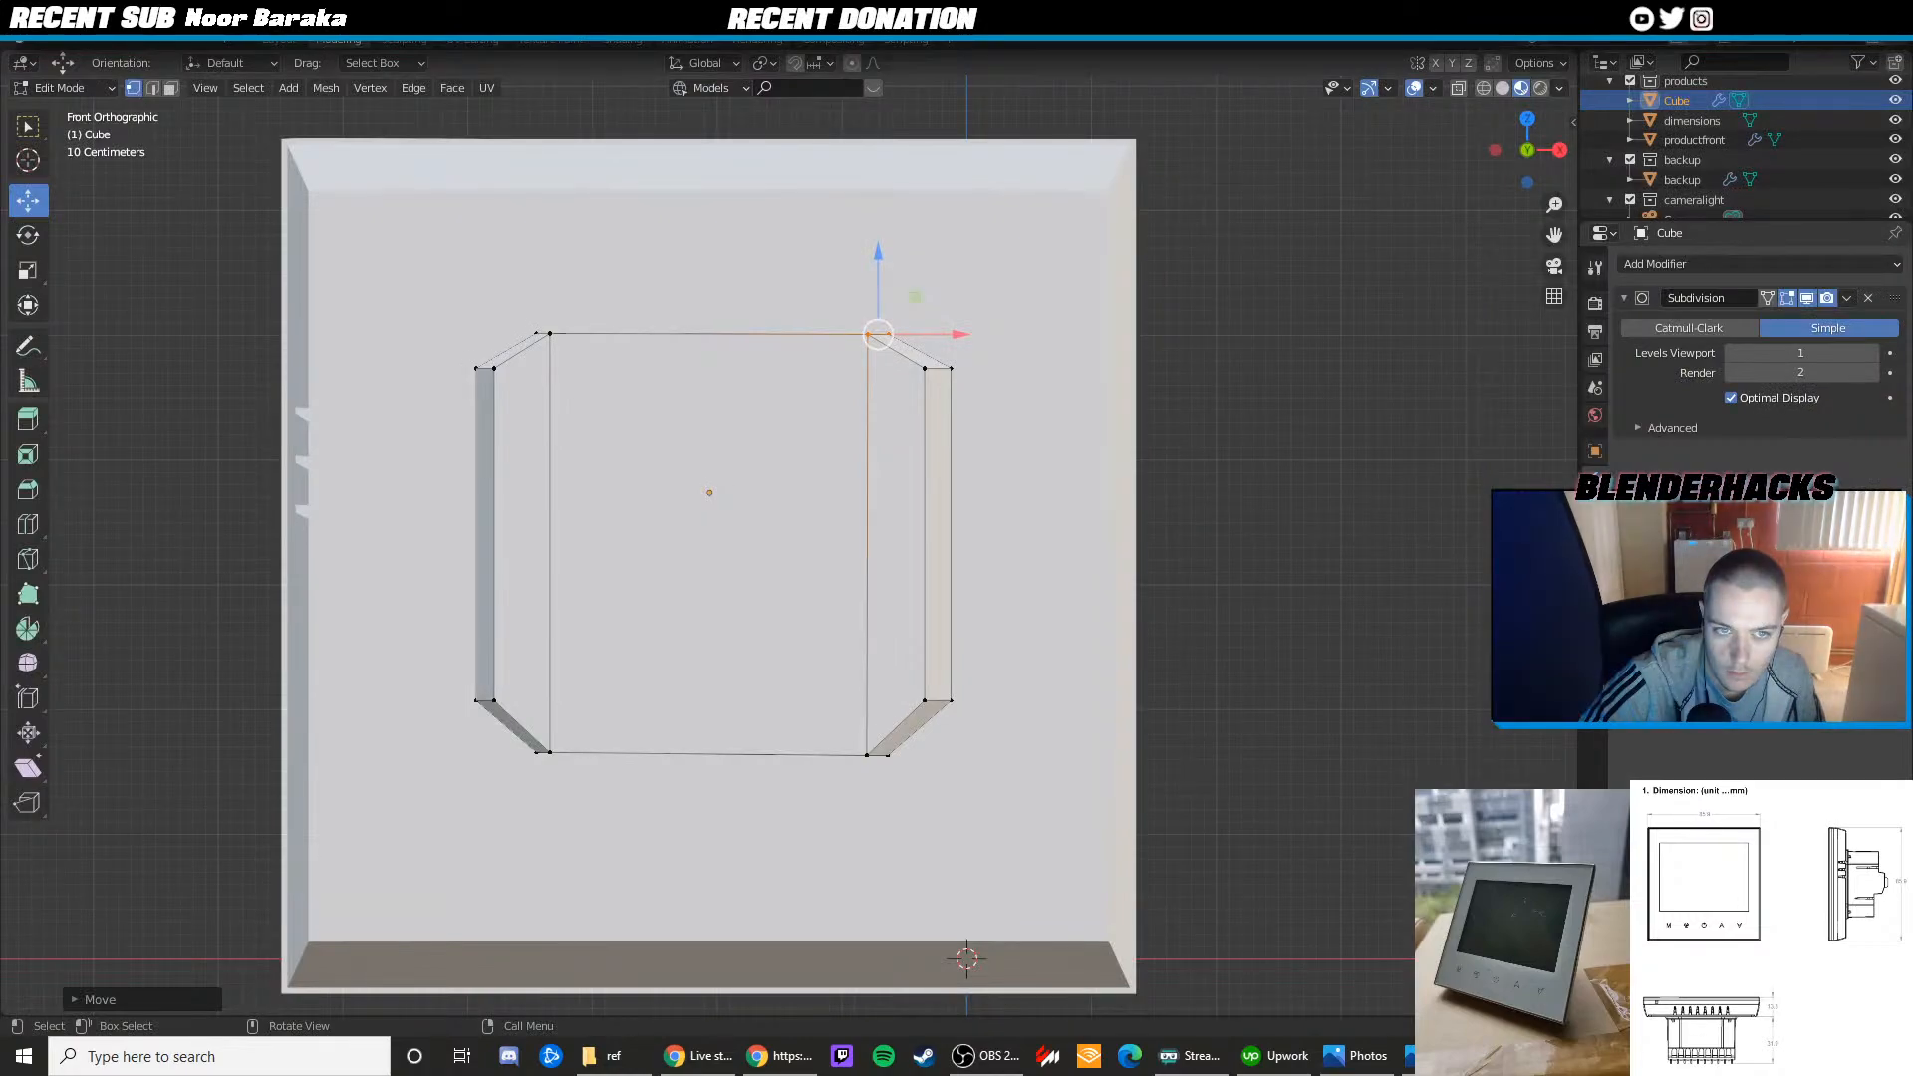
Try Catmull-Clark subdivision on the rear body, and return the modifier to Simple
{"action": "key", "text": "Tab"}
{"action": "middle_click_drag", "start_coordinate": [986, 593], "coordinate": [875, 546]}
{"action": "key", "text": "Tab"}
{"action": "scroll", "coordinate": [1046, 474], "scroll_direction": "up", "scroll_amount": 1}
{"action": "left_click", "coordinate": [1689, 327]}
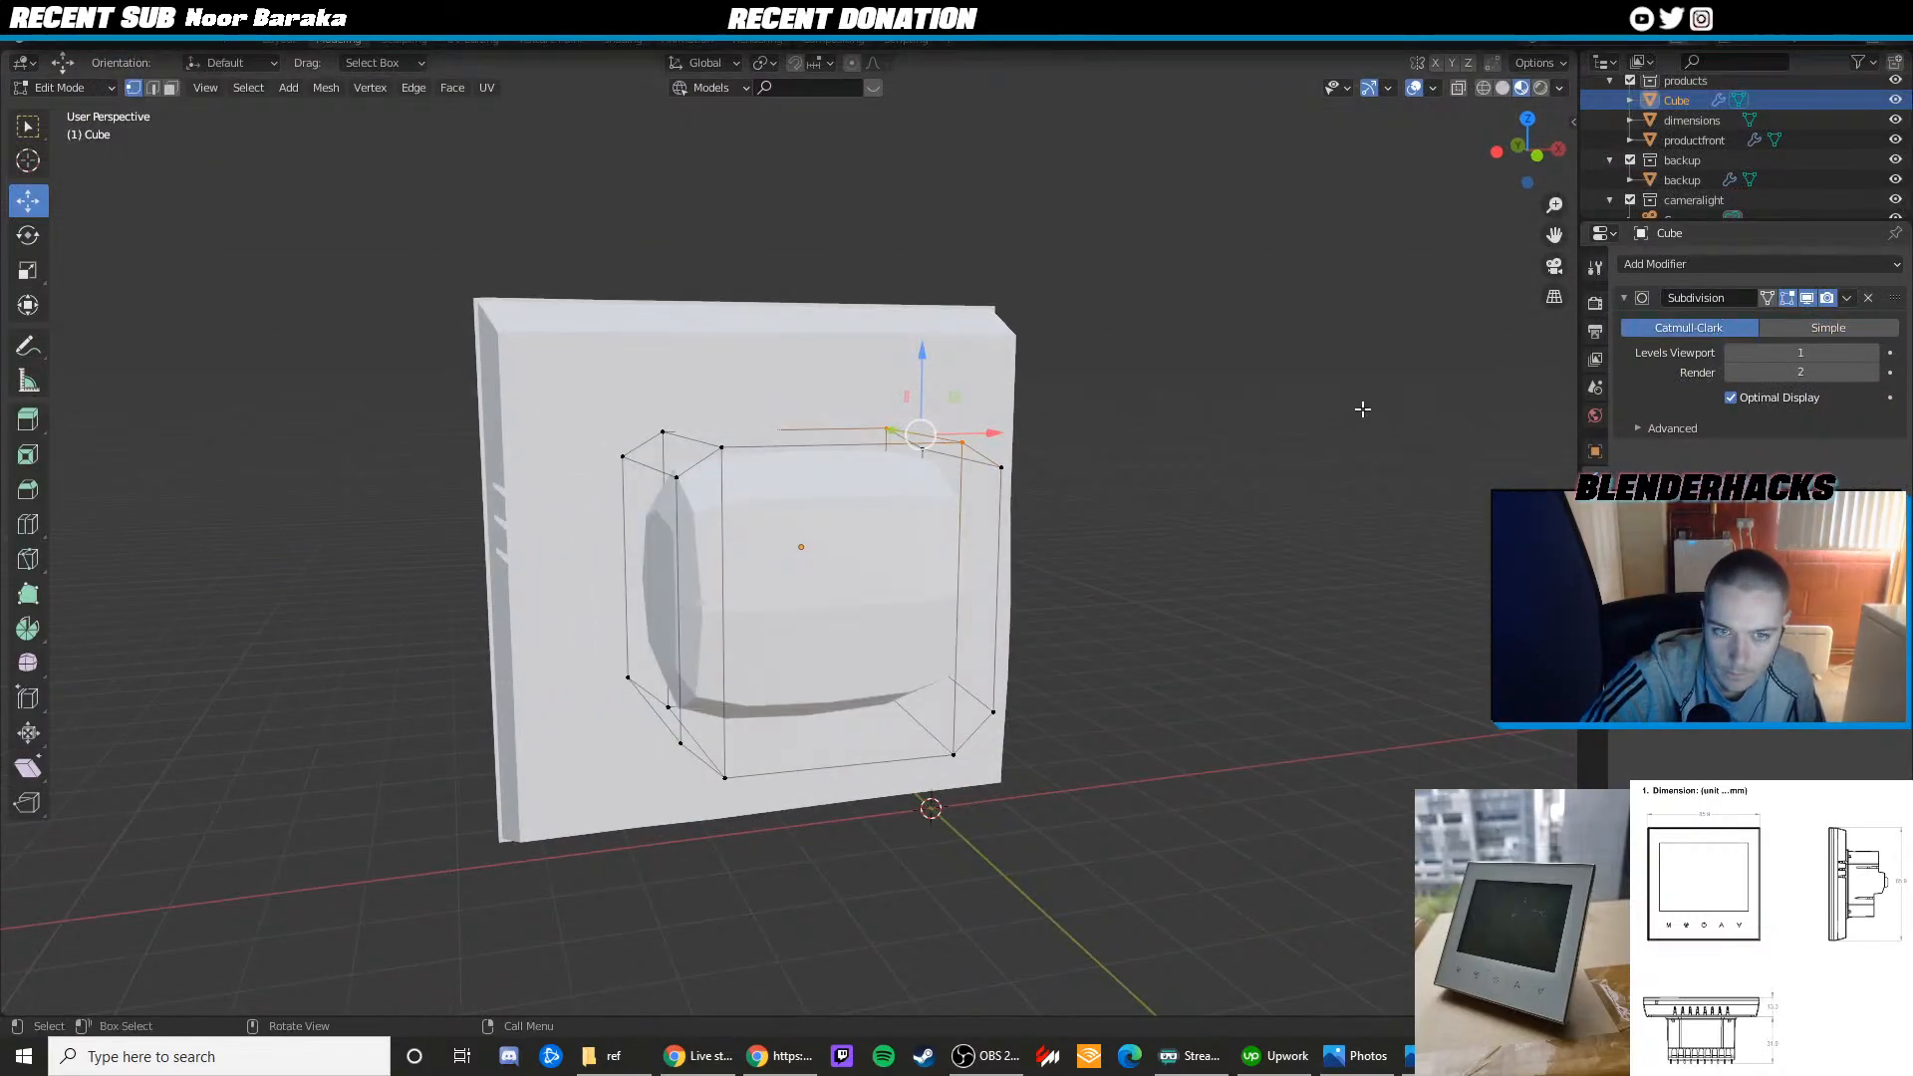
{"action": "key", "text": "Tab"}
{"action": "scroll", "coordinate": [941, 458], "scroll_direction": "up", "scroll_amount": 1}
{"action": "left_click", "coordinate": [1828, 327]}
{"action": "key", "text": "Tab"}
Add a loop cut around the body close to the front panel and set its Subdivision modifier to Catmull-Clark
{"action": "middle_click_drag", "start_coordinate": [1089, 422], "coordinate": [889, 528]}
{"action": "key", "text": "ctrl+r"}
{"action": "left_click", "coordinate": [889, 528]}
{"action": "left_click", "coordinate": [772, 508]}
{"action": "left_click", "coordinate": [1688, 327]}
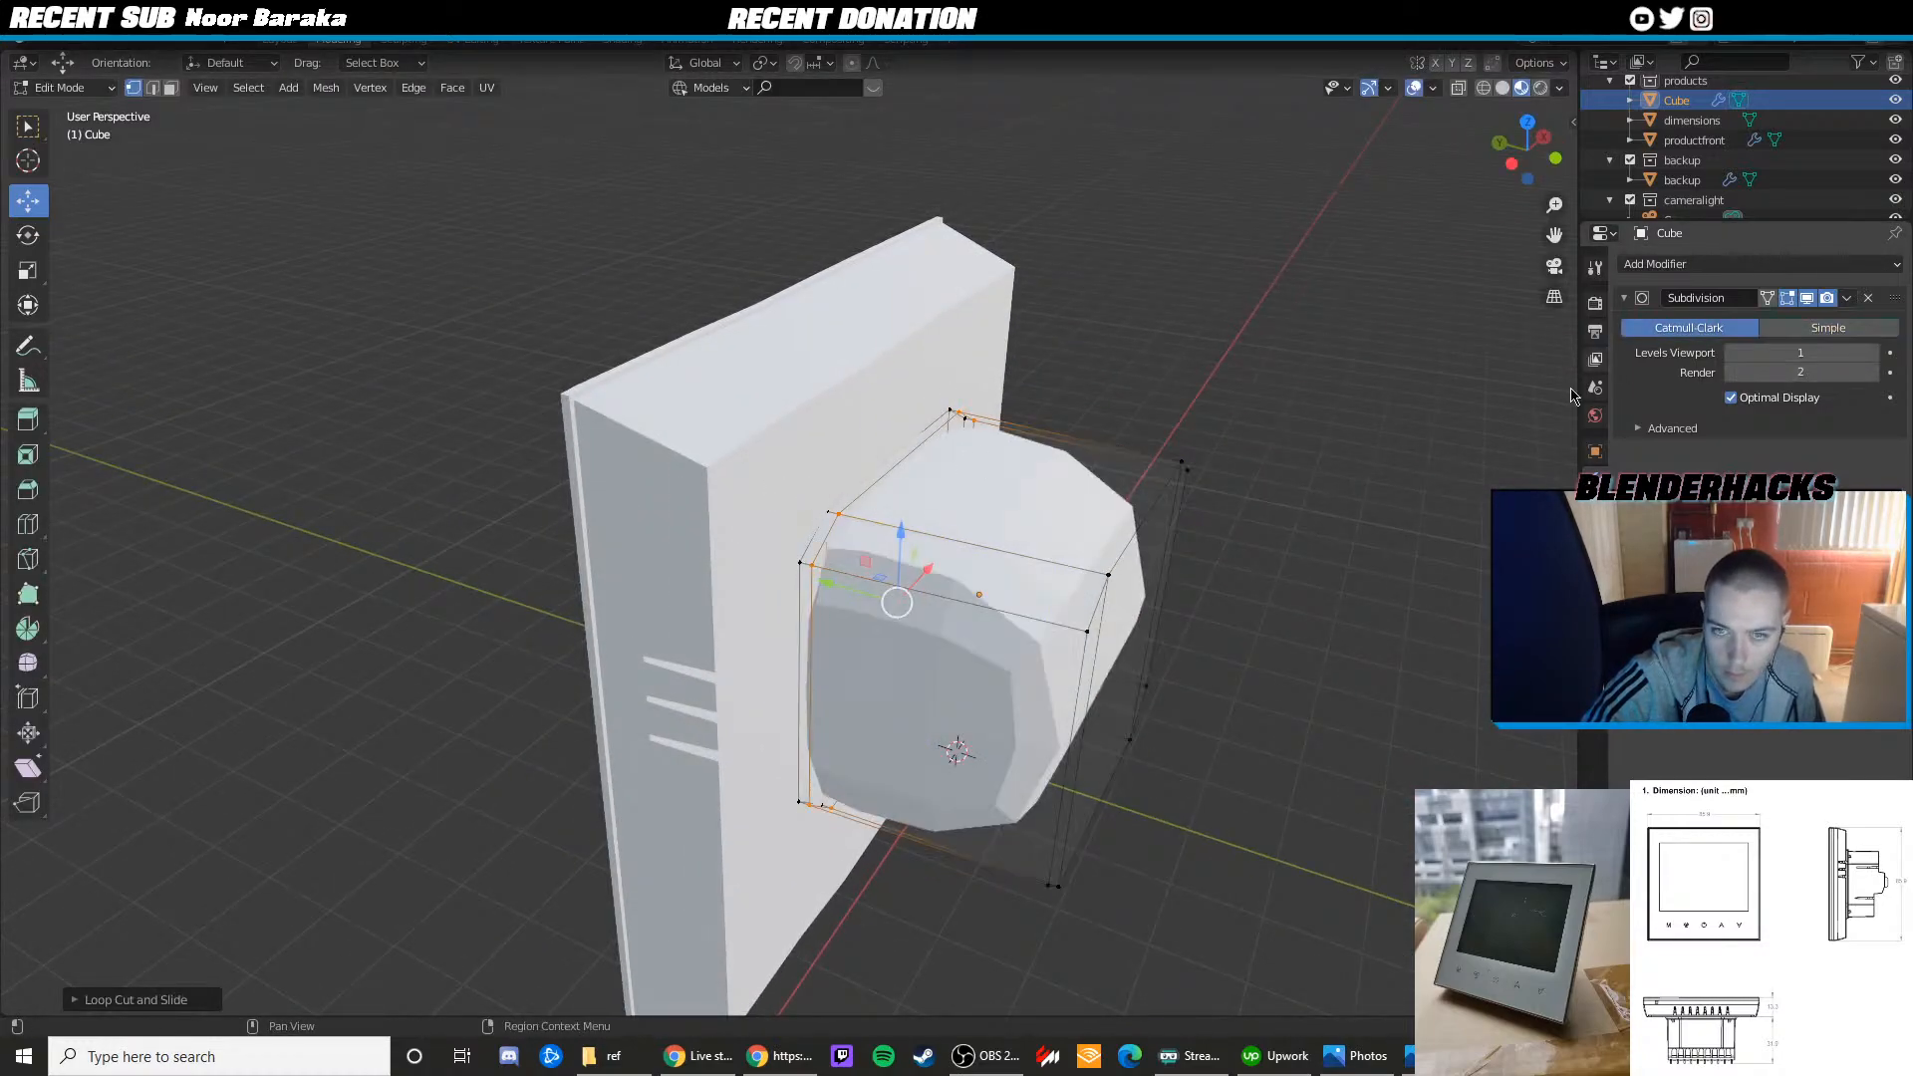
{"action": "scroll", "coordinate": [1345, 448], "scroll_direction": "down", "scroll_amount": 1}
{"action": "key", "text": "Tab"}
{"action": "middle_click_drag", "start_coordinate": [1325, 464], "coordinate": [1104, 437]}
{"action": "key", "text": "Tab"}
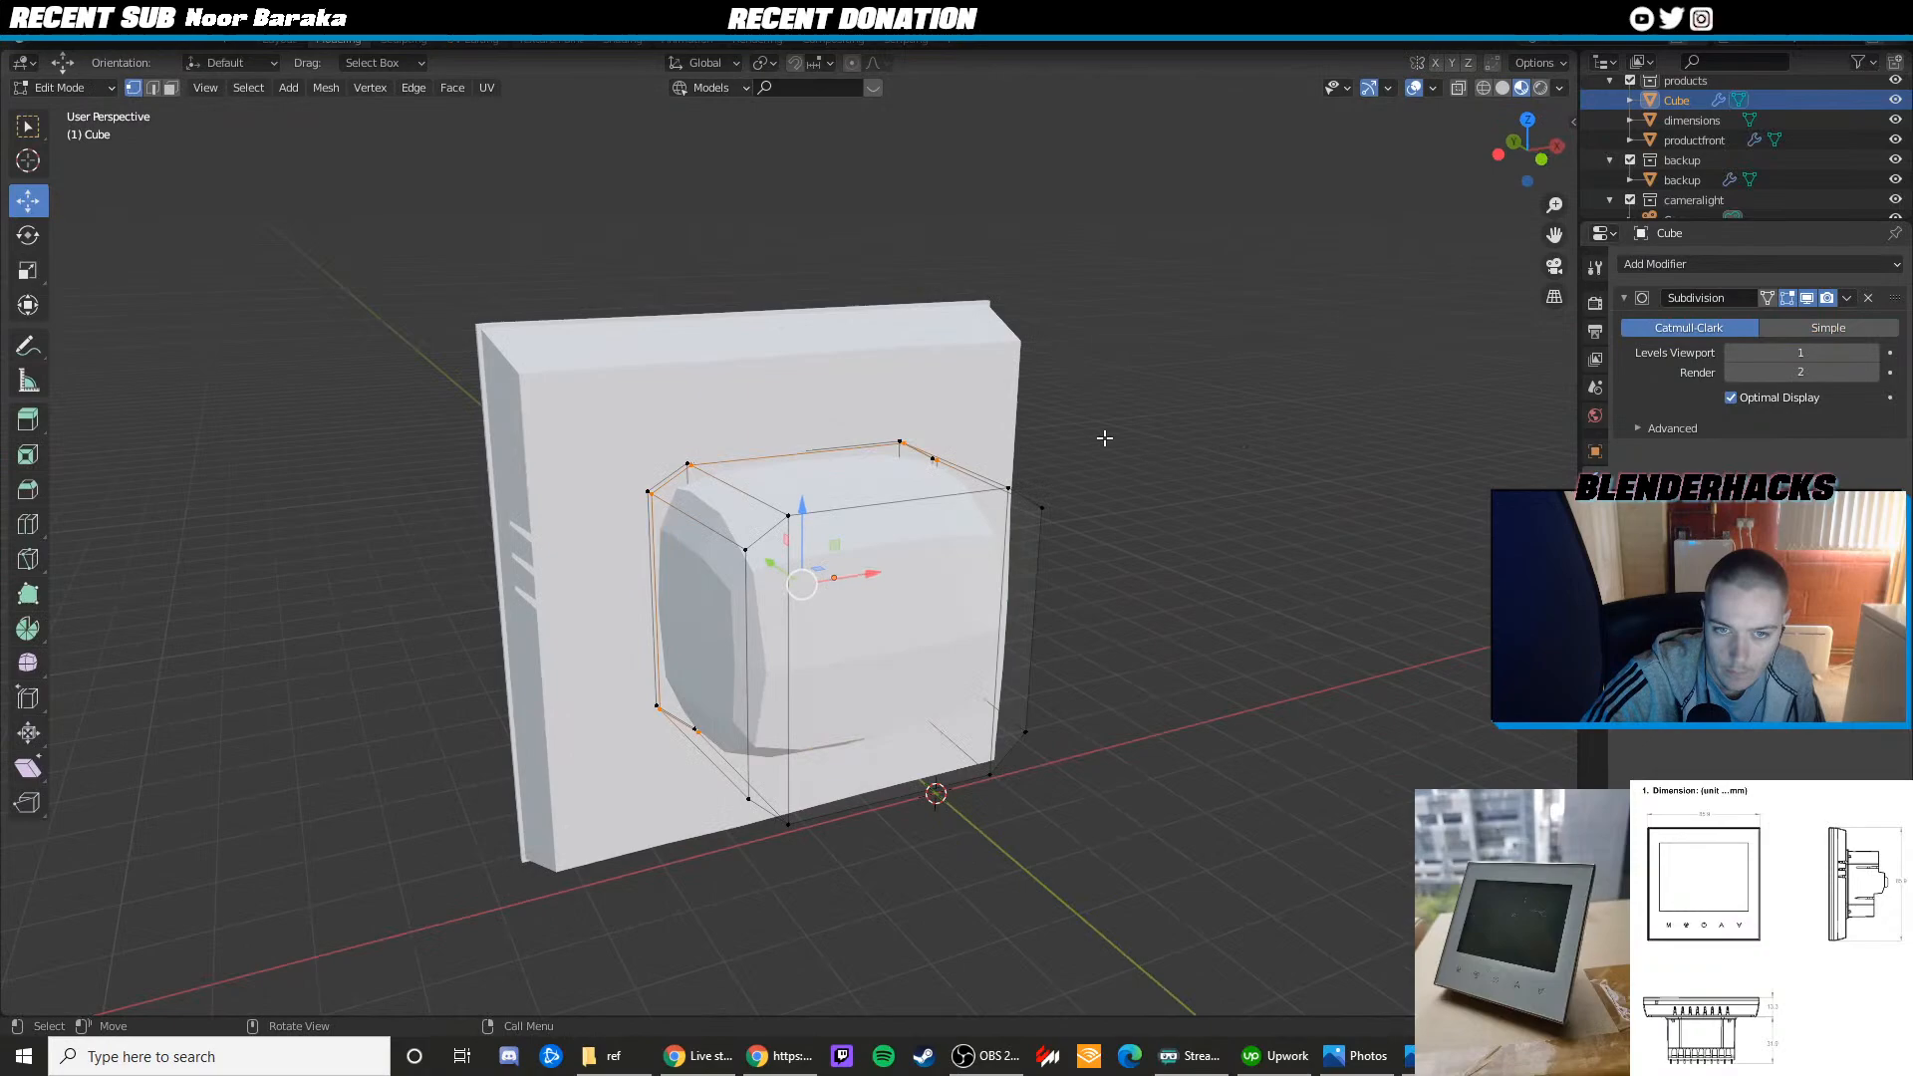
{"action": "key", "text": "ctrl+r"}
{"action": "left_click", "coordinate": [768, 524]}
{"action": "left_click", "coordinate": [748, 575]}
{"action": "key", "text": "ctrl+z"}
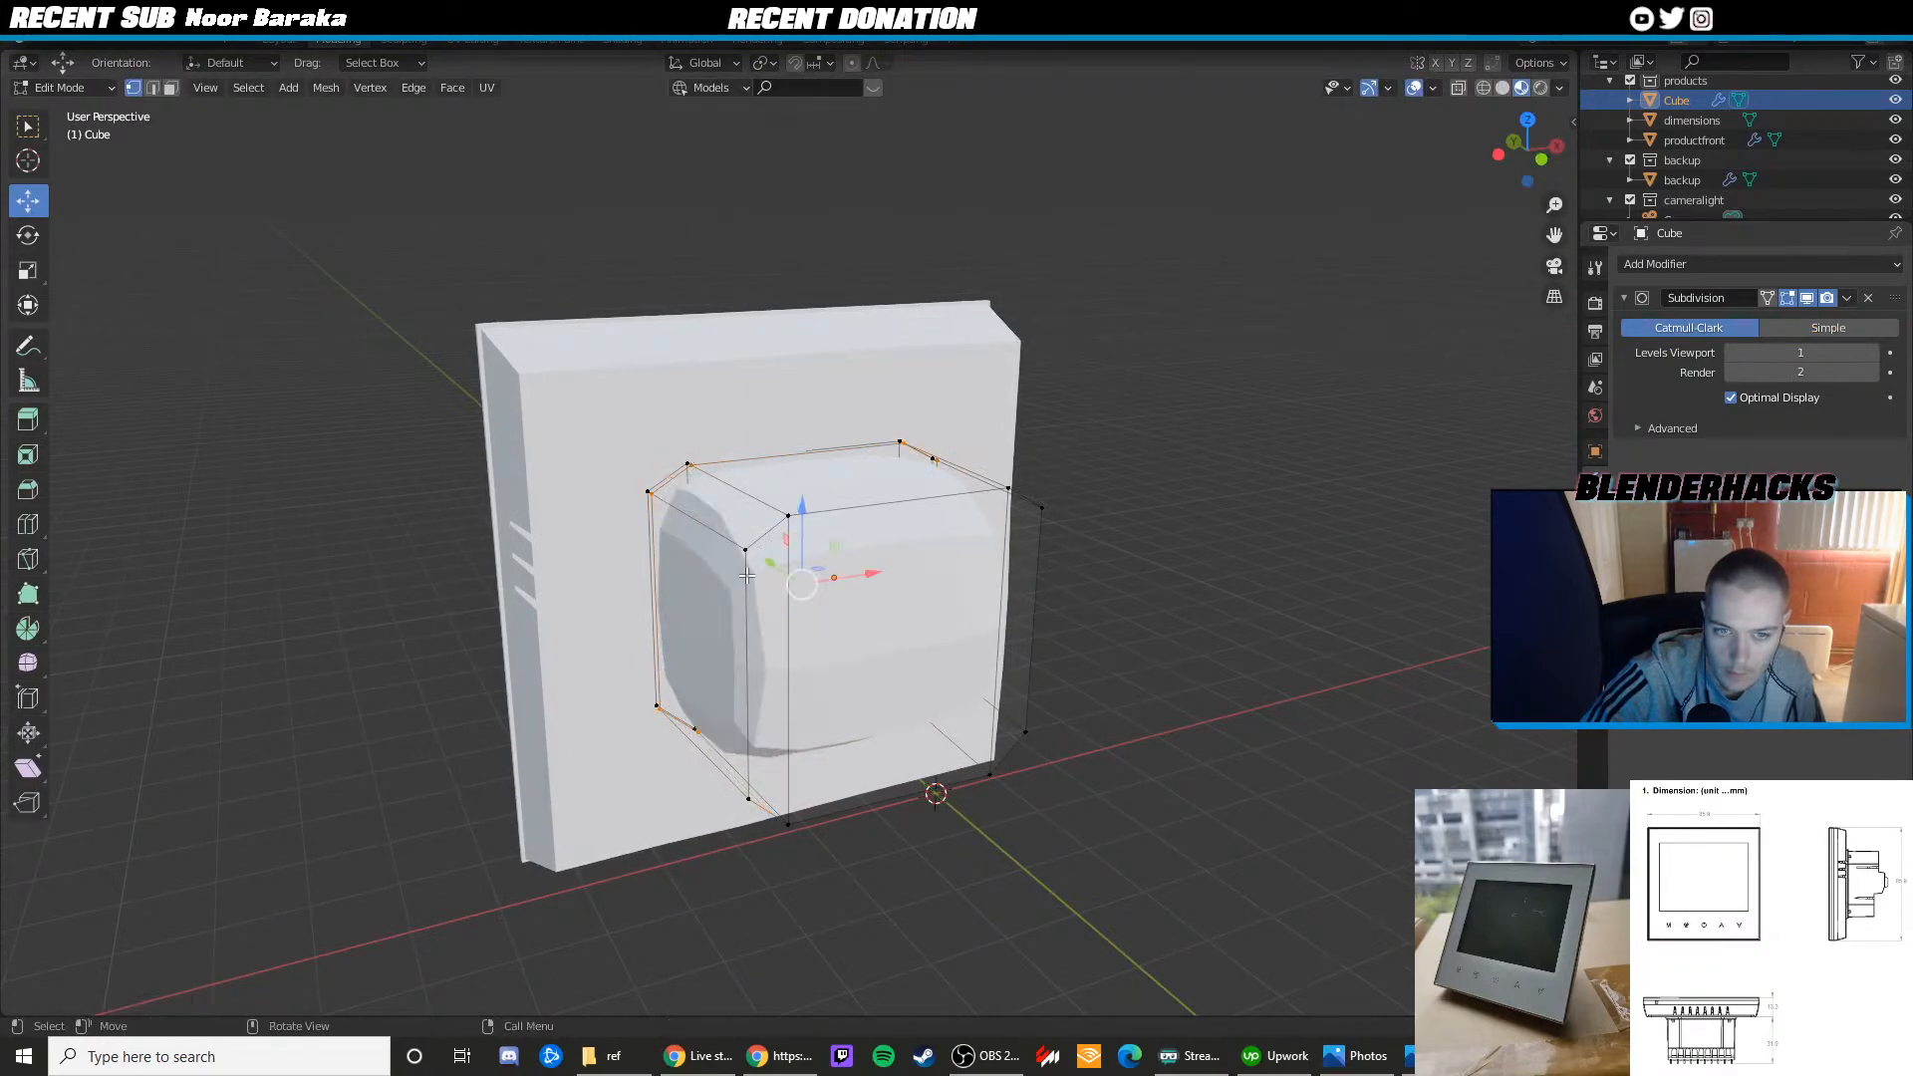
Add two horizontal loop cuts around the body, one close to its upper edge and one close to its lower edge
{"action": "key", "text": "ctrl+r"}
{"action": "left_click", "coordinate": [754, 533]}
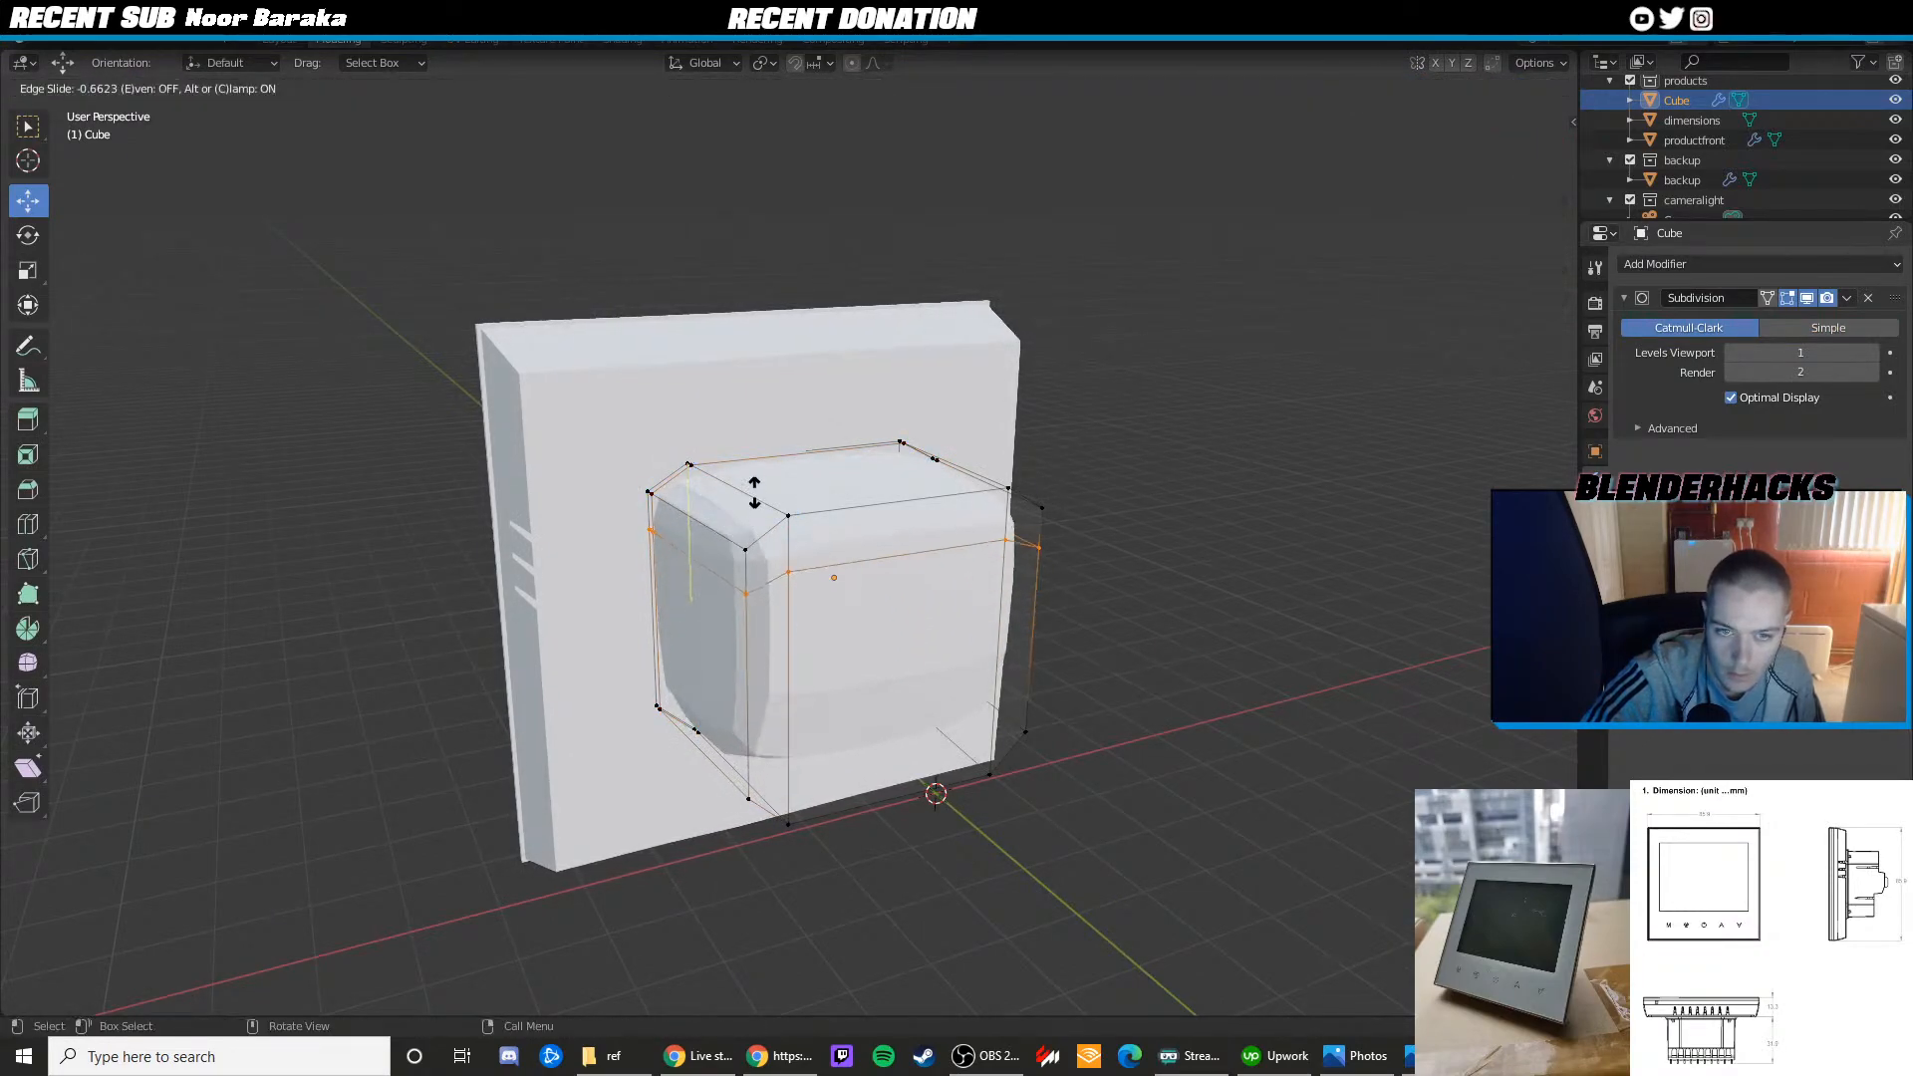
{"action": "left_click", "coordinate": [754, 488]}
{"action": "key", "text": "g"}
{"action": "key", "text": "g"}
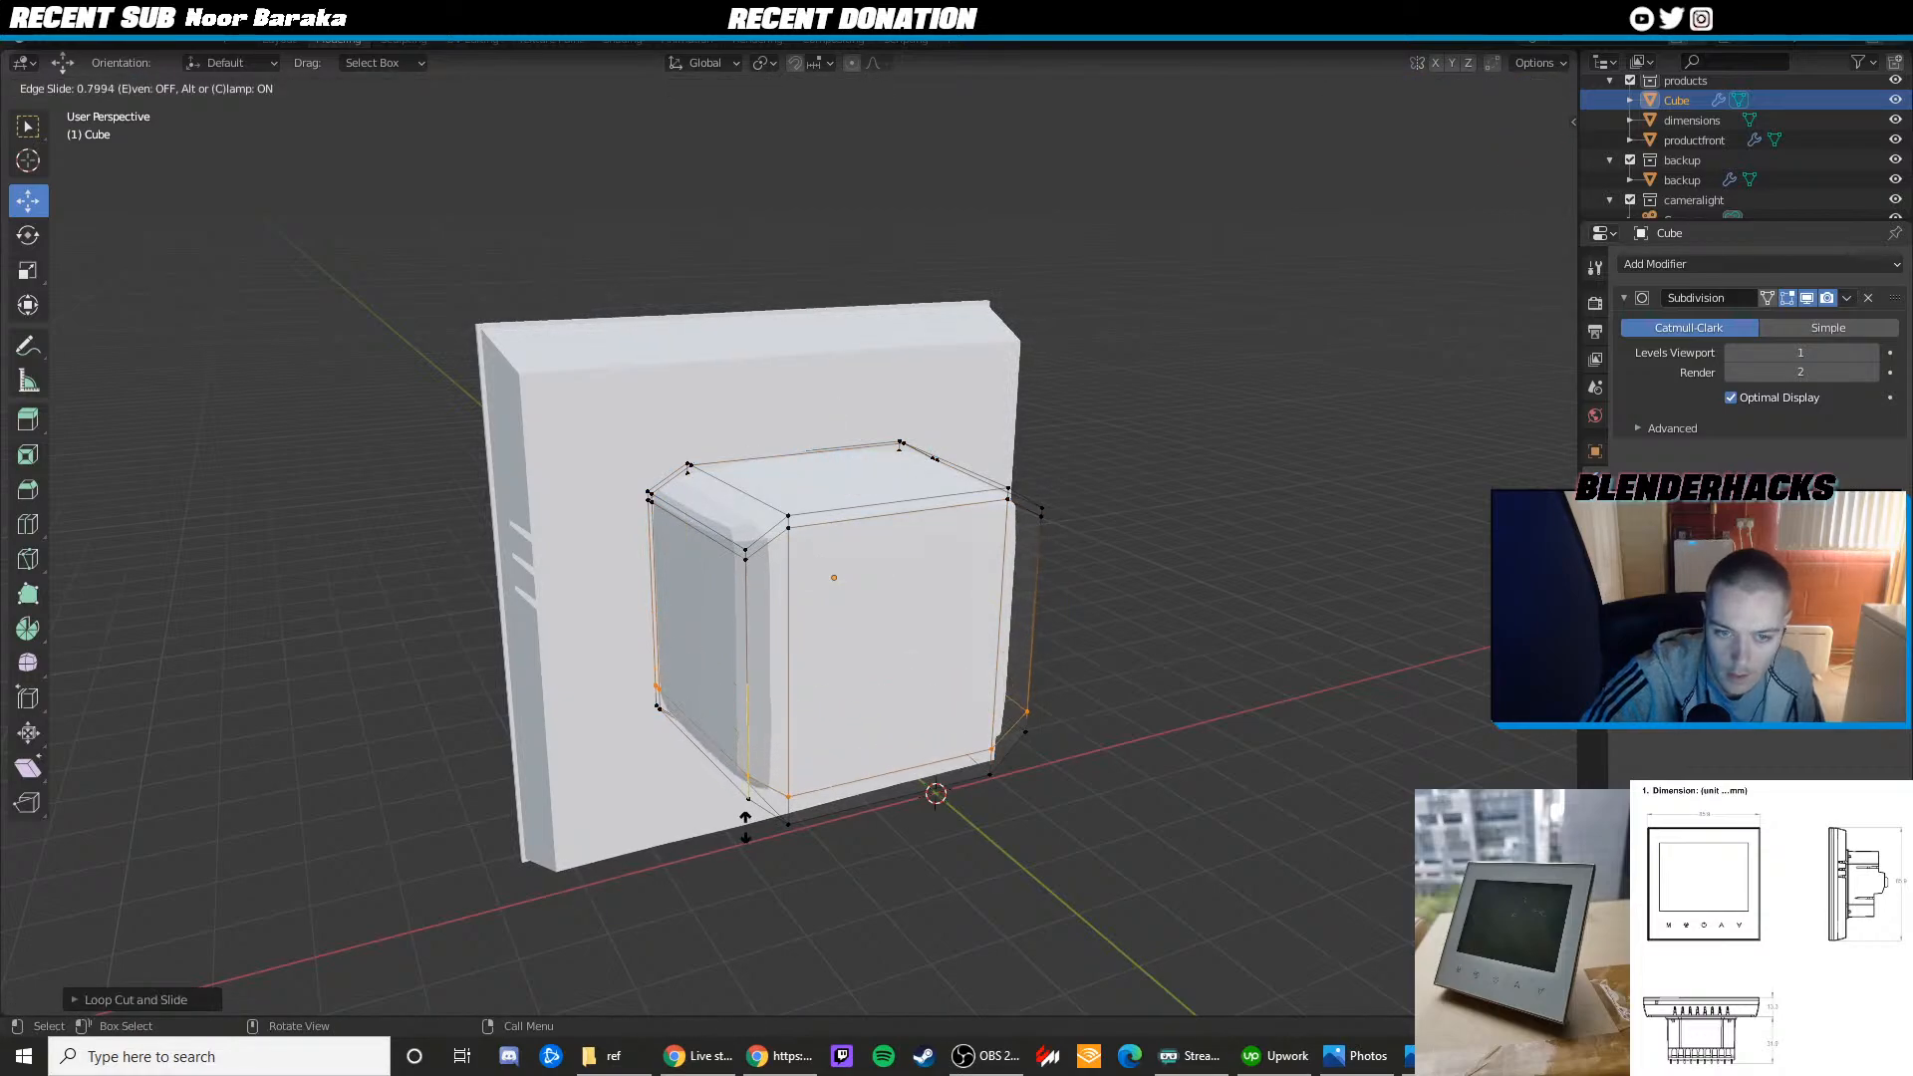
{"action": "left_click", "coordinate": [748, 839]}
{"action": "key", "text": "Tab"}
{"action": "middle_click_drag", "start_coordinate": [965, 672], "coordinate": [835, 654]}
Set the cube's Subdivision levels to 4 for the viewport and 3 for render
{"action": "left_click", "coordinate": [1410, 1055]}
{"action": "left_click", "coordinate": [1410, 1055]}
{"action": "scroll", "coordinate": [834, 654], "scroll_direction": "up", "scroll_amount": 2}
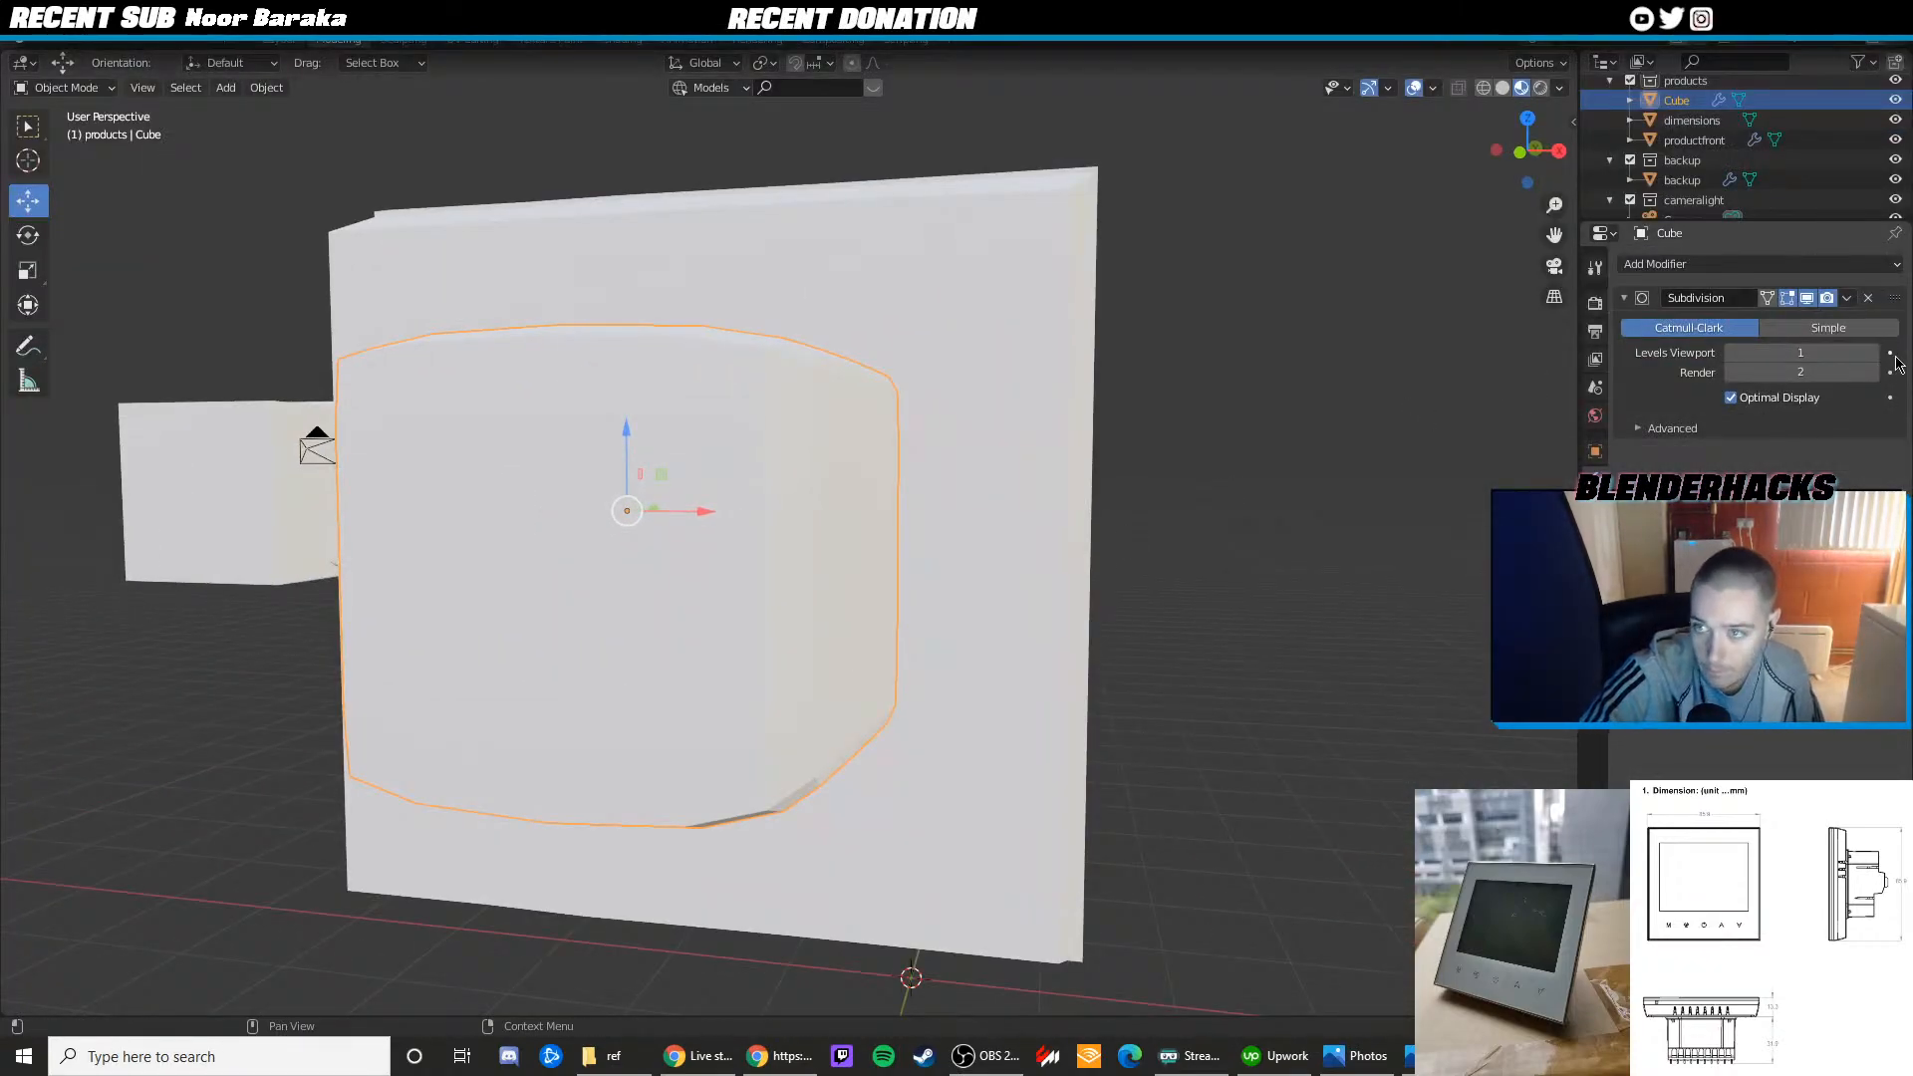
{"action": "left_click", "coordinate": [1873, 353]}
{"action": "left_click", "coordinate": [1872, 353]}
{"action": "left_click", "coordinate": [1873, 353]}
{"action": "left_click", "coordinate": [1873, 372]}
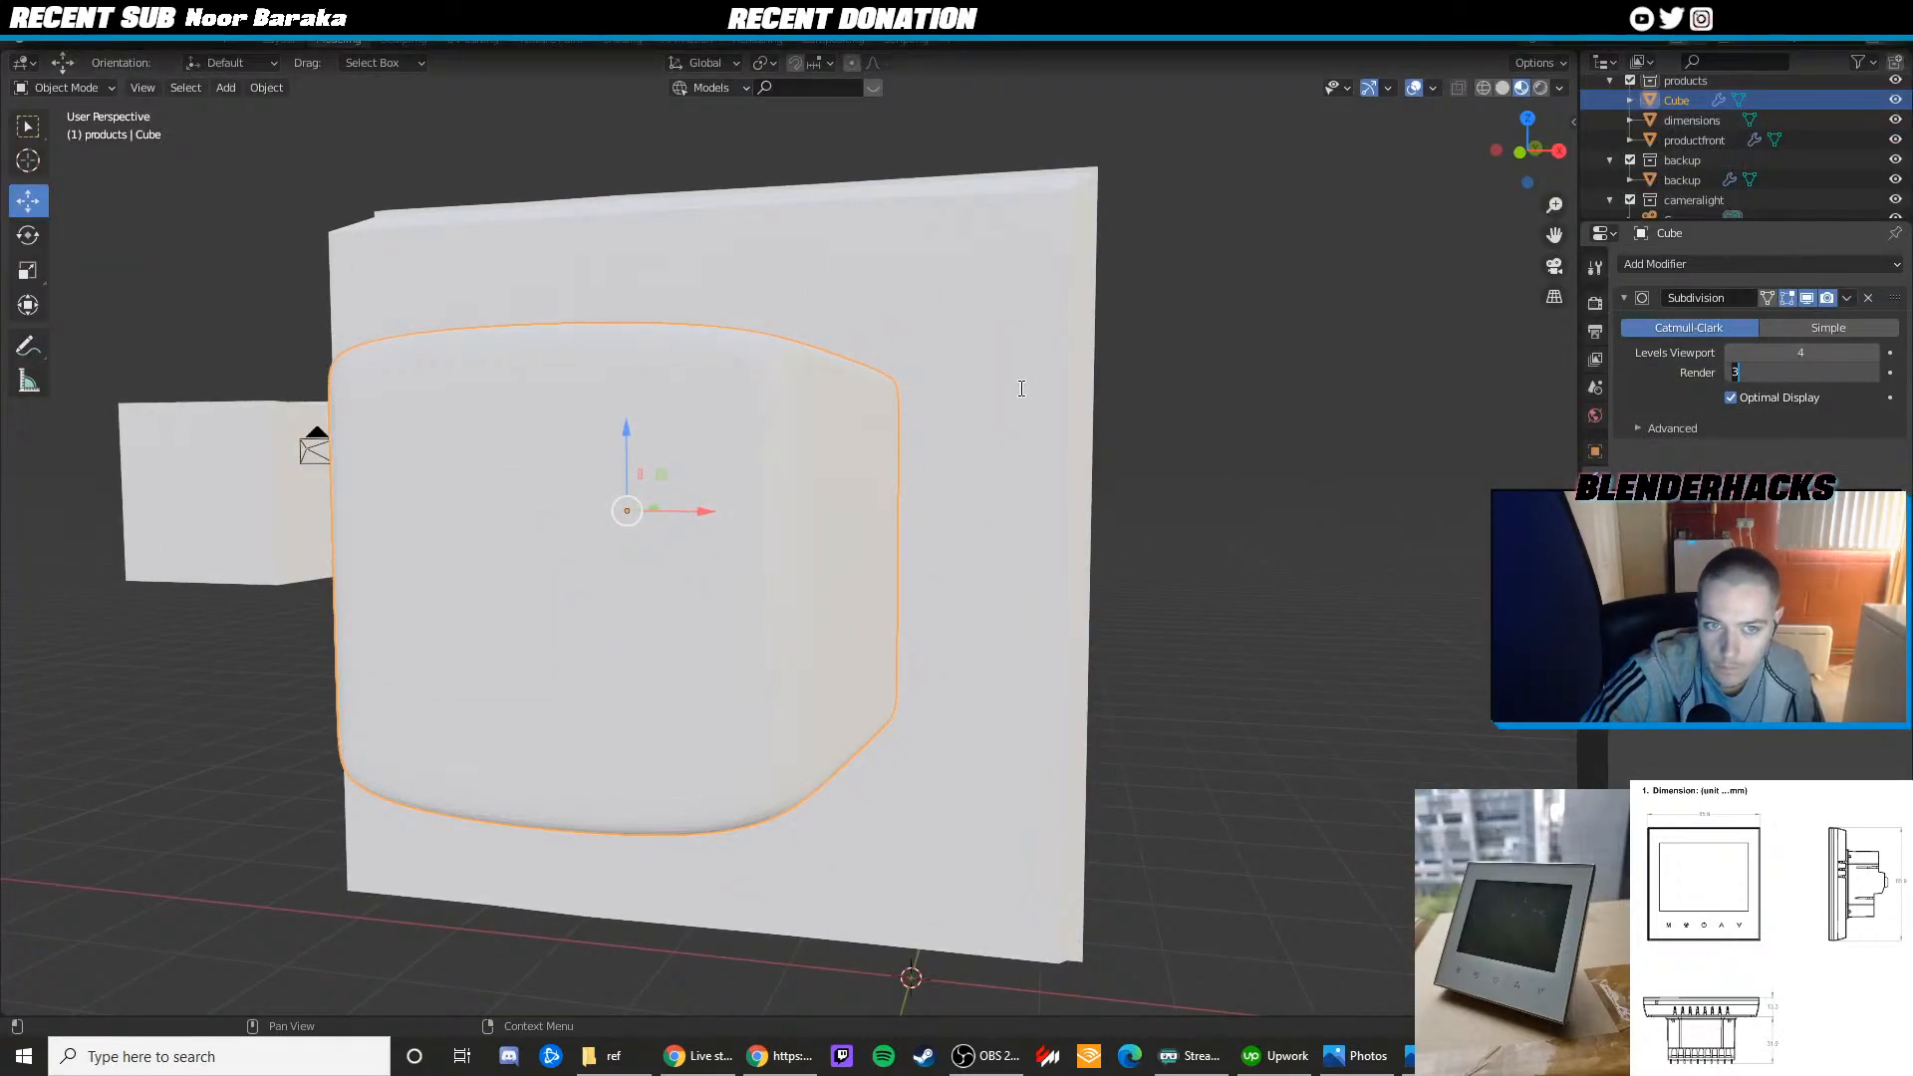
{"action": "left_click", "coordinate": [1195, 409]}
Add a loop cut close to the body's rear face to sharpen its rim, and compare the shape with the reference photo
{"action": "middle_click_drag", "start_coordinate": [1196, 409], "coordinate": [914, 442]}
{"action": "key", "text": "Tab"}
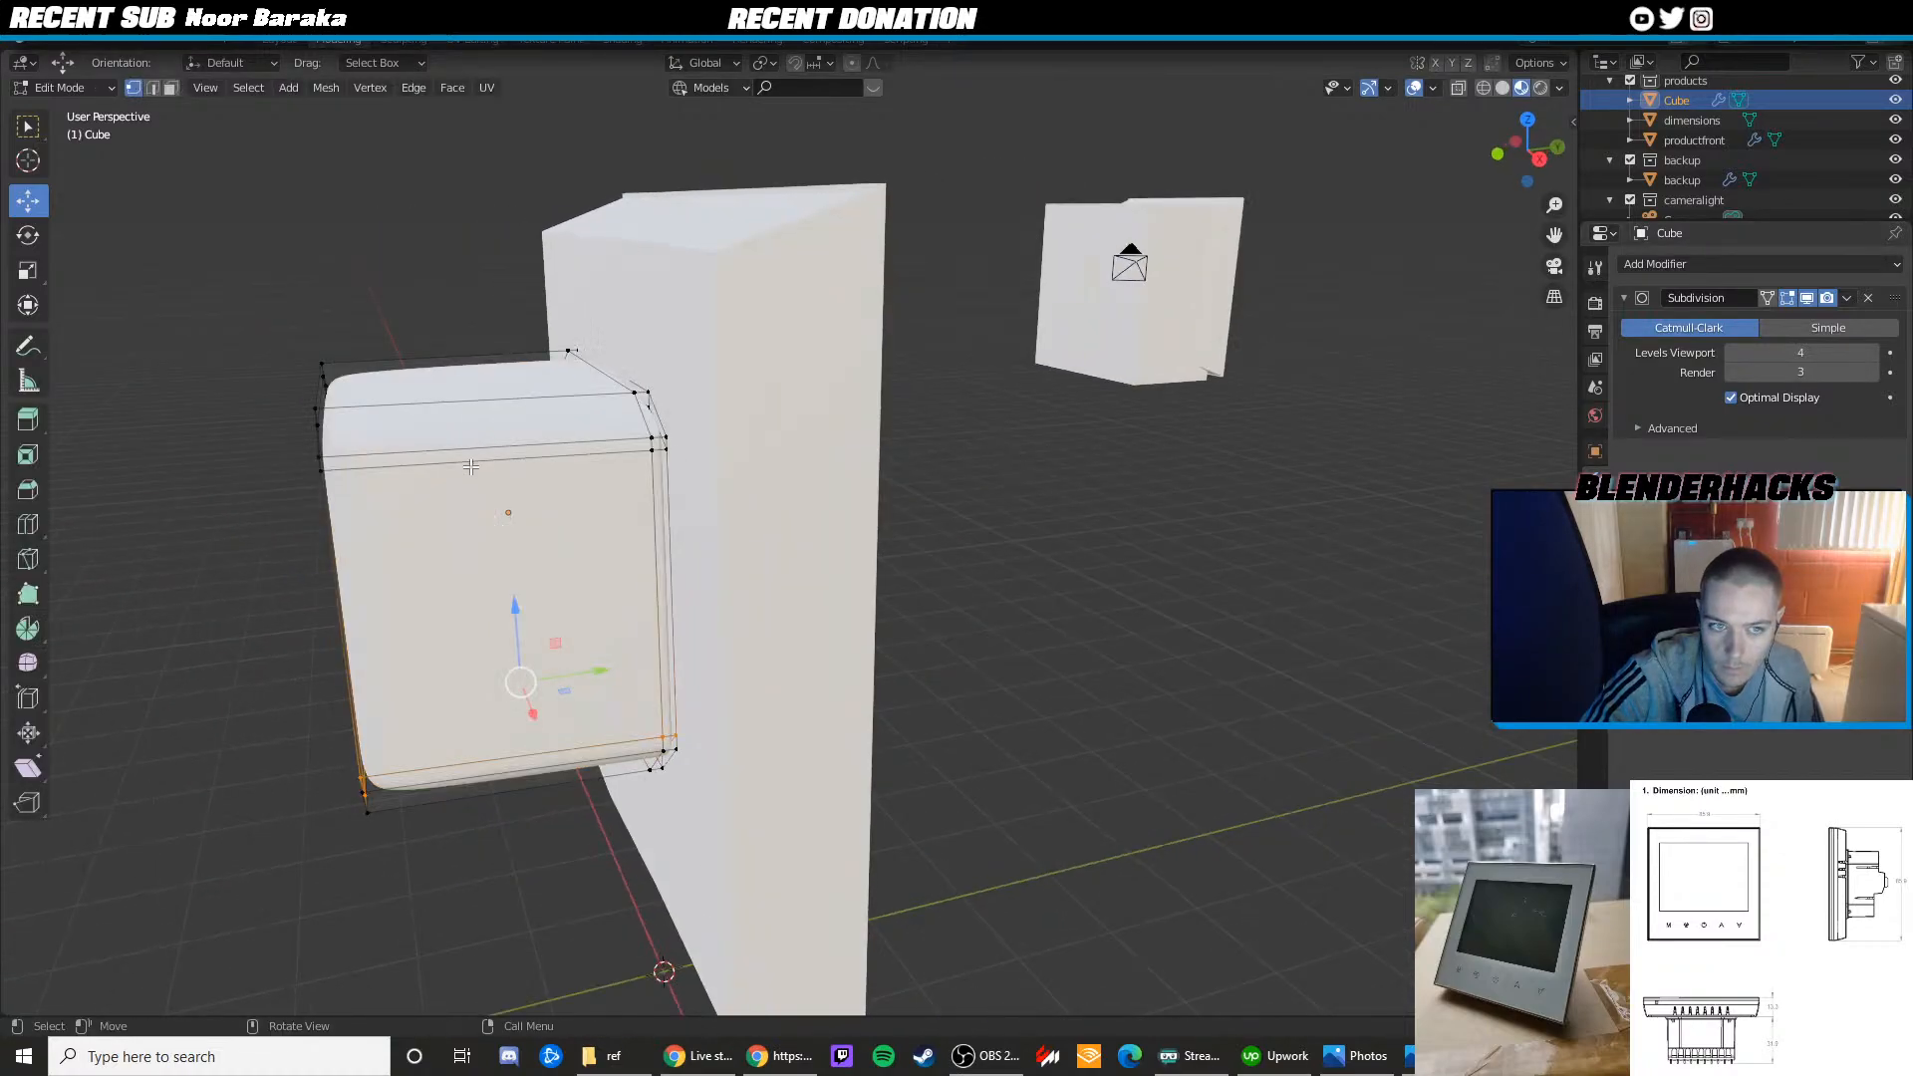
{"action": "key", "text": "ctrl+r"}
{"action": "left_click", "coordinate": [401, 457]}
{"action": "left_click", "coordinate": [248, 482]}
{"action": "key", "text": "Tab"}
{"action": "left_click", "coordinate": [1234, 486]}
{"action": "middle_click_drag", "start_coordinate": [771, 510], "coordinate": [1264, 457]}
{"action": "scroll", "coordinate": [1146, 478], "scroll_direction": "down", "scroll_amount": 3}
{"action": "scroll", "coordinate": [1097, 504], "scroll_direction": "up", "scroll_amount": 4}
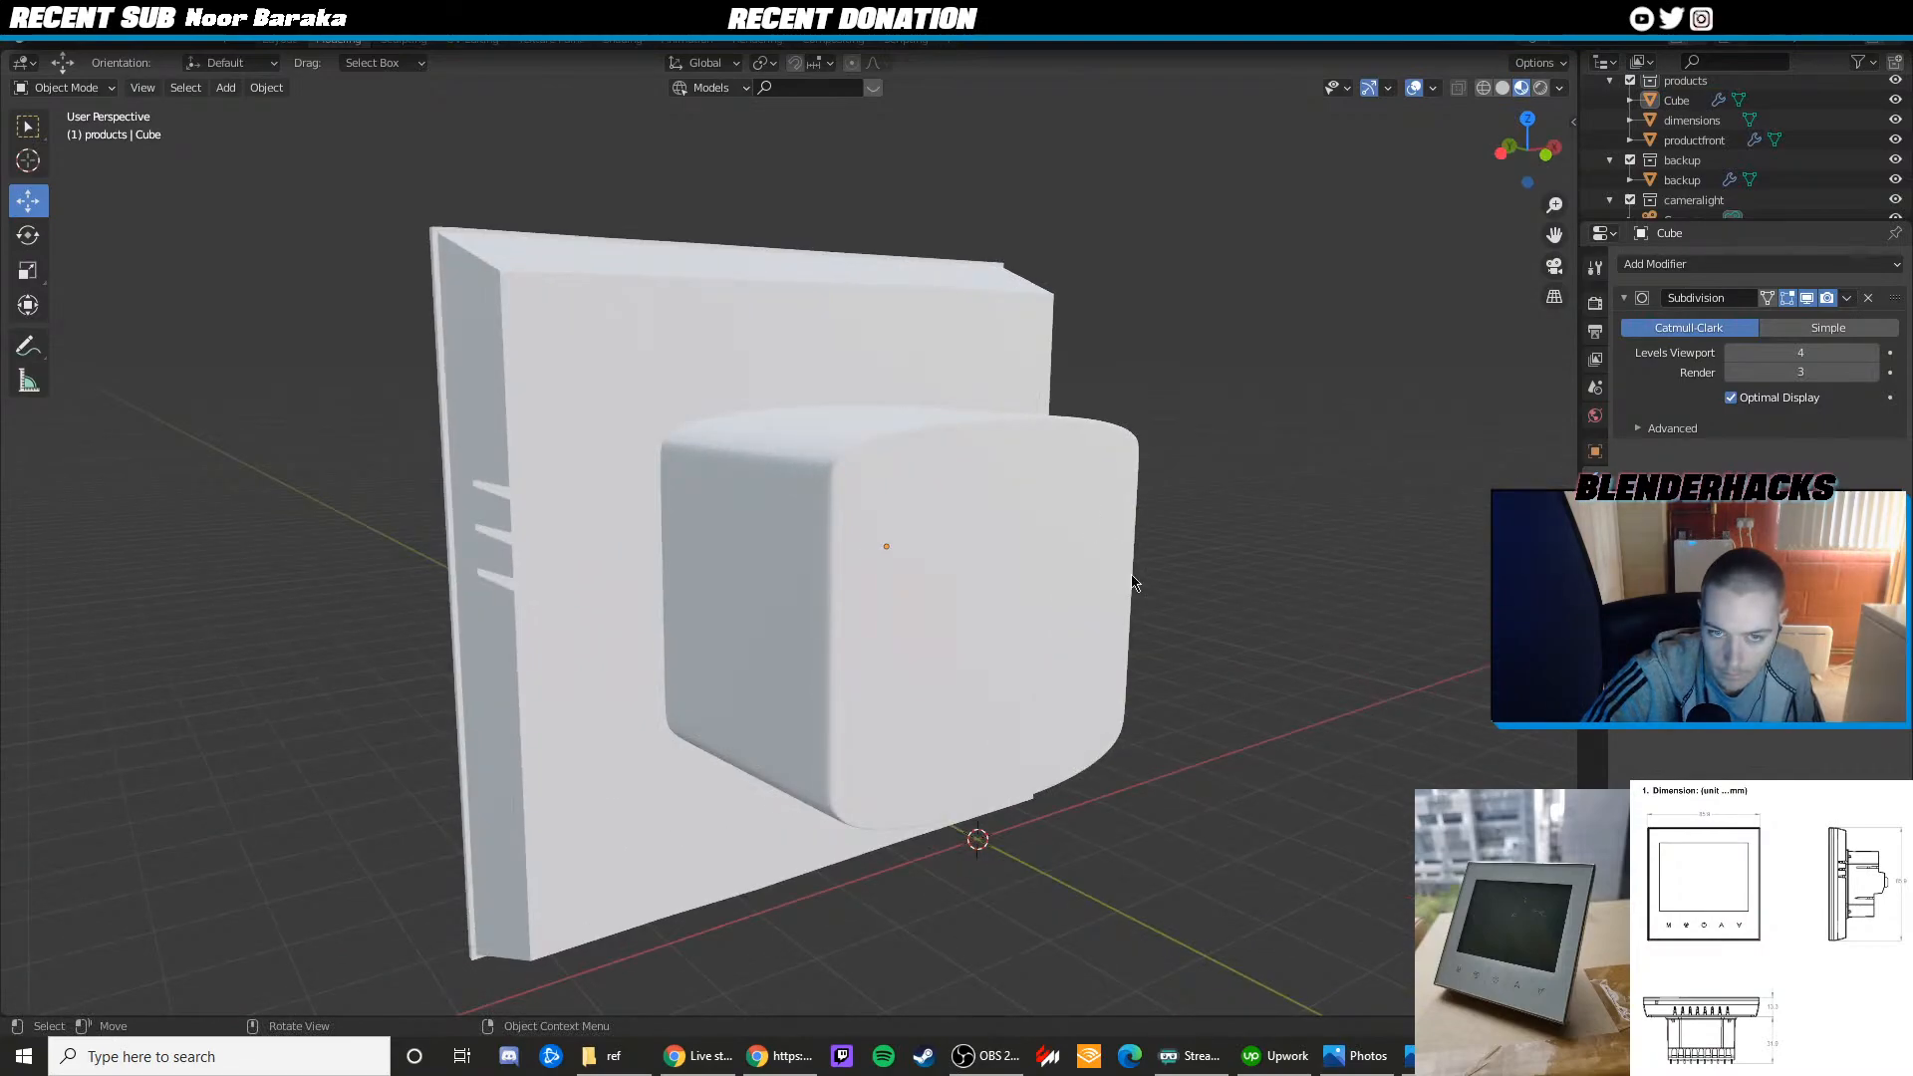
{"action": "key", "text": "alt+Tab"}
{"action": "key", "text": "alt+Tab"}
Scale the left side's corner vertices down slightly along Z from the front orthographic view, shortening that side of the body
{"action": "middle_click_drag", "start_coordinate": [1148, 624], "coordinate": [1093, 607]}
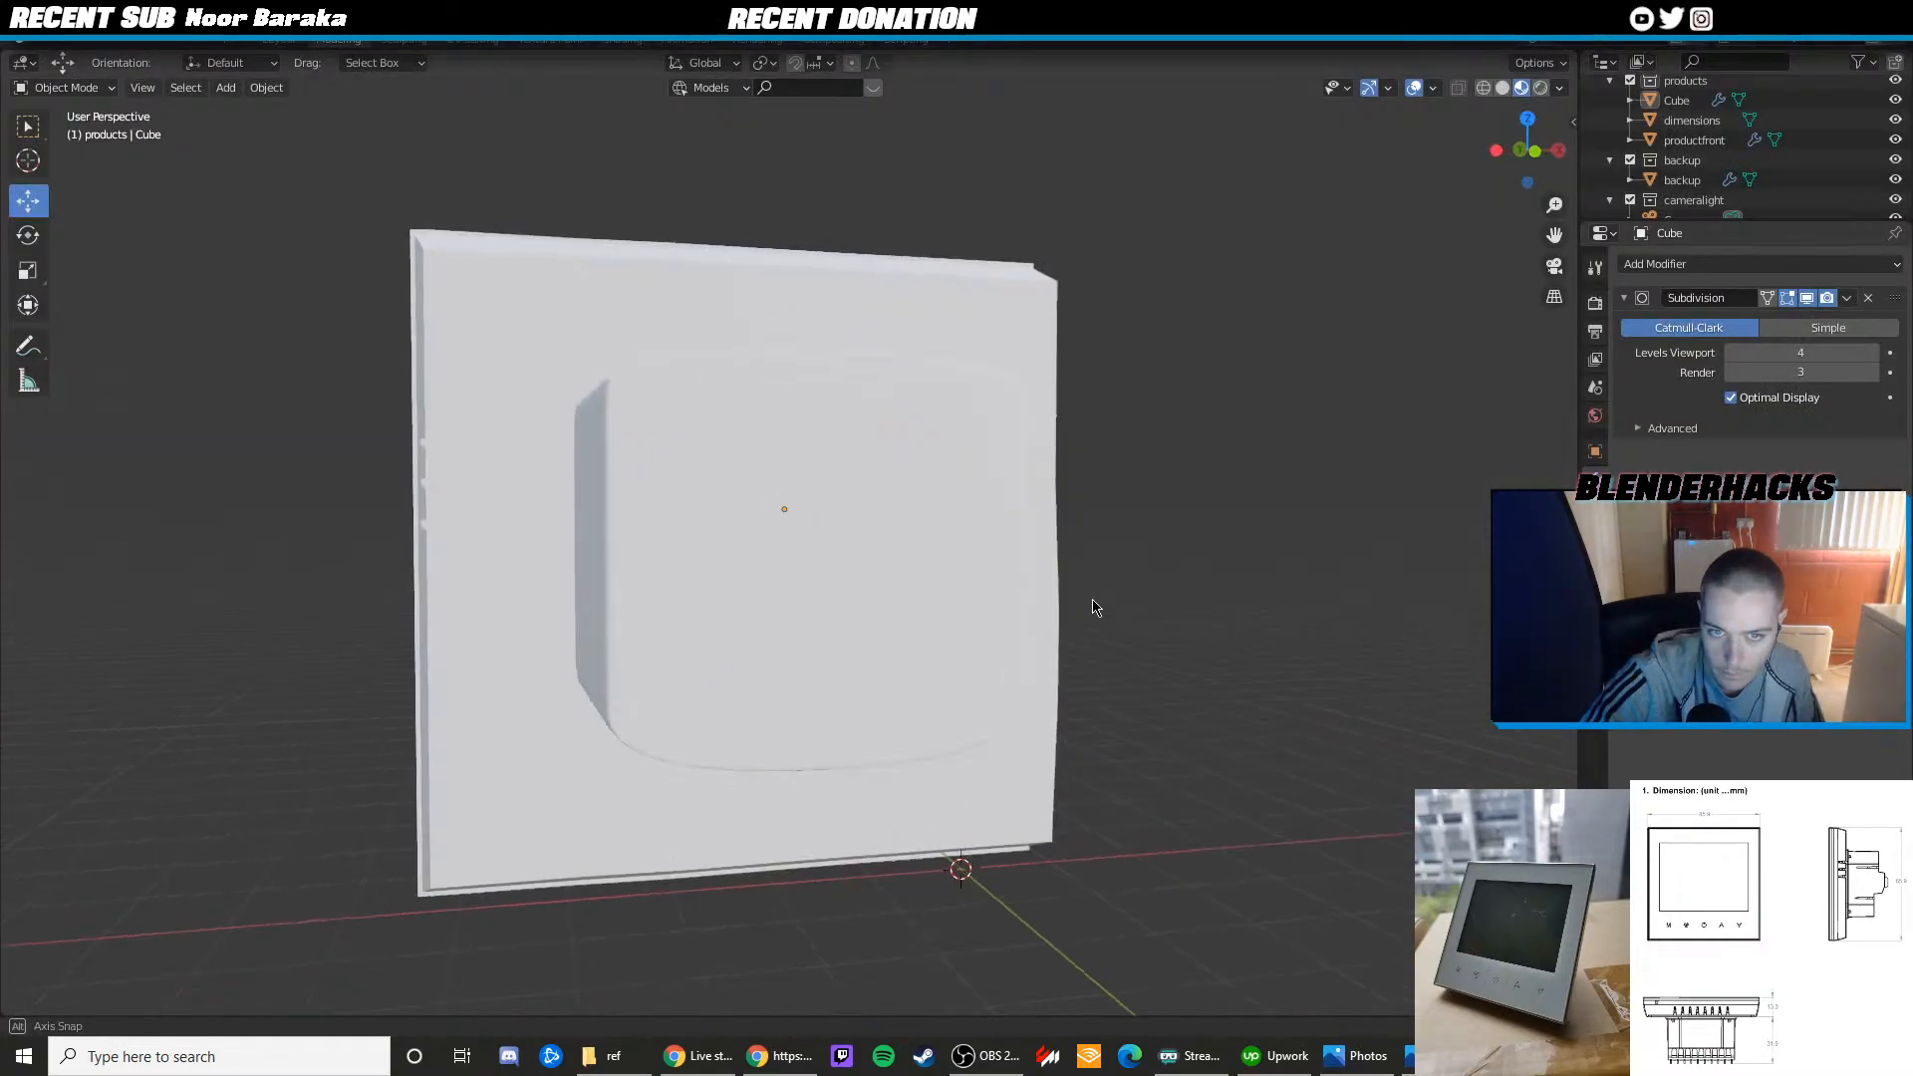
{"action": "key", "text": "Tab"}
{"action": "middle_click_drag", "start_coordinate": [772, 494], "coordinate": [829, 546]}
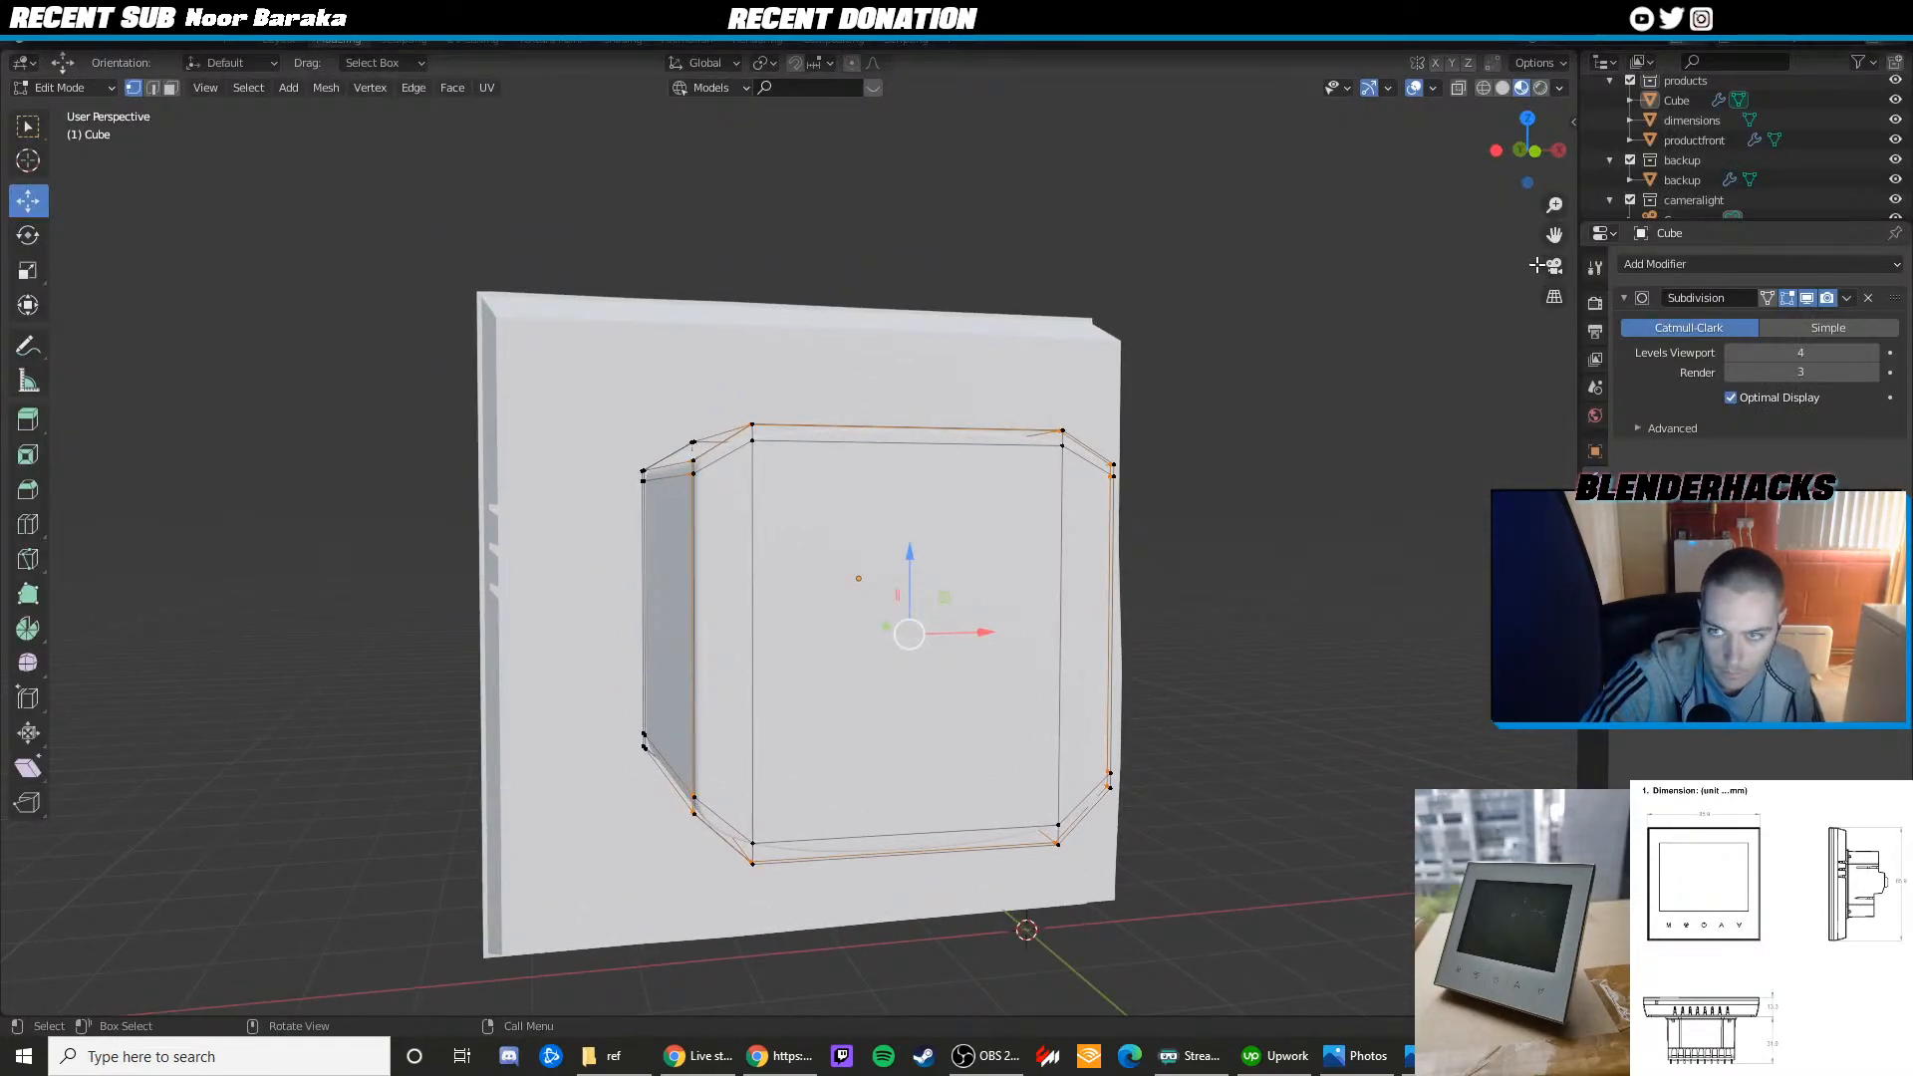
{"action": "left_click", "coordinate": [1534, 150]}
{"action": "scroll", "coordinate": [803, 427], "scroll_direction": "up", "scroll_amount": 1}
{"action": "key", "text": "shift+z"}
{"action": "middle_click_drag", "start_coordinate": [595, 438], "coordinate": [630, 450], "text": "shift"}
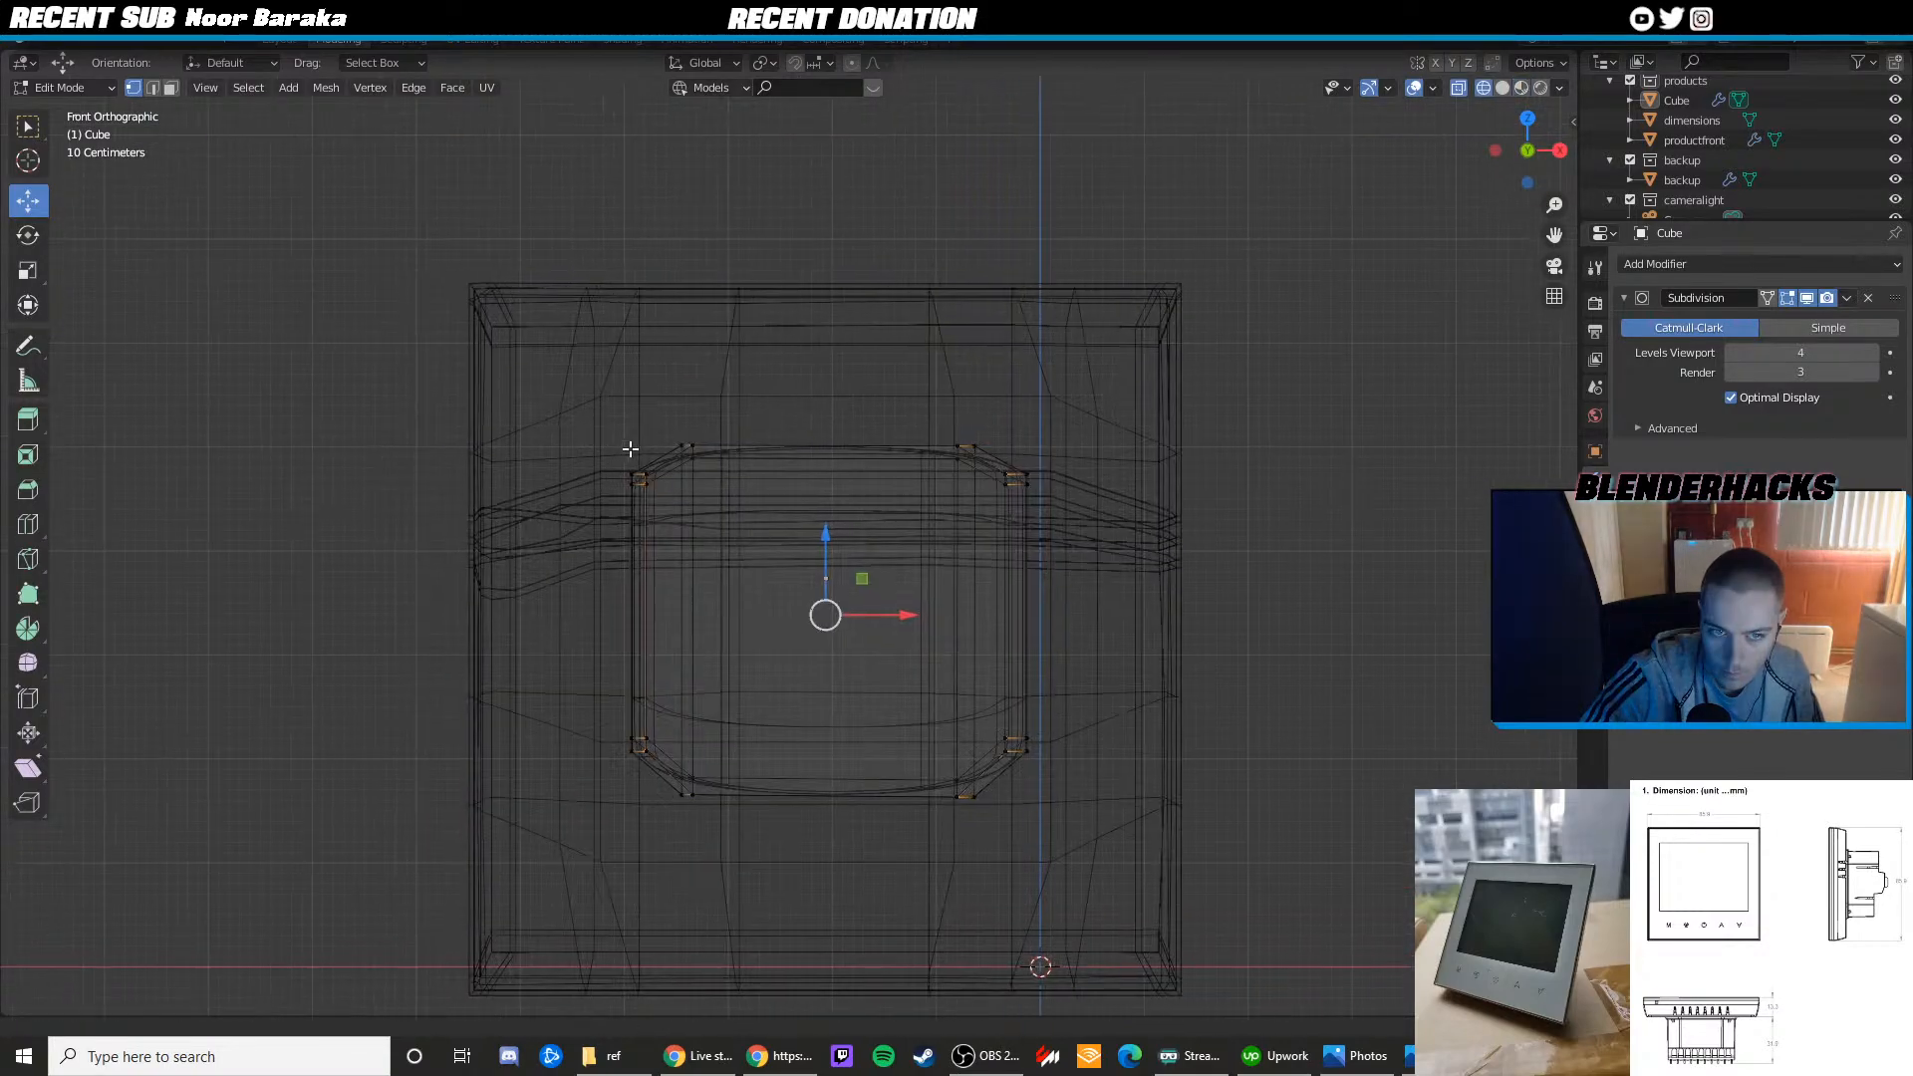
{"action": "scroll", "coordinate": [630, 449], "scroll_direction": "up", "scroll_amount": 2}
{"action": "left_click_drag", "start_coordinate": [553, 421], "coordinate": [644, 501]}
{"action": "left_click_drag", "start_coordinate": [550, 801], "coordinate": [610, 861], "text": "shift"}
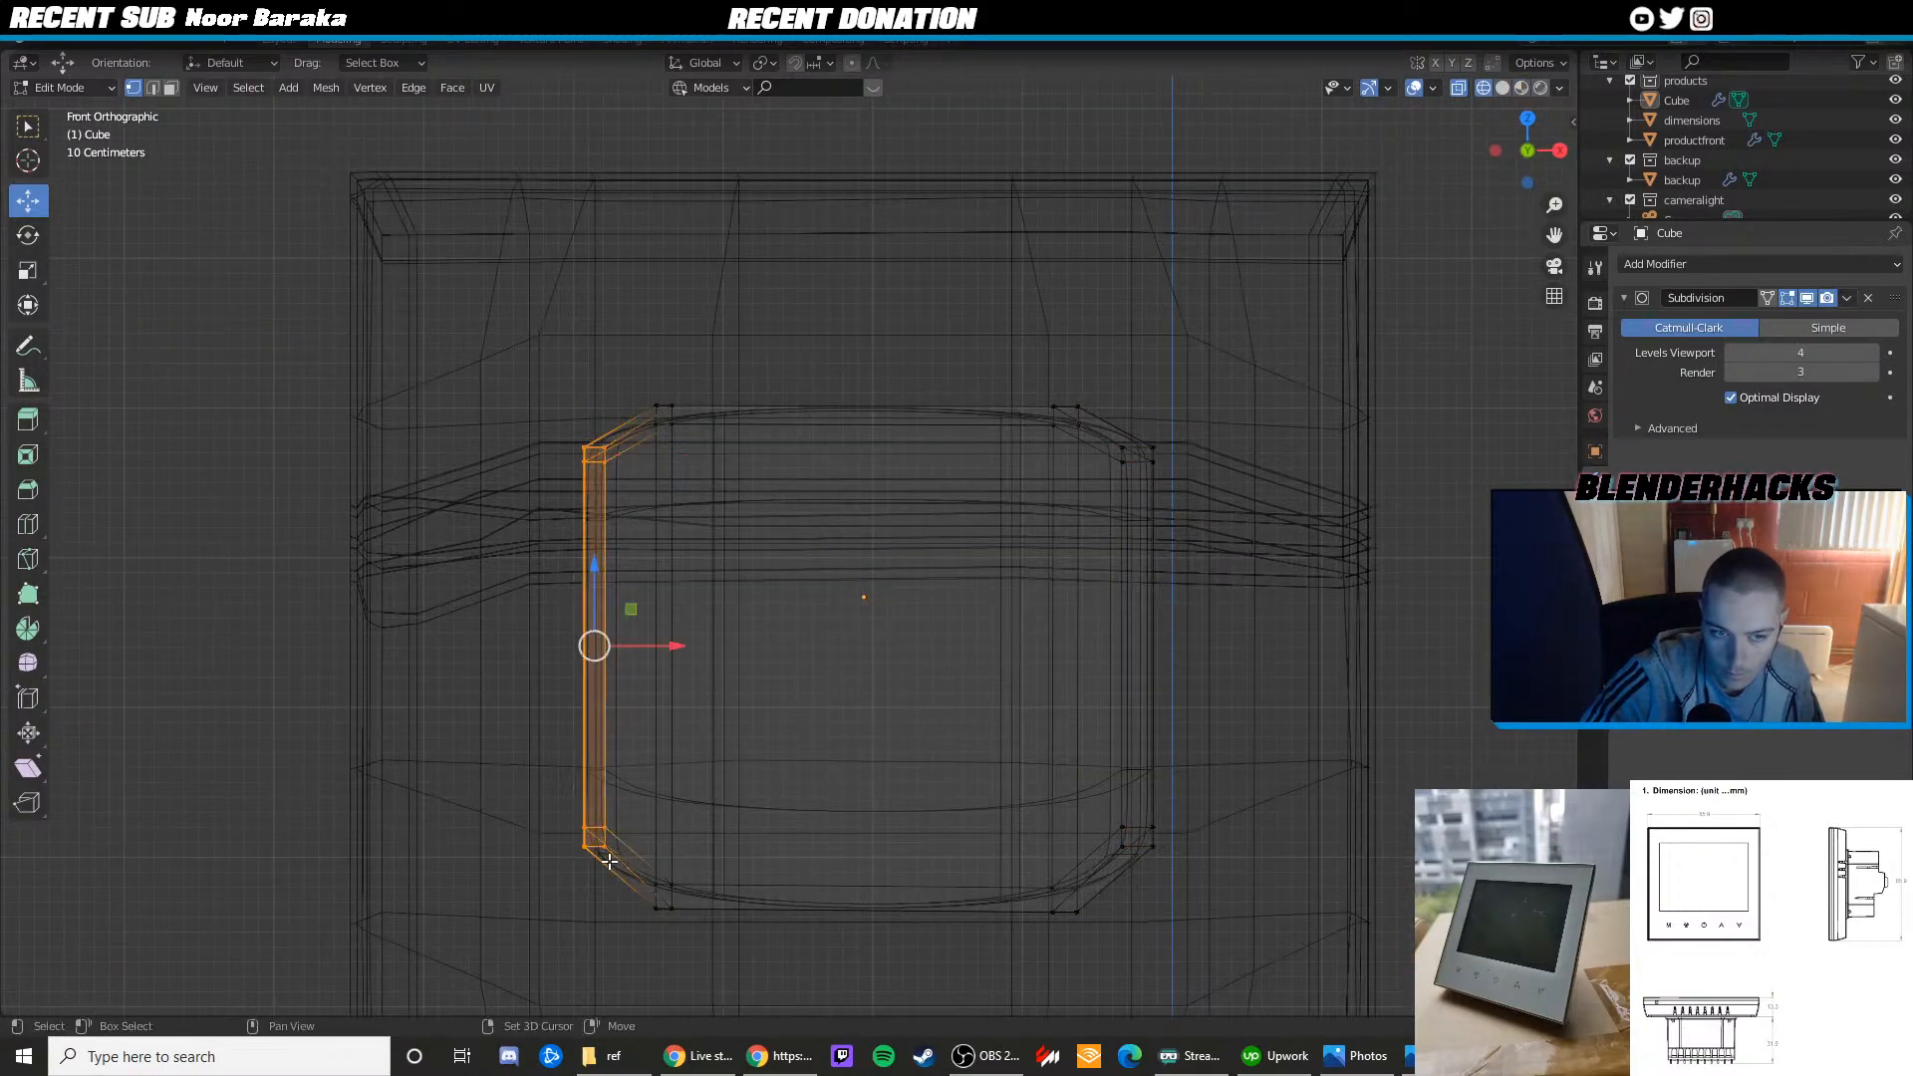
{"action": "key", "text": "shift+space"}
{"action": "key", "text": "s"}
{"action": "left_click_drag", "start_coordinate": [594, 576], "coordinate": [594, 585]}
{"action": "key", "text": "shift+space"}
{"action": "key", "text": "shift+z"}
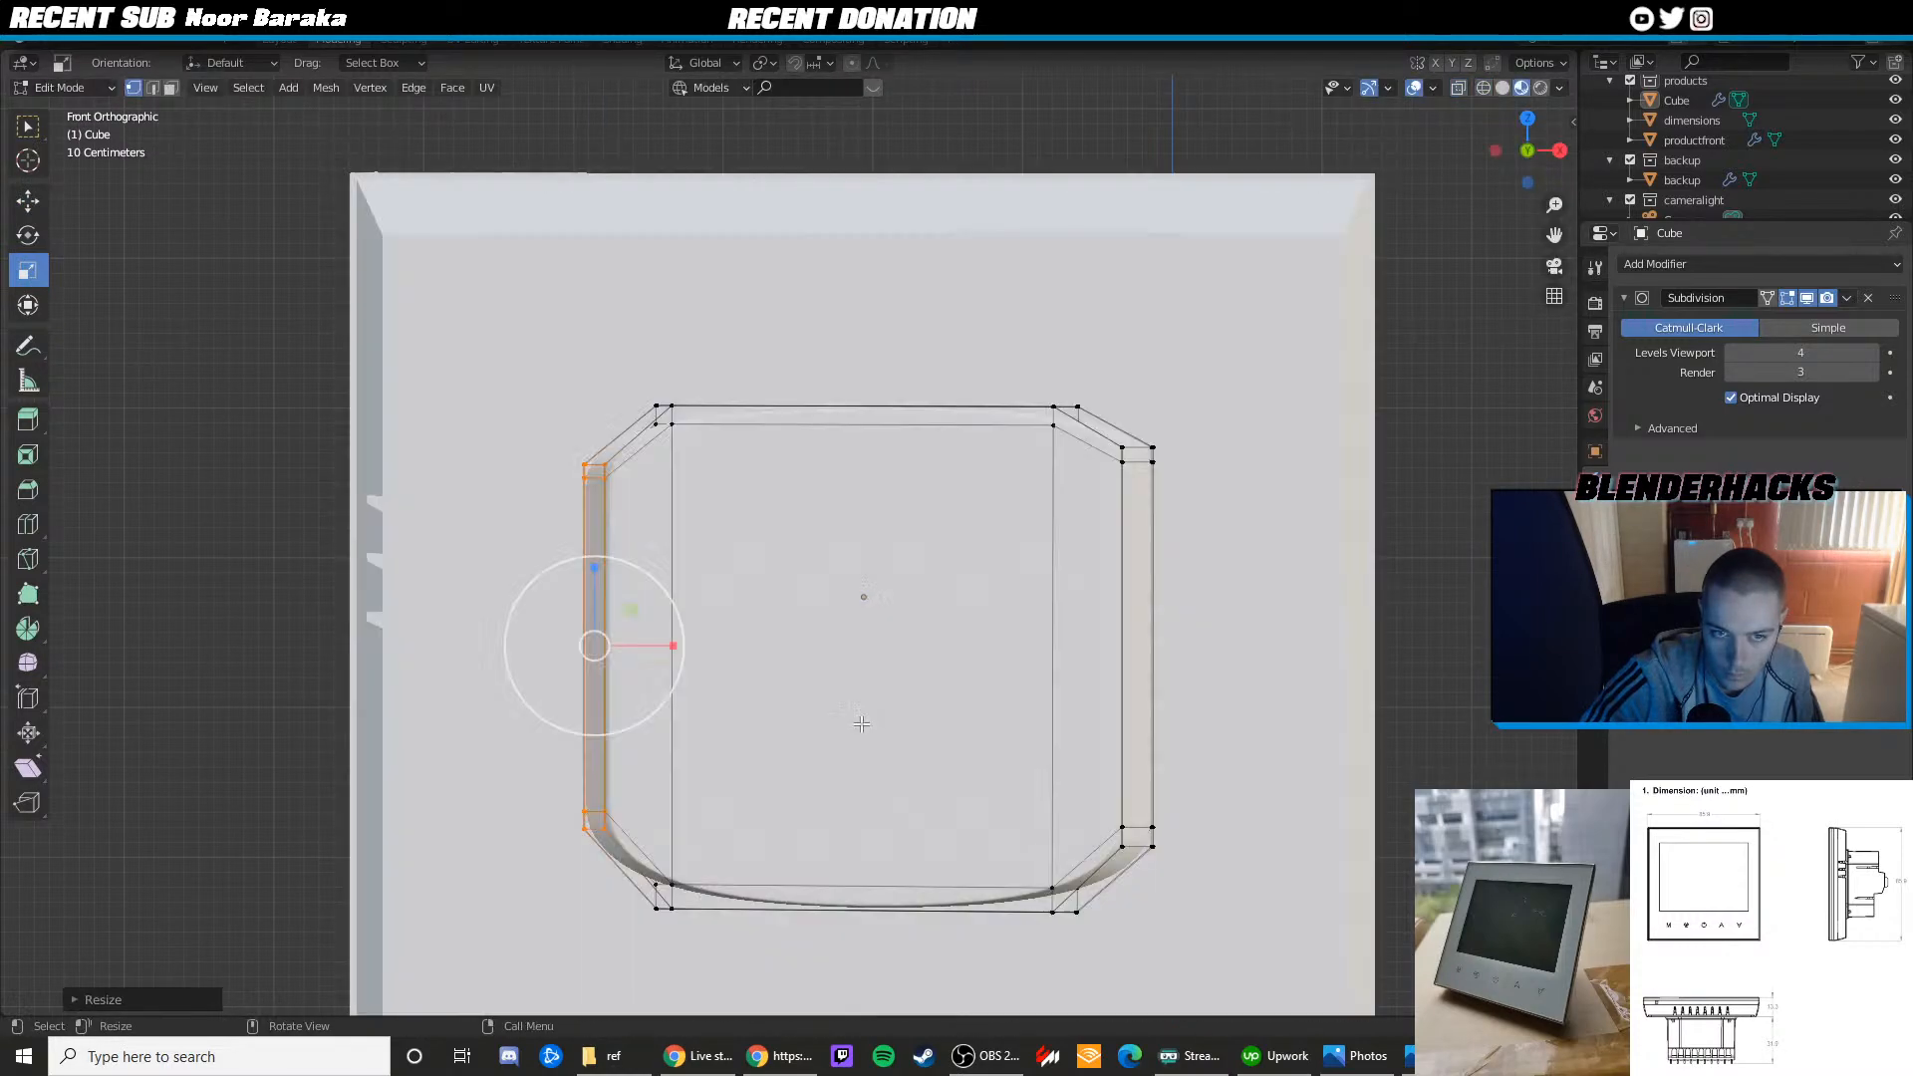
{"action": "scroll", "coordinate": [872, 620], "scroll_direction": "down", "scroll_amount": 4}
{"action": "key", "text": "Tab"}
{"action": "scroll", "coordinate": [872, 616], "scroll_direction": "up", "scroll_amount": 3}
{"action": "key", "text": "Tab"}
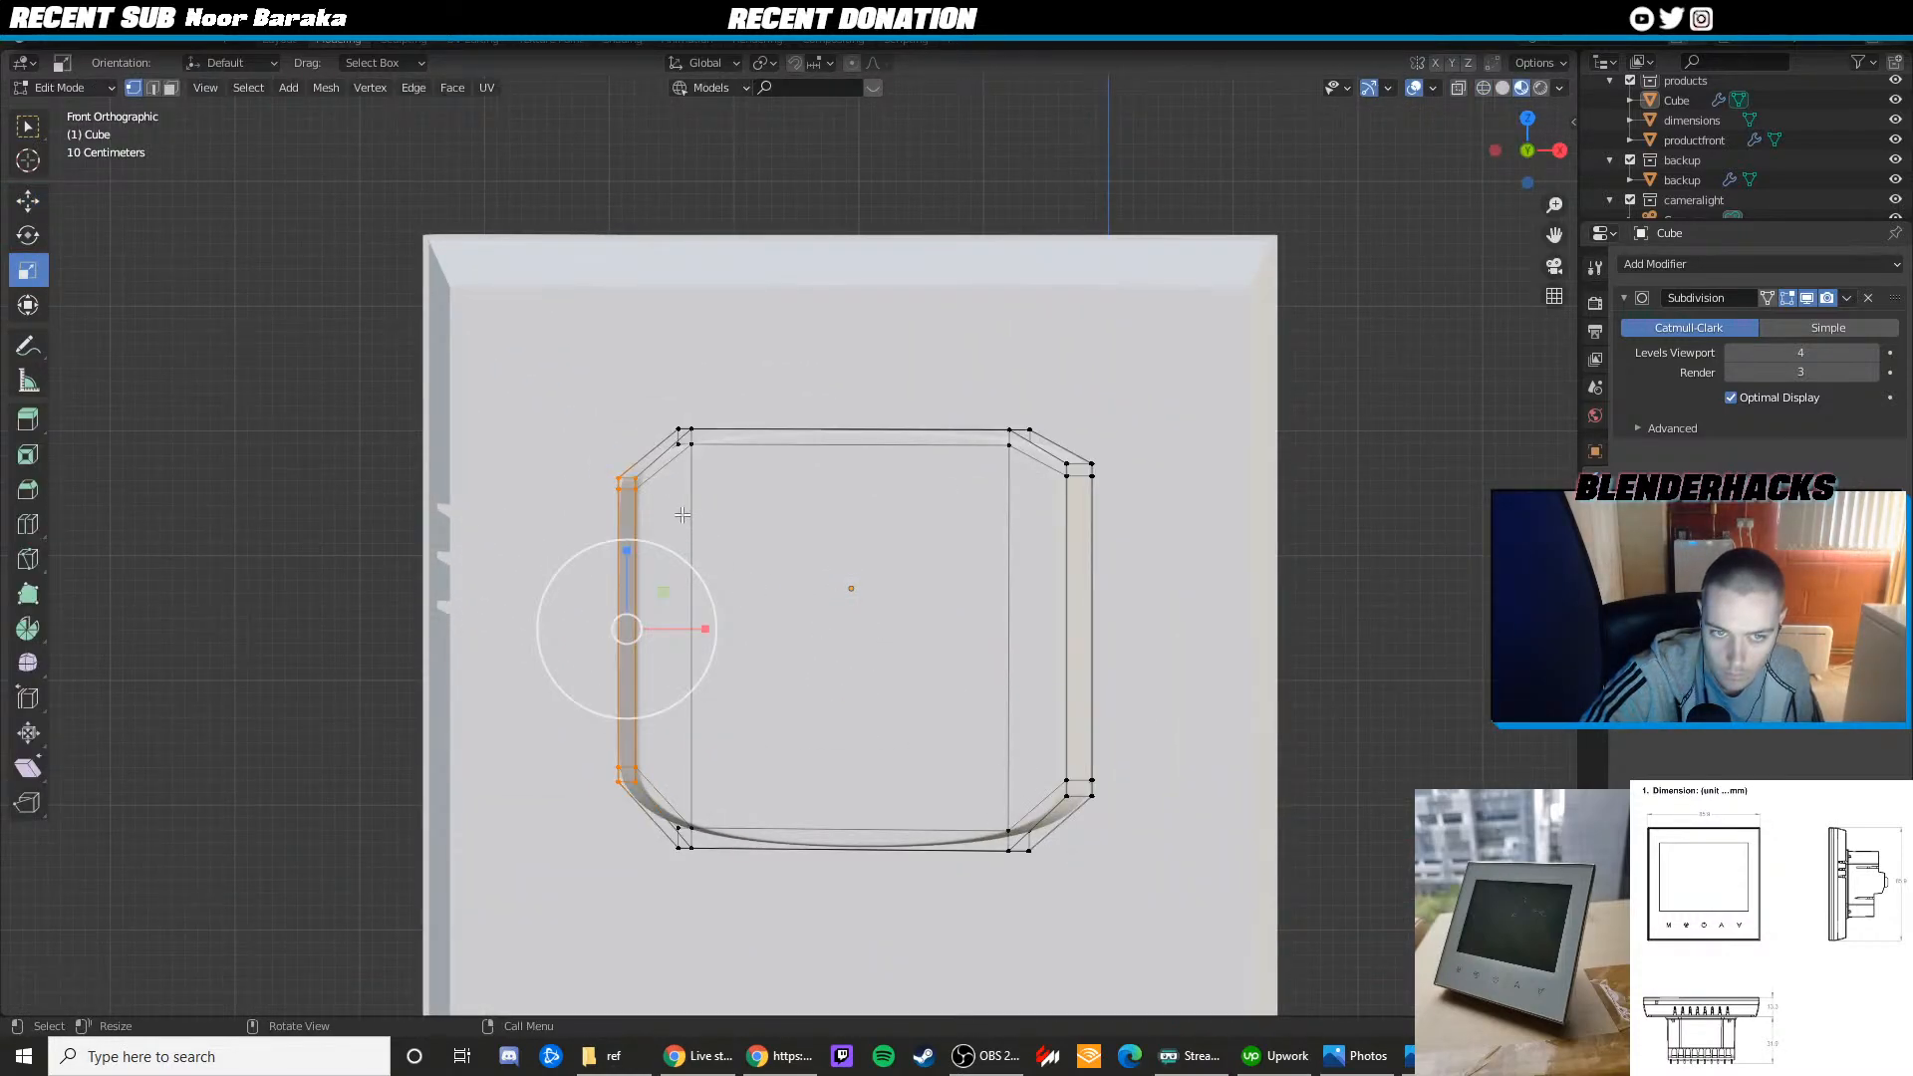
Dissolve the horizontal edge loop near the body's upper edge
{"action": "middle_click_drag", "start_coordinate": [683, 515], "coordinate": [743, 547]}
{"action": "scroll", "coordinate": [743, 547], "scroll_direction": "up", "scroll_amount": 3}
{"action": "key", "text": "2"}
{"action": "left_click", "coordinate": [894, 714], "text": "alt"}
{"action": "key", "text": "x"}
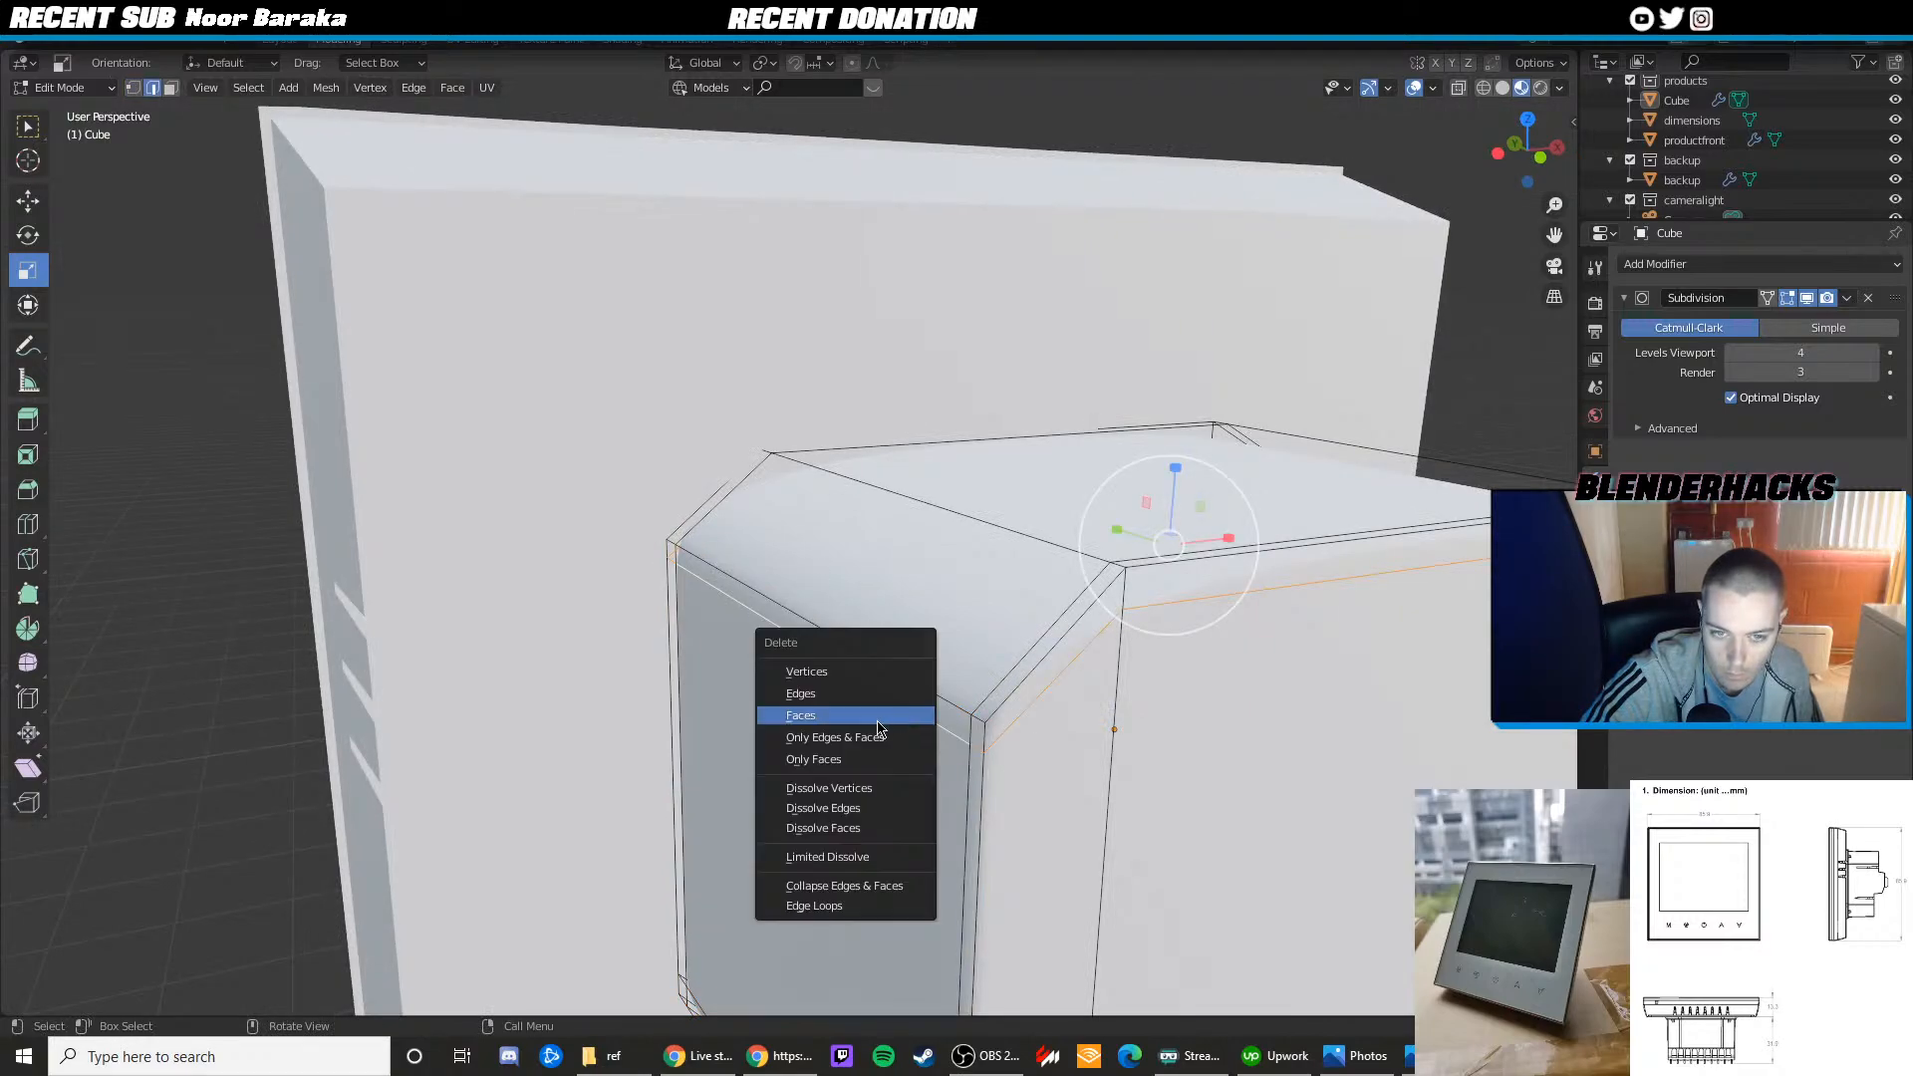
{"action": "key", "text": "Escape"}
{"action": "key", "text": "x"}
{"action": "left_click", "coordinate": [797, 797]}
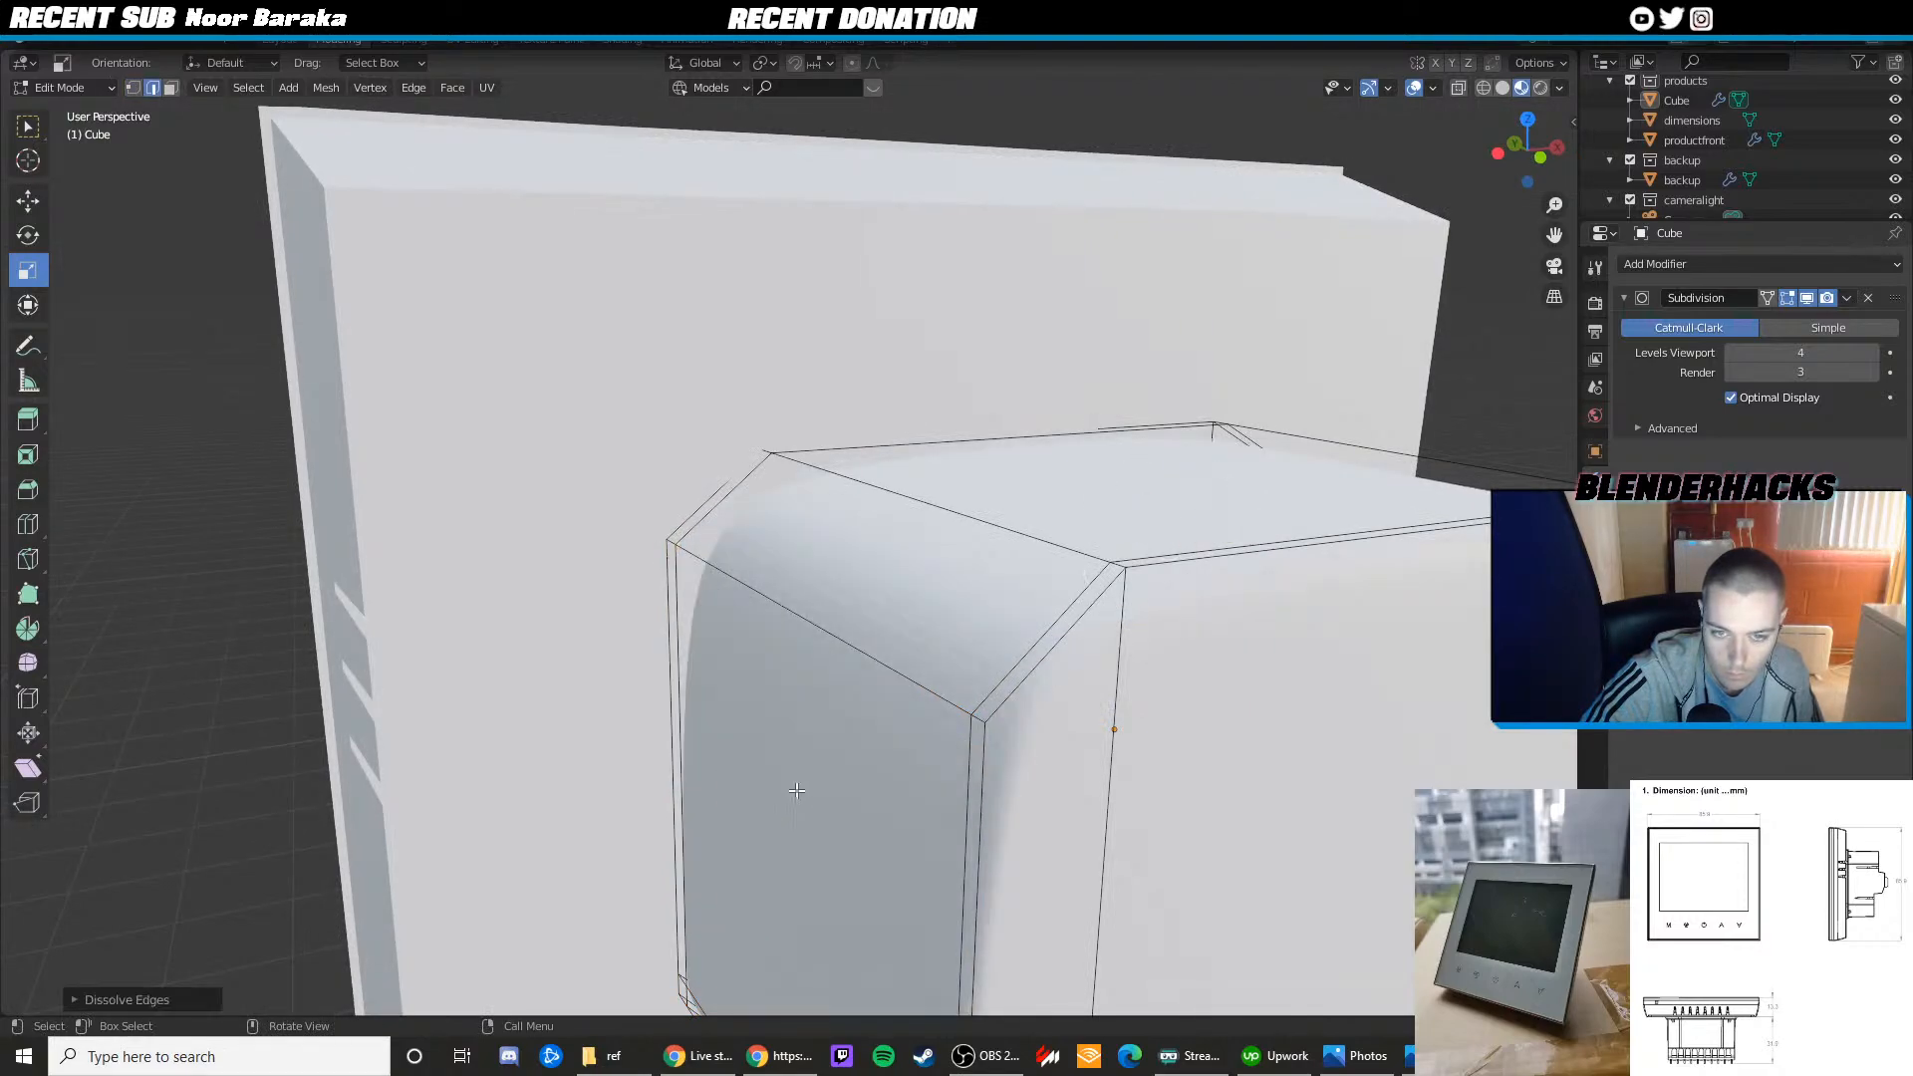
{"action": "scroll", "coordinate": [889, 678], "scroll_direction": "down", "scroll_amount": 1}
{"action": "key", "text": "Tab"}
{"action": "middle_click_drag", "start_coordinate": [888, 651], "coordinate": [732, 550]}
Dissolve the edge loop next to the body's rear face and check the shape with Catmull-Clark subdivision
{"action": "scroll", "coordinate": [840, 609], "scroll_direction": "down", "scroll_amount": 1}
{"action": "key", "text": "Tab"}
{"action": "left_click", "coordinate": [1828, 327]}
{"action": "left_click", "coordinate": [448, 647], "text": "alt"}
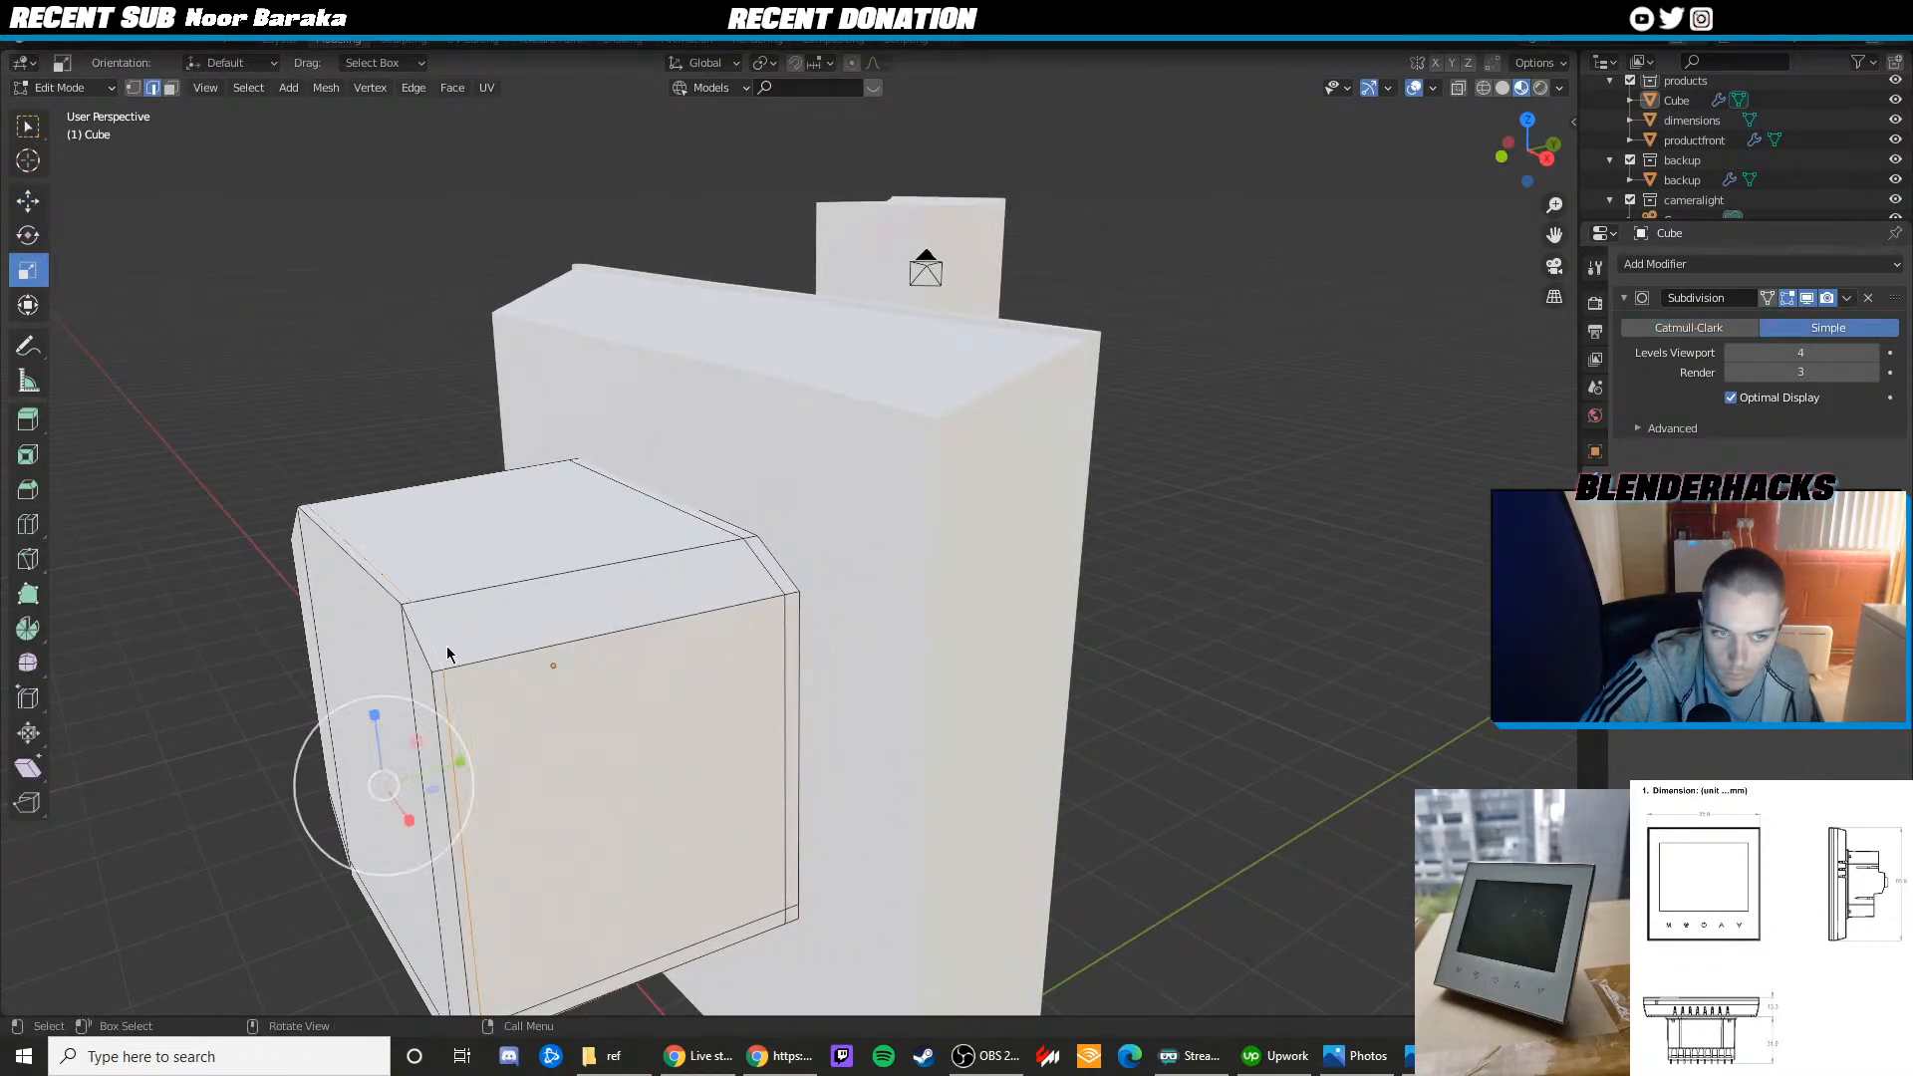
{"action": "key", "text": "ctrl+x"}
{"action": "left_click", "coordinate": [1689, 327]}
{"action": "middle_click_drag", "start_coordinate": [946, 443], "coordinate": [904, 440]}
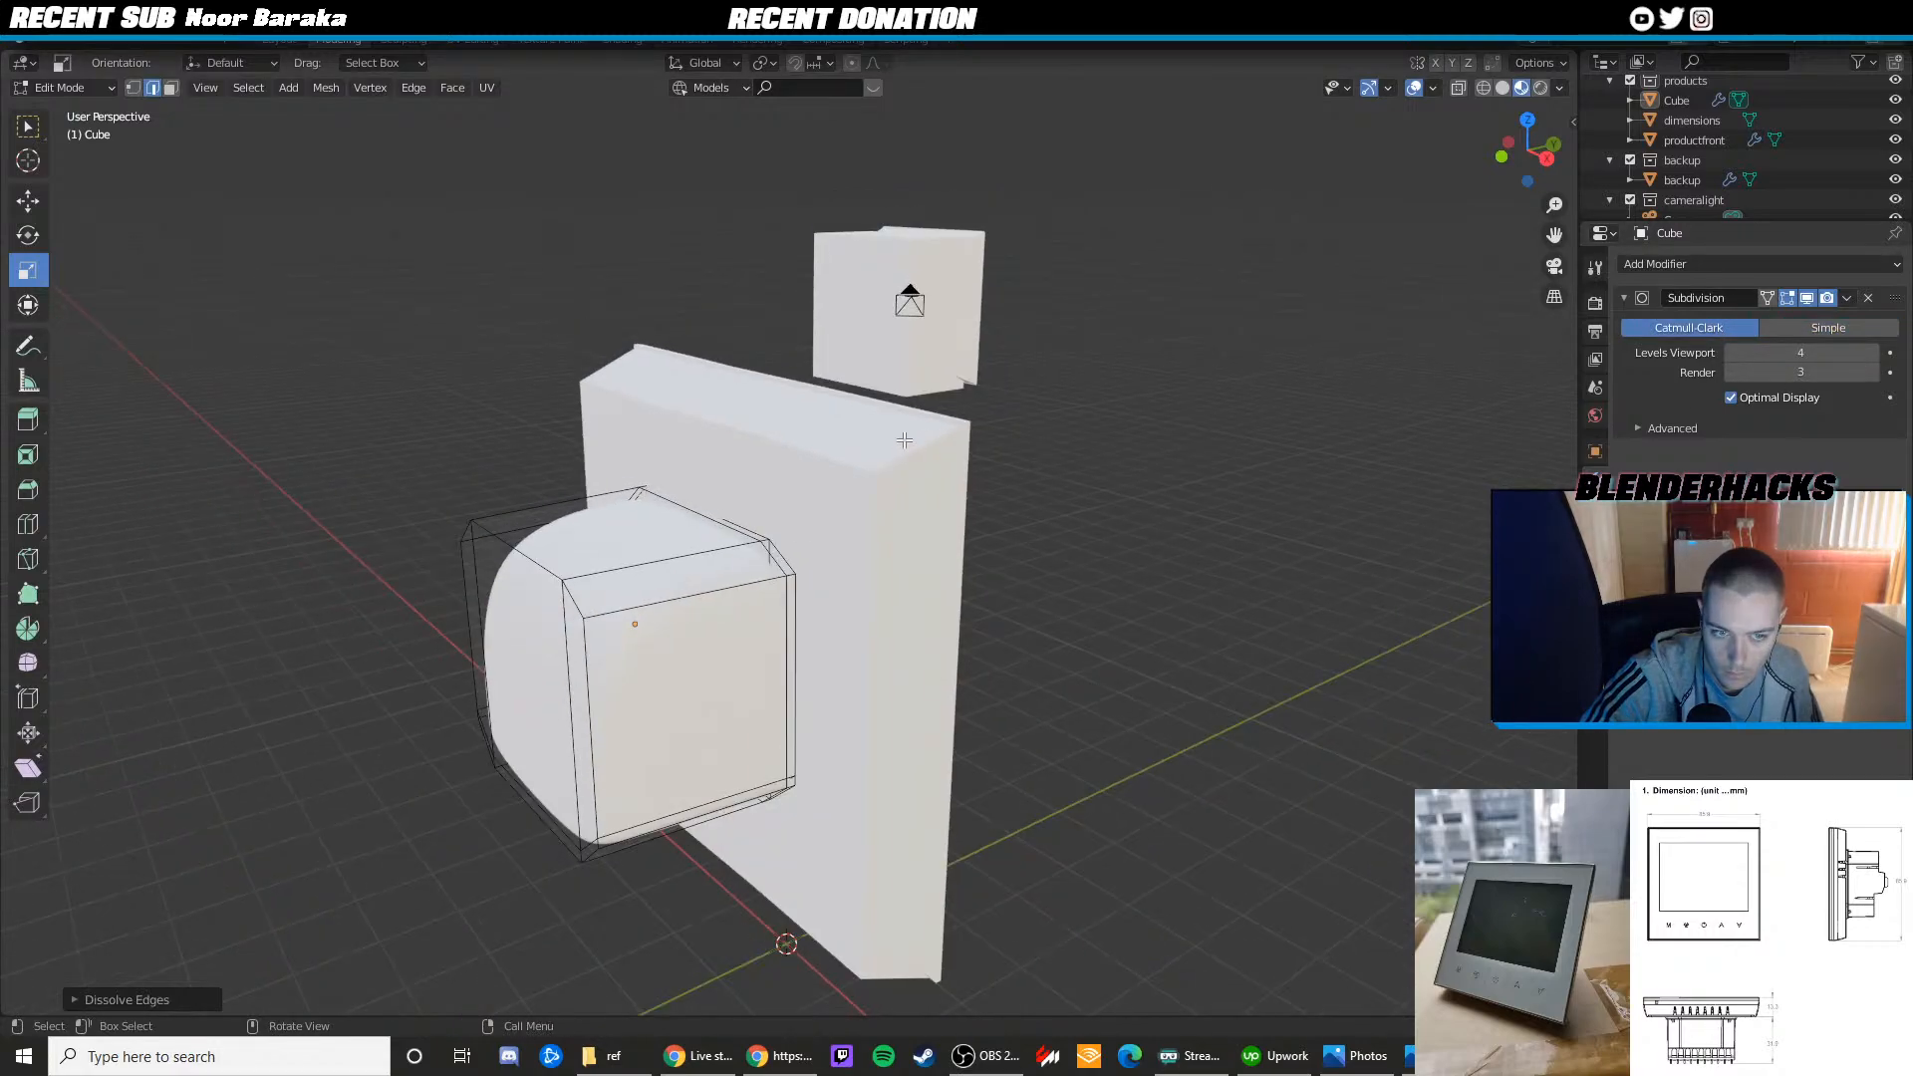
Set the Subdivision modifier to Simple and dissolve the horizontal edge loop near the body's lower edge
{"action": "left_click", "coordinate": [1828, 326]}
{"action": "scroll", "coordinate": [664, 695], "scroll_direction": "up", "scroll_amount": 6}
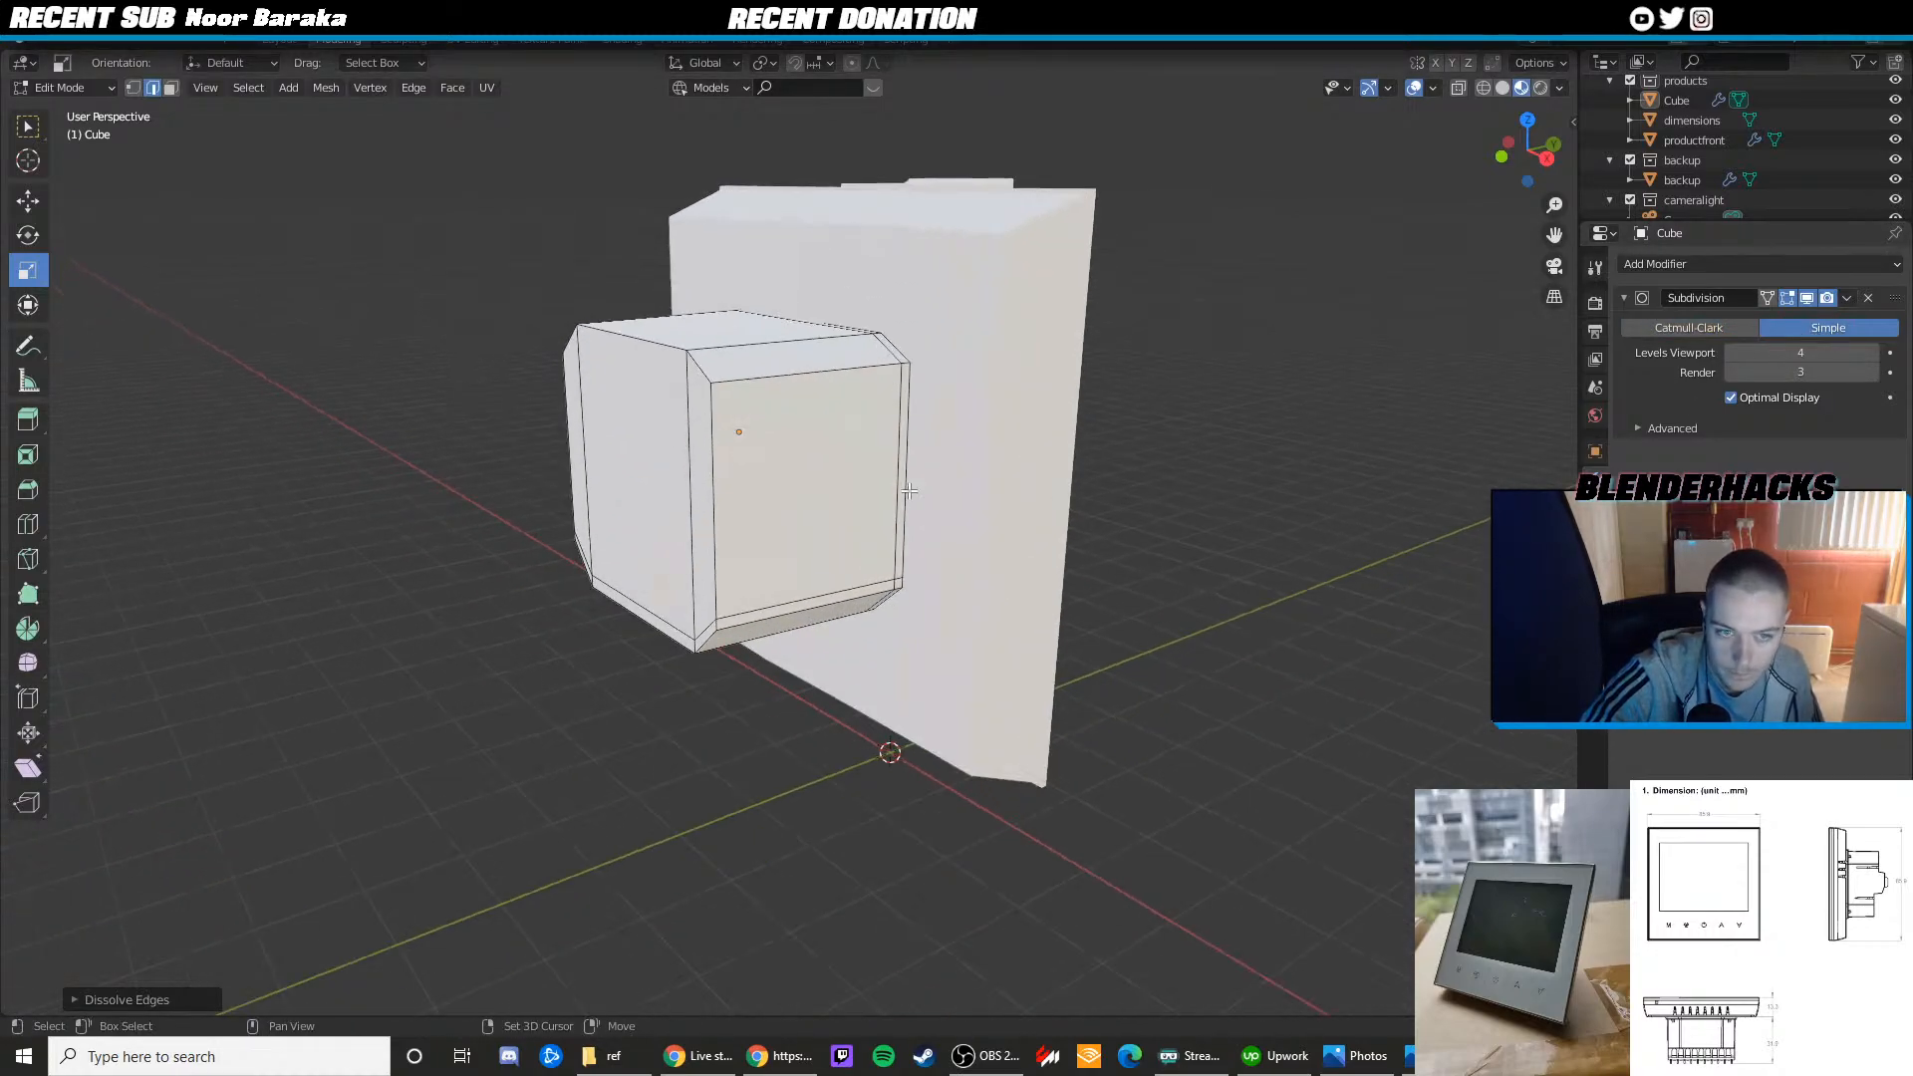
{"action": "middle_click_drag", "start_coordinate": [662, 697], "coordinate": [790, 645]}
Compare the body's outline in the front orthographic view with the rear-view reference photo
{"action": "key", "text": "Home"}
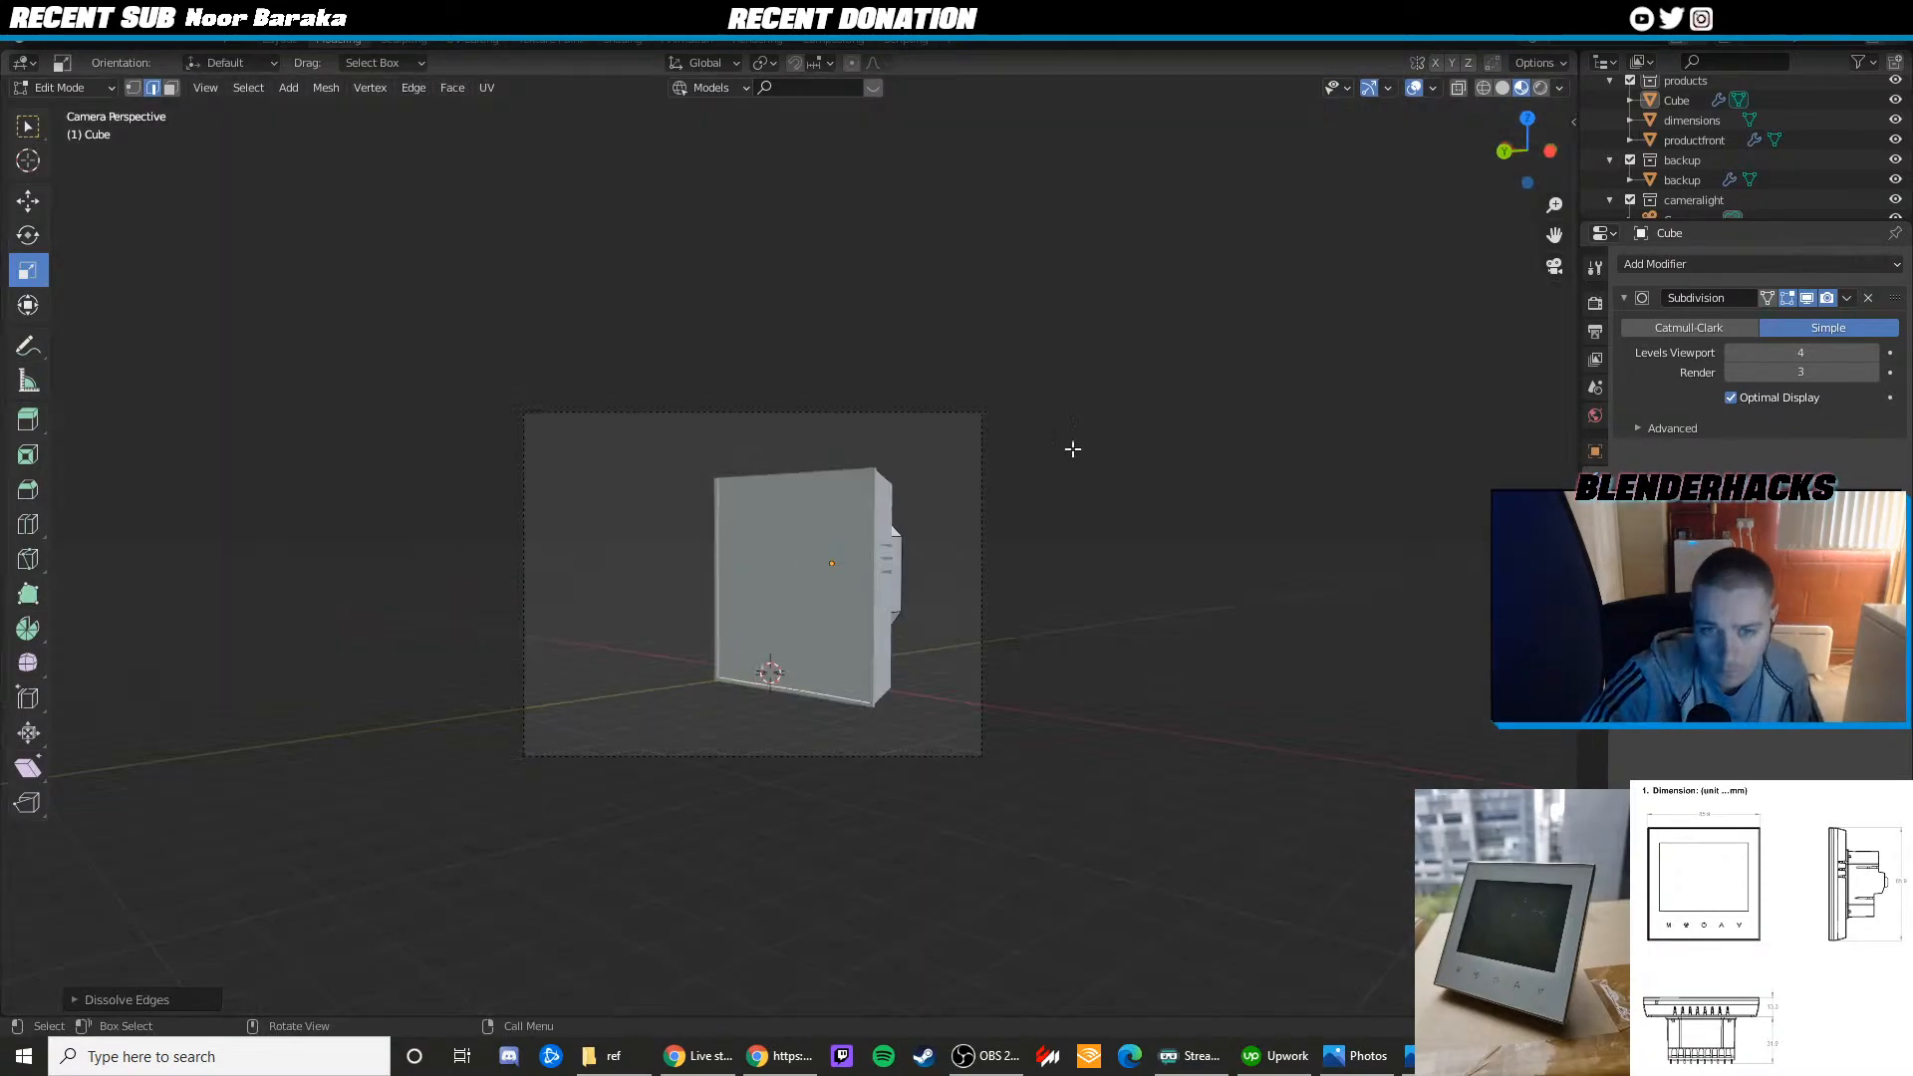
{"action": "left_click", "coordinate": [1552, 151]}
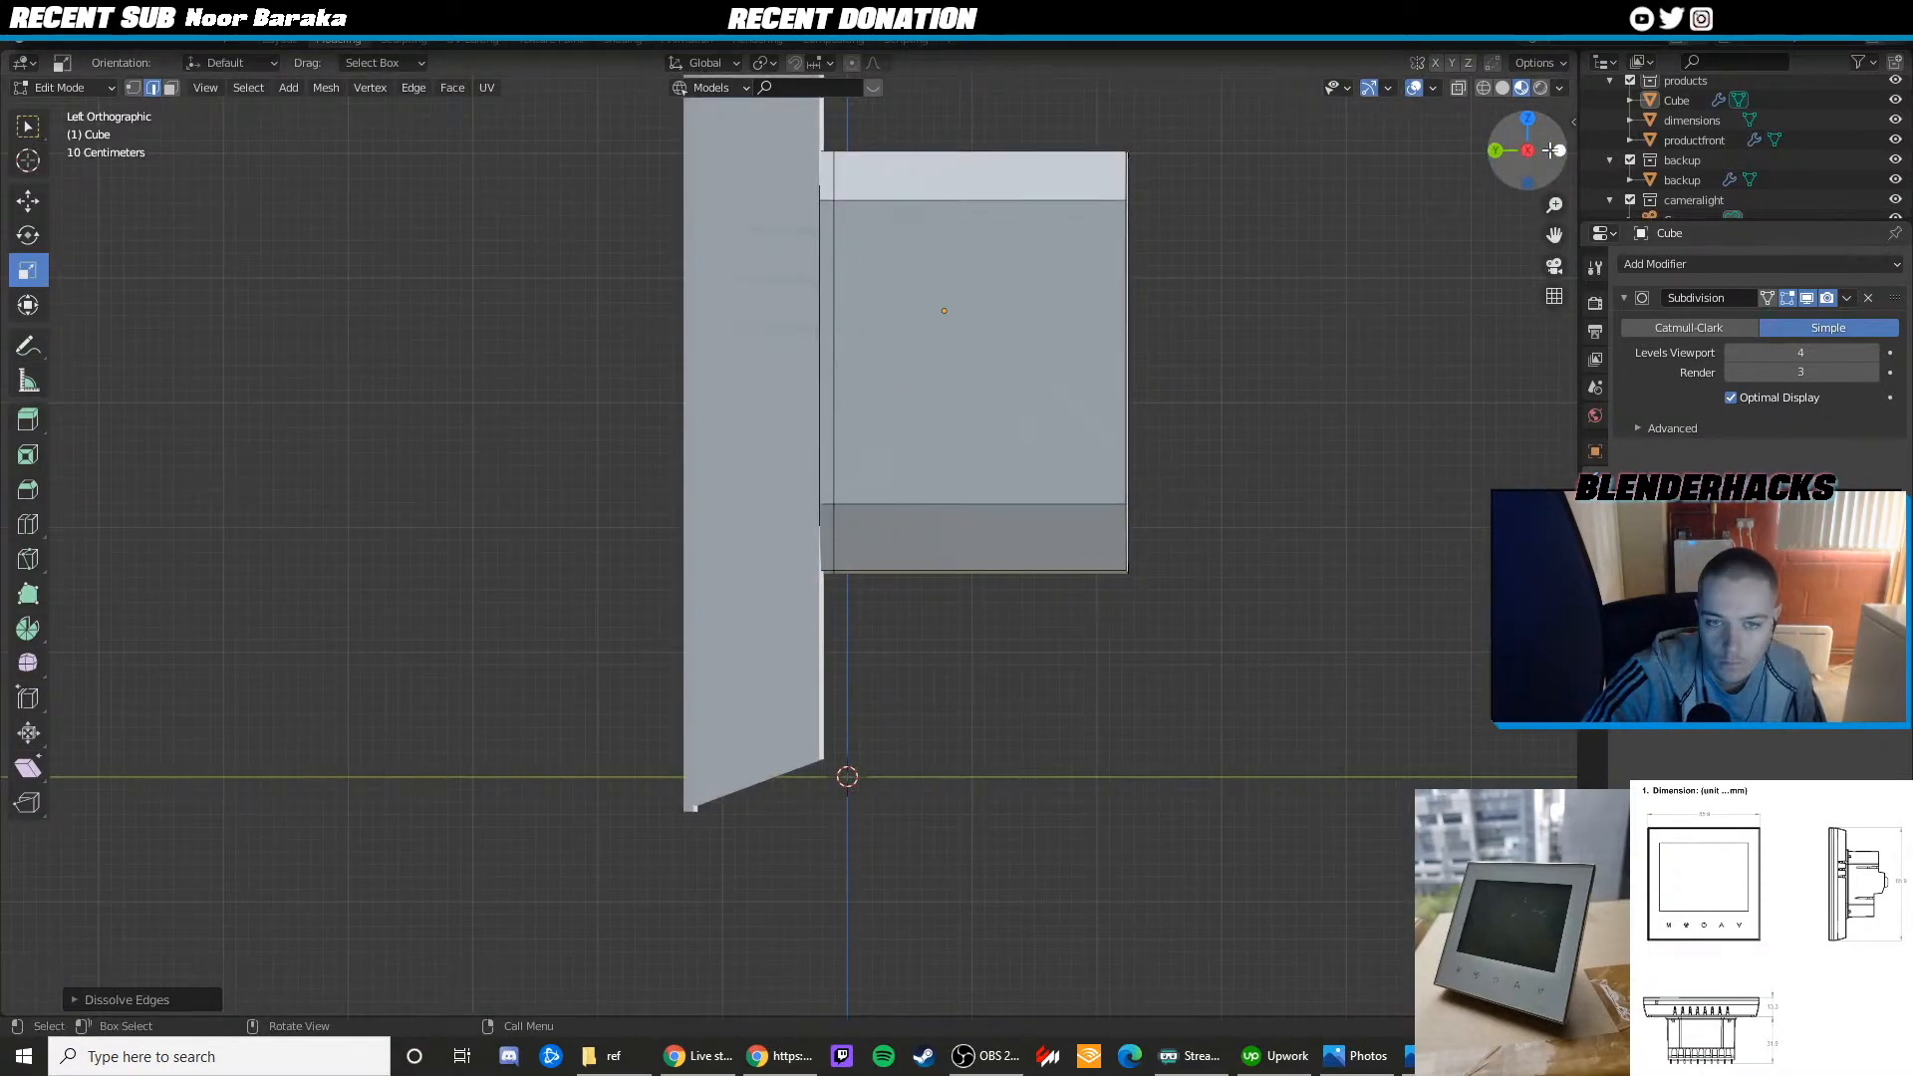
{"action": "left_click", "coordinate": [1550, 151]}
{"action": "middle_click_drag", "start_coordinate": [1130, 391], "coordinate": [1023, 504], "text": "shift"}
{"action": "key", "text": "Tab"}
{"action": "key", "text": "alt+Tab"}
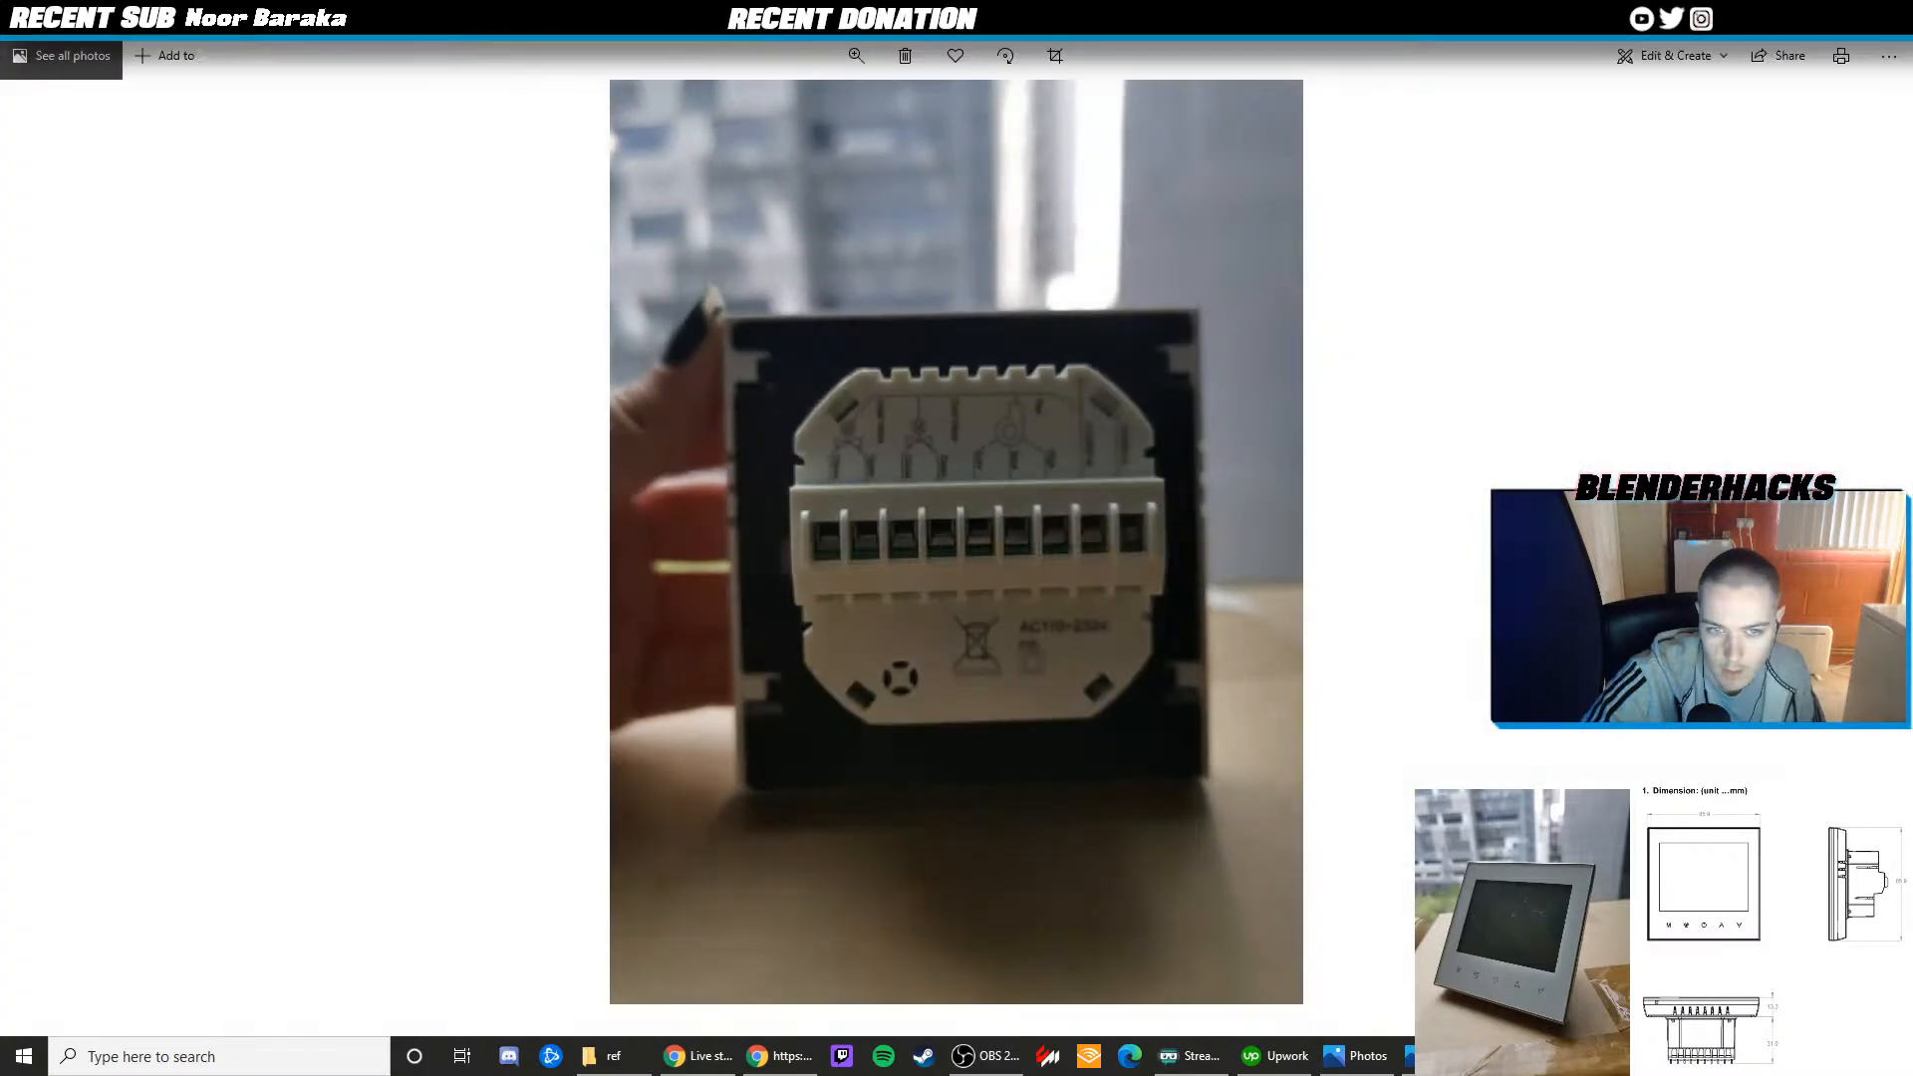
{"action": "key", "text": "alt+Tab"}
{"action": "key", "text": "alt+Tab"}
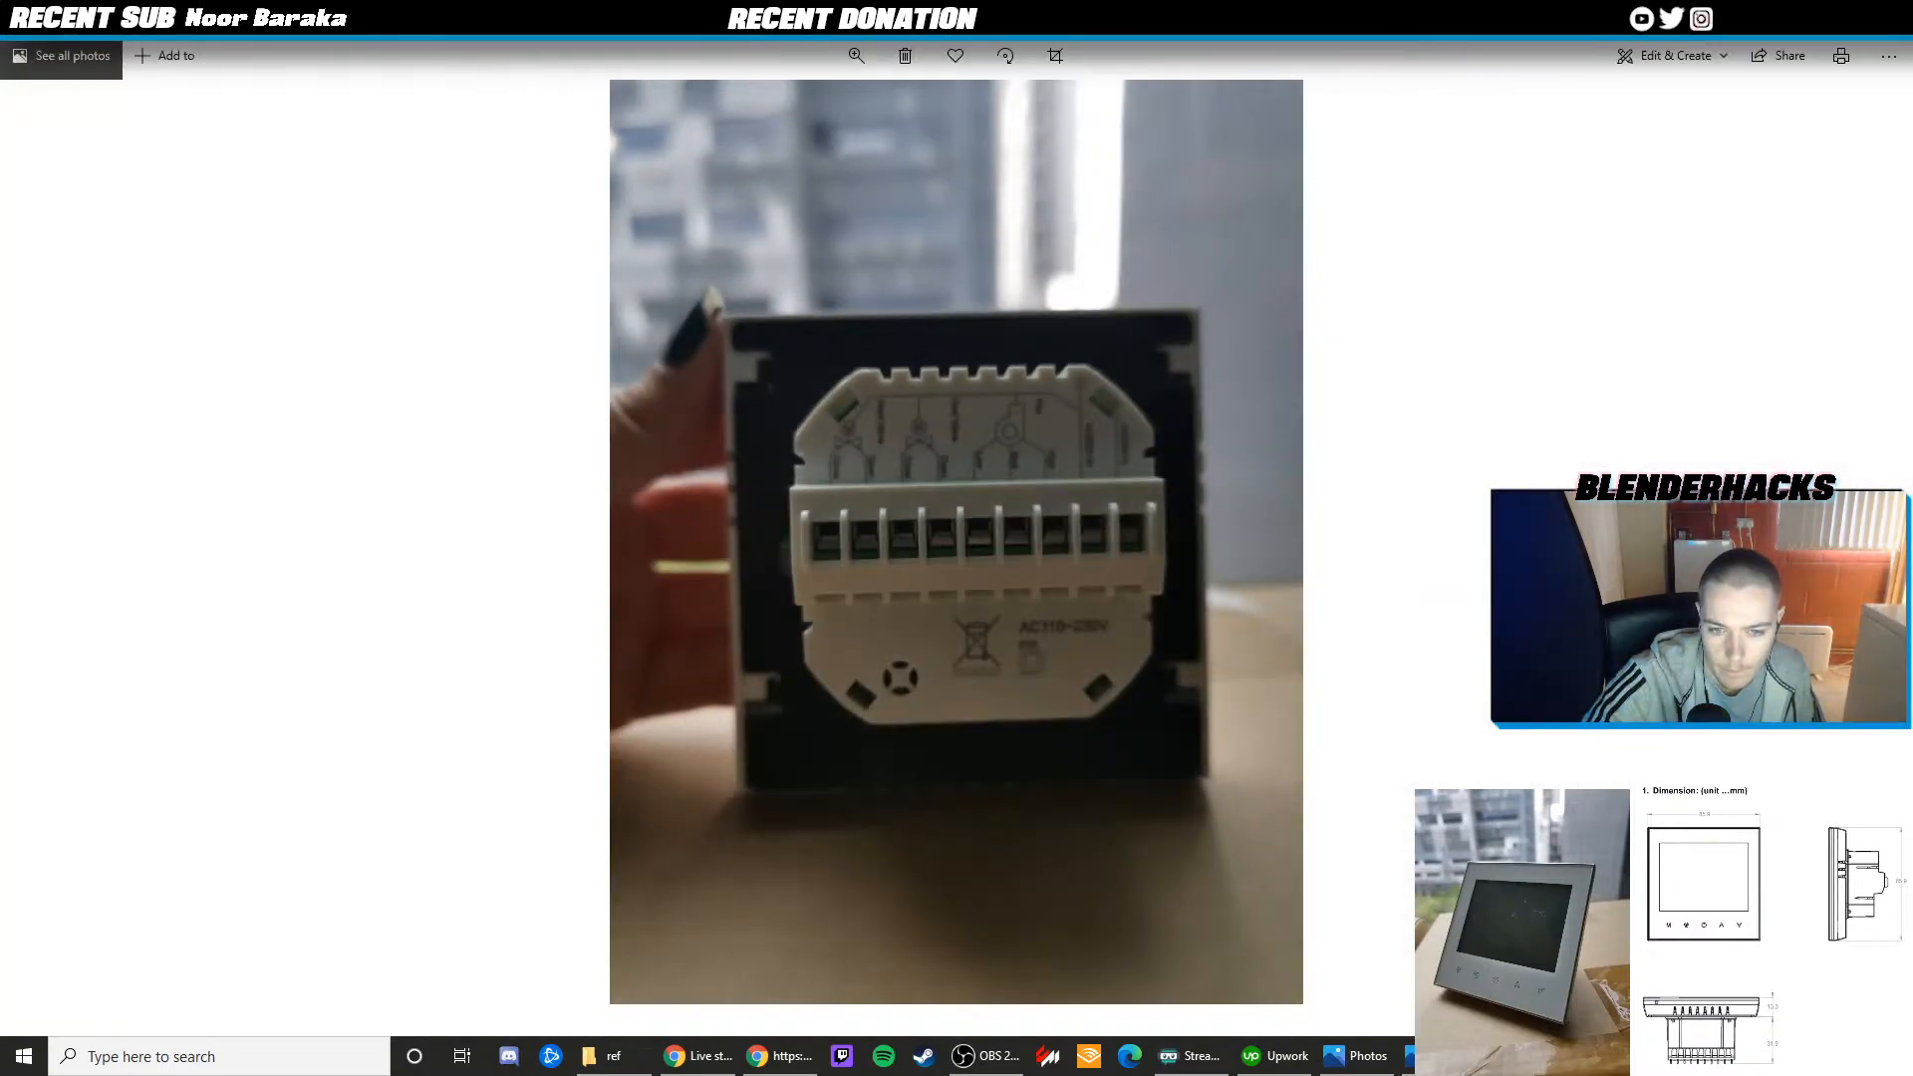
{"action": "key", "text": "alt+Tab"}
{"action": "key", "text": "alt+Tab"}
{"action": "key", "text": "alt+Tab"}
{"action": "key", "text": "Tab"}
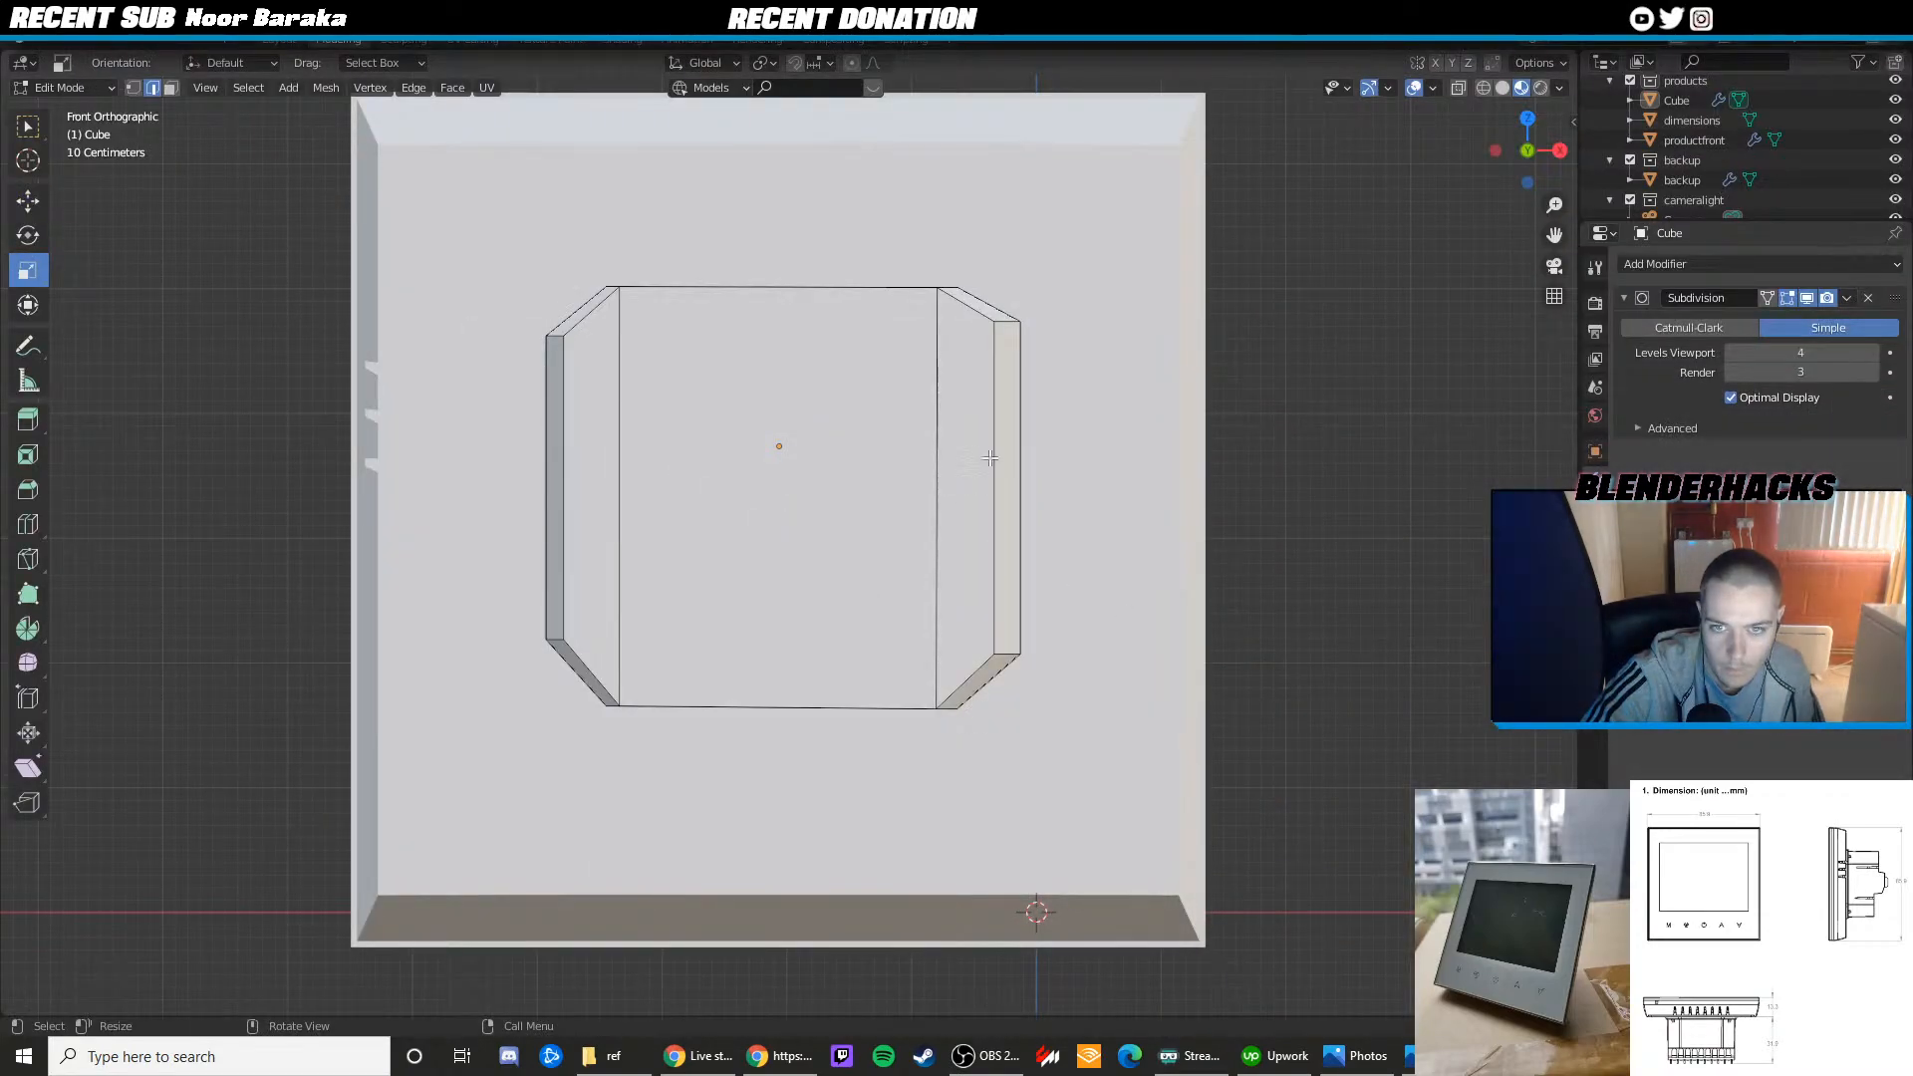
Lower the upper corner vertices on the body's right side slightly and raise the lower corner vertices on that side
{"action": "key", "text": "shift+z"}
{"action": "key", "text": "1"}
{"action": "left_click_drag", "start_coordinate": [1073, 360], "coordinate": [1016, 274]}
{"action": "key", "text": "shift+z"}
{"action": "key", "text": "shift+space"}
{"action": "key", "text": "g"}
{"action": "left_click_drag", "start_coordinate": [1042, 702], "coordinate": [984, 626]}
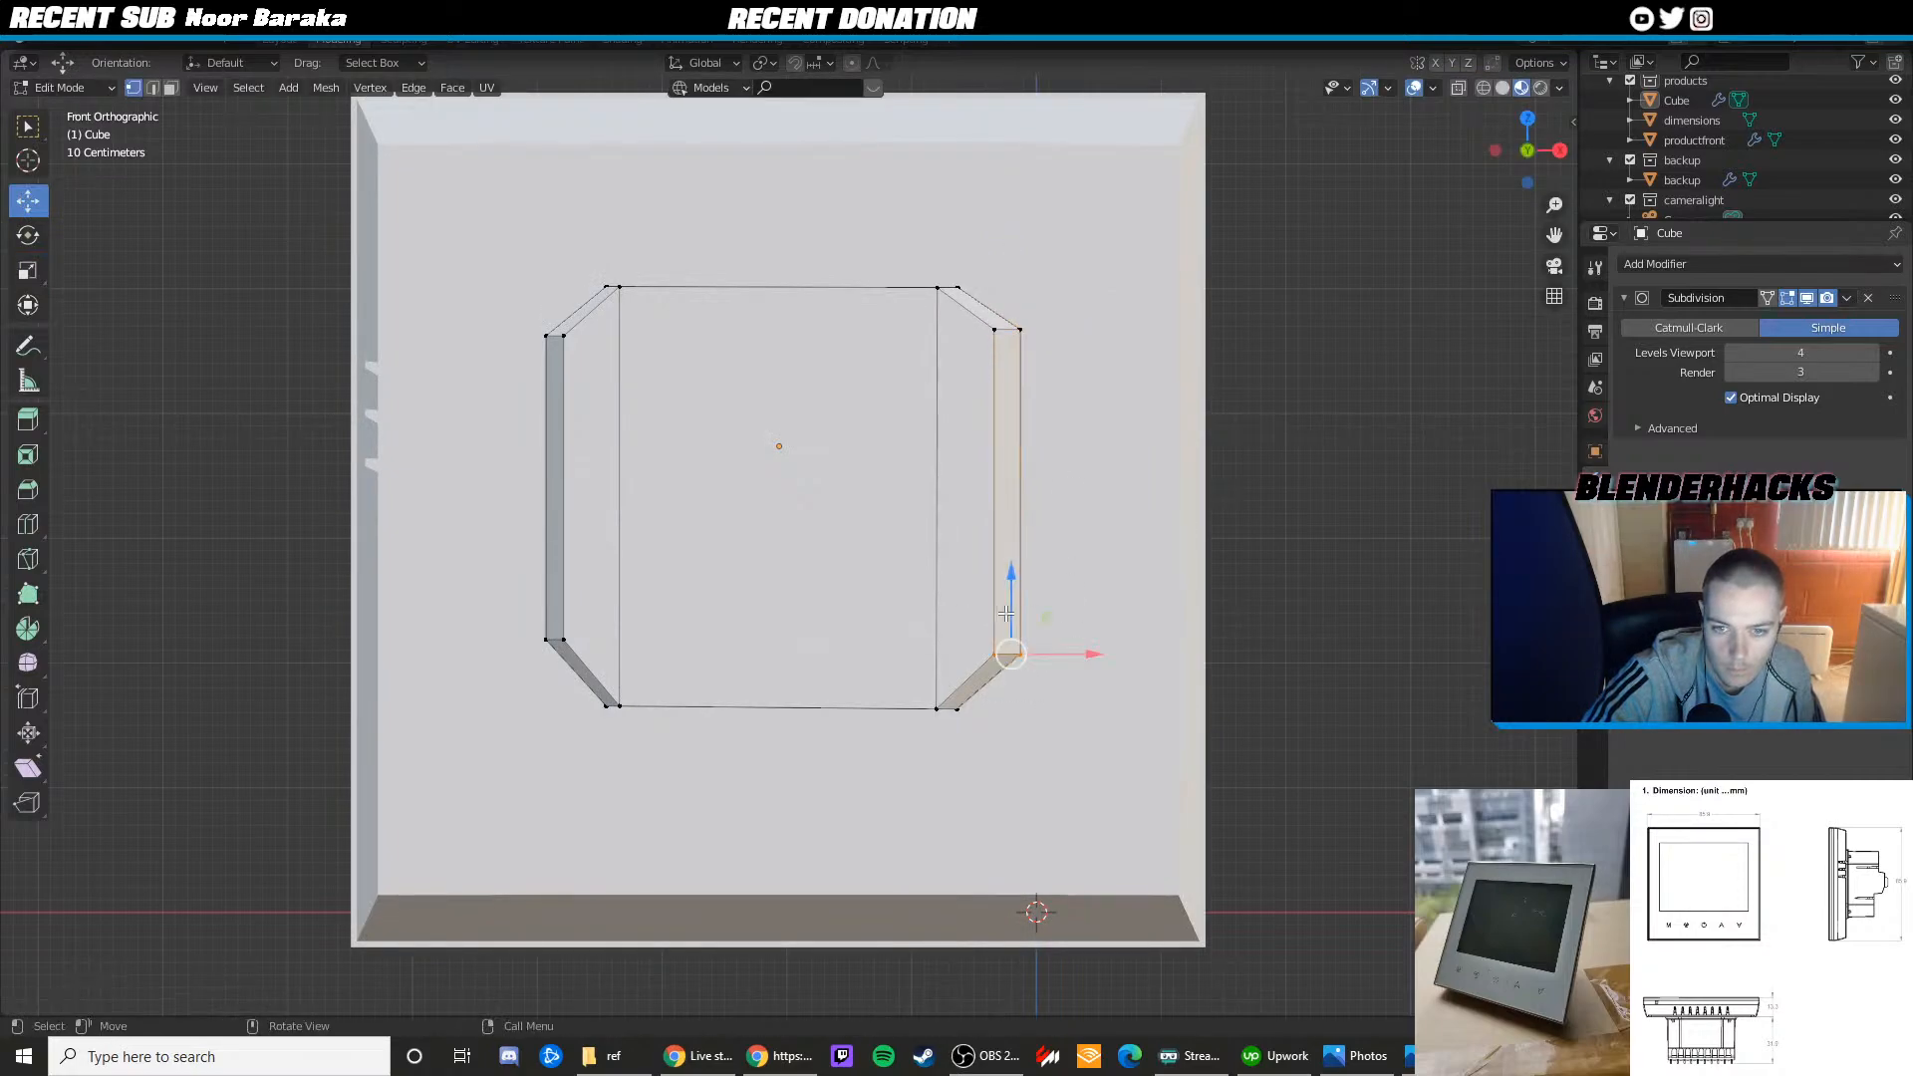
{"action": "left_click_drag", "start_coordinate": [1096, 724], "coordinate": [1010, 617]}
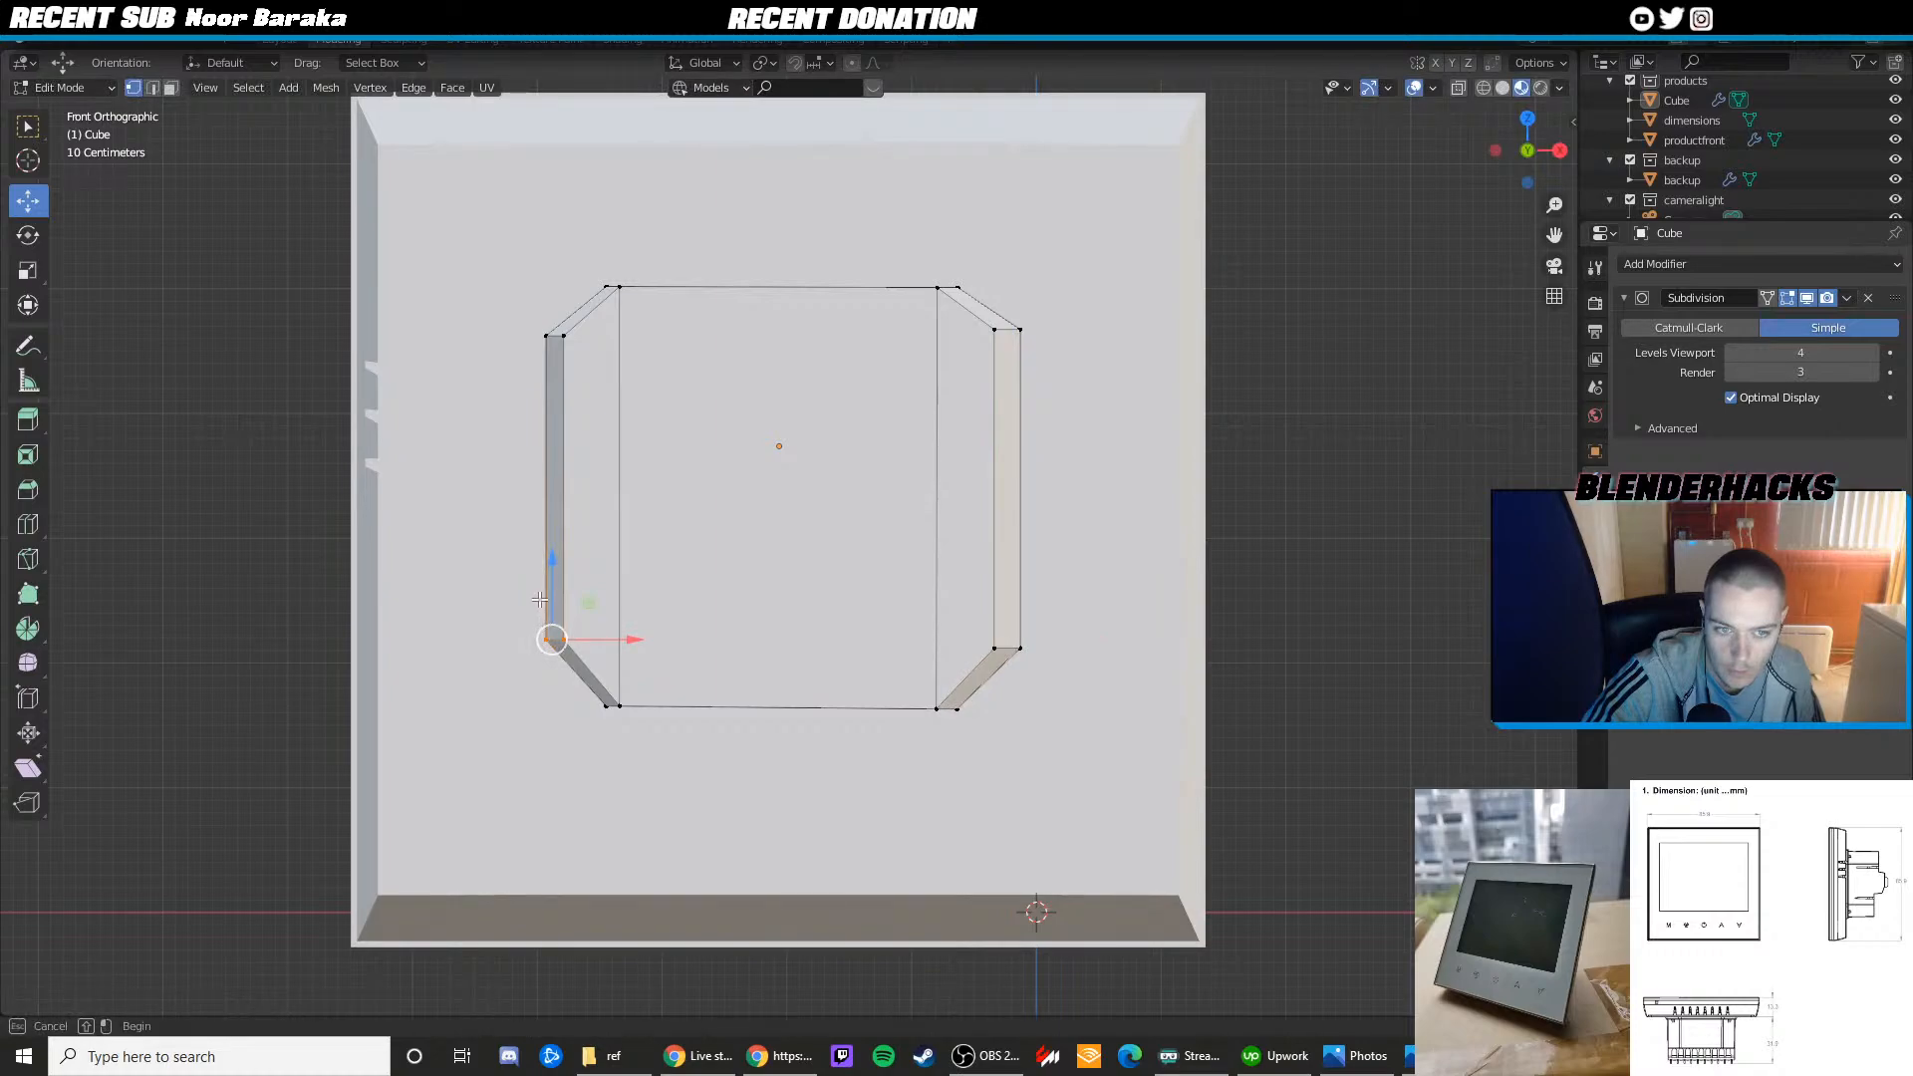
Raise the body's lower-left corner vertices slightly and lower the upper corner vertices on both sides
{"action": "left_click_drag", "start_coordinate": [547, 605], "coordinate": [547, 602]}
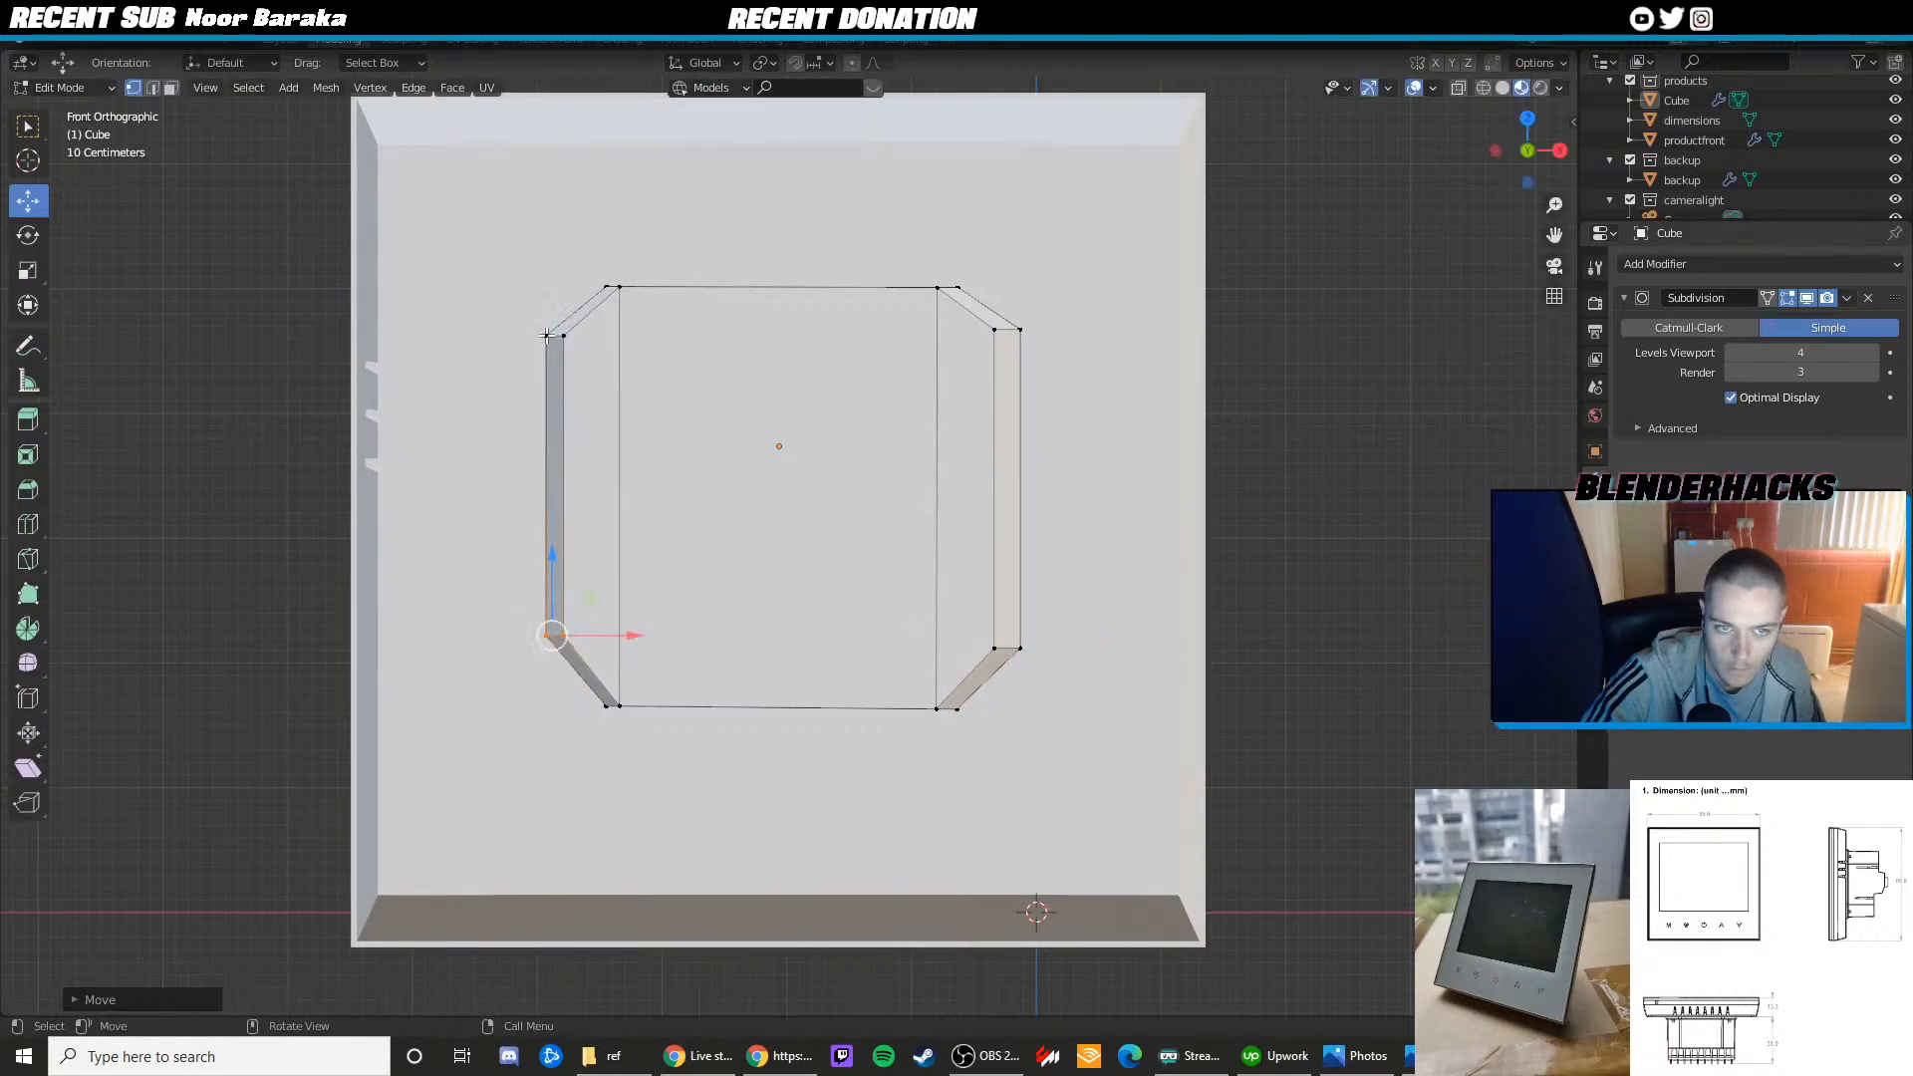
{"action": "mouse_move", "coordinate": [530, 317]}
{"action": "left_mouse_down"}
{"action": "mouse_move", "coordinate": [579, 355]}
{"action": "mouse_move", "coordinate": [552, 299]}
{"action": "left_mouse_up"}
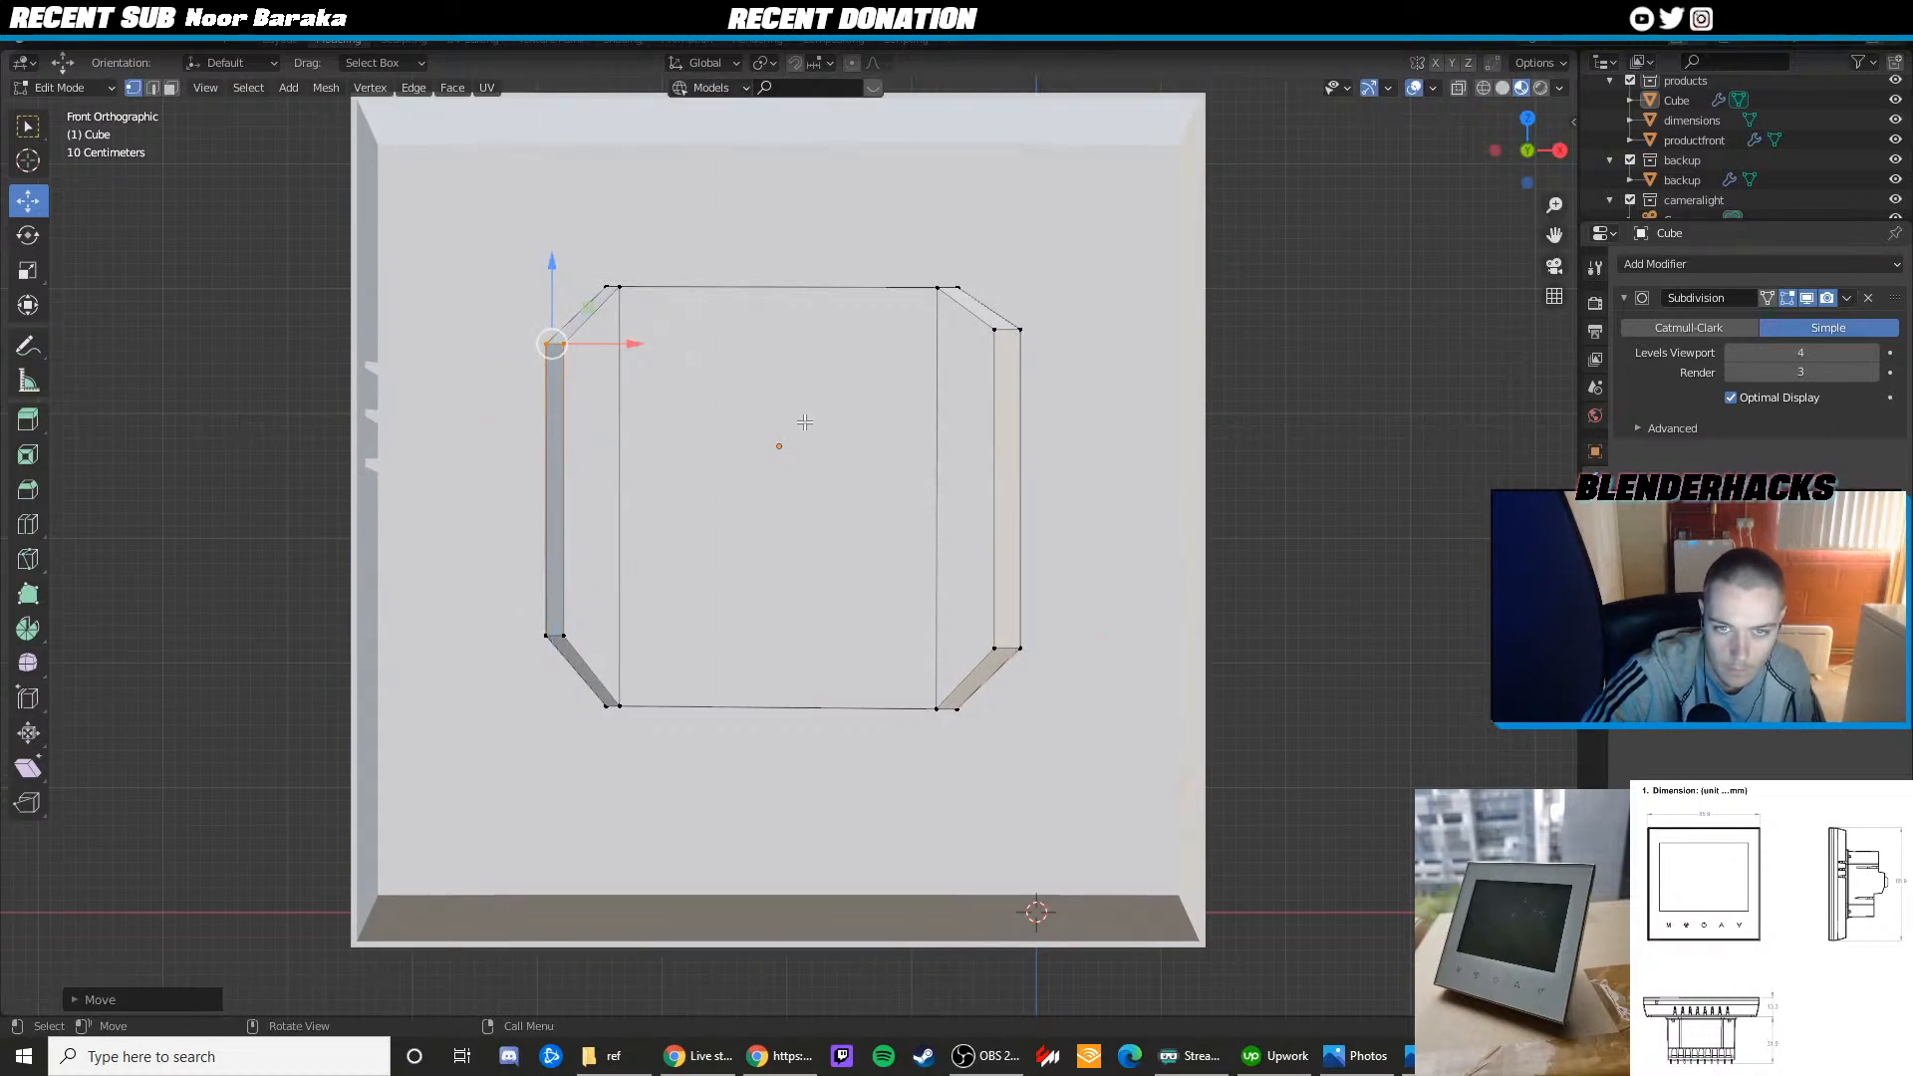
{"action": "left_click_drag", "start_coordinate": [993, 329], "coordinate": [1017, 302]}
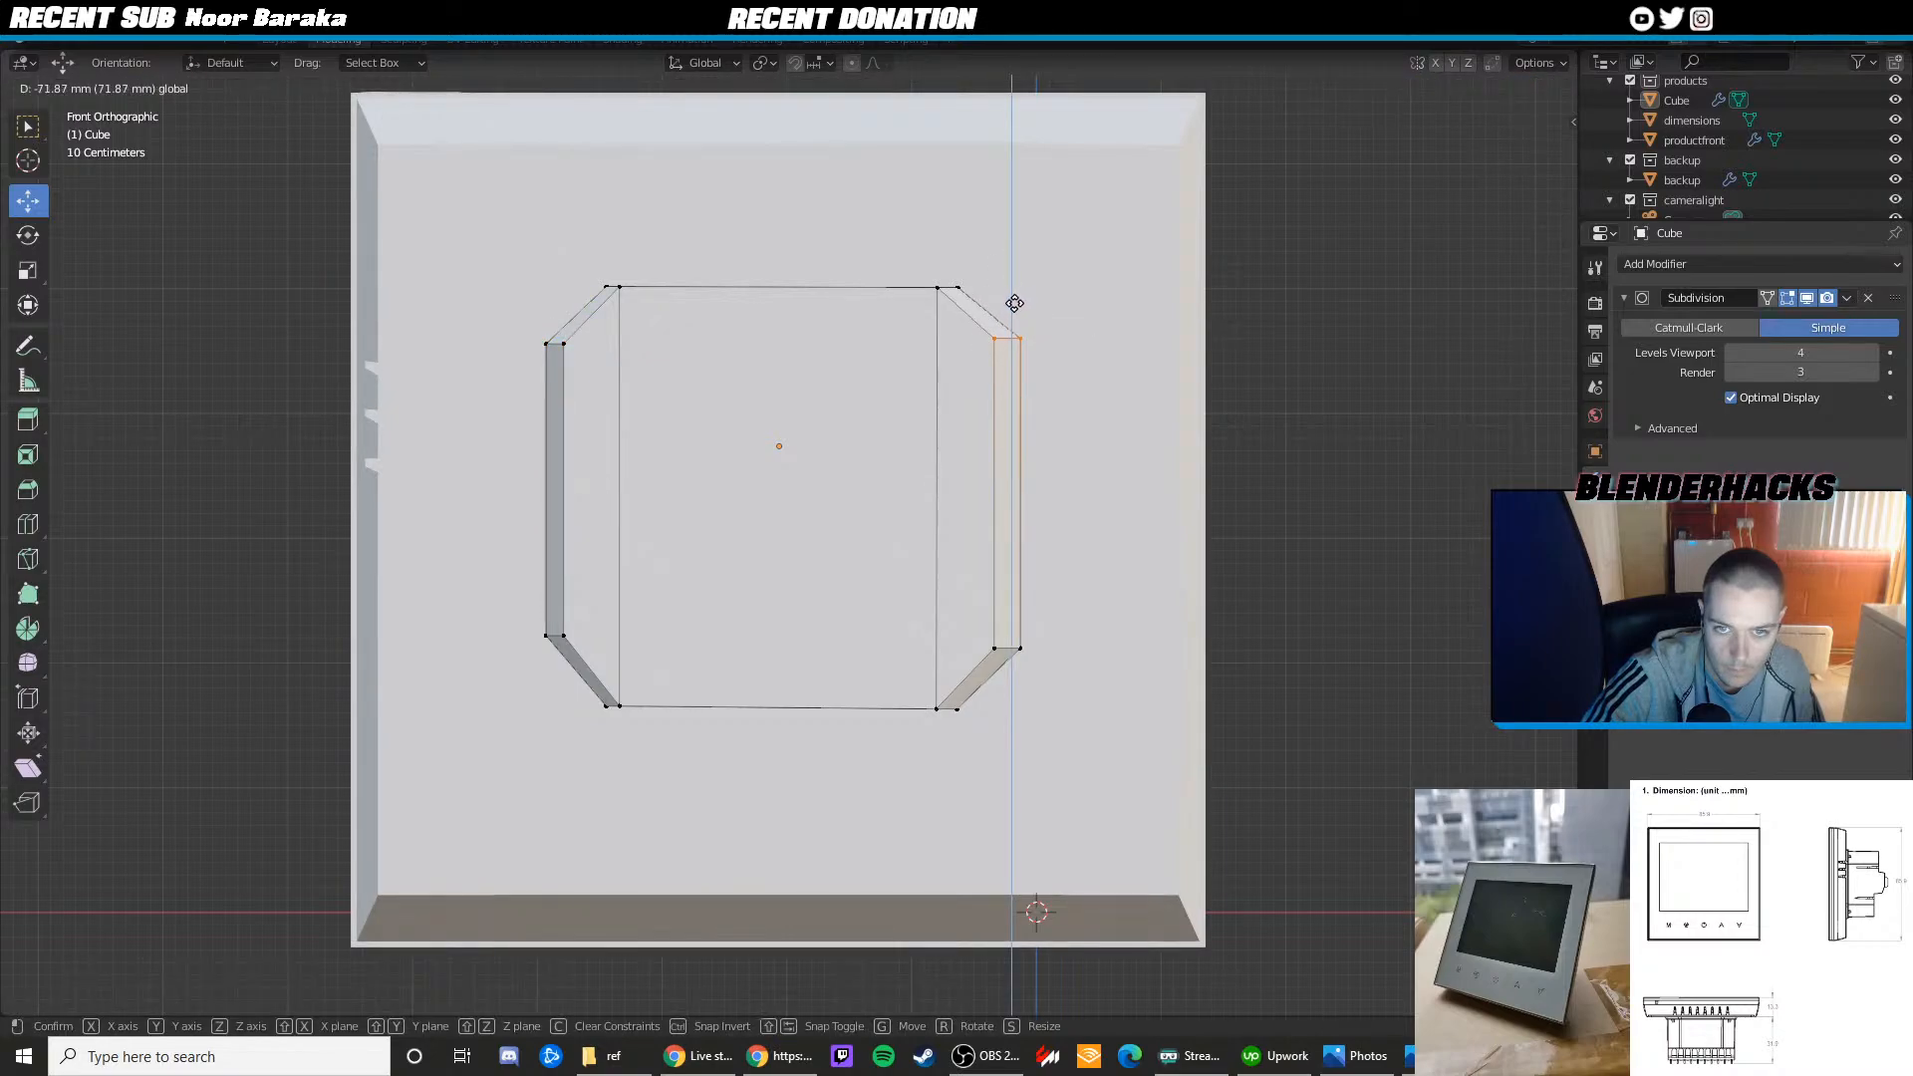
{"action": "left_click", "coordinate": [1014, 303]}
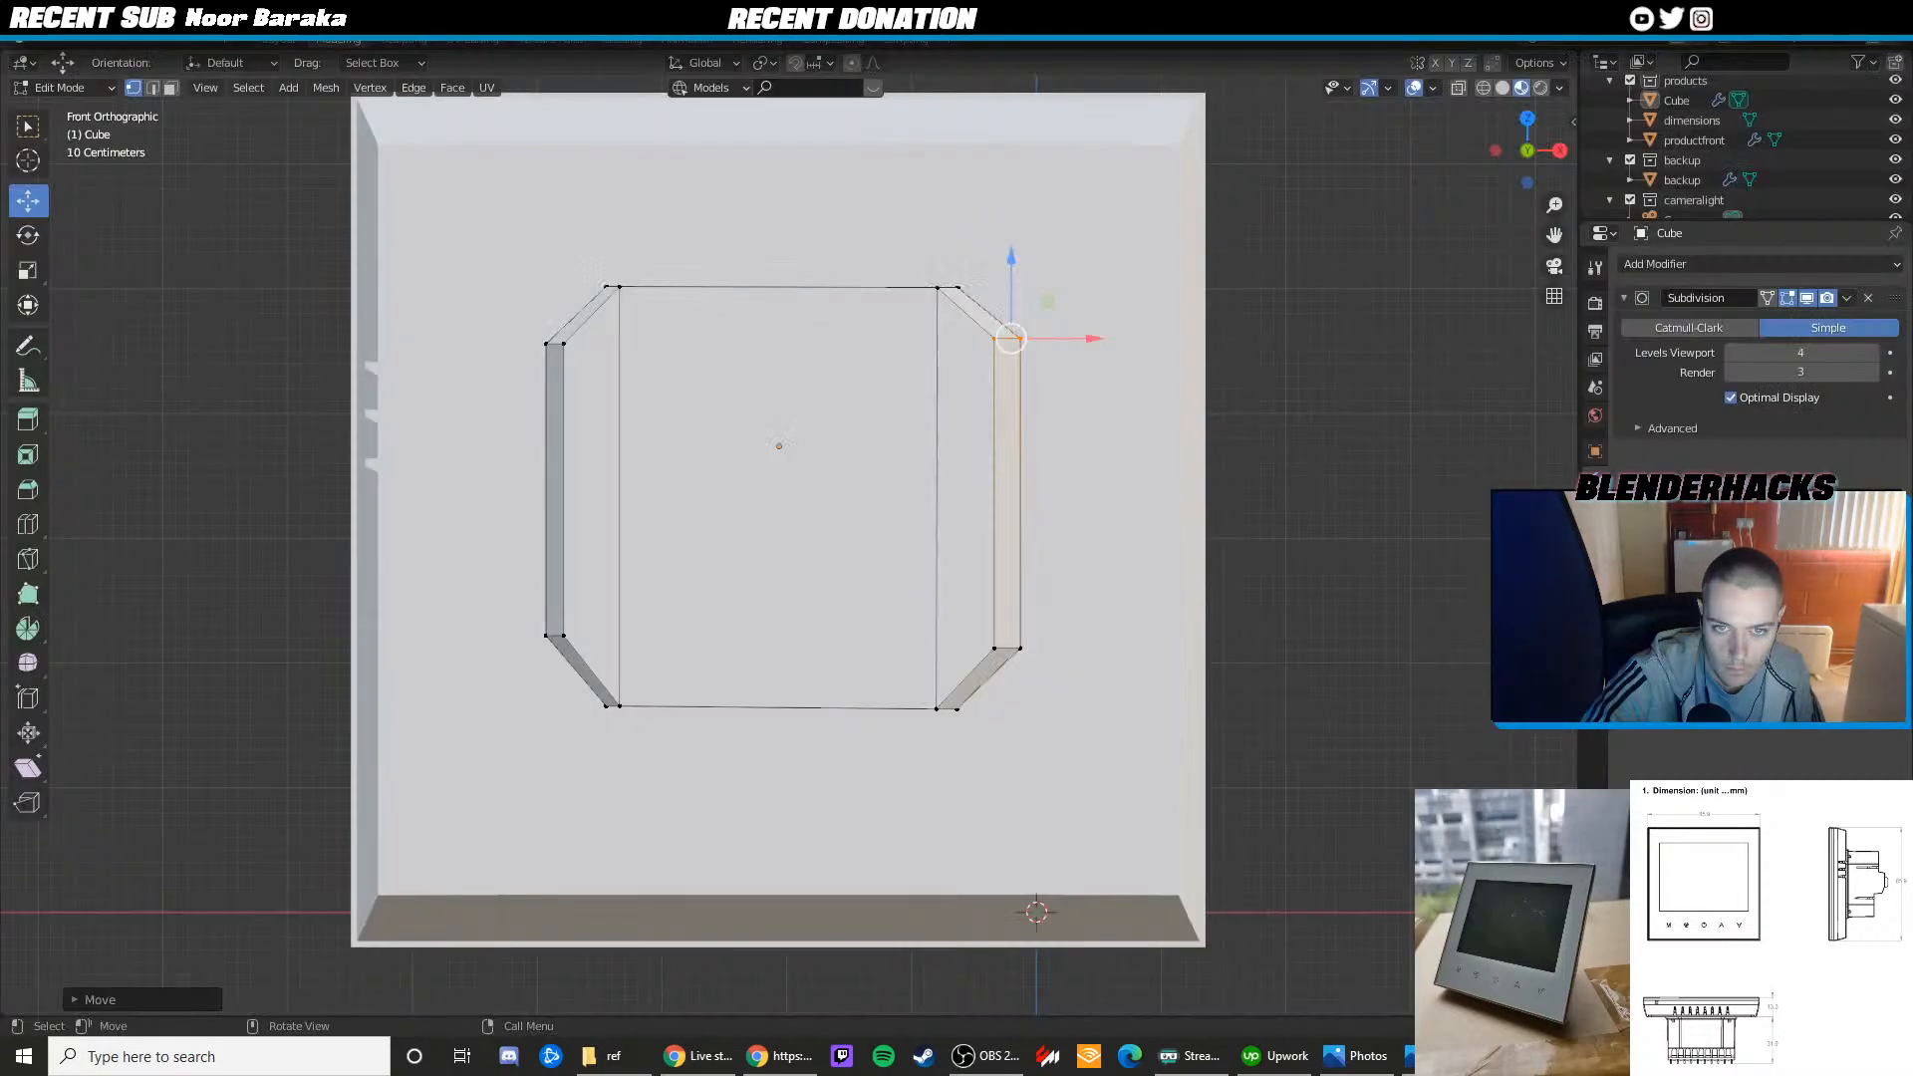
Nudge the body's upper-right corner vertices horizontally and recheck the upper corners in wireframe and shaded front views
{"action": "left_click_drag", "start_coordinate": [525, 324], "coordinate": [622, 350]}
{"action": "left_click_drag", "start_coordinate": [1064, 372], "coordinate": [946, 323]}
{"action": "left_click_drag", "start_coordinate": [1062, 338], "coordinate": [1050, 339]}
{"action": "middle_click_drag", "start_coordinate": [1046, 348], "coordinate": [877, 389]}
{"action": "scroll", "coordinate": [858, 389], "scroll_direction": "down", "scroll_amount": 1}
{"action": "key", "text": "shift+z"}
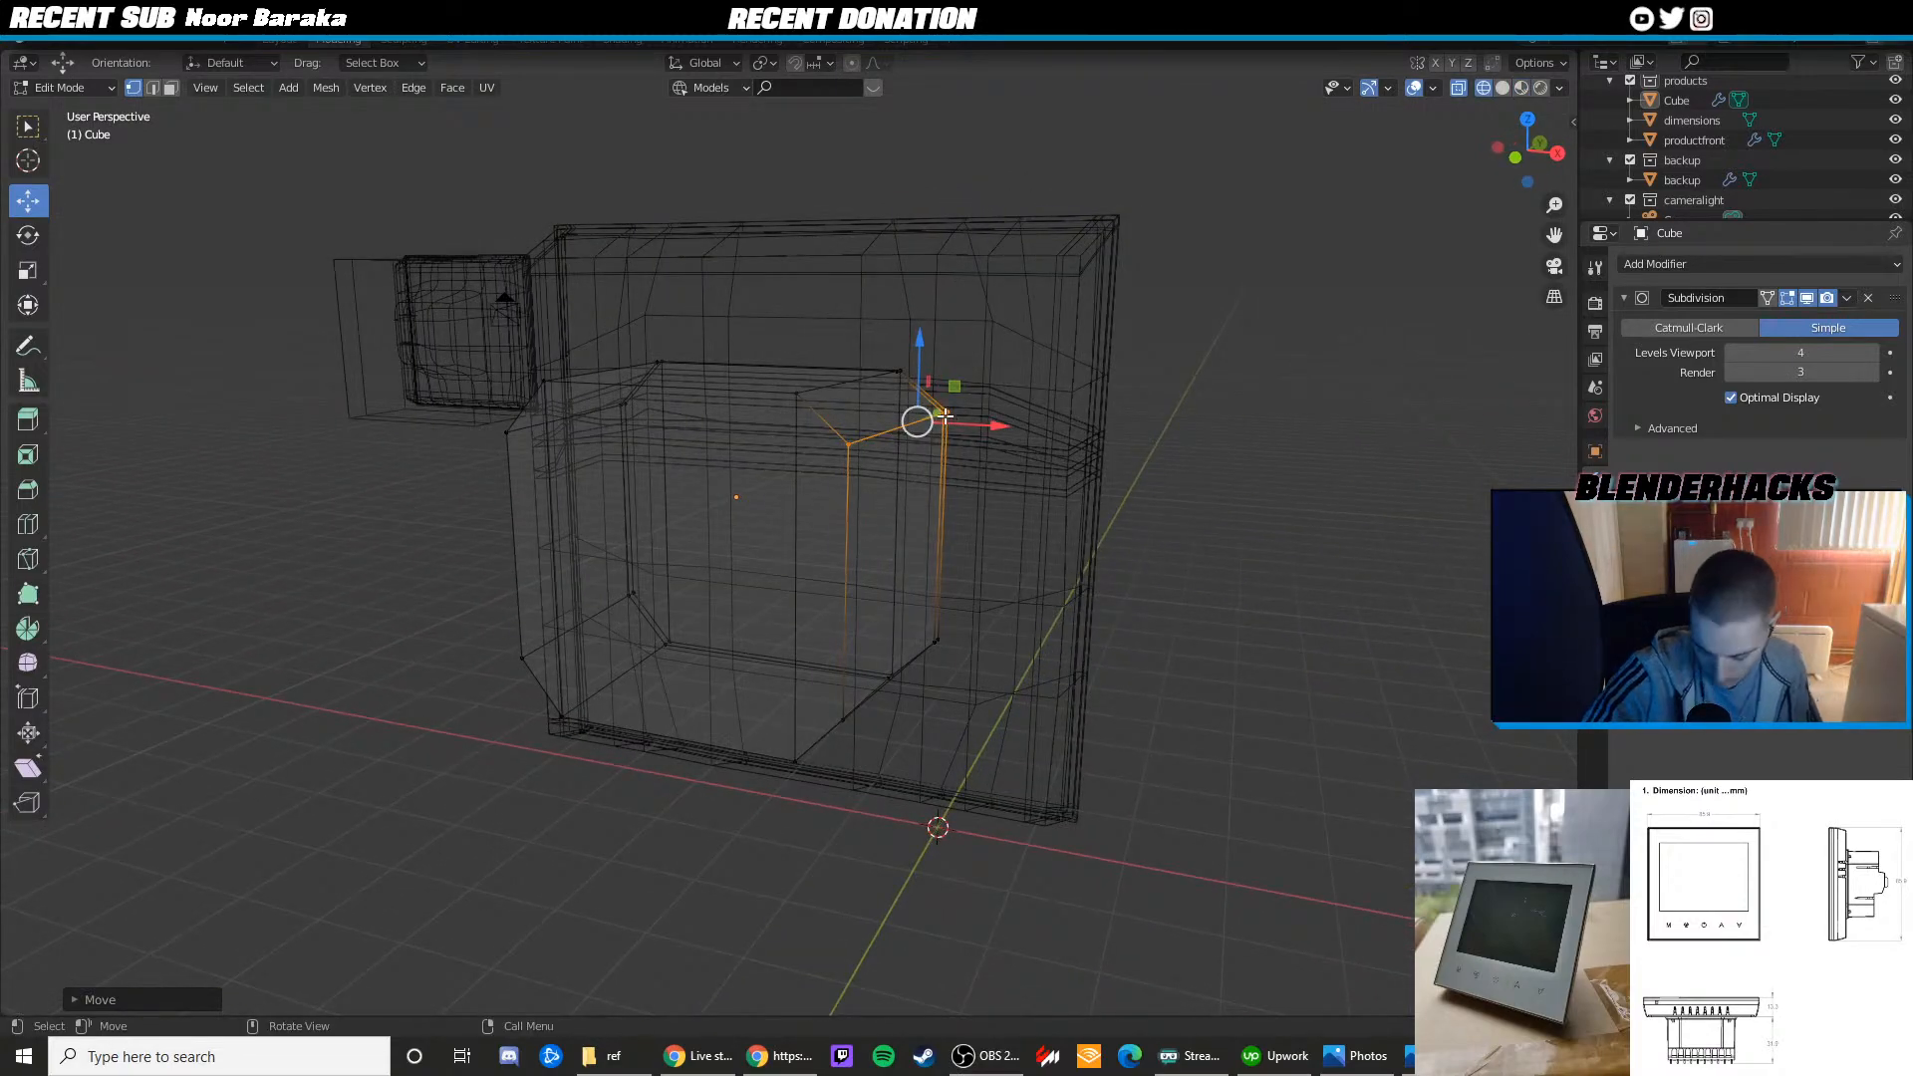
{"action": "key", "text": "KP_1"}
{"action": "scroll", "coordinate": [577, 385], "scroll_direction": "up", "scroll_amount": 2}
{"action": "left_click_drag", "start_coordinate": [523, 324], "coordinate": [595, 365]}
{"action": "key", "text": "z"}
{"action": "left_click", "coordinate": [732, 366]}
{"action": "key", "text": "Tab"}
{"action": "key", "text": "Tab"}
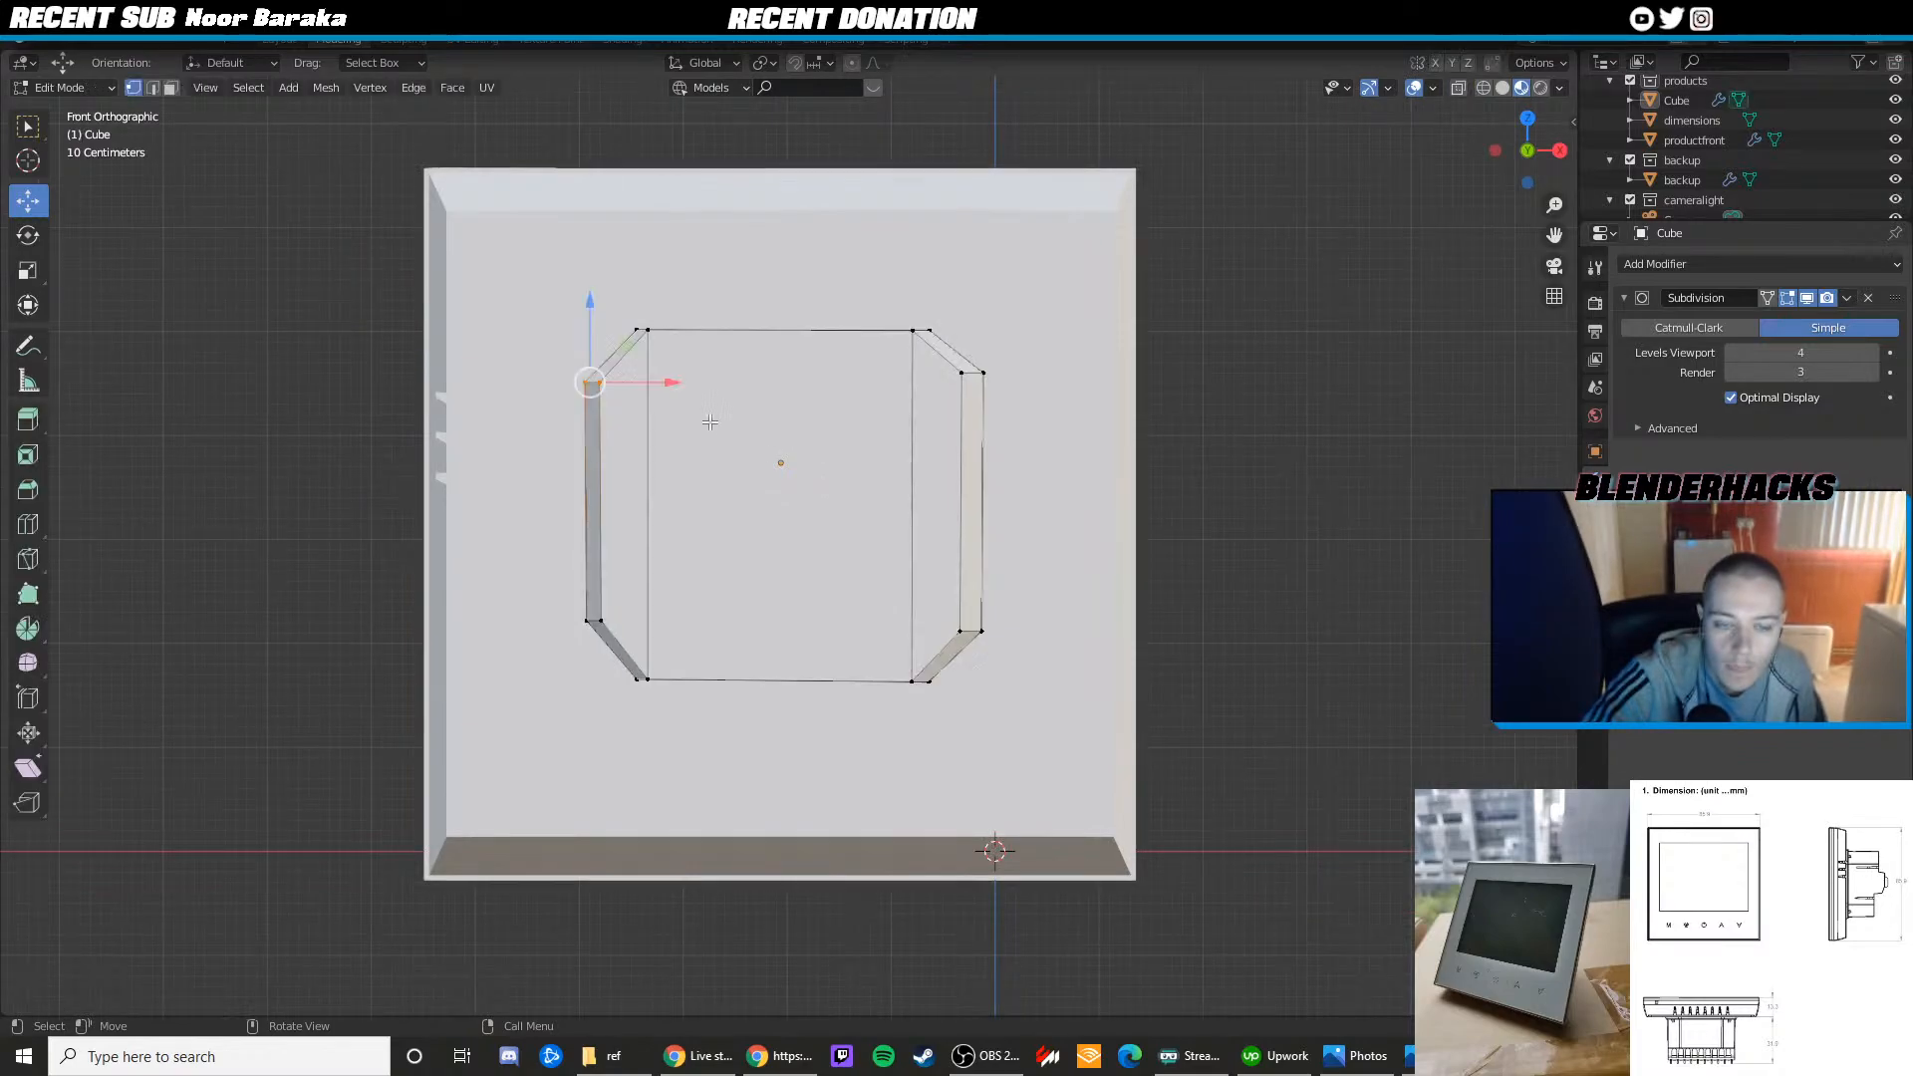
Add an edge loop close to the edge of the body's left side face and set the Subdivision modifier to Catmull-Clark
{"action": "middle_click_drag", "start_coordinate": [733, 415], "coordinate": [815, 476]}
{"action": "key", "text": "ctrl+r"}
{"action": "left_click", "coordinate": [815, 476]}
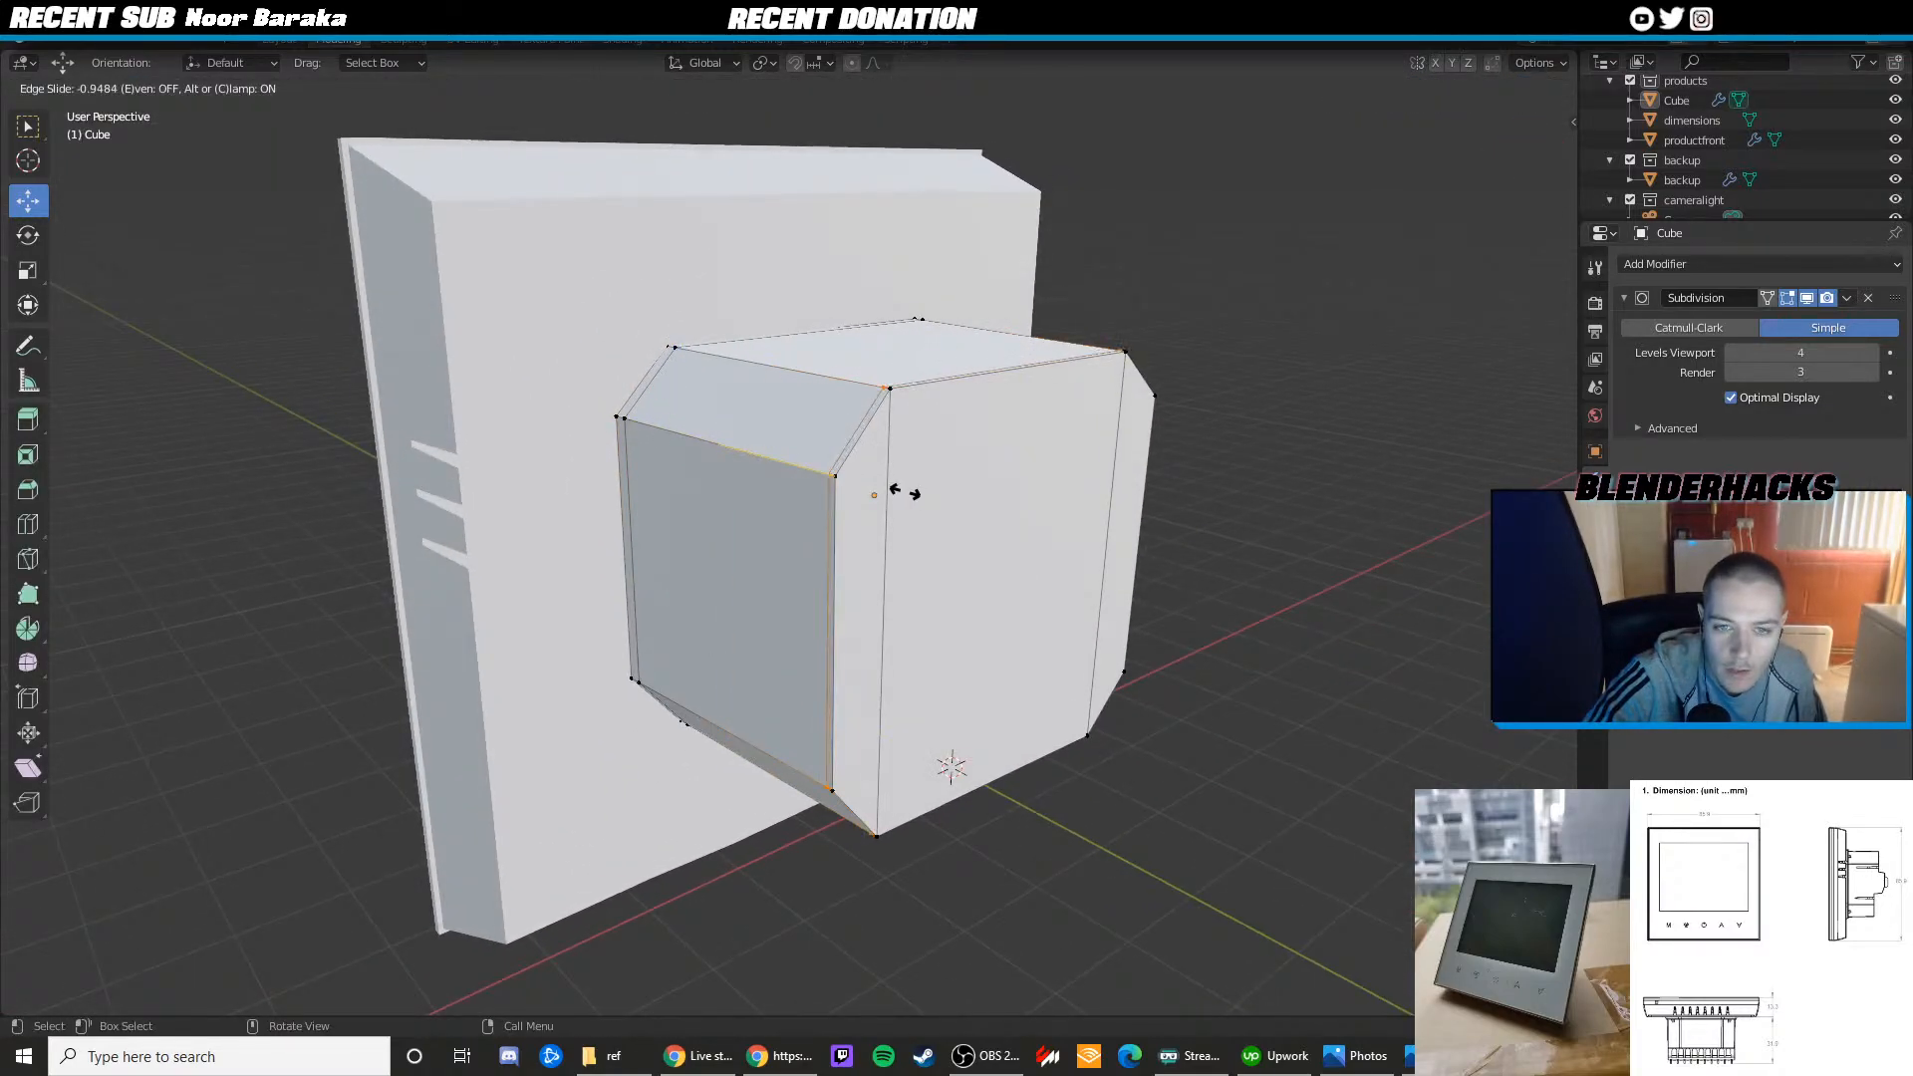
{"action": "left_click", "coordinate": [904, 491]}
{"action": "left_click", "coordinate": [1688, 327]}
Add two edge loops along the body's left chamfers, one close to each chamfer edge, and check the smoothed shape
{"action": "middle_click_drag", "start_coordinate": [1195, 399], "coordinate": [1158, 420]}
{"action": "key", "text": "ctrl+r"}
{"action": "left_click", "coordinate": [826, 382]}
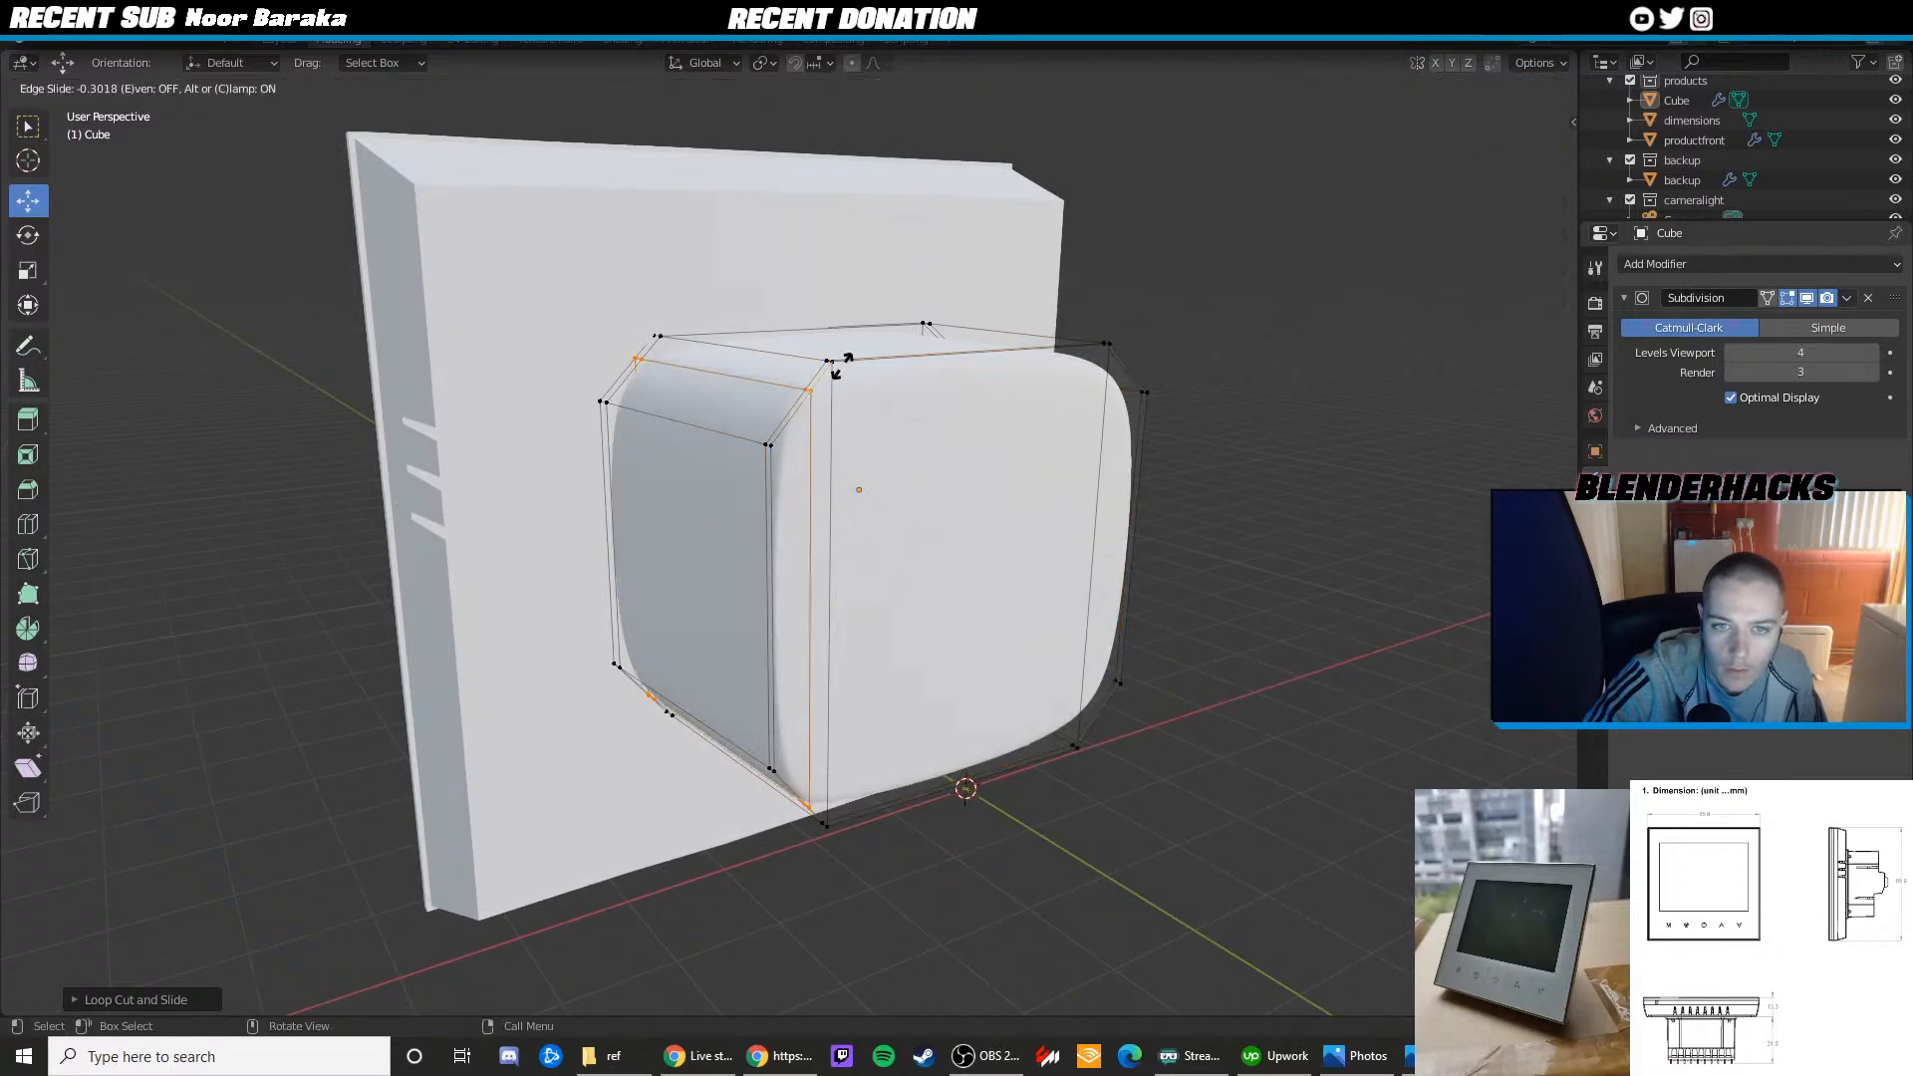
{"action": "left_click", "coordinate": [866, 351]}
{"action": "key", "text": "g"}
{"action": "key", "text": "g"}
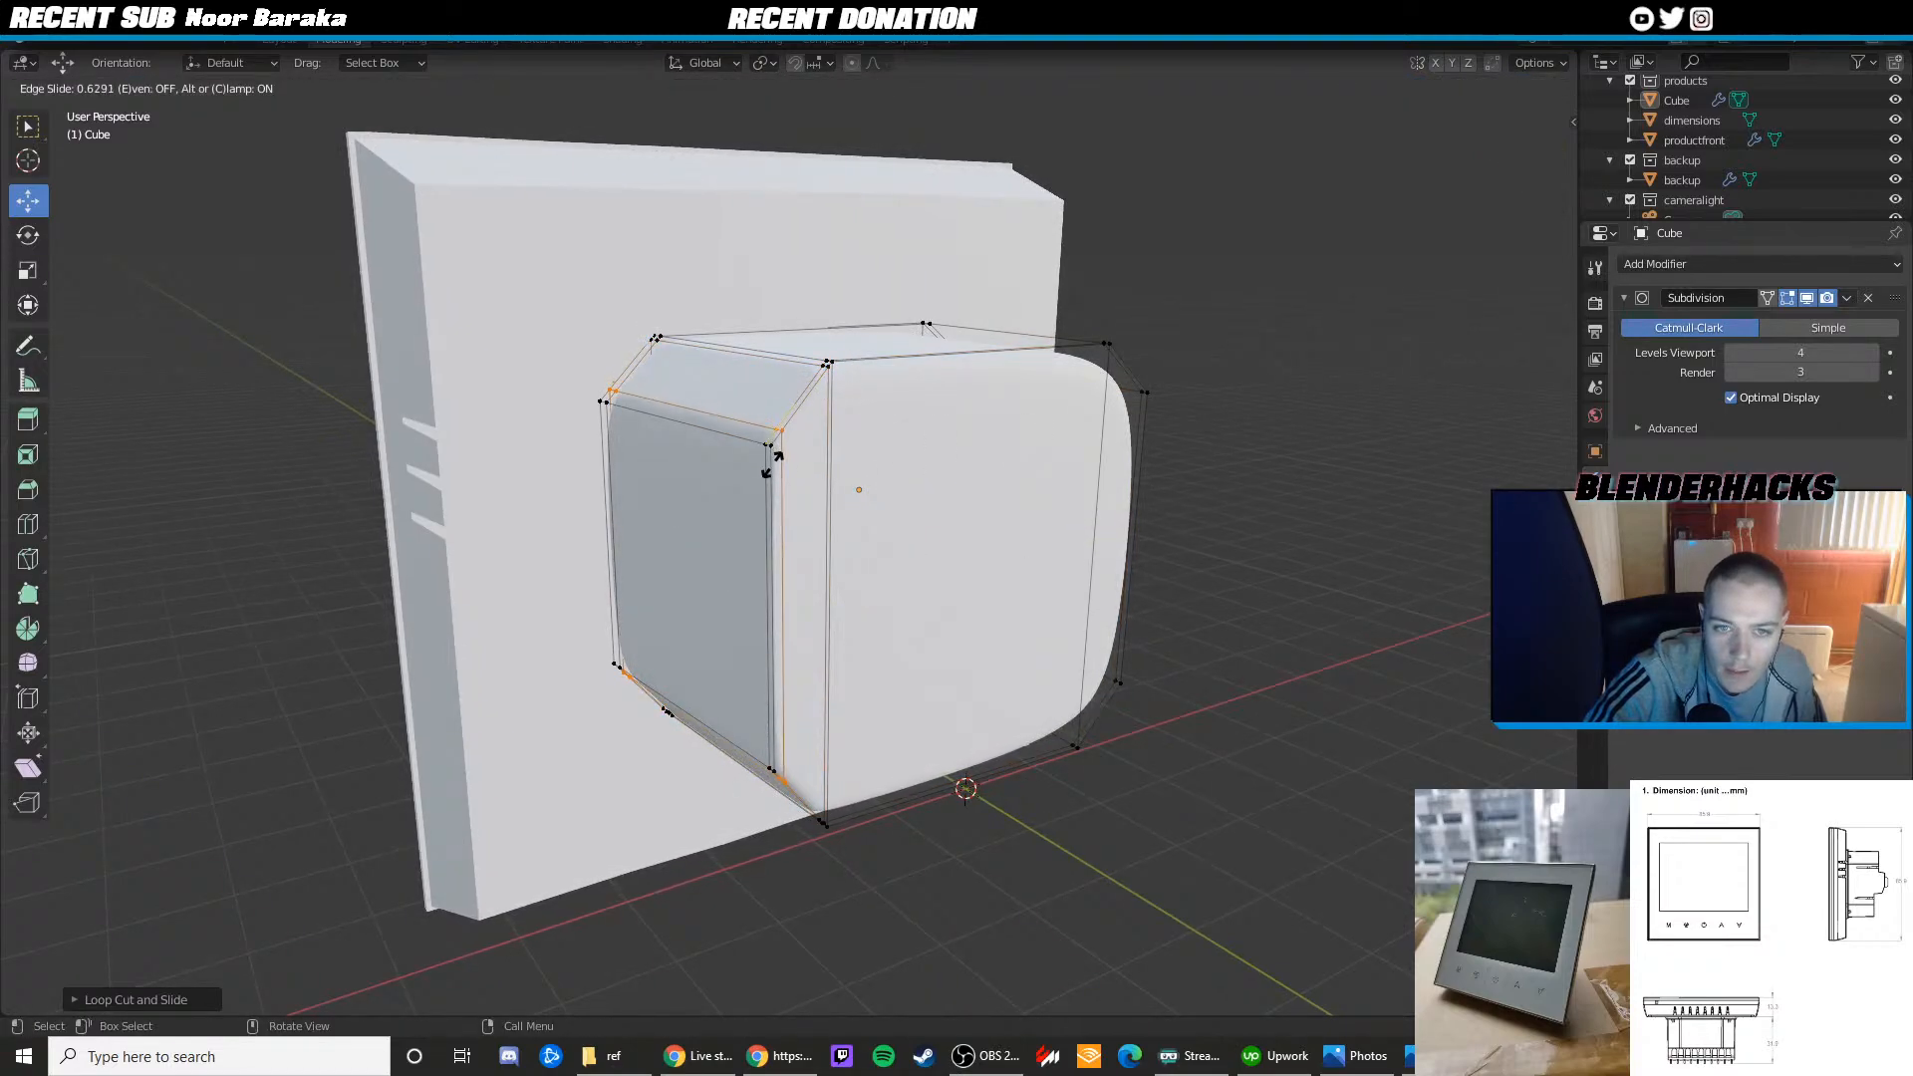
{"action": "left_click", "coordinate": [766, 470]}
{"action": "key", "text": "Tab"}
{"action": "scroll", "coordinate": [852, 493], "scroll_direction": "down", "scroll_amount": 2}
{"action": "middle_click_drag", "start_coordinate": [852, 493], "coordinate": [747, 478]}
Add a horizontal edge loop around the body just above its lower corners
{"action": "key", "text": "Tab"}
{"action": "scroll", "coordinate": [682, 652], "scroll_direction": "up", "scroll_amount": 2}
{"action": "scroll", "coordinate": [682, 651], "scroll_direction": "up", "scroll_amount": 1}
{"action": "middle_click_drag", "start_coordinate": [682, 651], "coordinate": [748, 663]}
{"action": "key", "text": "ctrl+r"}
{"action": "left_click", "coordinate": [747, 664]}
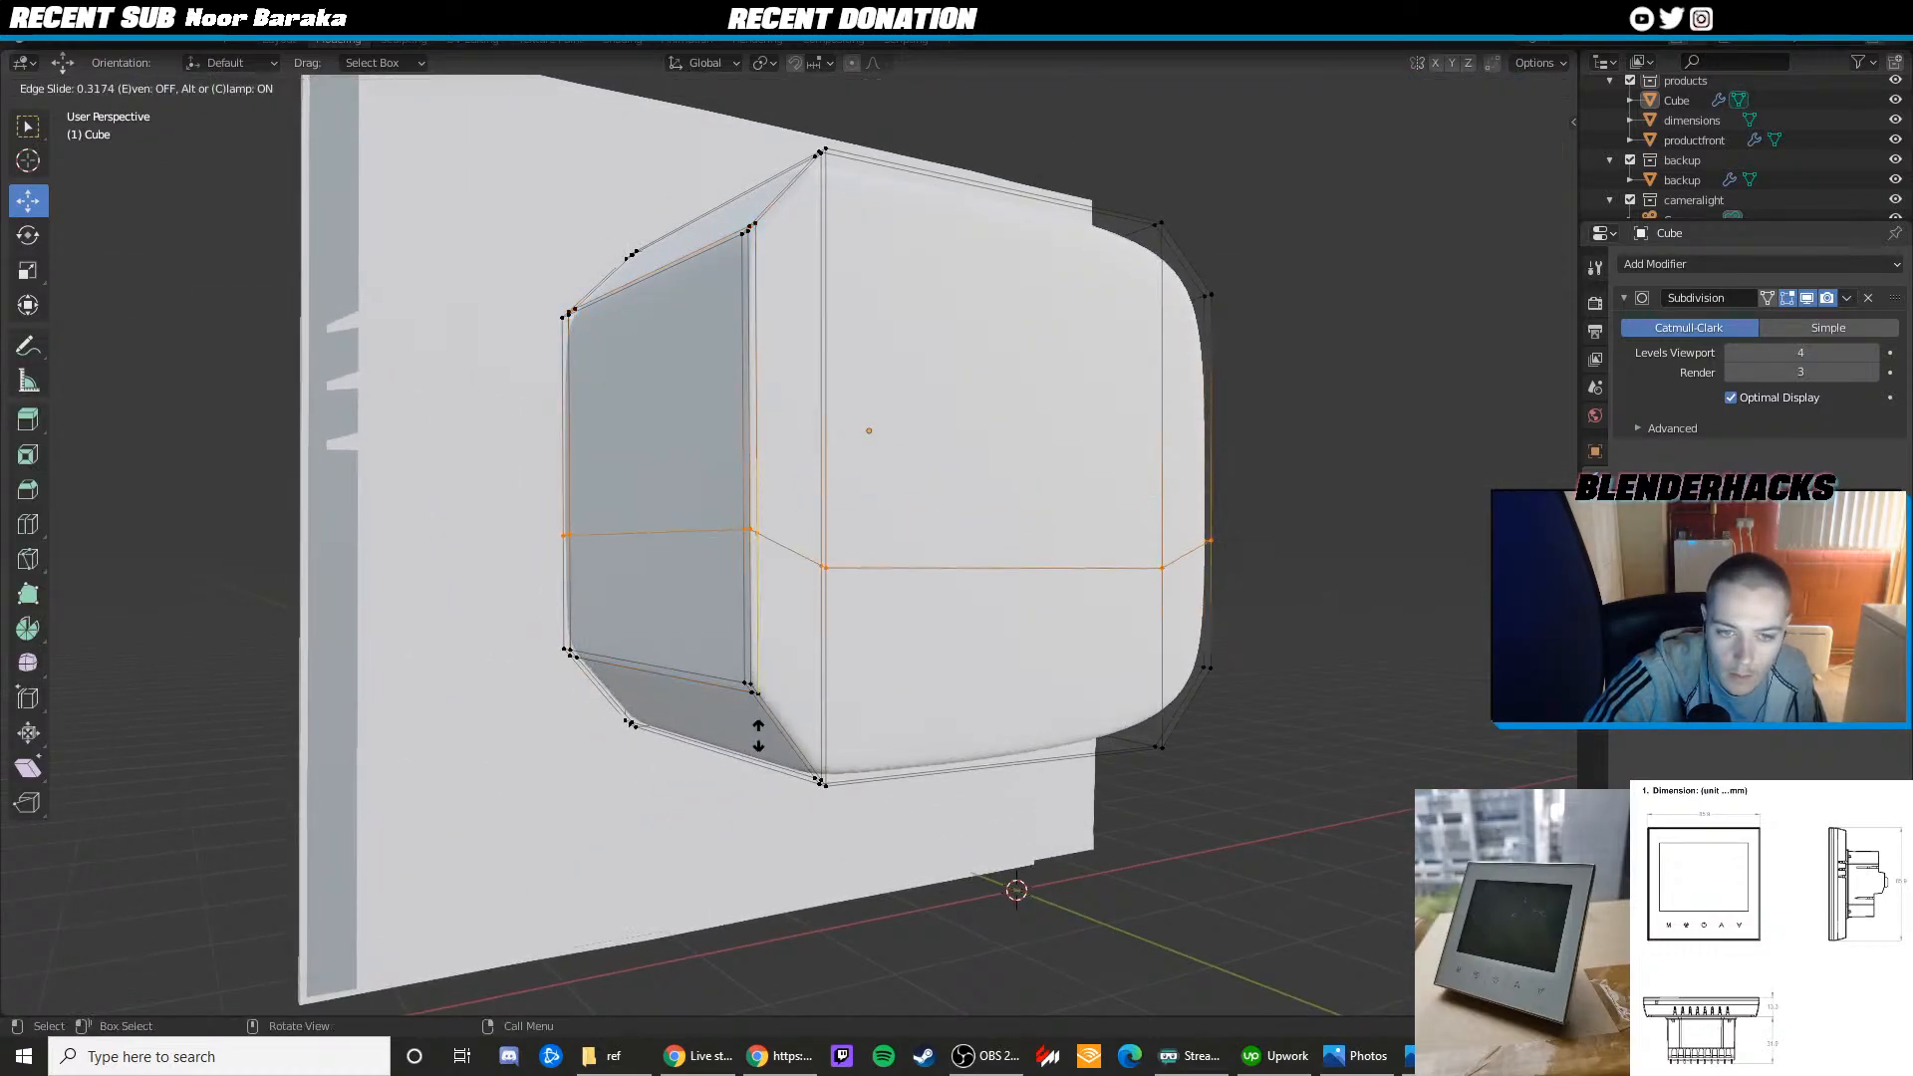
{"action": "left_click", "coordinate": [787, 881]}
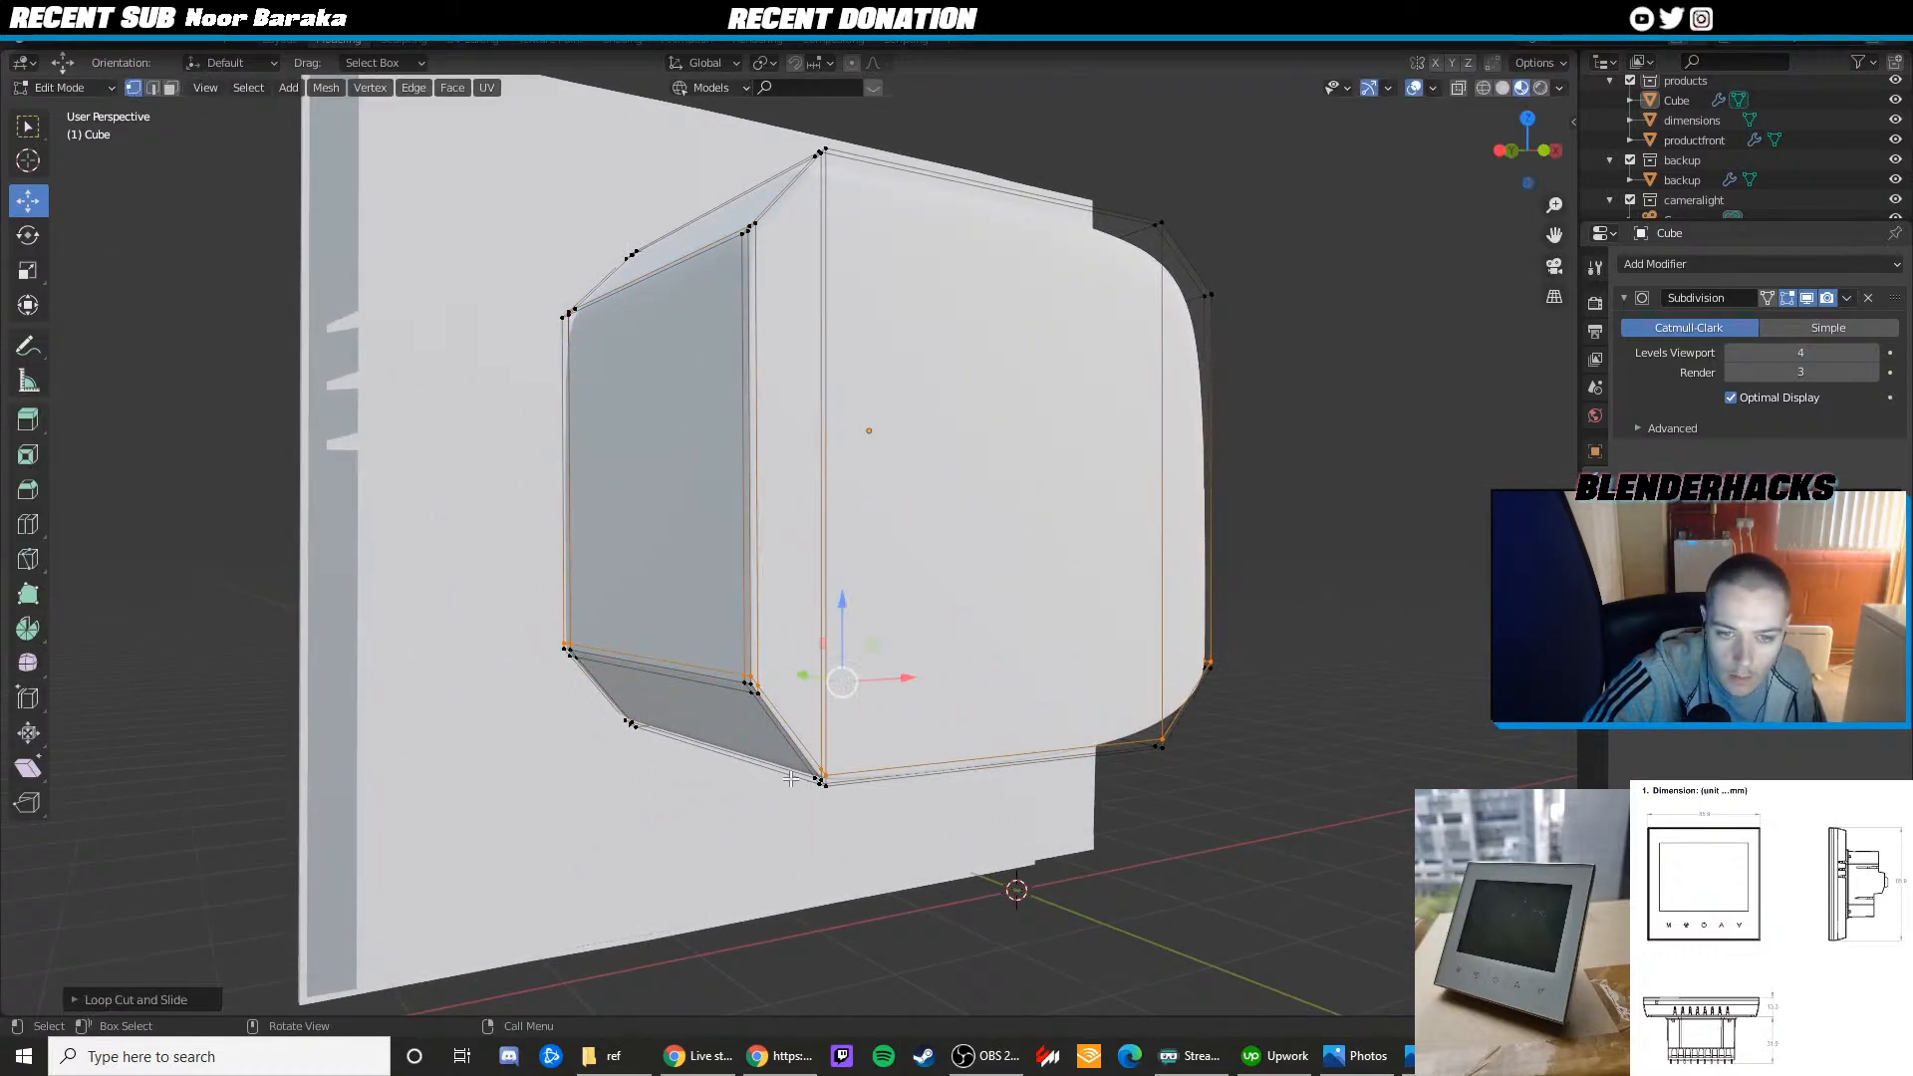
Add a vertical edge loop through the body's rear face close to its right edge
{"action": "middle_click_drag", "start_coordinate": [792, 780], "coordinate": [680, 759]}
{"action": "key", "text": "ctrl+r"}
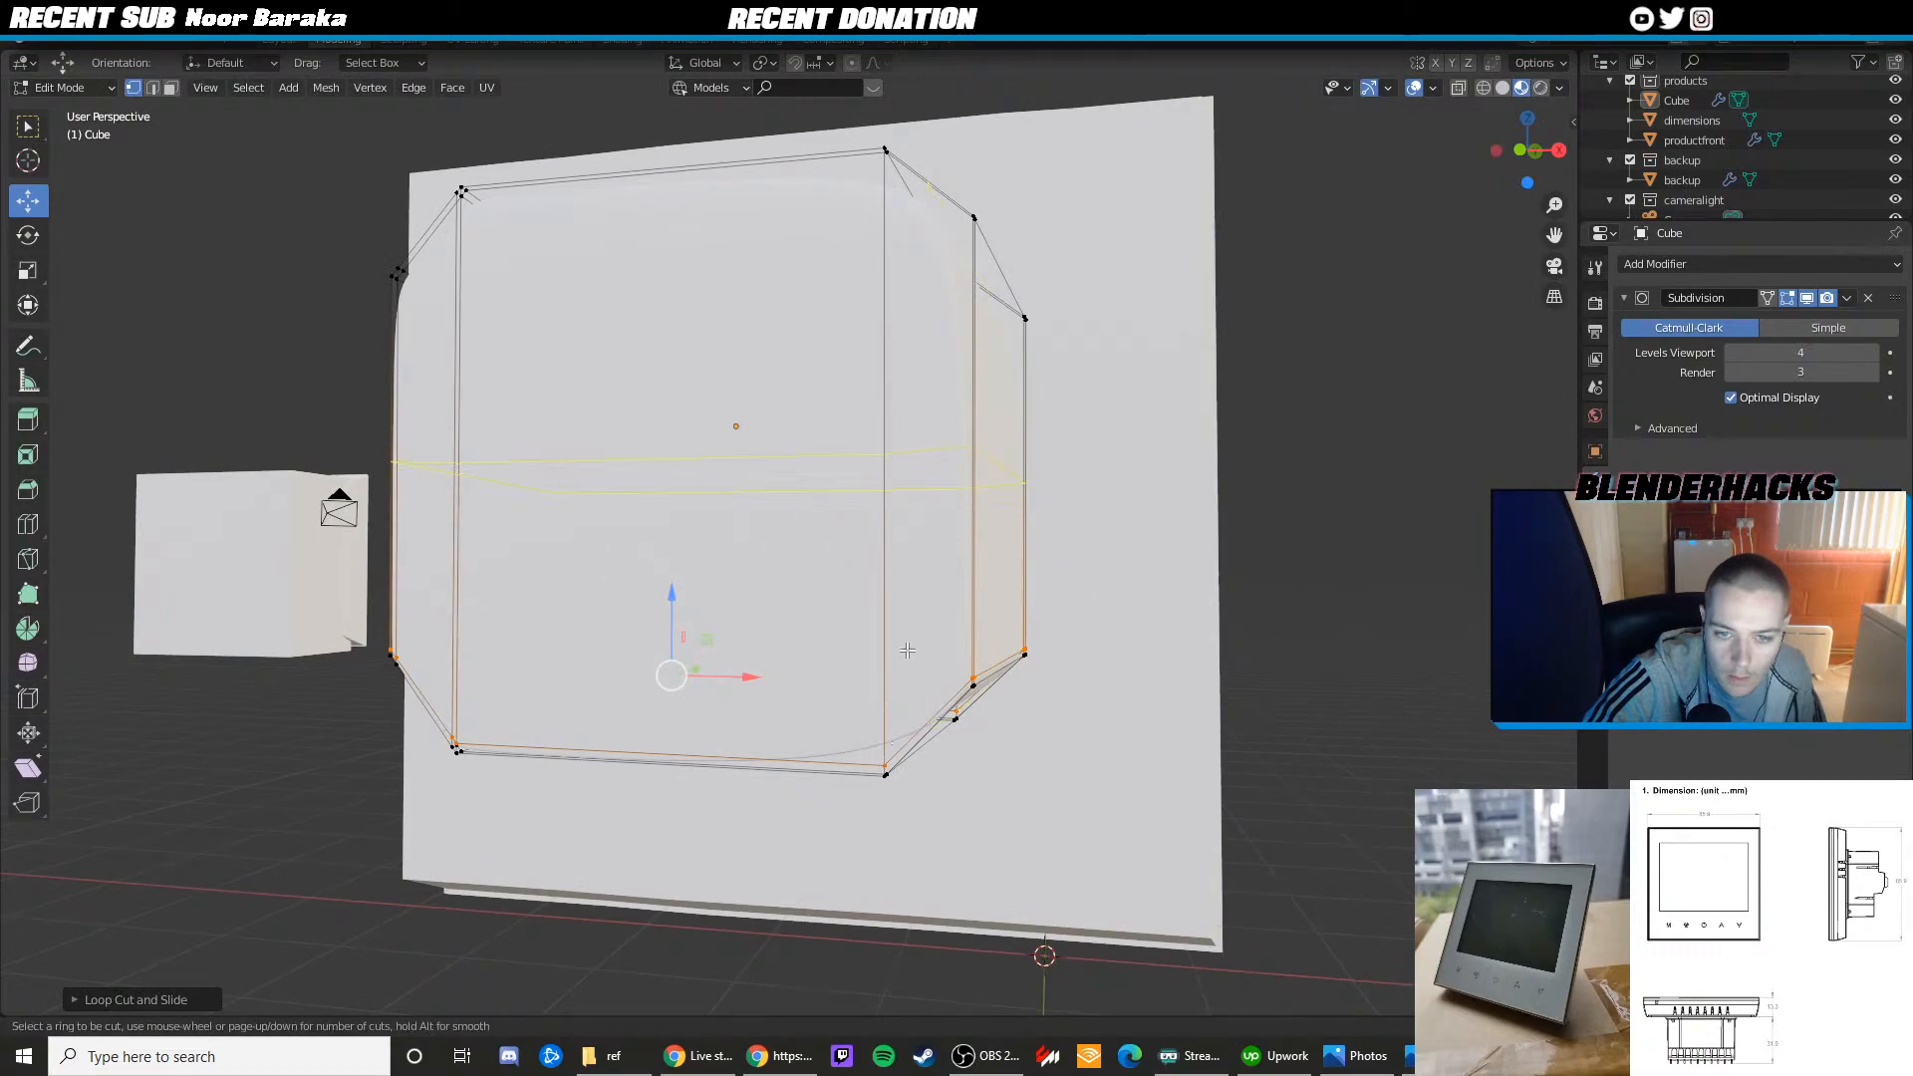
{"action": "key", "text": "Escape"}
{"action": "middle_click_drag", "start_coordinate": [921, 749], "coordinate": [901, 468]}
{"action": "key", "text": "ctrl+r"}
{"action": "left_click", "coordinate": [855, 171]}
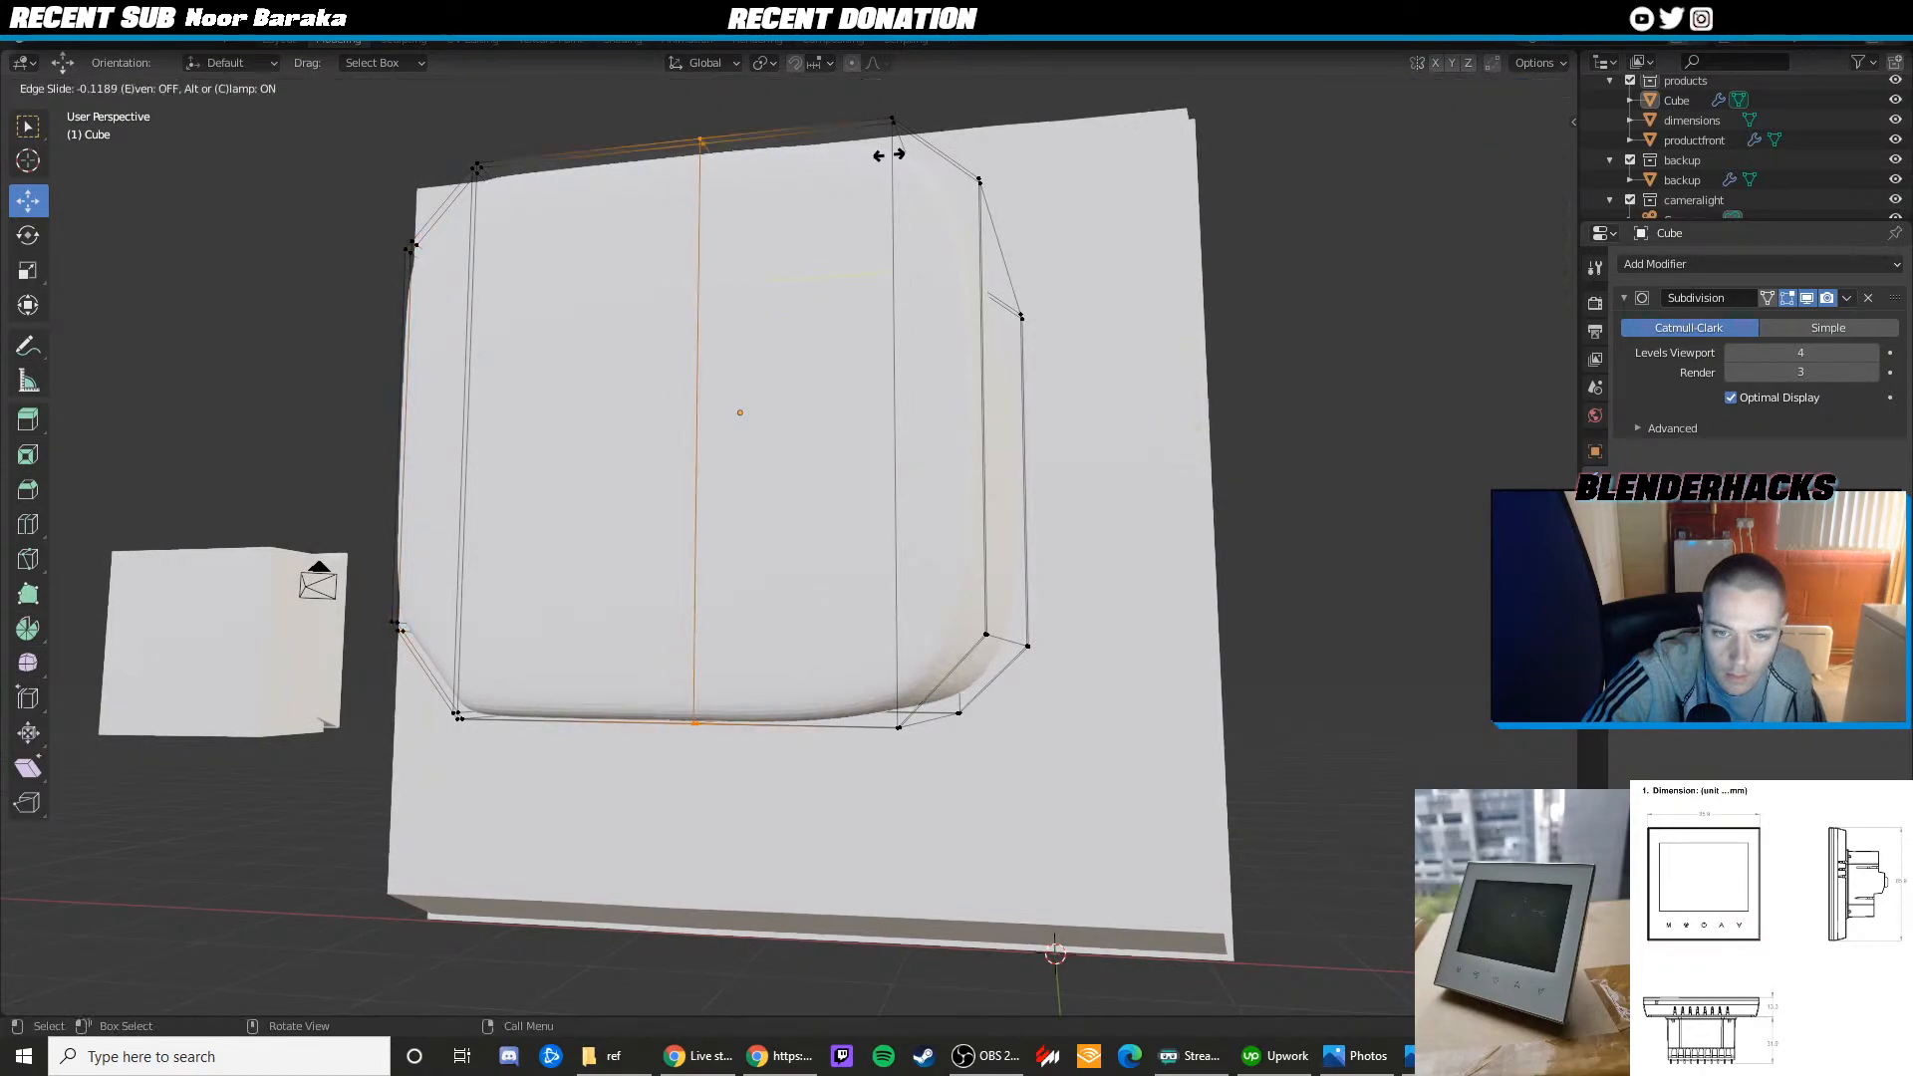
{"action": "left_click", "coordinate": [1058, 178]}
Add two edge loops along the body's right chamfers, one close to each chamfer edge
{"action": "middle_click_drag", "start_coordinate": [1058, 178], "coordinate": [996, 348]}
{"action": "key", "text": "ctrl+r"}
{"action": "left_click", "coordinate": [981, 408]}
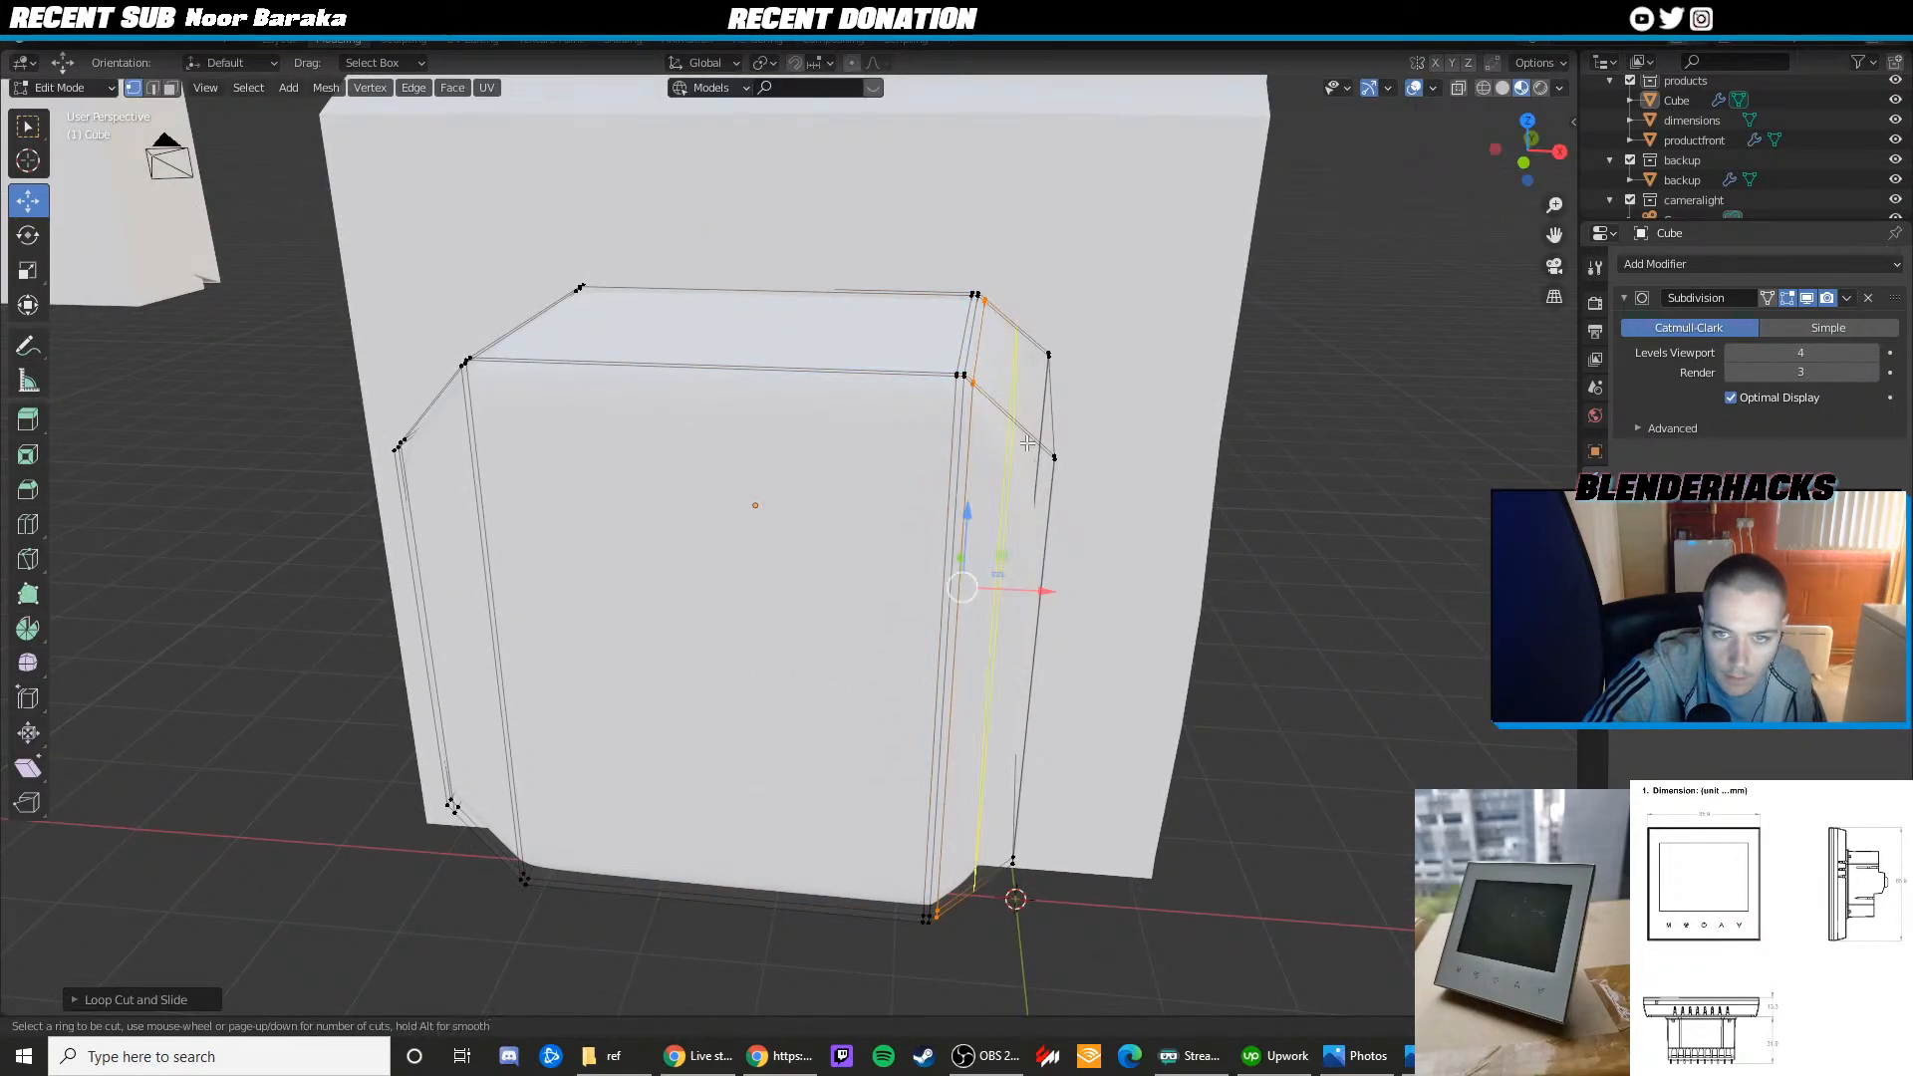
{"action": "left_click", "coordinate": [1071, 458]}
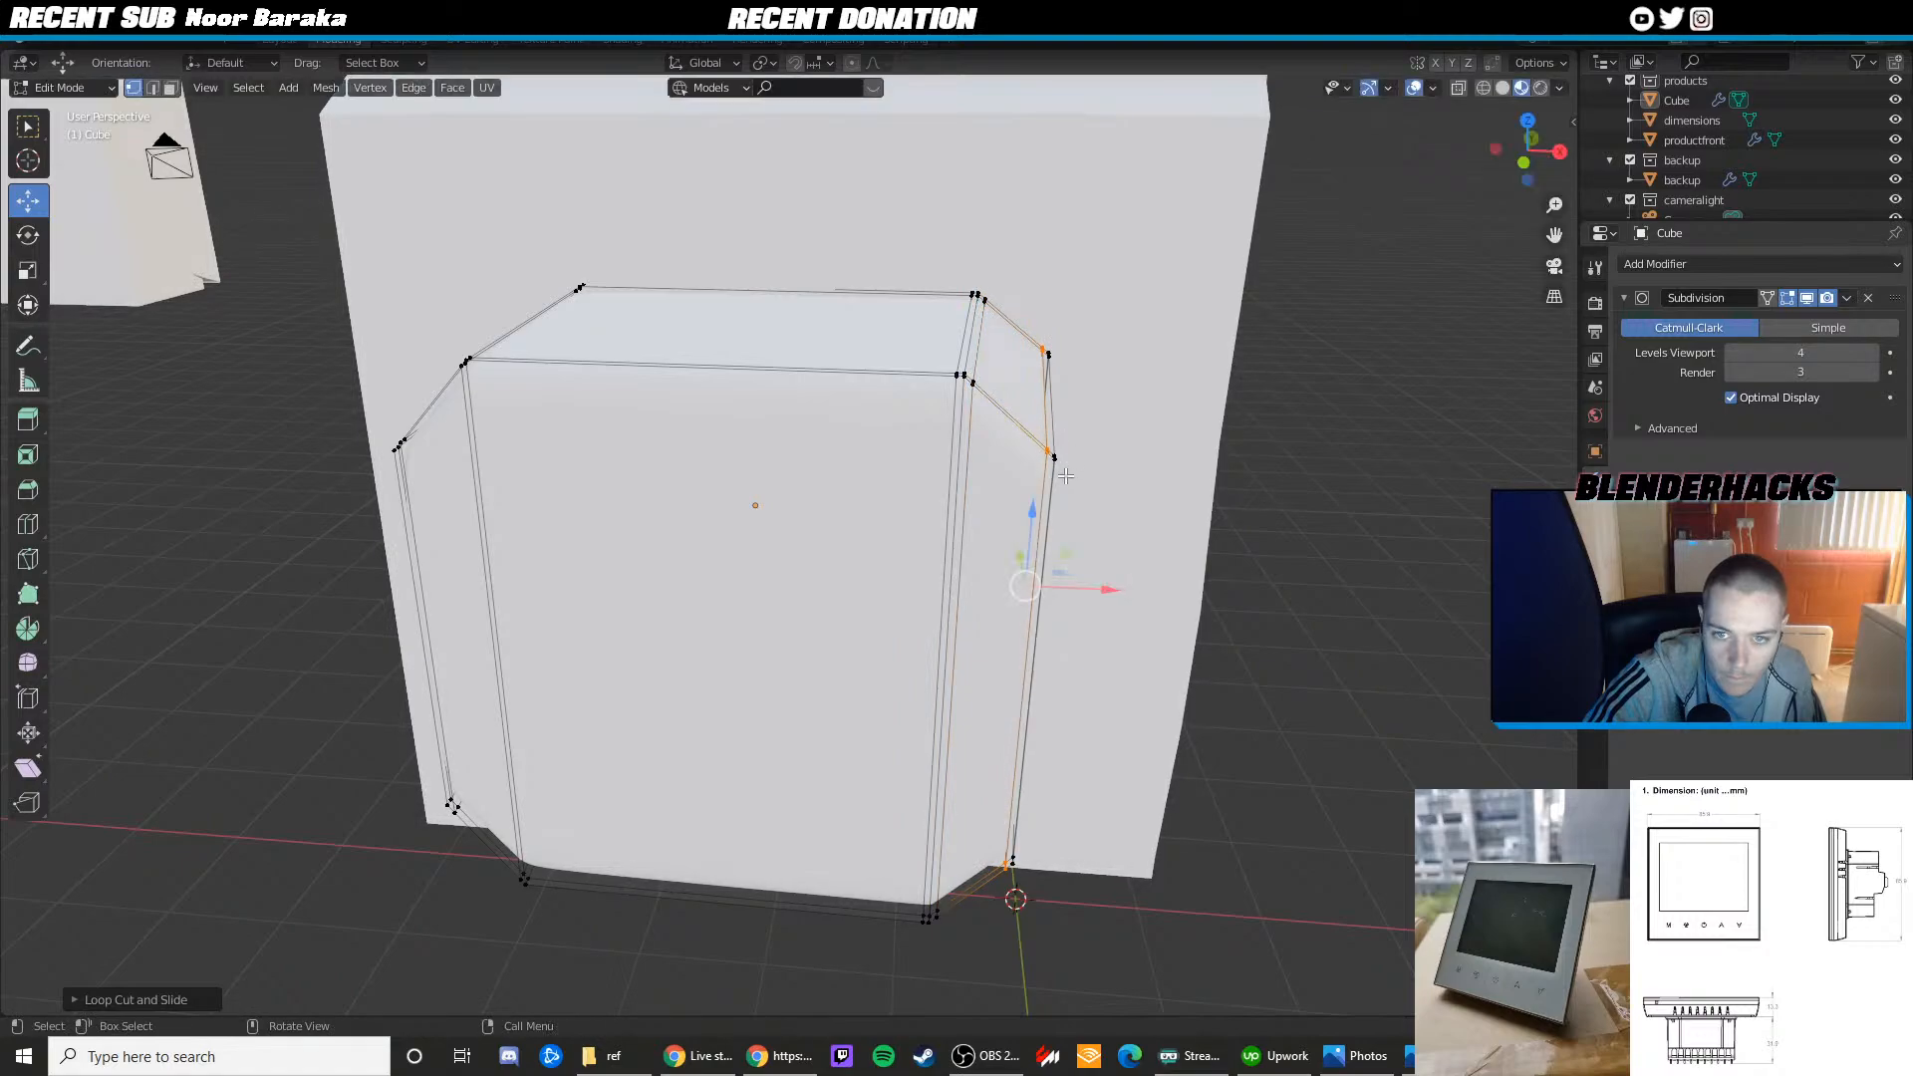
Add a horizontal edge loop around the body just below its upper corners and check the smoothed result in Object Mode
{"action": "key", "text": "ctrl+r"}
{"action": "left_click", "coordinate": [1051, 424]}
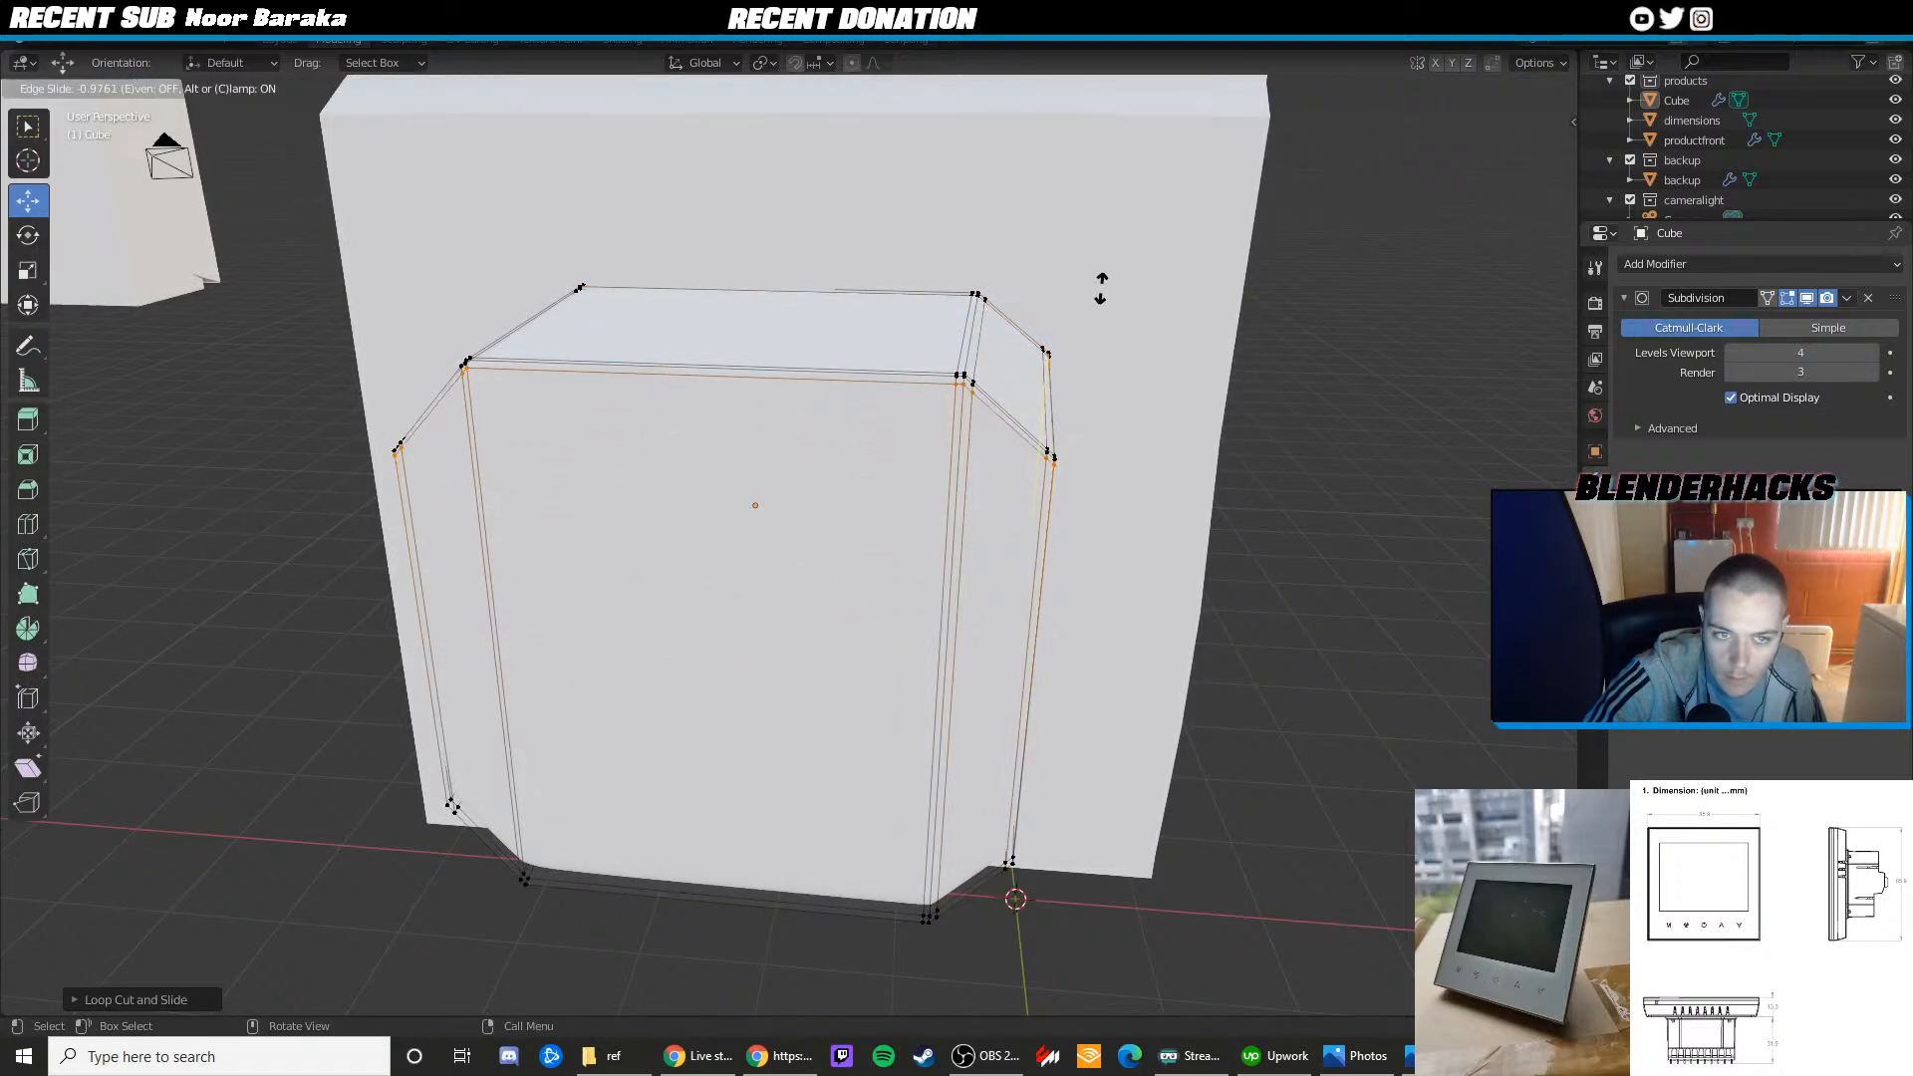
{"action": "left_click", "coordinate": [1098, 288]}
{"action": "key", "text": "Tab"}
{"action": "scroll", "coordinate": [1071, 353], "scroll_direction": "down", "scroll_amount": 3}
{"action": "middle_click_drag", "start_coordinate": [1072, 359], "coordinate": [900, 303]}
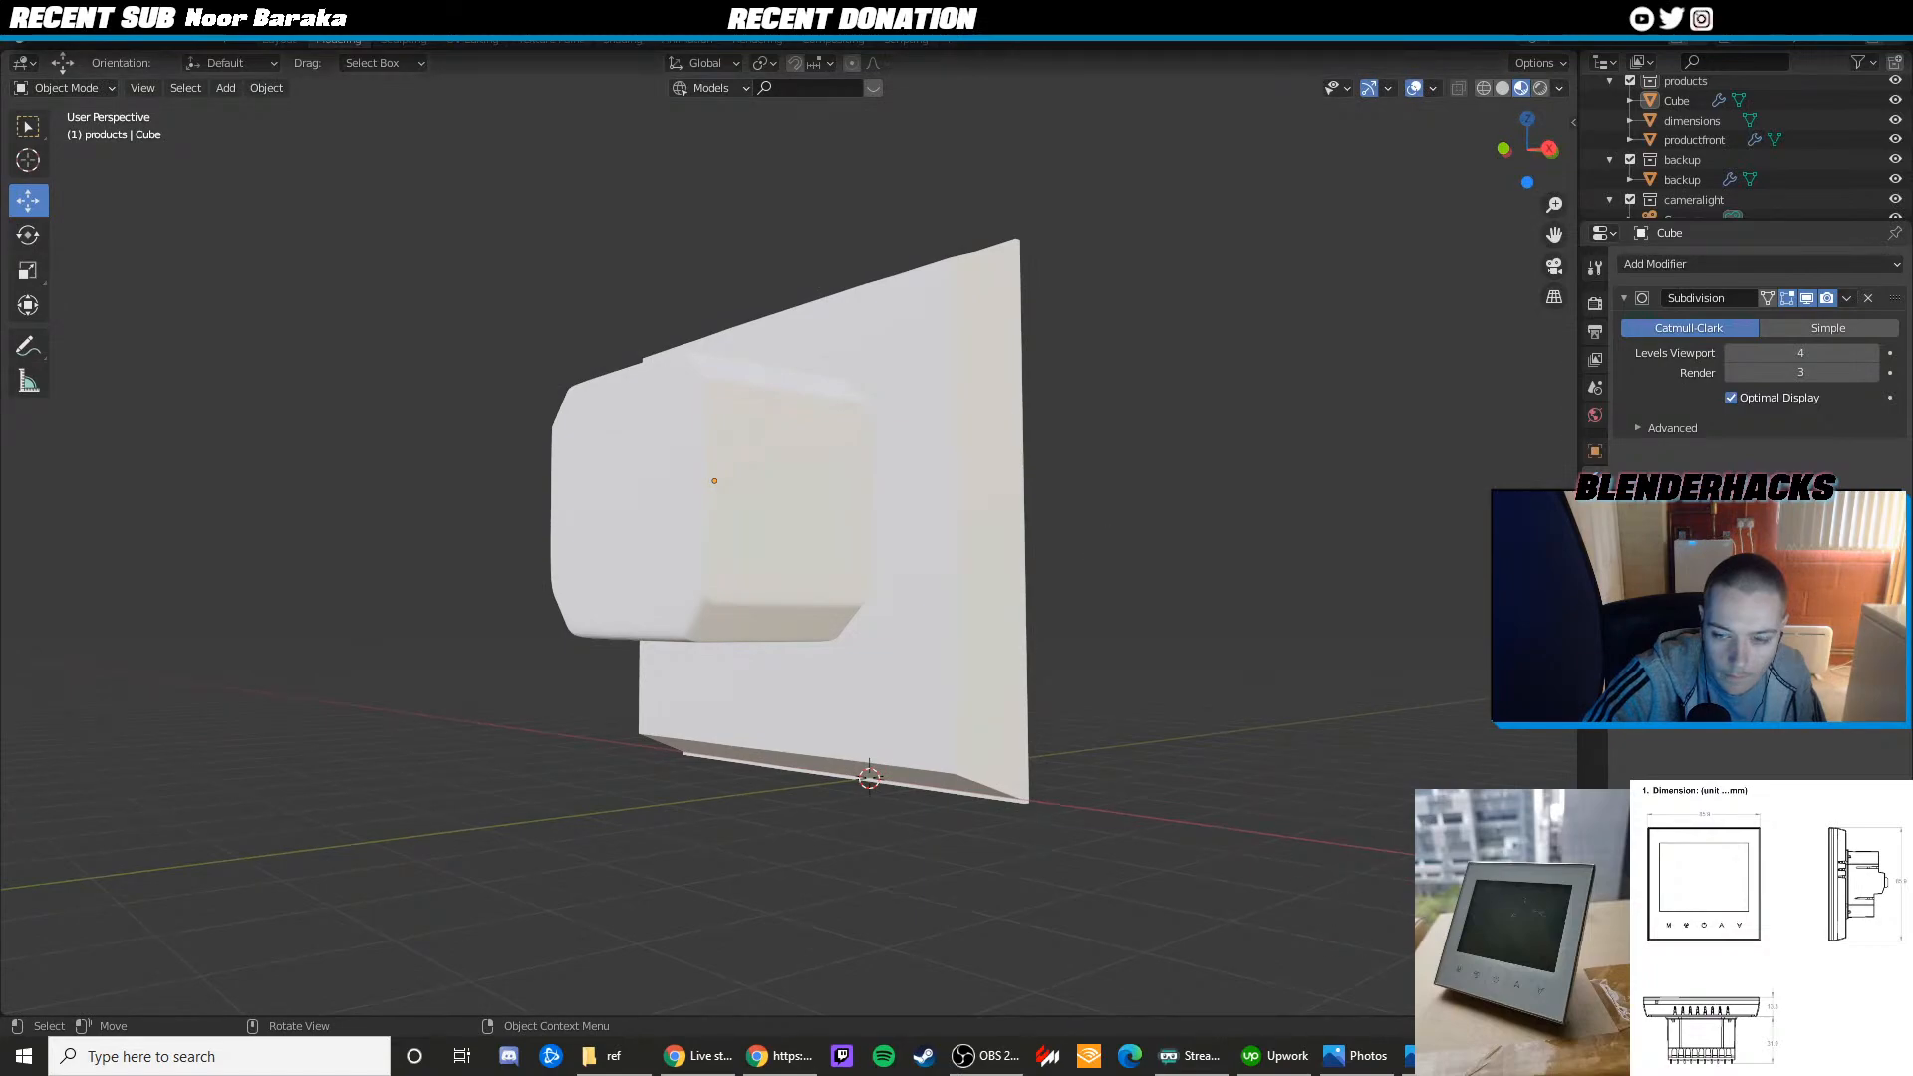
Consult the reference photo, and add another horizontal edge loop close to the body's lower corners
{"action": "key", "text": "alt+Tab"}
{"action": "key", "text": "alt+Tab"}
{"action": "middle_click_drag", "start_coordinate": [773, 589], "coordinate": [947, 589]}
{"action": "scroll", "coordinate": [948, 588], "scroll_direction": "up", "scroll_amount": 4}
{"action": "key", "text": "Tab"}
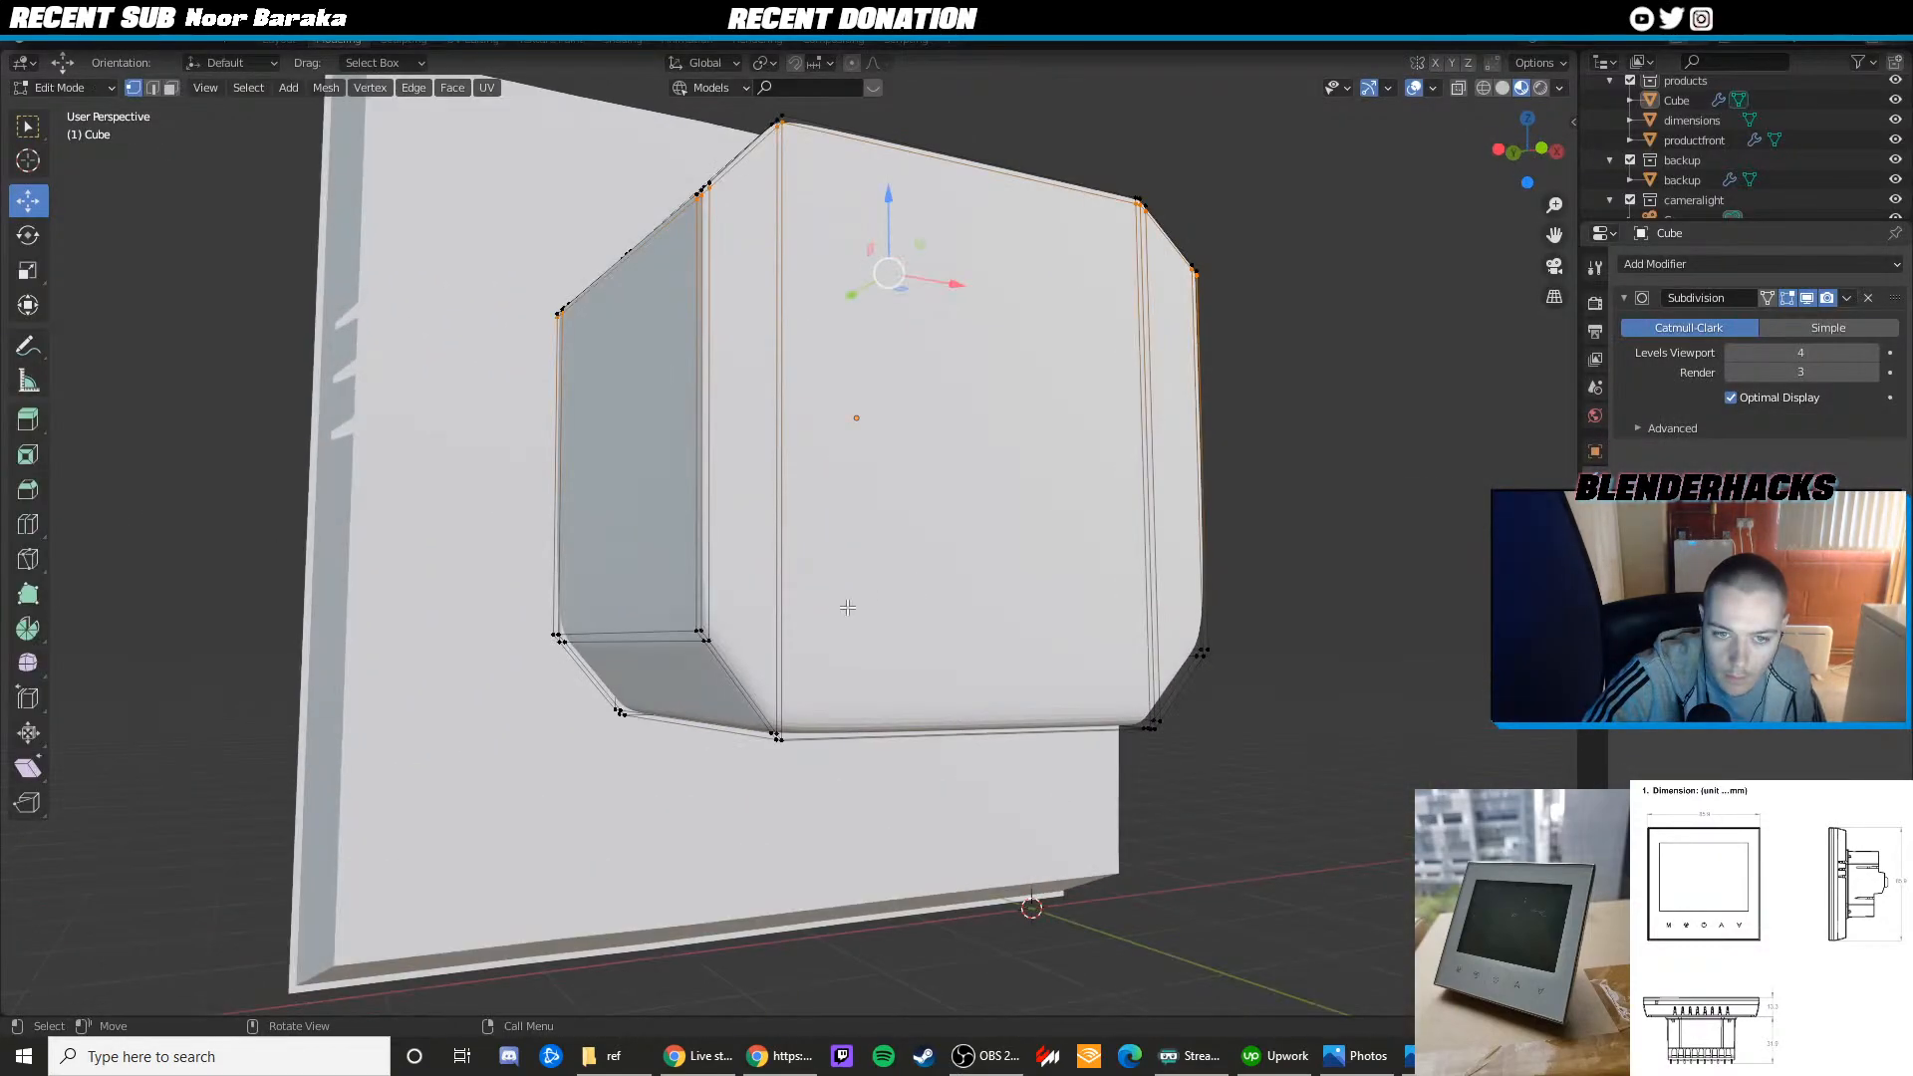
{"action": "scroll", "coordinate": [846, 606], "scroll_direction": "up", "scroll_amount": 2}
{"action": "key", "text": "ctrl+r"}
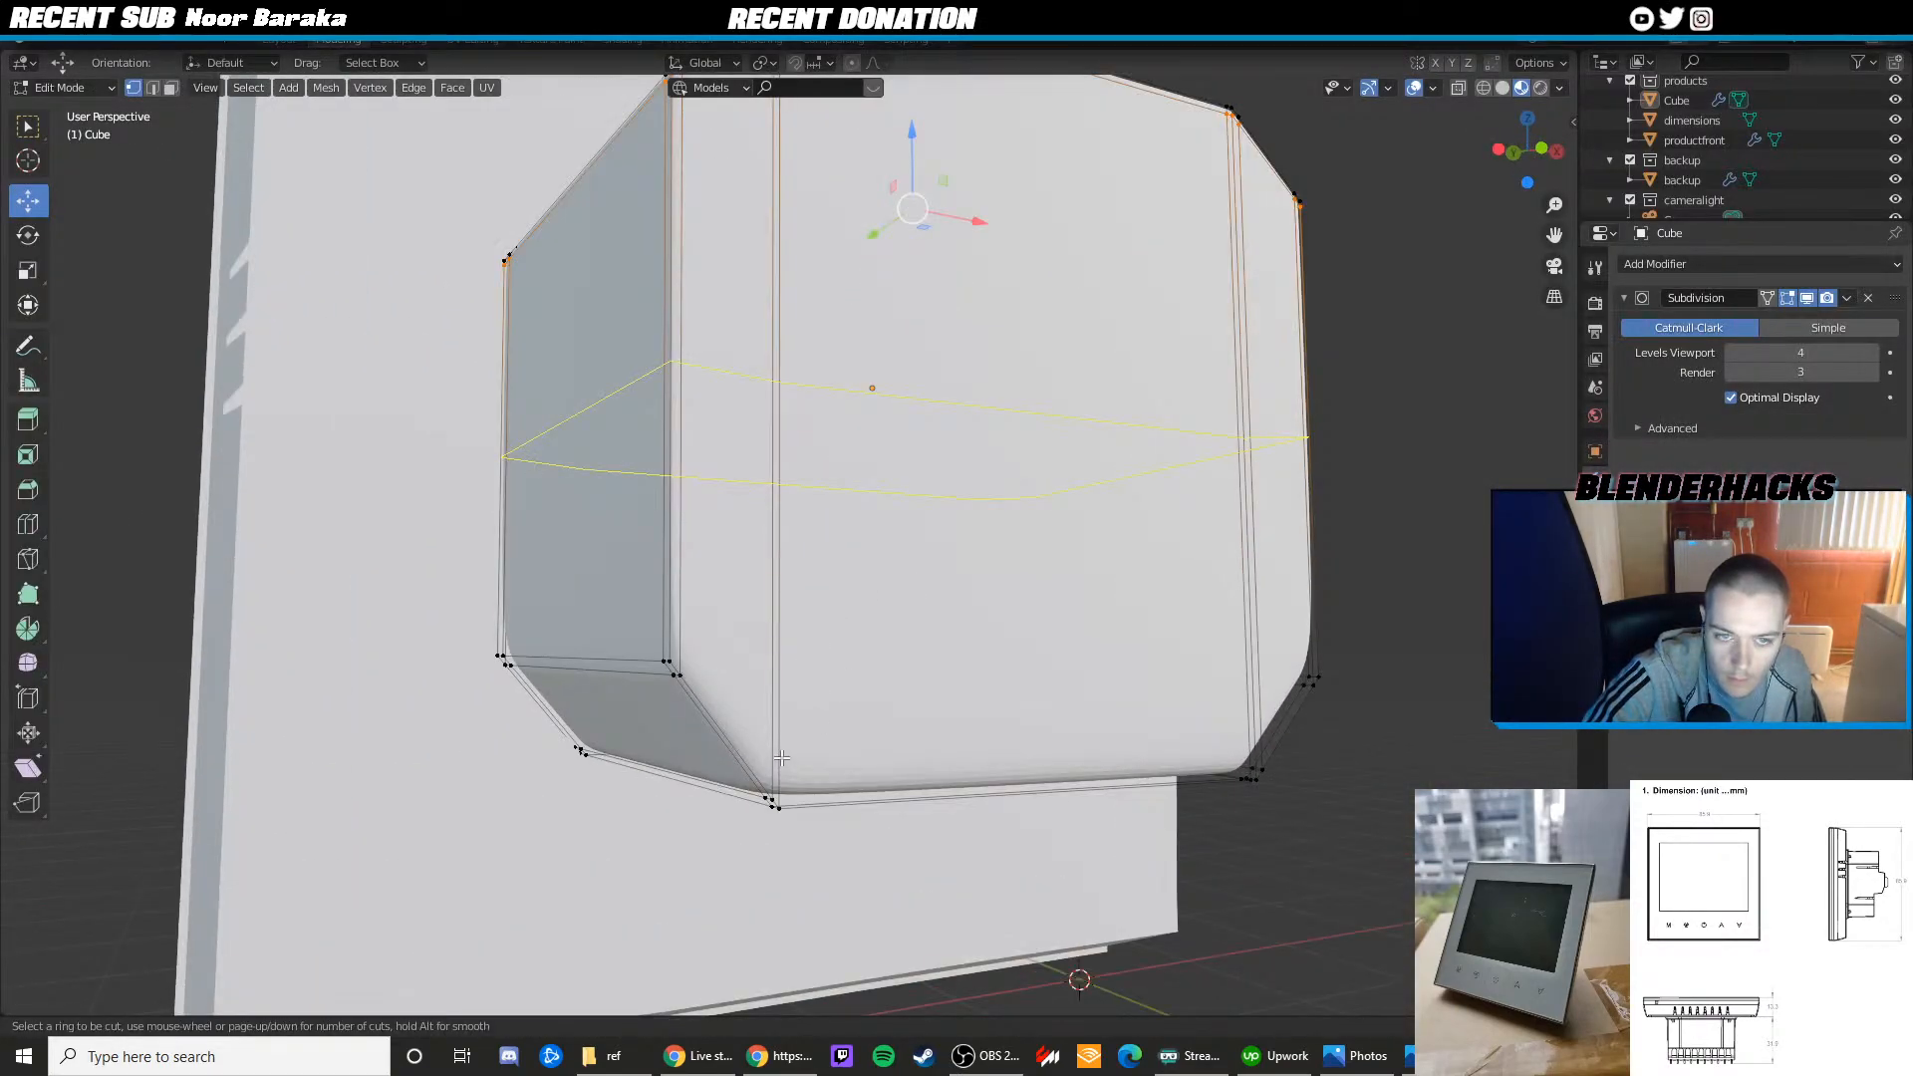
{"action": "right_click", "coordinate": [781, 758]}
{"action": "key", "text": "ctrl+r"}
{"action": "left_click", "coordinate": [828, 829]}
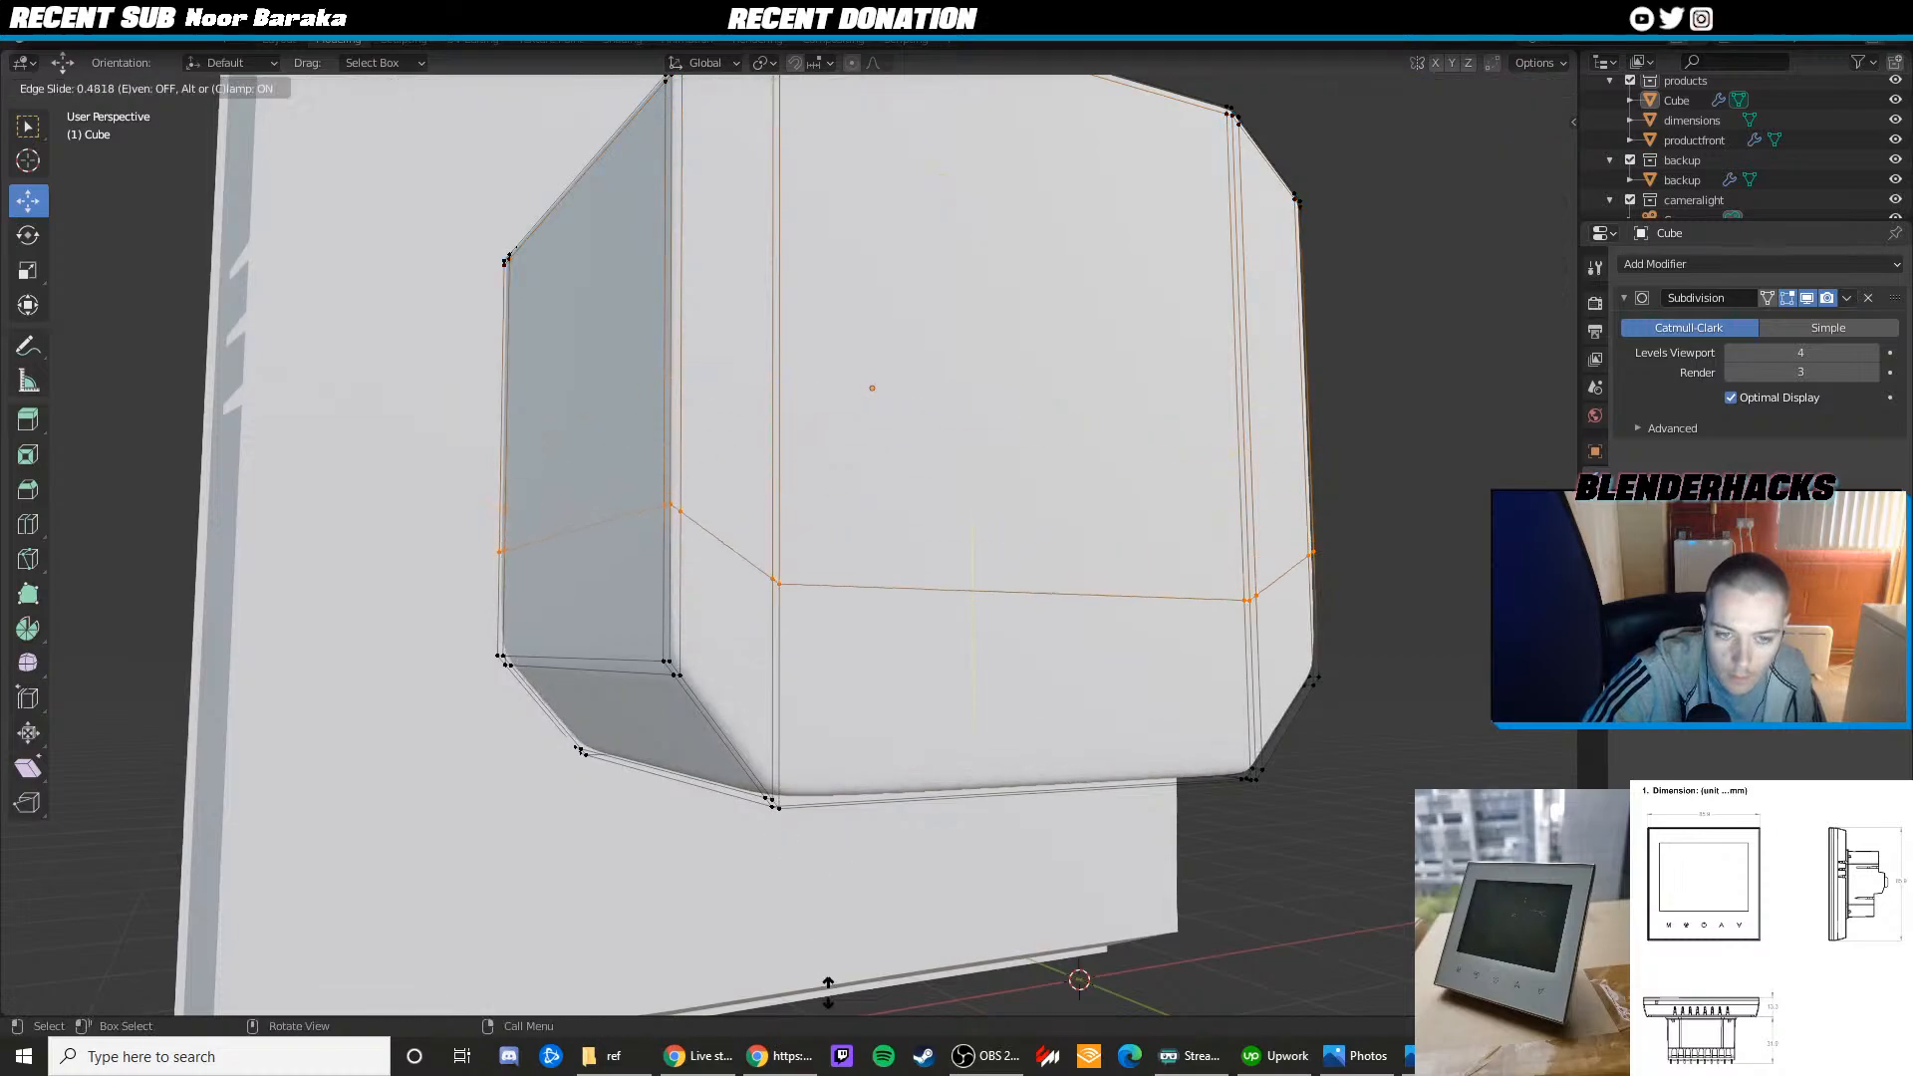
{"action": "left_click", "coordinate": [884, 248]}
Compare the smoothed body from several angles with the rear-view and side-view reference photos
{"action": "key", "text": "Tab"}
{"action": "middle_click_drag", "start_coordinate": [876, 213], "coordinate": [593, 362]}
{"action": "scroll", "coordinate": [747, 379], "scroll_direction": "down", "scroll_amount": 4}
{"action": "key", "text": "Tab"}
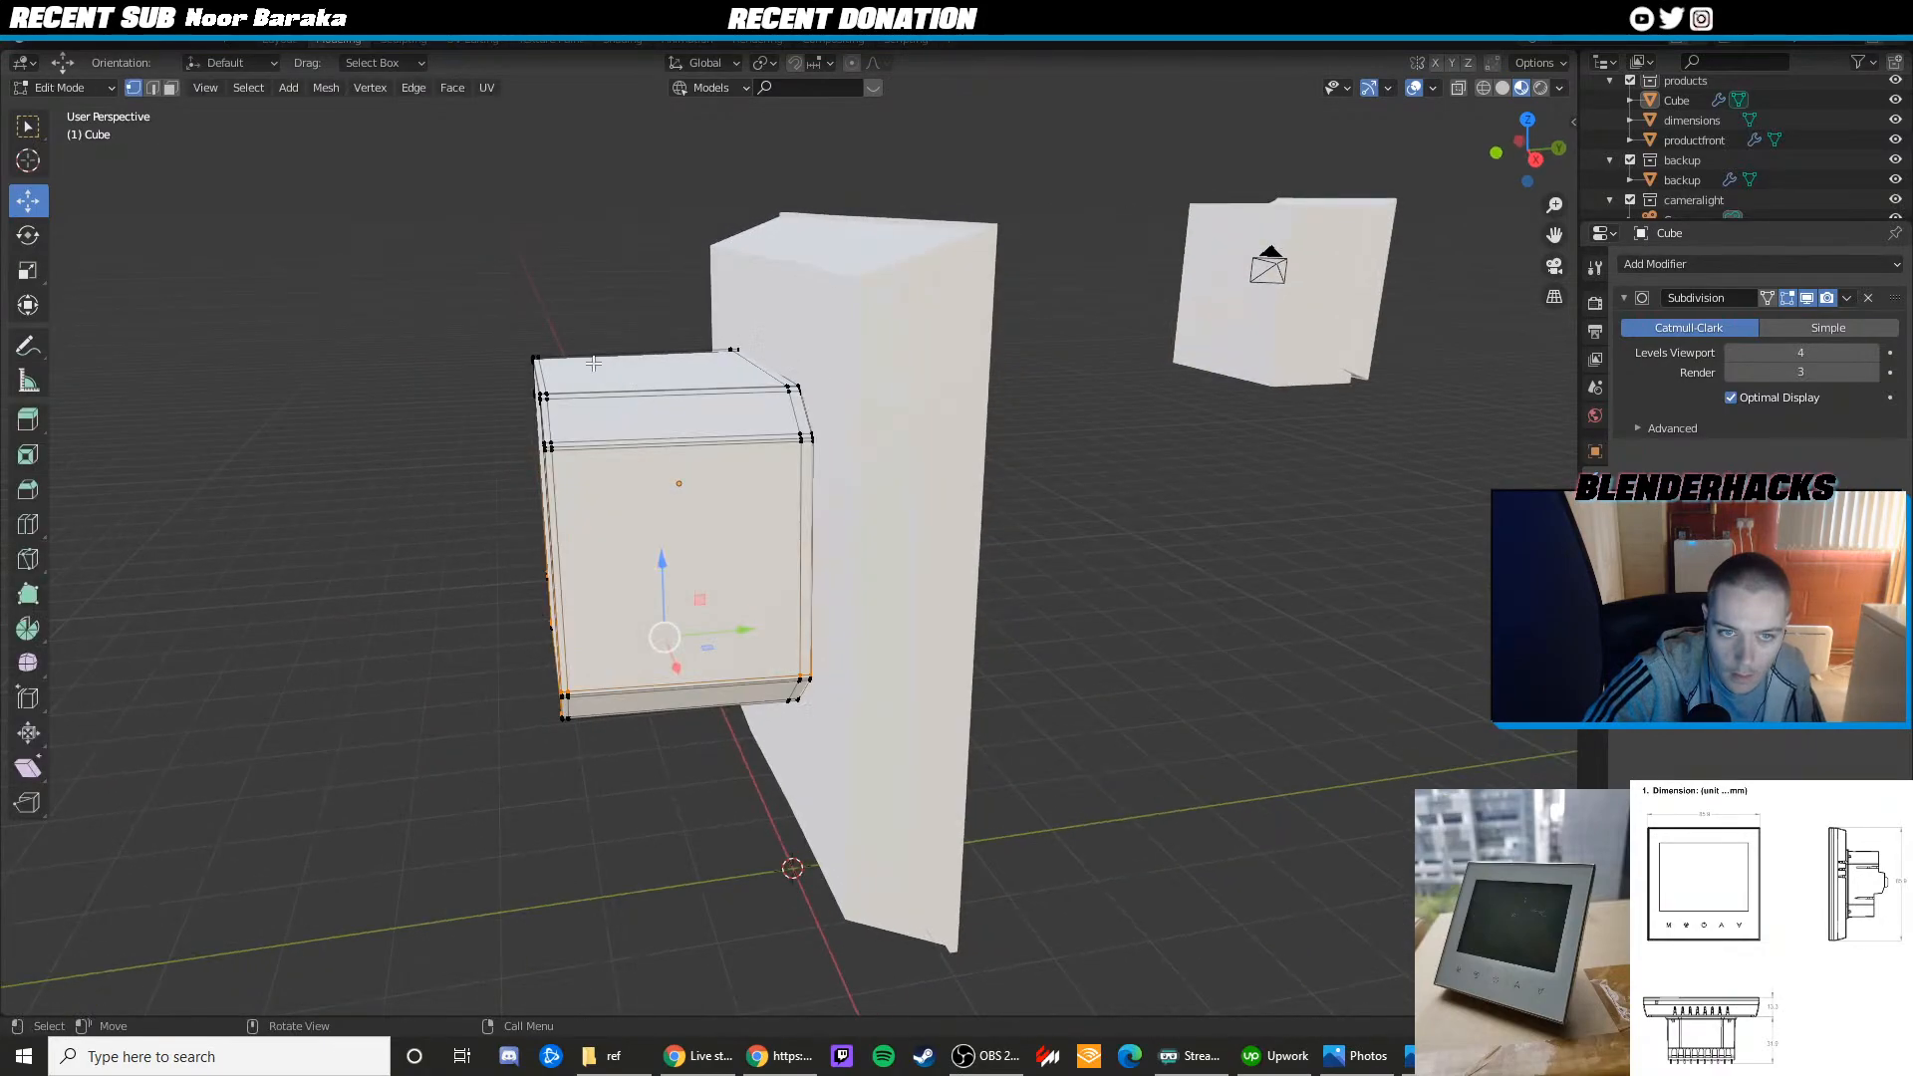
{"action": "key", "text": "Tab"}
{"action": "key", "text": "alt+Tab"}
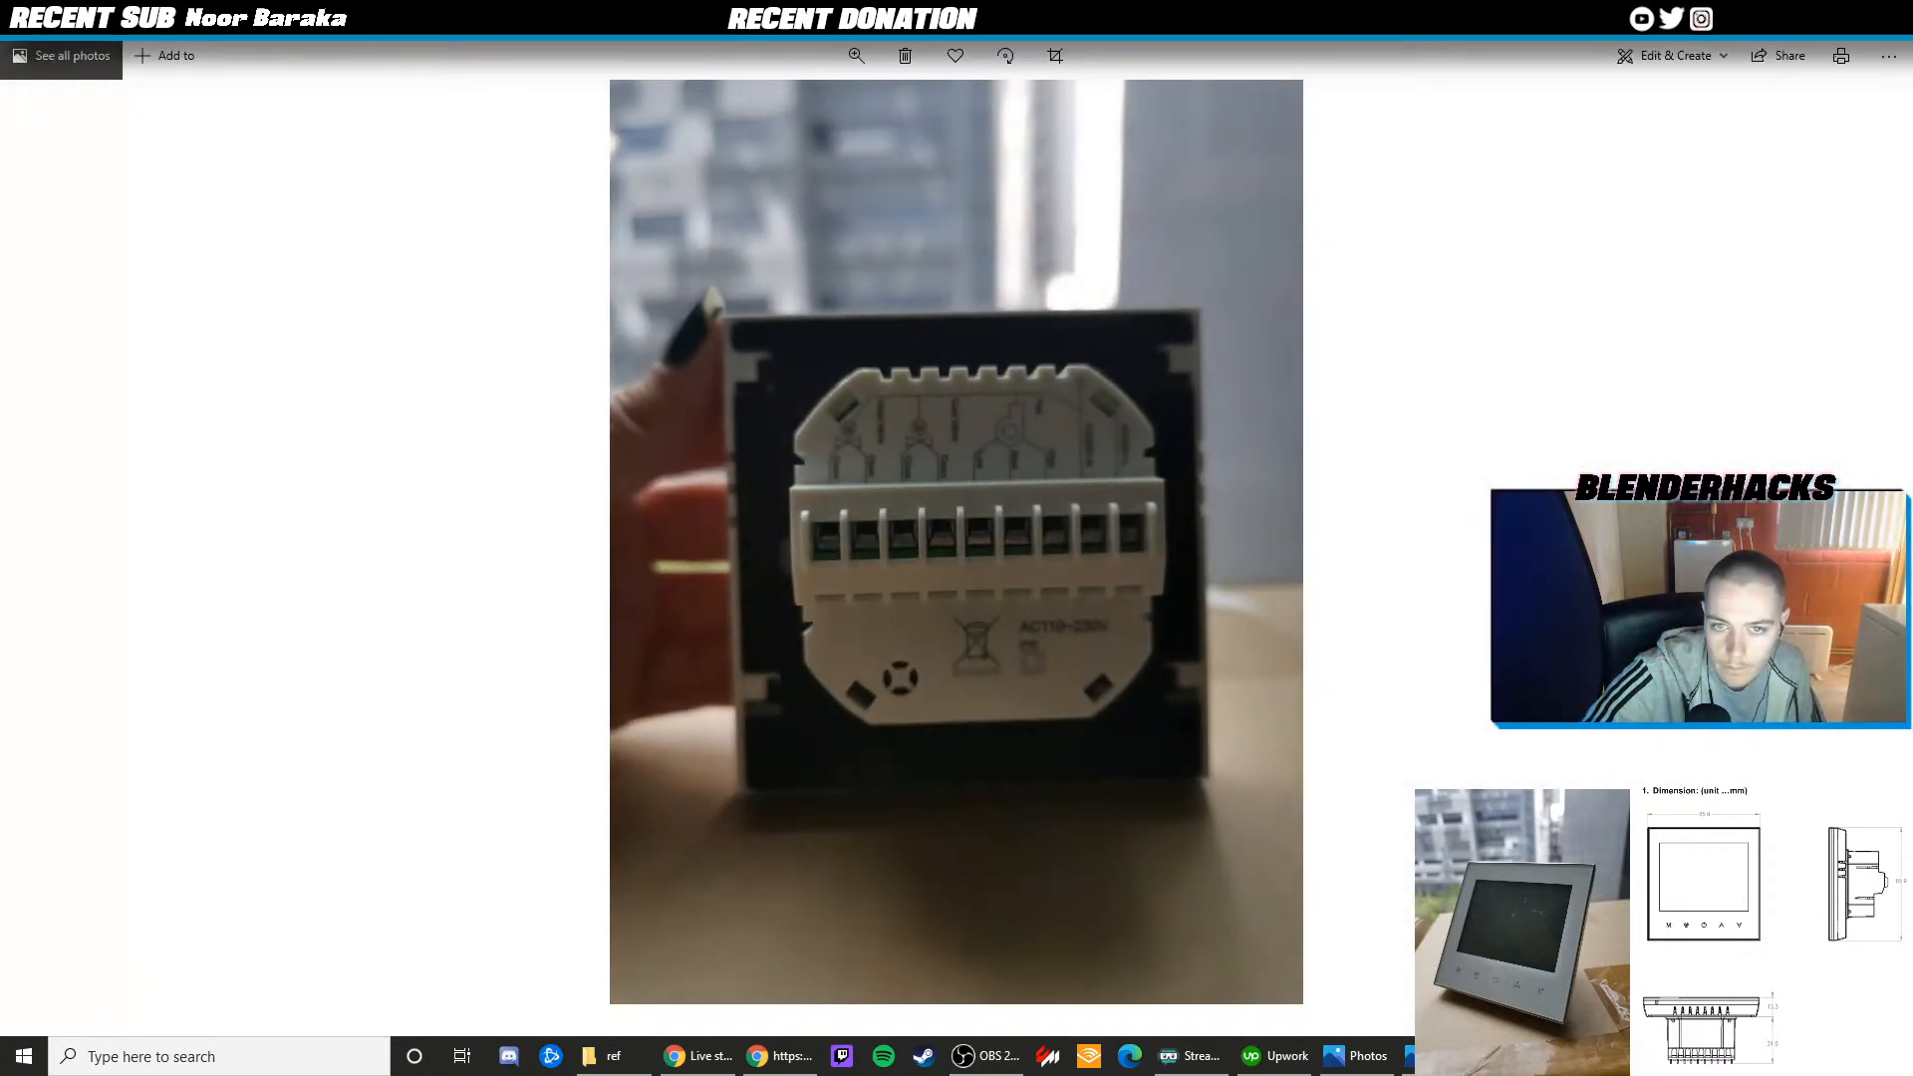
{"action": "key", "text": "alt+Tab"}
{"action": "middle_click_drag", "start_coordinate": [1176, 737], "coordinate": [1255, 691]}
{"action": "key", "text": "alt+Tab"}
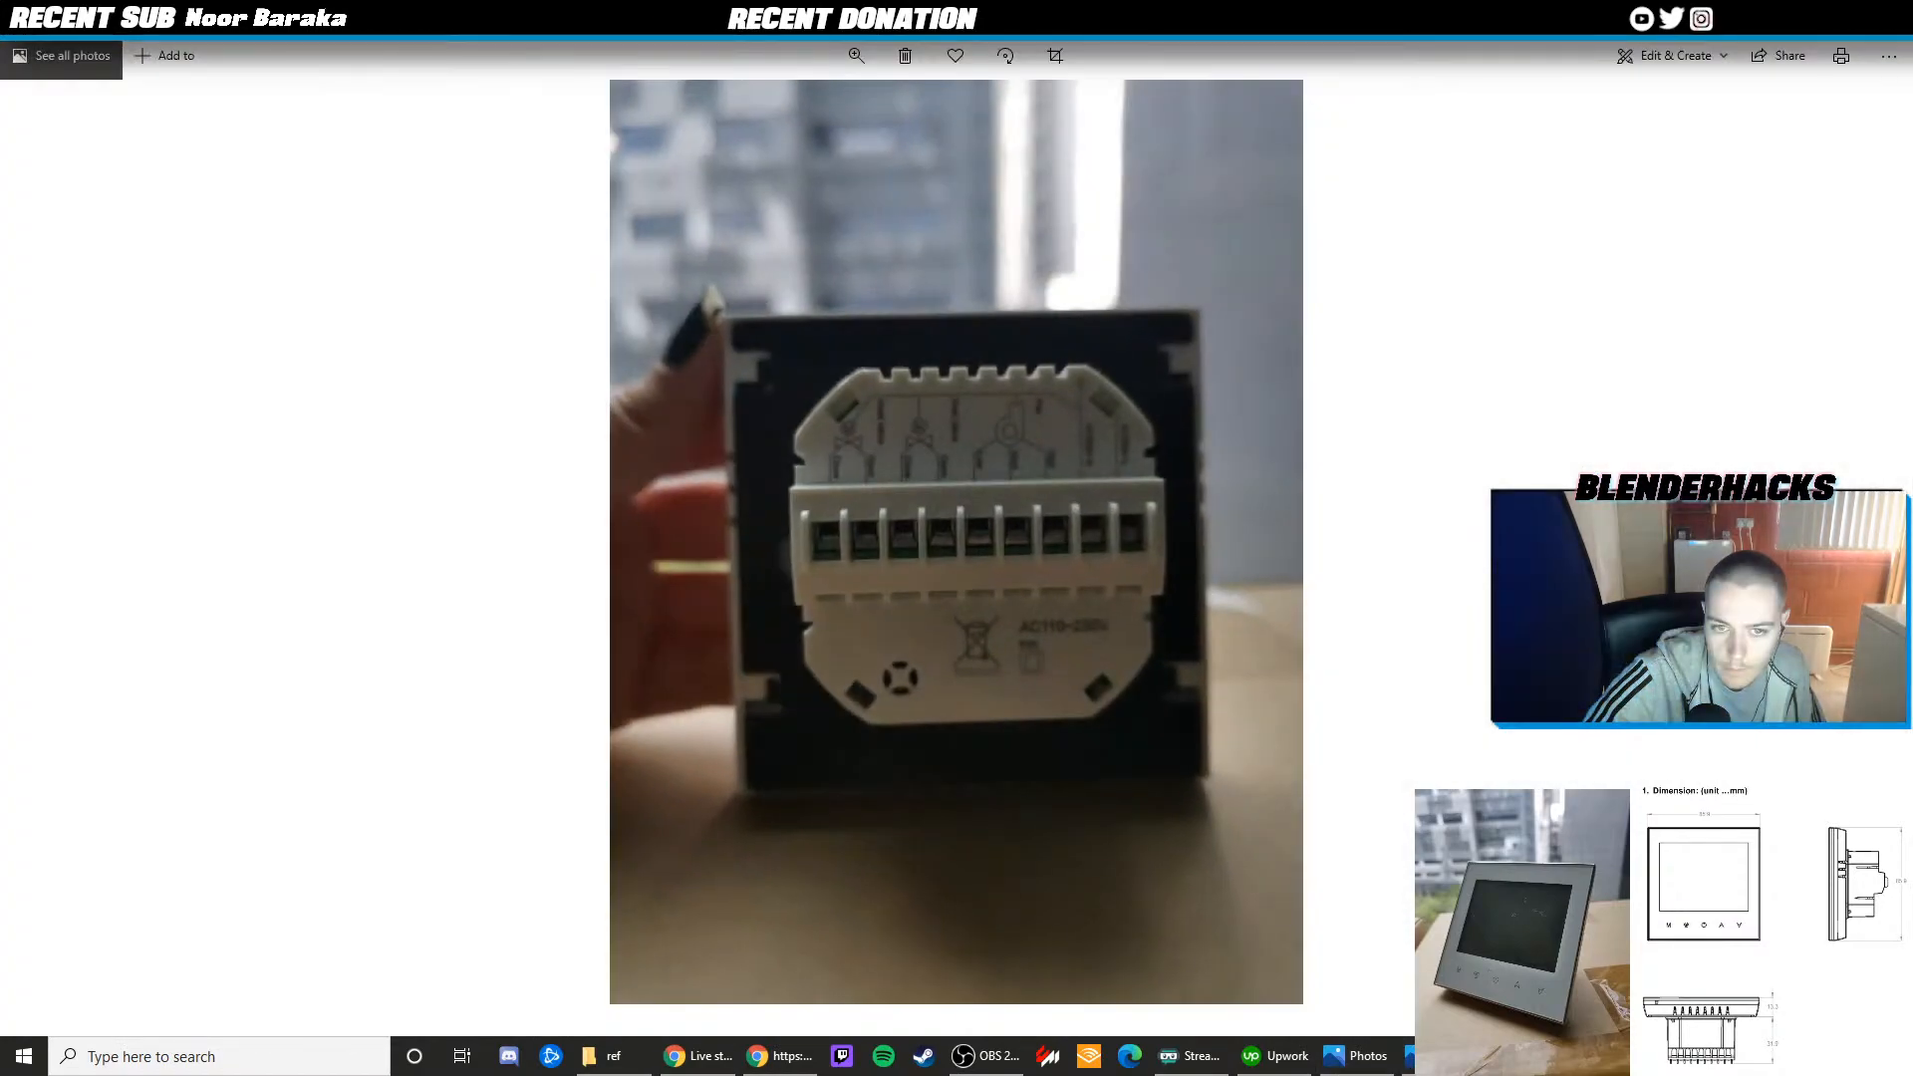
{"action": "key", "text": "Right"}
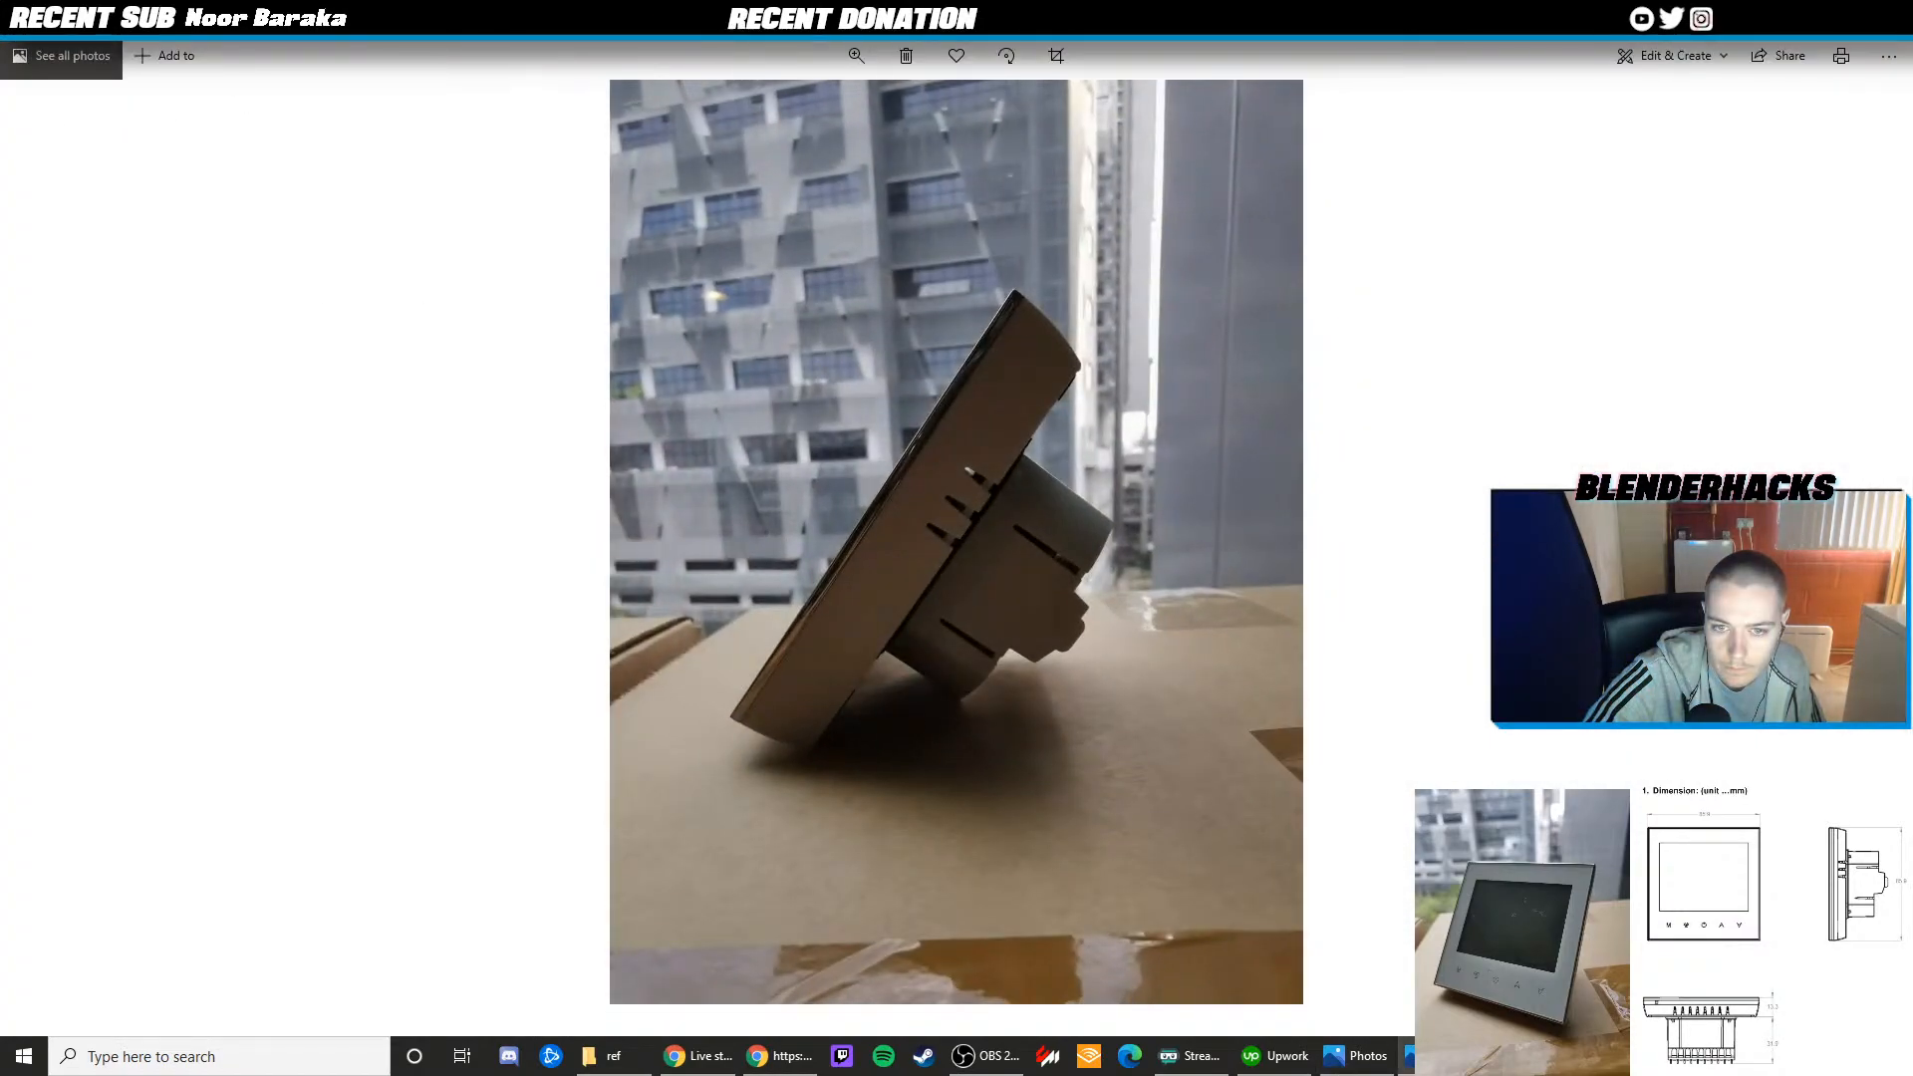
{"action": "key", "text": "Left"}
{"action": "key", "text": "Right"}
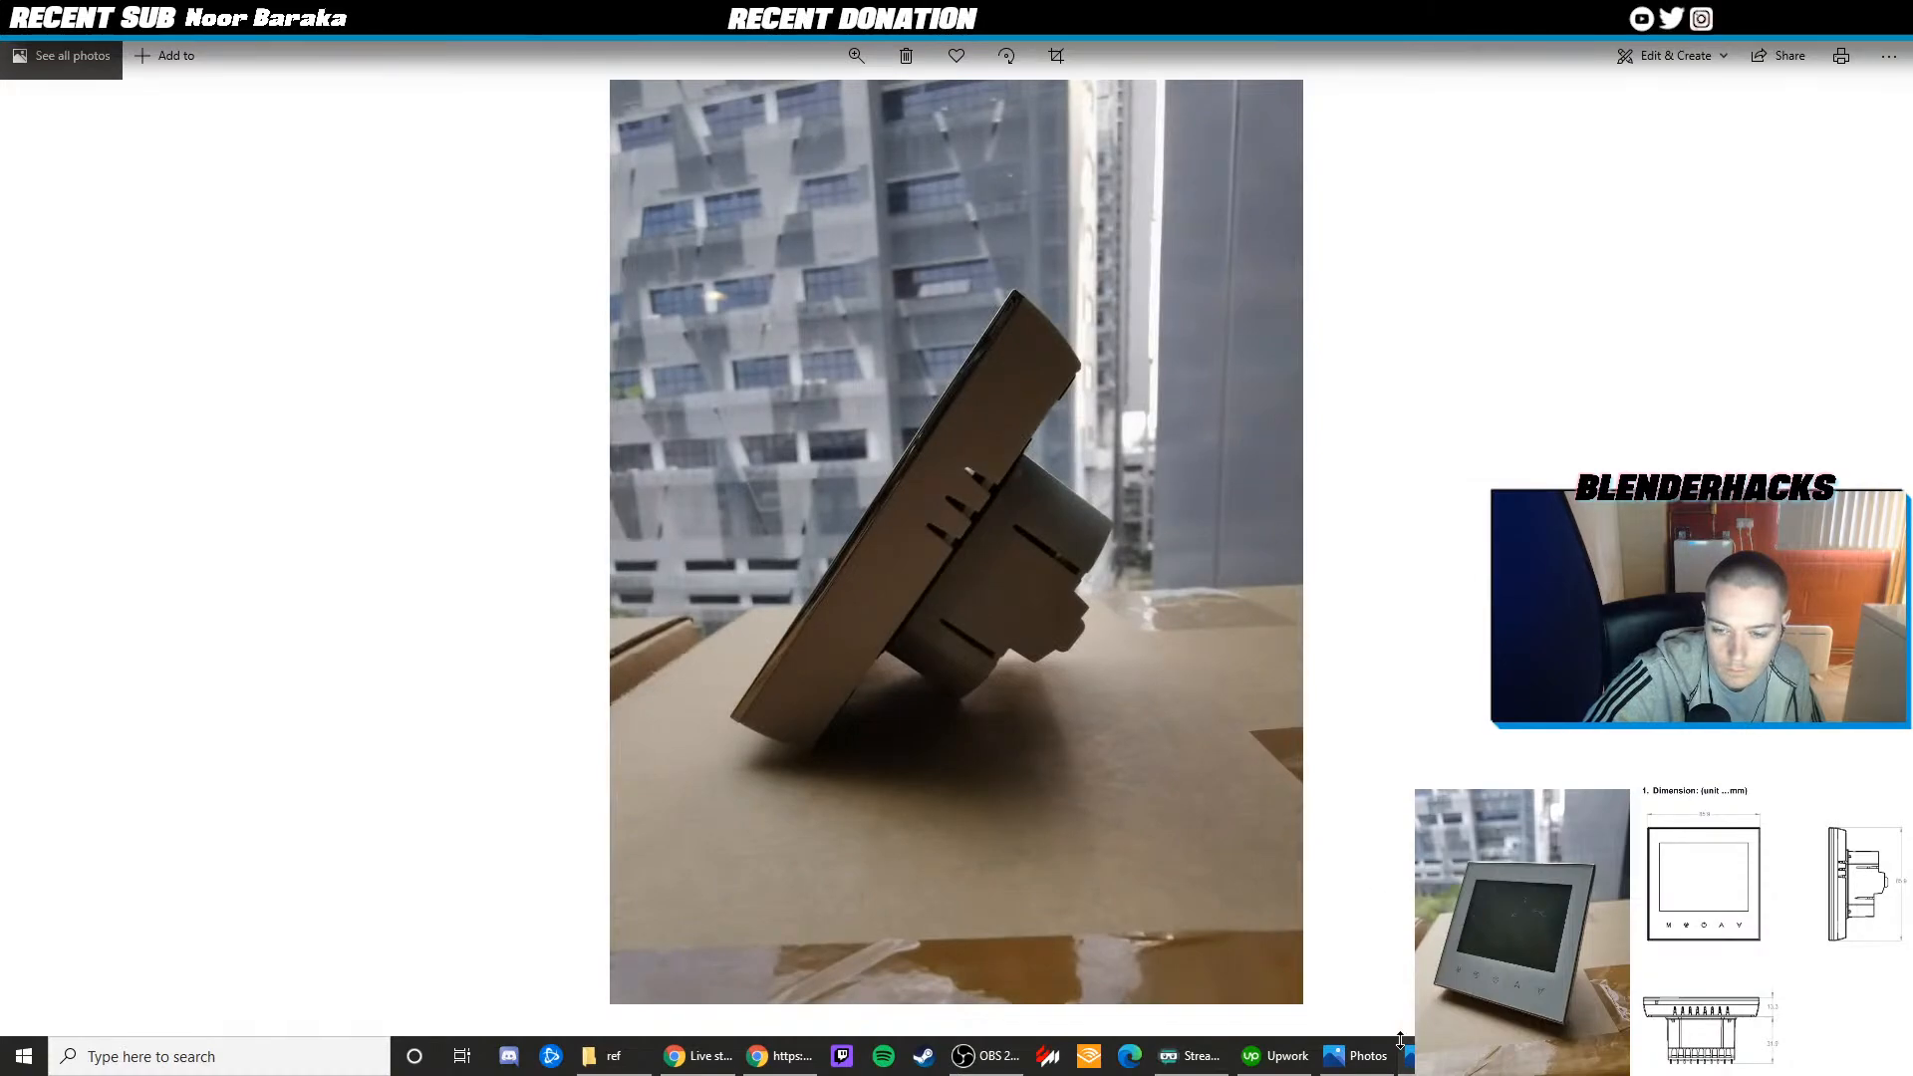
{"action": "key", "text": "alt+Tab"}
{"action": "middle_click_drag", "start_coordinate": [1225, 703], "coordinate": [1042, 641]}
Move the horizontal edge loop near the body's lower corners upward along Z
{"action": "key", "text": "Tab"}
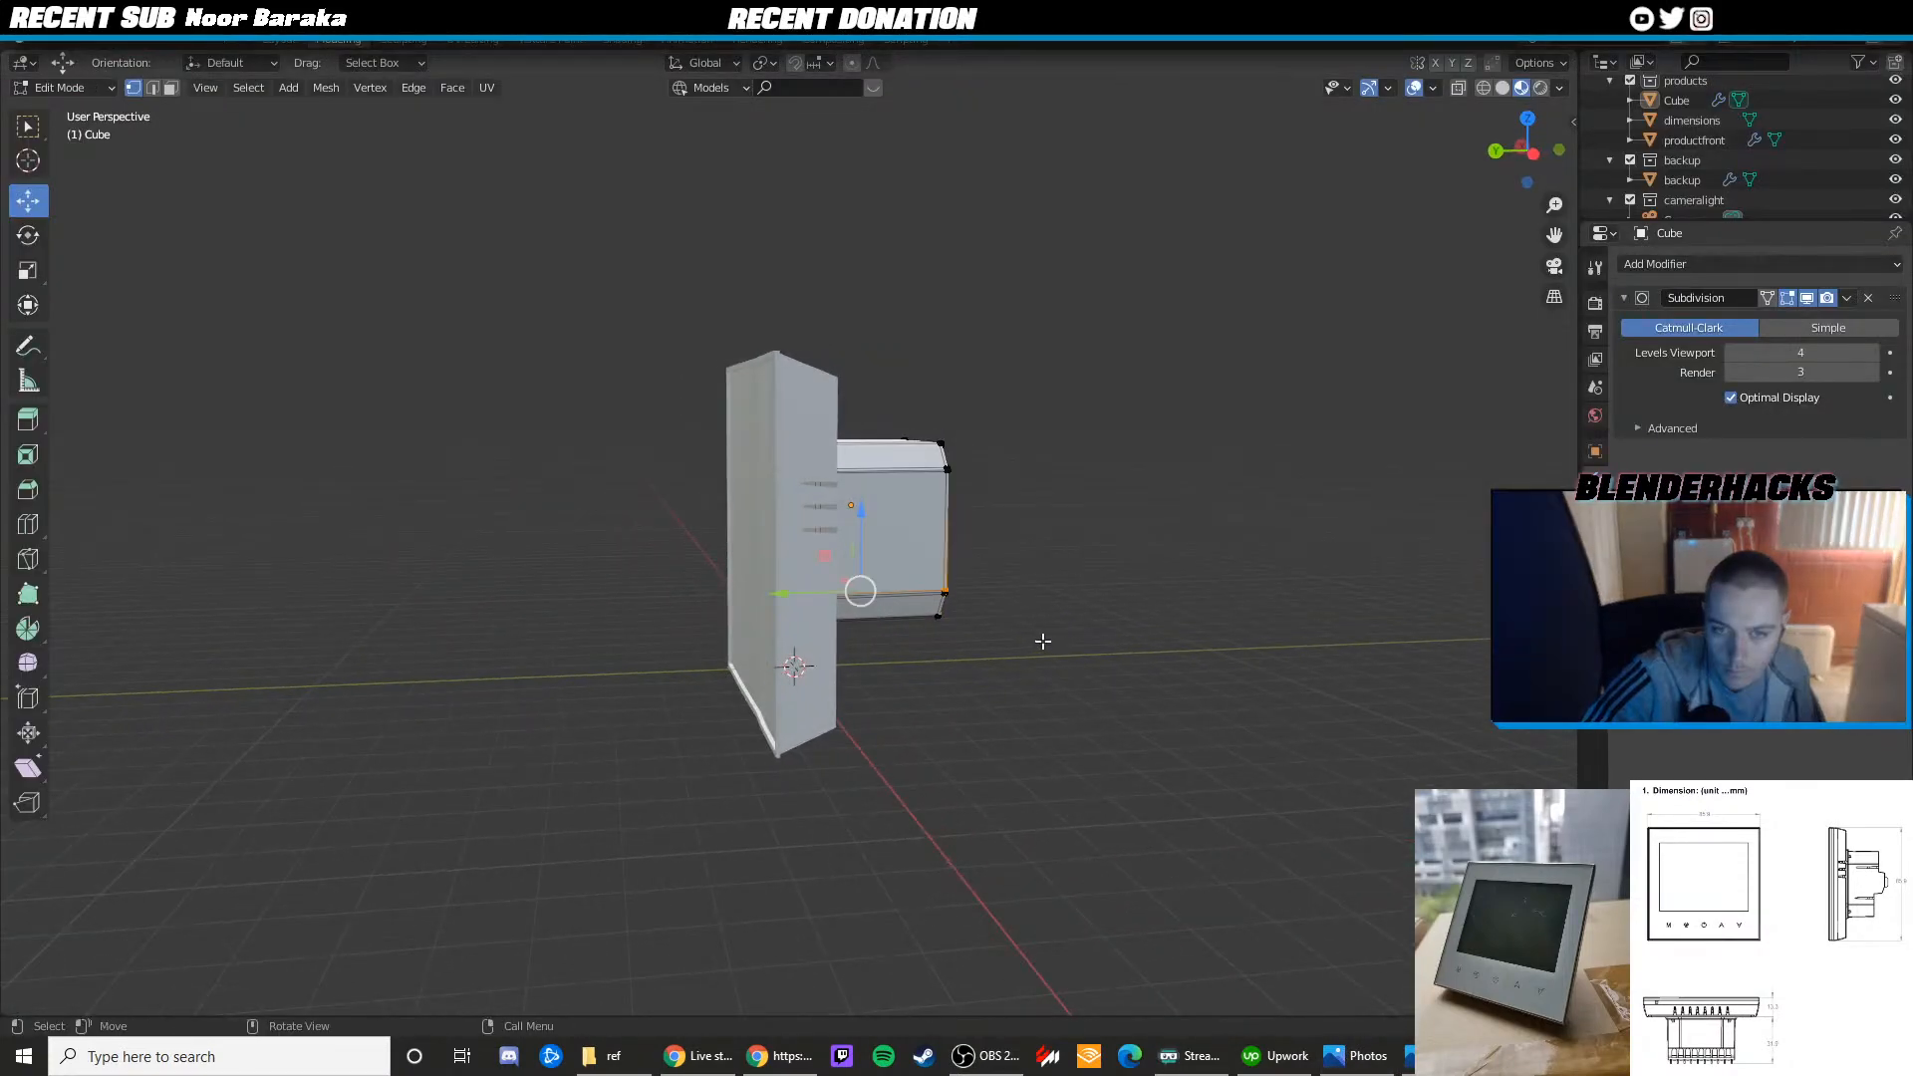
{"action": "scroll", "coordinate": [1006, 598], "scroll_direction": "up", "scroll_amount": 9}
{"action": "key", "text": "g"}
{"action": "key", "text": "z"}
{"action": "left_click", "coordinate": [534, 648]}
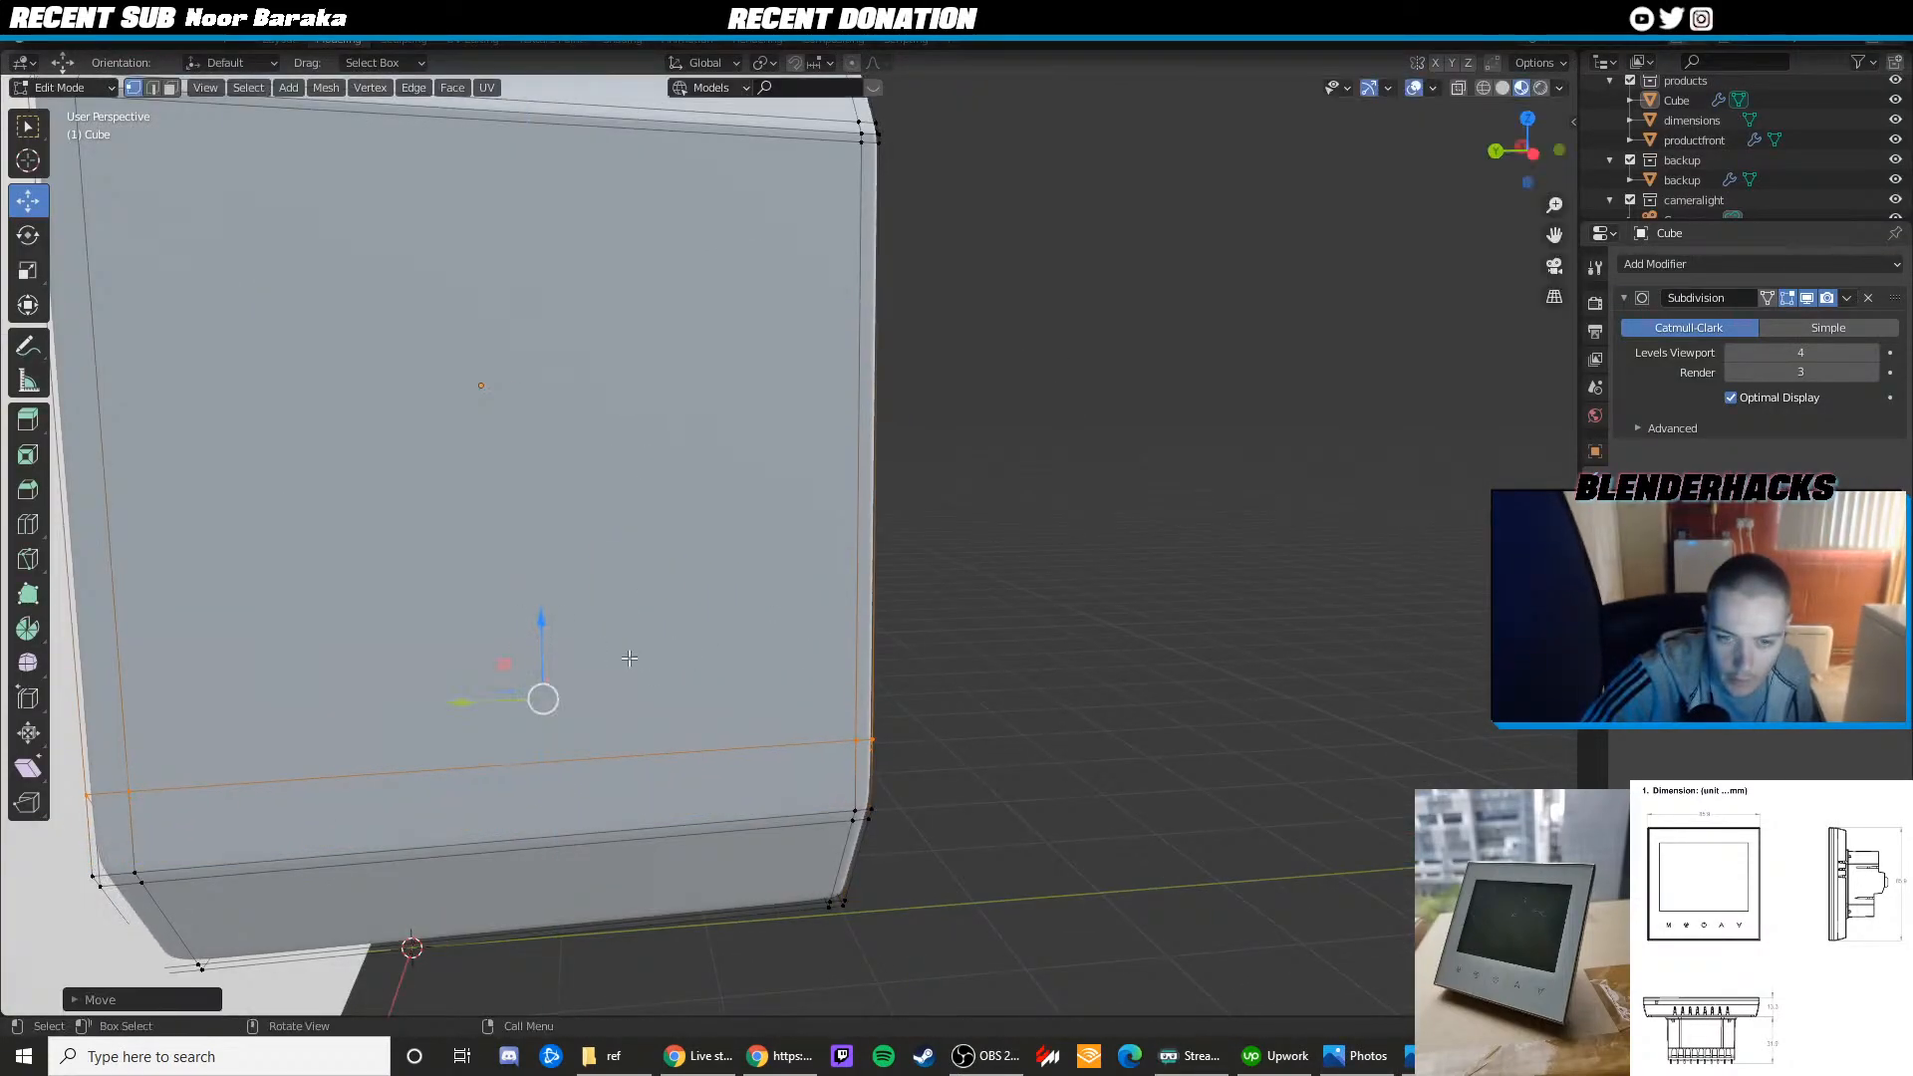
Move the edge loop beside the body's left side face down along Z and inward along X
{"action": "middle_click_drag", "start_coordinate": [694, 660], "coordinate": [575, 678]}
{"action": "left_click", "coordinate": [509, 738], "text": "alt"}
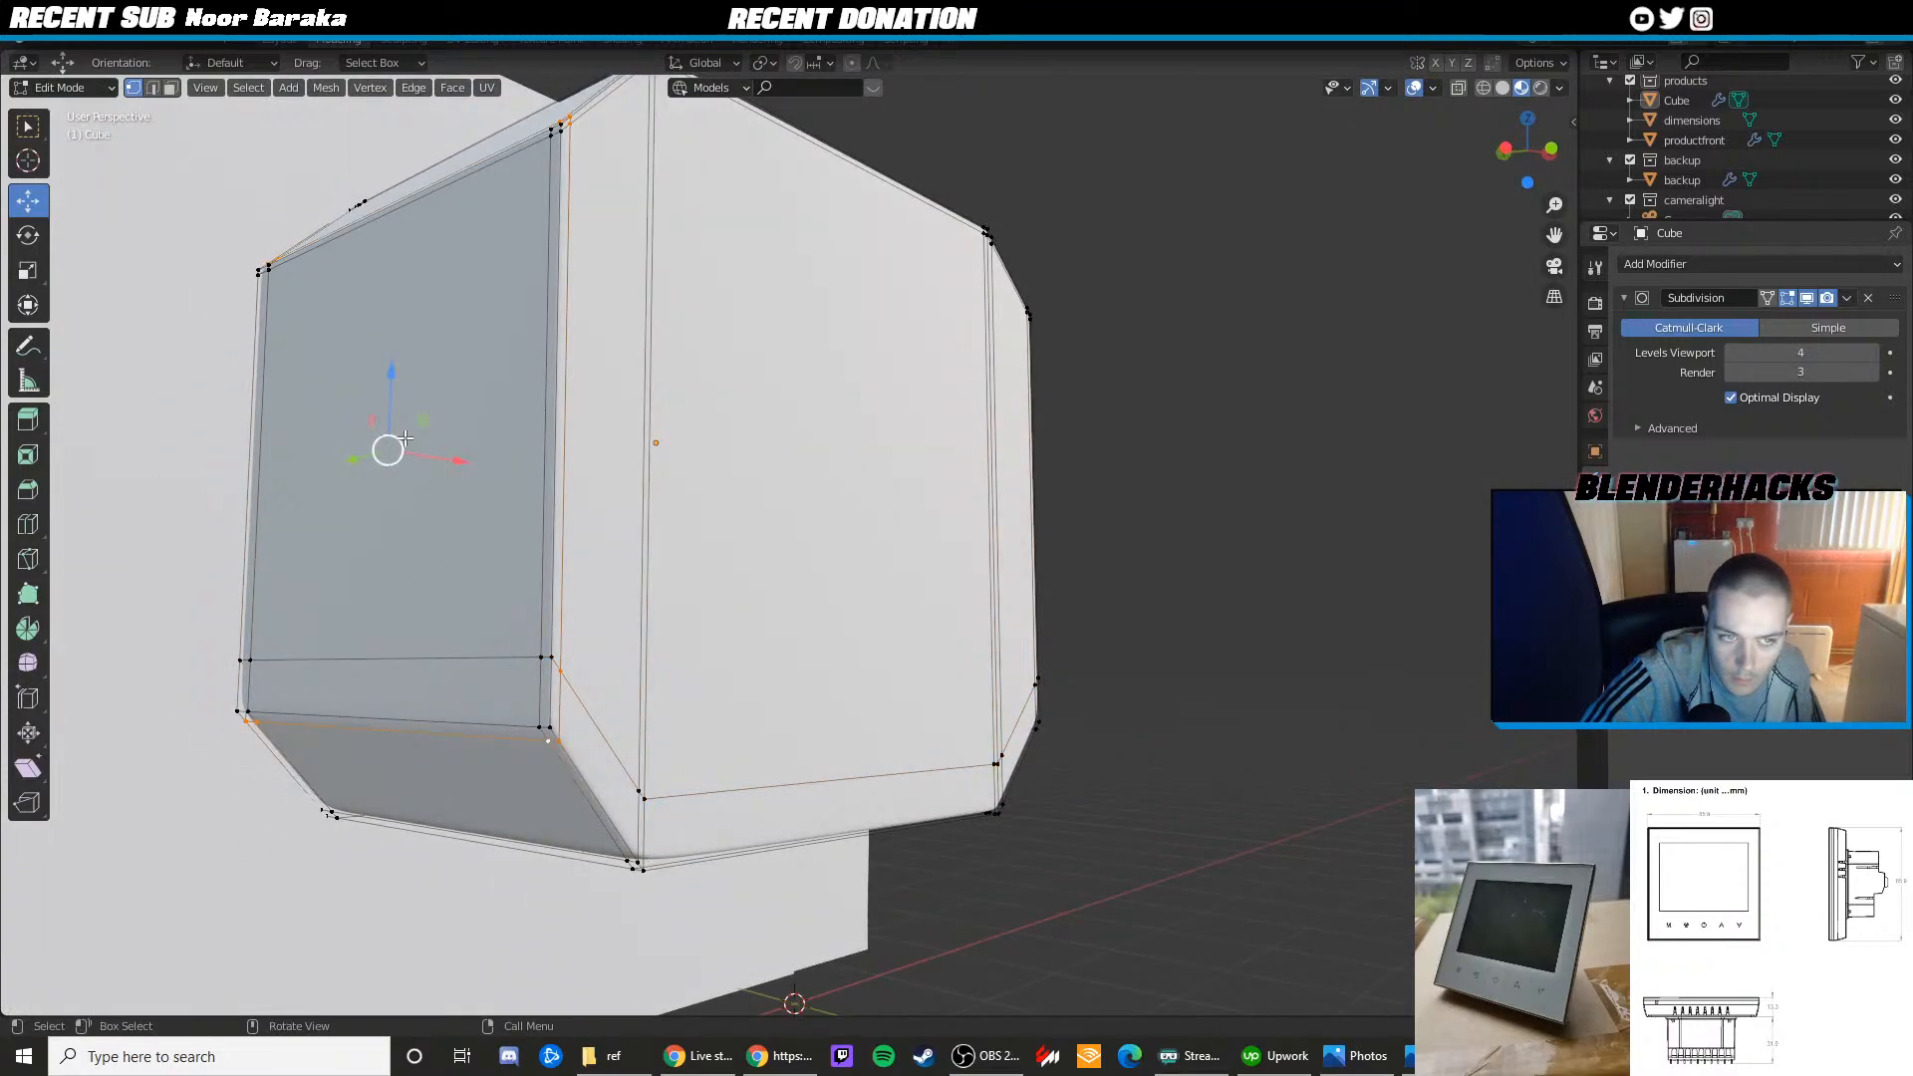
{"action": "key", "text": "g"}
{"action": "key", "text": "z"}
{"action": "left_click", "coordinate": [460, 498]}
{"action": "left_click_drag", "start_coordinate": [485, 498], "coordinate": [488, 500]}
{"action": "middle_click_drag", "start_coordinate": [560, 754], "coordinate": [504, 756]}
{"action": "left_click_drag", "start_coordinate": [518, 504], "coordinate": [532, 506]}
Shift the matching edge loop beside the body's right side face inward and down, and check the smoothed corner
{"action": "key", "text": "Tab"}
{"action": "scroll", "coordinate": [602, 524], "scroll_direction": "down", "scroll_amount": 4}
{"action": "middle_click_drag", "start_coordinate": [602, 524], "coordinate": [874, 676]}
{"action": "scroll", "coordinate": [874, 676], "scroll_direction": "up", "scroll_amount": 4}
{"action": "key", "text": "Tab"}
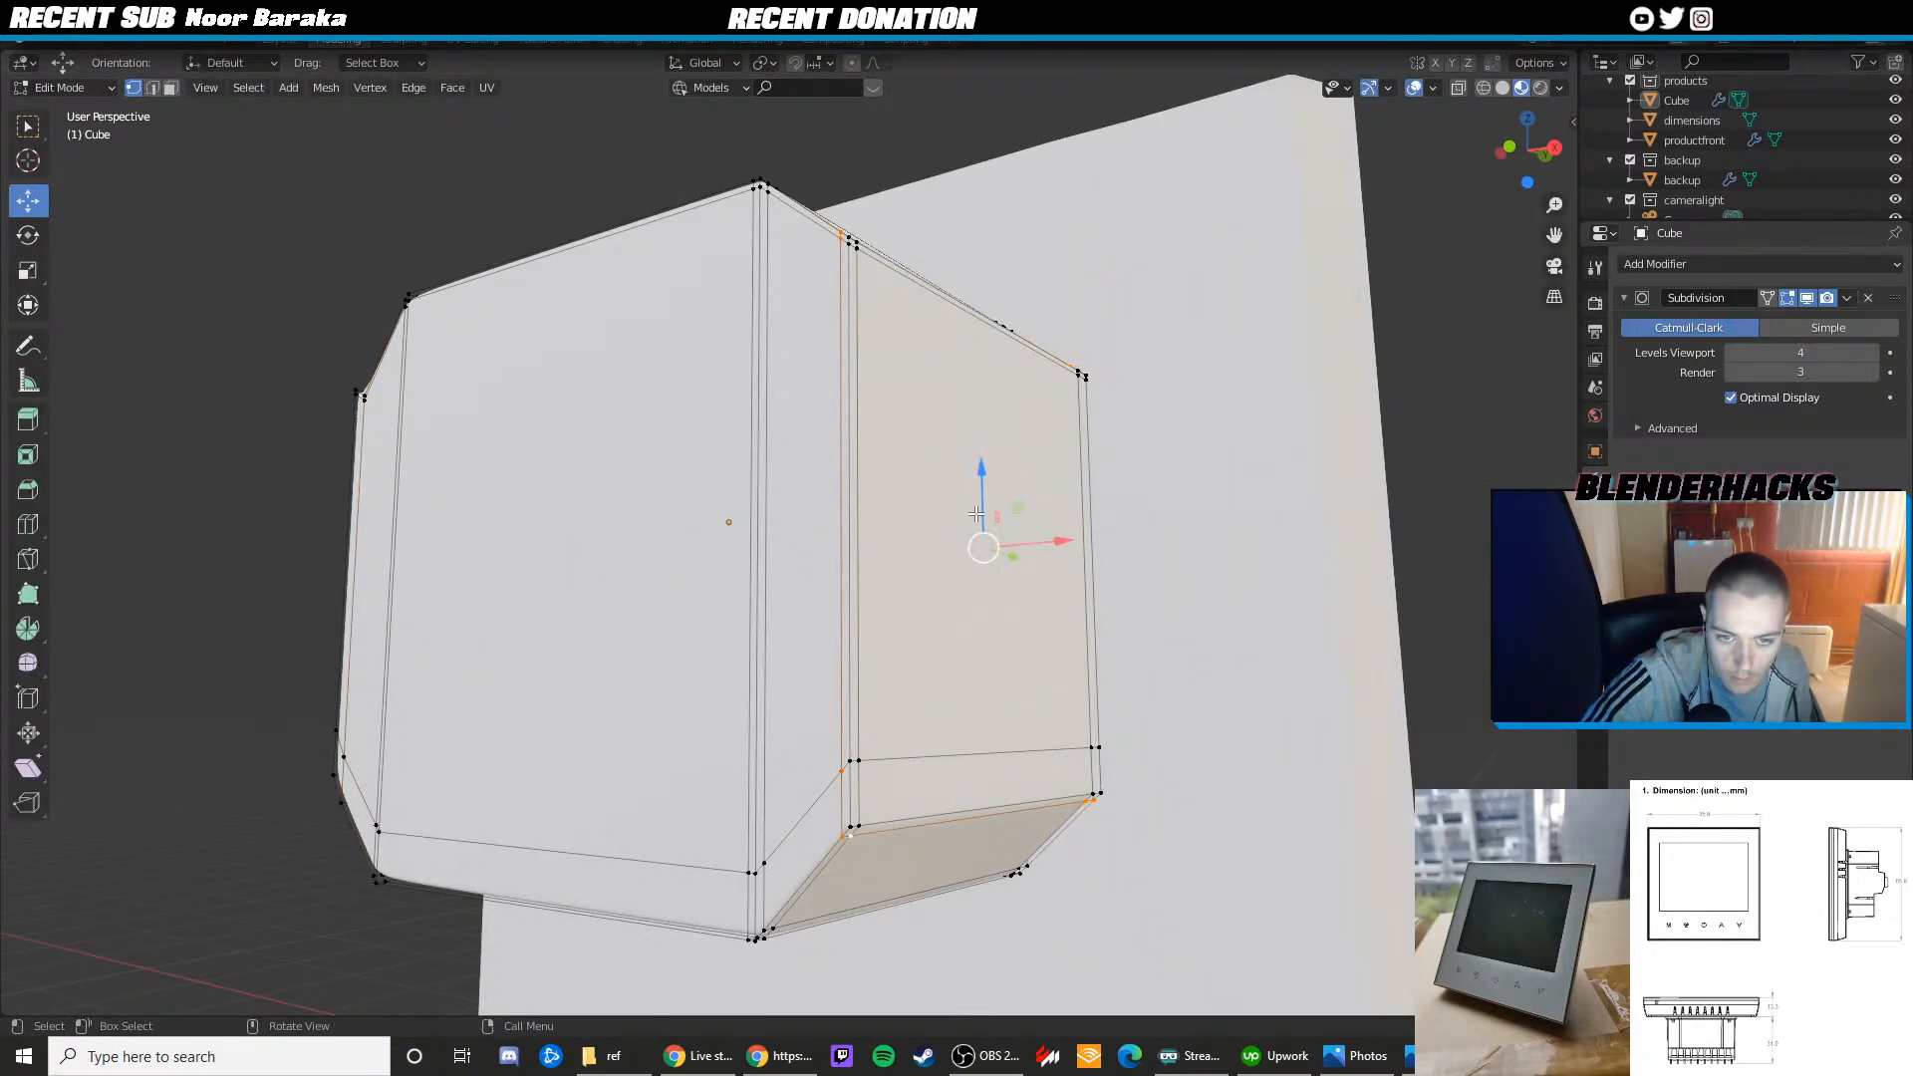
{"action": "left_click_drag", "start_coordinate": [978, 513], "coordinate": [1012, 568]}
{"action": "key", "text": "Tab"}
{"action": "middle_click_drag", "start_coordinate": [939, 458], "coordinate": [982, 529]}
{"action": "key", "text": "Tab"}
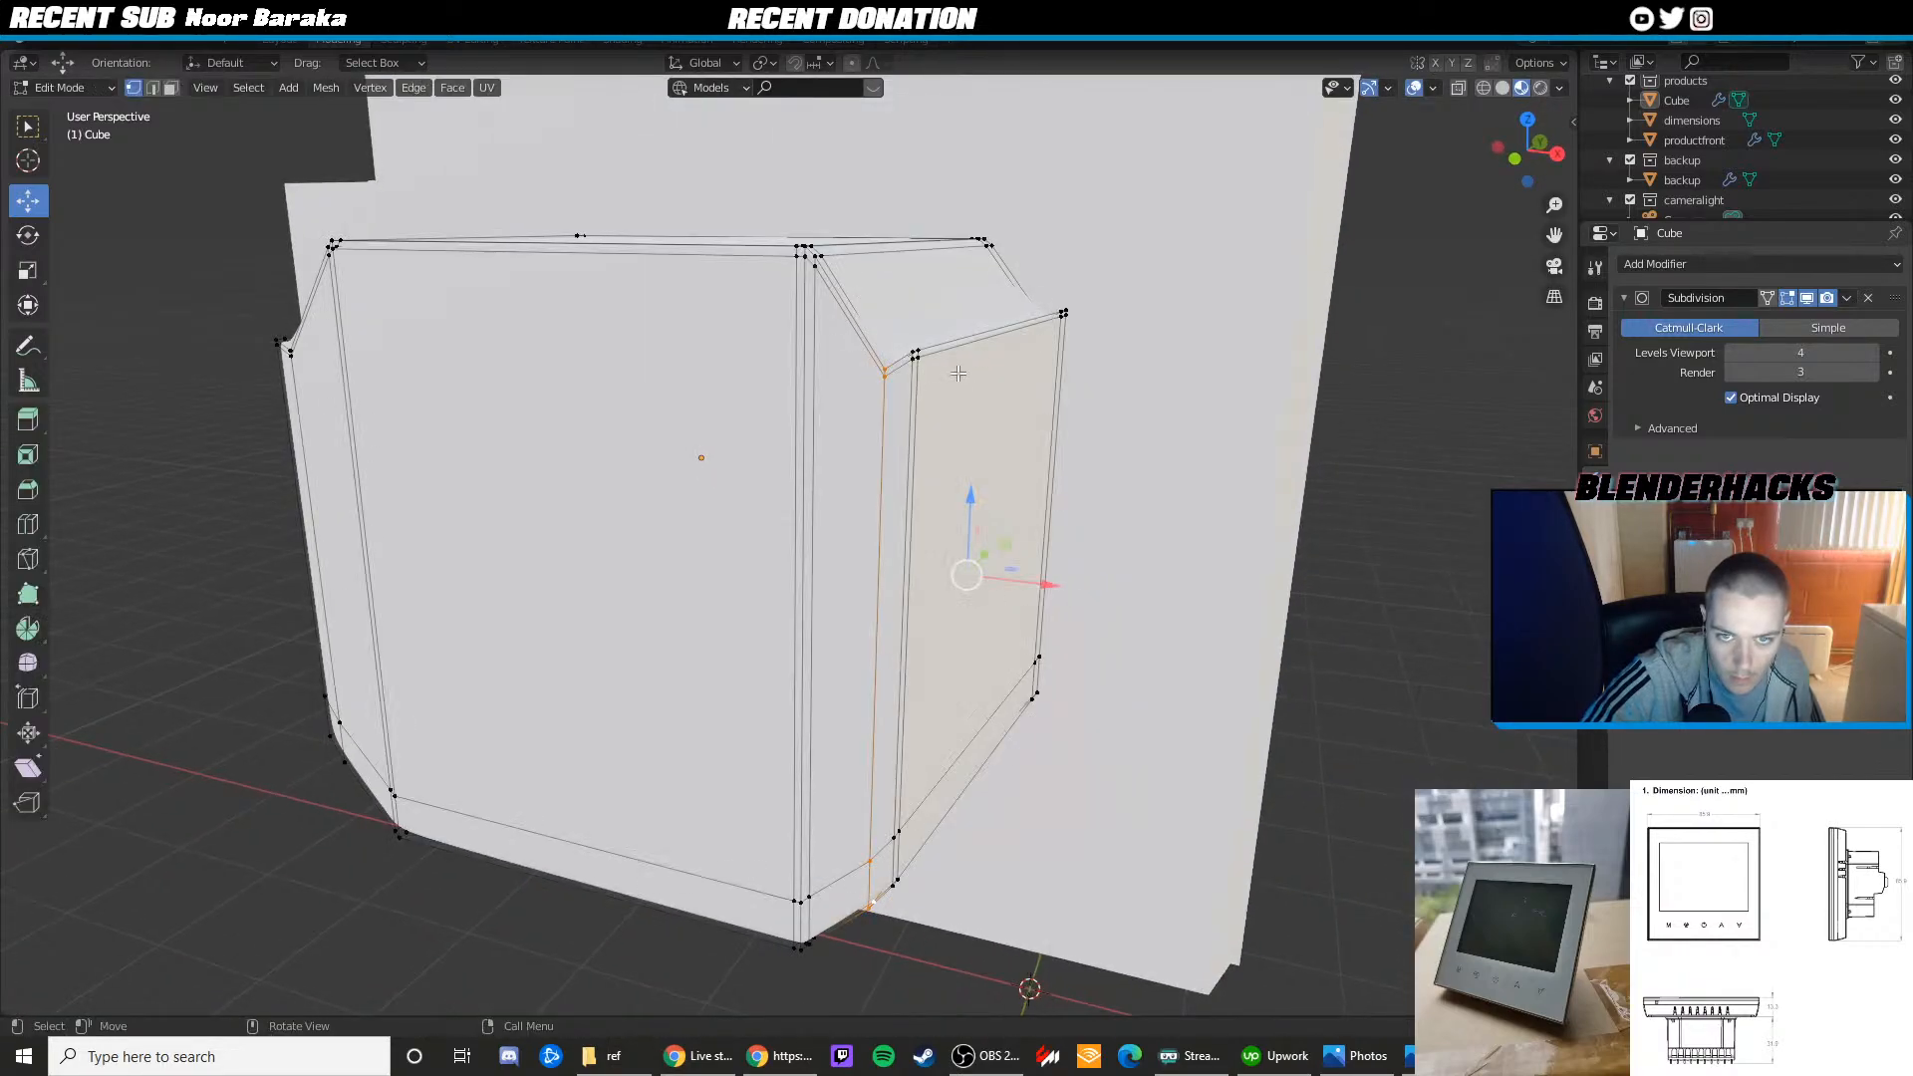
{"action": "key", "text": "alt+z"}
{"action": "key", "text": "KP_1"}
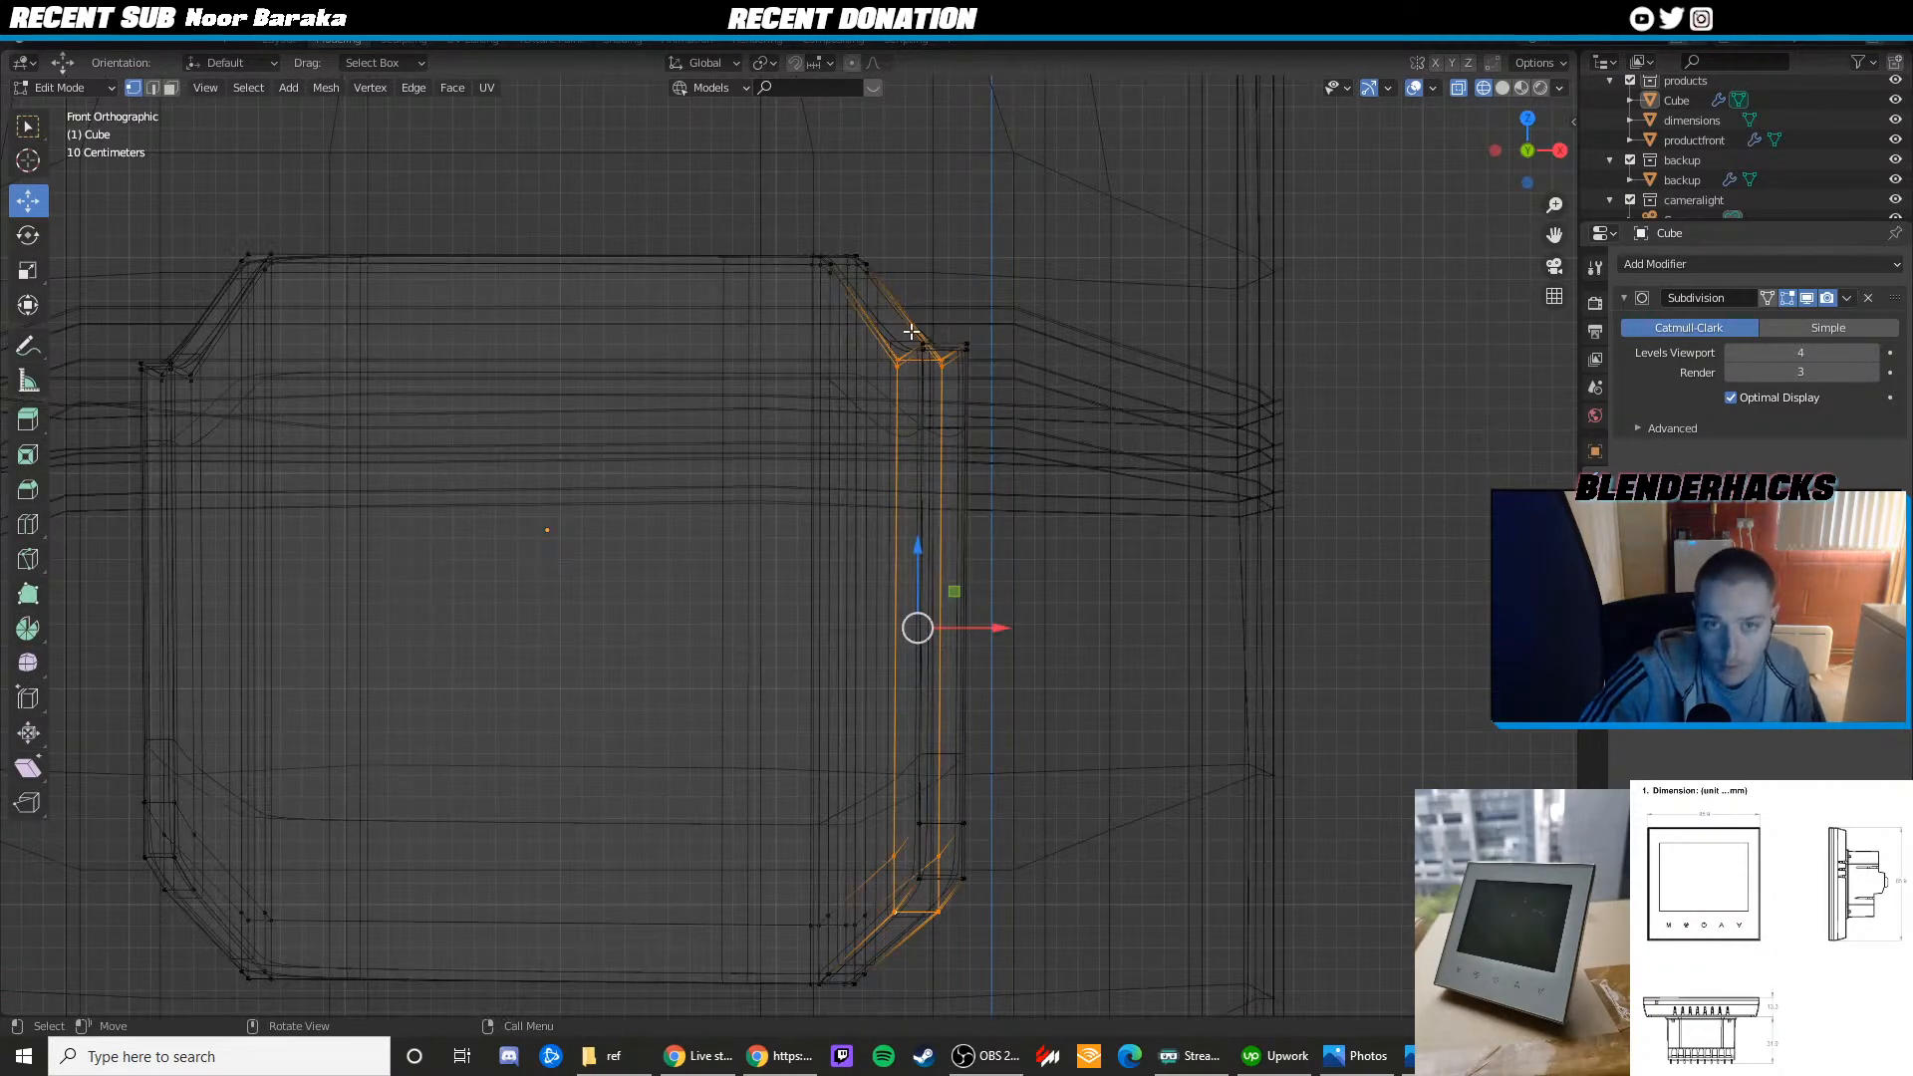
{"action": "left_click_drag", "start_coordinate": [907, 371], "coordinate": [928, 386]}
{"action": "key", "text": "z"}
{"action": "key", "text": "z"}
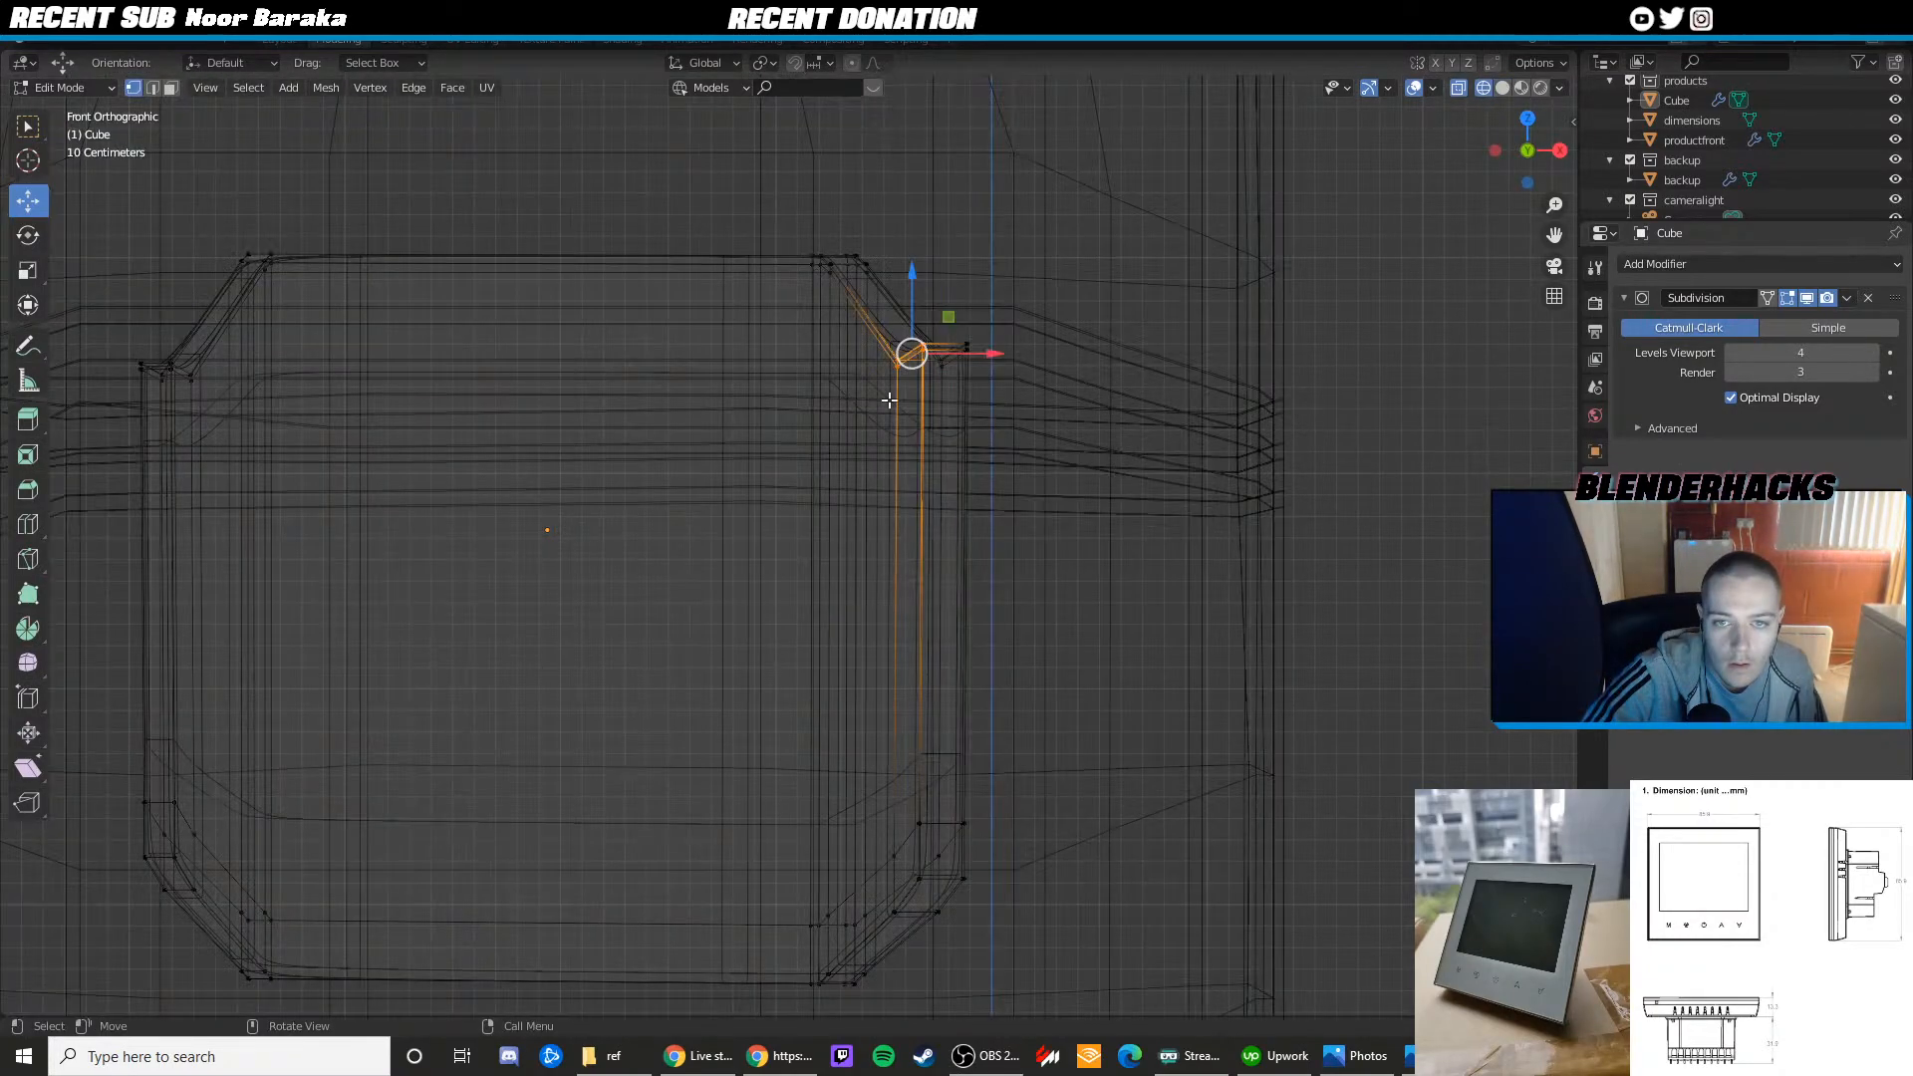
{"action": "key", "text": "z"}
{"action": "mouse_move", "coordinate": [877, 392]}
{"action": "middle_mouse_down", "text": "shift"}
{"action": "mouse_move", "coordinate": [861, 448]}
{"action": "mouse_move", "coordinate": [1059, 407]}
{"action": "mouse_move", "coordinate": [1020, 488]}
{"action": "middle_mouse_up", "text": "shift"}
{"action": "key", "text": "z"}
{"action": "left_click", "coordinate": [1020, 596]}
{"action": "mouse_move", "coordinate": [1020, 595]}
{"action": "middle_mouse_down"}
{"action": "mouse_move", "coordinate": [1001, 534]}
{"action": "mouse_move", "coordinate": [1084, 487]}
{"action": "middle_mouse_up"}
{"action": "key", "text": "KP_1"}
{"action": "key", "text": "z"}
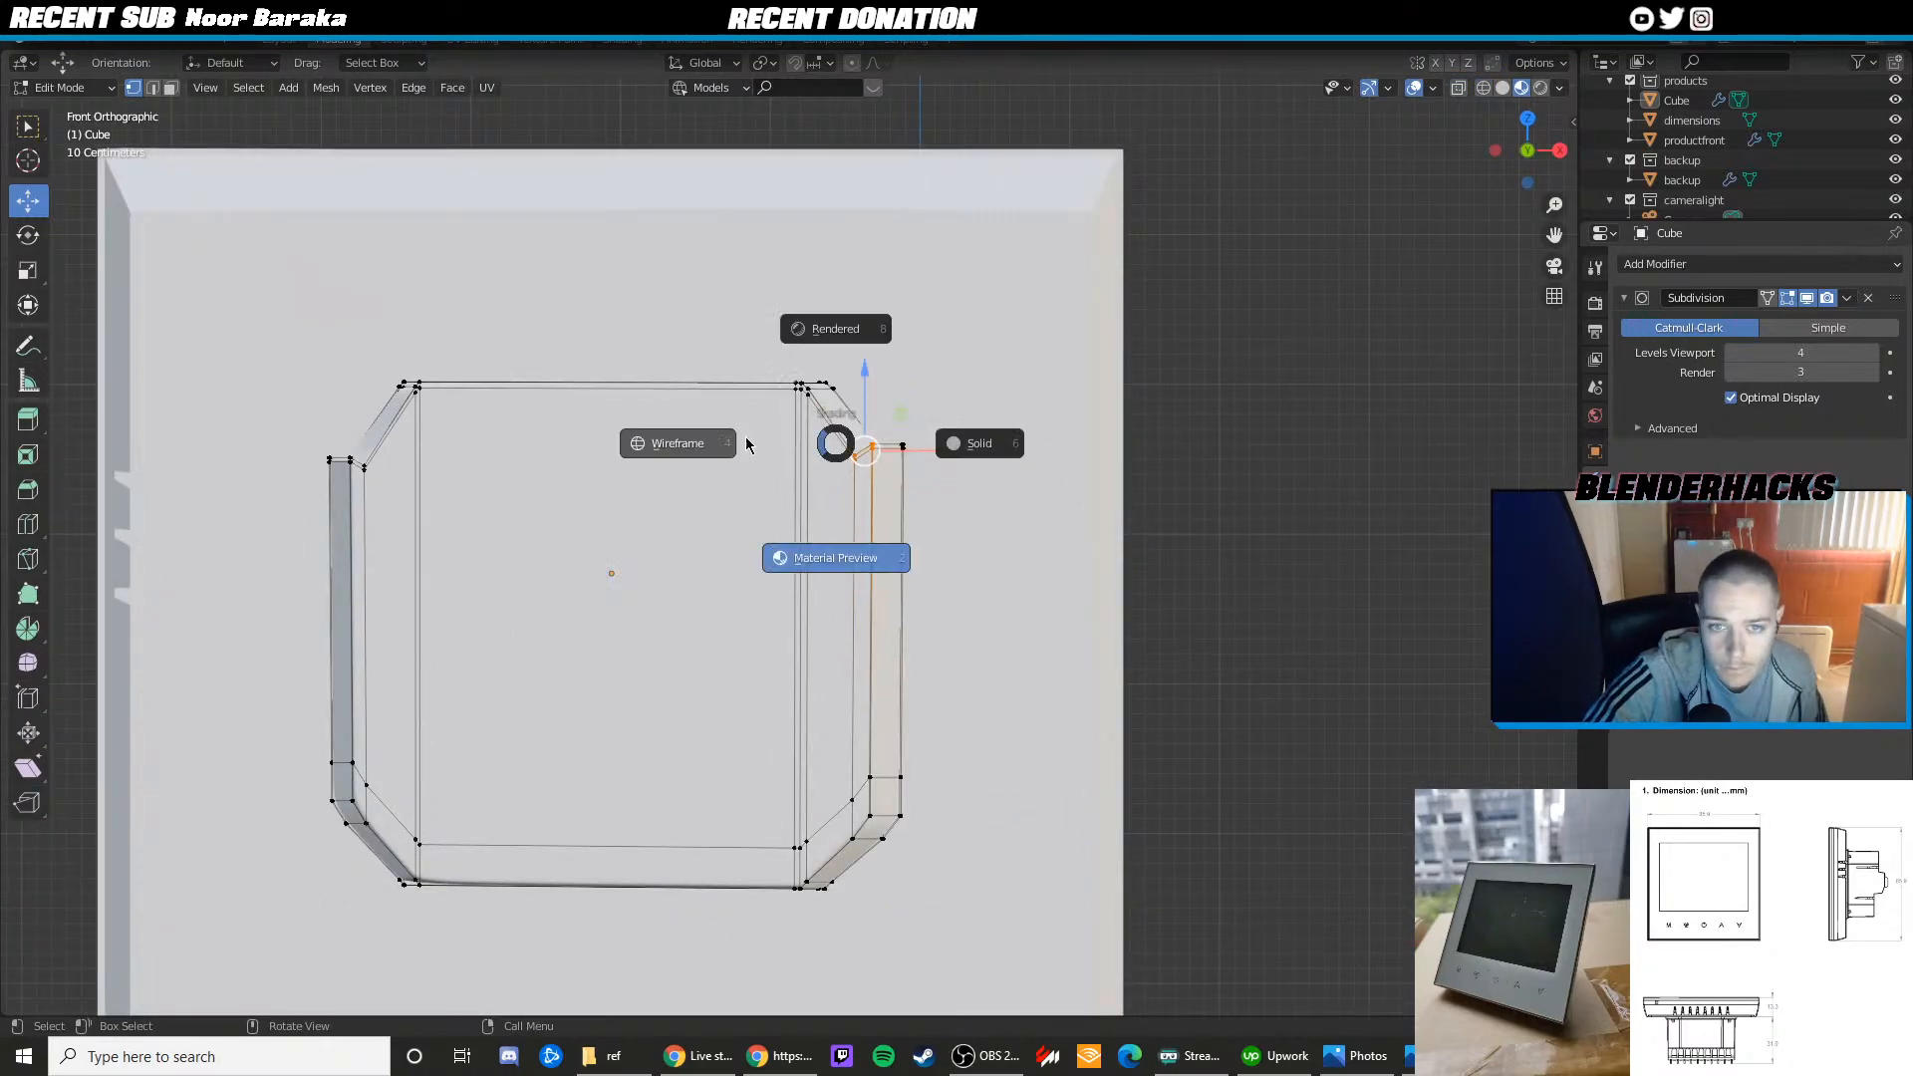
{"action": "left_click", "coordinate": [747, 441]}
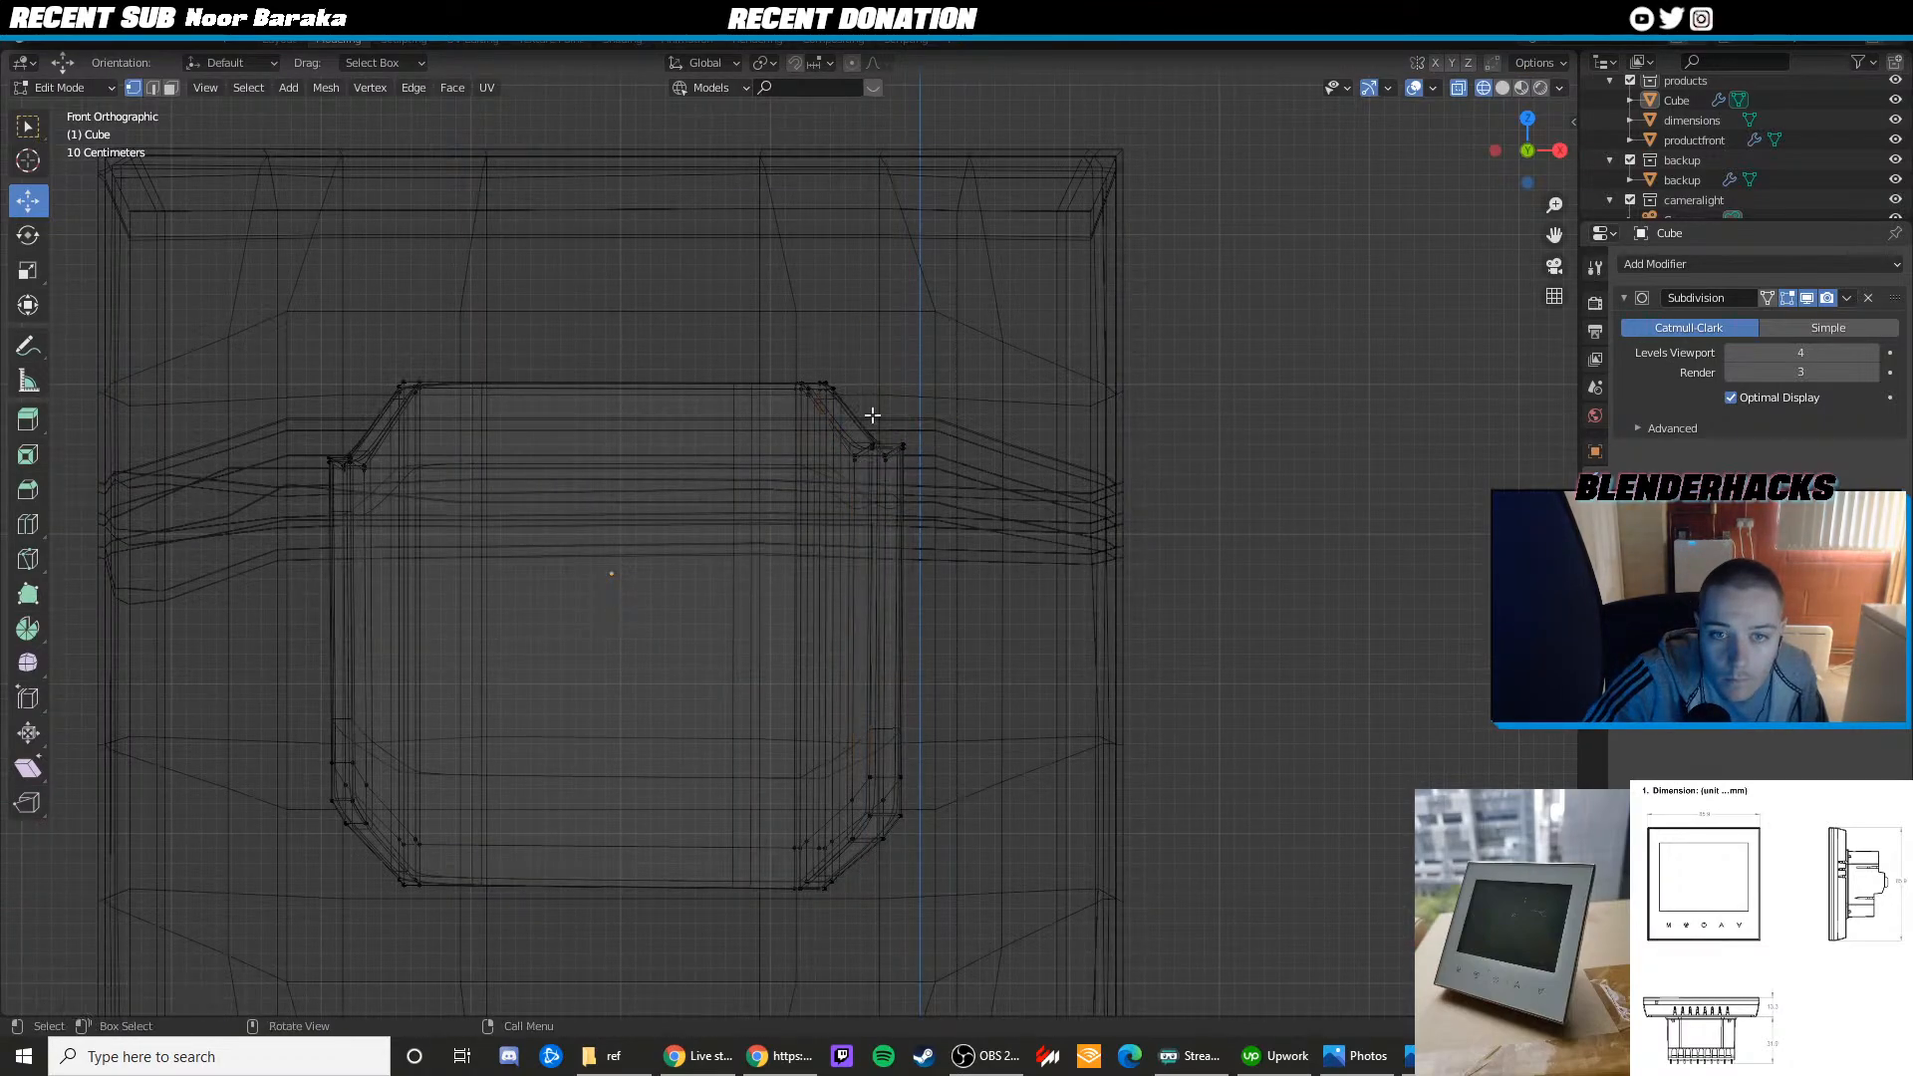
Try to raise the inner vertices of the body's upper right corner along Z
{"action": "scroll", "coordinate": [888, 399], "scroll_direction": "up", "scroll_amount": 2}
{"action": "key", "text": "z"}
{"action": "left_click", "coordinate": [863, 515]}
{"action": "mouse_move", "coordinate": [863, 515]}
{"action": "middle_mouse_down"}
{"action": "mouse_move", "coordinate": [821, 490]}
{"action": "mouse_move", "coordinate": [905, 455]}
{"action": "middle_mouse_up"}
{"action": "key", "text": "shift+z"}
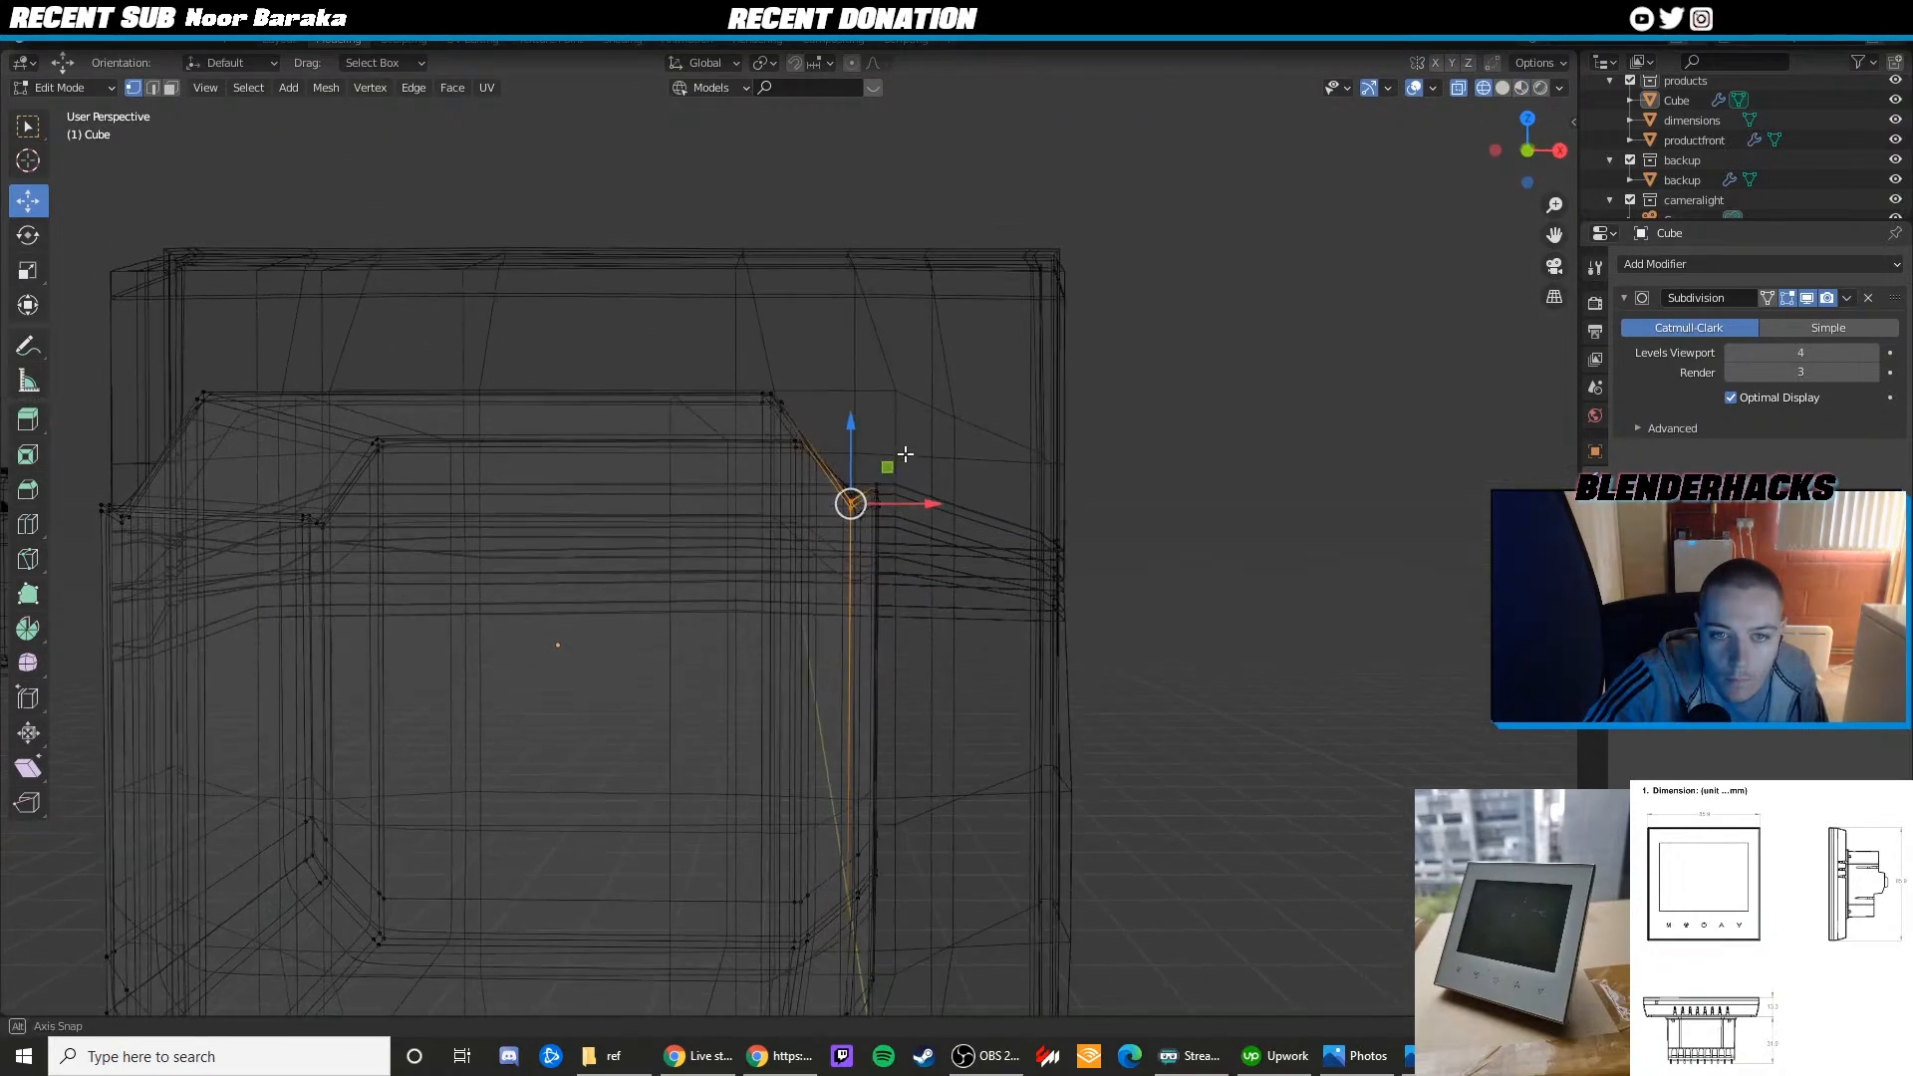
{"action": "key", "text": "KP_1"}
{"action": "scroll", "coordinate": [816, 487], "scroll_direction": "up", "scroll_amount": 3}
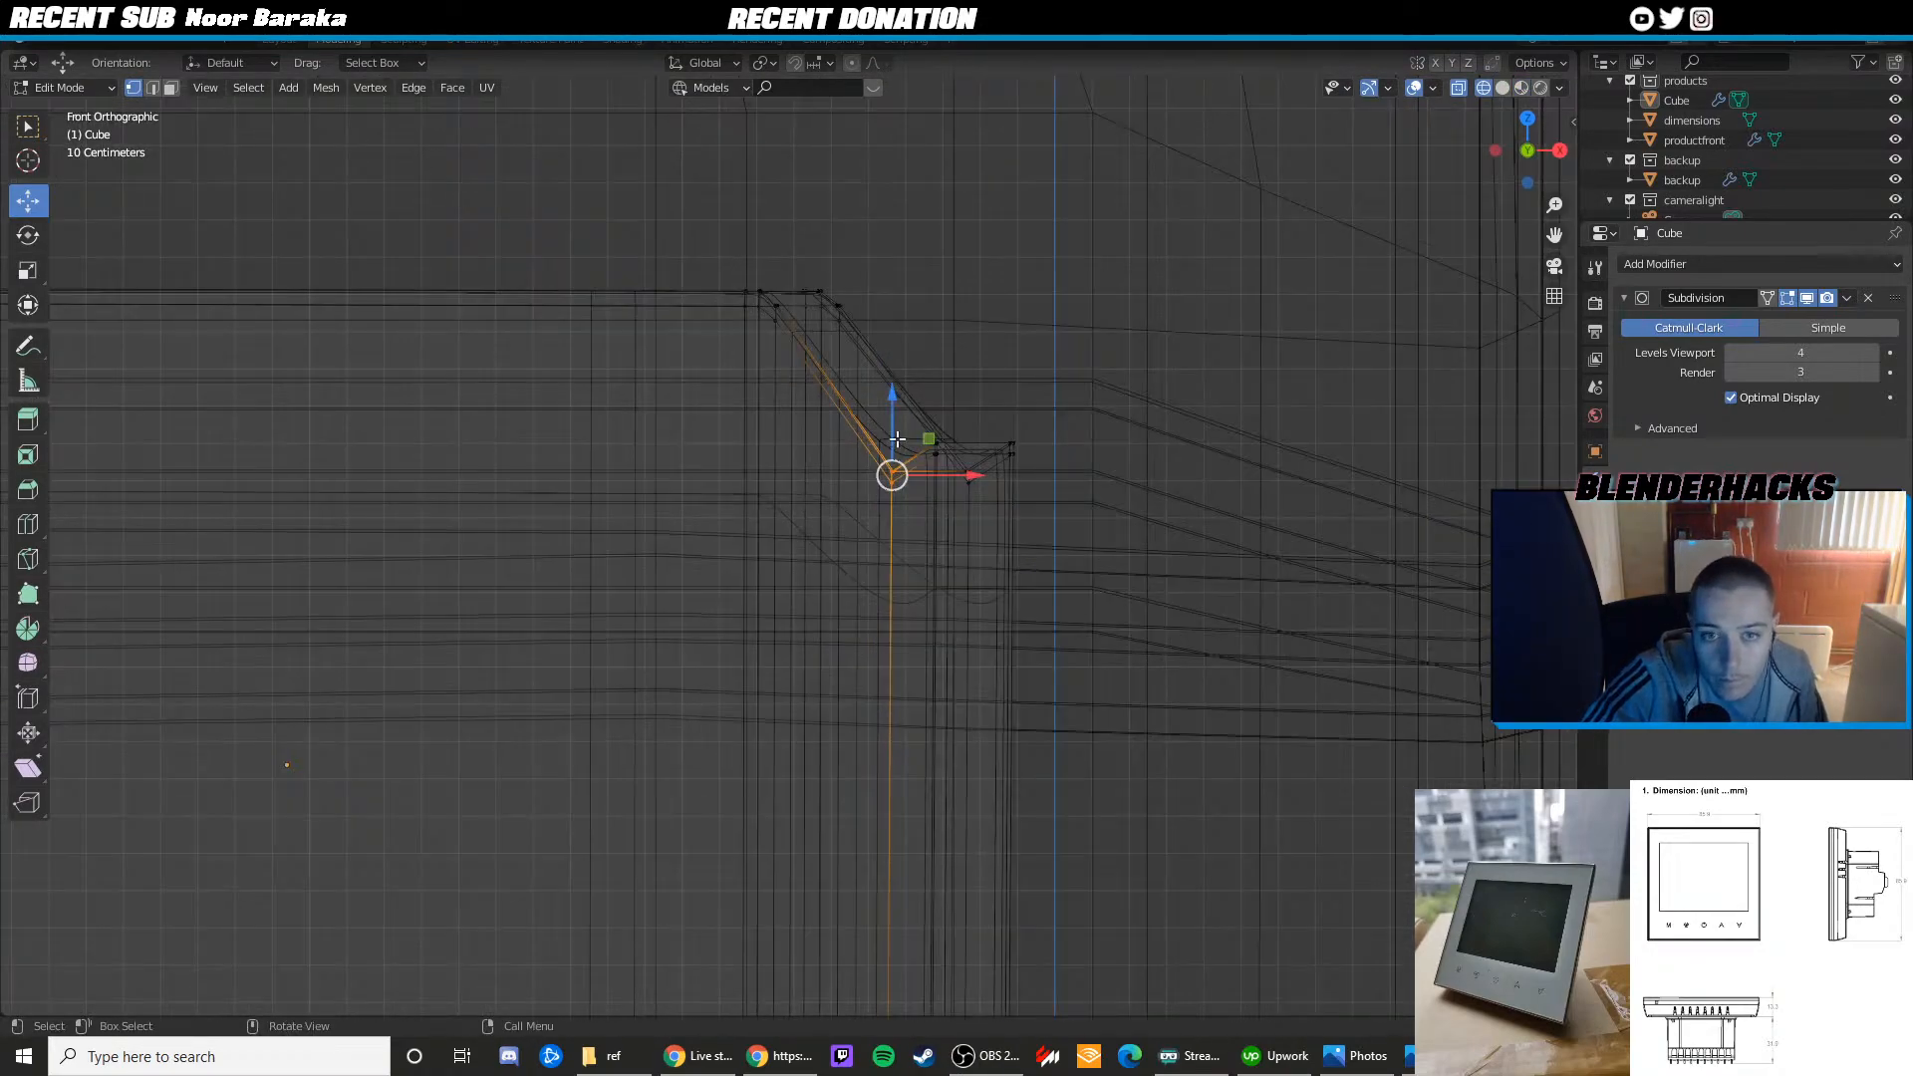
{"action": "left_click_drag", "start_coordinate": [893, 422], "coordinate": [892, 342]}
{"action": "key", "text": "z"}
{"action": "left_click", "coordinate": [889, 453]}
{"action": "mouse_move", "coordinate": [890, 452]}
{"action": "middle_mouse_down"}
{"action": "mouse_move", "coordinate": [747, 483]}
{"action": "mouse_move", "coordinate": [1077, 432]}
{"action": "mouse_move", "coordinate": [1176, 363]}
{"action": "middle_mouse_up"}
{"action": "key", "text": "ctrl+z"}
{"action": "key", "text": "shift+z"}
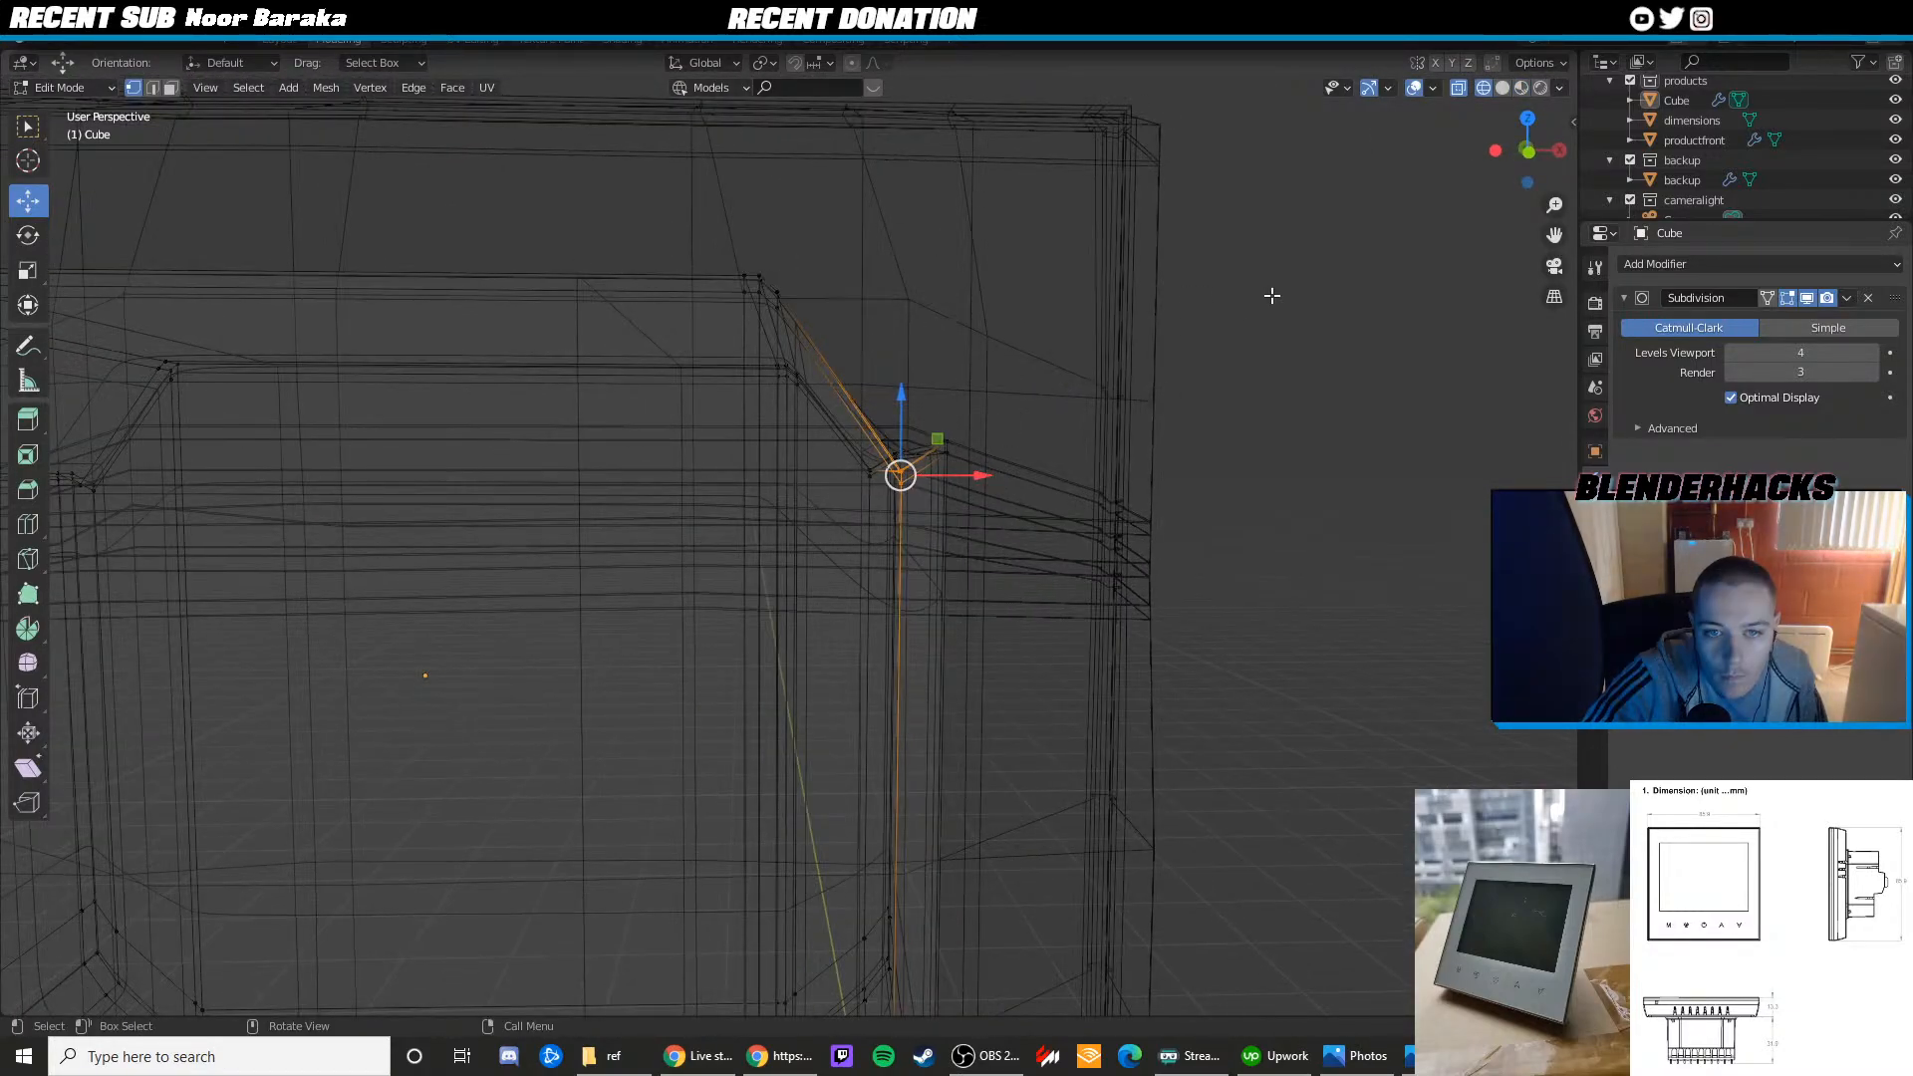
Recheck the upper right corner from the front and try again to move its inner vertices up along Z
{"action": "left_click", "coordinate": [1487, 151]}
{"action": "left_click", "coordinate": [1498, 151]}
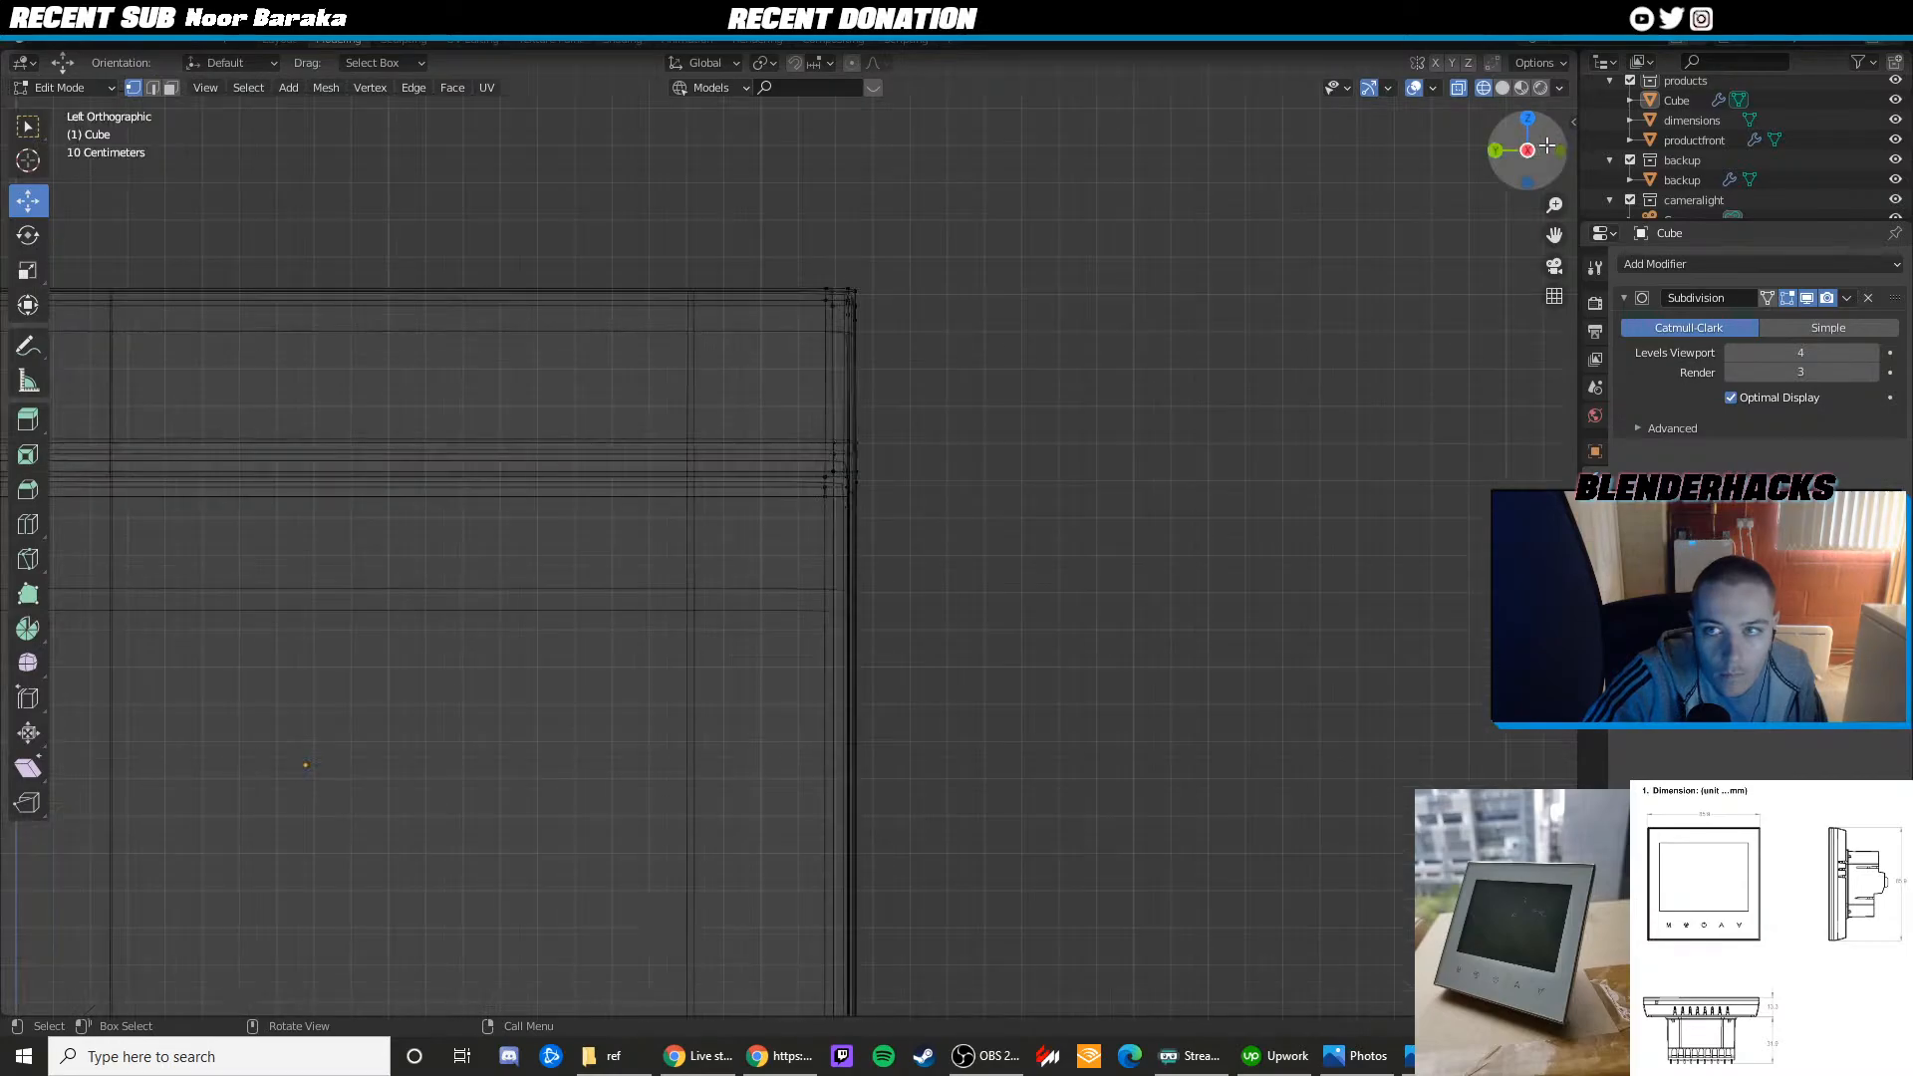
{"action": "left_click", "coordinate": [1527, 151]}
{"action": "left_click", "coordinate": [1495, 150]}
{"action": "key", "text": "shift+z"}
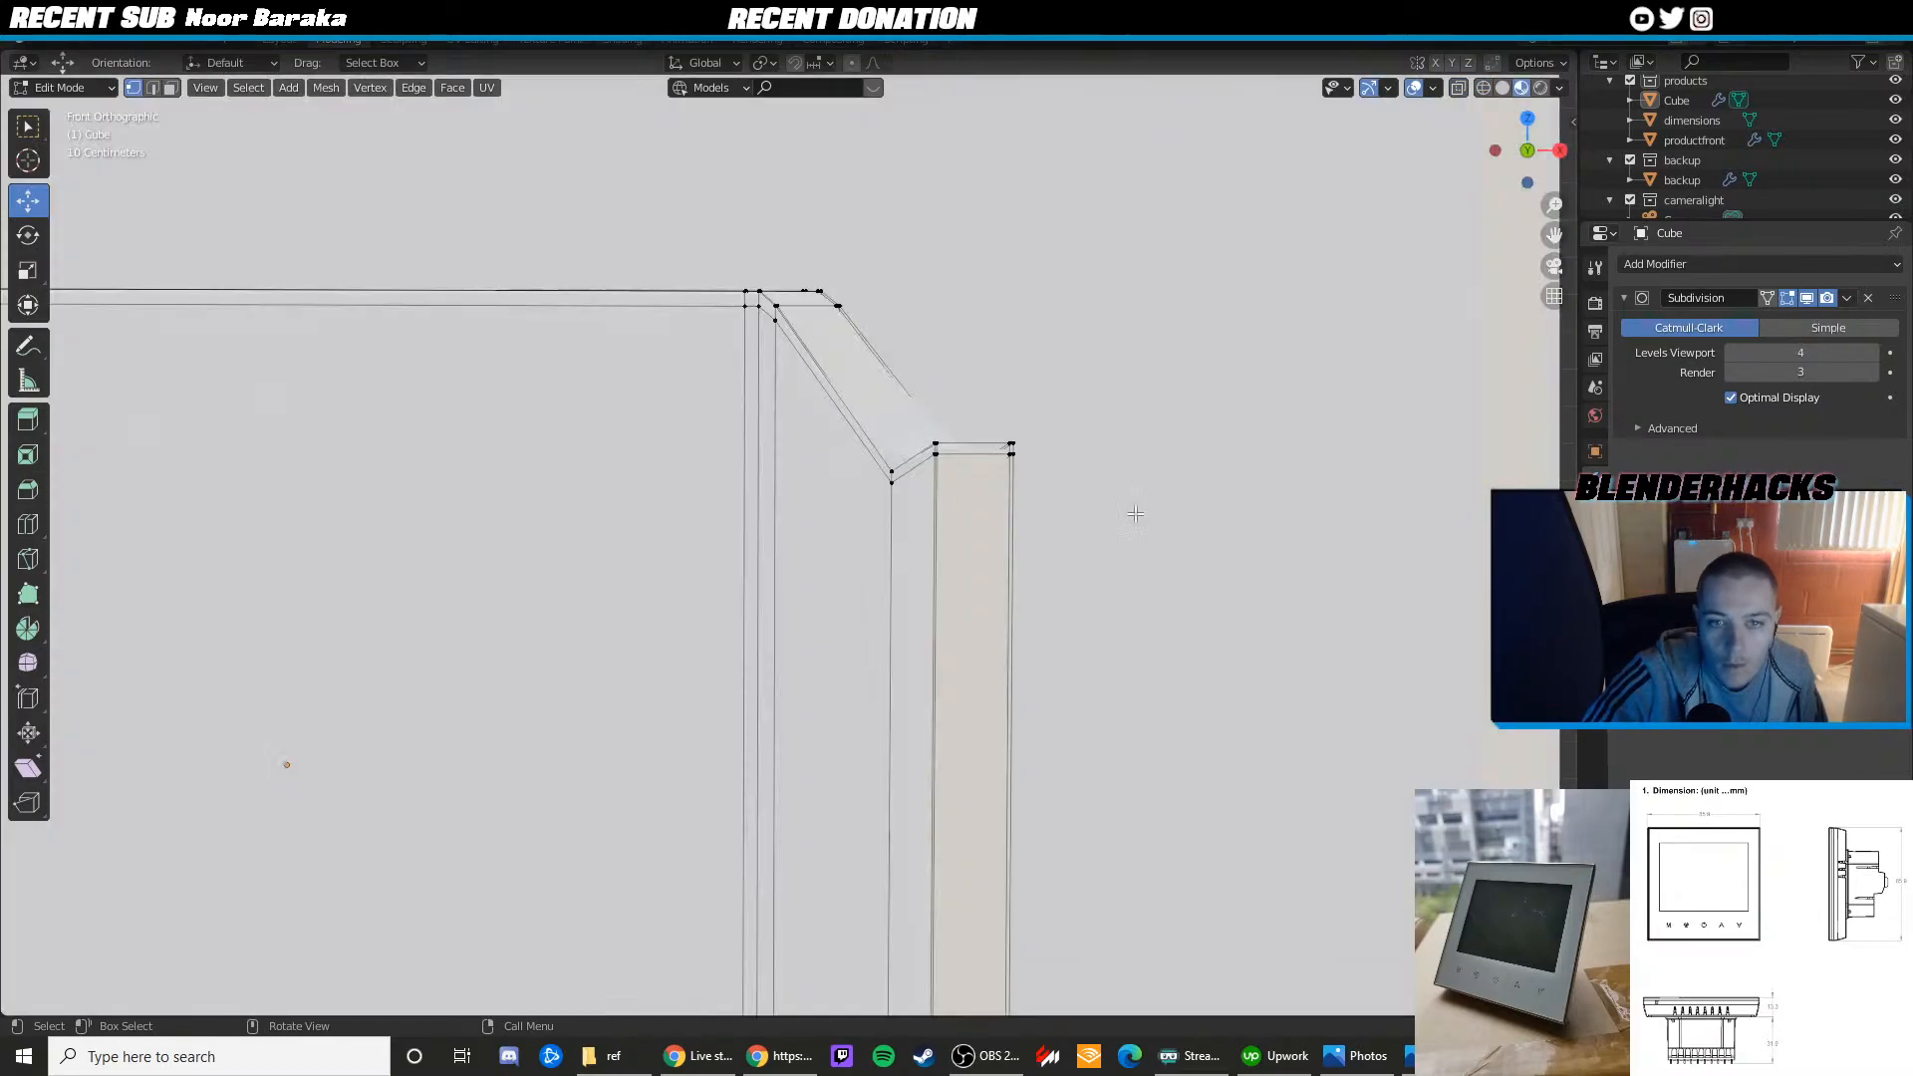
{"action": "scroll", "coordinate": [1011, 457], "scroll_direction": "down", "scroll_amount": 2}
{"action": "key", "text": "shift+z"}
{"action": "scroll", "coordinate": [803, 491], "scroll_direction": "up", "scroll_amount": 5}
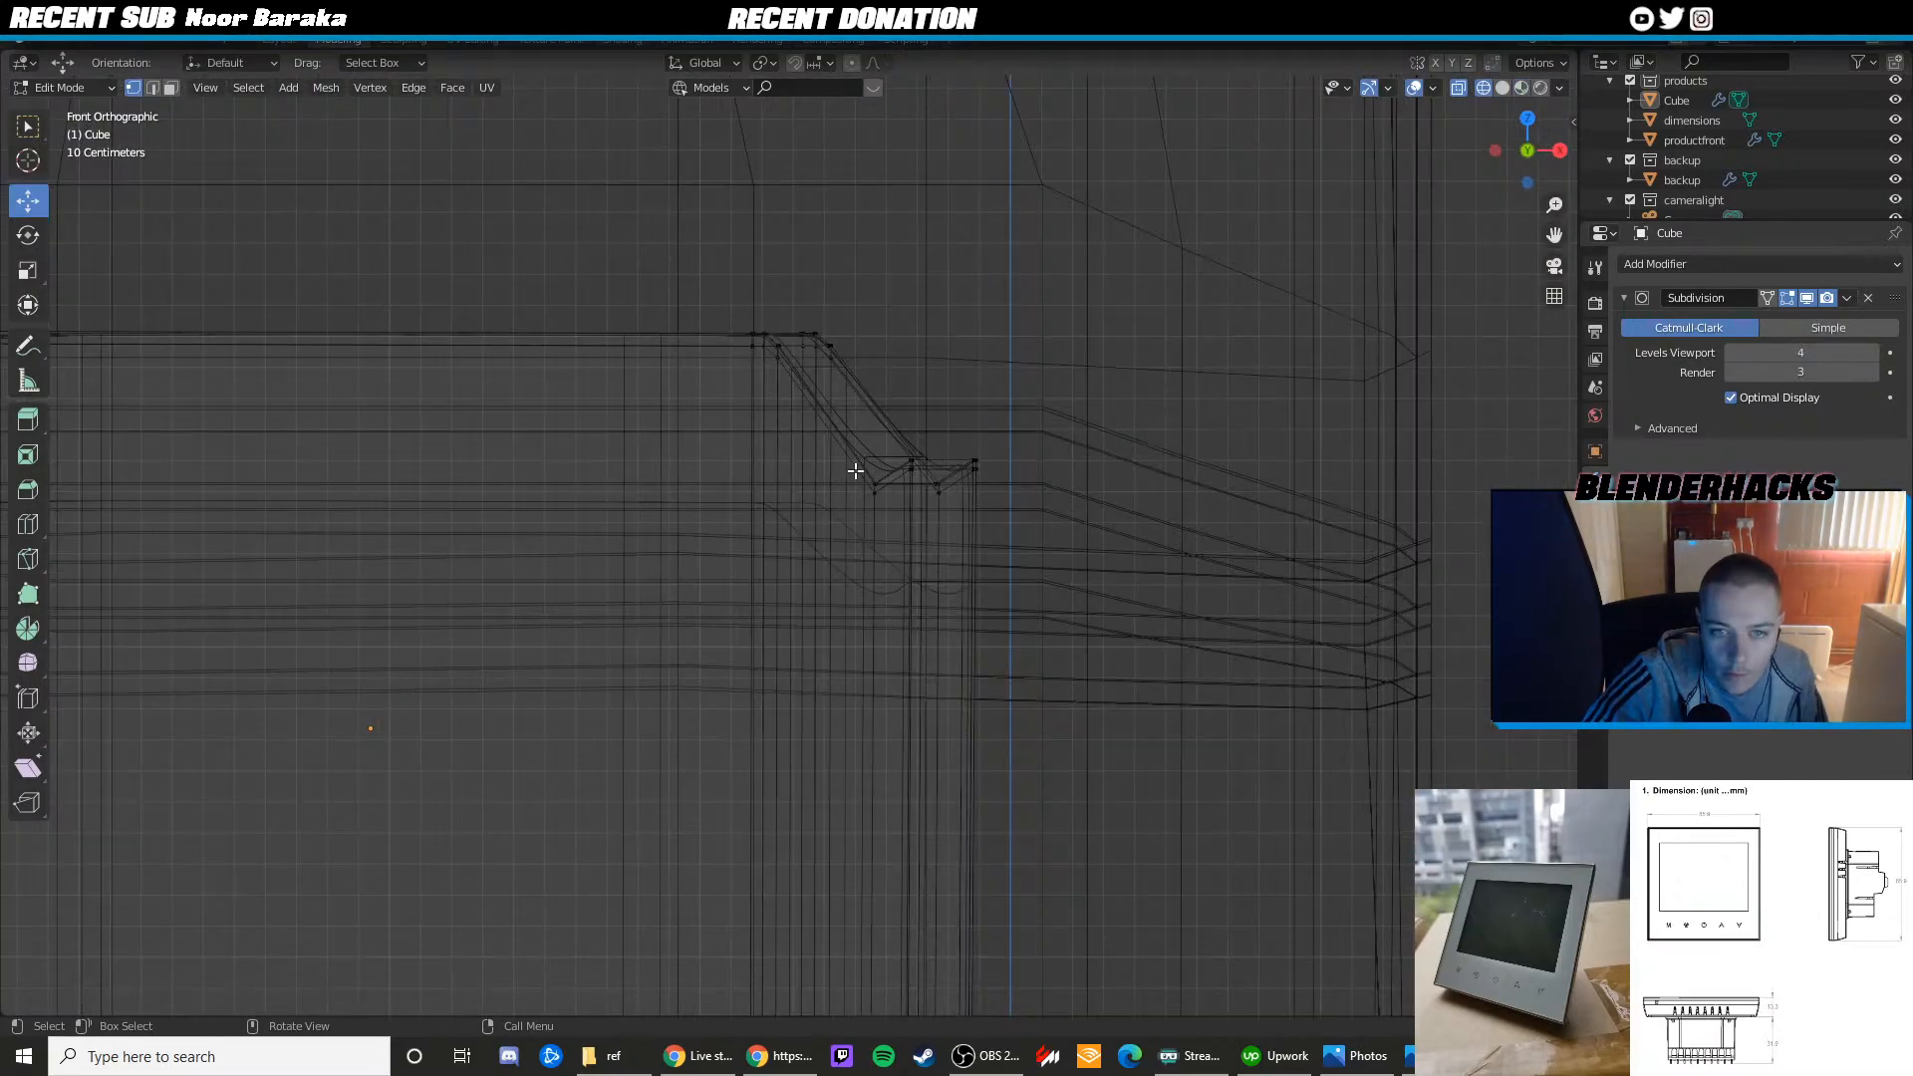
{"action": "left_click", "coordinate": [874, 457]}
{"action": "mouse_move", "coordinate": [873, 456]}
{"action": "left_mouse_down"}
{"action": "mouse_move", "coordinate": [884, 354]}
{"action": "mouse_move", "coordinate": [872, 371]}
{"action": "left_mouse_up"}
{"action": "key", "text": "shift+z"}
{"action": "middle_click_drag", "start_coordinate": [947, 428], "coordinate": [785, 488]}
{"action": "key", "text": "ctrl+z"}
Add the matching vertices at the corner's other end to the selection, shift them along X and Z, and check the smoothed corner
{"action": "key", "text": "shift+z"}
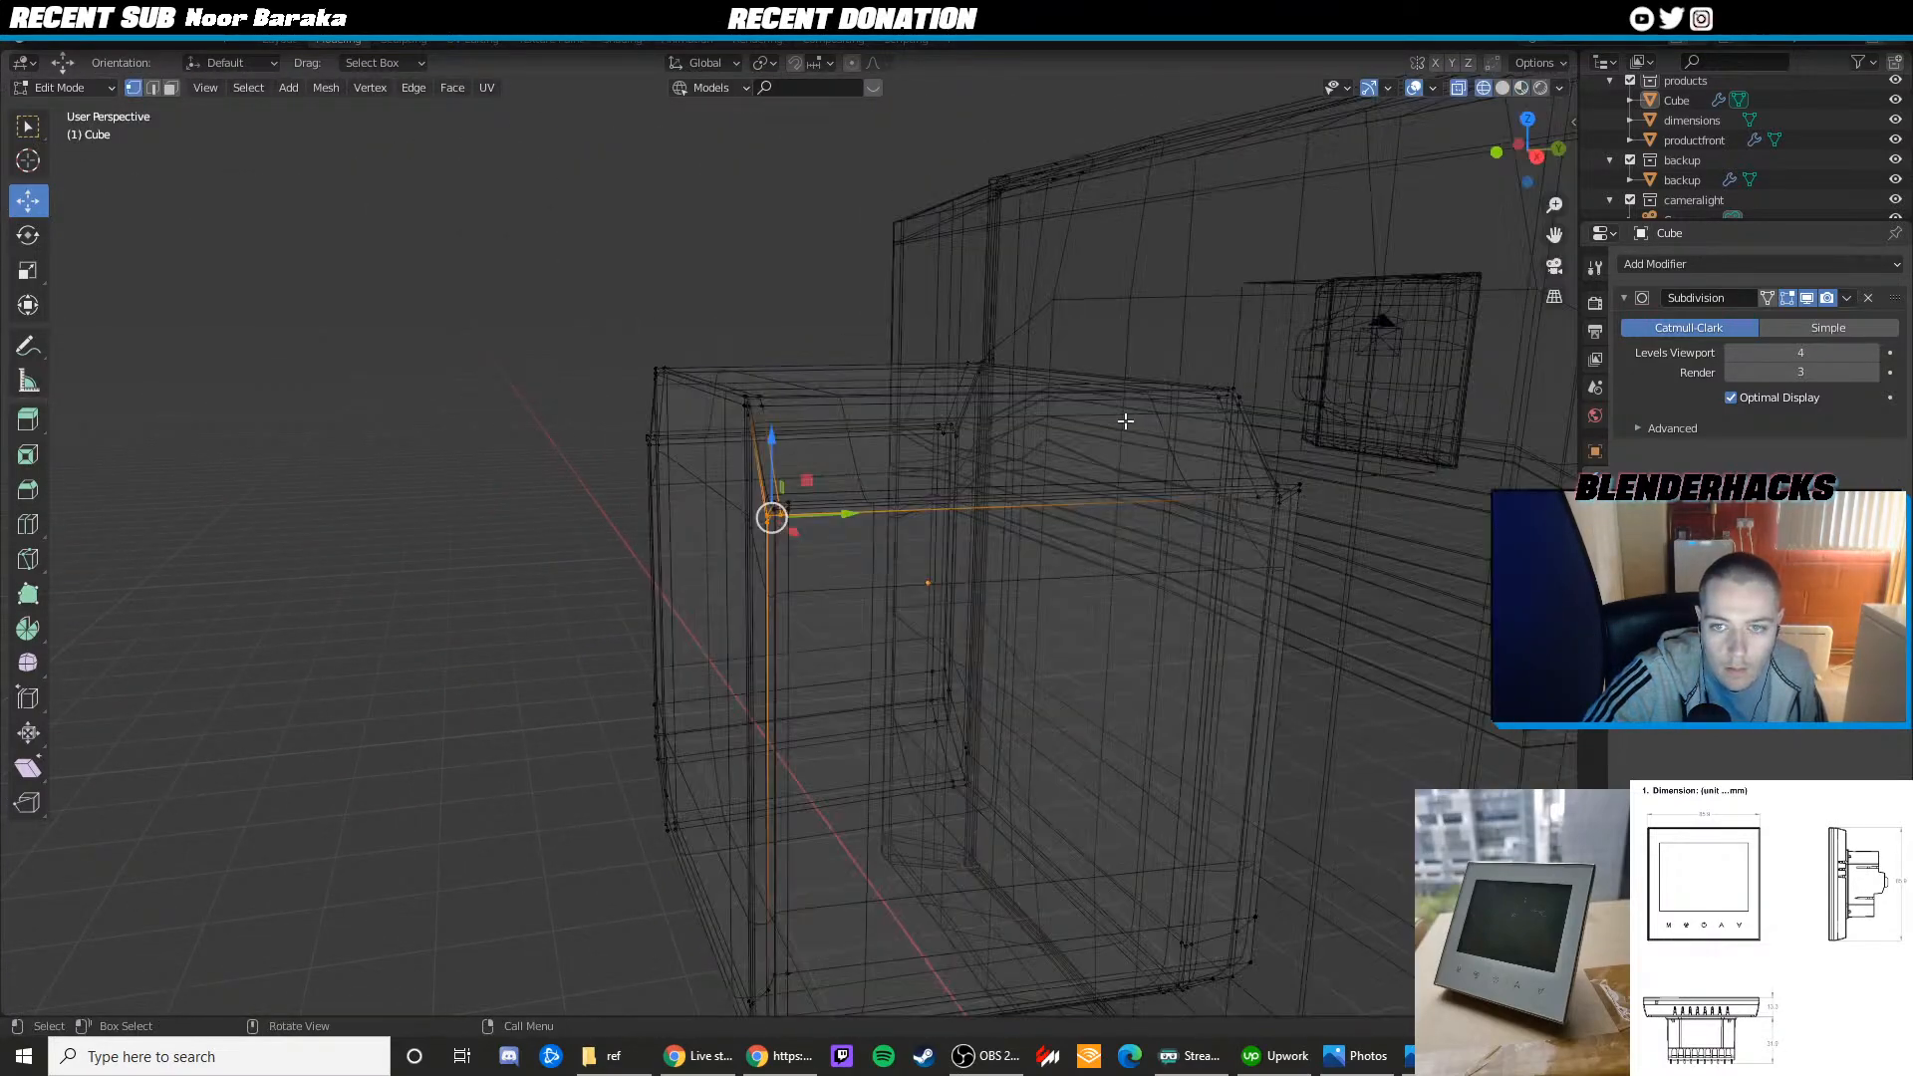
{"action": "mouse_move", "coordinate": [1123, 419]}
{"action": "middle_mouse_down", "text": "shift"}
{"action": "mouse_move", "coordinate": [930, 487]}
{"action": "mouse_move", "coordinate": [992, 558]}
{"action": "middle_mouse_up", "text": "shift"}
{"action": "scroll", "coordinate": [996, 546], "scroll_direction": "up", "scroll_amount": 3}
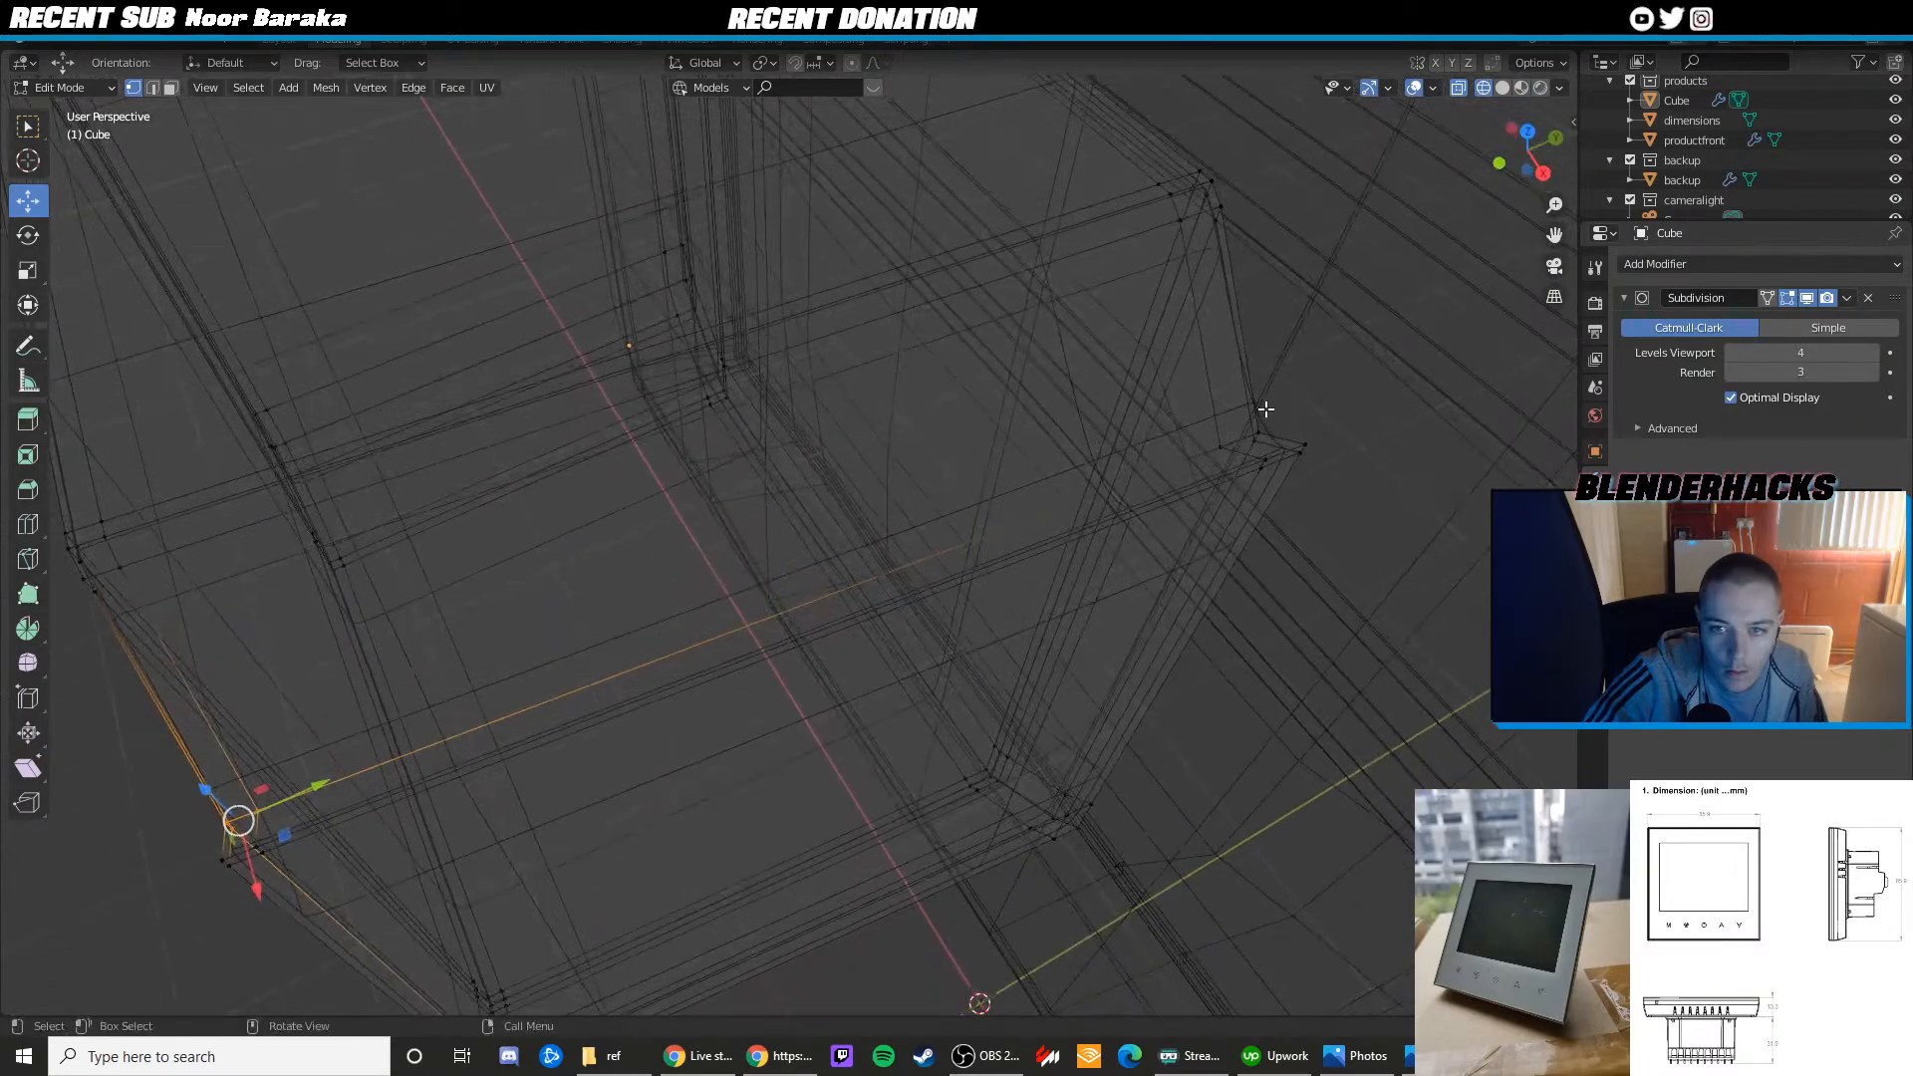
{"action": "middle_click_drag", "start_coordinate": [1138, 371], "coordinate": [1159, 388]}
{"action": "left_click_drag", "start_coordinate": [1216, 396], "coordinate": [1217, 399], "text": "shift"}
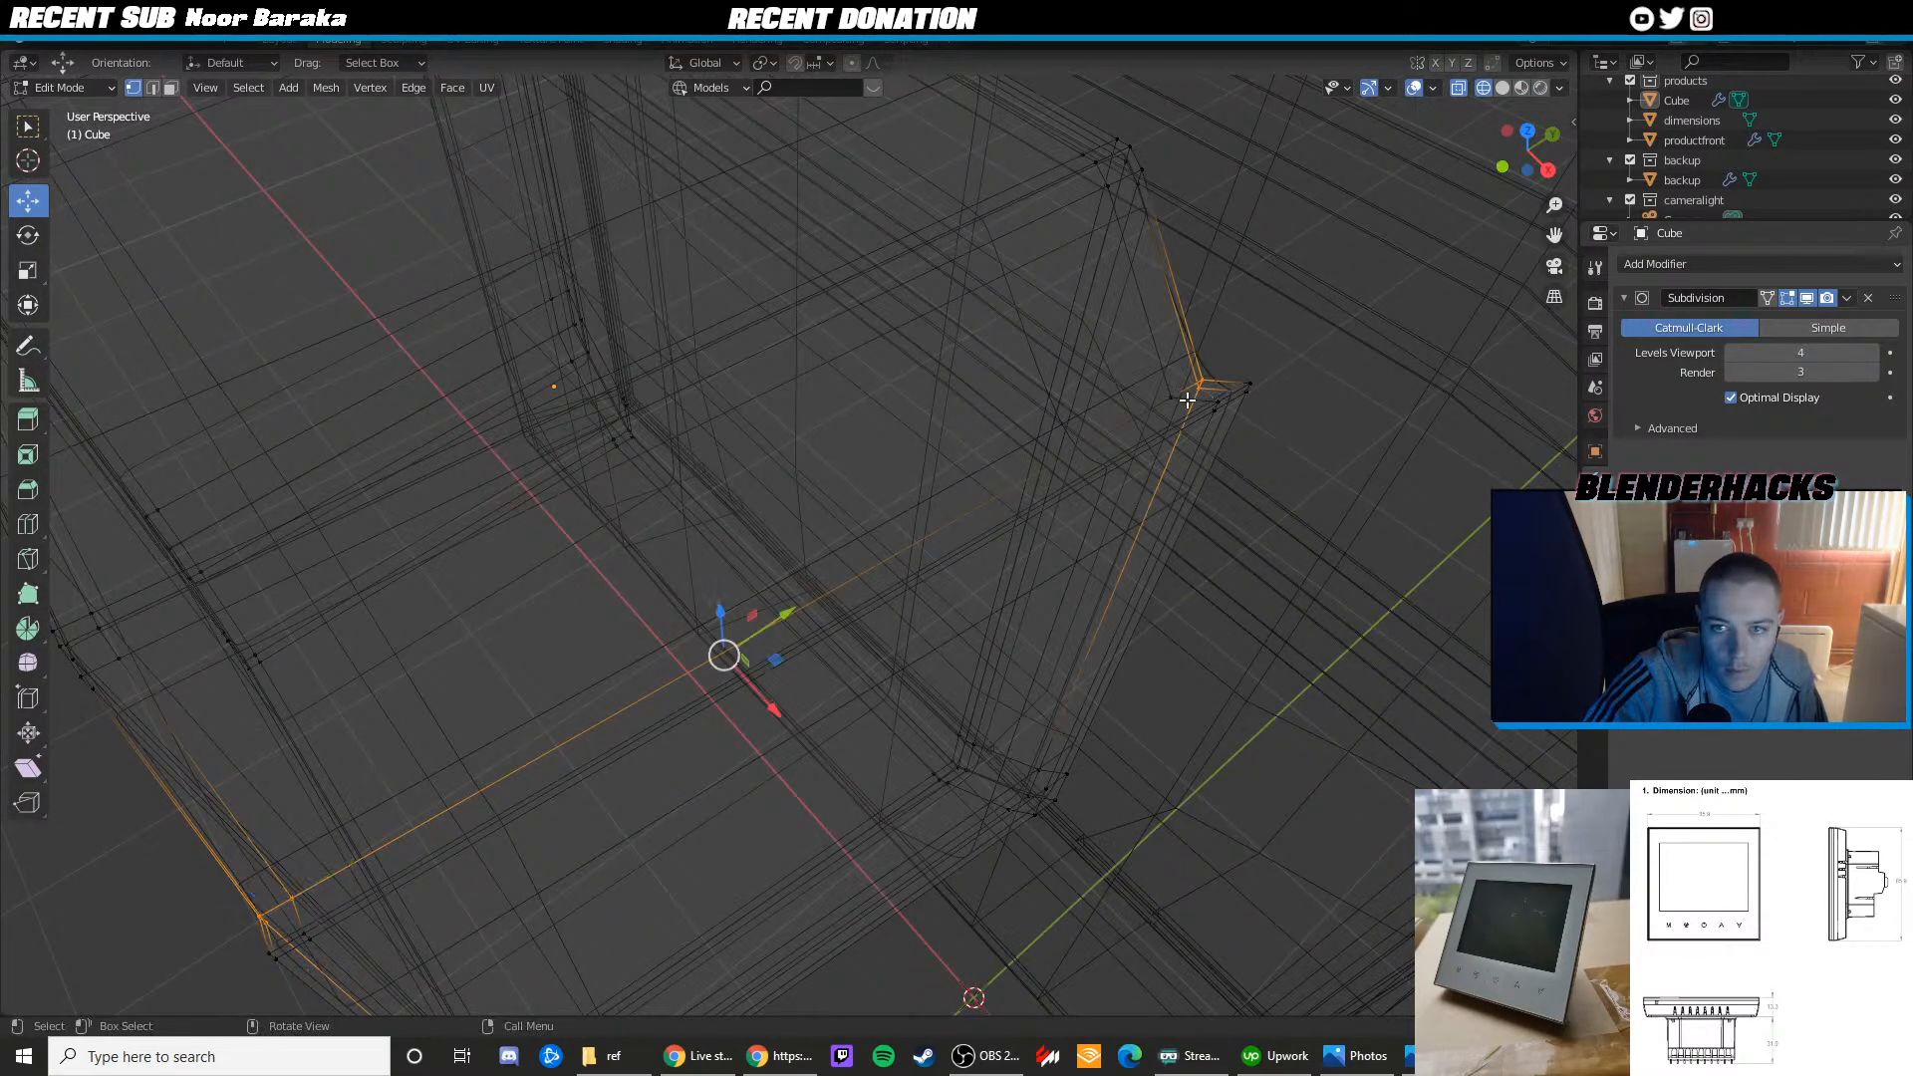
{"action": "left_click", "coordinate": [1183, 398], "text": "shift"}
{"action": "key", "text": "shift+z"}
{"action": "middle_click_drag", "start_coordinate": [1131, 553], "coordinate": [1230, 458]}
{"action": "left_click_drag", "start_coordinate": [813, 513], "coordinate": [852, 517]}
{"action": "left_click_drag", "start_coordinate": [806, 453], "coordinate": [806, 471]}
{"action": "key", "text": "Tab"}
{"action": "scroll", "coordinate": [806, 471], "scroll_direction": "down", "scroll_amount": 1}
{"action": "scroll", "coordinate": [847, 418], "scroll_direction": "down", "scroll_amount": 3}
{"action": "mouse_move", "coordinate": [891, 362]}
{"action": "middle_mouse_down"}
{"action": "mouse_move", "coordinate": [825, 382]}
{"action": "mouse_move", "coordinate": [832, 430]}
{"action": "middle_mouse_up"}
{"action": "scroll", "coordinate": [857, 408], "scroll_direction": "up", "scroll_amount": 3}
Select the inner vertices of the body's opposite upper corner in wireframe and raise them along Z
{"action": "key", "text": "Tab"}
{"action": "key", "text": "z"}
{"action": "left_click", "coordinate": [806, 425]}
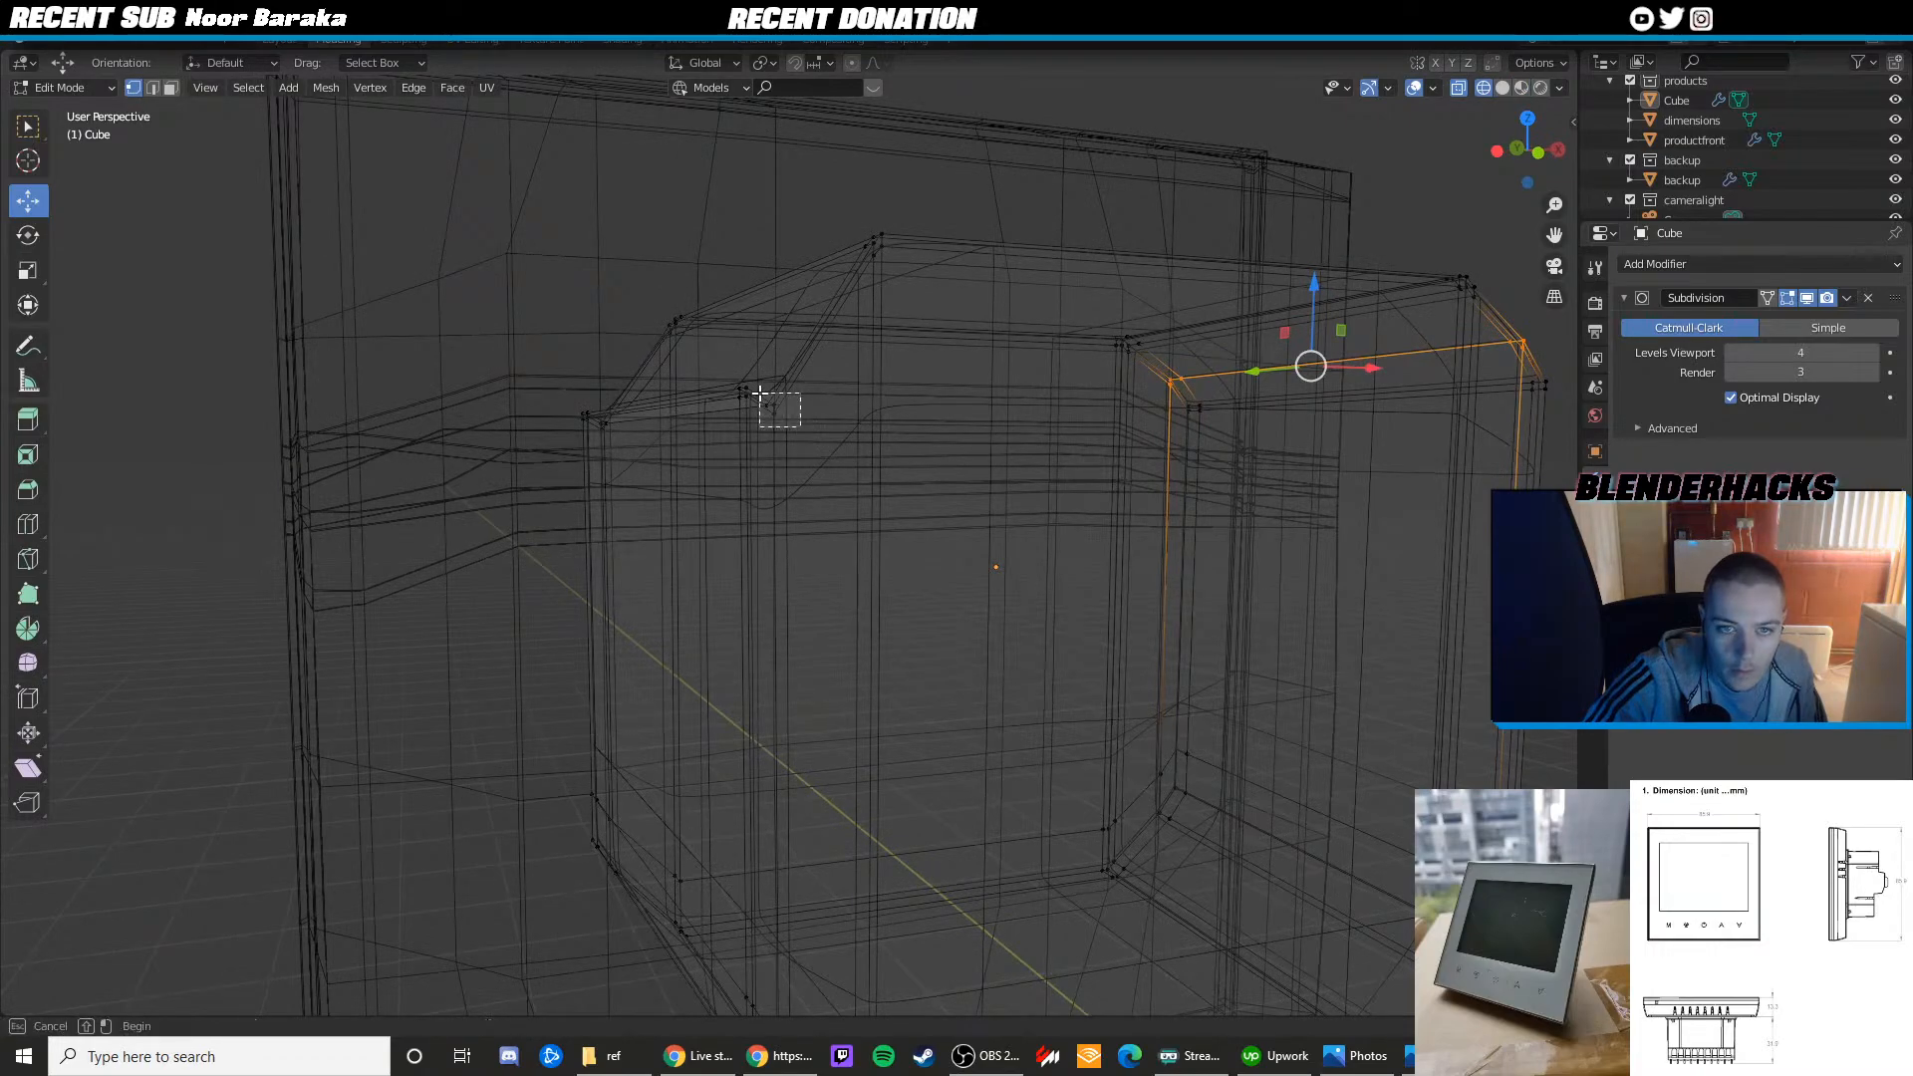
{"action": "left_click_drag", "start_coordinate": [759, 393], "coordinate": [735, 380]}
{"action": "middle_click_drag", "start_coordinate": [748, 383], "coordinate": [807, 473]}
{"action": "scroll", "coordinate": [680, 444], "scroll_direction": "up", "scroll_amount": 3}
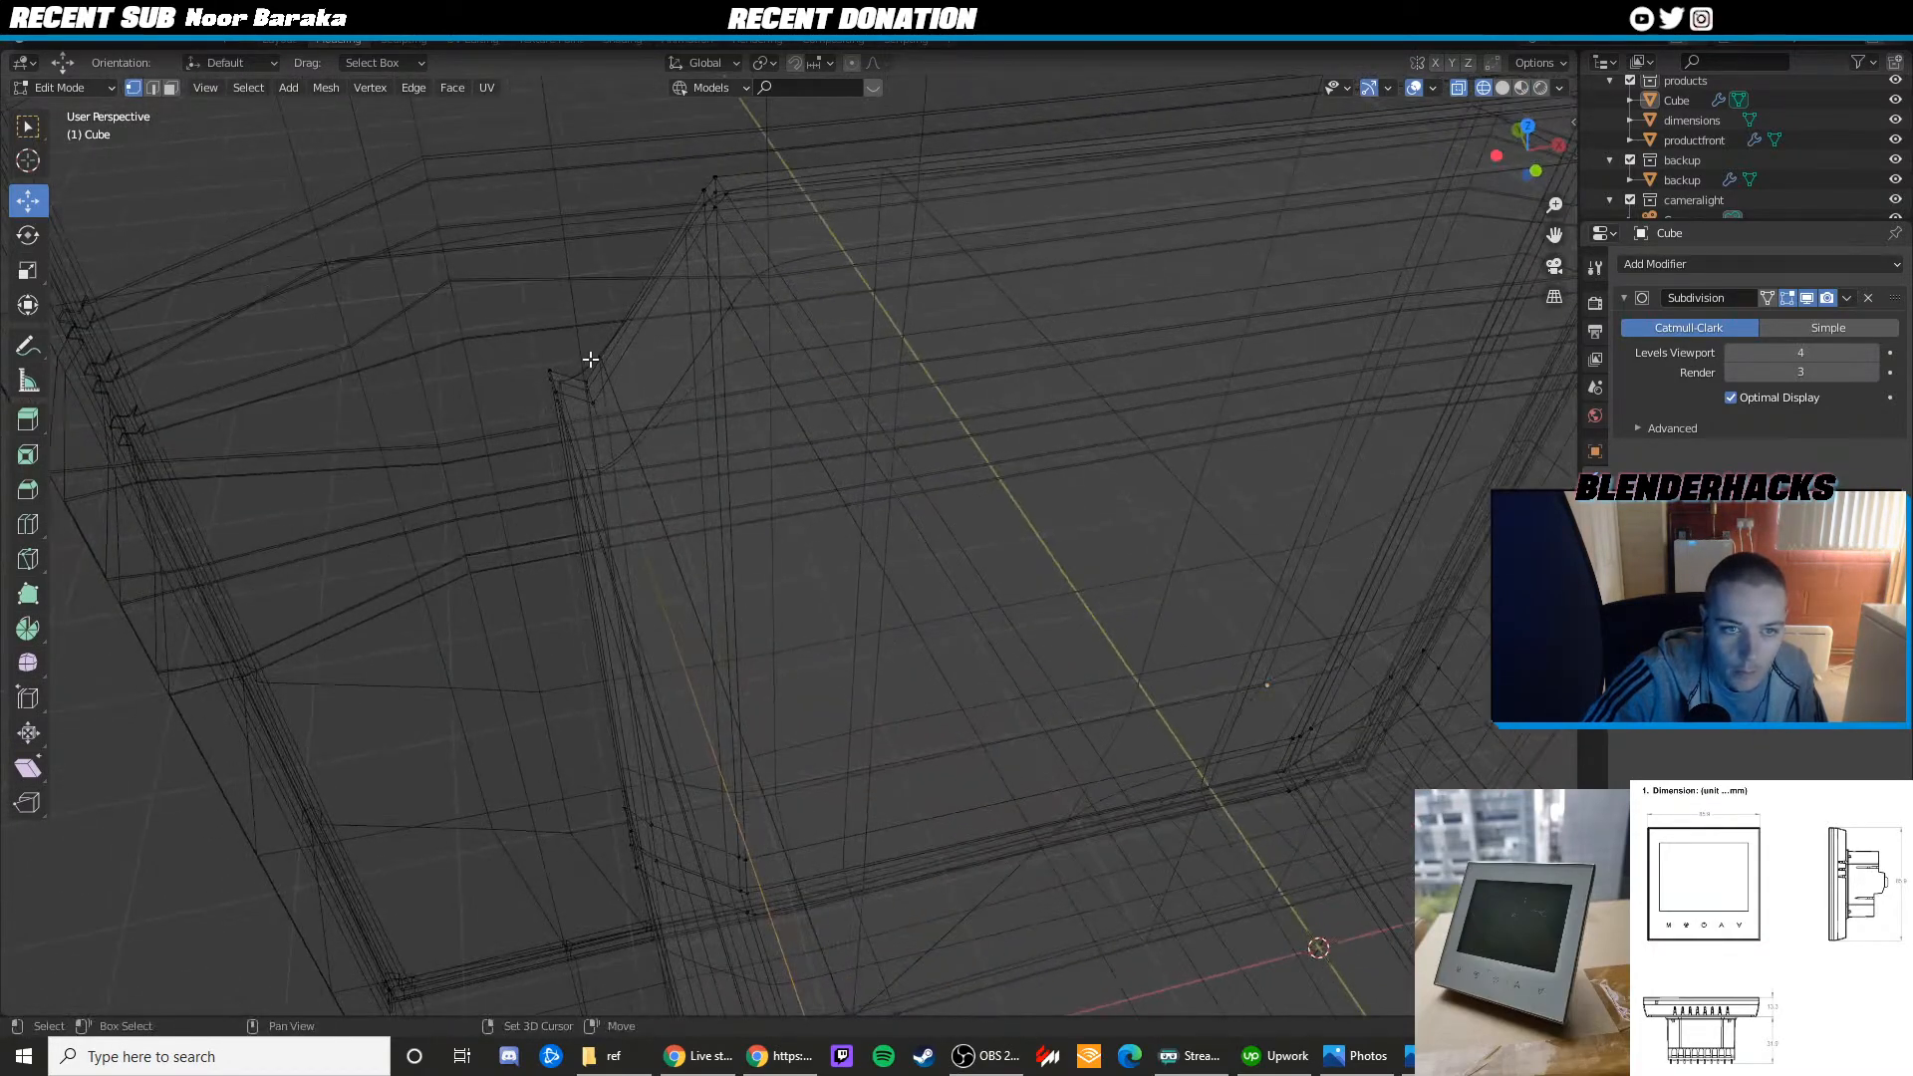
{"action": "left_click_drag", "start_coordinate": [620, 417], "coordinate": [623, 419]}
{"action": "key", "text": "shift+z"}
{"action": "middle_click_drag", "start_coordinate": [638, 503], "coordinate": [685, 440]}
{"action": "scroll", "coordinate": [685, 439], "scroll_direction": "down", "scroll_amount": 2}
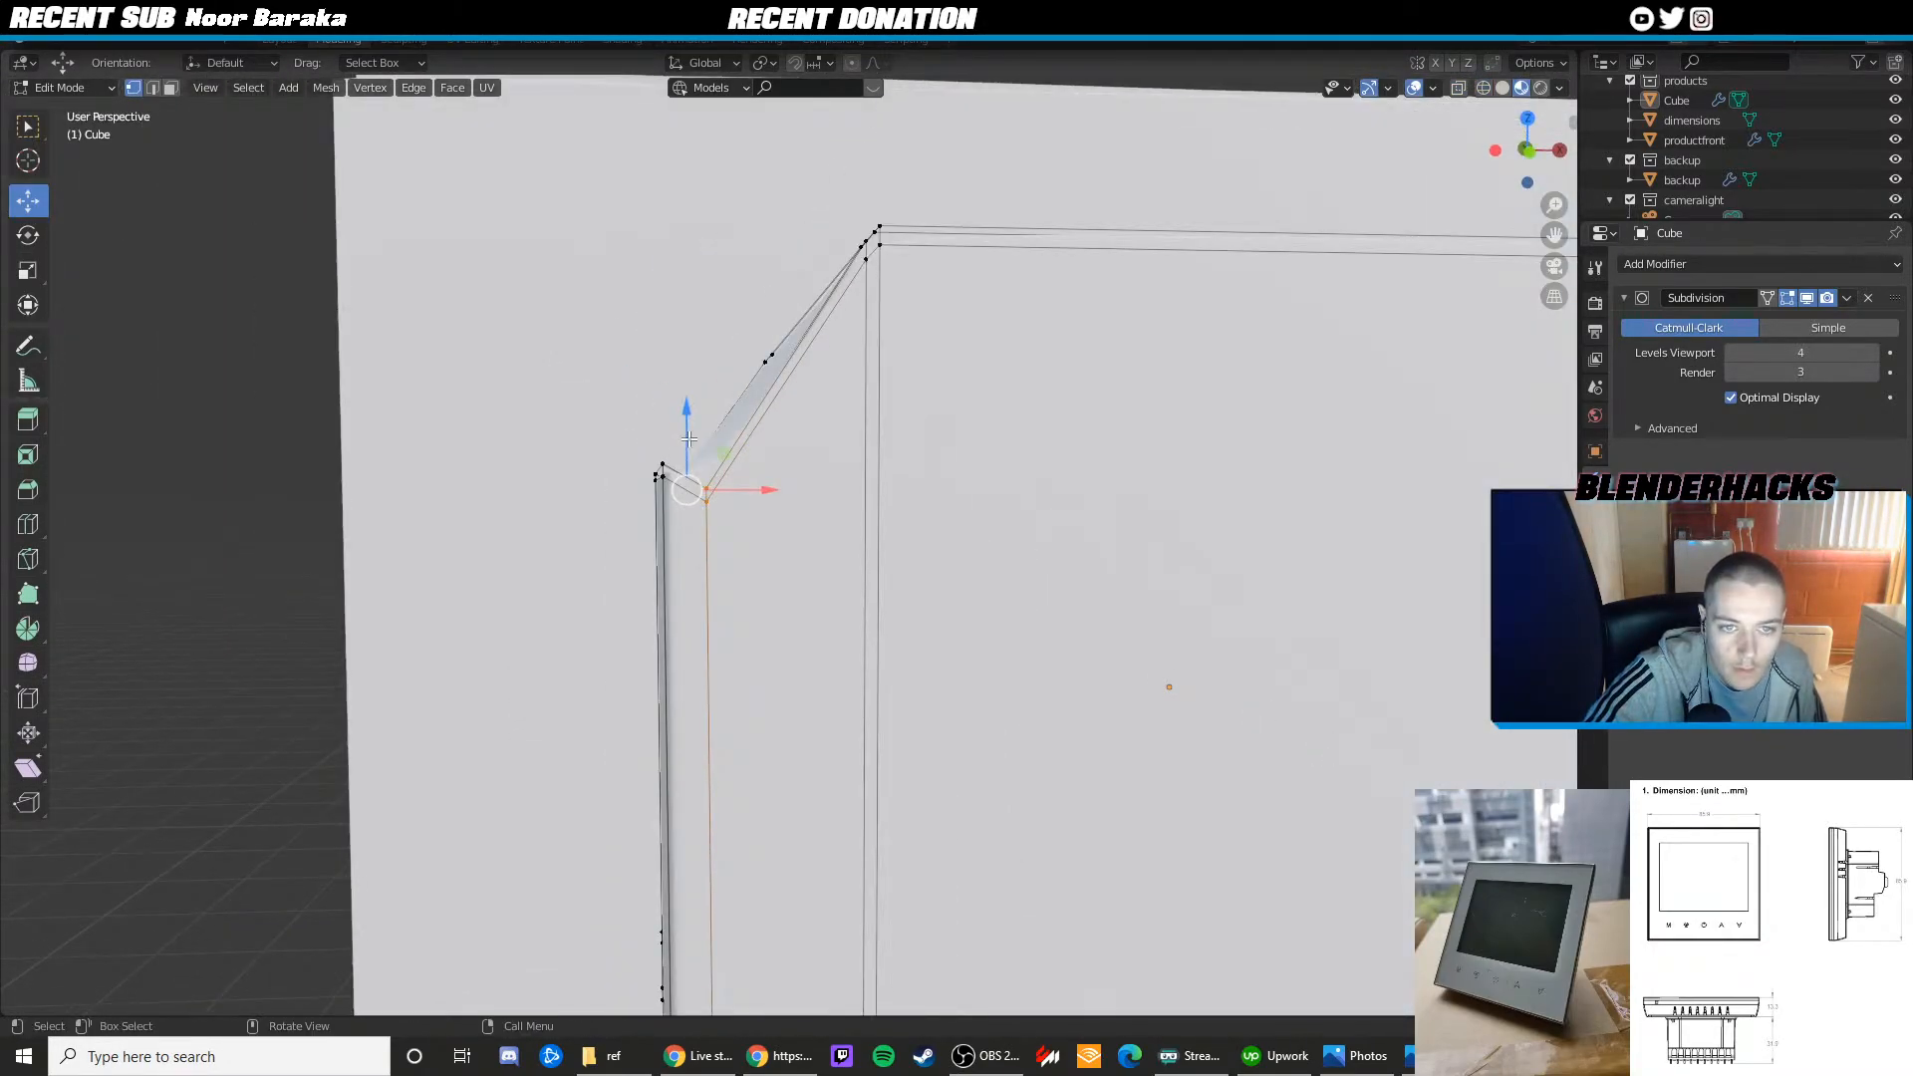
{"action": "left_click_drag", "start_coordinate": [685, 440], "coordinate": [689, 365]}
{"action": "key", "text": "Tab"}
{"action": "scroll", "coordinate": [955, 506], "scroll_direction": "down", "scroll_amount": 8}
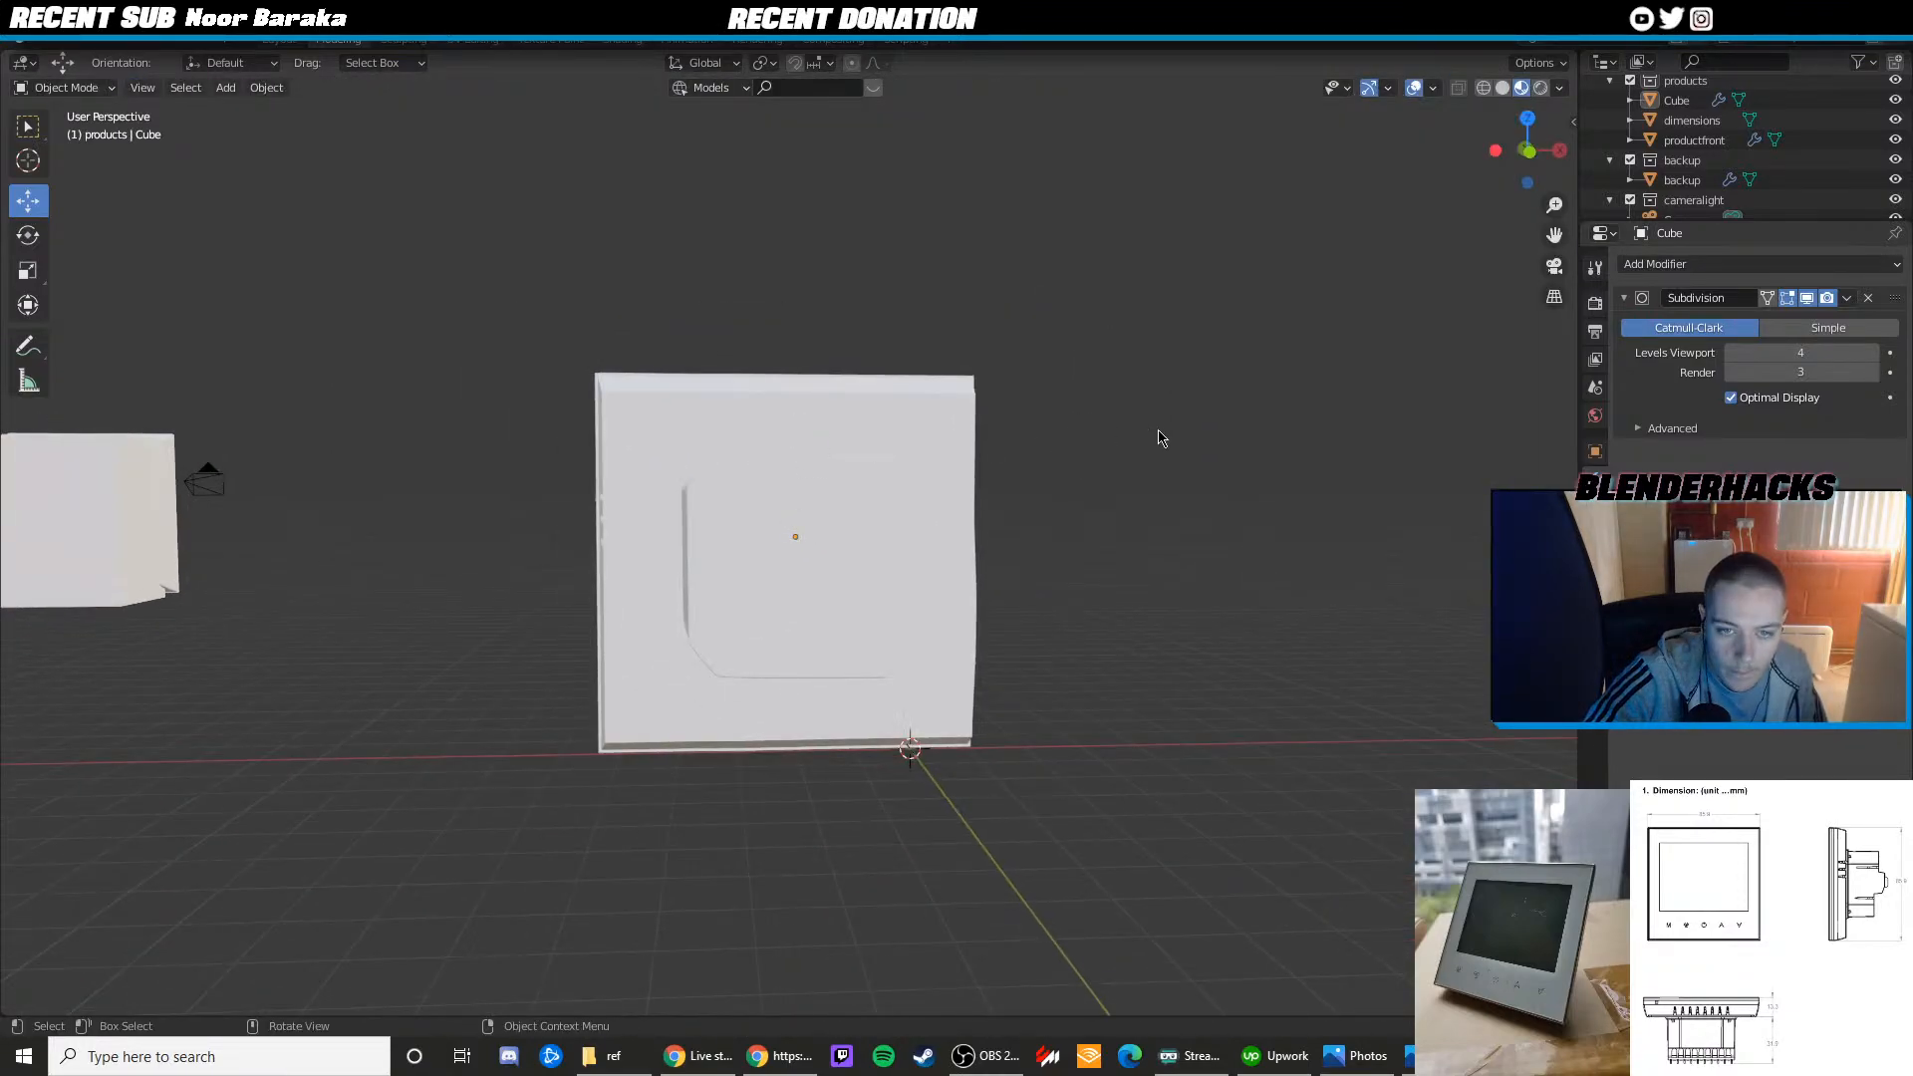
Compare the smoothed body in the camera view and from behind with the reference photos in Photos
{"action": "middle_click_drag", "start_coordinate": [1062, 445], "coordinate": [1224, 455]}
{"action": "key", "text": "KP_0"}
{"action": "scroll", "coordinate": [1059, 475], "scroll_direction": "up", "scroll_amount": 3}
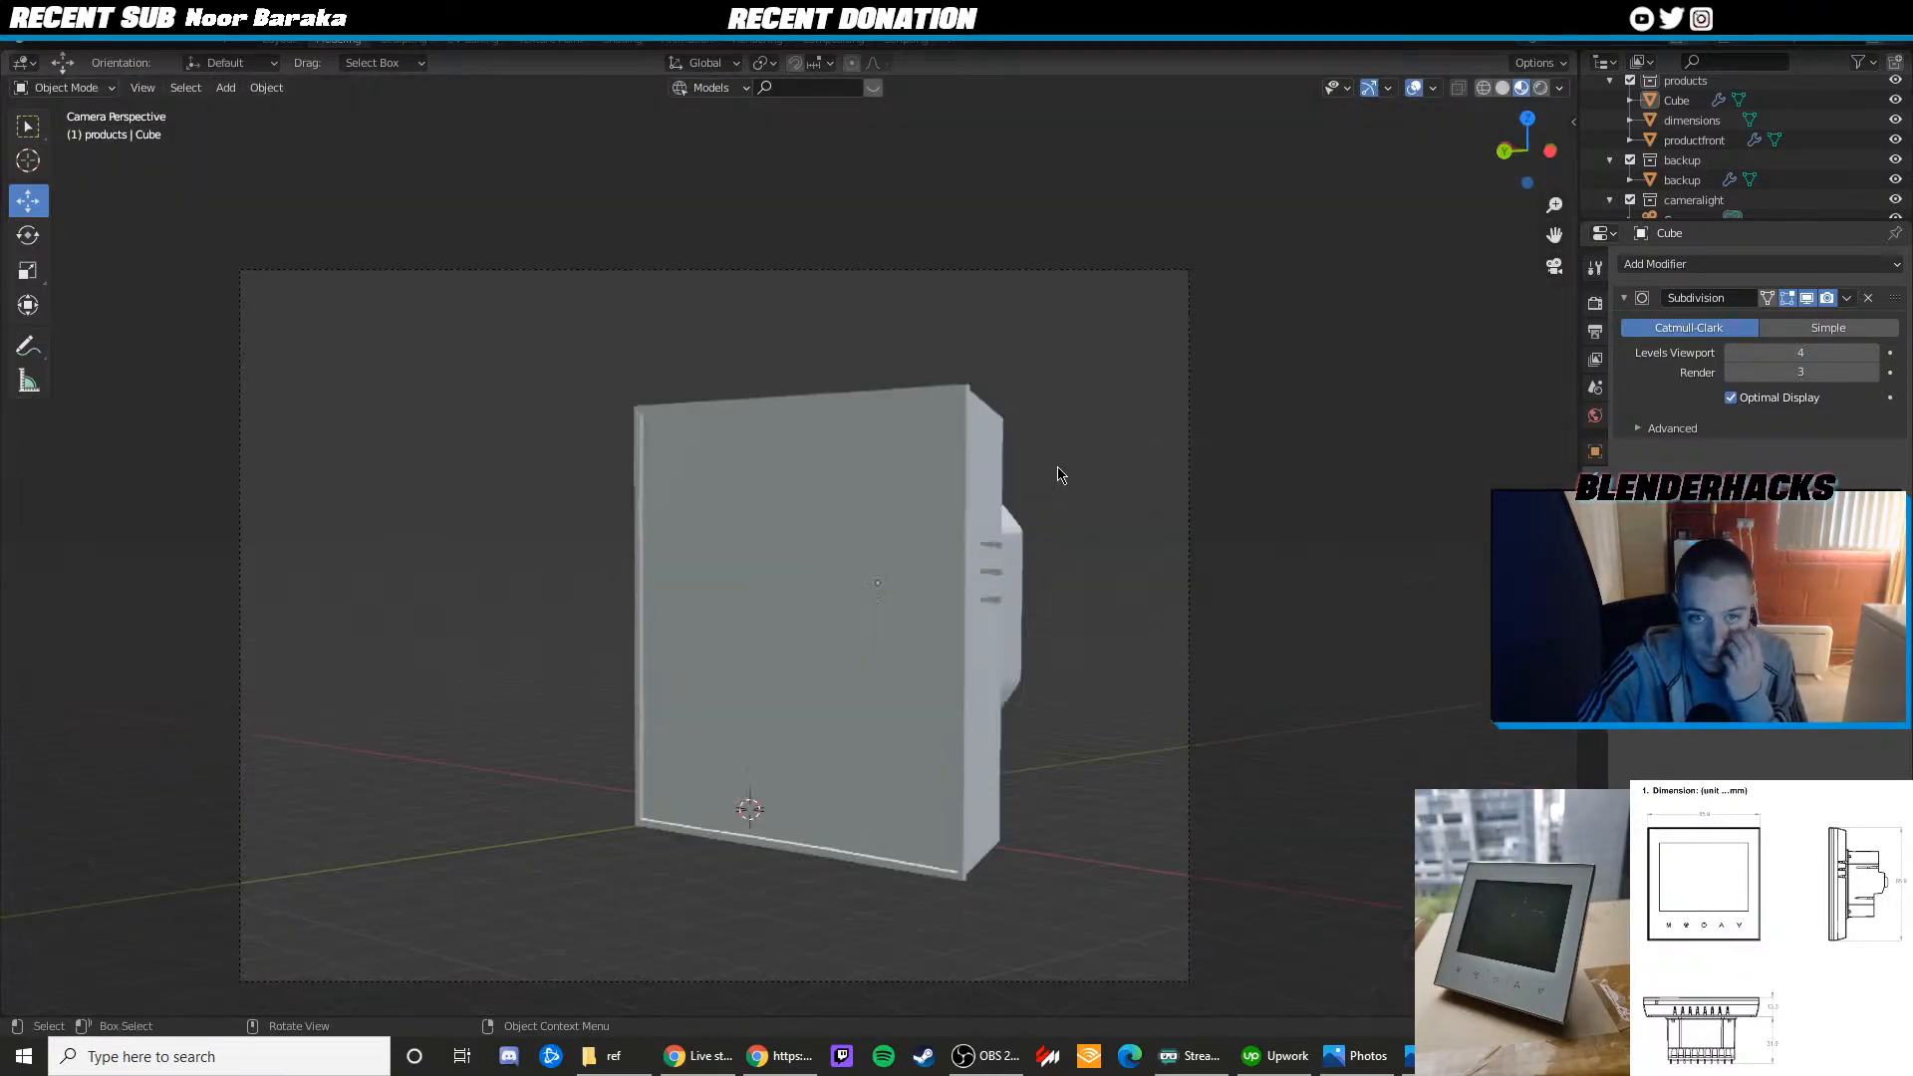
{"action": "left_click", "coordinate": [1411, 1055]}
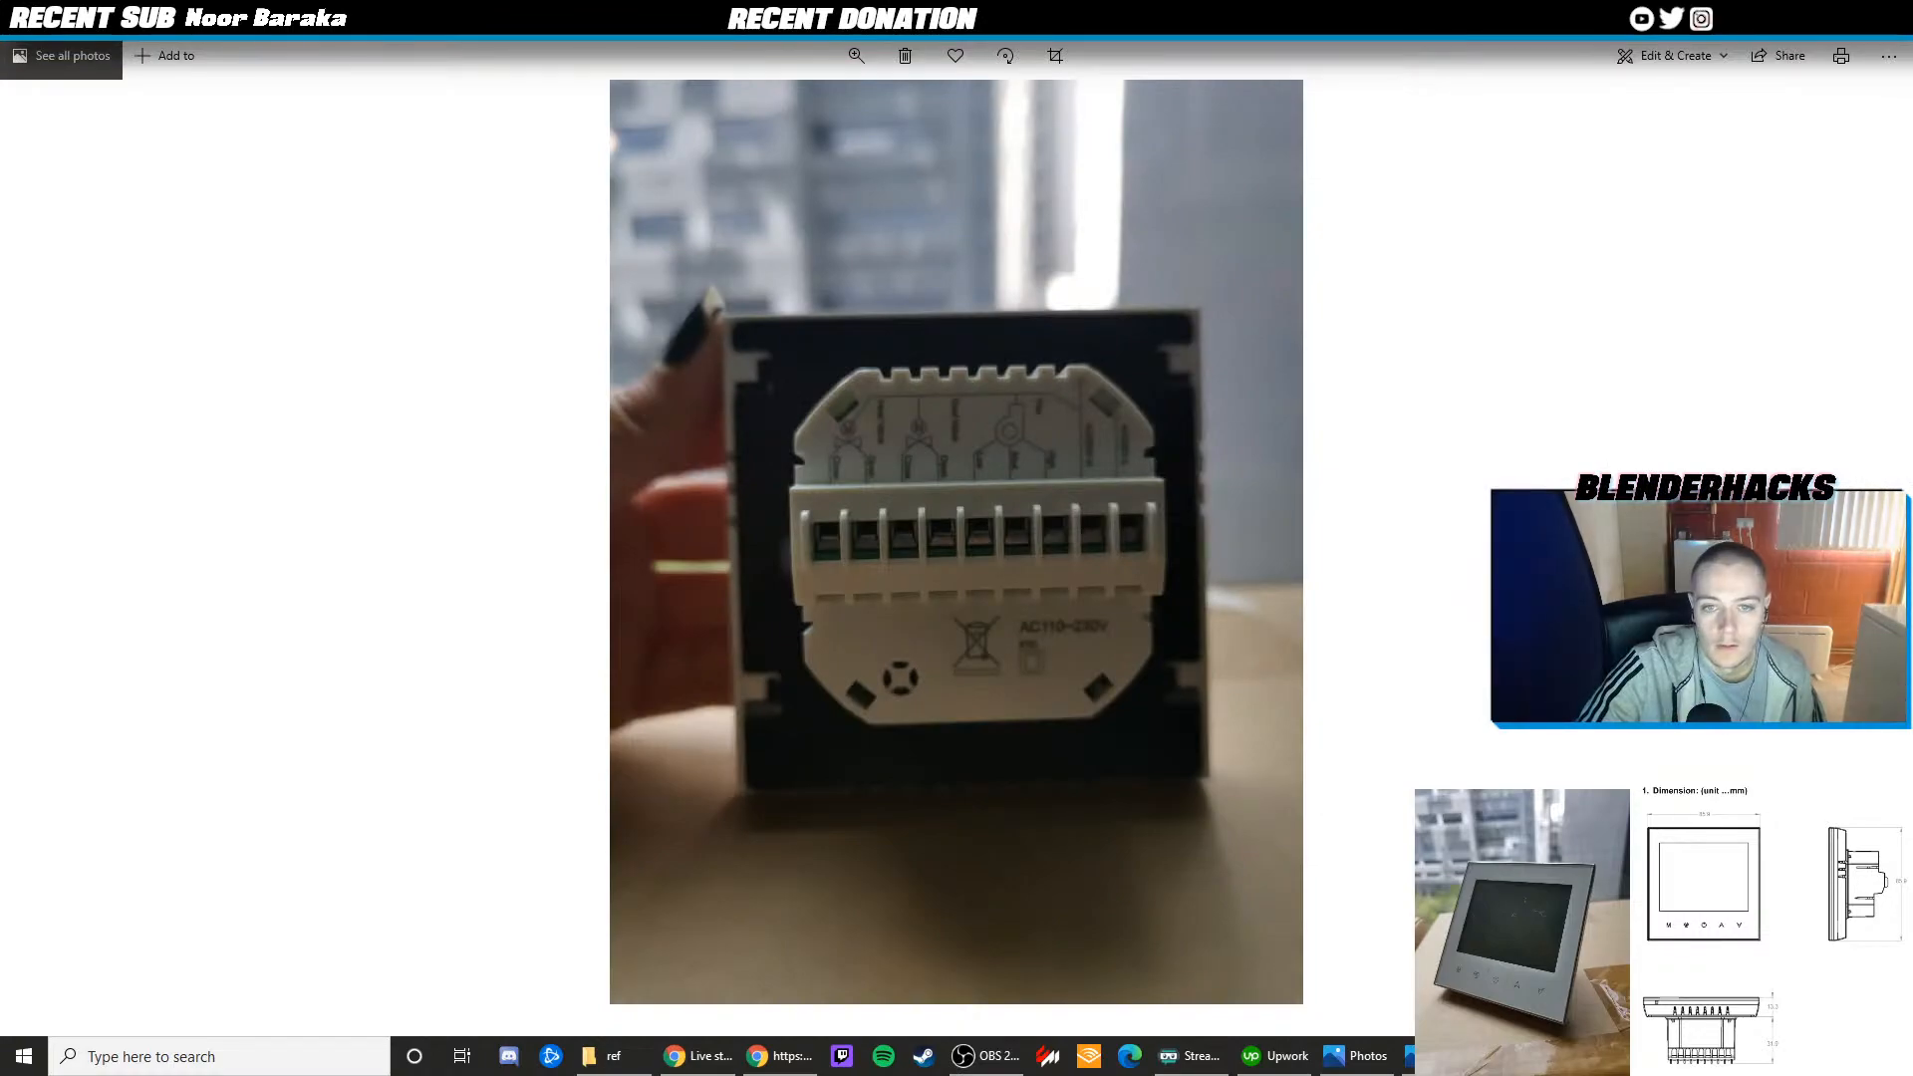
{"action": "key", "text": "alt+Tab"}
{"action": "key", "text": "alt+Tab"}
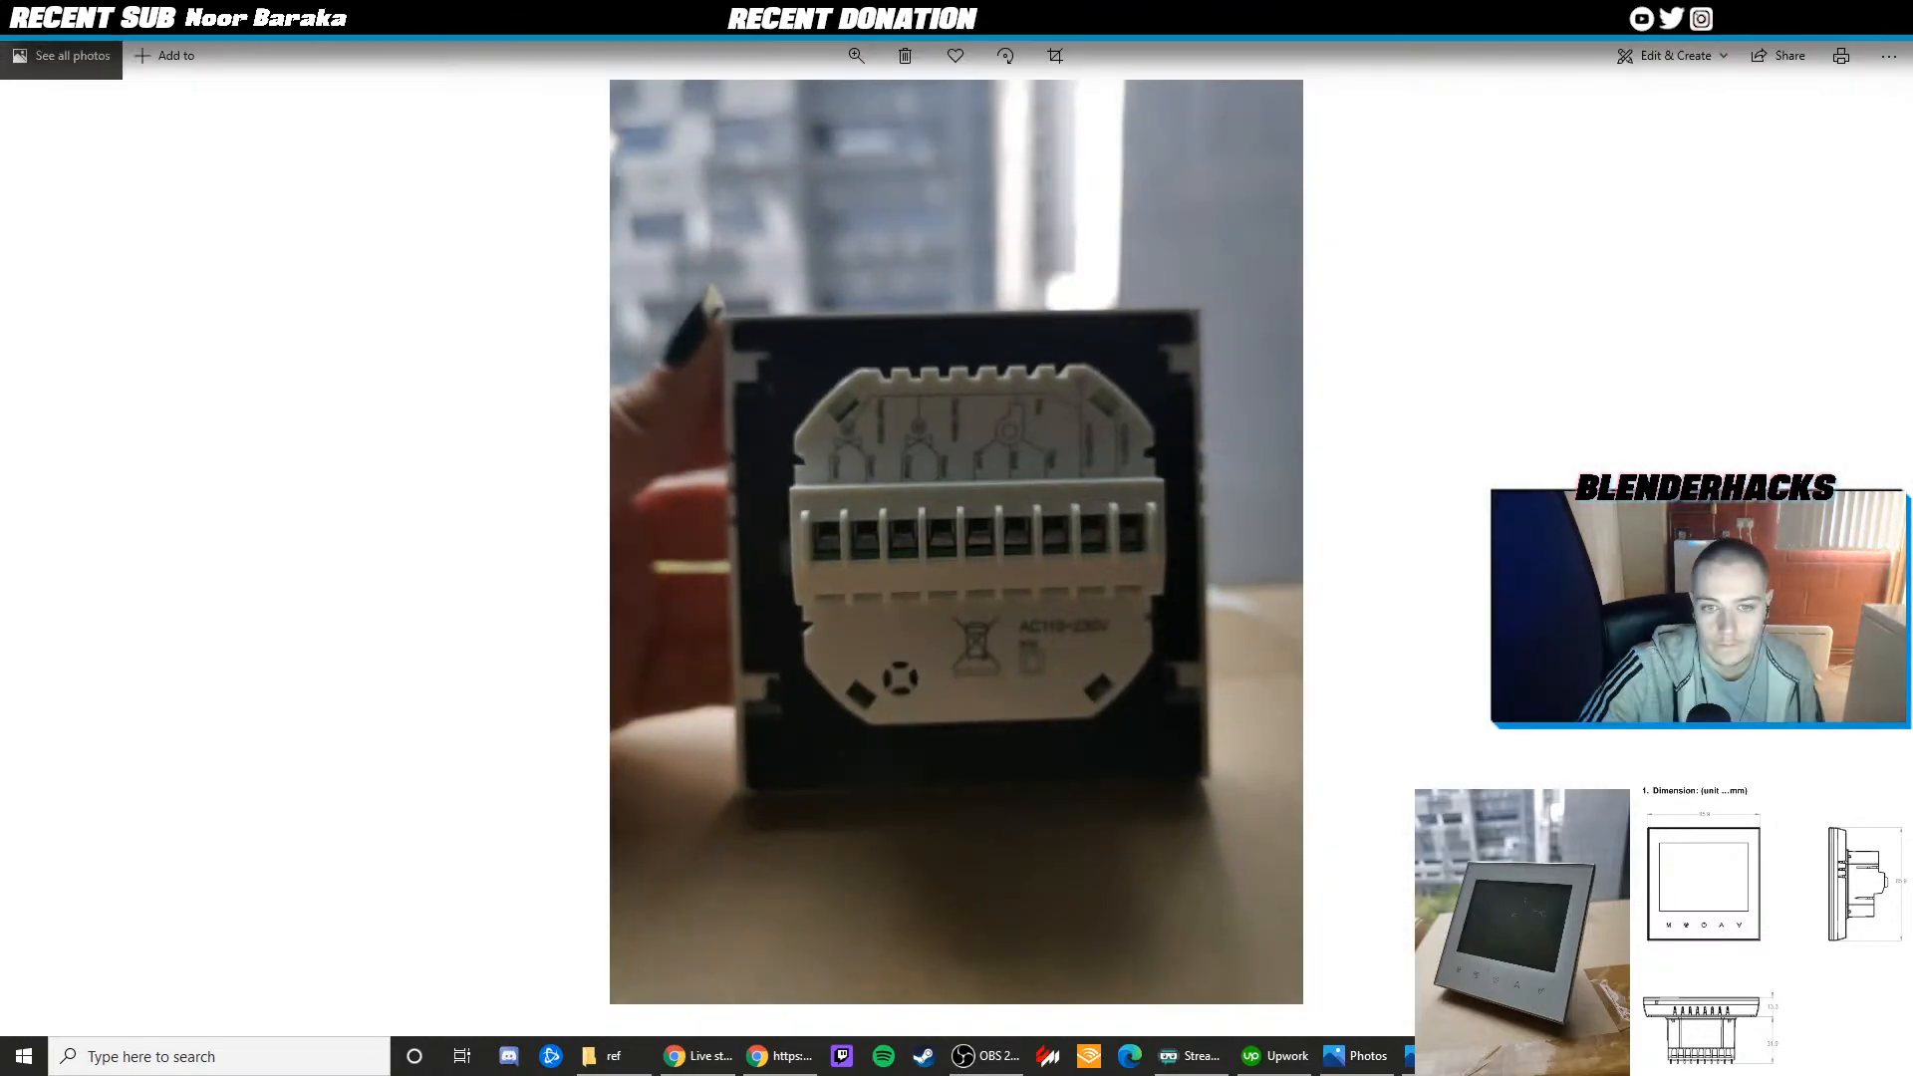
{"action": "key", "text": "Right"}
{"action": "key", "text": "alt+Tab"}
{"action": "middle_click_drag", "start_coordinate": [1419, 673], "coordinate": [987, 678]}
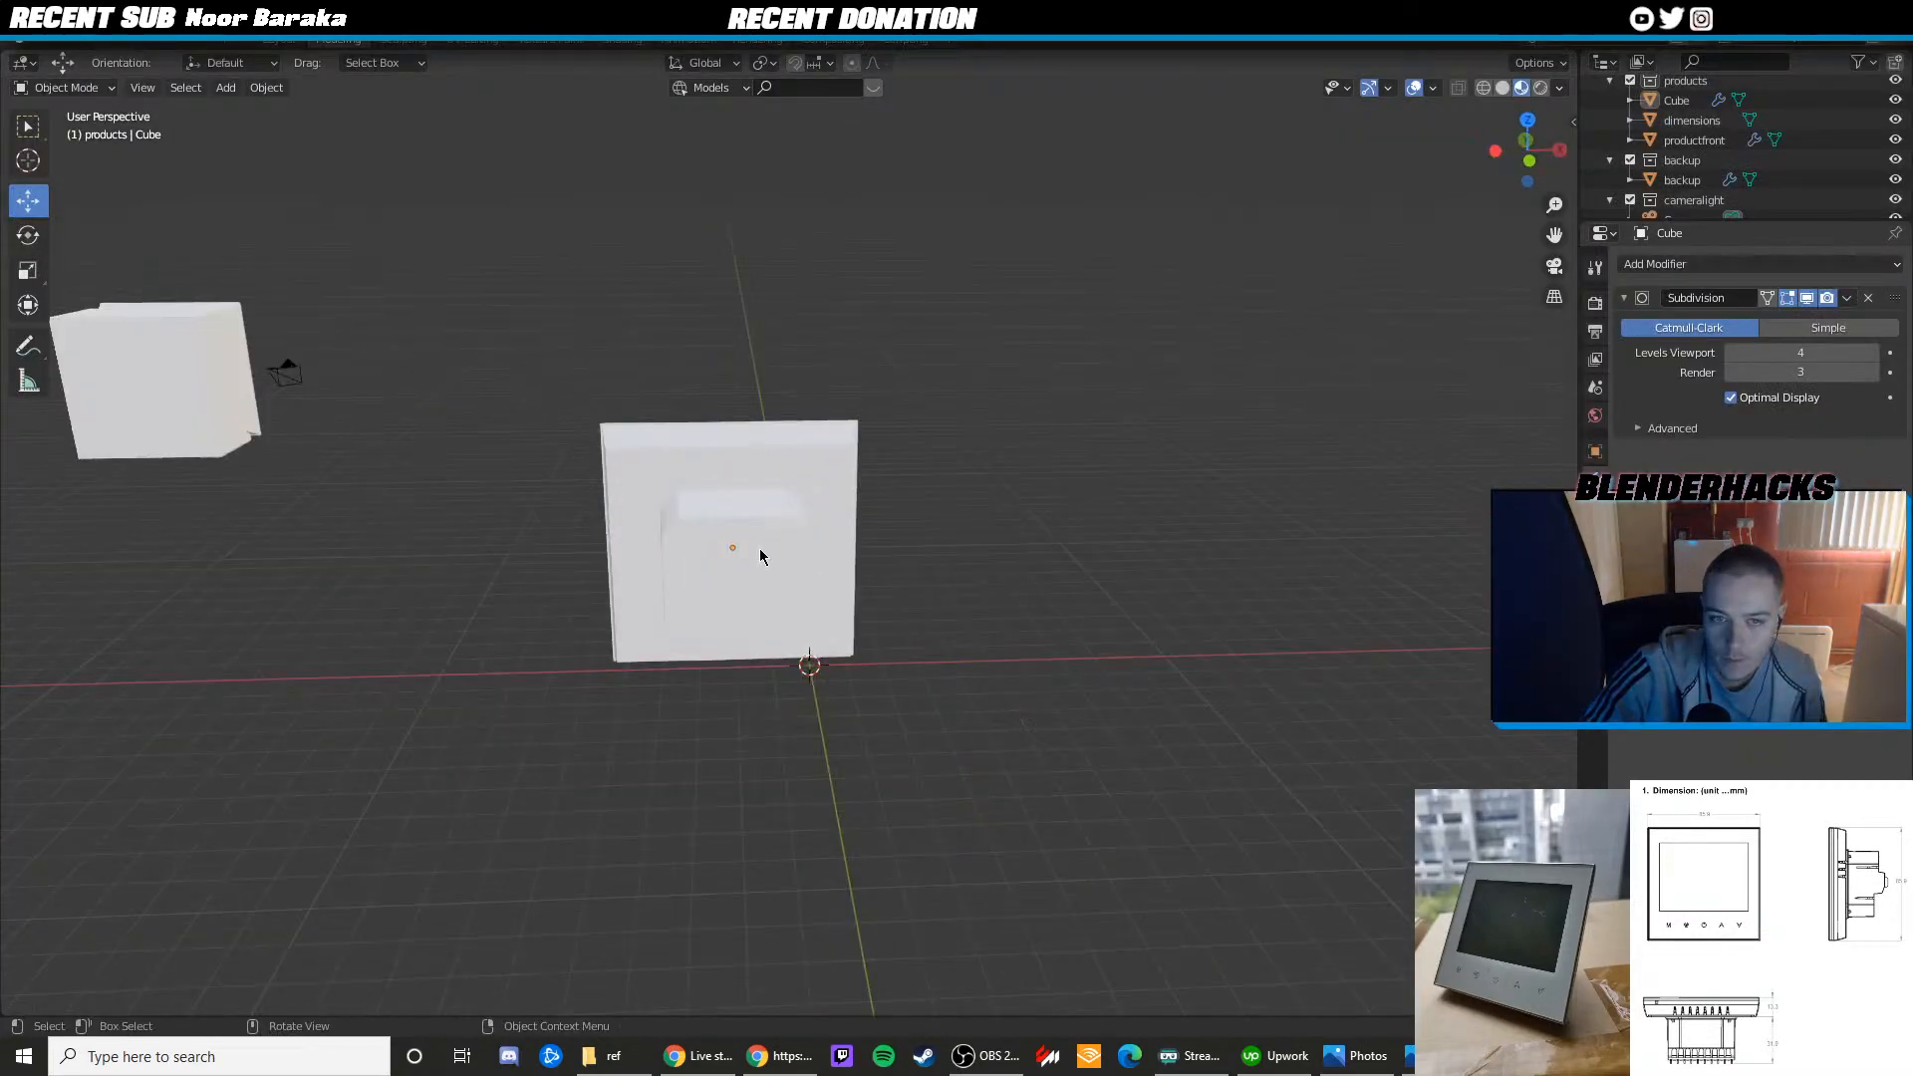
{"action": "left_click", "coordinate": [764, 558]}
{"action": "scroll", "coordinate": [771, 565], "scroll_direction": "up", "scroll_amount": 3}
{"action": "left_click", "coordinate": [1251, 529]}
{"action": "middle_click_drag", "start_coordinate": [962, 544], "coordinate": [1075, 518]}
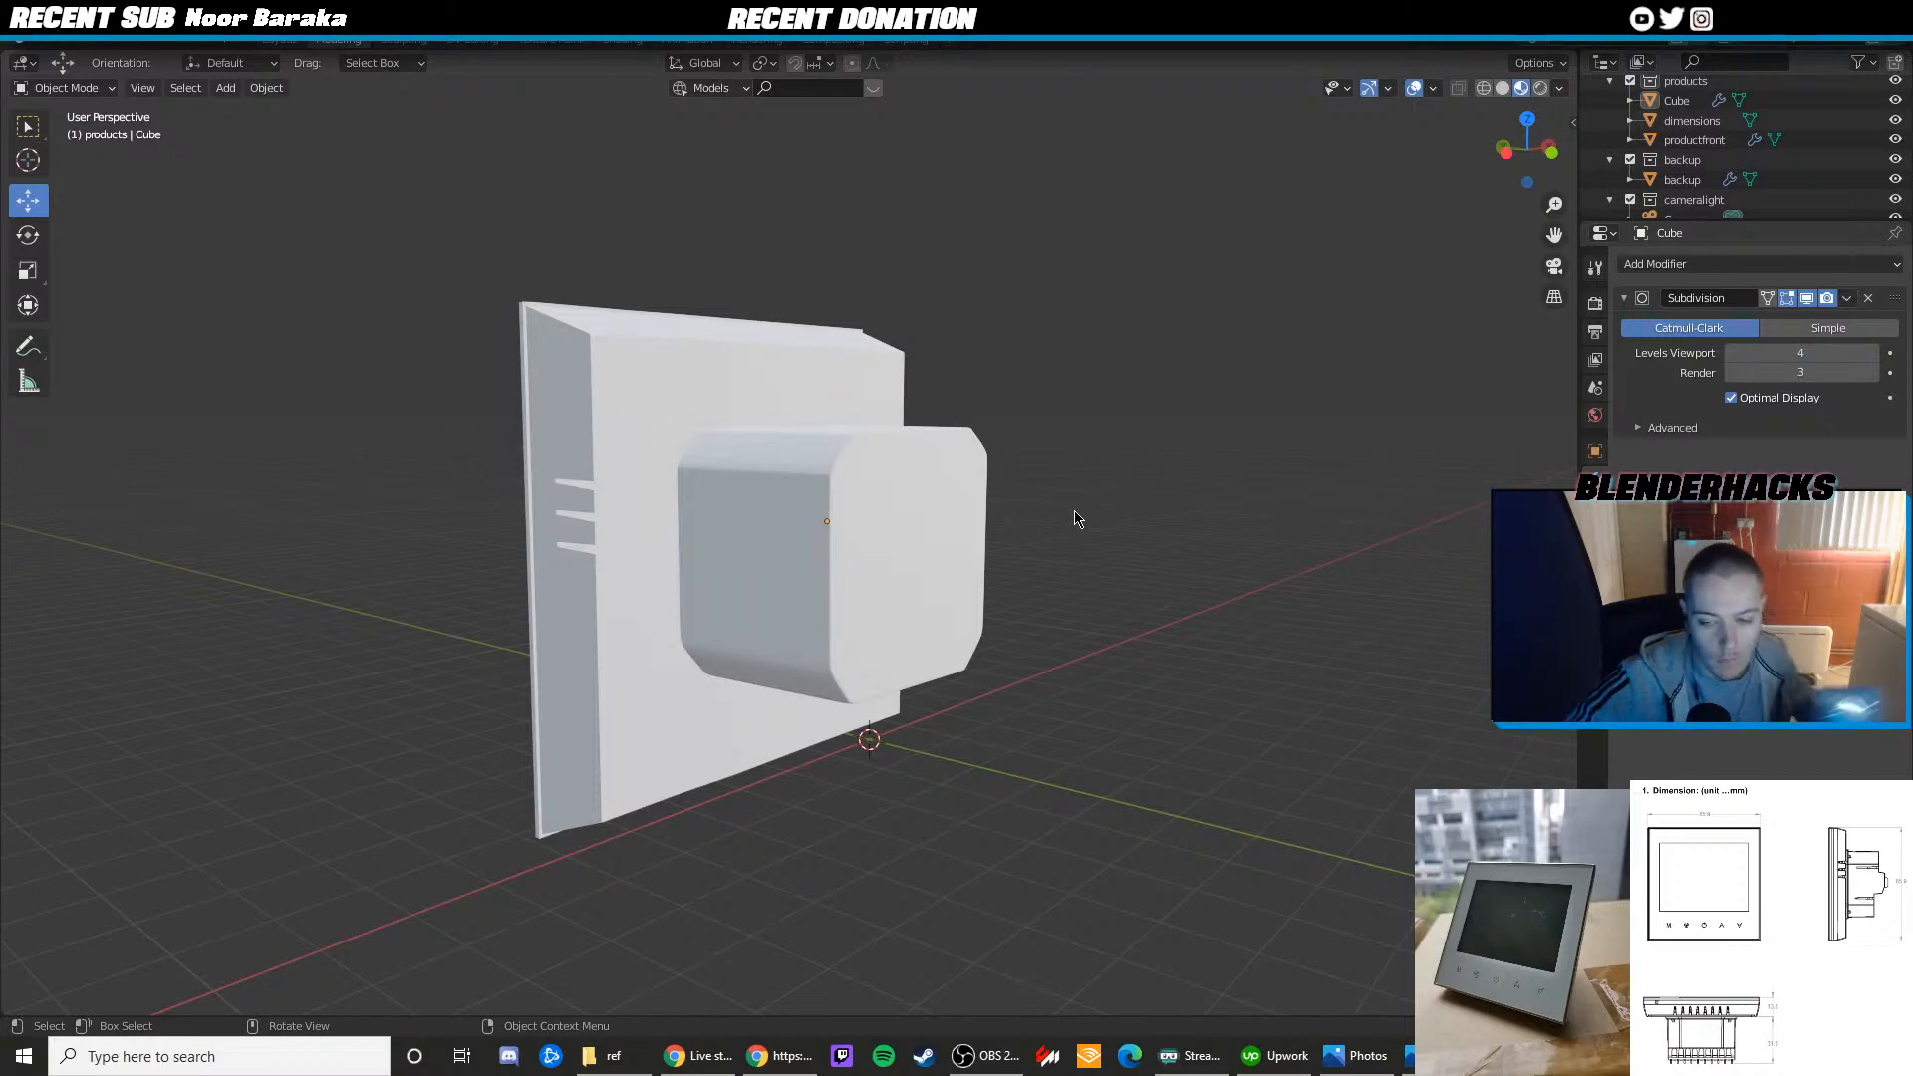
Examine the thermostat's side through the camera and compare the rear body with the side-view reference photo
{"action": "left_click", "coordinate": [1366, 1055]}
{"action": "left_click", "coordinate": [1889, 15]}
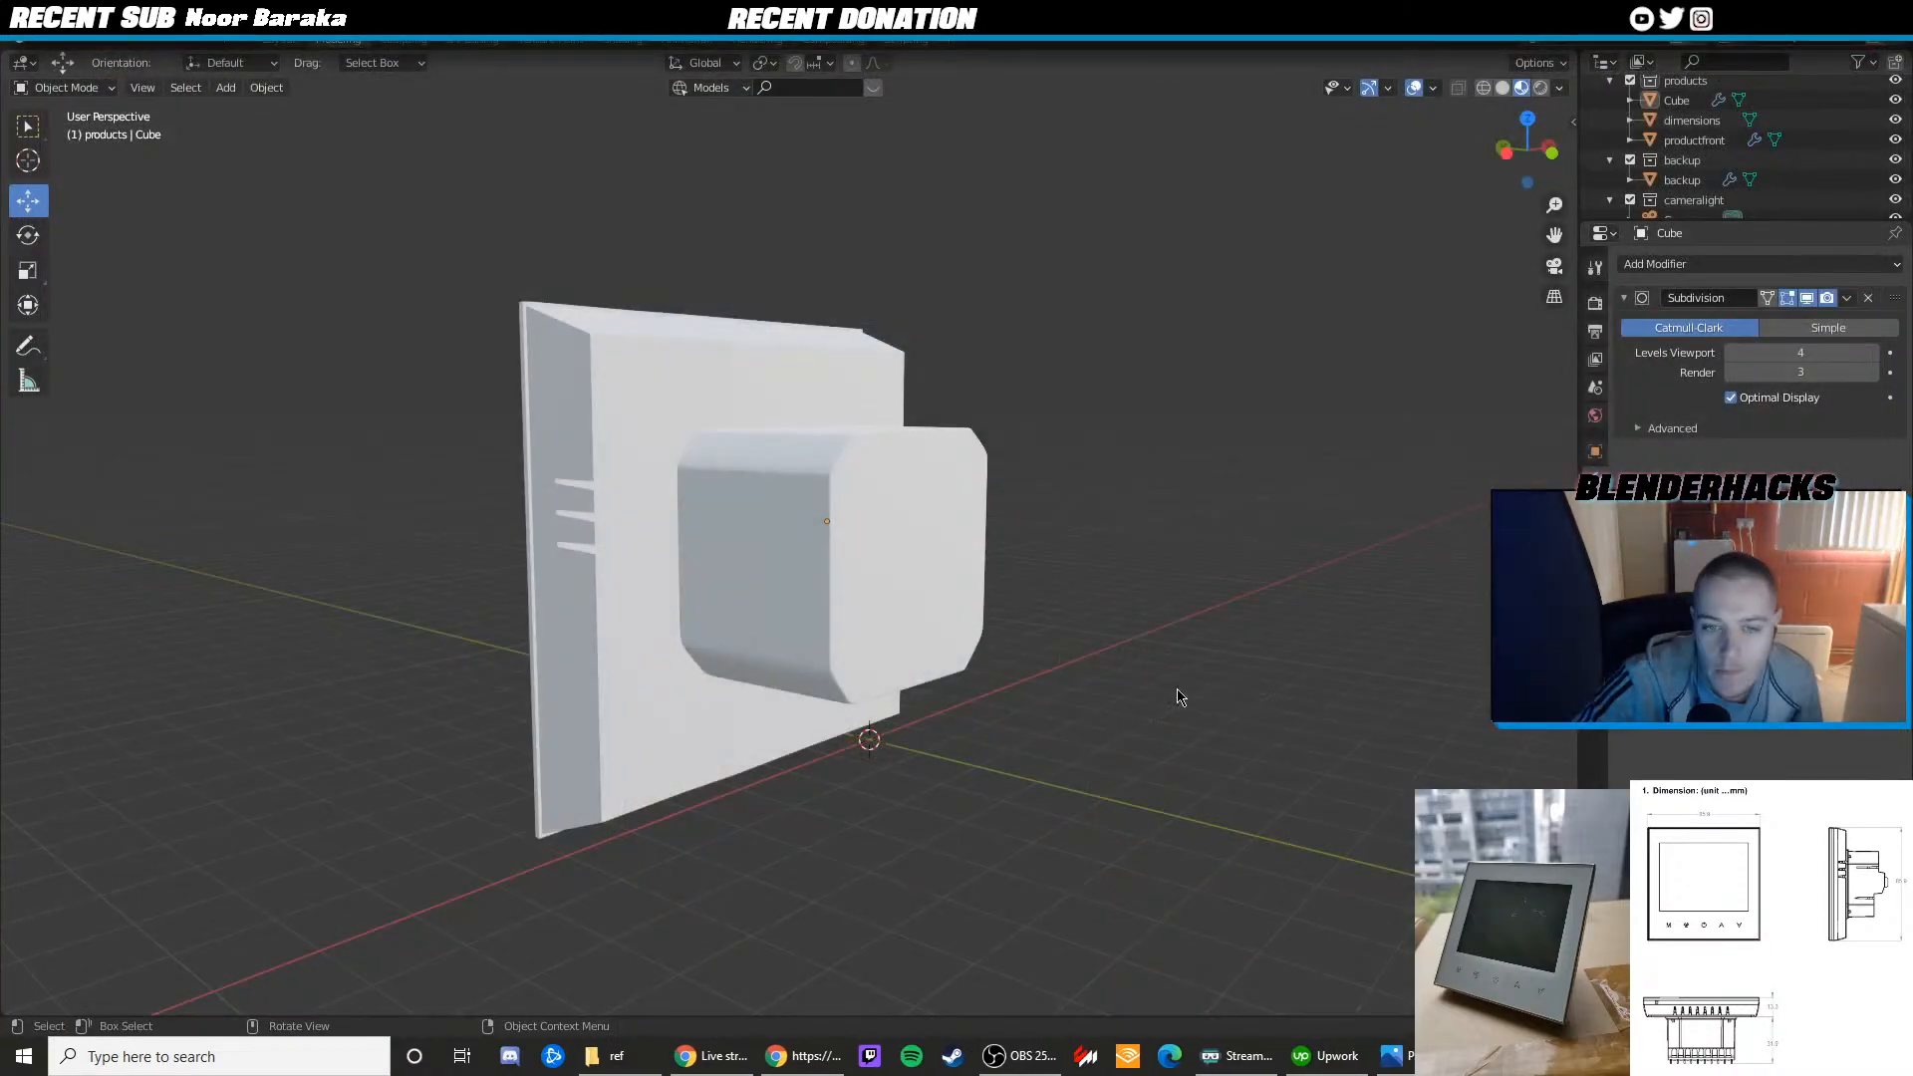
{"action": "middle_click_drag", "start_coordinate": [1179, 722], "coordinate": [1044, 526]}
{"action": "key", "text": "KP_0"}
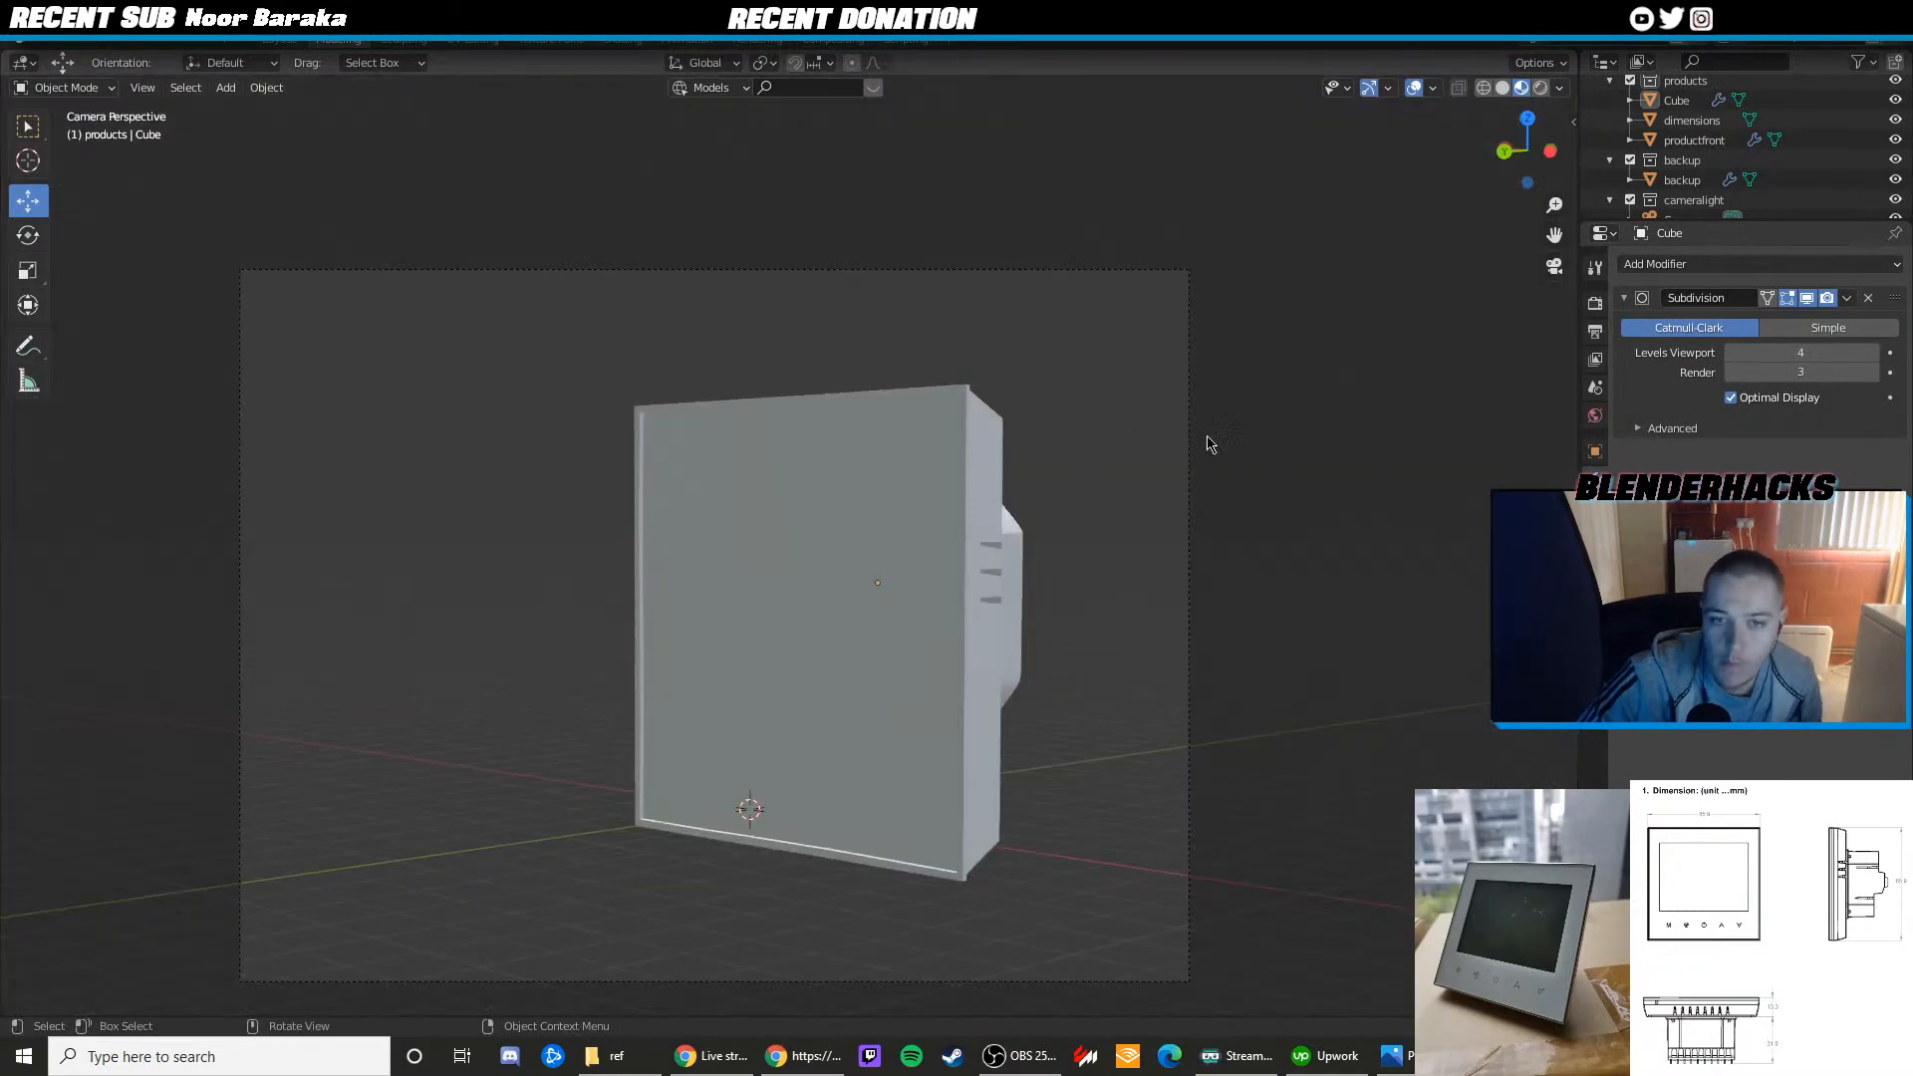
{"action": "scroll", "coordinate": [1207, 548], "scroll_direction": "up", "scroll_amount": 3}
{"action": "scroll", "coordinate": [1159, 563], "scroll_direction": "down", "scroll_amount": 4}
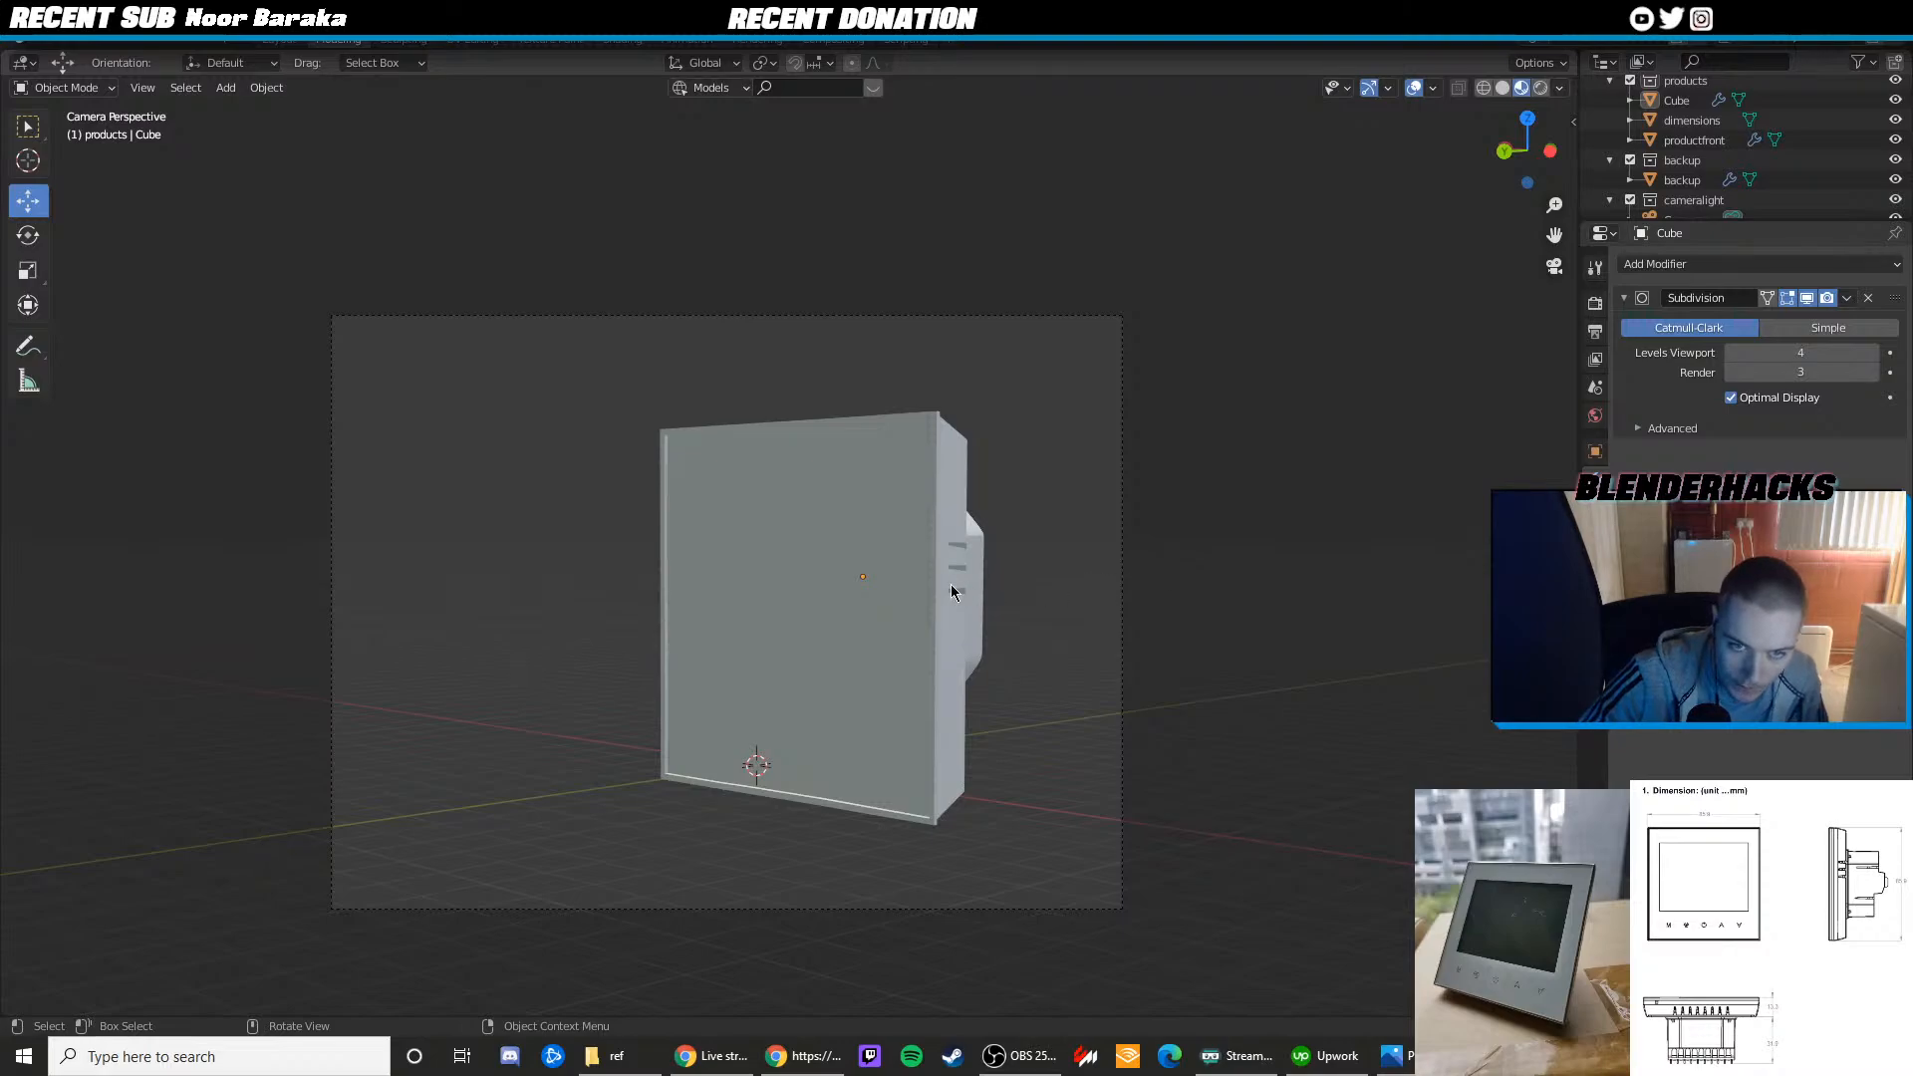
{"action": "left_click", "coordinate": [972, 571]}
{"action": "left_click", "coordinate": [1252, 482]}
{"action": "scroll", "coordinate": [1235, 513], "scroll_direction": "up", "scroll_amount": 3}
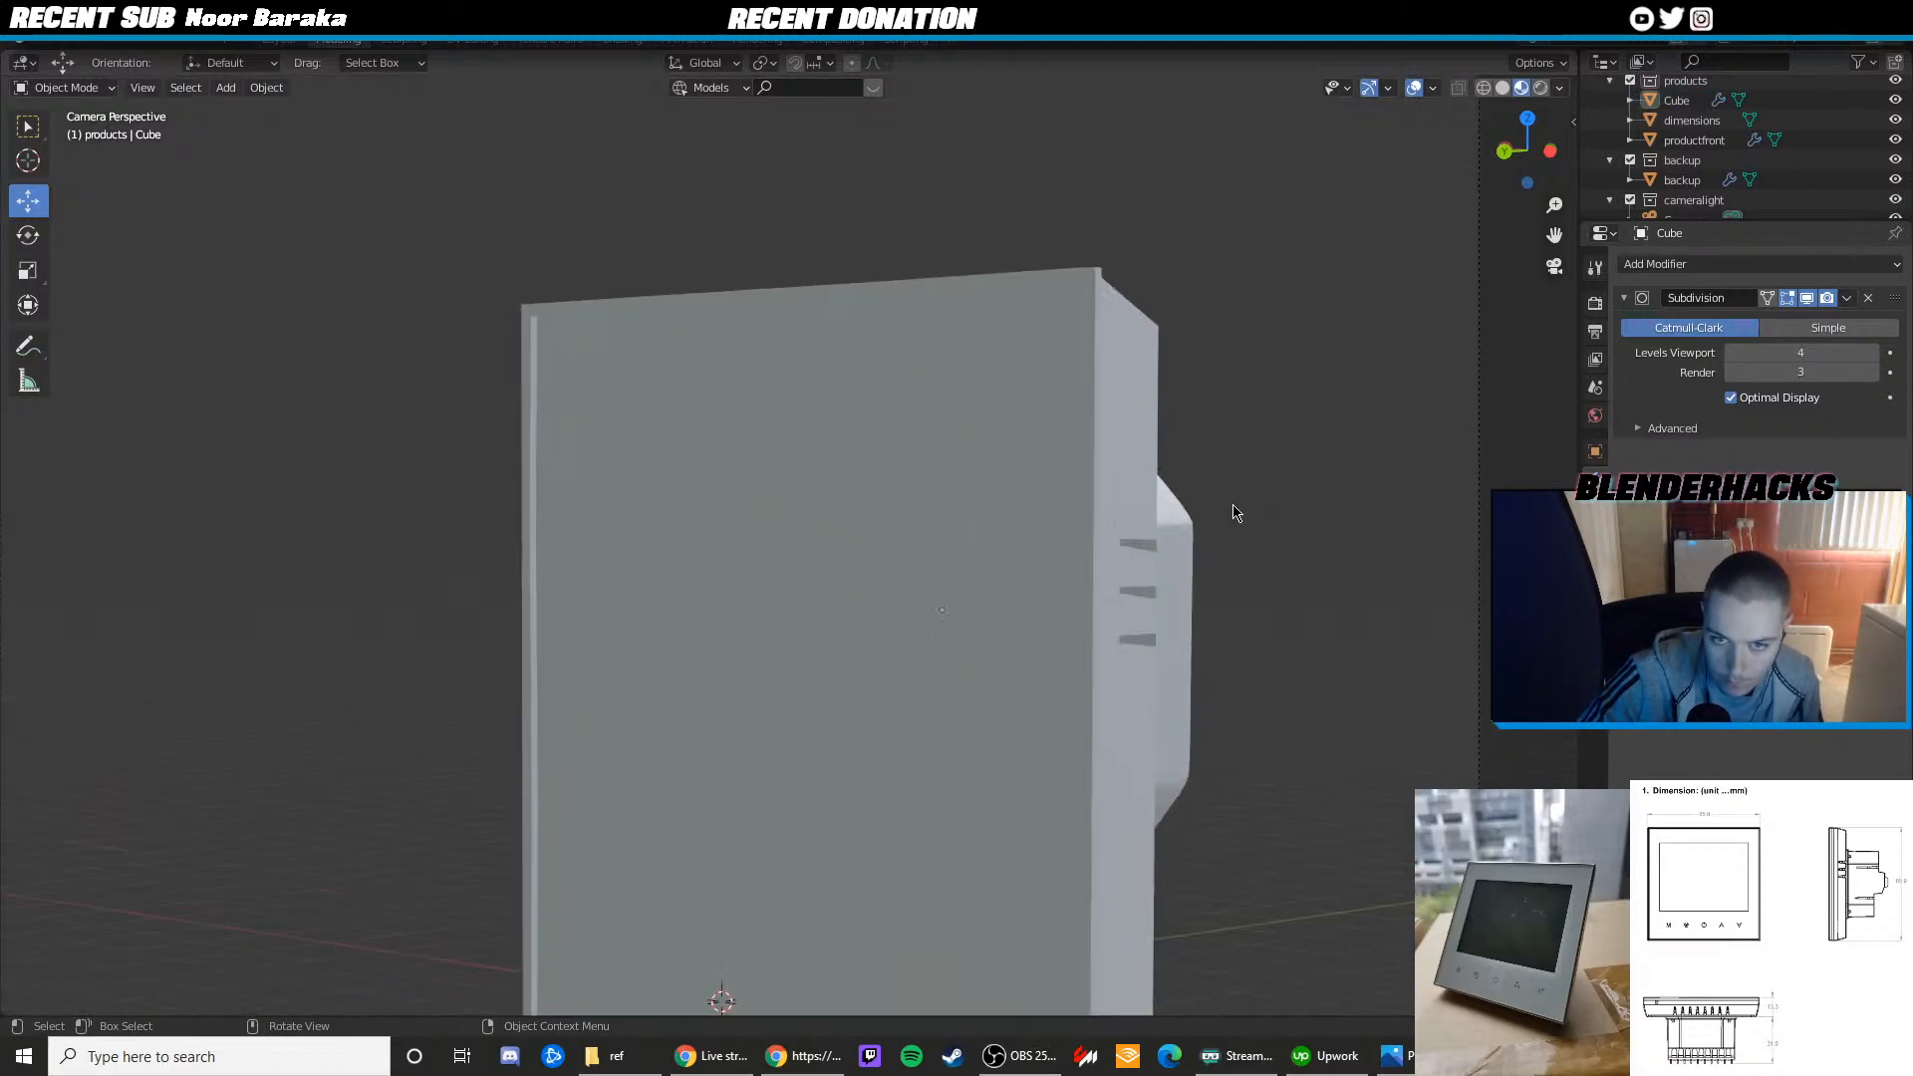
{"action": "scroll", "coordinate": [1233, 520], "scroll_direction": "down", "scroll_amount": 4}
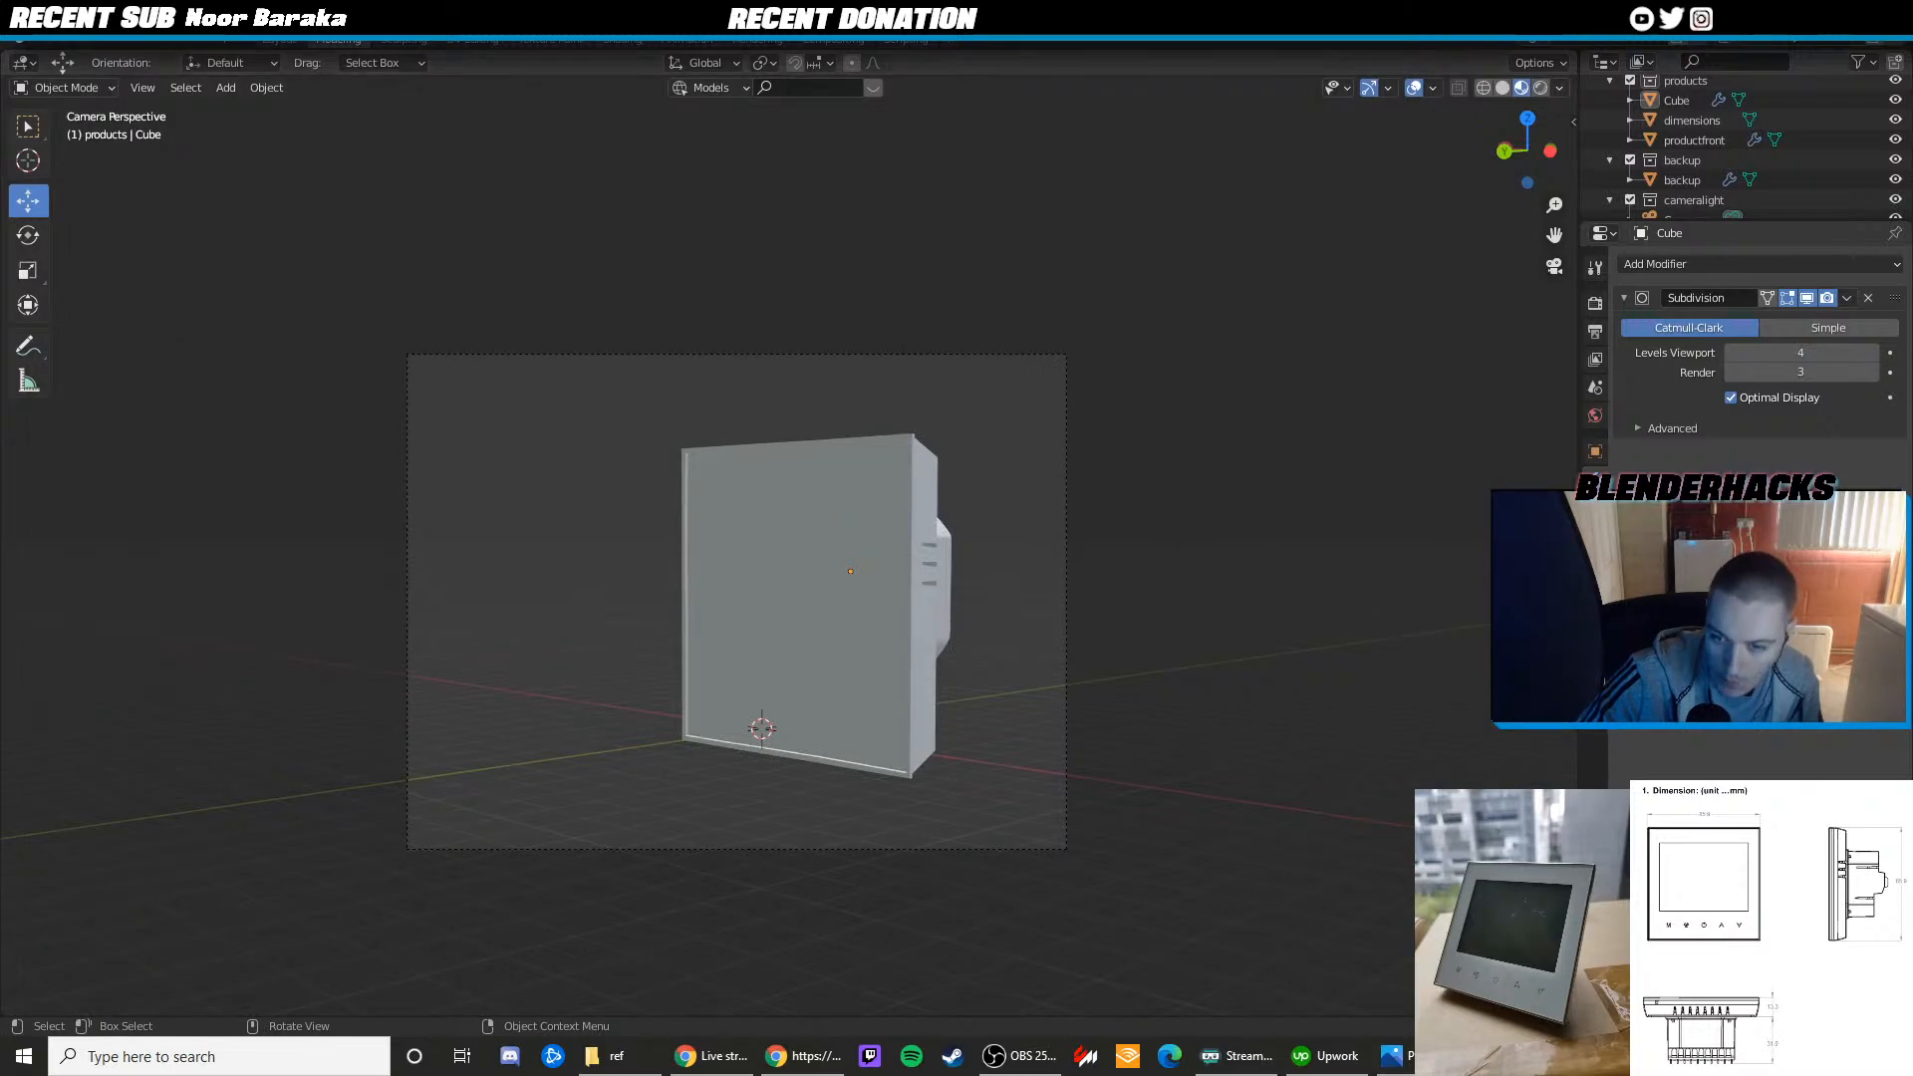
{"action": "left_click", "coordinate": [1392, 1055]}
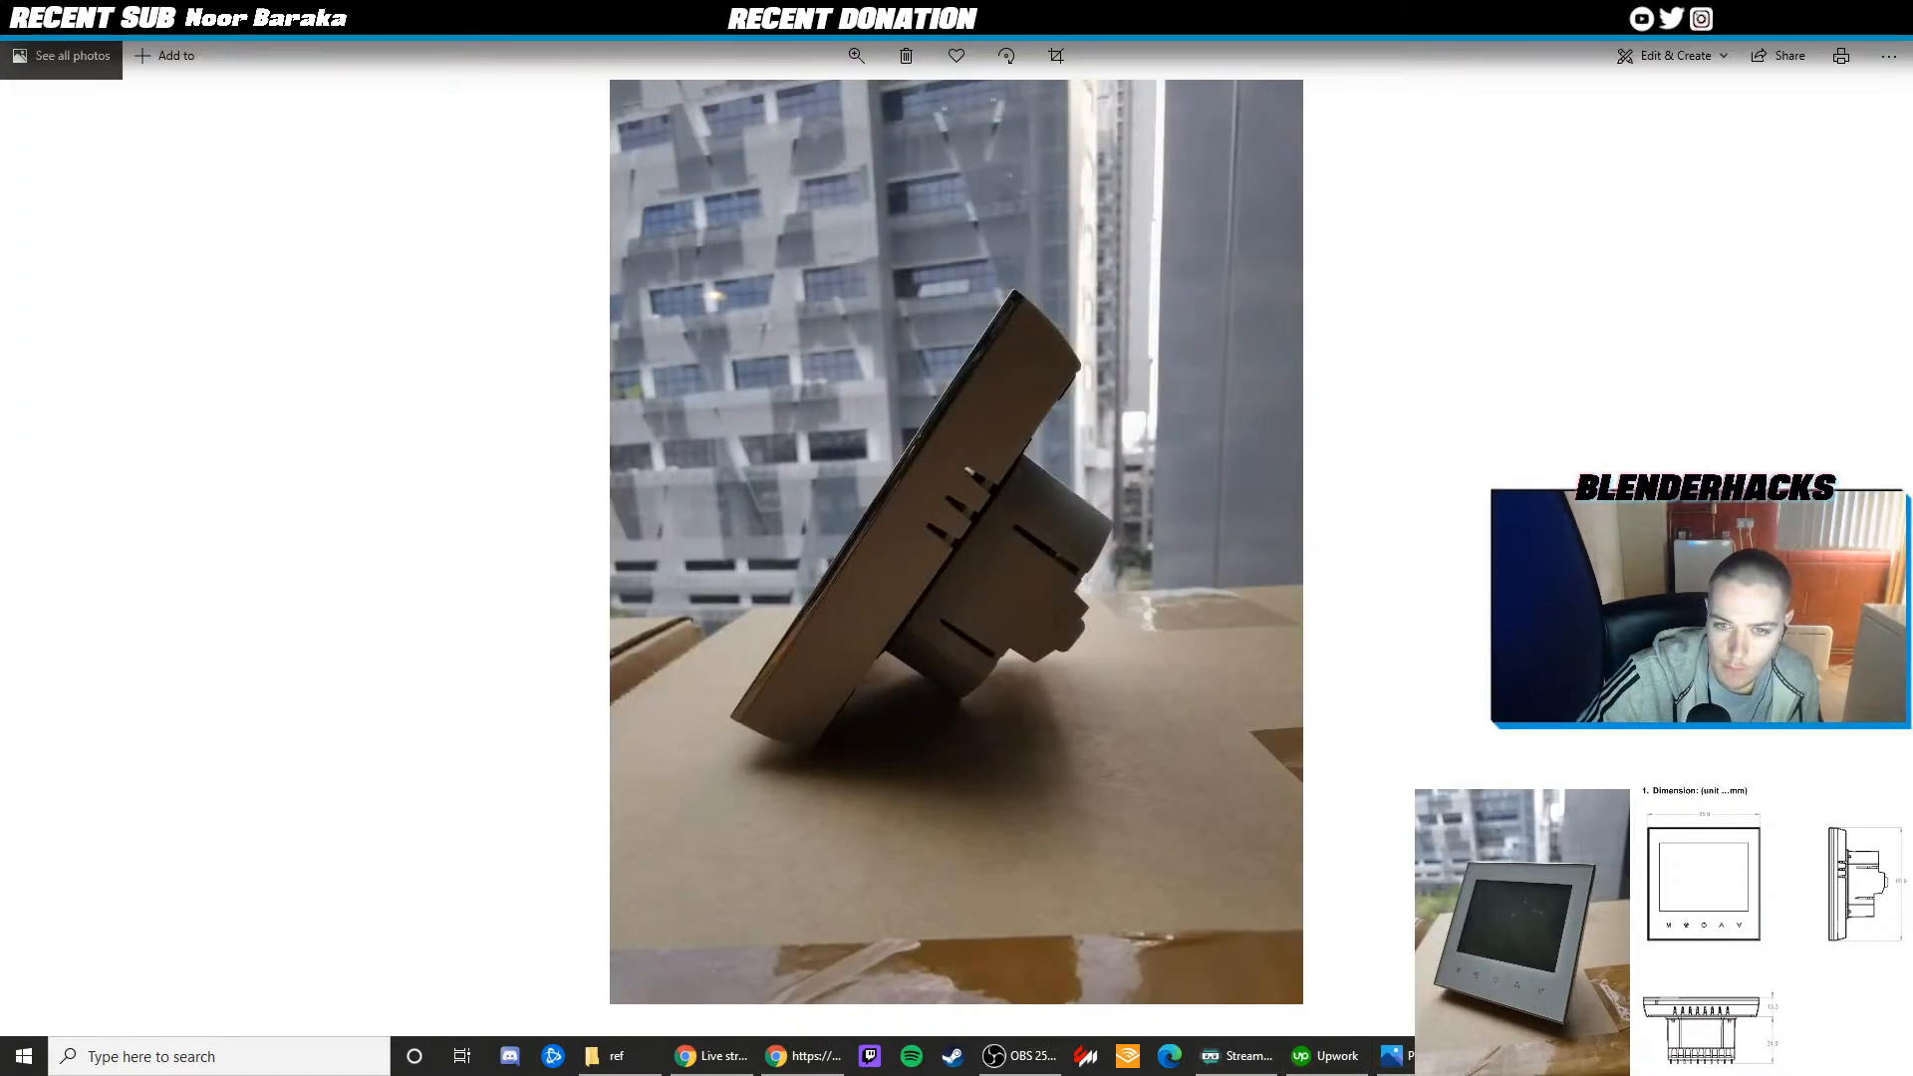
{"action": "key", "text": "alt+Tab"}
Add two closely spaced horizontal loop cuts around the rear body just below its upper angled corner
{"action": "middle_click_drag", "start_coordinate": [1235, 612], "coordinate": [722, 565]}
{"action": "scroll", "coordinate": [908, 598], "scroll_direction": "up", "scroll_amount": 2}
{"action": "left_click", "coordinate": [908, 598]}
{"action": "scroll", "coordinate": [907, 598], "scroll_direction": "up", "scroll_amount": 4}
{"action": "key", "text": "Tab"}
{"action": "key", "text": "ctrl+r"}
{"action": "left_click", "coordinate": [1166, 571]}
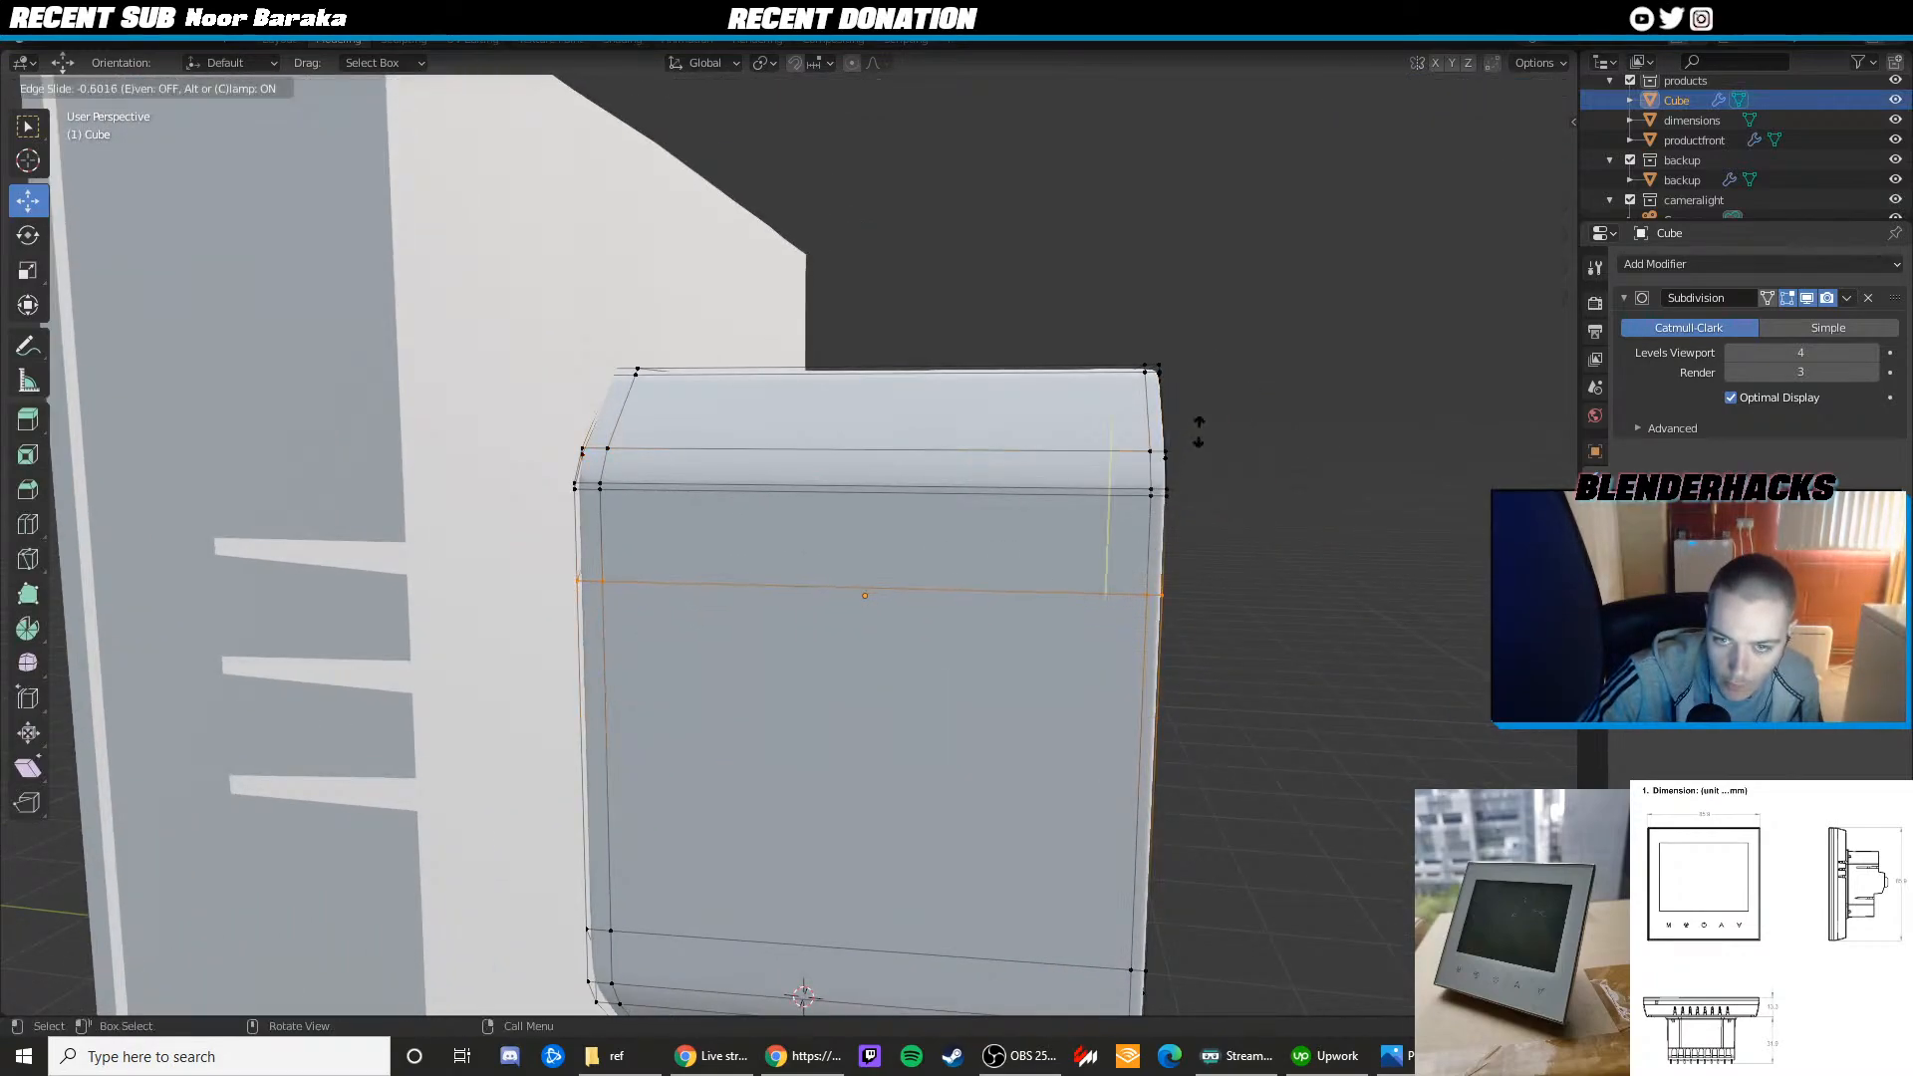
{"action": "left_click", "coordinate": [1205, 398]}
{"action": "key", "text": "ctrl+r"}
{"action": "left_click", "coordinate": [1210, 562]}
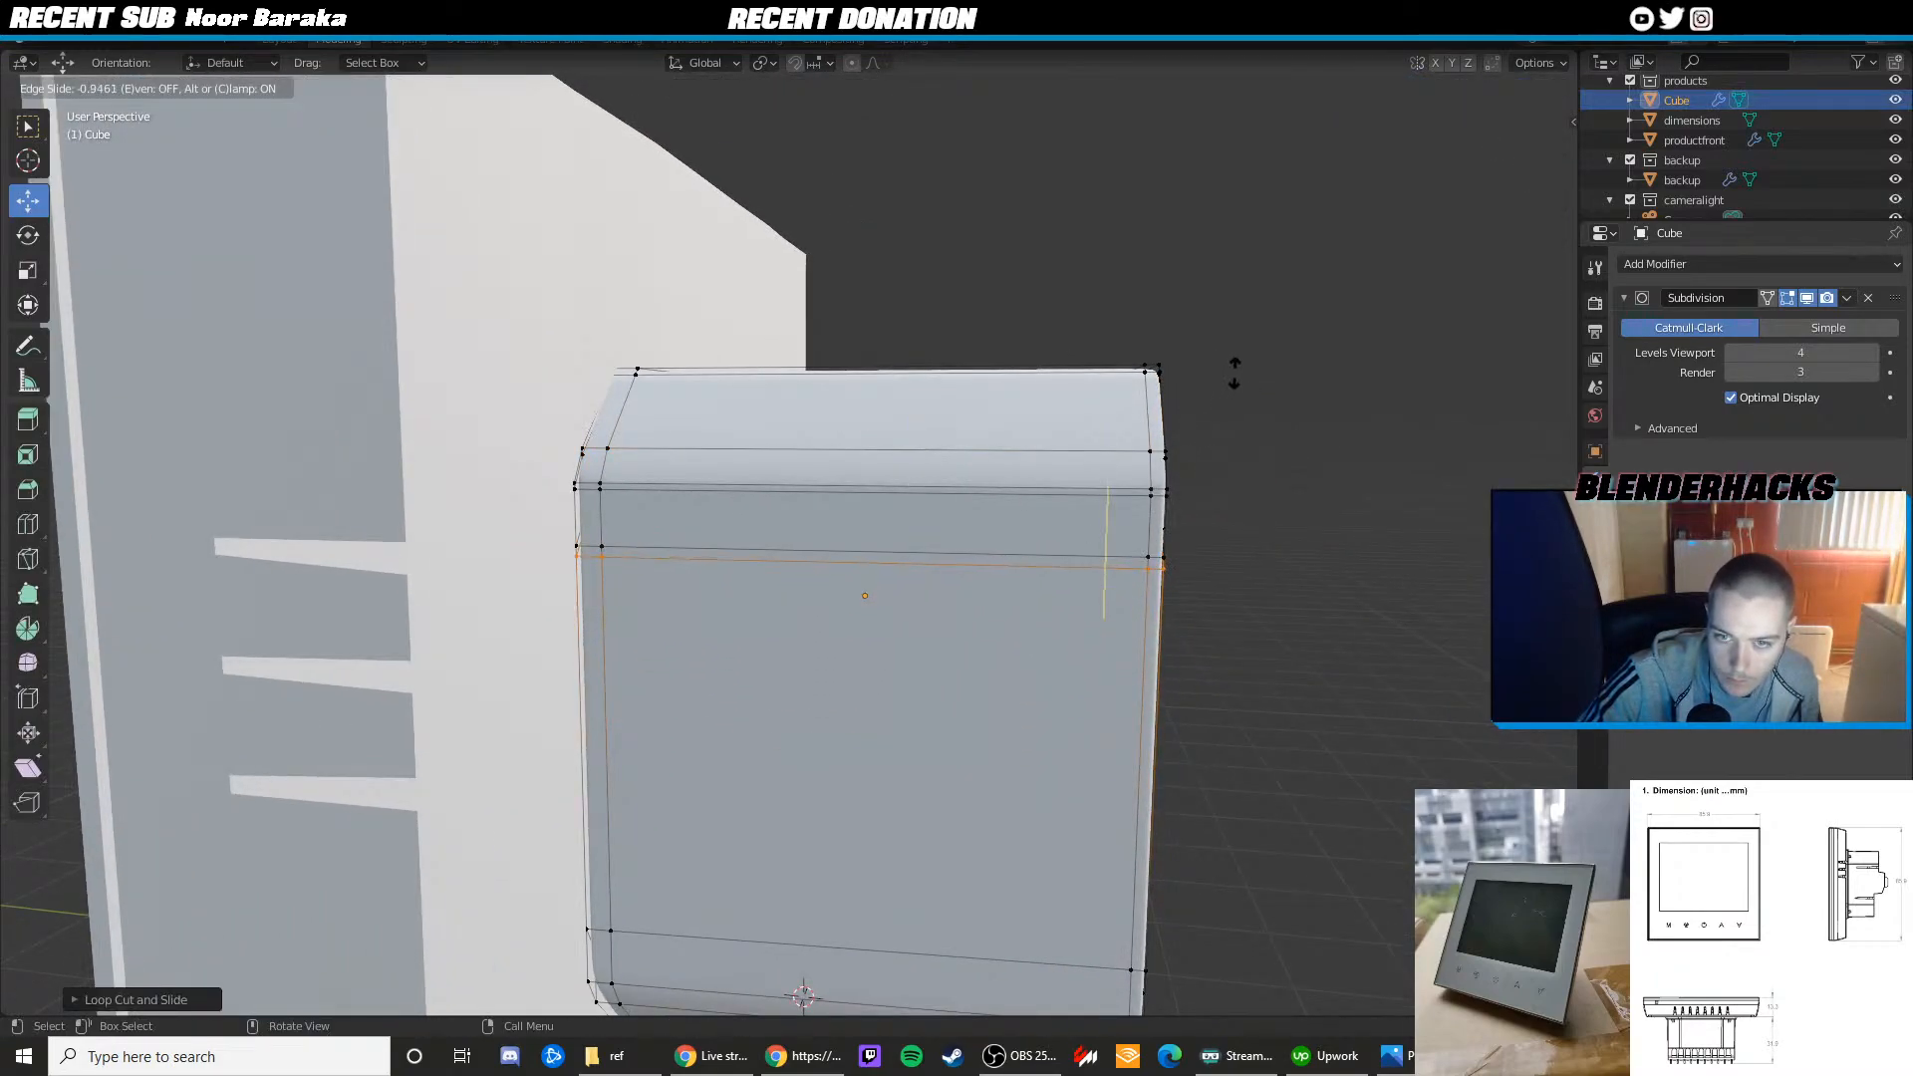
{"action": "left_click", "coordinate": [1235, 375]}
Check the side-view photo and add a vertical loop cut around the rear body near the front panel
{"action": "key", "text": "alt+Tab"}
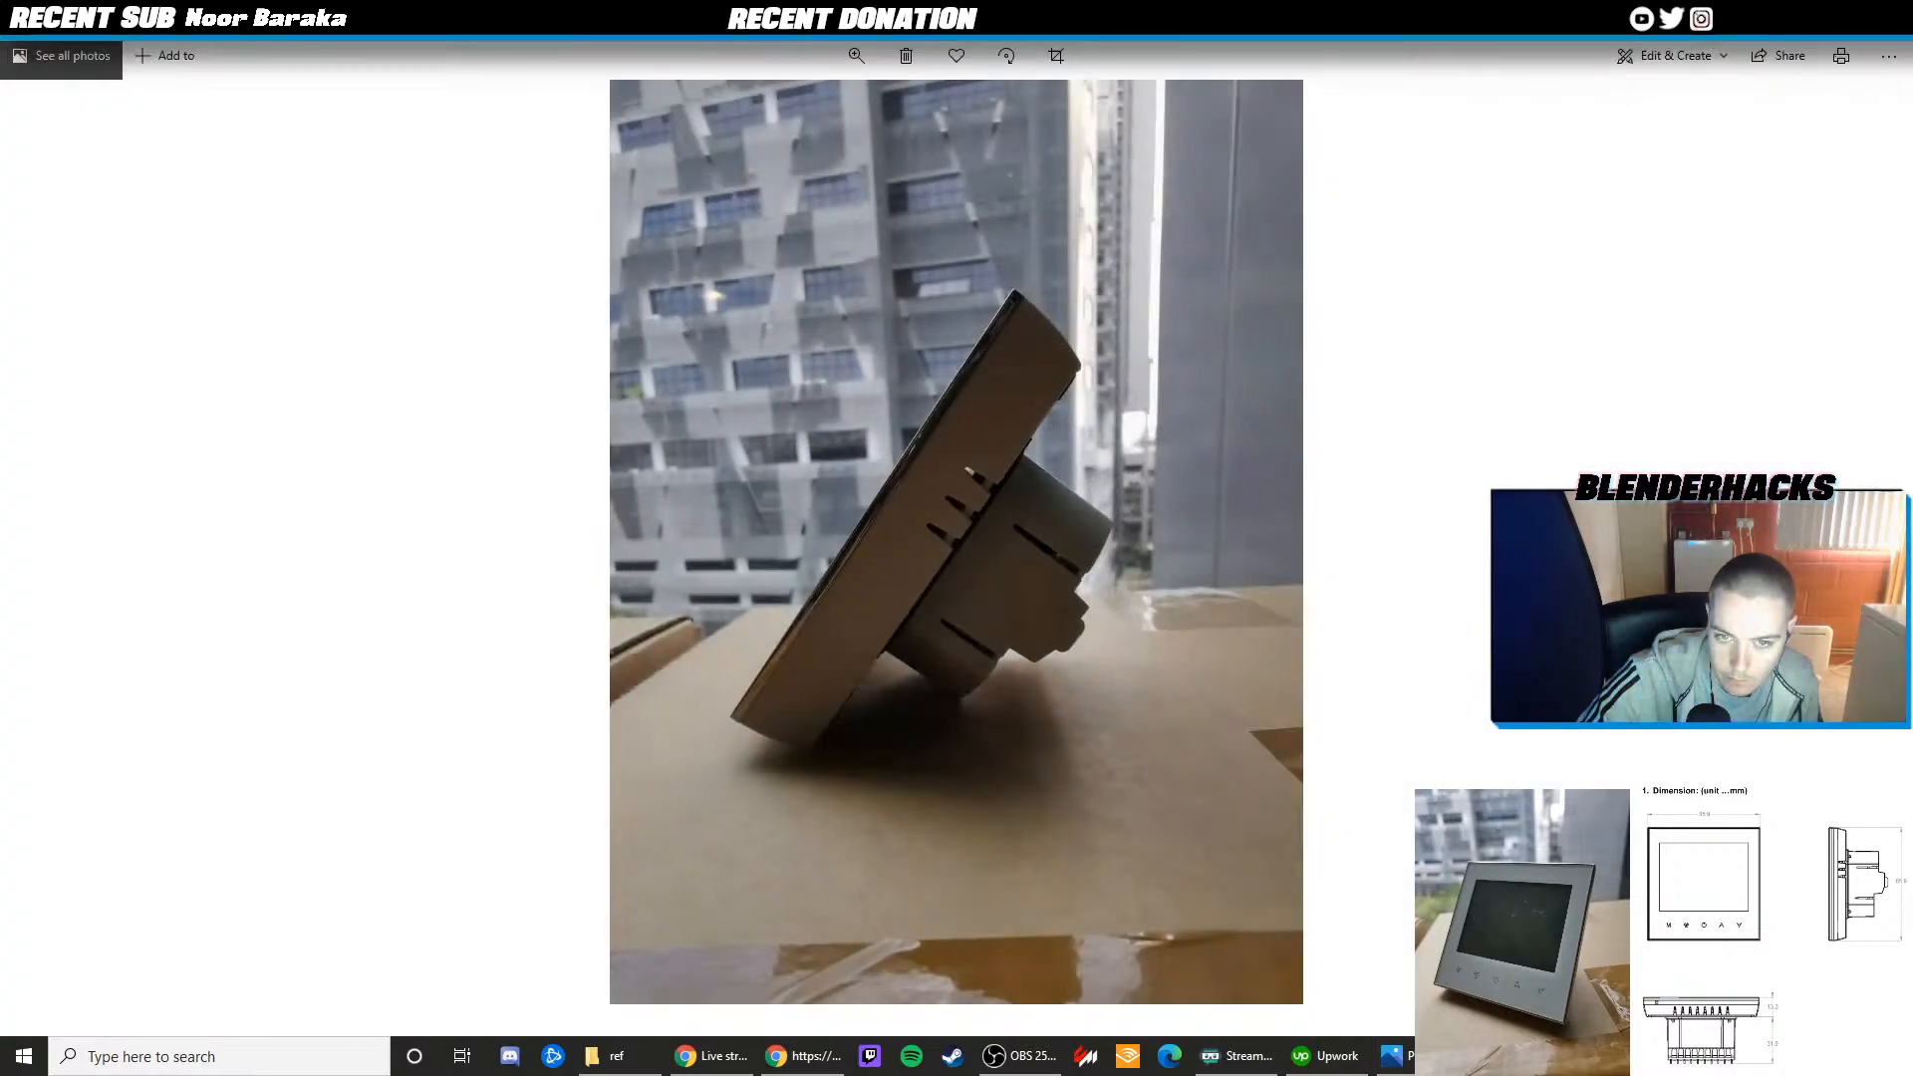
{"action": "key", "text": "alt+Tab"}
{"action": "key", "text": "ctrl+r"}
{"action": "left_click", "coordinate": [877, 551]}
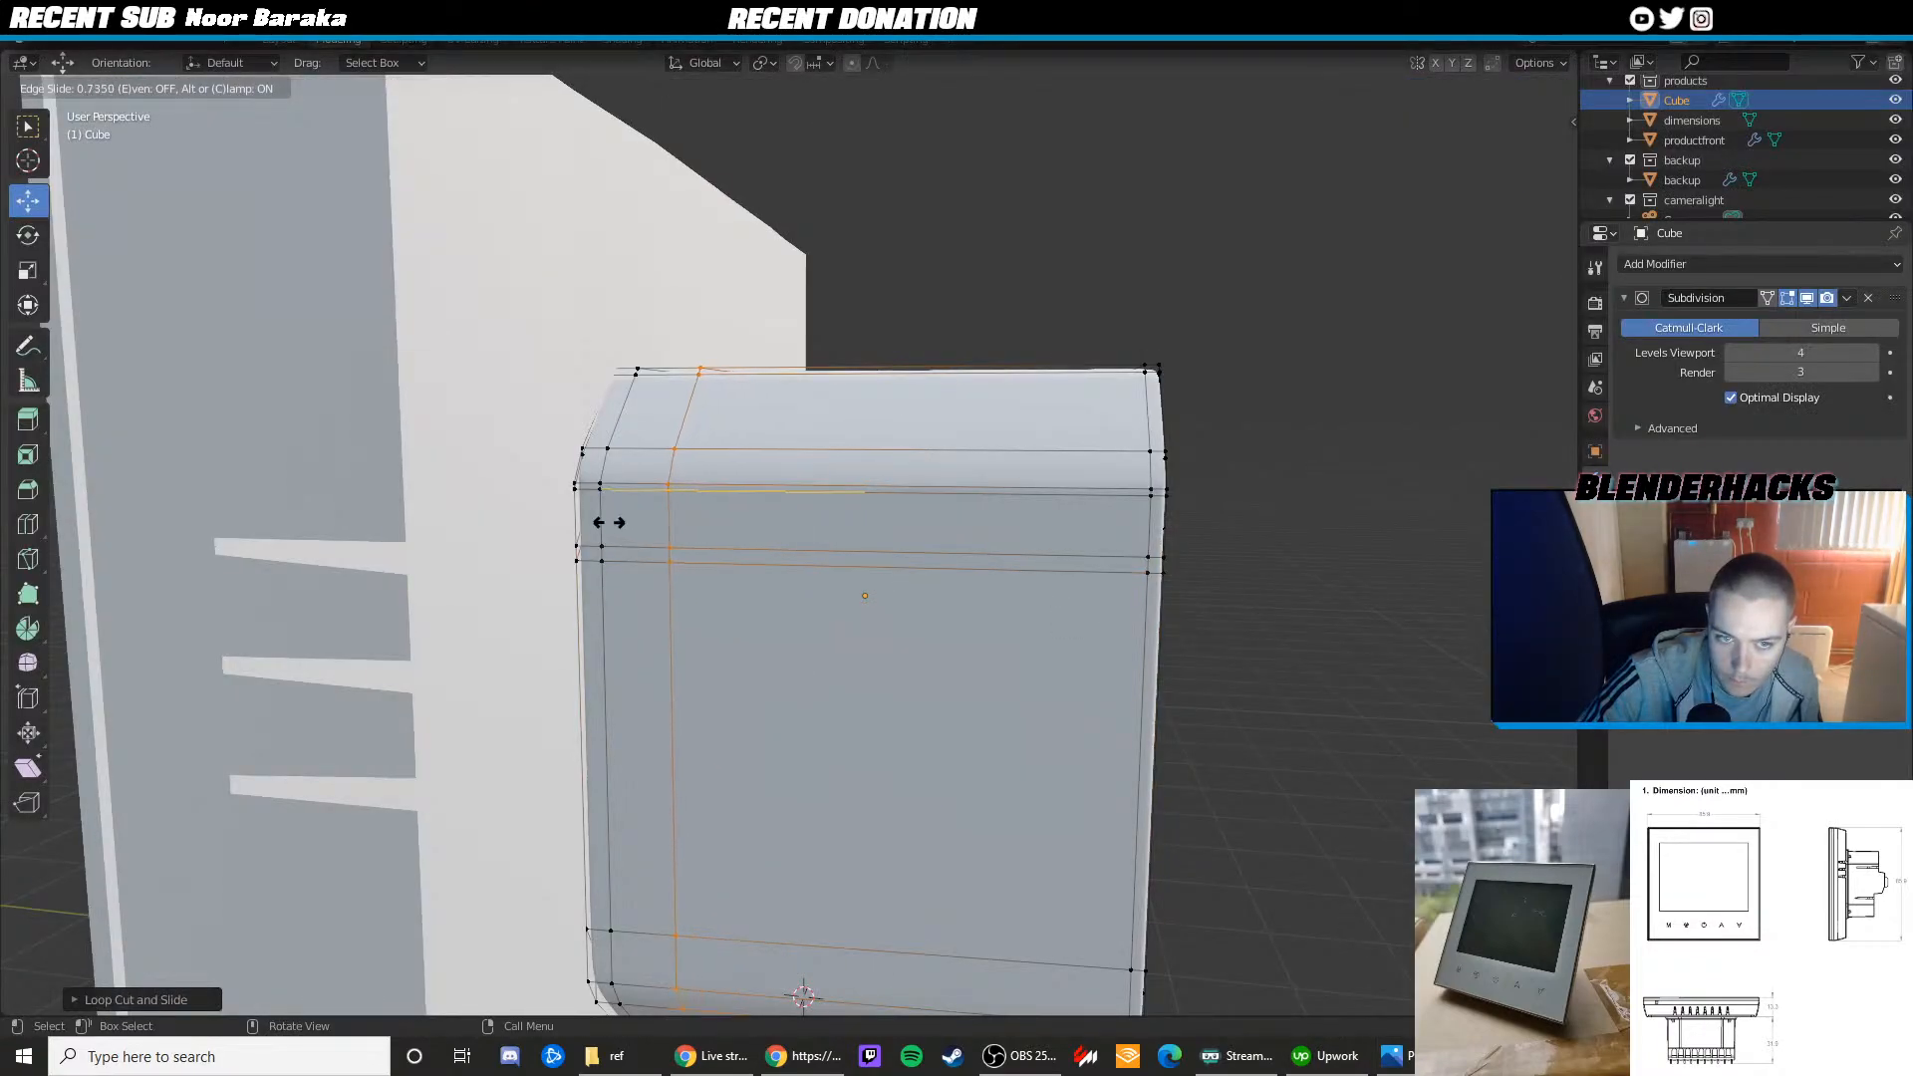
{"action": "left_click", "coordinate": [609, 522]}
Delete the narrow strip of side faces between the two horizontal loops to open a slot
{"action": "left_click", "coordinate": [900, 559], "text": "alt"}
{"action": "key", "text": "x"}
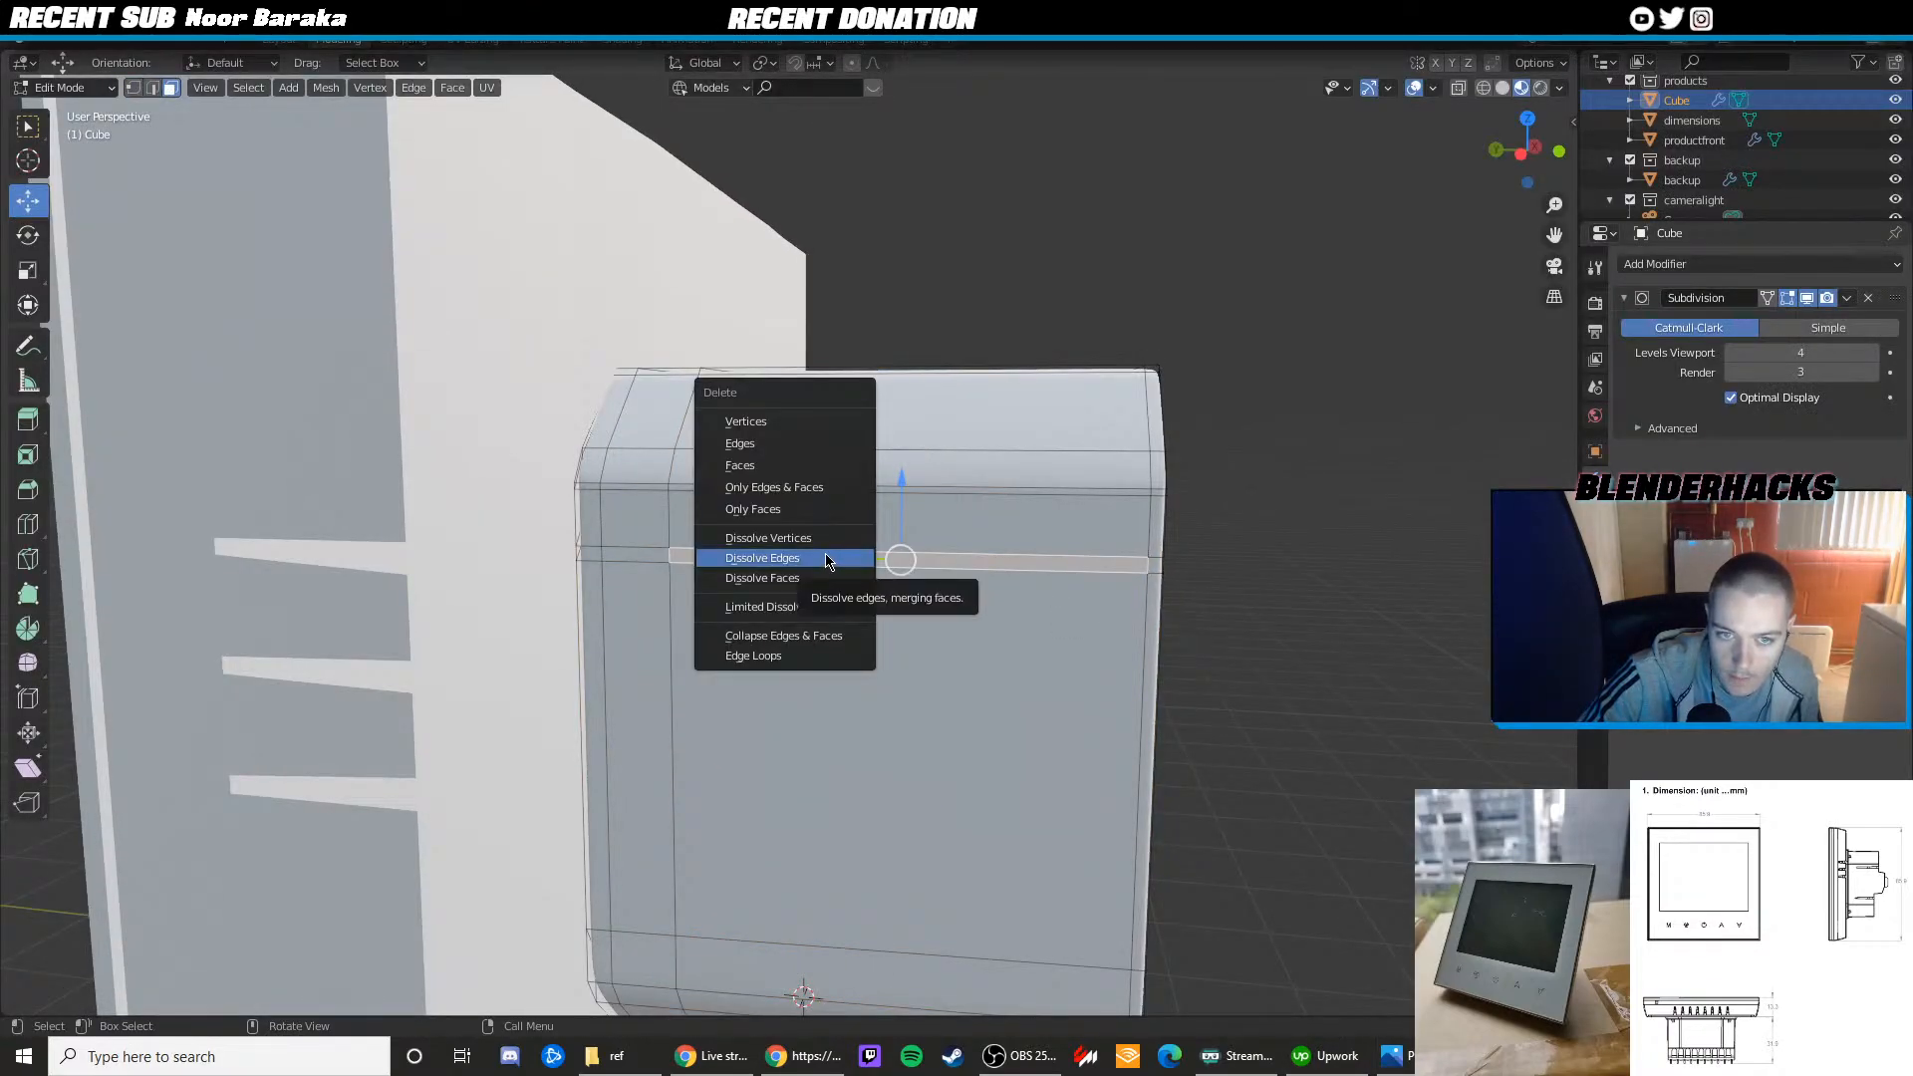
{"action": "key", "text": "Escape"}
{"action": "key", "text": "x"}
{"action": "left_click", "coordinate": [770, 461]}
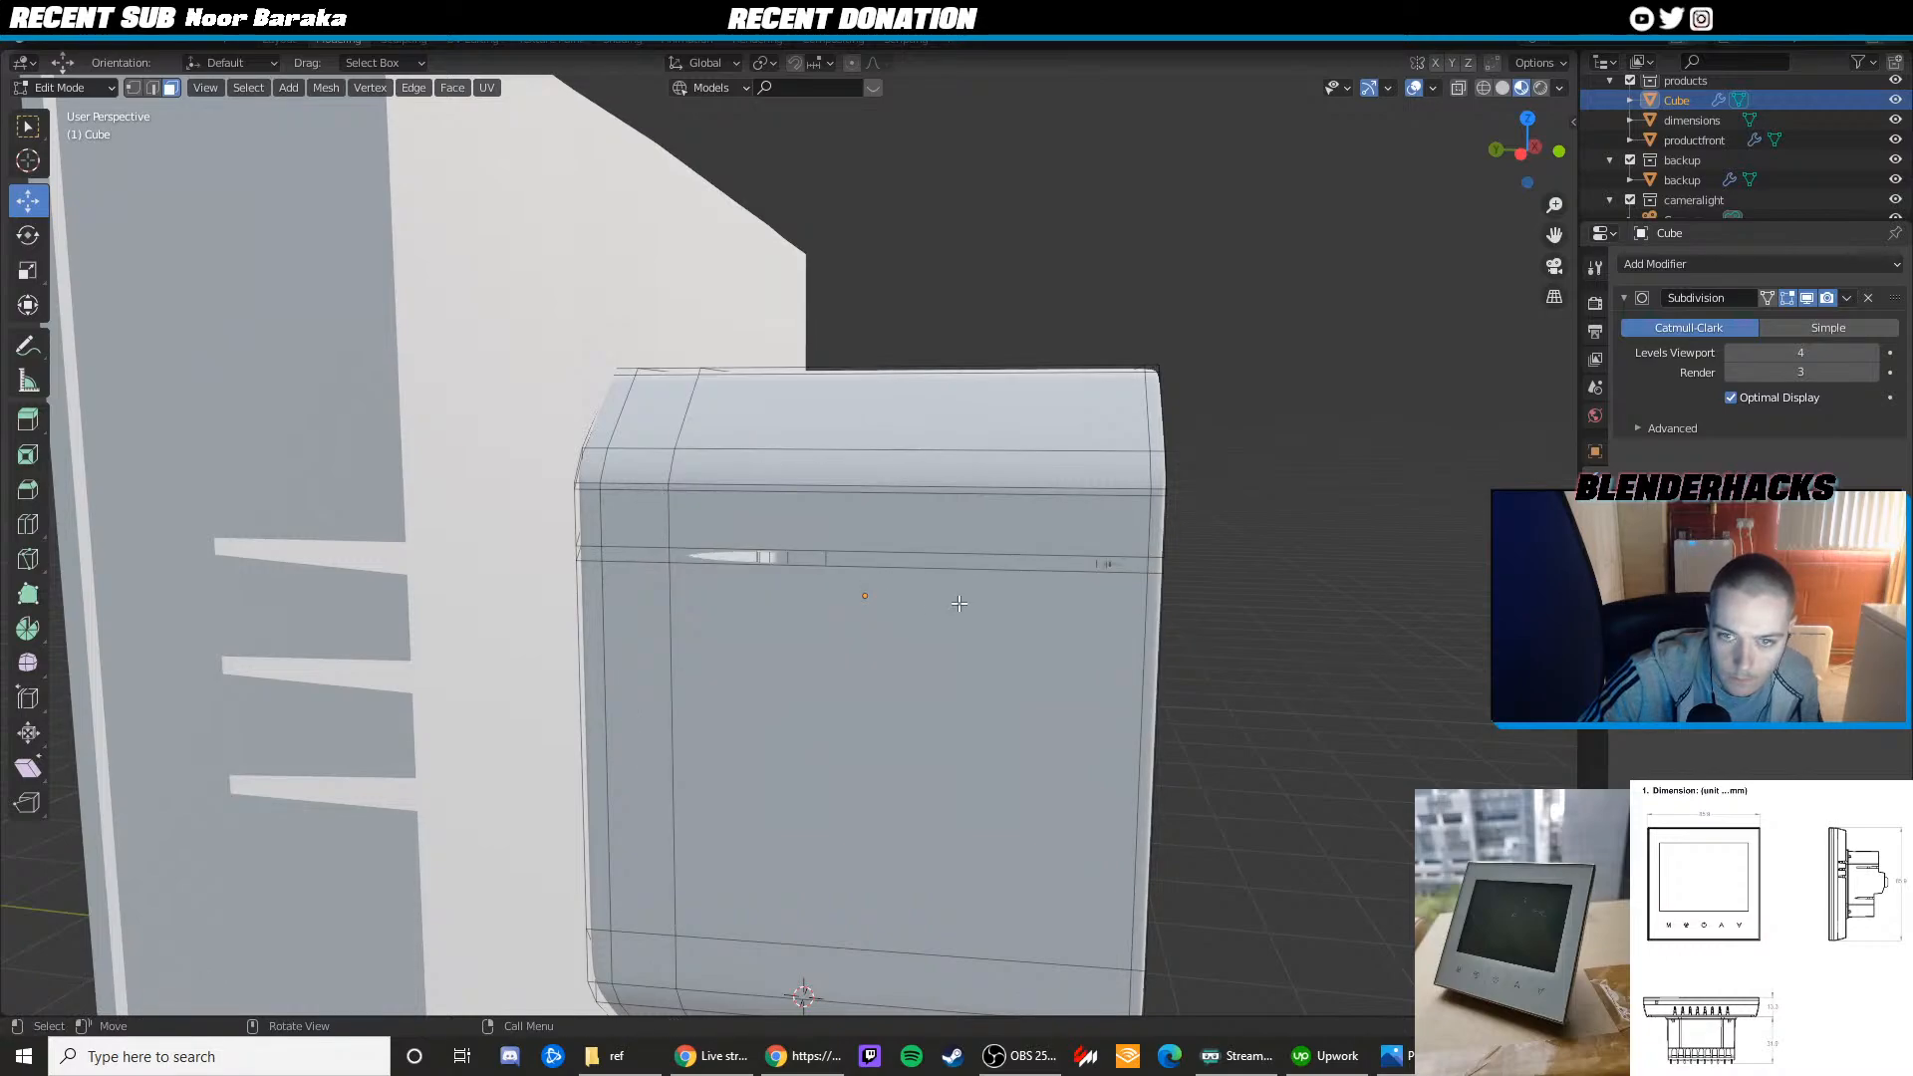
{"action": "scroll", "coordinate": [1026, 561], "scroll_direction": "up", "scroll_amount": 4}
{"action": "key", "text": "ctrl+r"}
{"action": "left_click", "coordinate": [1026, 561]}
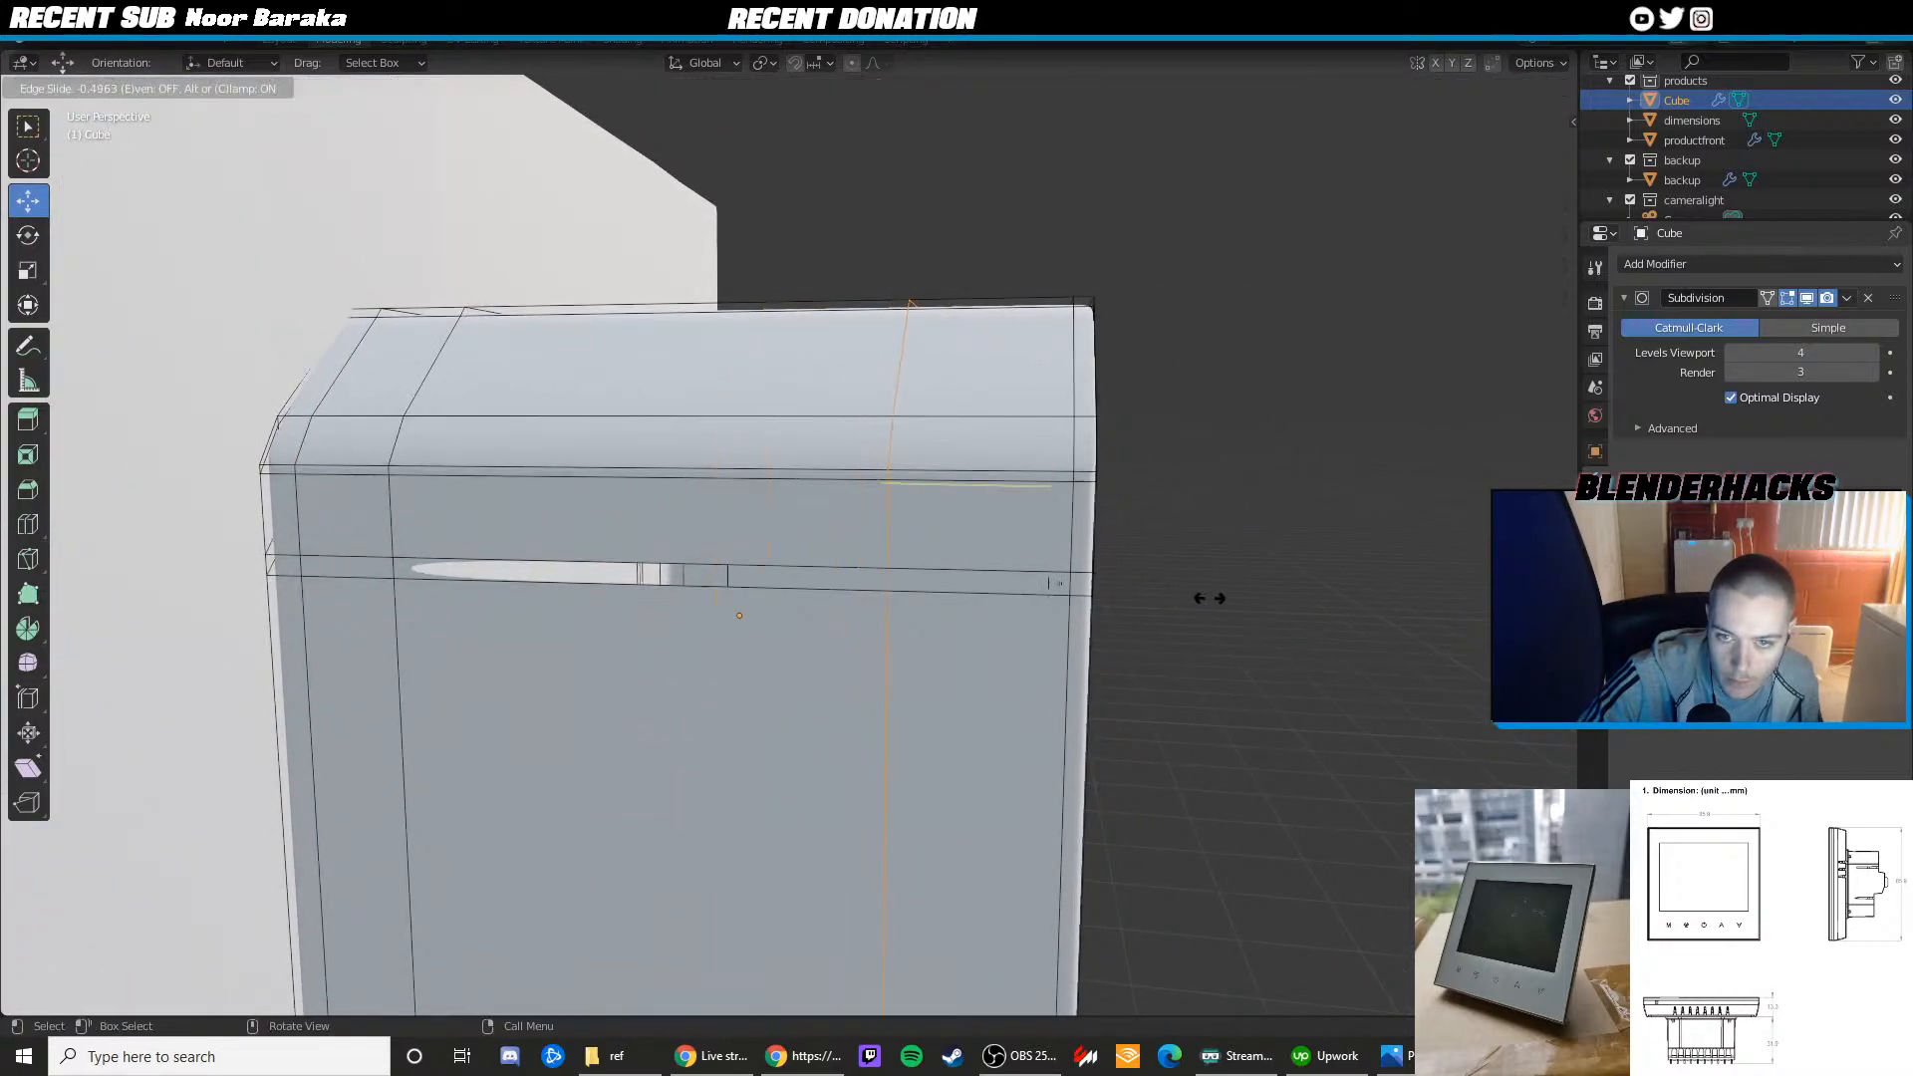
{"action": "key", "text": "ctrl+z"}
{"action": "key", "text": "ctrl+z"}
{"action": "key", "text": "ctrl+z"}
{"action": "key", "text": "ctrl+z"}
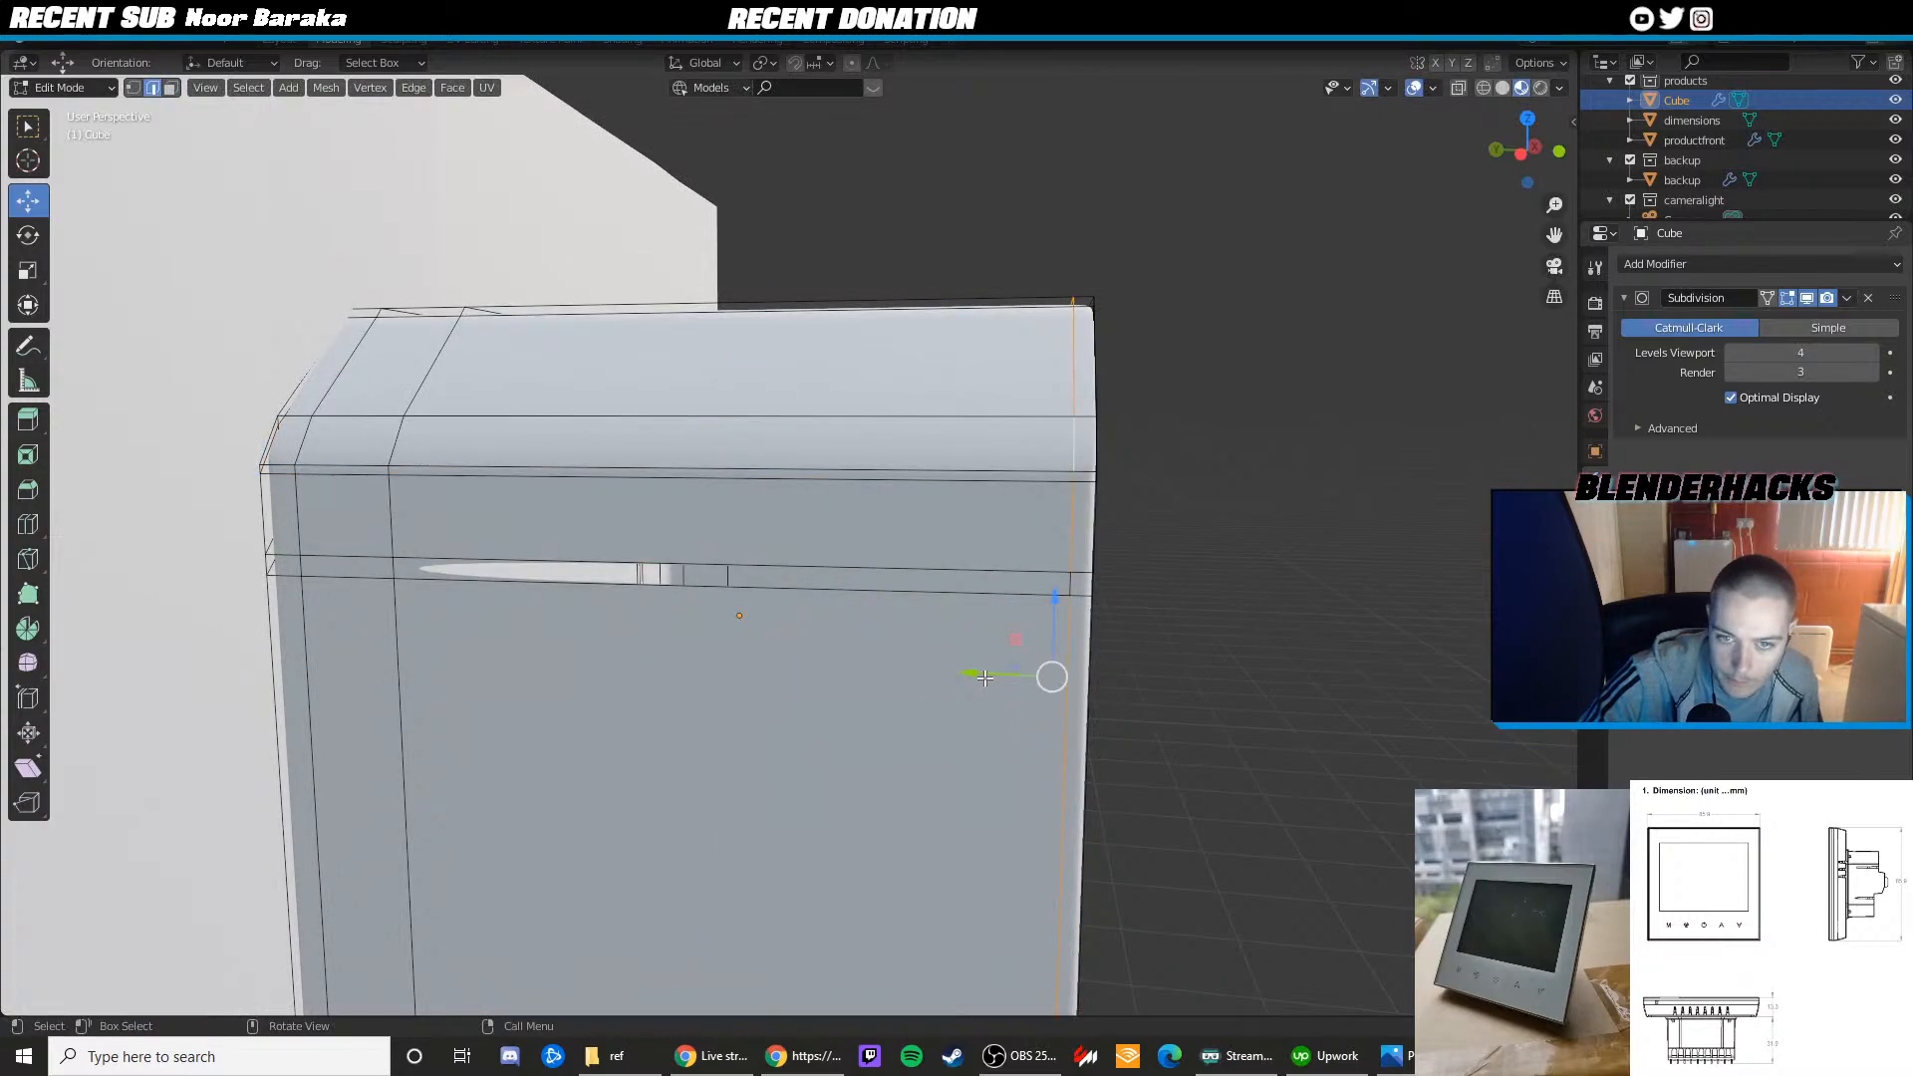
Move the rear vertical edge loop closer to the body's back edge and slide a supporting loop tight against that edge
{"action": "left_click_drag", "start_coordinate": [984, 677], "coordinate": [1004, 676]}
{"action": "scroll", "coordinate": [1138, 588], "scroll_direction": "up", "scroll_amount": 2}
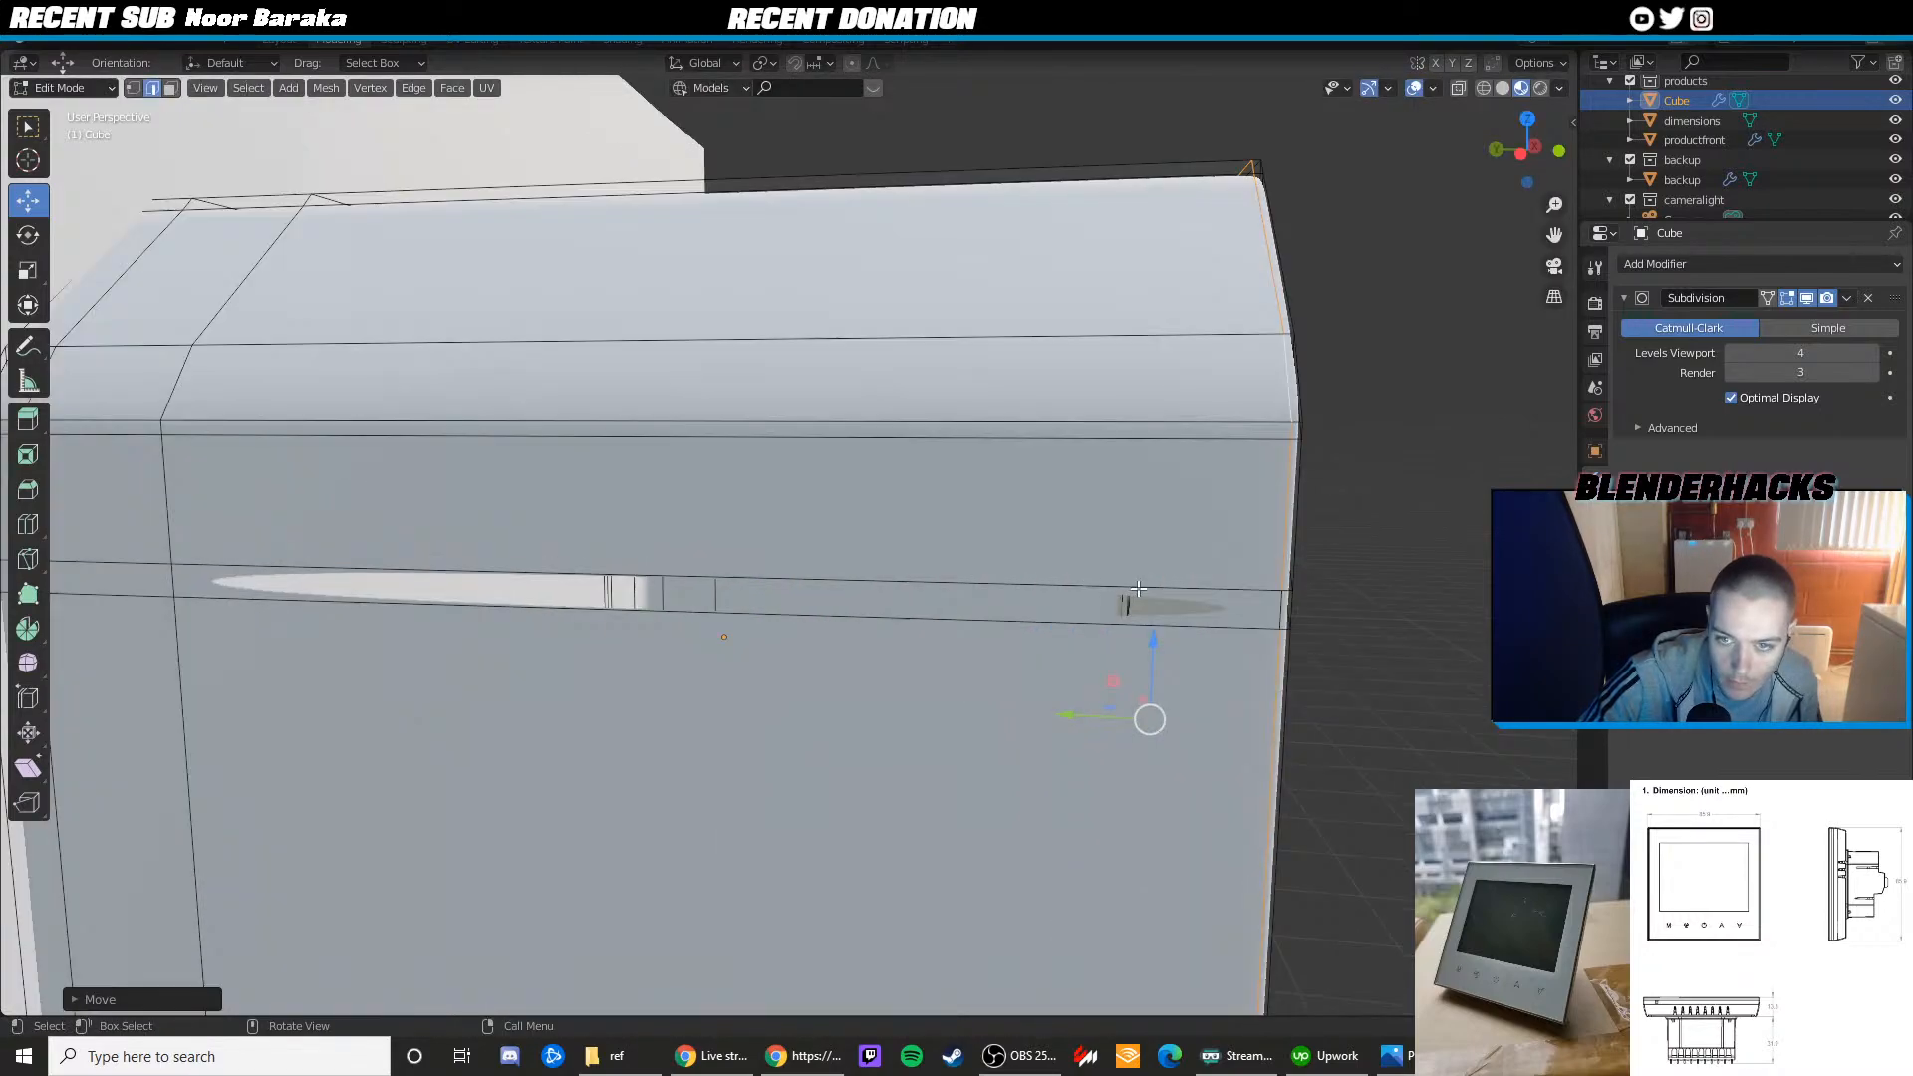
{"action": "key", "text": "g"}
{"action": "key", "text": "g"}
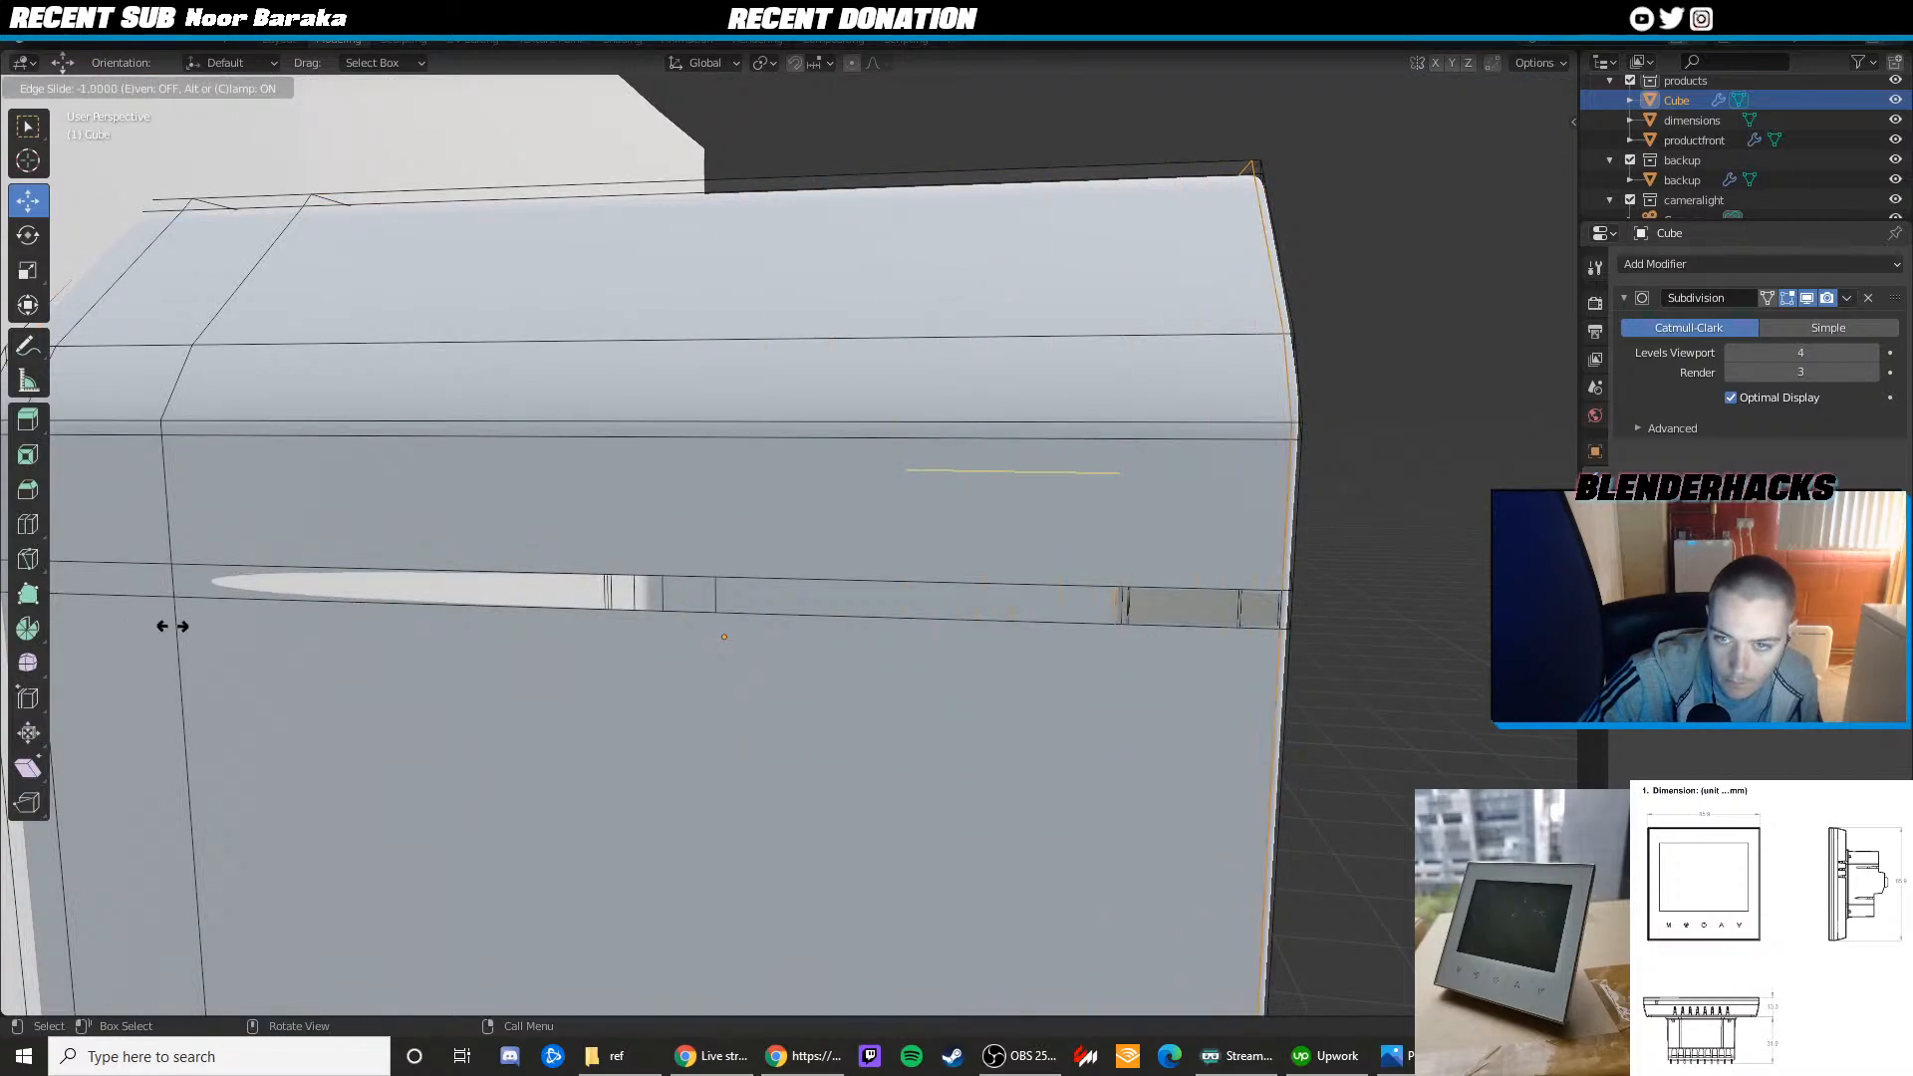
{"action": "left_click", "coordinate": [163, 626]}
{"action": "key", "text": "Tab"}
{"action": "scroll", "coordinate": [1090, 528], "scroll_direction": "down", "scroll_amount": 4}
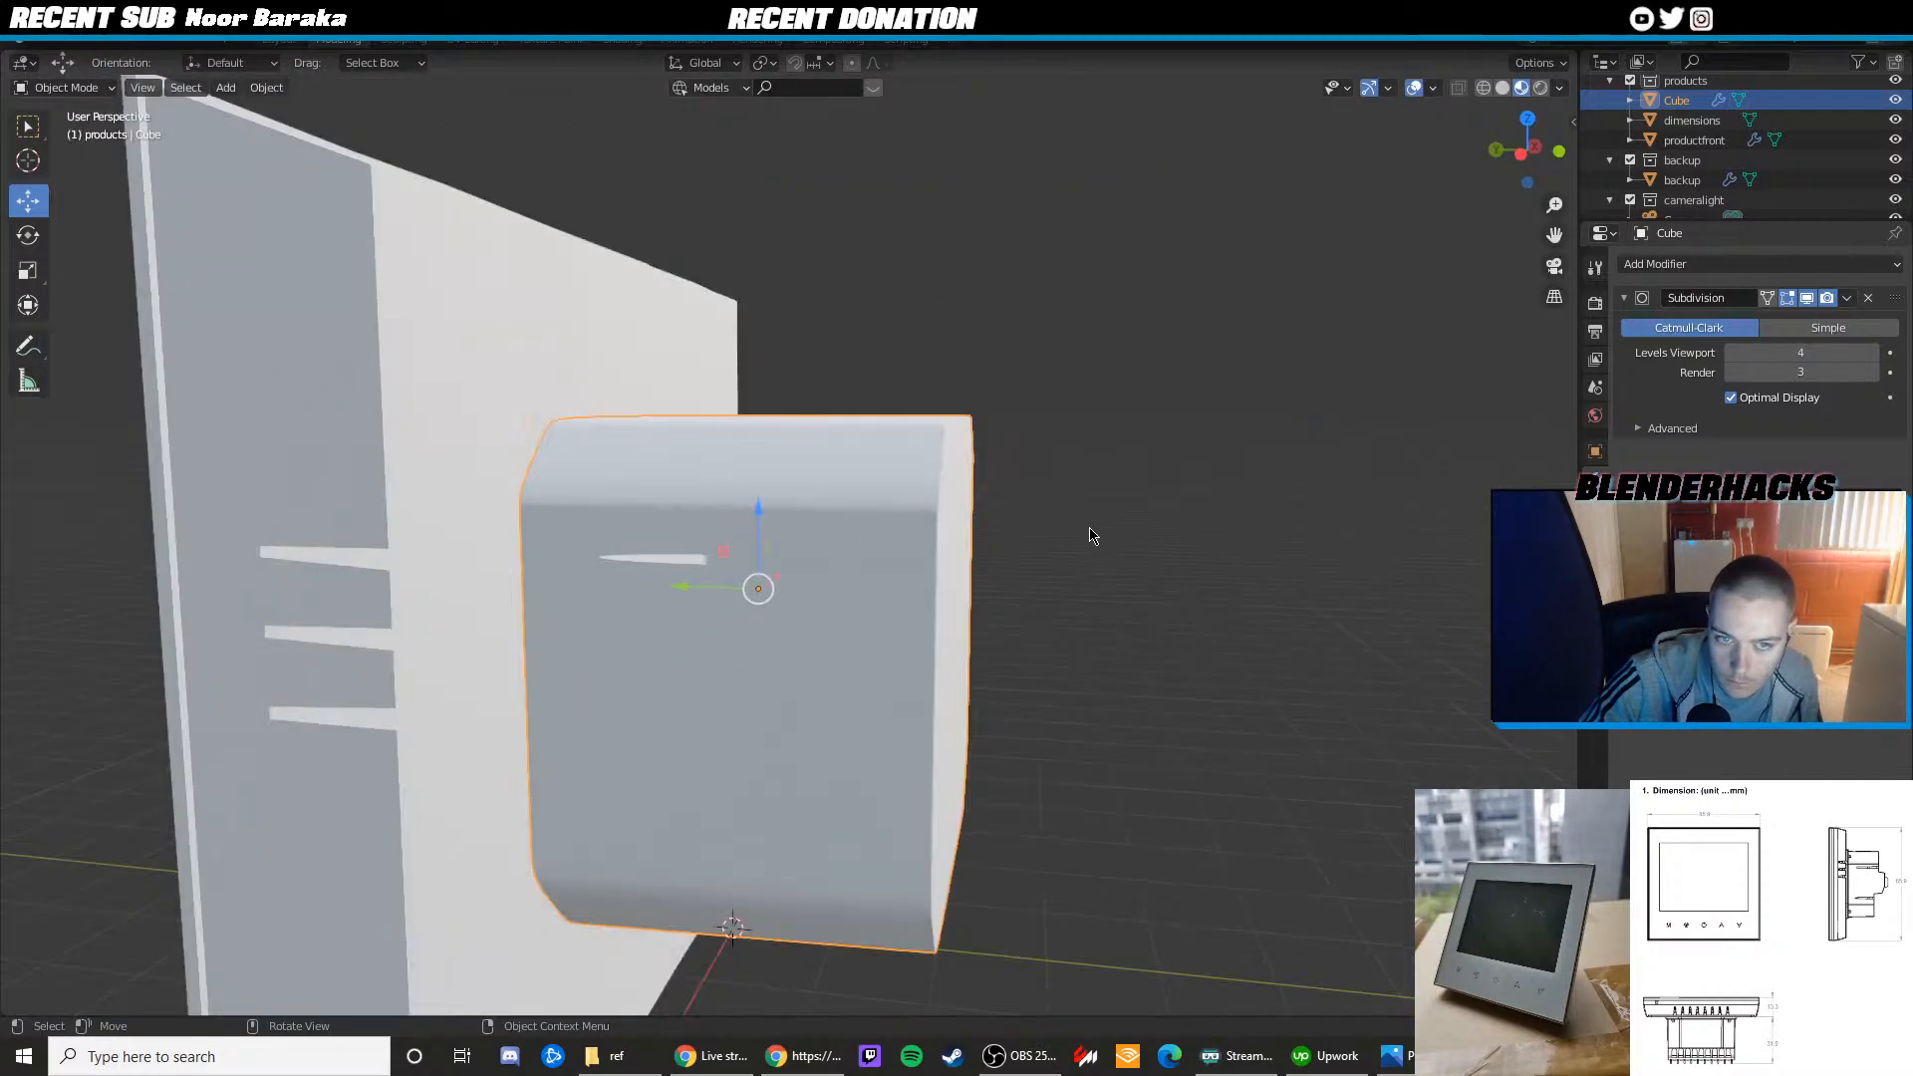
Examine the rear body through the camera and compare its upper slot with the side-view reference photo
{"action": "left_click", "coordinate": [1090, 535]}
{"action": "middle_click_drag", "start_coordinate": [1006, 548], "coordinate": [1084, 558]}
{"action": "key", "text": "KP_0"}
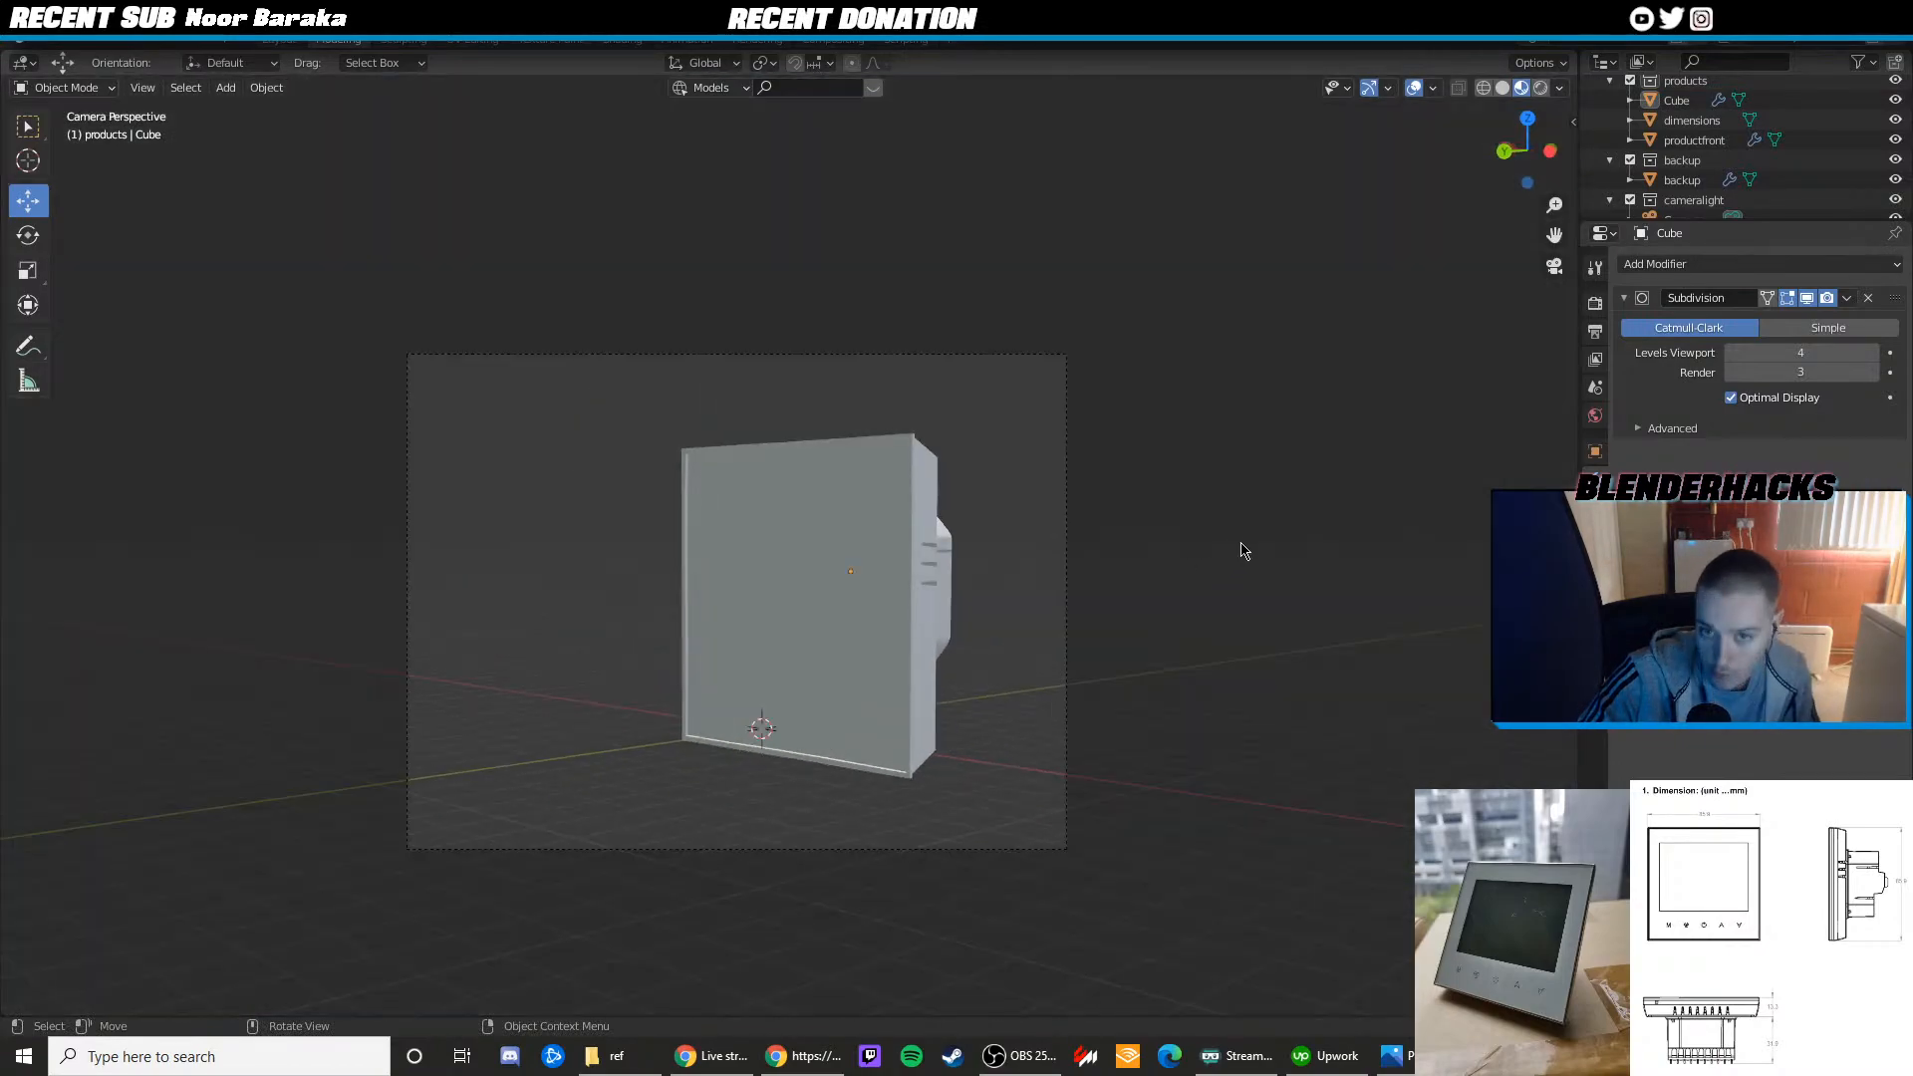
{"action": "scroll", "coordinate": [1245, 548], "scroll_direction": "up", "scroll_amount": 2}
{"action": "left_click", "coordinate": [1394, 1055]}
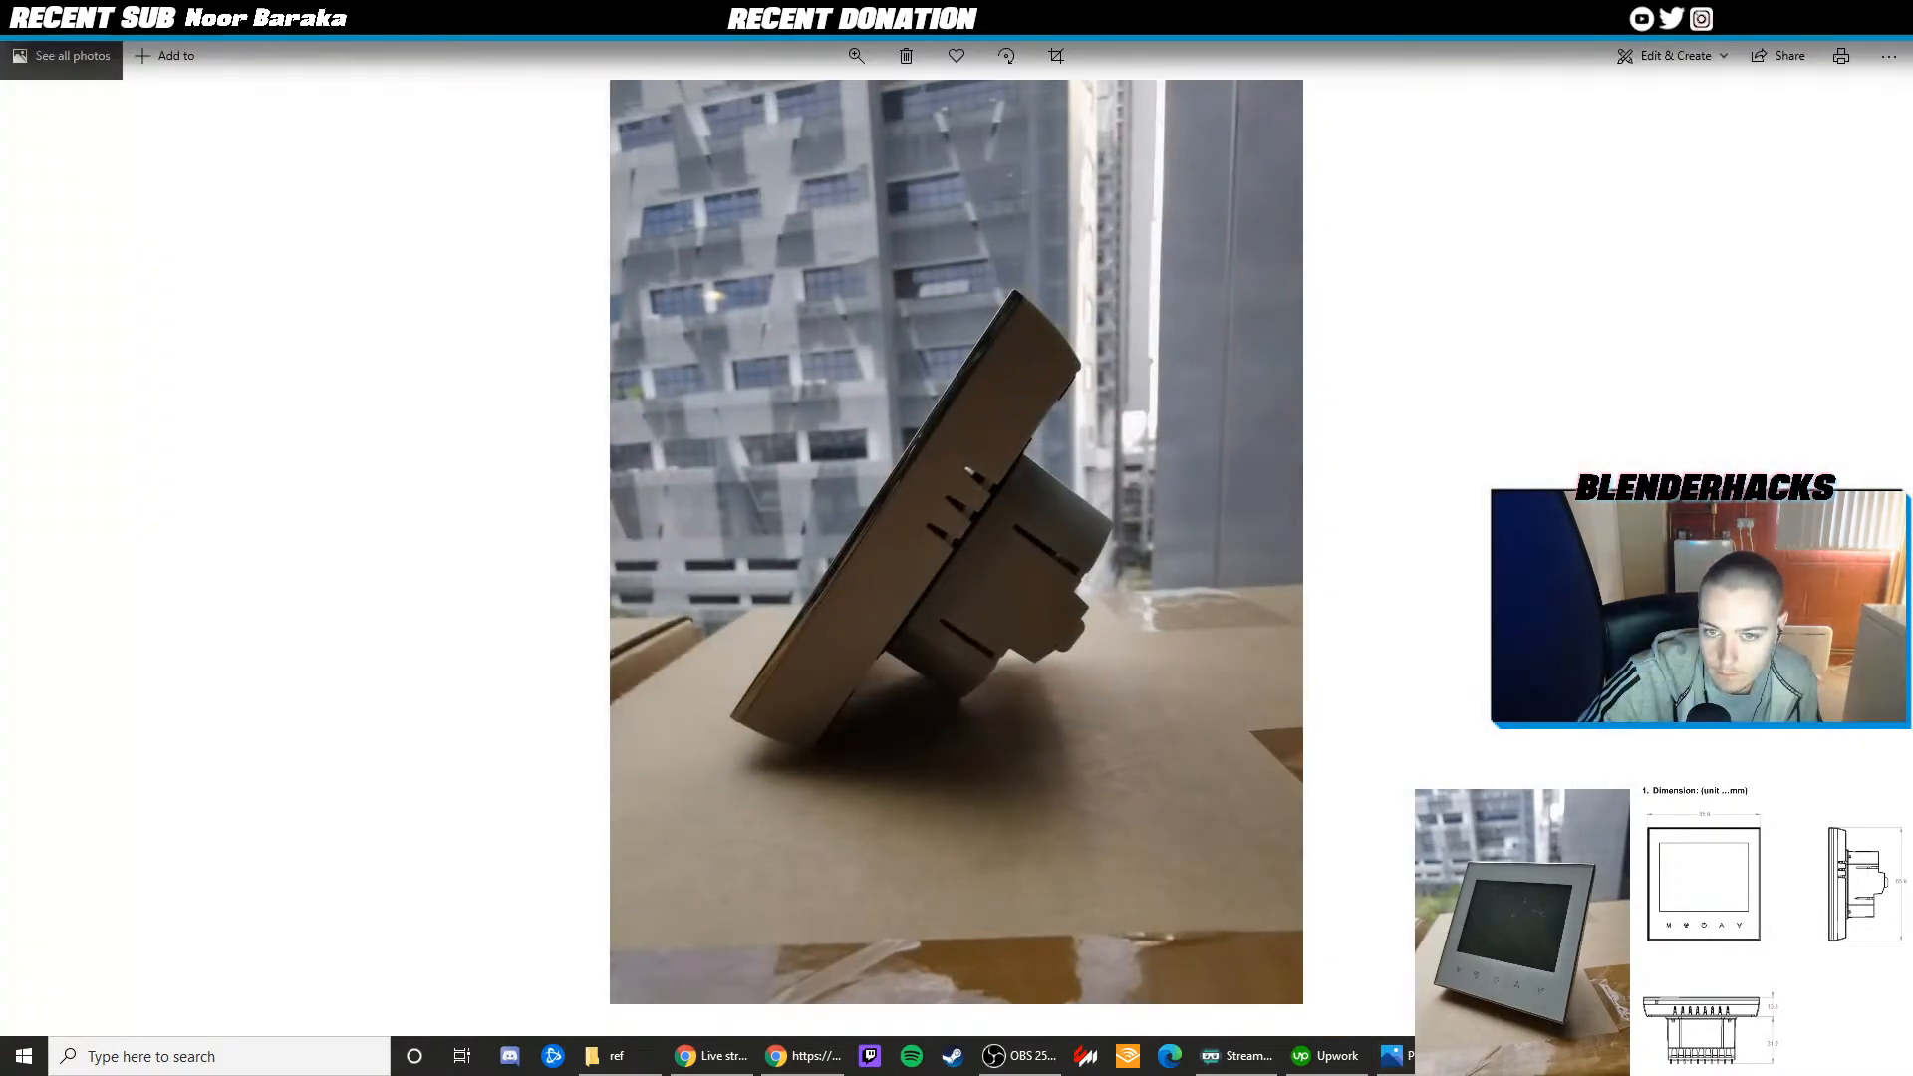
{"action": "key", "text": "alt+Tab"}
Select the vertices at both ends of the upper side slot and move the slot slightly down
{"action": "middle_click_drag", "start_coordinate": [1257, 669], "coordinate": [944, 589]}
{"action": "key", "text": "shift+z"}
{"action": "scroll", "coordinate": [926, 558], "scroll_direction": "up", "scroll_amount": 4}
{"action": "key", "text": "z"}
{"action": "left_click", "coordinate": [920, 582]}
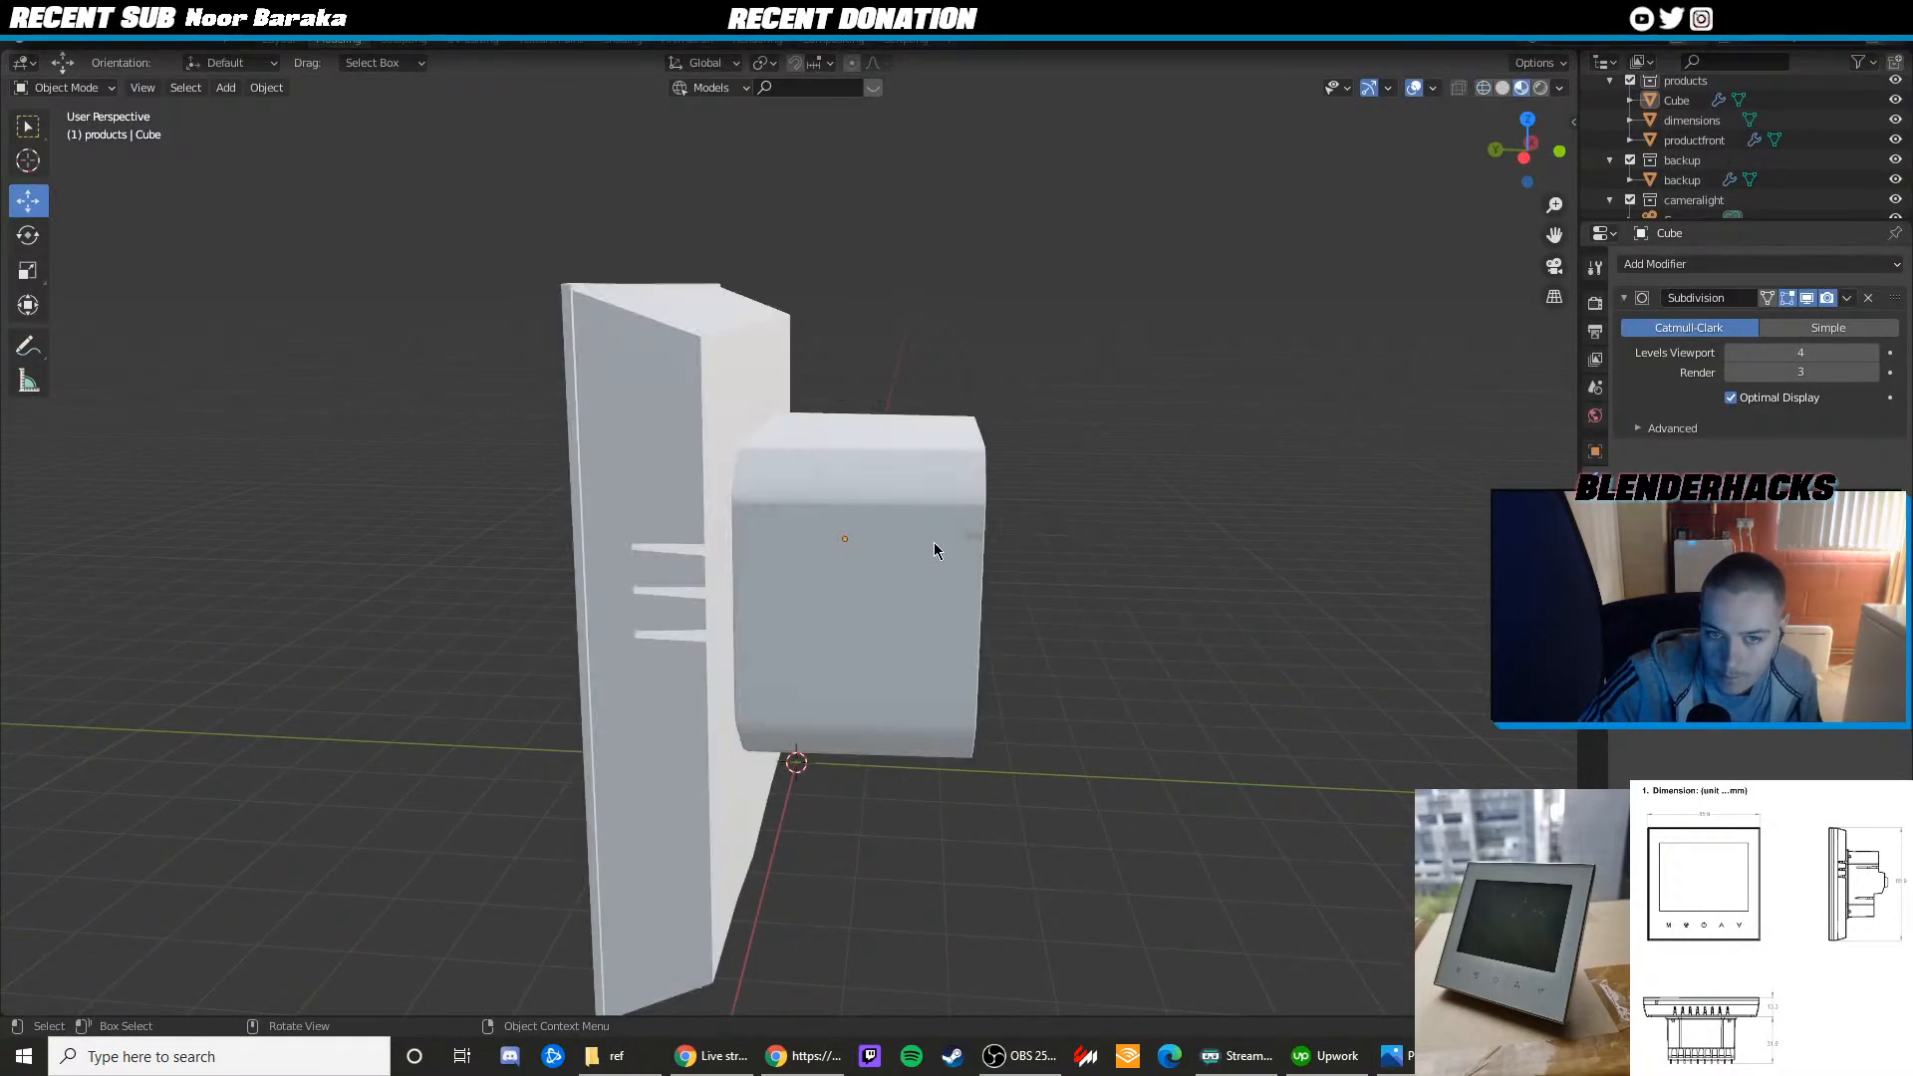
{"action": "left_click", "coordinate": [934, 542]}
{"action": "scroll", "coordinate": [930, 542], "scroll_direction": "up", "scroll_amount": 3}
{"action": "key", "text": "Tab"}
{"action": "key", "text": "shift+z"}
{"action": "middle_click_drag", "start_coordinate": [1037, 546], "coordinate": [1070, 541]}
{"action": "scroll", "coordinate": [1186, 518], "scroll_direction": "up", "scroll_amount": 1}
{"action": "key", "text": "shift+z"}
{"action": "middle_click_drag", "start_coordinate": [1175, 590], "coordinate": [1120, 589]}
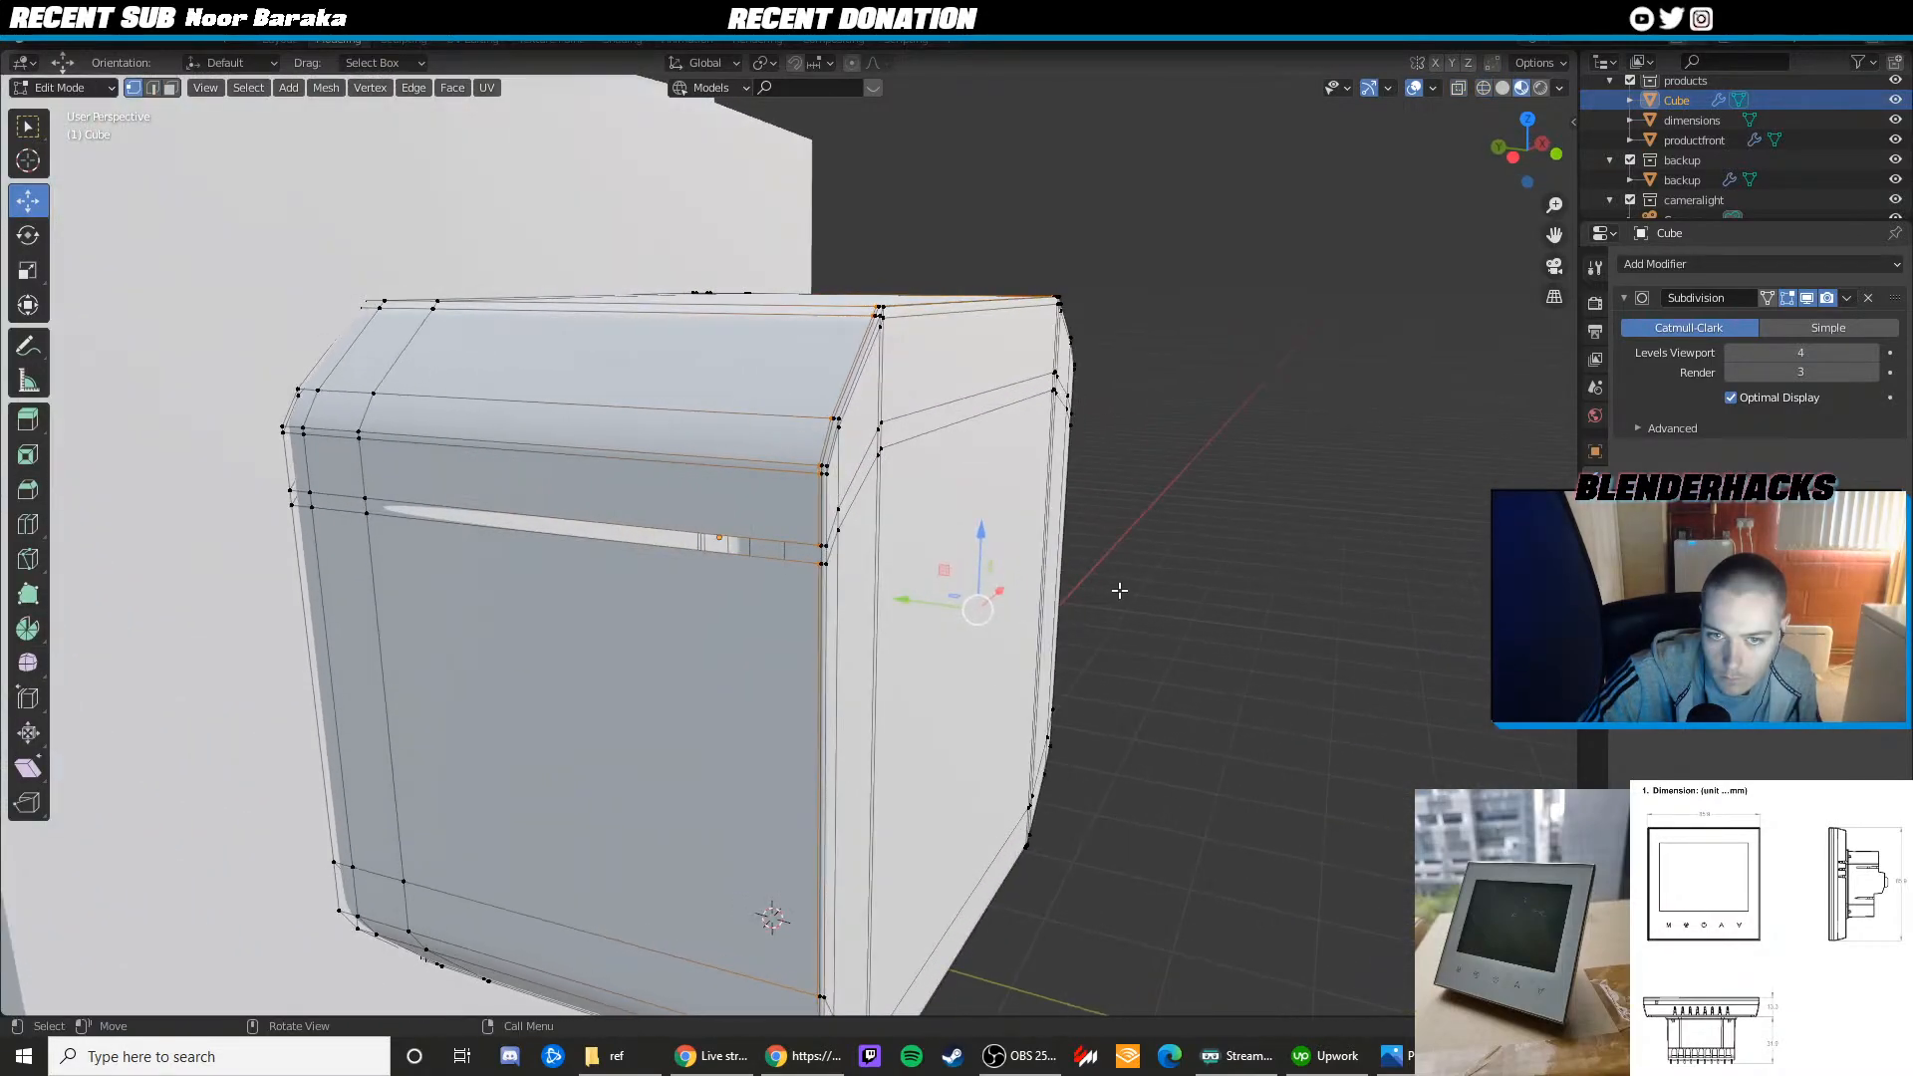
{"action": "left_click", "coordinate": [952, 546]}
{"action": "left_click_drag", "start_coordinate": [792, 538], "coordinate": [833, 583]}
{"action": "middle_click_drag", "start_coordinate": [418, 508], "coordinate": [548, 594], "text": "shift"}
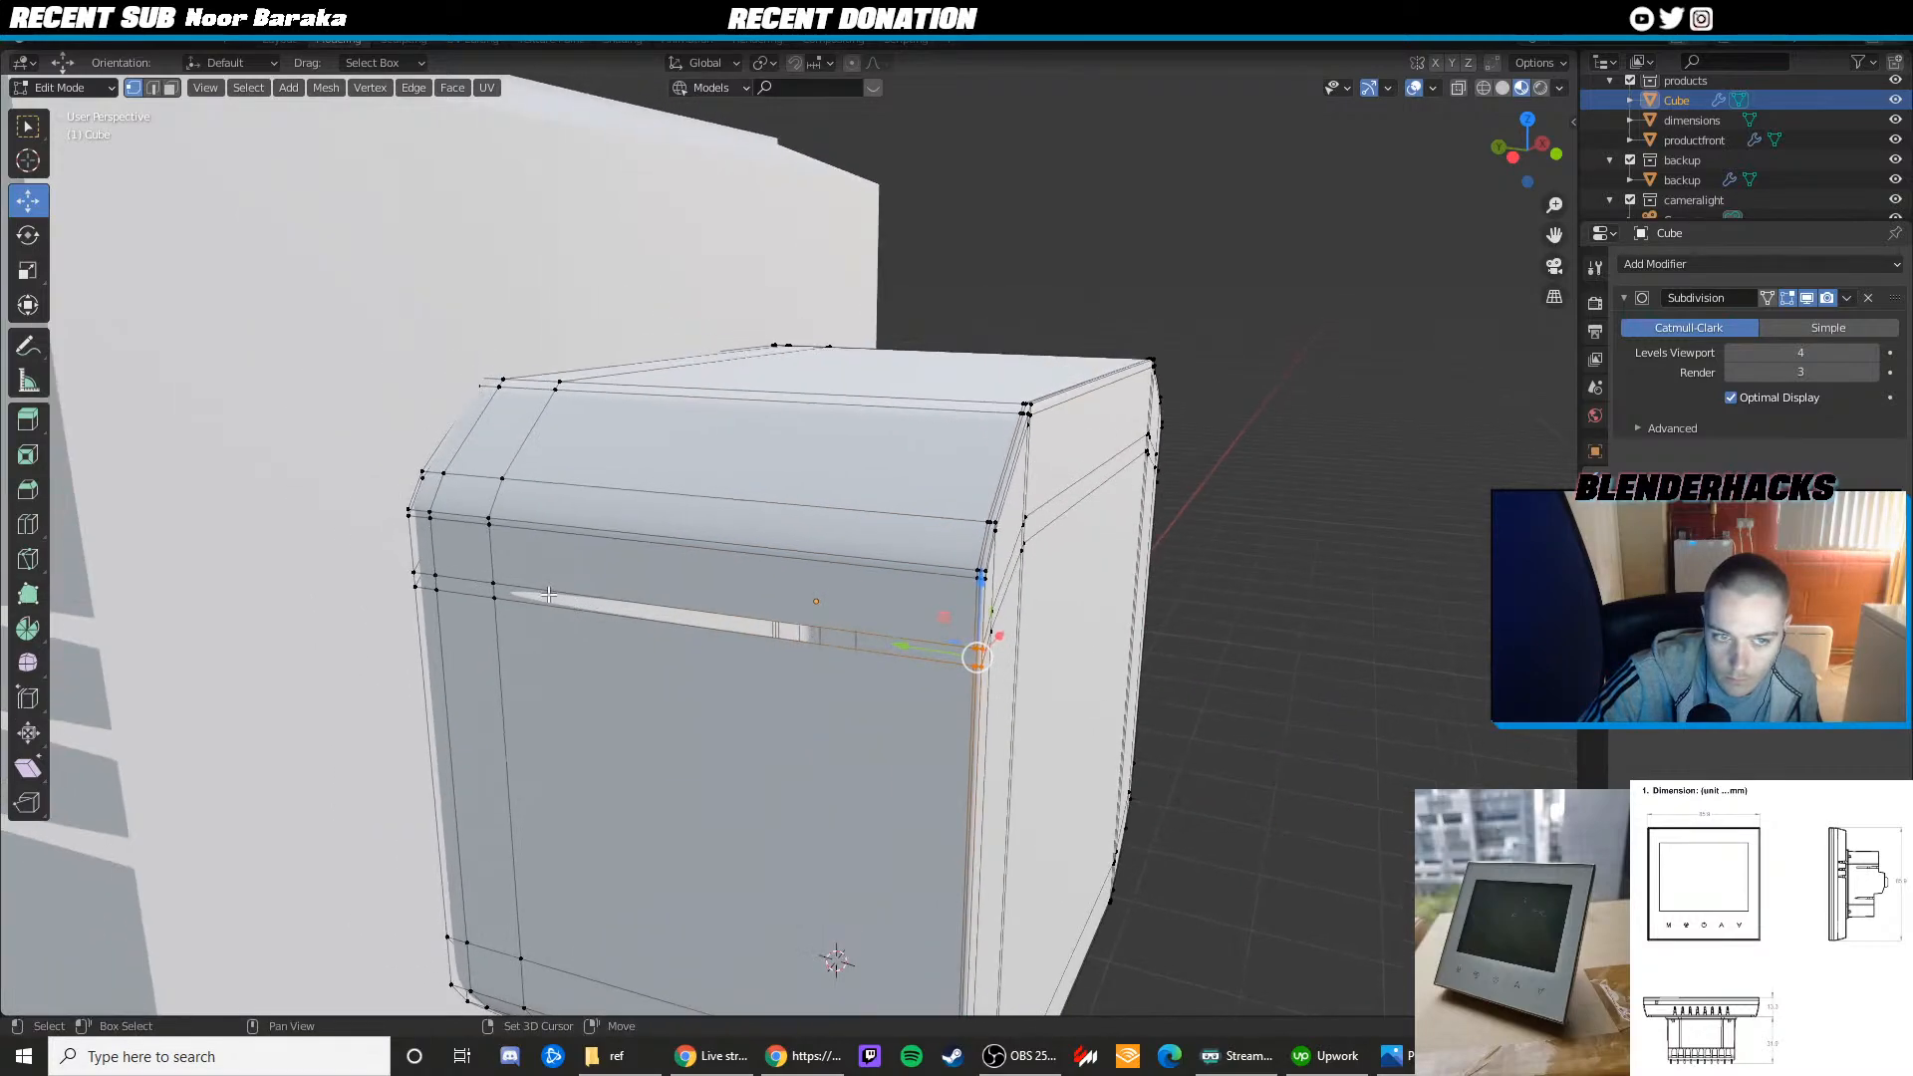
{"action": "left_click_drag", "start_coordinate": [468, 566], "coordinate": [563, 603], "text": "shift"}
{"action": "left_click_drag", "start_coordinate": [839, 581], "coordinate": [838, 601]}
Check the slot height on the smoothed body and nudge the upper slot a little lower
{"action": "key", "text": "z"}
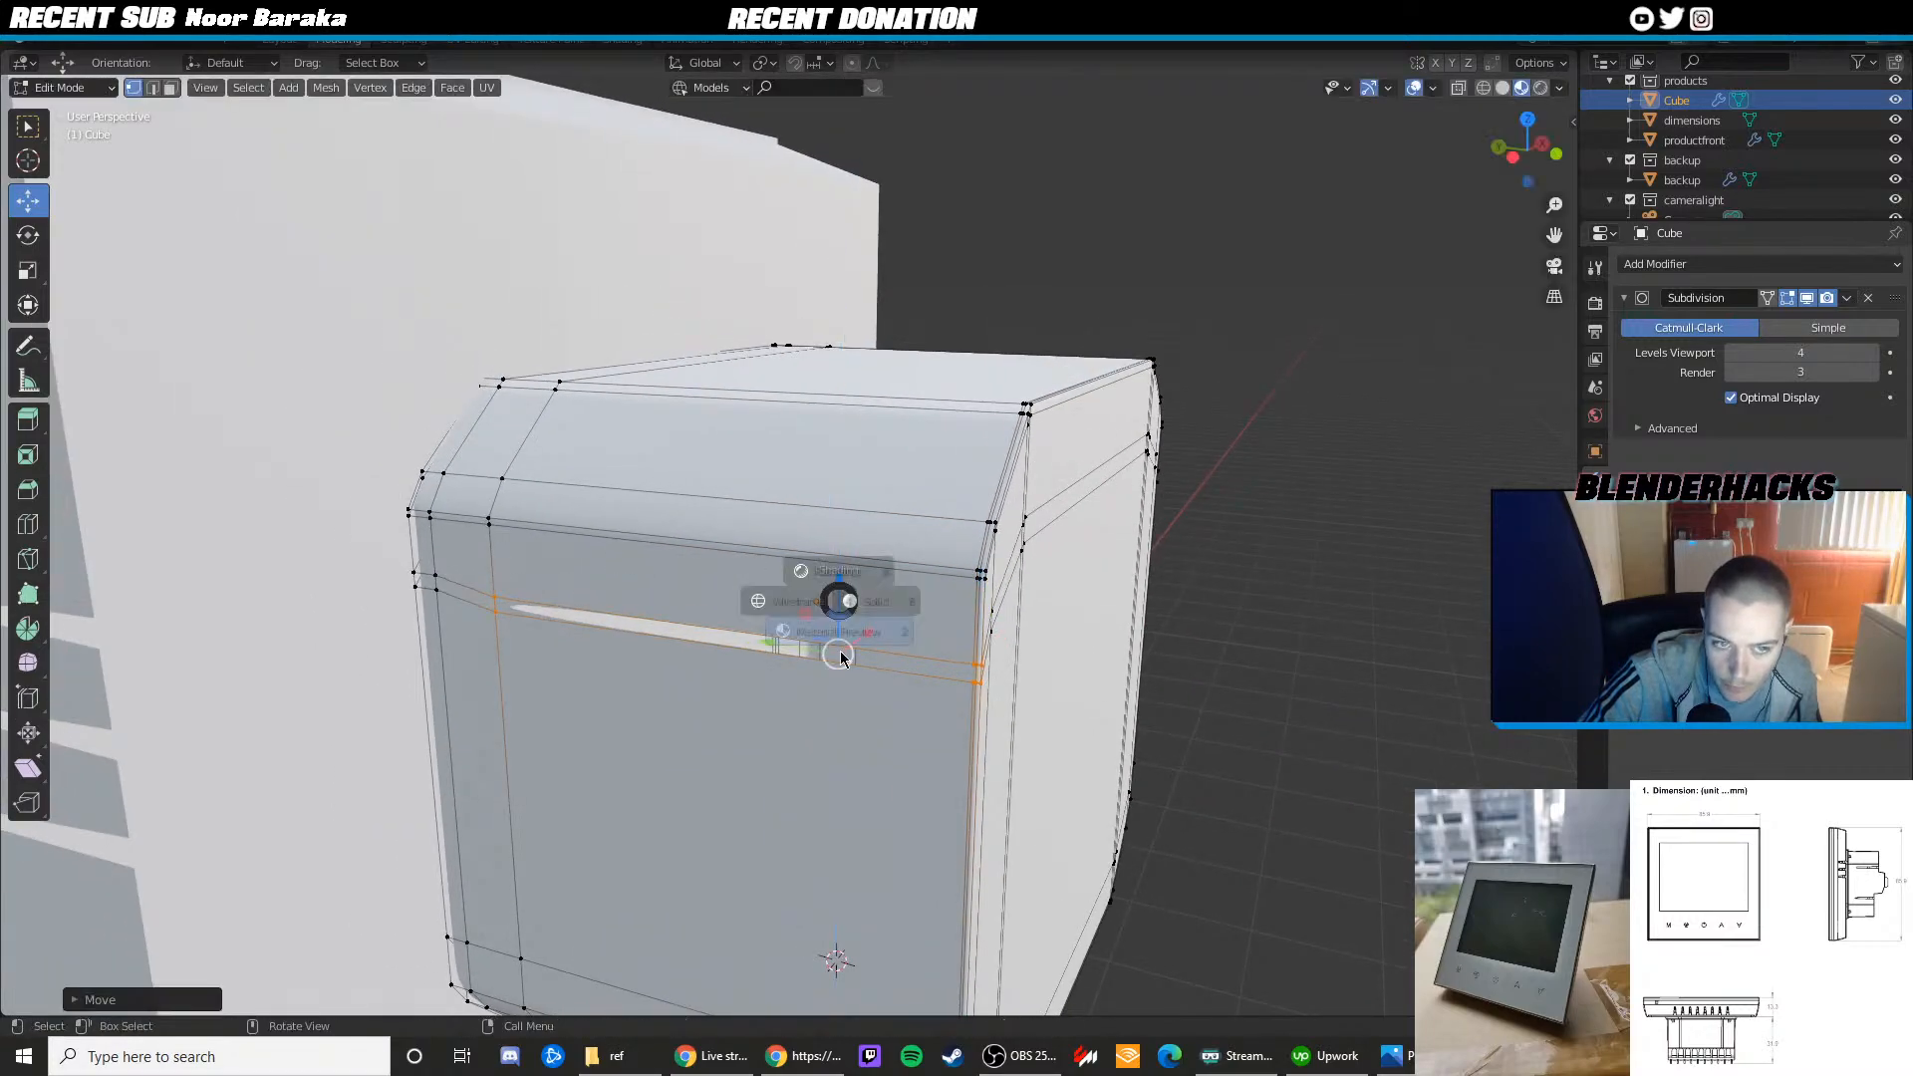
{"action": "key", "text": "Tab"}
{"action": "key", "text": "KP_Decimal"}
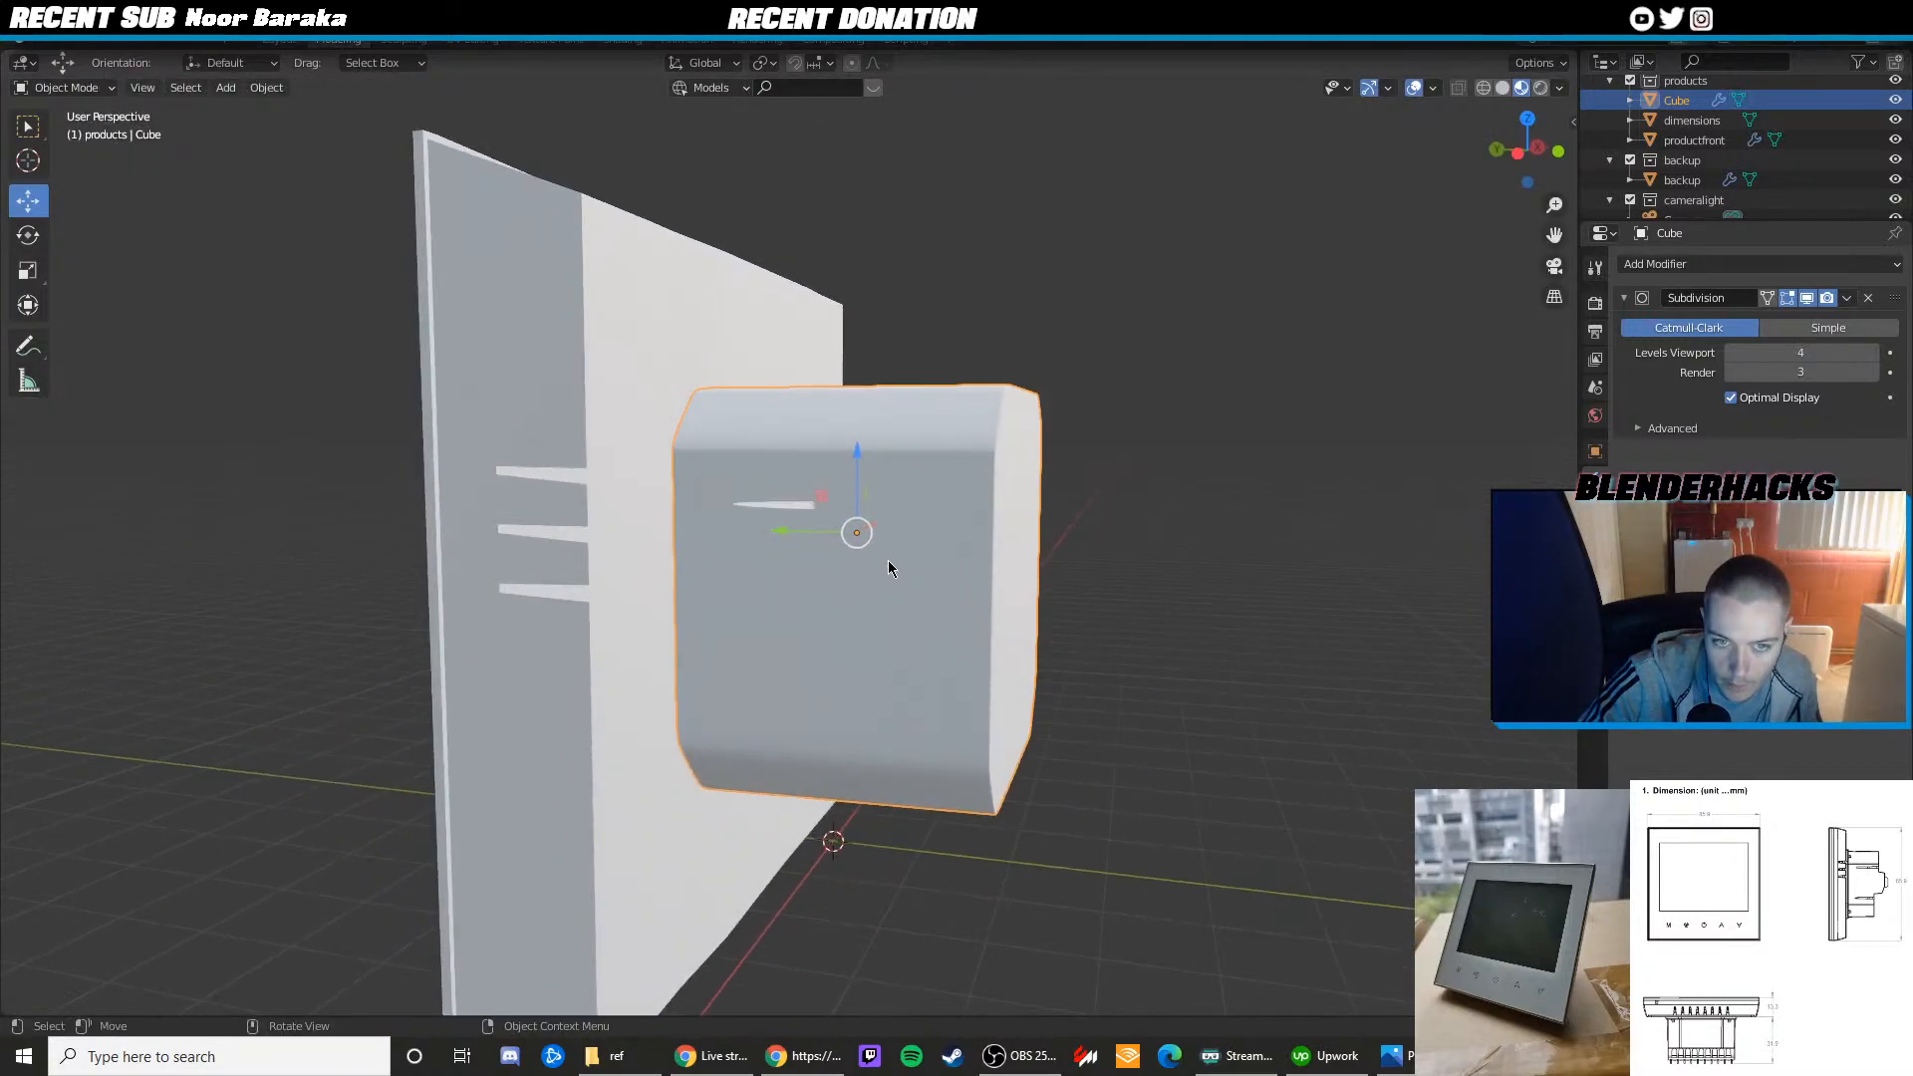
{"action": "key", "text": "Tab"}
{"action": "scroll", "coordinate": [901, 553], "scroll_direction": "up", "scroll_amount": 1}
{"action": "left_click_drag", "start_coordinate": [974, 436], "coordinate": [973, 441]}
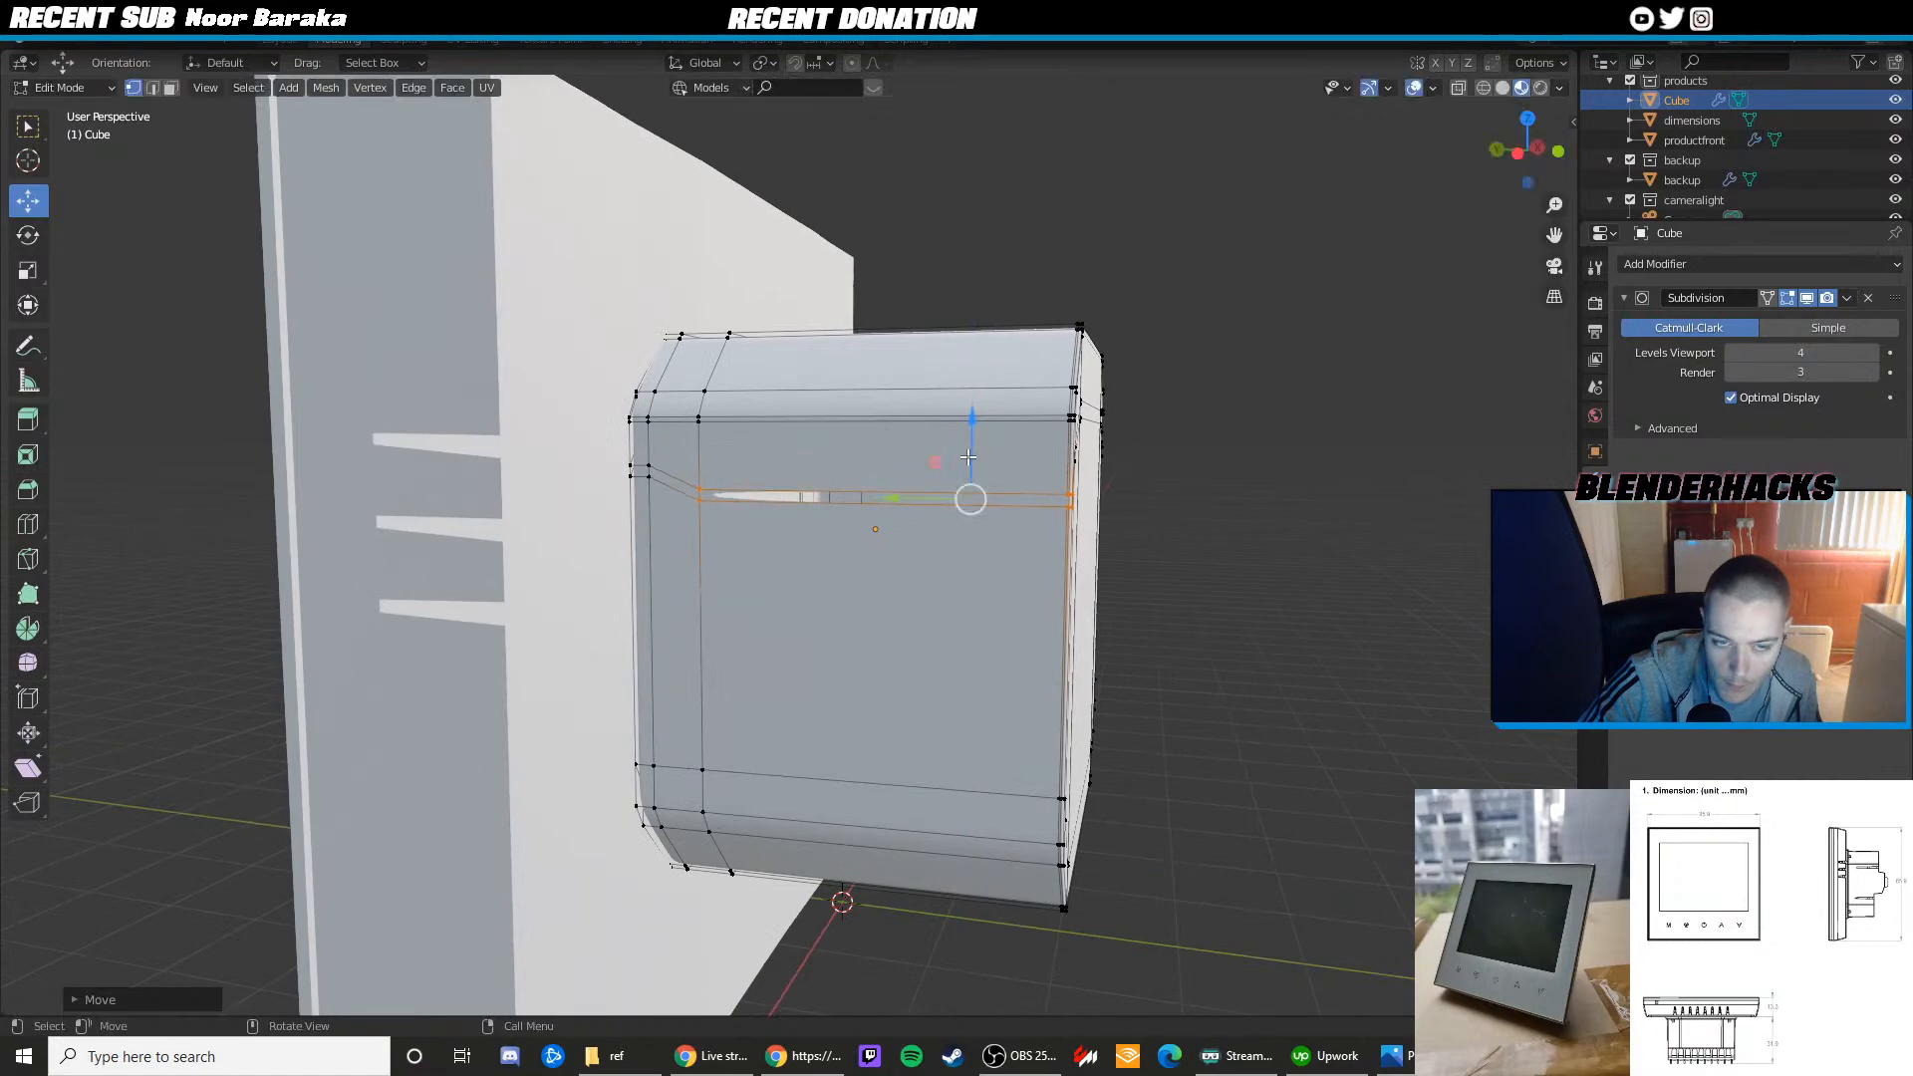
Add two closely spaced horizontal loop cuts around the lower half of the rear body
{"action": "key", "text": "ctrl+r"}
{"action": "left_click", "coordinate": [1056, 662]}
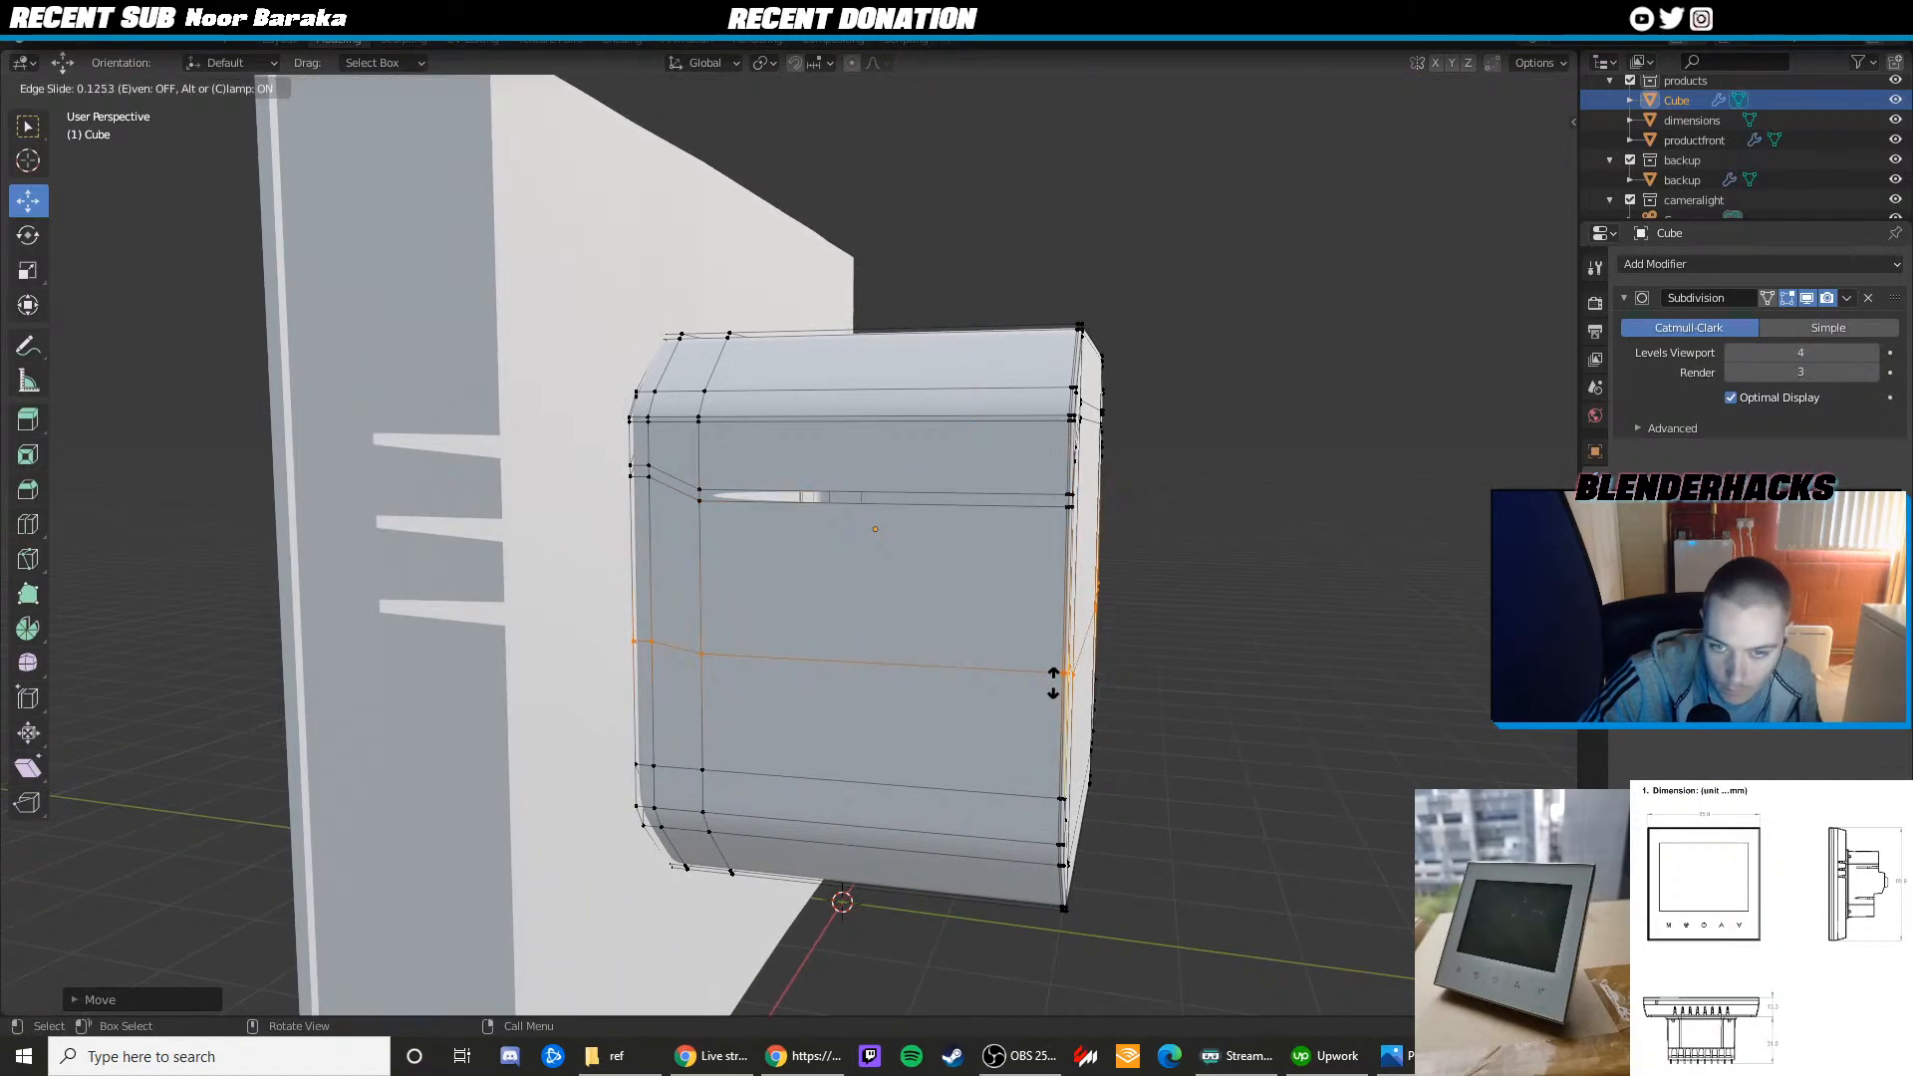
{"action": "left_click", "coordinate": [1045, 703]}
{"action": "key", "text": "ctrl+r"}
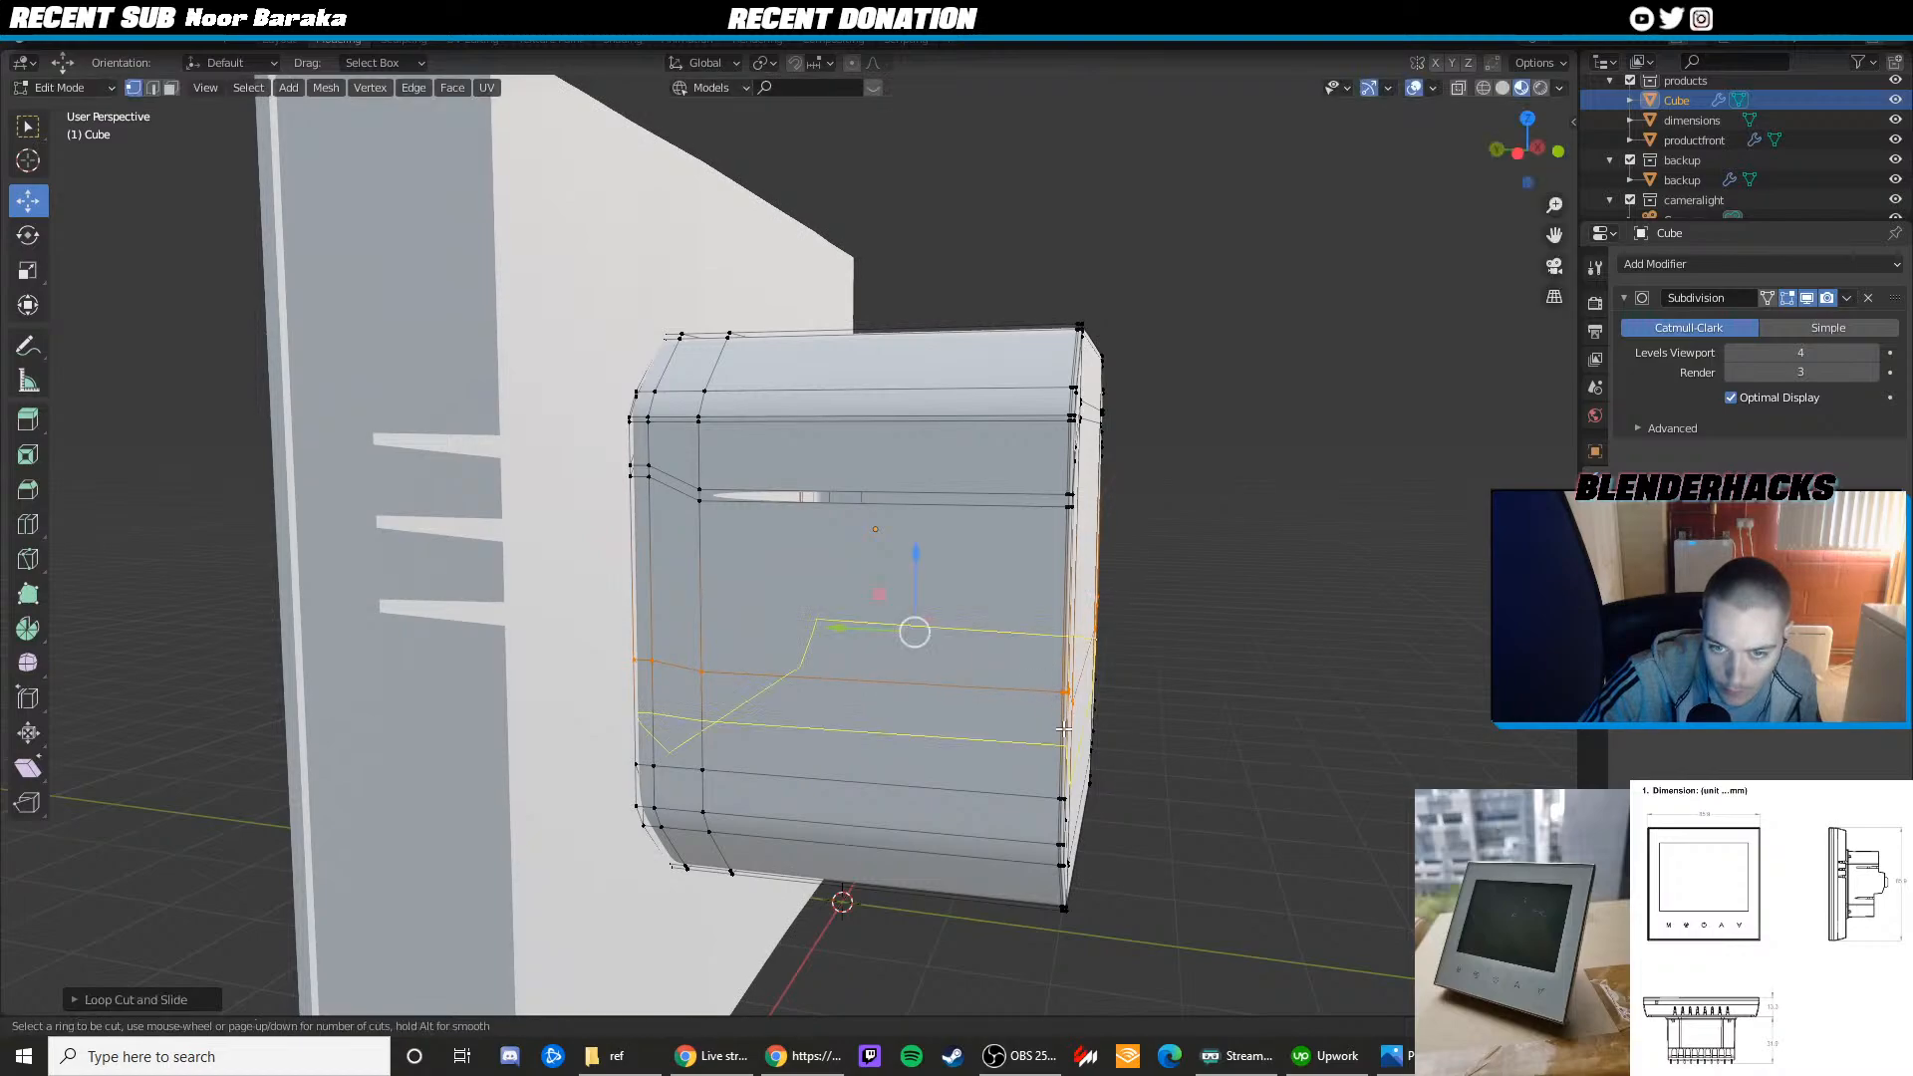
{"action": "left_click", "coordinate": [1068, 727]}
{"action": "left_click", "coordinate": [1073, 687]}
Delete the narrow side faces between the two lower loops to open a second slot
{"action": "right_click", "coordinate": [1017, 688]}
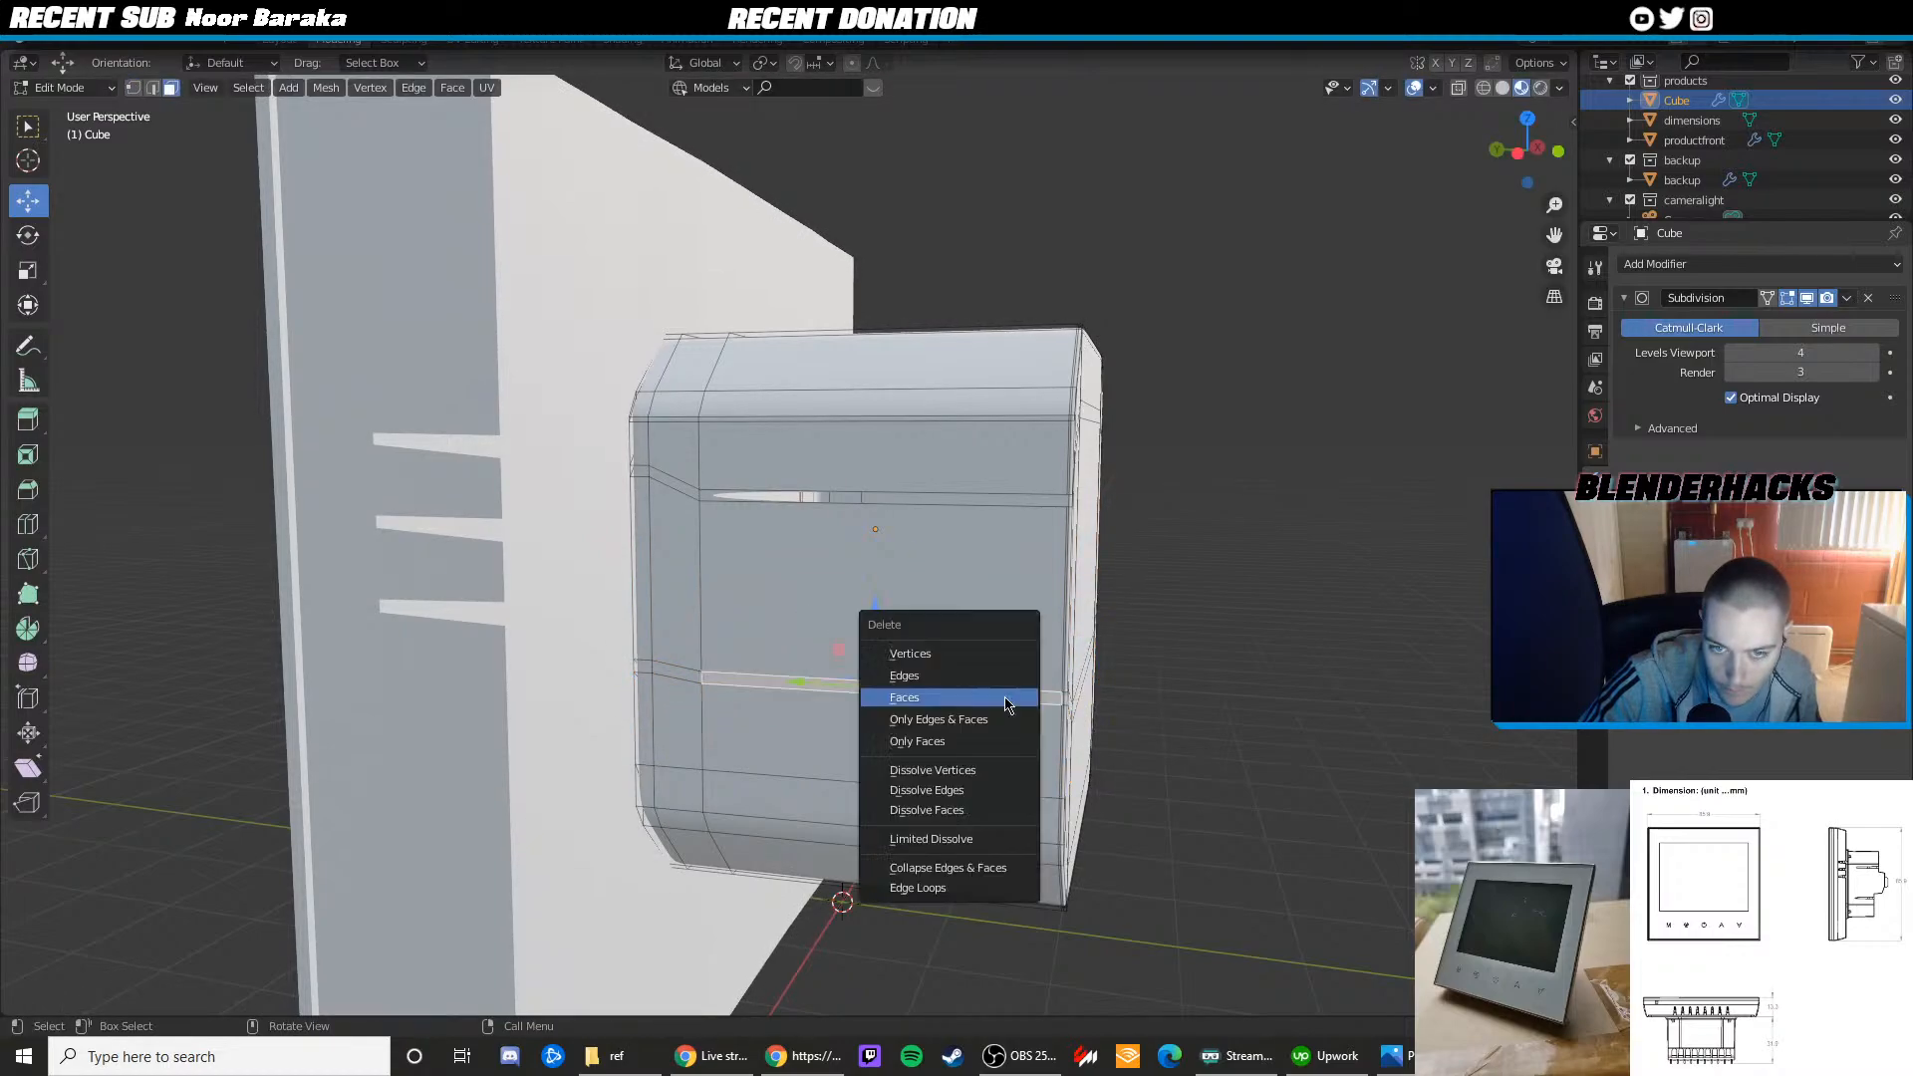
{"action": "left_click", "coordinate": [1017, 686]}
{"action": "key", "text": "Tab"}
{"action": "scroll", "coordinate": [986, 667], "scroll_direction": "up", "scroll_amount": 5}
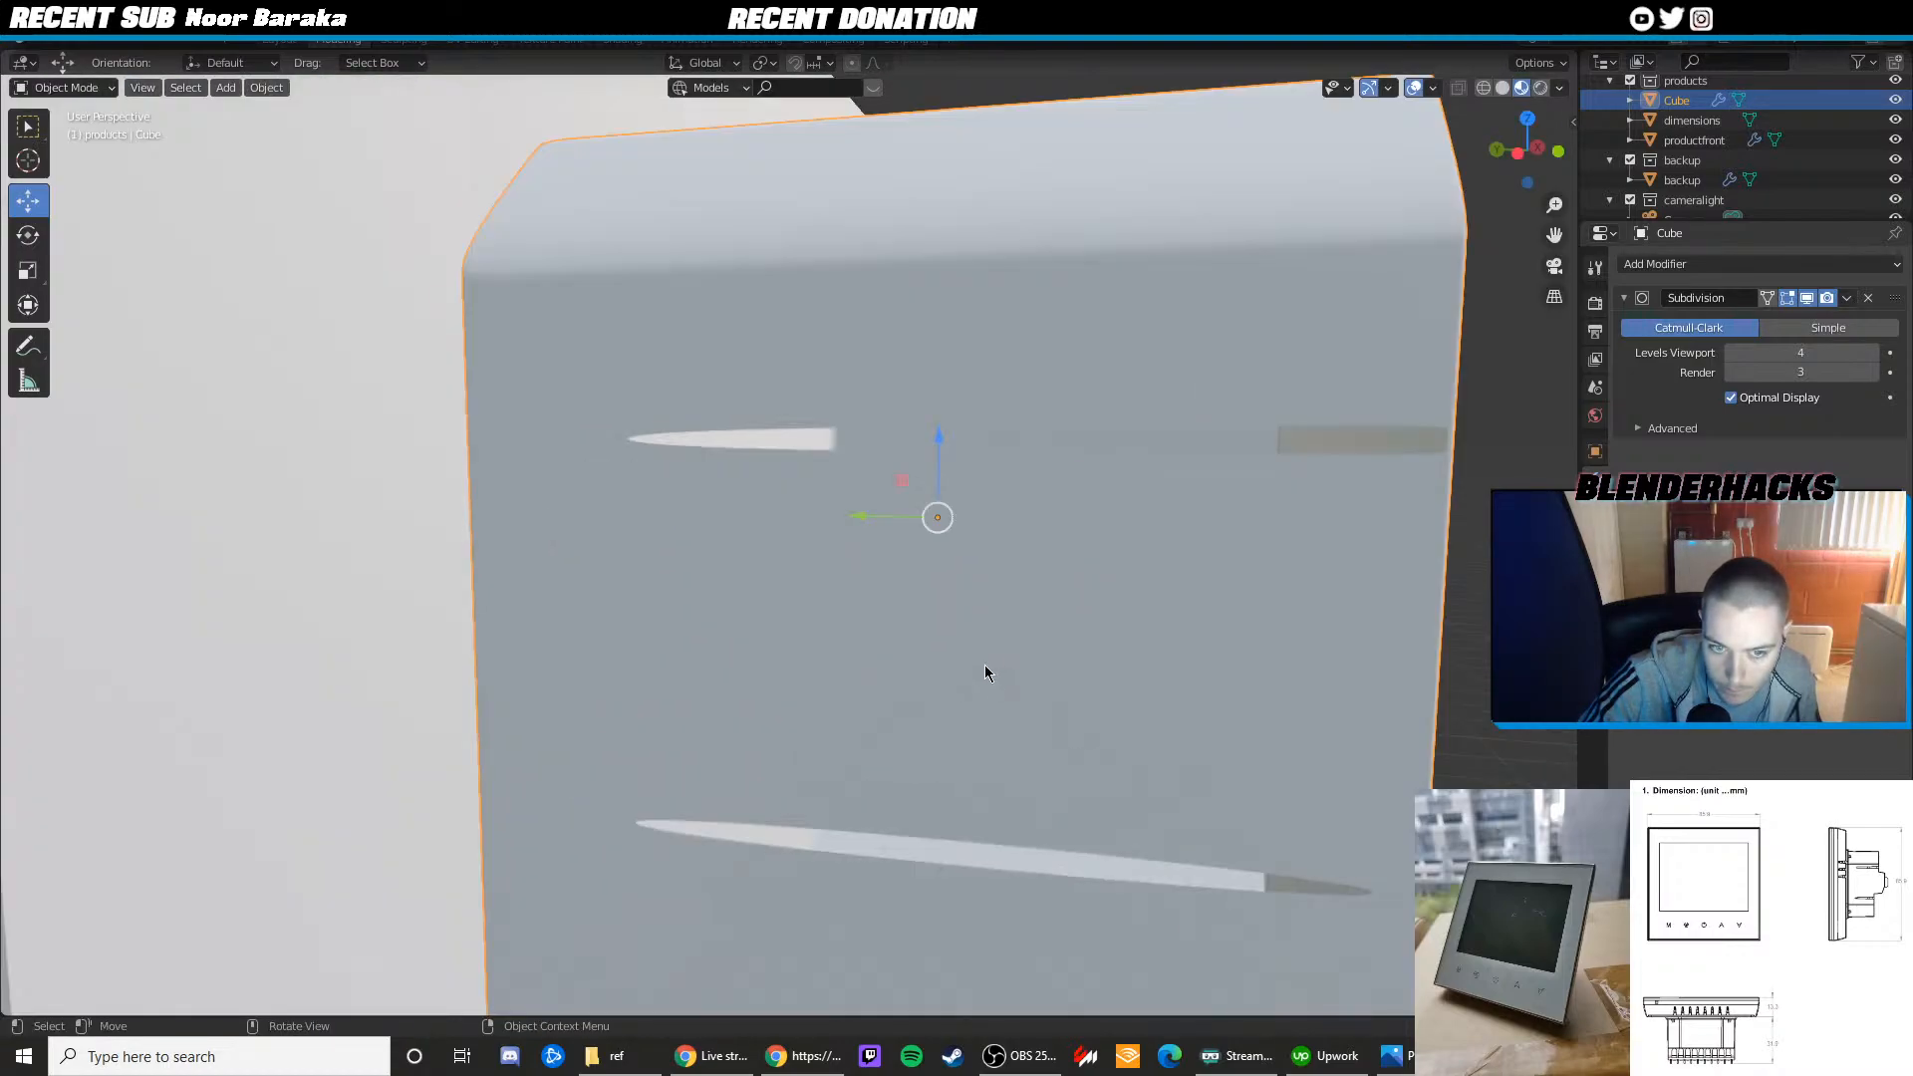
Add vertical supporting loops close to the back edge in the side sections between the slots and below the lower slot
{"action": "key", "text": "Tab"}
{"action": "key", "text": "ctrl+r"}
{"action": "left_click", "coordinate": [1204, 842]}
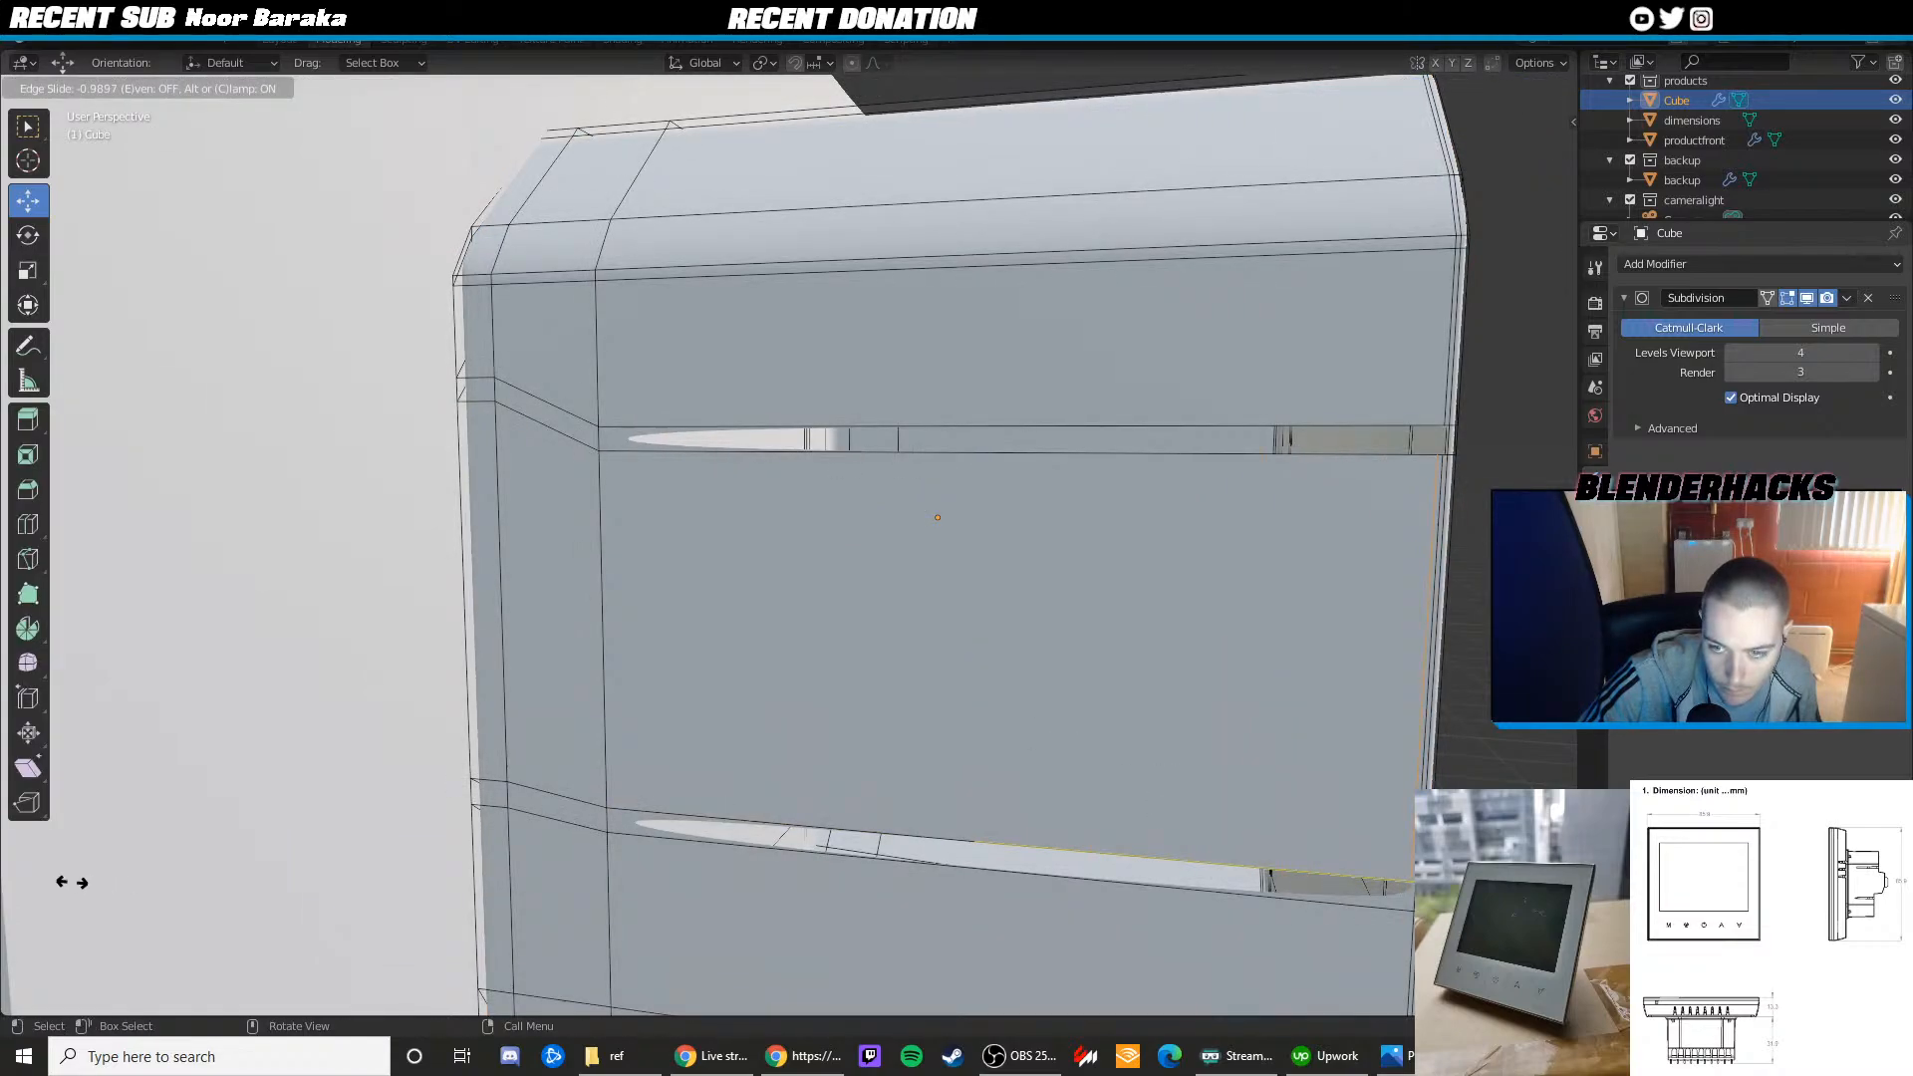
{"action": "left_click", "coordinate": [71, 881]}
{"action": "middle_click_drag", "start_coordinate": [80, 854], "coordinate": [1546, 751], "text": "shift"}
{"action": "key", "text": "ctrl+r"}
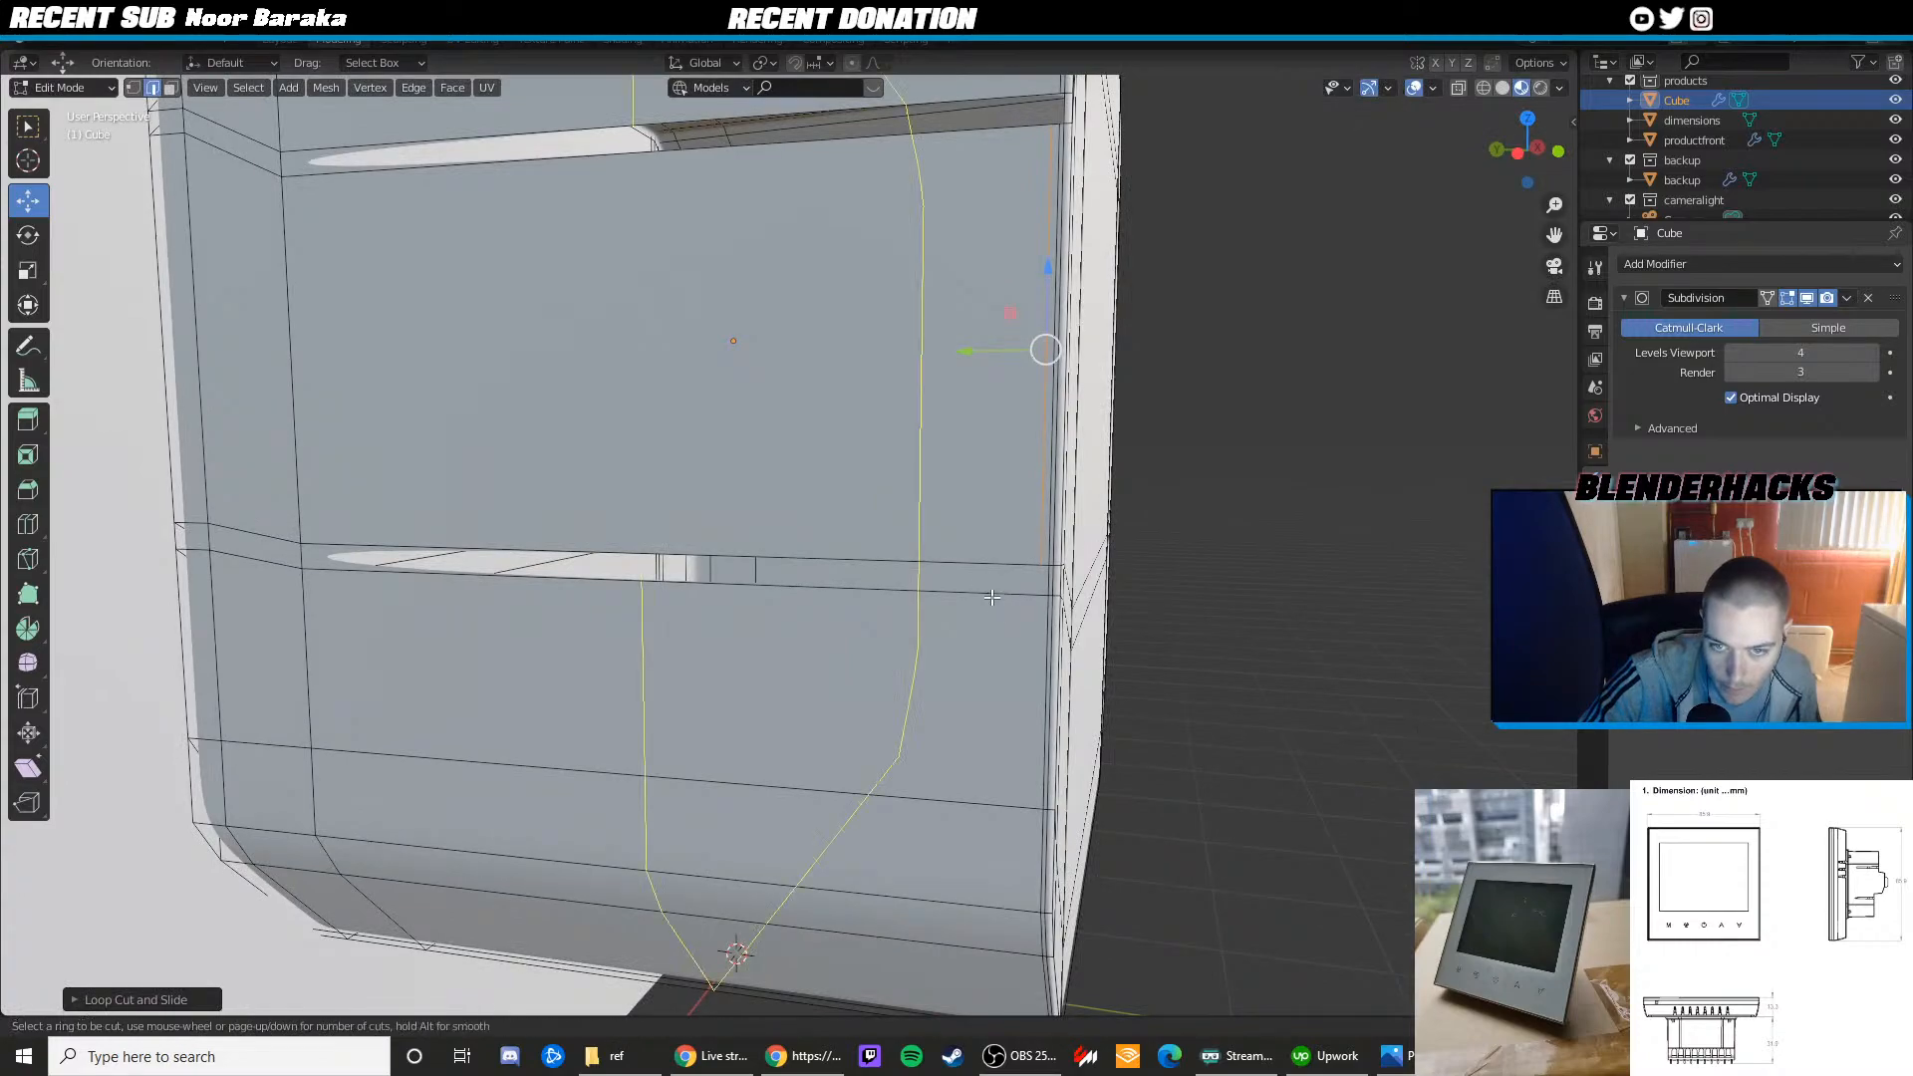
{"action": "left_click", "coordinate": [994, 603]}
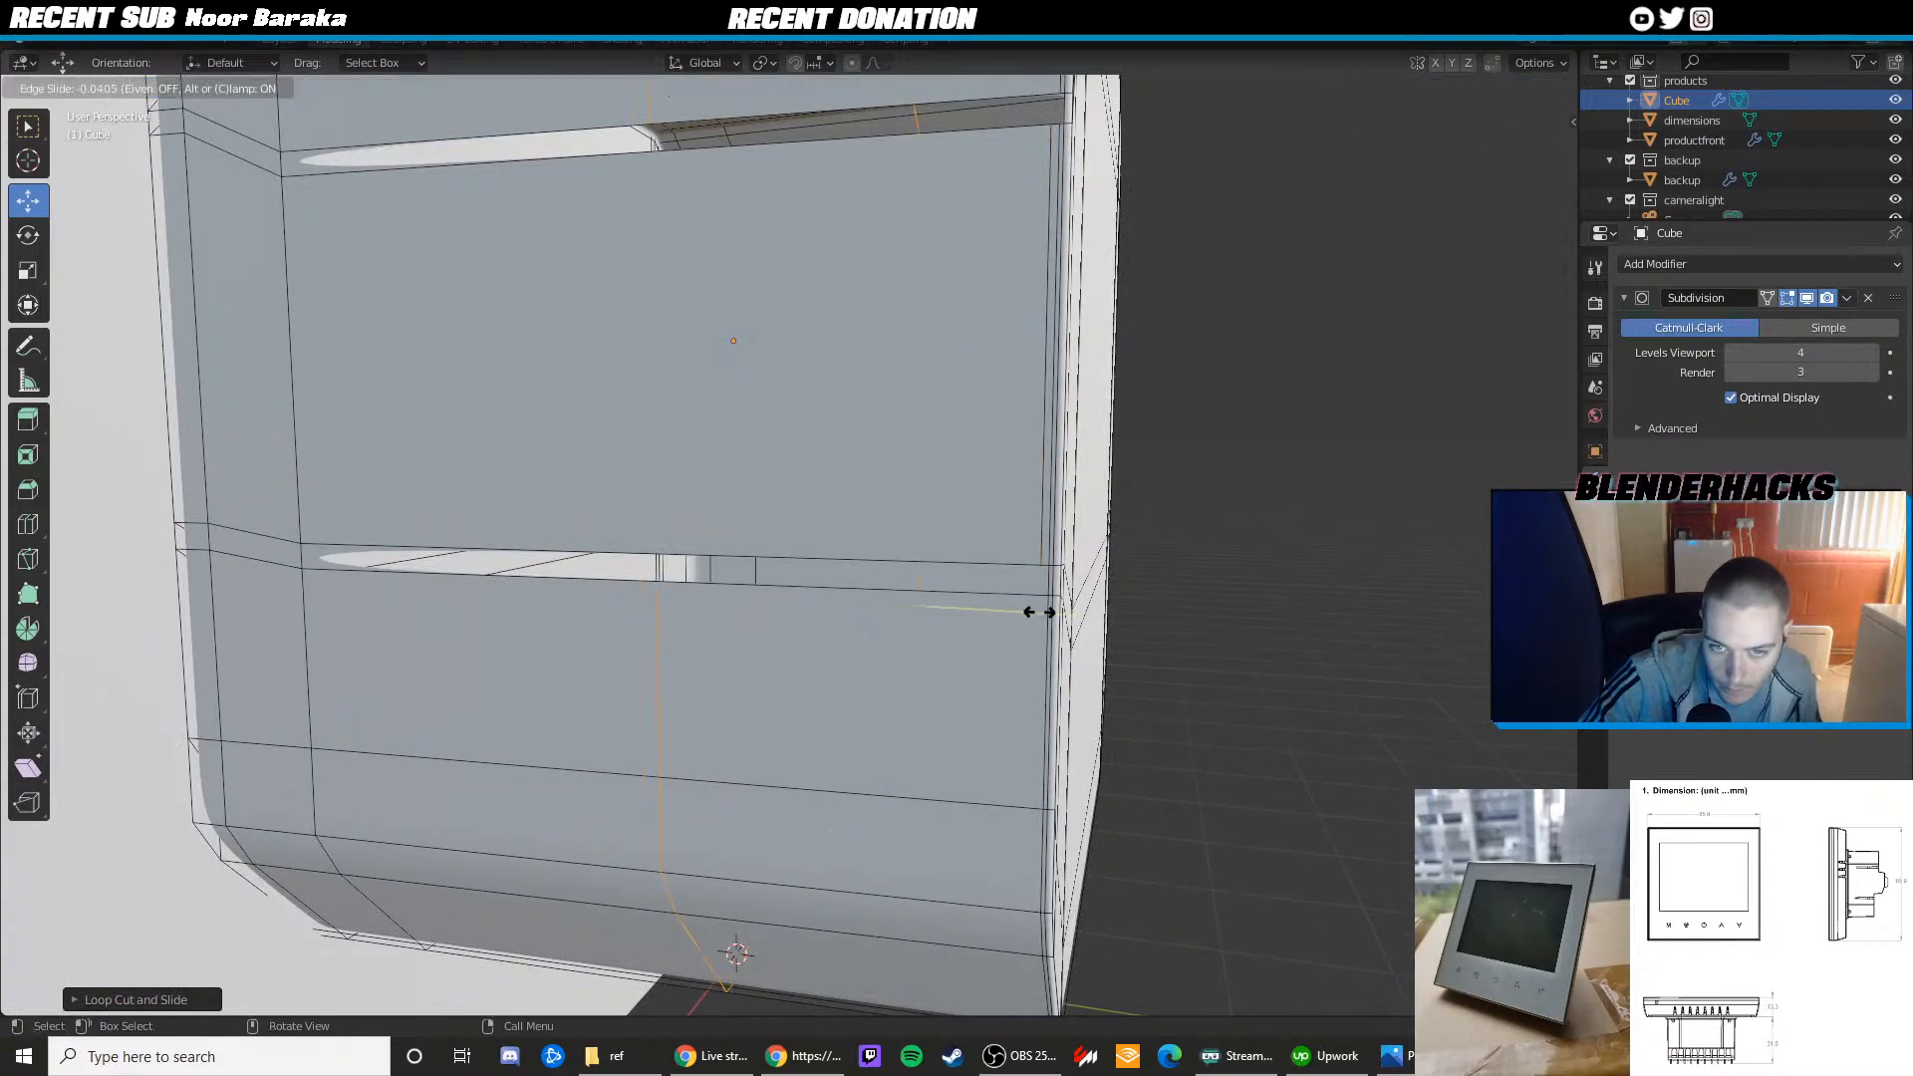
{"action": "left_click", "coordinate": [1355, 609]}
Examine both side slots on the smoothed rear body from several angles in Object Mode
{"action": "key", "text": "Tab"}
{"action": "scroll", "coordinate": [1246, 627], "scroll_direction": "down", "scroll_amount": 3}
{"action": "middle_click_drag", "start_coordinate": [1130, 652], "coordinate": [1273, 632]}
{"action": "scroll", "coordinate": [1157, 648], "scroll_direction": "up", "scroll_amount": 2}
{"action": "left_click", "coordinate": [1331, 609]}
{"action": "scroll", "coordinate": [1296, 623], "scroll_direction": "down", "scroll_amount": 4}
{"action": "scroll", "coordinate": [1093, 594], "scroll_direction": "up", "scroll_amount": 3}
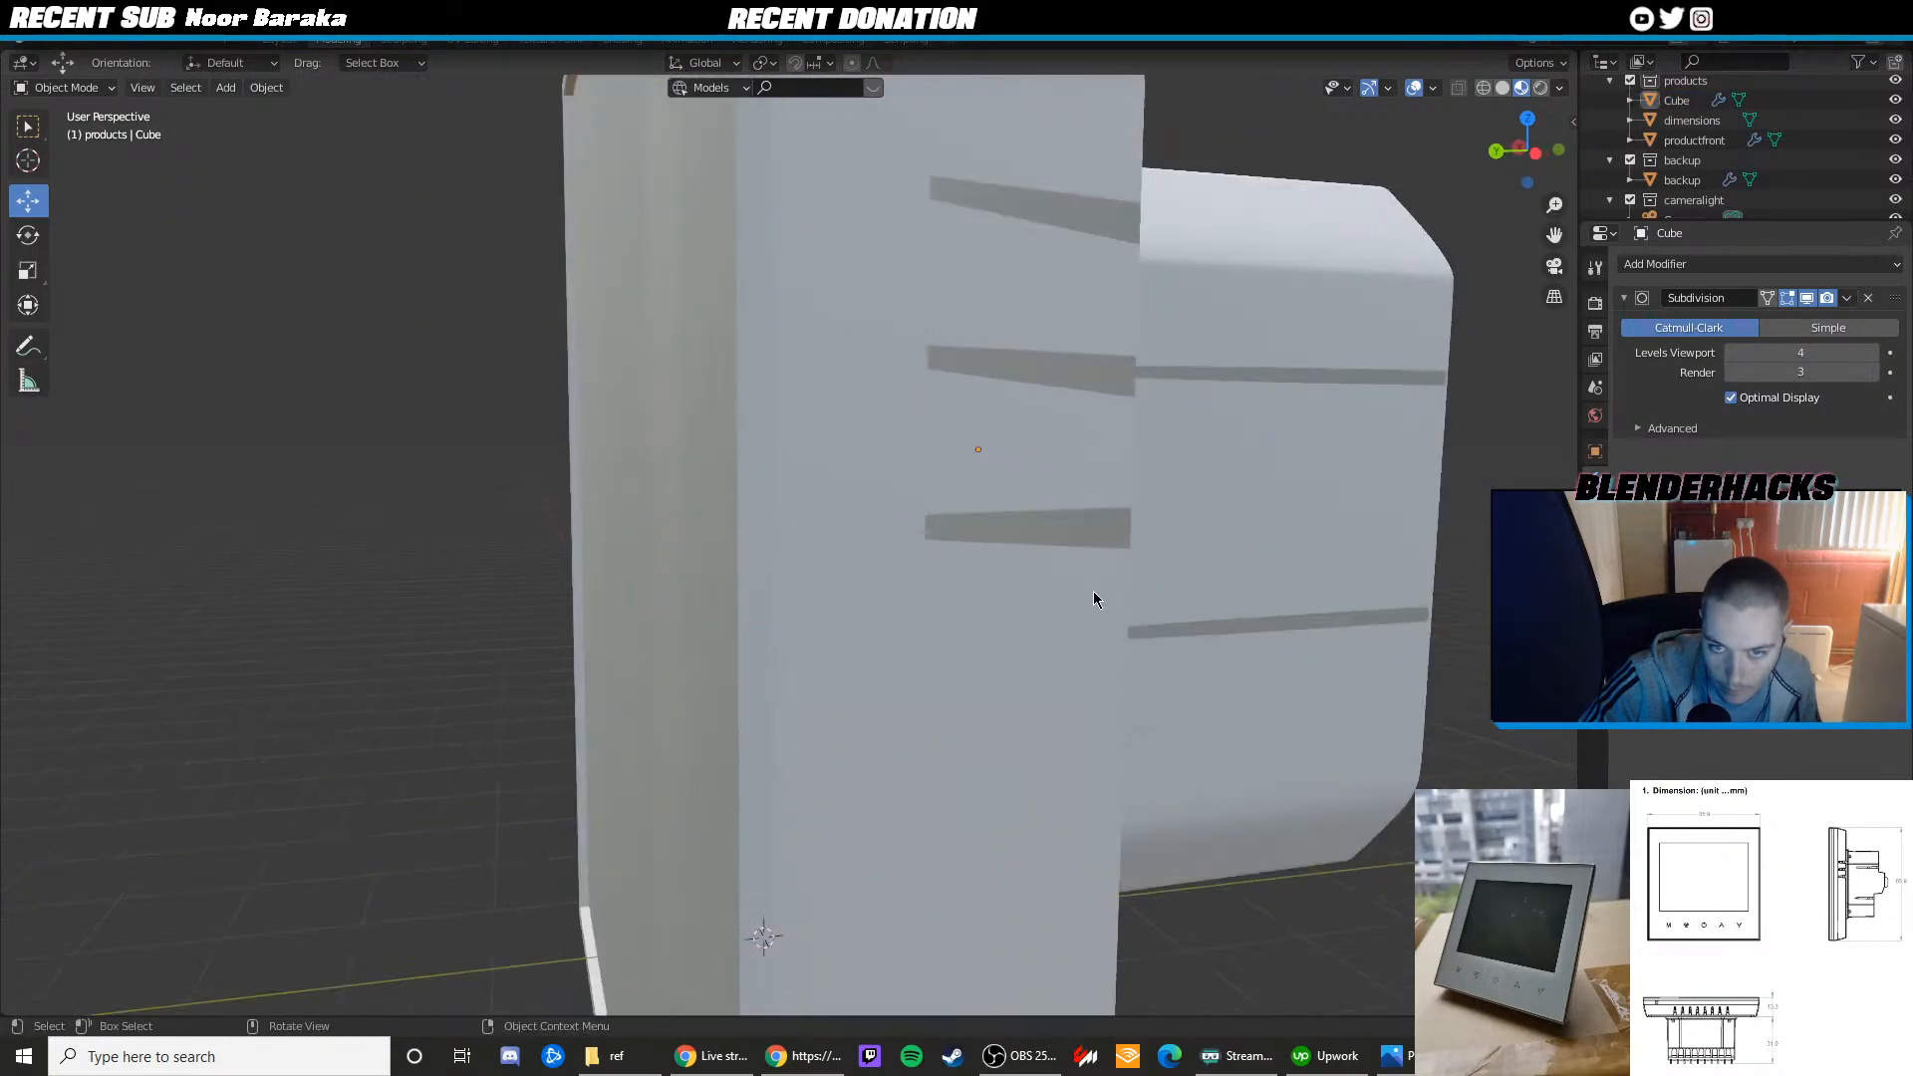
Select the vertices at both ends of the lower side slot and move the slot slightly down
{"action": "left_click", "coordinate": [1046, 585]}
{"action": "key", "text": "Tab"}
{"action": "key", "text": "z"}
{"action": "middle_click_drag", "start_coordinate": [1060, 607], "coordinate": [824, 606]}
{"action": "left_click", "coordinate": [877, 612]}
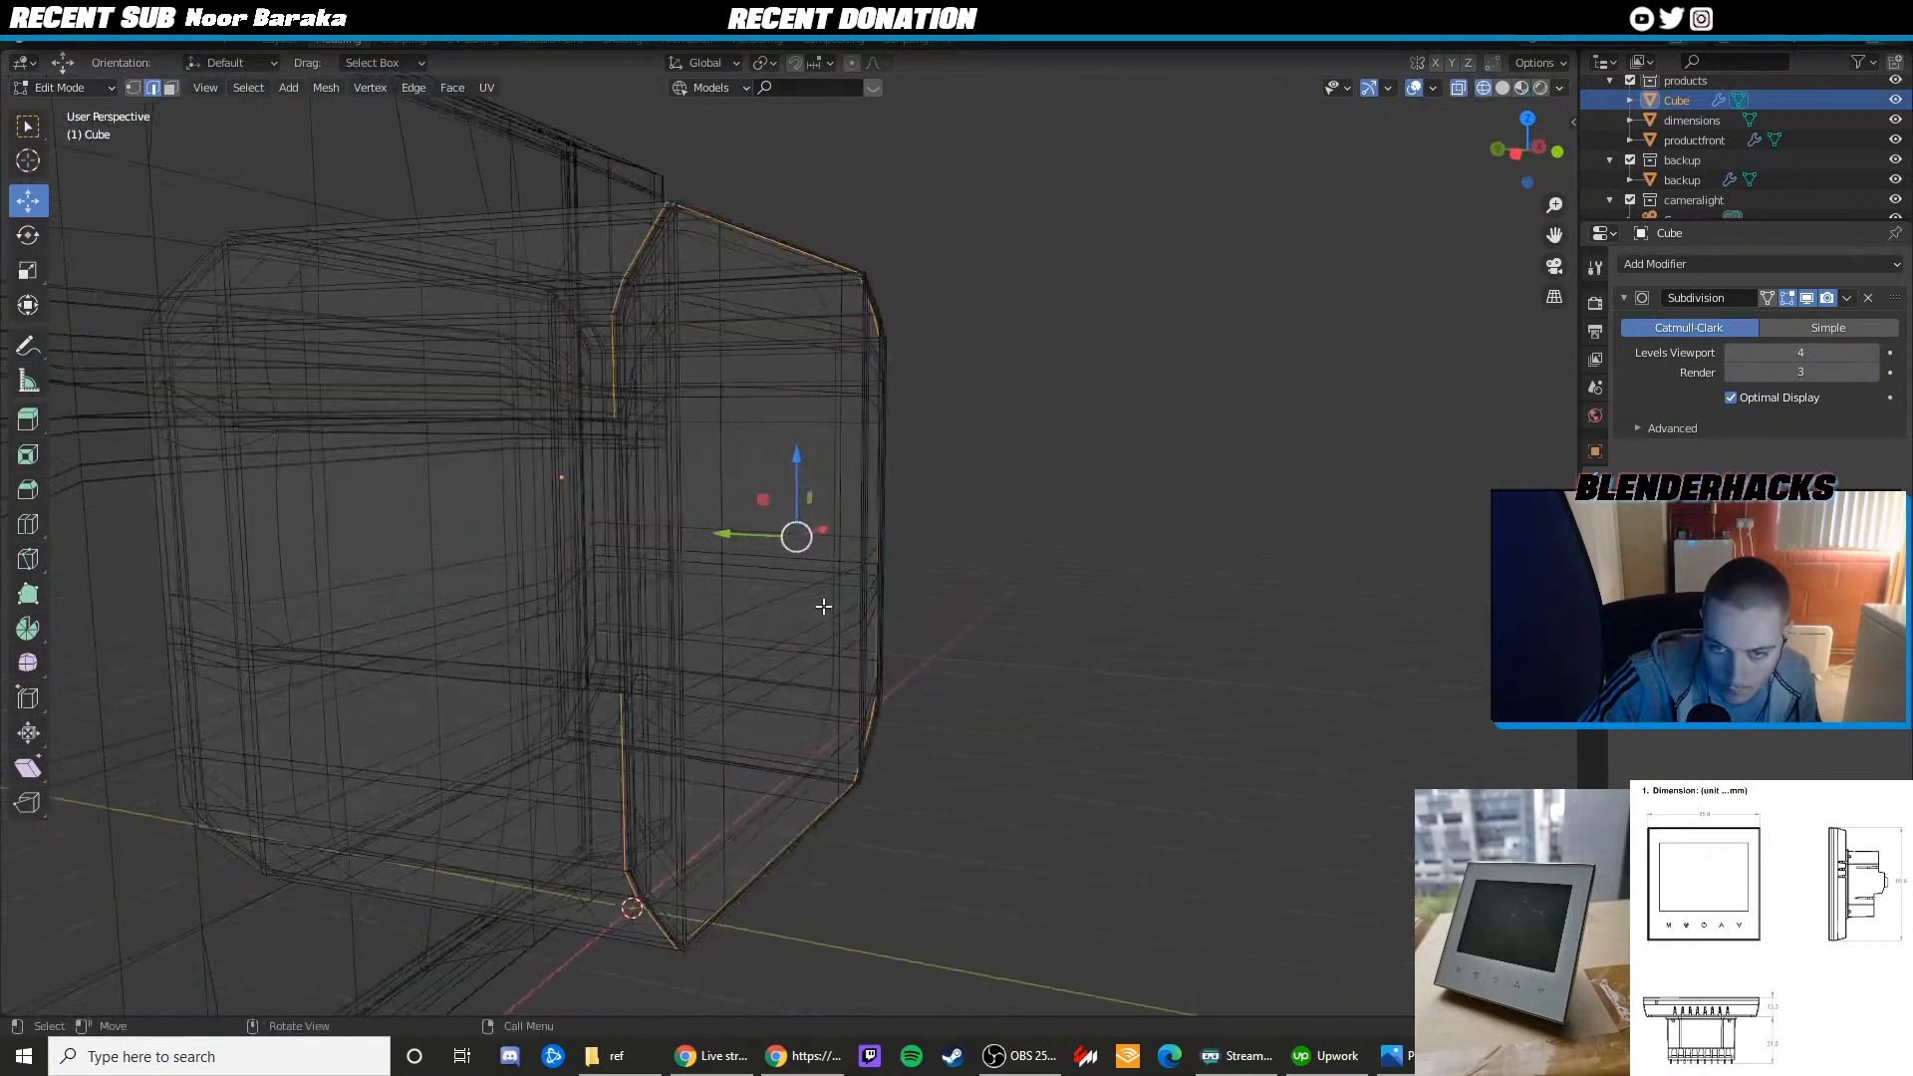
{"action": "key", "text": "1"}
{"action": "key", "text": "shift+z"}
{"action": "middle_click_drag", "start_coordinate": [747, 721], "coordinate": [930, 696]}
{"action": "scroll", "coordinate": [930, 696], "scroll_direction": "up", "scroll_amount": 4}
{"action": "left_click_drag", "start_coordinate": [720, 830], "coordinate": [805, 928]}
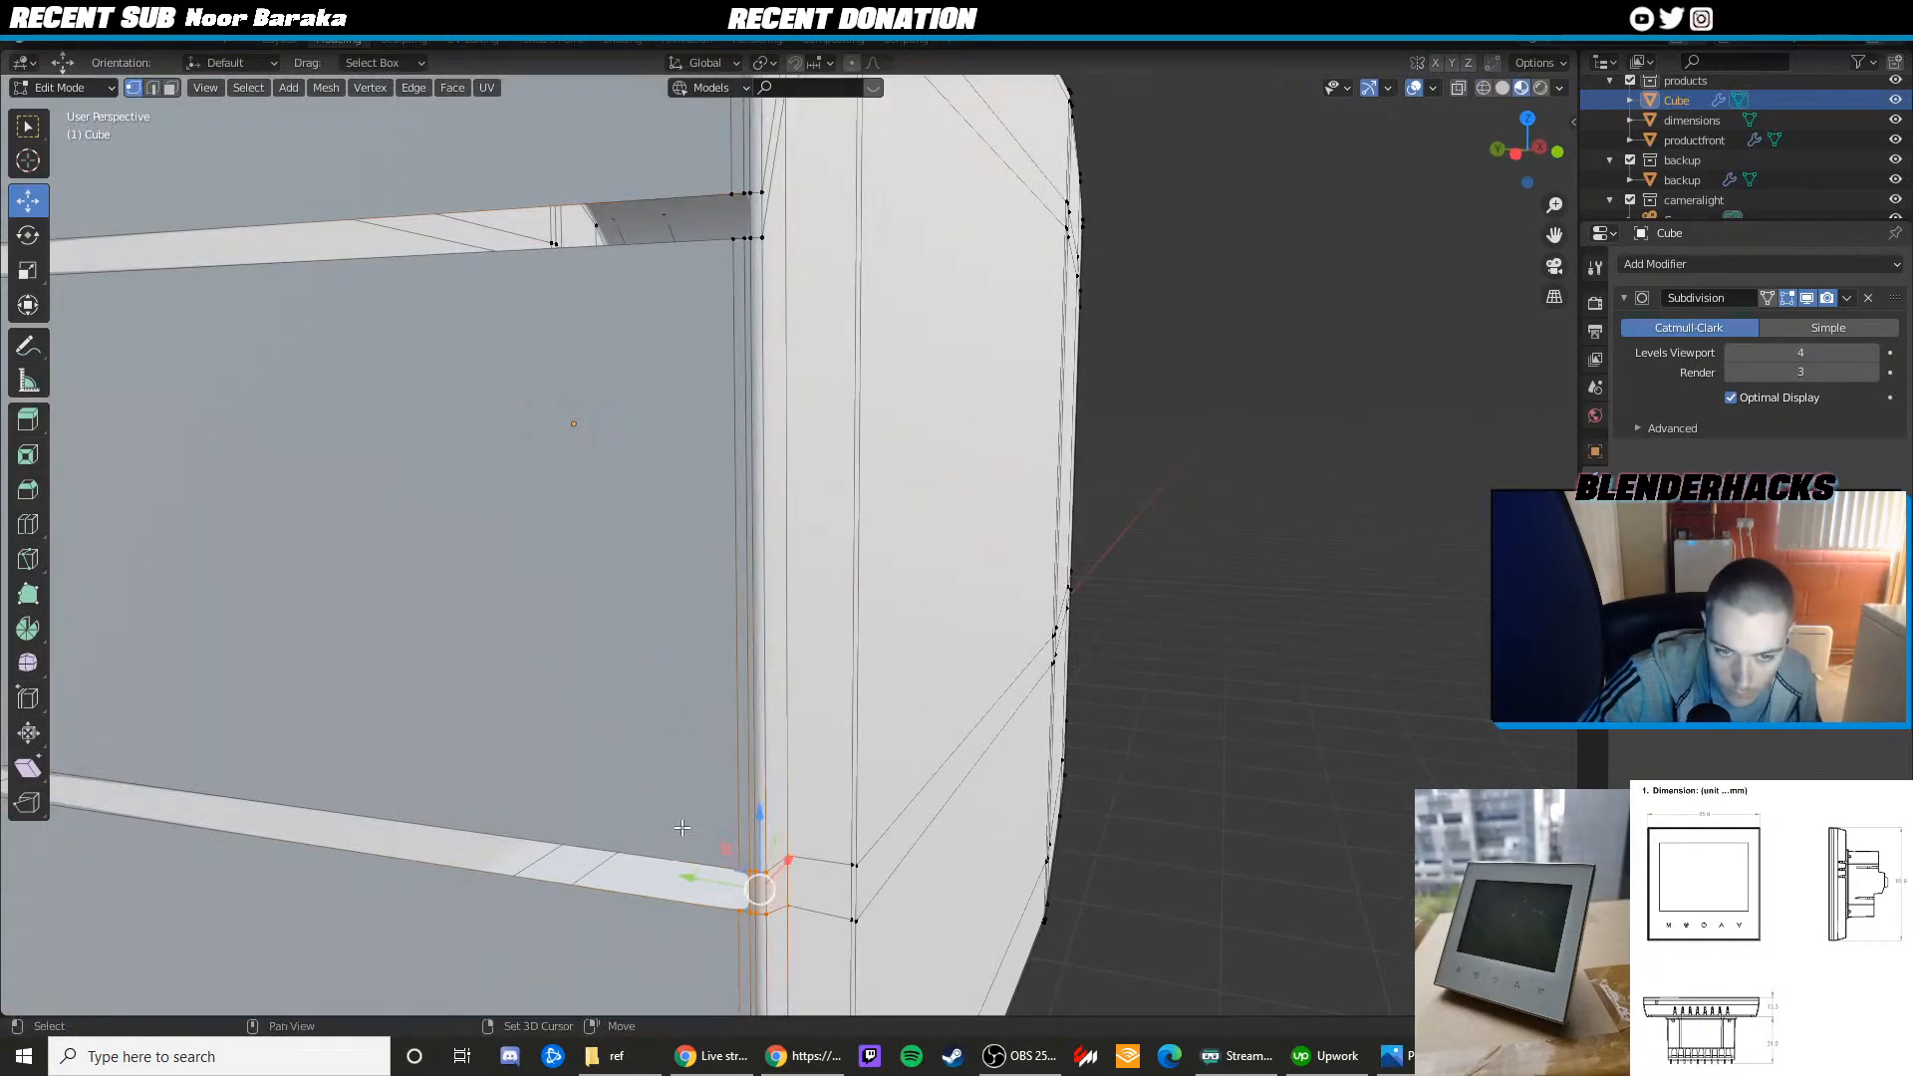
{"action": "middle_click_drag", "start_coordinate": [683, 825], "coordinate": [1270, 675], "text": "shift"}
{"action": "left_click_drag", "start_coordinate": [409, 570], "coordinate": [539, 685], "text": "shift"}
{"action": "scroll", "coordinate": [539, 685], "scroll_direction": "down", "scroll_amount": 6}
{"action": "left_click_drag", "start_coordinate": [940, 530], "coordinate": [939, 547]}
Reselect the vertices at both ends of the upper side slot and lower the slot slightly again
{"action": "middle_click_drag", "start_coordinate": [953, 495], "coordinate": [887, 590], "text": "shift"}
{"action": "scroll", "coordinate": [887, 586], "scroll_direction": "up", "scroll_amount": 1}
{"action": "left_click_drag", "start_coordinate": [898, 580], "coordinate": [838, 629]}
{"action": "middle_click_drag", "start_coordinate": [518, 571], "coordinate": [614, 595], "text": "shift"}
{"action": "left_click_drag", "start_coordinate": [558, 561], "coordinate": [612, 611], "text": "shift"}
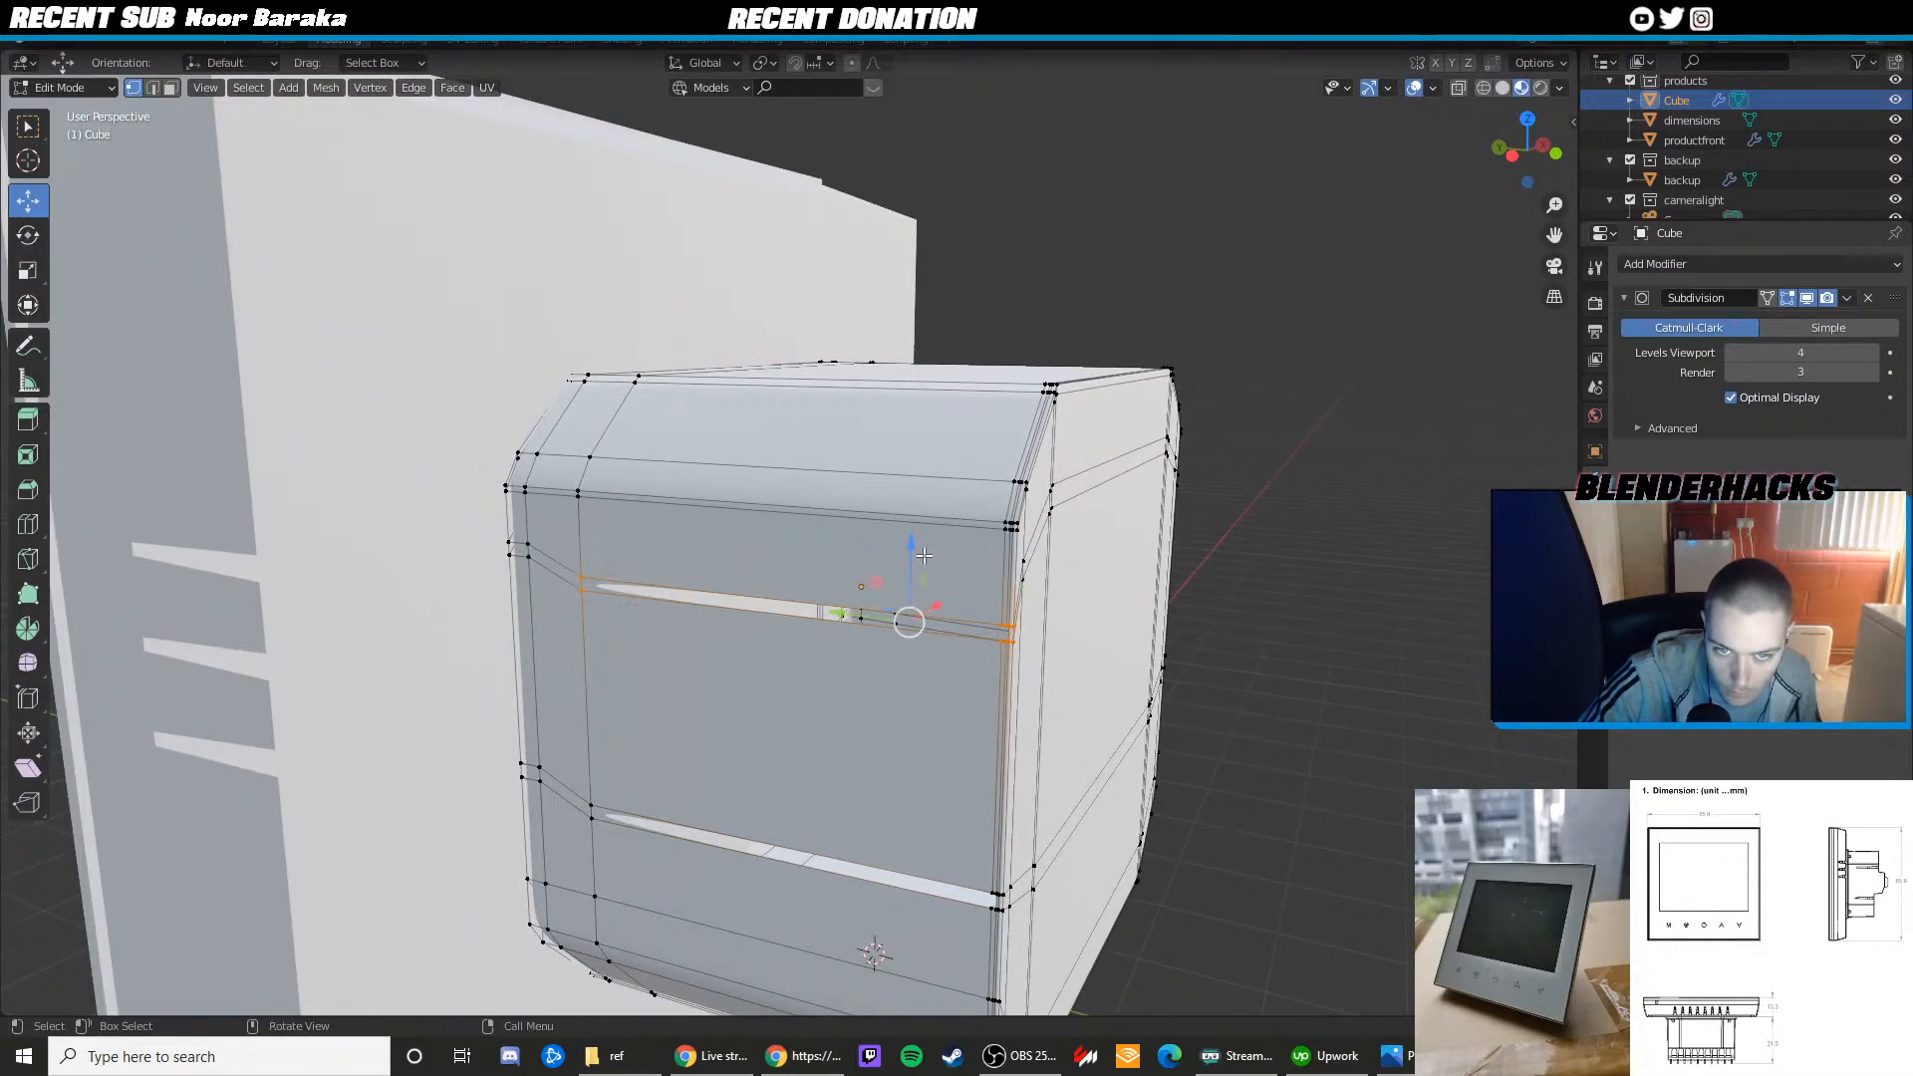
{"action": "key", "text": "alt+z"}
{"action": "middle_click_drag", "start_coordinate": [704, 559], "coordinate": [761, 571]}
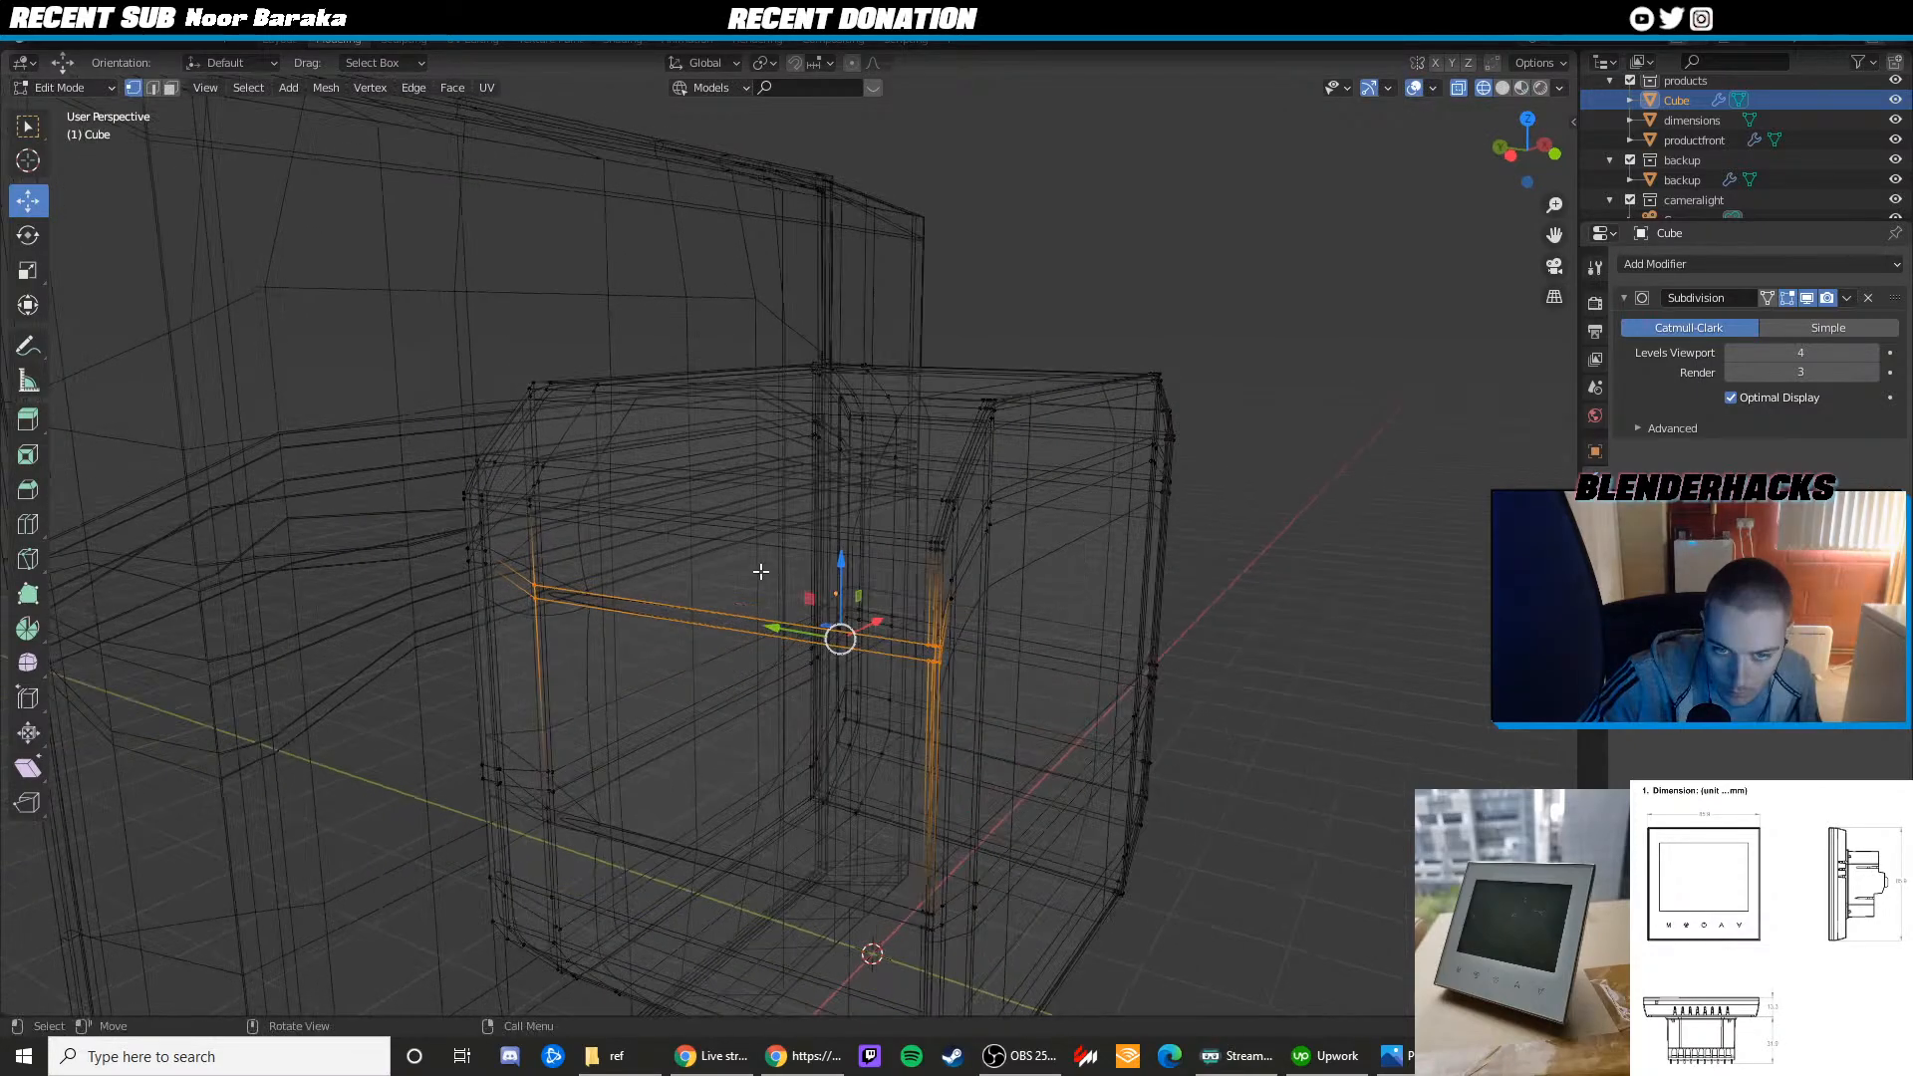
{"action": "left_click_drag", "start_coordinate": [841, 578], "coordinate": [840, 594]}
{"action": "key", "text": "shift+z"}
{"action": "key", "text": "Tab"}
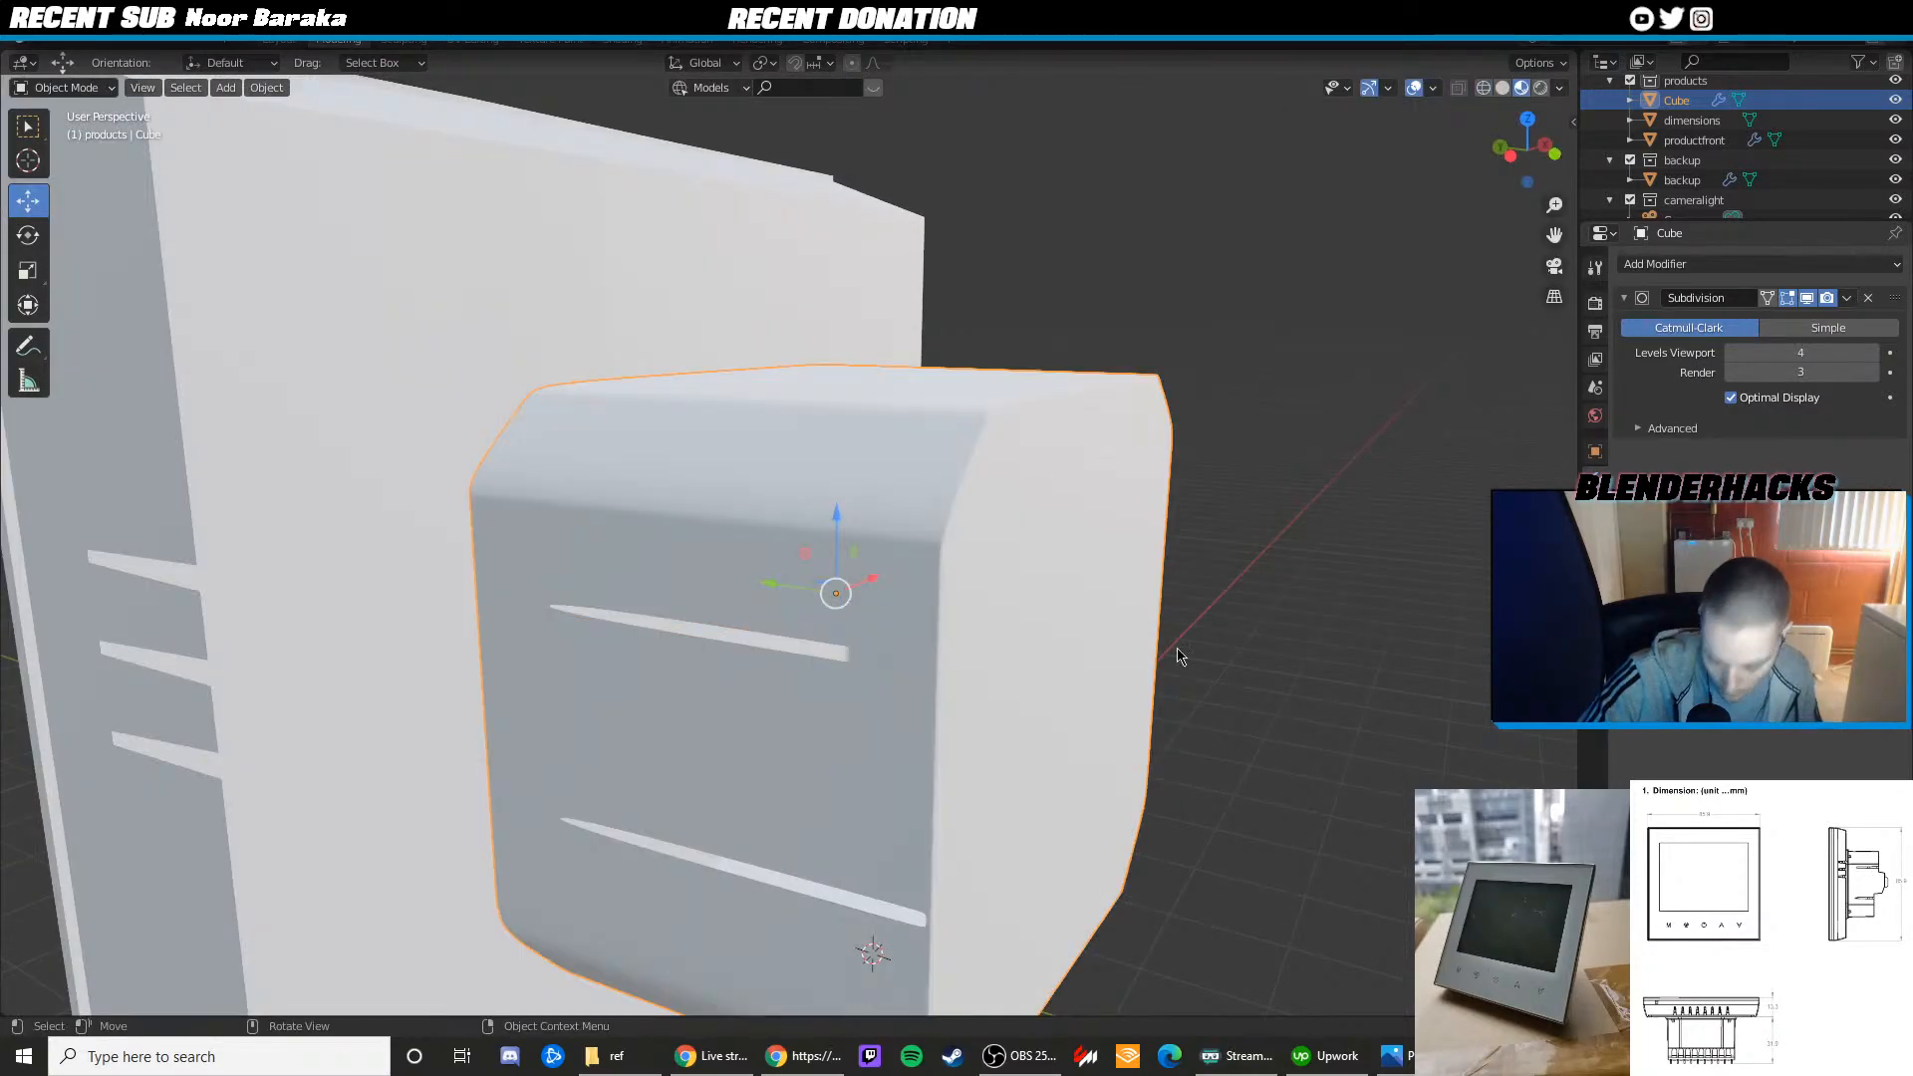
View the thermostat through the camera and compare the positions of both slots with the side-view photo
{"action": "key", "text": "KP_0"}
{"action": "left_click", "coordinate": [1272, 598]}
{"action": "key", "text": "alt+Tab"}
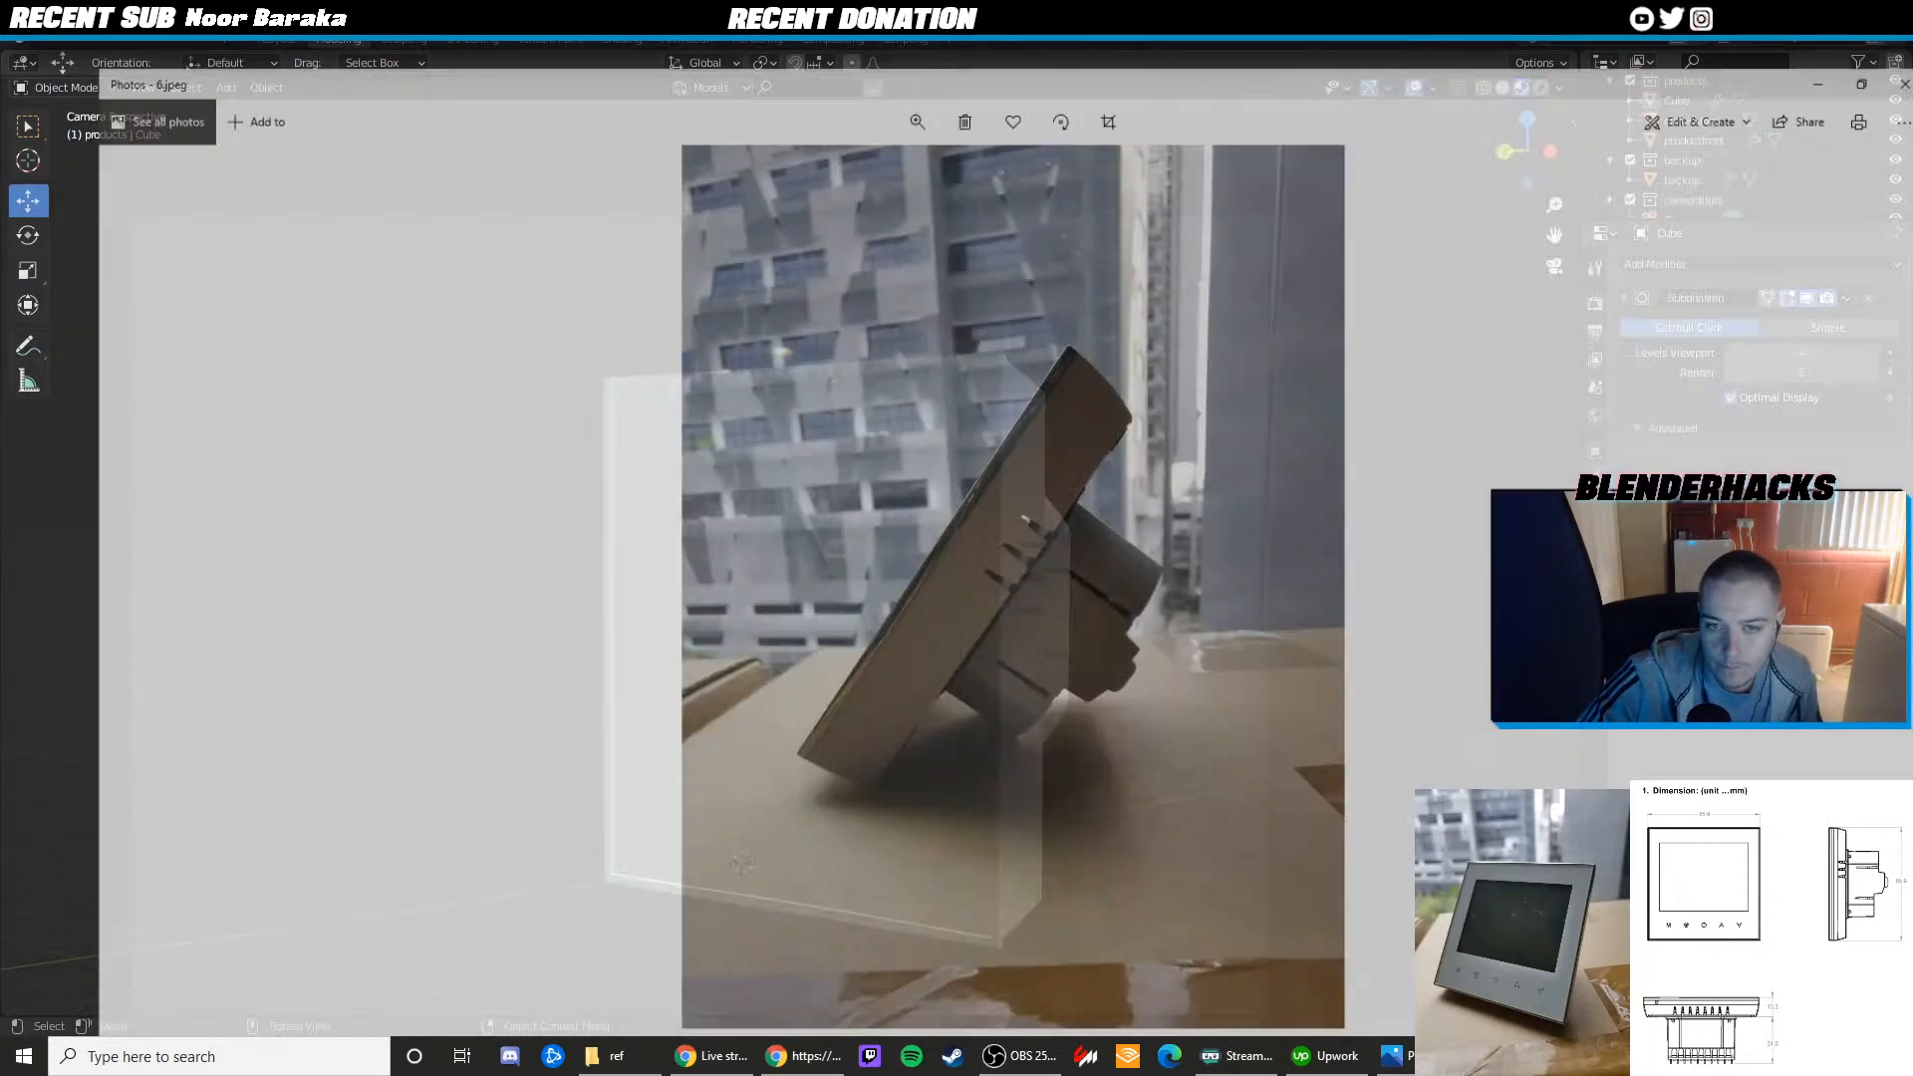
{"action": "key", "text": "alt+Tab"}
{"action": "key", "text": "alt+Tab"}
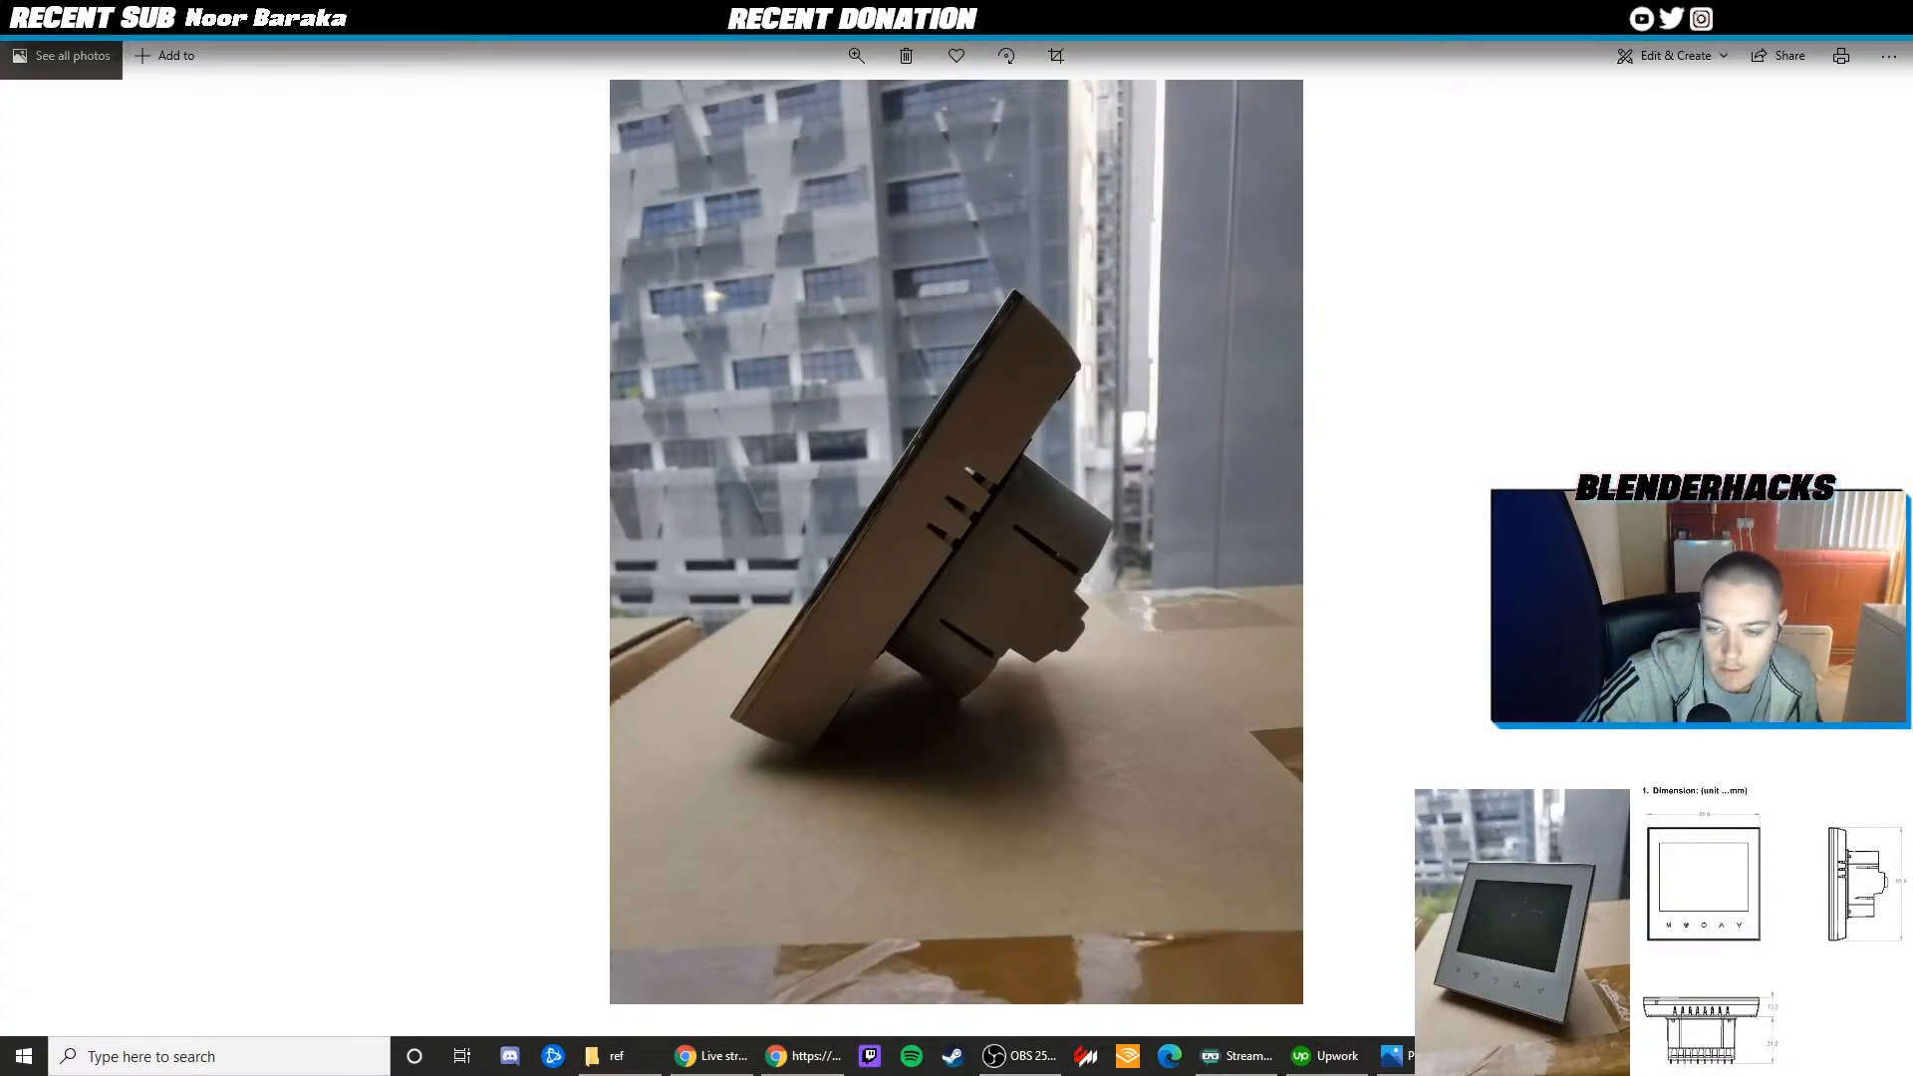
{"action": "key", "text": "alt+Tab"}
Inspect the rear body's slotted side up close and compare the shapes of the two slots
{"action": "middle_click_drag", "start_coordinate": [1315, 687], "coordinate": [1165, 744]}
{"action": "scroll", "coordinate": [1165, 743], "scroll_direction": "up", "scroll_amount": 5}
{"action": "middle_click_drag", "start_coordinate": [1165, 598], "coordinate": [1008, 654], "text": "shift"}
{"action": "scroll", "coordinate": [940, 700], "scroll_direction": "up", "scroll_amount": 4}
{"action": "left_click", "coordinate": [1013, 705]}
{"action": "key", "text": "Tab"}
{"action": "key", "text": "Tab"}
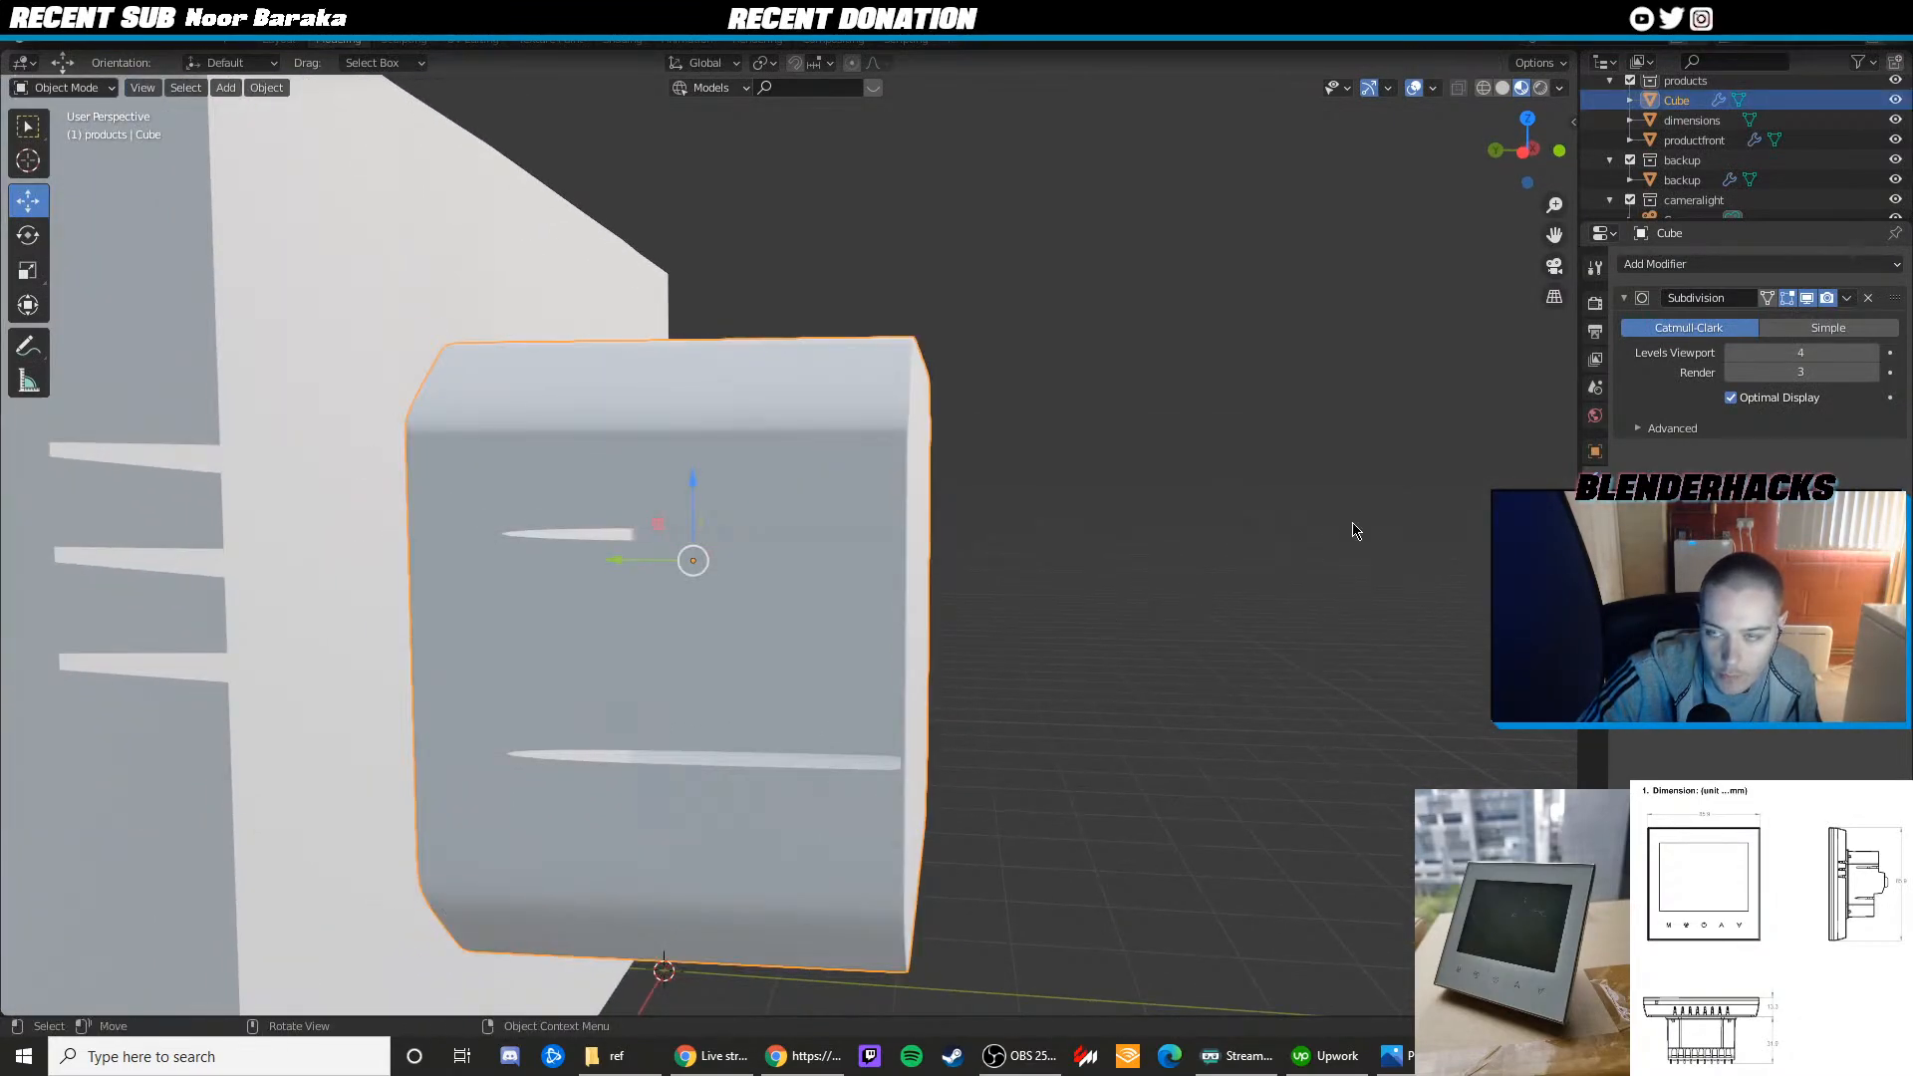
{"action": "scroll", "coordinate": [1654, 174], "scroll_direction": "up", "scroll_amount": 1}
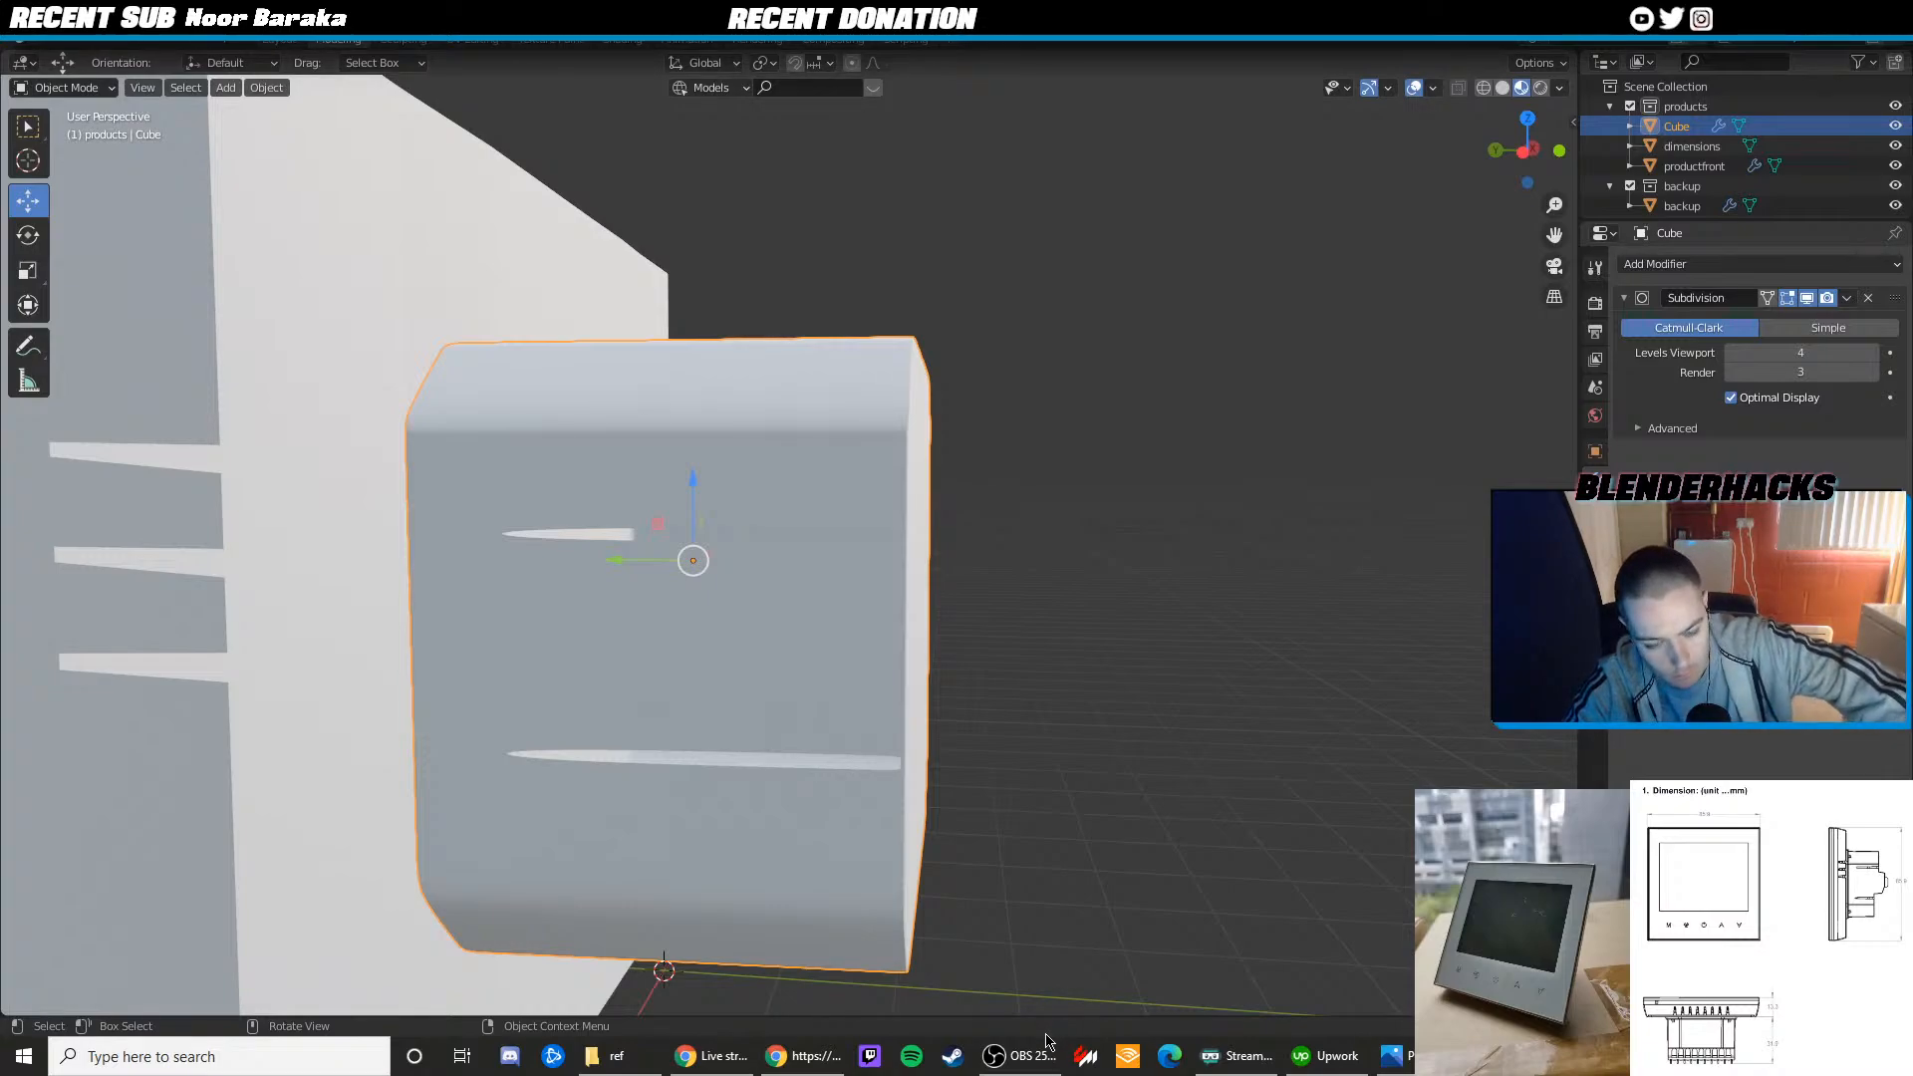
{"action": "mouse_move", "coordinate": [1016, 1054]}
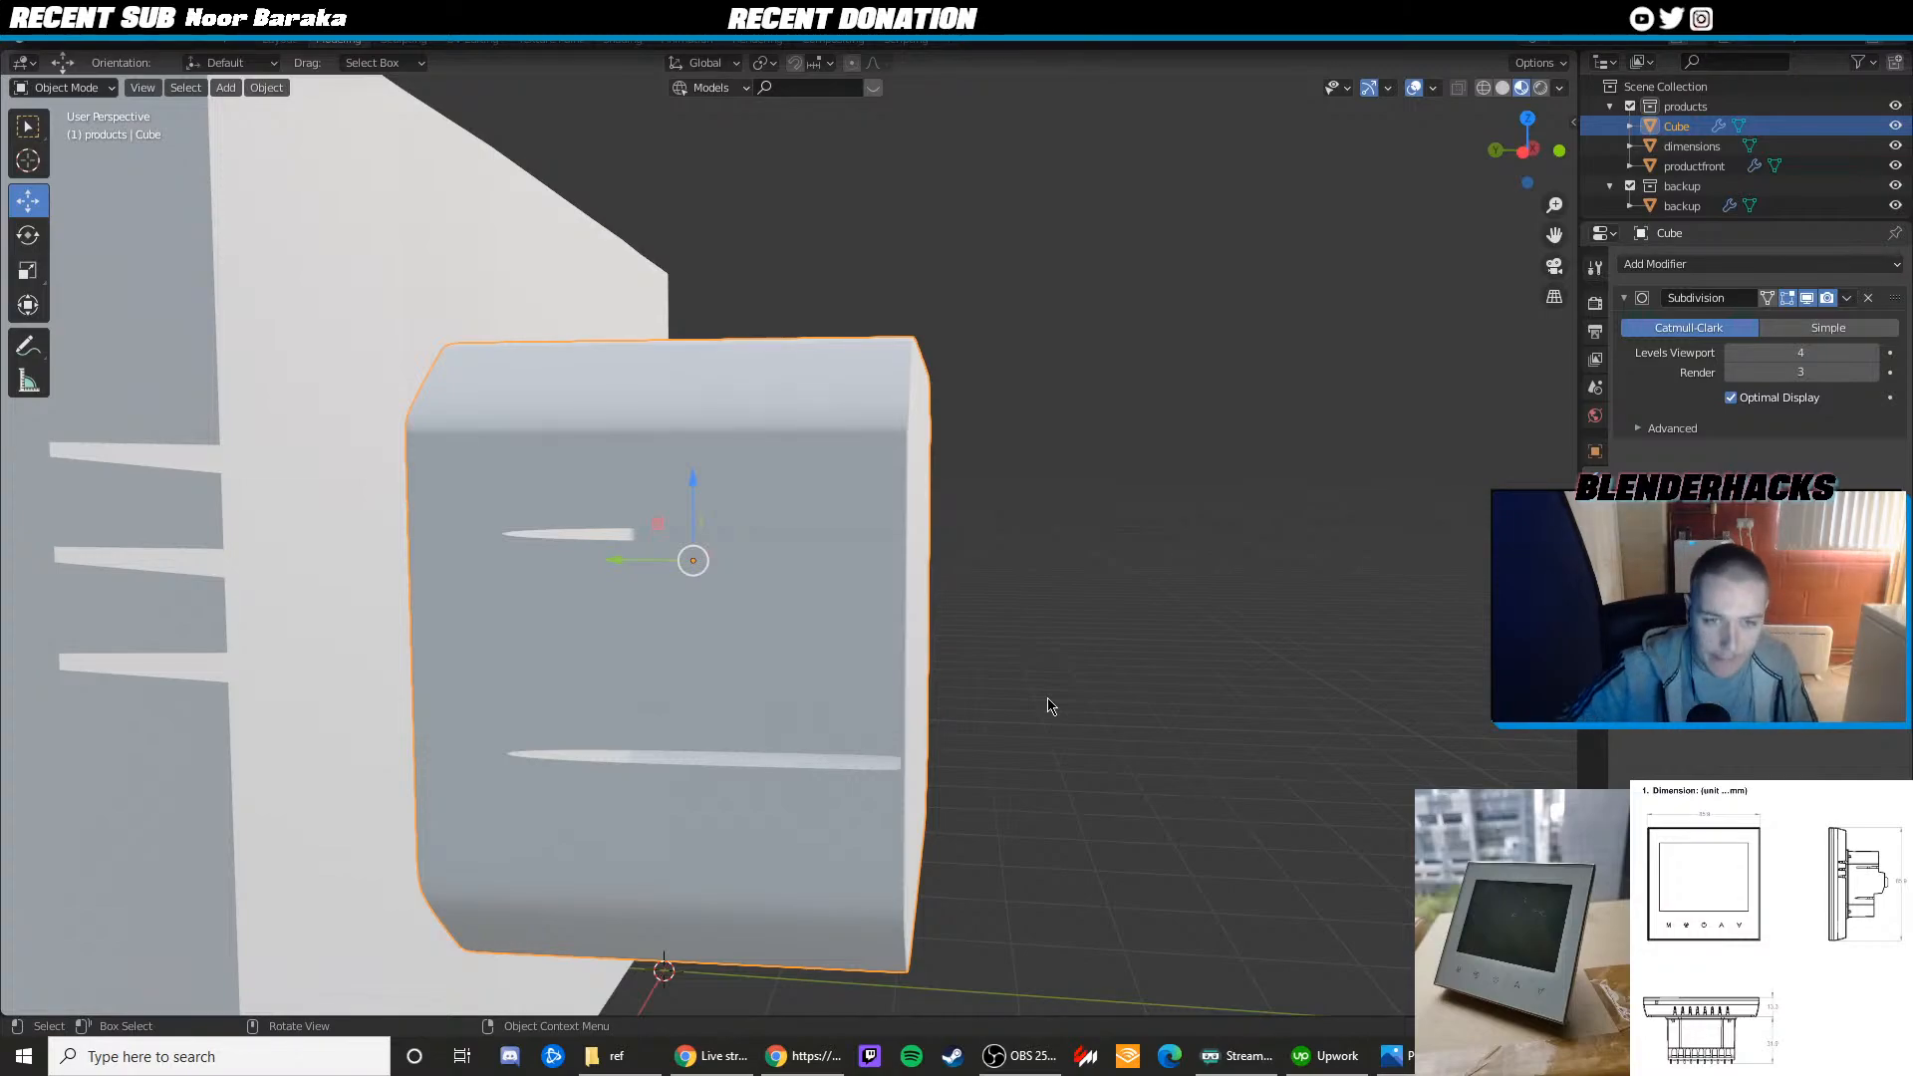
Recheck the camera view against the side-view photo and view the thermostat from the back in orthographic projection
{"action": "middle_click_drag", "start_coordinate": [1020, 359], "coordinate": [1186, 431]}
{"action": "key", "text": "KP_0"}
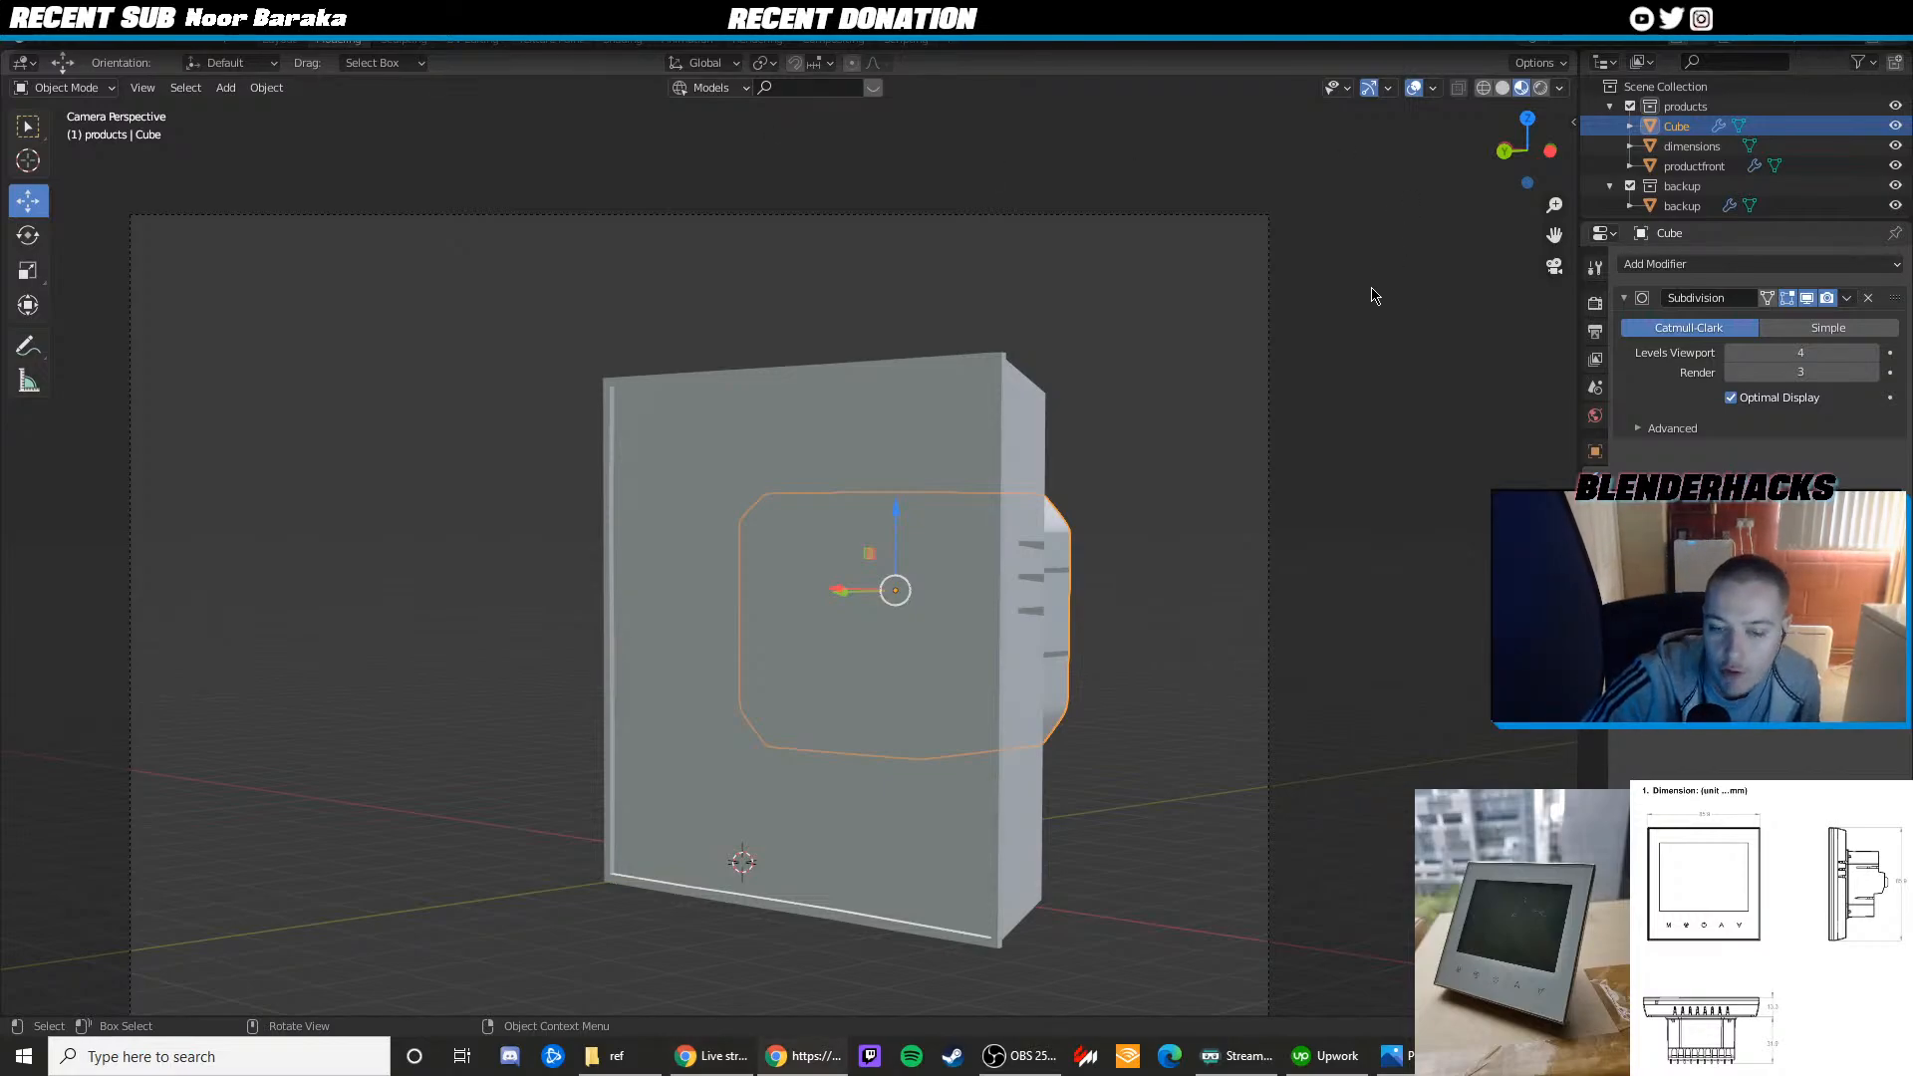
{"action": "key", "text": "alt+Tab"}
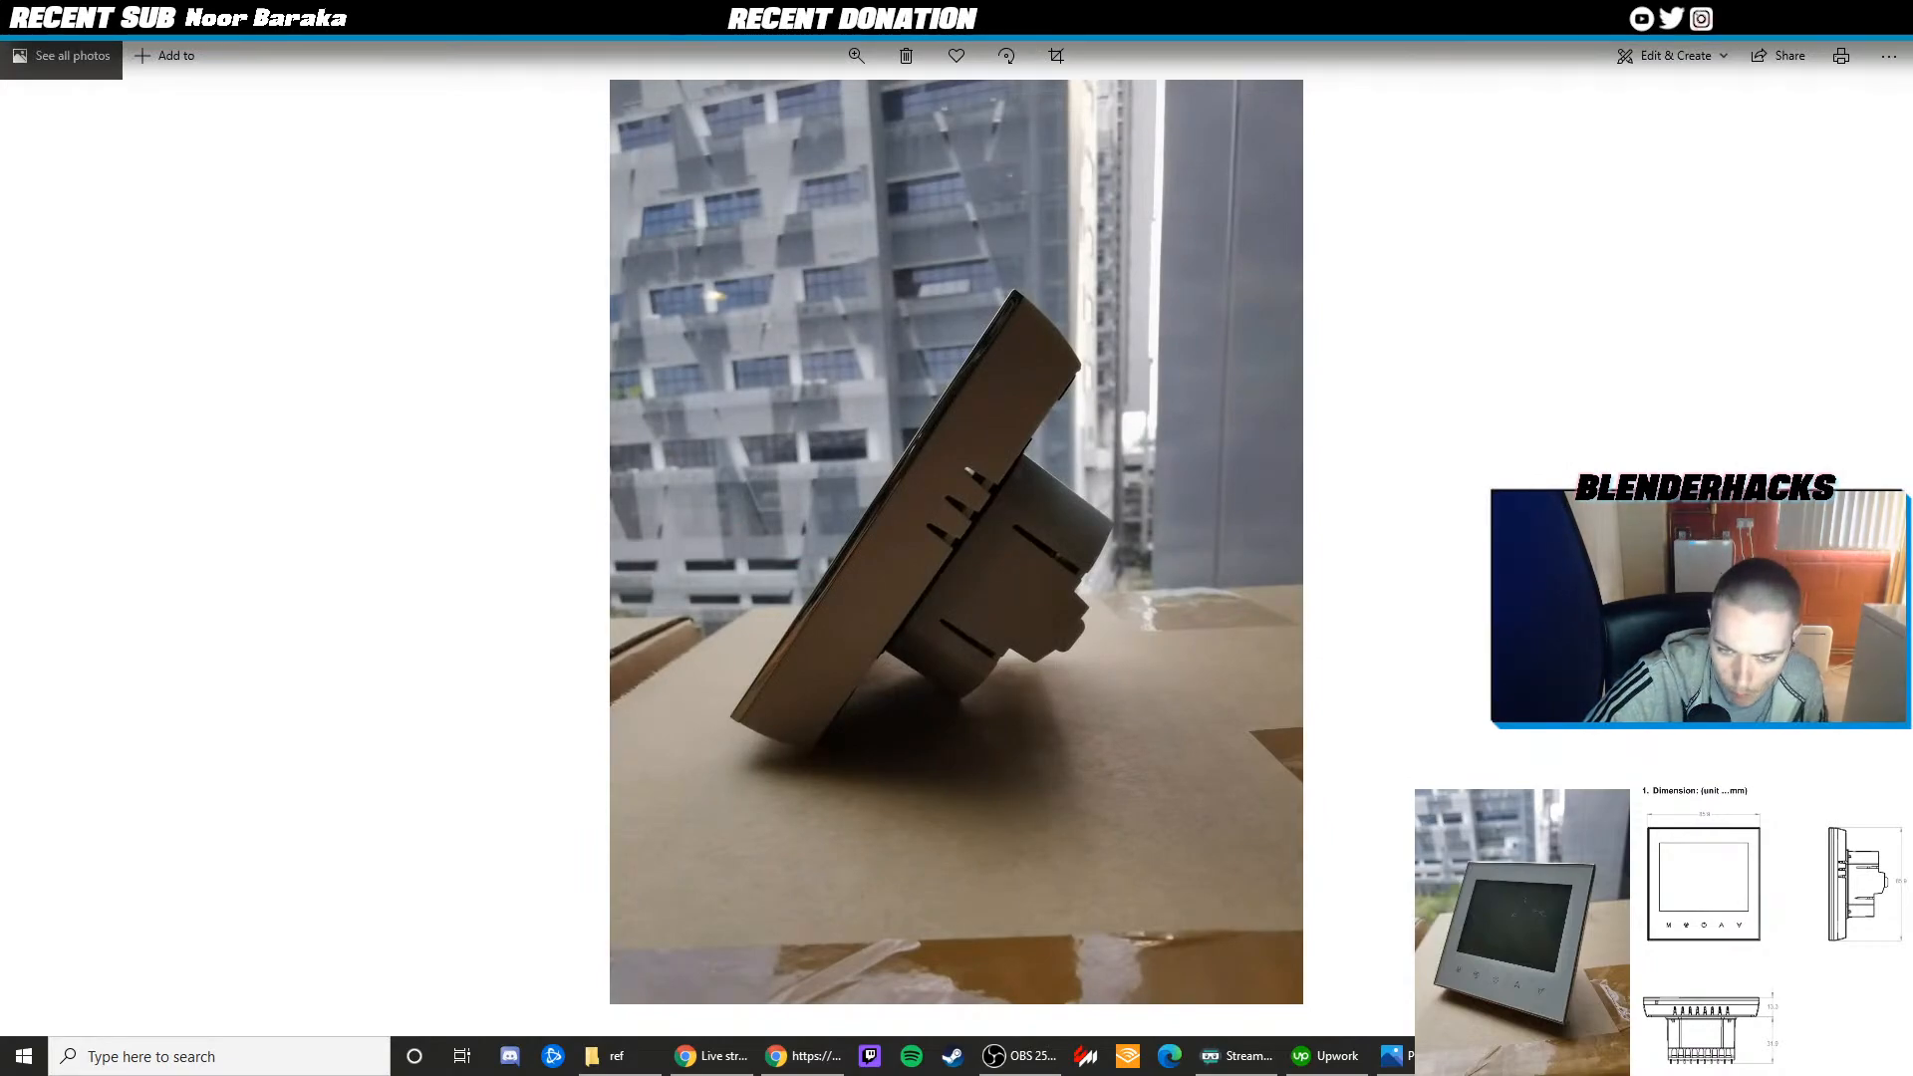
{"action": "key", "text": "alt+Tab"}
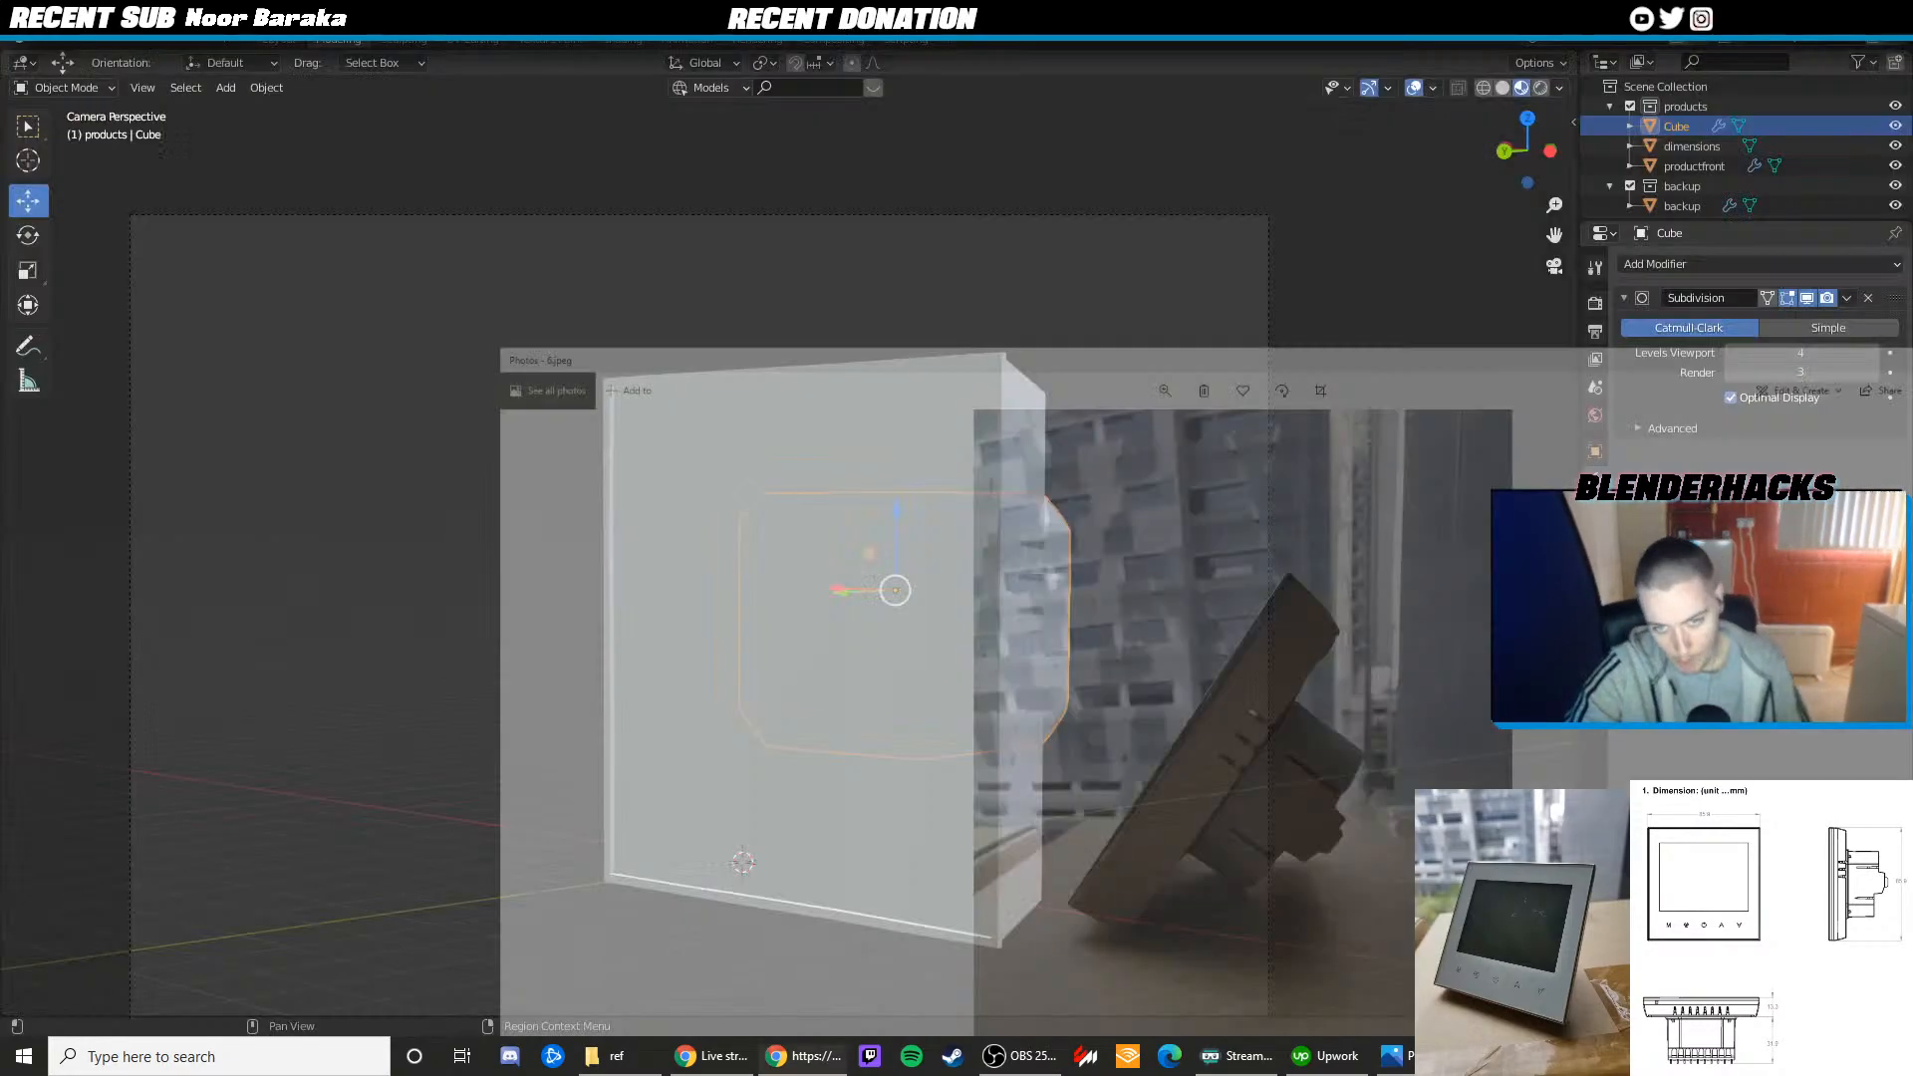
{"action": "middle_click_drag", "start_coordinate": [1306, 418], "coordinate": [1186, 450]}
{"action": "left_click", "coordinate": [1494, 150]}
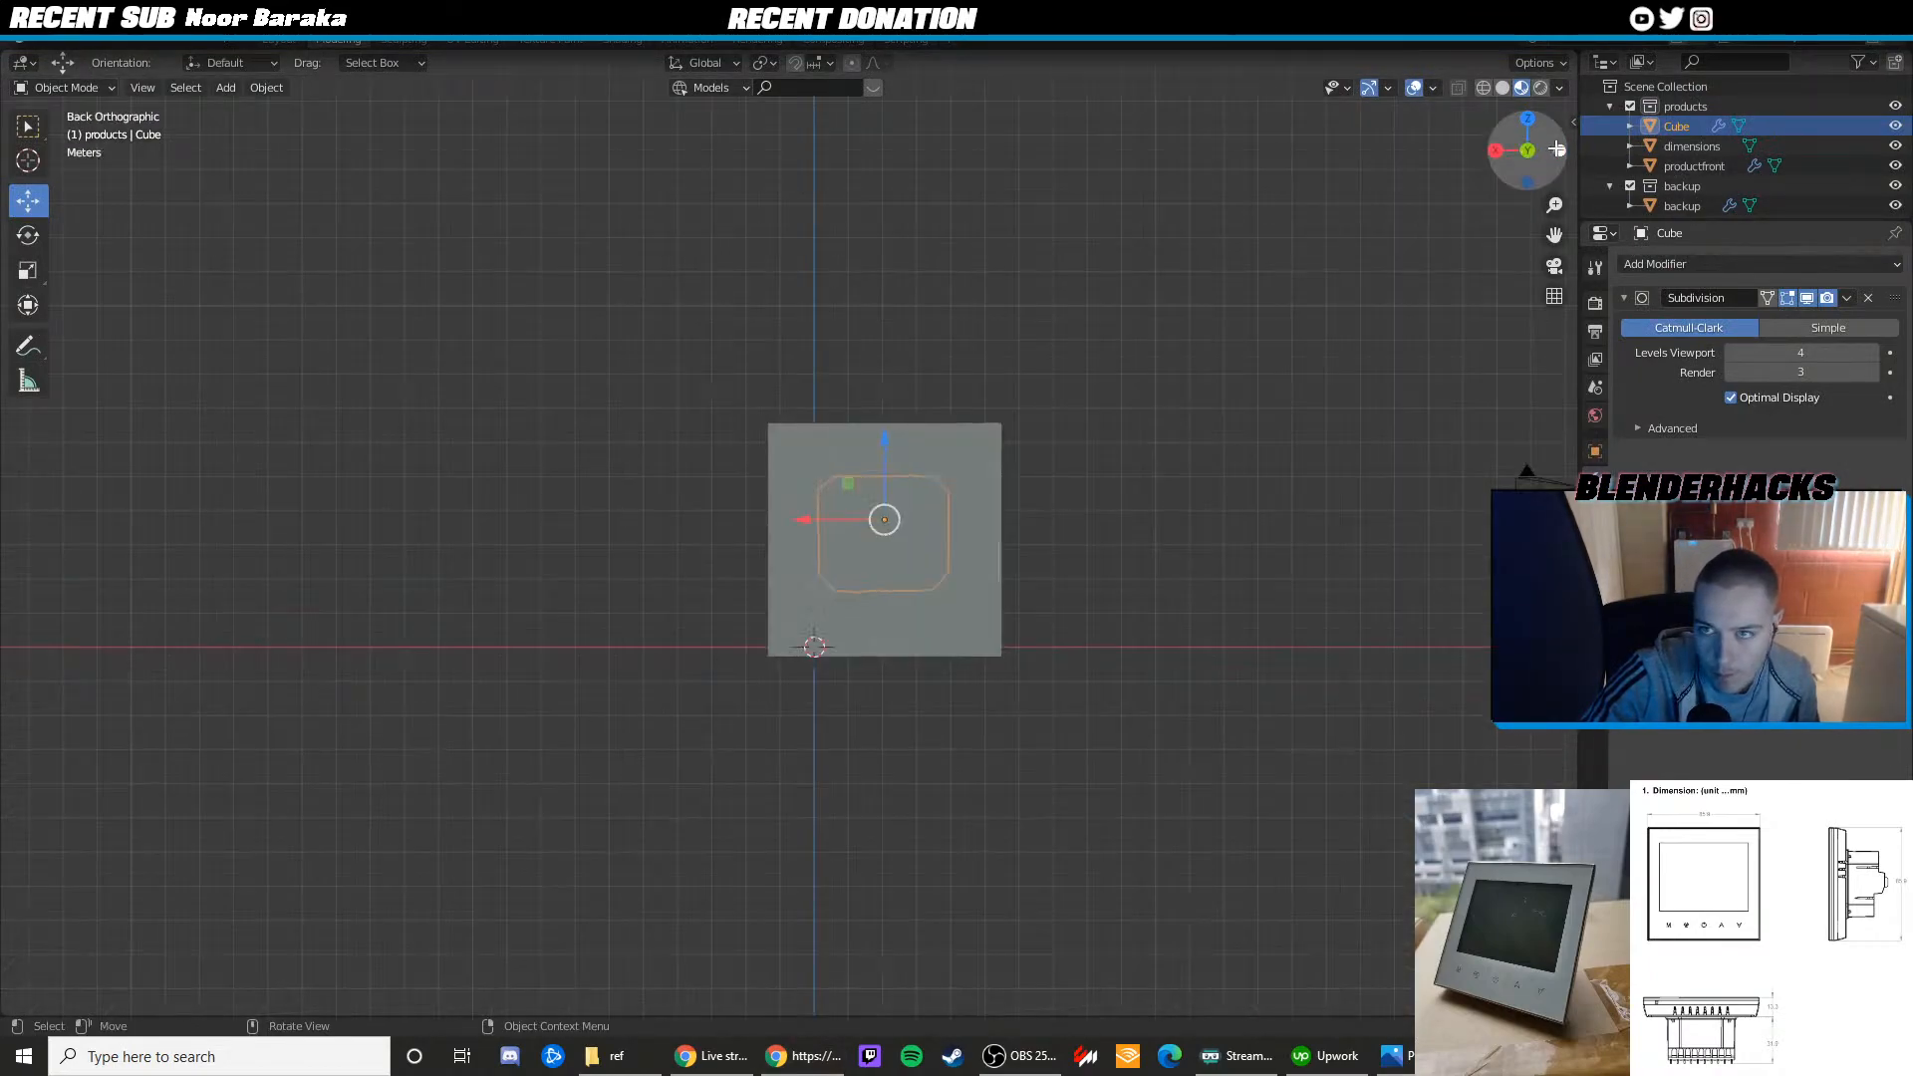
Add a plane in the left orthographic view and set its X rotation to 90°
{"action": "left_click", "coordinate": [1494, 149]}
{"action": "left_click", "coordinate": [1108, 389]}
{"action": "scroll", "coordinate": [982, 474], "scroll_direction": "up", "scroll_amount": 6}
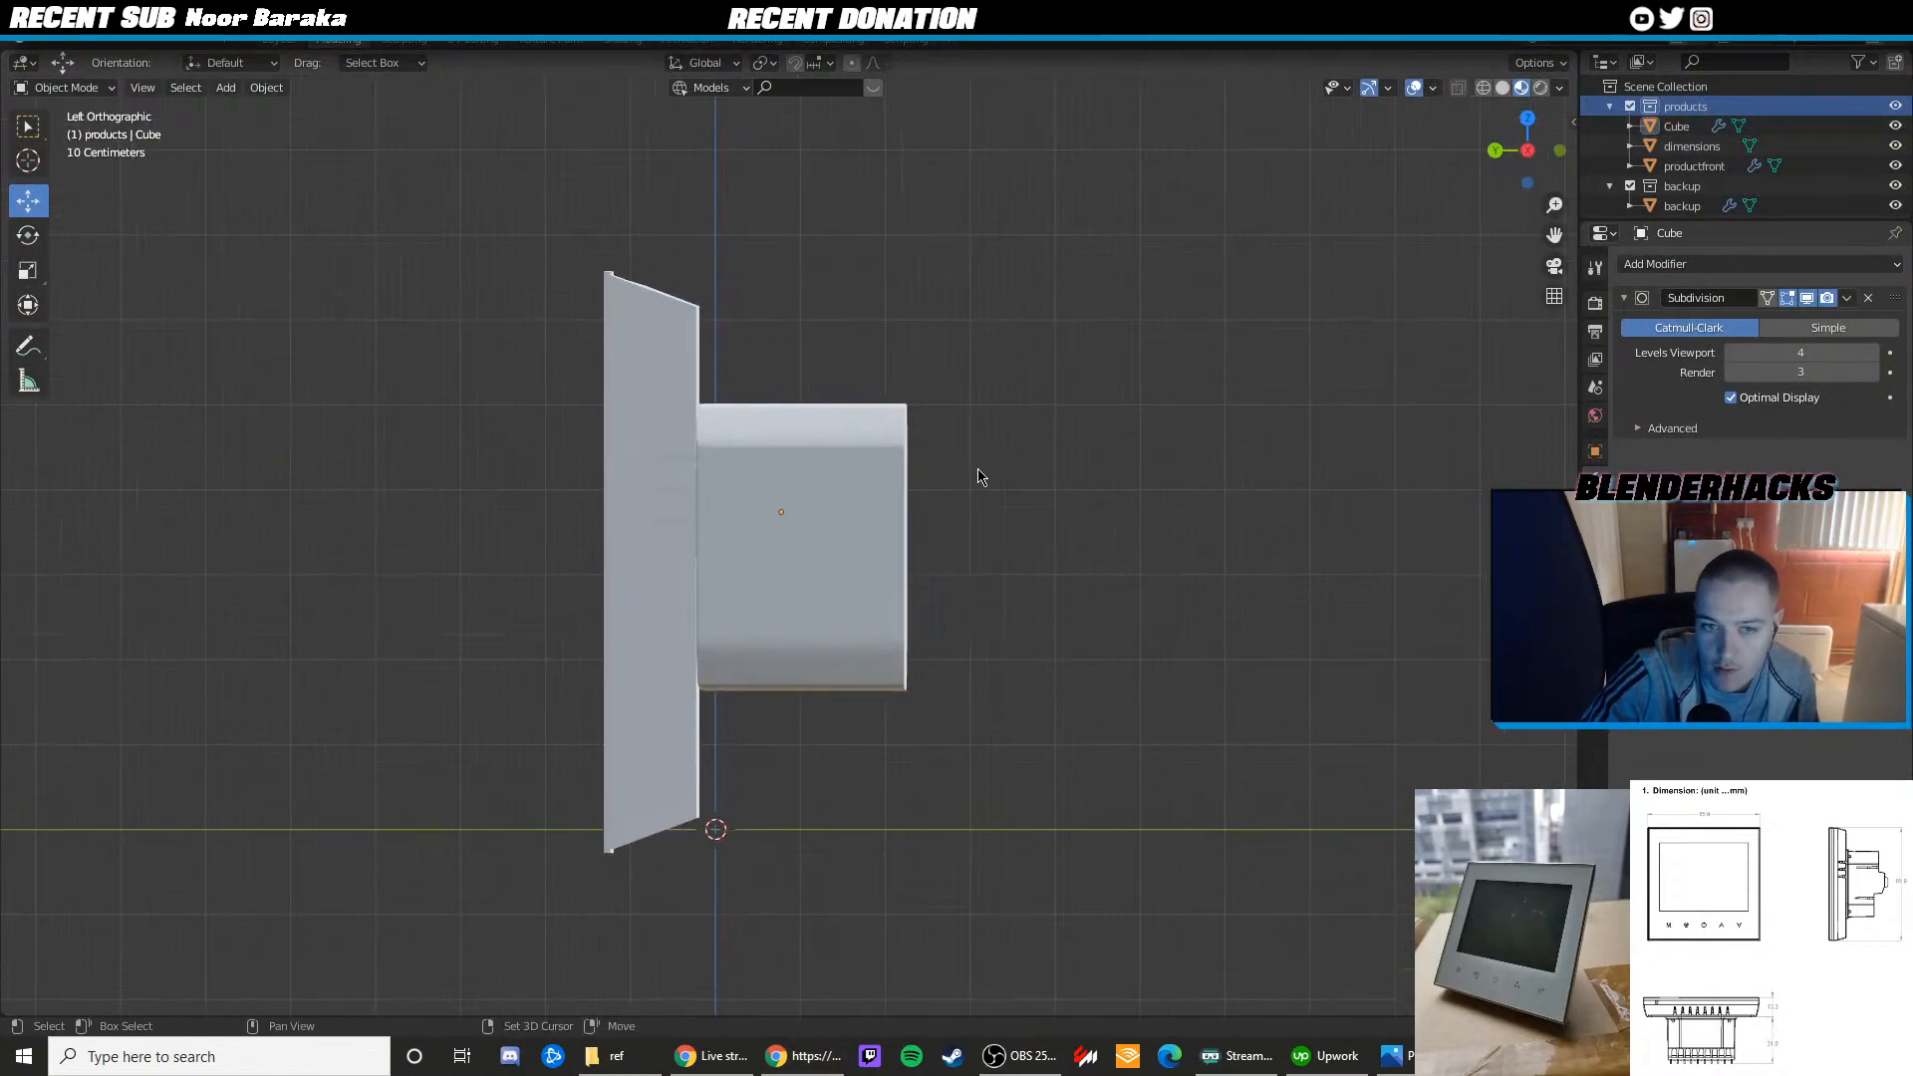
{"action": "key", "text": "shift+a"}
{"action": "mouse_move", "coordinate": [917, 474]}
{"action": "left_click", "coordinate": [1086, 475]}
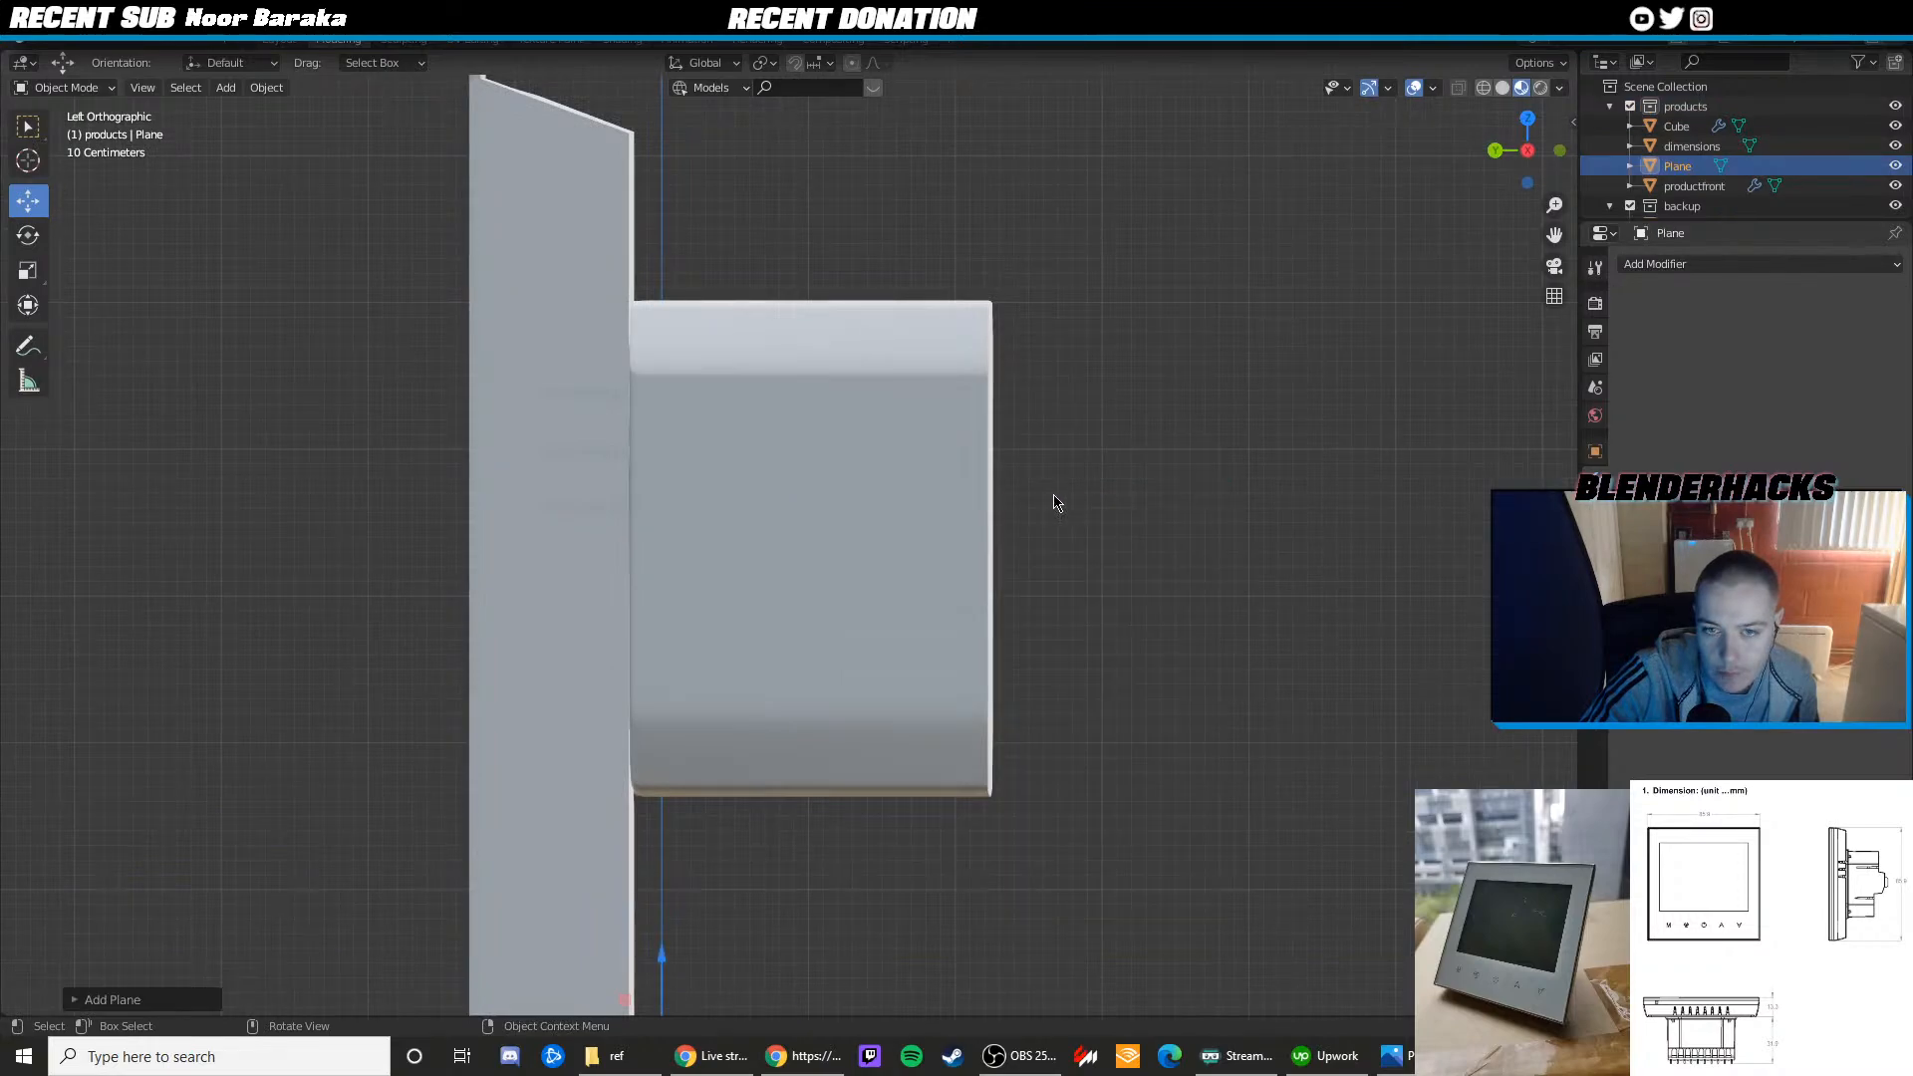
{"action": "scroll", "coordinate": [757, 727], "scroll_direction": "down", "scroll_amount": 2}
{"action": "left_click", "coordinate": [1595, 452]}
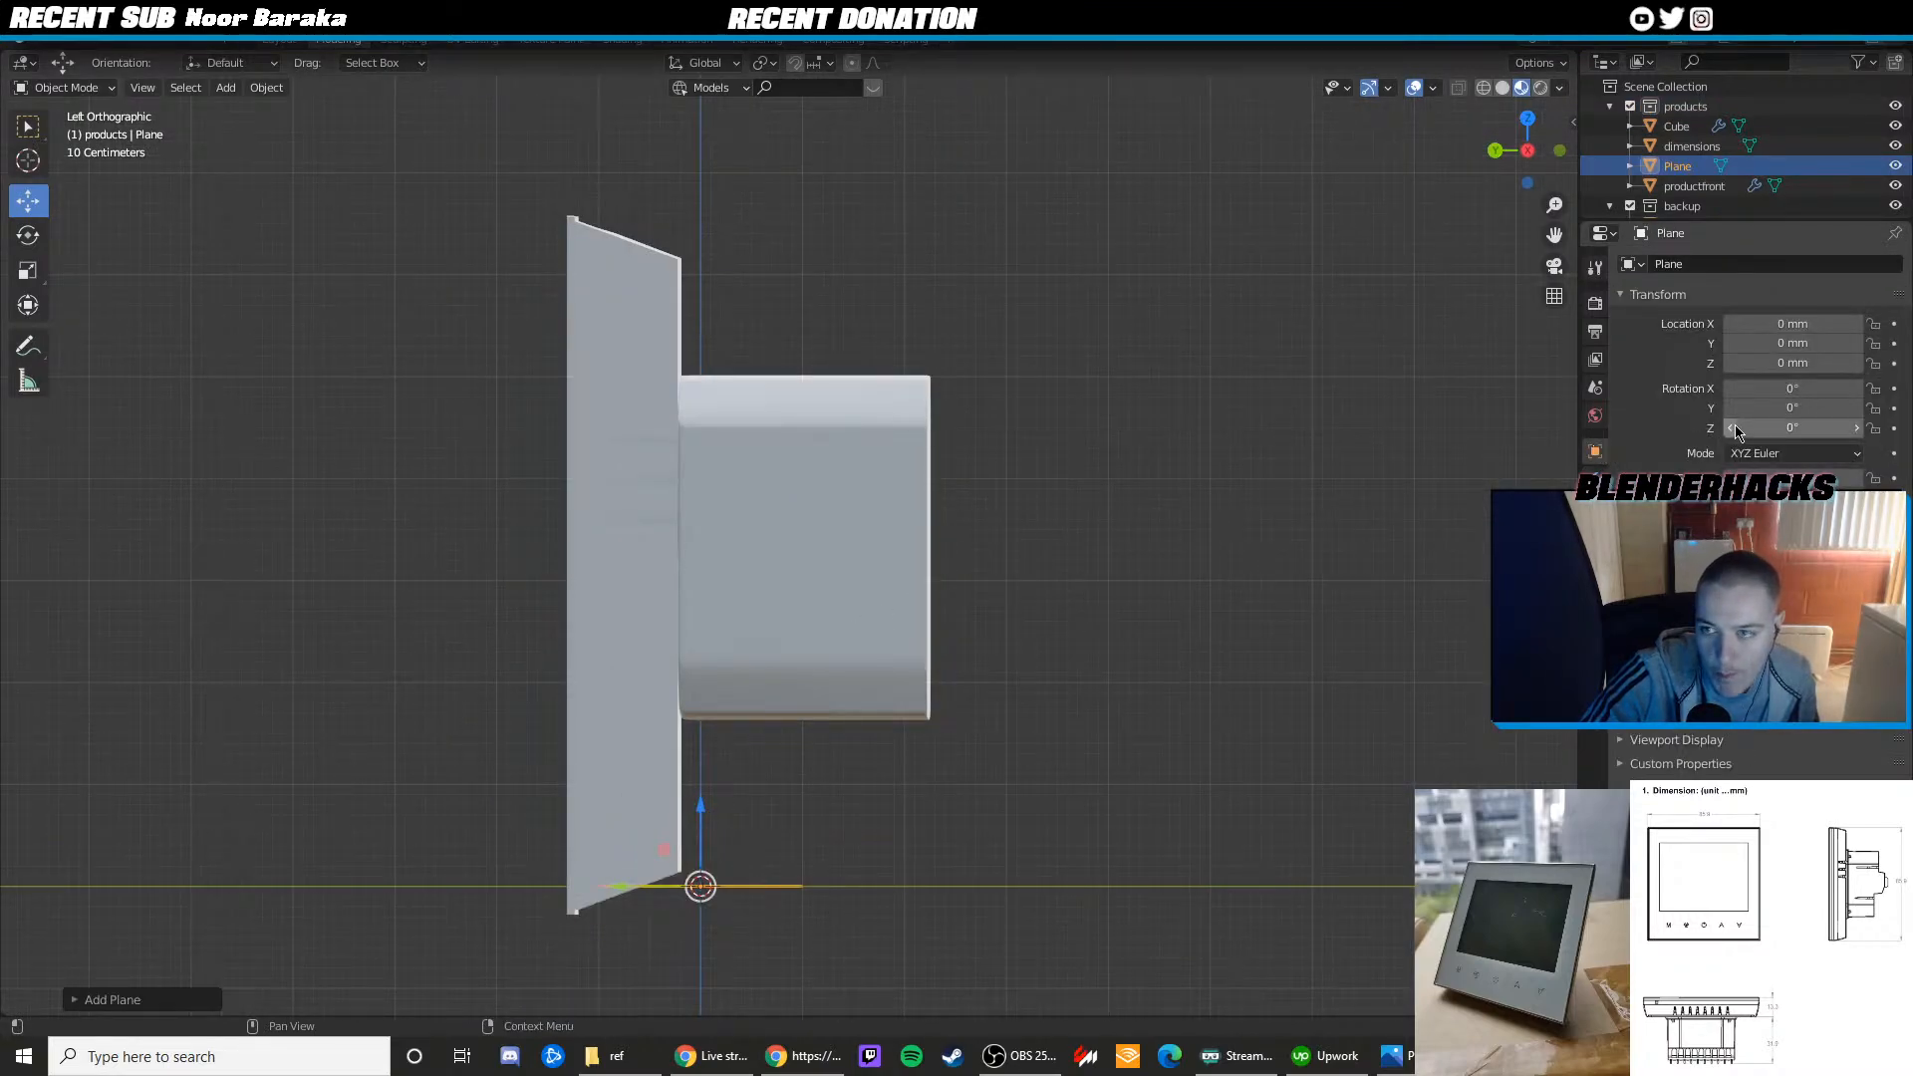
{"action": "left_click", "coordinate": [1782, 387]}
{"action": "type", "text": "0d"}
{"action": "key", "text": "Return"}
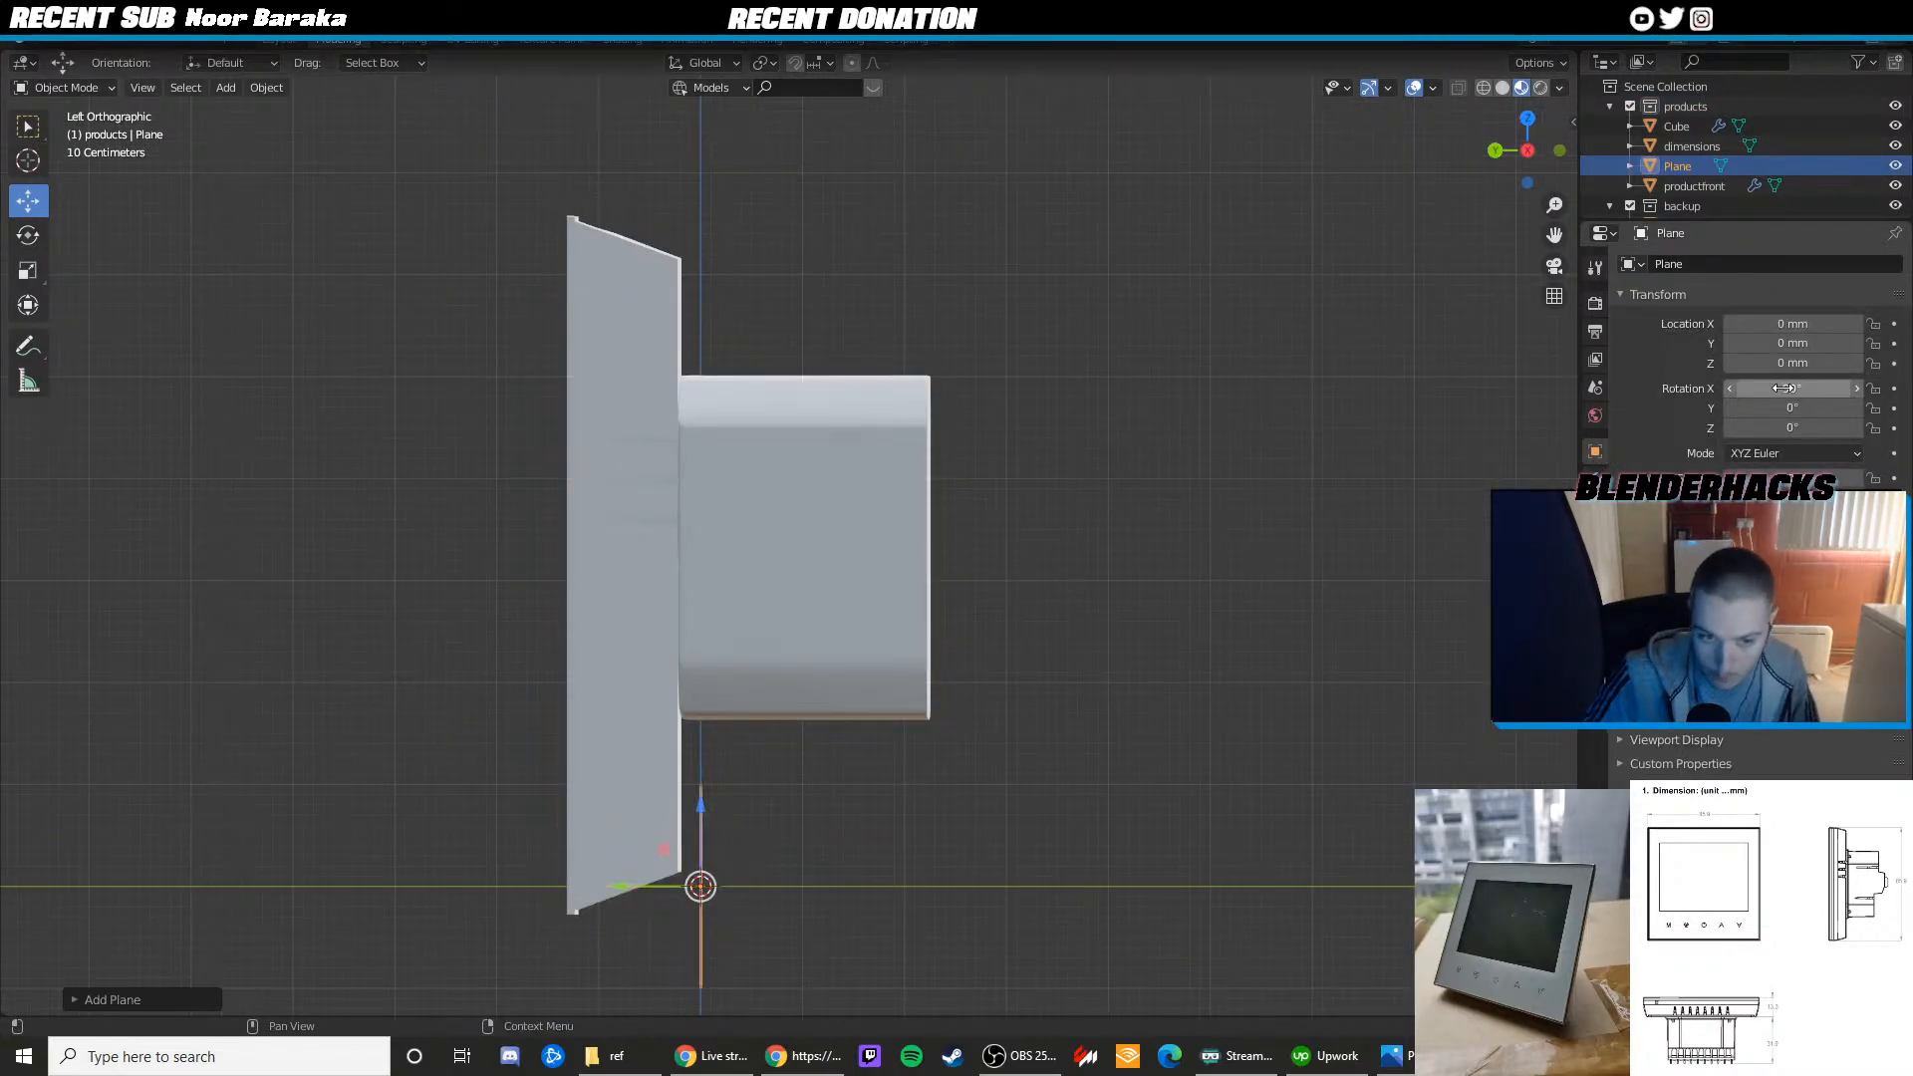
Set the plane's Z rotation to 90° so that it faces the side view
{"action": "key", "text": "r"}
{"action": "right_click", "coordinate": [741, 879]}
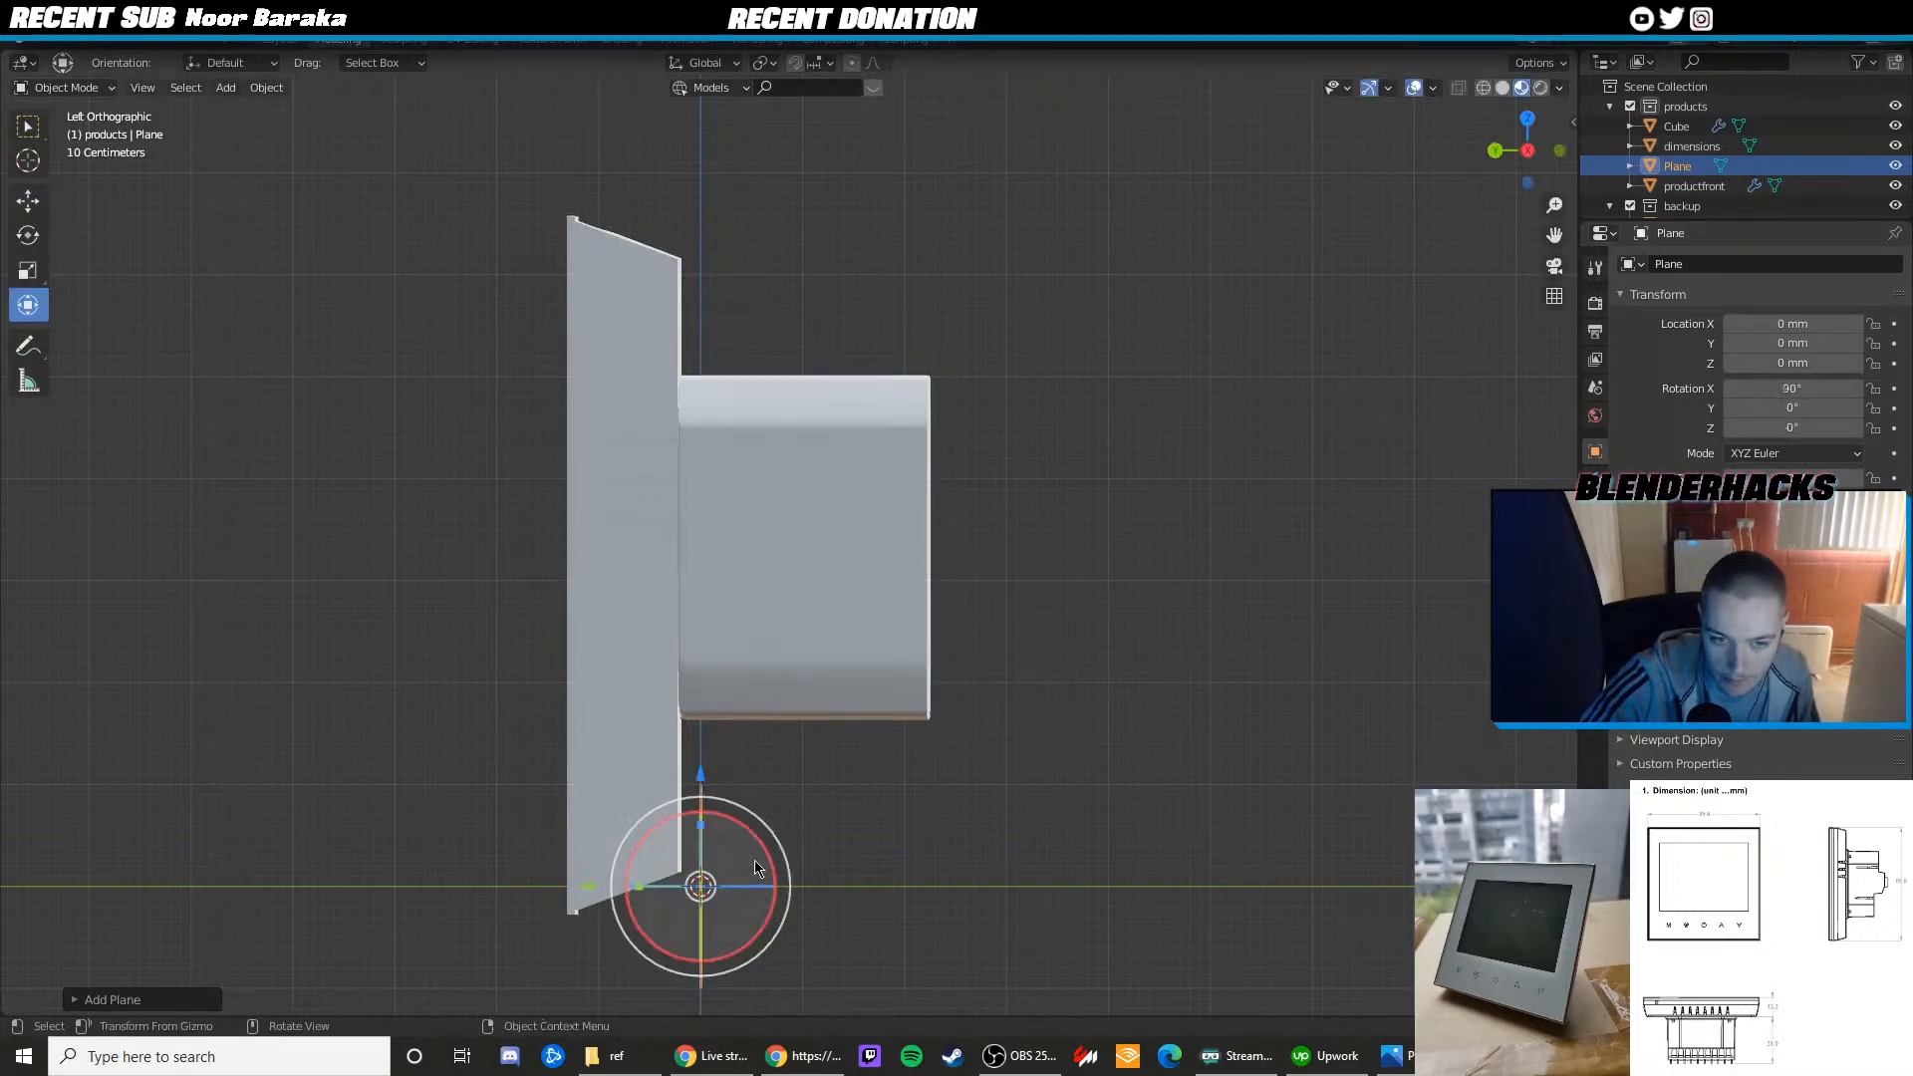
{"action": "key", "text": "shift+space"}
{"action": "key", "text": "r"}
{"action": "left_click_drag", "start_coordinate": [756, 884], "coordinate": [763, 884]}
{"action": "left_click", "coordinate": [1791, 427]}
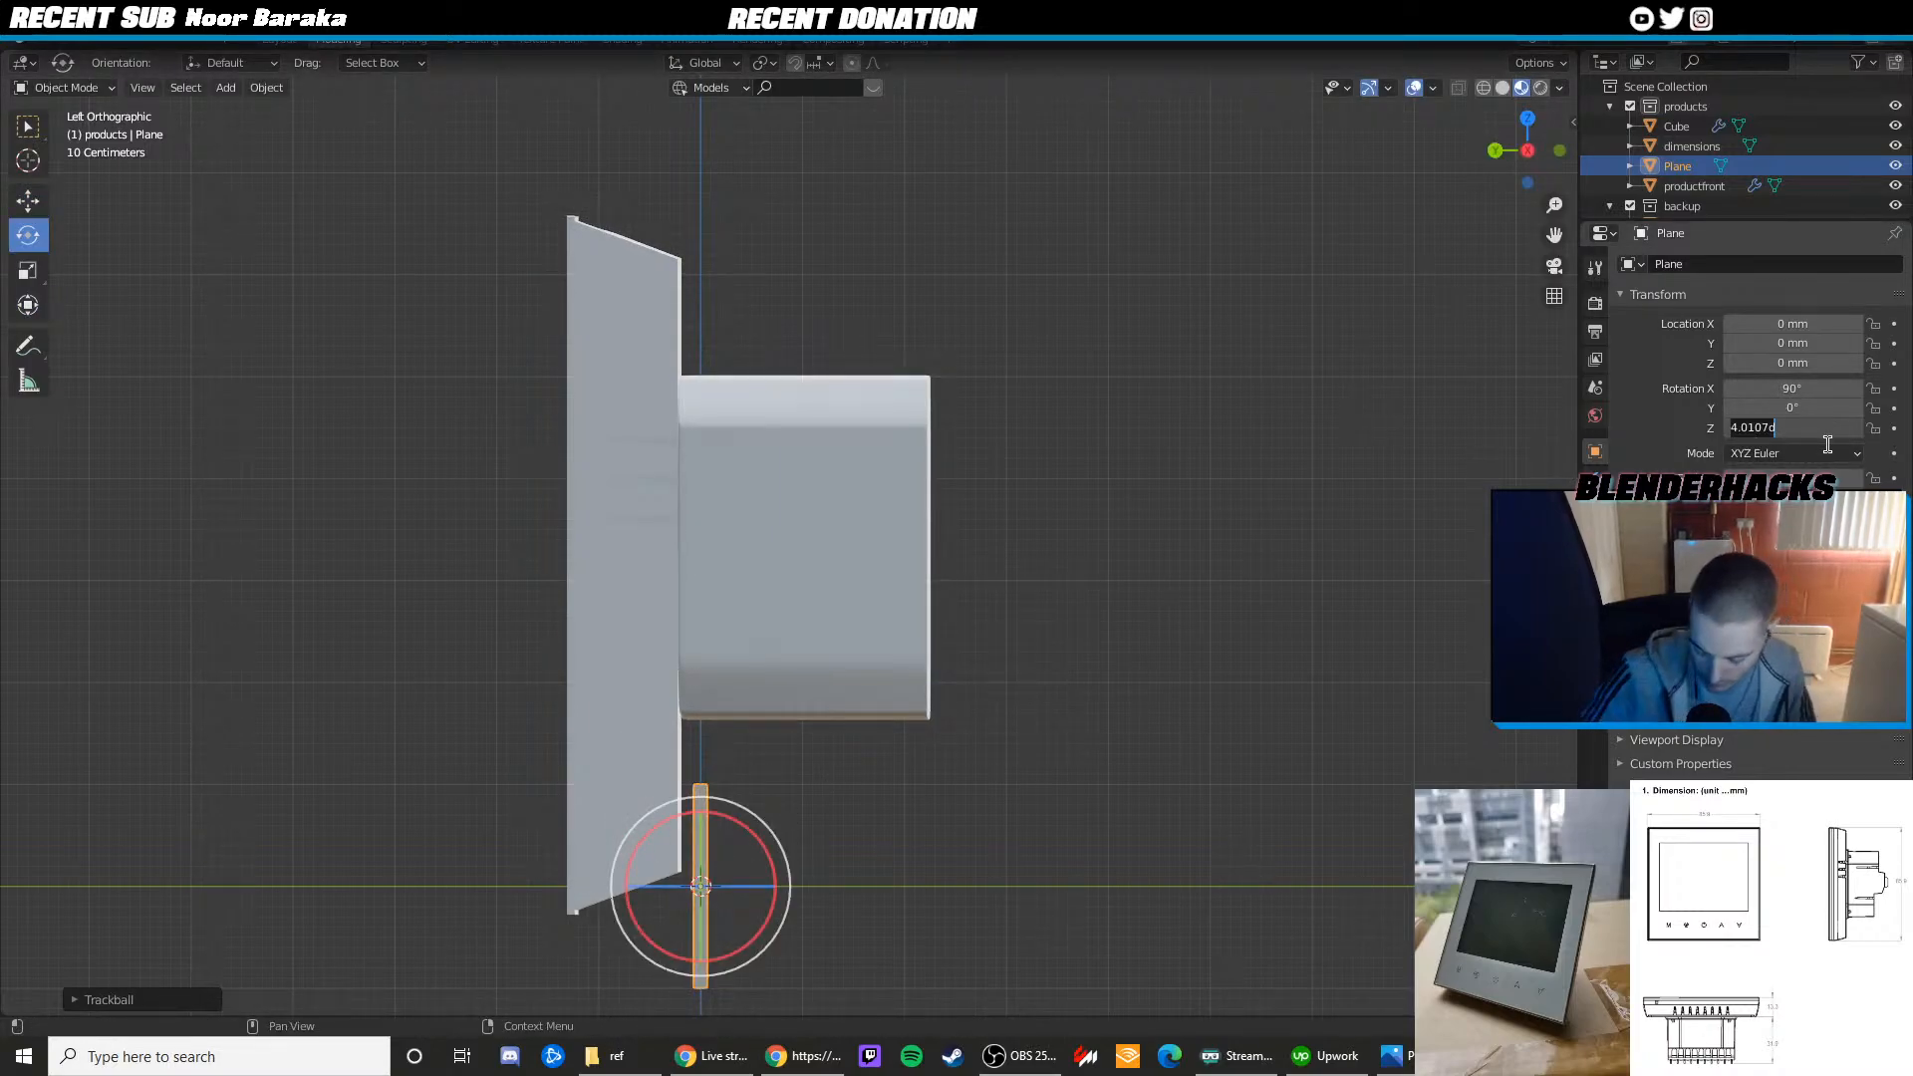
{"action": "type", "text": "90"}
{"action": "key", "text": "Return"}
Move the plane up and backward until it sits directly behind the rear body at mid-height
{"action": "key", "text": "shift+space"}
{"action": "key", "text": "g"}
{"action": "left_click_drag", "start_coordinate": [658, 886], "coordinate": [897, 885]}
{"action": "left_click_drag", "start_coordinate": [933, 803], "coordinate": [978, 480]}
{"action": "left_click_drag", "start_coordinate": [869, 581], "coordinate": [965, 578]}
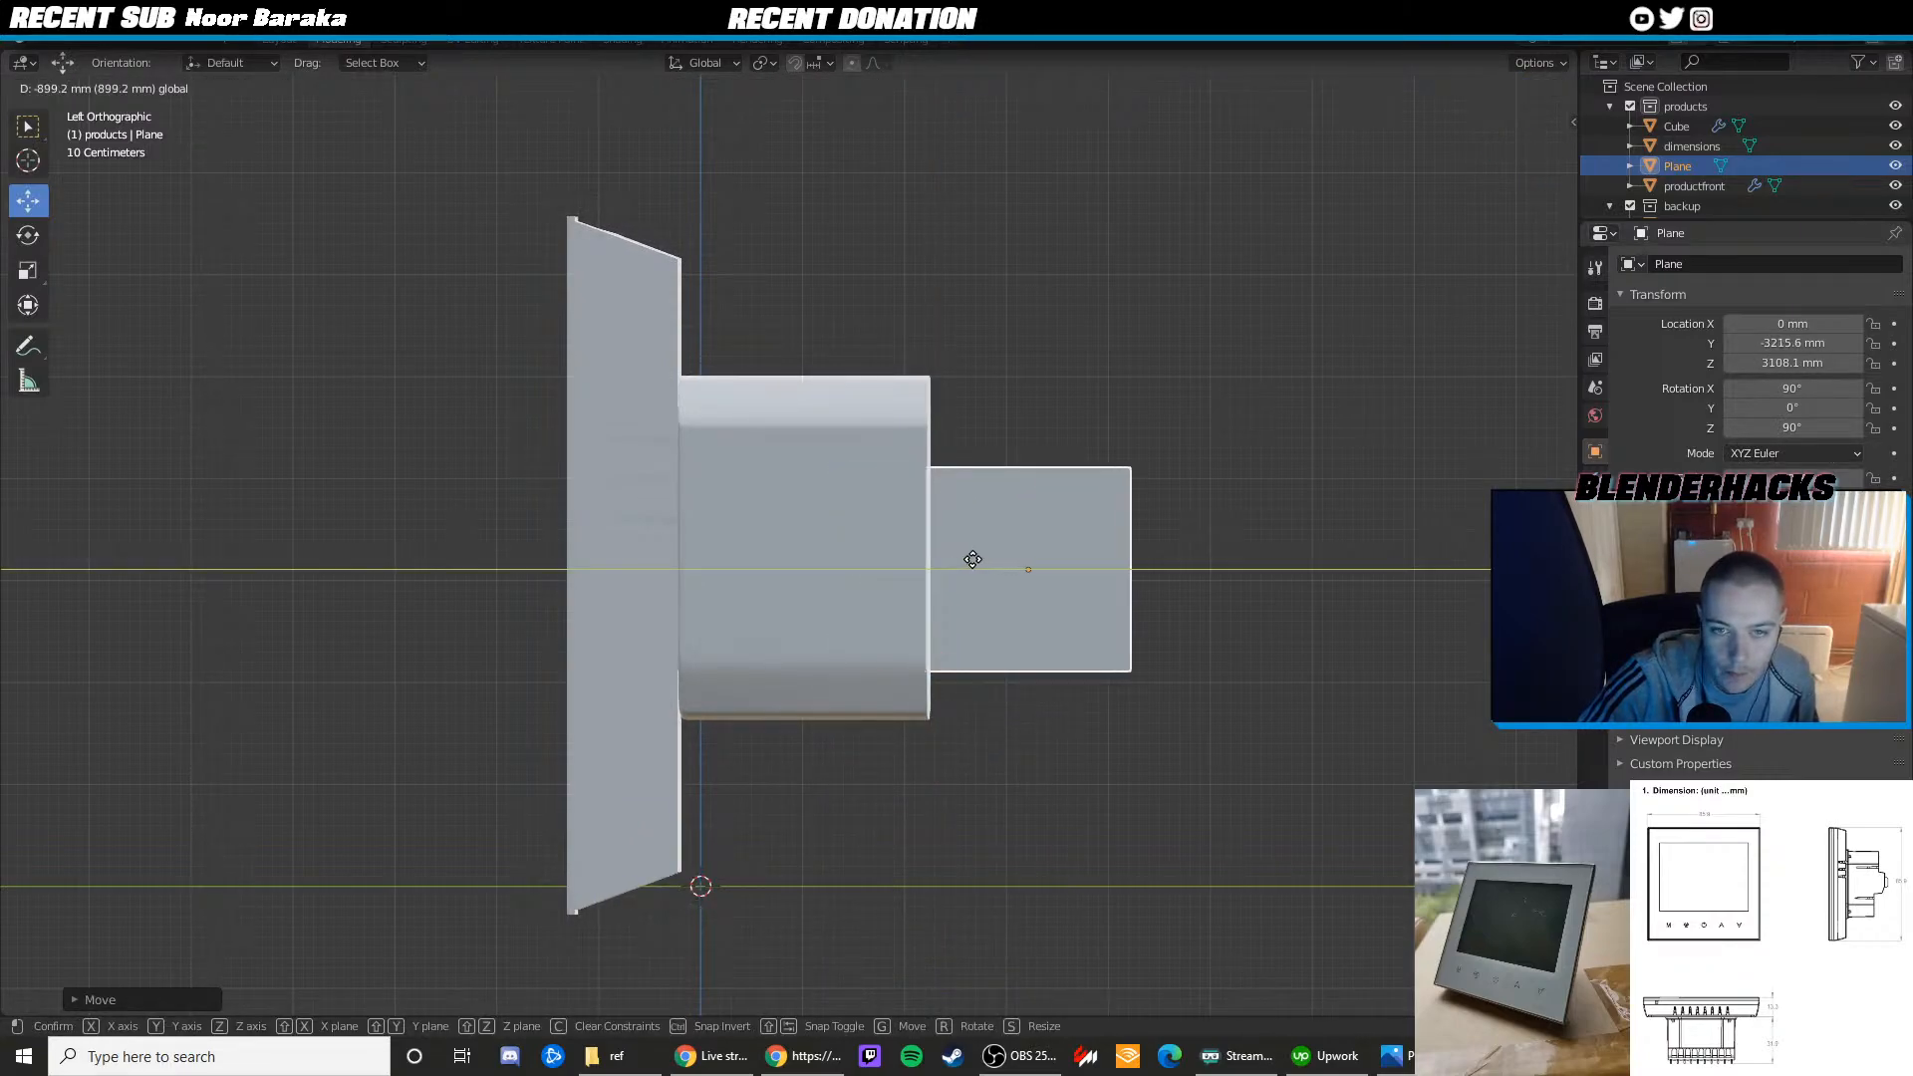
Move the plane along X in front view to about -3804 mm, near the rear body's slotted side
{"action": "scroll", "coordinate": [961, 558], "scroll_direction": "up", "scroll_amount": 3}
{"action": "middle_click_drag", "start_coordinate": [961, 557], "coordinate": [843, 618]}
{"action": "scroll", "coordinate": [842, 619], "scroll_direction": "down", "scroll_amount": 2}
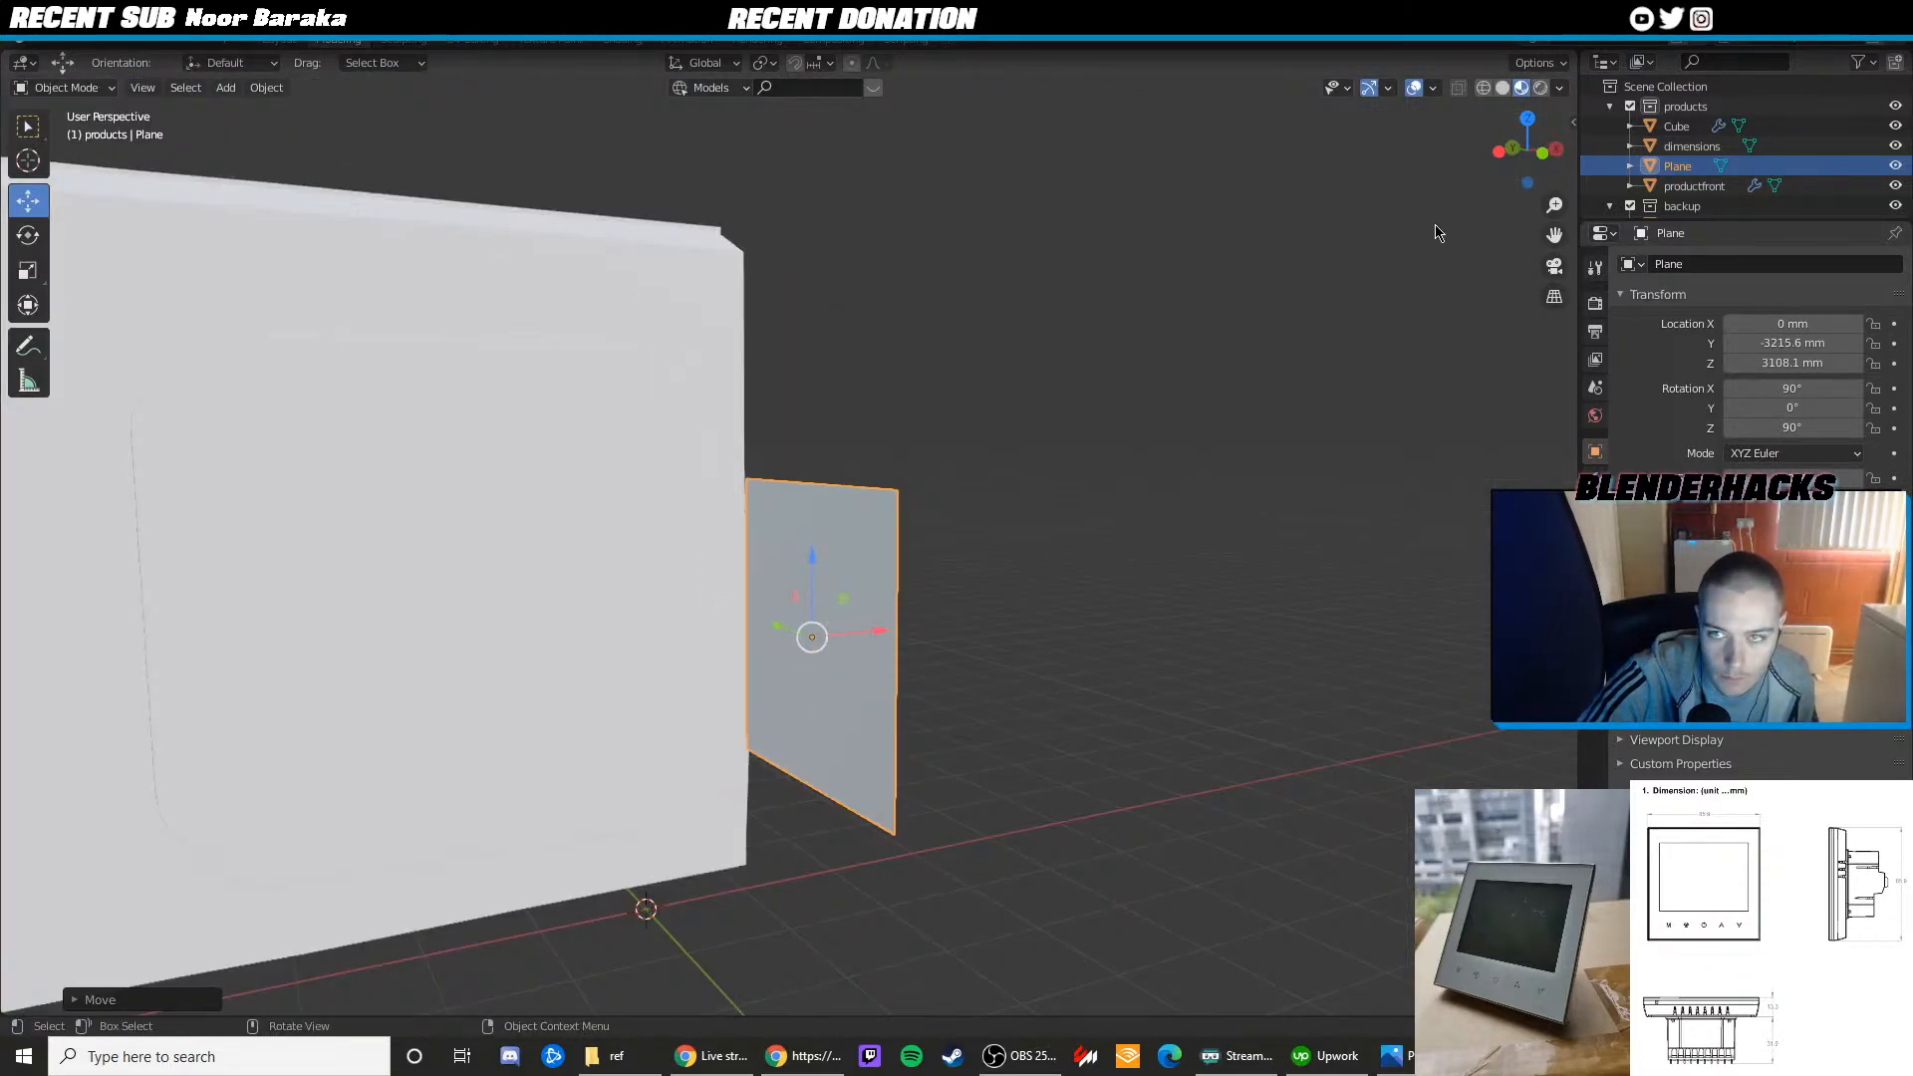
{"action": "left_click", "coordinate": [1541, 153]}
{"action": "left_click_drag", "start_coordinate": [715, 605], "coordinate": [303, 589]}
{"action": "middle_click_drag", "start_coordinate": [303, 588], "coordinate": [490, 600], "text": "shift"}
{"action": "scroll", "coordinate": [490, 601], "scroll_direction": "up", "scroll_amount": 1}
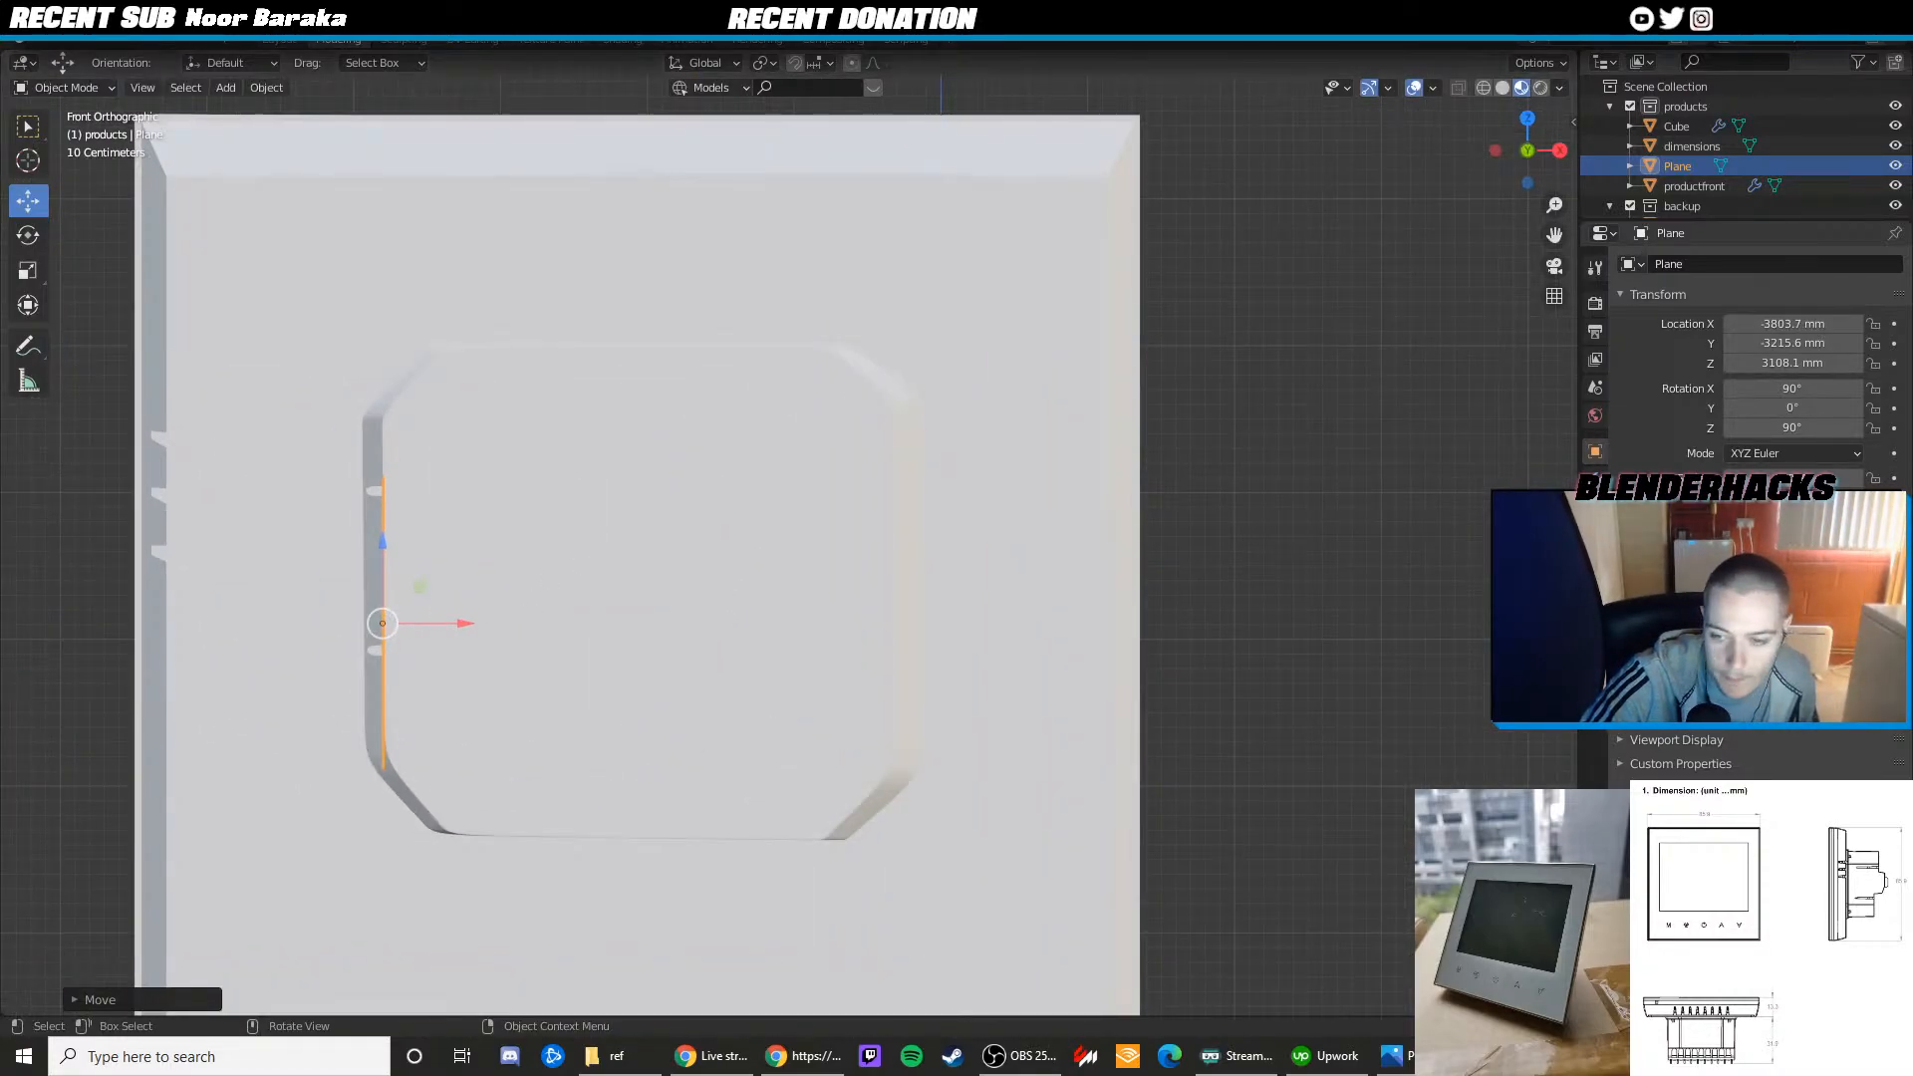
Check the side-view photo, select the vertices at both ends of the rear body's lower slot, and lower the slot slightly
{"action": "left_click", "coordinate": [1392, 1056]}
{"action": "left_click", "coordinate": [1392, 1056]}
{"action": "middle_click_drag", "start_coordinate": [793, 752], "coordinate": [922, 674]}
{"action": "scroll", "coordinate": [888, 673], "scroll_direction": "up", "scroll_amount": 2}
{"action": "left_click", "coordinate": [559, 657]}
{"action": "key", "text": "Tab"}
{"action": "key", "text": "shift+z"}
{"action": "left_click_drag", "start_coordinate": [279, 700], "coordinate": [309, 721]}
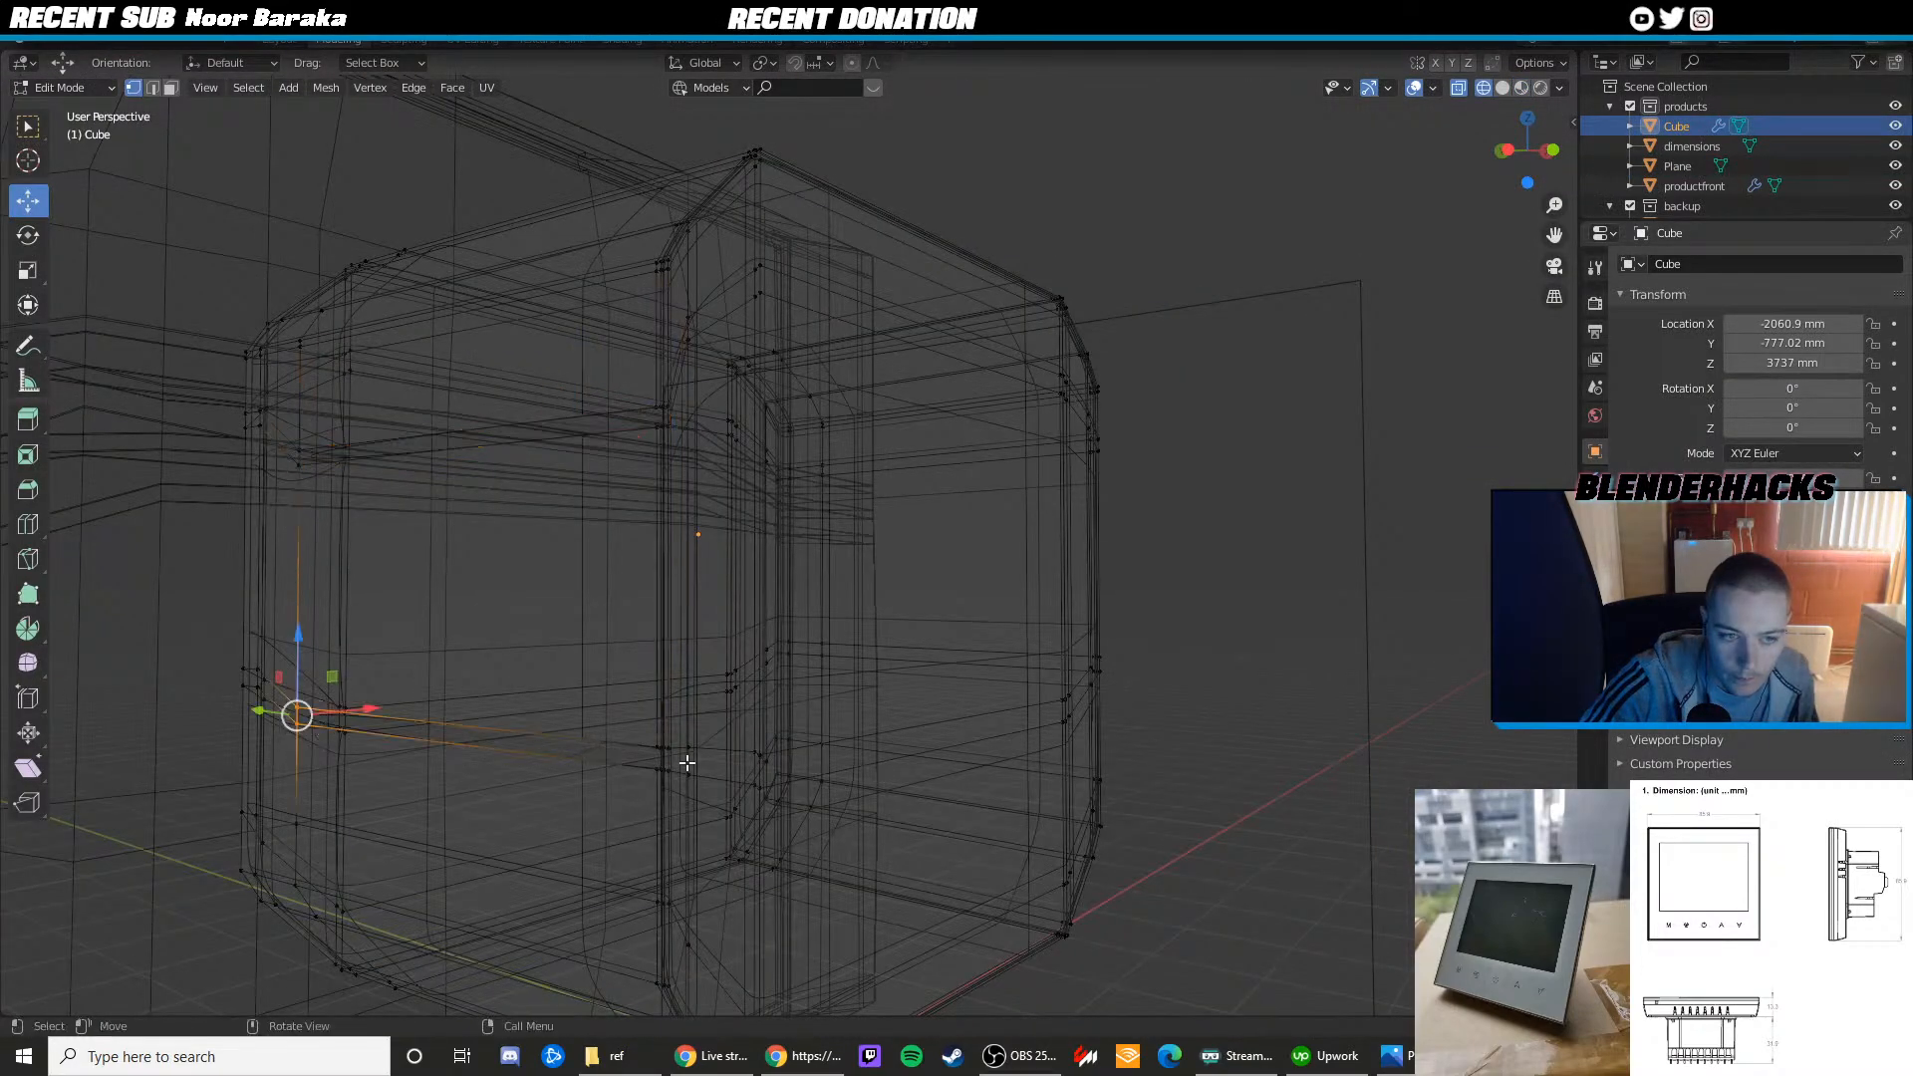
{"action": "middle_click_drag", "start_coordinate": [695, 781], "coordinate": [678, 771]}
{"action": "left_click_drag", "start_coordinate": [676, 792], "coordinate": [596, 755]}
{"action": "key", "text": "z"}
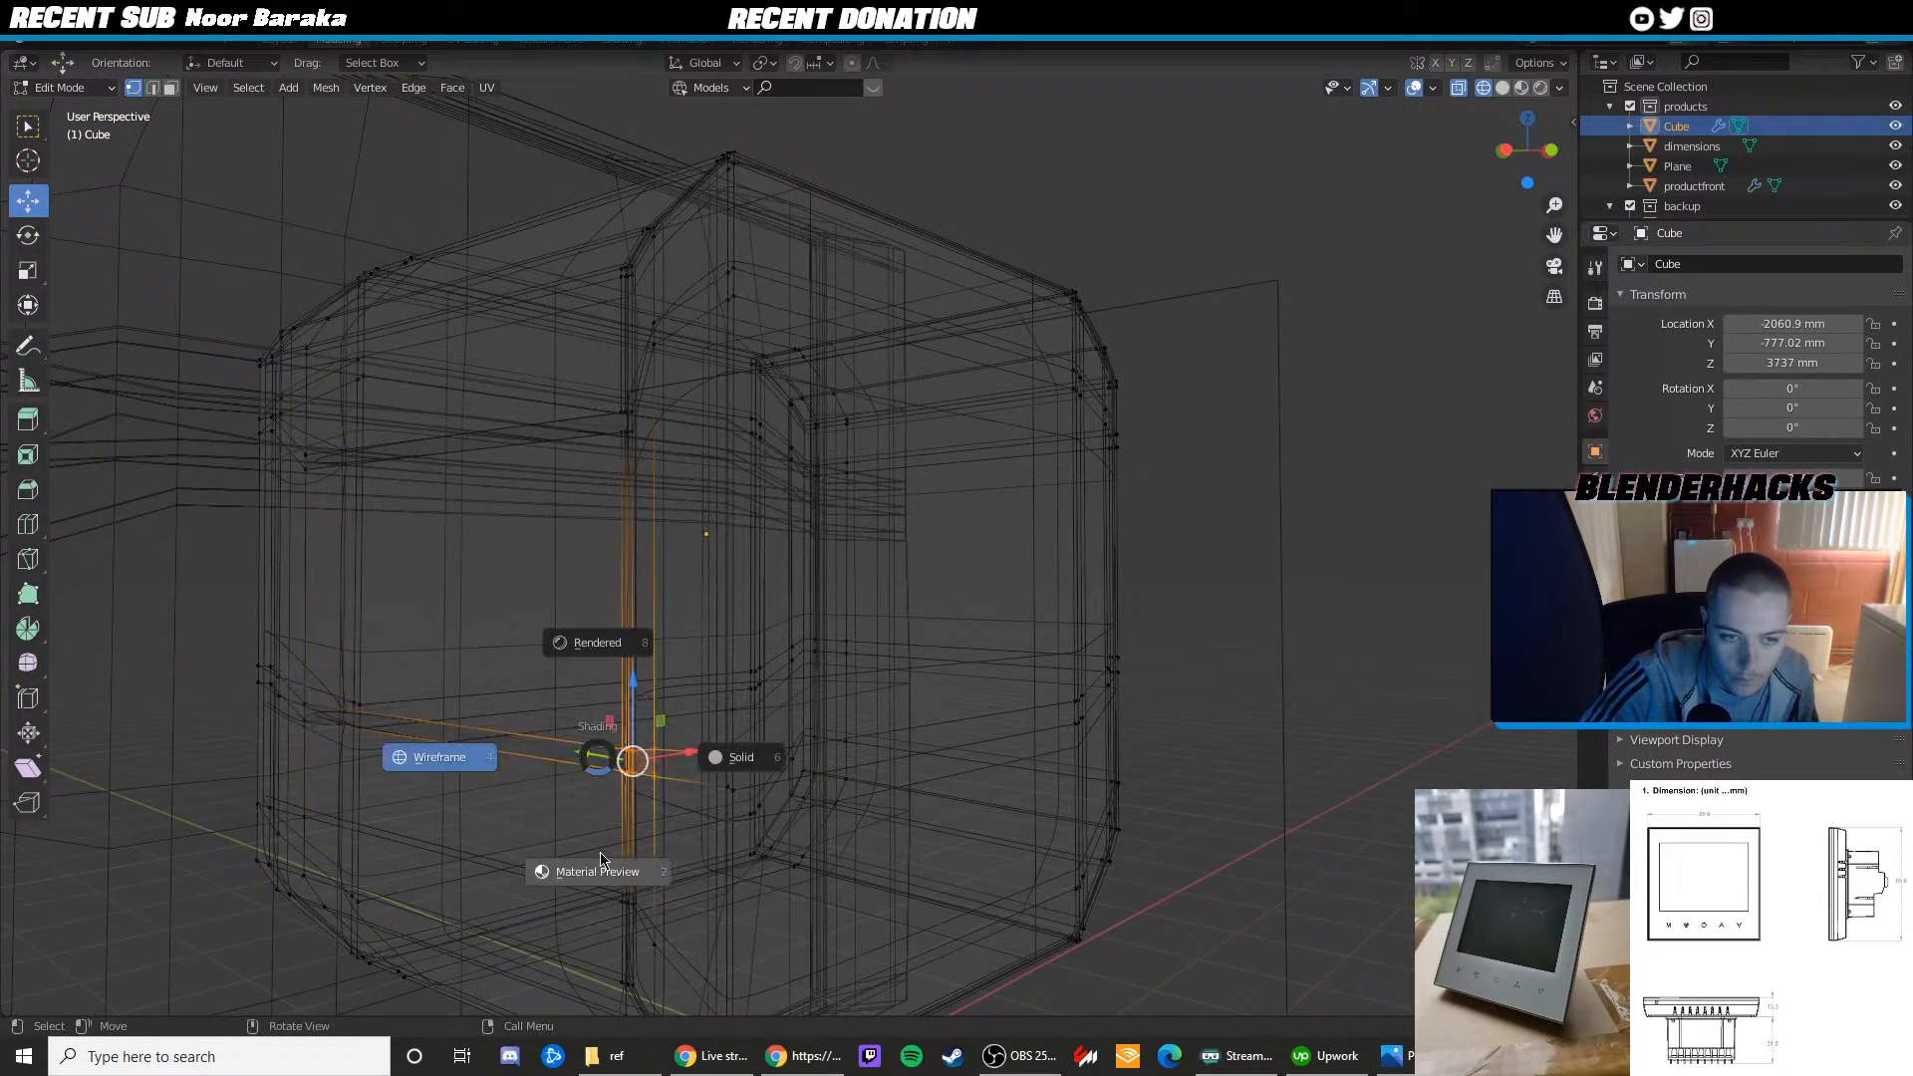
{"action": "left_click", "coordinate": [602, 862]}
{"action": "left_click", "coordinate": [309, 706], "text": "shift"}
{"action": "left_click_drag", "start_coordinate": [560, 690], "coordinate": [551, 729]}
Switch from editing the rear body to editing the plane, and view it through the camera
{"action": "scroll", "coordinate": [598, 697], "scroll_direction": "down", "scroll_amount": 2}
{"action": "middle_click_drag", "start_coordinate": [877, 608], "coordinate": [958, 599]}
{"action": "key", "text": "Tab"}
{"action": "left_click", "coordinate": [952, 590]}
{"action": "key", "text": "Tab"}
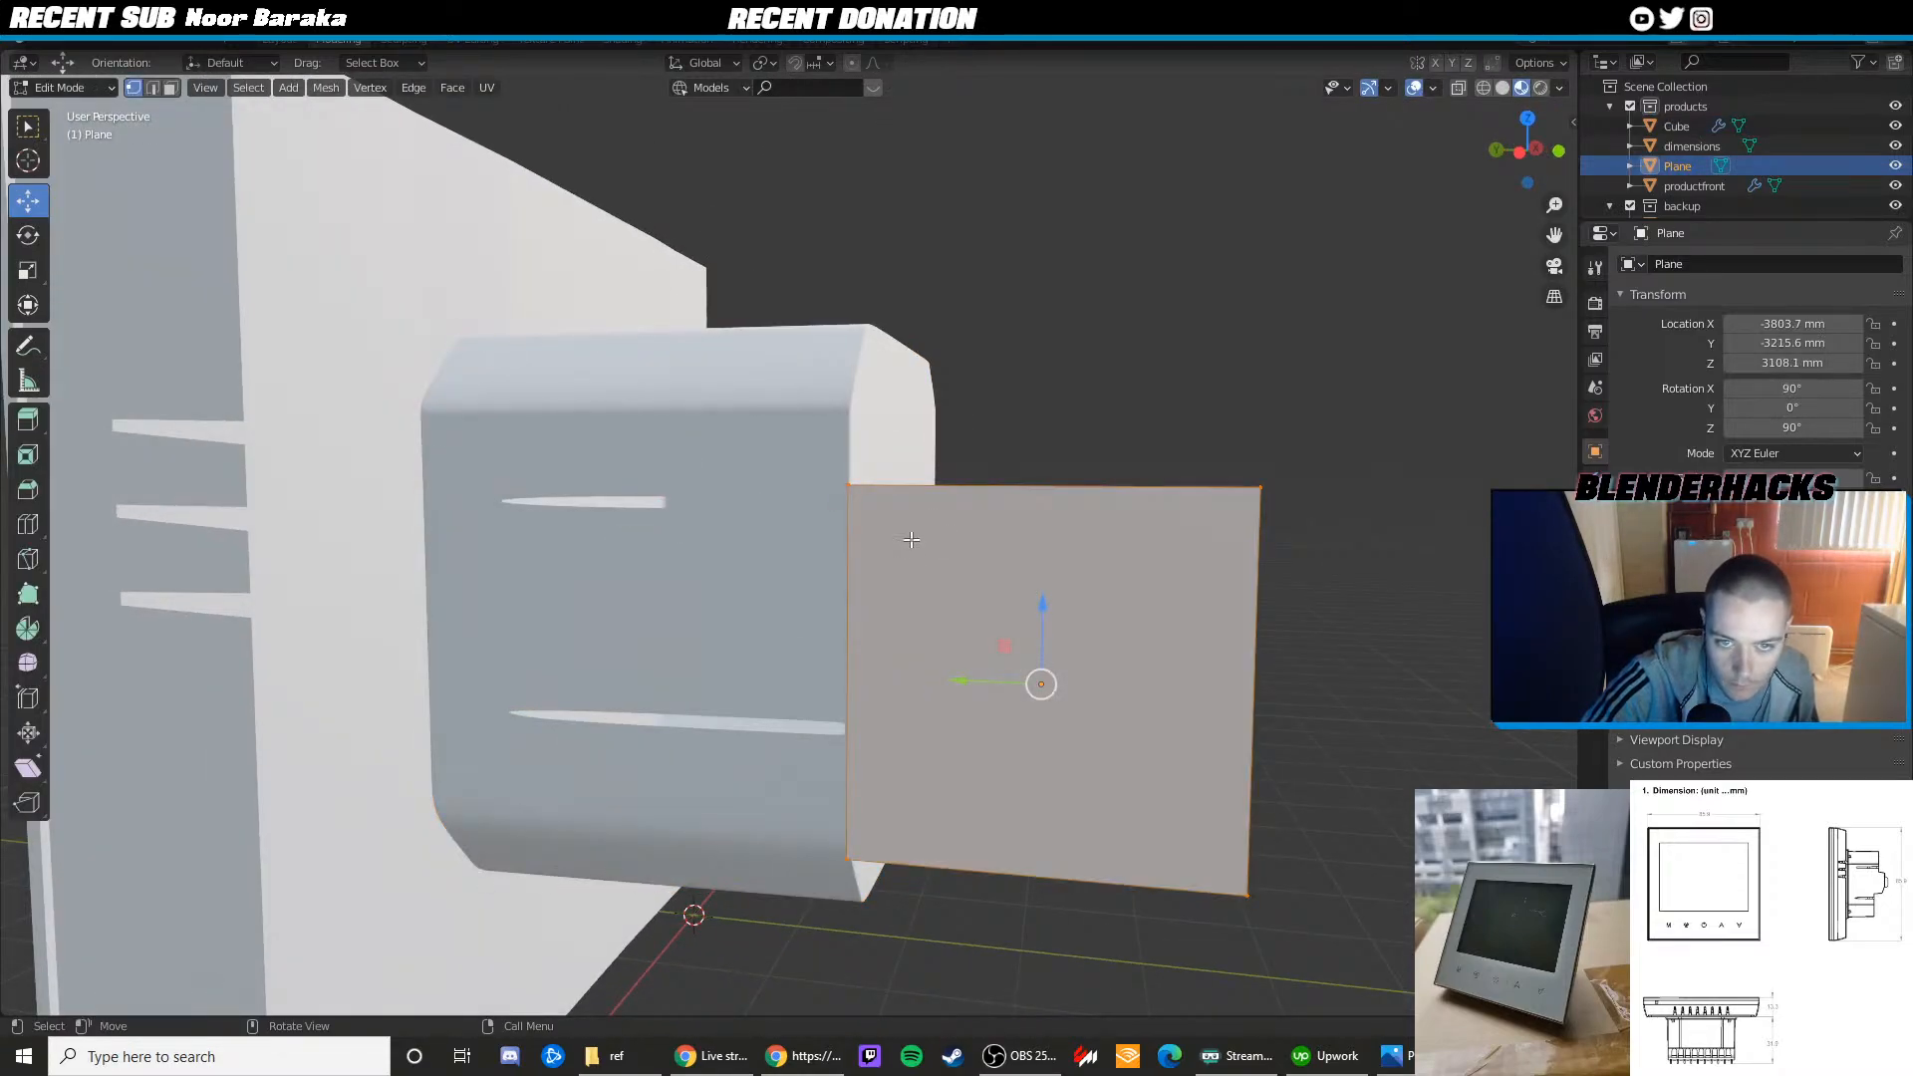
{"action": "key", "text": "KP_0"}
{"action": "scroll", "coordinate": [939, 538], "scroll_direction": "up", "scroll_amount": 2}
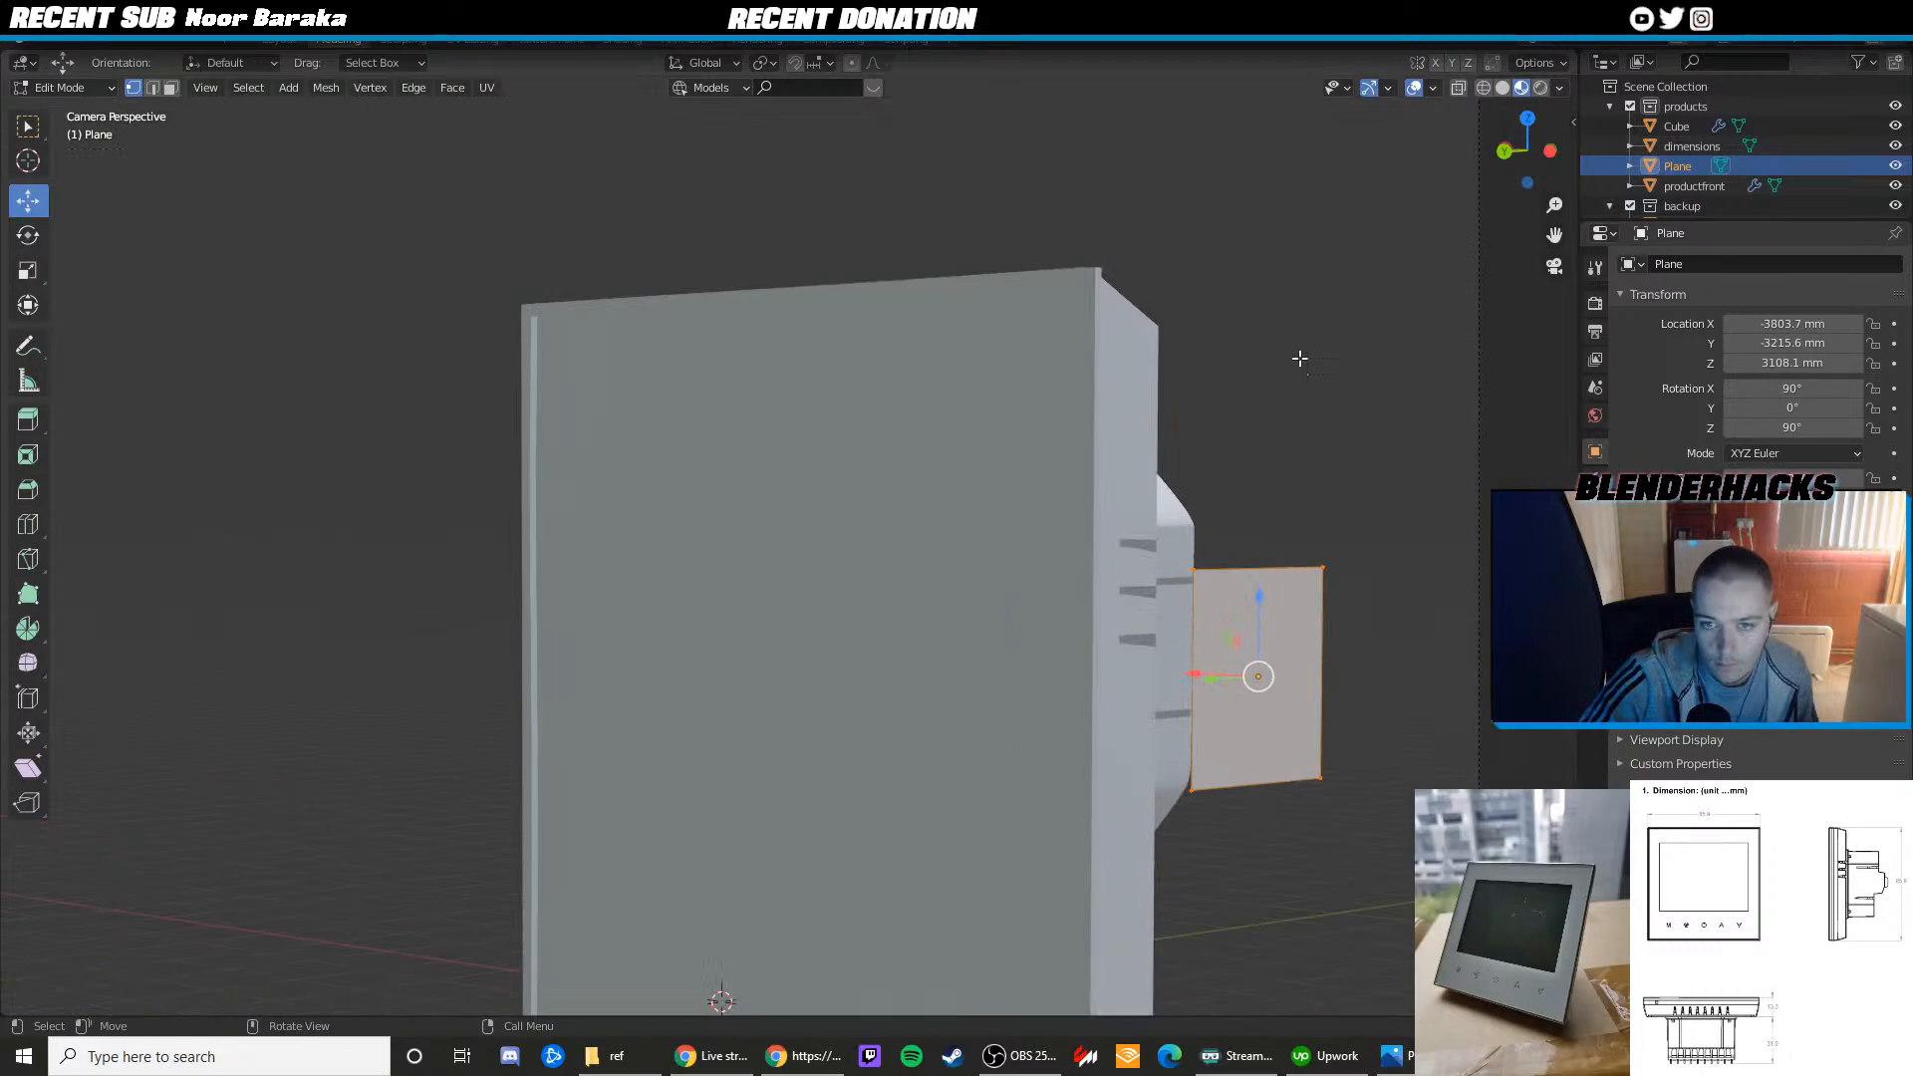
Shorten the plane's edge against the rear body in side view by lowering its upper corner and raising its lower corner
{"action": "left_click", "coordinate": [1544, 153]}
{"action": "scroll", "coordinate": [1012, 432], "scroll_direction": "up", "scroll_amount": 2}
{"action": "key", "text": "shift+z"}
{"action": "left_click", "coordinate": [945, 446]}
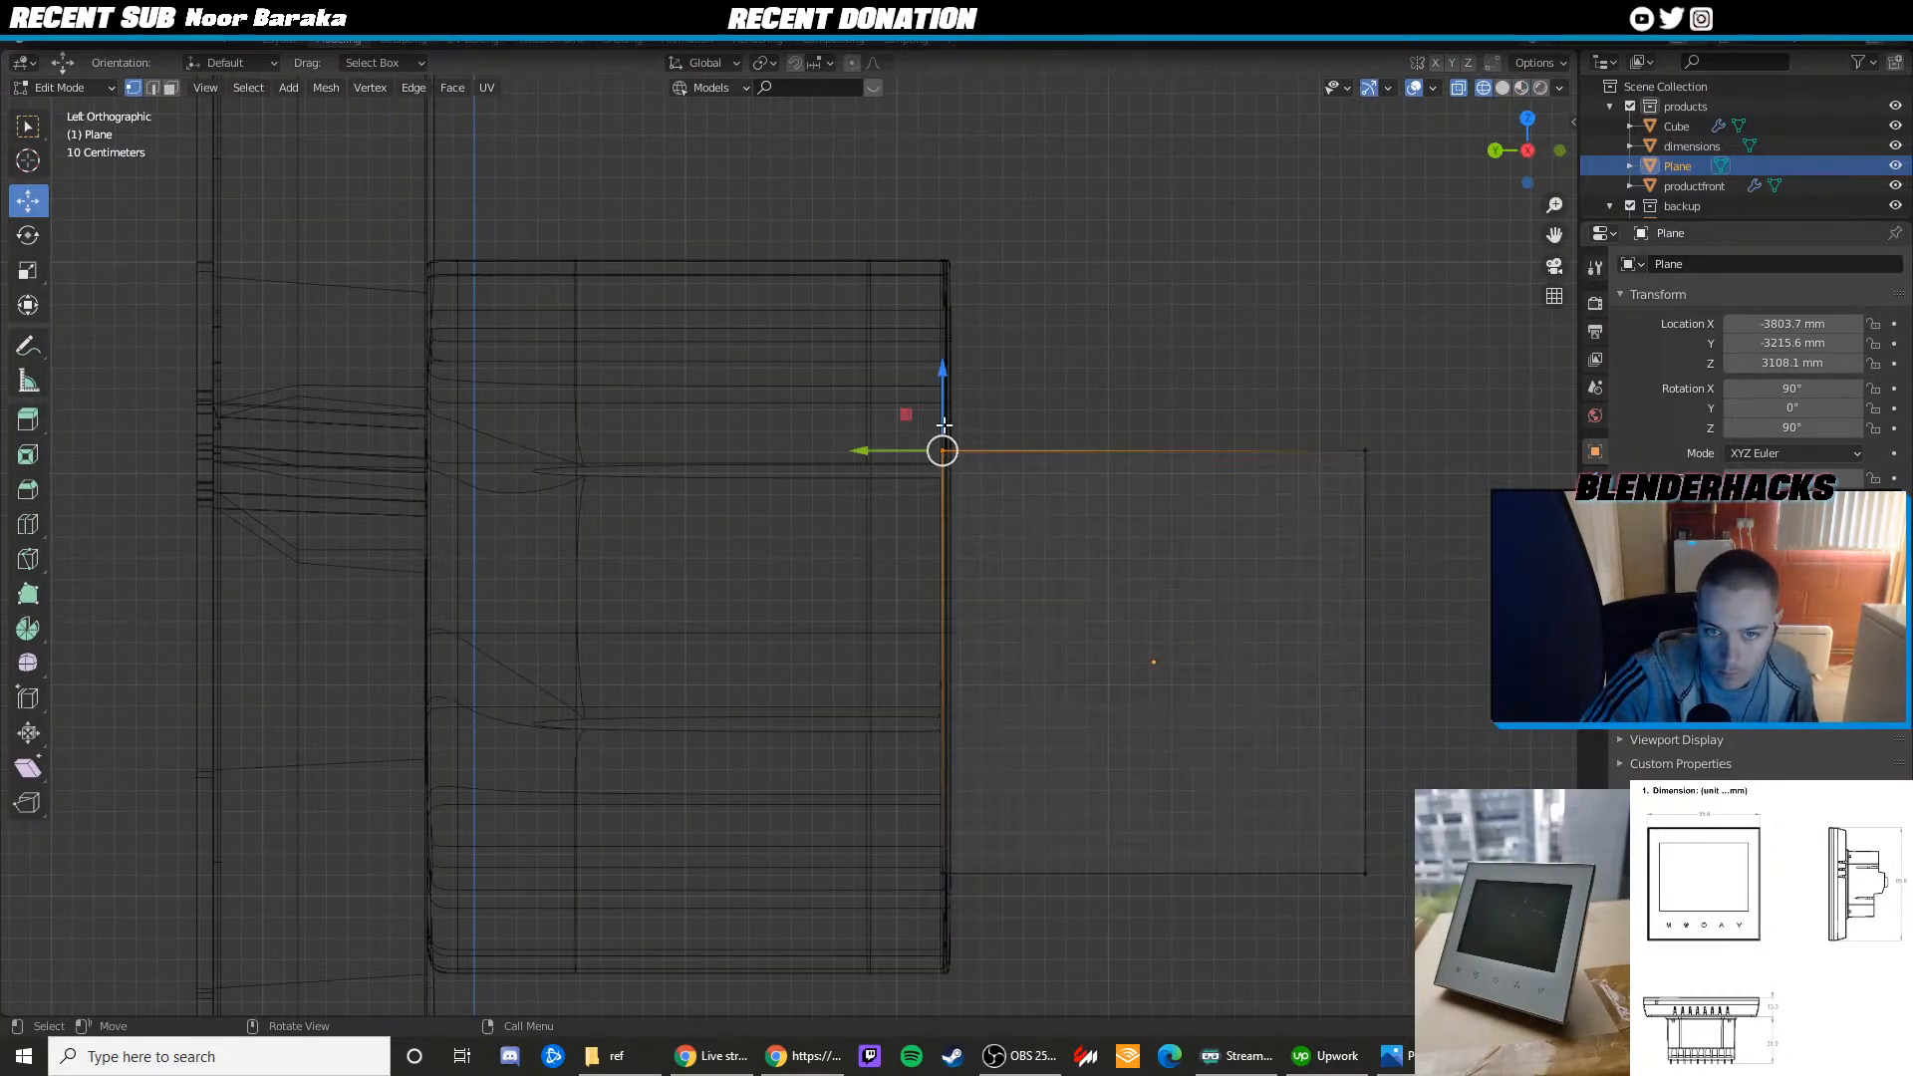
{"action": "key", "text": "g"}
{"action": "left_click", "coordinate": [949, 467]}
{"action": "left_click", "coordinate": [942, 872]}
{"action": "key", "text": "g"}
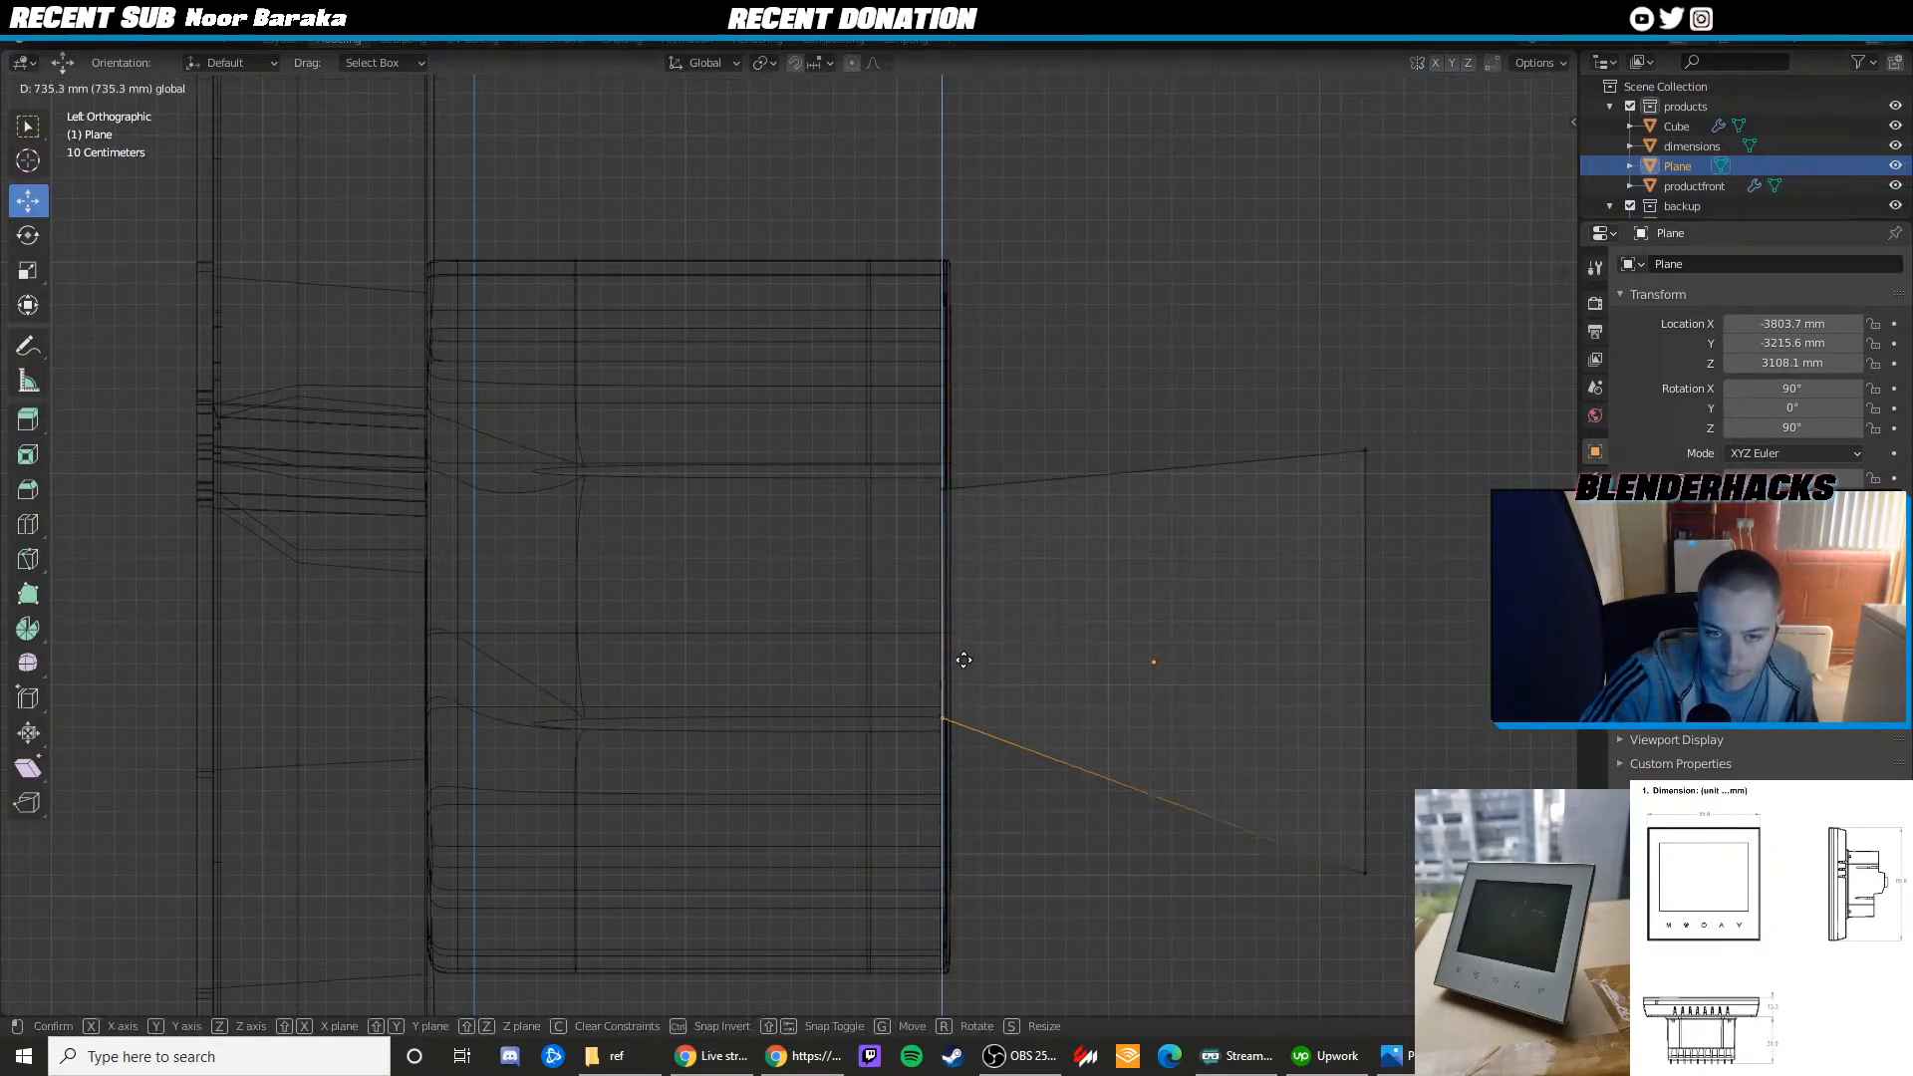
{"action": "left_click", "coordinate": [957, 775]}
Check the reference photo and move the plane's two outer corners roughly level with its inner corners
{"action": "key", "text": "shift+z"}
{"action": "left_click", "coordinate": [1364, 873]}
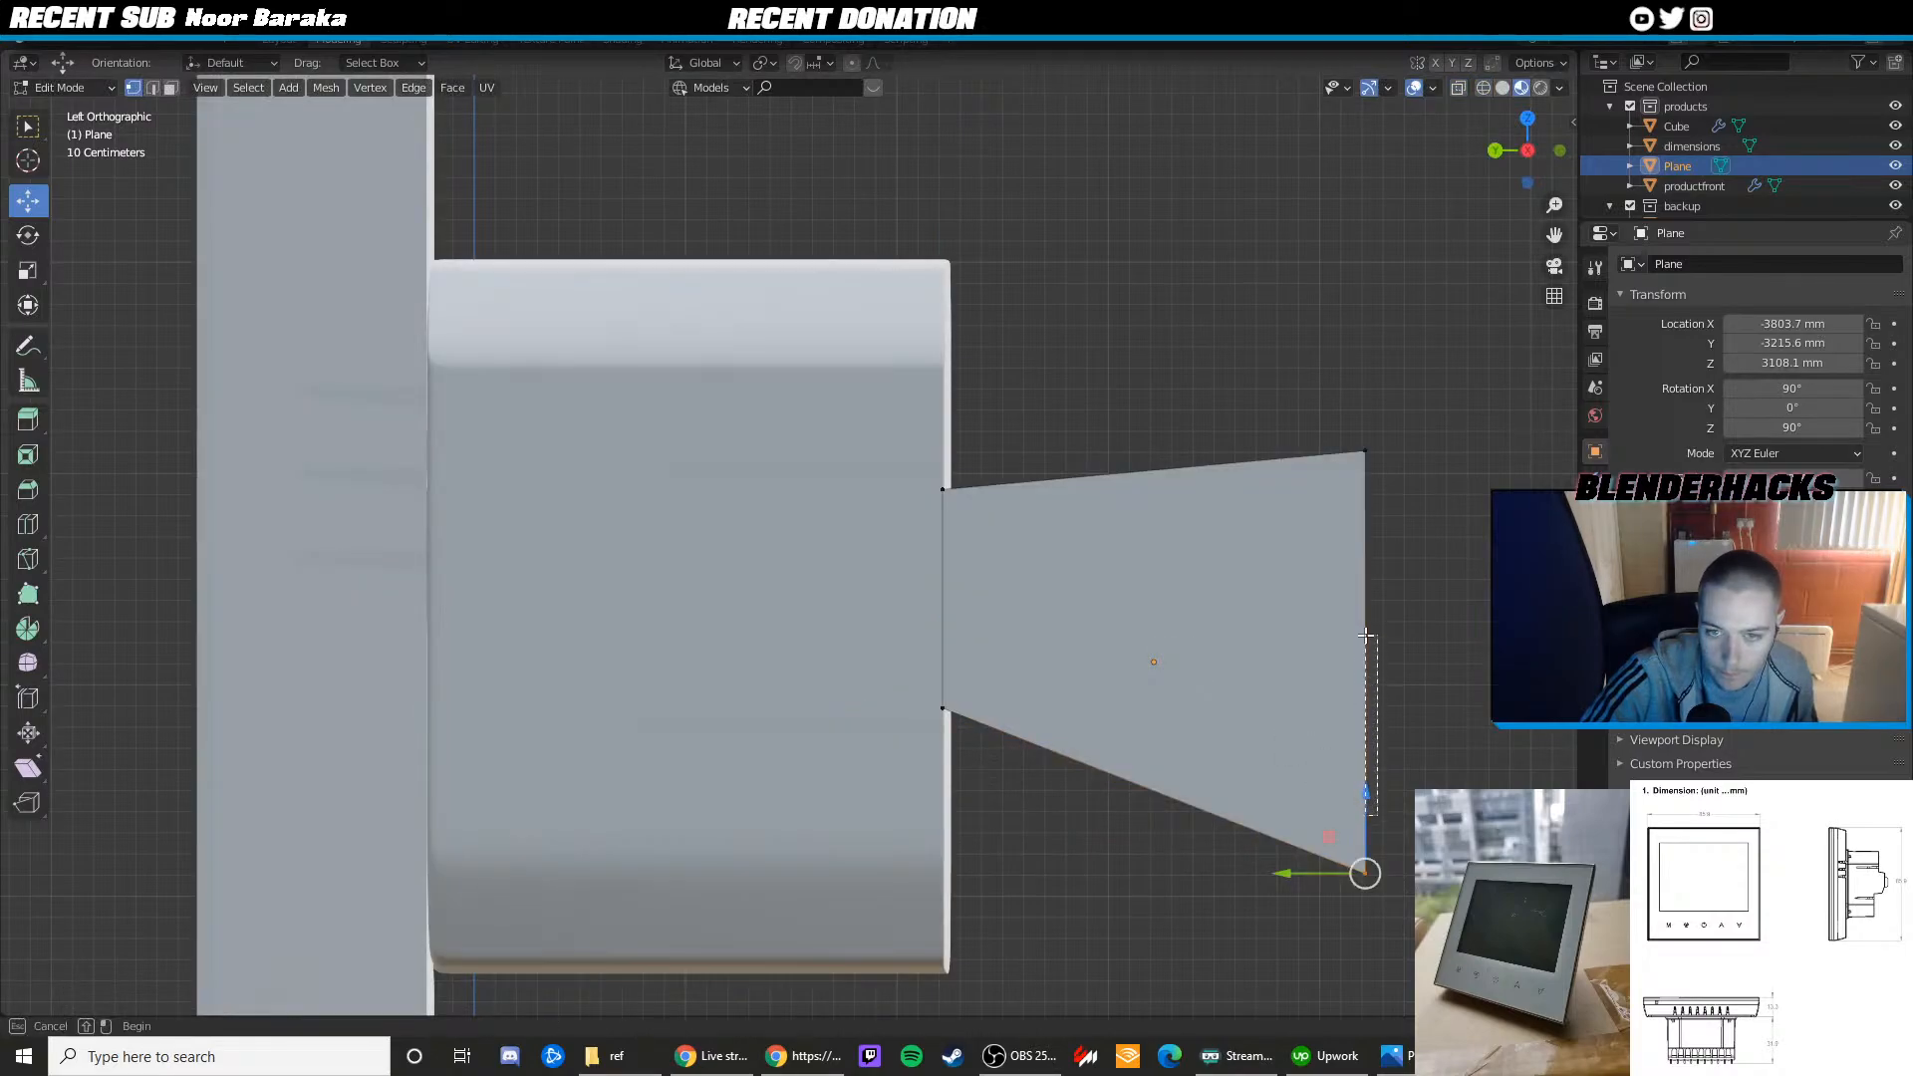
{"action": "key", "text": "alt+Tab"}
{"action": "key", "text": "alt+Tab"}
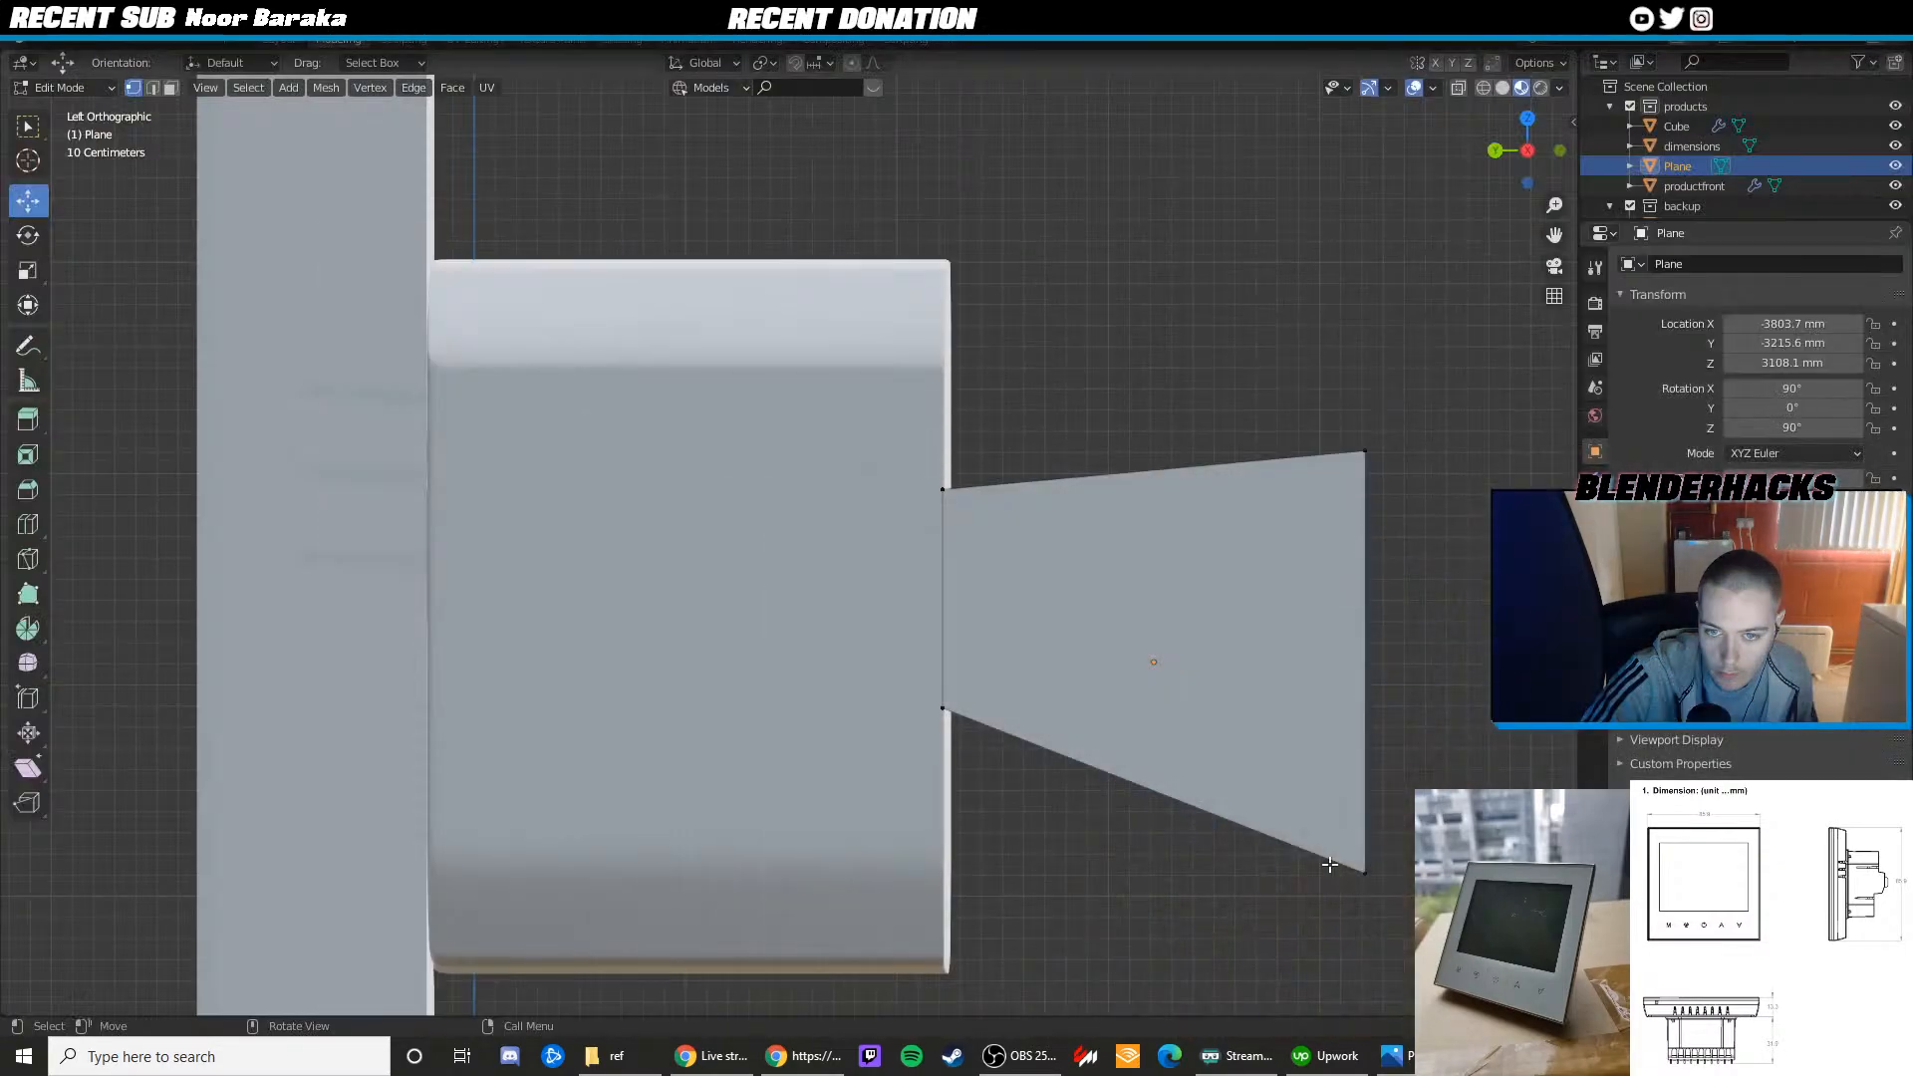
{"action": "left_click", "coordinate": [1340, 863]}
{"action": "left_click_drag", "start_coordinate": [1364, 815], "coordinate": [1360, 665]}
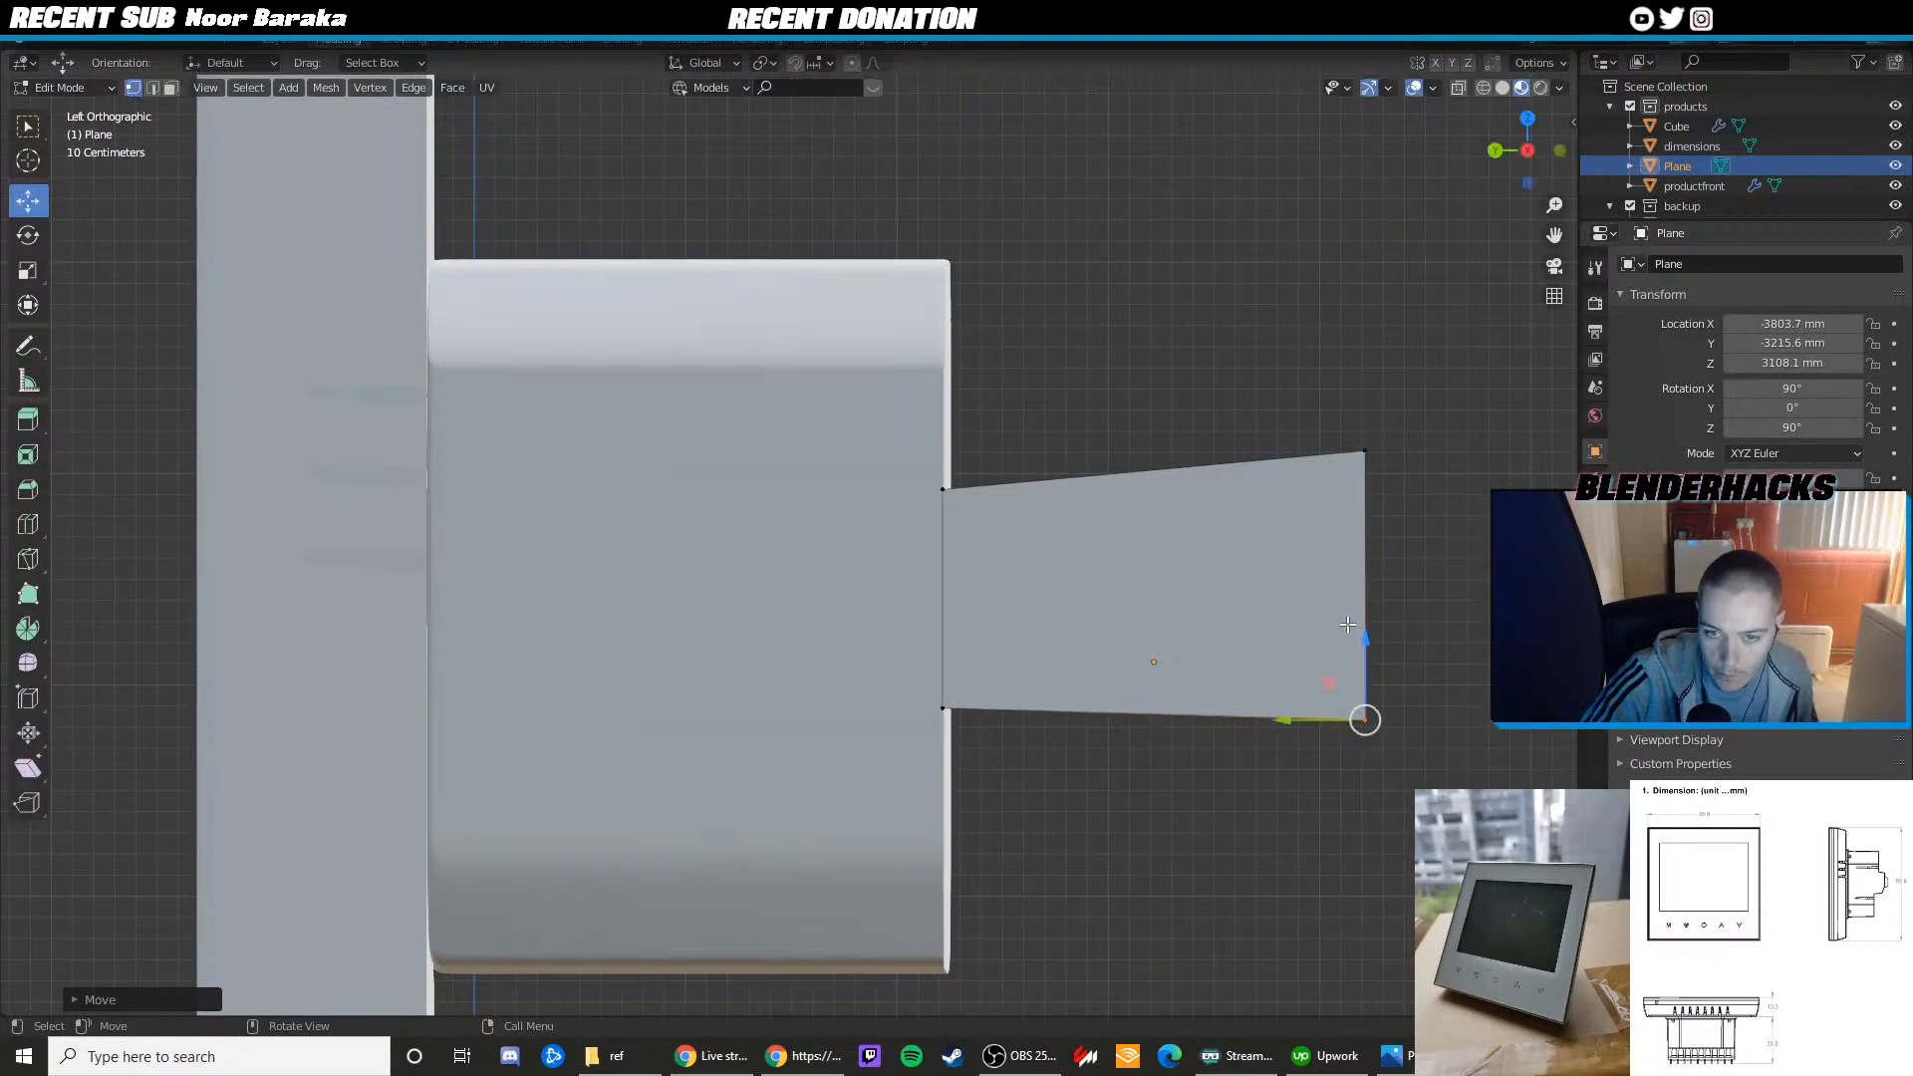
{"action": "left_click", "coordinate": [1393, 464]}
{"action": "left_click_drag", "start_coordinate": [1367, 408], "coordinate": [1358, 450]}
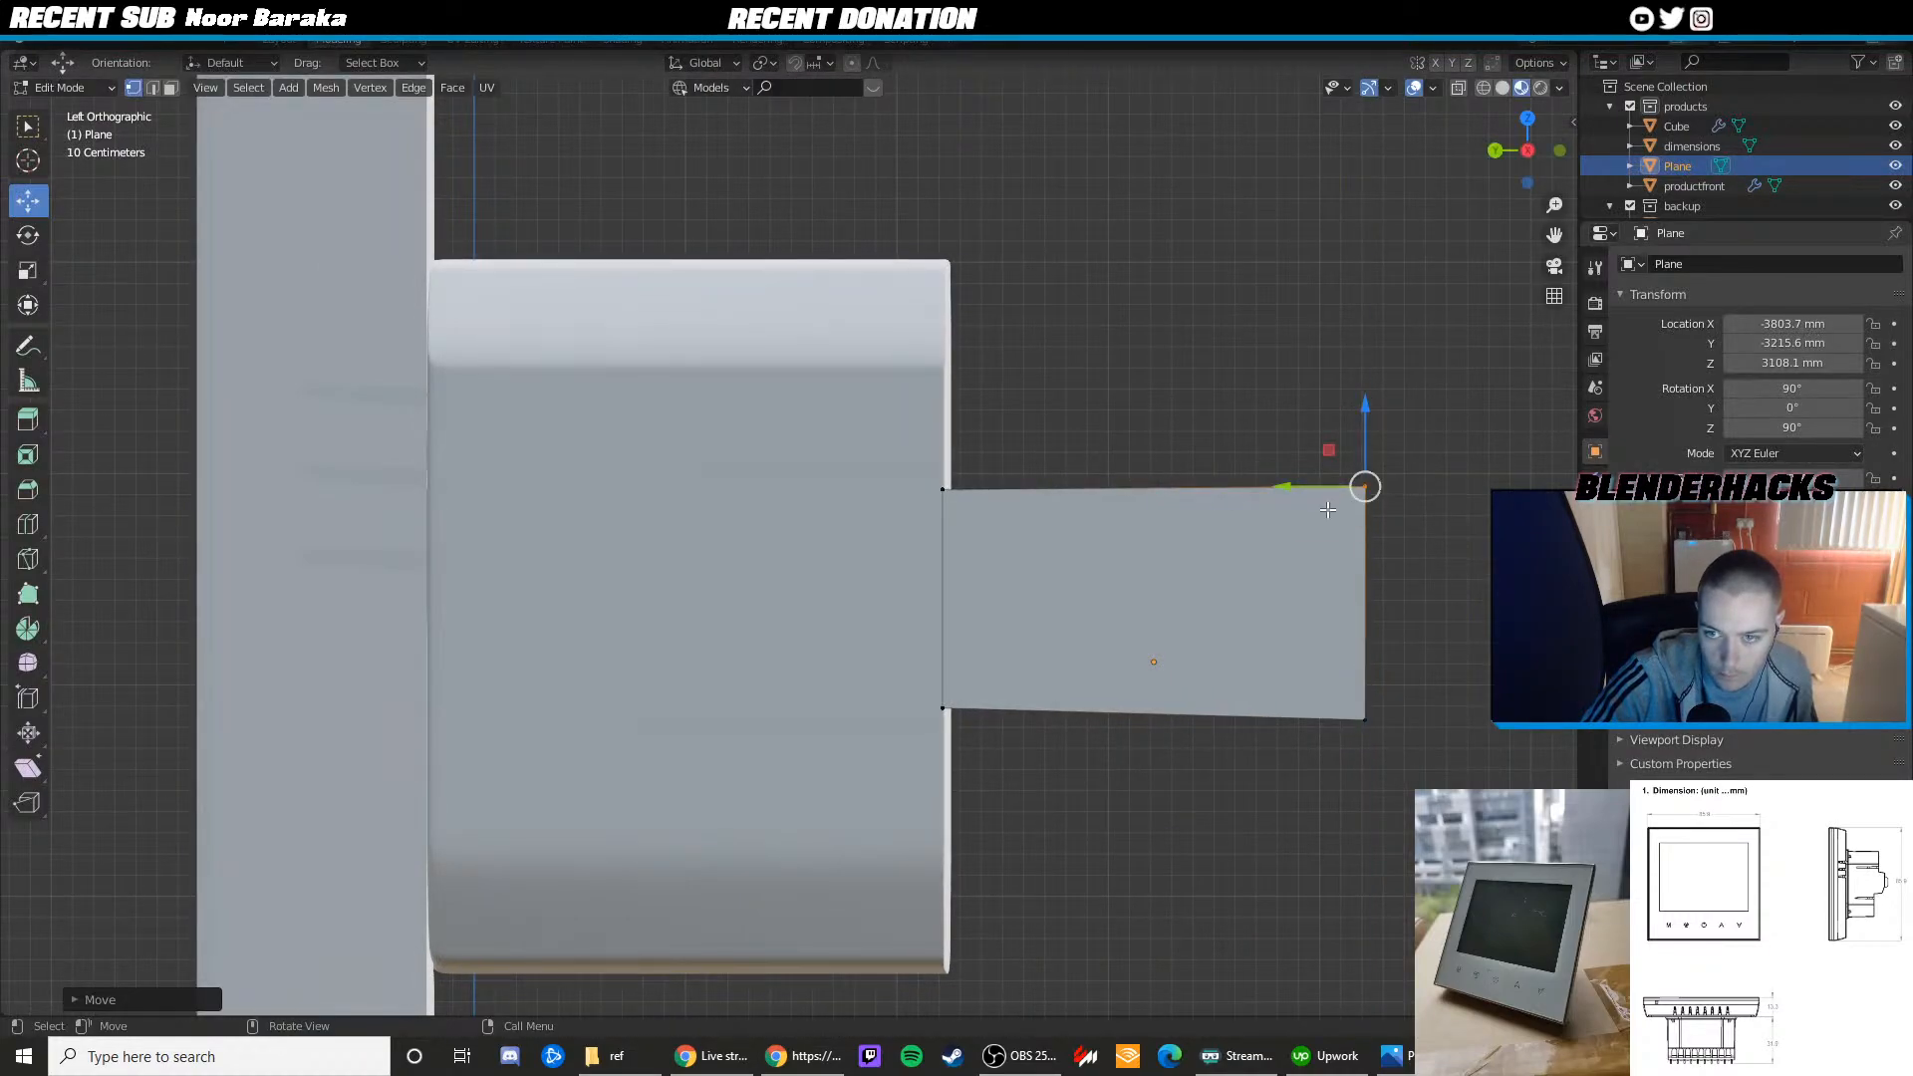
{"action": "left_click", "coordinate": [1366, 715]}
{"action": "mouse_move", "coordinate": [1365, 662]}
{"action": "left_mouse_down"}
{"action": "mouse_move", "coordinate": [1364, 629]}
{"action": "mouse_move", "coordinate": [1365, 652]}
{"action": "left_mouse_up"}
Pull the plane's outer edge in close to the rear body to form a narrow tab
{"action": "left_click_drag", "start_coordinate": [1330, 443], "coordinate": [1399, 735]}
{"action": "left_click_drag", "start_coordinate": [1326, 609], "coordinate": [1036, 592]}
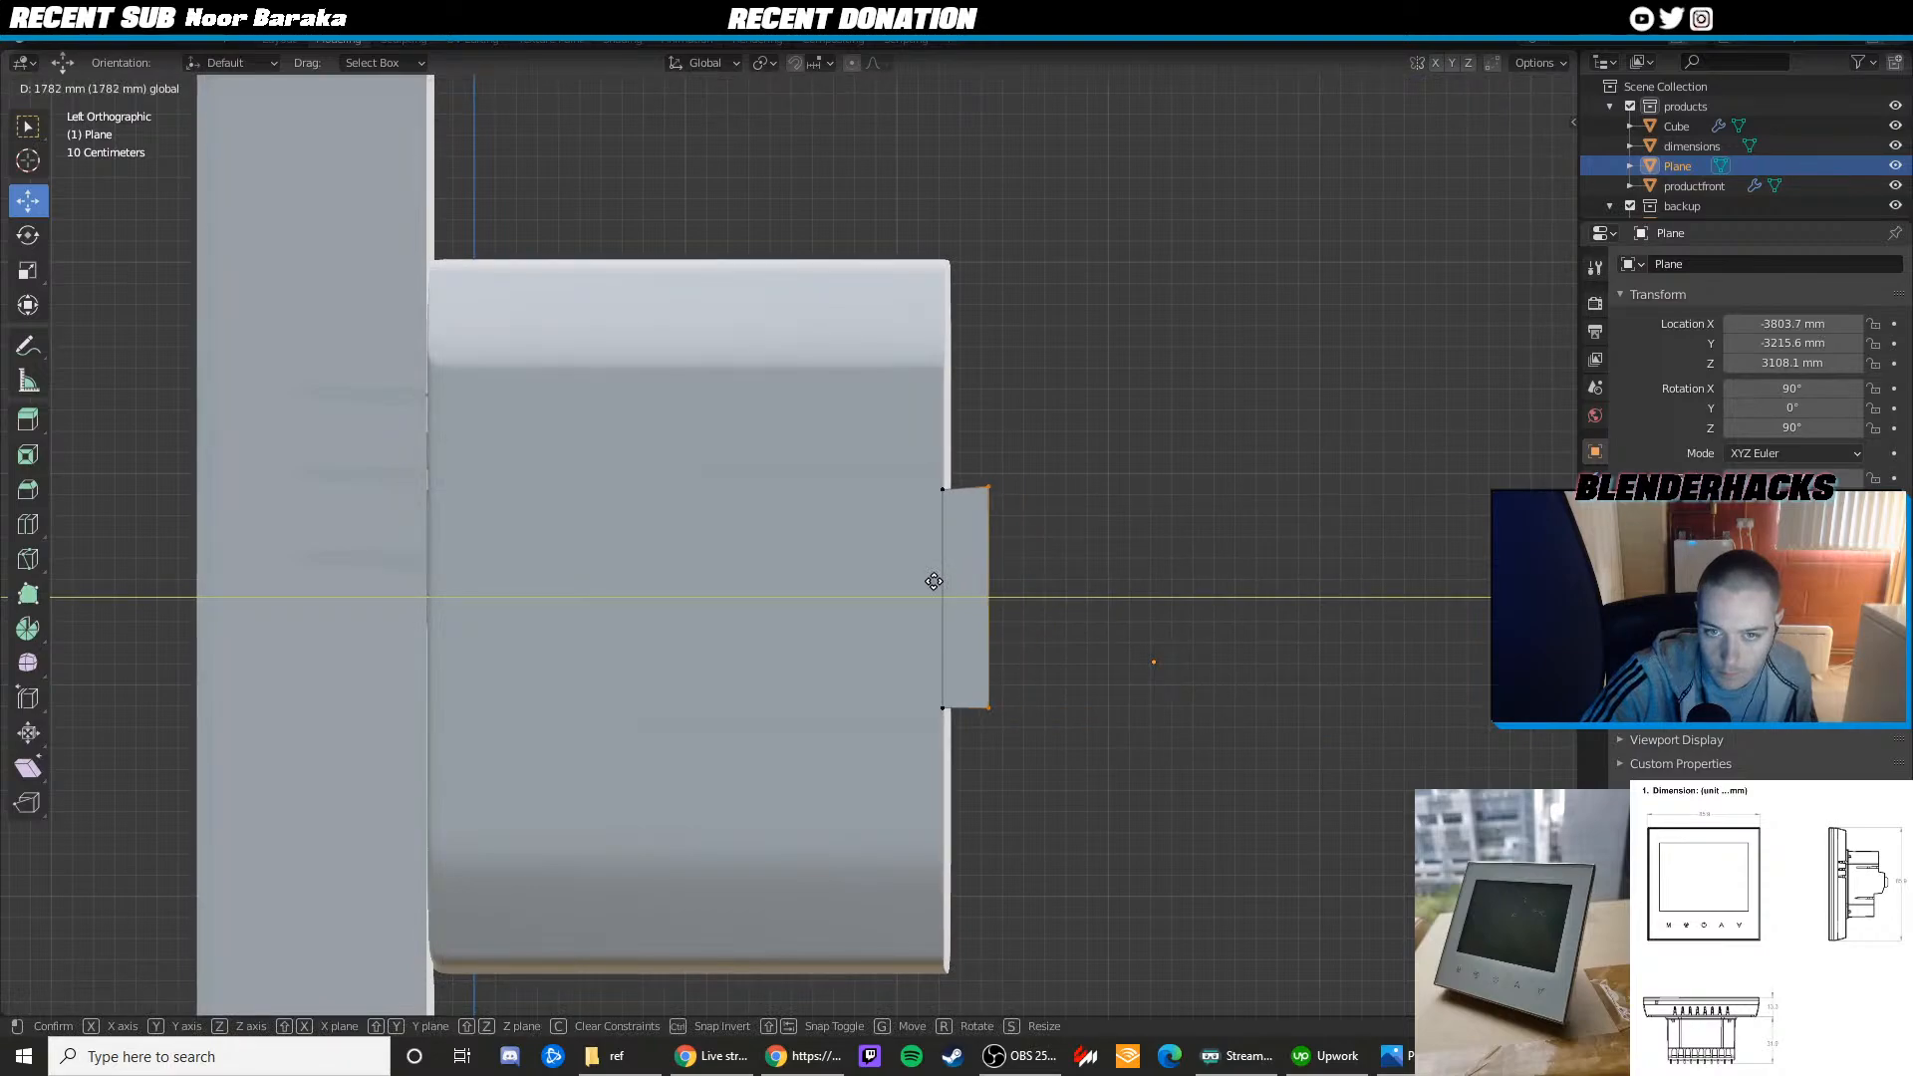
{"action": "left_click", "coordinate": [977, 594]}
Fine-tune the heights of the tab's two outer vertices so its upper and lower edges run horizontally
{"action": "scroll", "coordinate": [996, 598], "scroll_direction": "up", "scroll_amount": 3}
{"action": "key", "text": "shift+z"}
{"action": "scroll", "coordinate": [1076, 443], "scroll_direction": "up", "scroll_amount": 2}
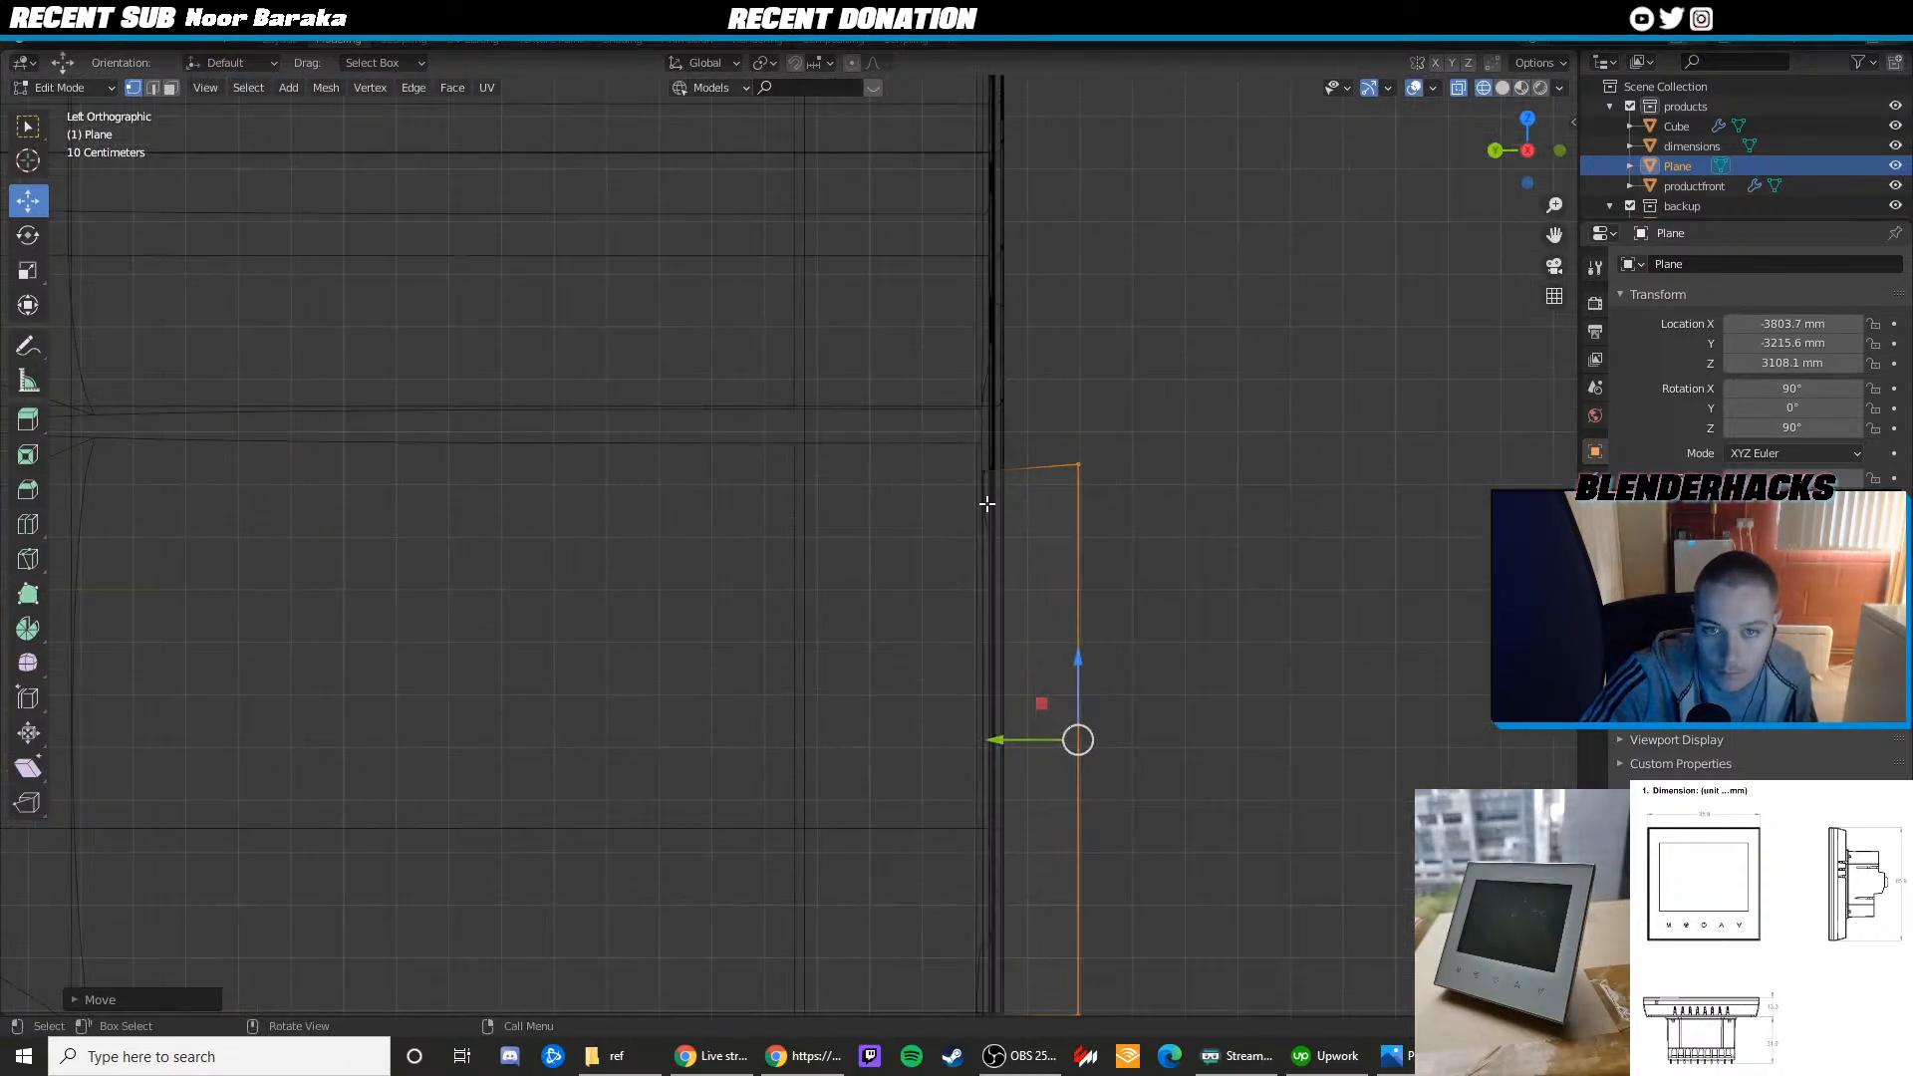
{"action": "left_click", "coordinate": [1072, 460]}
{"action": "key", "text": "g"}
{"action": "key", "text": "z"}
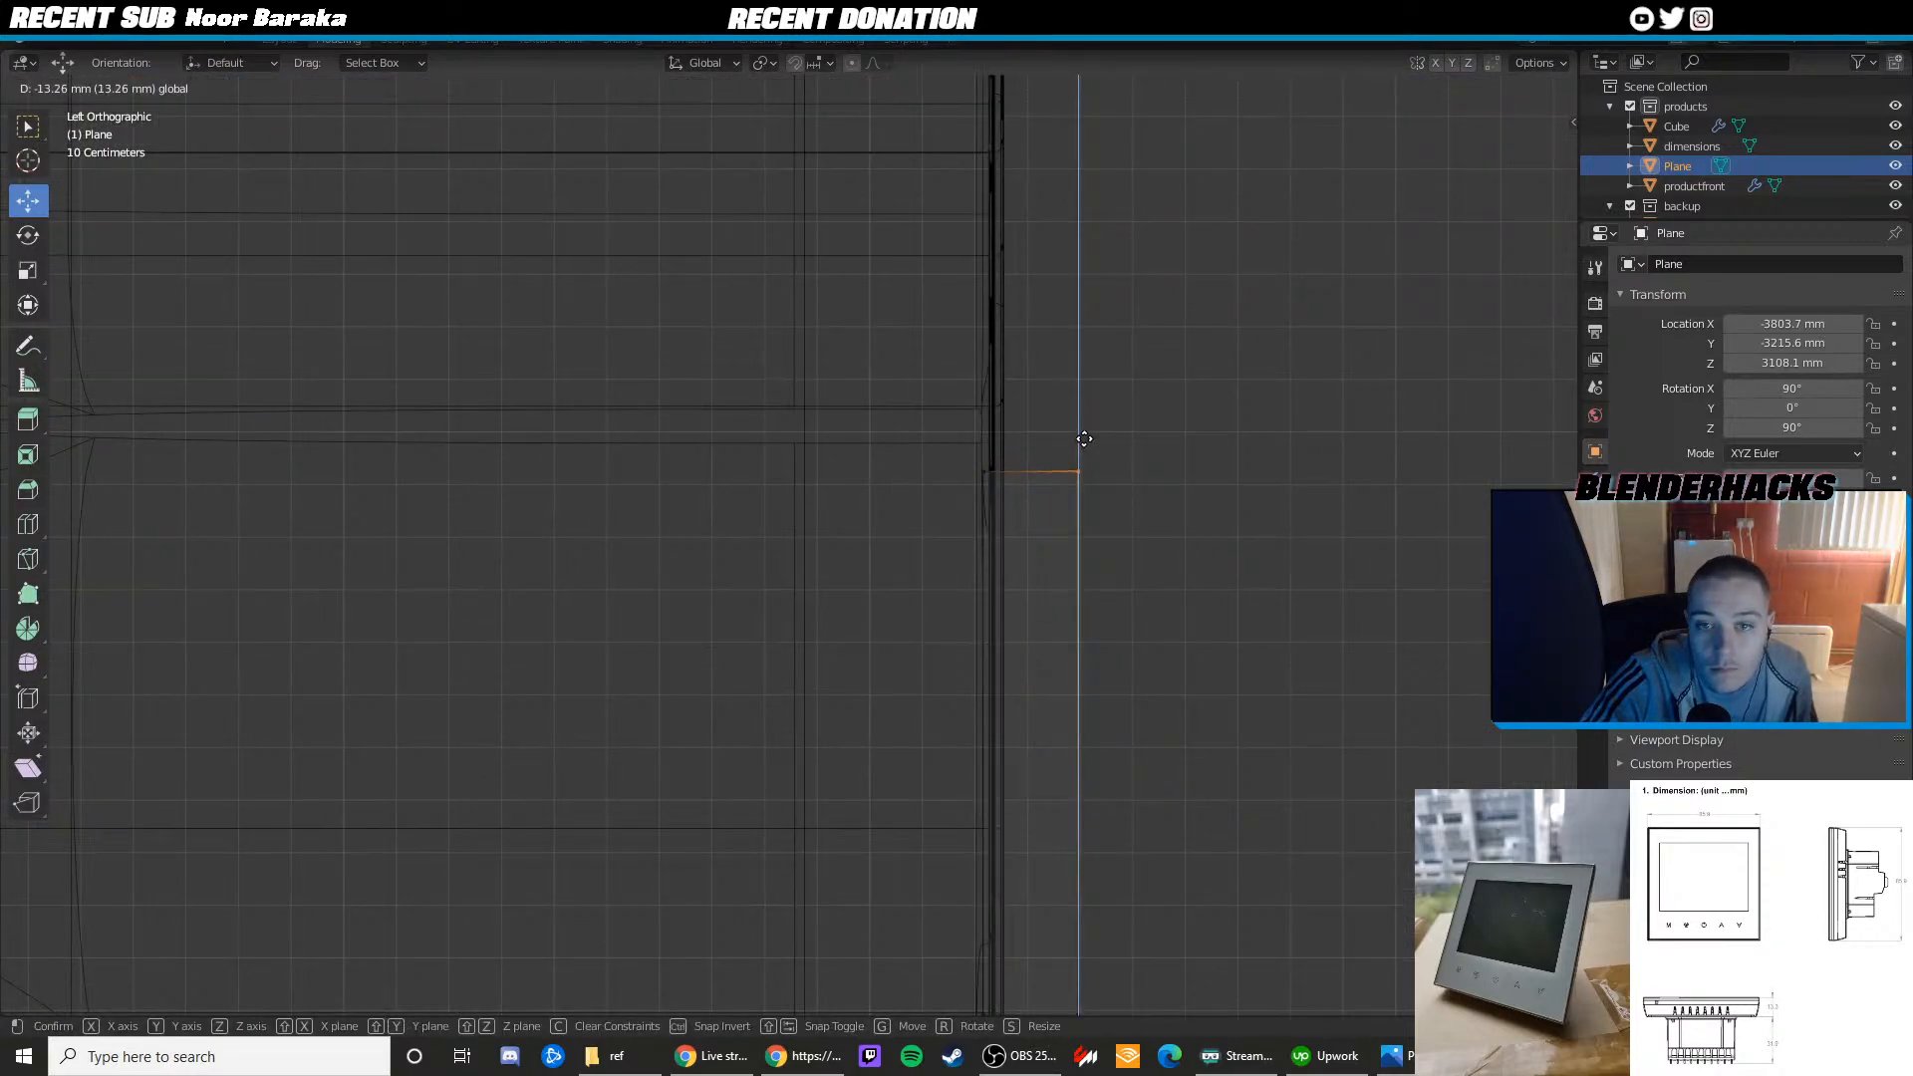
{"action": "left_click_drag", "start_coordinate": [1084, 439], "coordinate": [1084, 438]}
{"action": "middle_click_drag", "start_coordinate": [1050, 764], "coordinate": [987, 564], "text": "shift"}
{"action": "left_click", "coordinate": [1015, 812]}
{"action": "left_click_drag", "start_coordinate": [1015, 780], "coordinate": [1015, 777]}
{"action": "key", "text": "shift+z"}
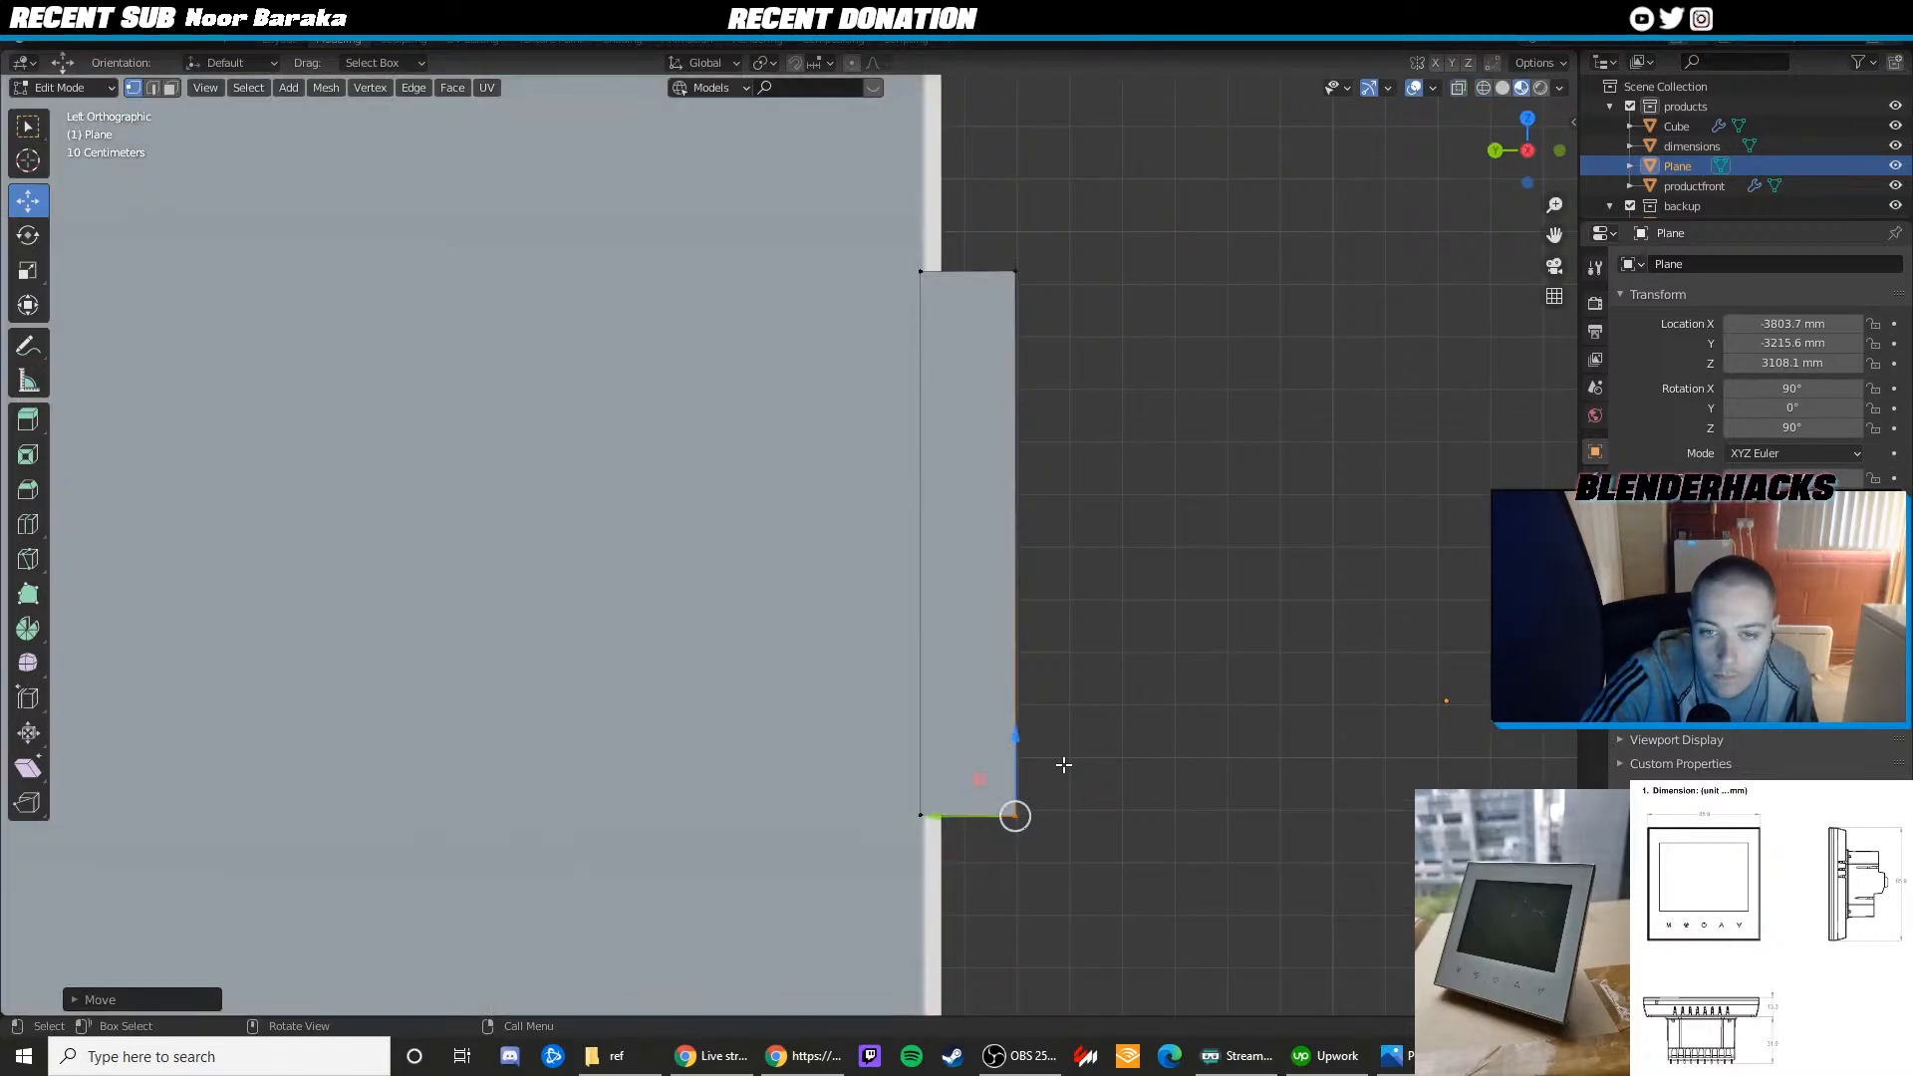
Compare the tab with the side-view photo and scale the whole tab down slightly in height
{"action": "scroll", "coordinate": [1063, 765], "scroll_direction": "down", "scroll_amount": 3}
{"action": "key", "text": "alt+Tab"}
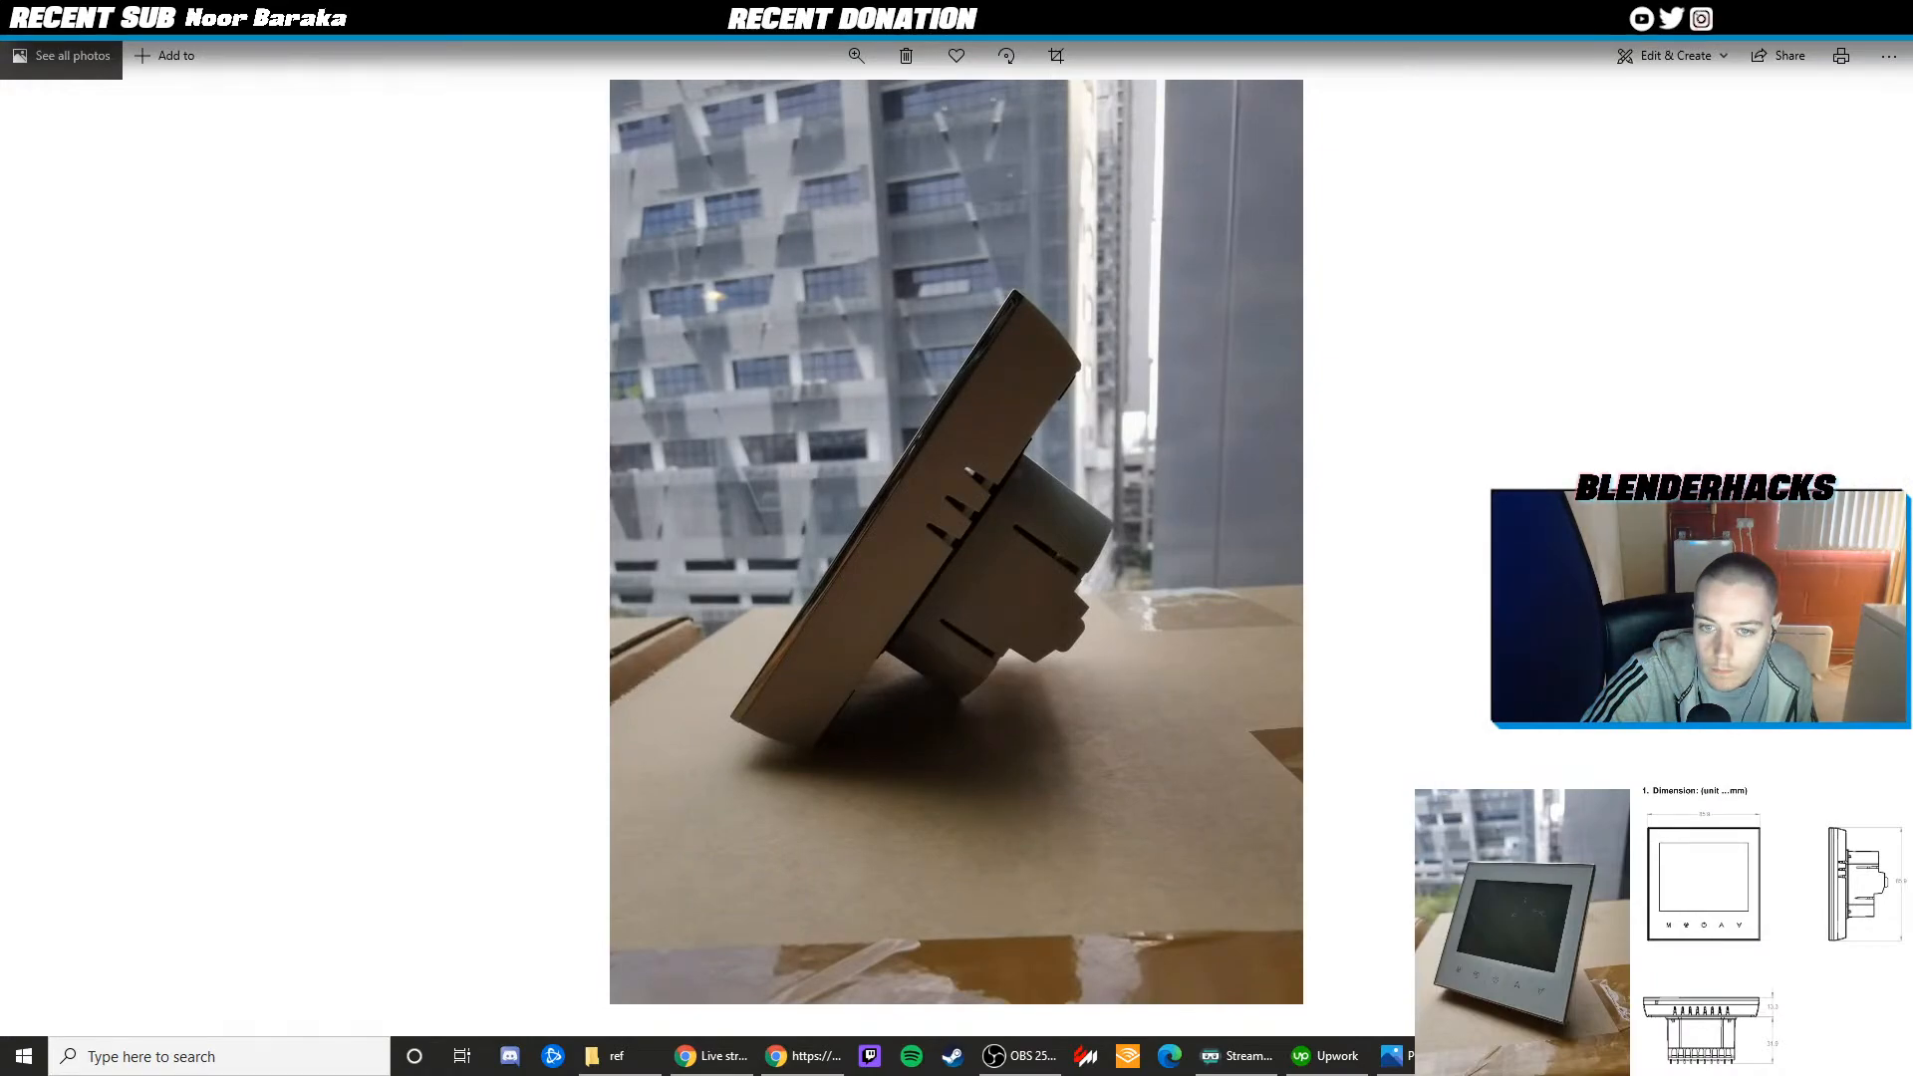
{"action": "key", "text": "alt+Tab"}
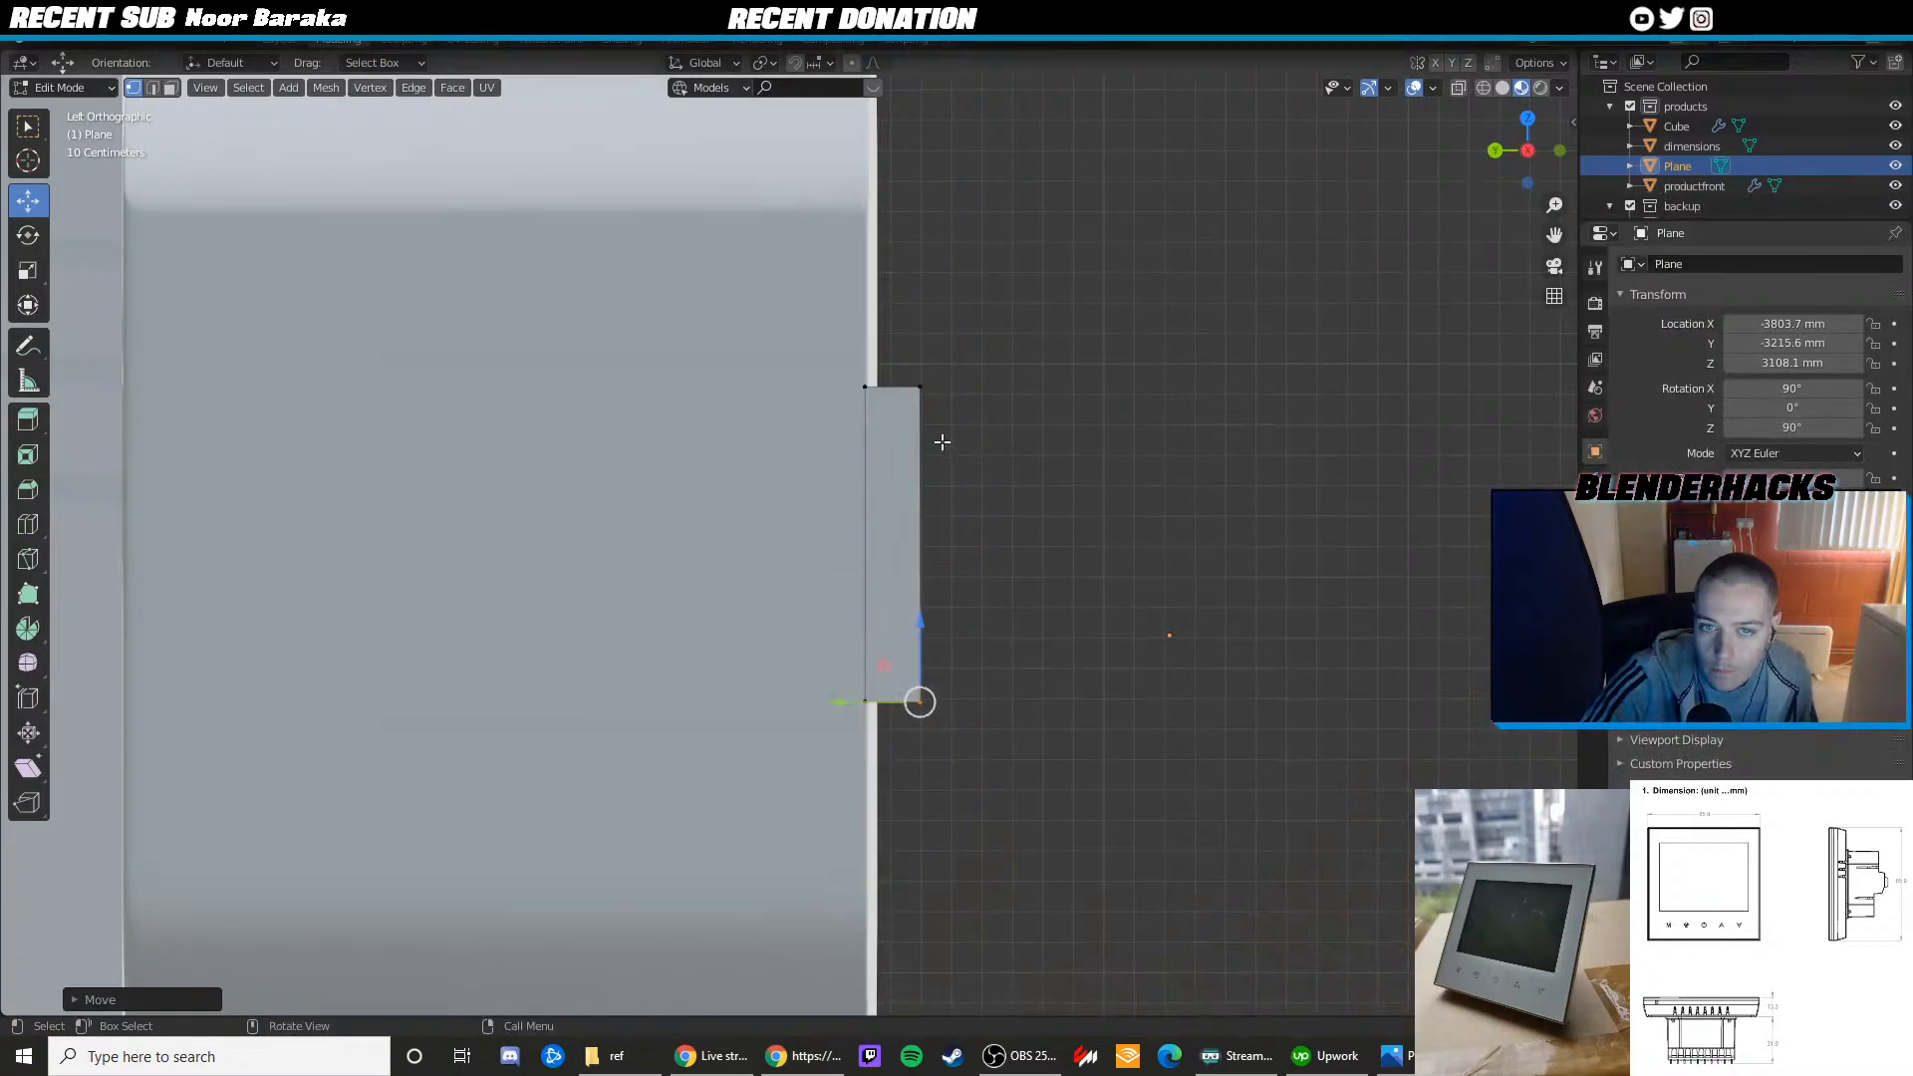
{"action": "left_click_drag", "start_coordinate": [930, 412], "coordinate": [868, 416]}
{"action": "left_click_drag", "start_coordinate": [965, 750], "coordinate": [847, 347]}
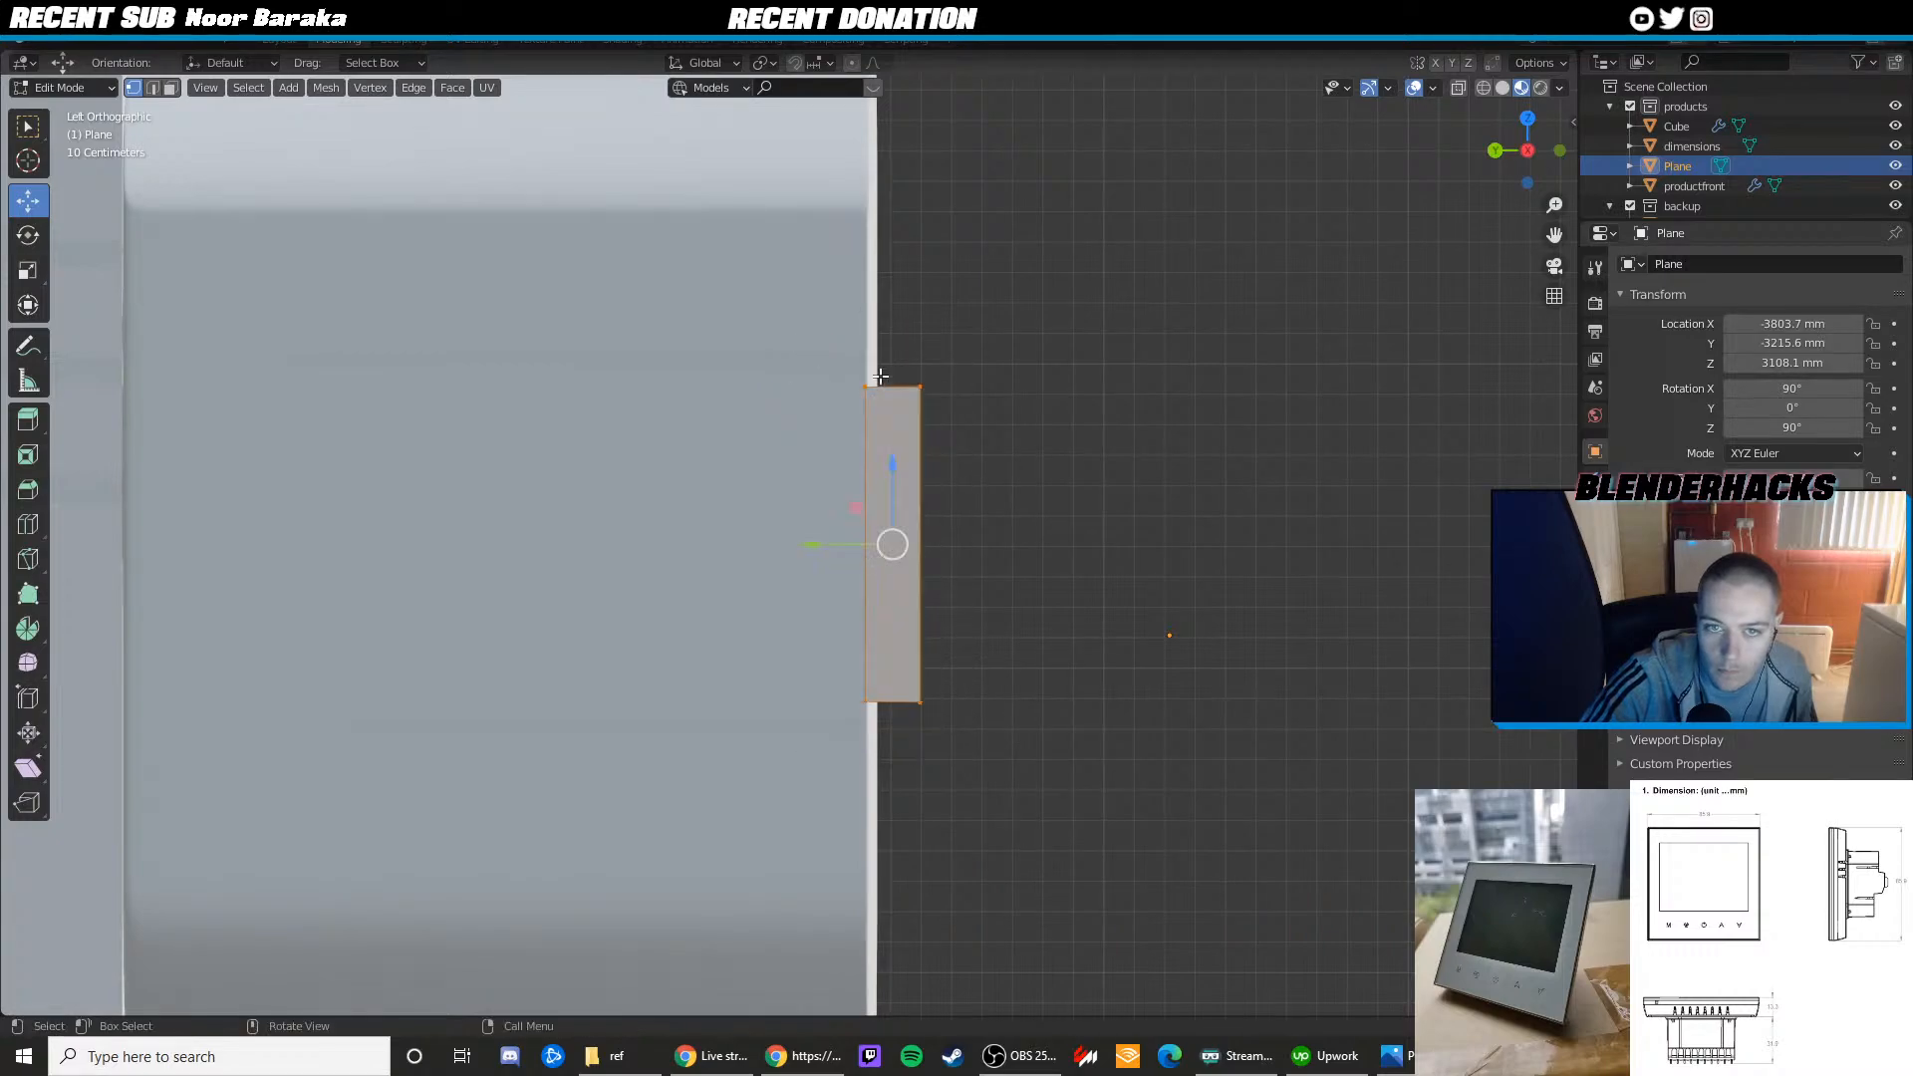
{"action": "key", "text": "shift+space"}
{"action": "left_click", "coordinate": [893, 418]}
{"action": "left_click_drag", "start_coordinate": [896, 469], "coordinate": [889, 480]}
Move the tab's outer edge farther from the rear body and check its depth against the side-view photo
{"action": "left_click_drag", "start_coordinate": [1008, 753], "coordinate": [893, 380]}
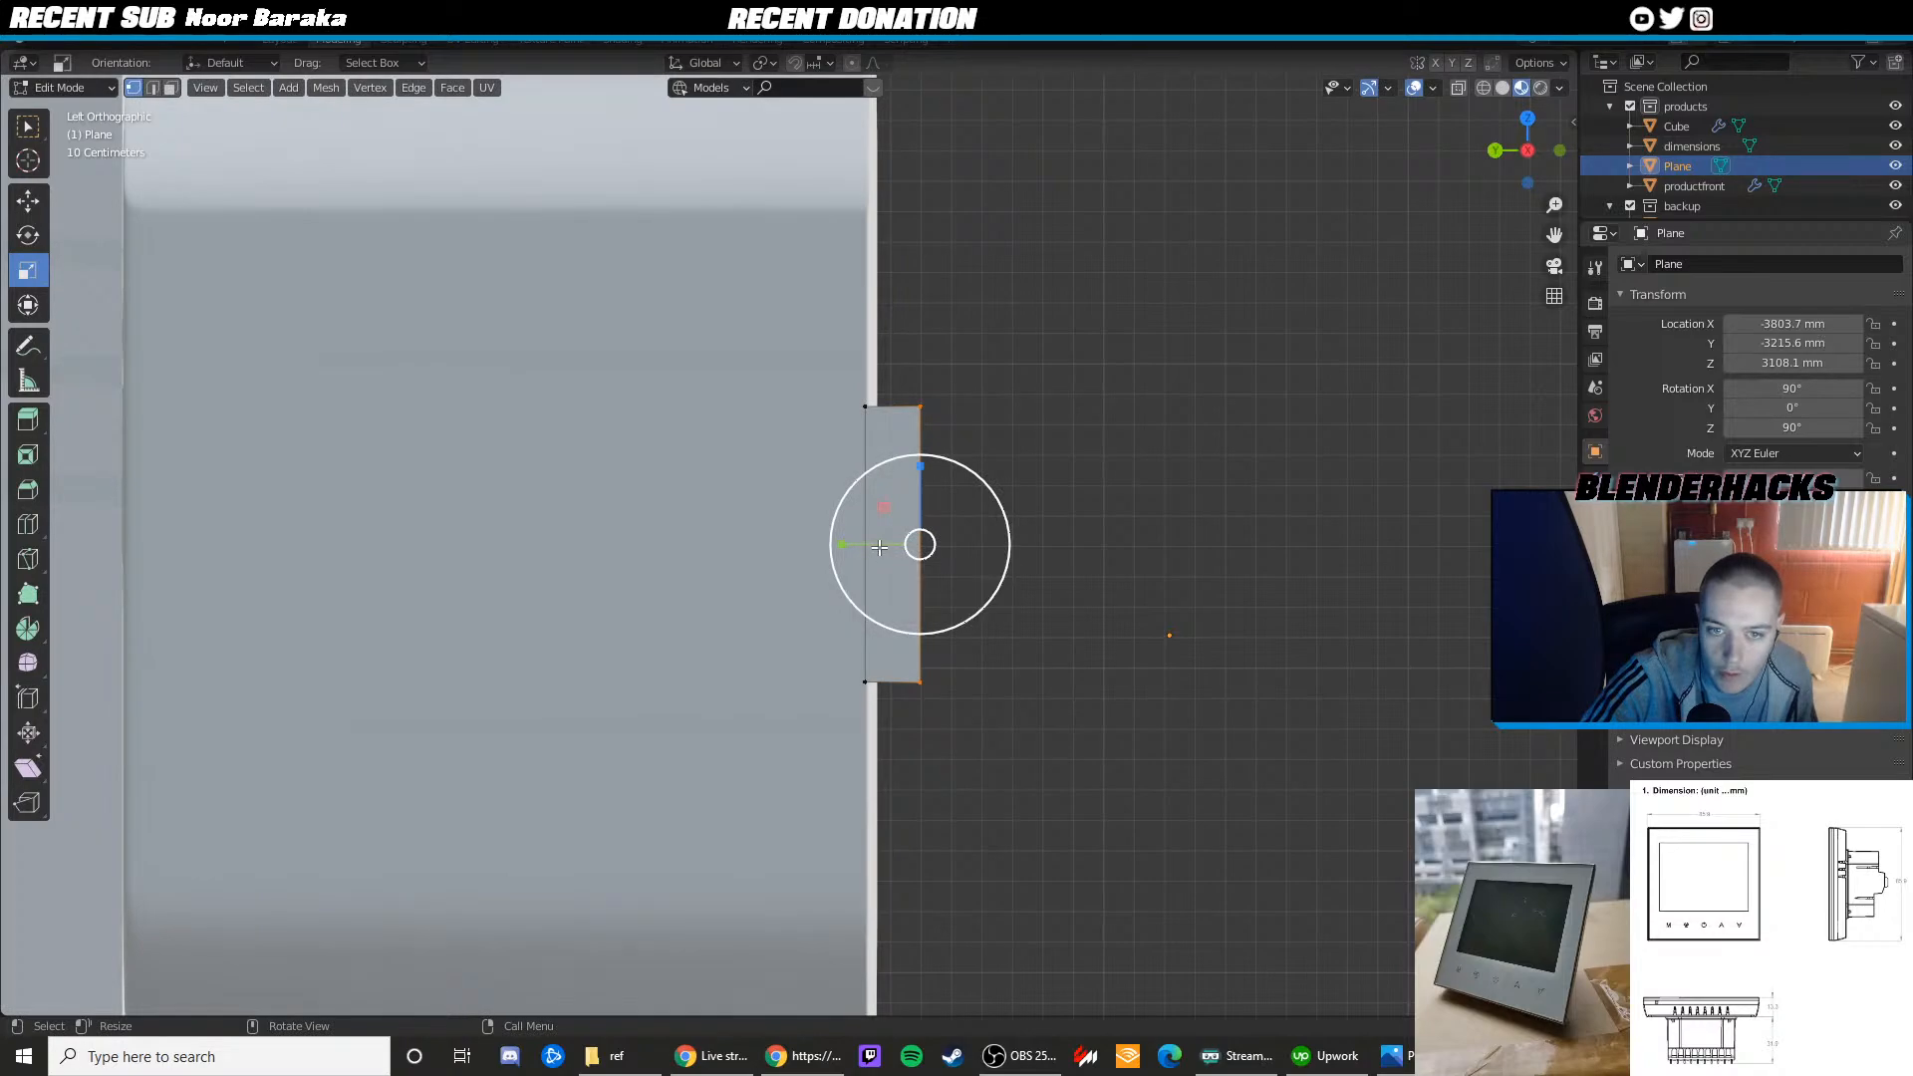
{"action": "key", "text": "shift+space"}
{"action": "left_click", "coordinate": [879, 504]}
{"action": "left_click_drag", "start_coordinate": [872, 545], "coordinate": [919, 549]}
{"action": "left_click", "coordinate": [1392, 1055]}
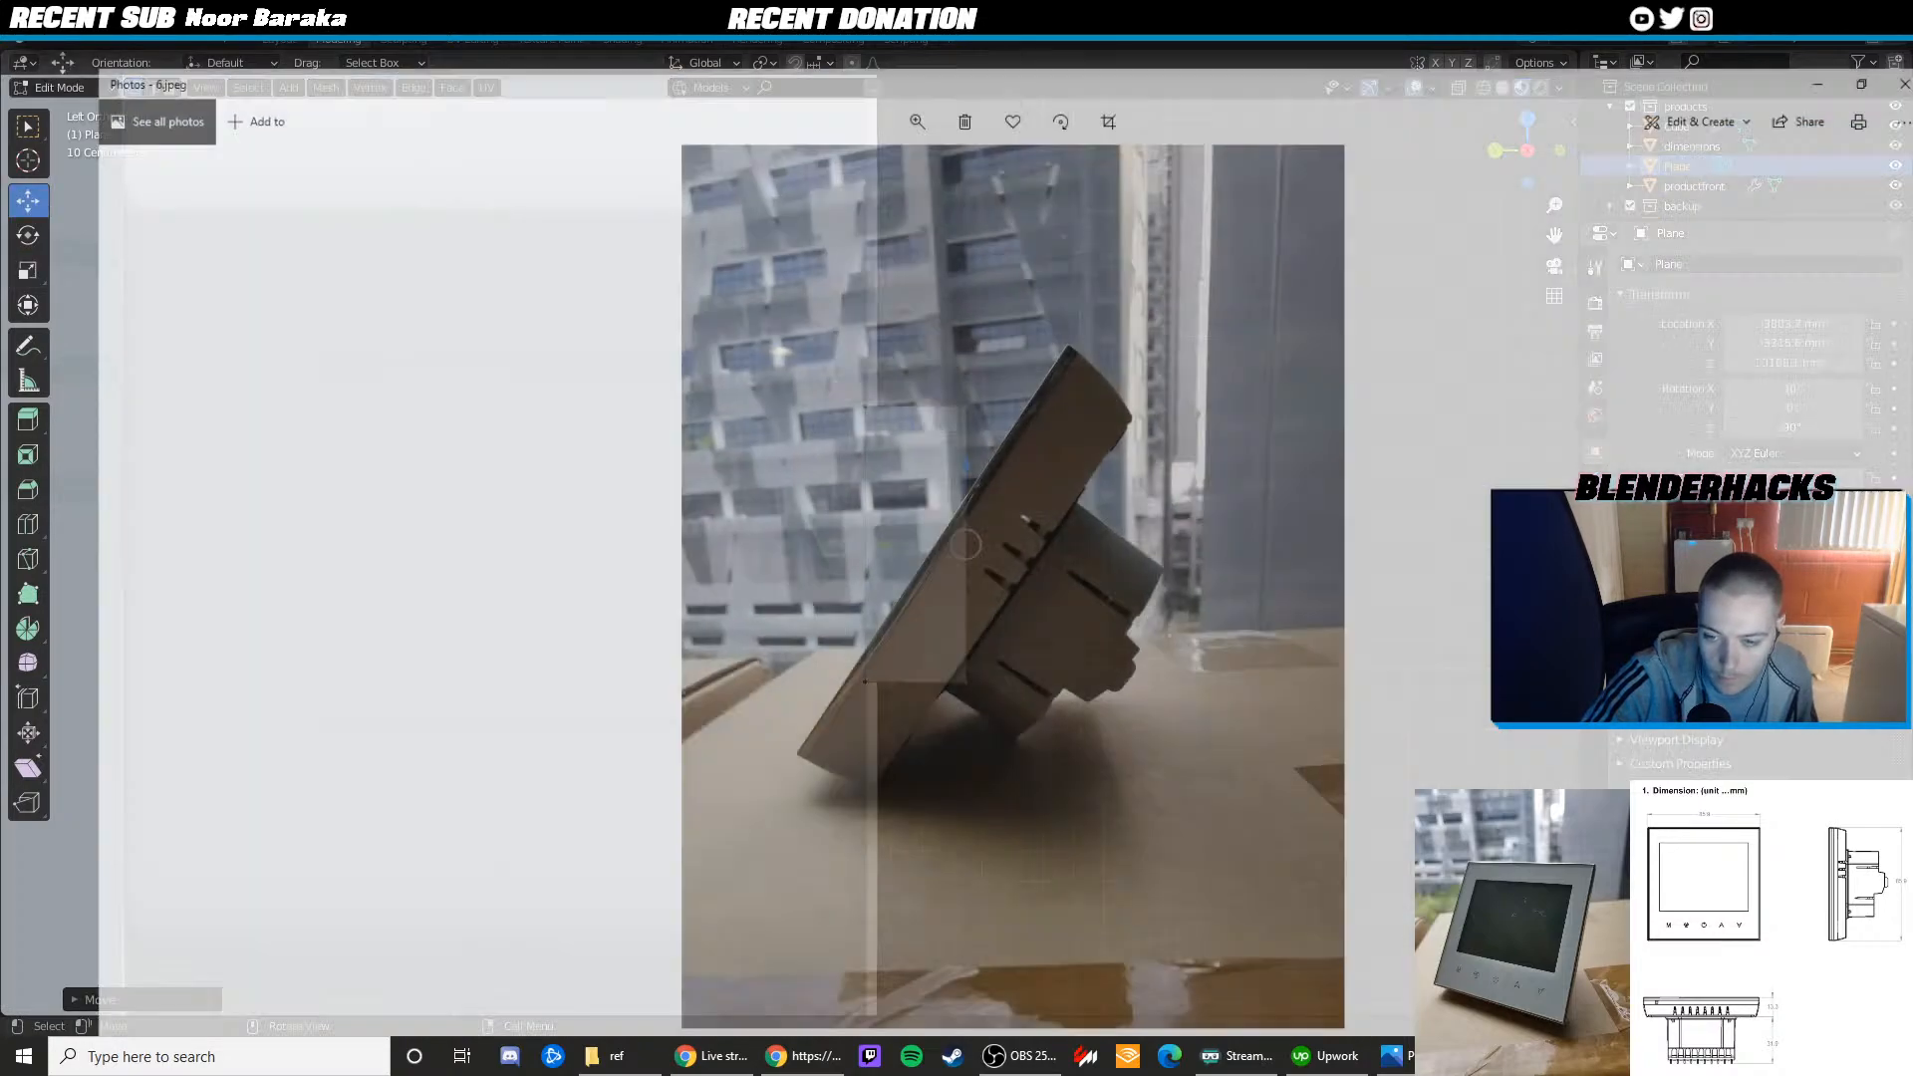
{"action": "key", "text": "alt+Tab"}
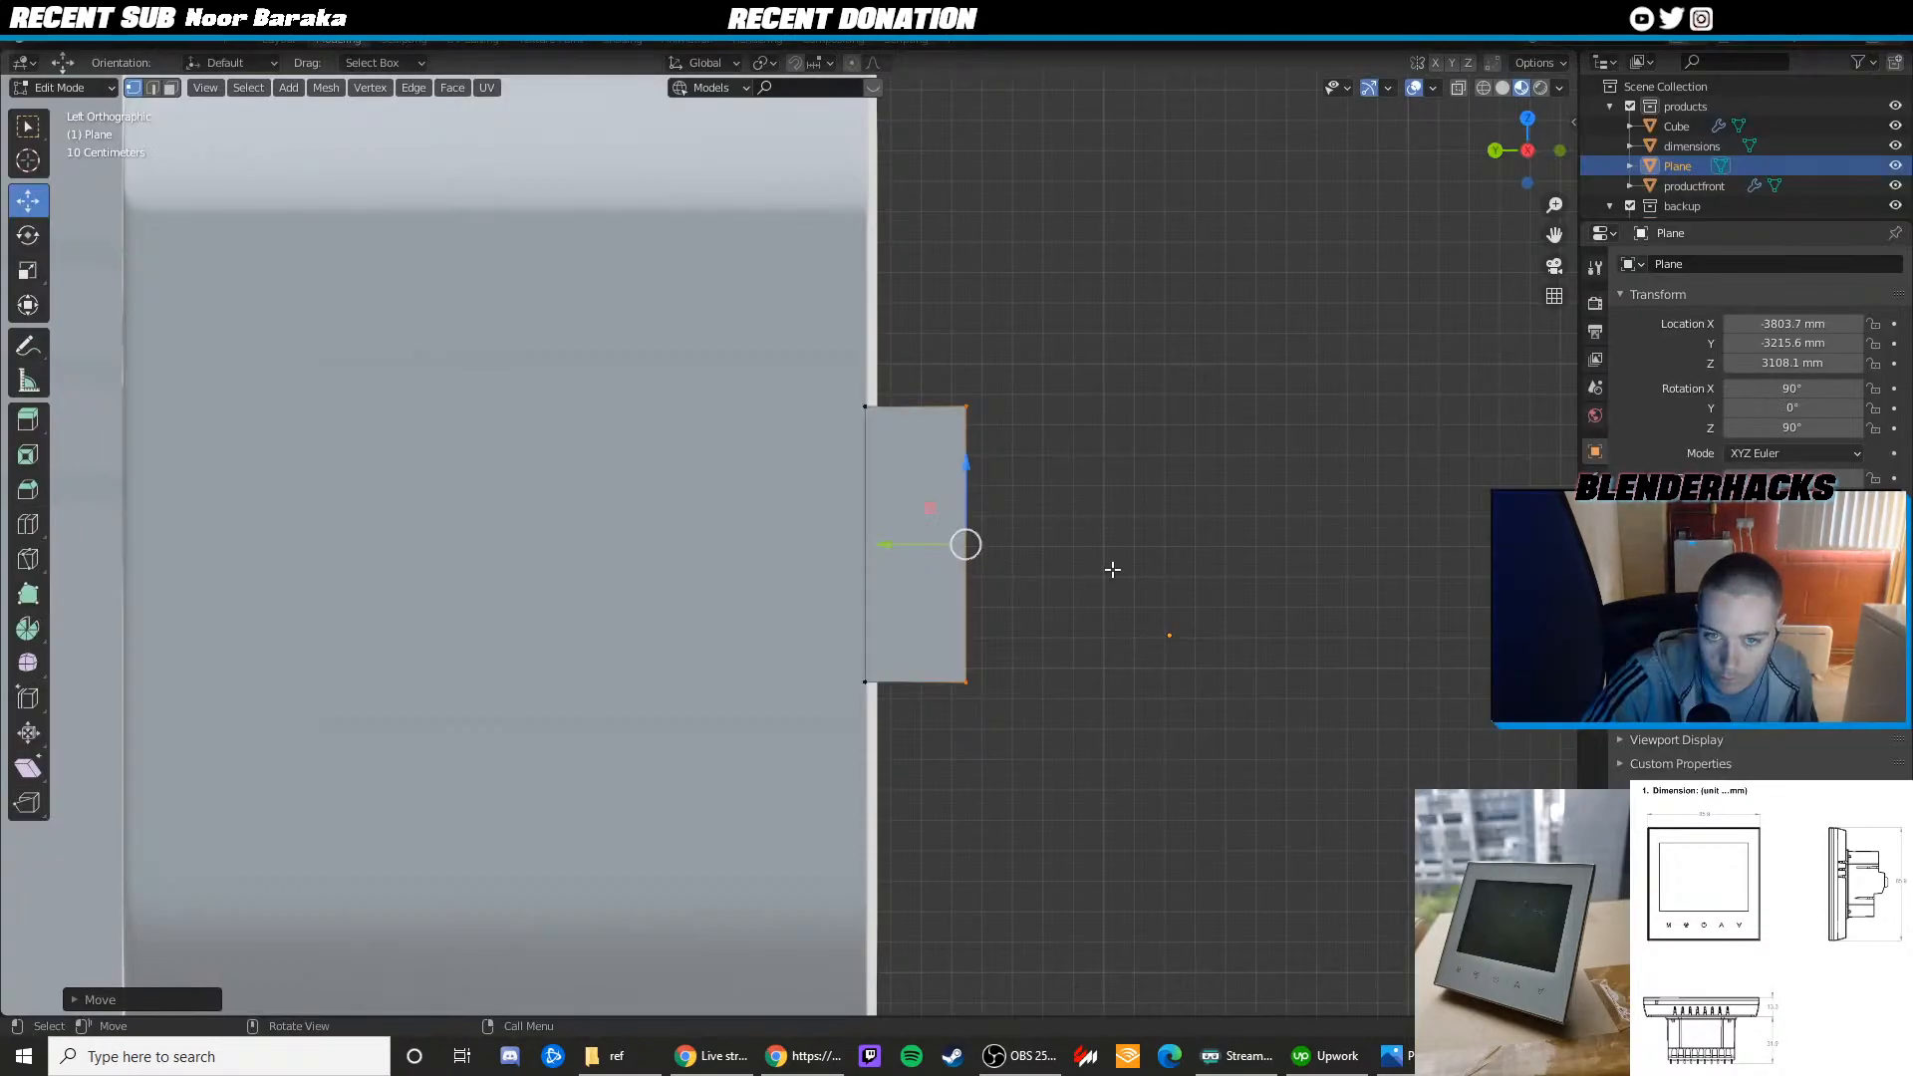
Extrude the tab's outer edge a short distance outward and scale the new edge to about 0.75 for a tapered end
{"action": "key", "text": "e"}
{"action": "key", "text": "s"}
{"action": "right_click", "coordinate": [1174, 554]}
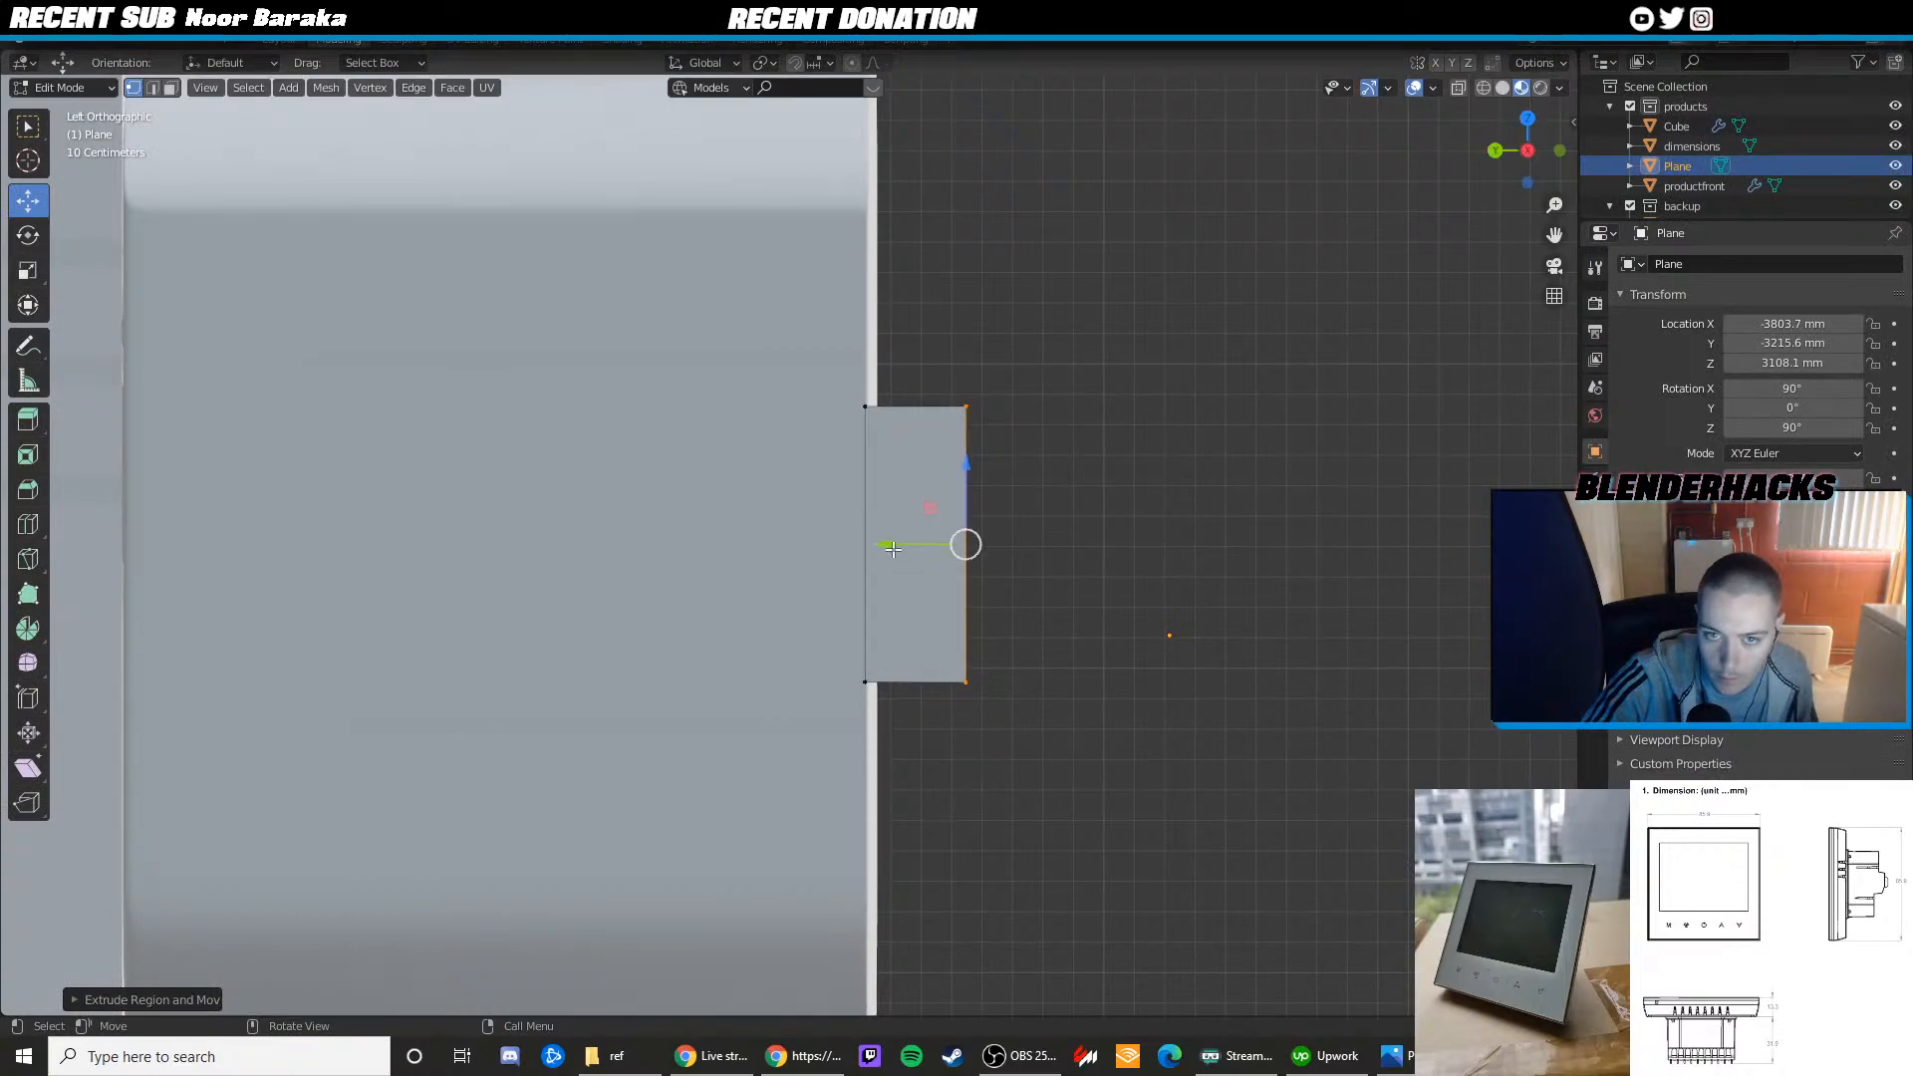
{"action": "key", "text": "e"}
{"action": "left_click", "coordinate": [941, 543]}
{"action": "key", "text": "shift+space"}
{"action": "key", "text": "s"}
{"action": "key", "text": "s"}
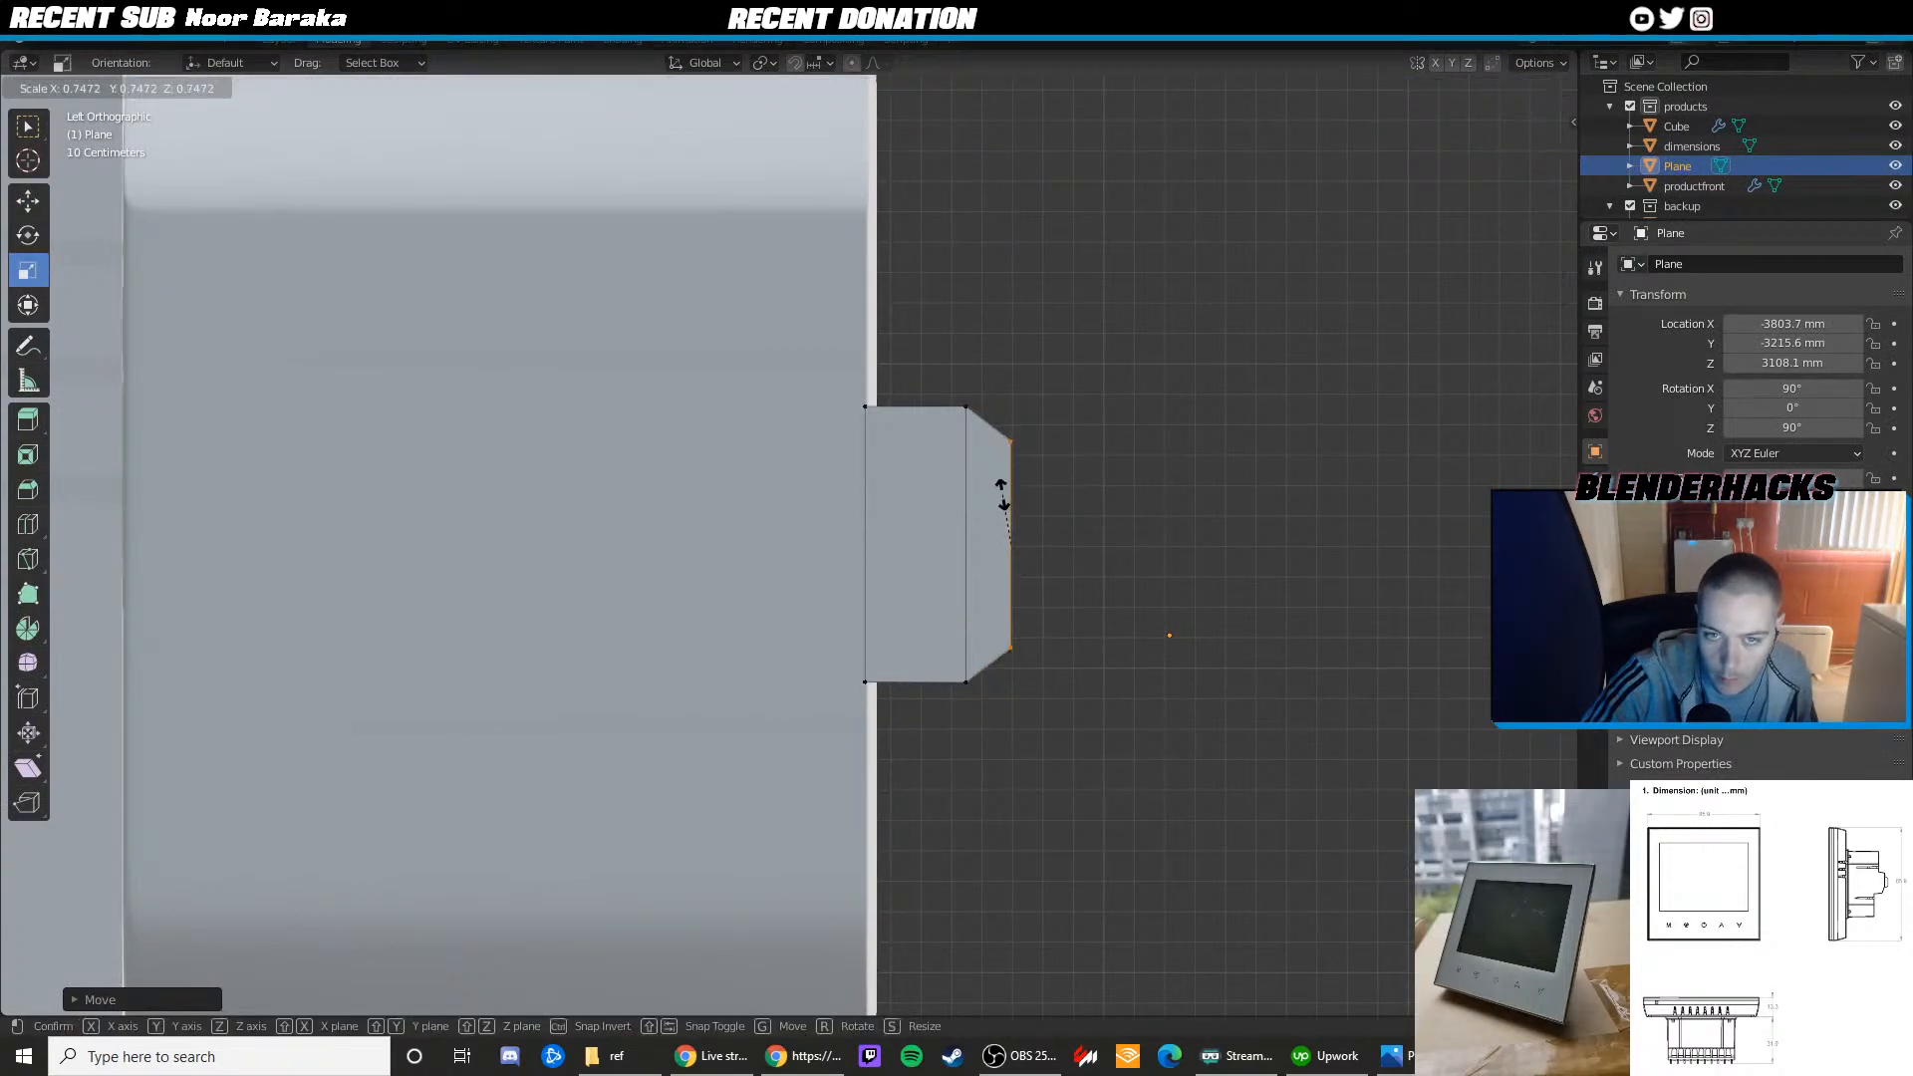
{"action": "left_click", "coordinate": [1003, 494]}
Compare the tapered end with the side-view photo and rescale its outer edge for a gentler taper
{"action": "key", "text": "alt+Tab"}
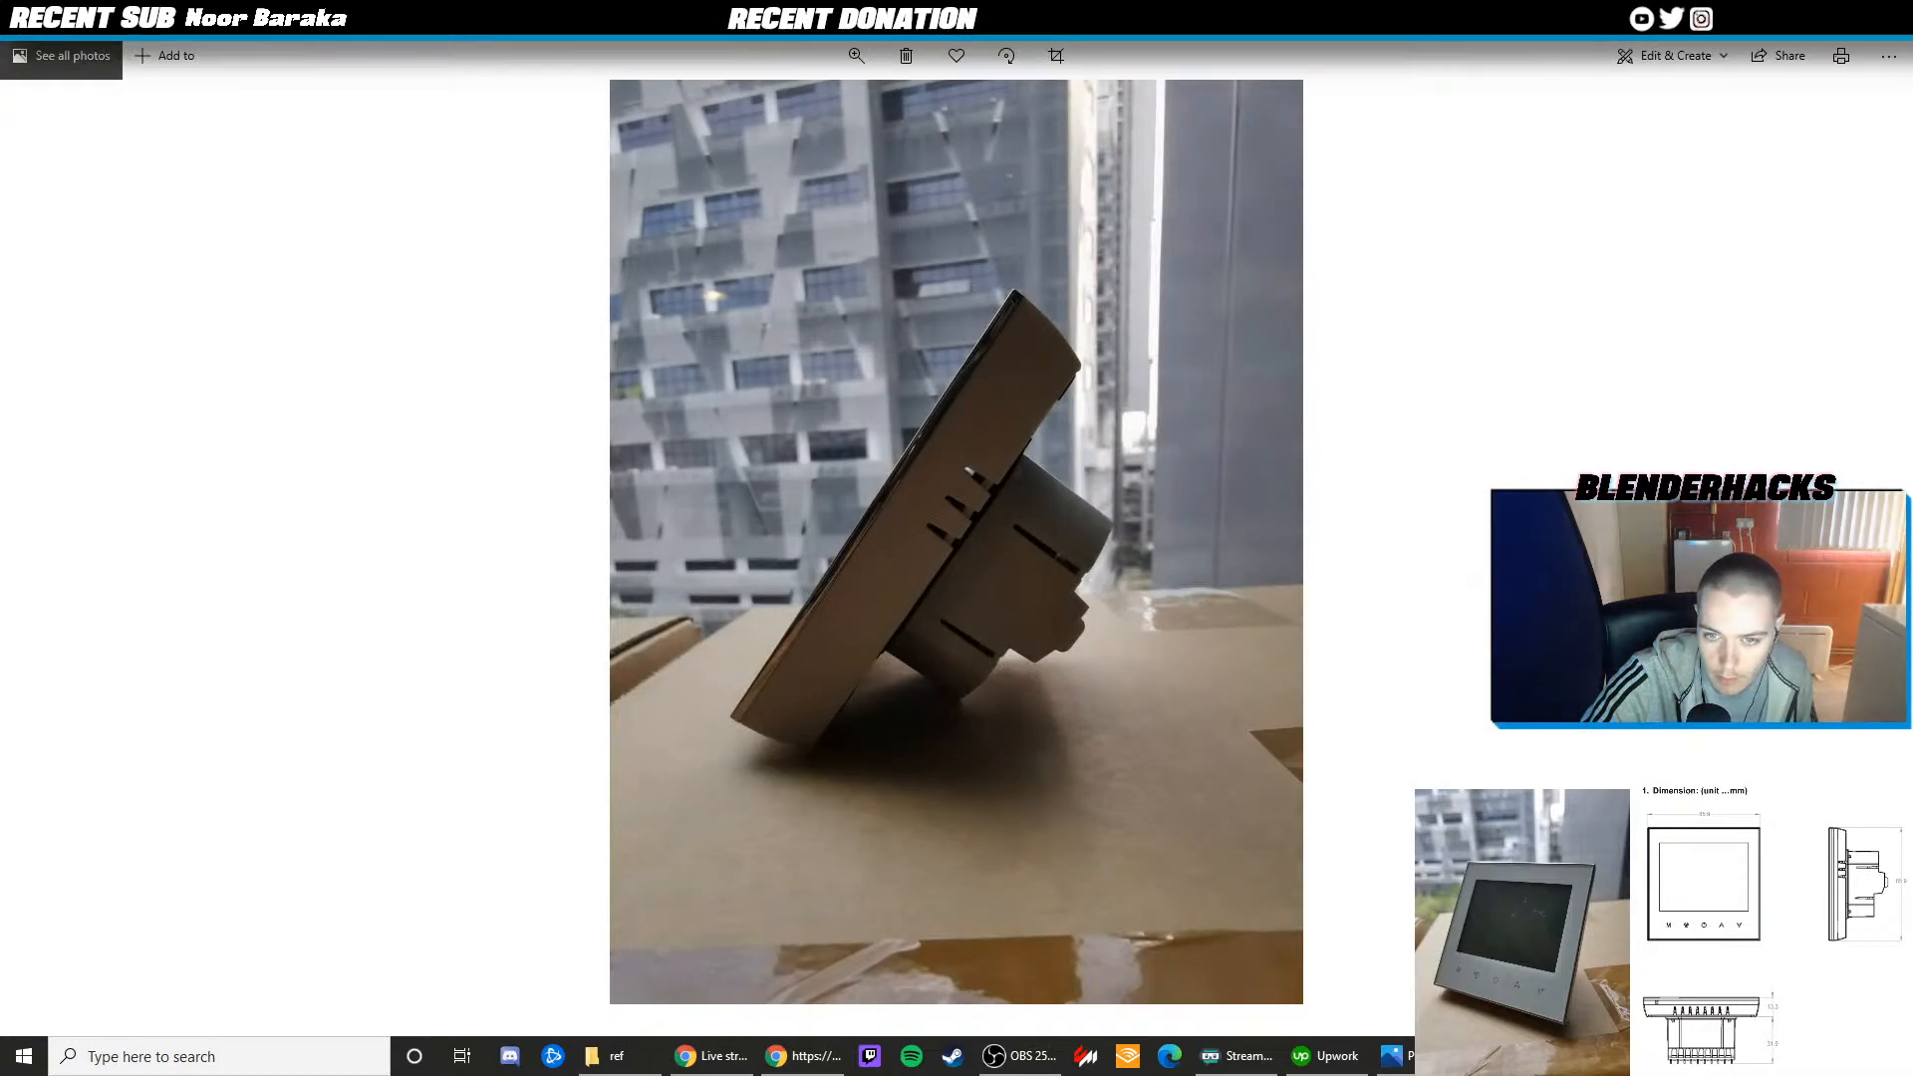
{"action": "key", "text": "alt+Tab"}
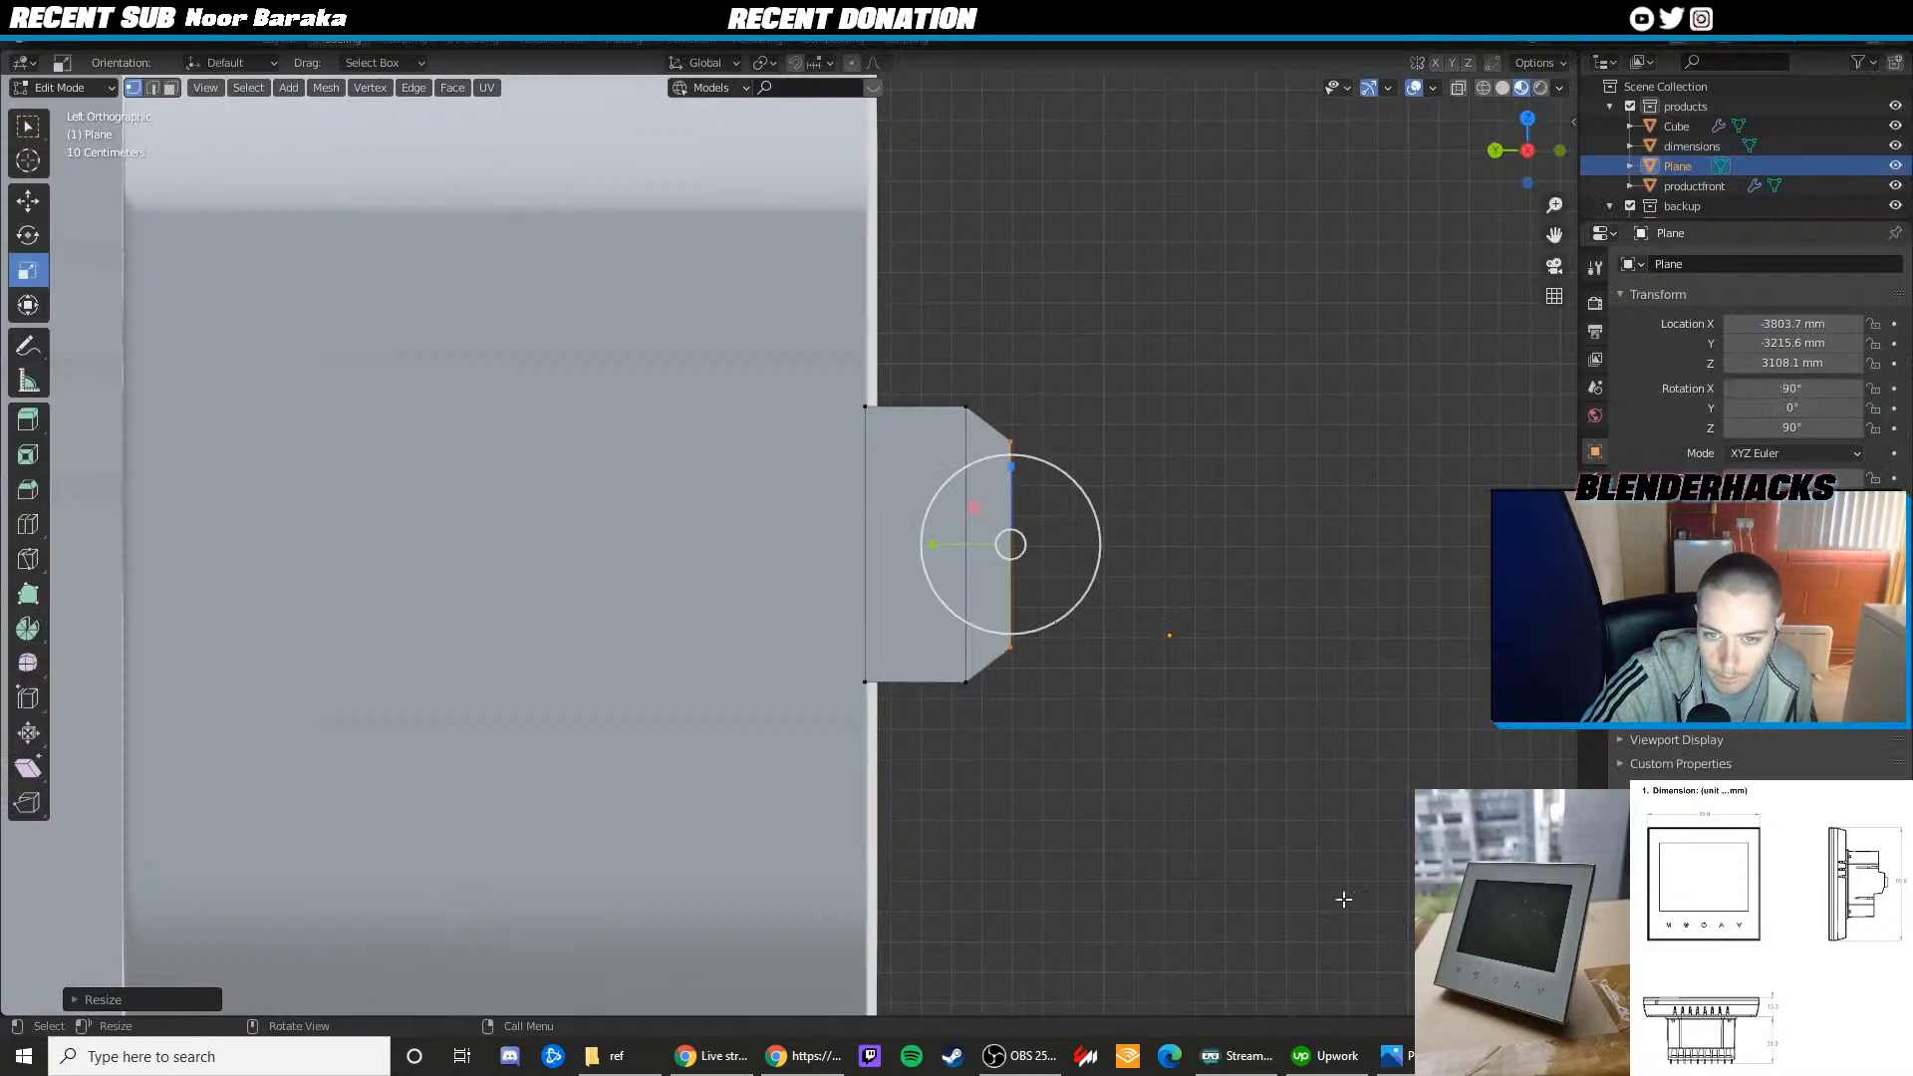
{"action": "key", "text": "s"}
{"action": "left_click", "coordinate": [1012, 458]}
Compare the tab with the side-view photo and add two horizontal edge loops dividing it into upper, middle and lower bands
{"action": "key", "text": "alt+Tab"}
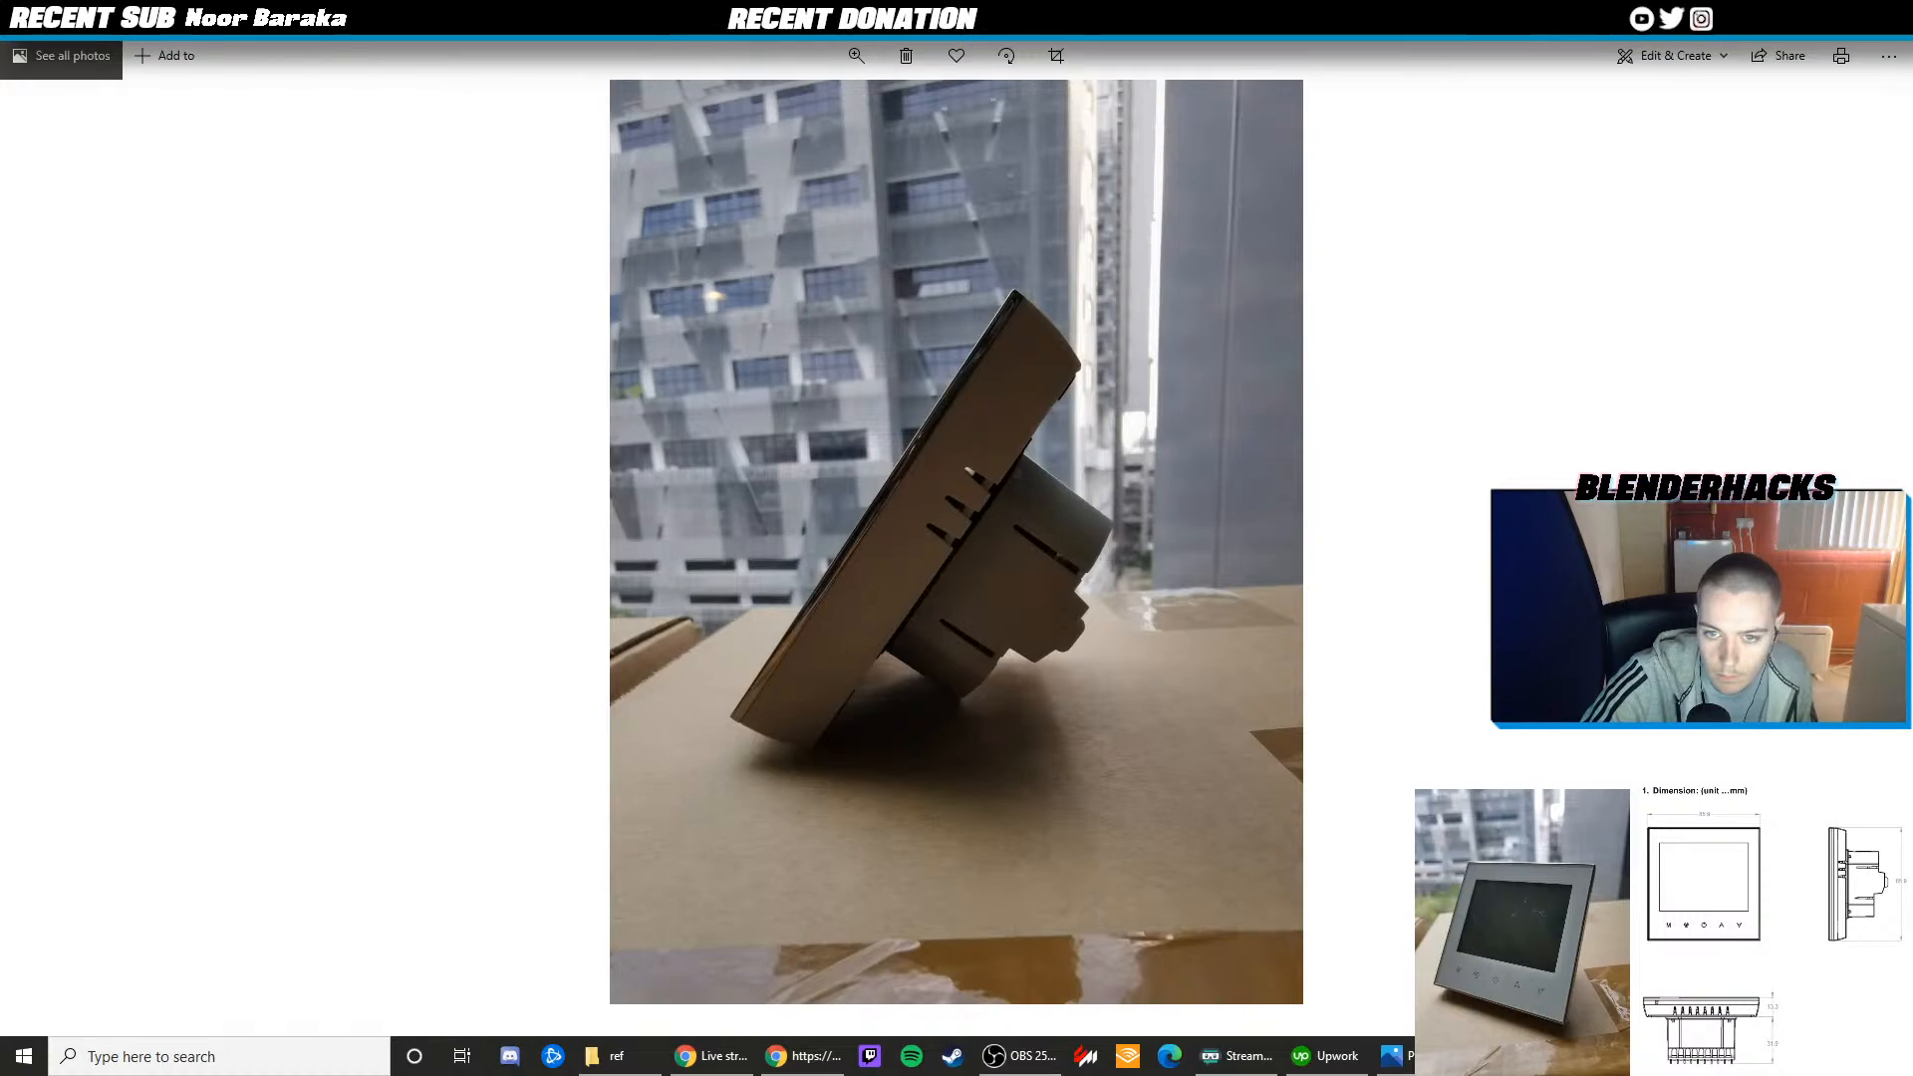
{"action": "key", "text": "alt+Tab"}
{"action": "key", "text": "ctrl+r"}
{"action": "left_click", "coordinate": [1000, 519]}
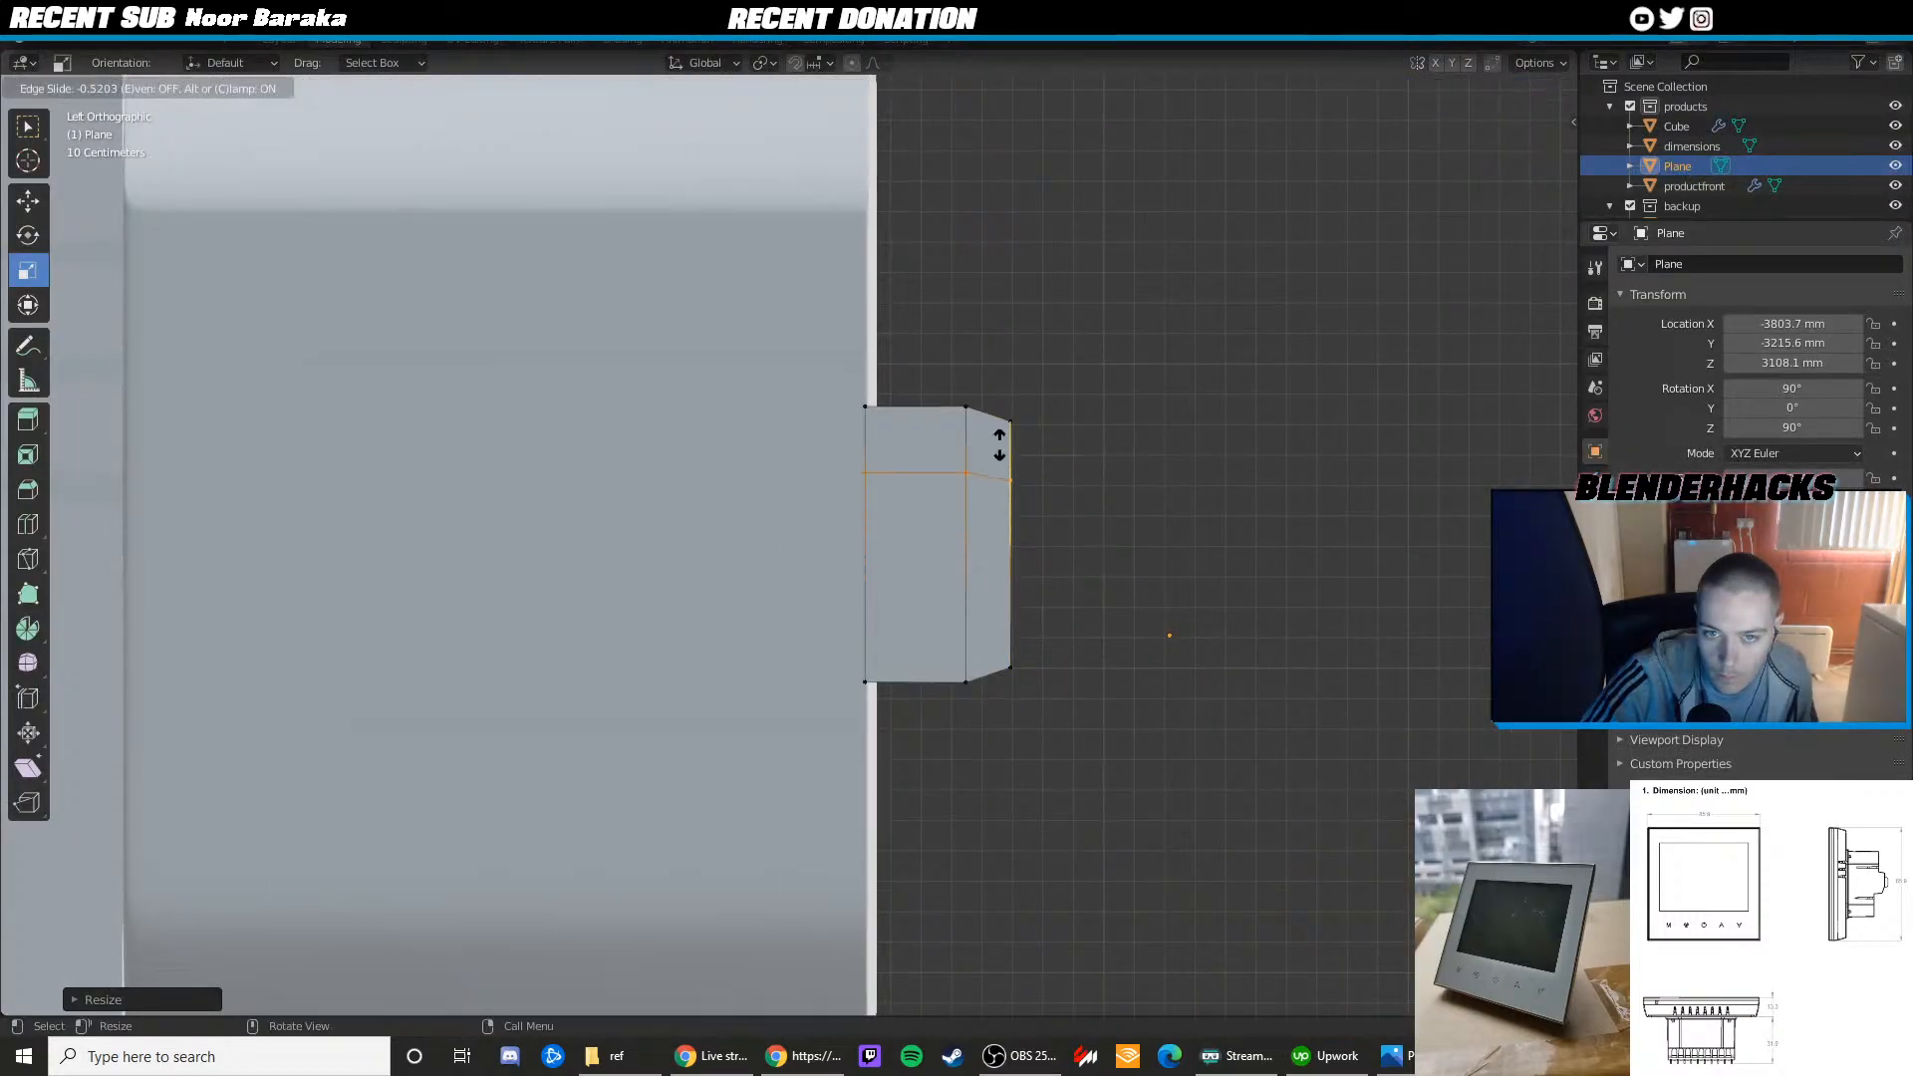
{"action": "left_click", "coordinate": [999, 447]}
{"action": "key", "text": "ctrl+r"}
{"action": "left_click", "coordinate": [1026, 528]}
{"action": "left_click", "coordinate": [1041, 553]}
Extrude the middle section of the tab's outer edge outward as a smaller nub and compare it with the side-view photo
{"action": "key", "text": "3"}
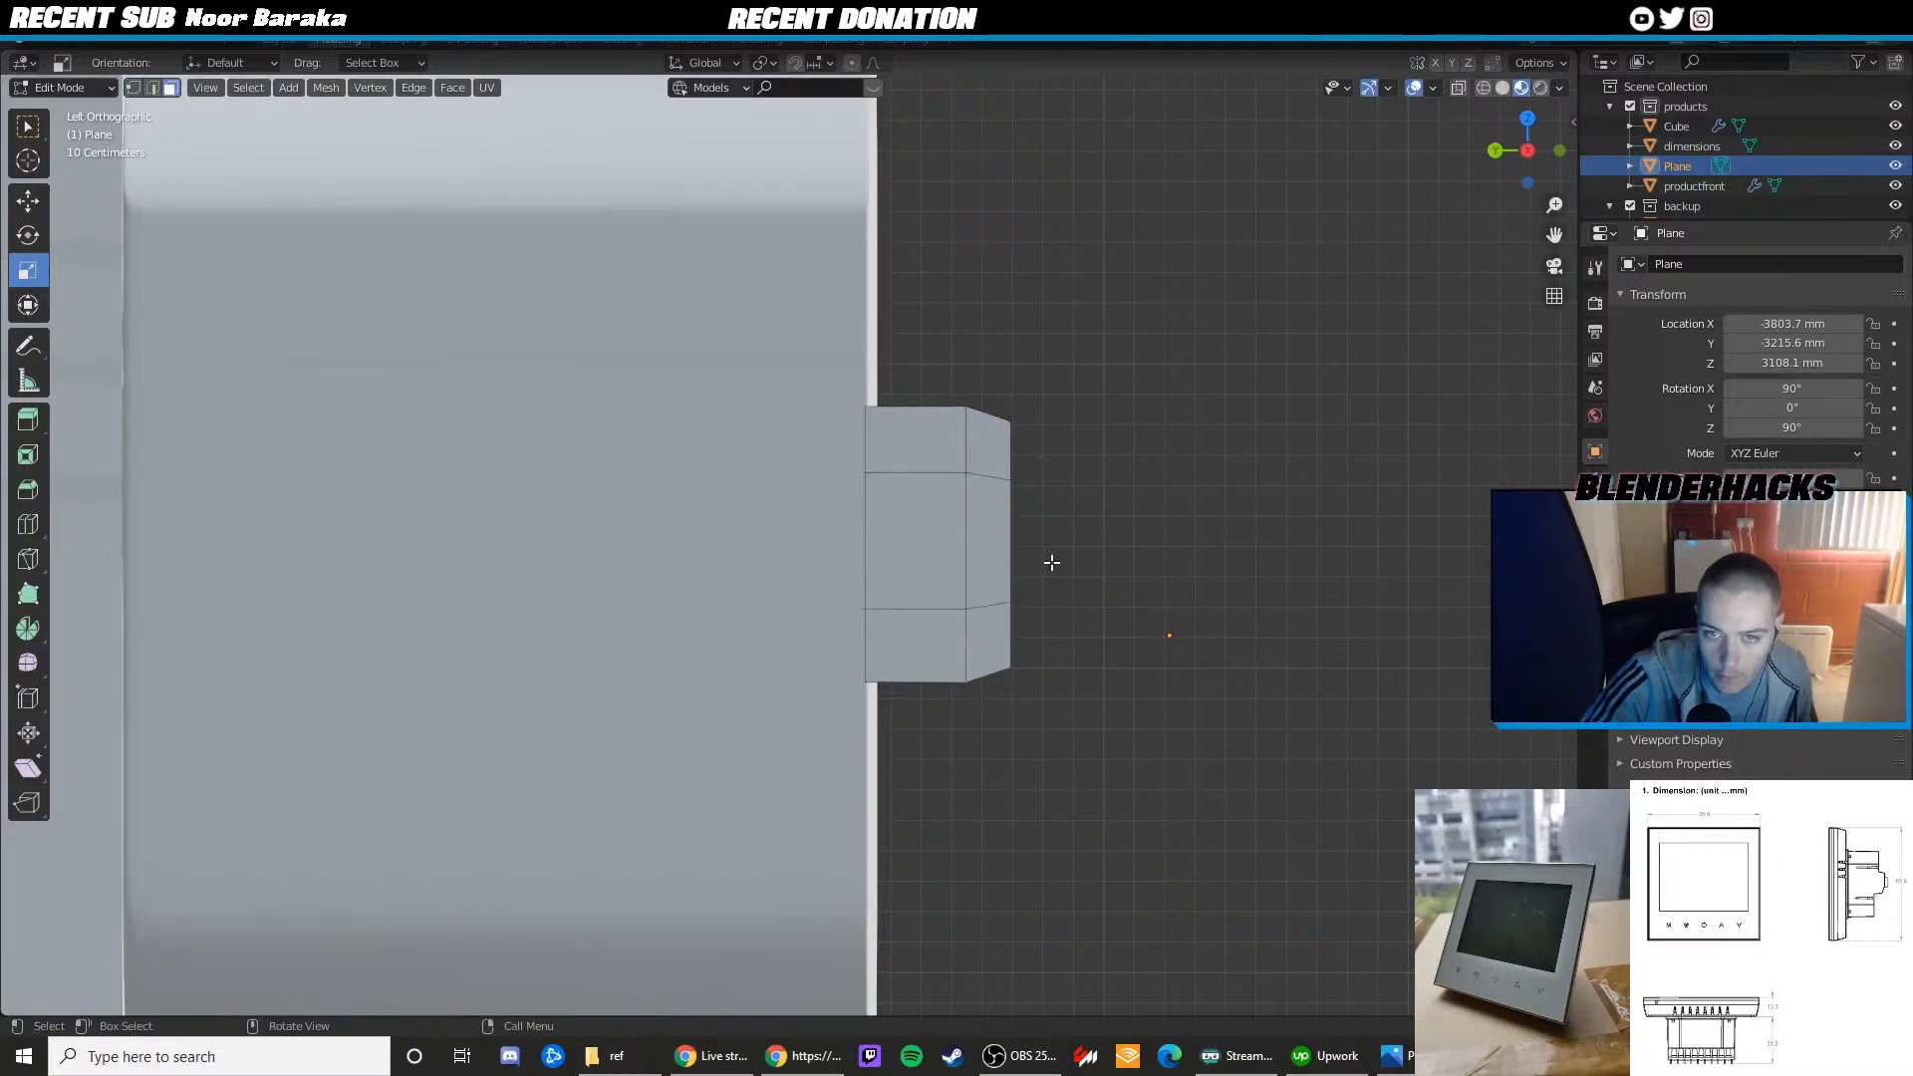
{"action": "left_click", "coordinate": [1009, 529]}
{"action": "key", "text": "e"}
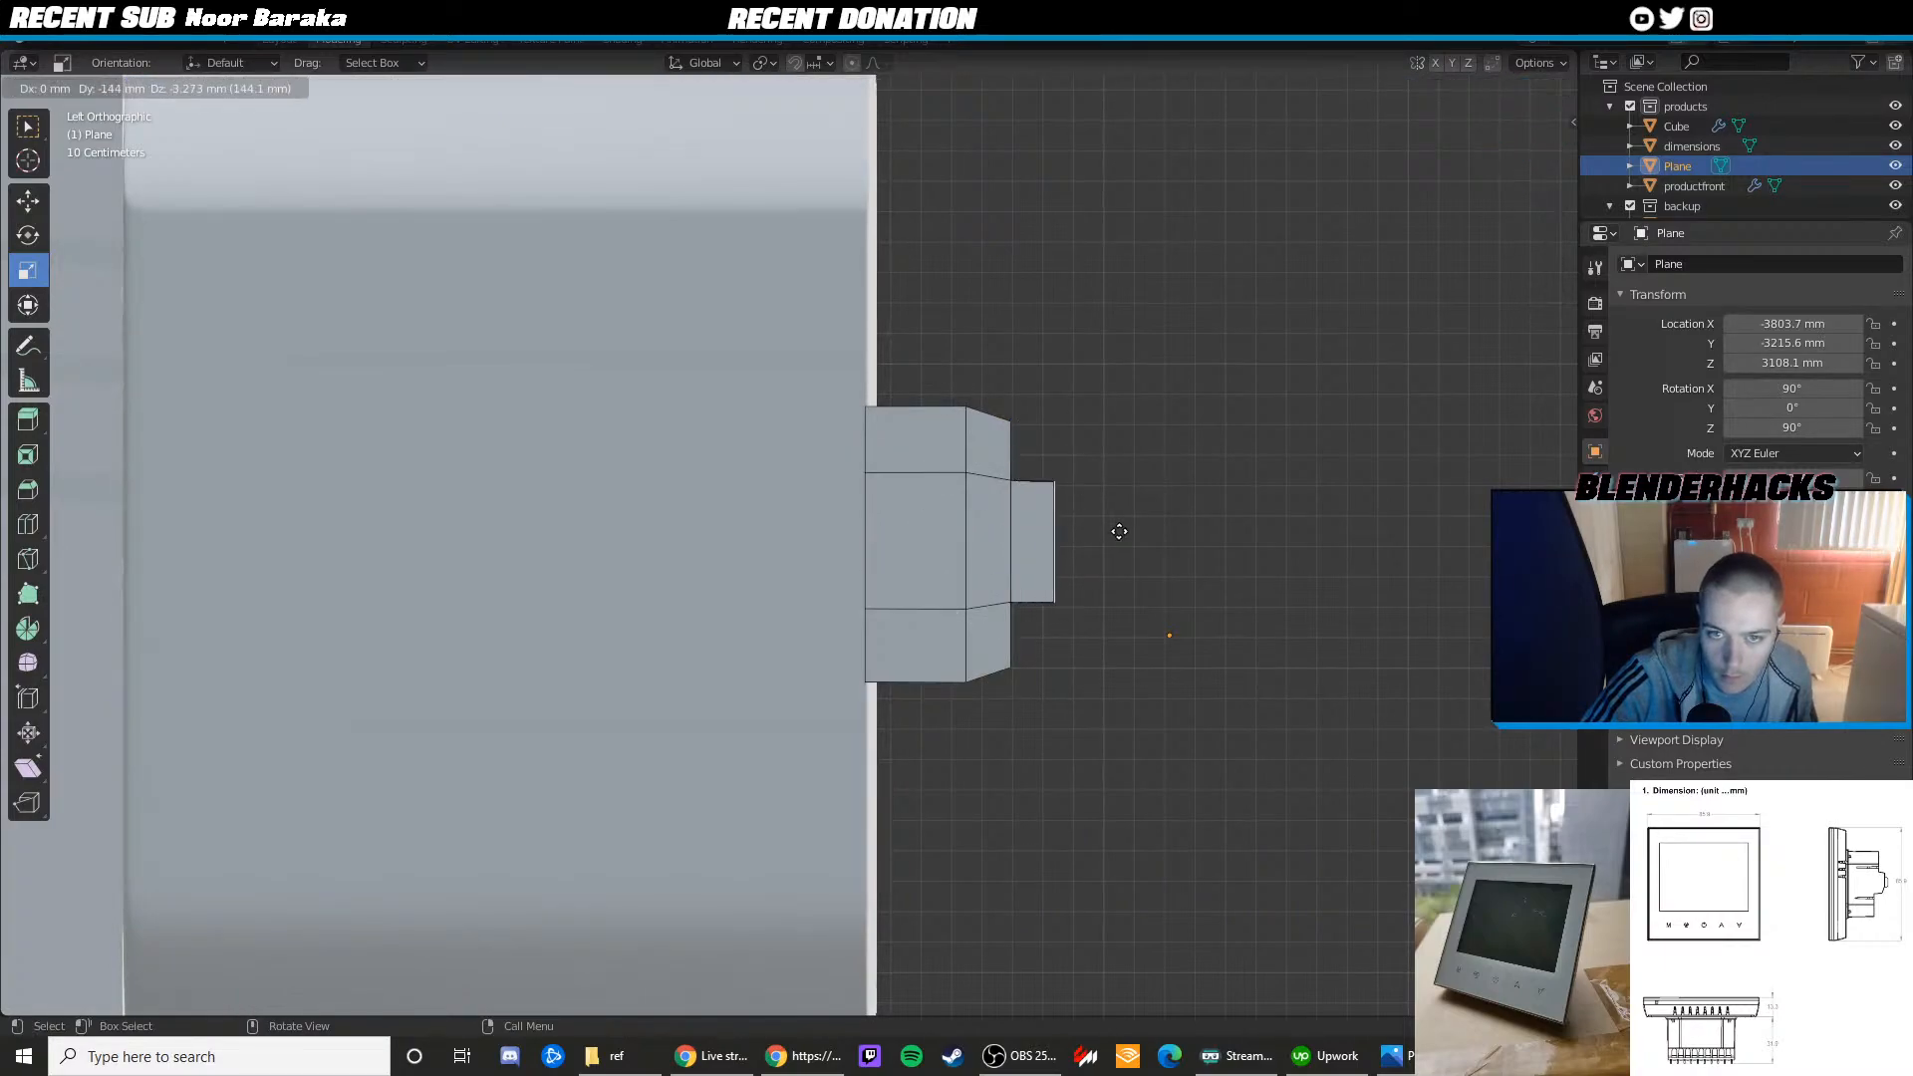
{"action": "left_click", "coordinate": [1132, 529]}
{"action": "key", "text": "alt+Tab"}
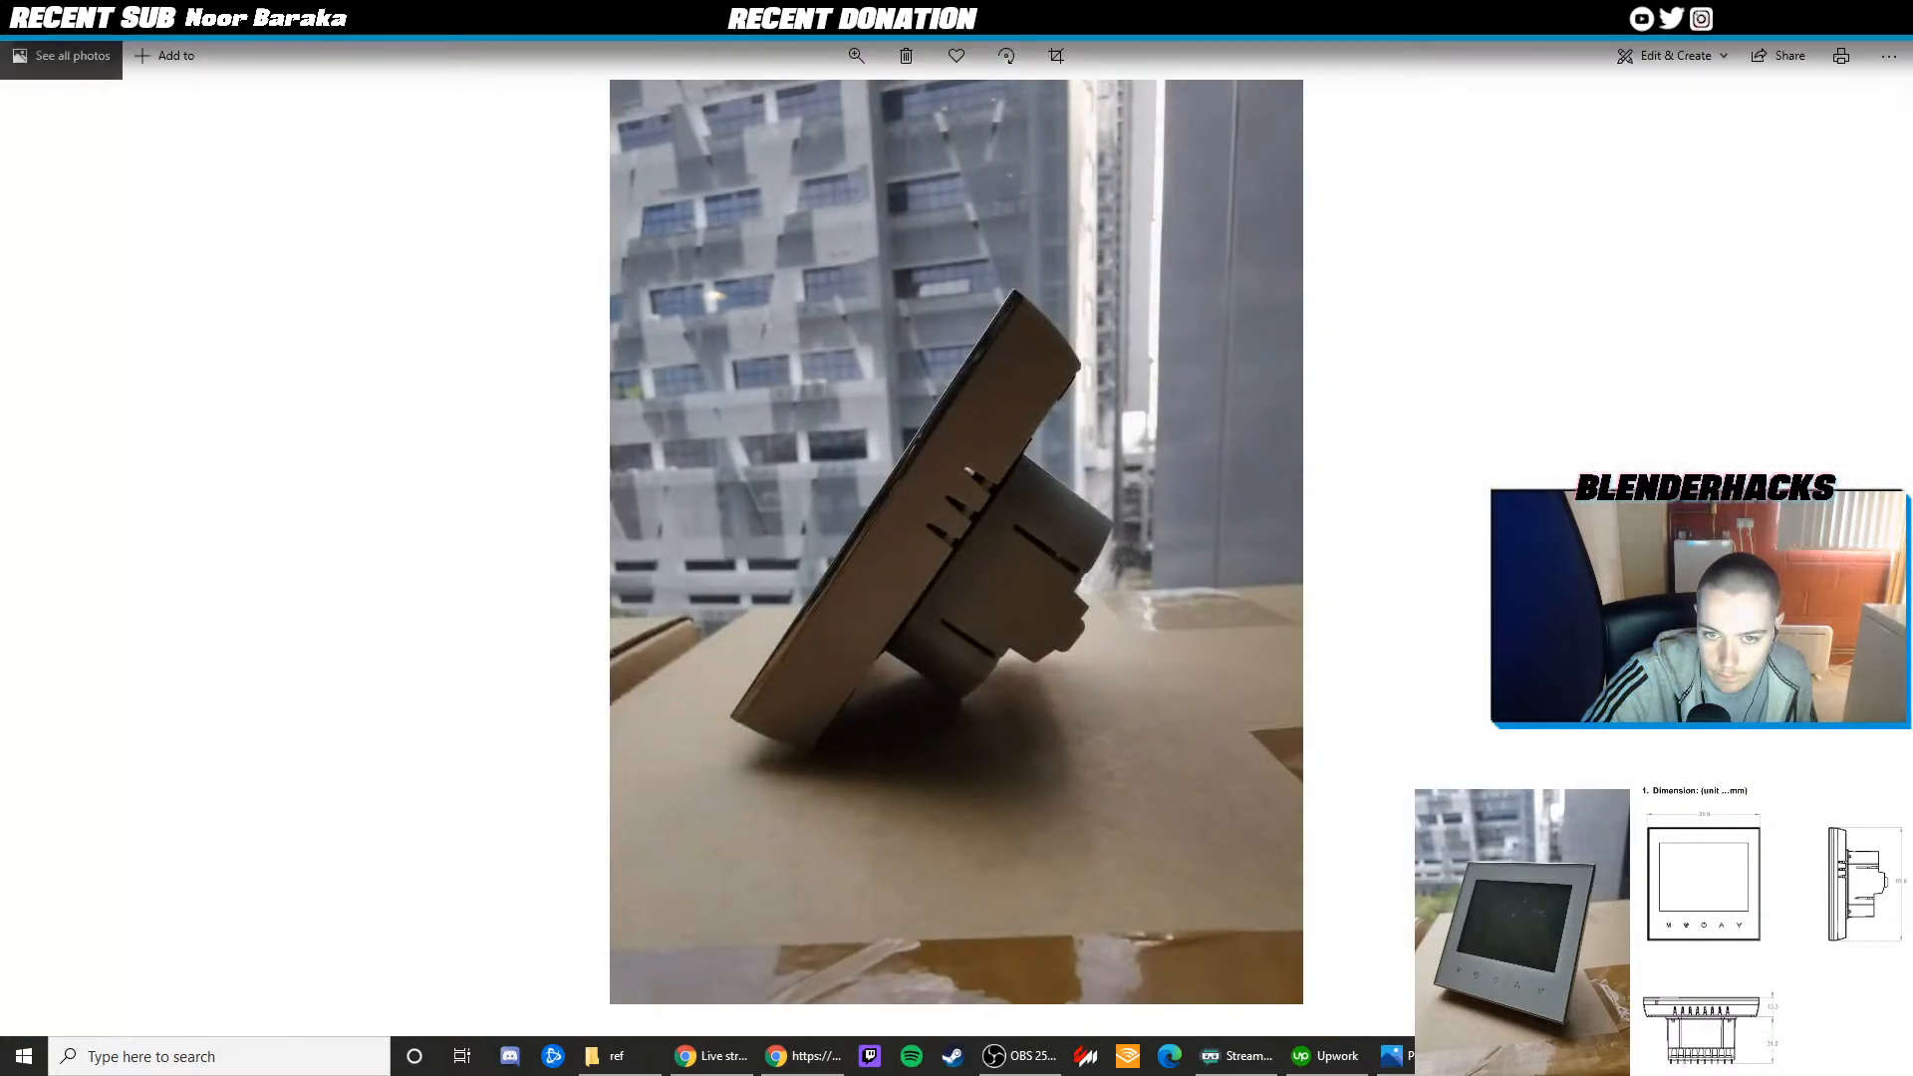
{"action": "key", "text": "alt+Tab"}
Move the nub's outer edge closer to the tab to shorten the nub
{"action": "key", "text": "1"}
{"action": "left_click", "coordinate": [1078, 481]}
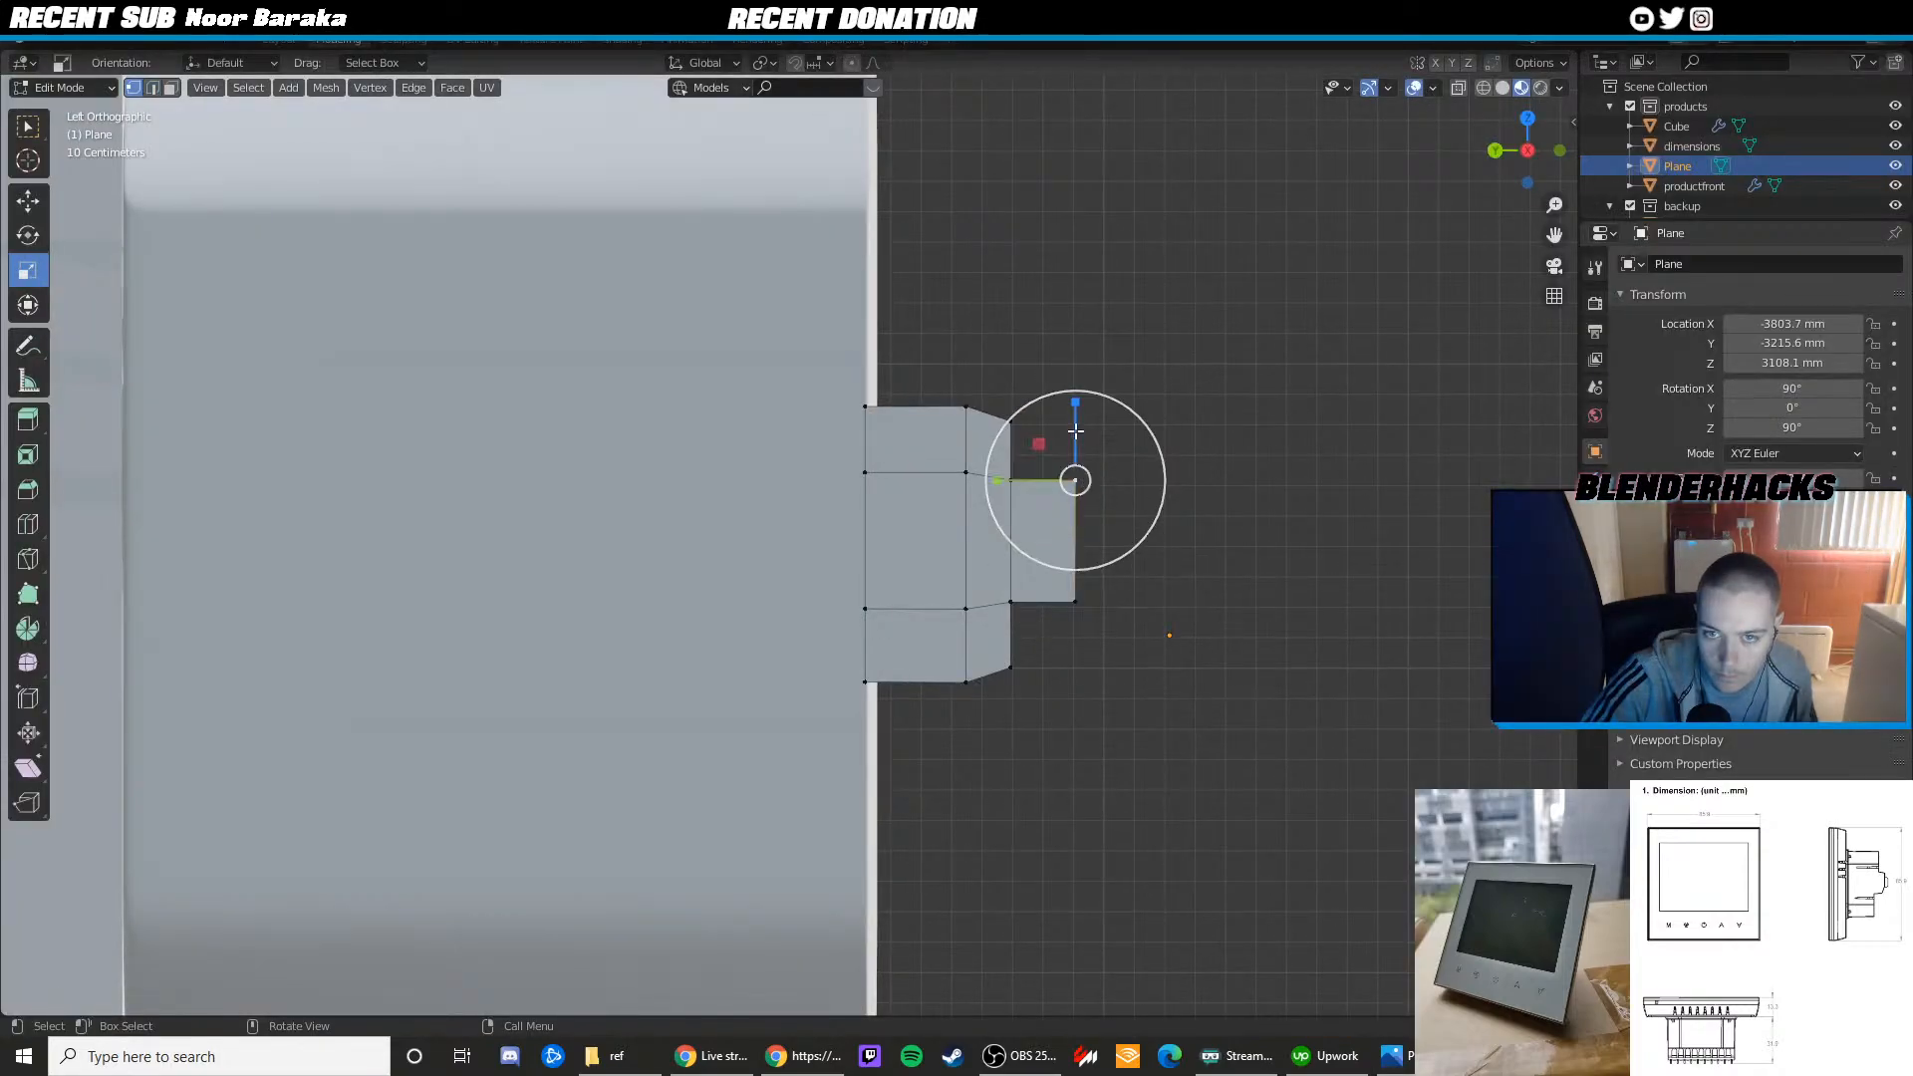
{"action": "left_click_drag", "start_coordinate": [1075, 433], "coordinate": [1075, 447]}
{"action": "key", "text": "ctrl+z"}
{"action": "left_click", "coordinate": [1074, 601], "text": "shift"}
{"action": "key", "text": "shift+space"}
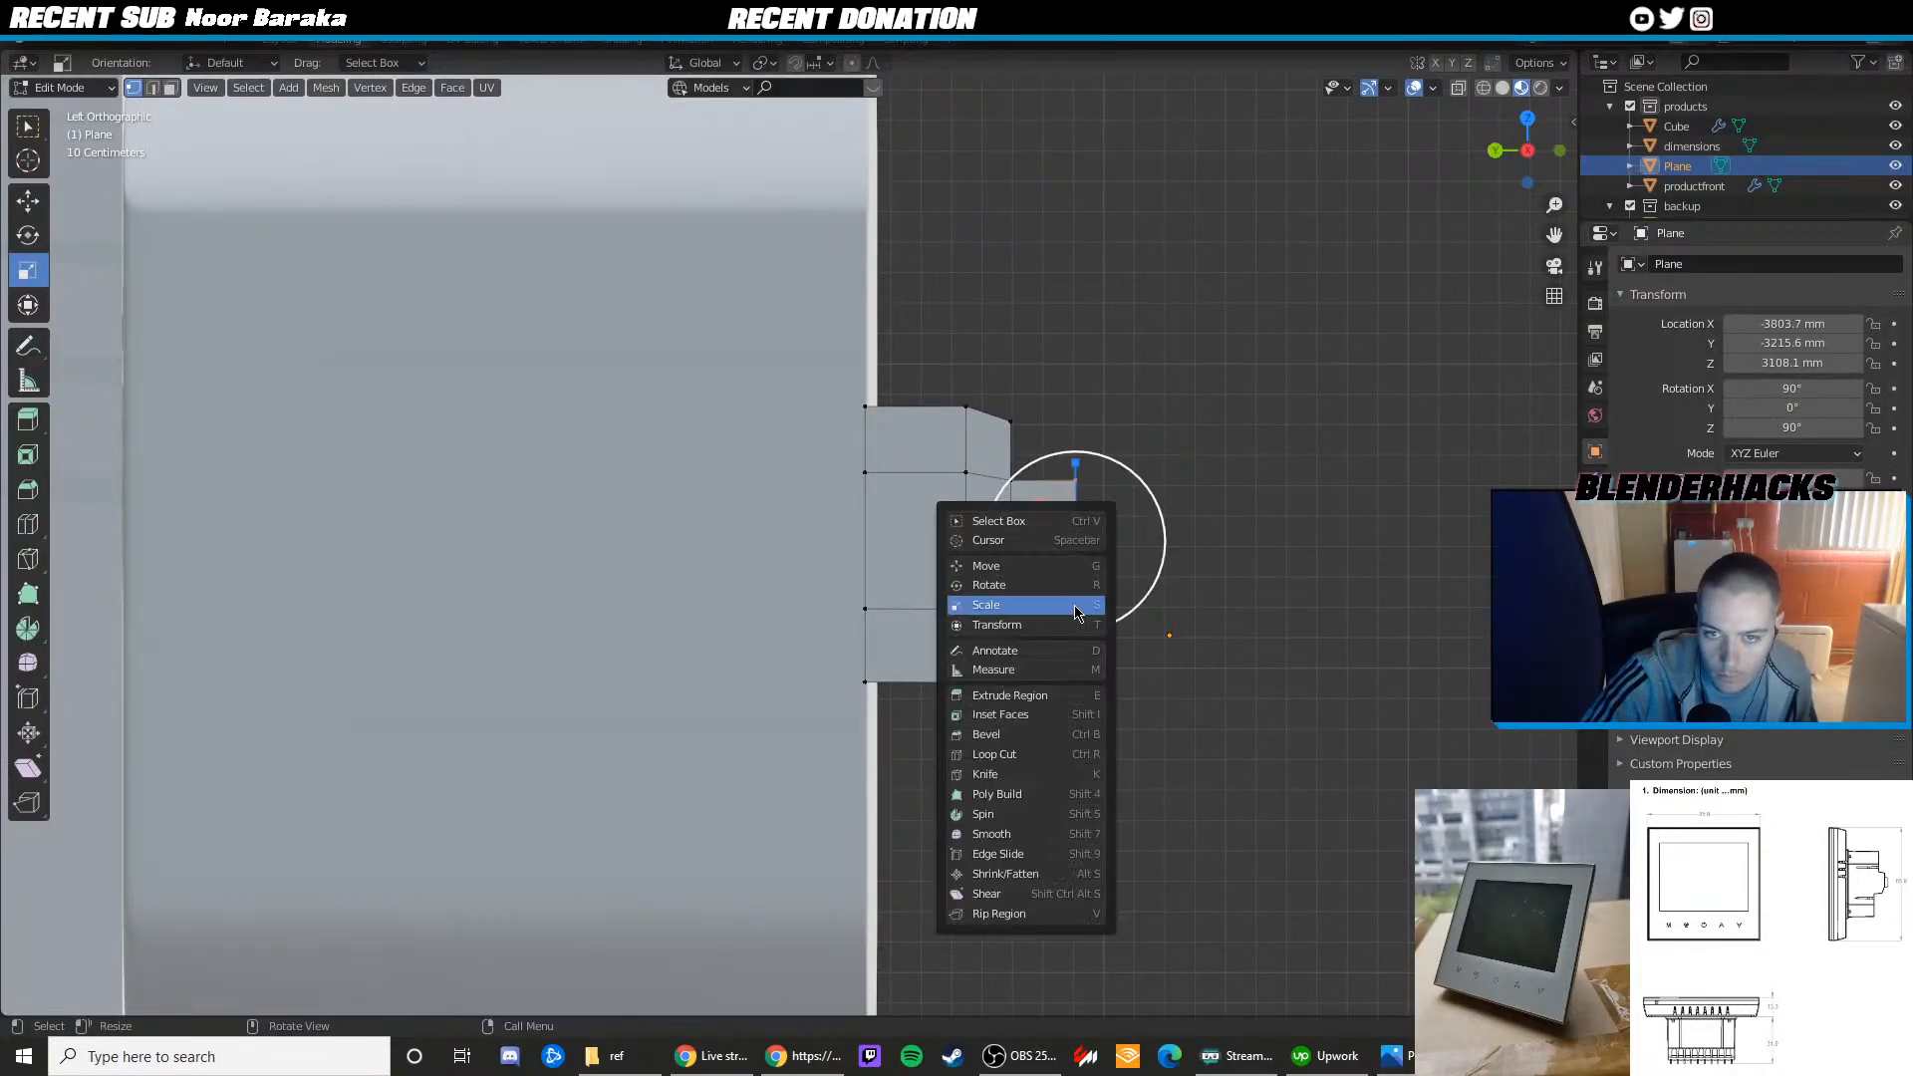
{"action": "left_click", "coordinate": [1061, 571]}
{"action": "left_click_drag", "start_coordinate": [1028, 537], "coordinate": [1073, 510]}
Extrude the nub's outer edge outward along Y and scale the new edge down for a tapered tip
{"action": "key", "text": "e"}
{"action": "key", "text": "y"}
{"action": "left_click", "coordinate": [1074, 530]}
{"action": "key", "text": "shift+space"}
{"action": "left_click", "coordinate": [1096, 541]}
{"action": "key", "text": "Tab"}
{"action": "key", "text": "Tab"}
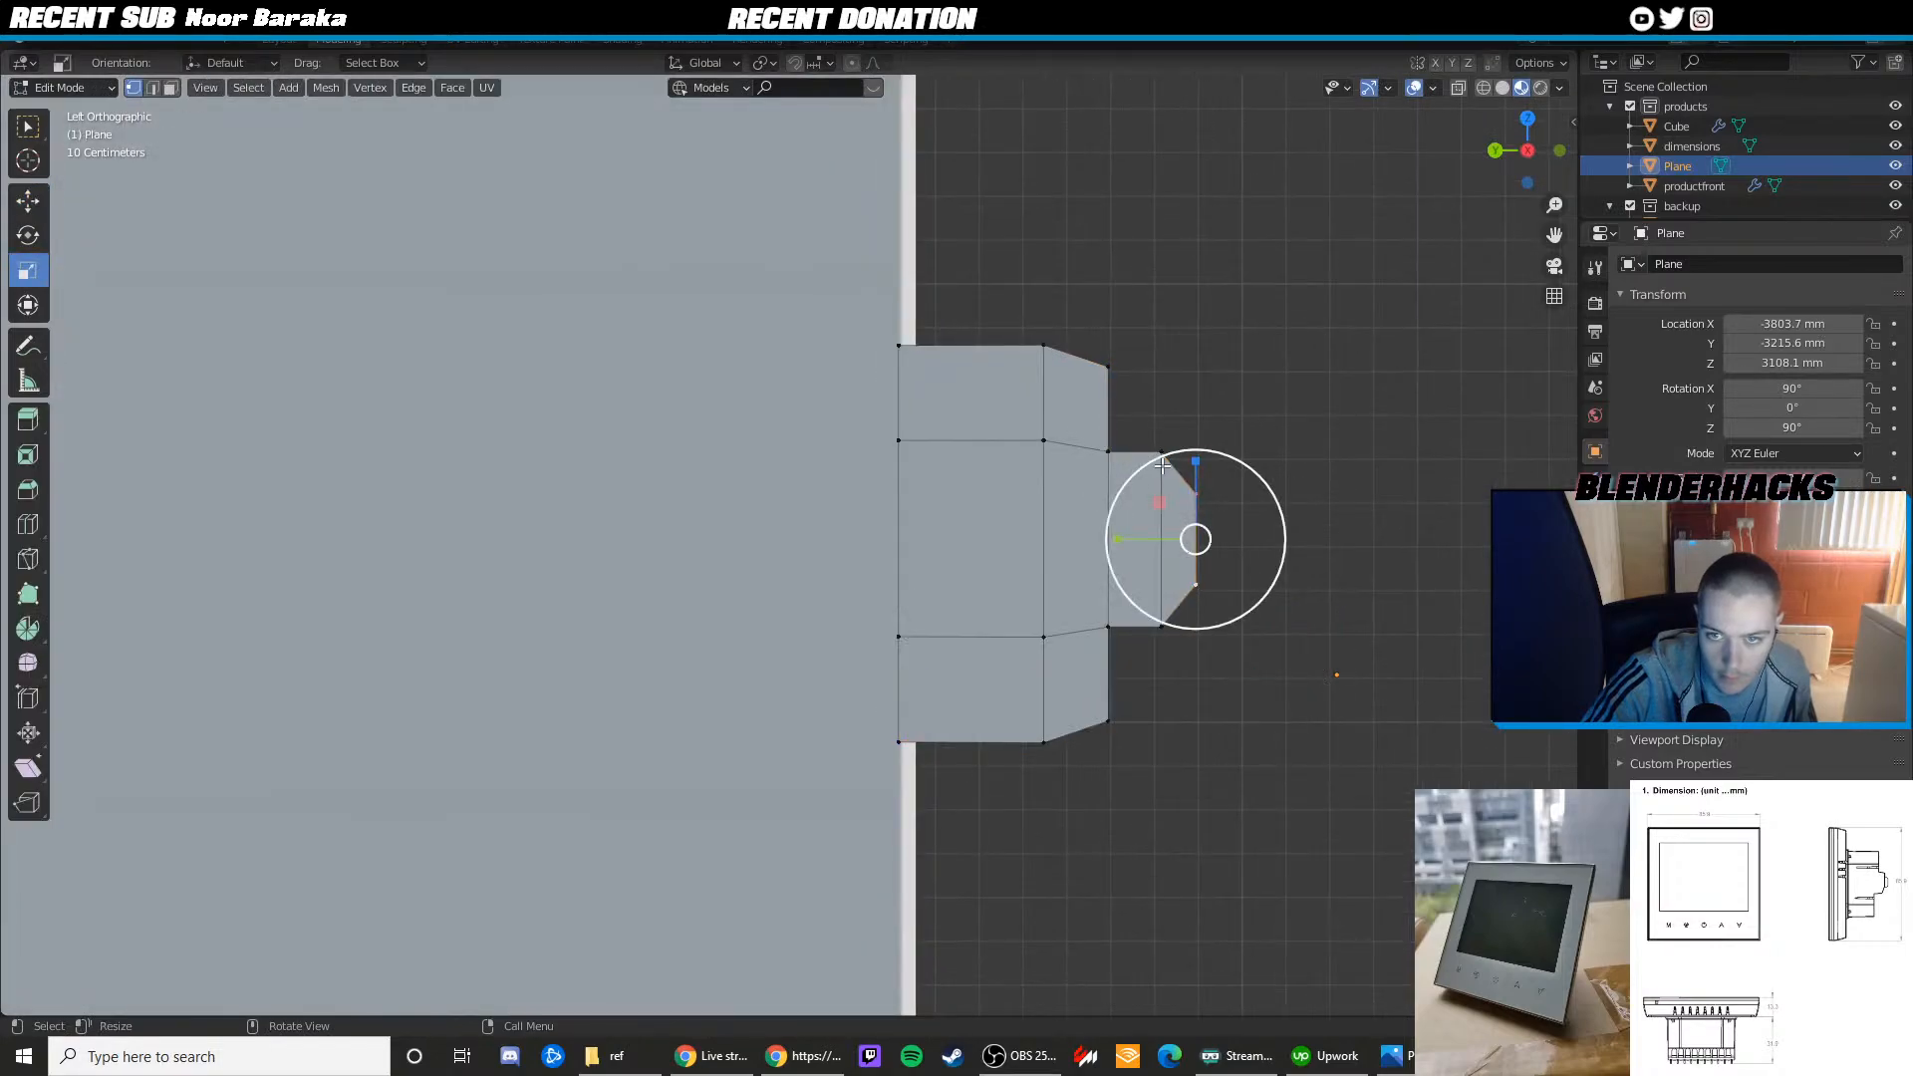
Try to rescale the height of the tab's middle band and nub with their vertices selected in wireframe display
{"action": "key", "text": "alt+z"}
{"action": "left_click_drag", "start_coordinate": [1023, 422], "coordinate": [1207, 475]}
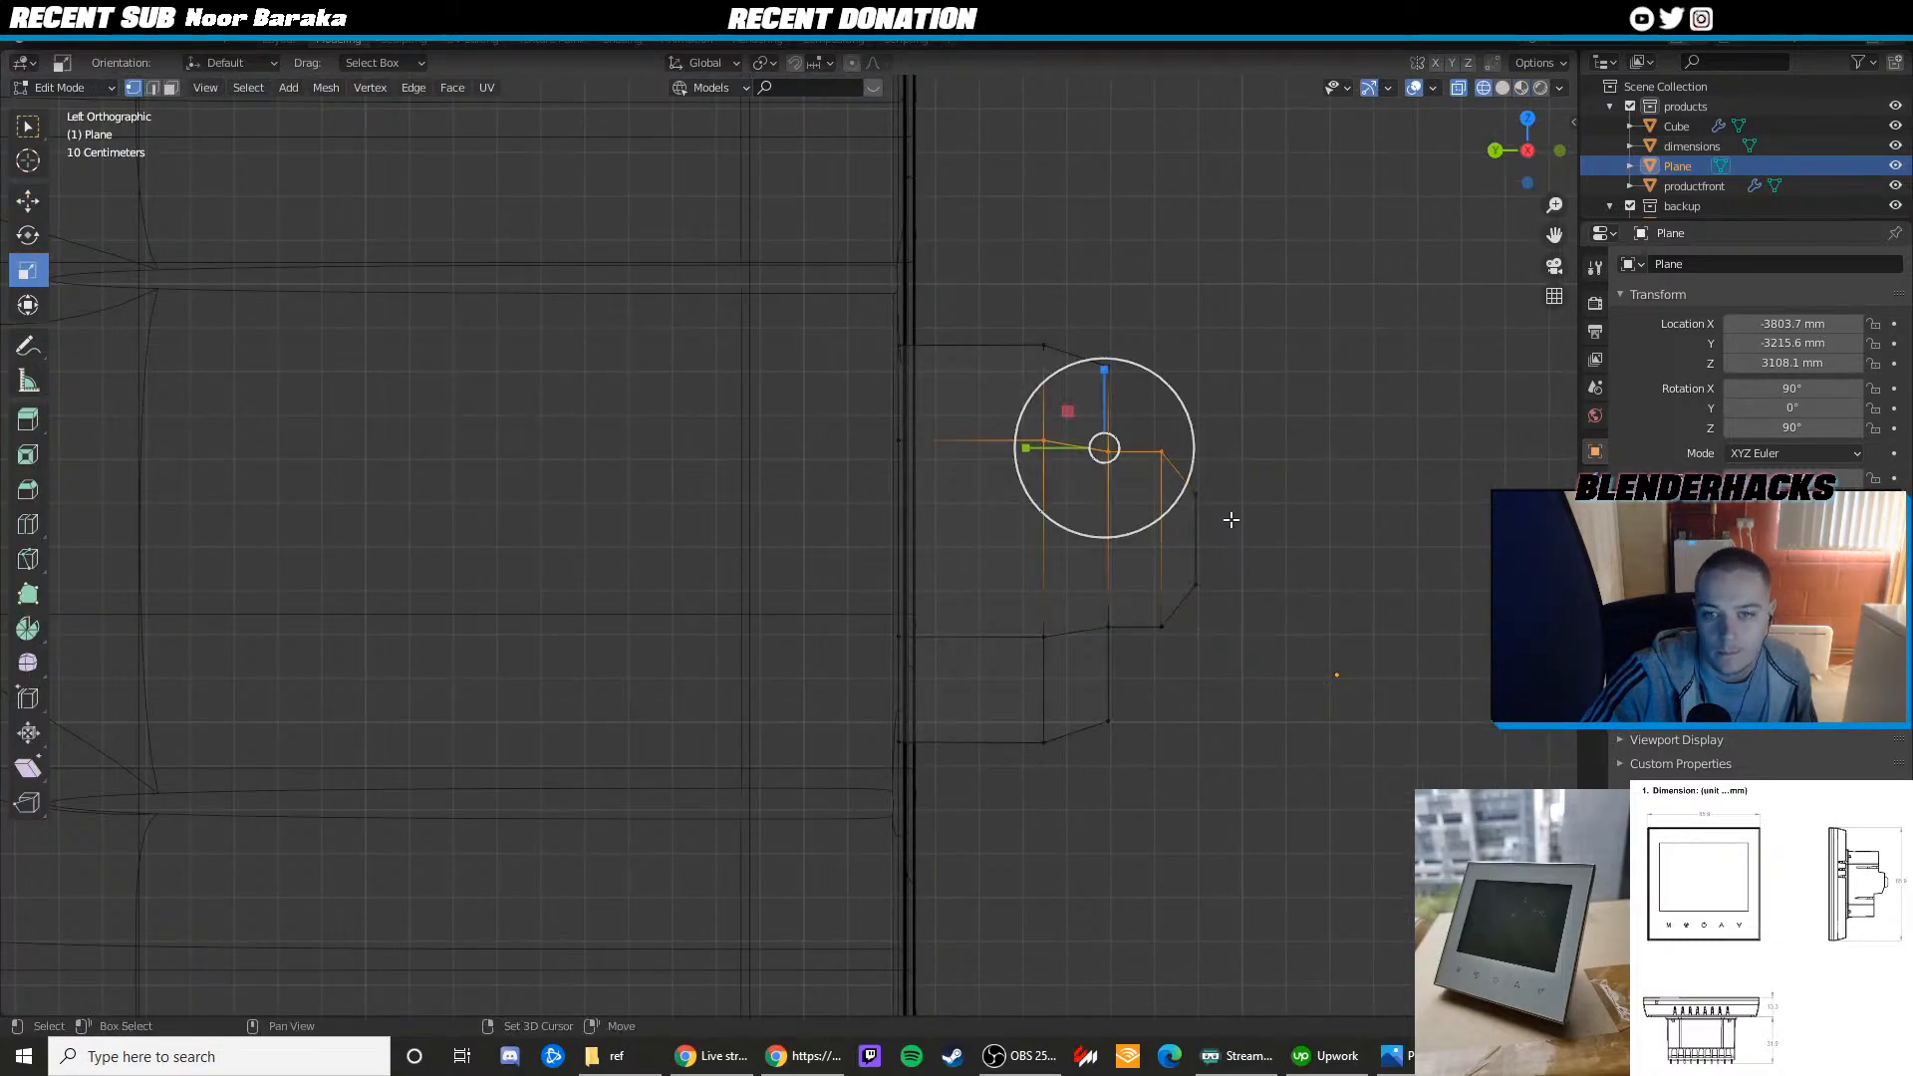
{"action": "left_click_drag", "start_coordinate": [1270, 551], "coordinate": [1181, 466], "text": "shift"}
{"action": "left_click_drag", "start_coordinate": [1294, 684], "coordinate": [1005, 564], "text": "shift"}
{"action": "left_click", "coordinate": [909, 445], "text": "shift"}
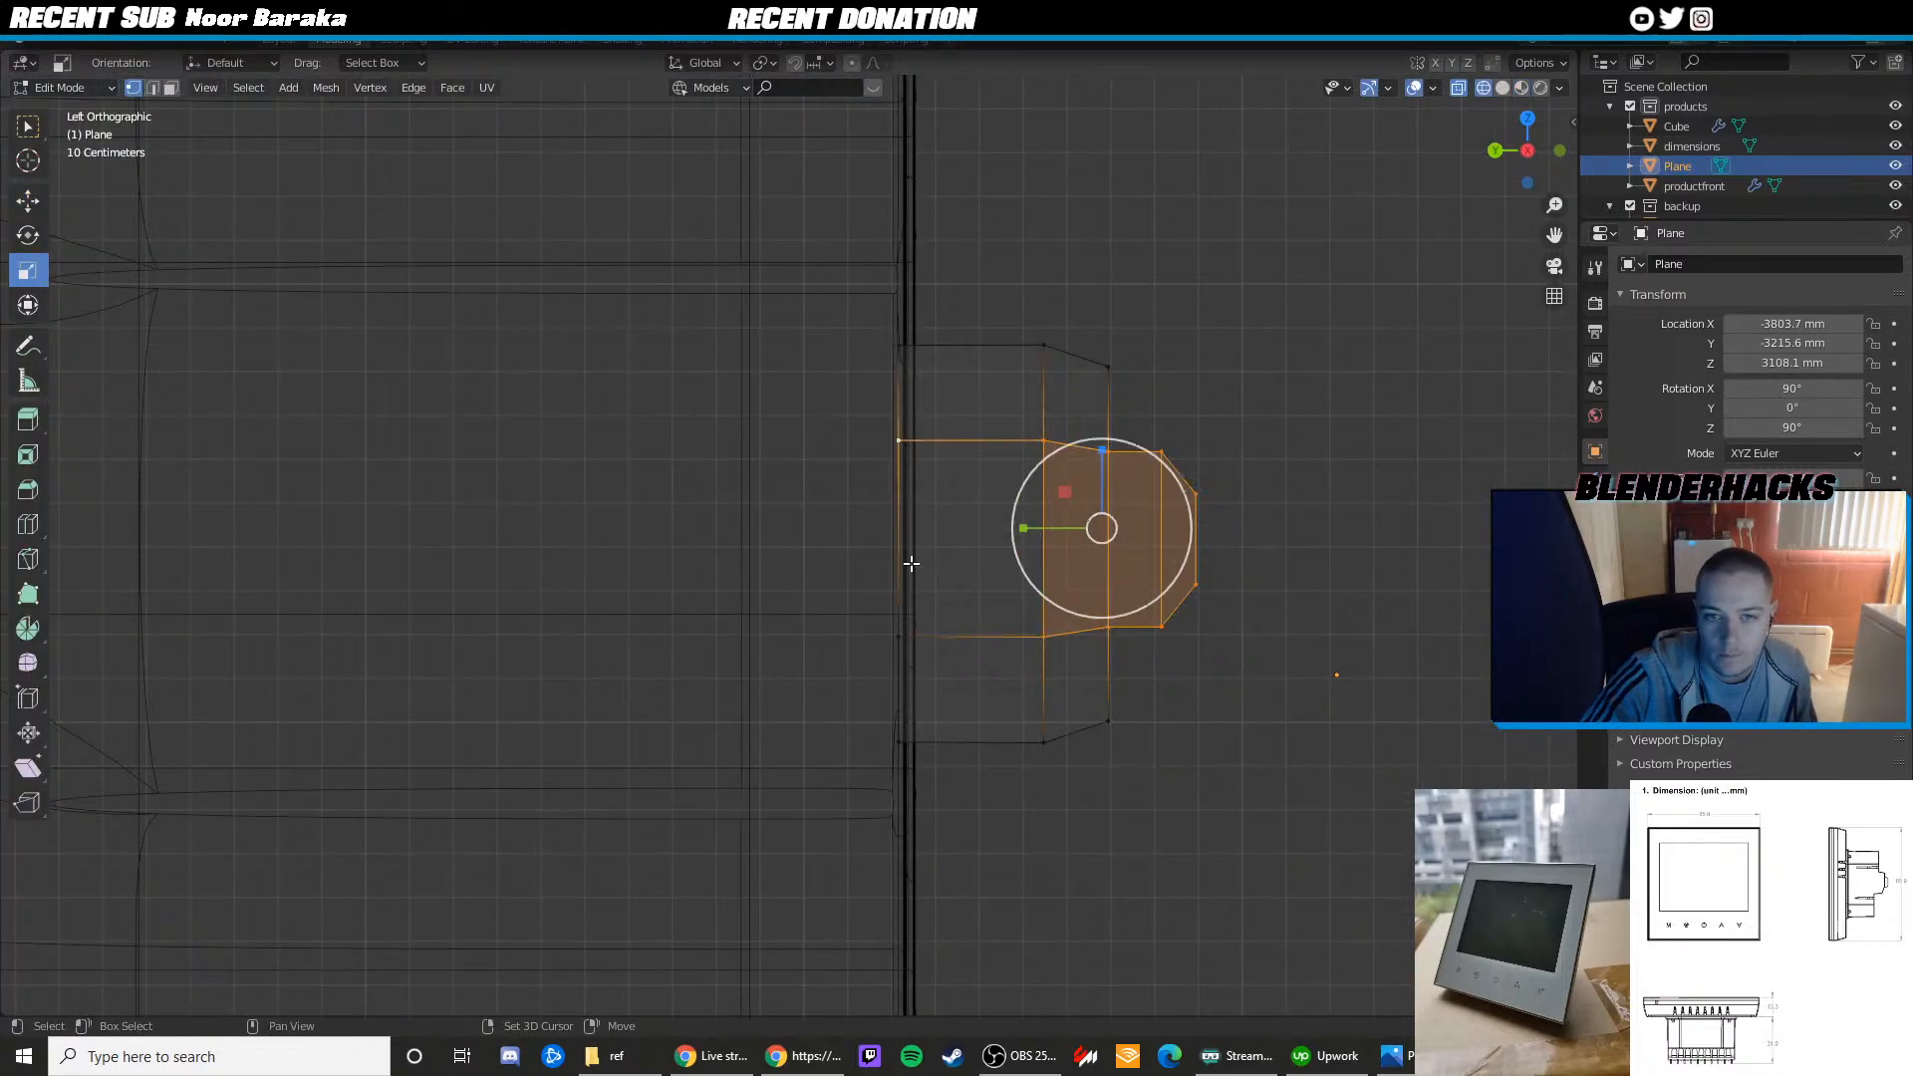
{"action": "left_click", "coordinate": [901, 634], "text": "shift"}
{"action": "left_click_drag", "start_coordinate": [1079, 478], "coordinate": [1071, 438]}
{"action": "key", "text": "ctrl+z"}
Leave wireframe display and edit mode, and inspect the tab's outline from behind the rear body
{"action": "key", "text": "shift+z"}
{"action": "key", "text": "Tab"}
{"action": "key", "text": "Tab"}
{"action": "key", "text": "Tab"}
{"action": "left_click", "coordinate": [1281, 469]}
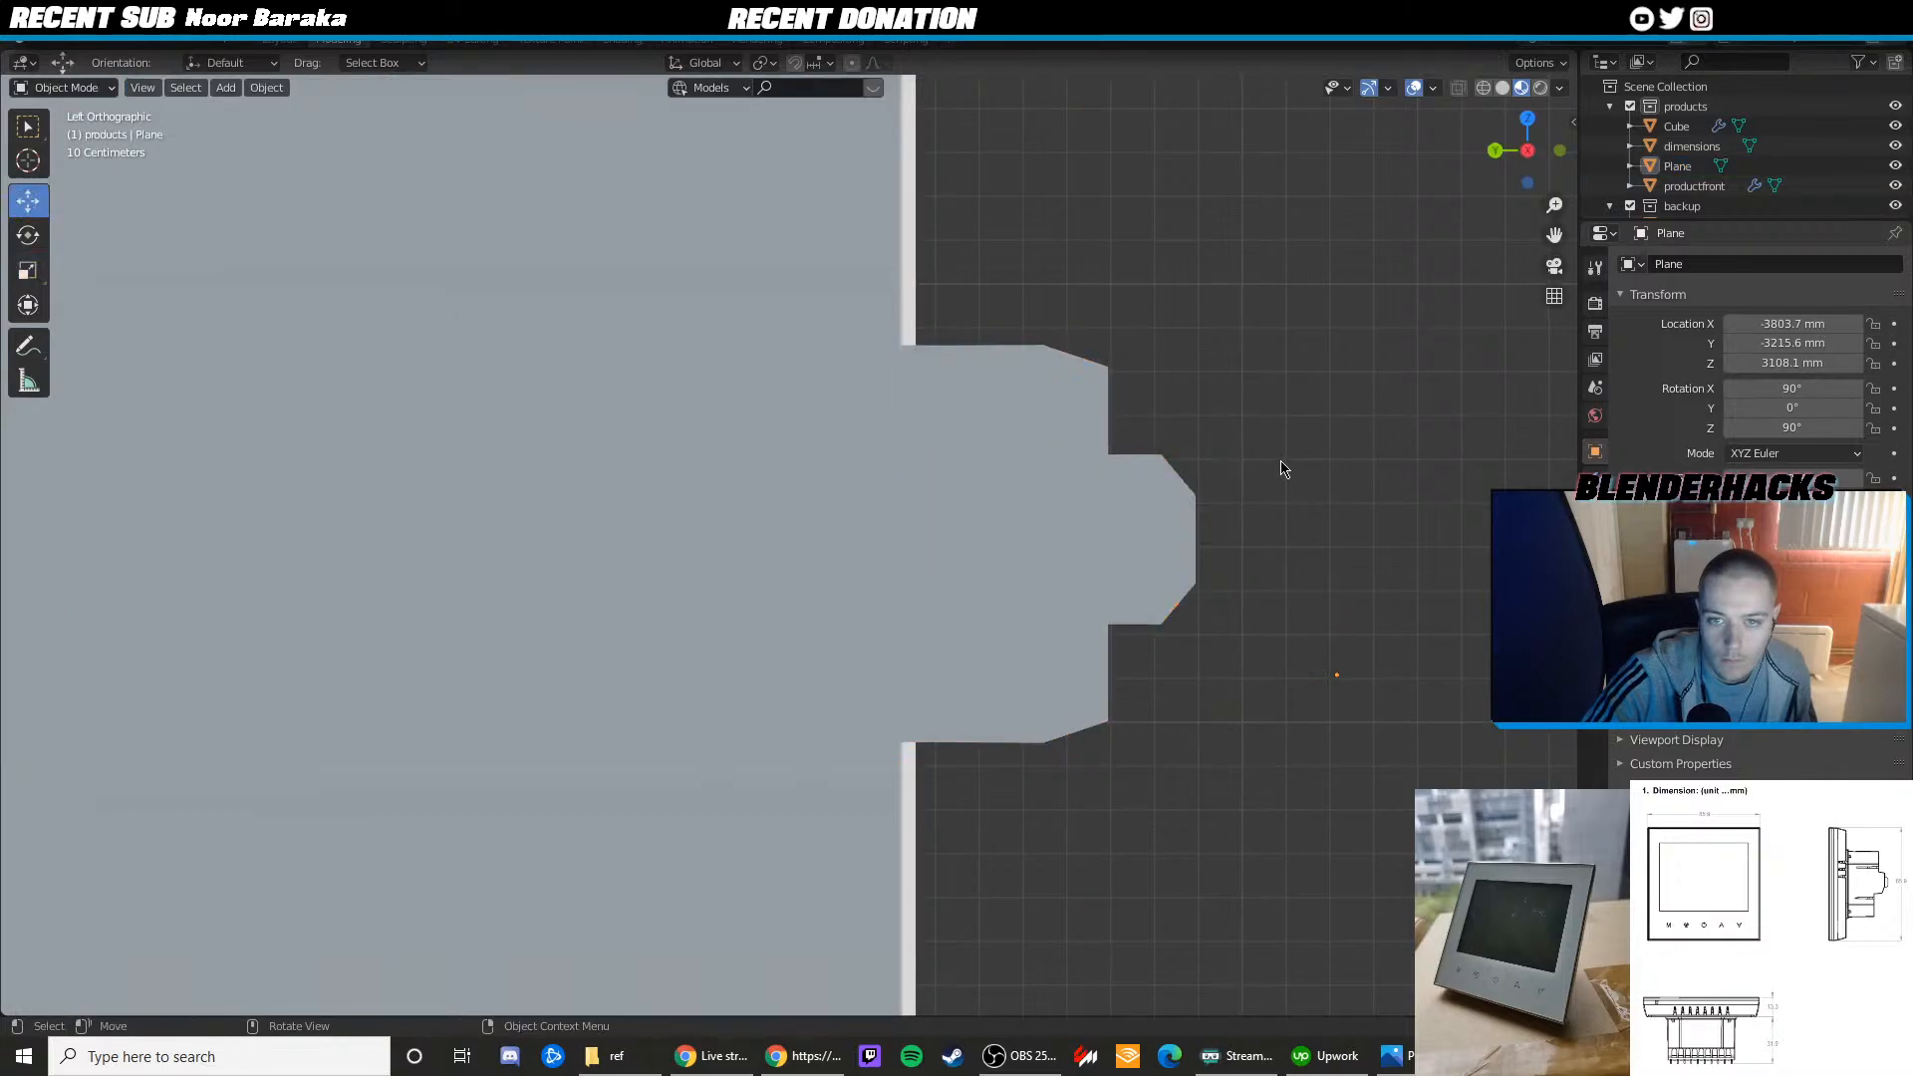
{"action": "middle_click_drag", "start_coordinate": [1281, 469], "coordinate": [1024, 498]}
{"action": "middle_click_drag", "start_coordinate": [713, 522], "coordinate": [789, 556]}
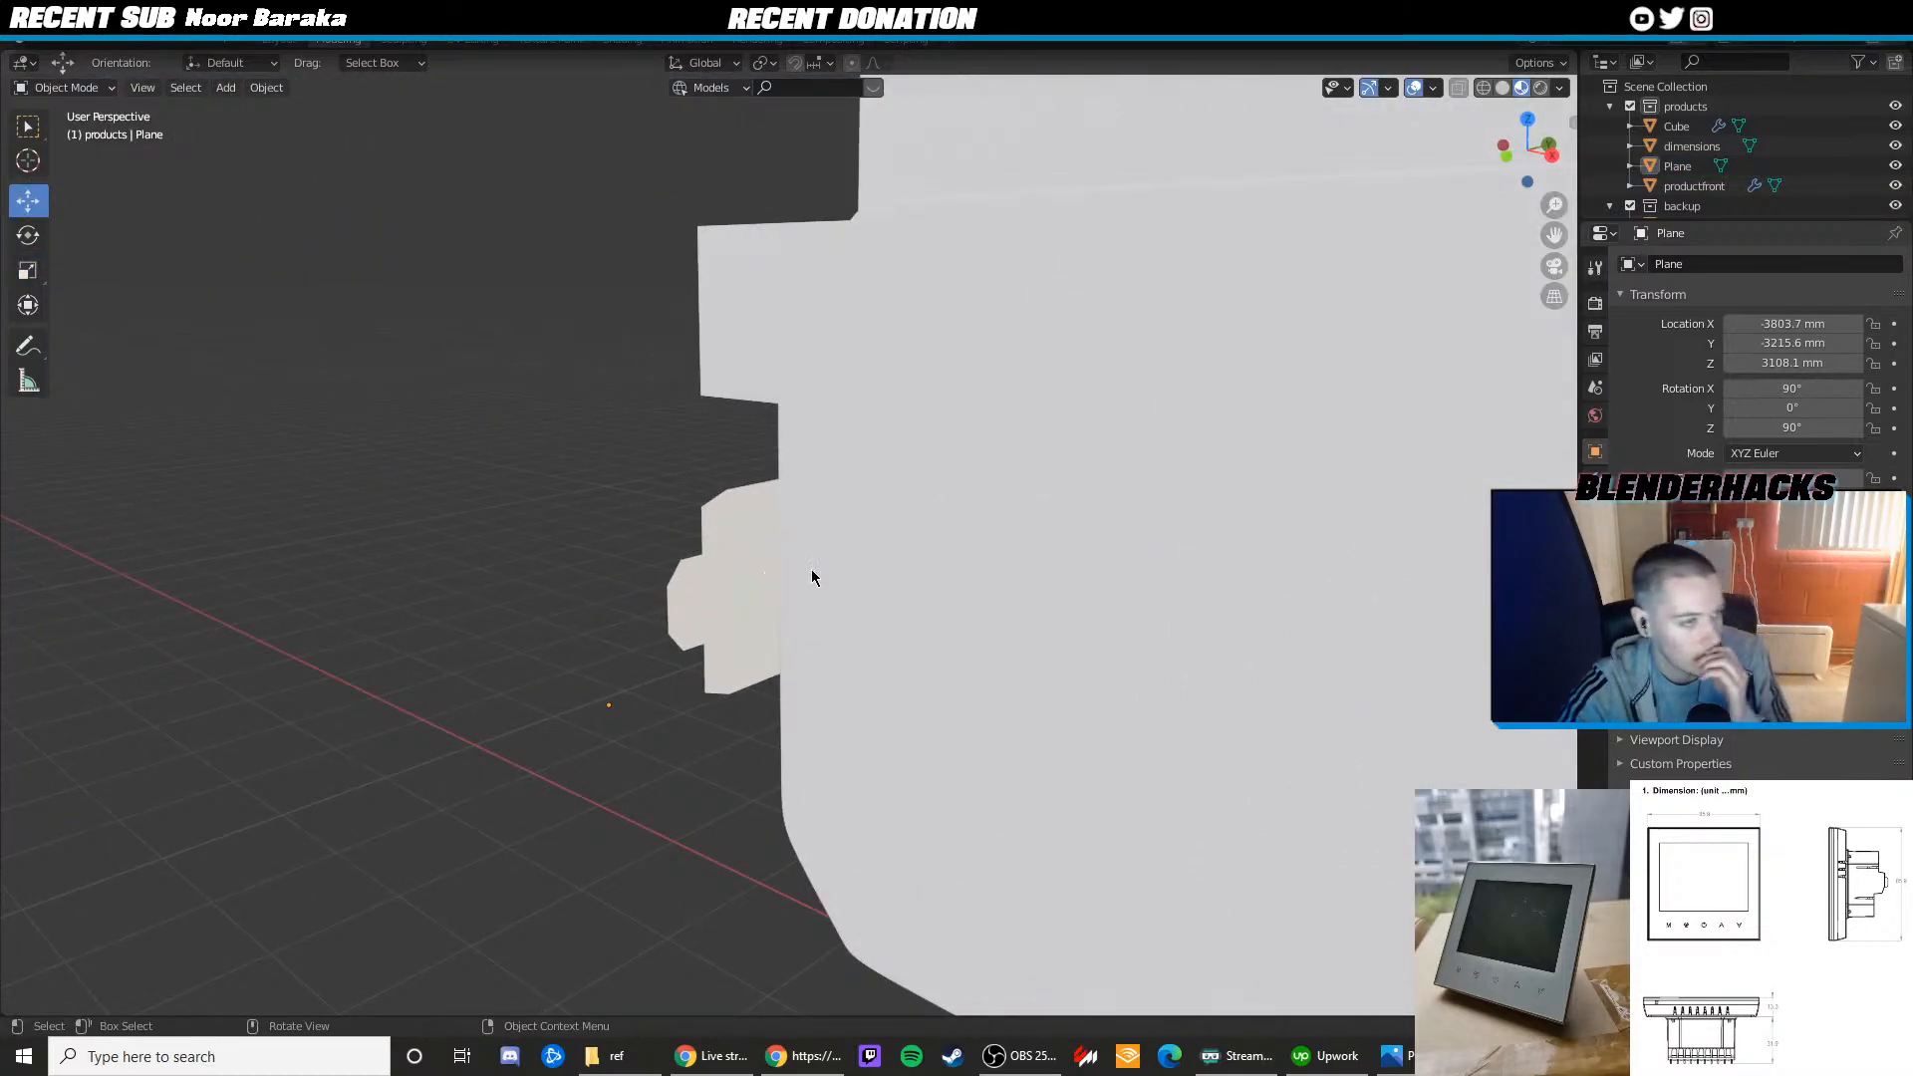
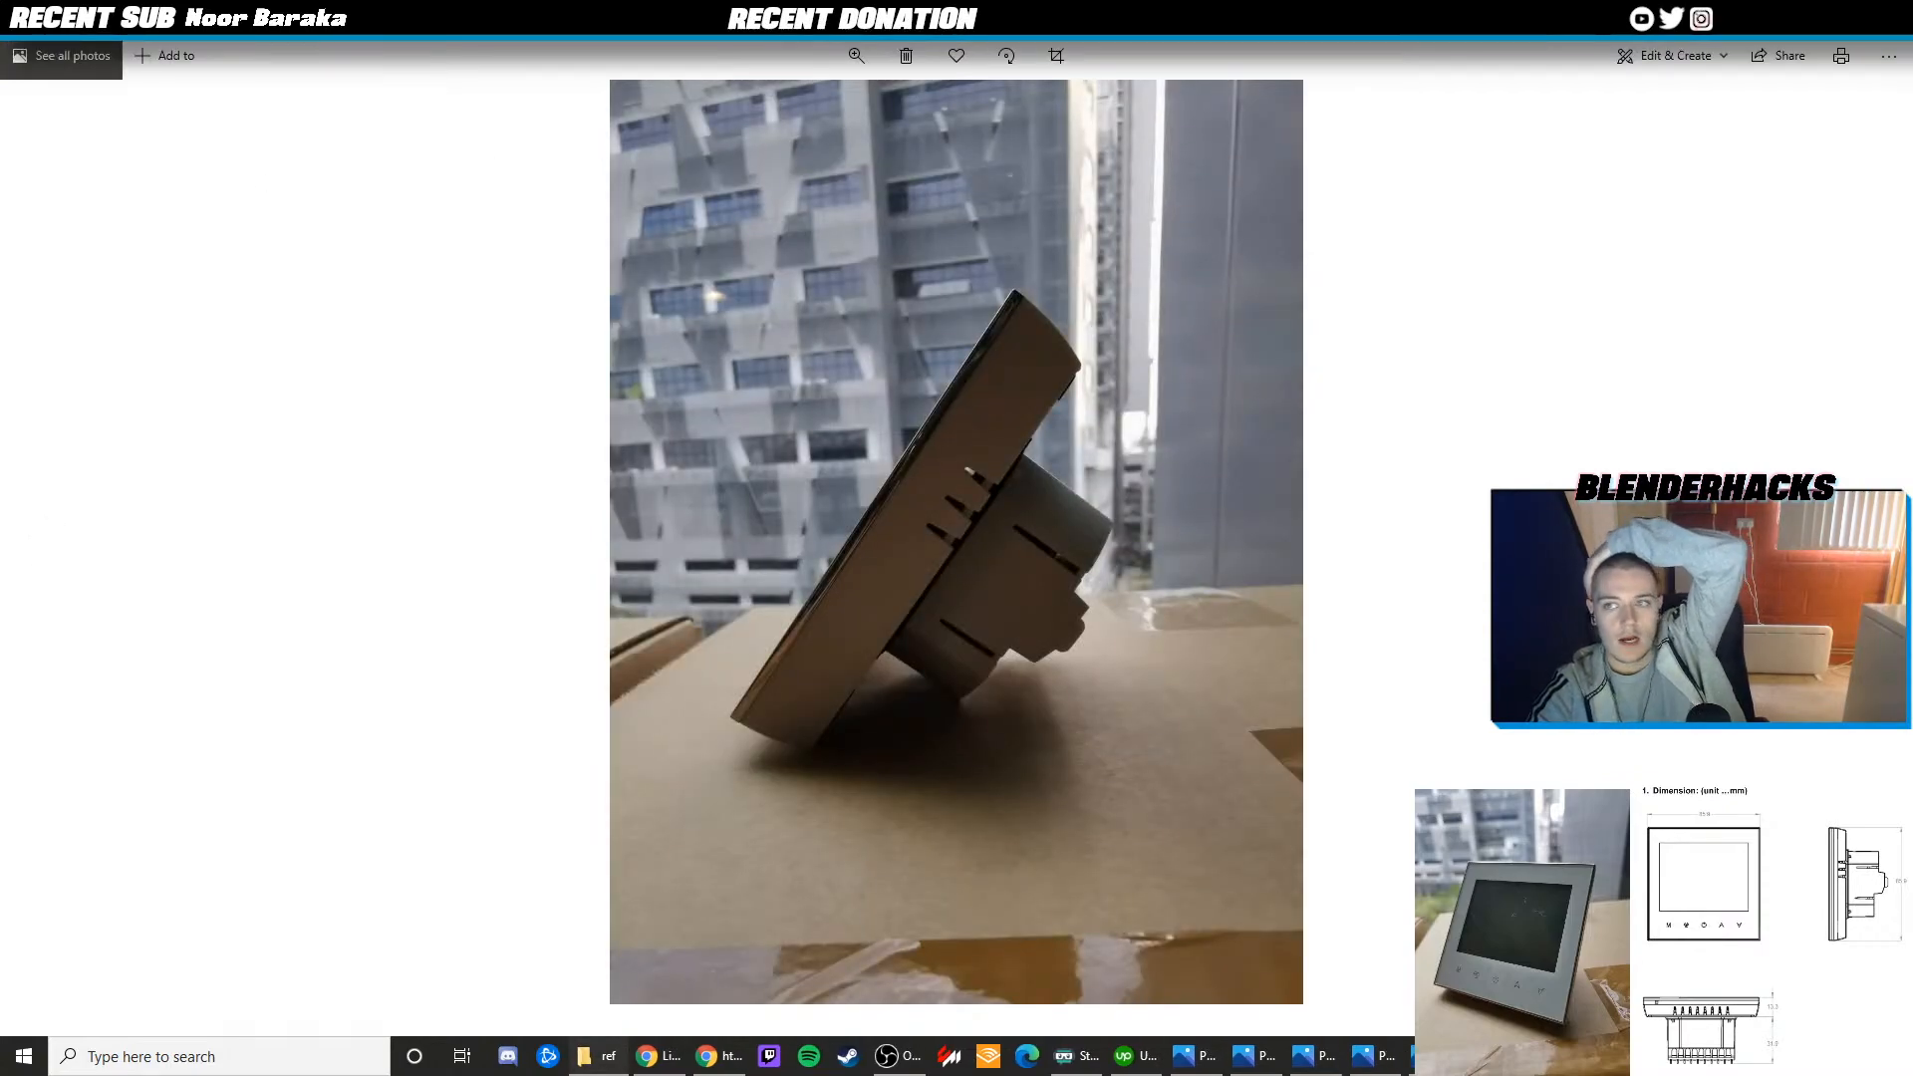
Close the surplus reference photo windows and return to the Blender model
{"action": "key", "text": "alt+F4"}
{"action": "key", "text": "alt+F4"}
{"action": "key", "text": "alt+F4"}
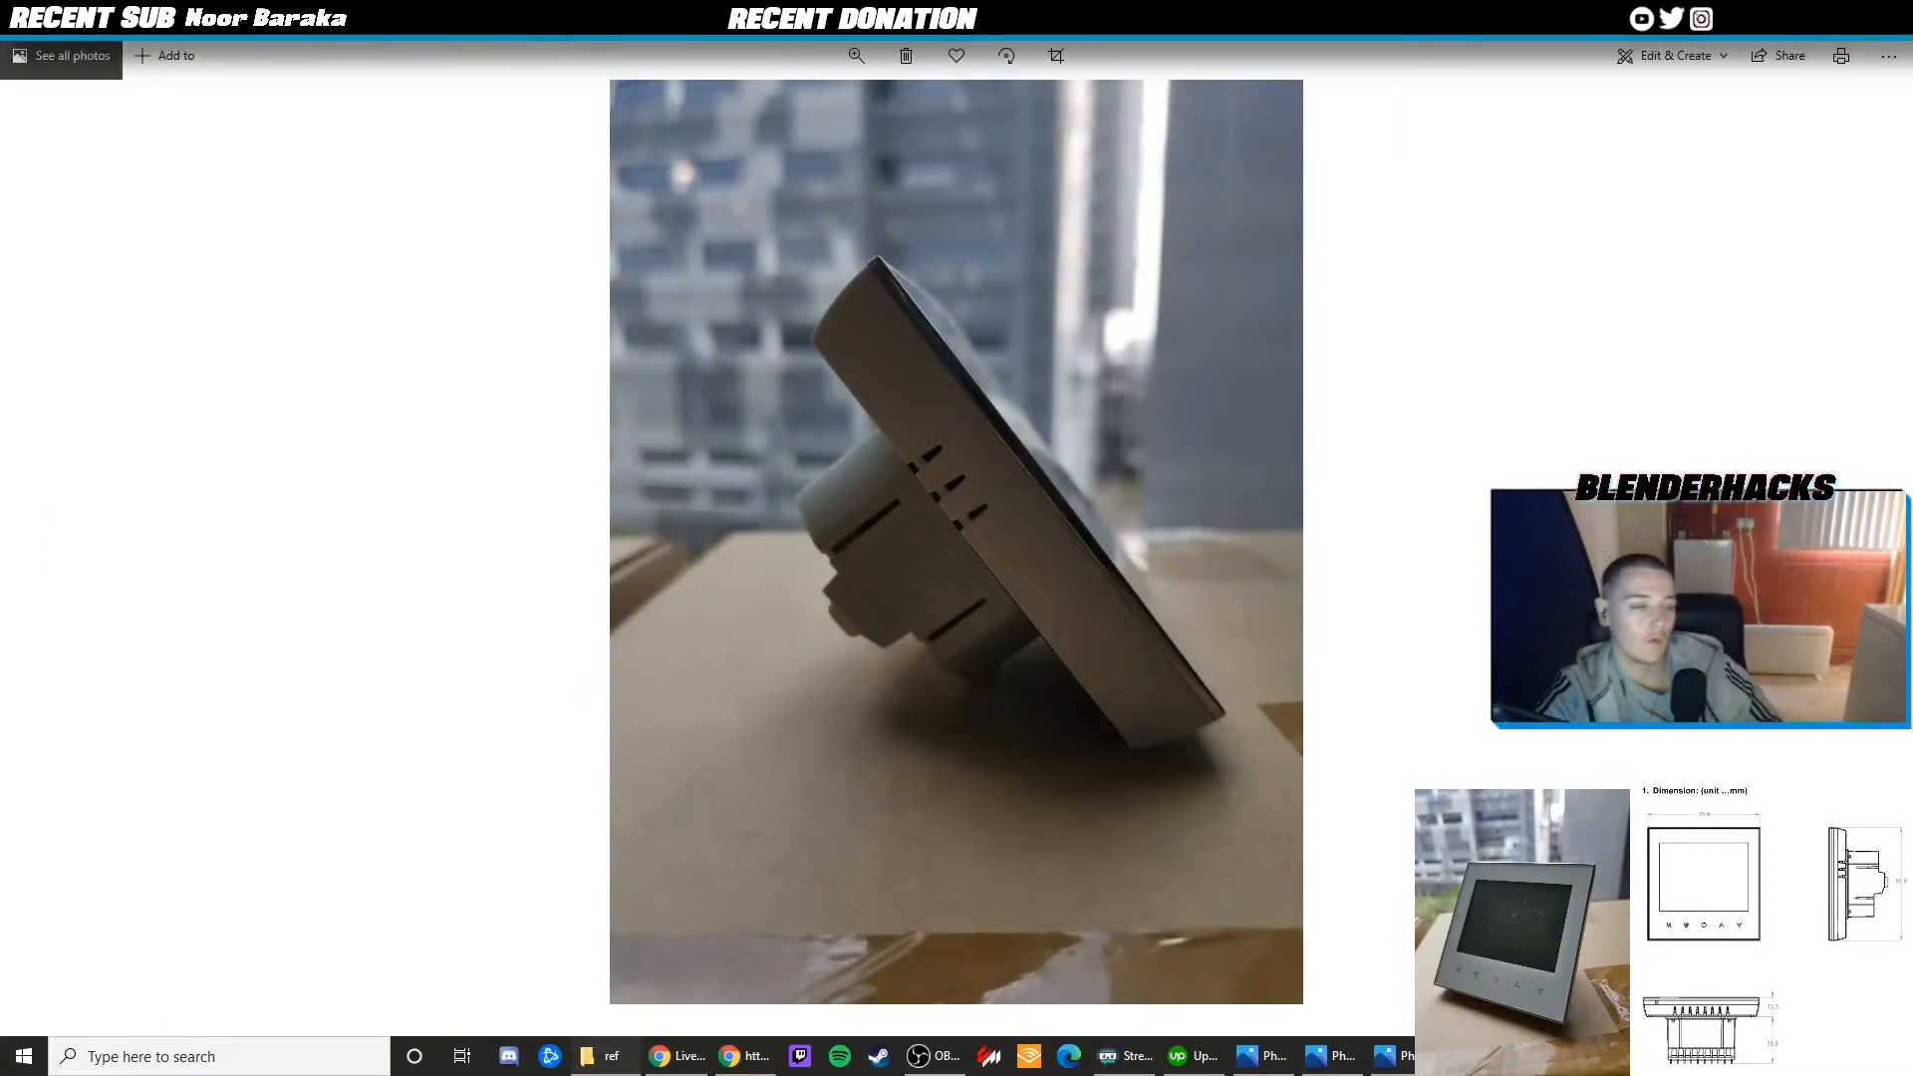
{"action": "key", "text": "alt+F4"}
{"action": "key", "text": "alt+F4"}
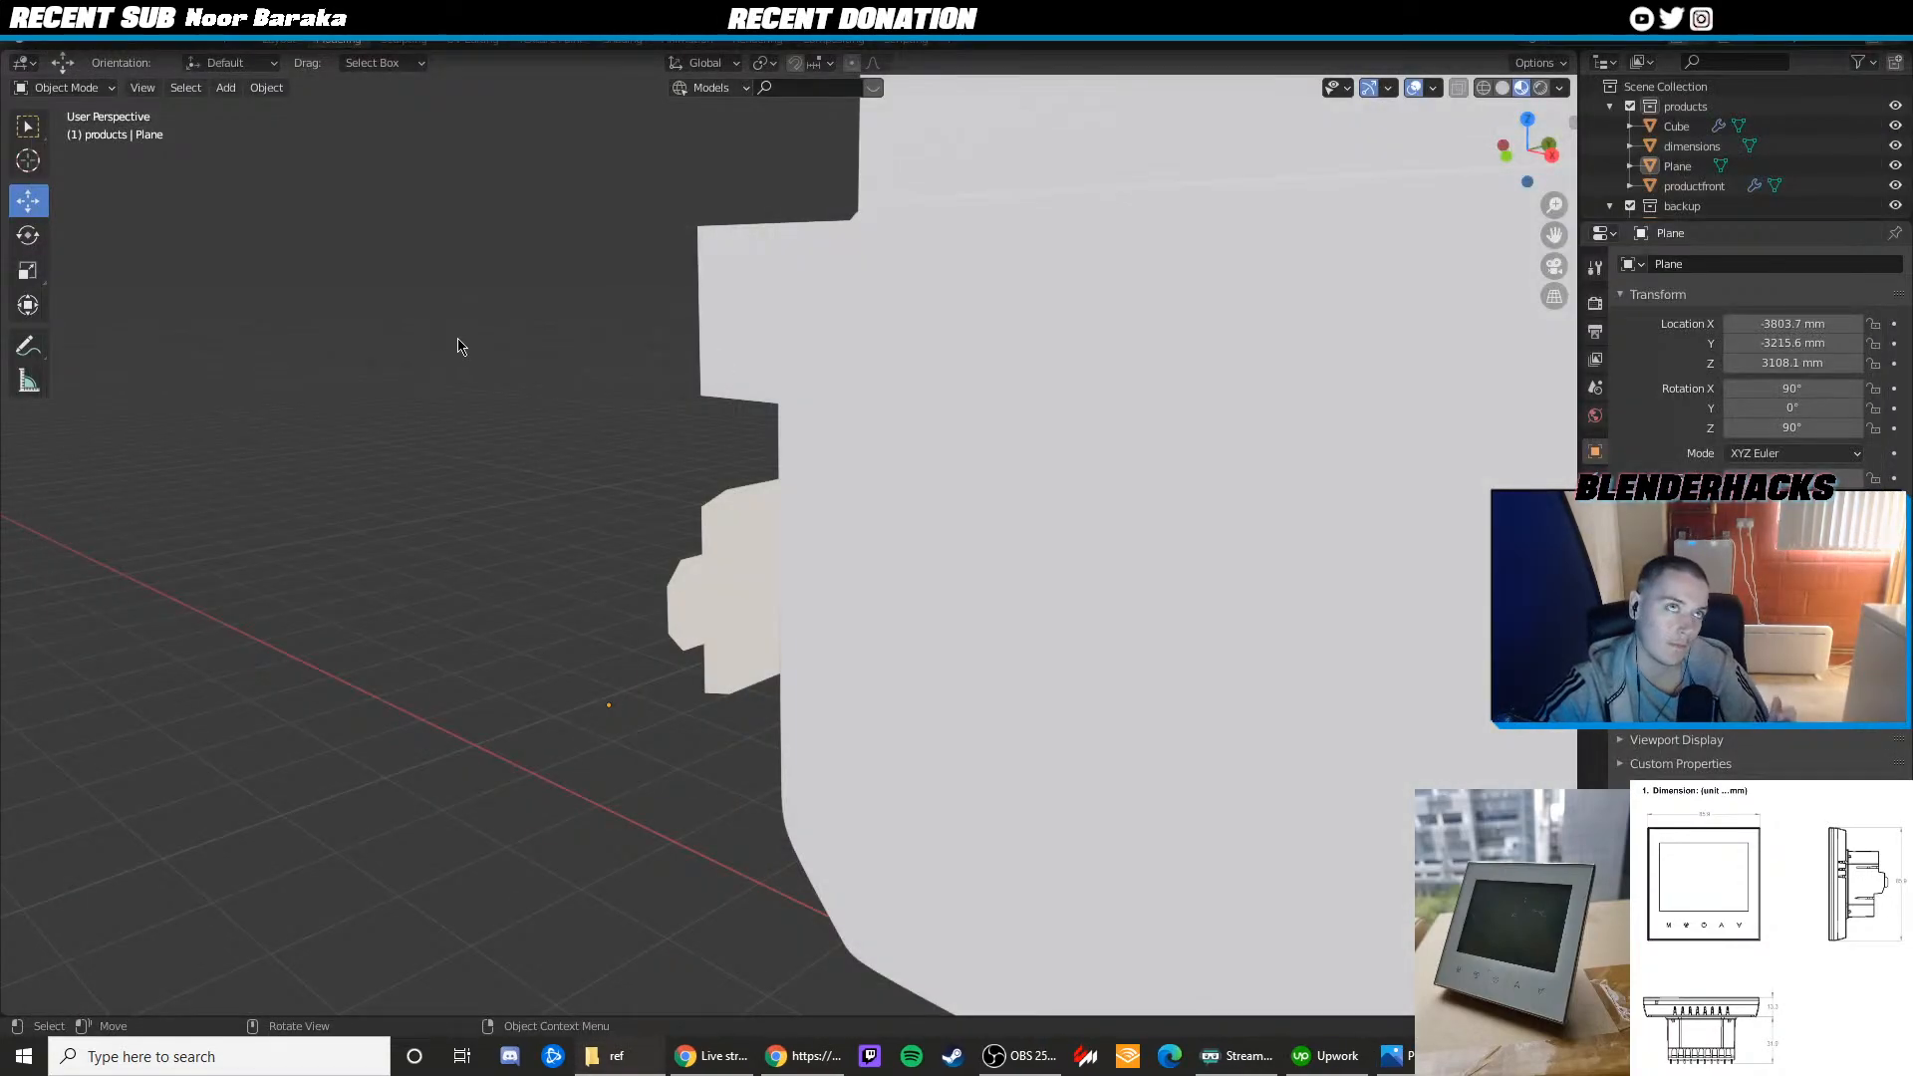
Extrude the whole tab profile about 66 mm along its normal to give it thickness
{"action": "left_click", "coordinate": [692, 589]}
{"action": "key", "text": "Tab"}
{"action": "scroll", "coordinate": [728, 518], "scroll_direction": "up", "scroll_amount": 5}
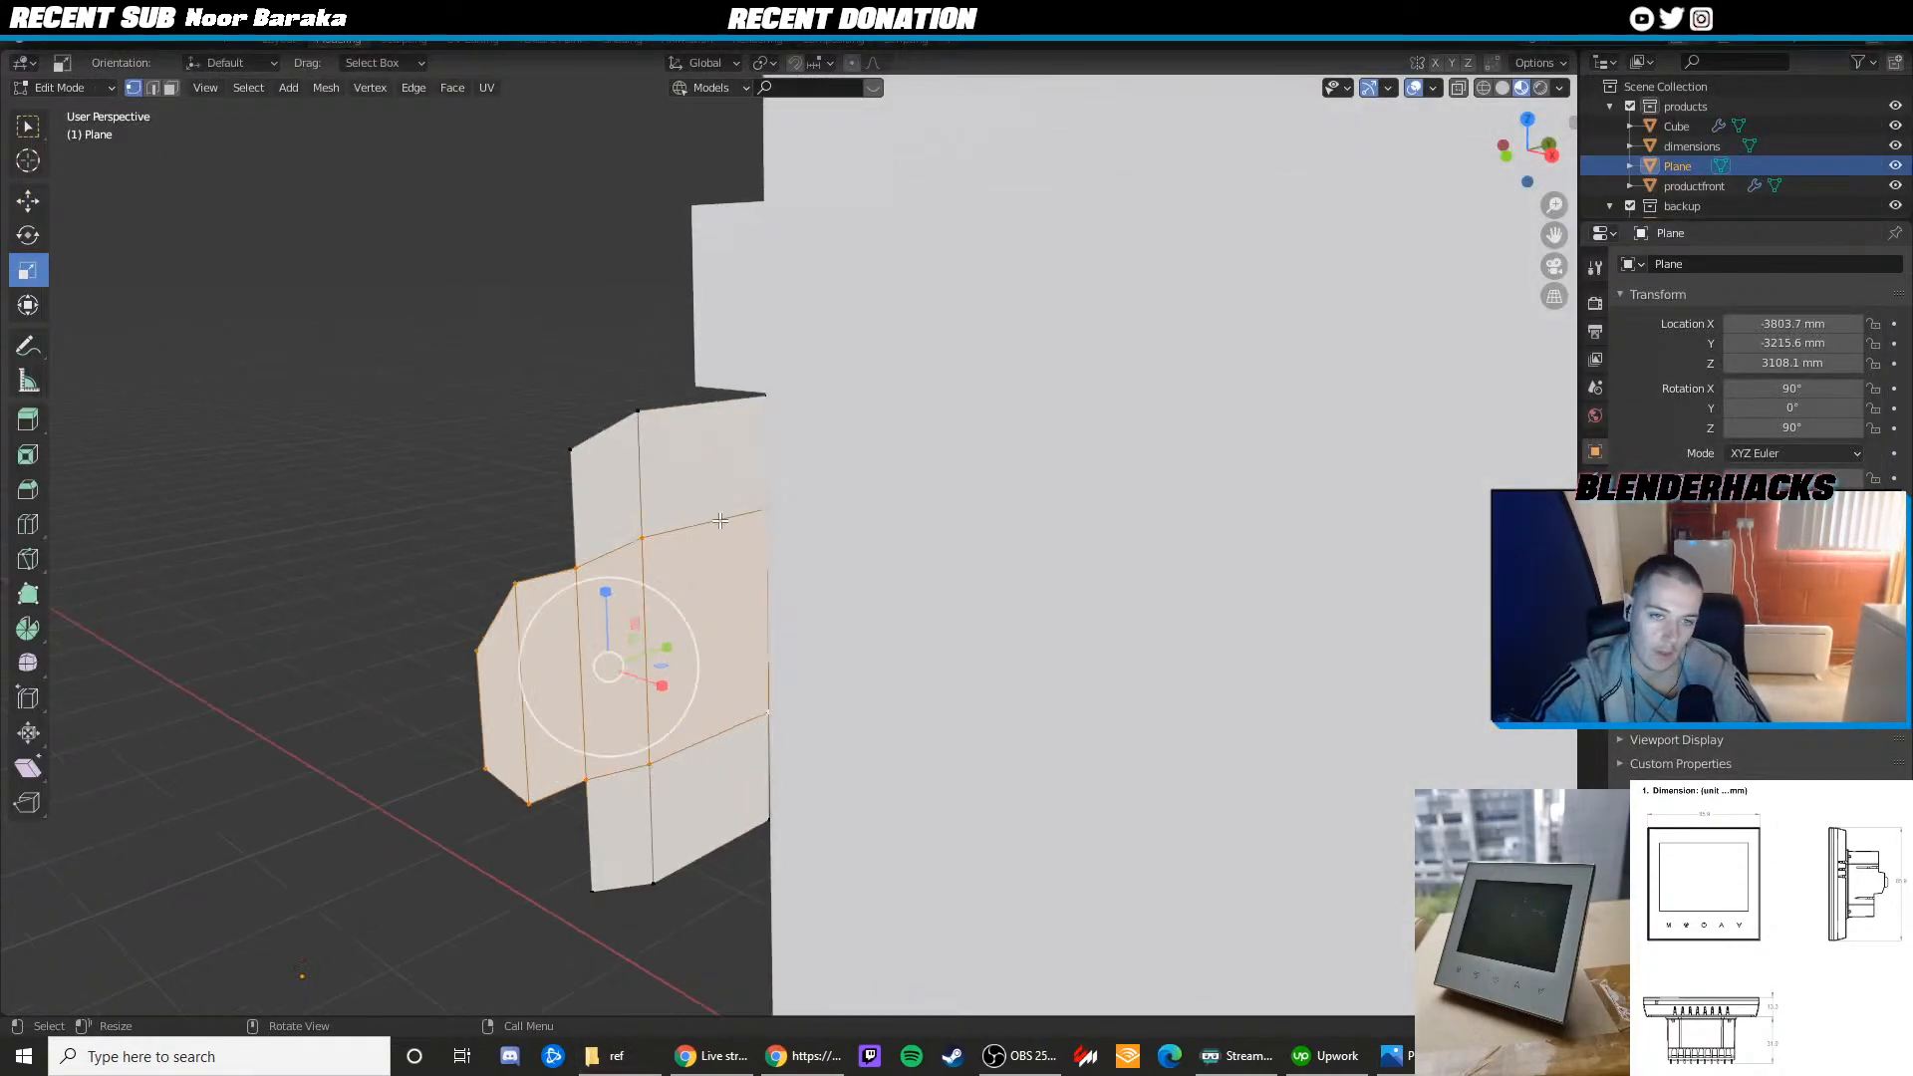
{"action": "key", "text": "e"}
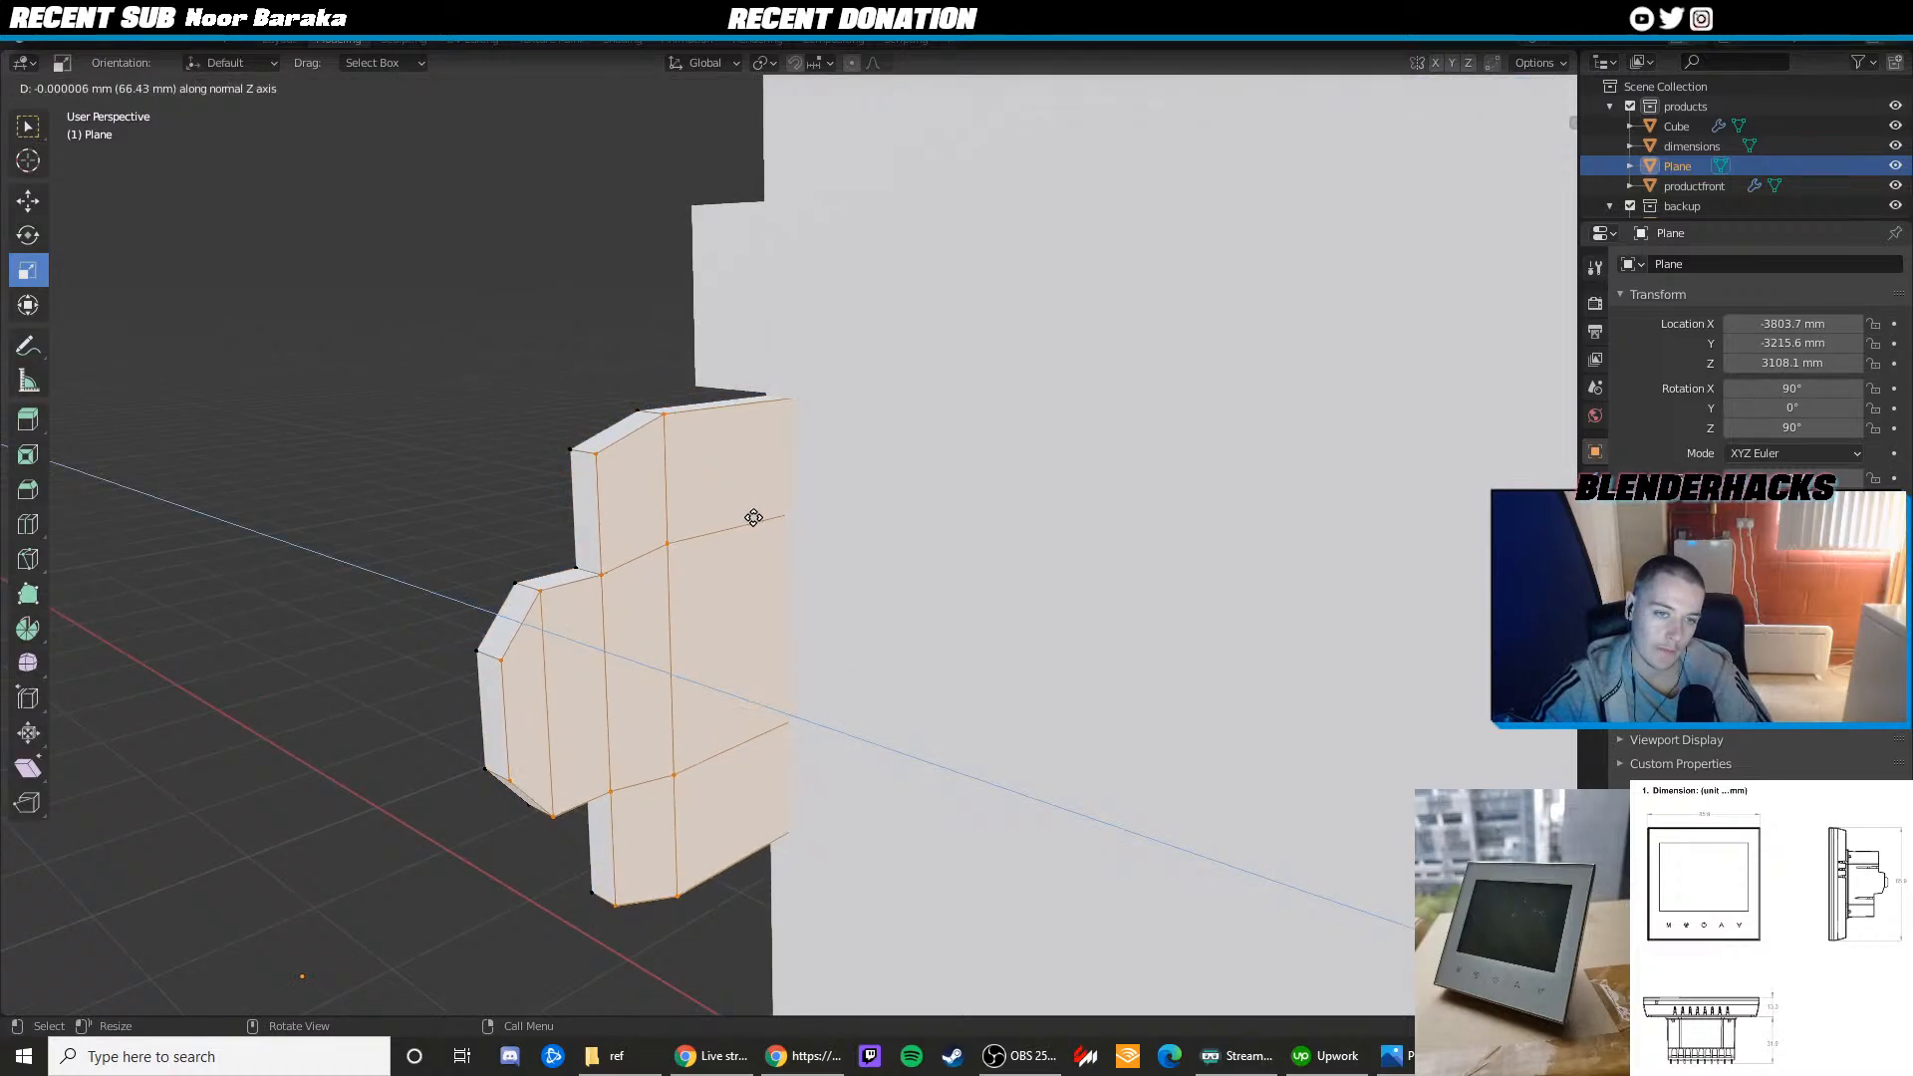
{"action": "left_click", "coordinate": [752, 519]}
{"action": "middle_click_drag", "start_coordinate": [752, 518], "coordinate": [1254, 510]}
{"action": "scroll", "coordinate": [1323, 493], "scroll_direction": "down", "scroll_amount": 6}
{"action": "key", "text": "Tab"}
{"action": "left_click", "coordinate": [1323, 493]}
Compare the whole thermostat in camera view with the side-view photo
{"action": "key", "text": "KP_0"}
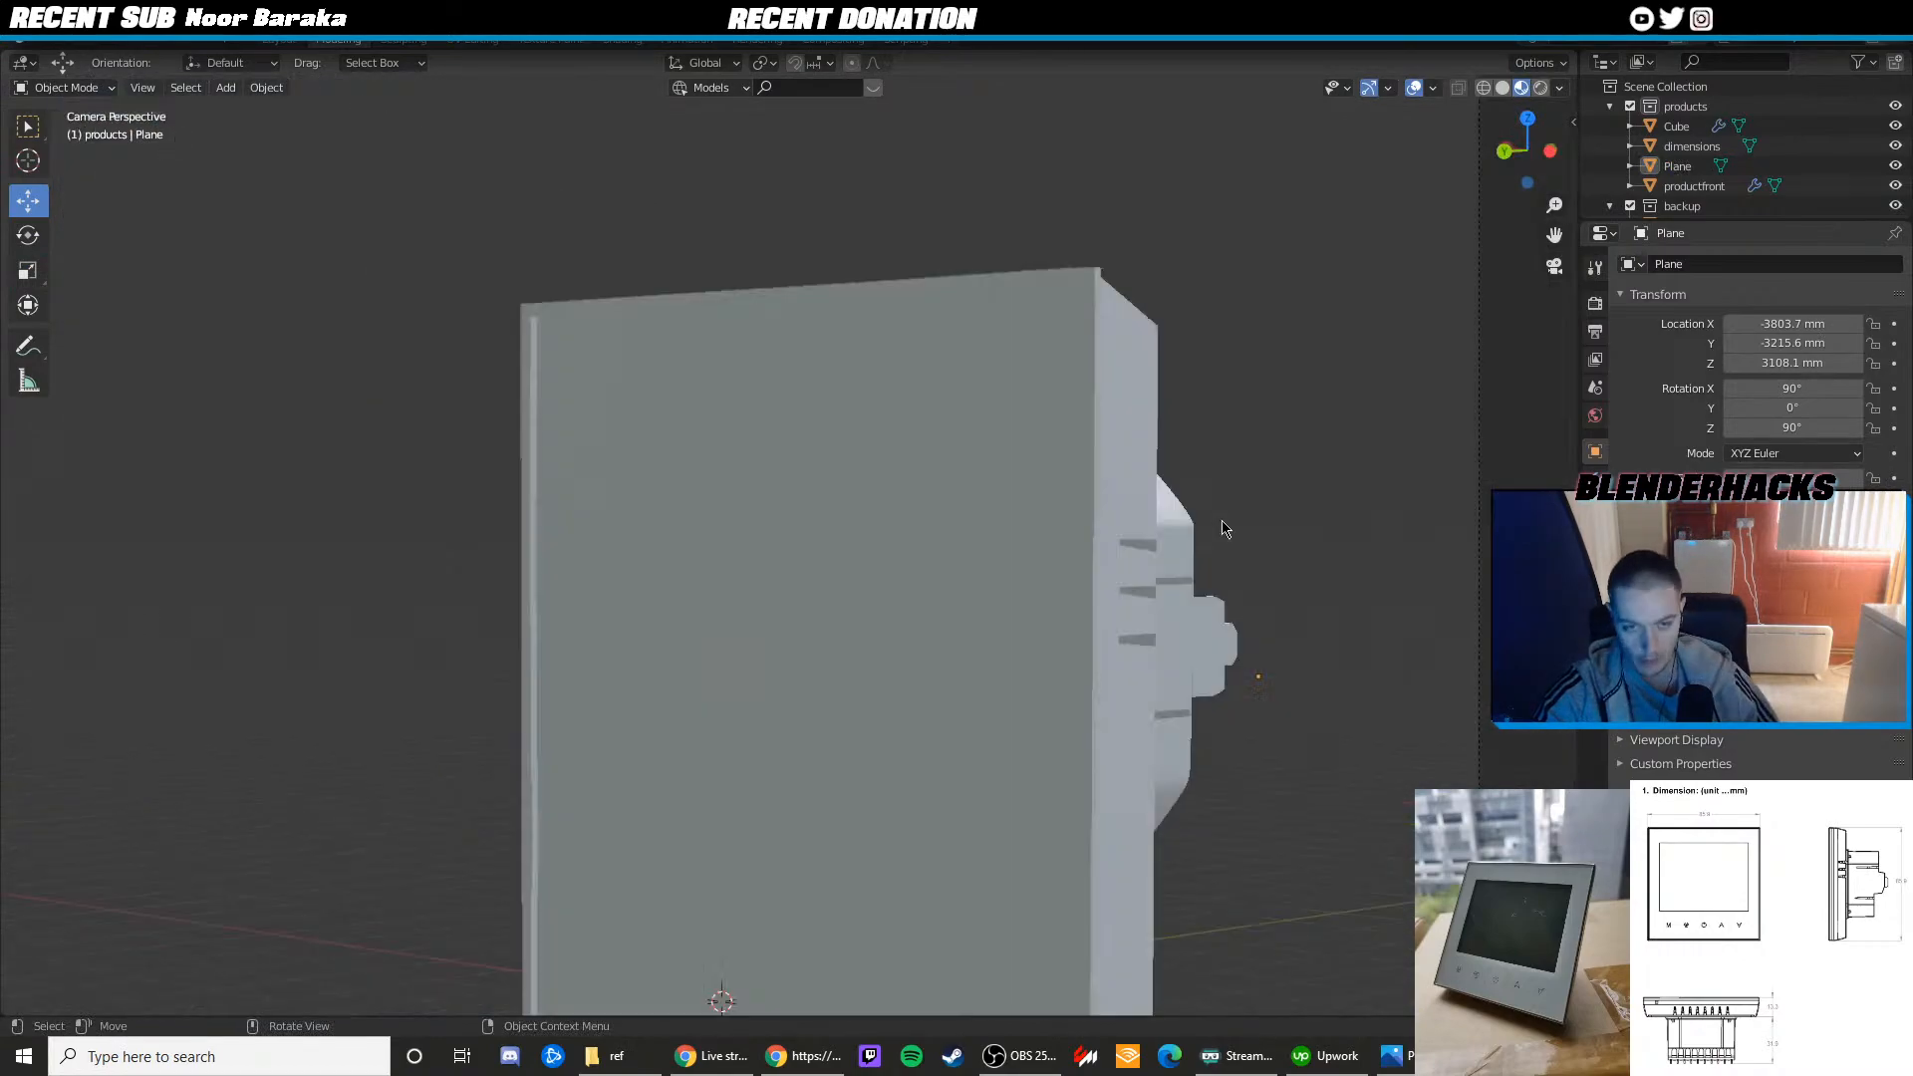
{"action": "scroll", "coordinate": [1205, 780], "scroll_direction": "down", "scroll_amount": 5}
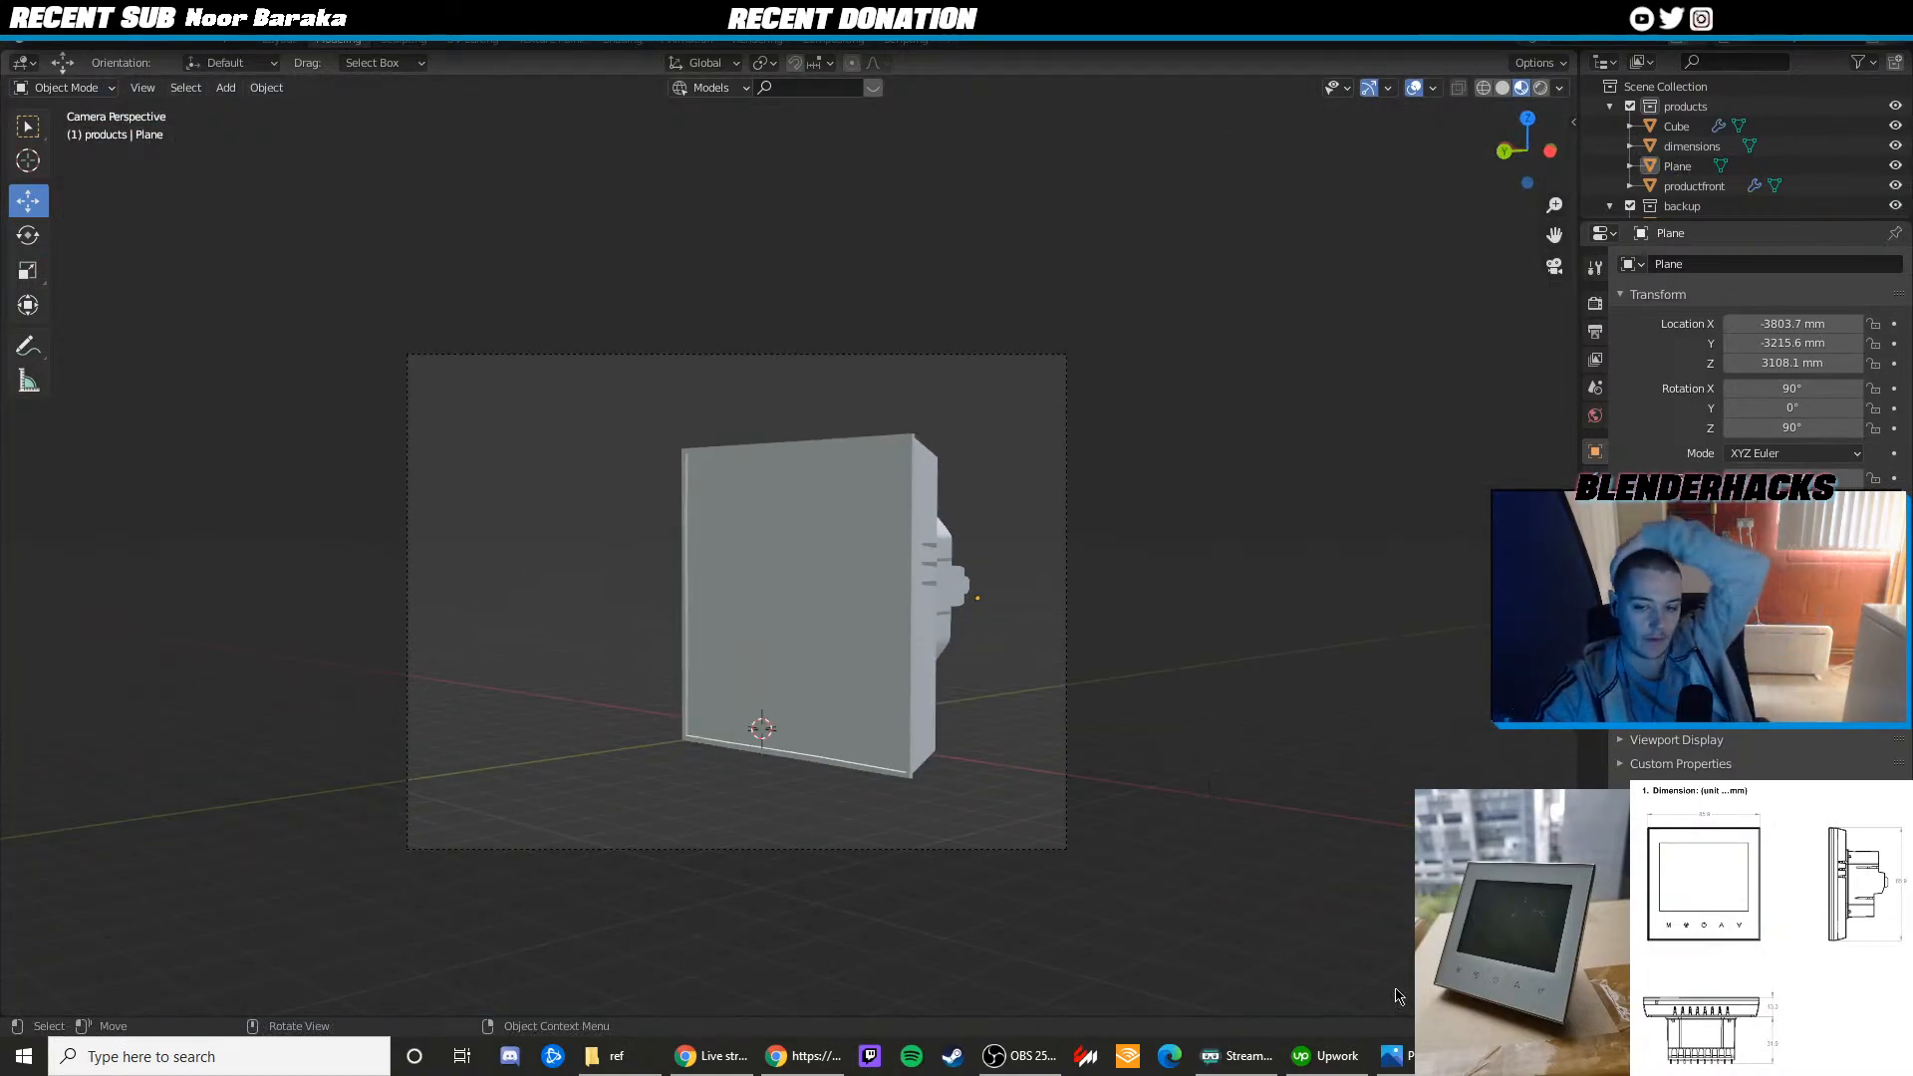
{"action": "left_click", "coordinate": [1390, 1056]}
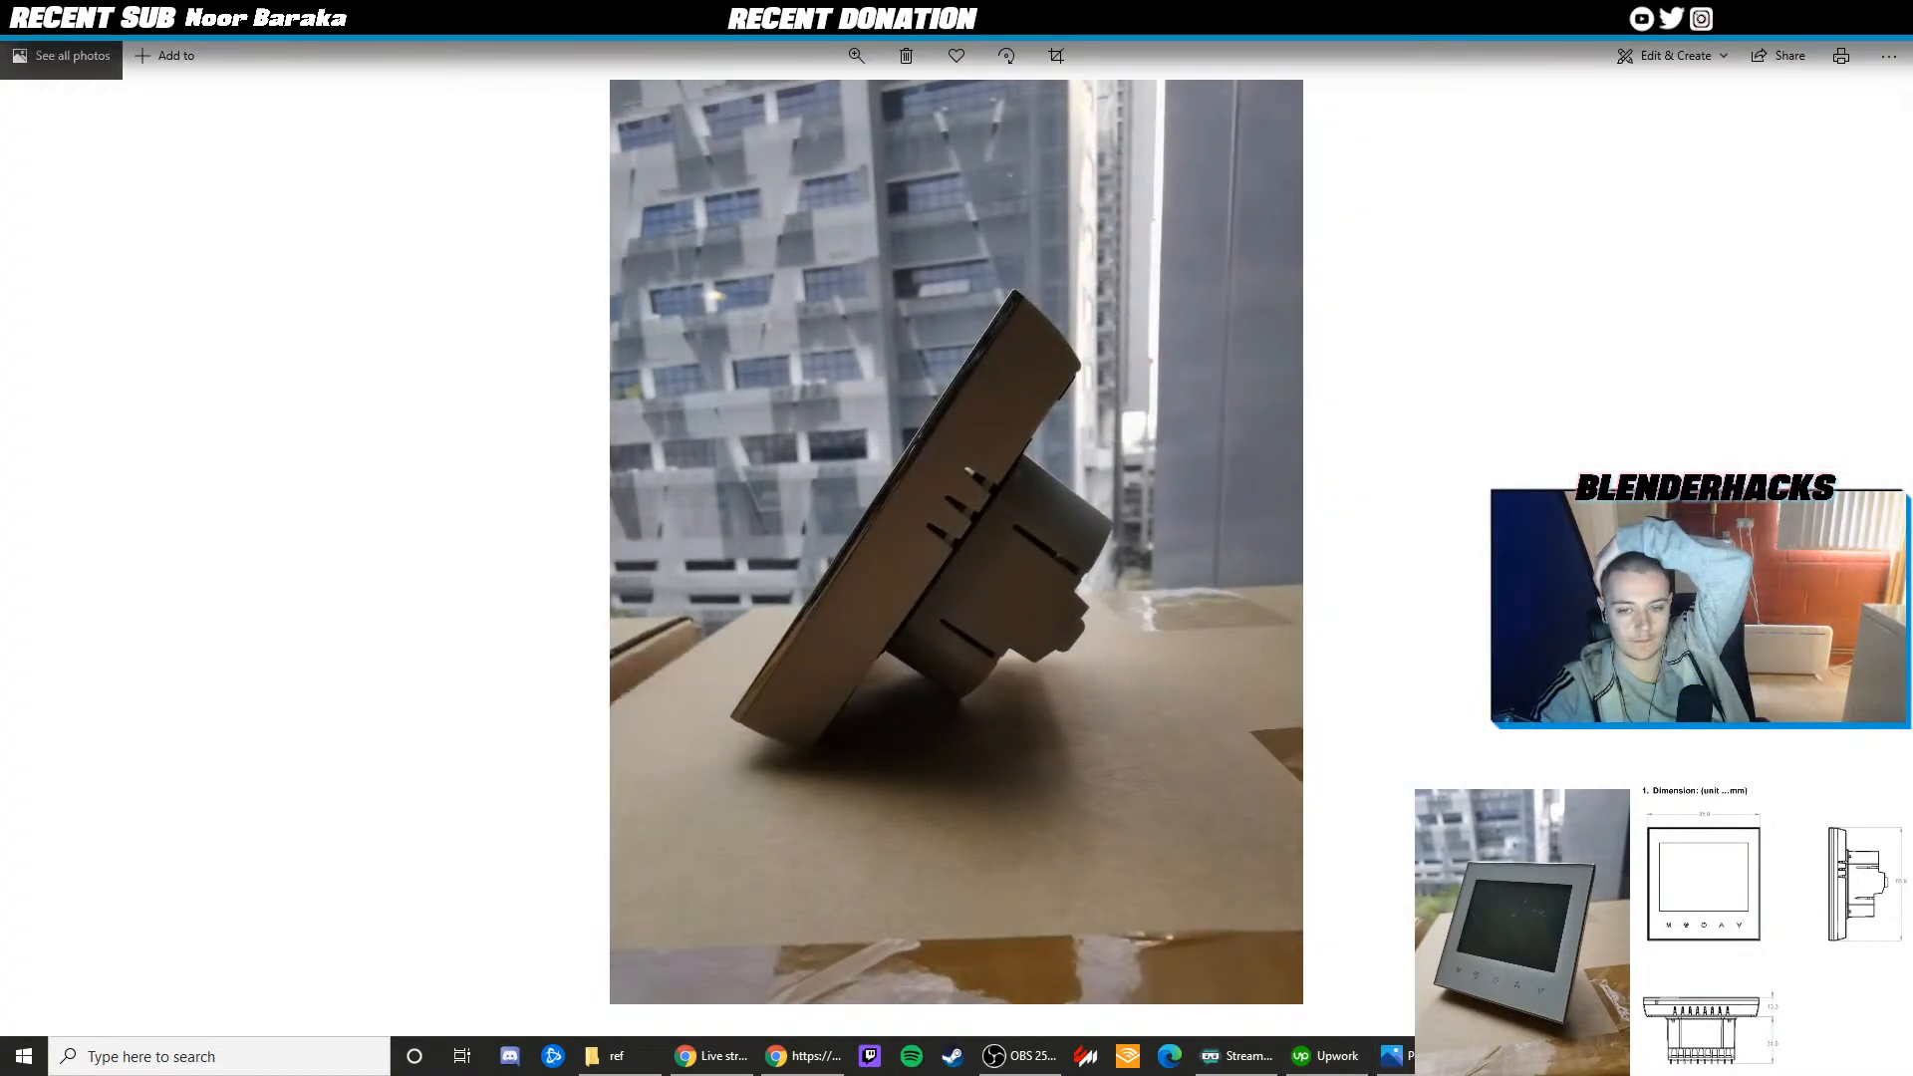
{"action": "left_click", "coordinate": [1390, 1056]}
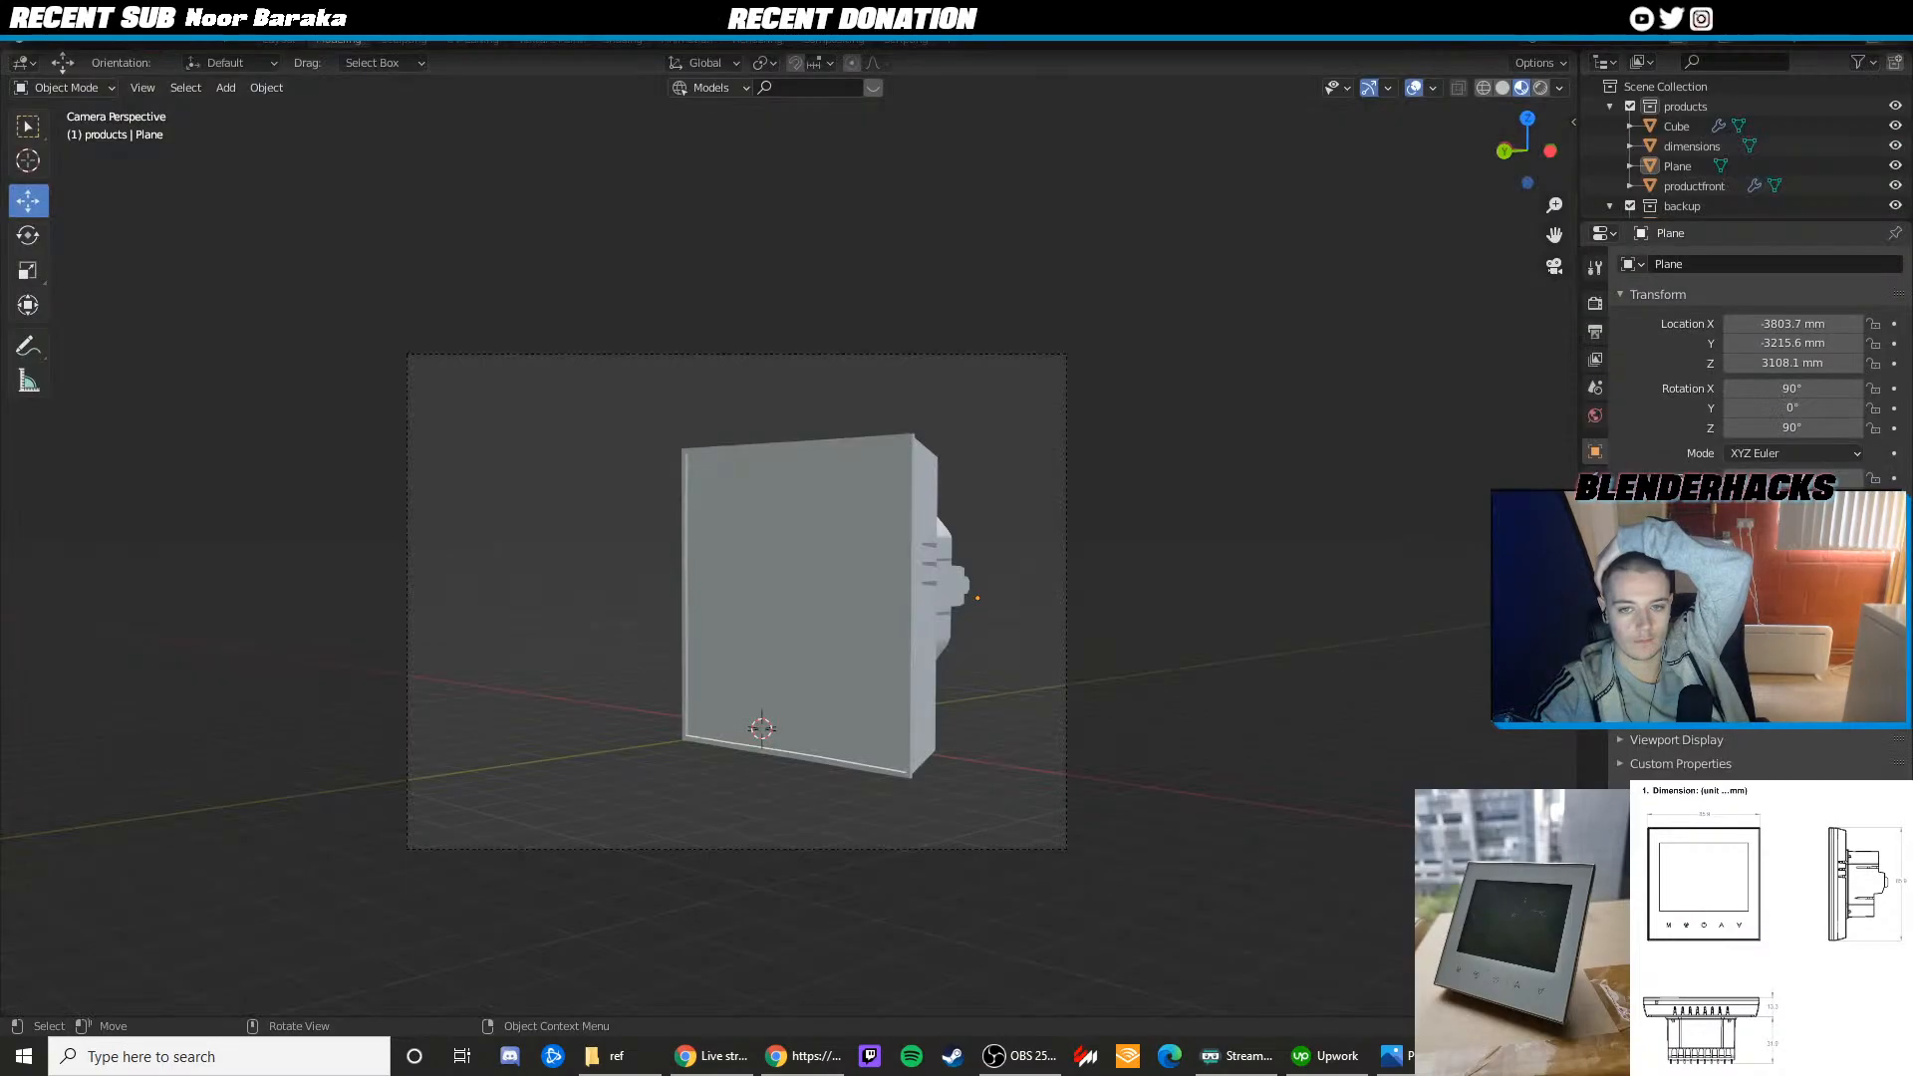
Select the tab behind the rear body and scale it up slightly in height
{"action": "middle_click_drag", "start_coordinate": [1145, 768], "coordinate": [969, 684]}
{"action": "scroll", "coordinate": [970, 683], "scroll_direction": "up", "scroll_amount": 4}
{"action": "middle_click_drag", "start_coordinate": [1175, 550], "coordinate": [927, 619]}
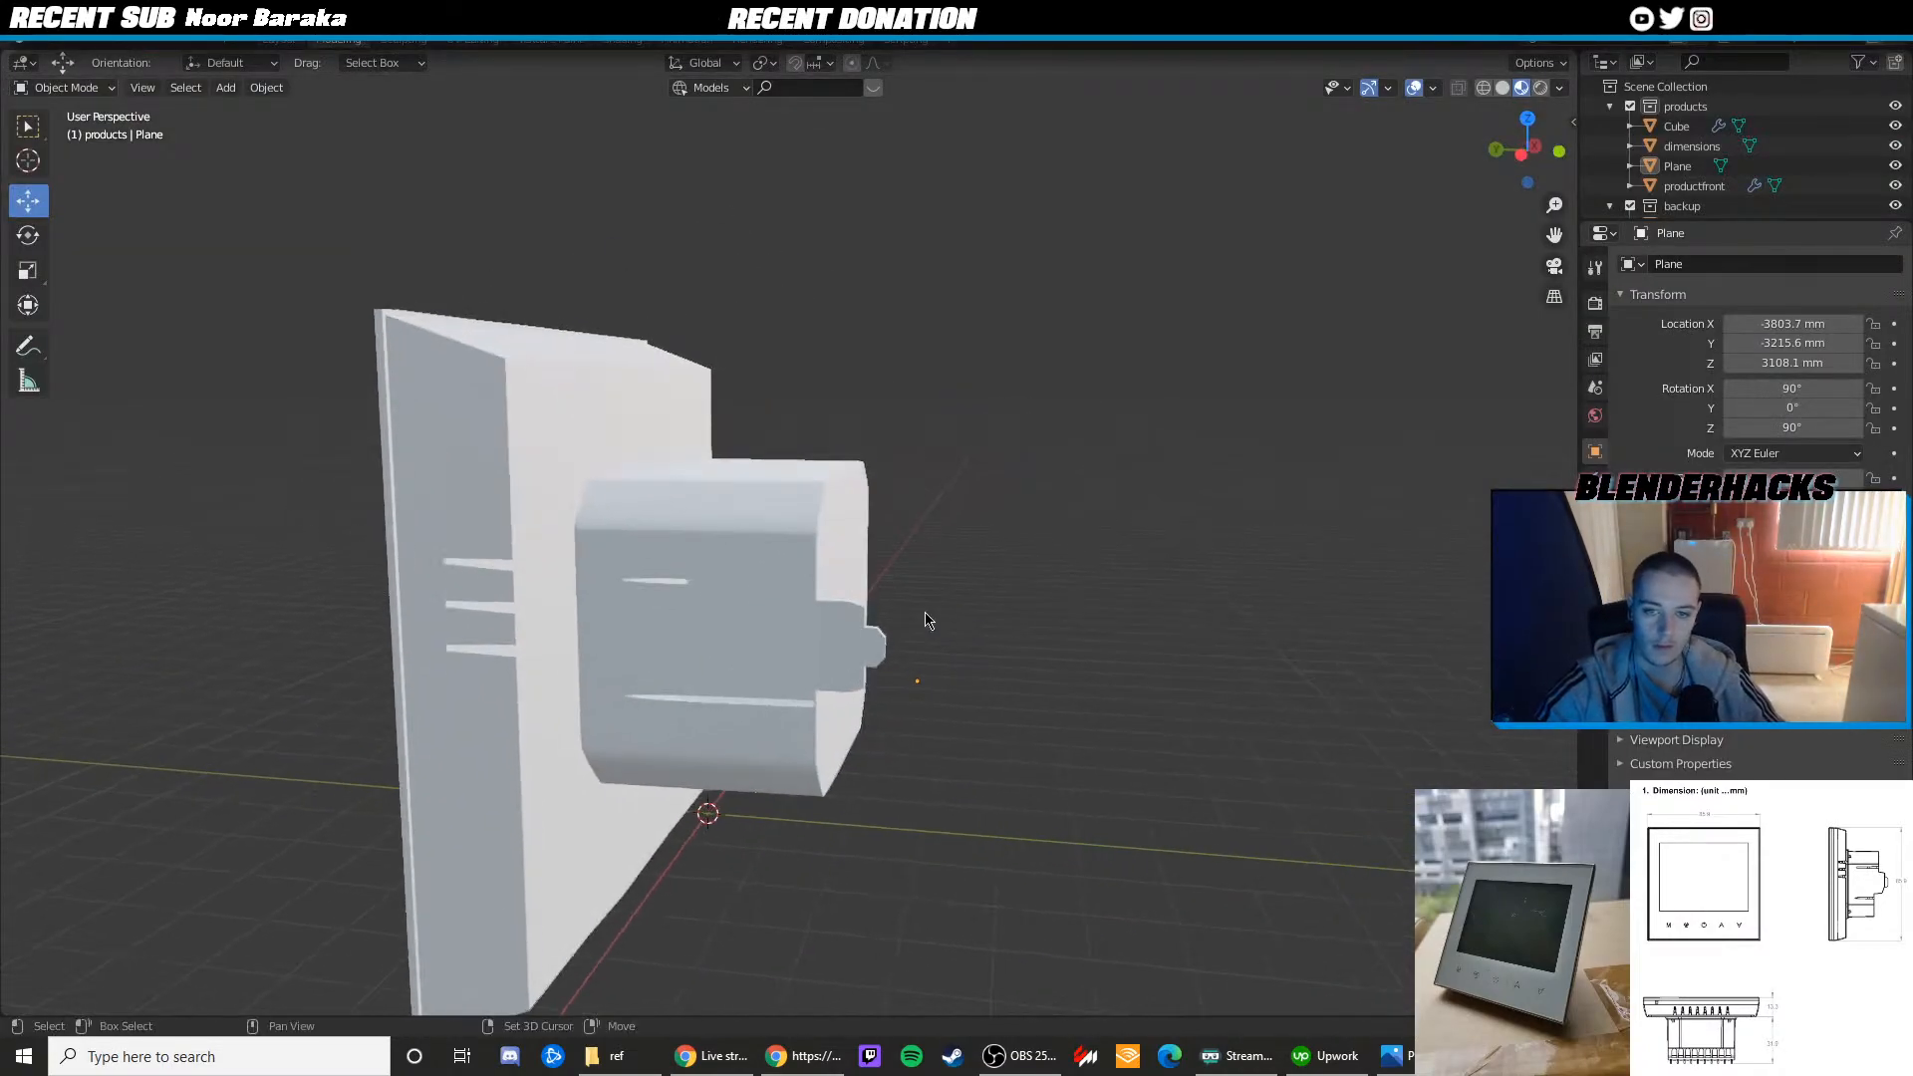
{"action": "scroll", "coordinate": [926, 618], "scroll_direction": "up", "scroll_amount": 3}
{"action": "left_click", "coordinate": [880, 691]}
{"action": "scroll", "coordinate": [879, 692], "scroll_direction": "up", "scroll_amount": 4}
{"action": "middle_click_drag", "start_coordinate": [879, 692], "coordinate": [946, 636]}
{"action": "key", "text": "s"}
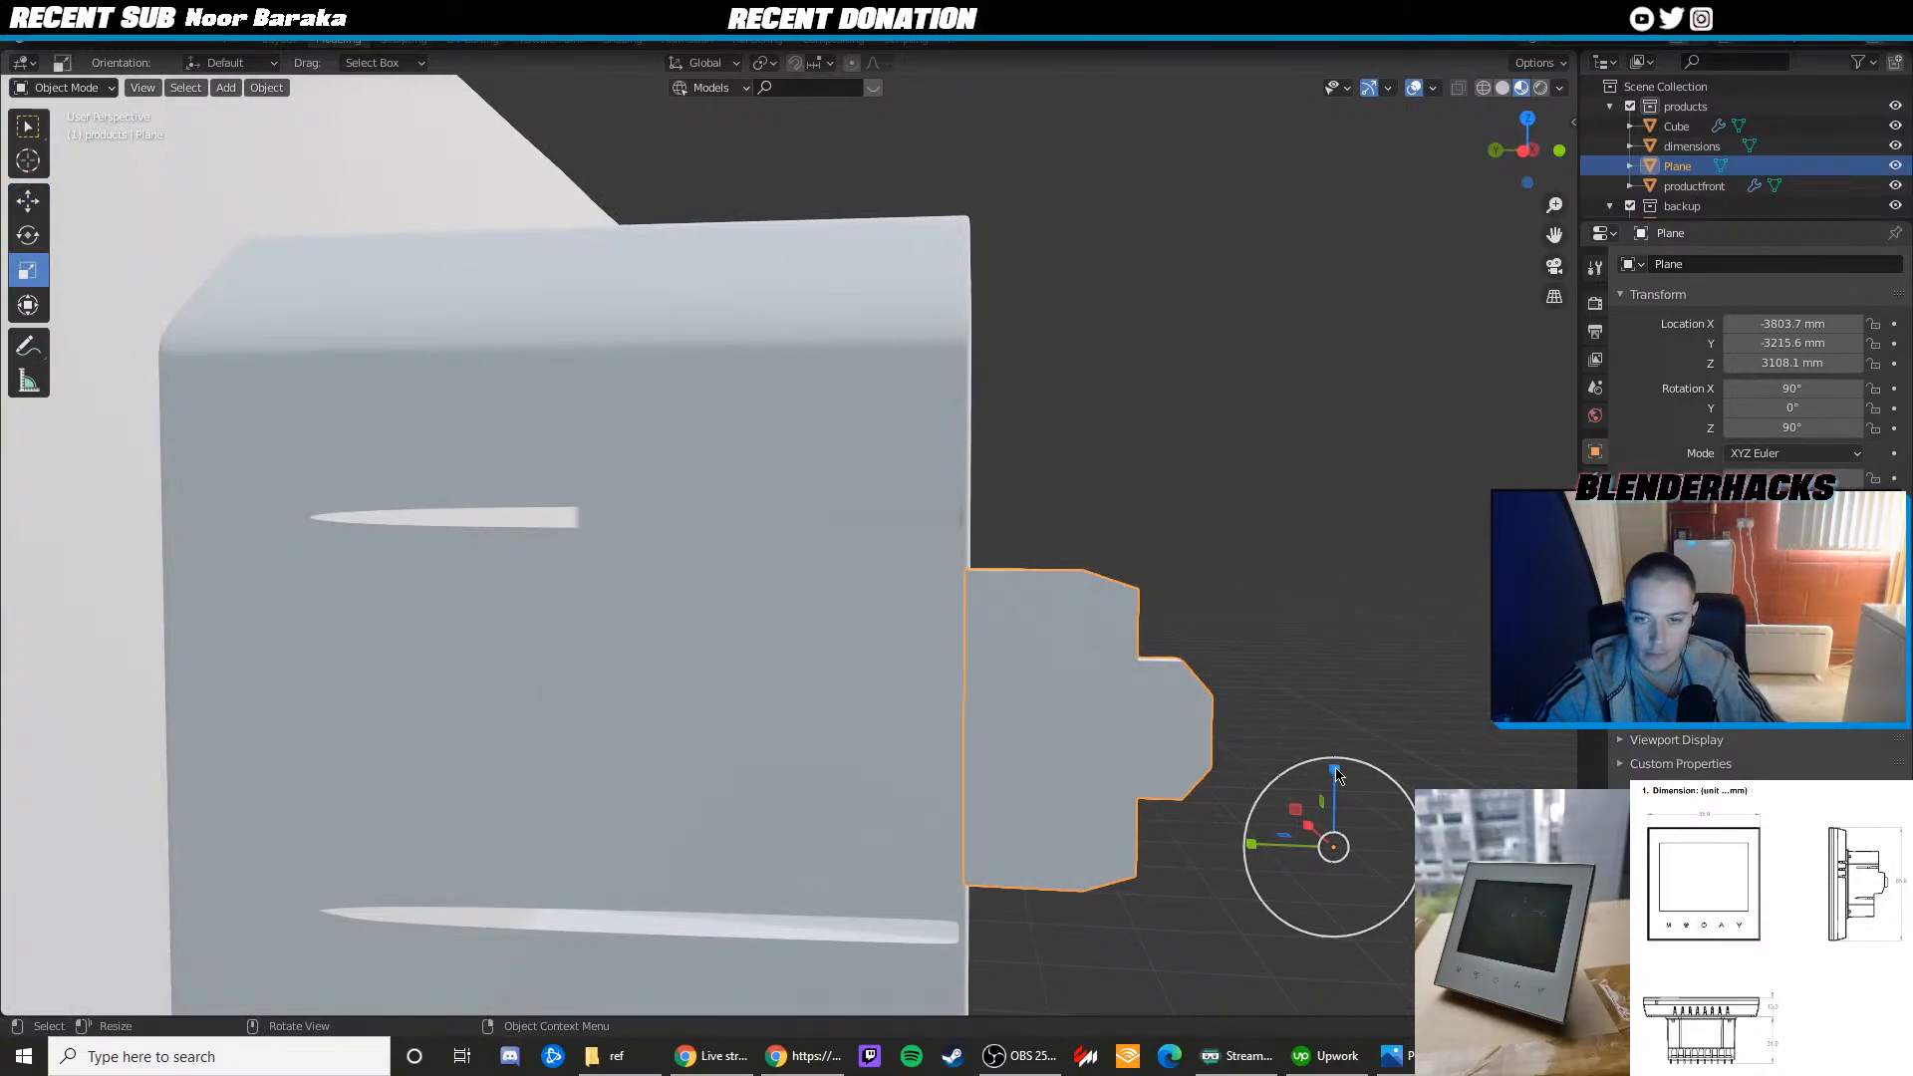
{"action": "left_click_drag", "start_coordinate": [1334, 767], "coordinate": [1334, 756]}
{"action": "key", "text": "ctrl+z"}
Add a Subdivision Surface modifier to the tab with viewport level 4 and render level 5
{"action": "left_click", "coordinate": [1594, 480]}
{"action": "left_click", "coordinate": [1754, 263]}
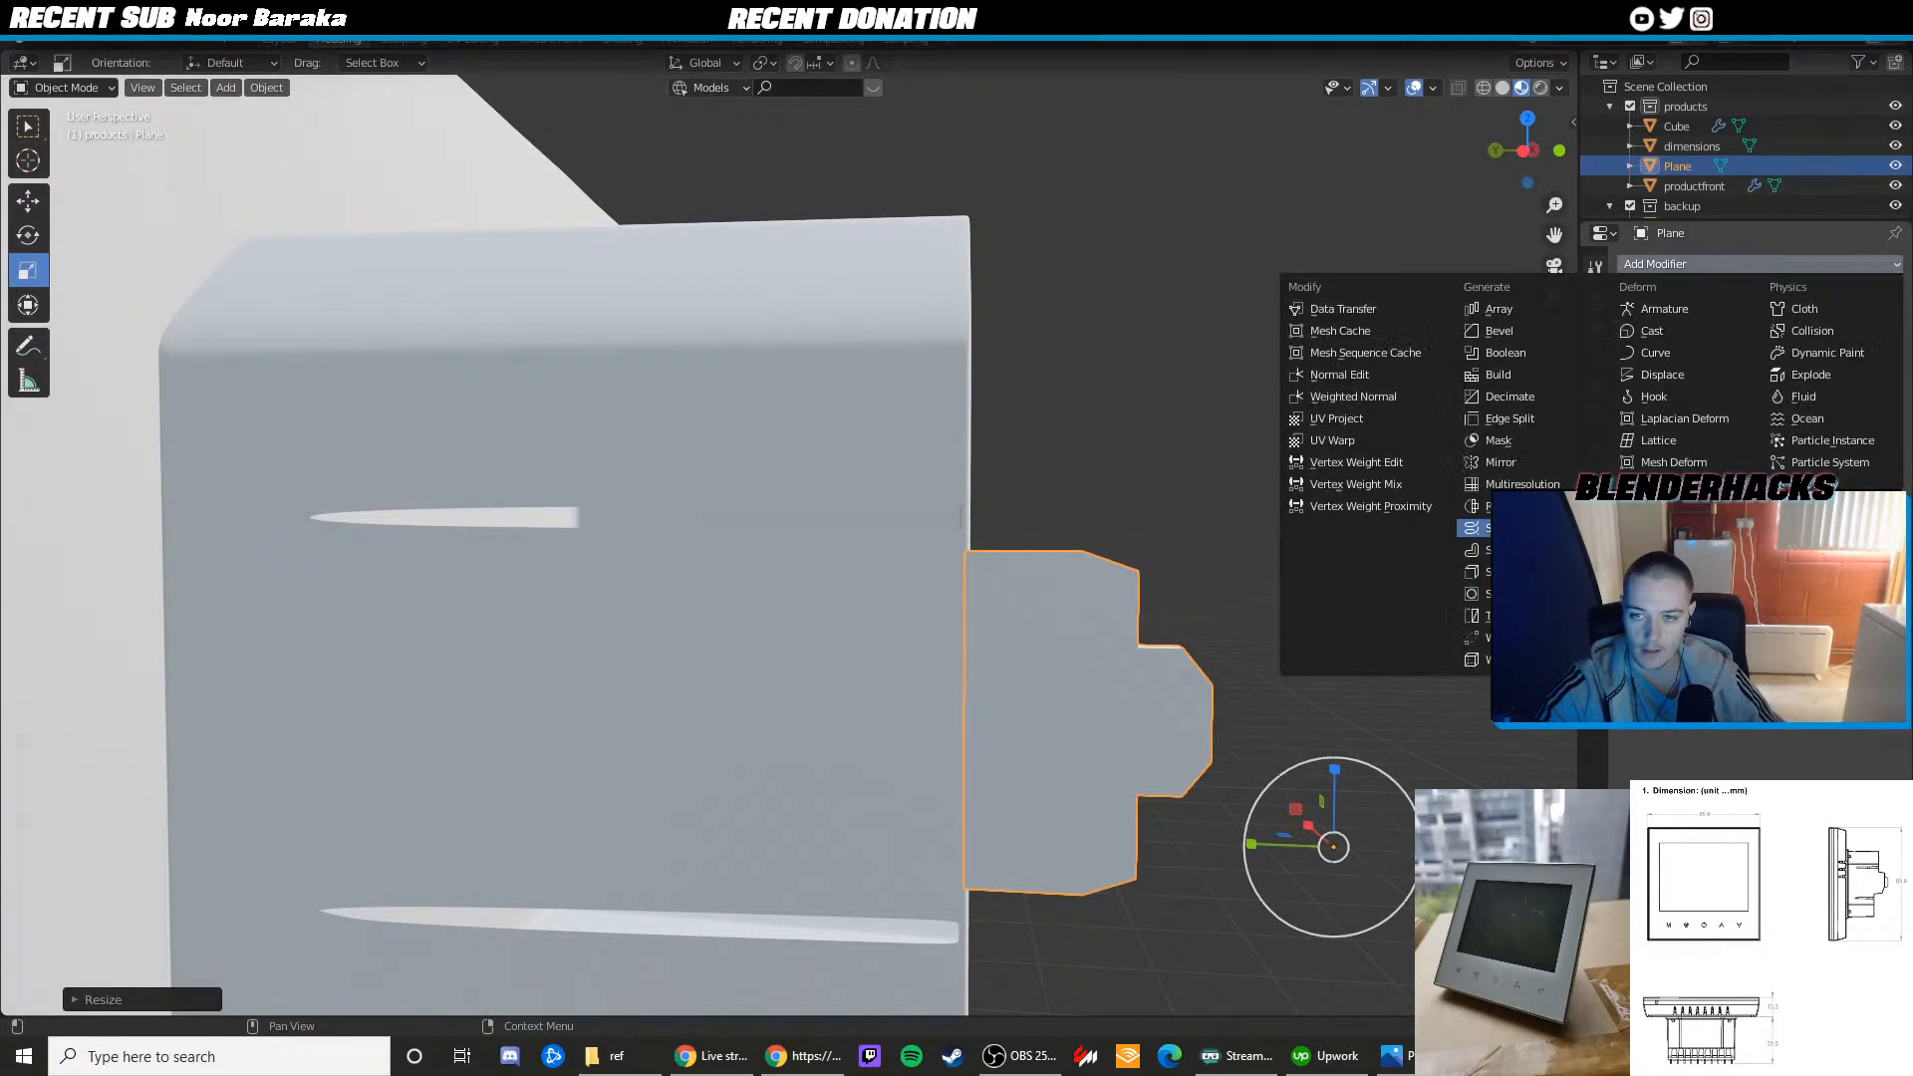
{"action": "left_click", "coordinate": [1475, 592]}
{"action": "left_click", "coordinate": [1874, 353]}
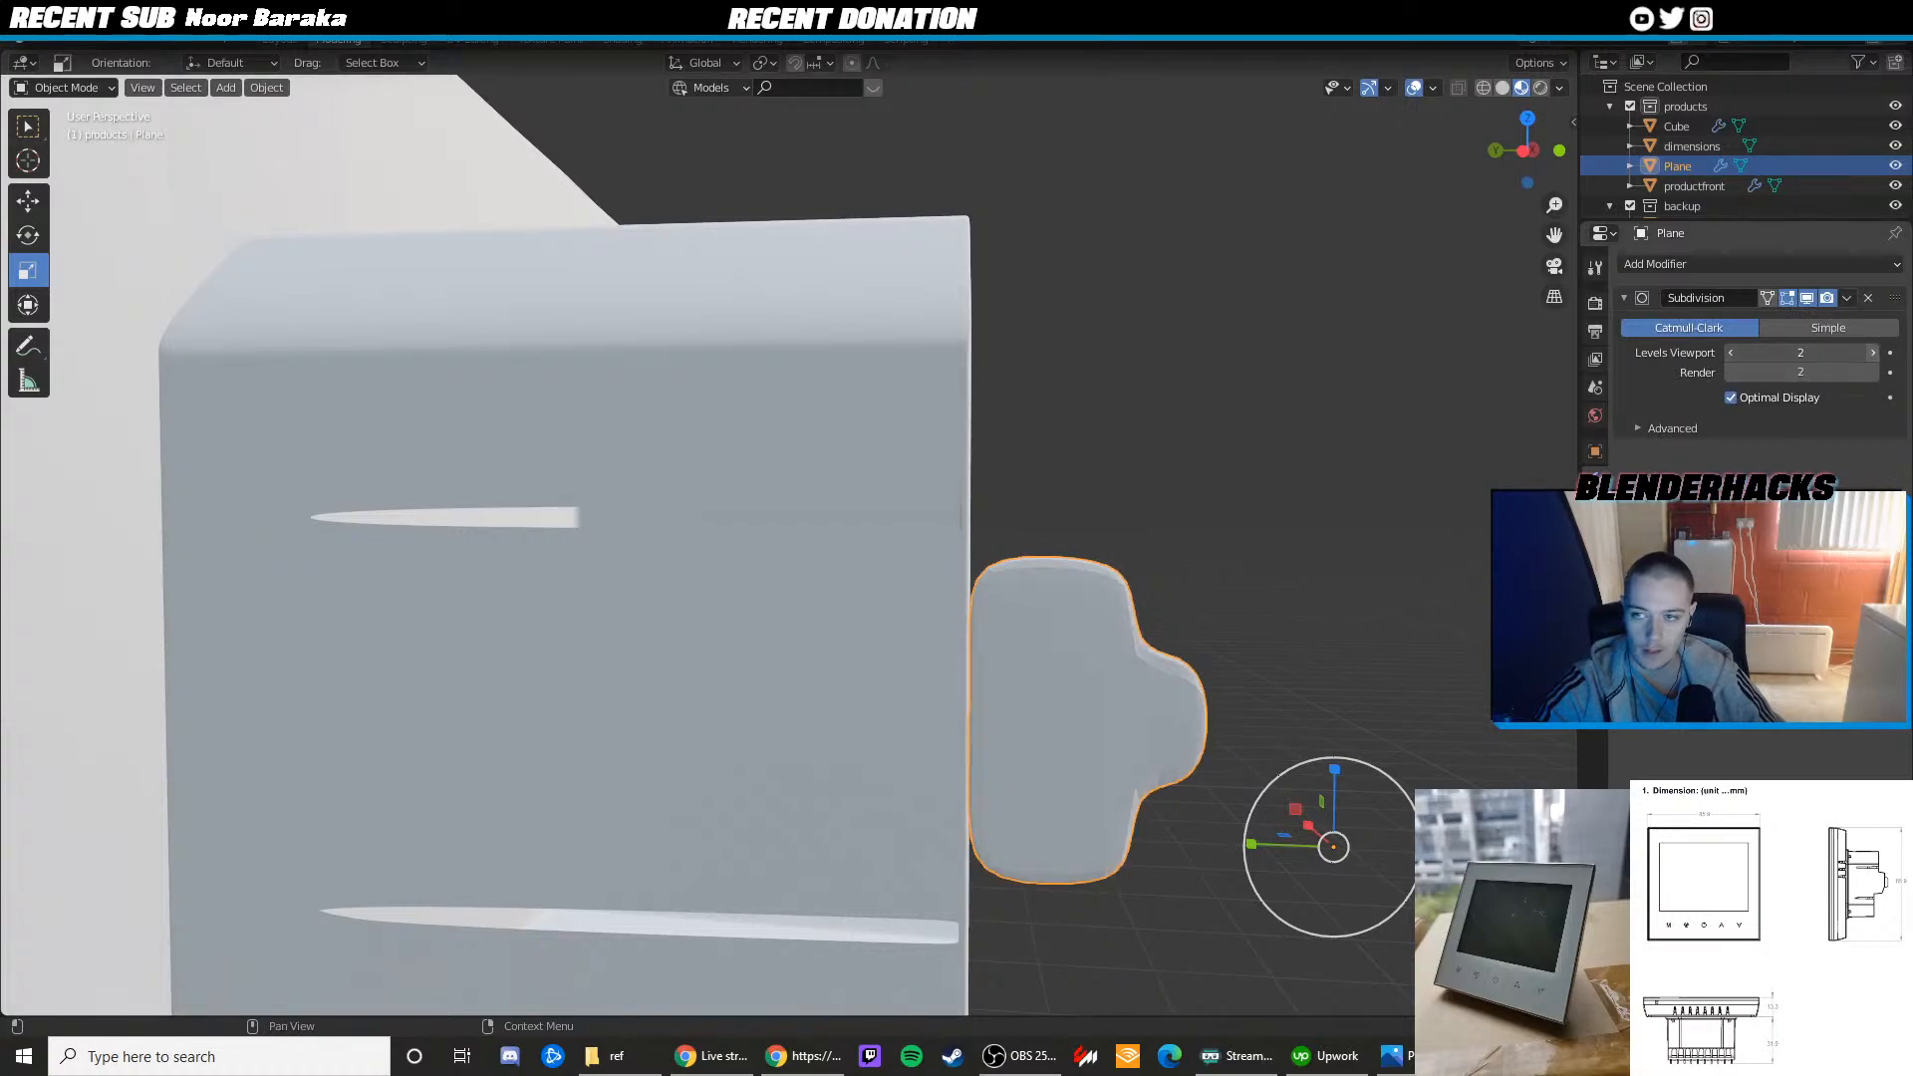
{"action": "left_click", "coordinate": [1874, 353]}
{"action": "left_click", "coordinate": [1874, 353]}
{"action": "left_click", "coordinate": [1873, 373]}
Add a vertical support loop to the tab close to the rear body and compare the shape with the side-view photo
{"action": "key", "text": "Tab"}
{"action": "key", "text": "ctrl+r"}
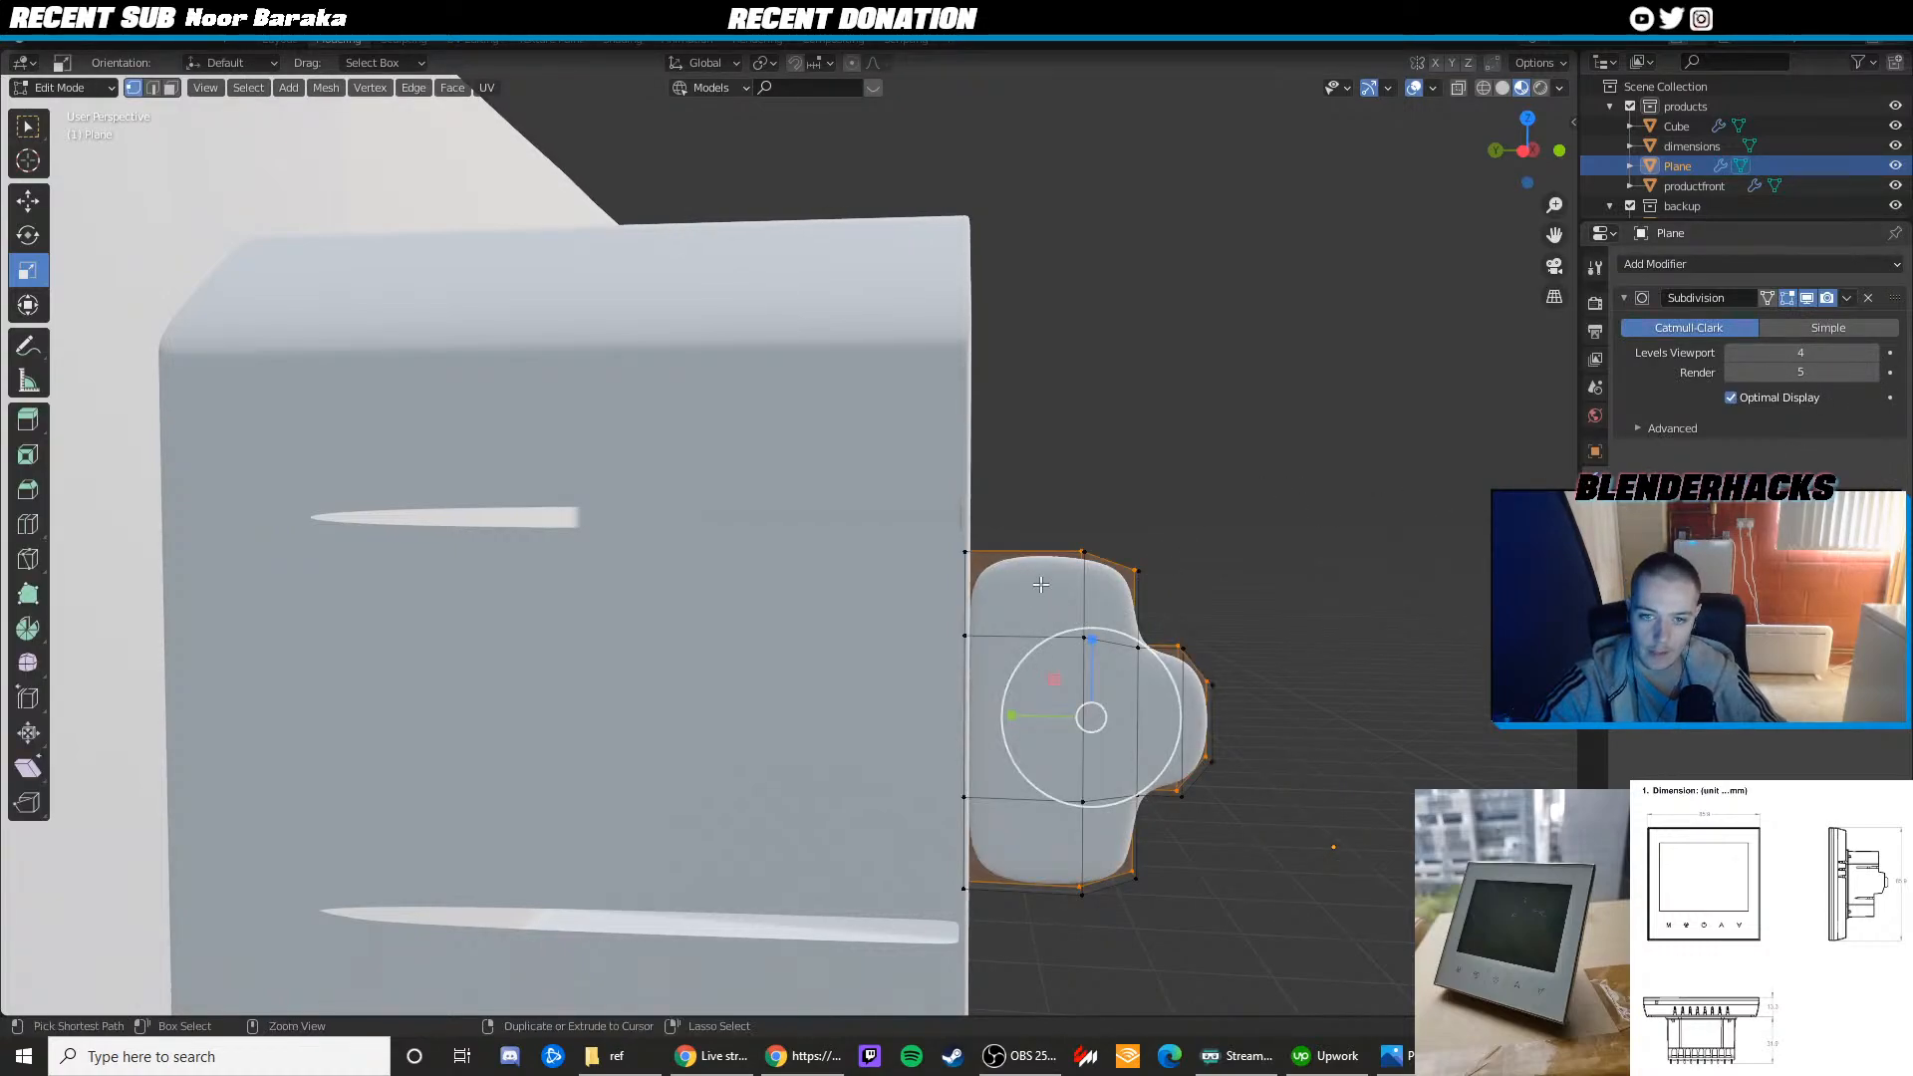
{"action": "left_click", "coordinate": [1018, 560]}
{"action": "left_click", "coordinate": [968, 561]}
{"action": "key", "text": "Tab"}
{"action": "scroll", "coordinate": [1133, 583], "scroll_direction": "down", "scroll_amount": 2}
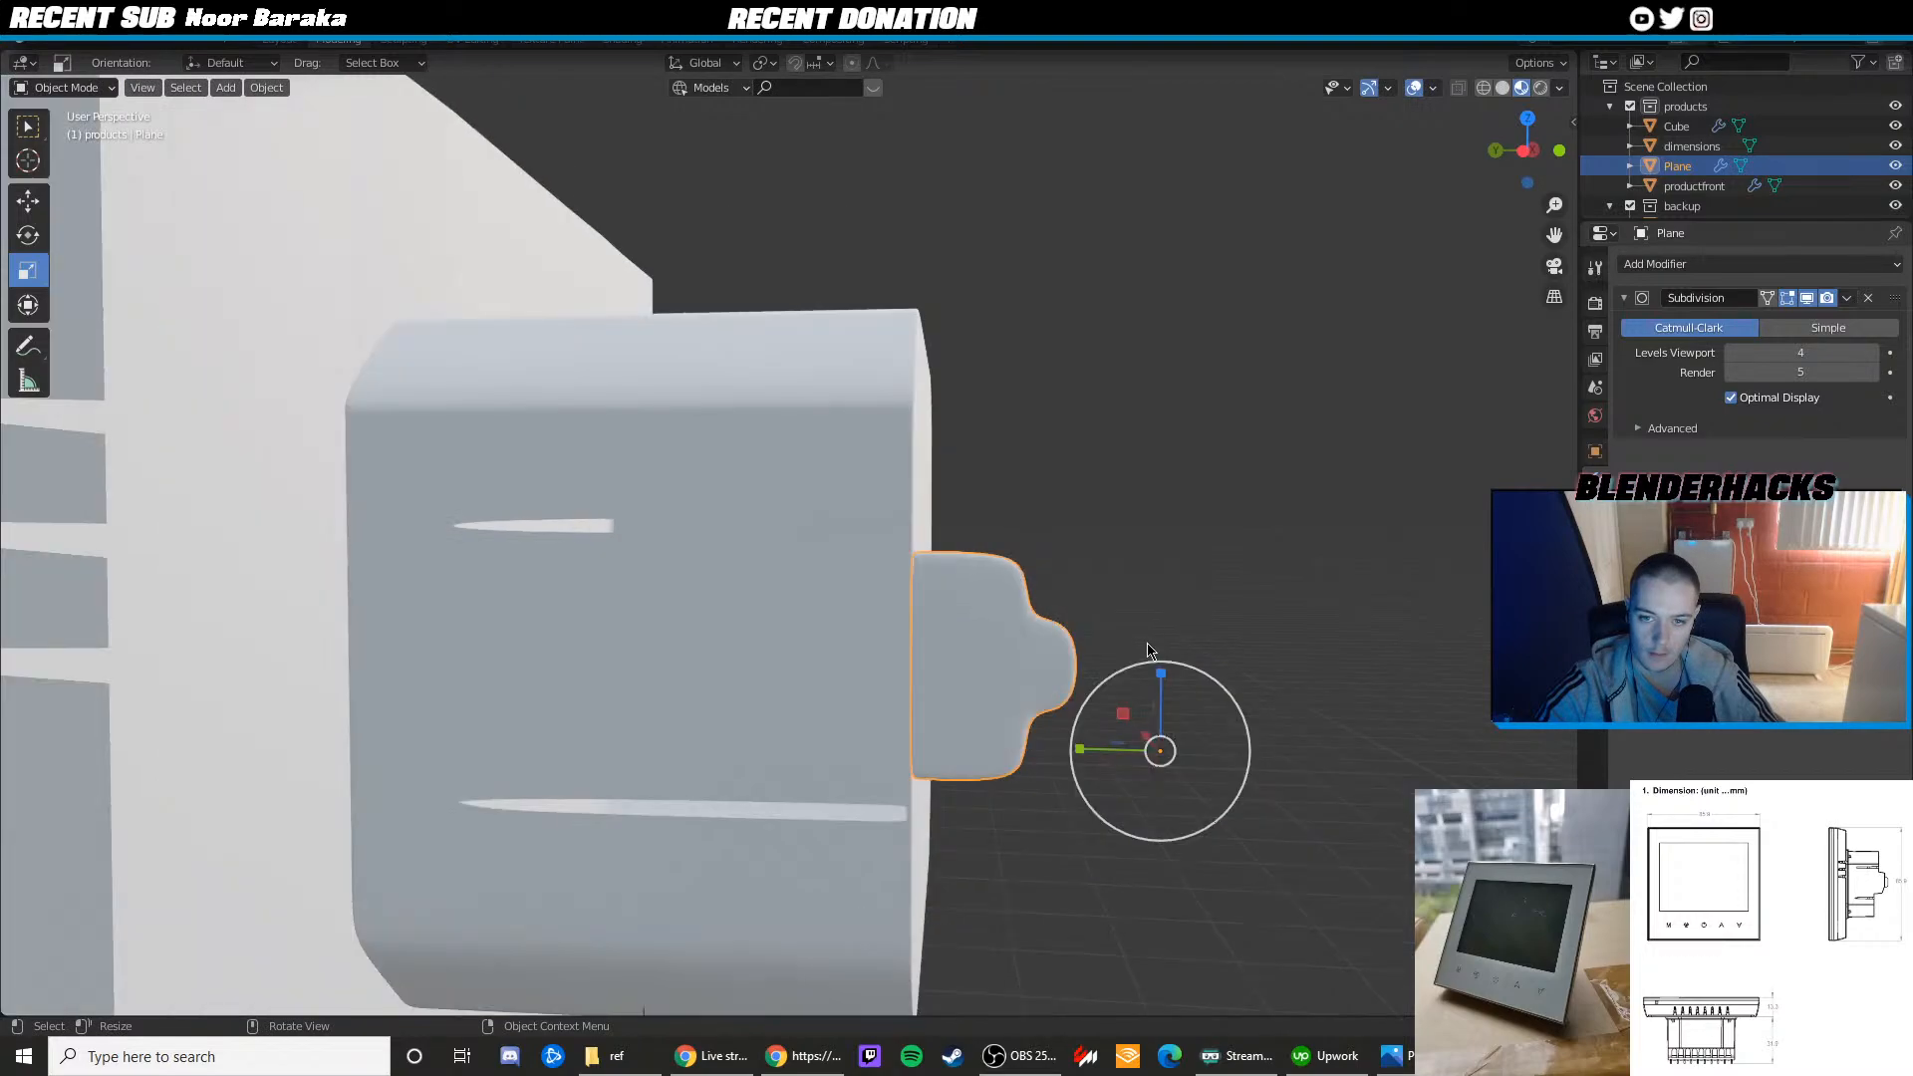
{"action": "left_click", "coordinate": [1393, 1055]}
{"action": "key", "text": "alt+Tab"}
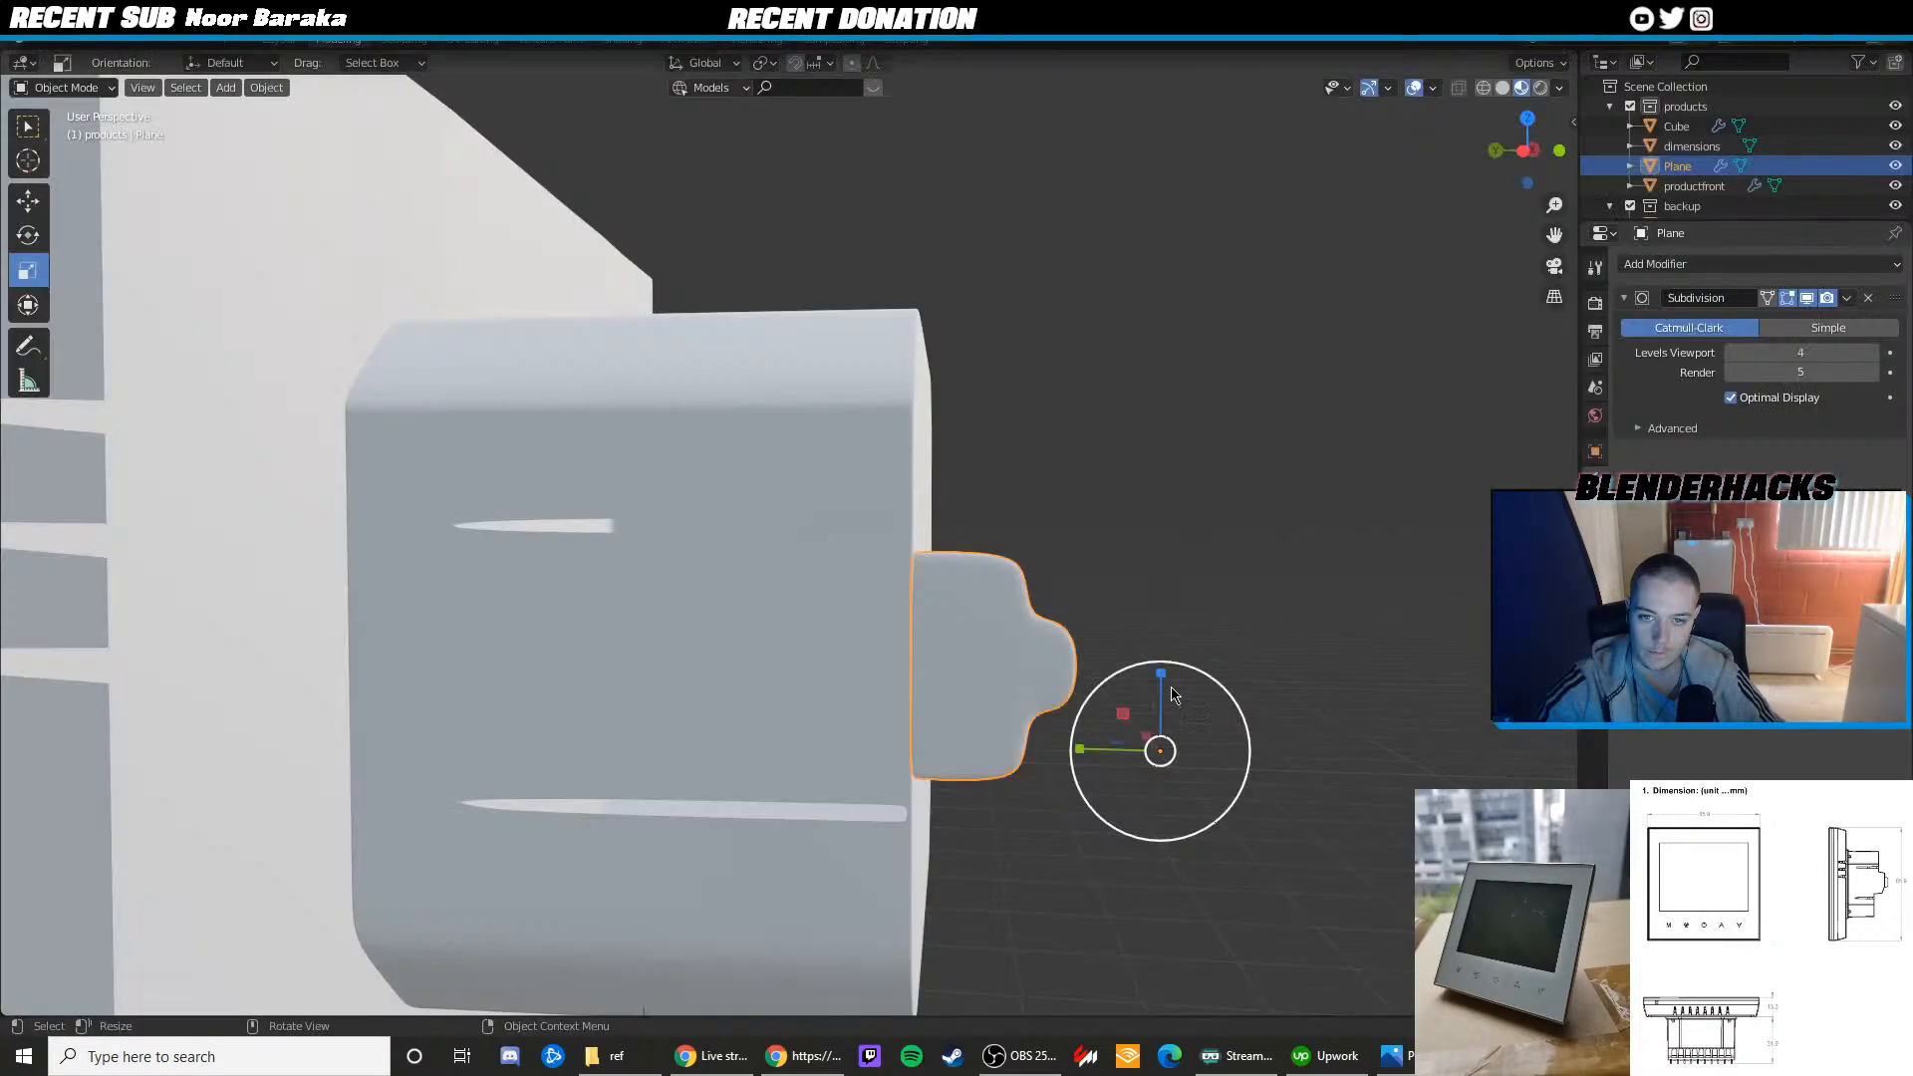
Add horizontal support loops near the tab's upper edge and just below the nub to sharpen those corners
{"action": "scroll", "coordinate": [1125, 596], "scroll_direction": "up", "scroll_amount": 2}
{"action": "key", "text": "Tab"}
{"action": "key", "text": "ctrl+r"}
{"action": "left_click", "coordinate": [1126, 596]}
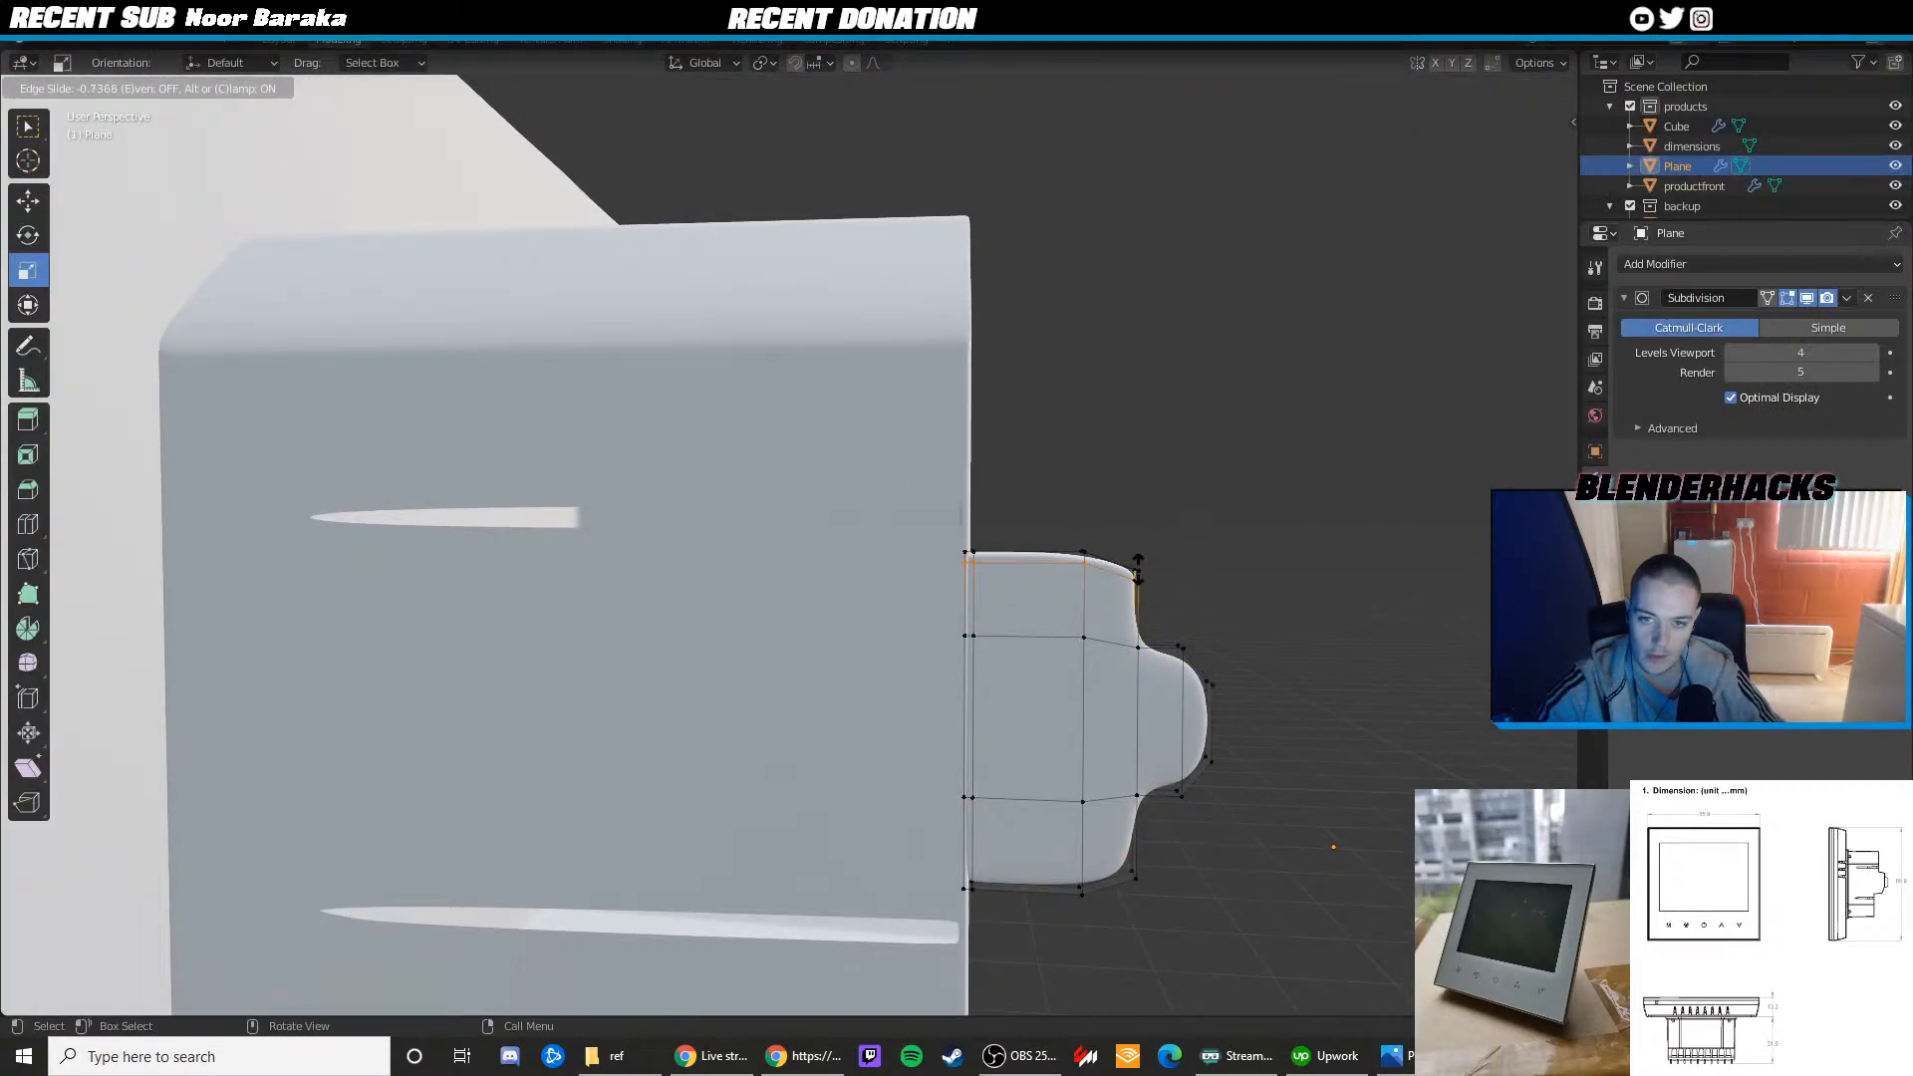
{"action": "left_click", "coordinate": [1139, 568]}
{"action": "key", "text": "ctrl+r"}
{"action": "left_click", "coordinate": [1149, 797]}
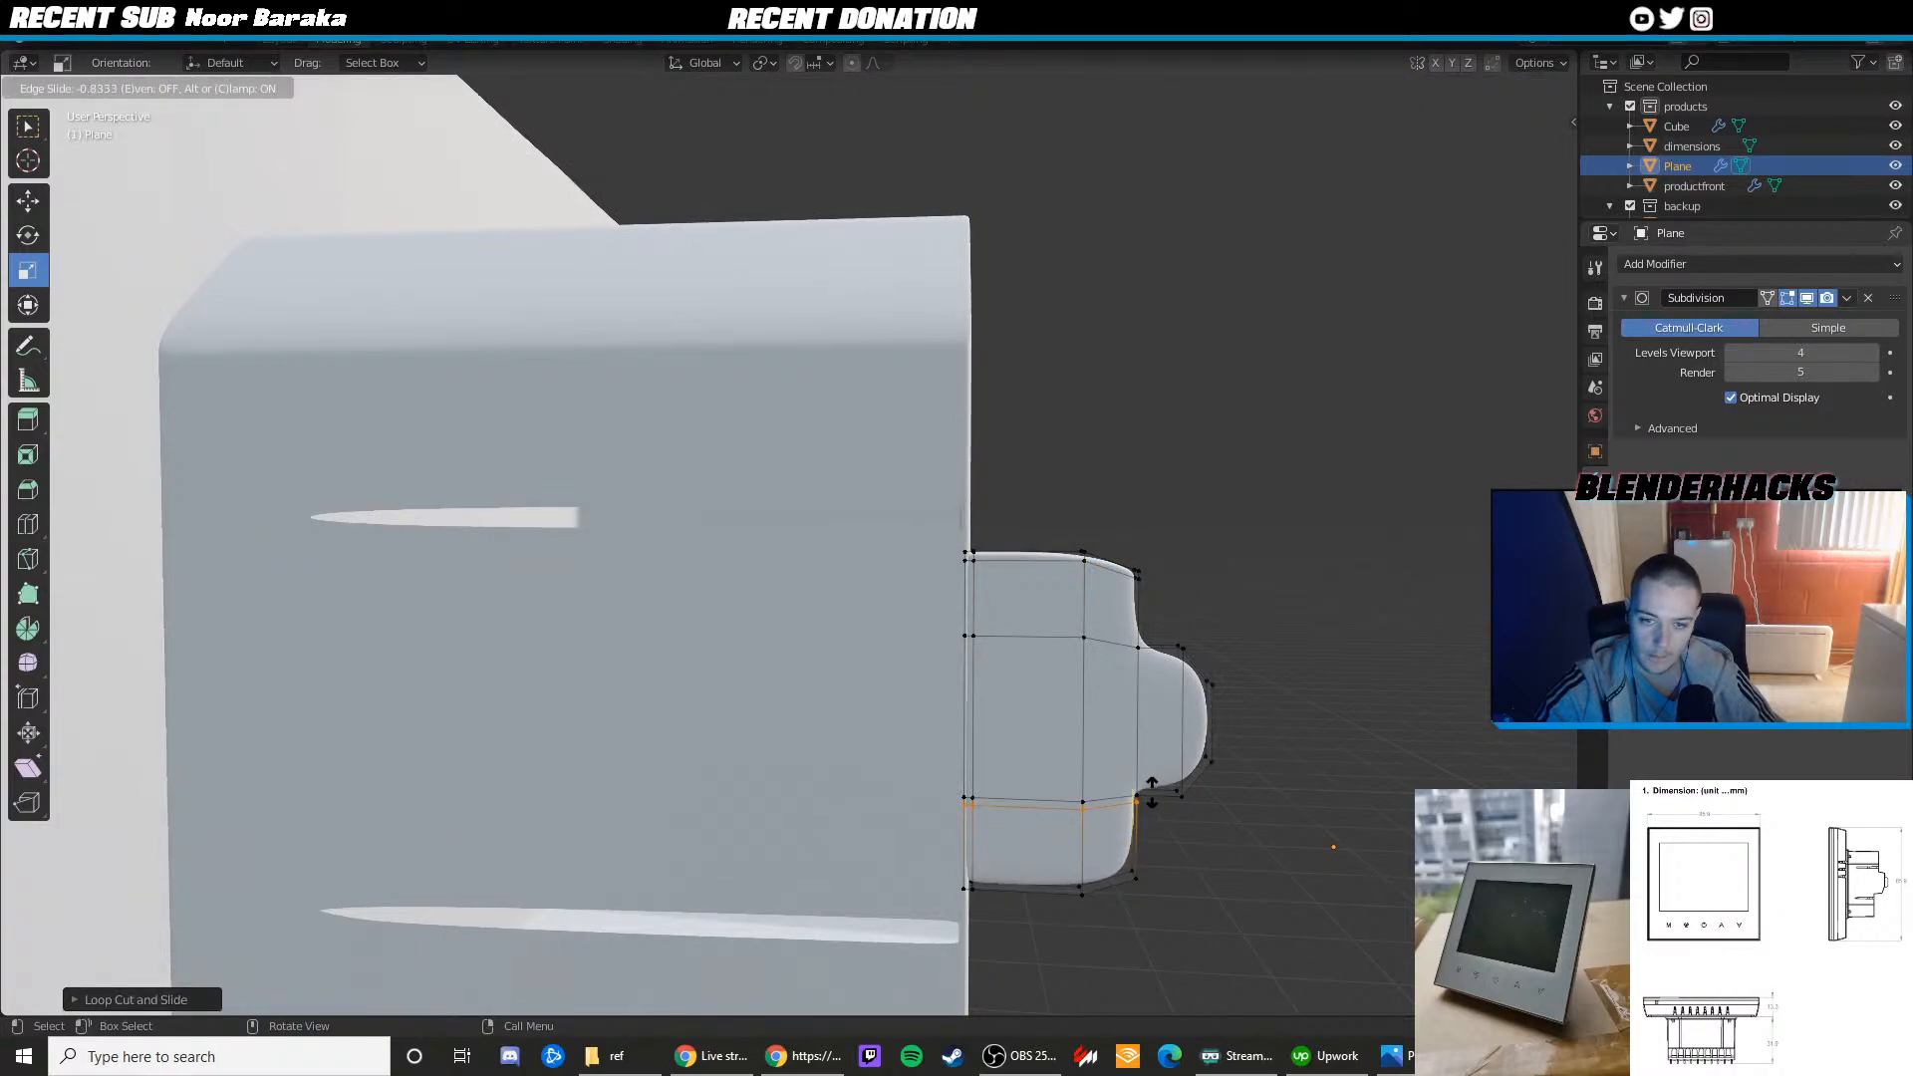
{"action": "left_click", "coordinate": [1152, 794]}
Add horizontal support loops near the tab's lower edge and just above the nub, and compare with the side-view photo
{"action": "key", "text": "ctrl+r"}
{"action": "left_click", "coordinate": [1152, 838]}
{"action": "left_click", "coordinate": [1145, 874]}
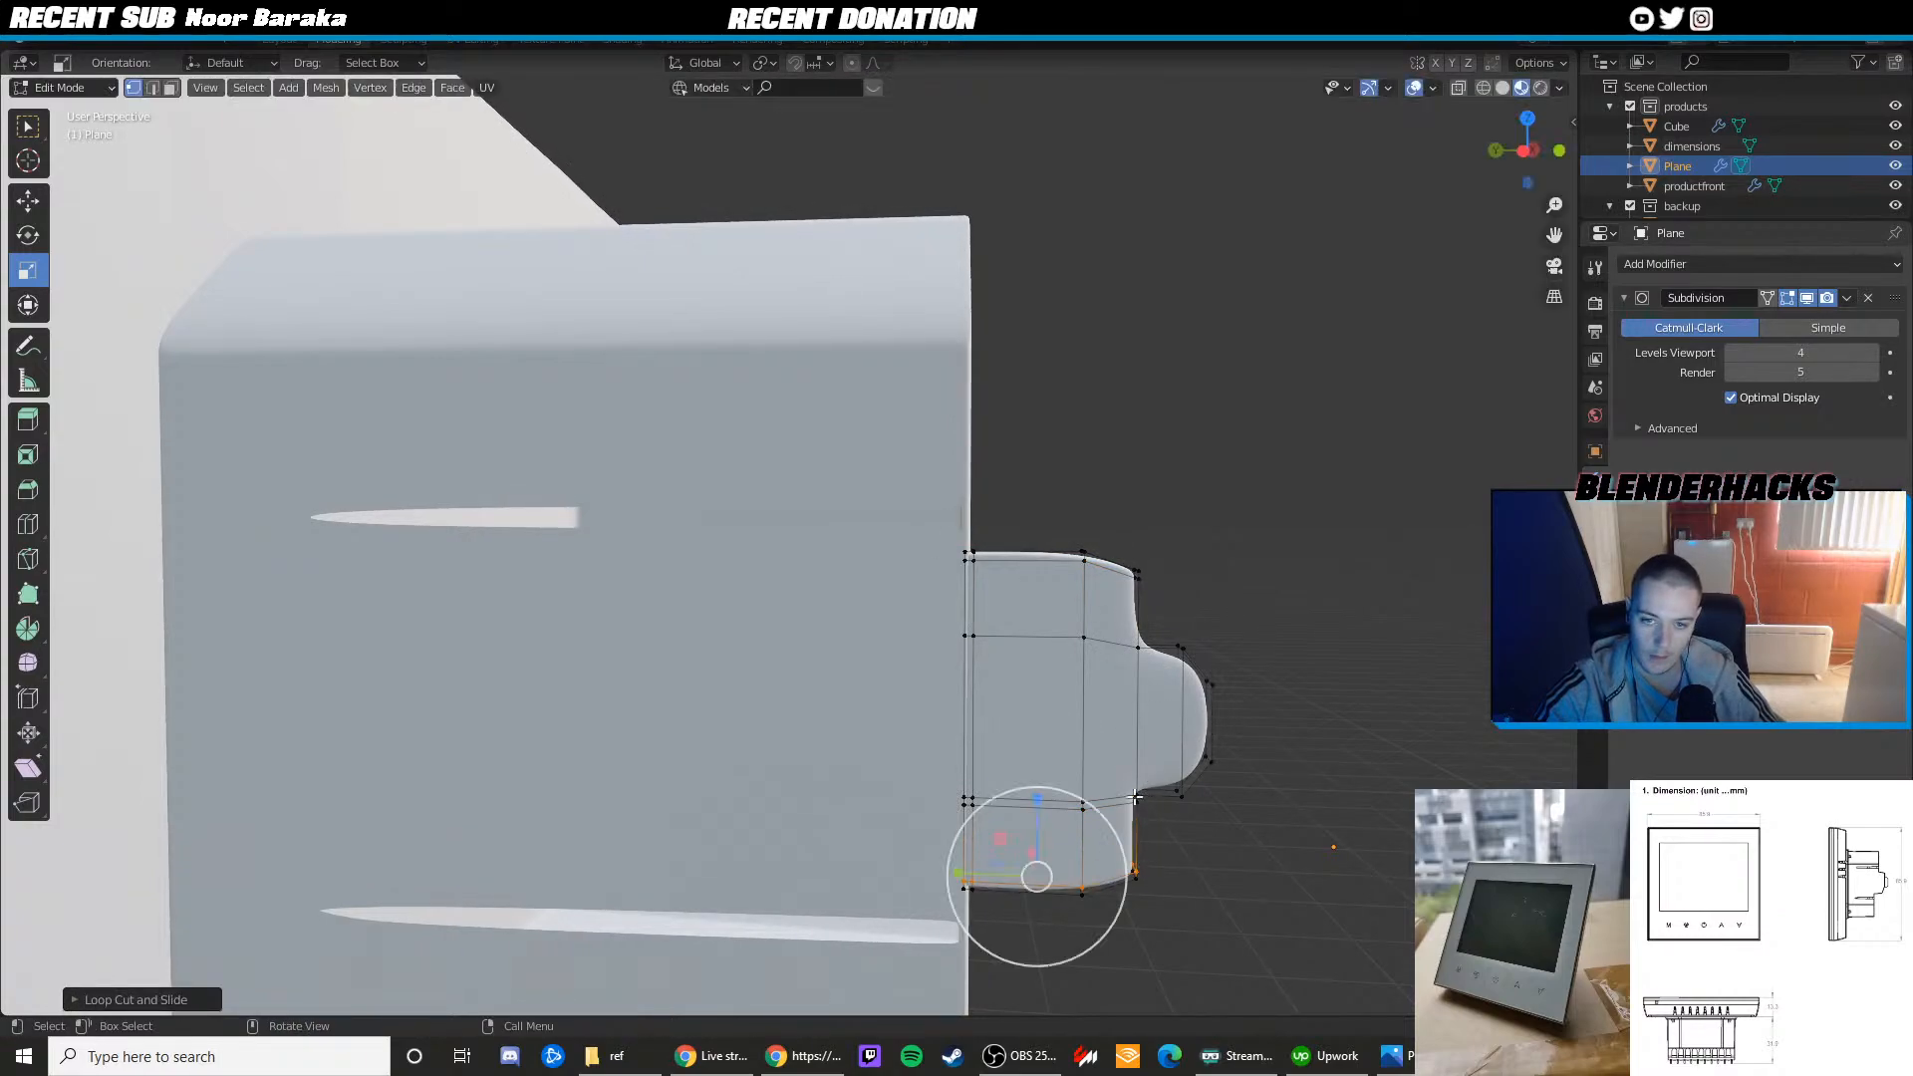
{"action": "key", "text": "ctrl+r"}
{"action": "left_click", "coordinate": [1138, 609]}
{"action": "left_click", "coordinate": [1144, 648]}
{"action": "key", "text": "Tab"}
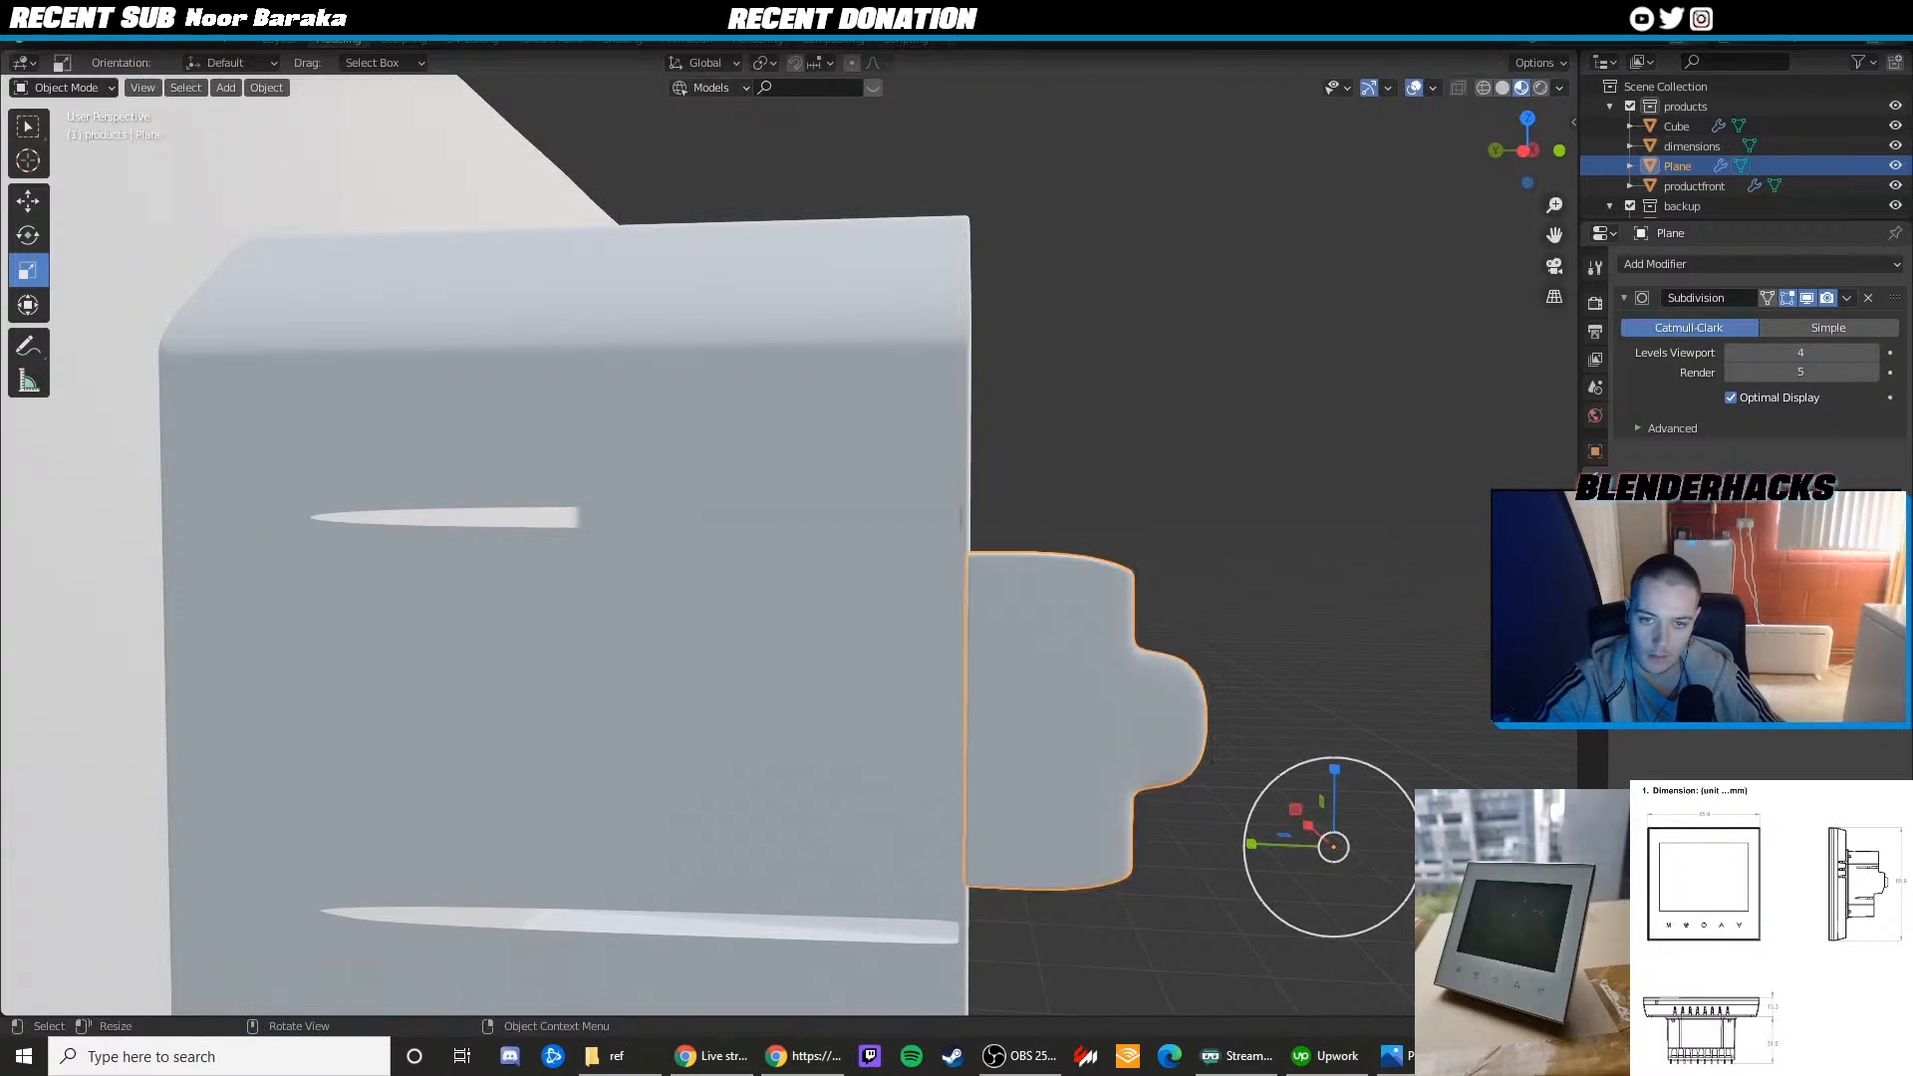
{"action": "key", "text": "super+d"}
{"action": "key", "text": "alt+Tab"}
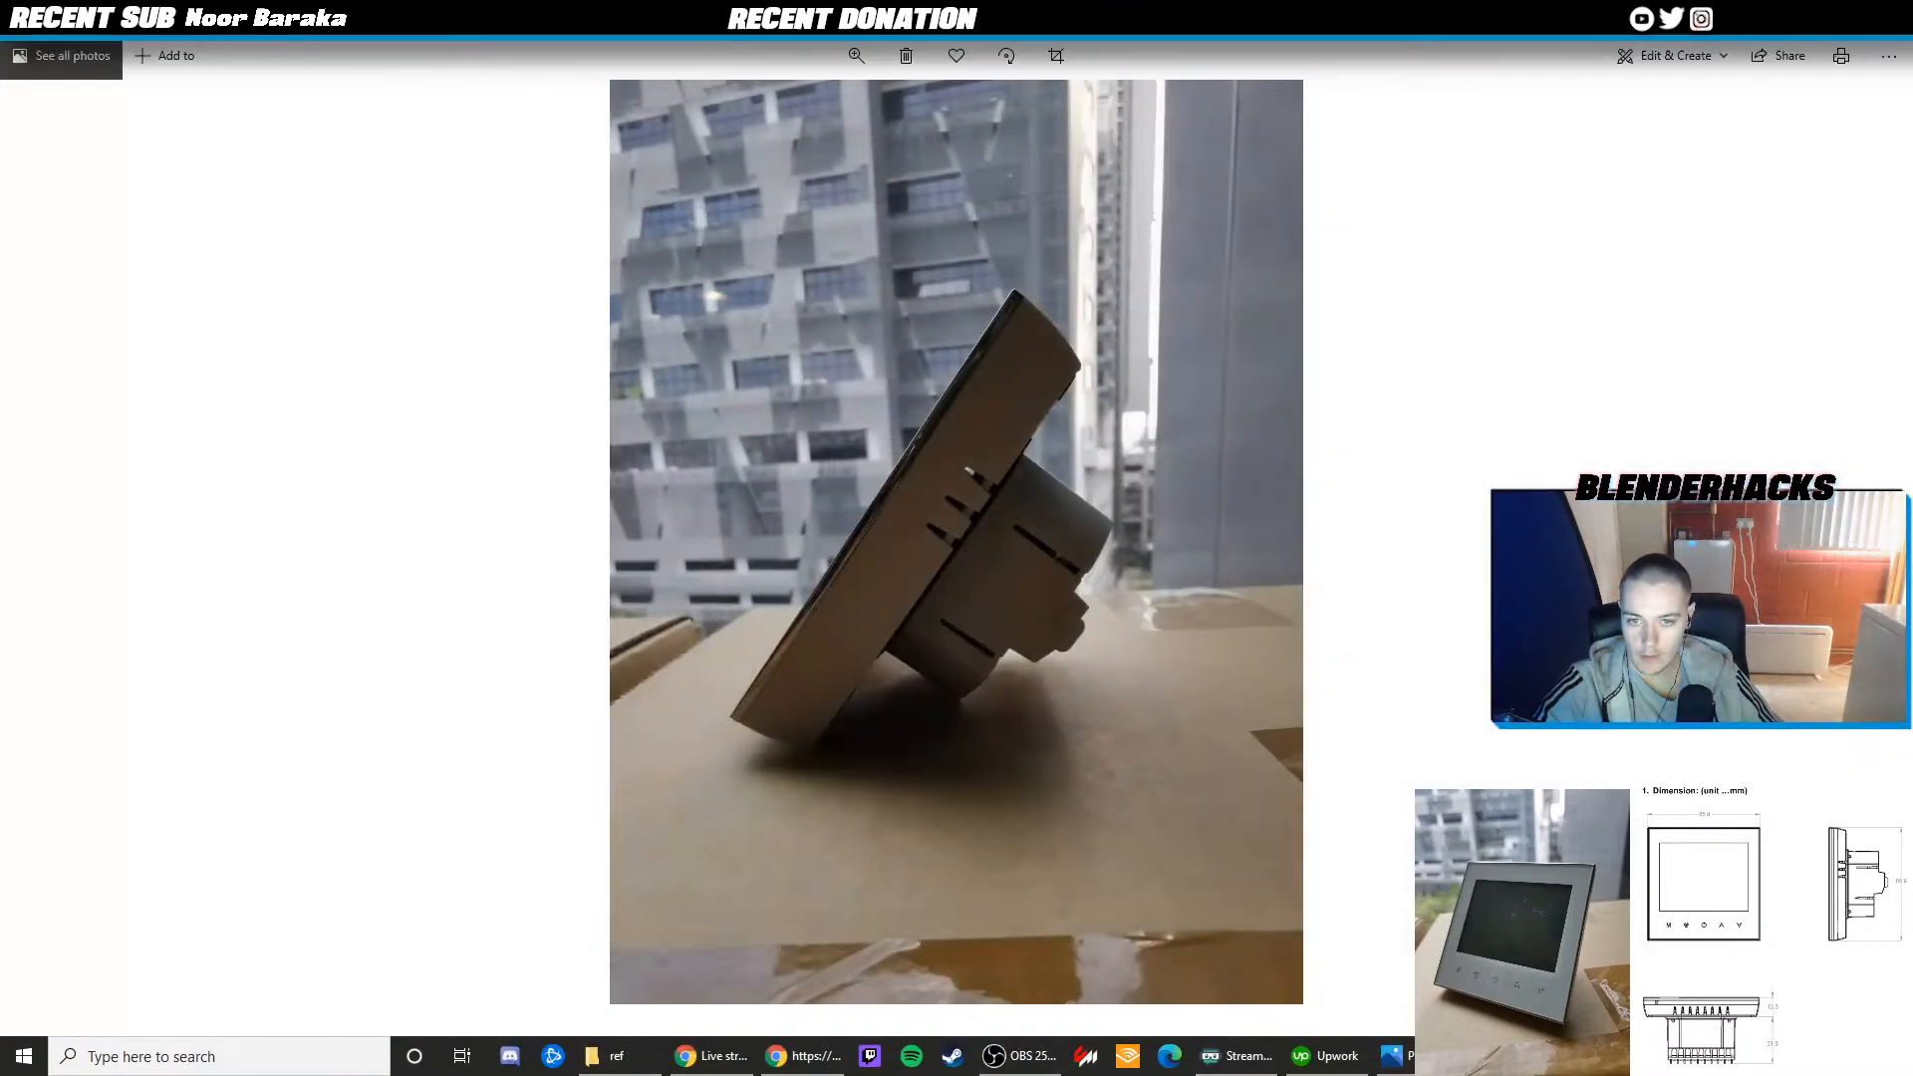
{"action": "key", "text": "alt+Tab"}
Add two horizontal support loops through the tab's nub, one near its upper corner and one near its lower corner
{"action": "middle_click_drag", "start_coordinate": [1234, 685], "coordinate": [1050, 613], "text": "shift"}
{"action": "scroll", "coordinate": [1132, 632], "scroll_direction": "up", "scroll_amount": 6}
{"action": "key", "text": "Tab"}
{"action": "scroll", "coordinate": [1132, 631], "scroll_direction": "down", "scroll_amount": 6}
{"action": "key", "text": "ctrl+r"}
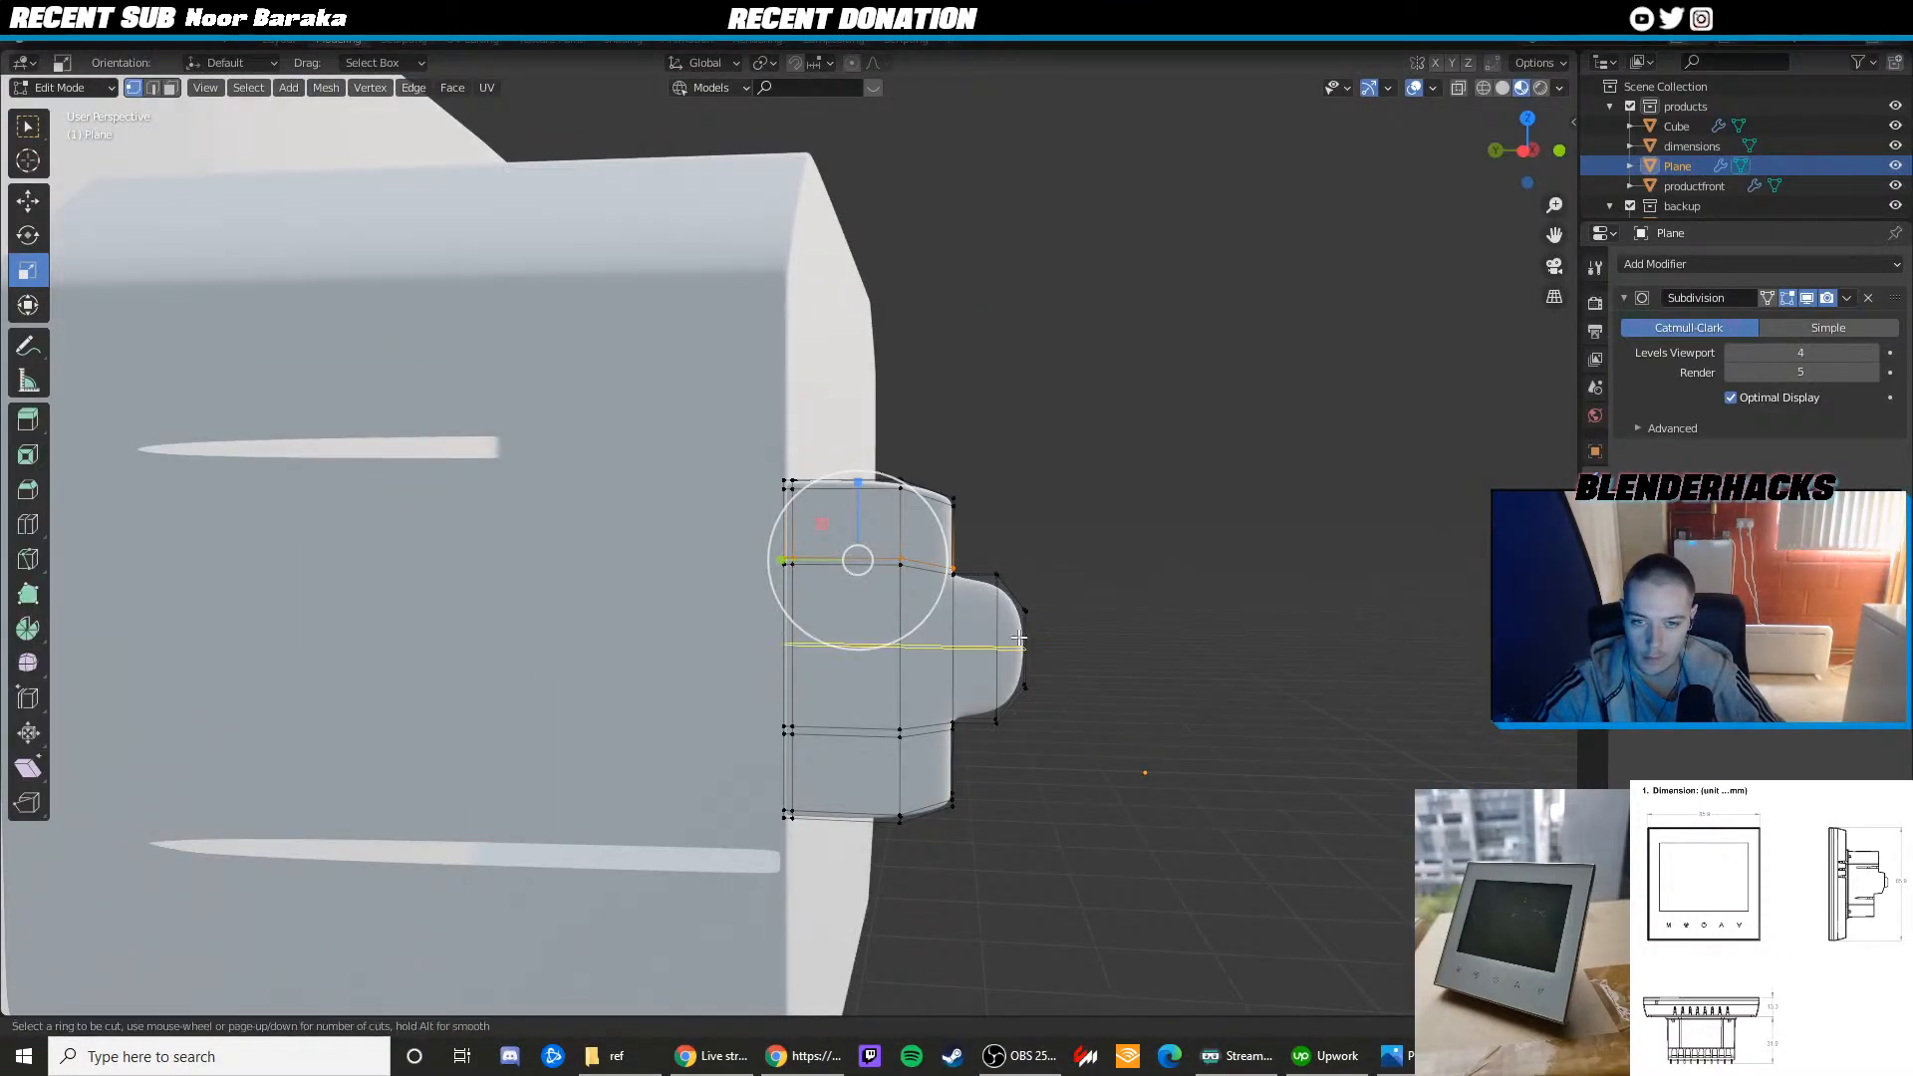
{"action": "left_click", "coordinate": [1028, 645]}
{"action": "left_click", "coordinate": [1029, 615]}
{"action": "key", "text": "ctrl+r"}
{"action": "left_click", "coordinate": [1020, 662]}
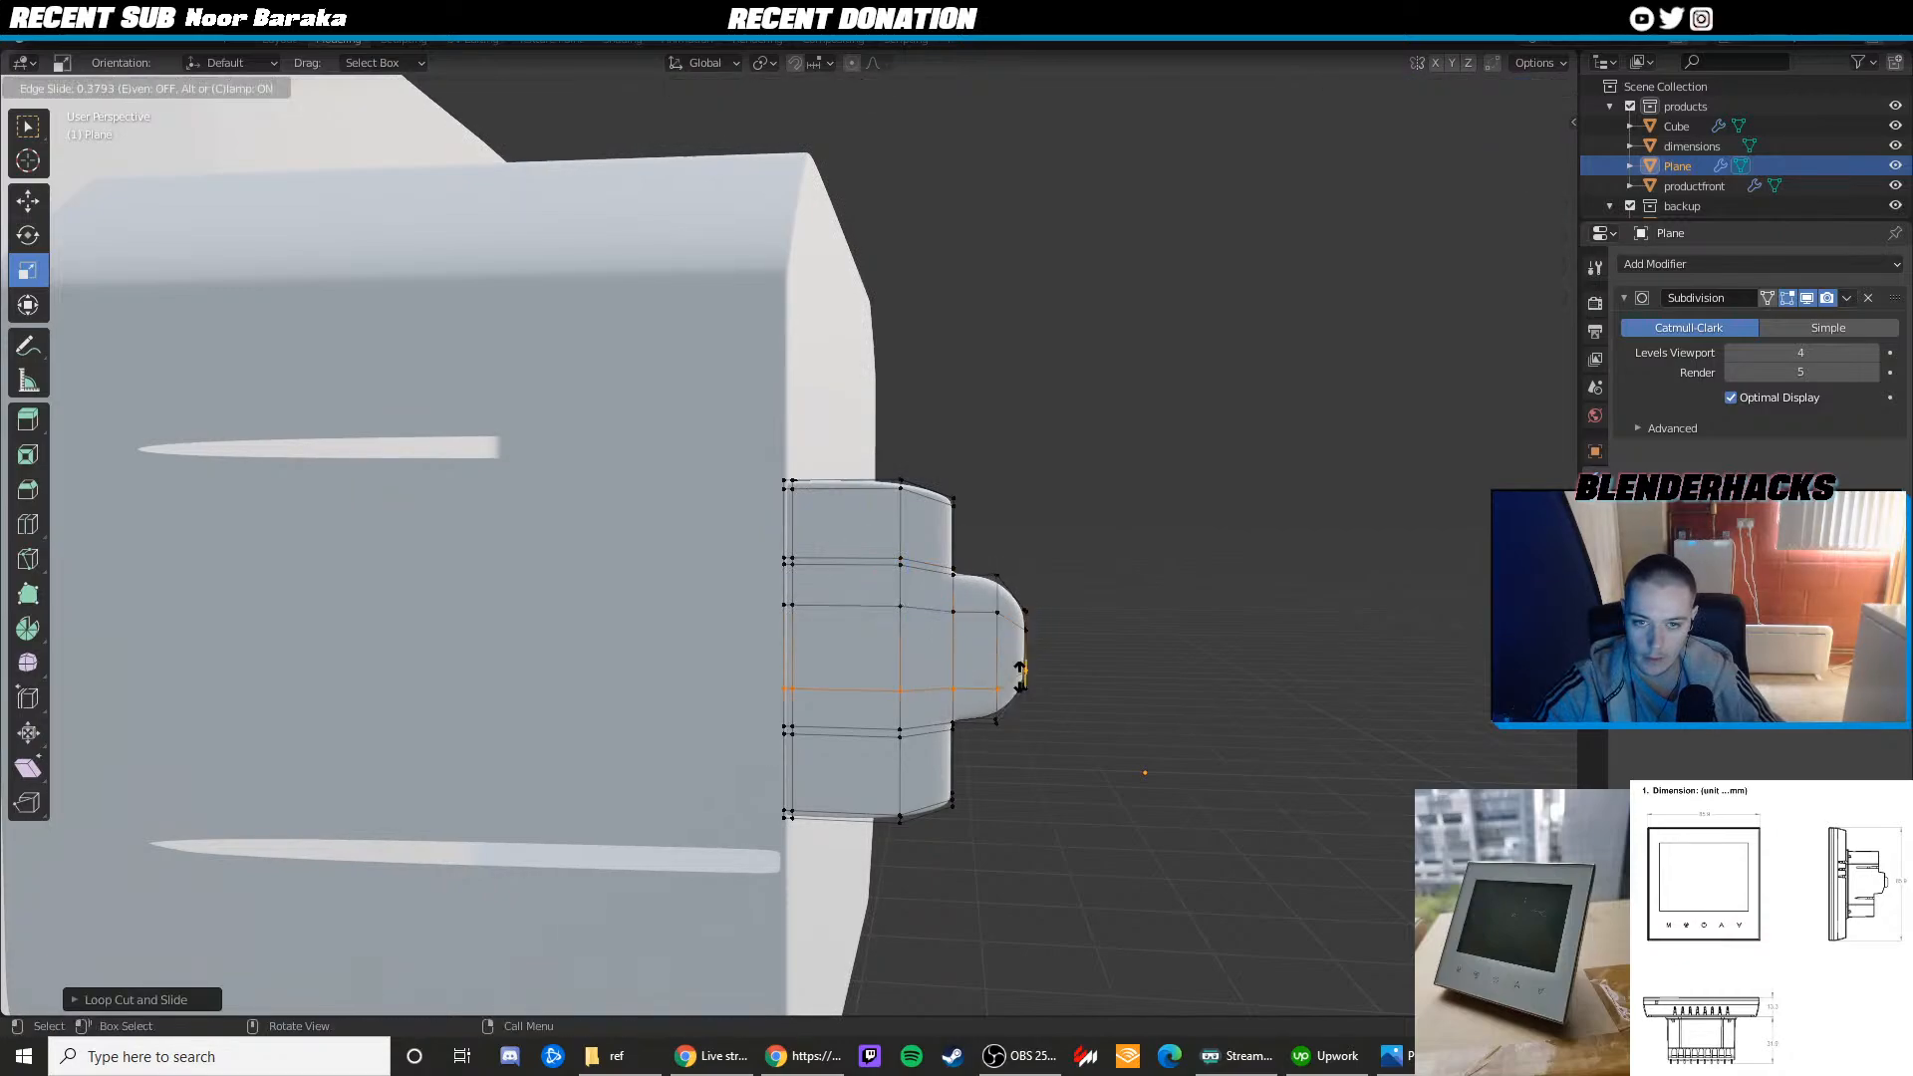
{"action": "left_click", "coordinate": [1019, 670]}
Select the nub's end vertices, then view the tab through the camera and compare its shape with the side-view photo
{"action": "key", "text": "z"}
{"action": "left_click", "coordinate": [871, 662]}
{"action": "mouse_move", "coordinate": [1121, 756]}
{"action": "left_mouse_down"}
{"action": "mouse_move", "coordinate": [978, 547]}
{"action": "mouse_move", "coordinate": [1013, 588]}
{"action": "mouse_move", "coordinate": [951, 645]}
{"action": "left_mouse_up"}
{"action": "key", "text": "z"}
{"action": "left_click", "coordinate": [1271, 557]}
{"action": "key", "text": "shift+space"}
{"action": "key", "text": "g"}
{"action": "key", "text": "KP_0"}
{"action": "scroll", "coordinate": [1272, 559], "scroll_direction": "up", "scroll_amount": 2}
{"action": "key", "text": "Tab"}
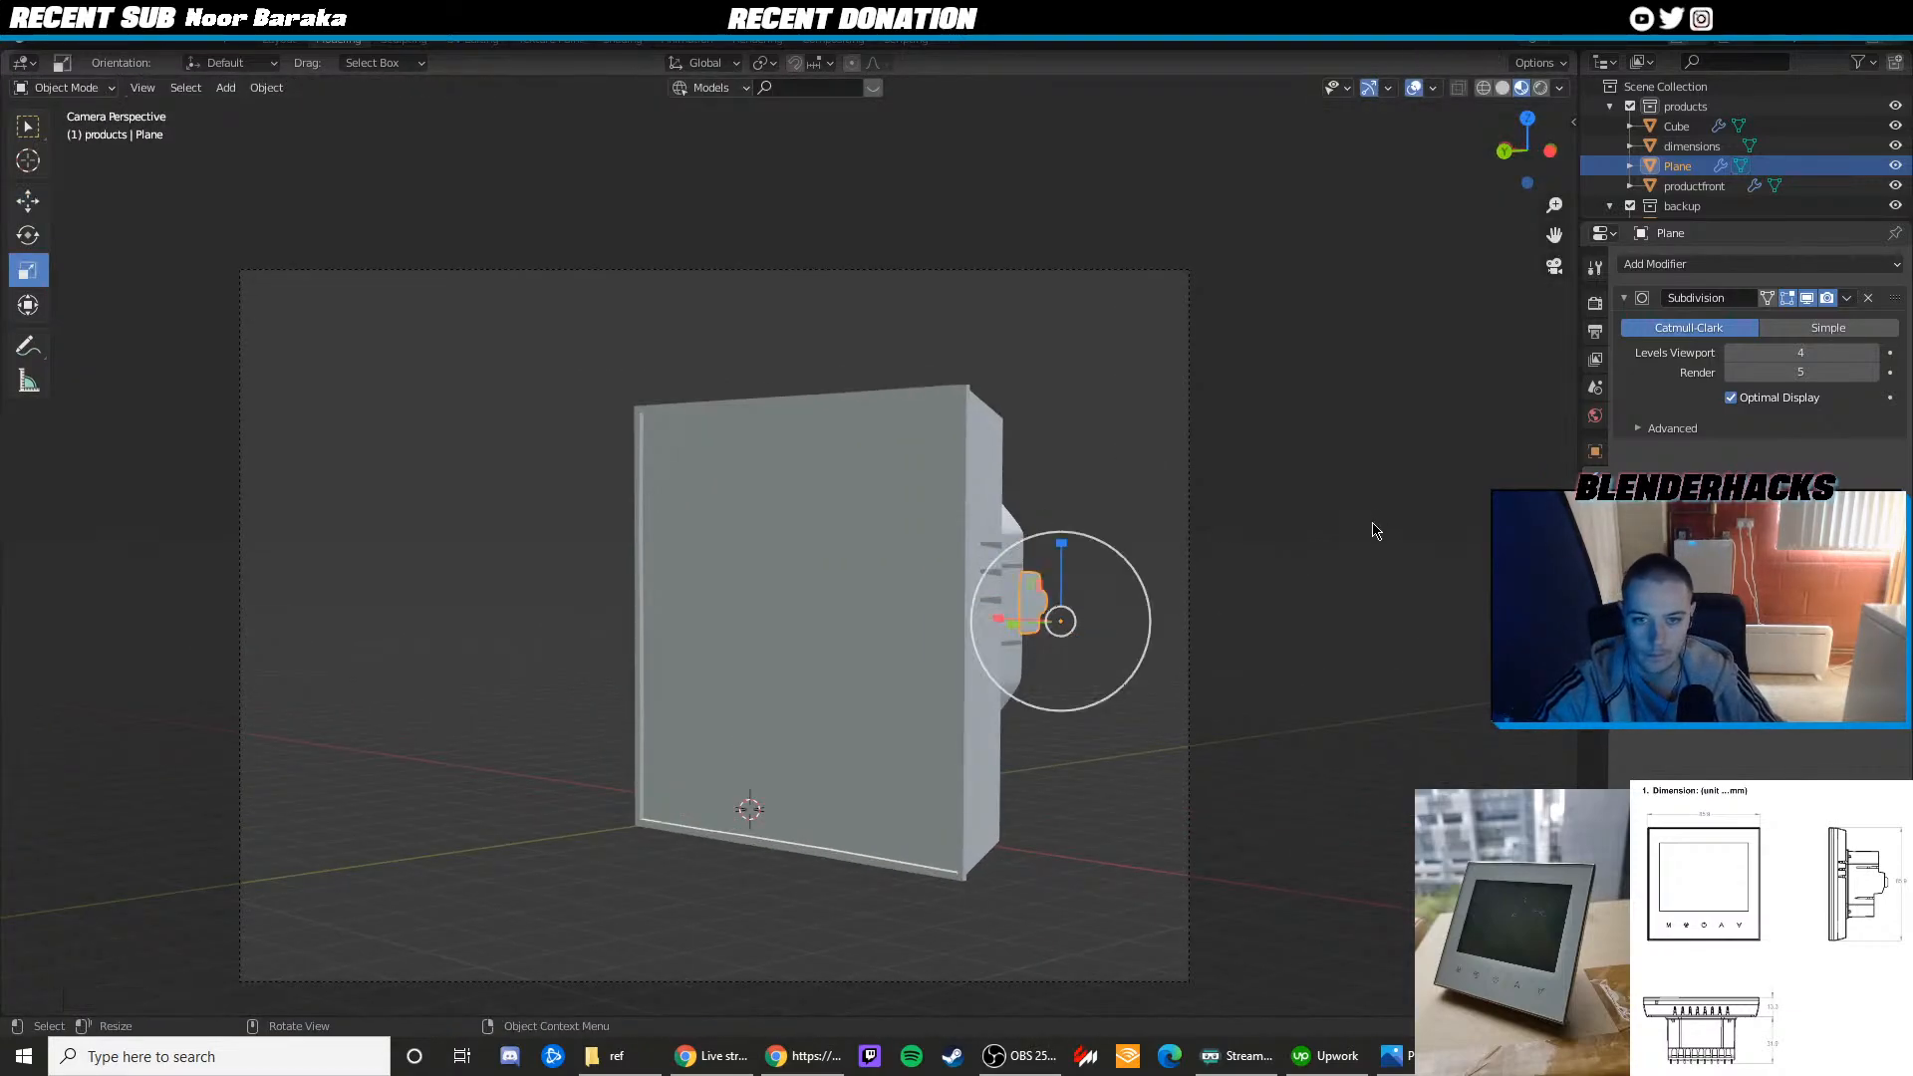
{"action": "left_click", "coordinate": [1375, 529]}
{"action": "scroll", "coordinate": [921, 590], "scroll_direction": "up", "scroll_amount": 4}
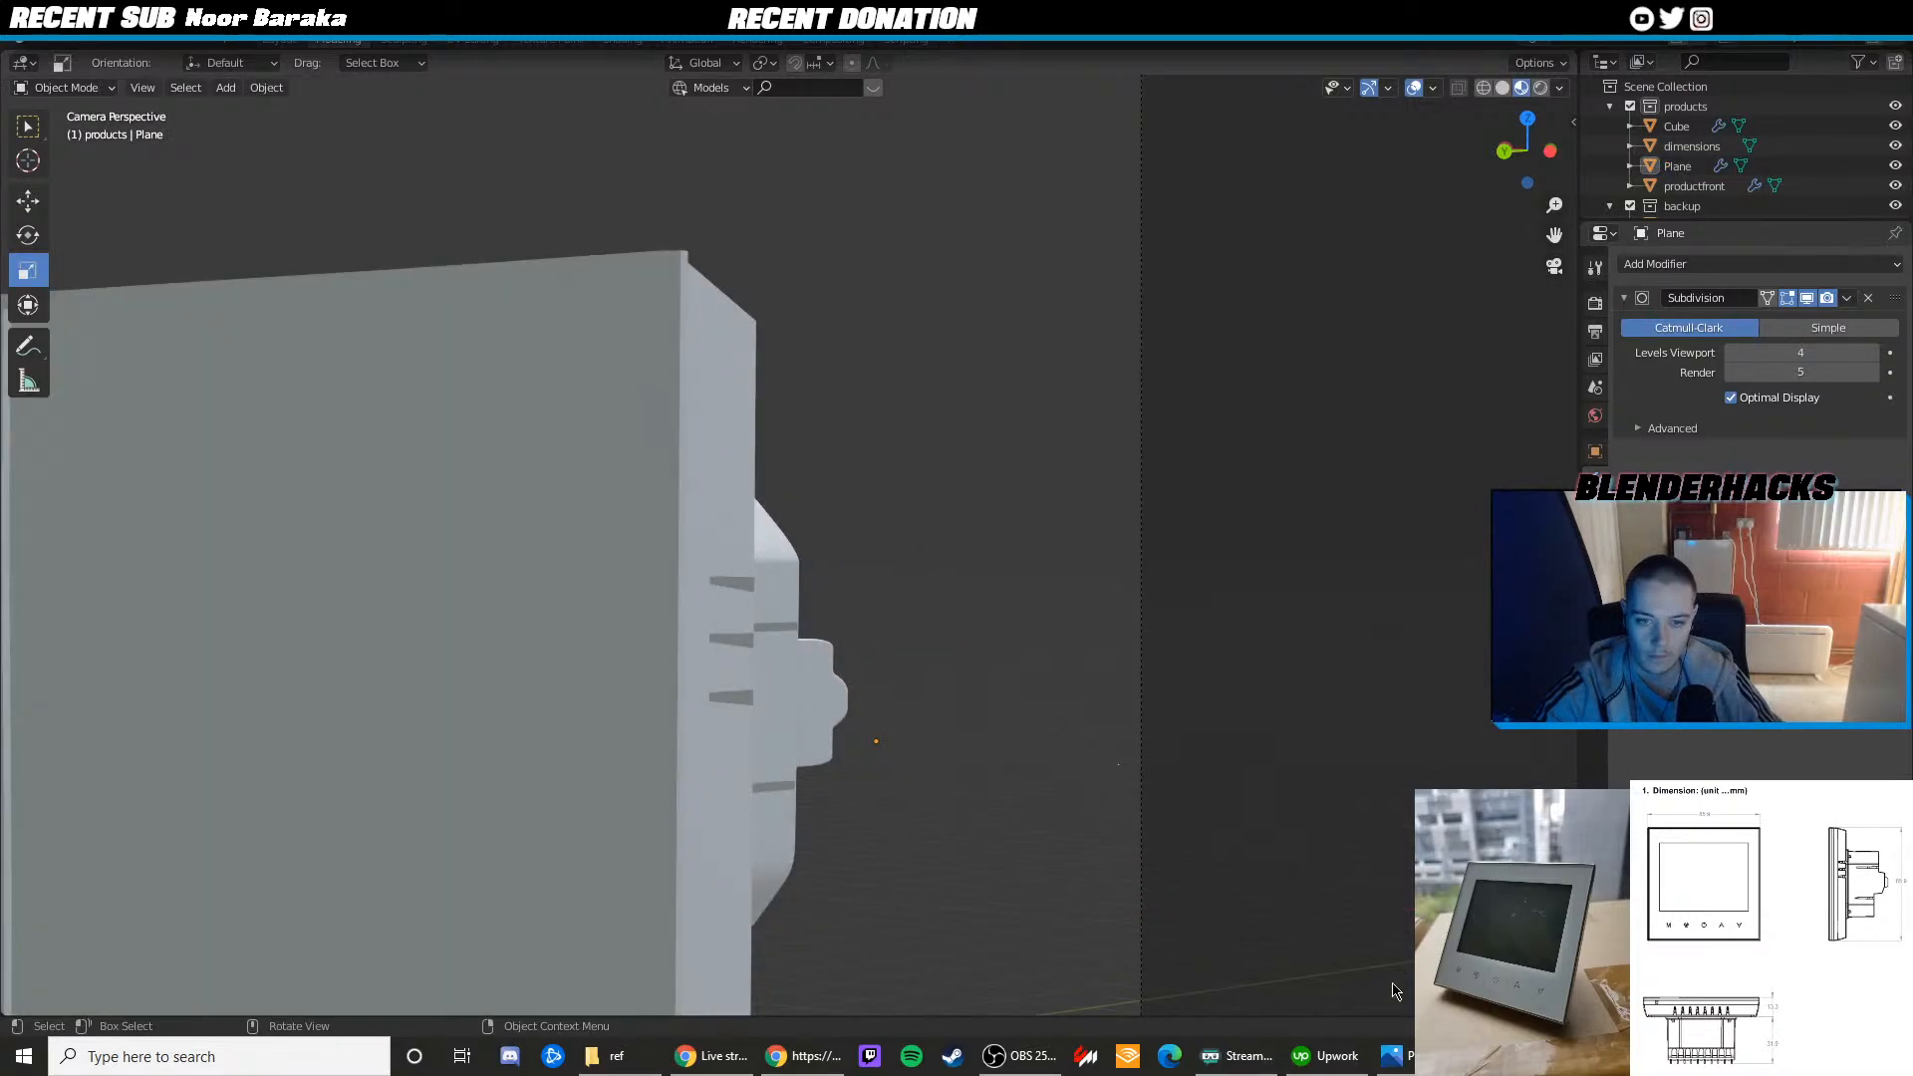
{"action": "left_click", "coordinate": [1391, 1055]}
{"action": "left_click", "coordinate": [1392, 1055]}
{"action": "middle_click_drag", "start_coordinate": [933, 616], "coordinate": [871, 617], "text": "shift"}
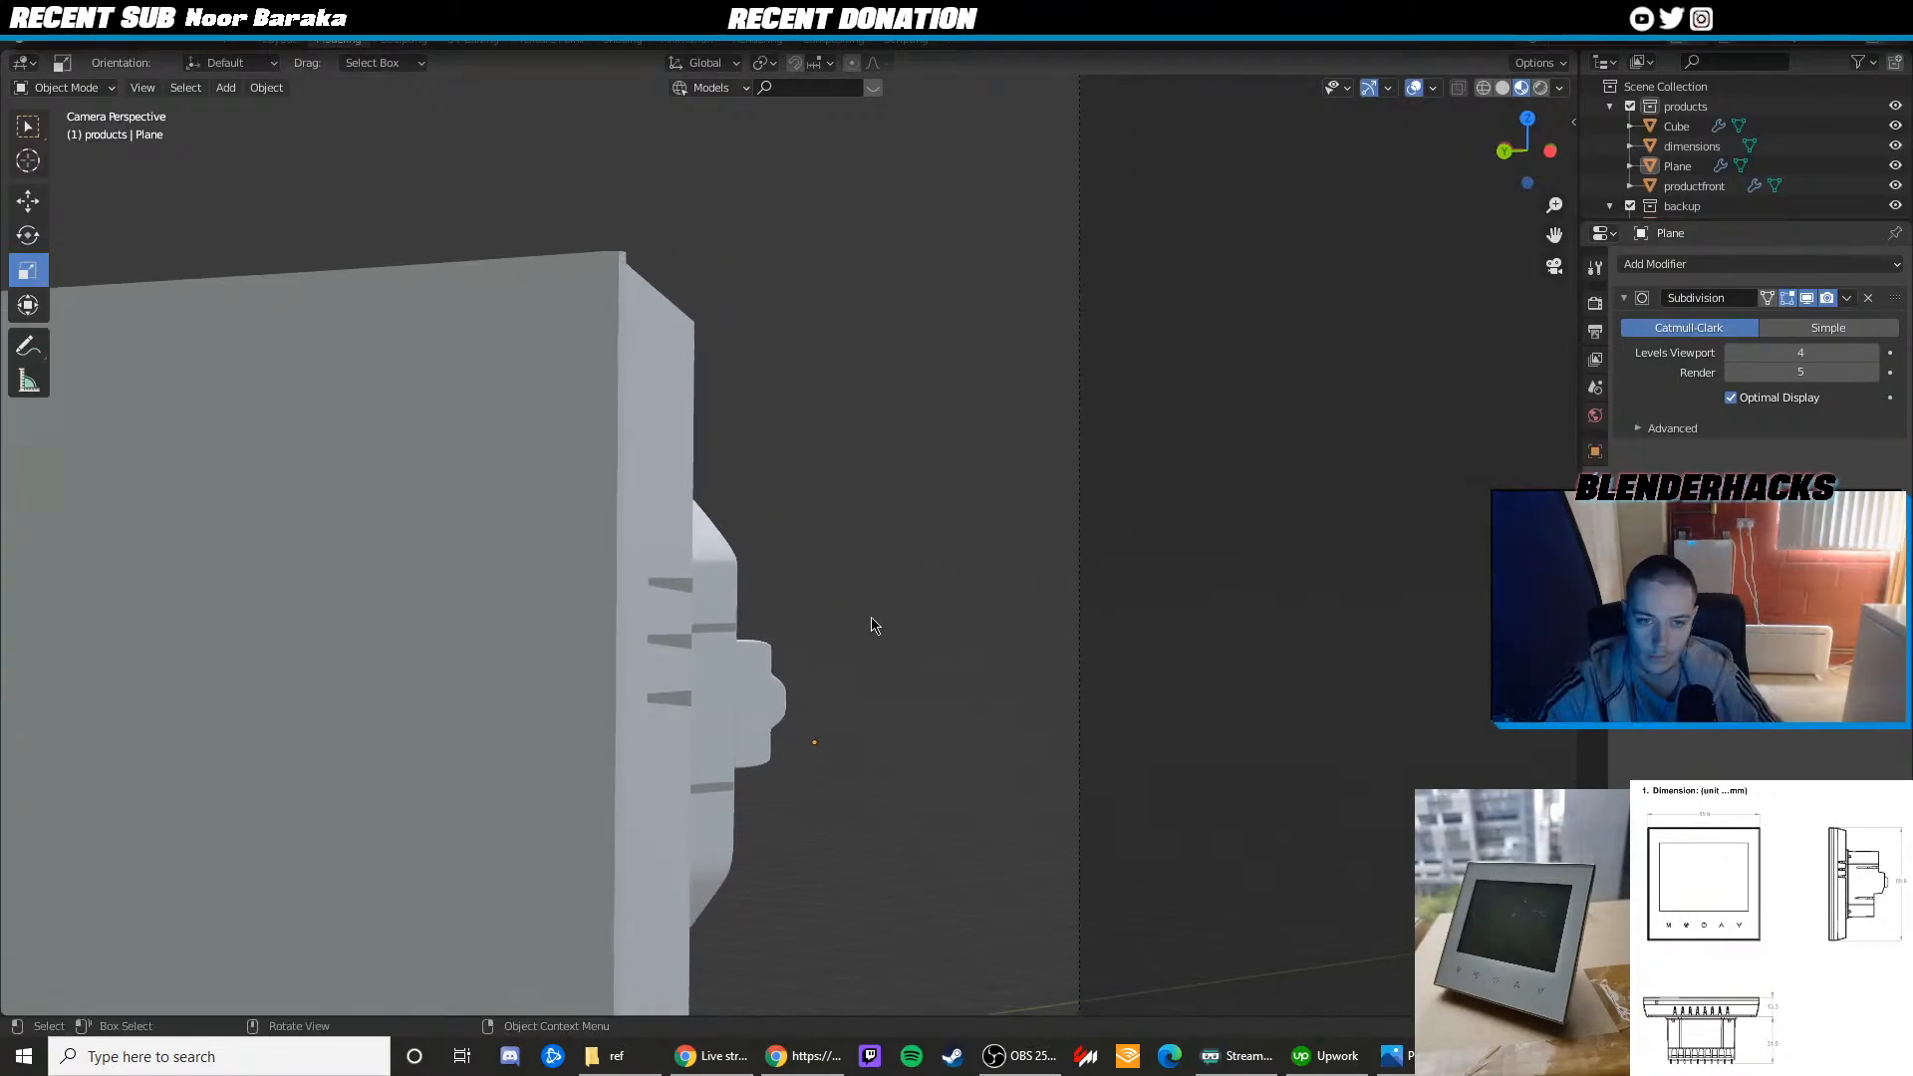
{"action": "scroll", "coordinate": [871, 624], "scroll_direction": "up", "scroll_amount": 4}
Add two support loops around the tab's thickness, one close to each of its side faces, to sharpen the outline edges
{"action": "left_click", "coordinate": [768, 781]}
{"action": "key", "text": "Tab"}
{"action": "key", "text": "KP_0"}
{"action": "scroll", "coordinate": [797, 593], "scroll_direction": "up", "scroll_amount": 2}
{"action": "key", "text": "shift+z"}
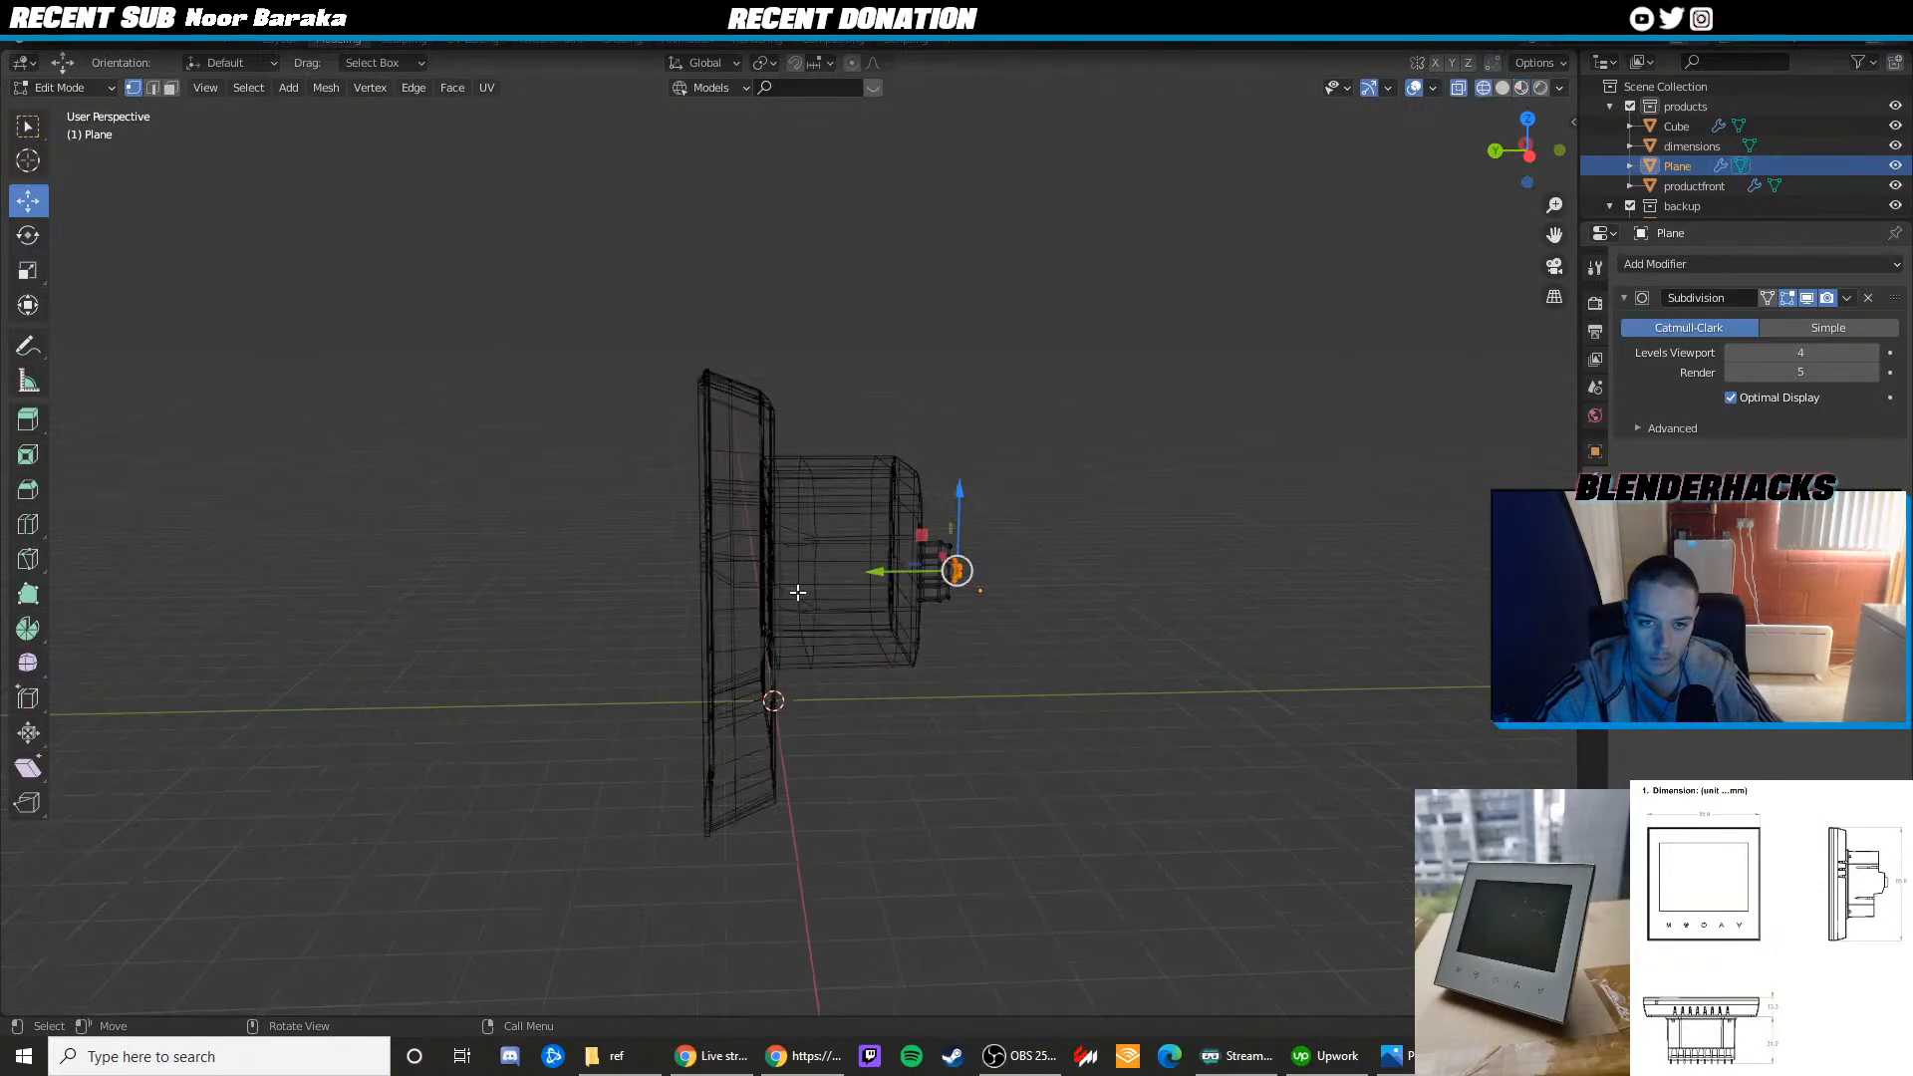
{"action": "key", "text": "shift+z"}
{"action": "scroll", "coordinate": [777, 692], "scroll_direction": "up", "scroll_amount": 3}
{"action": "mouse_move", "coordinate": [972, 598]}
{"action": "middle_mouse_down"}
{"action": "mouse_move", "coordinate": [777, 692]}
{"action": "mouse_move", "coordinate": [870, 665]}
{"action": "middle_mouse_up"}
{"action": "scroll", "coordinate": [871, 665], "scroll_direction": "up", "scroll_amount": 1}
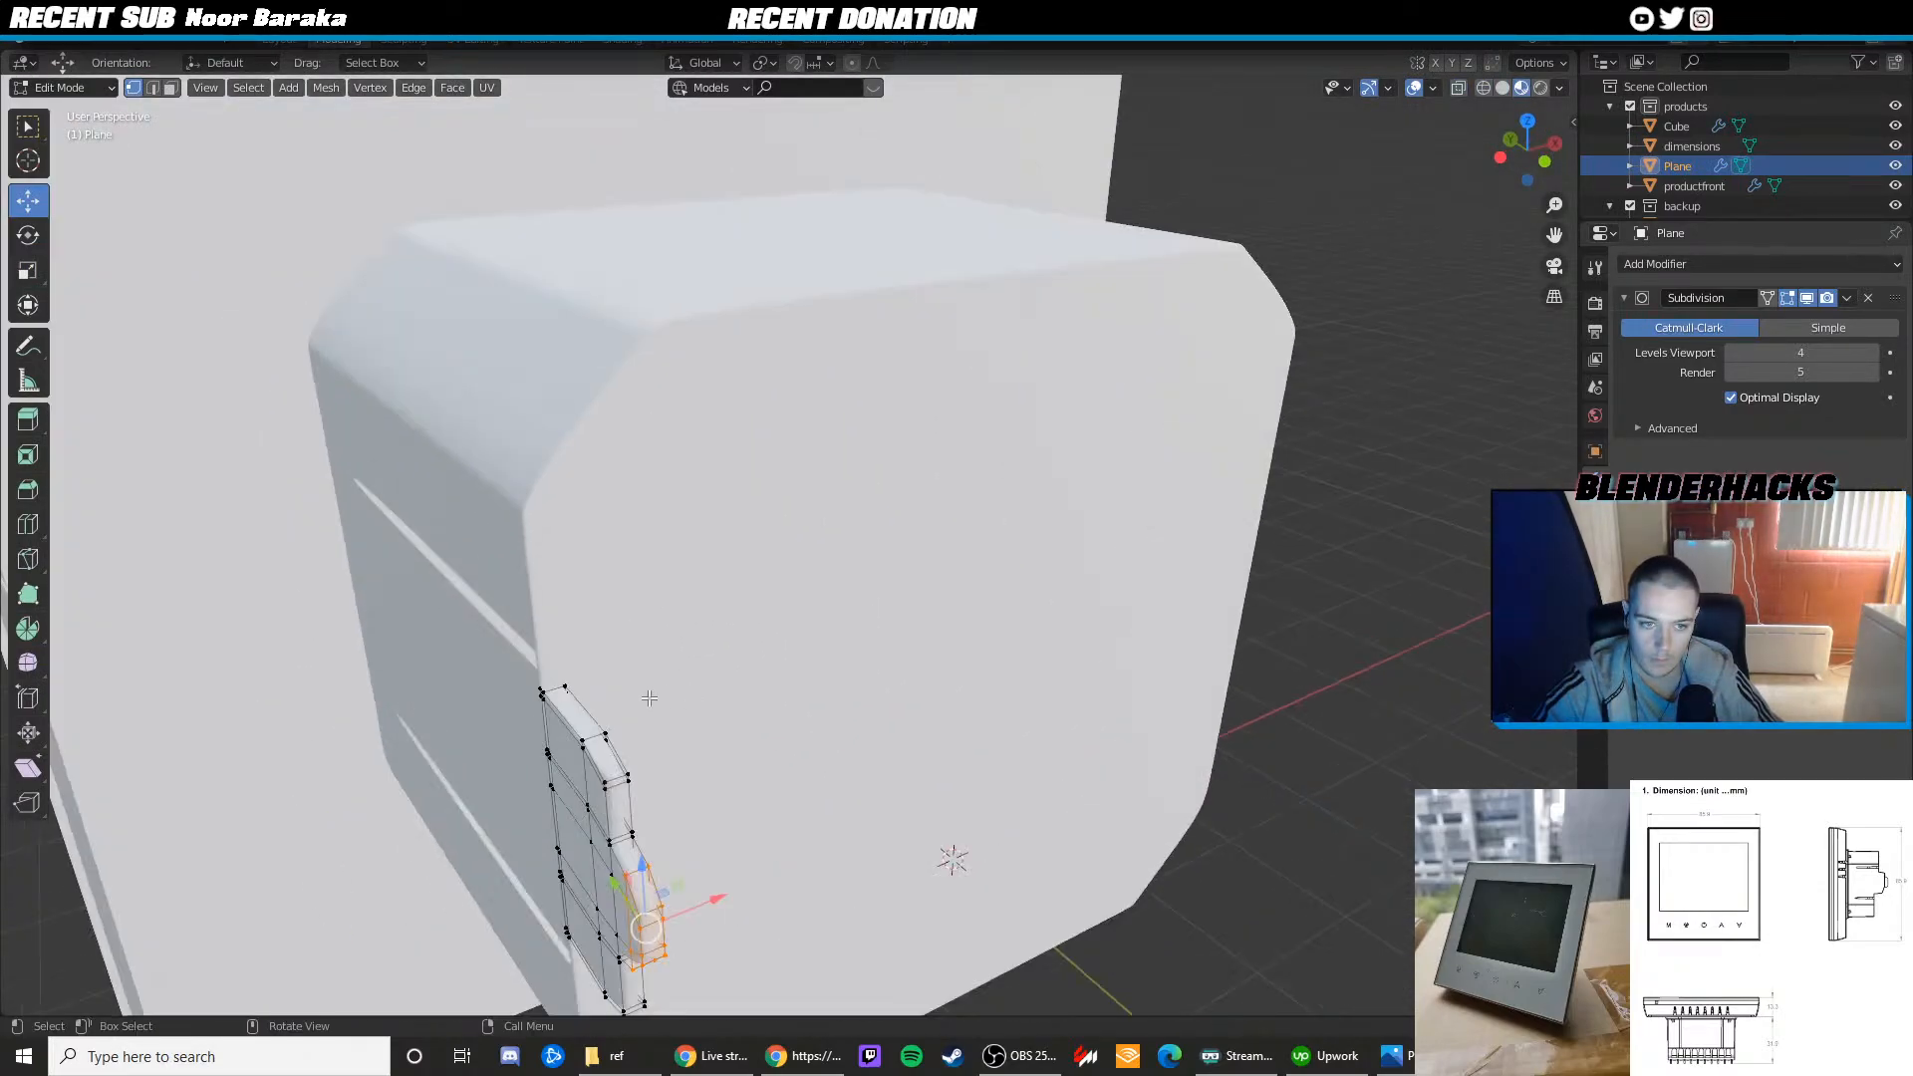
{"action": "scroll", "coordinate": [649, 697], "scroll_direction": "up", "scroll_amount": 1}
{"action": "middle_click_drag", "start_coordinate": [649, 698], "coordinate": [830, 460], "text": "shift"}
{"action": "scroll", "coordinate": [674, 706], "scroll_direction": "up", "scroll_amount": 2}
{"action": "scroll", "coordinate": [604, 729], "scroll_direction": "down", "scroll_amount": 1}
{"action": "key", "text": "ctrl+r"}
{"action": "left_click", "coordinate": [792, 605]}
{"action": "left_click", "coordinate": [753, 615]}
{"action": "key", "text": "ctrl+r"}
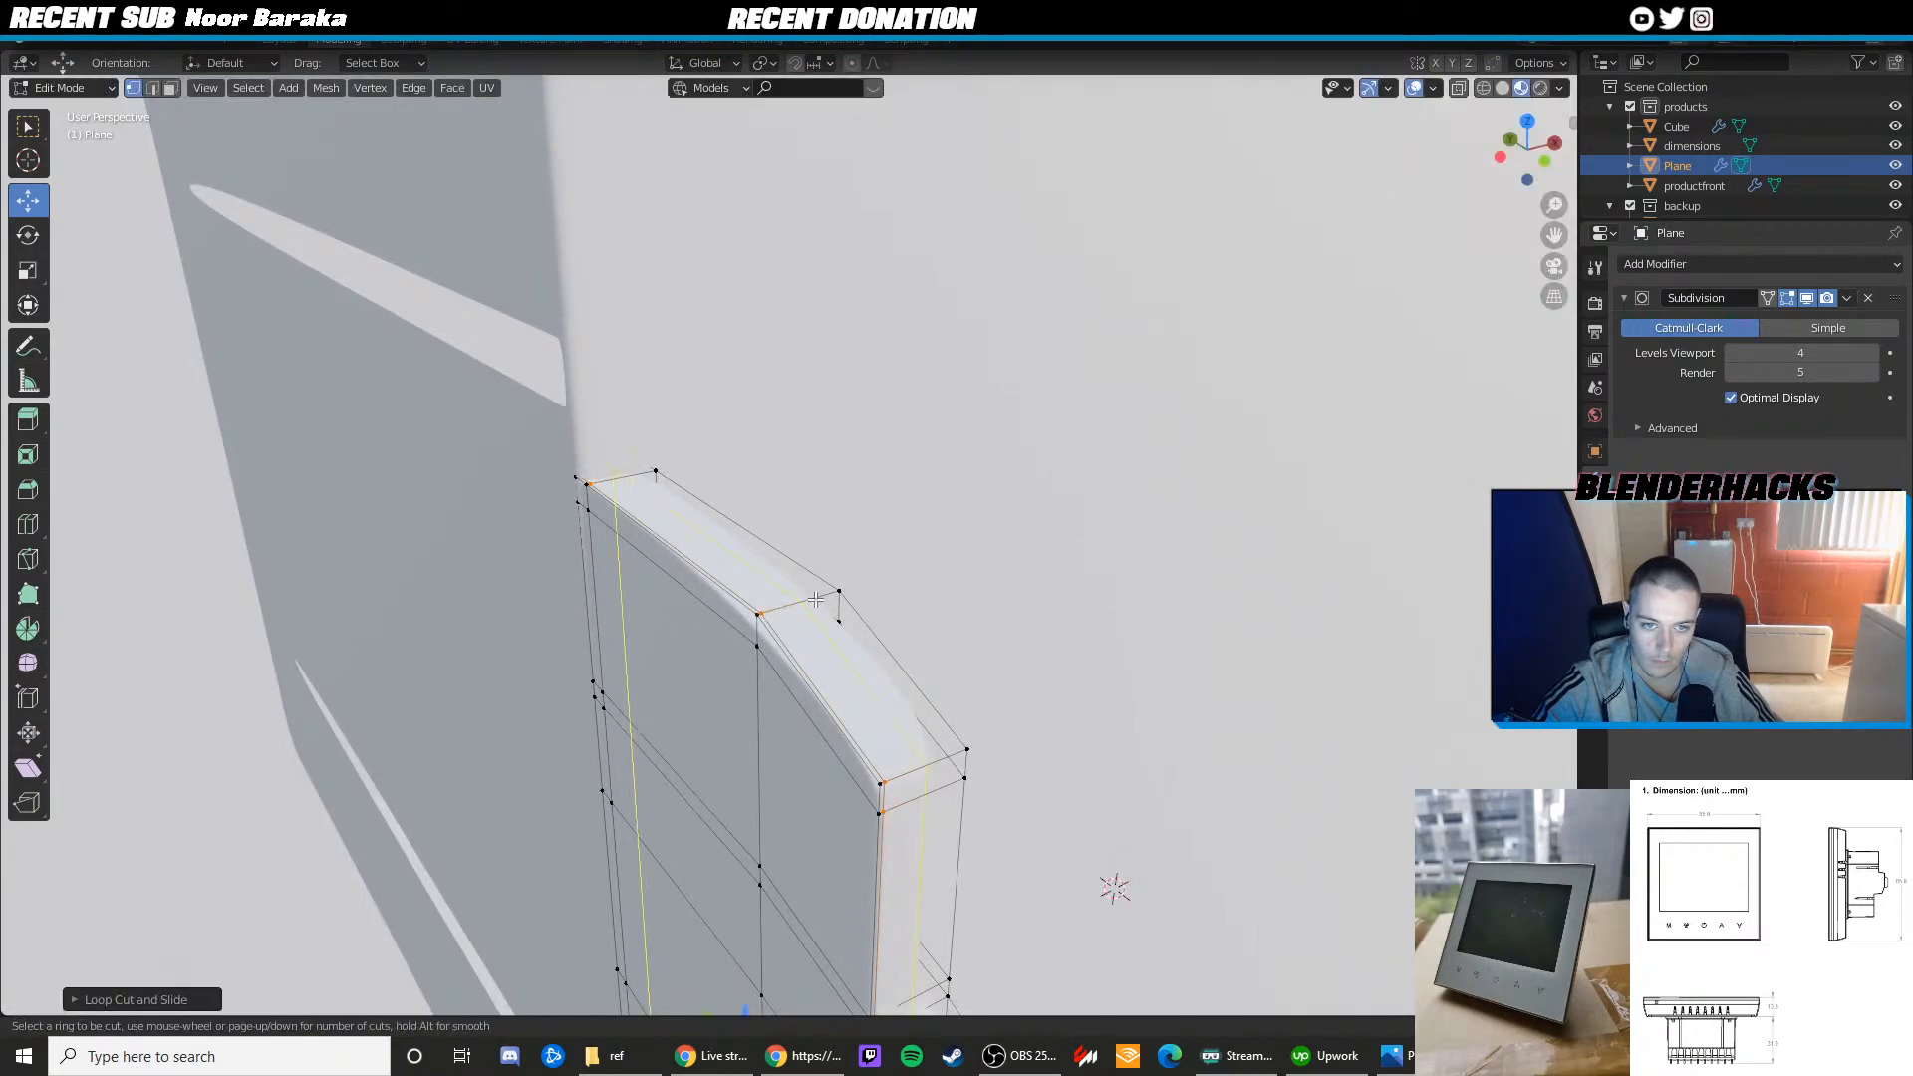
{"action": "left_click", "coordinate": [815, 599]}
{"action": "left_click", "coordinate": [844, 588]}
Examine the whole thermostat through the camera and compare its housing and rear tab with the side-view photo
{"action": "key", "text": "Tab"}
{"action": "scroll", "coordinate": [857, 591], "scroll_direction": "down", "scroll_amount": 4}
{"action": "middle_click_drag", "start_coordinate": [862, 590], "coordinate": [1036, 538]}
{"action": "scroll", "coordinate": [1042, 588], "scroll_direction": "down", "scroll_amount": 5}
{"action": "key", "text": "KP_0"}
{"action": "left_click", "coordinate": [1109, 615]}
{"action": "scroll", "coordinate": [995, 606], "scroll_direction": "down", "scroll_amount": 4}
{"action": "scroll", "coordinate": [1124, 676], "scroll_direction": "down", "scroll_amount": 2}
{"action": "key", "text": "alt+Tab"}
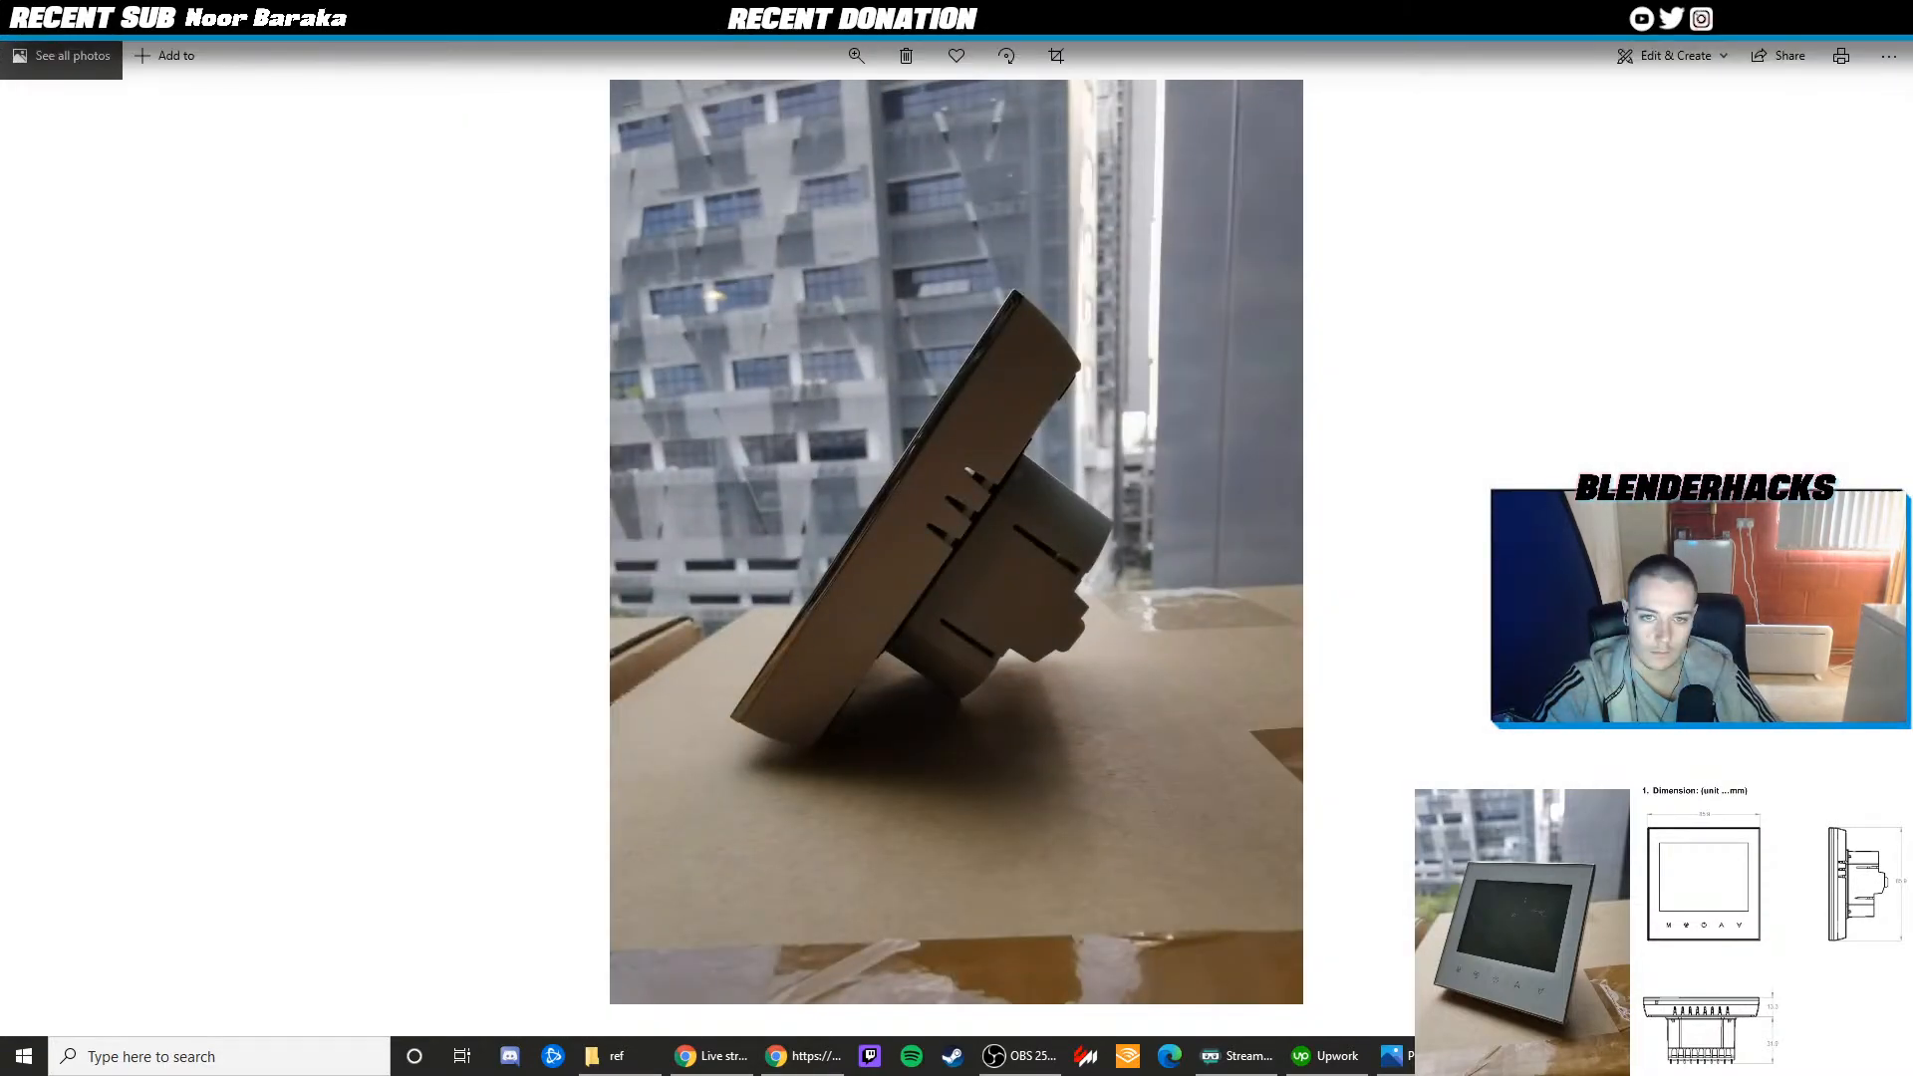
{"action": "key", "text": "alt+Tab"}
{"action": "key", "text": "alt+Tab"}
{"action": "key", "text": "alt+Tab"}
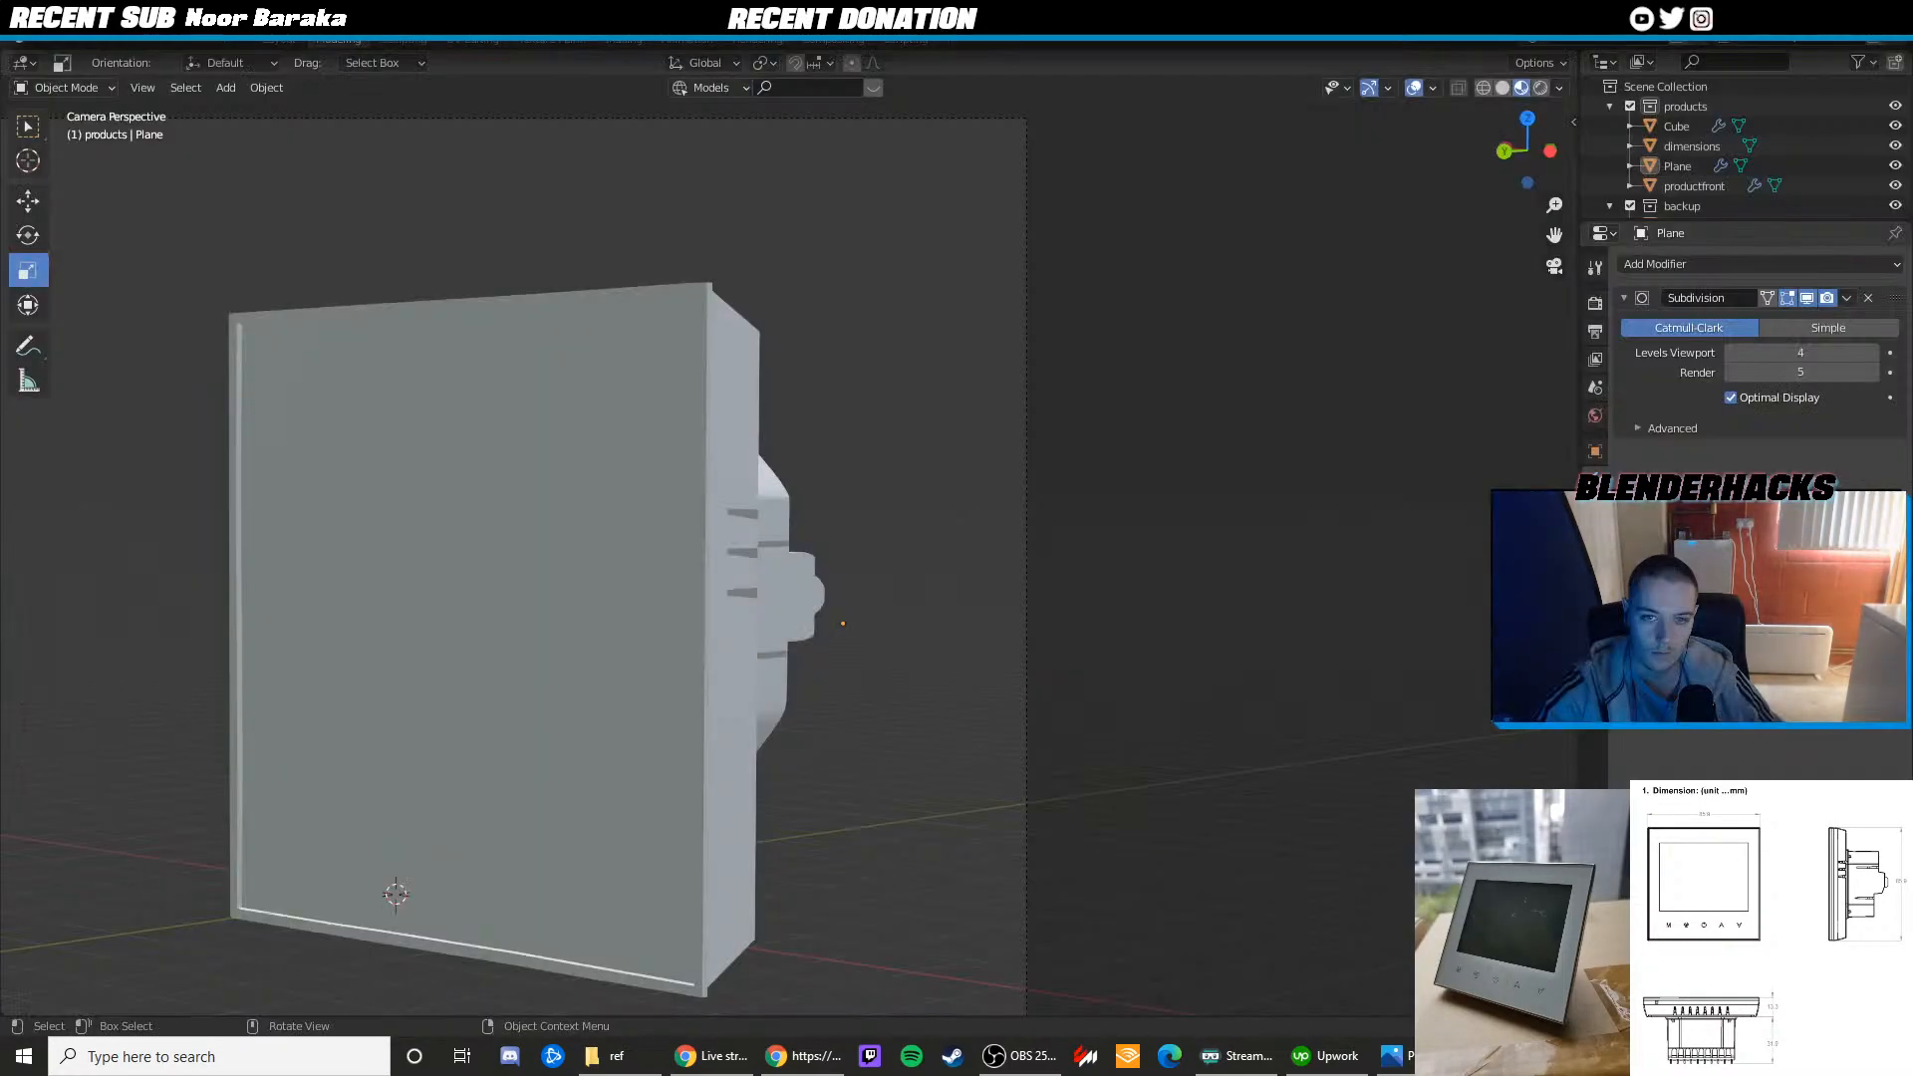
{"action": "key", "text": "alt+Tab"}
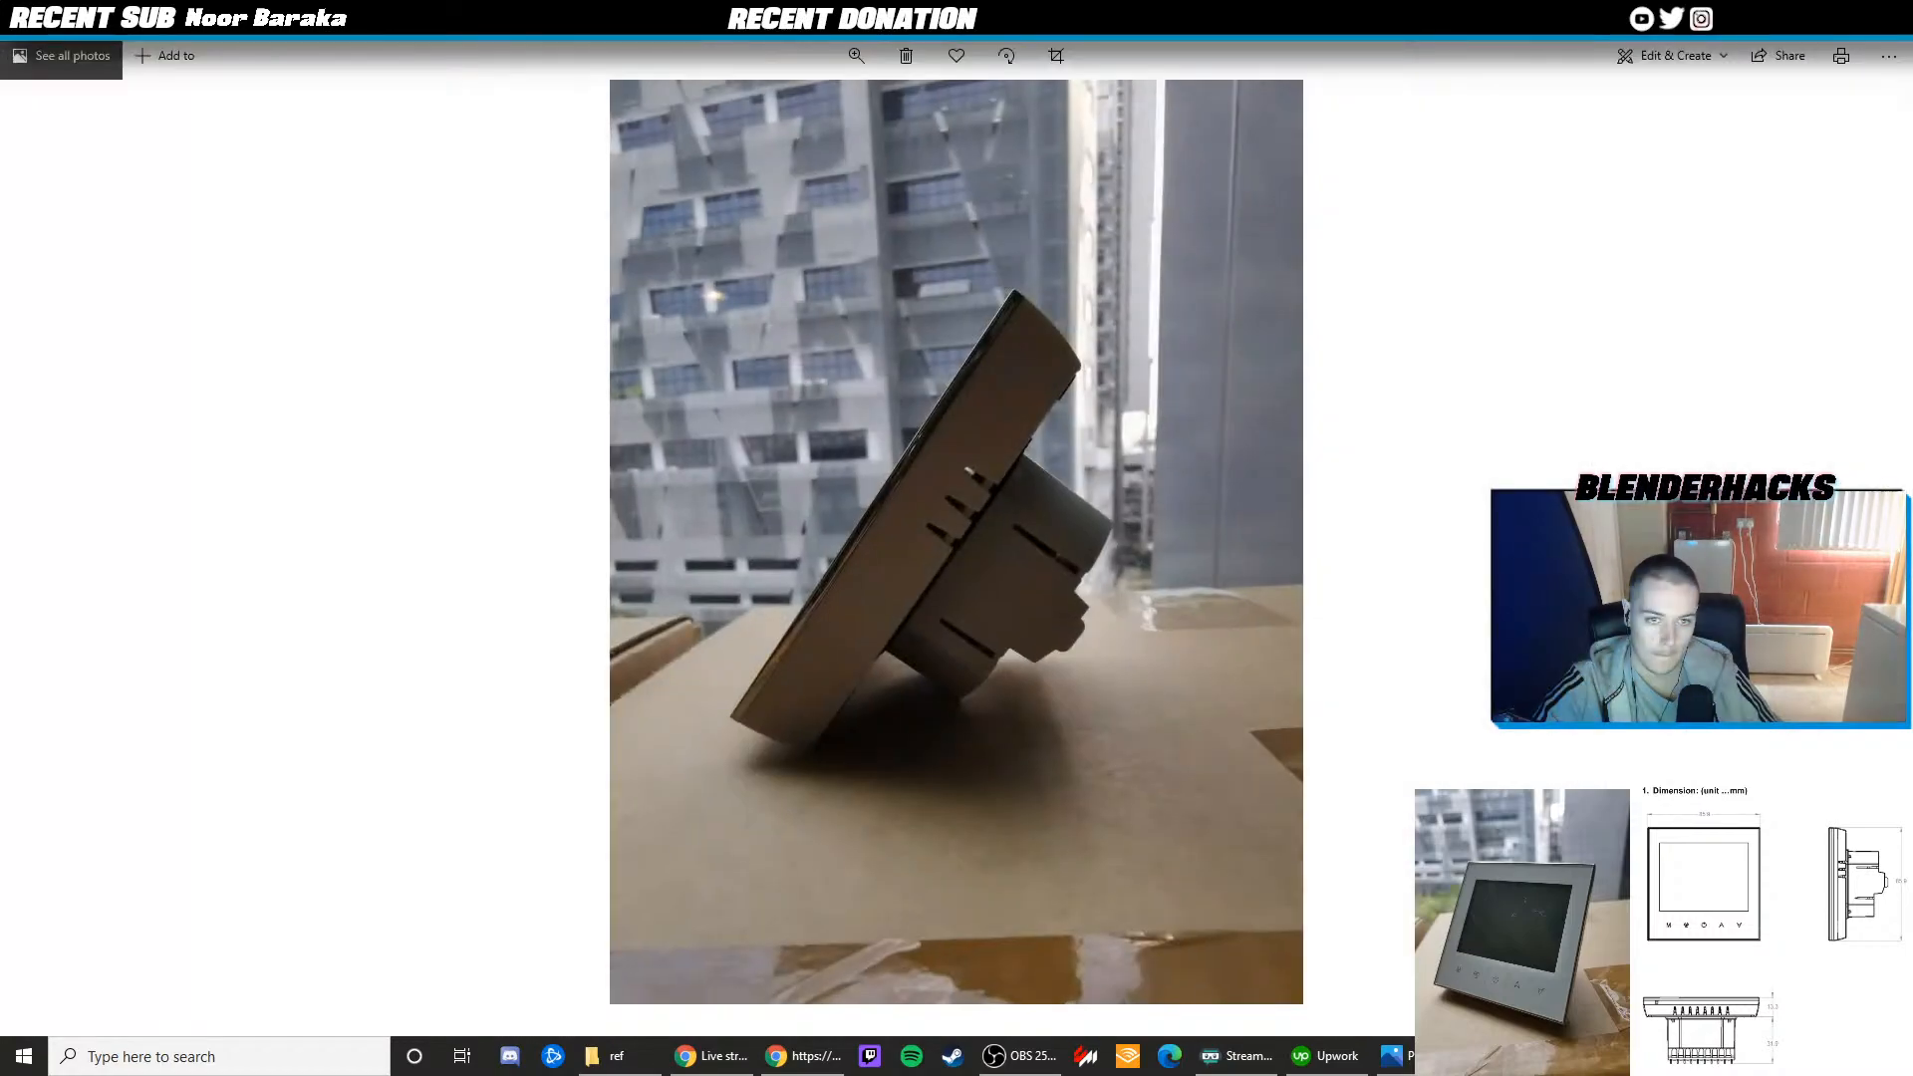
{"action": "key", "text": "alt+Tab"}
Select the rear upper and lower edge vertices of the front housing in side view and scale them inward vertically
{"action": "middle_click_drag", "start_coordinate": [1213, 544], "coordinate": [1165, 553]}
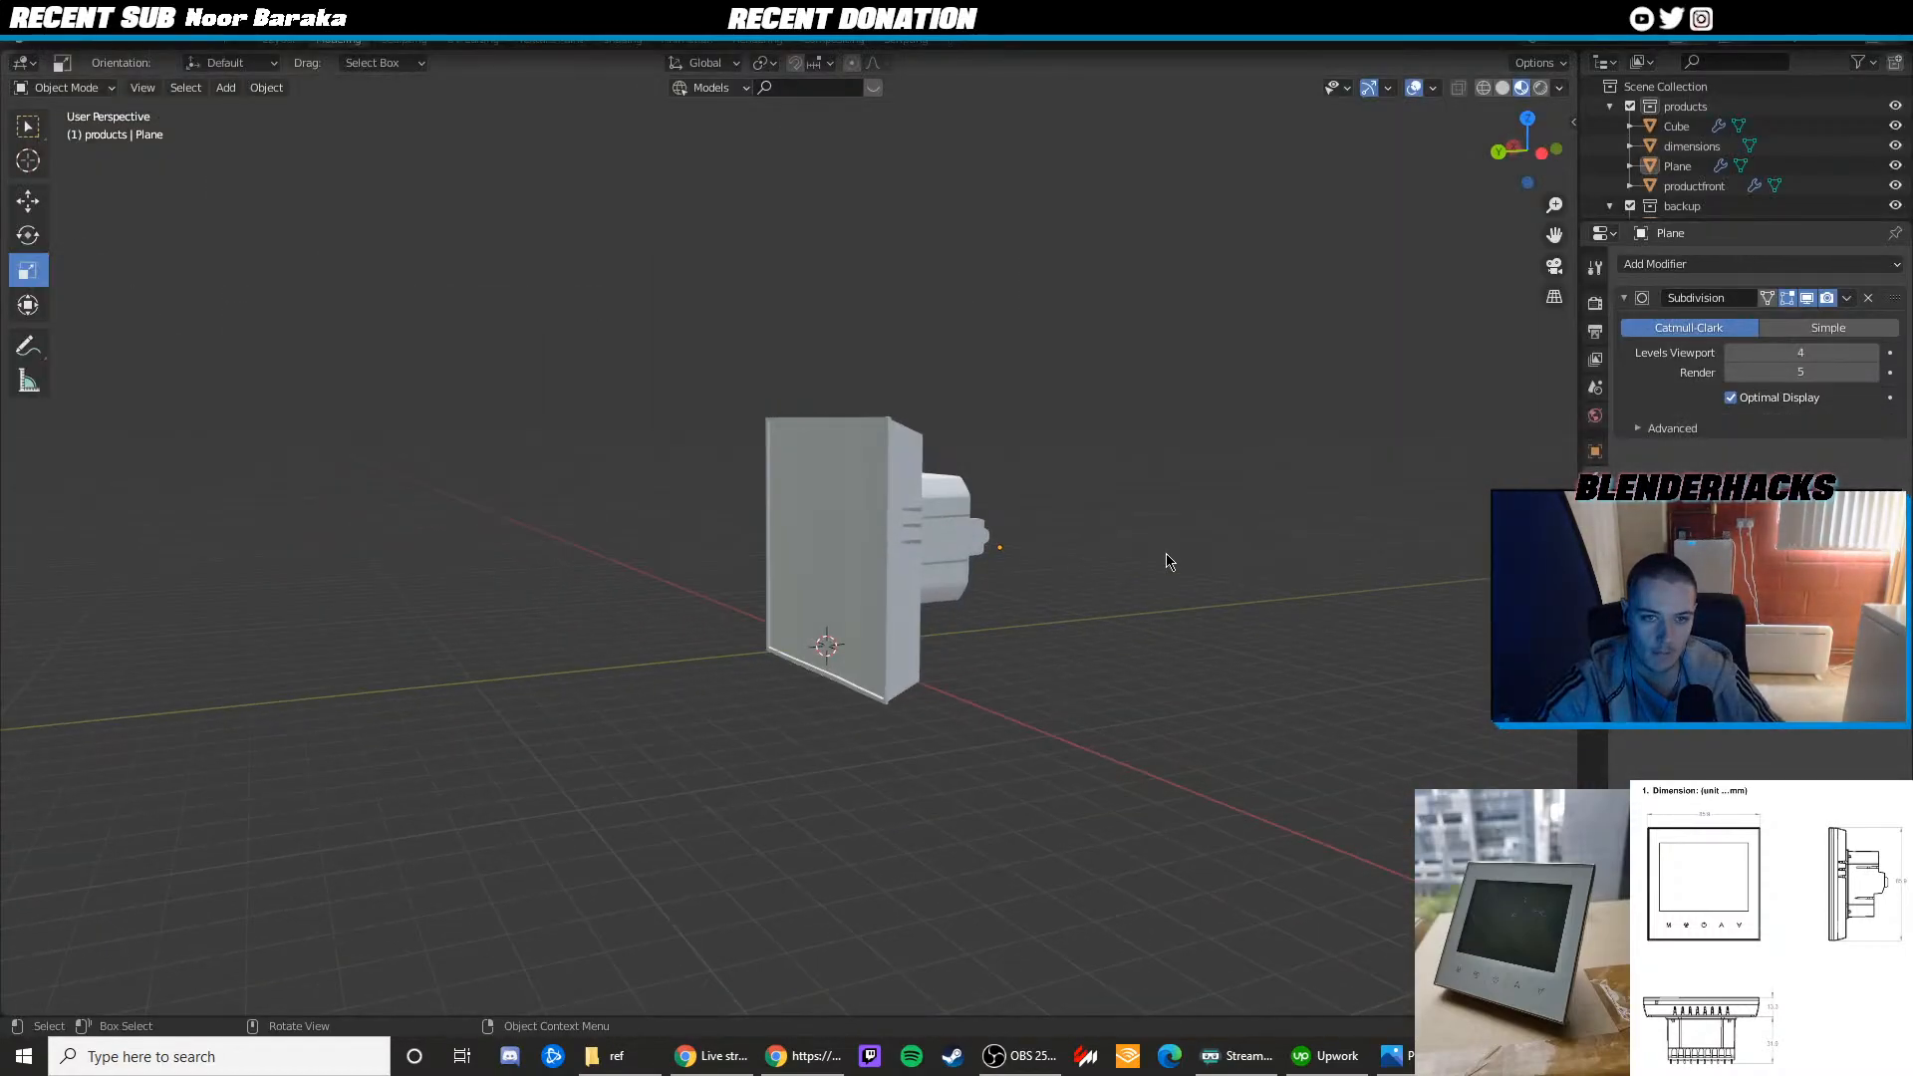
{"action": "left_click", "coordinate": [1497, 151]}
{"action": "left_click", "coordinate": [1557, 149]}
{"action": "left_click", "coordinate": [855, 406]}
{"action": "scroll", "coordinate": [854, 405], "scroll_direction": "up", "scroll_amount": 3}
{"action": "key", "text": "Tab"}
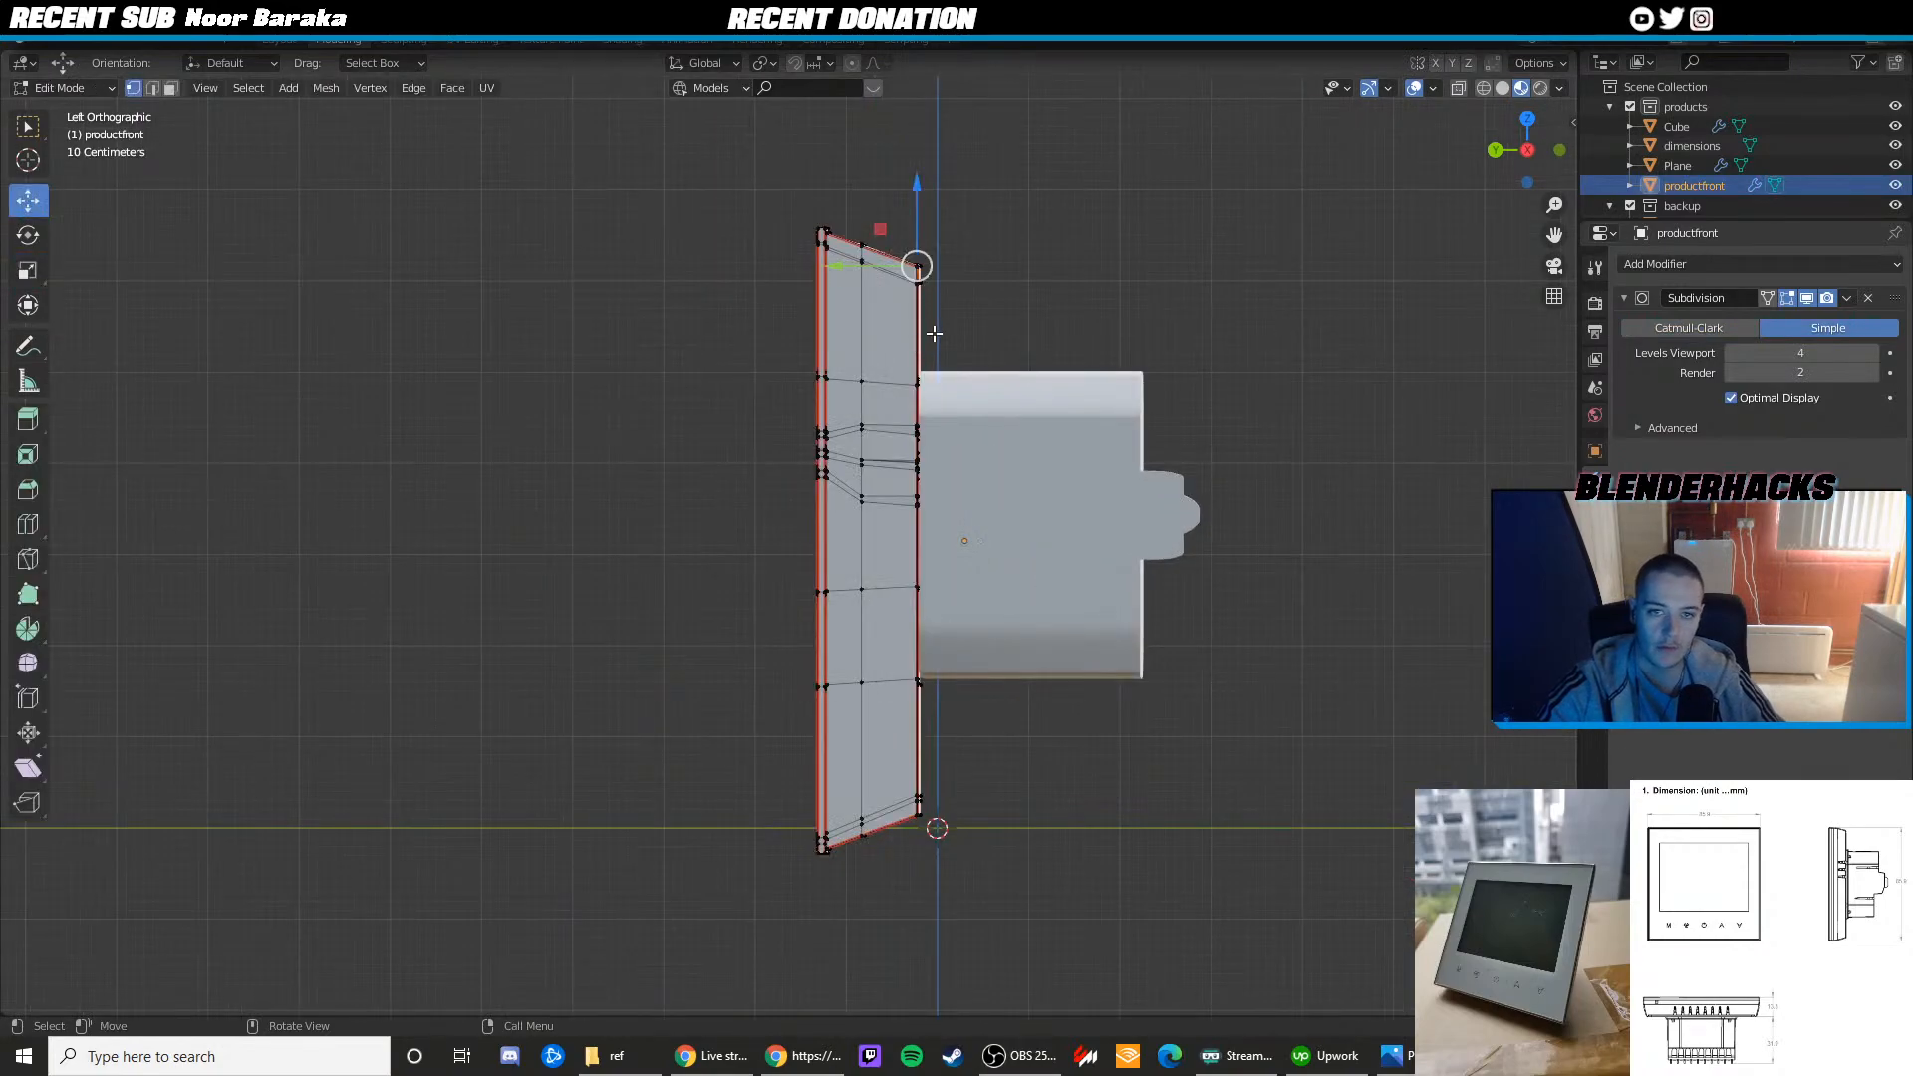
{"action": "key", "text": "shift+z"}
{"action": "middle_click_drag", "start_coordinate": [978, 285], "coordinate": [926, 423], "text": "shift"}
{"action": "scroll", "coordinate": [929, 420], "scroll_direction": "up", "scroll_amount": 3}
{"action": "left_click_drag", "start_coordinate": [1021, 386], "coordinate": [910, 289]}
{"action": "scroll", "coordinate": [909, 289], "scroll_direction": "down", "scroll_amount": 5}
{"action": "middle_click_drag", "start_coordinate": [902, 638], "coordinate": [944, 529], "text": "shift"}
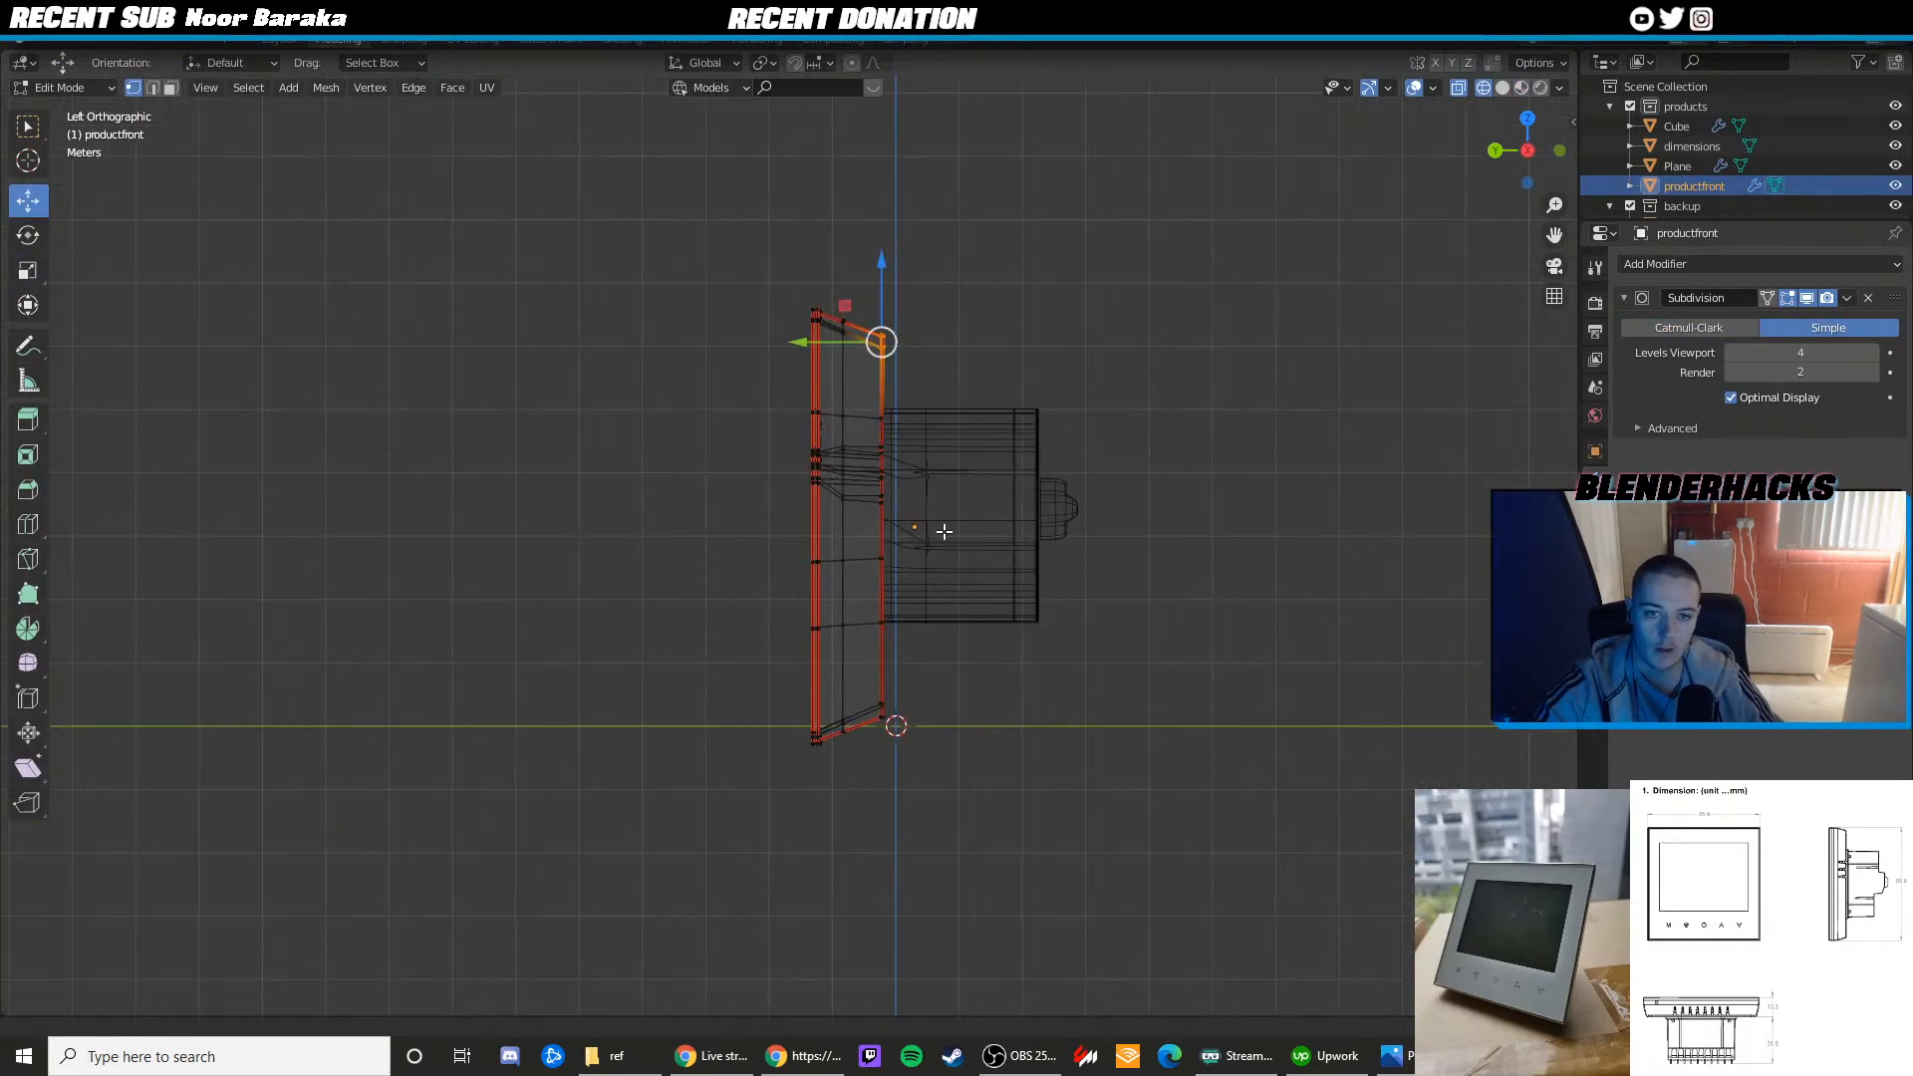
{"action": "scroll", "coordinate": [943, 529], "scroll_direction": "up", "scroll_amount": 4}
{"action": "middle_click_drag", "start_coordinate": [1025, 902], "coordinate": [1033, 700], "text": "shift"}
{"action": "left_click_drag", "start_coordinate": [1087, 736], "coordinate": [980, 642], "text": "shift"}
{"action": "scroll", "coordinate": [1059, 618], "scroll_direction": "down", "scroll_amount": 3}
{"action": "middle_click_drag", "start_coordinate": [1048, 469], "coordinate": [1023, 624], "text": "shift"}
{"action": "key", "text": "shift+space"}
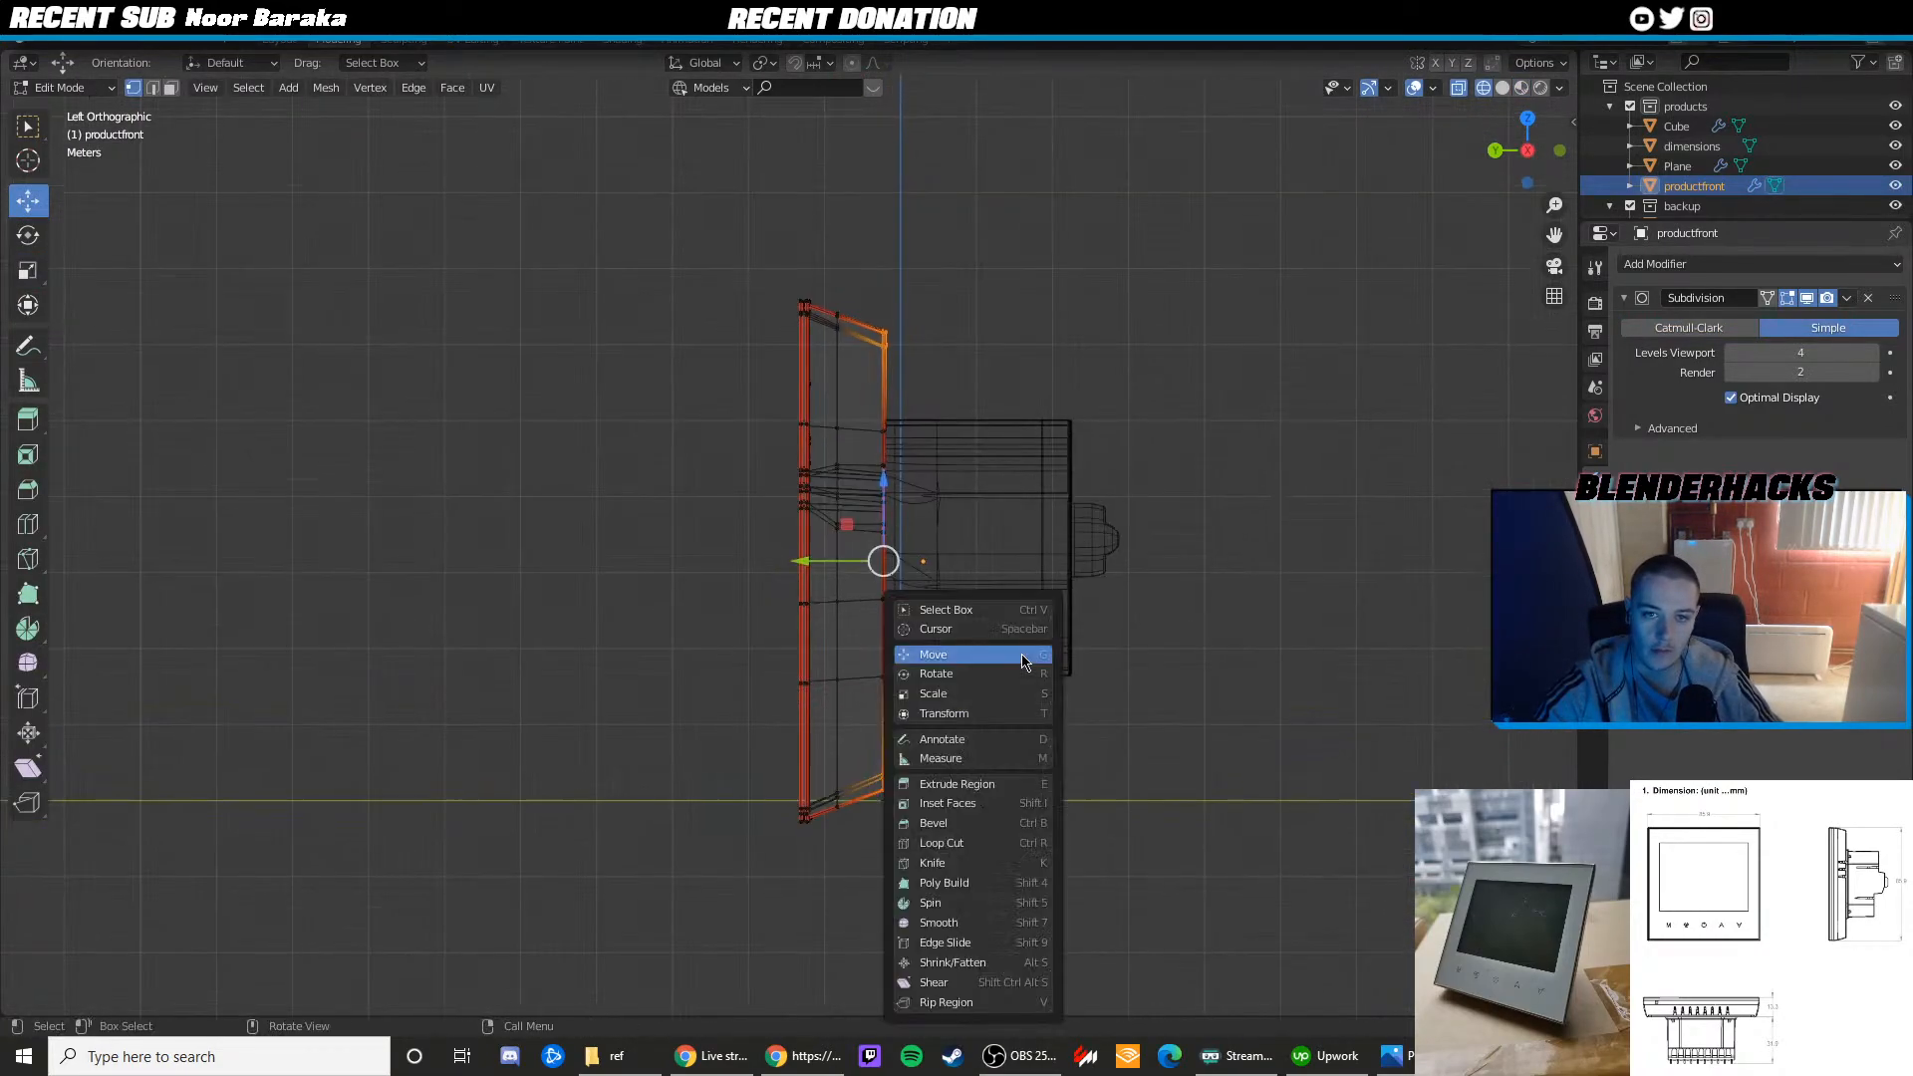
{"action": "left_click", "coordinate": [1024, 695]}
{"action": "left_click_drag", "start_coordinate": [884, 482], "coordinate": [880, 481]}
Scale the front housing's rear edge vertically a second time to refine the side taper, and check it through the camera
{"action": "key", "text": "Tab"}
{"action": "left_click", "coordinate": [1097, 338]}
{"action": "key", "text": "Tab"}
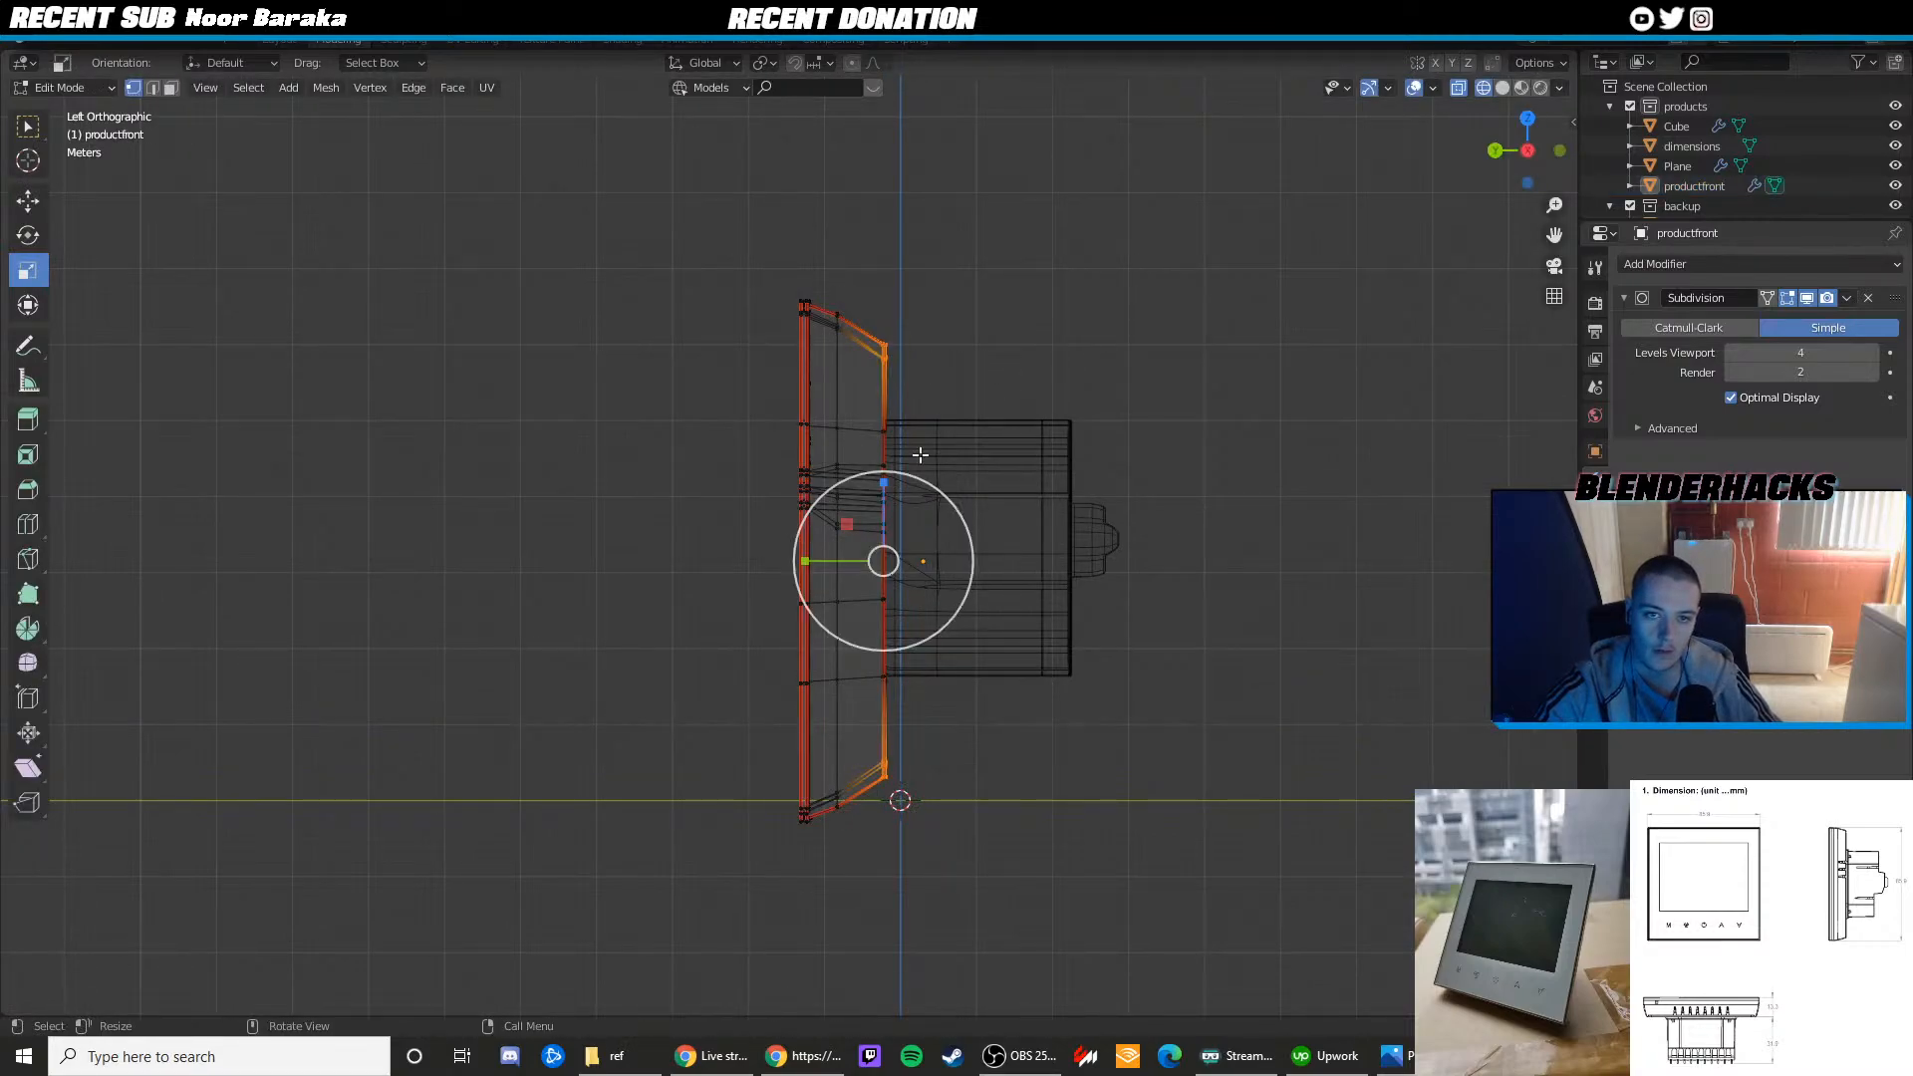
{"action": "left_click_drag", "start_coordinate": [884, 489], "coordinate": [882, 501]}
{"action": "key", "text": "z"}
{"action": "left_click", "coordinate": [887, 696]}
{"action": "middle_click_drag", "start_coordinate": [888, 696], "coordinate": [942, 735]}
{"action": "key", "text": "Tab"}
{"action": "left_click", "coordinate": [1126, 604]}
{"action": "middle_click_drag", "start_coordinate": [1127, 603], "coordinate": [1226, 580]}
{"action": "key", "text": "KP_0"}
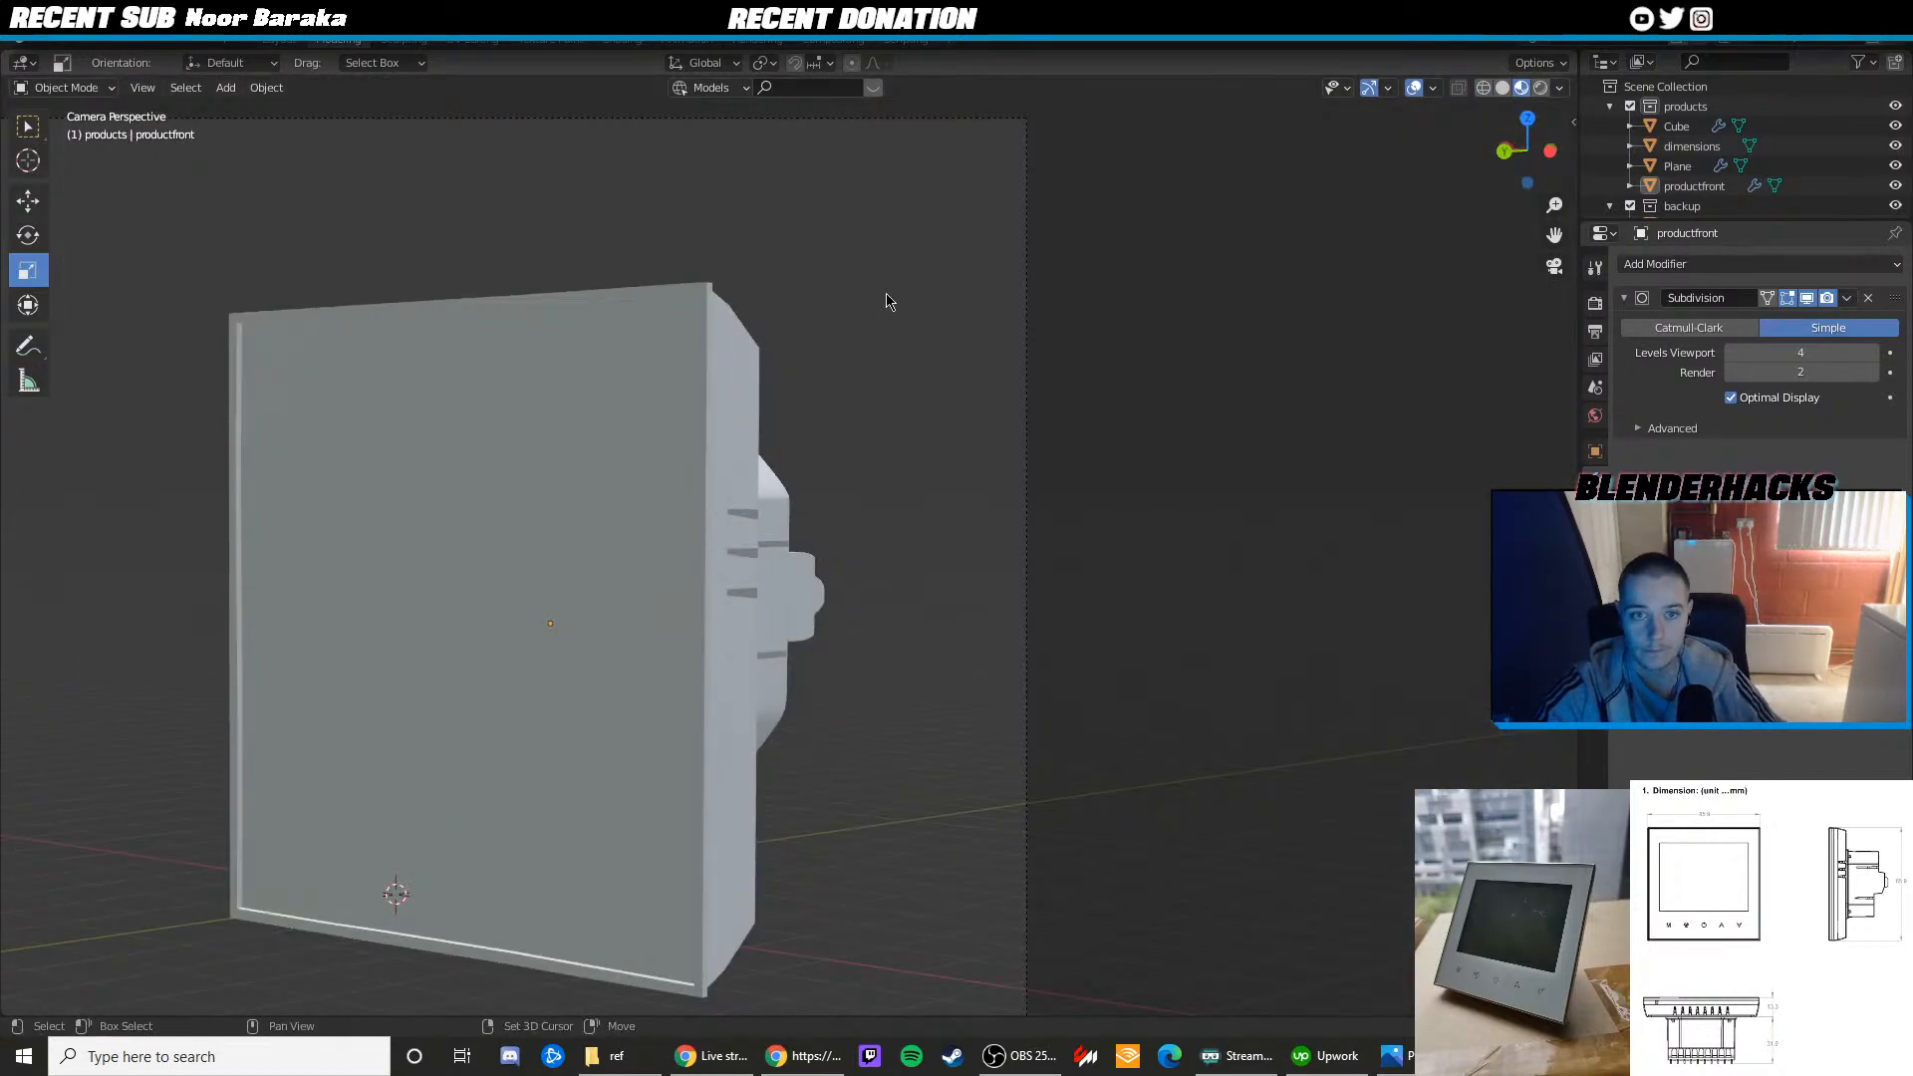
Switch the front housing's Subdivision modifier to Catmull-Clark and set its render level to 5
{"action": "middle_click_drag", "start_coordinate": [787, 324], "coordinate": [857, 473], "text": "shift"}
{"action": "scroll", "coordinate": [857, 479], "scroll_direction": "up", "scroll_amount": 2}
{"action": "left_click", "coordinate": [857, 478]}
{"action": "left_click", "coordinate": [1688, 328]}
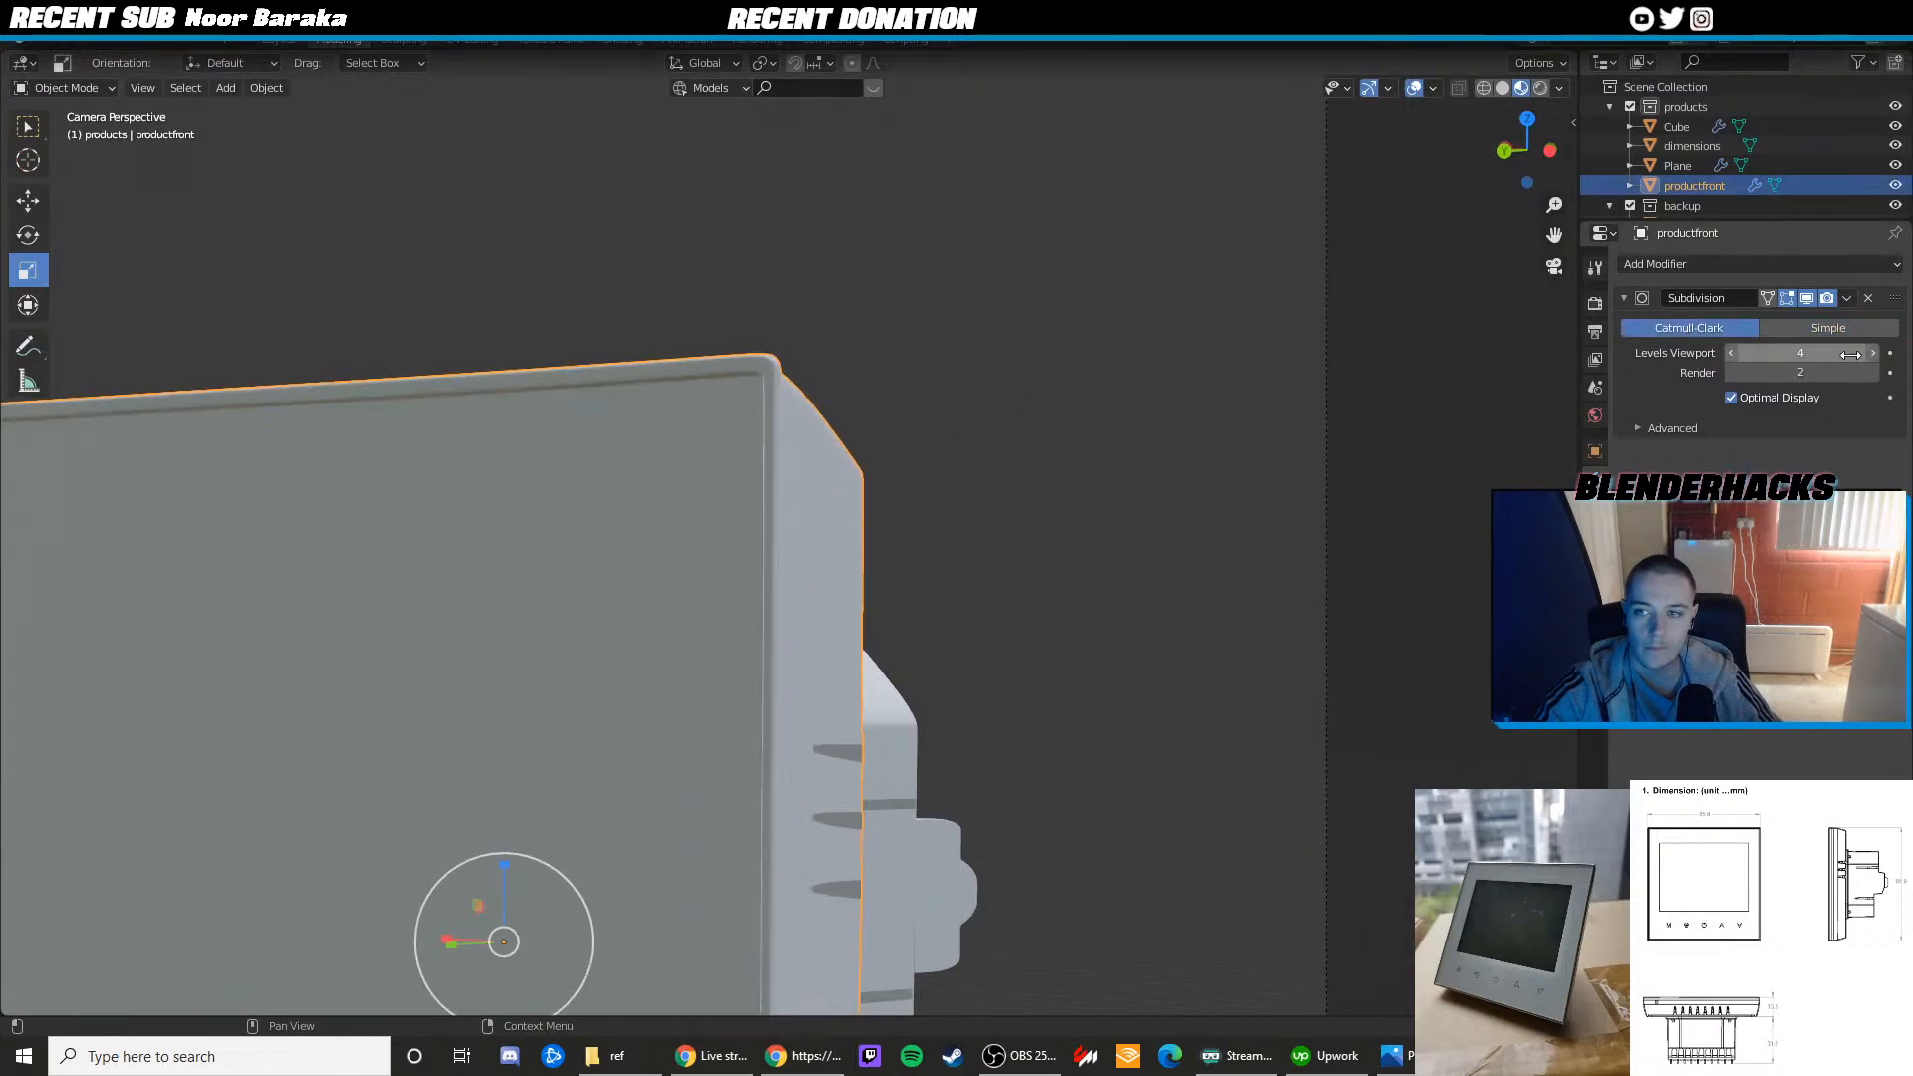
{"action": "left_click", "coordinate": [1874, 374]}
{"action": "left_click", "coordinate": [1875, 373]}
{"action": "left_click", "coordinate": [1875, 374]}
{"action": "scroll", "coordinate": [1295, 518], "scroll_direction": "down", "scroll_amount": 5}
{"action": "scroll", "coordinate": [1076, 498], "scroll_direction": "up", "scroll_amount": 2}
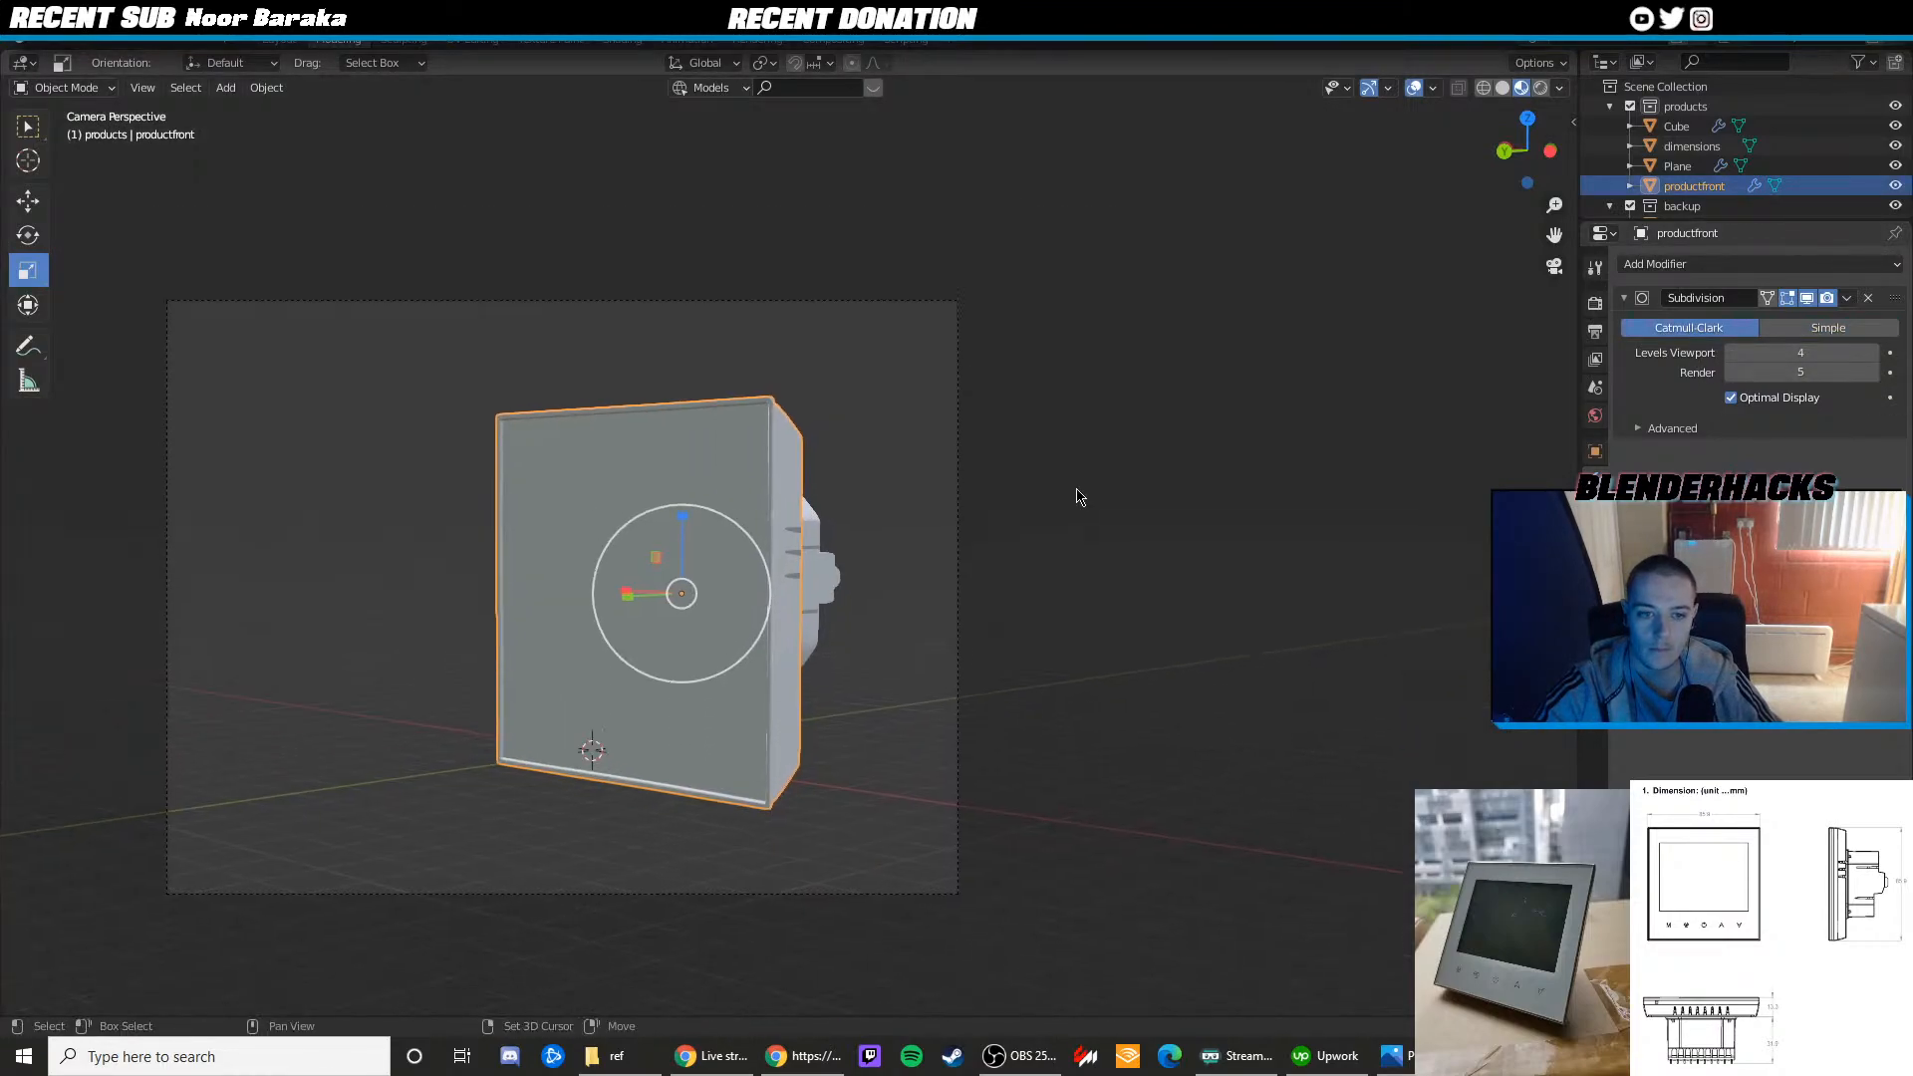
Raise the rear body's render subdivision level and set the rear tab's render level to 4
{"action": "left_click", "coordinate": [922, 565]}
{"action": "left_click", "coordinate": [816, 554]}
{"action": "left_click", "coordinate": [1871, 373]}
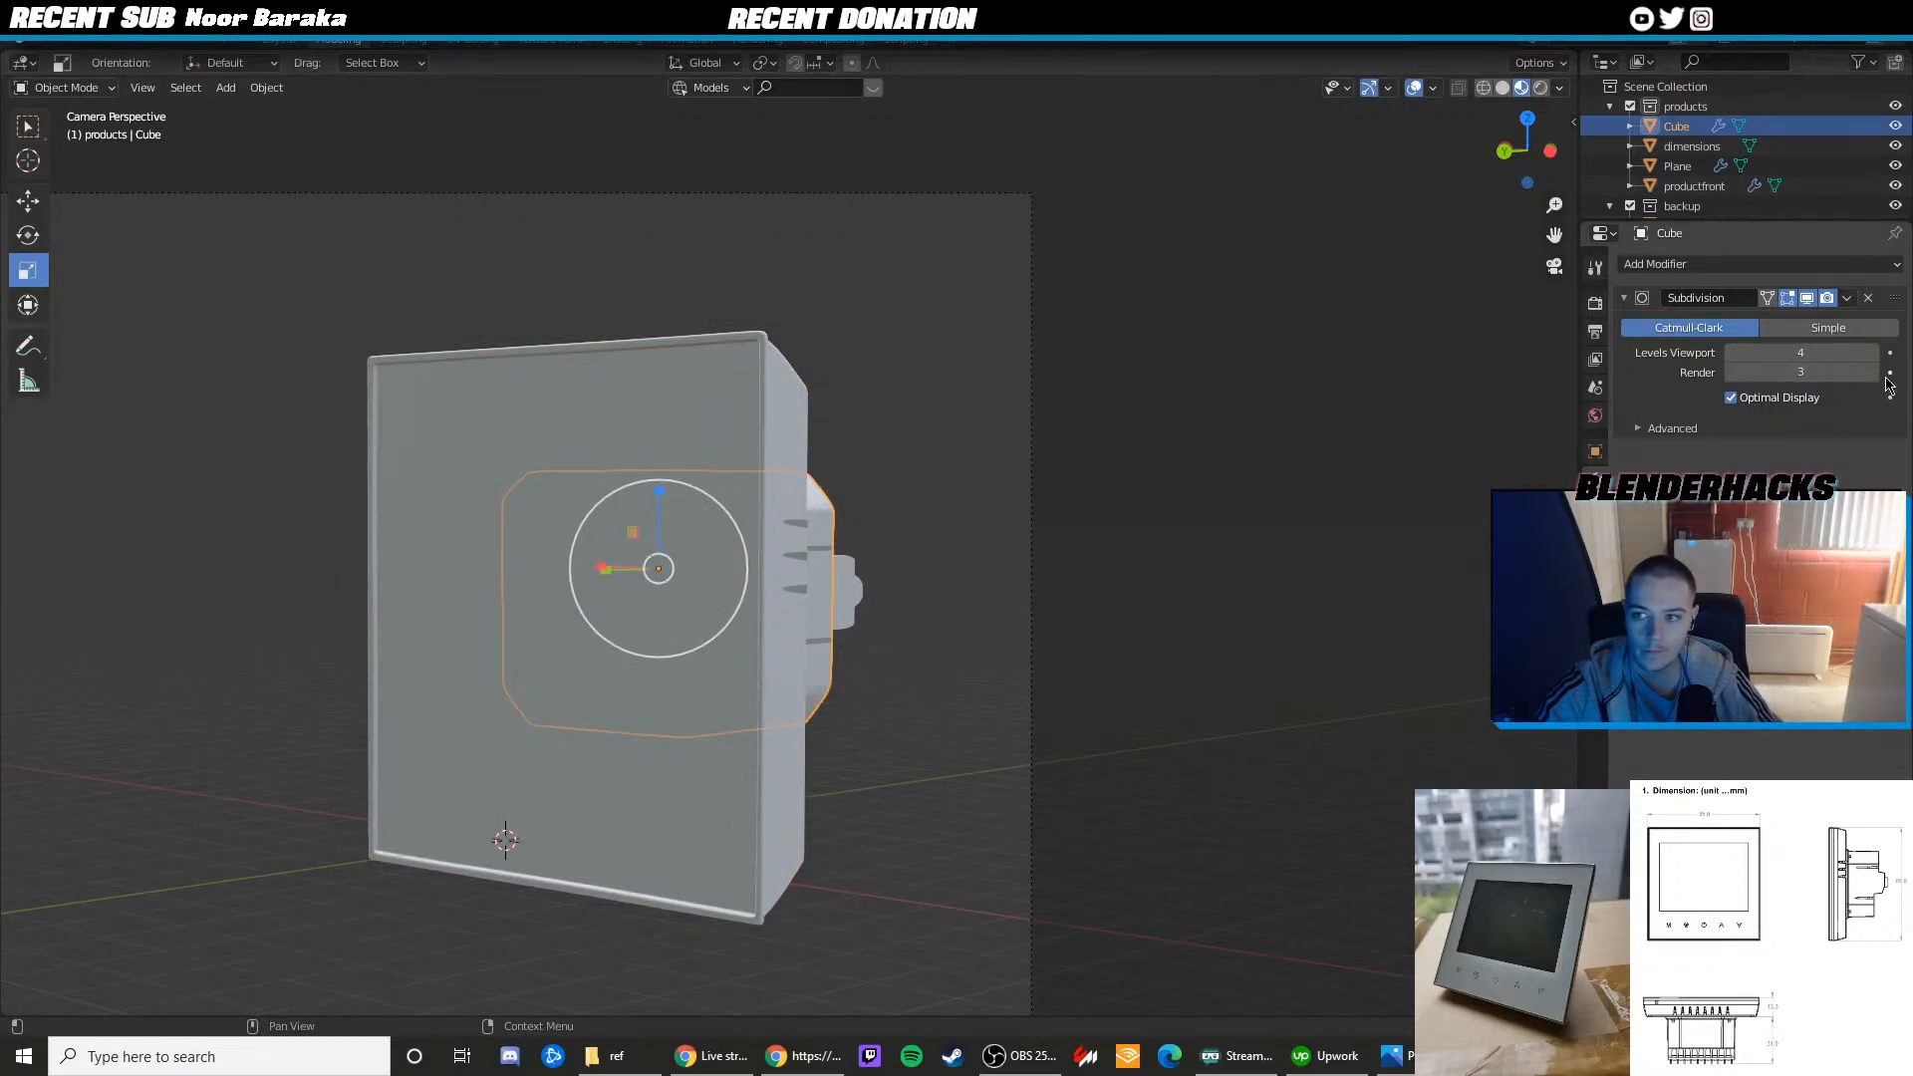
{"action": "left_click", "coordinate": [1229, 469]}
{"action": "left_click", "coordinate": [857, 600]}
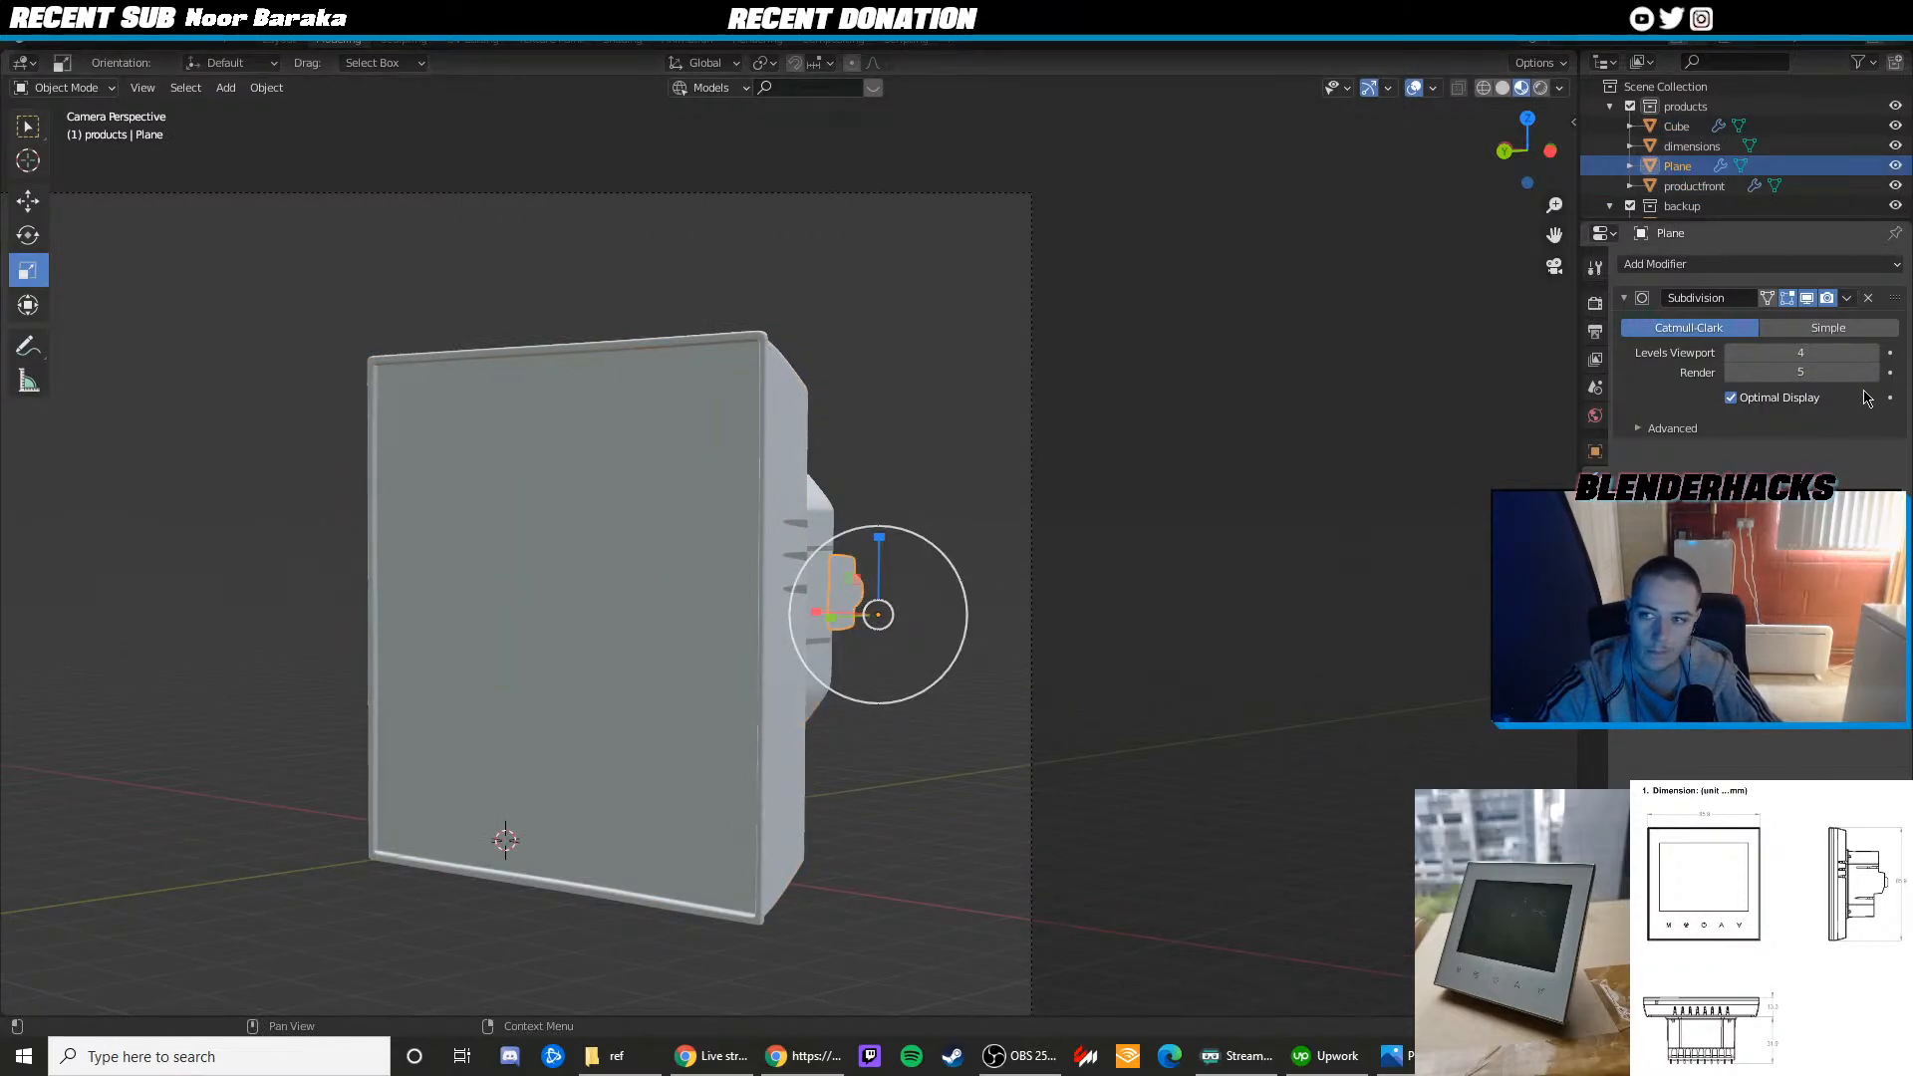
{"action": "left_click", "coordinate": [1872, 373]}
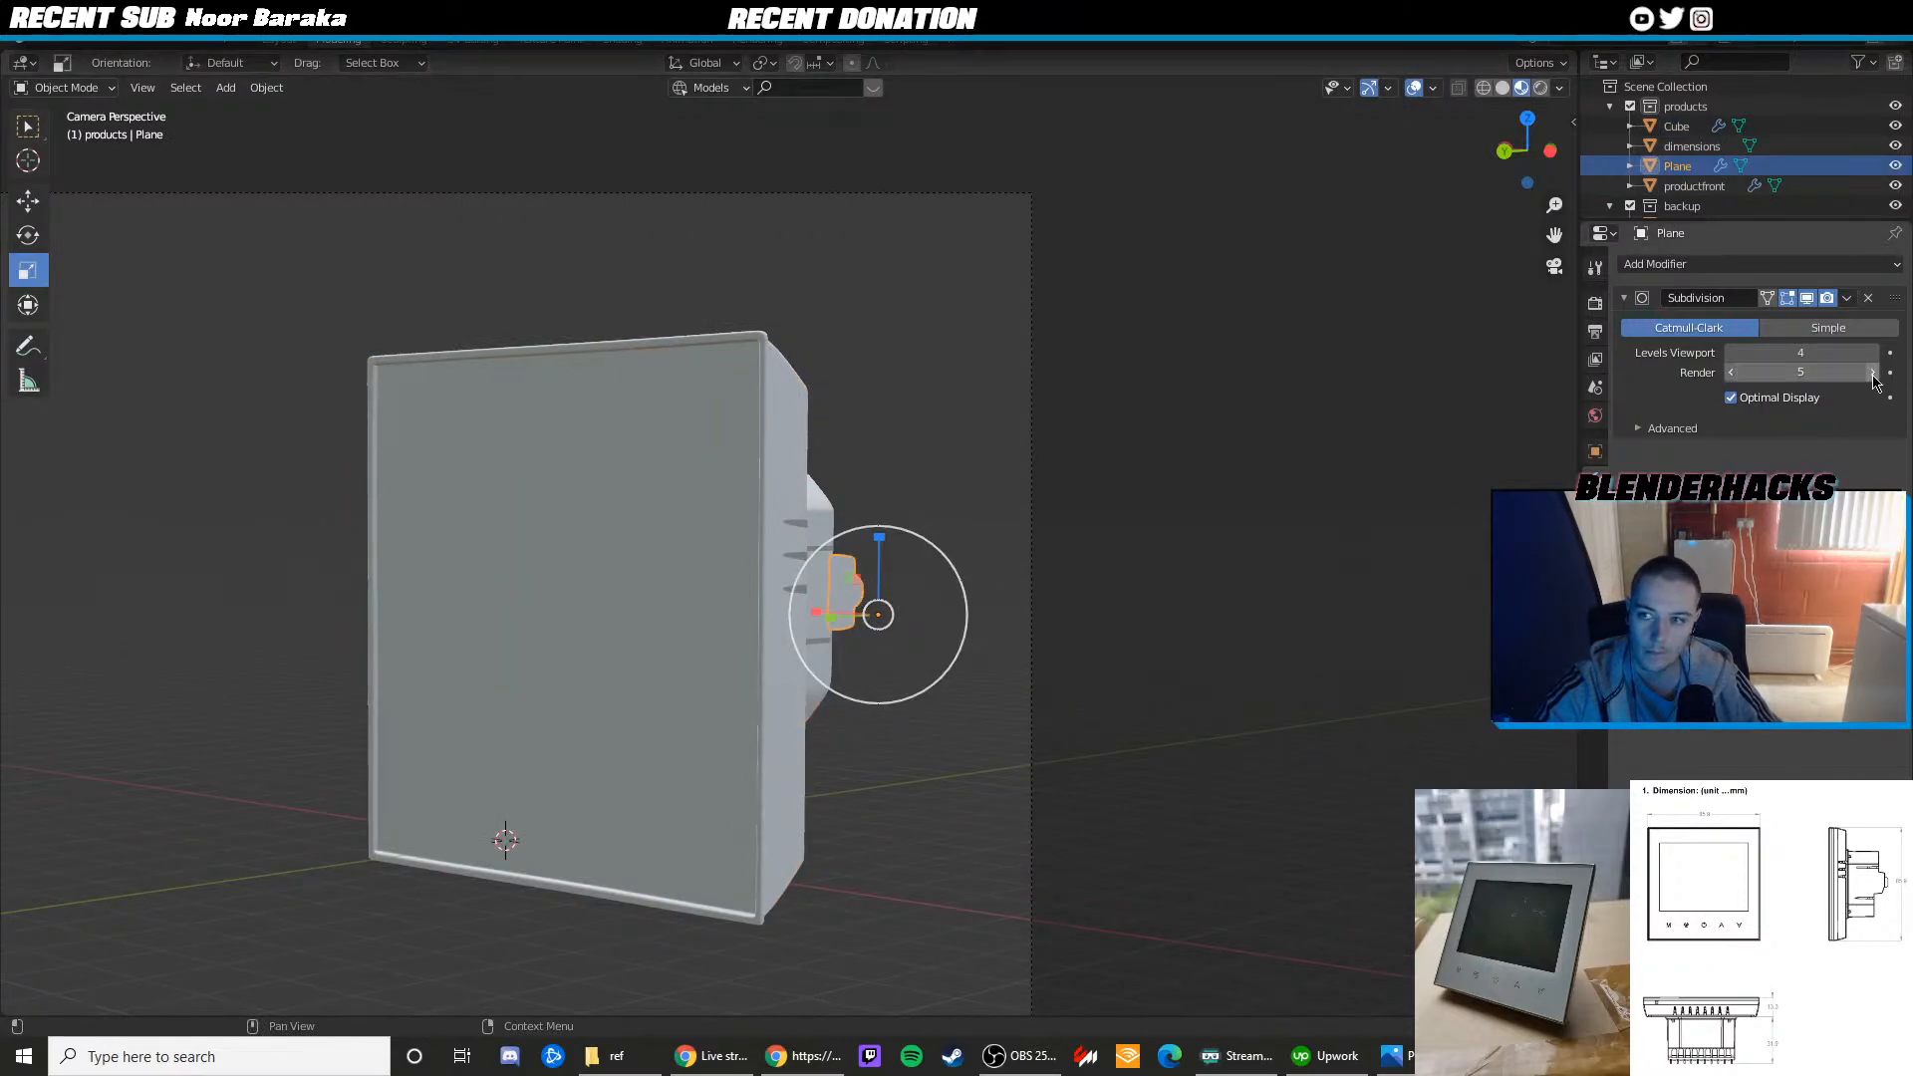
{"action": "left_click", "coordinate": [1008, 411]}
Collapse the products and backup collections and create a new collection named atmos
{"action": "scroll", "coordinate": [1123, 419], "scroll_direction": "down", "scroll_amount": 5}
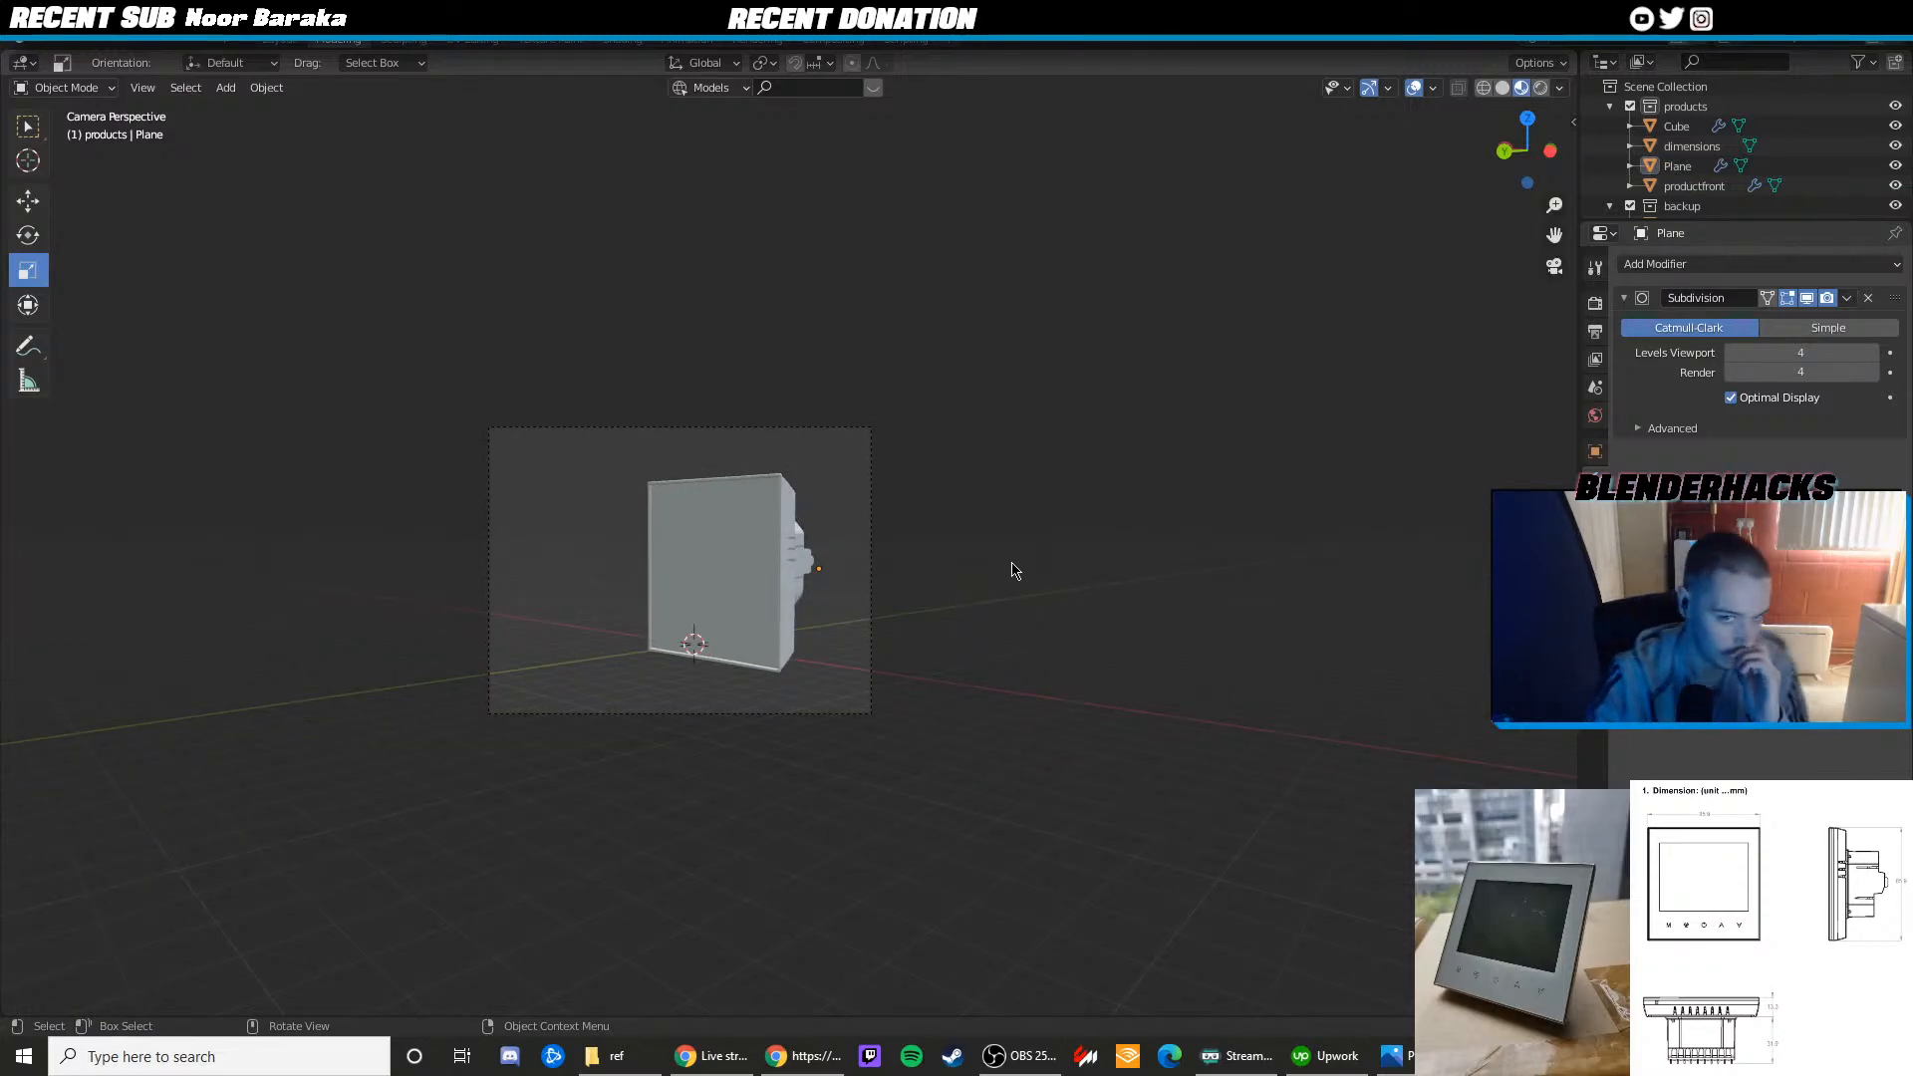
{"action": "middle_click_drag", "start_coordinate": [900, 529], "coordinate": [1025, 401]}
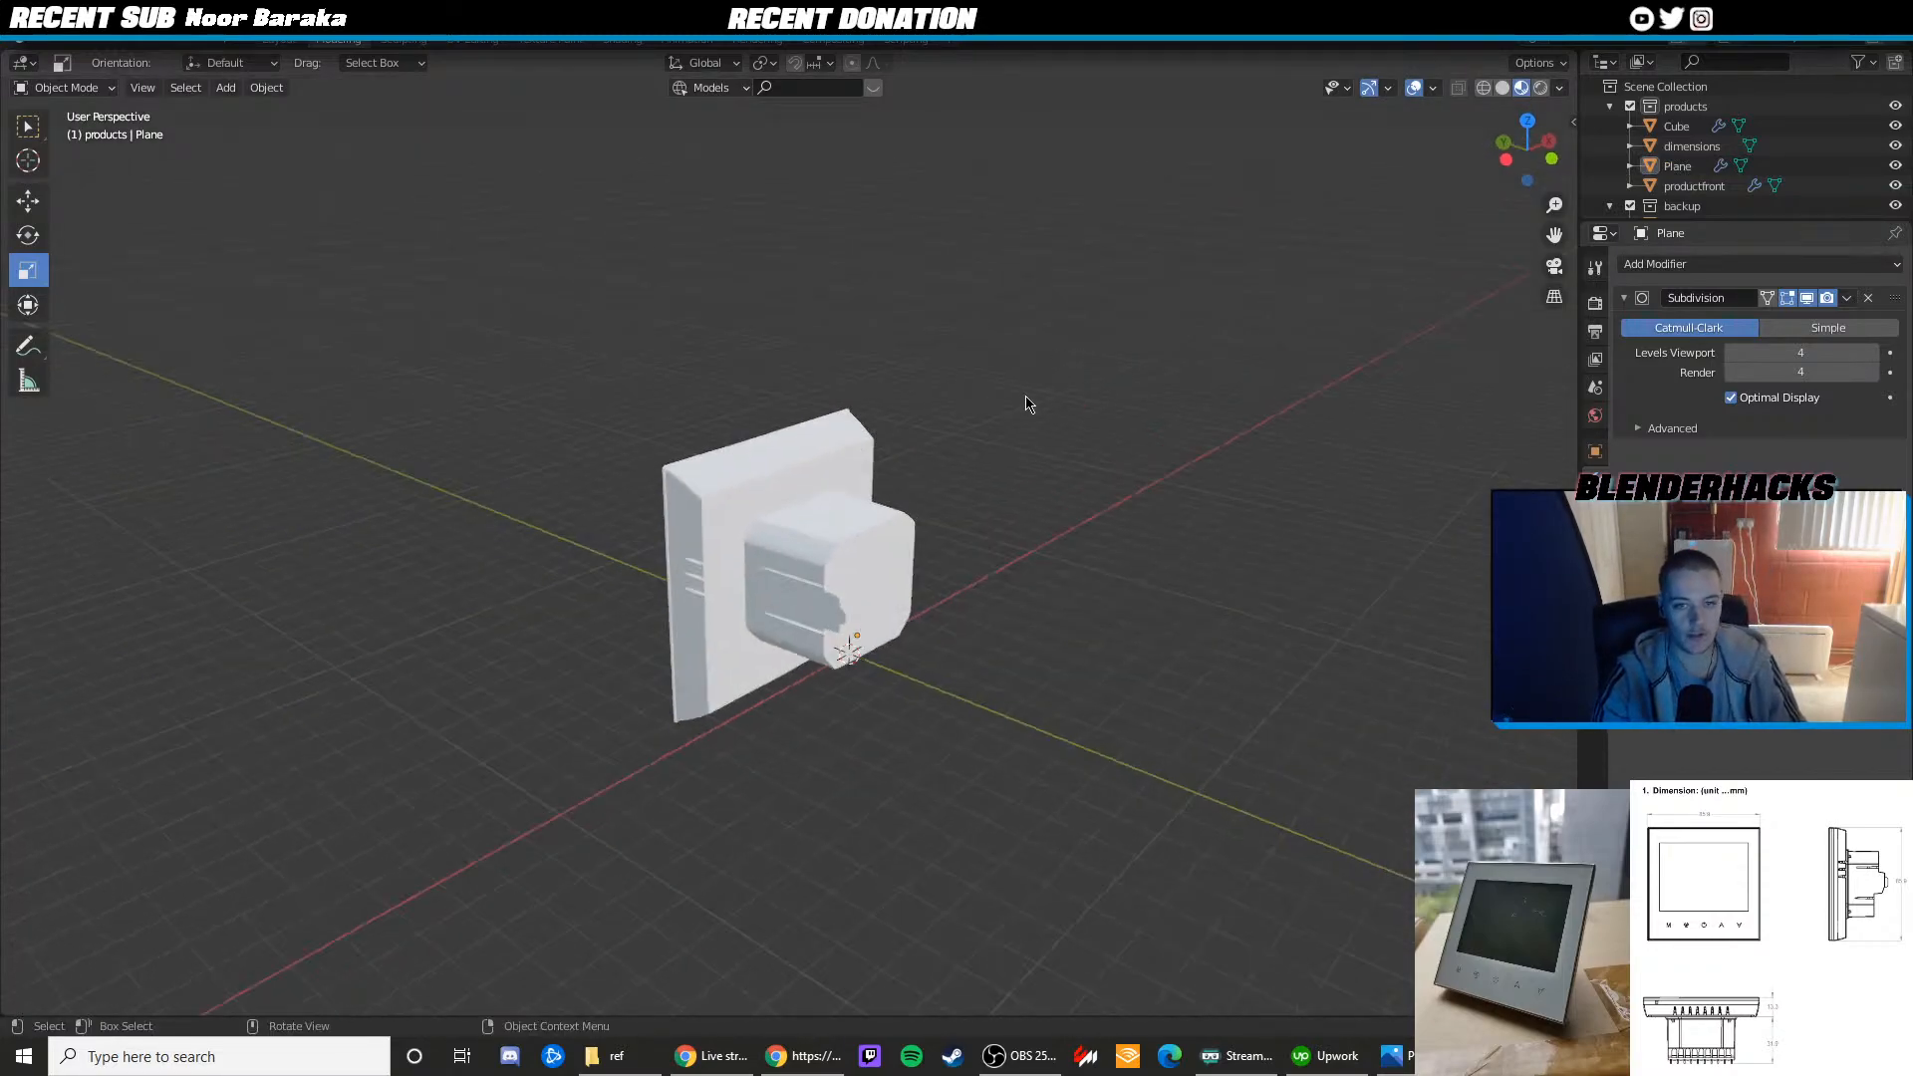
{"action": "left_click", "coordinate": [1608, 106]}
{"action": "left_click", "coordinate": [1608, 126]}
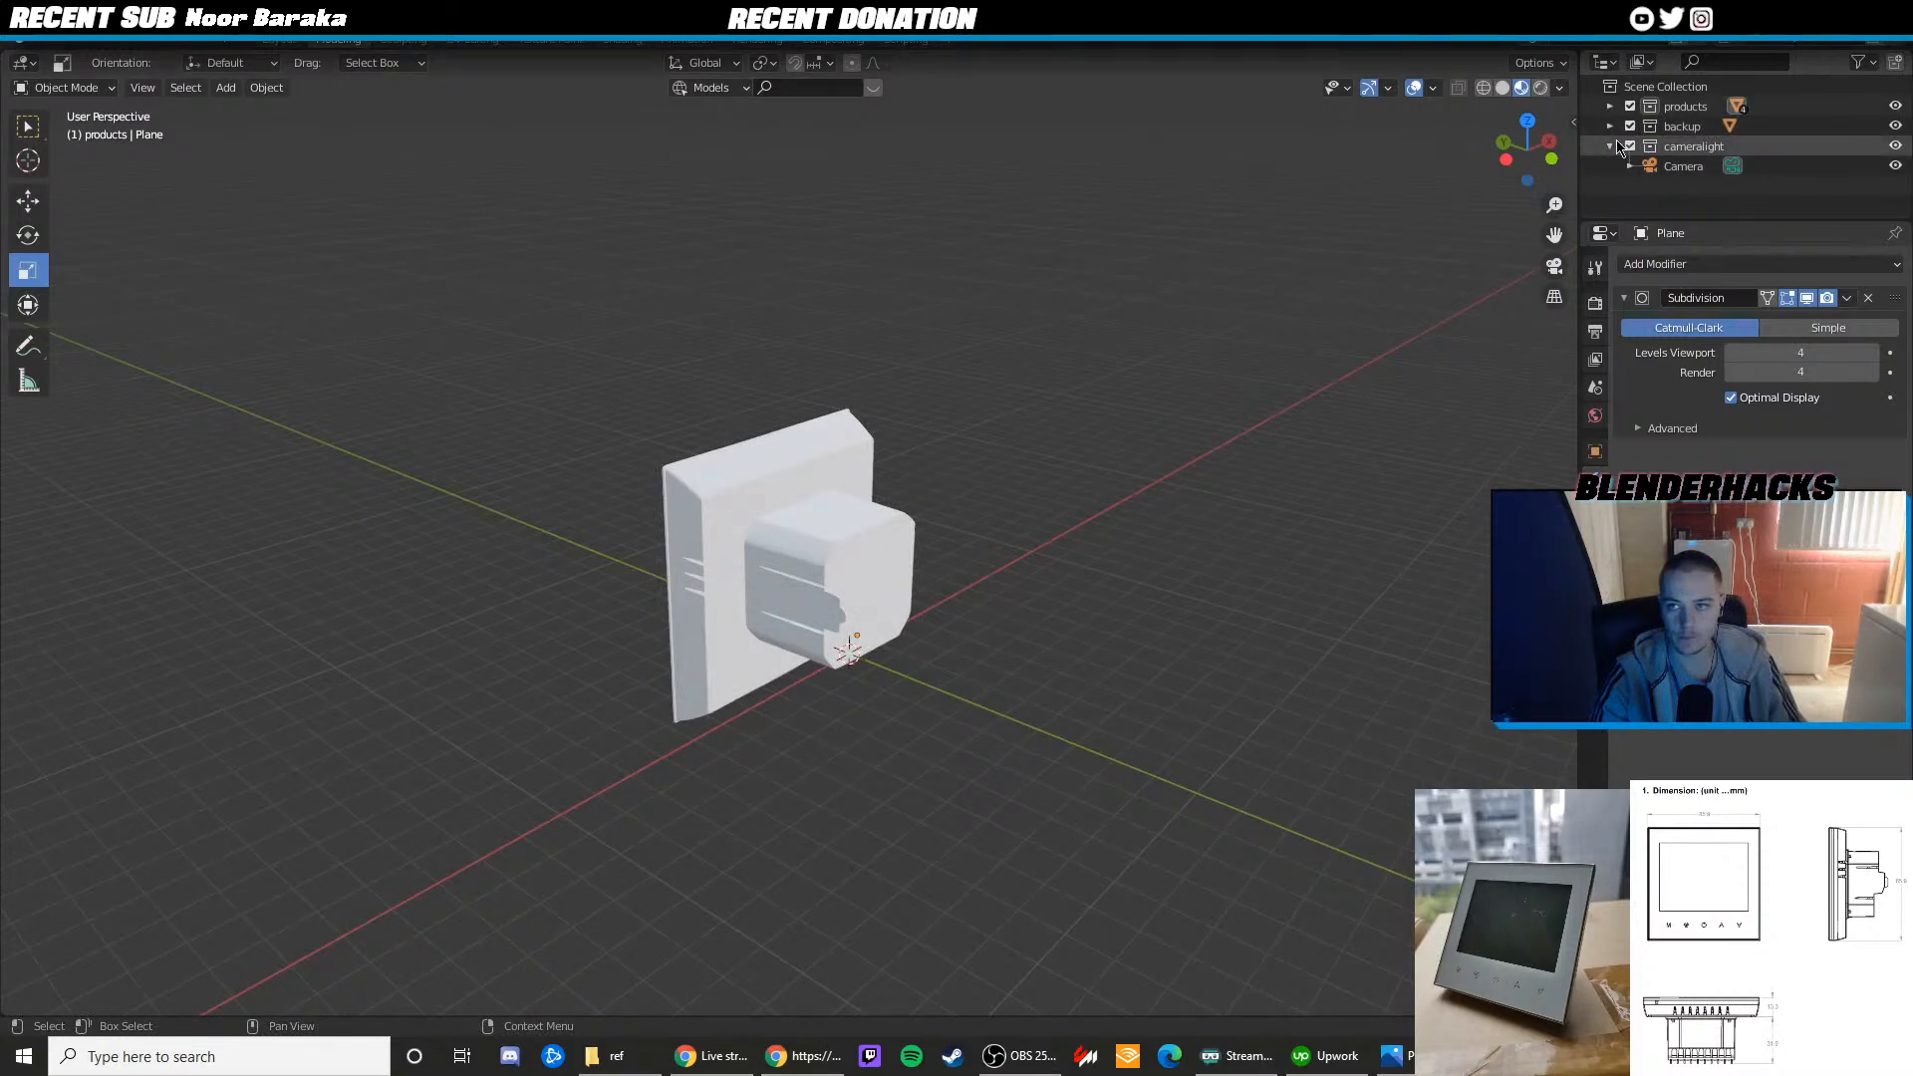
{"action": "left_click", "coordinate": [1662, 146]}
{"action": "left_click", "coordinate": [1708, 196]}
{"action": "right_click", "coordinate": [1708, 196]}
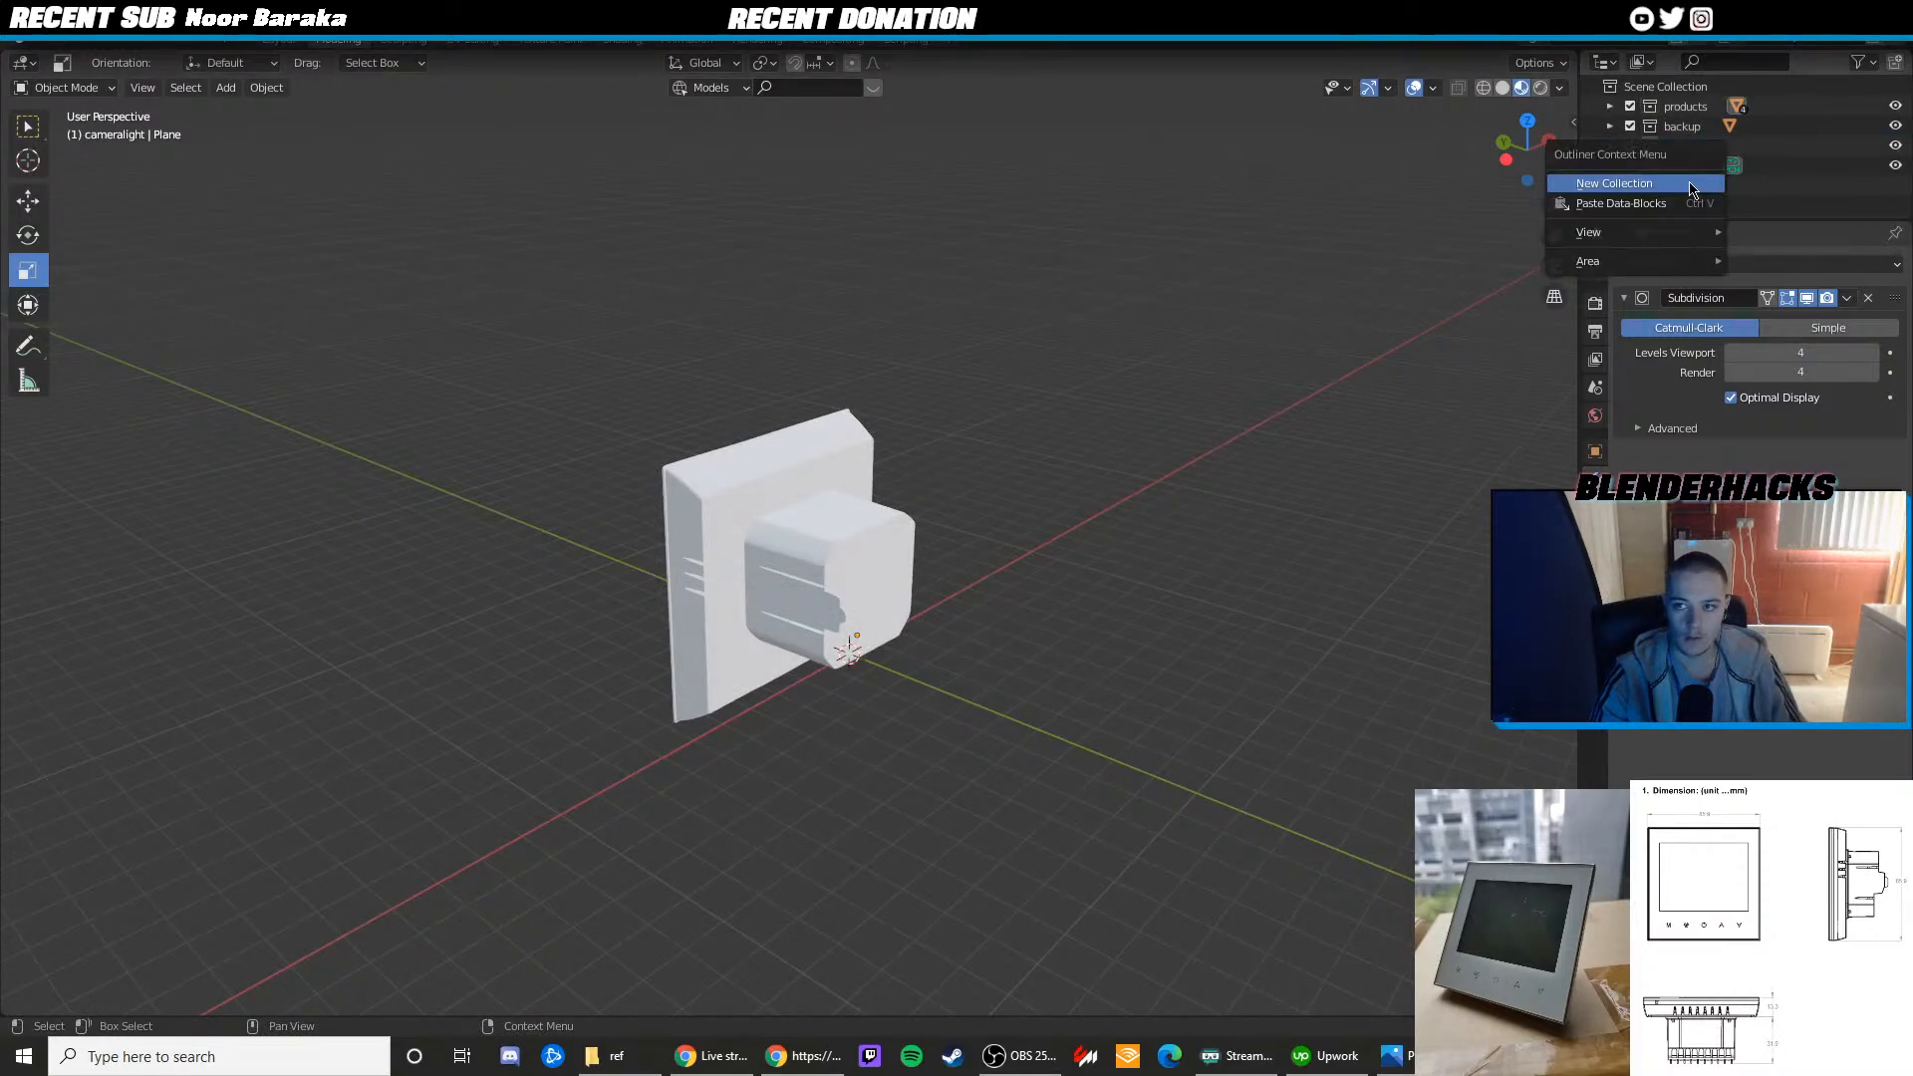
{"action": "left_click", "coordinate": [1690, 187]}
{"action": "double_click", "coordinate": [1712, 188]}
{"action": "type", "text": "atmos"}
{"action": "key", "text": "Return"}
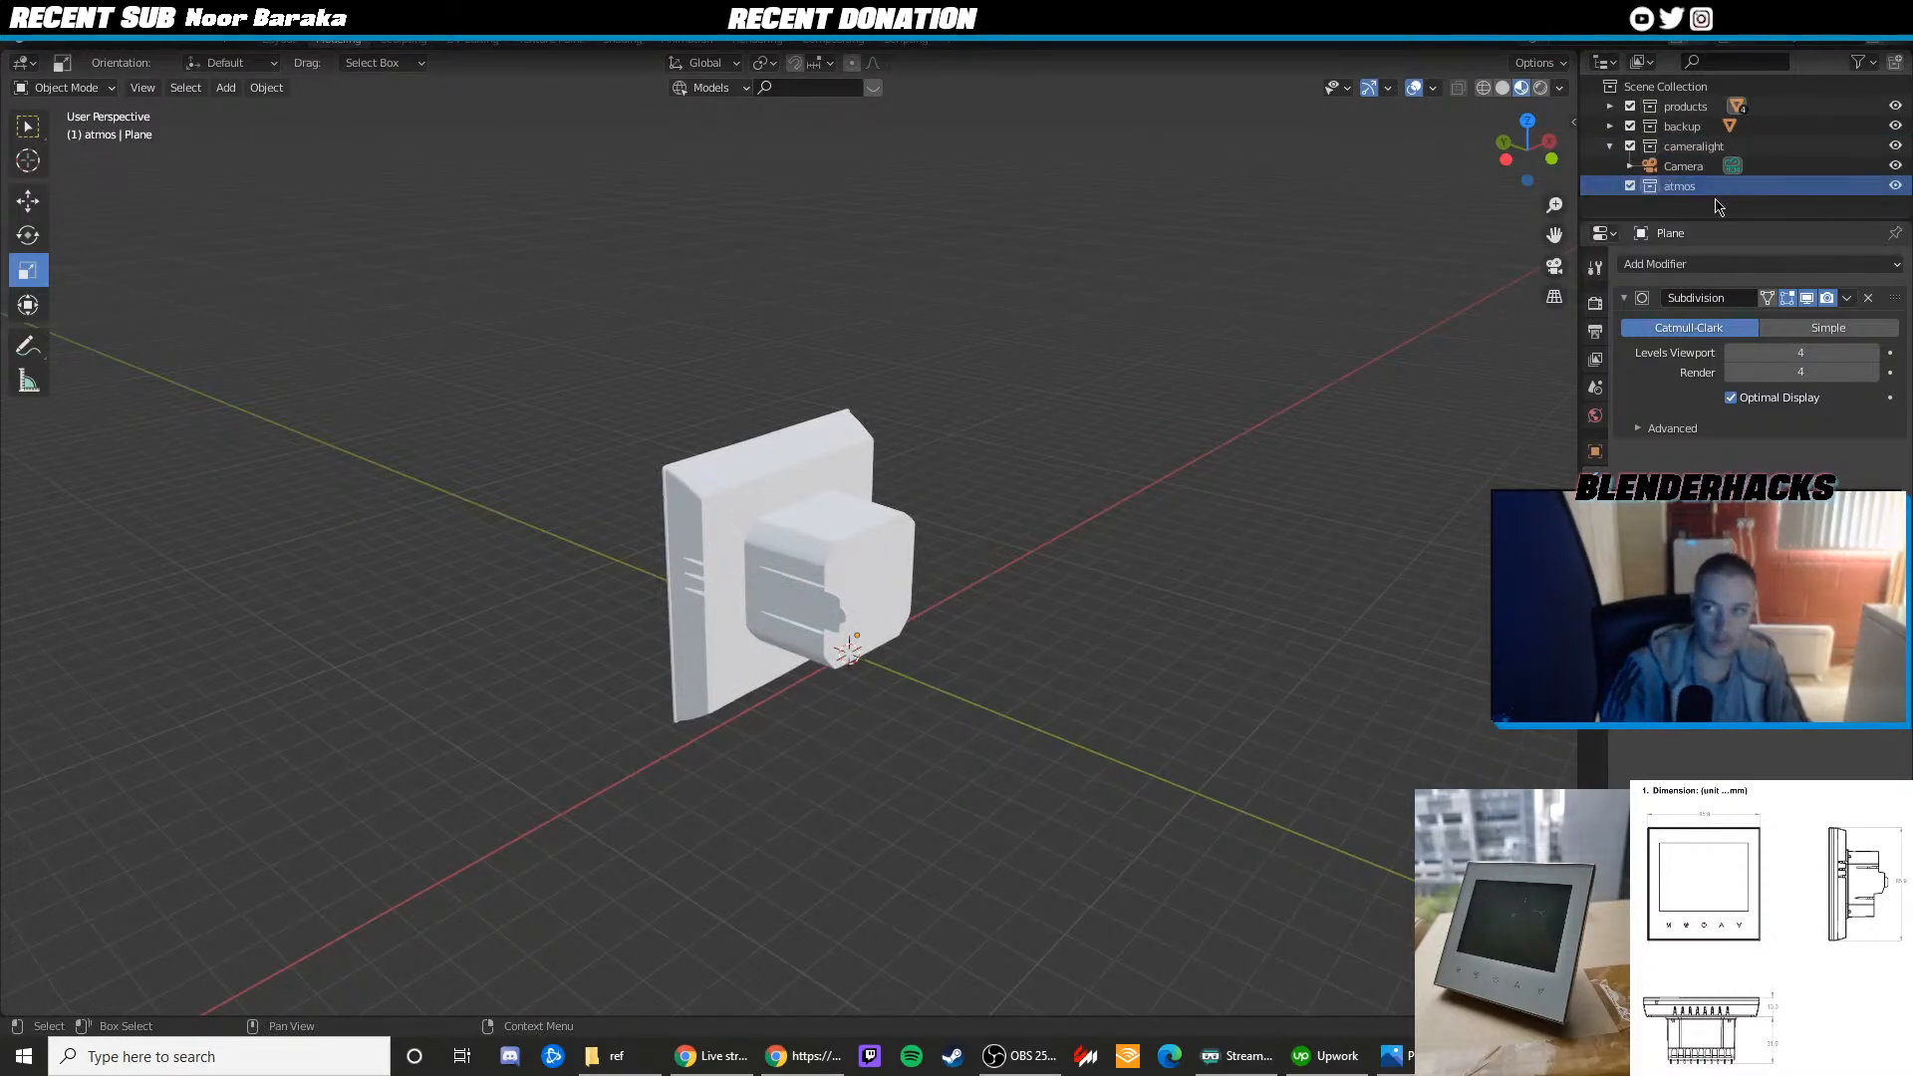
Add a plane to the atmos collection and scale it up slightly
{"action": "key", "text": "shift+a"}
{"action": "mouse_move", "coordinate": [845, 283]}
{"action": "left_click", "coordinate": [918, 295]}
{"action": "key", "text": "s"}
{"action": "left_click", "coordinate": [1016, 462]}
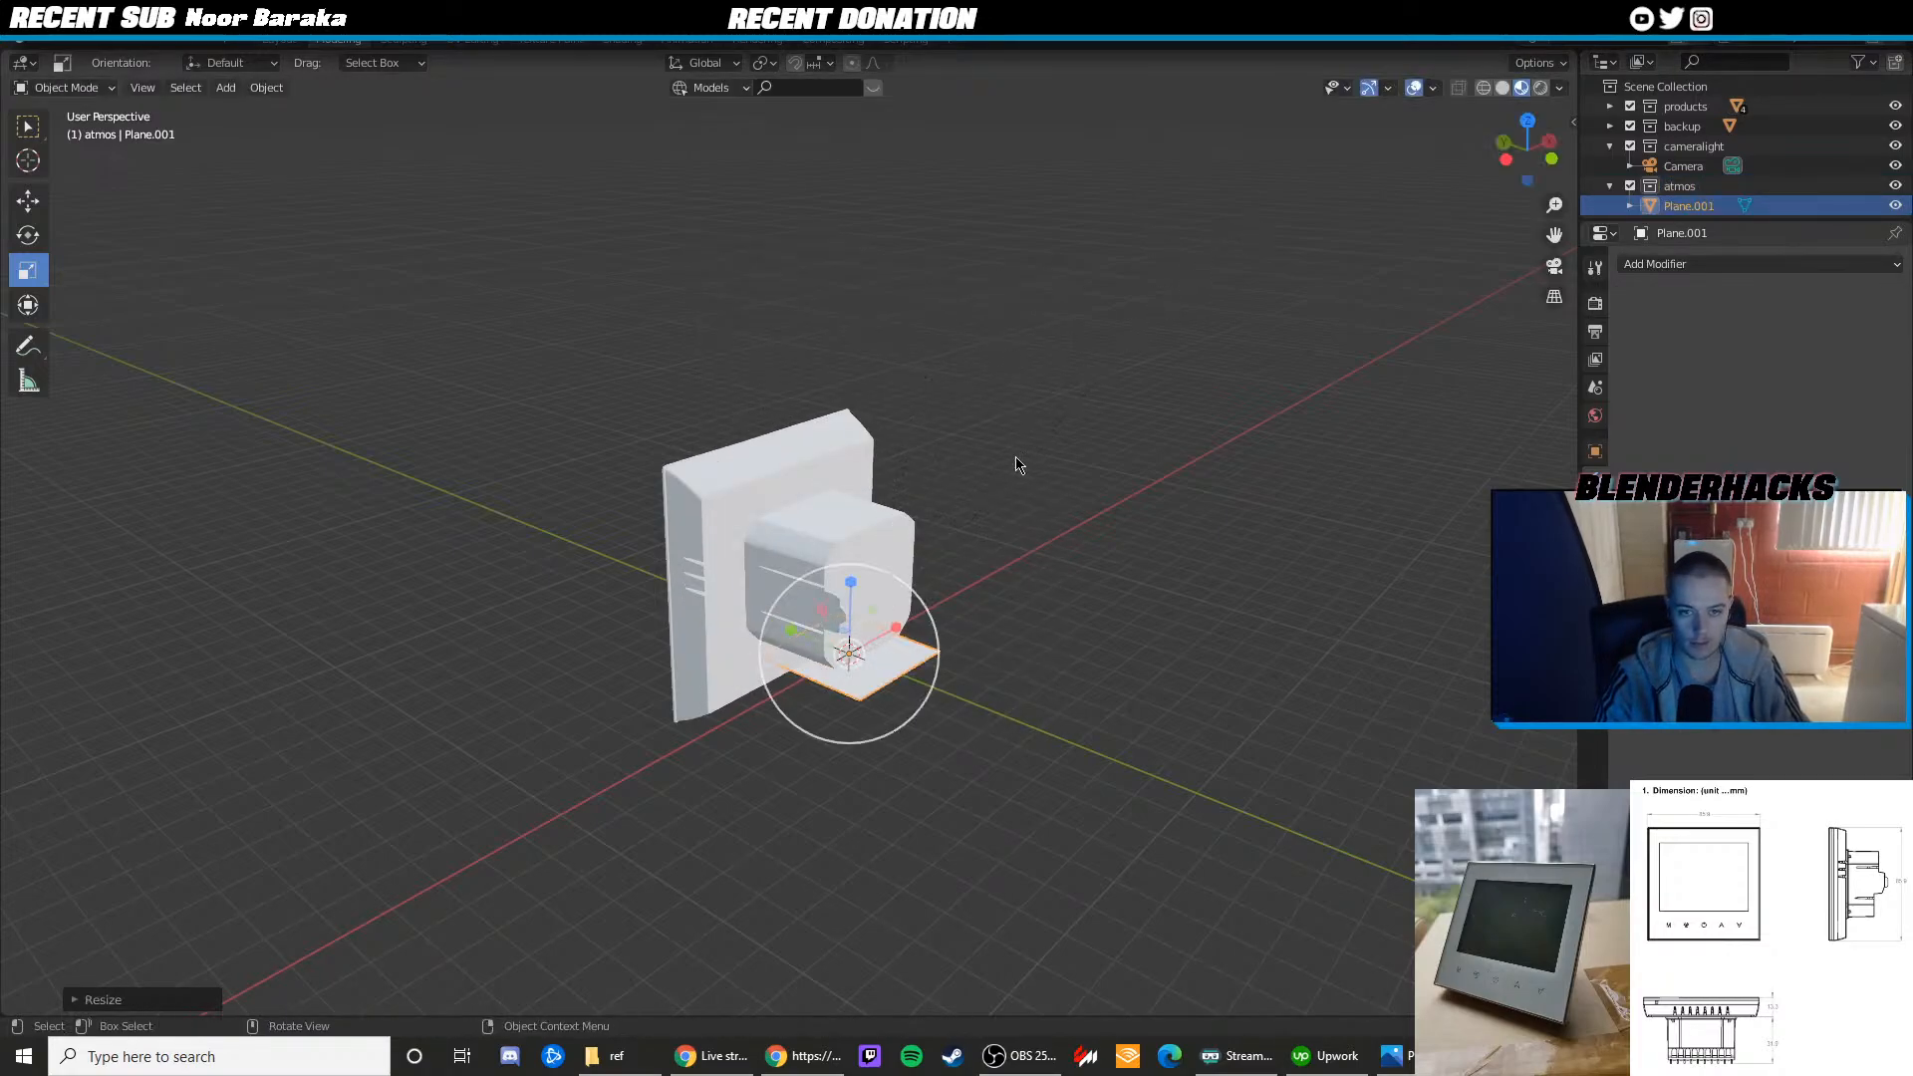
{"action": "key", "text": "s"}
{"action": "left_click", "coordinate": [1135, 408]}
Rotate the plane 90° about X so it stands upright, and scale it up until it is much larger than the thermostat
{"action": "left_click", "coordinate": [1595, 451]}
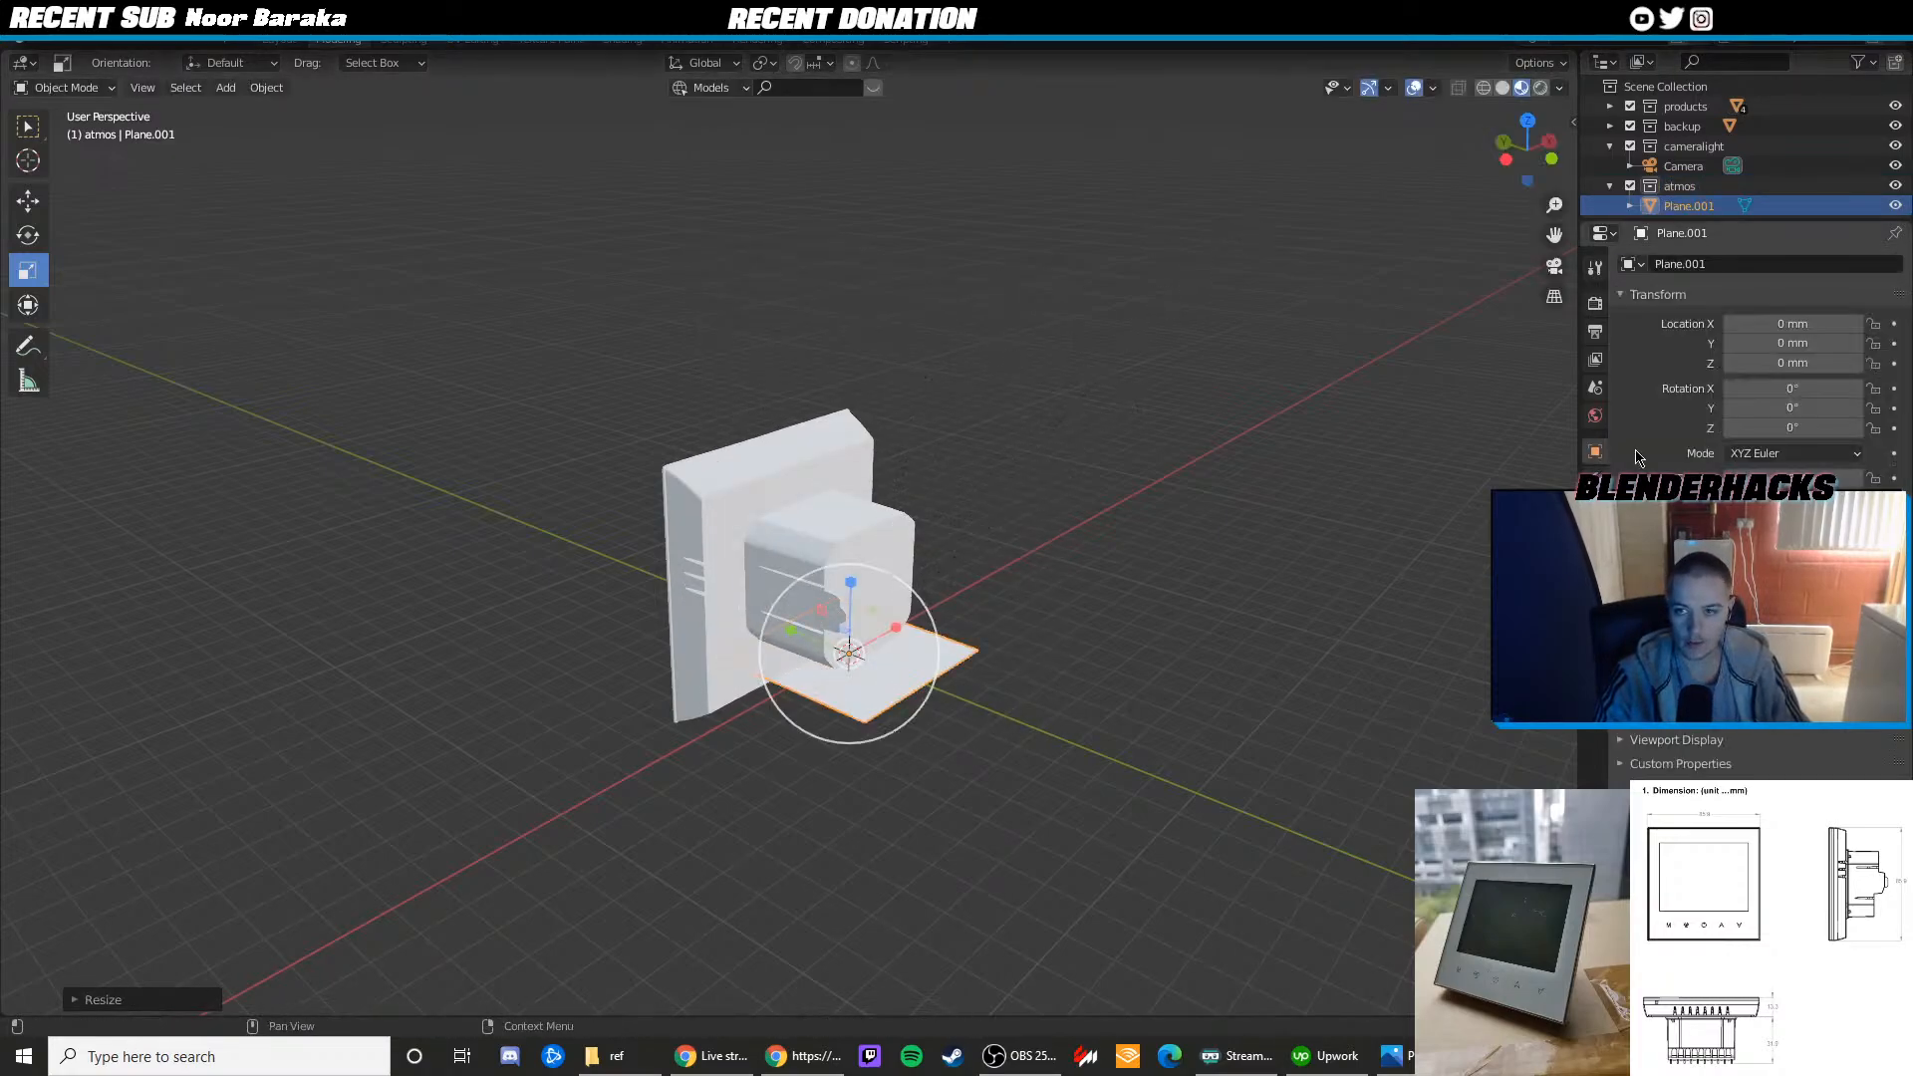
{"action": "left_click", "coordinate": [1778, 388]}
{"action": "type", "text": "90"}
{"action": "key", "text": "Return"}
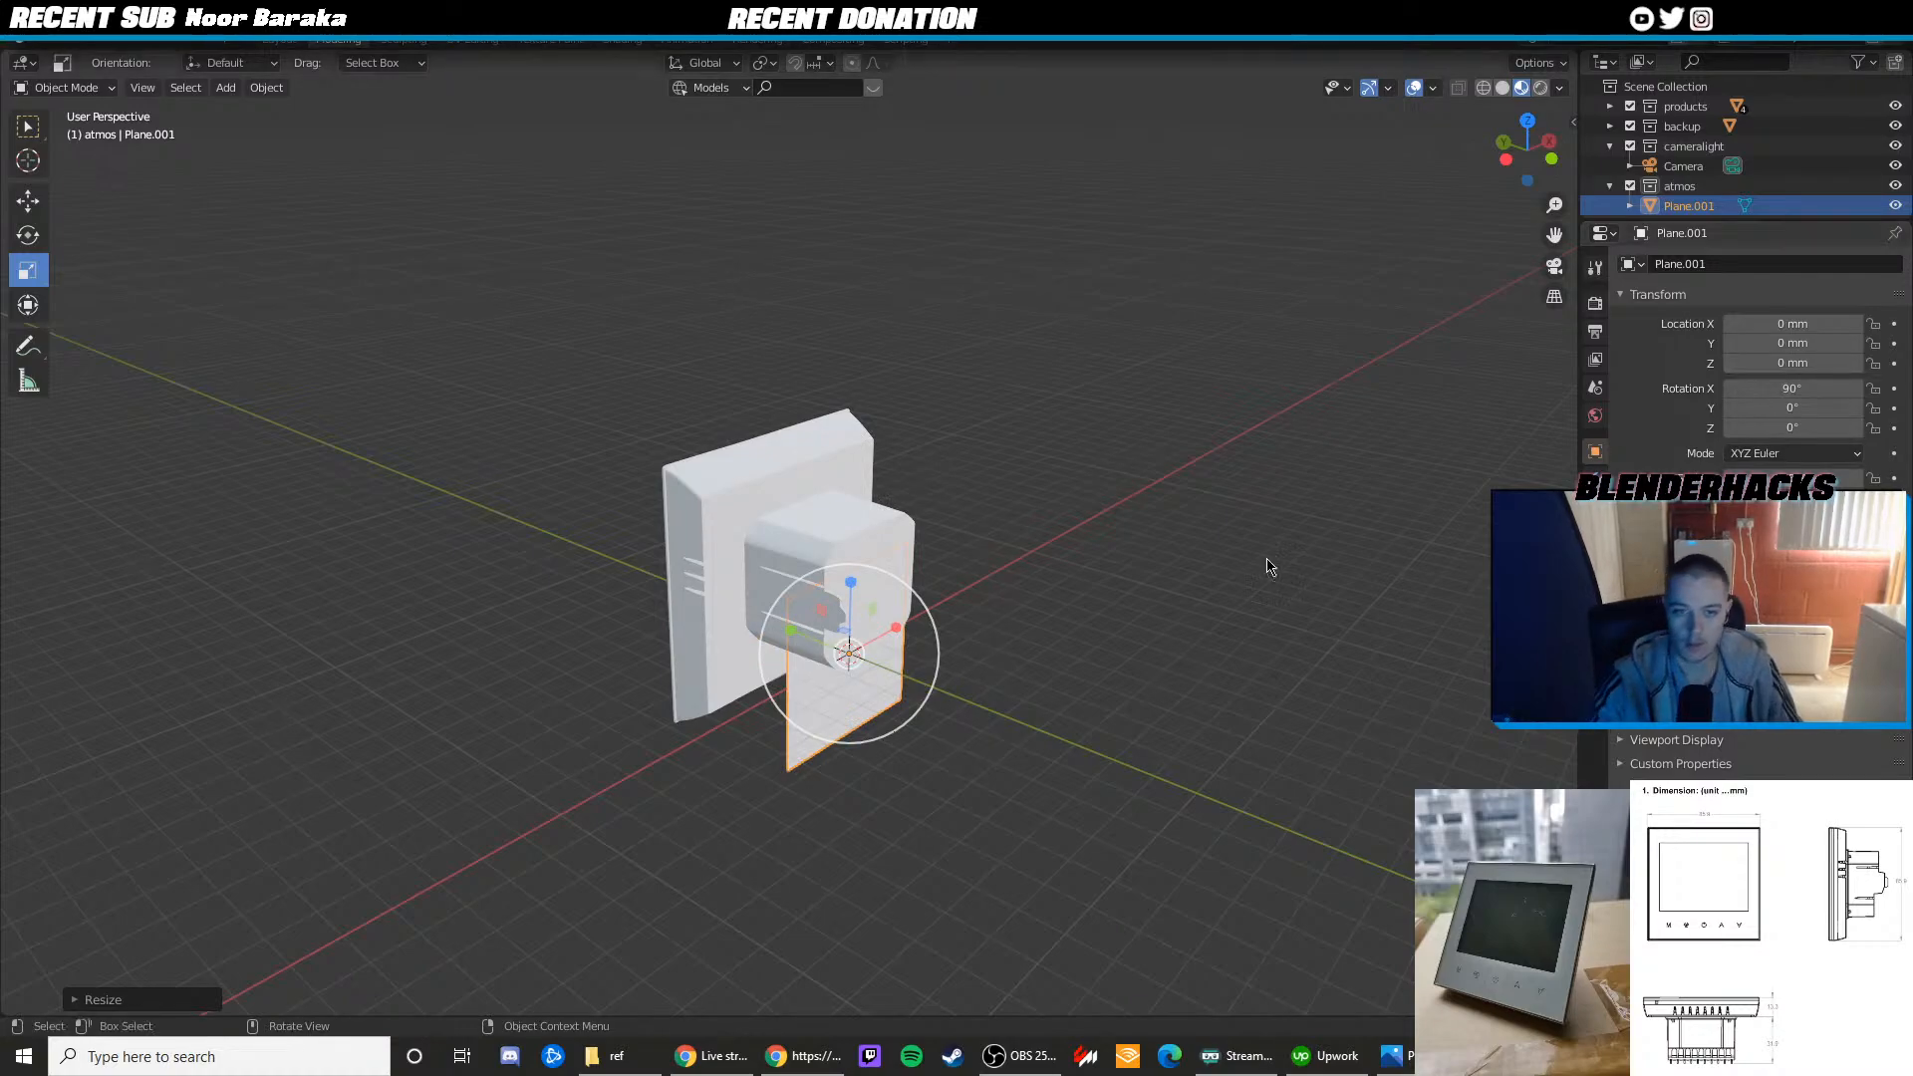
{"action": "key", "text": "s"}
{"action": "left_click", "coordinate": [1061, 478]}
Move the upright plane behind the thermostat's front housing, to about X 1784 mm and Y -2244 mm
{"action": "middle_click_drag", "start_coordinate": [1029, 547], "coordinate": [1095, 541]}
{"action": "key", "text": "shift+space"}
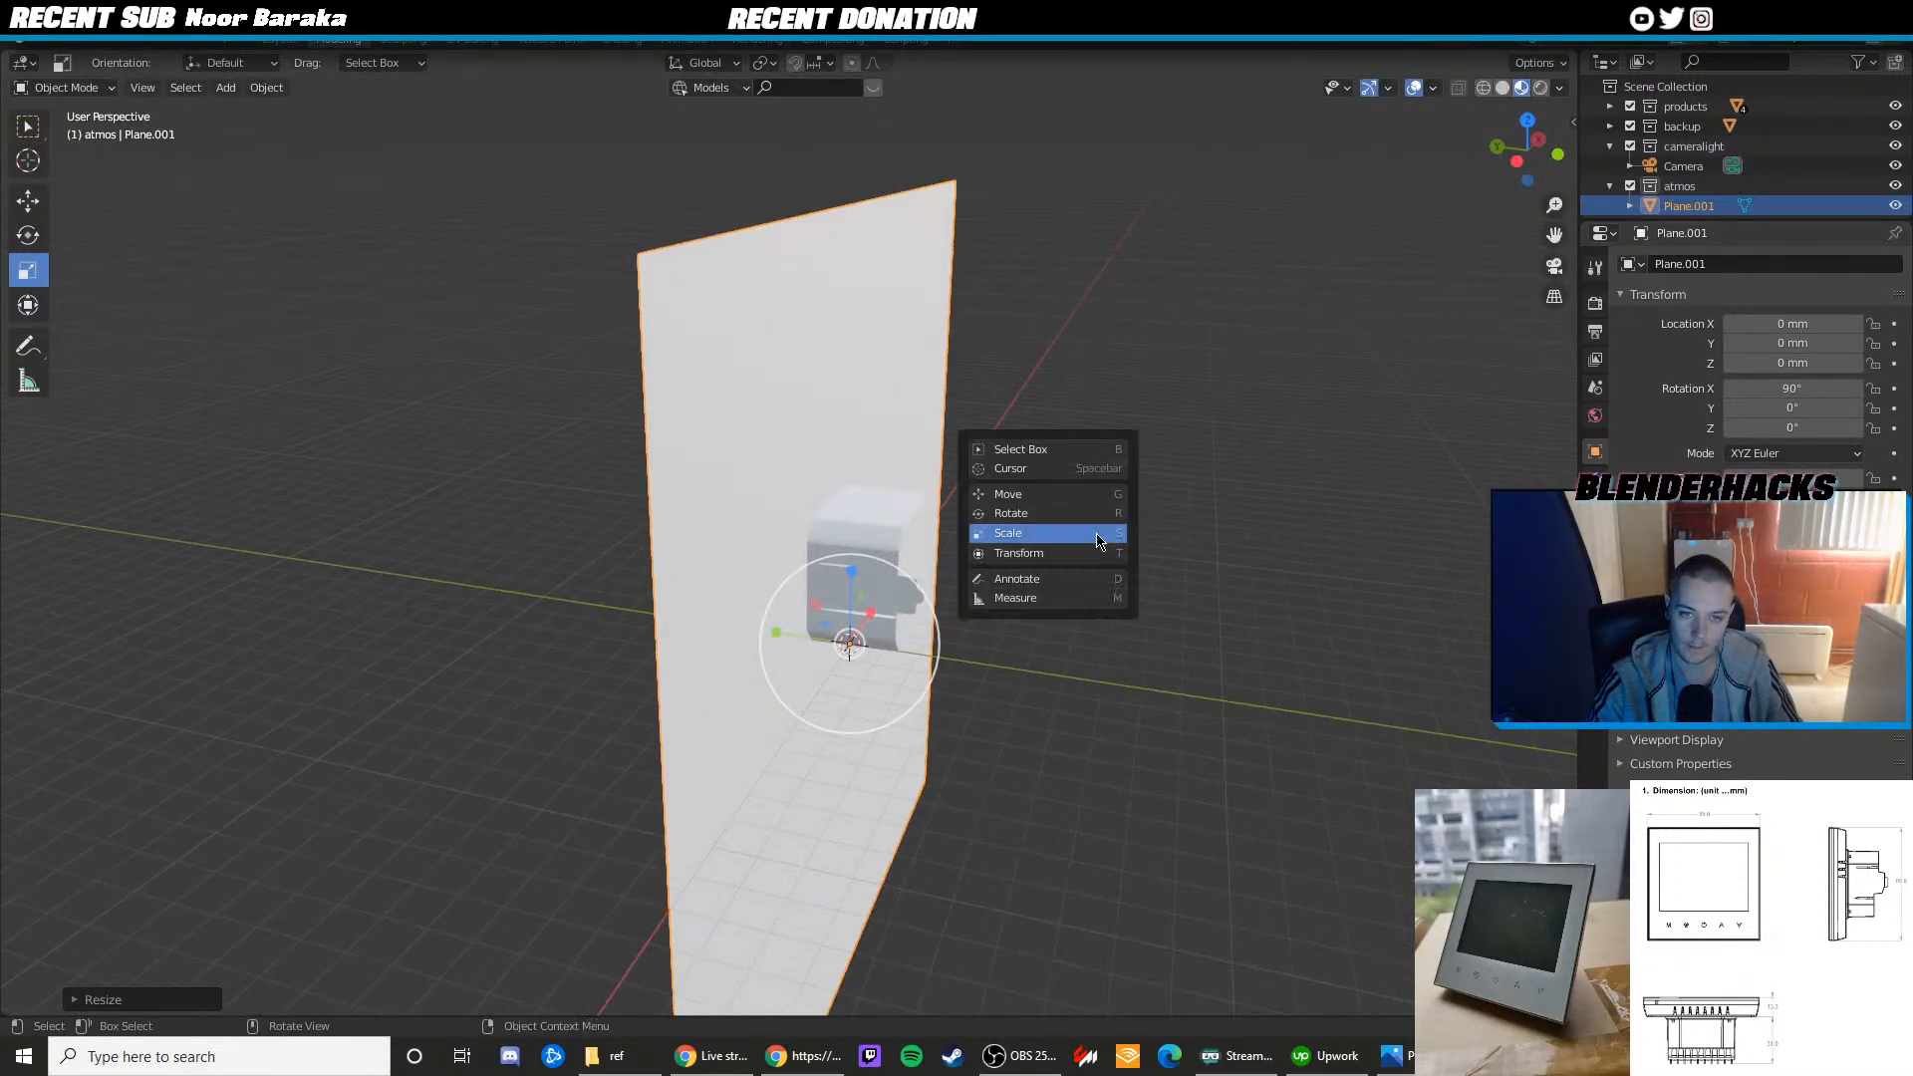
{"action": "key", "text": "g"}
{"action": "left_click_drag", "start_coordinate": [802, 634], "coordinate": [896, 635]}
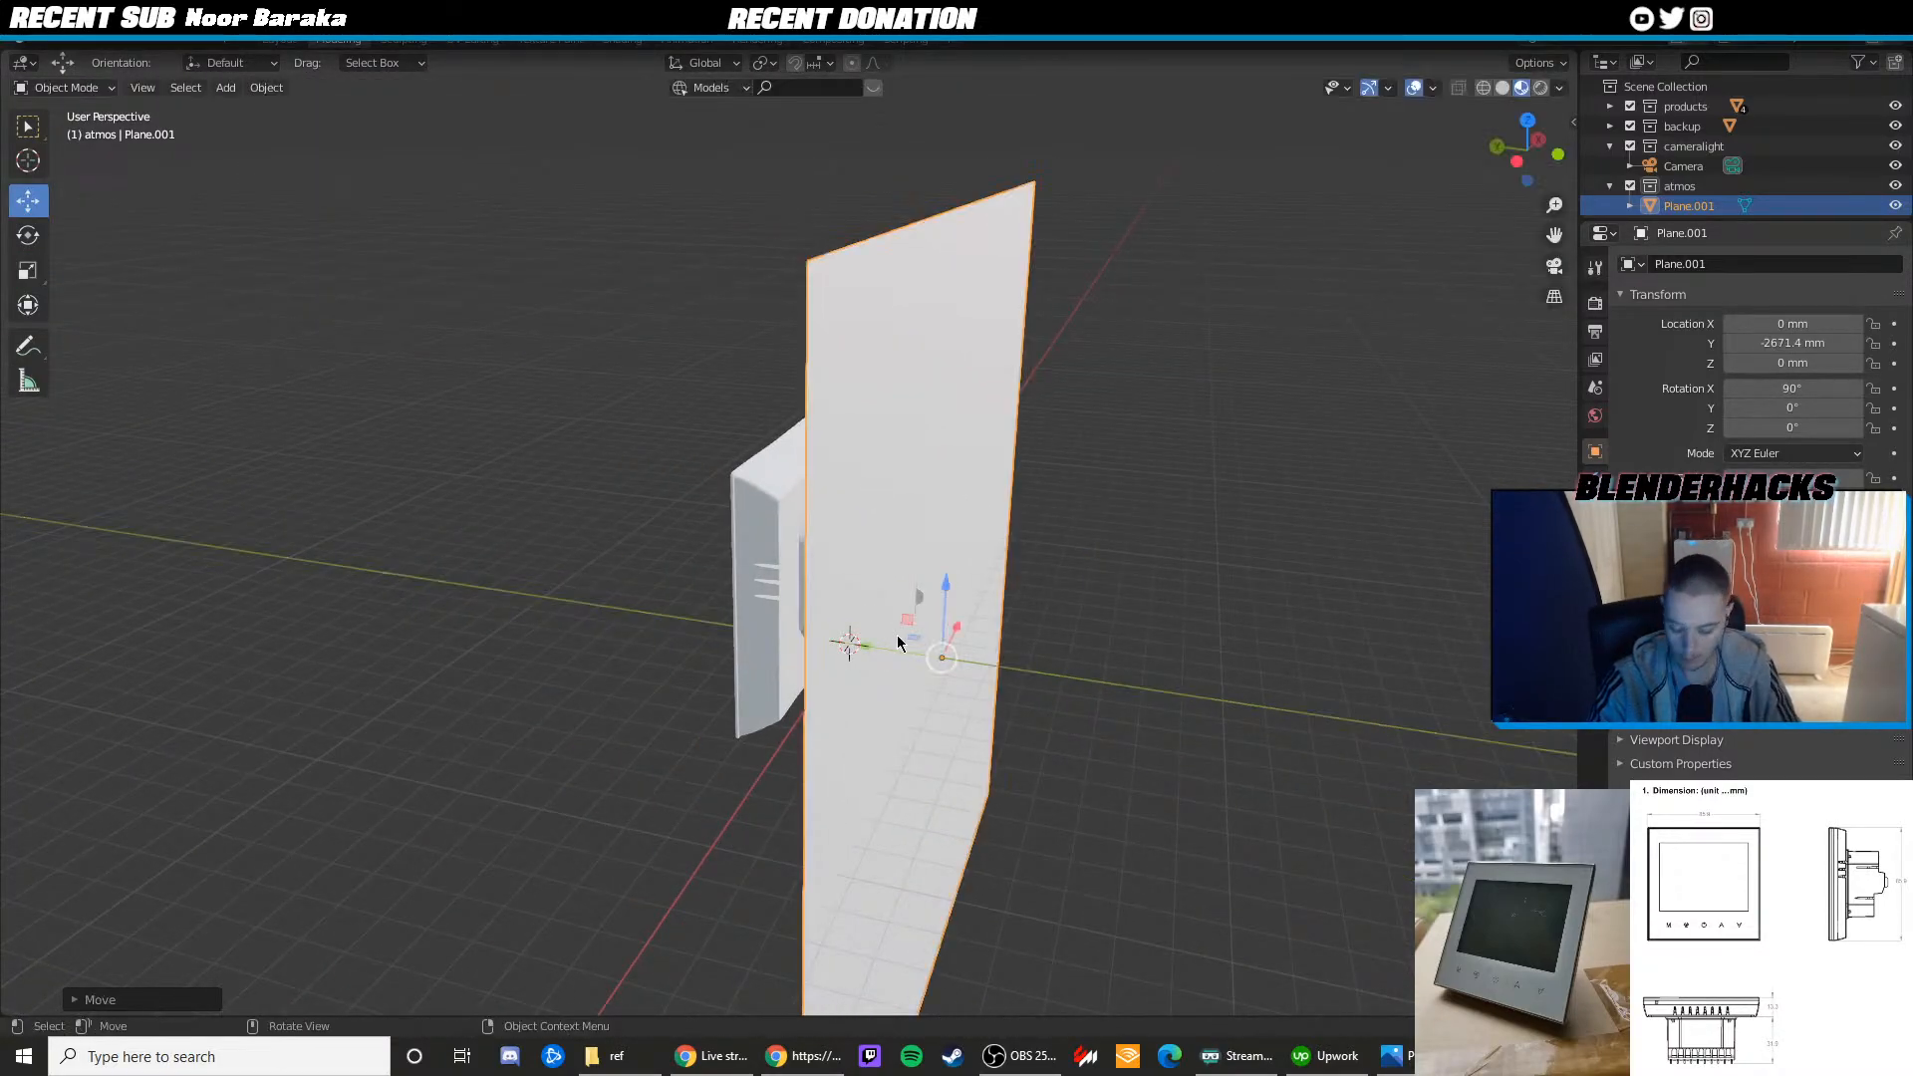
{"action": "key", "text": "KP_0"}
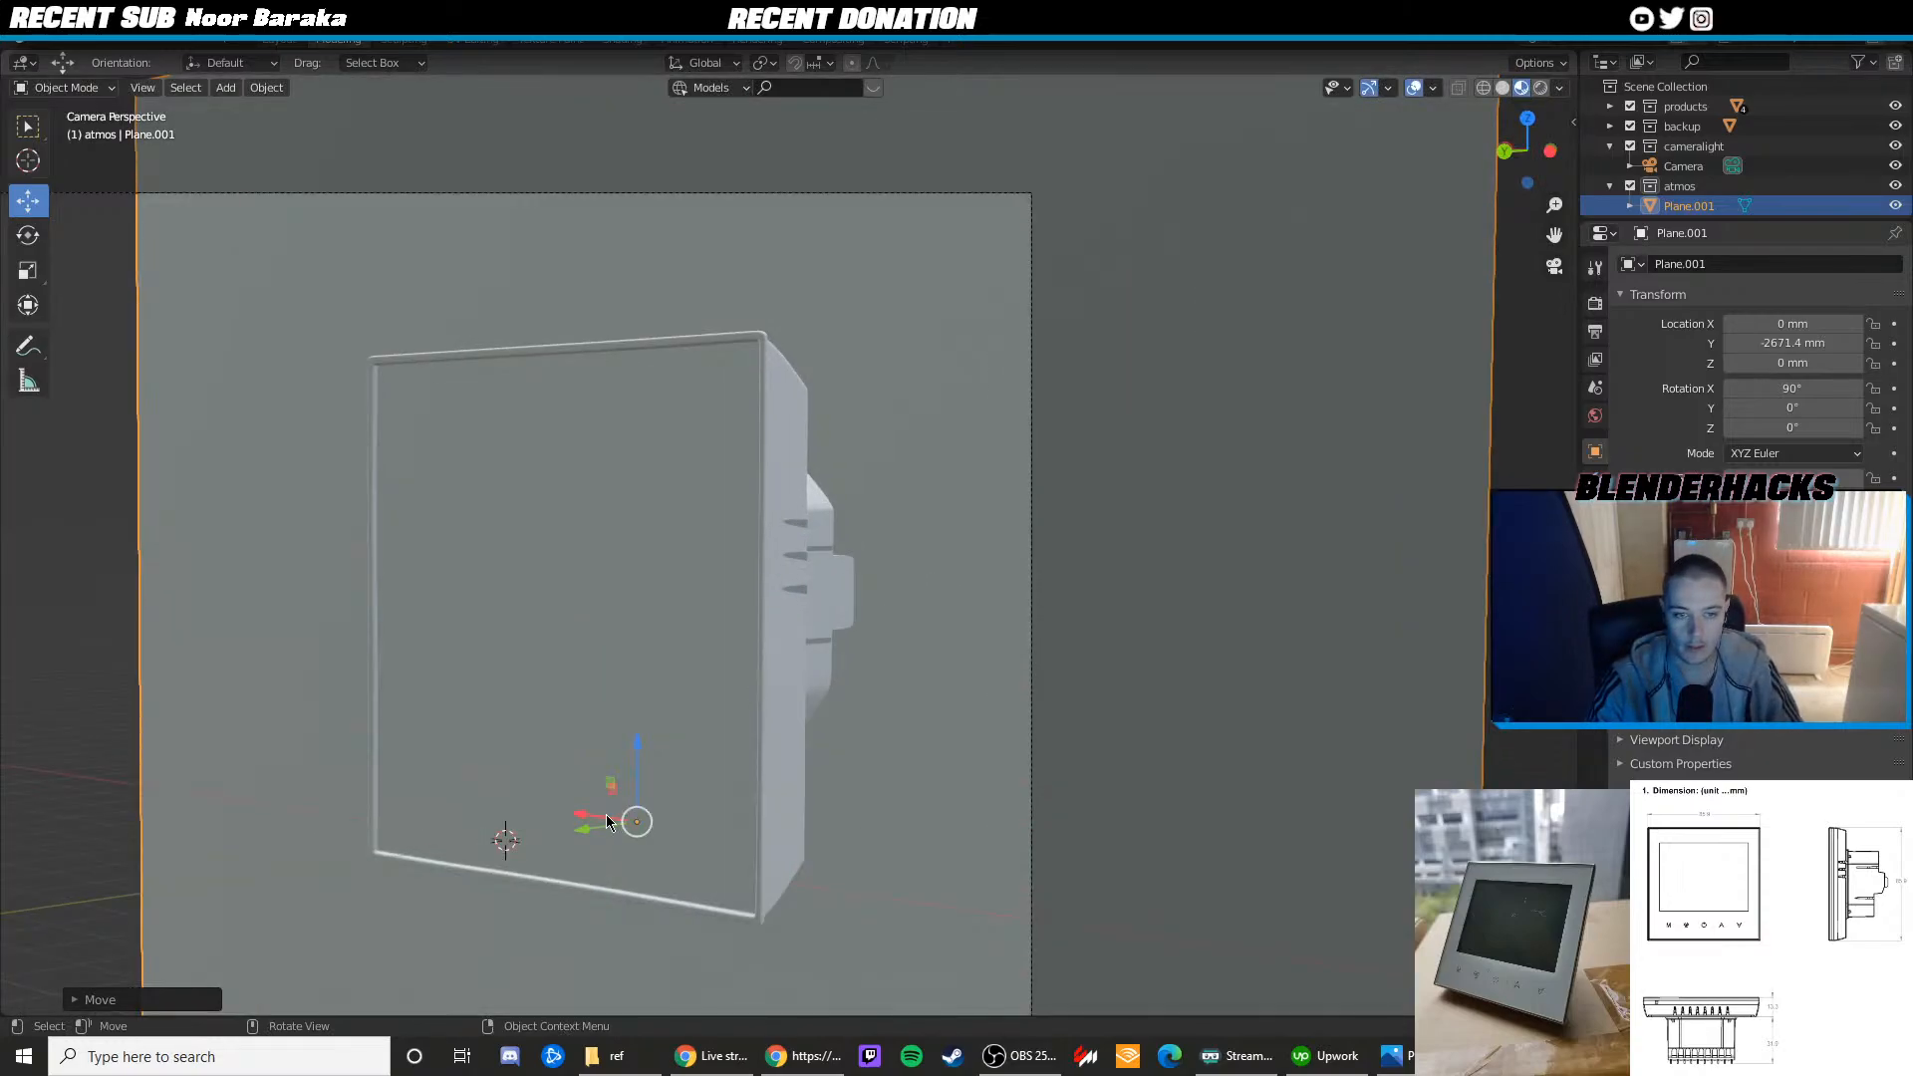
{"action": "mouse_move", "coordinate": [606, 822]}
{"action": "left_mouse_down"}
{"action": "mouse_move", "coordinate": [568, 835]}
{"action": "mouse_move", "coordinate": [632, 824]}
{"action": "mouse_move", "coordinate": [572, 833]}
{"action": "left_mouse_up"}
{"action": "middle_click_drag", "start_coordinate": [572, 833], "coordinate": [837, 697]}
{"action": "scroll", "coordinate": [806, 601], "scroll_direction": "down", "scroll_amount": 4}
{"action": "mouse_move", "coordinate": [726, 569]}
{"action": "left_mouse_down"}
{"action": "mouse_move", "coordinate": [686, 561]}
{"action": "mouse_move", "coordinate": [729, 576]}
{"action": "left_mouse_up"}
Scale the upright backdrop plane up a little further and check its coverage in the camera view
{"action": "key", "text": "s"}
{"action": "left_click", "coordinate": [969, 522]}
{"action": "key", "text": "KP_0"}
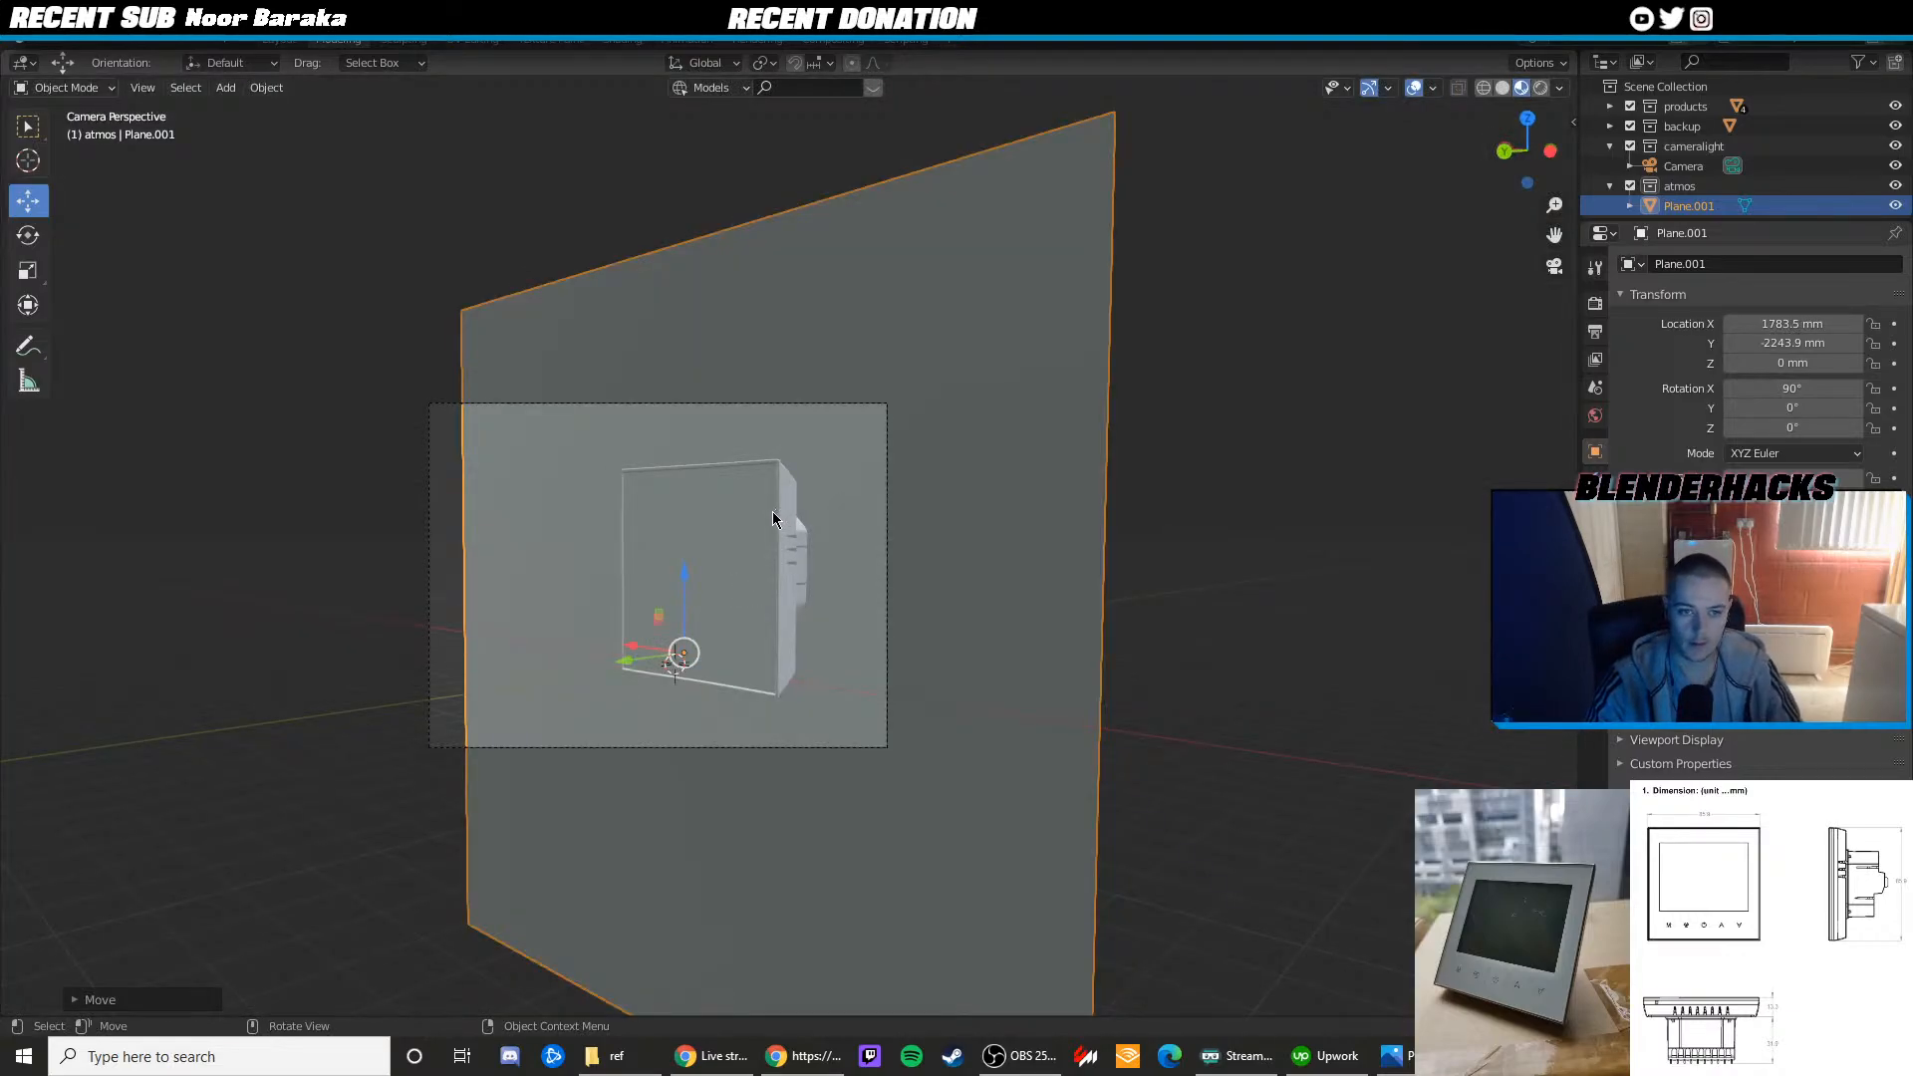
{"action": "scroll", "coordinate": [773, 511], "scroll_direction": "down", "scroll_amount": 2}
Reduce the backdrop plane's height by moving its top edge down and its bottom edge up along Z
{"action": "key", "text": "Tab"}
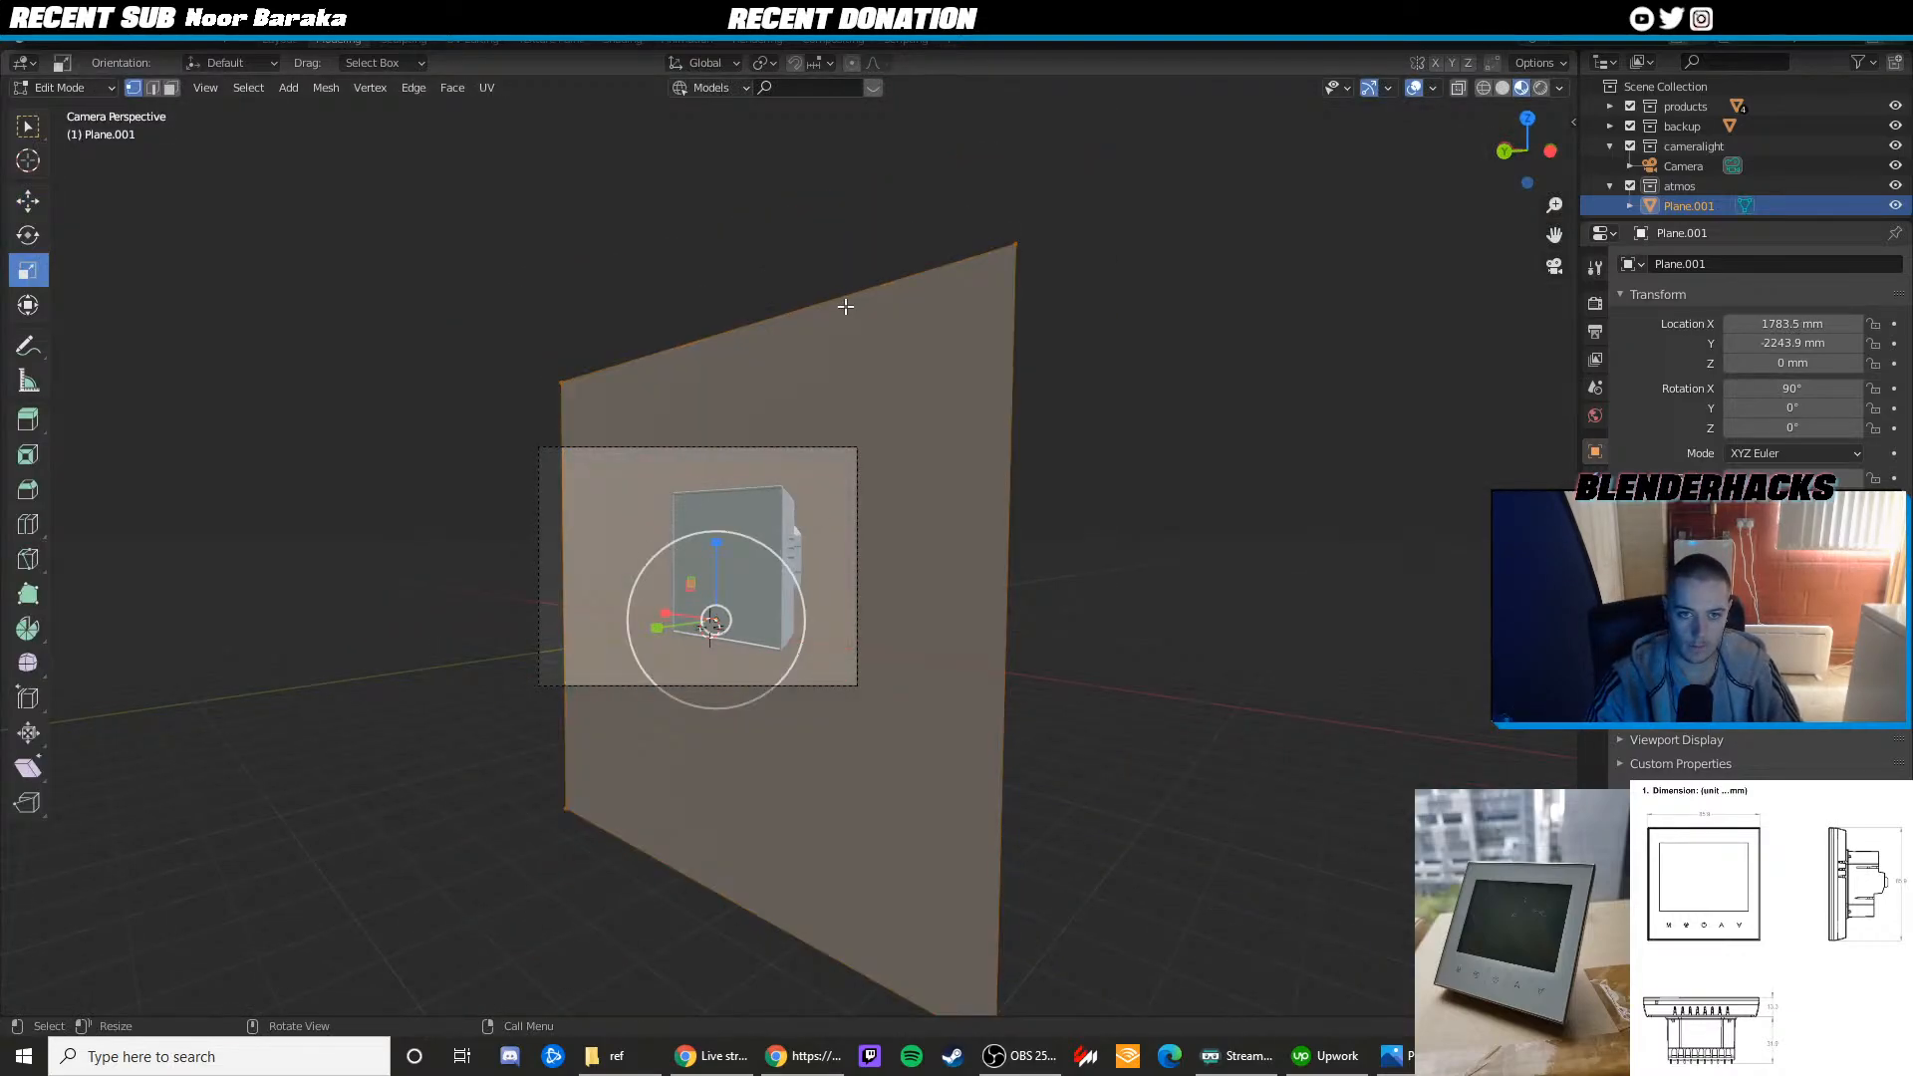
{"action": "key", "text": "alt+a"}
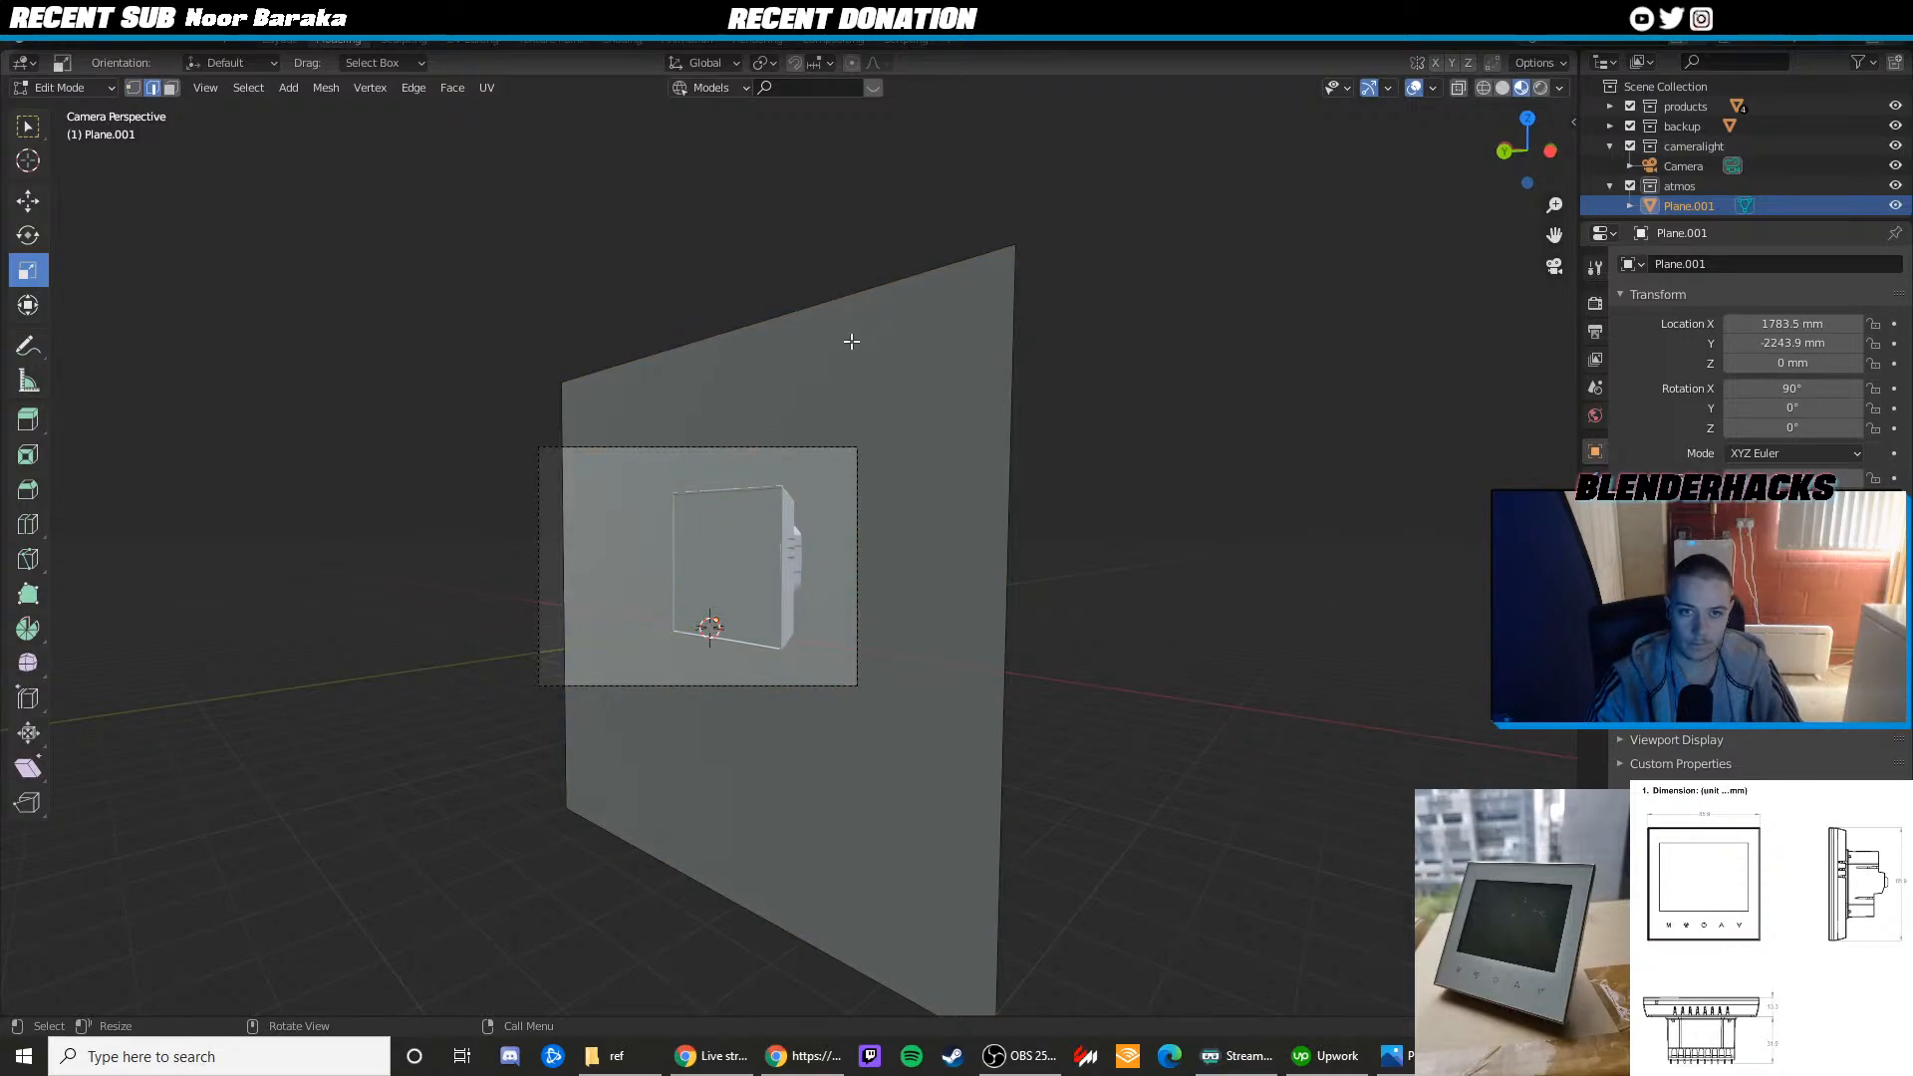
{"action": "middle_click_drag", "start_coordinate": [851, 342], "coordinate": [866, 319]}
{"action": "left_click", "coordinate": [857, 296]}
{"action": "key", "text": "shift+space"}
{"action": "key", "text": "g"}
{"action": "left_click_drag", "start_coordinate": [752, 224], "coordinate": [741, 315]}
{"action": "left_click", "coordinate": [751, 288]}
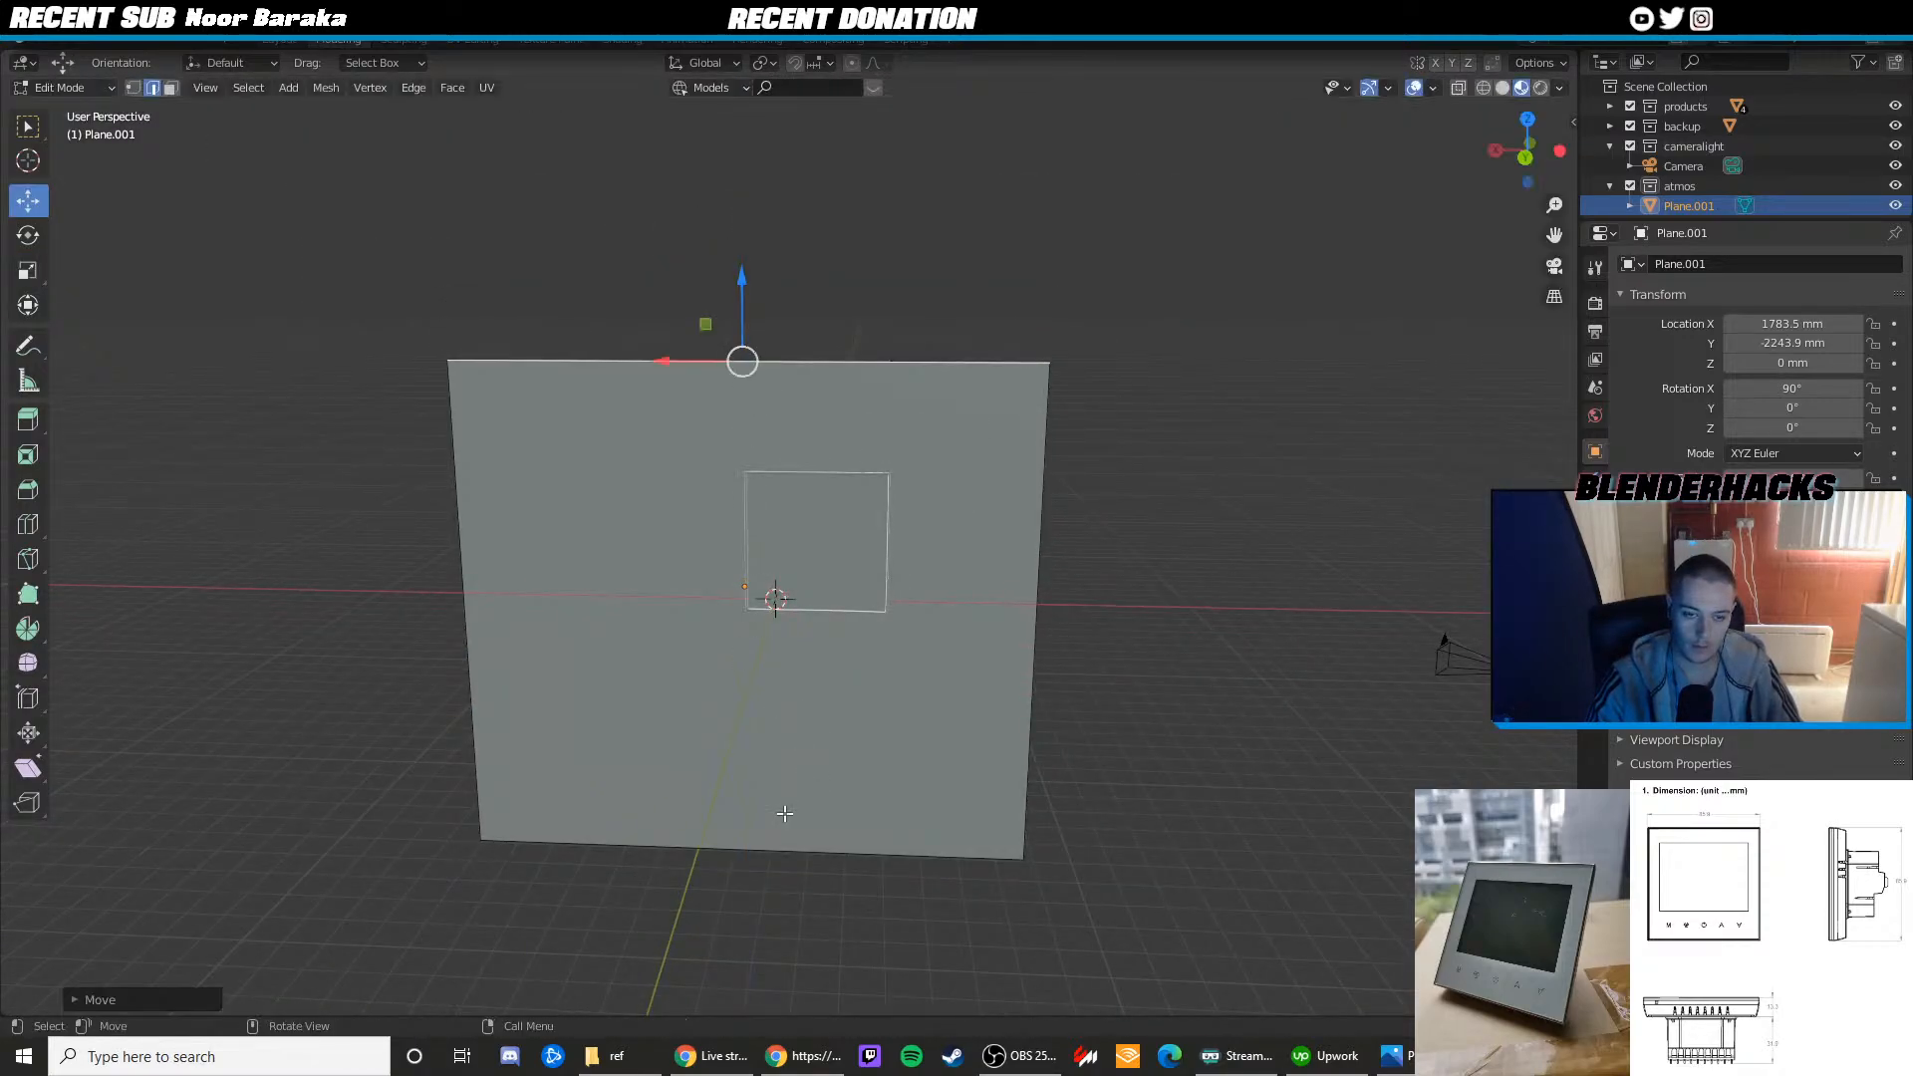
{"action": "left_click", "coordinate": [784, 813]}
{"action": "left_click_drag", "start_coordinate": [750, 787], "coordinate": [750, 688]}
Widen the backdrop plane by moving one vertical edge outward along X until the plane fills the camera frame
{"action": "left_click", "coordinate": [468, 543]}
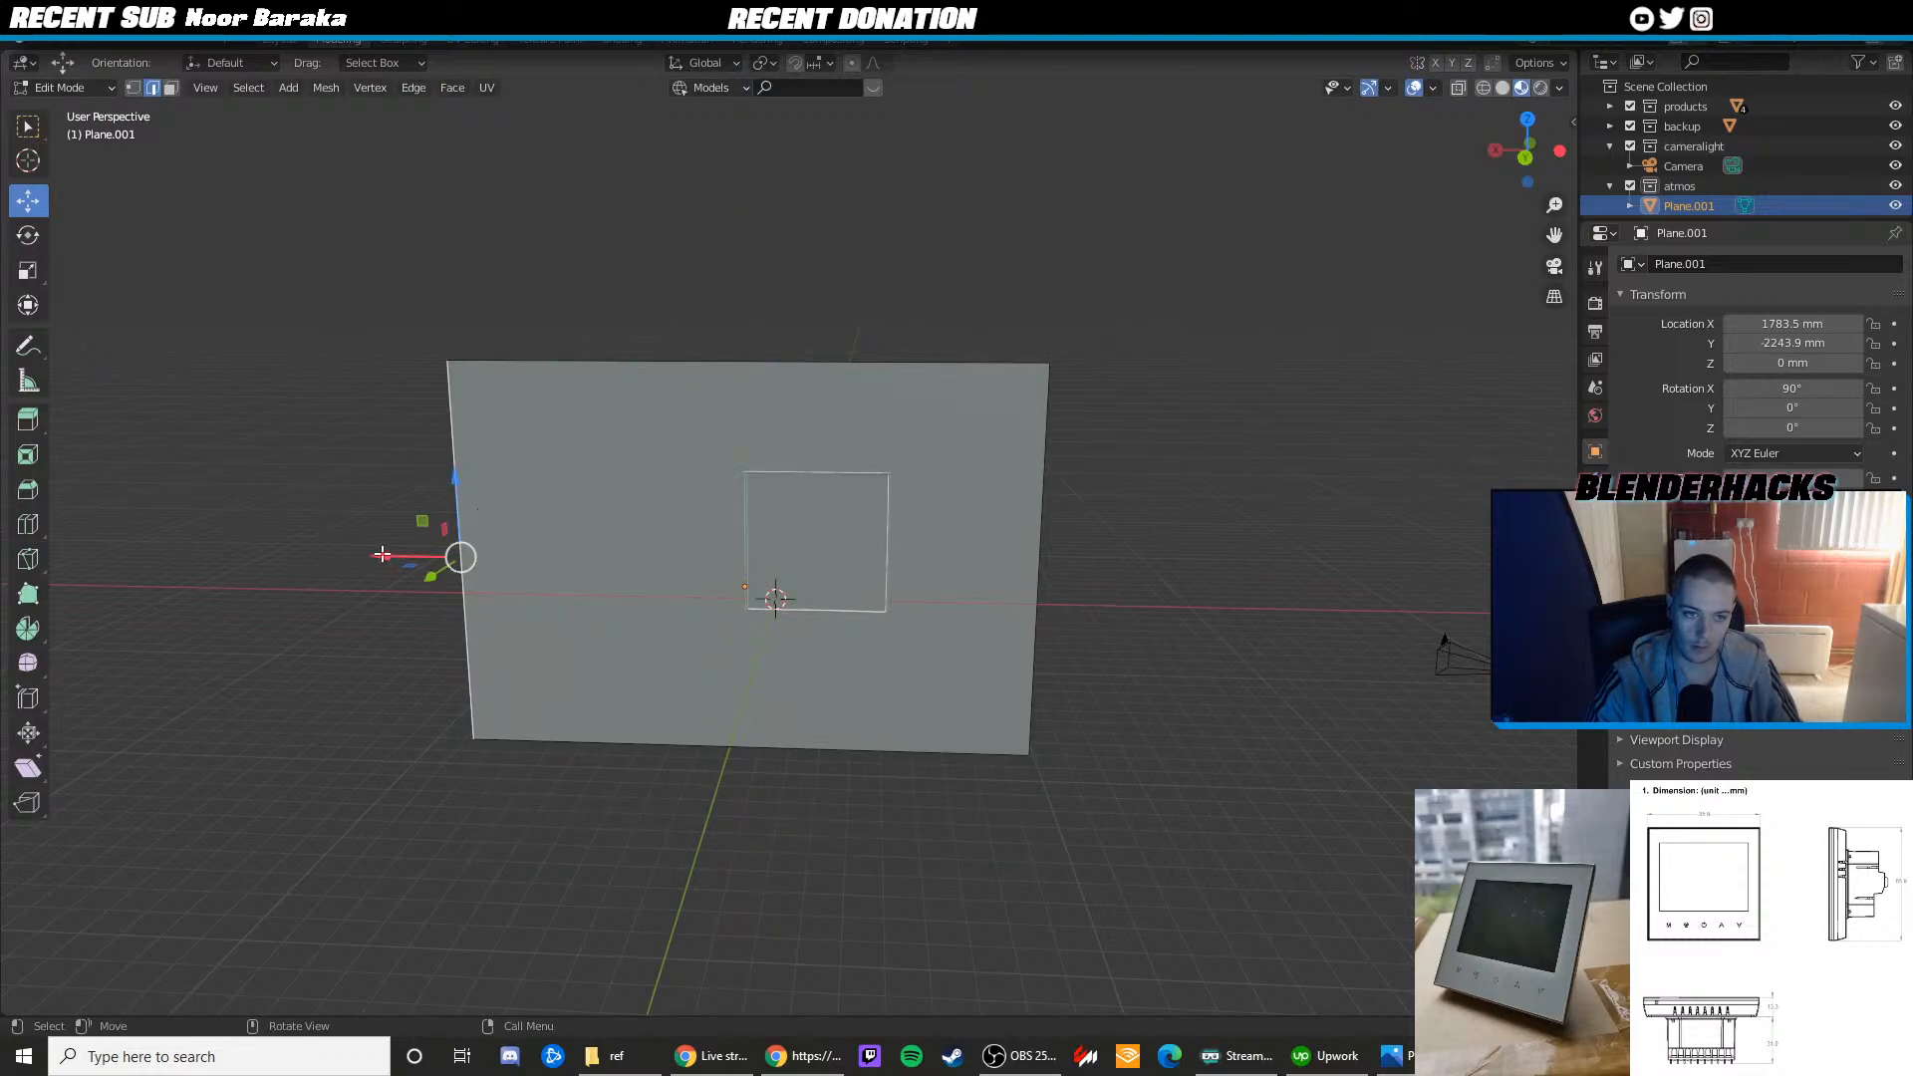
{"action": "left_click_drag", "start_coordinate": [383, 554], "coordinate": [174, 551]}
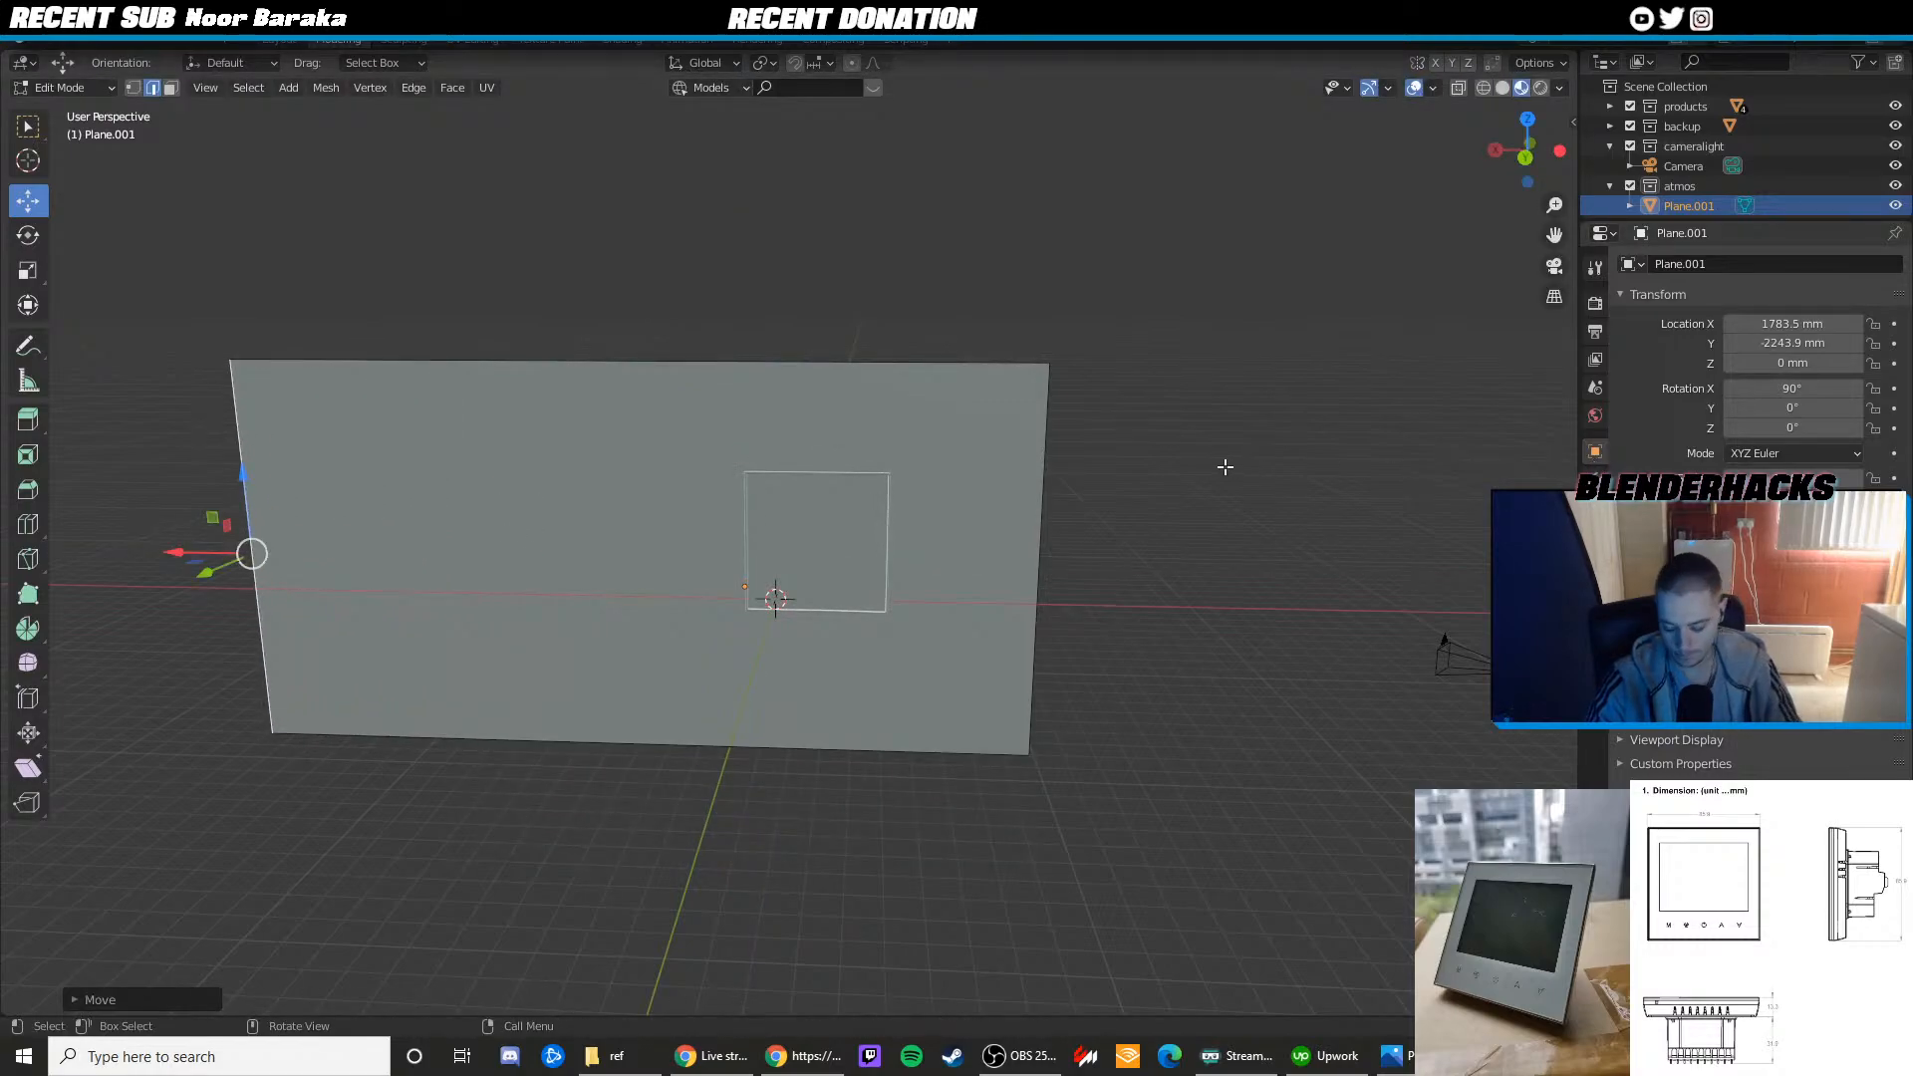
{"action": "key", "text": "KP_0"}
{"action": "scroll", "coordinate": [1151, 453], "scroll_direction": "up", "scroll_amount": 3}
{"action": "key", "text": "Tab"}
{"action": "left_click", "coordinate": [1473, 467]}
{"action": "scroll", "coordinate": [1270, 517], "scroll_direction": "up", "scroll_amount": 2}
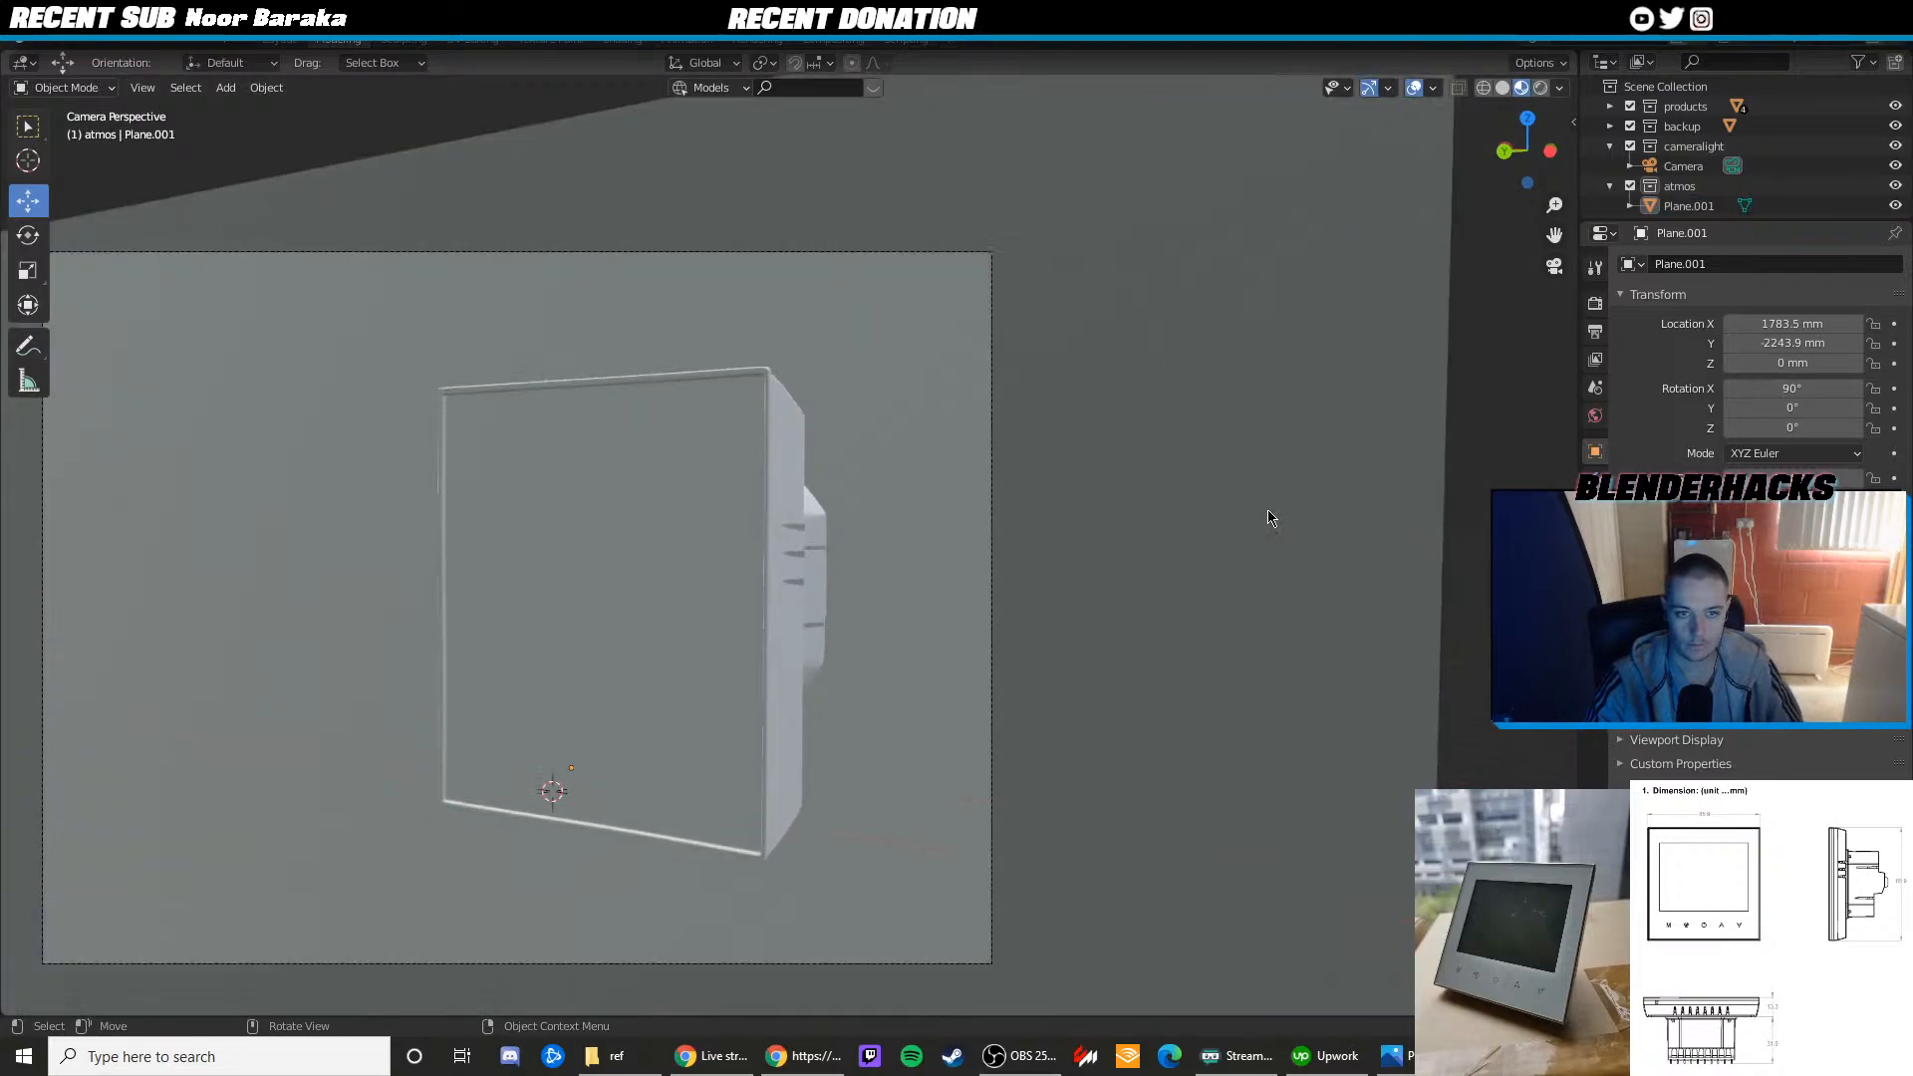
{"action": "scroll", "coordinate": [1211, 524], "scroll_direction": "down", "scroll_amount": 3}
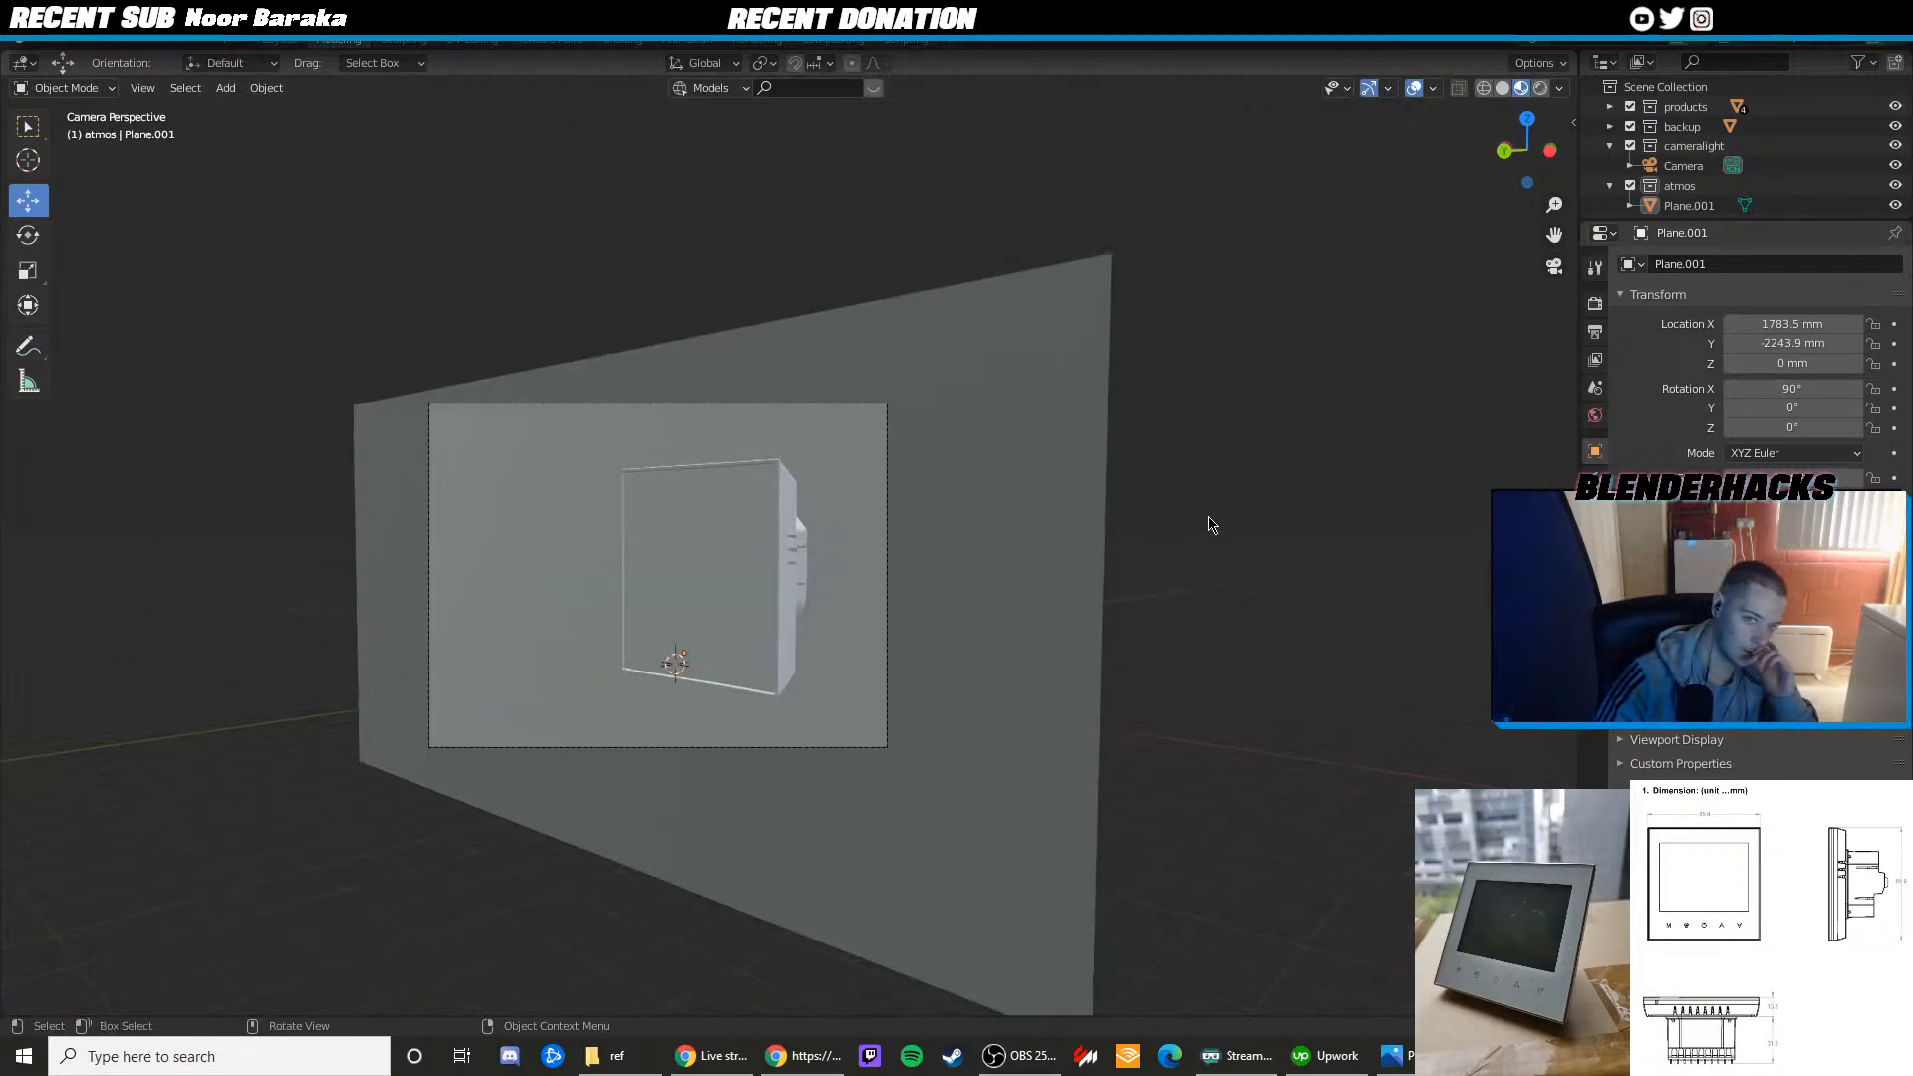
Move the backdrop plane further behind the thermostat along Y, to about -2822 mm
{"action": "left_click", "coordinate": [890, 533]}
{"action": "left_click", "coordinate": [1380, 485]}
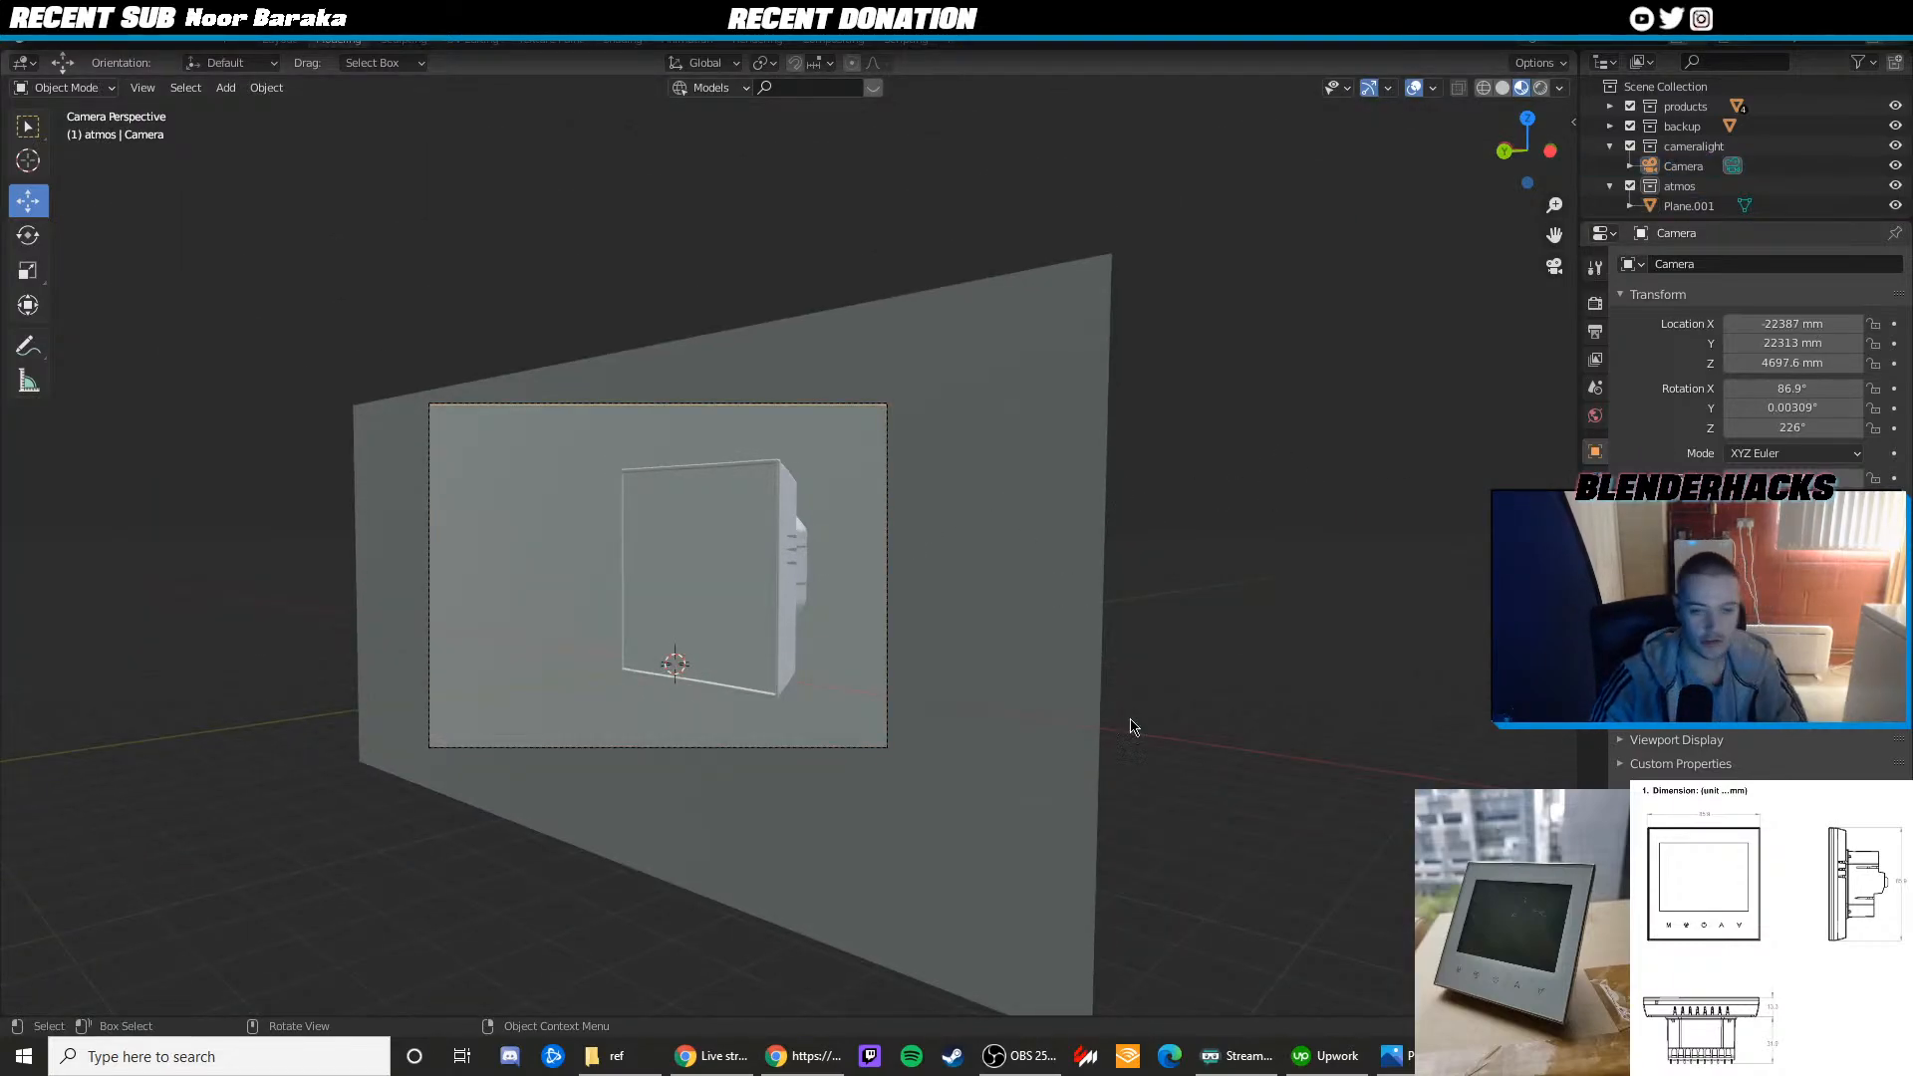
{"action": "left_click", "coordinate": [1086, 565]}
{"action": "middle_click_drag", "start_coordinate": [1289, 495], "coordinate": [944, 580]}
{"action": "left_click", "coordinate": [945, 574]}
{"action": "left_click_drag", "start_coordinate": [874, 630], "coordinate": [903, 633]}
{"action": "middle_click_drag", "start_coordinate": [894, 623], "coordinate": [903, 621]}
{"action": "key", "text": "KP_0"}
{"action": "key", "text": "alt+a"}
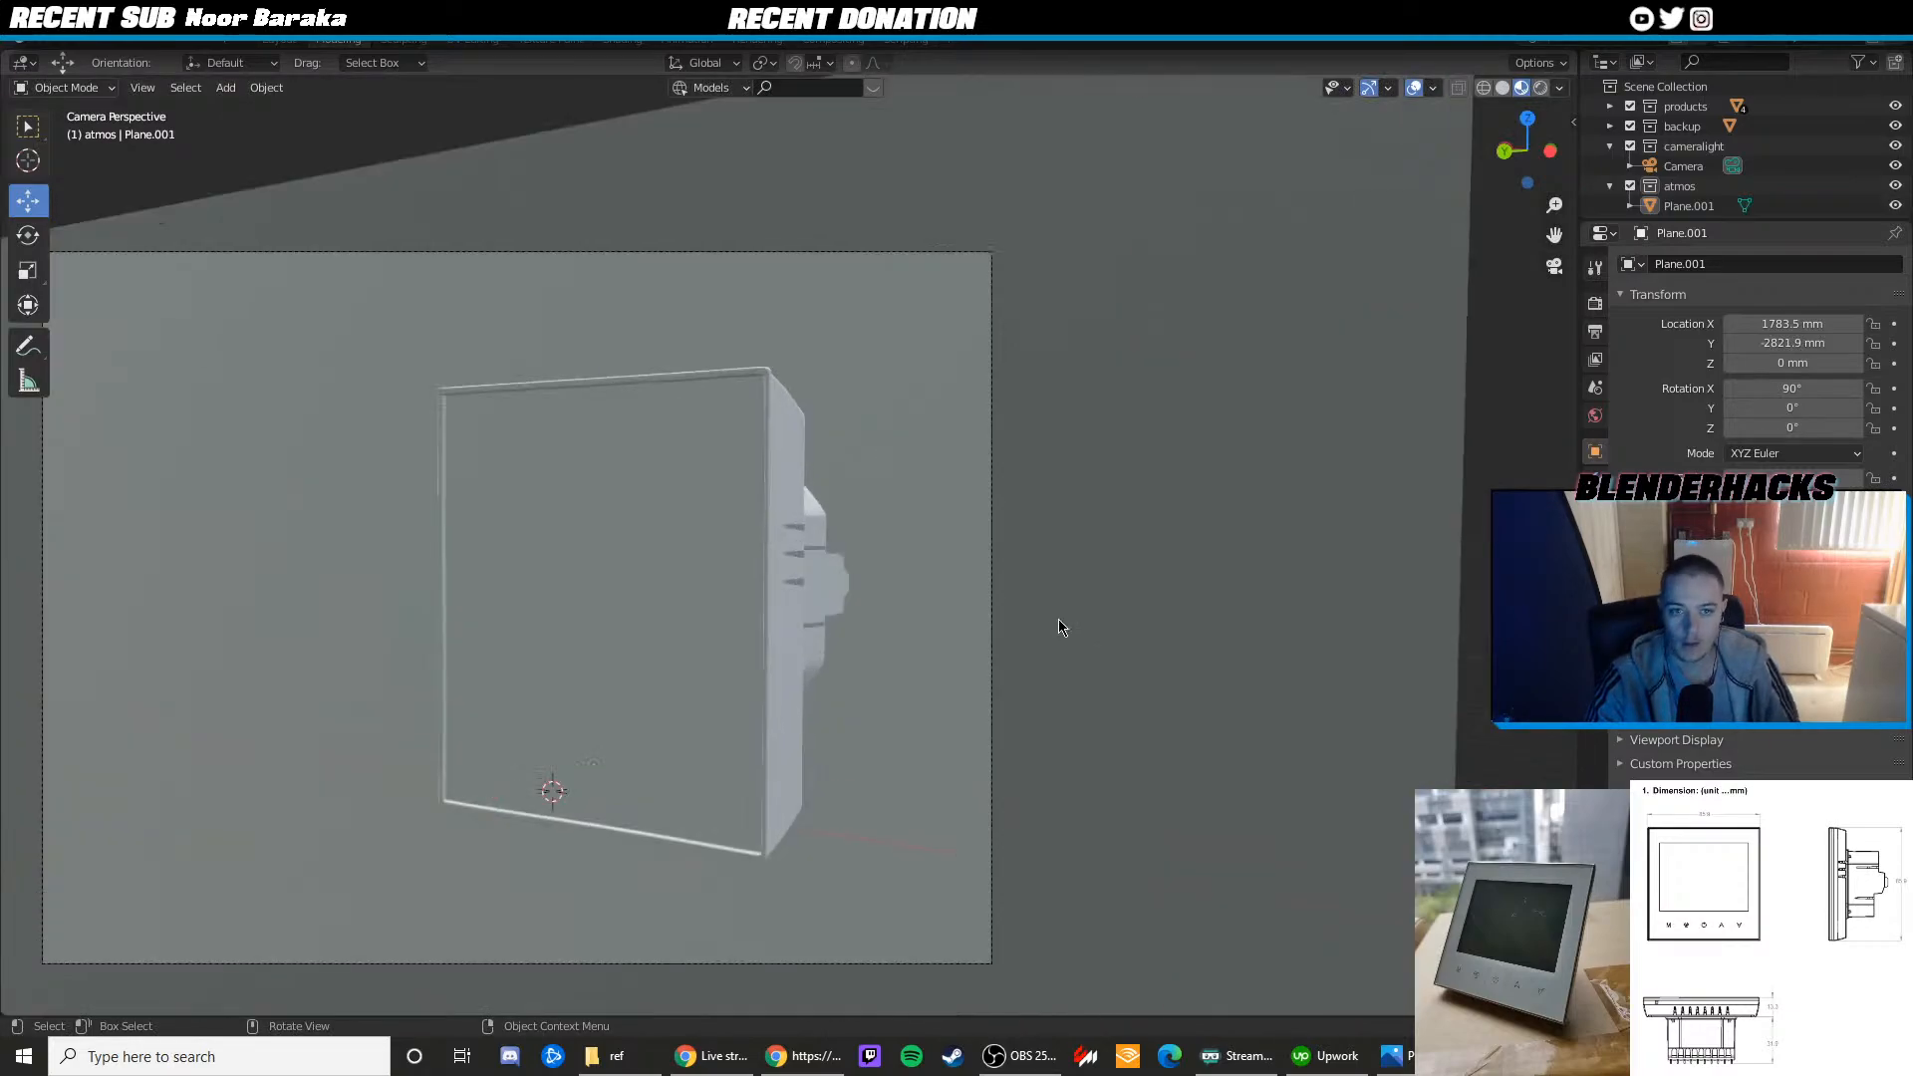
Compare the thermostat model in the camera view with the side-profile reference photo
{"action": "key", "text": "alt+Tab"}
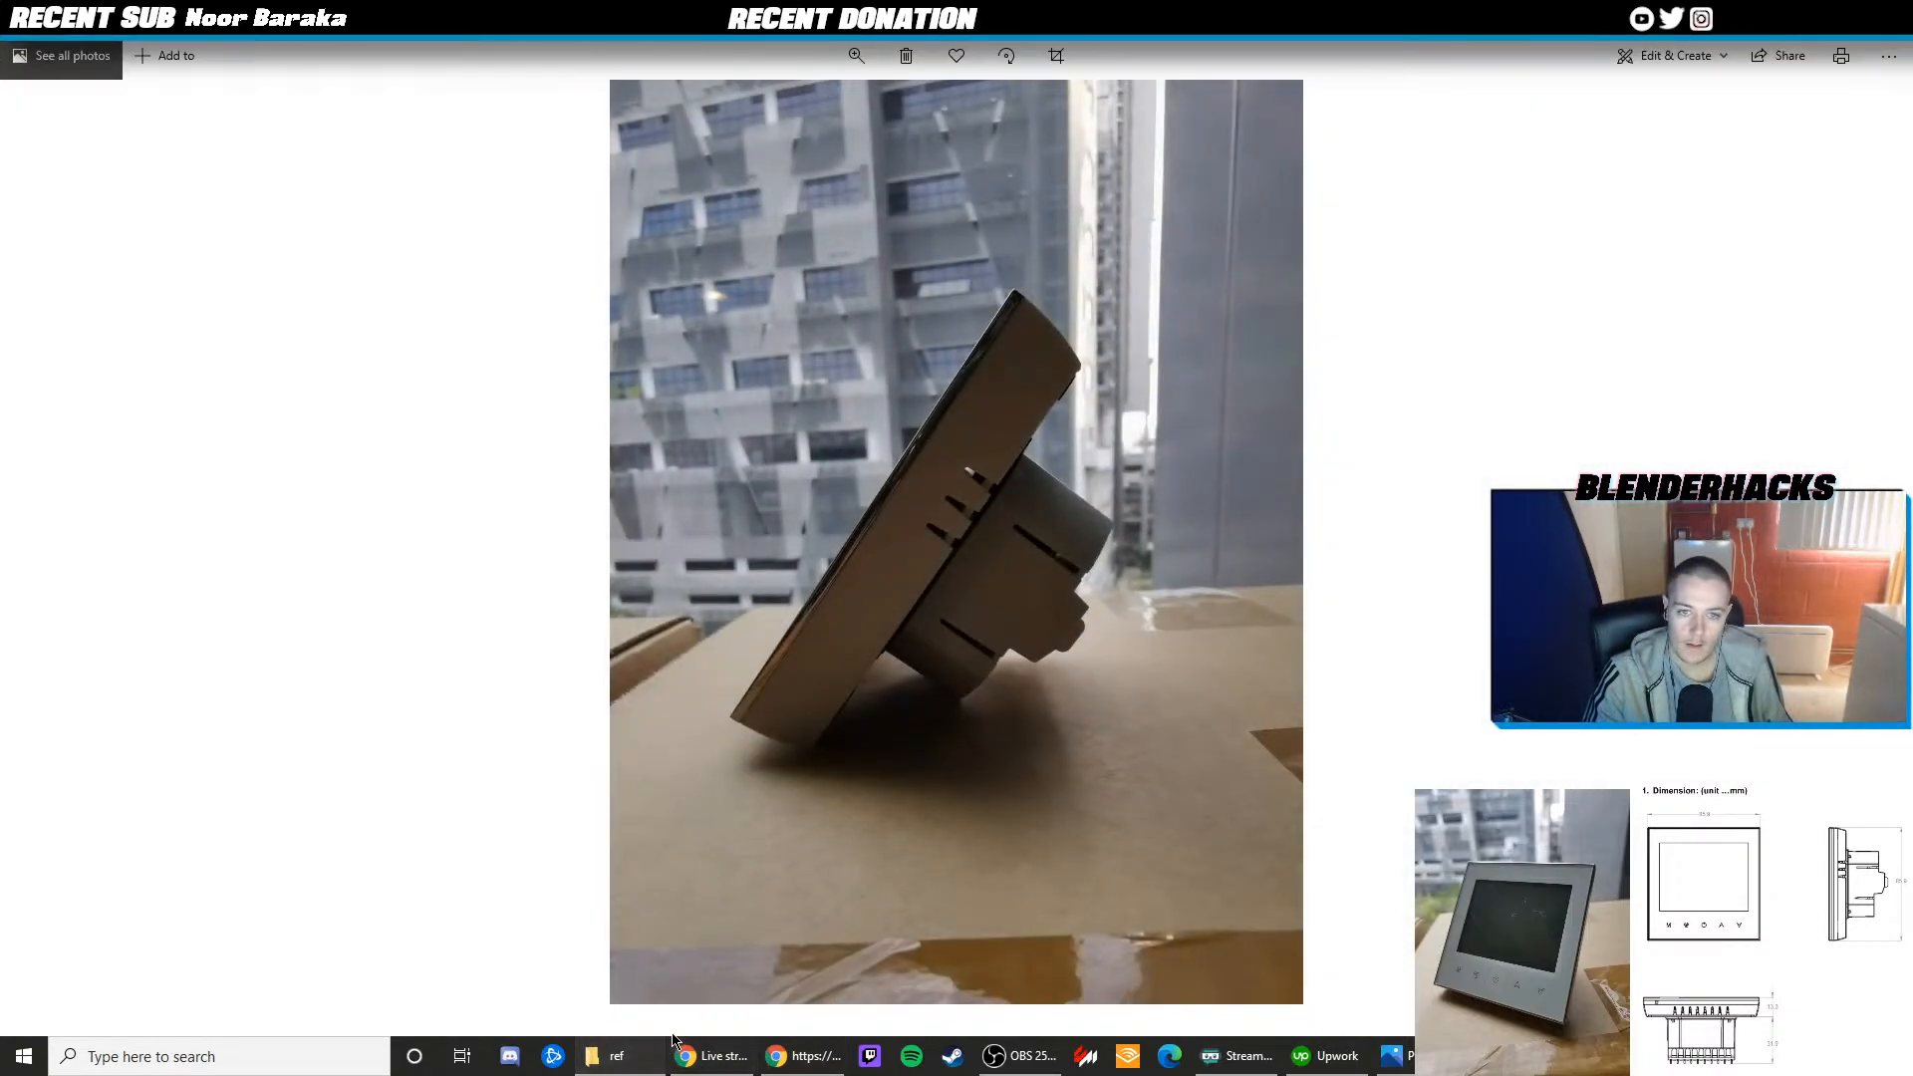
{"action": "left_click", "coordinate": [1435, 1055]}
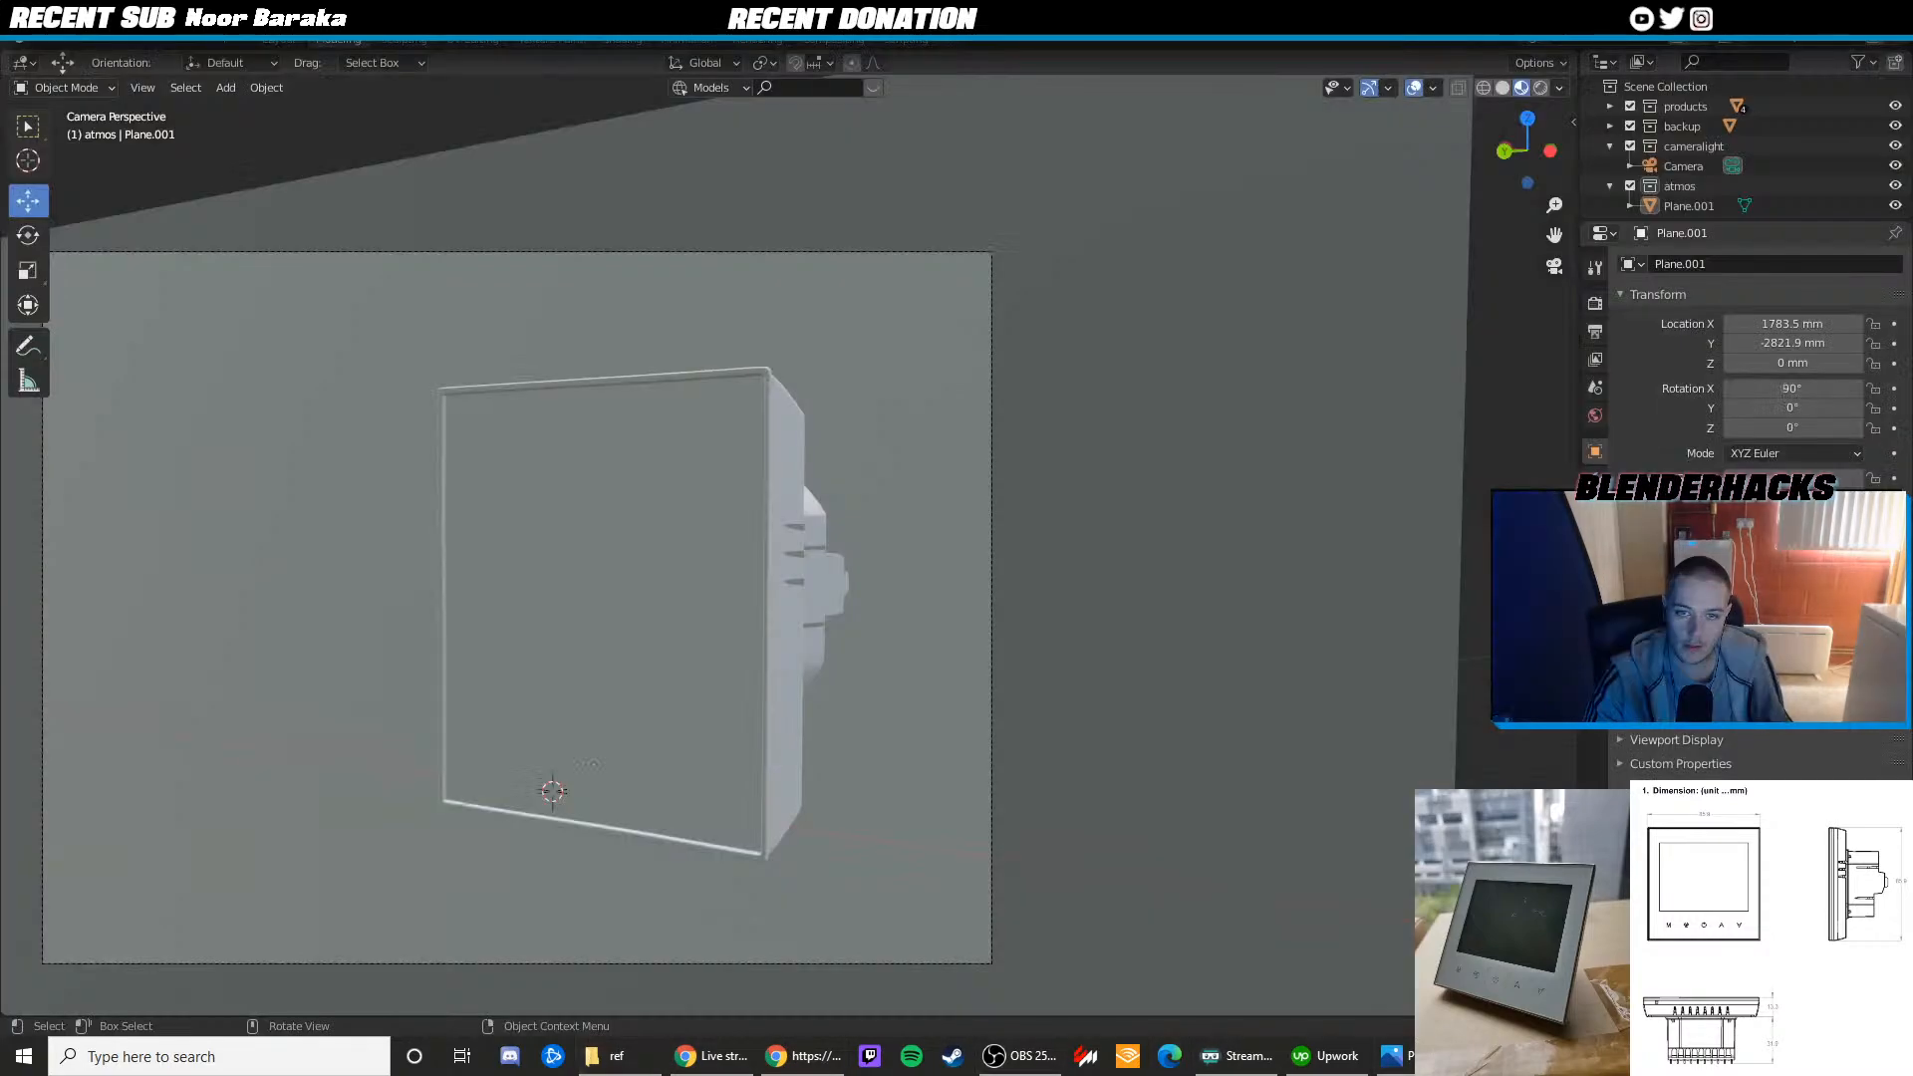
{"action": "key", "text": "alt+Tab"}
{"action": "key", "text": "alt+Tab"}
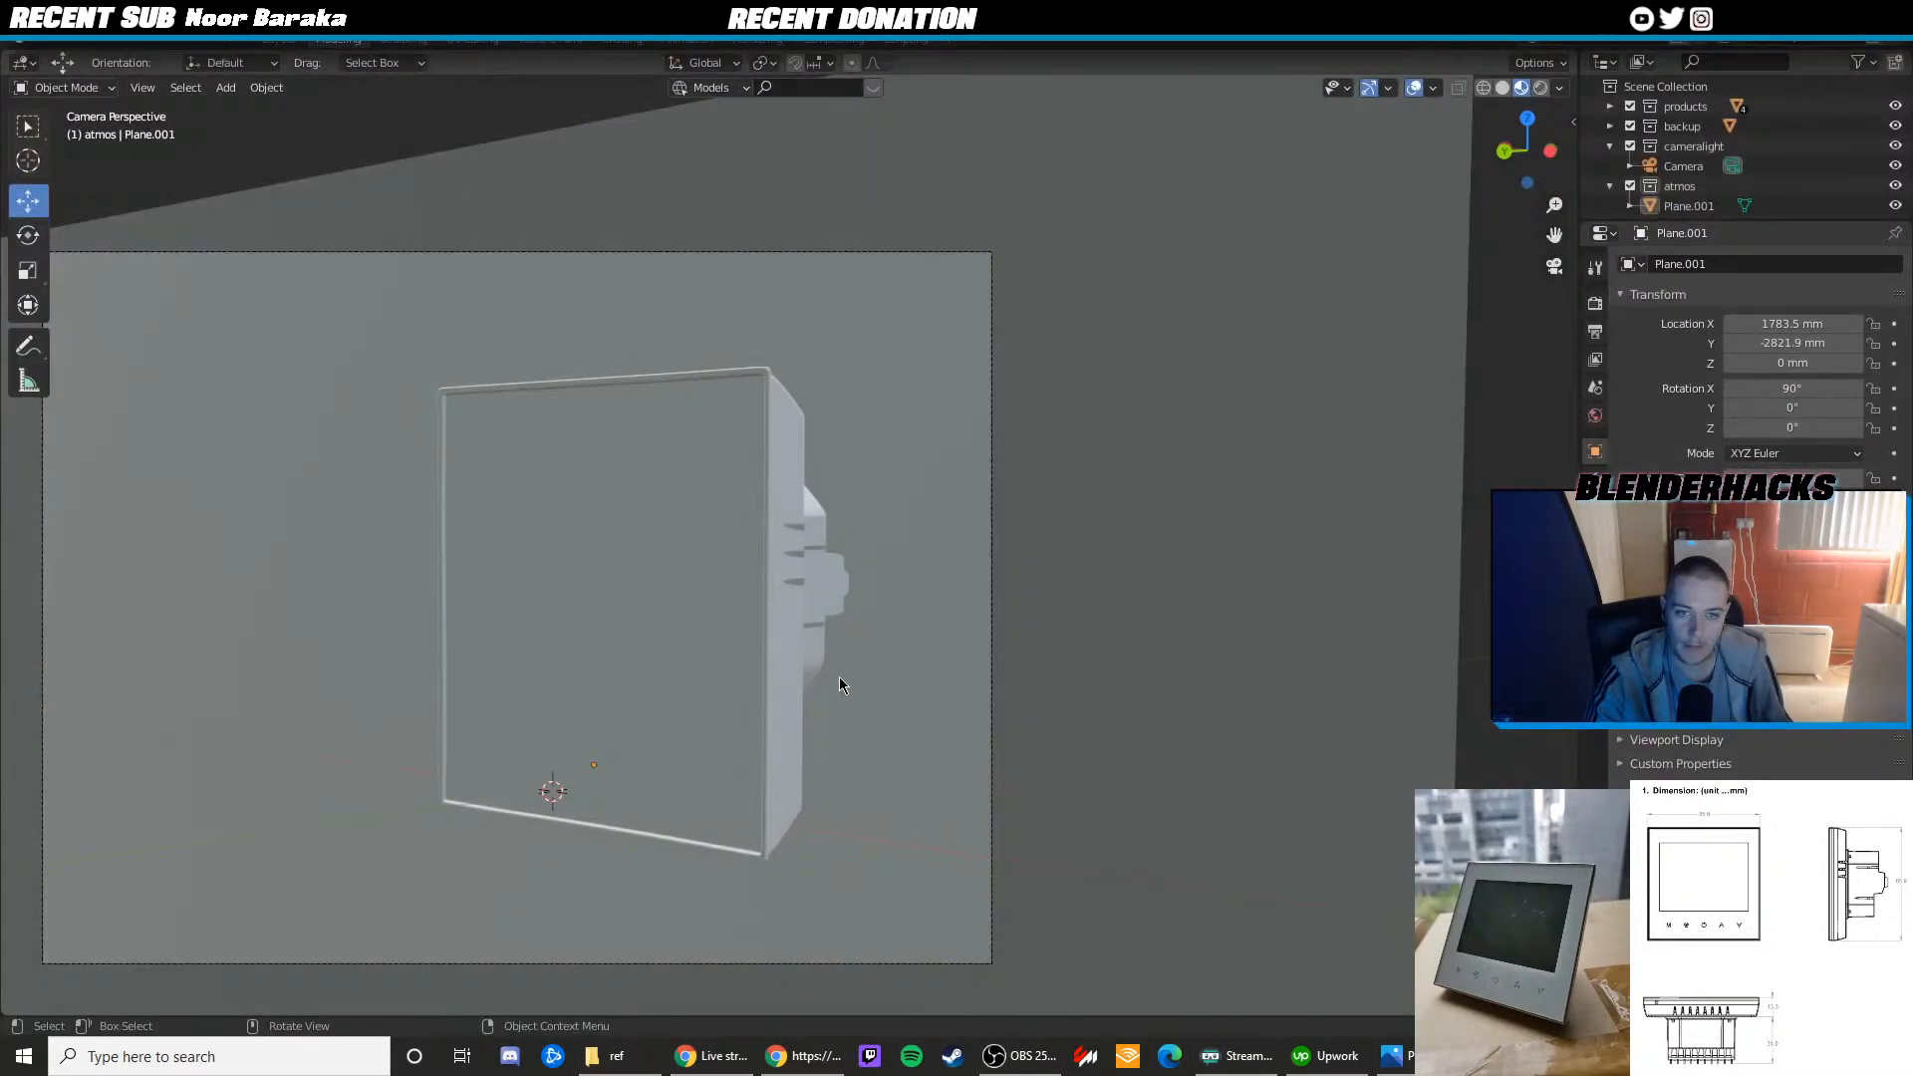
{"action": "middle_click_drag", "start_coordinate": [883, 679], "coordinate": [686, 594]}
{"action": "key", "text": "KP_0"}
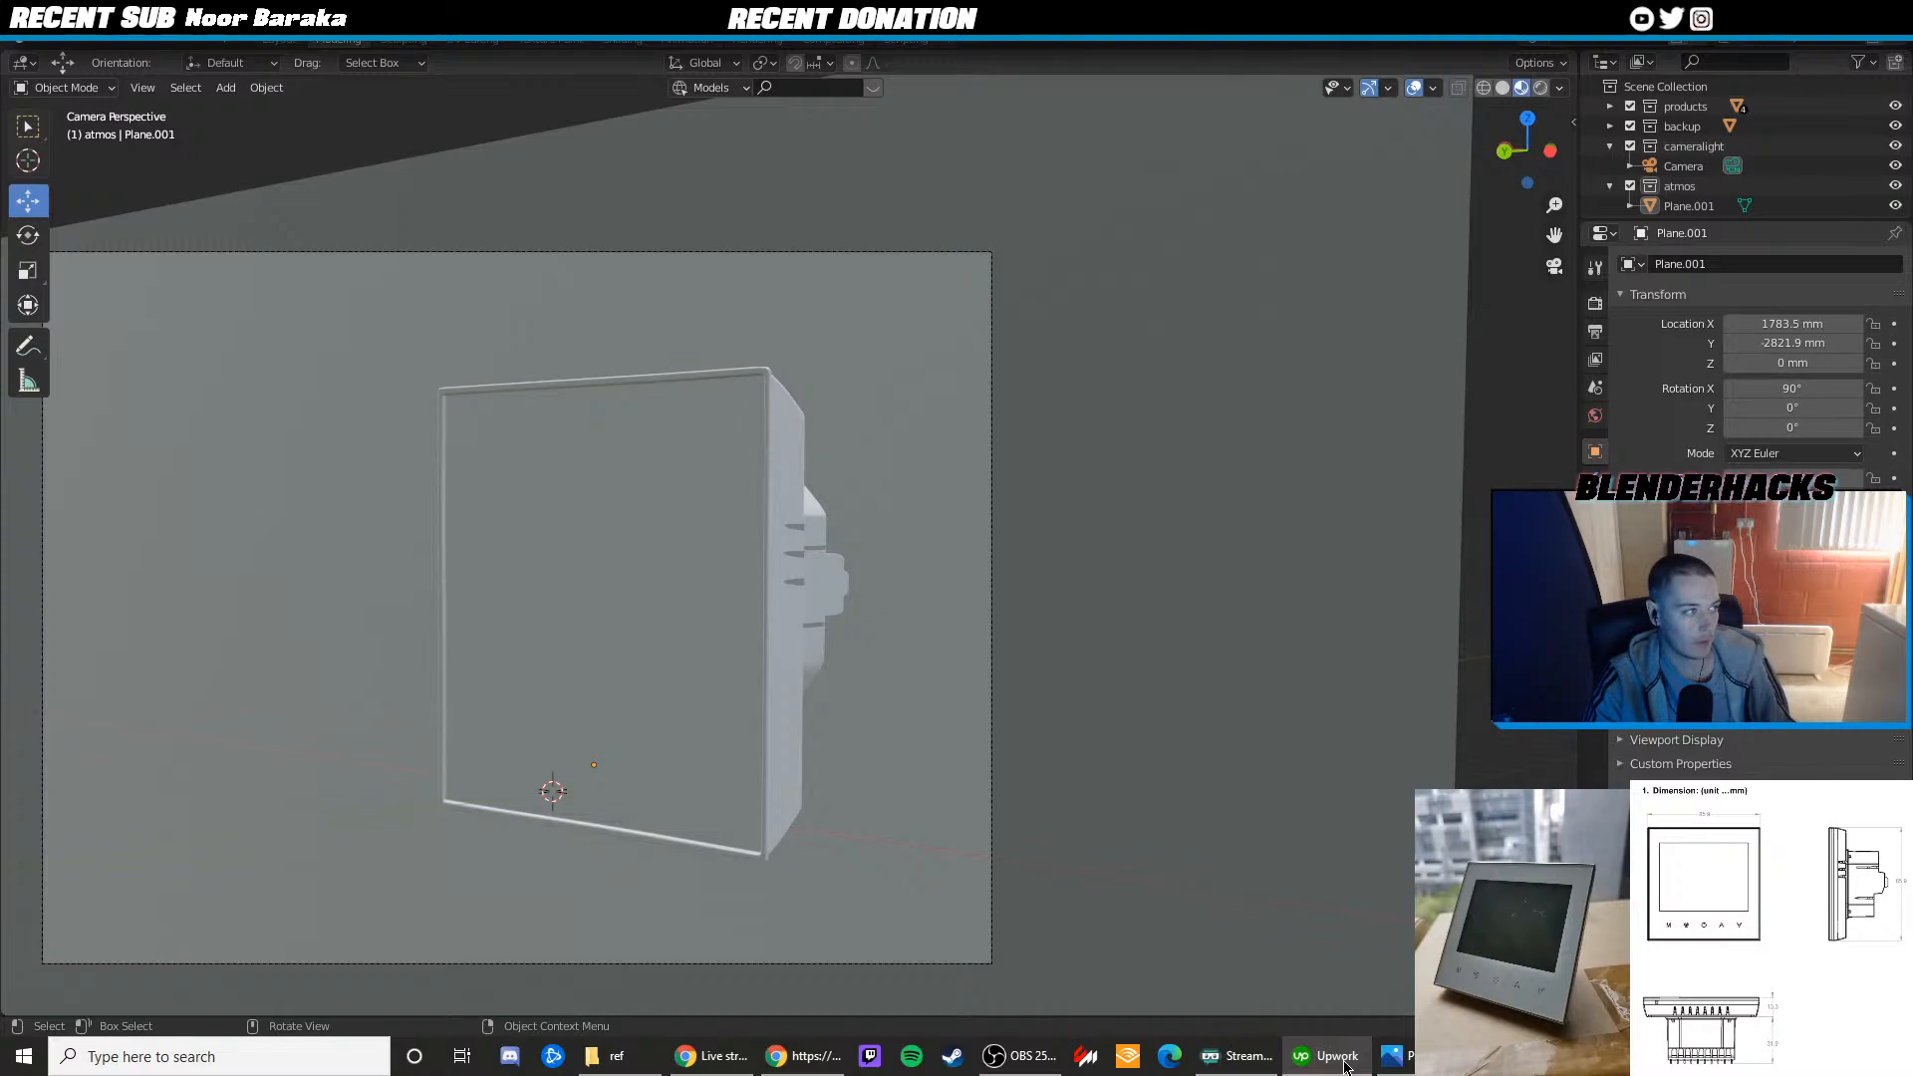
Expand the visibility settings of the backdrop plane, deselect it and return to the camera view
{"action": "middle_click_drag", "start_coordinate": [1080, 641], "coordinate": [972, 618]}
{"action": "left_click", "coordinate": [947, 608]}
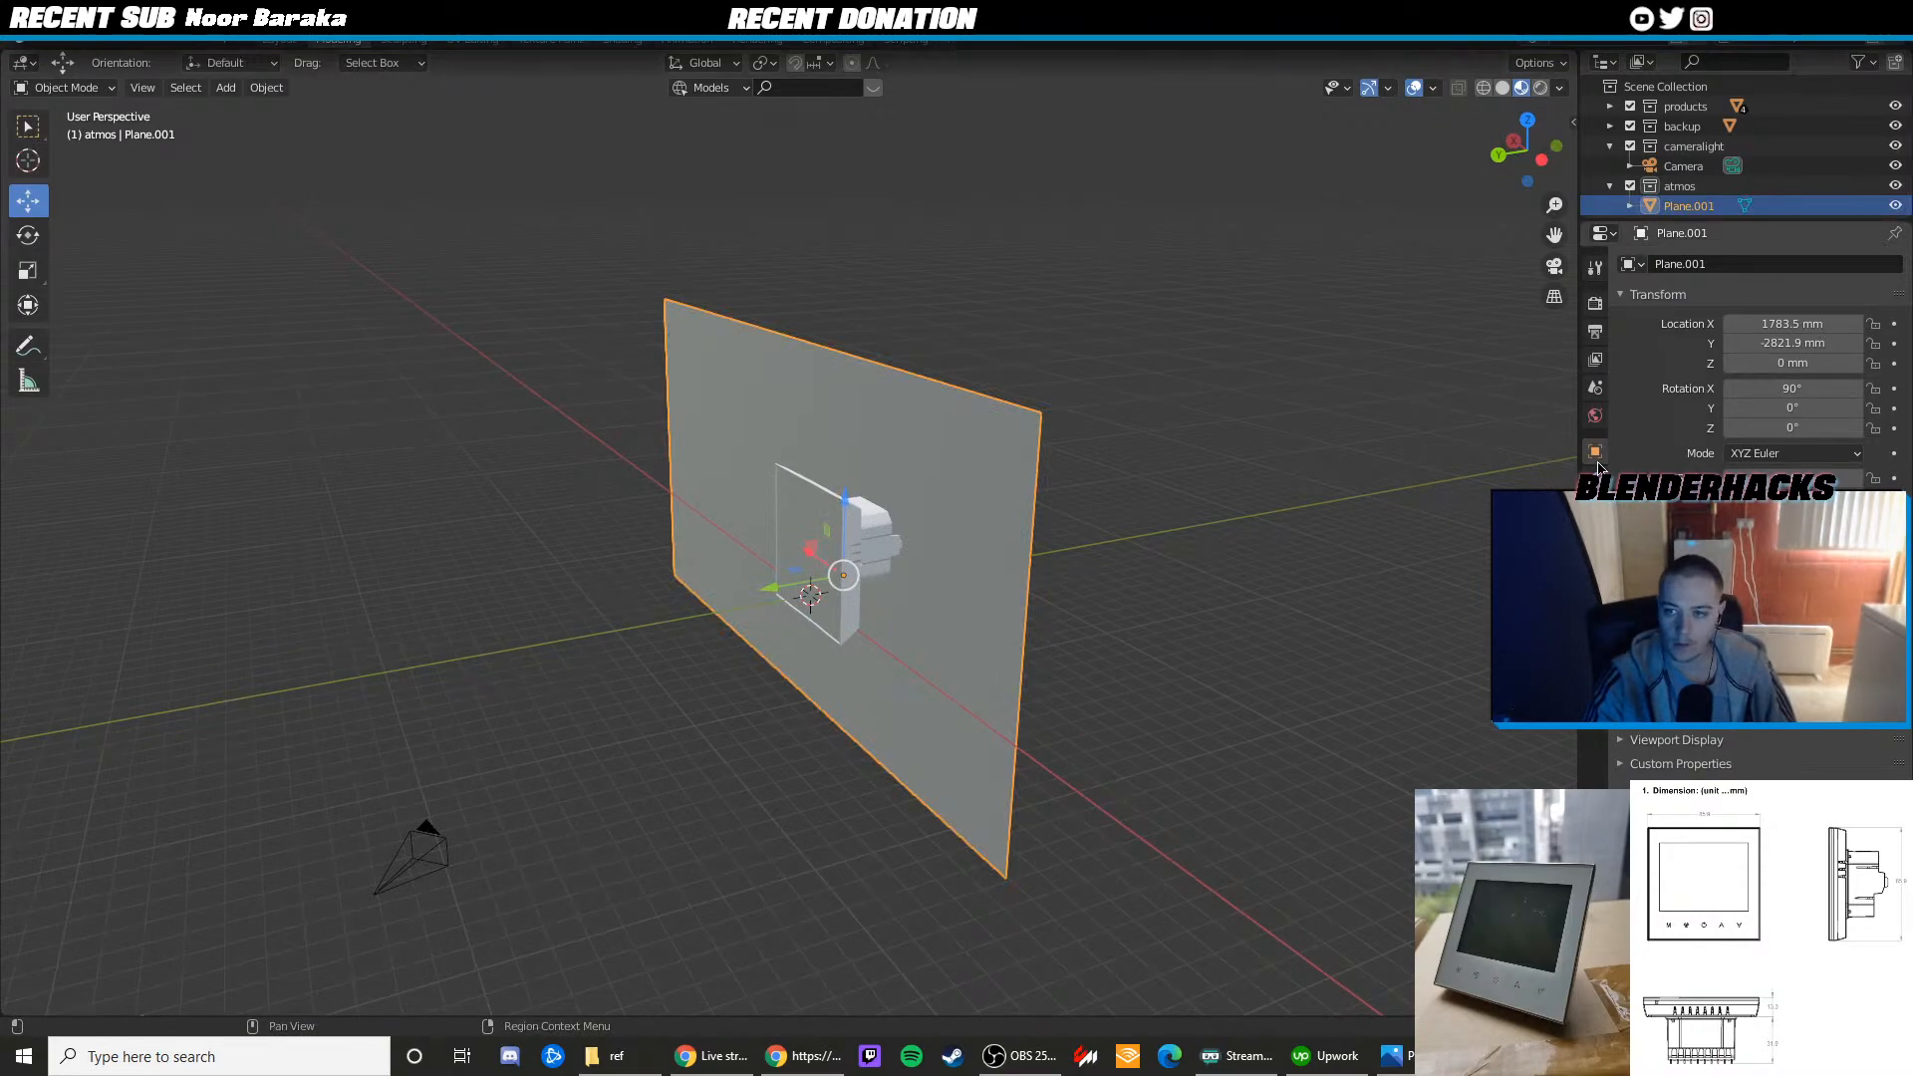
{"action": "left_click", "coordinate": [1622, 718]}
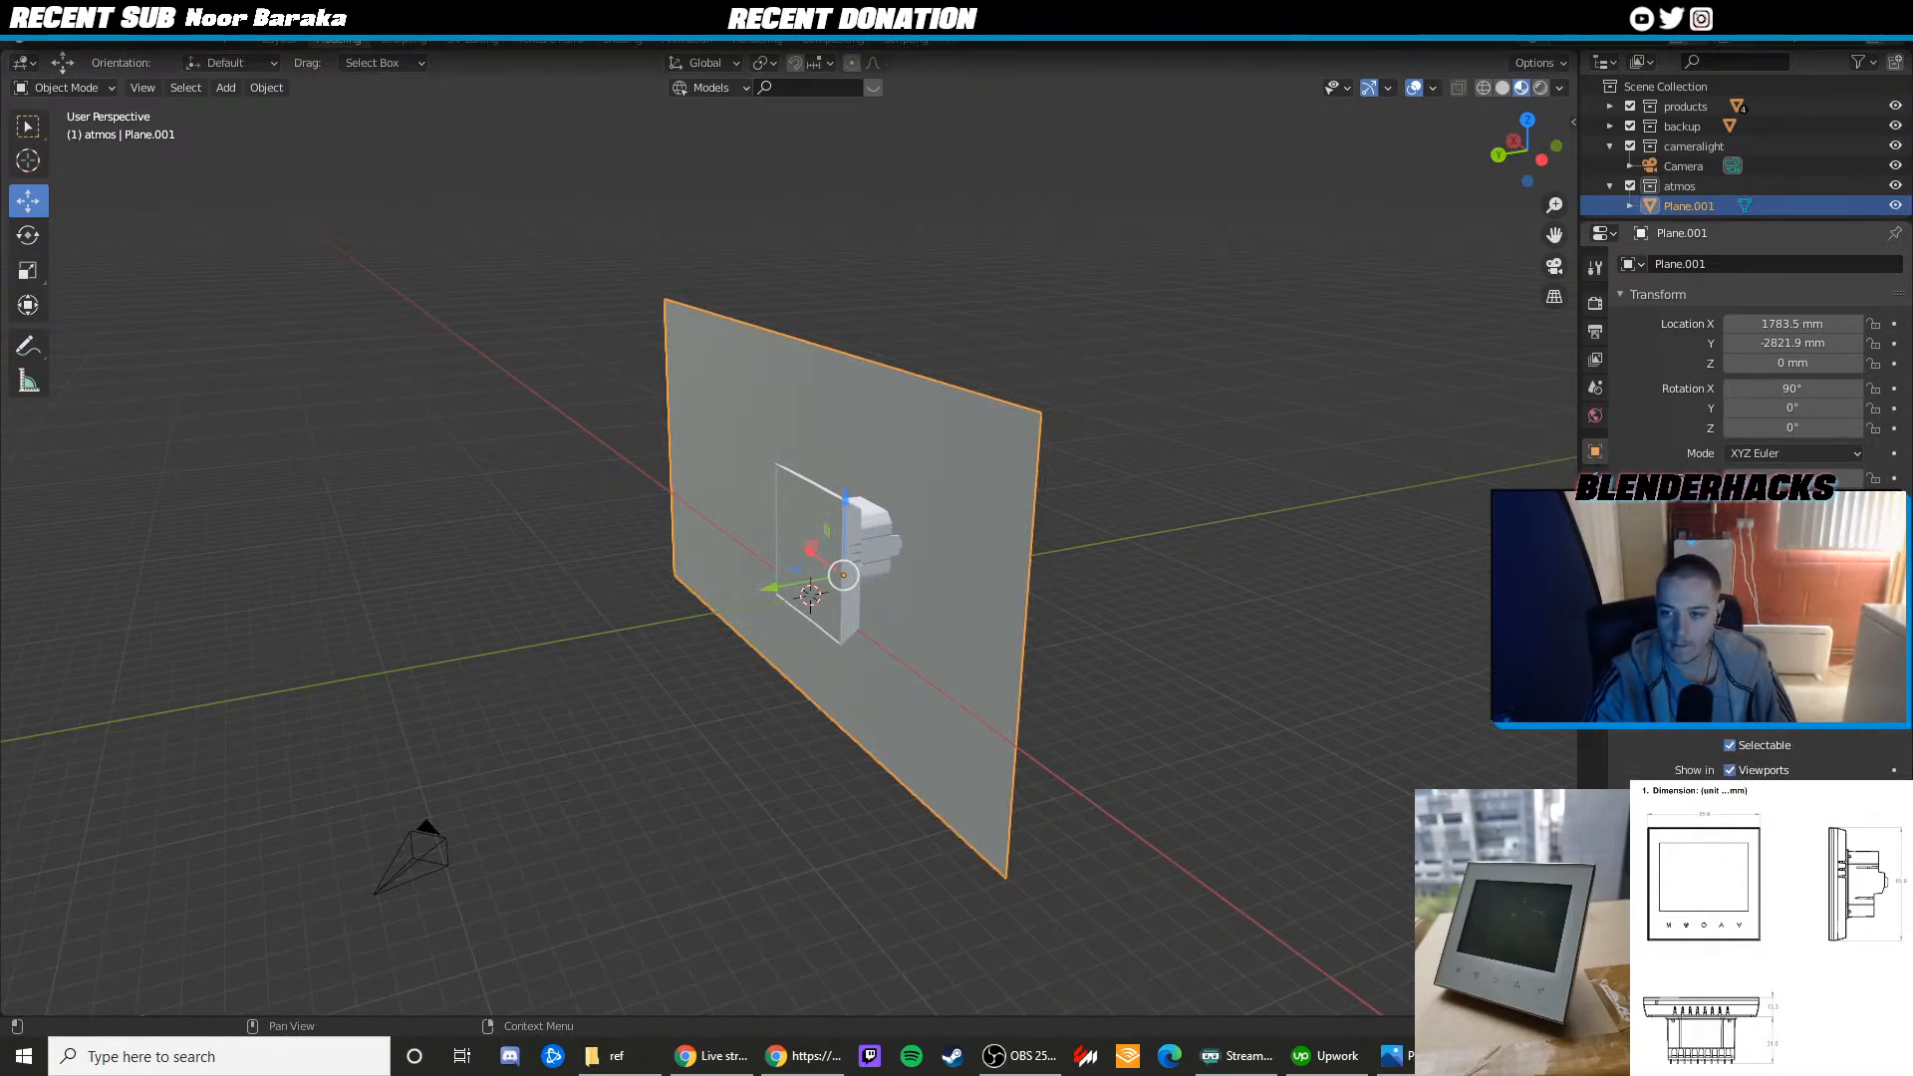
{"action": "left_click", "coordinate": [1402, 624]}
{"action": "key", "text": "KP_0"}
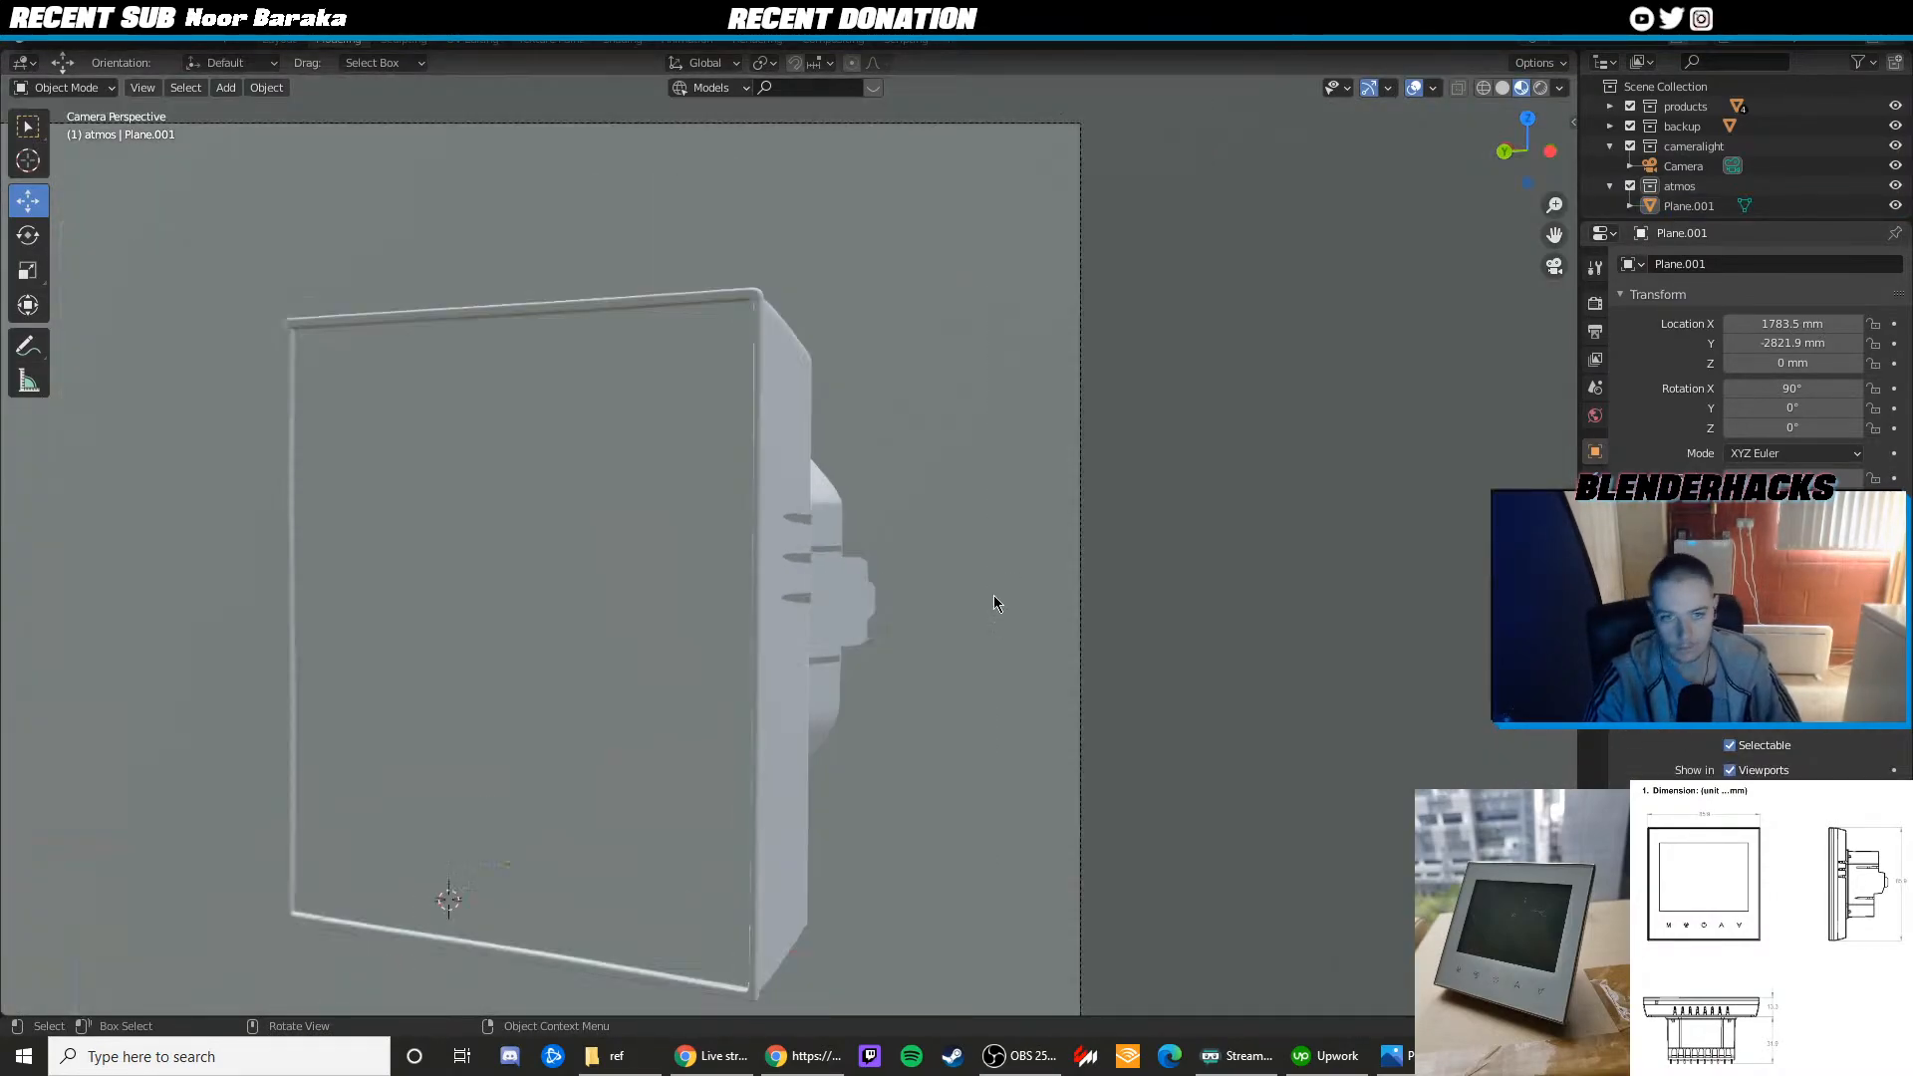
Examine the productfront housing's rim and corner edges in its mesh and in the smoothed result
{"action": "key", "text": "KP_0"}
{"action": "scroll", "coordinate": [921, 623], "scroll_direction": "up", "scroll_amount": 5}
{"action": "left_click", "coordinate": [827, 570]}
{"action": "middle_click_drag", "start_coordinate": [827, 569], "coordinate": [942, 553]}
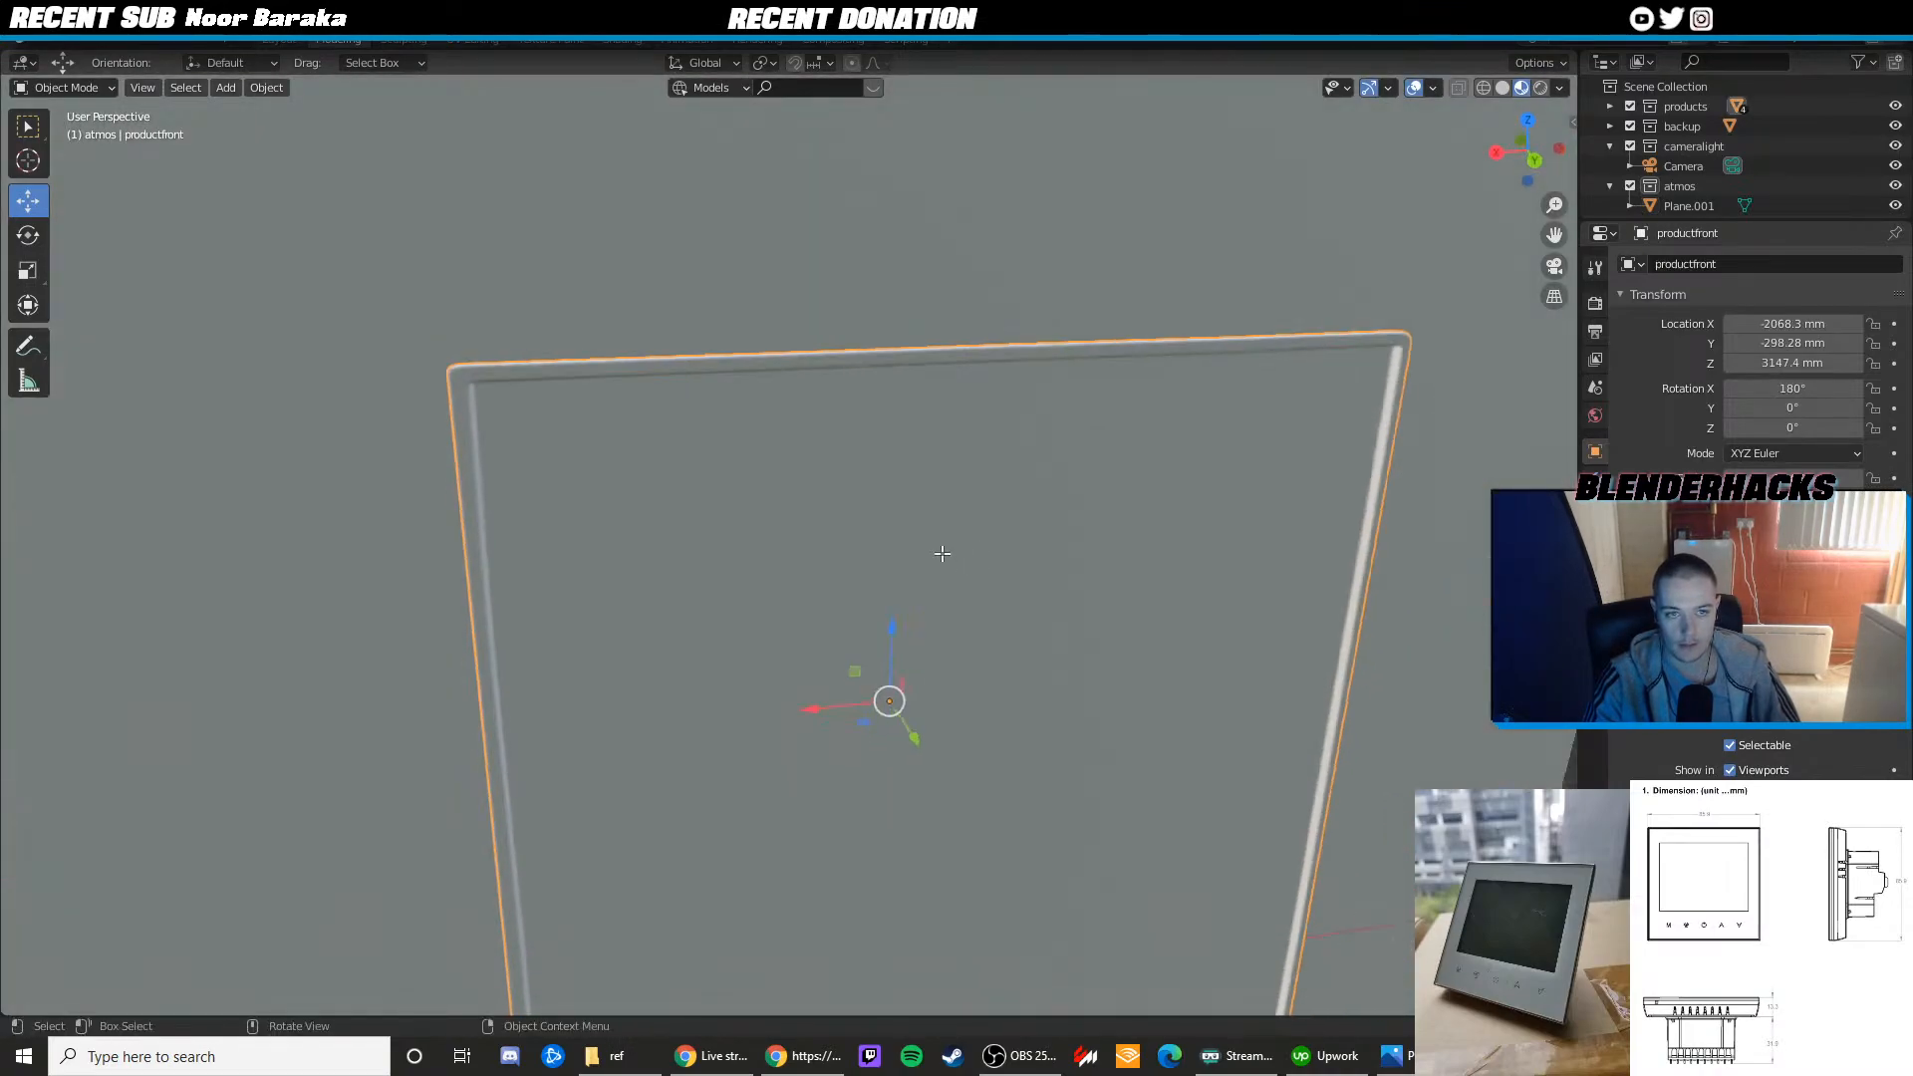
{"action": "key", "text": "Tab"}
{"action": "middle_click_drag", "start_coordinate": [548, 499], "coordinate": [854, 563], "text": "shift"}
{"action": "scroll", "coordinate": [854, 563], "scroll_direction": "up", "scroll_amount": 4}
{"action": "middle_click_drag", "start_coordinate": [809, 490], "coordinate": [766, 603]}
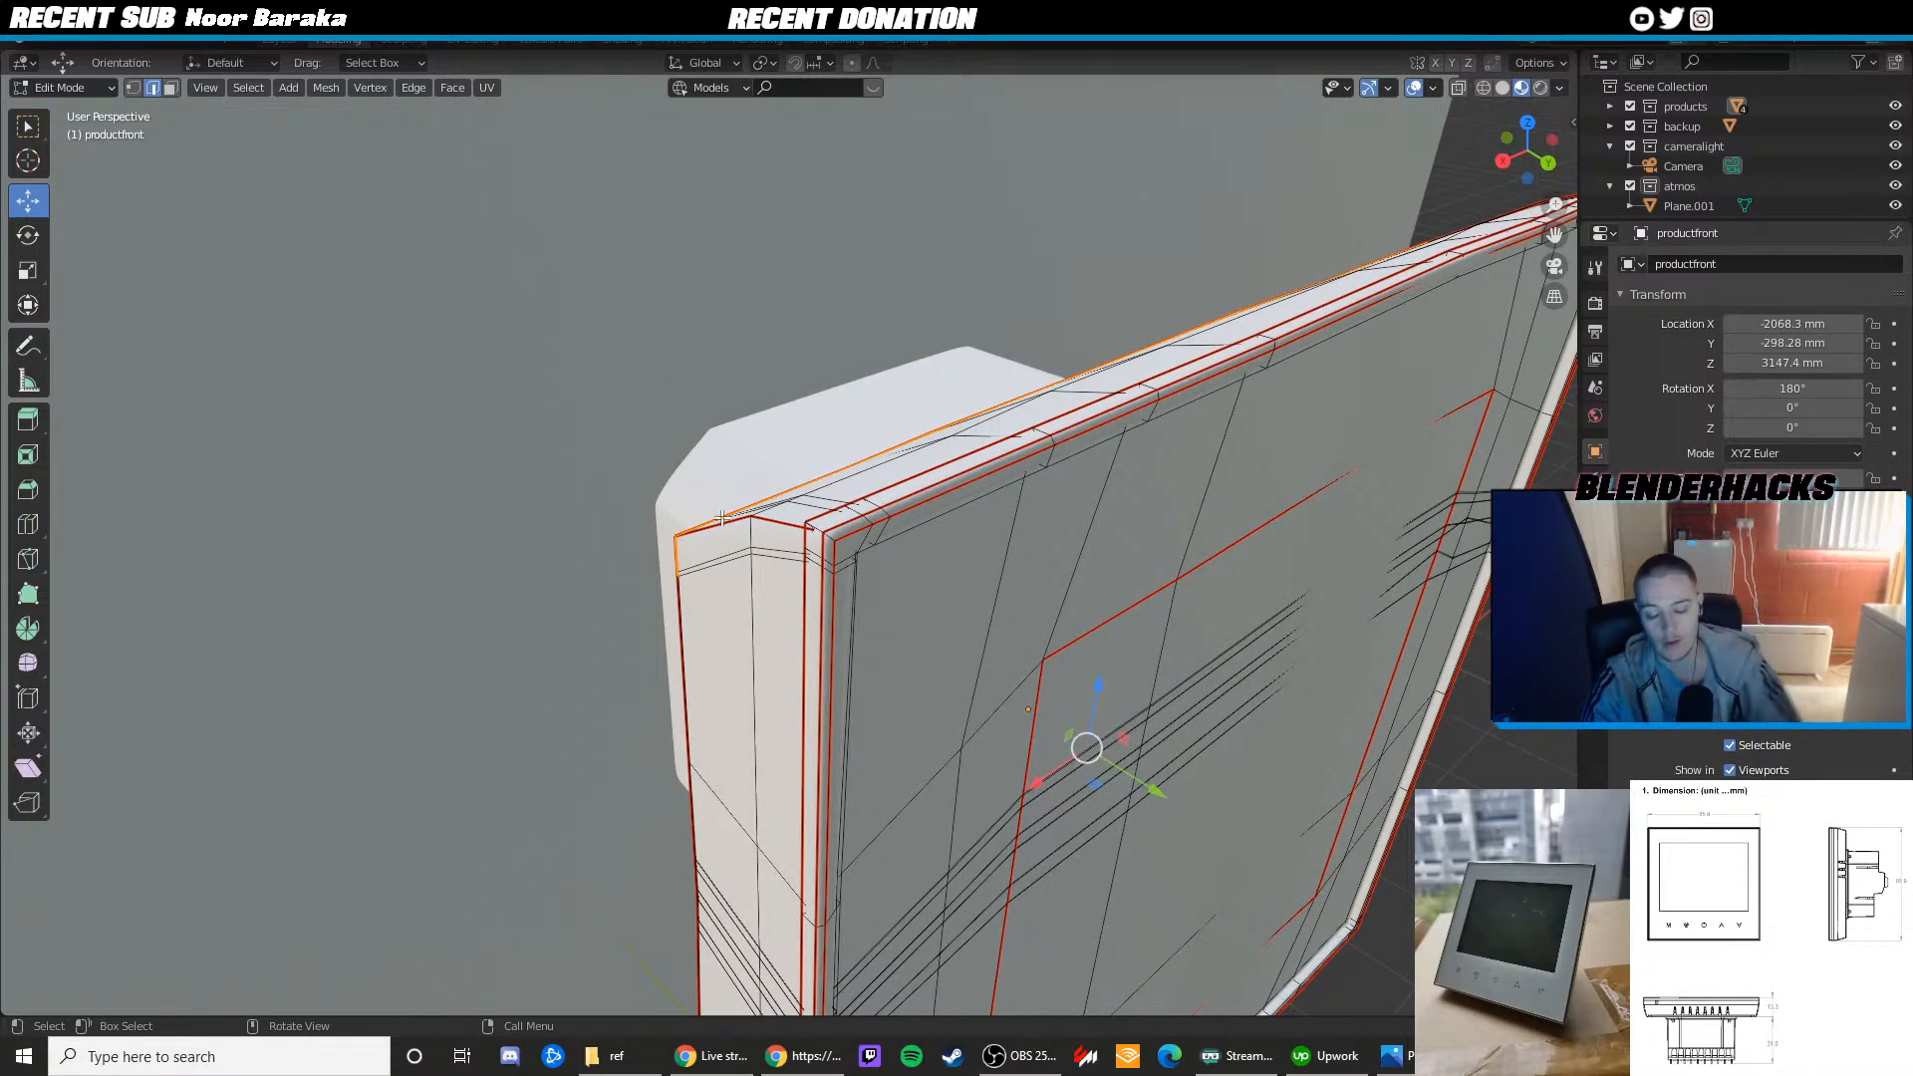
{"action": "middle_click_drag", "start_coordinate": [754, 598], "coordinate": [872, 513]}
{"action": "middle_click_drag", "start_coordinate": [872, 513], "coordinate": [644, 517], "text": "shift"}
{"action": "scroll", "coordinate": [887, 499], "scroll_direction": "up", "scroll_amount": 1}
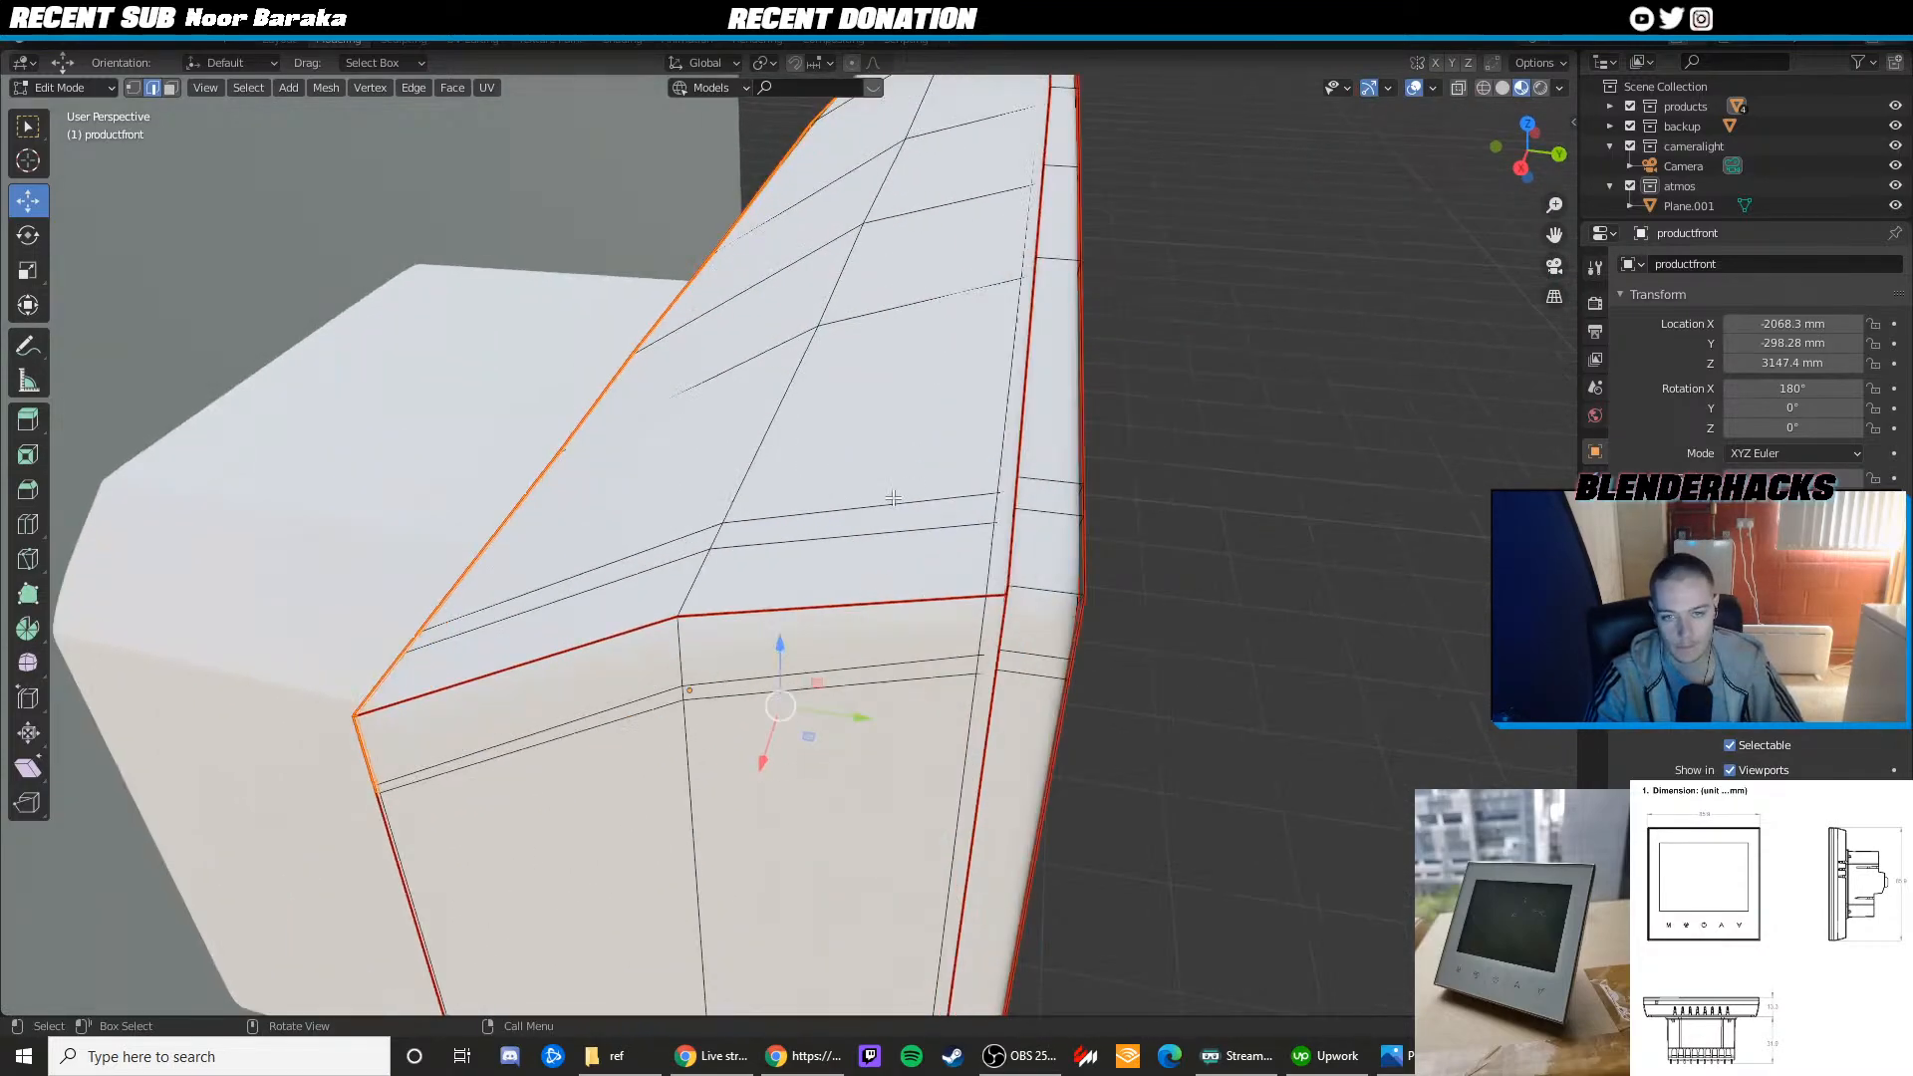
{"action": "middle_click_drag", "start_coordinate": [888, 499], "coordinate": [1050, 474]}
{"action": "key", "text": "Tab"}
{"action": "scroll", "coordinate": [887, 518], "scroll_direction": "up", "scroll_amount": 1}
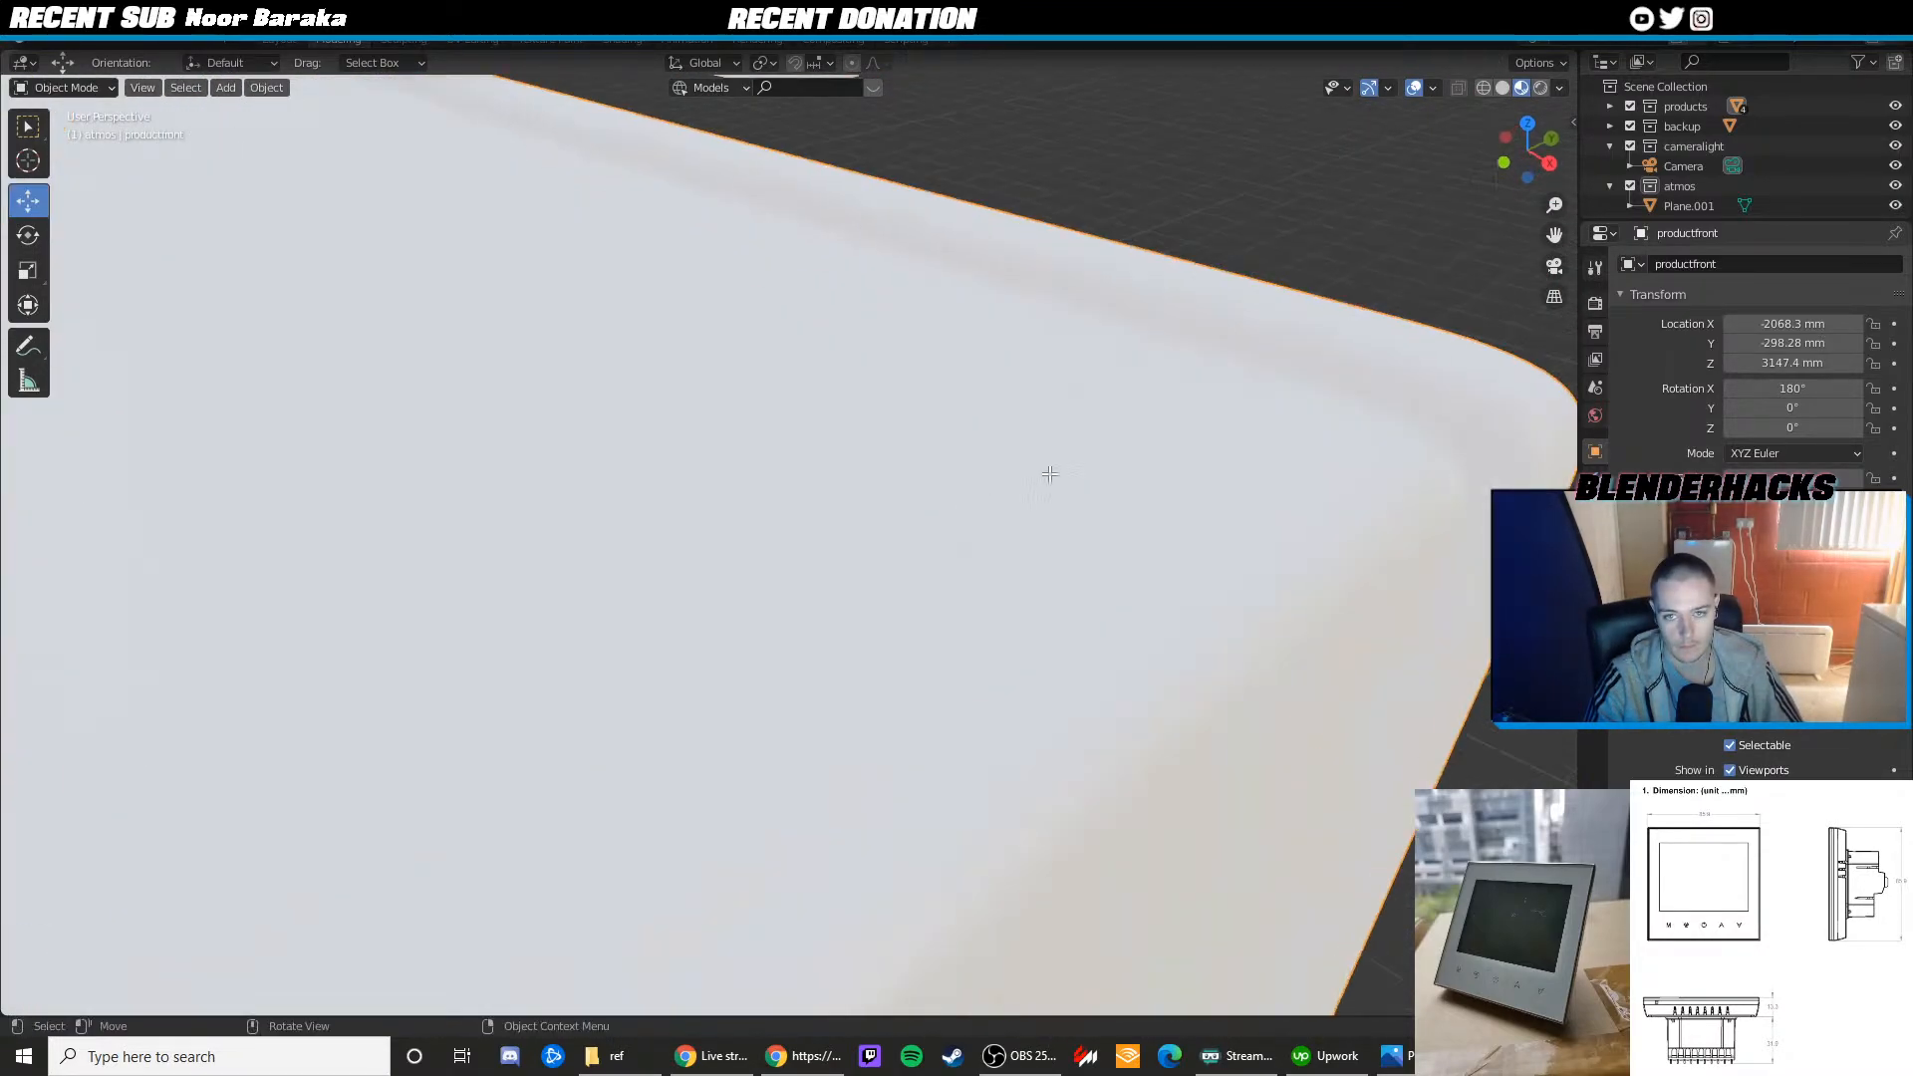
Switch the productfront Subdivision modifier from Catmull-Clark to Simple while editing the mesh
{"action": "key", "text": "Tab"}
{"action": "left_click", "coordinate": [1593, 479]}
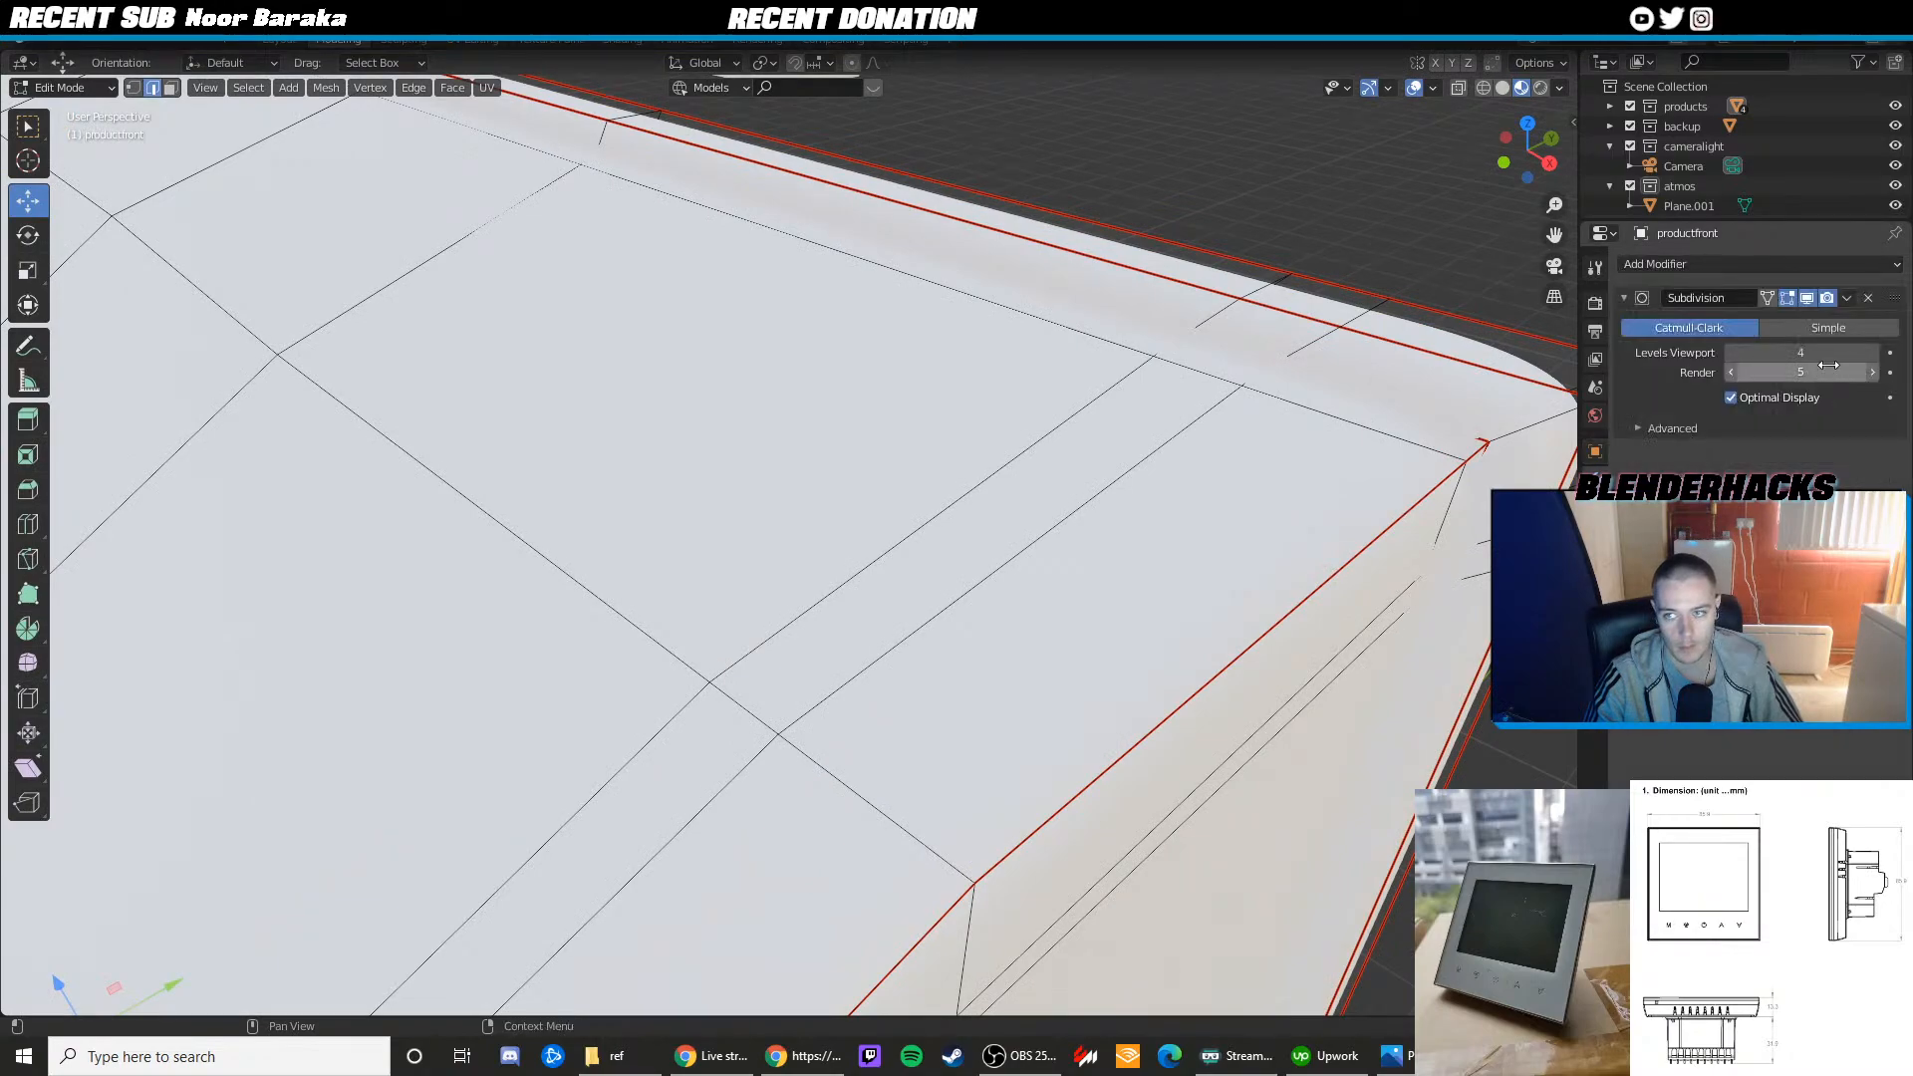
{"action": "left_click", "coordinate": [1827, 328]}
{"action": "middle_click_drag", "start_coordinate": [1524, 399], "coordinate": [1217, 458], "text": "shift"}
Select the narrow strip of faces along the front housing's top rim and around its corner
{"action": "key", "text": "3"}
{"action": "left_click", "coordinate": [979, 489]}
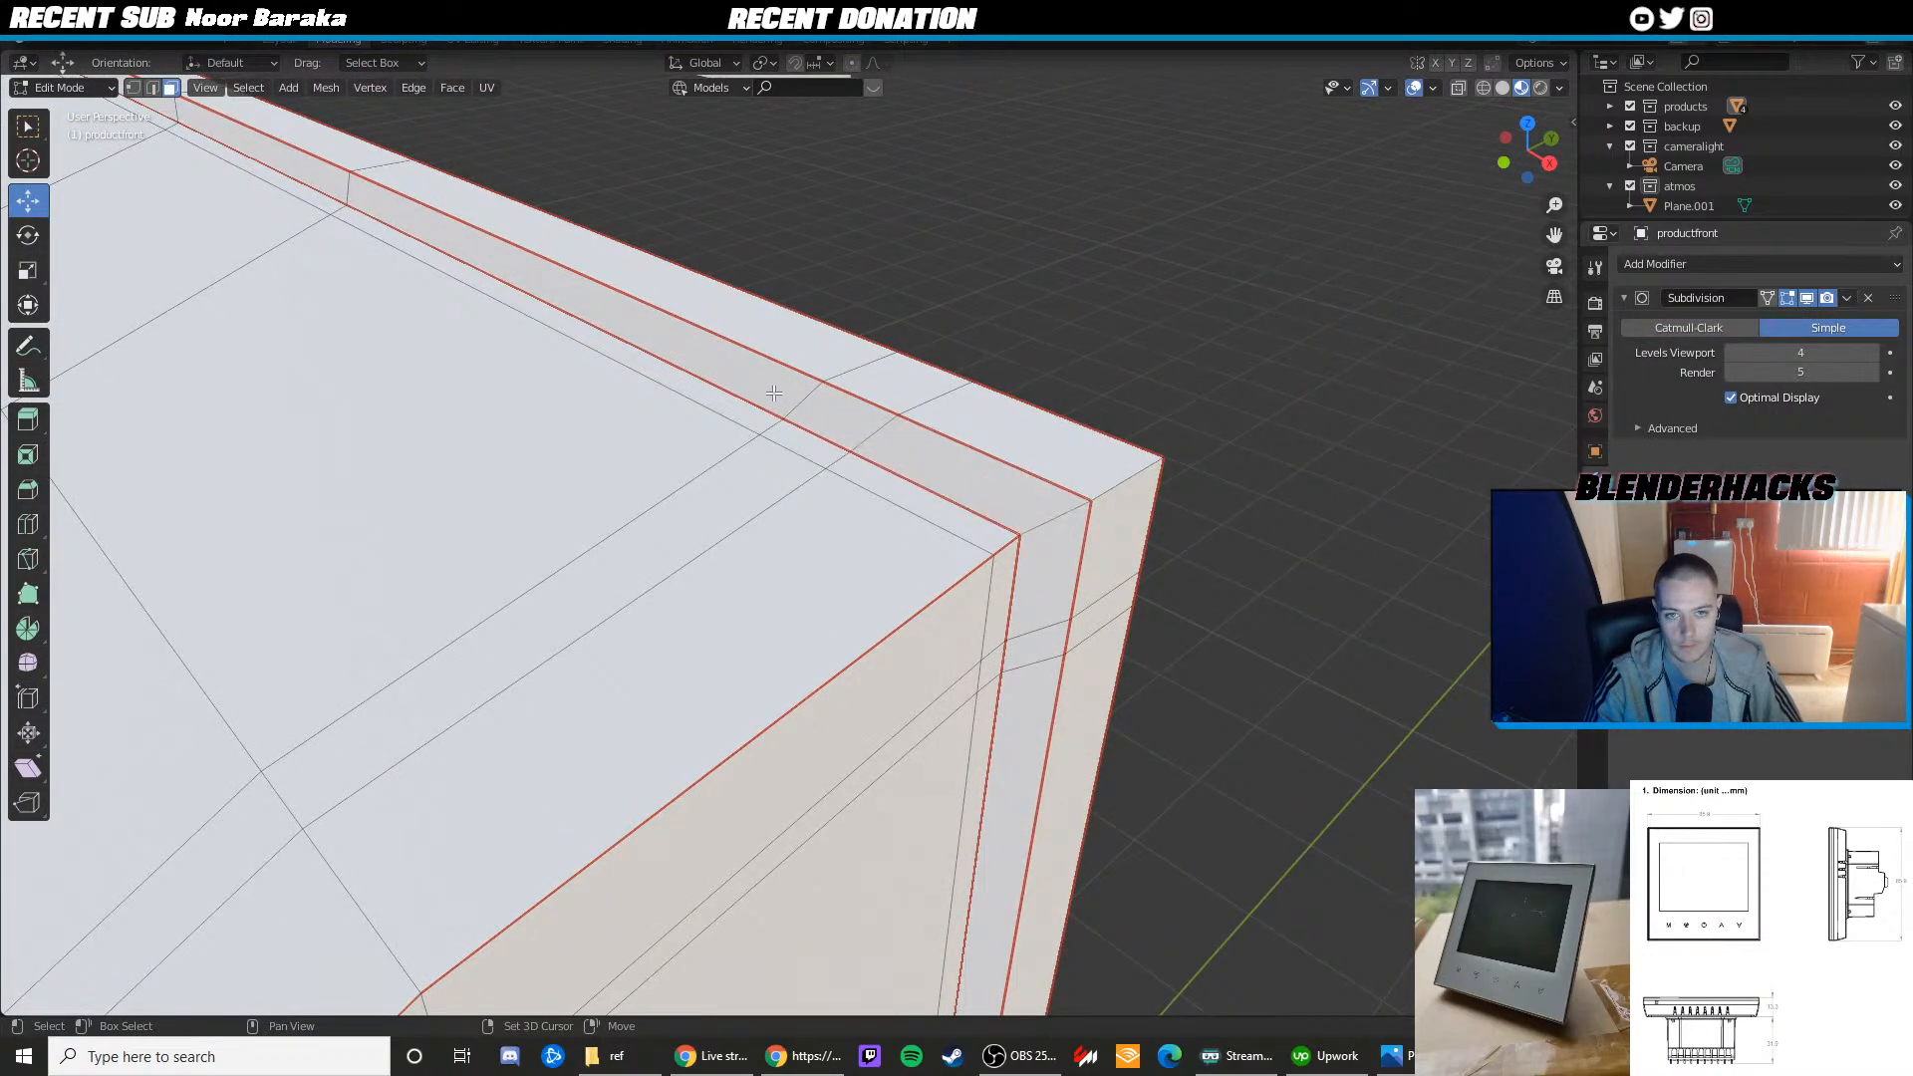
{"action": "left_click", "coordinate": [775, 393], "text": "shift"}
{"action": "left_click", "coordinate": [847, 420], "text": "shift"}
{"action": "left_click", "coordinate": [923, 461], "text": "shift"}
{"action": "left_click", "coordinate": [1048, 560], "text": "shift"}
Extend the face selection down the narrow vertical strip on the housing's side, including the small faces between the vent loops
{"action": "middle_click_drag", "start_coordinate": [1026, 643], "coordinate": [921, 353], "text": "shift"}
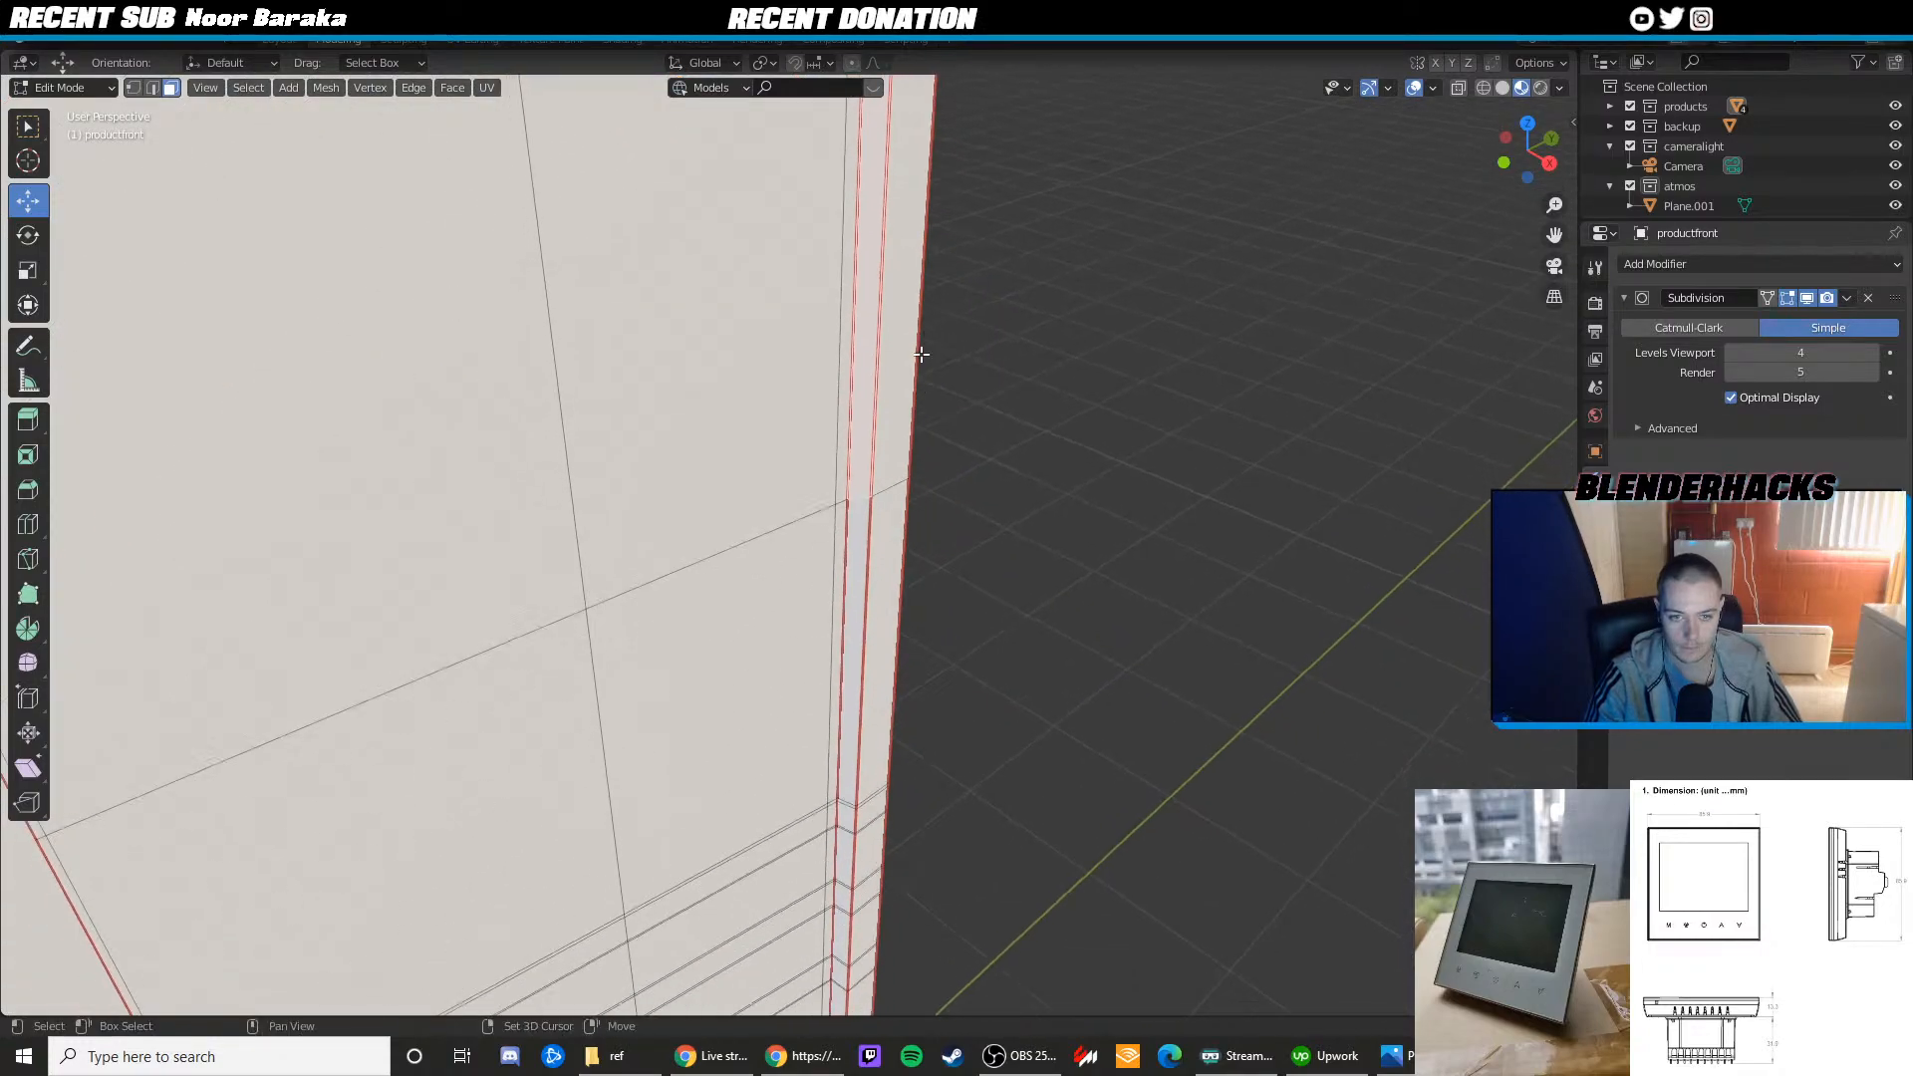
{"action": "left_click", "coordinate": [865, 539], "text": "shift"}
{"action": "middle_click_drag", "start_coordinate": [909, 610], "coordinate": [926, 408], "text": "shift"}
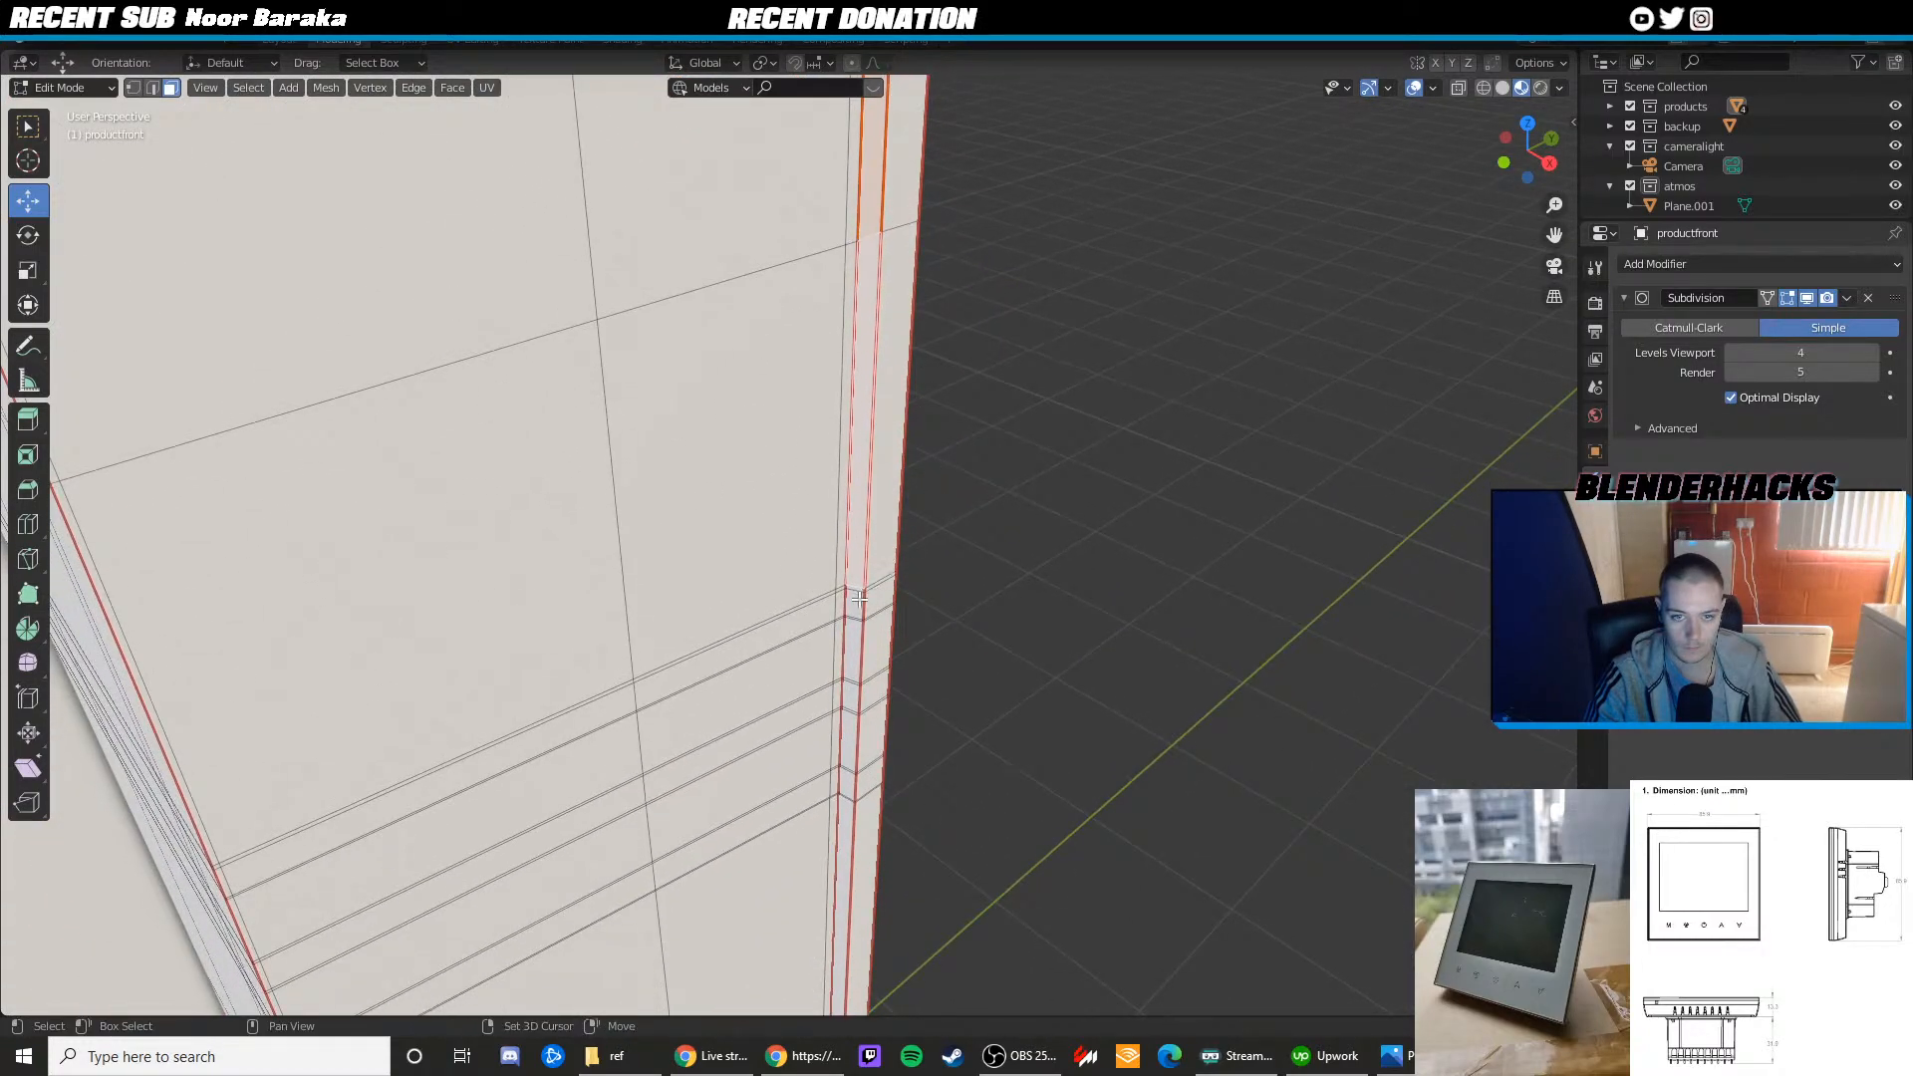
{"action": "middle_click_drag", "start_coordinate": [858, 599], "coordinate": [837, 430], "text": "shift"}
{"action": "scroll", "coordinate": [908, 373], "scroll_direction": "up", "scroll_amount": 5}
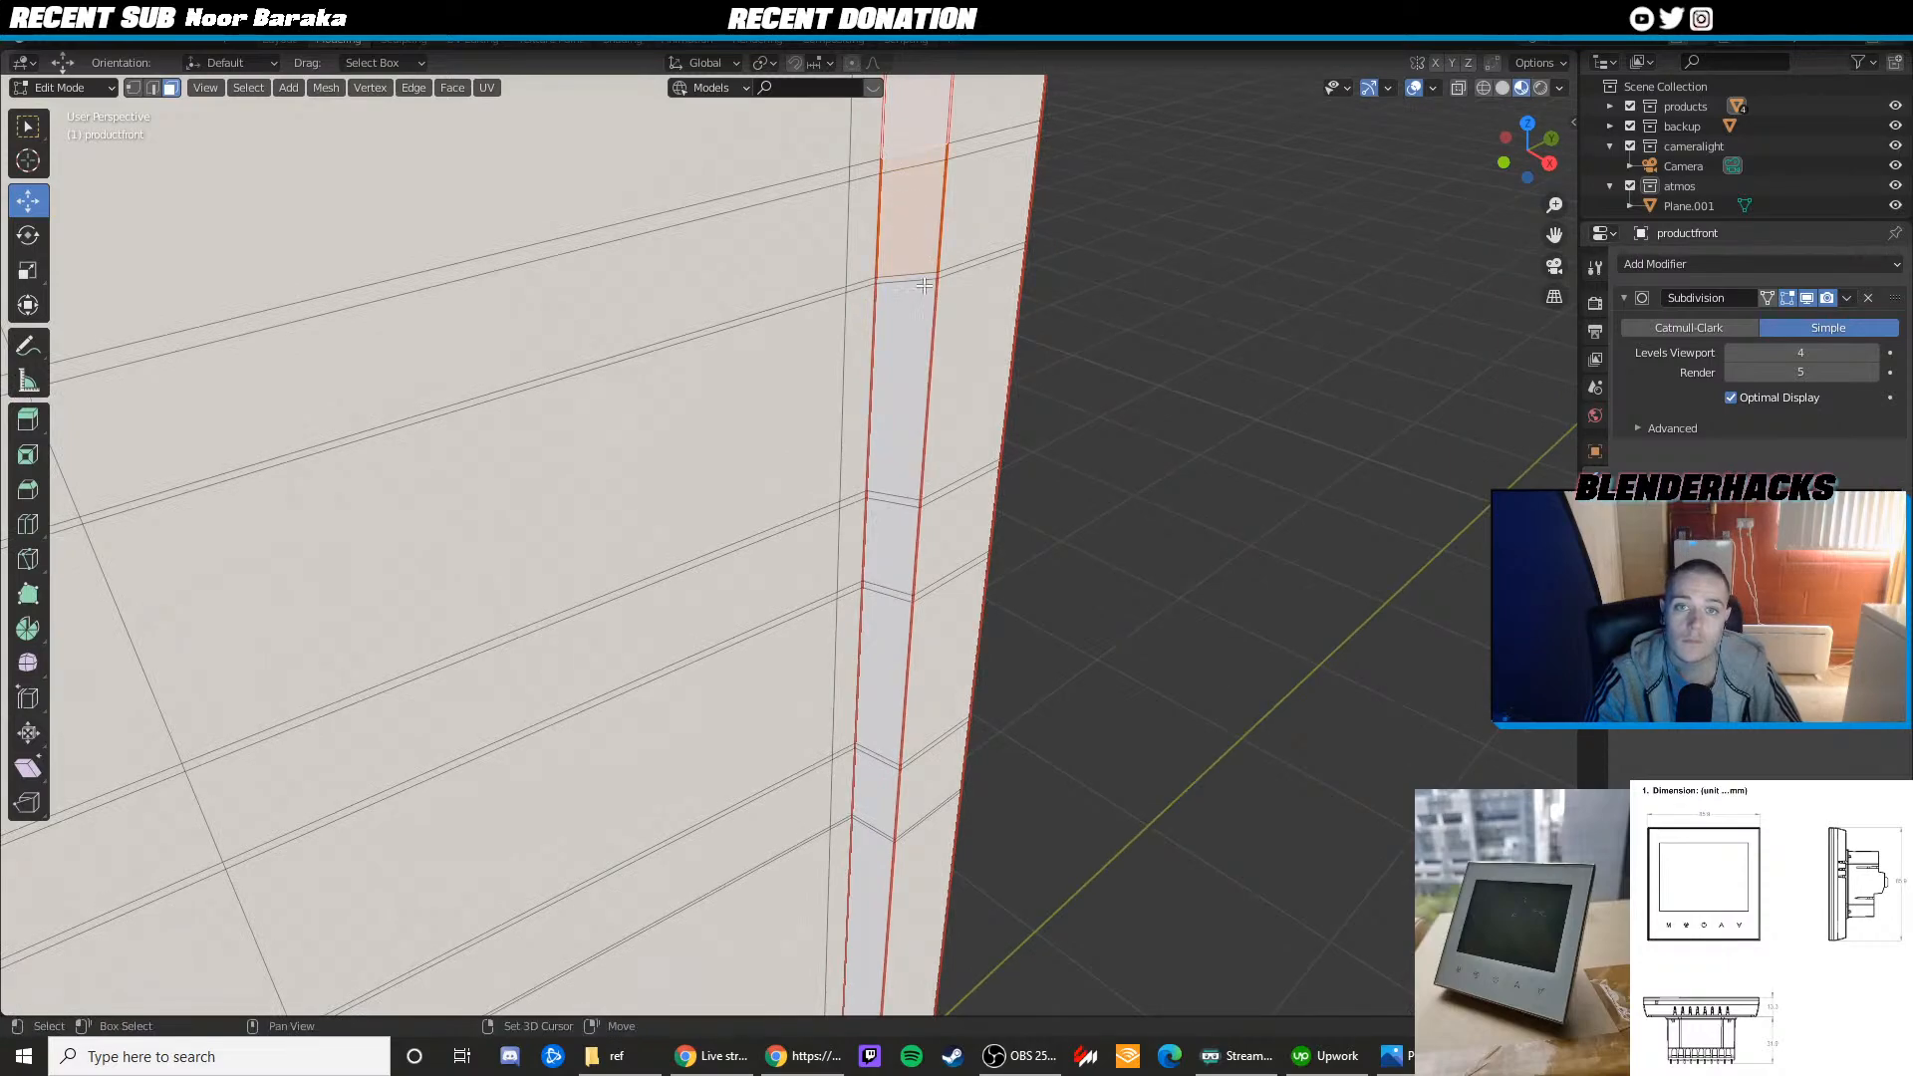
{"action": "left_click_drag", "start_coordinate": [913, 302], "coordinate": [901, 469], "text": "shift"}
{"action": "middle_click_drag", "start_coordinate": [902, 468], "coordinate": [894, 377], "text": "shift"}
{"action": "left_click_drag", "start_coordinate": [894, 376], "coordinate": [890, 475], "text": "shift"}
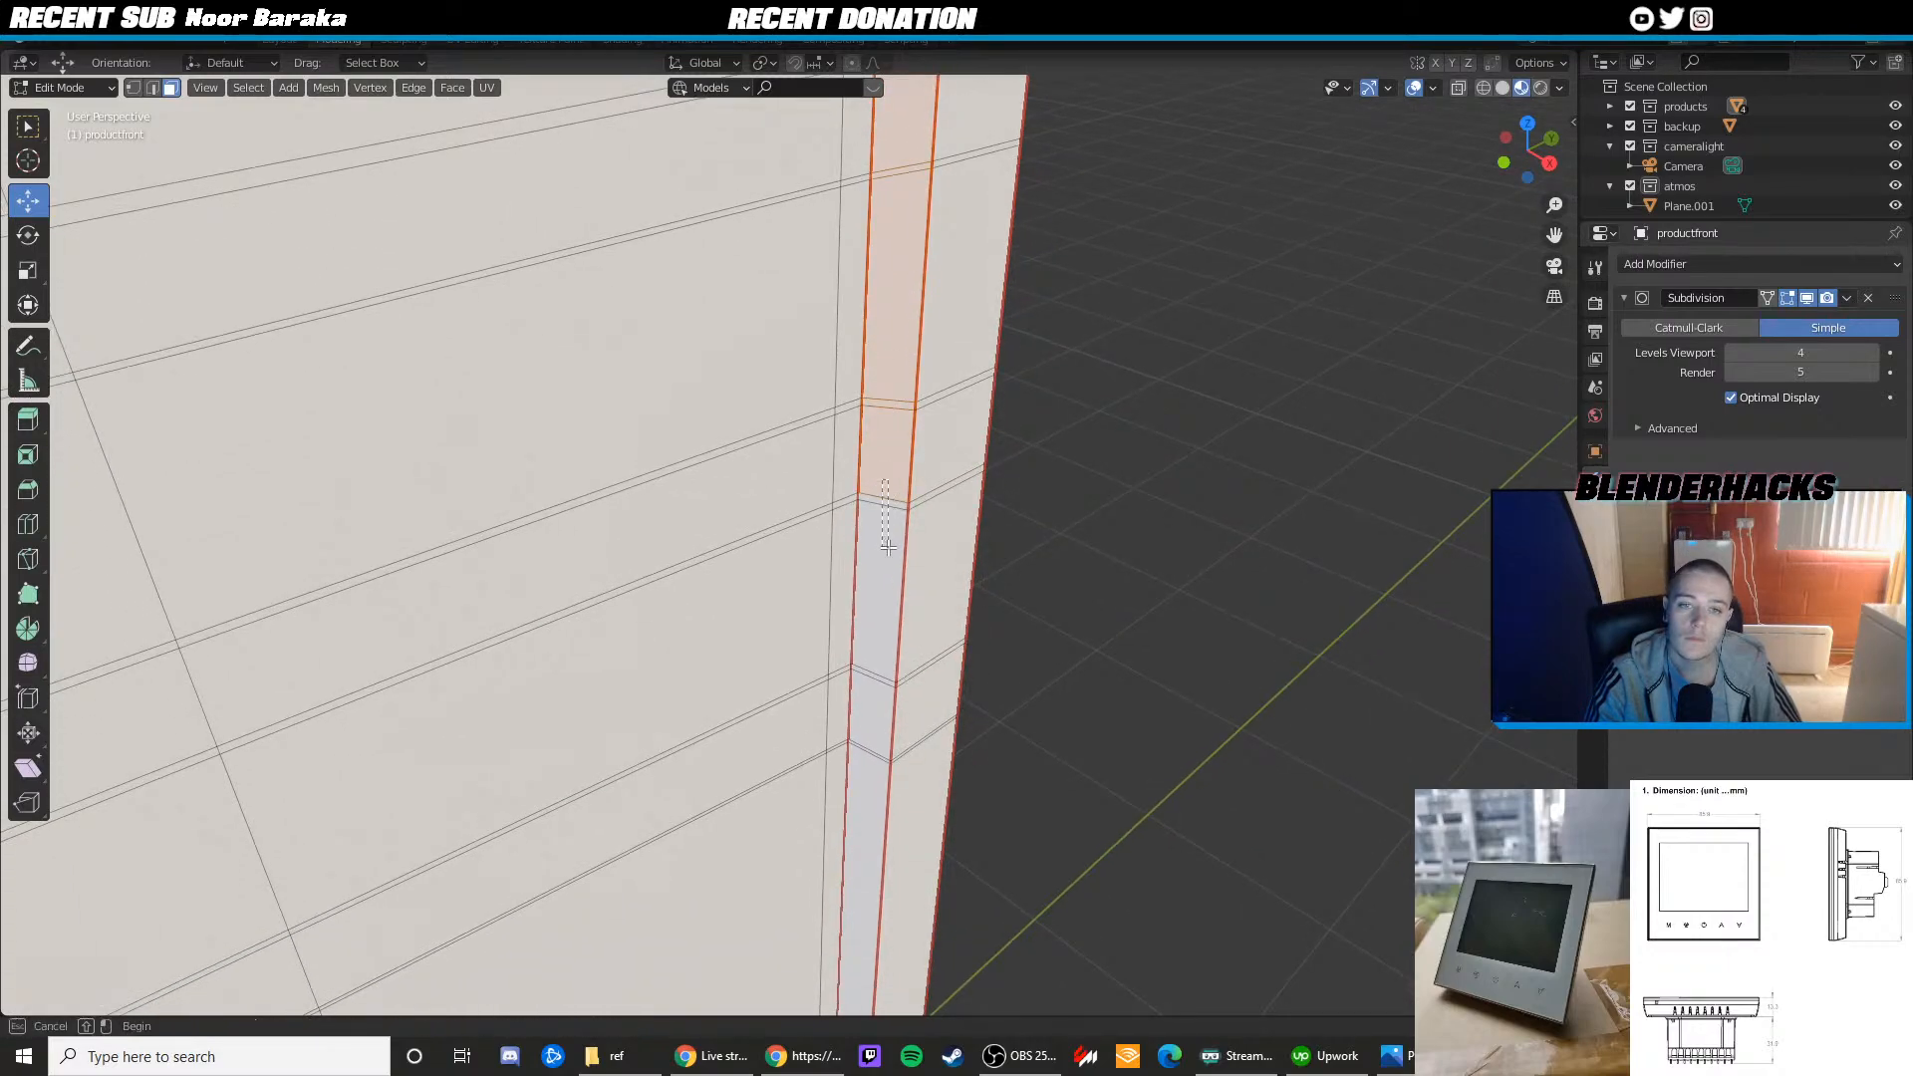
{"action": "left_click_drag", "start_coordinate": [888, 547], "coordinate": [888, 553], "text": "shift"}
{"action": "middle_click_drag", "start_coordinate": [888, 553], "coordinate": [866, 404], "text": "shift"}
{"action": "left_click_drag", "start_coordinate": [871, 577], "coordinate": [871, 581], "text": "shift"}
{"action": "middle_click_drag", "start_coordinate": [870, 580], "coordinate": [892, 381], "text": "shift"}
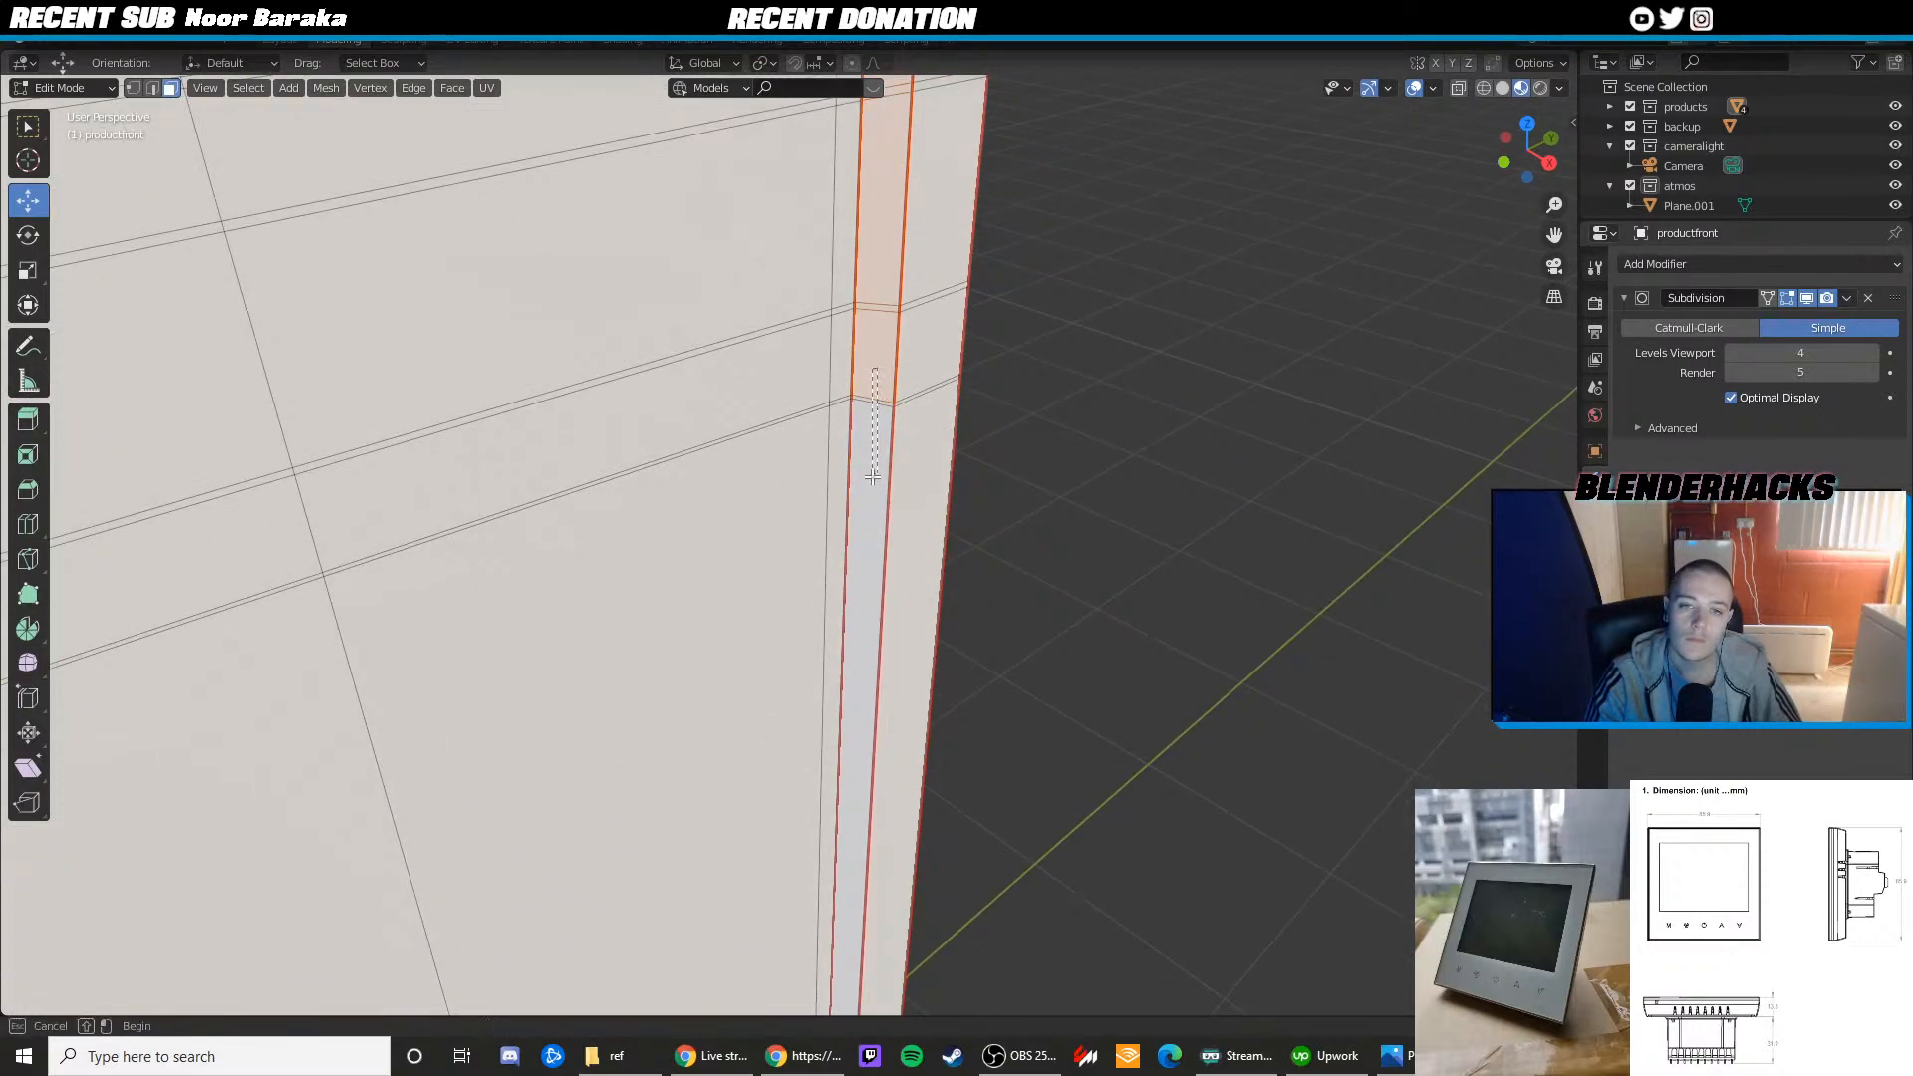
{"action": "left_click_drag", "start_coordinate": [872, 478], "coordinate": [873, 538], "text": "shift"}
{"action": "middle_click_drag", "start_coordinate": [873, 538], "coordinate": [912, 436]}
Continue the rim face selection around the bottom corner and along the first part of the bottom strip
{"action": "left_click", "coordinate": [892, 547]}
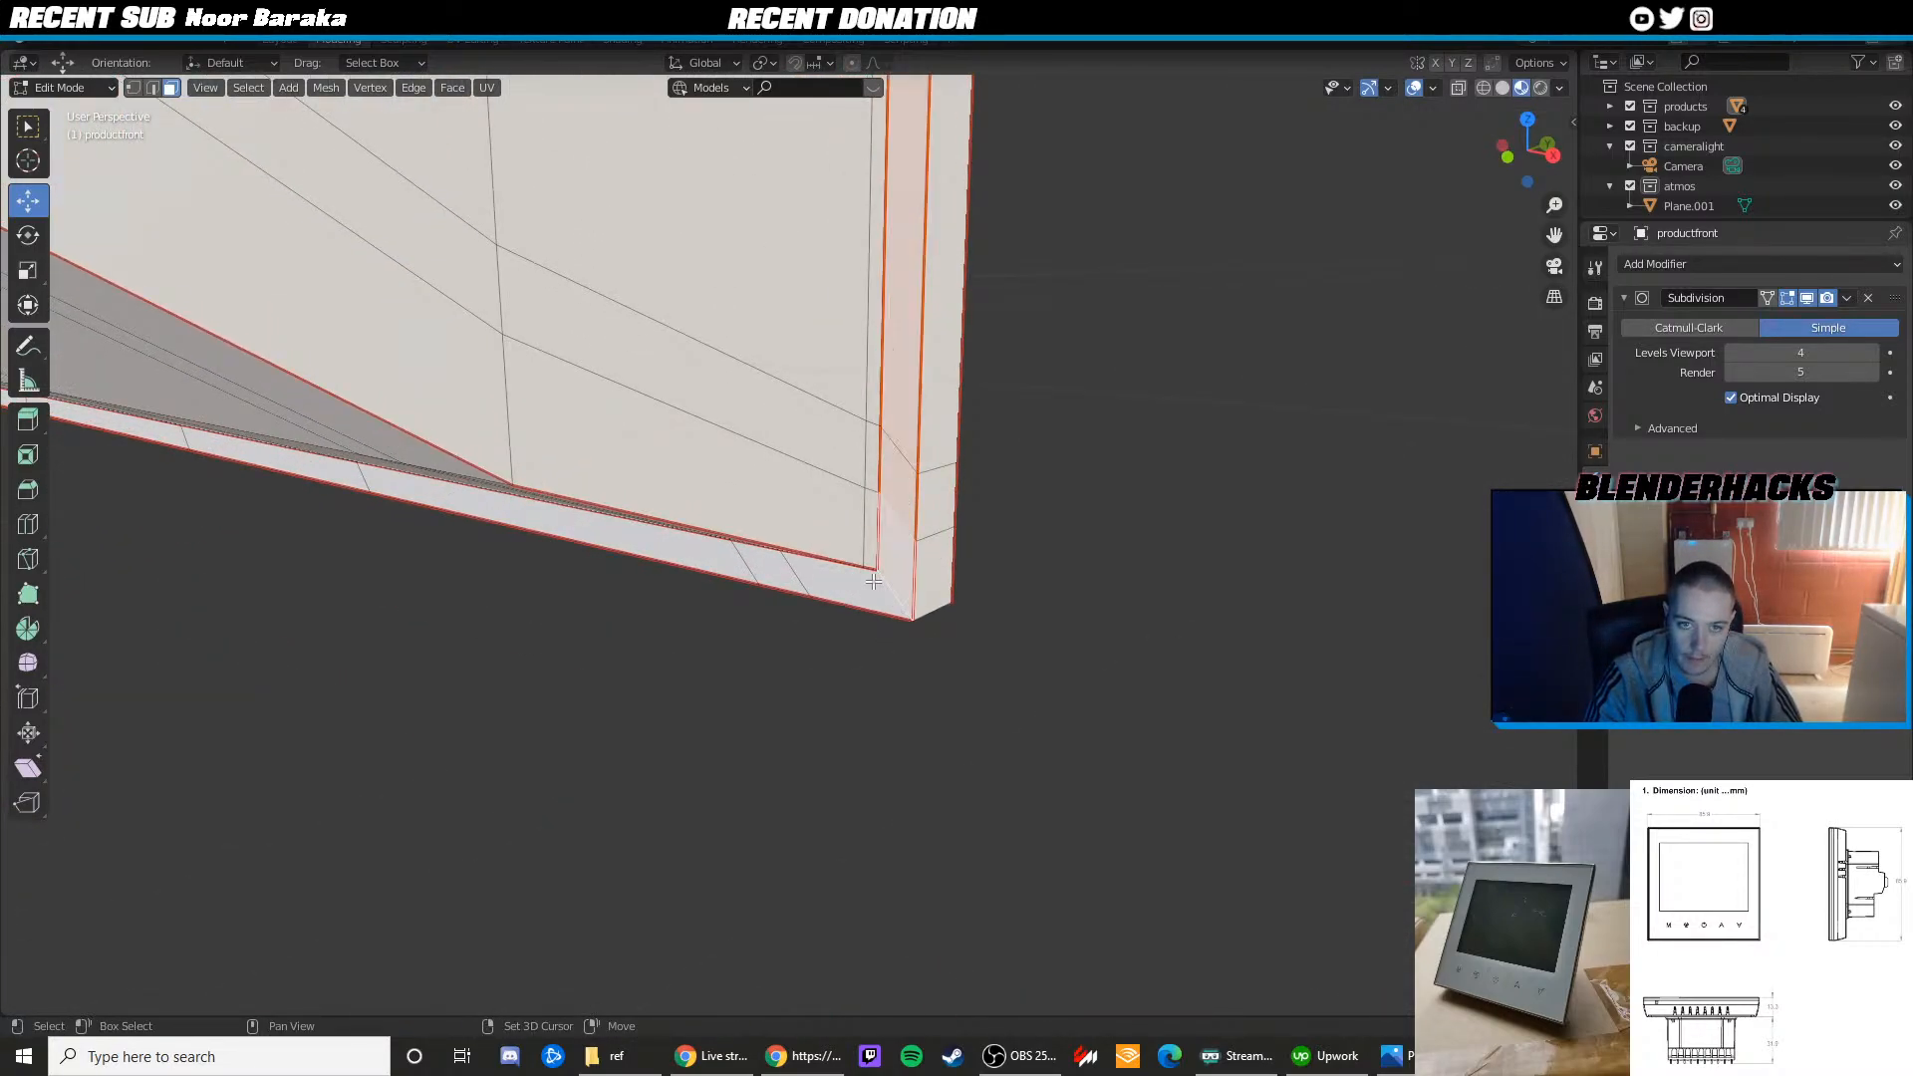
{"action": "scroll", "coordinate": [414, 532], "scroll_direction": "down", "scroll_amount": 1}
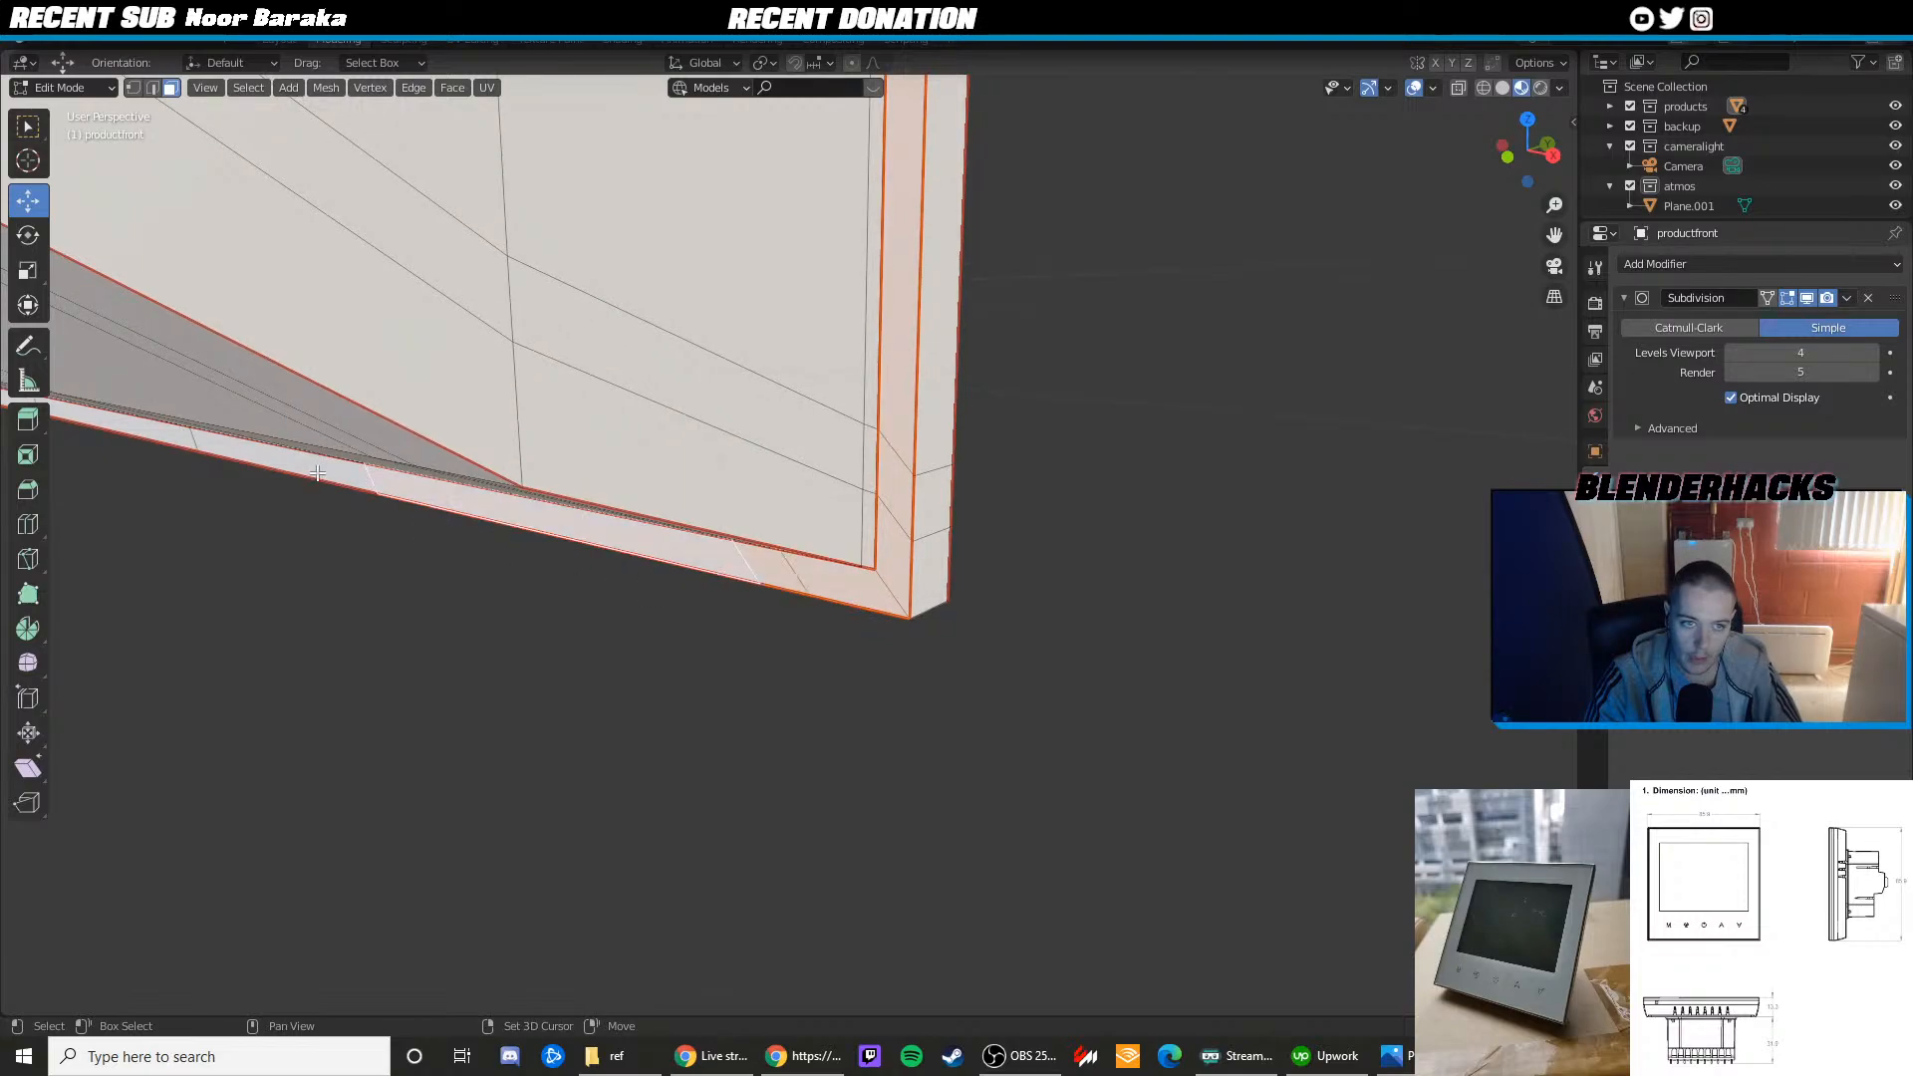
{"action": "middle_click_drag", "start_coordinate": [316, 473], "coordinate": [683, 465]}
{"action": "scroll", "coordinate": [683, 465], "scroll_direction": "up", "scroll_amount": 1}
{"action": "left_click", "coordinate": [735, 508], "text": "shift"}
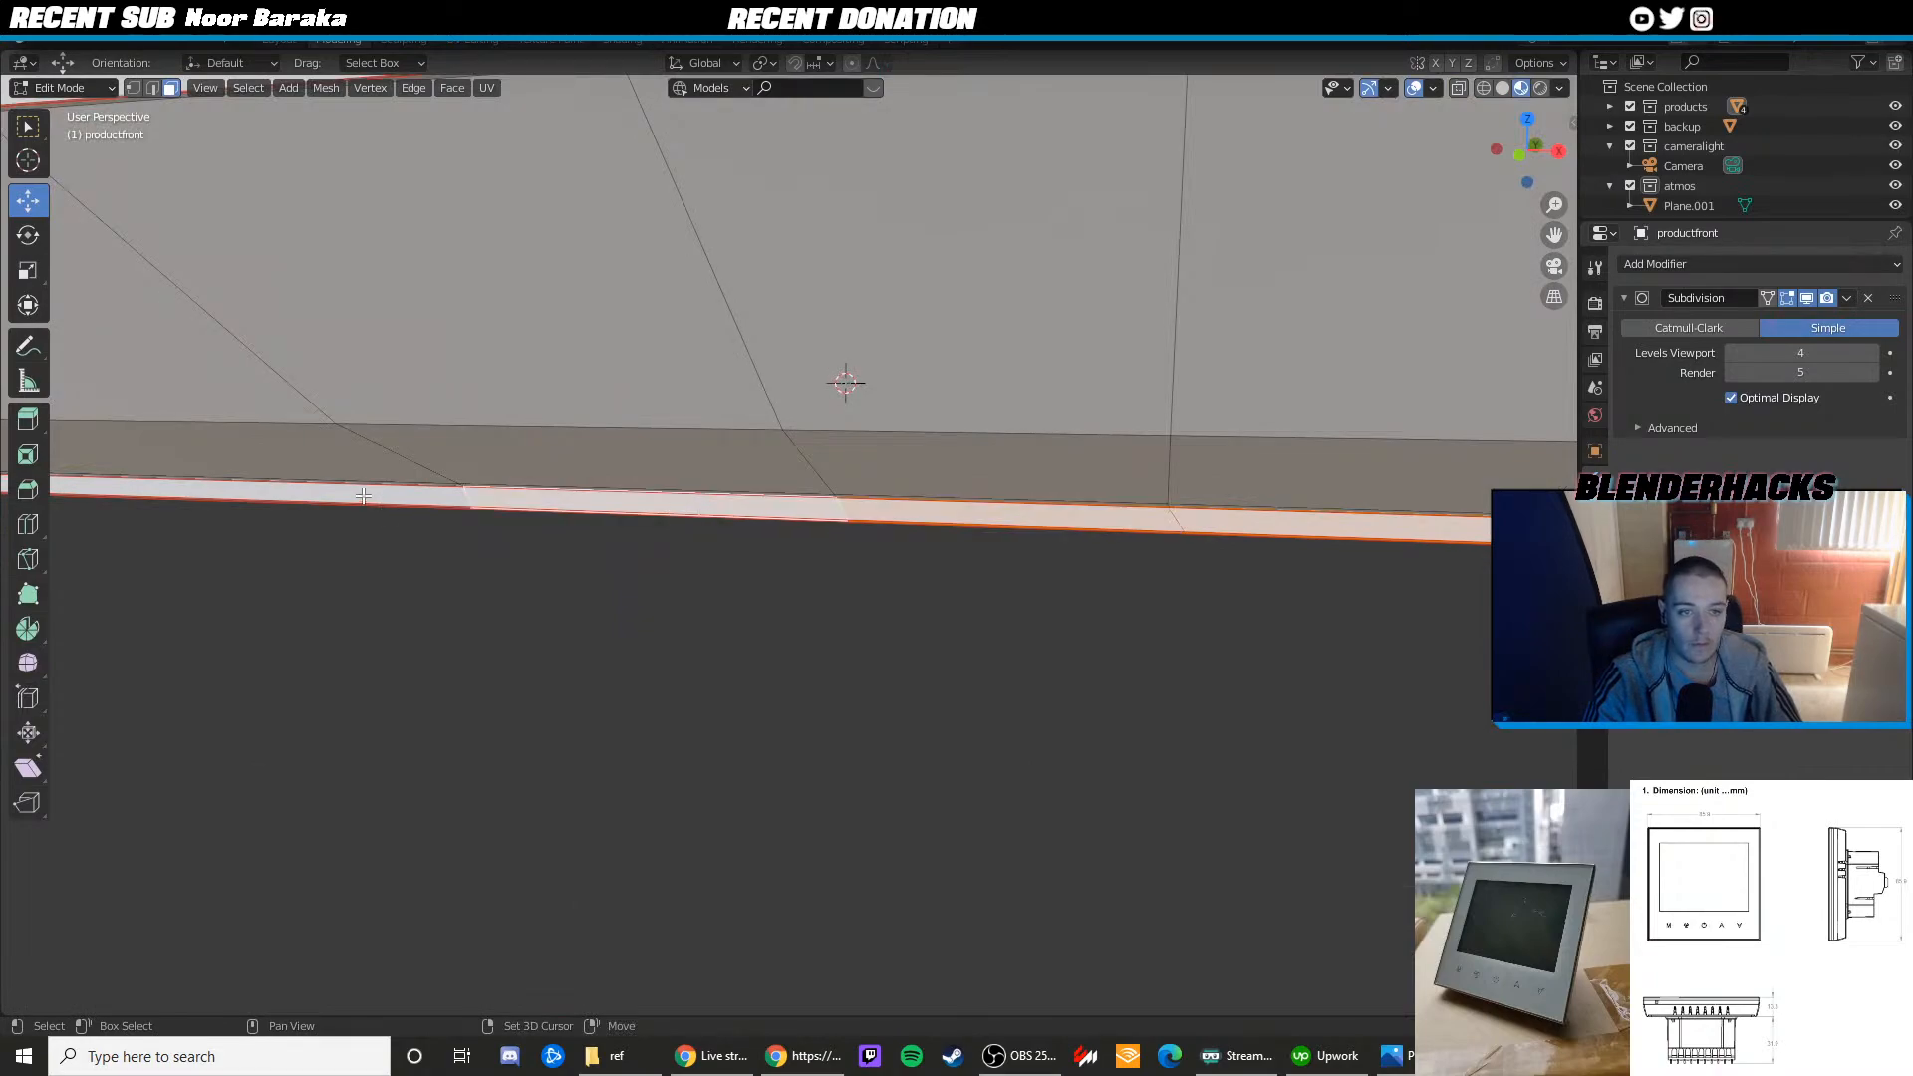
{"action": "left_click", "coordinate": [363, 496], "text": "shift"}
{"action": "scroll", "coordinate": [339, 489], "scroll_direction": "down", "scroll_amount": 2}
{"action": "middle_click_drag", "start_coordinate": [295, 478], "coordinate": [1205, 465], "text": "shift"}
{"action": "scroll", "coordinate": [1204, 465], "scroll_direction": "up", "scroll_amount": 3}
{"action": "scroll", "coordinate": [923, 397], "scroll_direction": "down", "scroll_amount": 3}
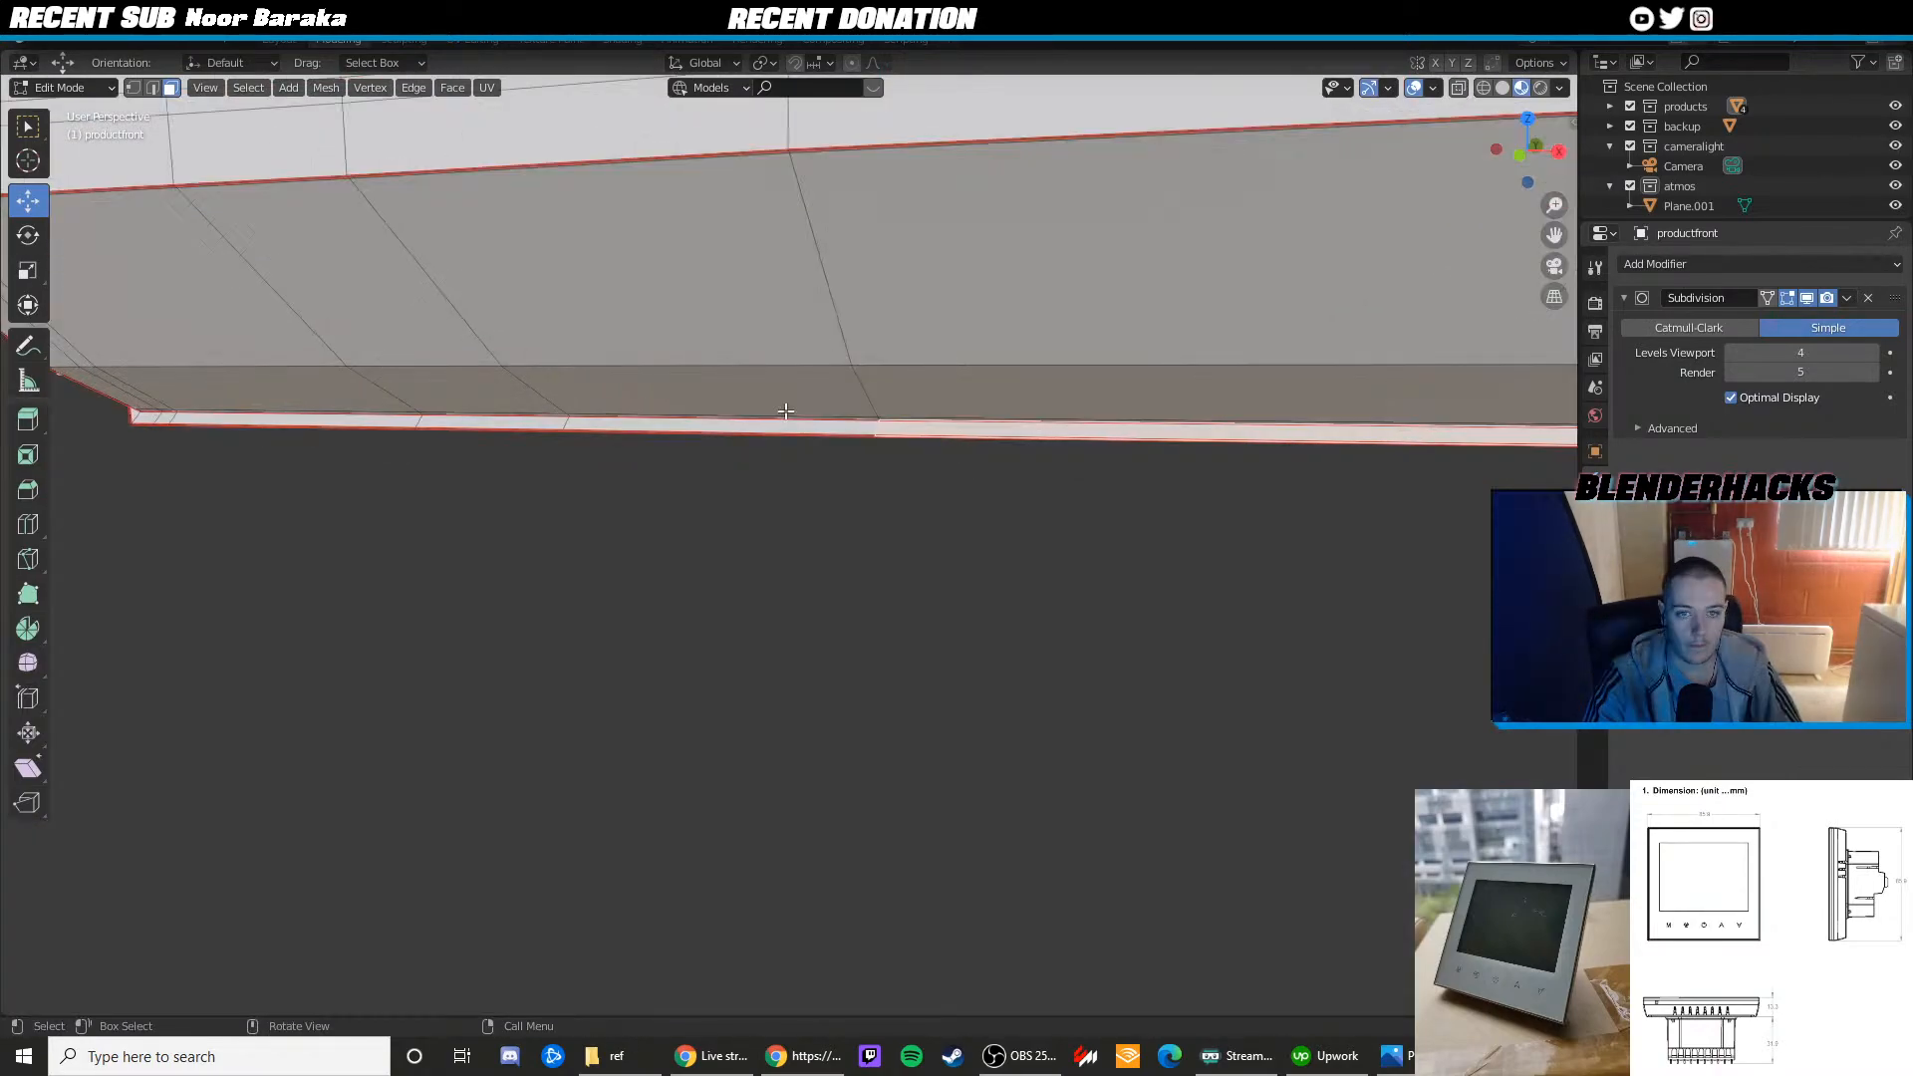
Extend the rim face selection along the rest of the bottom strip to the opposite corner
{"action": "left_click", "coordinate": [579, 422], "text": "shift"}
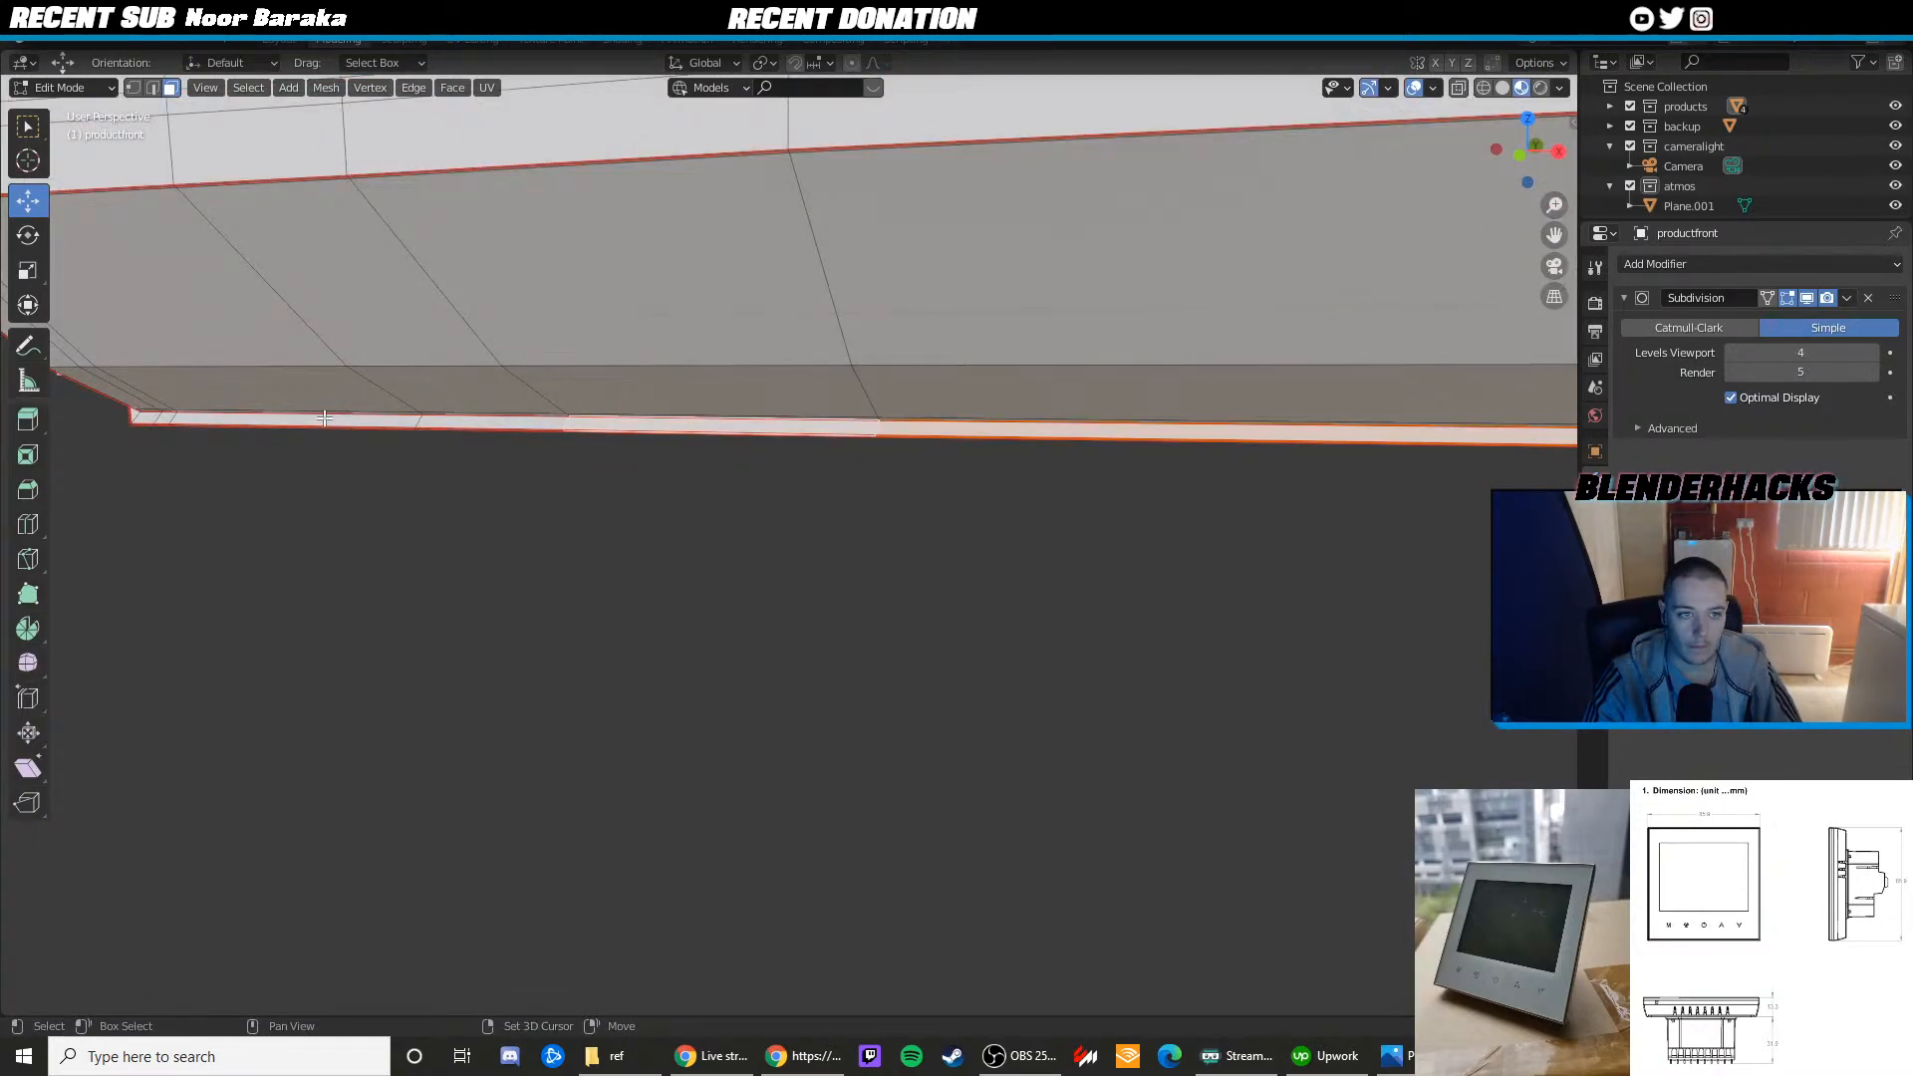
{"action": "left_click", "coordinate": [325, 419], "text": "shift"}
{"action": "left_click", "coordinate": [478, 423], "text": "shift"}
{"action": "middle_click_drag", "start_coordinate": [479, 423], "coordinate": [752, 411]}
{"action": "scroll", "coordinate": [931, 487], "scroll_direction": "up", "scroll_amount": 2}
{"action": "scroll", "coordinate": [931, 487], "scroll_direction": "down", "scroll_amount": 5}
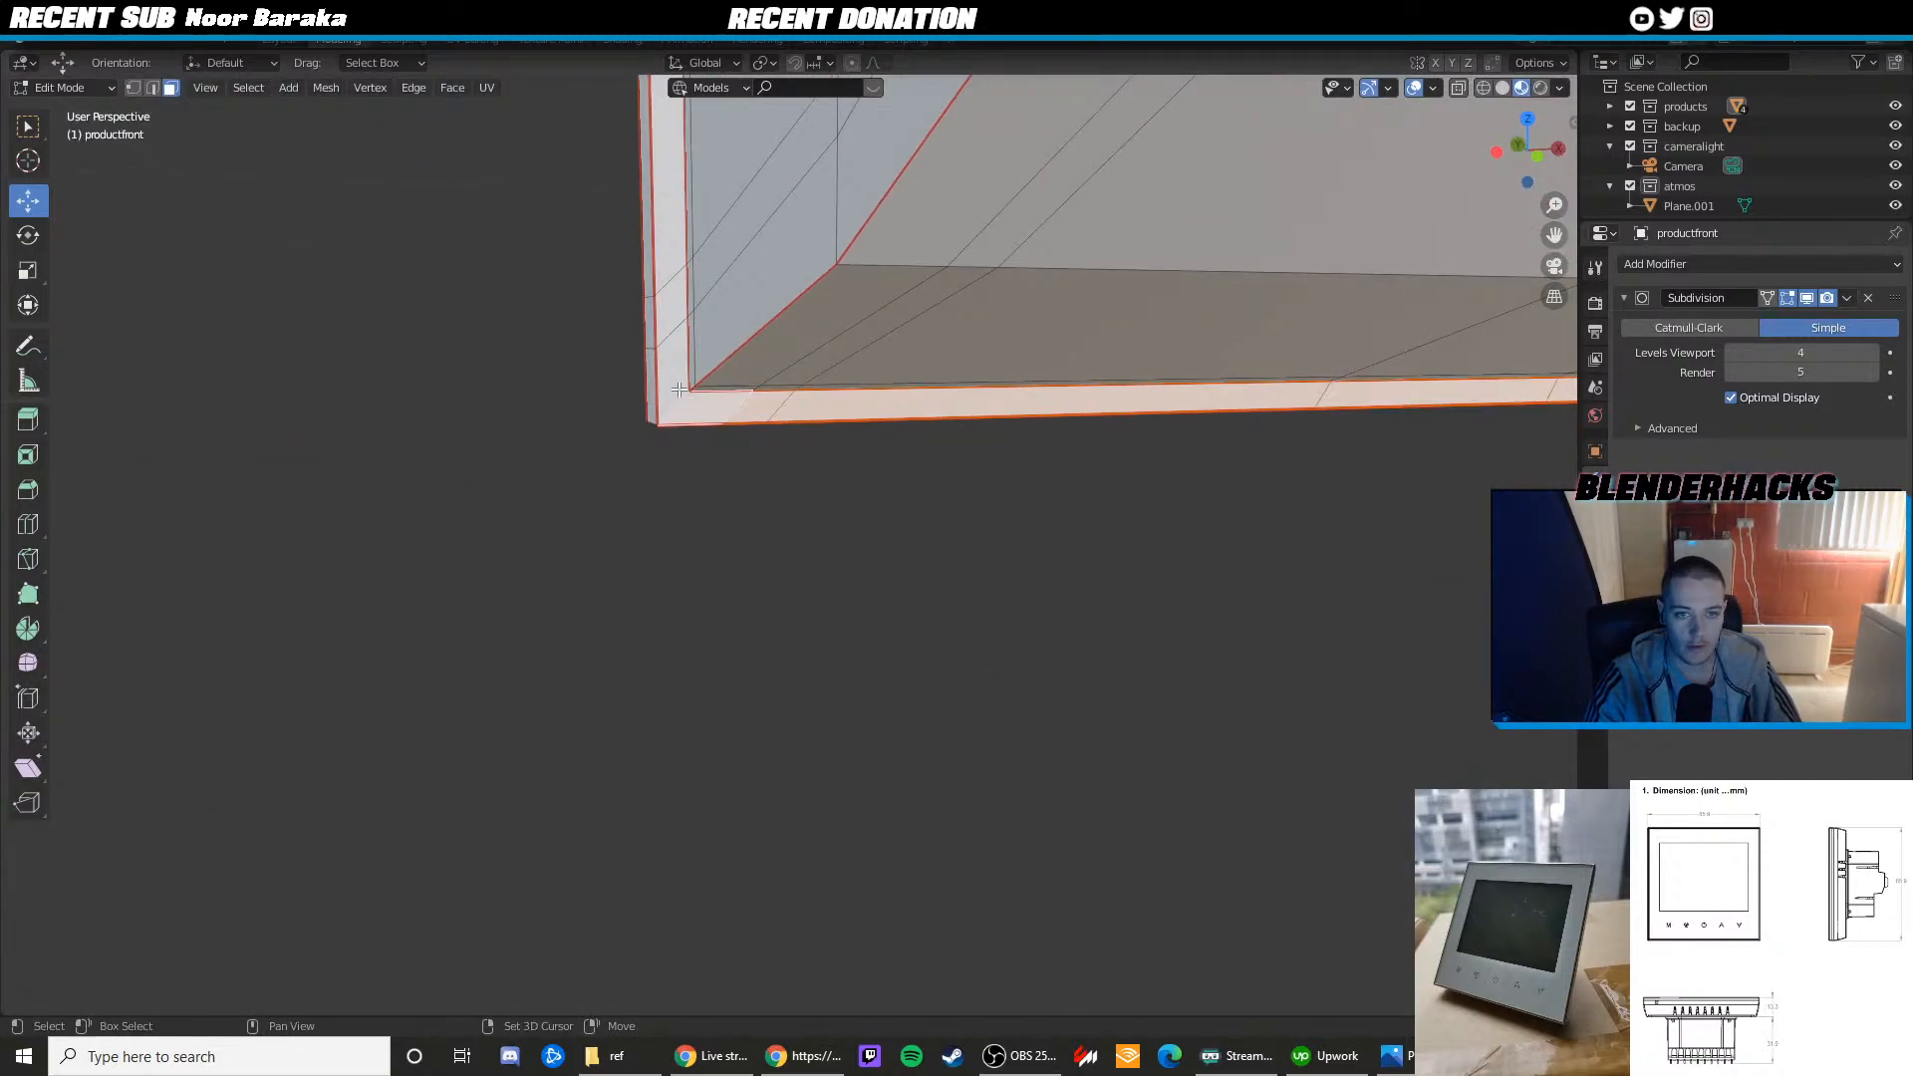
Add the lower faces of the opposite side's narrow vertical strip to the rim selection, up to the vent loops
{"action": "middle_click_drag", "start_coordinate": [670, 258], "coordinate": [846, 460]}
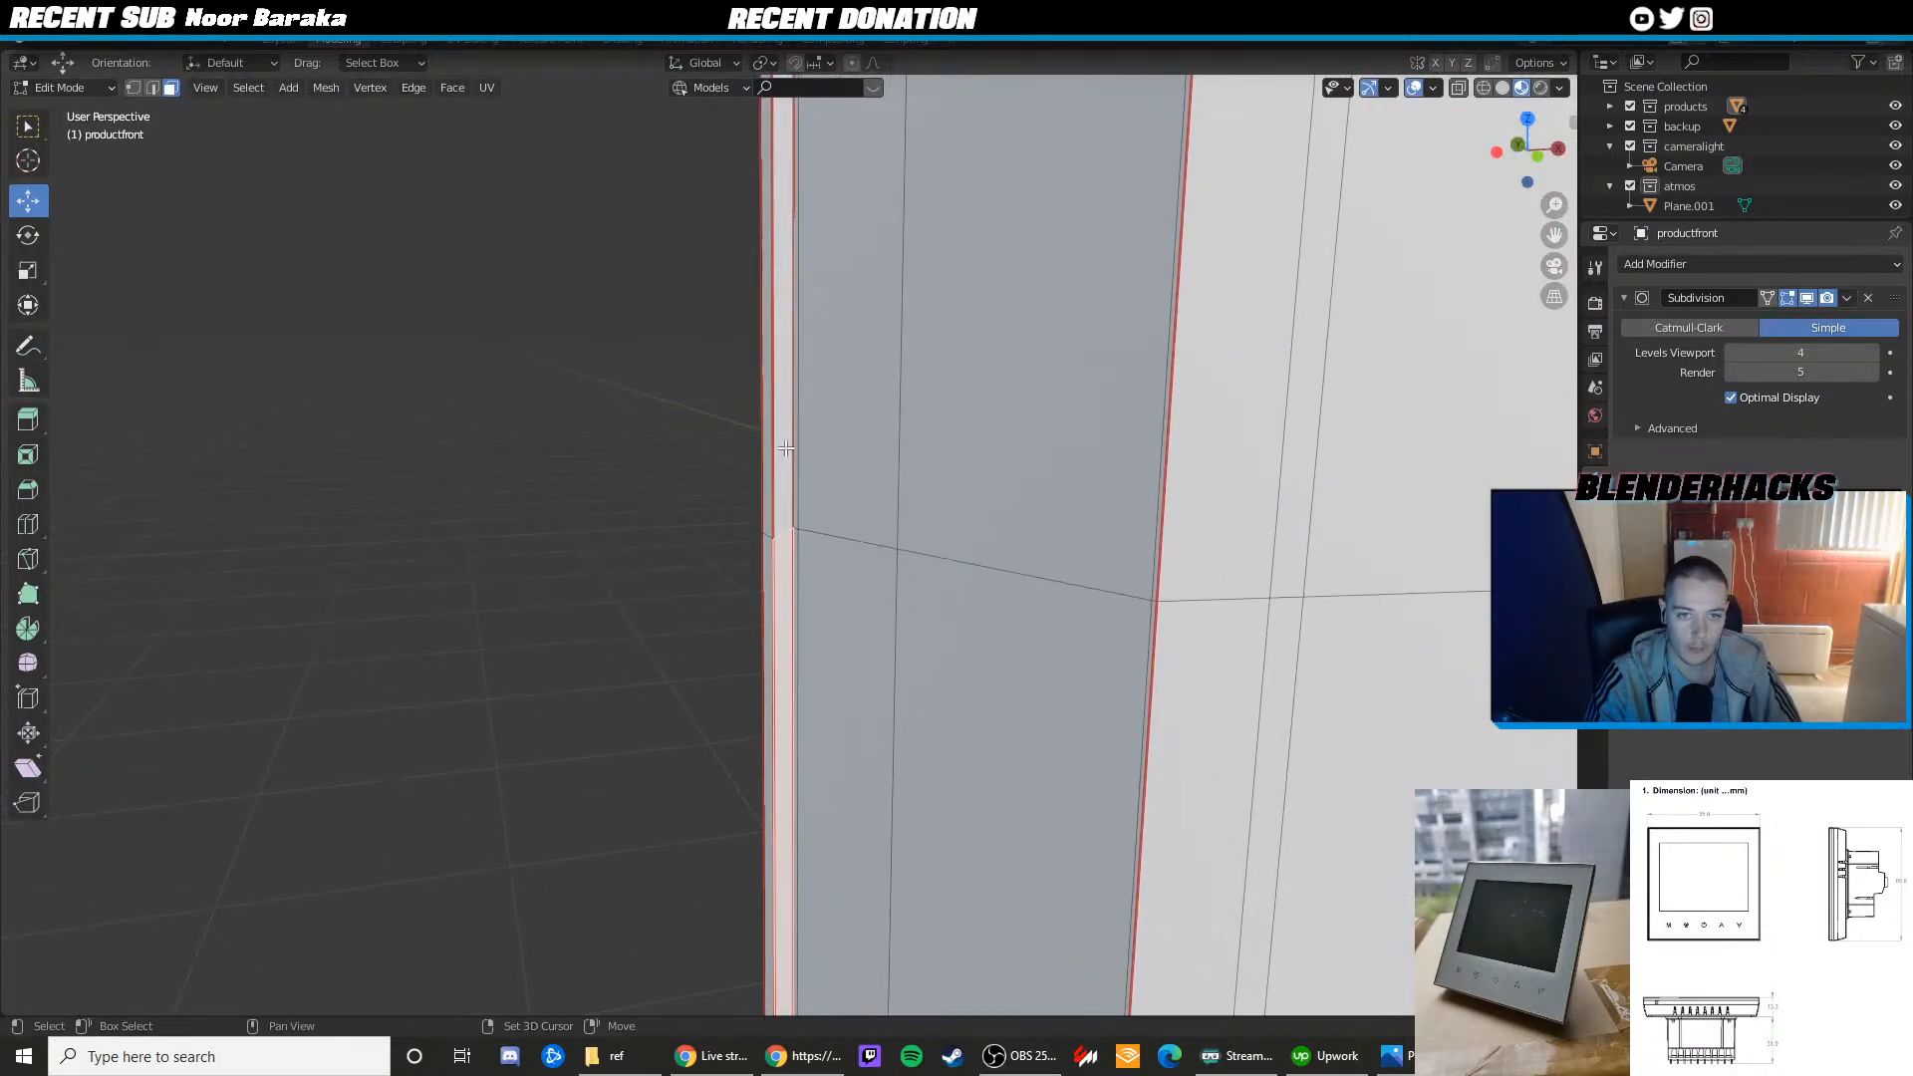
{"action": "left_click", "coordinate": [785, 449], "text": "shift"}
{"action": "scroll", "coordinate": [785, 450], "scroll_direction": "down", "scroll_amount": 2}
{"action": "middle_click_drag", "start_coordinate": [847, 179], "coordinate": [863, 566], "text": "shift"}
{"action": "left_click", "coordinate": [767, 449], "text": "shift"}
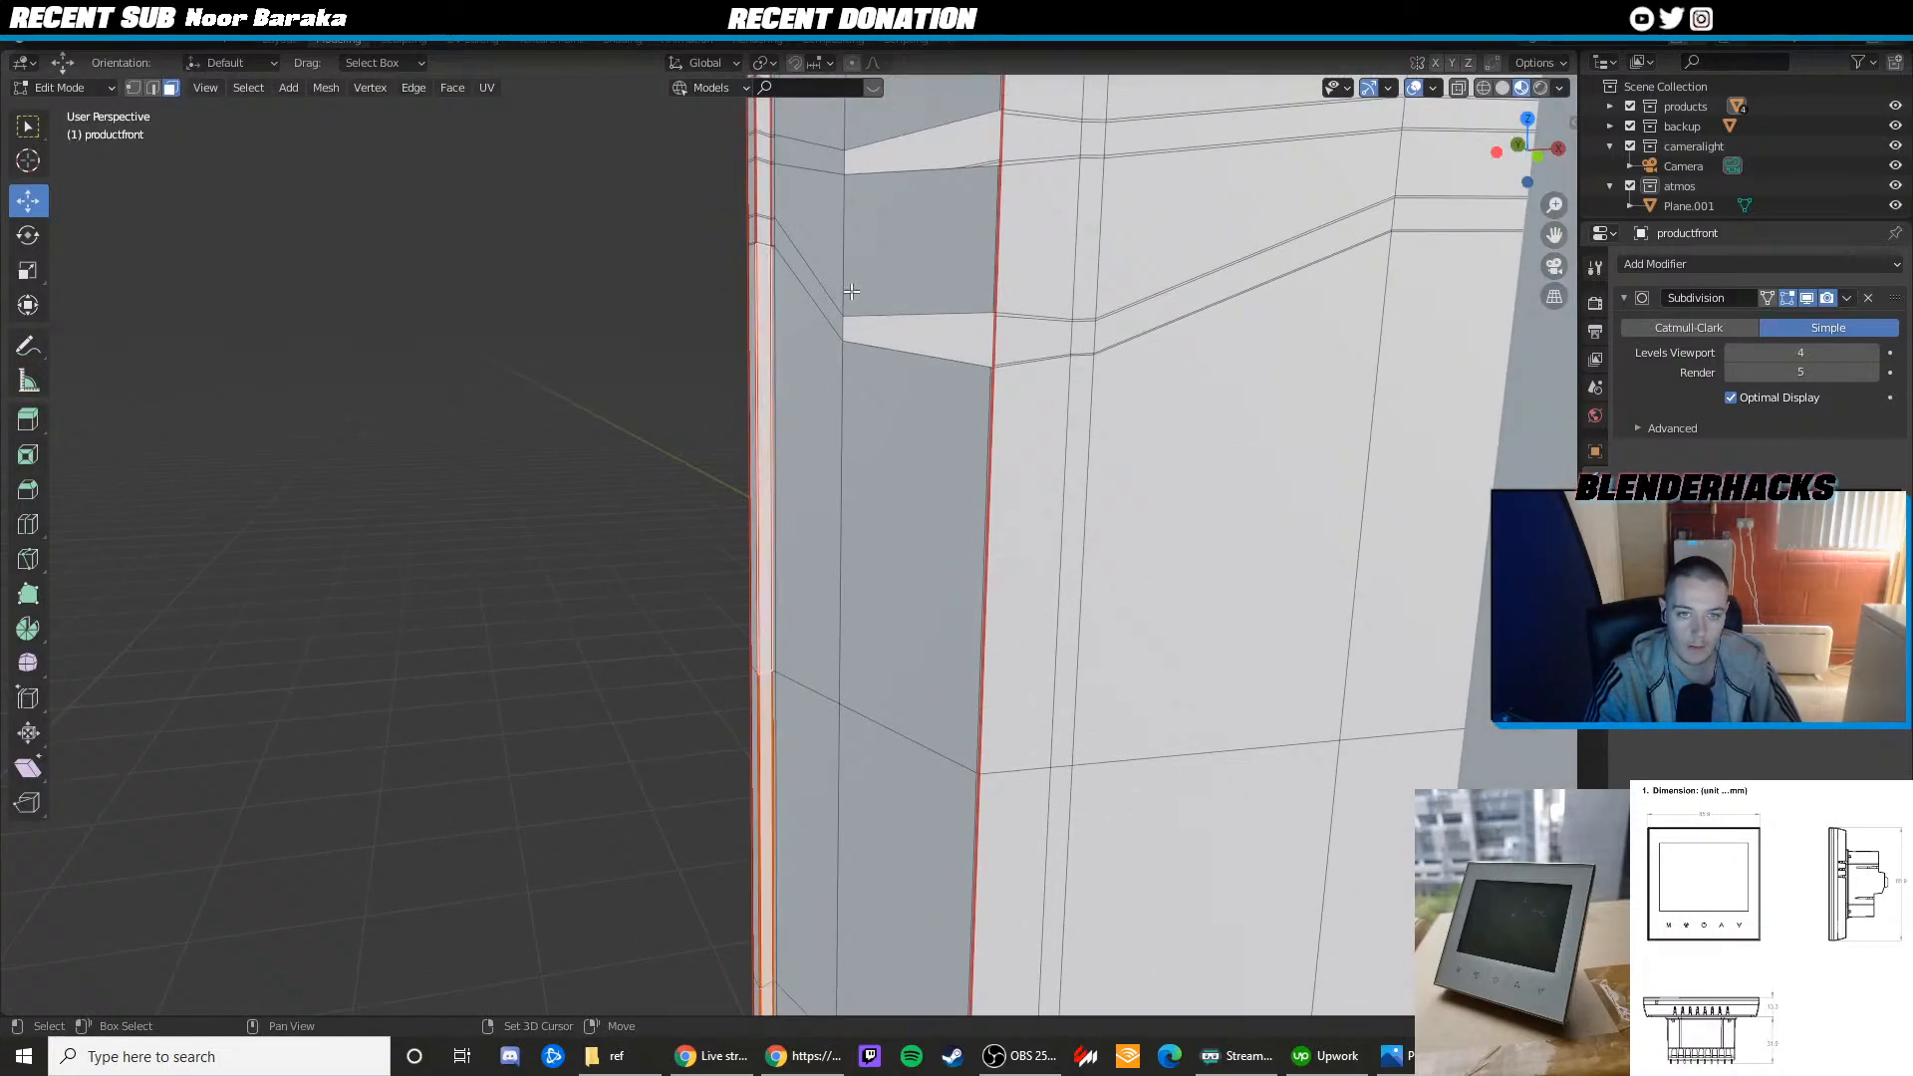
Continue the selection up that vertical strip, including the small faces between the vent loops, toward the top corner
{"action": "middle_click_drag", "start_coordinate": [773, 329], "coordinate": [777, 588], "text": "shift"}
{"action": "scroll", "coordinate": [772, 528], "scroll_direction": "up", "scroll_amount": 3}
{"action": "middle_click_drag", "start_coordinate": [765, 480], "coordinate": [789, 458], "text": "shift"}
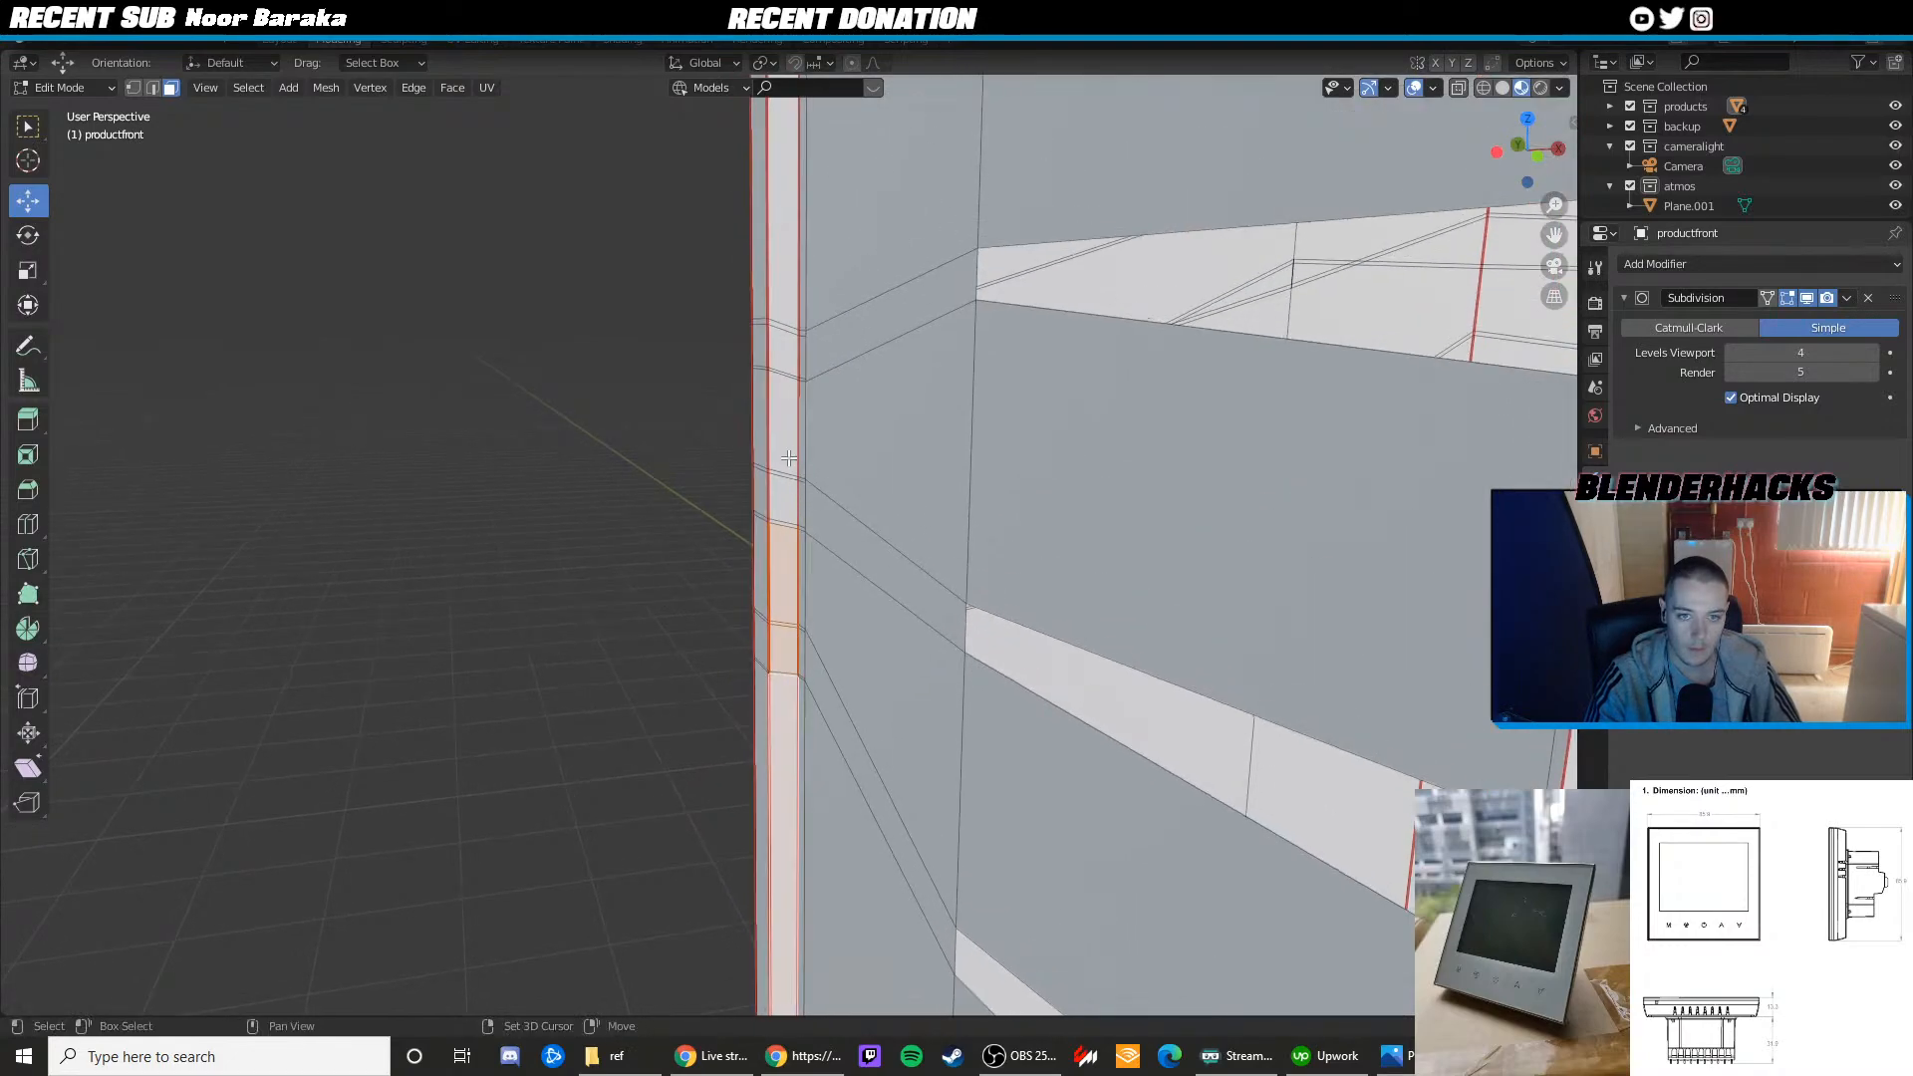
{"action": "middle_click_drag", "start_coordinate": [825, 379], "coordinate": [788, 463], "text": "shift"}
{"action": "middle_click_drag", "start_coordinate": [850, 264], "coordinate": [833, 425], "text": "shift"}
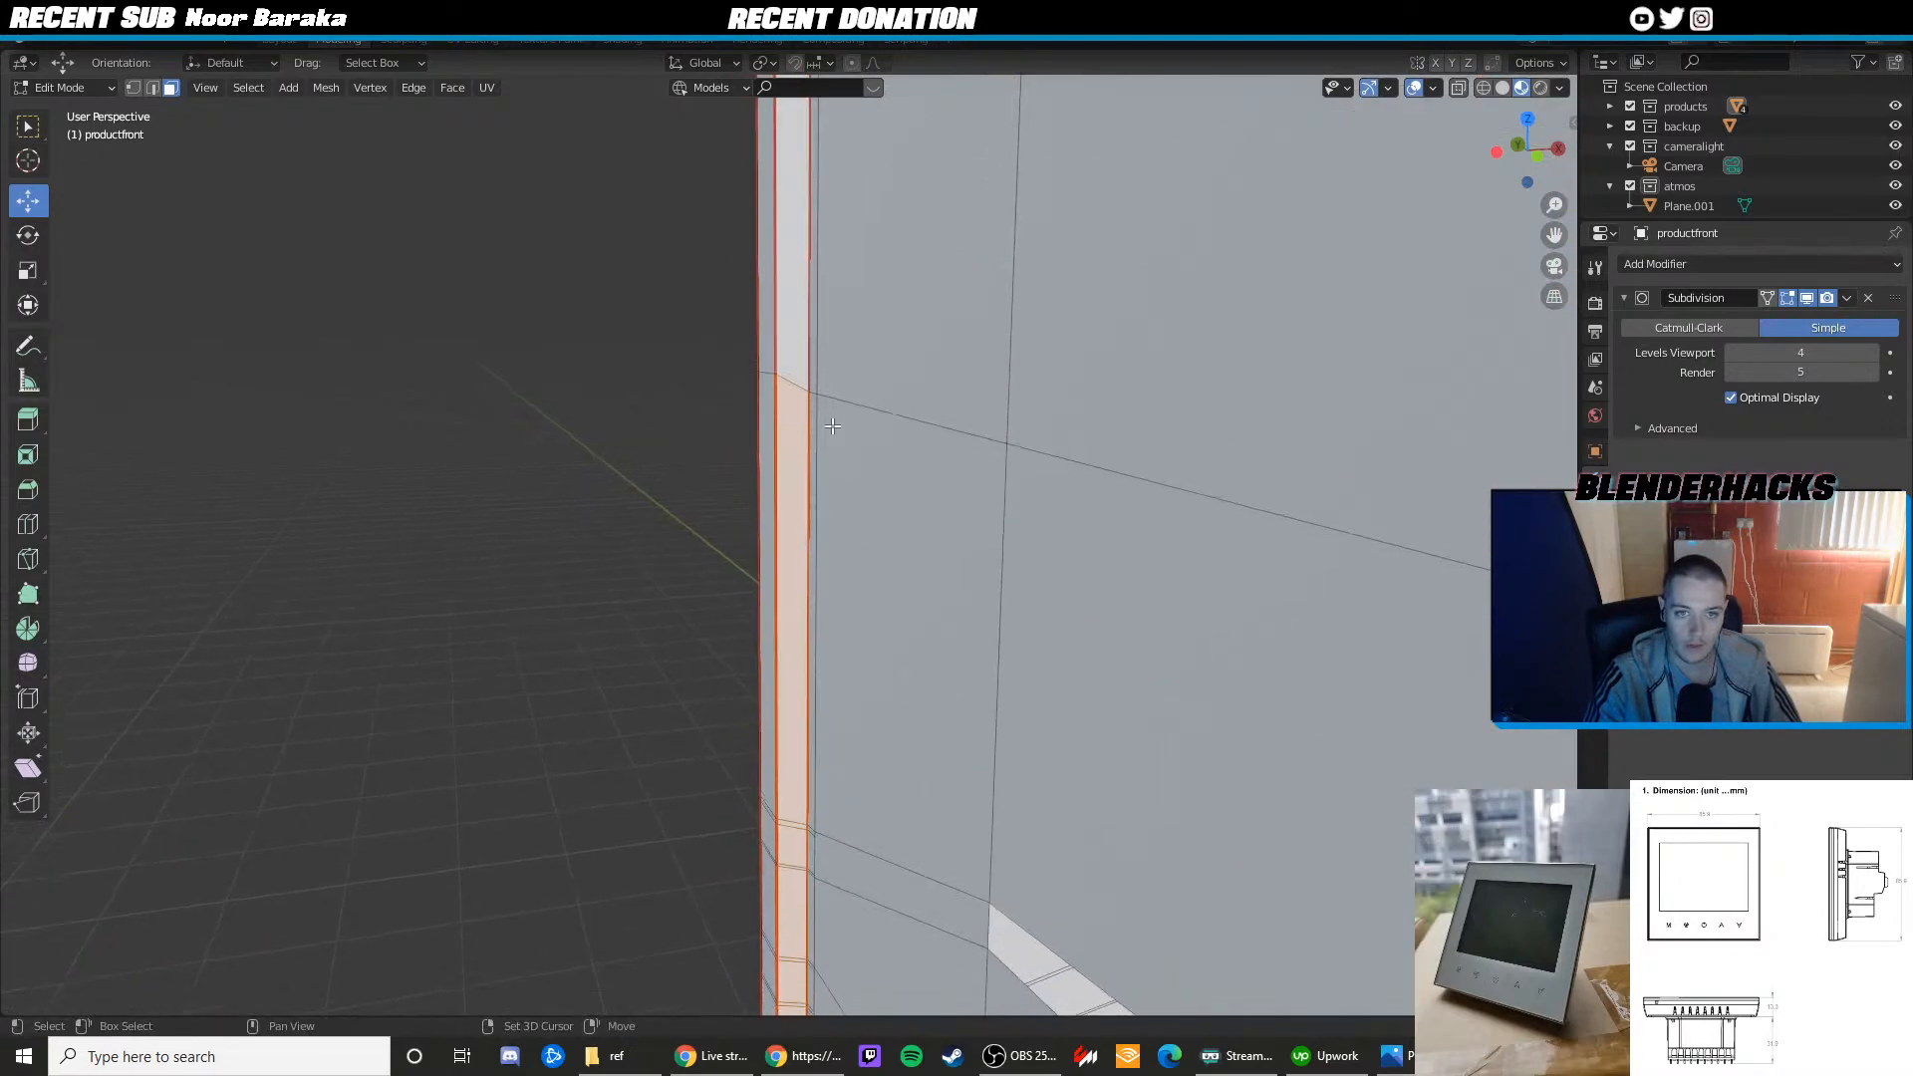
{"action": "scroll", "coordinate": [798, 328], "scroll_direction": "down", "scroll_amount": 5}
{"action": "middle_click_drag", "start_coordinate": [827, 249], "coordinate": [839, 456], "text": "shift"}
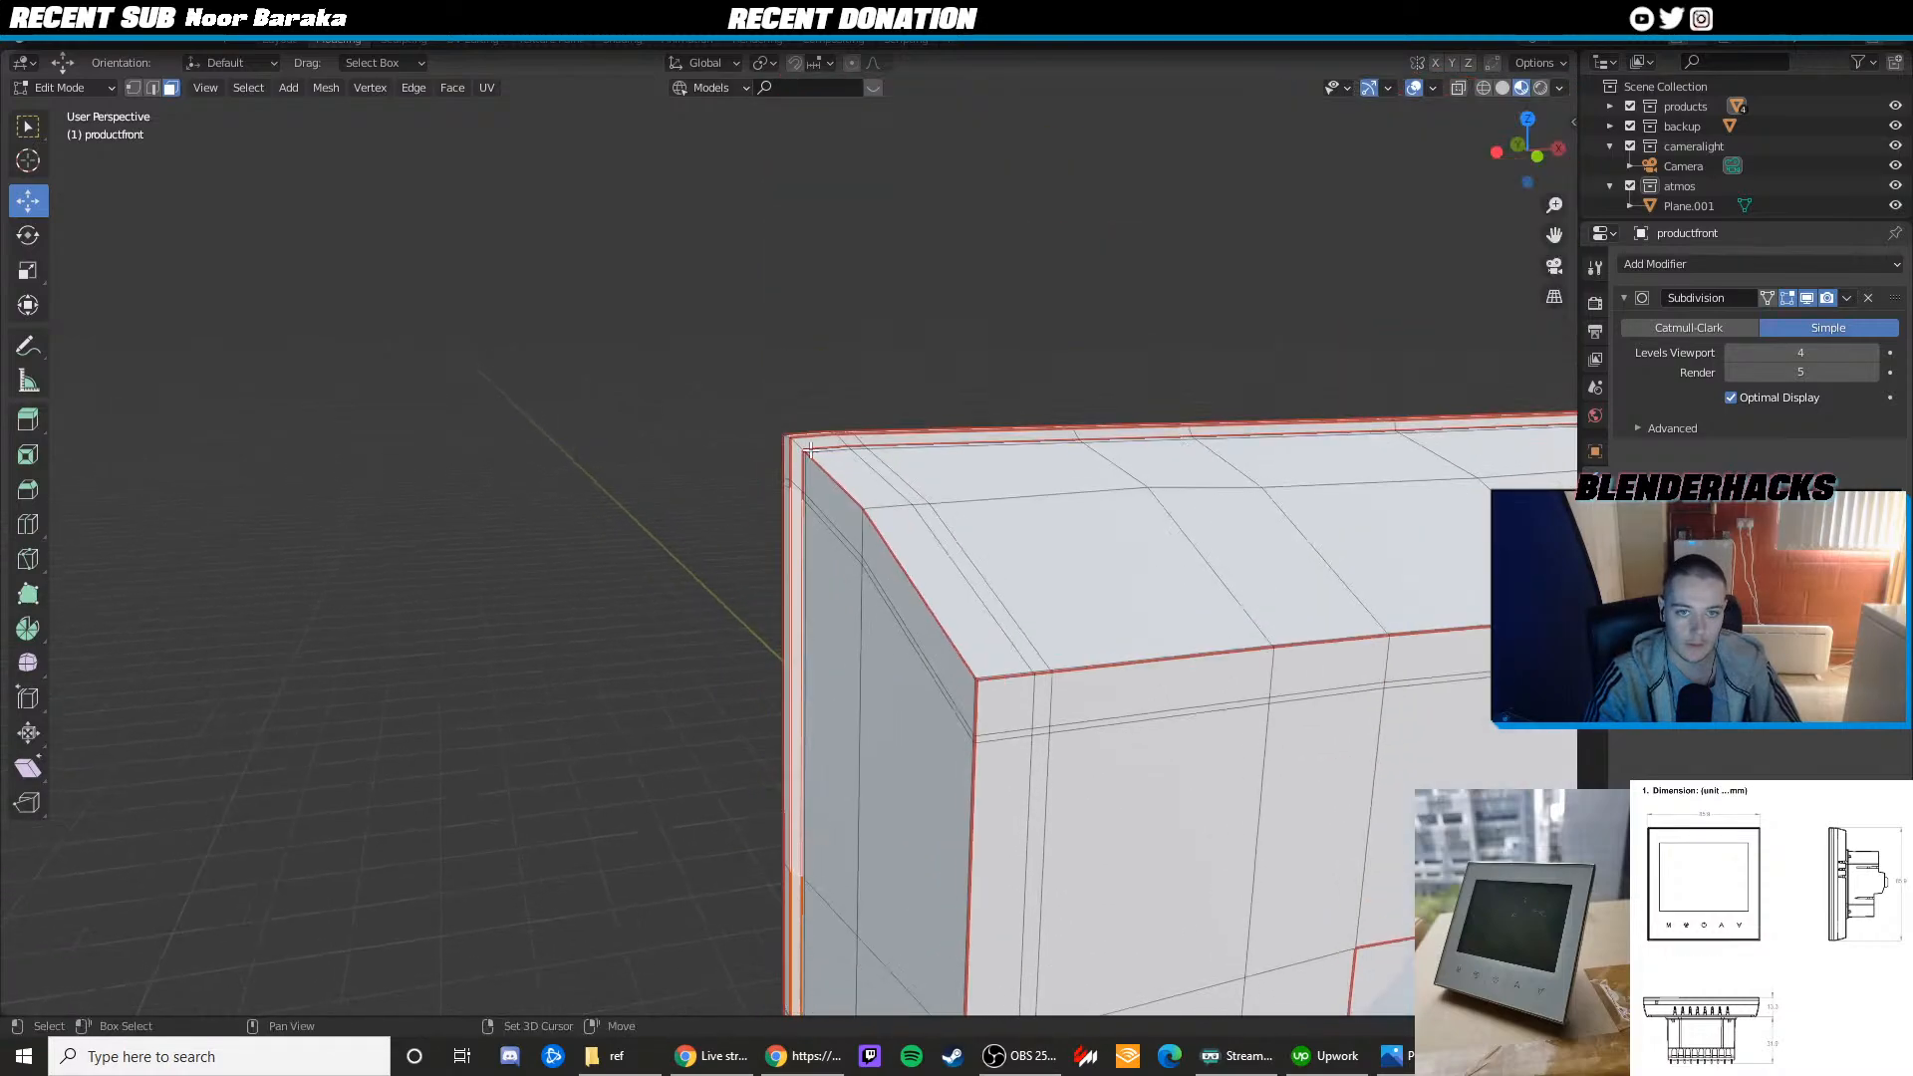
Carry the rim face selection around the top corner and along the first part of the top strip
{"action": "scroll", "coordinate": [840, 456], "scroll_direction": "up", "scroll_amount": 5}
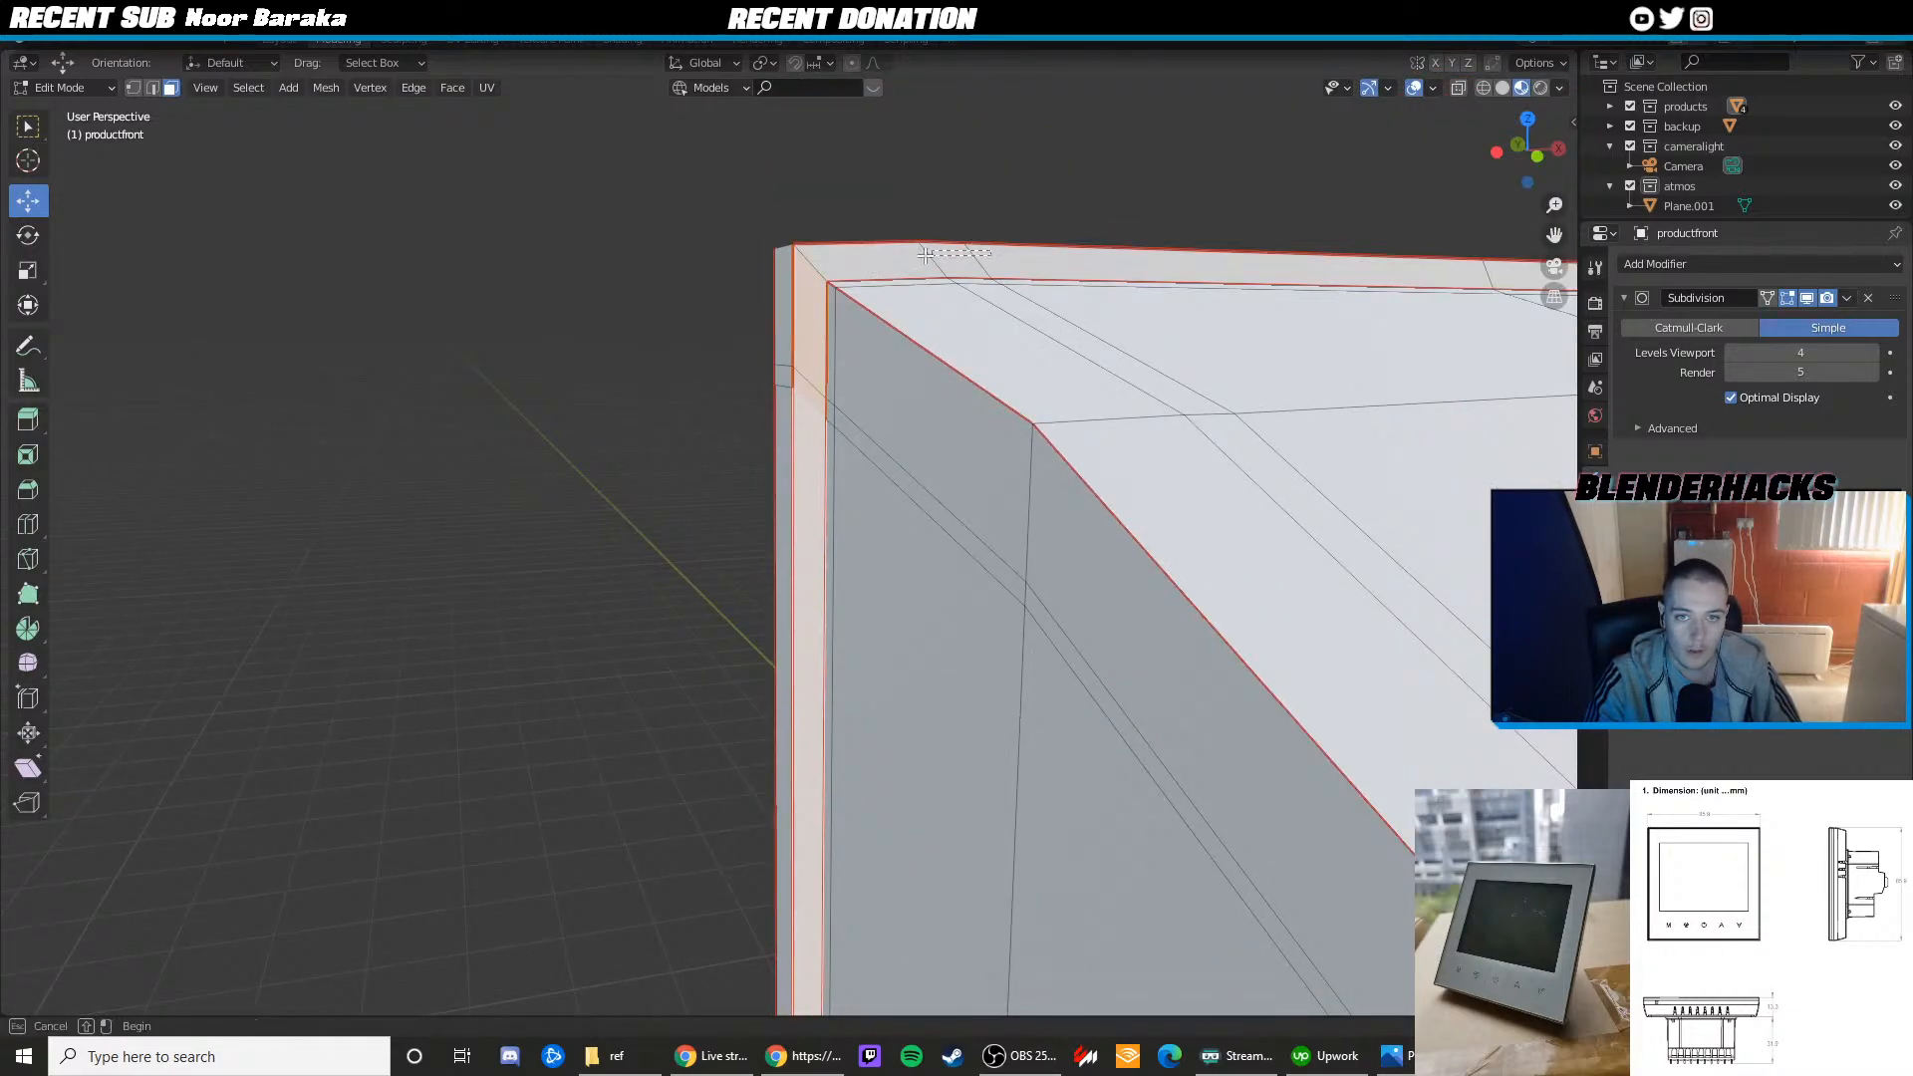
{"action": "left_click_drag", "start_coordinate": [810, 259], "coordinate": [803, 259], "text": "shift"}
{"action": "middle_click_drag", "start_coordinate": [1151, 255], "coordinate": [783, 341], "text": "shift"}
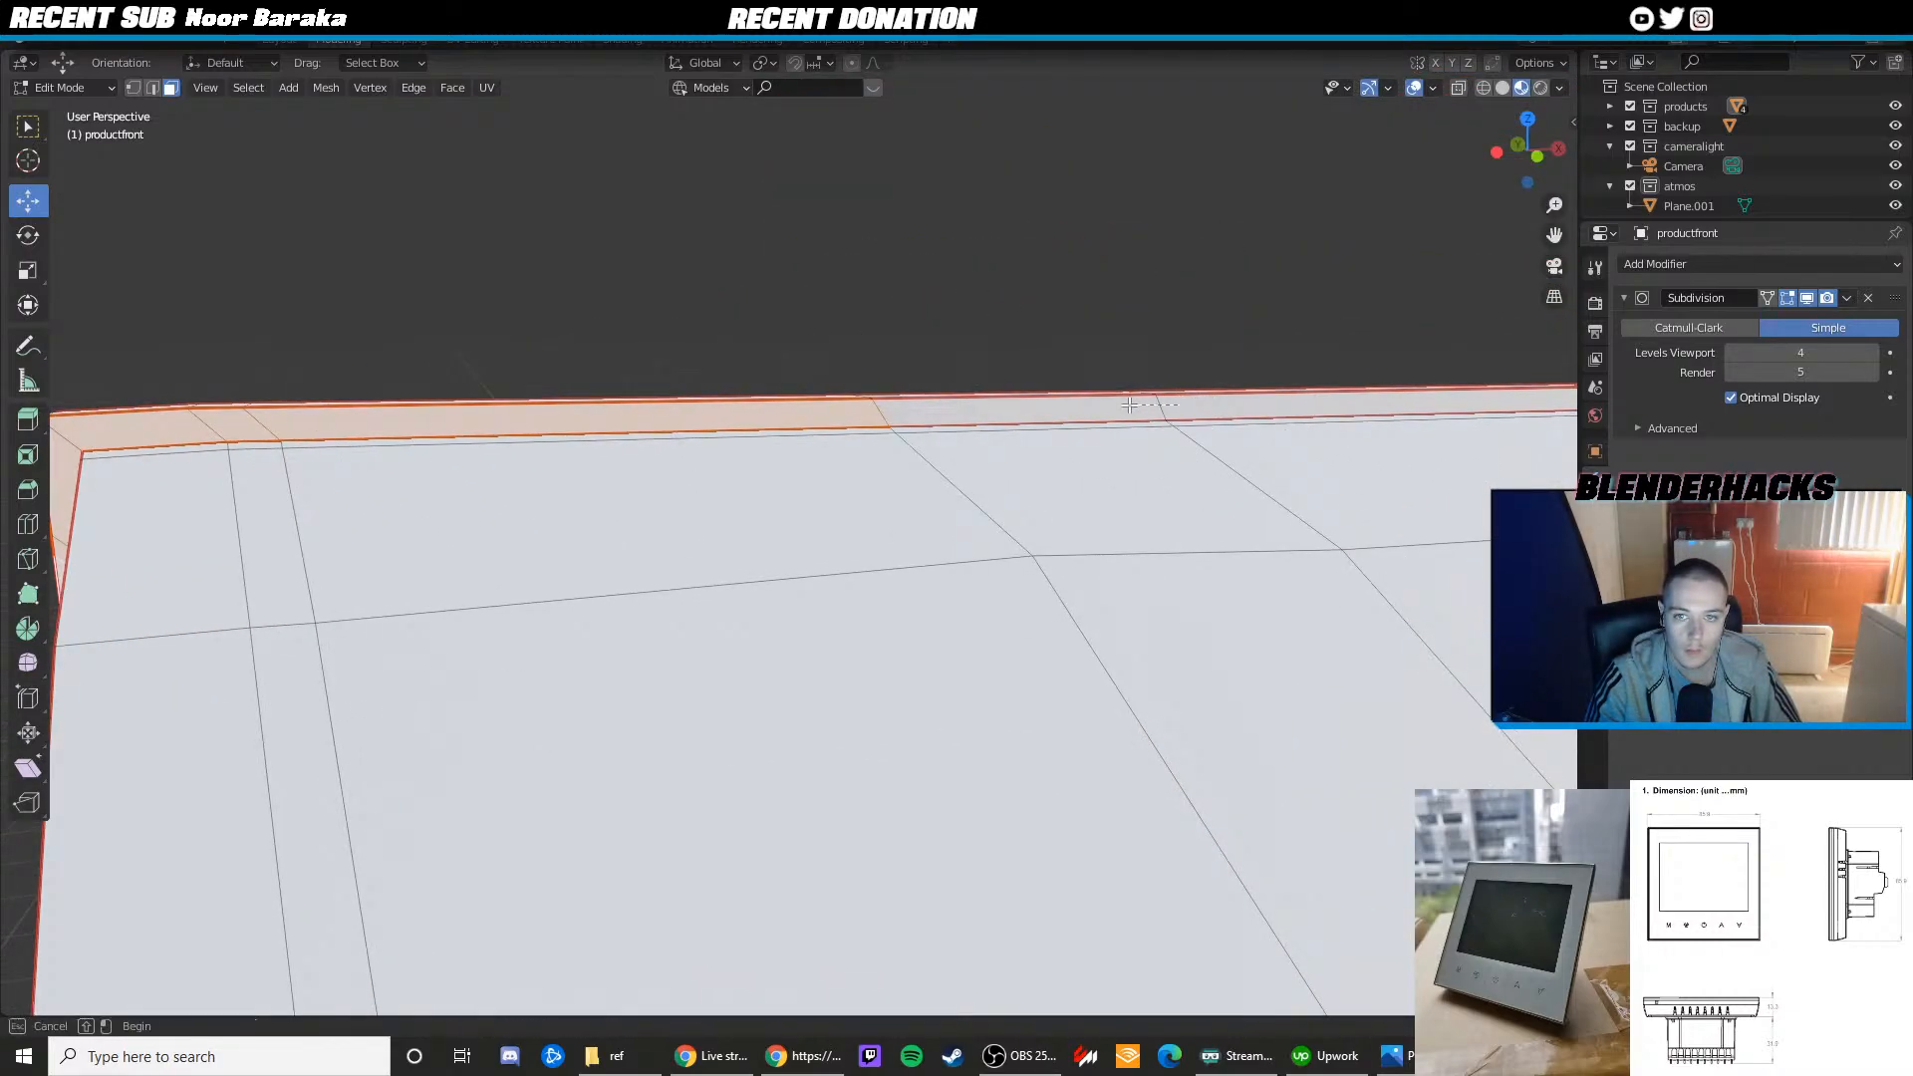
{"action": "scroll", "coordinate": [1358, 376], "scroll_direction": "down", "scroll_amount": 2}
{"action": "middle_click_drag", "start_coordinate": [1358, 376], "coordinate": [803, 393], "text": "shift"}
{"action": "scroll", "coordinate": [803, 393], "scroll_direction": "up", "scroll_amount": 2}
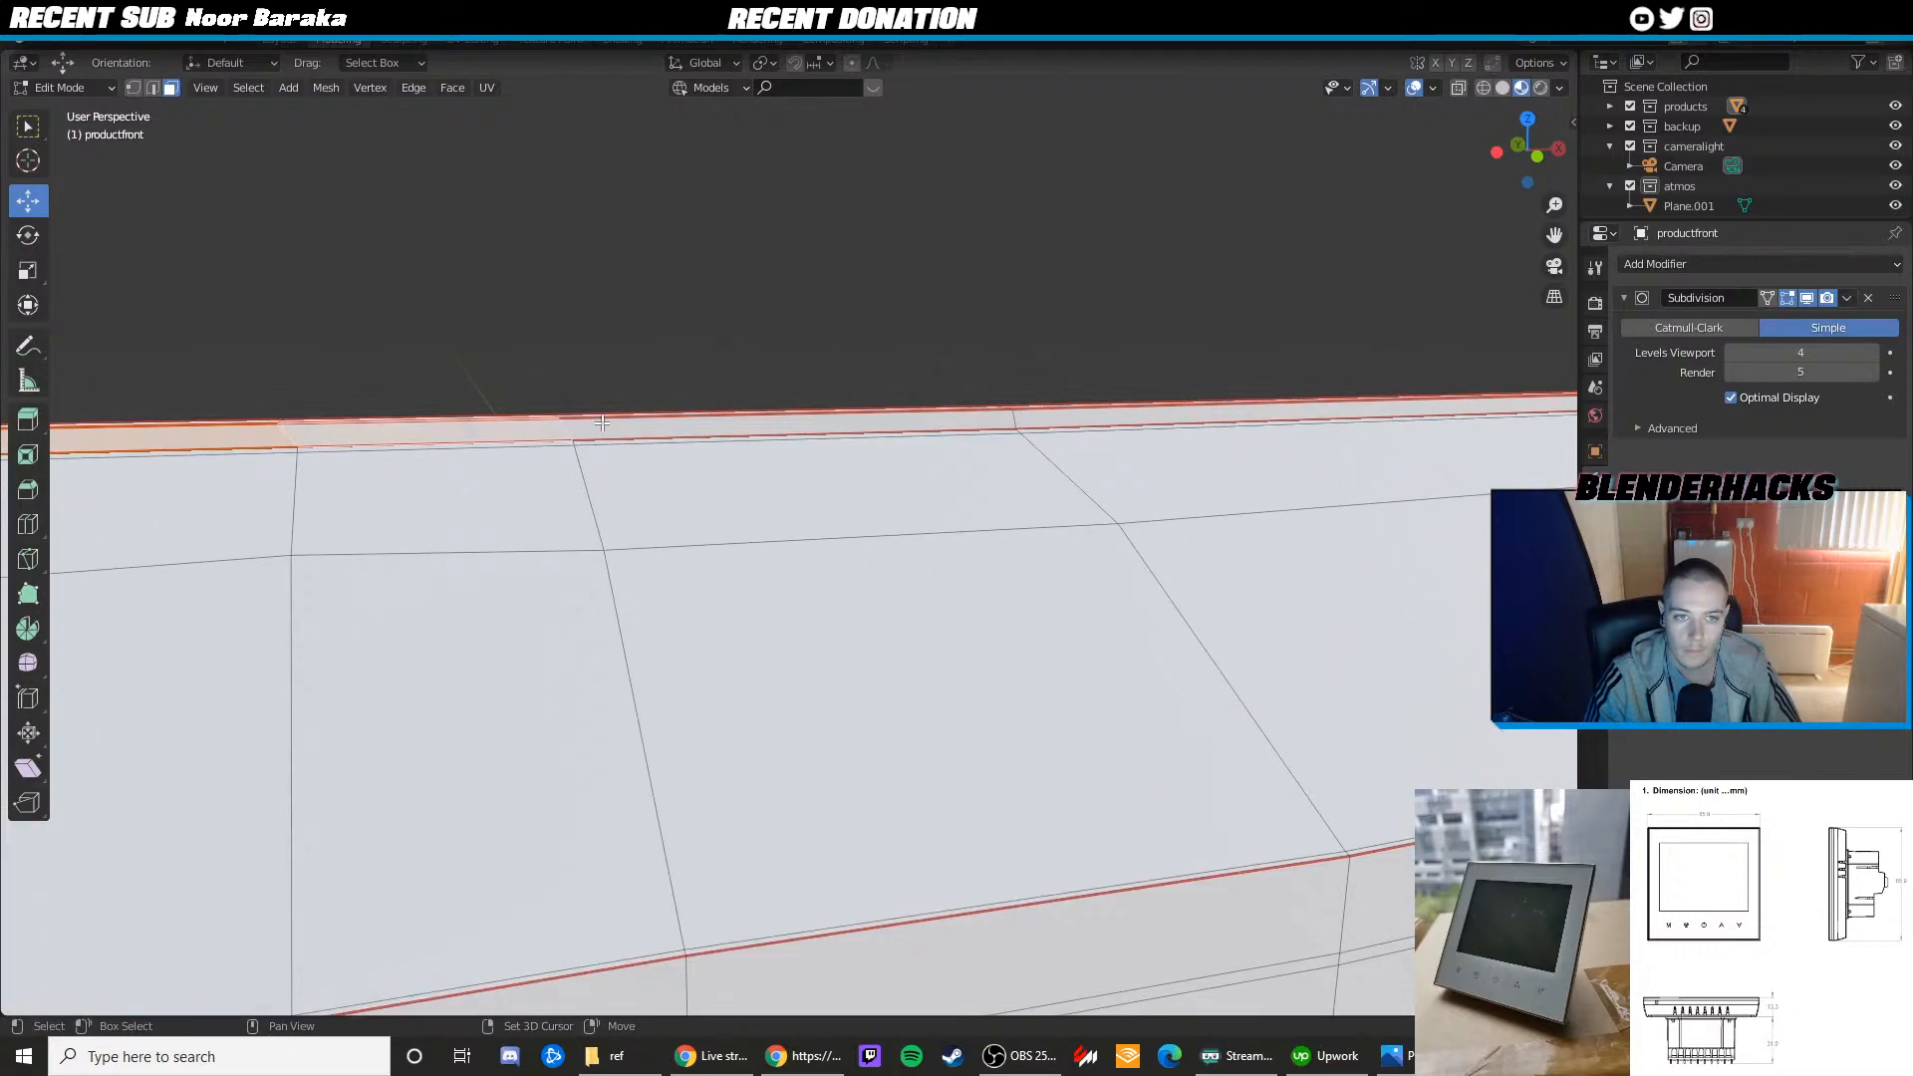
{"action": "left_click", "coordinate": [602, 422], "text": "shift"}
{"action": "left_click", "coordinate": [1074, 423], "text": "shift"}
Select the remaining faces of the top strip to close the face loop around the housing's rim
{"action": "scroll", "coordinate": [1074, 424], "scroll_direction": "down", "scroll_amount": 5}
{"action": "middle_click_drag", "start_coordinate": [1142, 442], "coordinate": [971, 457]}
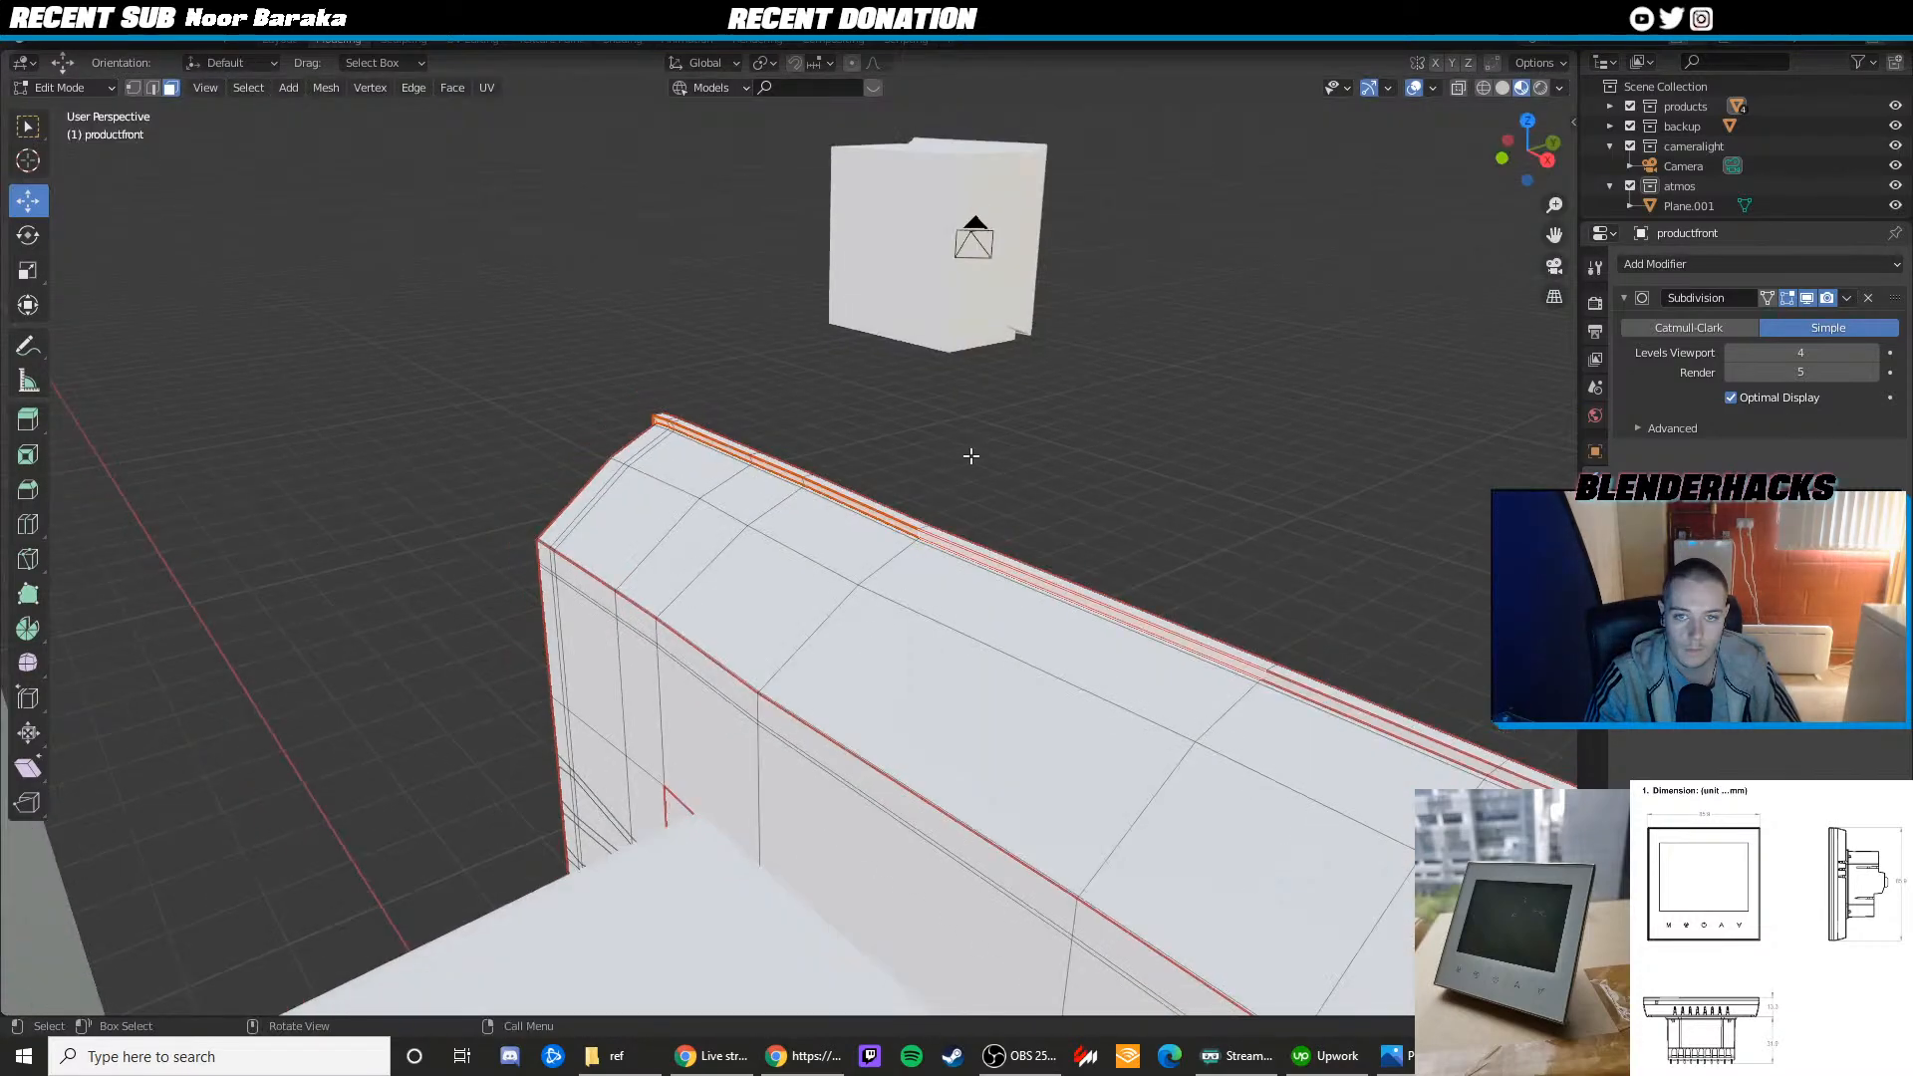
{"action": "scroll", "coordinate": [971, 456], "scroll_direction": "up", "scroll_amount": 3}
{"action": "scroll", "coordinate": [1067, 477], "scroll_direction": "up", "scroll_amount": 2}
{"action": "left_click", "coordinate": [1160, 382], "text": "shift"}
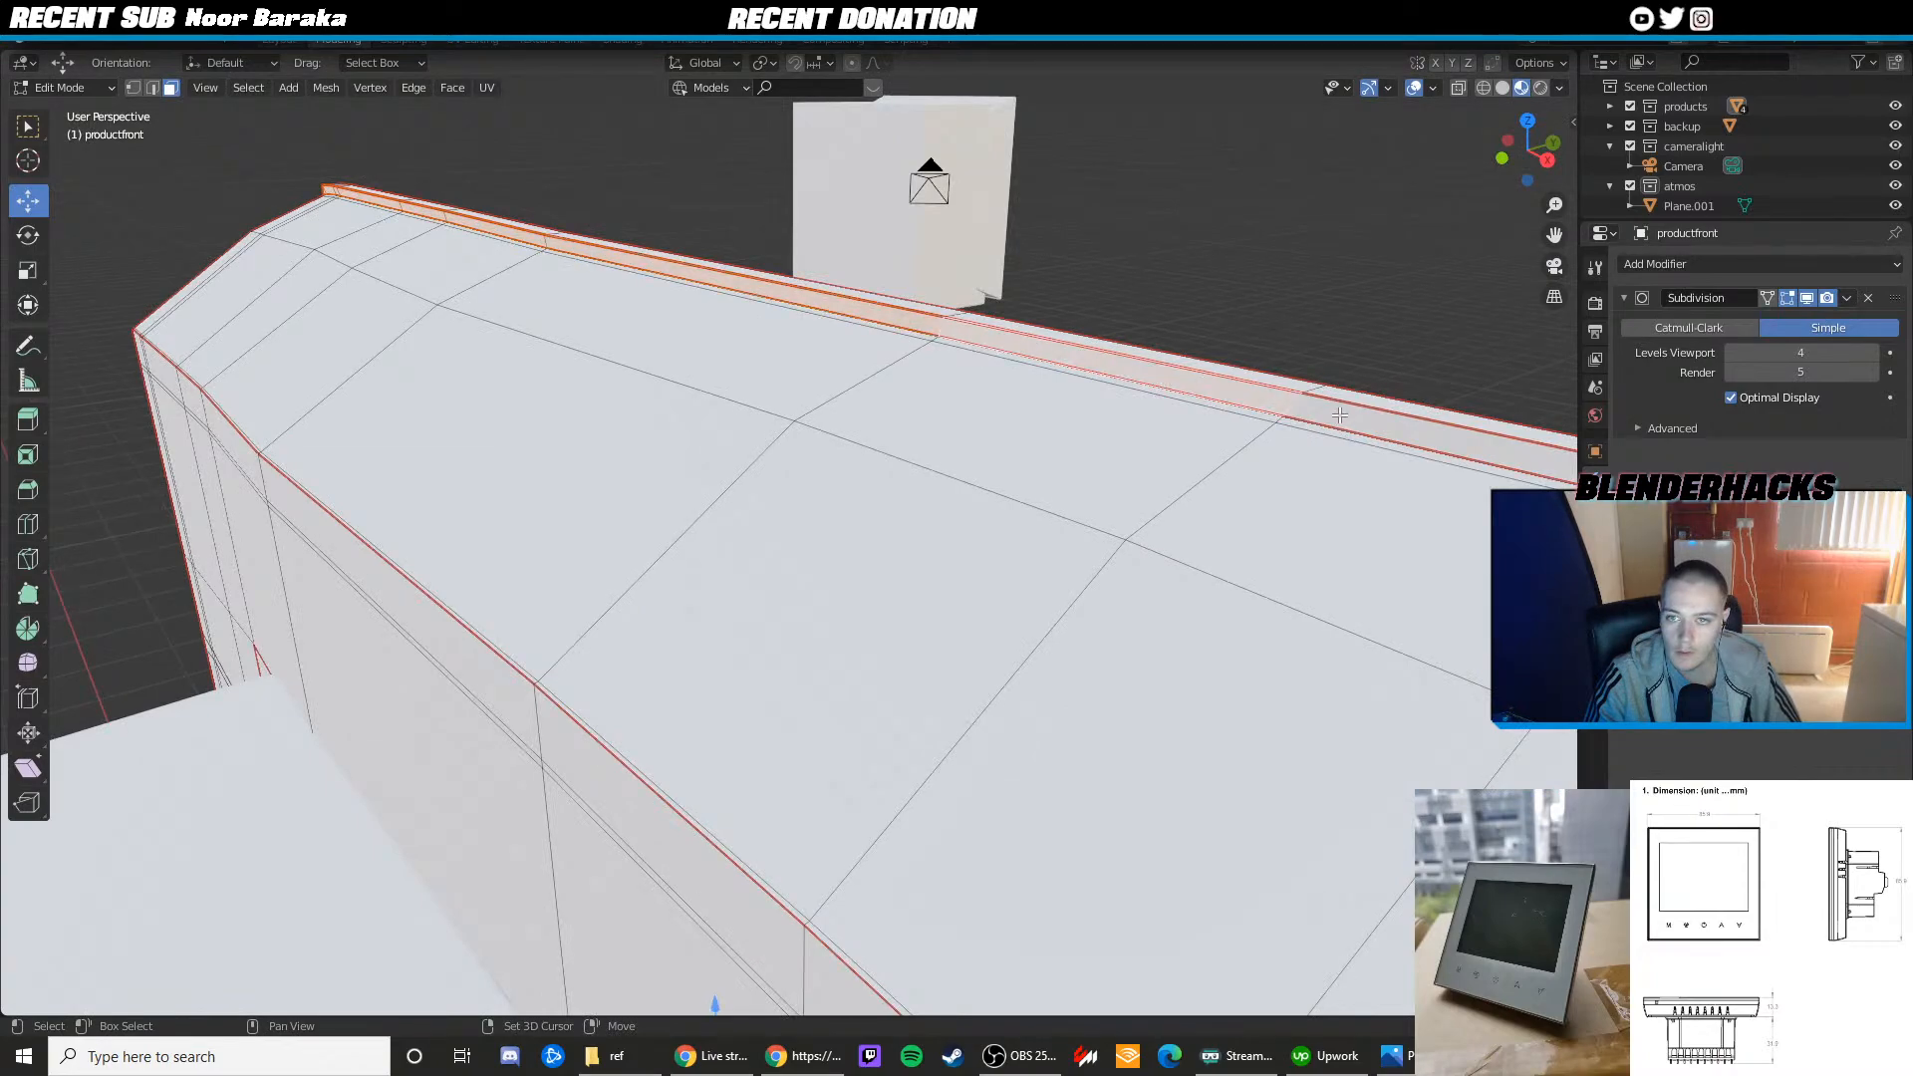
{"action": "middle_click_drag", "start_coordinate": [1340, 416], "coordinate": [983, 447]}
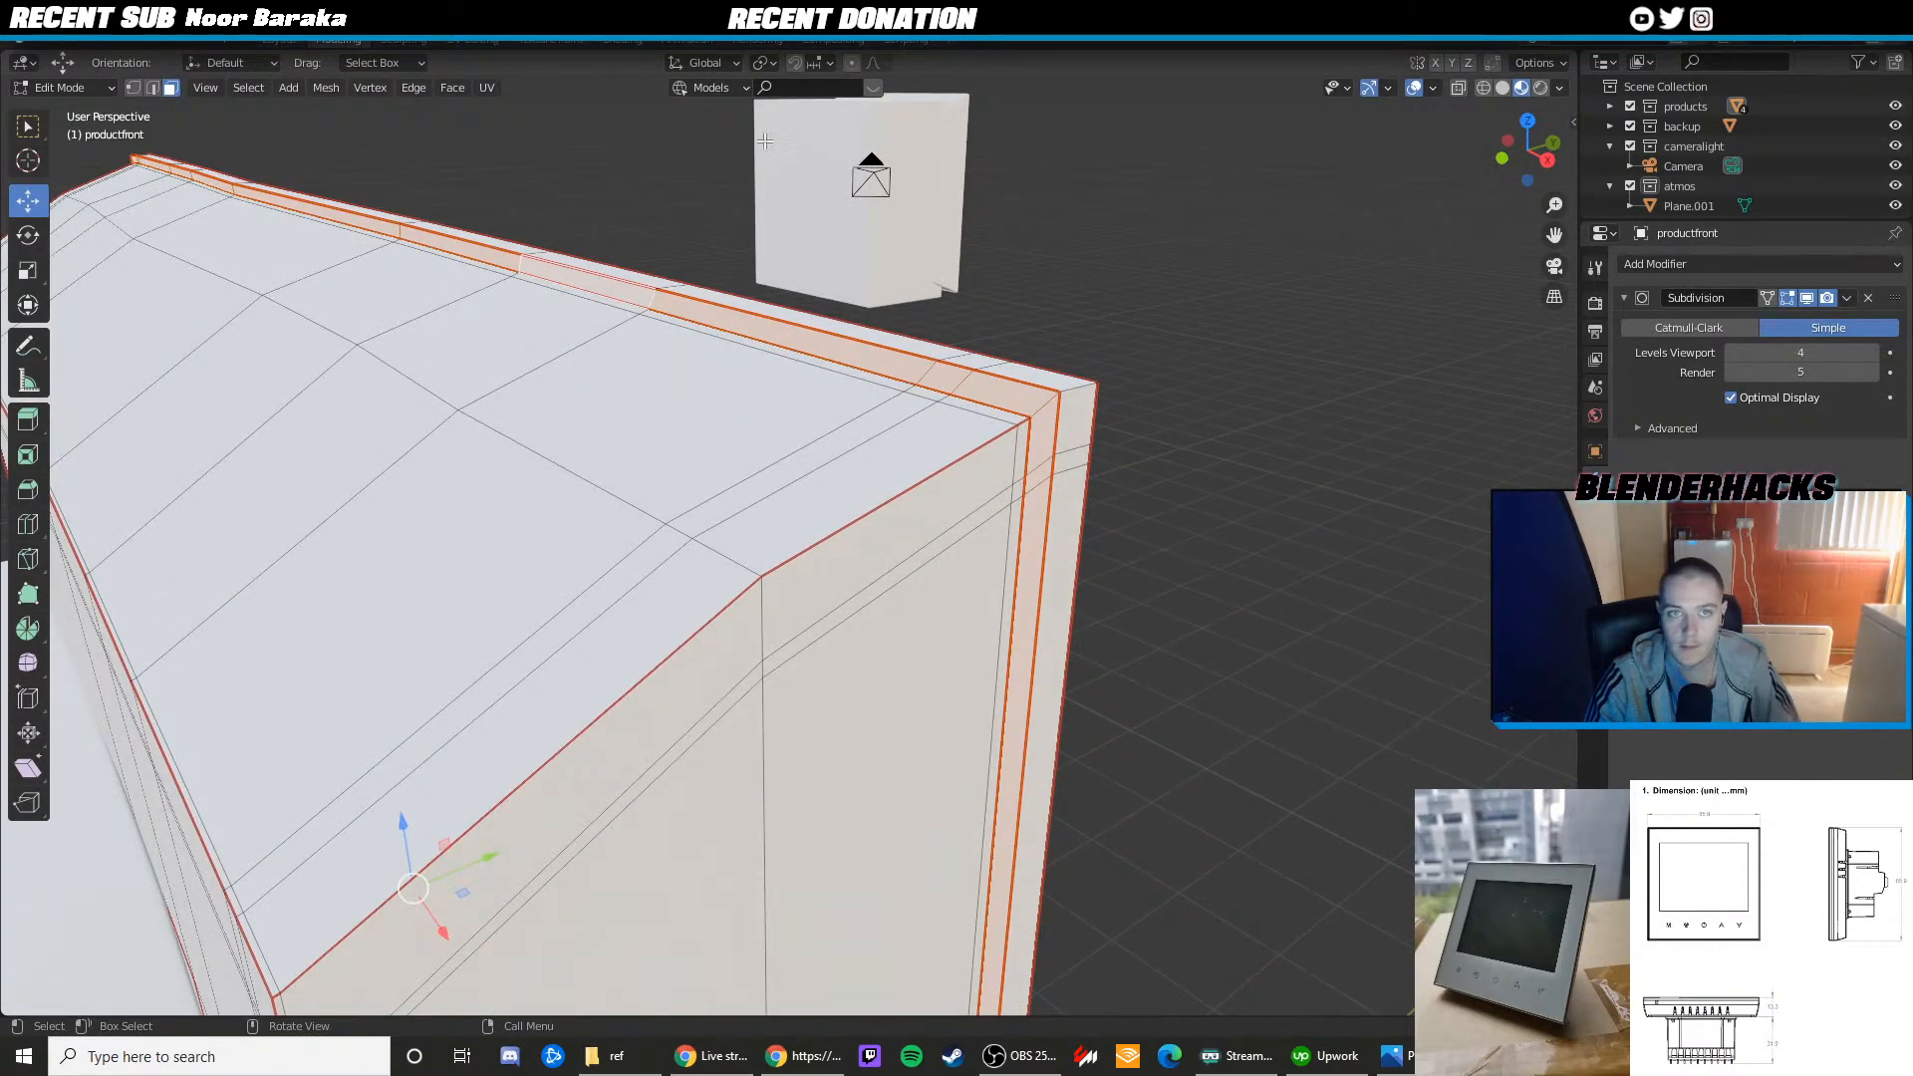
Add a material slot to productfront and fill it with the existing material named Material
{"action": "left_click", "coordinate": [1594, 619]}
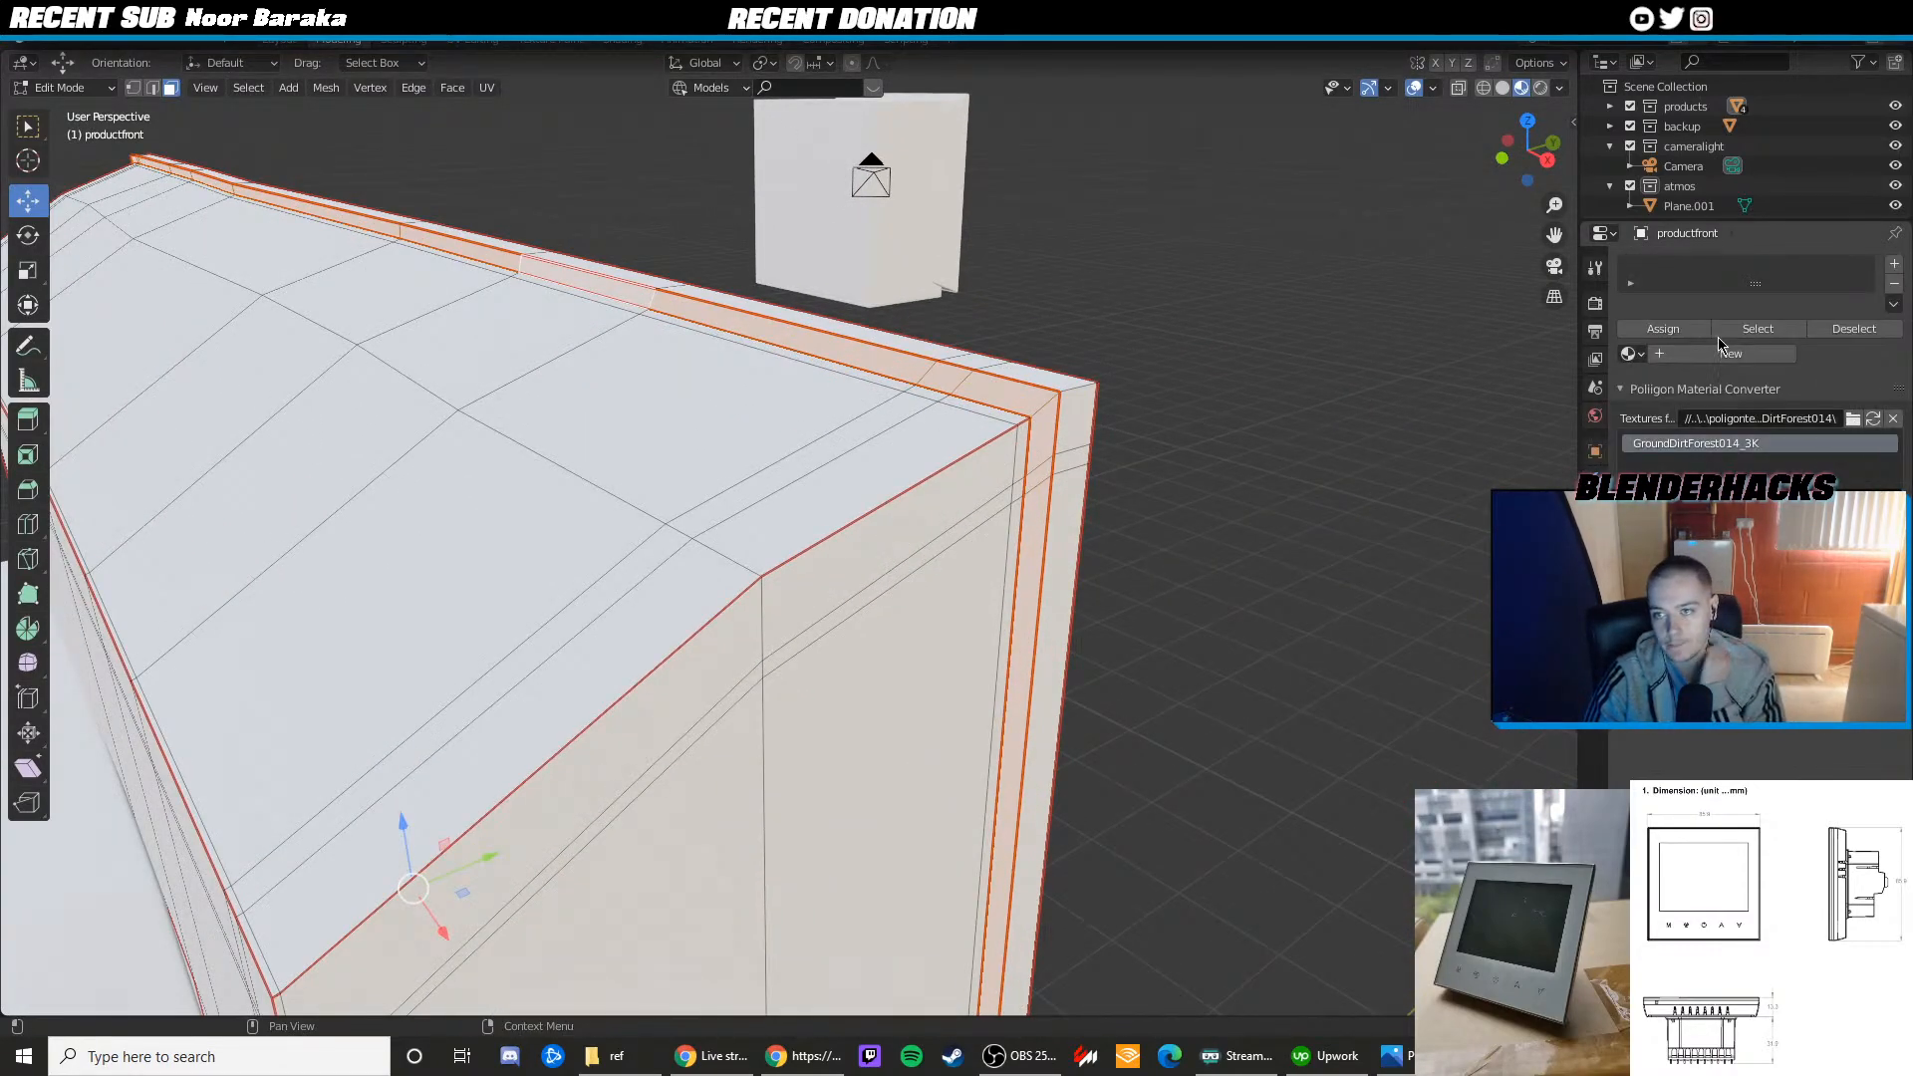
{"action": "left_click", "coordinate": [1894, 264]}
{"action": "left_click", "coordinate": [1636, 356]}
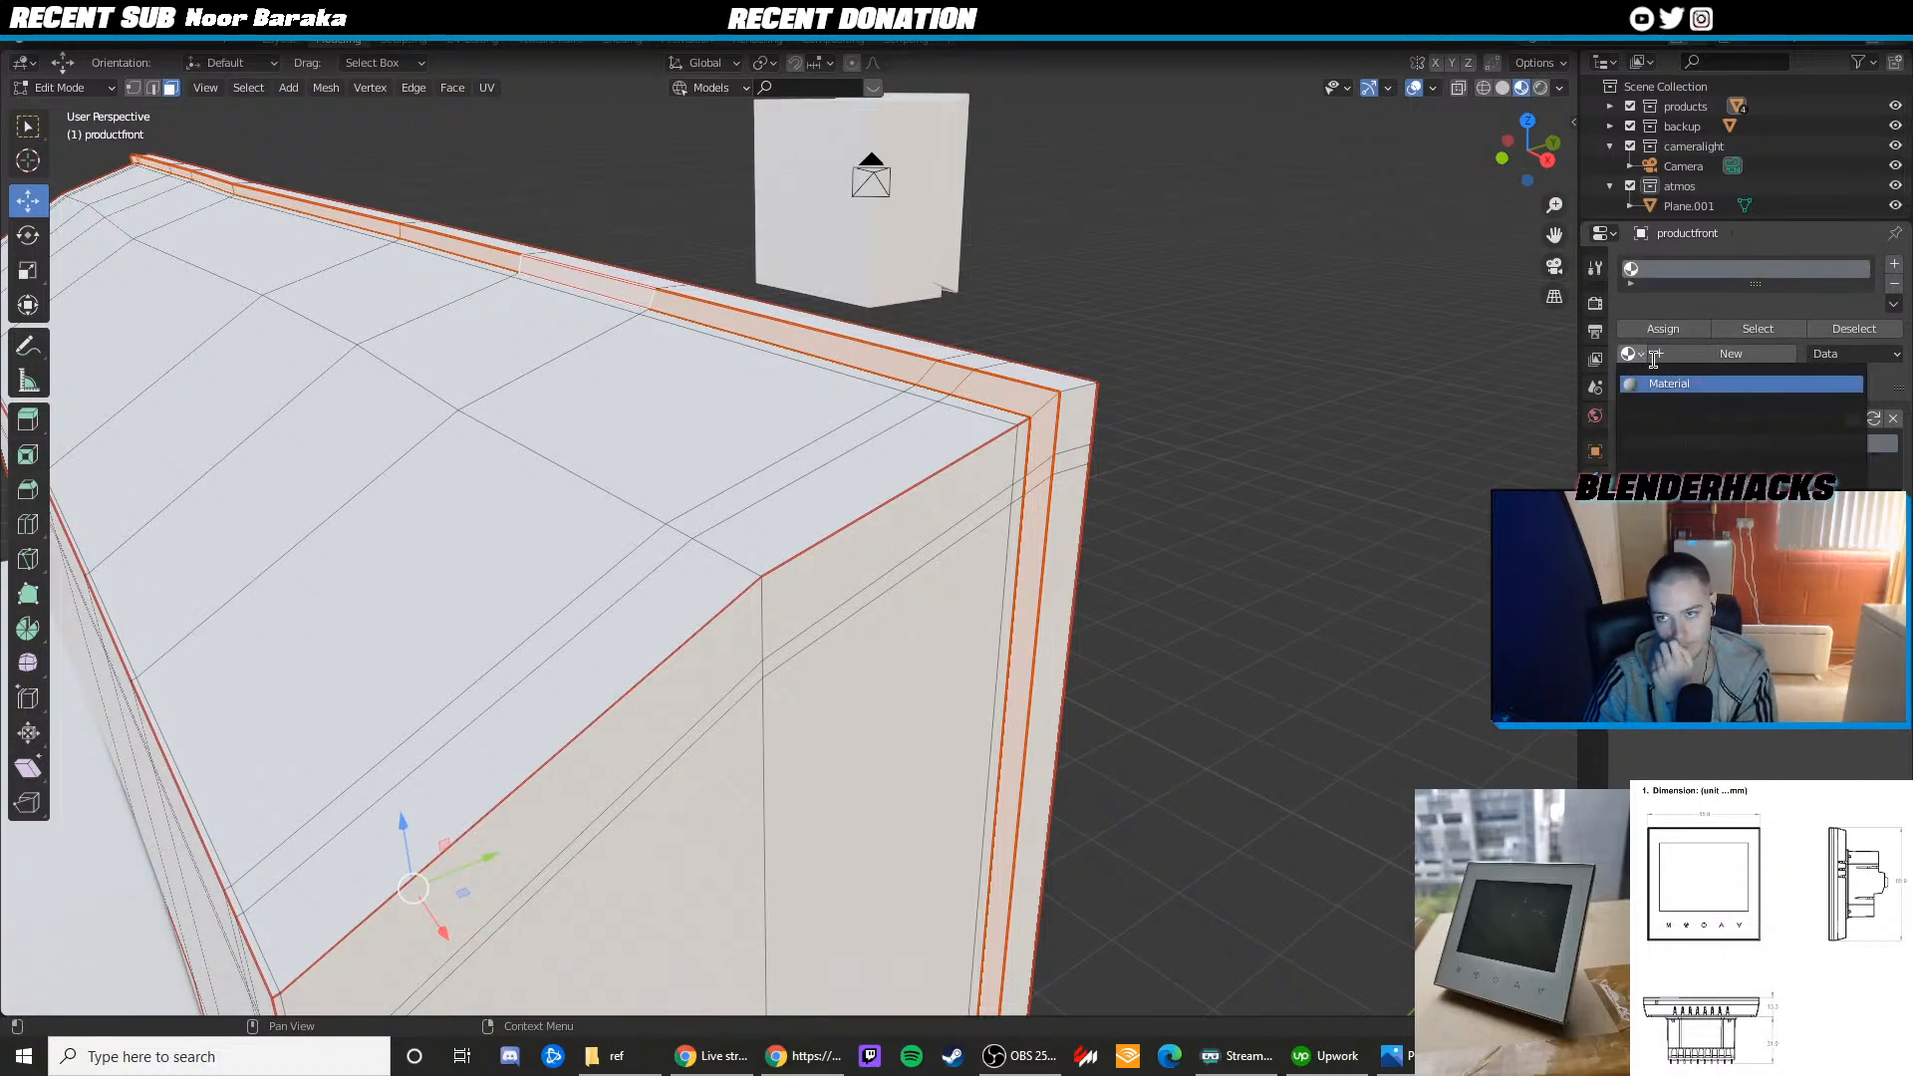
{"action": "left_click", "coordinate": [1672, 382]}
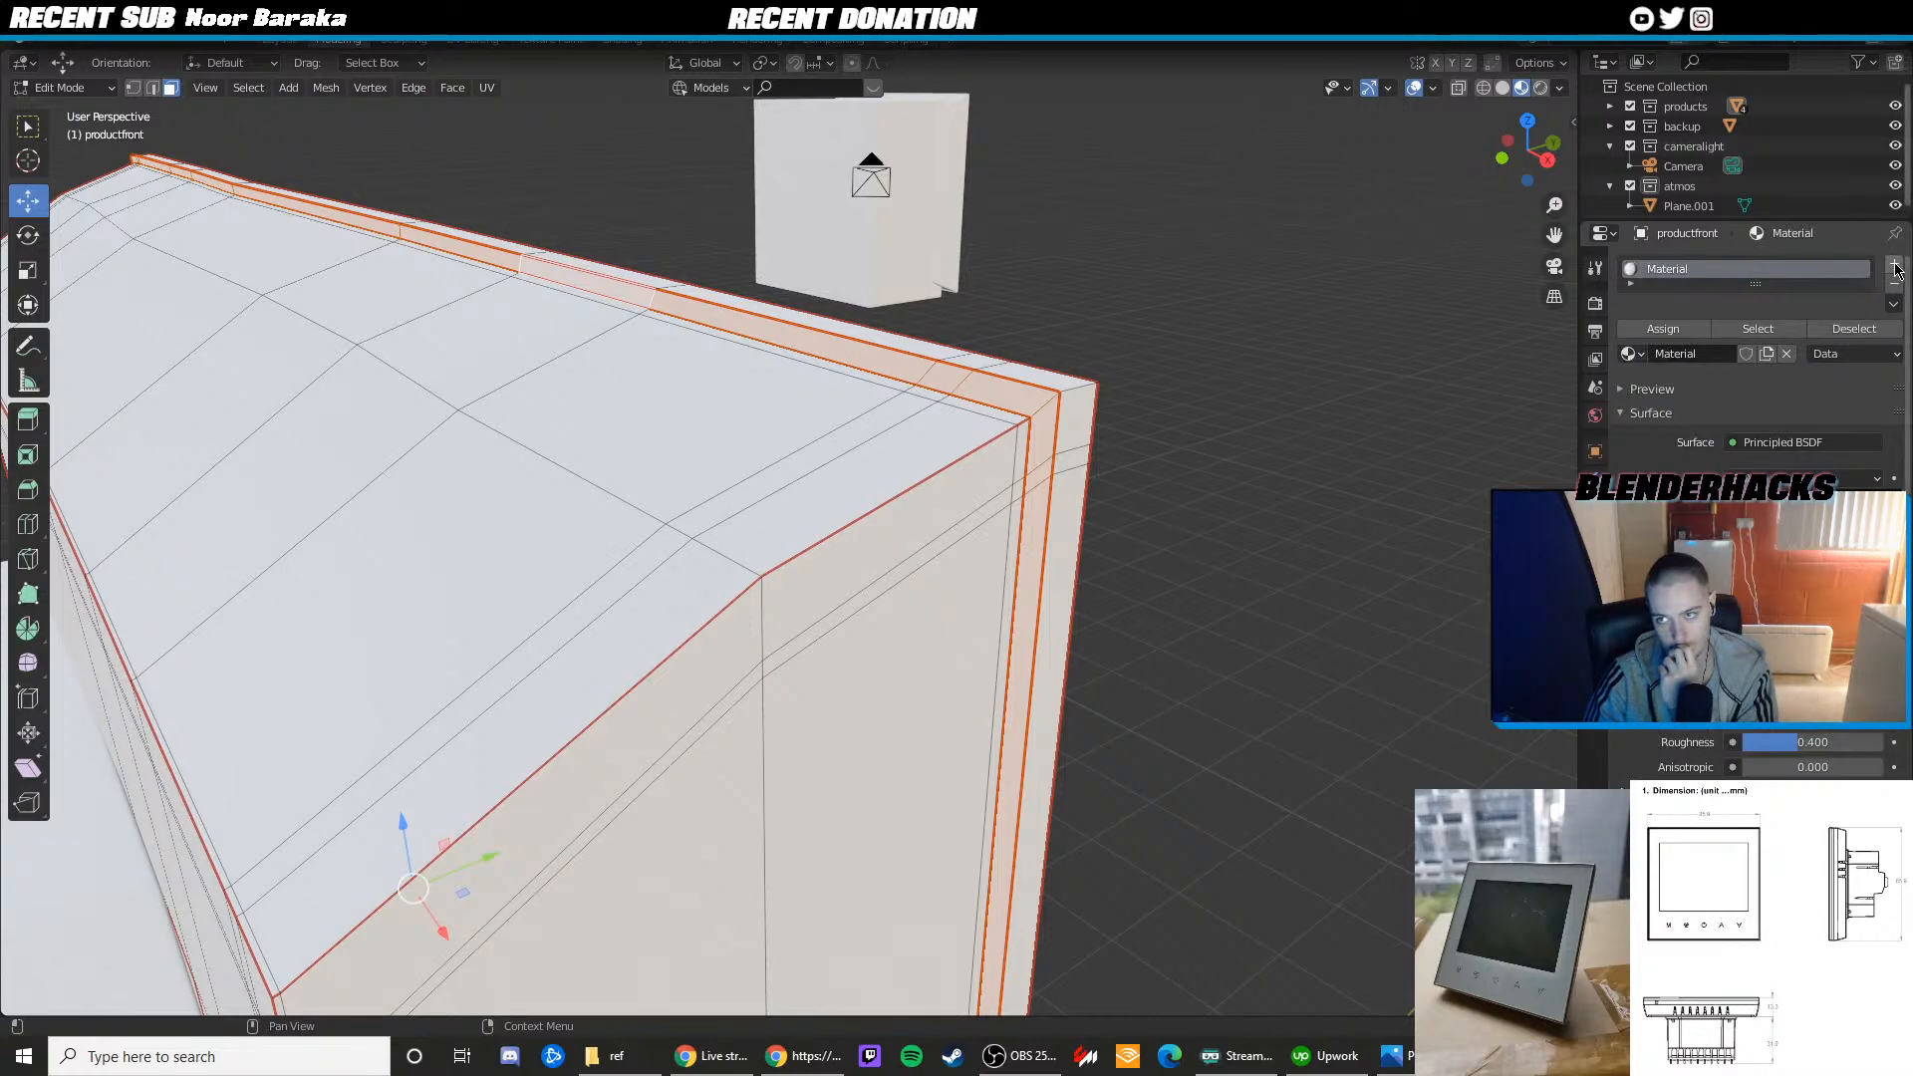
Add a second slot with a new material named Metal and assign it to the selected rim faces
{"action": "left_click", "coordinate": [1895, 266]}
{"action": "left_click", "coordinate": [1690, 402]}
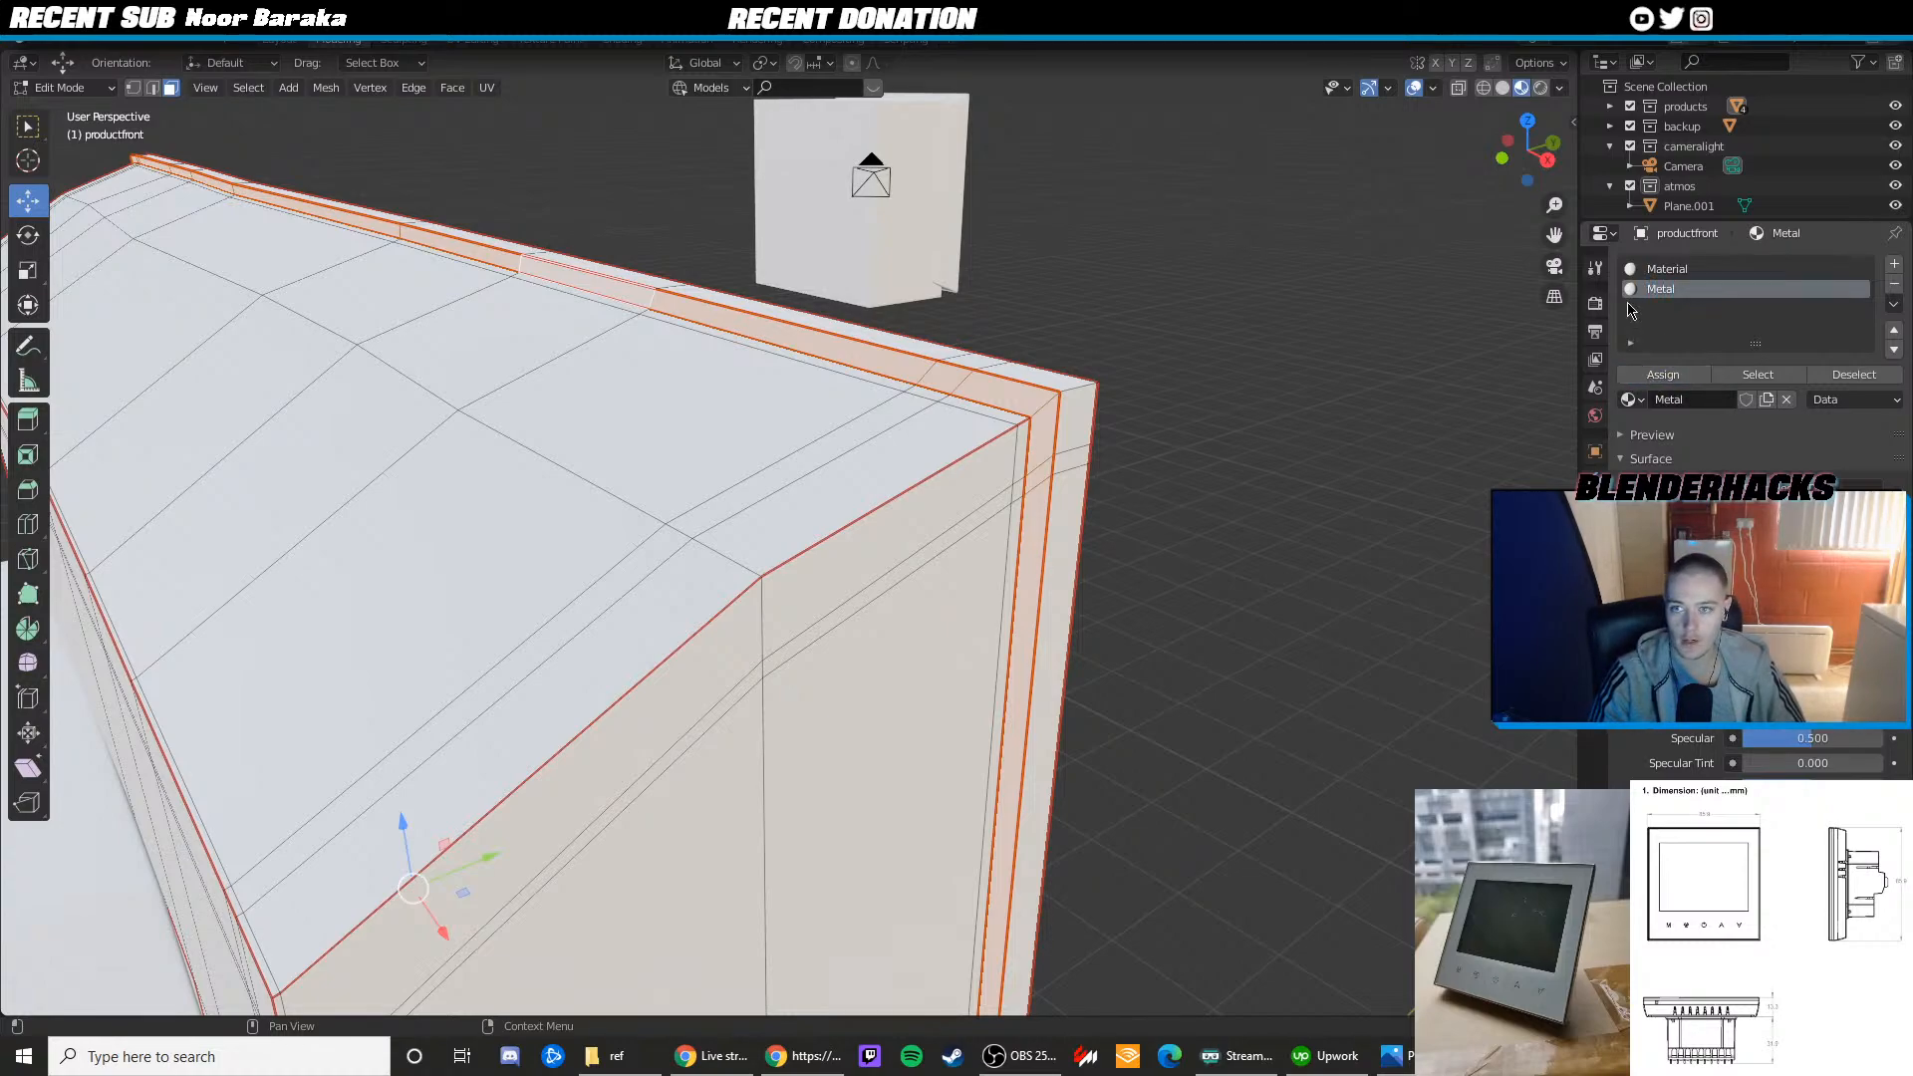
{"action": "left_click", "coordinate": [1811, 569]}
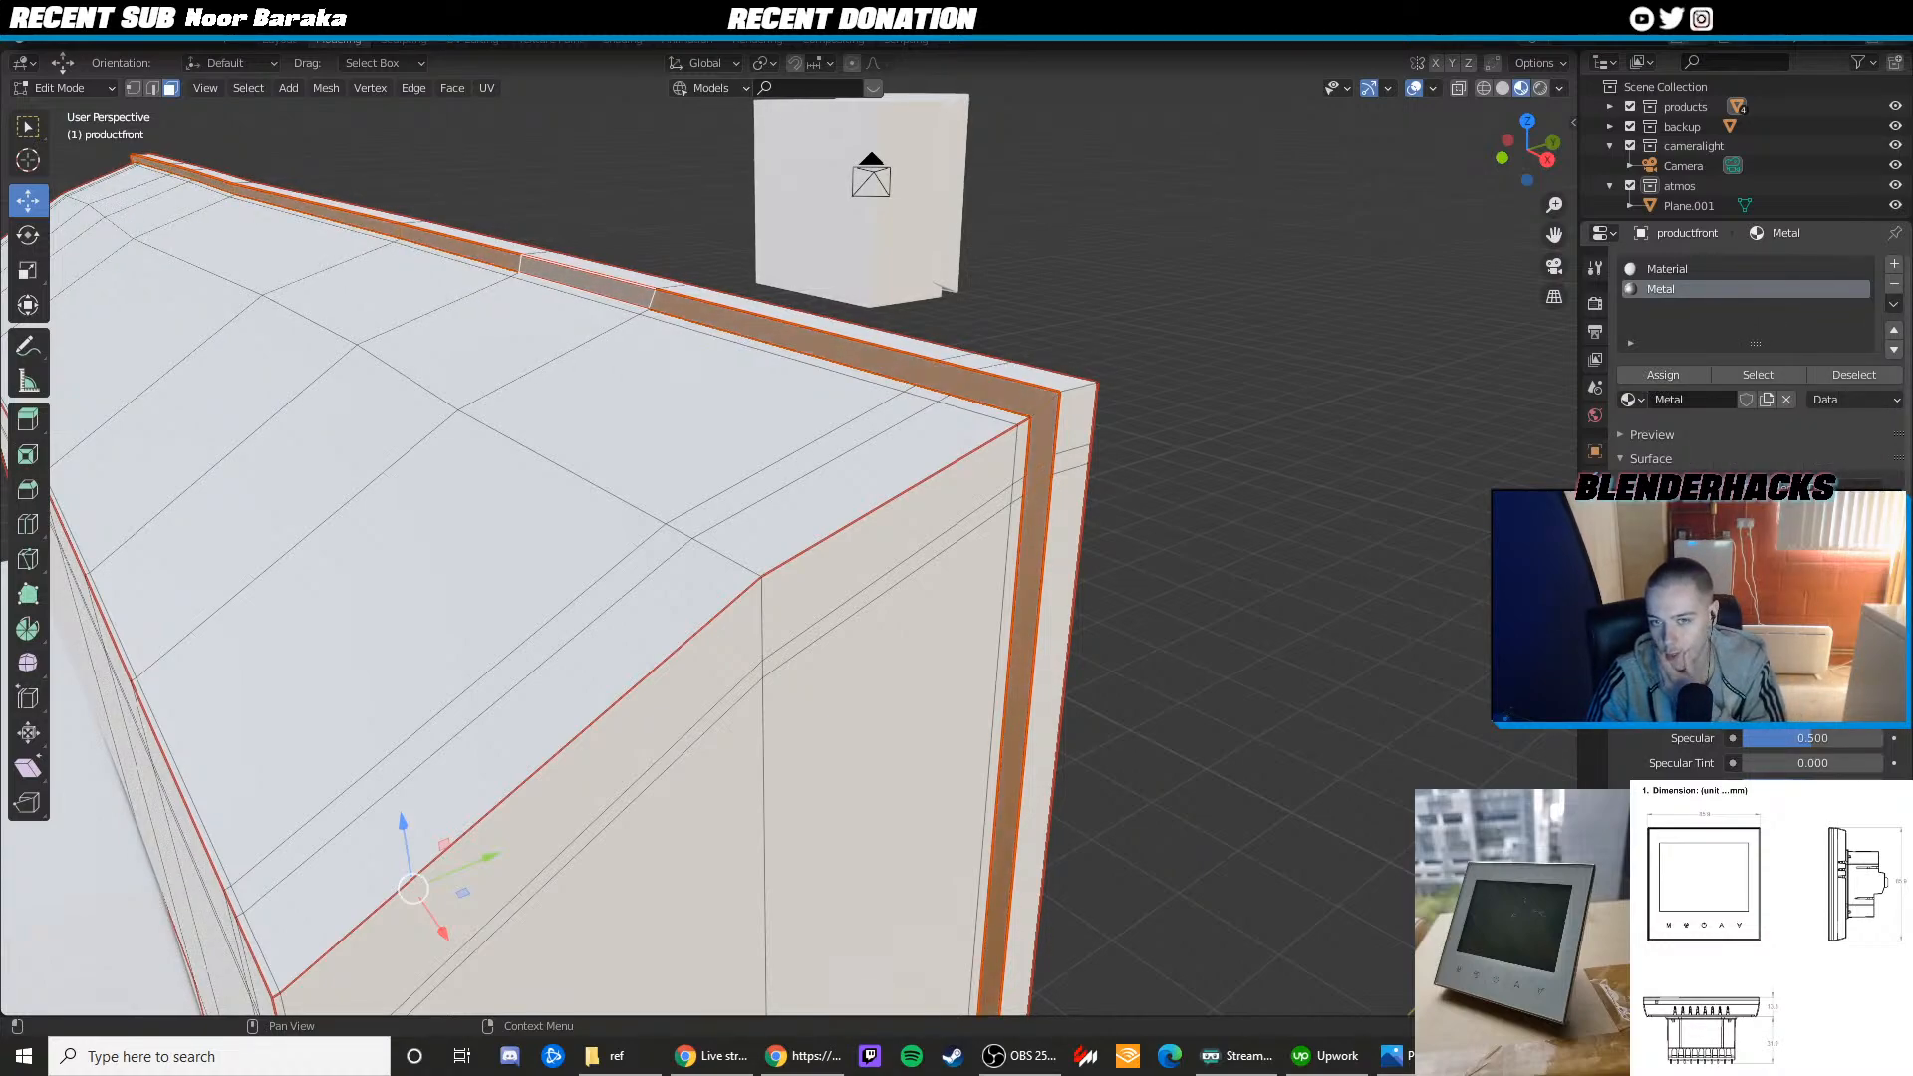
{"action": "key", "text": "Tab"}
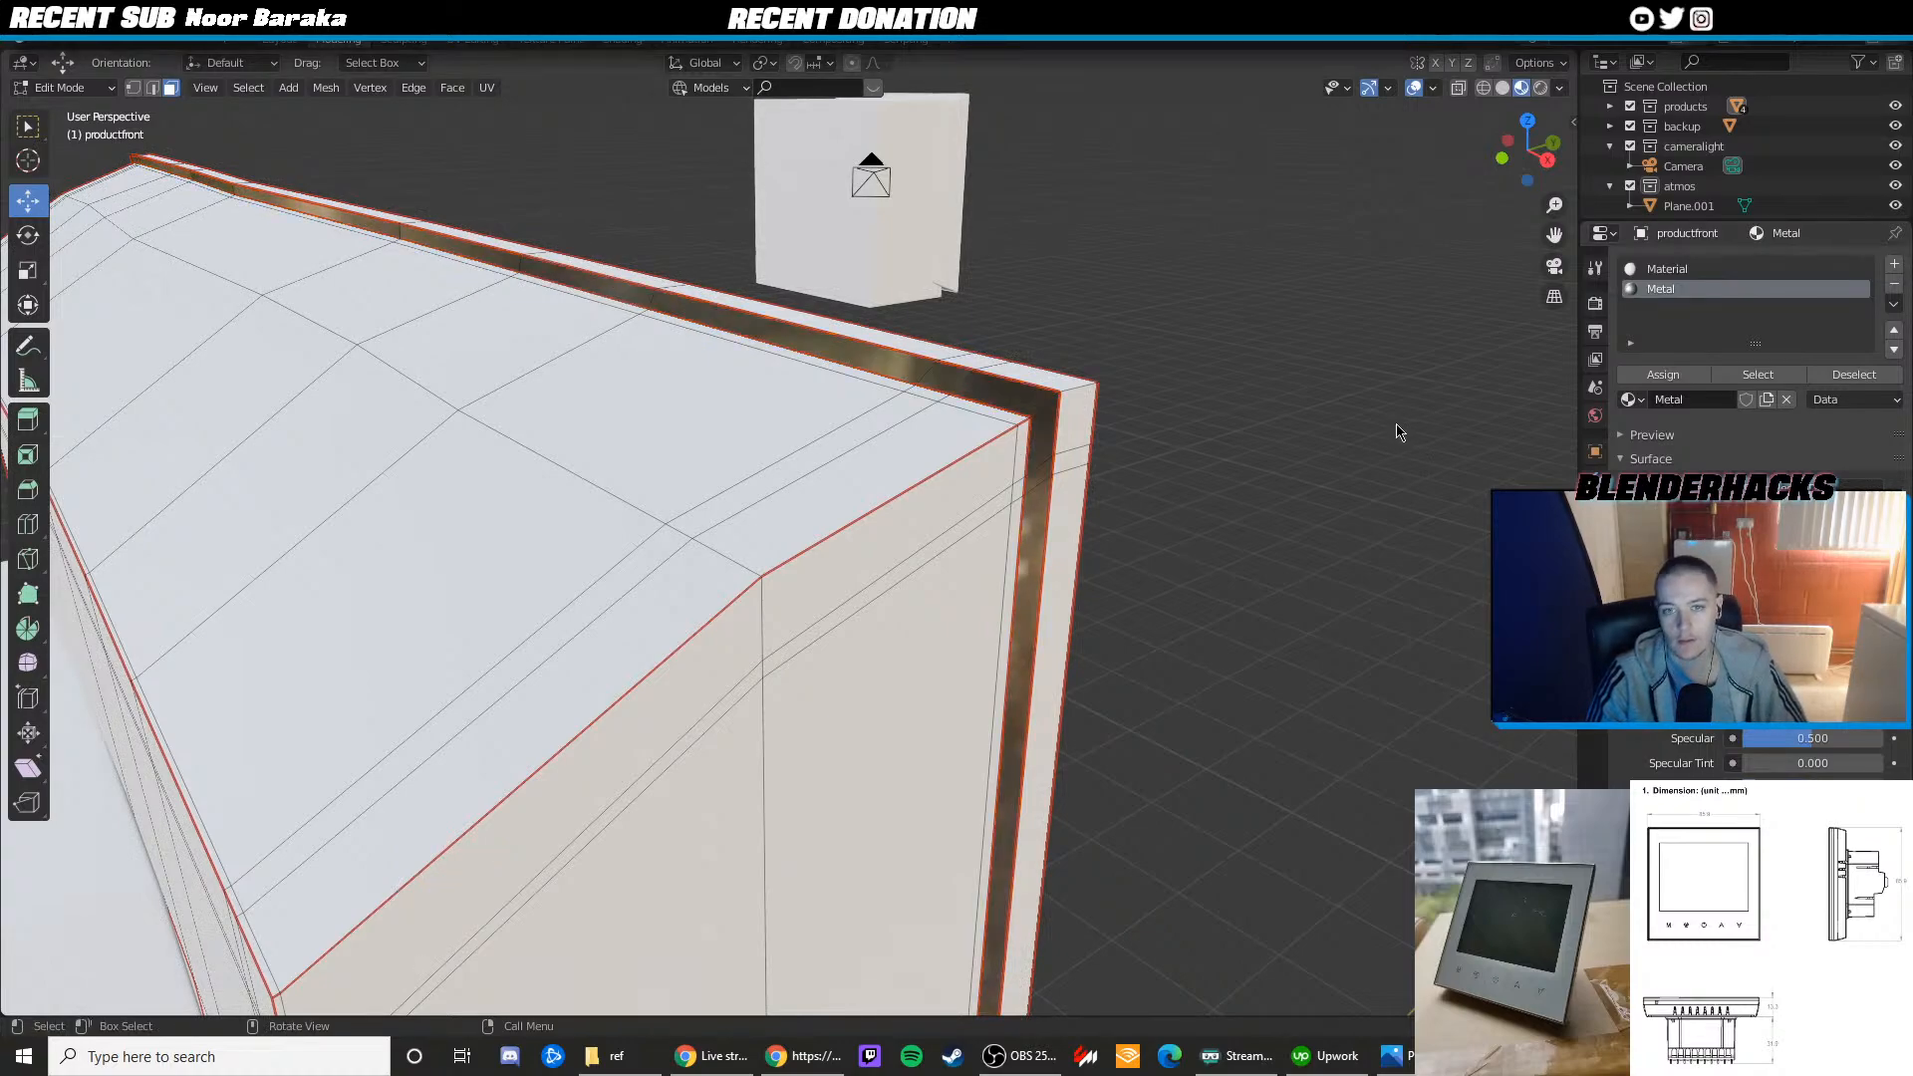
Start selecting the outermost narrow band of faces along the housing's top edge, behind the metal strip
{"action": "middle_click_drag", "start_coordinate": [1391, 428], "coordinate": [852, 576]}
{"action": "key", "text": "Tab"}
{"action": "left_click", "coordinate": [807, 638]}
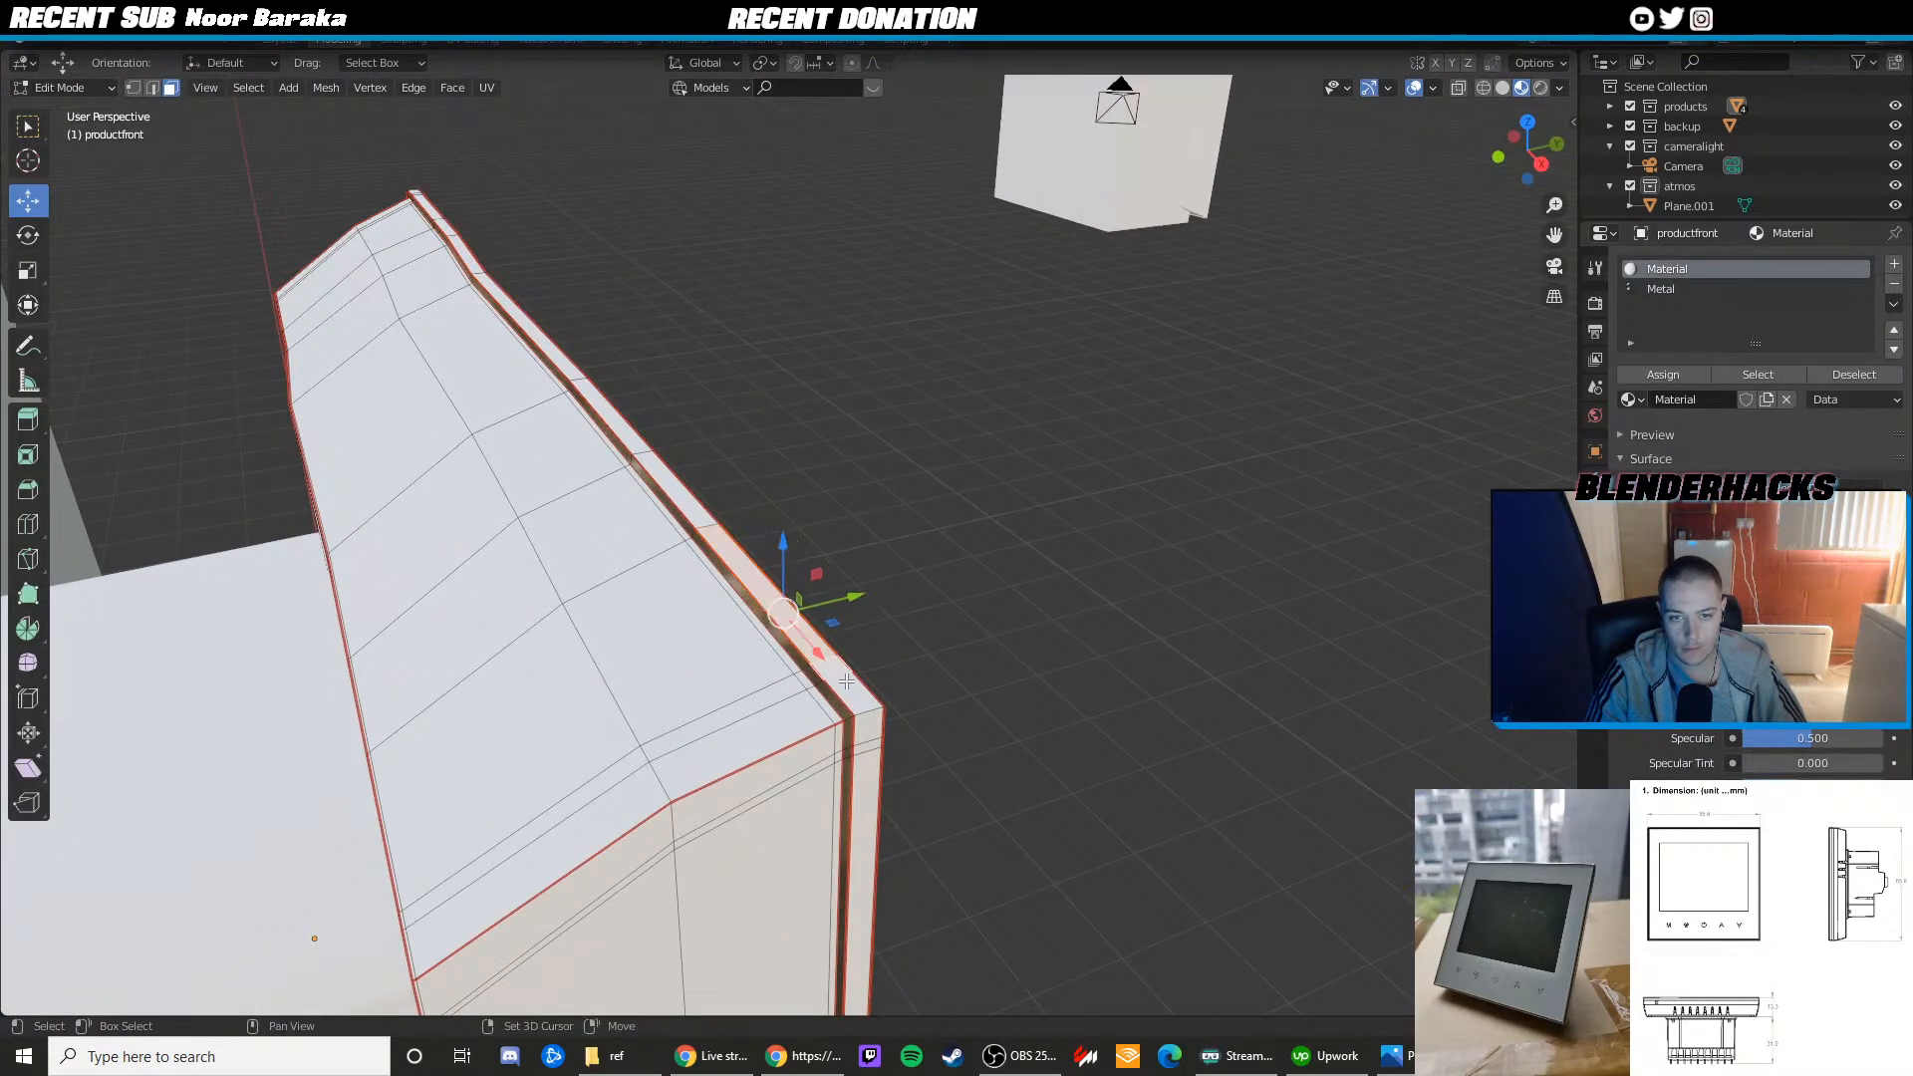
Box-select the thin front rim faces of productfront in the see-through right view and assign the Metal material to them
{"action": "middle_click_drag", "start_coordinate": [908, 781], "coordinate": [783, 398], "text": "shift"}
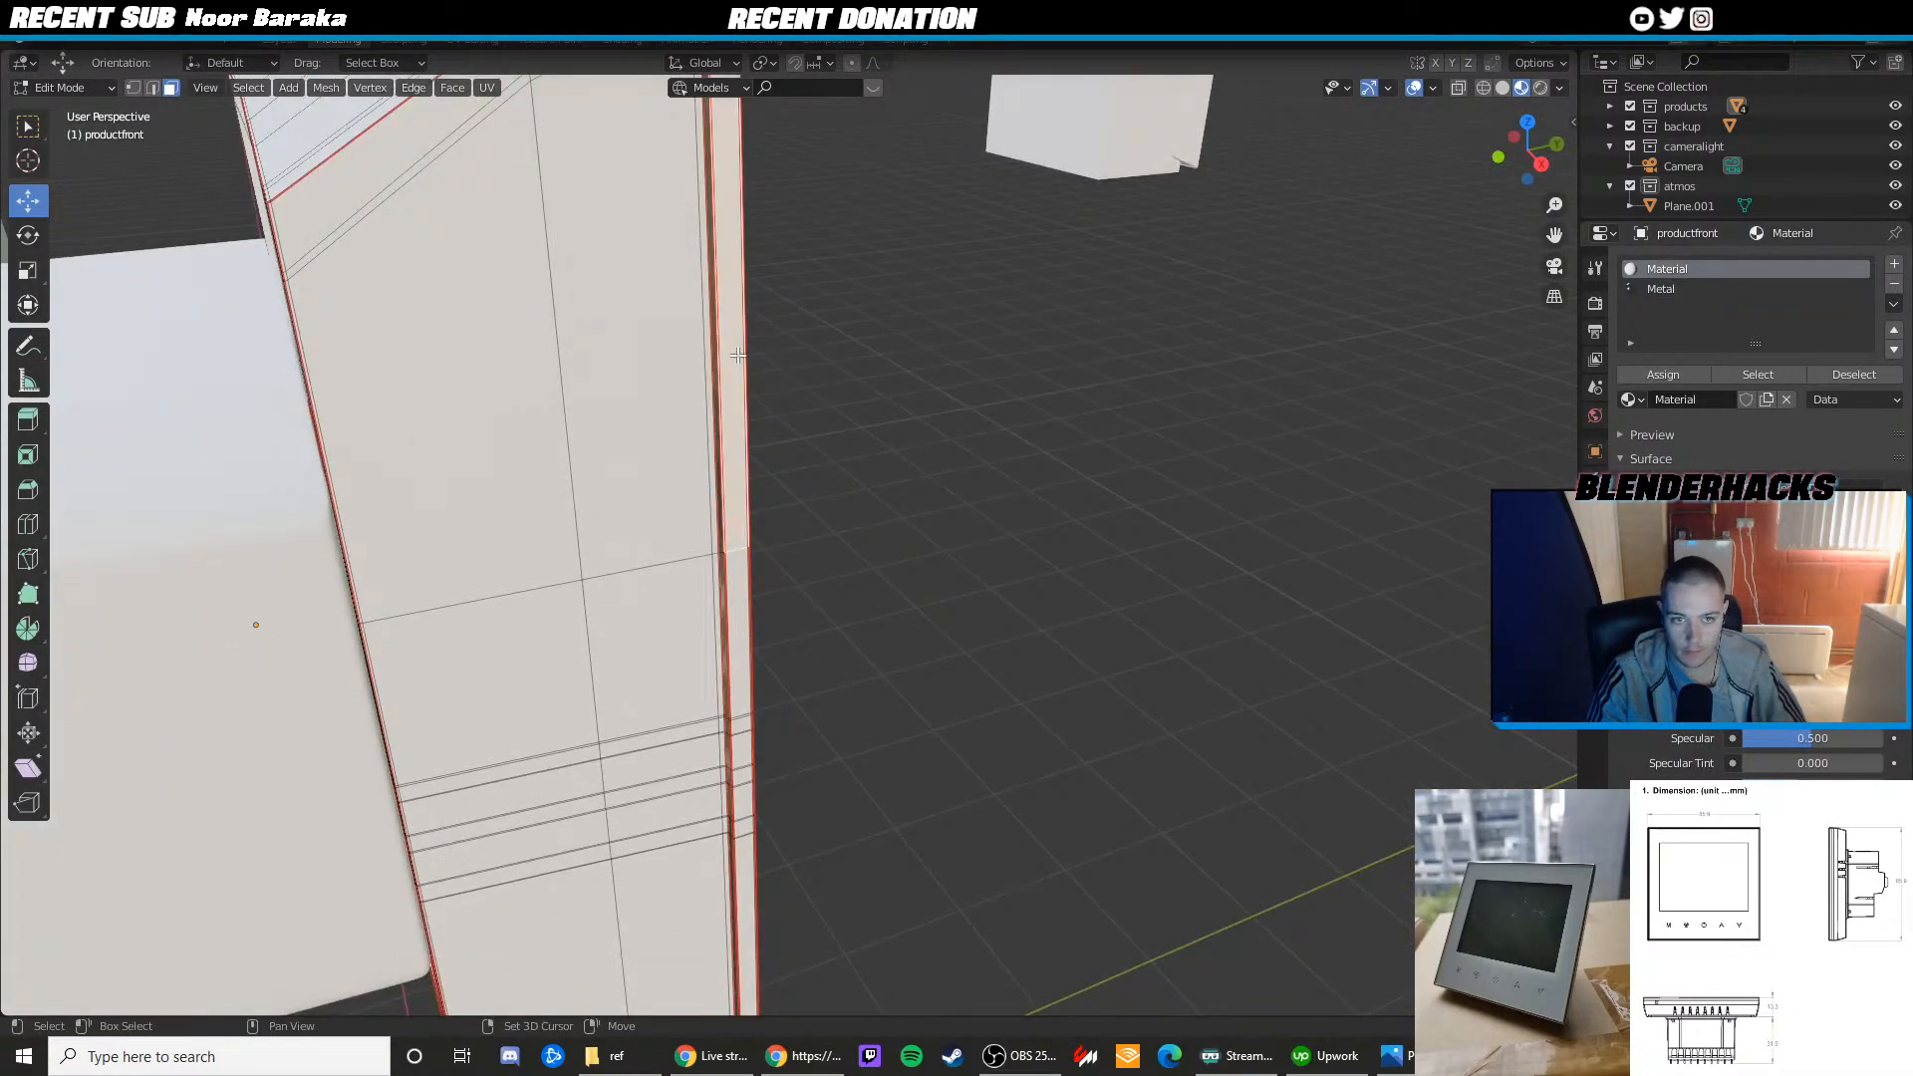
{"action": "left_click", "coordinate": [1497, 157]}
{"action": "left_click", "coordinate": [1558, 150]}
{"action": "key", "text": "alt+z"}
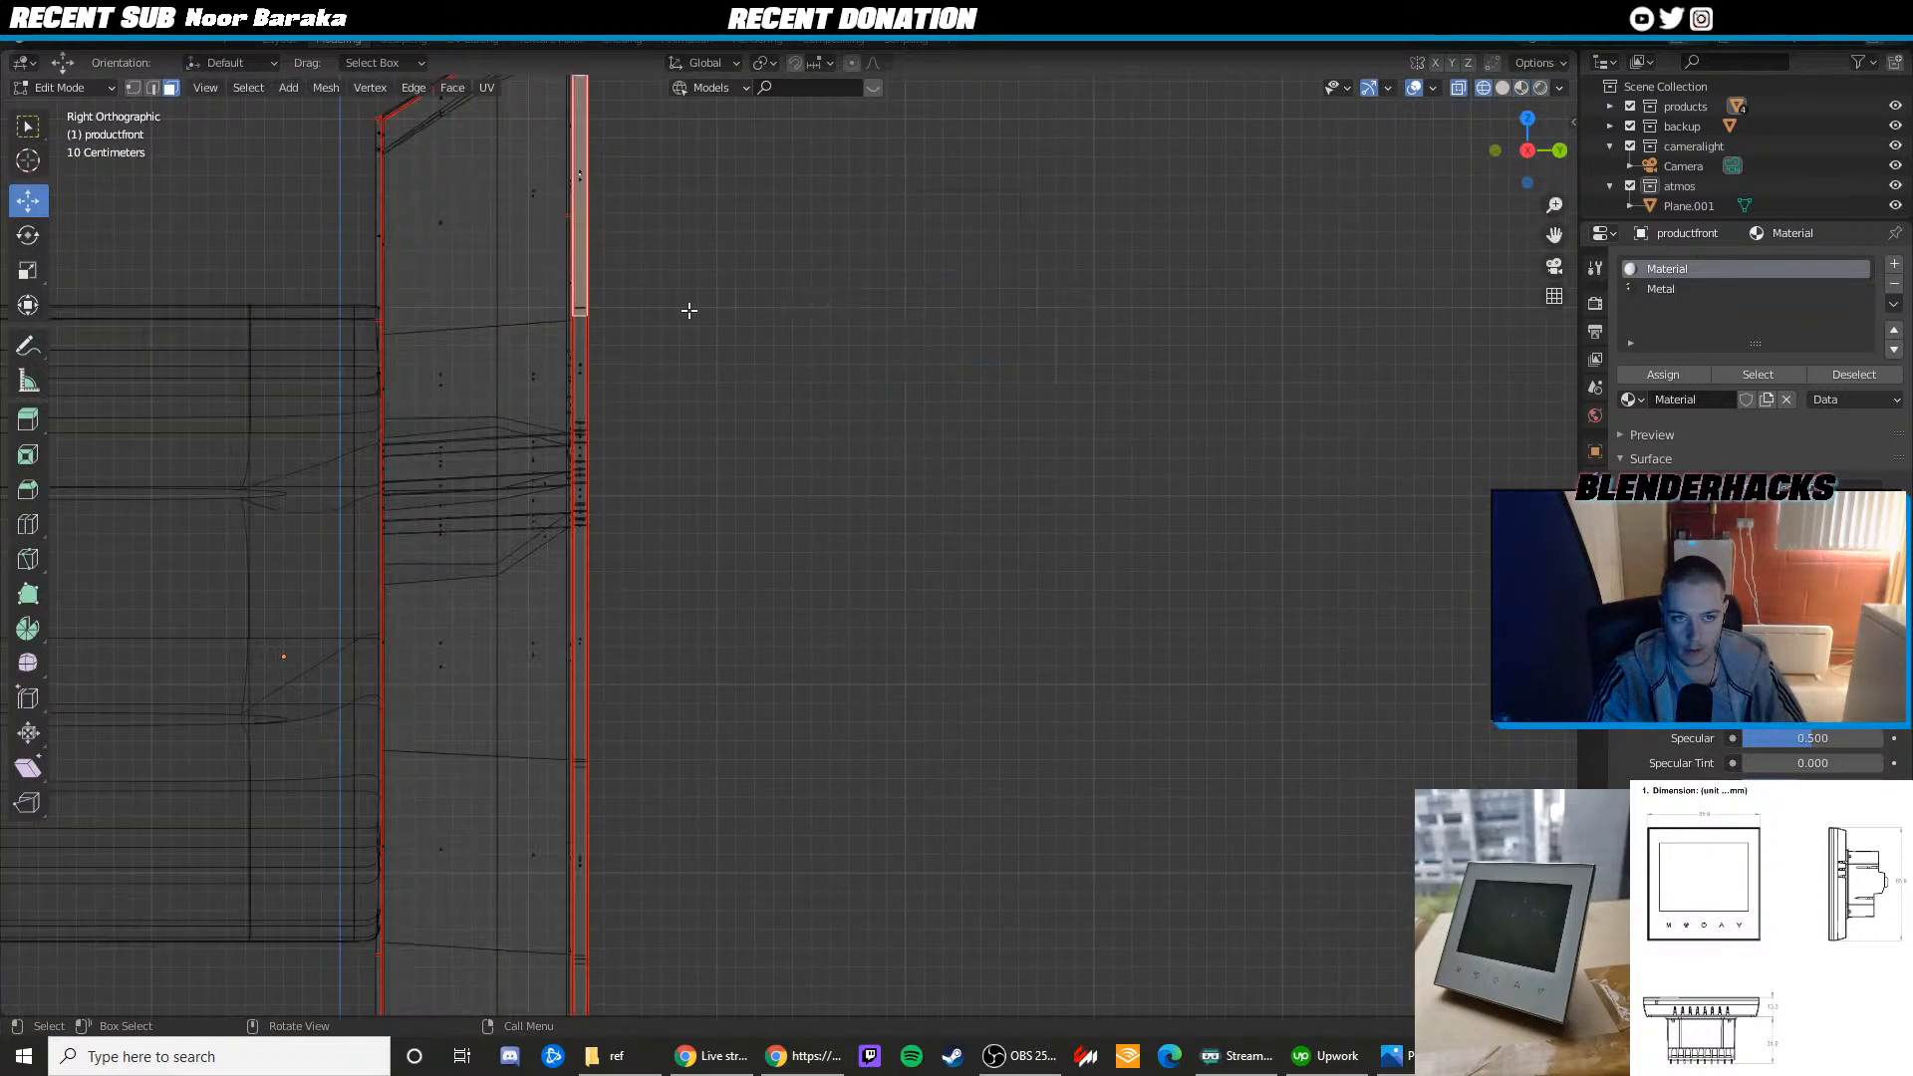
{"action": "scroll", "coordinate": [685, 307], "scroll_direction": "down", "scroll_amount": 4}
{"action": "left_click_drag", "start_coordinate": [873, 882], "coordinate": [696, 166]}
{"action": "left_click_drag", "start_coordinate": [695, 167], "coordinate": [702, 166]}
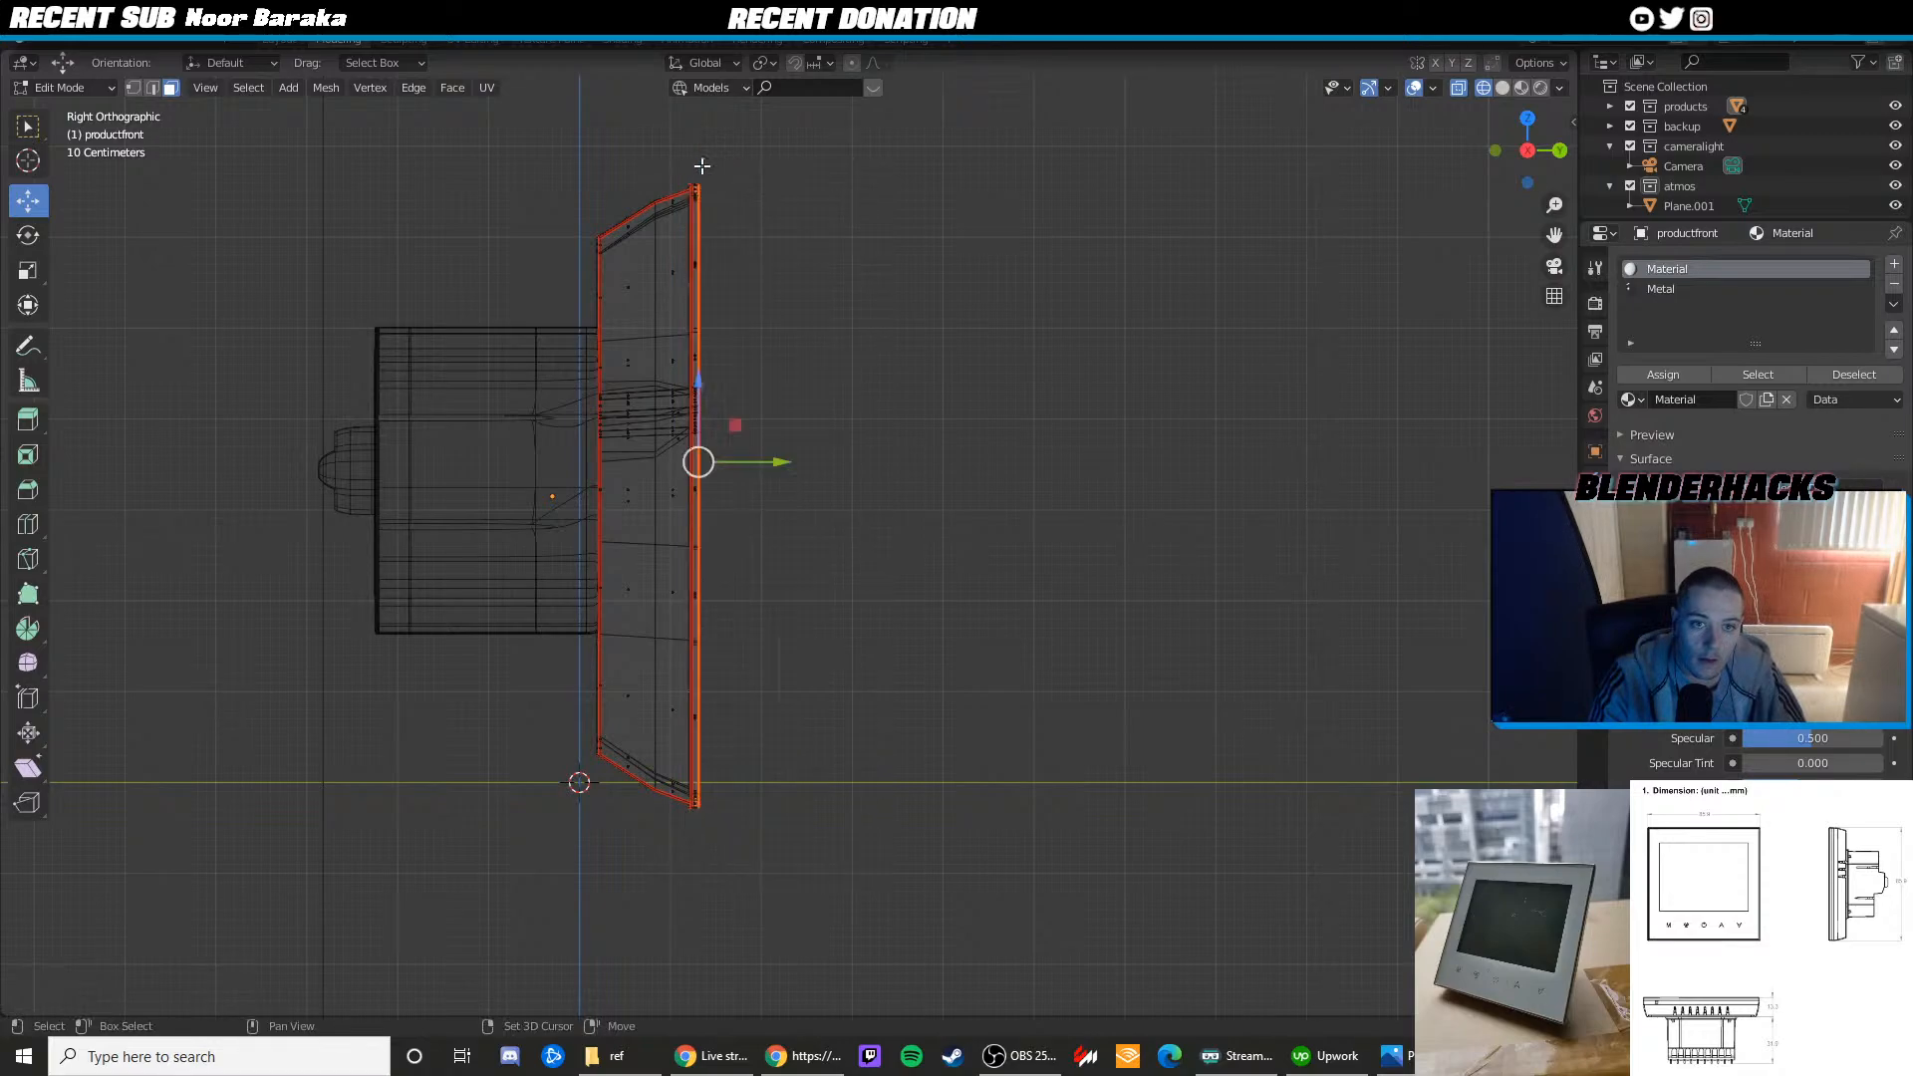
{"action": "scroll", "coordinate": [700, 160], "scroll_direction": "up", "scroll_amount": 3}
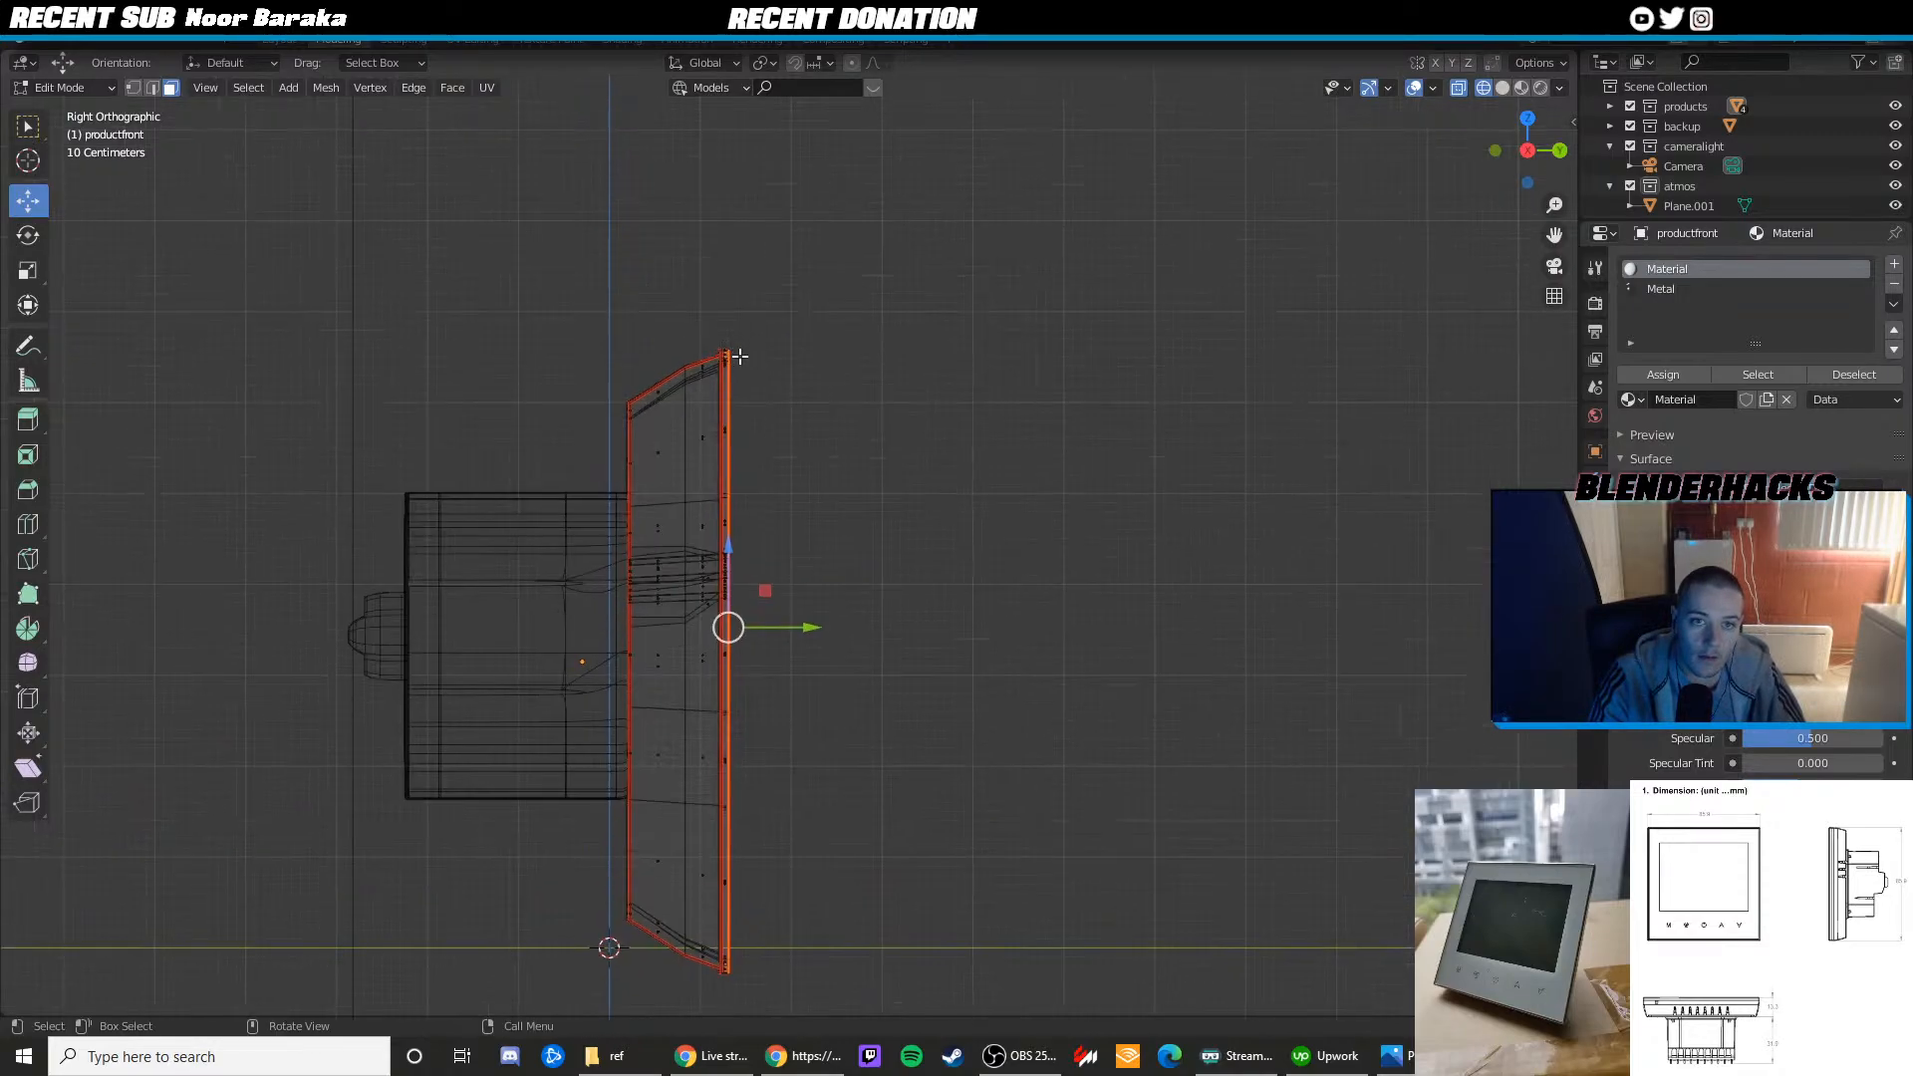
{"action": "left_click_drag", "start_coordinate": [678, 185], "coordinate": [901, 957]}
{"action": "middle_click_drag", "start_coordinate": [849, 834], "coordinate": [906, 448], "text": "shift"}
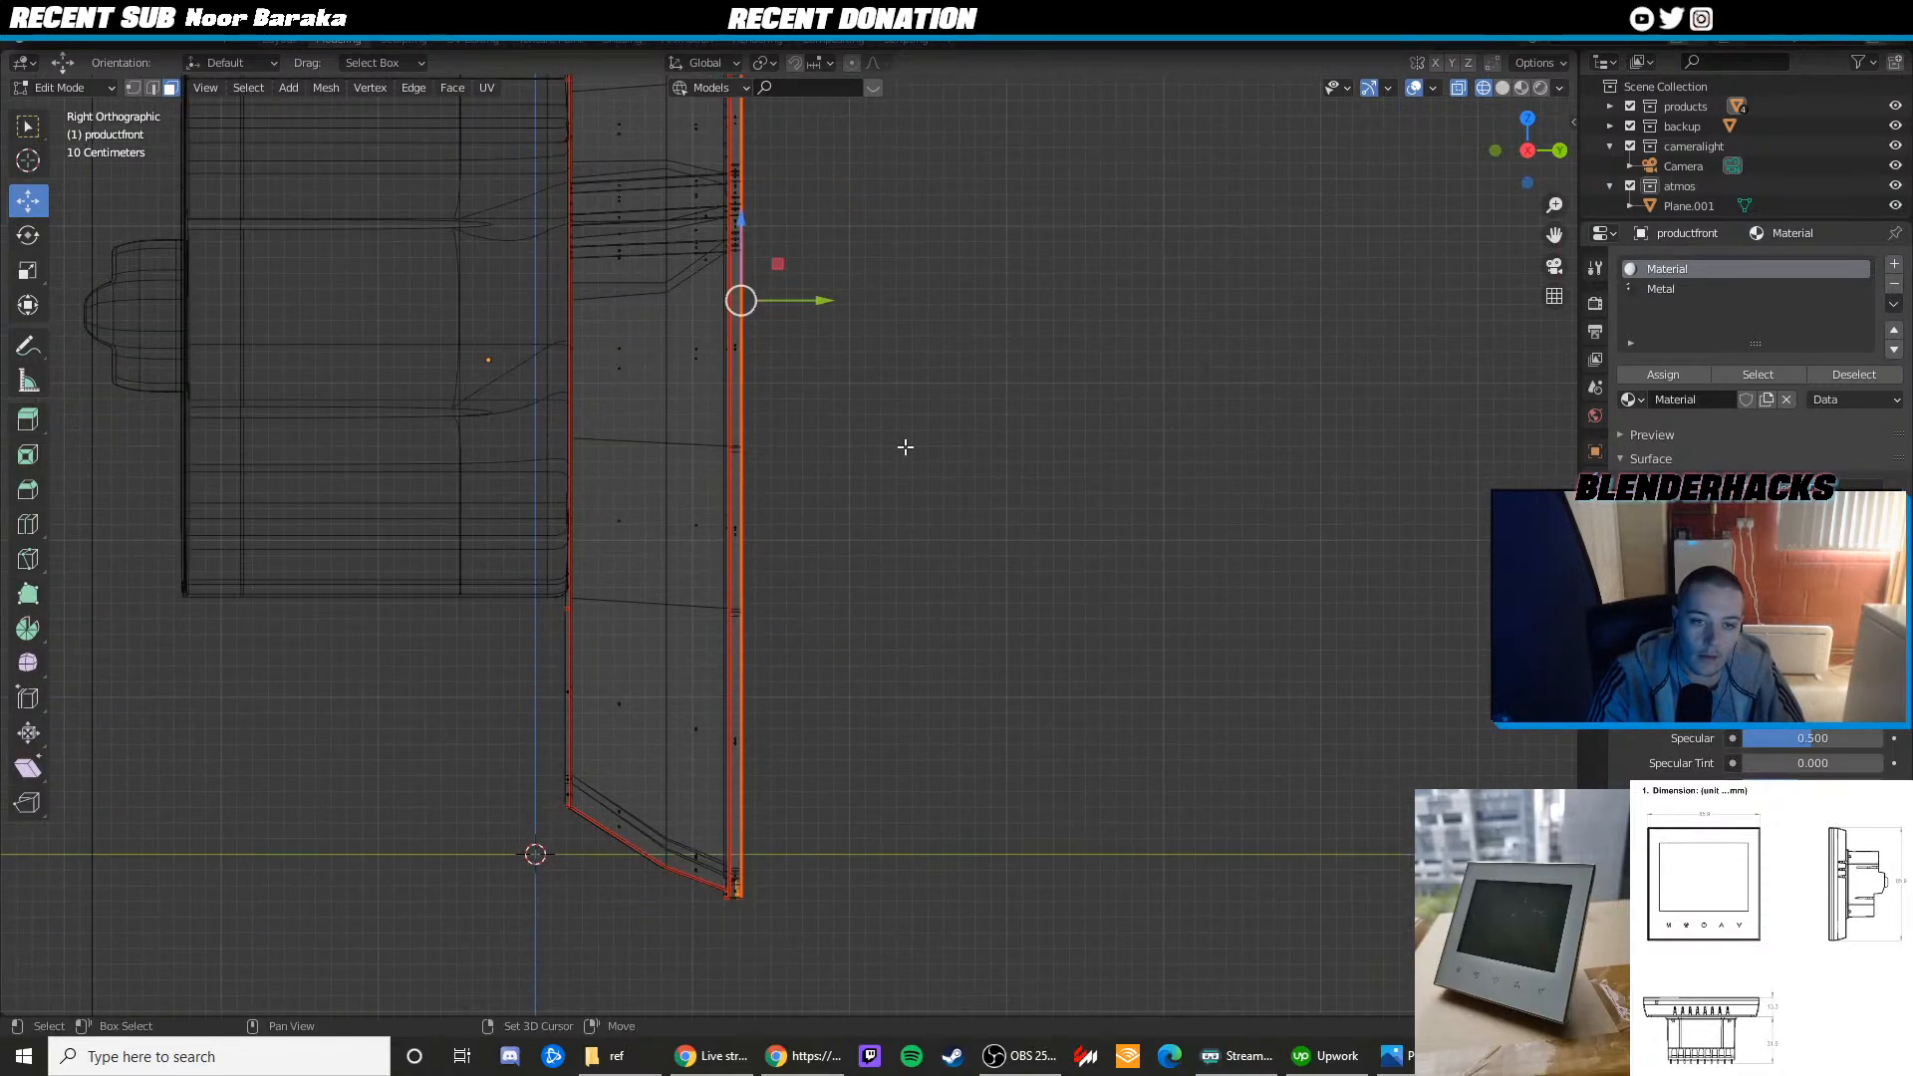
{"action": "left_click_drag", "start_coordinate": [807, 917], "coordinate": [735, 60]}
{"action": "key", "text": "z"}
{"action": "left_click", "coordinate": [822, 386]}
{"action": "mouse_move", "coordinate": [932, 439]}
{"action": "middle_mouse_down"}
{"action": "mouse_move", "coordinate": [795, 445]}
{"action": "mouse_move", "coordinate": [708, 363]}
{"action": "mouse_move", "coordinate": [461, 342]}
{"action": "middle_mouse_up"}
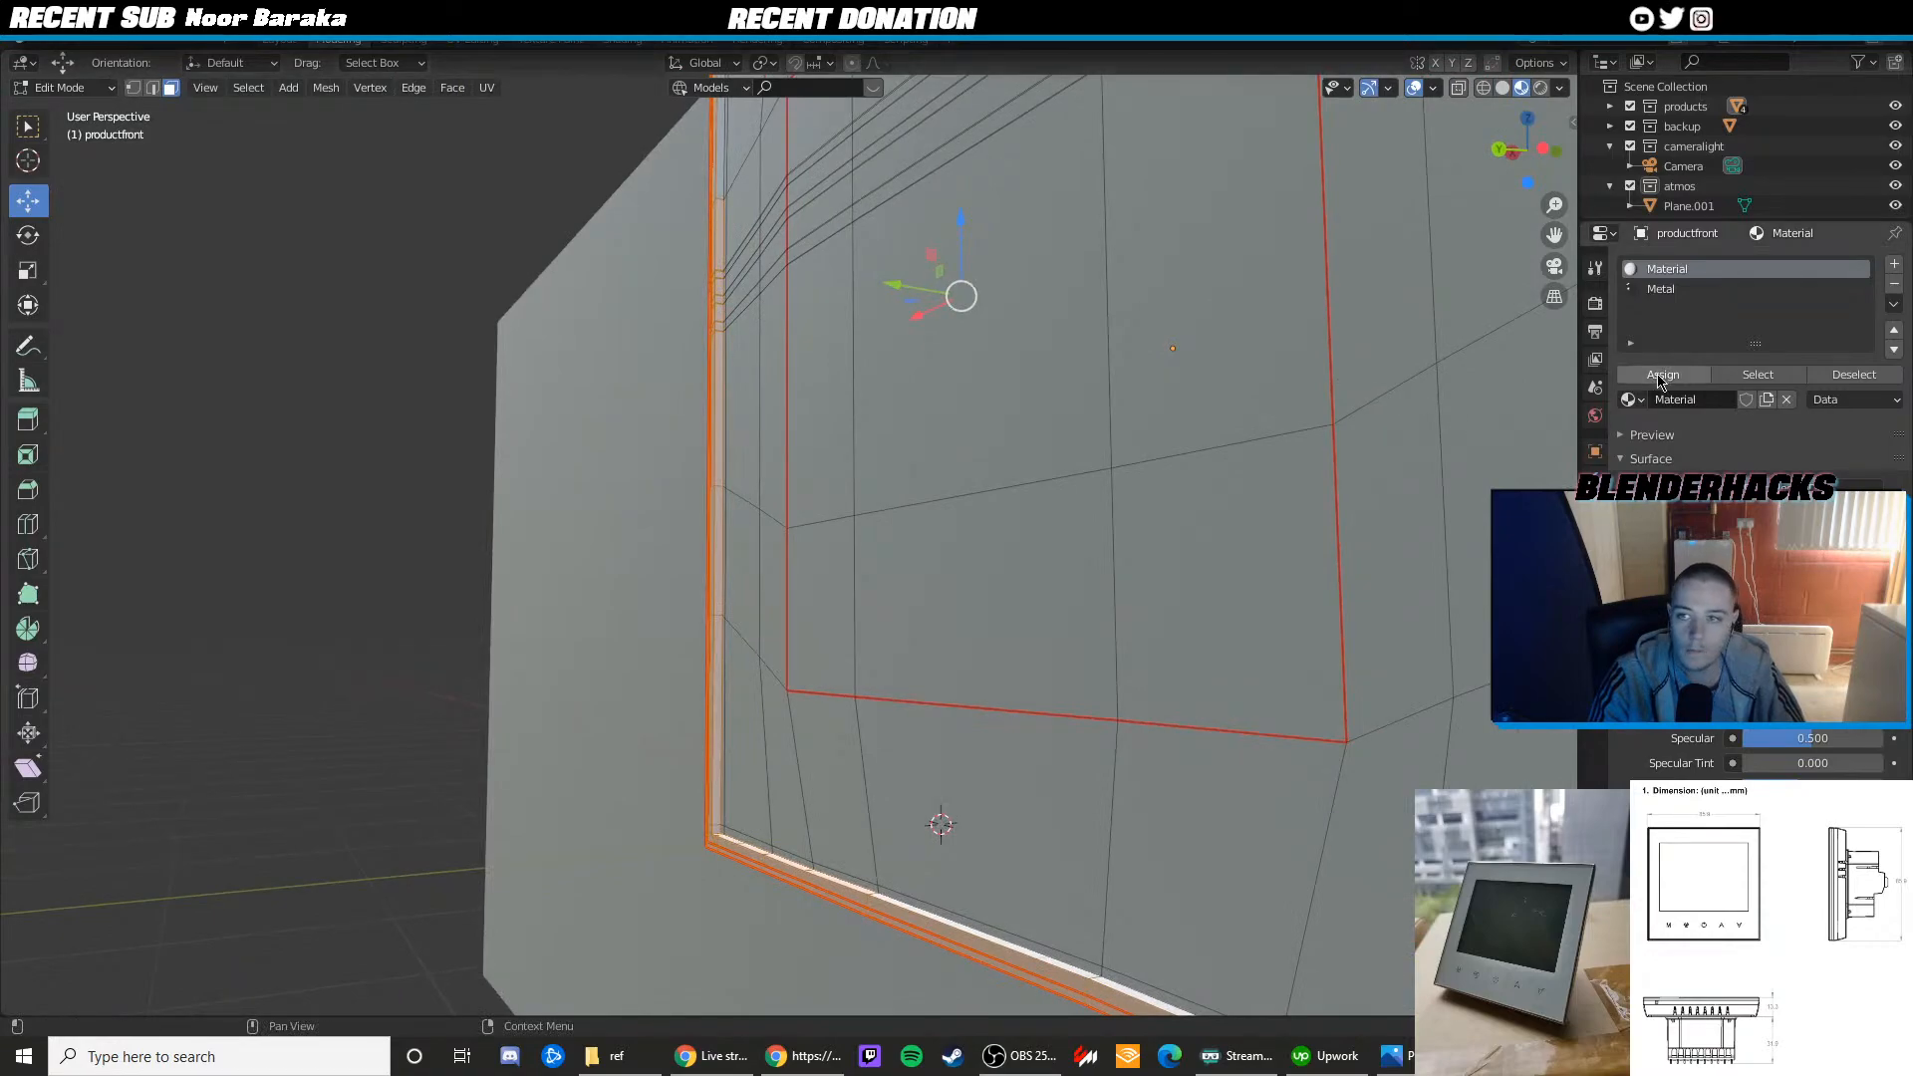
{"action": "left_click", "coordinate": [1674, 289]}
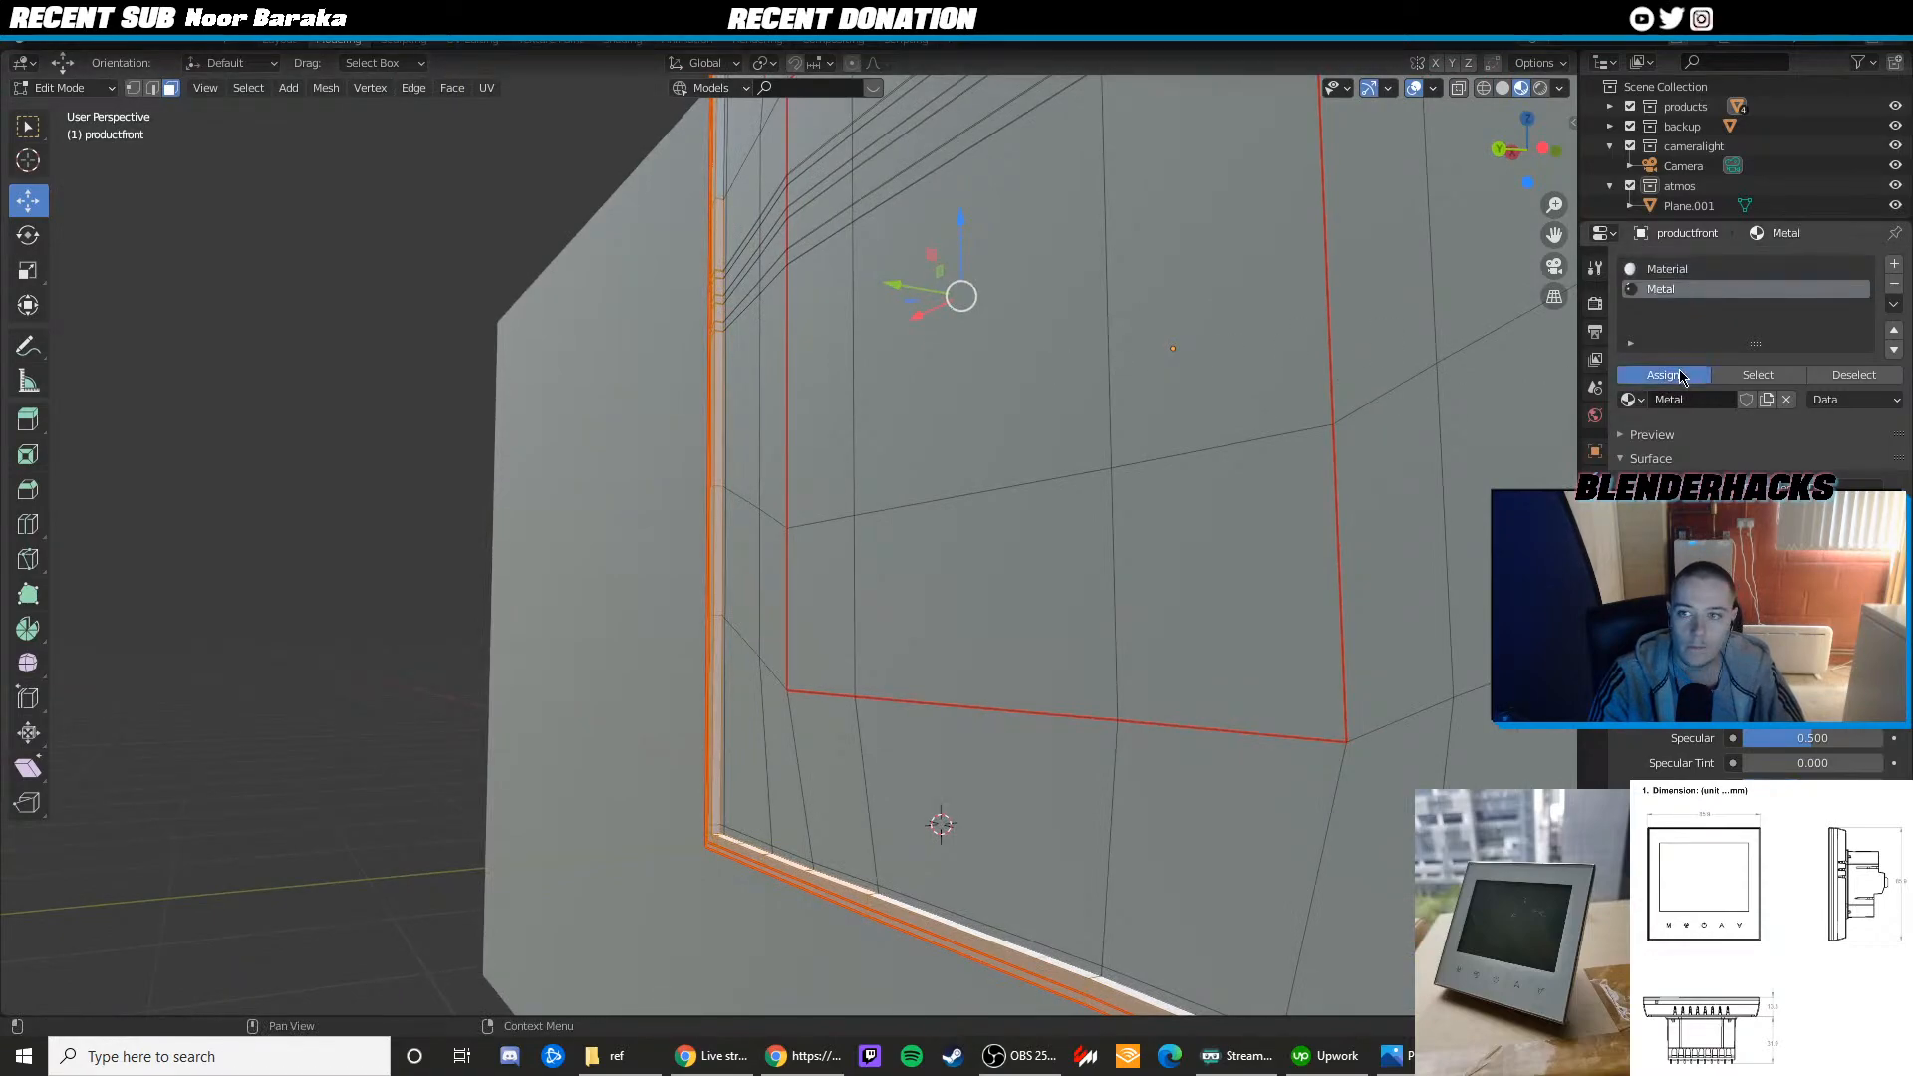
{"action": "left_click", "coordinate": [1663, 374]}
Examine the metal rim around the front panel's lower corners and edges for faces still lacking the material
{"action": "mouse_move", "coordinate": [770, 360]}
{"action": "middle_mouse_down", "text": "shift"}
{"action": "mouse_move", "coordinate": [738, 162]}
{"action": "mouse_move", "coordinate": [849, 439]}
{"action": "middle_mouse_up", "text": "shift"}
{"action": "scroll", "coordinate": [780, 675], "scroll_direction": "up", "scroll_amount": 2}
{"action": "key", "text": "z"}
{"action": "left_click", "coordinate": [884, 650]}
{"action": "middle_click_drag", "start_coordinate": [648, 596], "coordinate": [815, 554], "text": "shift"}
{"action": "key", "text": "z"}
{"action": "left_click", "coordinate": [774, 681]}
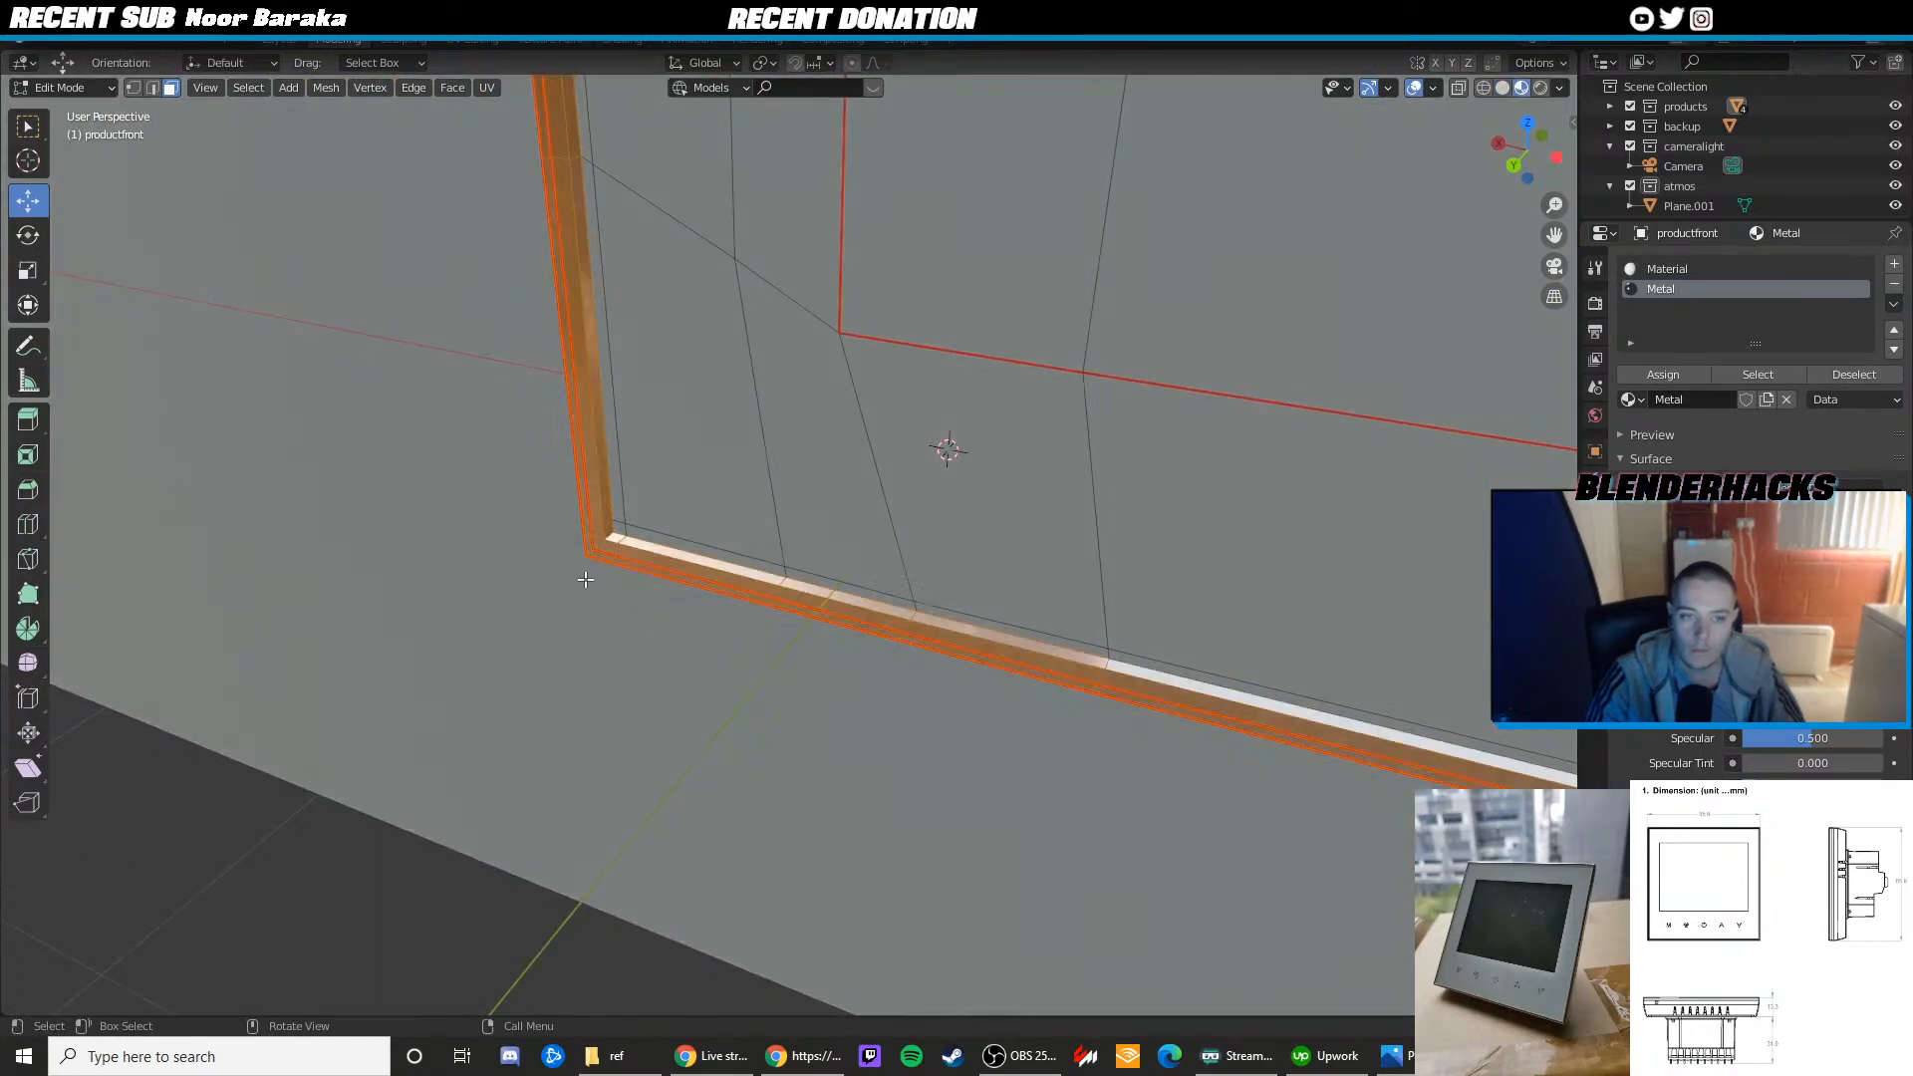
{"action": "key", "text": "Tab"}
{"action": "scroll", "coordinate": [587, 569], "scroll_direction": "up", "scroll_amount": 2}
{"action": "key", "text": "Tab"}
{"action": "left_click", "coordinate": [533, 533]}
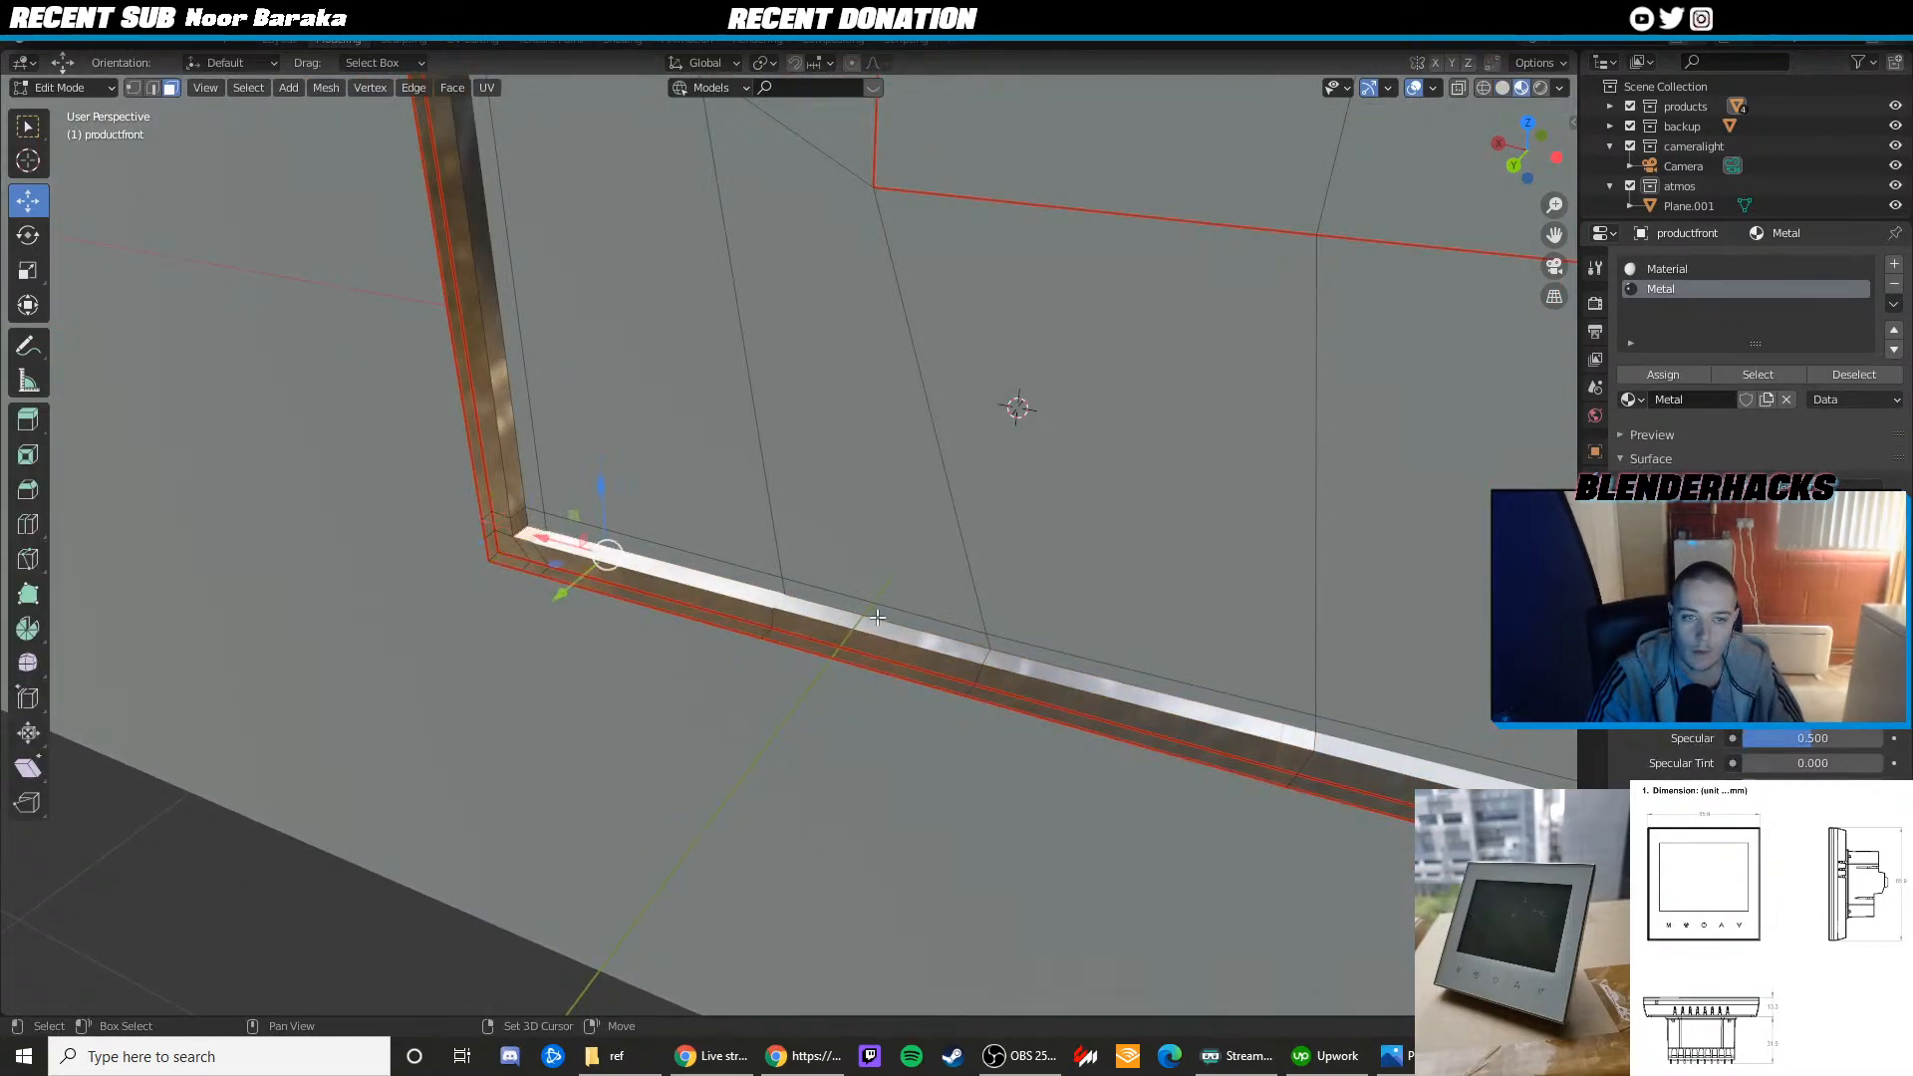
{"action": "middle_click_drag", "start_coordinate": [942, 598], "coordinate": [1150, 607]}
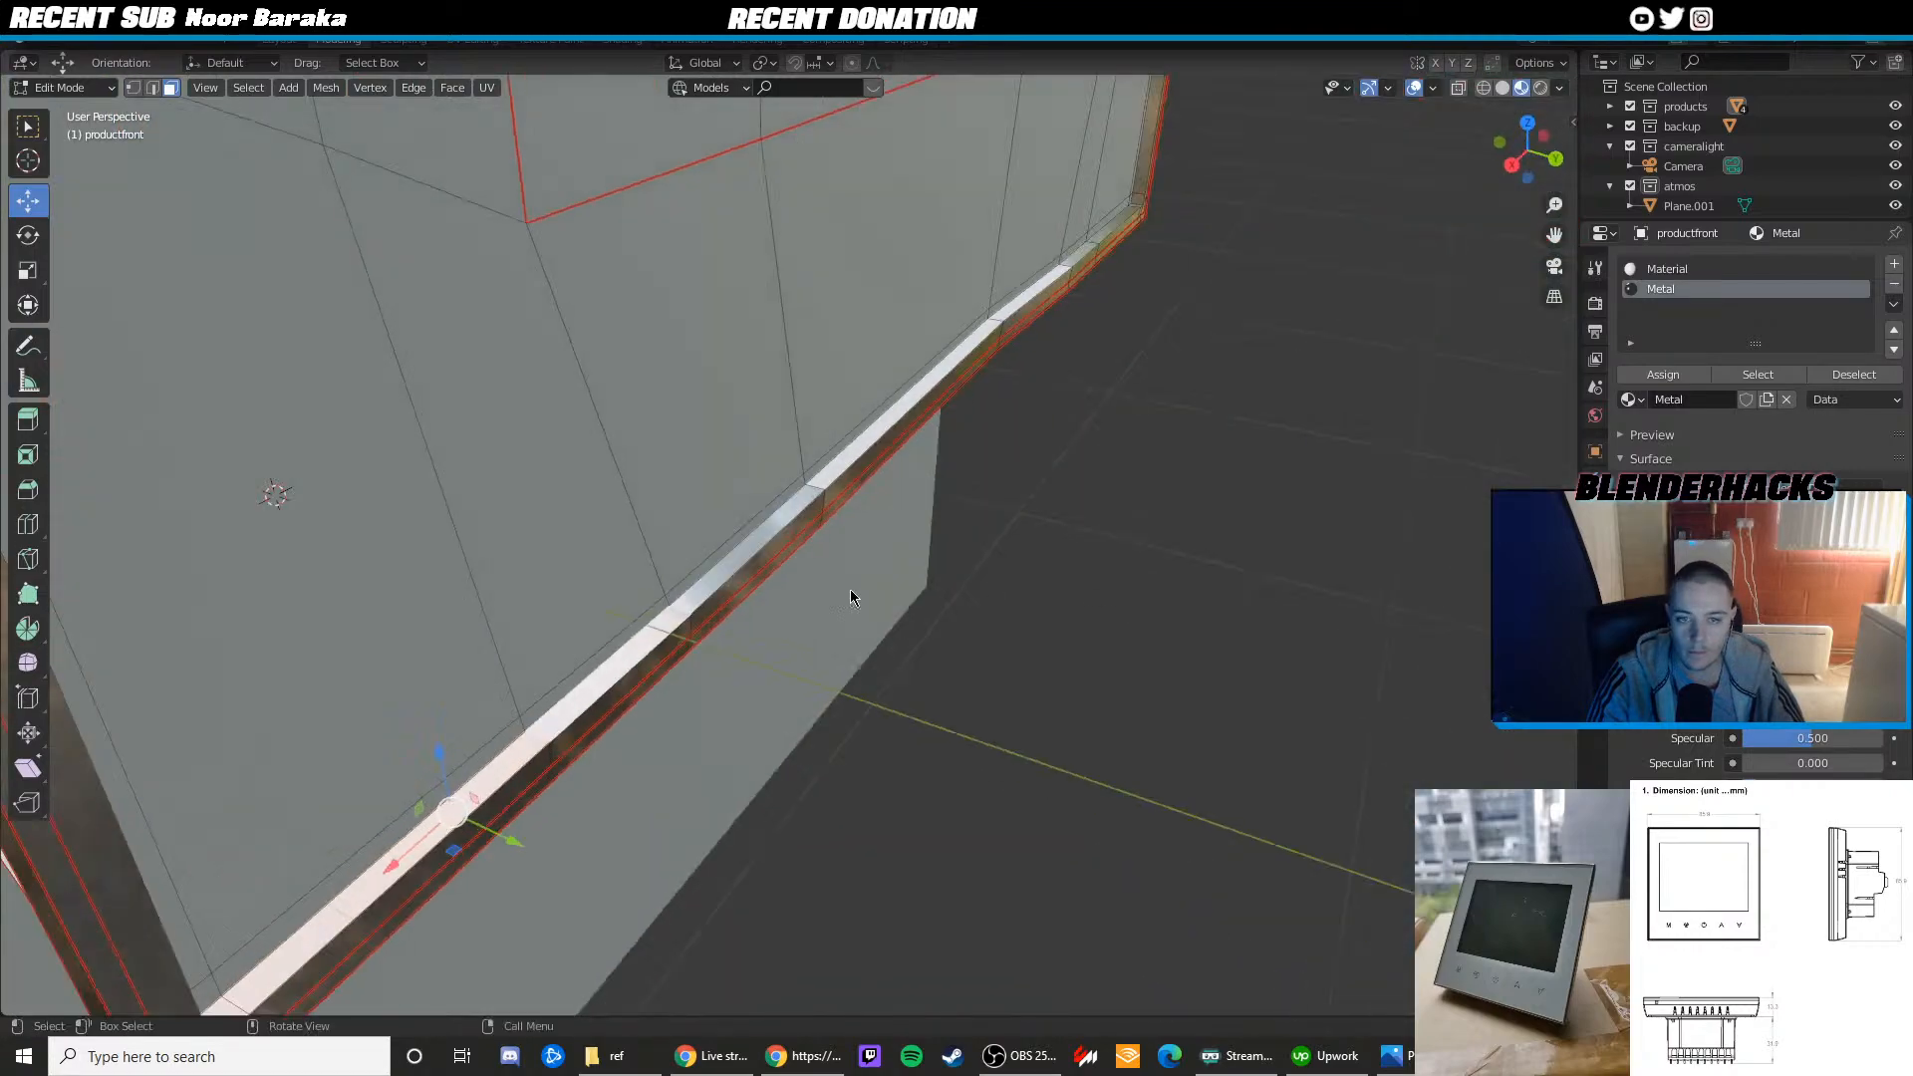
{"action": "key", "text": "Tab"}
{"action": "middle_click_drag", "start_coordinate": [851, 598], "coordinate": [1000, 599], "text": "shift"}
{"action": "scroll", "coordinate": [999, 595], "scroll_direction": "down", "scroll_amount": 1}
{"action": "middle_click_drag", "start_coordinate": [991, 508], "coordinate": [893, 666], "text": "shift"}
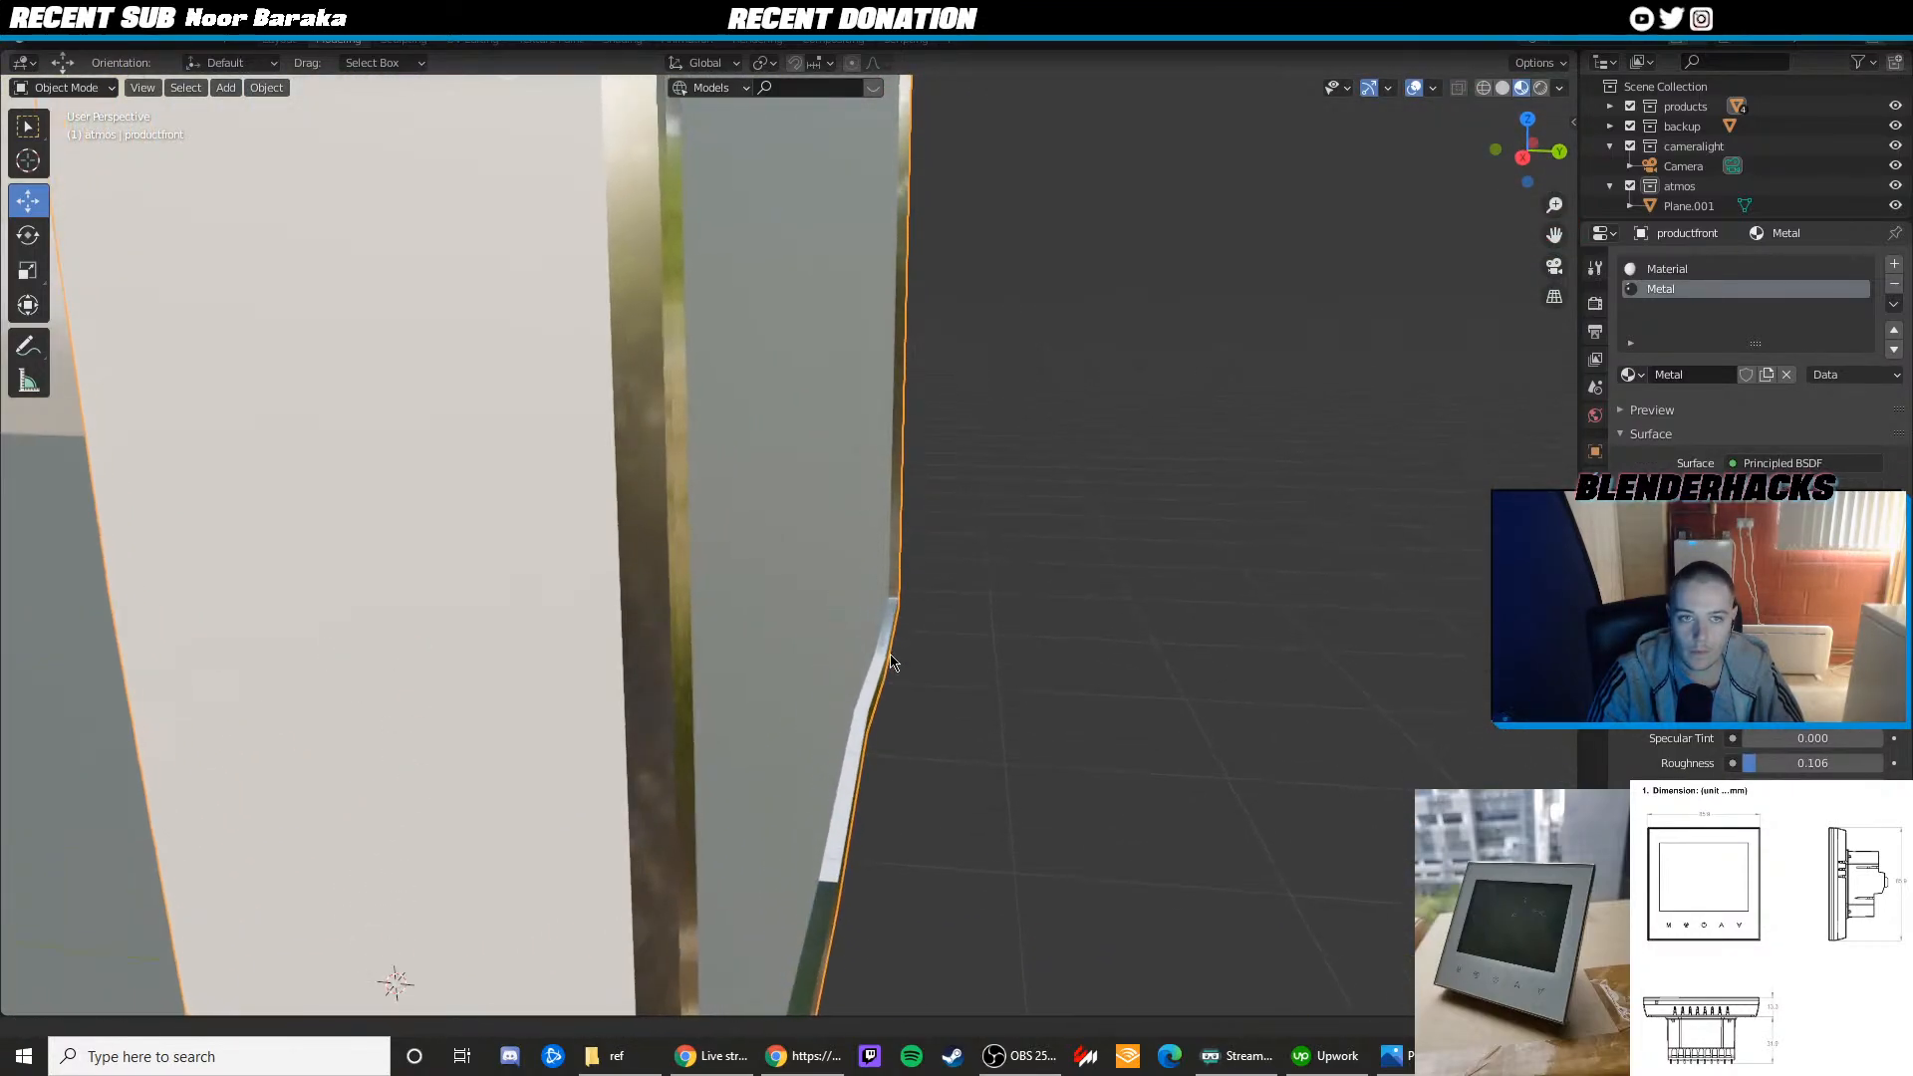
{"action": "scroll", "coordinate": [906, 558], "scroll_direction": "down", "scroll_amount": 3}
{"action": "mouse_move", "coordinate": [913, 478]}
{"action": "middle_mouse_down", "text": "shift"}
{"action": "mouse_move", "coordinate": [882, 748]}
{"action": "mouse_move", "coordinate": [909, 640]}
{"action": "mouse_move", "coordinate": [960, 683]}
{"action": "mouse_move", "coordinate": [902, 472]}
{"action": "middle_mouse_up", "text": "shift"}
Assign the Metal material to the outer side face of the front rim
{"action": "key", "text": "Tab"}
{"action": "scroll", "coordinate": [945, 632], "scroll_direction": "down", "scroll_amount": 1}
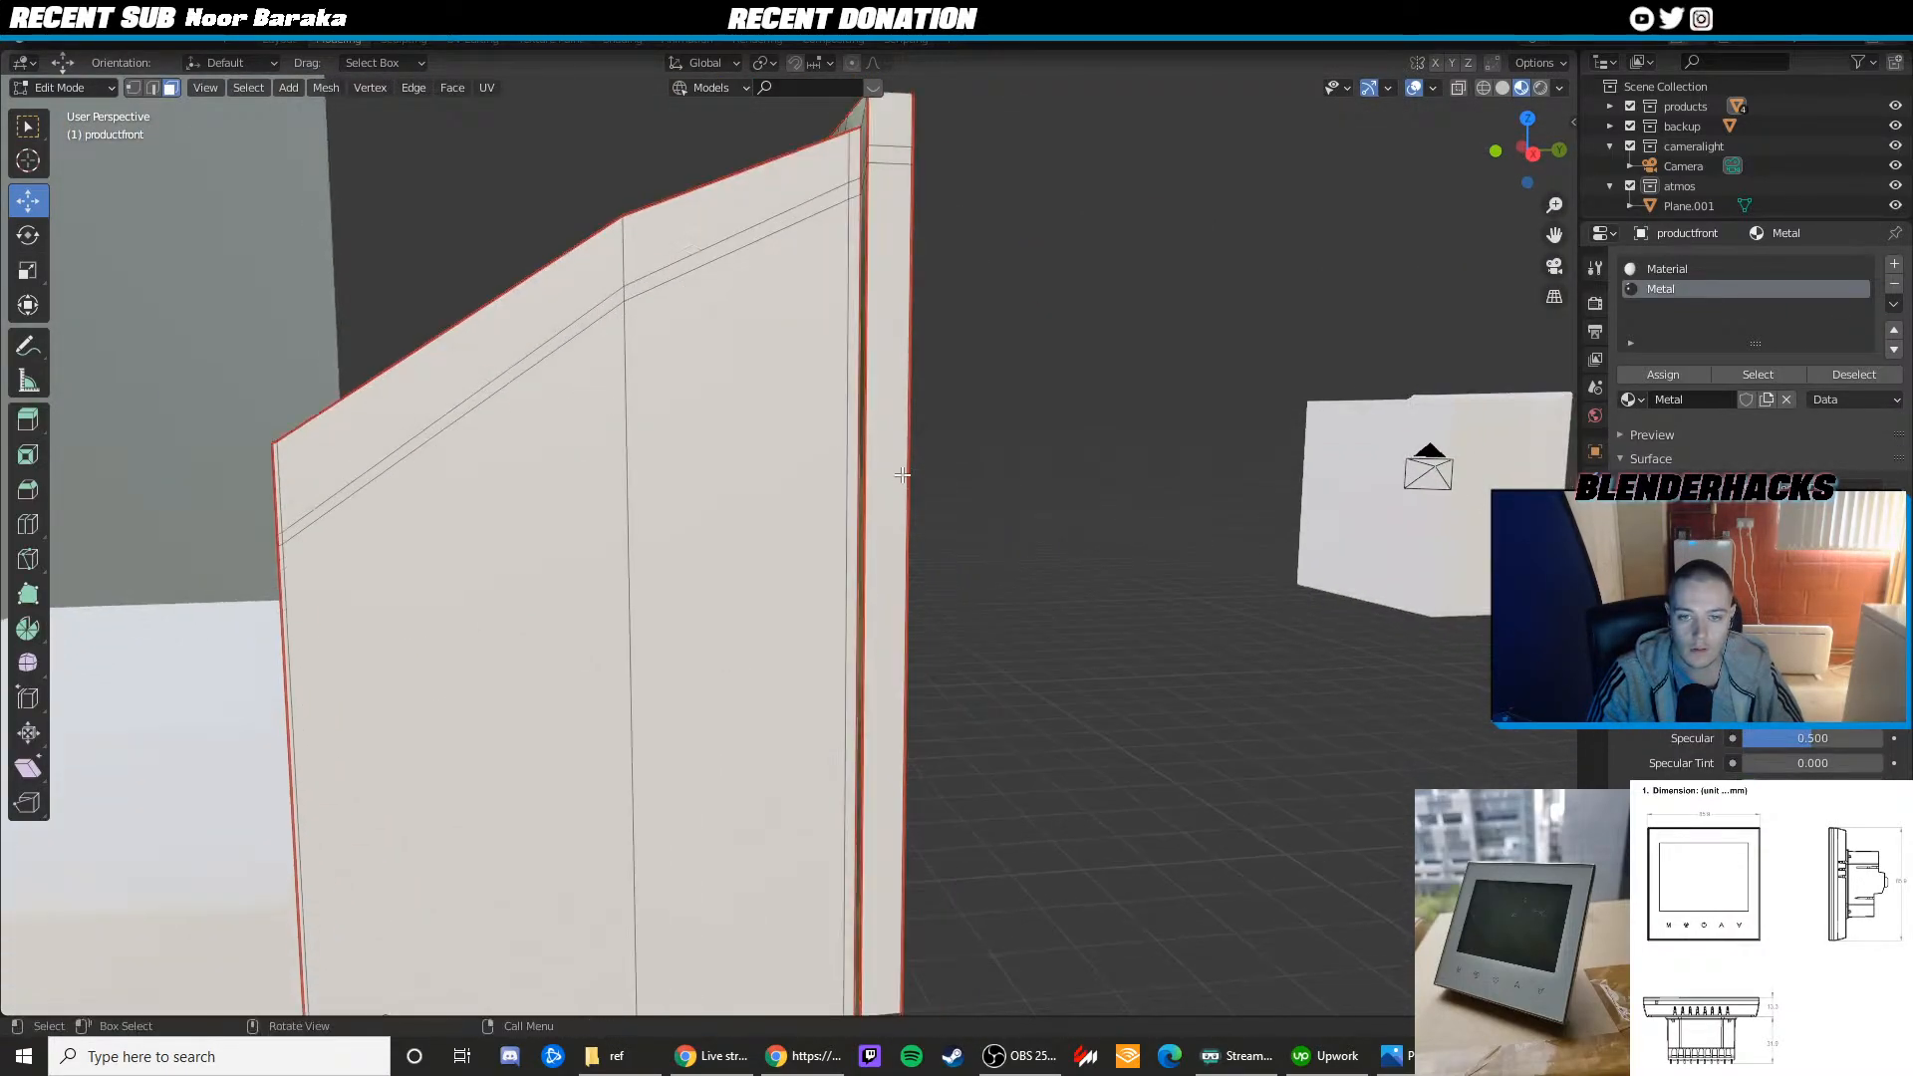
{"action": "left_click", "coordinate": [901, 473]}
{"action": "left_click", "coordinate": [1680, 290]}
{"action": "left_click", "coordinate": [1663, 375]}
Select the full width of the front rim in the see-through top view and assign the Metal material to it
{"action": "middle_click_drag", "start_coordinate": [1395, 448], "coordinate": [787, 533]}
{"action": "left_click", "coordinate": [785, 531]}
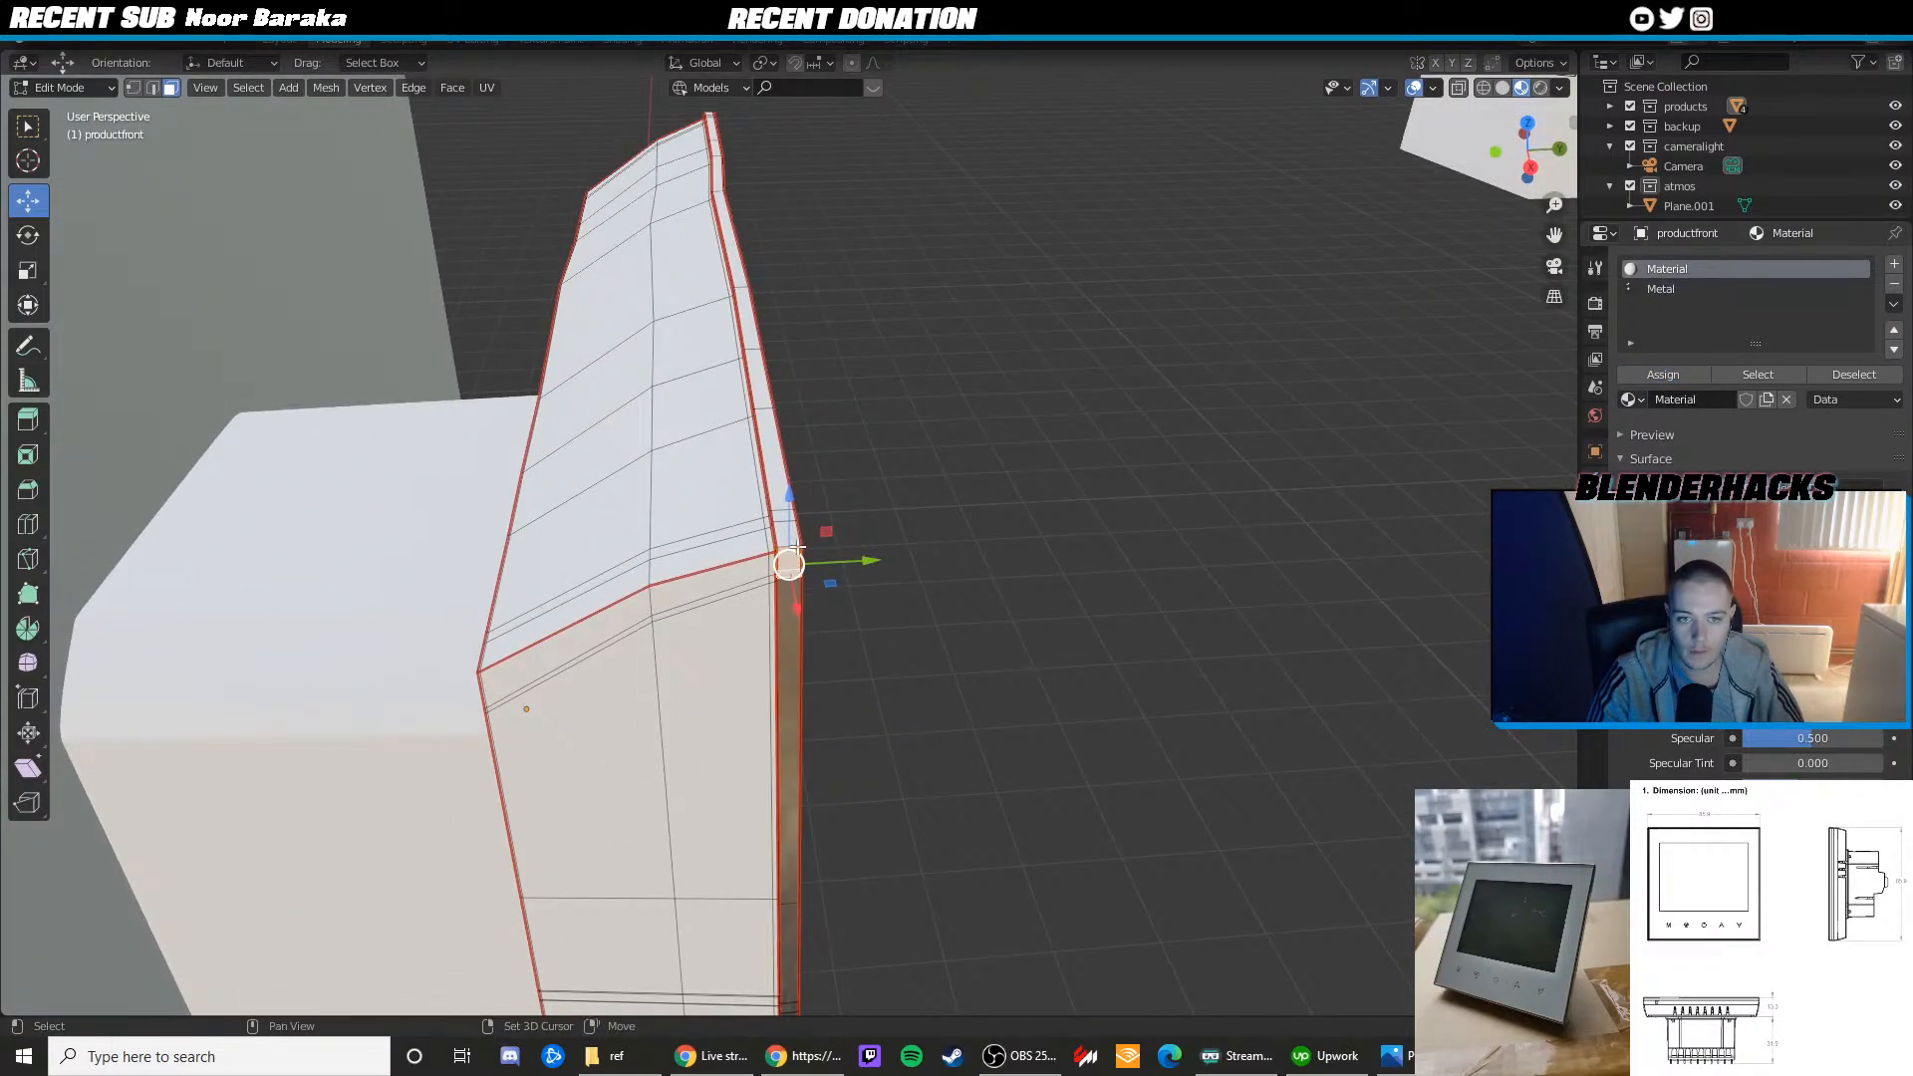
{"action": "key", "text": "KP_7"}
{"action": "scroll", "coordinate": [730, 449], "scroll_direction": "down", "scroll_amount": 1}
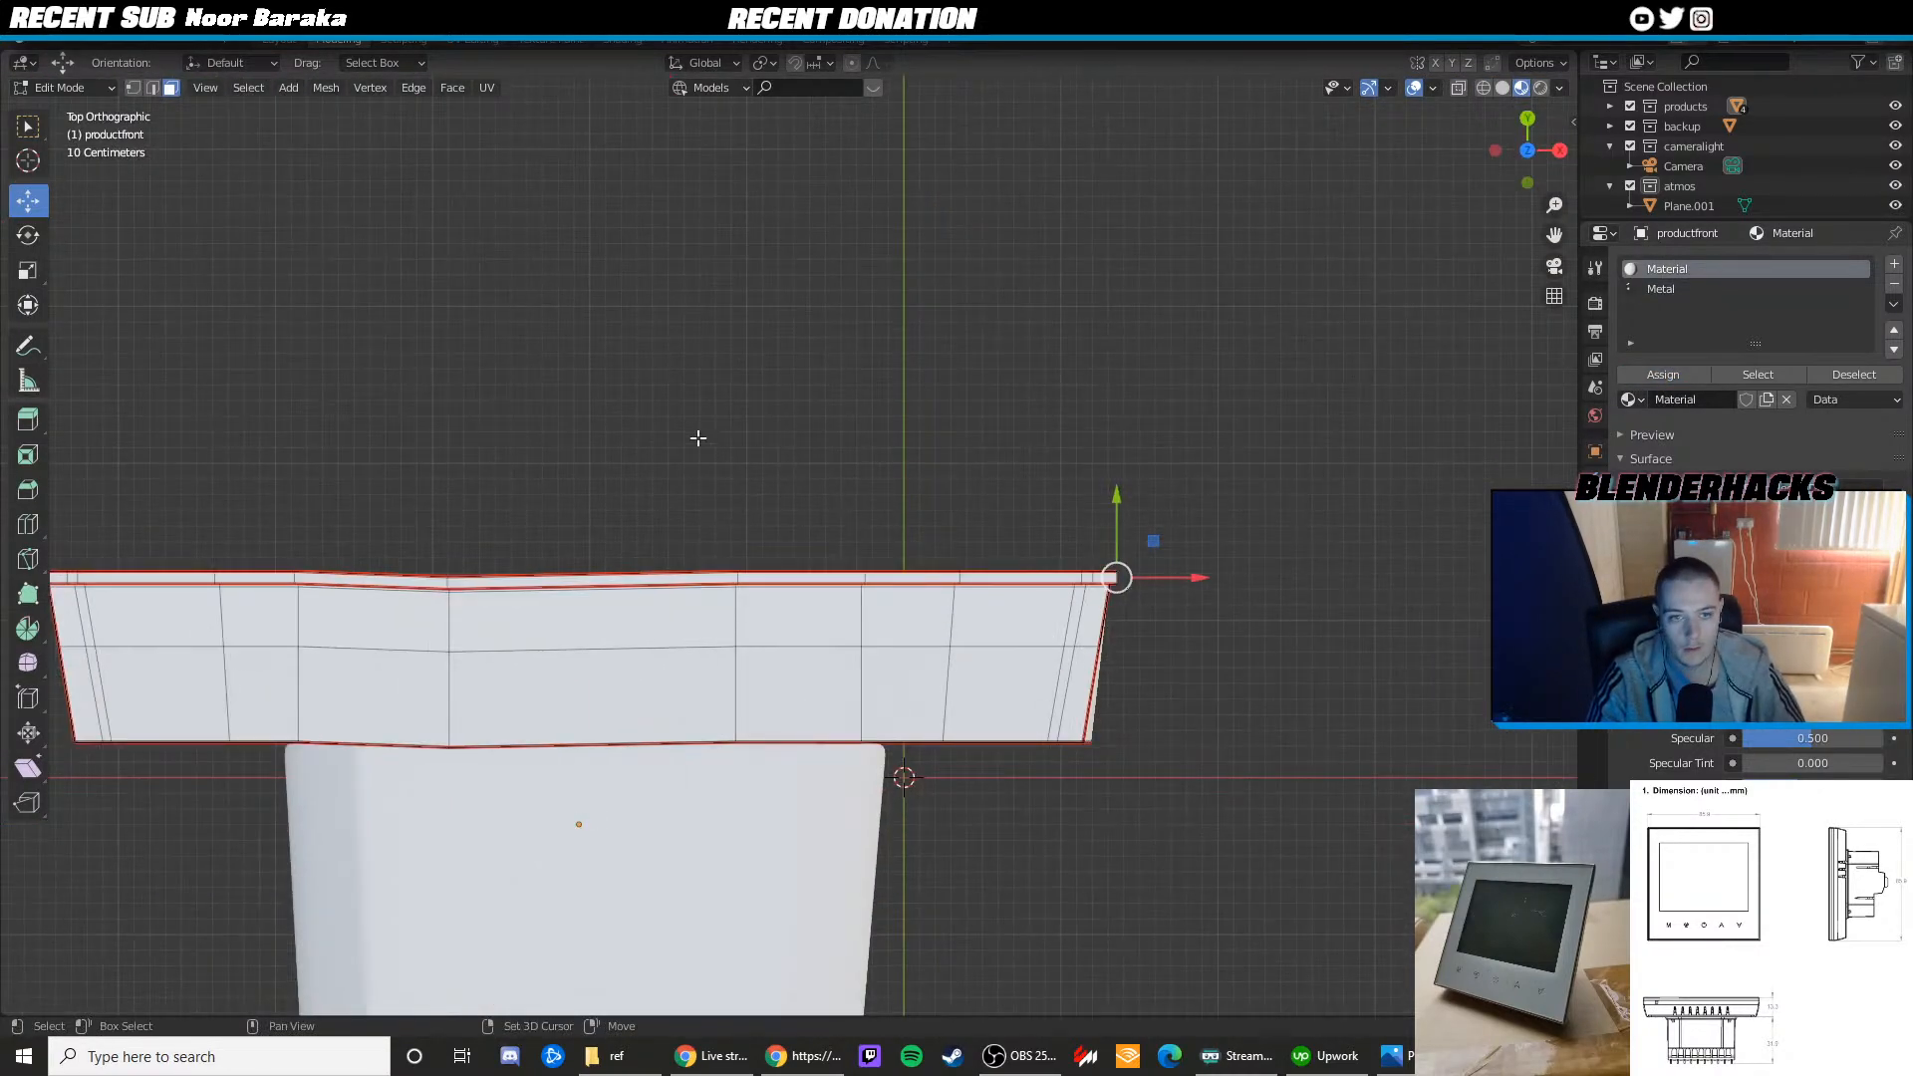
{"action": "middle_click_drag", "start_coordinate": [697, 436], "coordinate": [976, 397], "text": "shift"}
{"action": "key", "text": "z"}
{"action": "left_click", "coordinate": [632, 431]}
{"action": "left_click_drag", "start_coordinate": [287, 484], "coordinate": [1478, 535]}
{"action": "left_click", "coordinate": [1661, 289]}
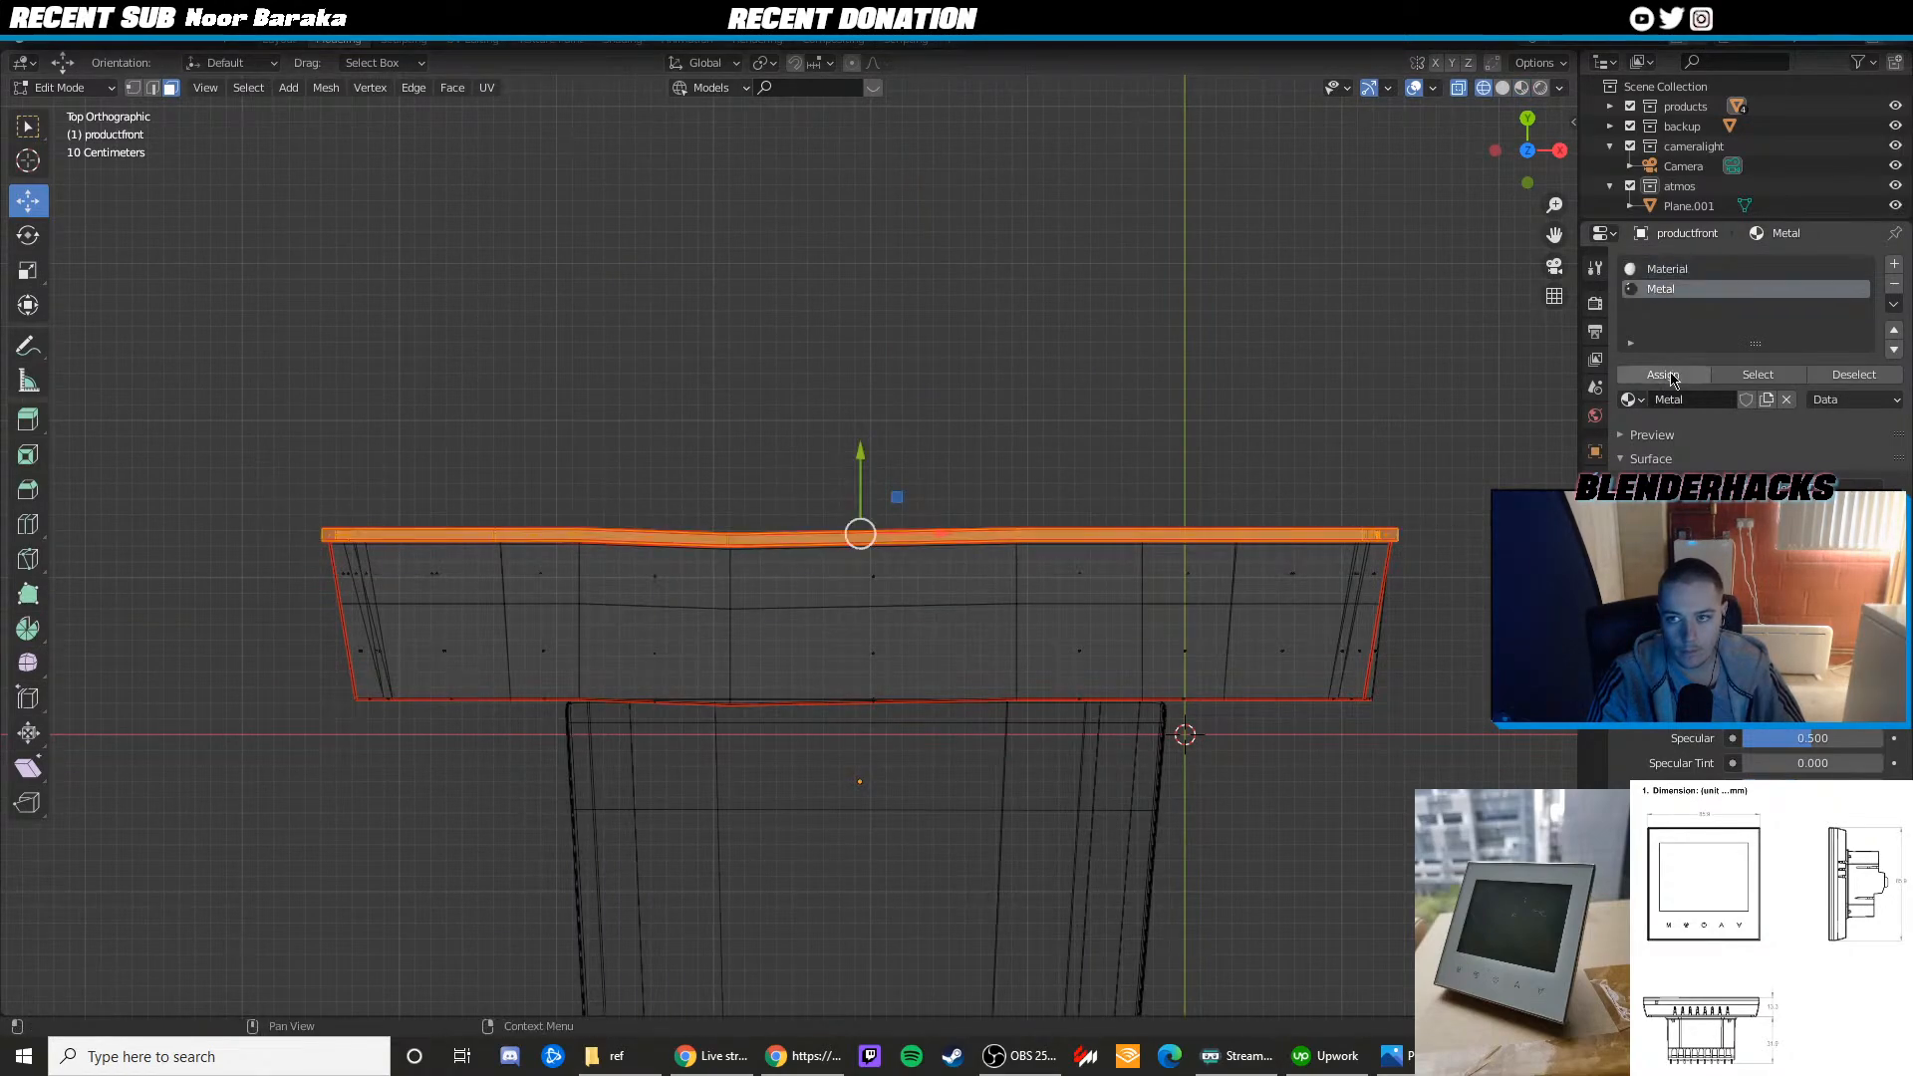
{"action": "left_click", "coordinate": [1663, 374]}
{"action": "key", "text": "shift+z"}
{"action": "mouse_move", "coordinate": [1200, 478]}
{"action": "middle_mouse_down"}
{"action": "mouse_move", "coordinate": [1494, 390]}
{"action": "mouse_move", "coordinate": [1211, 479]}
{"action": "mouse_move", "coordinate": [1043, 452]}
{"action": "middle_mouse_up"}
{"action": "key", "text": "Tab"}
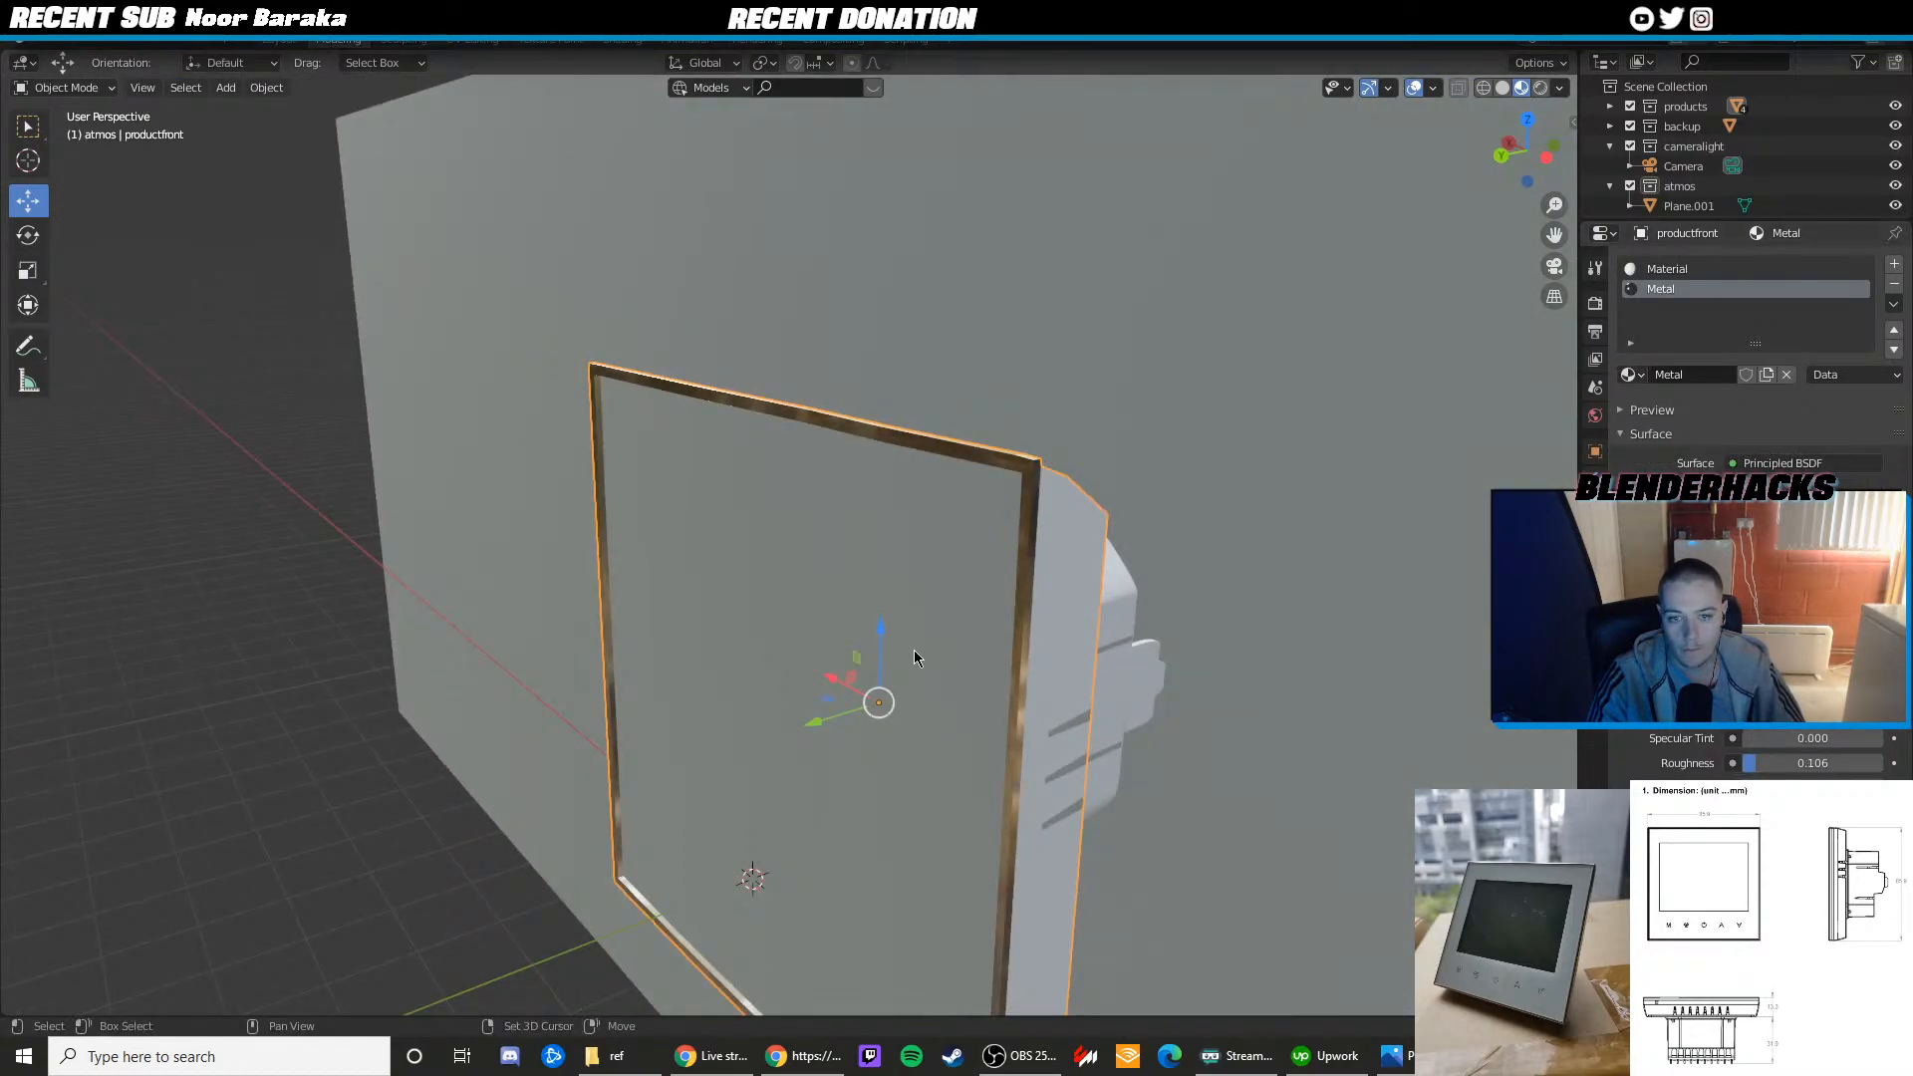
Examine the front panel's rim geometry from the right side in wireframe and material preview
{"action": "middle_click_drag", "start_coordinate": [912, 650], "coordinate": [952, 480]}
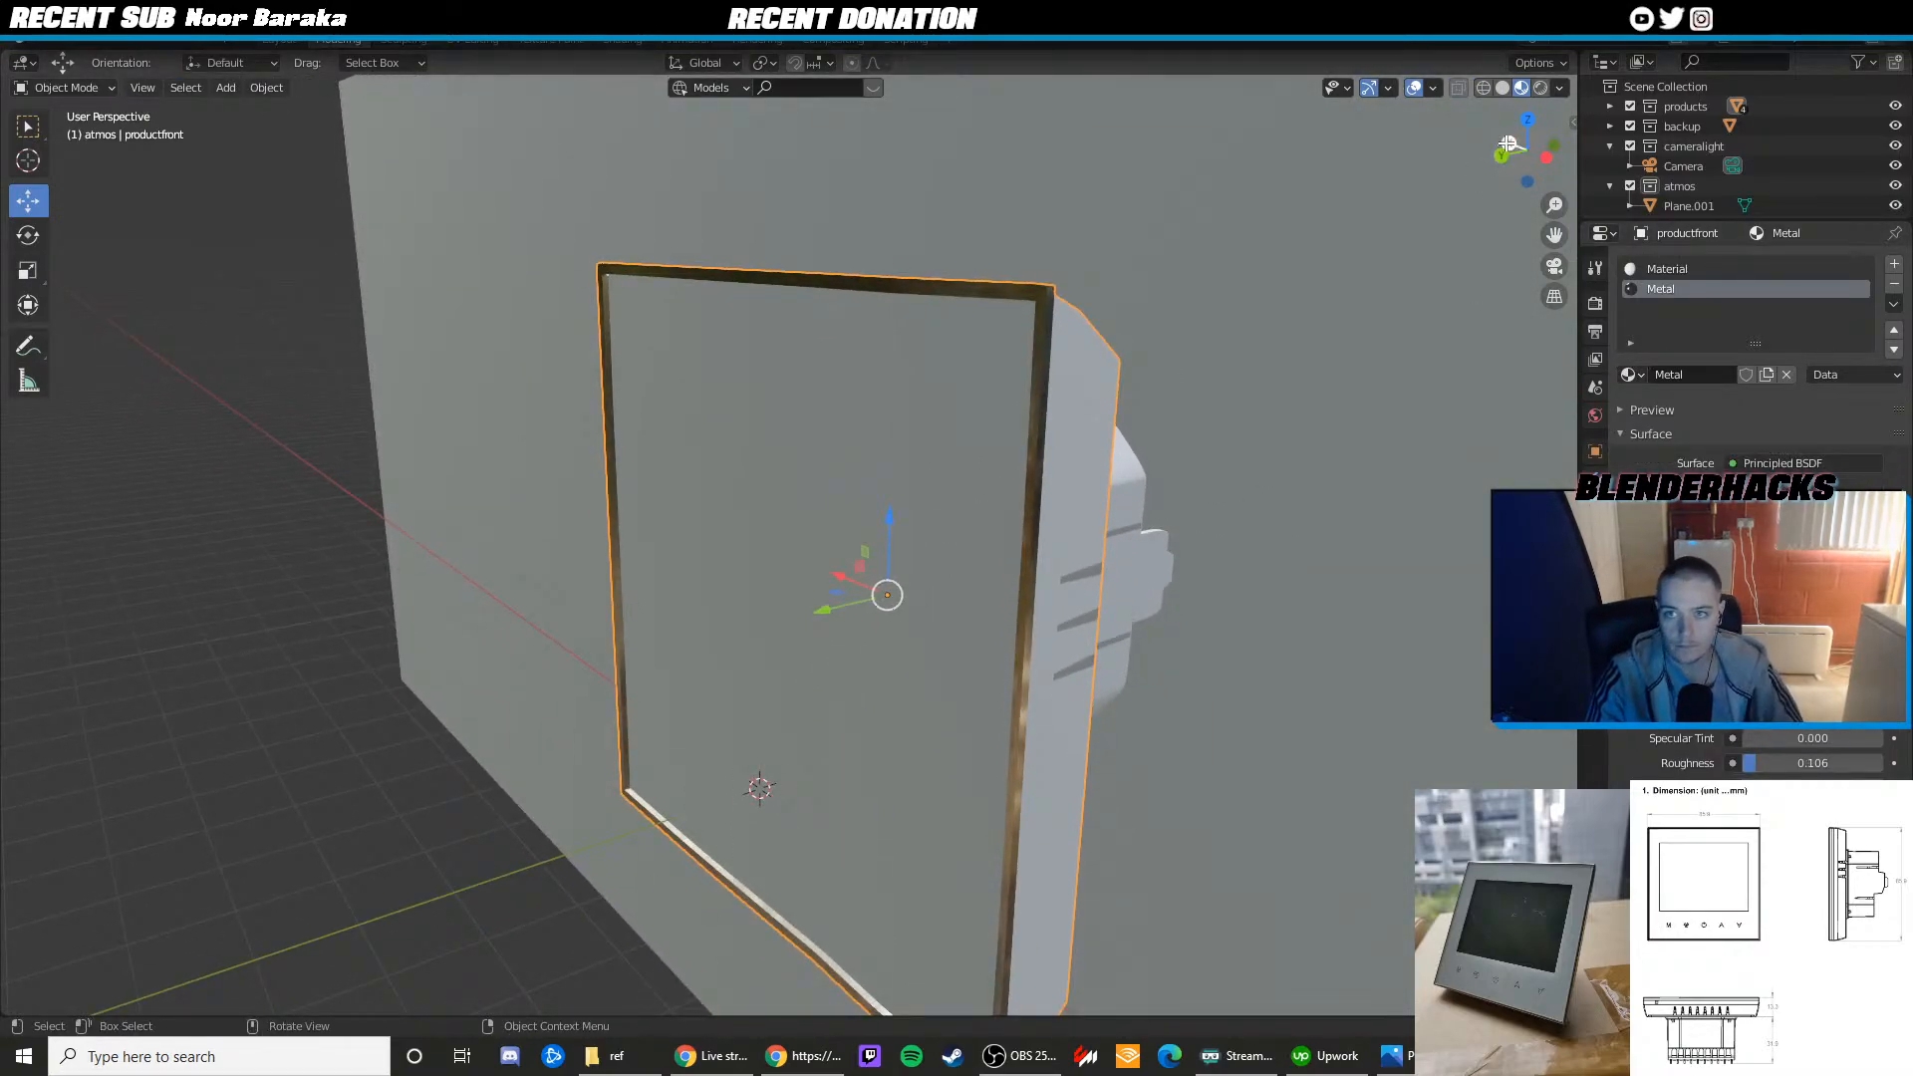
{"action": "left_click", "coordinate": [1546, 157]}
{"action": "key", "text": "Tab"}
{"action": "scroll", "coordinate": [760, 686], "scroll_direction": "up", "scroll_amount": 3}
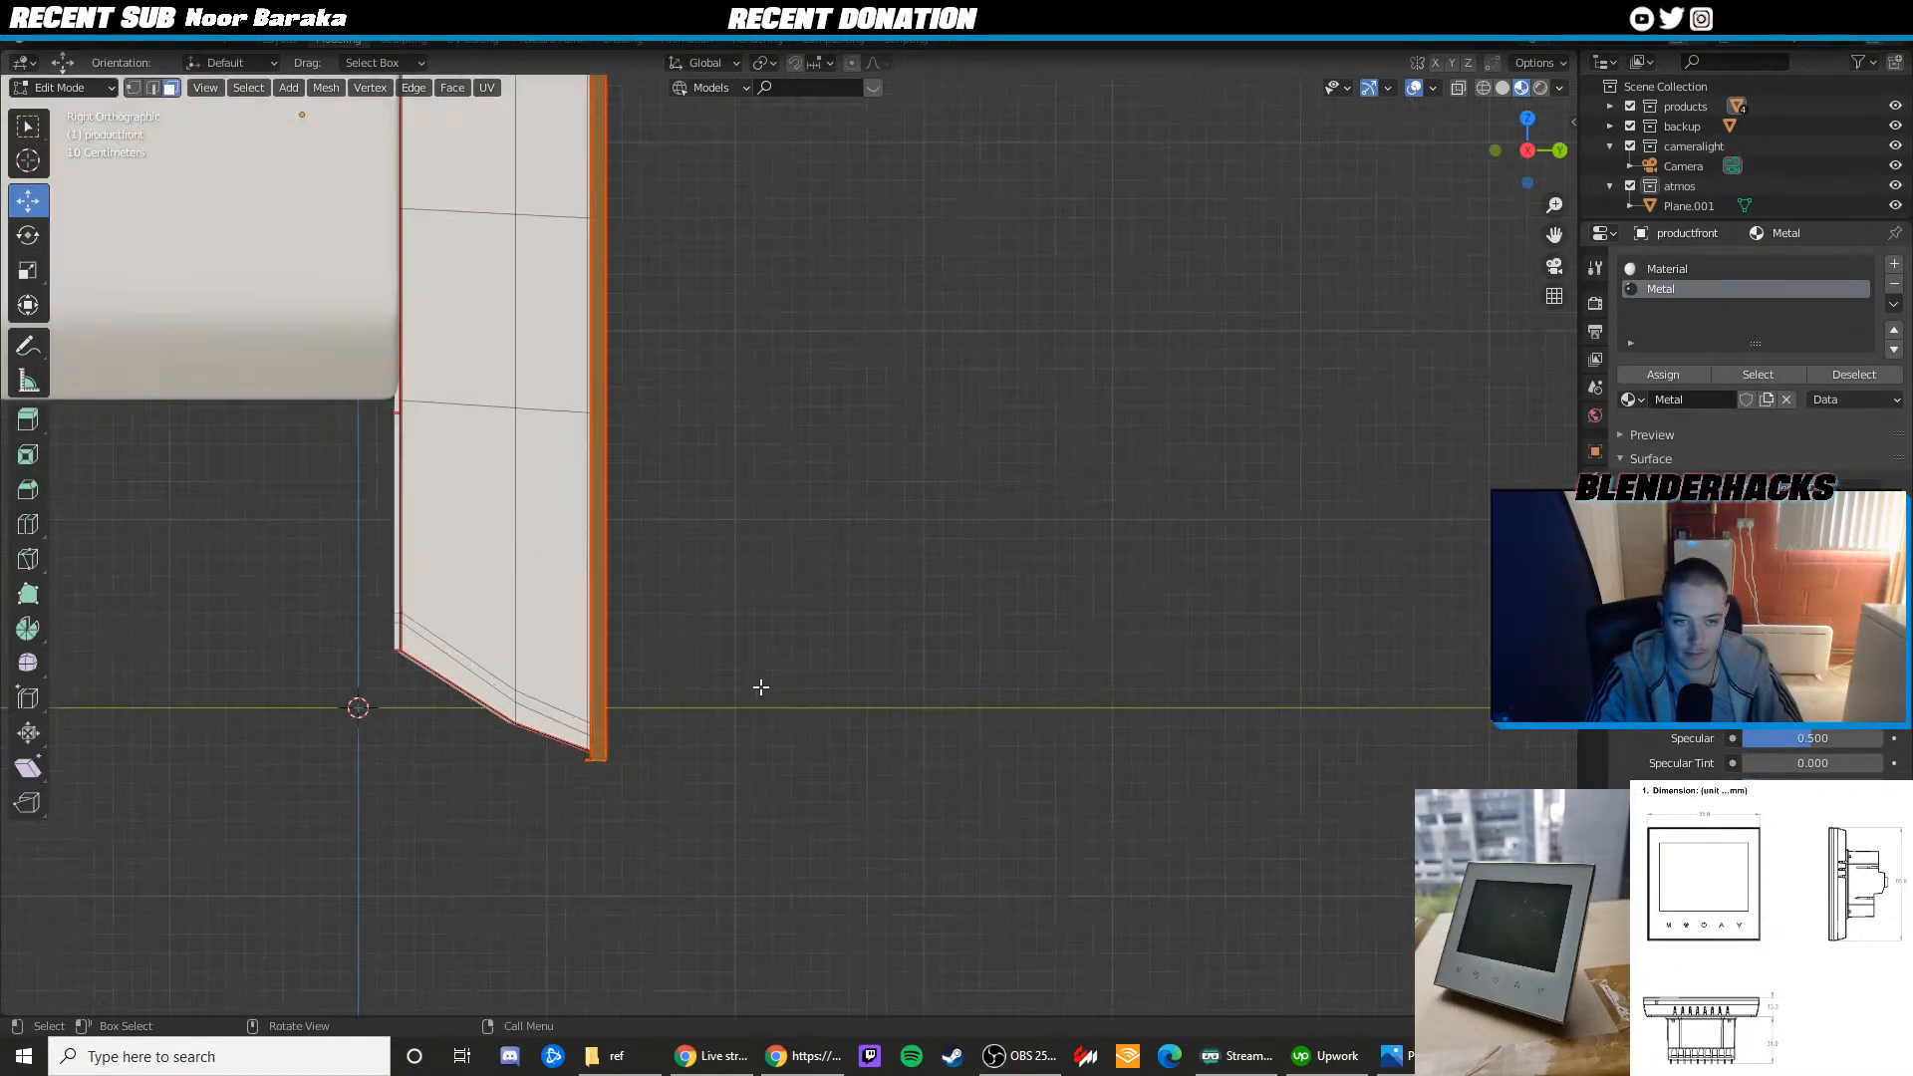
{"action": "key", "text": "1"}
{"action": "key", "text": "shift+z"}
{"action": "scroll", "coordinate": [659, 708], "scroll_direction": "up", "scroll_amount": 2}
{"action": "left_click", "coordinate": [706, 708]}
{"action": "key", "text": "z"}
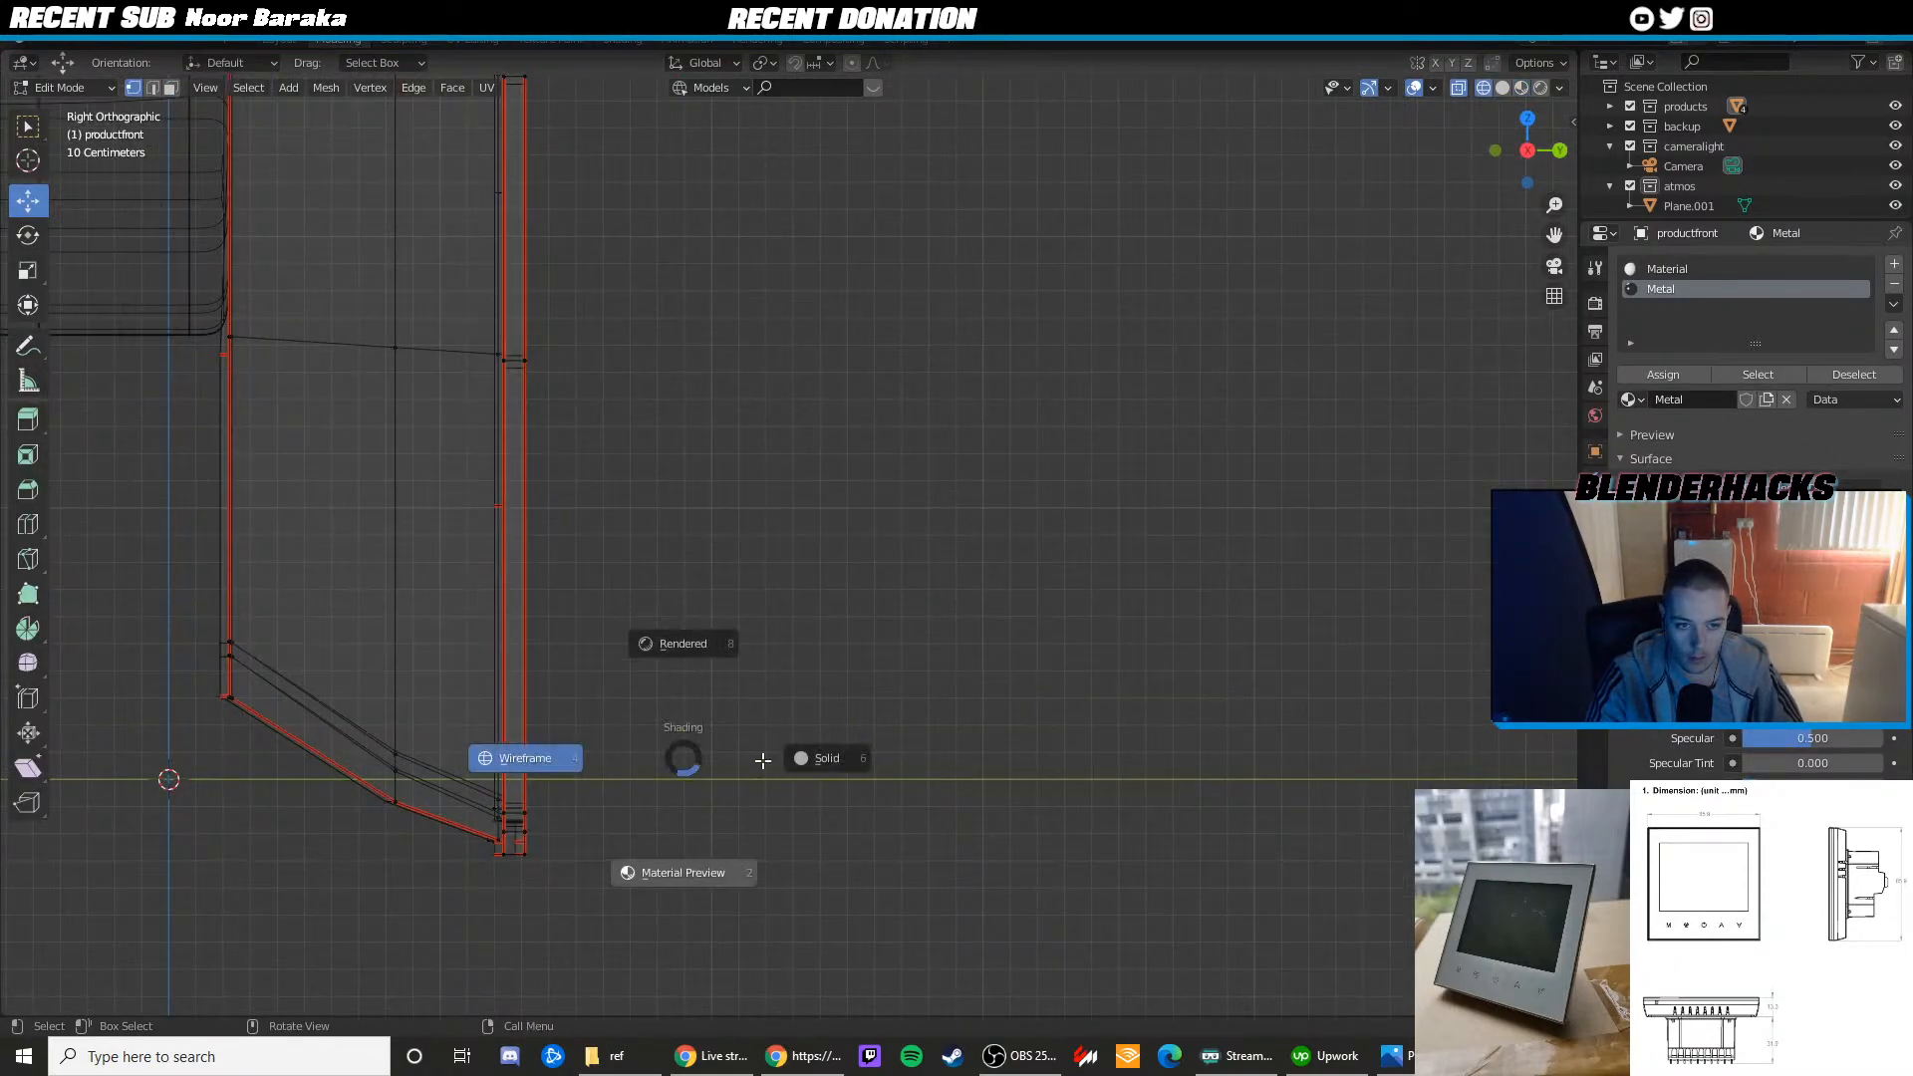
{"action": "left_click", "coordinate": [684, 872]}
{"action": "mouse_move", "coordinate": [760, 760]}
{"action": "middle_mouse_down"}
{"action": "mouse_move", "coordinate": [658, 770]}
{"action": "mouse_move", "coordinate": [768, 708]}
{"action": "mouse_move", "coordinate": [781, 662]}
{"action": "mouse_move", "coordinate": [655, 698]}
{"action": "mouse_move", "coordinate": [700, 649]}
{"action": "mouse_move", "coordinate": [734, 654]}
{"action": "mouse_move", "coordinate": [512, 547]}
{"action": "mouse_move", "coordinate": [906, 754]}
{"action": "middle_mouse_up"}
{"action": "key", "text": "KP_7"}
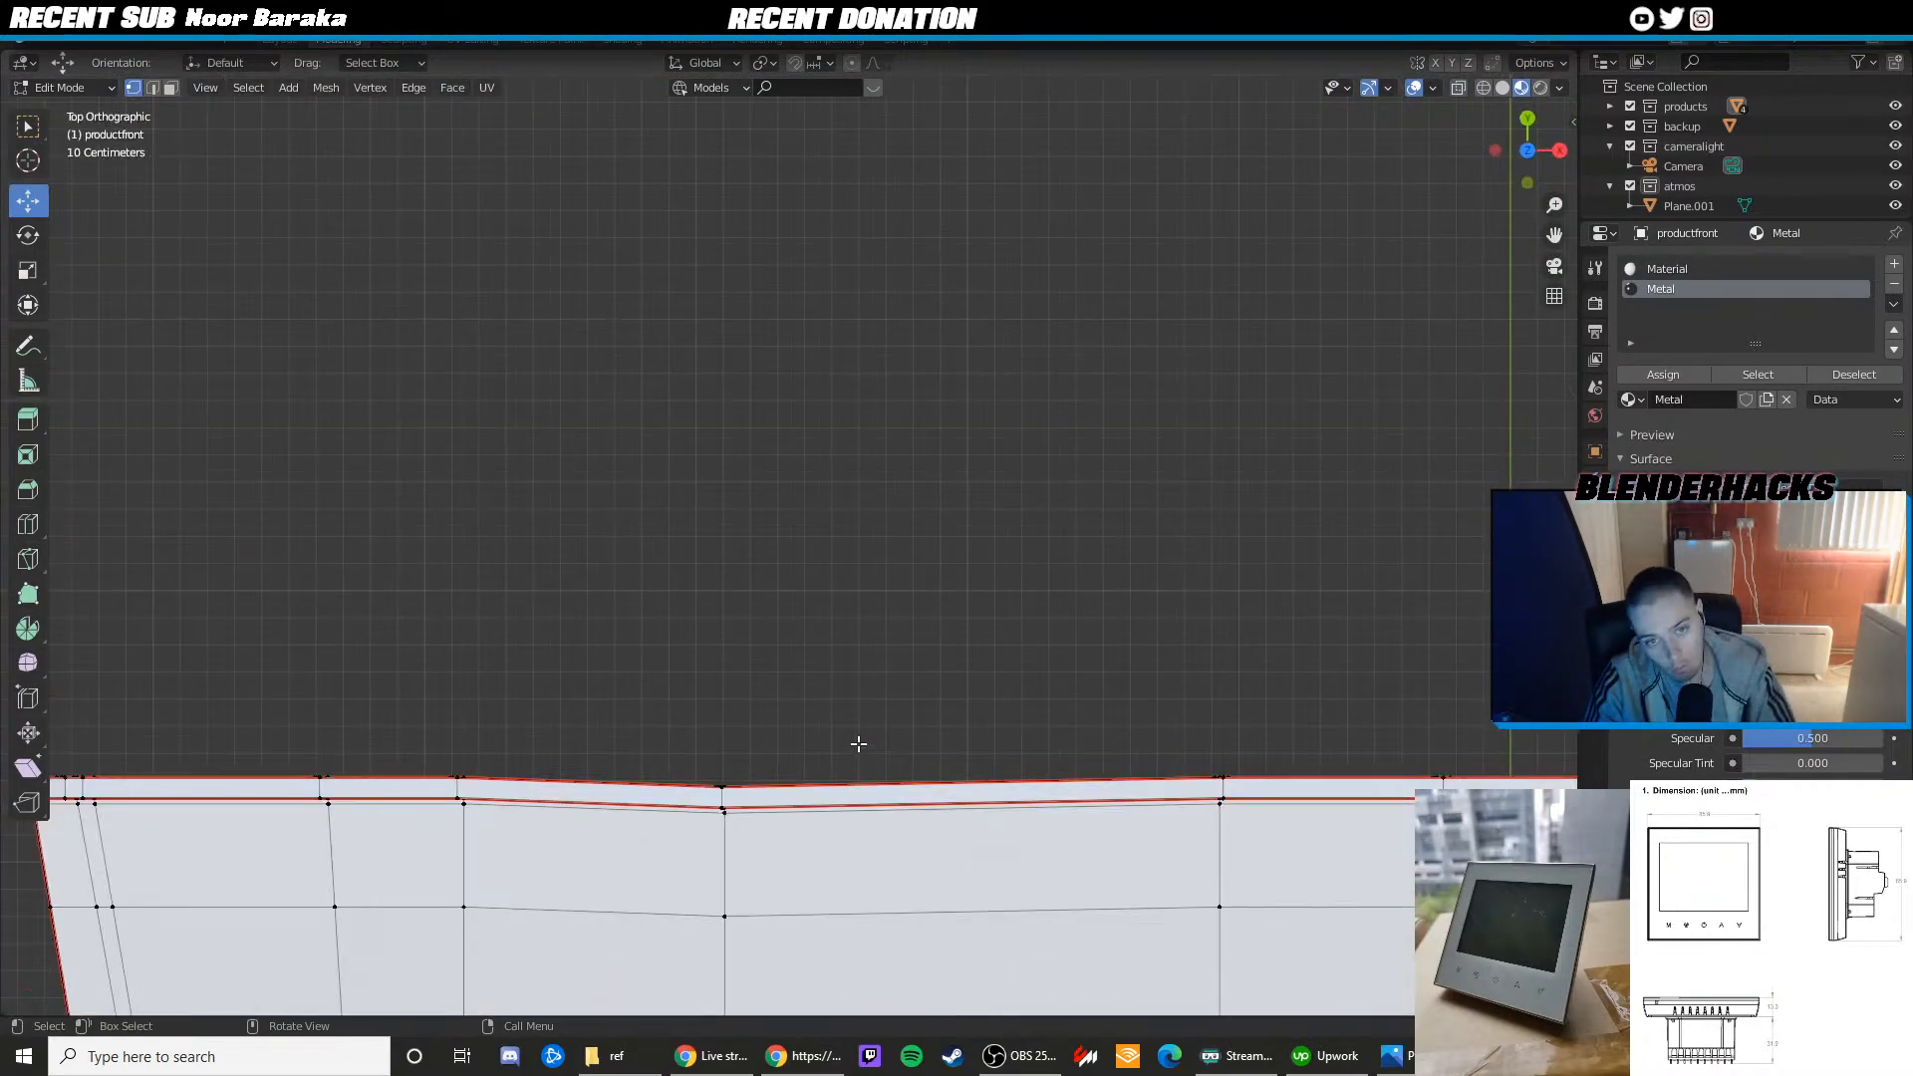
Straighten the front rim in the wireframe top view by moving its dipped middle vertices forward, then return to material preview
{"action": "key", "text": "shift+z"}
{"action": "scroll", "coordinate": [726, 631], "scroll_direction": "down", "scroll_amount": 4}
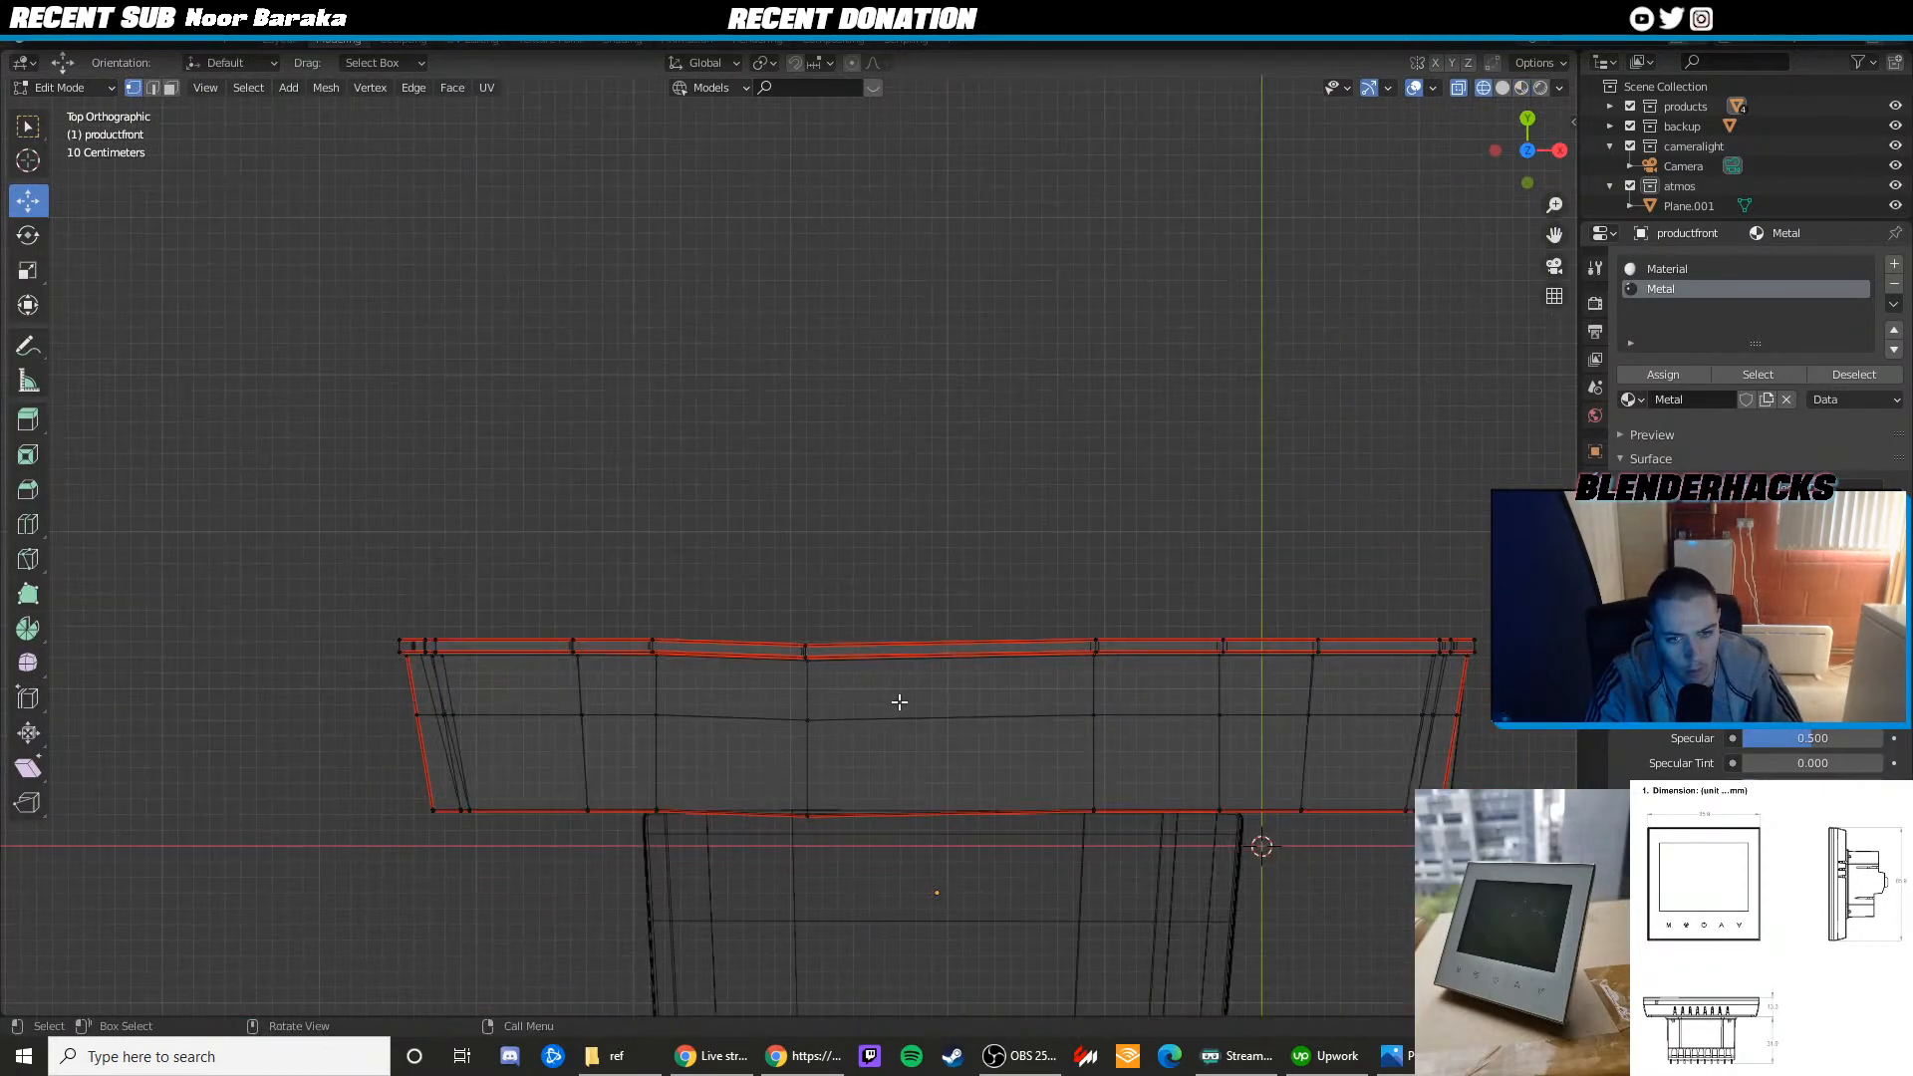
{"action": "scroll", "coordinate": [833, 680], "scroll_direction": "up", "scroll_amount": 2}
{"action": "left_click_drag", "start_coordinate": [795, 634], "coordinate": [795, 628]}
{"action": "key", "text": "Tab"}
{"action": "scroll", "coordinate": [833, 645], "scroll_direction": "down", "scroll_amount": 1}
{"action": "middle_click_drag", "start_coordinate": [924, 692], "coordinate": [769, 668], "text": "shift"}
{"action": "key", "text": "Tab"}
{"action": "key", "text": "Tab"}
{"action": "key", "text": "z"}
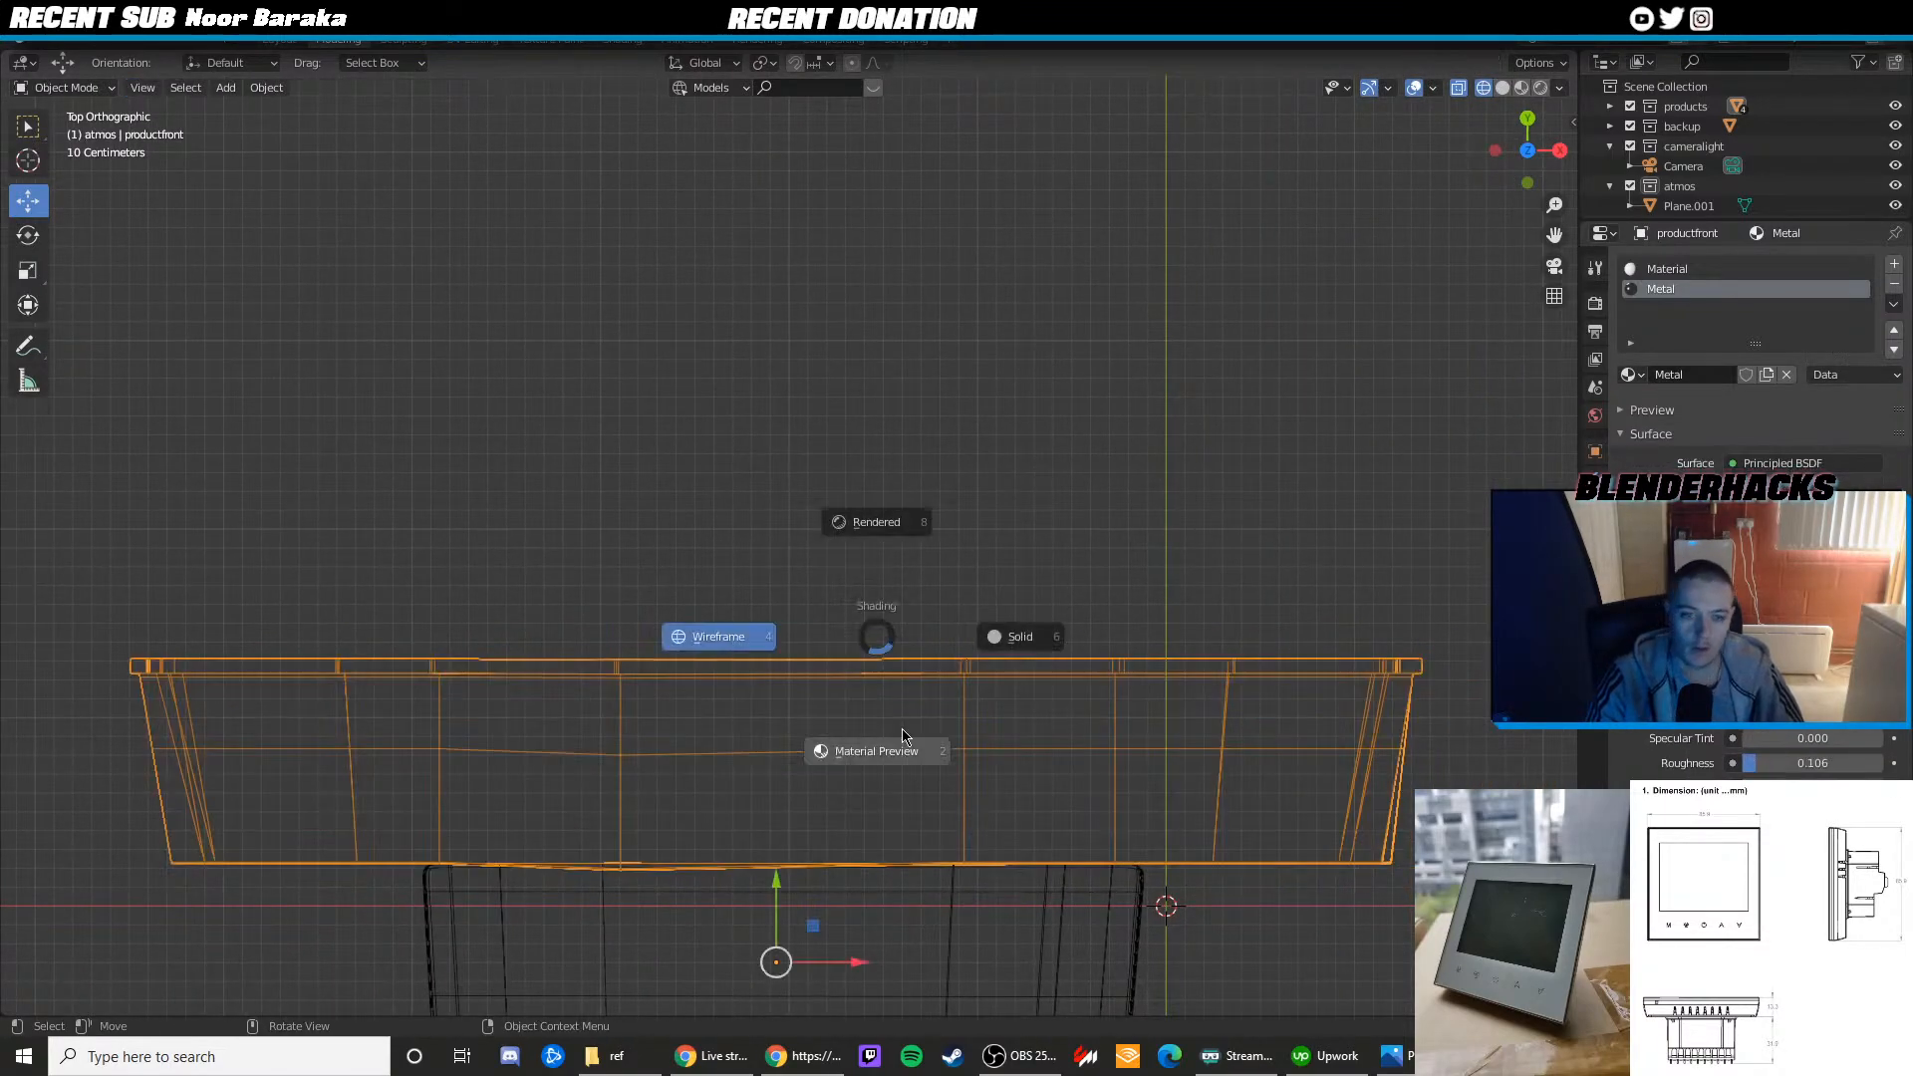
{"action": "left_click", "coordinate": [906, 751]}
Check the front panel's Subdivision modifier and inspect the model through the camera
{"action": "scroll", "coordinate": [1118, 449], "scroll_direction": "down", "scroll_amount": 4}
{"action": "middle_click_drag", "start_coordinate": [1119, 449], "coordinate": [1008, 391]}
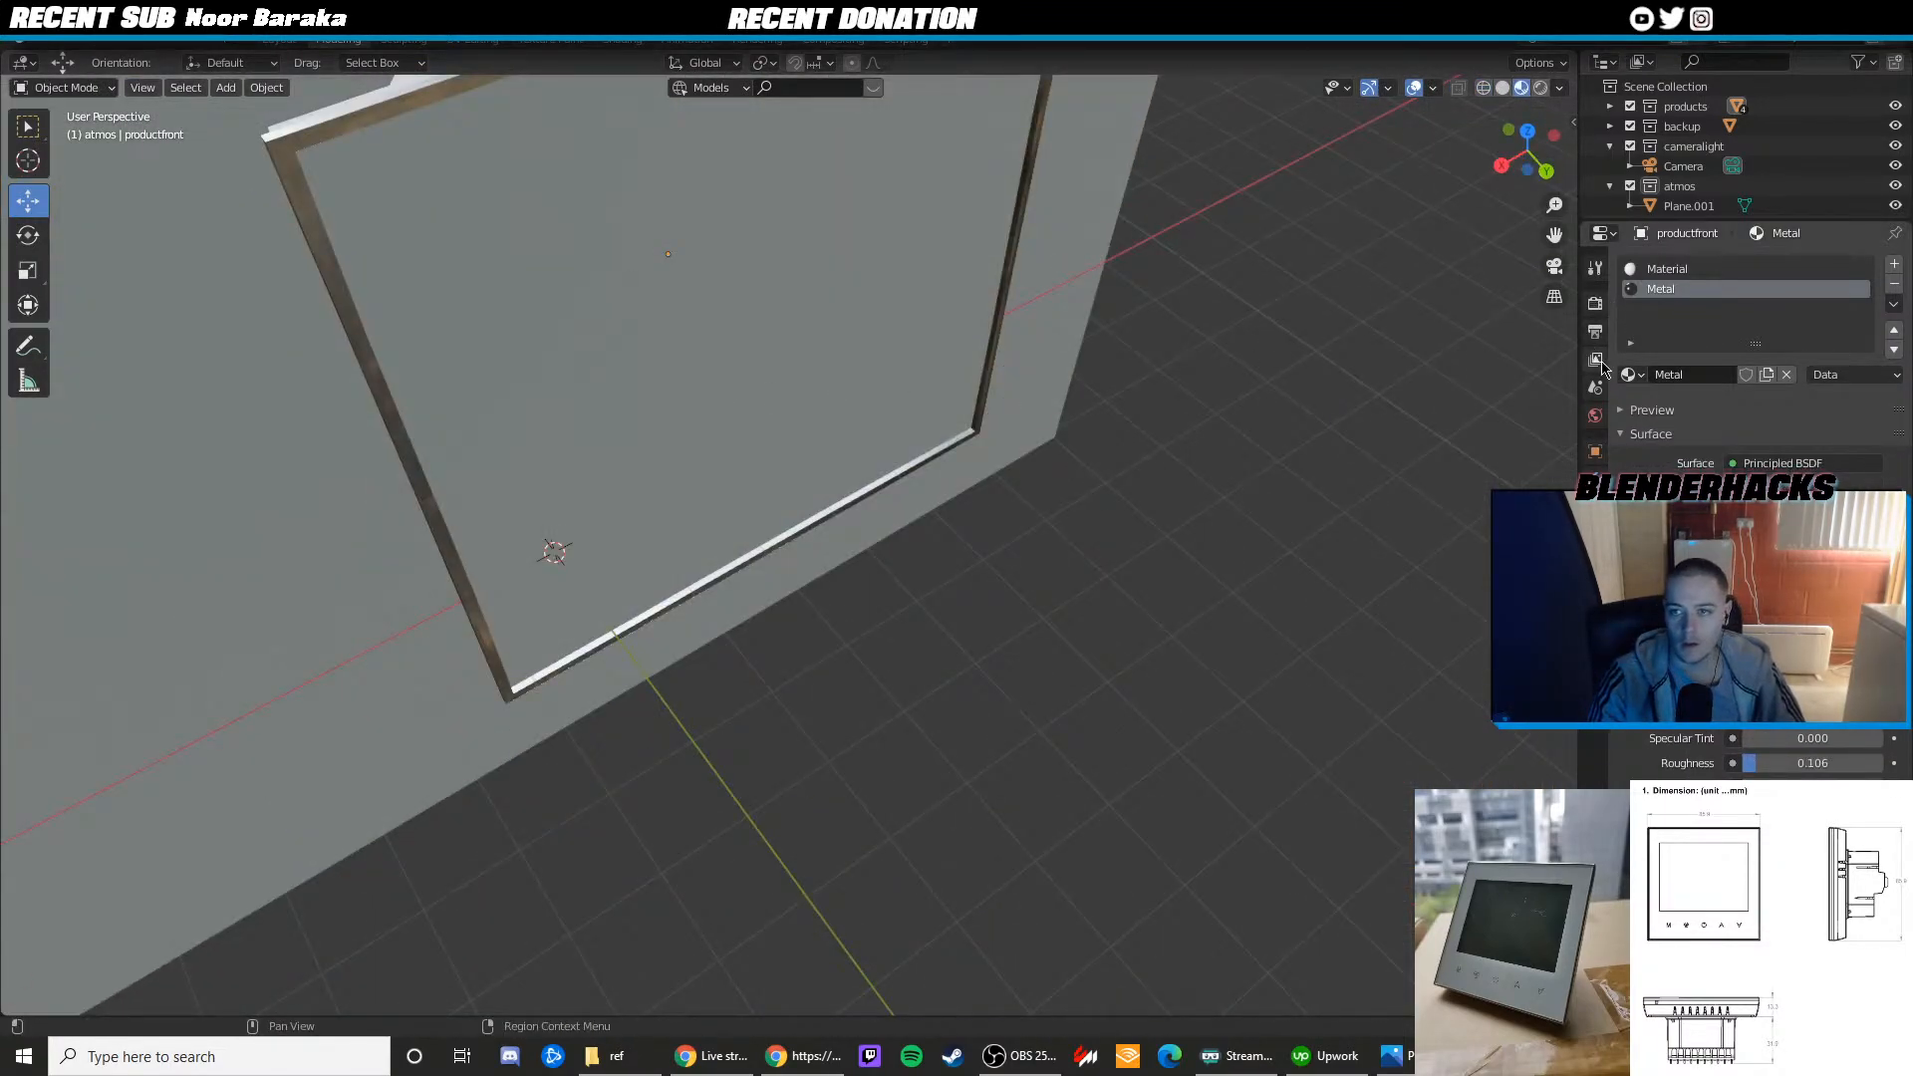
{"action": "left_click", "coordinate": [1595, 268]}
{"action": "left_click", "coordinate": [1723, 332]}
{"action": "scroll", "coordinate": [1149, 436], "scroll_direction": "down", "scroll_amount": 5}
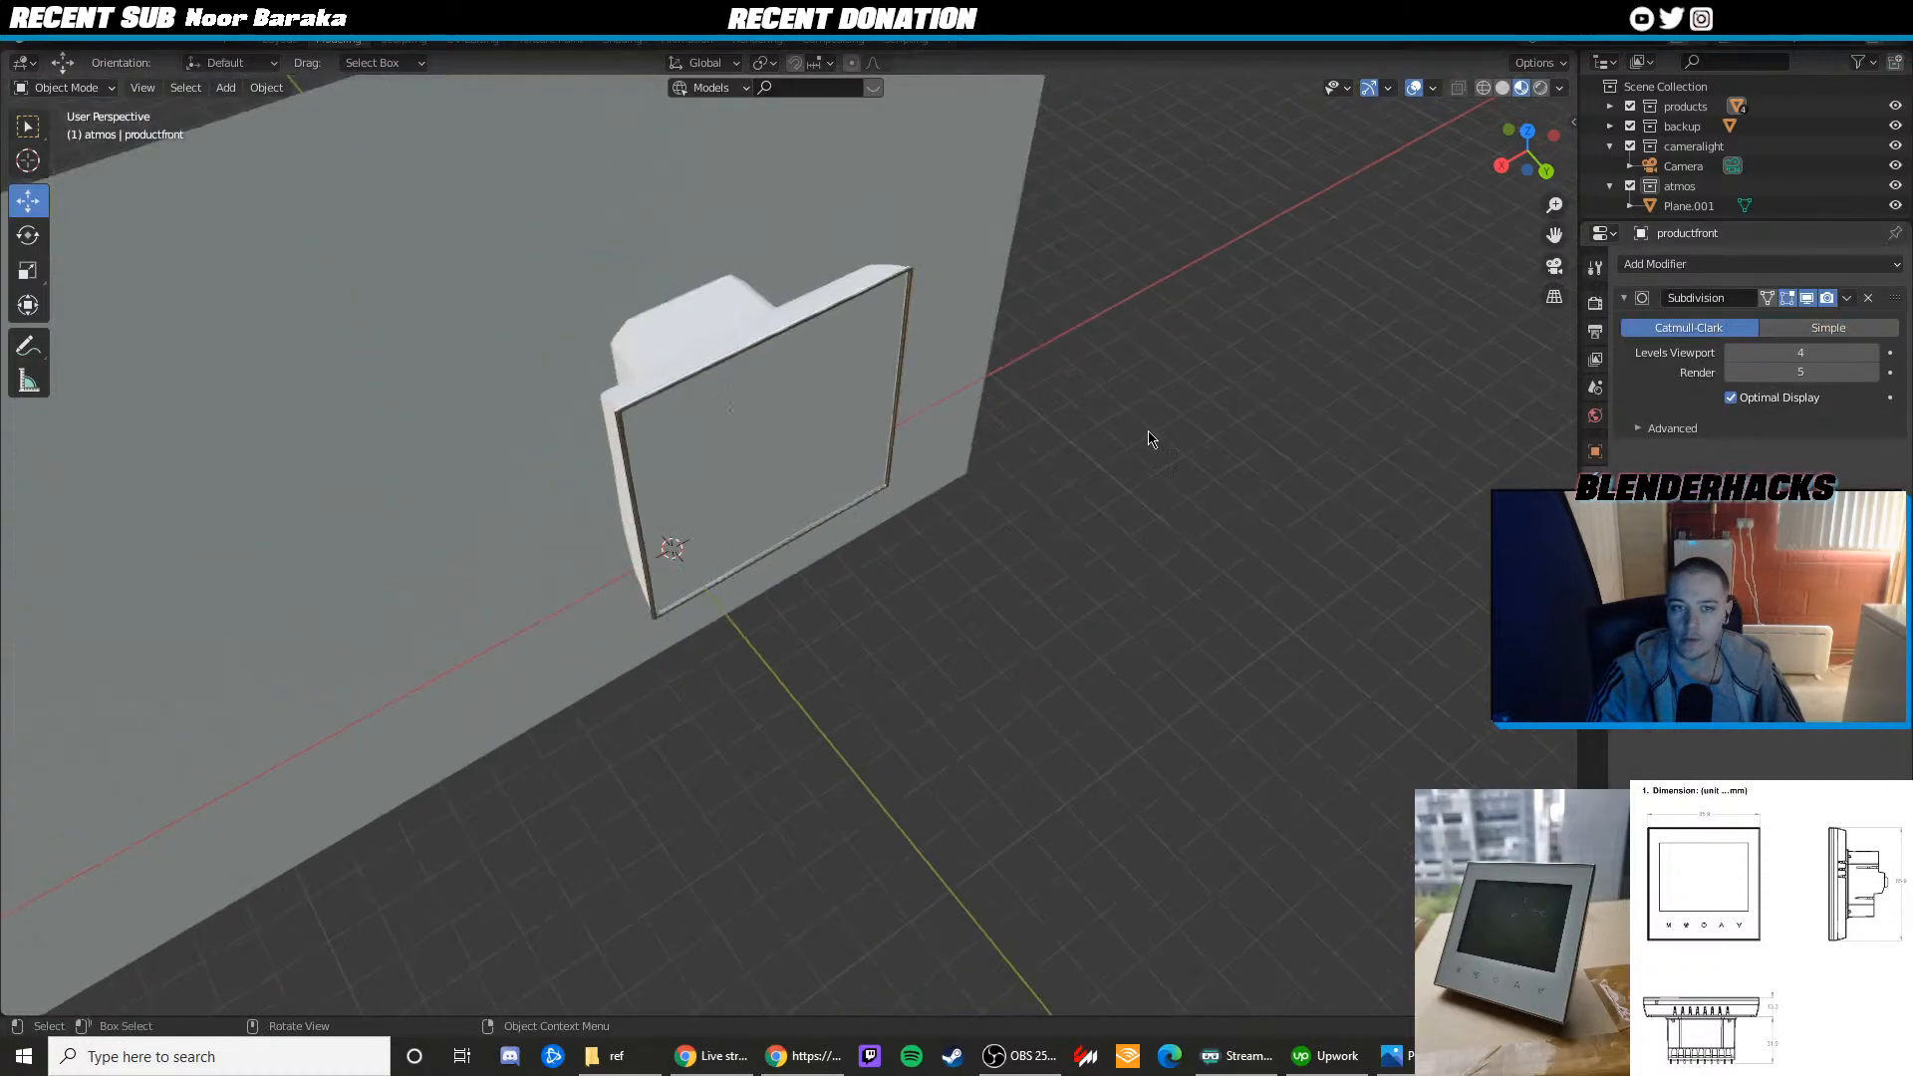
{"action": "key", "text": "Tab"}
{"action": "key", "text": "Tab"}
{"action": "middle_click_drag", "start_coordinate": [1414, 538], "coordinate": [1242, 433]}
{"action": "key", "text": "KP_0"}
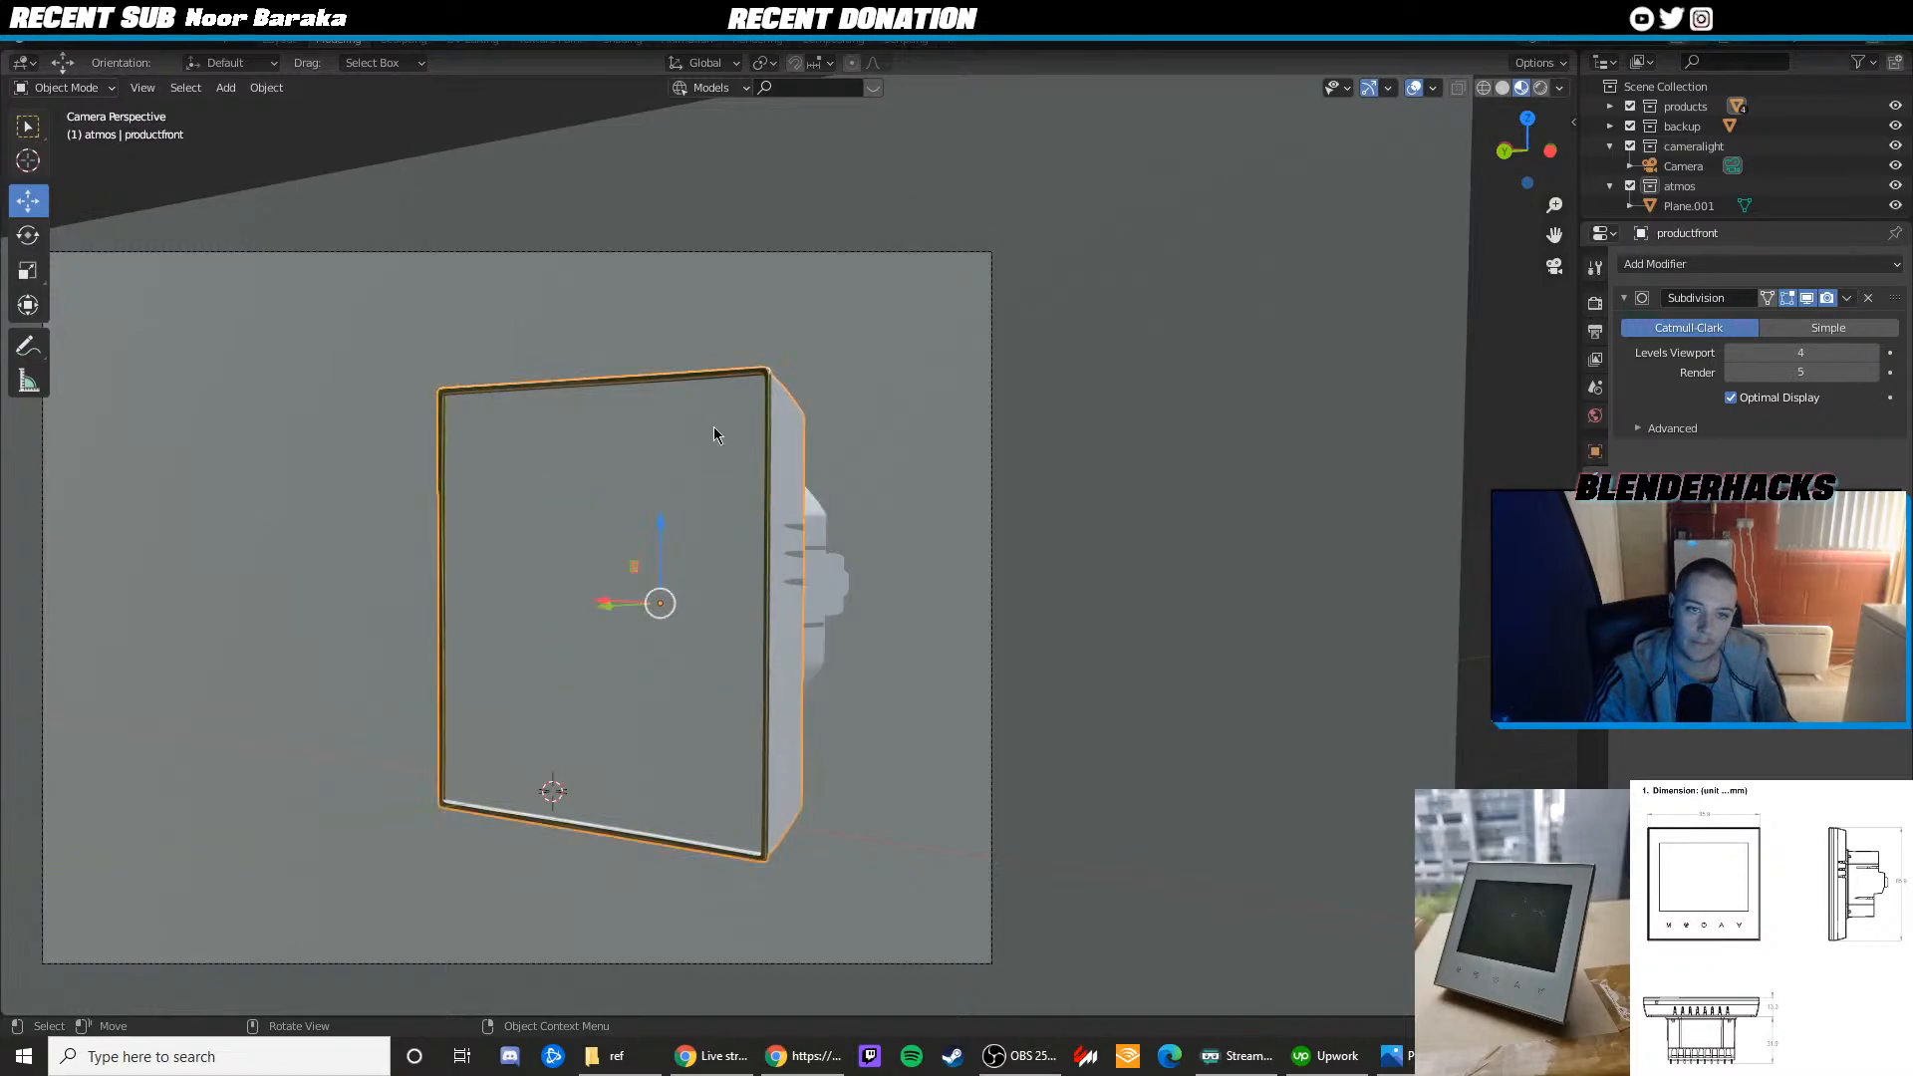
Switch to the Shading workspace, select productfront and rename its first material product
{"action": "left_click", "coordinate": [653, 41]}
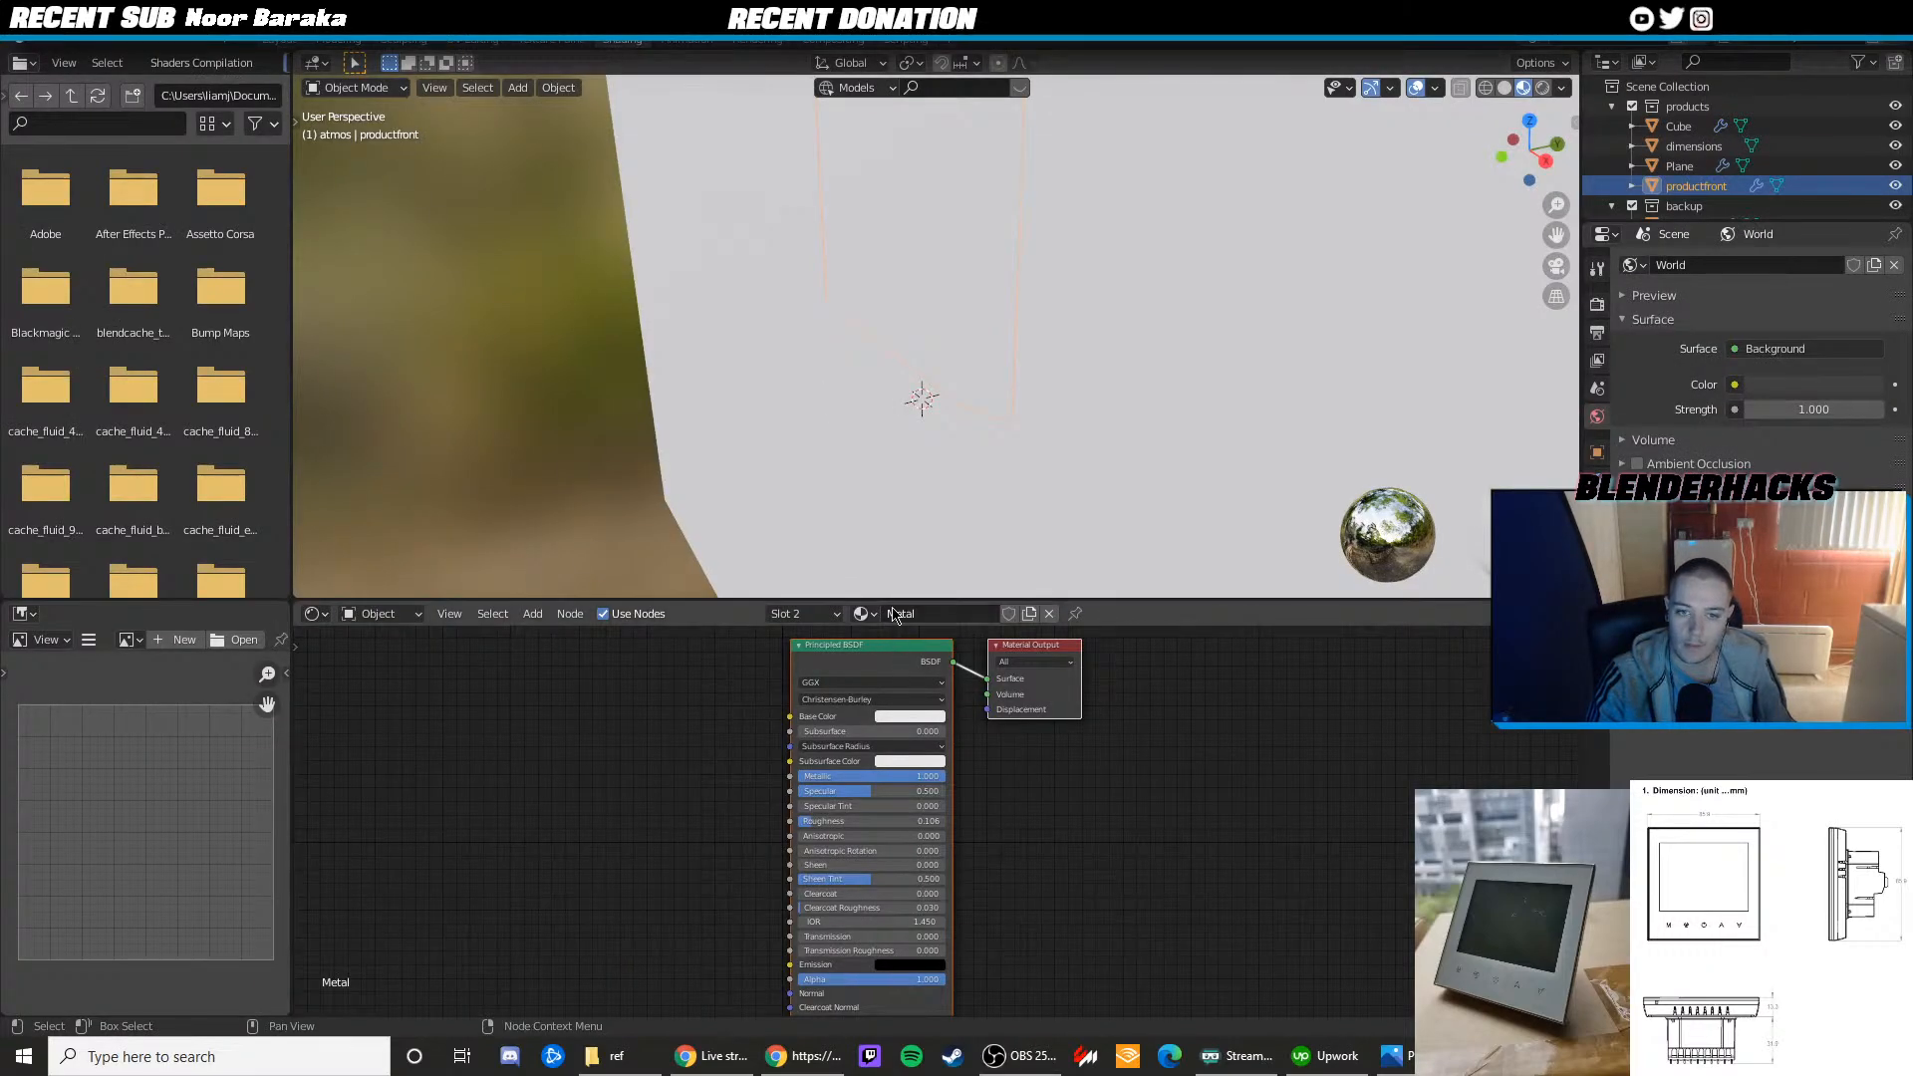
{"action": "left_click", "coordinate": [999, 481]}
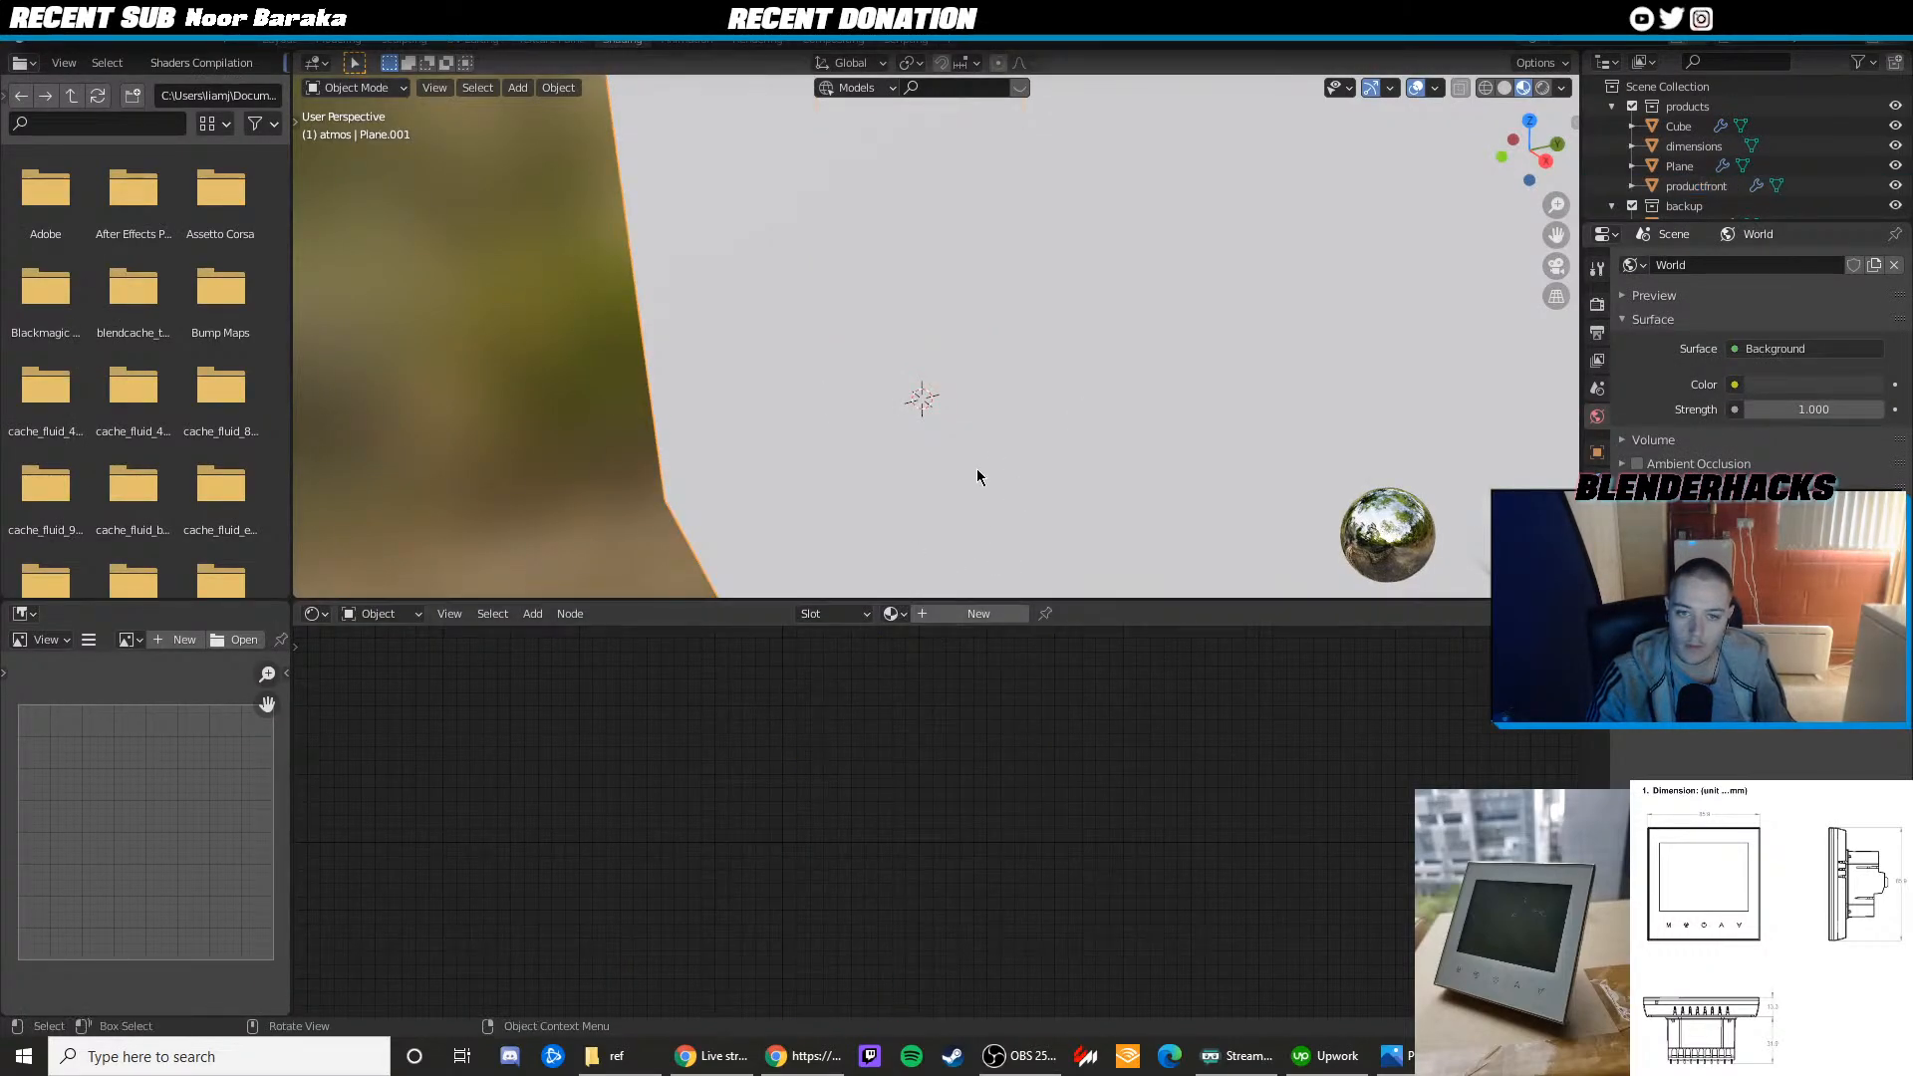
{"action": "left_click", "coordinate": [1016, 456]}
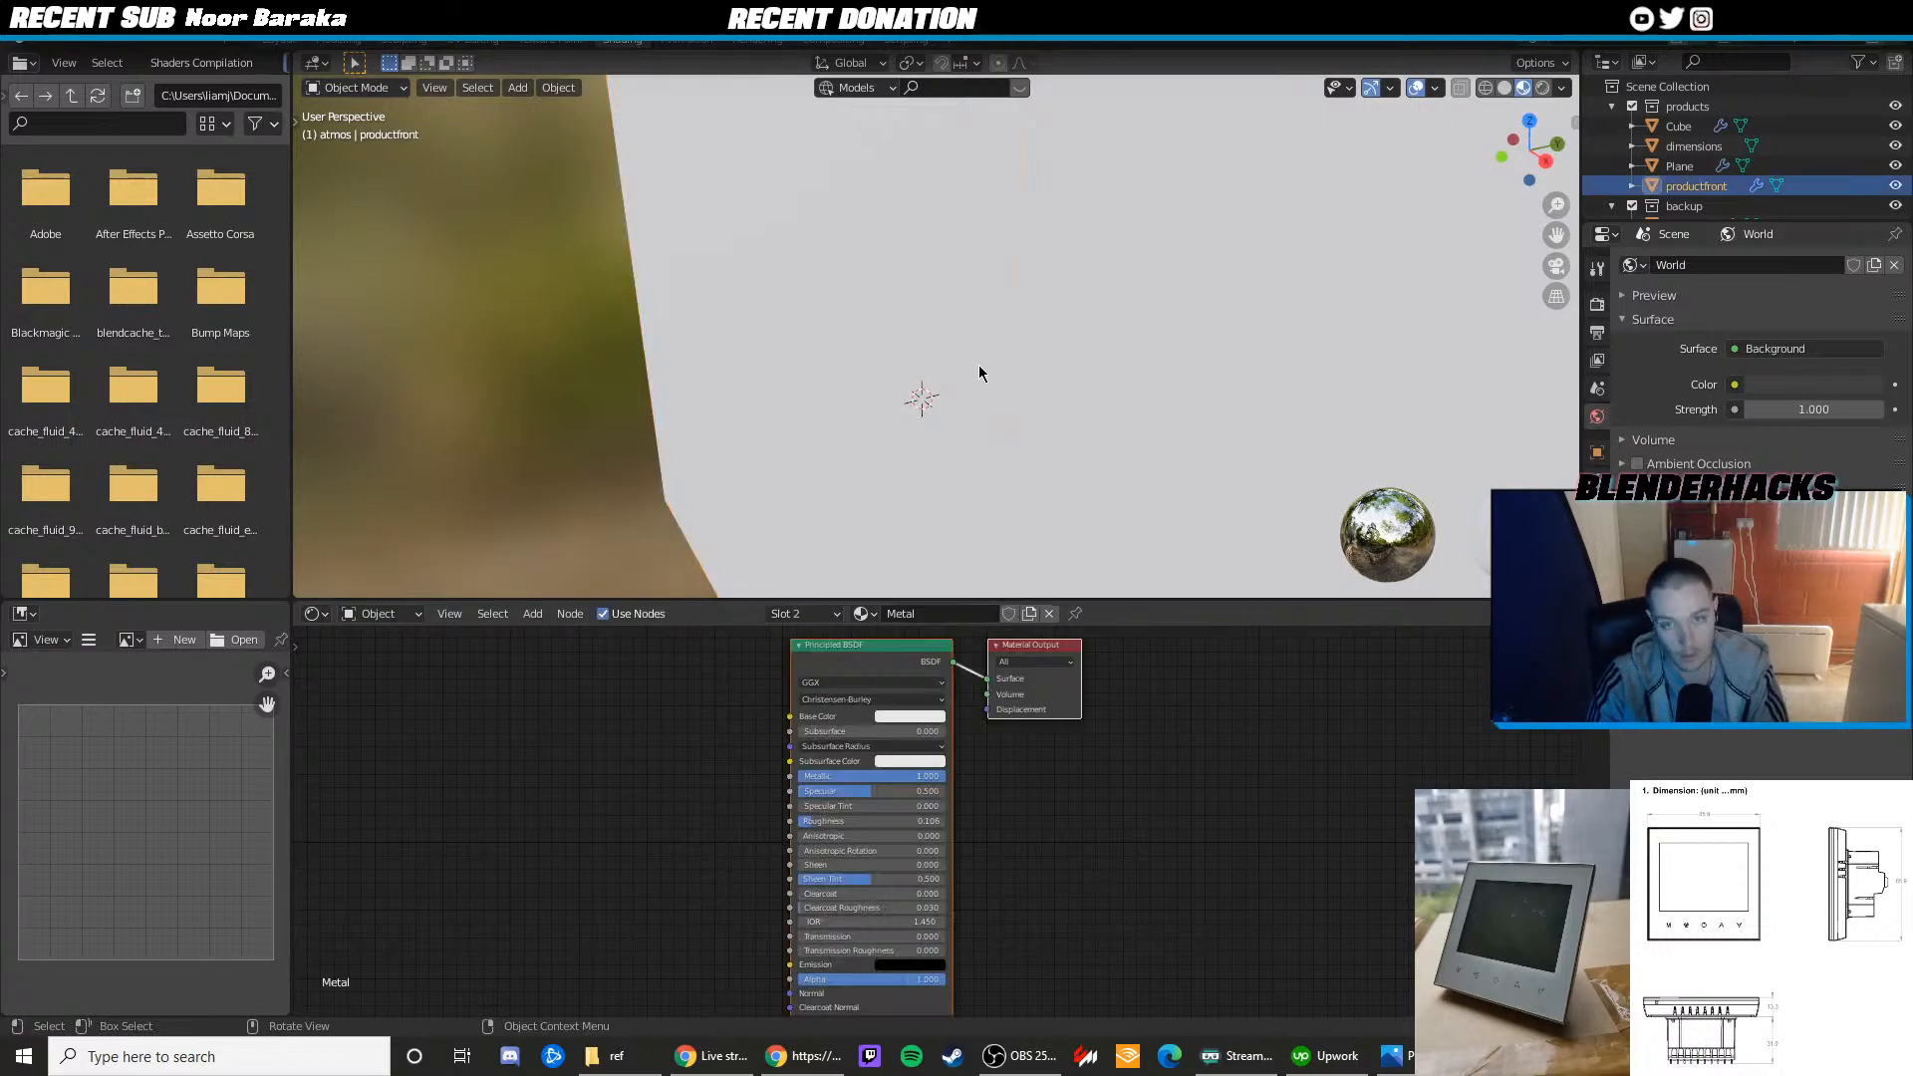
{"action": "scroll", "coordinate": [983, 372], "scroll_direction": "down", "scroll_amount": 3}
{"action": "left_click", "coordinate": [1596, 619]}
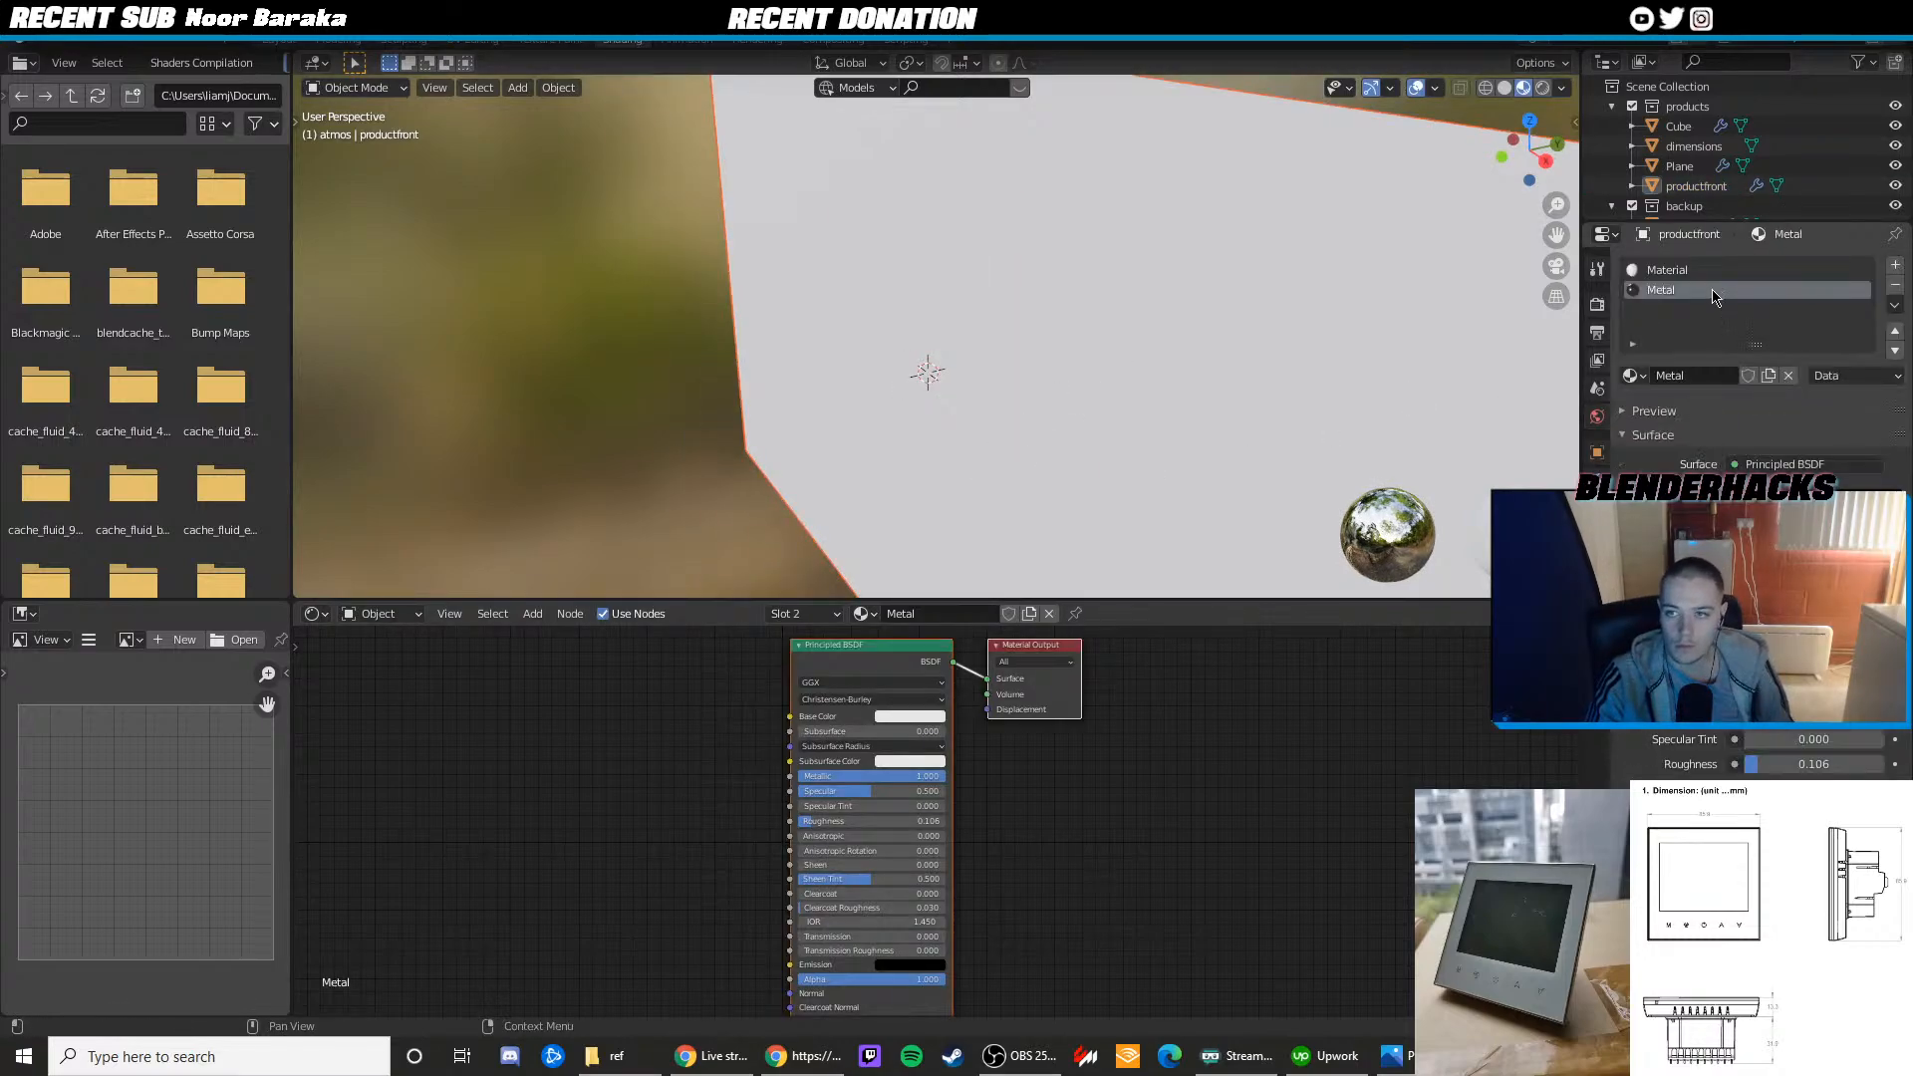
{"action": "left_click", "coordinate": [1701, 270]}
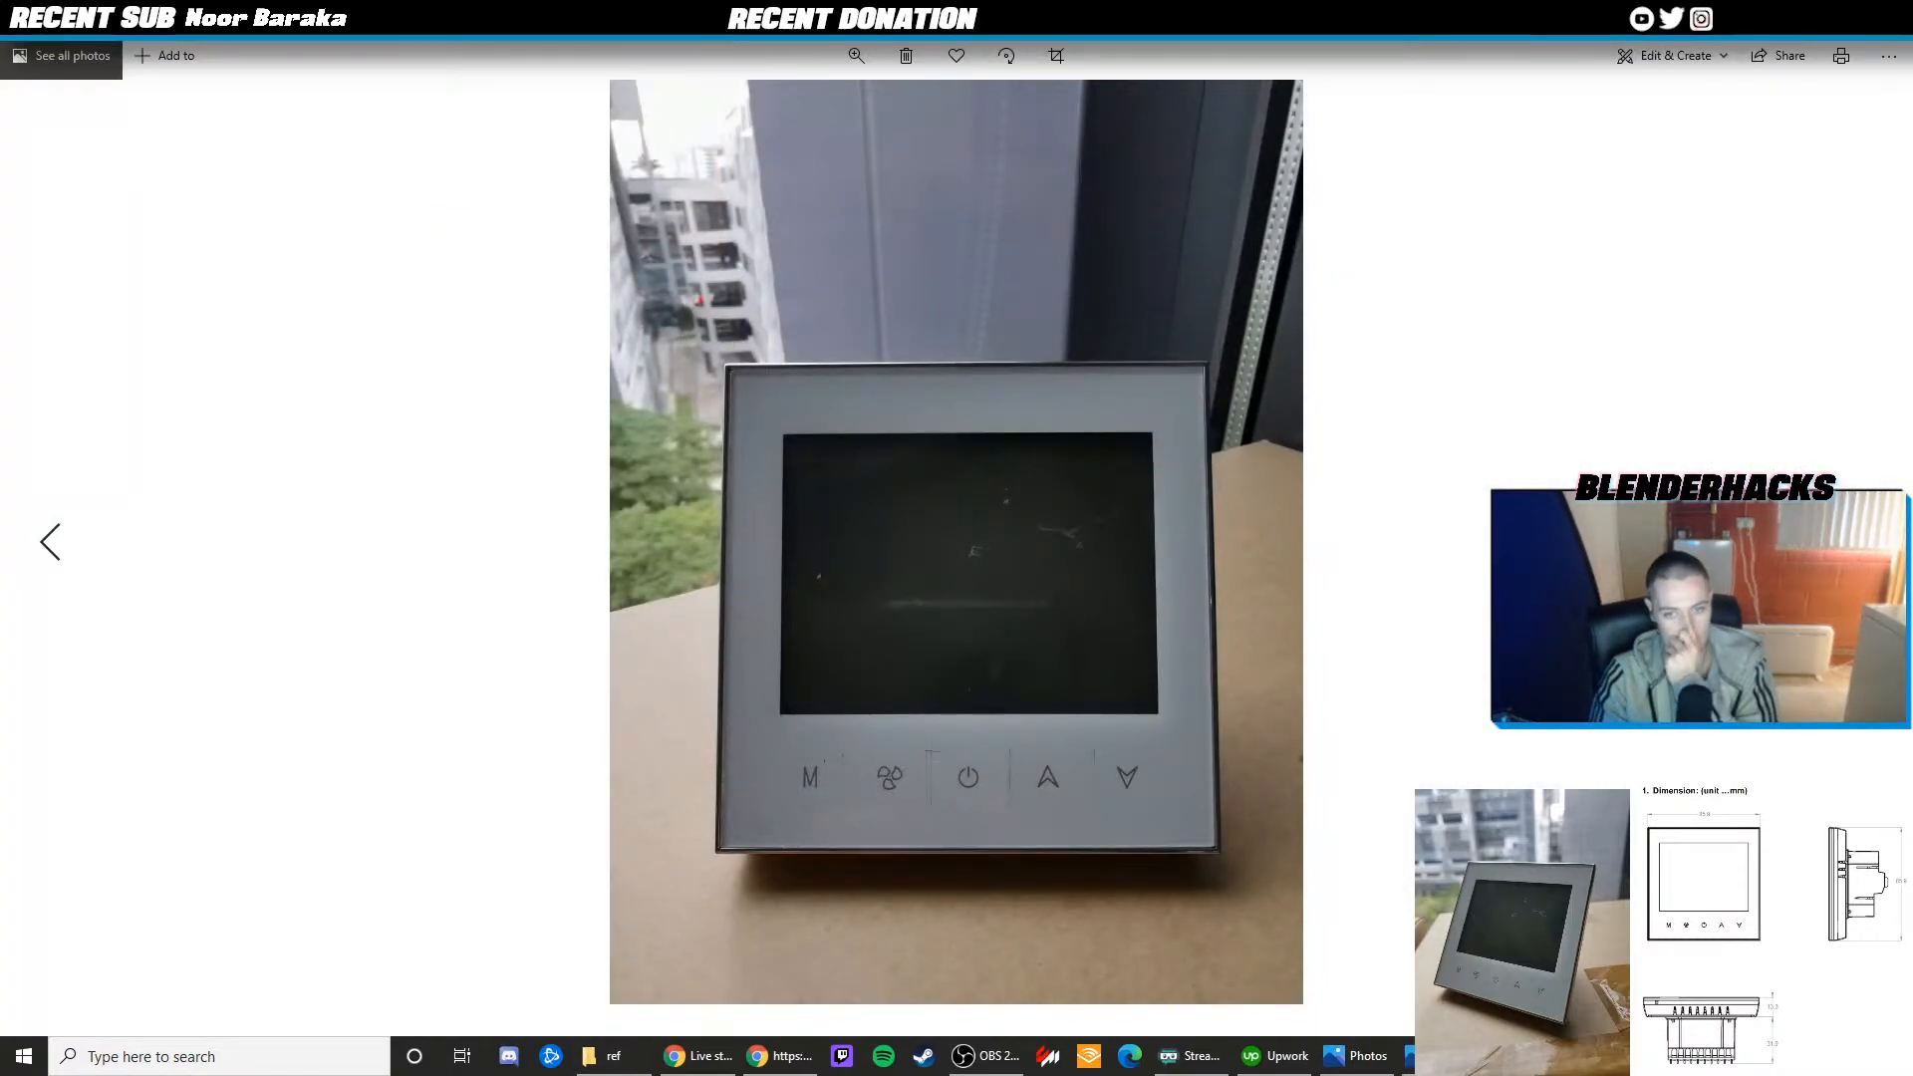
Close the reference photo and set the product material's roughness to about 0.164
{"action": "key", "text": "alt+F4"}
{"action": "scroll", "coordinate": [834, 820], "scroll_direction": "up", "scroll_amount": 2}
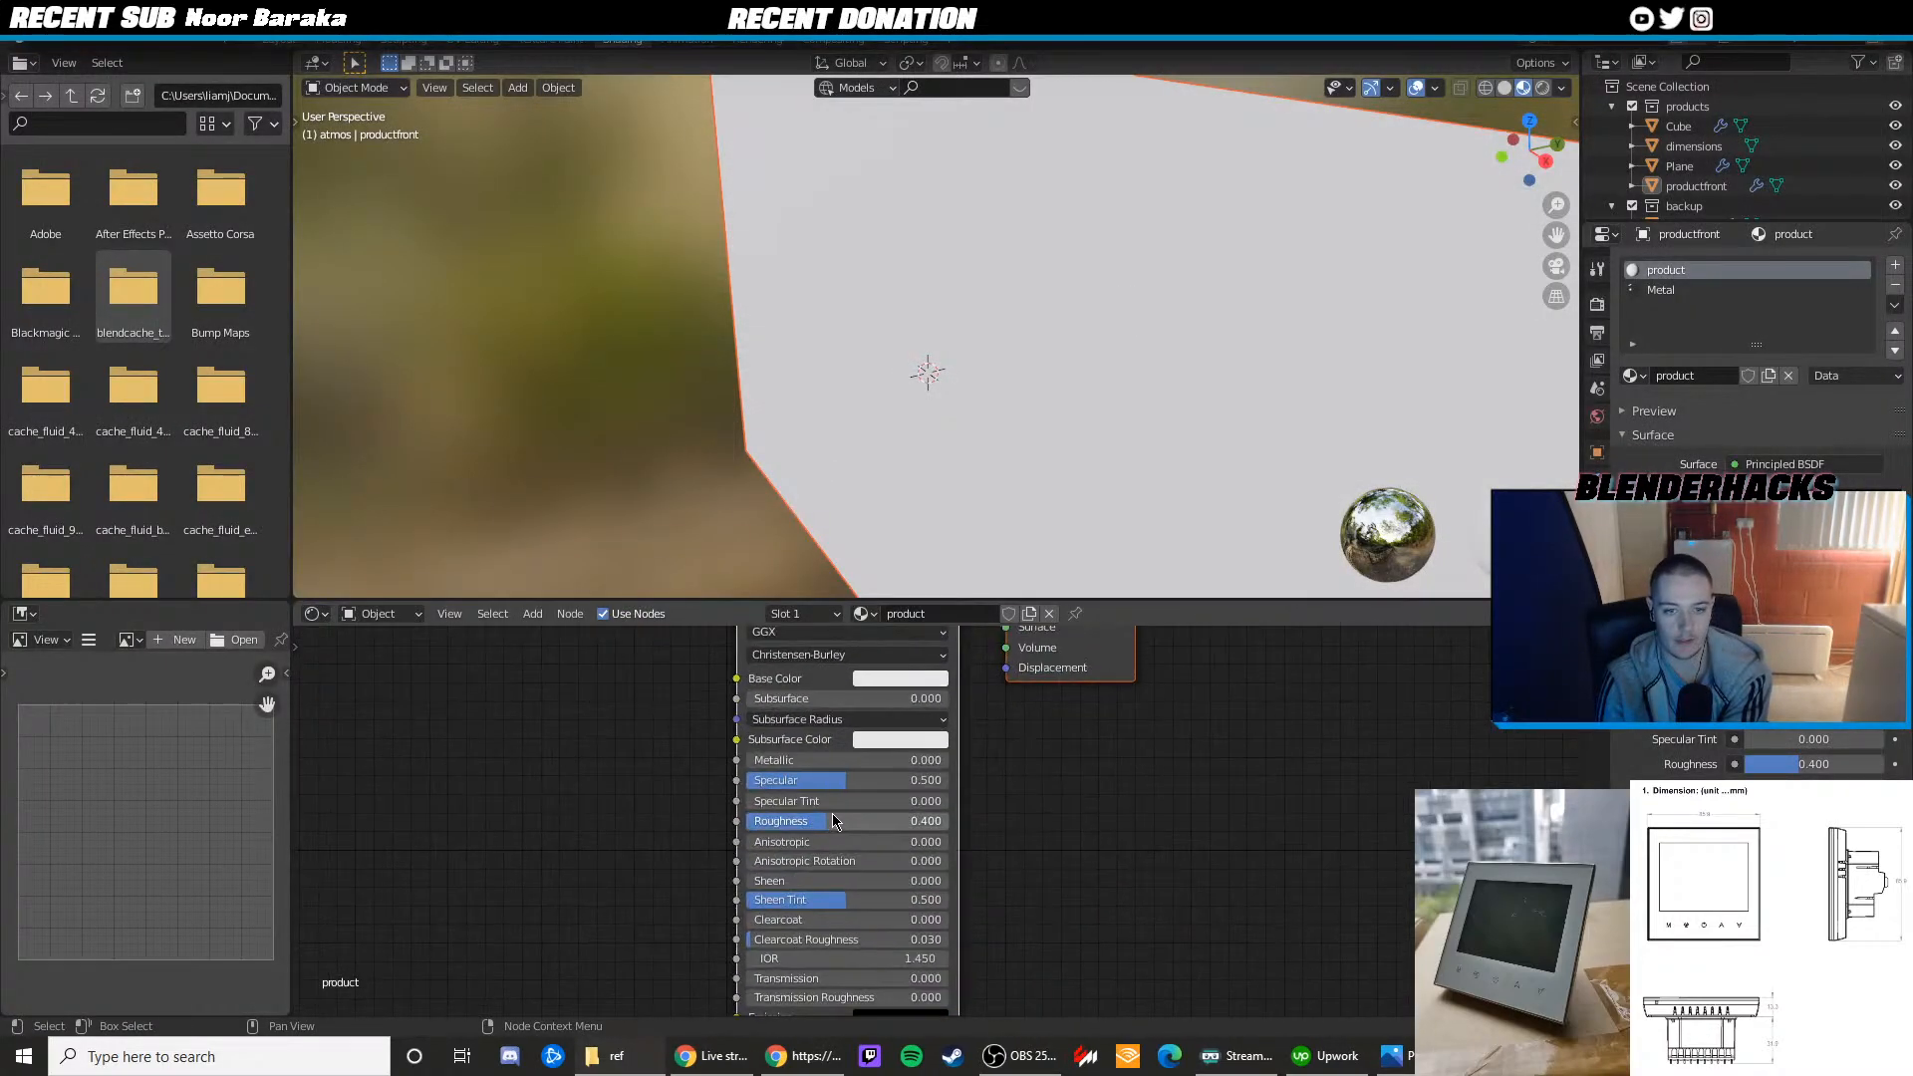
{"action": "left_click_drag", "start_coordinate": [822, 829], "coordinate": [775, 829]}
Brighten the product material's base color to white and check the front panel in the camera view
{"action": "key", "text": "KP_0"}
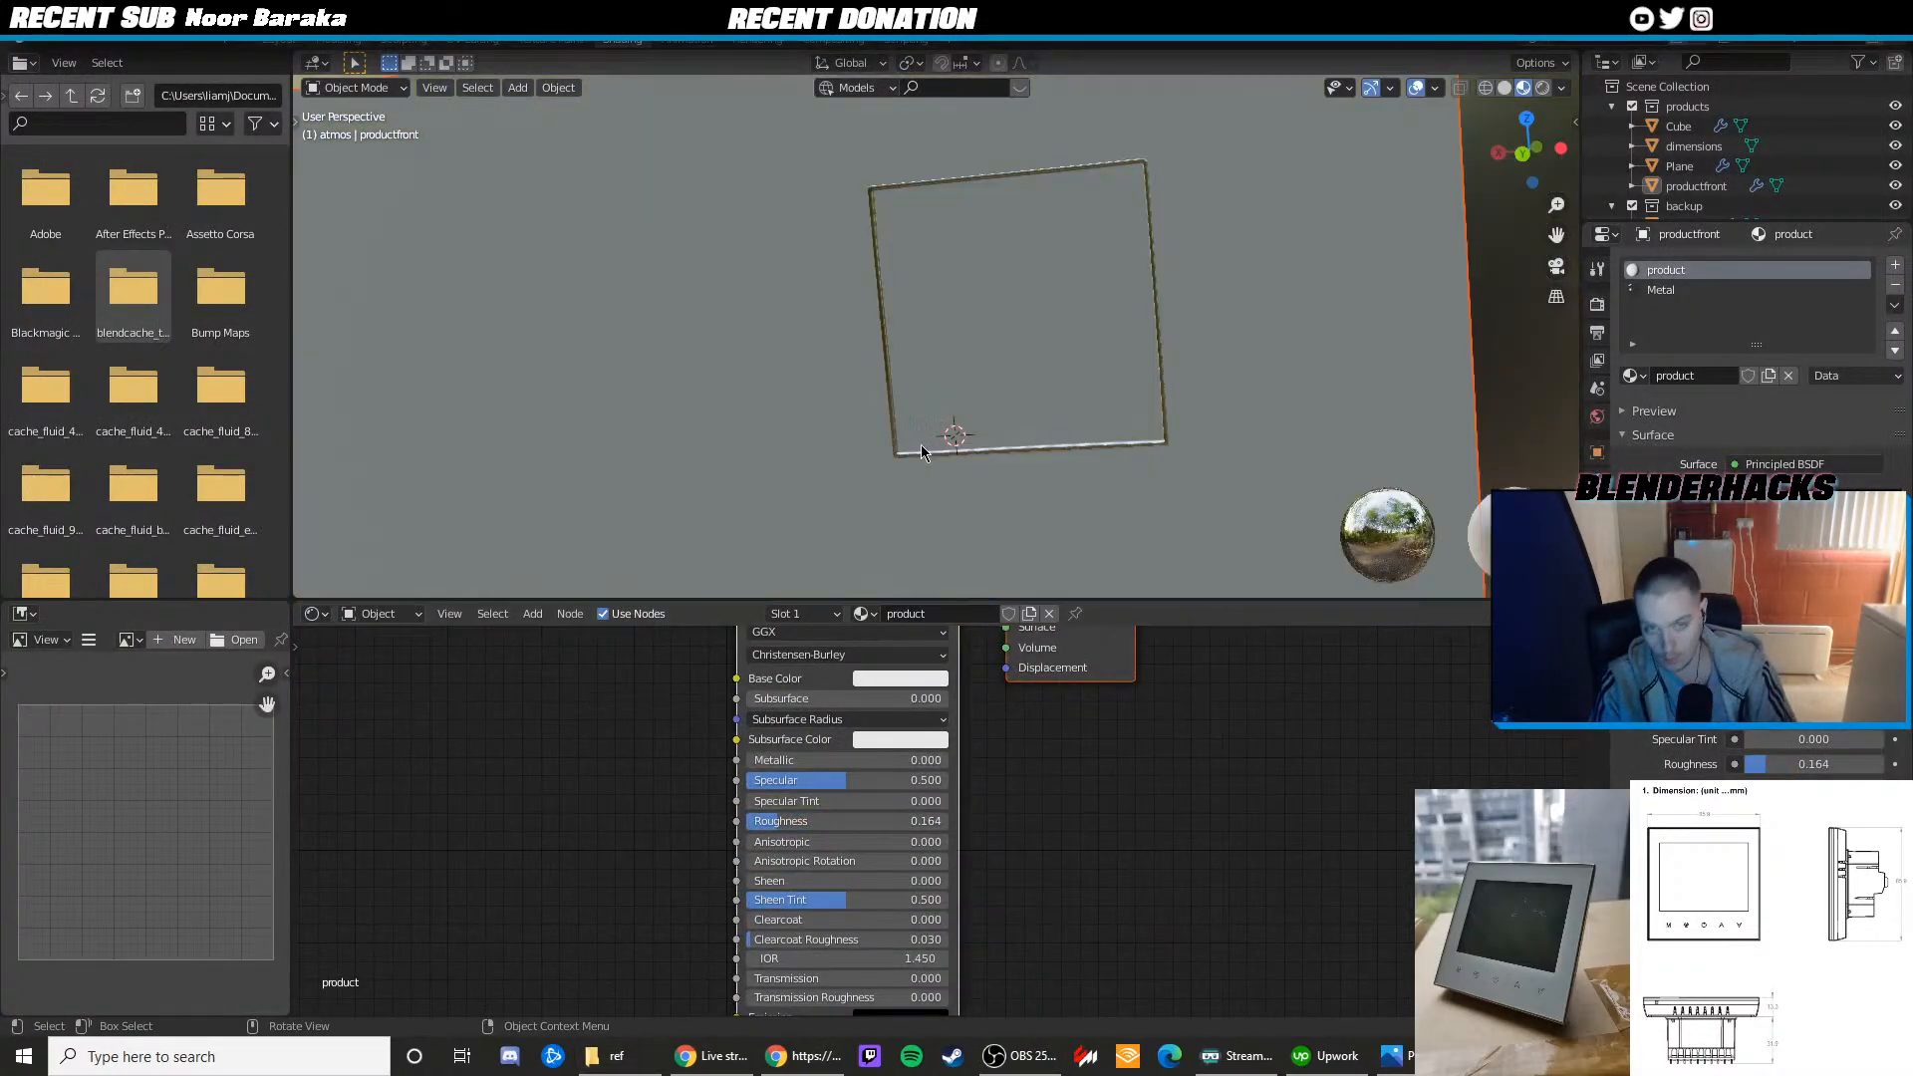
{"action": "left_click", "coordinate": [1039, 392]}
{"action": "scroll", "coordinate": [892, 819], "scroll_direction": "up", "scroll_amount": 1}
{"action": "left_click", "coordinate": [897, 666]}
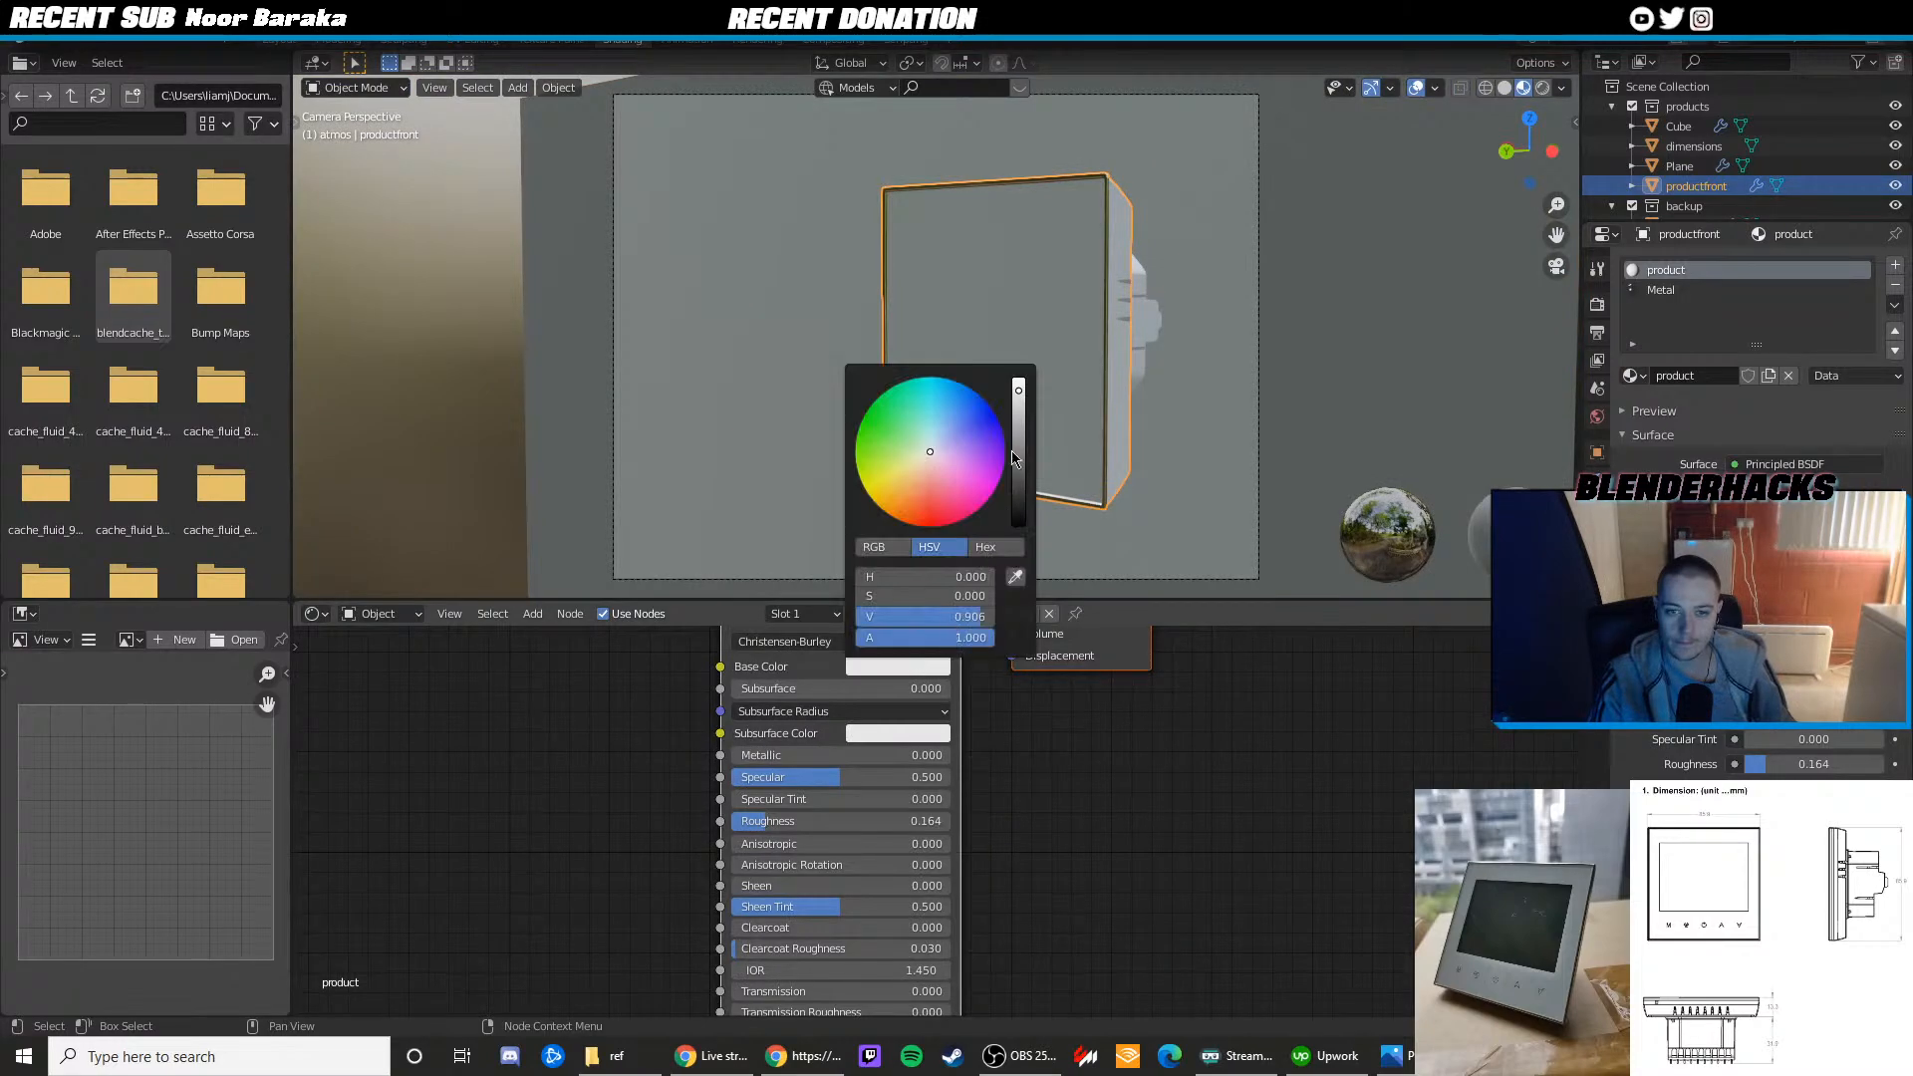
{"action": "left_click", "coordinate": [409, 358]}
{"action": "scroll", "coordinate": [926, 355], "scroll_direction": "up", "scroll_amount": 4}
{"action": "middle_click_drag", "start_coordinate": [1058, 358], "coordinate": [767, 368], "text": "shift"}
{"action": "scroll", "coordinate": [922, 401], "scroll_direction": "down", "scroll_amount": 3}
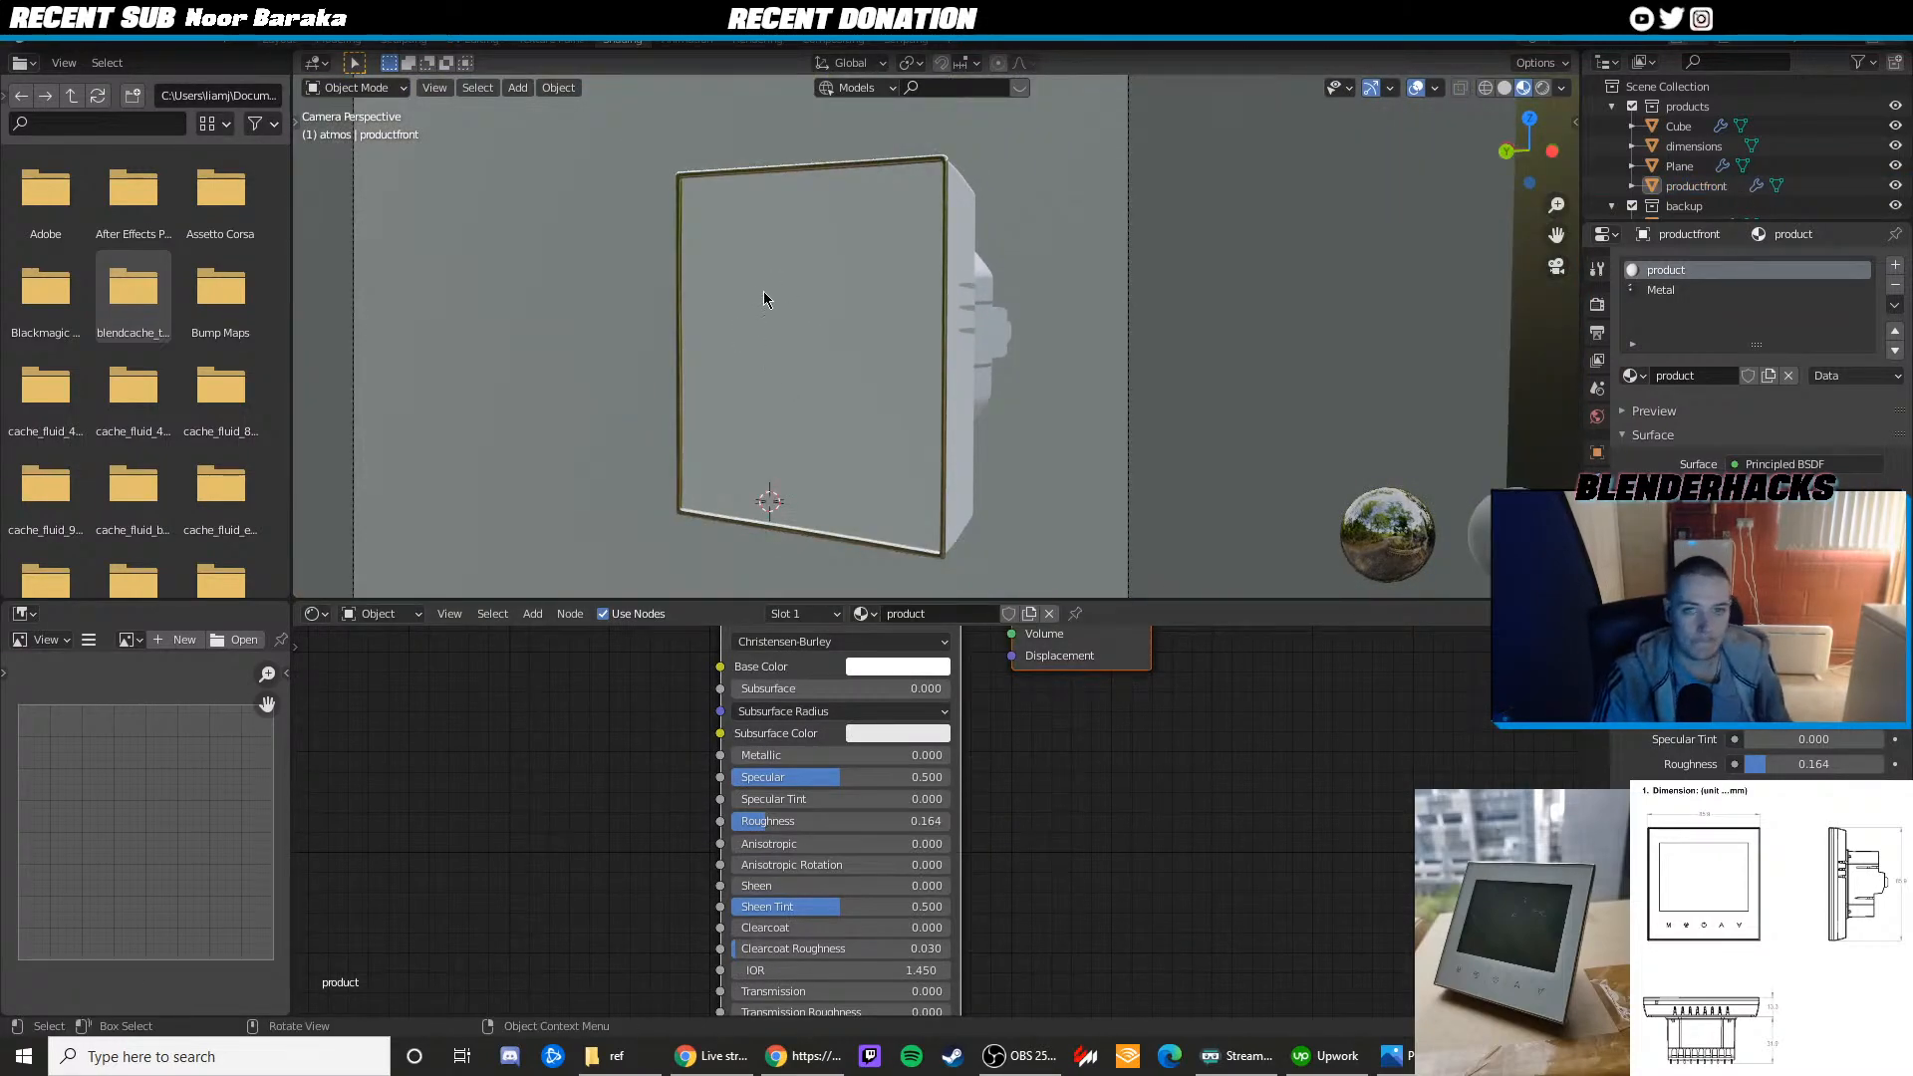
Select the faces of productfront's inner rectangle down through its left column, upper block and narrow middle strips
{"action": "key", "text": "Tab"}
{"action": "middle_click_drag", "start_coordinate": [764, 296], "coordinate": [913, 299]}
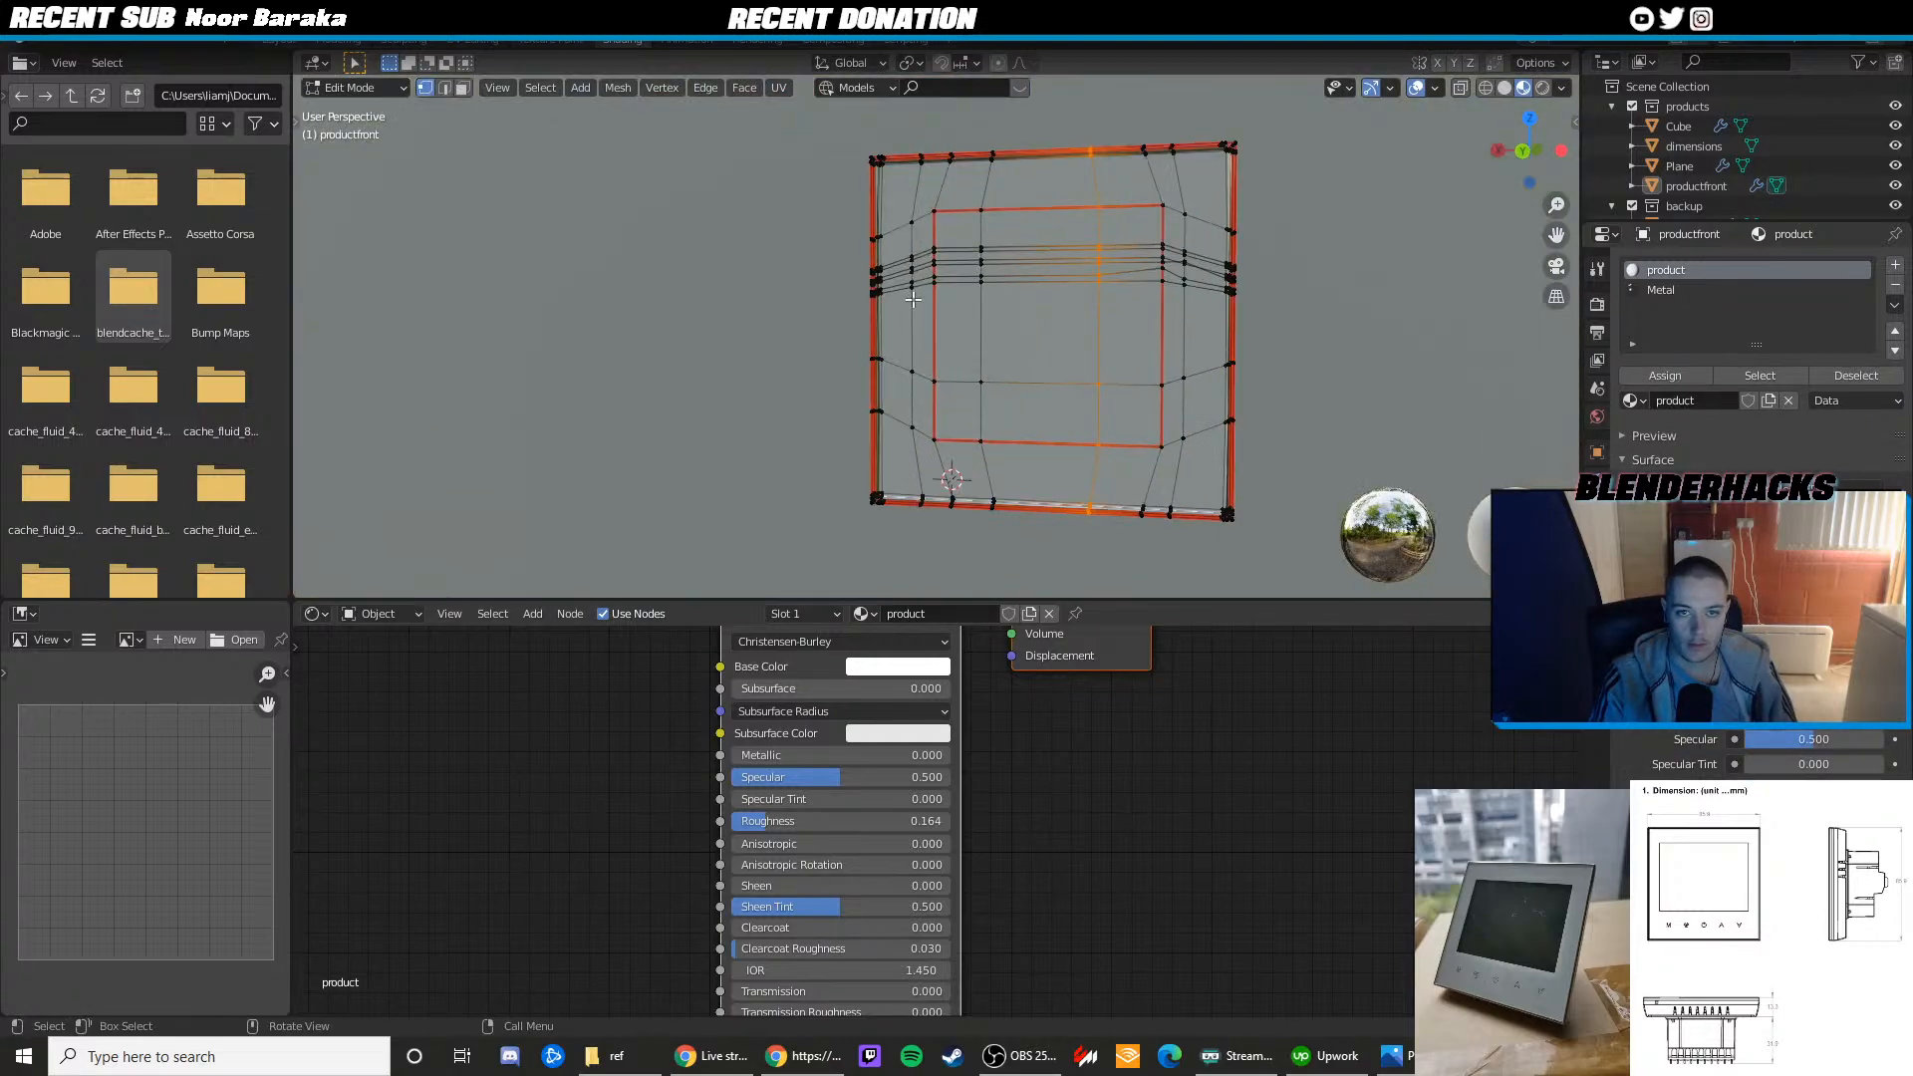
{"action": "scroll", "coordinate": [912, 299], "scroll_direction": "up", "scroll_amount": 3}
{"action": "key", "text": "3"}
{"action": "left_click", "coordinate": [803, 311], "text": "shift"}
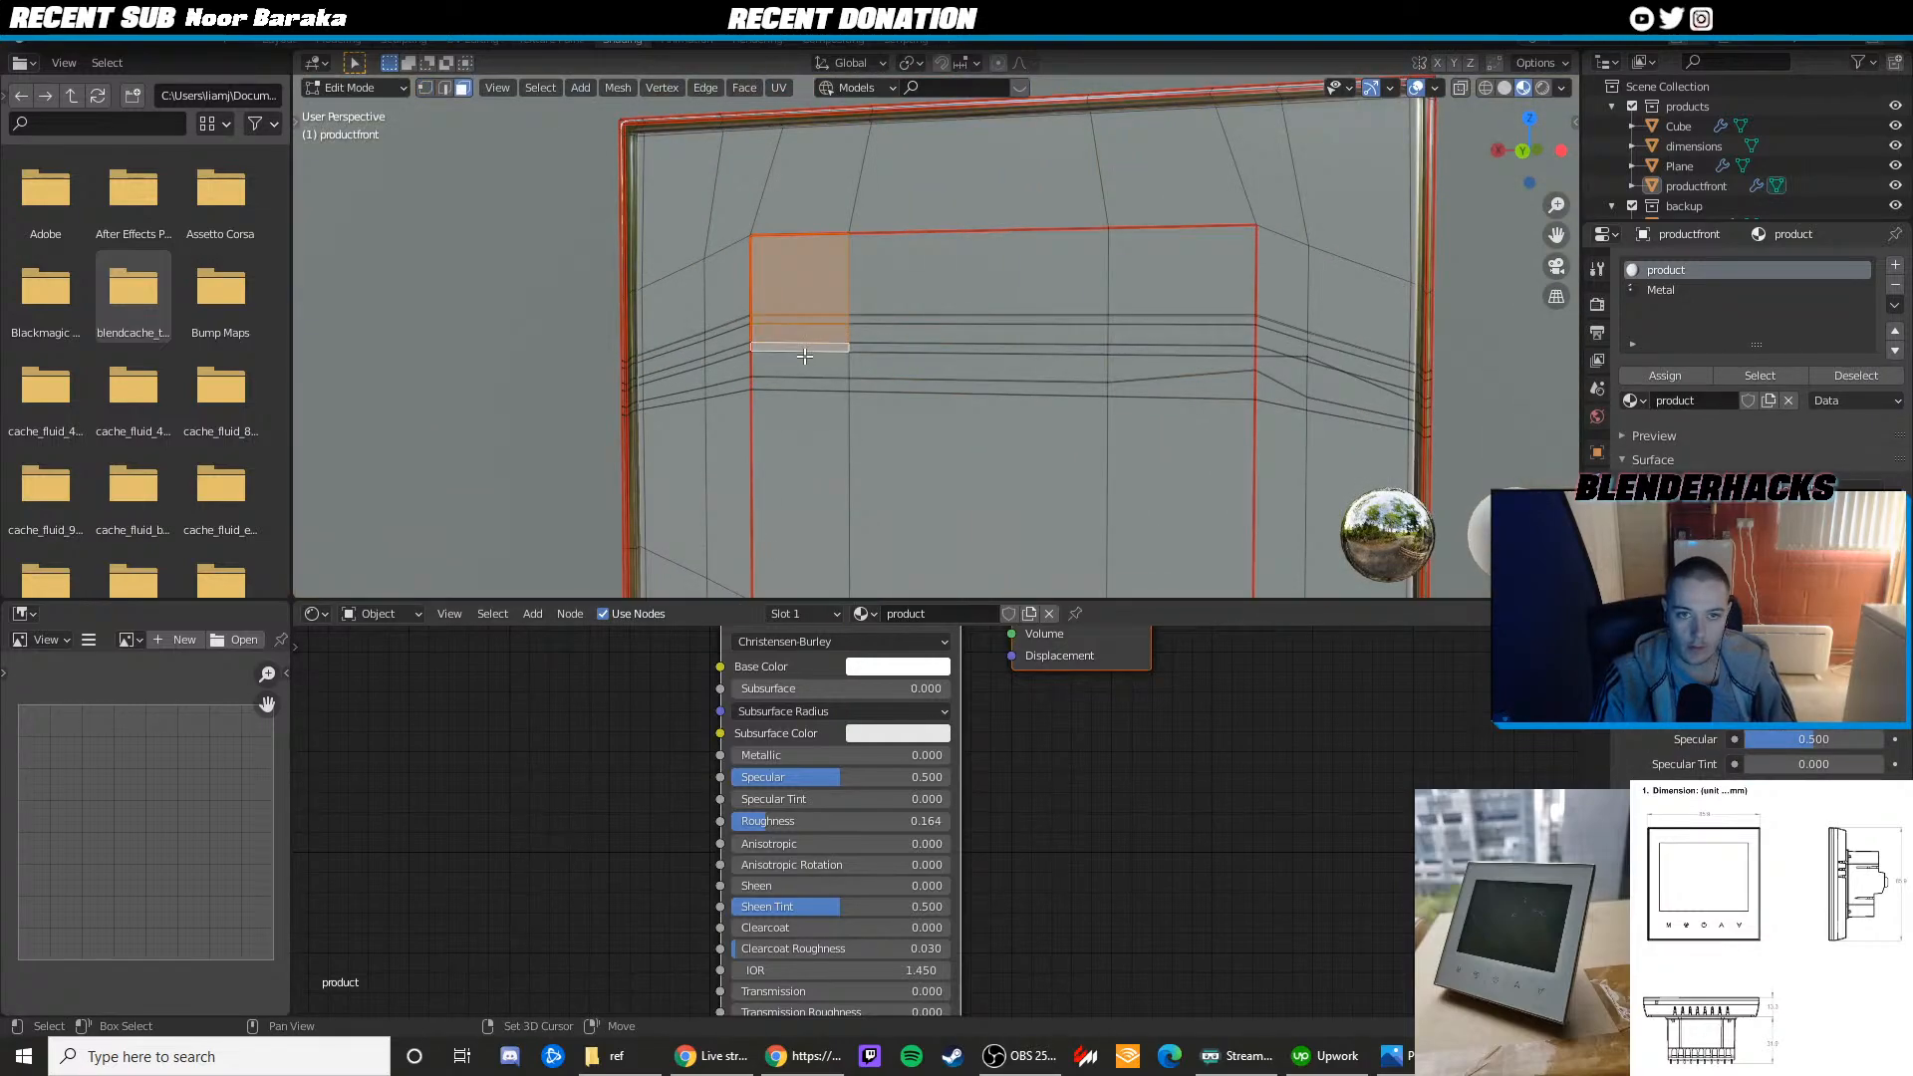
{"action": "left_click", "coordinate": [839, 445], "text": "shift"}
{"action": "left_click", "coordinate": [895, 358], "text": "shift"}
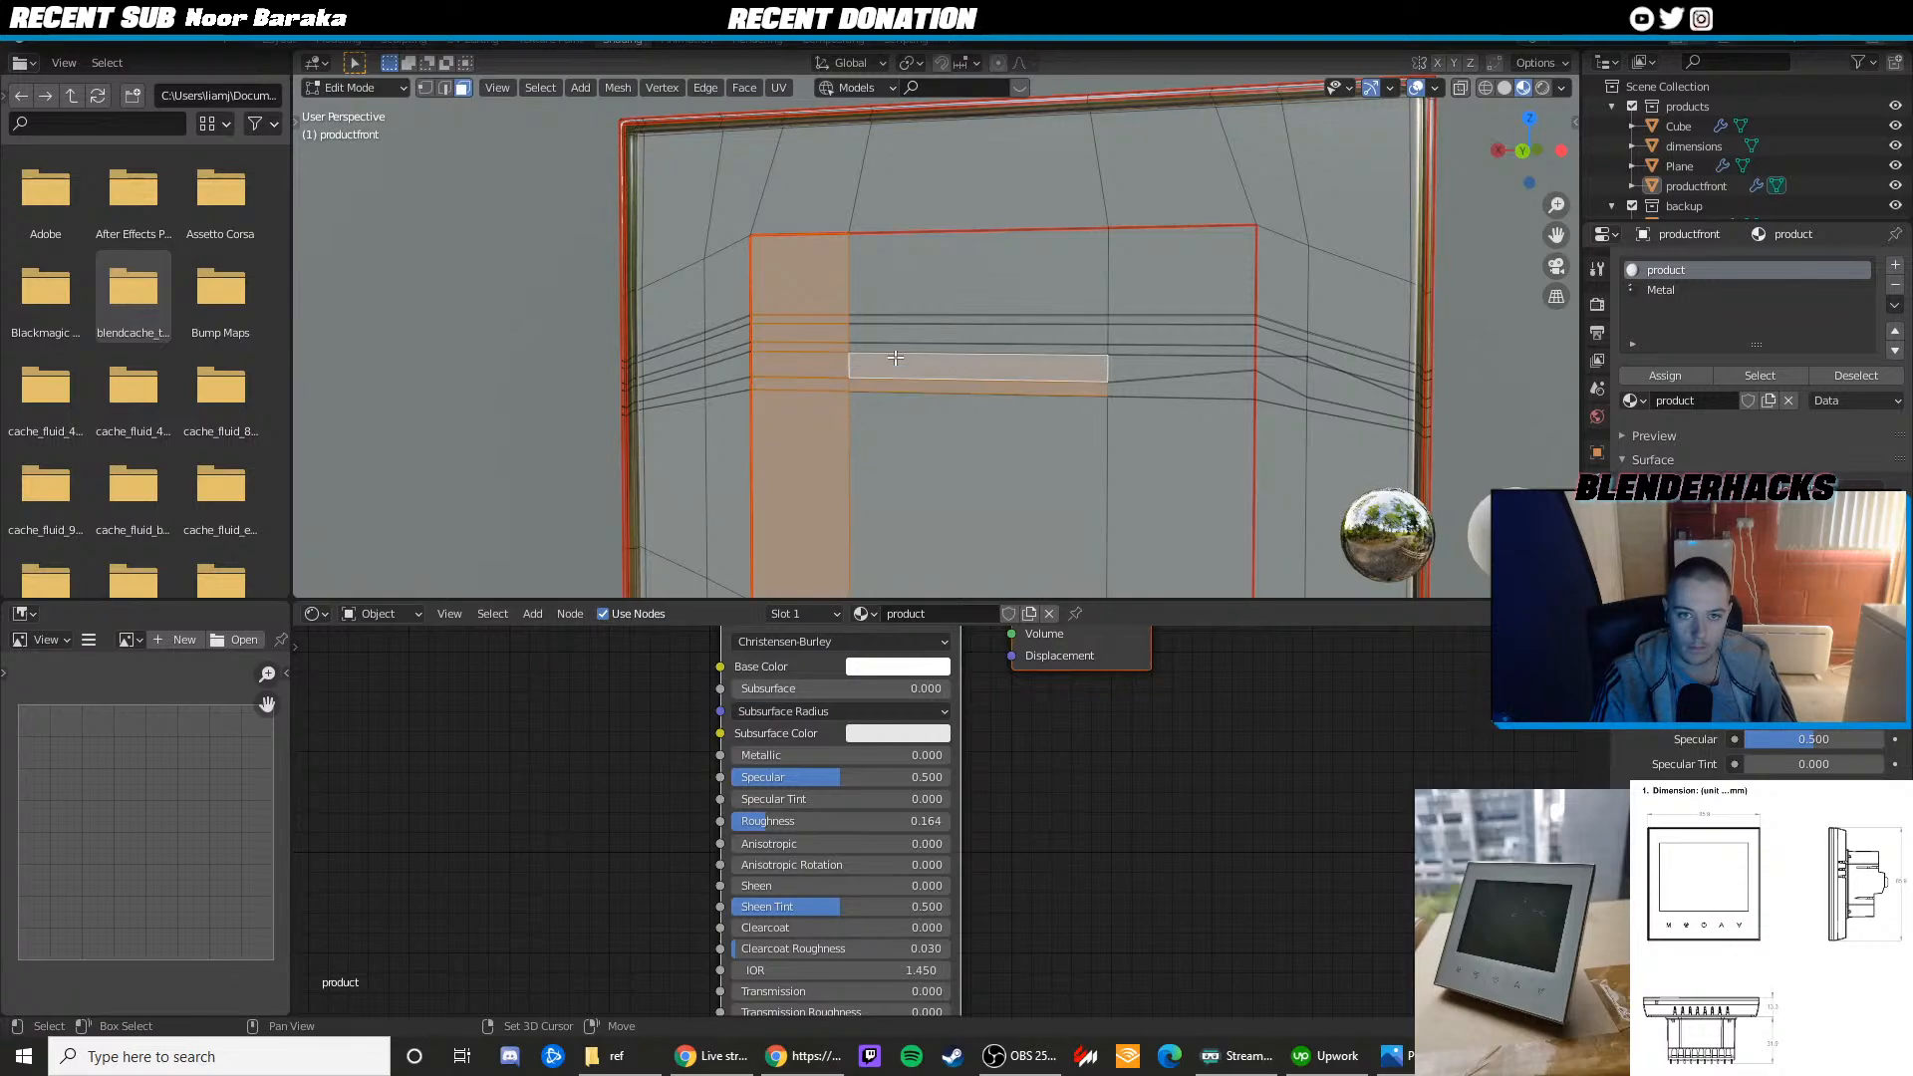
{"action": "left_click", "coordinate": [895, 337], "text": "shift"}
{"action": "left_click", "coordinate": [897, 348], "text": "shift"}
{"action": "left_click", "coordinate": [897, 364], "text": "shift"}
{"action": "left_click", "coordinate": [898, 320], "text": "shift"}
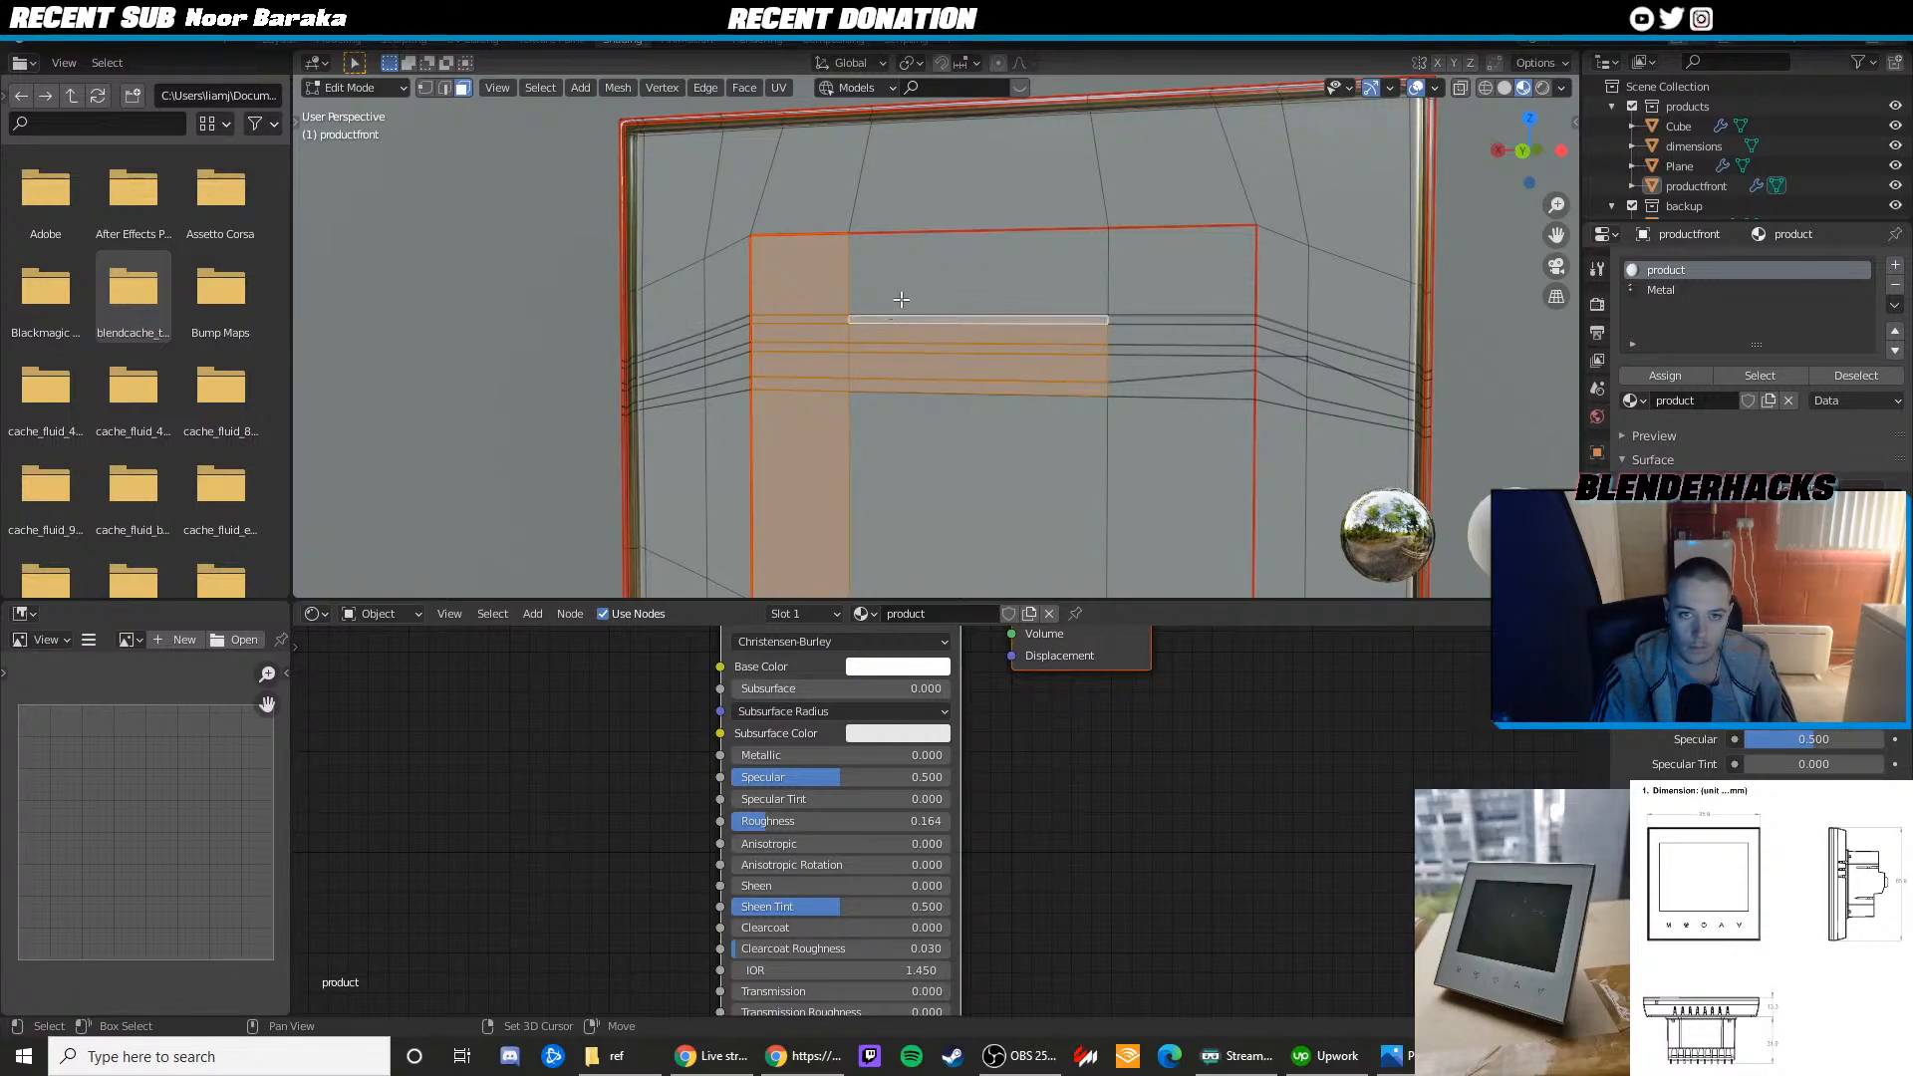
{"action": "left_click", "coordinate": [904, 302], "text": "shift"}
{"action": "left_click", "coordinate": [1127, 295], "text": "shift"}
{"action": "left_click", "coordinate": [1144, 333], "text": "shift"}
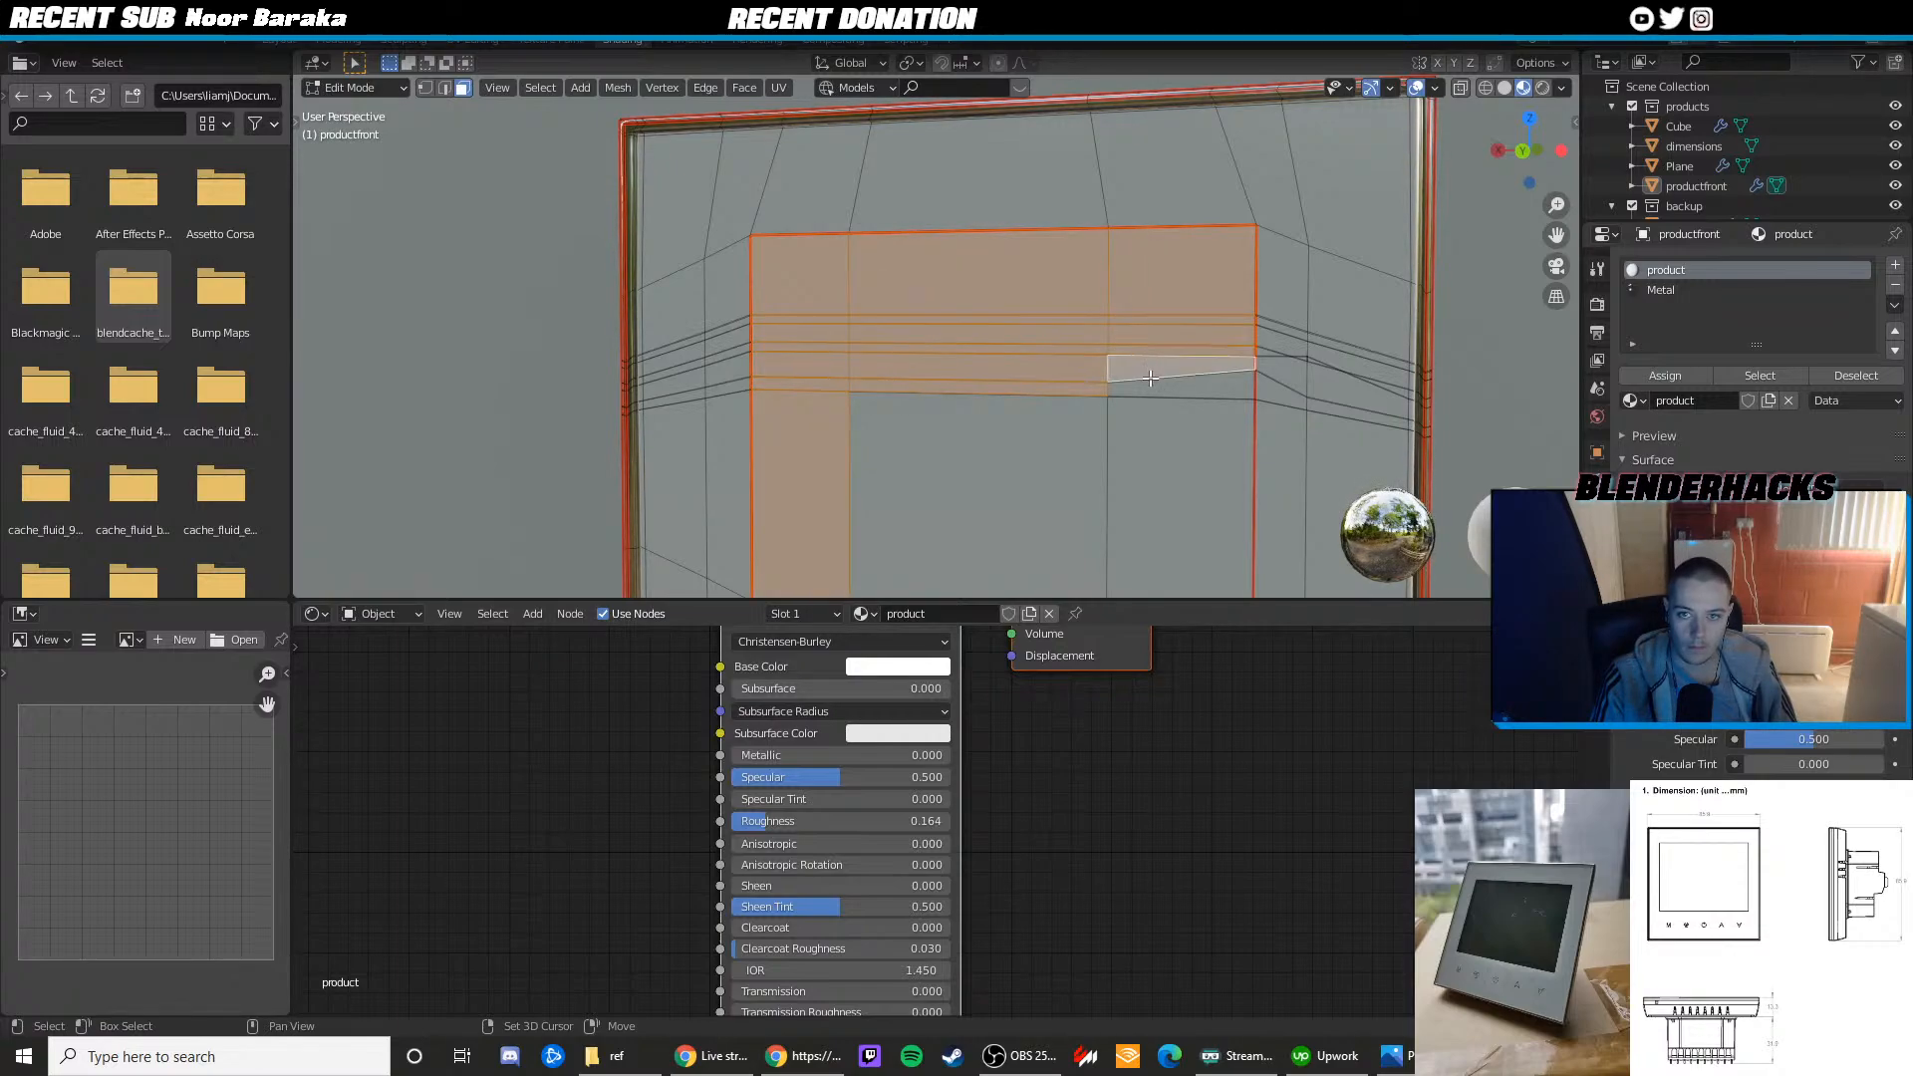
{"action": "left_click", "coordinate": [1150, 377], "text": "shift"}
{"action": "left_click", "coordinate": [1163, 402], "text": "shift"}
{"action": "left_click", "coordinate": [1162, 365], "text": "shift"}
{"action": "left_click", "coordinate": [1161, 382], "text": "shift"}
Extend the face selection across the bottom row to cover the whole inner screen rectangle
{"action": "middle_click_drag", "start_coordinate": [952, 524], "coordinate": [901, 392], "text": "shift"}
{"action": "left_click_drag", "start_coordinate": [897, 438], "coordinate": [912, 473], "text": "shift"}
{"action": "middle_click_drag", "start_coordinate": [859, 523], "coordinate": [894, 364], "text": "shift"}
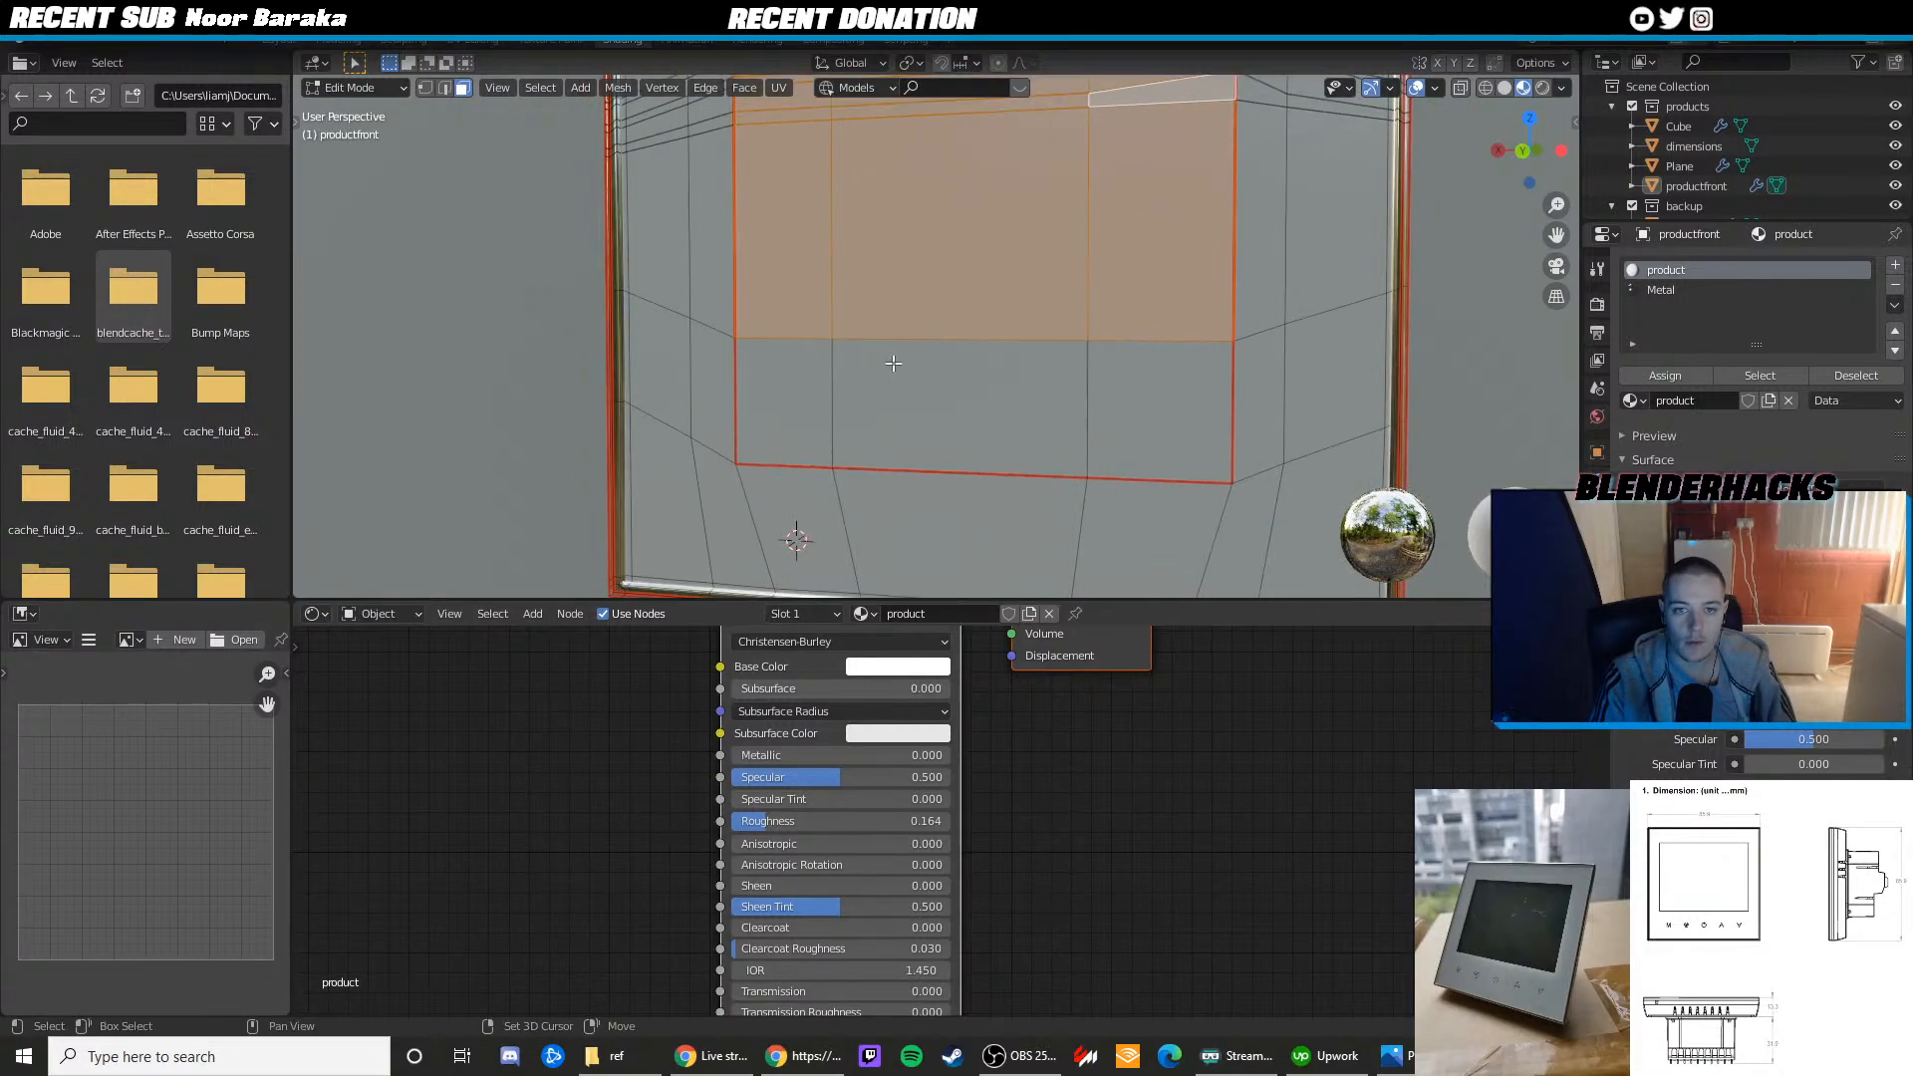
{"action": "left_click", "coordinate": [825, 396], "text": "shift"}
{"action": "left_click", "coordinate": [948, 404], "text": "shift"}
{"action": "left_click", "coordinate": [1151, 407], "text": "shift"}
{"action": "middle_click_drag", "start_coordinate": [1151, 407], "coordinate": [956, 389]}
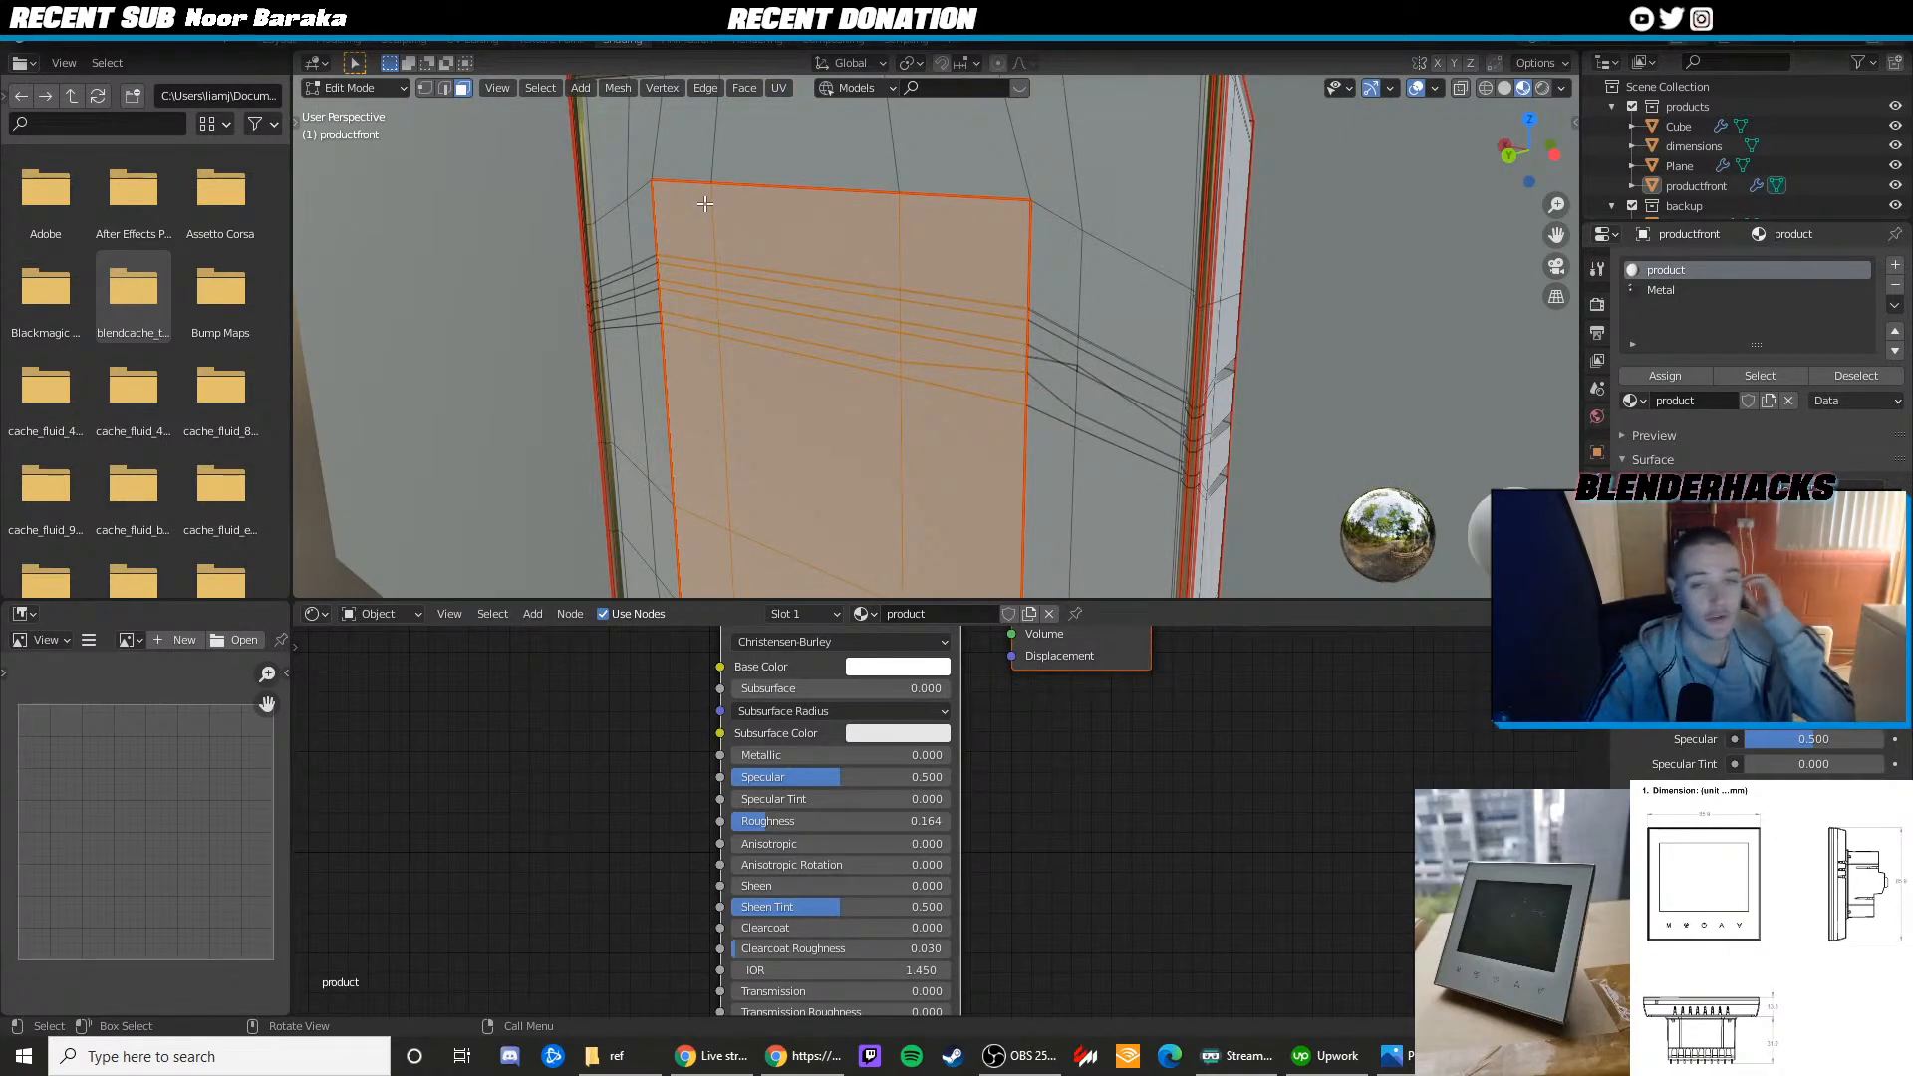
{"action": "scroll", "coordinate": [1118, 444], "scroll_direction": "down", "scroll_amount": 5}
{"action": "middle_click_drag", "start_coordinate": [1026, 438], "coordinate": [1092, 423]}
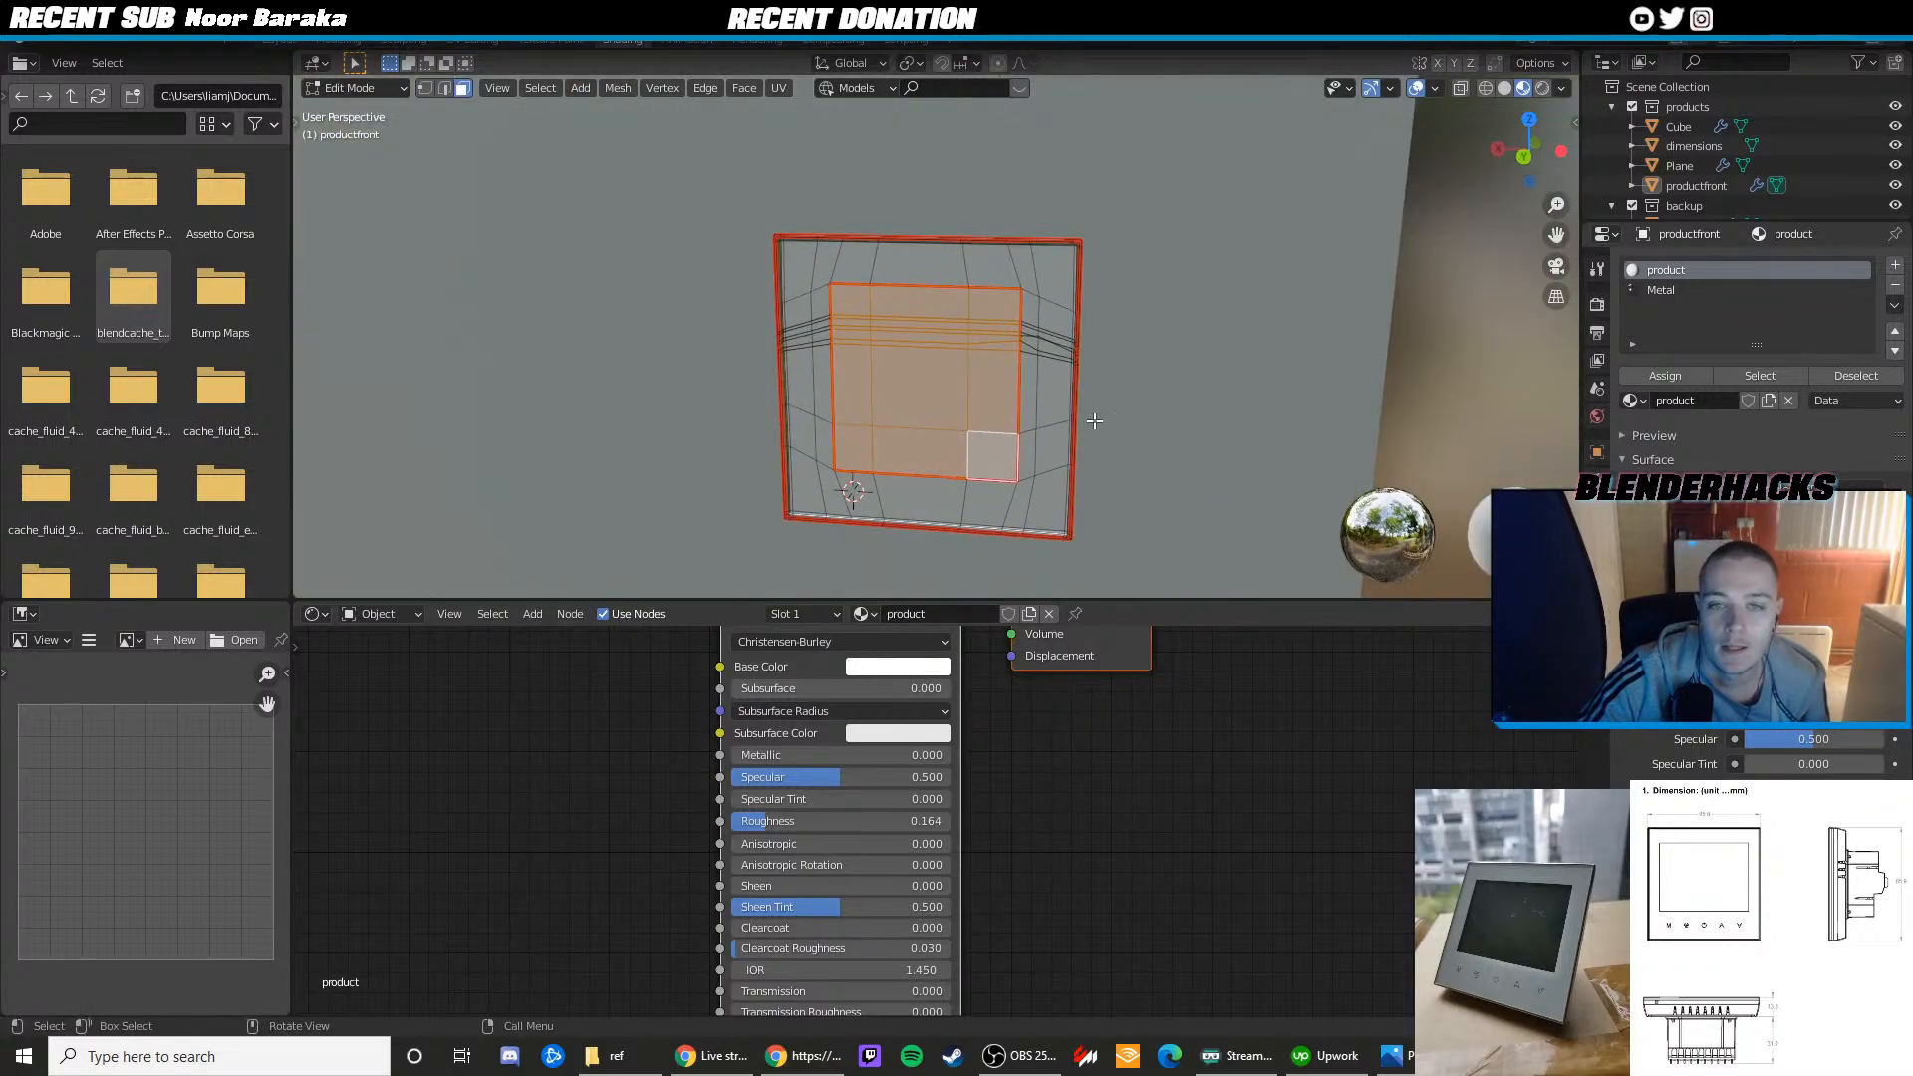
{"action": "scroll", "coordinate": [1093, 422], "scroll_direction": "up", "scroll_amount": 2}
{"action": "scroll", "coordinate": [1146, 763], "scroll_direction": "down", "scroll_amount": 2}
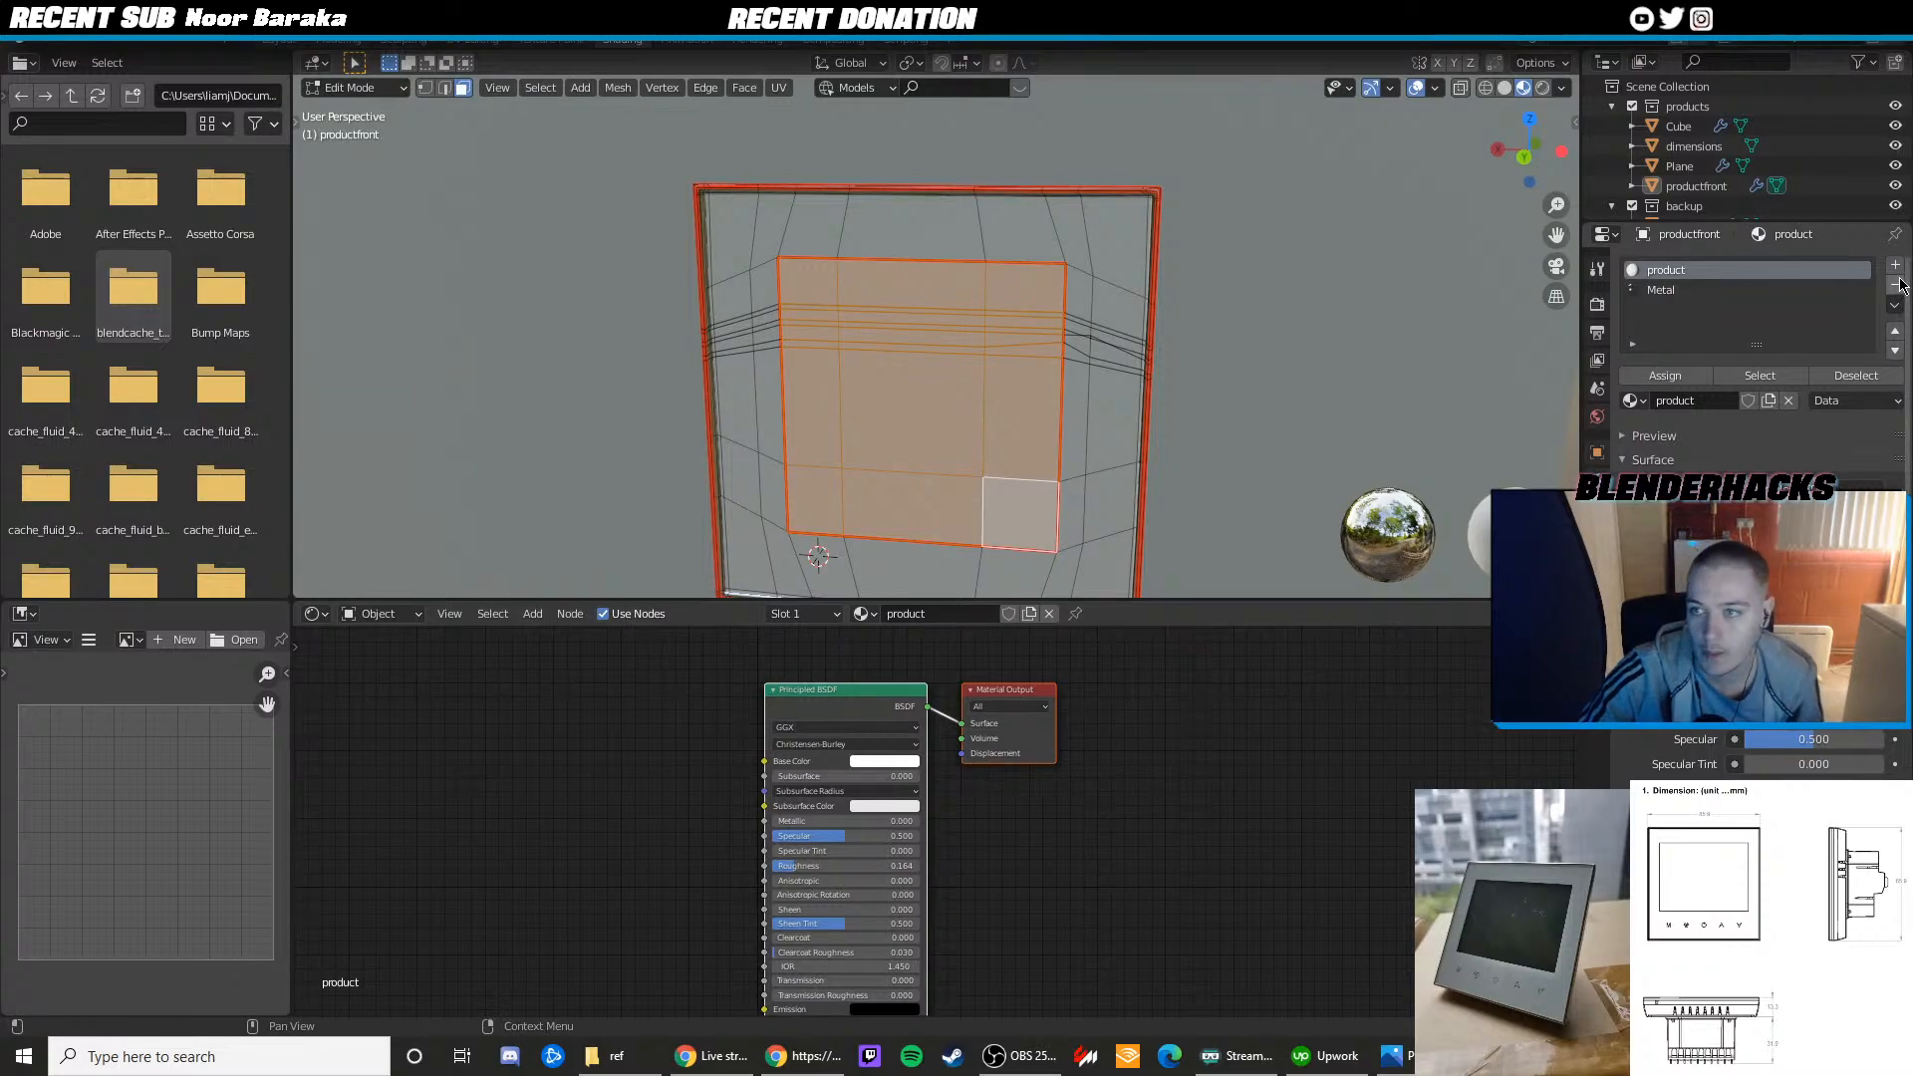
Add a material named screen to productfront and darken its base color to near black
{"action": "left_click", "coordinate": [1895, 265]}
{"action": "left_click", "coordinate": [1664, 401]}
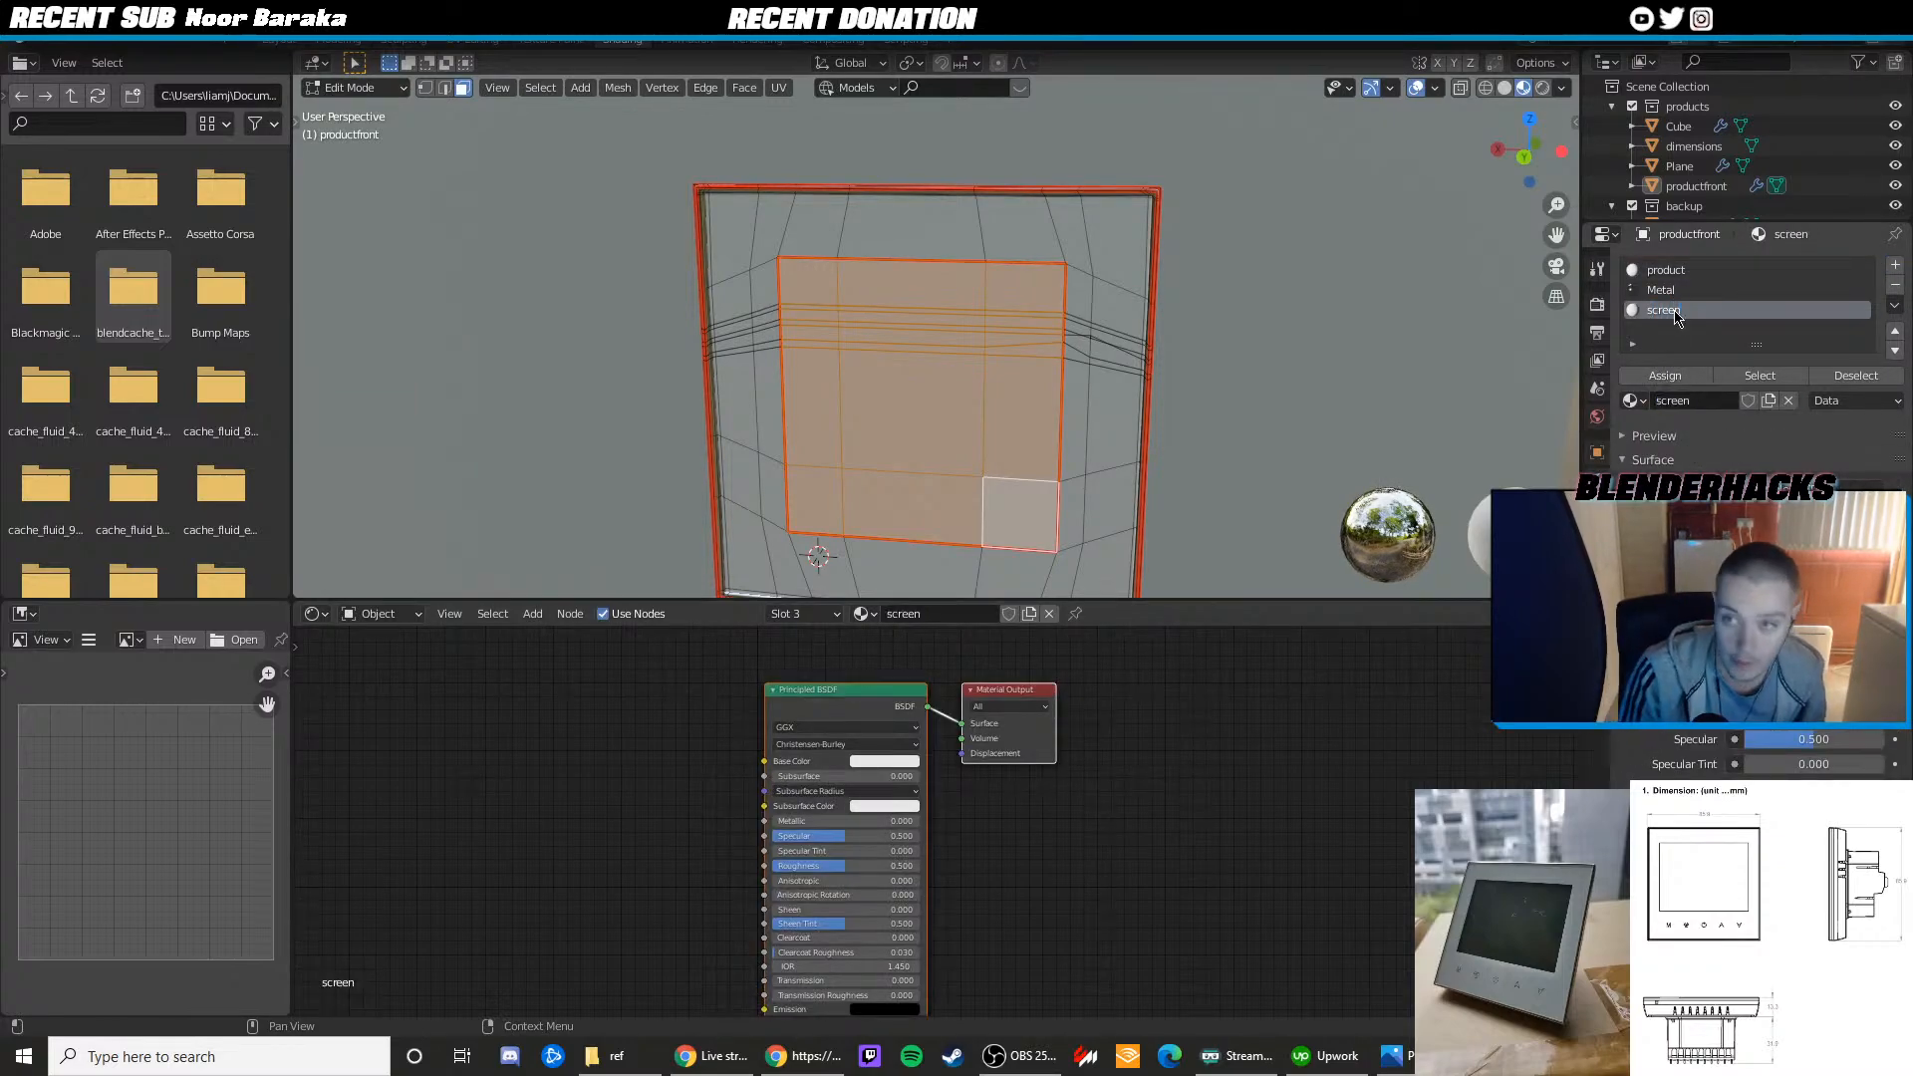
{"action": "left_click", "coordinate": [878, 762]}
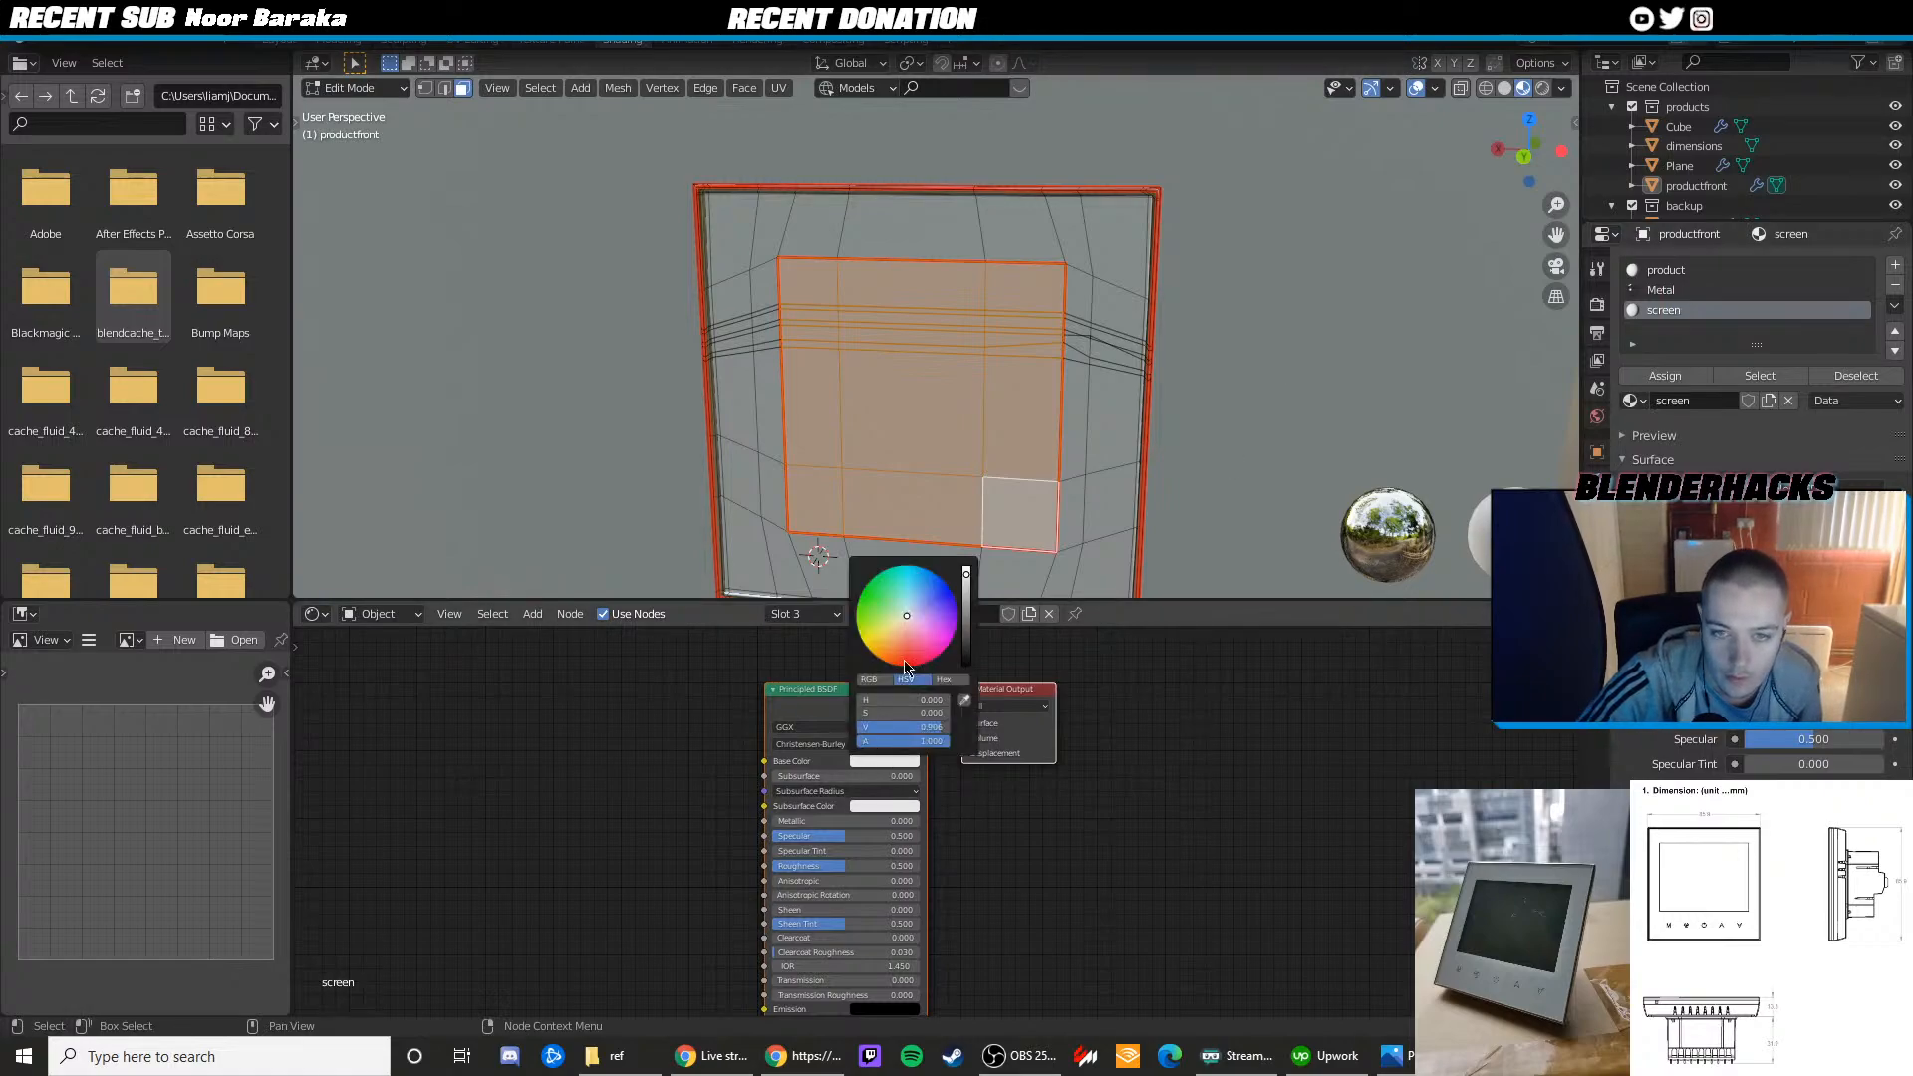
{"action": "left_click_drag", "start_coordinate": [968, 626], "coordinate": [966, 652]}
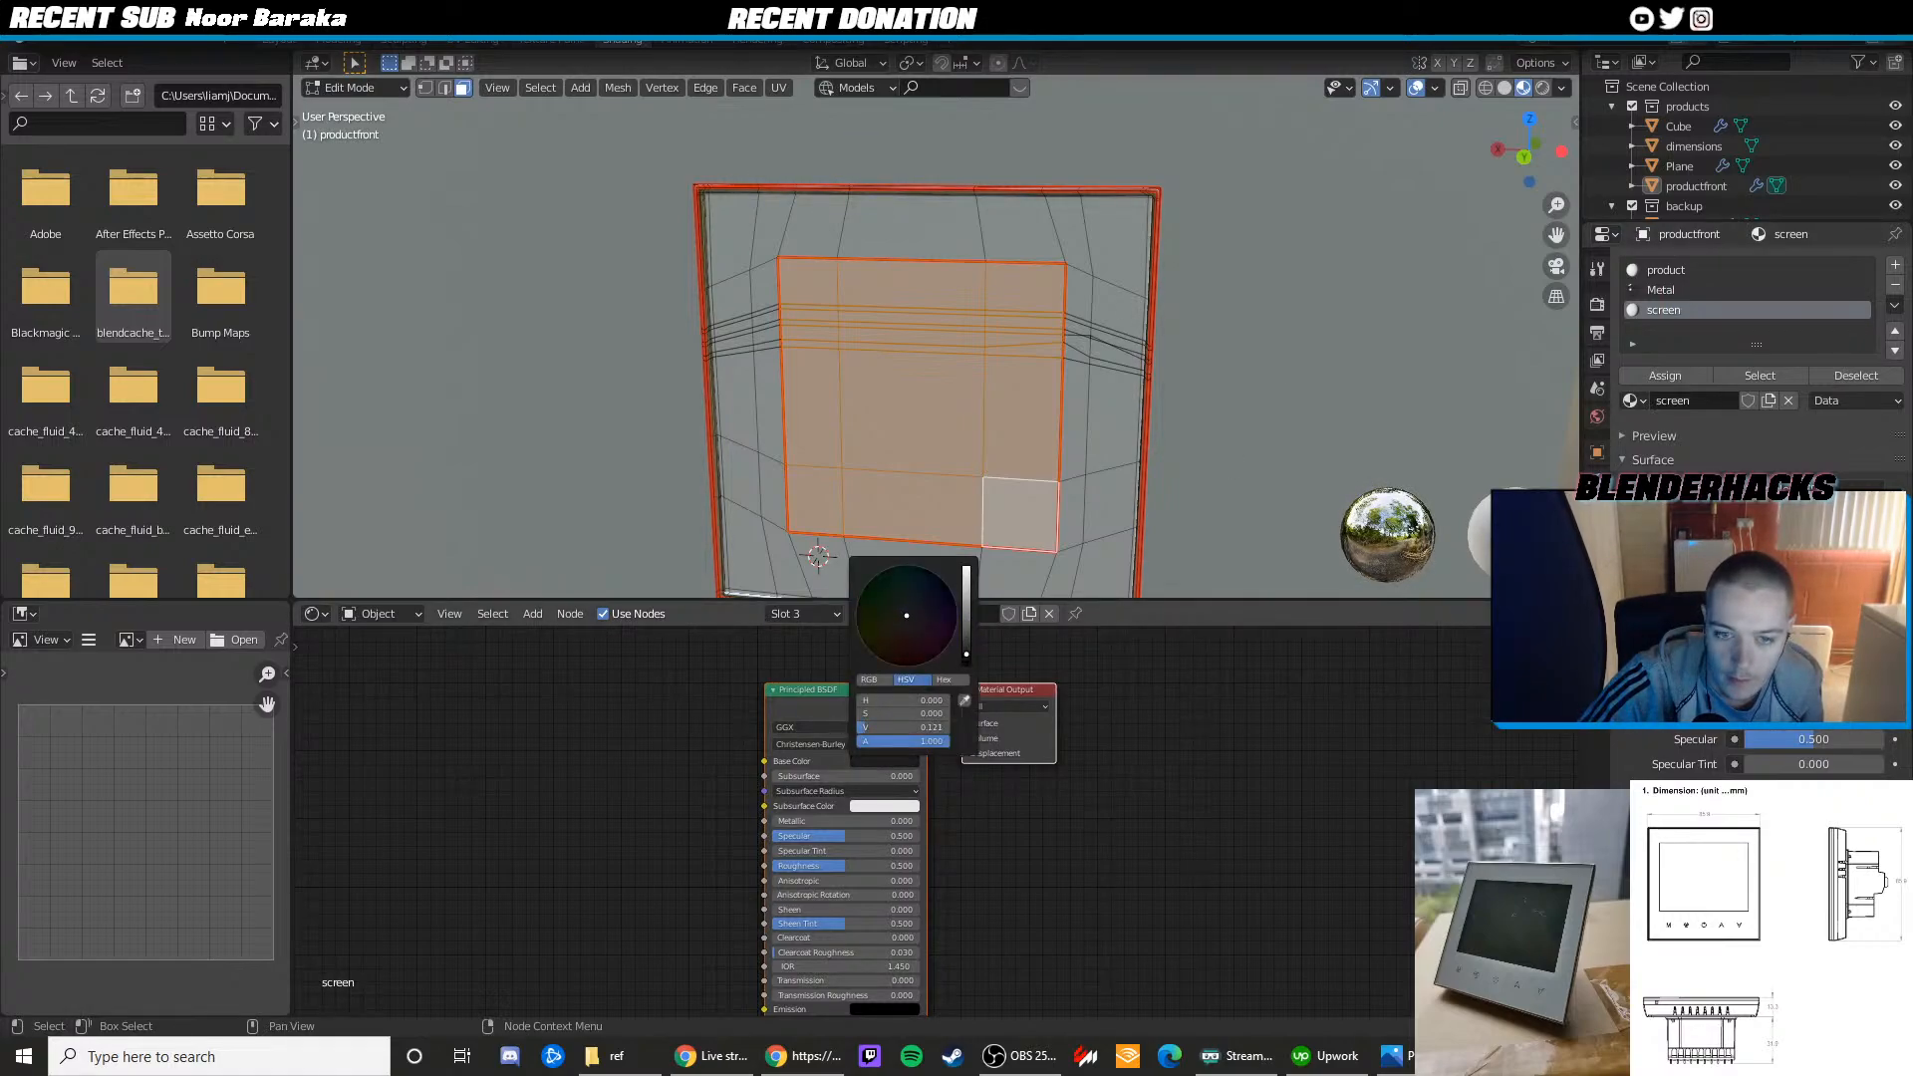
Assign the screen material to the selected faces and check the coverage in the camera view
{"action": "left_click", "coordinate": [1661, 374]}
{"action": "key", "text": "Tab"}
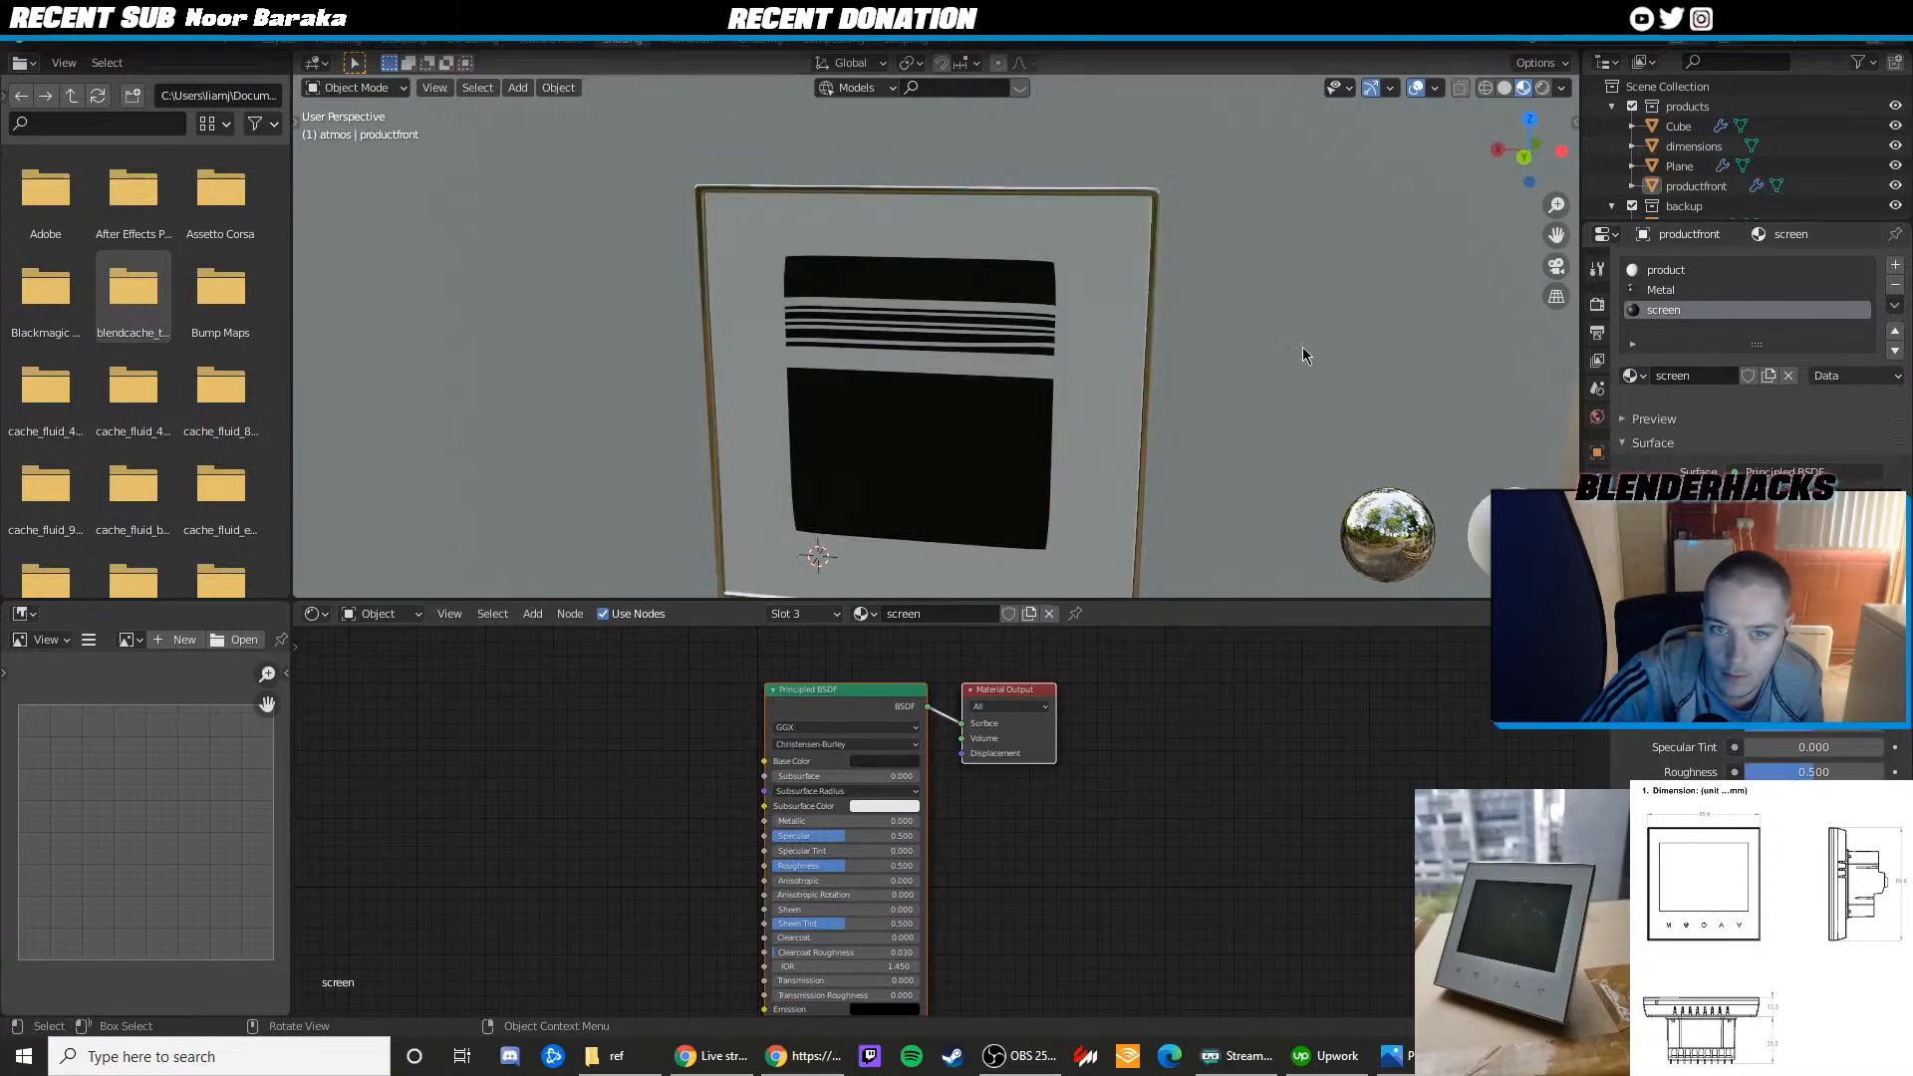
{"action": "scroll", "coordinate": [1269, 351], "scroll_direction": "down", "scroll_amount": 2}
{"action": "key", "text": "KP_0"}
{"action": "scroll", "coordinate": [1037, 273], "scroll_direction": "up", "scroll_amount": 5}
{"action": "key", "text": "Tab"}
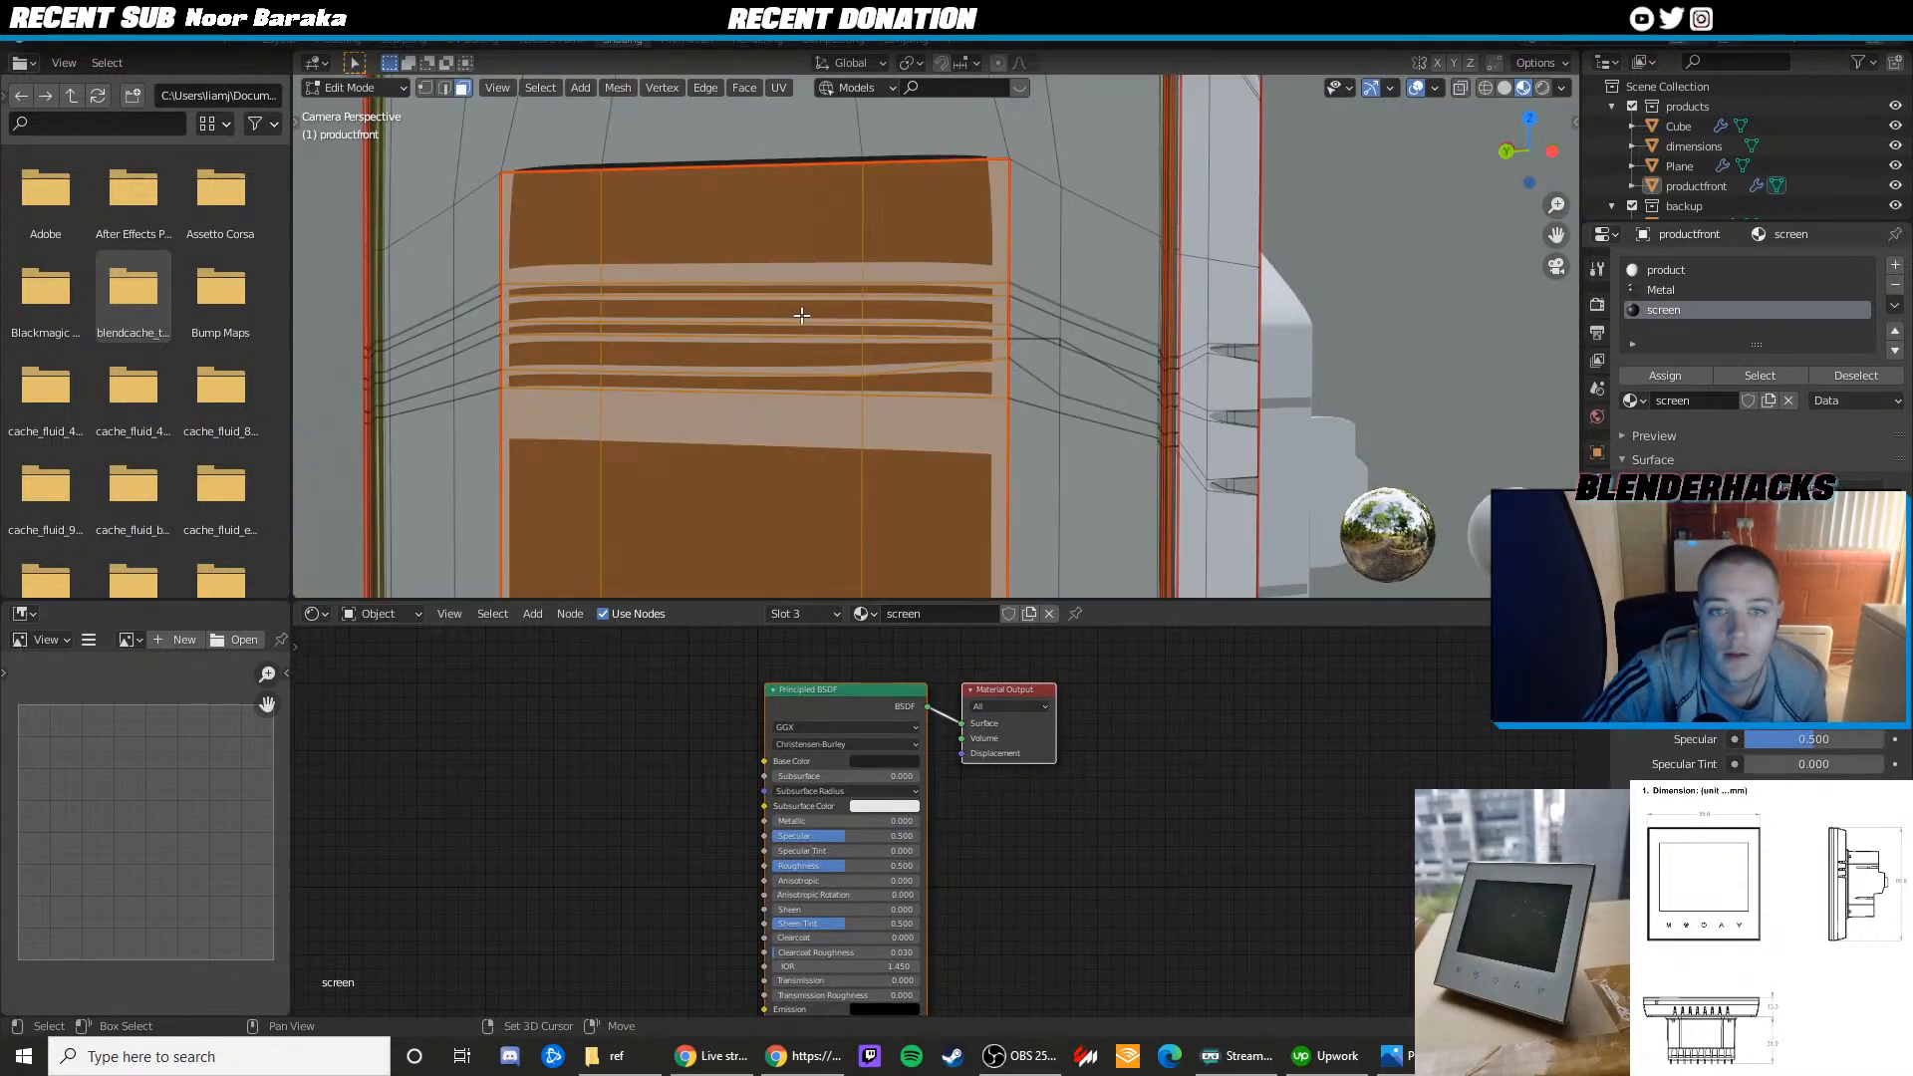
Select the missed strip faces across the screen area and assign them the screen material
{"action": "middle_click_drag", "start_coordinate": [368, 284], "coordinate": [589, 333], "text": "shift"}
{"action": "left_click", "coordinate": [604, 277]}
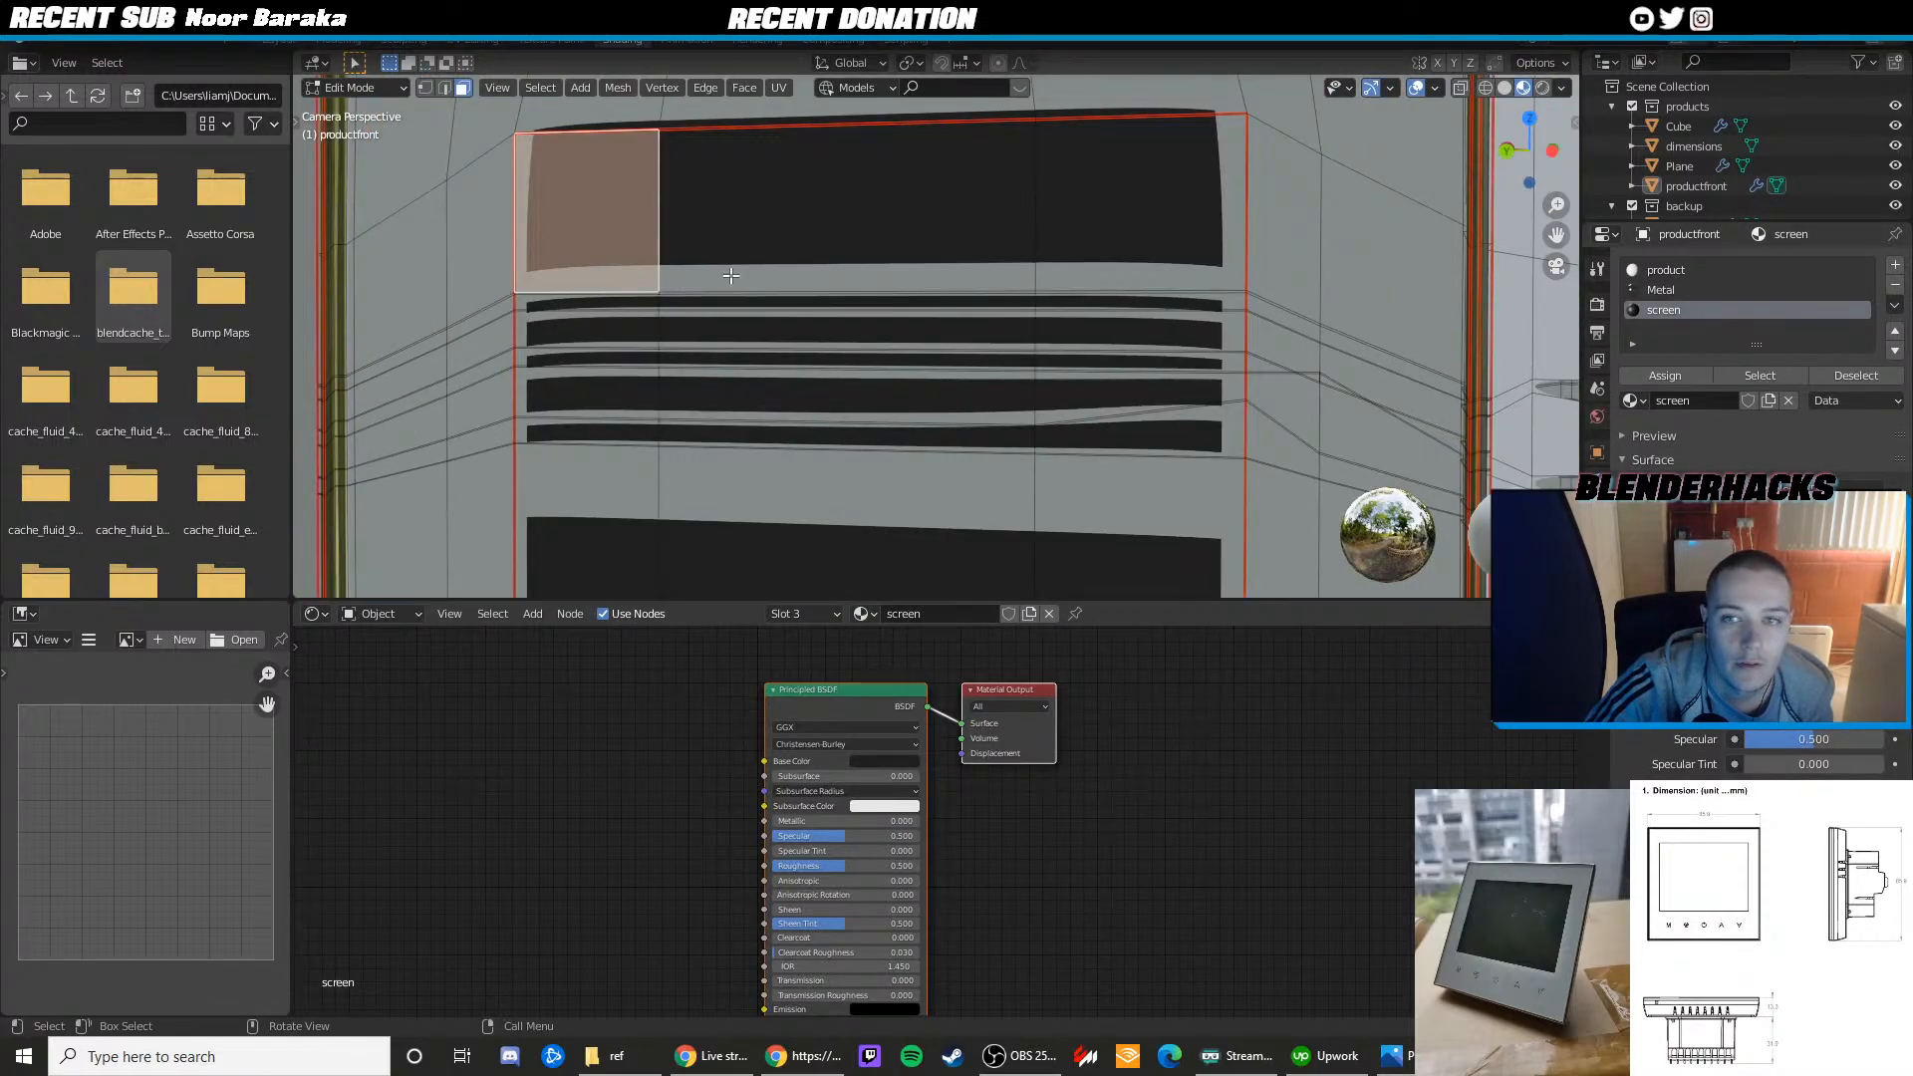
{"action": "scroll", "coordinate": [730, 276], "scroll_direction": "up", "scroll_amount": 5}
{"action": "scroll", "coordinate": [1104, 284], "scroll_direction": "down", "scroll_amount": 7}
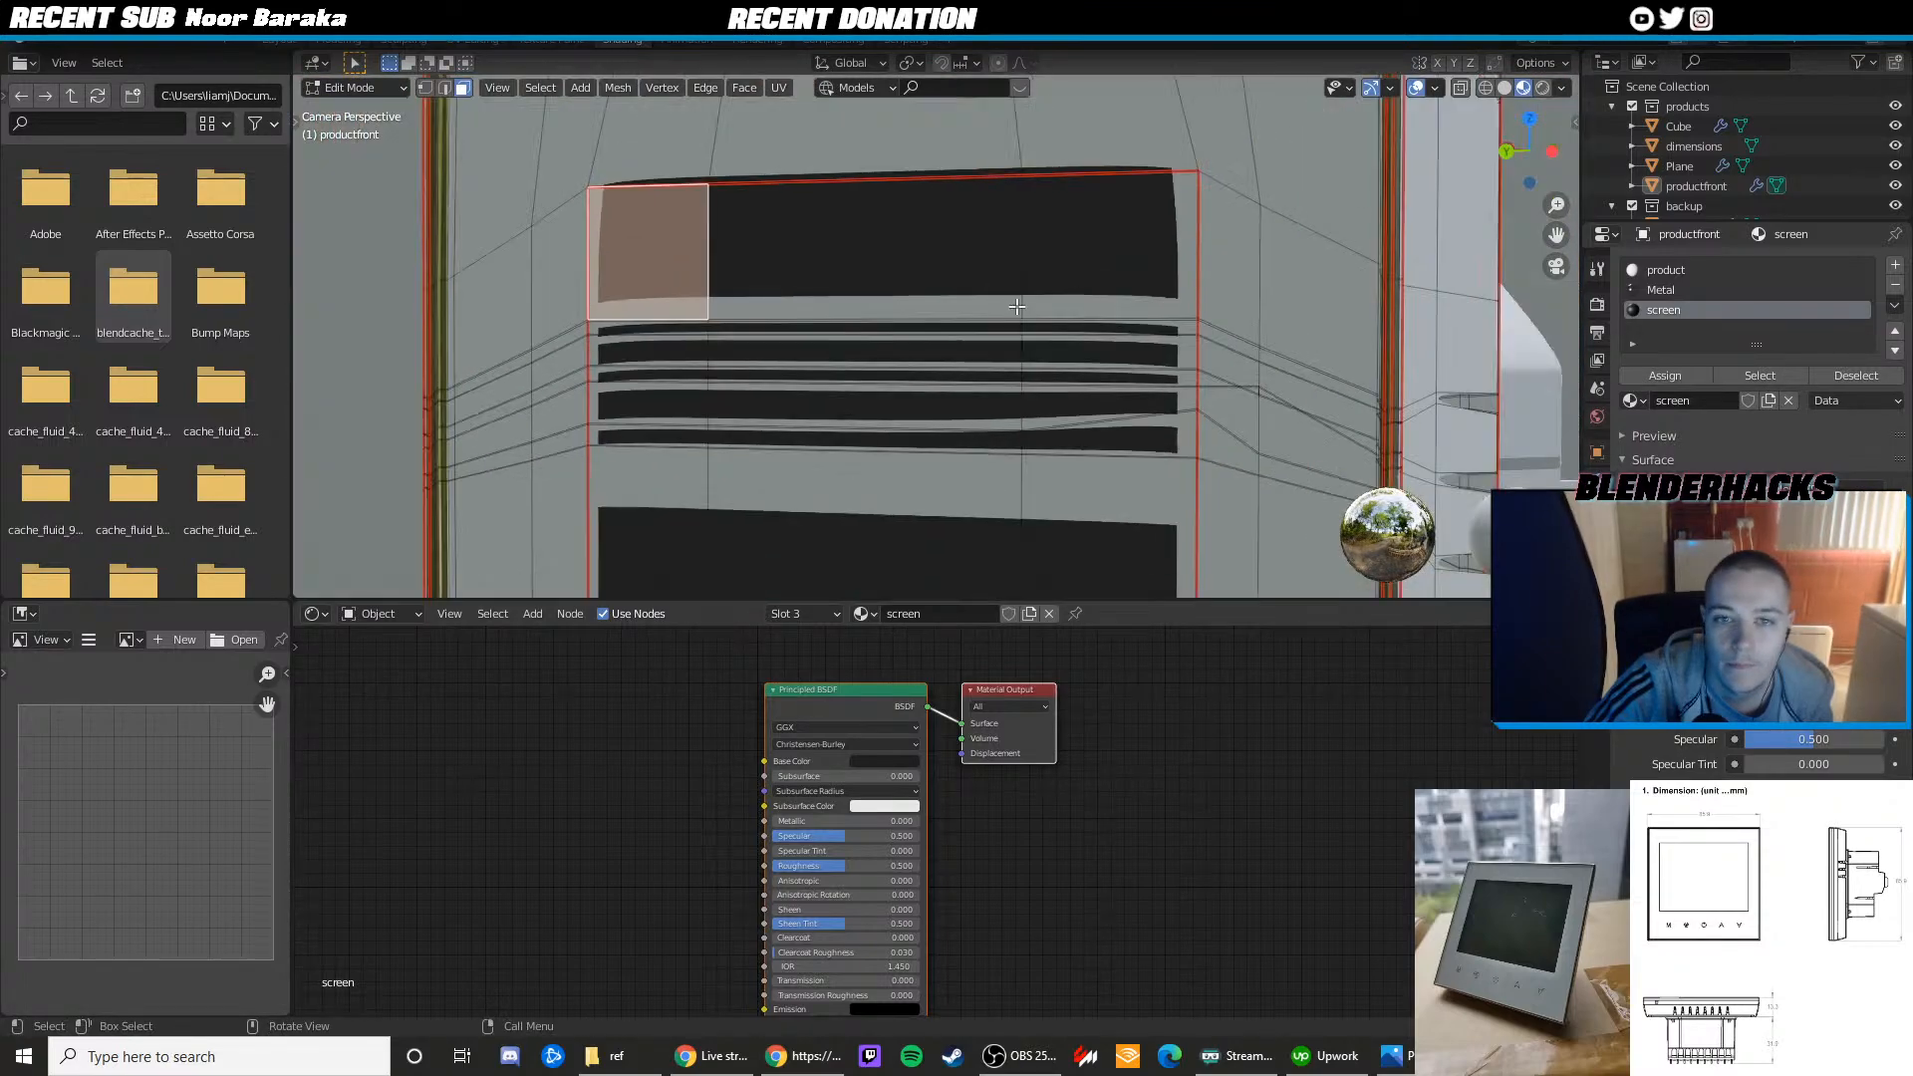
{"action": "left_click_drag", "start_coordinate": [810, 257], "coordinate": [1021, 543]}
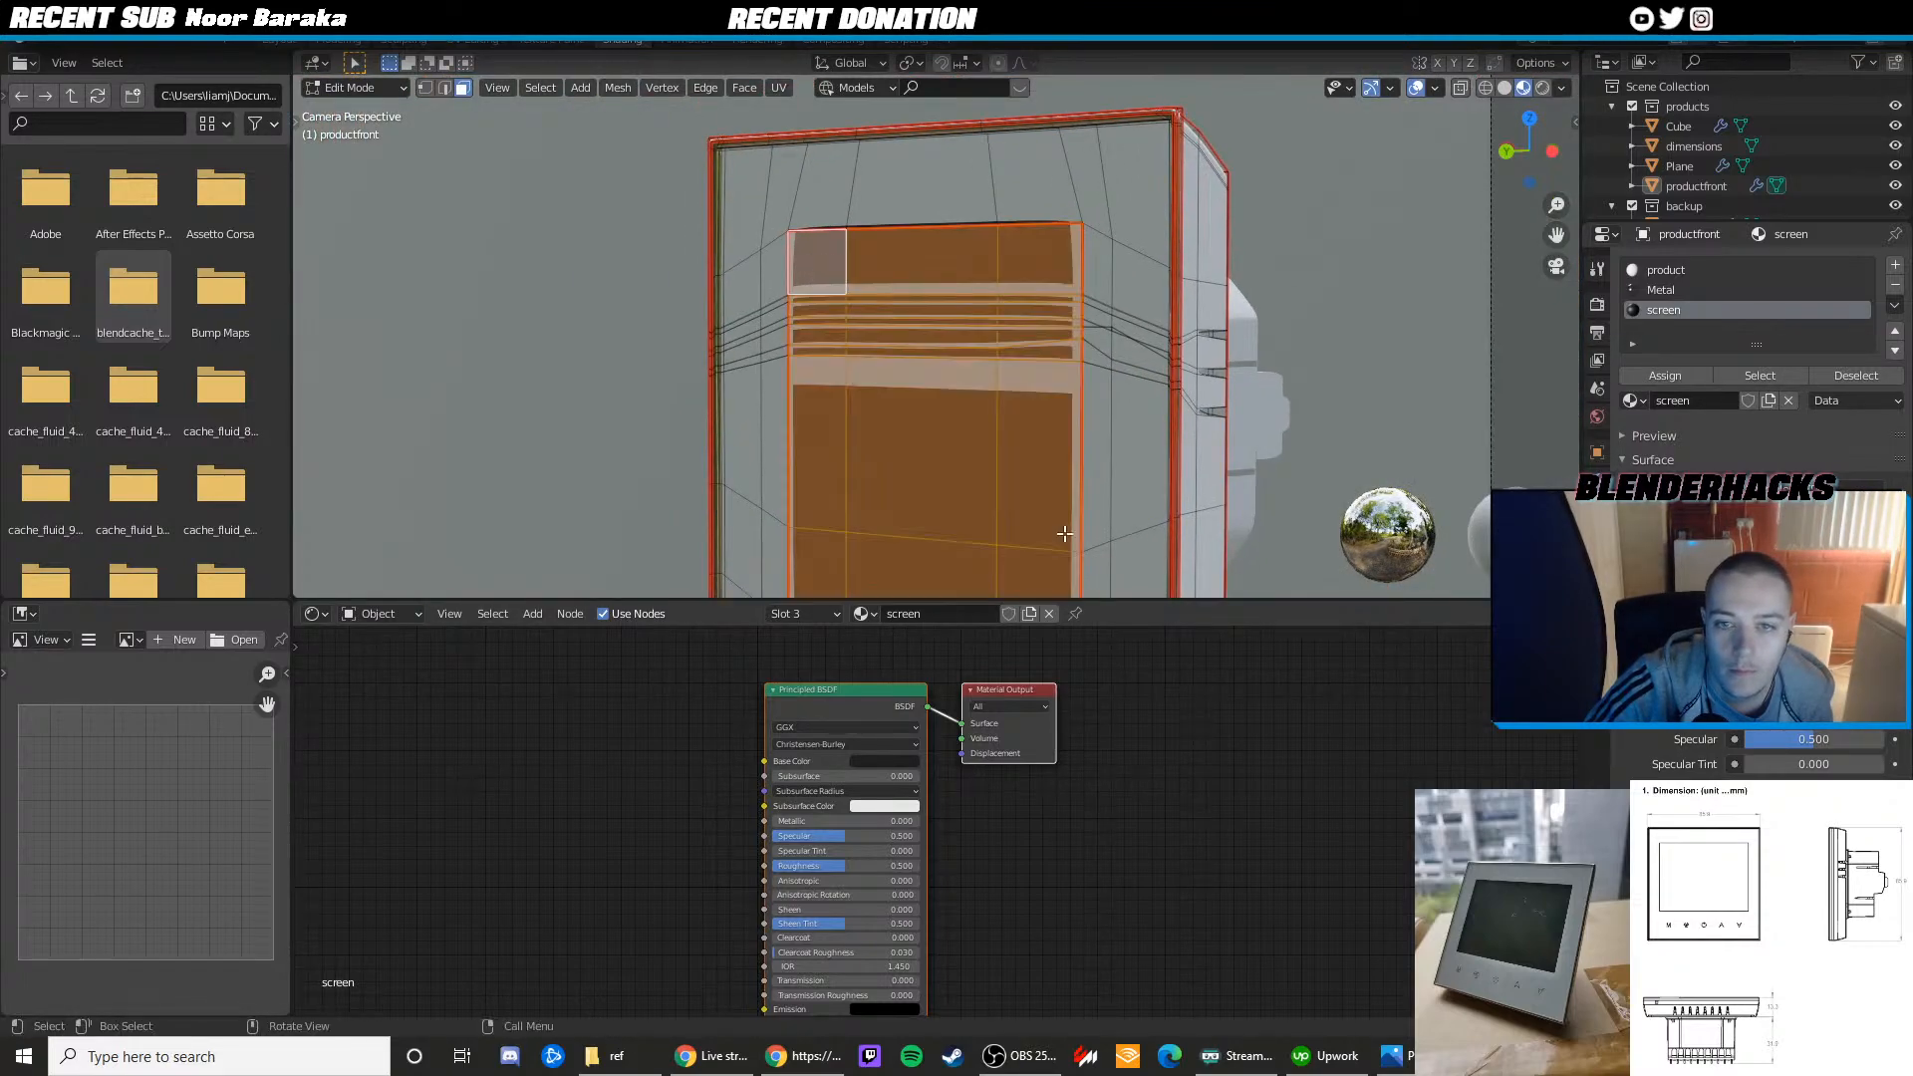
{"action": "left_click", "coordinate": [1665, 375]}
{"action": "key", "text": "Tab"}
{"action": "key", "text": "Tab"}
{"action": "scroll", "coordinate": [1197, 322], "scroll_direction": "up", "scroll_amount": 2}
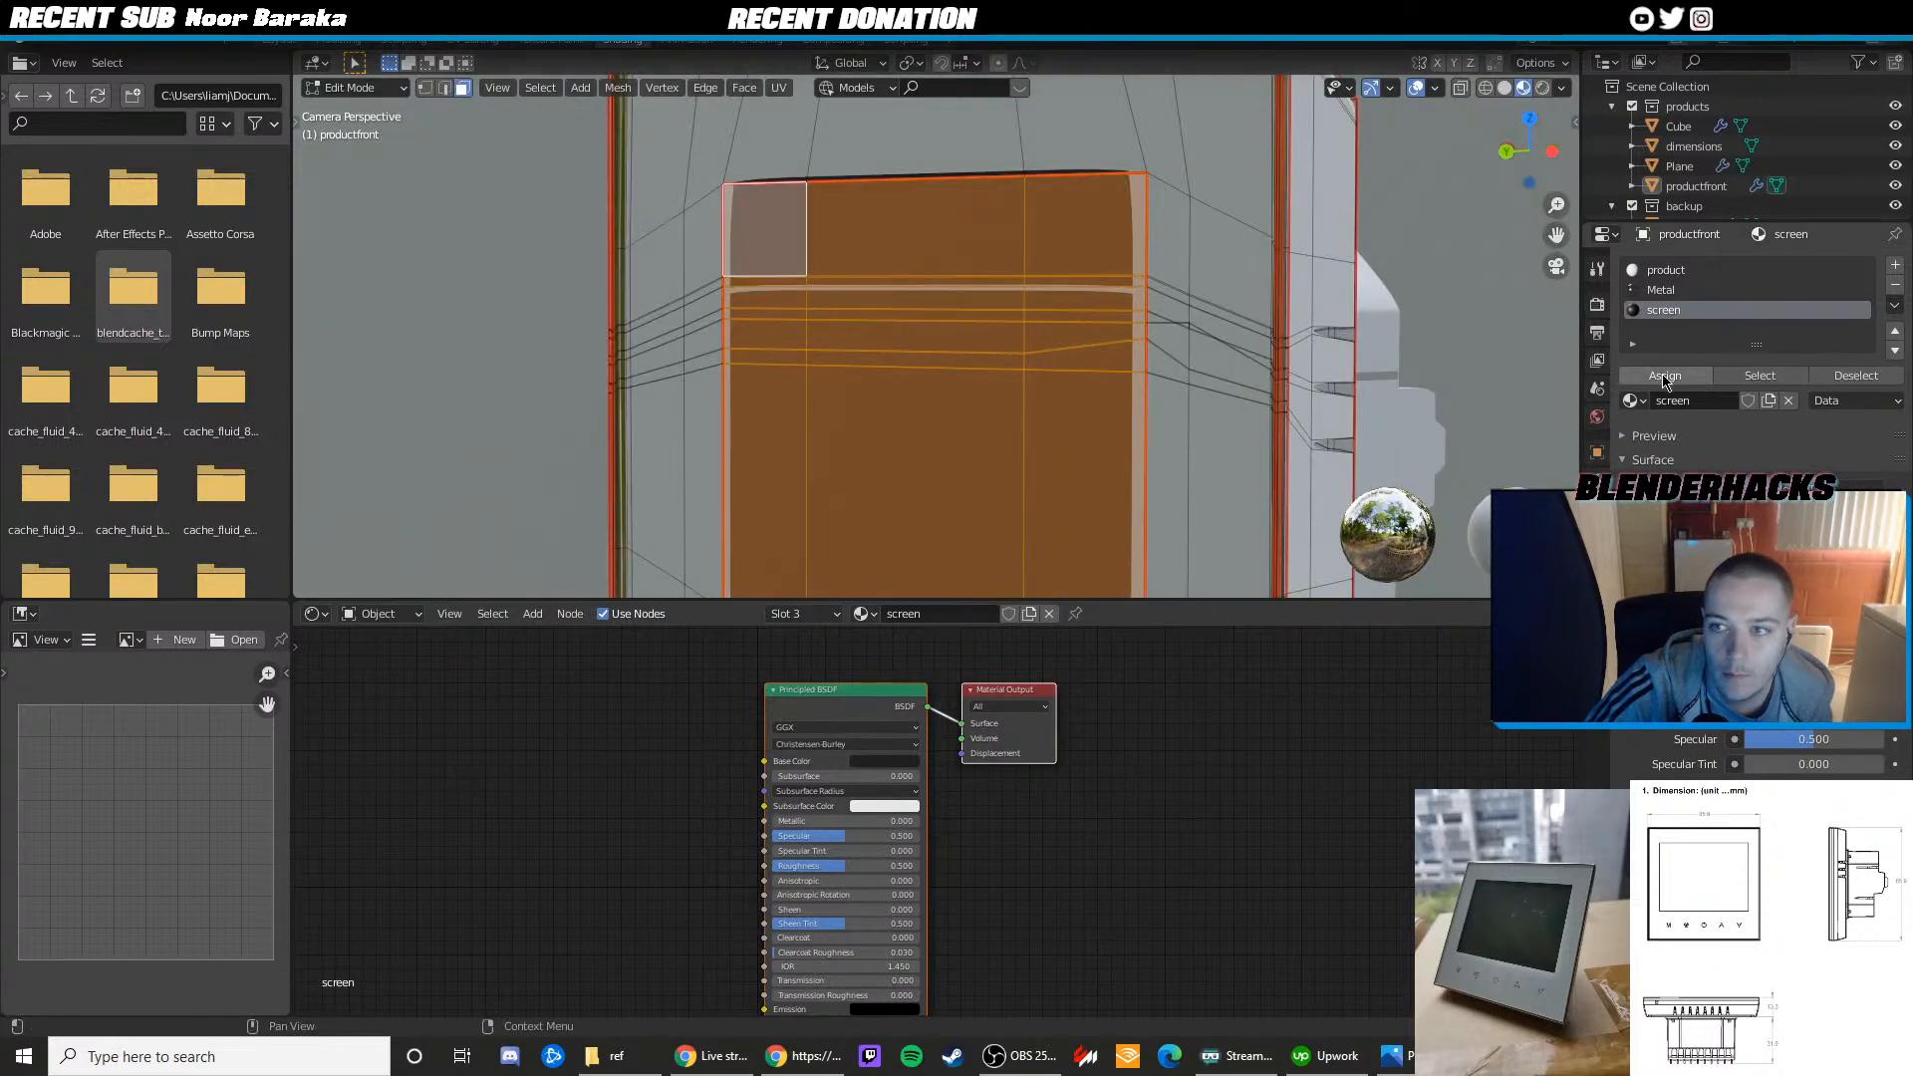
{"action": "left_click", "coordinate": [1665, 376]}
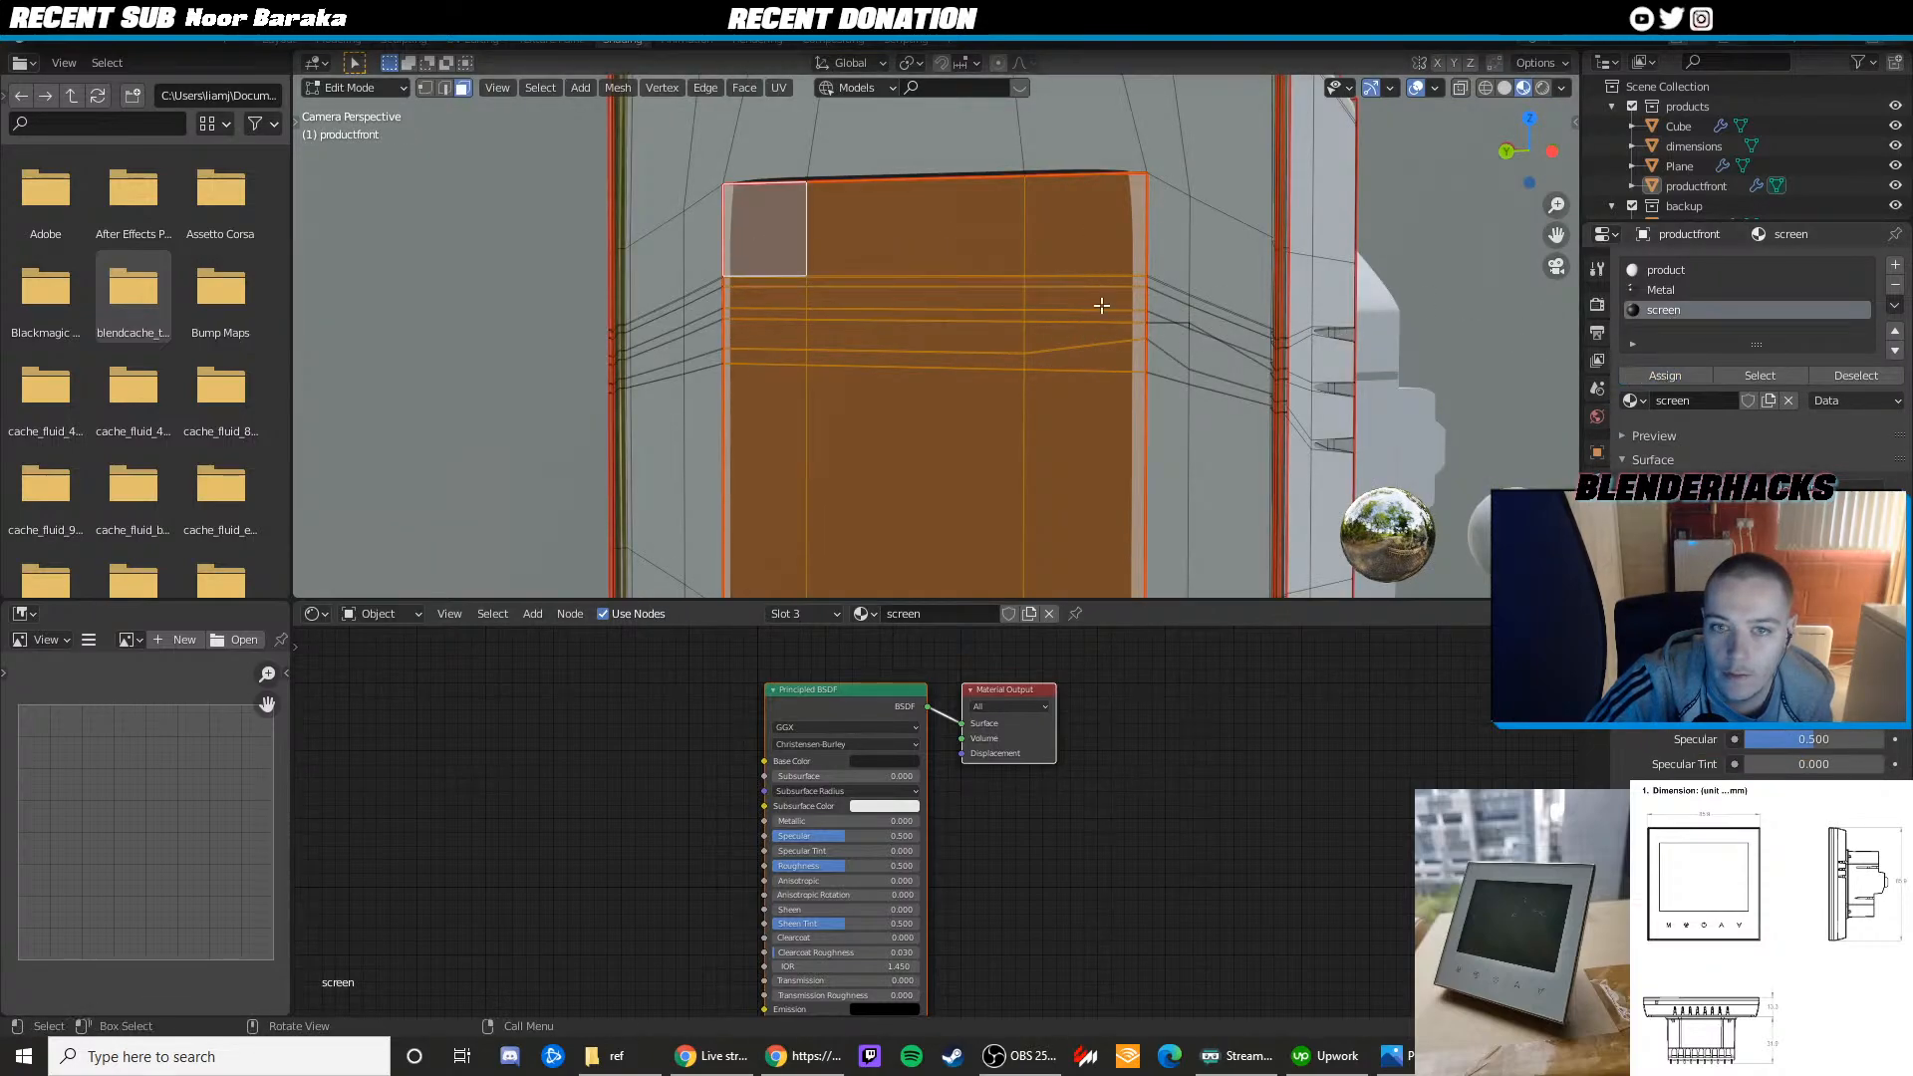
Inspect the completed black screen through the camera and from the front, comparing it with the reference
{"action": "key", "text": "Tab"}
{"action": "scroll", "coordinate": [1153, 298], "scroll_direction": "down", "scroll_amount": 3}
{"action": "scroll", "coordinate": [1161, 306], "scroll_direction": "up", "scroll_amount": 3}
{"action": "key", "text": "Tab"}
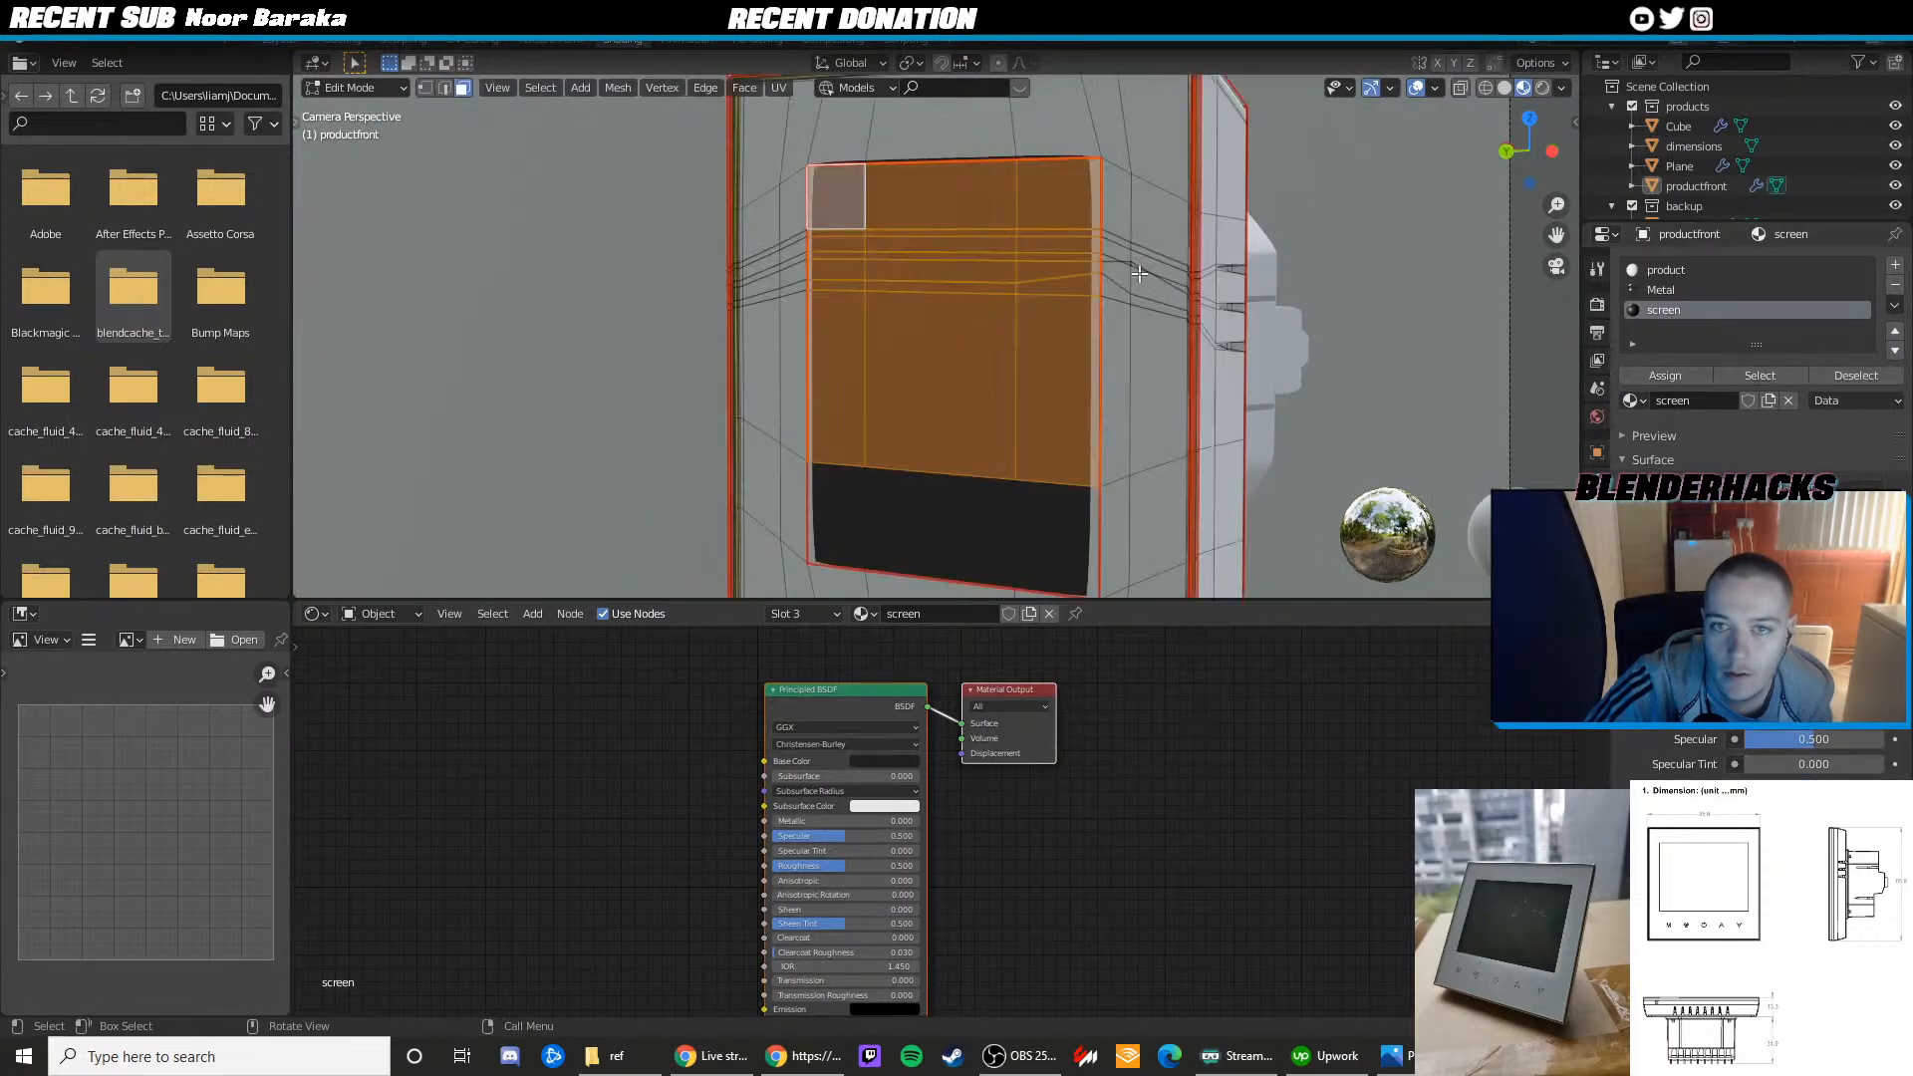
{"action": "middle_click_drag", "start_coordinate": [1116, 263], "coordinate": [1113, 335], "text": "shift"}
{"action": "scroll", "coordinate": [1111, 324], "scroll_direction": "up", "scroll_amount": 2}
{"action": "key", "text": "Tab"}
{"action": "scroll", "coordinate": [1109, 317], "scroll_direction": "down", "scroll_amount": 5}
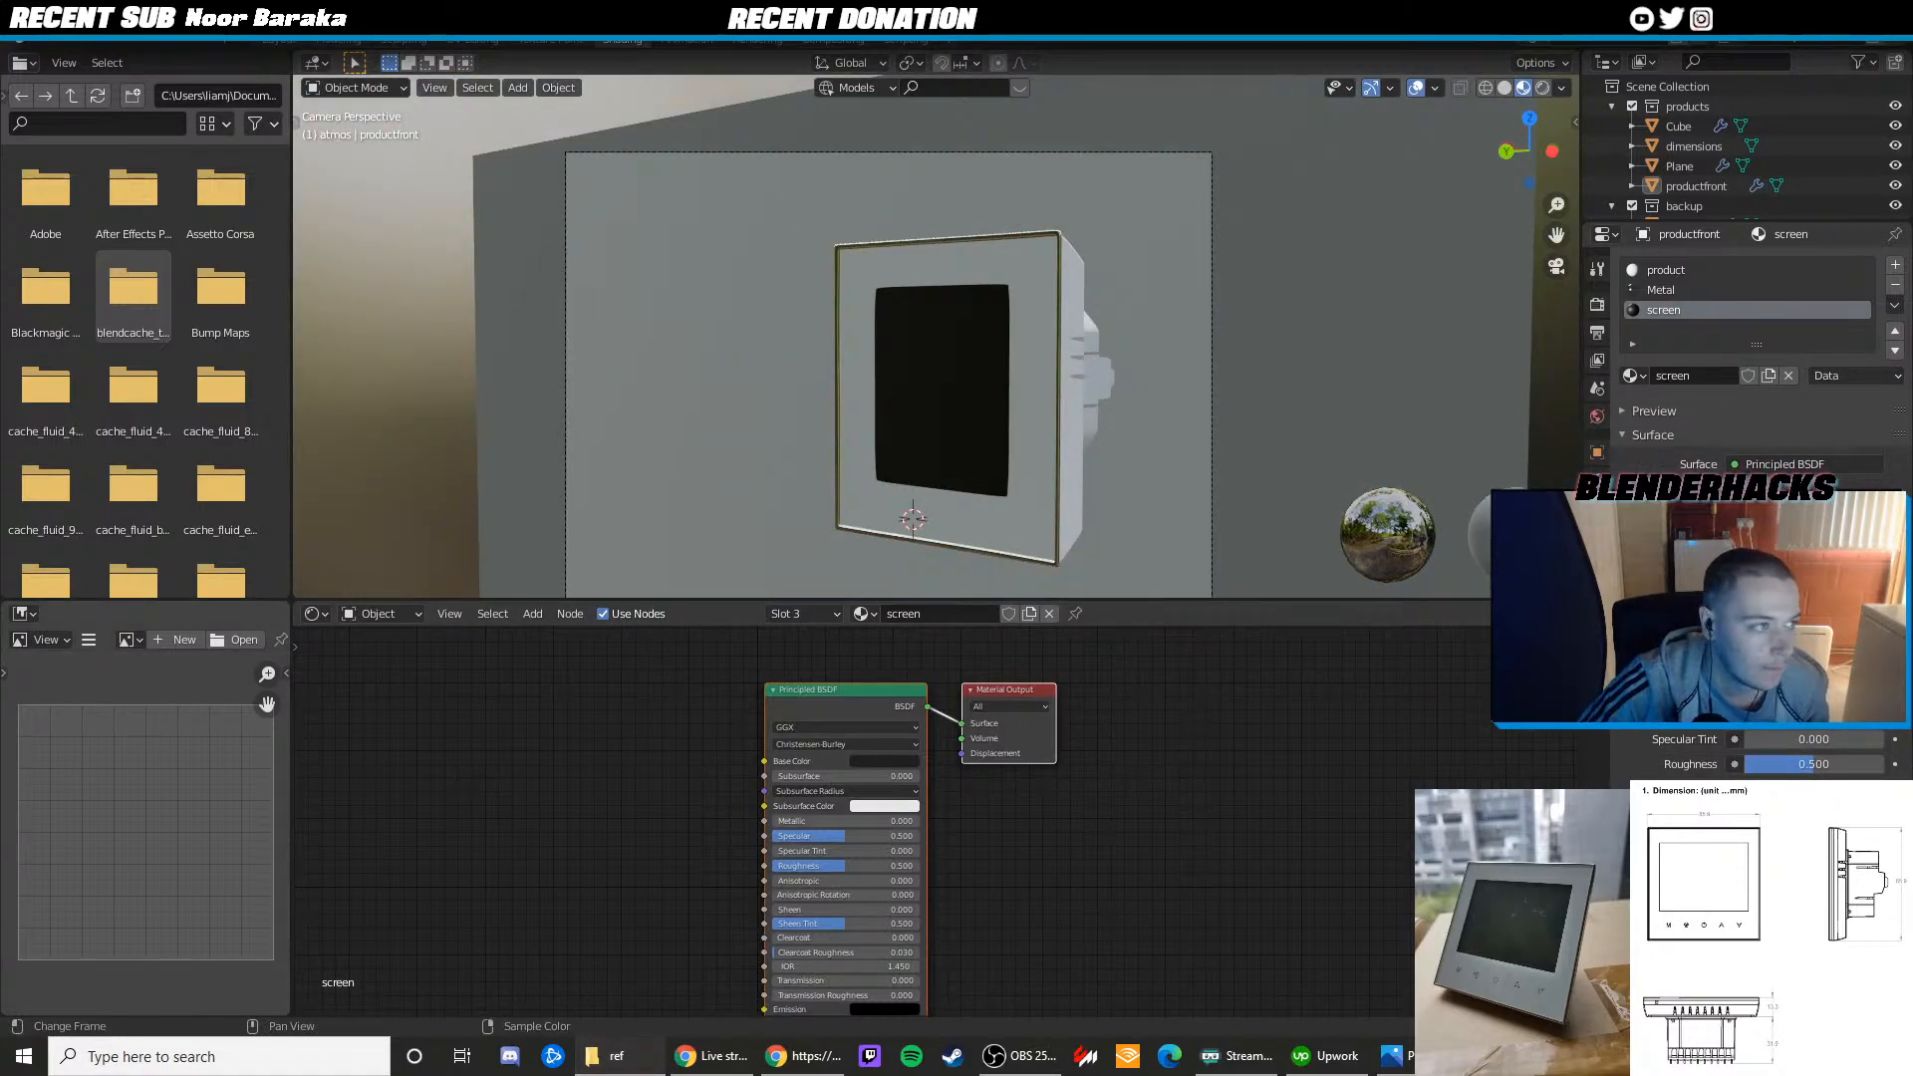
{"action": "key", "text": "alt+Tab"}
{"action": "key", "text": "alt+Tab"}
{"action": "scroll", "coordinate": [897, 294], "scroll_direction": "up", "scroll_amount": 4}
{"action": "middle_click_drag", "start_coordinate": [897, 294], "coordinate": [1002, 313]}
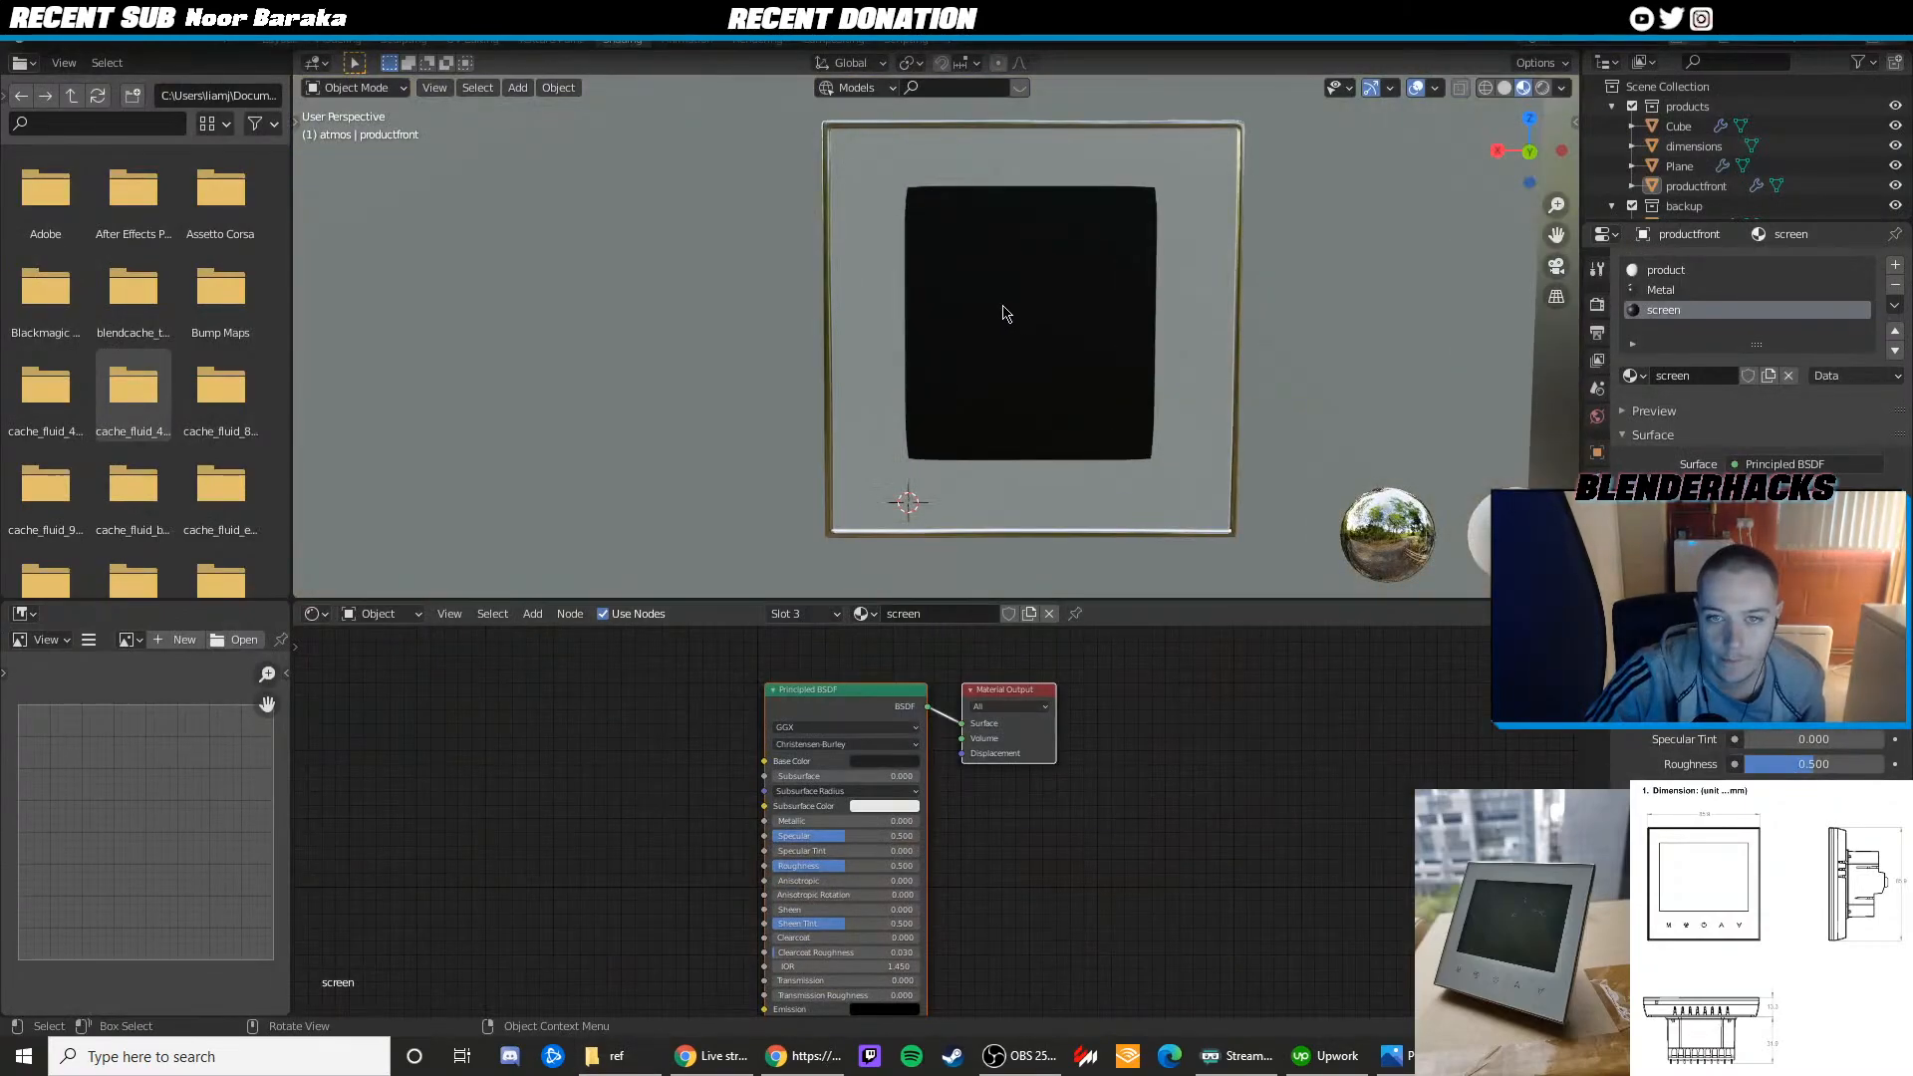
{"action": "scroll", "coordinate": [1003, 314], "scroll_direction": "up", "scroll_amount": 2}
In an orthographic back view, select the vertices along the left edge of the black screen
{"action": "key", "text": "Tab"}
{"action": "key", "text": "alt+z"}
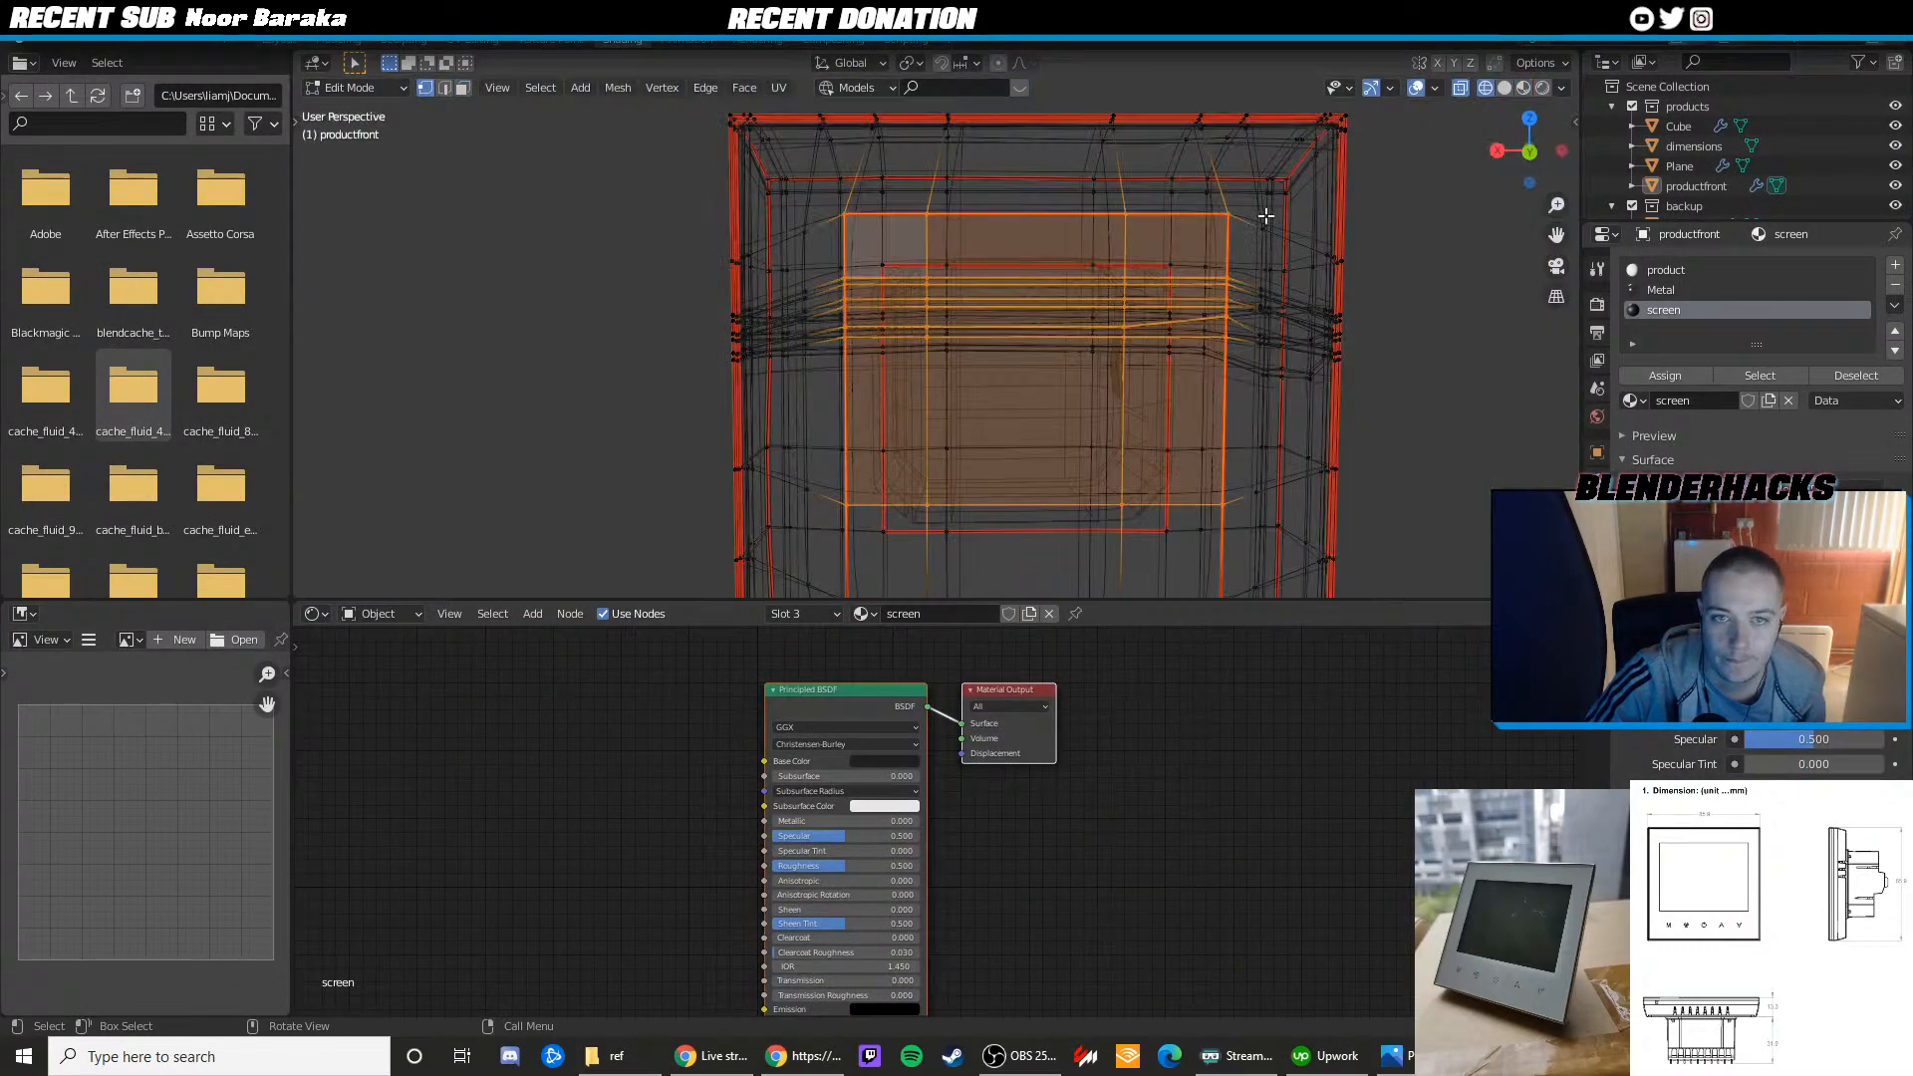
{"action": "left_click", "coordinate": [1500, 151]}
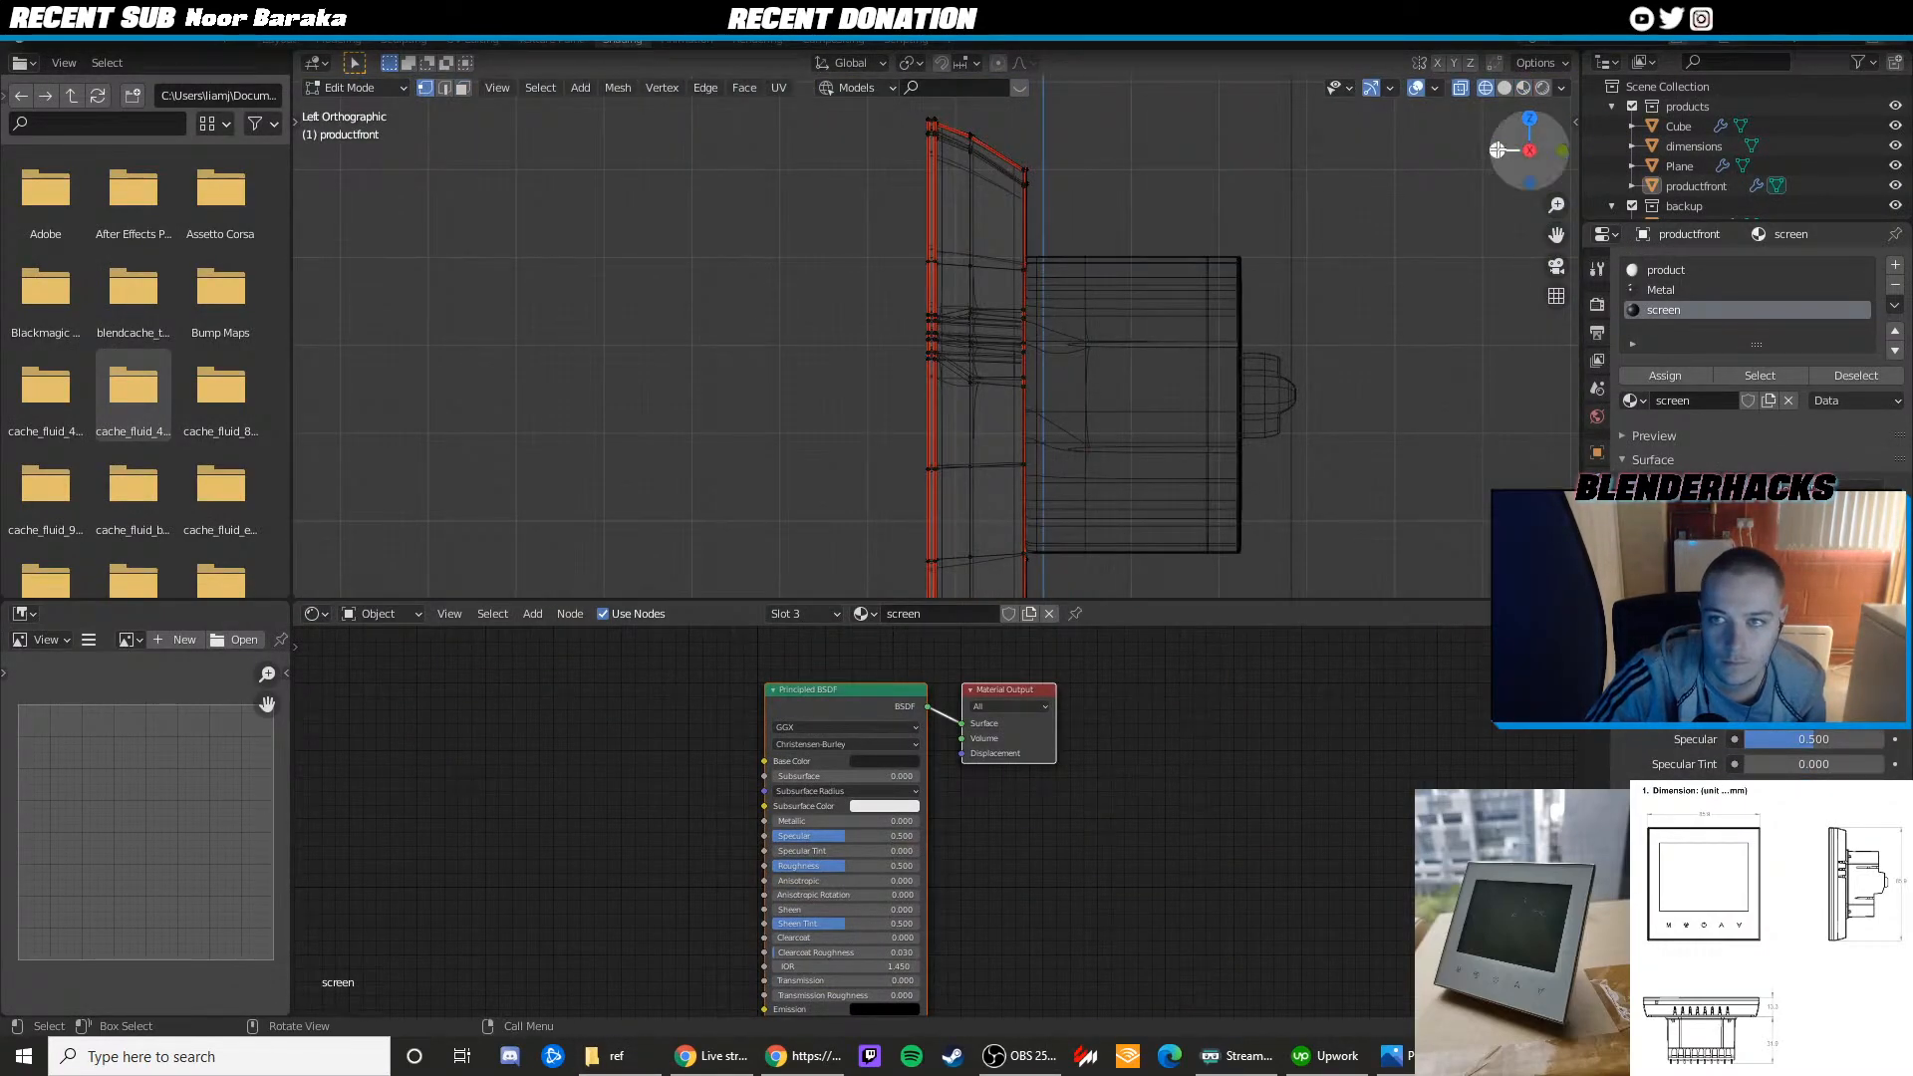
{"action": "left_click", "coordinate": [1497, 151]}
{"action": "key", "text": "z"}
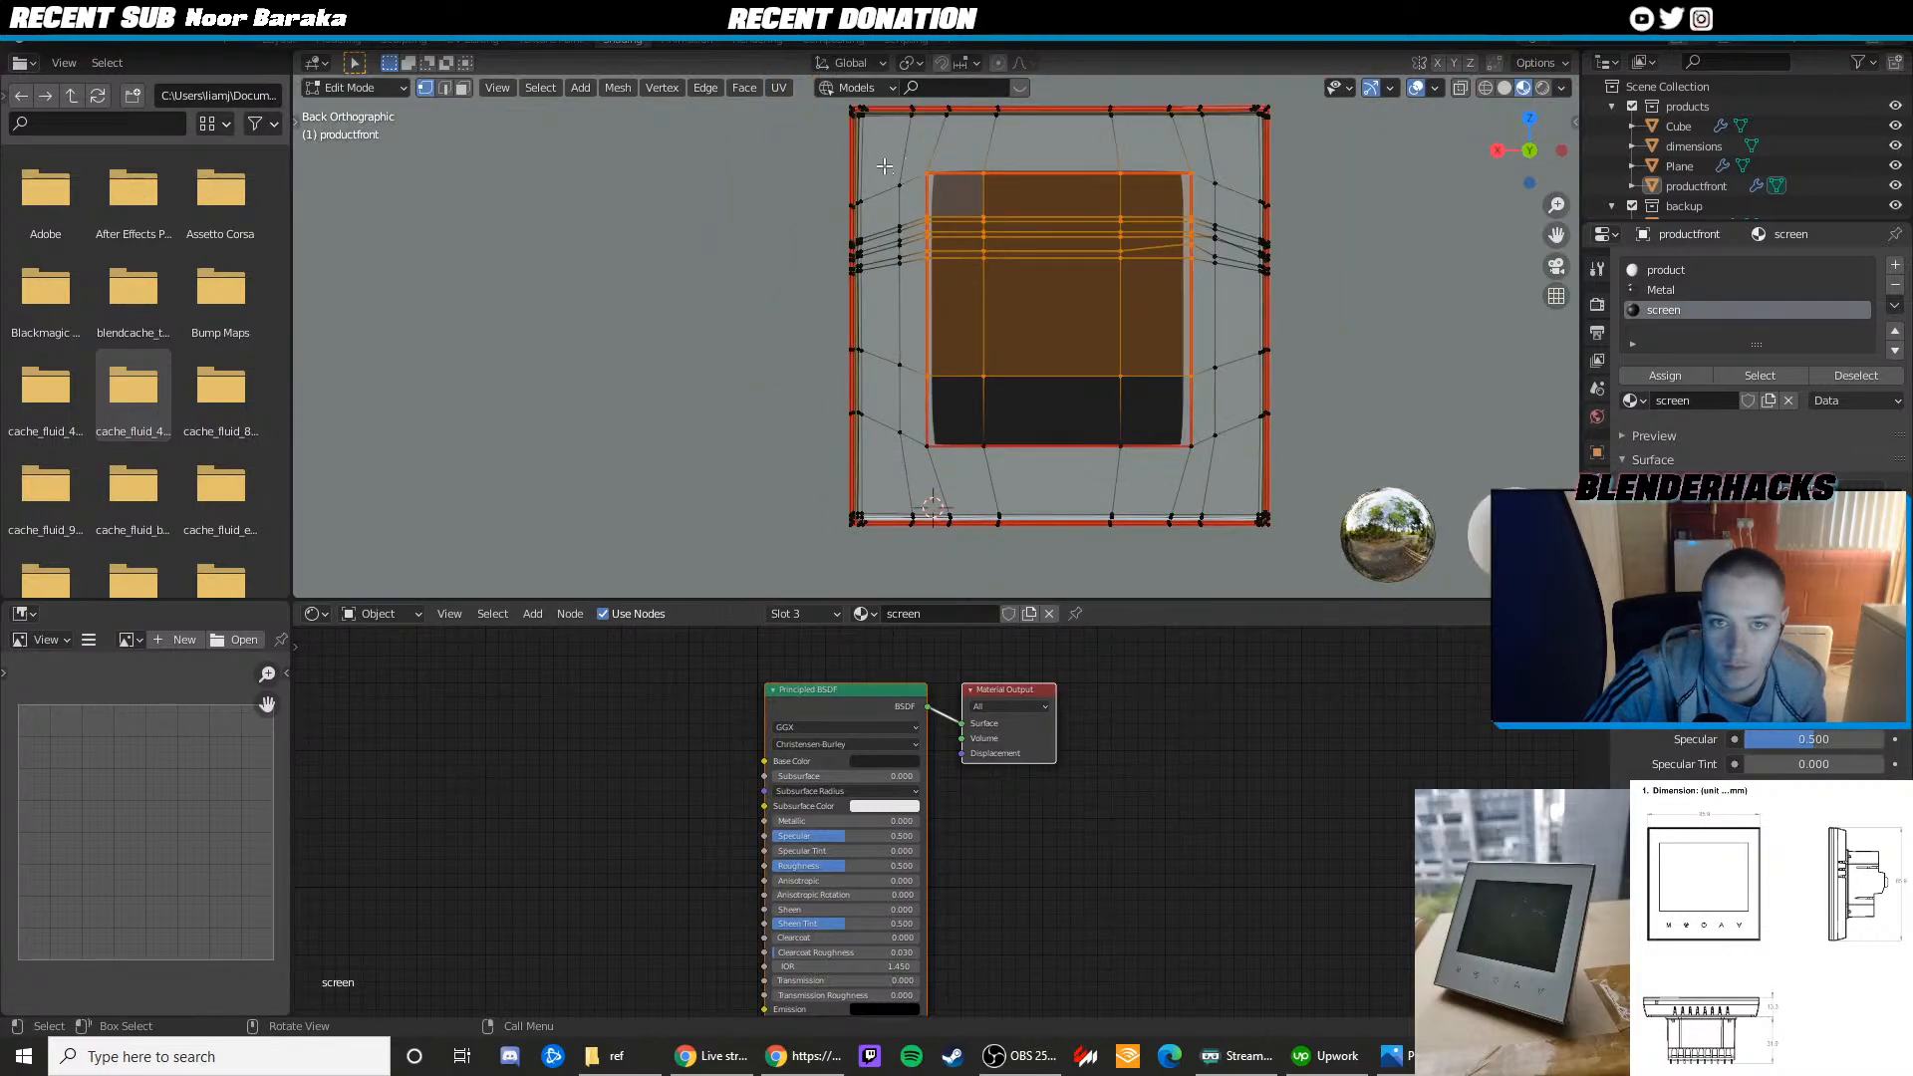
{"action": "key", "text": "z"}
{"action": "key", "text": "4"}
{"action": "mouse_move", "coordinate": [880, 162]}
{"action": "left_mouse_down"}
{"action": "mouse_move", "coordinate": [982, 472]}
{"action": "mouse_move", "coordinate": [943, 271]}
{"action": "left_mouse_up"}
{"action": "key", "text": "z"}
{"action": "key", "text": "alt+a"}
{"action": "scroll", "coordinate": [995, 256], "scroll_direction": "up", "scroll_amount": 3}
{"action": "middle_click_drag", "start_coordinate": [875, 165], "coordinate": [905, 314], "text": "shift"}
{"action": "left_click_drag", "start_coordinate": [880, 176], "coordinate": [1016, 469]}
{"action": "middle_click_drag", "start_coordinate": [1017, 469], "coordinate": [1141, 403]}
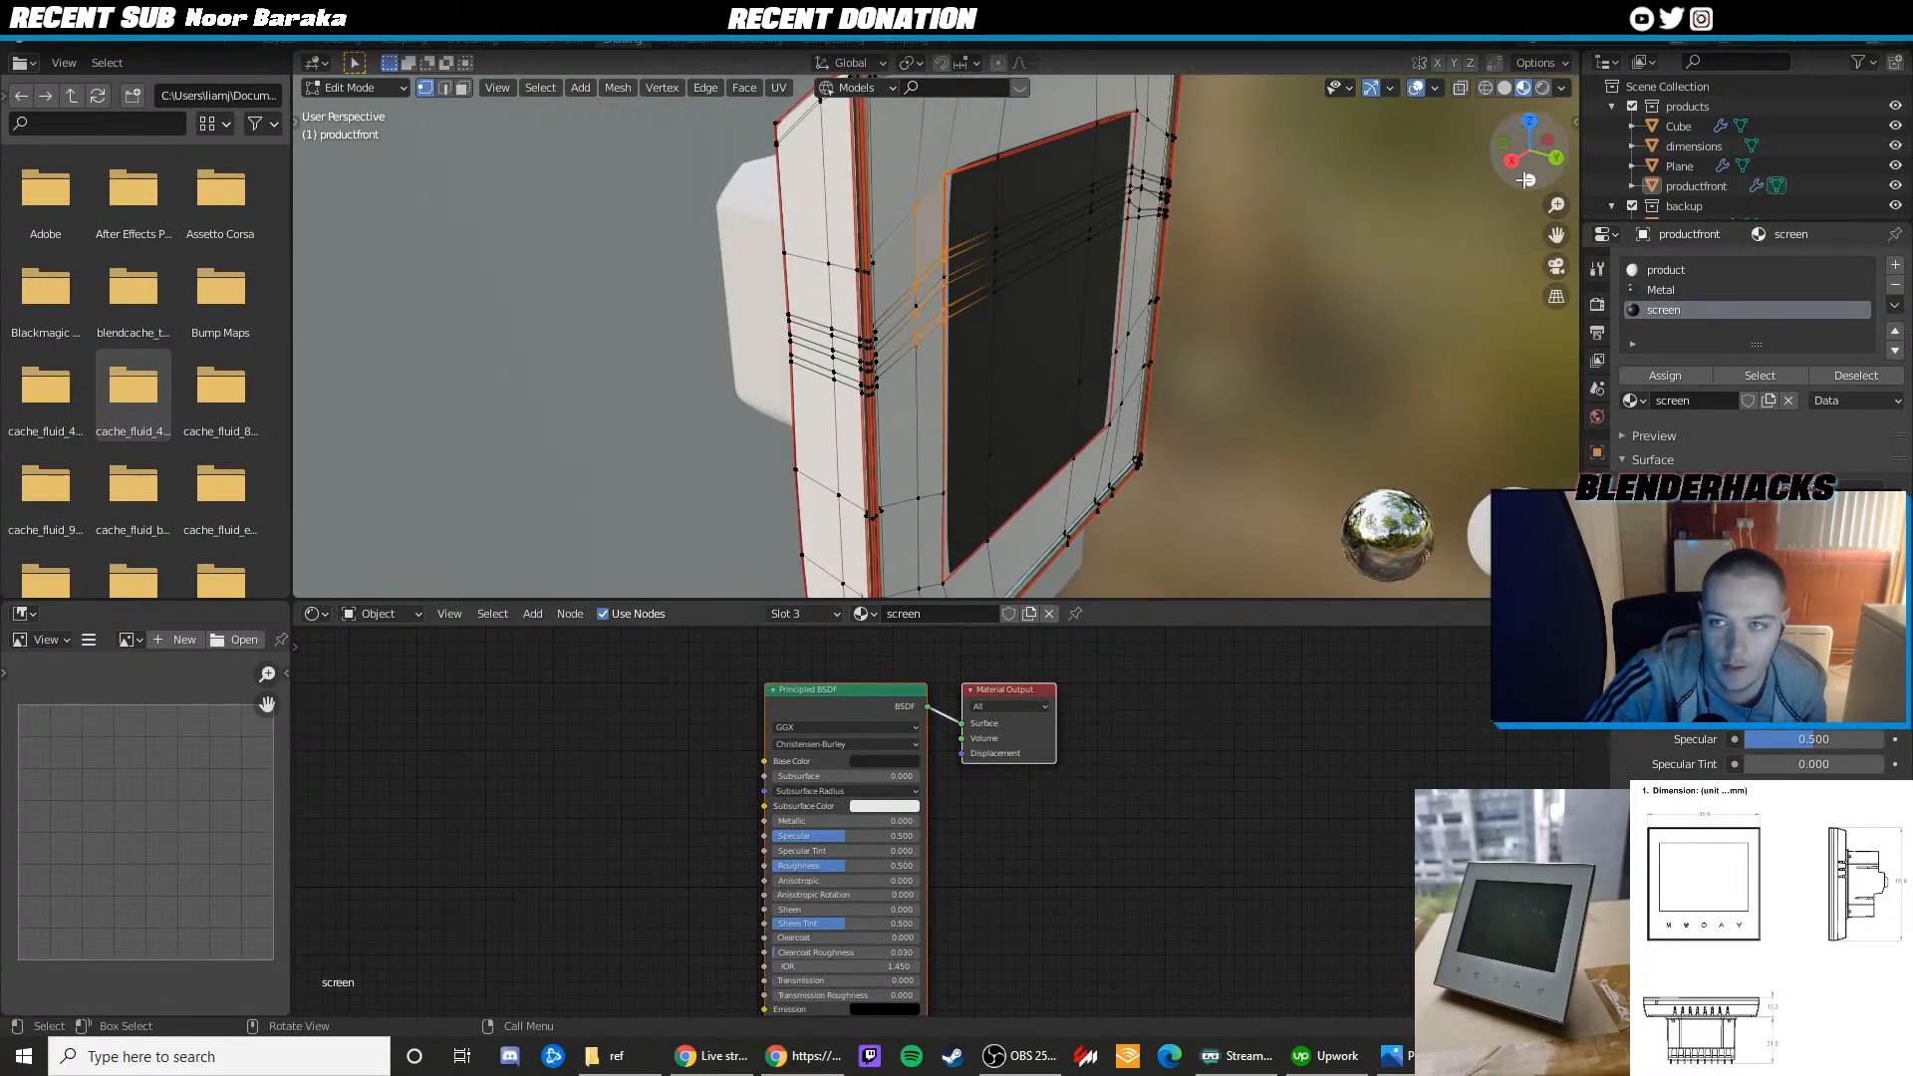
Switch to the Layout workspace and view the front panel squarely in the orthographic back view
{"action": "left_click_drag", "start_coordinate": [1525, 180], "coordinate": [1562, 148]}
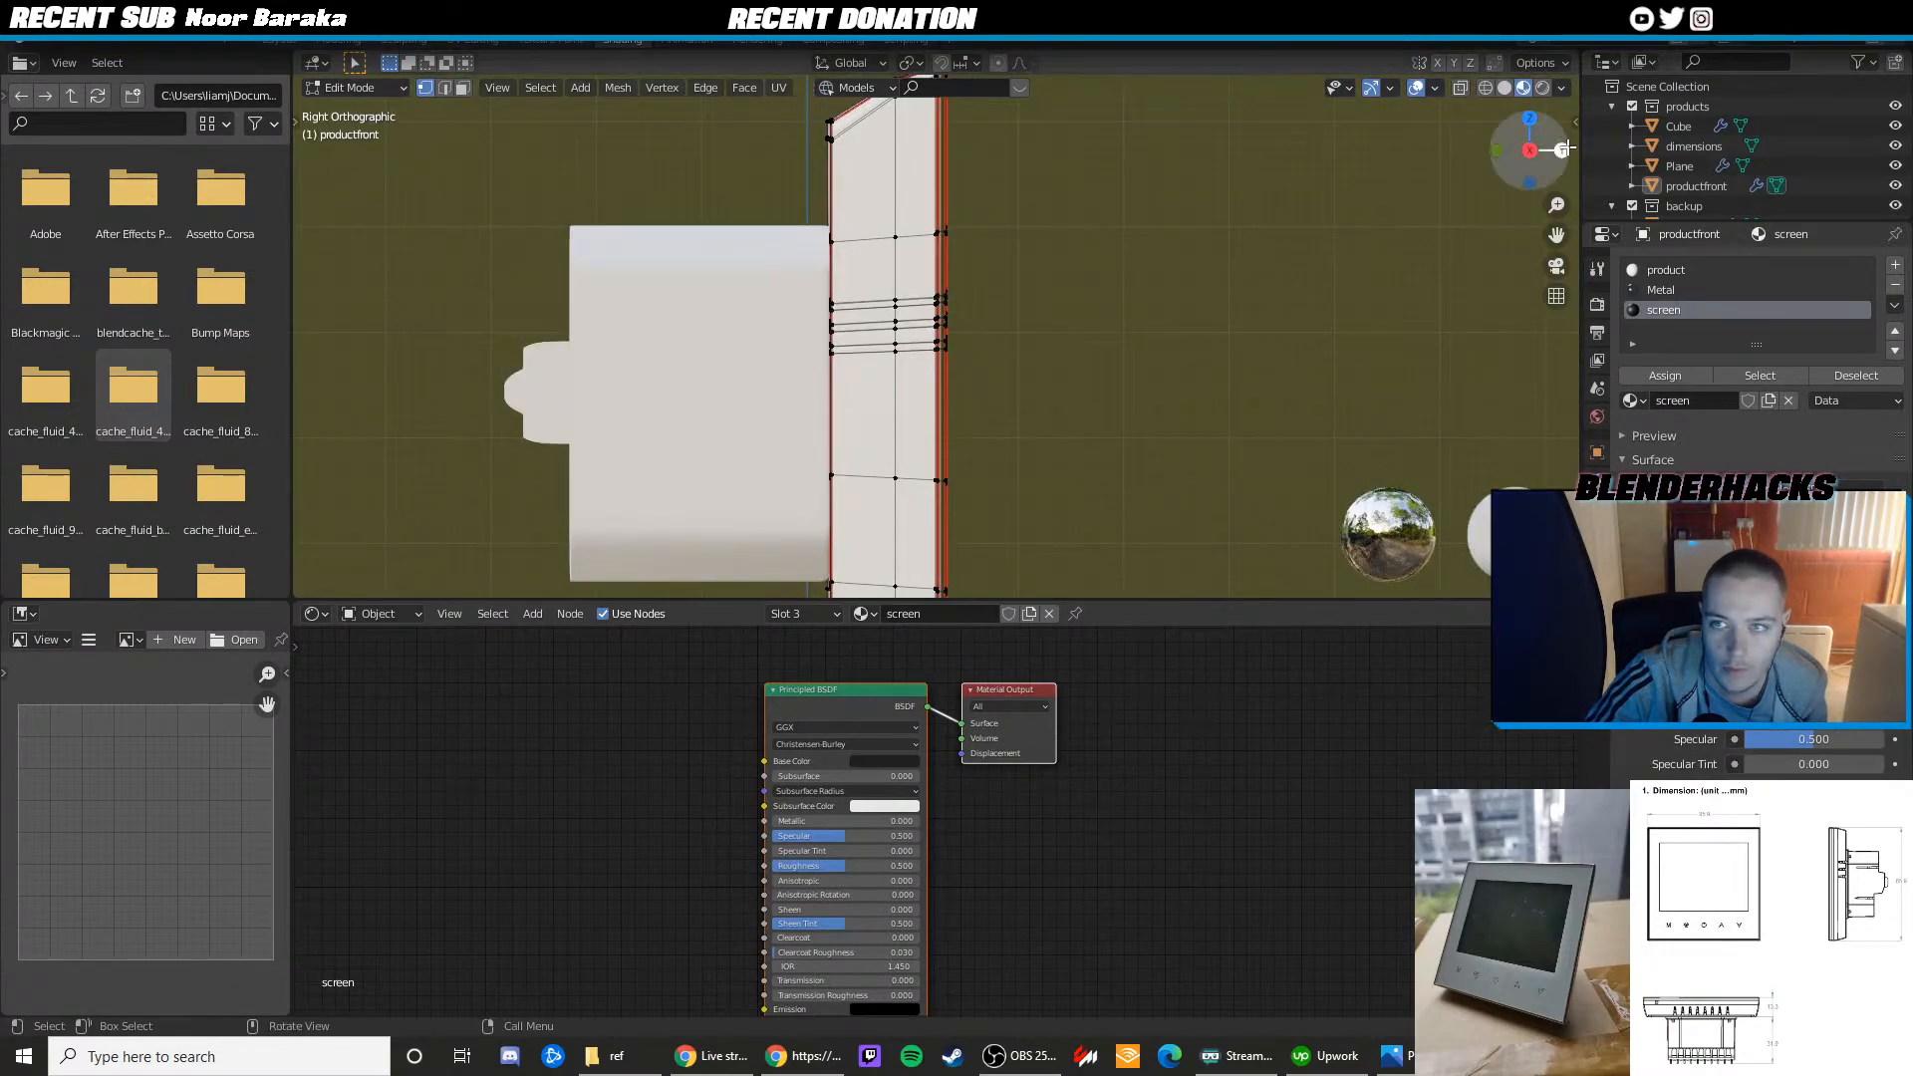
{"action": "left_click", "coordinate": [1562, 148]}
{"action": "left_click", "coordinate": [340, 40]}
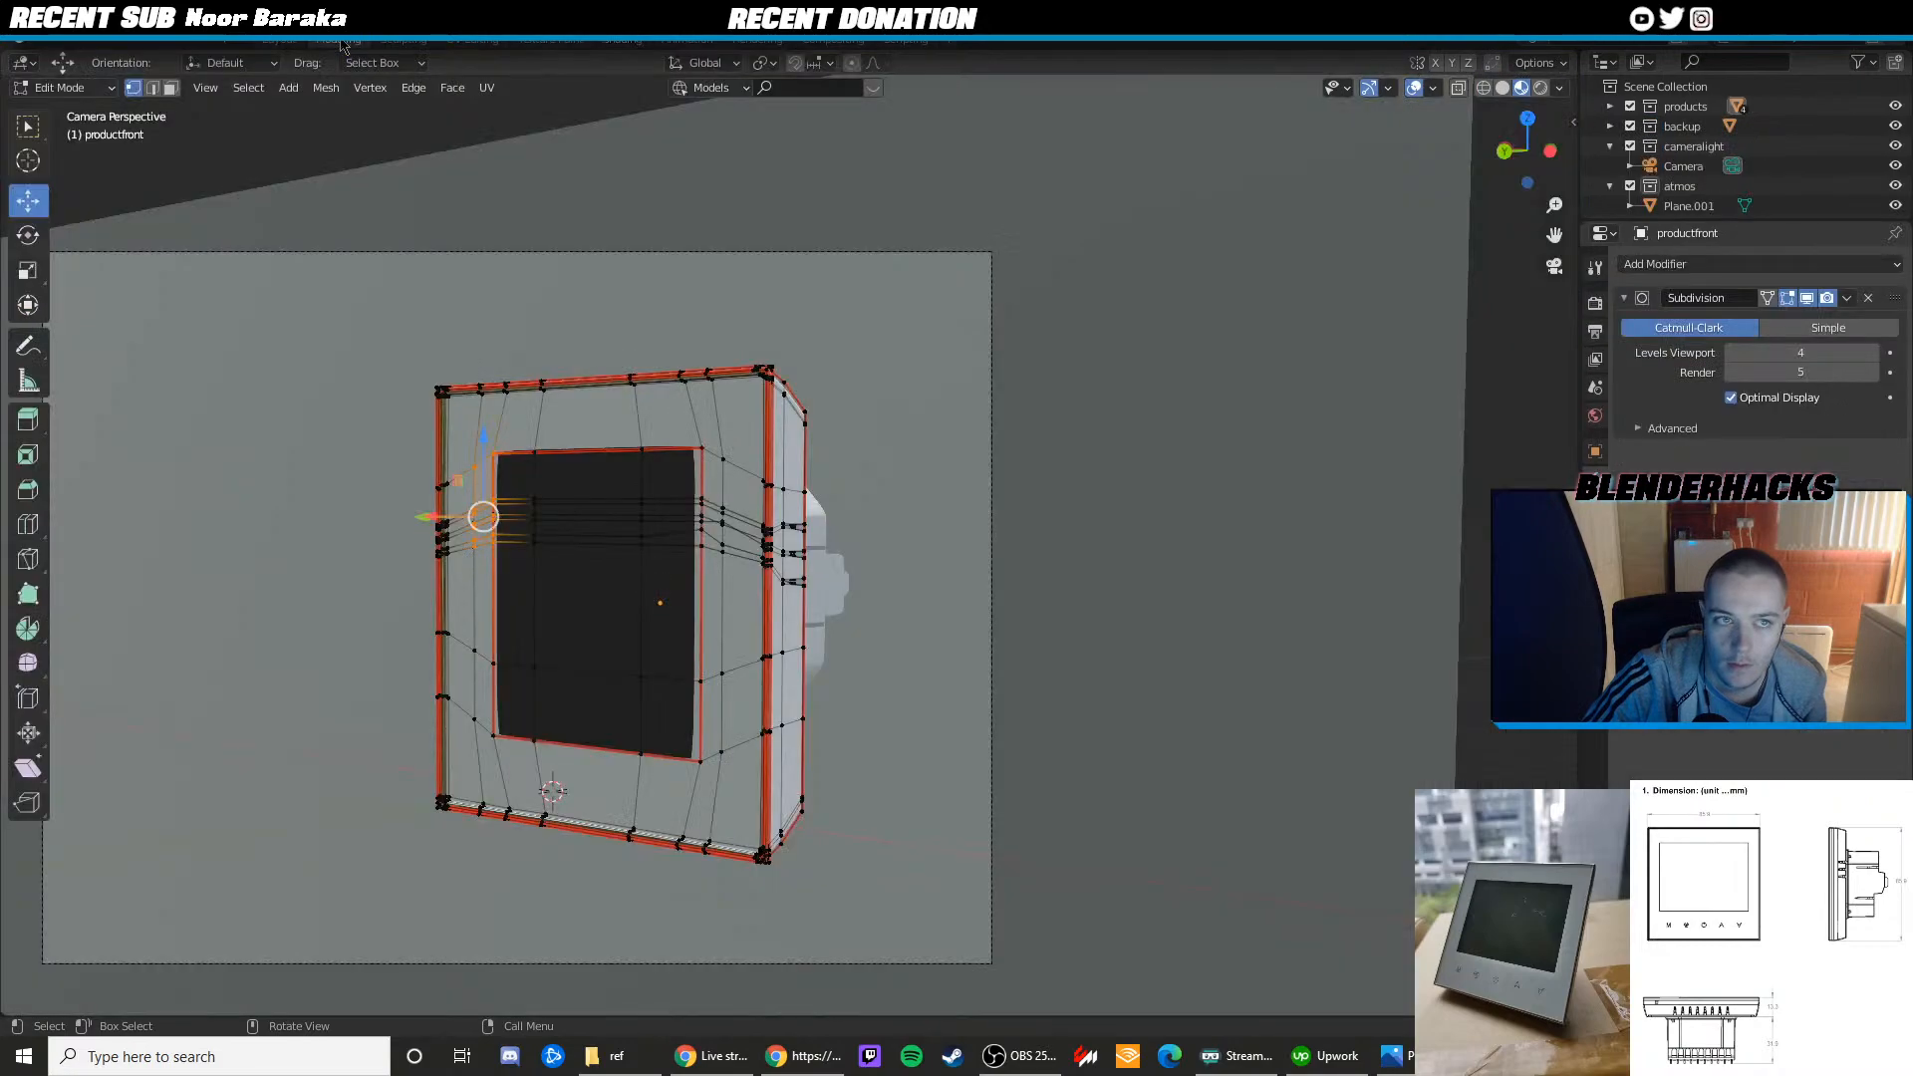
{"action": "left_click", "coordinate": [1549, 151]}
{"action": "left_click", "coordinate": [1494, 150]}
{"action": "scroll", "coordinate": [734, 376], "scroll_direction": "up", "scroll_amount": 3}
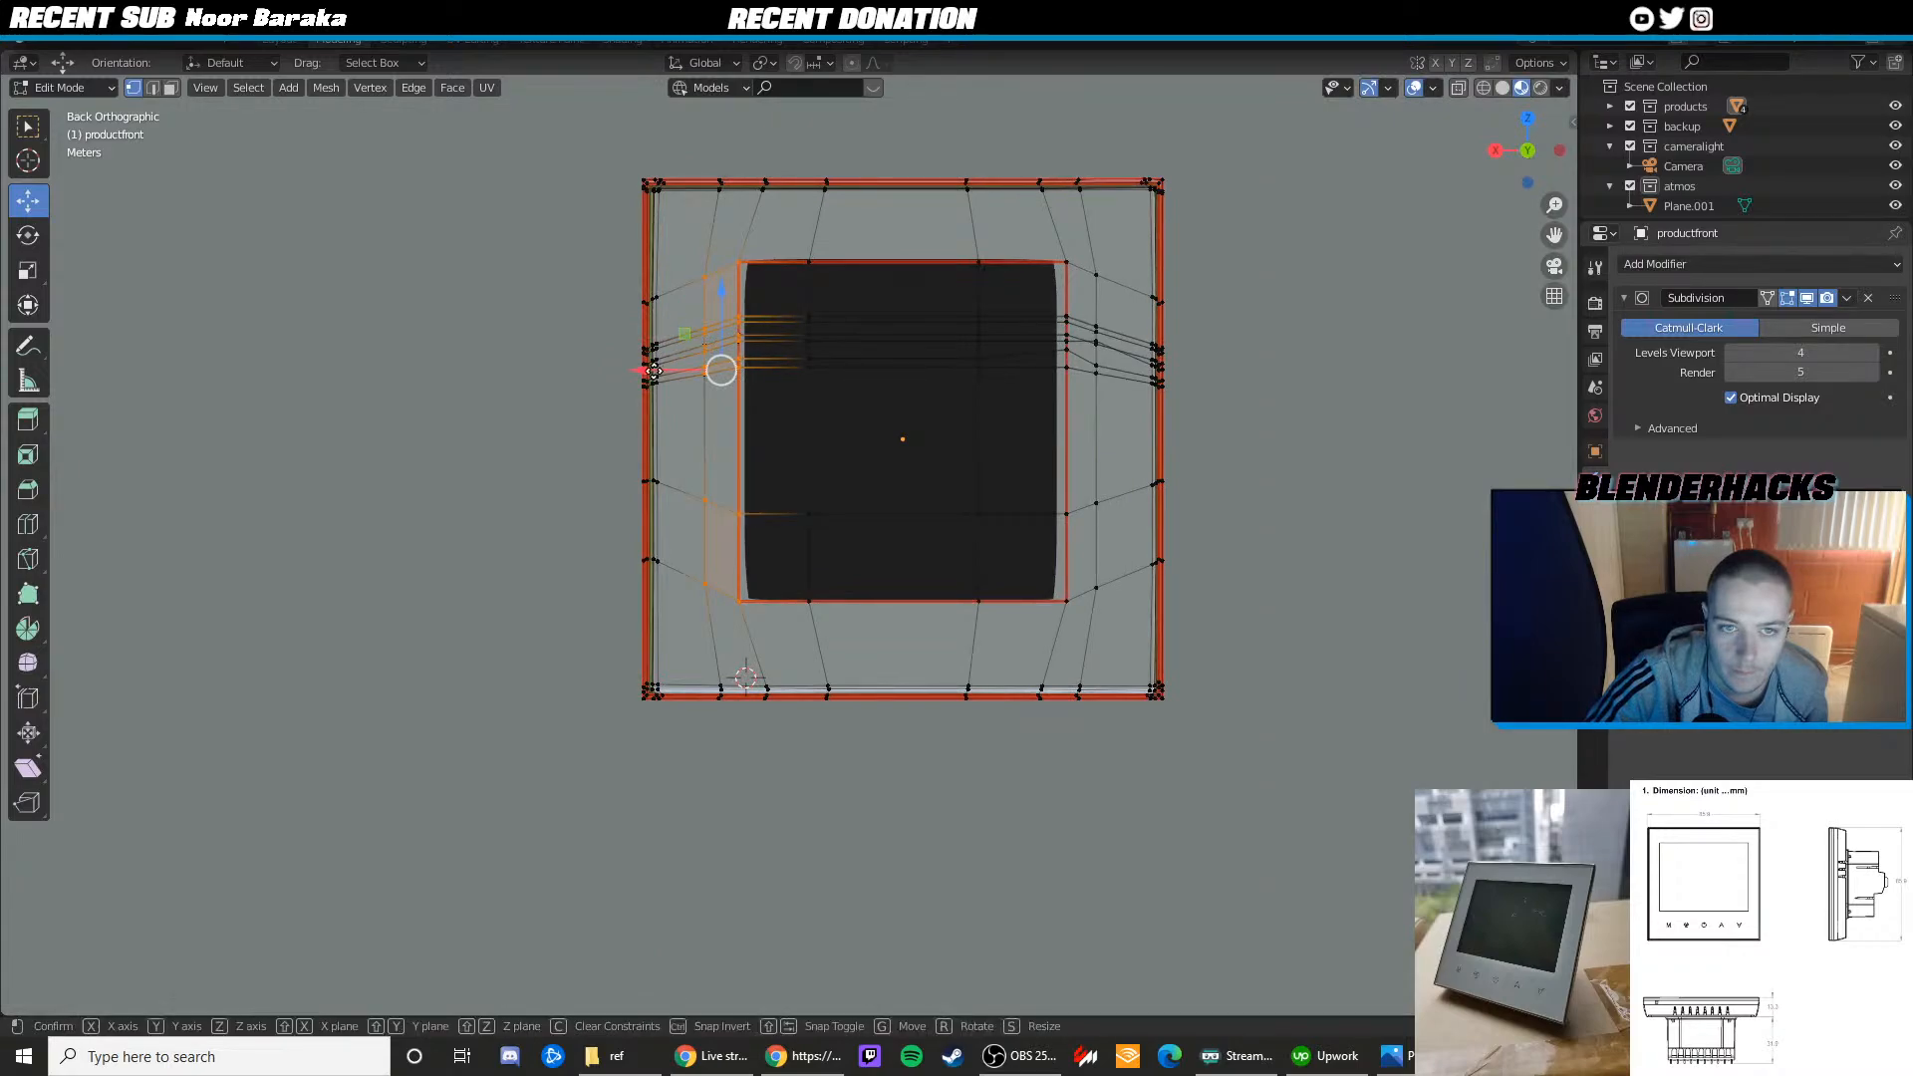
Undo the stray selection change and box-select the rest of the screen's vertices in wireframe display
{"action": "left_click_drag", "start_coordinate": [834, 430], "coordinate": [685, 298], "text": "shift"}
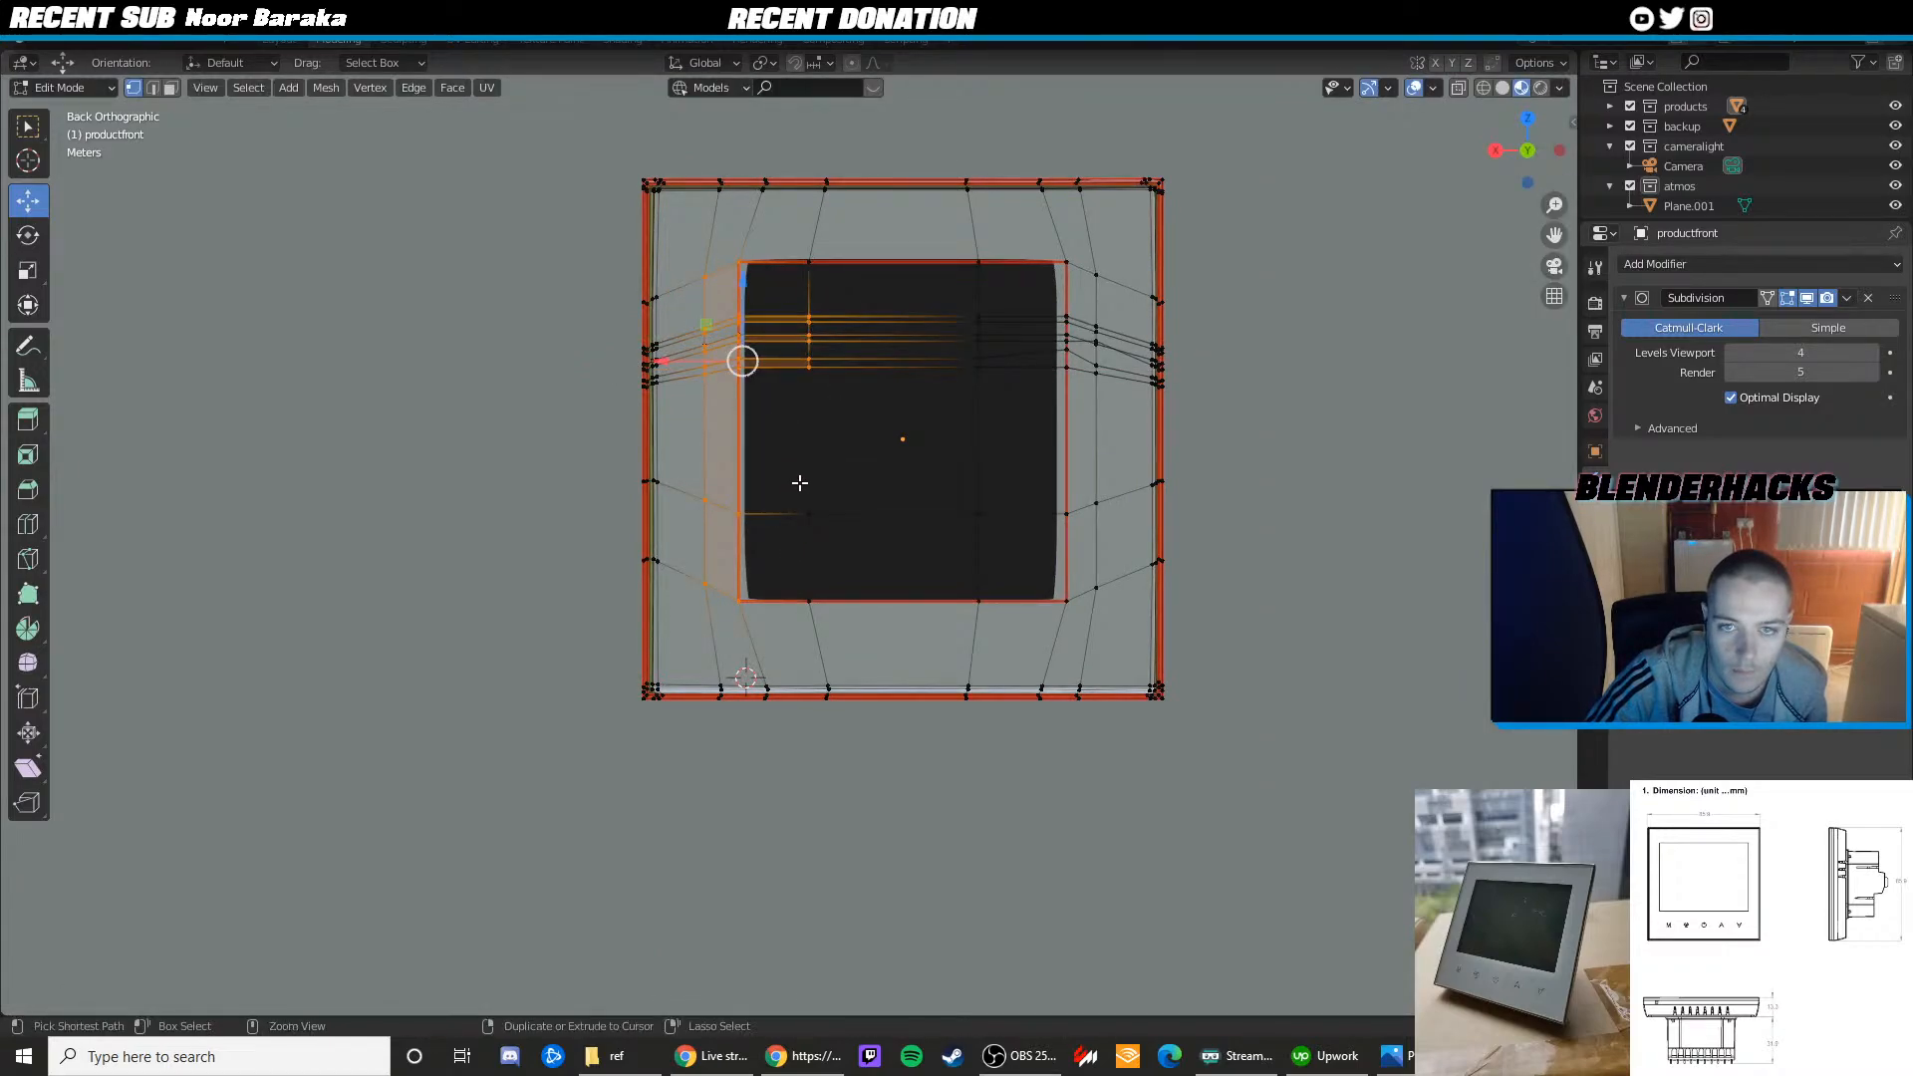
{"action": "key", "text": "ctrl+z"}
{"action": "key", "text": "shift+z"}
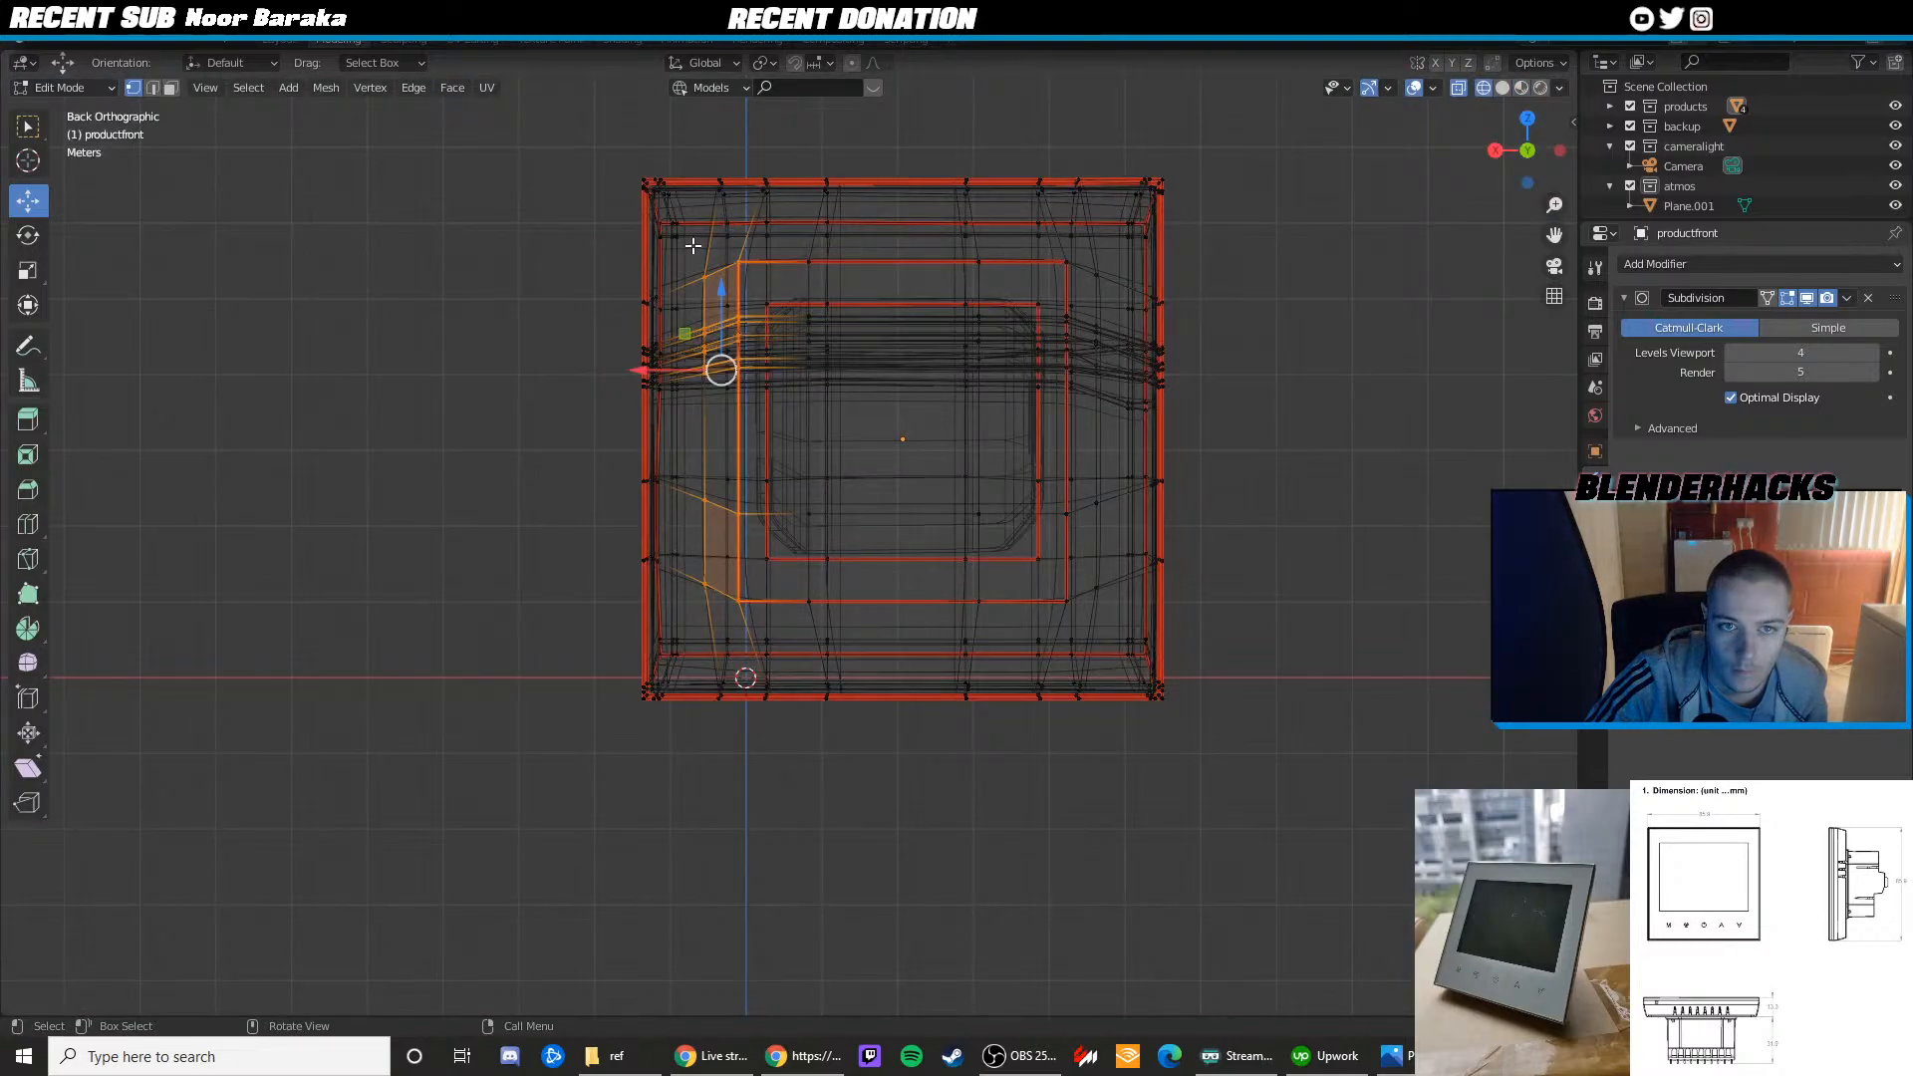
{"action": "mouse_move", "coordinate": [802, 348]}
{"action": "left_mouse_down"}
{"action": "mouse_move", "coordinate": [1093, 637]}
{"action": "mouse_move", "coordinate": [1088, 607]}
{"action": "left_mouse_up"}
{"action": "key", "text": "shift+z"}
{"action": "middle_click_drag", "start_coordinate": [967, 575], "coordinate": [847, 469]}
{"action": "left_click", "coordinate": [1500, 149]}
{"action": "left_click", "coordinate": [1556, 150]}
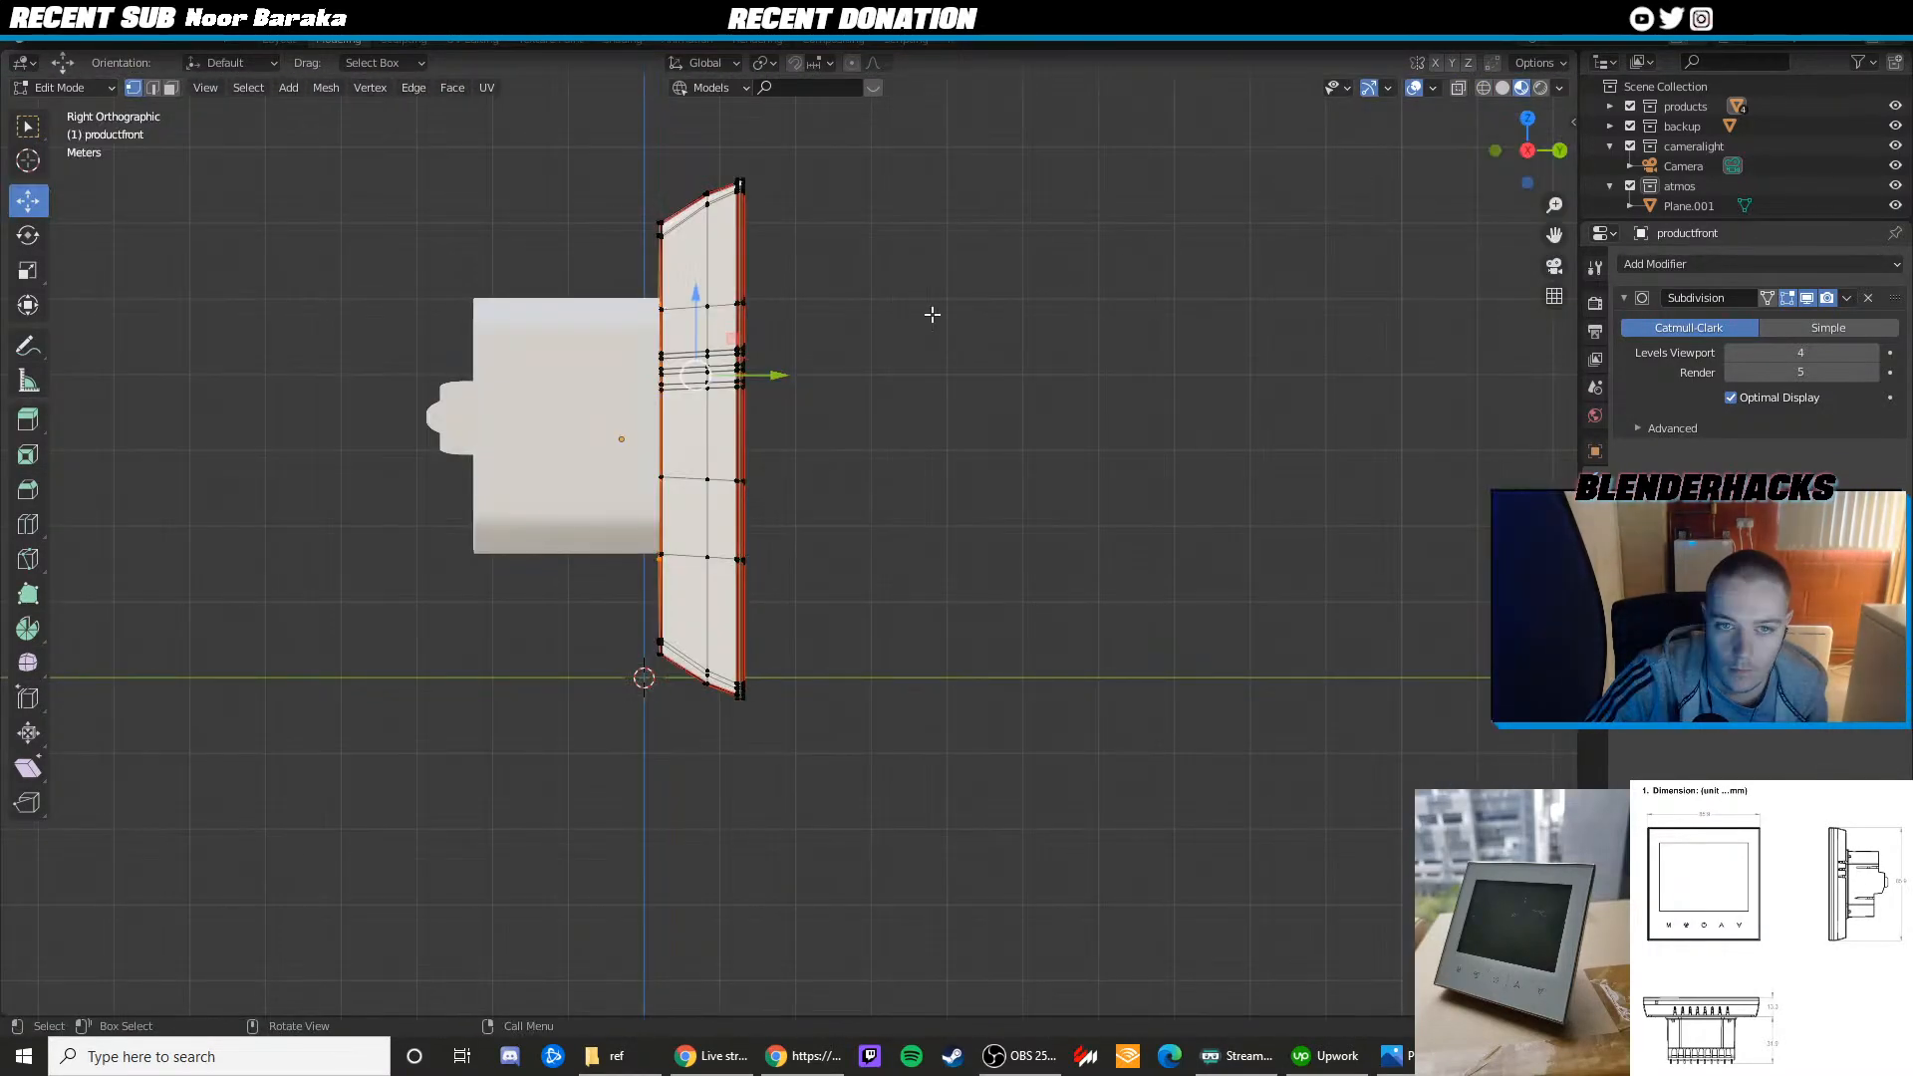
Scale the selected screen vertices wider along the X axis to give the screen a landscape shape
{"action": "left_click", "coordinate": [1558, 151]}
{"action": "key", "text": "shift+space"}
{"action": "key", "text": "s"}
{"action": "left_click_drag", "start_coordinate": [826, 374], "coordinate": [803, 375]}
{"action": "key", "text": "Tab"}
{"action": "scroll", "coordinate": [809, 373], "scroll_direction": "down", "scroll_amount": 2}
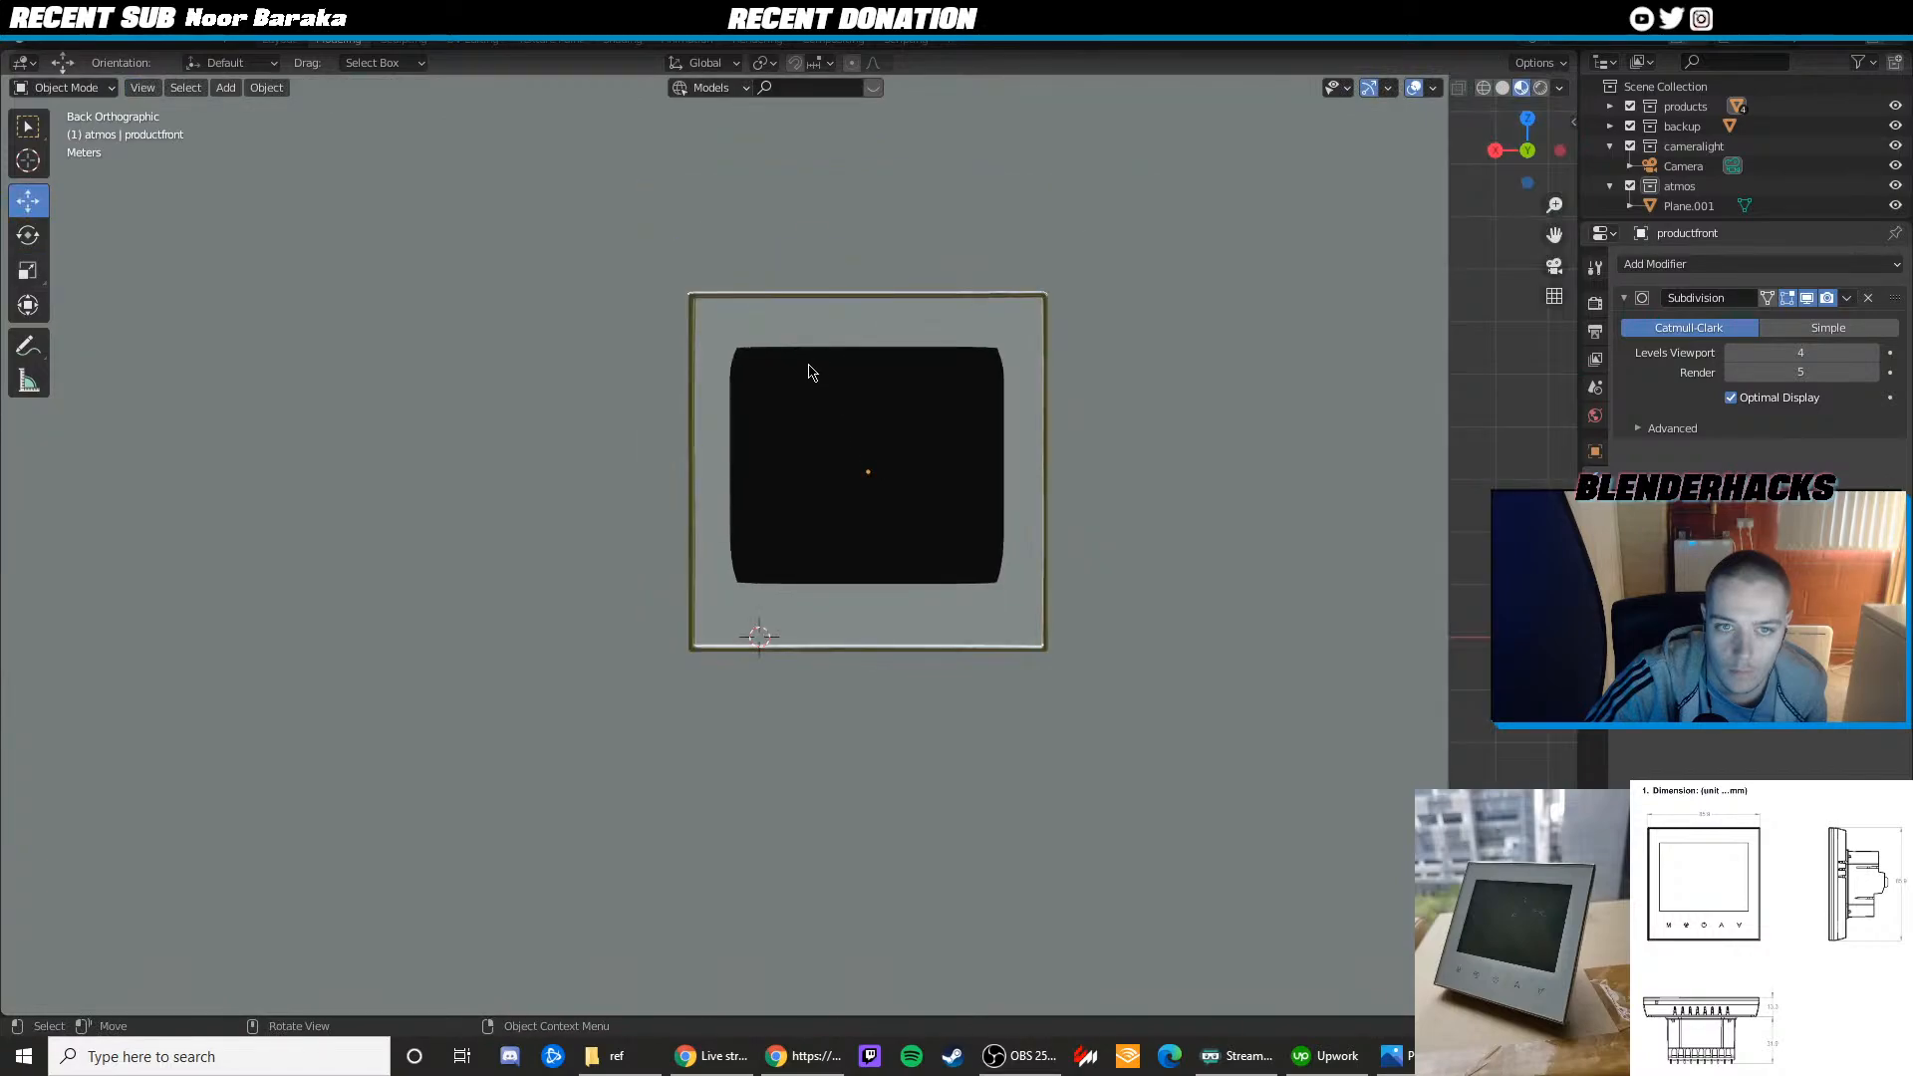
Examine the widened screen's curved side edges and corners up close, with and without the mesh displayed
{"action": "middle_click_drag", "start_coordinate": [809, 373], "coordinate": [613, 324]}
{"action": "scroll", "coordinate": [827, 375], "scroll_direction": "up", "scroll_amount": 2}
{"action": "key", "text": "Tab"}
{"action": "scroll", "coordinate": [911, 404], "scroll_direction": "up", "scroll_amount": 3}
{"action": "key", "text": "Tab"}
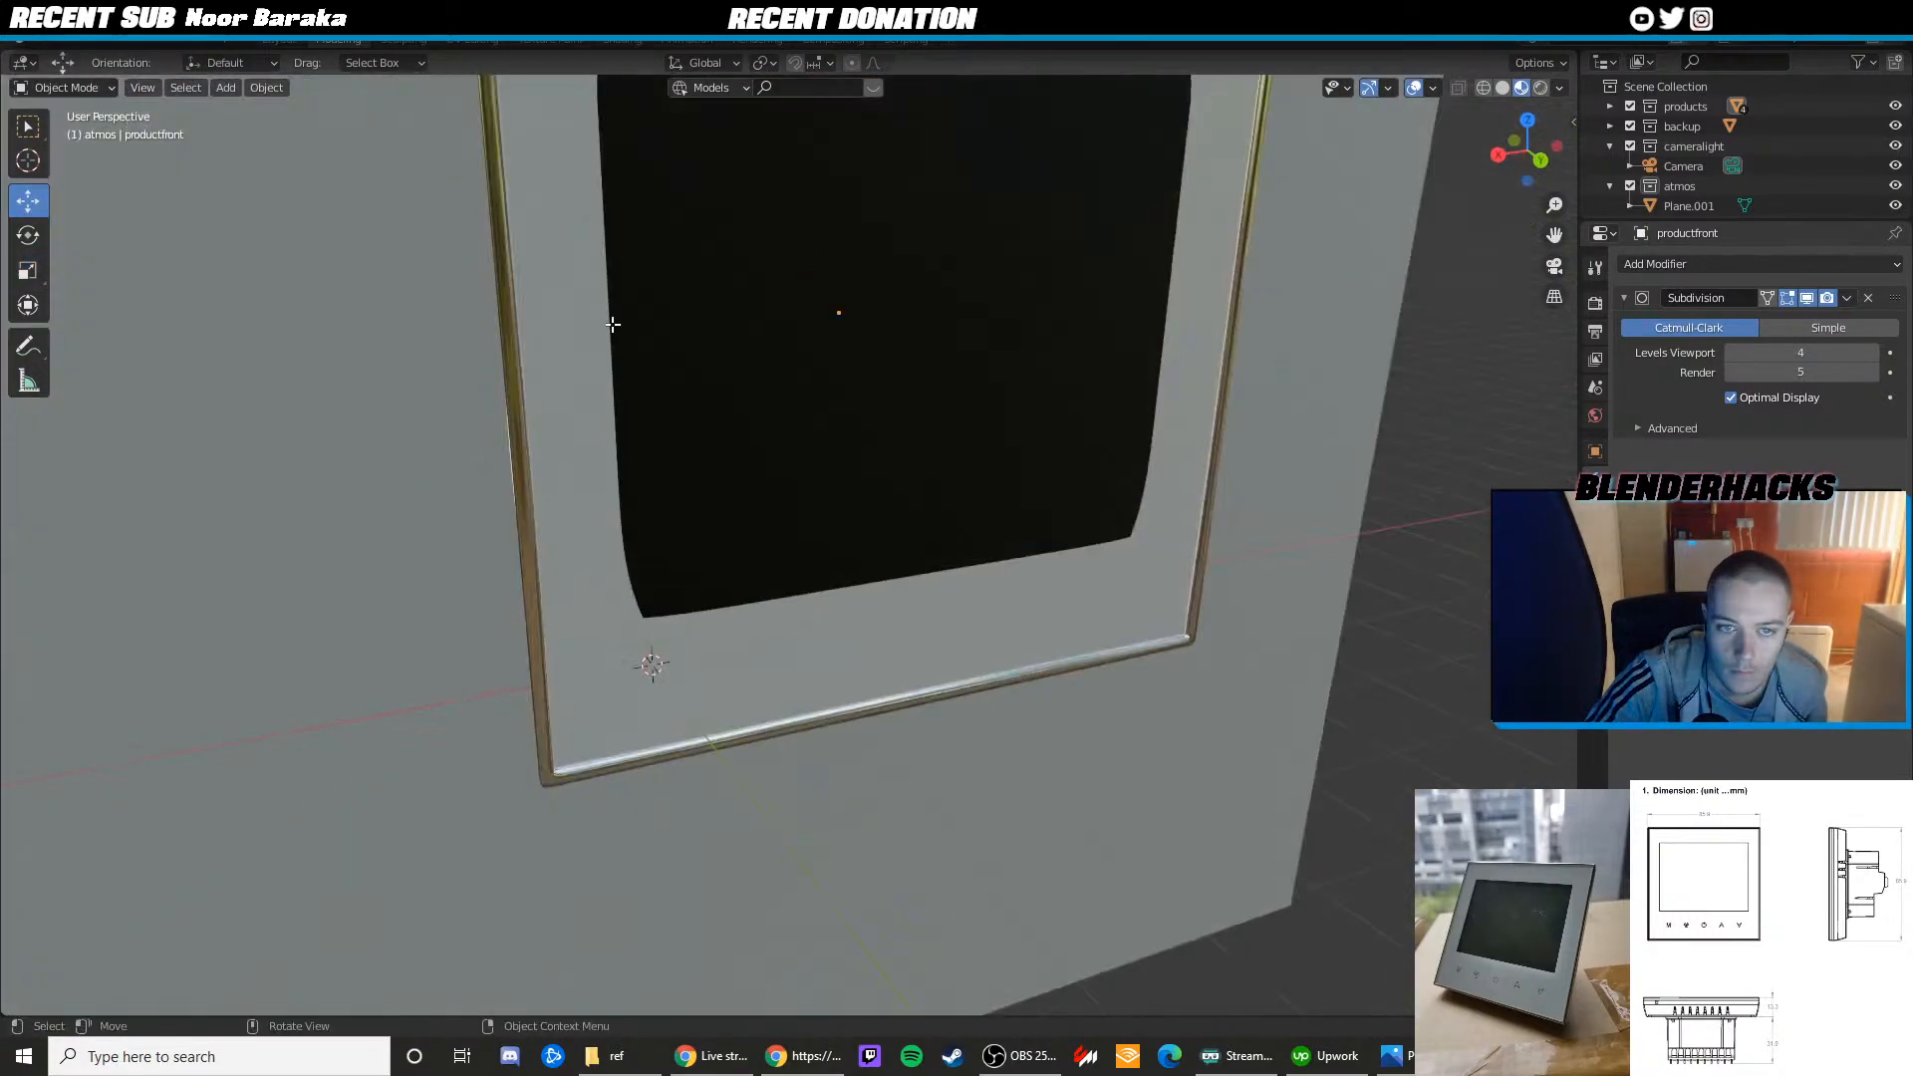
{"action": "key", "text": "Tab"}
{"action": "mouse_move", "coordinate": [777, 325]}
{"action": "middle_mouse_down"}
{"action": "mouse_move", "coordinate": [747, 409]}
{"action": "mouse_move", "coordinate": [790, 286]}
{"action": "mouse_move", "coordinate": [786, 397]}
{"action": "mouse_move", "coordinate": [744, 310]}
{"action": "middle_mouse_up"}
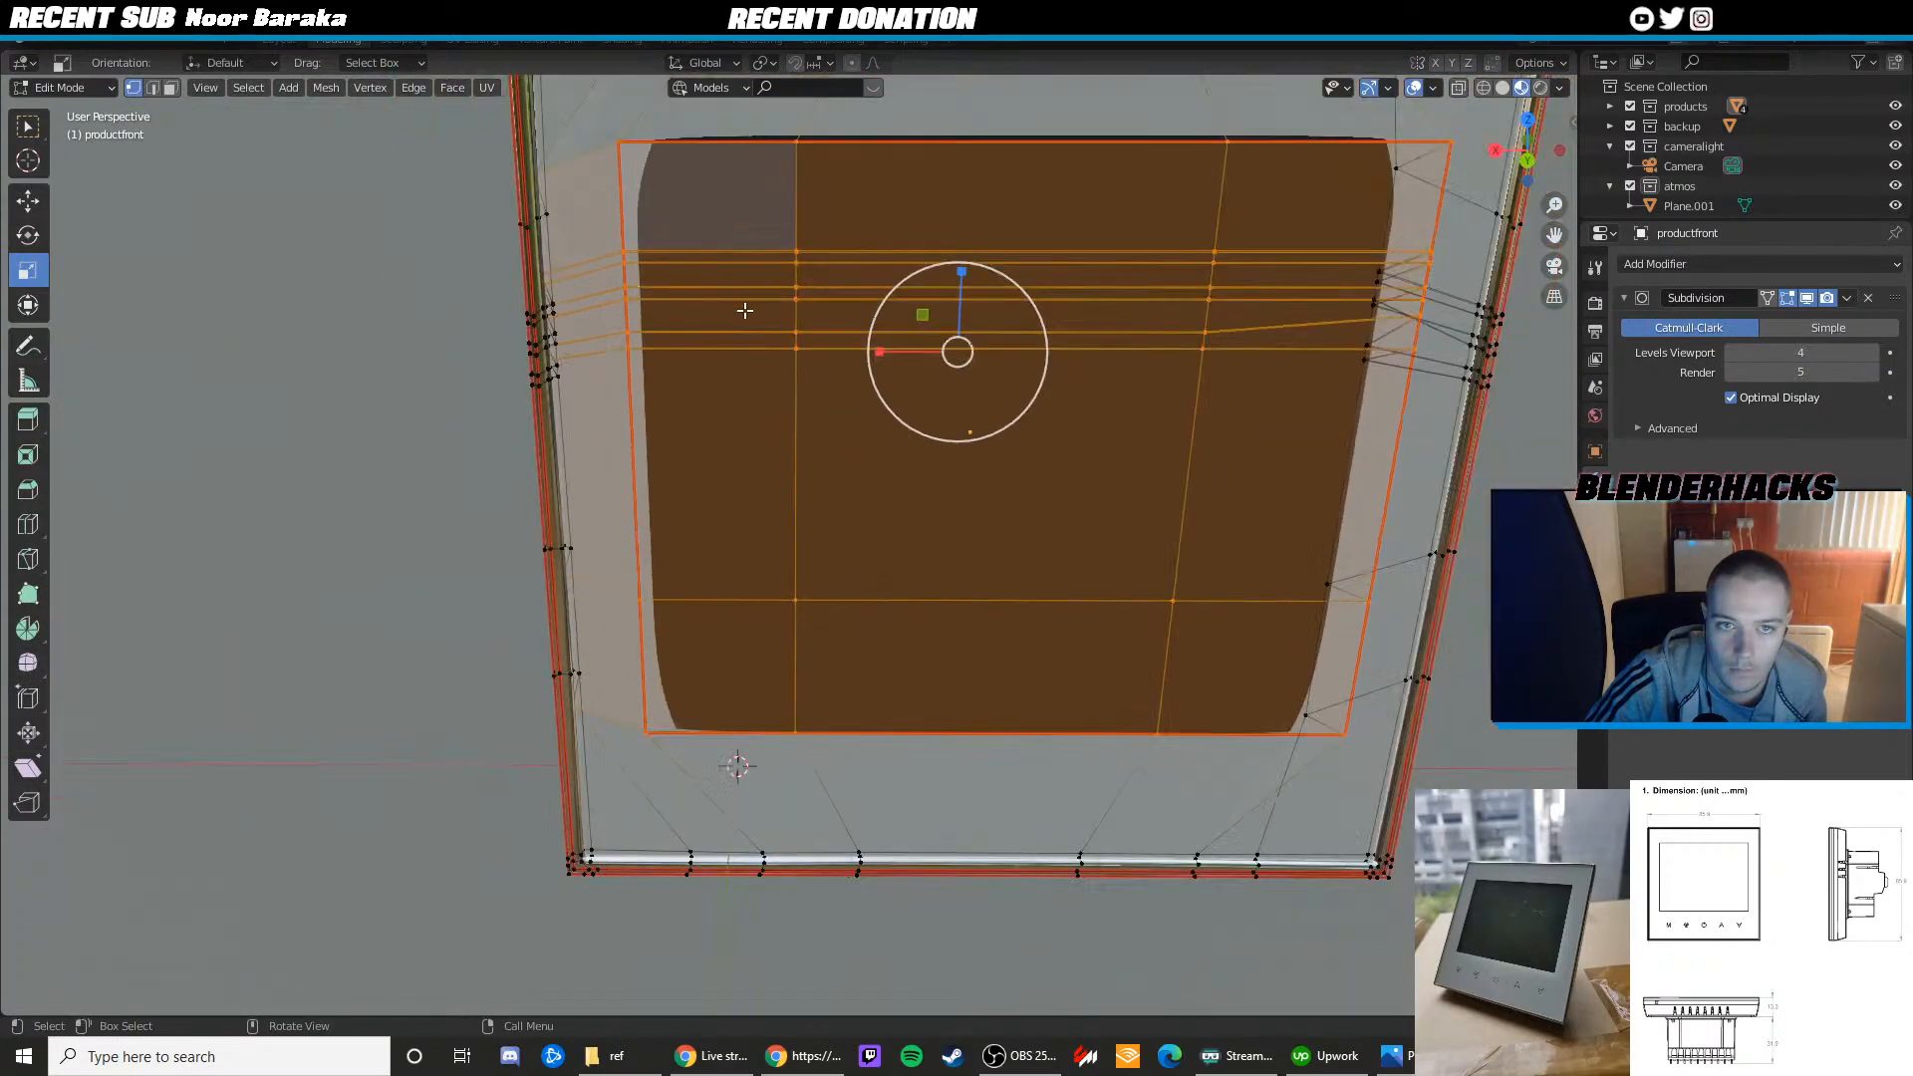
Scale the selected screen vertices along the Z axis and compare the screen's proportions with the thermostat reference photo
{"action": "scroll", "coordinate": [855, 311], "scroll_direction": "down", "scroll_amount": 3}
{"action": "left_click_drag", "start_coordinate": [889, 362], "coordinate": [889, 321]}
{"action": "left_click", "coordinate": [888, 335]}
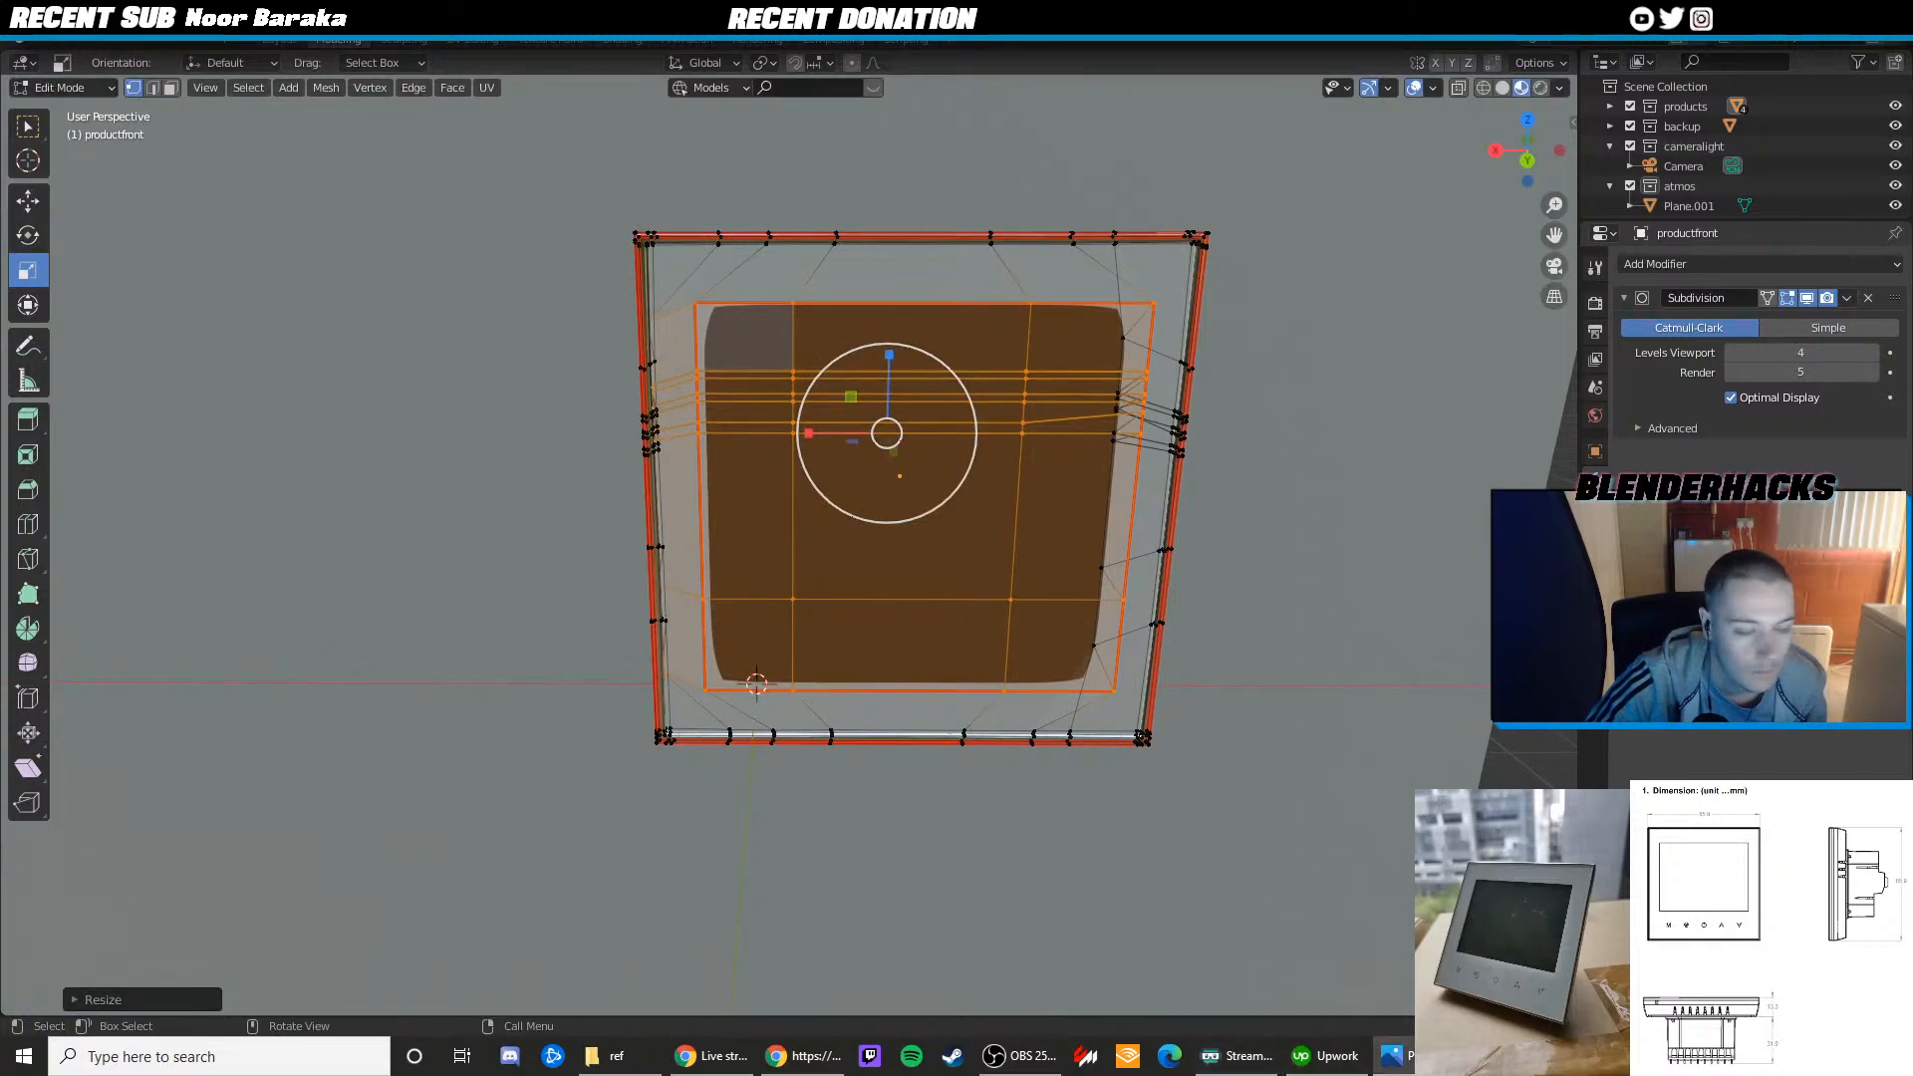
{"action": "left_click", "coordinate": [1394, 1055]}
{"action": "key", "text": "alt+Tab"}
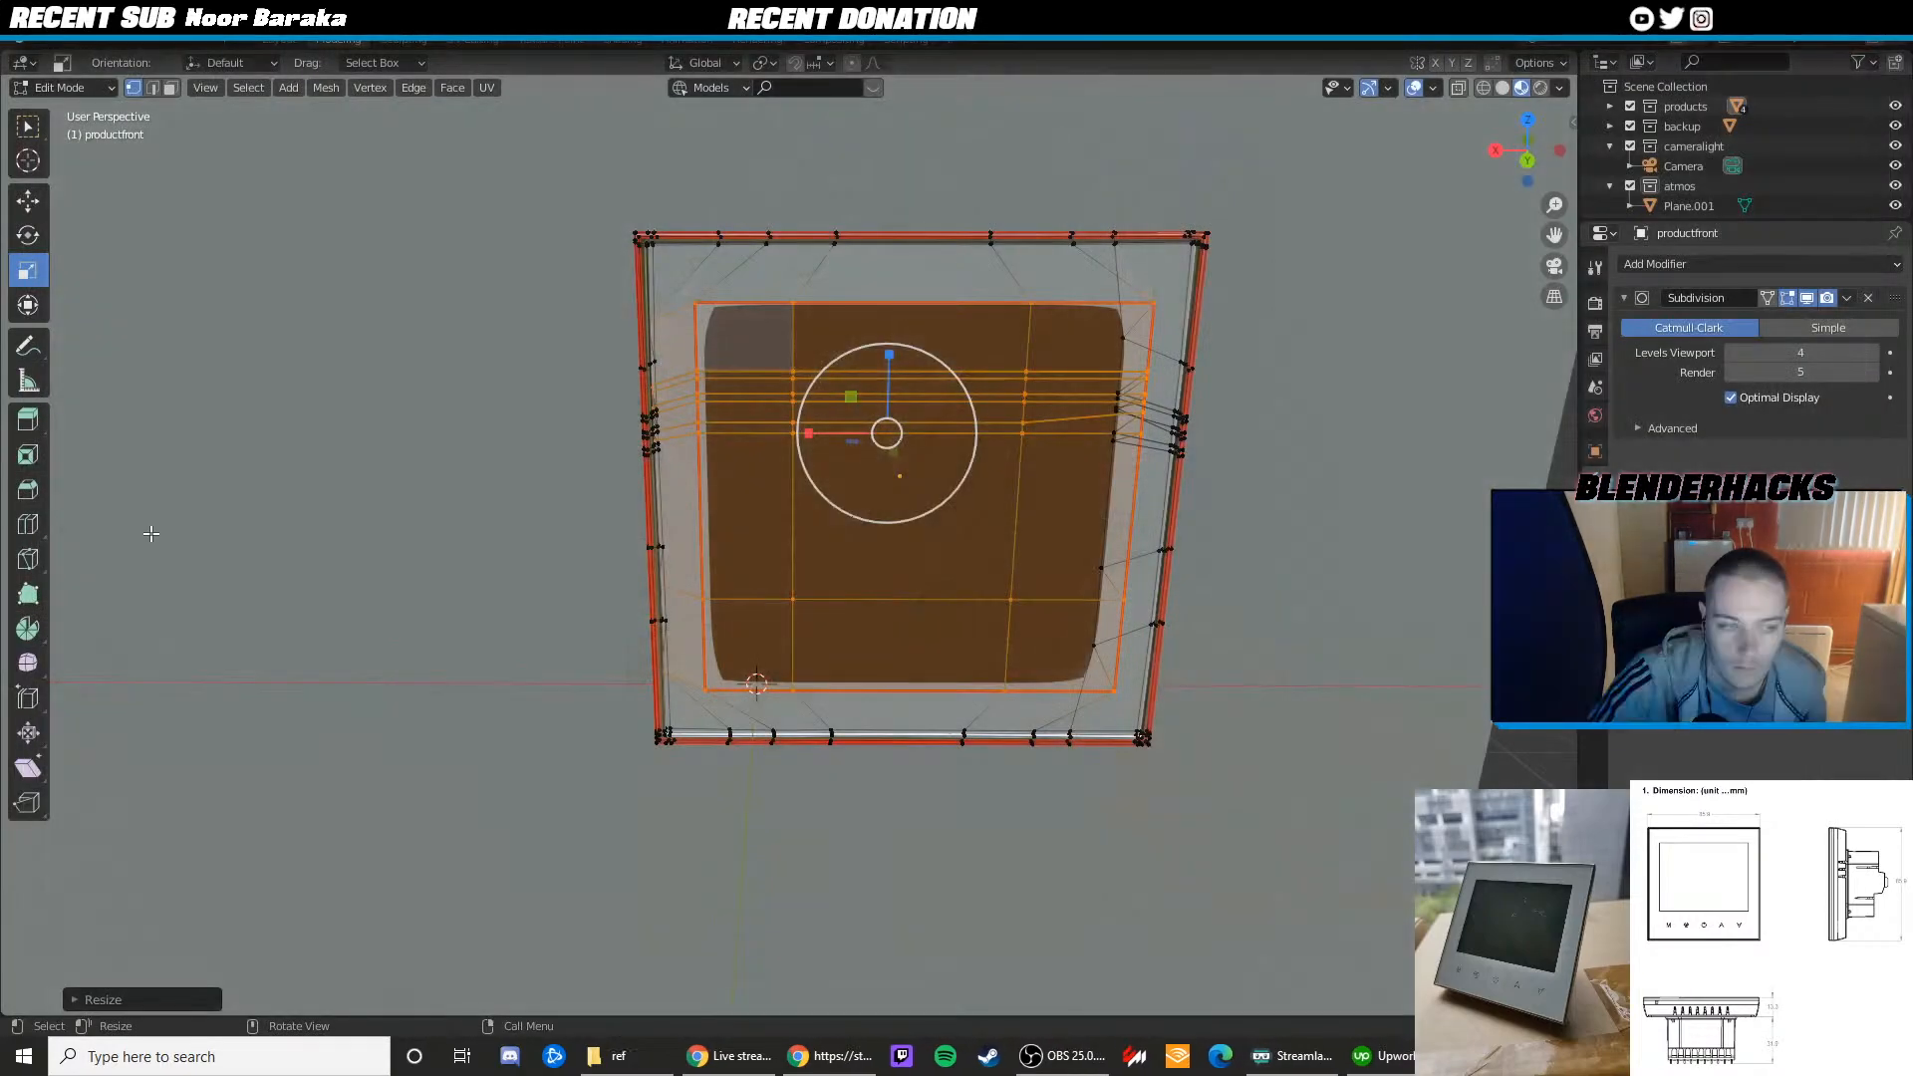
{"action": "key", "text": "alt+Tab"}
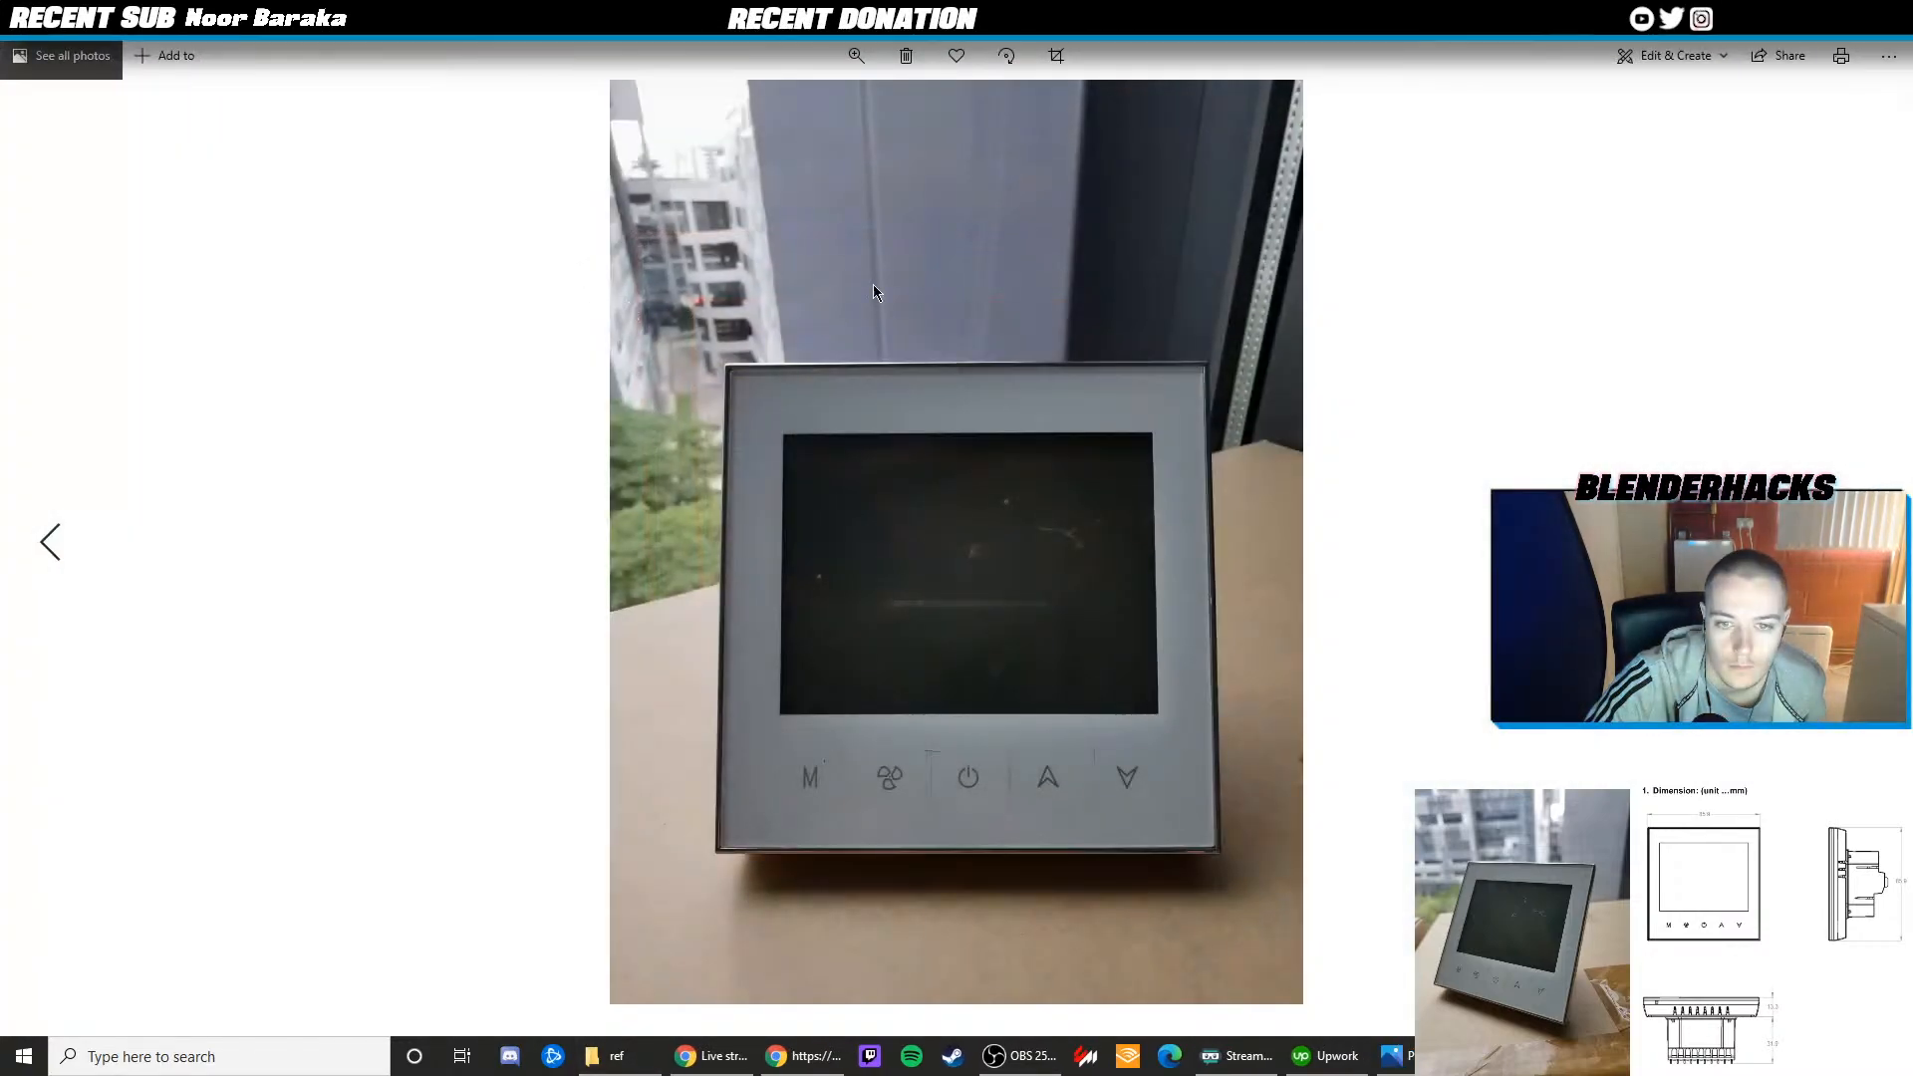
{"action": "key", "text": "alt+Tab"}
Undo a uniform scaling of the screen vertices and scale them shorter along the Z axis only
{"action": "middle_click_drag", "start_coordinate": [945, 418], "coordinate": [881, 396]}
{"action": "key", "text": "s"}
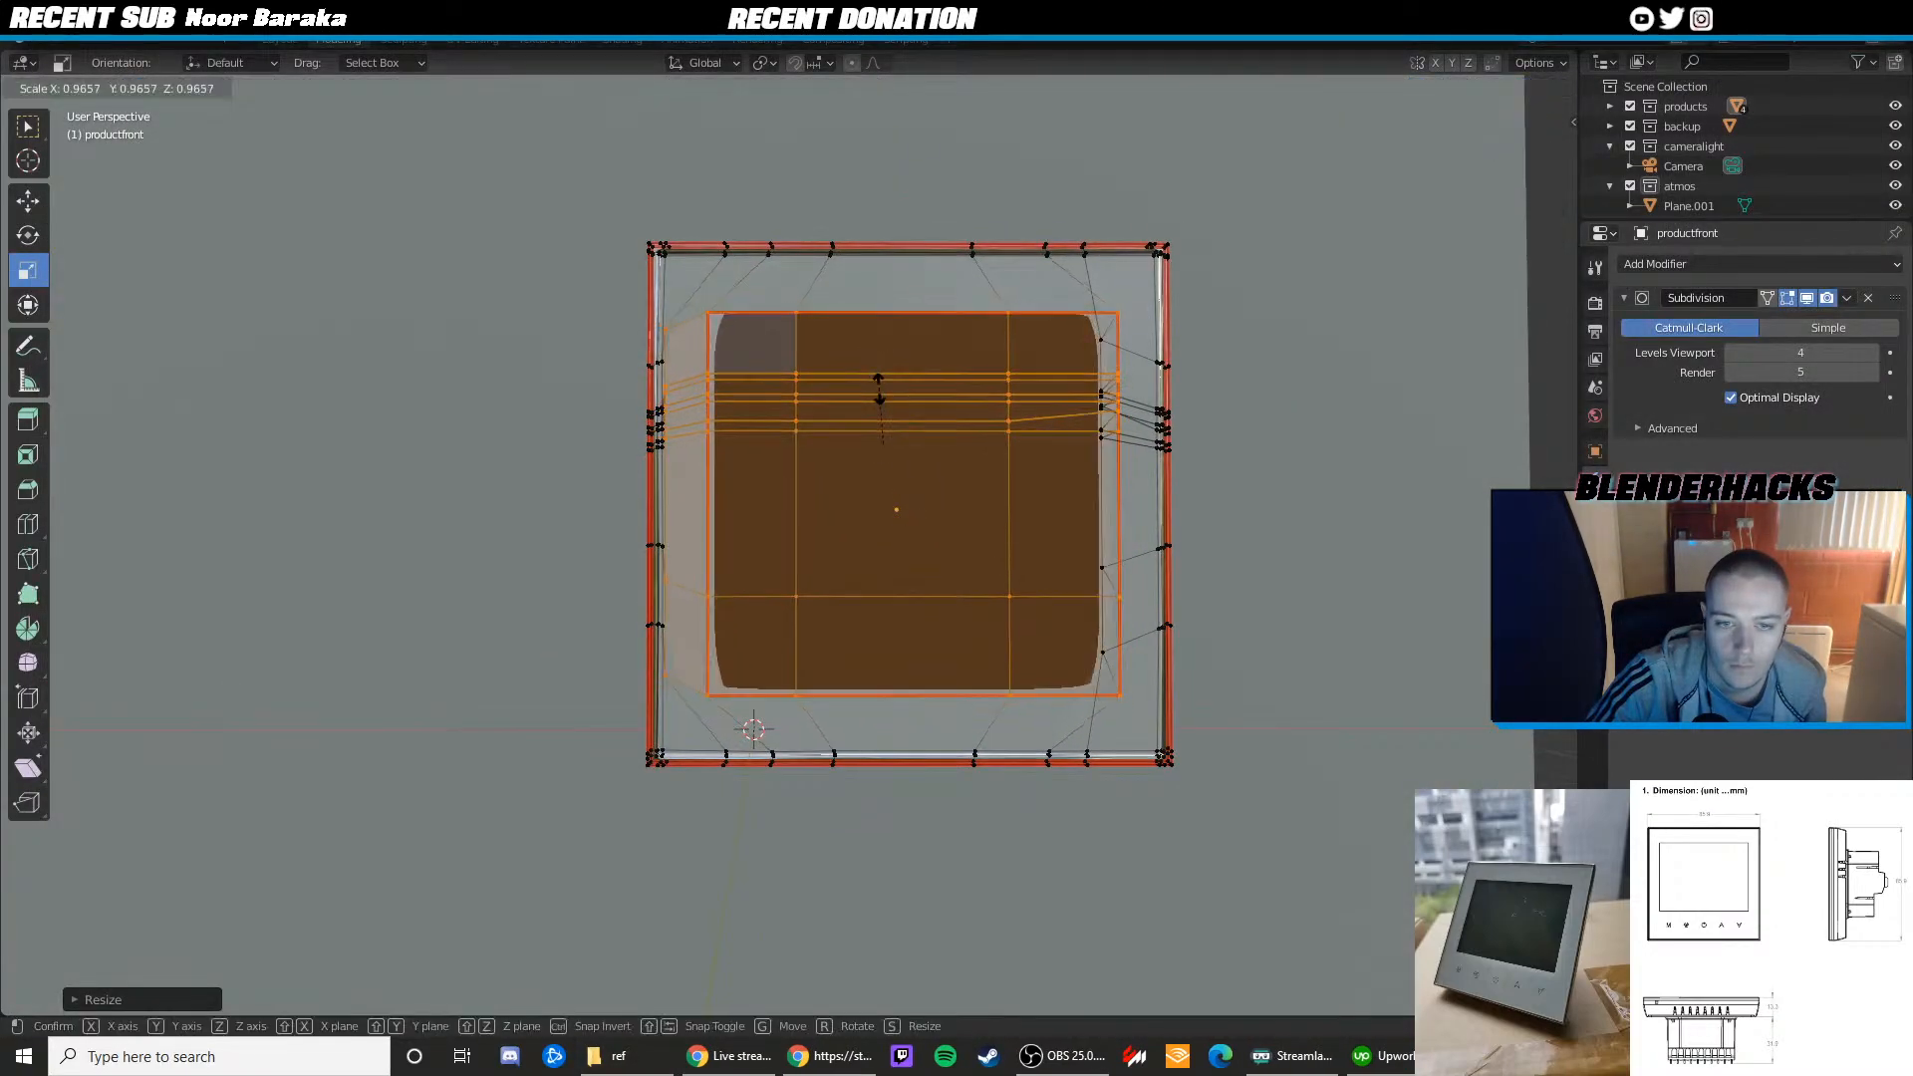
{"action": "left_click", "coordinate": [881, 380]}
{"action": "key", "text": "ctrl+z"}
{"action": "key", "text": "s"}
{"action": "key", "text": "z"}
{"action": "left_click", "coordinate": [882, 382]}
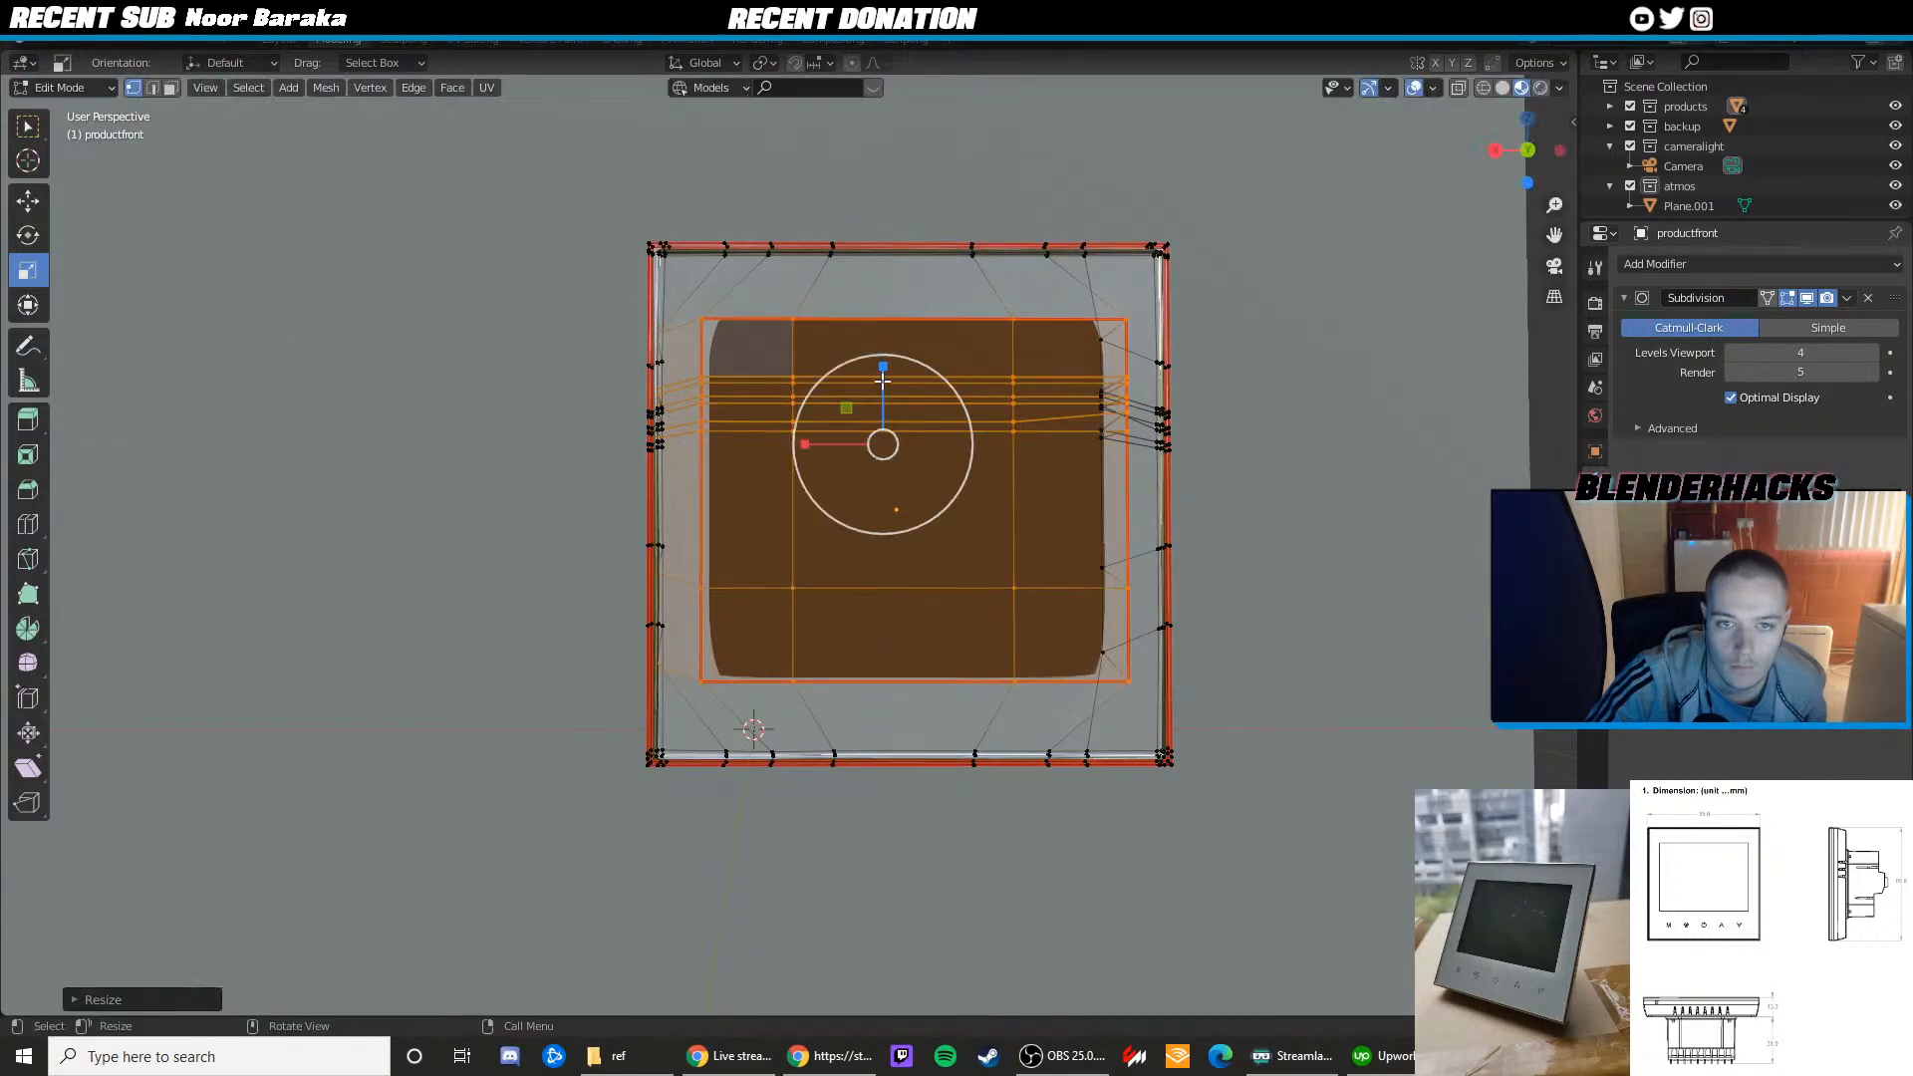
Move the screen vertices slightly up along the Z axis, then try scaling them larger and undo the scaling
{"action": "key", "text": "shift+space"}
{"action": "key", "text": "g"}
{"action": "left_click_drag", "start_coordinate": [891, 383], "coordinate": [891, 371]}
{"action": "key", "text": "shift+space"}
{"action": "key", "text": "s"}
{"action": "key", "text": "s"}
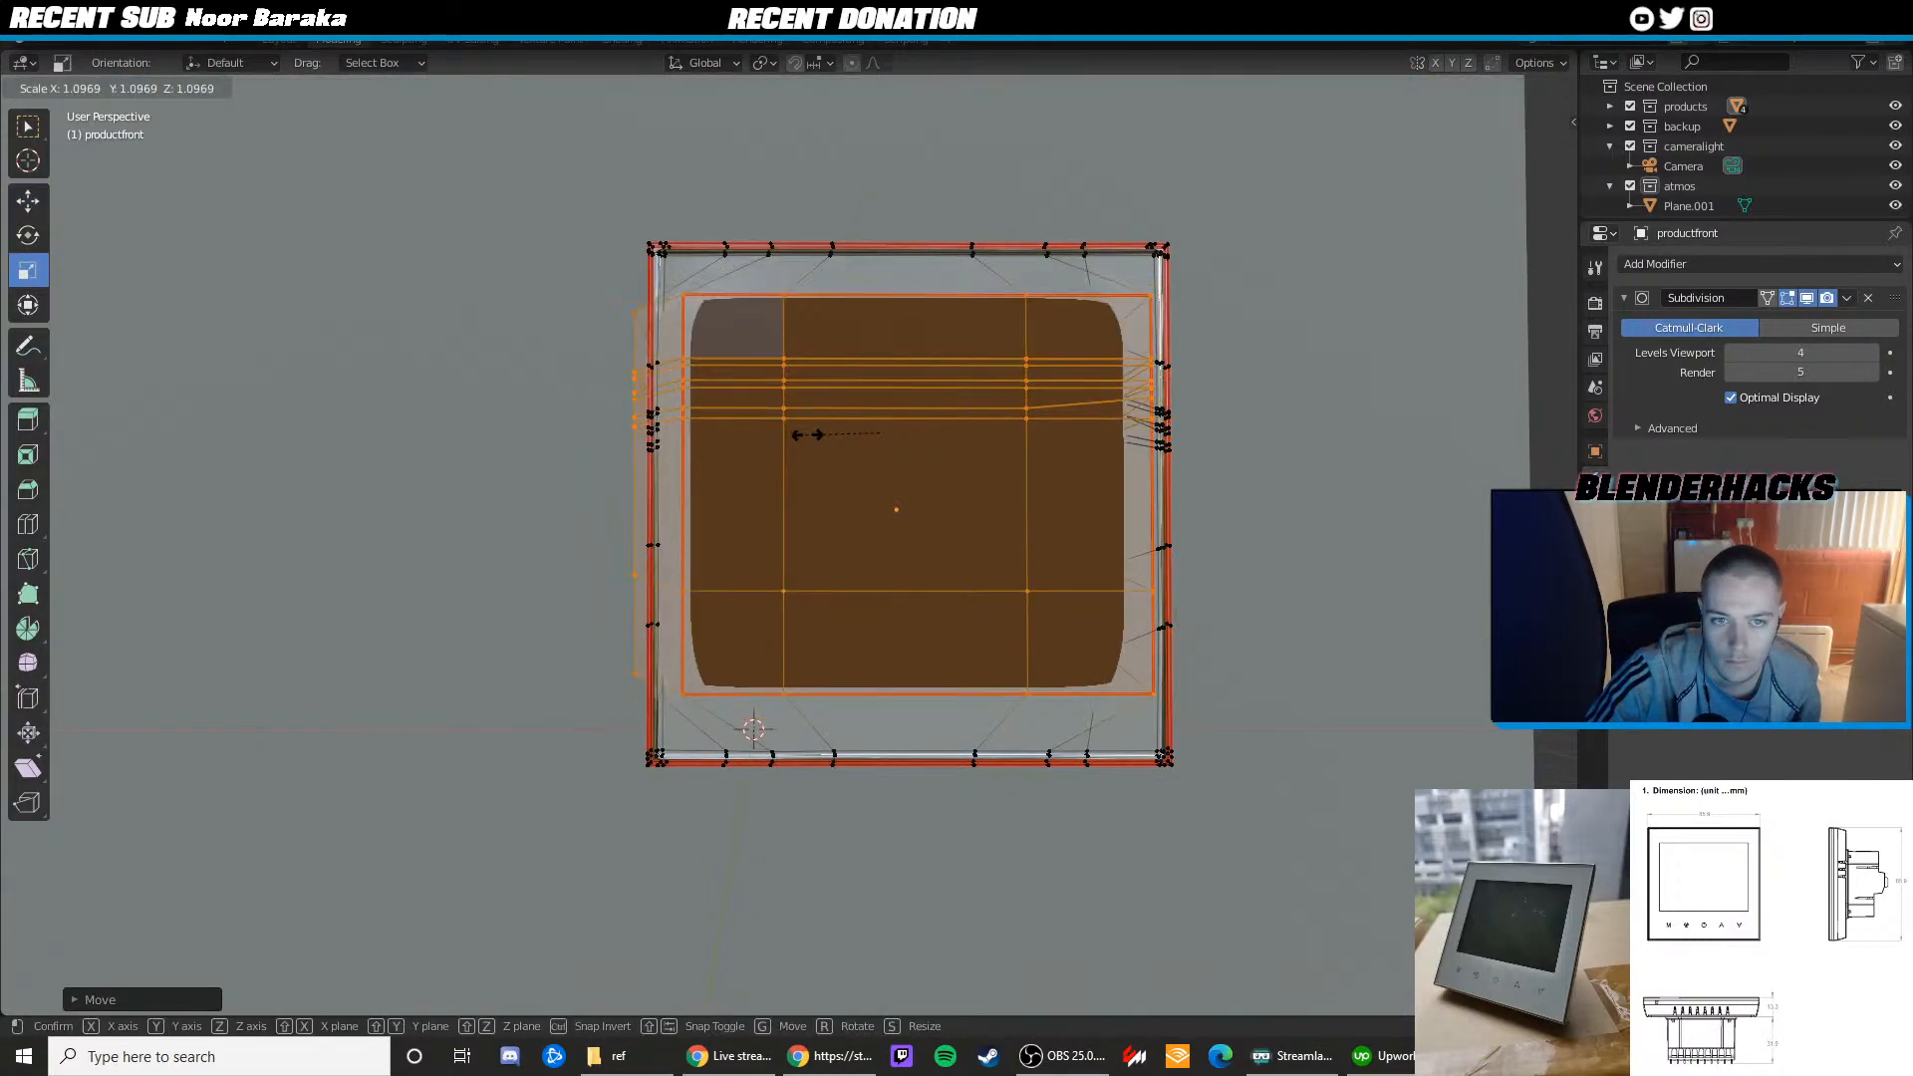
{"action": "left_click", "coordinate": [807, 434]}
{"action": "key", "text": "ctrl+z"}
{"action": "left_click_drag", "start_coordinate": [806, 434], "coordinate": [798, 432]}
{"action": "key", "text": "ctrl+z"}
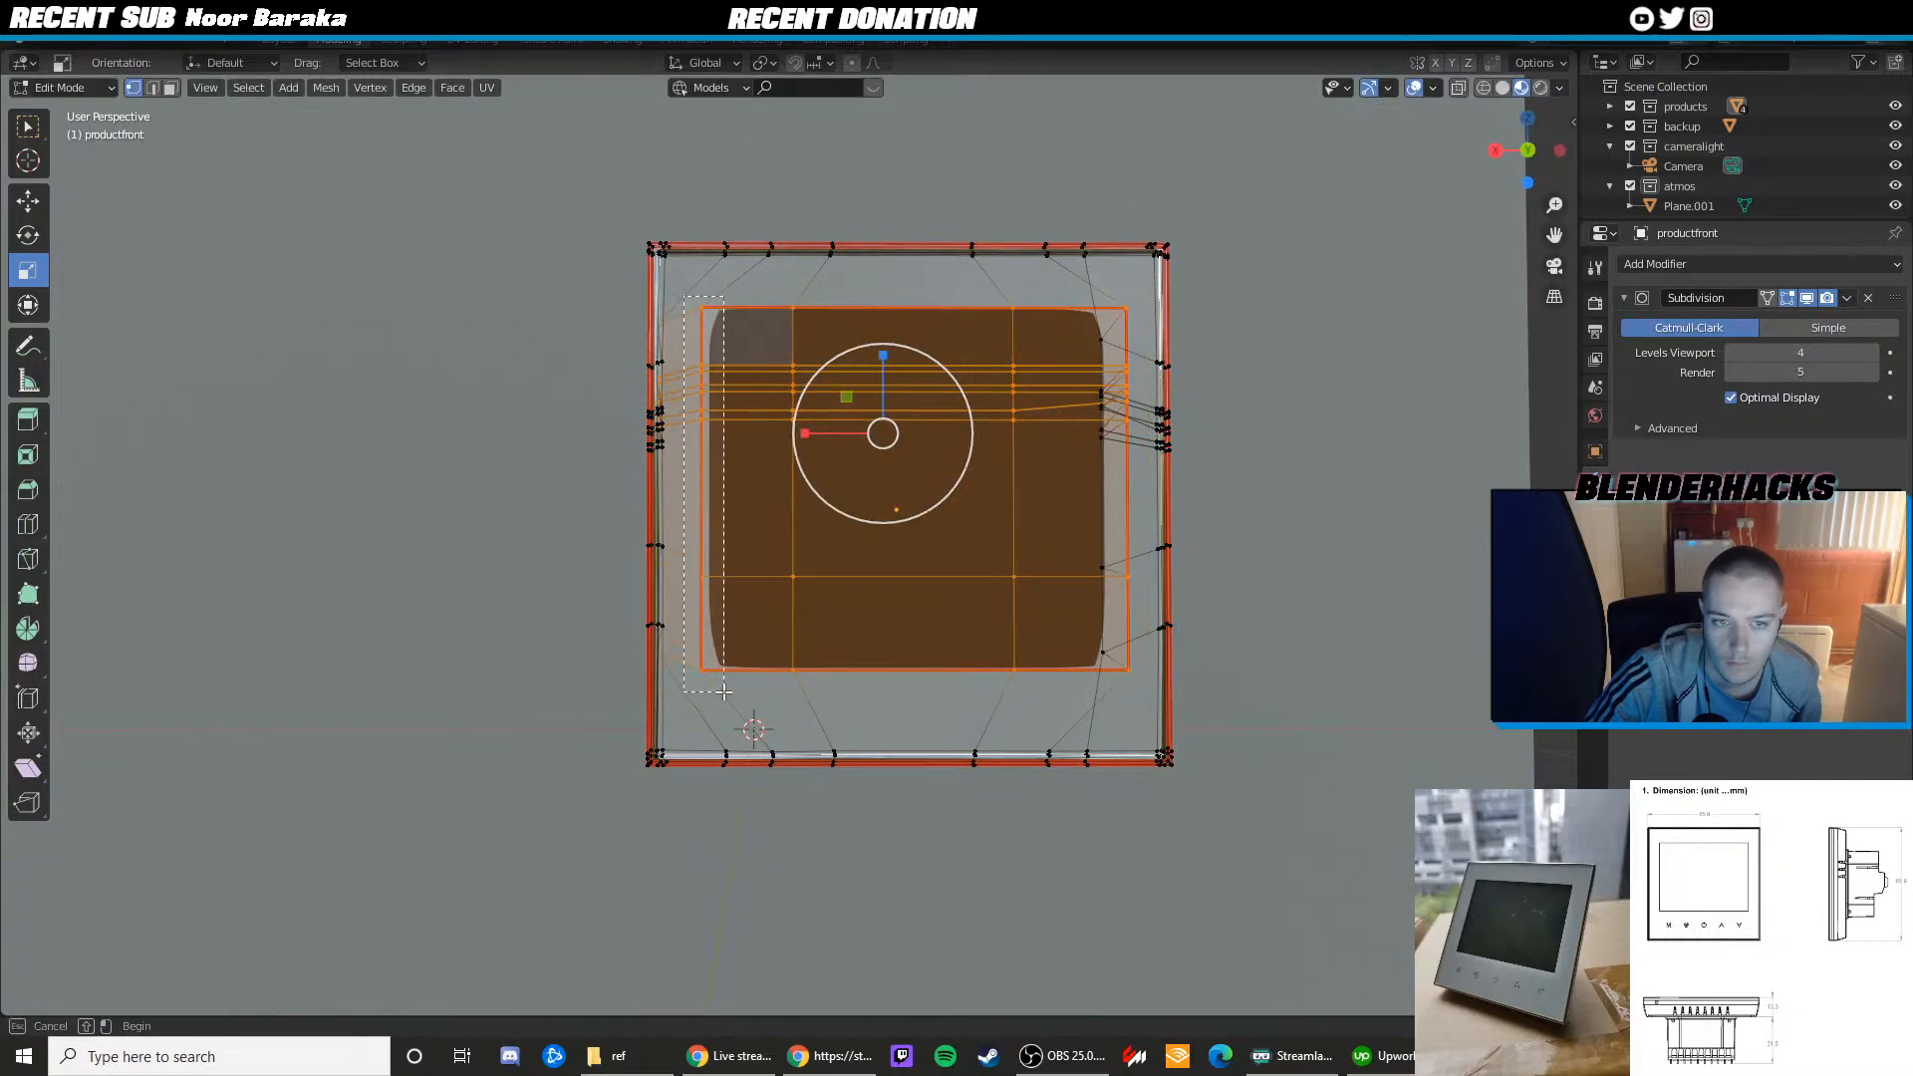
Box-select the vertices along the screen's left edge and examine that edge up close
{"action": "left_click_drag", "start_coordinate": [726, 674], "coordinate": [727, 675]}
{"action": "scroll", "coordinate": [826, 509], "scroll_direction": "up", "scroll_amount": 9}
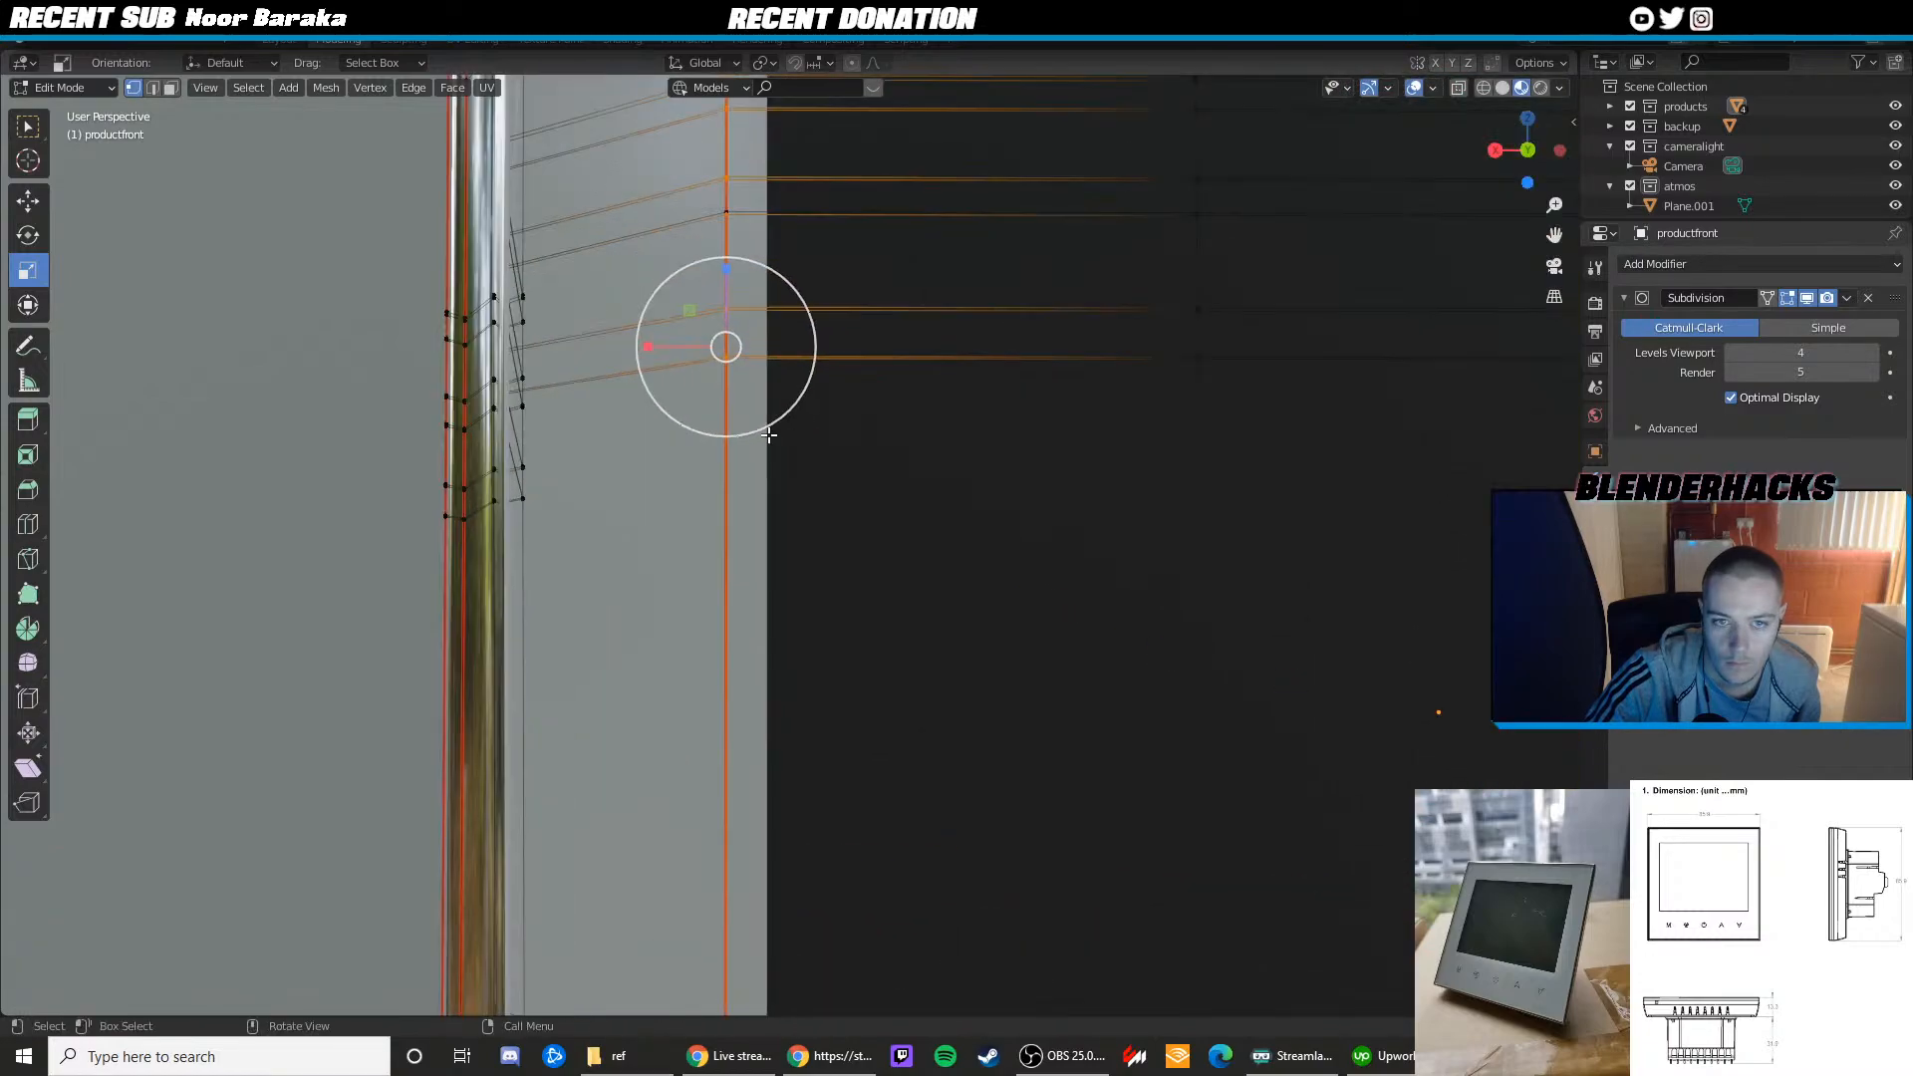
{"action": "scroll", "coordinate": [745, 220], "scroll_direction": "down", "scroll_amount": 8}
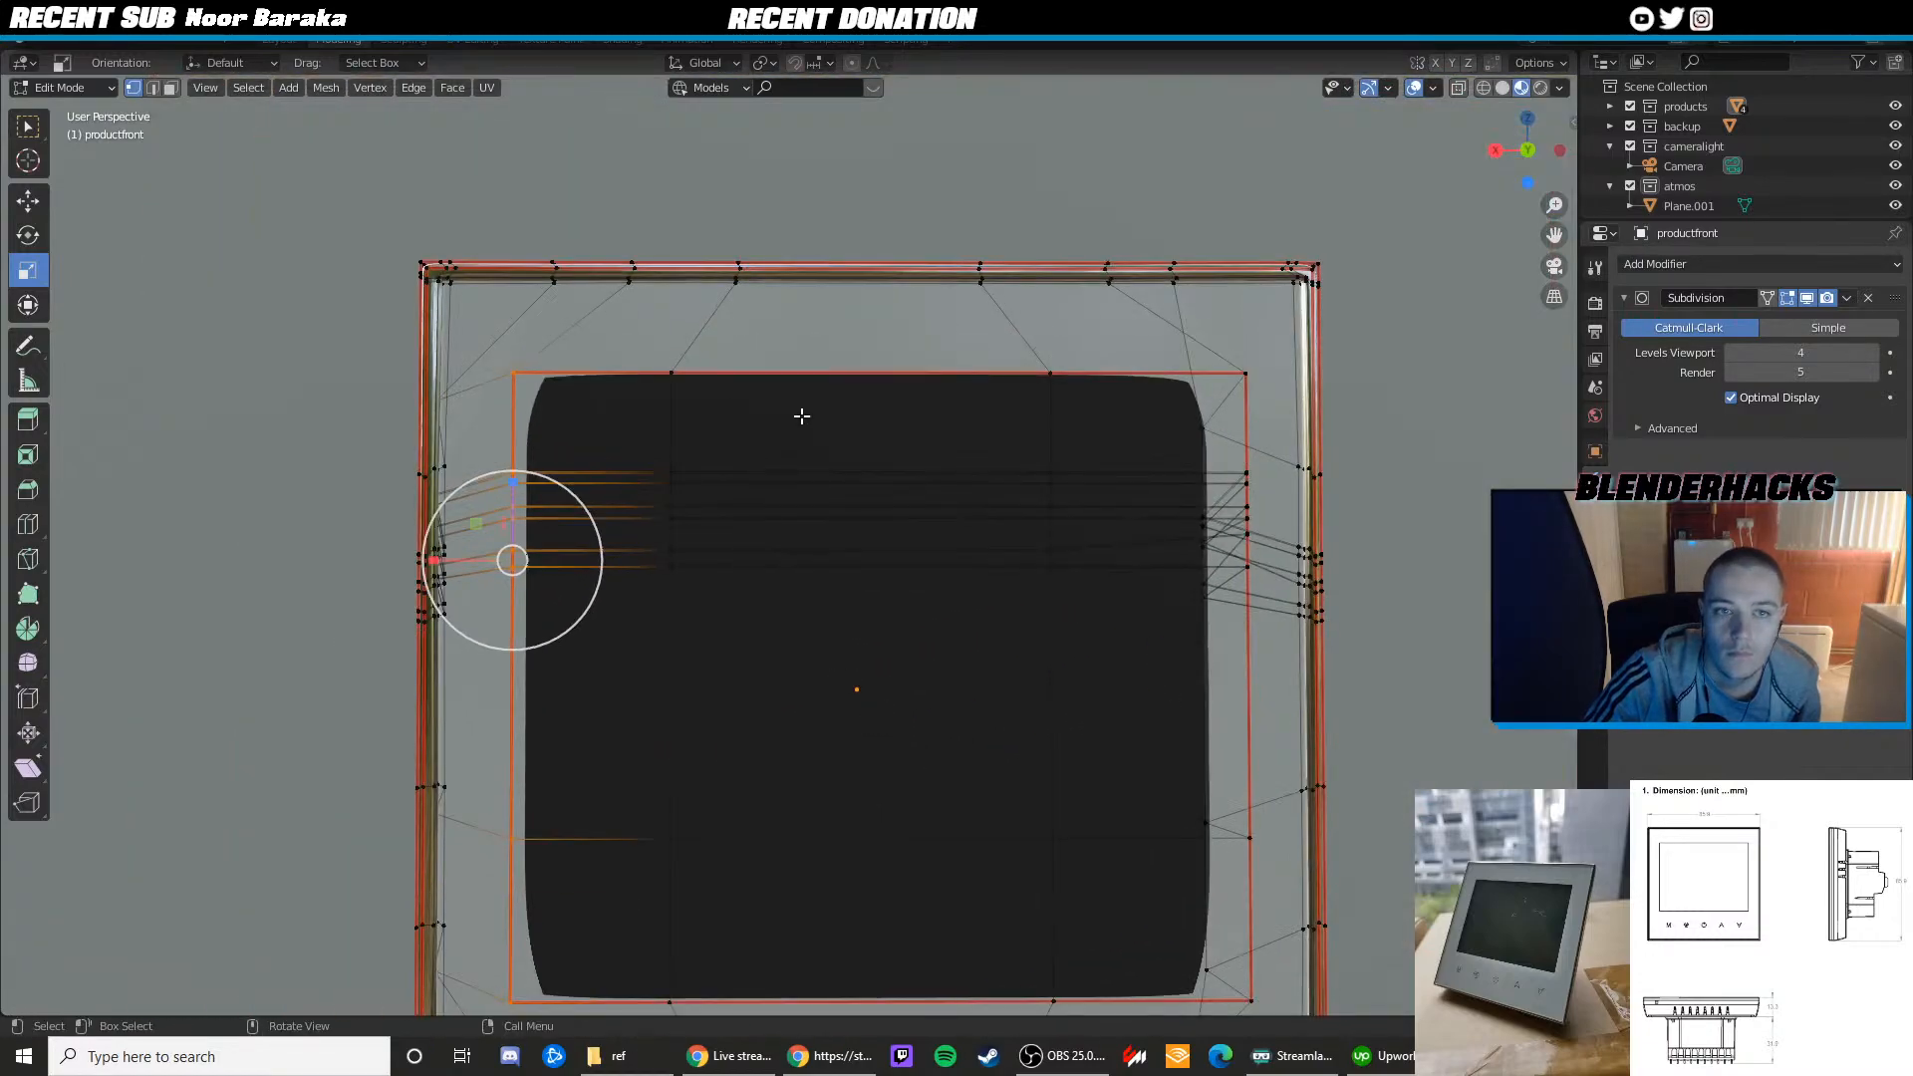
{"action": "middle_click_drag", "start_coordinate": [802, 415], "coordinate": [810, 309], "text": "shift"}
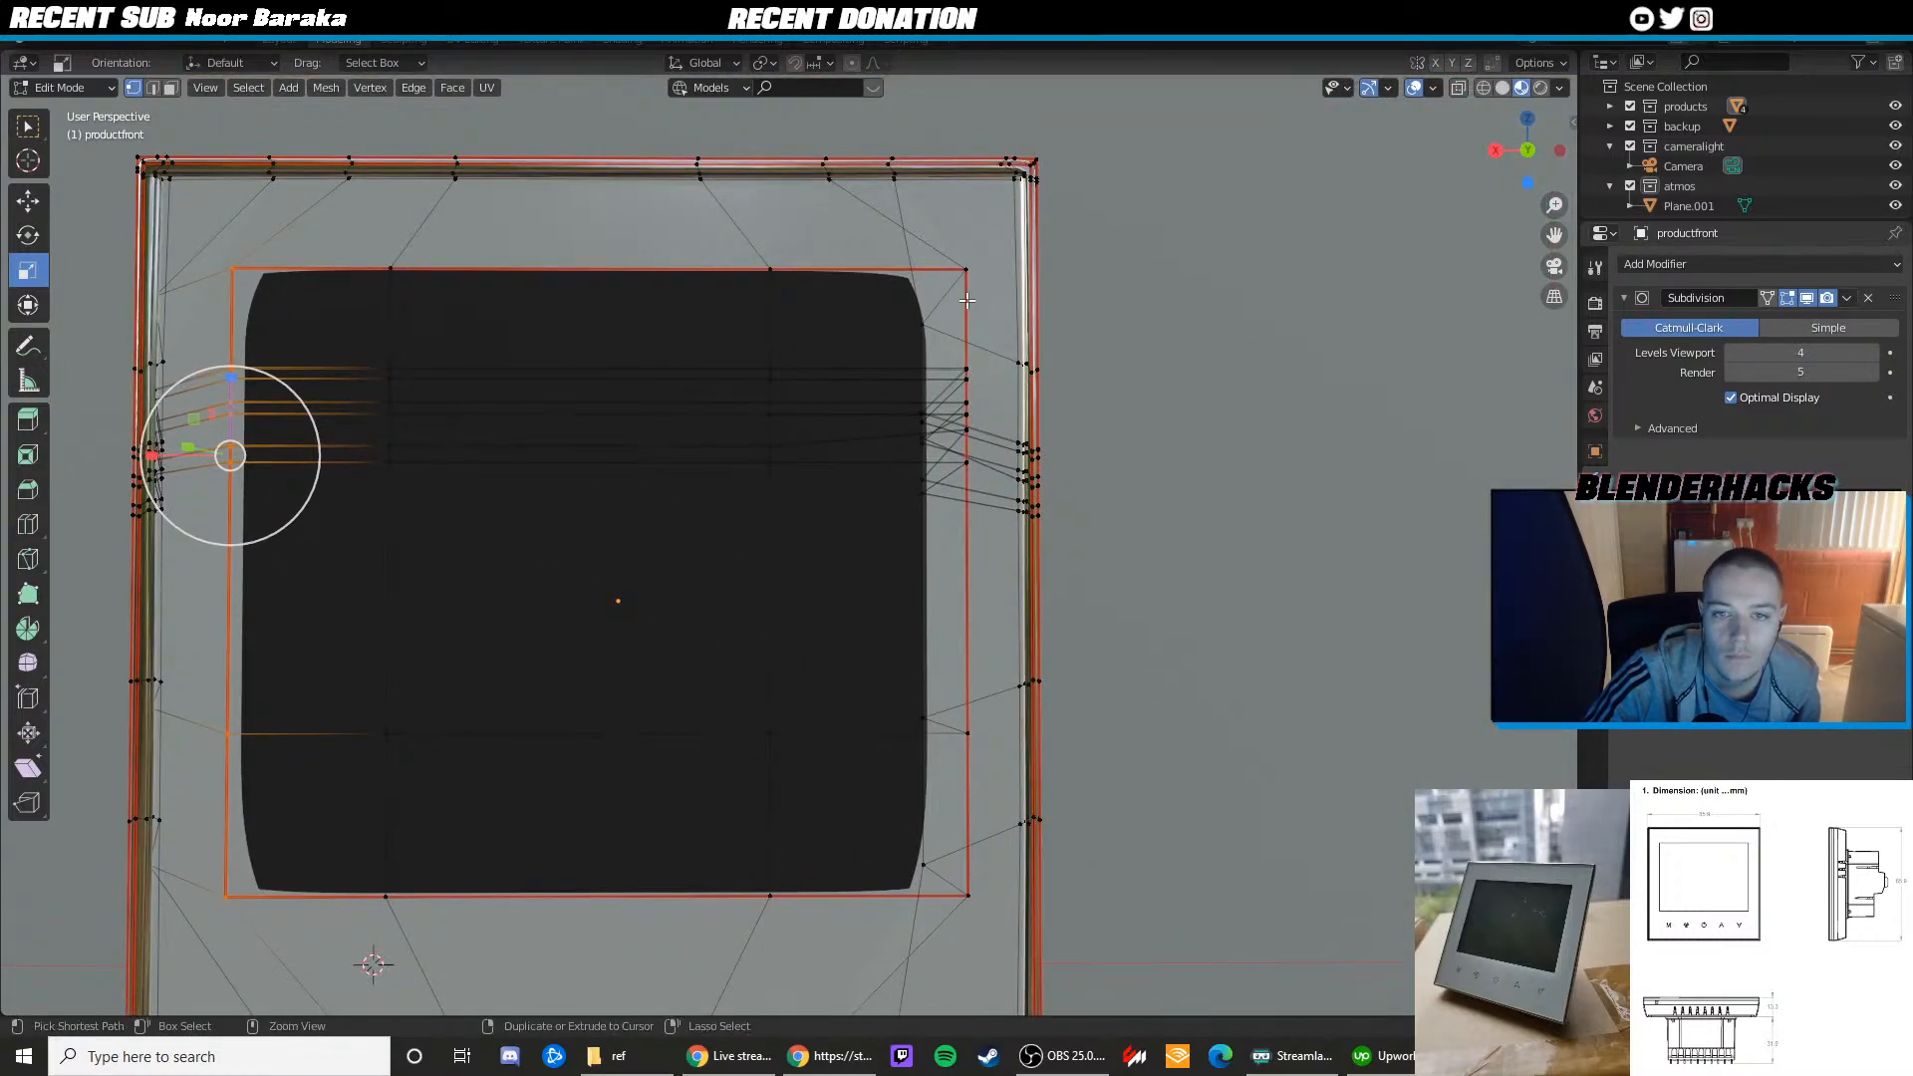
Undo the screen reshaping back to its original narrower form and deselect all vertices
{"action": "mouse_move", "coordinate": [966, 300]}
{"action": "middle_mouse_down"}
{"action": "mouse_move", "coordinate": [798, 385]}
{"action": "mouse_move", "coordinate": [981, 367]}
{"action": "mouse_move", "coordinate": [1070, 383]}
{"action": "middle_mouse_up"}
{"action": "key", "text": "l"}
{"action": "key", "text": "shift+l"}
{"action": "scroll", "coordinate": [981, 367], "scroll_direction": "down", "scroll_amount": 2}
{"action": "left_click", "coordinate": [1317, 373]}
View the front panel squarely in the orthographic back view with Material Preview shading
{"action": "key", "text": "z"}
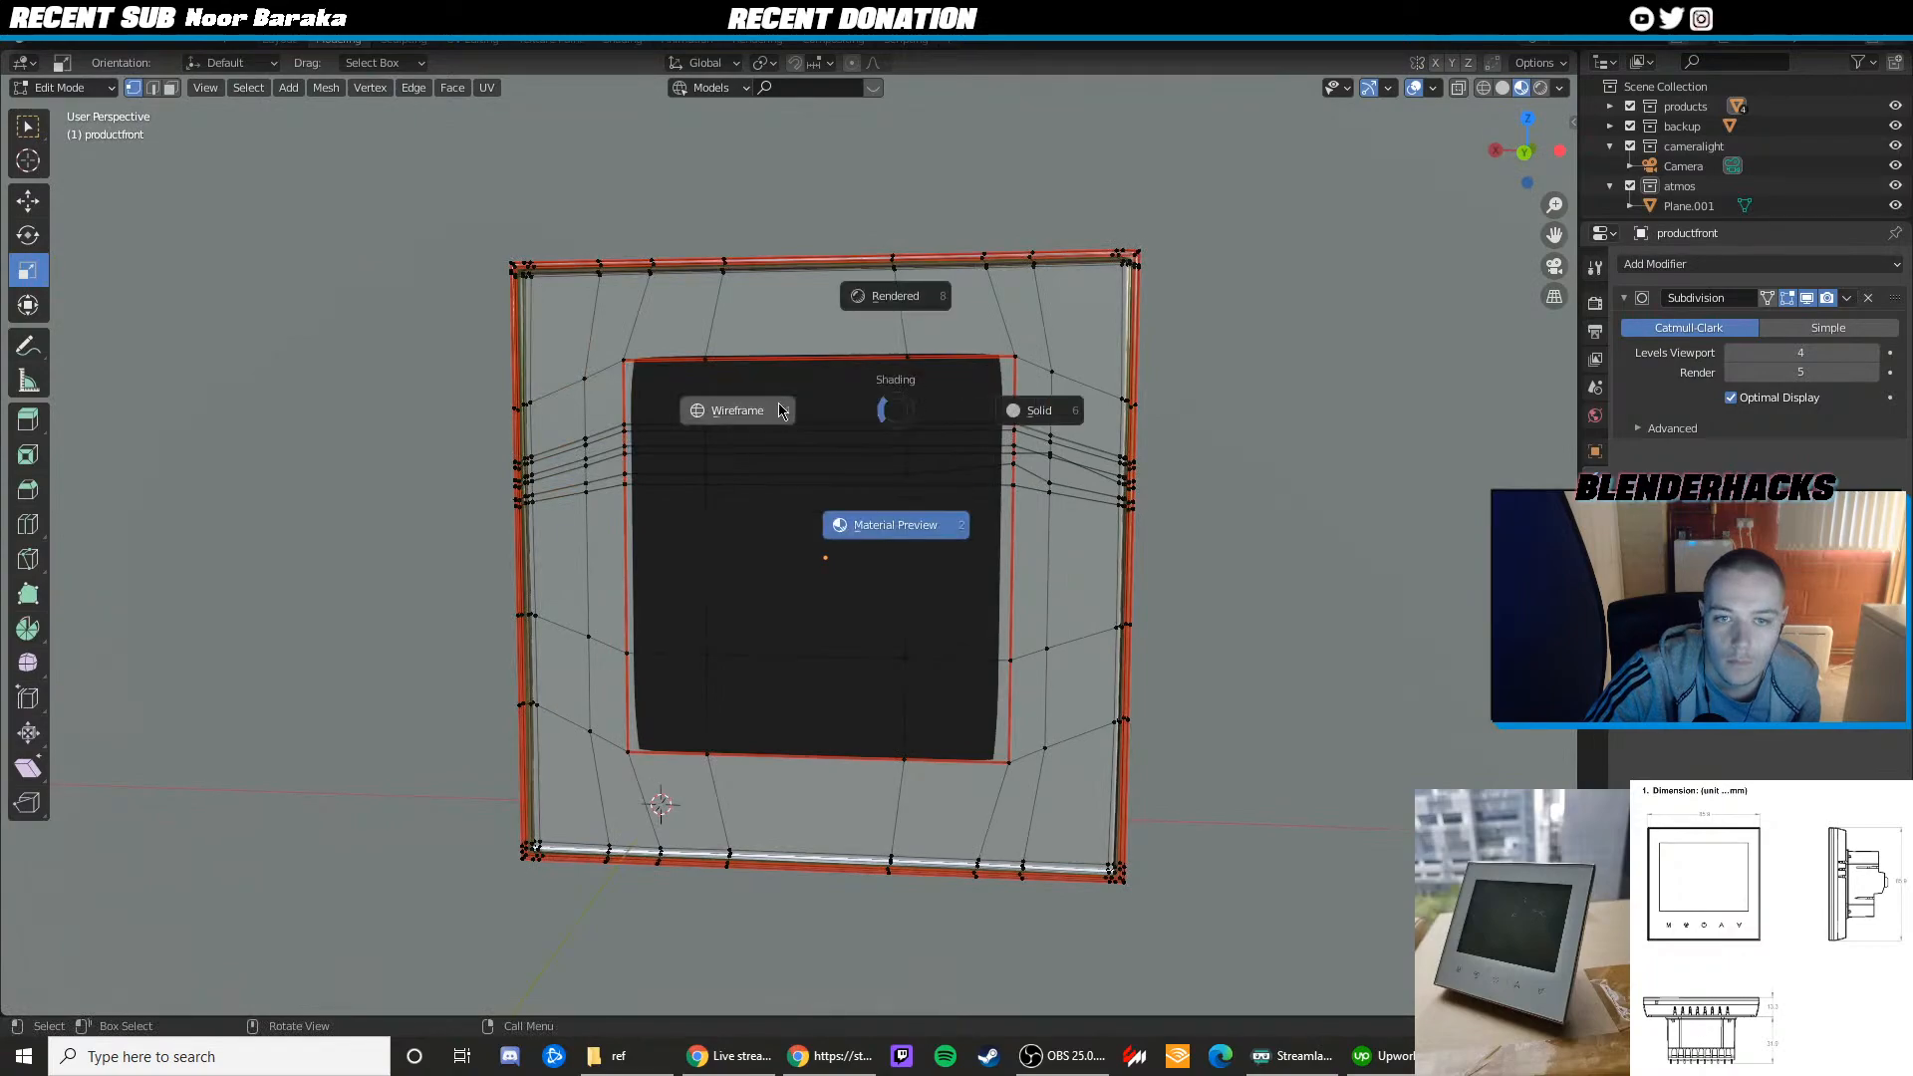
{"action": "left_click", "coordinate": [782, 410]}
{"action": "left_click", "coordinate": [1524, 152]}
{"action": "key", "text": "z"}
{"action": "left_click", "coordinate": [994, 527]}
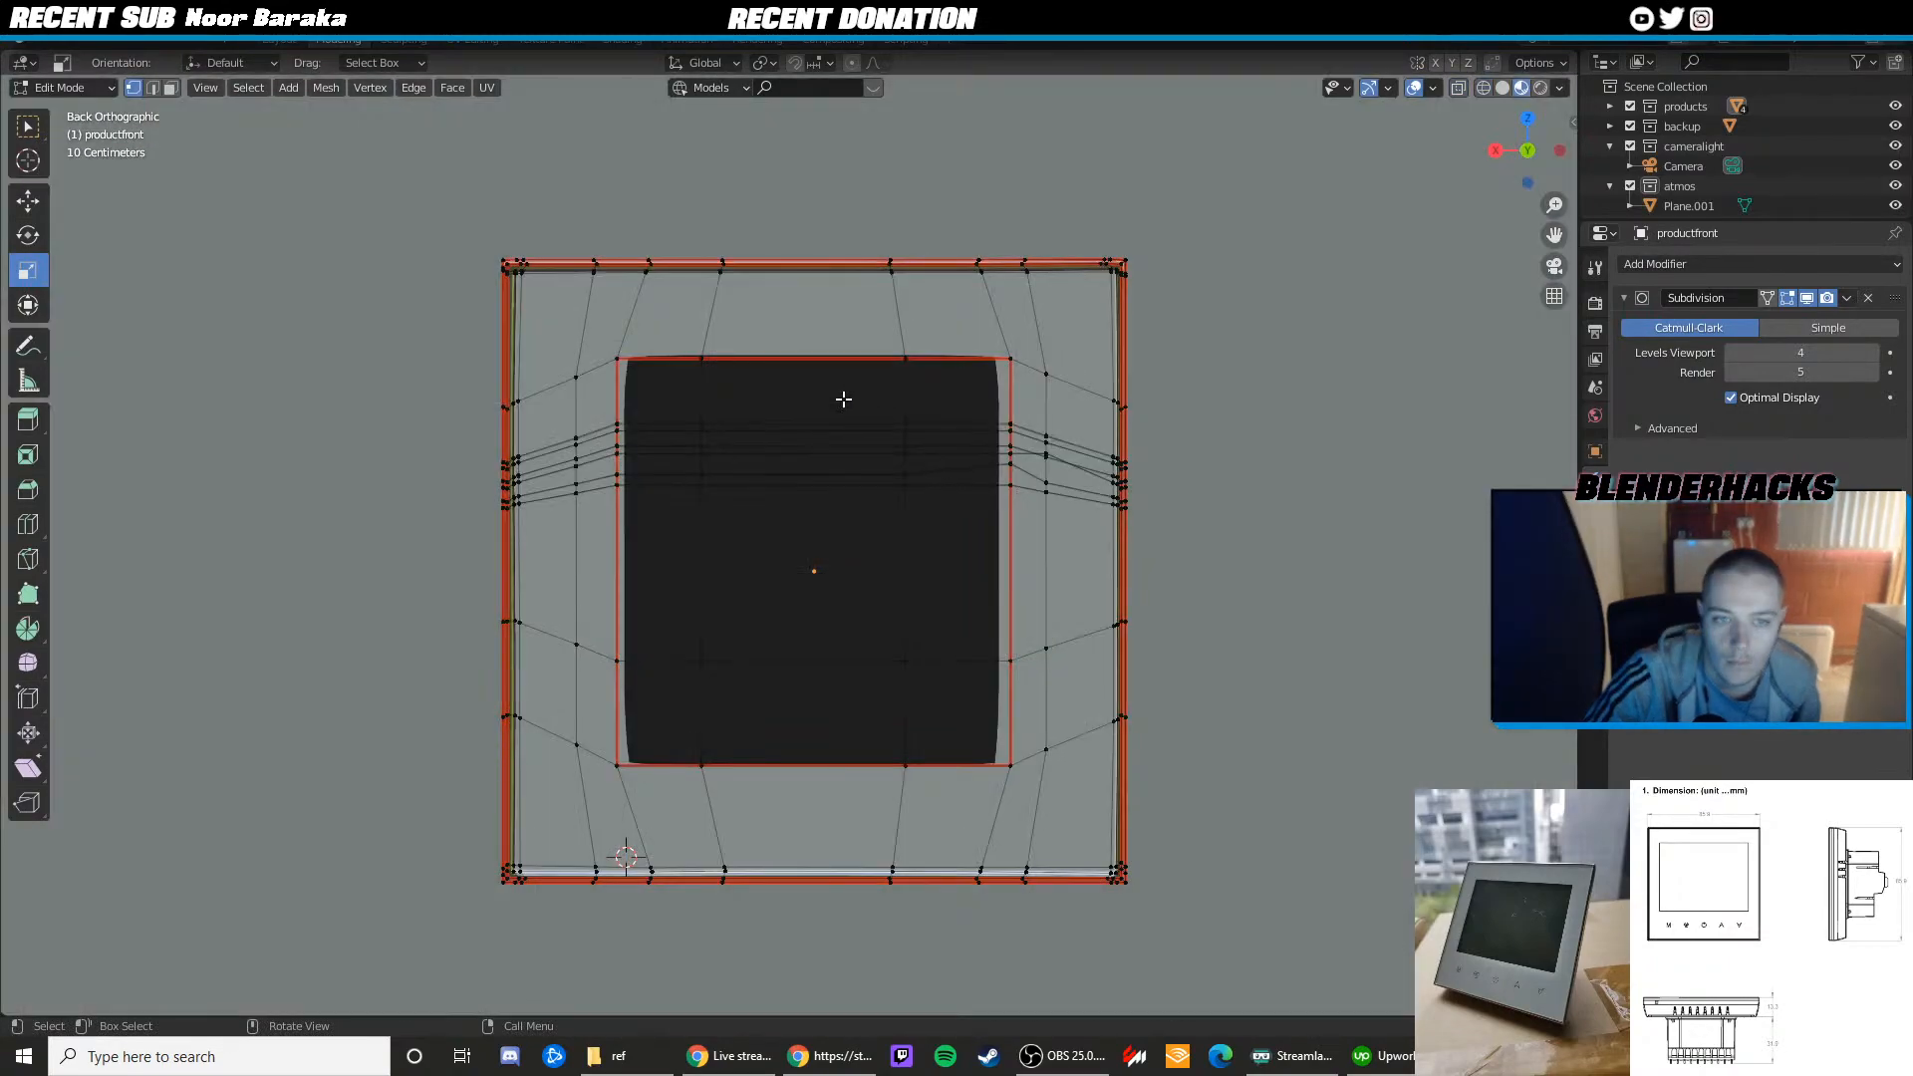
Box-select the vertices of the screen's left edge and of the neighbouring edge loop outside it
{"action": "scroll", "coordinate": [843, 398], "scroll_direction": "up", "scroll_amount": 4}
{"action": "scroll", "coordinate": [912, 487], "scroll_direction": "down", "scroll_amount": 4}
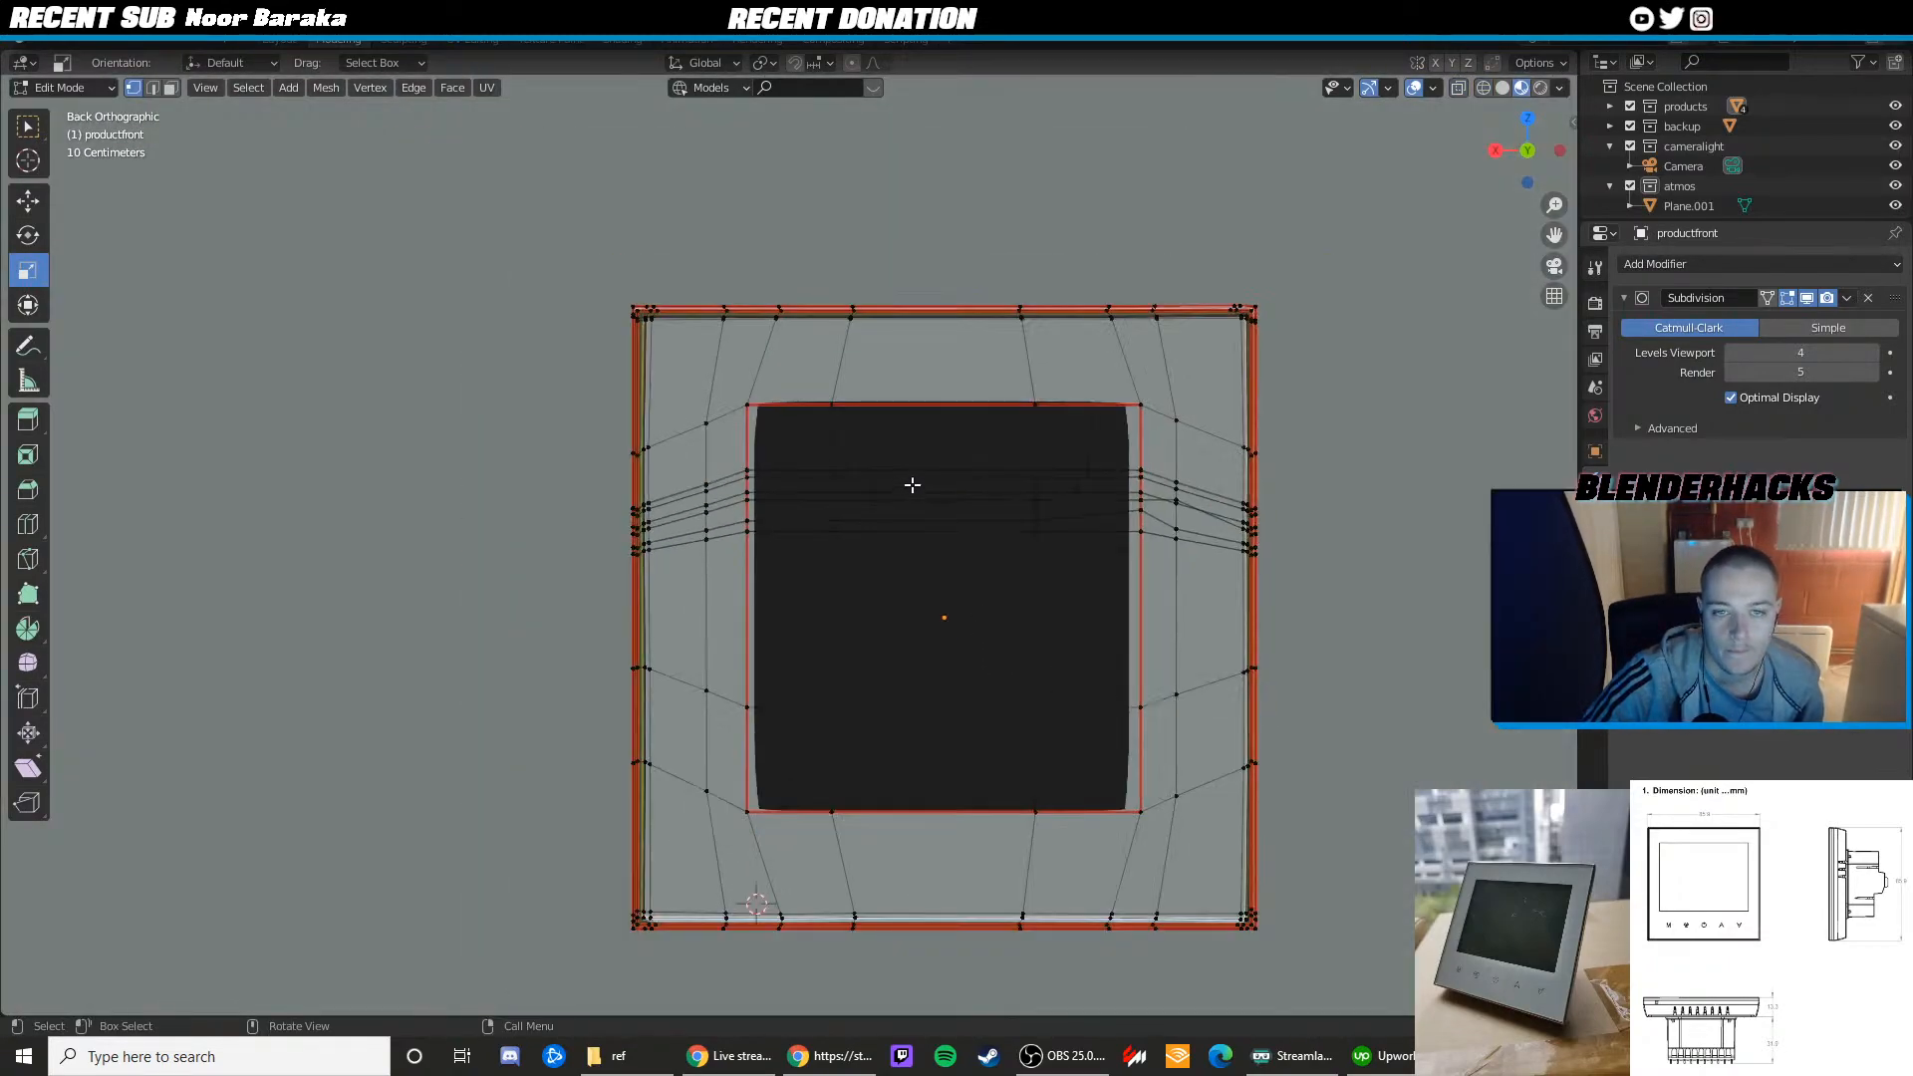
{"action": "scroll", "coordinate": [912, 485], "scroll_direction": "down", "scroll_amount": 3}
{"action": "scroll", "coordinate": [835, 592], "scroll_direction": "up", "scroll_amount": 3}
{"action": "scroll", "coordinate": [756, 544], "scroll_direction": "up", "scroll_amount": 2}
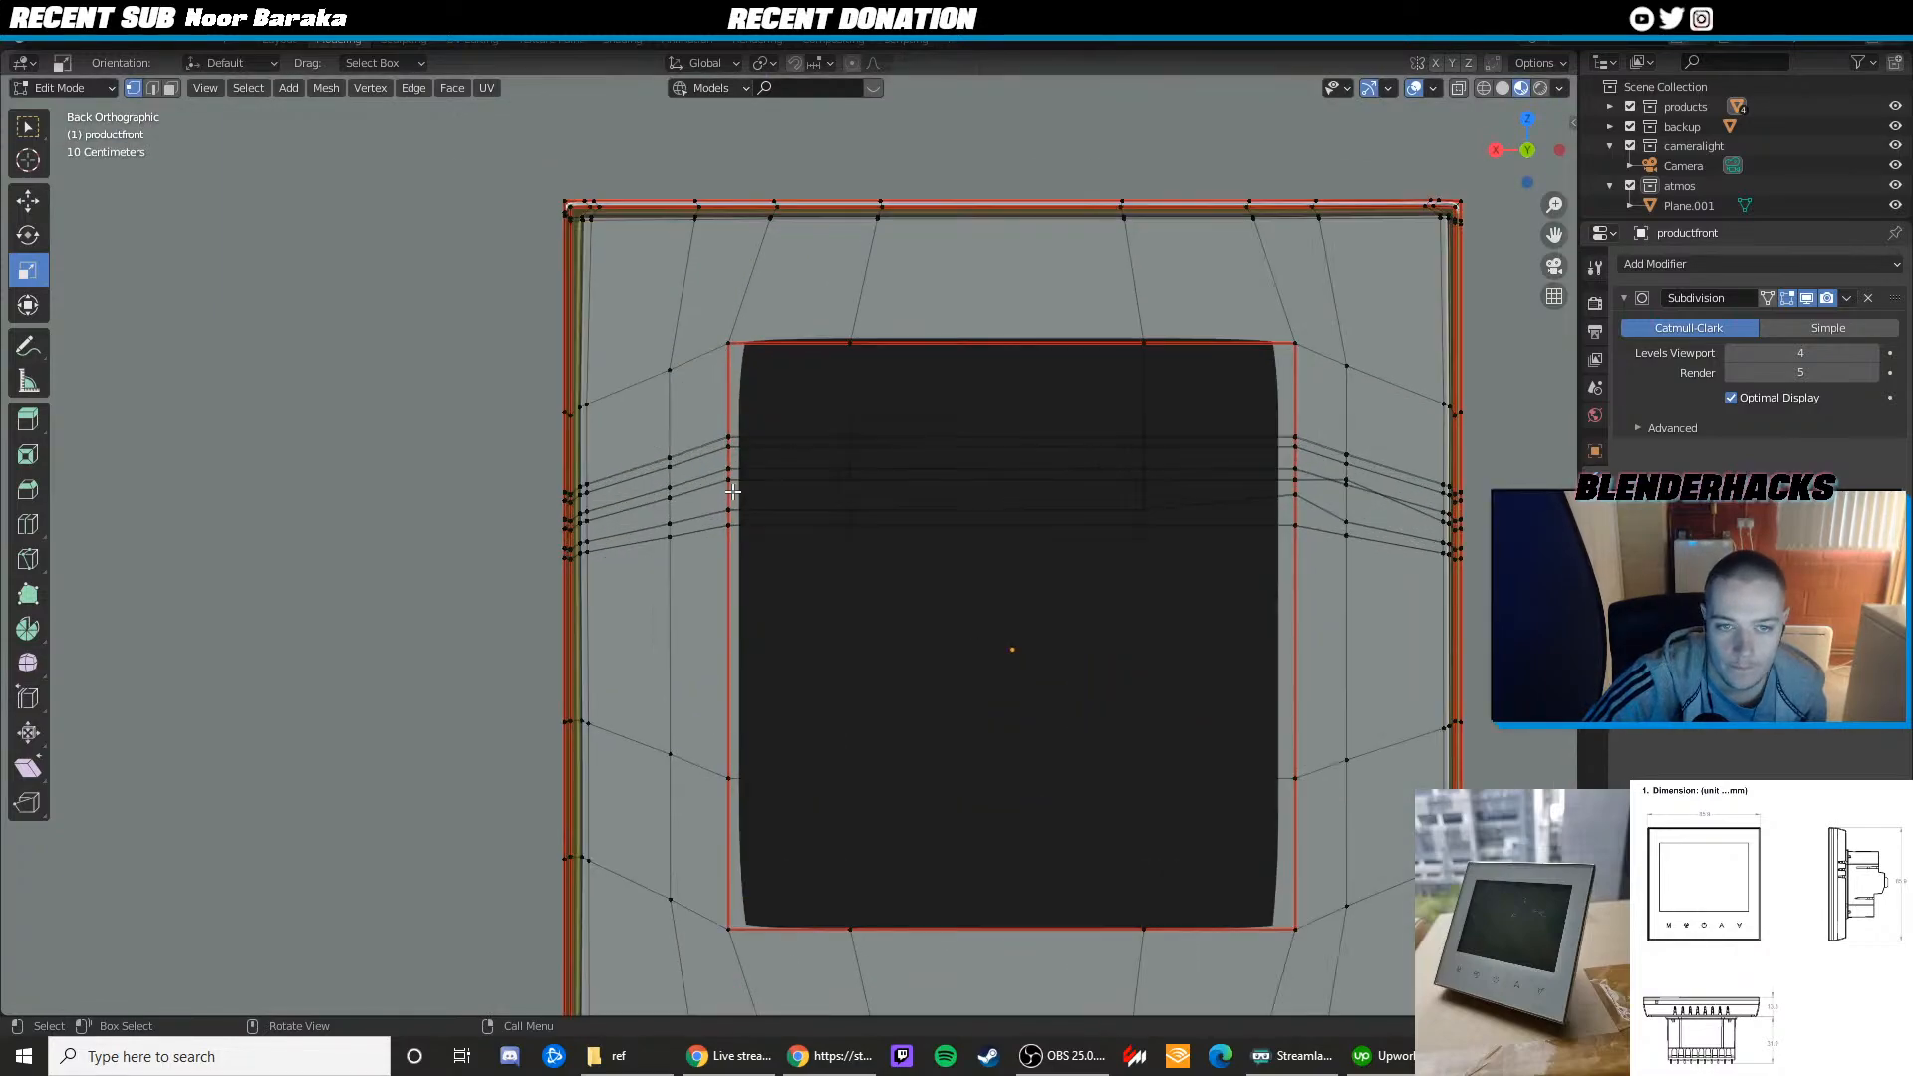
{"action": "left_click_drag", "start_coordinate": [715, 421], "coordinate": [716, 418]}
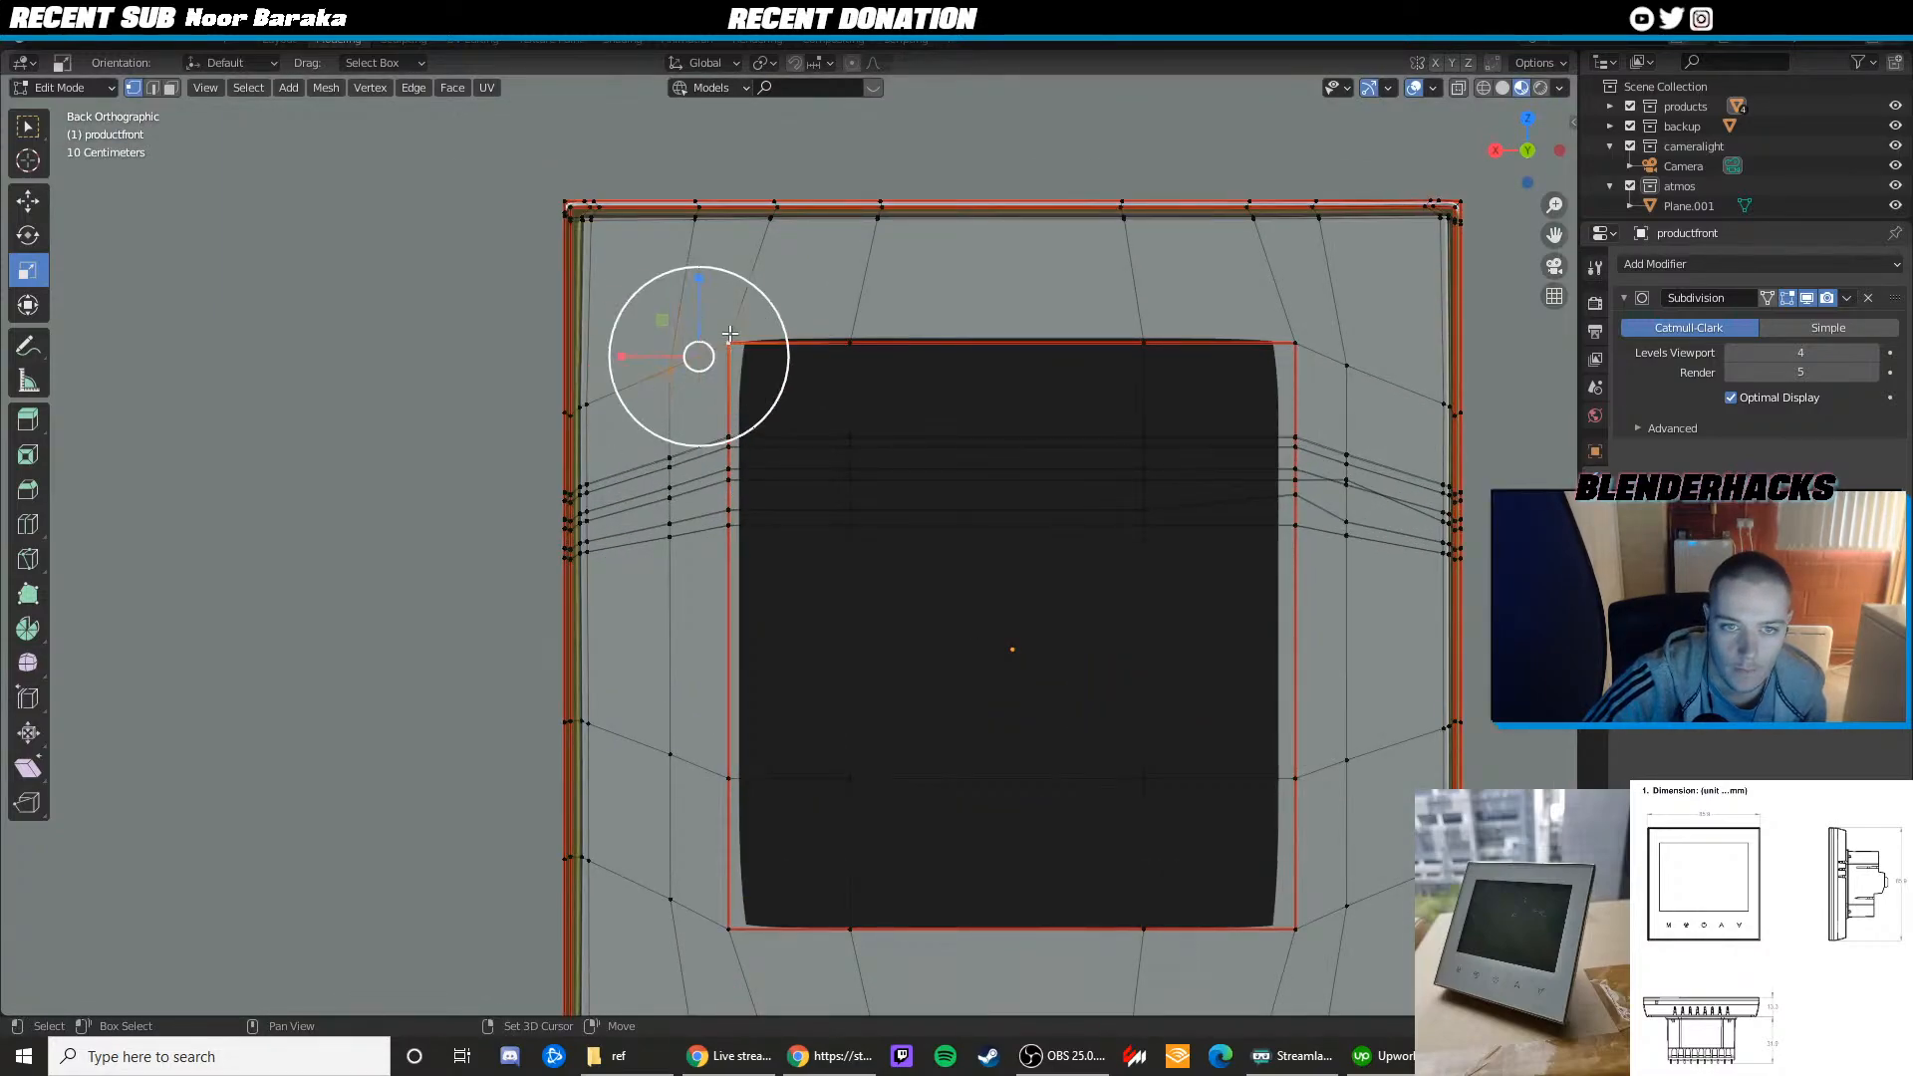
{"action": "left_click_drag", "start_coordinate": [783, 471], "coordinate": [656, 429], "text": "shift"}
{"action": "left_click_drag", "start_coordinate": [789, 541], "coordinate": [662, 472], "text": "shift"}
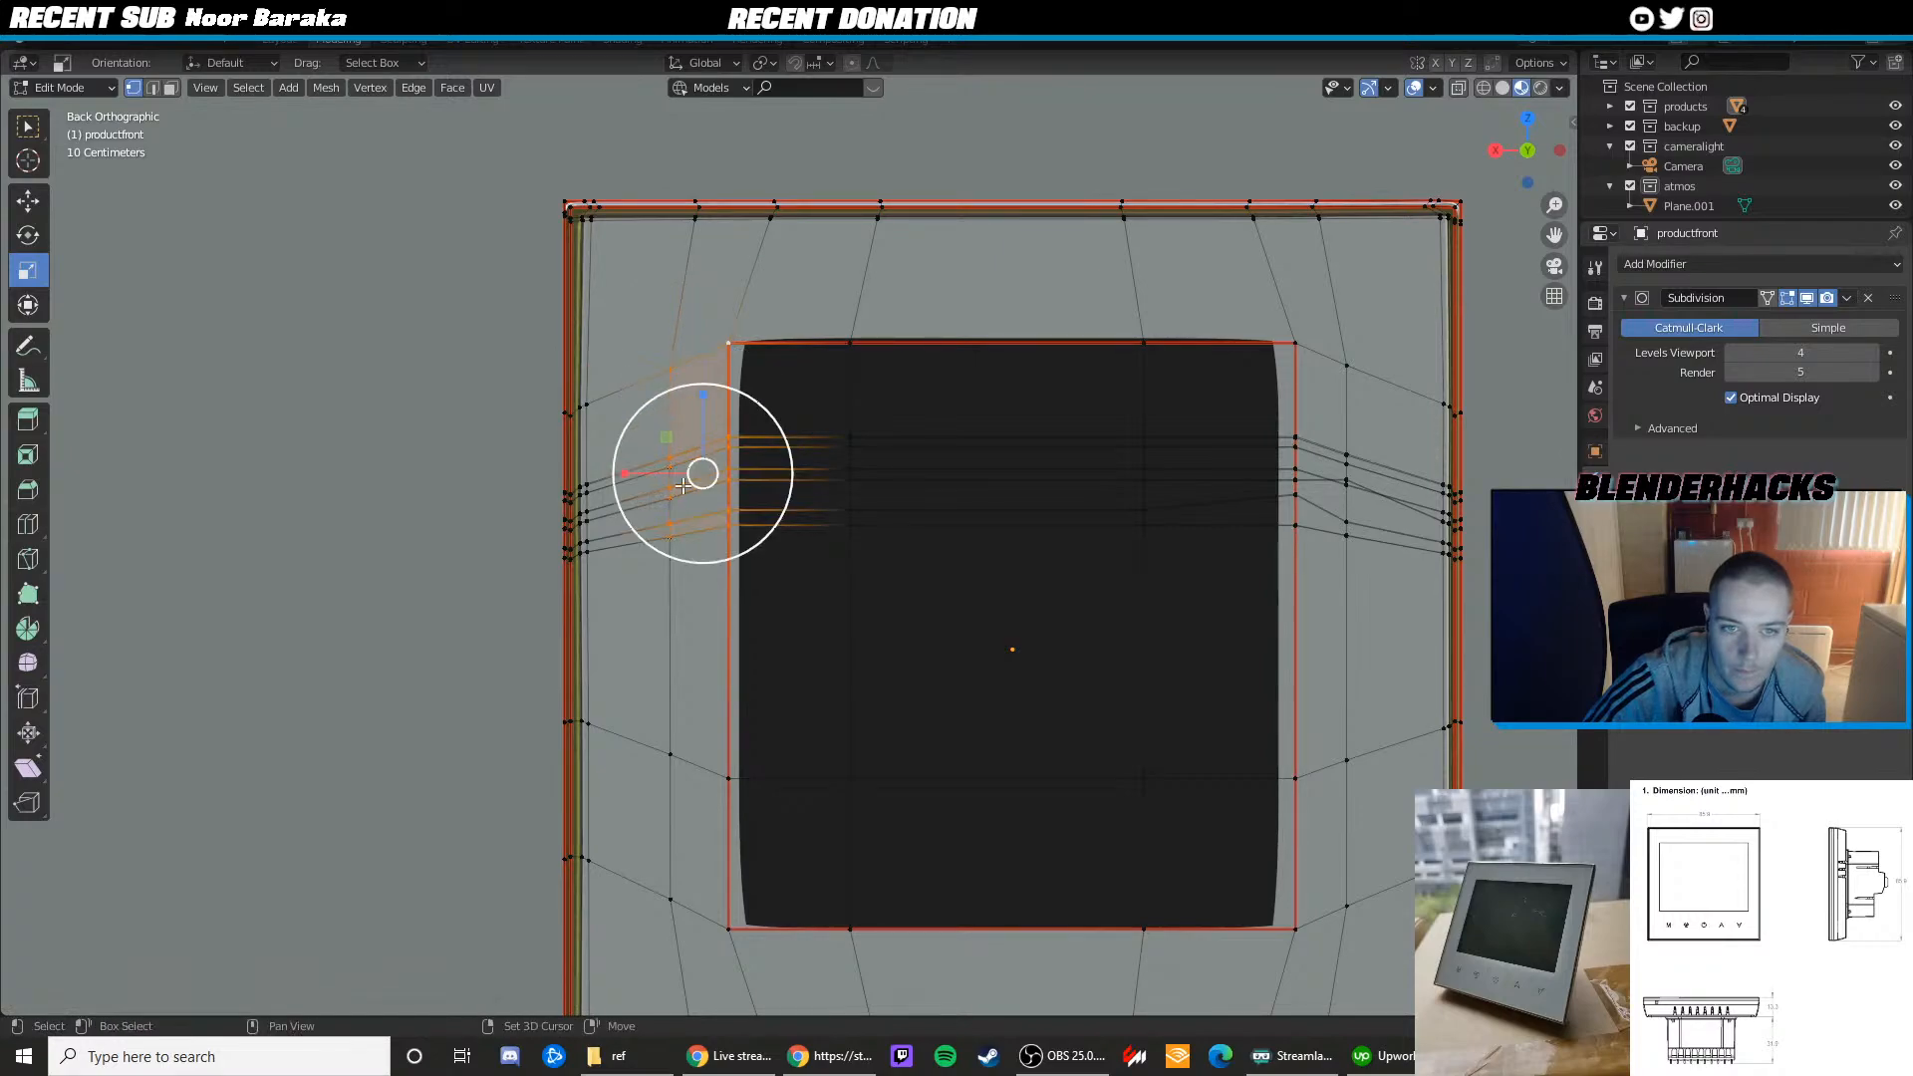
{"action": "left_click_drag", "start_coordinate": [761, 808], "coordinate": [650, 735], "text": "shift"}
{"action": "left_click_drag", "start_coordinate": [770, 941], "coordinate": [643, 870], "text": "shift"}
Add the lower vertices of the screen's right side to the selection and undo the box selection of its middle vertices
{"action": "middle_click_drag", "start_coordinate": [1160, 887], "coordinate": [952, 837], "text": "shift"}
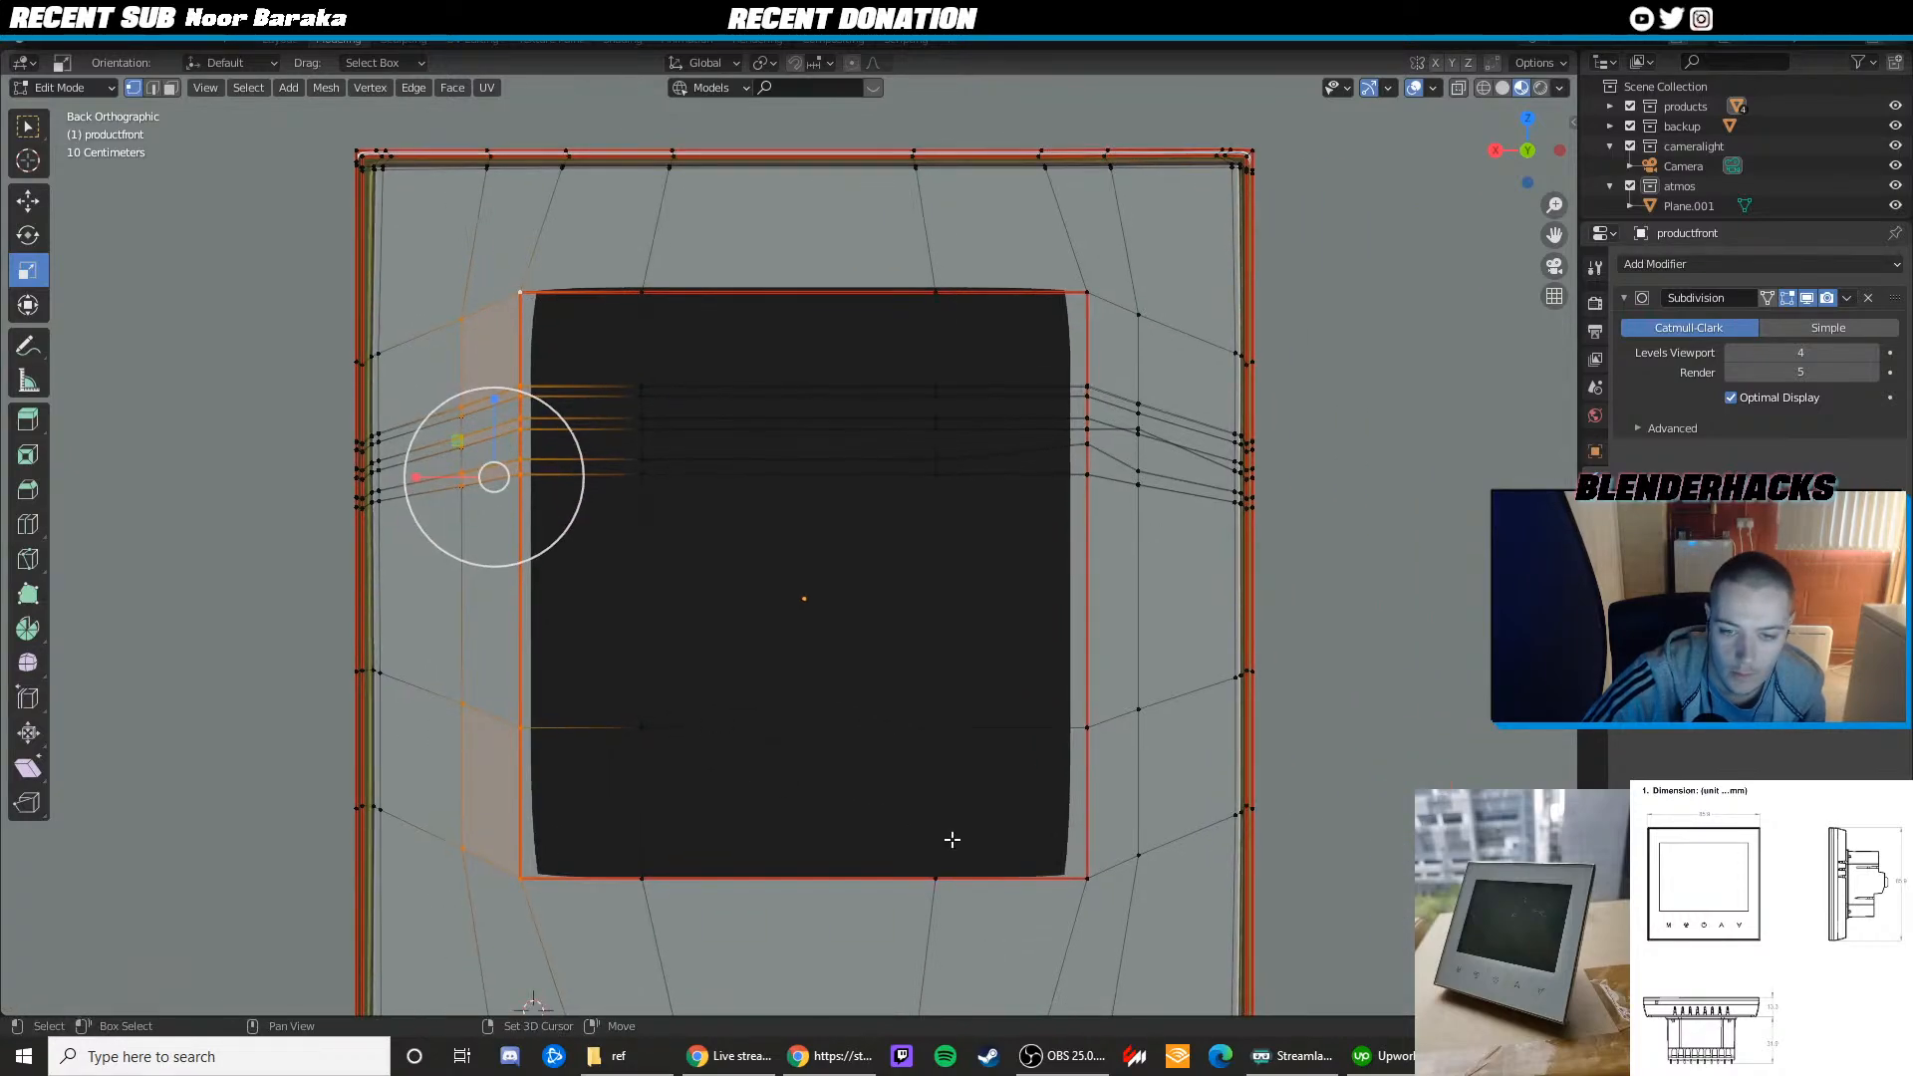
{"action": "left_click_drag", "start_coordinate": [1115, 900], "coordinate": [1039, 852], "text": "shift"}
{"action": "left_click_drag", "start_coordinate": [1180, 885], "coordinate": [1124, 827], "text": "shift"}
{"action": "left_click_drag", "start_coordinate": [1154, 744], "coordinate": [1076, 689], "text": "shift"}
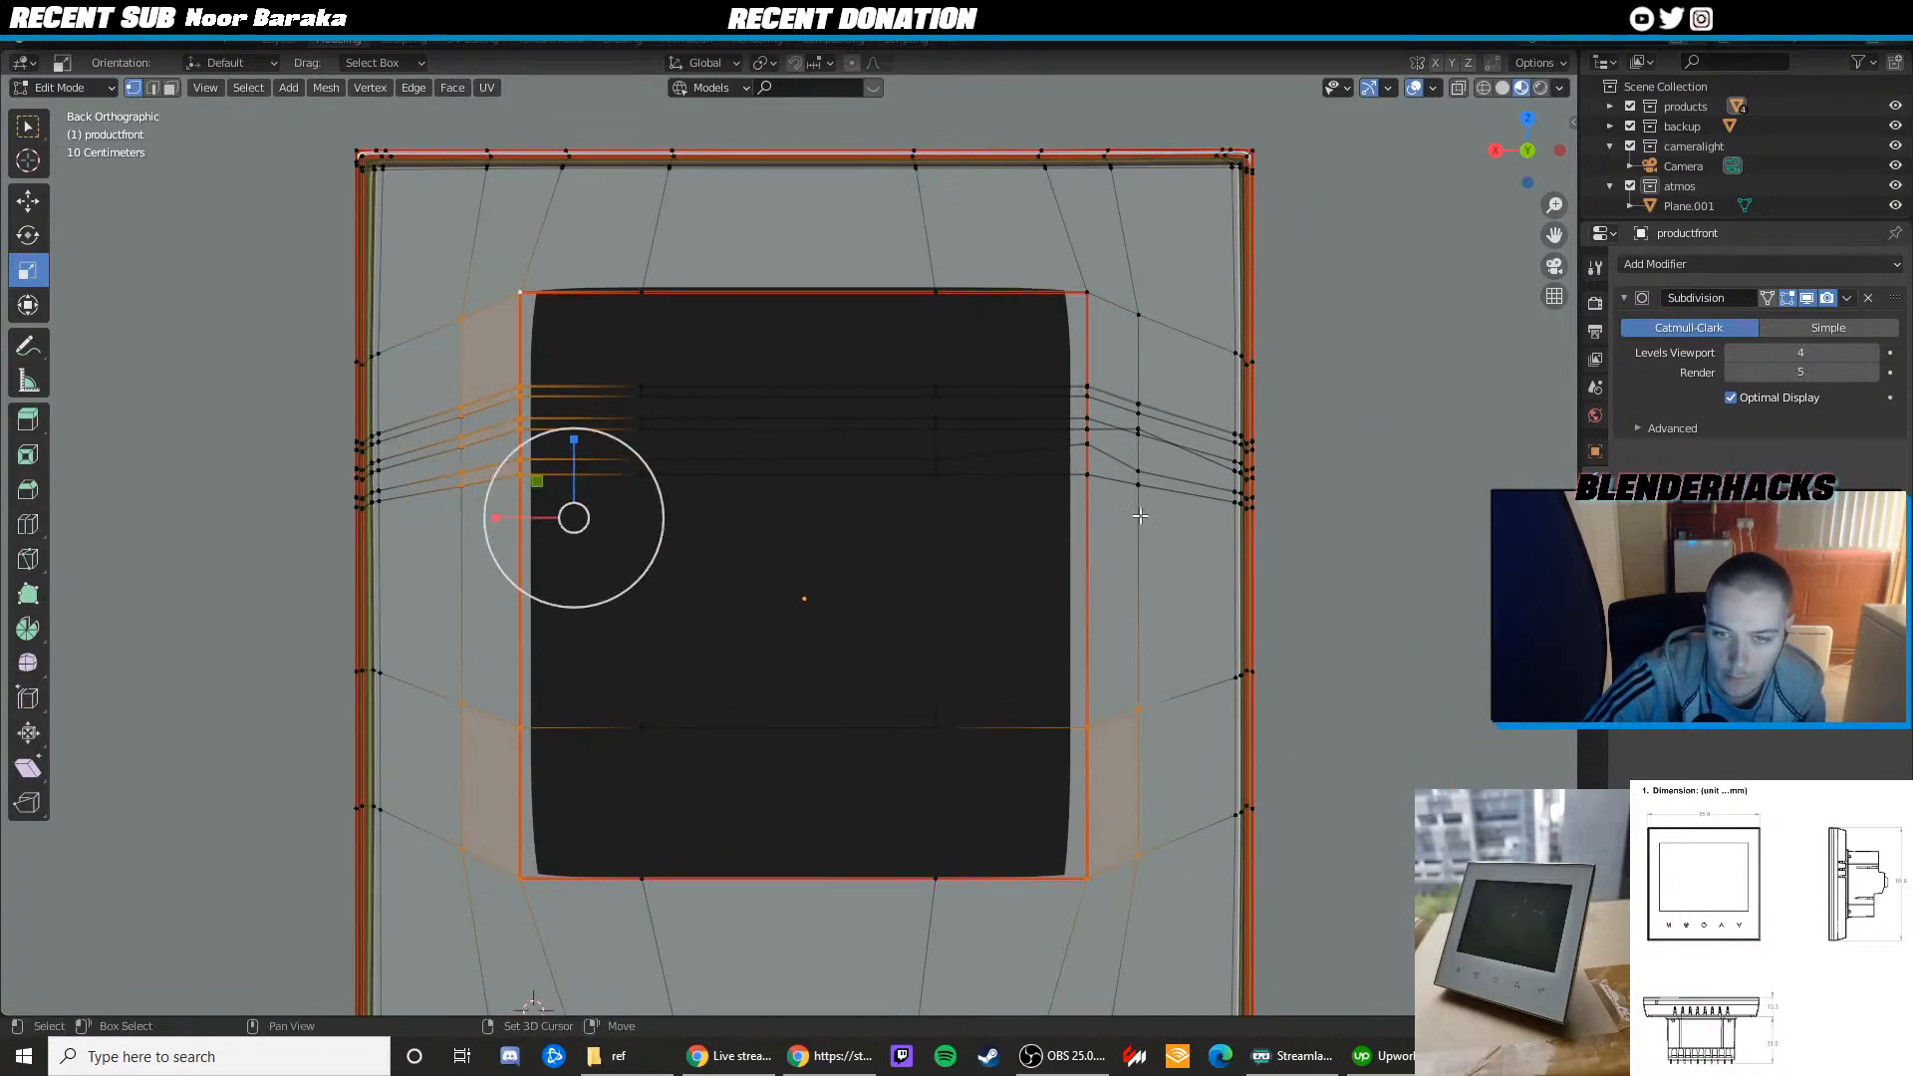
{"action": "left_click_drag", "start_coordinate": [1166, 508], "coordinate": [1078, 409], "text": "shift"}
{"action": "key", "text": "ctrl+z"}
Select the misplaced vertex on the loop beside the screen's right edge and move it down along Z below its neighbour
{"action": "scroll", "coordinate": [1193, 470], "scroll_direction": "up", "scroll_amount": 3}
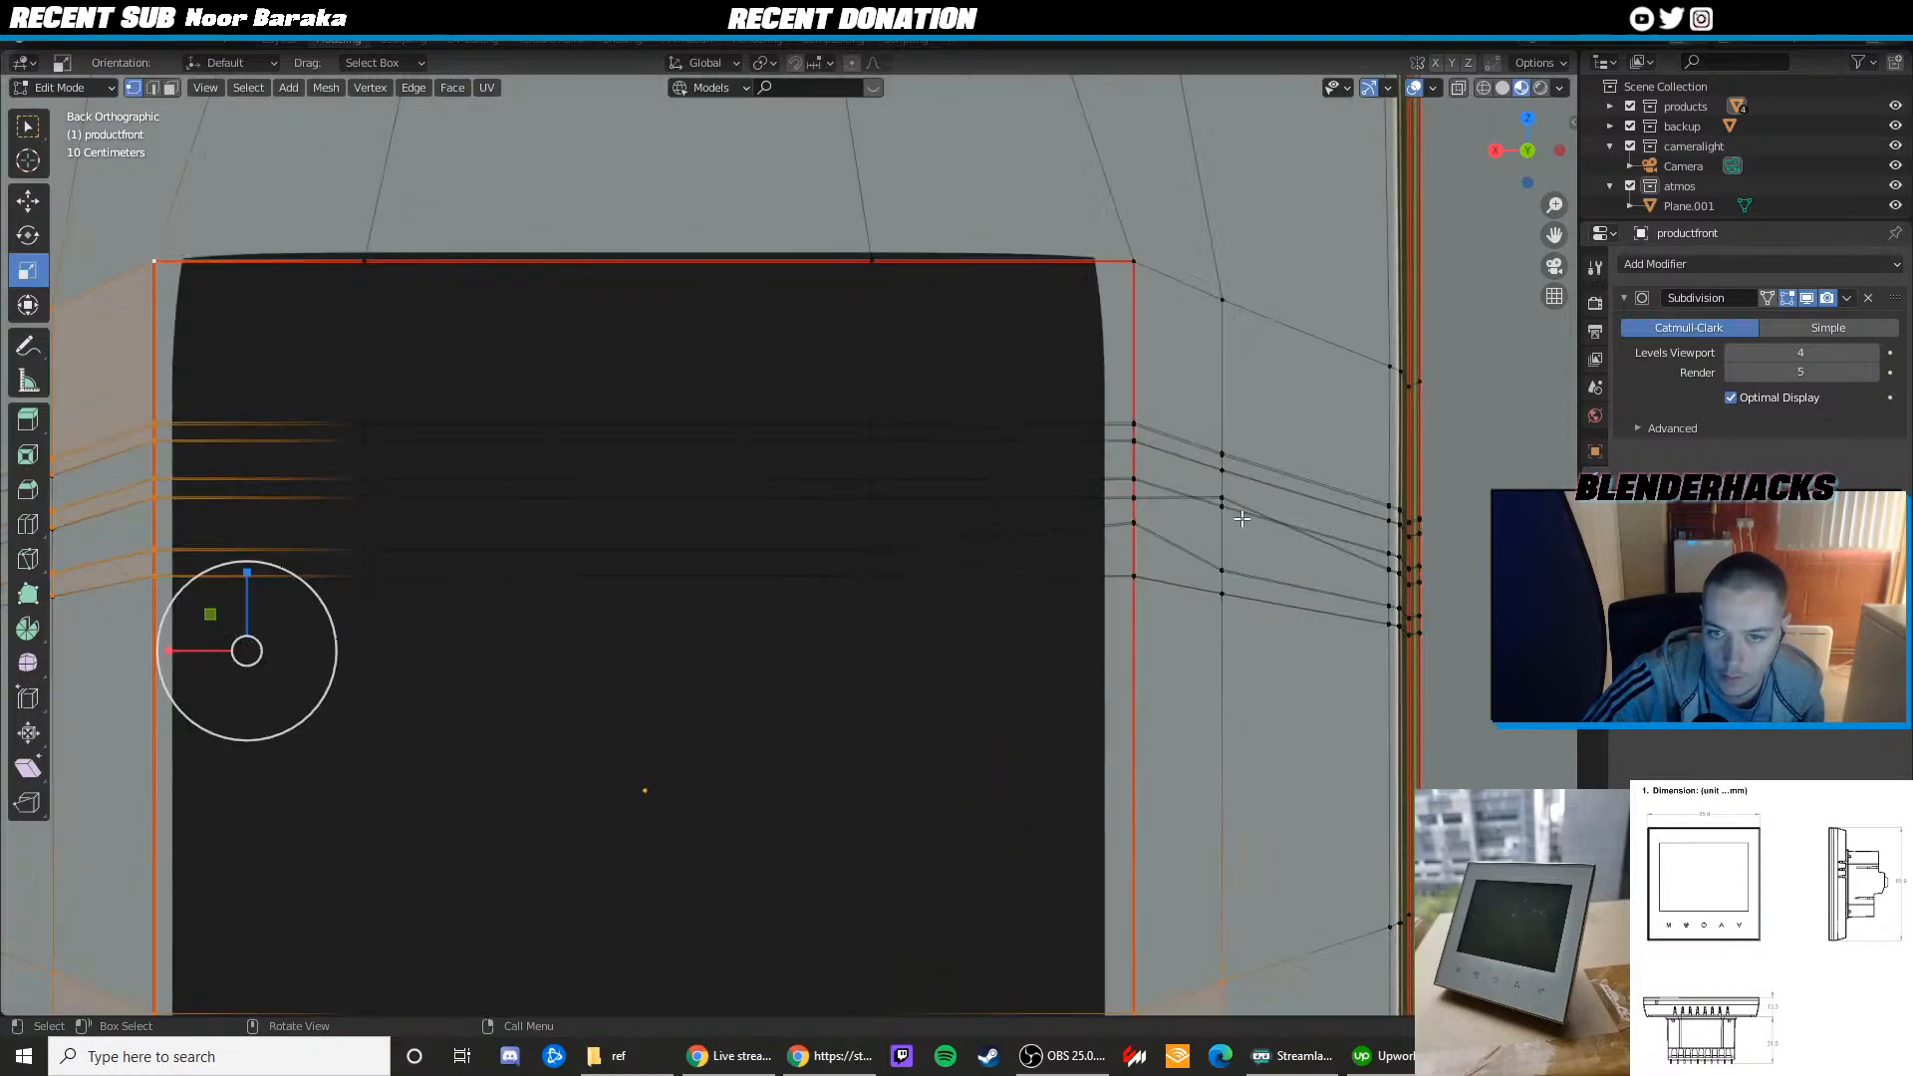
{"action": "left_click", "coordinate": [1226, 495]}
{"action": "key", "text": "shift+space"}
{"action": "key", "text": "g"}
{"action": "middle_click_drag", "start_coordinate": [1231, 453], "coordinate": [860, 549]}
{"action": "scroll", "coordinate": [1020, 525], "scroll_direction": "up", "scroll_amount": 3}
{"action": "scroll", "coordinate": [1146, 596], "scroll_direction": "up", "scroll_amount": 1}
{"action": "middle_click_drag", "start_coordinate": [1146, 596], "coordinate": [1124, 597]}
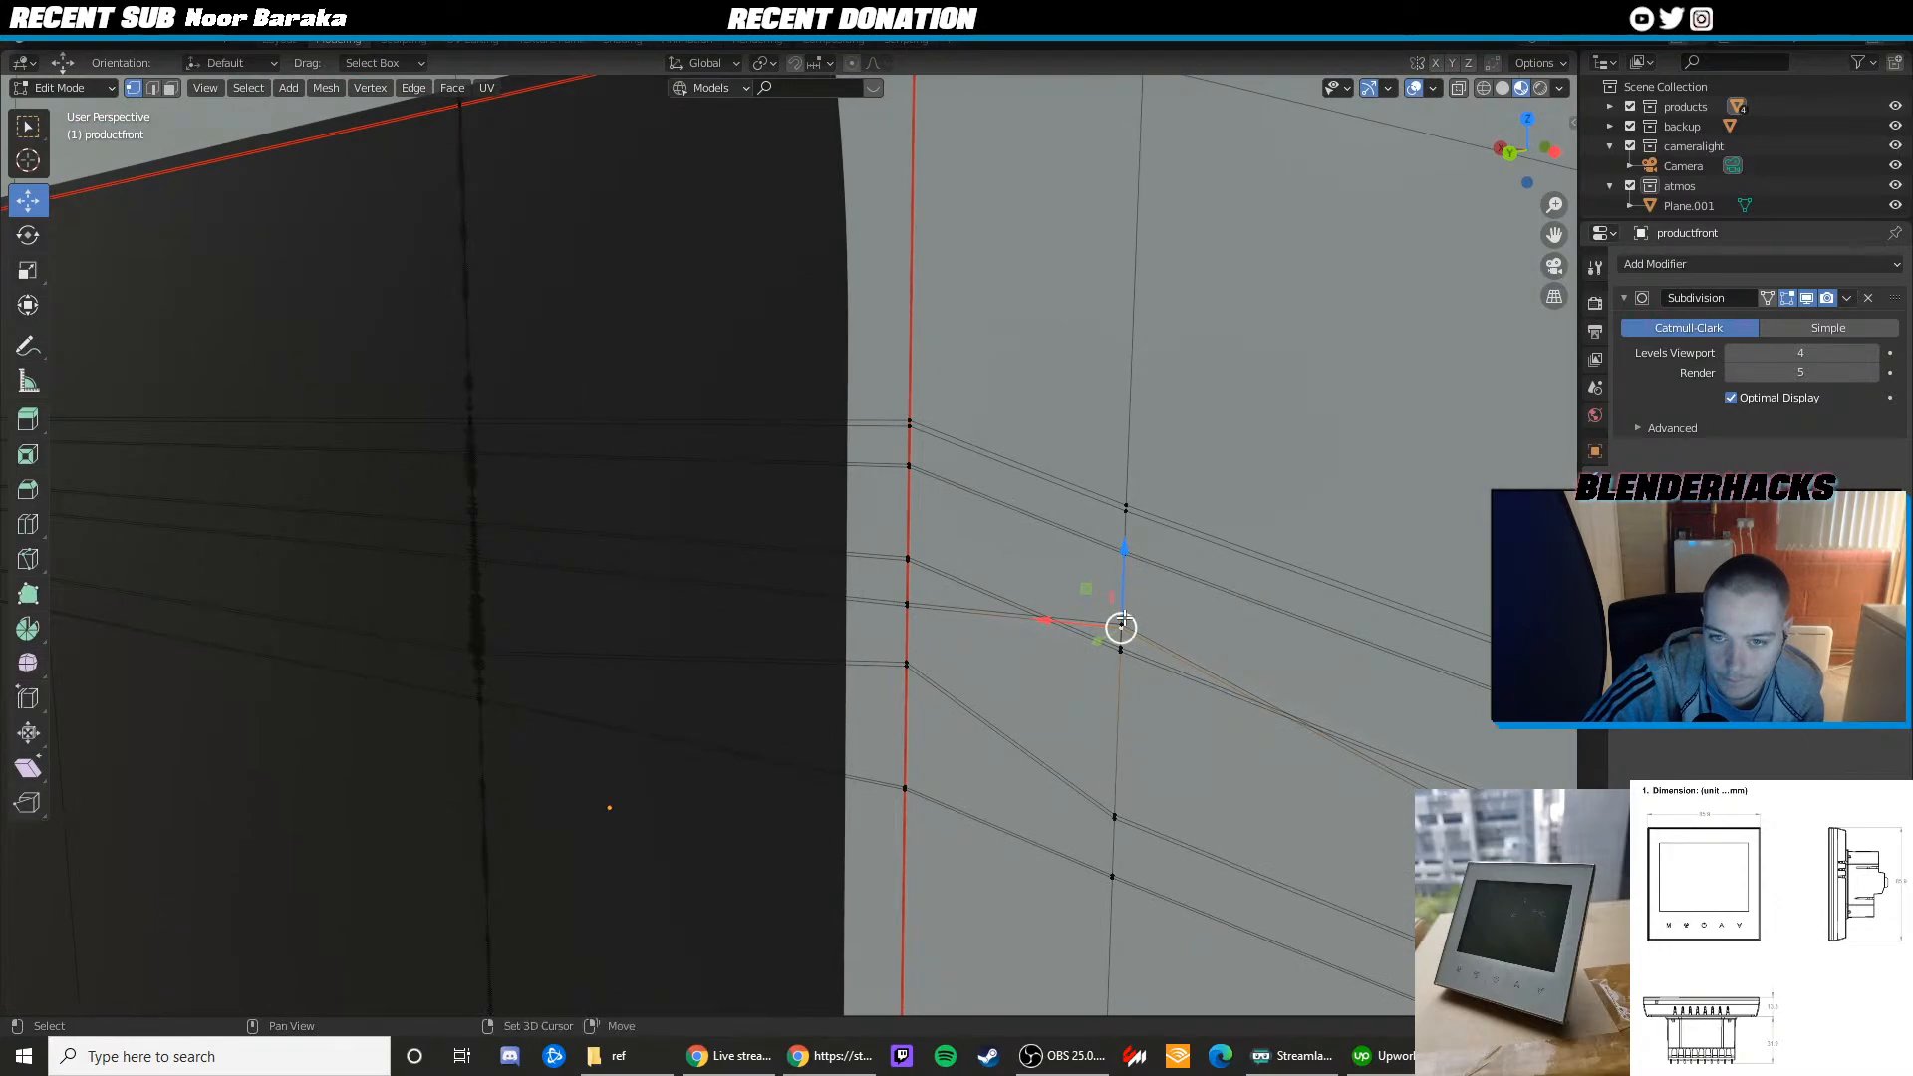
{"action": "key", "text": "g"}
{"action": "key", "text": "z"}
{"action": "left_click", "coordinate": [1125, 627]}
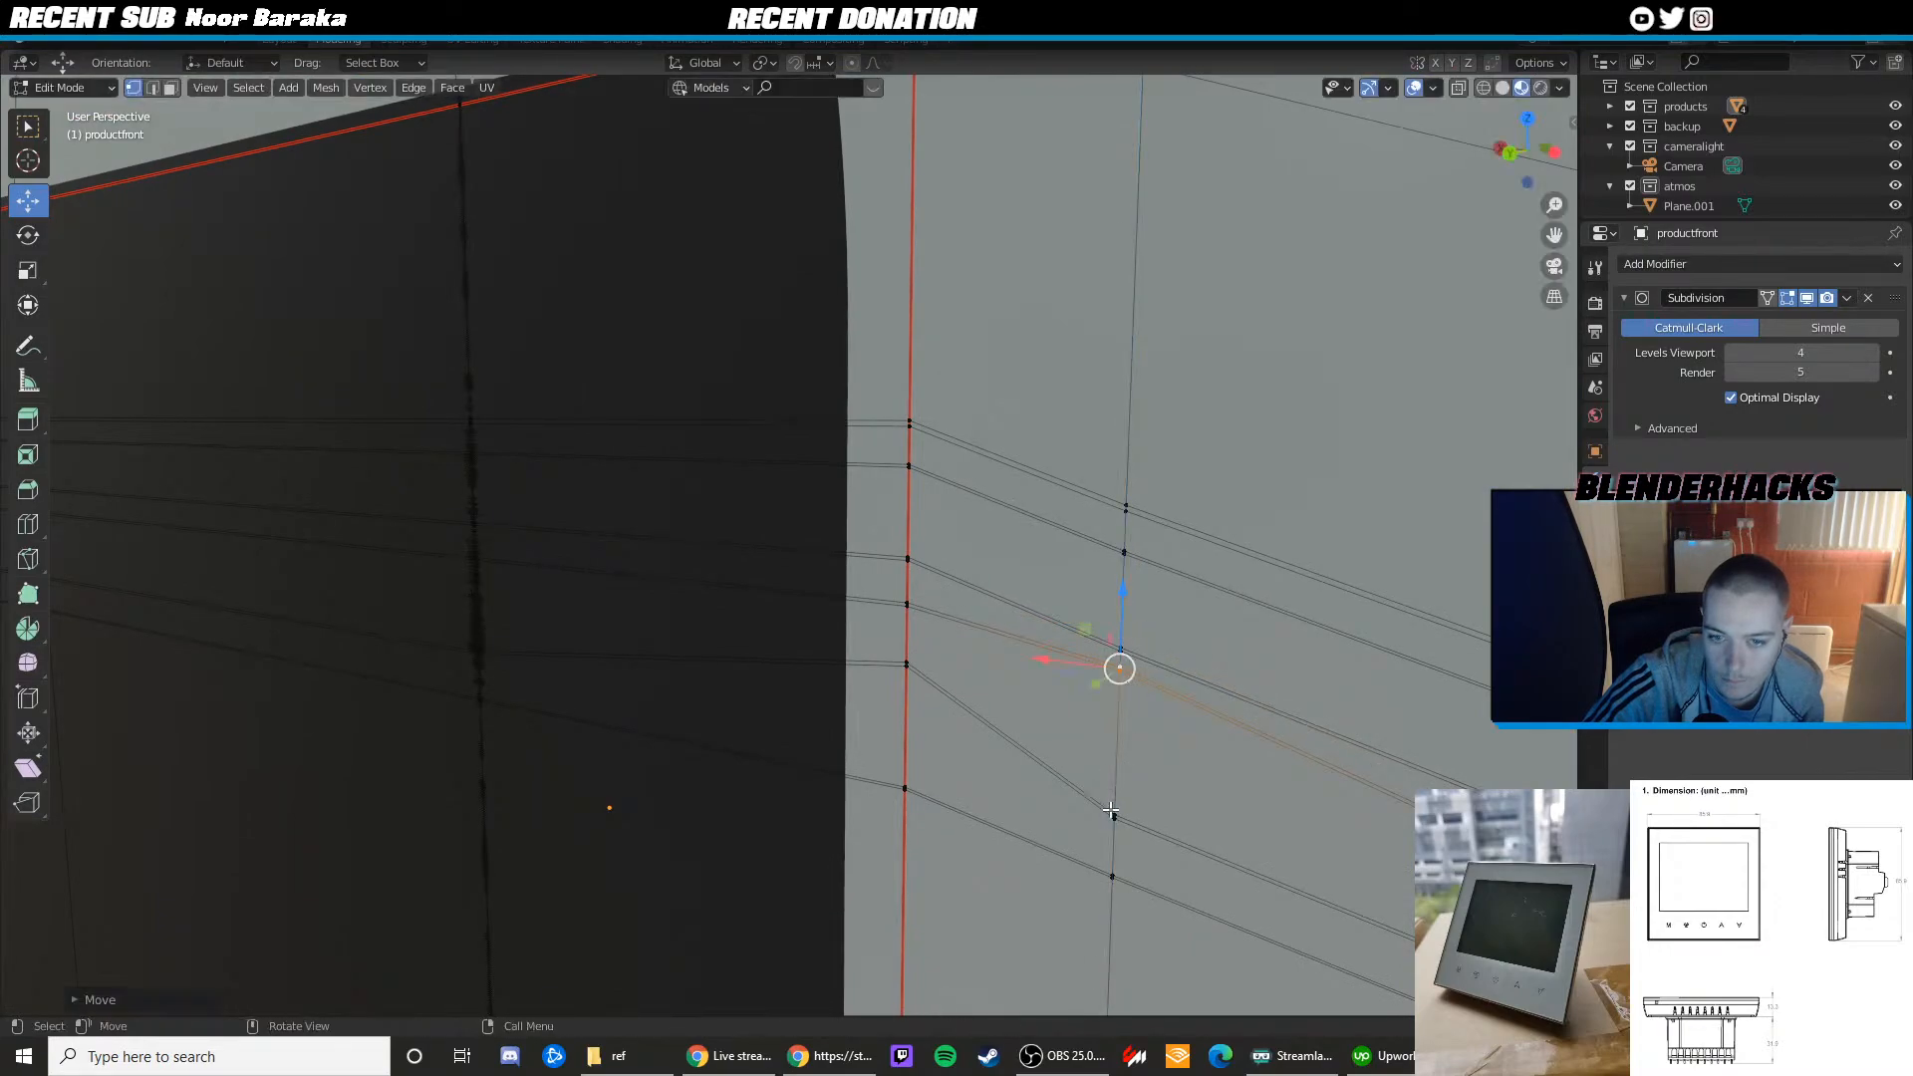
Move the next vertex on that loop up along Z, and lower it slightly together with its neighbour on the screen edge
{"action": "left_click_drag", "start_coordinate": [1118, 767], "coordinate": [1122, 716]}
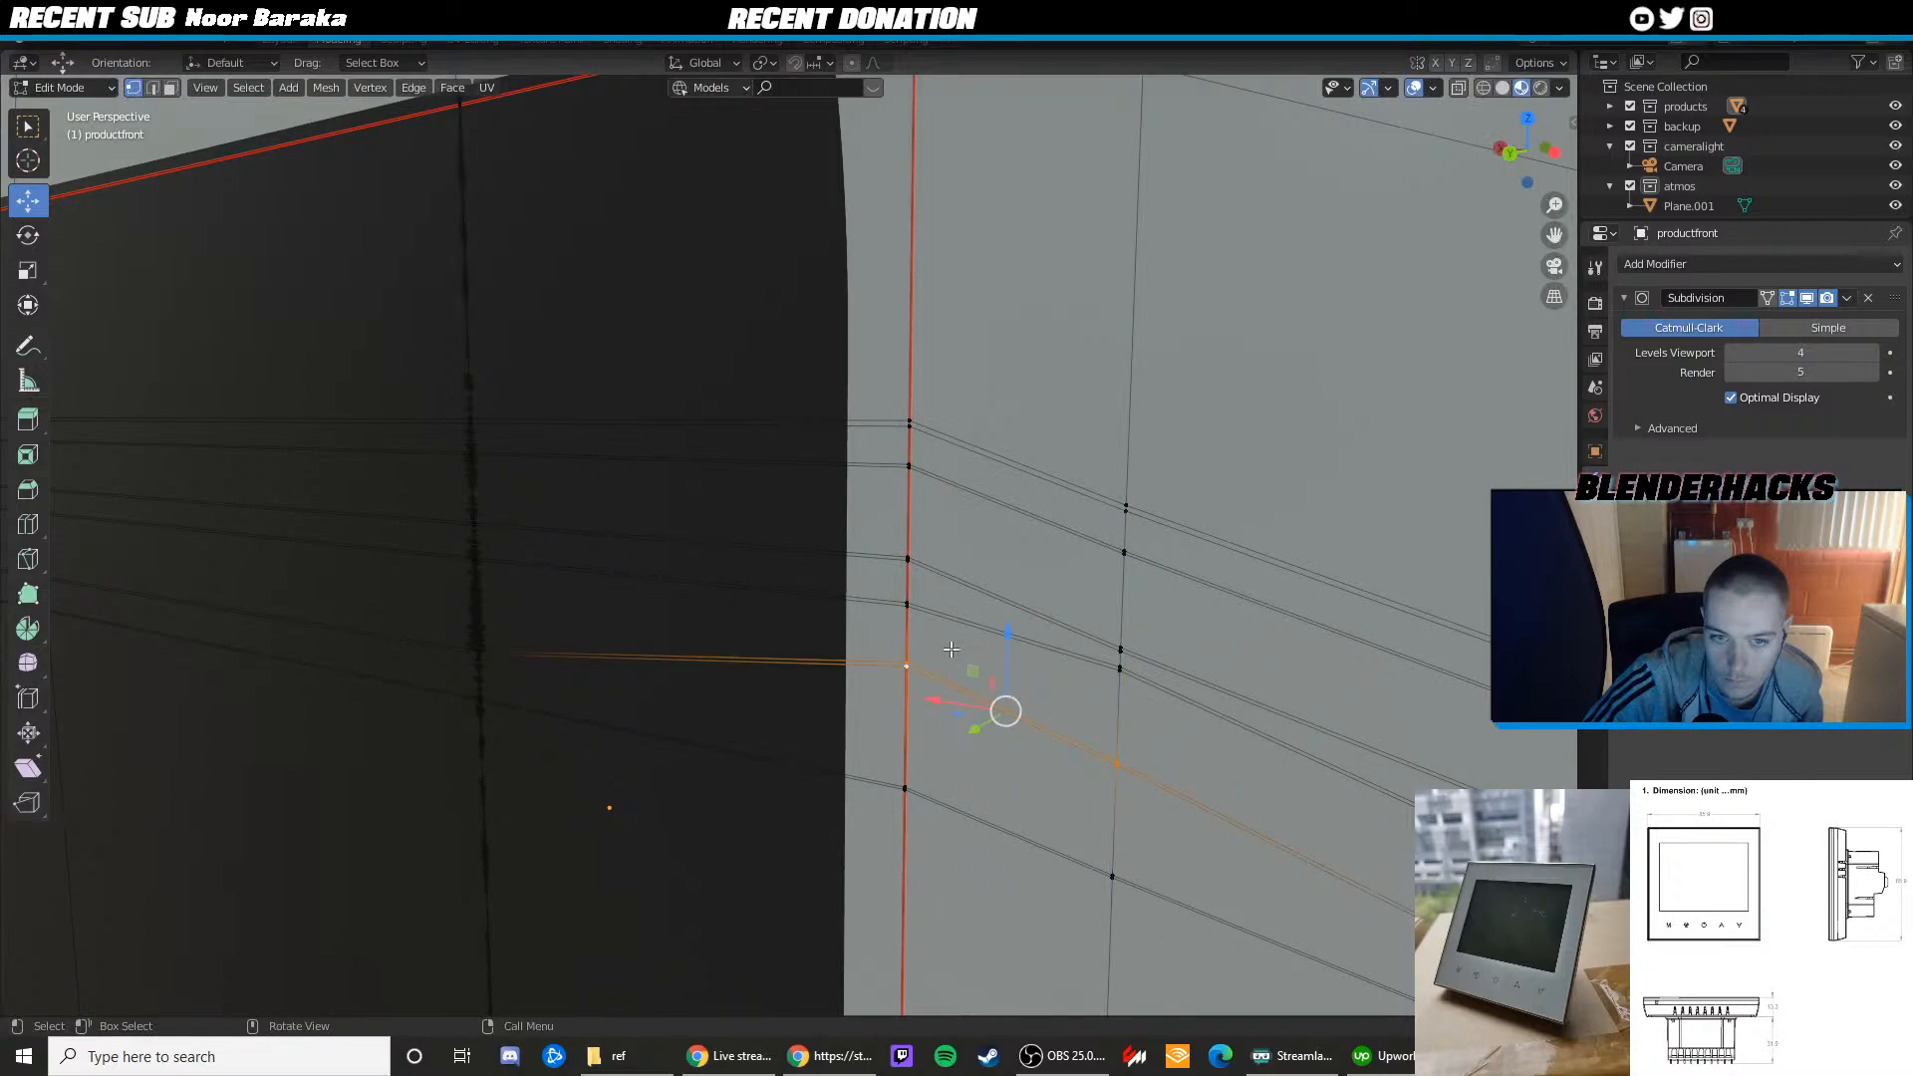
{"action": "left_click_drag", "start_coordinate": [1006, 654], "coordinate": [1006, 672]}
{"action": "middle_click_drag", "start_coordinate": [697, 633], "coordinate": [937, 677], "text": "shift"}
{"action": "scroll", "coordinate": [751, 674], "scroll_direction": "up", "scroll_amount": 3}
{"action": "scroll", "coordinate": [751, 674], "scroll_direction": "down", "scroll_amount": 1}
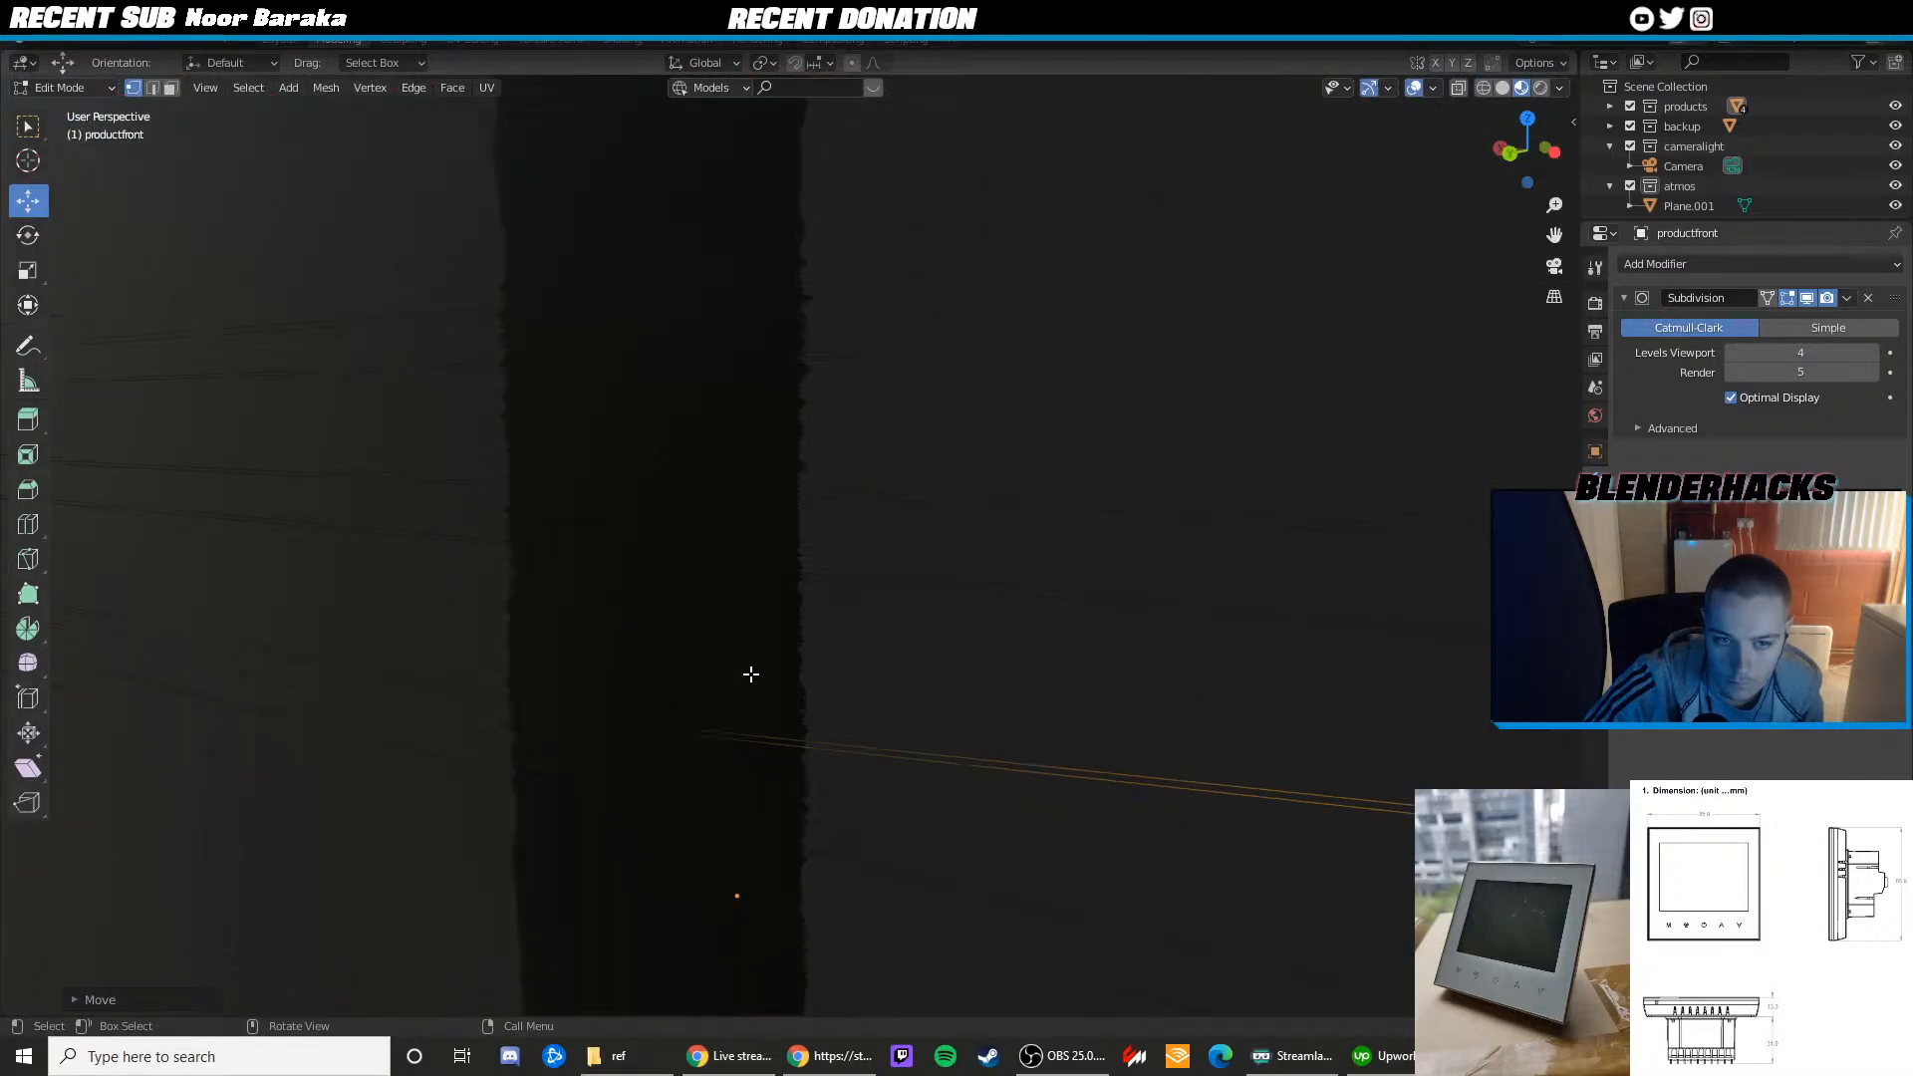
Select the stray vertex inside the screen using wireframe display, move it along the Y axis, and check the surface in Object Mode
{"action": "scroll", "coordinate": [752, 675], "scroll_direction": "down", "scroll_amount": 4}
{"action": "key", "text": "shift+z"}
{"action": "left_click", "coordinate": [698, 680]}
{"action": "middle_click_drag", "start_coordinate": [698, 680], "coordinate": [667, 685]}
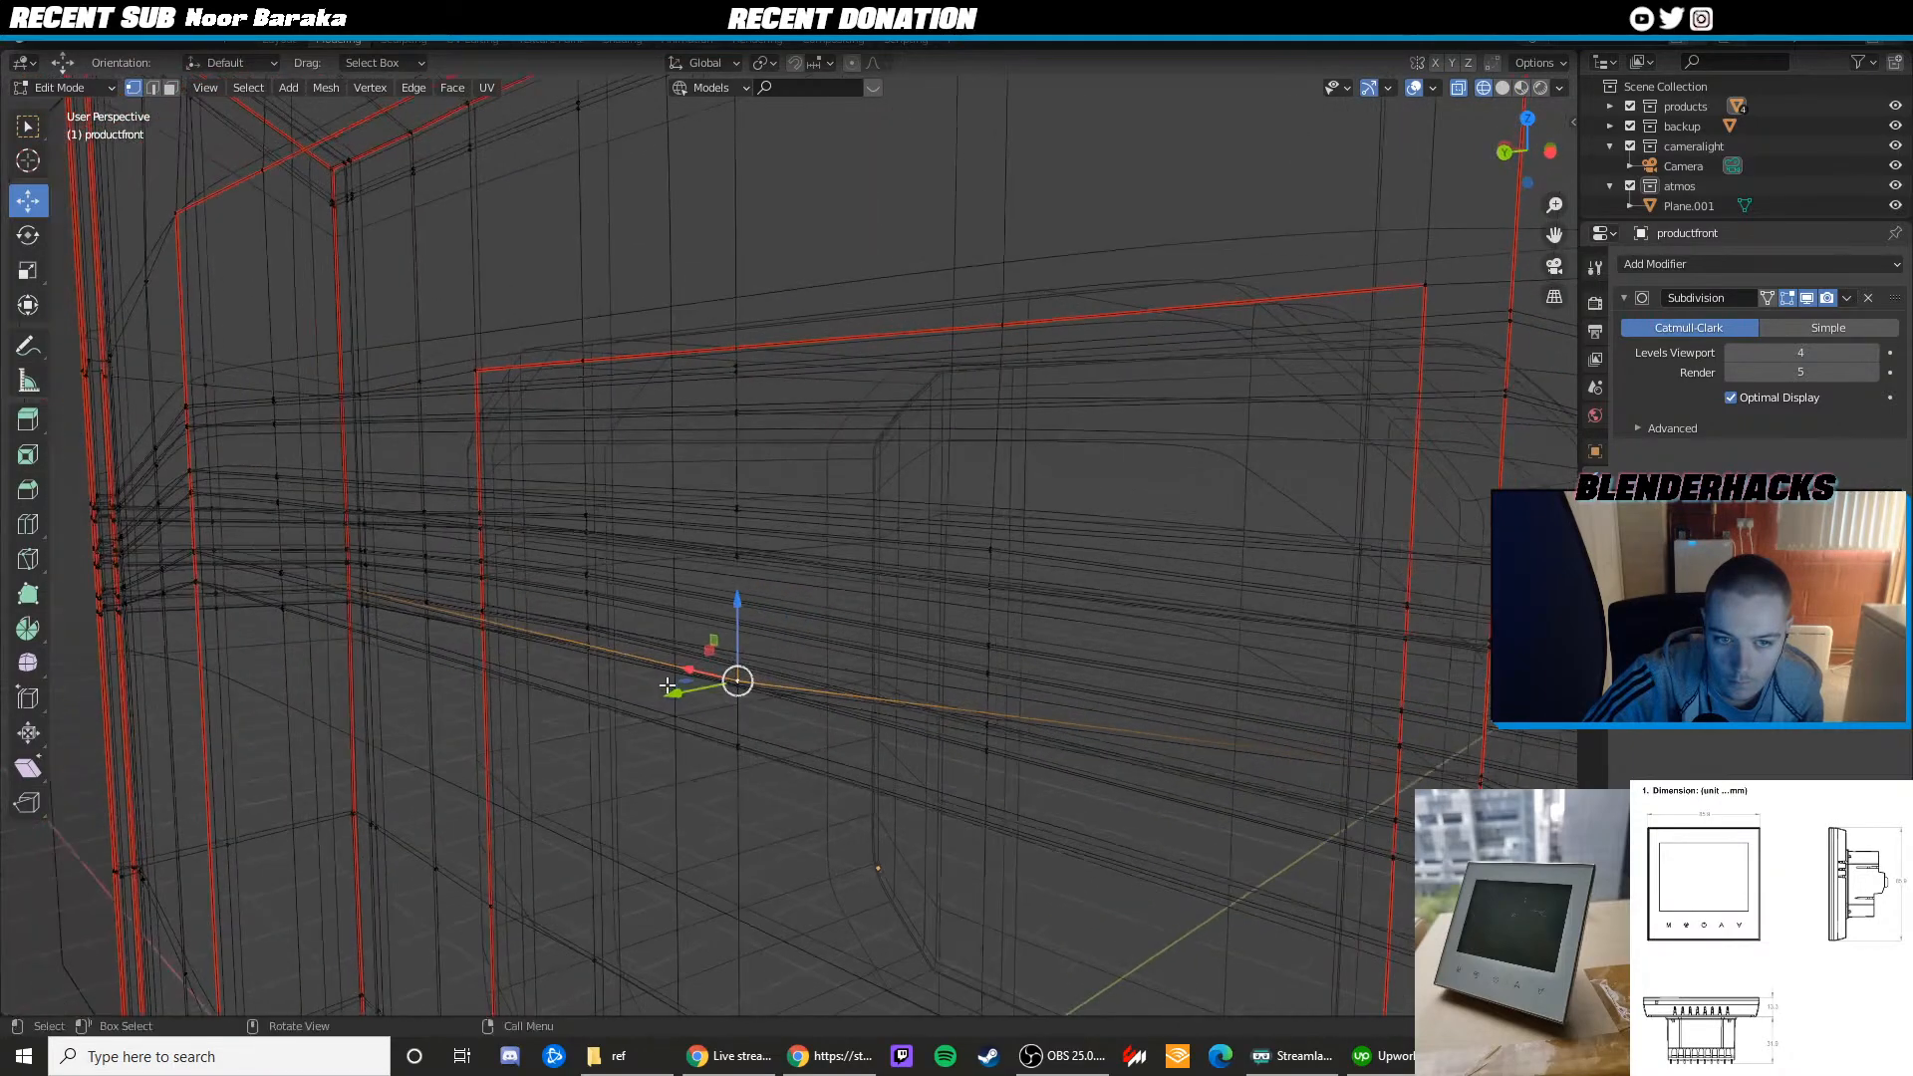
{"action": "key", "text": "shift+z"}
{"action": "scroll", "coordinate": [768, 714], "scroll_direction": "up", "scroll_amount": 3}
{"action": "key", "text": "g"}
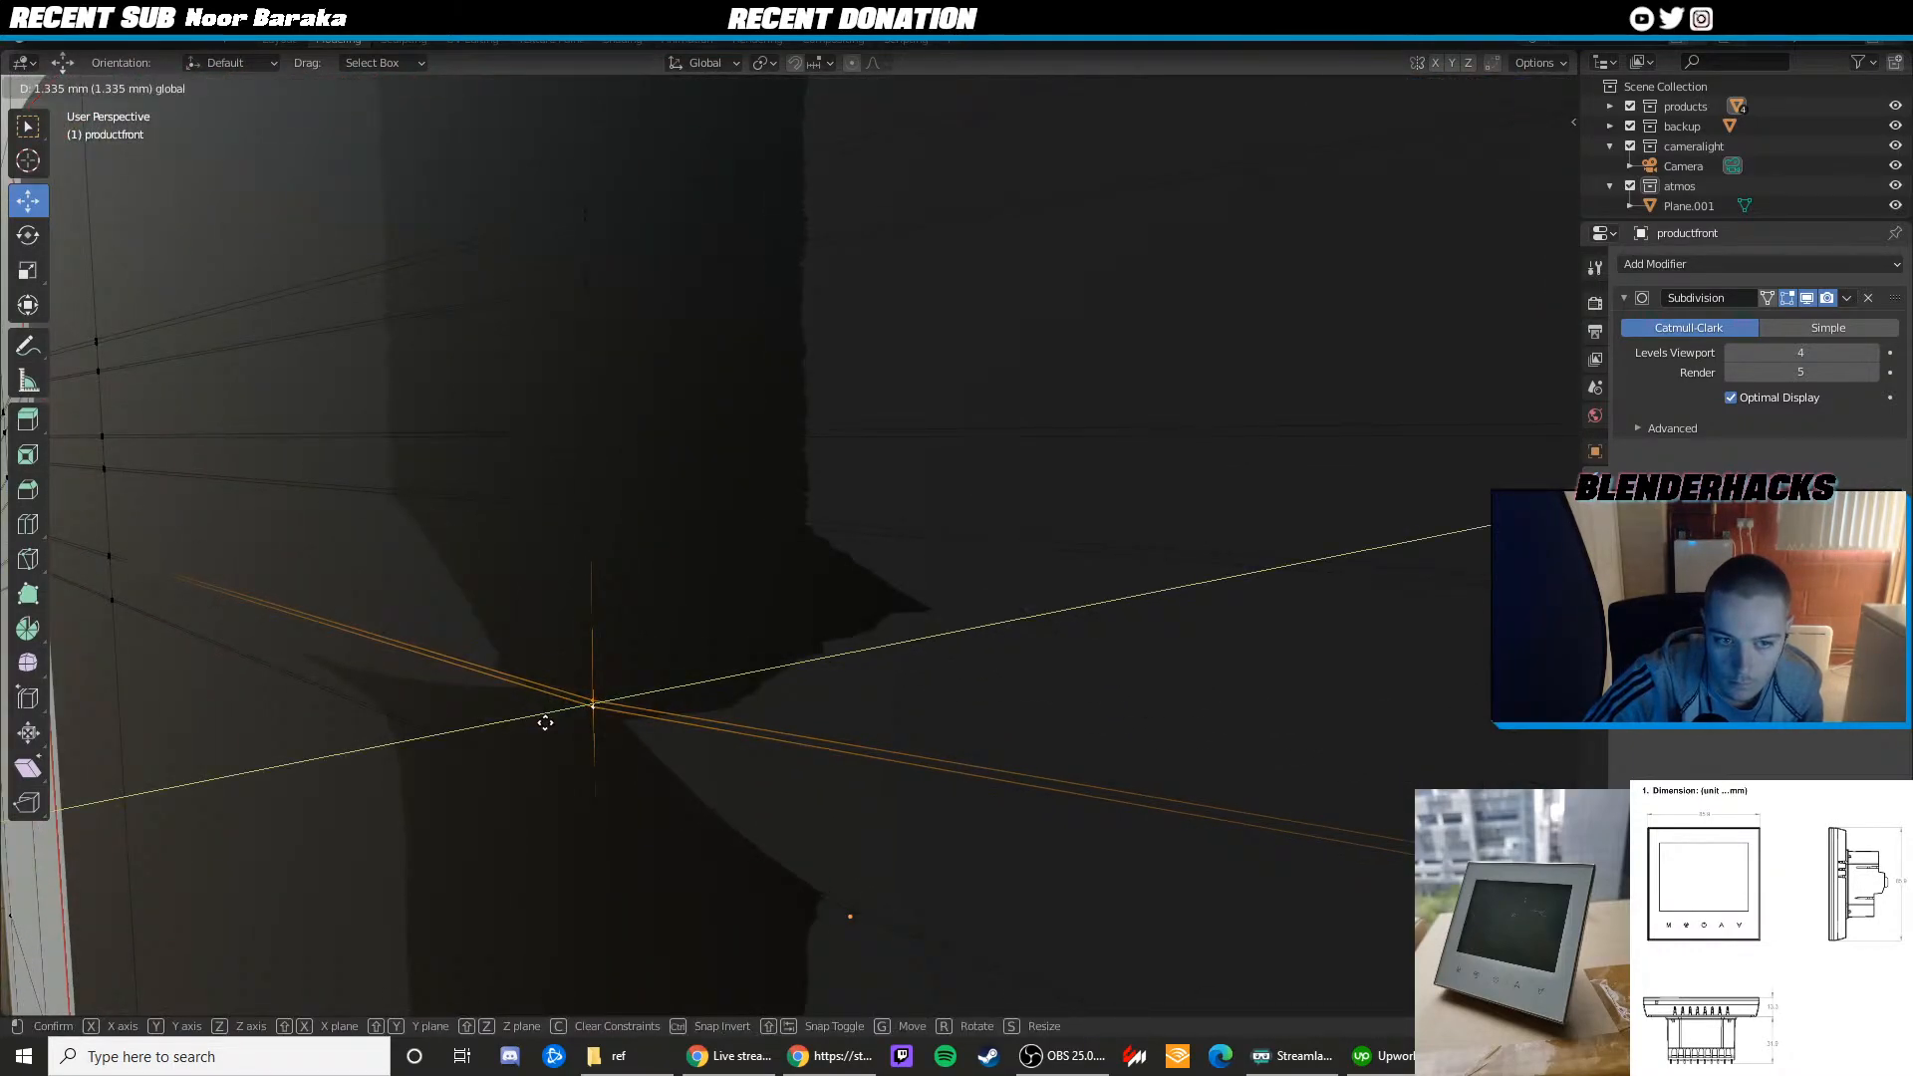
{"action": "left_click", "coordinate": [563, 703]}
{"action": "scroll", "coordinate": [576, 685], "scroll_direction": "down", "scroll_amount": 6}
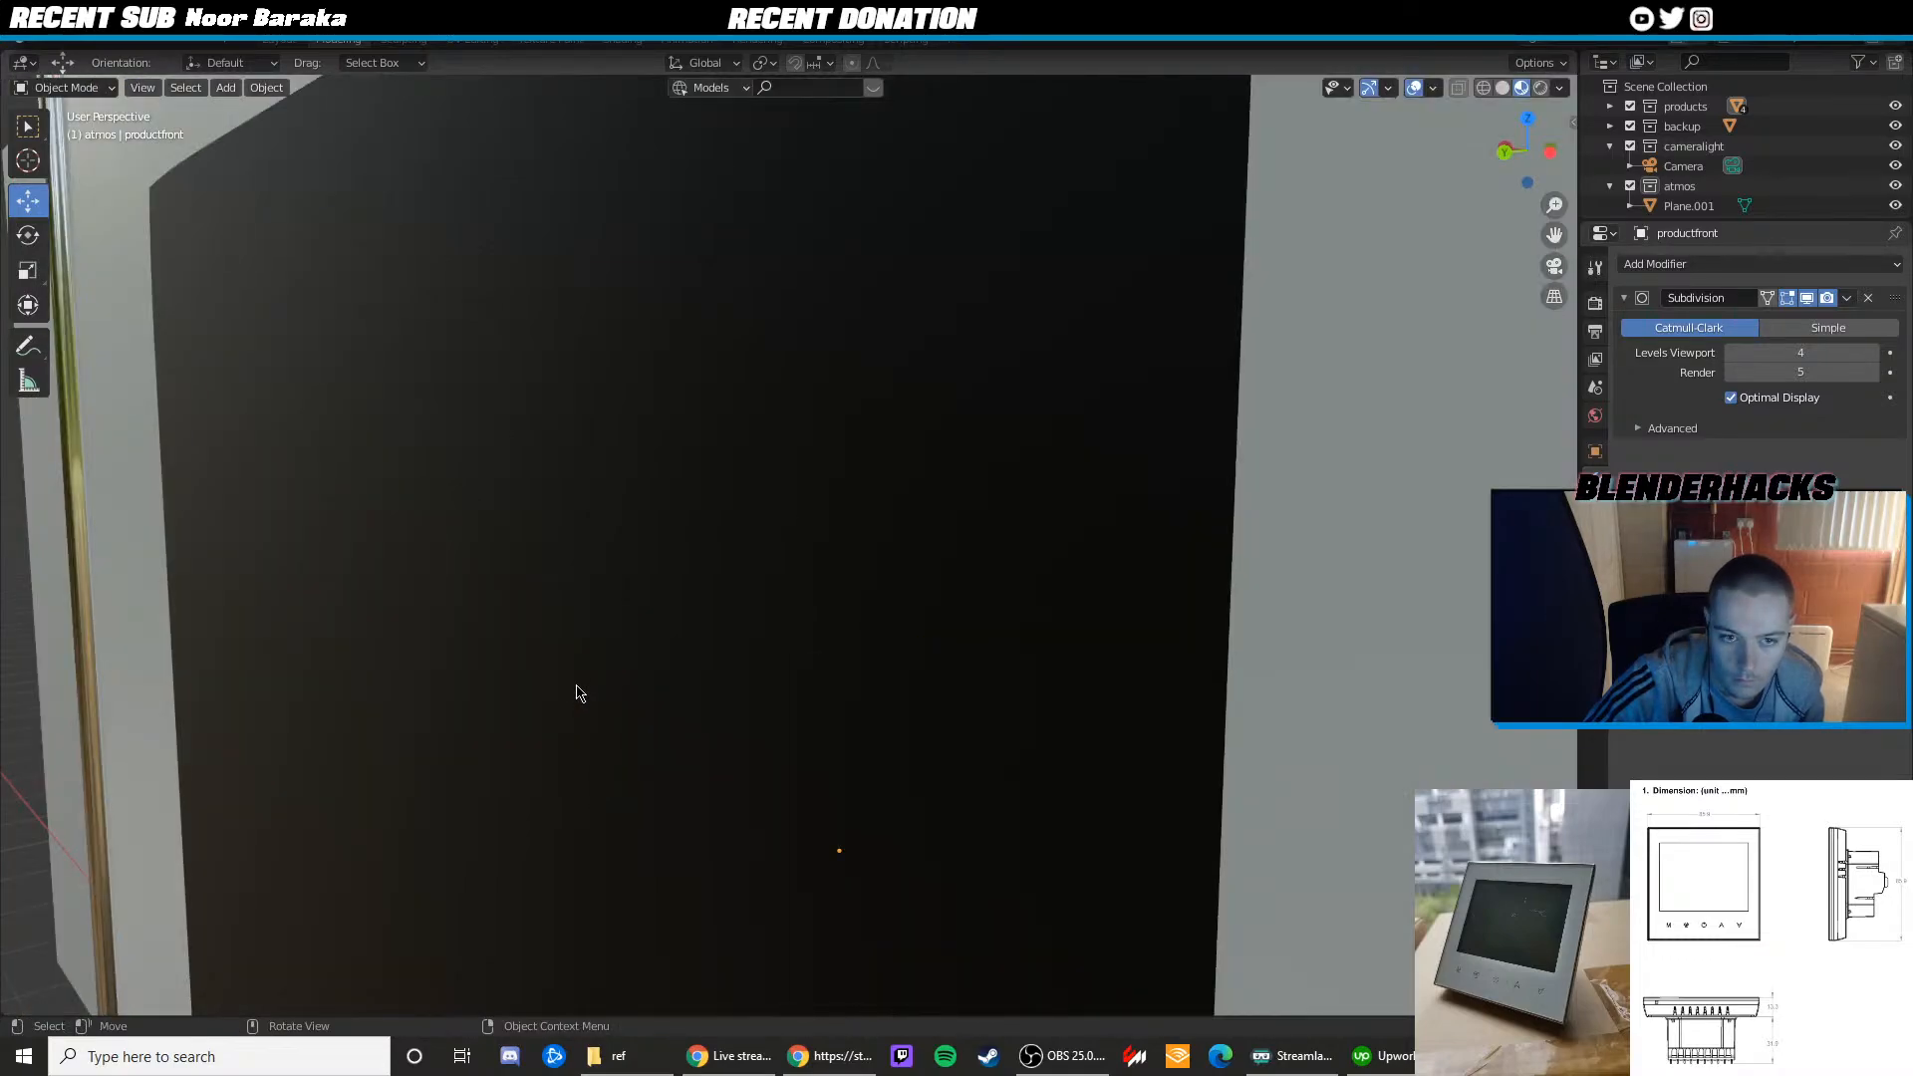
{"action": "scroll", "coordinate": [717, 670], "scroll_direction": "down", "scroll_amount": 3}
In Edit Mode, select all vertices along the screen's left edge and the adjacent outer loop, down to the lower corner
{"action": "middle_click_drag", "start_coordinate": [576, 686], "coordinate": [985, 485]}
{"action": "scroll", "coordinate": [902, 536], "scroll_direction": "down", "scroll_amount": 1}
{"action": "left_click_drag", "start_coordinate": [490, 315], "coordinate": [572, 375]}
{"action": "middle_click_drag", "start_coordinate": [572, 375], "coordinate": [802, 428], "text": "shift"}
{"action": "scroll", "coordinate": [805, 448], "scroll_direction": "up", "scroll_amount": 5}
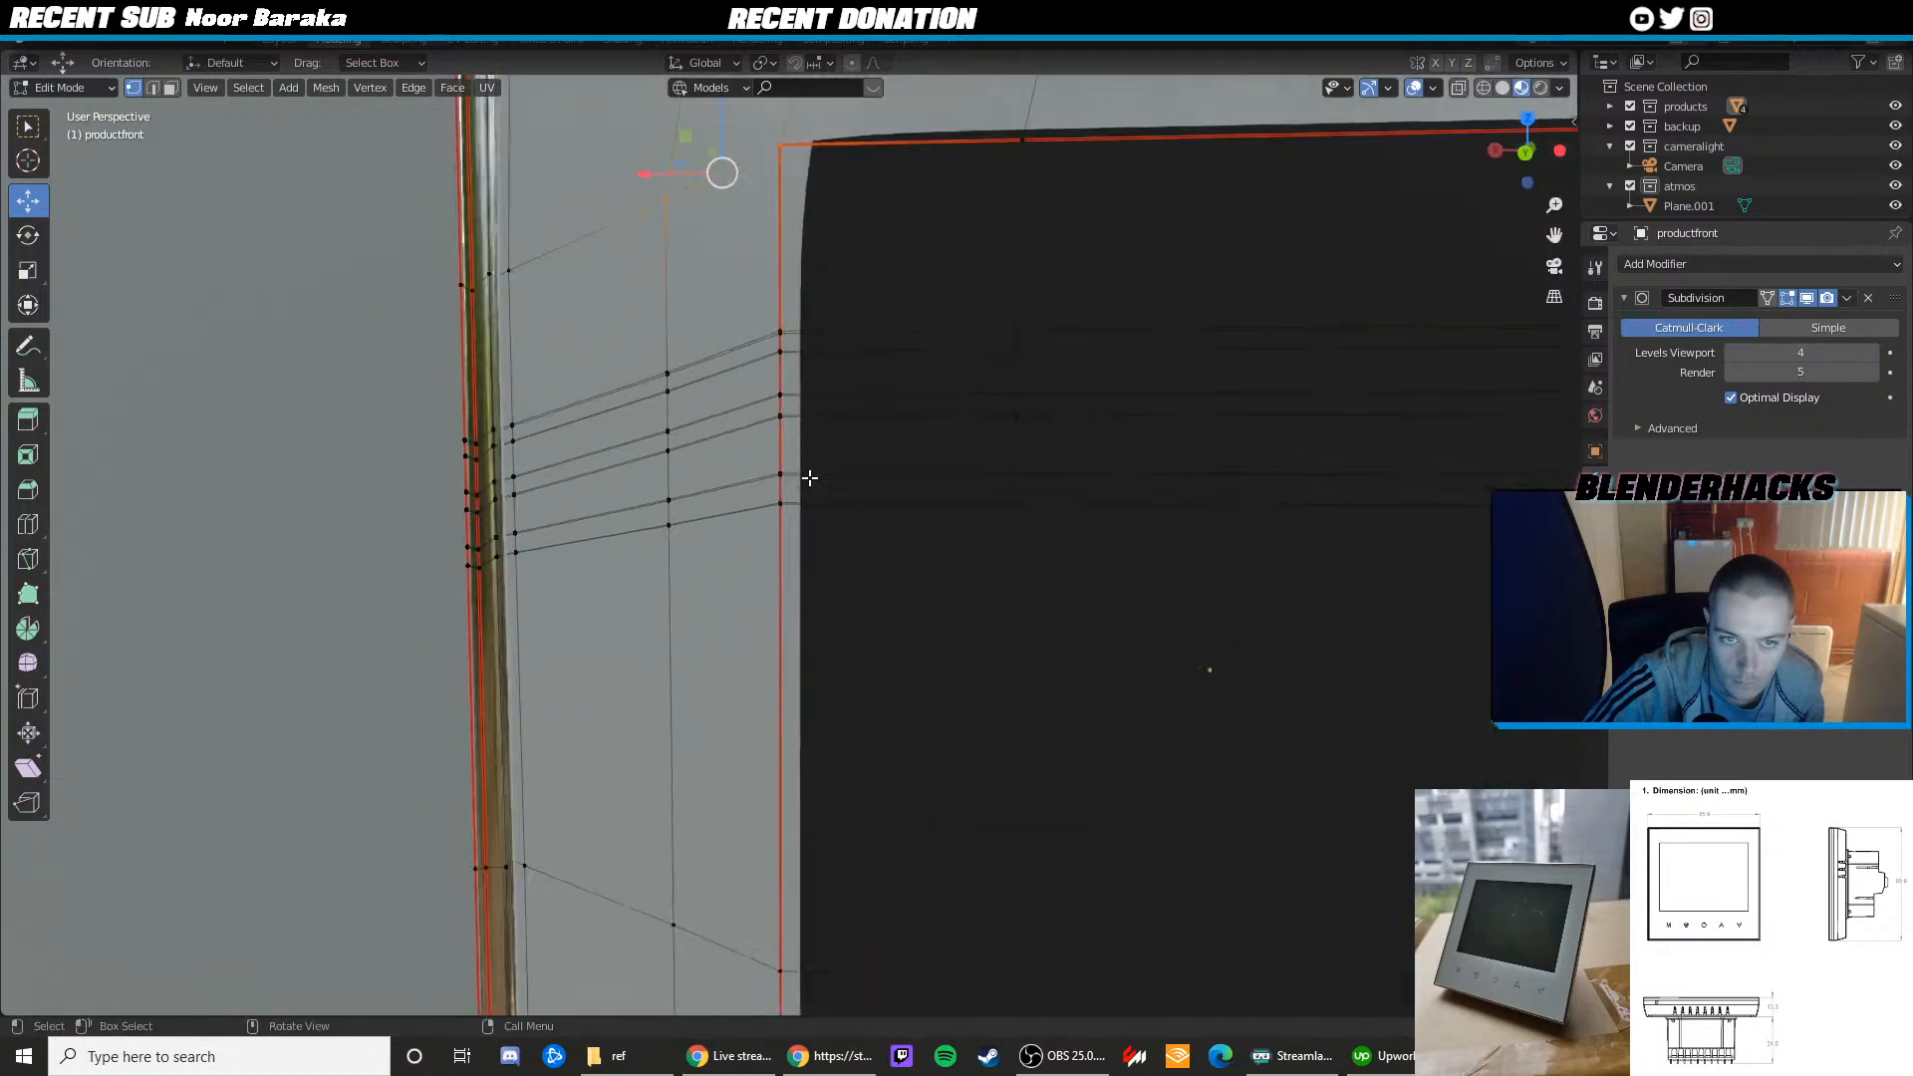
{"action": "left_click_drag", "start_coordinate": [623, 355], "coordinate": [681, 392]}
{"action": "left_click_drag", "start_coordinate": [766, 330], "coordinate": [763, 380]}
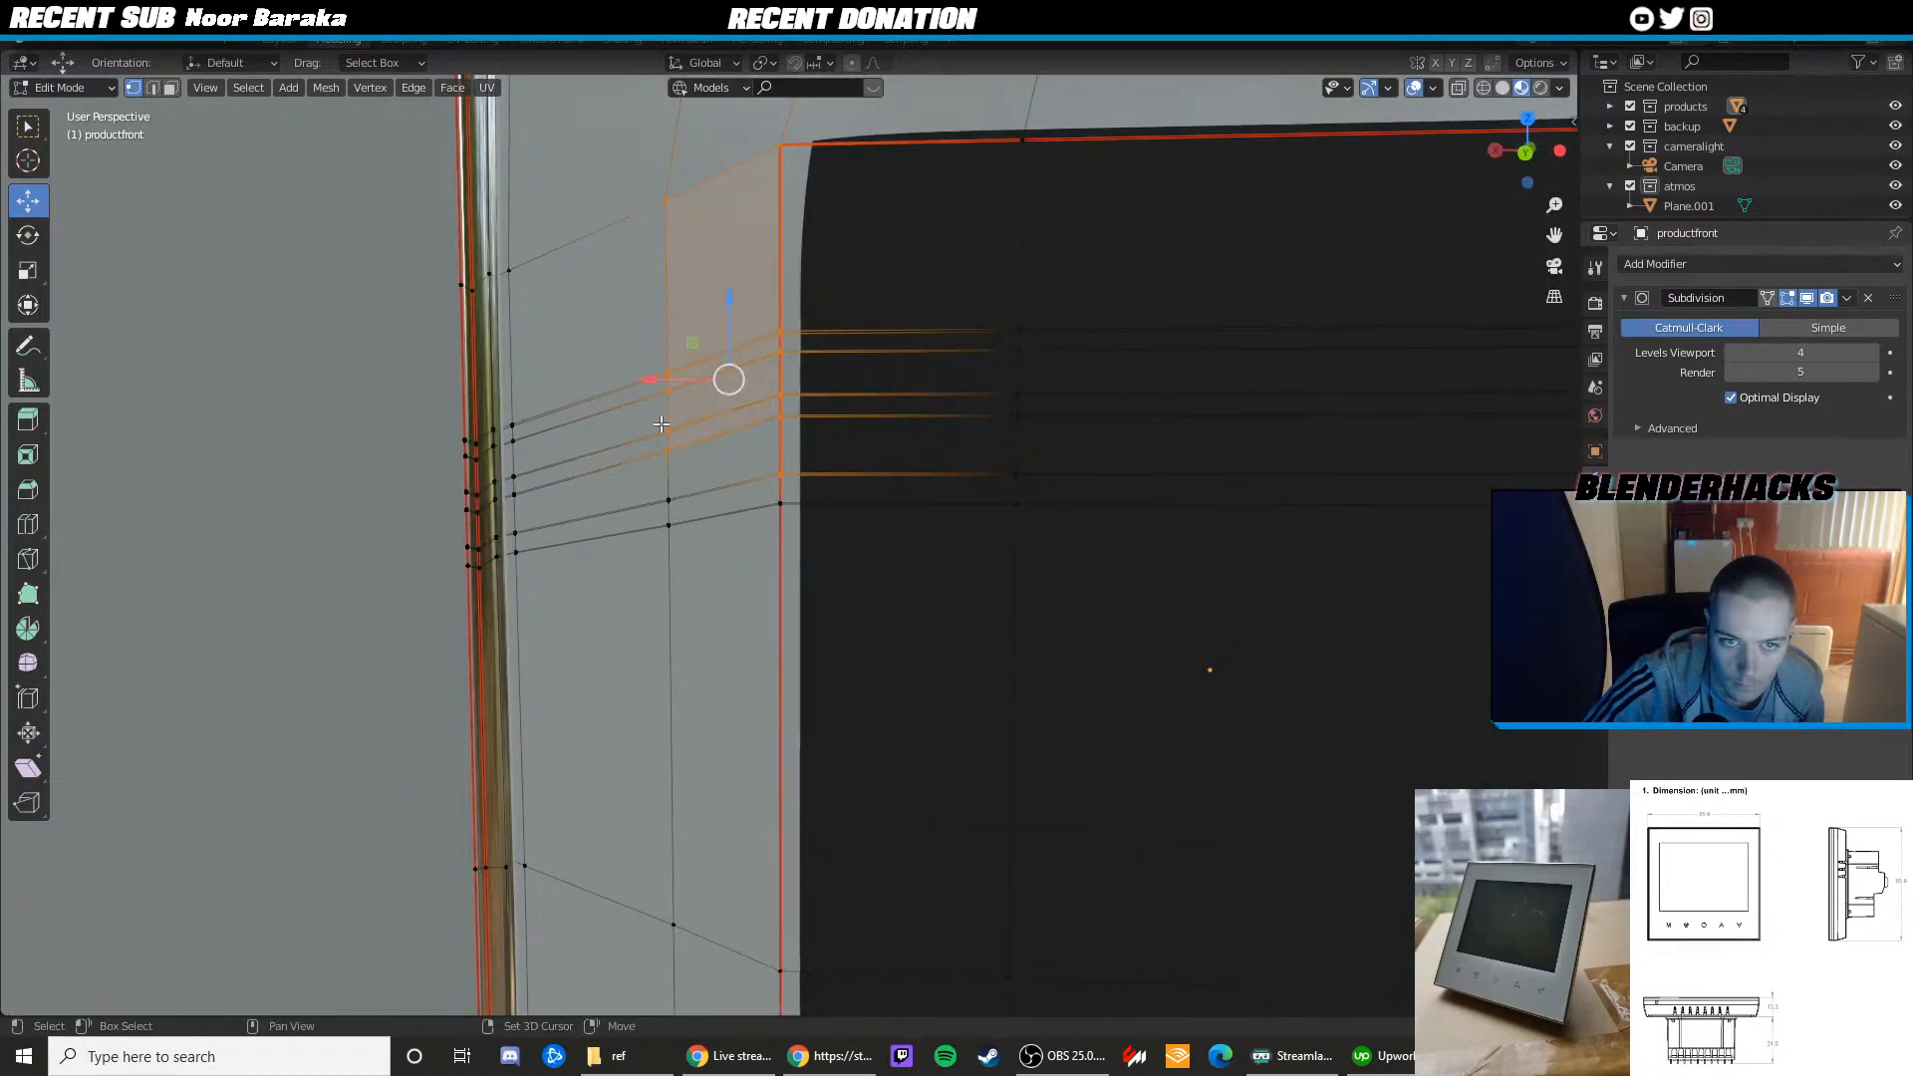
{"action": "middle_click_drag", "start_coordinate": [840, 659], "coordinate": [866, 426], "text": "shift"}
{"action": "scroll", "coordinate": [662, 654], "scroll_direction": "down", "scroll_amount": 3}
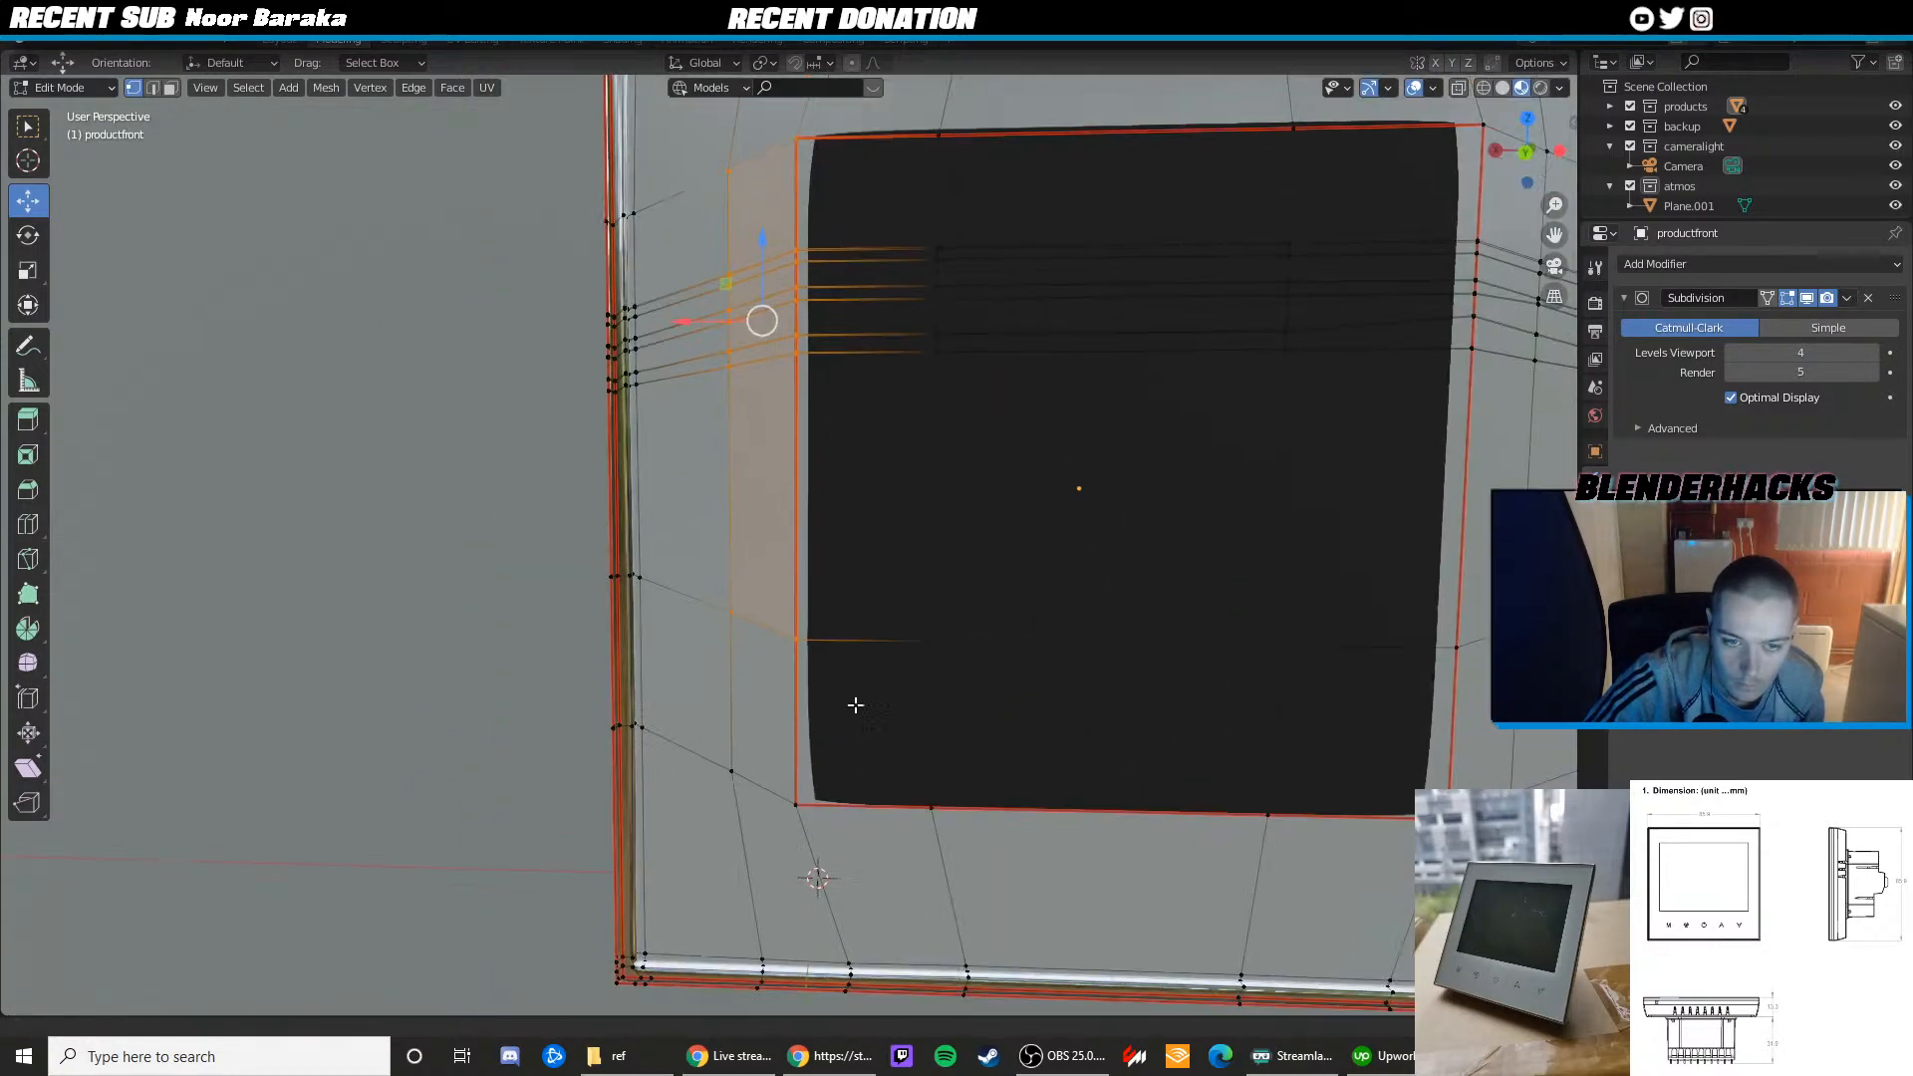
{"action": "scroll", "coordinate": [706, 675], "scroll_direction": "up", "scroll_amount": 1}
{"action": "middle_click_drag", "start_coordinate": [1110, 728], "coordinate": [781, 683], "text": "shift"}
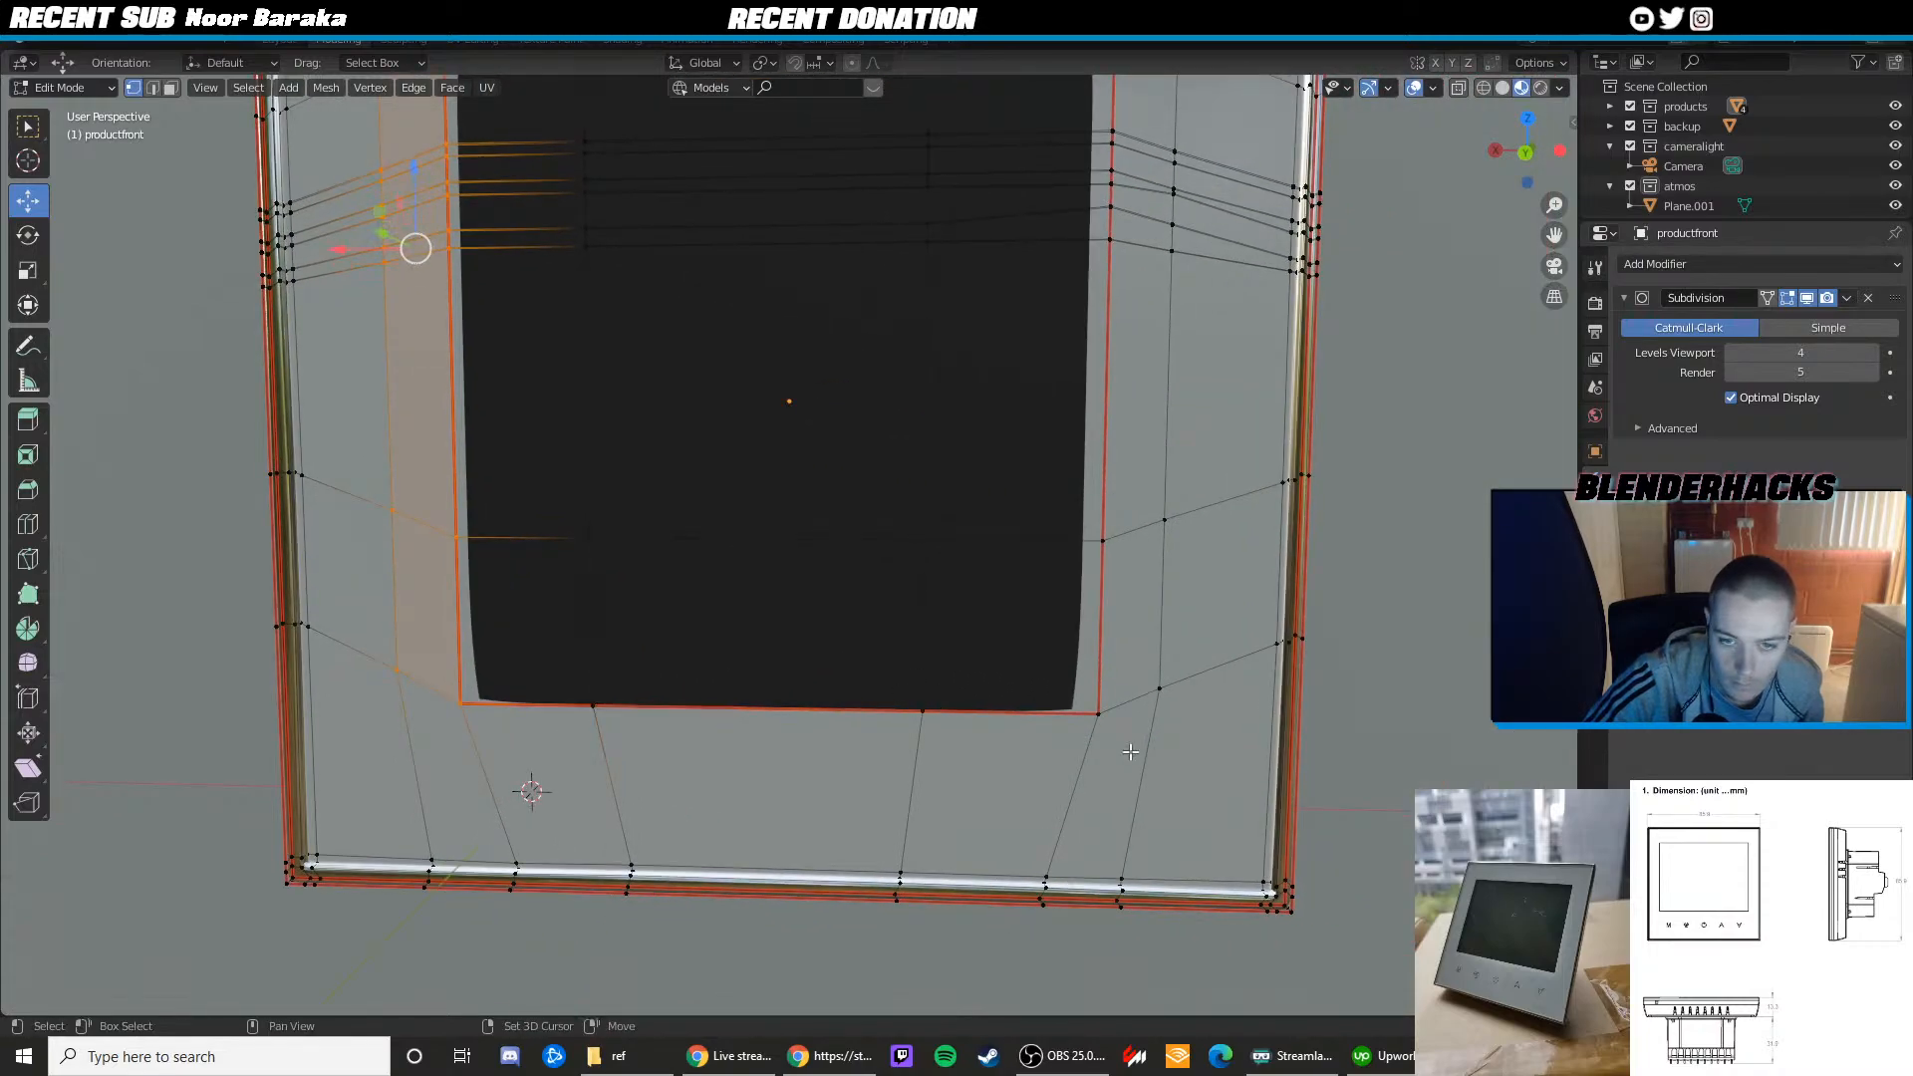
Add the vertices of the screen's right edge and its adjacent outer loop to the selection, including the upper corner
{"action": "left_click_drag", "start_coordinate": [1185, 582], "coordinate": [1094, 503], "text": "shift"}
{"action": "middle_click_drag", "start_coordinate": [1192, 430], "coordinate": [951, 794], "text": "shift"}
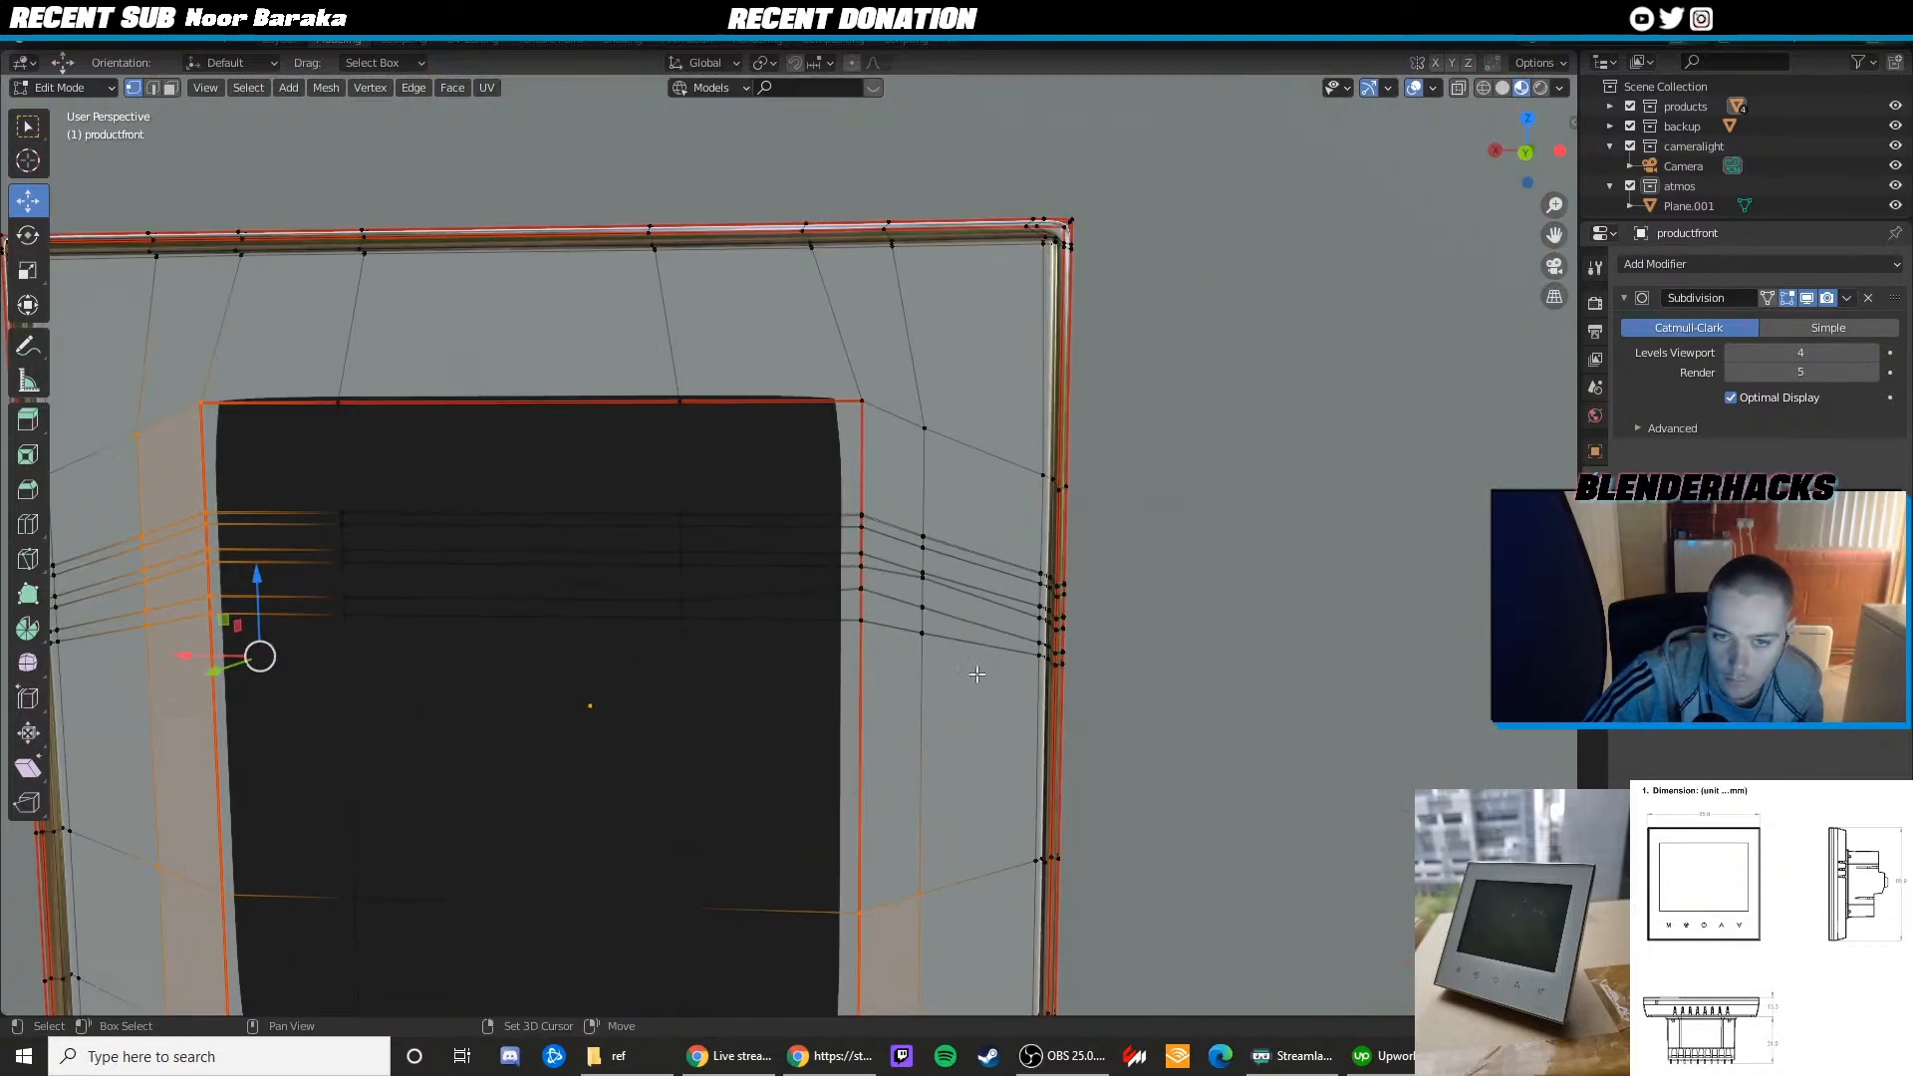
{"action": "left_click_drag", "start_coordinate": [974, 672], "coordinate": [846, 491], "text": "shift"}
{"action": "scroll", "coordinate": [1028, 586], "scroll_direction": "up", "scroll_amount": 5}
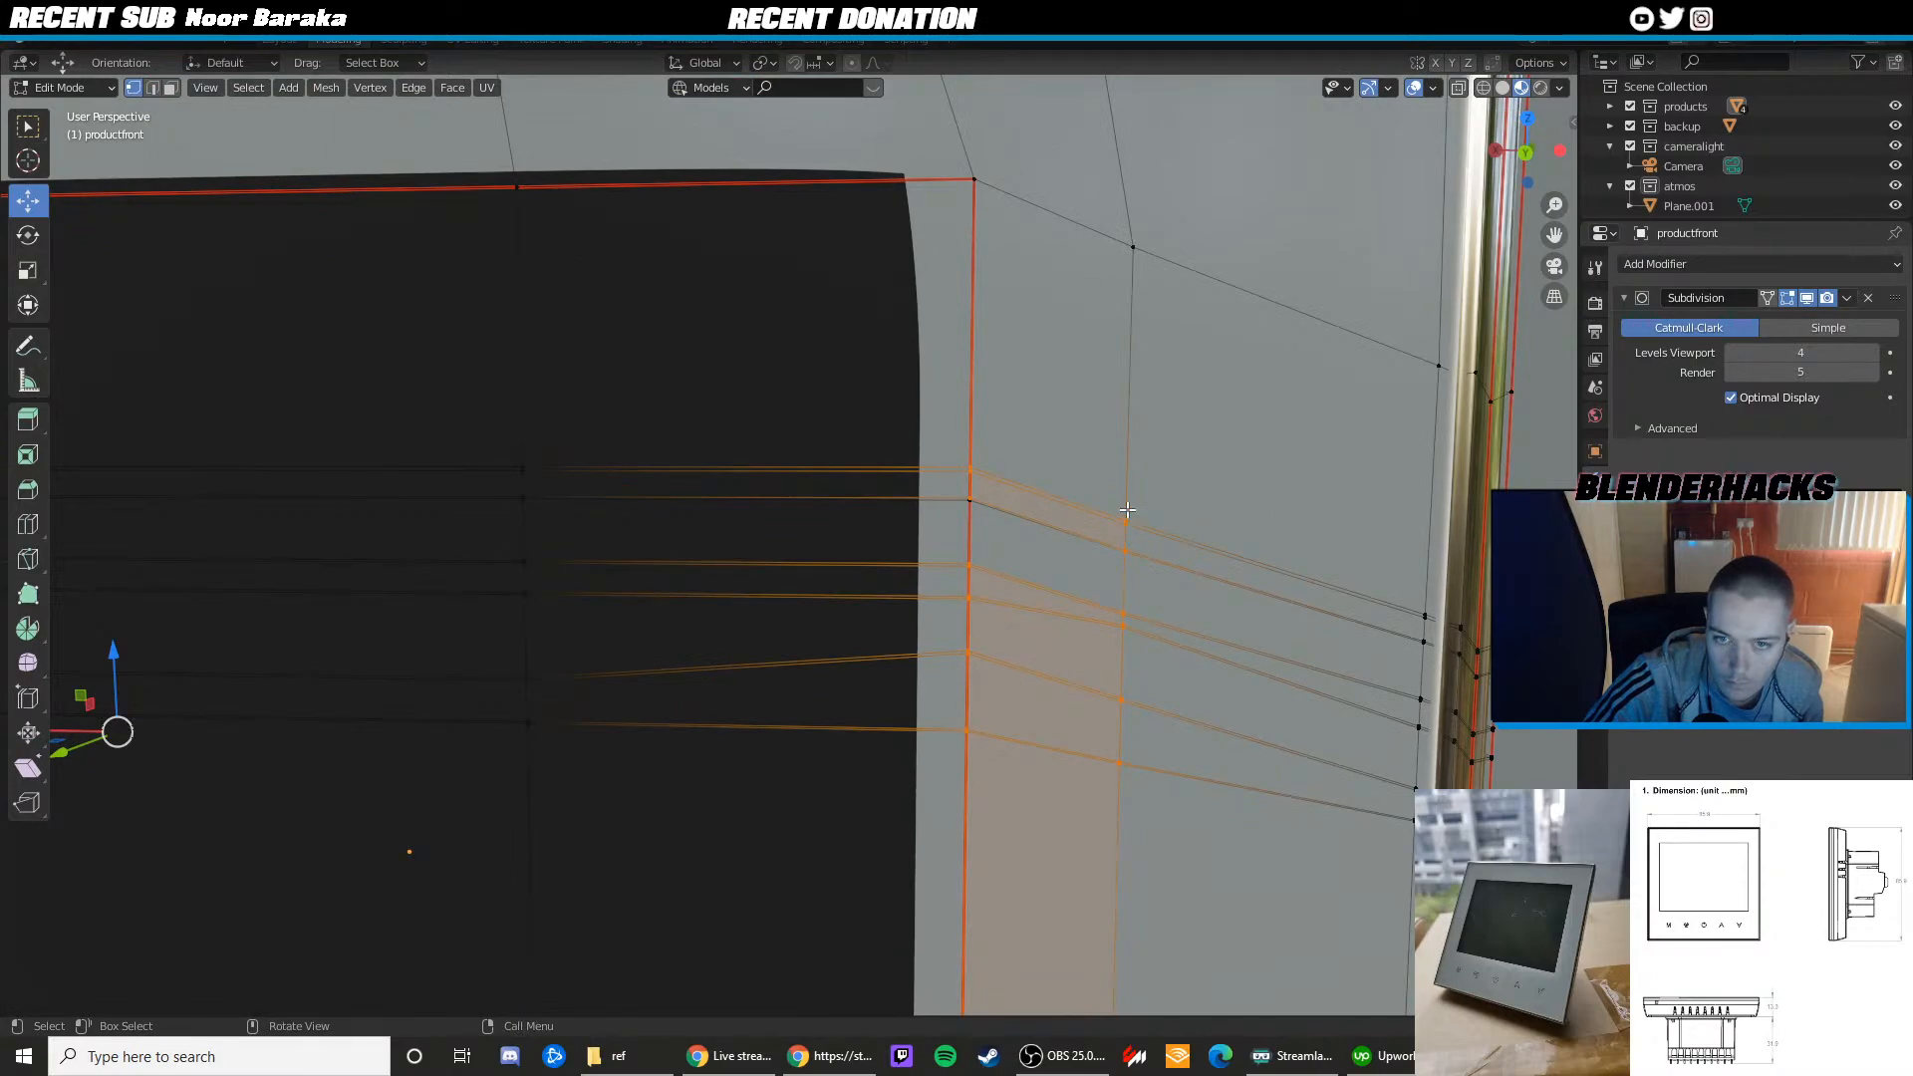
{"action": "left_click", "coordinate": [1041, 483], "text": "shift"}
{"action": "left_click_drag", "start_coordinate": [979, 190], "coordinate": [957, 169], "text": "shift"}
{"action": "scroll", "coordinate": [956, 299], "scroll_direction": "down", "scroll_amount": 6}
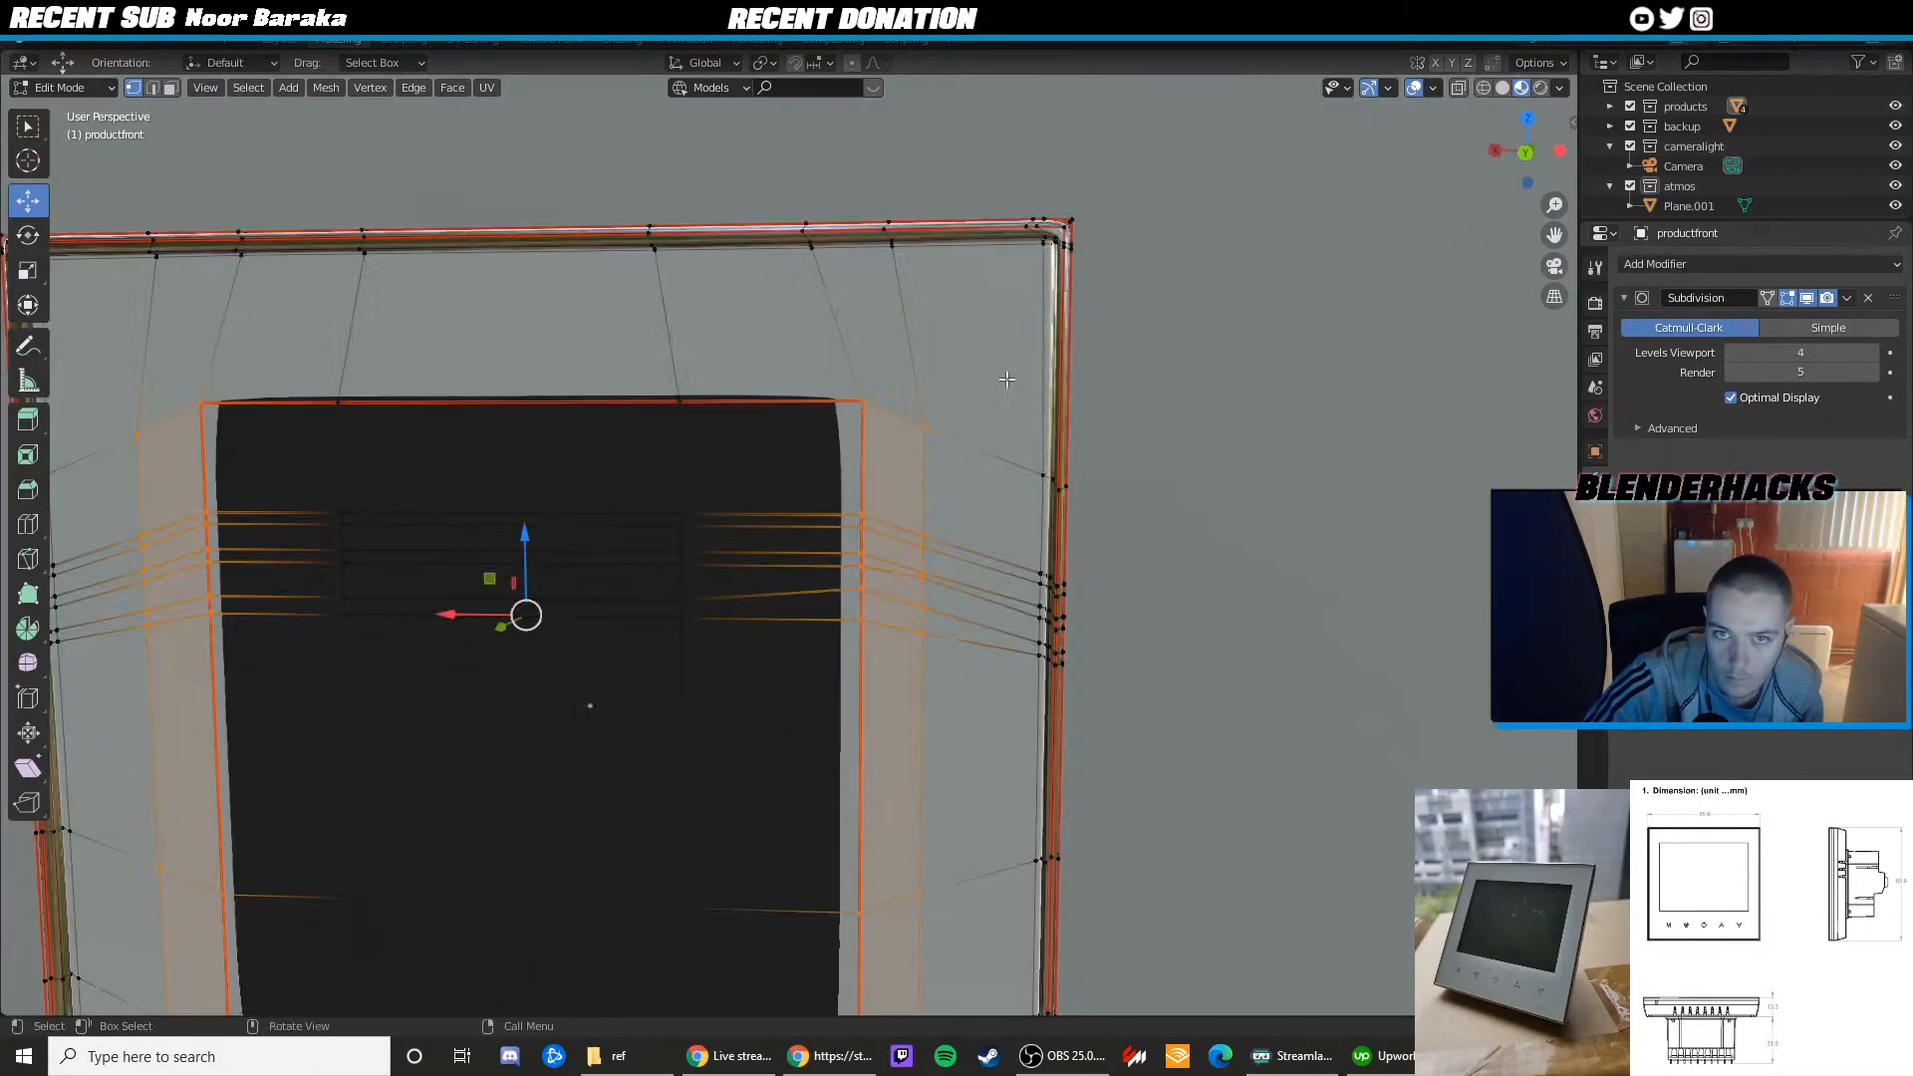
Scale the selected vertices on both sides of the screen outward along the X axis to widen it
{"action": "key", "text": "shift+space"}
{"action": "key", "text": "s"}
{"action": "mouse_move", "coordinate": [504, 603]}
{"action": "left_mouse_down"}
{"action": "mouse_move", "coordinate": [524, 602]}
{"action": "mouse_move", "coordinate": [491, 602]}
{"action": "left_mouse_up"}
{"action": "scroll", "coordinate": [900, 558], "scroll_direction": "down", "scroll_amount": 1}
{"action": "middle_click_drag", "start_coordinate": [900, 558], "coordinate": [854, 505], "text": "shift"}
{"action": "scroll", "coordinate": [888, 413], "scroll_direction": "up", "scroll_amount": 3}
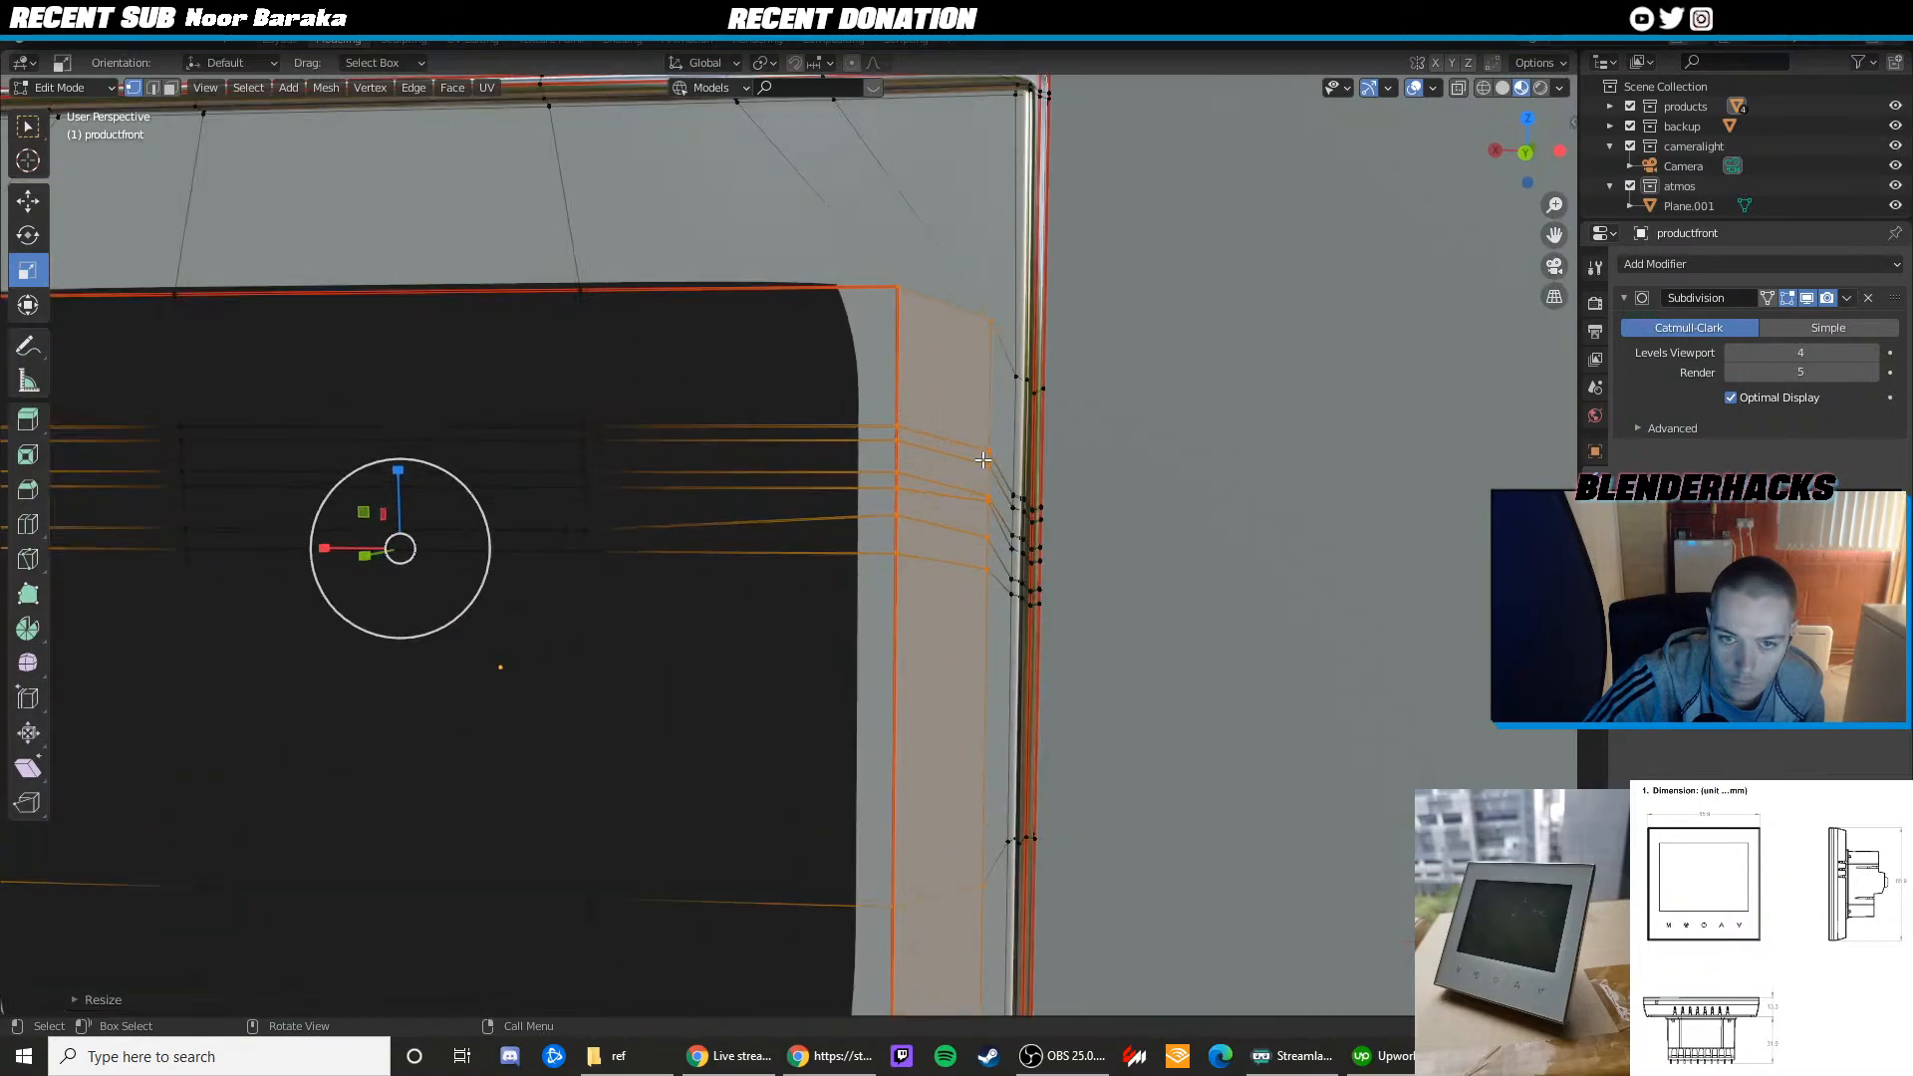
Undo the stray change made after widening the screen and deselect all vertices
{"action": "left_click_drag", "start_coordinate": [997, 477], "coordinate": [985, 495]}
{"action": "key", "text": "ctrl+z"}
{"action": "left_click", "coordinate": [1235, 555]}
{"action": "scroll", "coordinate": [1077, 504], "scroll_direction": "up", "scroll_amount": 2}
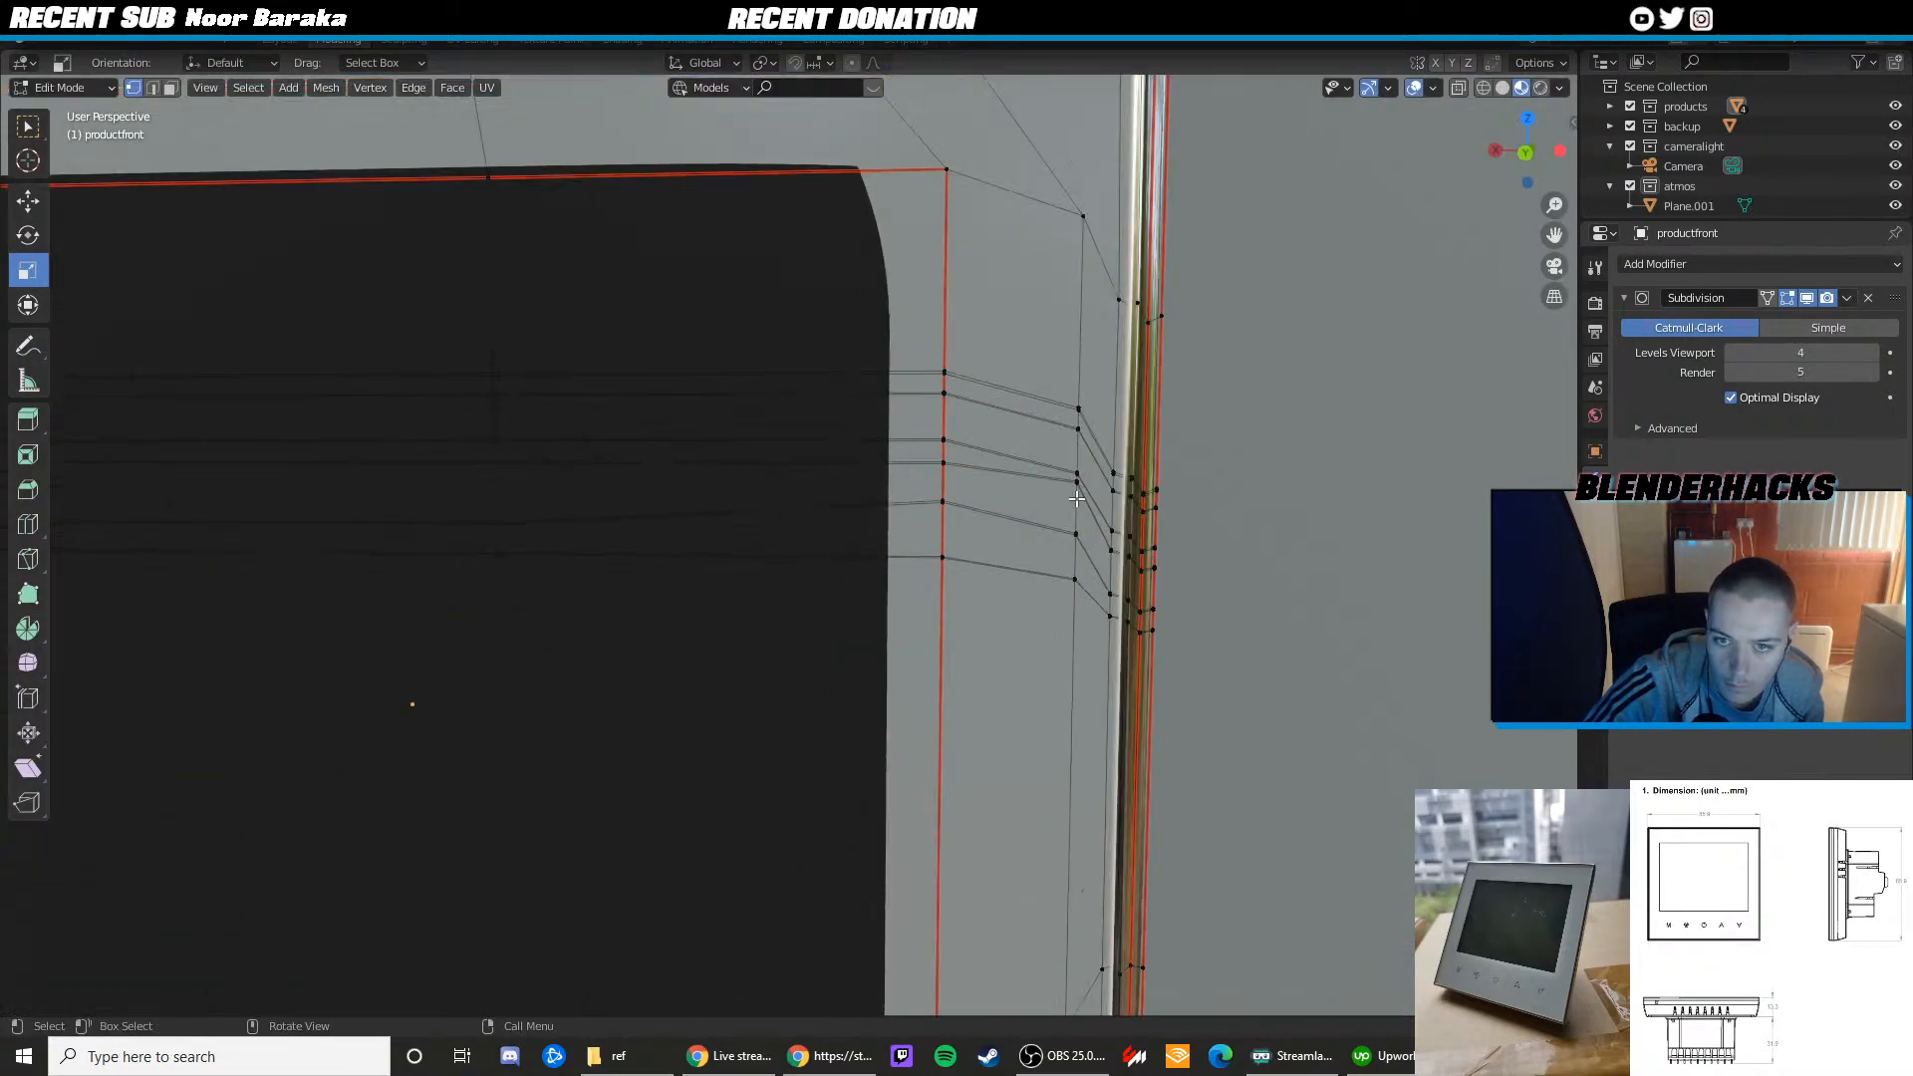
Select the vertices of the outer loop beside the screen's right edge, from the upper to the lower corner
{"action": "left_click", "coordinate": [1063, 220], "text": "shift"}
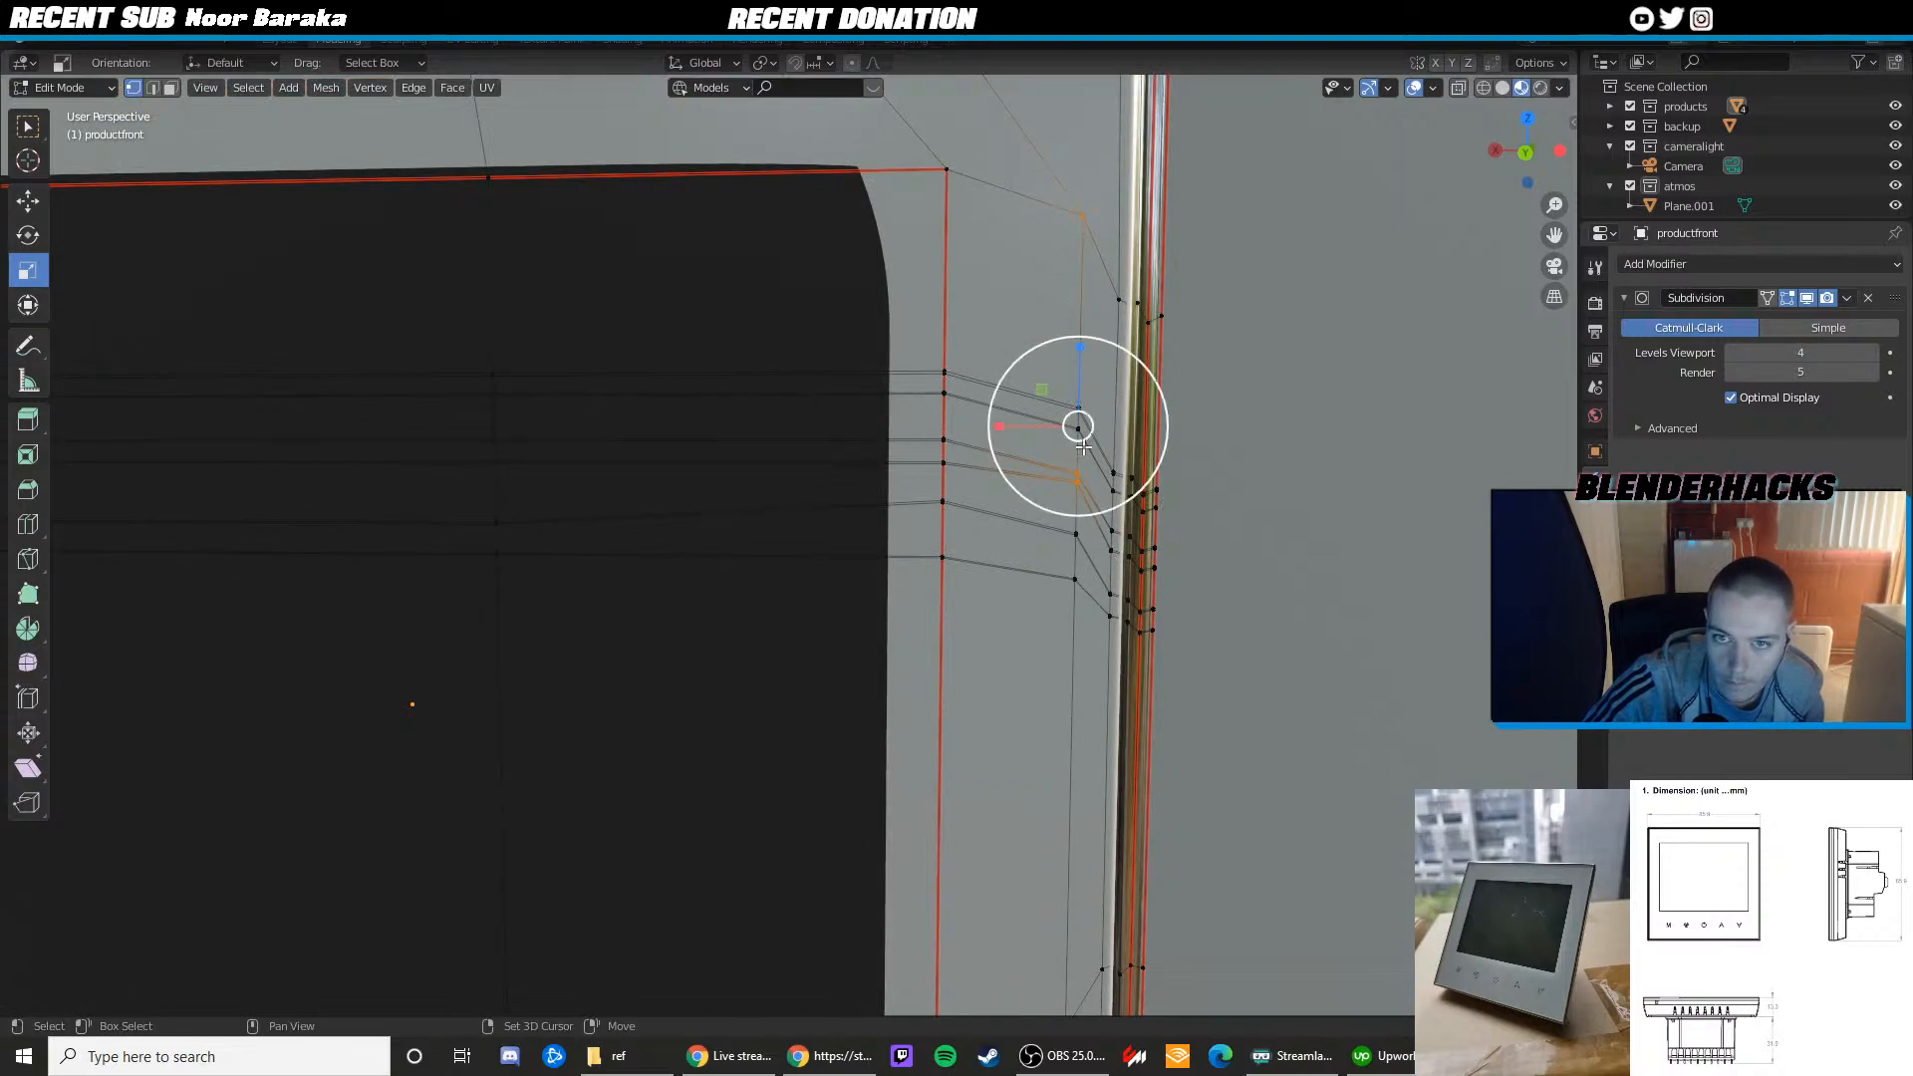
{"action": "key", "text": "s"}
{"action": "key", "text": "Escape"}
{"action": "left_click", "coordinate": [1283, 363]}
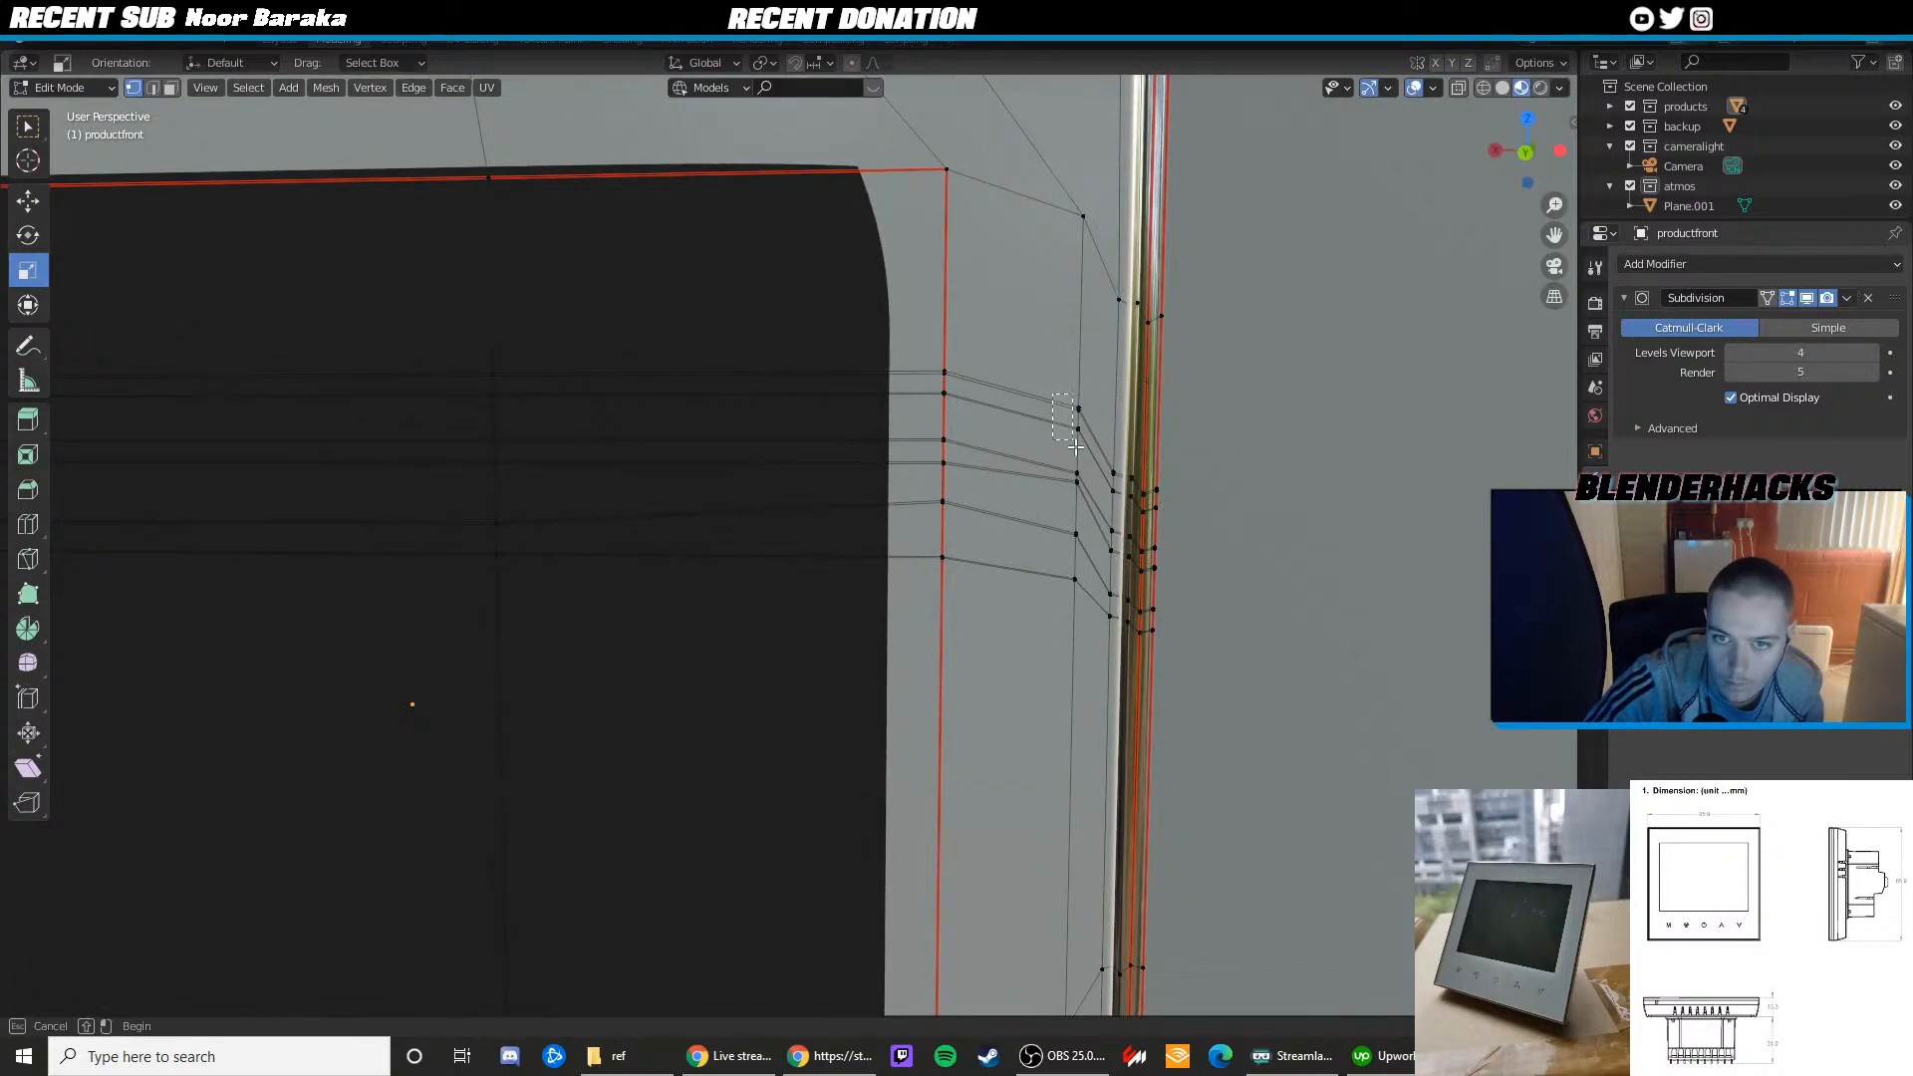
{"action": "left_click_drag", "start_coordinate": [1079, 601], "coordinate": [1080, 604]}
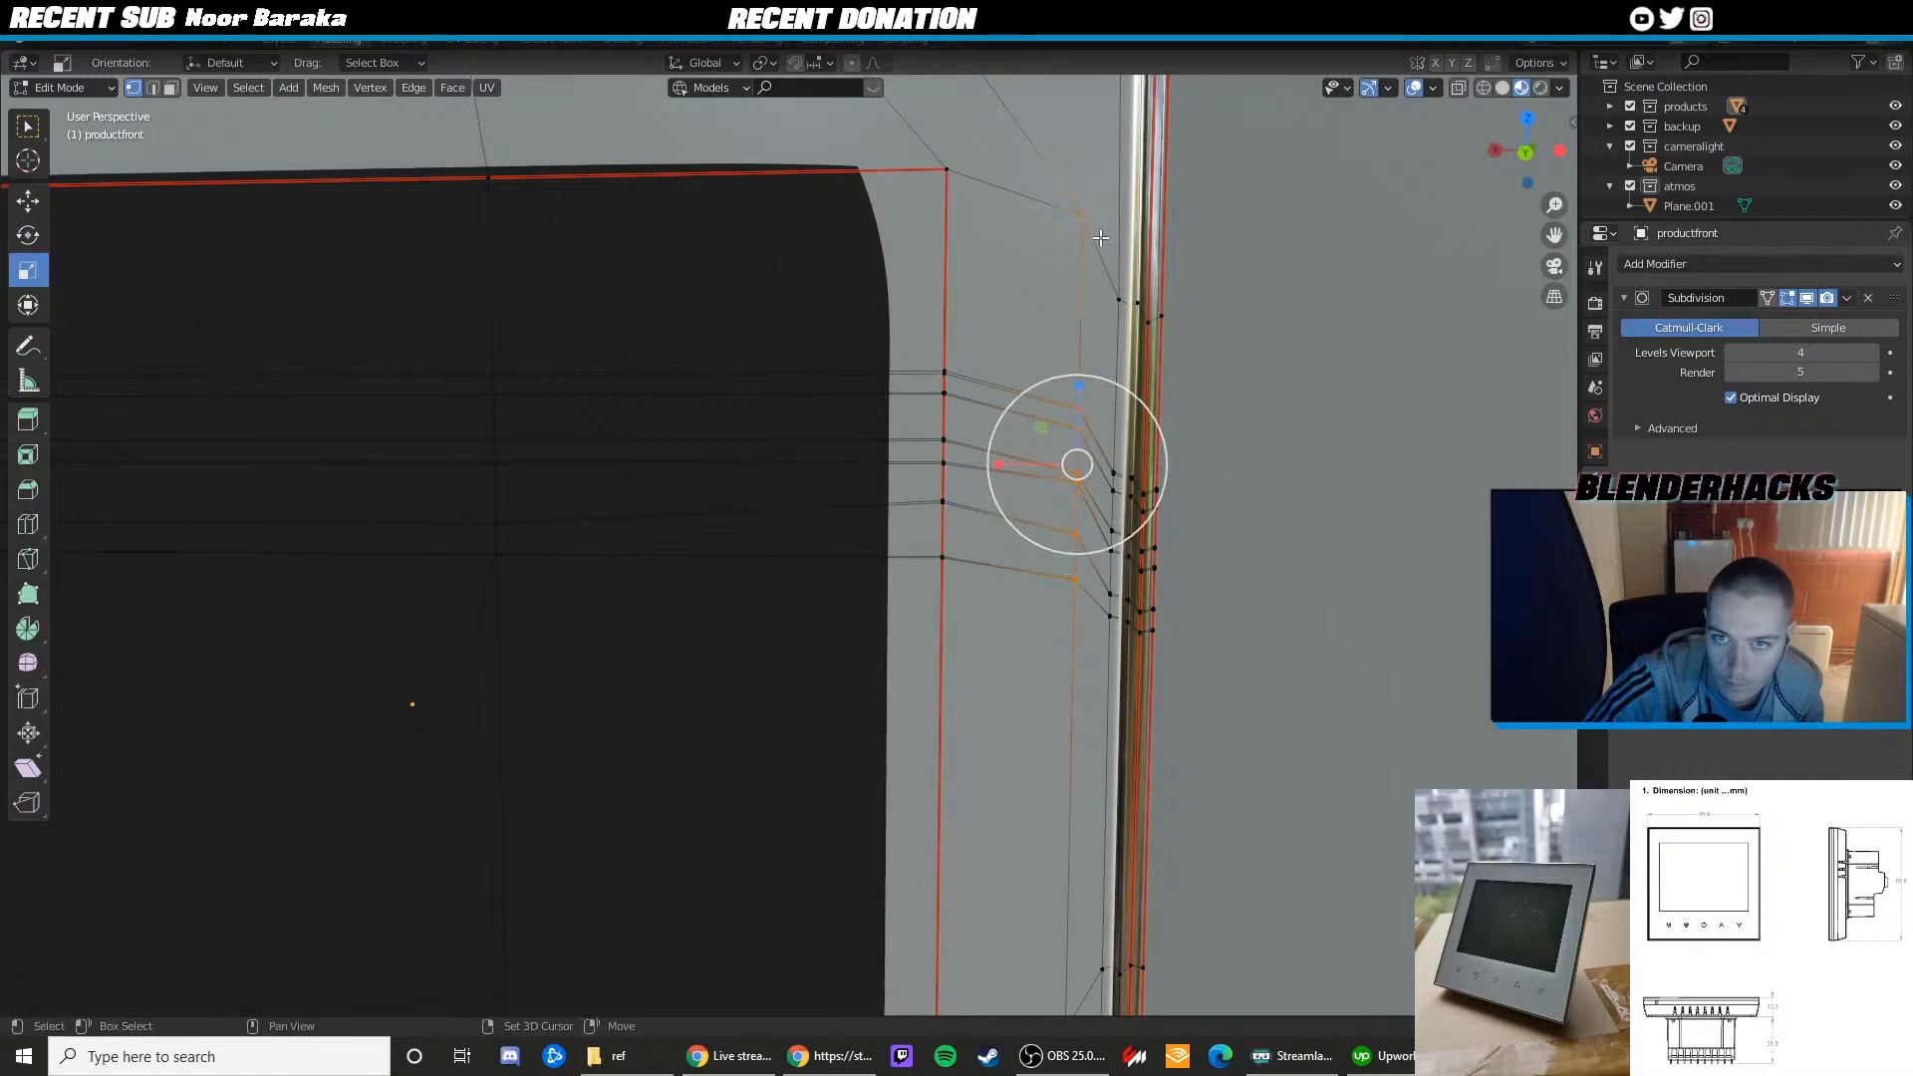
{"action": "scroll", "coordinate": [1080, 602], "scroll_direction": "down", "scroll_amount": 5}
{"action": "left_click_drag", "start_coordinate": [905, 583], "coordinate": [925, 623], "text": "shift"}
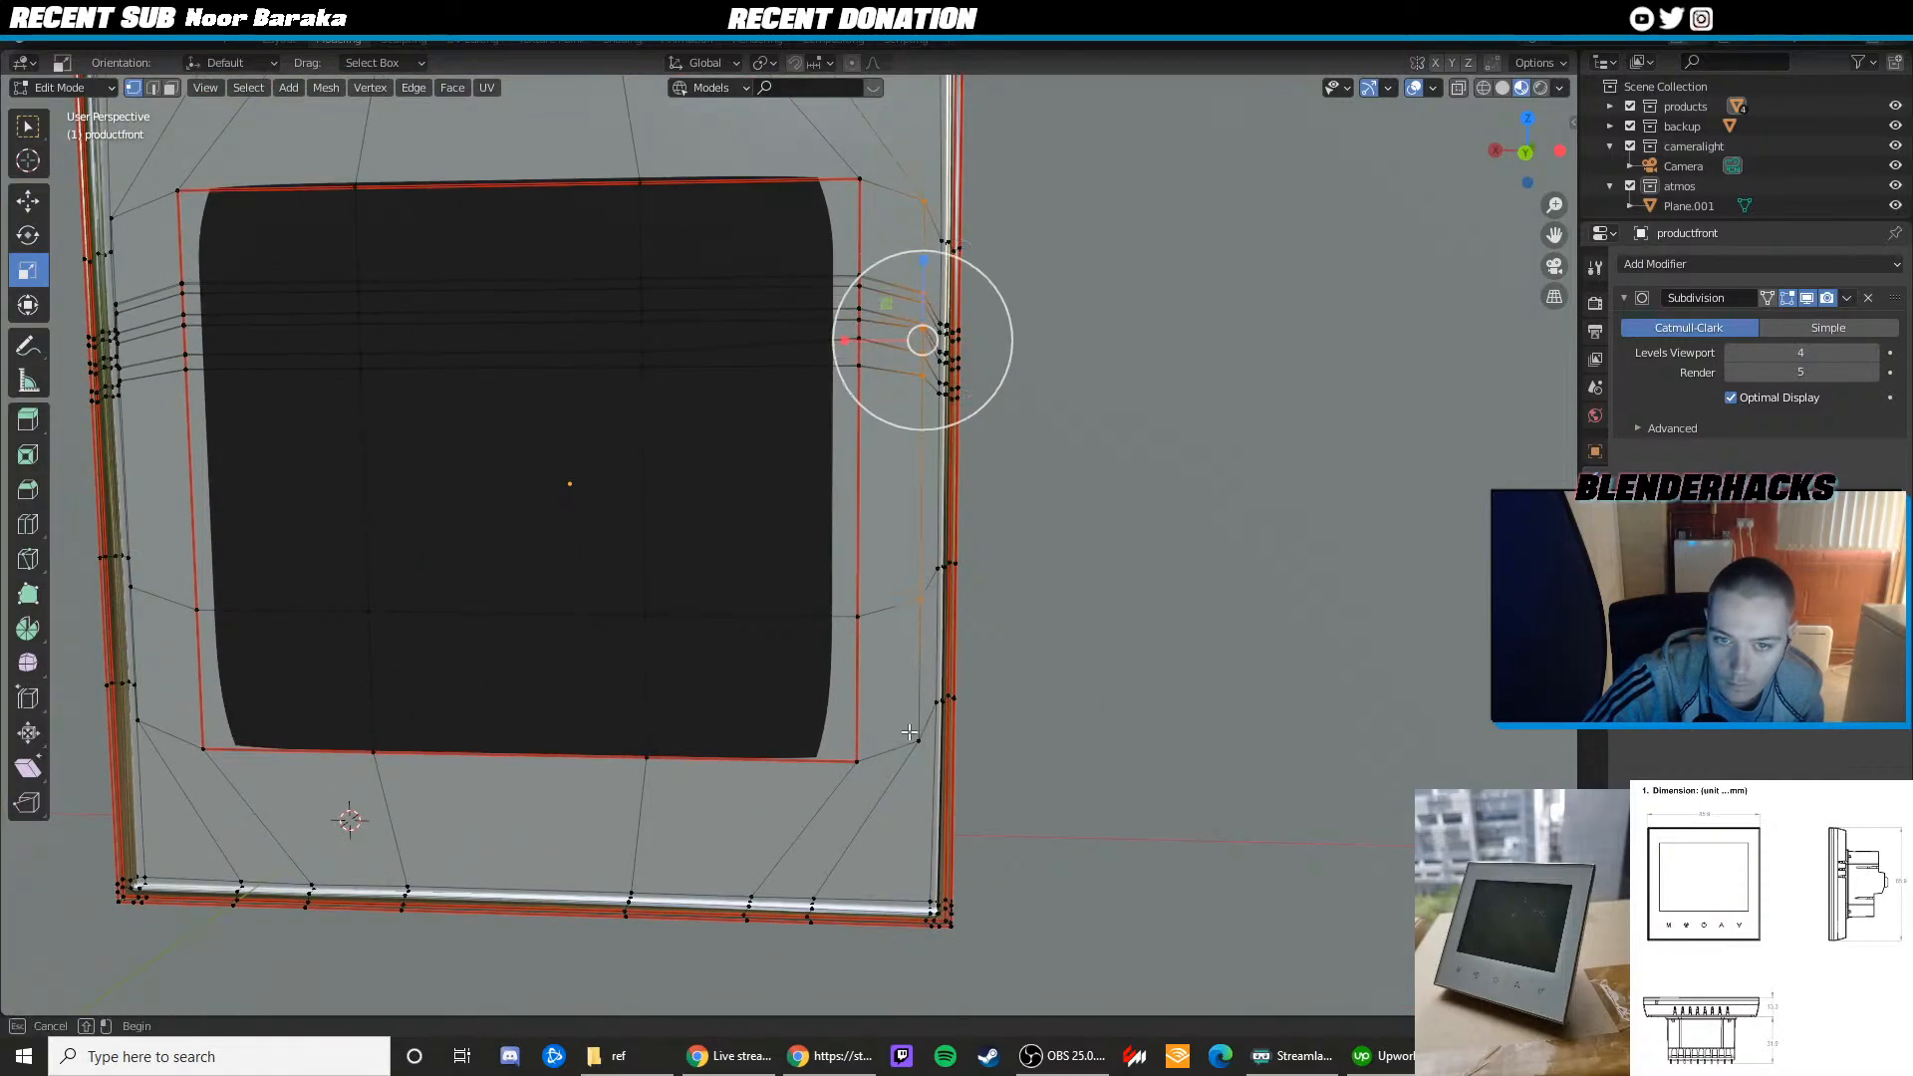
Move the selected right outer loop inward along the X axis, closer to the screen's edge
{"action": "left_click_drag", "start_coordinate": [869, 369], "coordinate": [818, 366]}
{"action": "key", "text": "ctrl+z"}
{"action": "key", "text": "shift+space"}
{"action": "key", "text": "g"}
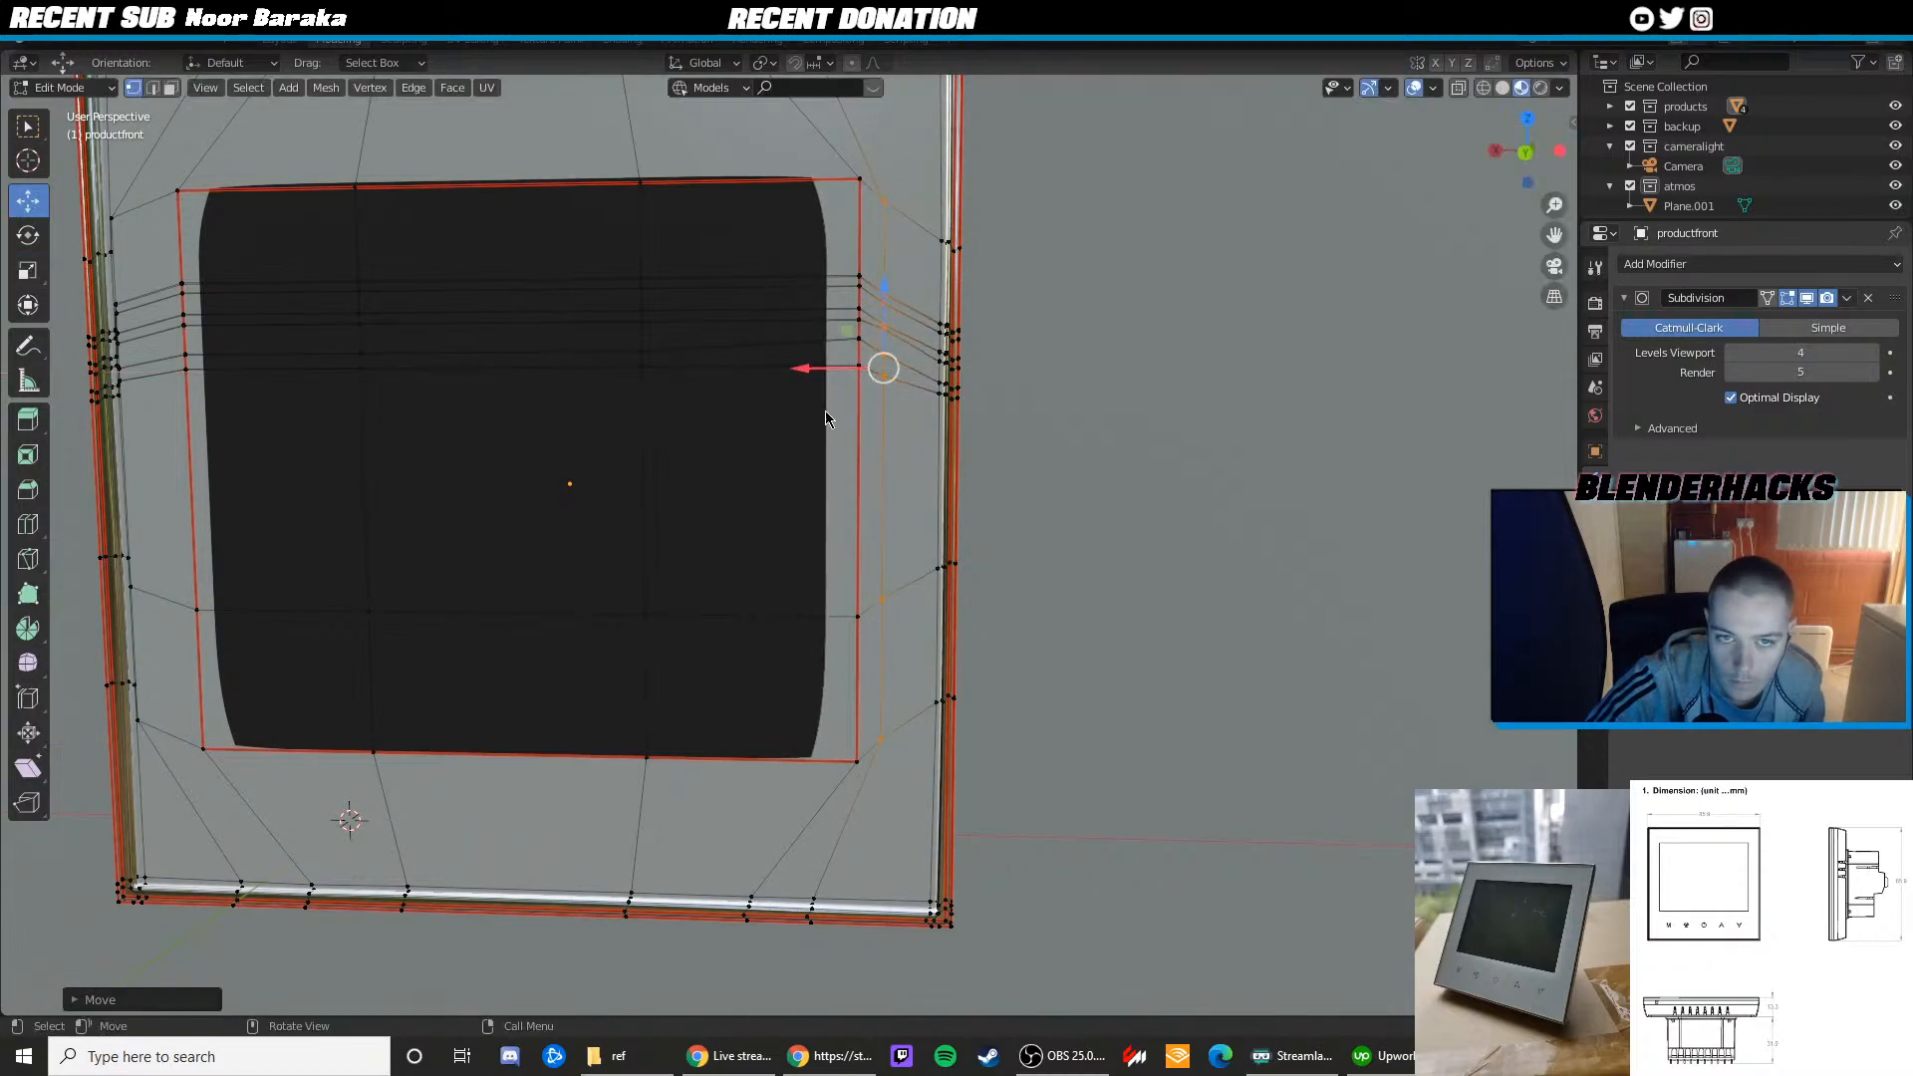
Undo the loop adjustment and the earlier widening, back to the selection of both screen edges with their adjacent outer loops
{"action": "key", "text": "Tab"}
{"action": "scroll", "coordinate": [705, 482], "scroll_direction": "down", "scroll_amount": 3}
{"action": "middle_click_drag", "start_coordinate": [705, 482], "coordinate": [885, 479], "text": "shift"}
{"action": "key", "text": "Tab"}
{"action": "key", "text": "alt+z"}
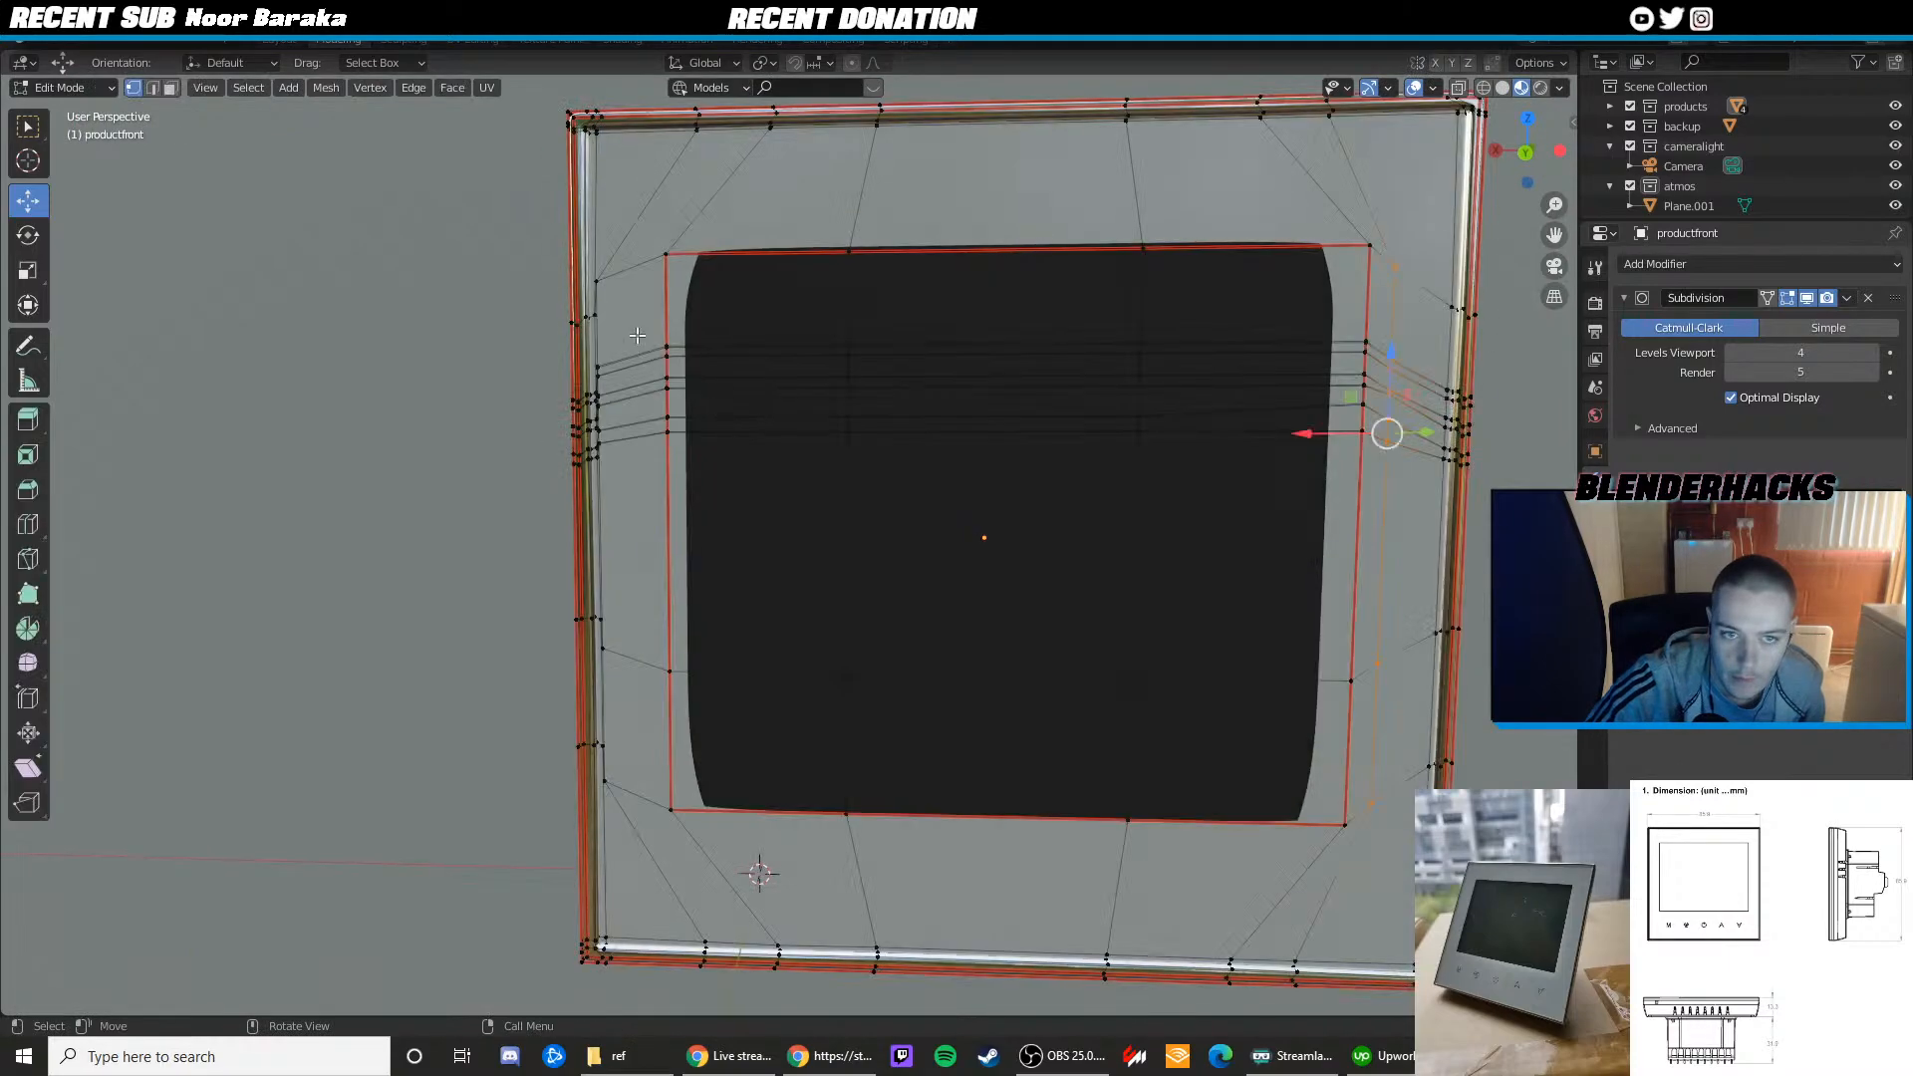
{"action": "scroll", "coordinate": [628, 279], "scroll_direction": "up", "scroll_amount": 3}
{"action": "key", "text": "alt+z"}
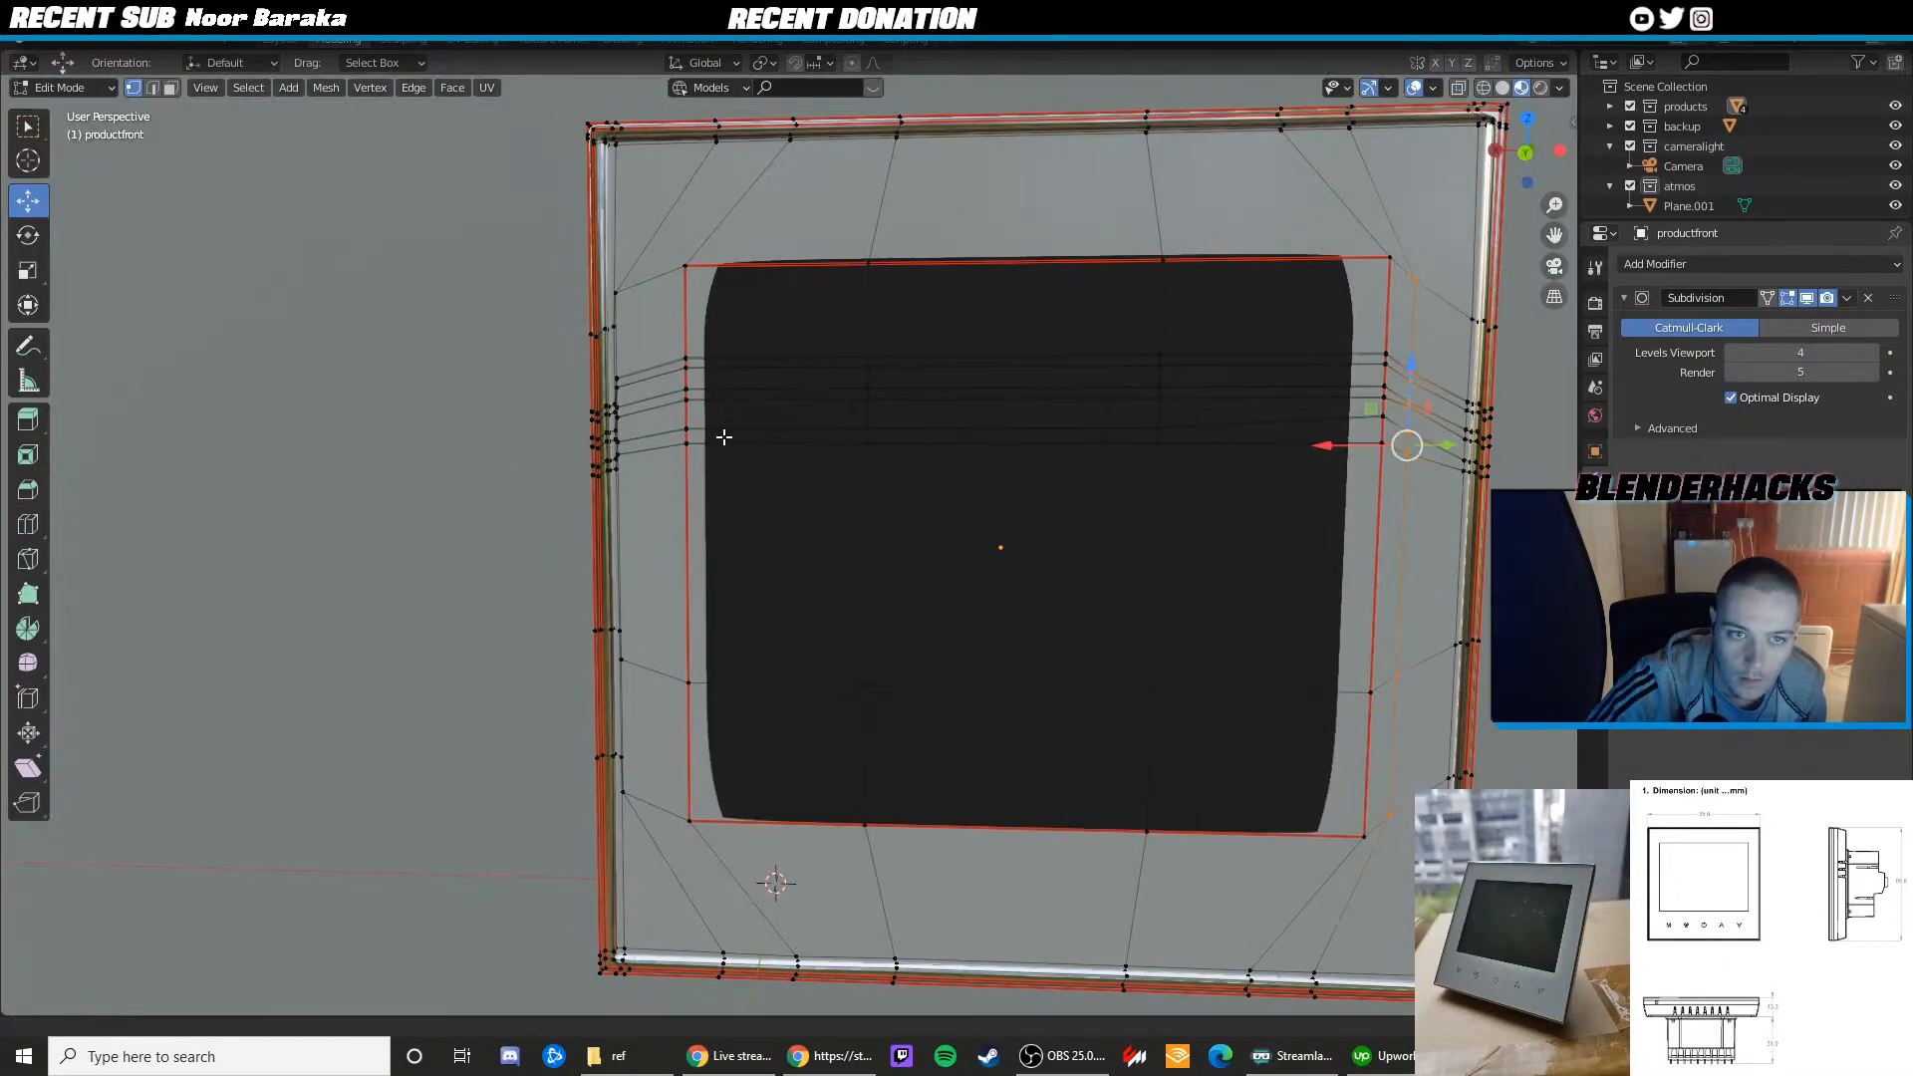
{"action": "scroll", "coordinate": [743, 445], "scroll_direction": "up", "scroll_amount": 5}
{"action": "scroll", "coordinate": [754, 452], "scroll_direction": "up", "scroll_amount": 2}
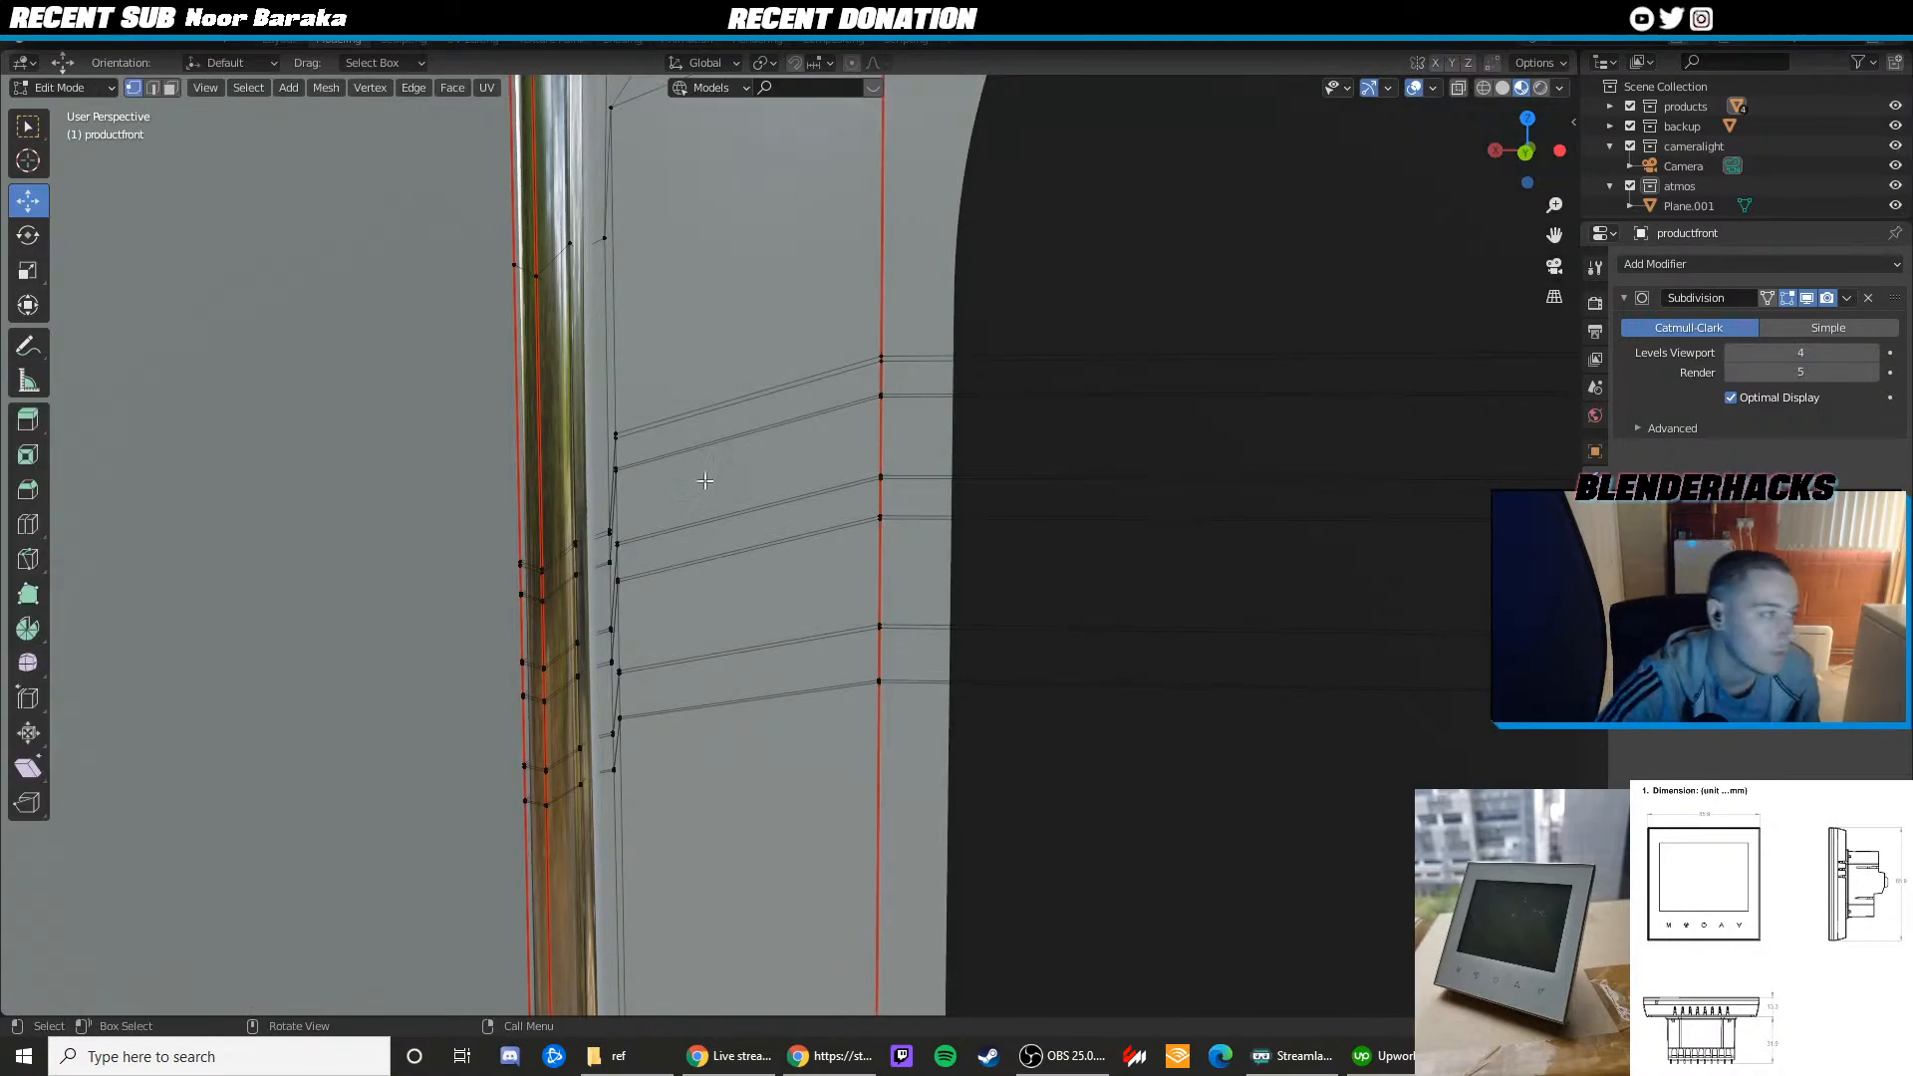
{"action": "scroll", "coordinate": [719, 462], "scroll_direction": "down", "scroll_amount": 3}
{"action": "key", "text": "ctrl+z"}
{"action": "key", "text": "ctrl+z"}
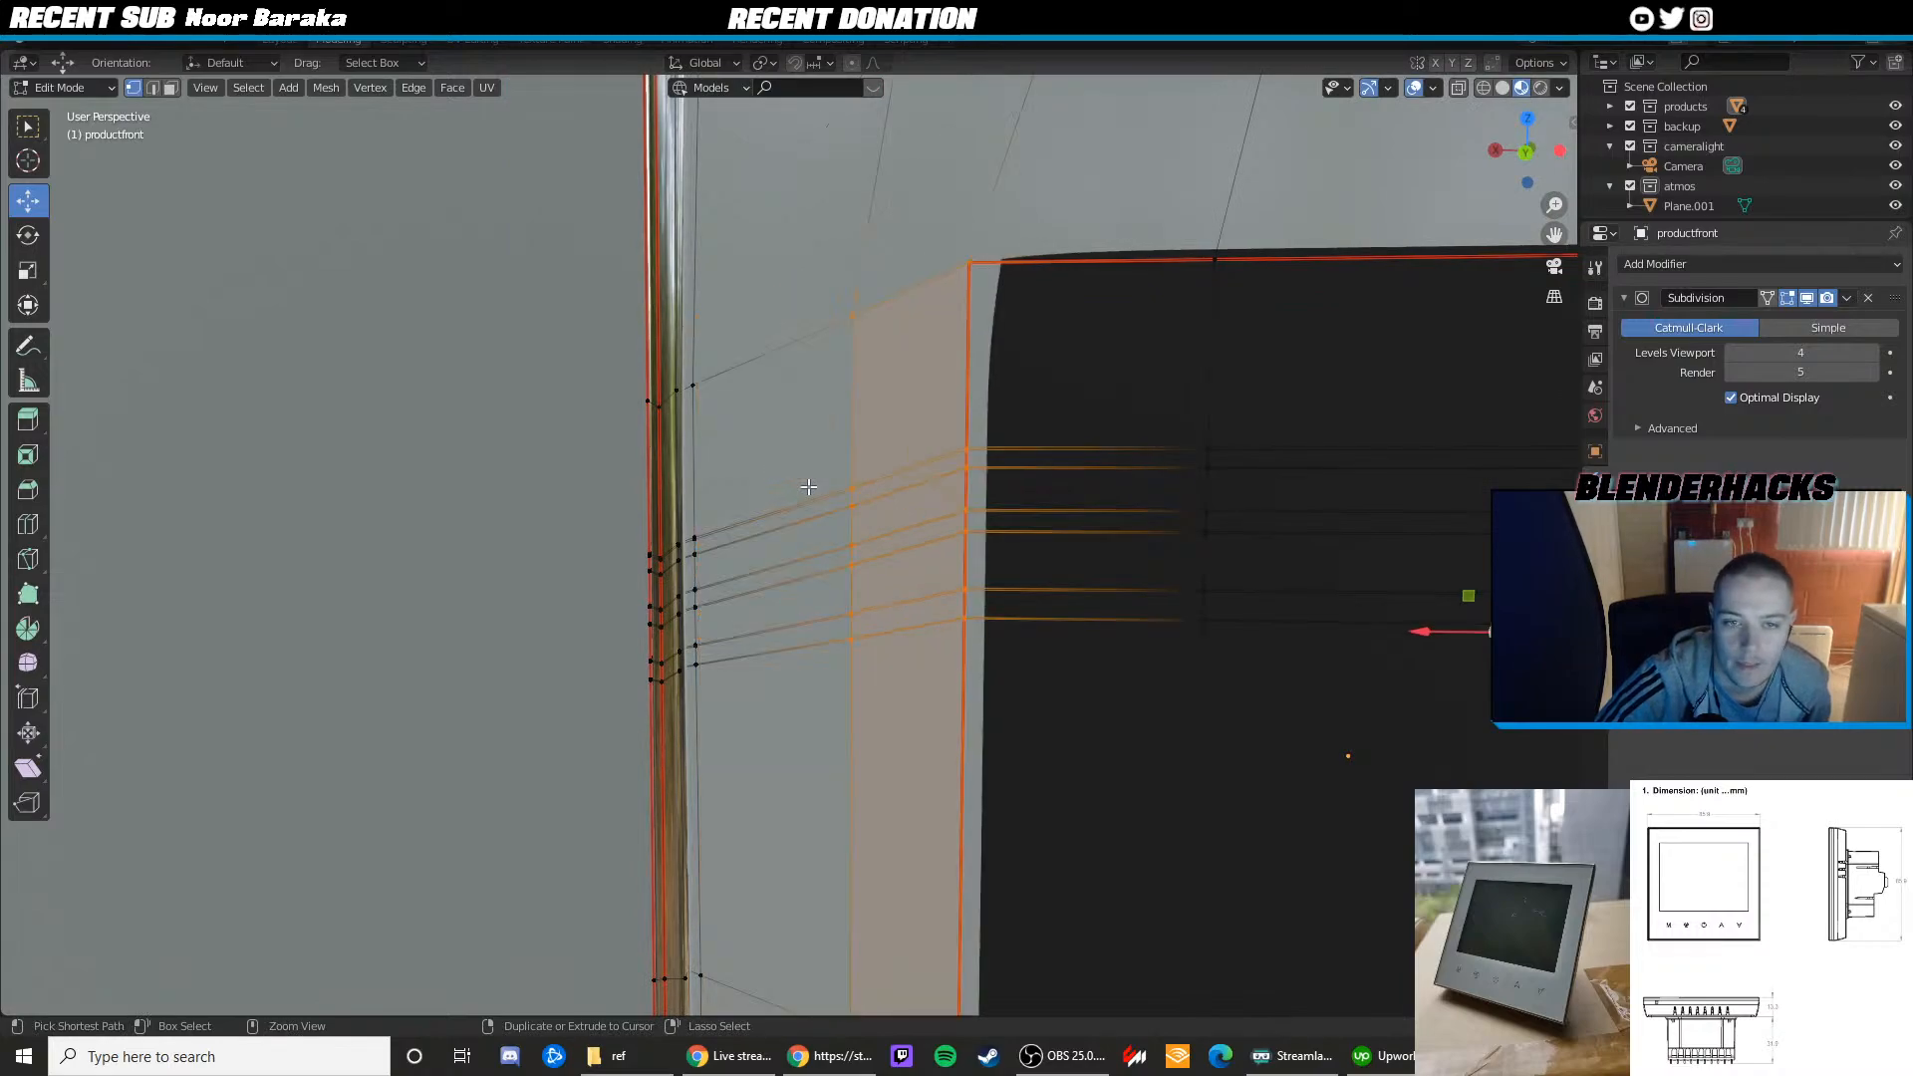
Deselect the outer loops on both sides, keeping only the vertices of the screen's left and right edges selected
{"action": "scroll", "coordinate": [842, 500], "scroll_direction": "down", "scroll_amount": 5}
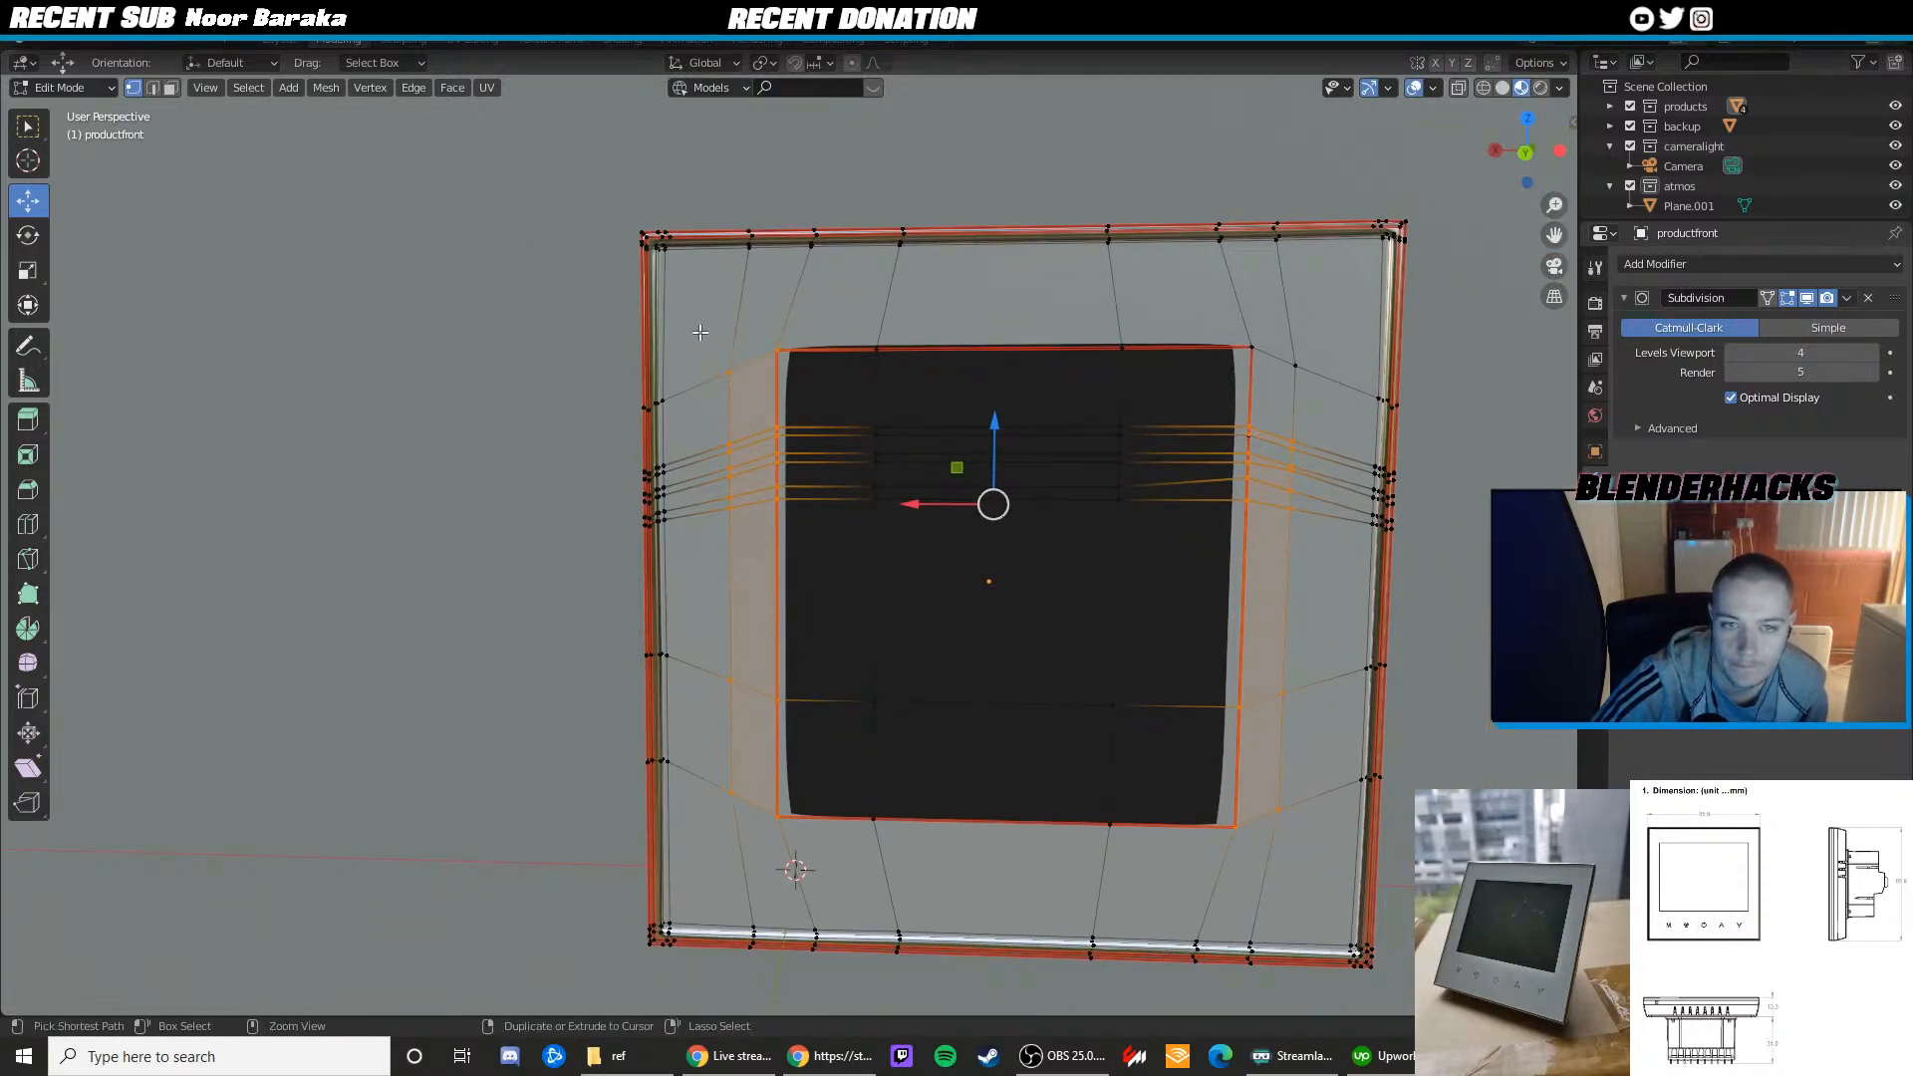
{"action": "left_click_drag", "start_coordinate": [698, 333], "coordinate": [734, 829]}
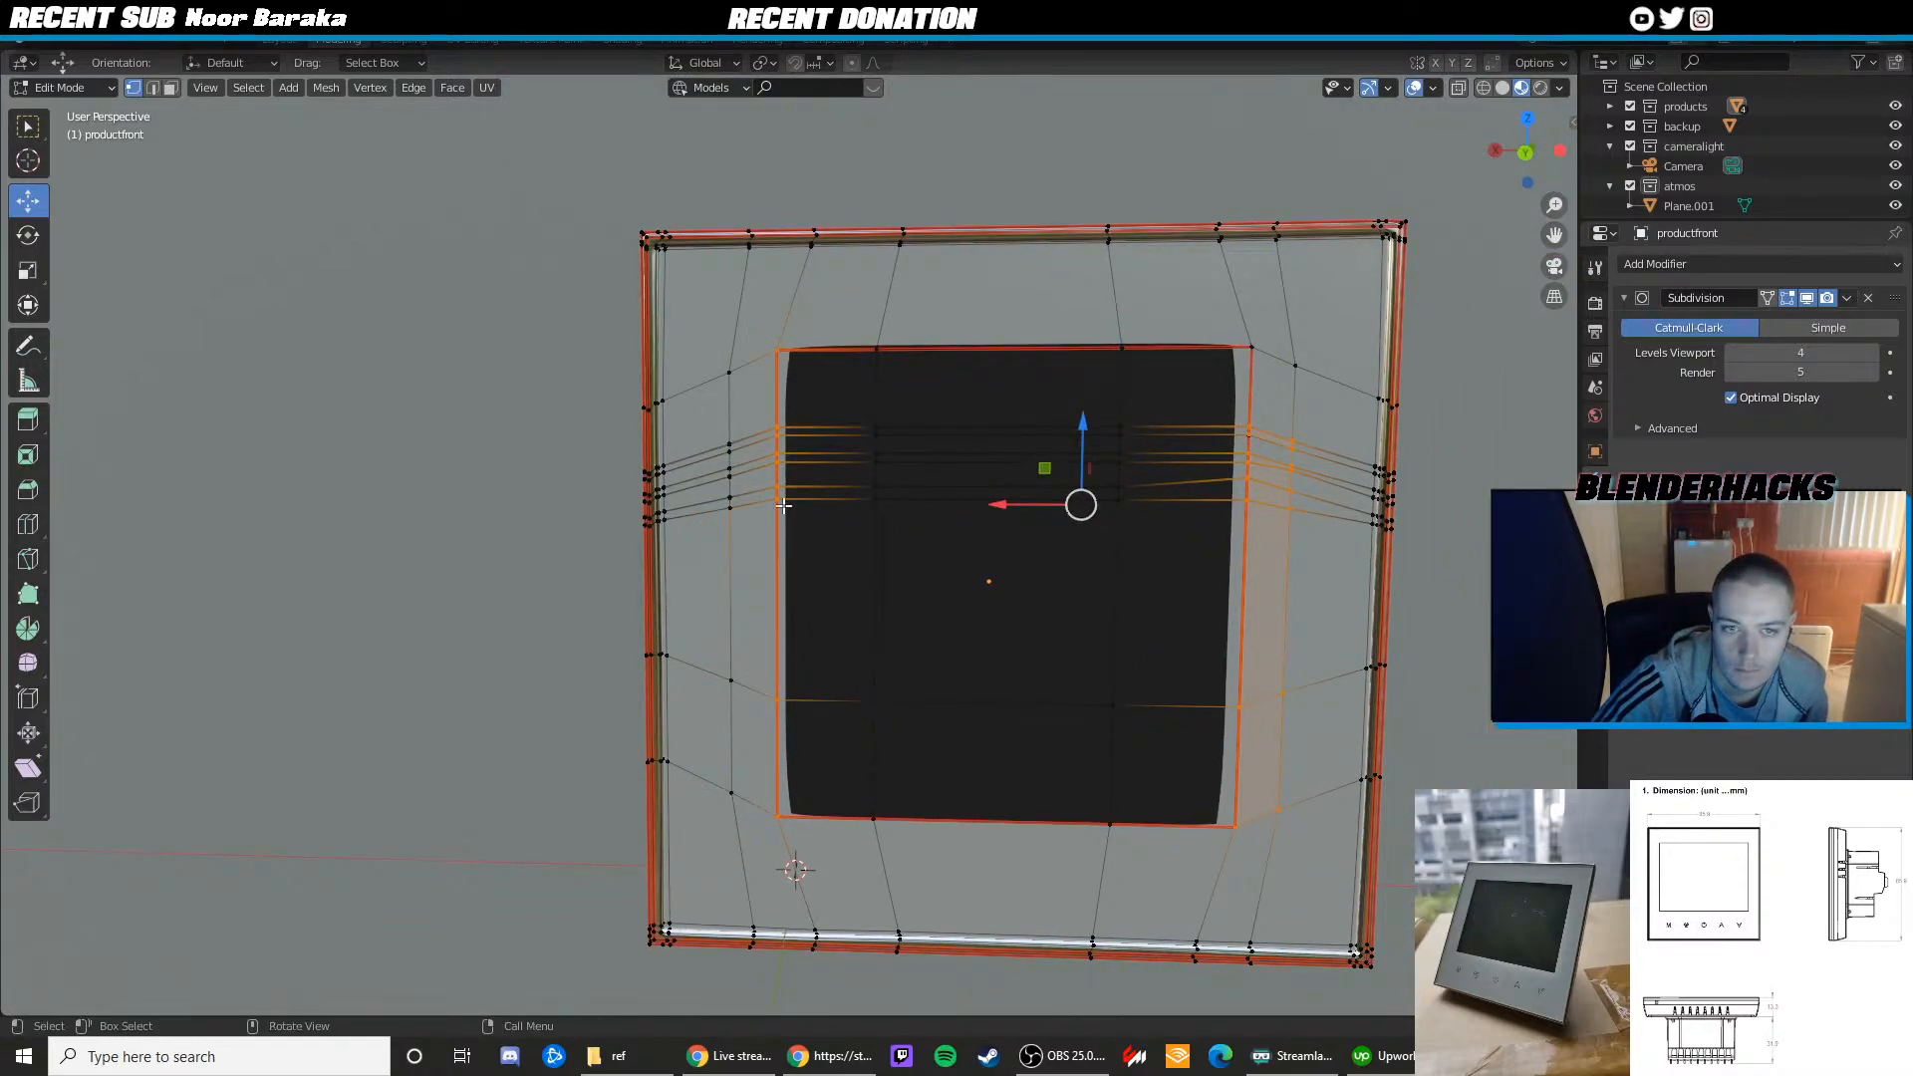
{"action": "middle_click_drag", "start_coordinate": [1201, 515], "coordinate": [1082, 500], "text": "shift"}
{"action": "left_click_drag", "start_coordinate": [1201, 528], "coordinate": [1159, 405], "text": "ctrl"}
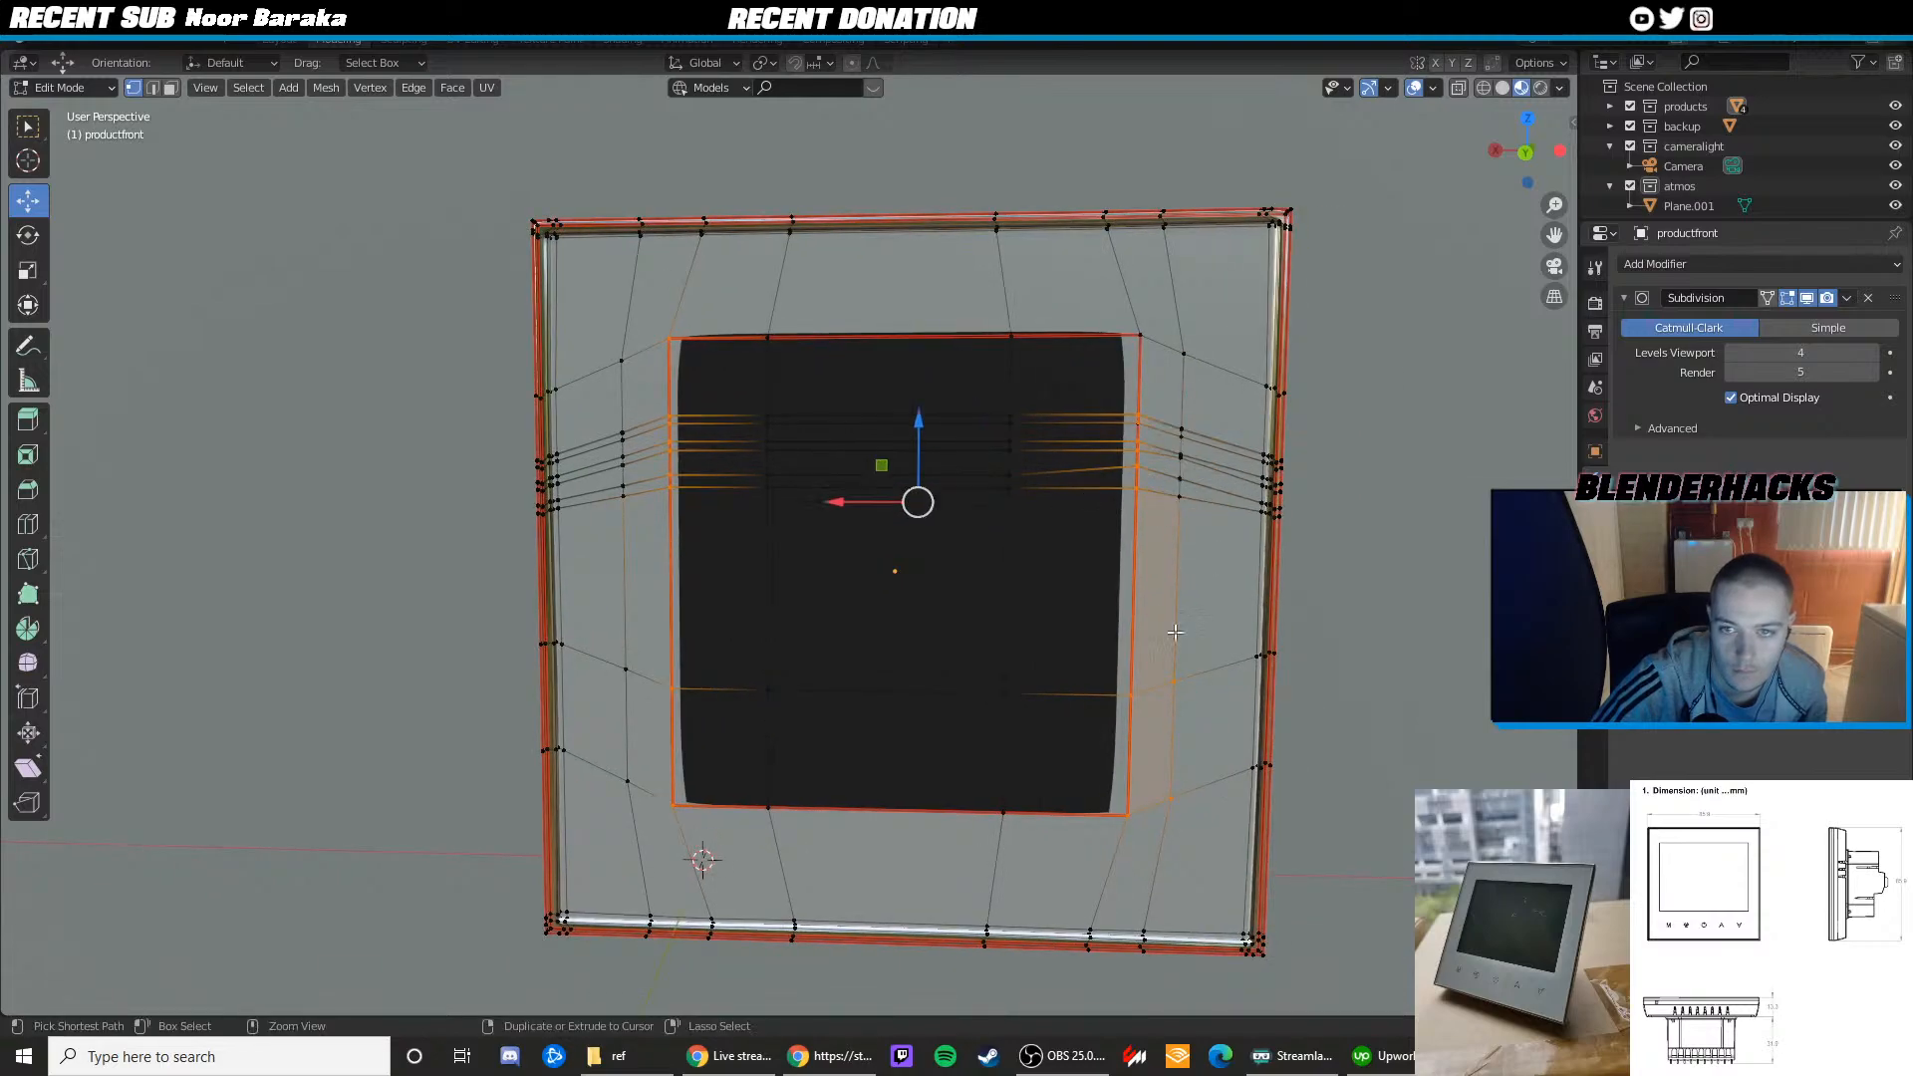
{"action": "left_click_drag", "start_coordinate": [1197, 834], "coordinate": [1161, 628], "text": "ctrl"}
{"action": "key", "text": "shift+space"}
{"action": "key", "text": "s"}
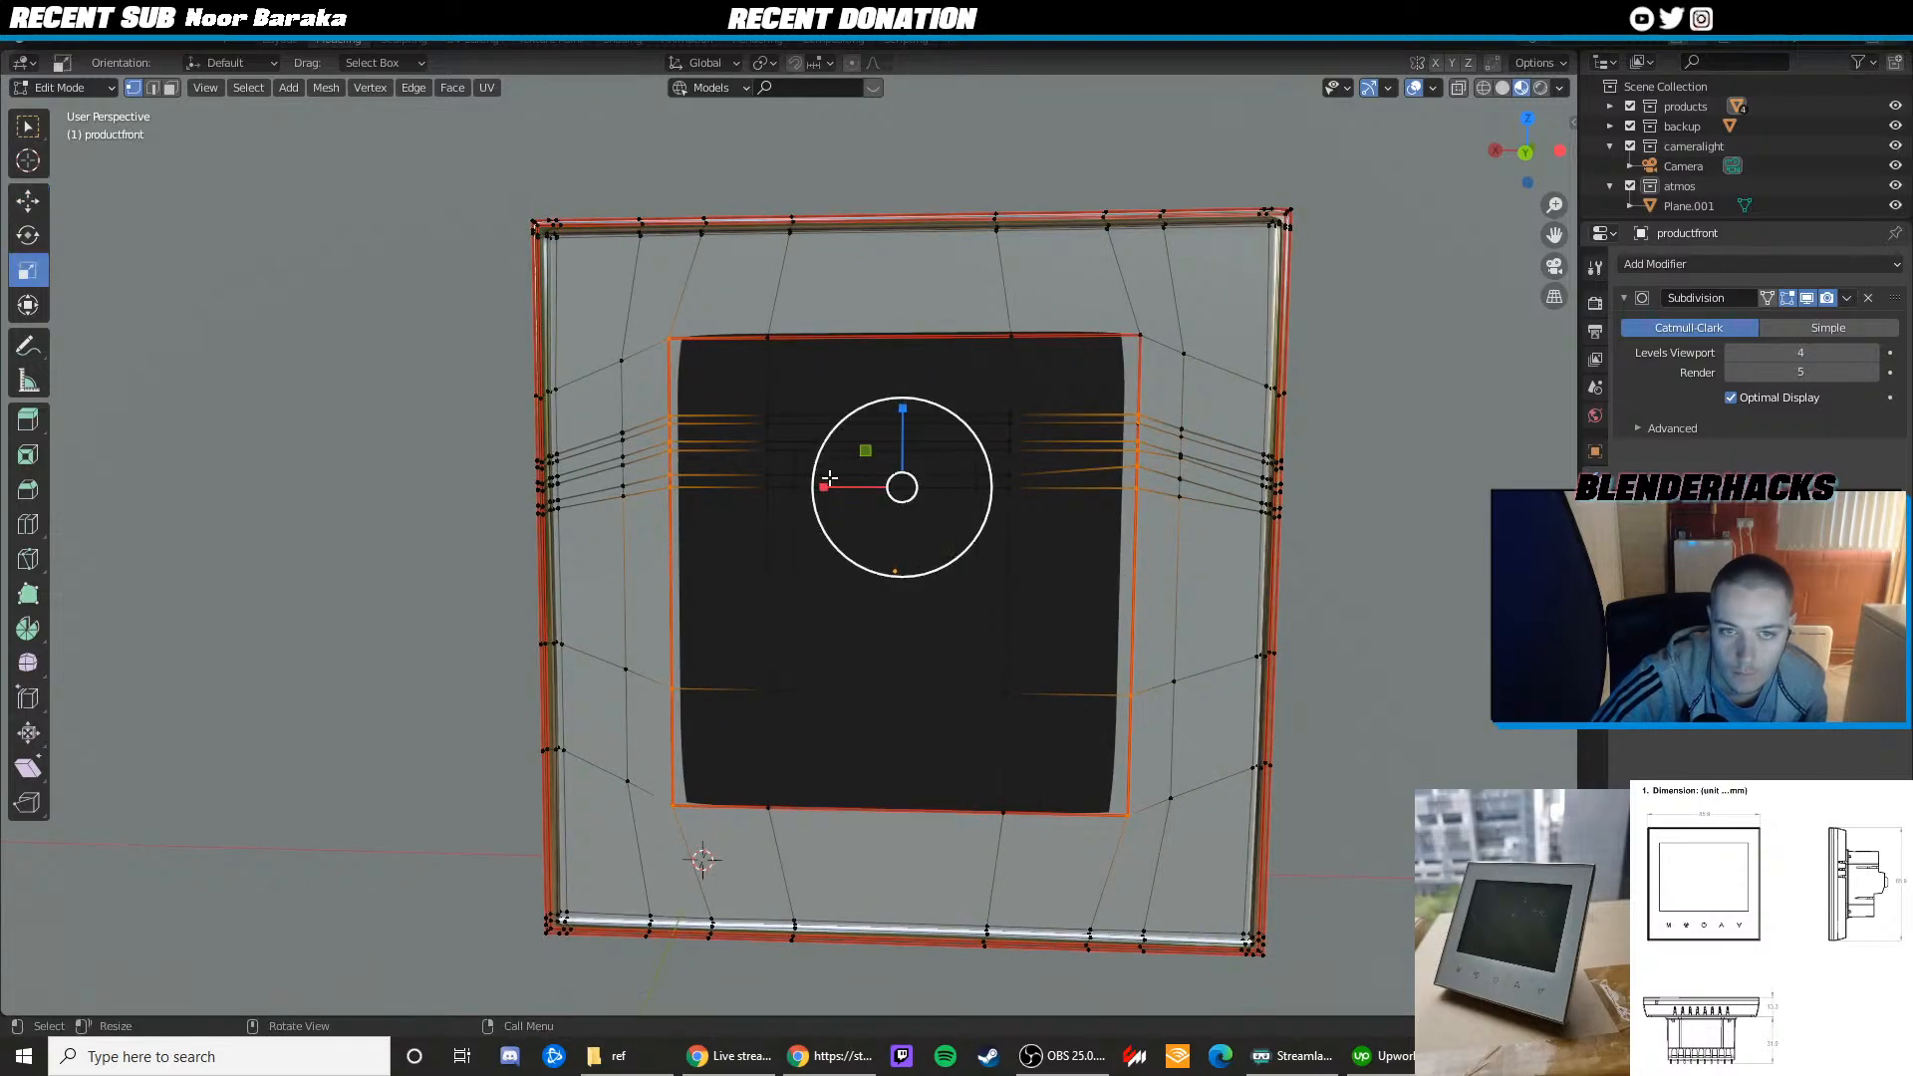
{"action": "left_click_drag", "start_coordinate": [831, 480], "coordinate": [830, 482]}
{"action": "key", "text": "ctrl+z"}
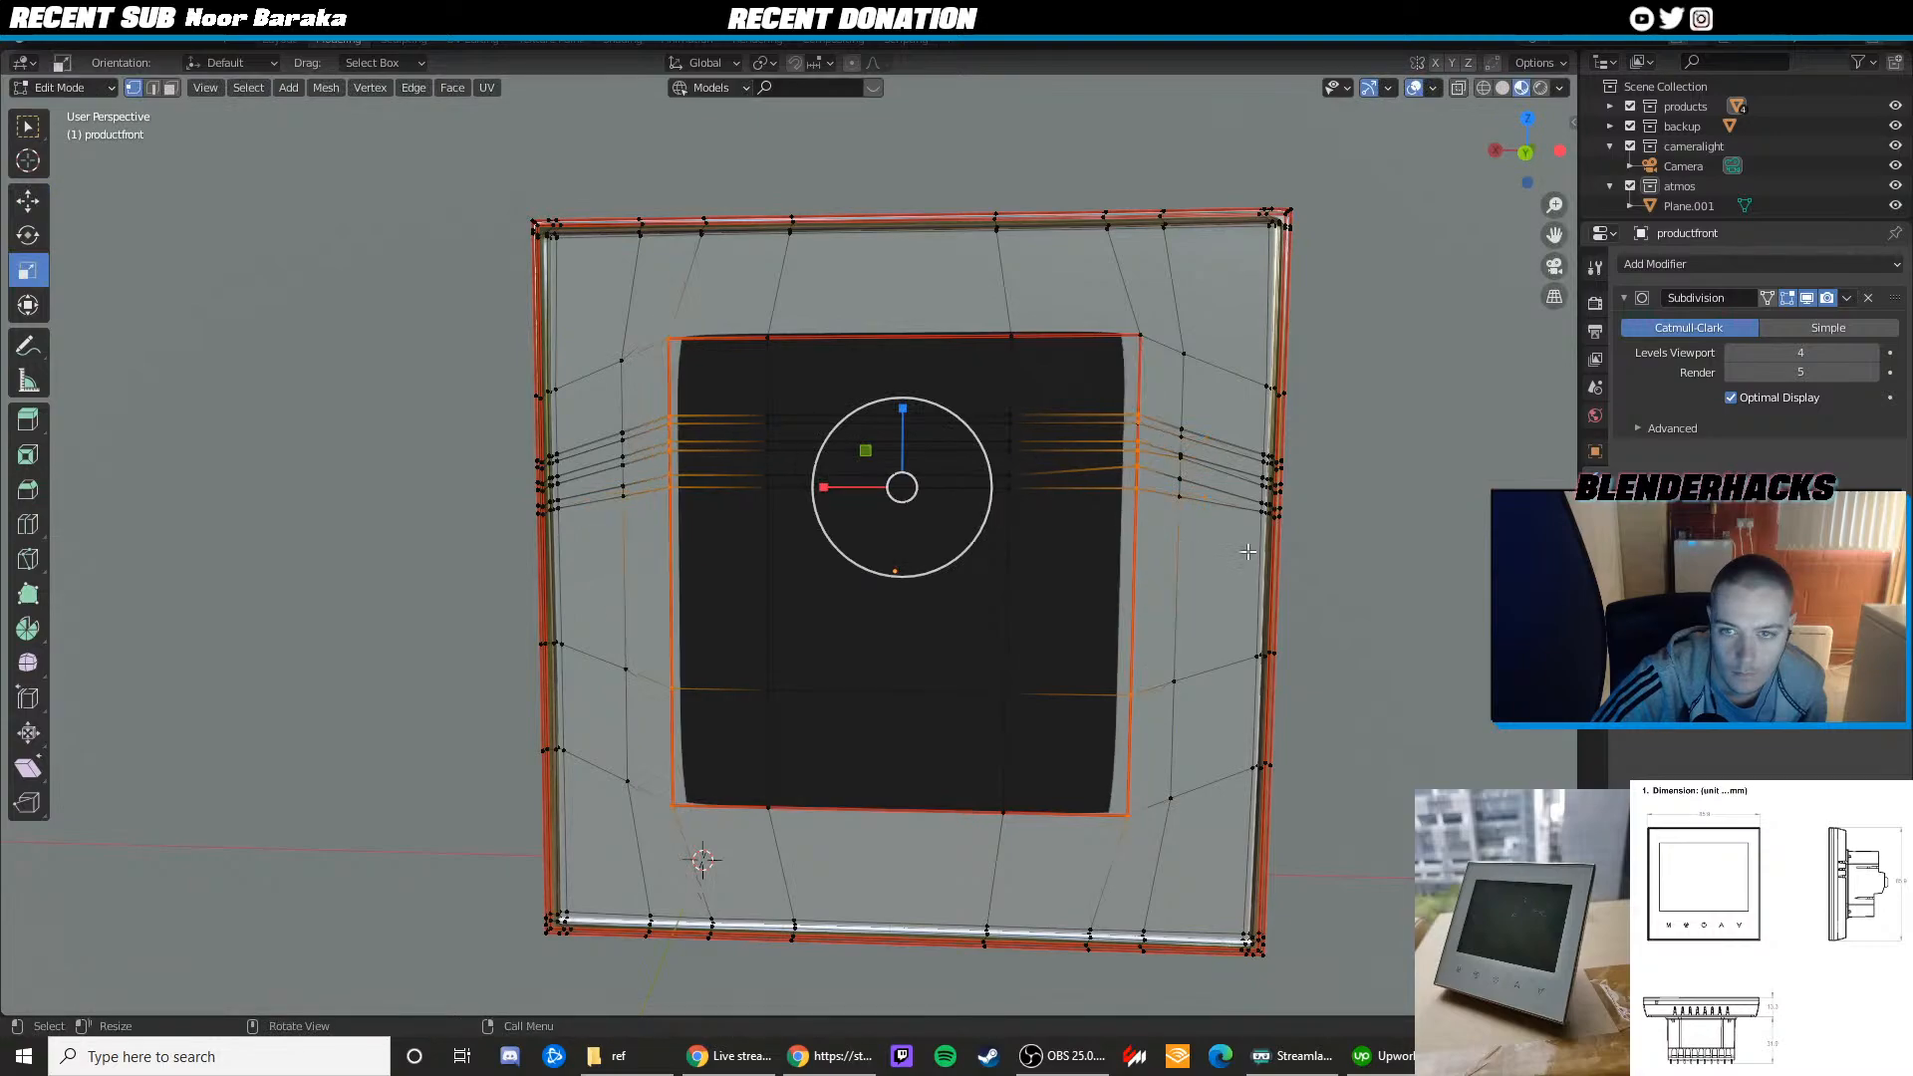
Clear leftover outer-loop vertices from the selection and try scaling the two screen edges along the X axis
{"action": "left_click_drag", "start_coordinate": [1168, 410], "coordinate": [1170, 412], "text": "ctrl"}
{"action": "scroll", "coordinate": [1145, 448], "scroll_direction": "up", "scroll_amount": 4}
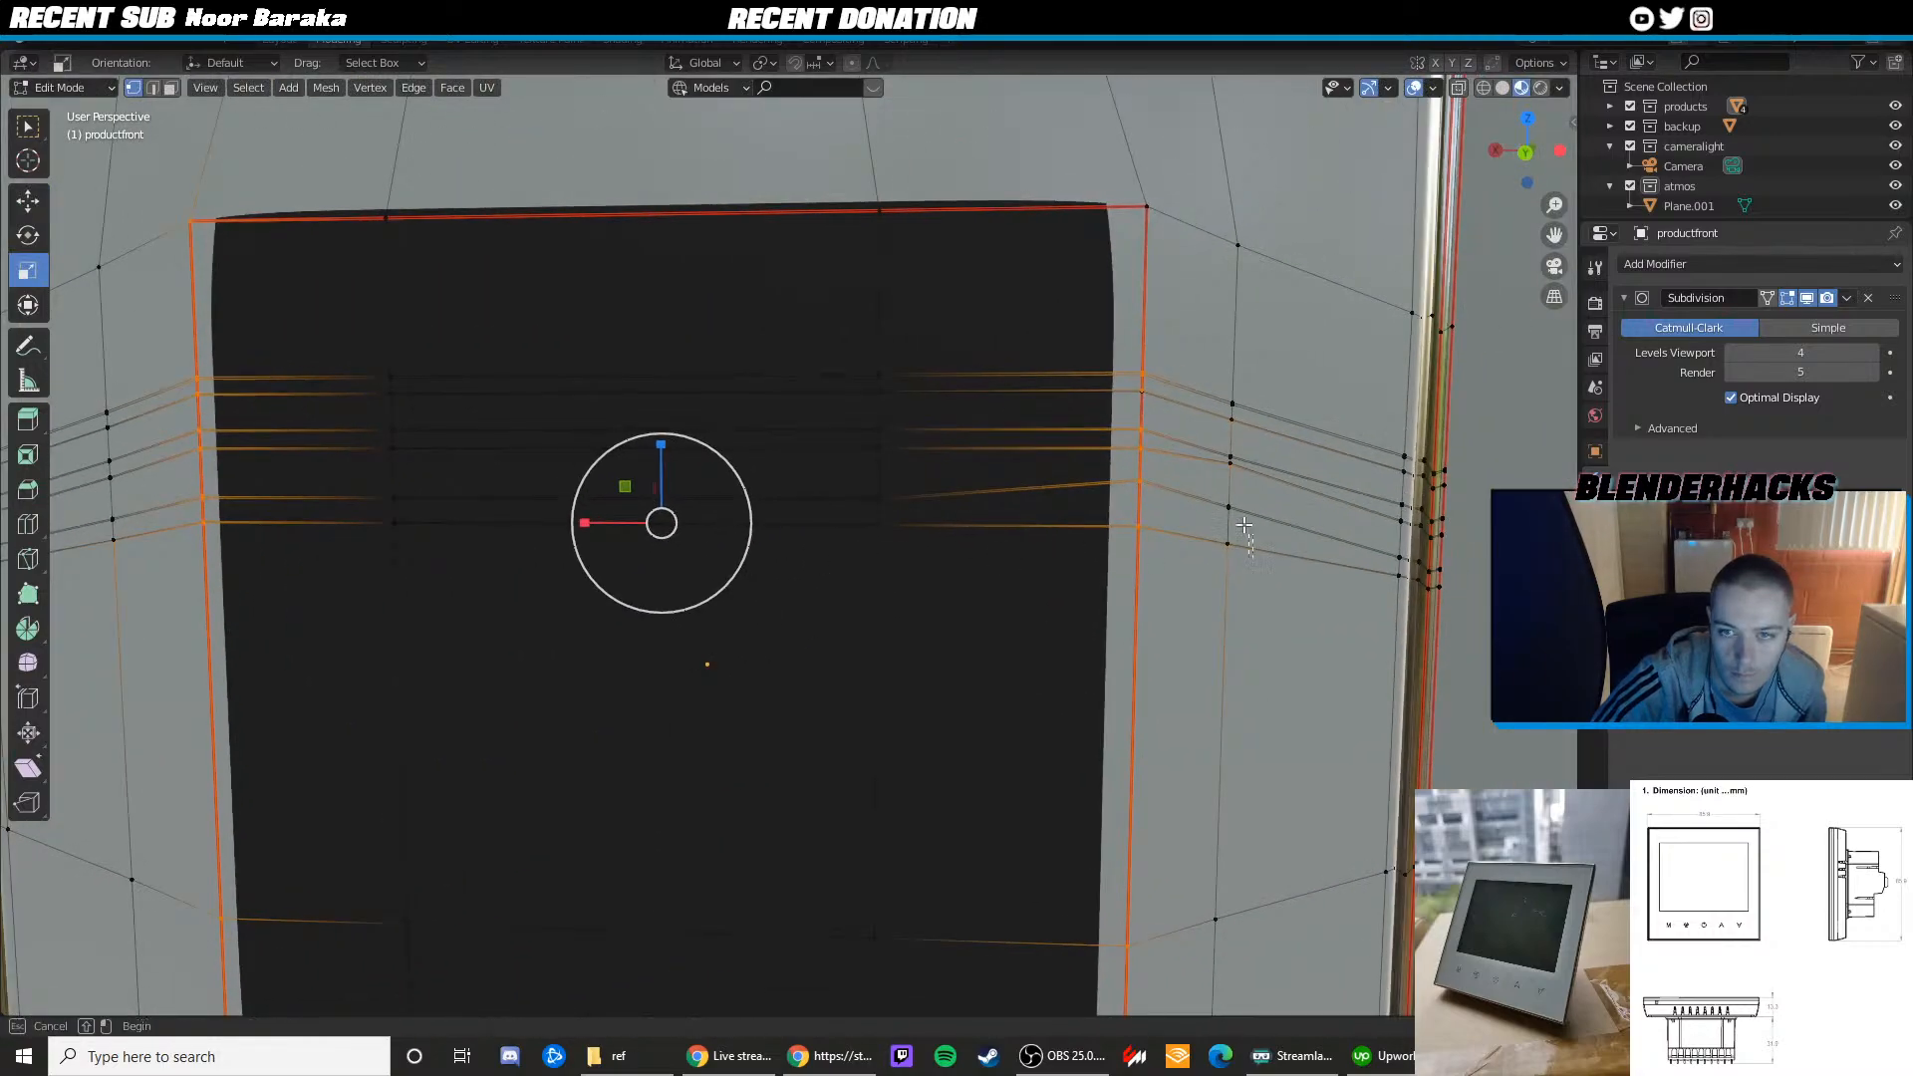
{"action": "middle_click_drag", "start_coordinate": [1216, 370], "coordinate": [1238, 610], "text": "ctrl"}
{"action": "middle_click_drag", "start_coordinate": [846, 599], "coordinate": [607, 362], "text": "shift"}
{"action": "left_click_drag", "start_coordinate": [607, 363], "coordinate": [714, 514], "text": "ctrl"}
{"action": "scroll", "coordinate": [717, 514], "scroll_direction": "down", "scroll_amount": 3}
{"action": "left_click_drag", "start_coordinate": [945, 479], "coordinate": [936, 479]}
{"action": "key", "text": "ctrl+z"}
Try adding a missing right-edge vertex to the selection and widening the screen along X, and undo the attempt
{"action": "middle_click_drag", "start_coordinate": [1331, 416], "coordinate": [1126, 475], "text": "shift"}
{"action": "scroll", "coordinate": [1126, 474], "scroll_direction": "up", "scroll_amount": 4}
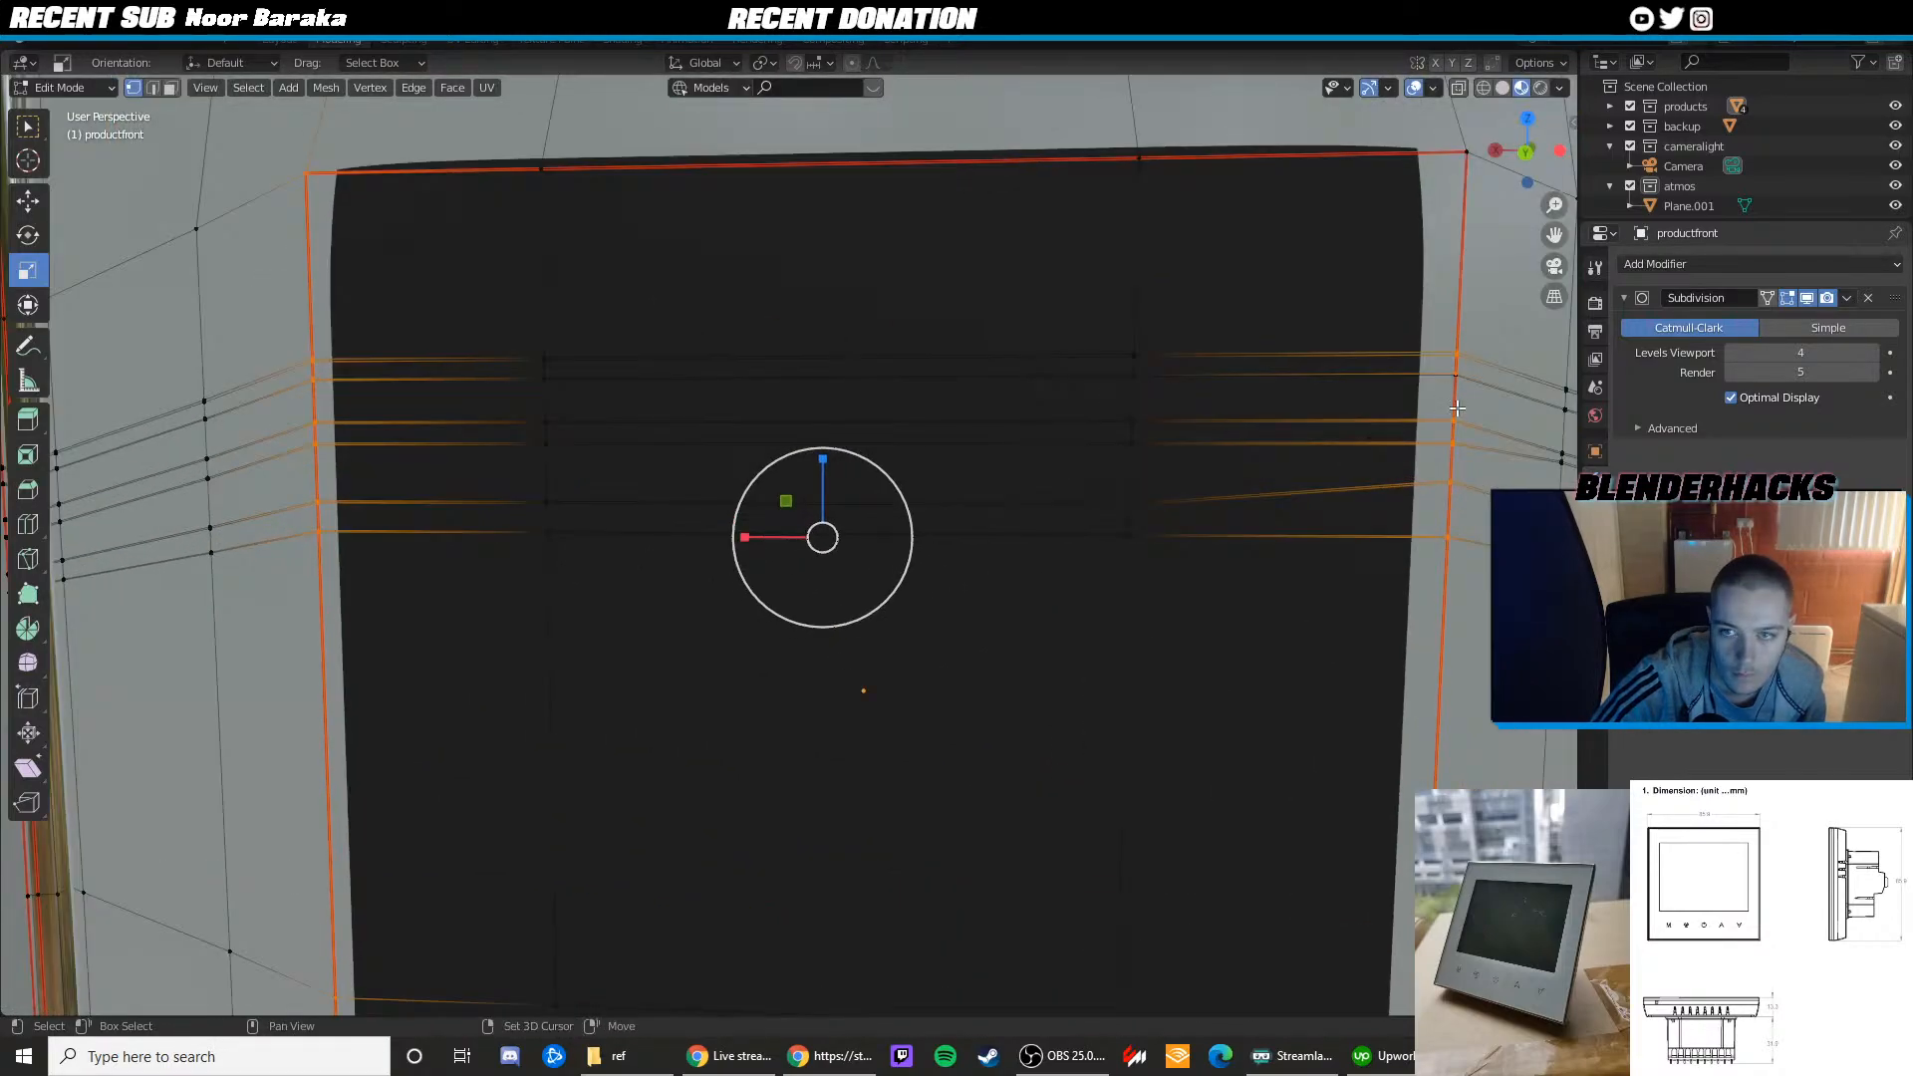
{"action": "left_click", "coordinate": [1422, 391], "text": "shift"}
{"action": "scroll", "coordinate": [1422, 391], "scroll_direction": "down", "scroll_amount": 4}
{"action": "left_click_drag", "start_coordinate": [749, 536], "coordinate": [734, 538]}
{"action": "key", "text": "ctrl+z"}
{"action": "key", "text": "ctrl+z"}
{"action": "key", "text": "ctrl+z"}
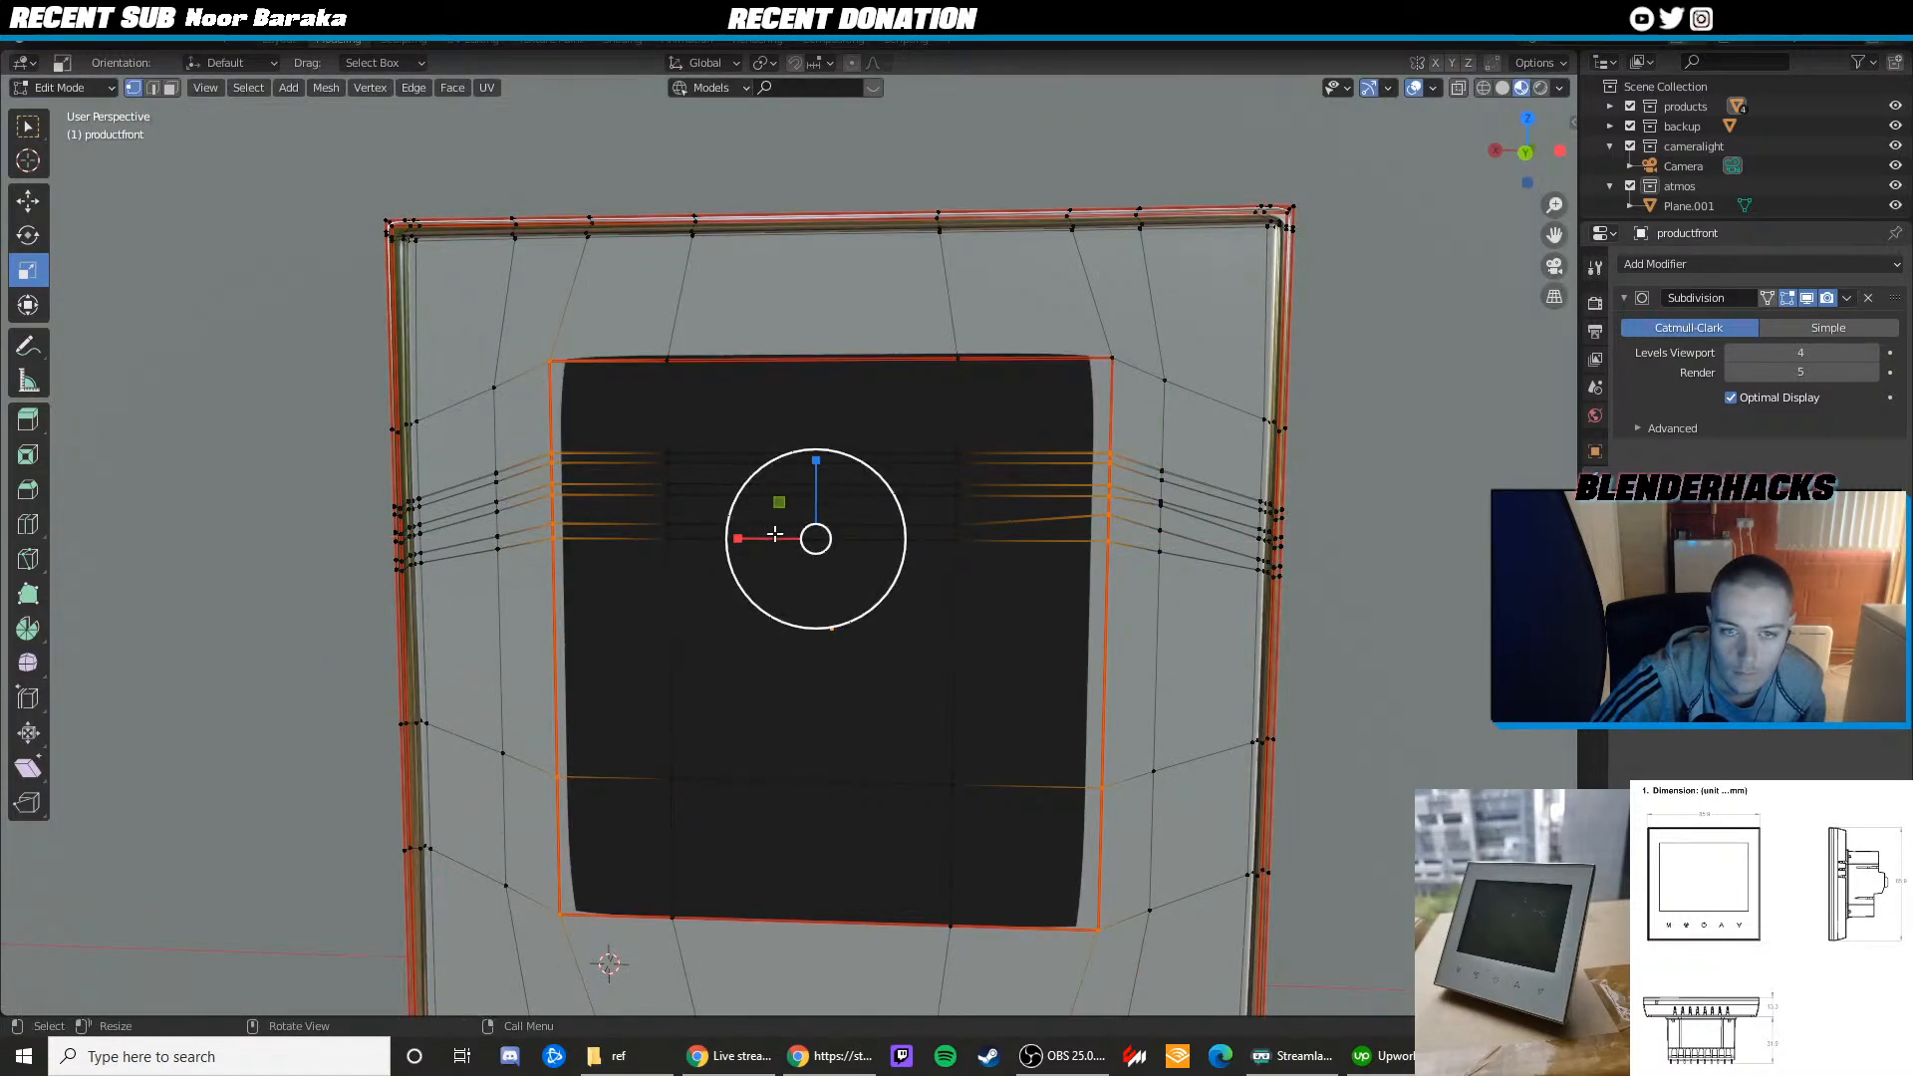
Add the missing vertex of the screen's right edge to the selection, undoing one trial scale along X
{"action": "middle_click_drag", "start_coordinate": [1135, 371], "coordinate": [1021, 444], "text": "shift"}
{"action": "scroll", "coordinate": [1020, 444], "scroll_direction": "up", "scroll_amount": 4}
{"action": "left_click", "coordinate": [1152, 333], "text": "shift"}
{"action": "scroll", "coordinate": [675, 595], "scroll_direction": "down", "scroll_amount": 5}
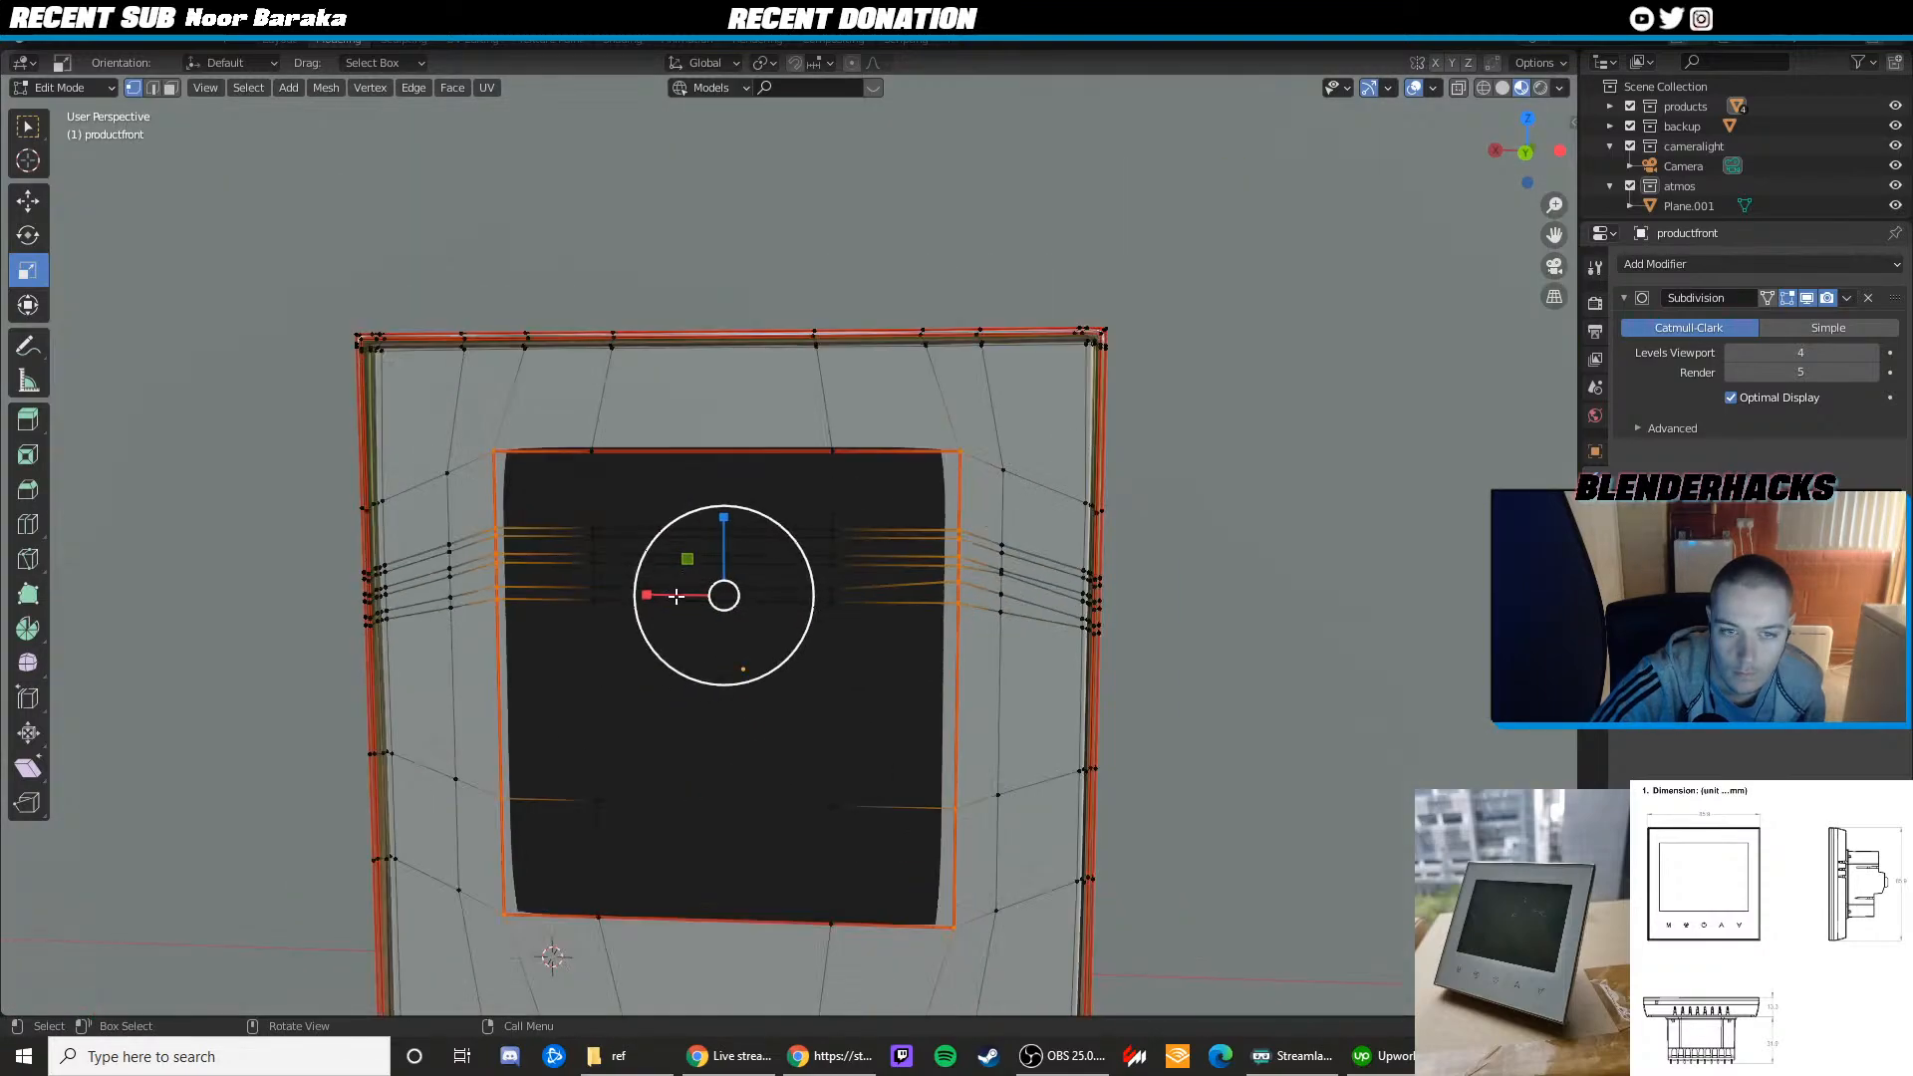
{"action": "left_click_drag", "start_coordinate": [661, 595], "coordinate": [652, 592]}
{"action": "key", "text": "ctrl+z"}
Scale the screen's left and right edges outward along the X axis by about 1.14
{"action": "middle_click_drag", "start_coordinate": [667, 590], "coordinate": [729, 526], "text": "shift"}
{"action": "key", "text": "s"}
{"action": "key", "text": "x"}
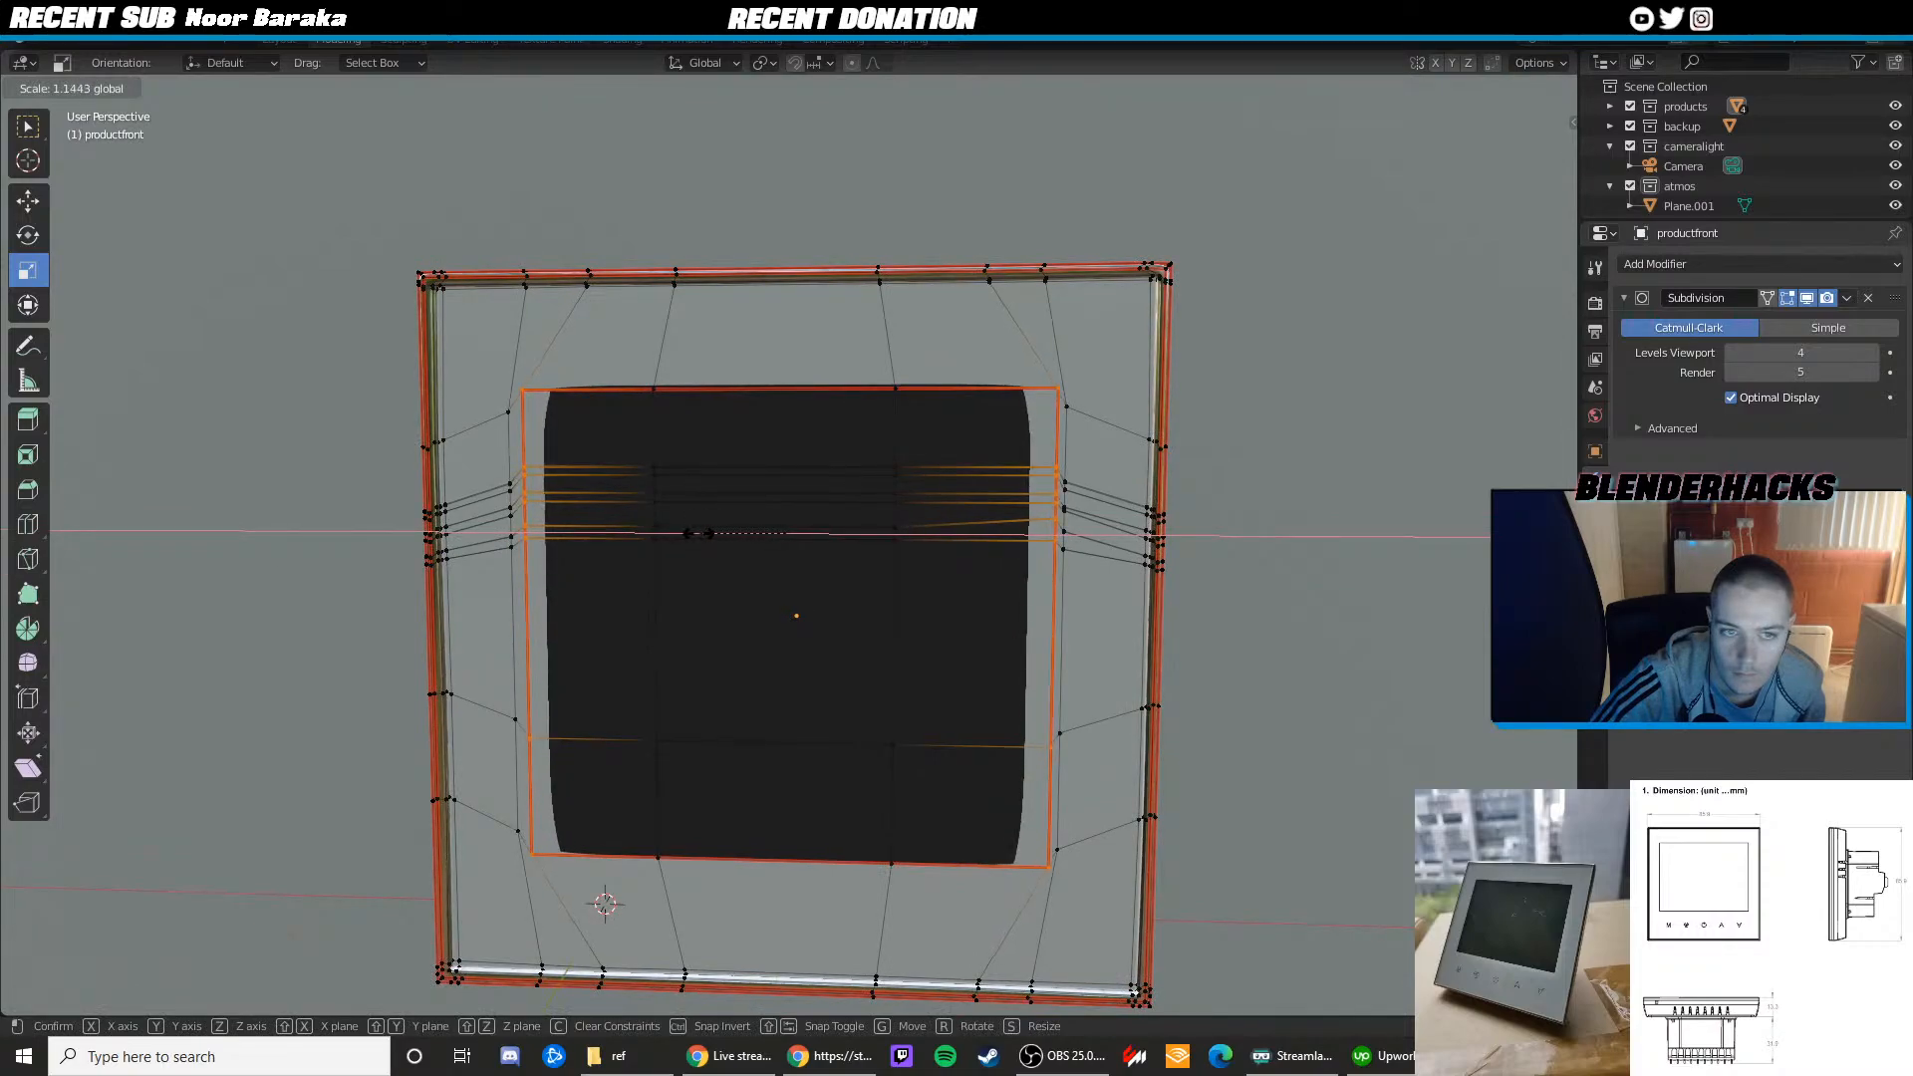
{"action": "left_click", "coordinate": [698, 533]}
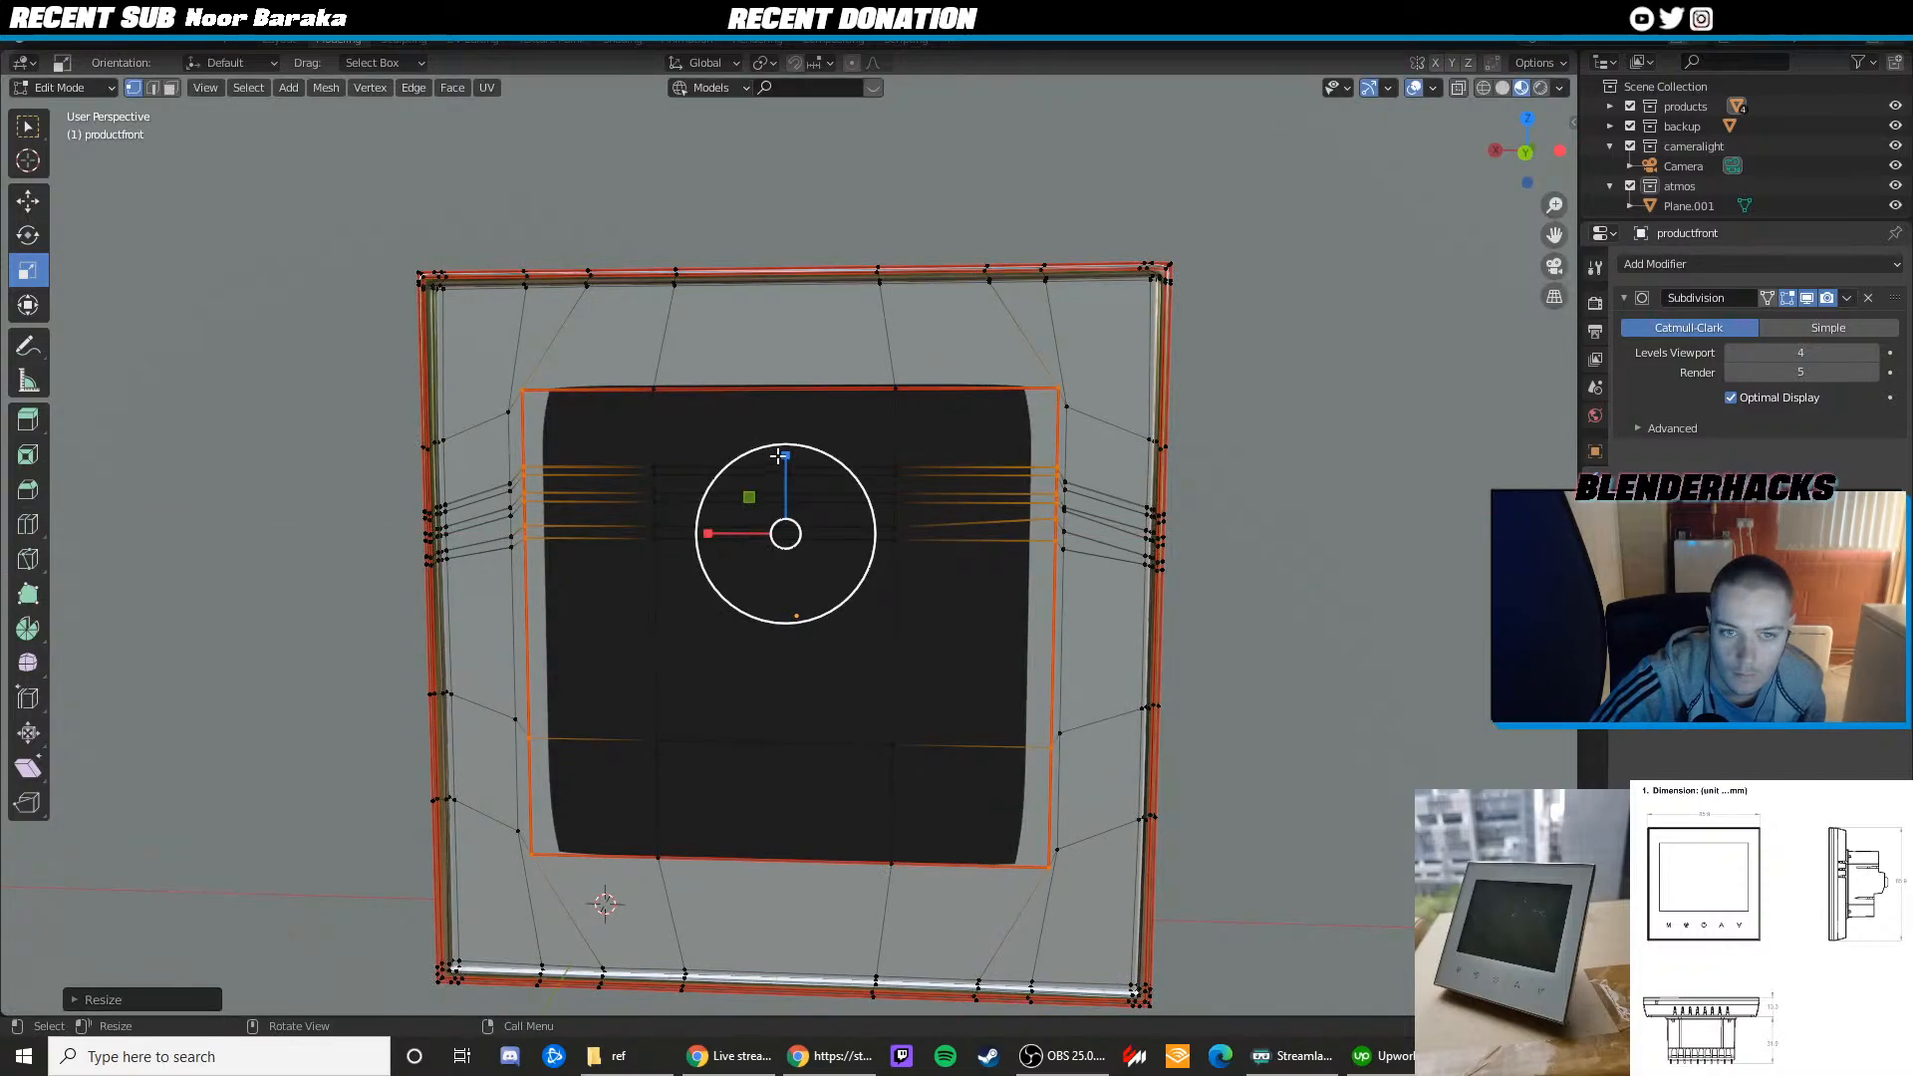
Scale the selected screen edges along the Z axis by about 0.985
{"action": "key", "text": "s"}
{"action": "key", "text": "z"}
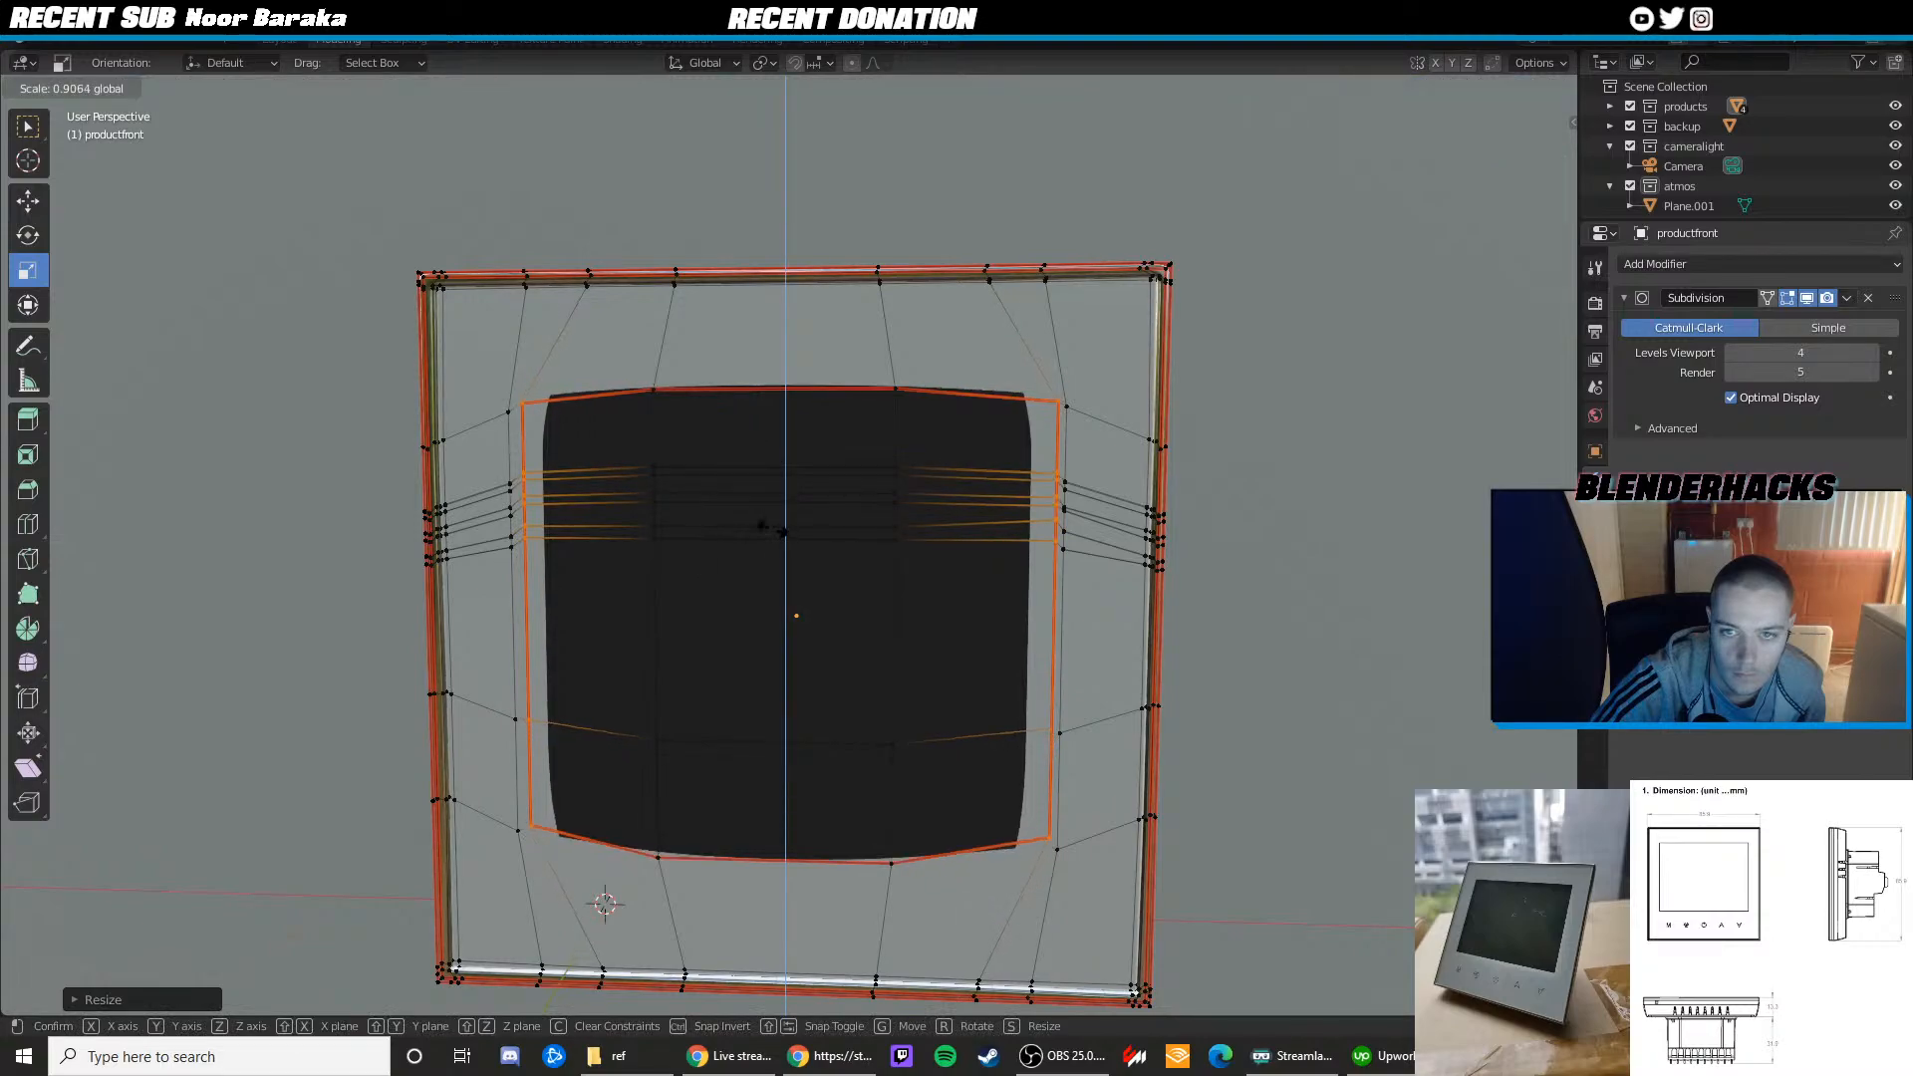
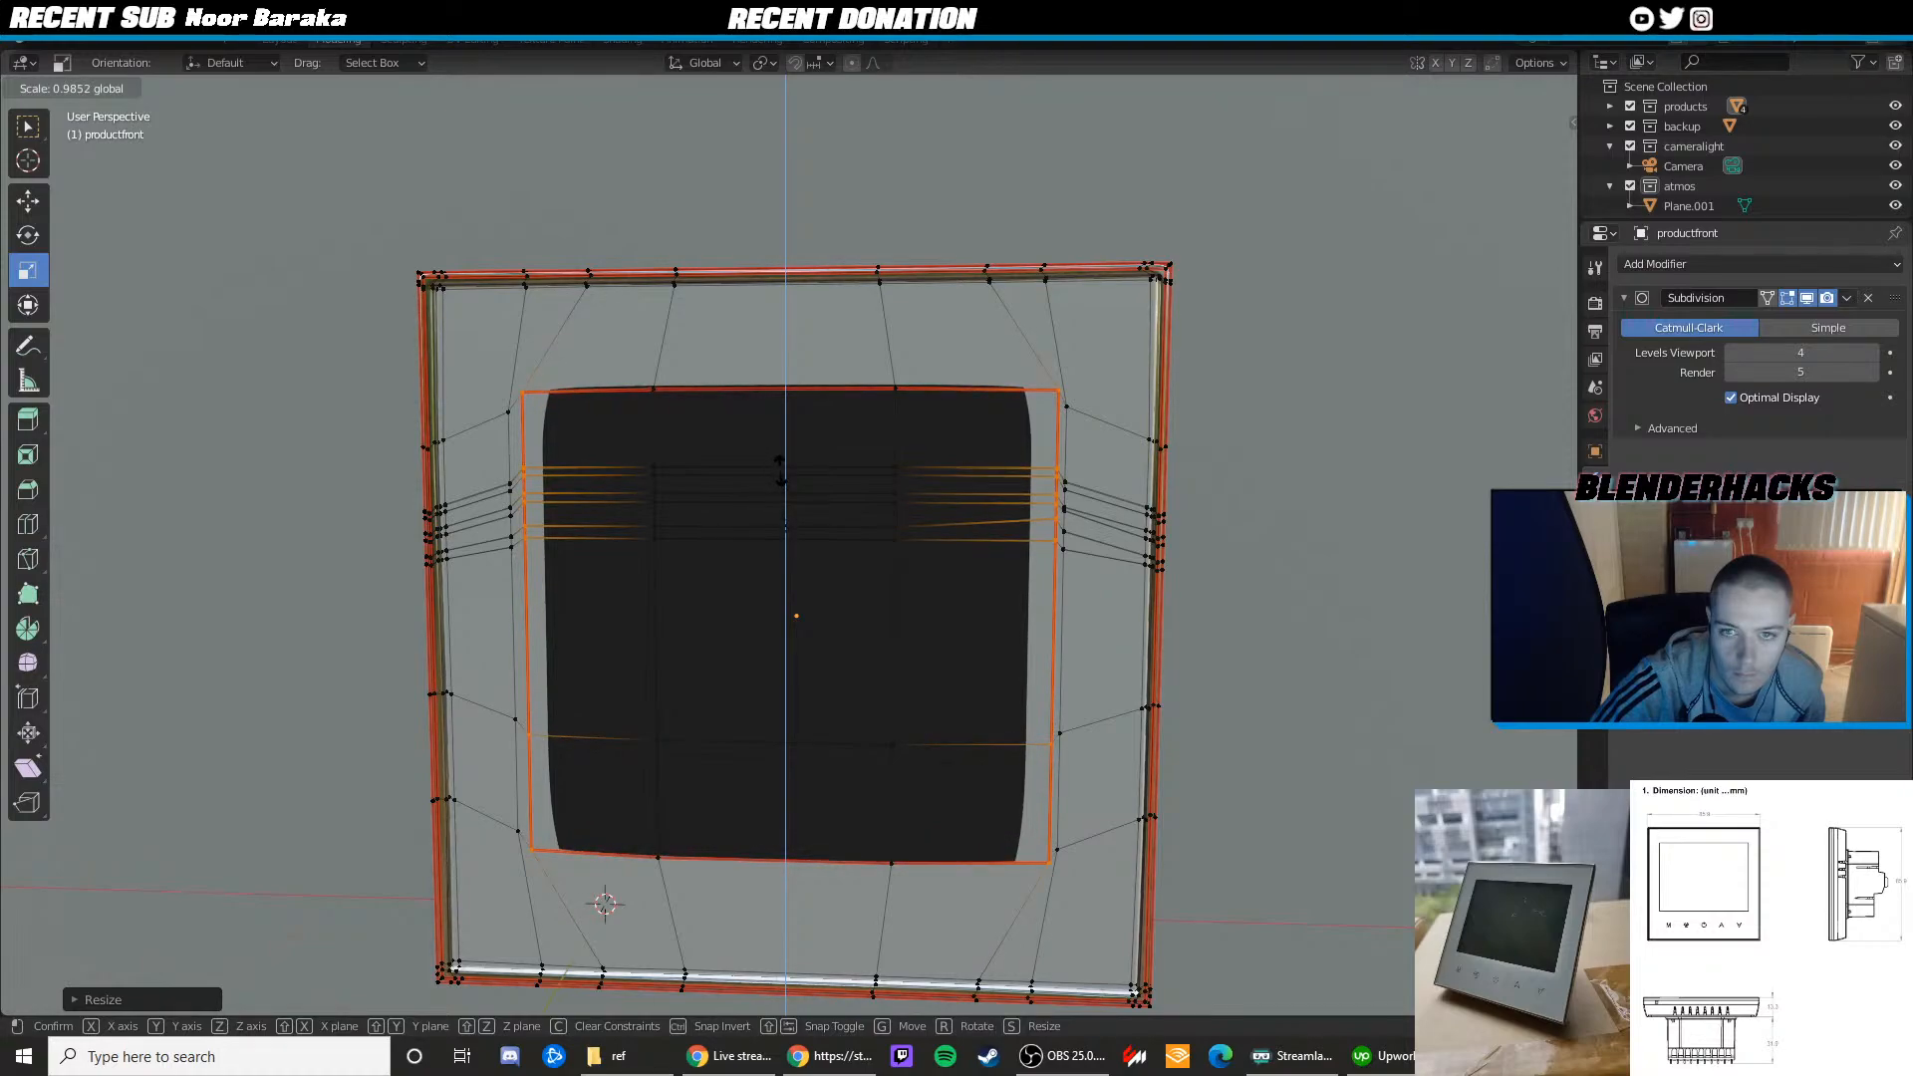
{"action": "left_click", "coordinate": [780, 471]}
Examine the widened screen's shape in Object Mode and return to Edit Mode on the front panel
{"action": "key", "text": "Tab"}
{"action": "scroll", "coordinate": [1103, 450], "scroll_direction": "down", "scroll_amount": 5}
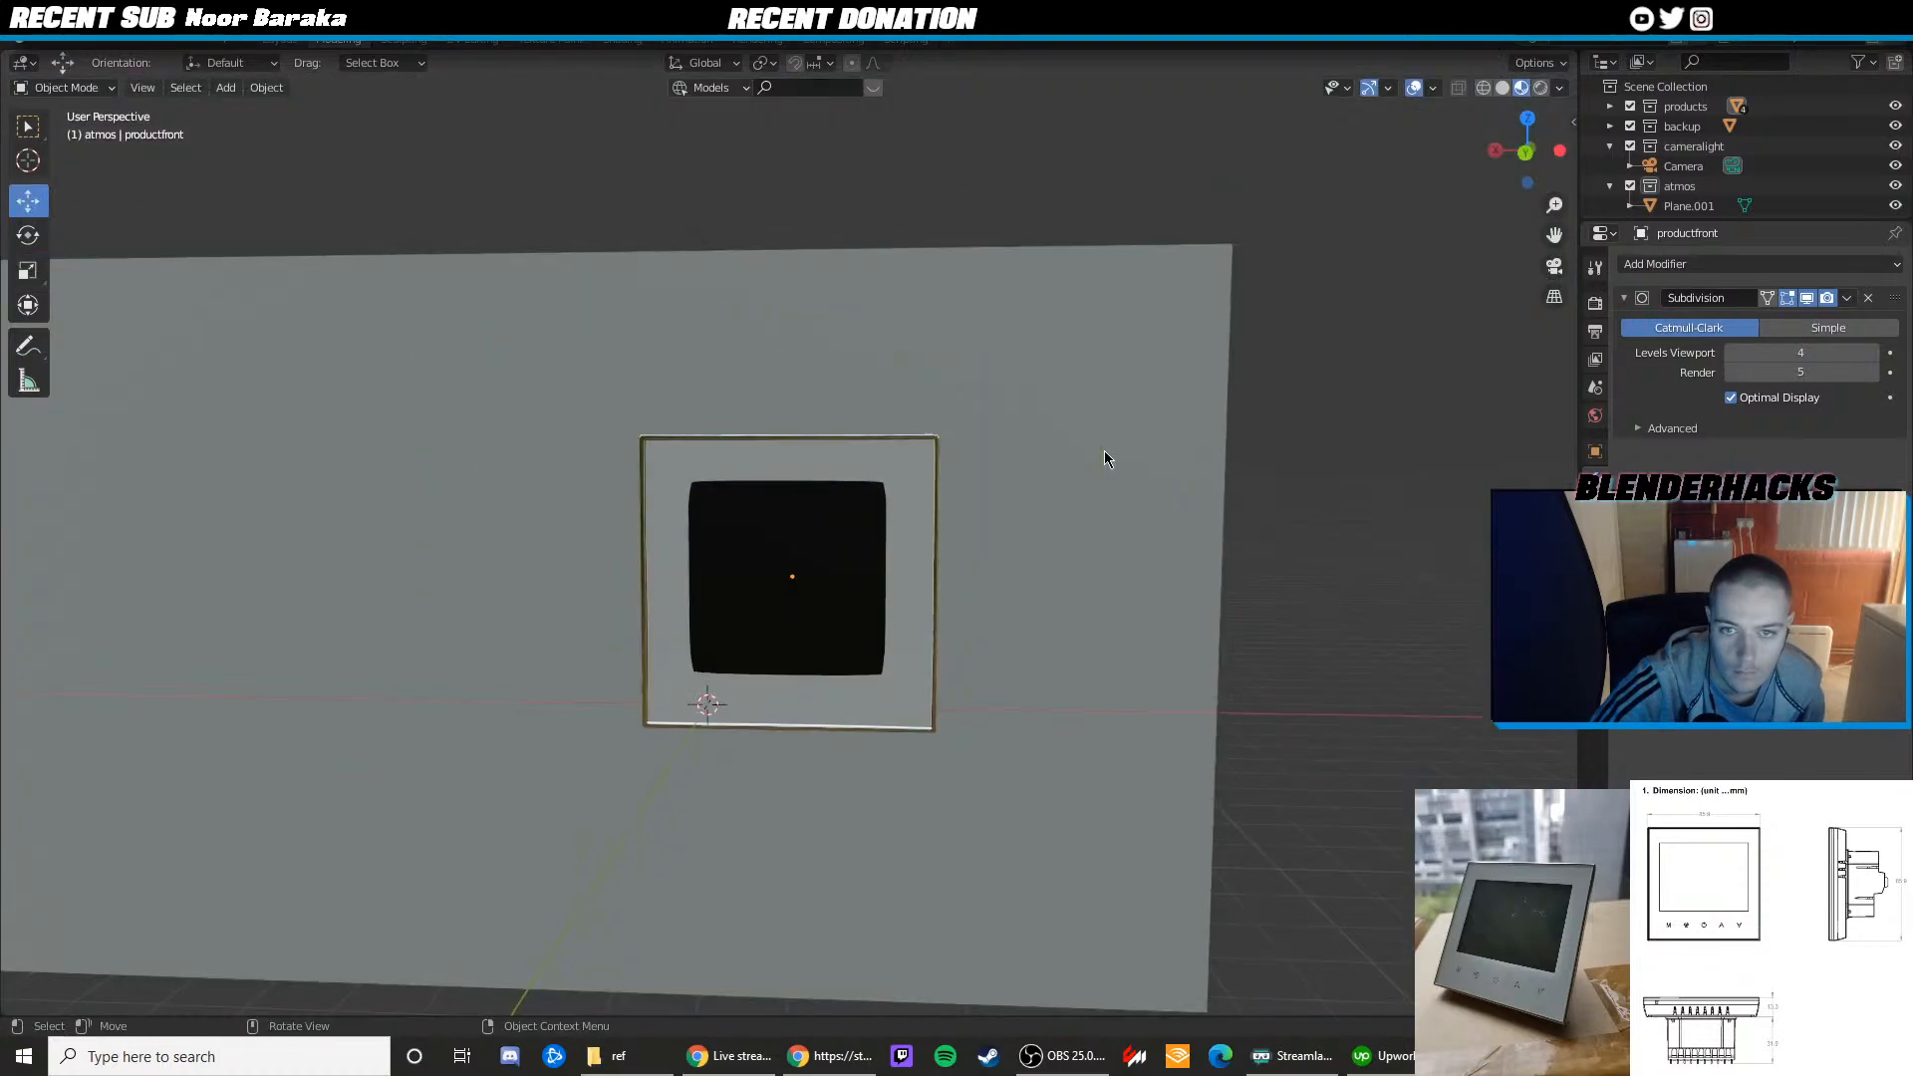
{"action": "scroll", "coordinate": [850, 534], "scroll_direction": "up", "scroll_amount": 5}
{"action": "middle_click_drag", "start_coordinate": [785, 478], "coordinate": [872, 431], "text": "shift"}
{"action": "key", "text": "Tab"}
{"action": "scroll", "coordinate": [696, 450], "scroll_direction": "up", "scroll_amount": 1}
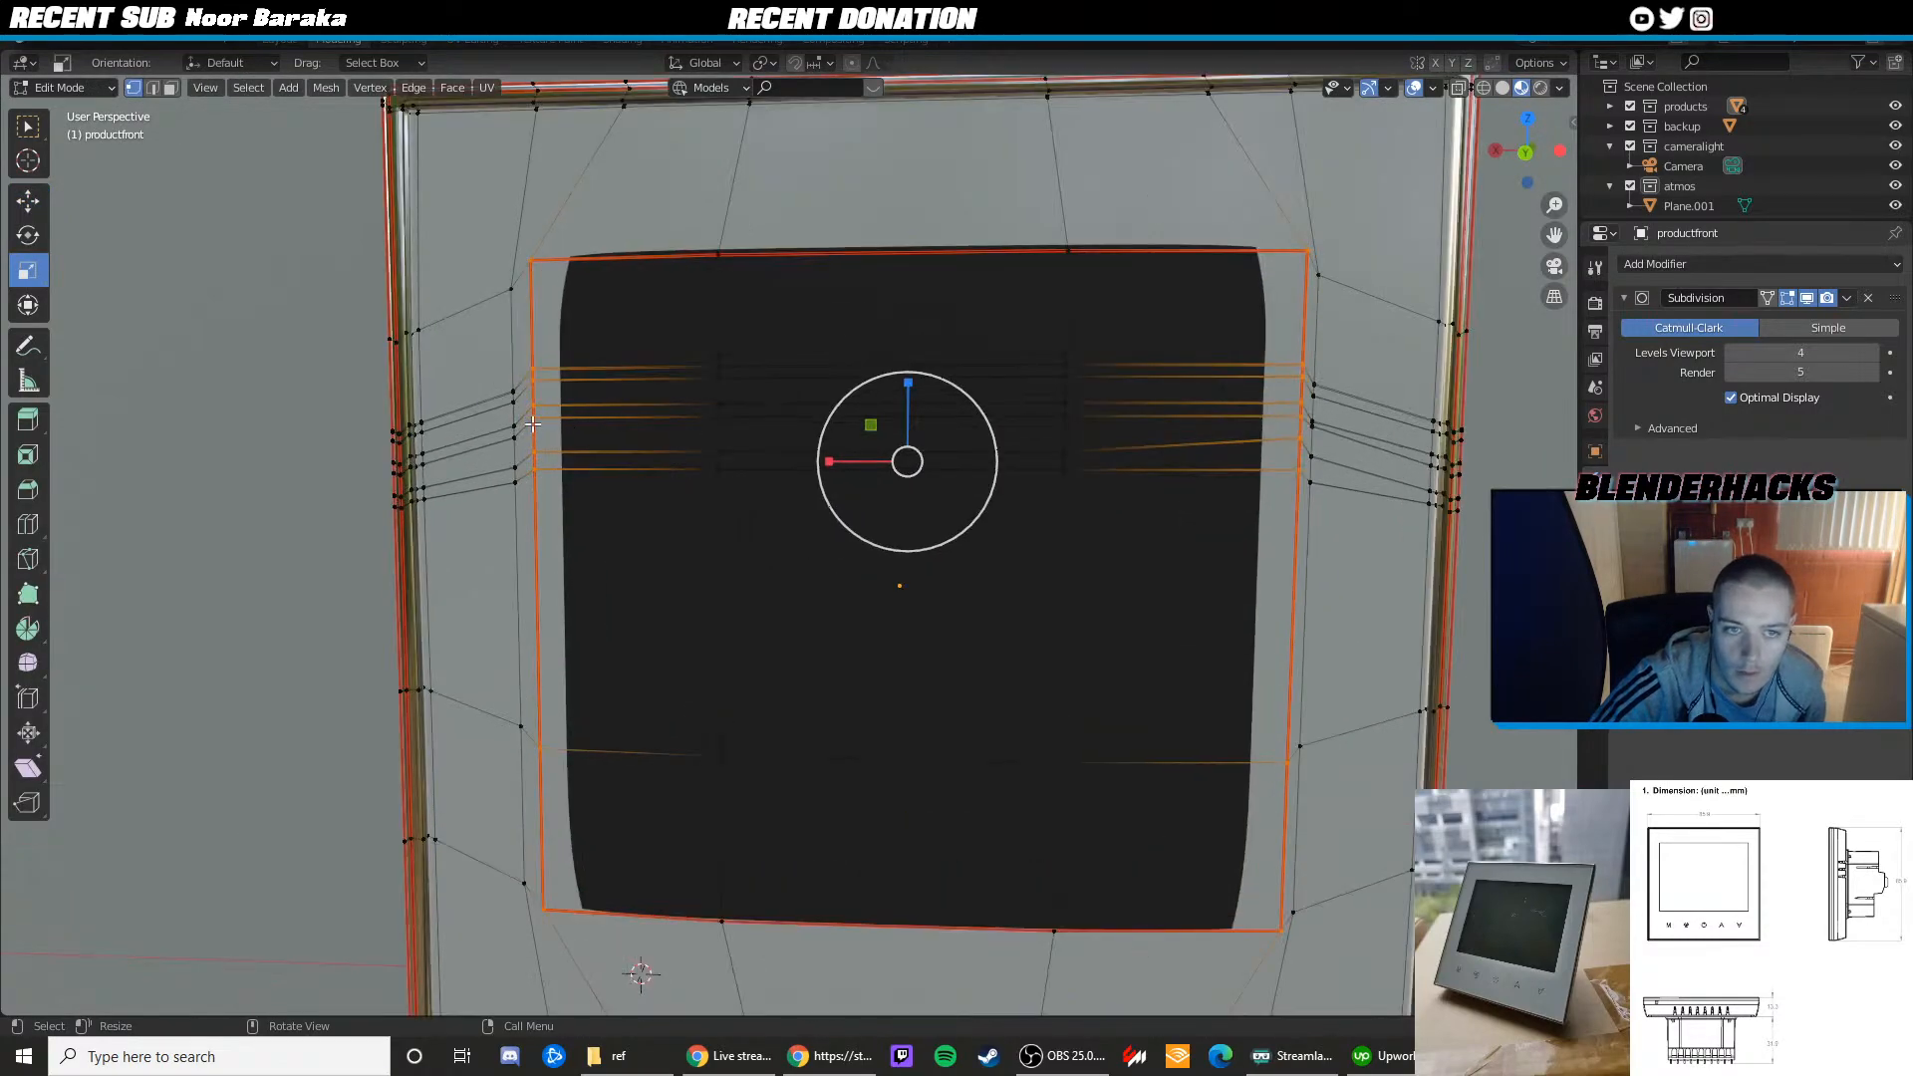
{"action": "key", "text": "shift+z"}
{"action": "middle_click_drag", "start_coordinate": [627, 370], "coordinate": [678, 322], "text": "shift"}
{"action": "key", "text": "shift+z"}
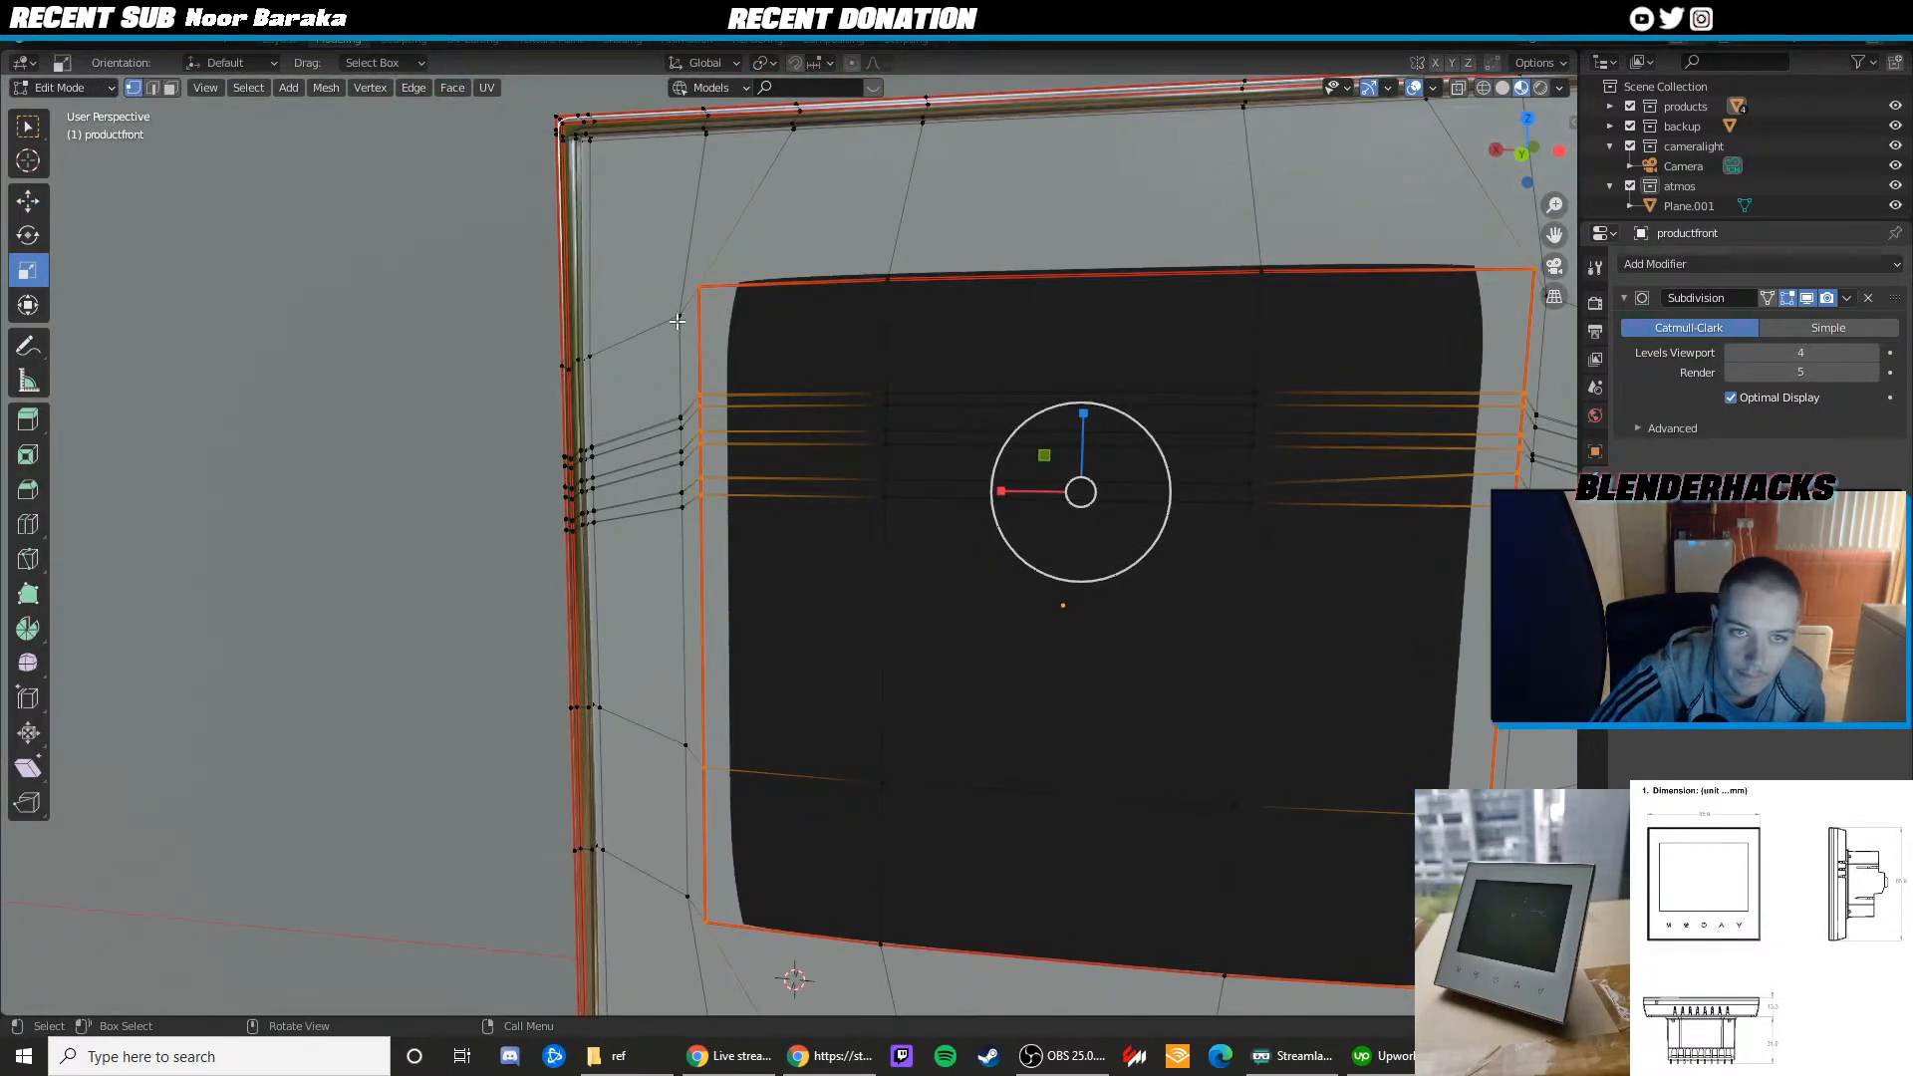
Select the vertices of the outer loop beside the screen's left edge, from the upper to the lower corner
{"action": "left_click", "coordinate": [676, 317]}
{"action": "scroll", "coordinate": [715, 359], "scroll_direction": "up", "scroll_amount": 2}
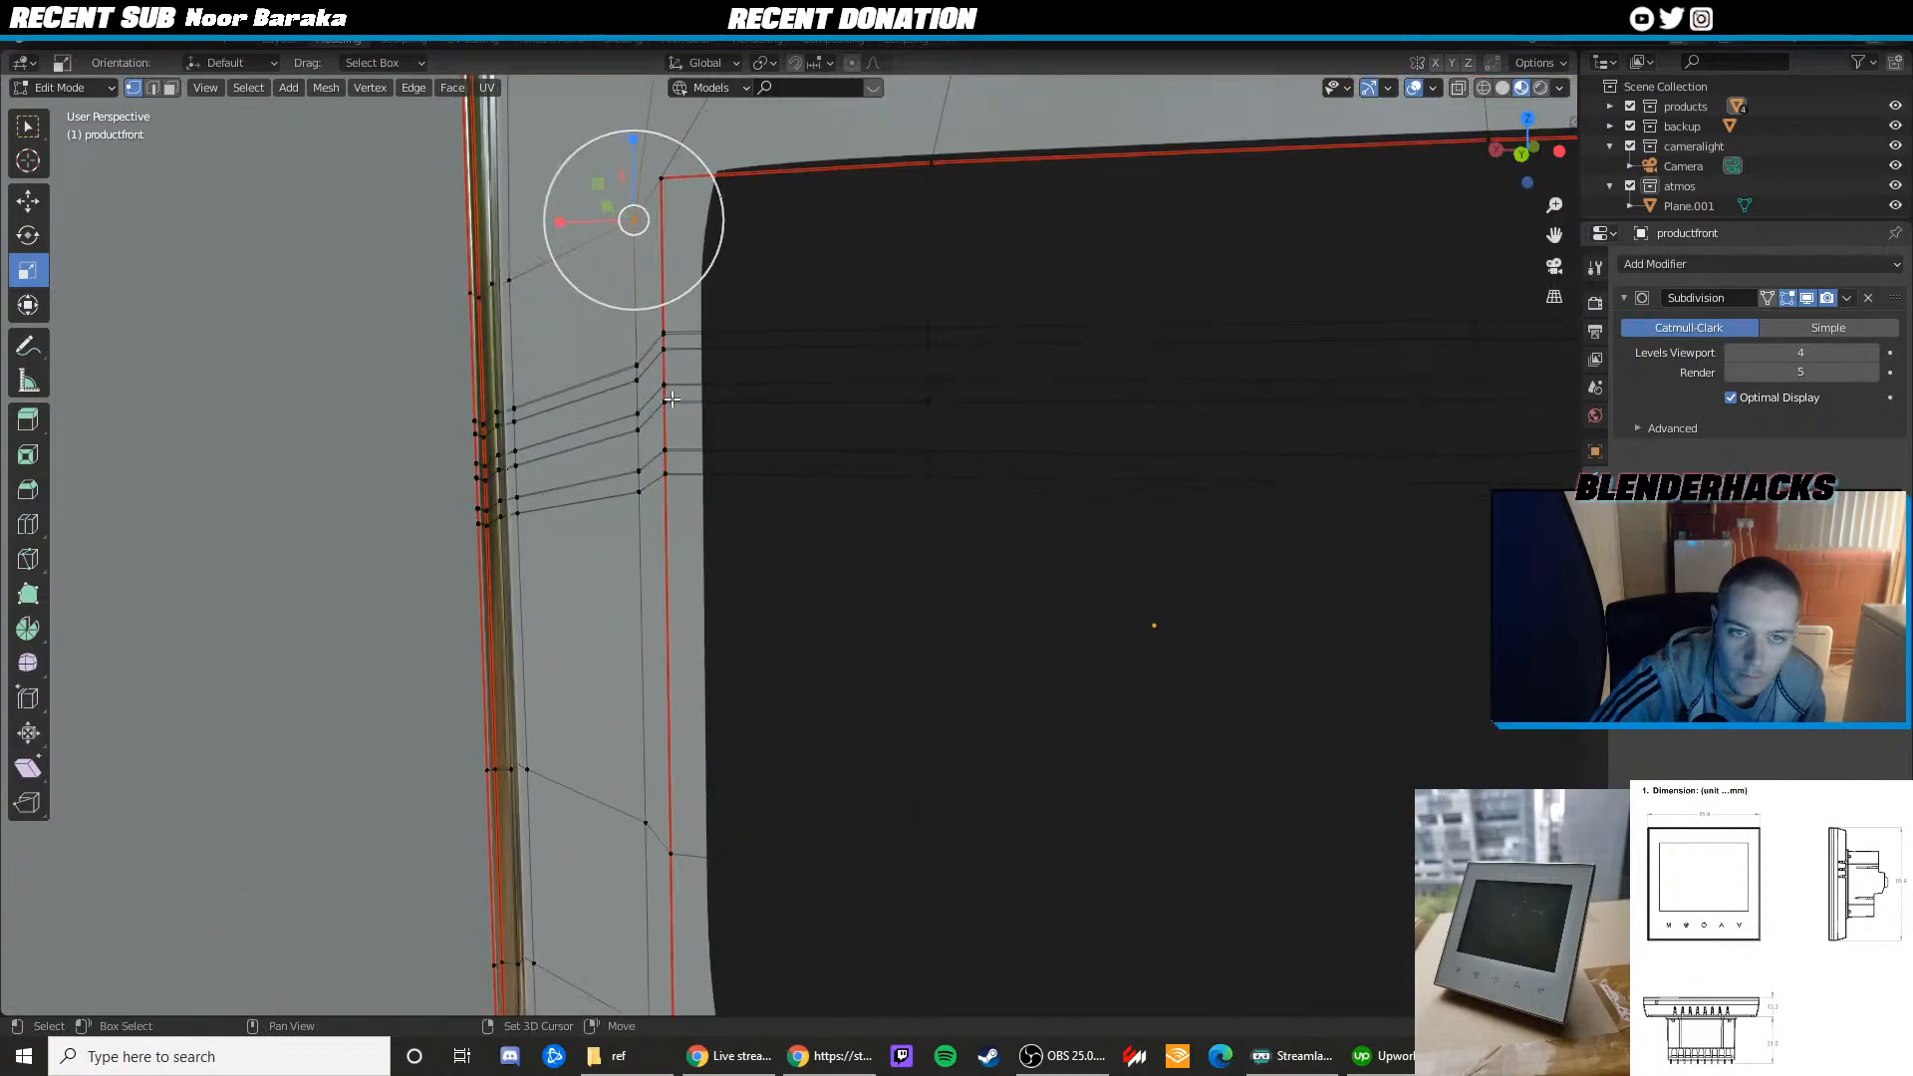
{"action": "left_click_drag", "start_coordinate": [646, 387], "coordinate": [653, 484], "text": "shift"}
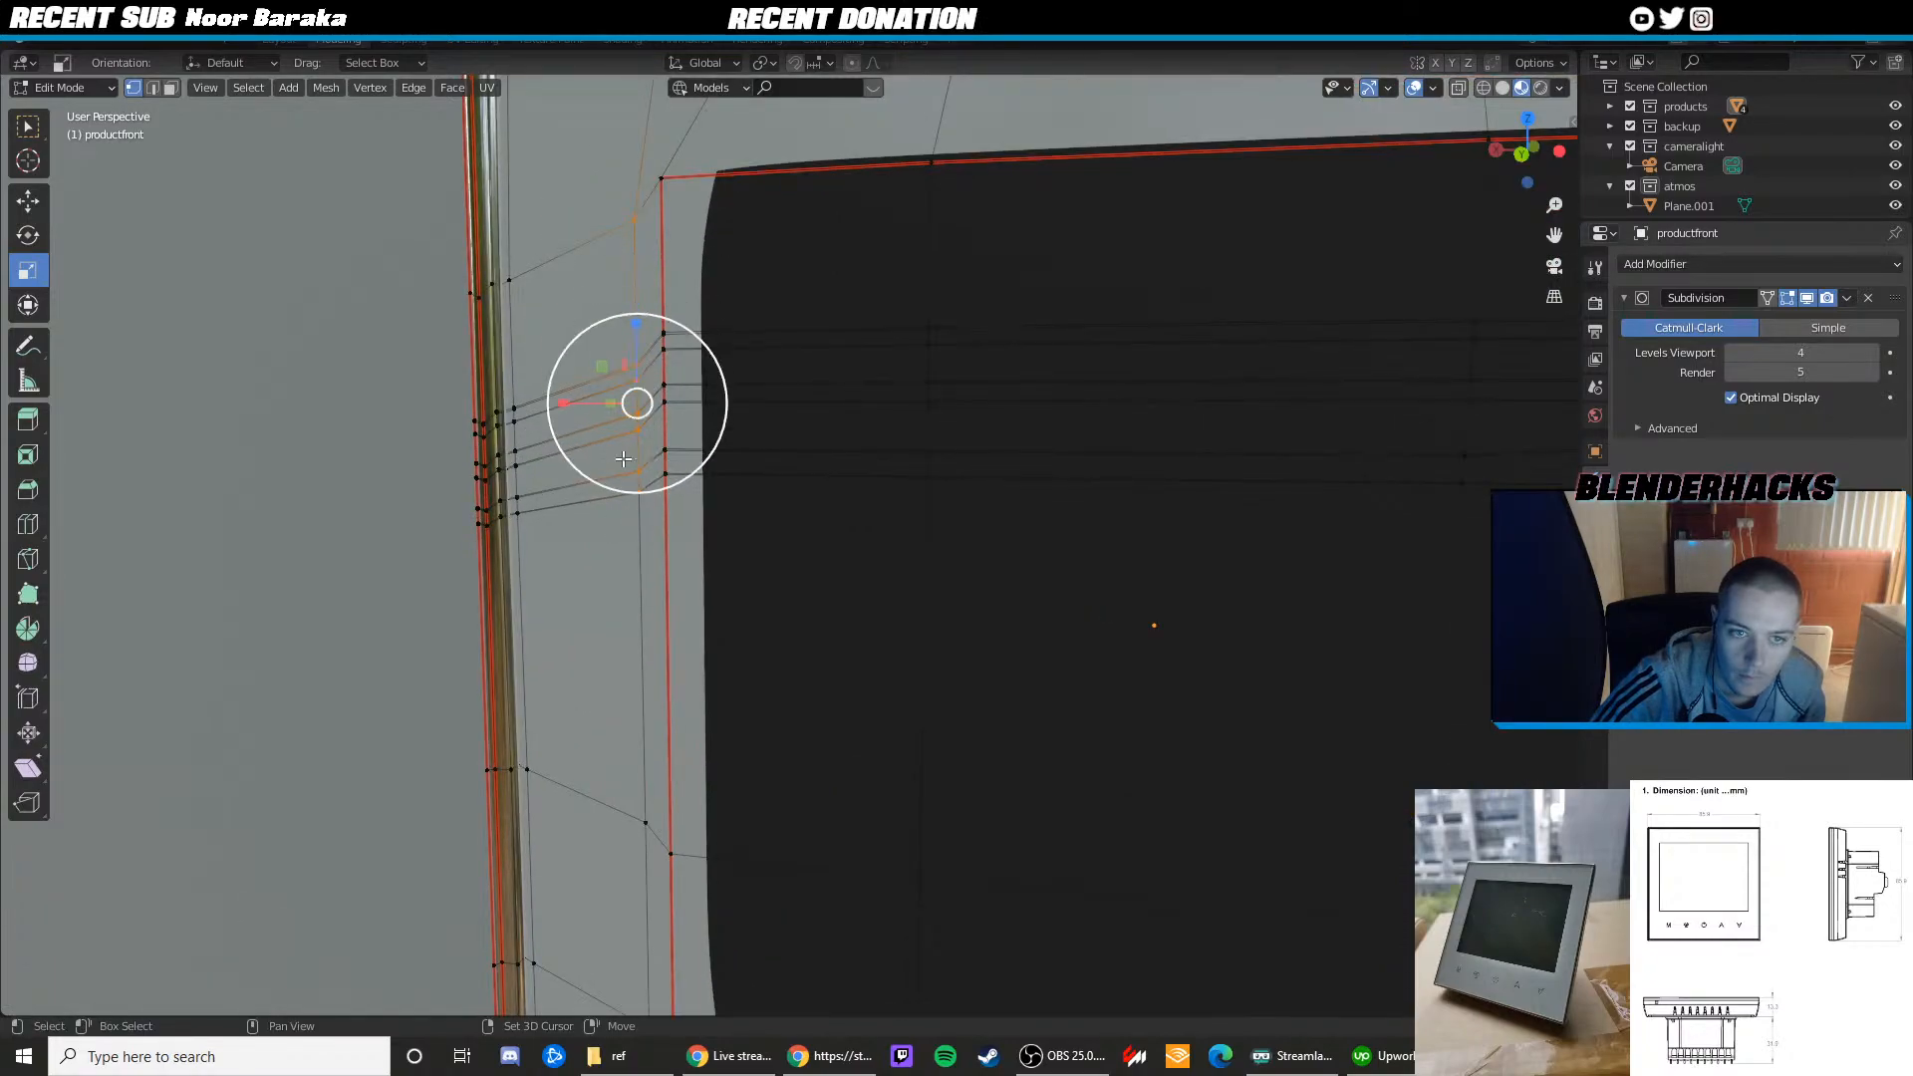
{"action": "middle_click_drag", "start_coordinate": [690, 643], "coordinate": [696, 488], "text": "shift"}
{"action": "left_click_drag", "start_coordinate": [665, 688], "coordinate": [667, 689], "text": "shift"}
{"action": "left_click_drag", "start_coordinate": [639, 855], "coordinate": [668, 896], "text": "shift"}
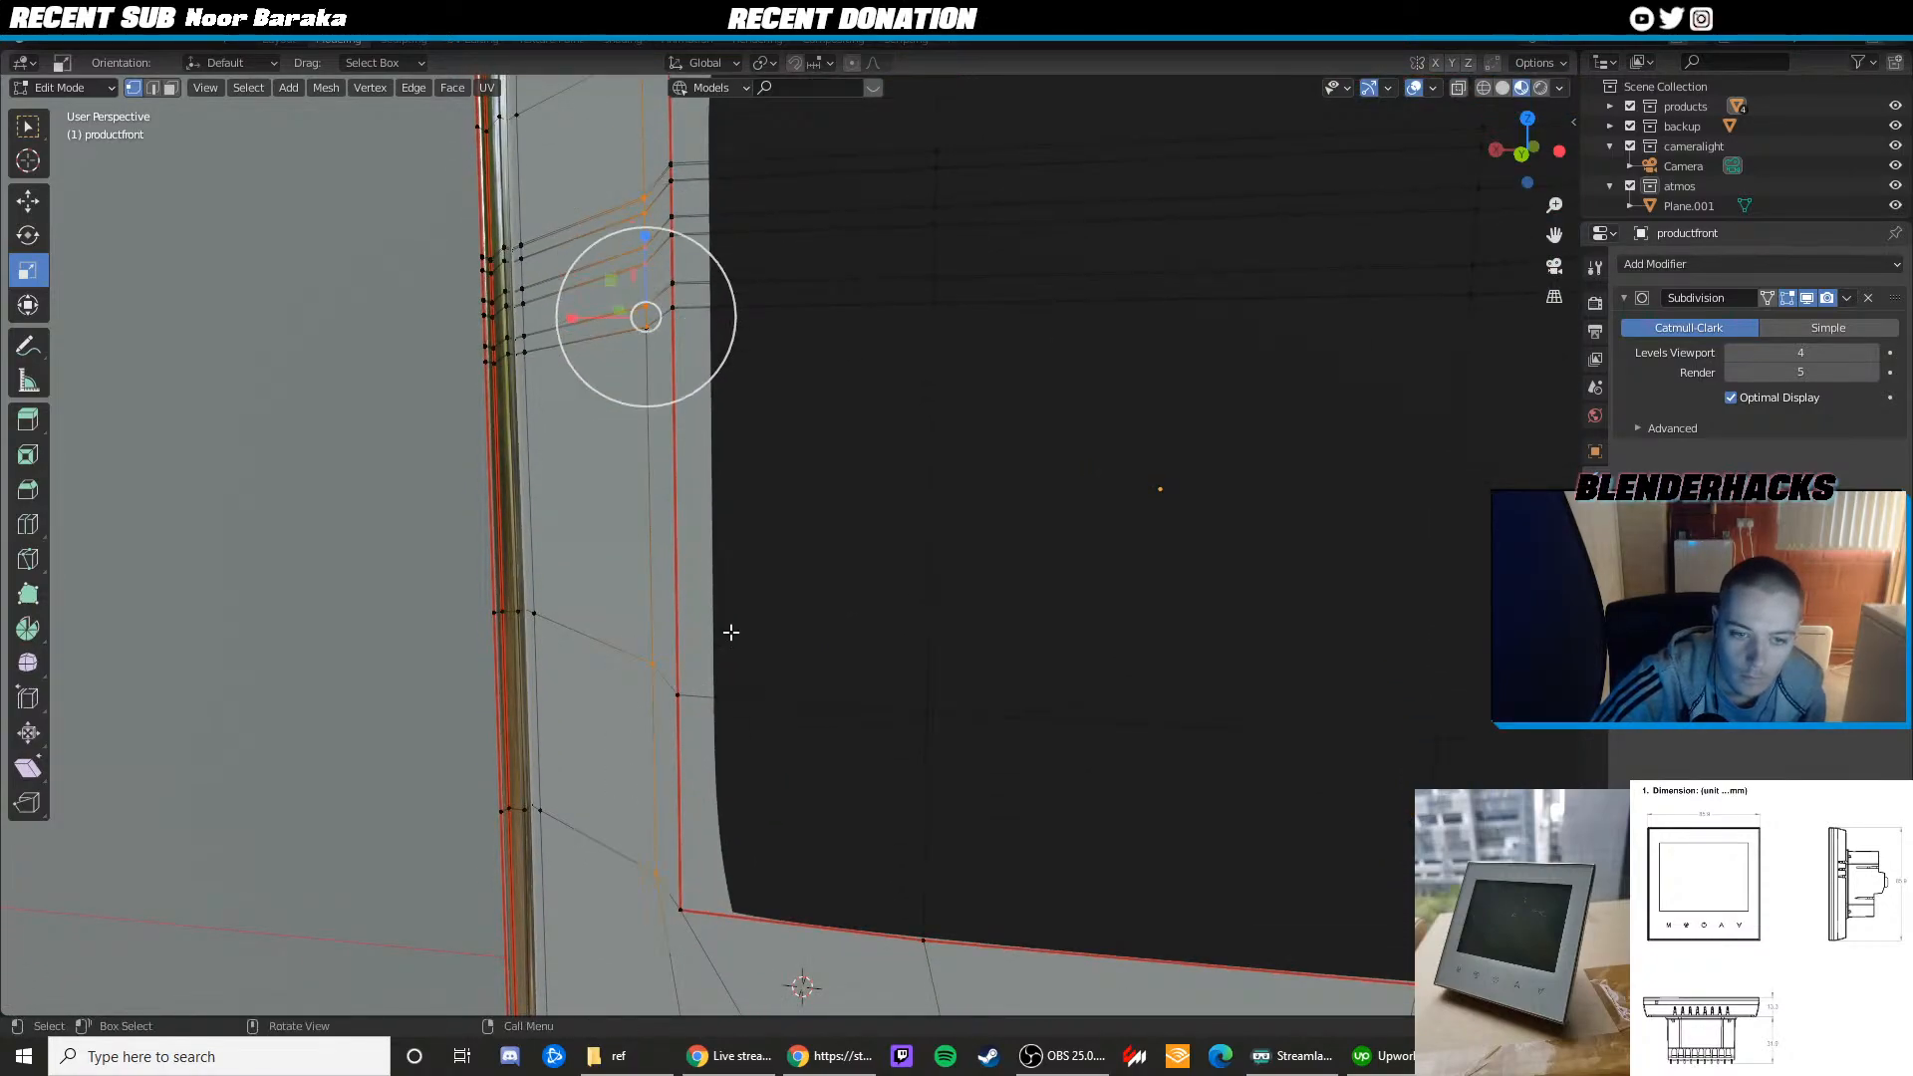
Scale the selected left outer loop slightly along the Z axis
{"action": "key", "text": "s"}
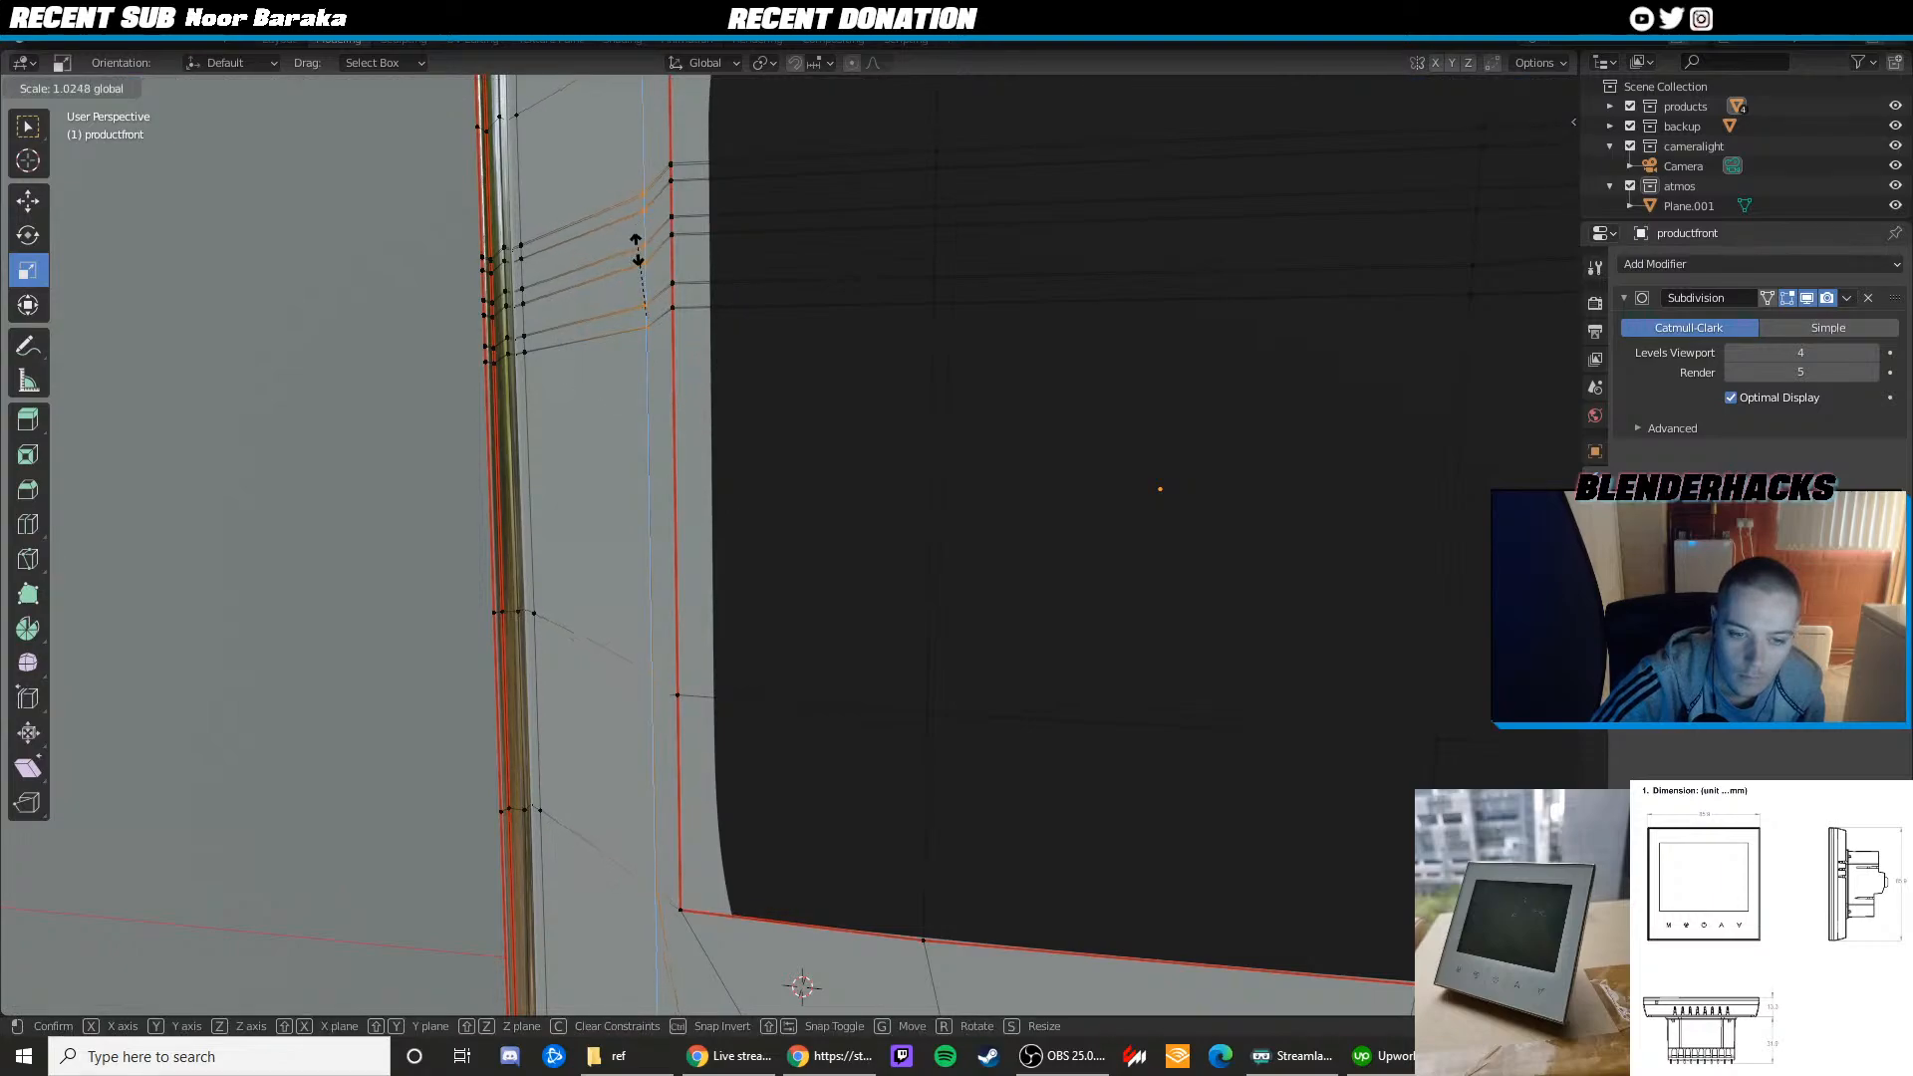
{"action": "left_click", "coordinate": [644, 223]}
{"action": "scroll", "coordinate": [652, 324], "scroll_direction": "down", "scroll_amount": 3}
{"action": "middle_click_drag", "start_coordinate": [657, 329], "coordinate": [724, 357]}
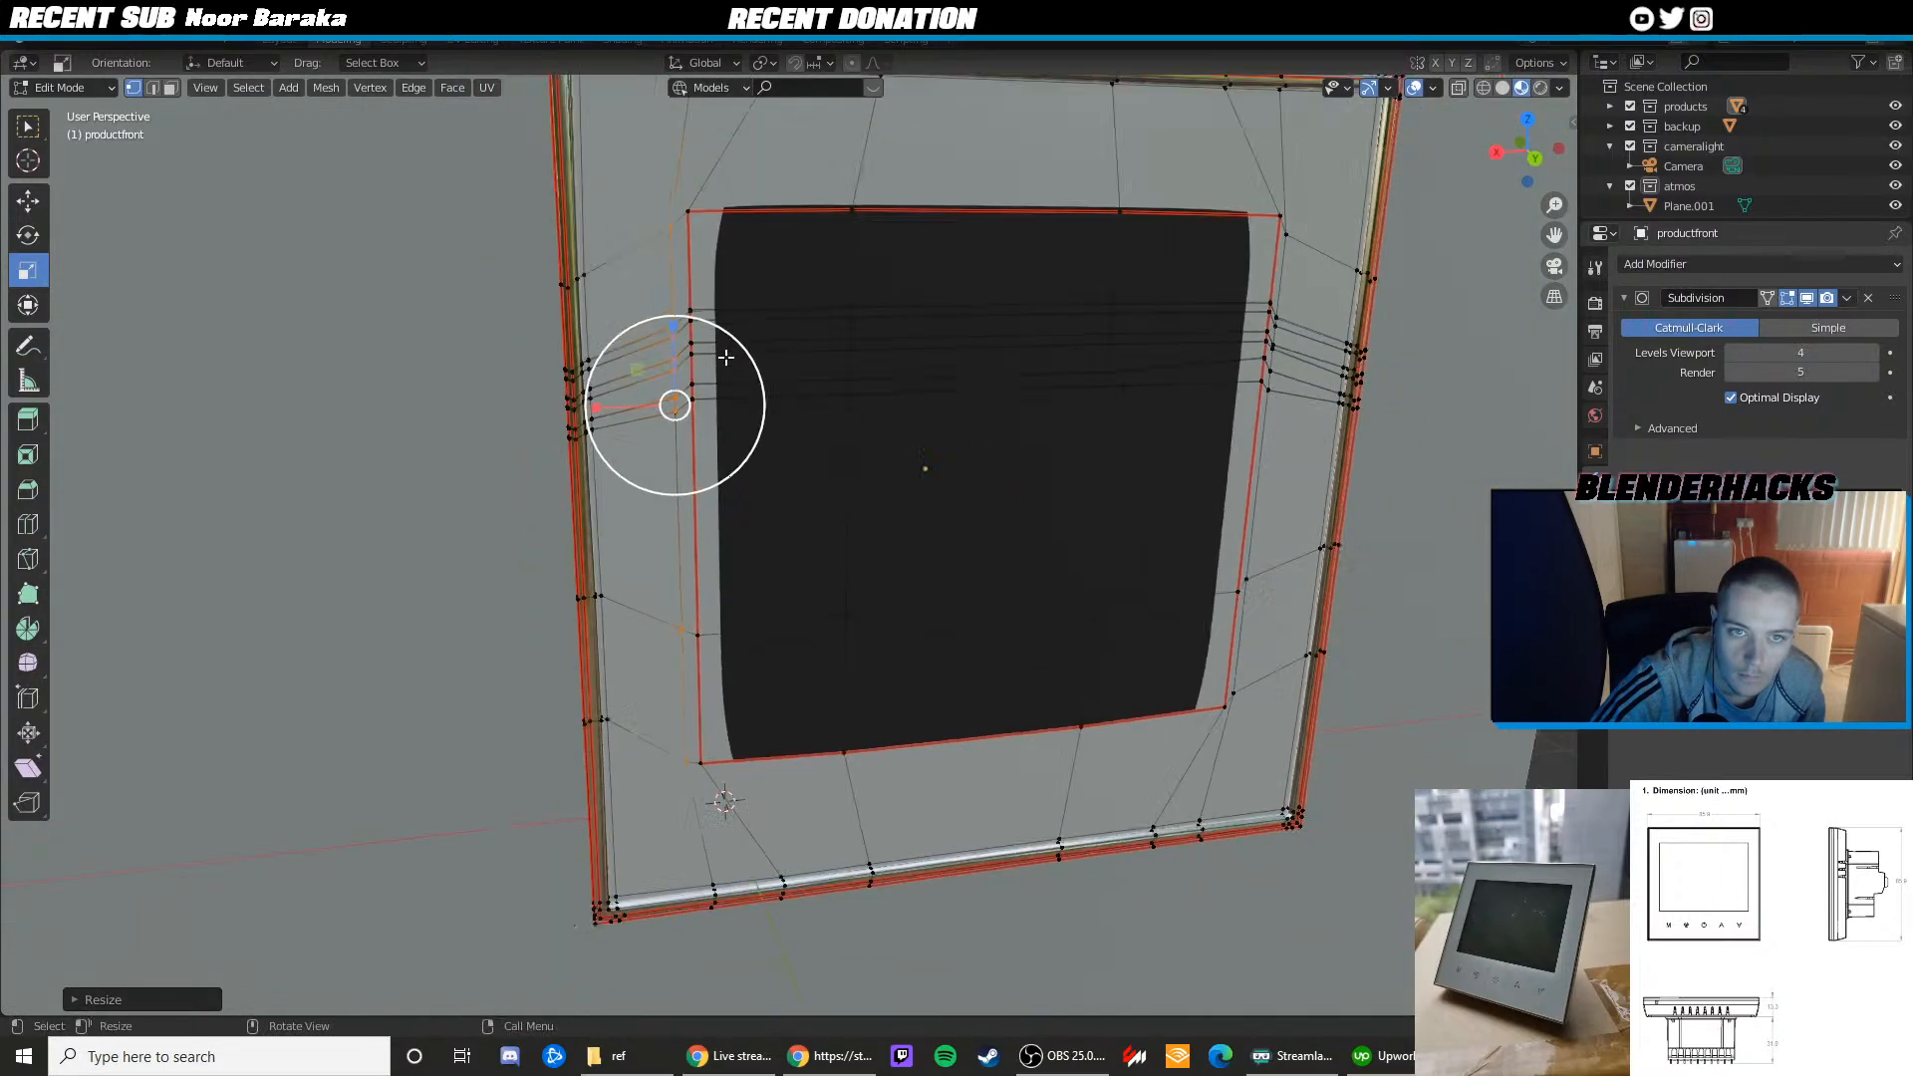
Move the left outer loop along the X axis away from the screen towards the frame, finishing with a move of about 240 mm
{"action": "scroll", "coordinate": [717, 361], "scroll_direction": "down", "scroll_amount": 1}
{"action": "key", "text": "shift+space"}
{"action": "key", "text": "g"}
{"action": "mouse_move", "coordinate": [654, 417]}
{"action": "left_mouse_down"}
{"action": "mouse_move", "coordinate": [623, 423]}
{"action": "mouse_move", "coordinate": [683, 427]}
{"action": "left_mouse_up"}
{"action": "scroll", "coordinate": [708, 438], "scroll_direction": "up", "scroll_amount": 8}
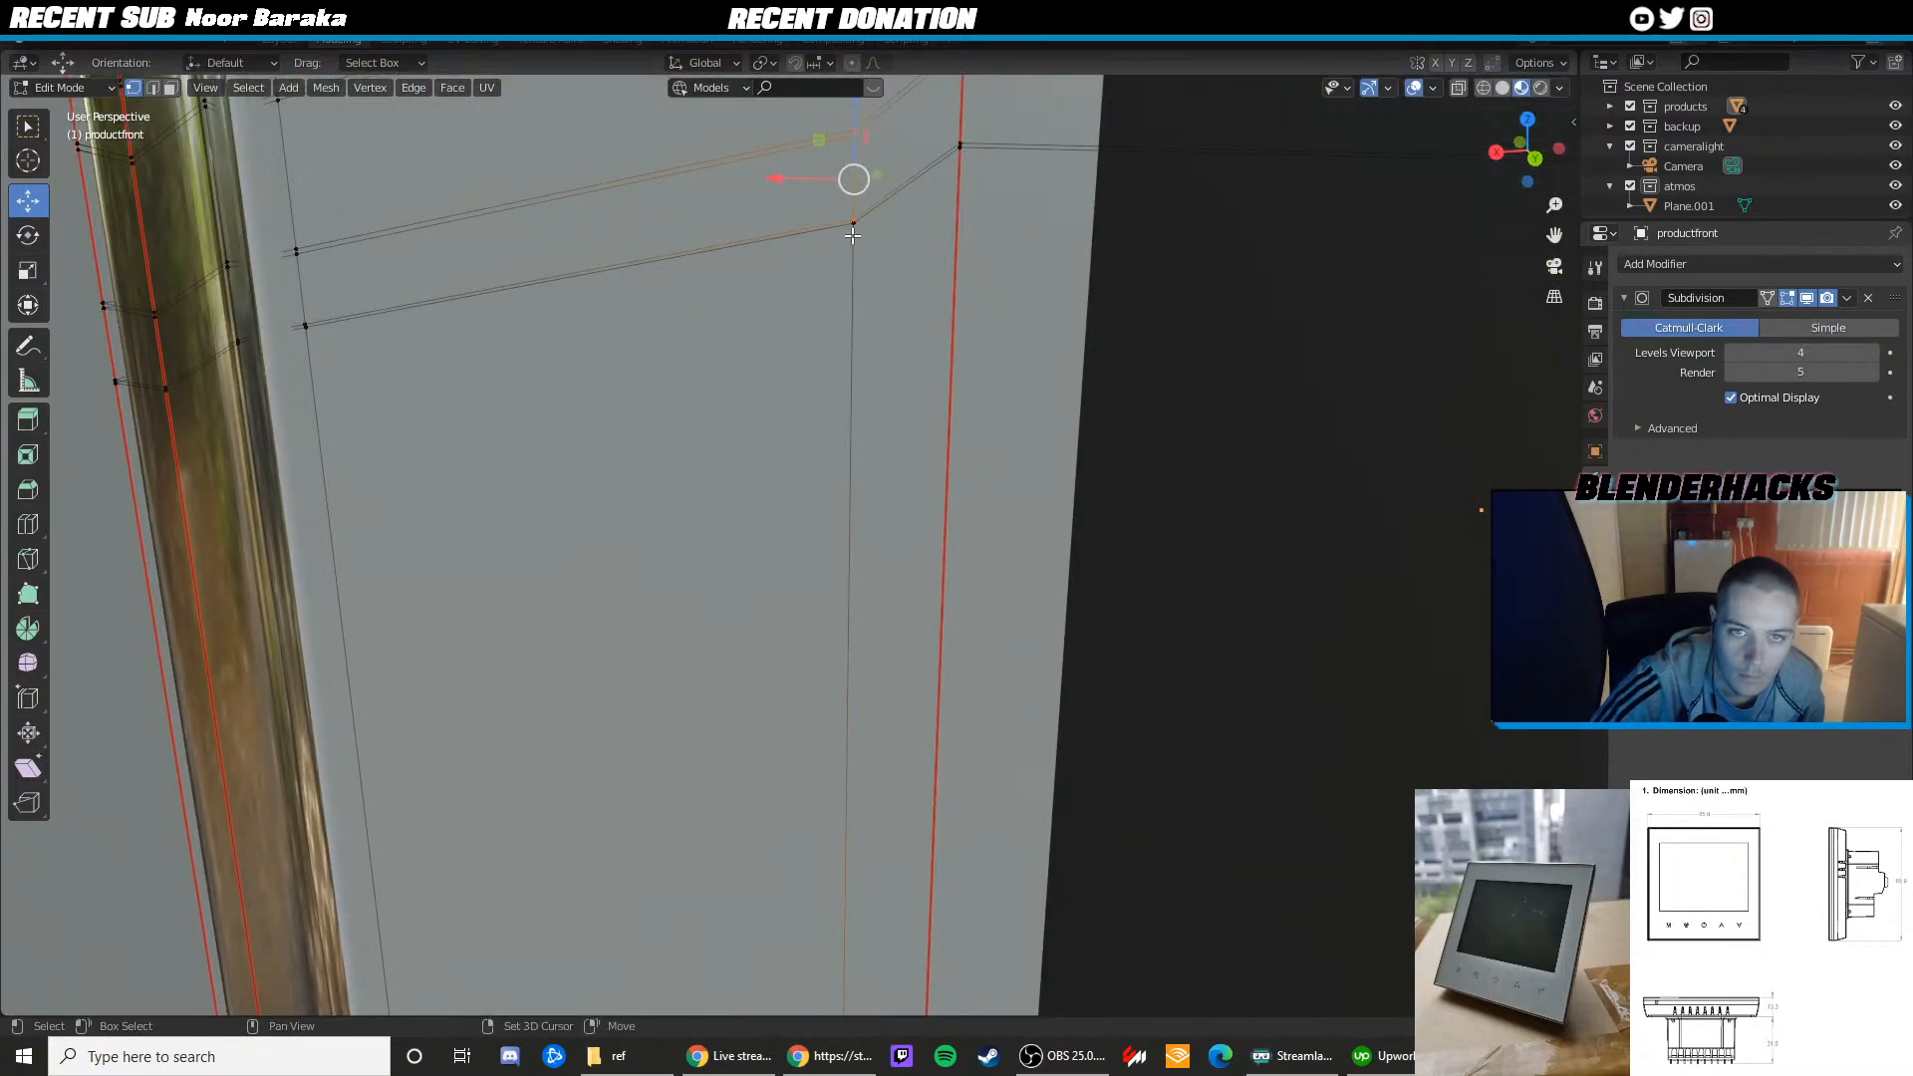
{"action": "scroll", "coordinate": [850, 279], "scroll_direction": "down", "scroll_amount": 4}
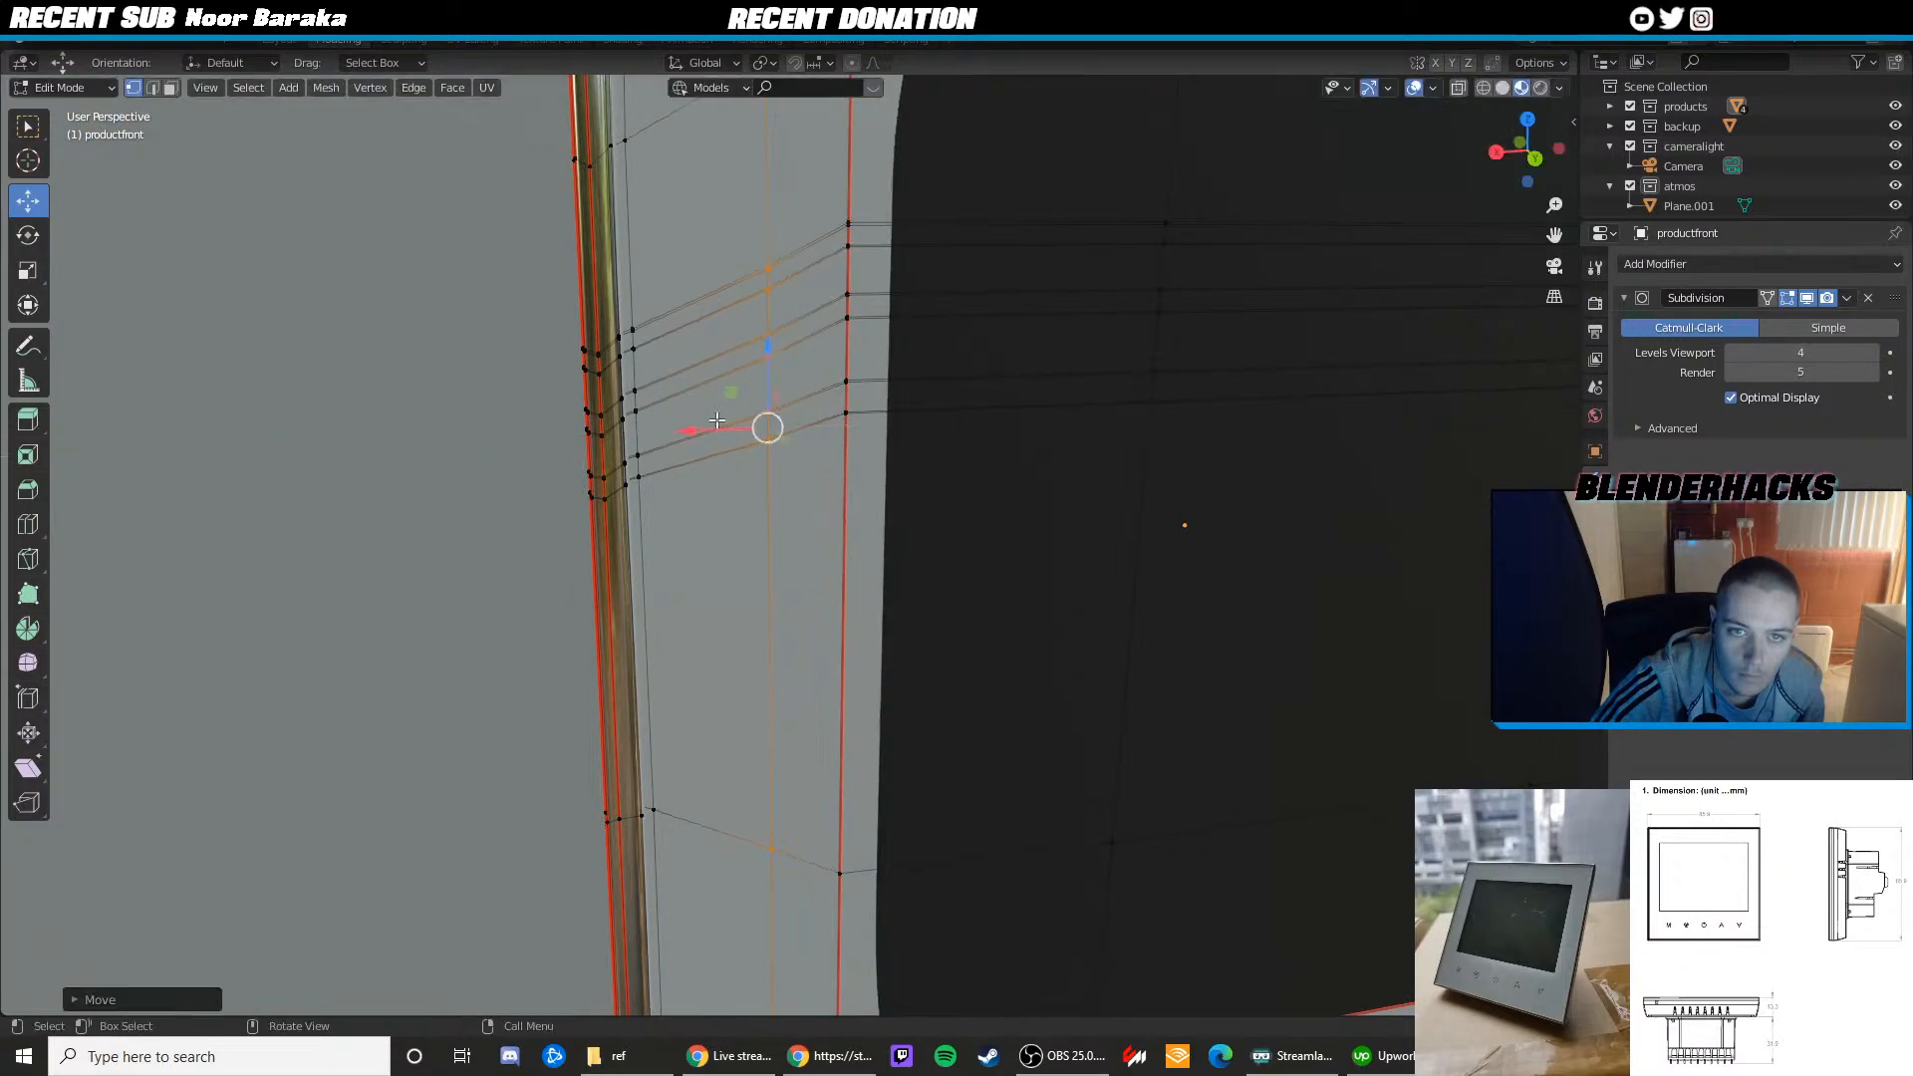
{"action": "scroll", "coordinate": [768, 426], "scroll_direction": "down", "scroll_amount": 5}
{"action": "key", "text": "g"}
{"action": "key", "text": "x"}
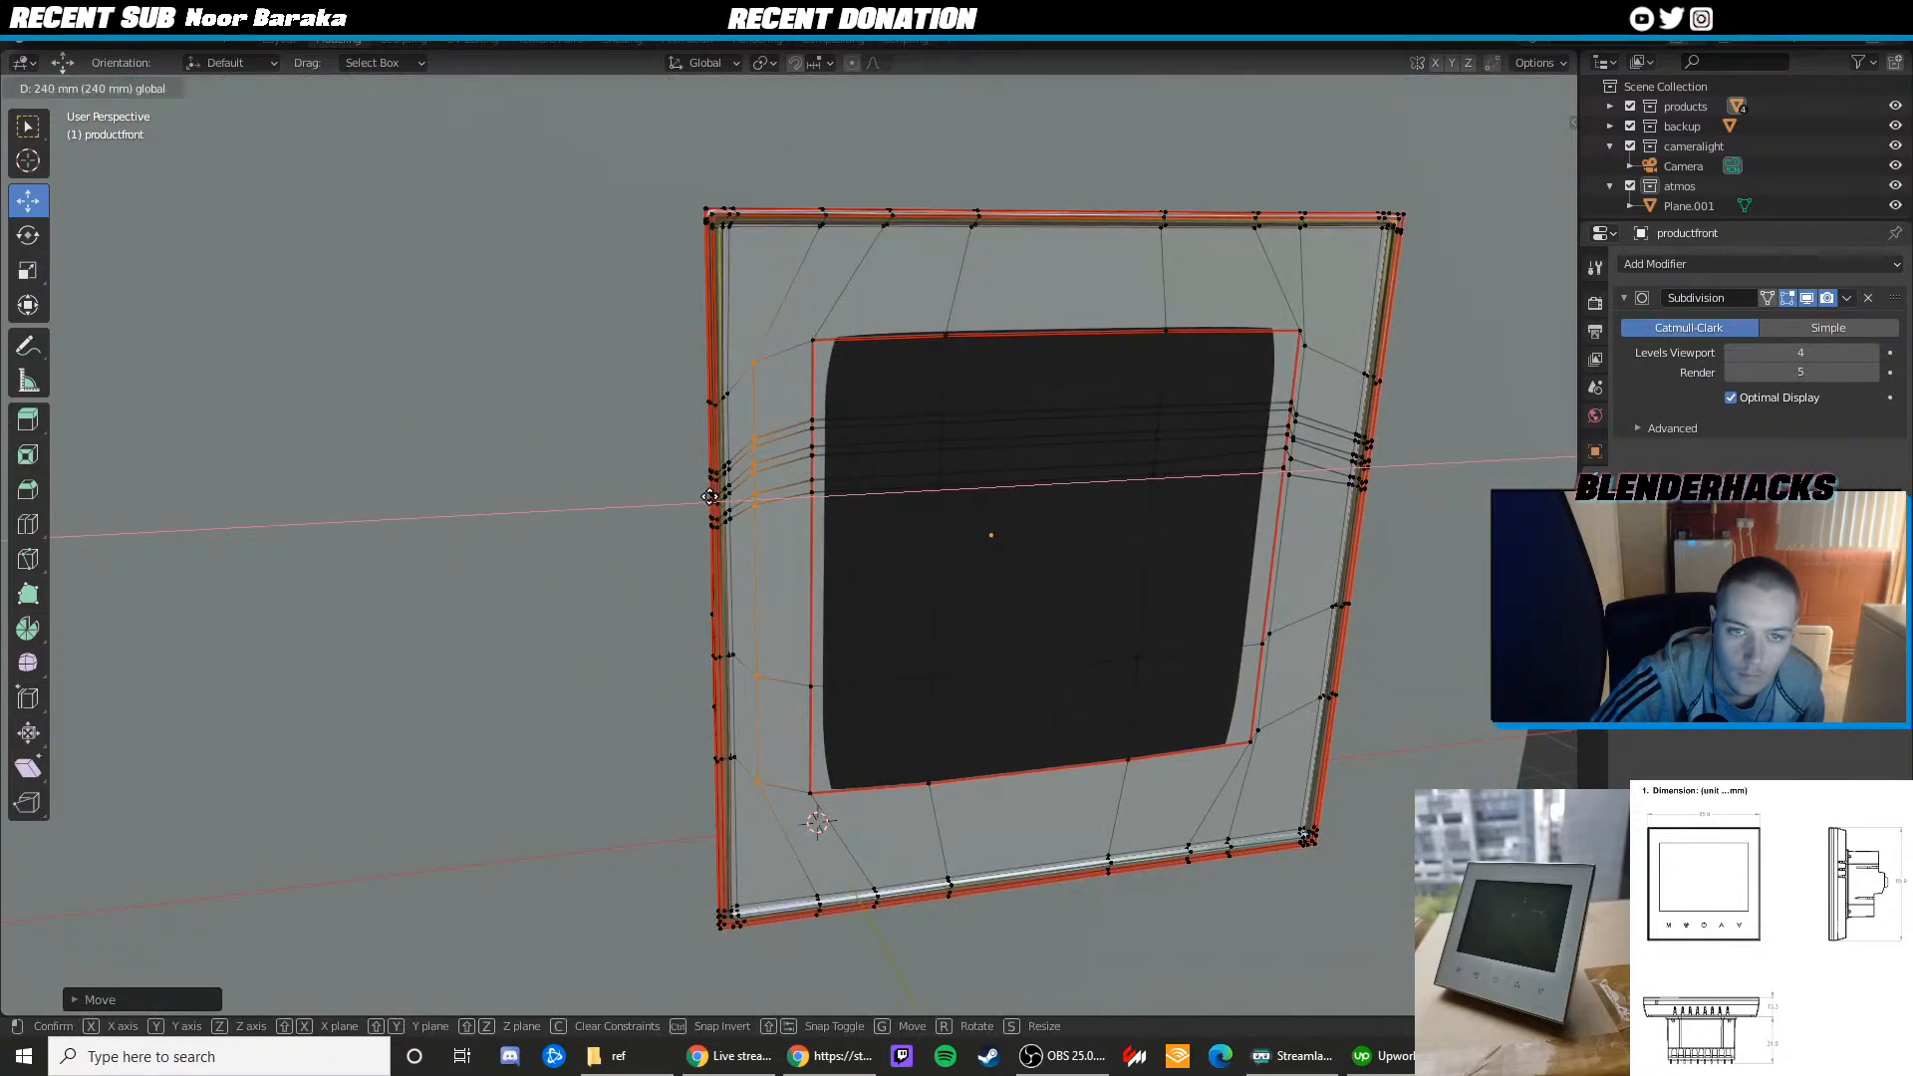
{"action": "left_click", "coordinate": [702, 496]}
Select the vertices of the outer loop beside the screen's right edge, from the upper to the lower corner
{"action": "middle_click_drag", "start_coordinate": [951, 454], "coordinate": [751, 469], "text": "shift"}
{"action": "middle_click_drag", "start_coordinate": [1080, 443], "coordinate": [737, 428]}
{"action": "scroll", "coordinate": [915, 398], "scroll_direction": "up", "scroll_amount": 2}
{"action": "left_click_drag", "start_coordinate": [951, 245], "coordinate": [932, 246]}
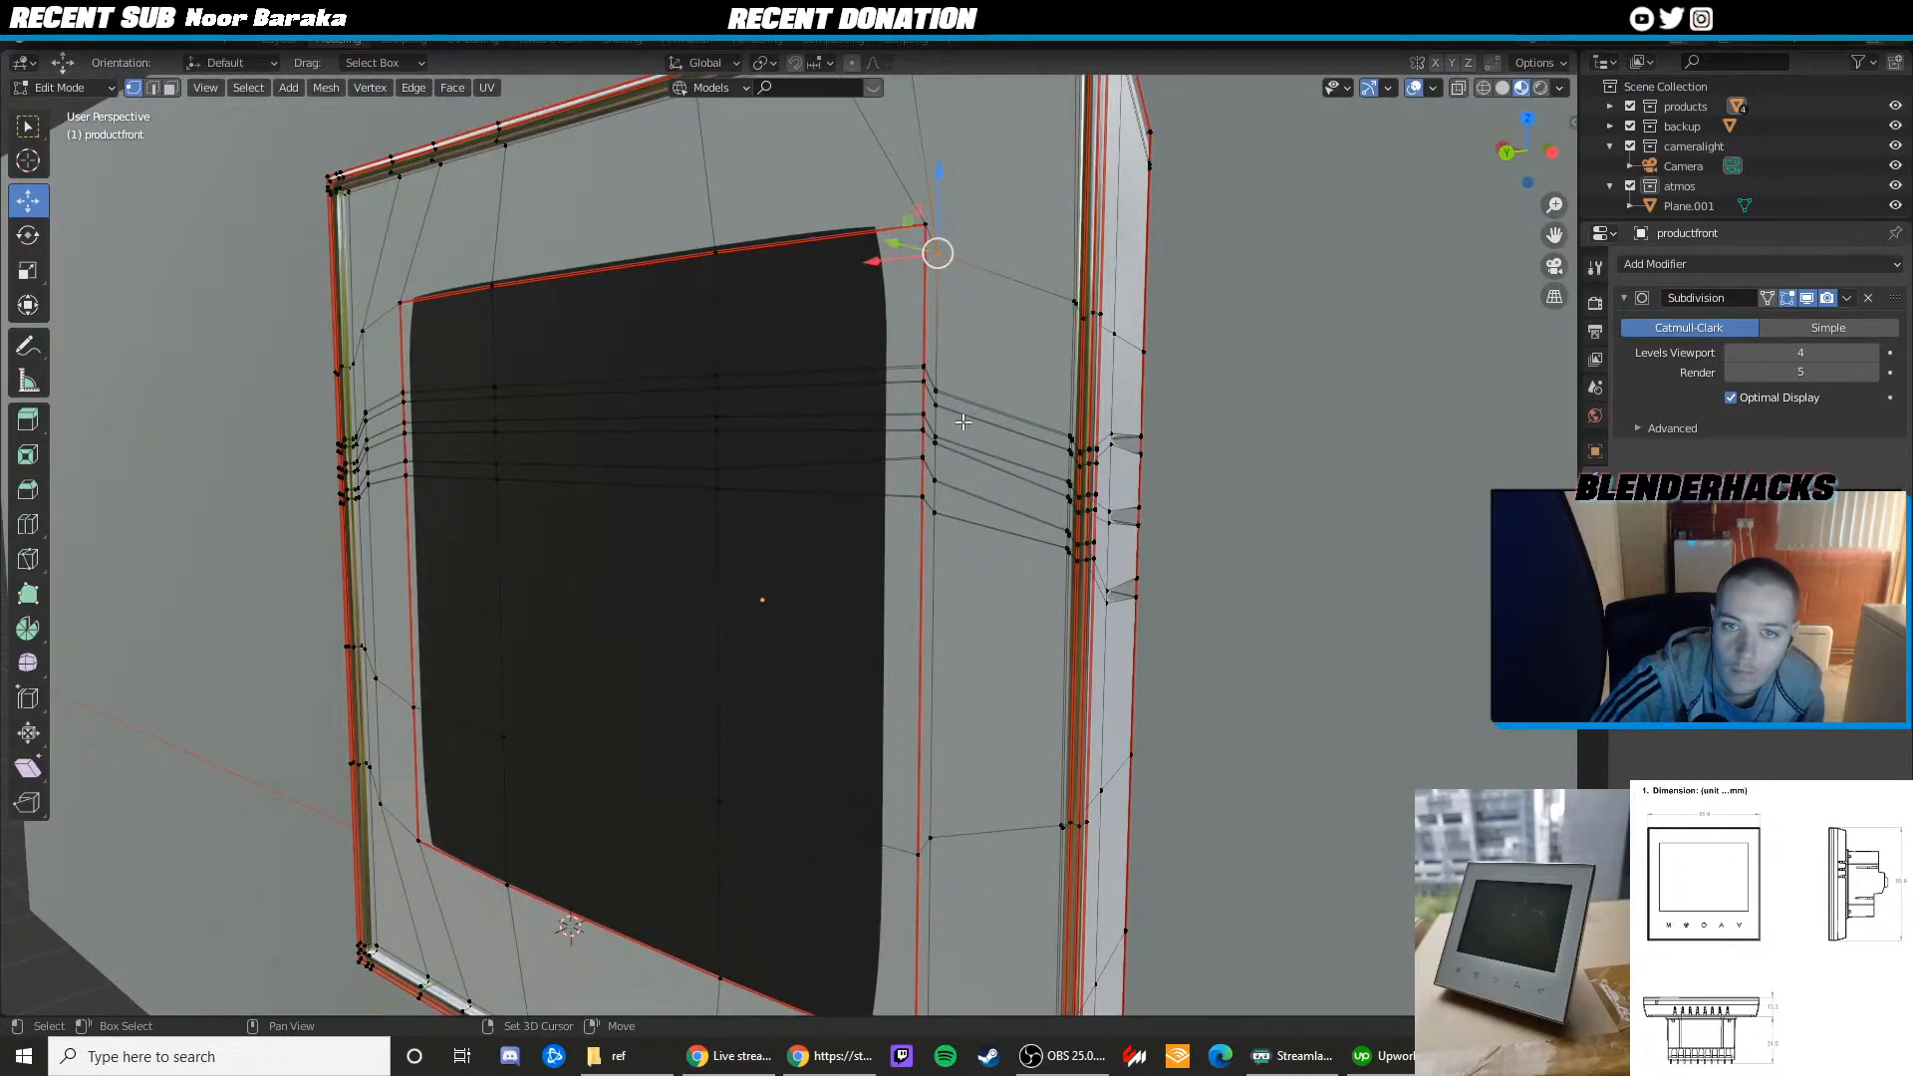
{"action": "left_click", "coordinate": [934, 390]}
{"action": "mouse_move", "coordinate": [949, 450]}
{"action": "left_mouse_down", "text": "shift"}
{"action": "mouse_move", "coordinate": [929, 430]}
{"action": "mouse_move", "coordinate": [928, 464]}
{"action": "left_mouse_up", "text": "shift"}
{"action": "middle_click_drag", "start_coordinate": [974, 737], "coordinate": [925, 576], "text": "shift"}
{"action": "left_click_drag", "start_coordinate": [882, 672], "coordinate": [876, 668], "text": "shift"}
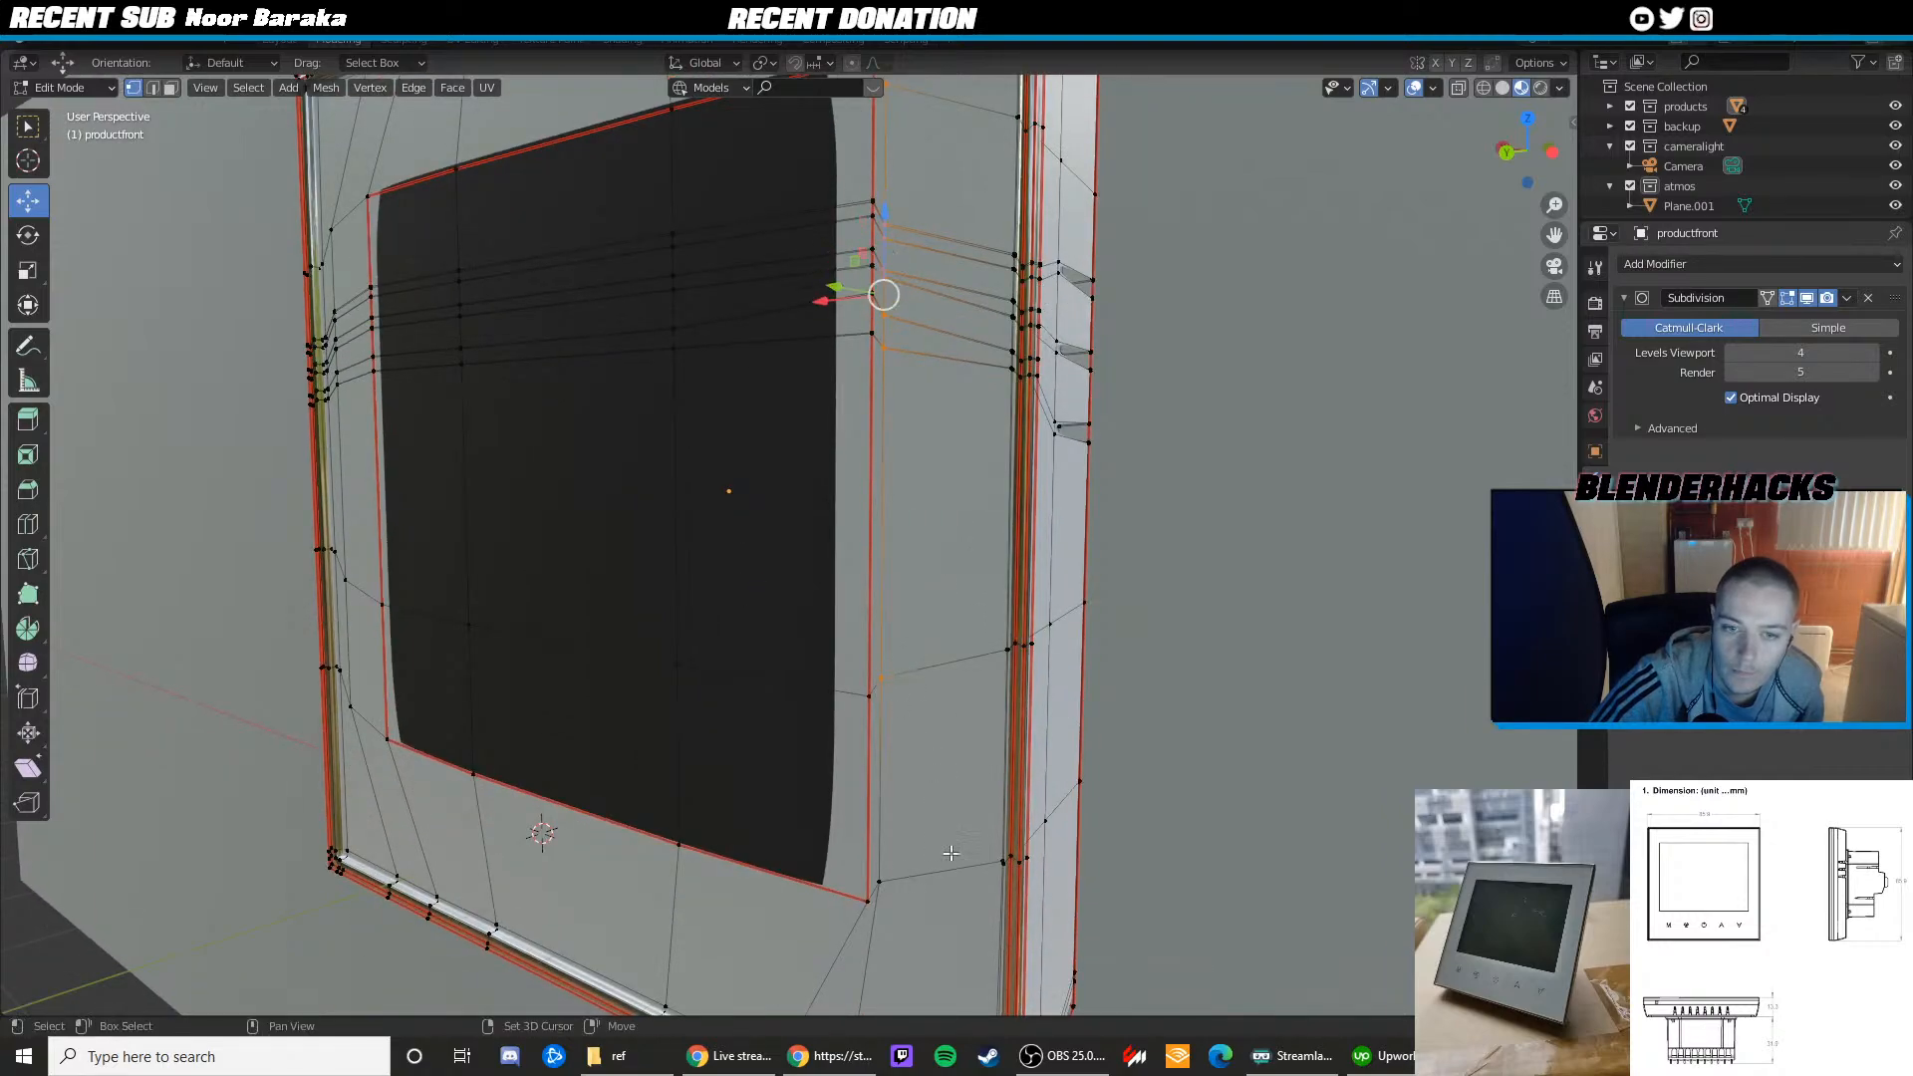
{"action": "left_click_drag", "start_coordinate": [885, 872], "coordinate": [877, 870], "text": "shift"}
Move the selected right outer loop along the X axis towards the frame and check the shape in Object Mode
{"action": "middle_click_drag", "start_coordinate": [857, 484], "coordinate": [932, 538]}
{"action": "left_click_drag", "start_coordinate": [917, 380], "coordinate": [1049, 388]}
{"action": "left_click_drag", "start_coordinate": [1056, 392], "coordinate": [1056, 392]}
{"action": "key", "text": "Tab"}
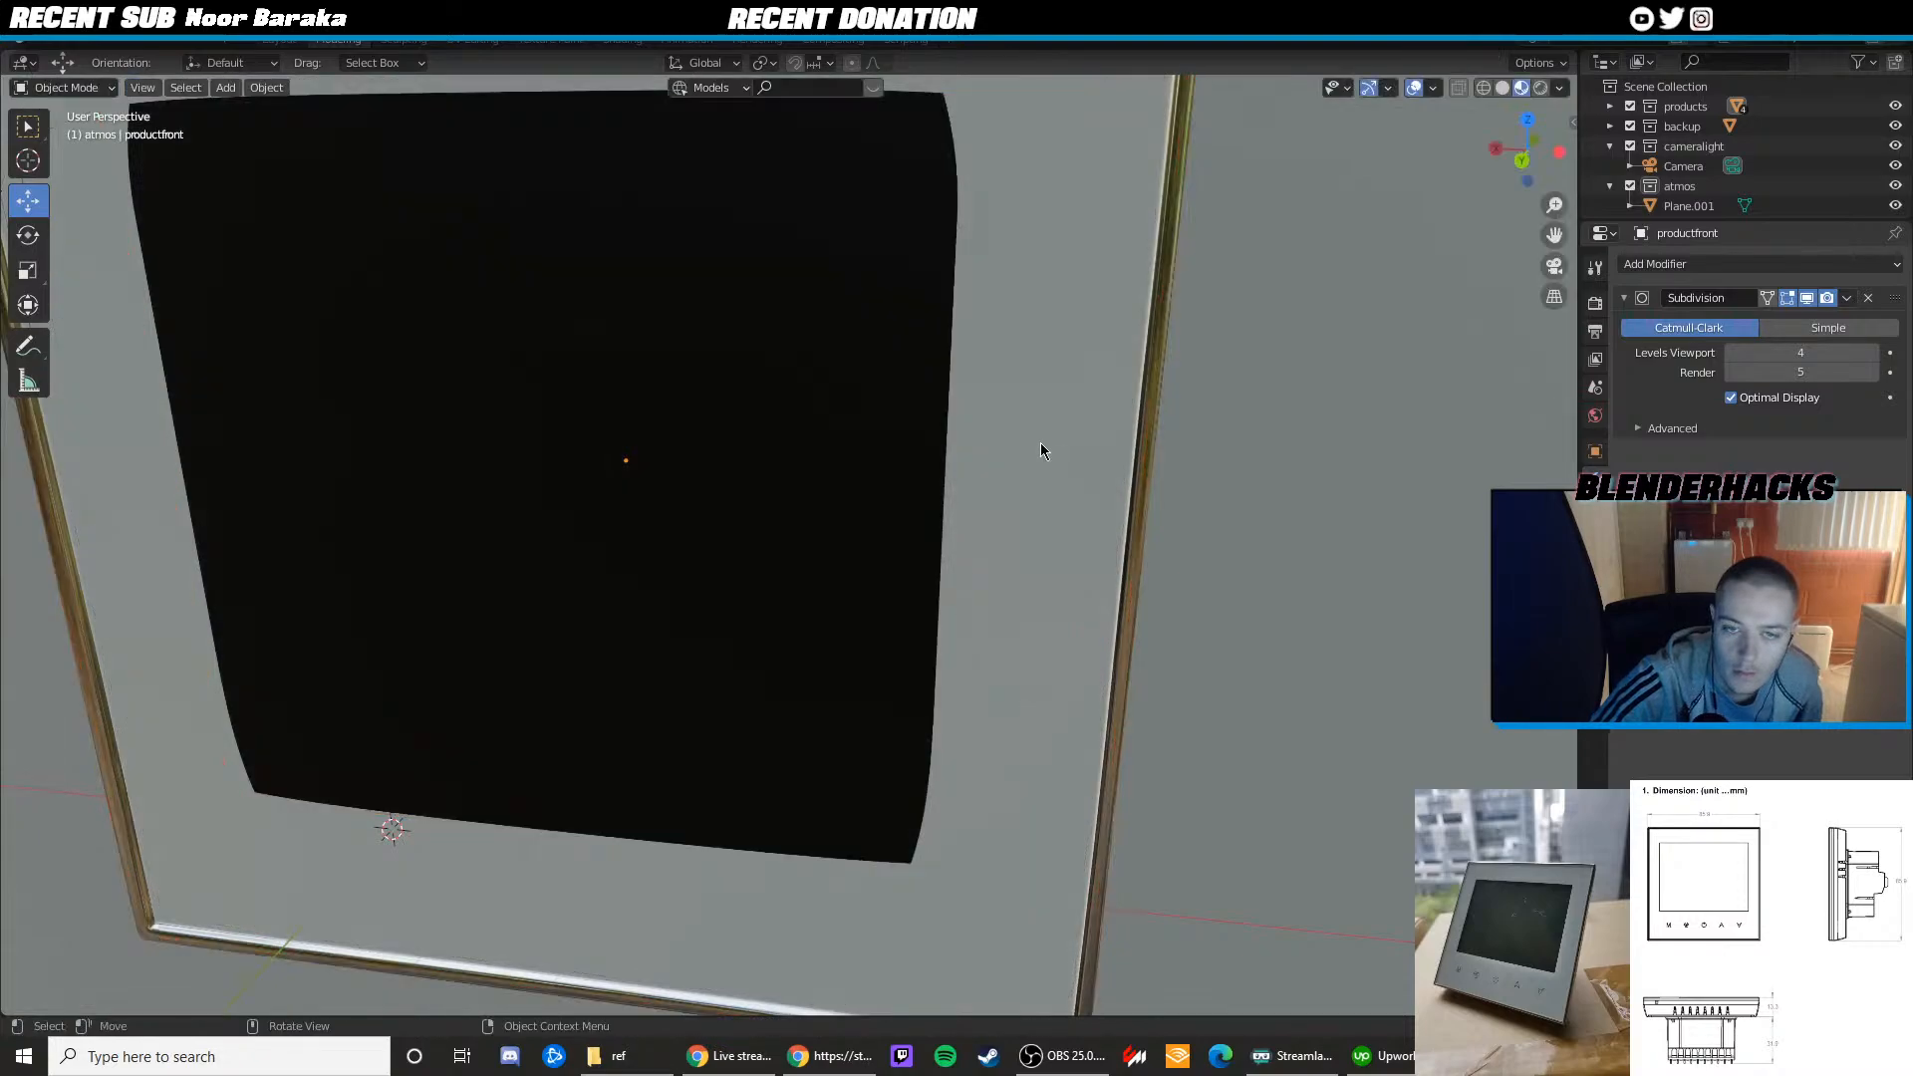
{"action": "scroll", "coordinate": [1036, 442], "scroll_direction": "down", "scroll_amount": 3}
{"action": "middle_click_drag", "start_coordinate": [997, 448], "coordinate": [953, 428]}
{"action": "key", "text": "Tab"}
Select all vertices of the screen's right edge and move them outward along the X axis towards the frame
{"action": "left_click_drag", "start_coordinate": [912, 314], "coordinate": [917, 320]}
{"action": "scroll", "coordinate": [918, 379], "scroll_direction": "up", "scroll_amount": 2}
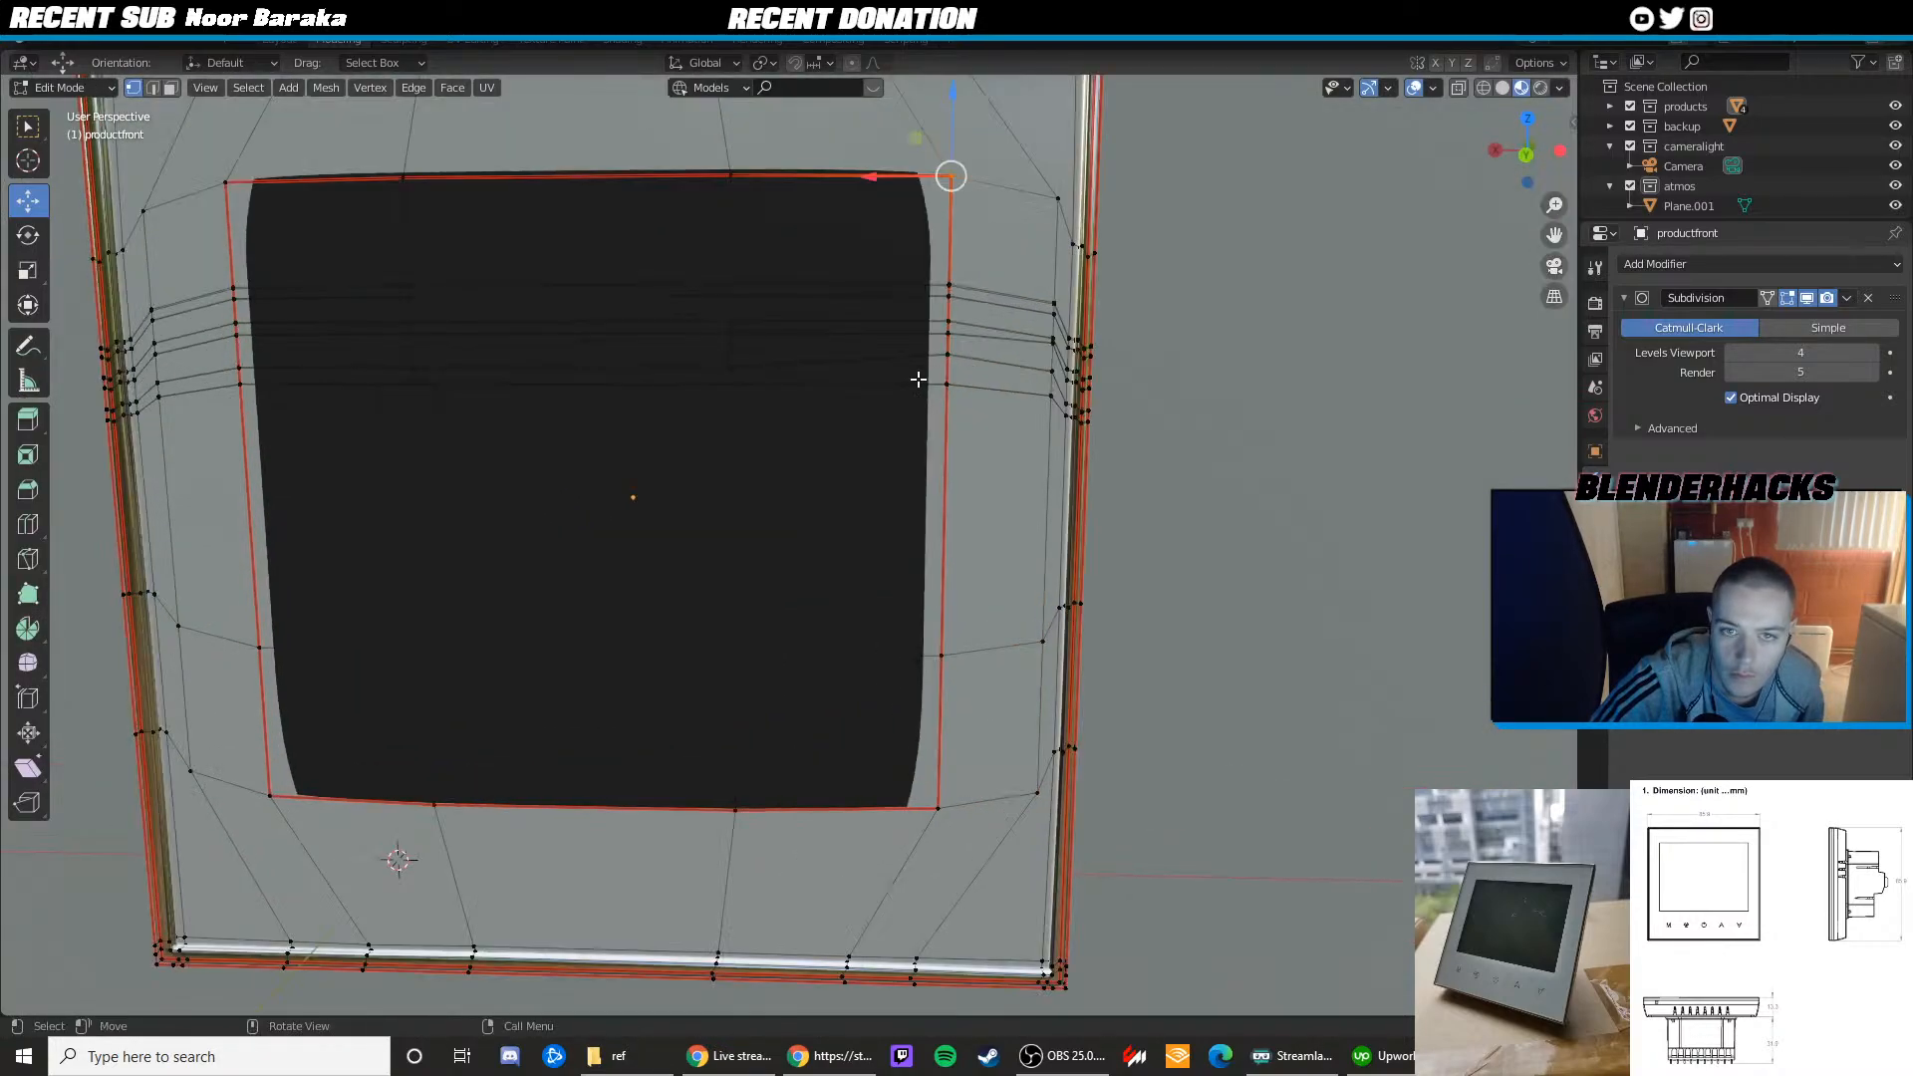
{"action": "left_click_drag", "start_coordinate": [971, 398], "coordinate": [1029, 376]}
{"action": "key", "text": "ctrl+z"}
{"action": "key", "text": "ctrl+z"}
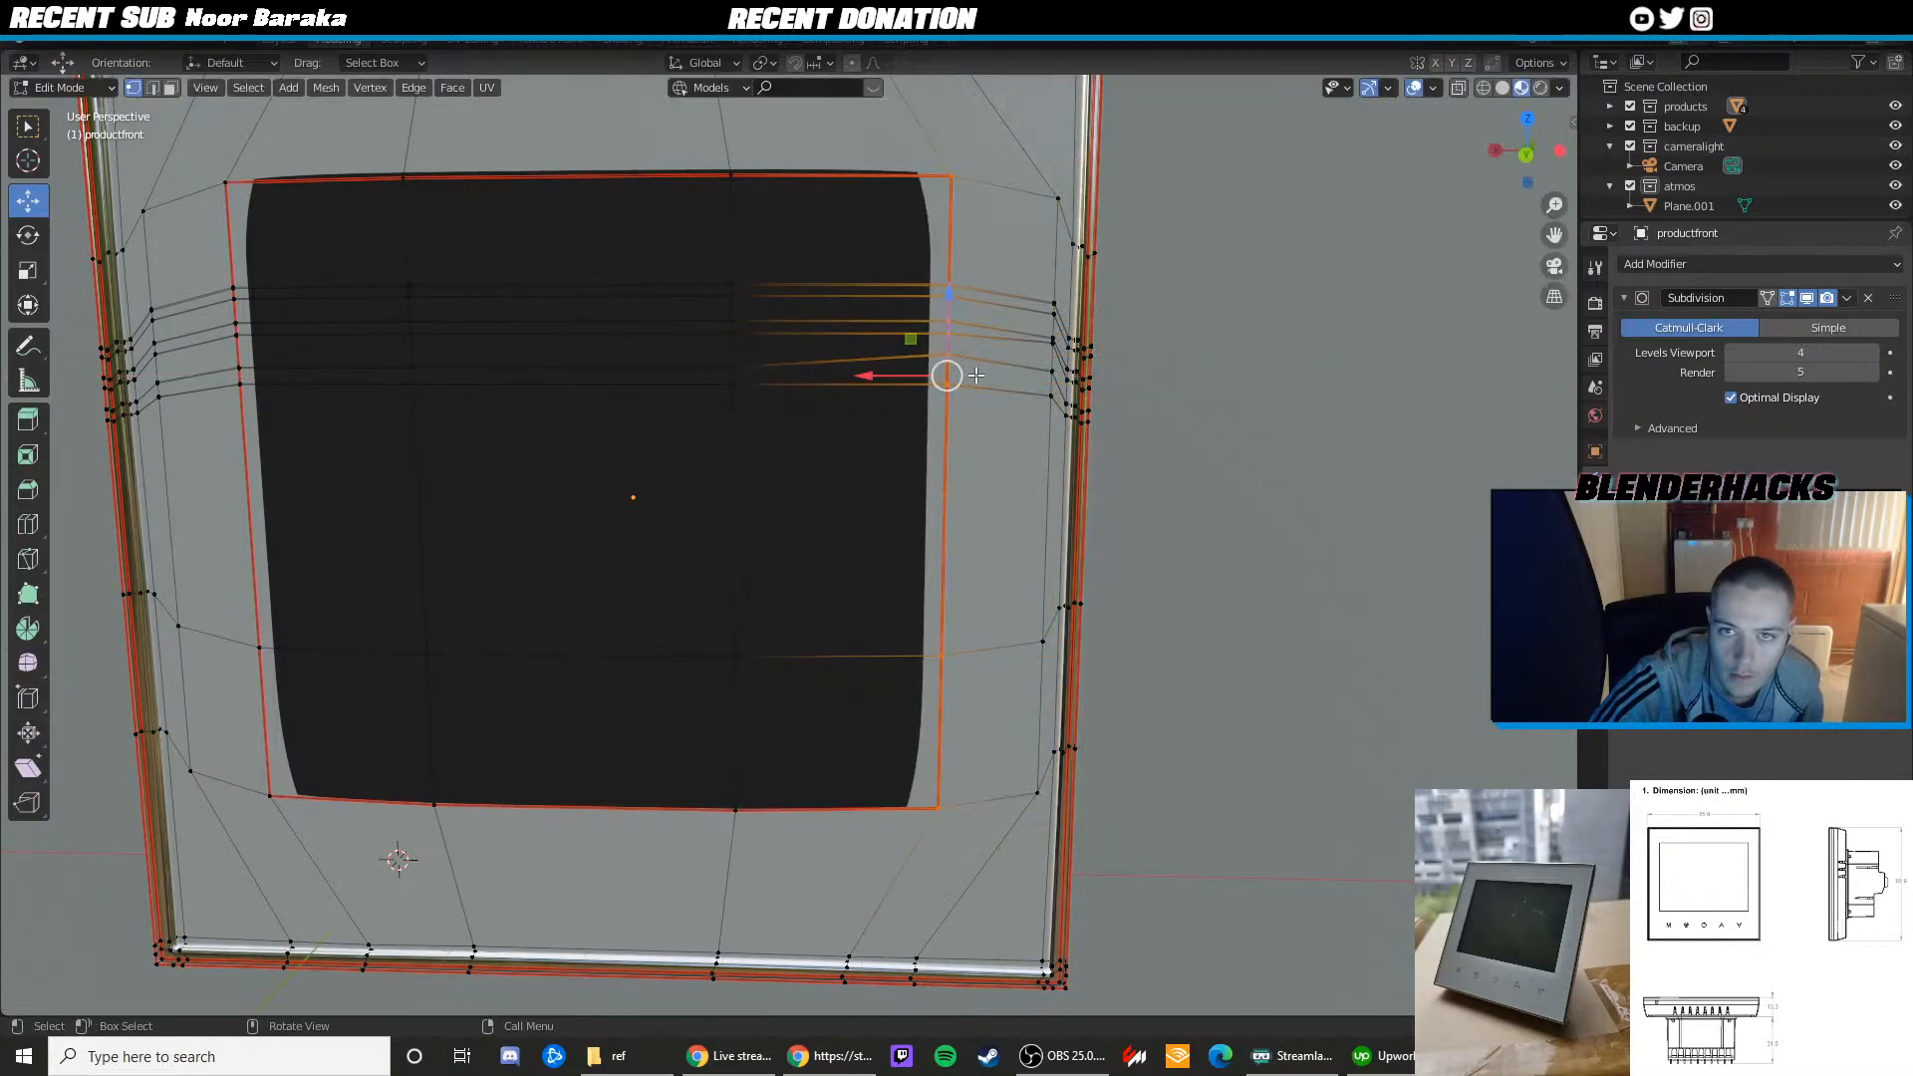
{"action": "middle_click_drag", "start_coordinate": [971, 284], "coordinate": [951, 399], "text": "shift"}
{"action": "left_click_drag", "start_coordinate": [852, 498], "coordinate": [929, 496]}
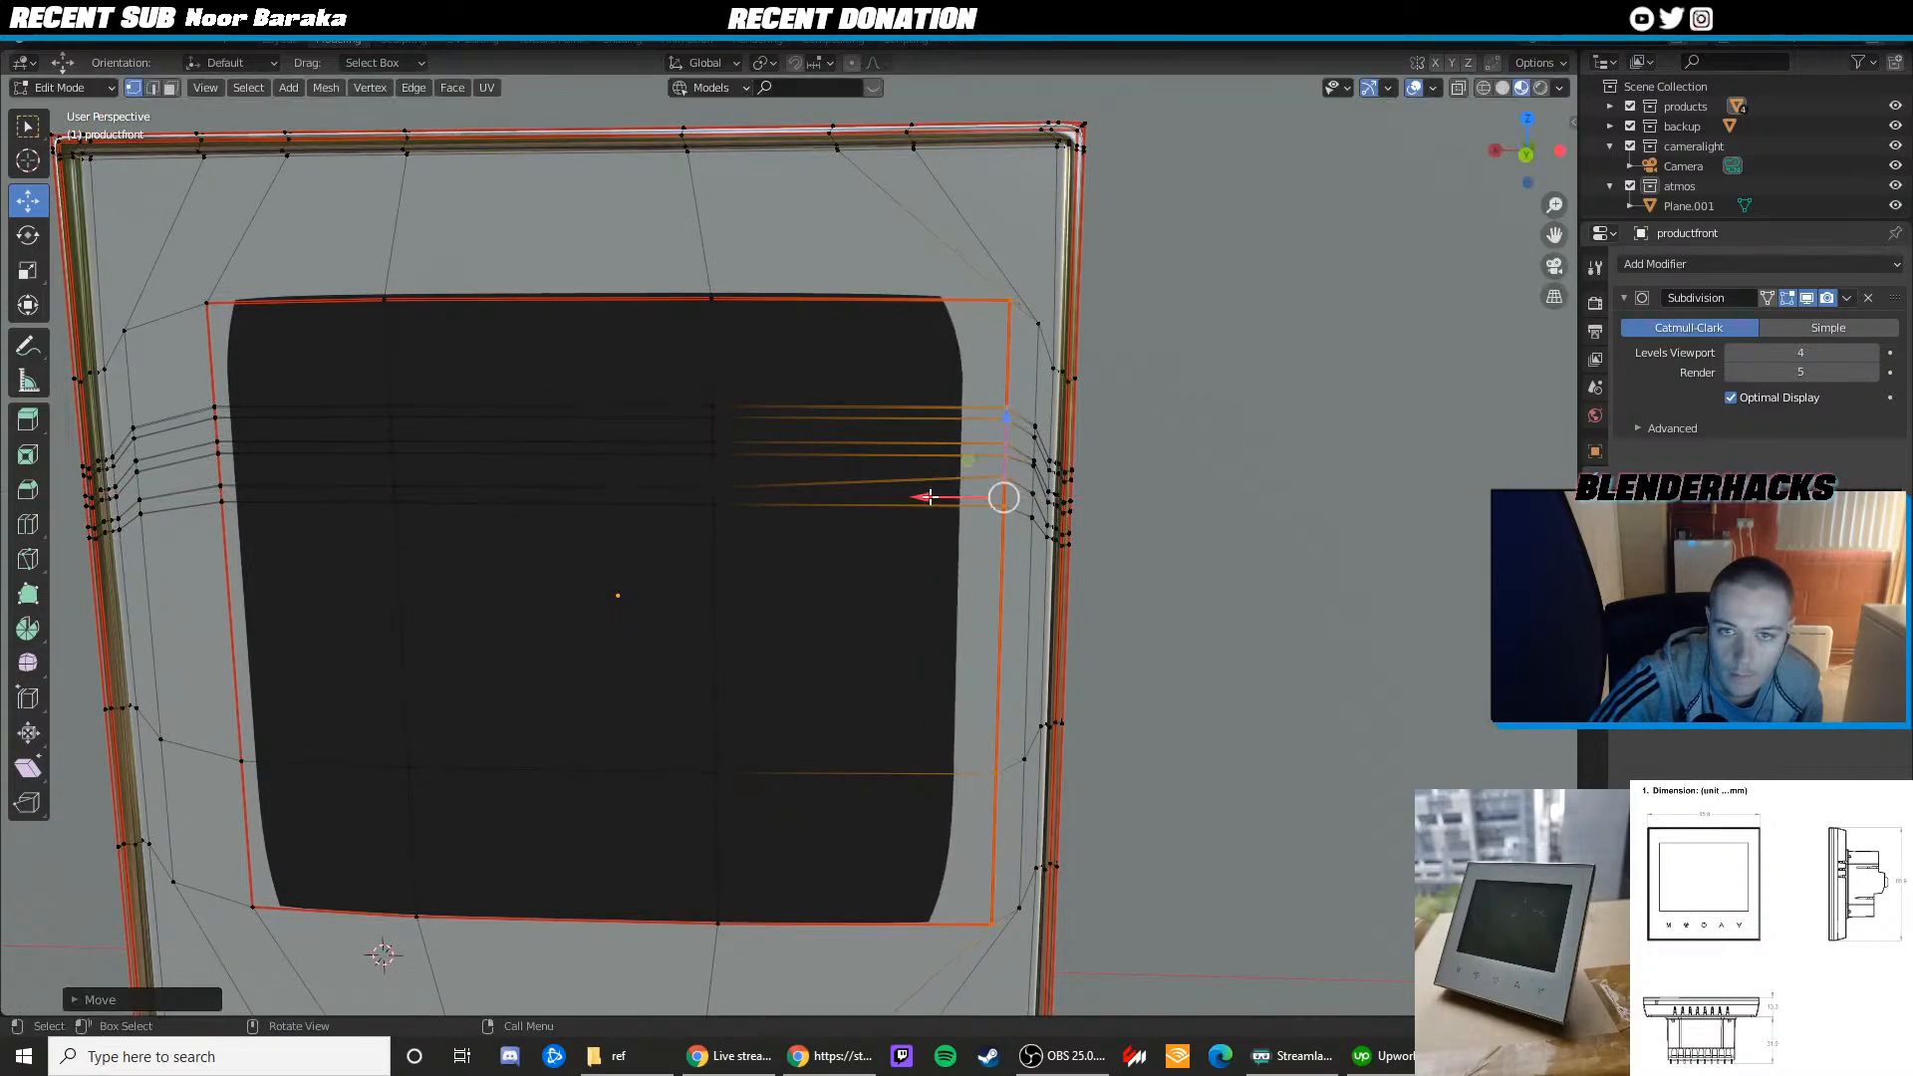
Lower the screen's upper-right corner vertex slightly along the Z axis and check the result in Object Mode
{"action": "left_click", "coordinate": [1009, 299]}
{"action": "left_click_drag", "start_coordinate": [1009, 255], "coordinate": [1008, 272]}
{"action": "key", "text": "Tab"}
{"action": "scroll", "coordinate": [842, 333], "scroll_direction": "down", "scroll_amount": 3}
{"action": "middle_click_drag", "start_coordinate": [543, 386], "coordinate": [821, 373], "text": "shift"}
{"action": "key", "text": "Tab"}
{"action": "scroll", "coordinate": [618, 366], "scroll_direction": "up", "scroll_amount": 2}
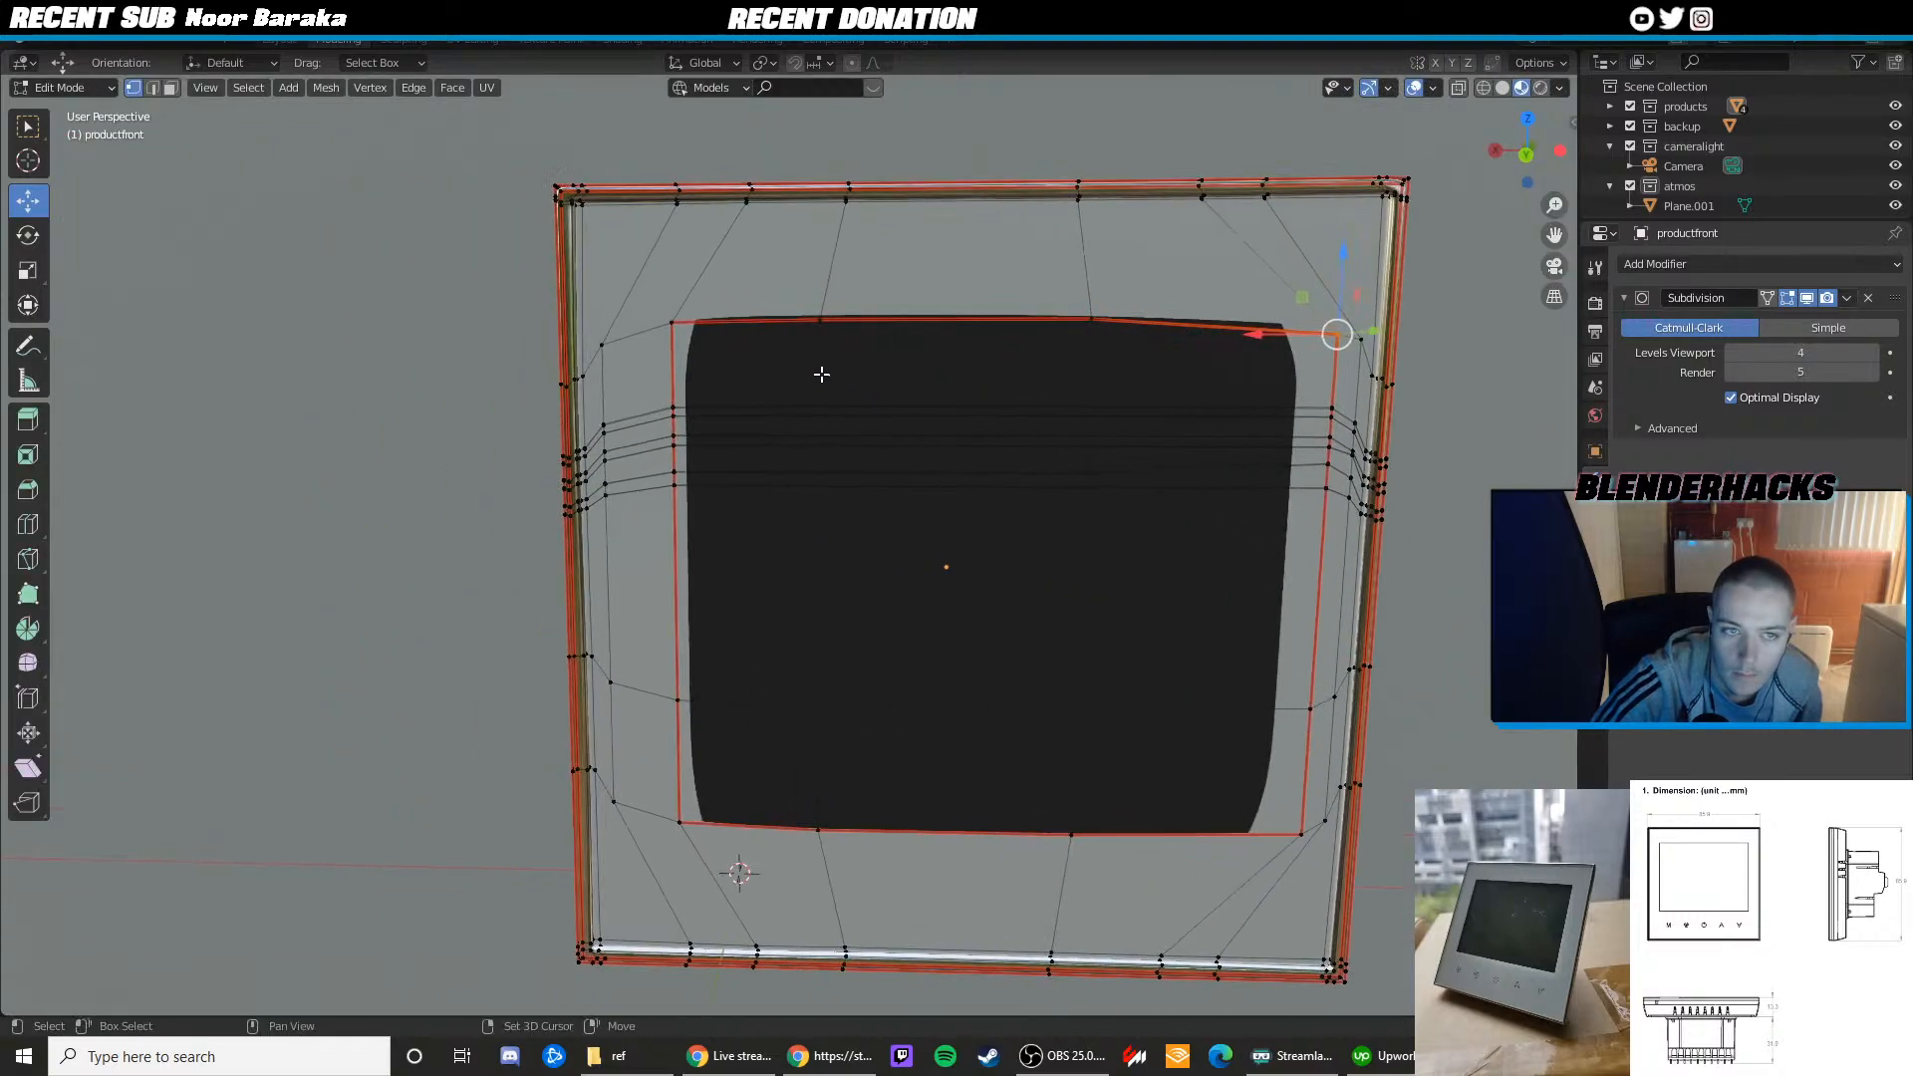
Select all vertices of the screen's left edge and move them outward along the X axis towards the frame
{"action": "left_click_drag", "start_coordinate": [696, 500], "coordinate": [700, 797]}
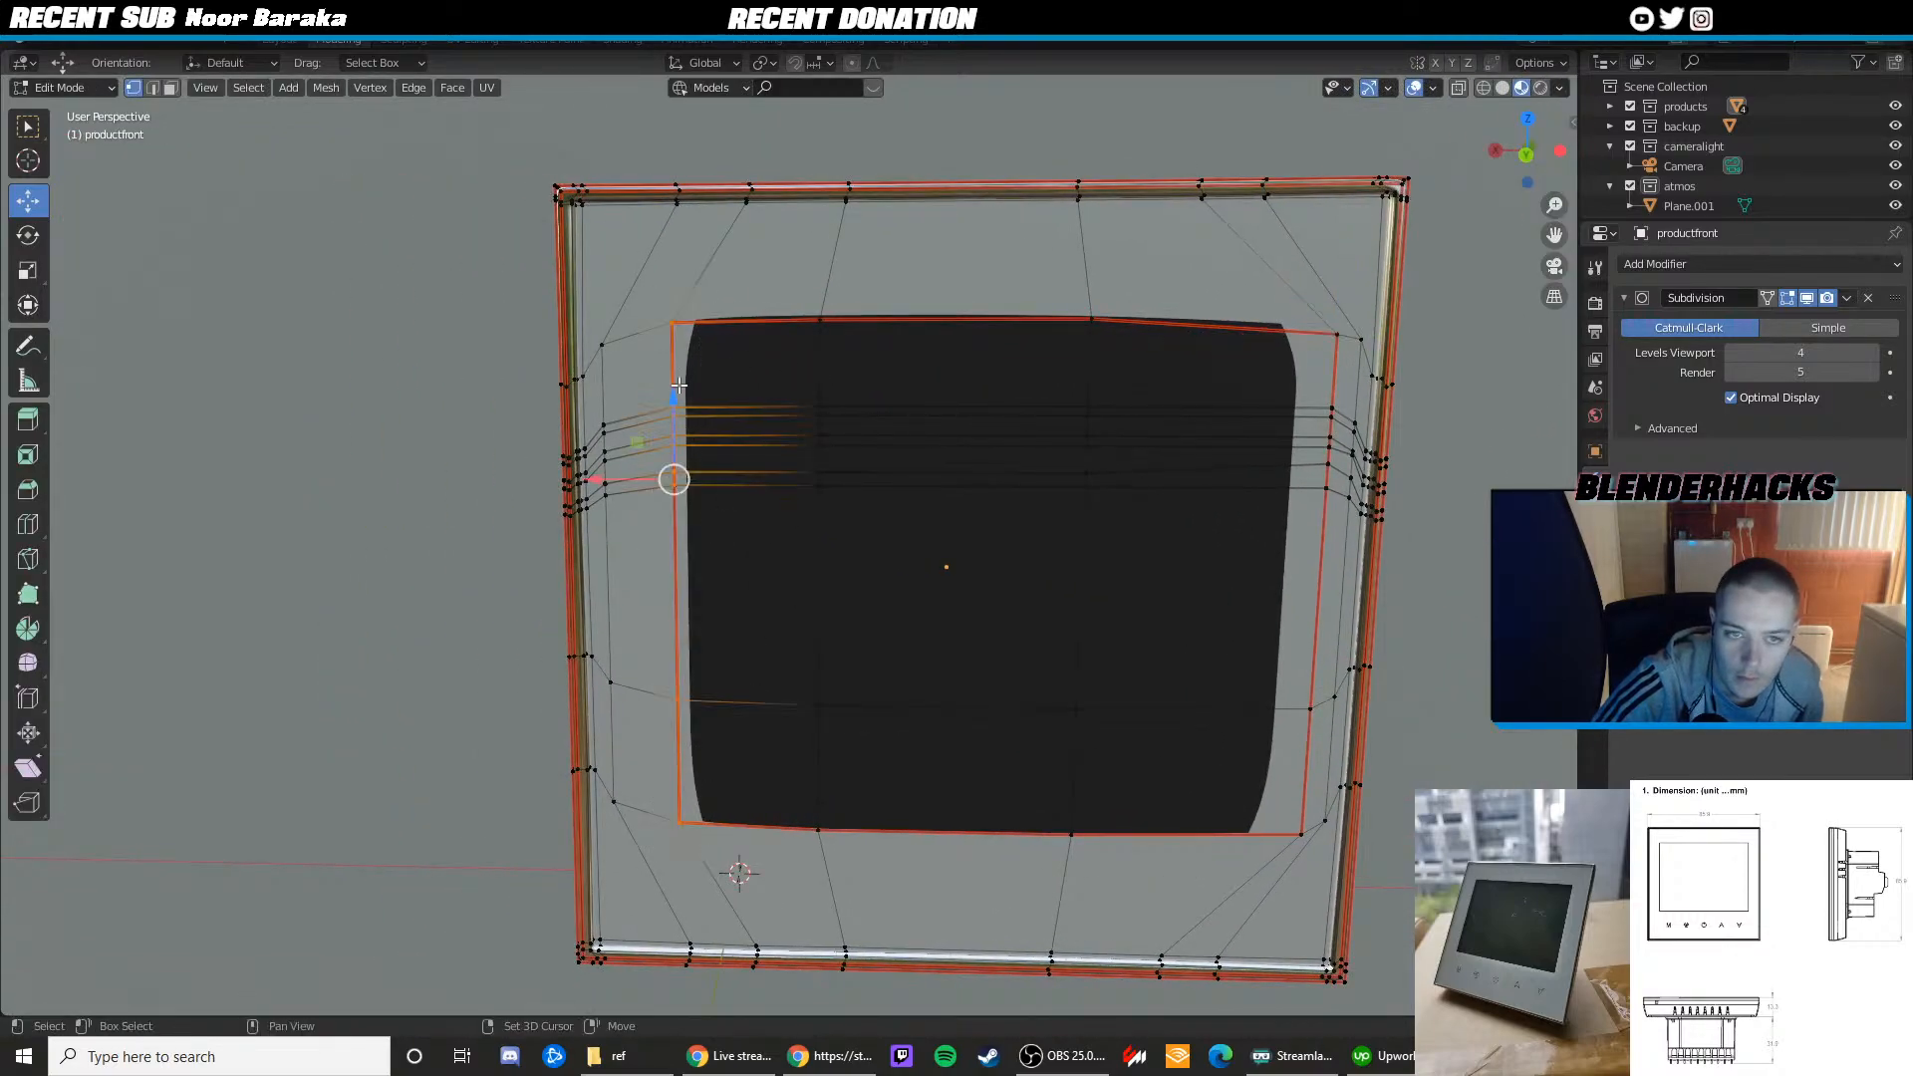
{"action": "left_click_drag", "start_coordinate": [613, 474], "coordinate": [585, 478]}
{"action": "key", "text": "ctrl+z"}
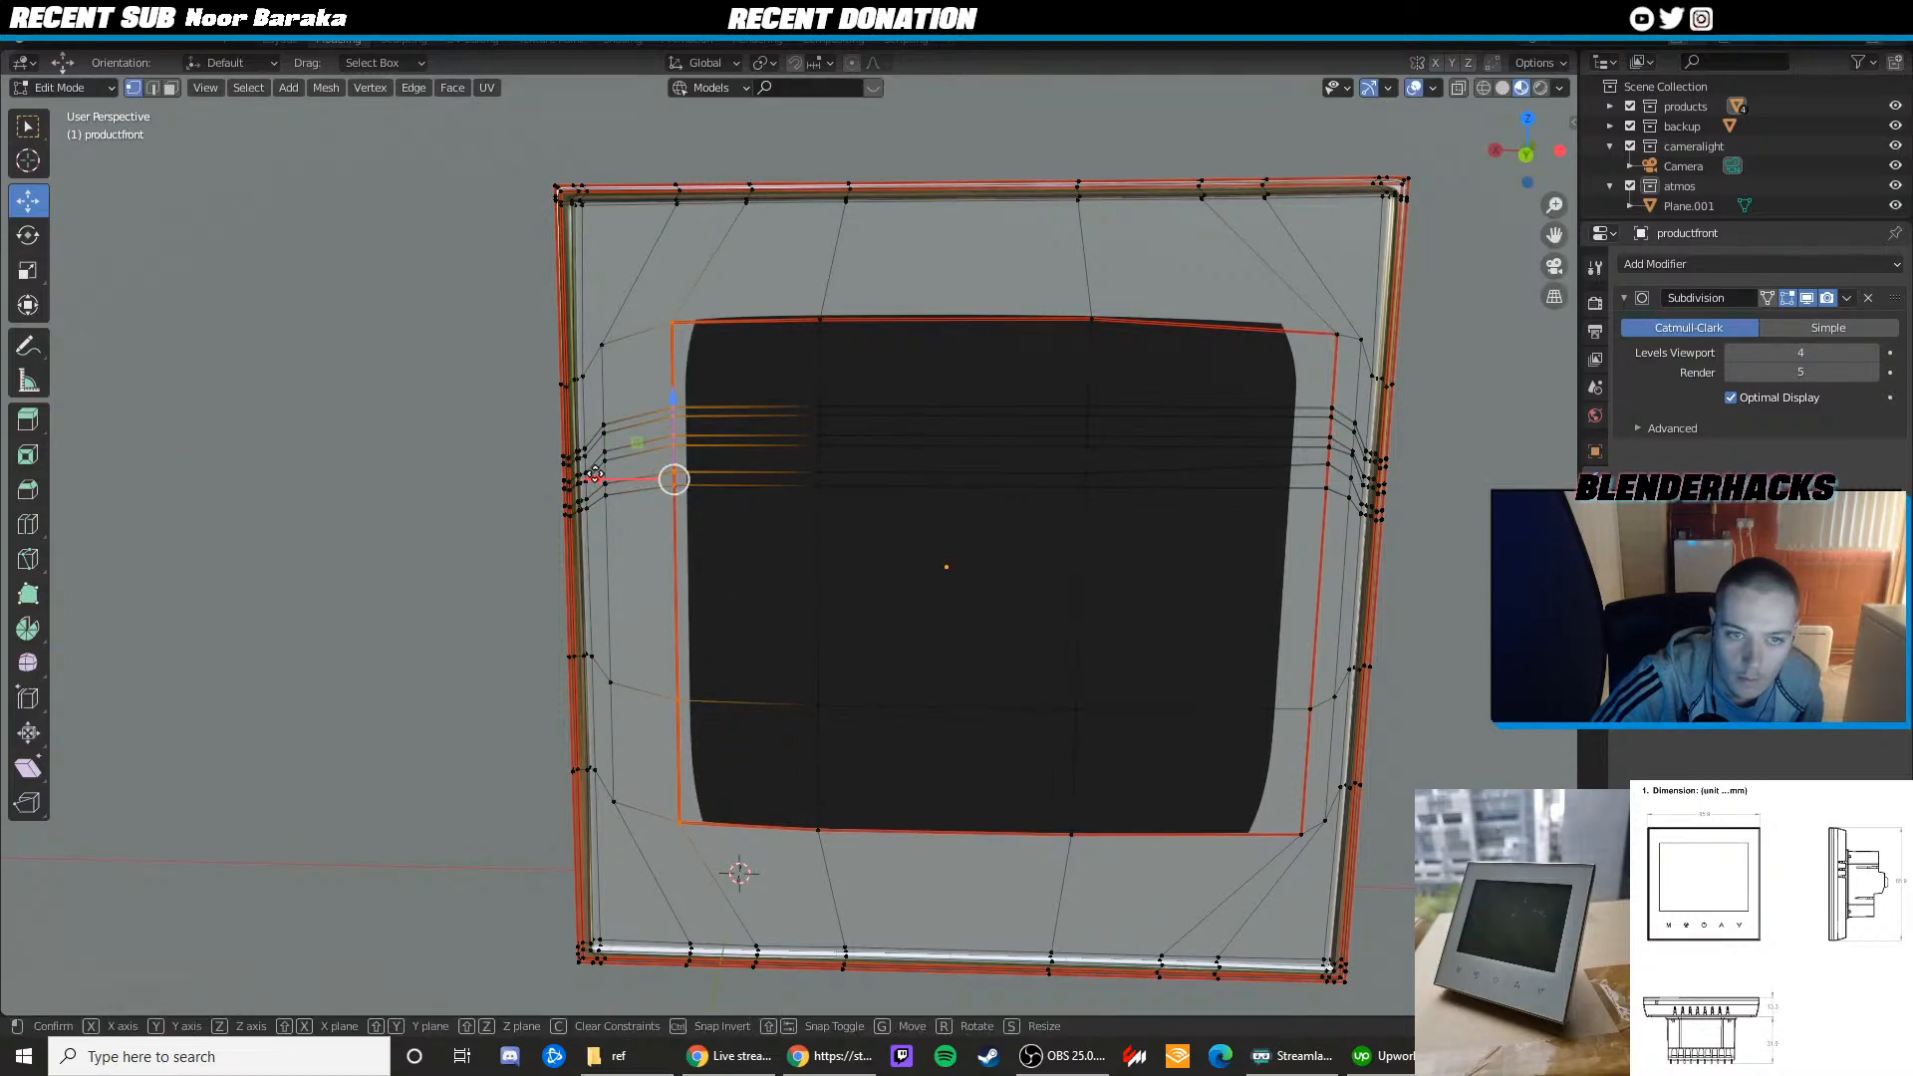
{"action": "scroll", "coordinate": [598, 468], "scroll_direction": "up", "scroll_amount": 5}
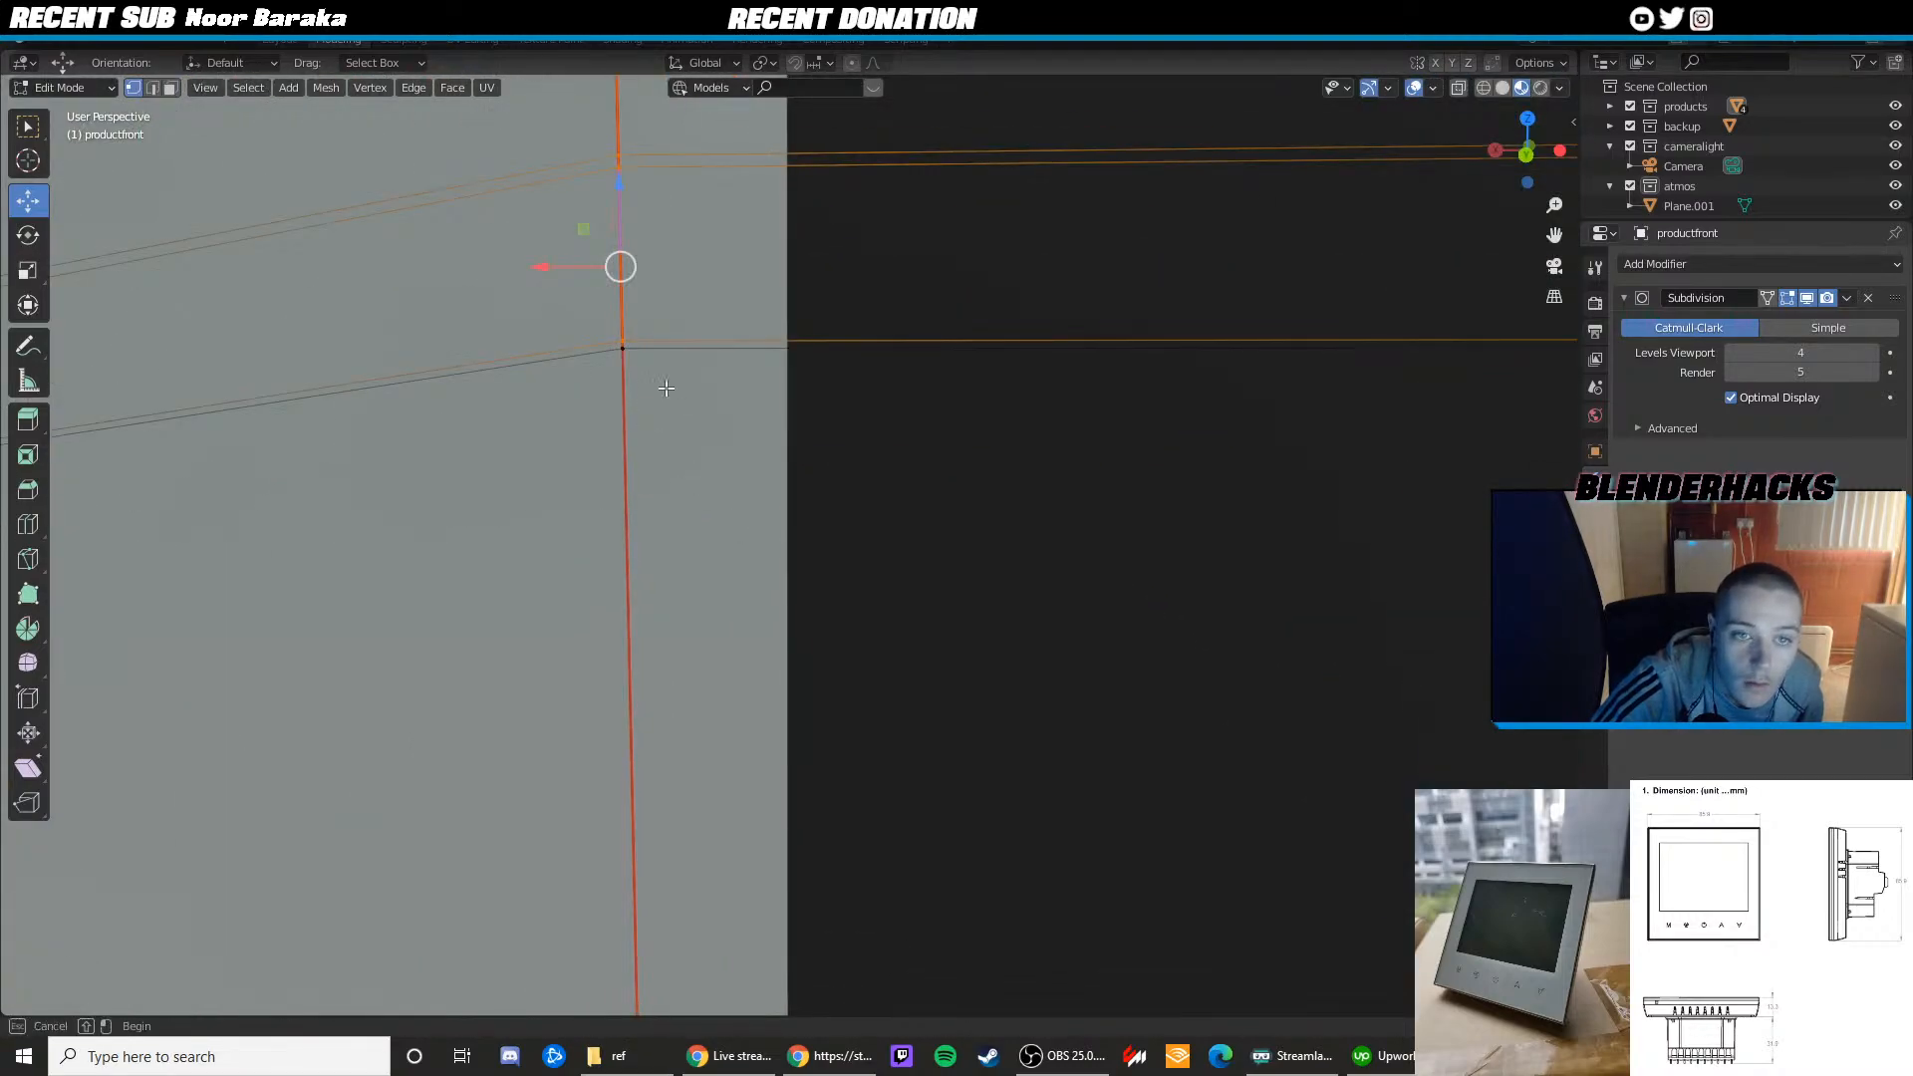
{"action": "left_click_drag", "start_coordinate": [666, 388], "coordinate": [595, 321], "text": "shift"}
{"action": "scroll", "coordinate": [688, 444], "scroll_direction": "down", "scroll_amount": 15}
{"action": "left_click_drag", "start_coordinate": [730, 529], "coordinate": [726, 528]}
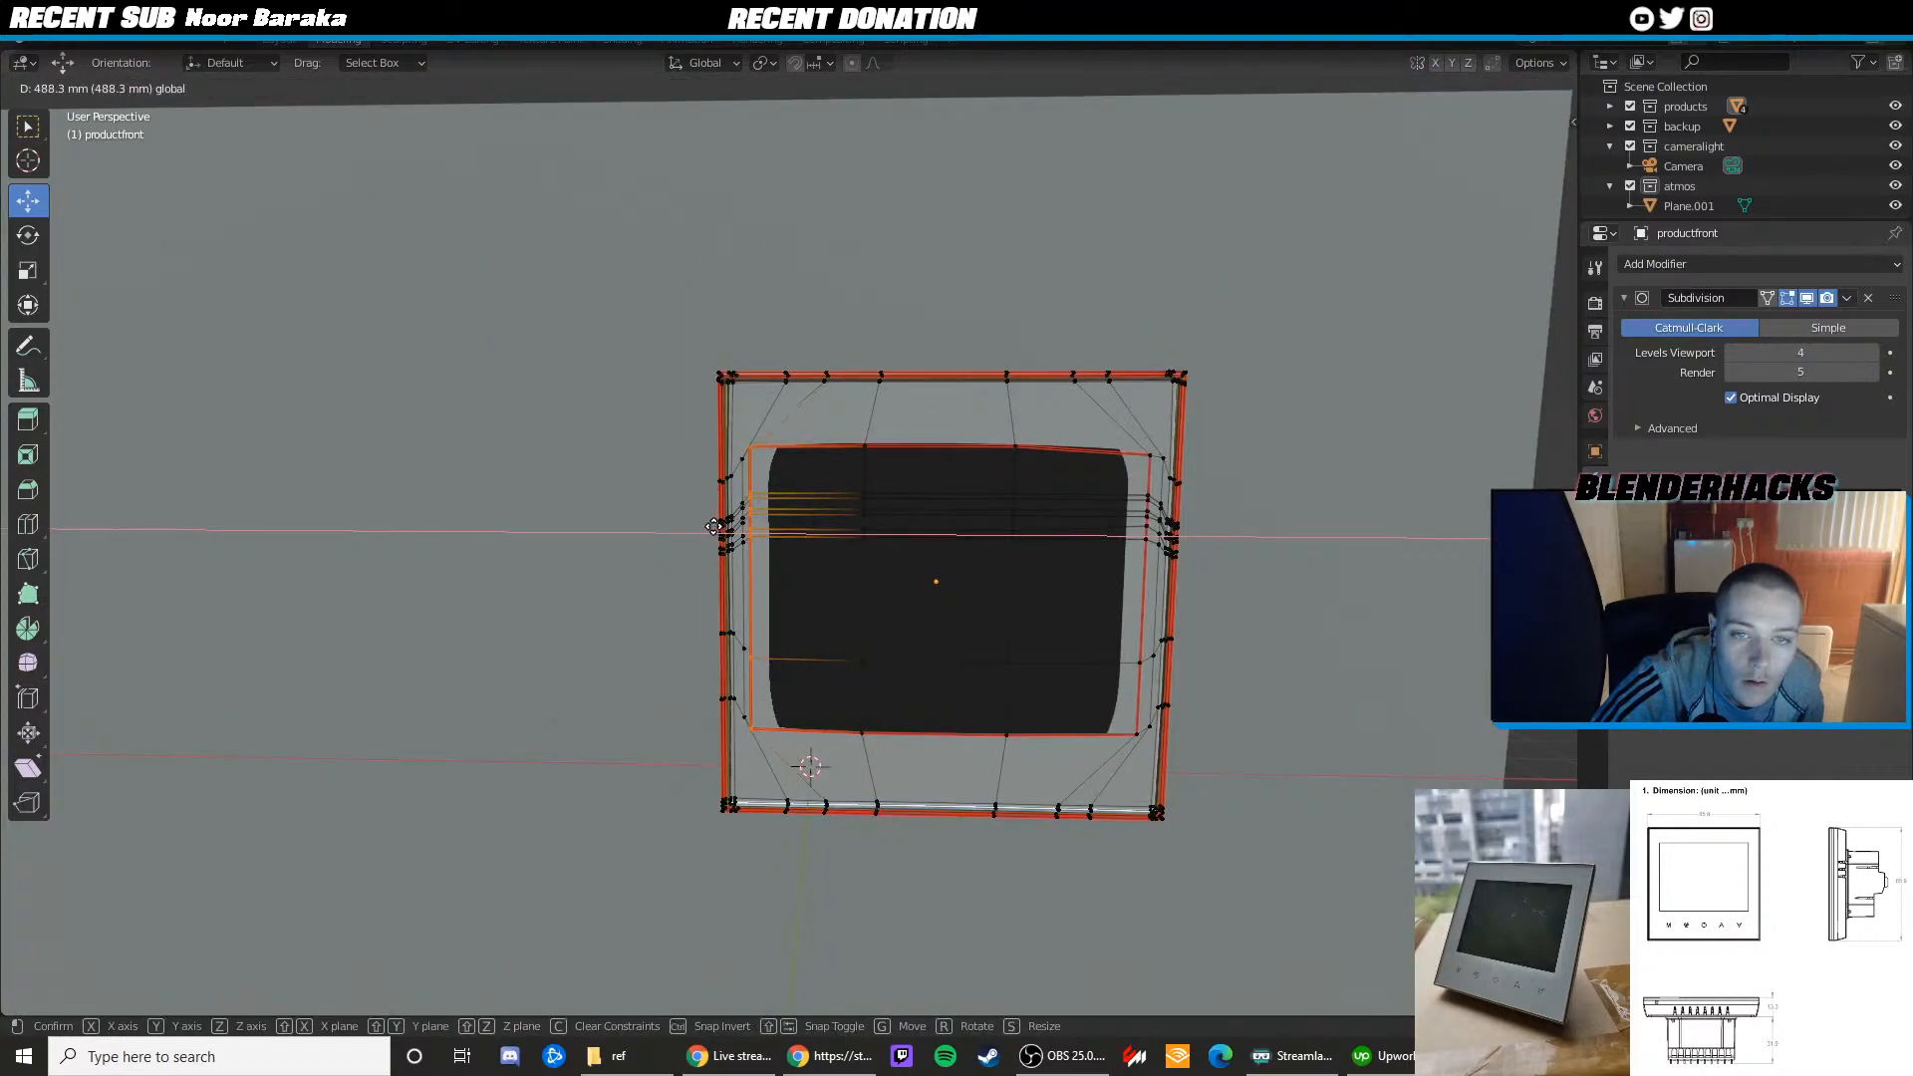
{"action": "left_click", "coordinate": [724, 530]}
Add vertical loop cuts just inside the screen's left and right edges to sharpen its sides
{"action": "scroll", "coordinate": [732, 523], "scroll_direction": "up", "scroll_amount": 3}
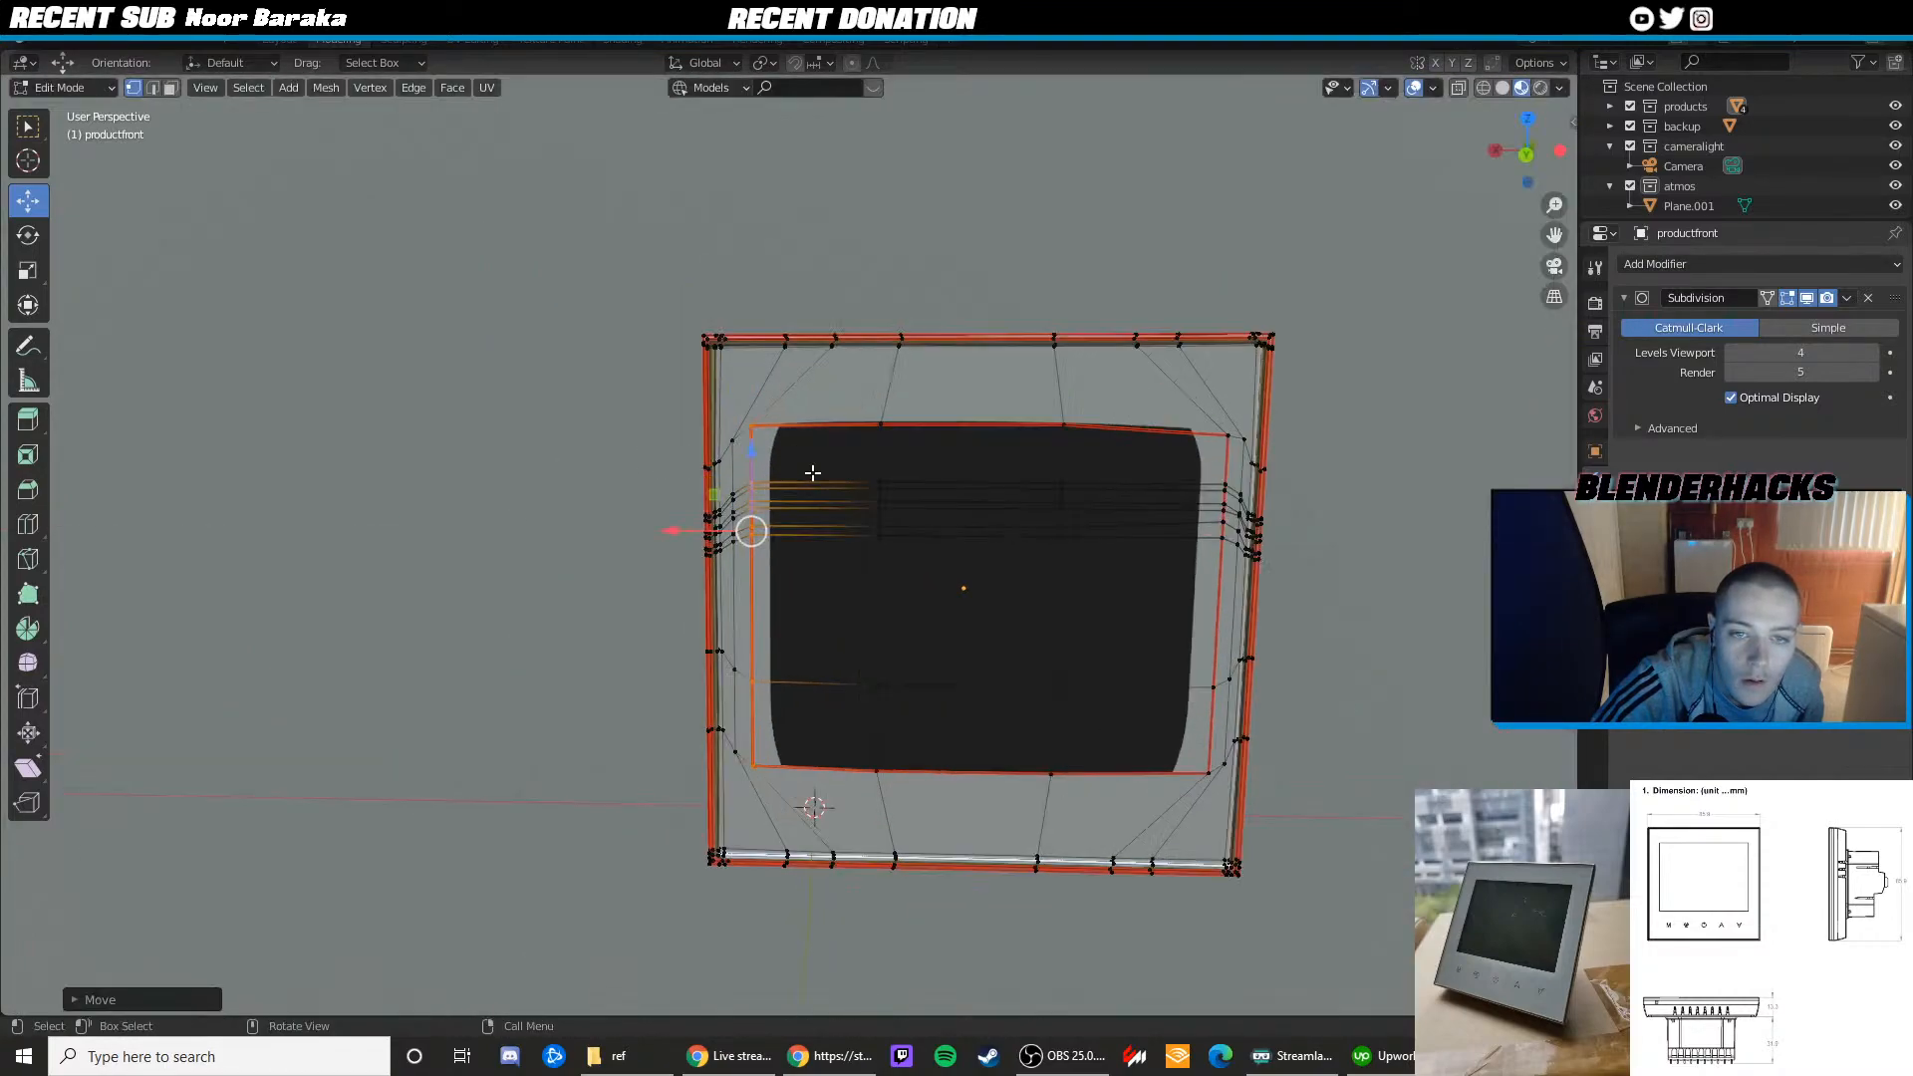
{"action": "key", "text": "g"}
{"action": "key", "text": "g"}
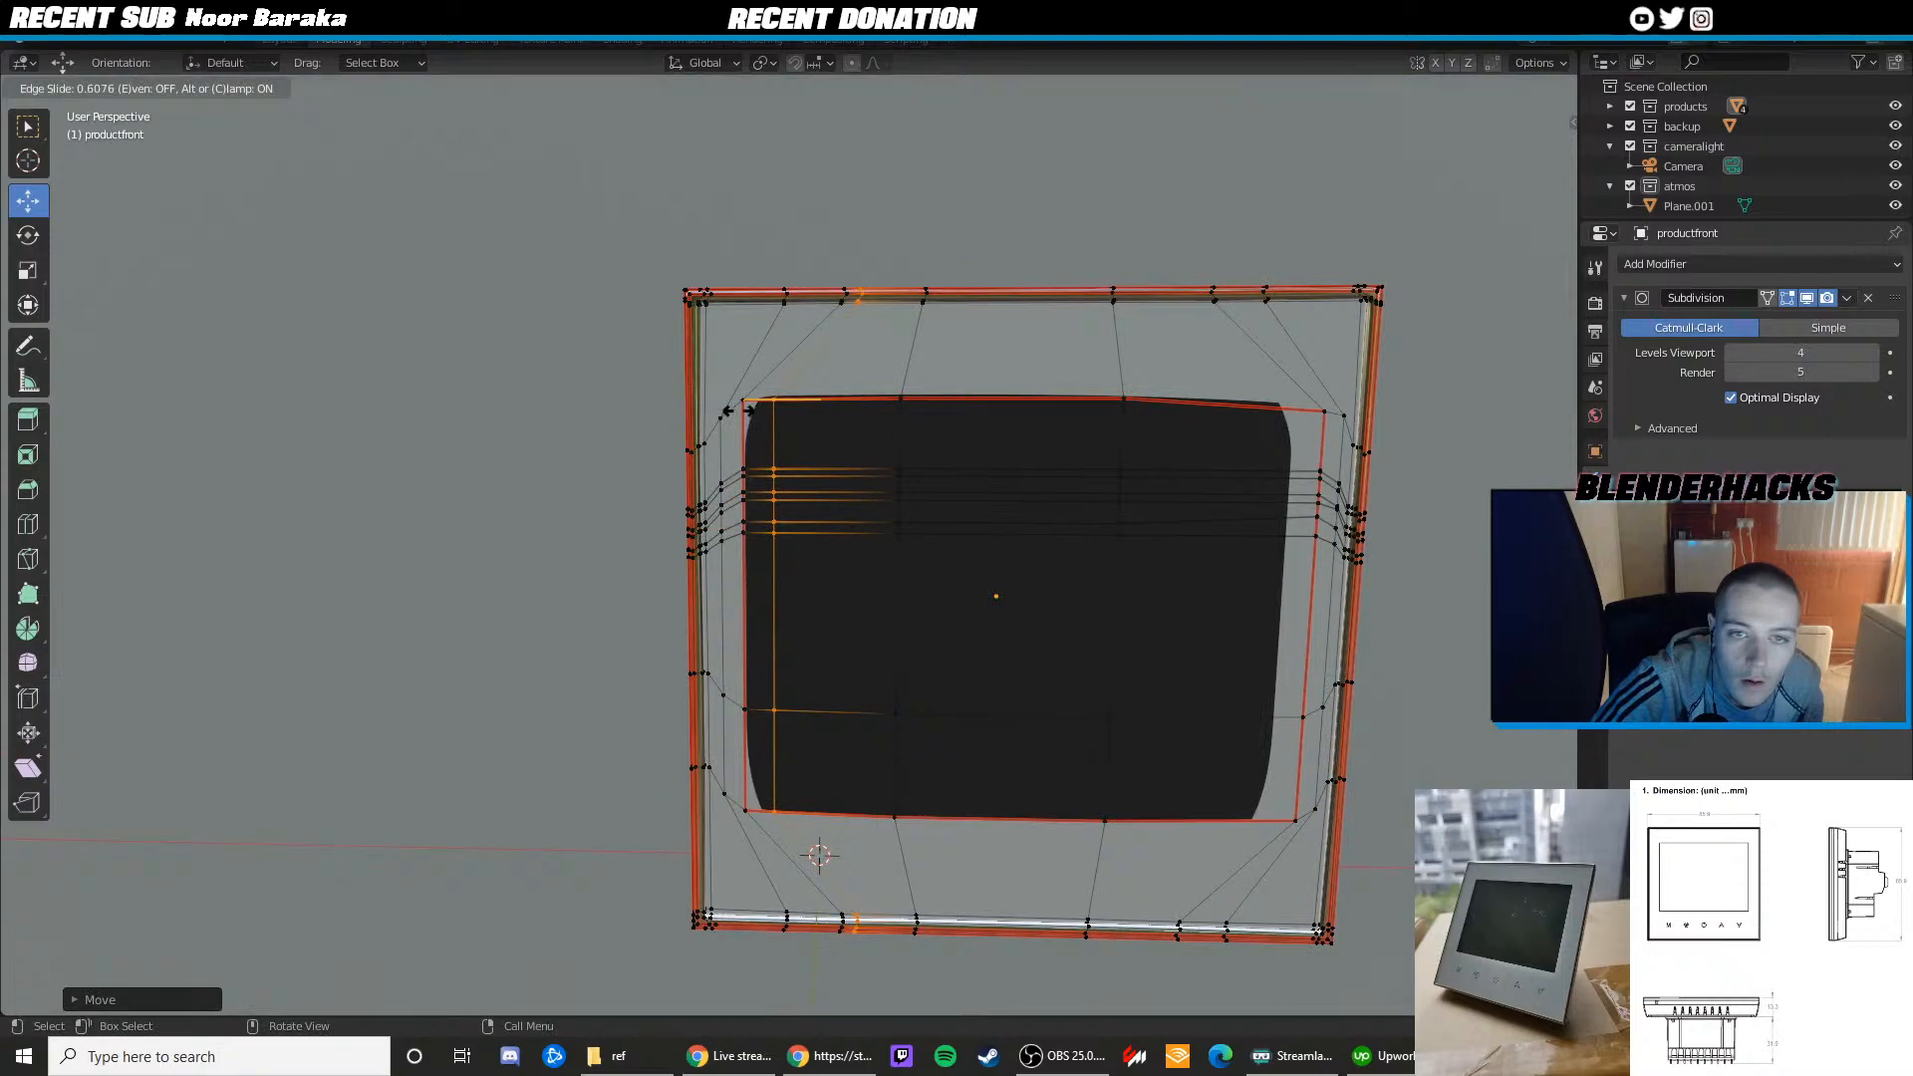
{"action": "left_click", "coordinate": [731, 410]}
{"action": "key", "text": "ctrl+r"}
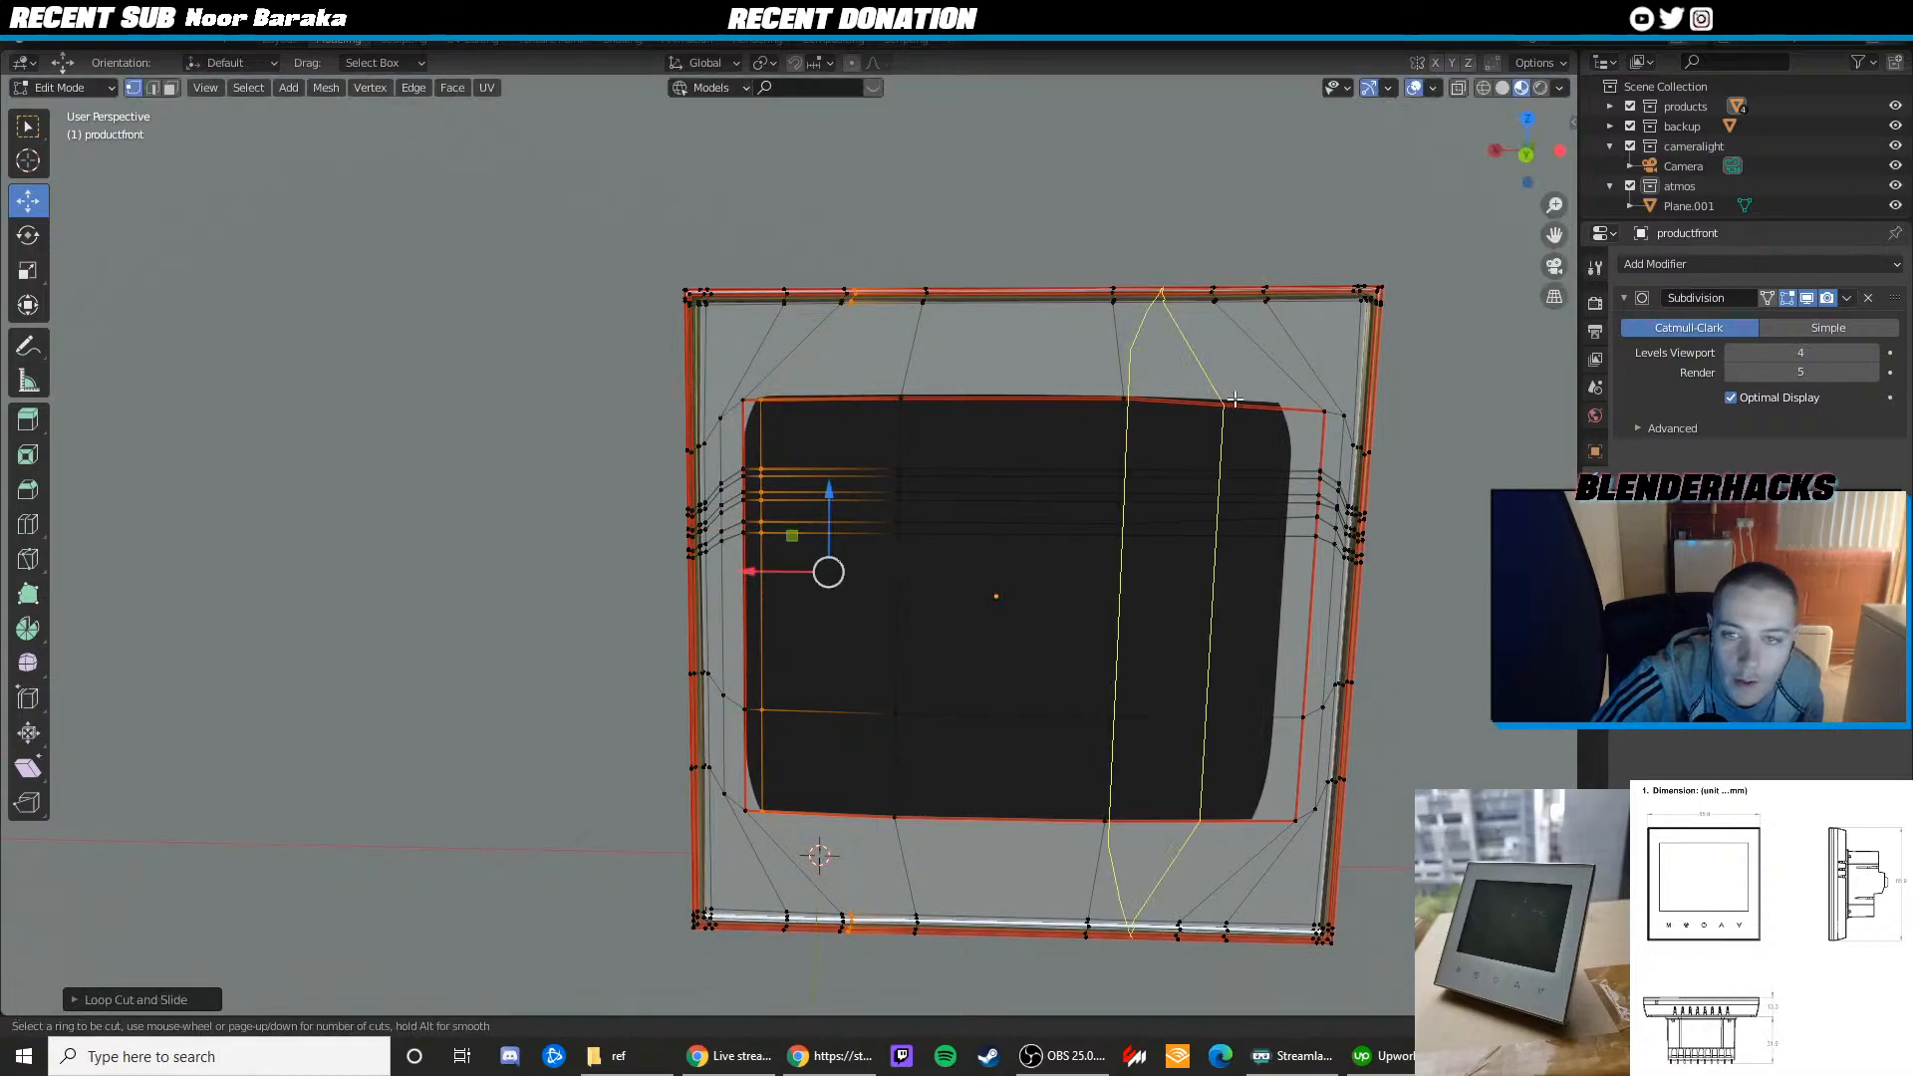
{"action": "left_click", "coordinate": [1238, 404]}
{"action": "left_click", "coordinate": [1326, 414]}
Add a horizontal loop cut just inside the screen's bottom edge and check the corners in Object Mode
{"action": "key", "text": "ctrl+r"}
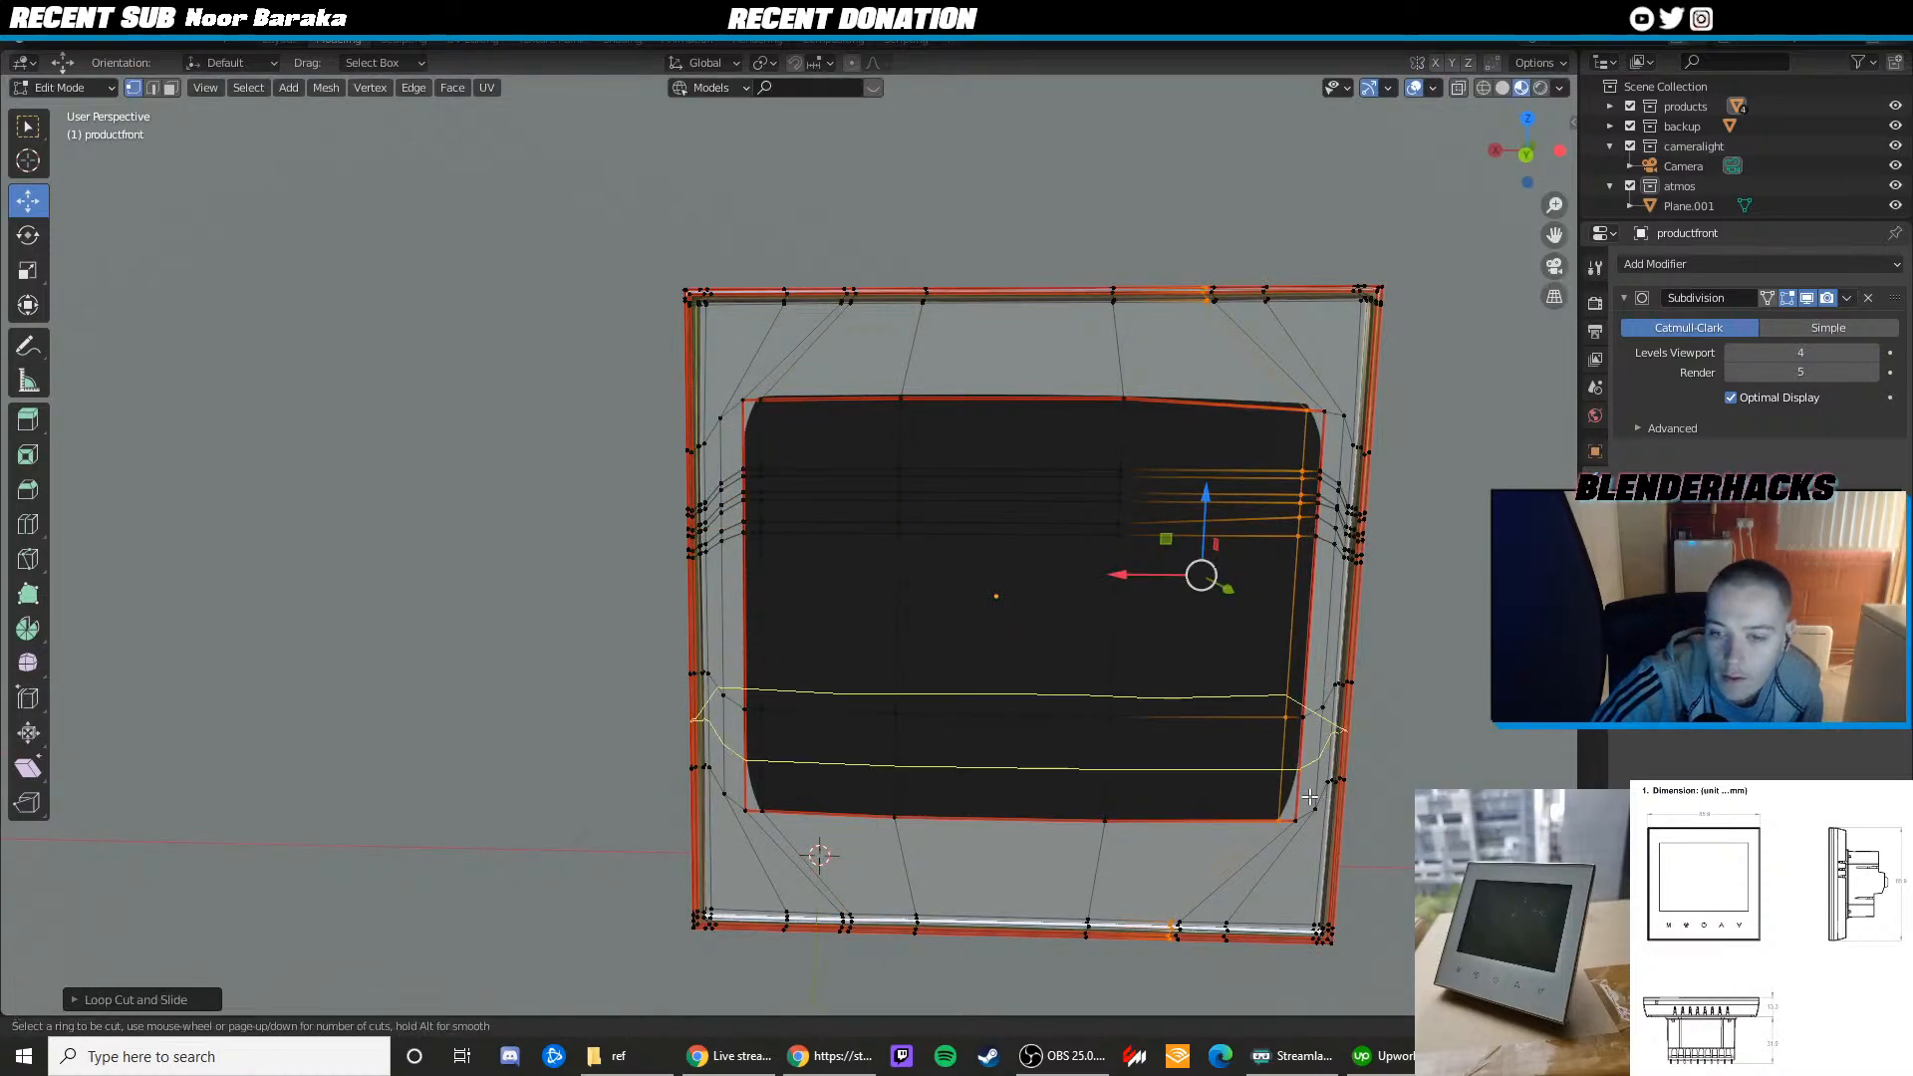
{"action": "left_click", "coordinate": [1301, 809]}
{"action": "left_click", "coordinate": [1305, 835]}
{"action": "key", "text": "Tab"}
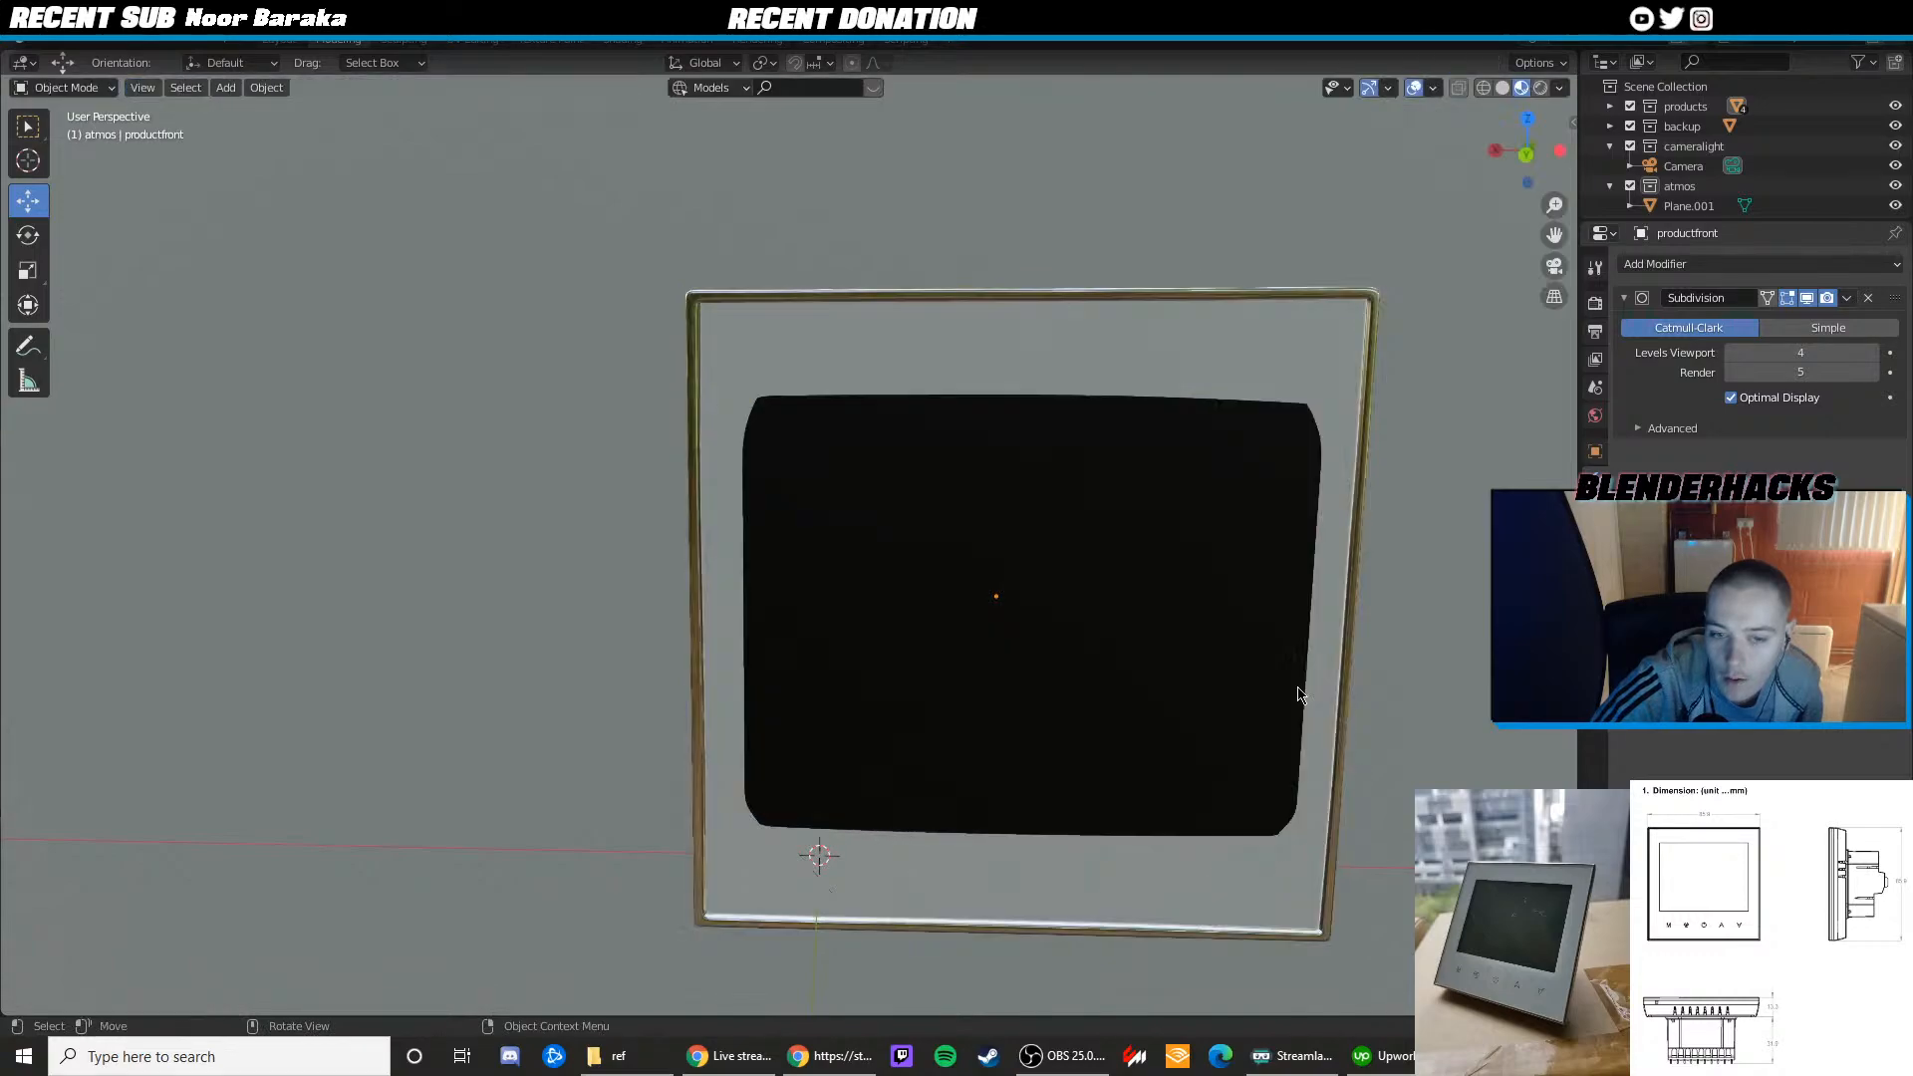
{"action": "scroll", "coordinate": [1298, 692], "scroll_direction": "down", "scroll_amount": 2}
{"action": "middle_click_drag", "start_coordinate": [1285, 668], "coordinate": [1261, 626]}
{"action": "key", "text": "Tab"}
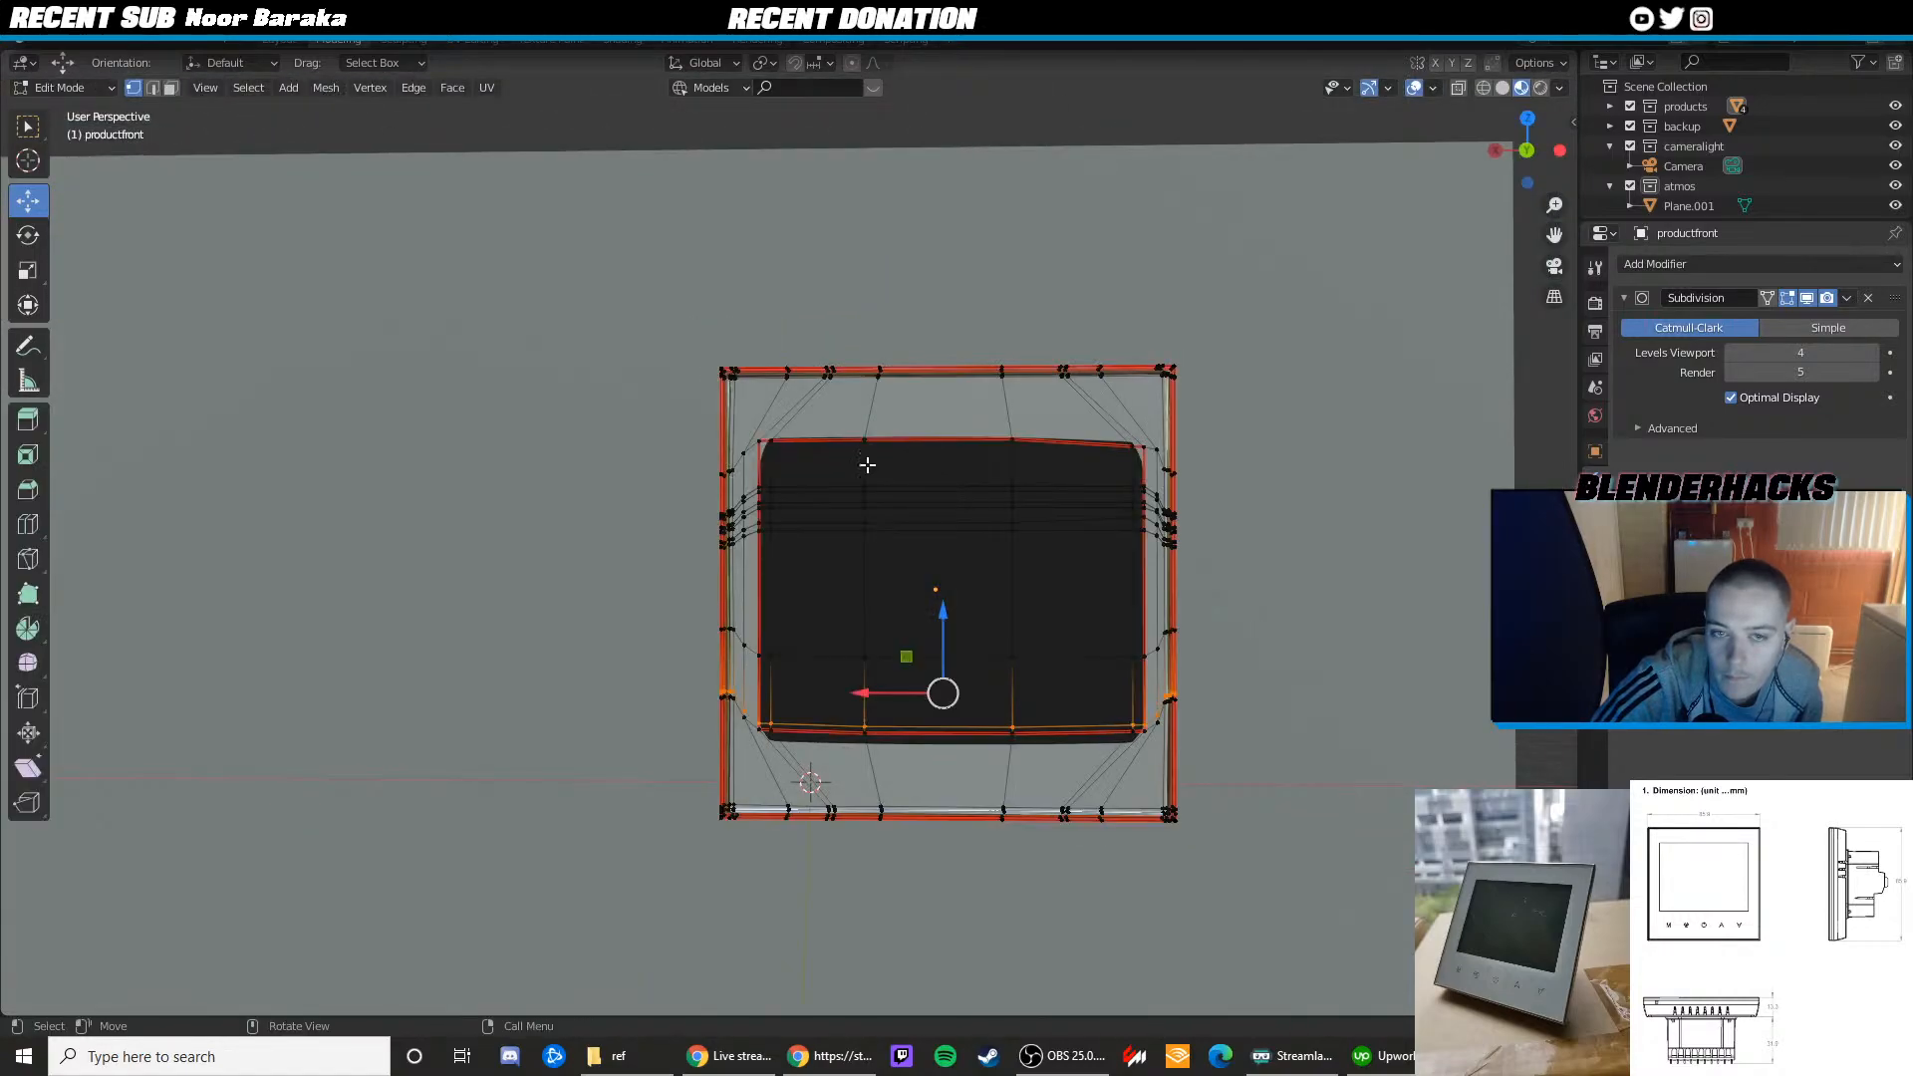
Add one loop cut just inside and one just outside the screen's top edge, and check the shape in Object Mode
{"action": "scroll", "coordinate": [867, 461], "scroll_direction": "up", "scroll_amount": 2}
{"action": "key", "text": "ctrl+r"}
{"action": "left_click", "coordinate": [742, 417]}
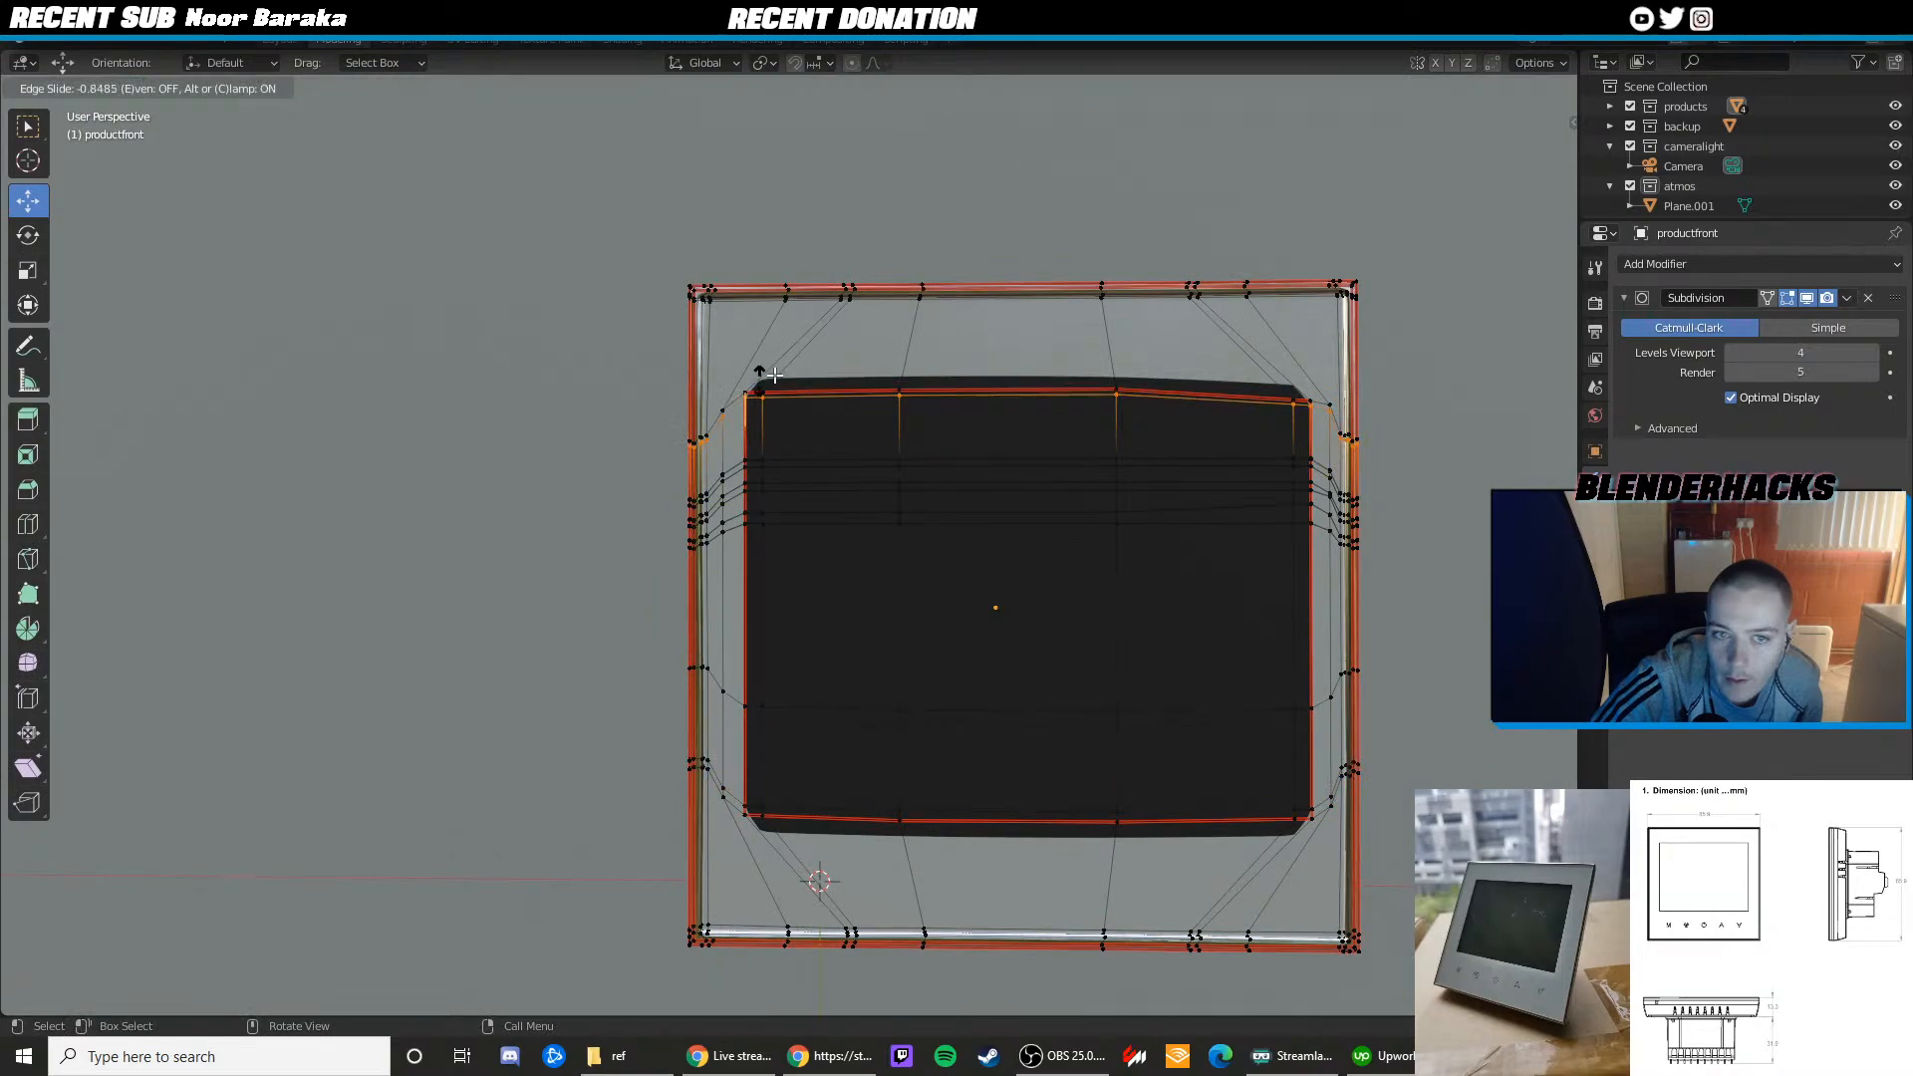
{"action": "left_click", "coordinate": [774, 375]}
{"action": "key", "text": "ctrl+r"}
{"action": "left_click", "coordinate": [803, 353]}
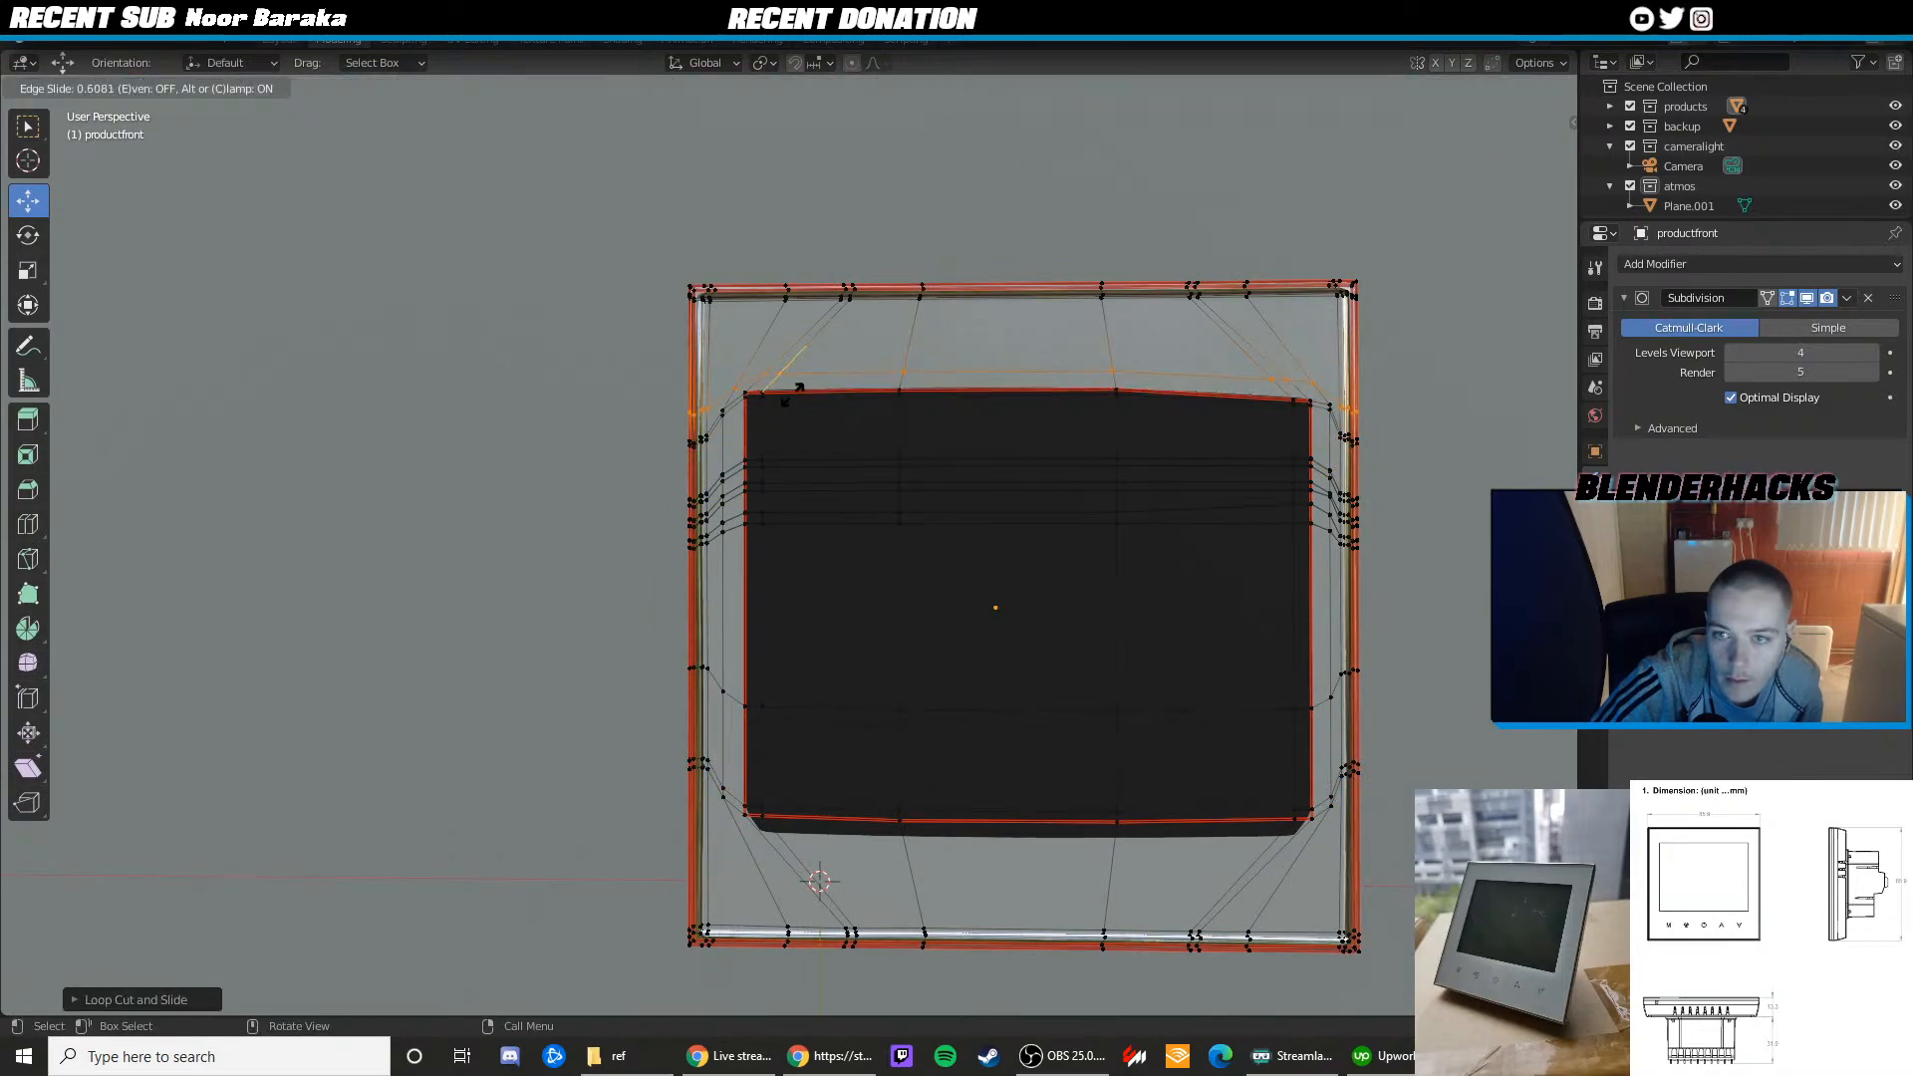
{"action": "left_click", "coordinate": [796, 419]}
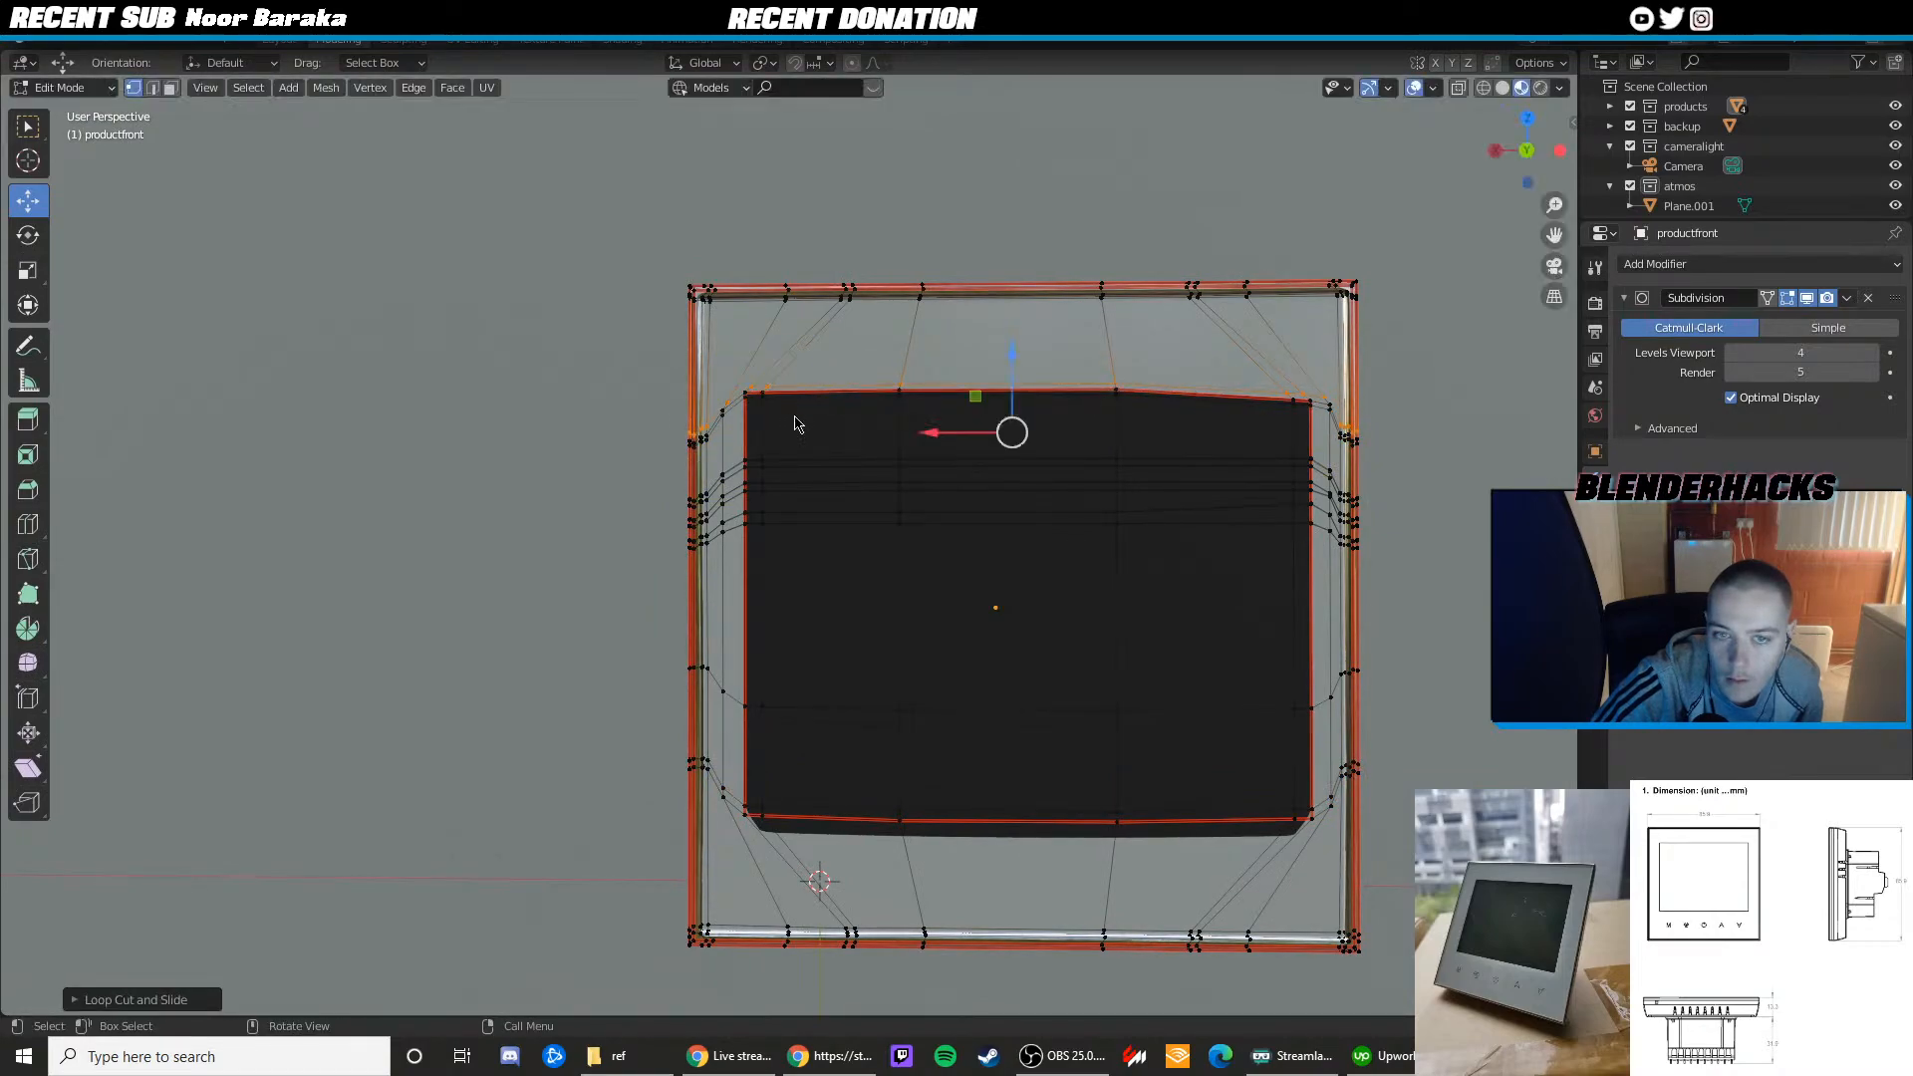
{"action": "key", "text": "Tab"}
{"action": "scroll", "coordinate": [934, 426], "scroll_direction": "down", "scroll_amount": 3}
{"action": "middle_click_drag", "start_coordinate": [928, 438], "coordinate": [675, 405], "text": "shift"}
{"action": "scroll", "coordinate": [740, 405], "scroll_direction": "up", "scroll_amount": 2}
{"action": "scroll", "coordinate": [697, 428], "scroll_direction": "up", "scroll_amount": 2}
Add a loop cut just outside the screen's bottom edge and inspect the sharpened screen from several angles in Object Mode
{"action": "key", "text": "Tab"}
{"action": "scroll", "coordinate": [745, 512], "scroll_direction": "up", "scroll_amount": 5}
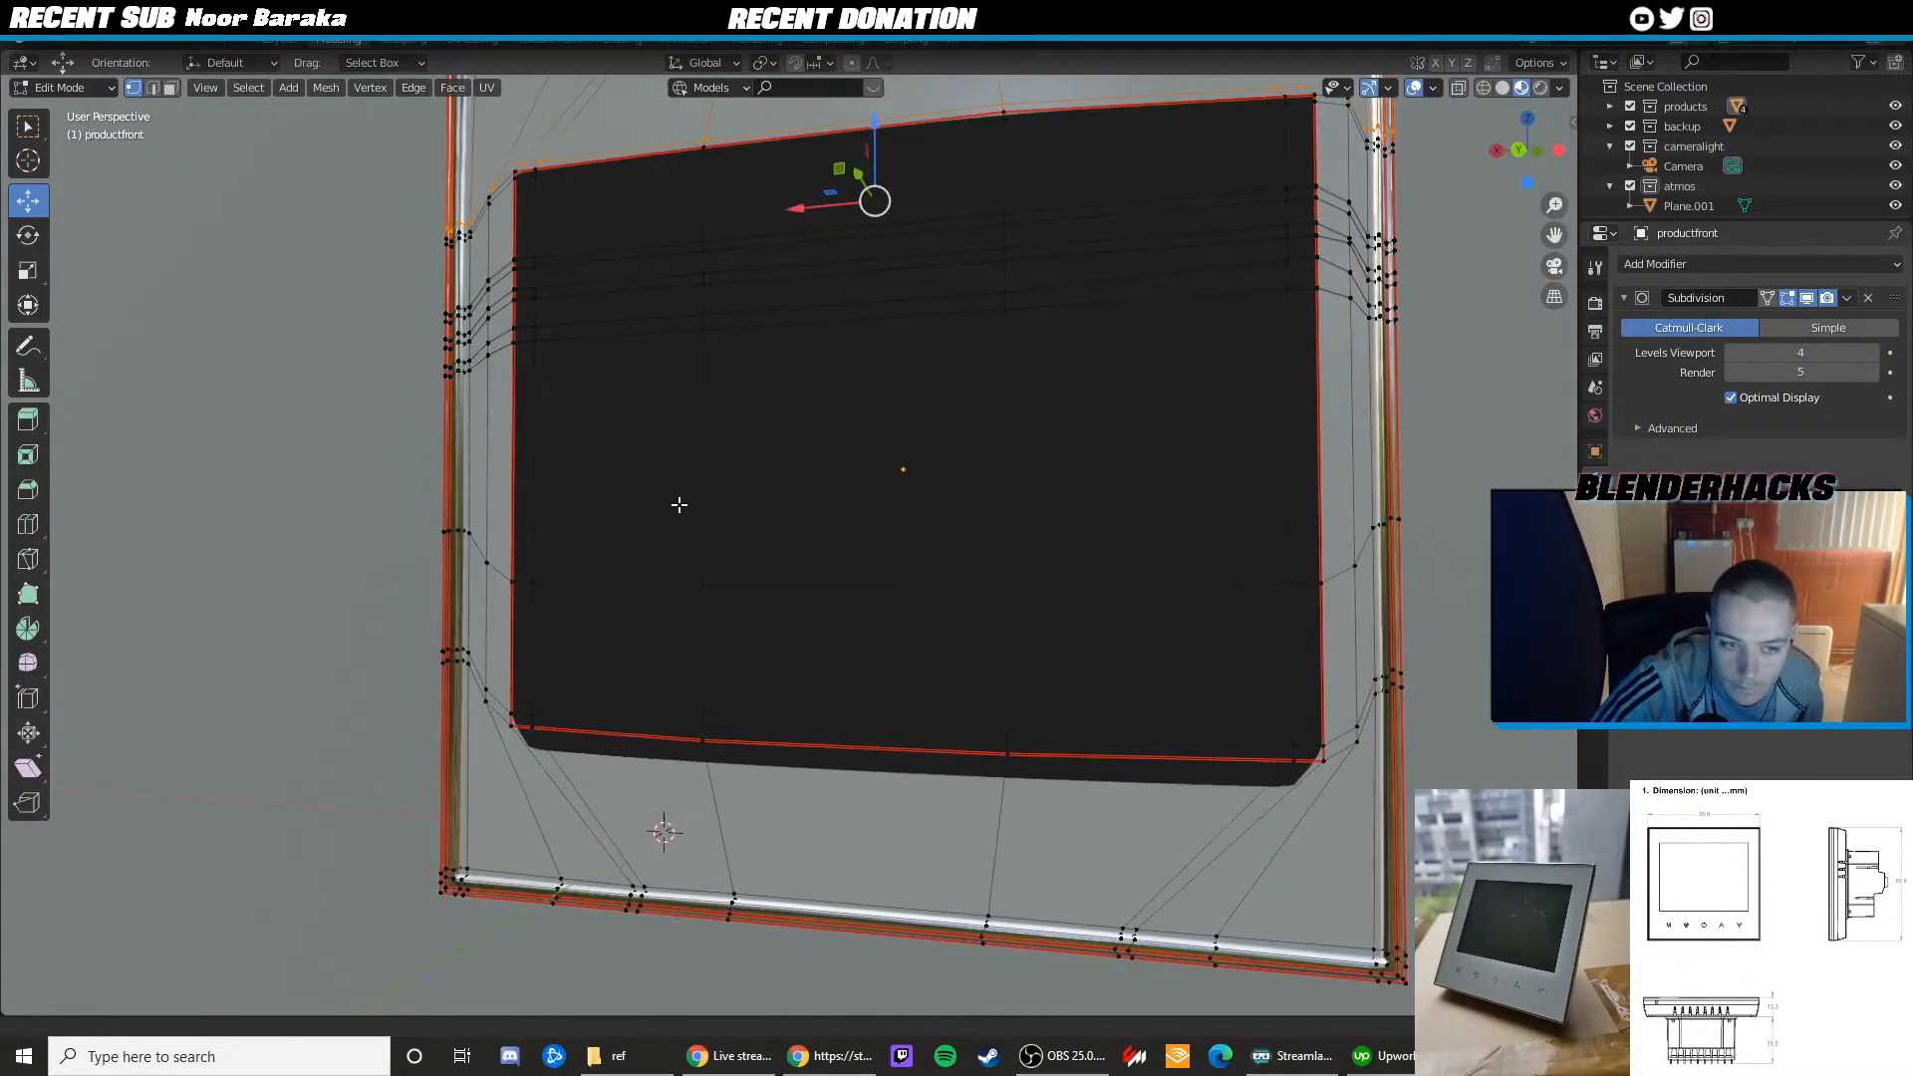
{"action": "key", "text": "g"}
{"action": "key", "text": "g"}
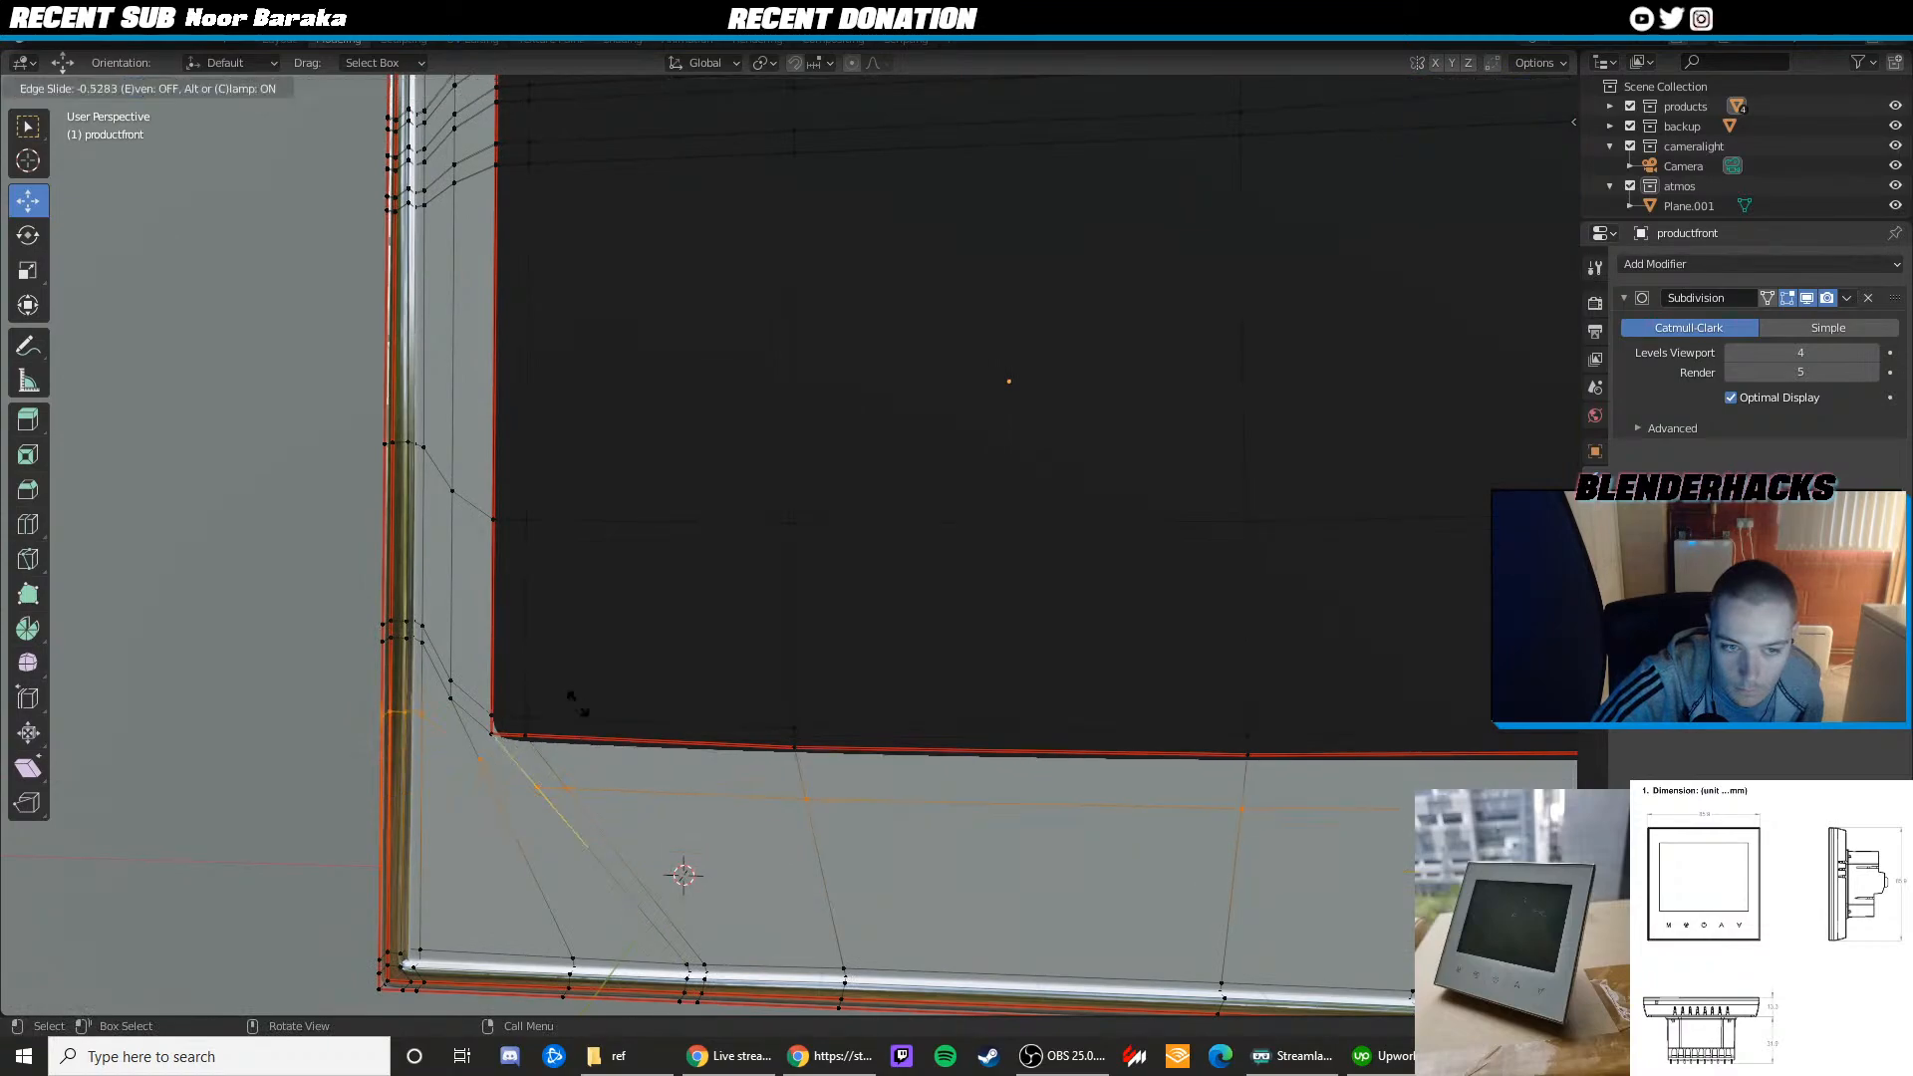
{"action": "left_click", "coordinate": [587, 635]}
{"action": "scroll", "coordinate": [618, 642], "scroll_direction": "down", "scroll_amount": 6}
{"action": "key", "text": "Tab"}
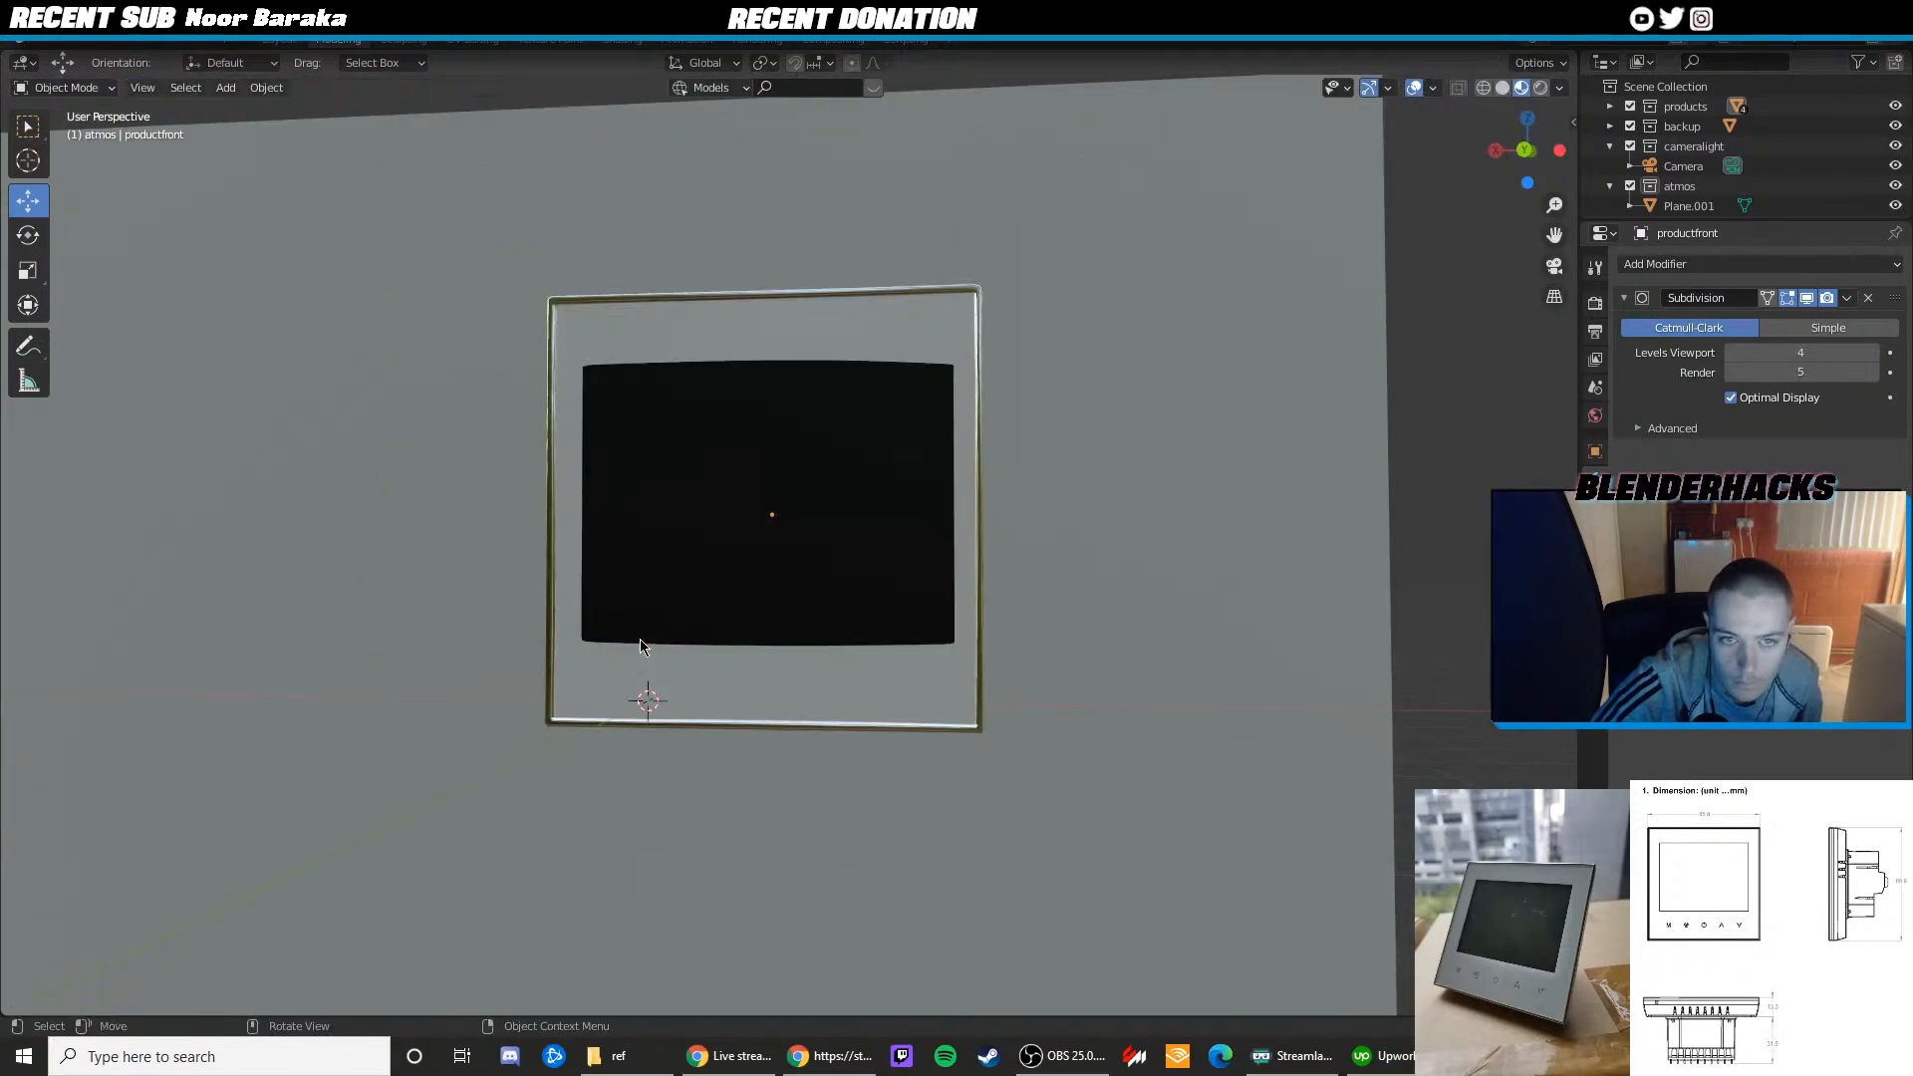
{"action": "scroll", "coordinate": [641, 645], "scroll_direction": "down", "scroll_amount": 3}
{"action": "middle_click_drag", "start_coordinate": [661, 658], "coordinate": [718, 611]}
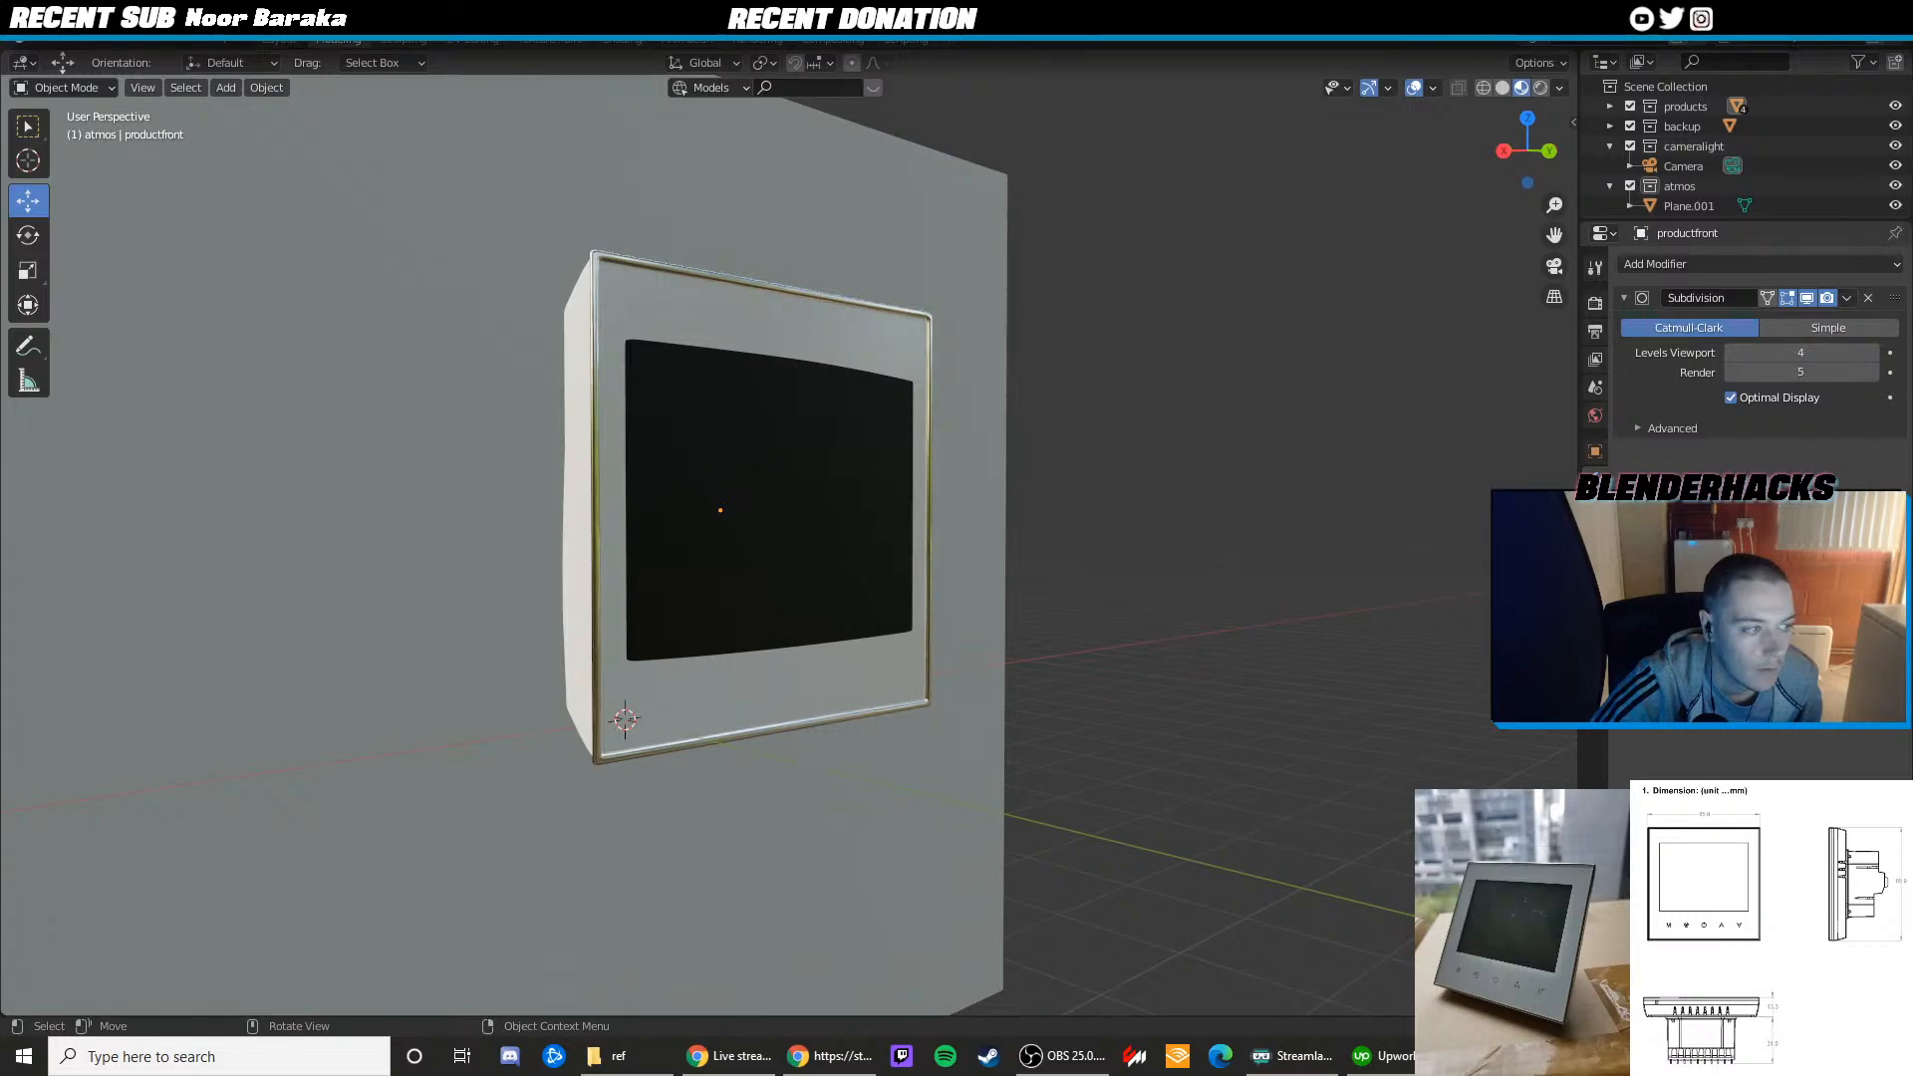
{"action": "middle_click_drag", "start_coordinate": [1330, 825], "coordinate": [1220, 796]}
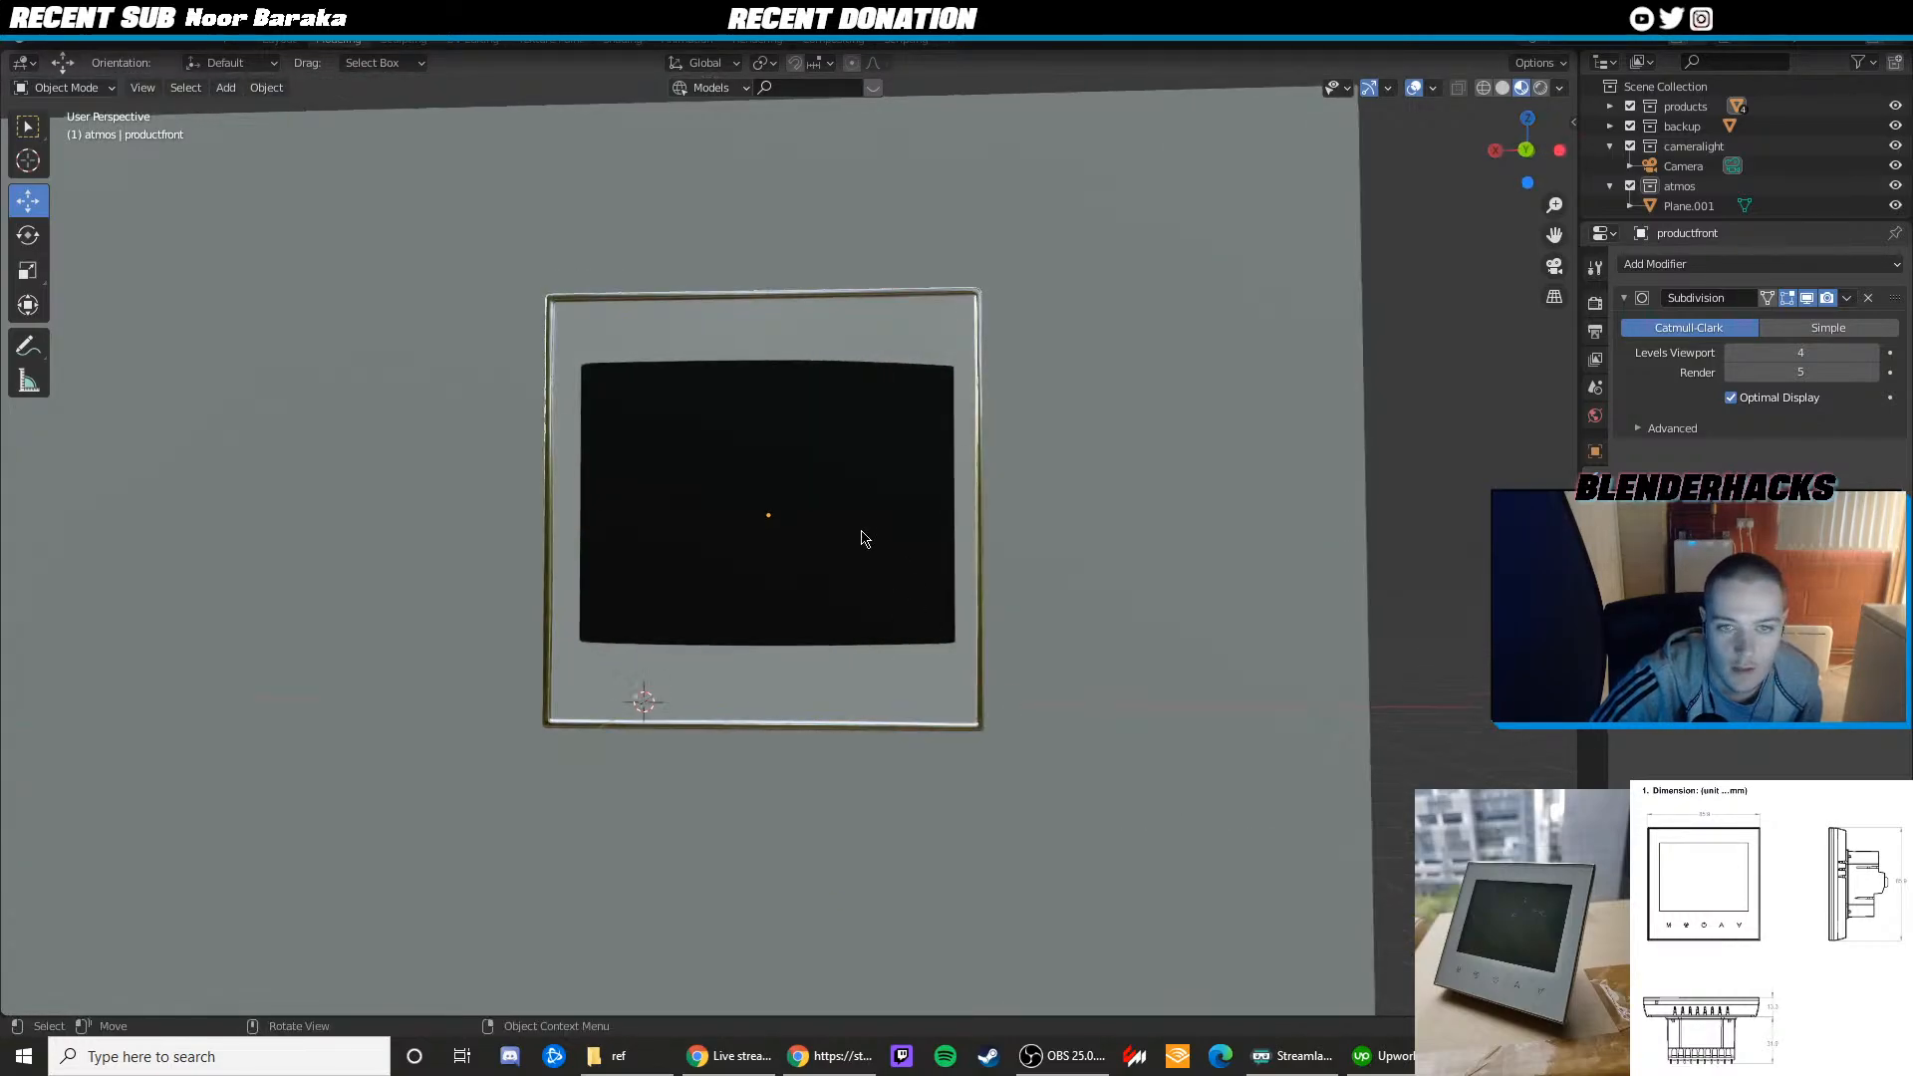
Reopen the front panel in Edit Mode, inspect its wireframe, and show it shaded in Back Orthographic view
{"action": "left_click", "coordinate": [863, 538]}
{"action": "middle_click_drag", "start_coordinate": [897, 381], "coordinate": [897, 401], "text": "shift"}
{"action": "scroll", "coordinate": [883, 399], "scroll_direction": "up", "scroll_amount": 4}
{"action": "key", "text": "Tab"}
{"action": "key", "text": "z"}
{"action": "left_click", "coordinate": [718, 445]}
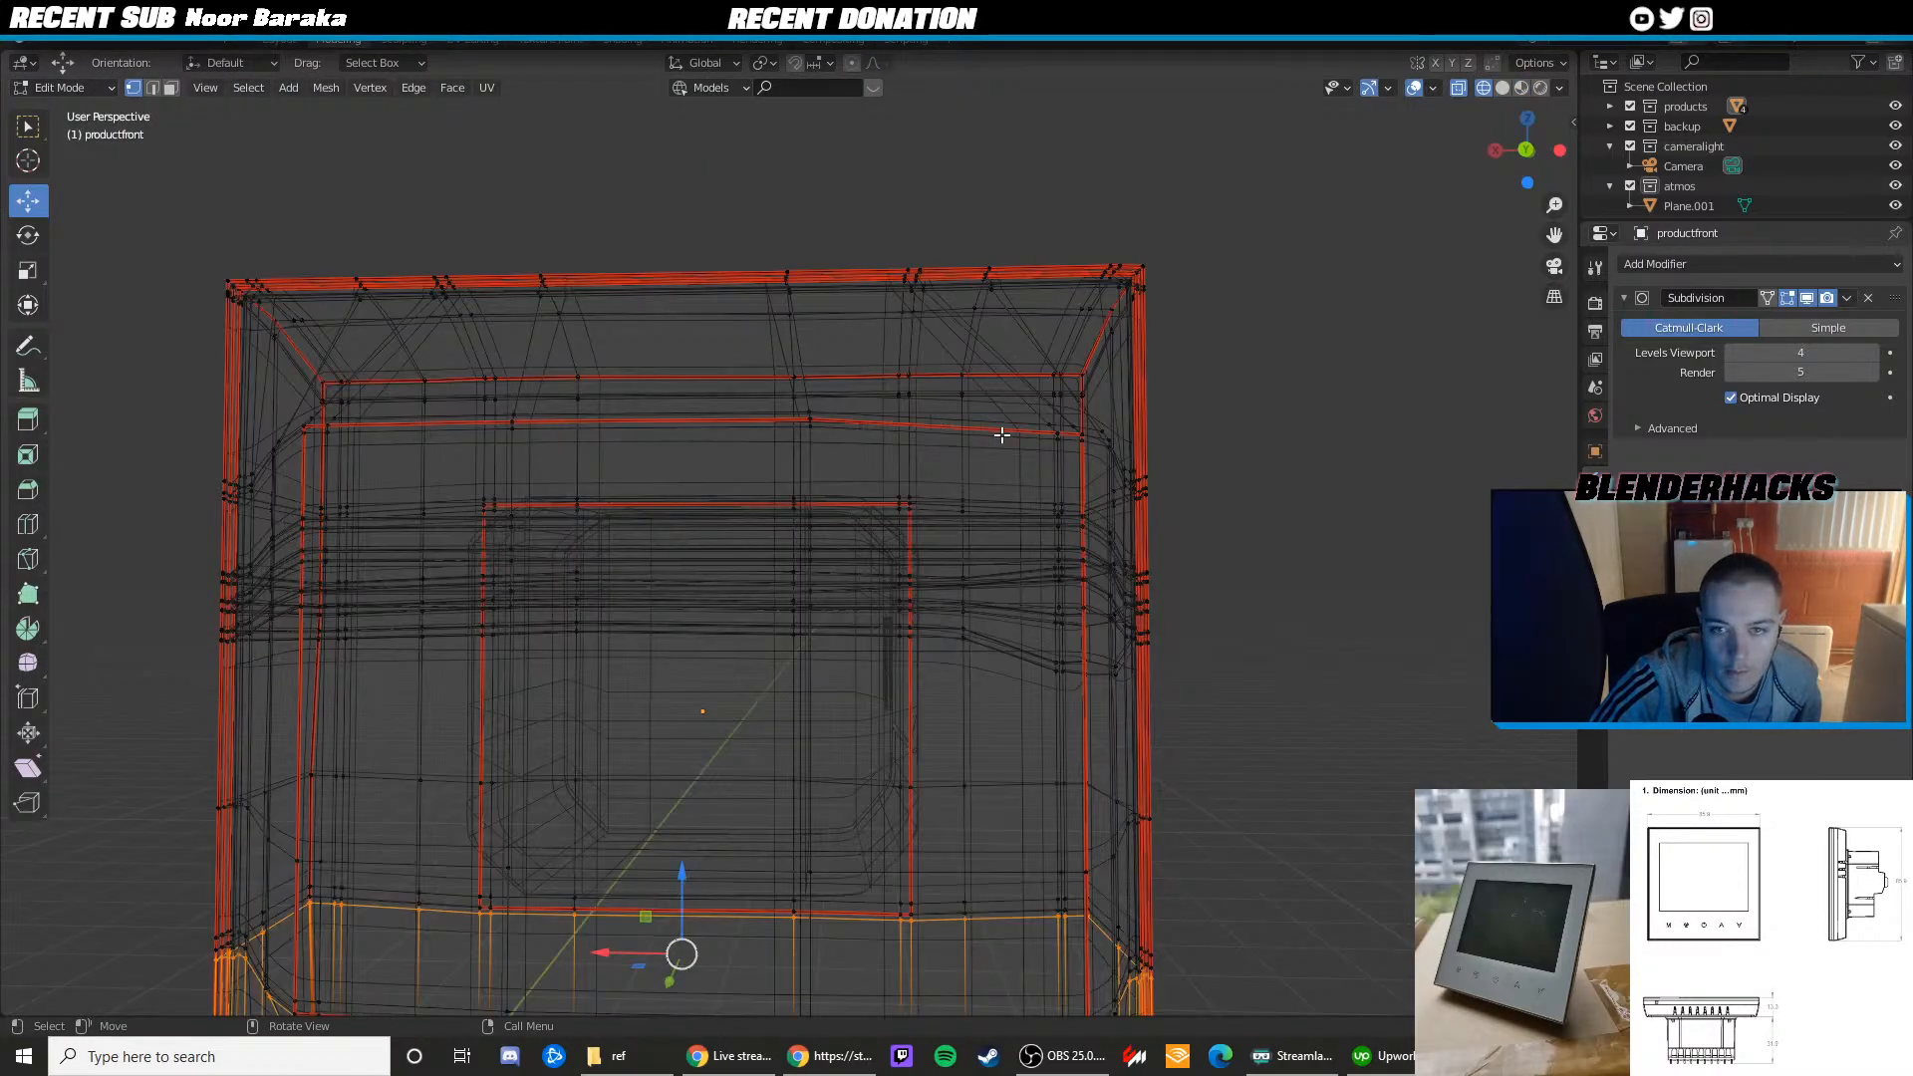
{"action": "key", "text": "KP_1"}
{"action": "key", "text": "ctrl+KP_1"}
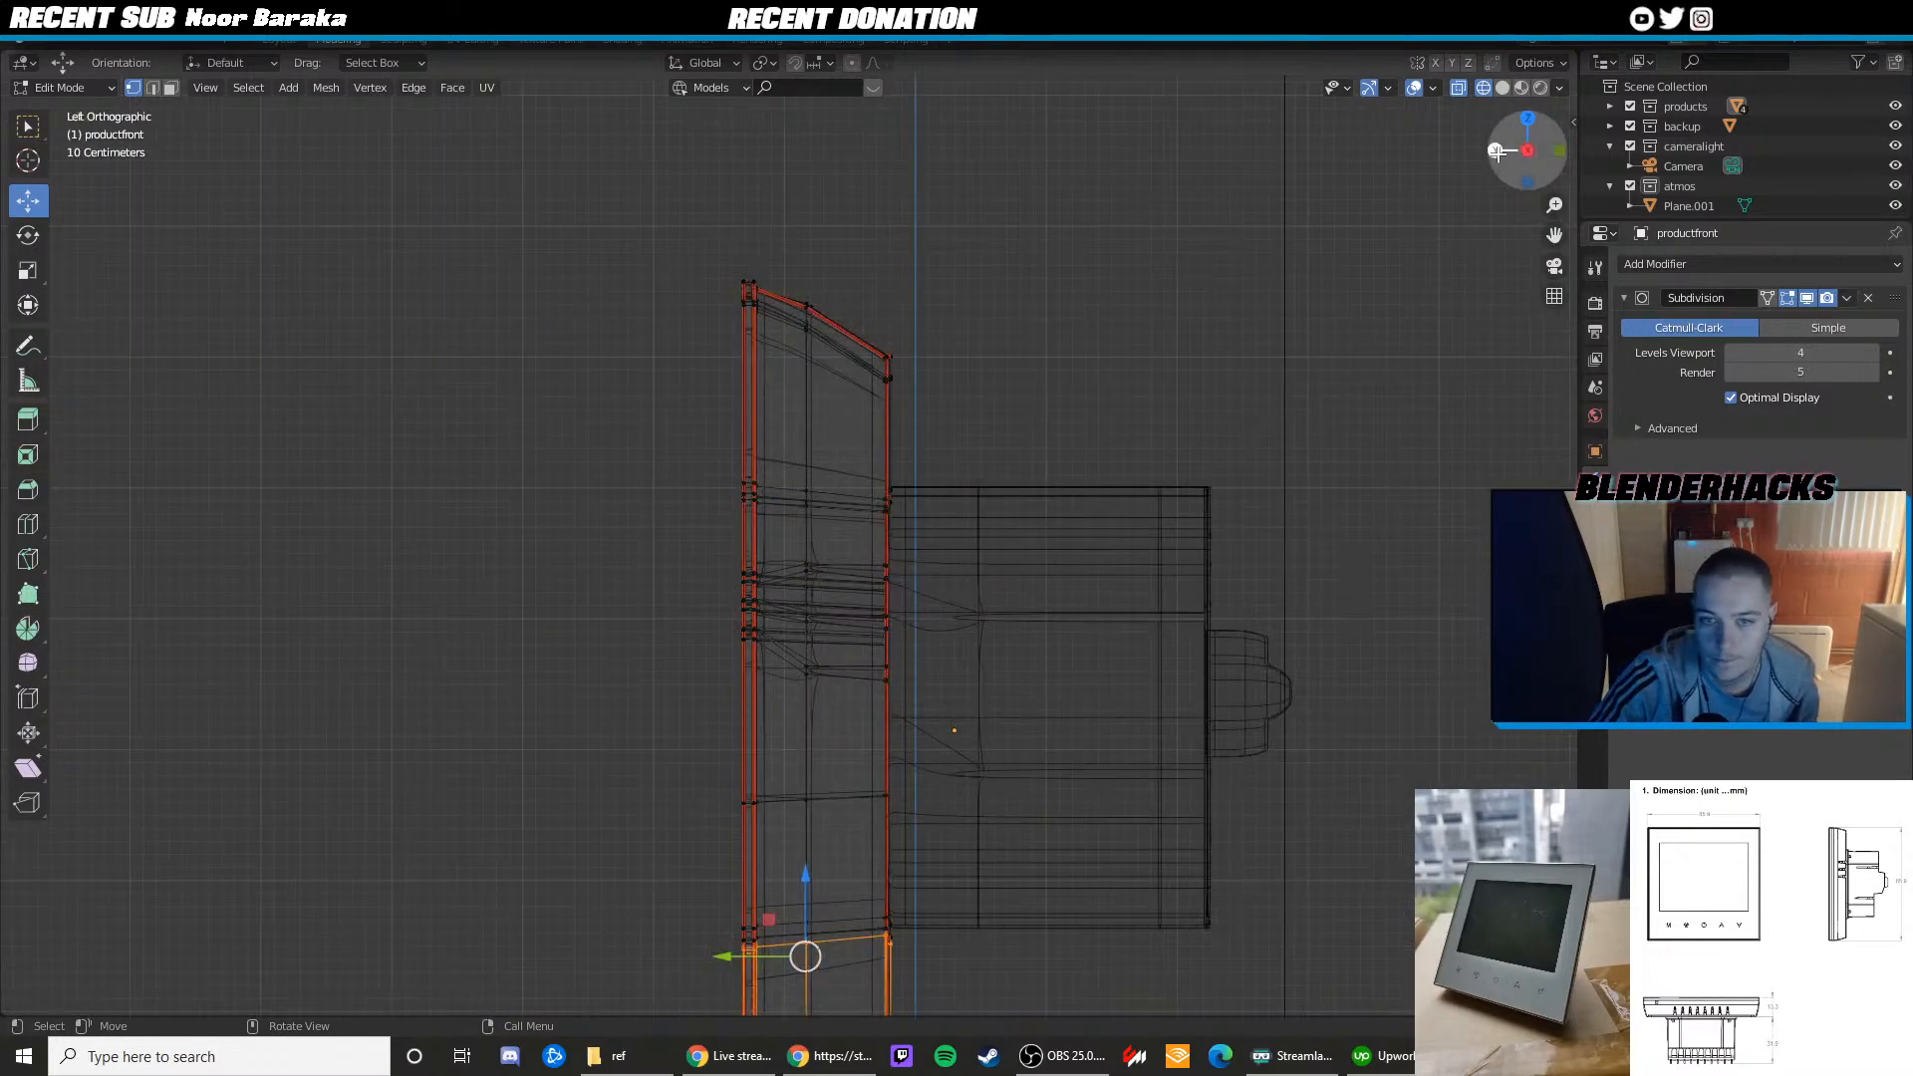
{"action": "scroll", "coordinate": [980, 450], "scroll_direction": "down", "scroll_amount": 2}
{"action": "key", "text": "z"}
{"action": "left_click", "coordinate": [982, 521]}
{"action": "scroll", "coordinate": [986, 448], "scroll_direction": "up", "scroll_amount": 6}
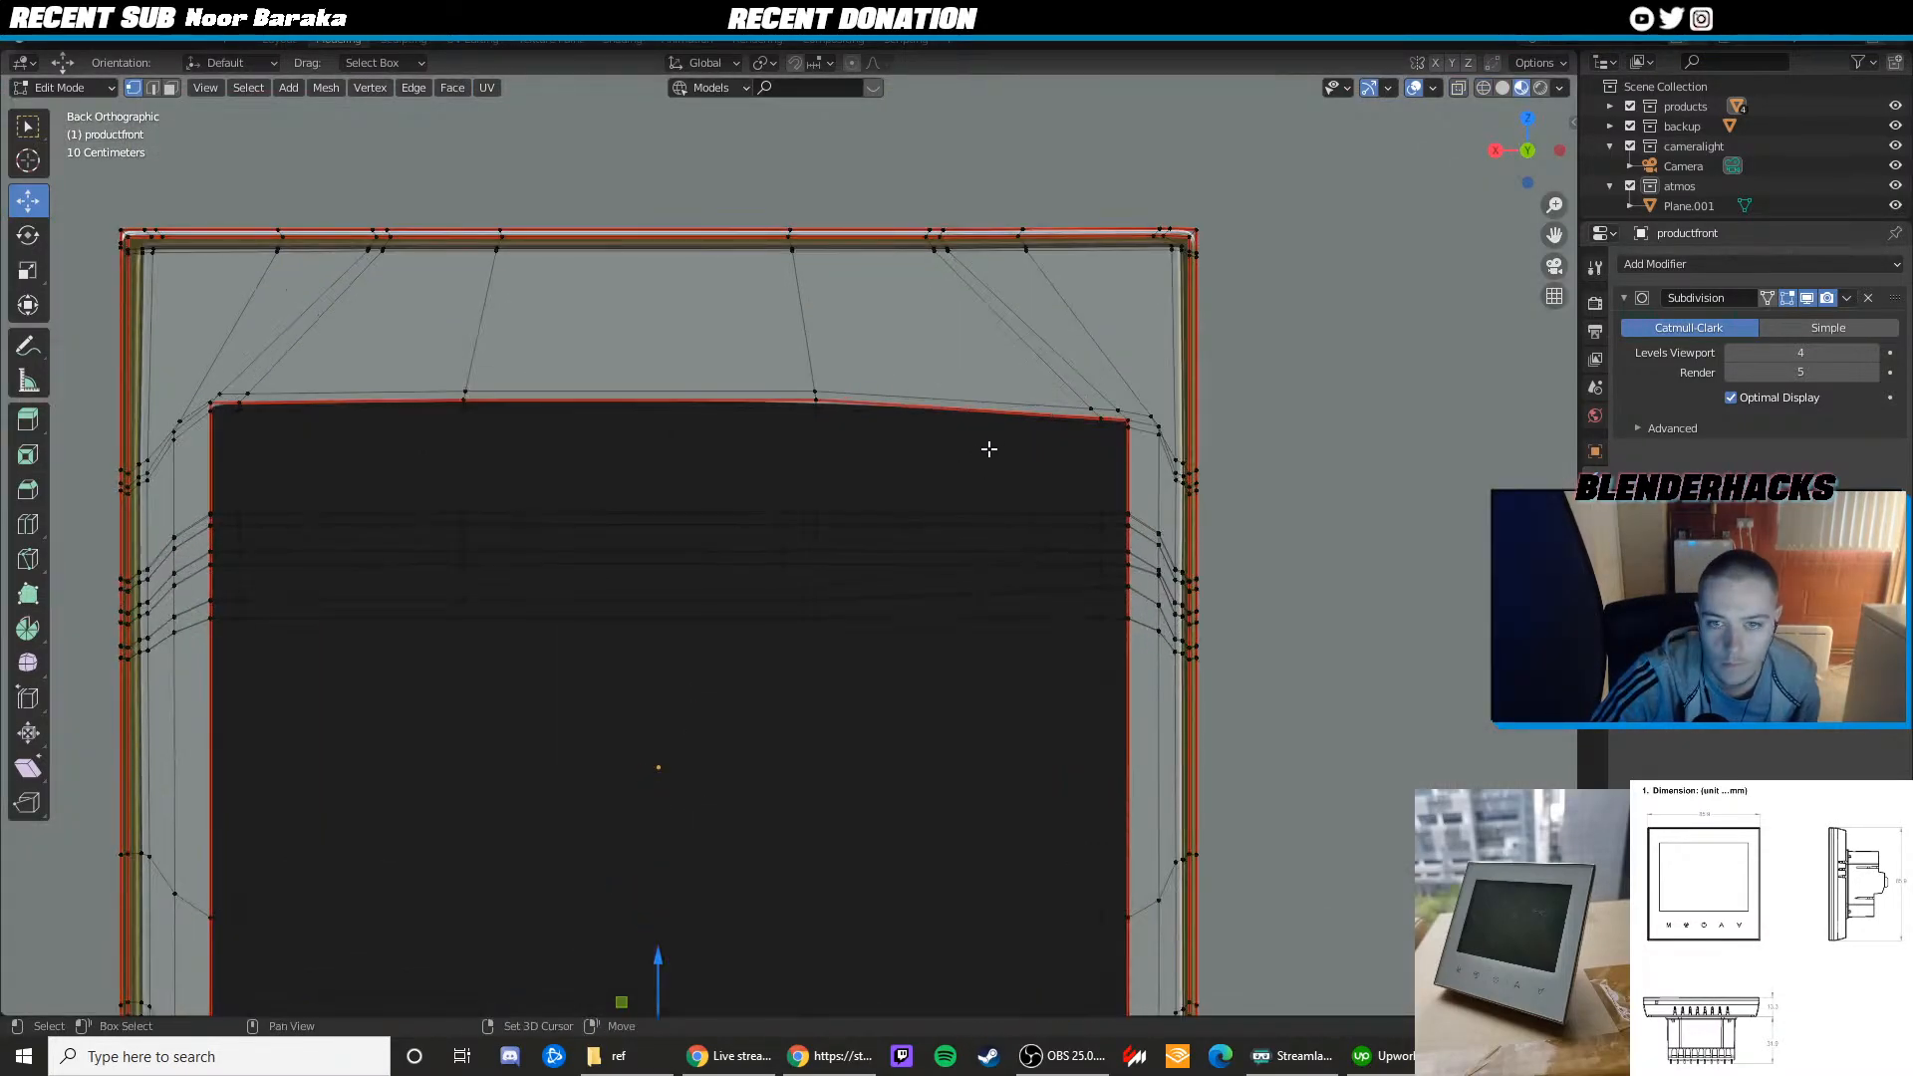
Select the vertices around the screen's upper-right corner and raise them along the Z axis to level the top edge
{"action": "left_click_drag", "start_coordinate": [985, 408], "coordinate": [1104, 466]}
{"action": "left_click", "coordinate": [1159, 469]}
{"action": "left_click", "coordinate": [1159, 486]}
{"action": "left_click", "coordinate": [1164, 469]}
{"action": "left_click_drag", "start_coordinate": [957, 396], "coordinate": [1154, 511]}
{"action": "left_click_drag", "start_coordinate": [1089, 409], "coordinate": [1087, 380]}
{"action": "key", "text": "Tab"}
{"action": "scroll", "coordinate": [1114, 404], "scroll_direction": "down", "scroll_amount": 3}
{"action": "key", "text": "Tab"}
{"action": "scroll", "coordinate": [1008, 470], "scroll_direction": "up", "scroll_amount": 2}
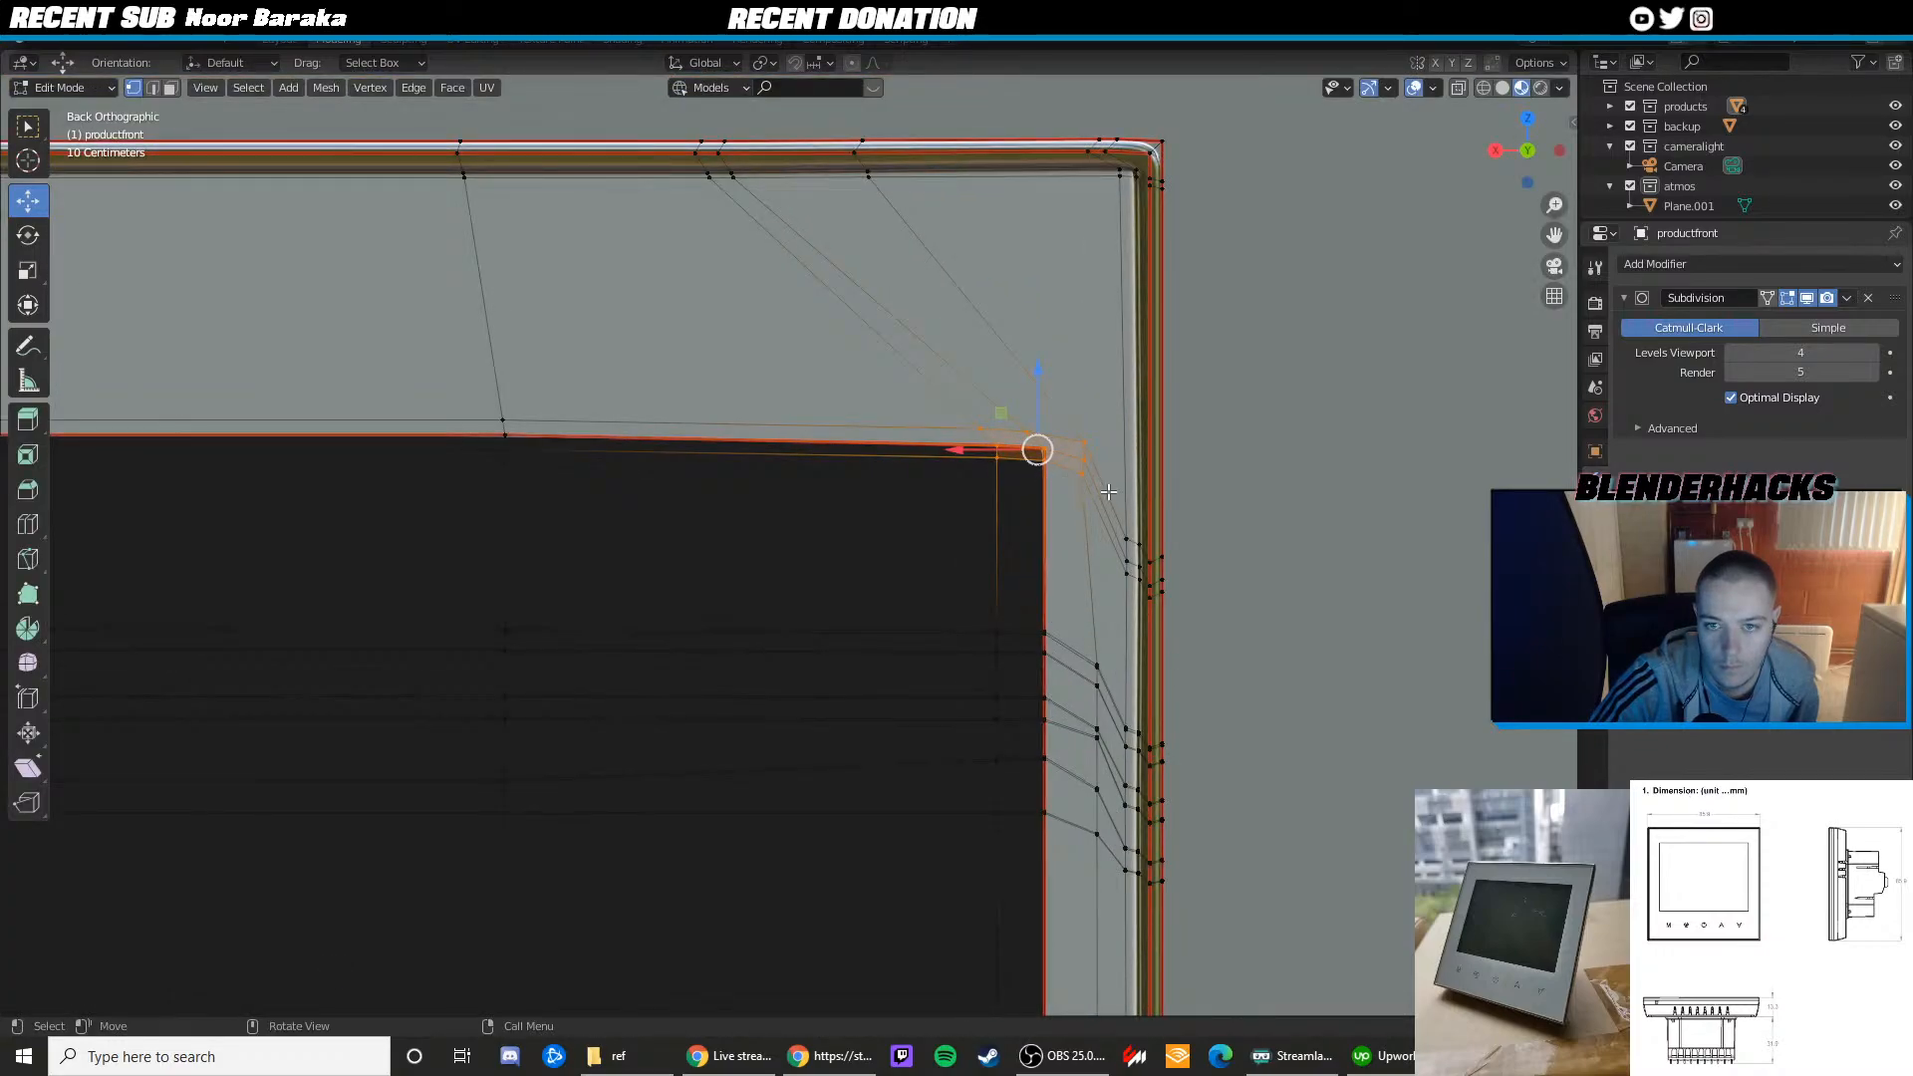
{"action": "left_click_drag", "start_coordinate": [1108, 491], "coordinate": [1082, 390]}
{"action": "scroll", "coordinate": [1067, 414], "scroll_direction": "down", "scroll_amount": 5}
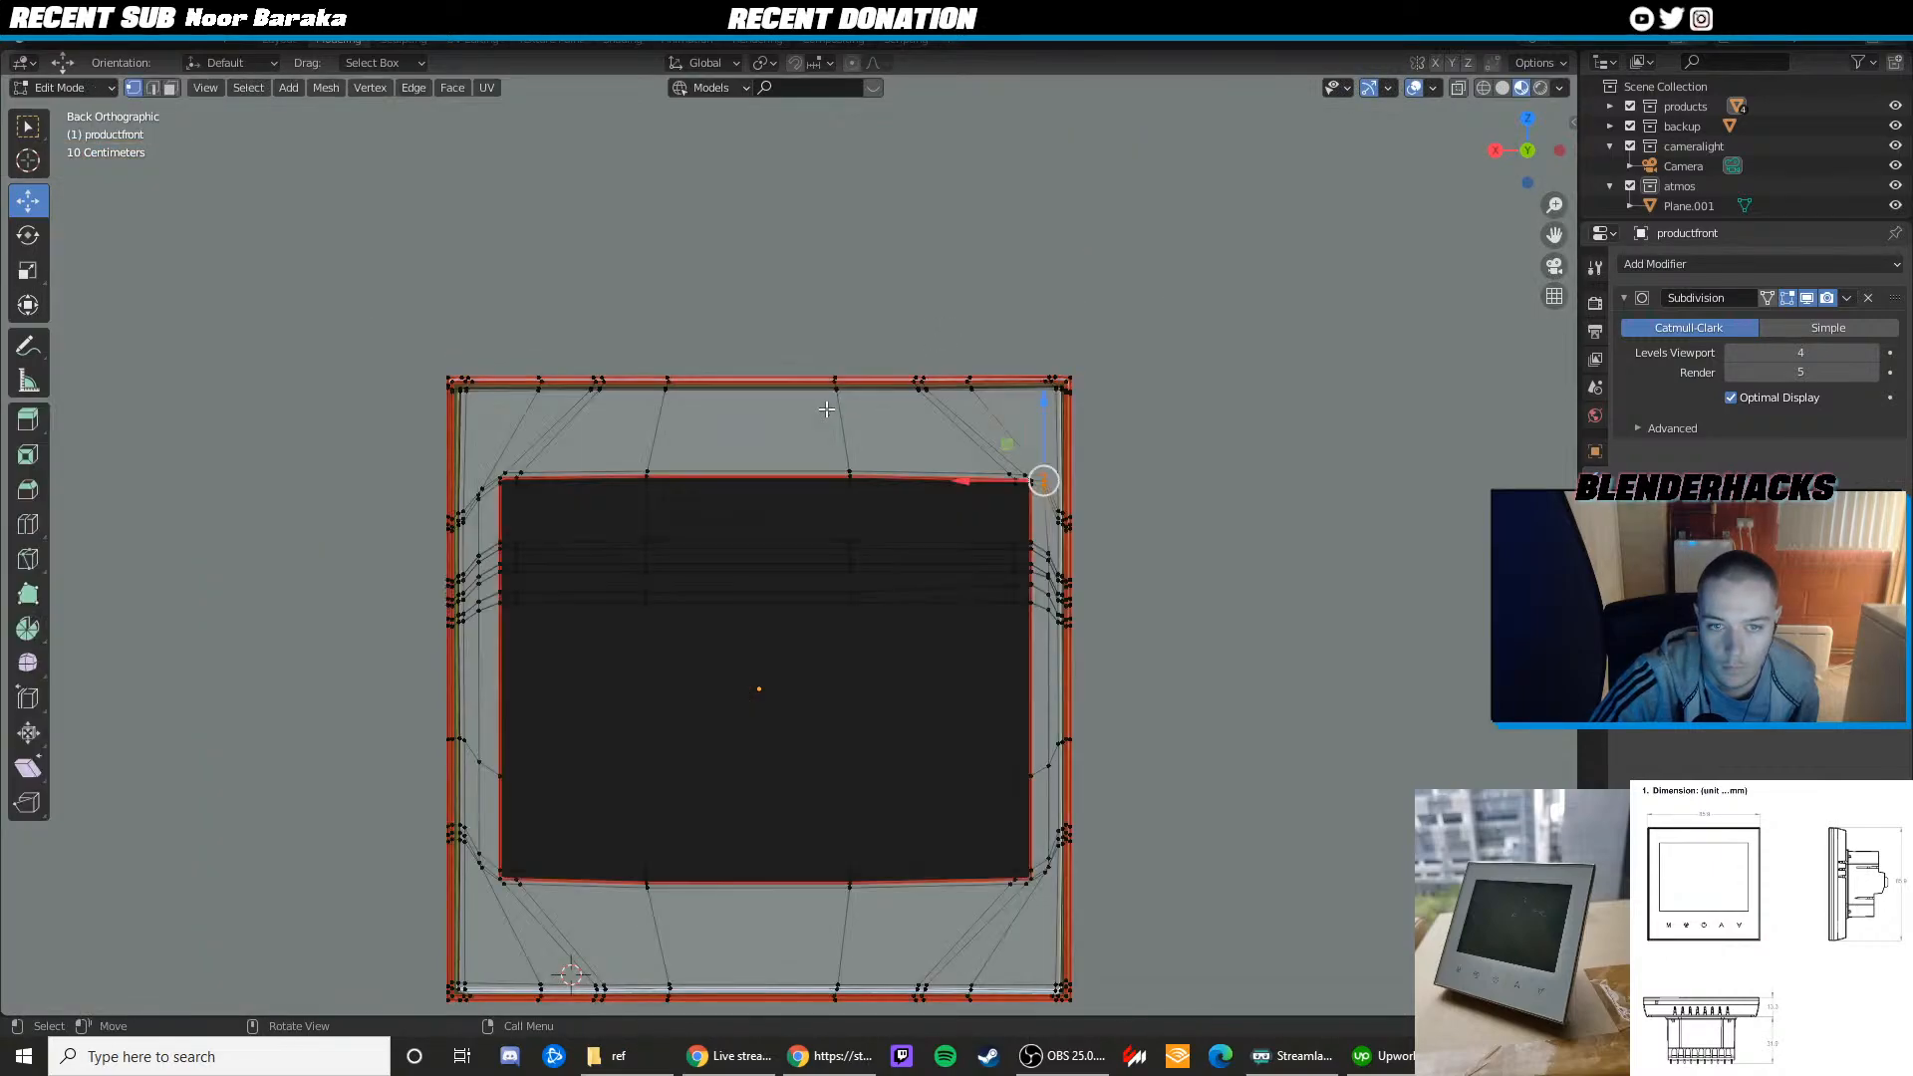
Shift the outer loop vertices around the screen's upper-left corner along X and Z to line up with the corner
{"action": "scroll", "coordinate": [540, 449], "scroll_direction": "up", "scroll_amount": 5}
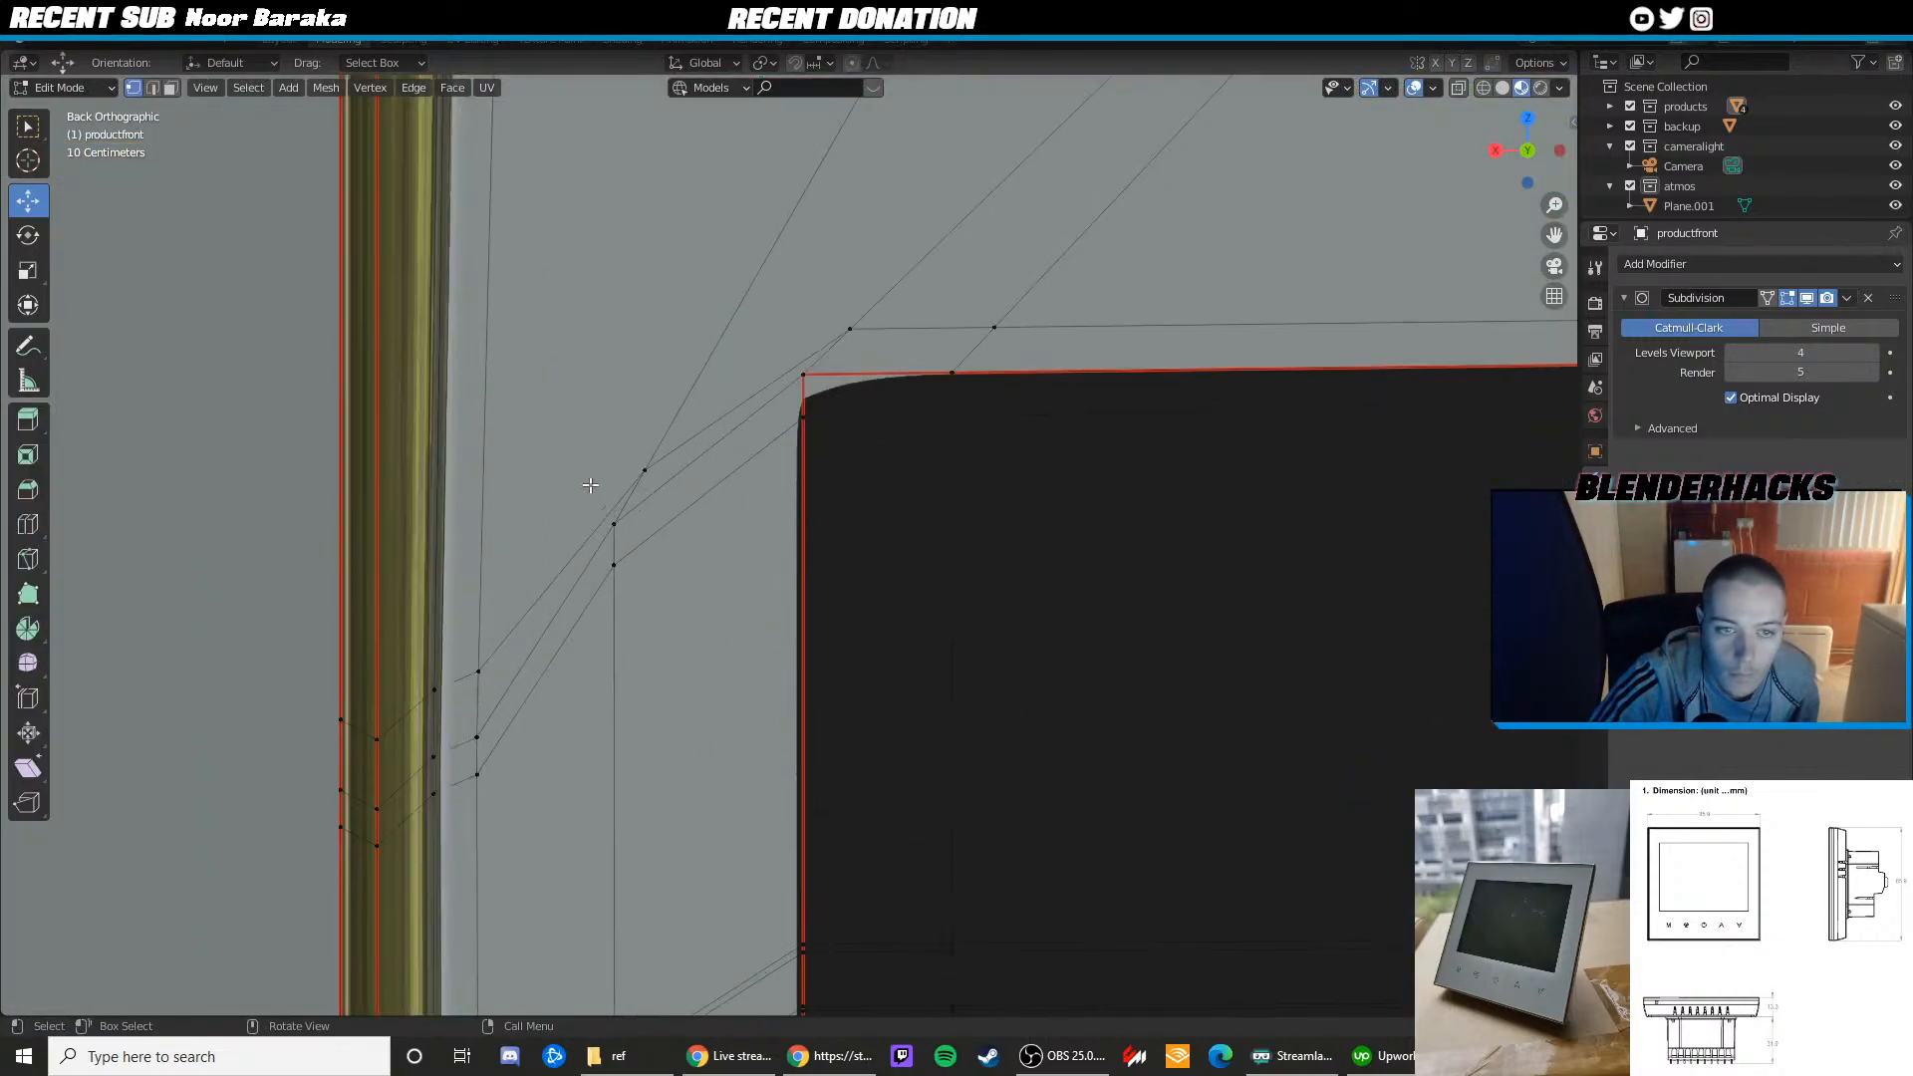
{"action": "left_click_drag", "start_coordinate": [645, 444], "coordinate": [532, 449]}
{"action": "left_click", "coordinate": [843, 329]}
{"action": "left_click_drag", "start_coordinate": [756, 324], "coordinate": [751, 321]}
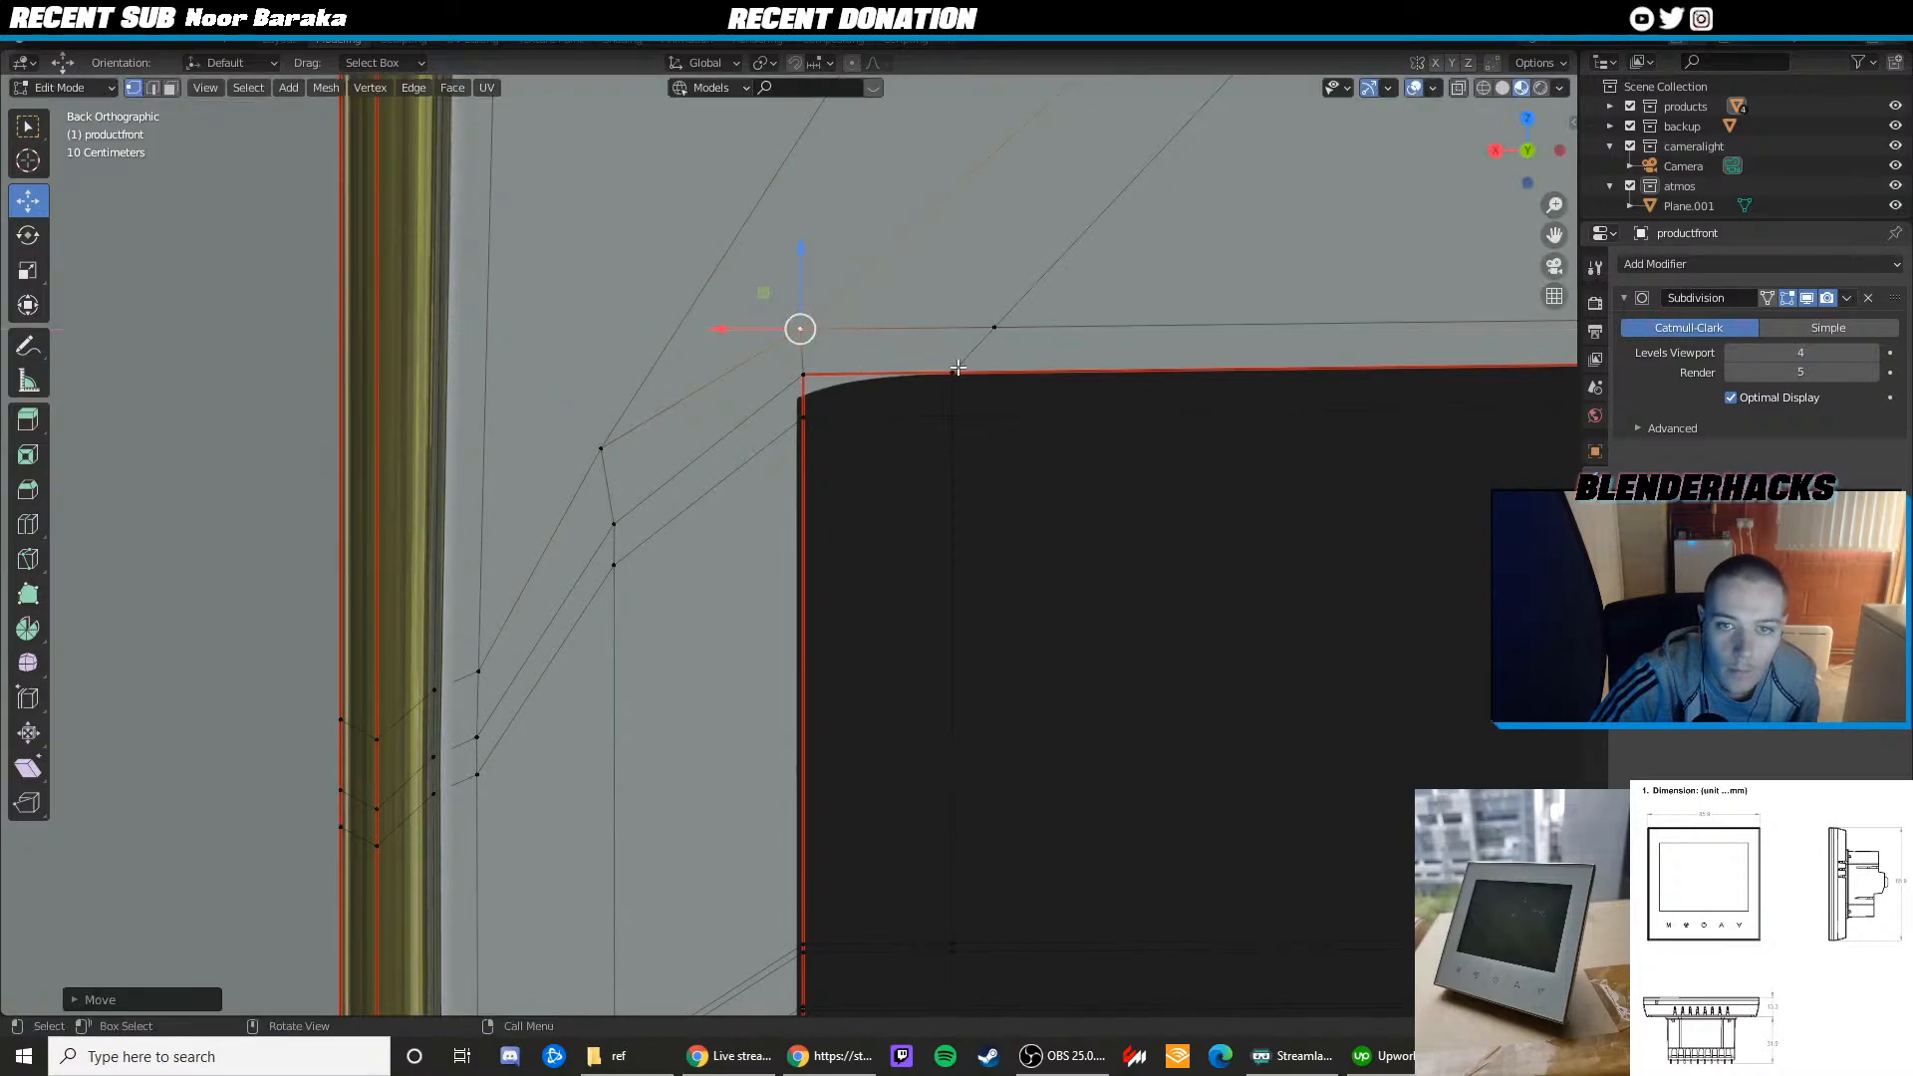
{"action": "left_click", "coordinate": [995, 327]}
{"action": "left_click_drag", "start_coordinate": [994, 289], "coordinate": [995, 278]}
{"action": "left_click", "coordinate": [794, 385]}
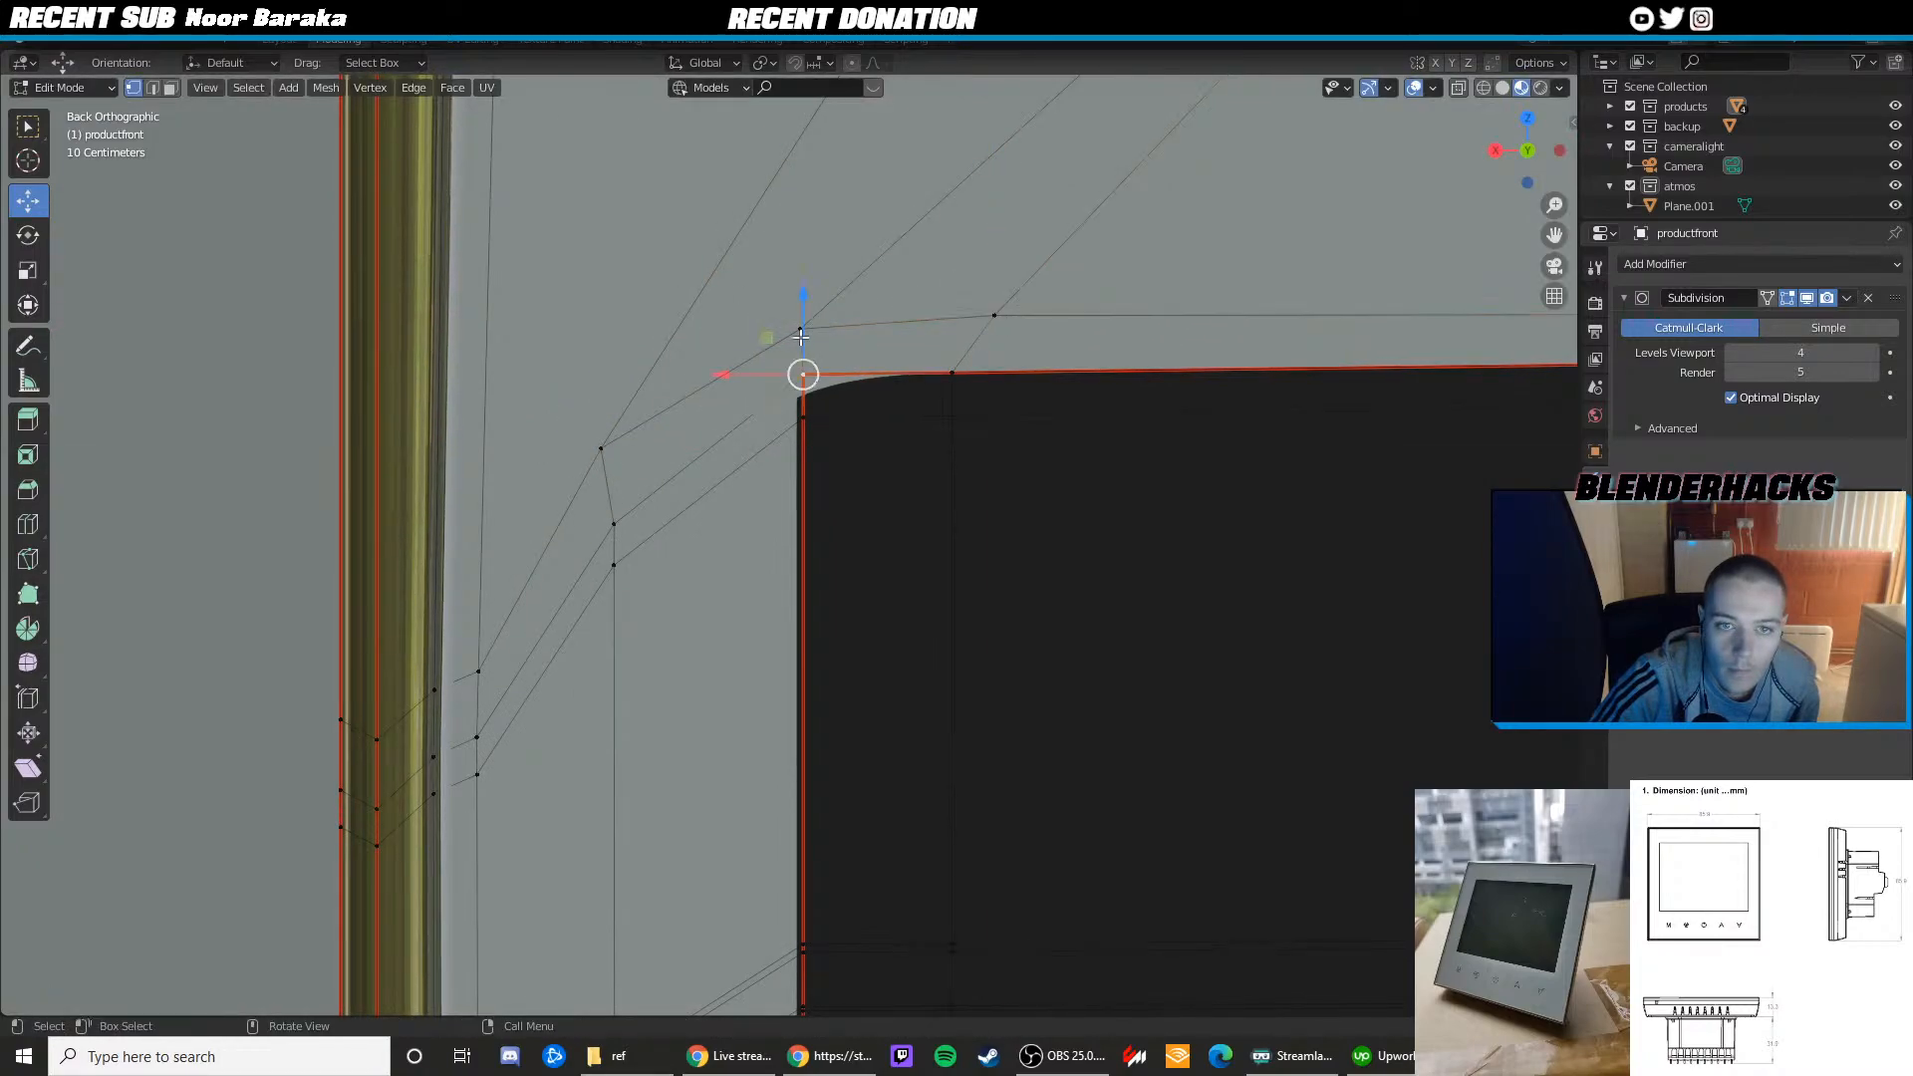
{"action": "left_click_drag", "start_coordinate": [800, 336], "coordinate": [799, 372]}
Try a loop cut just inside the screen's top edge at the upper-left corner
{"action": "key", "text": "ctrl+r"}
{"action": "left_click", "coordinate": [803, 376]}
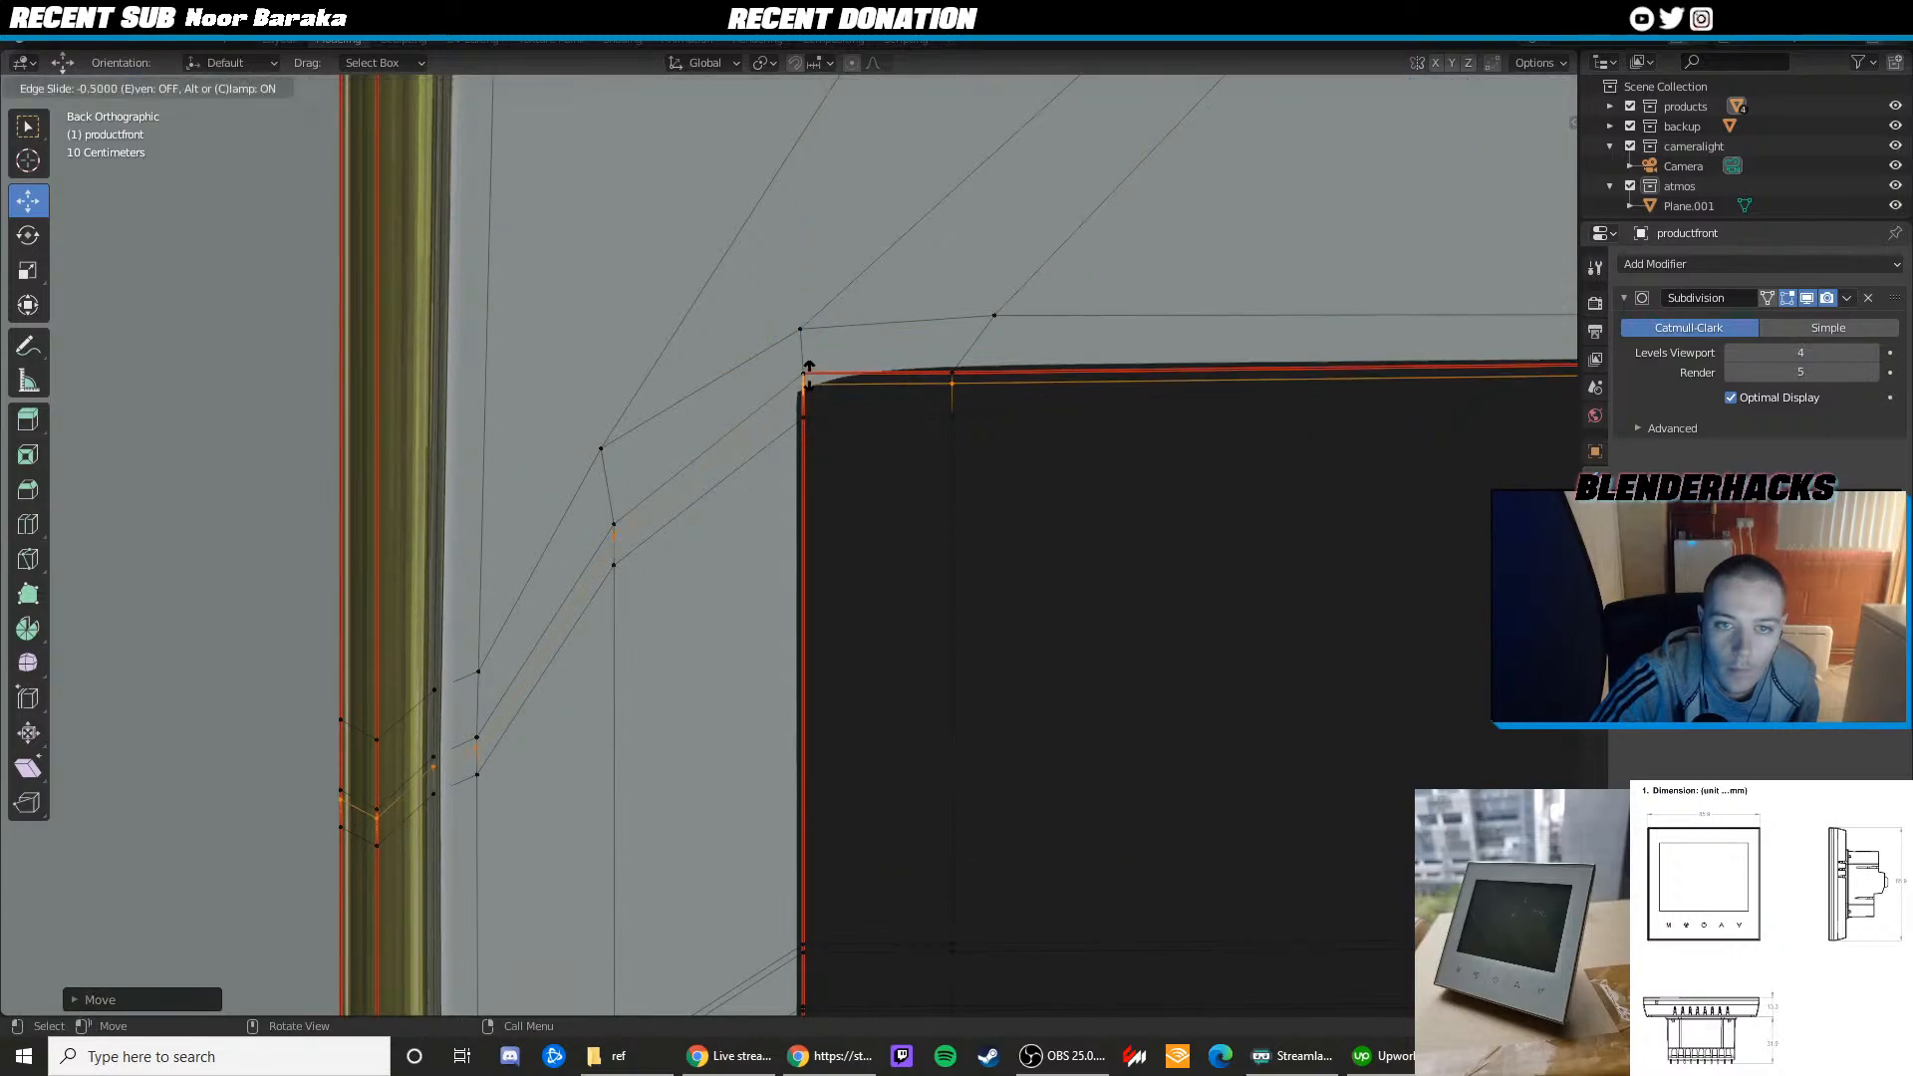
{"action": "left_click", "coordinate": [809, 375]}
{"action": "key", "text": "ctrl+z"}
Try a loop cut just above the screen's top edge at the upper-left corner, and undo it
{"action": "key", "text": "ctrl+r"}
{"action": "left_click", "coordinate": [803, 358]}
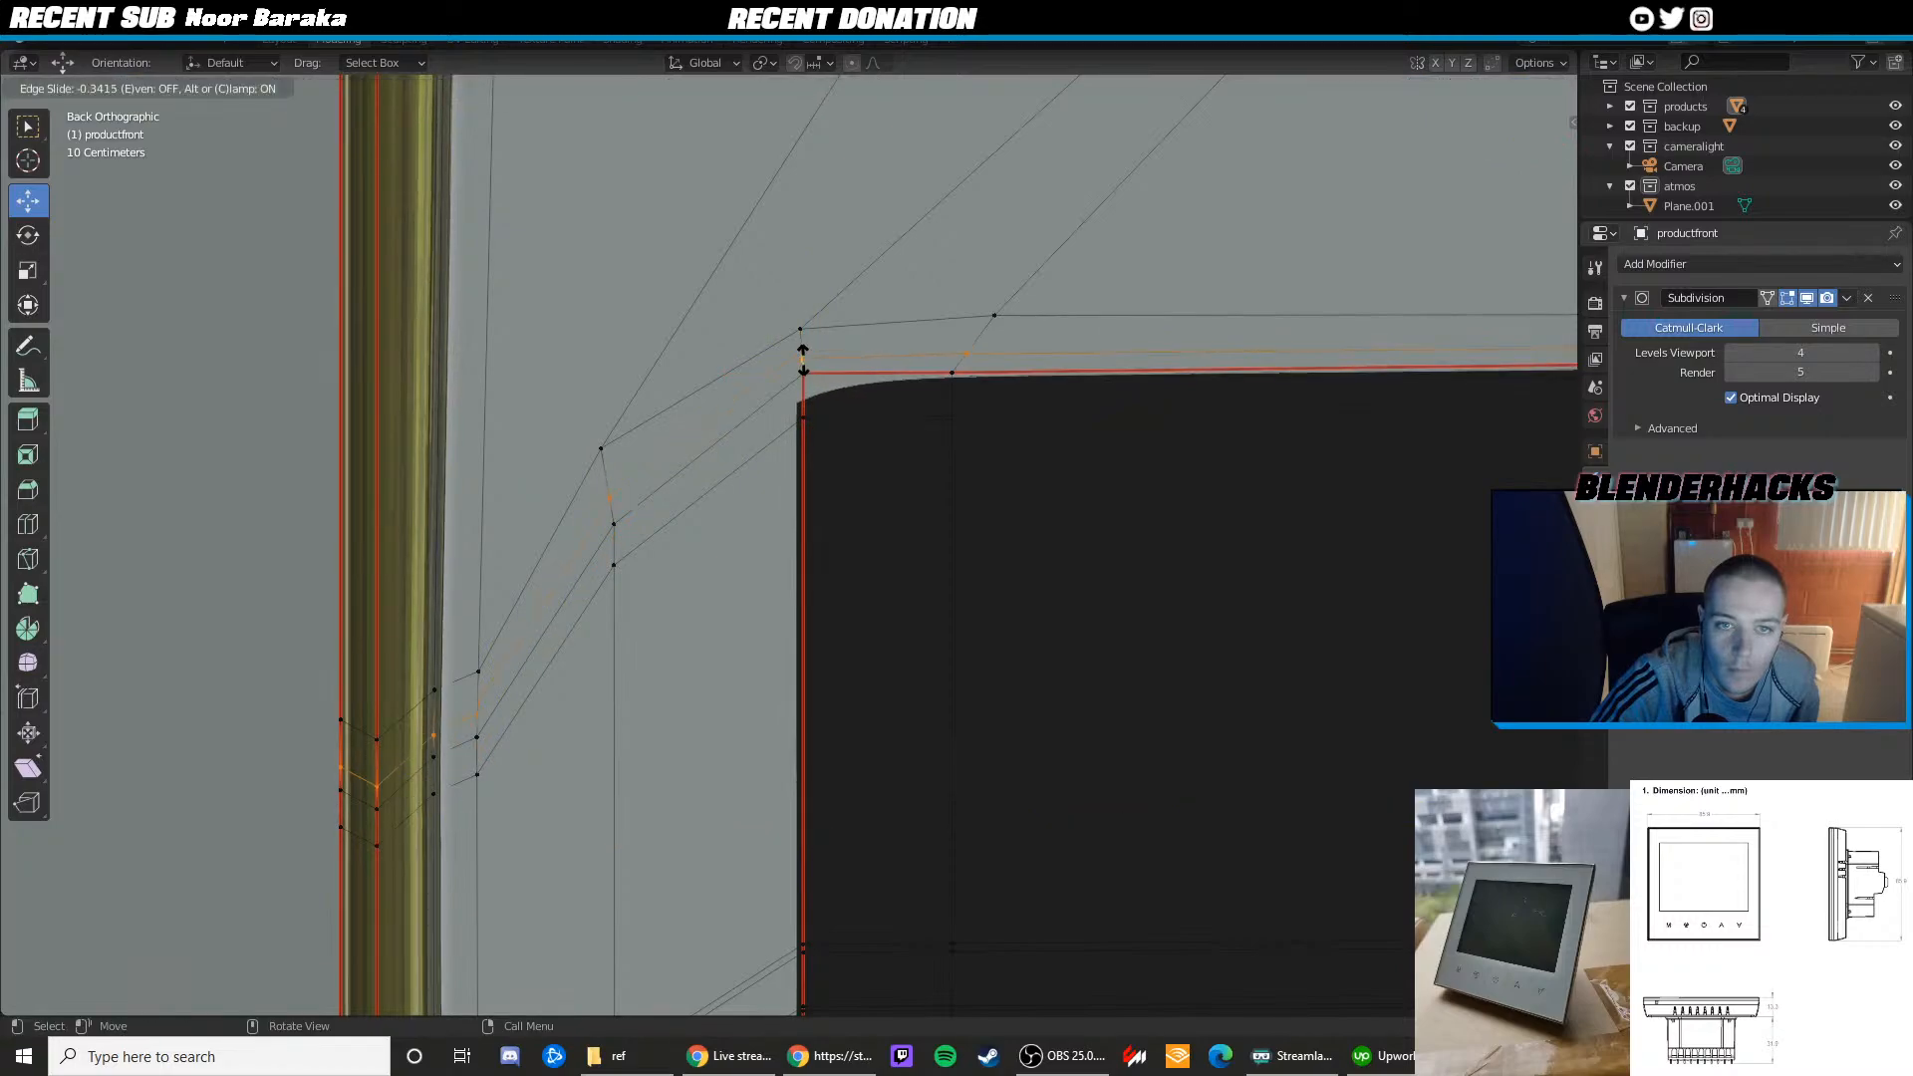
{"action": "left_click", "coordinate": [804, 360]}
{"action": "key", "text": "ctrl+z"}
Add a vertical loop cut beside the screen's left edge and slide it up against the upper-left corner
{"action": "key", "text": "ctrl+r"}
{"action": "left_click", "coordinate": [799, 386]}
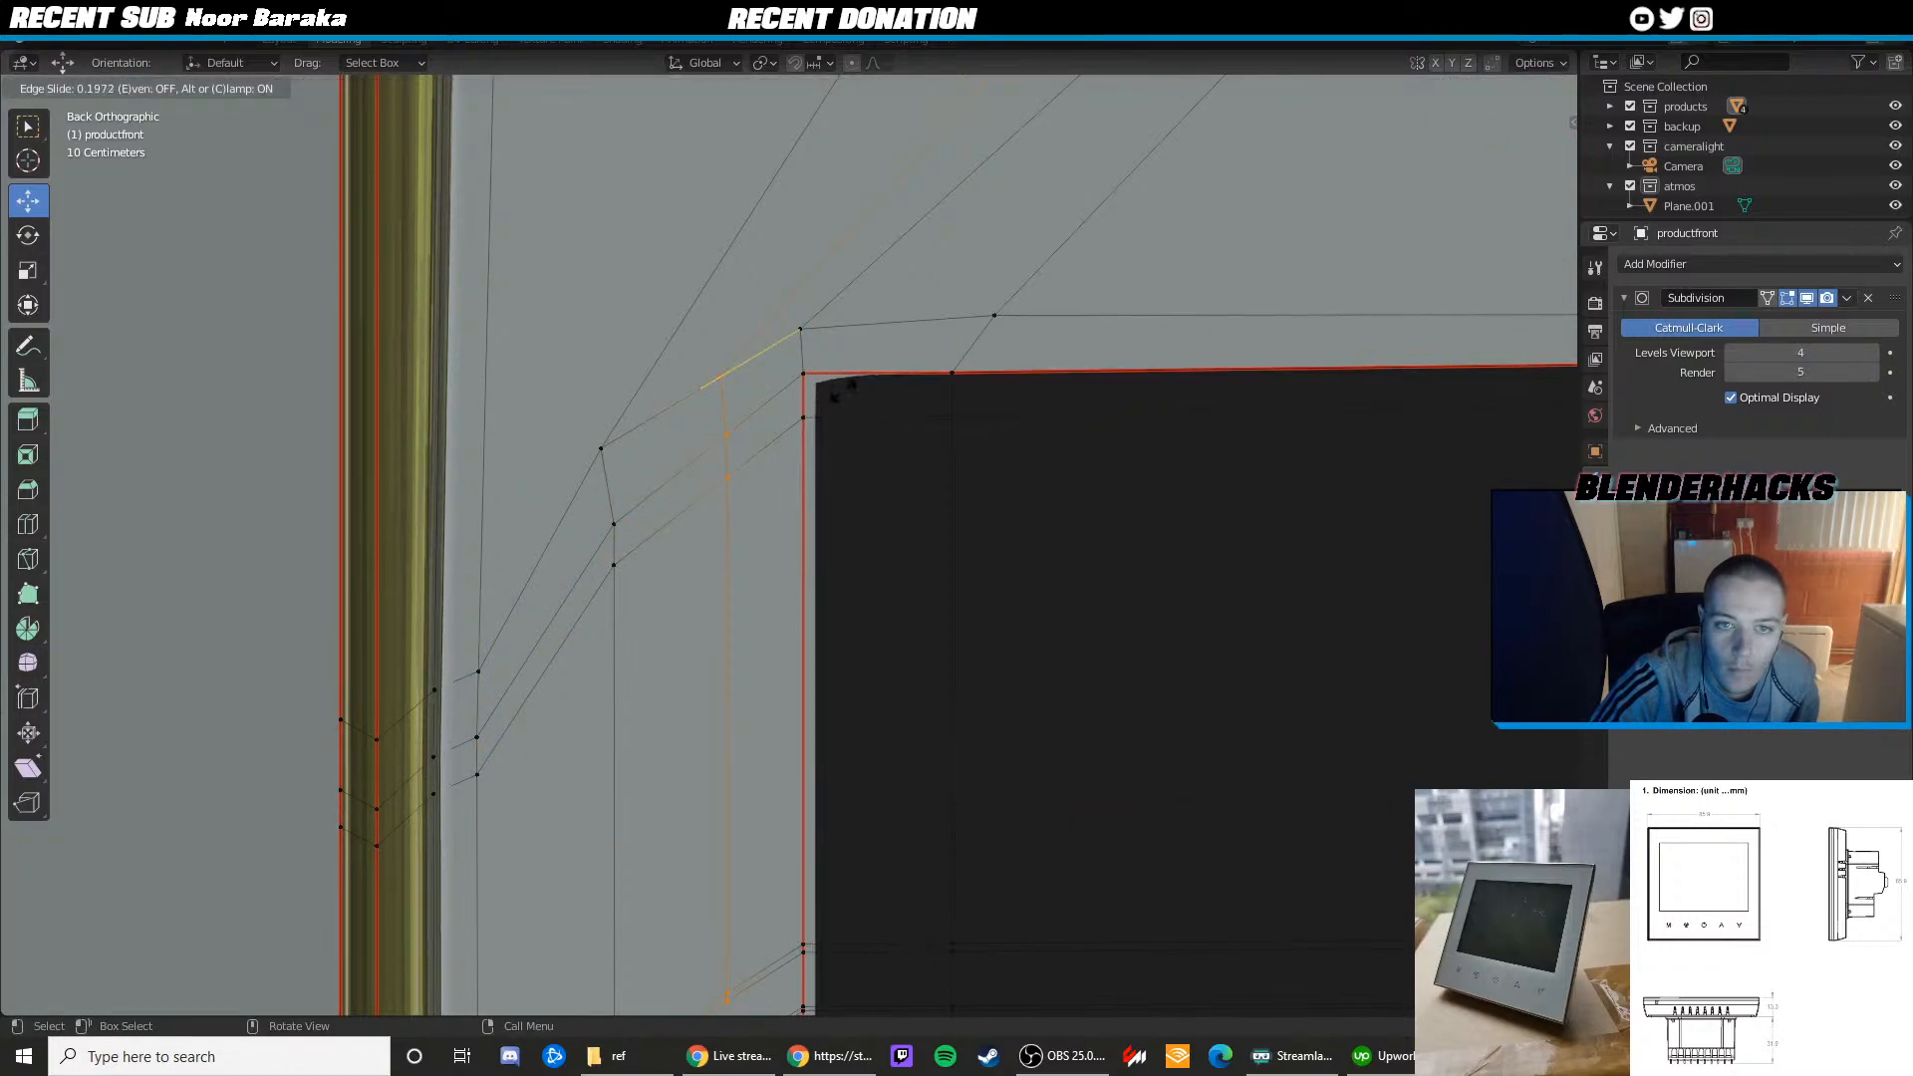
{"action": "left_click", "coordinate": [892, 367]}
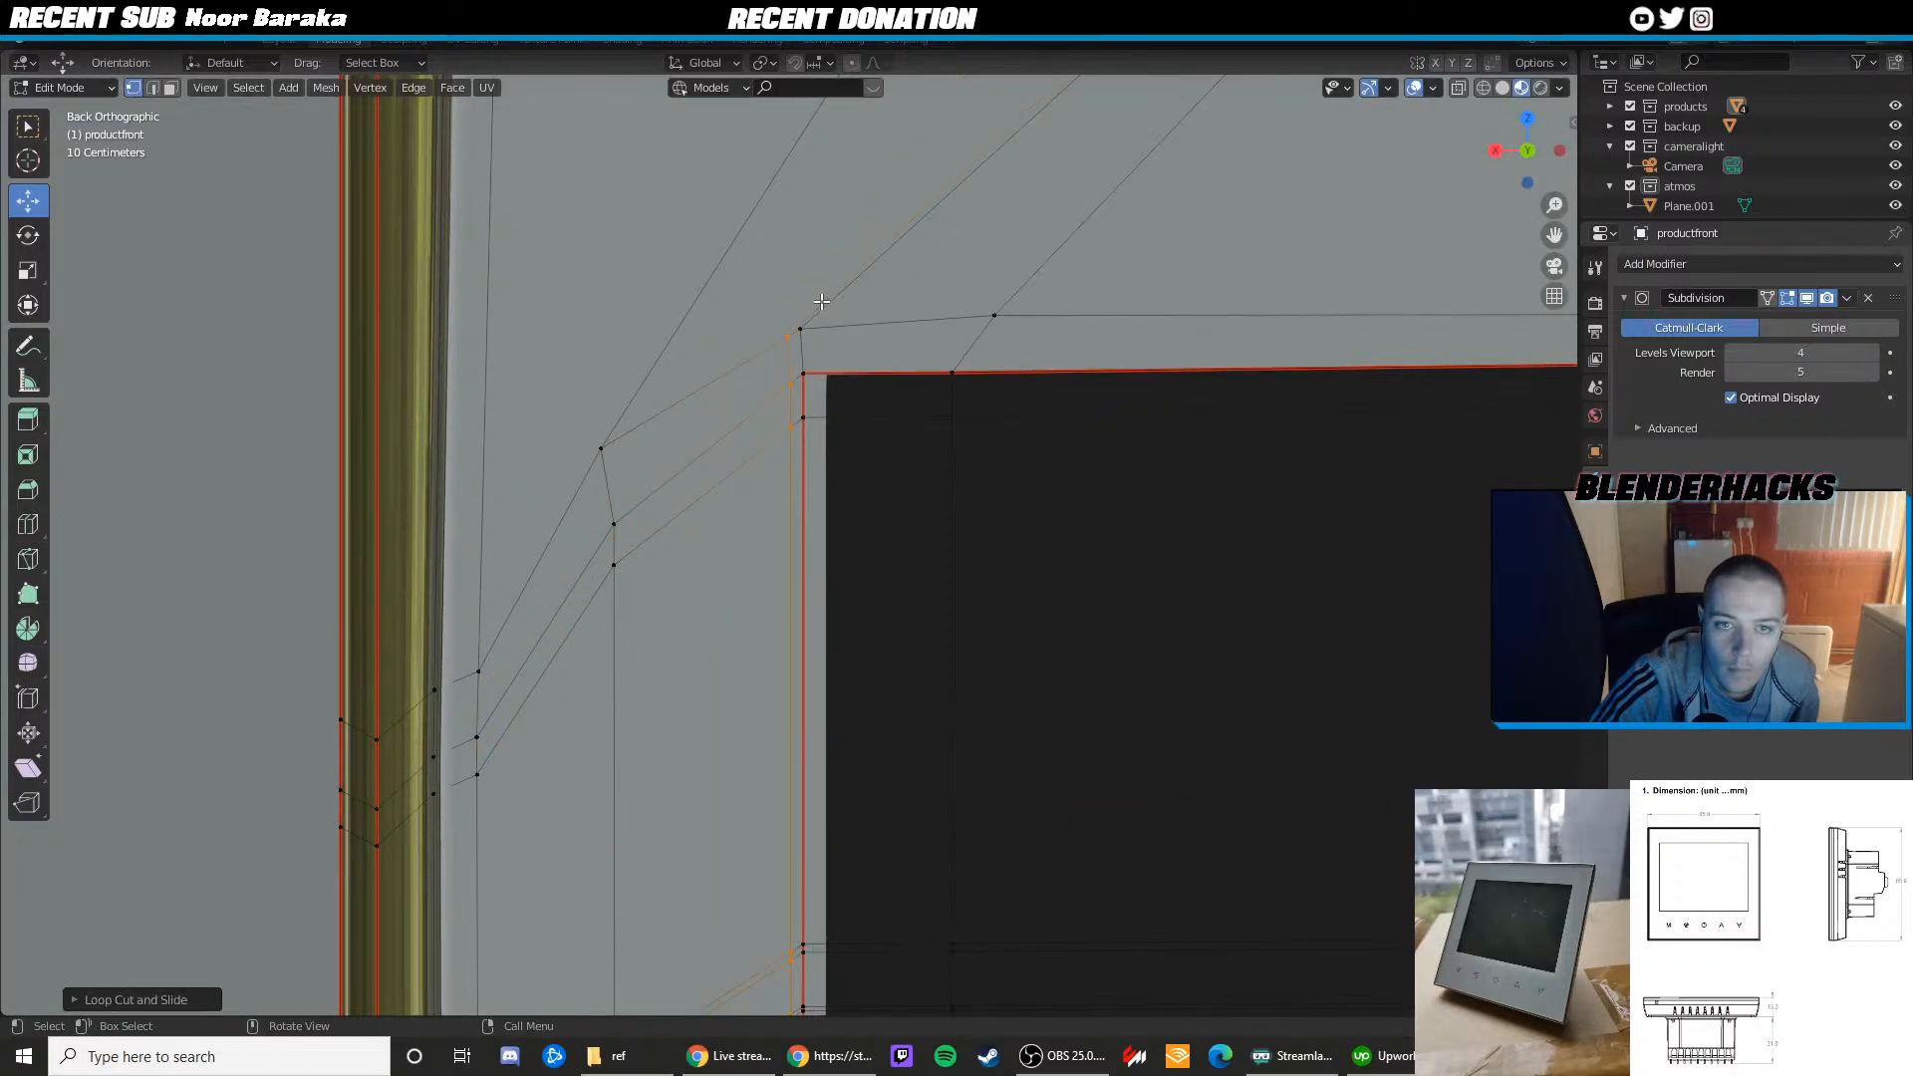
Raise the new loop's vertex at the screen's upper-left corner slightly along the Z axis
{"action": "scroll", "coordinate": [822, 300], "scroll_direction": "down", "scroll_amount": 2}
{"action": "scroll", "coordinate": [852, 353], "scroll_direction": "up", "scroll_amount": 1}
{"action": "left_click", "coordinate": [780, 348]}
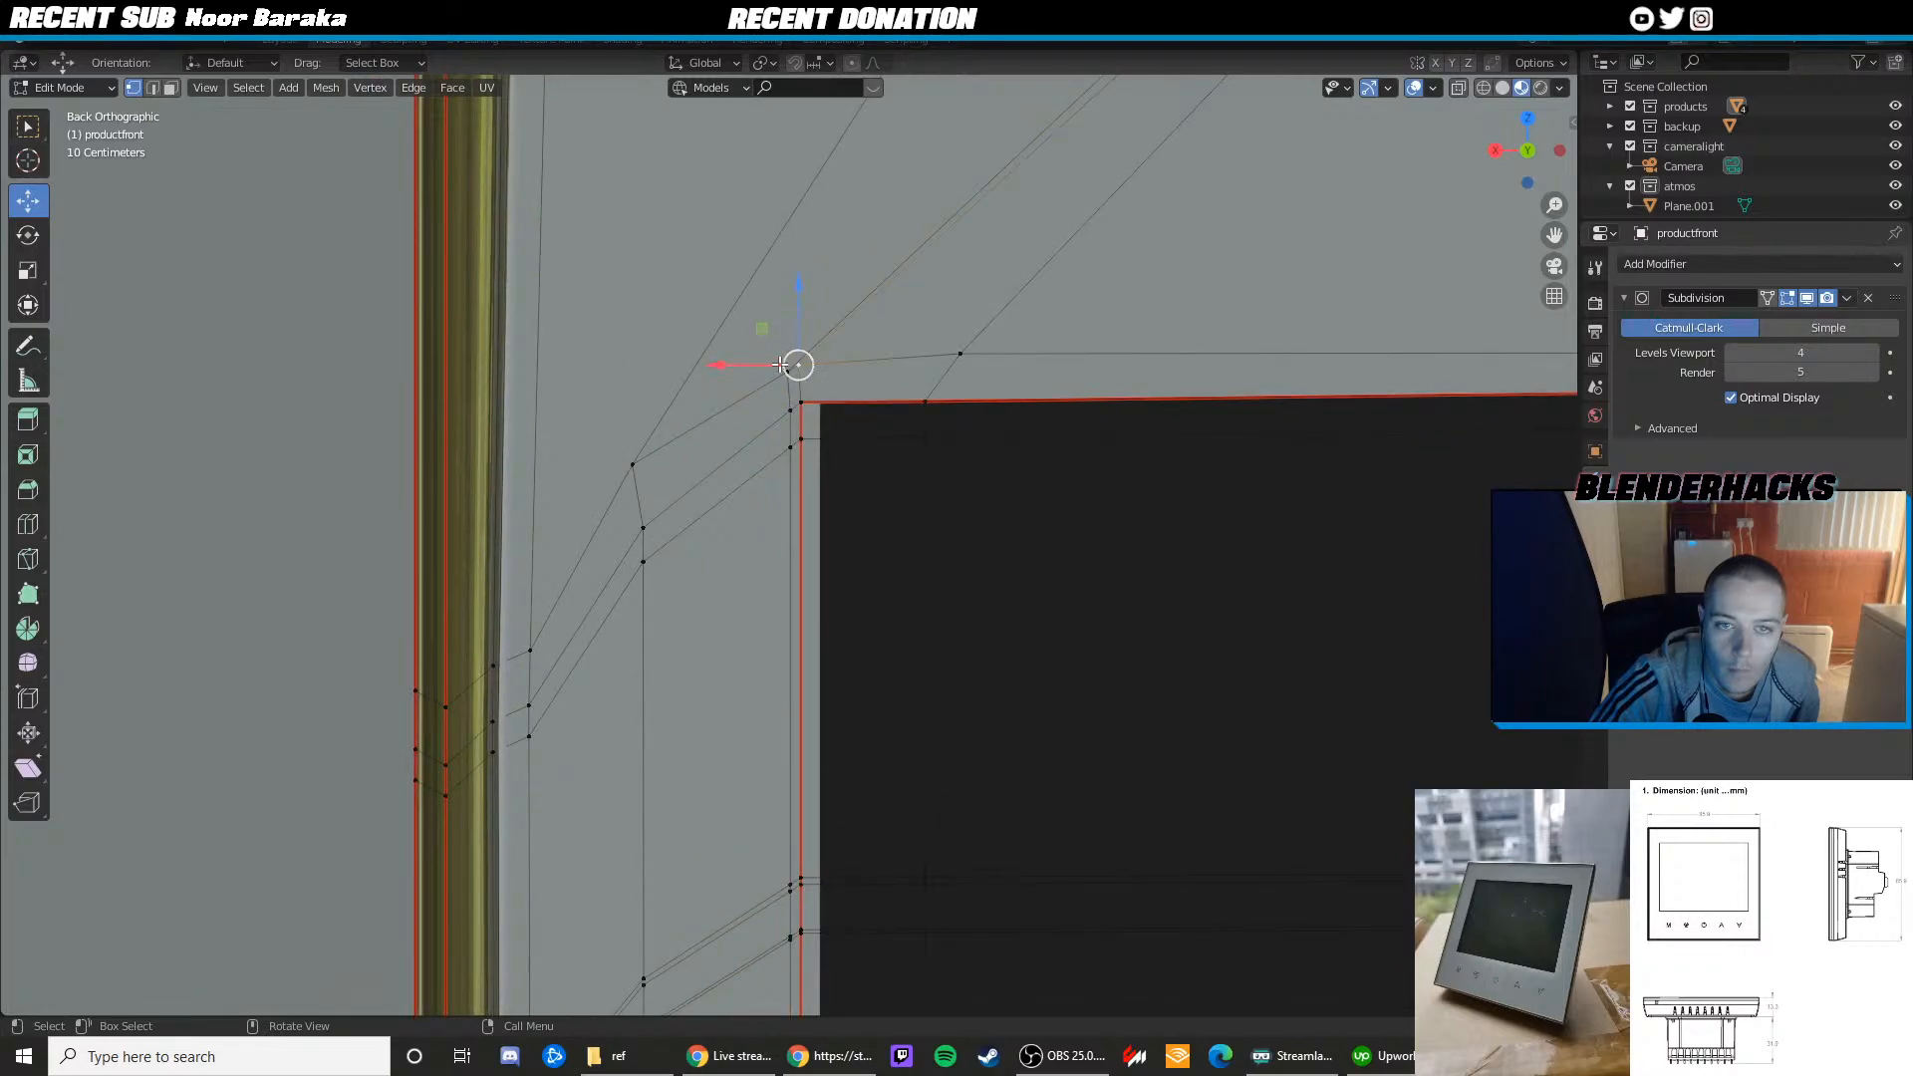
{"action": "left_click", "coordinate": [783, 368]}
{"action": "left_click_drag", "start_coordinate": [784, 327], "coordinate": [782, 306]}
Examine the screen's upper-right and lower-left corners for uneven edges
{"action": "scroll", "coordinate": [813, 332], "scroll_direction": "down", "scroll_amount": 5}
{"action": "scroll", "coordinate": [1199, 387], "scroll_direction": "down", "scroll_amount": 3}
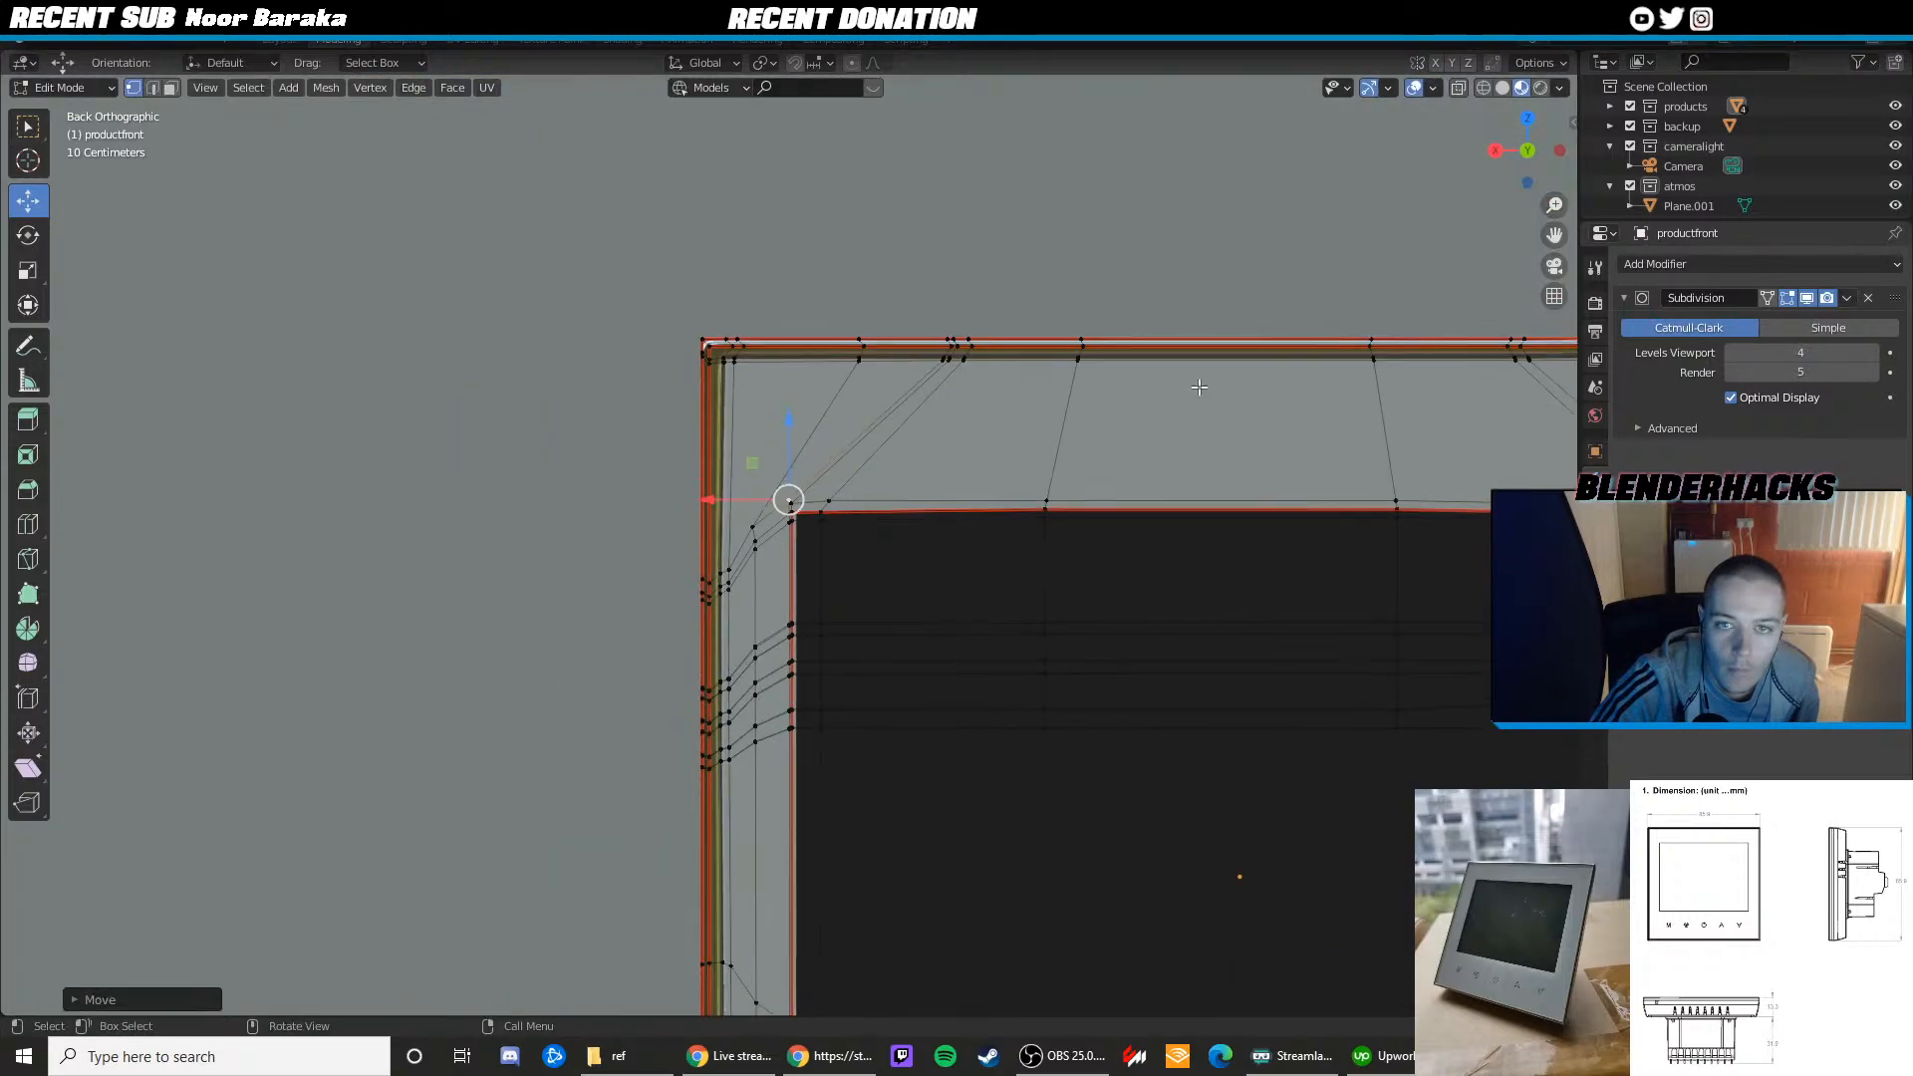
{"action": "middle_click_drag", "start_coordinate": [1478, 411], "coordinate": [926, 312], "text": "shift"}
{"action": "scroll", "coordinate": [884, 295], "scroll_direction": "up", "scroll_amount": 4}
{"action": "middle_click_drag", "start_coordinate": [1104, 462], "coordinate": [903, 397], "text": "shift"}
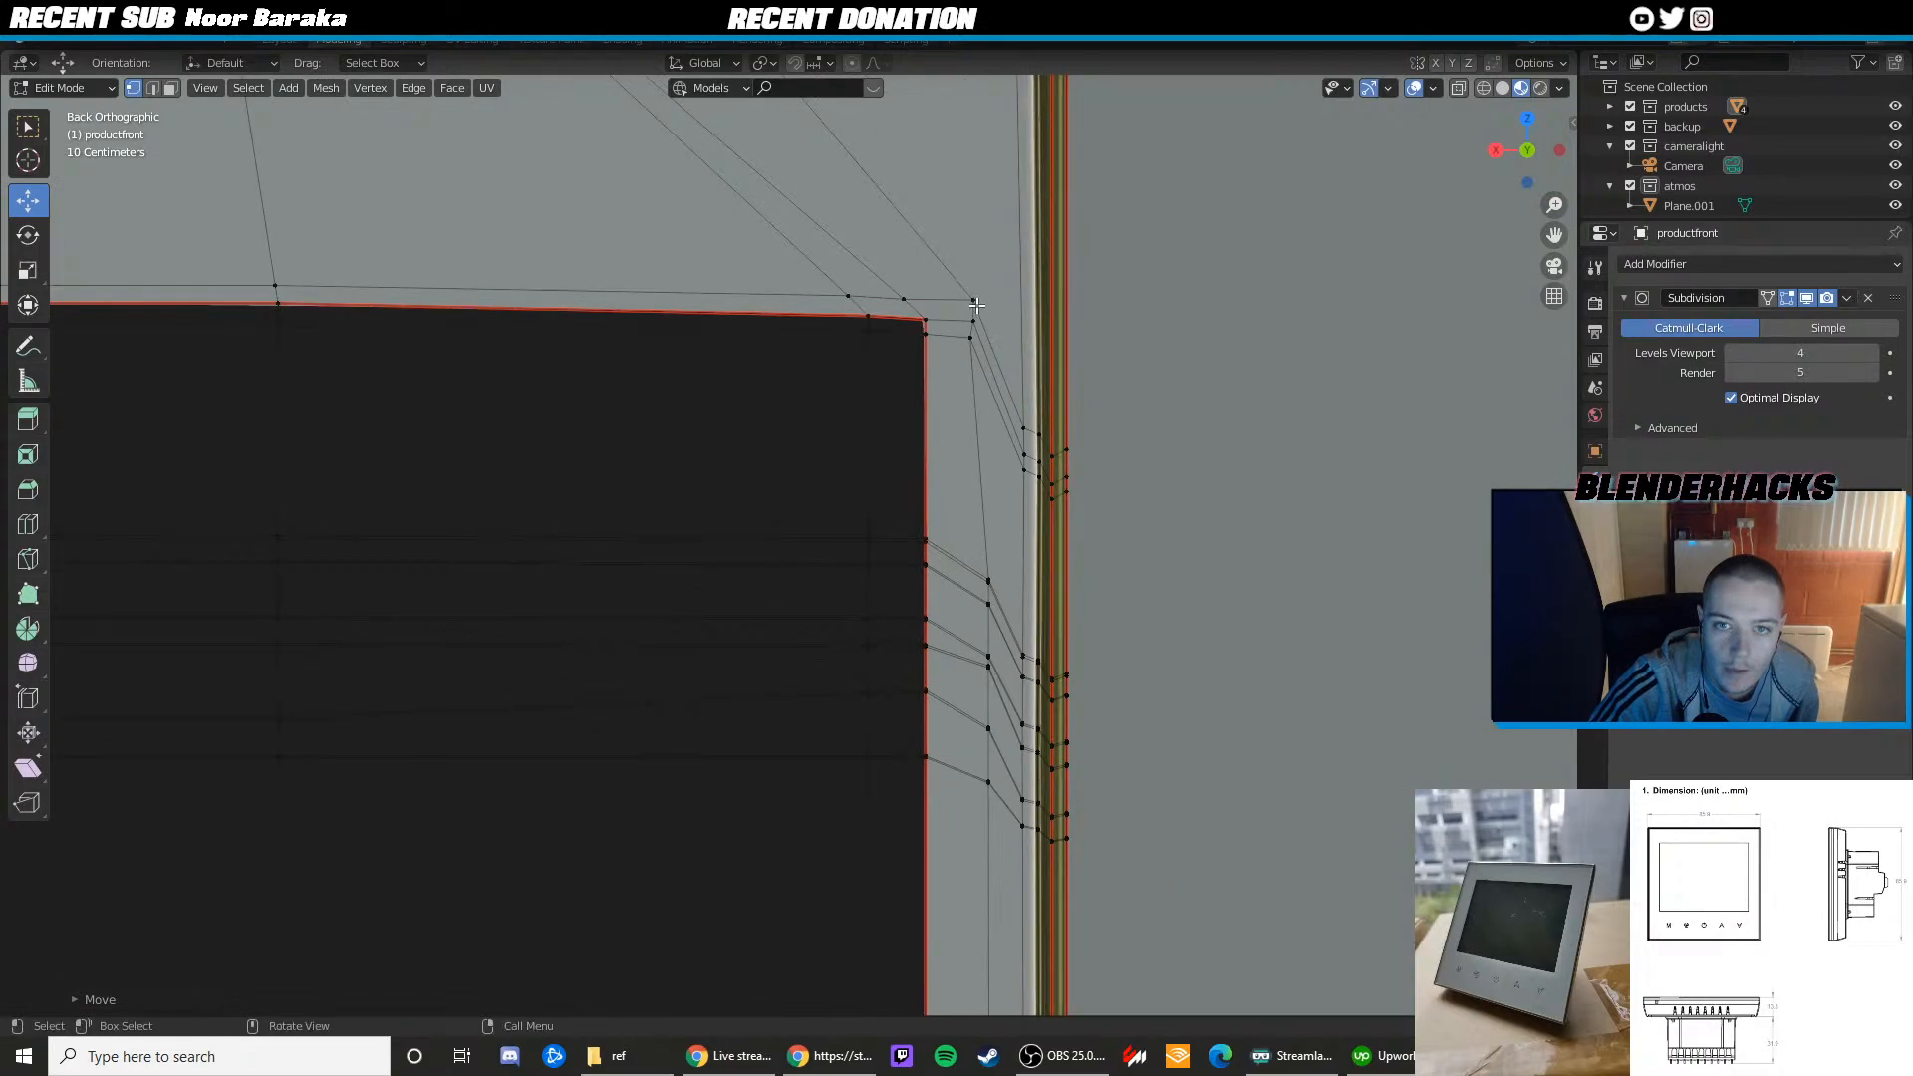
{"action": "scroll", "coordinate": [774, 627], "scroll_direction": "down", "scroll_amount": 5}
{"action": "scroll", "coordinate": [632, 561], "scroll_direction": "up", "scroll_amount": 6}
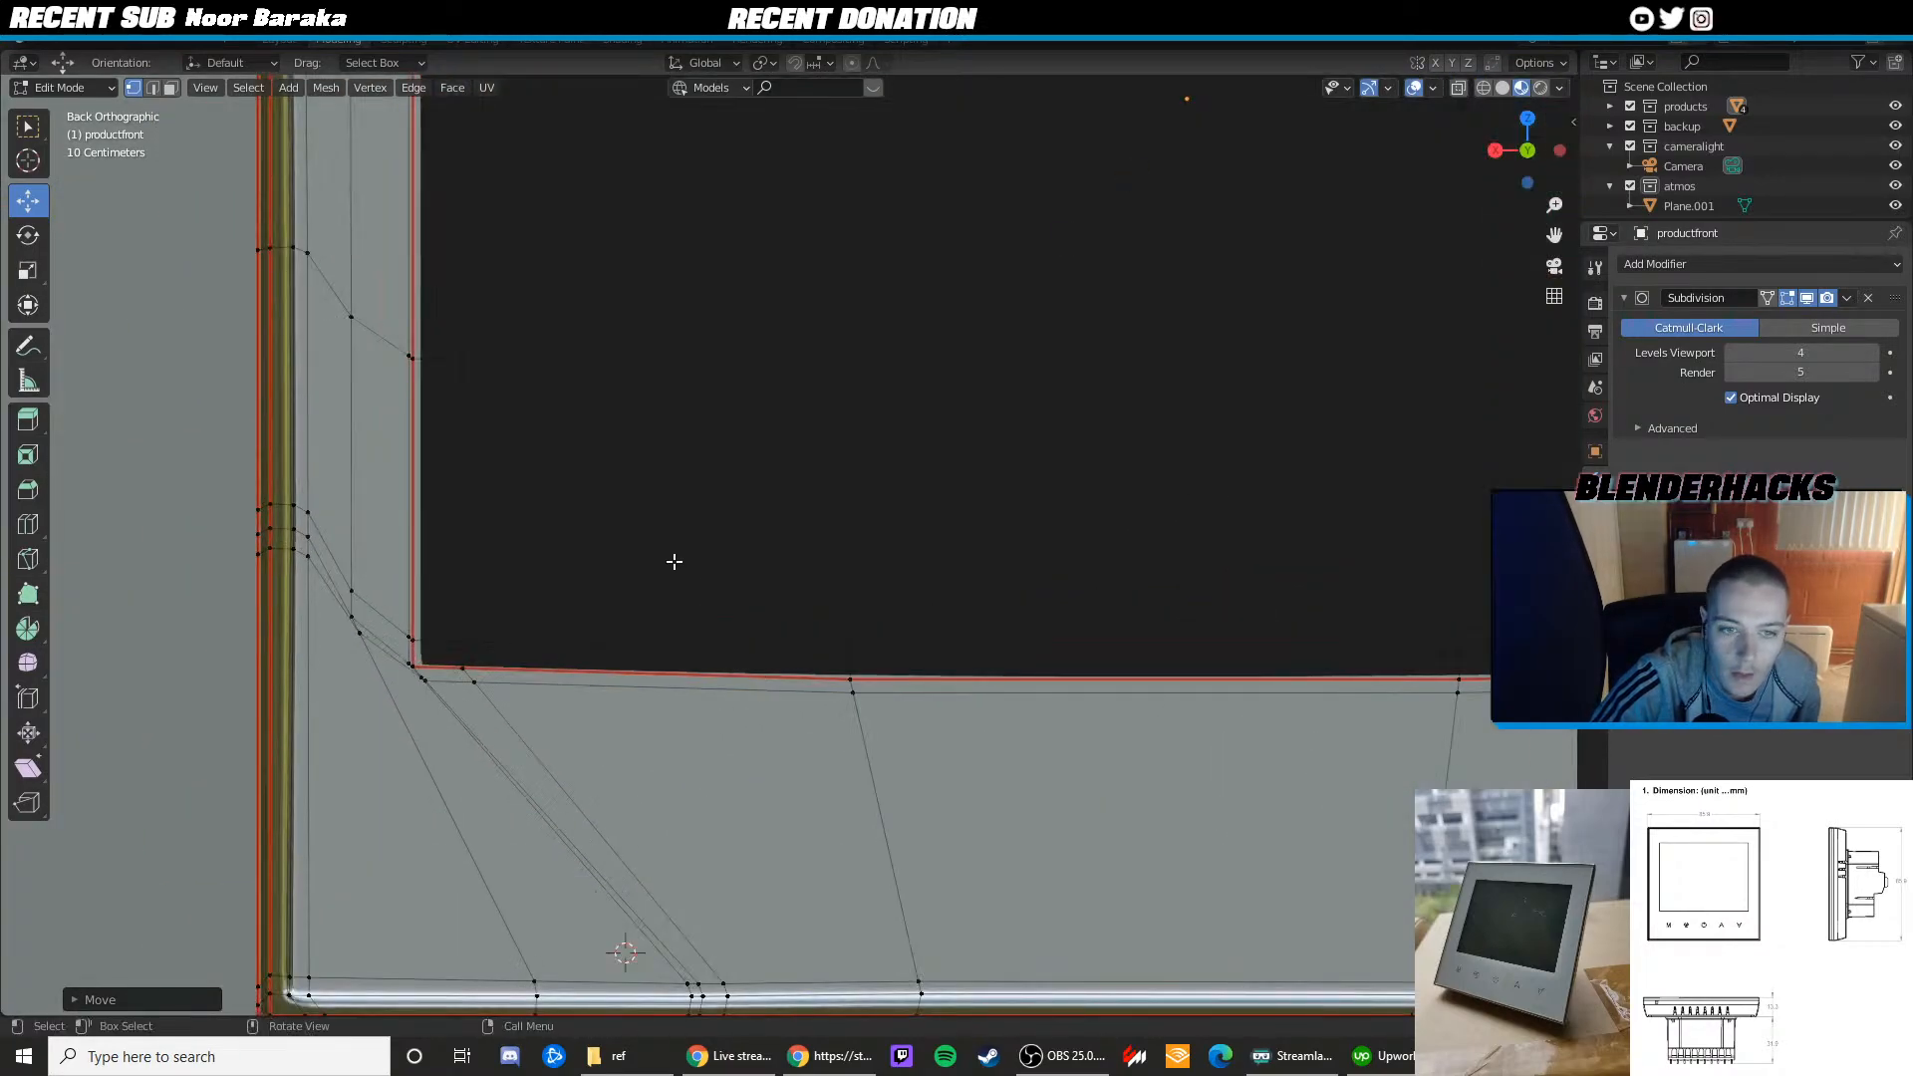
Leave Edit Mode and check the reshaped screen in perspective and through the camera
{"action": "key", "text": "Tab"}
{"action": "scroll", "coordinate": [671, 561], "scroll_direction": "down", "scroll_amount": 6}
{"action": "middle_click_drag", "start_coordinate": [896, 499], "coordinate": [631, 510], "text": "shift"}
{"action": "scroll", "coordinate": [734, 534], "scroll_direction": "down", "scroll_amount": 4}
{"action": "scroll", "coordinate": [631, 510], "scroll_direction": "up", "scroll_amount": 3}
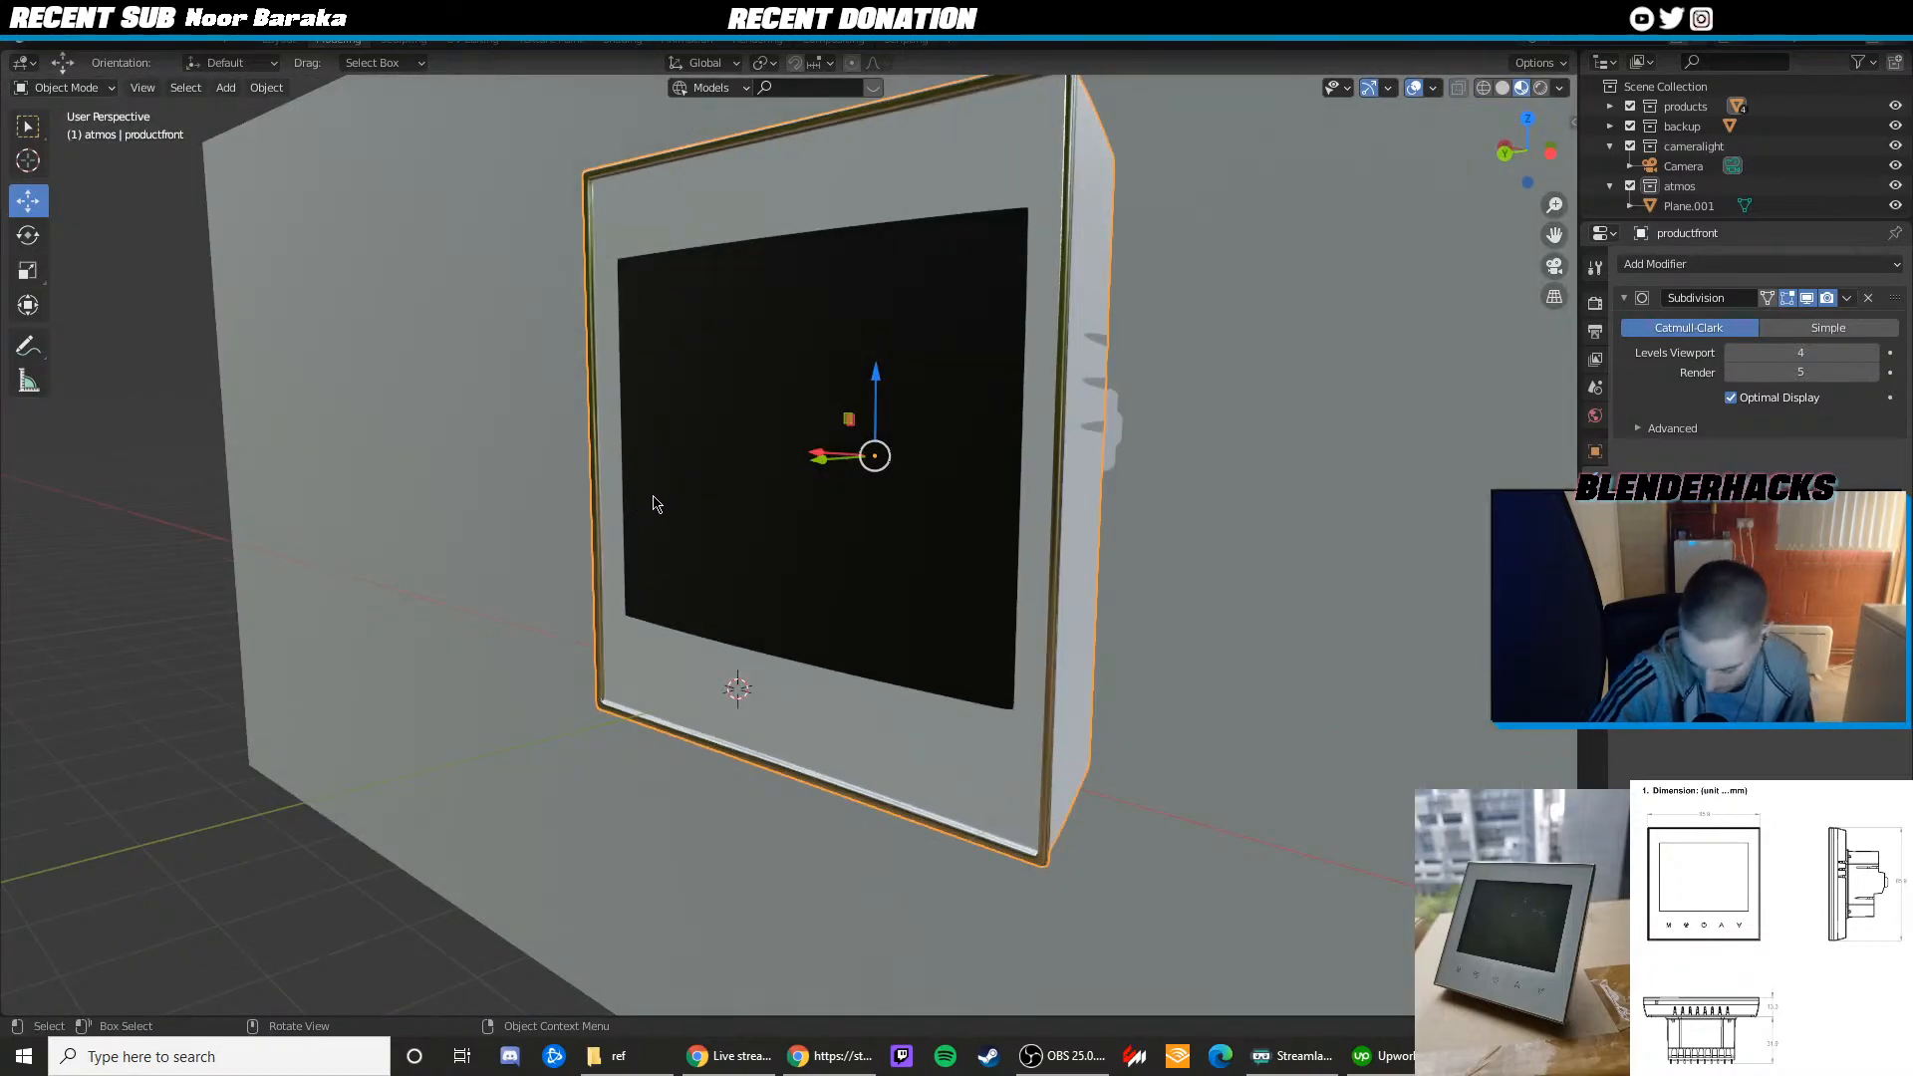
{"action": "key", "text": "KP_0"}
{"action": "left_click", "coordinate": [1308, 466]}
{"action": "scroll", "coordinate": [876, 478], "scroll_direction": "down", "scroll_amount": 3}
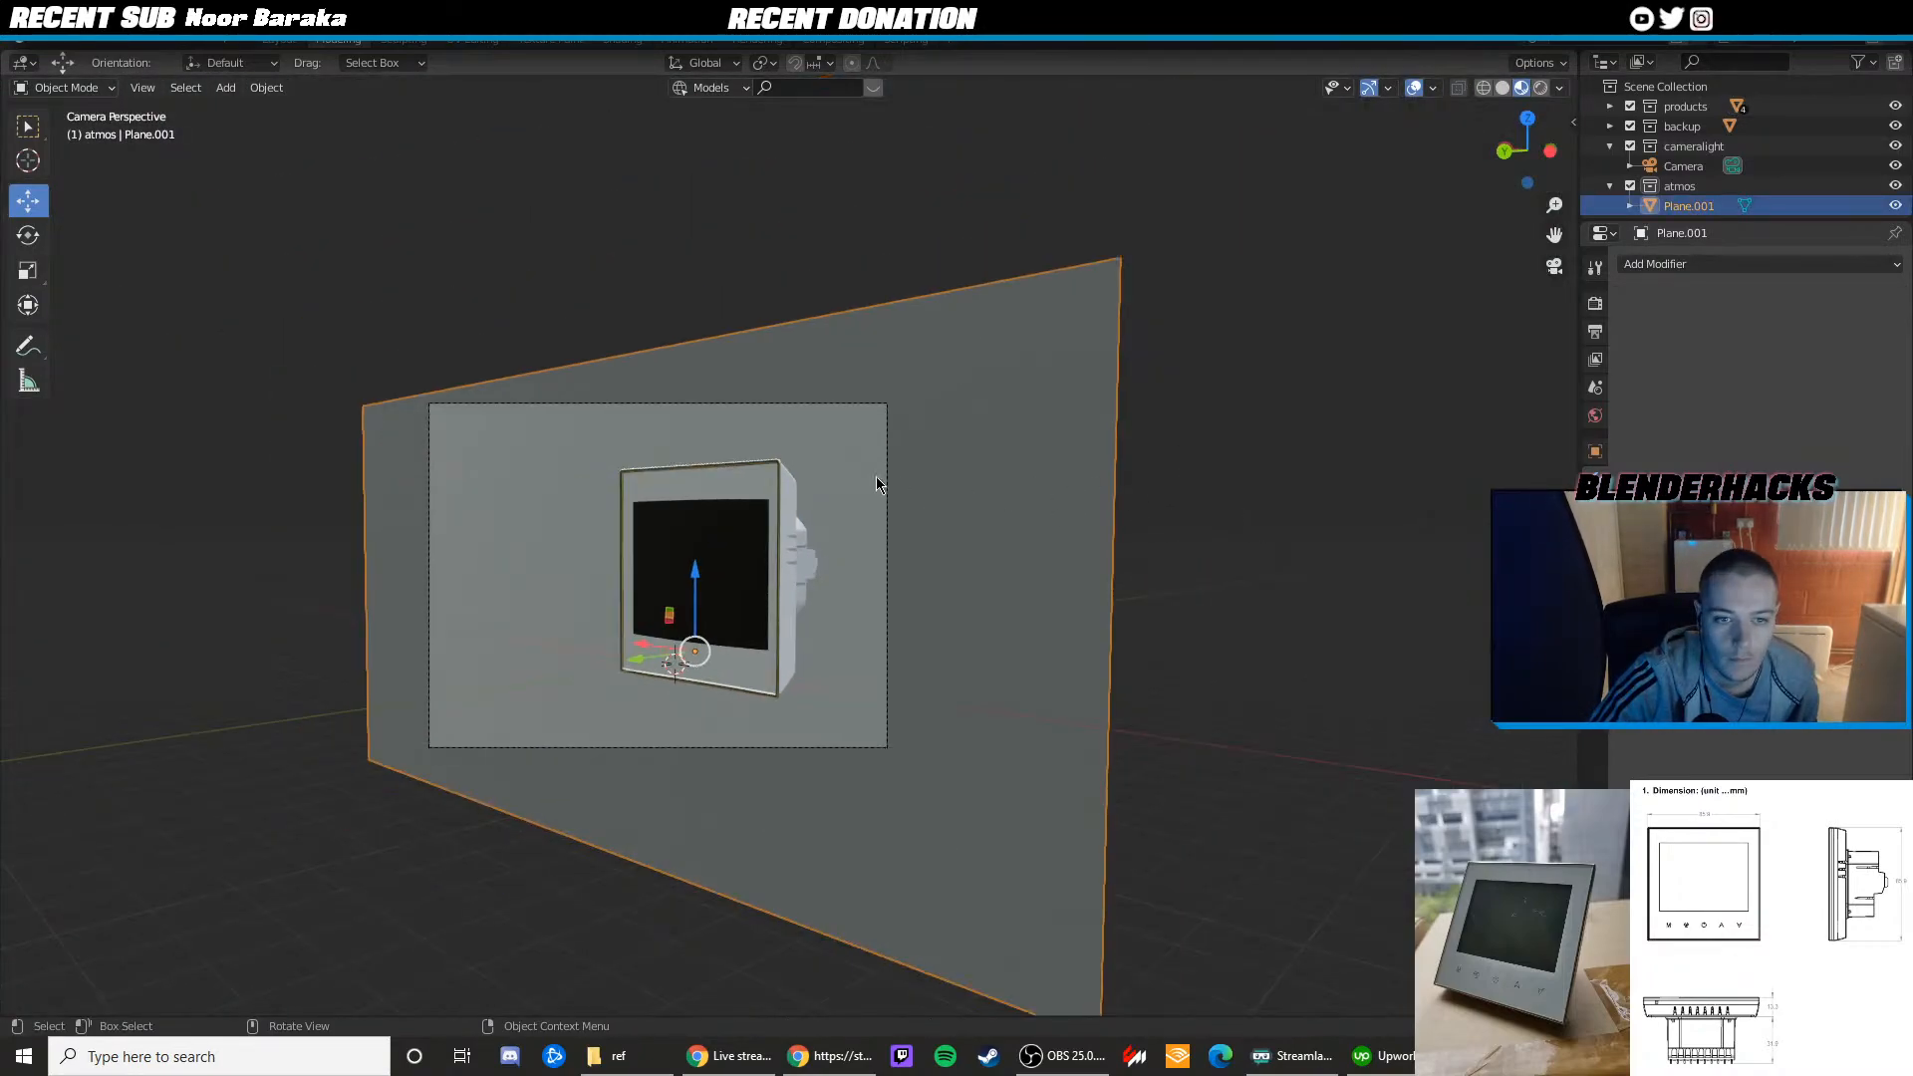
{"action": "scroll", "coordinate": [791, 558], "scroll_direction": "up", "scroll_amount": 3}
{"action": "middle_click_drag", "start_coordinate": [657, 548], "coordinate": [752, 542]}
{"action": "scroll", "coordinate": [767, 536], "scroll_direction": "up", "scroll_amount": 3}
Reopen the front panel in Edit Mode and show it shaded in Back Orthographic view
{"action": "left_click", "coordinate": [820, 510]}
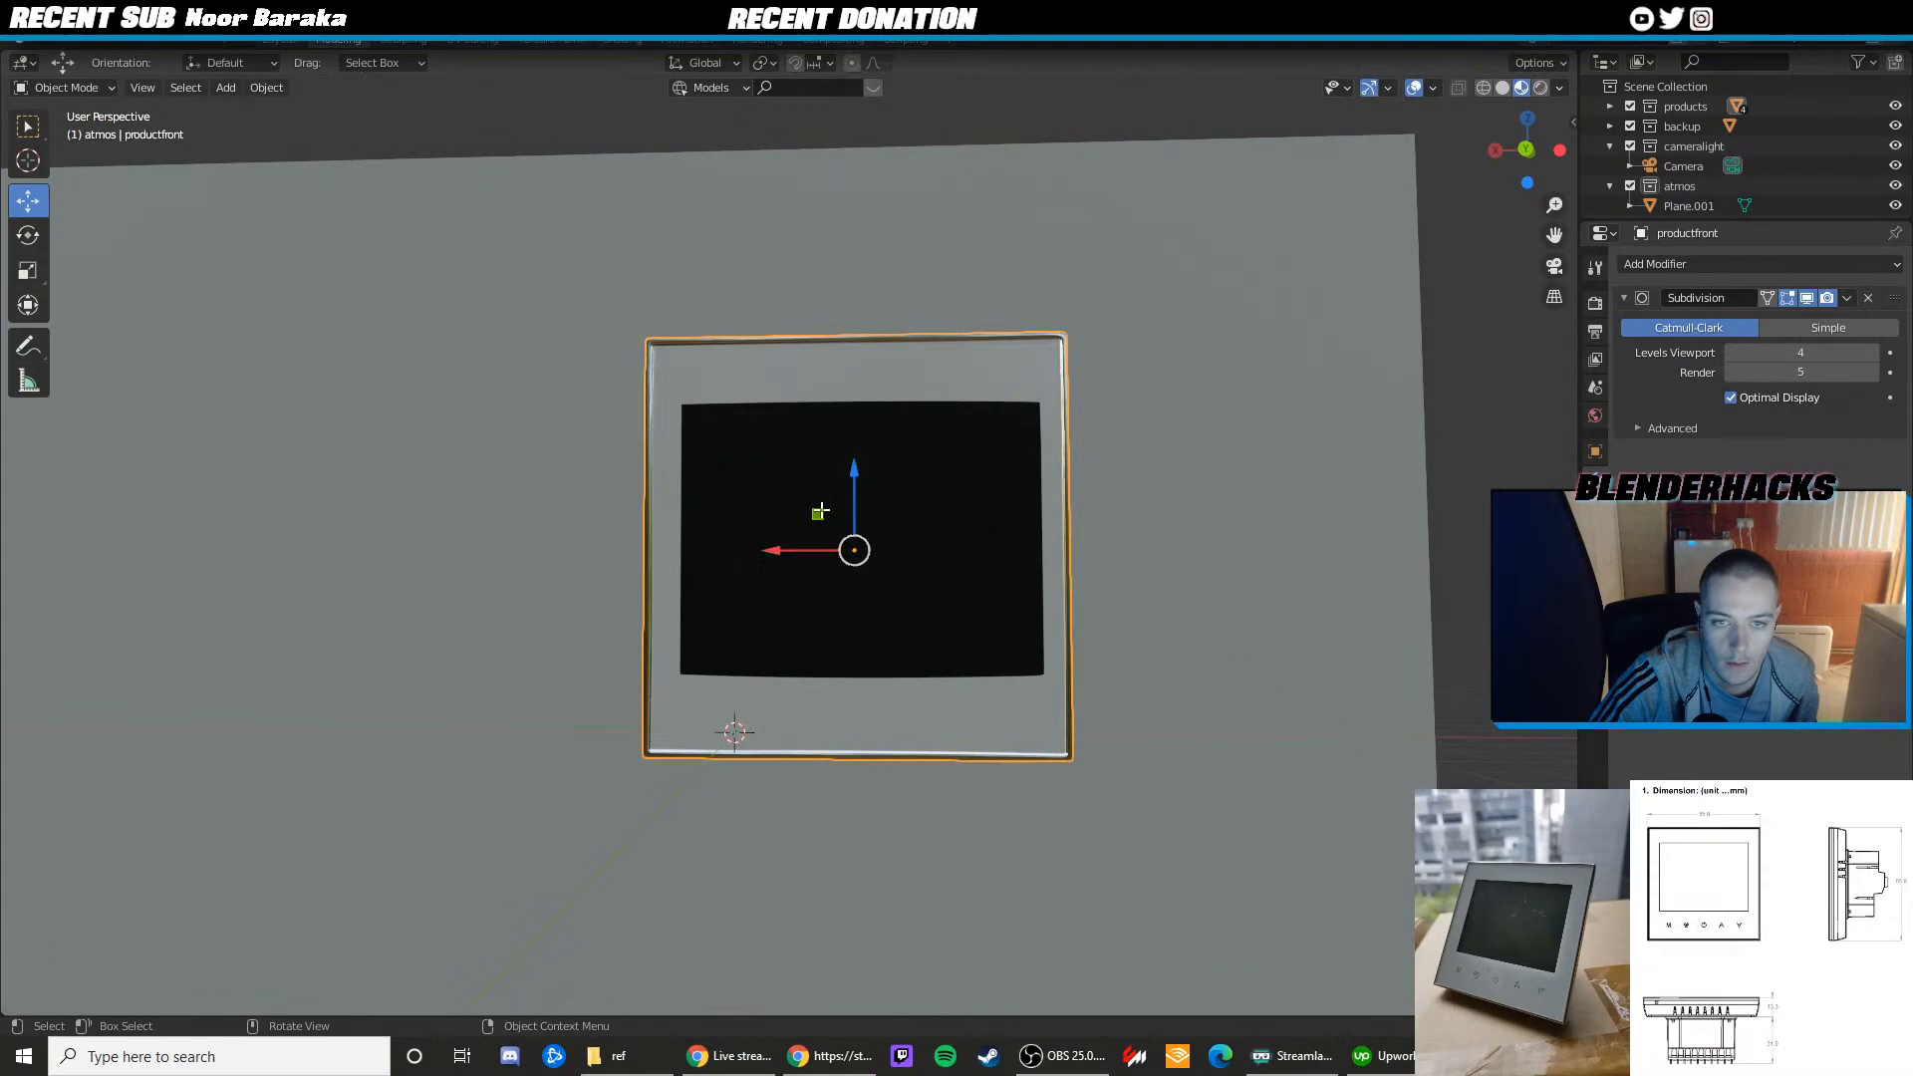
{"action": "key", "text": "Tab"}
{"action": "scroll", "coordinate": [821, 506], "scroll_direction": "up", "scroll_amount": 2}
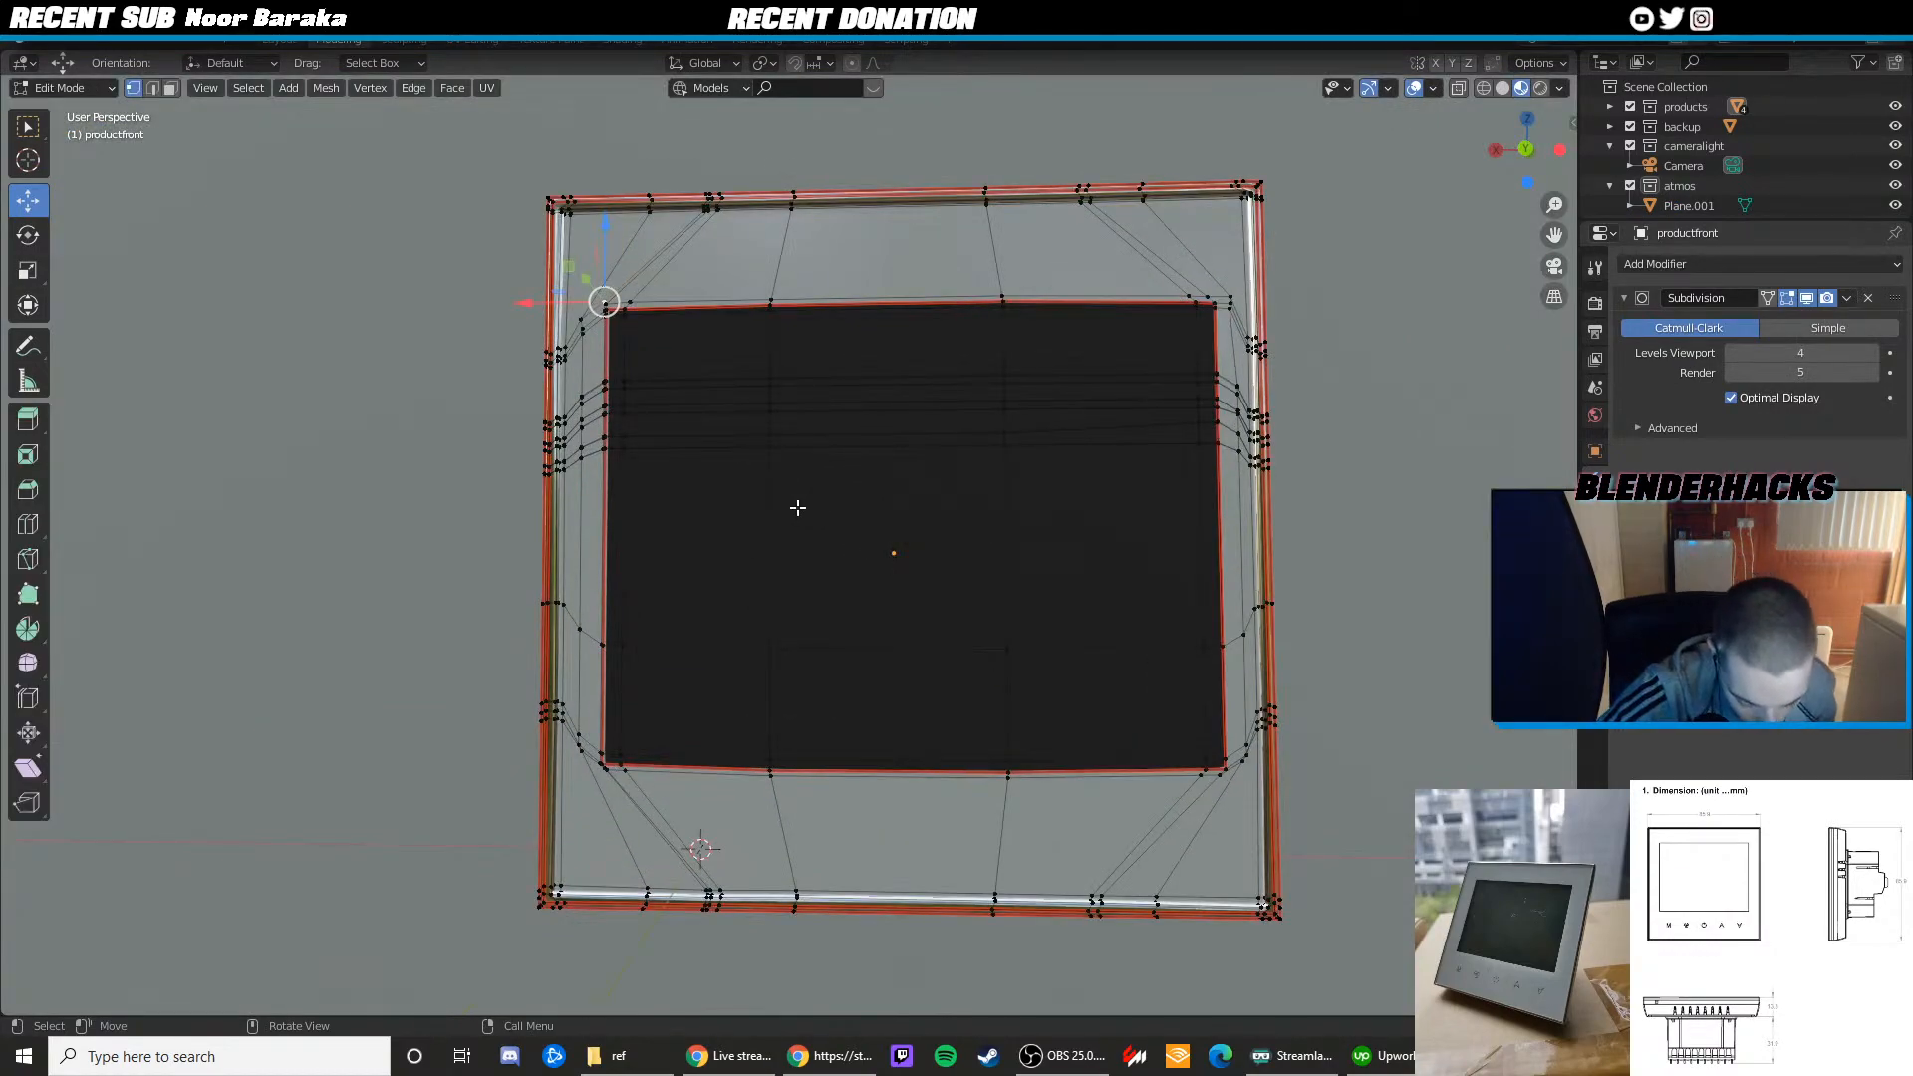
{"action": "left_click", "coordinate": [1495, 149]}
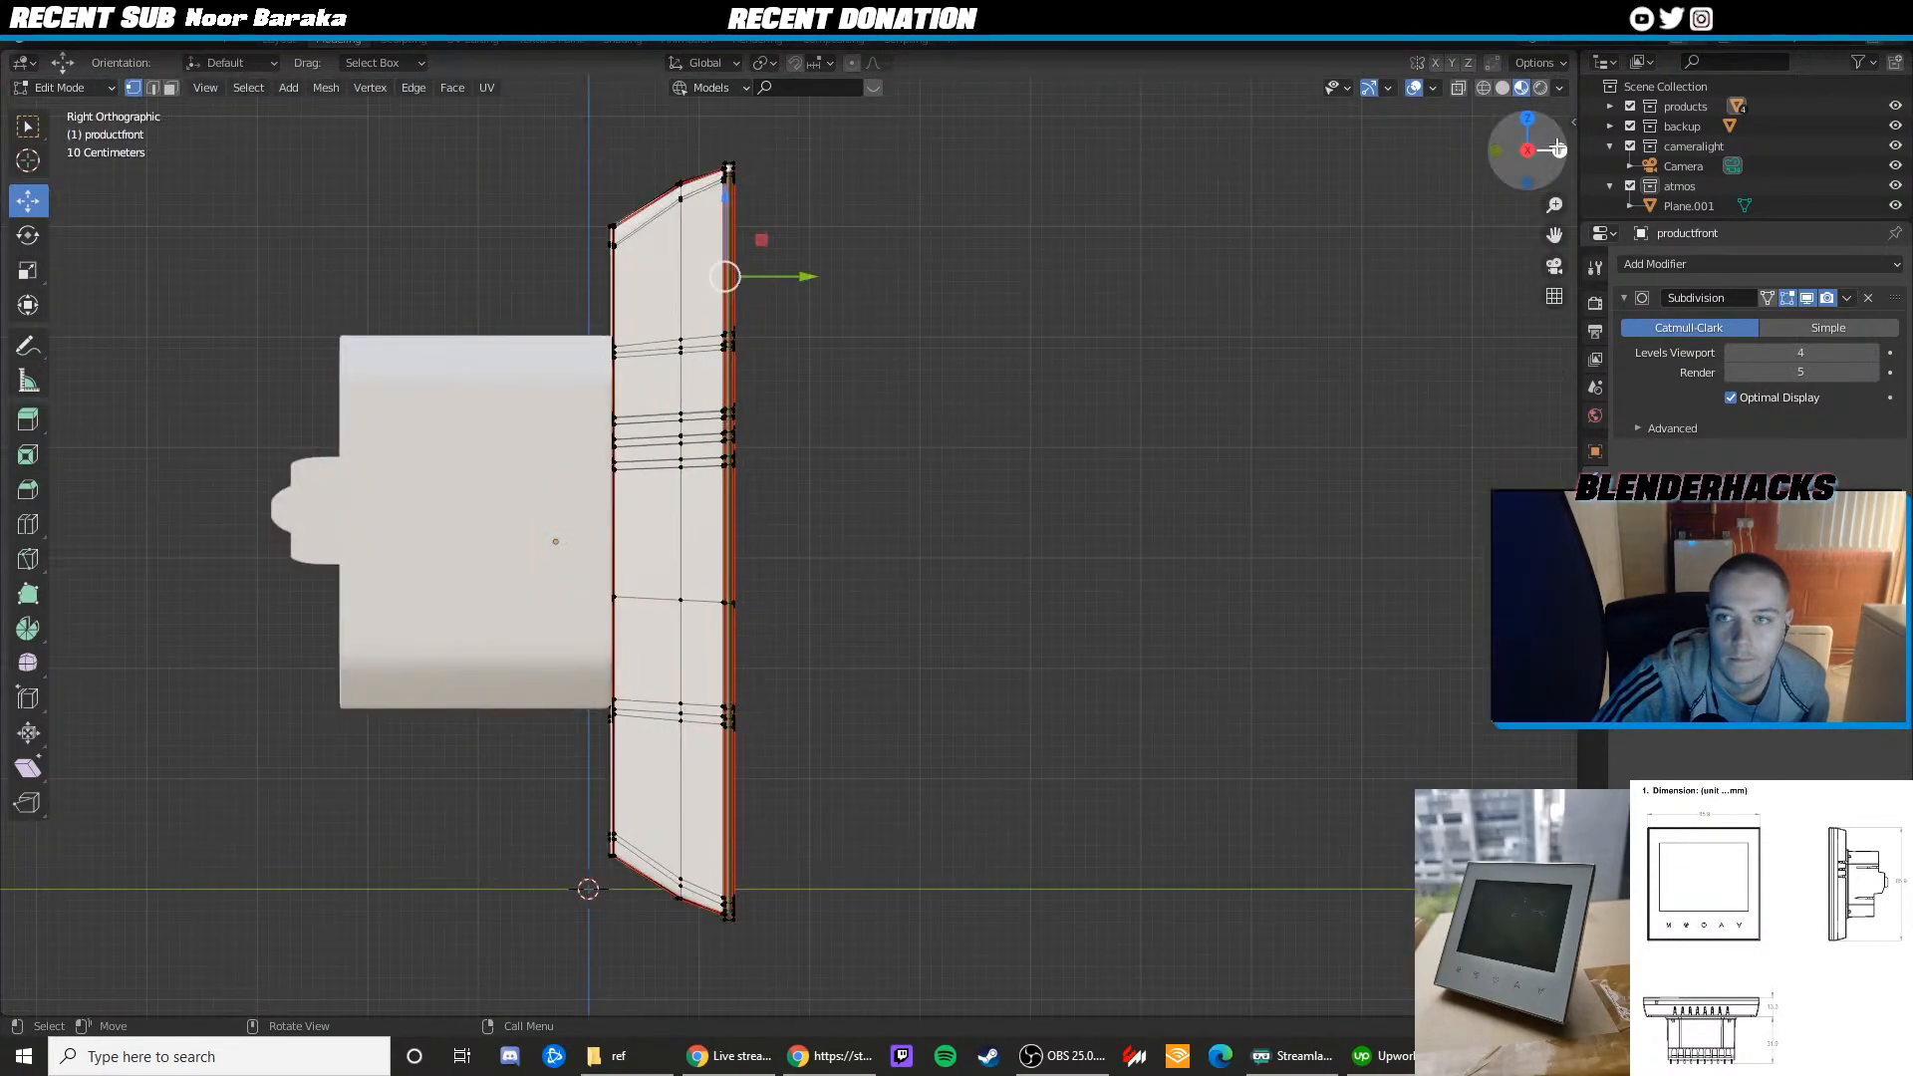
{"action": "left_click", "coordinate": [1557, 149]}
{"action": "scroll", "coordinate": [764, 308], "scroll_direction": "up", "scroll_amount": 1}
{"action": "key", "text": "shift+z"}
{"action": "middle_click_drag", "start_coordinate": [607, 257], "coordinate": [662, 378], "text": "shift"}
{"action": "key", "text": "shift+z"}
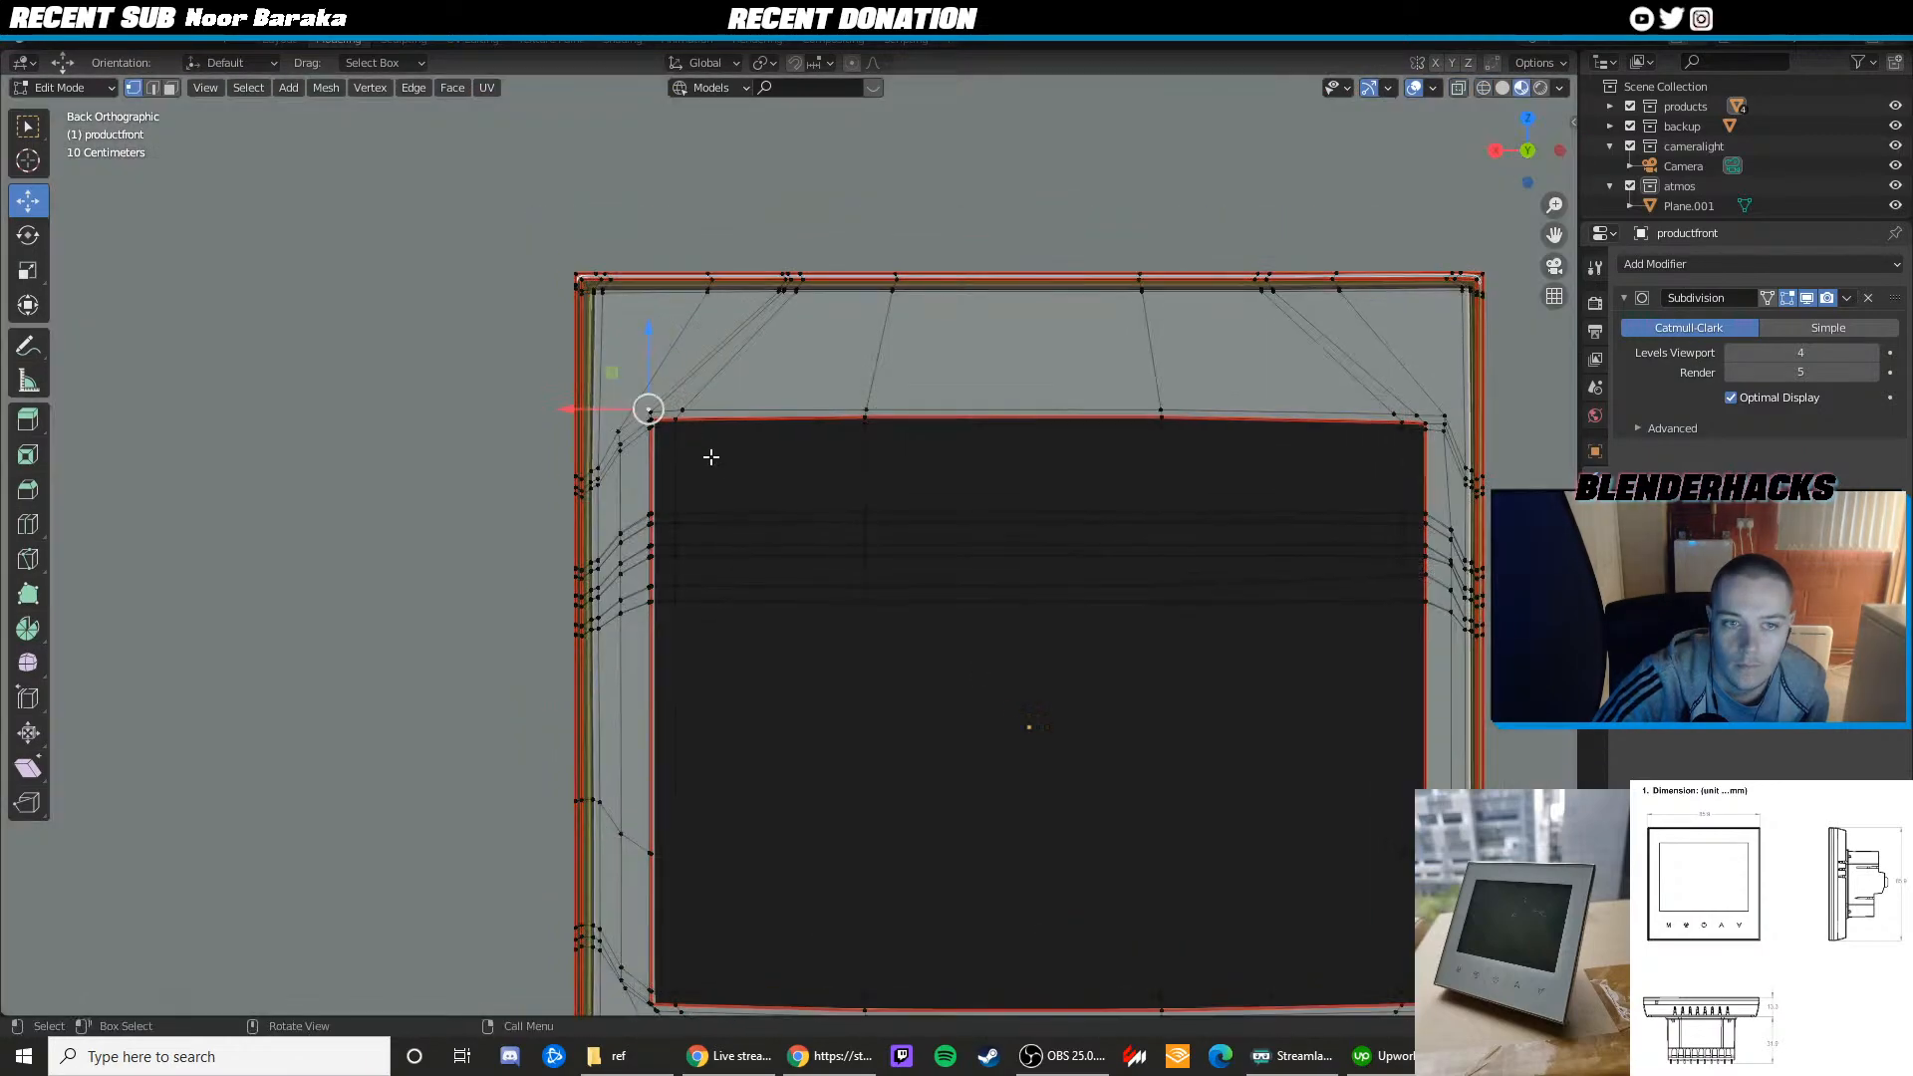
Select the vertices at the screen's upper-left corner and along the upper part of its left edge, including the surrounding loops
{"action": "scroll", "coordinate": [768, 329], "scroll_direction": "up", "scroll_amount": 2}
{"action": "scroll", "coordinate": [791, 419], "scroll_direction": "up", "scroll_amount": 3}
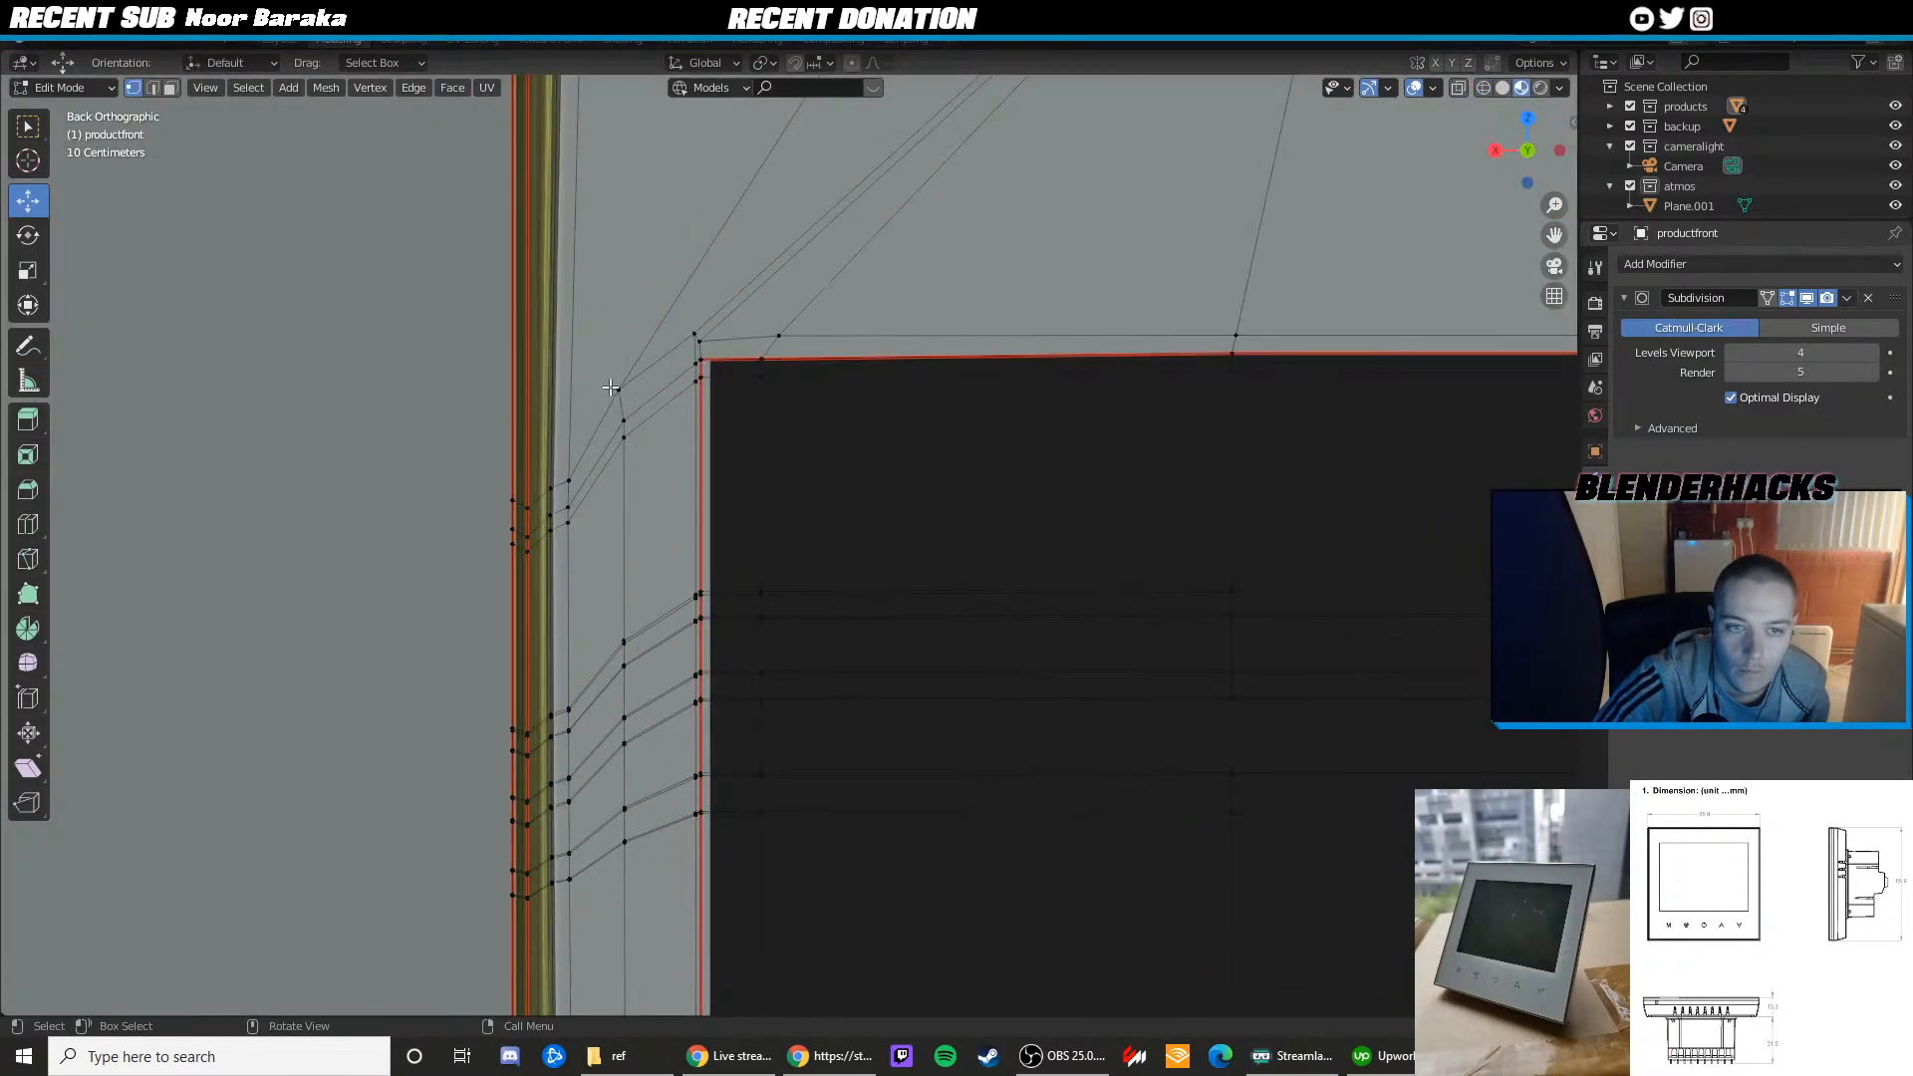
{"action": "left_click_drag", "start_coordinate": [867, 438], "coordinate": [630, 305]}
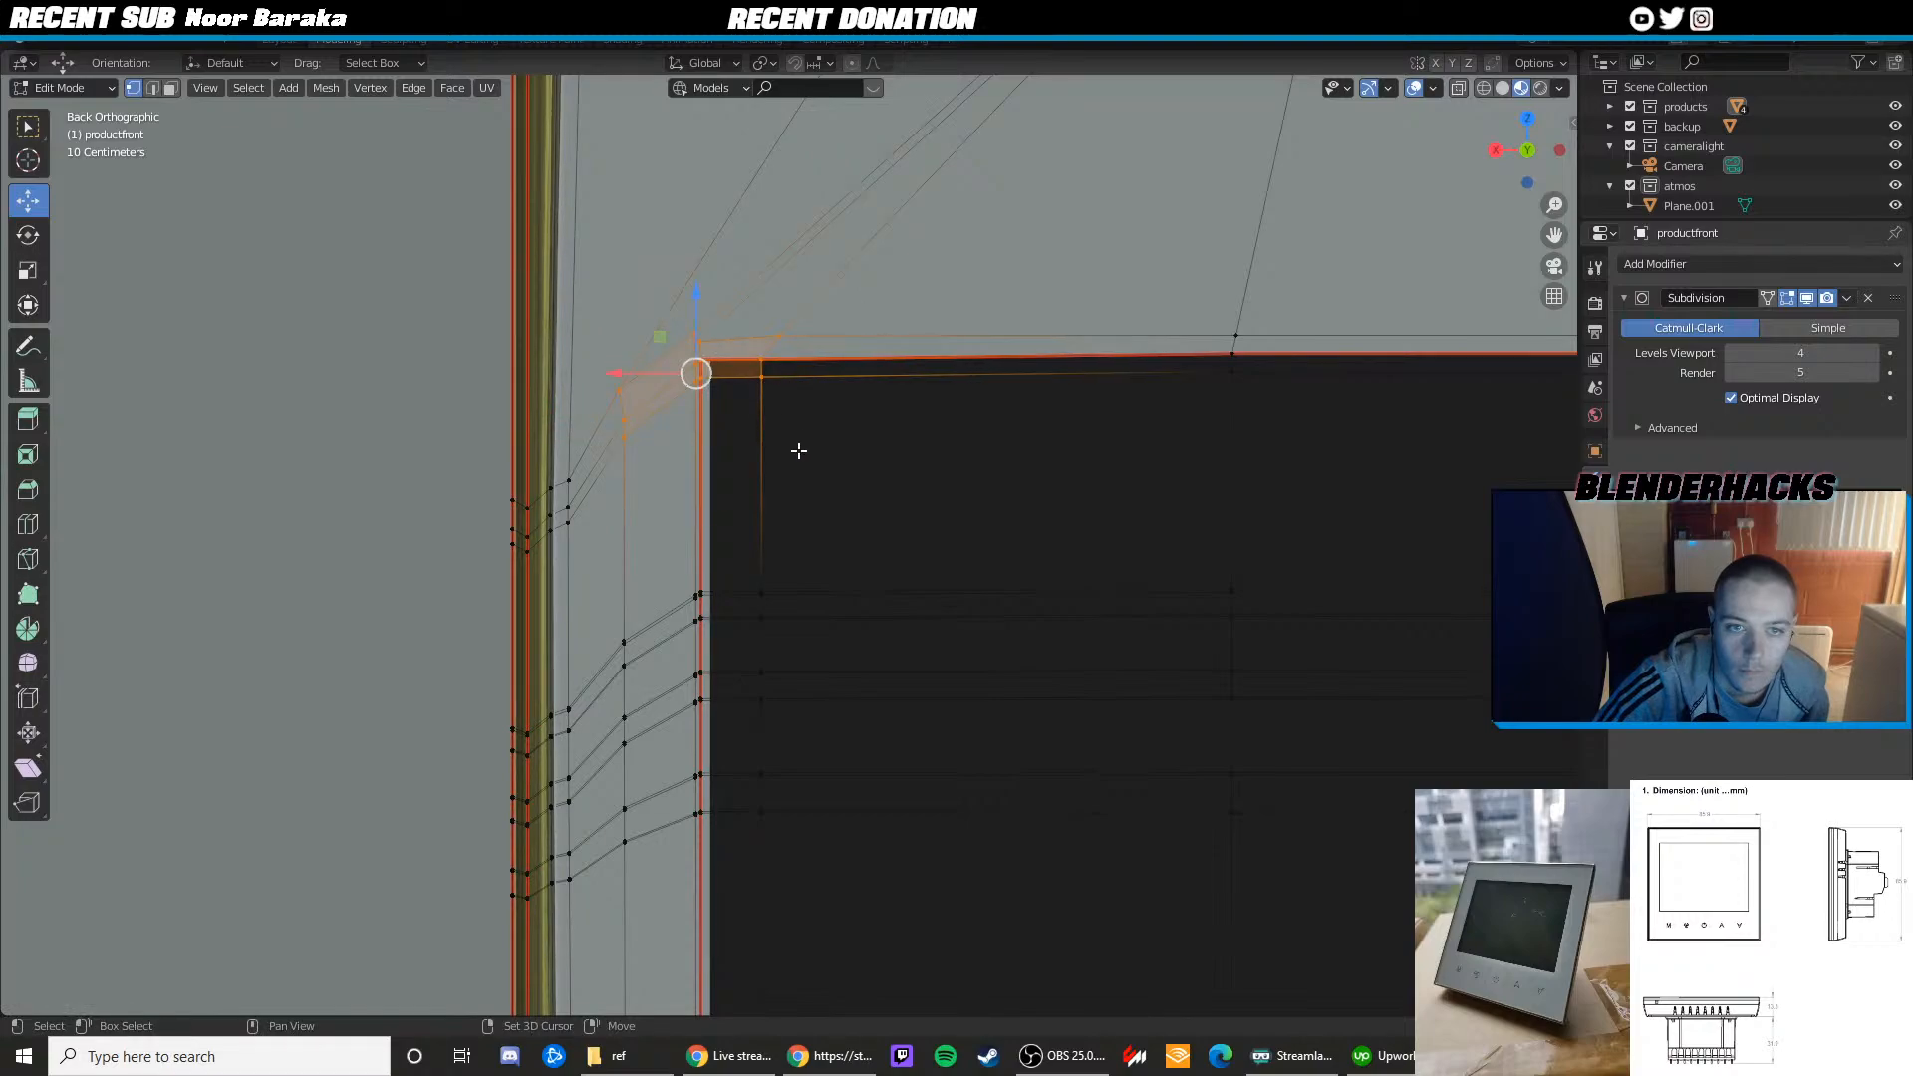
{"action": "left_click_drag", "start_coordinate": [667, 586], "coordinate": [658, 574], "text": "shift"}
{"action": "left_click_drag", "start_coordinate": [877, 786], "coordinate": [613, 609], "text": "shift"}
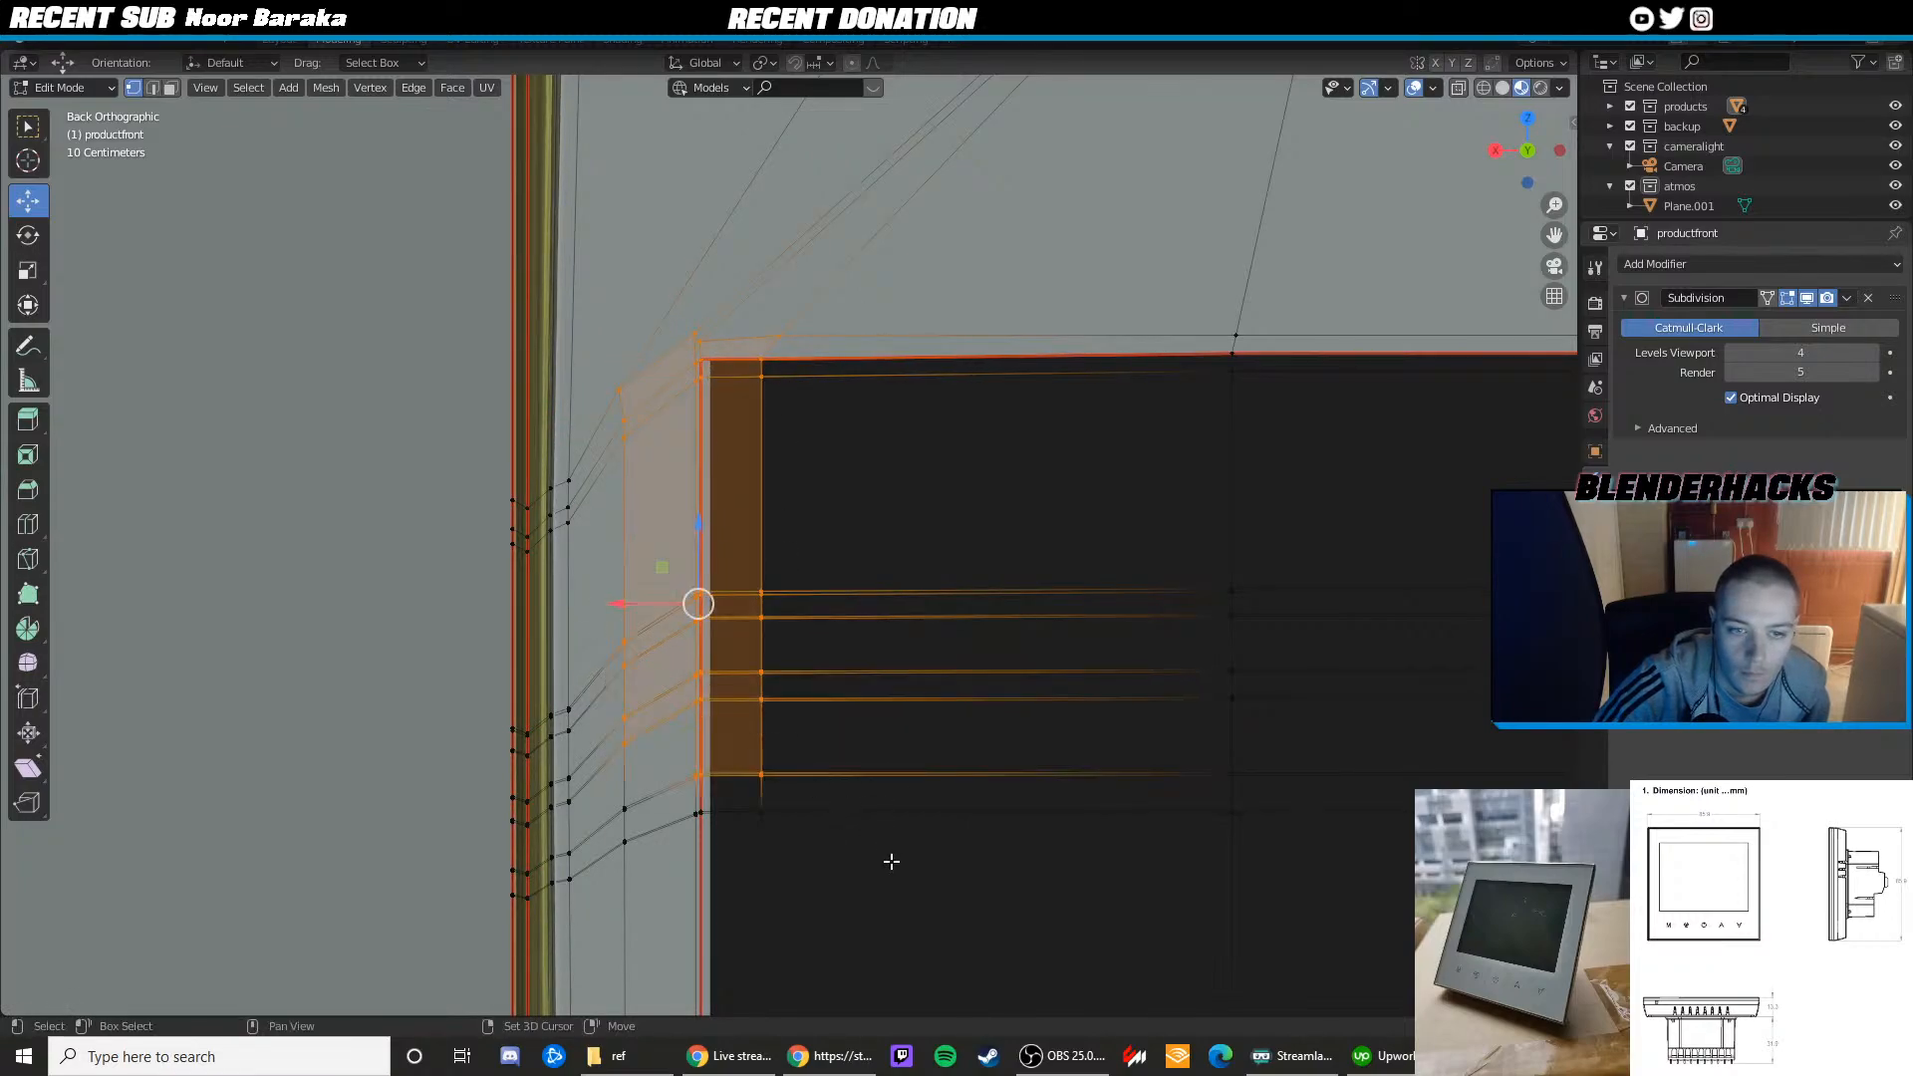
{"action": "left_click_drag", "start_coordinate": [884, 861], "coordinate": [609, 746], "text": "shift"}
{"action": "scroll", "coordinate": [608, 747], "scroll_direction": "up", "scroll_amount": 3}
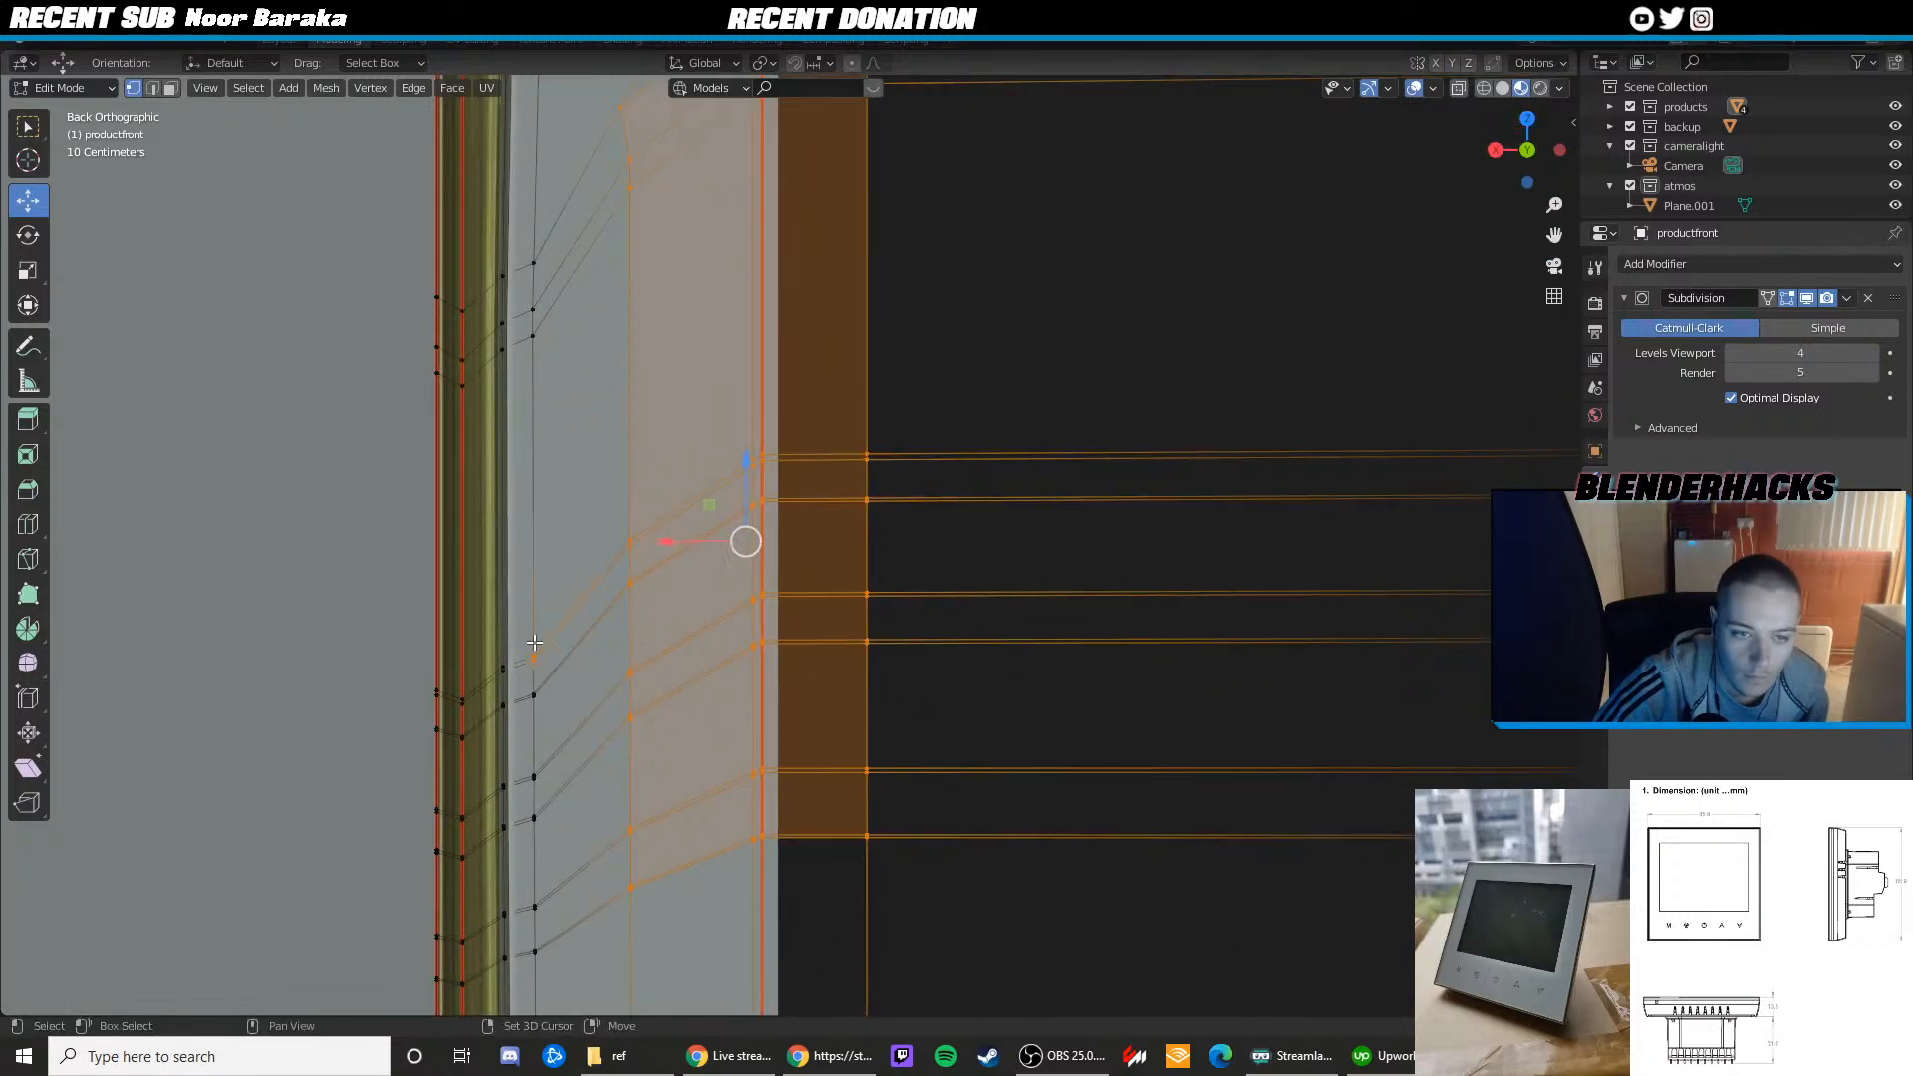
{"action": "middle_click_drag", "start_coordinate": [580, 418], "coordinate": [653, 565], "text": "shift"}
{"action": "left_click_drag", "start_coordinate": [603, 391], "coordinate": [602, 391], "text": "shift"}
{"action": "middle_click_drag", "start_coordinate": [705, 599], "coordinate": [744, 431], "text": "shift"}
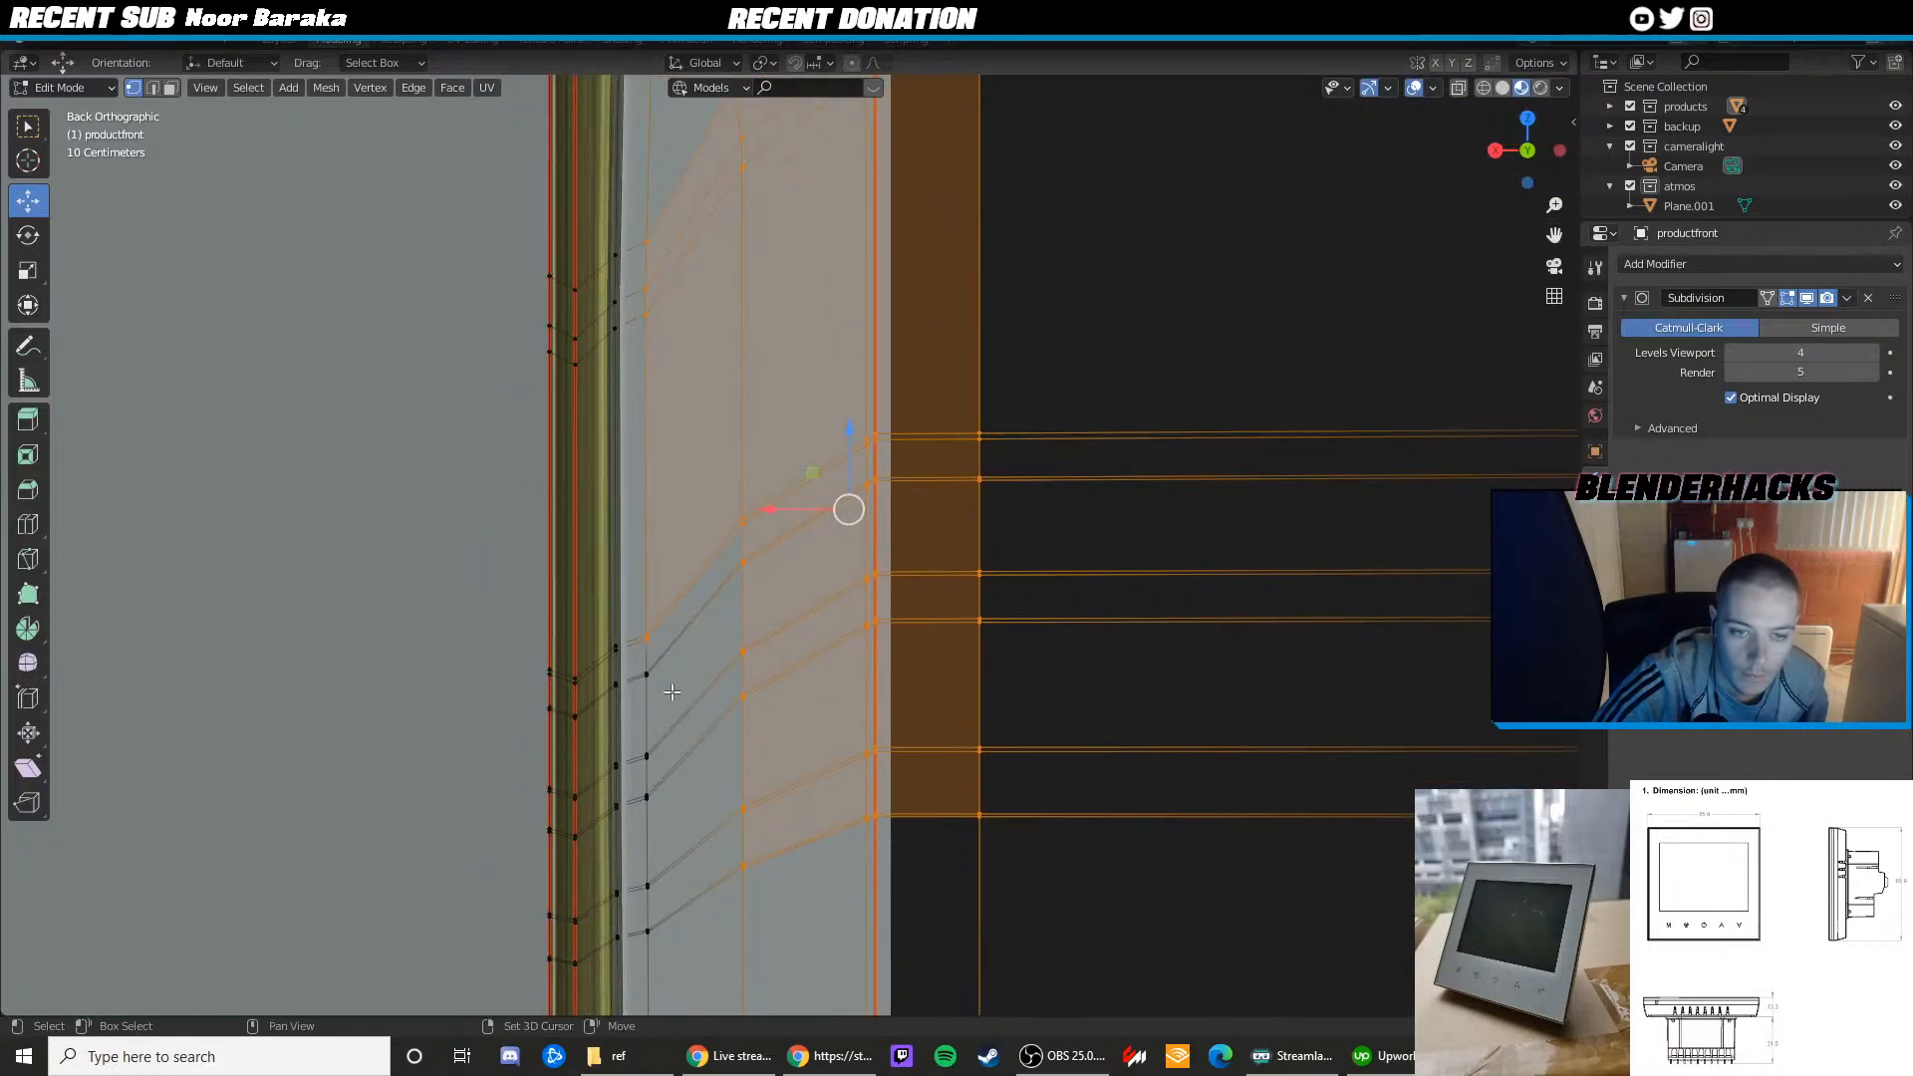
Extend the selection down the screen's left edge to include the lower-left corner vertices
{"action": "middle_click_drag", "start_coordinate": [770, 767], "coordinate": [800, 611], "text": "shift"}
{"action": "middle_click_drag", "start_coordinate": [693, 639], "coordinate": [776, 551], "text": "shift"}
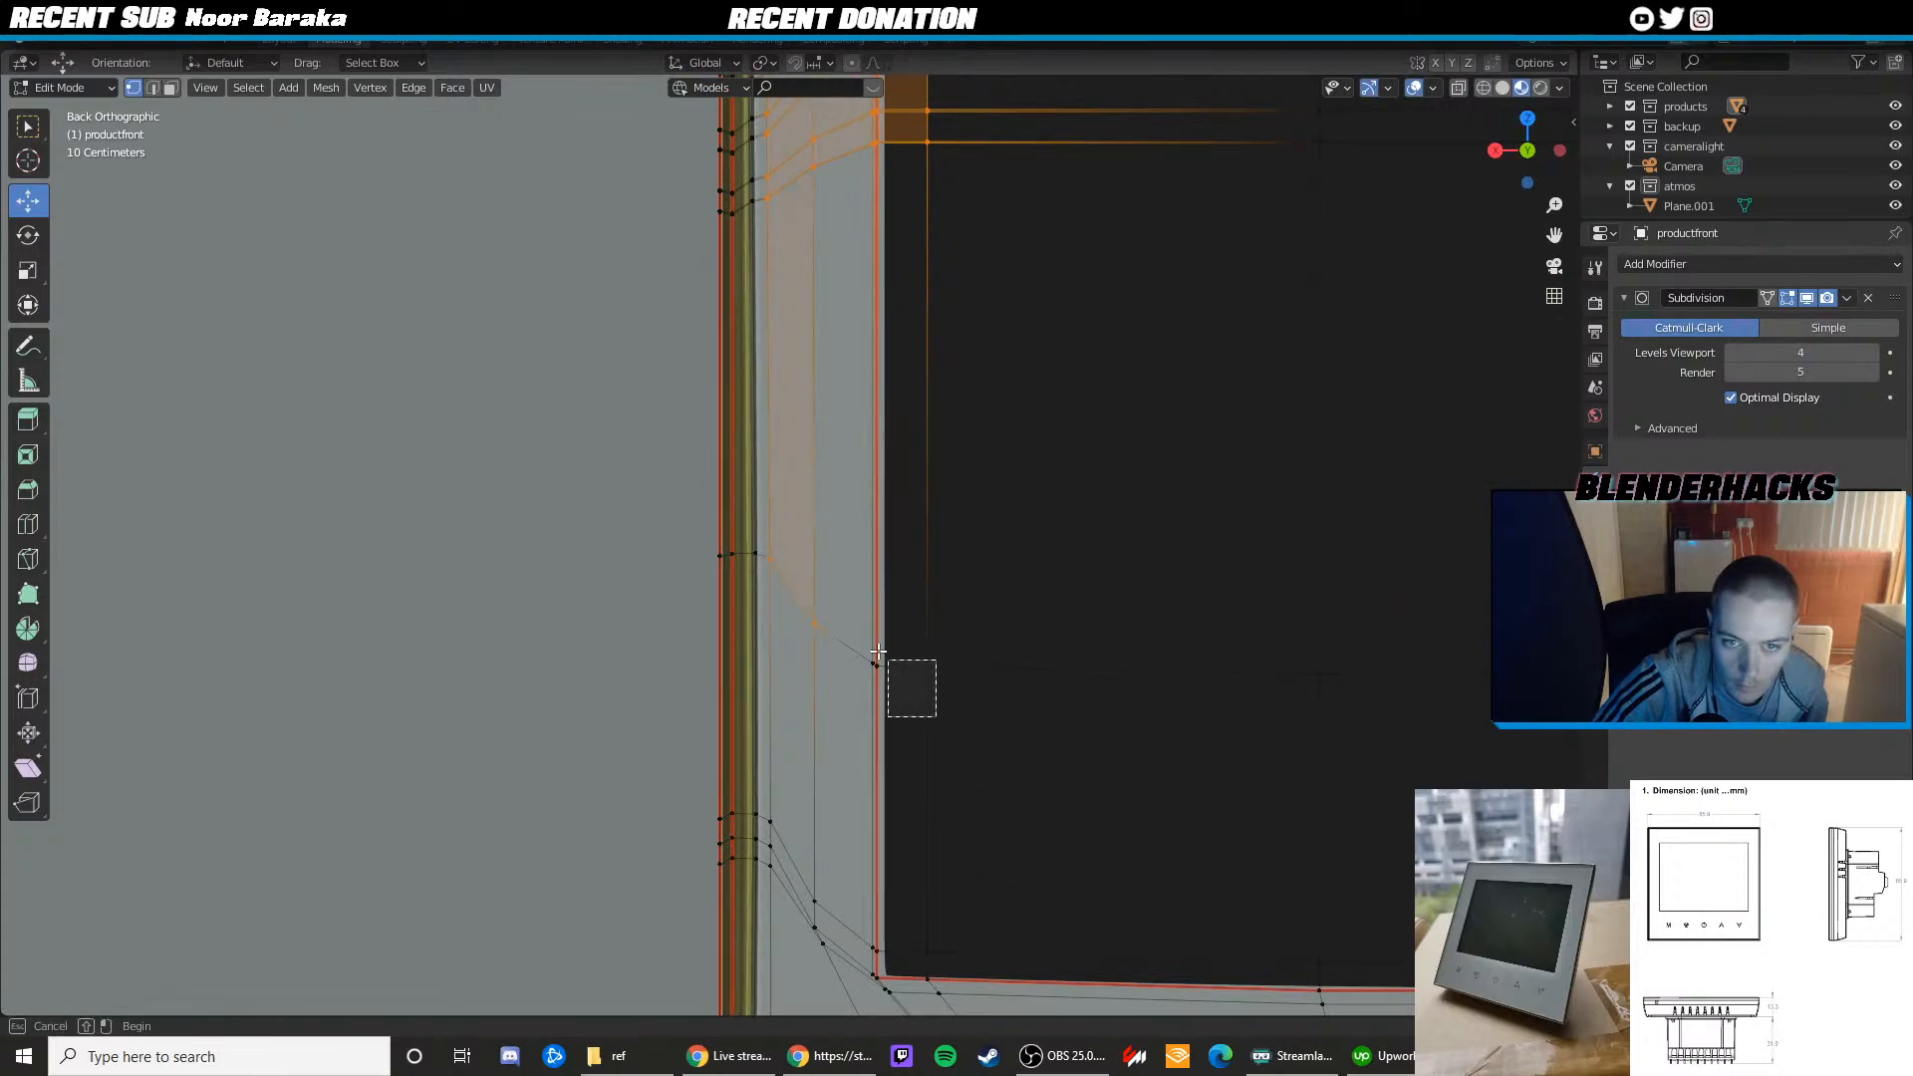
{"action": "left_click_drag", "start_coordinate": [877, 653], "coordinate": [878, 653], "text": "shift"}
{"action": "middle_click_drag", "start_coordinate": [878, 652], "coordinate": [870, 561], "text": "shift"}
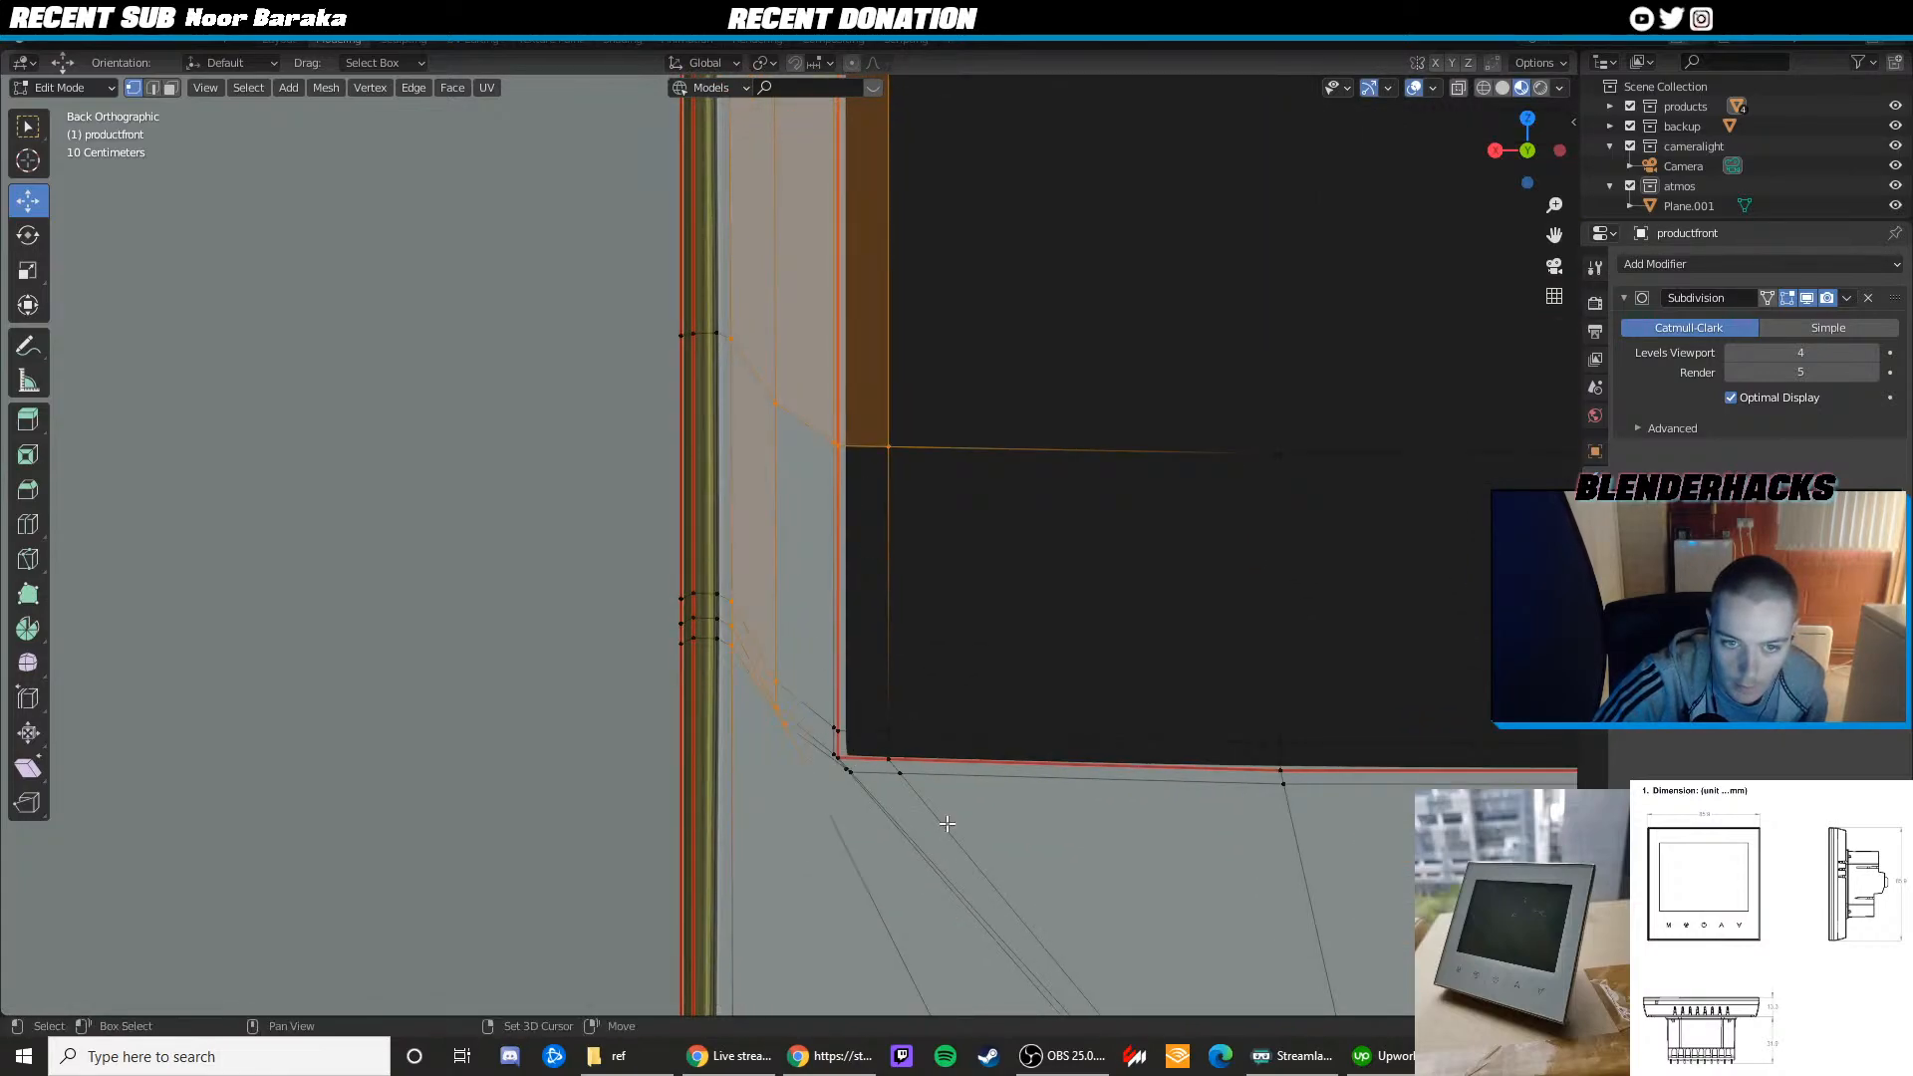
{"action": "left_click_drag", "start_coordinate": [948, 824], "coordinate": [829, 709], "text": "shift"}
Add the vertices along the screen's bottom edge and around its lower-right corner to the selection
{"action": "middle_click_drag", "start_coordinate": [1188, 720], "coordinate": [721, 619], "text": "shift"}
{"action": "left_click_drag", "start_coordinate": [721, 618], "coordinate": [906, 752], "text": "shift"}
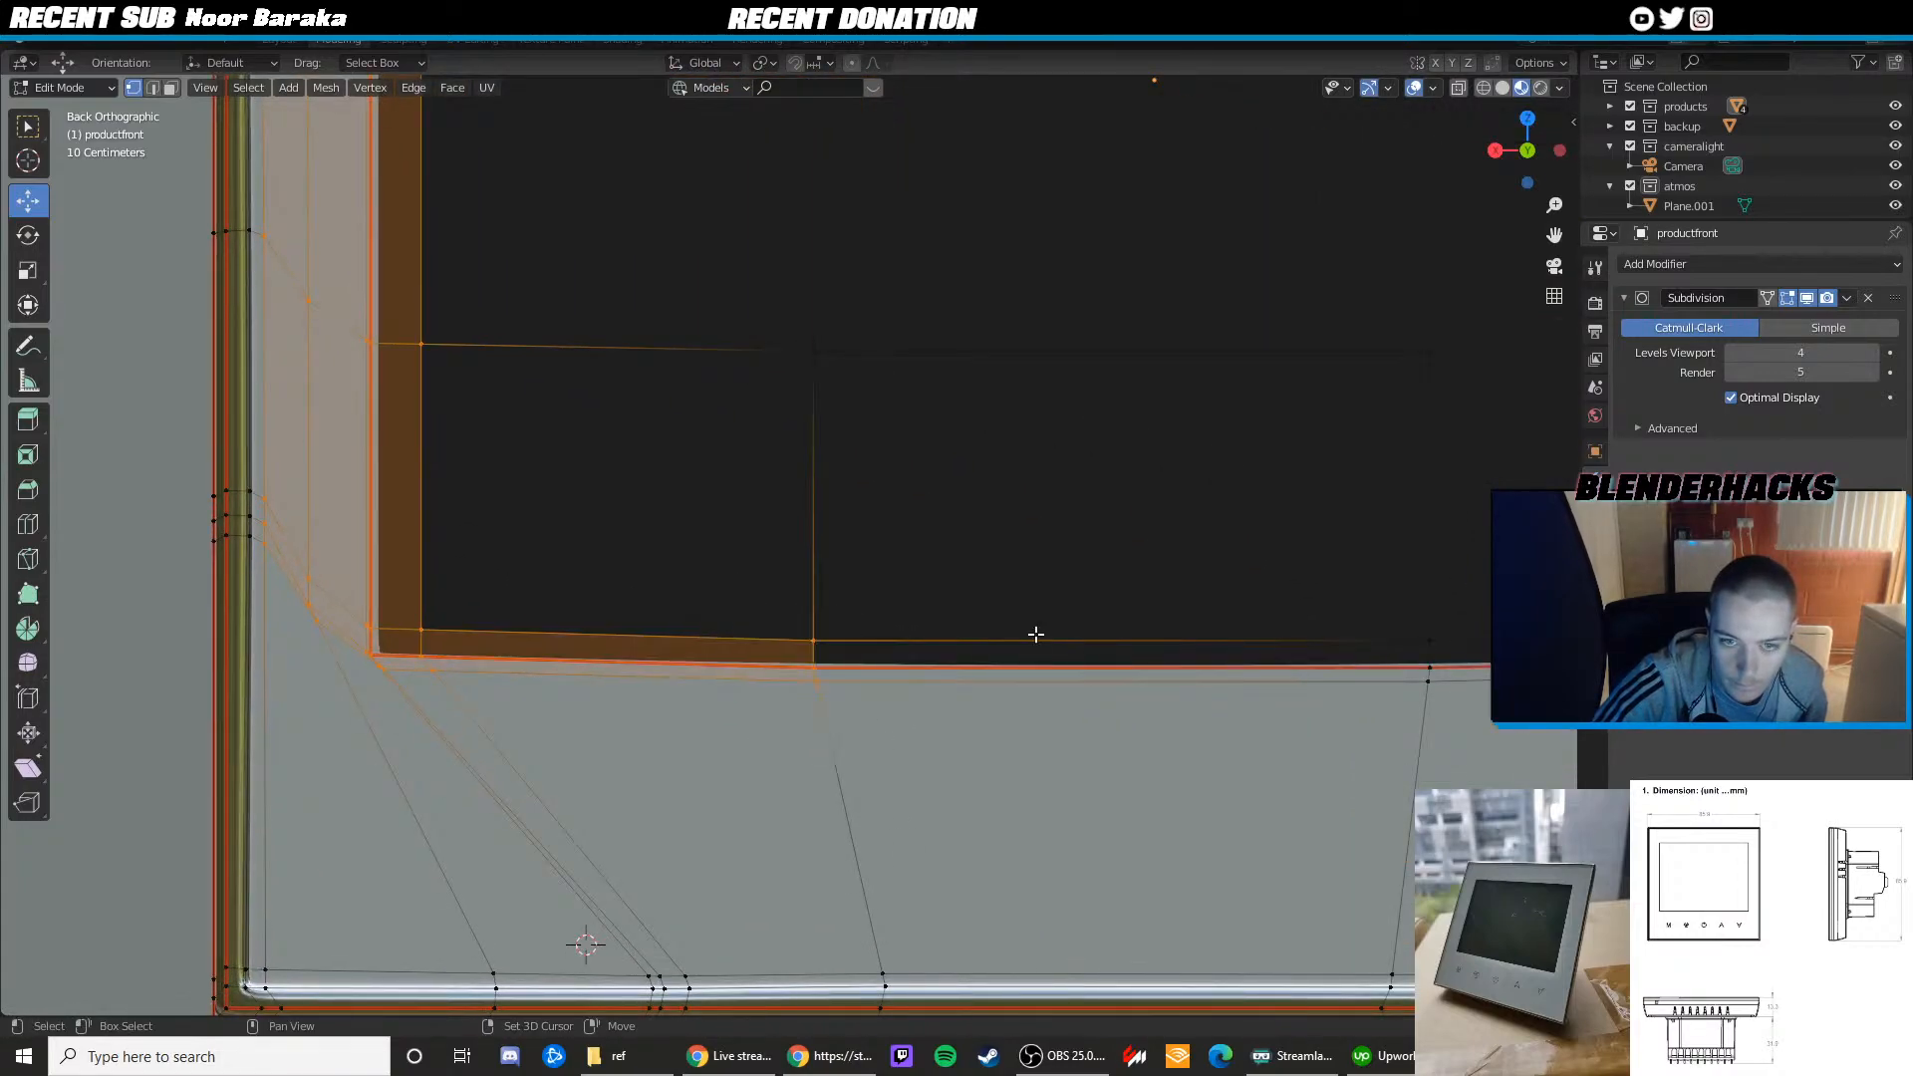
{"action": "middle_click_drag", "start_coordinate": [1035, 635], "coordinate": [358, 597], "text": "shift"}
{"action": "left_click_drag", "start_coordinate": [931, 696], "coordinate": [697, 568], "text": "shift"}
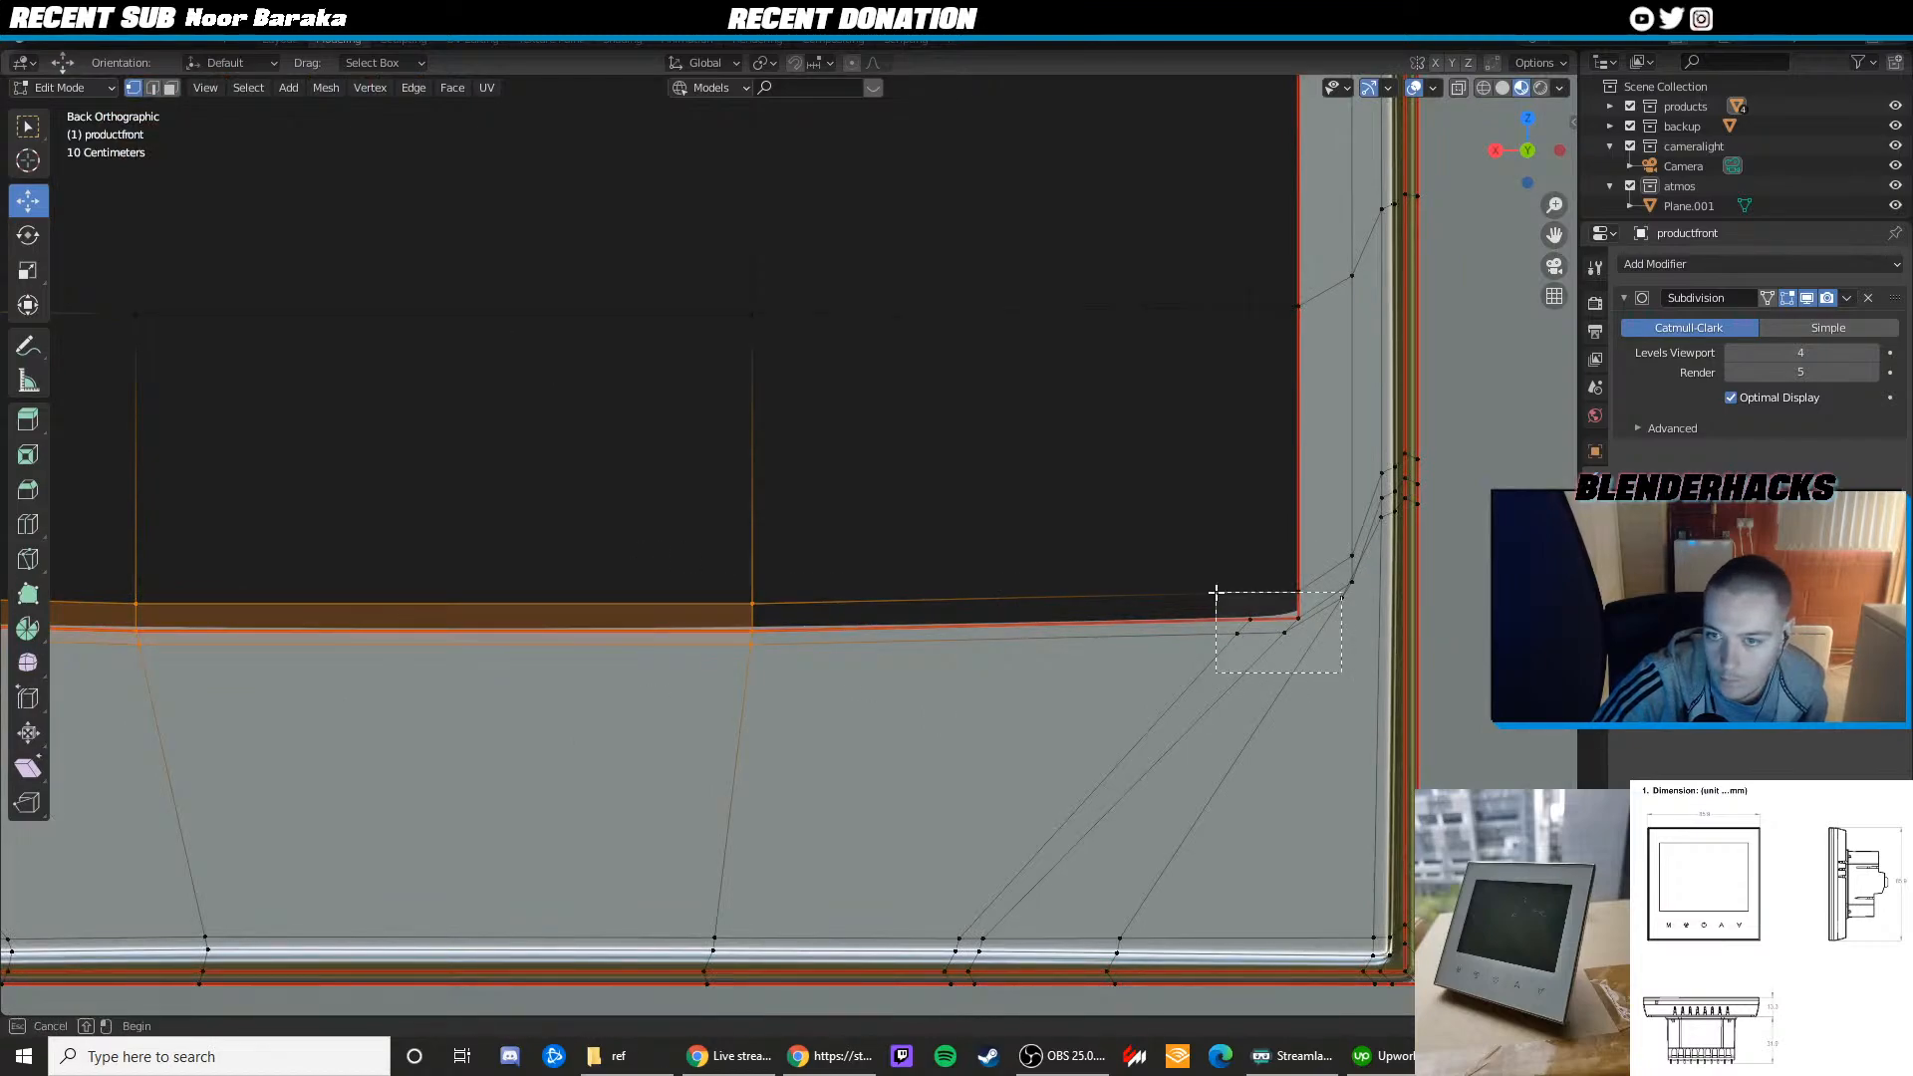
{"action": "middle_click_drag", "start_coordinate": [1344, 618], "coordinate": [1074, 643], "text": "shift"}
{"action": "scroll", "coordinate": [1095, 638], "scroll_direction": "up", "scroll_amount": 2}
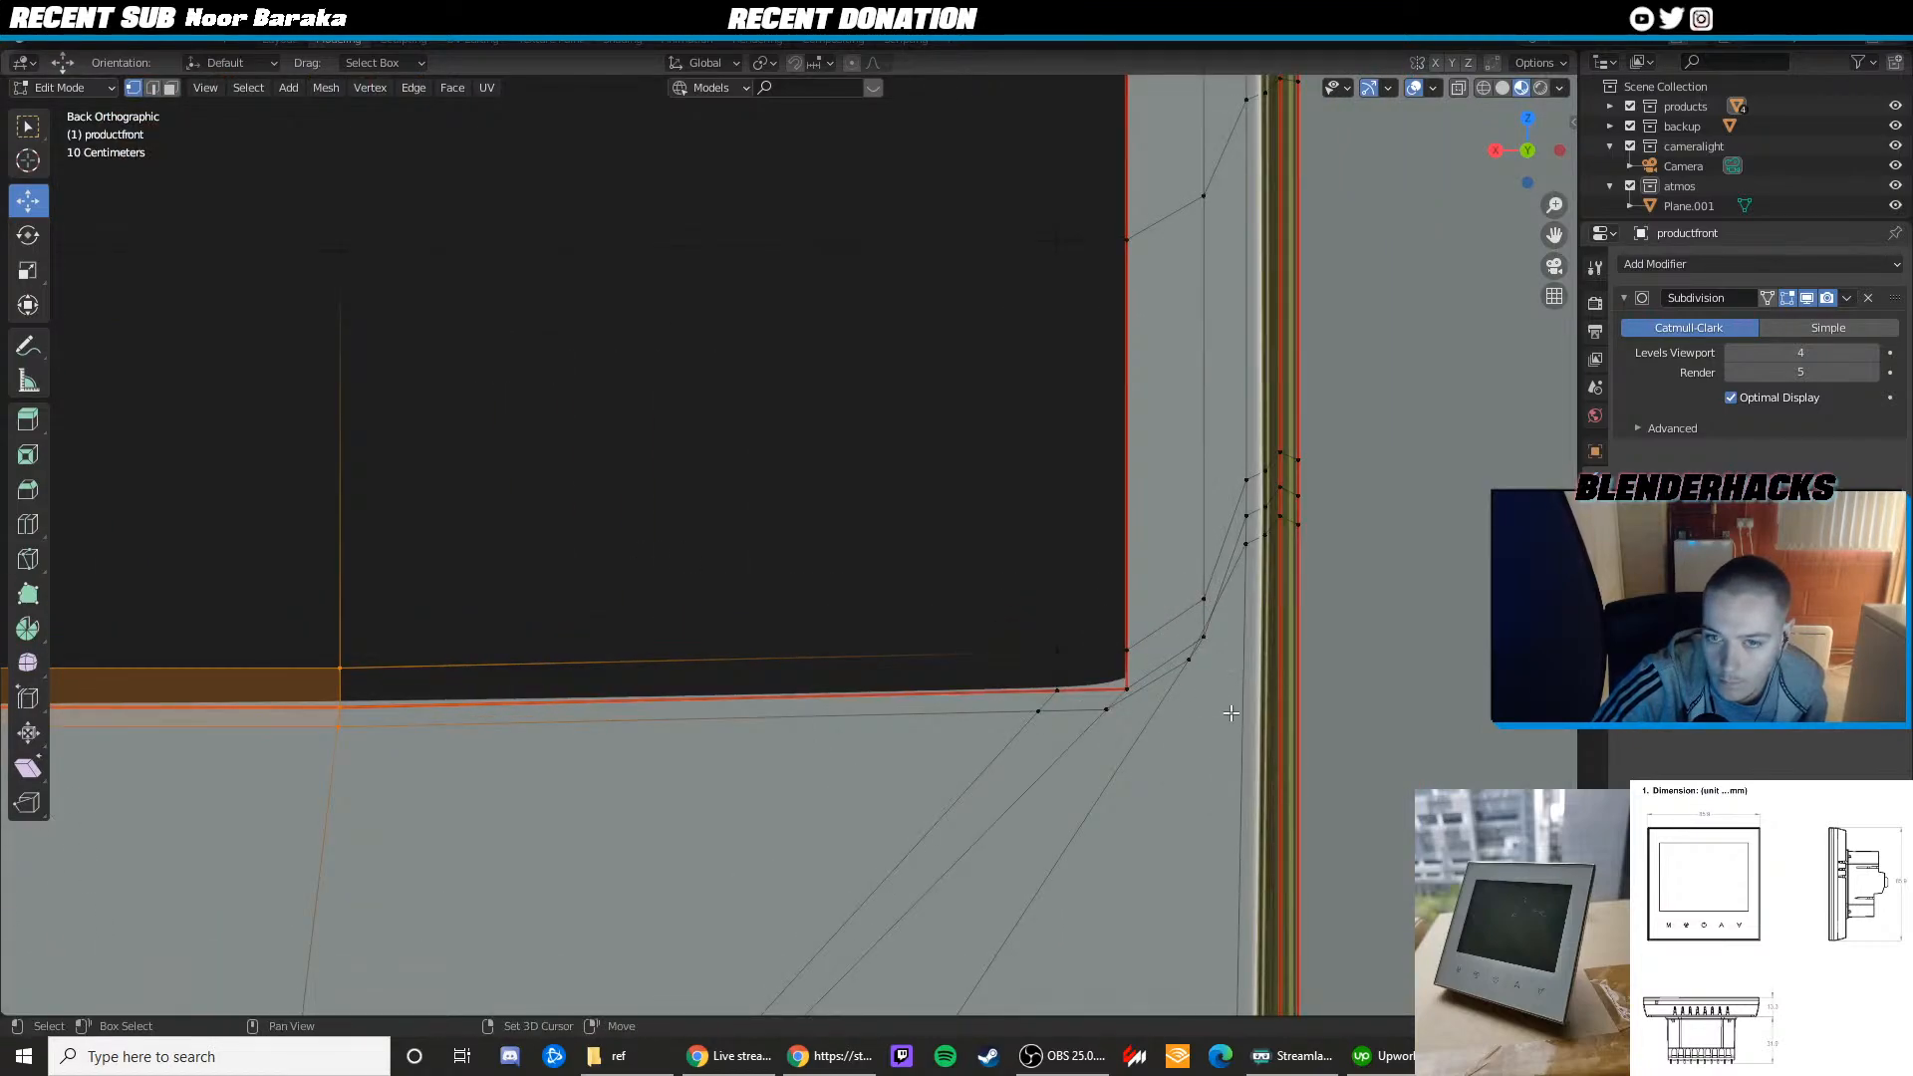
{"action": "left_click_drag", "start_coordinate": [1190, 708], "coordinate": [1007, 570], "text": "shift"}
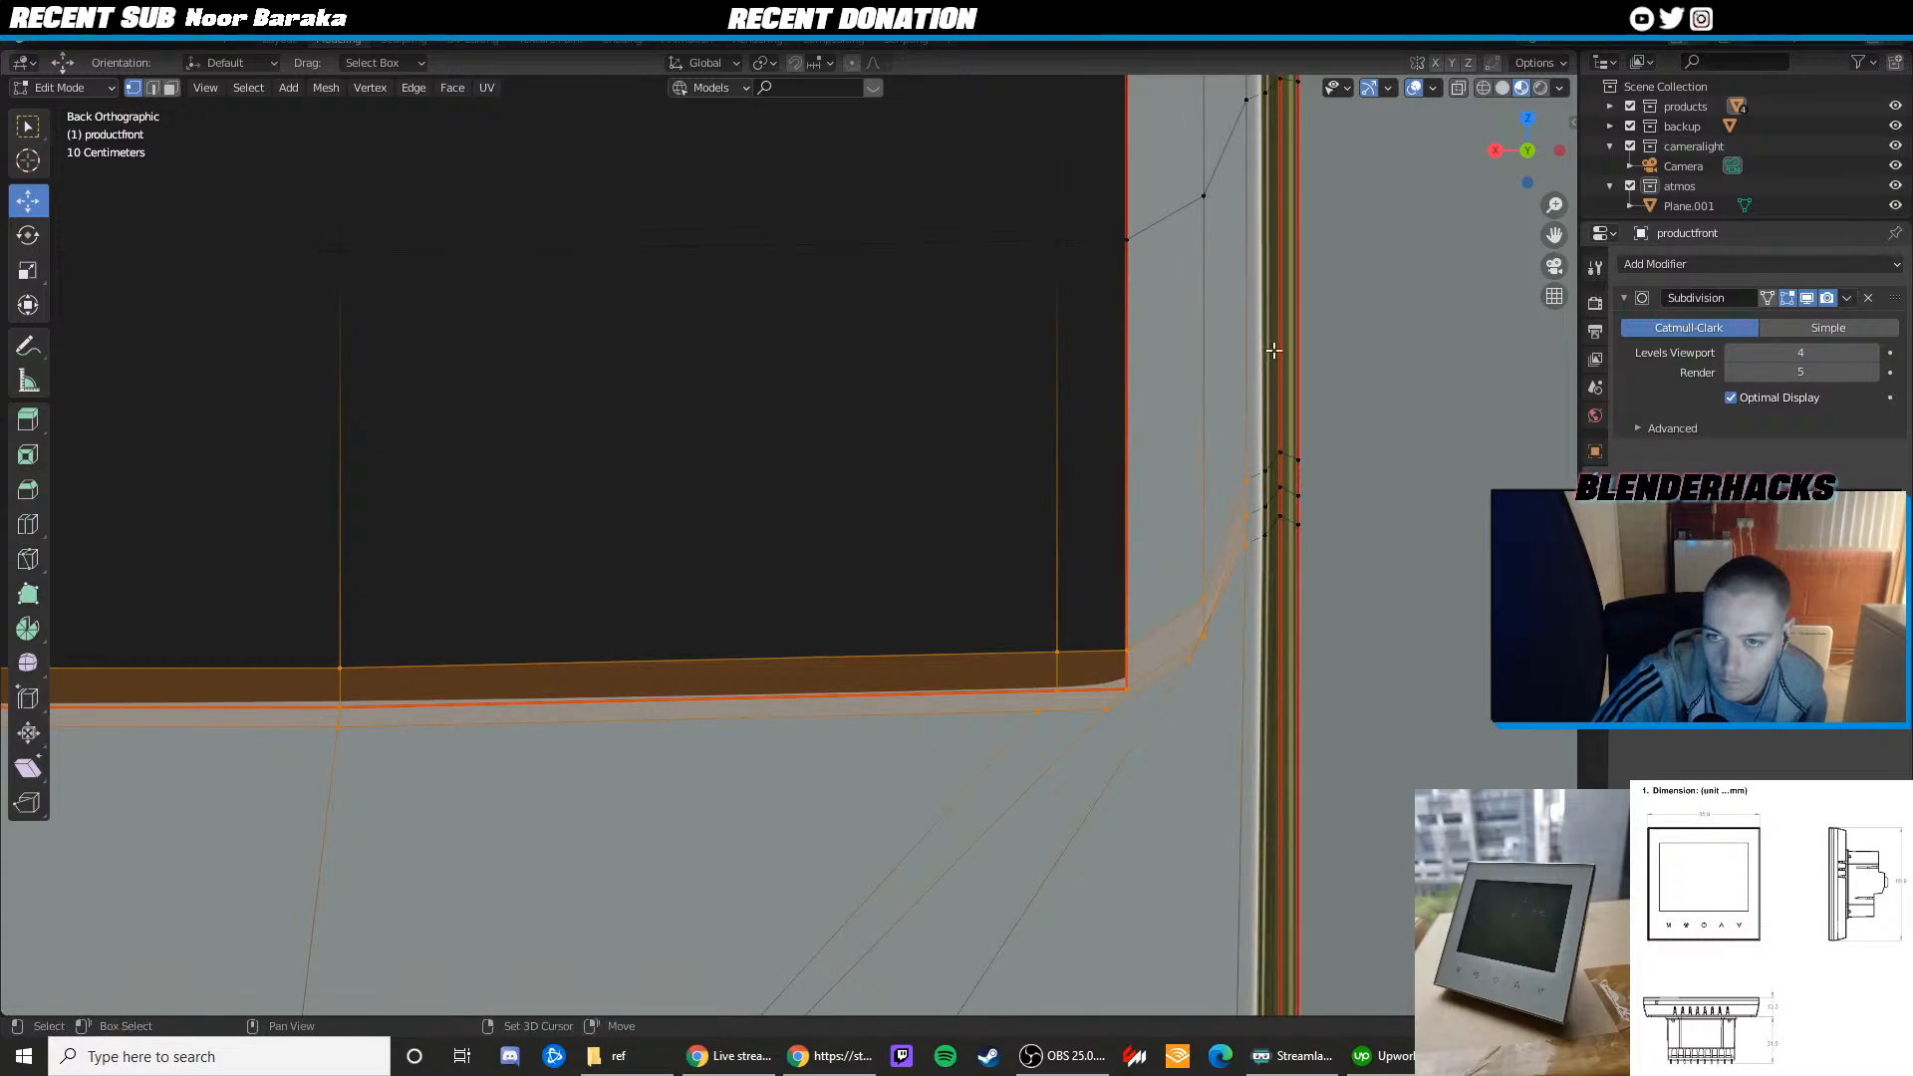
Add the vertices up the screen's right edge and its adjoining loops to the selection
{"action": "middle_click_drag", "start_coordinate": [1273, 351], "coordinate": [1084, 563], "text": "shift"}
{"action": "left_click_drag", "start_coordinate": [1118, 604], "coordinate": [1108, 587], "text": "shift"}
{"action": "scroll", "coordinate": [1079, 549], "scroll_direction": "down", "scroll_amount": 5}
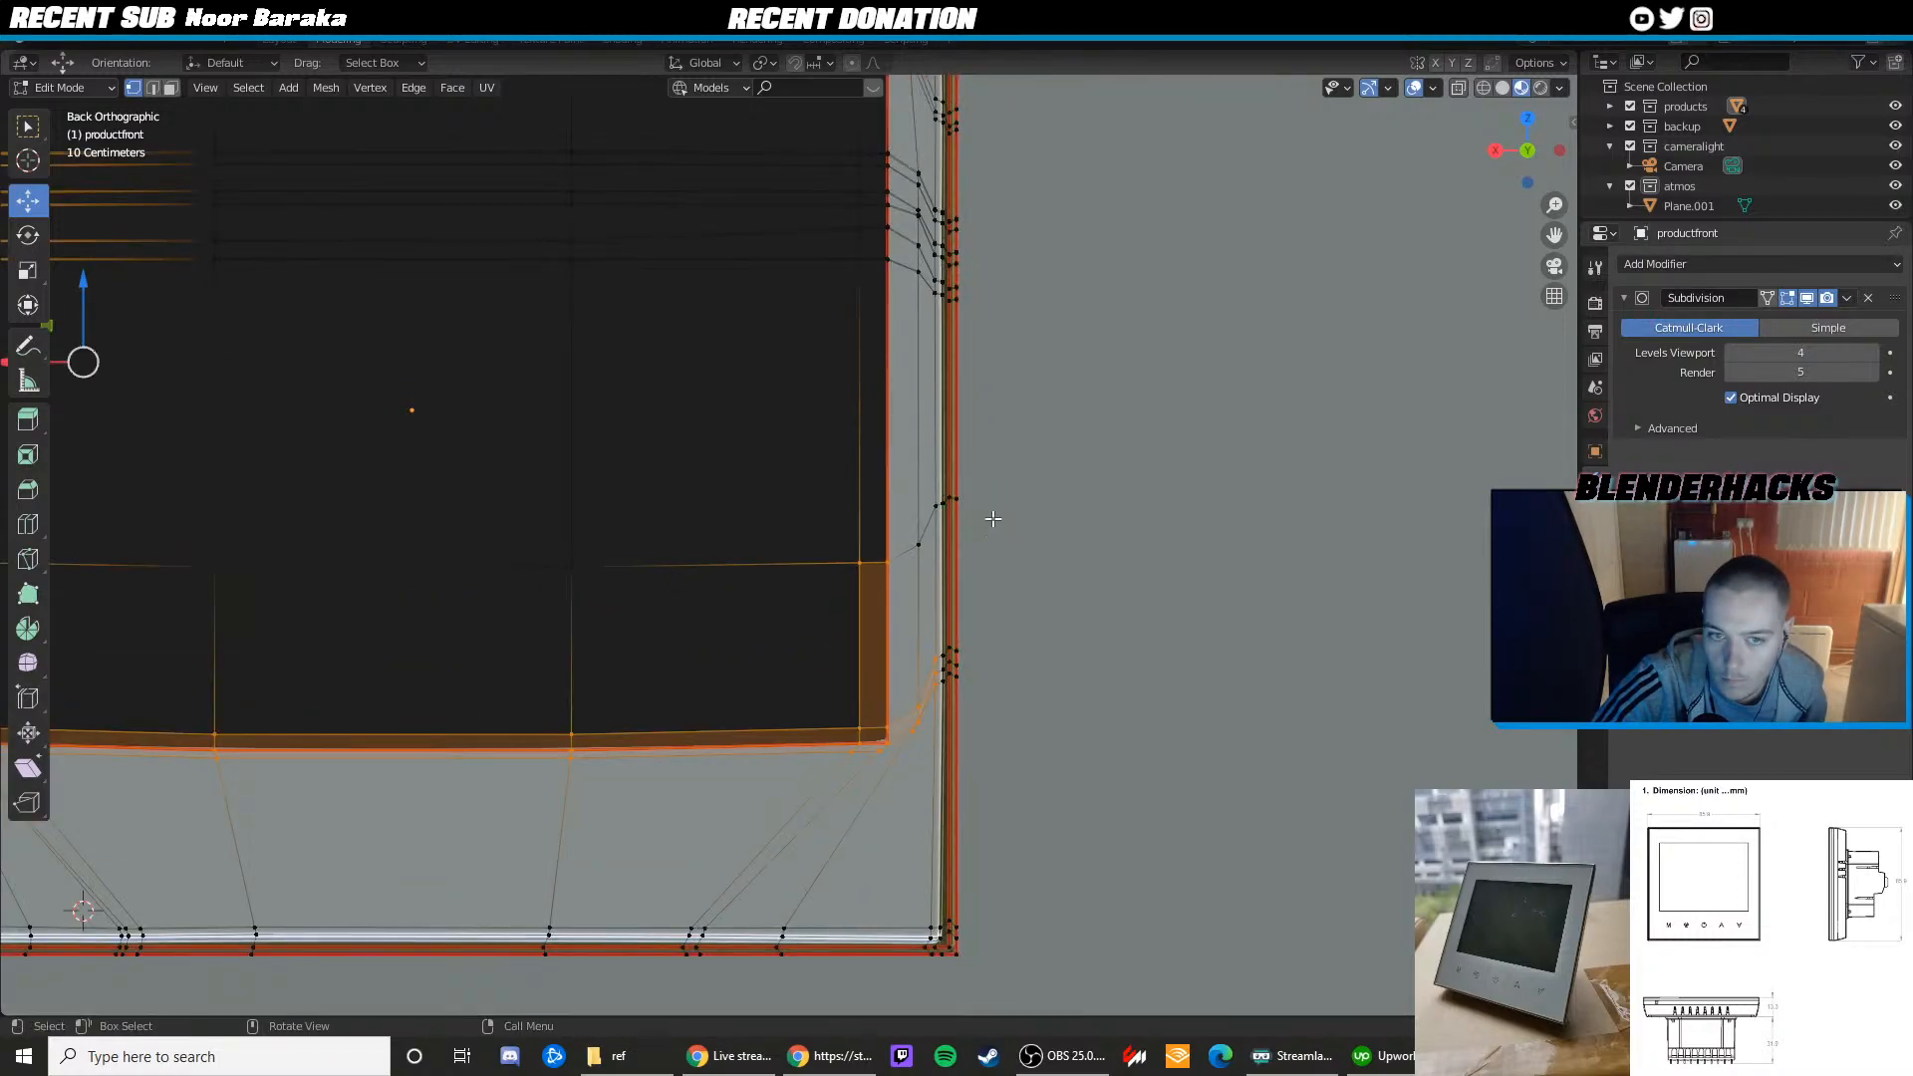
{"action": "middle_click_drag", "start_coordinate": [911, 530], "coordinate": [825, 644], "text": "shift"}
{"action": "scroll", "coordinate": [852, 661], "scroll_direction": "up", "scroll_amount": 4}
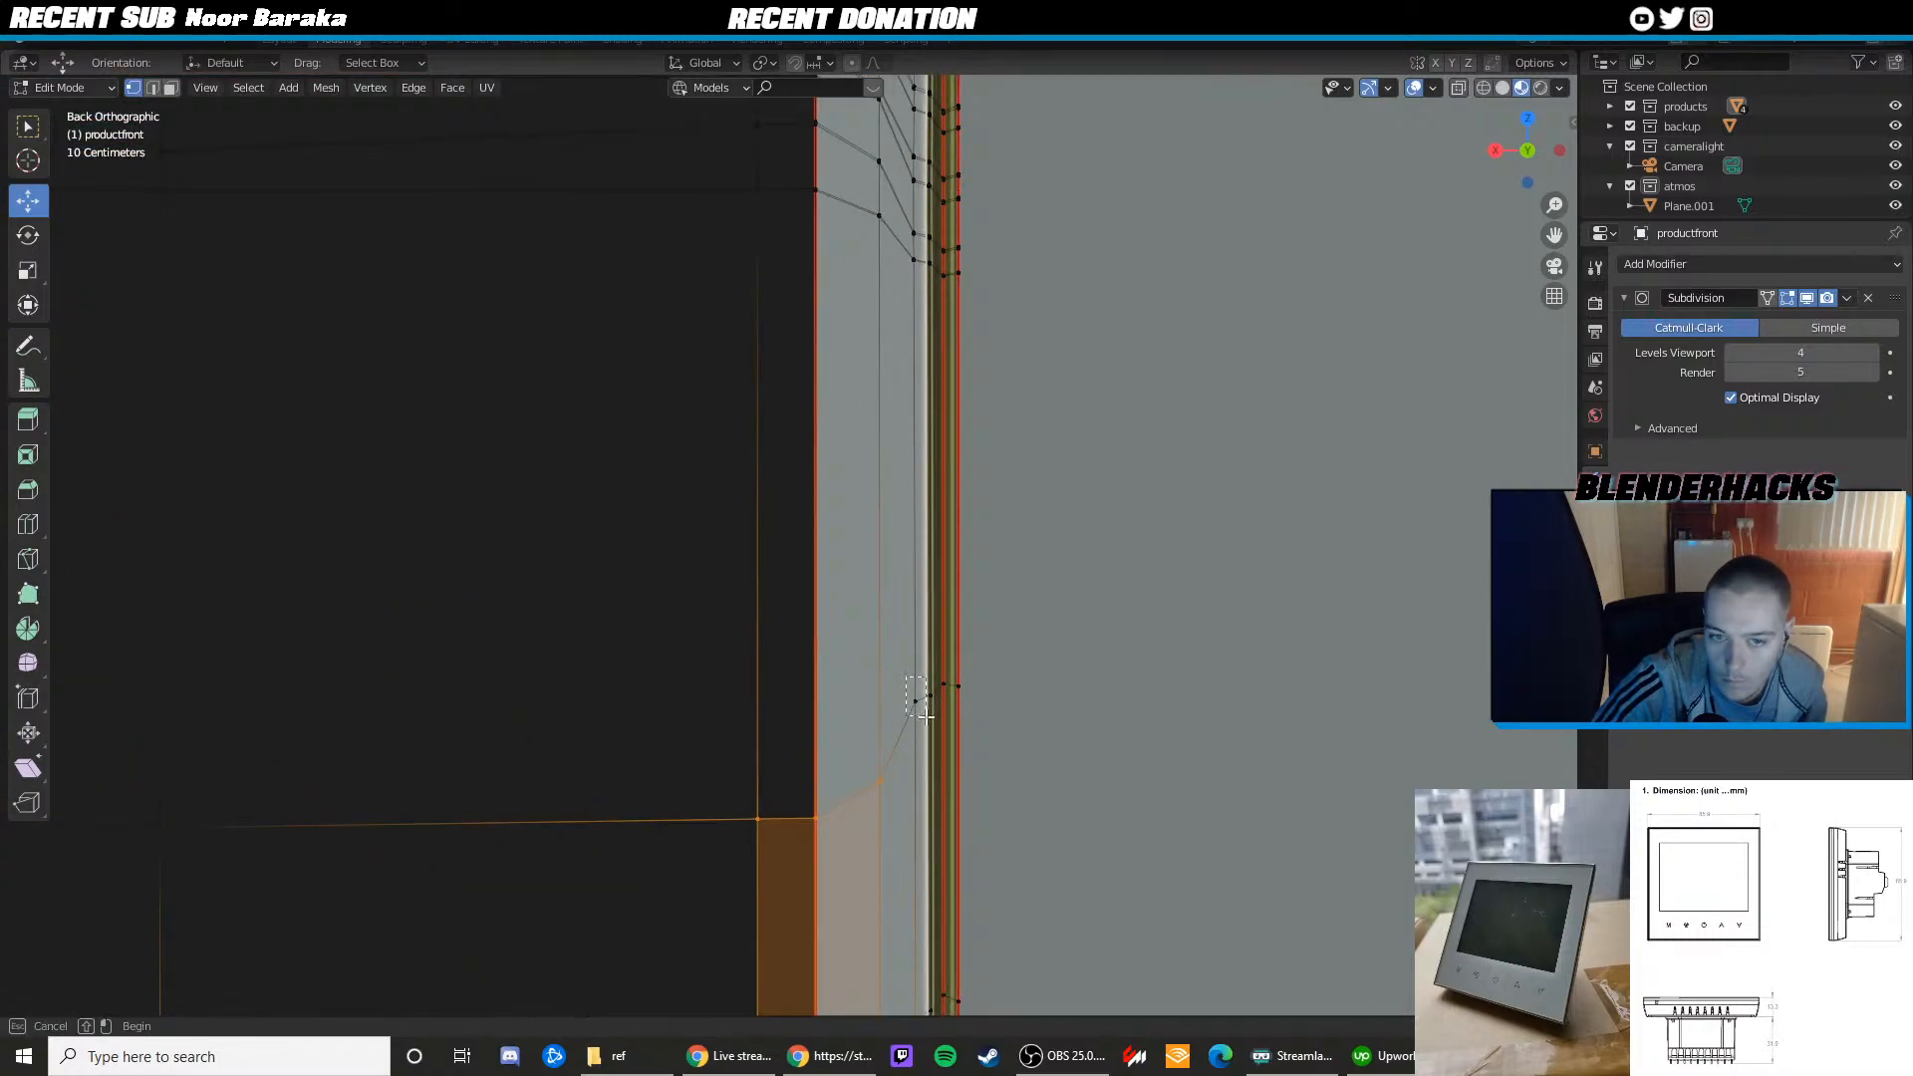
{"action": "left_click_drag", "start_coordinate": [925, 716], "coordinate": [926, 859], "text": "shift"}
{"action": "middle_click_drag", "start_coordinate": [912, 480], "coordinate": [875, 758], "text": "shift"}
{"action": "left_click_drag", "start_coordinate": [749, 232], "coordinate": [882, 588], "text": "shift"}
{"action": "middle_click_drag", "start_coordinate": [766, 77], "coordinate": [730, 358], "text": "shift"}
{"action": "left_click_drag", "start_coordinate": [643, 464], "coordinate": [697, 757], "text": "shift"}
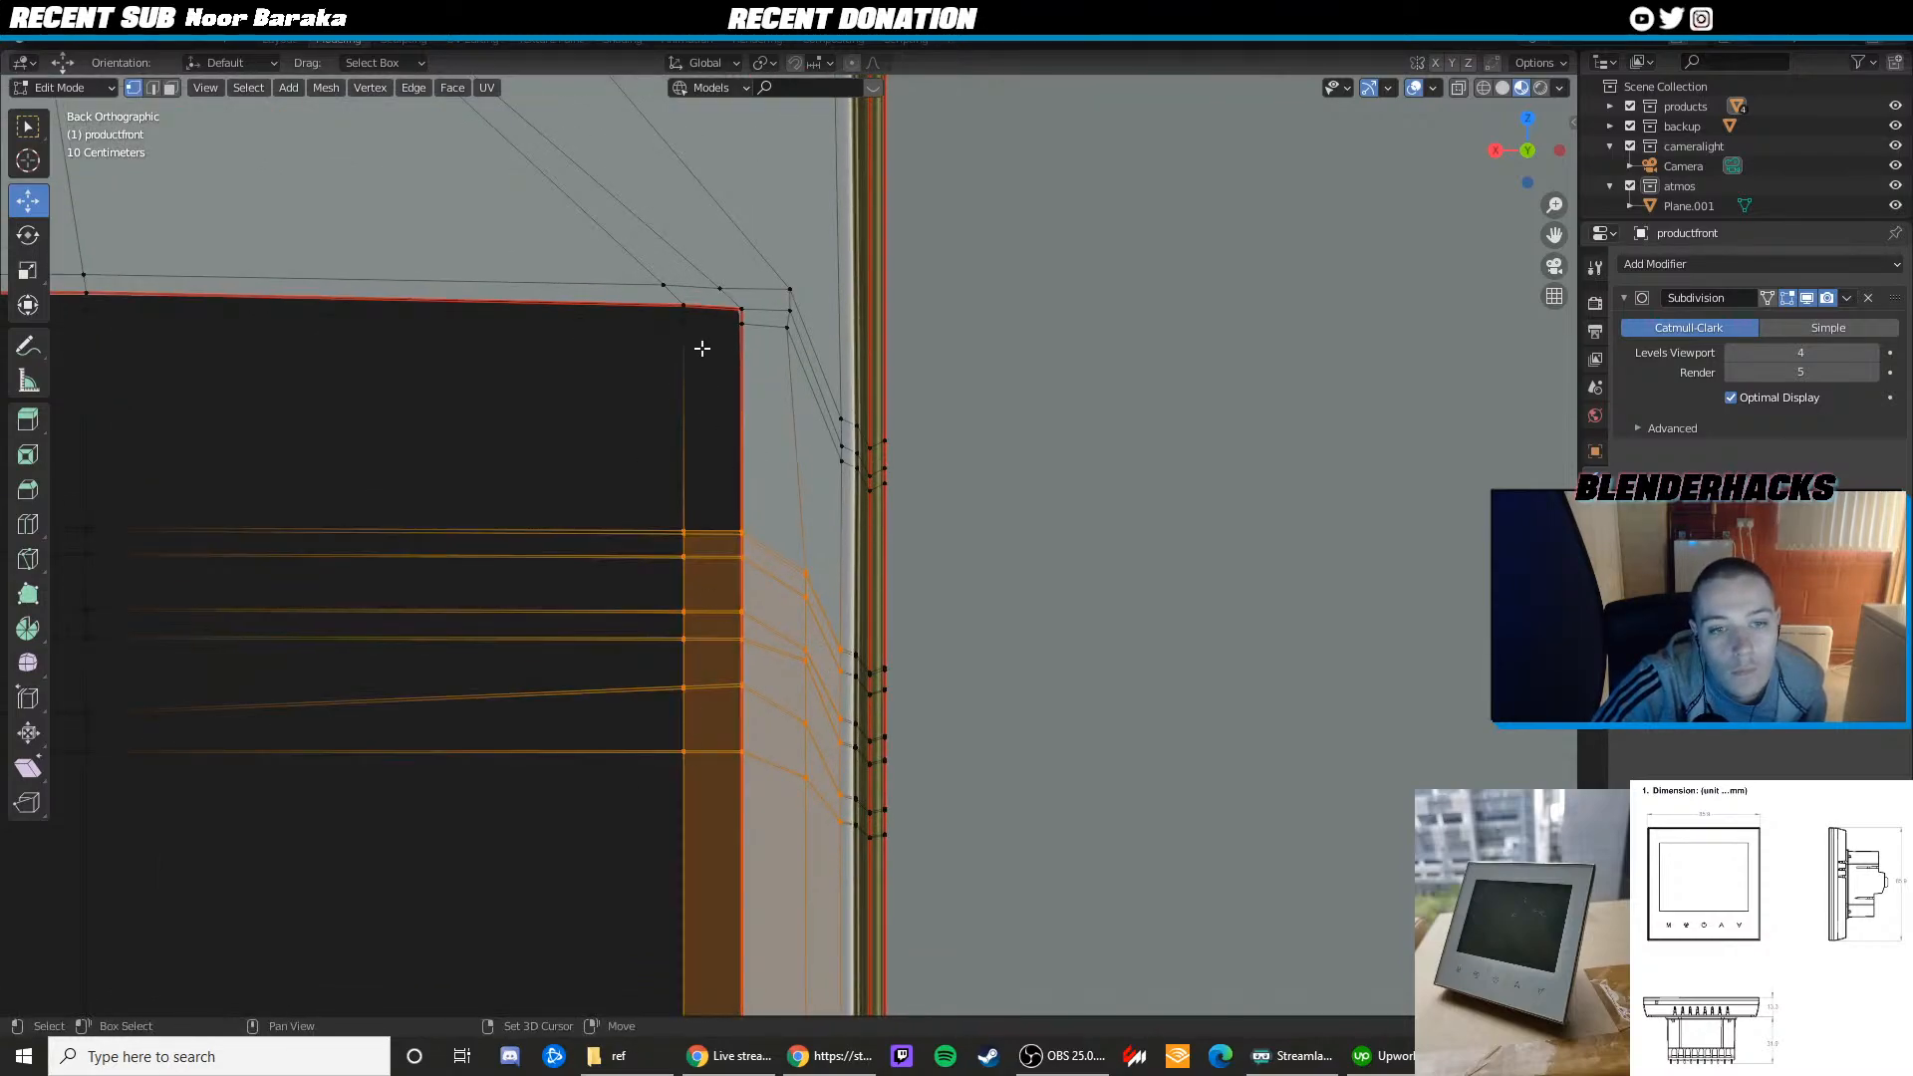
Add the upper-right corner, the top edge and the upper interior vertices of the screen to the selection
{"action": "left_click_drag", "start_coordinate": [613, 215], "coordinate": [780, 543], "text": "shift"}
{"action": "middle_click_drag", "start_coordinate": [740, 333], "coordinate": [791, 506], "text": "shift"}
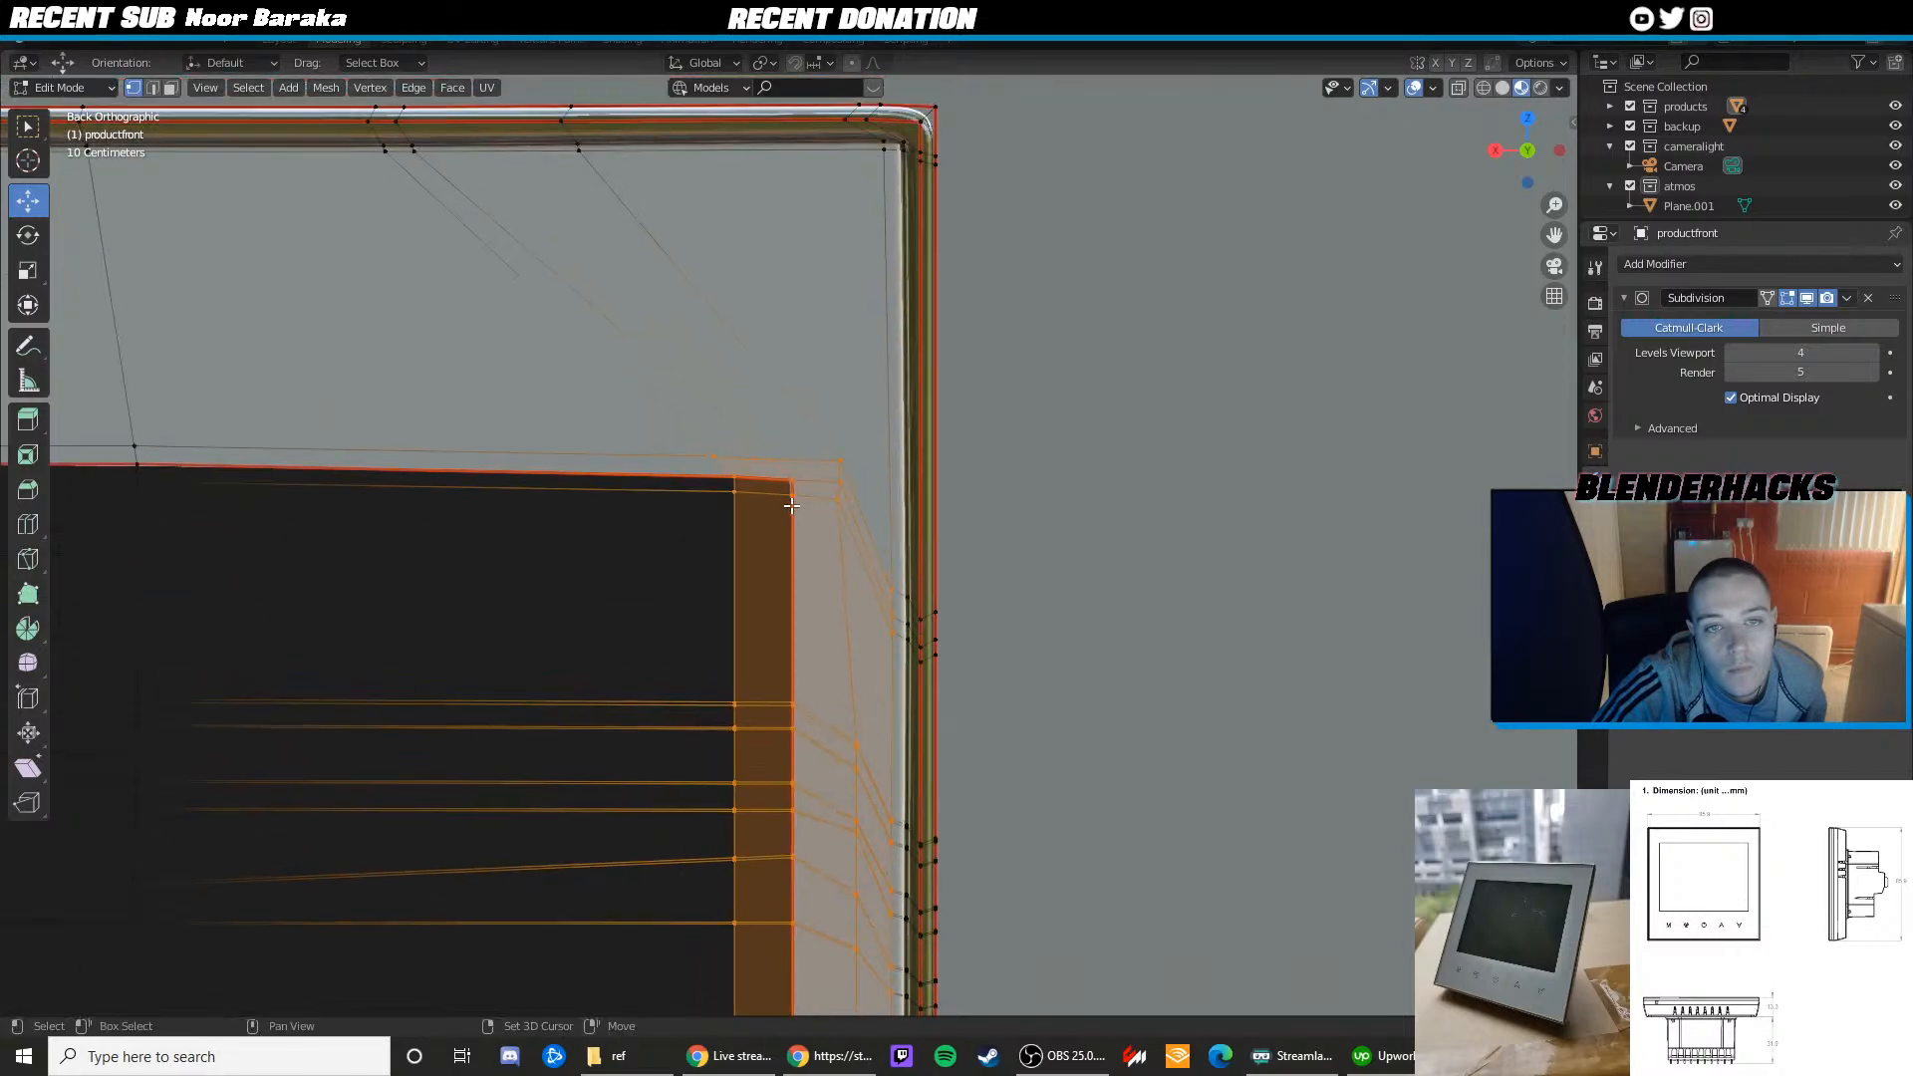
{"action": "scroll", "coordinate": [791, 506], "scroll_direction": "down", "scroll_amount": 2}
{"action": "middle_click_drag", "start_coordinate": [628, 427], "coordinate": [930, 334], "text": "shift"}
{"action": "left_click_drag", "start_coordinate": [568, 495], "coordinate": [671, 767], "text": "shift"}
{"action": "middle_click_drag", "start_coordinate": [671, 767], "coordinate": [962, 563], "text": "shift"}
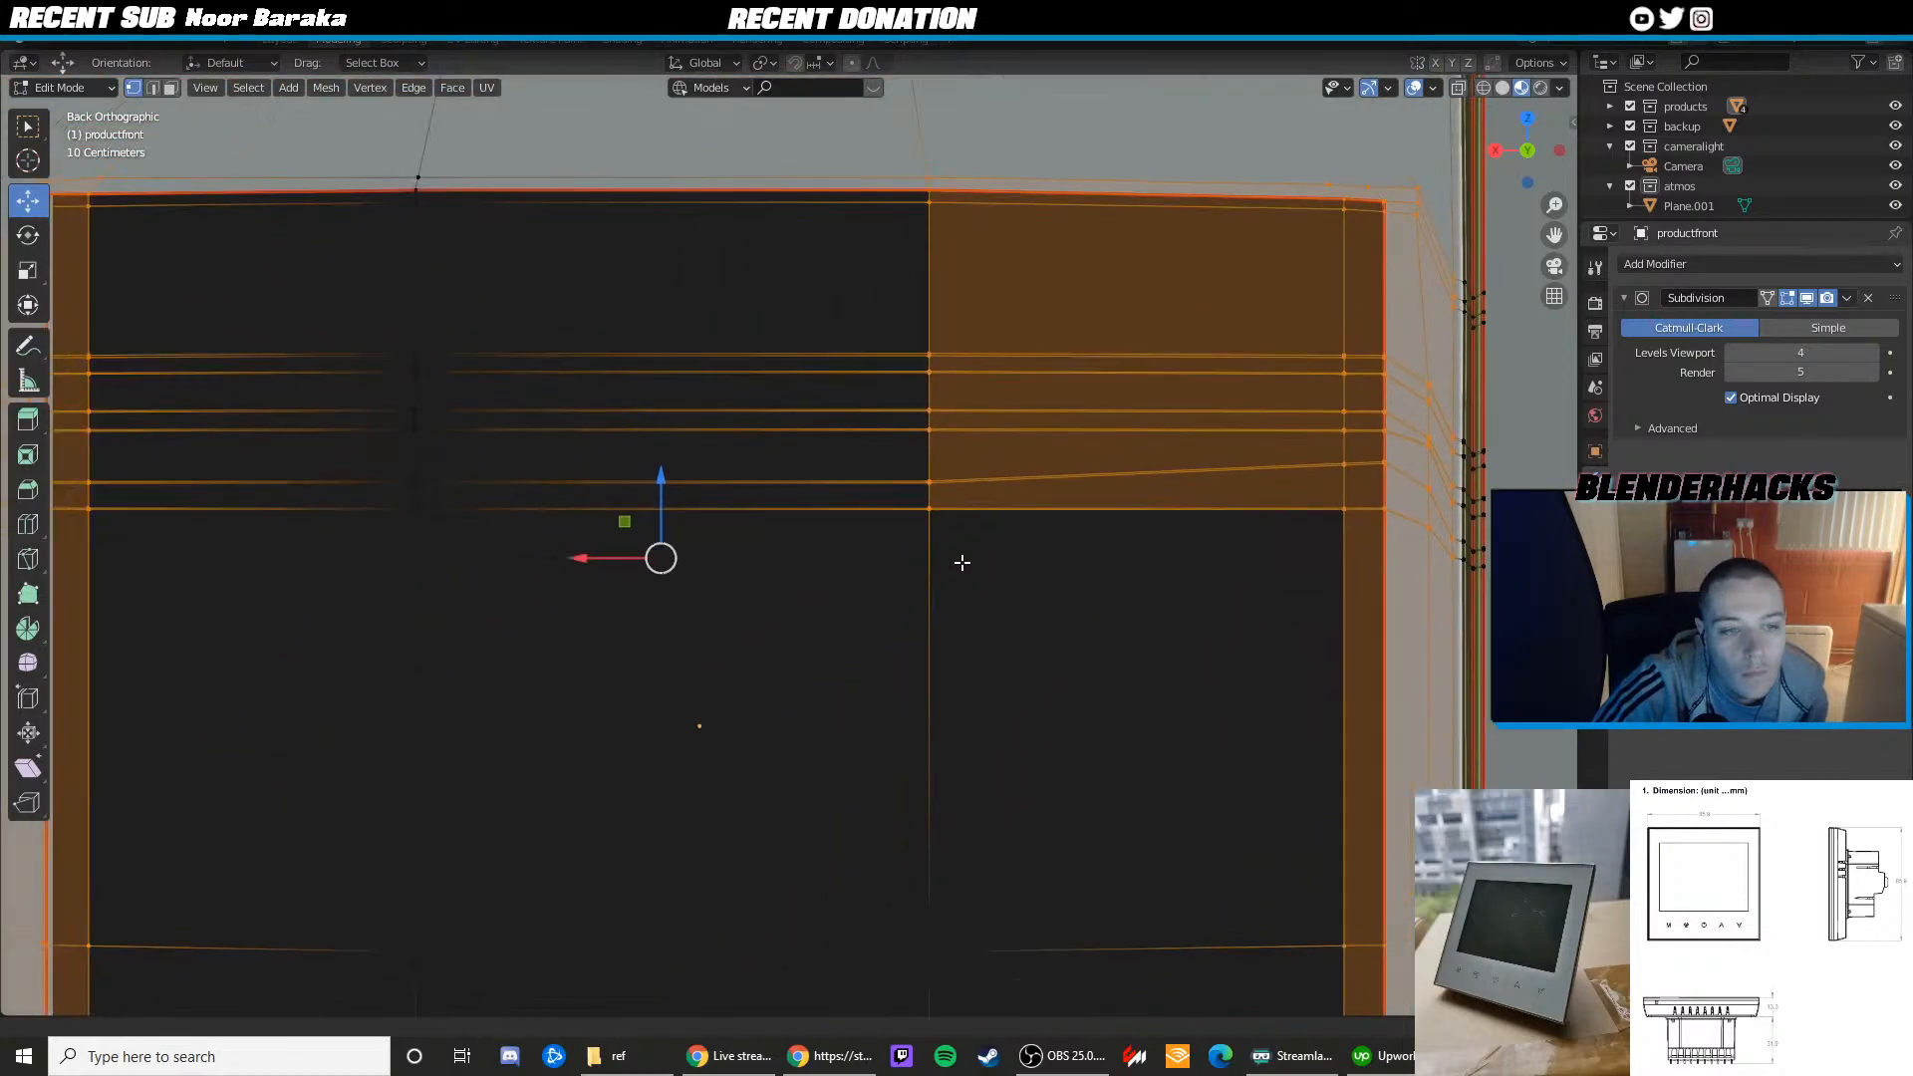
{"action": "left_click_drag", "start_coordinate": [478, 548], "coordinate": [398, 299], "text": "shift"}
{"action": "left_click_drag", "start_coordinate": [379, 159], "coordinate": [516, 279], "text": "shift"}
Add the screen's remaining lower interior vertices to the selection and raise the whole screen along the Z axis
{"action": "scroll", "coordinate": [543, 498], "scroll_direction": "down", "scroll_amount": 5}
{"action": "middle_click_drag", "start_coordinate": [585, 674], "coordinate": [624, 521], "text": "shift"}
{"action": "left_click_drag", "start_coordinate": [637, 597], "coordinate": [731, 547], "text": "shift"}
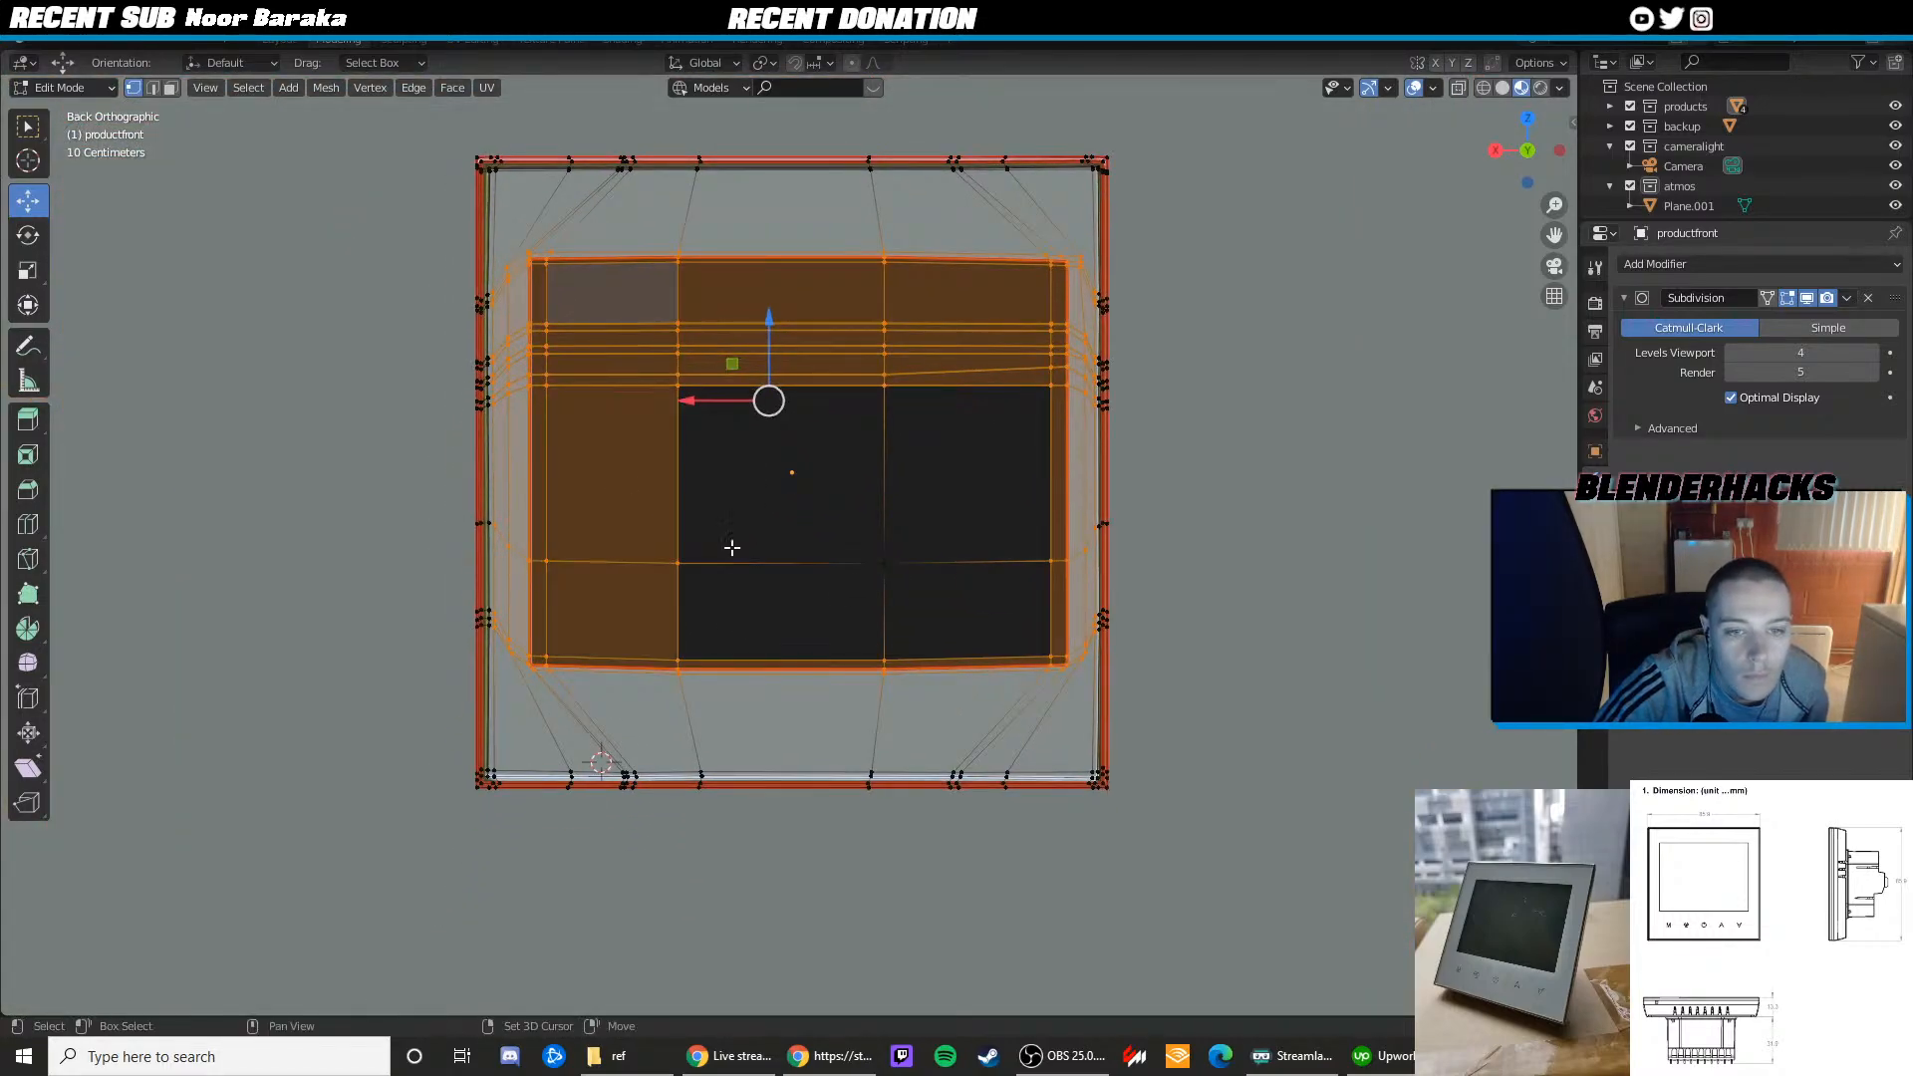
{"action": "left_click_drag", "start_coordinate": [965, 607], "coordinate": [815, 528], "text": "shift"}
{"action": "left_click_drag", "start_coordinate": [768, 344], "coordinate": [770, 303]}
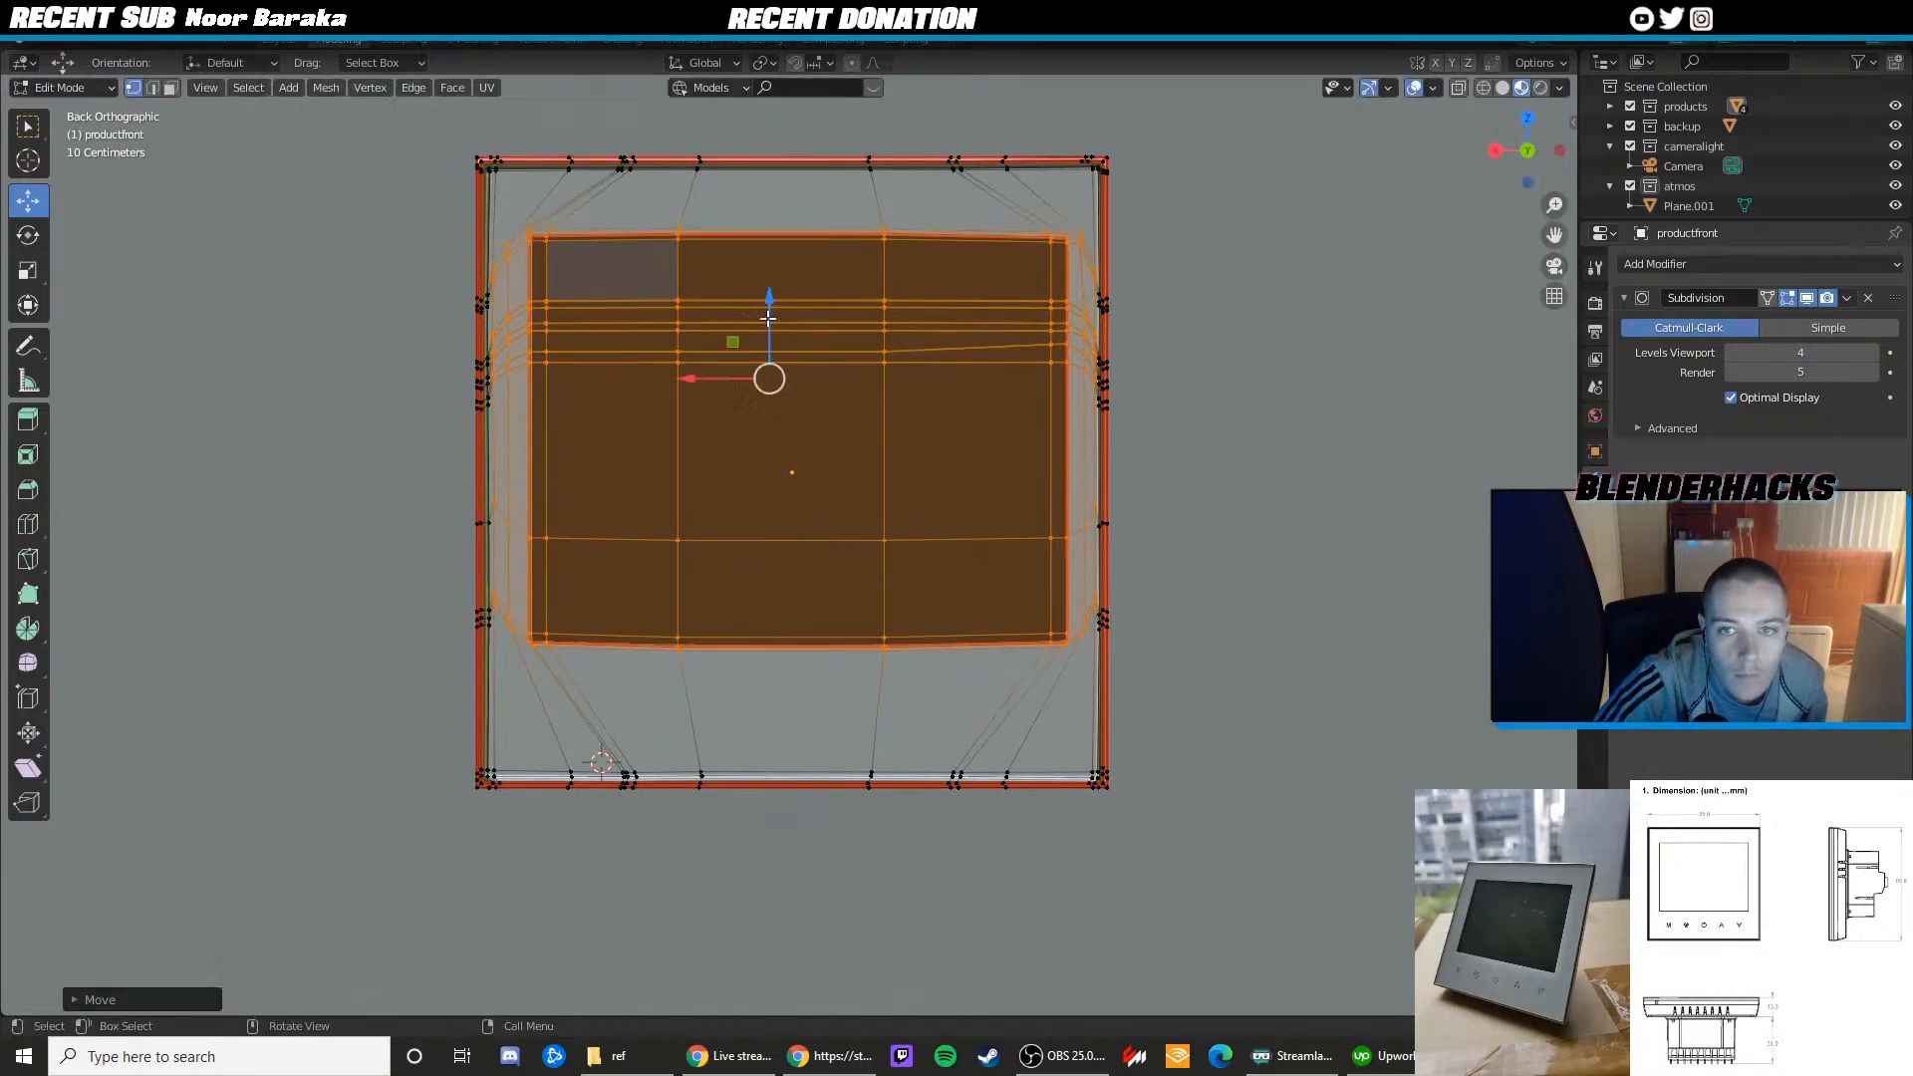
Check the raised screen's placement on the panel in Object Mode and through the camera
{"action": "key", "text": "Tab"}
{"action": "scroll", "coordinate": [902, 466], "scroll_direction": "down", "scroll_amount": 3}
{"action": "middle_click_drag", "start_coordinate": [902, 466], "coordinate": [868, 472]}
{"action": "key", "text": "Tab"}
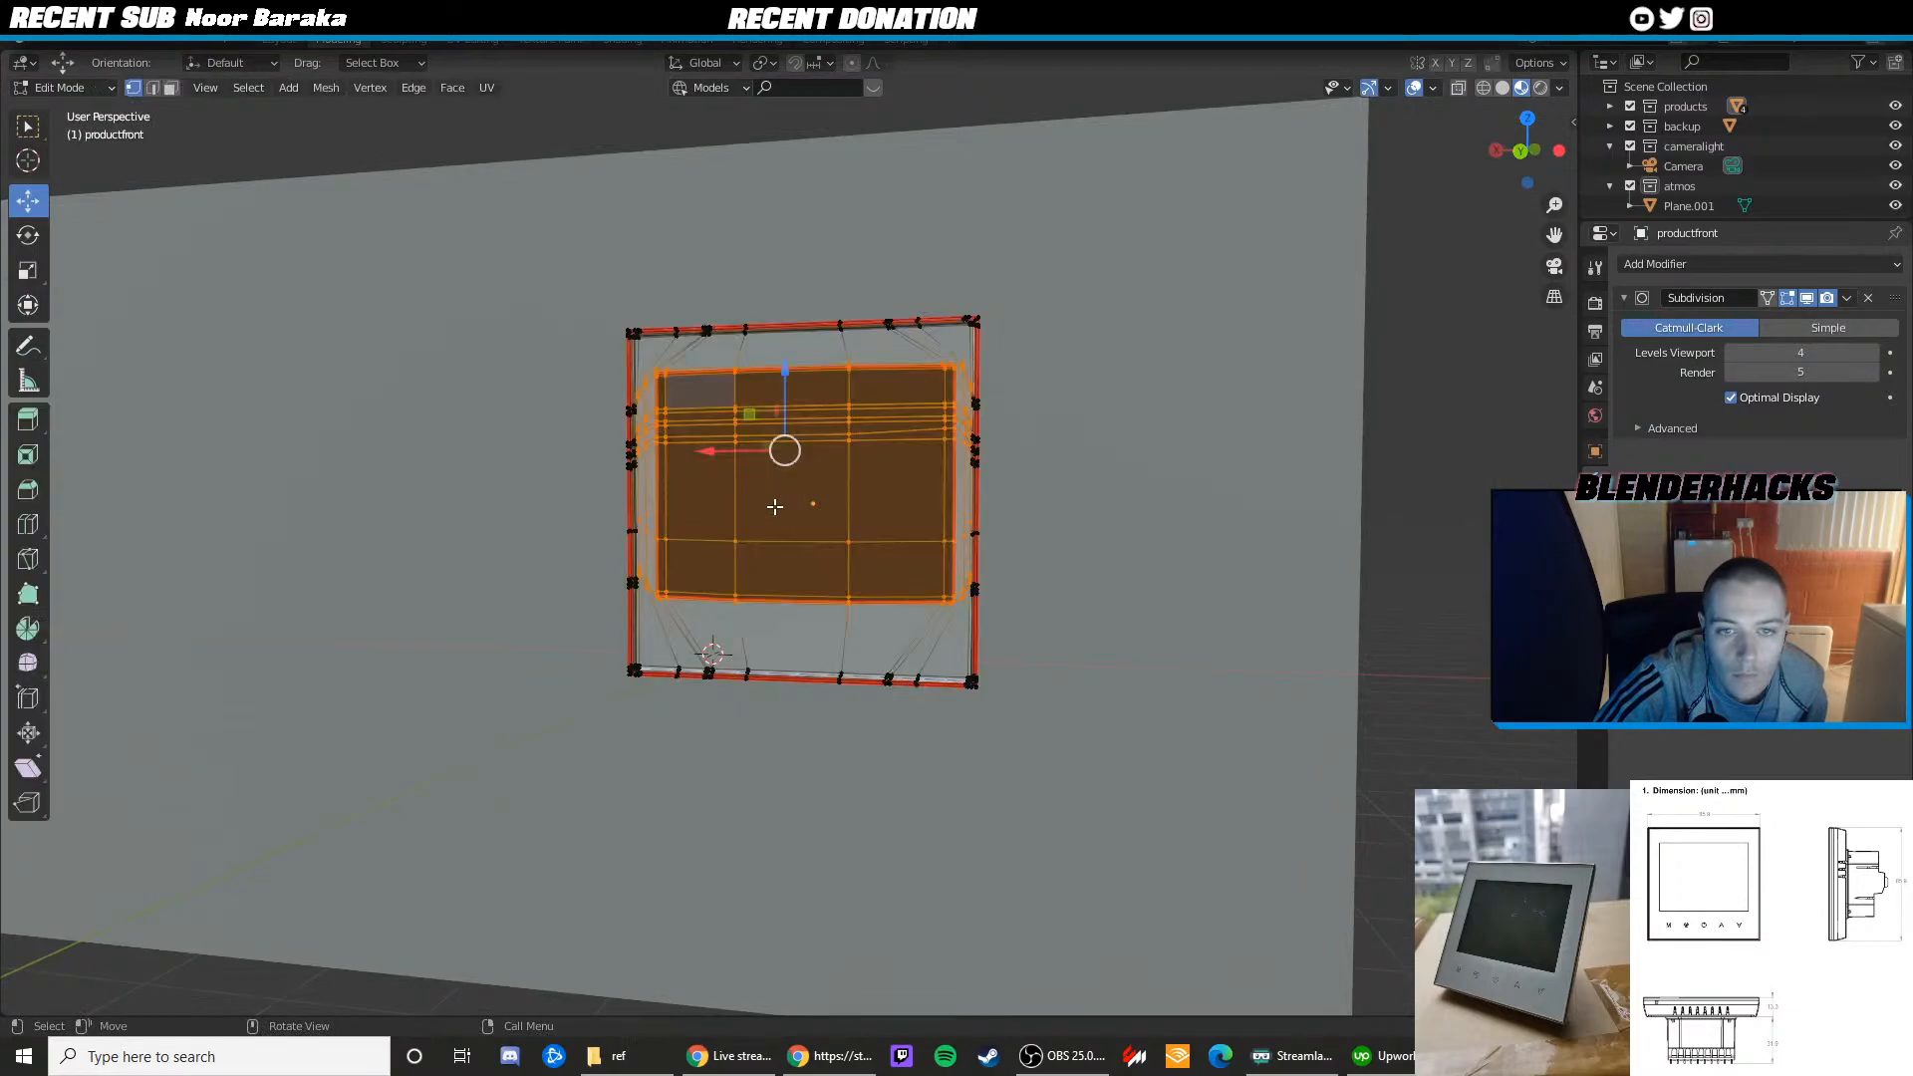
{"action": "key", "text": "g"}
{"action": "key", "text": "Escape"}
{"action": "key", "text": "Tab"}
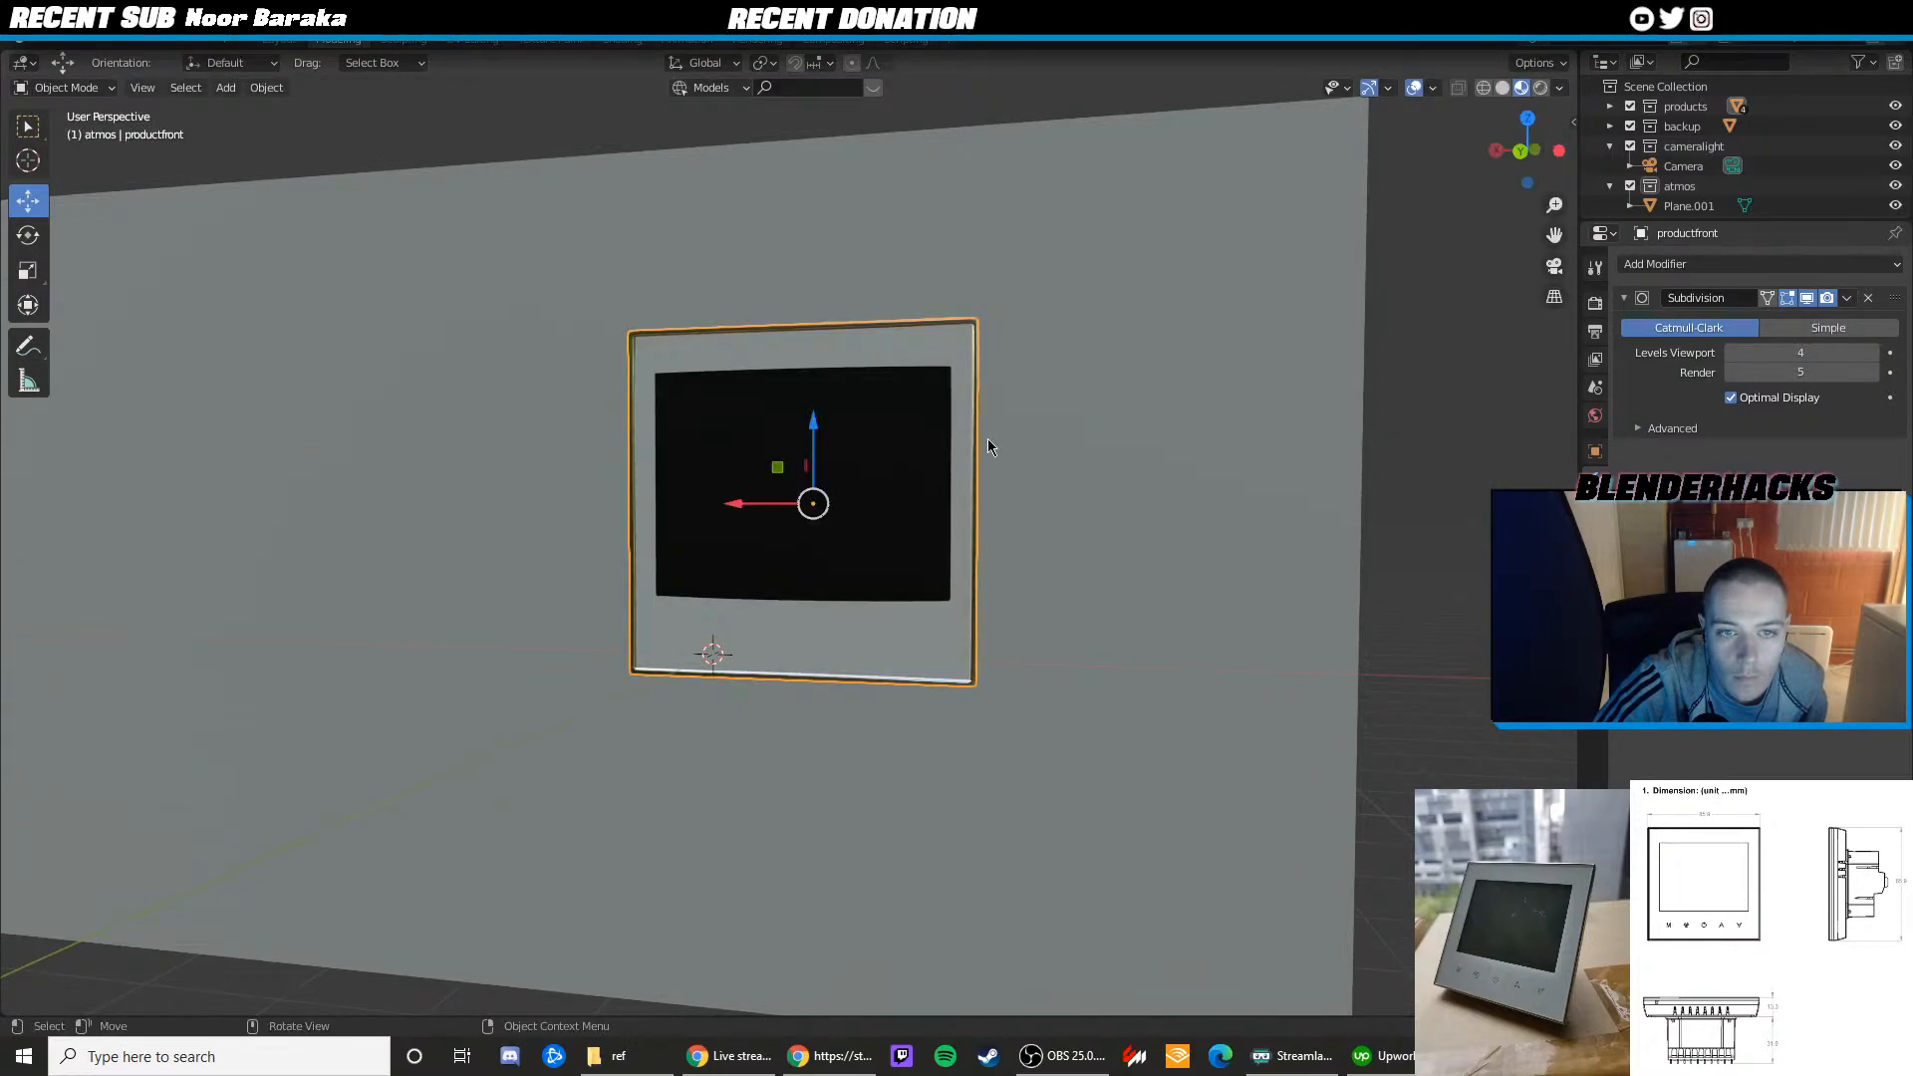
{"action": "key", "text": "KP_0"}
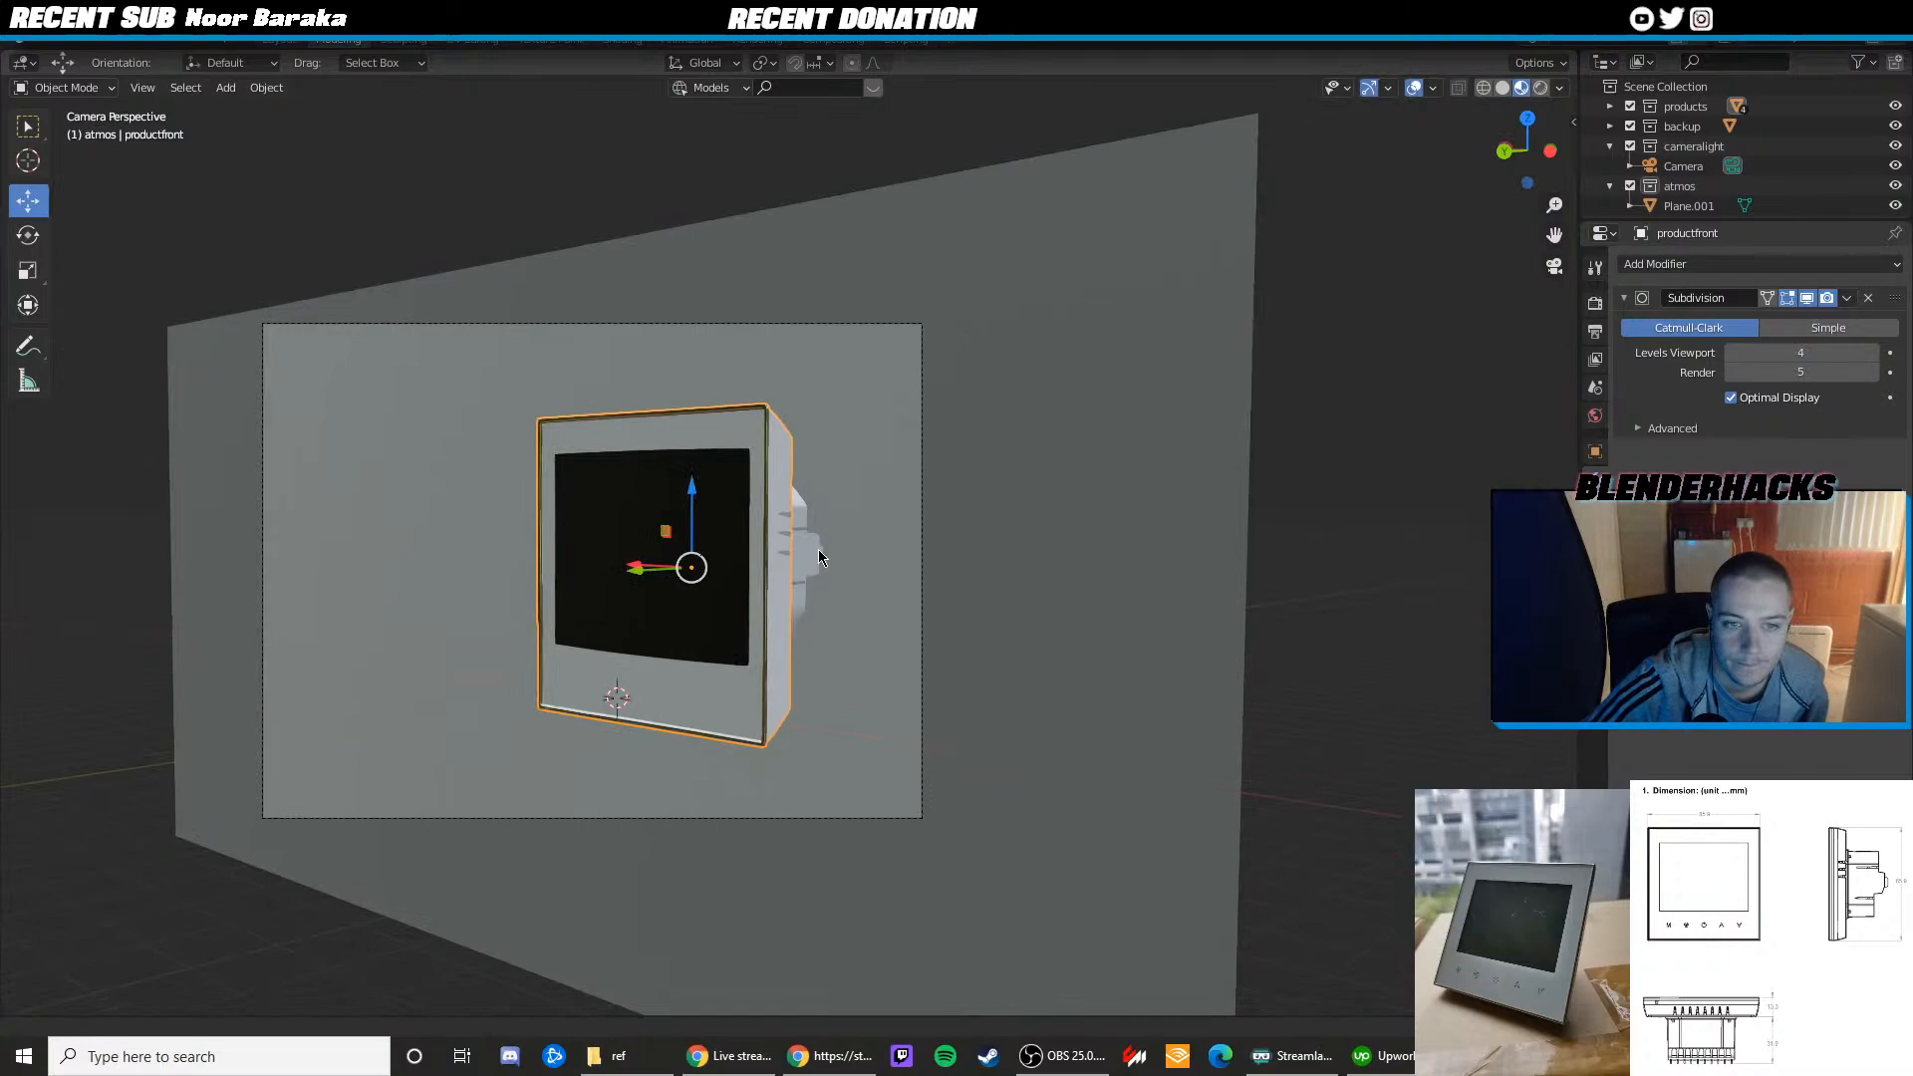
{"action": "middle_click_drag", "start_coordinate": [819, 549], "coordinate": [805, 510], "text": "shift"}
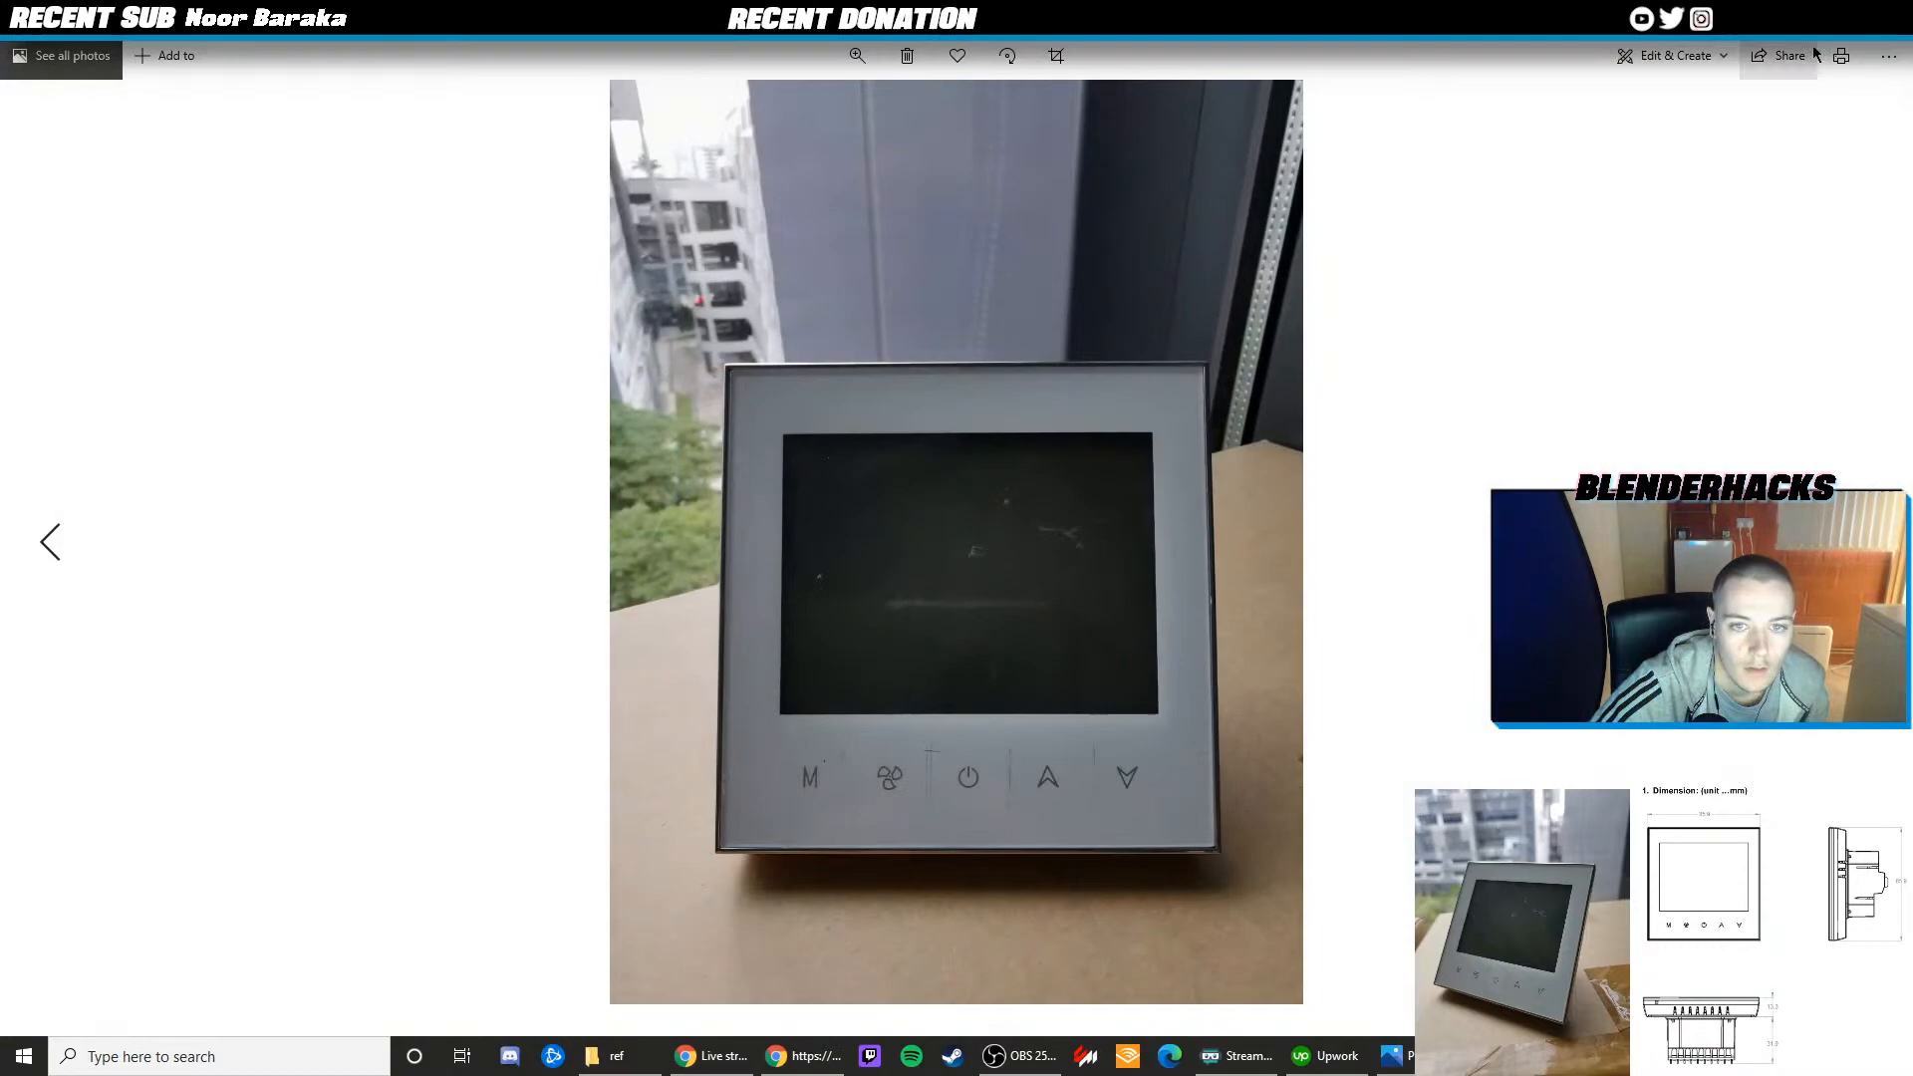
Return to Blender and scale the selected screen geometry down slightly in height along the Z axis
{"action": "left_click", "coordinate": [1798, 20]}
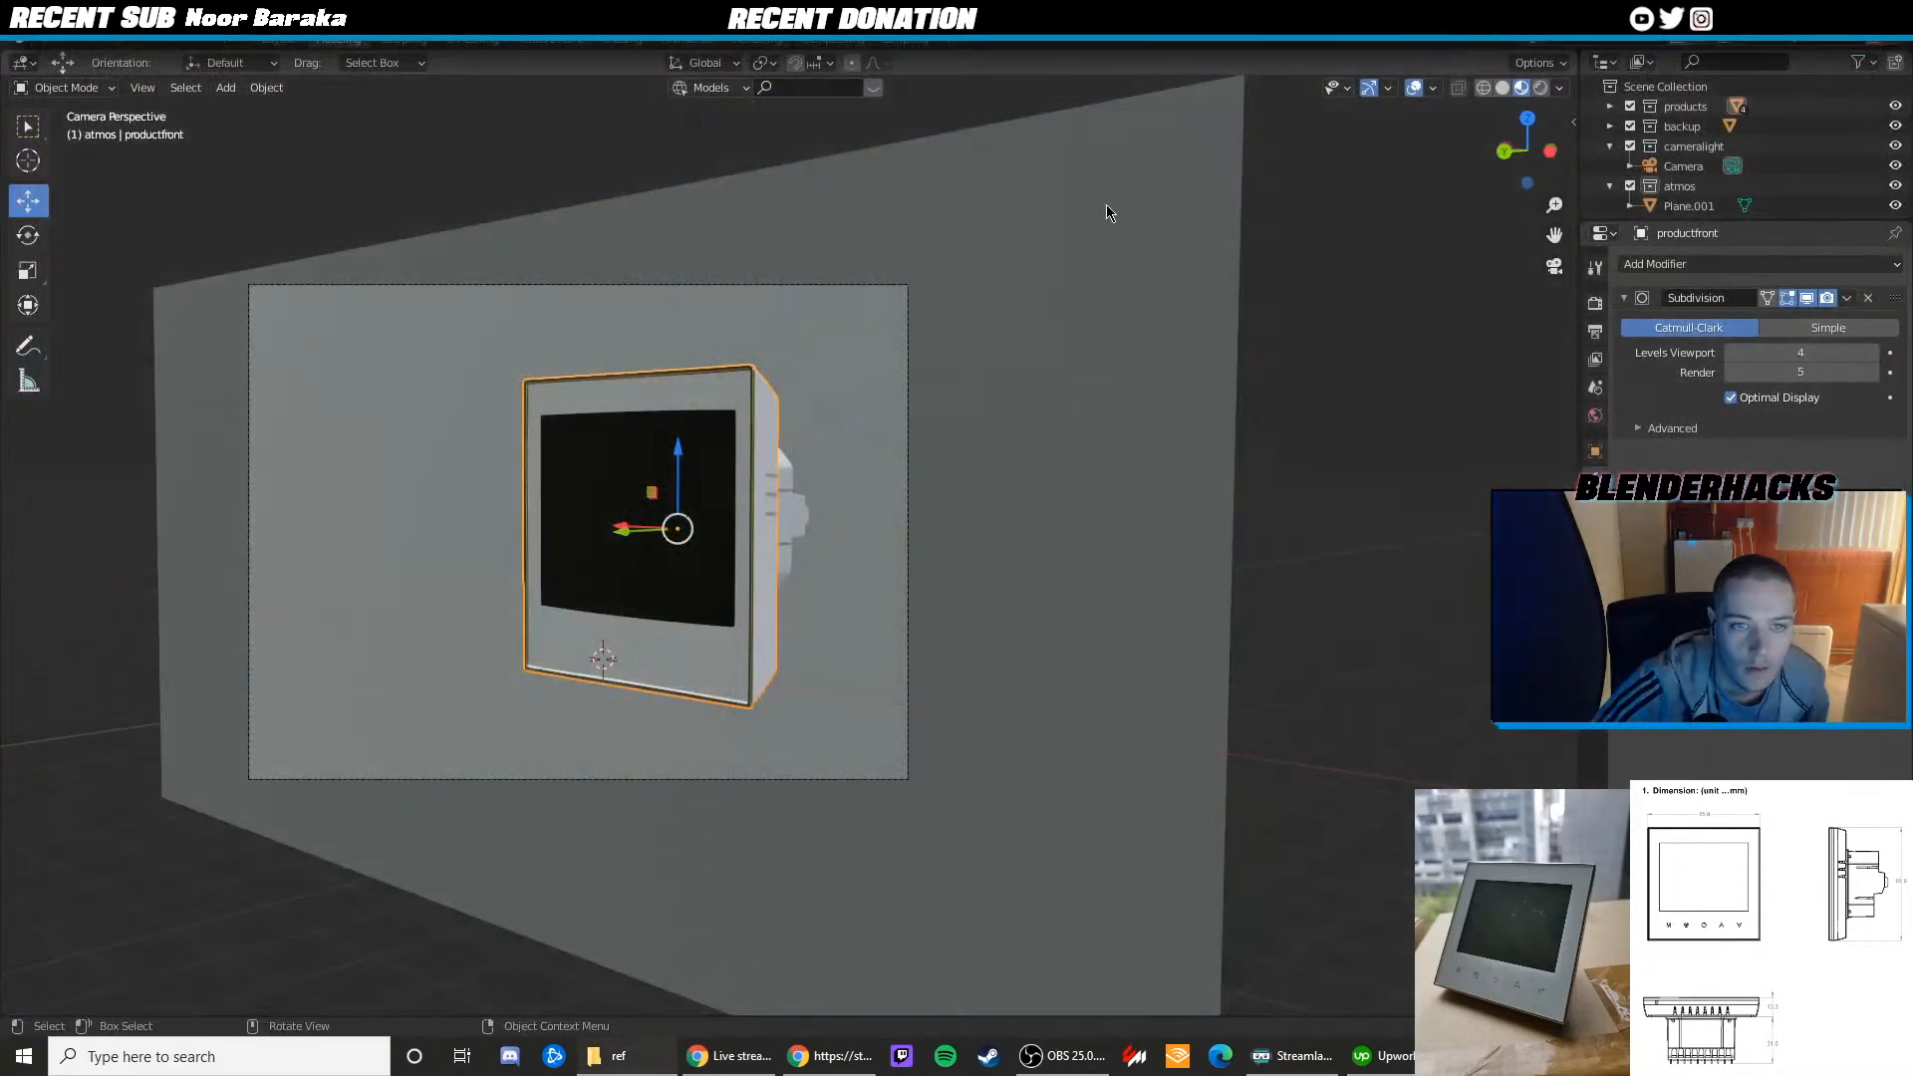
{"action": "scroll", "coordinate": [738, 313], "scroll_direction": "up", "scroll_amount": 2}
{"action": "middle_click_drag", "start_coordinate": [738, 313], "coordinate": [820, 329]}
{"action": "scroll", "coordinate": [826, 338], "scroll_direction": "up", "scroll_amount": 3}
{"action": "key", "text": "Tab"}
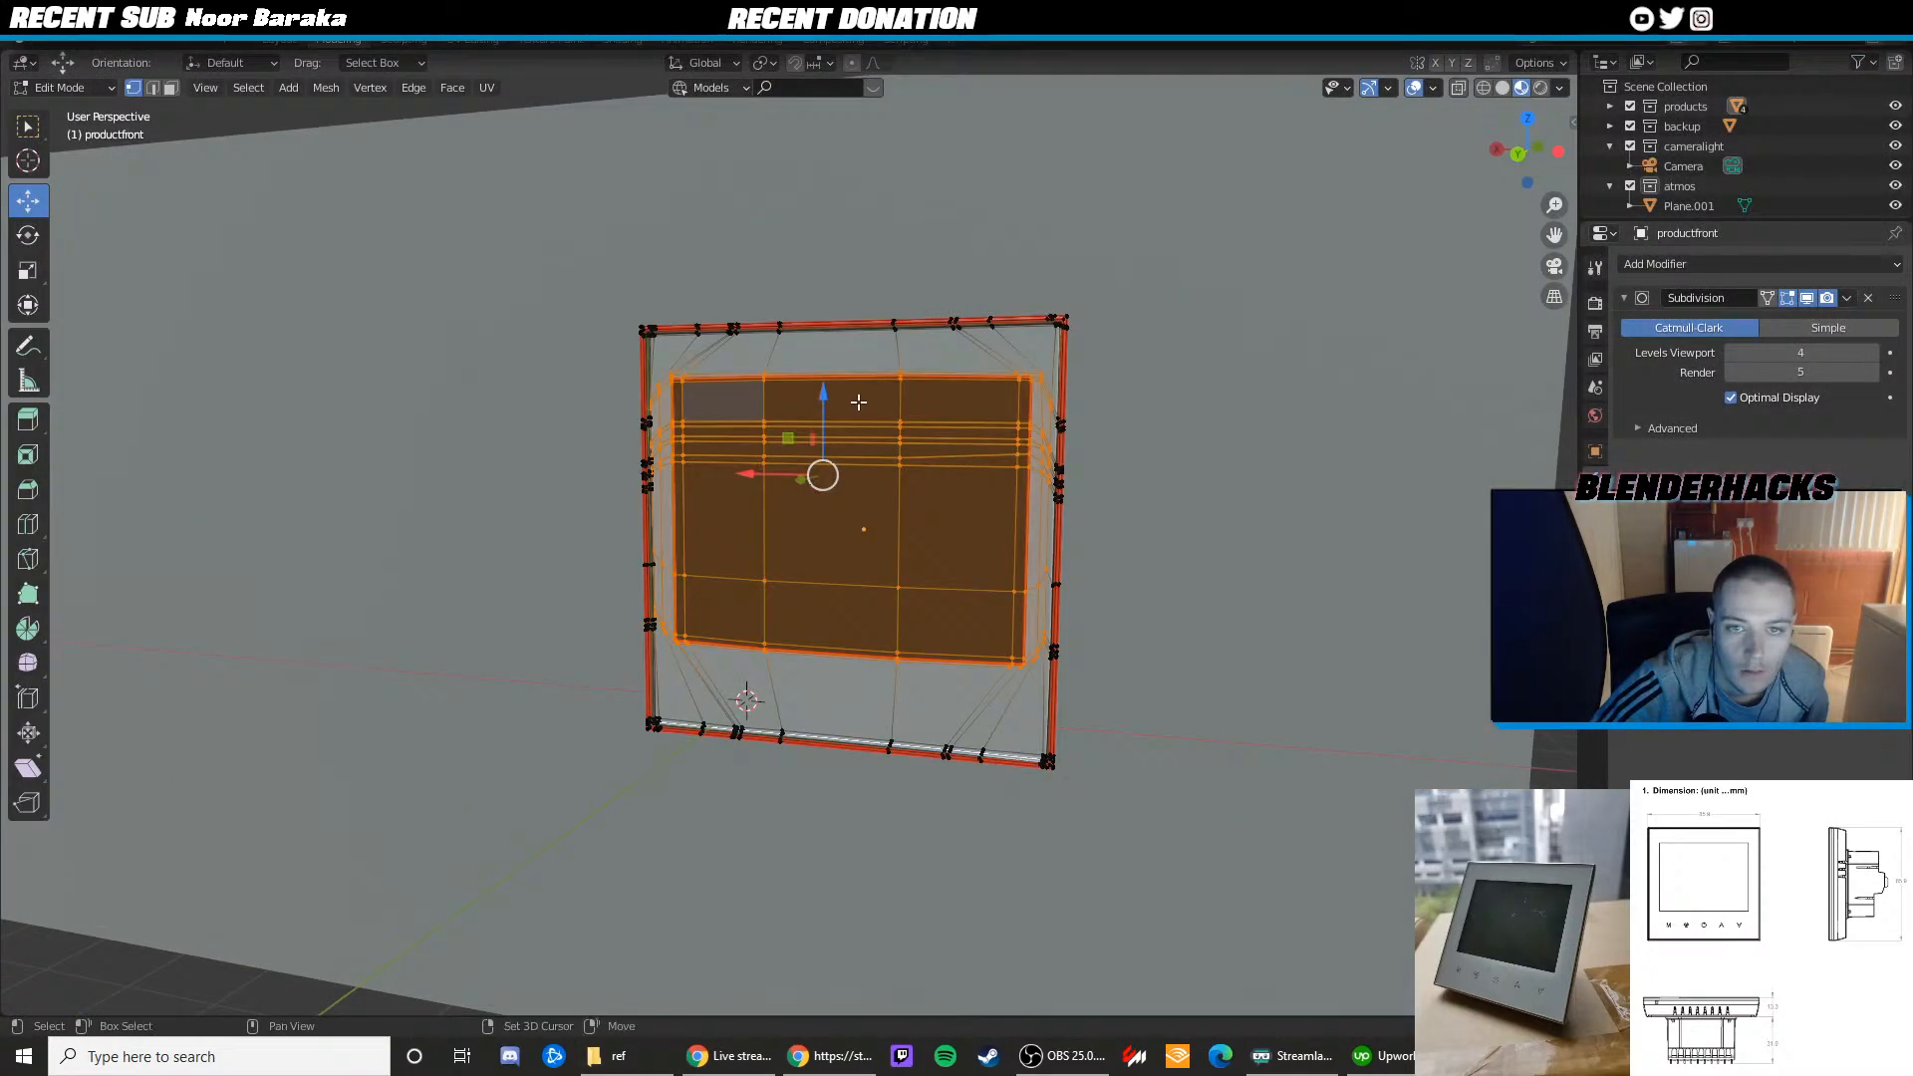
{"action": "key", "text": "s"}
{"action": "left_click_drag", "start_coordinate": [821, 397], "coordinate": [821, 401]}
{"action": "key", "text": "Tab"}
{"action": "middle_click_drag", "start_coordinate": [953, 363], "coordinate": [904, 381]}
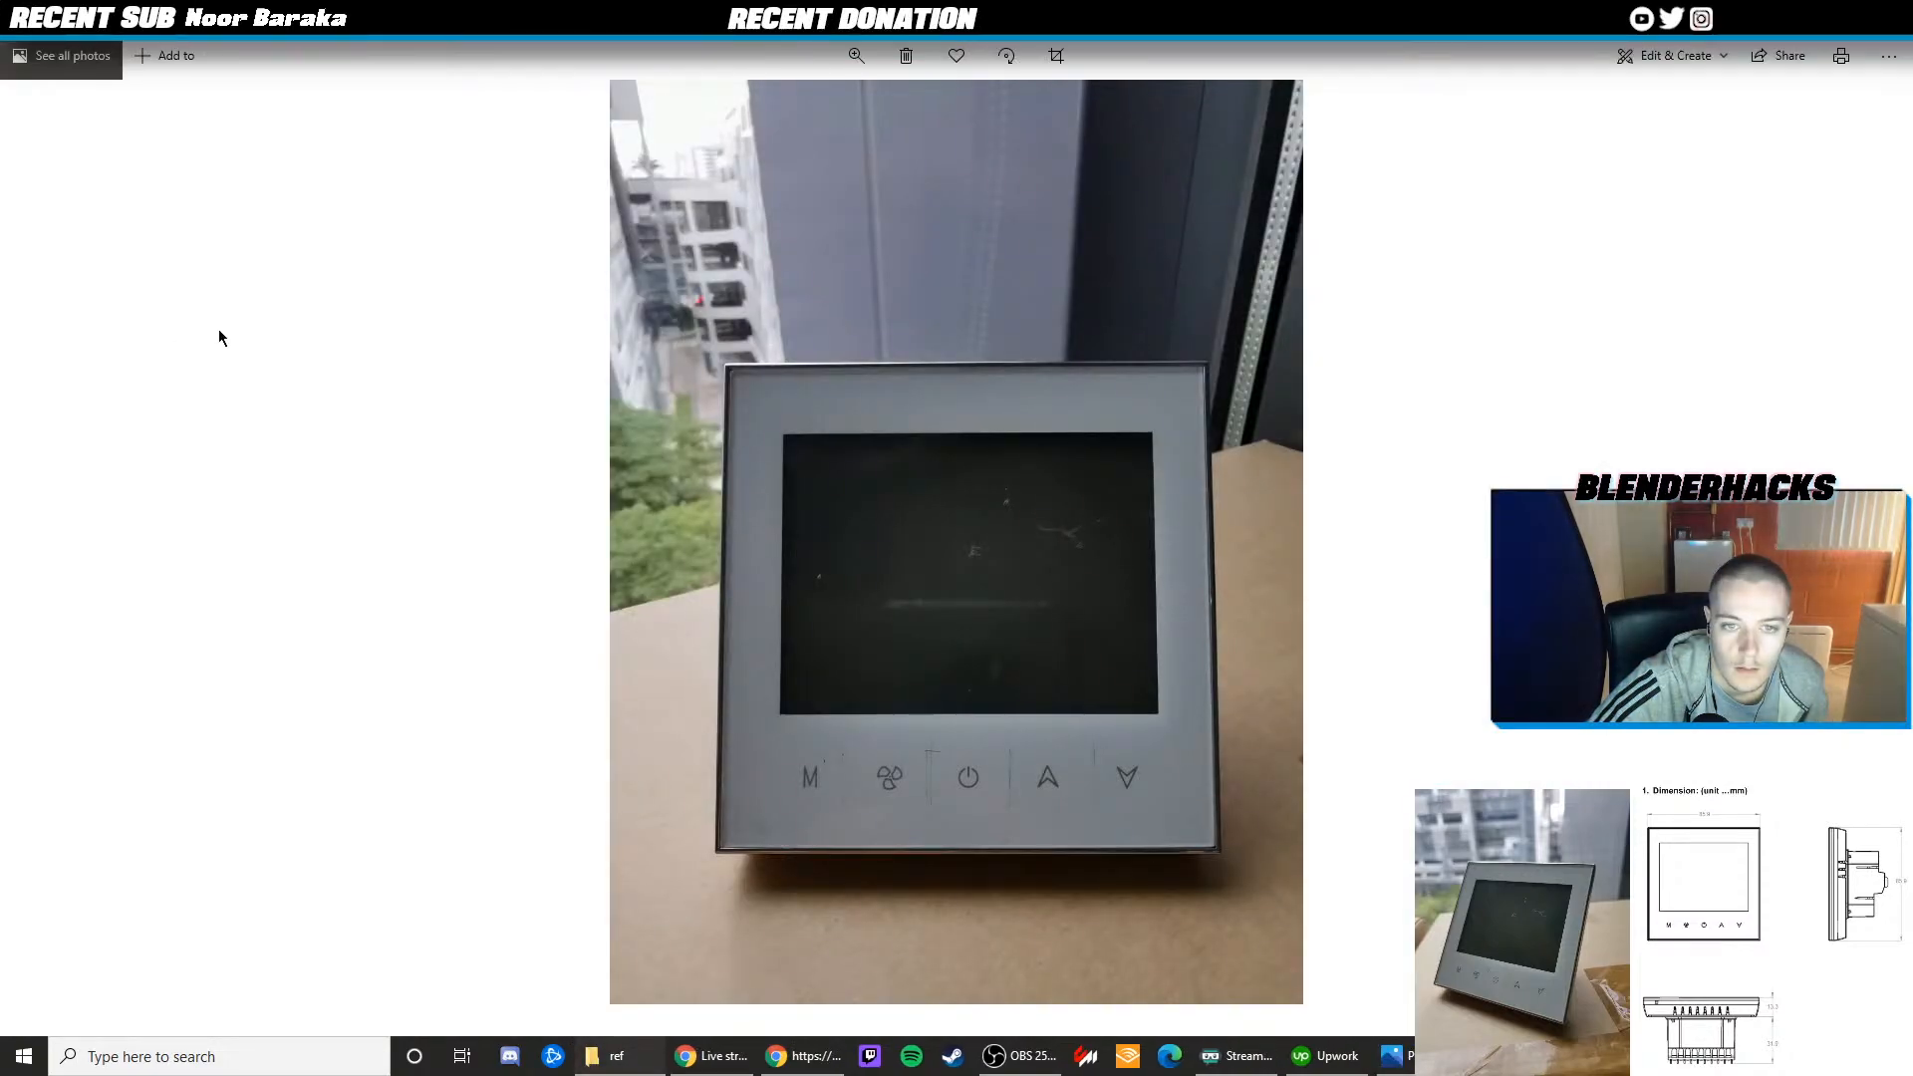
Compare with the reference photo and narrow the screen along the X axis in Edit Mode
{"action": "key", "text": "alt+F4"}
{"action": "middle_click_drag", "start_coordinate": [1044, 351], "coordinate": [996, 384]}
{"action": "scroll", "coordinate": [986, 397], "scroll_direction": "up", "scroll_amount": 2}
{"action": "key", "text": "Tab"}
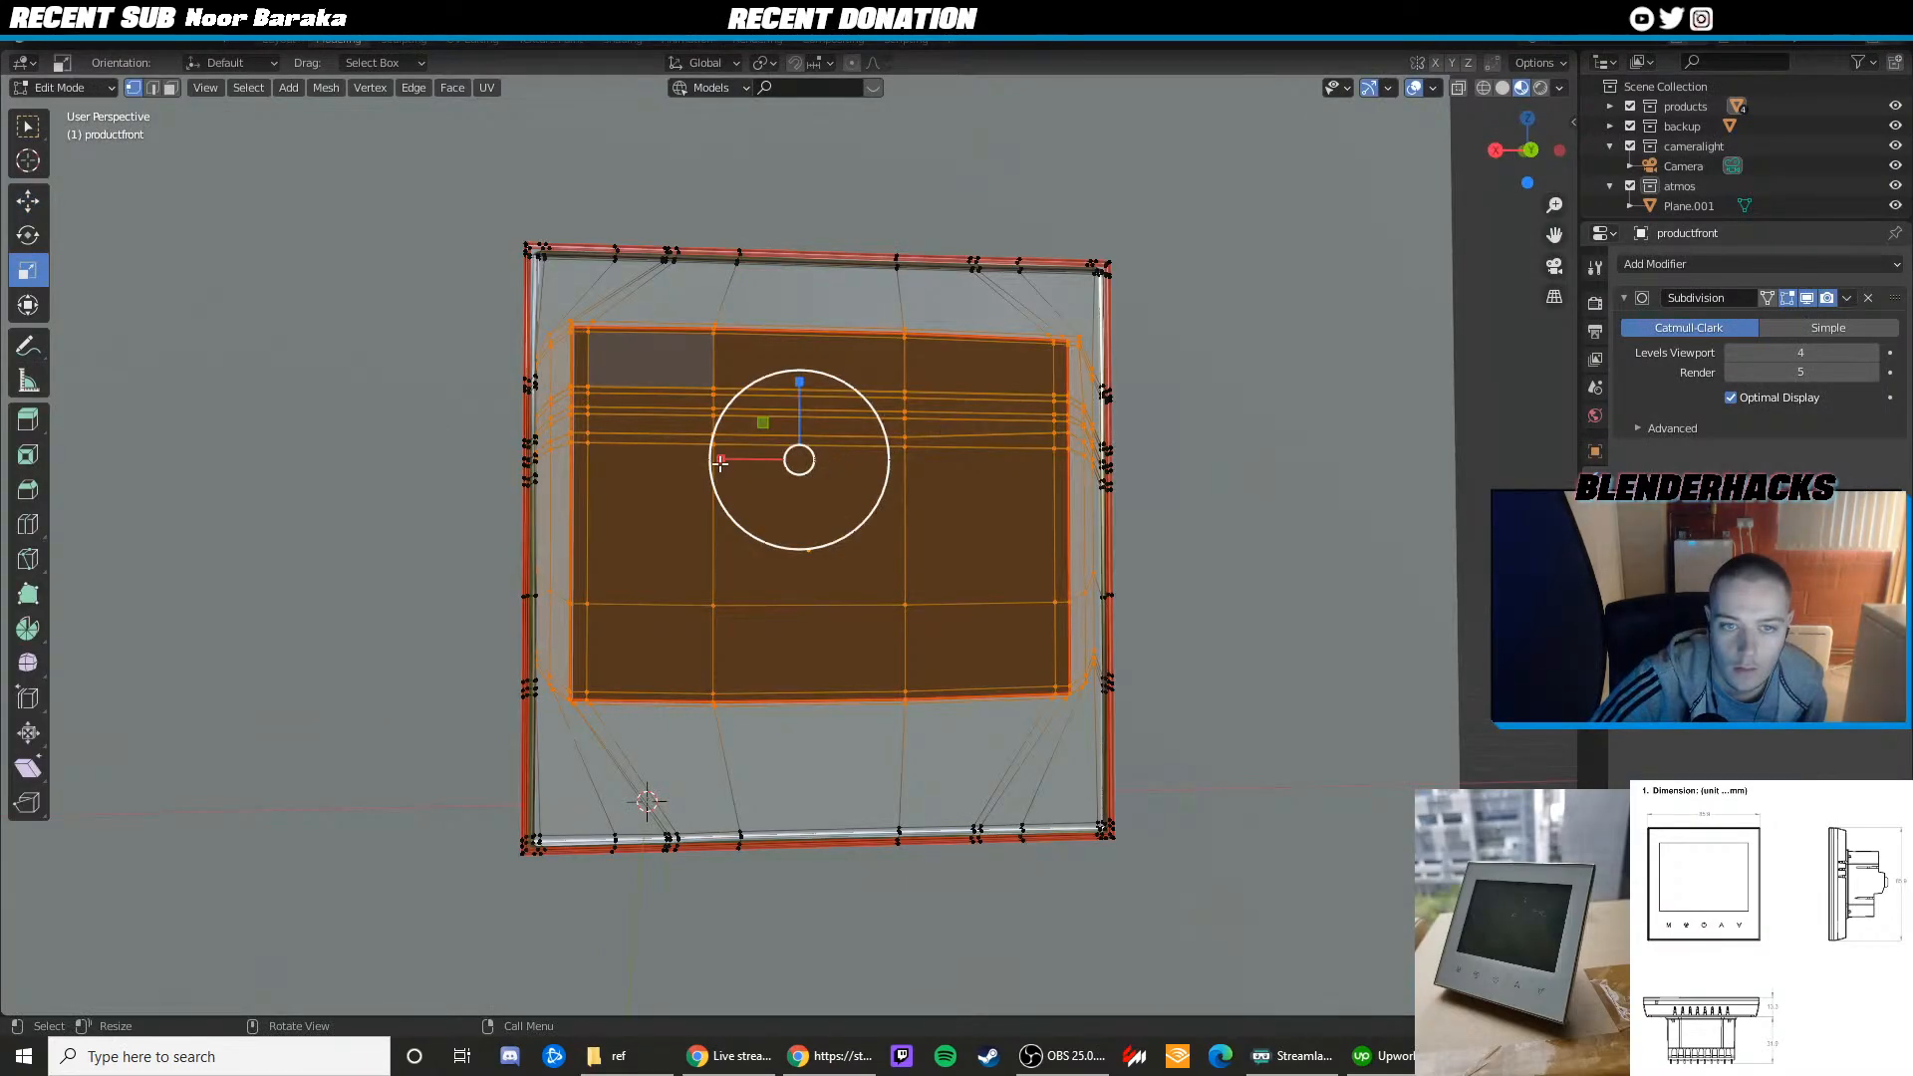
{"action": "left_click_drag", "start_coordinate": [736, 460], "coordinate": [734, 461]}
{"action": "key", "text": "Tab"}
{"action": "scroll", "coordinate": [976, 444], "scroll_direction": "down", "scroll_amount": 2}
{"action": "middle_click_drag", "start_coordinate": [977, 445], "coordinate": [940, 671]}
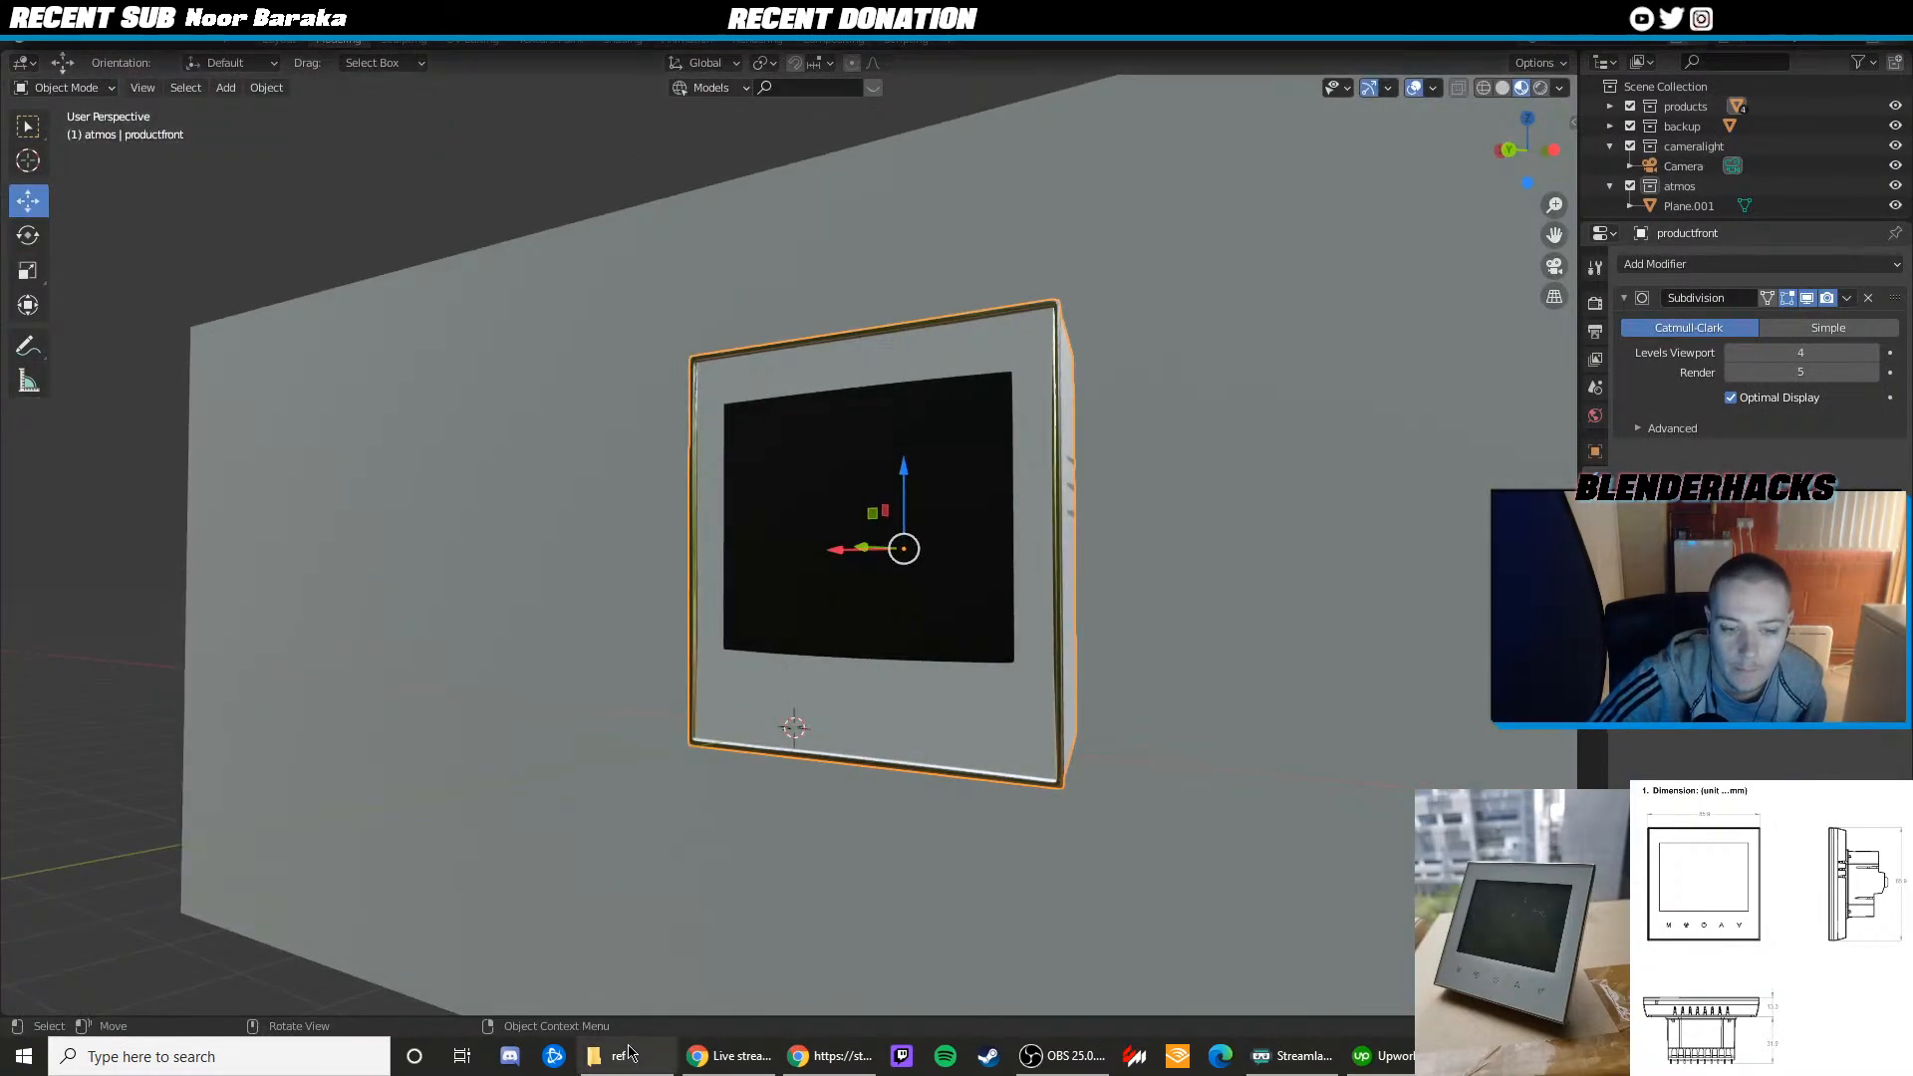
Check the reference photo again and narrow the screen a little more along the X axis
{"action": "key", "text": "alt+Tab"}
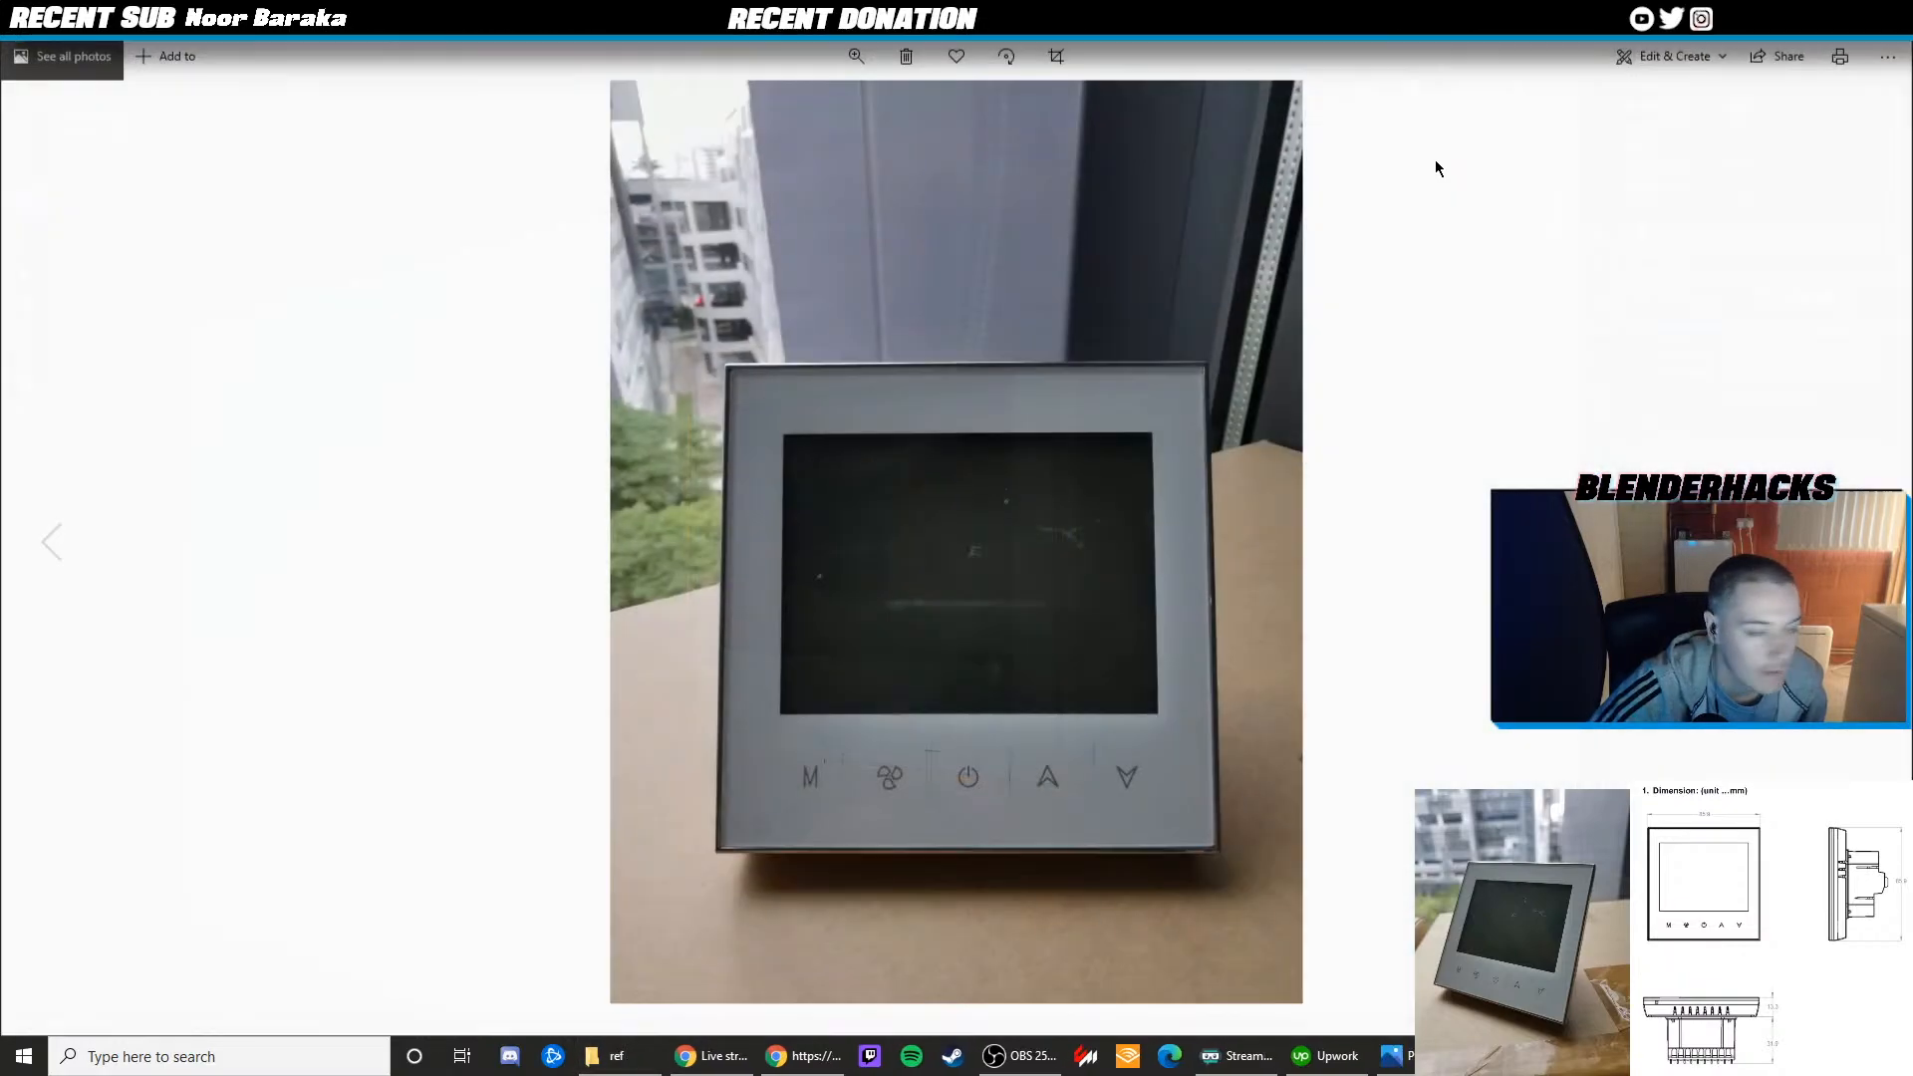
{"action": "left_click", "coordinate": [1793, 15]}
{"action": "scroll", "coordinate": [919, 236], "scroll_direction": "up", "scroll_amount": 1}
{"action": "middle_click_drag", "start_coordinate": [735, 358], "coordinate": [789, 378]}
{"action": "key", "text": "Tab"}
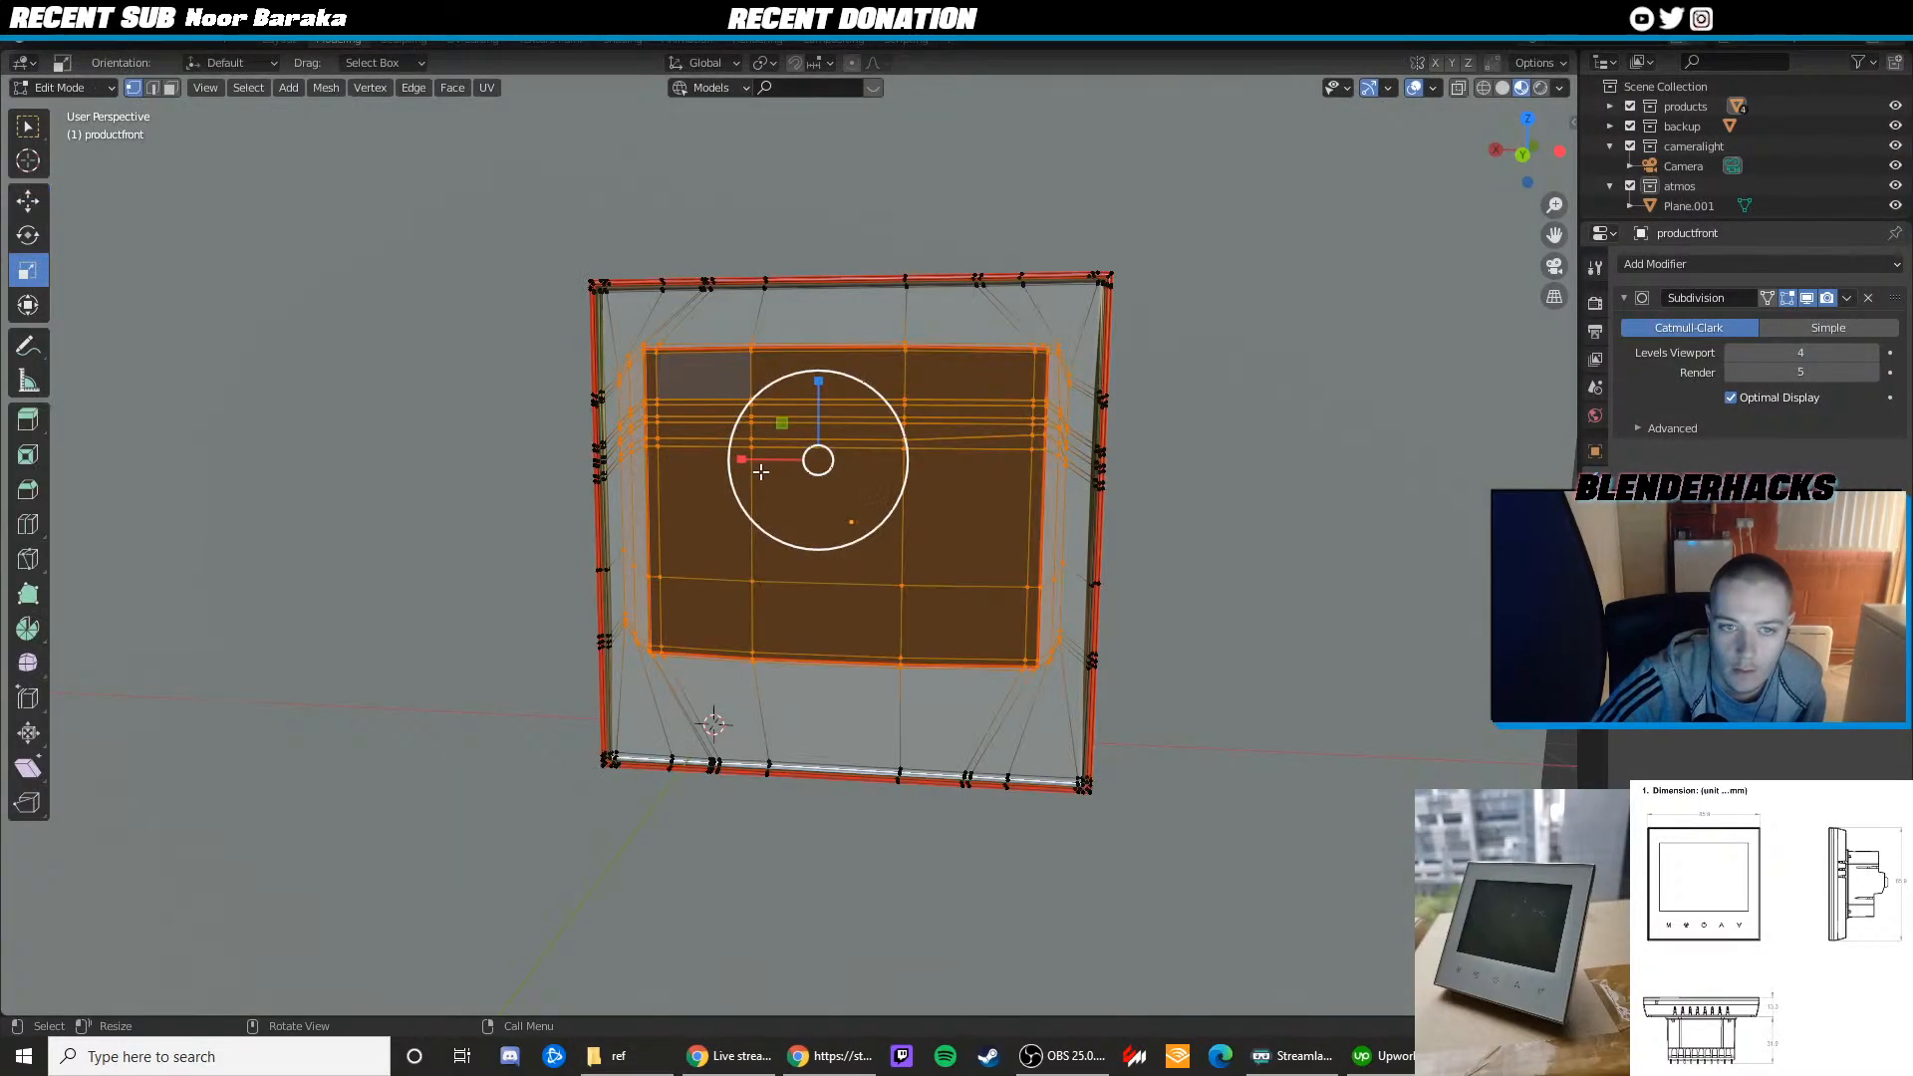
{"action": "left_click_drag", "start_coordinate": [755, 461], "coordinate": [747, 462]}
{"action": "left_click", "coordinate": [749, 462]}
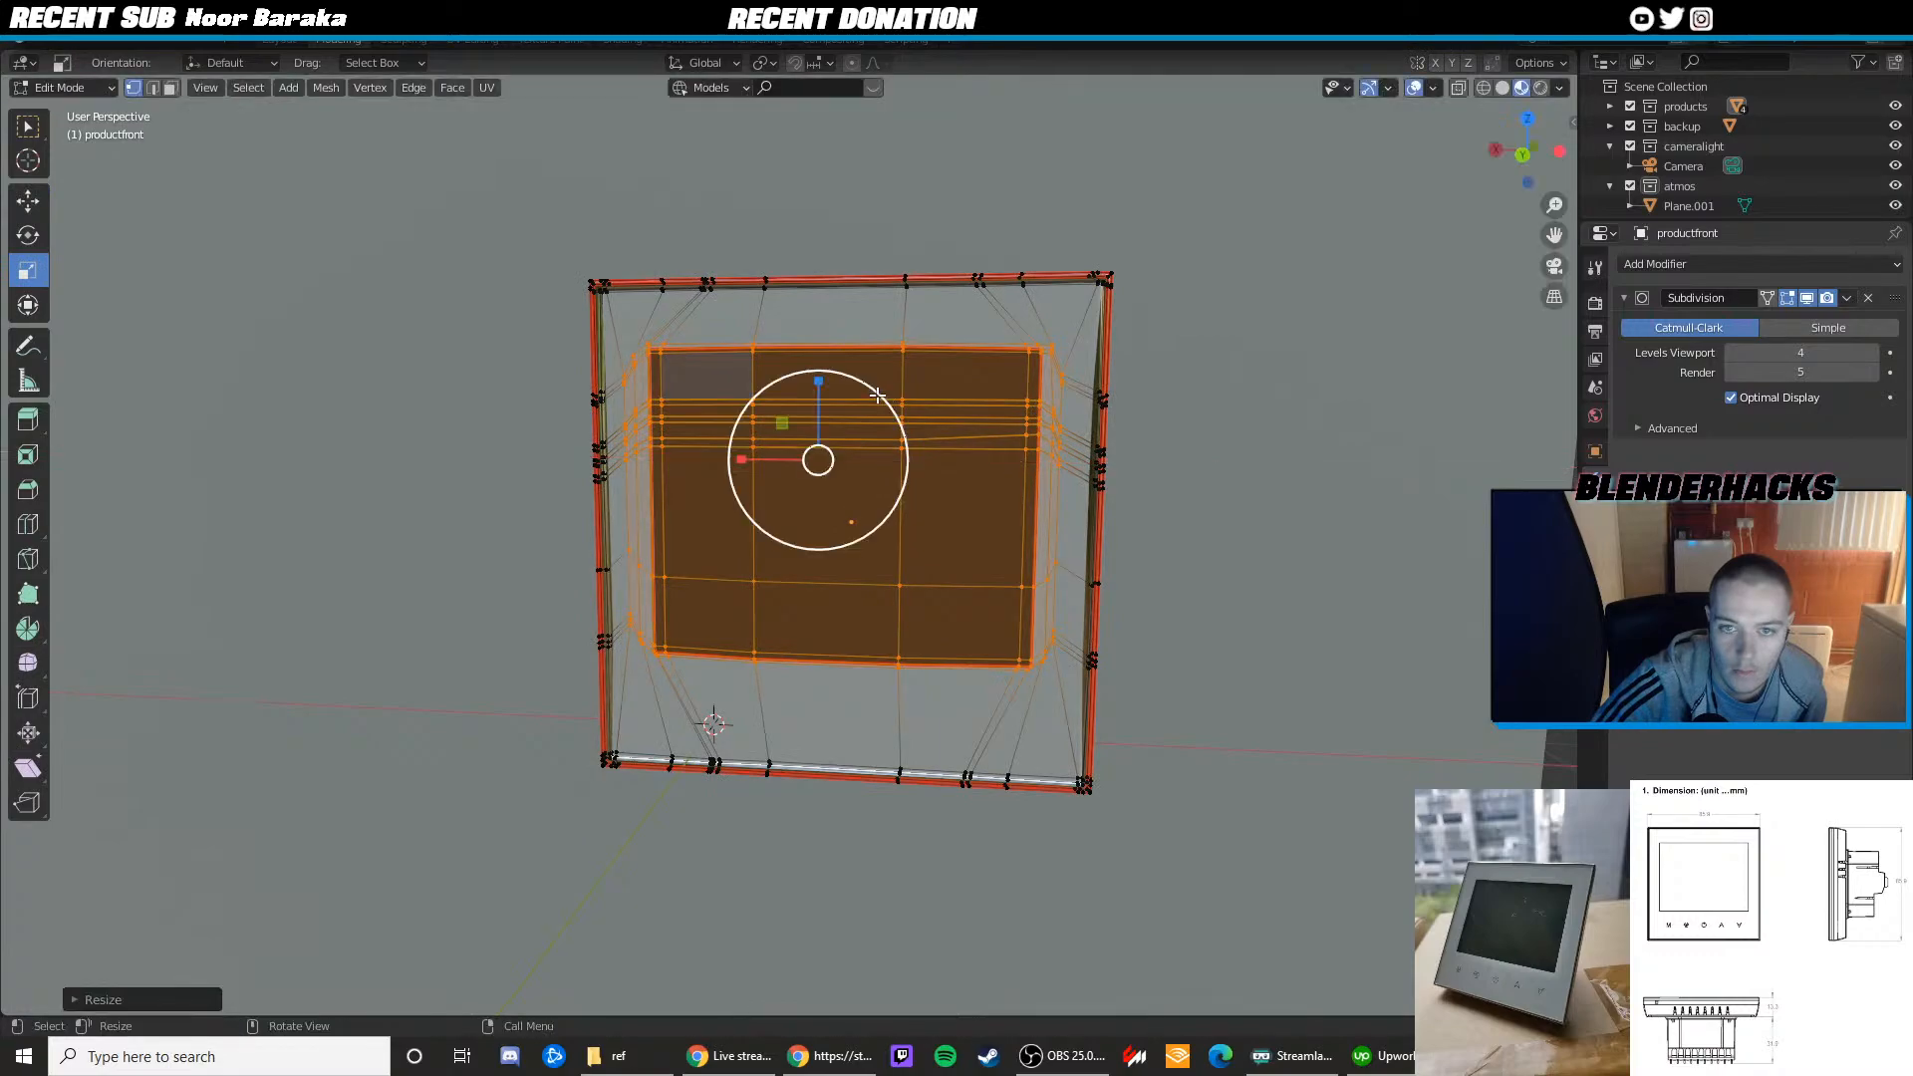
Fine-tune the screen's height along the Z axis and check its proportions in Object Mode
{"action": "left_click_drag", "start_coordinate": [818, 386], "coordinate": [815, 399]}
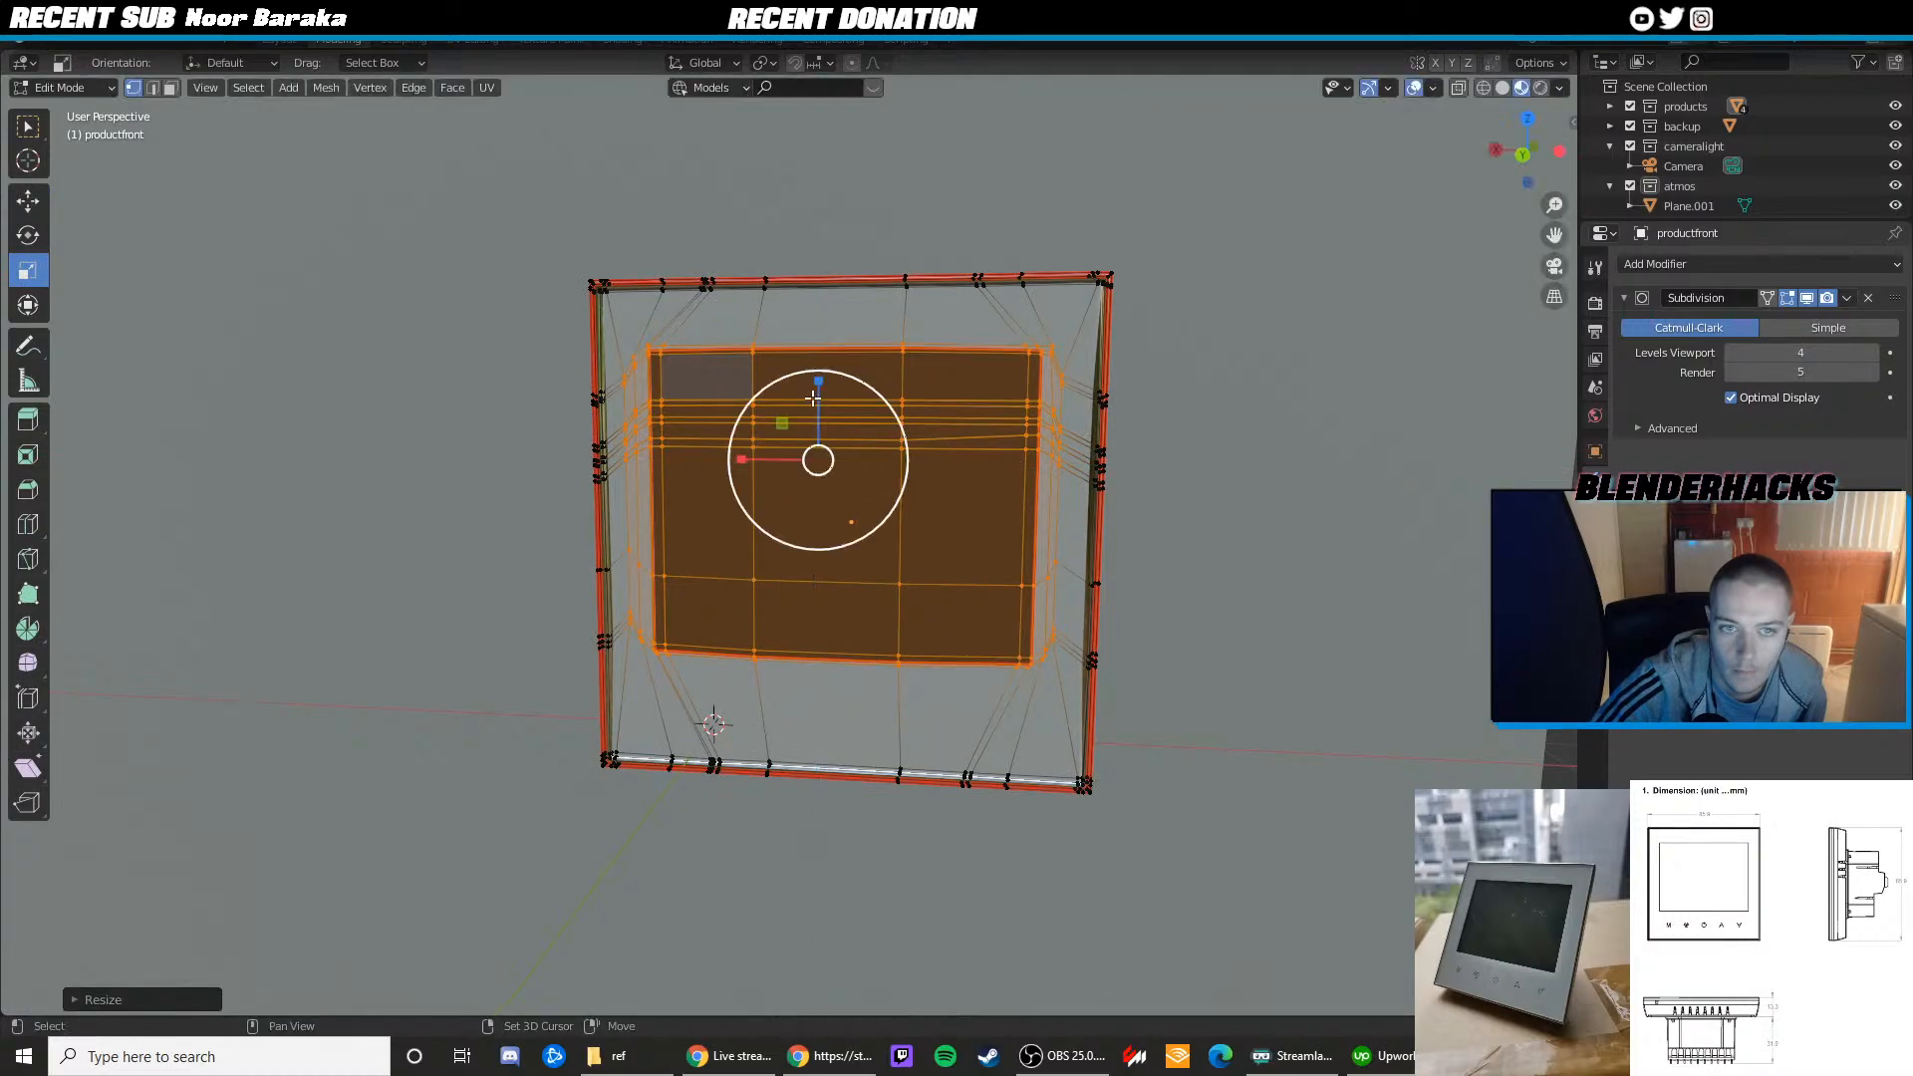
{"action": "key", "text": "Tab"}
{"action": "scroll", "coordinate": [840, 405], "scroll_direction": "down", "scroll_amount": 2}
{"action": "scroll", "coordinate": [825, 387], "scroll_direction": "down", "scroll_amount": 1}
{"action": "key", "text": "Tab"}
Move the whole screen slightly along the Z axis with the Move tool and check its placement through the camera
{"action": "middle_click_drag", "start_coordinate": [861, 457], "coordinate": [859, 495]}
{"action": "scroll", "coordinate": [858, 495], "scroll_direction": "up", "scroll_amount": 2}
{"action": "key", "text": "shift+space"}
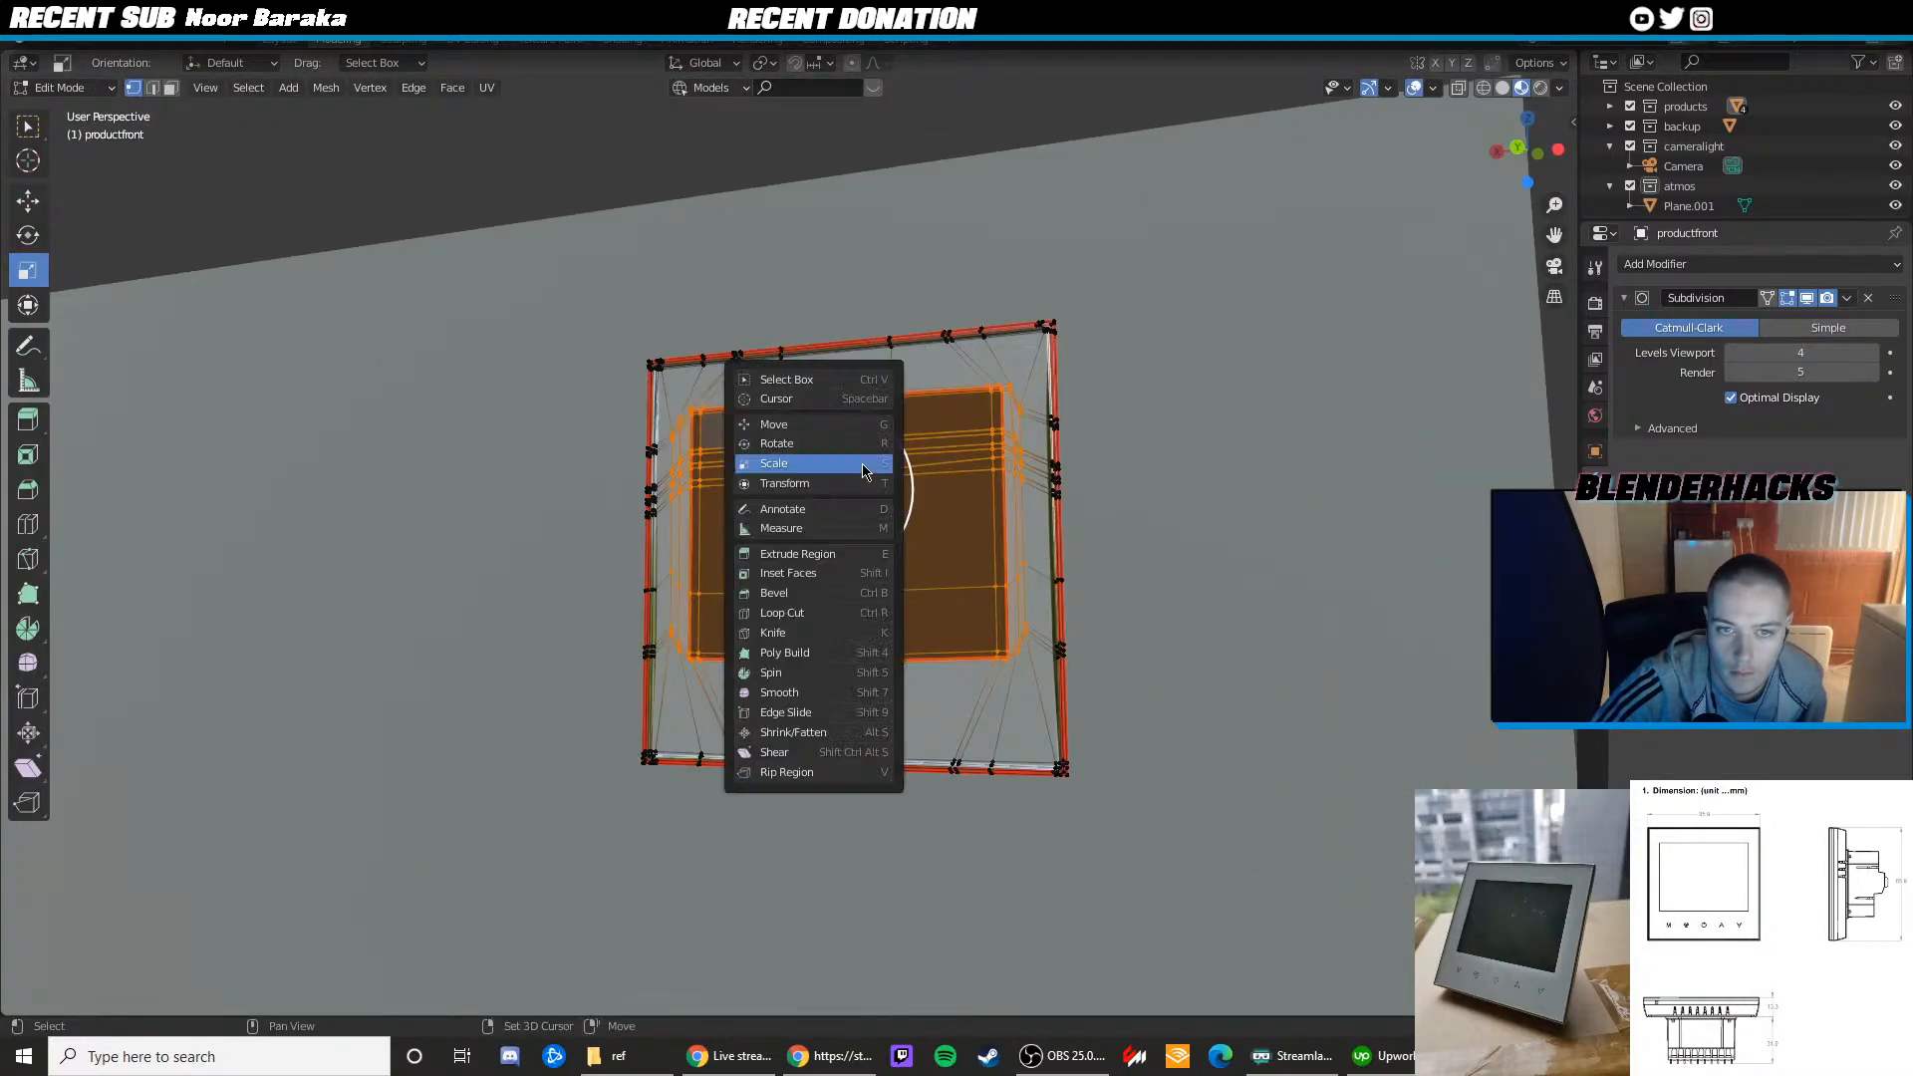
{"action": "left_click", "coordinate": [821, 421]}
{"action": "left_click_drag", "start_coordinate": [821, 422], "coordinate": [807, 414]}
{"action": "key", "text": "Tab"}
{"action": "scroll", "coordinate": [944, 478], "scroll_direction": "up", "scroll_amount": 3}
{"action": "scroll", "coordinate": [944, 478], "scroll_direction": "down", "scroll_amount": 4}
{"action": "middle_click_drag", "start_coordinate": [944, 478], "coordinate": [823, 503]}
{"action": "scroll", "coordinate": [943, 473], "scroll_direction": "down", "scroll_amount": 4}
{"action": "scroll", "coordinate": [823, 504], "scroll_direction": "up", "scroll_amount": 3}
{"action": "key", "text": "KP_0"}
{"action": "scroll", "coordinate": [816, 492], "scroll_direction": "down", "scroll_amount": 5}
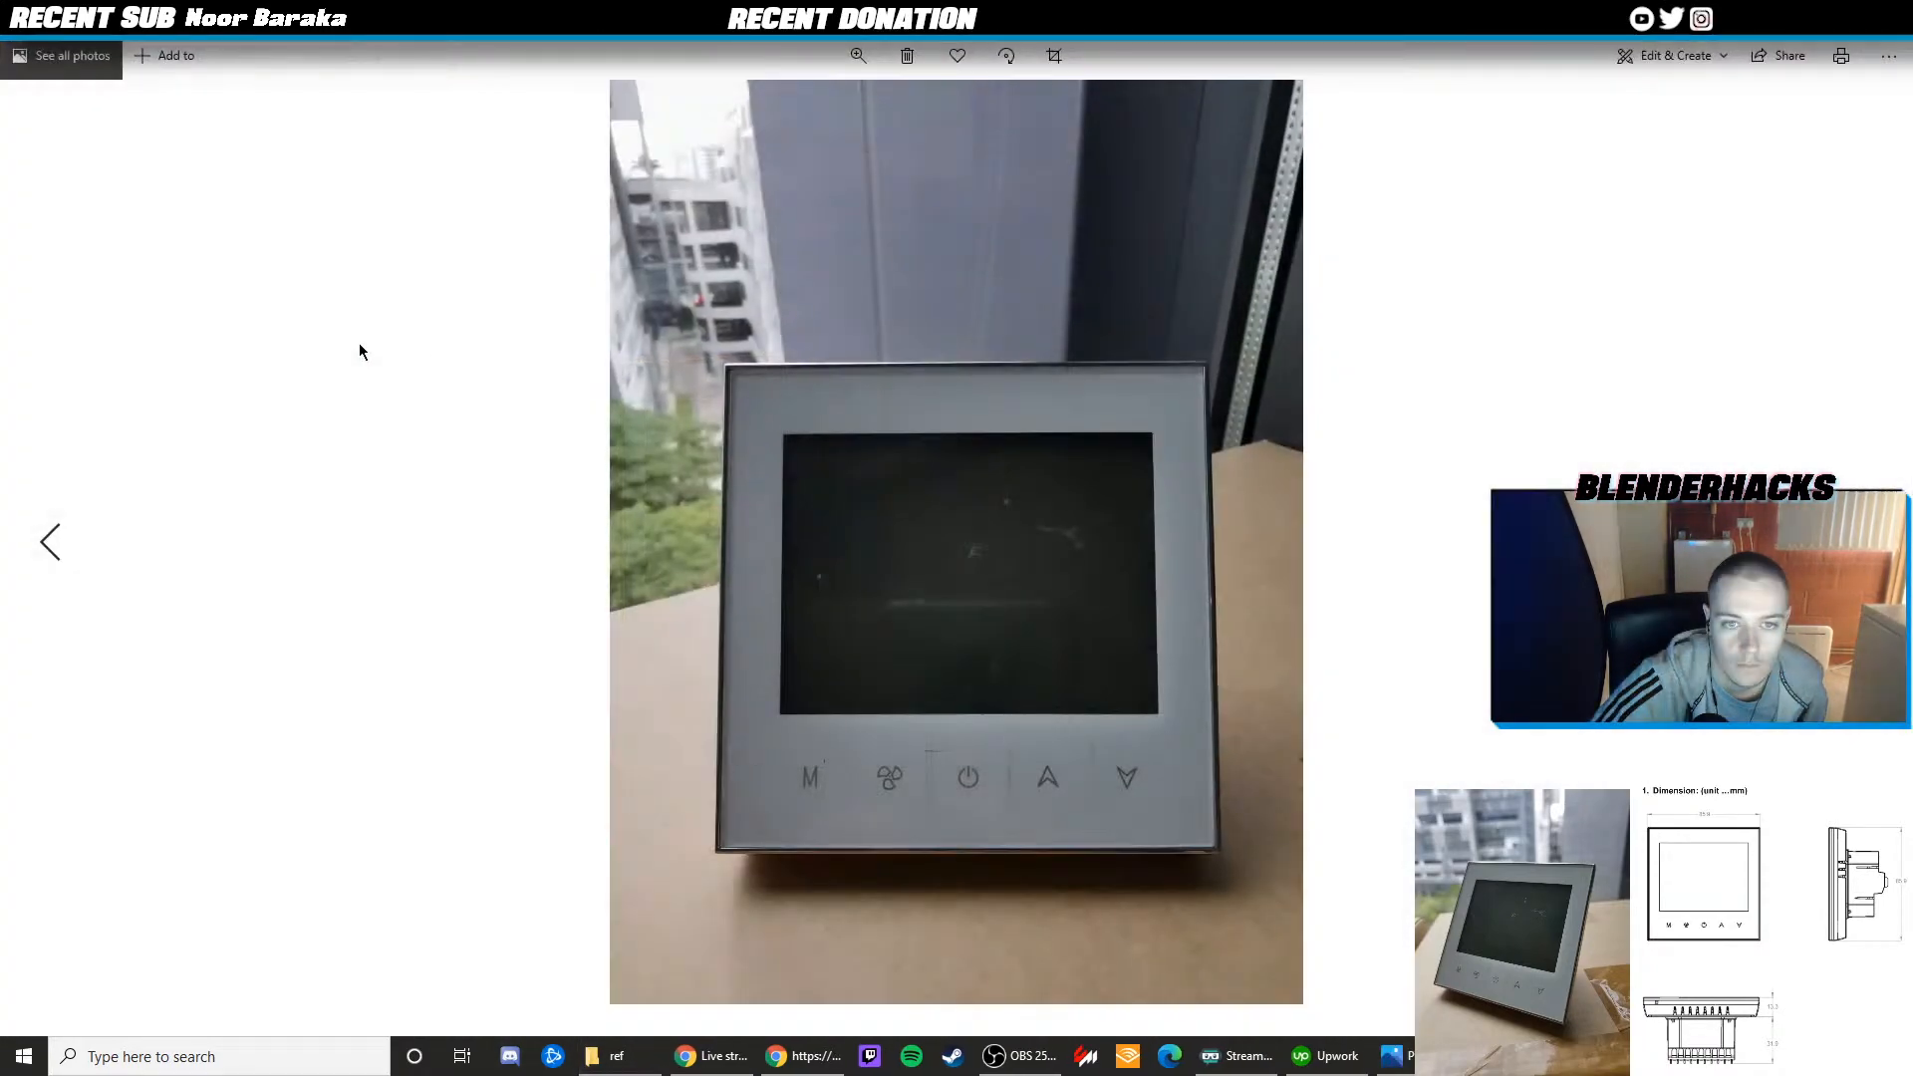
Return from the reference photo and examine the screen's upper-left corner up close in Edit Mode and Object Mode
{"action": "key", "text": "alt+F4"}
{"action": "scroll", "coordinate": [747, 303], "scroll_direction": "up", "scroll_amount": 4}
{"action": "middle_click_drag", "start_coordinate": [748, 302], "coordinate": [794, 453]}
{"action": "scroll", "coordinate": [785, 417], "scroll_direction": "up", "scroll_amount": 4}
{"action": "key", "text": "Tab"}
{"action": "scroll", "coordinate": [777, 429], "scroll_direction": "up", "scroll_amount": 6}
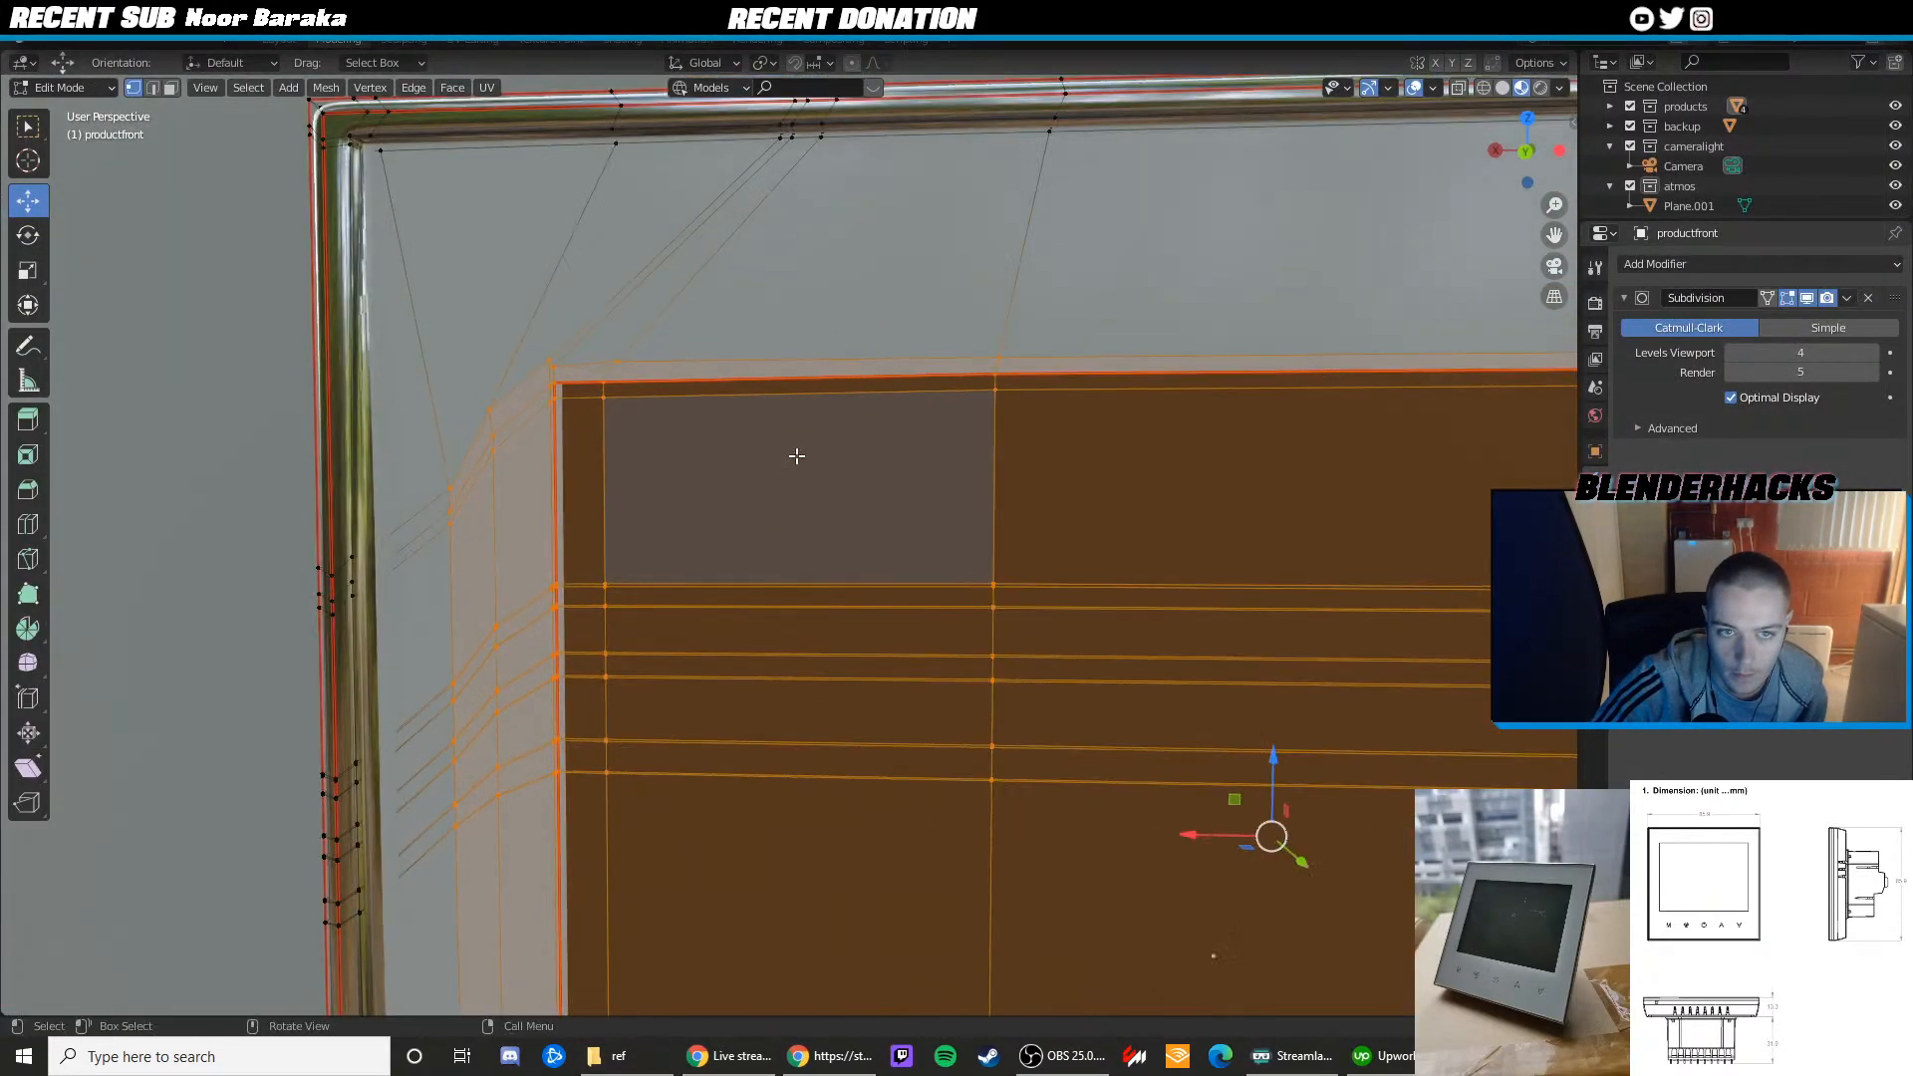
{"action": "key", "text": "Tab"}
{"action": "middle_click_drag", "start_coordinate": [684, 390], "coordinate": [760, 472], "text": "shift"}
{"action": "scroll", "coordinate": [760, 471], "scroll_direction": "up", "scroll_amount": 4}
{"action": "scroll", "coordinate": [763, 462], "scroll_direction": "down", "scroll_amount": 5}
Select the vertices around the screen's upper-left corner in wireframe and raise them about 12 mm along the Z axis
{"action": "key", "text": "Tab"}
{"action": "scroll", "coordinate": [803, 453], "scroll_direction": "up", "scroll_amount": 3}
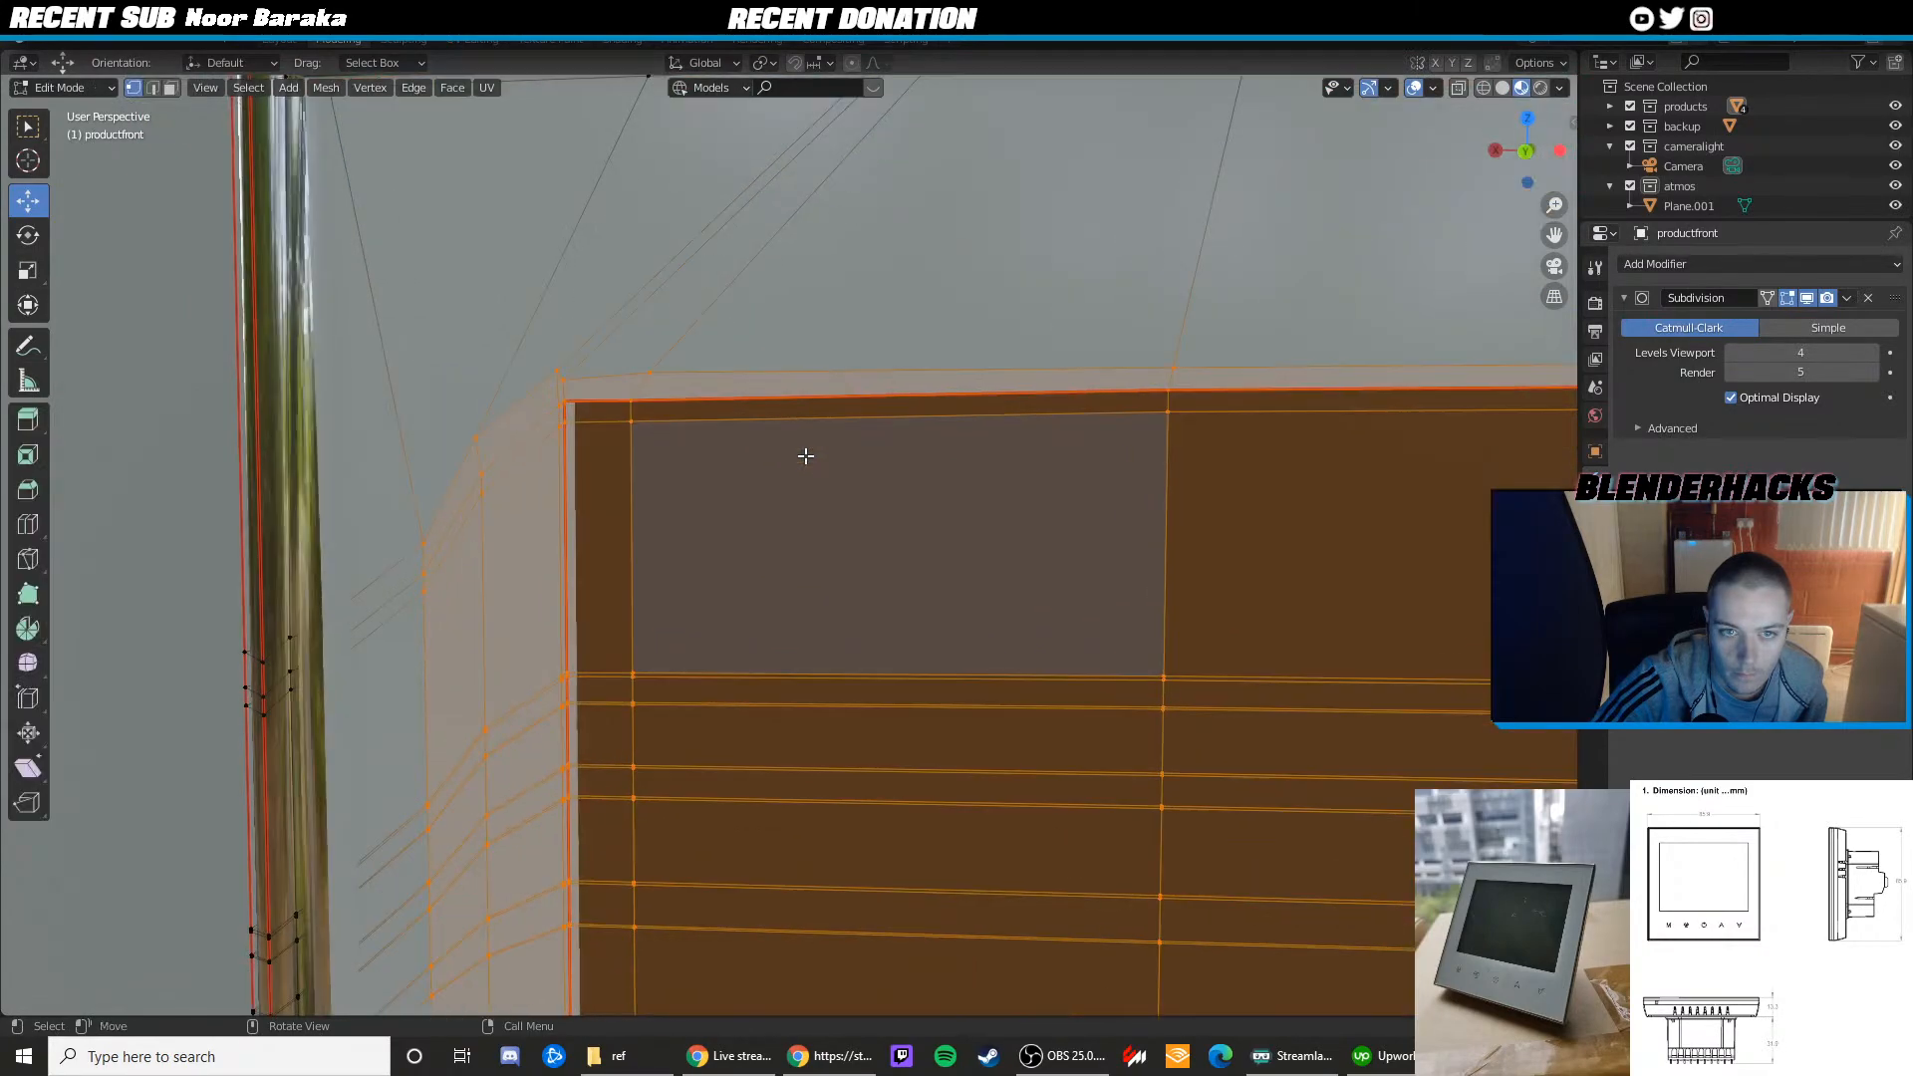
{"action": "key", "text": "z"}
{"action": "left_click", "coordinate": [610, 442]}
{"action": "left_click_drag", "start_coordinate": [526, 361], "coordinate": [671, 435]}
{"action": "key", "text": "z"}
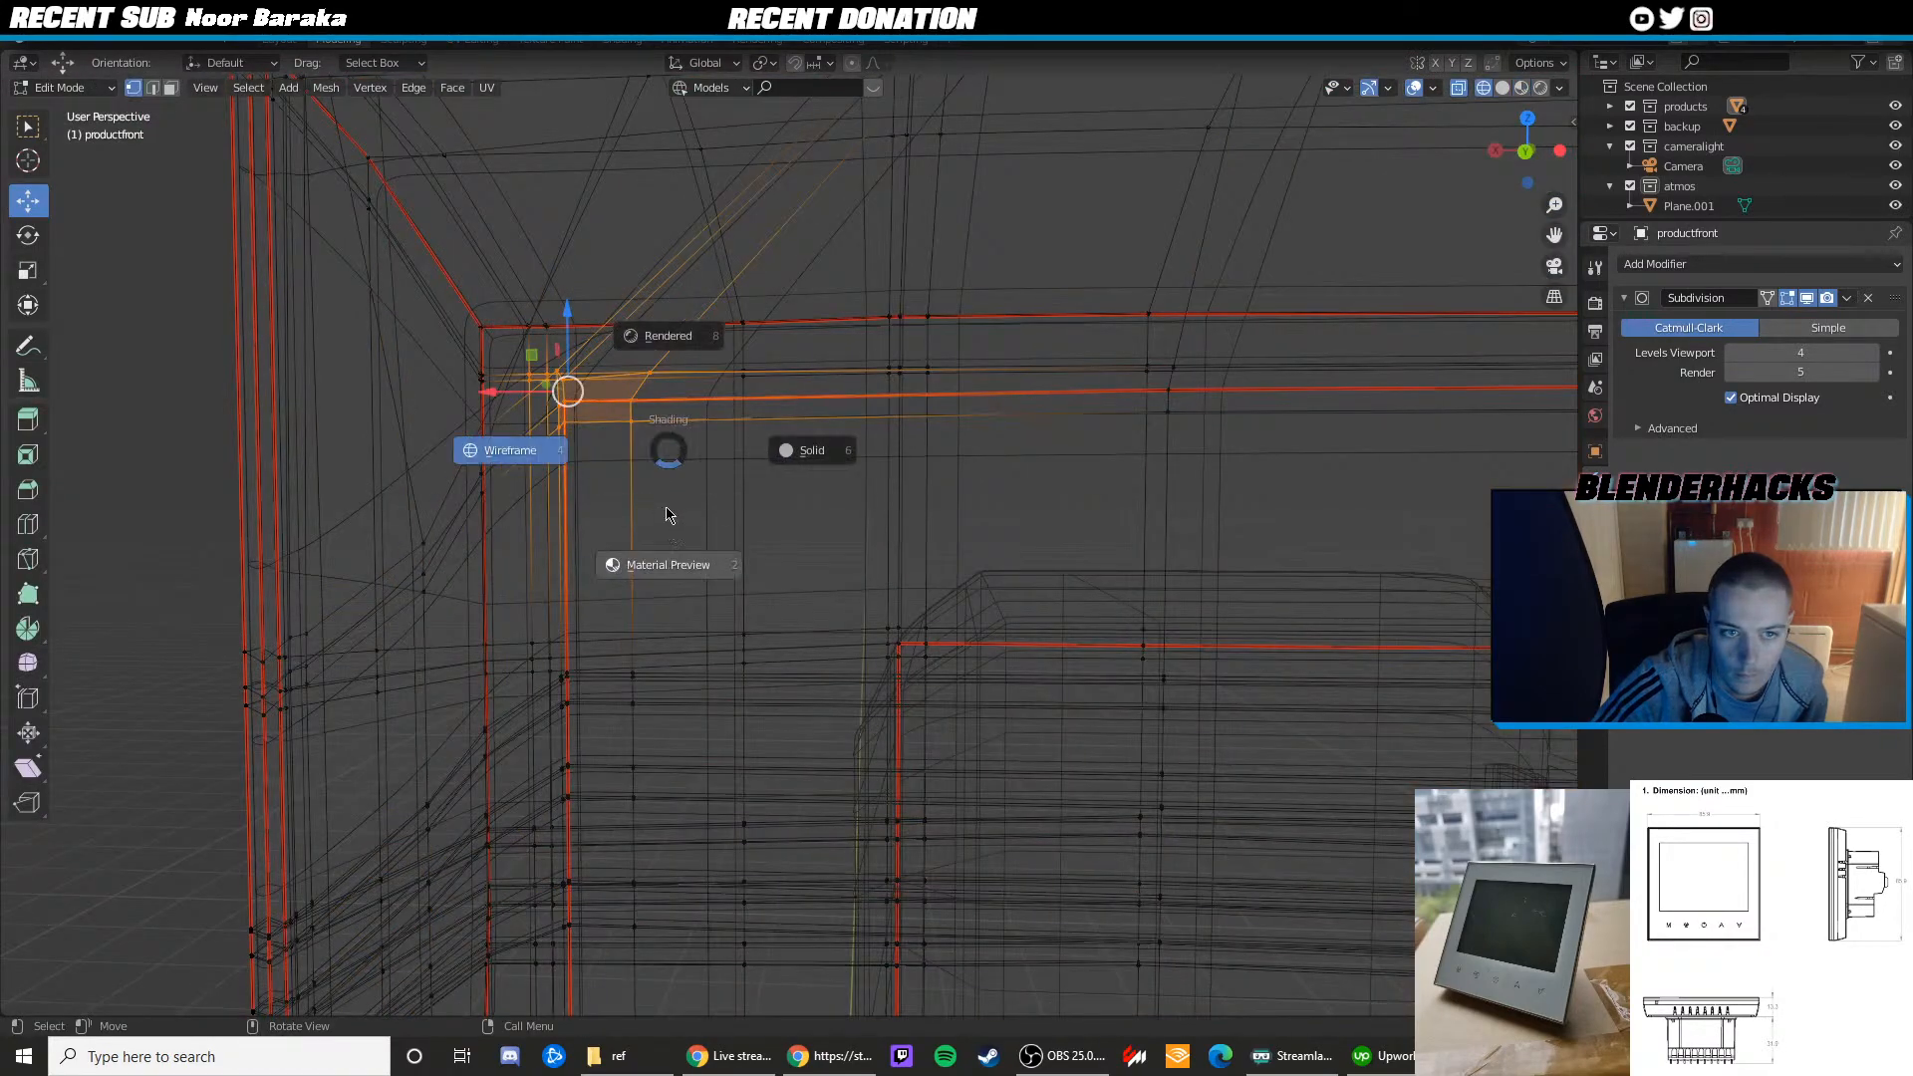
{"action": "left_click", "coordinate": [787, 444]}
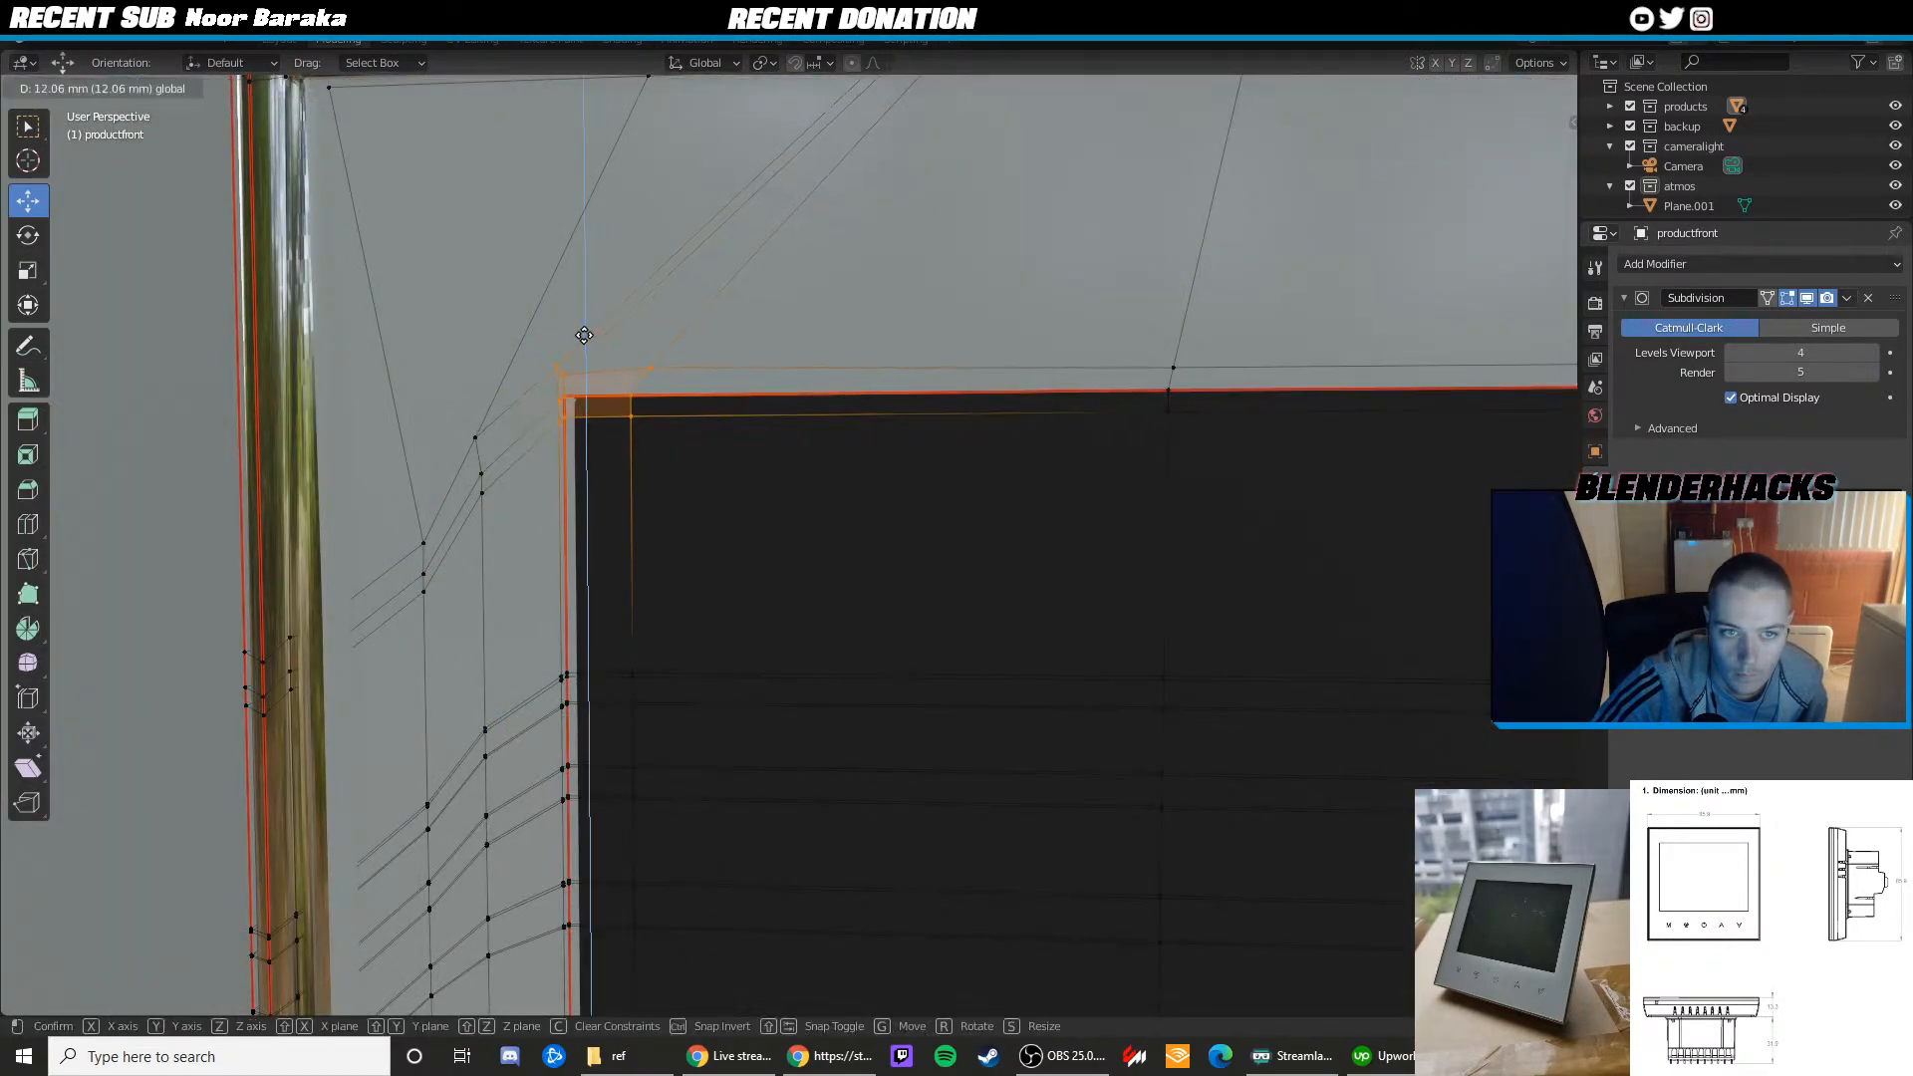
{"action": "key", "text": "Tab"}
Select the vertices around the screen's upper-right corner in wireframe and raise them about 4.4 mm along the Z axis
{"action": "scroll", "coordinate": [947, 500], "scroll_direction": "down", "scroll_amount": 6}
{"action": "mouse_move", "coordinate": [807, 478]}
{"action": "middle_mouse_down", "text": "shift"}
{"action": "mouse_move", "coordinate": [666, 367]}
{"action": "mouse_move", "coordinate": [504, 479]}
{"action": "middle_mouse_up", "text": "shift"}
{"action": "scroll", "coordinate": [797, 456], "scroll_direction": "up", "scroll_amount": 4}
{"action": "key", "text": "Tab"}
{"action": "key", "text": "z"}
{"action": "left_click", "coordinate": [782, 367]}
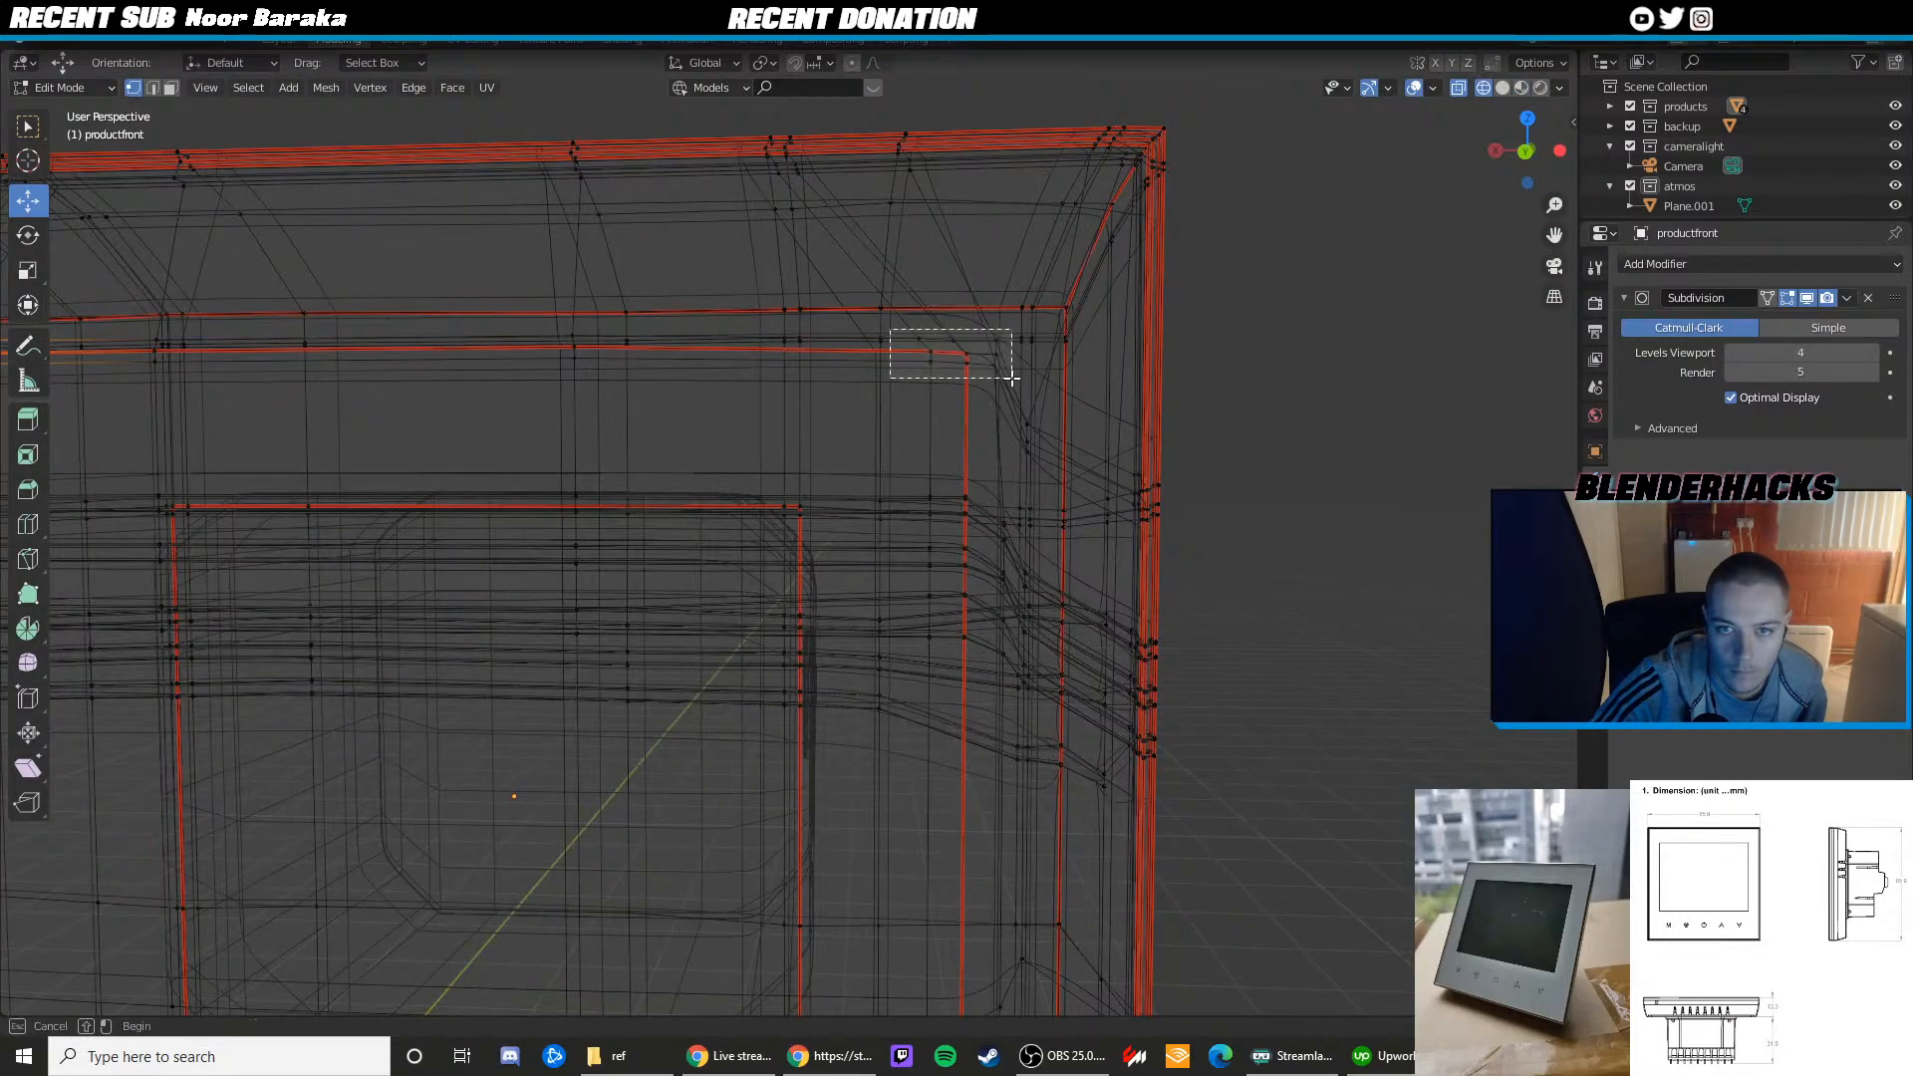
{"action": "left_click_drag", "start_coordinate": [1011, 379], "coordinate": [1012, 379]}
{"action": "key", "text": "shift+z"}
{"action": "key", "text": "g"}
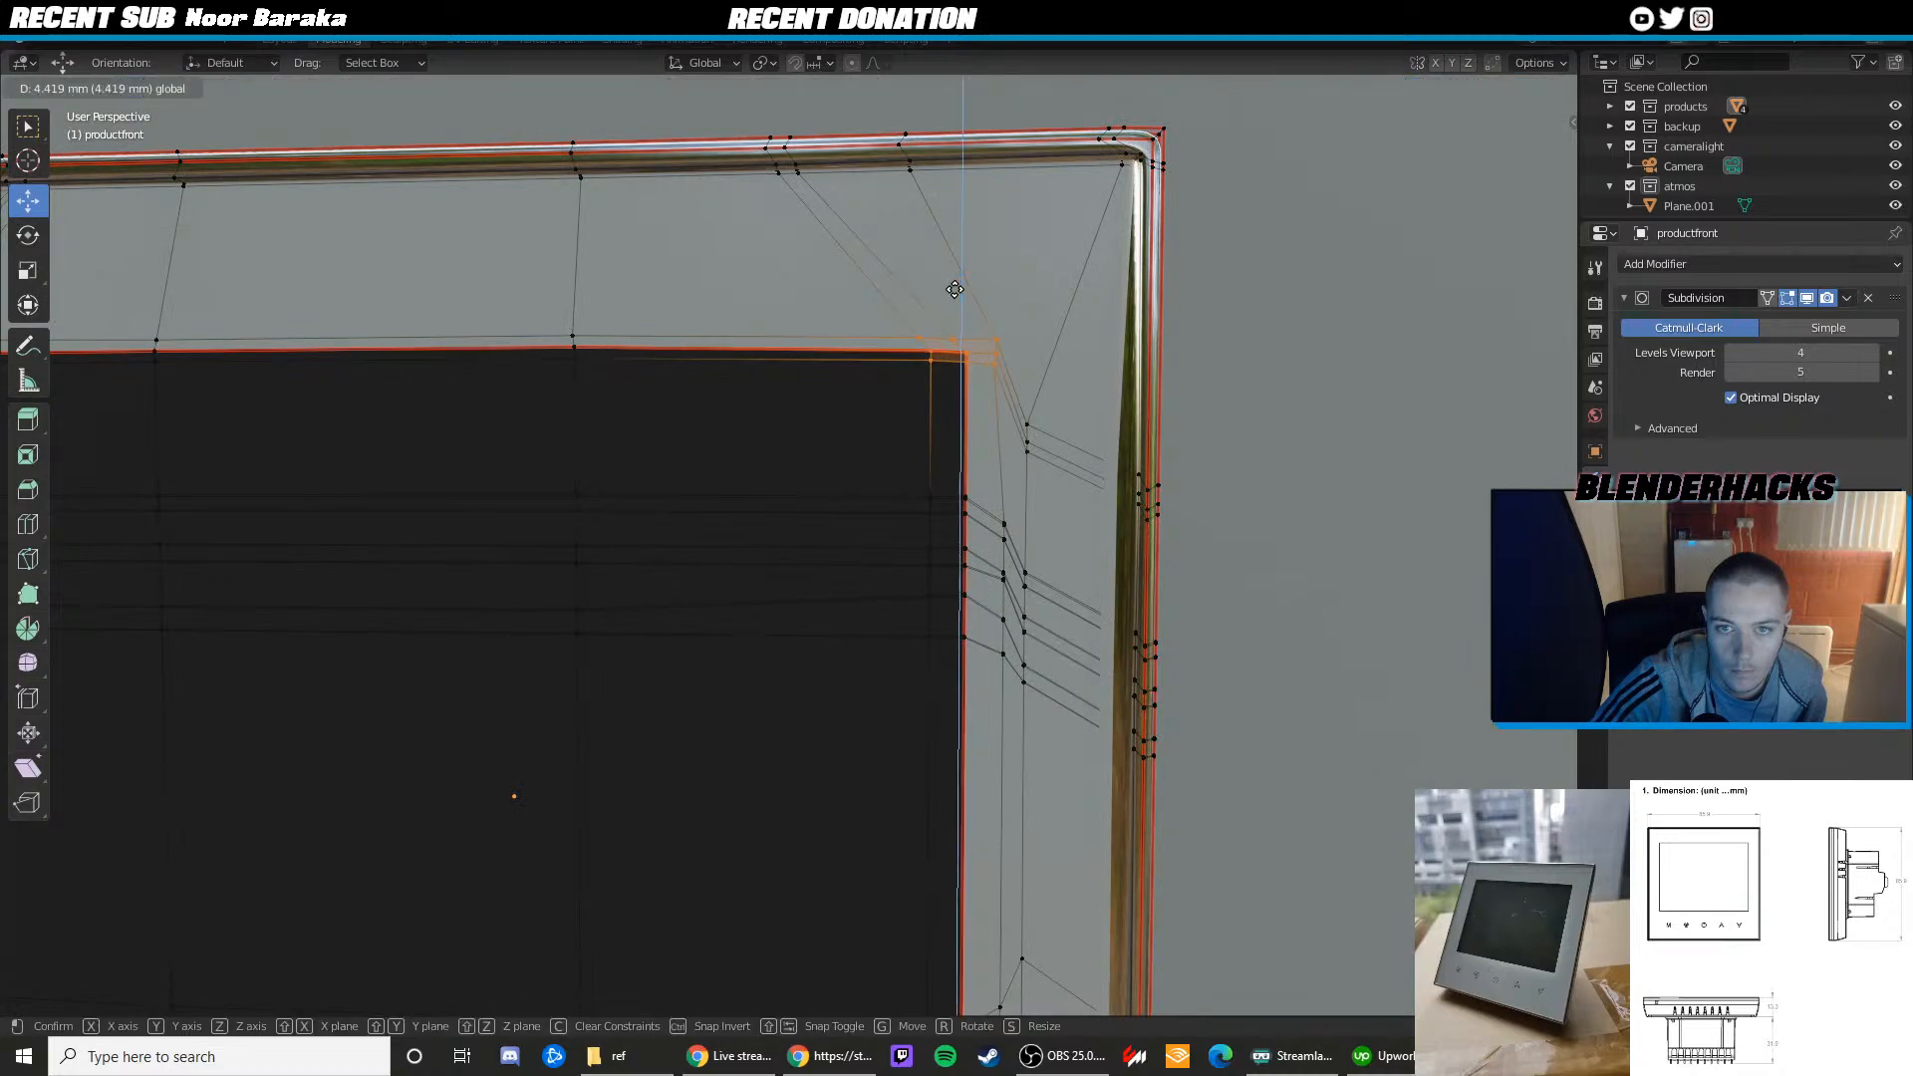
{"action": "left_click", "coordinate": [954, 289]}
Try to shift the loop vertices just outside the screen's upper-right corner towards the screen along the X axis
{"action": "scroll", "coordinate": [924, 409], "scroll_direction": "up", "scroll_amount": 3}
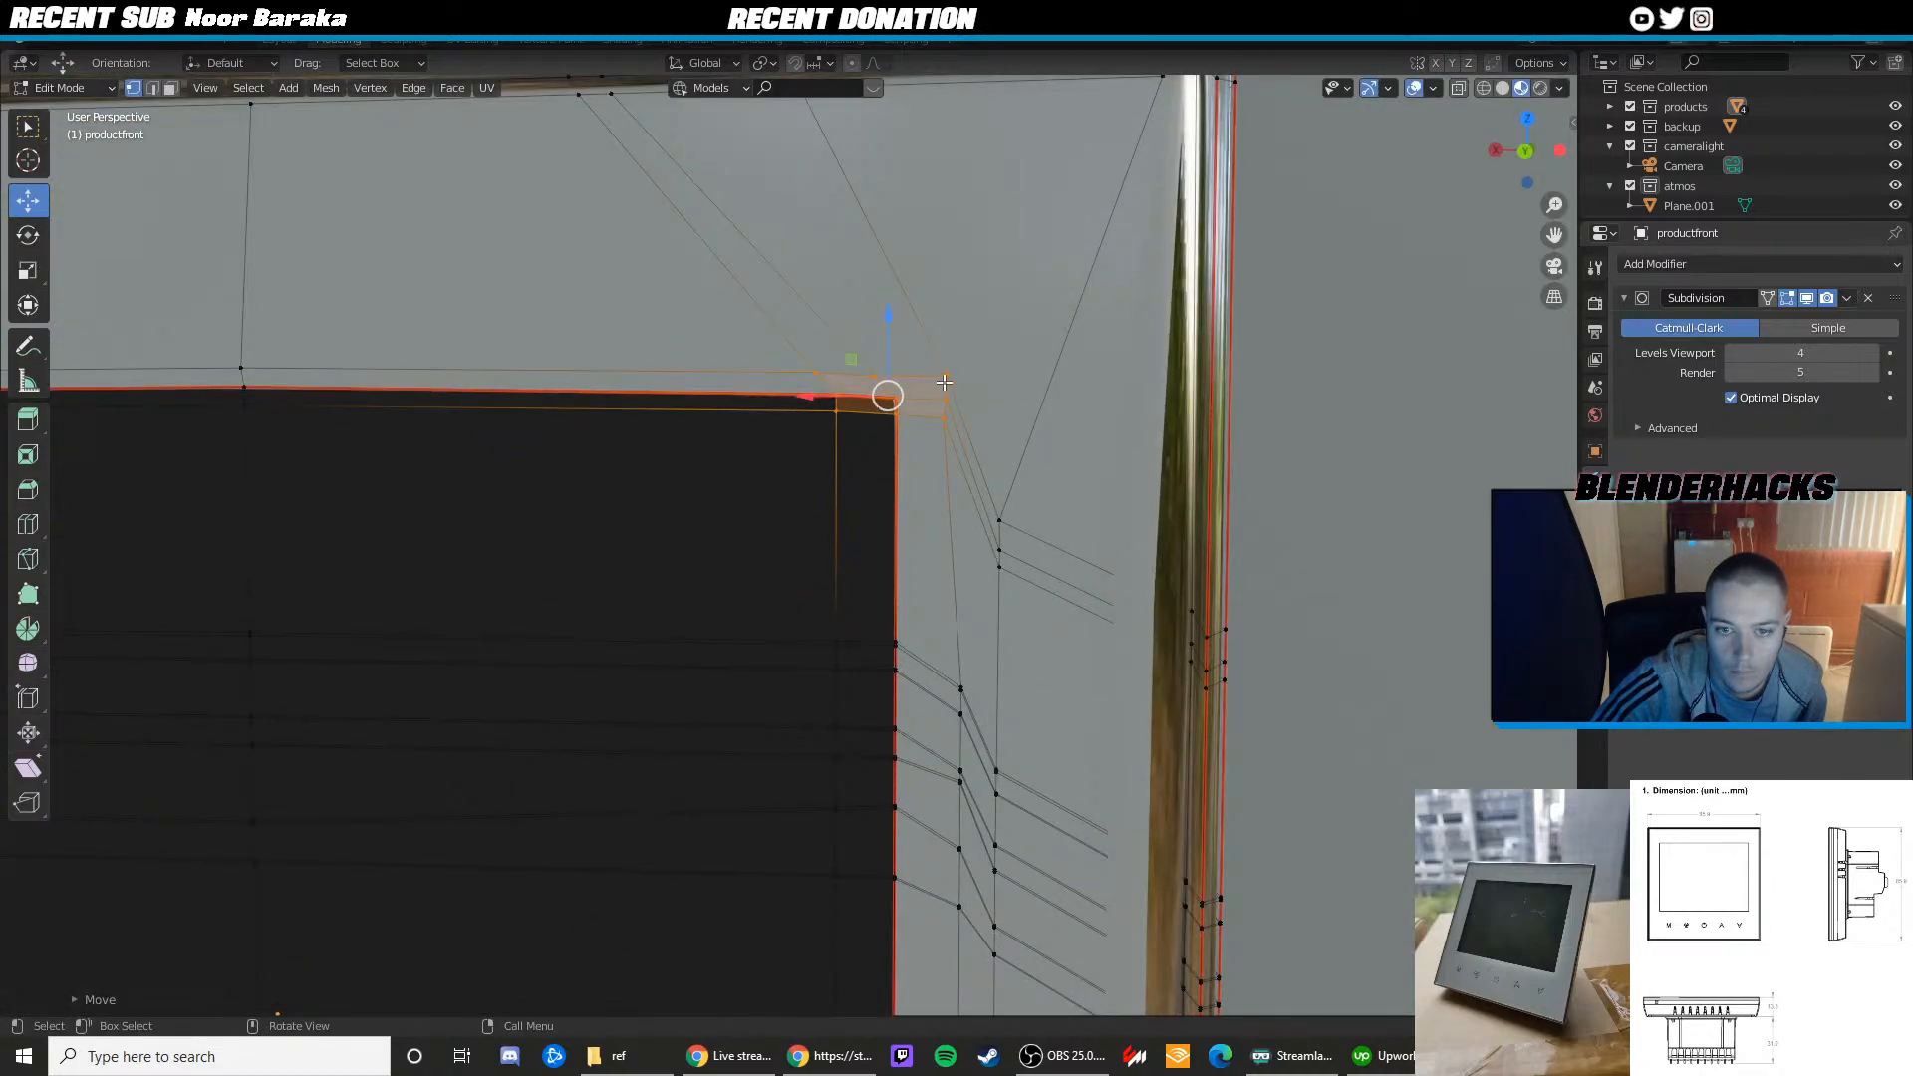
{"action": "left_click", "coordinate": [943, 386]}
{"action": "key", "text": "g"}
{"action": "key", "text": "x"}
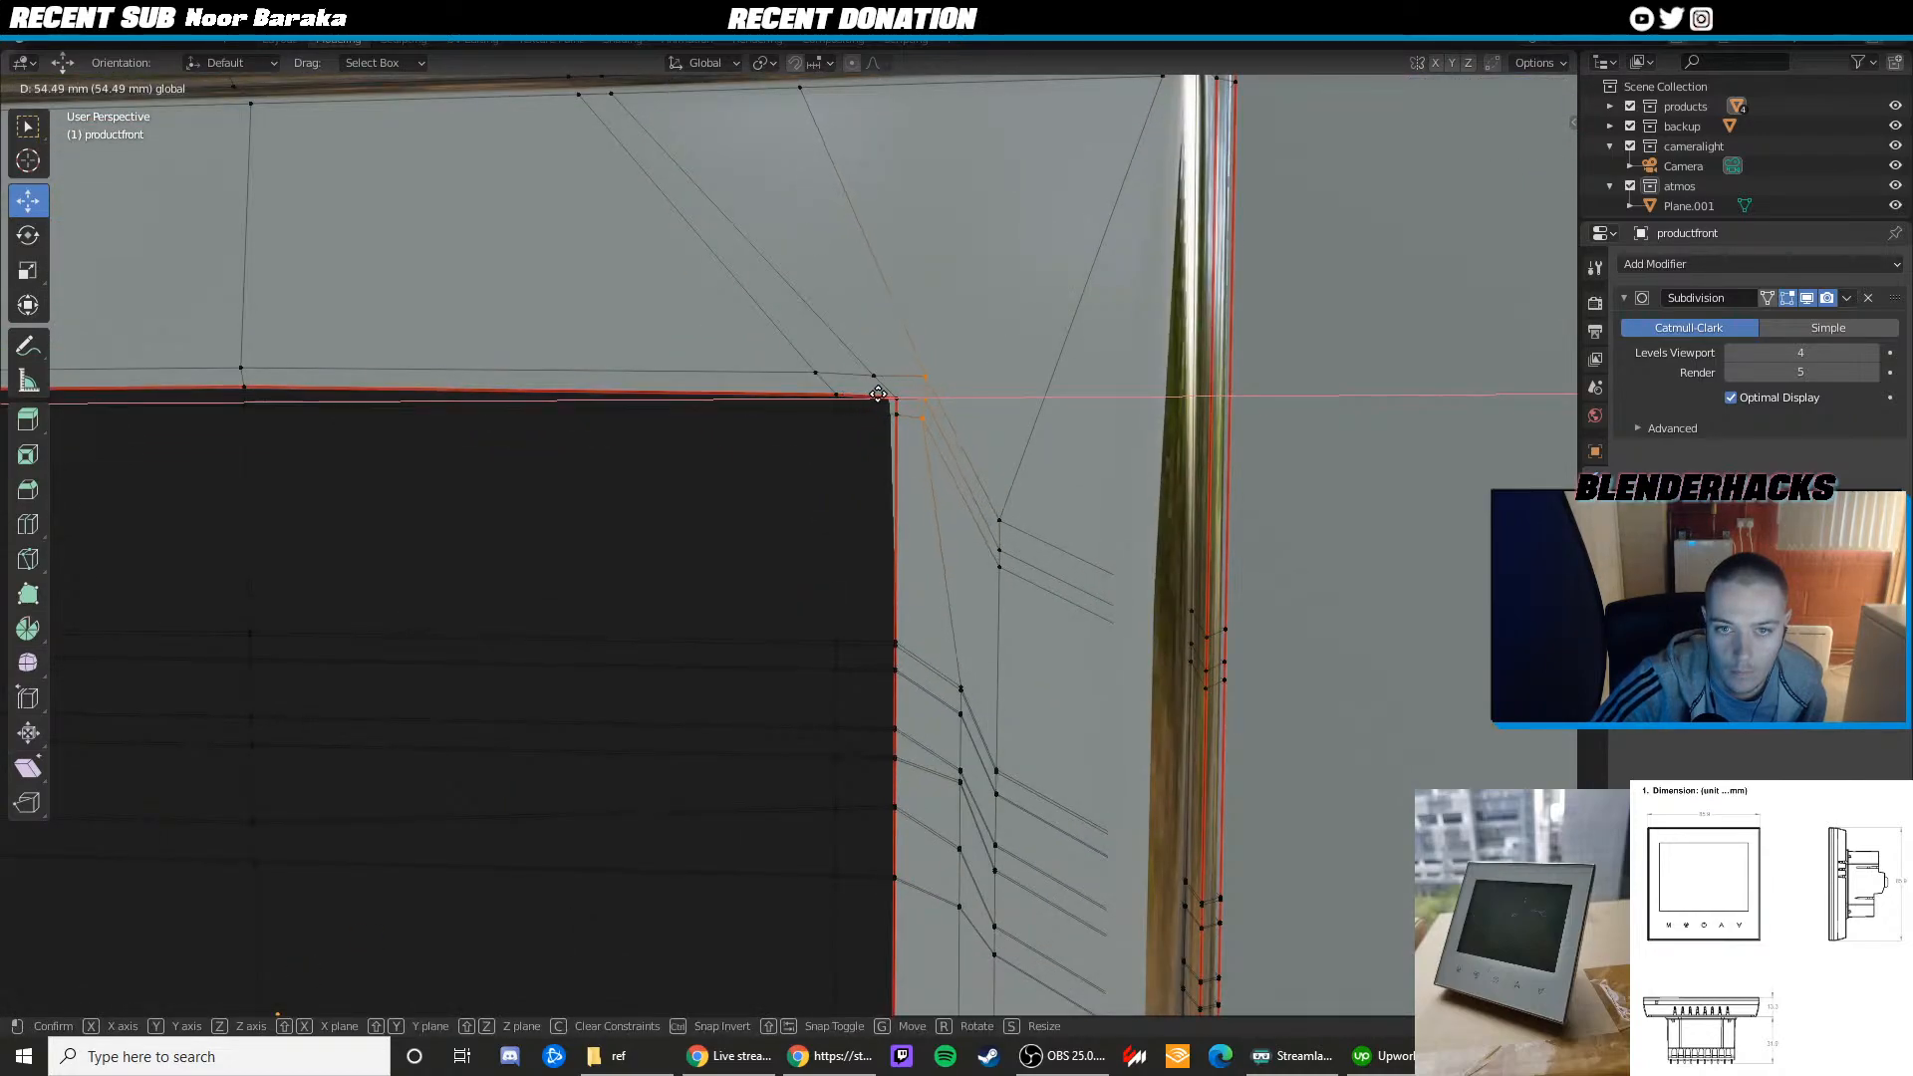
{"action": "left_click", "coordinate": [878, 396]}
Try to add a loop cut beside the screen's upper-right corner
{"action": "key", "text": "ctrl+r"}
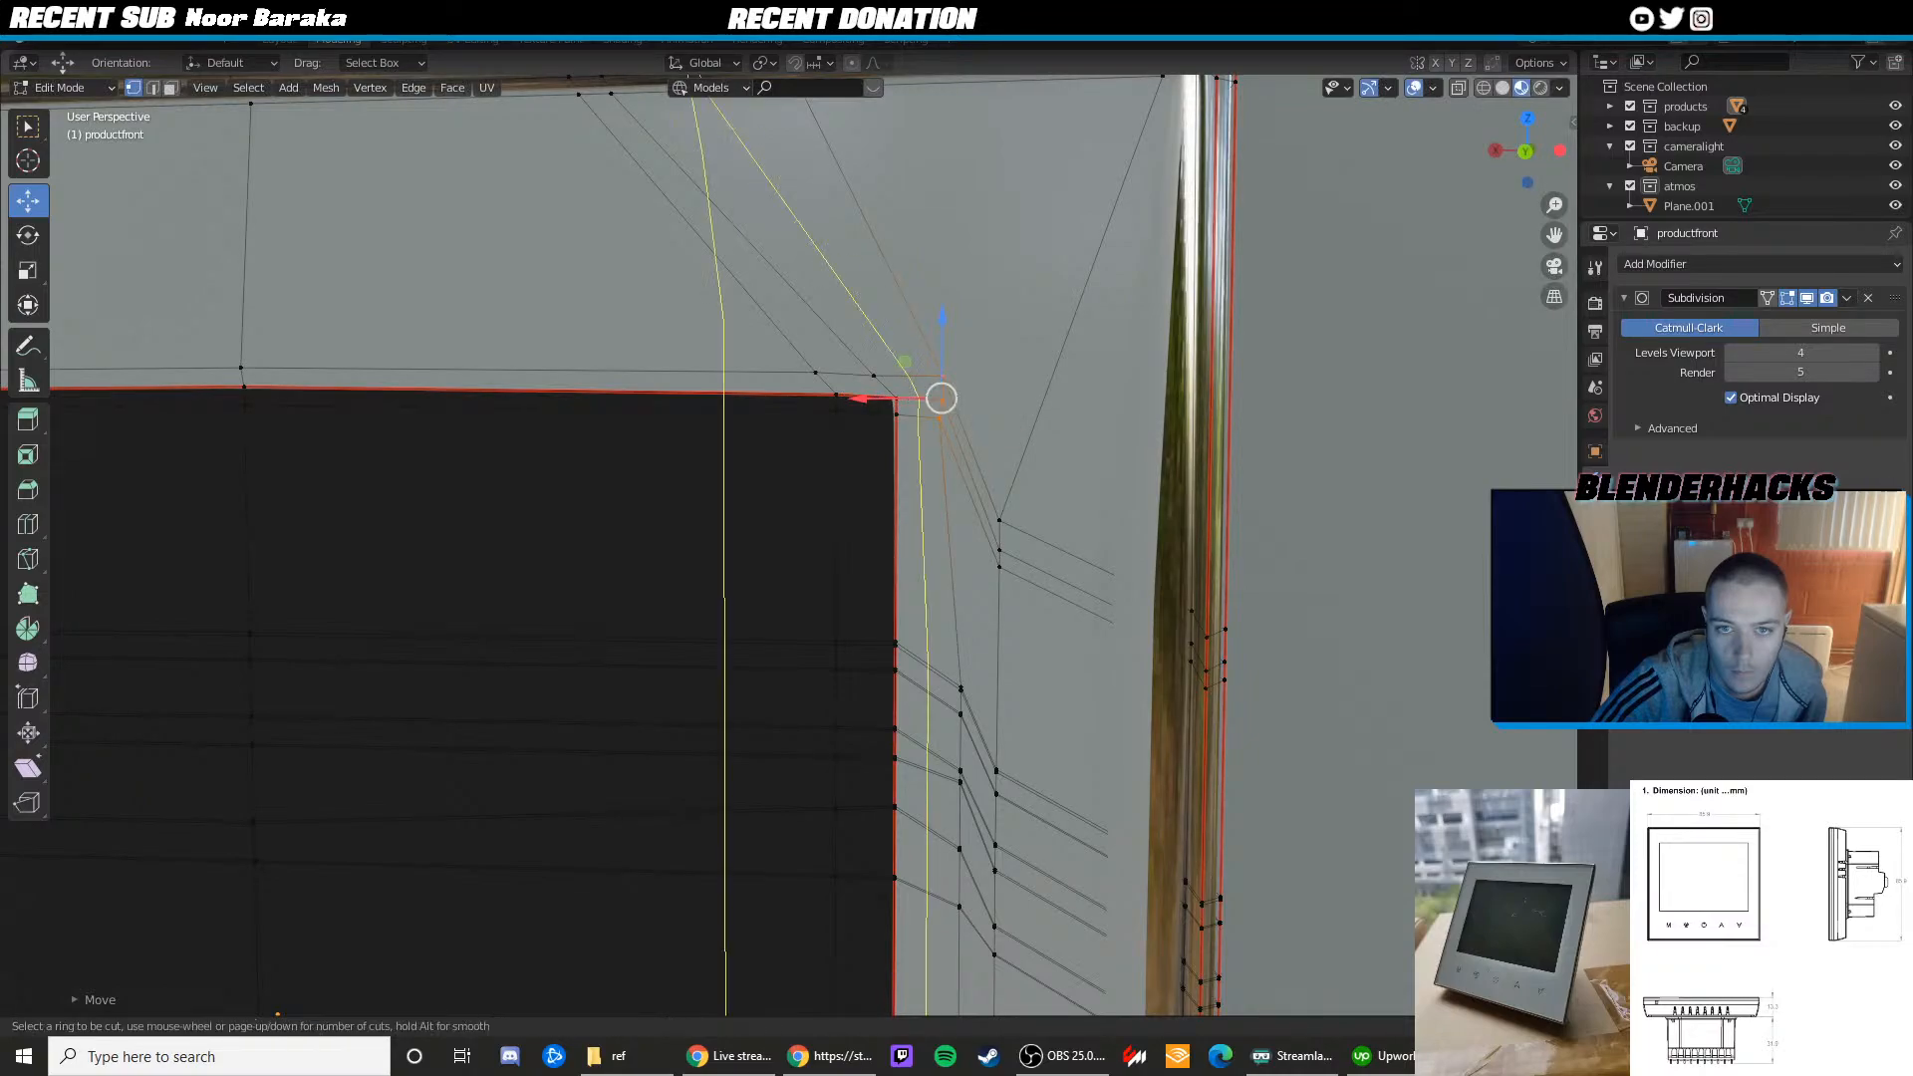
{"action": "left_click", "coordinate": [900, 393]}
{"action": "left_click", "coordinate": [896, 392]}
{"action": "key", "text": "ctrl+r"}
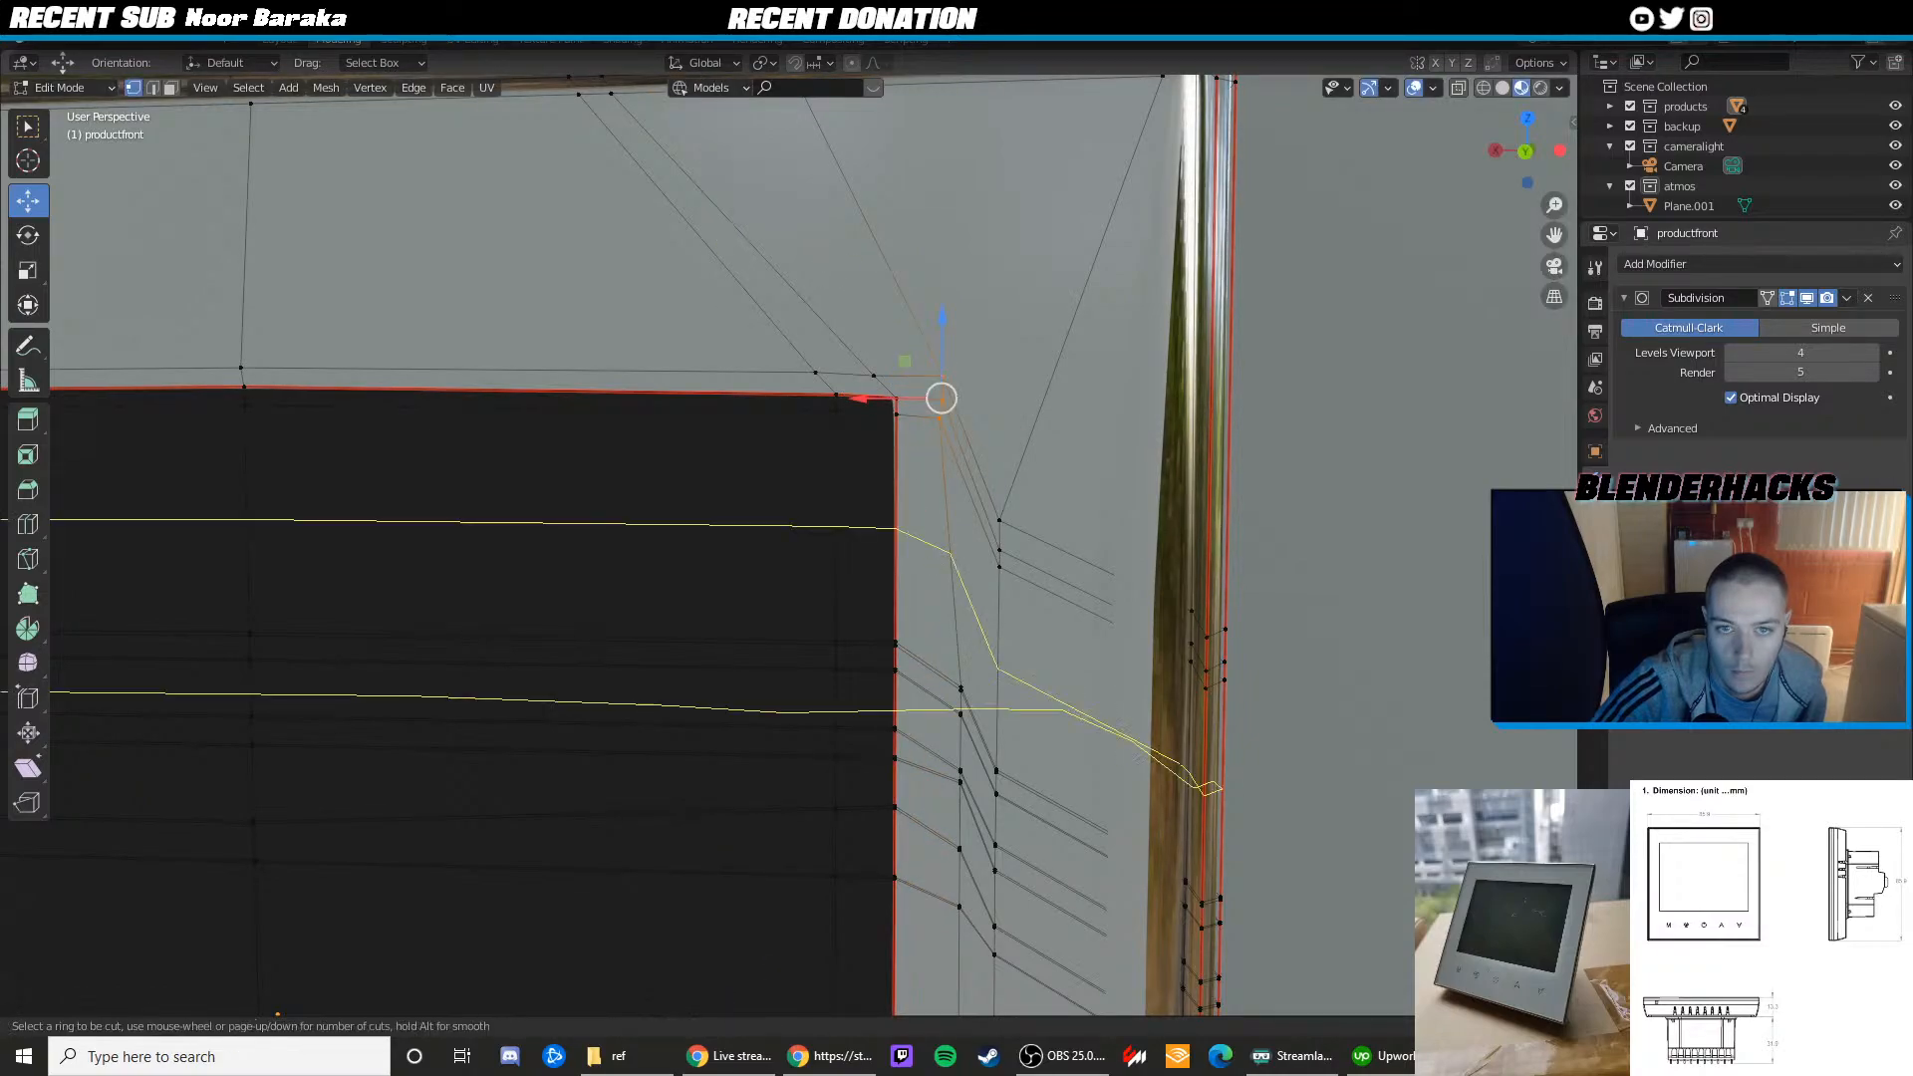
{"action": "left_click", "coordinate": [932, 392]}
{"action": "left_click", "coordinate": [920, 389]}
{"action": "scroll", "coordinate": [897, 419], "scroll_direction": "down", "scroll_amount": 2}
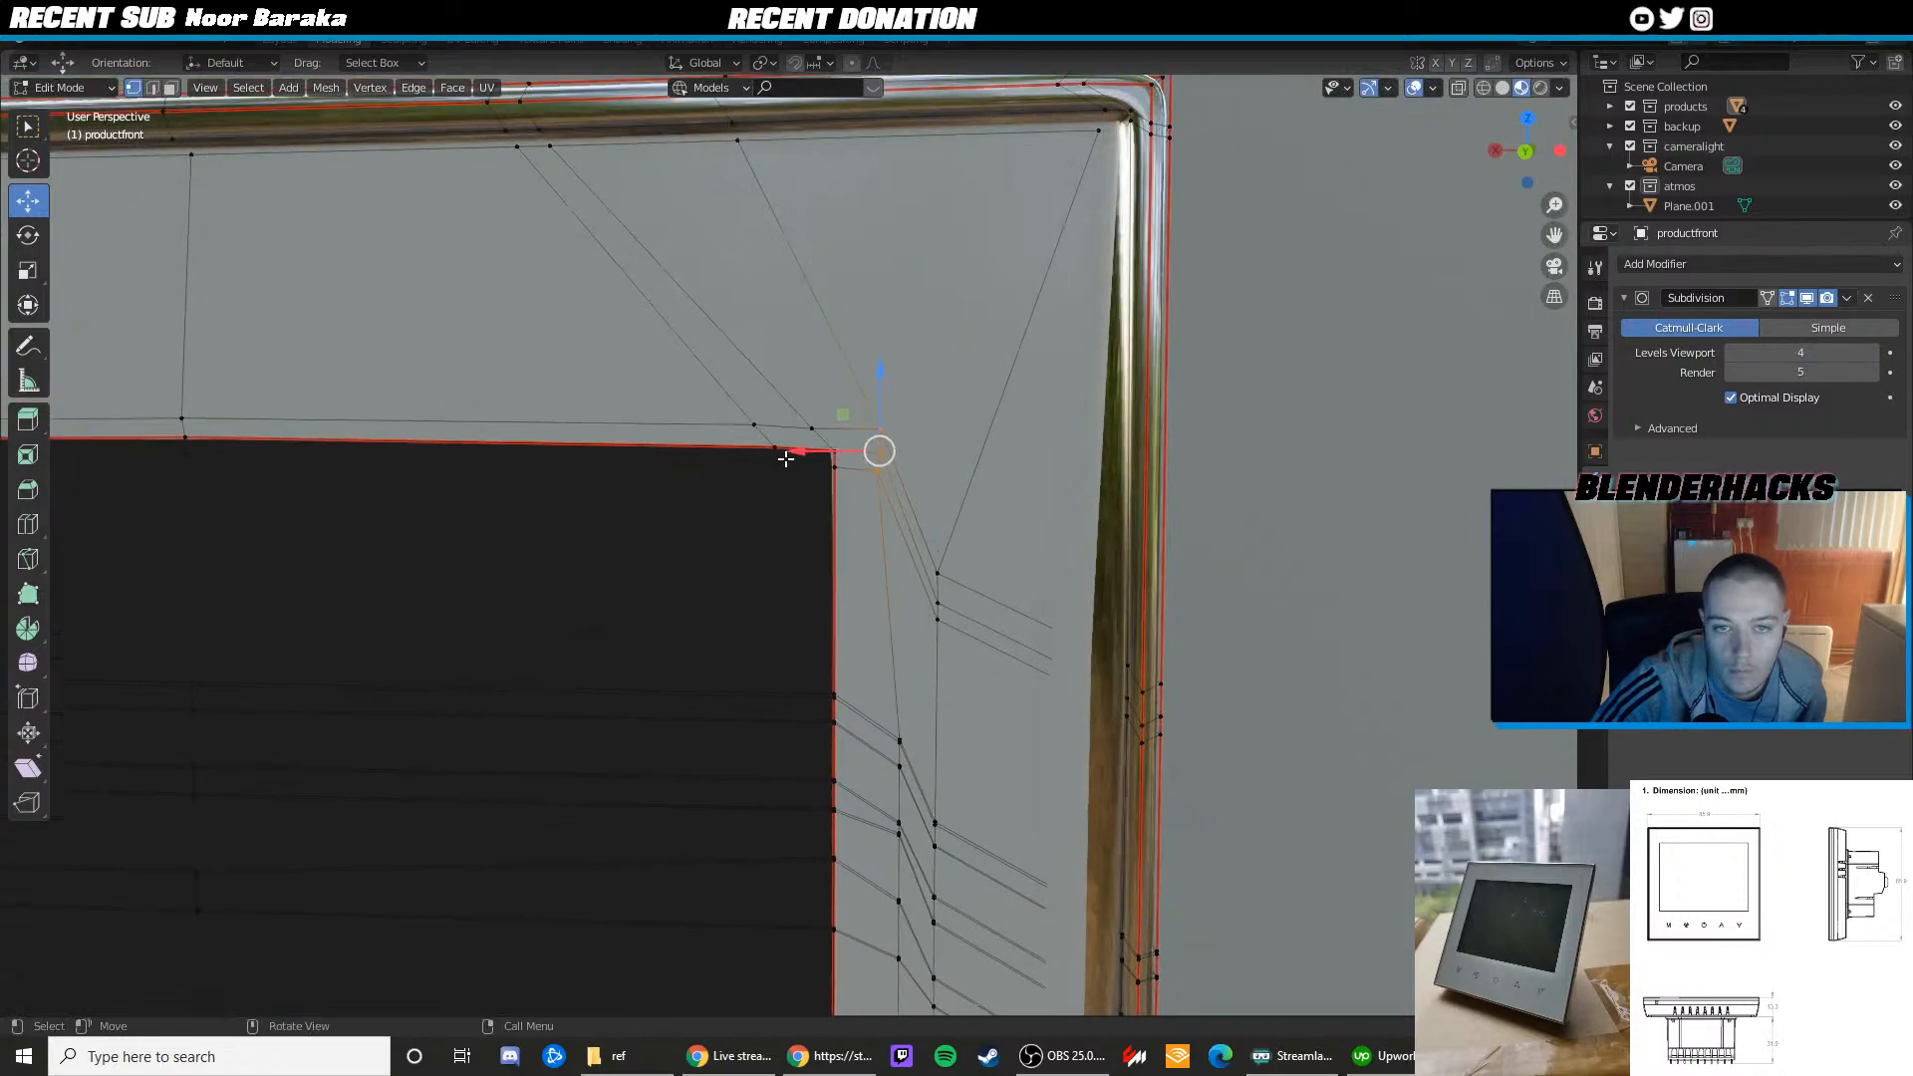
Nudge the screen's upper-right corner vertex upwards along the Z axis and check the corner in Object Mode
{"action": "scroll", "coordinate": [872, 398], "scroll_direction": "up", "scroll_amount": 3}
{"action": "key", "text": "Tab"}
{"action": "key", "text": "Tab"}
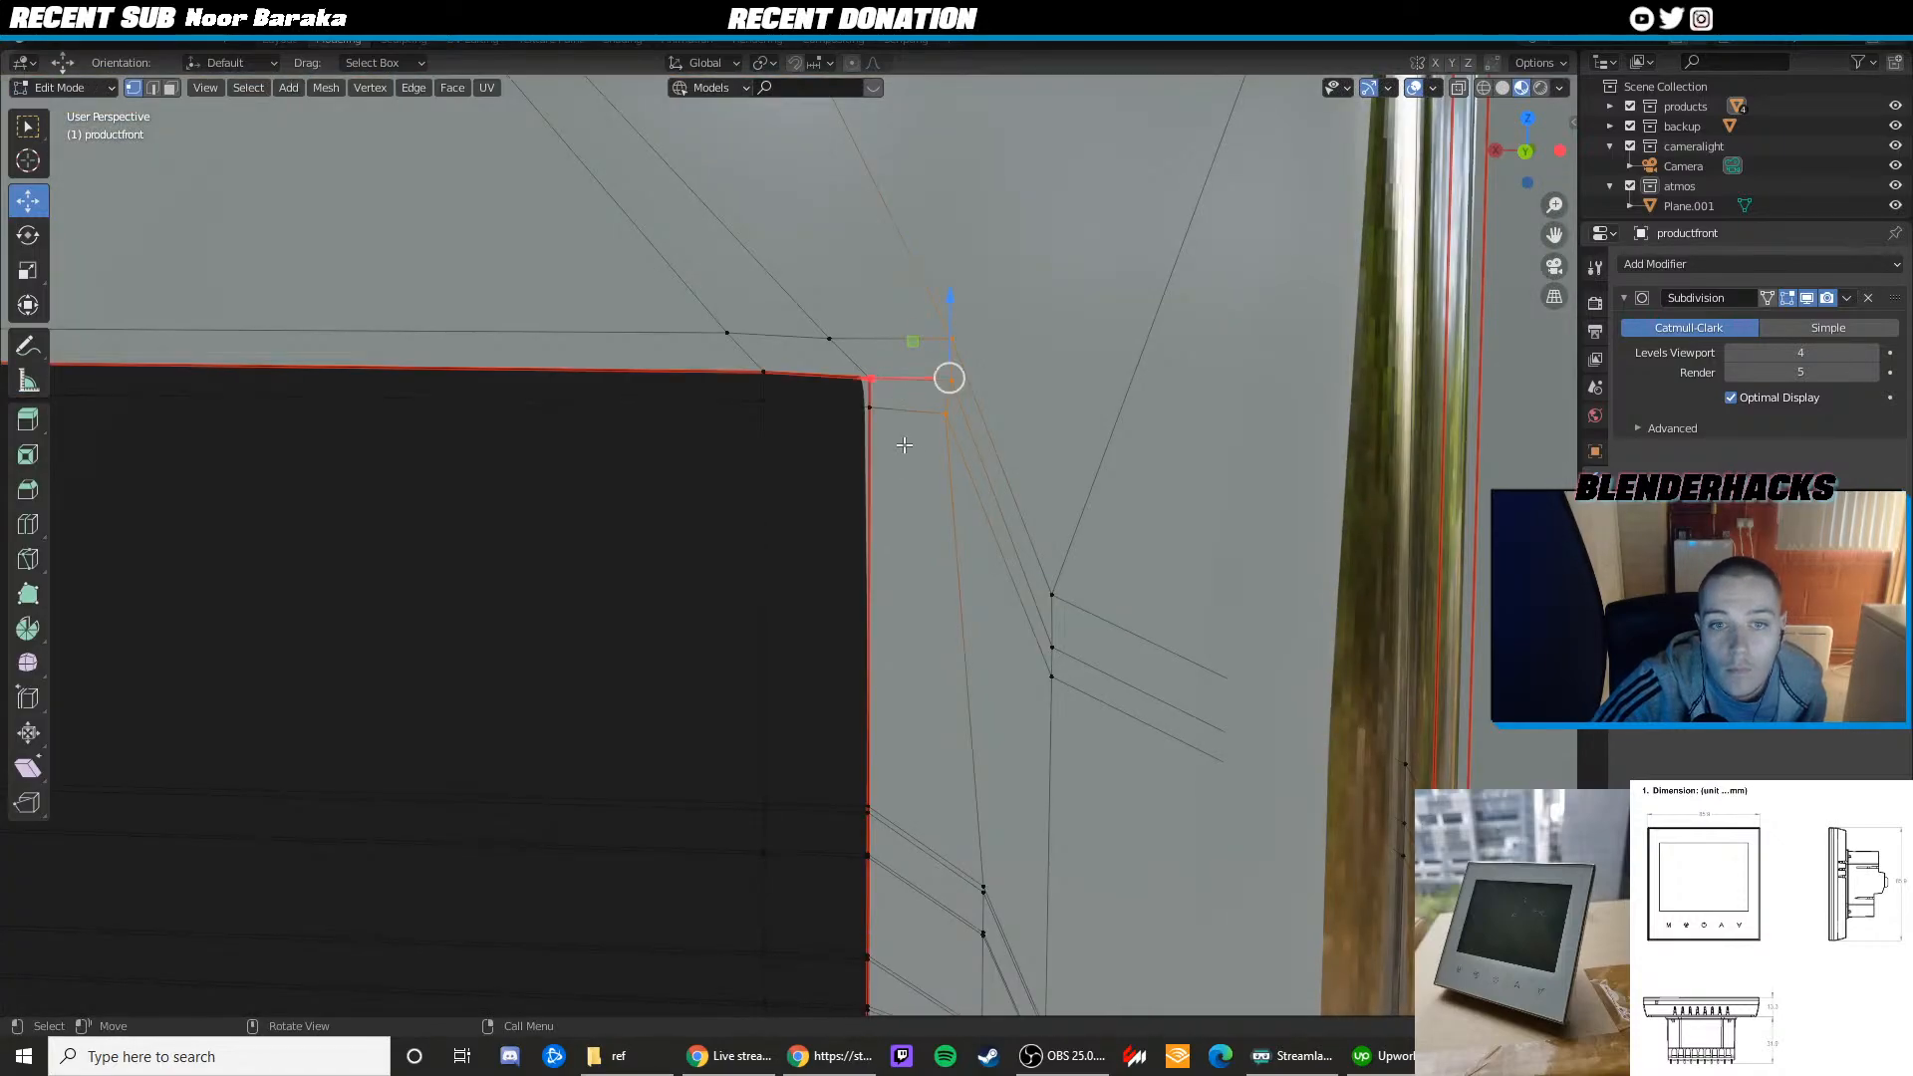
{"action": "left_click_drag", "start_coordinate": [873, 348], "coordinate": [873, 336]}
{"action": "key", "text": "Tab"}
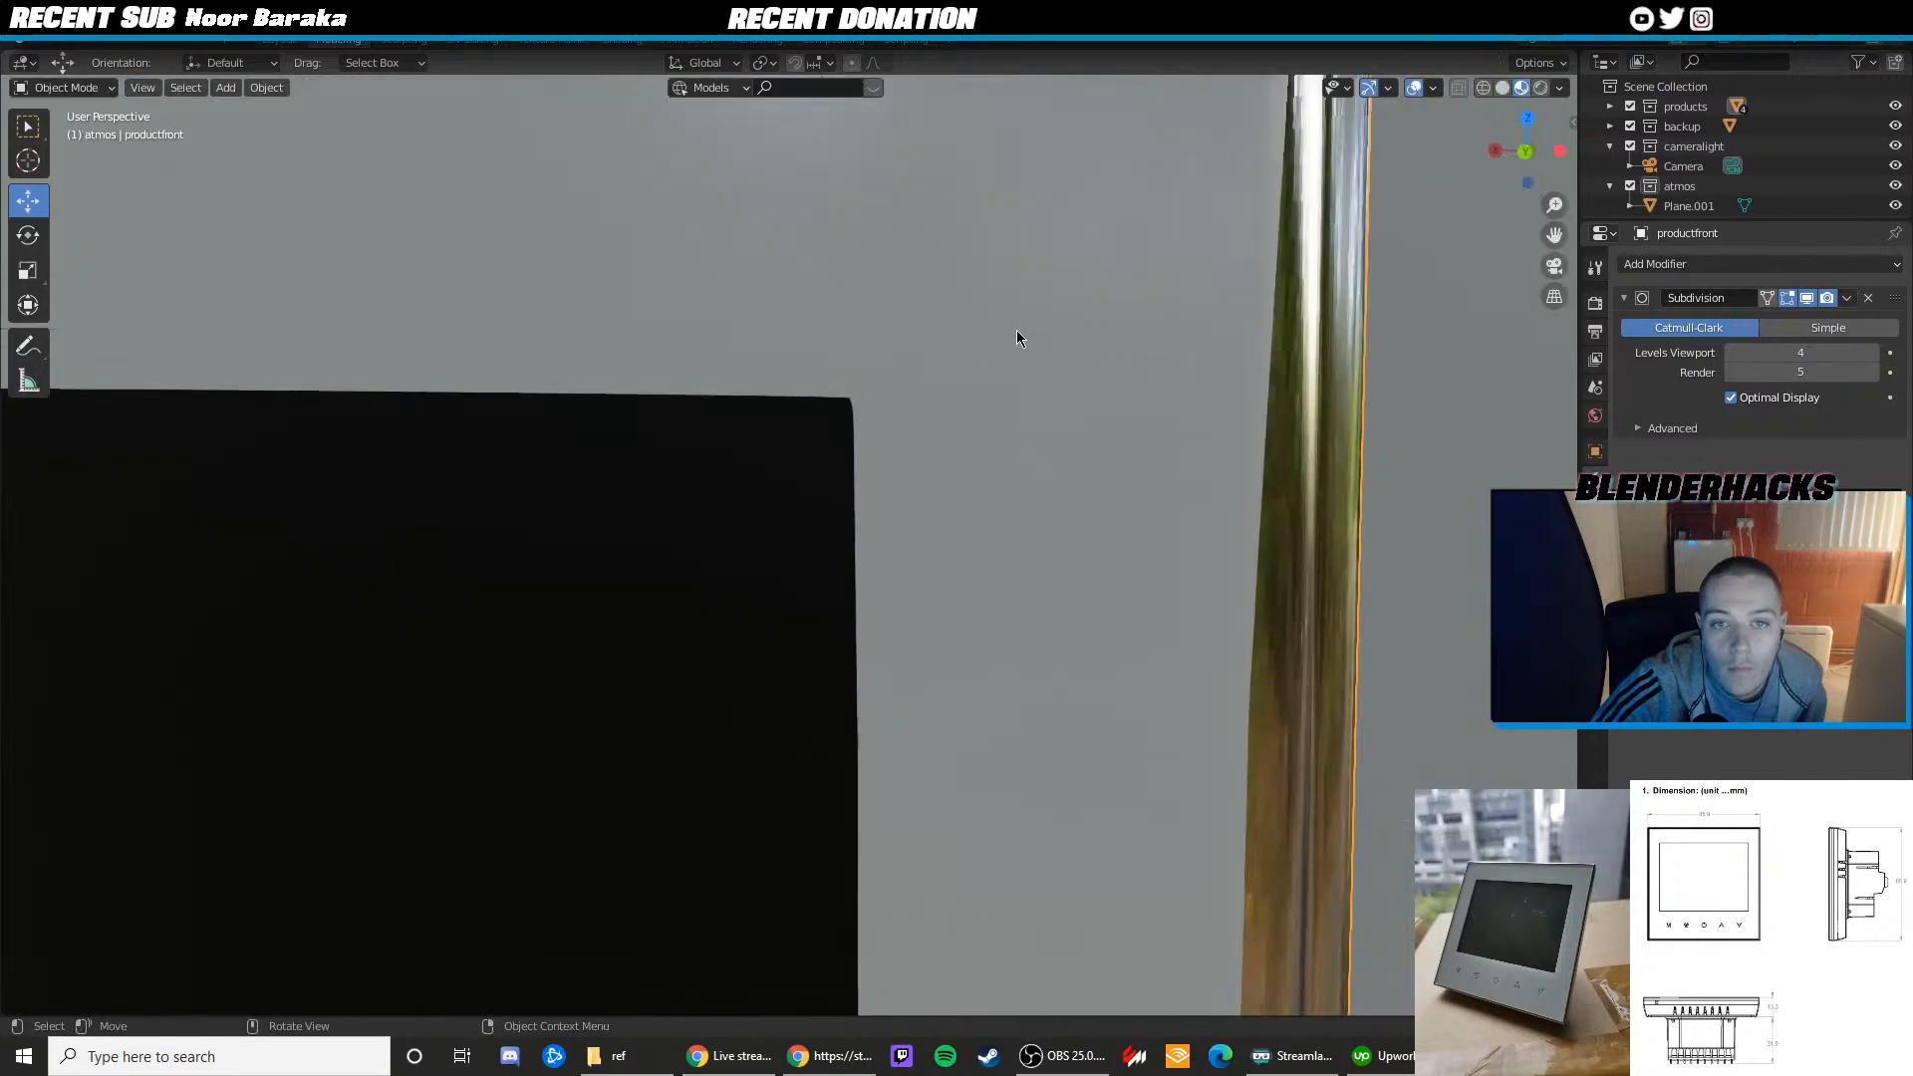
{"action": "scroll", "coordinate": [1016, 331], "scroll_direction": "down", "scroll_amount": 6}
{"action": "scroll", "coordinate": [737, 383], "scroll_direction": "up", "scroll_amount": 3}
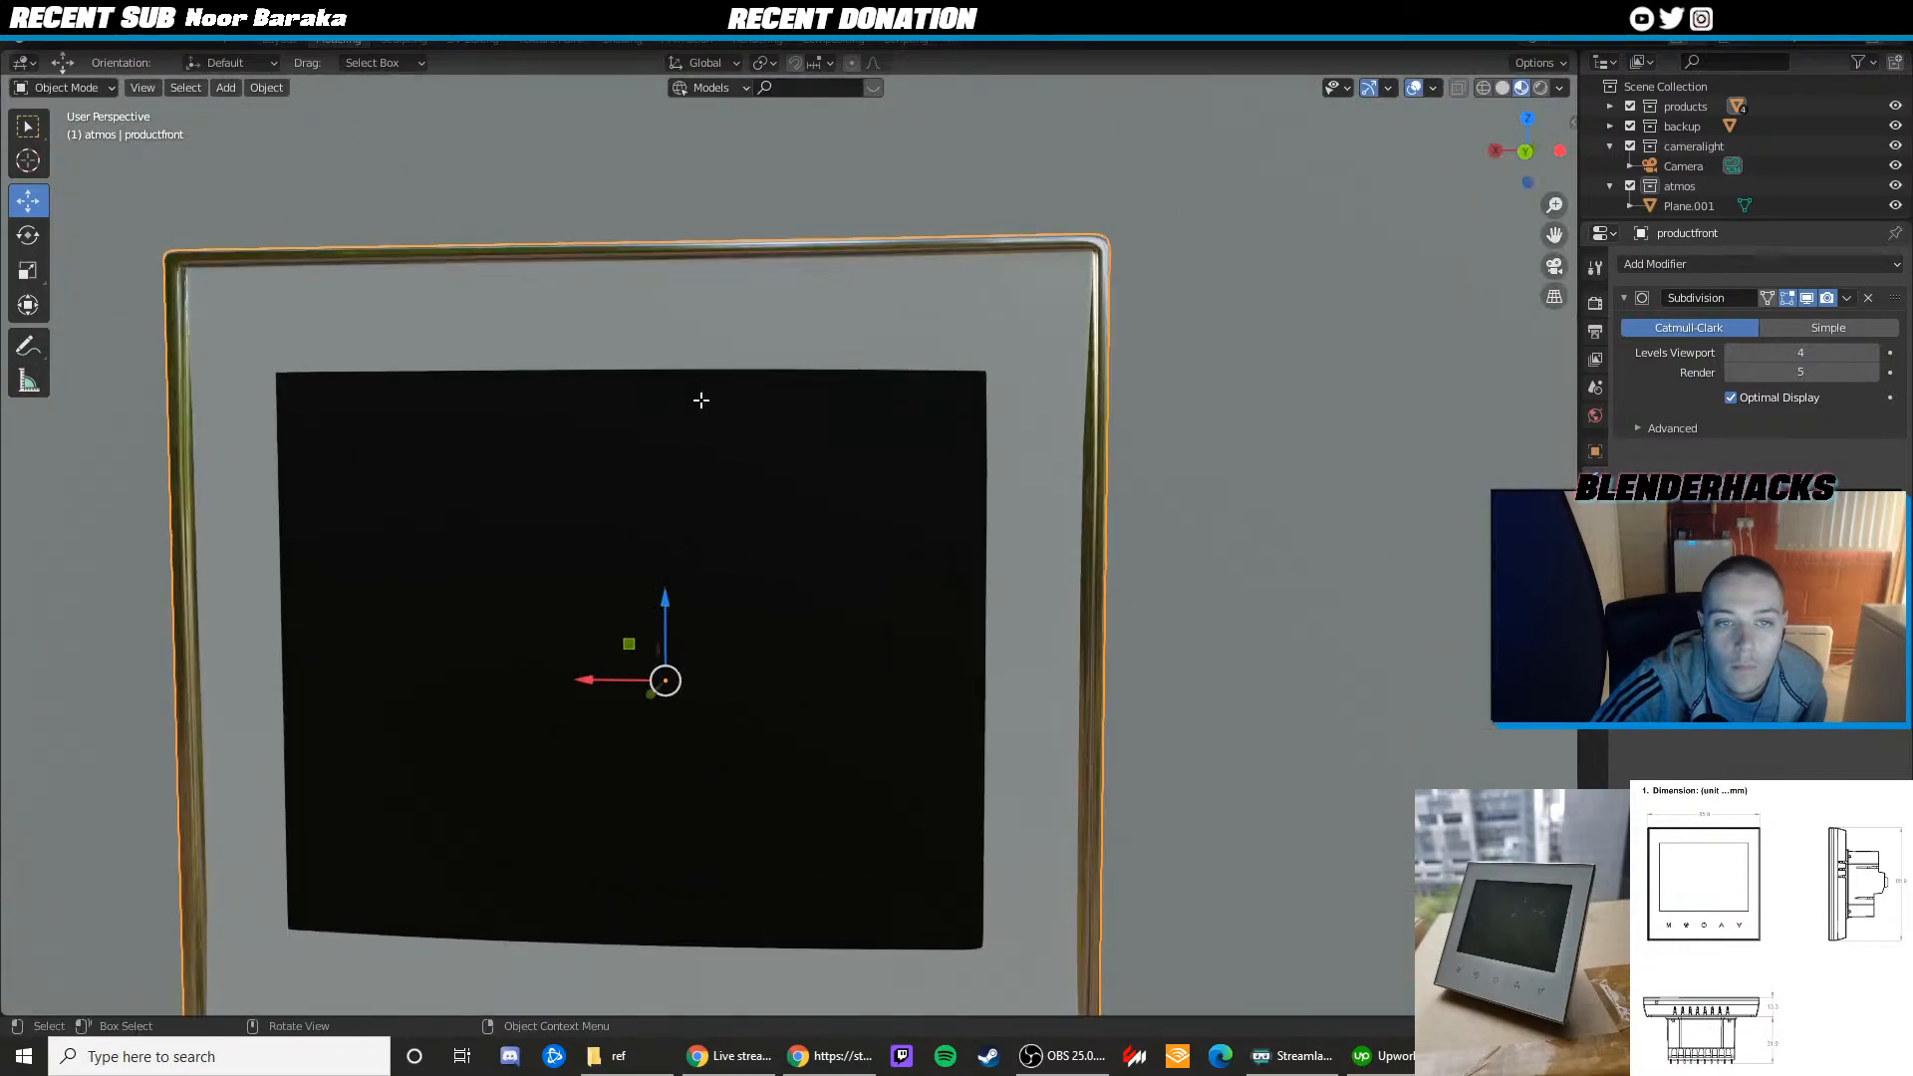
Raise the group of vertices around the screen's upper-right corner about 13 mm along the Z axis to level the top edge
{"action": "key", "text": "Tab"}
{"action": "key", "text": "z"}
{"action": "left_click", "coordinate": [573, 388]}
{"action": "middle_click_drag", "start_coordinate": [974, 409], "coordinate": [783, 534], "text": "shift"}
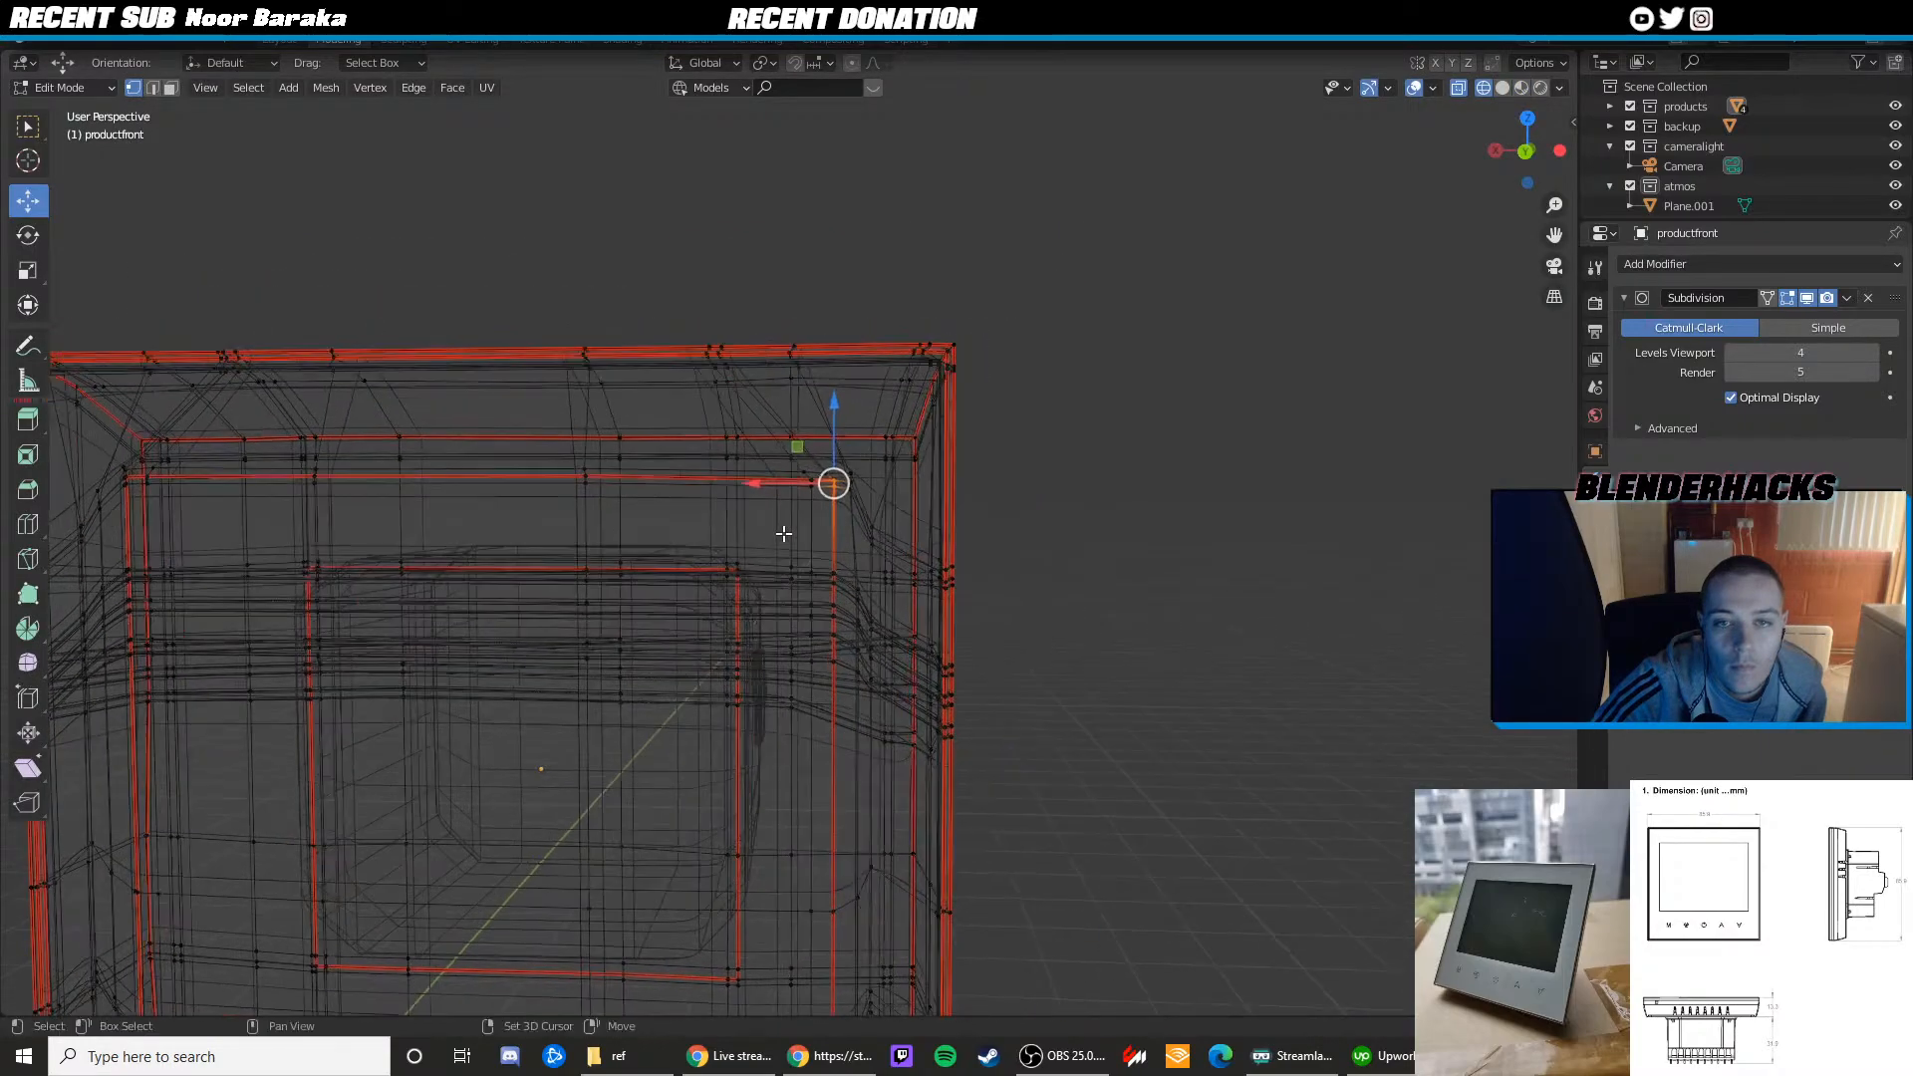
{"action": "key", "text": "z"}
{"action": "left_click", "coordinate": [801, 694]}
{"action": "scroll", "coordinate": [797, 558], "scroll_direction": "up", "scroll_amount": 3}
{"action": "left_click_drag", "start_coordinate": [780, 492], "coordinate": [890, 424]}
{"action": "key", "text": "Tab"}
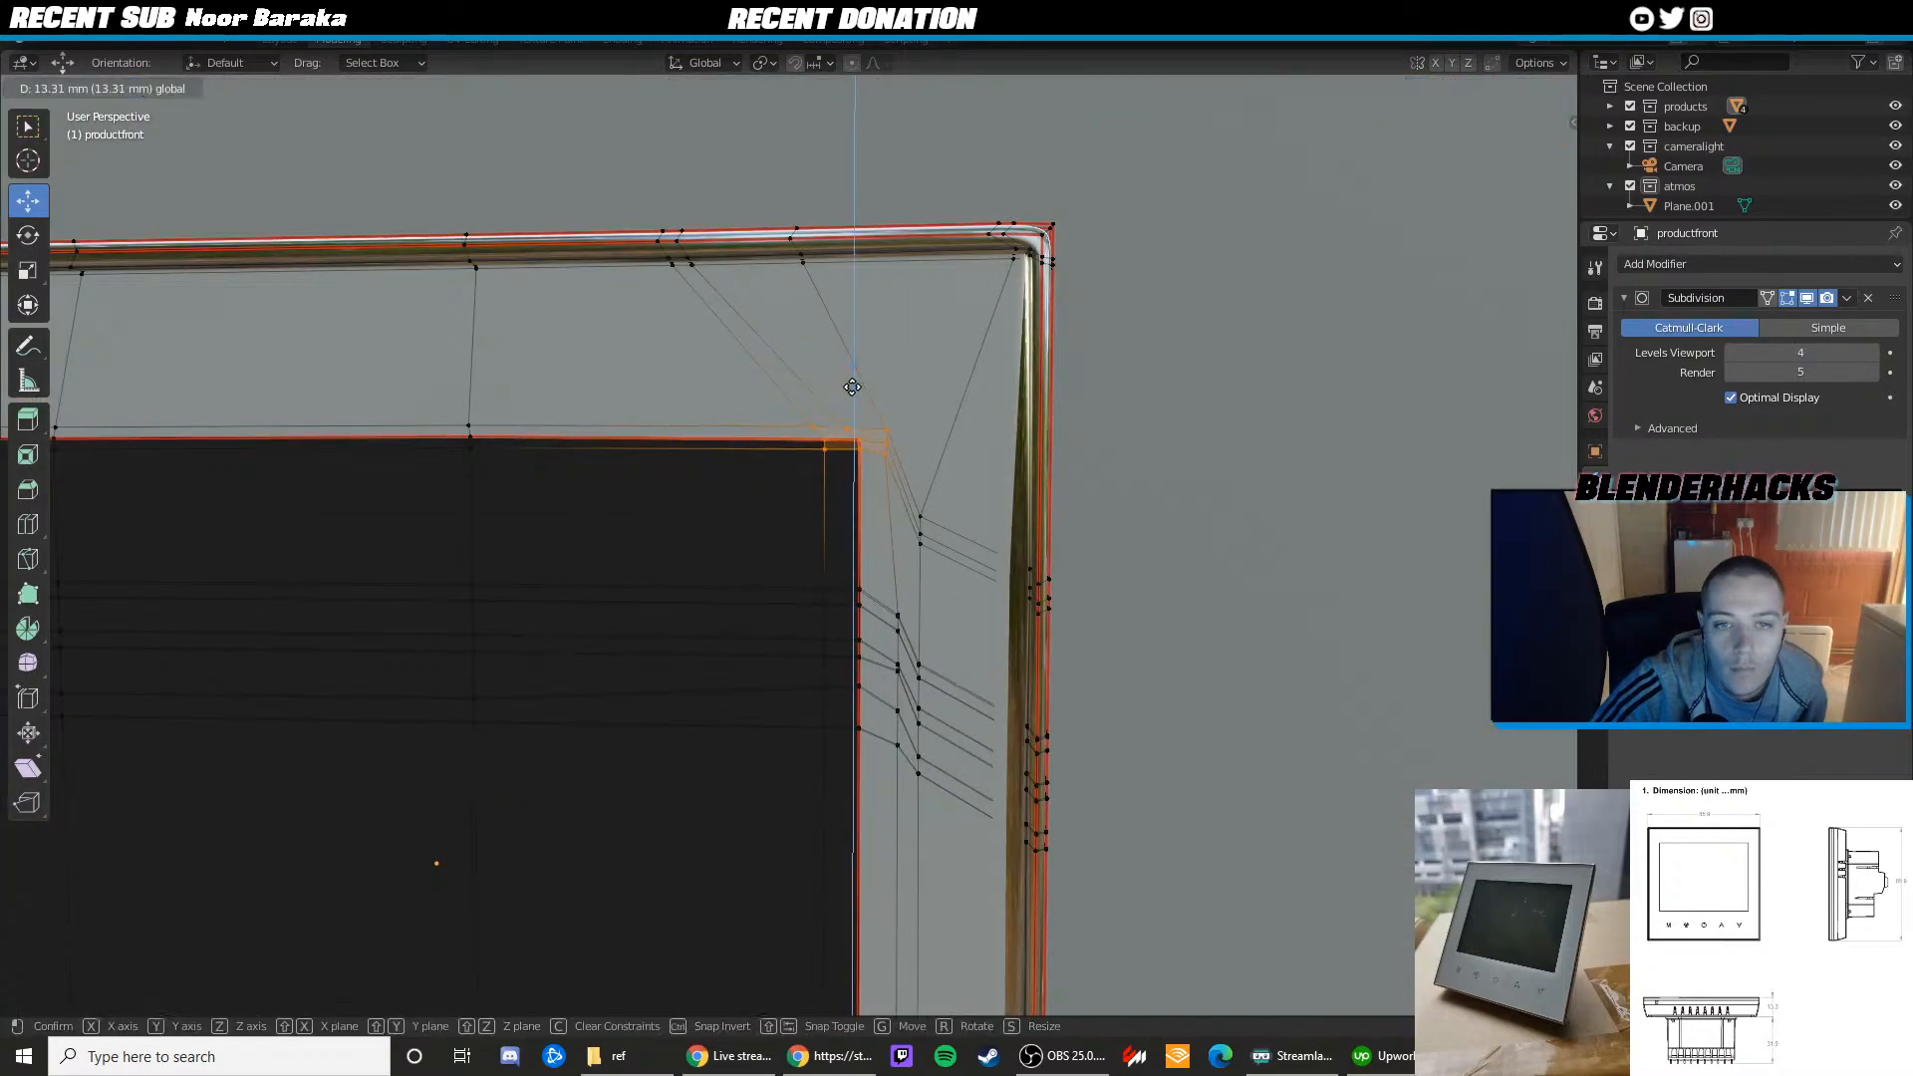
{"action": "scroll", "coordinate": [851, 398], "scroll_direction": "down", "scroll_amount": 6}
{"action": "scroll", "coordinate": [833, 428], "scroll_direction": "up", "scroll_amount": 3}
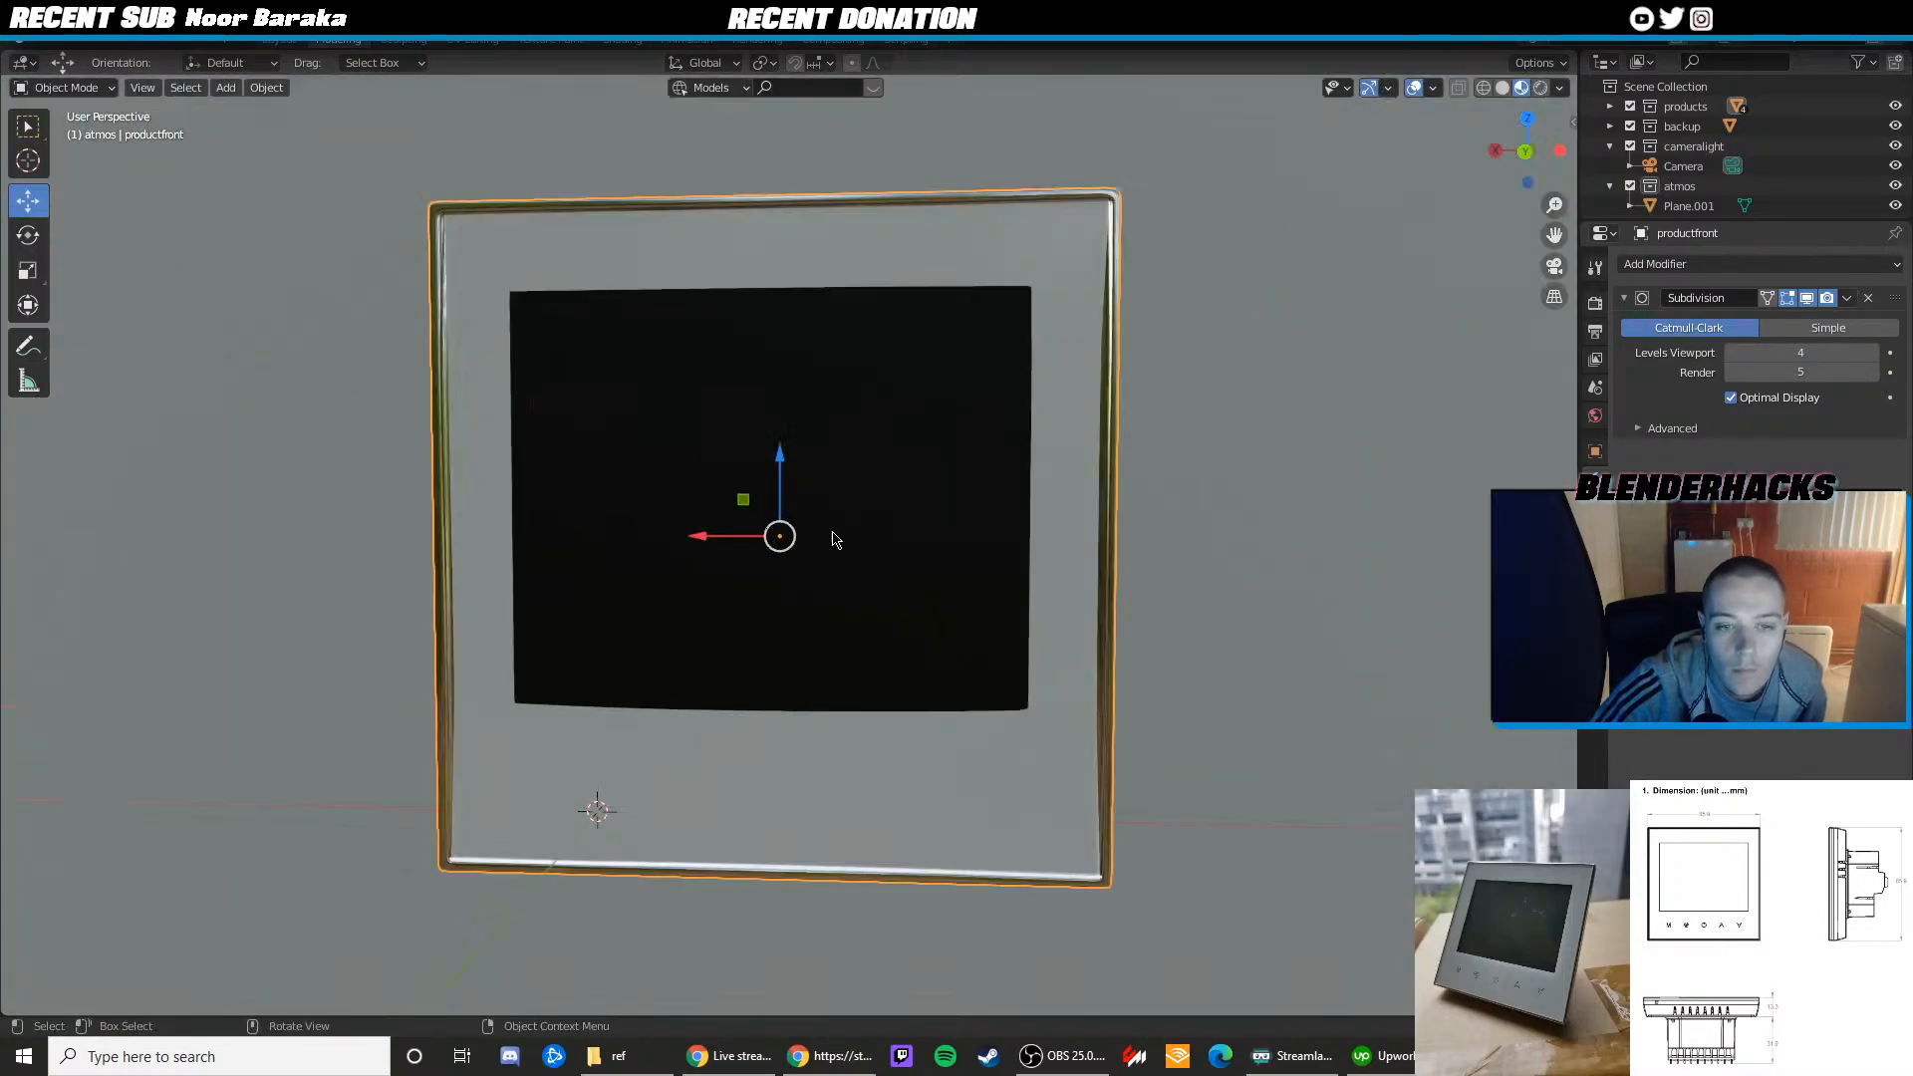
Adjust the positions of the loop vertices just outside the screen's lower-left corner
{"action": "key", "text": "Tab"}
{"action": "scroll", "coordinate": [797, 538], "scroll_direction": "up", "scroll_amount": 4}
{"action": "left_click_drag", "start_coordinate": [552, 728], "coordinate": [503, 687]}
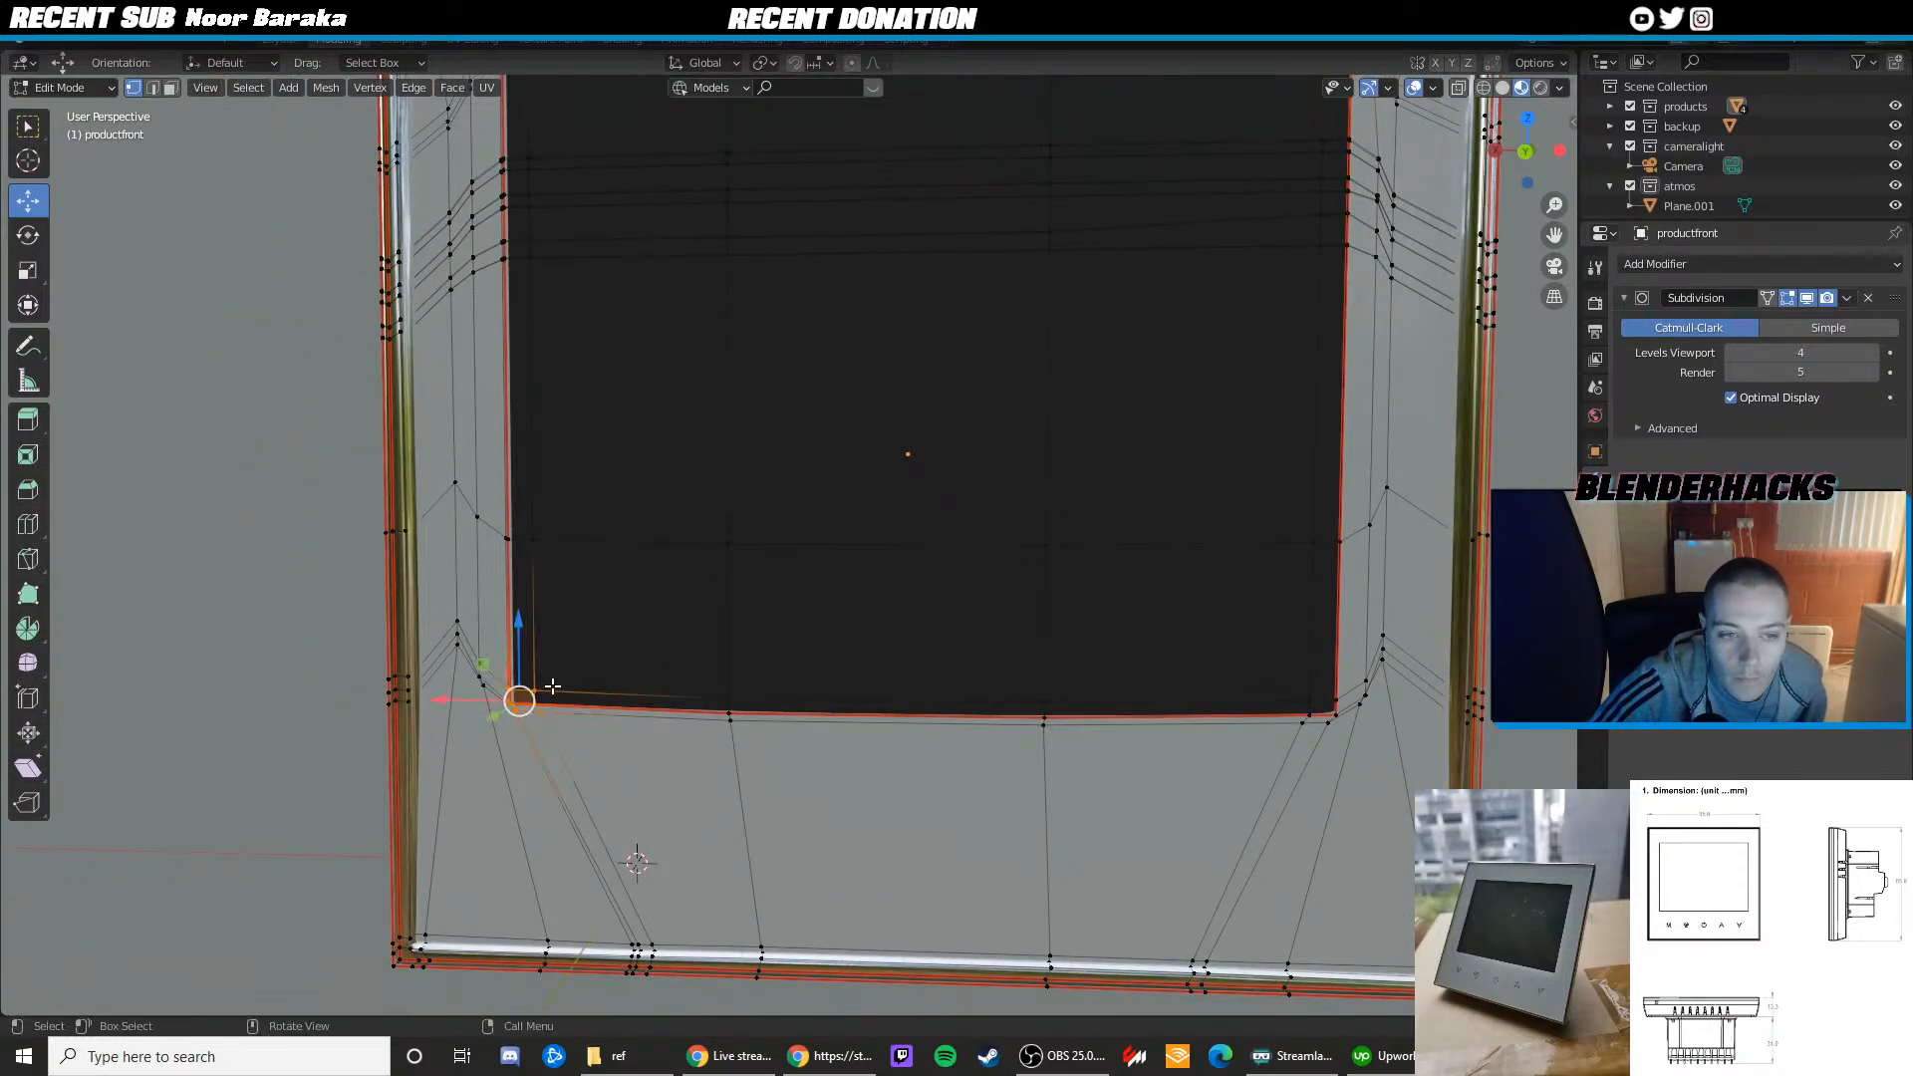
{"action": "scroll", "coordinate": [512, 697], "scroll_direction": "up", "scroll_amount": 5}
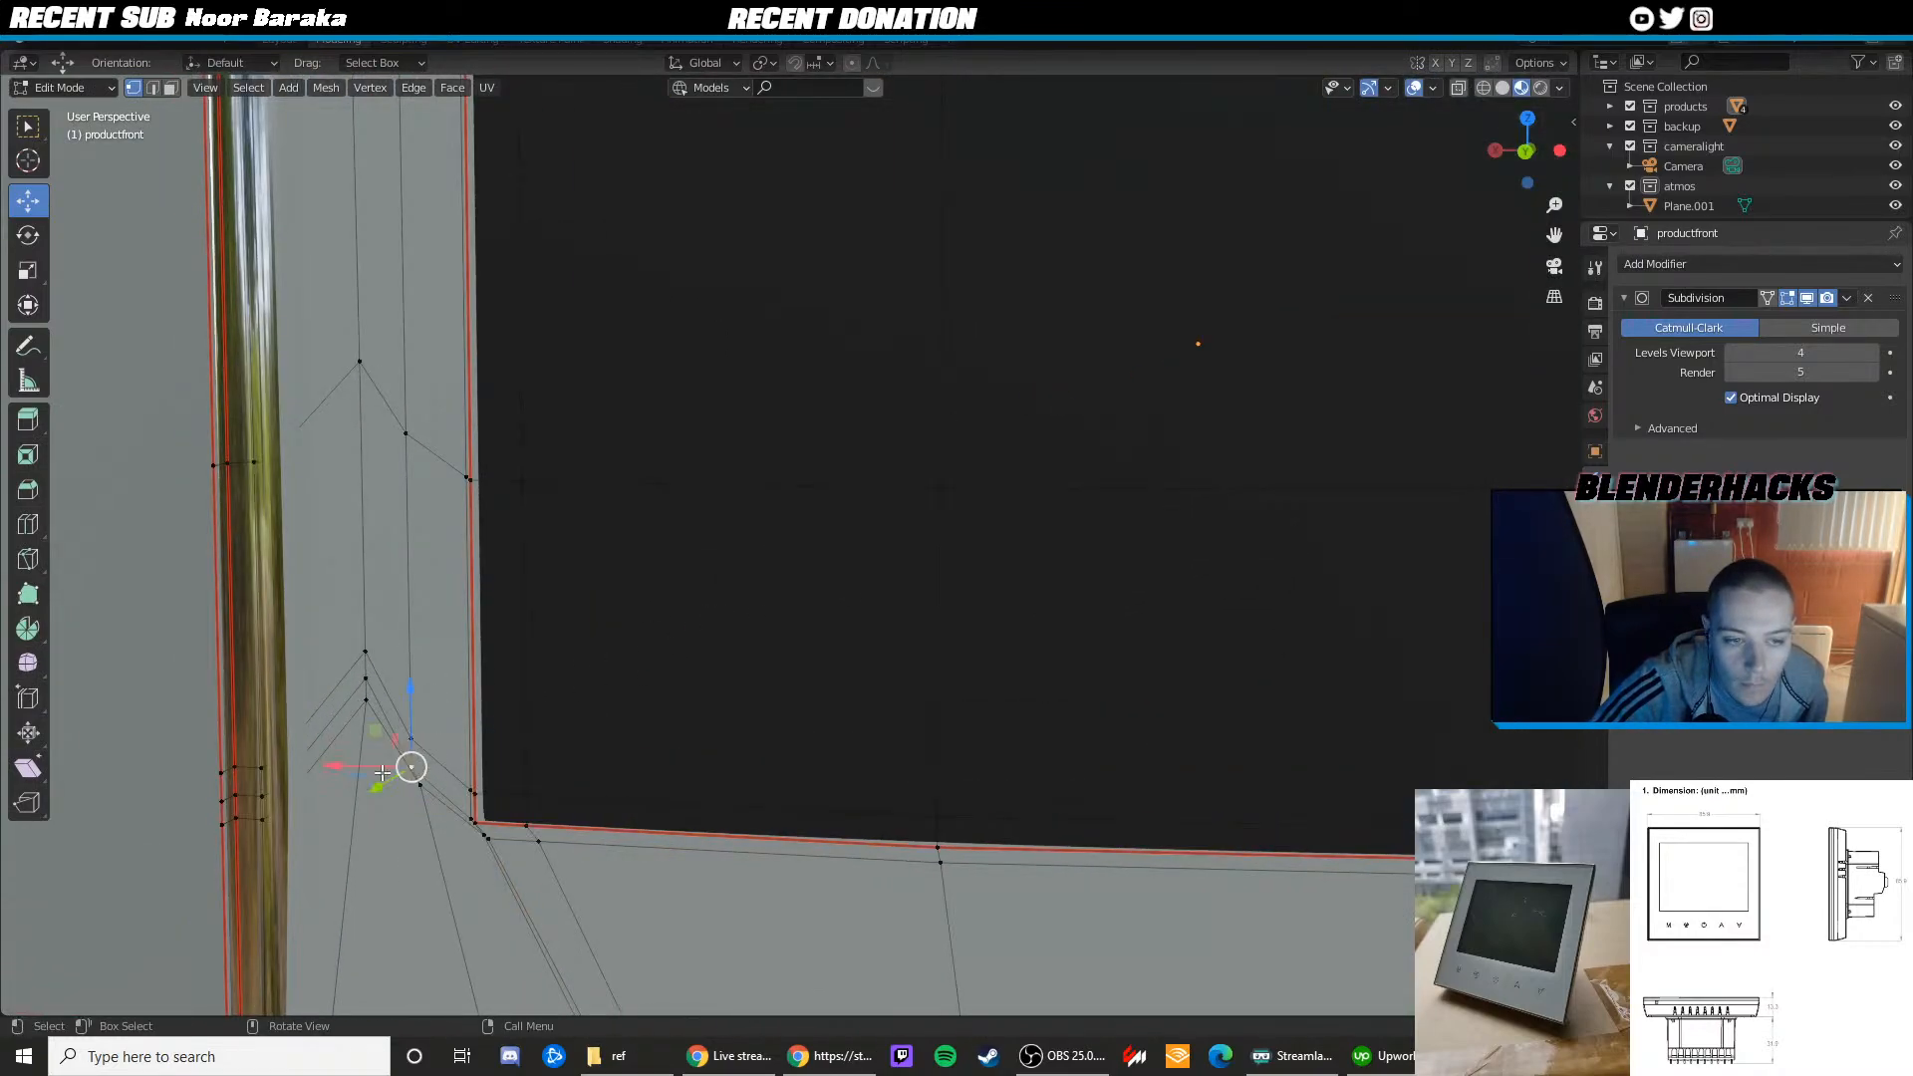
{"action": "mouse_move", "coordinate": [381, 769]}
{"action": "left_mouse_down"}
{"action": "mouse_move", "coordinate": [372, 790]}
{"action": "mouse_move", "coordinate": [399, 794]}
{"action": "left_mouse_up"}
{"action": "left_click", "coordinate": [420, 785]}
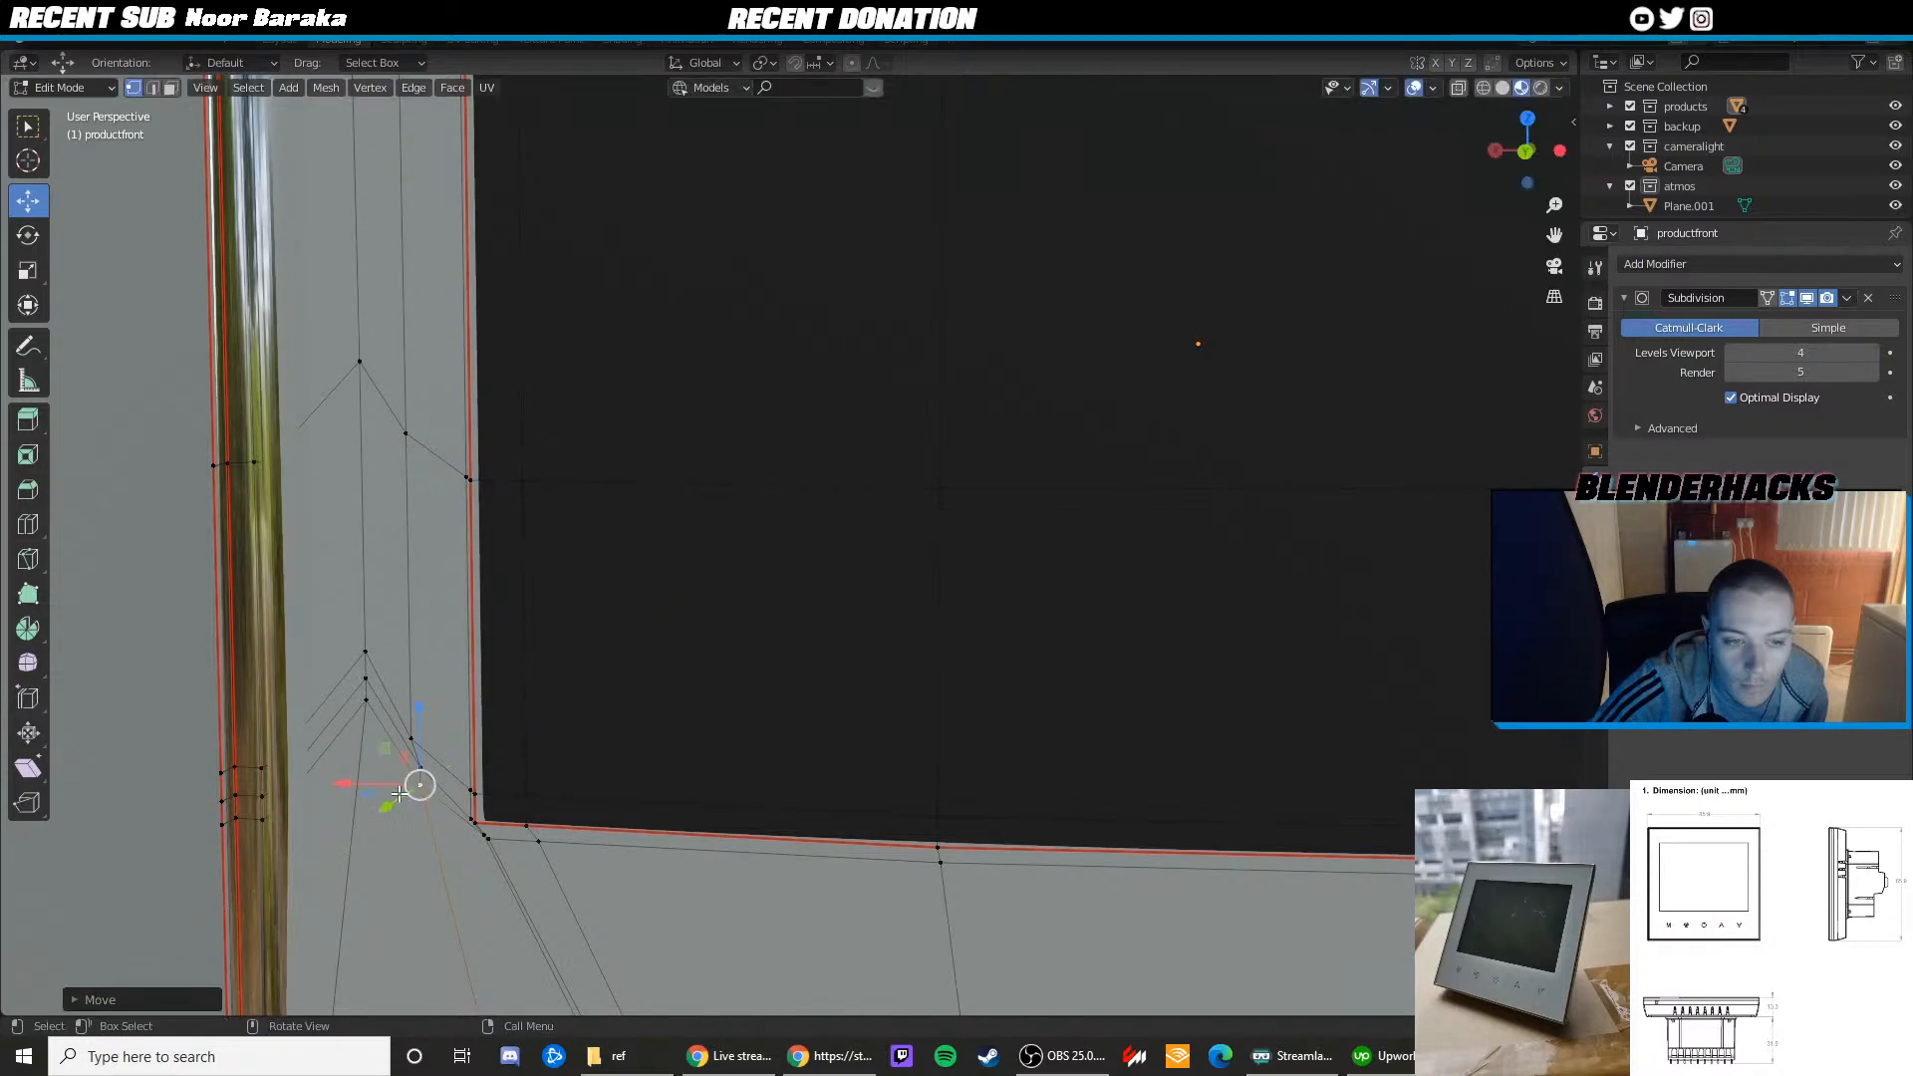
{"action": "middle_click_drag", "start_coordinate": [621, 623], "coordinate": [807, 405], "text": "shift"}
{"action": "scroll", "coordinate": [585, 684], "scroll_direction": "up", "scroll_amount": 4}
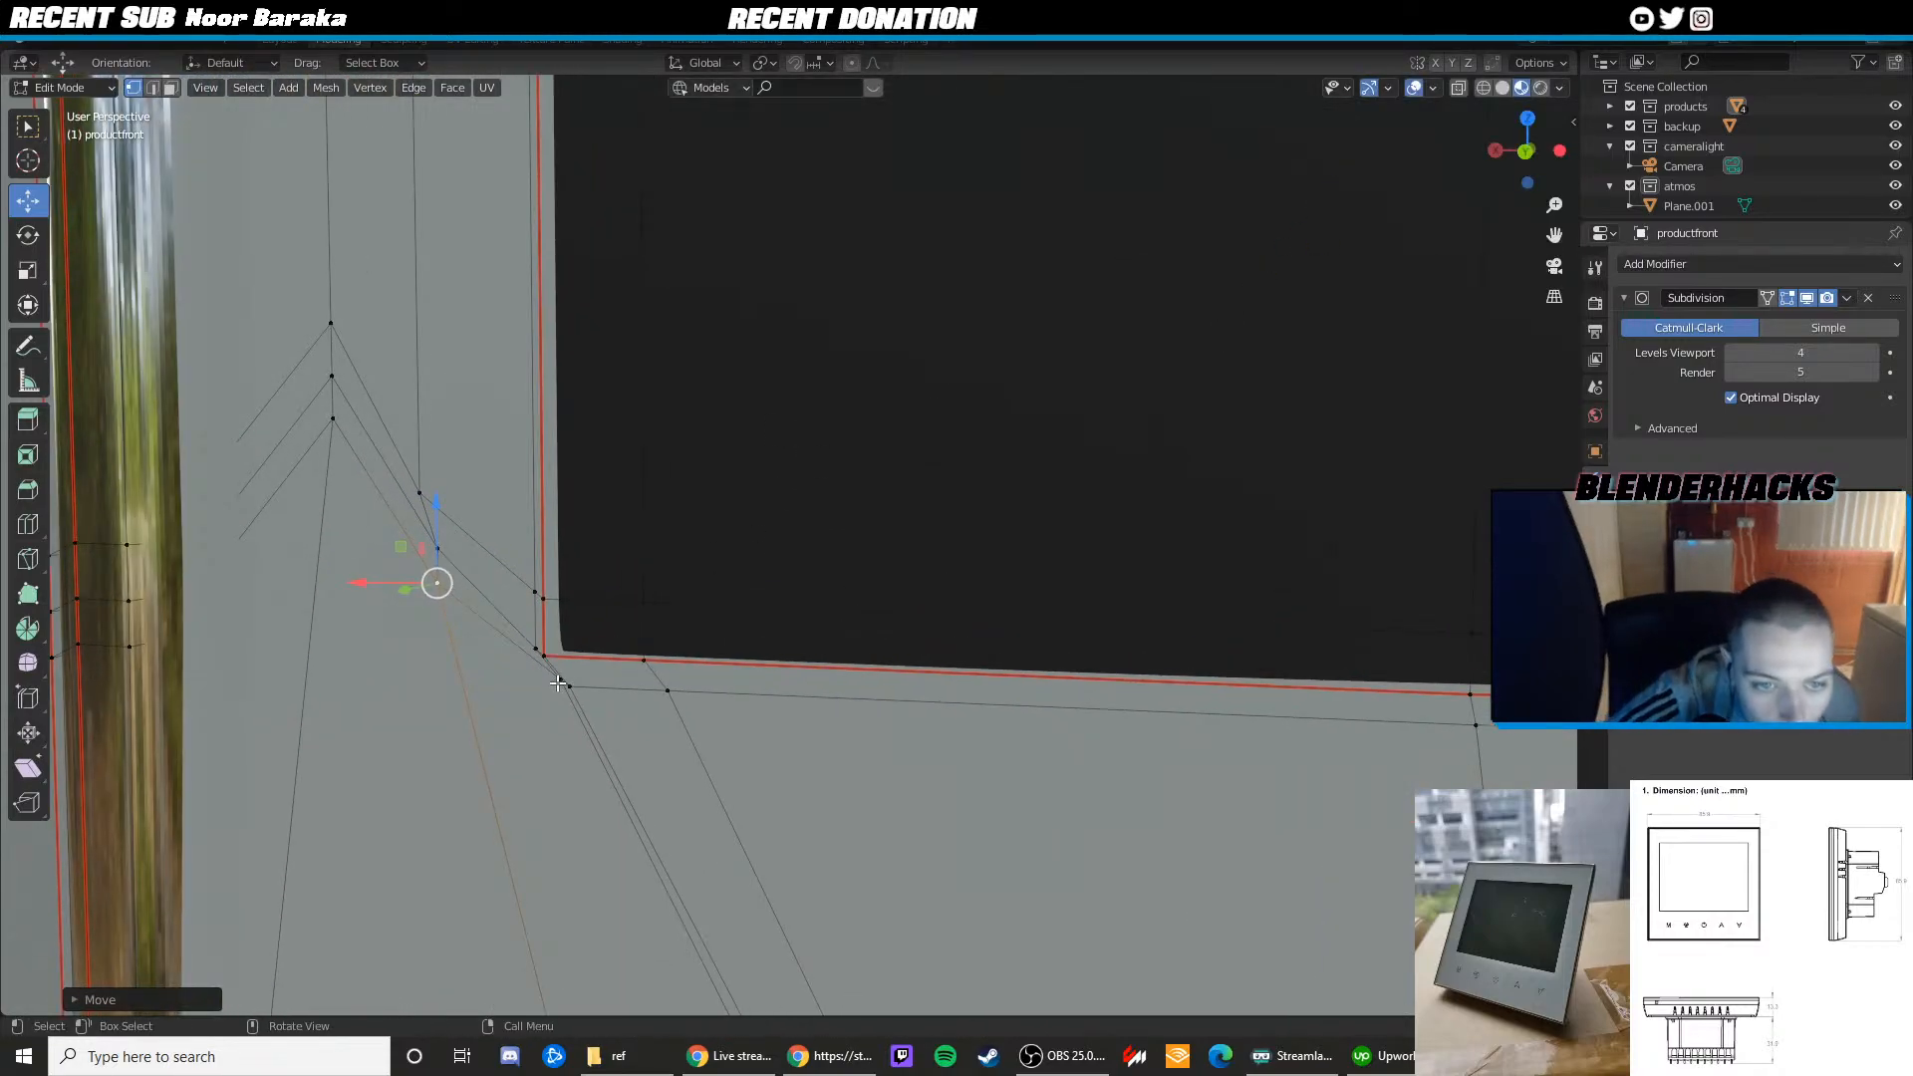
Adjust the vertices just below the screen's lower-left corner and return to Object Mode
{"action": "left_click", "coordinate": [557, 683]}
{"action": "left_click_drag", "start_coordinate": [517, 680], "coordinate": [503, 641]}
{"action": "left_click", "coordinate": [569, 687]}
{"action": "left_click", "coordinate": [527, 650]}
{"action": "key", "text": "Tab"}
{"action": "scroll", "coordinate": [506, 614], "scroll_direction": "down", "scroll_amount": 10}
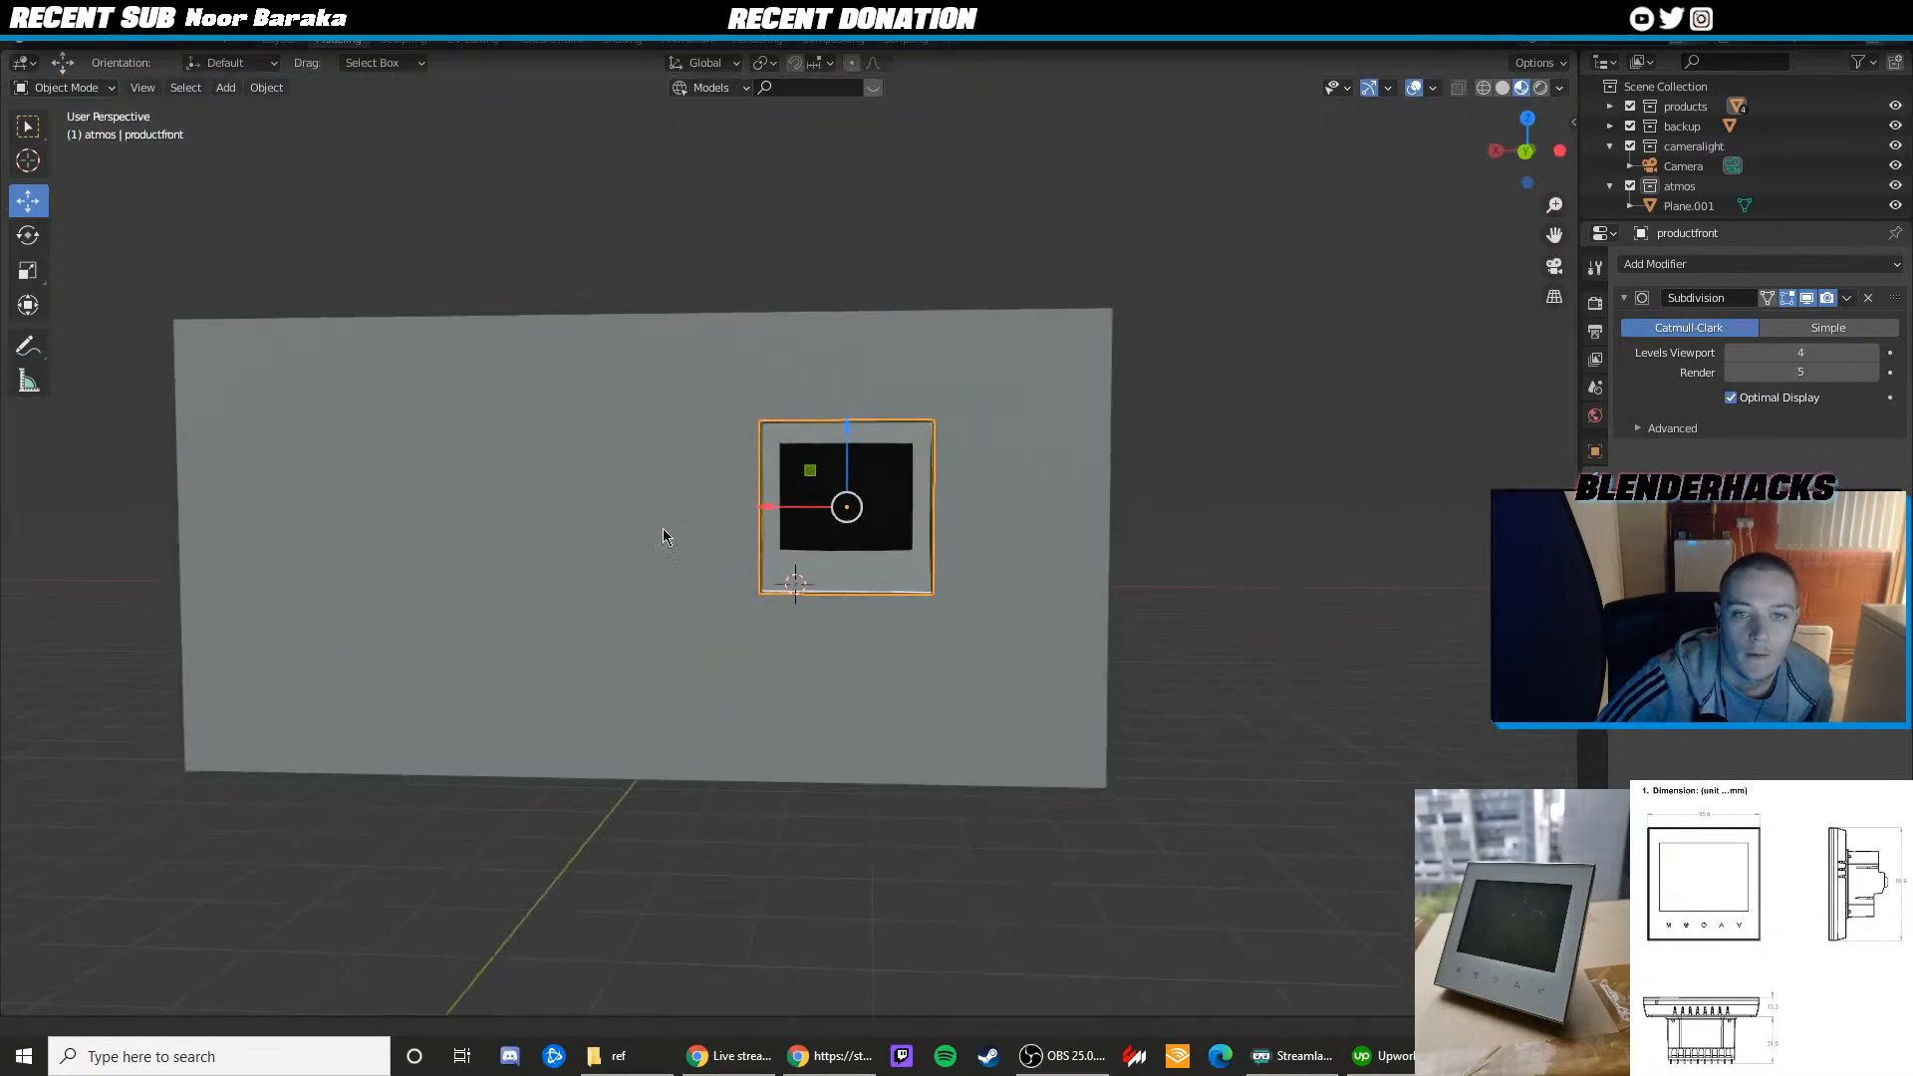
Check the refined screen through the camera with the front panel deselected and the background plane selected
{"action": "middle_click_drag", "start_coordinate": [662, 528], "coordinate": [510, 572], "text": "shift"}
{"action": "scroll", "coordinate": [642, 525], "scroll_direction": "up", "scroll_amount": 6}
{"action": "key", "text": "KP_0"}
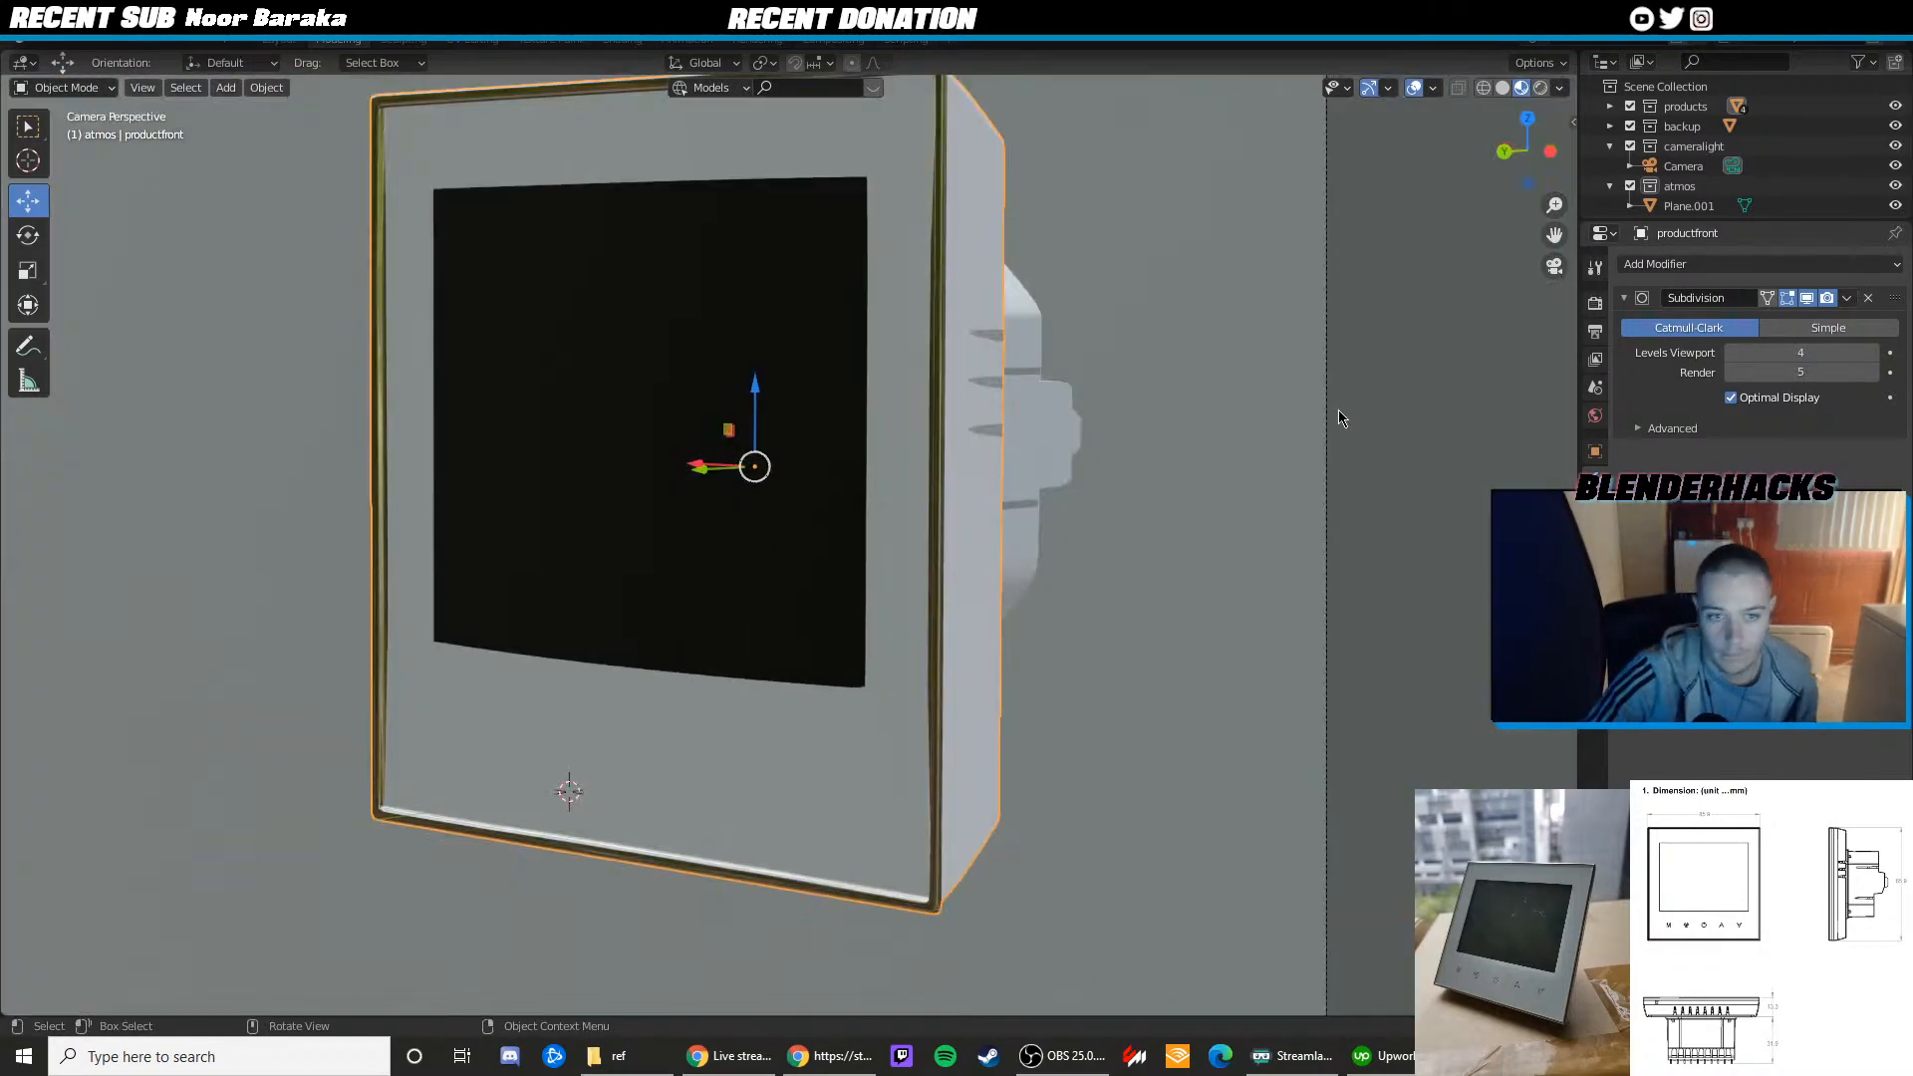
{"action": "left_click", "coordinate": [1388, 397]}
{"action": "scroll", "coordinate": [828, 464], "scroll_direction": "down", "scroll_amount": 4}
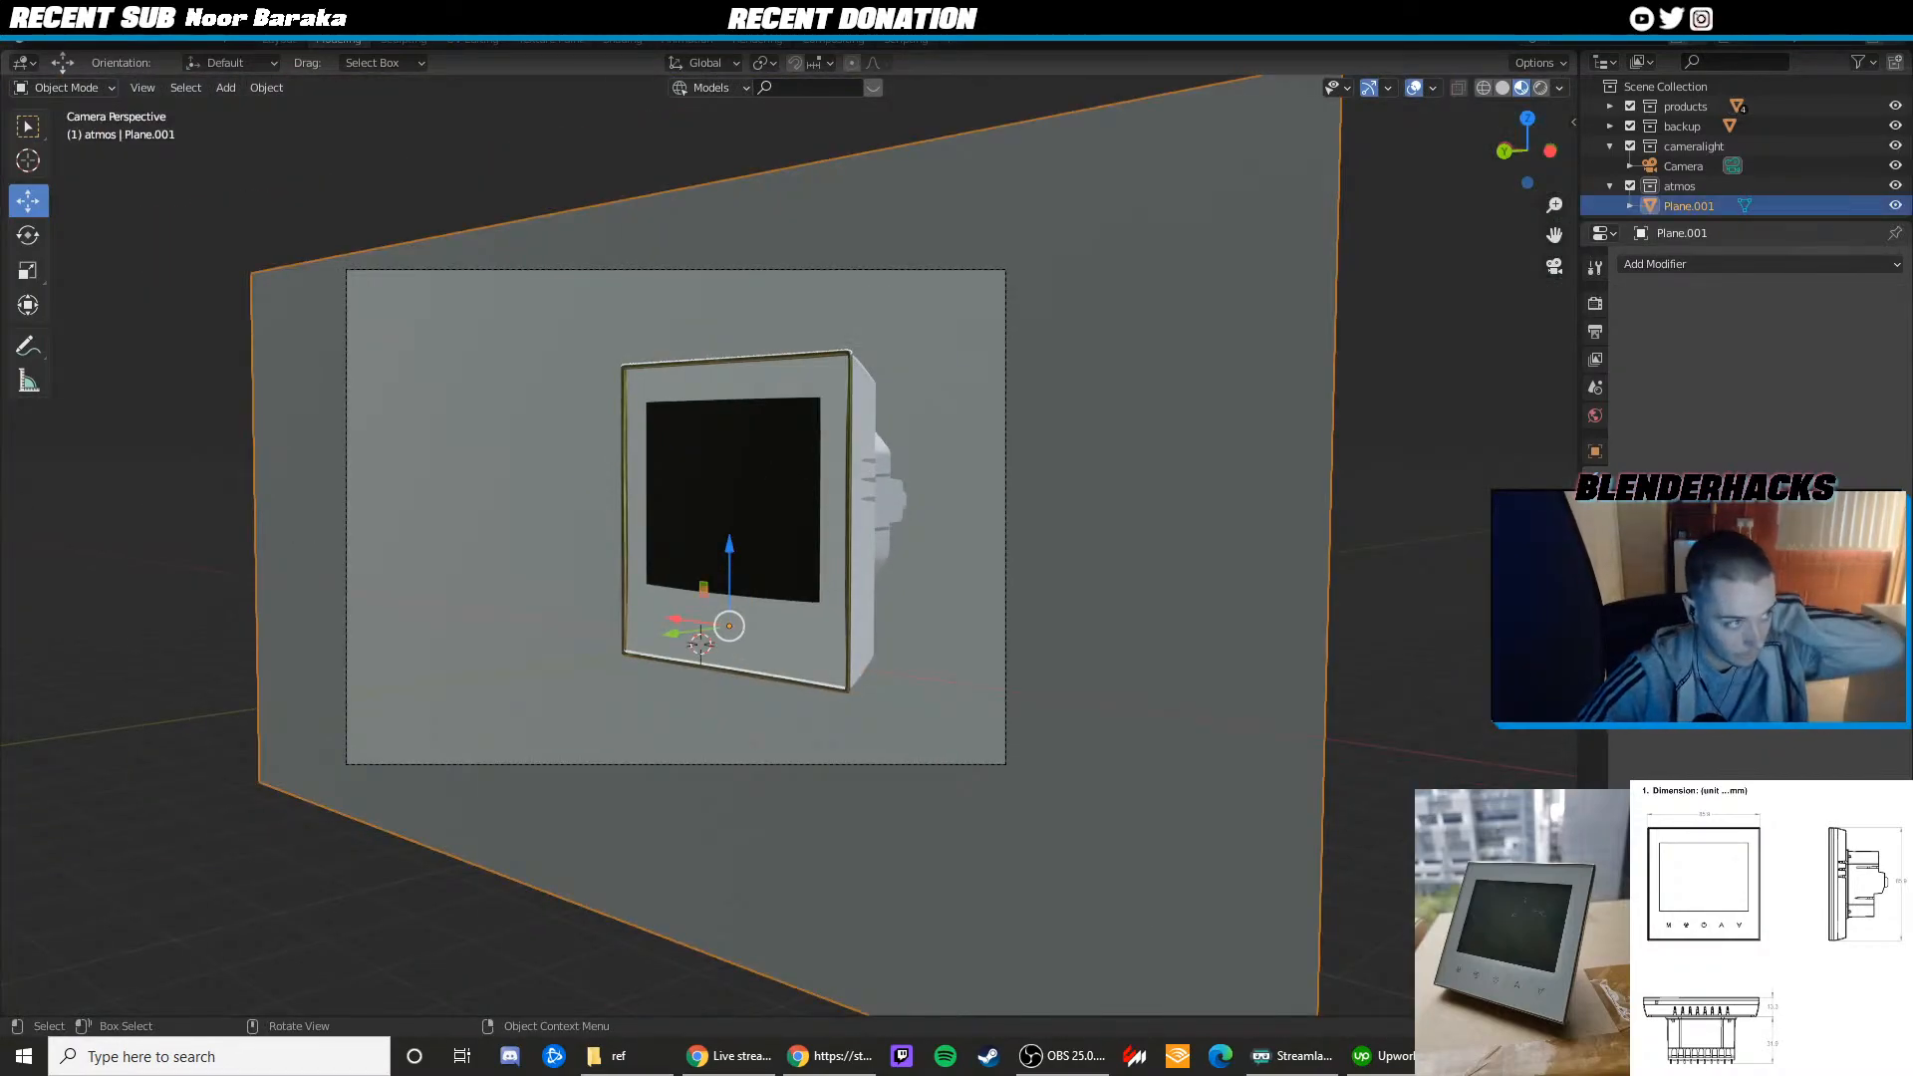
Compare the screen's proportions with the reference photo and deselect the background plane
{"action": "key", "text": "alt+Tab"}
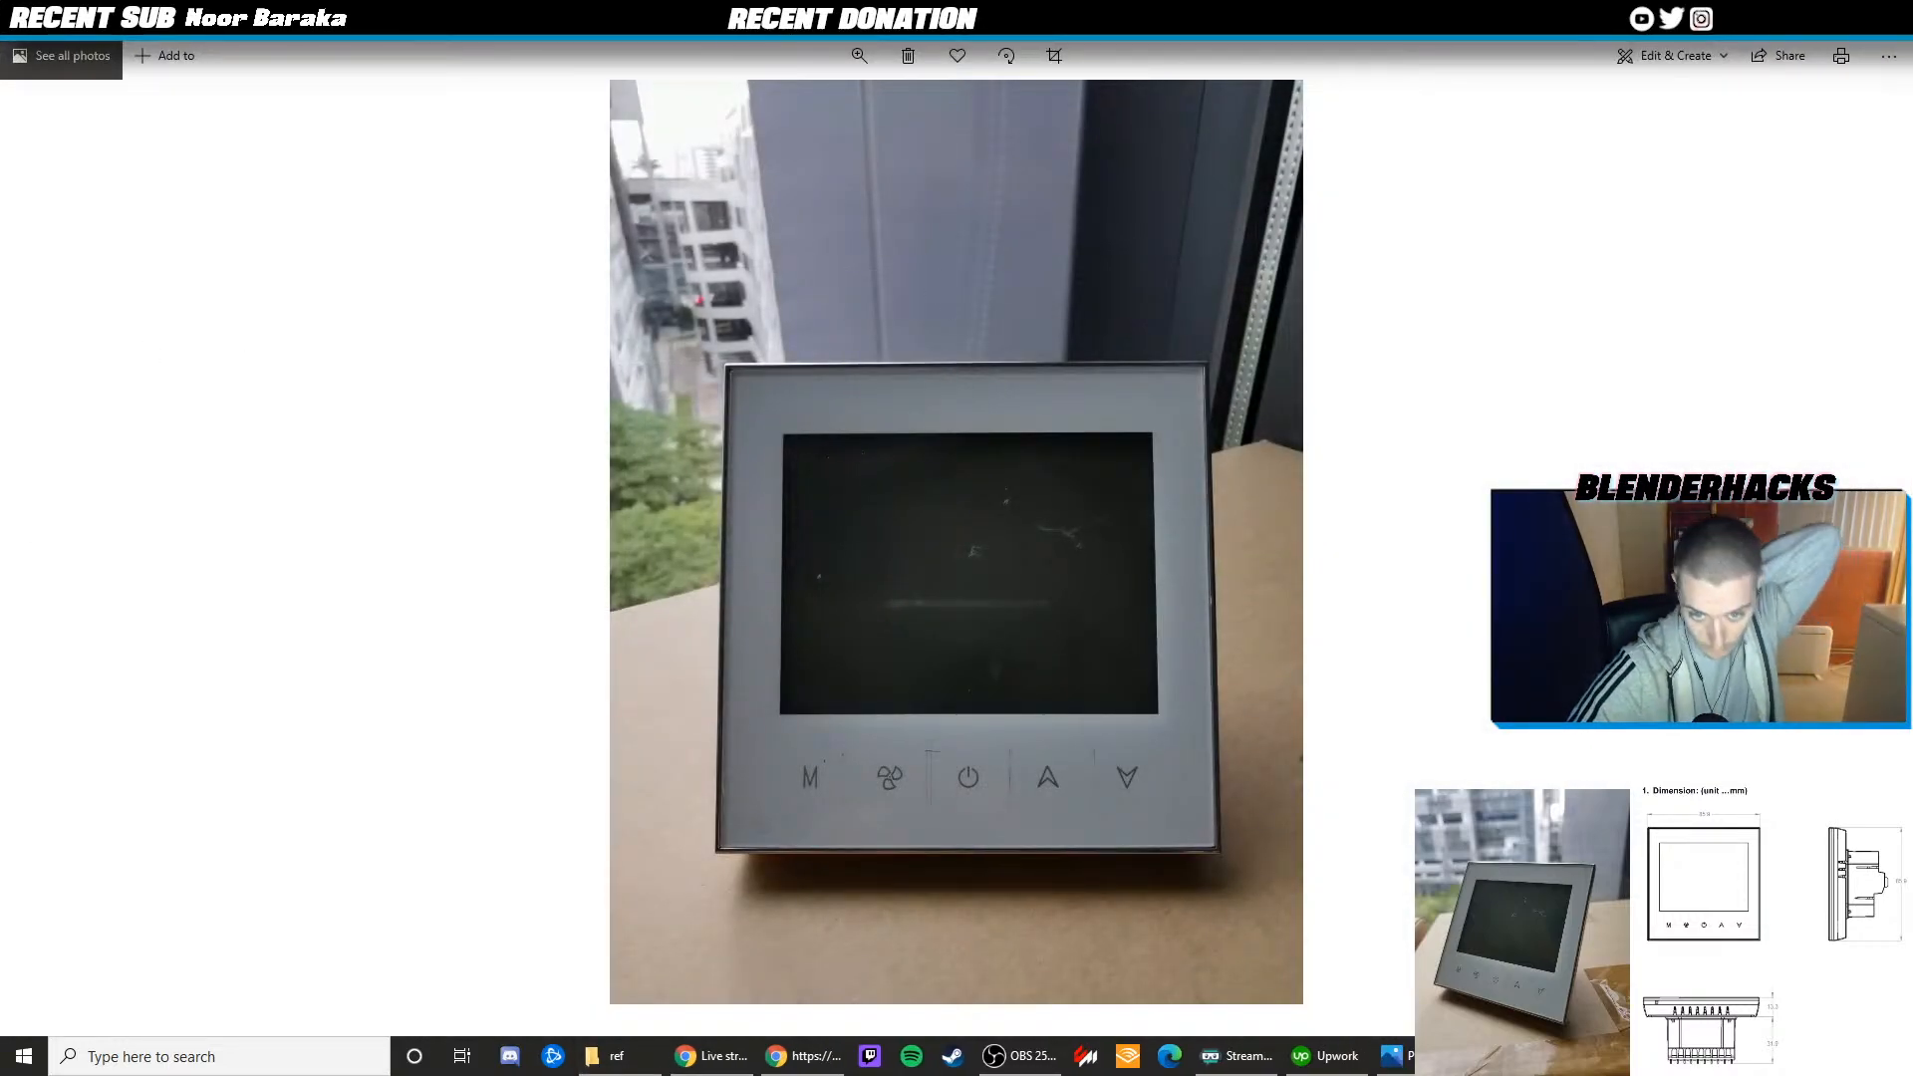
{"action": "key", "text": "alt+Tab"}
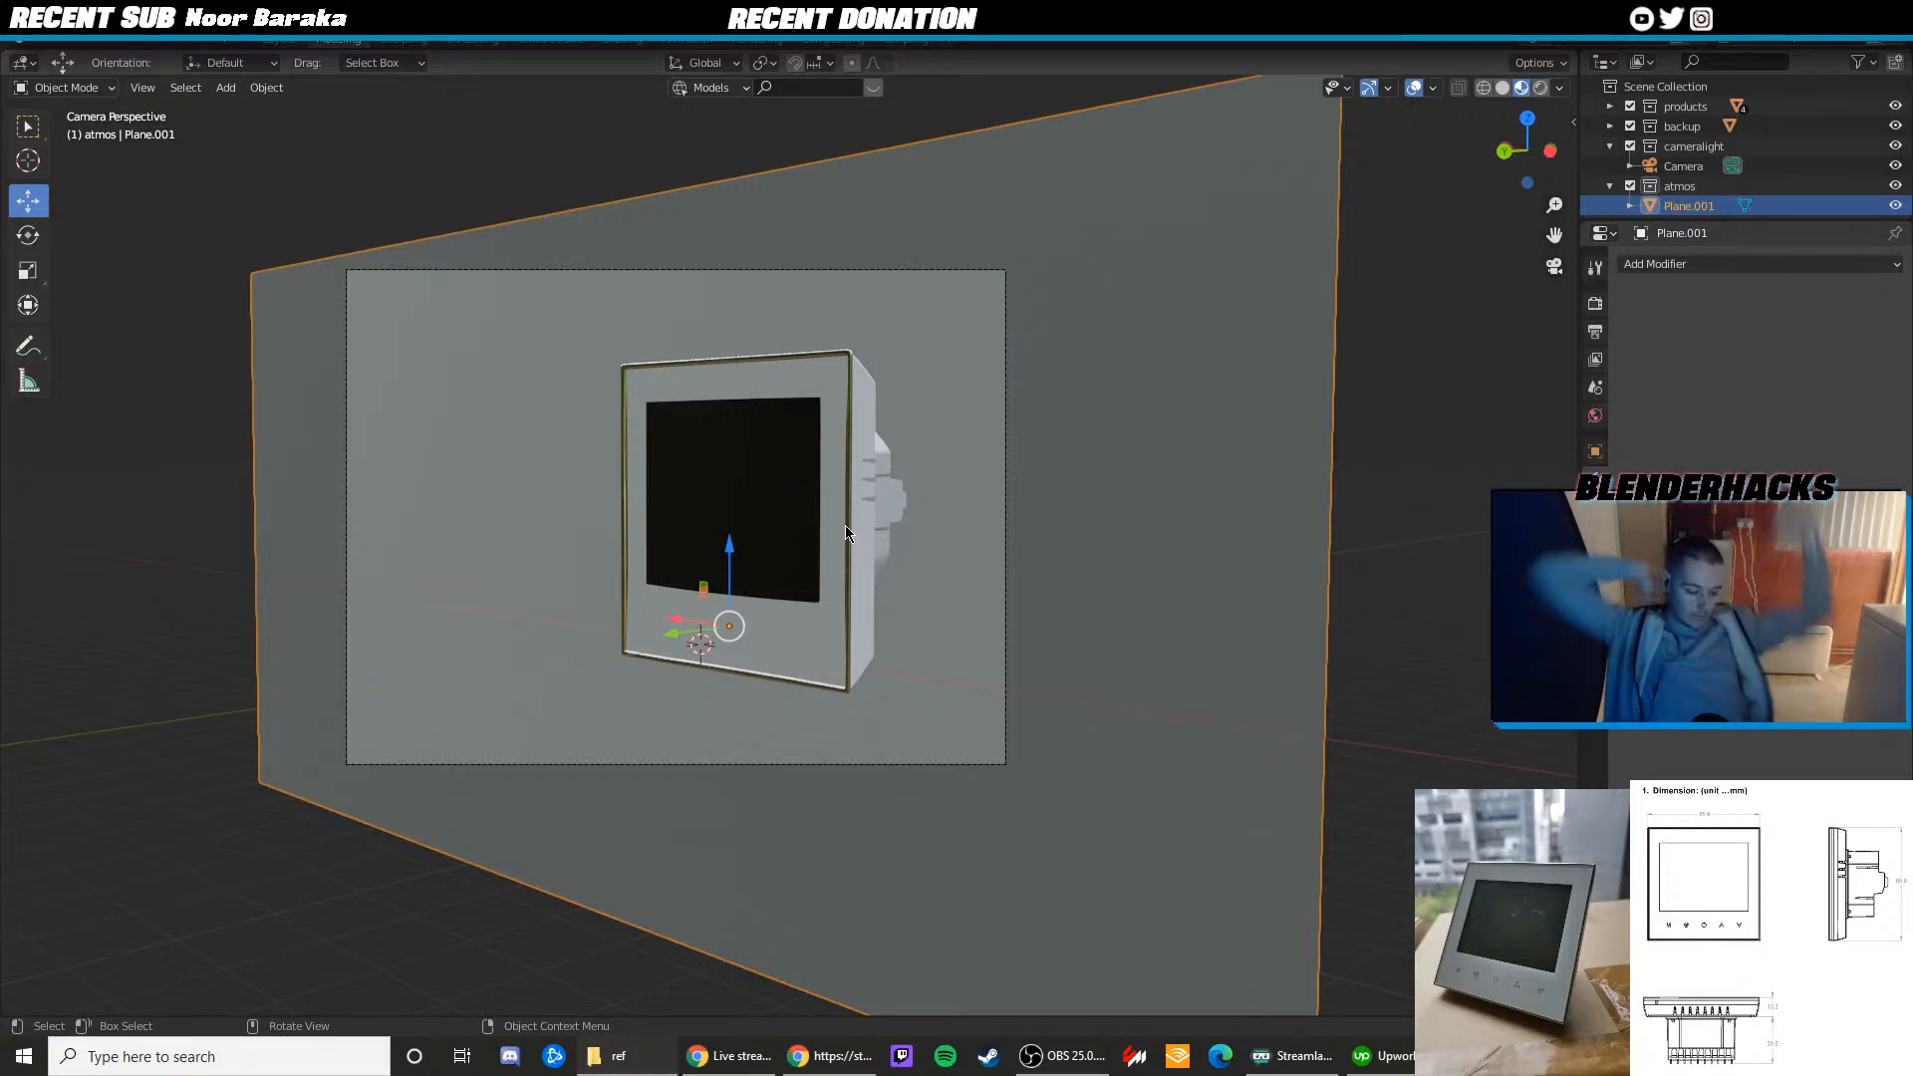
{"action": "left_click", "coordinate": [1395, 381]}
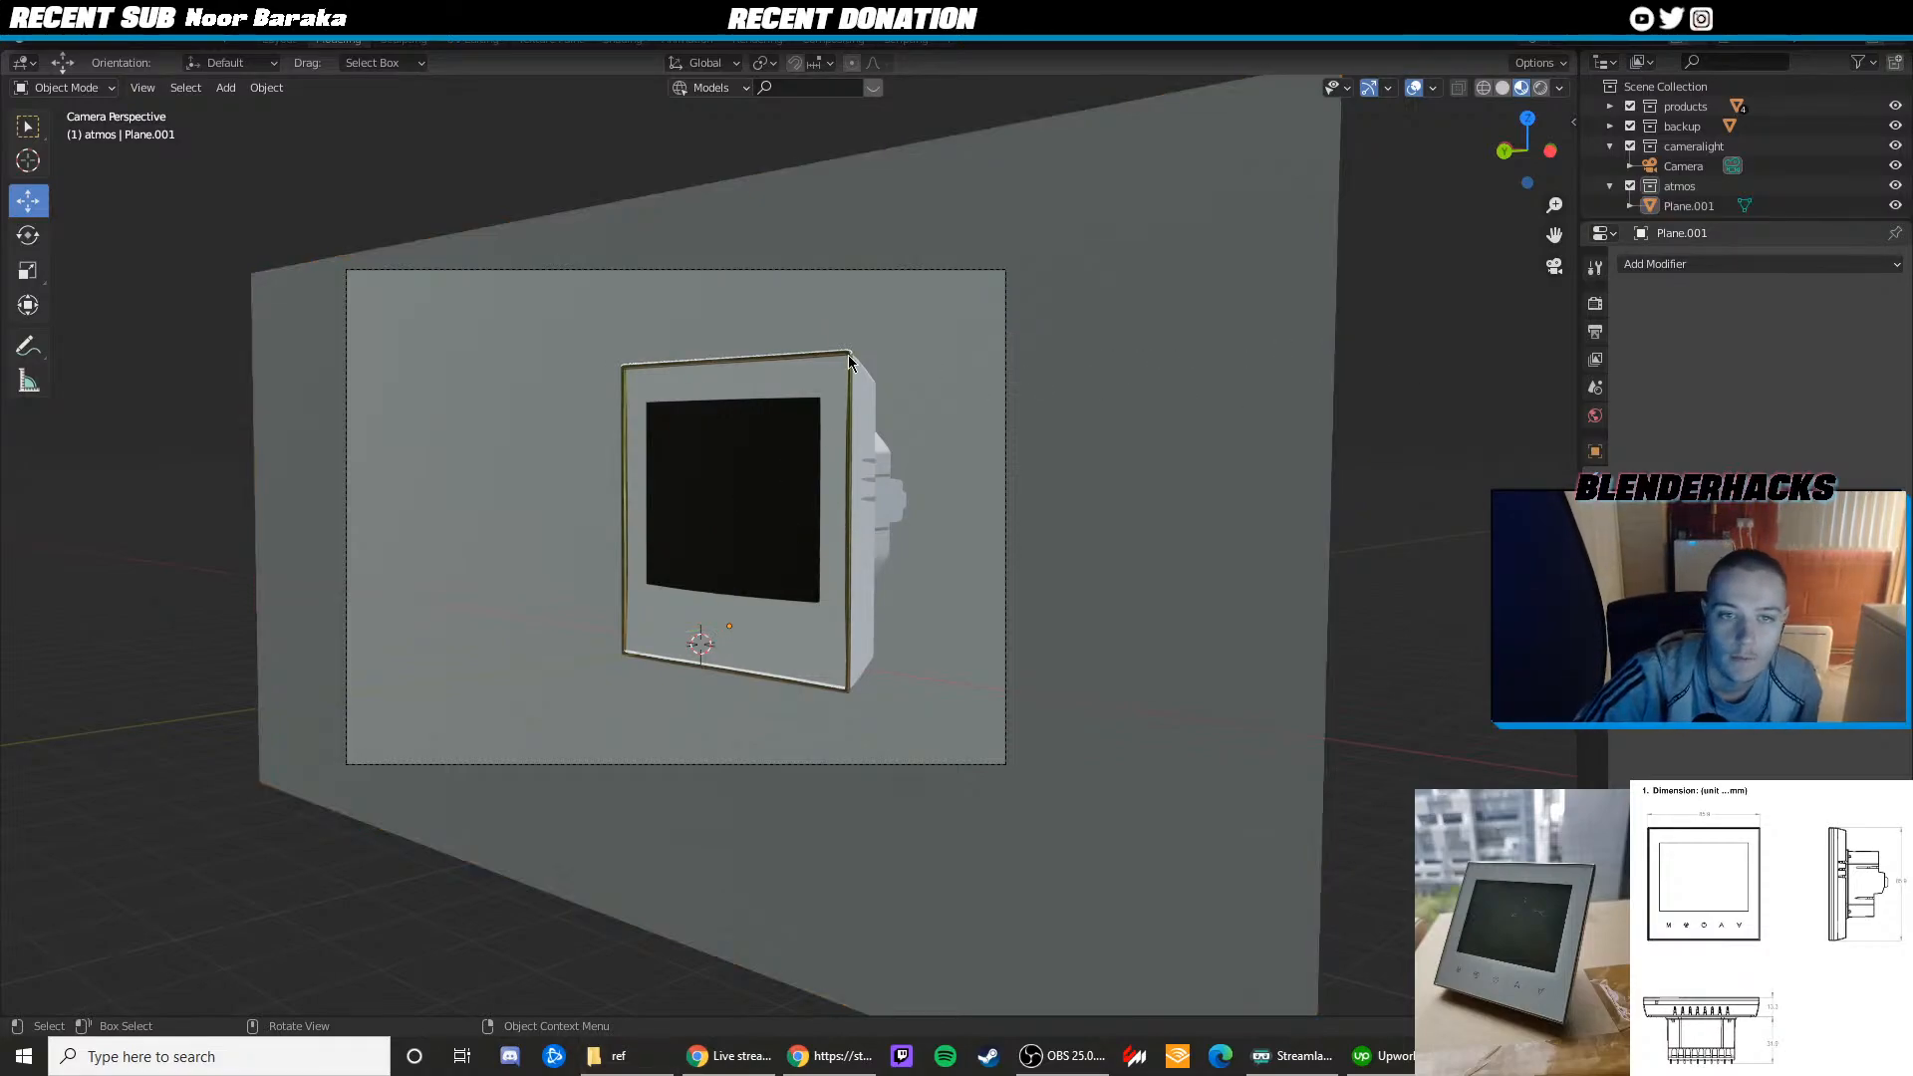
{"action": "scroll", "coordinate": [847, 355], "scroll_direction": "up", "scroll_amount": 2}
{"action": "scroll", "coordinate": [734, 406], "scroll_direction": "up", "scroll_amount": 2}
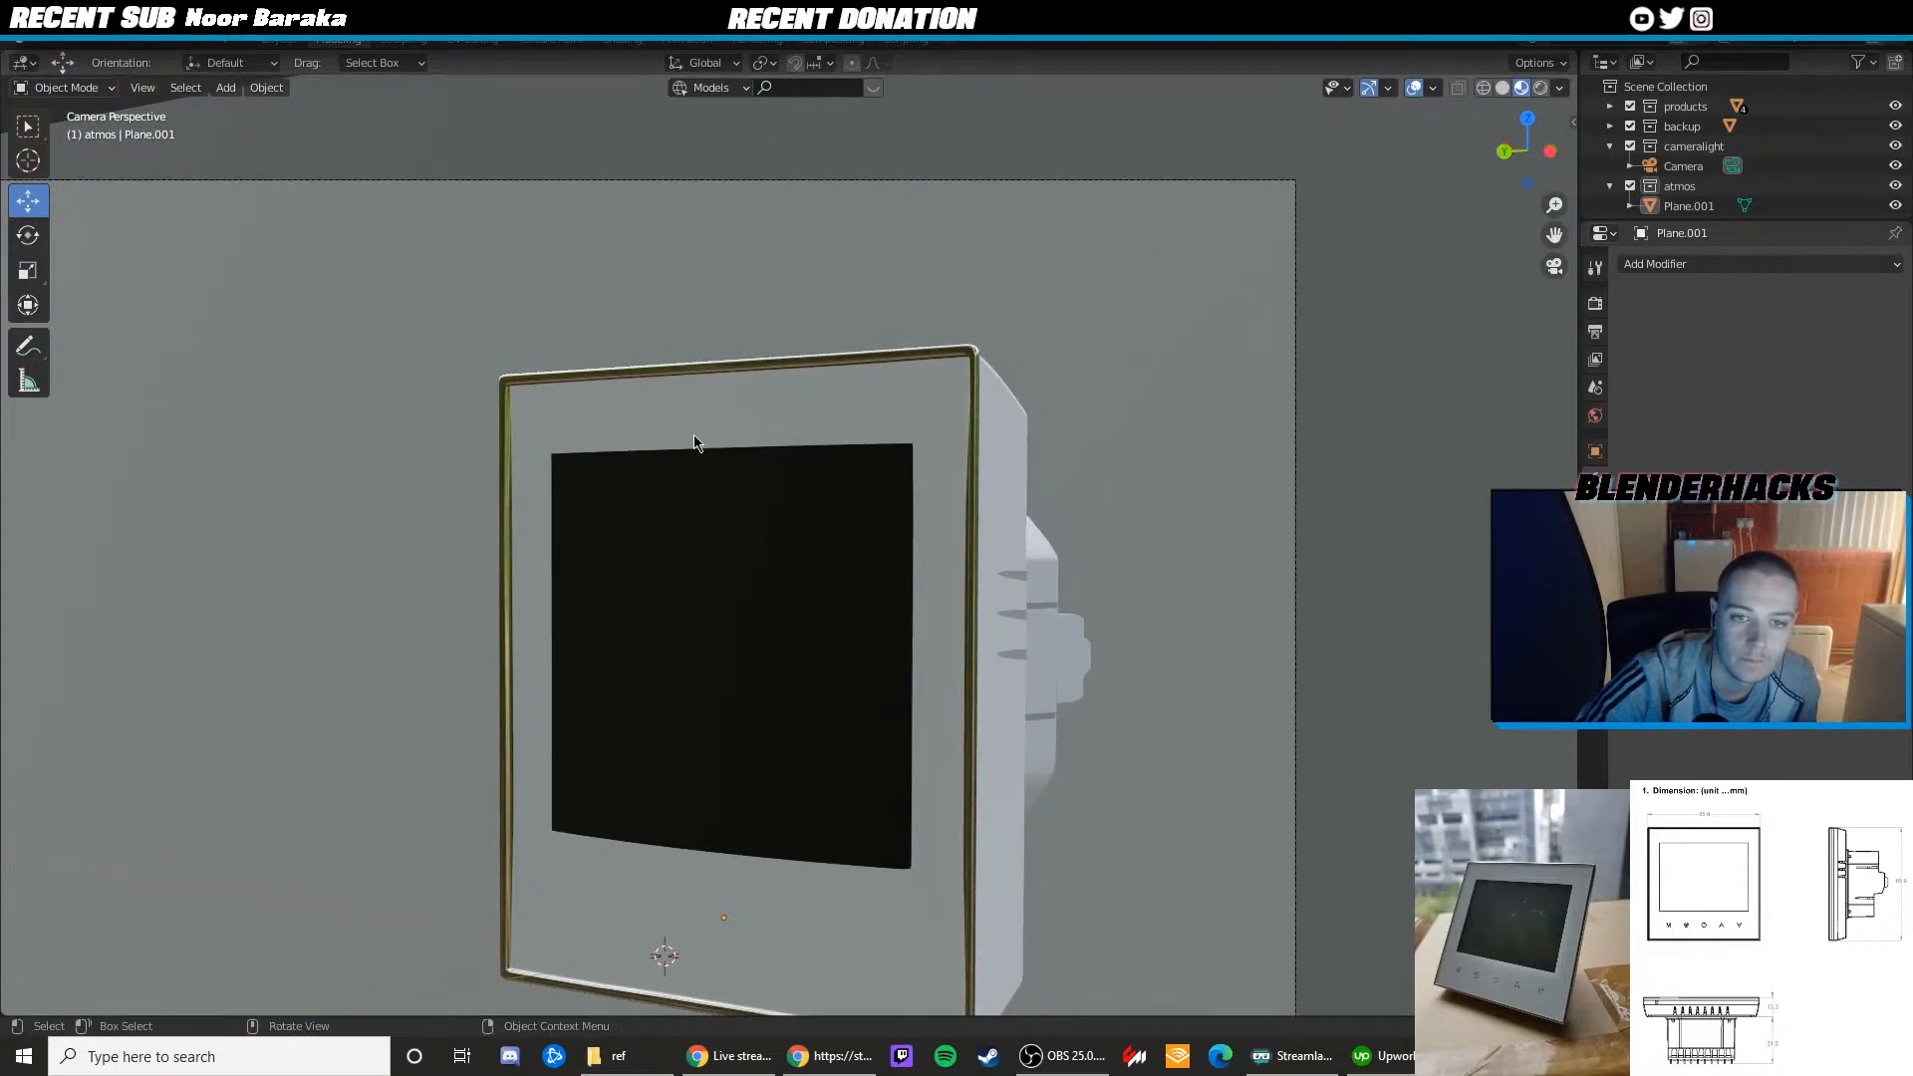
Select the front panel and examine the mesh around its screen against the reference photo
{"action": "key", "text": "Tab"}
{"action": "scroll", "coordinate": [702, 468], "scroll_direction": "up", "scroll_amount": 1}
{"action": "key", "text": "Tab"}
{"action": "left_click", "coordinate": [686, 418]}
{"action": "key", "text": "Tab"}
{"action": "scroll", "coordinate": [686, 416], "scroll_direction": "up", "scroll_amount": 2}
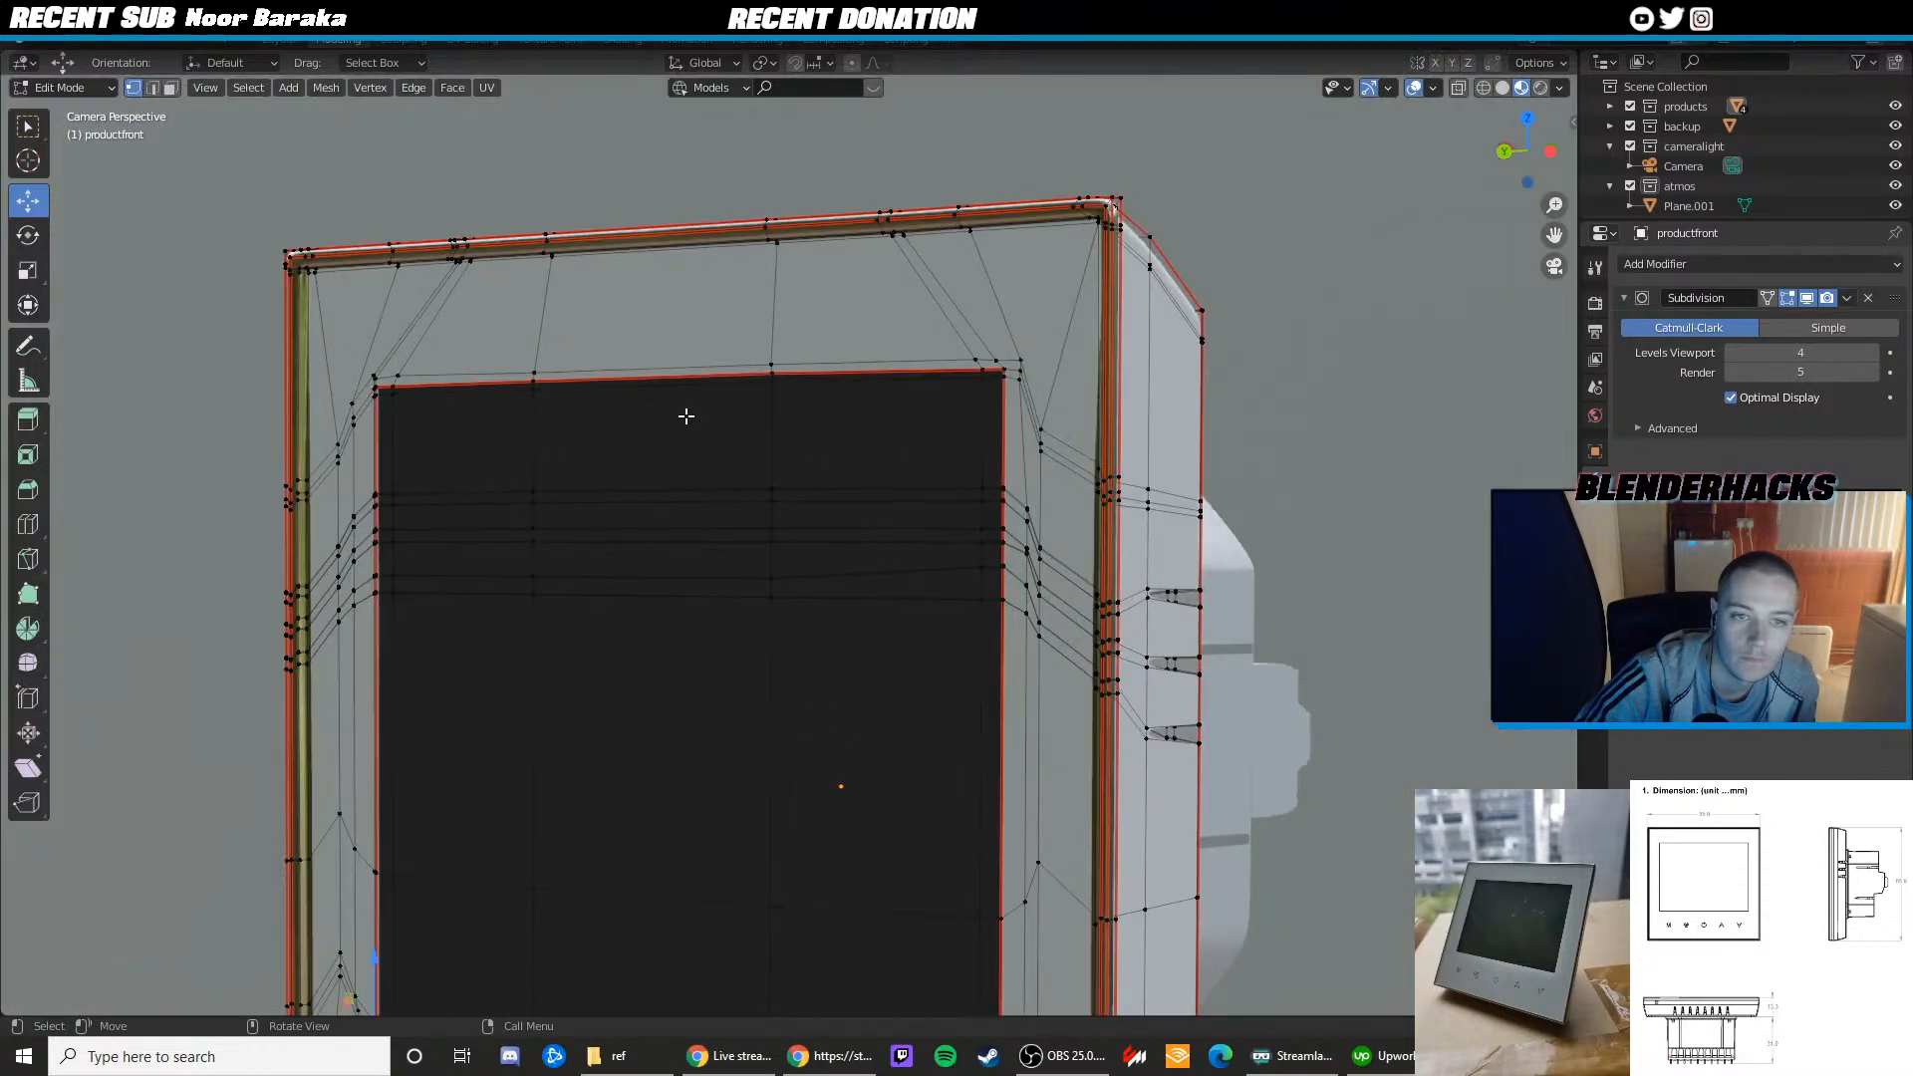
{"action": "scroll", "coordinate": [687, 416], "scroll_direction": "down", "scroll_amount": 4}
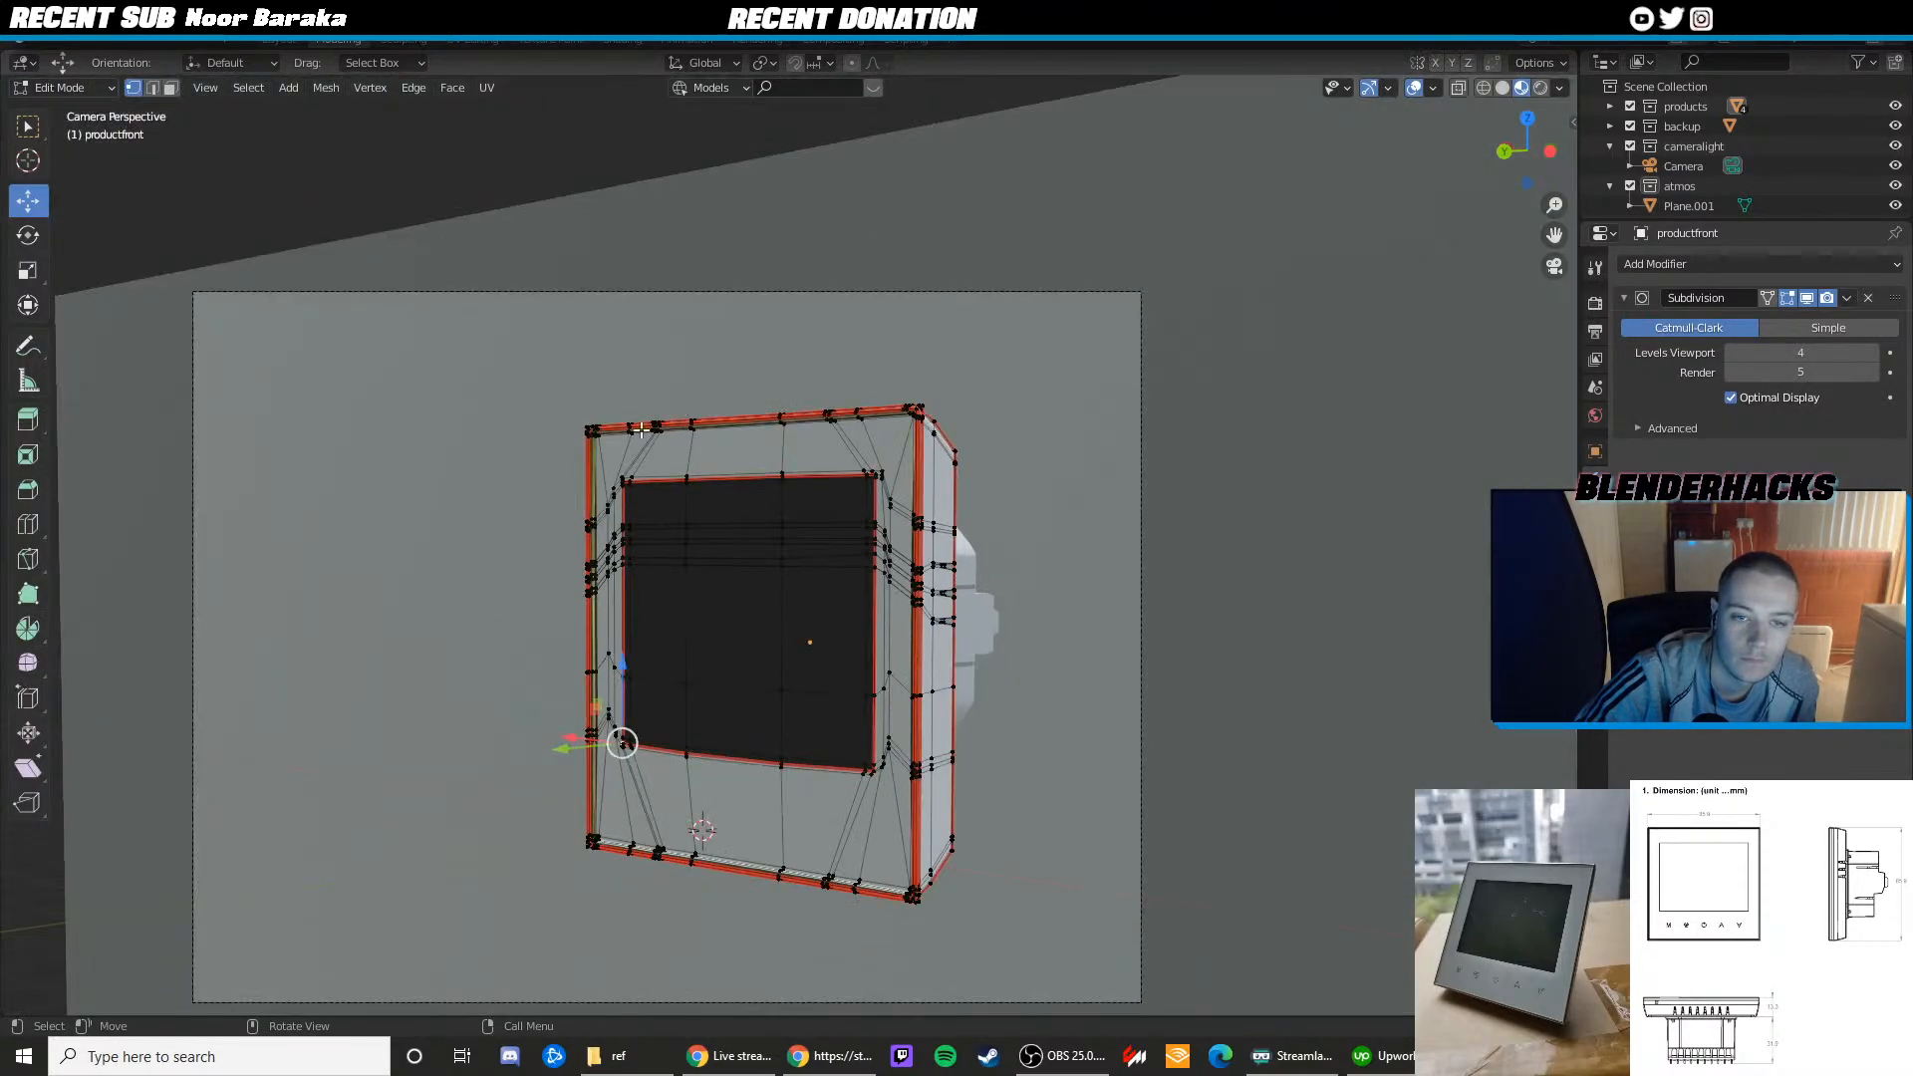
{"action": "scroll", "coordinate": [631, 431], "scroll_direction": "up", "scroll_amount": 2}
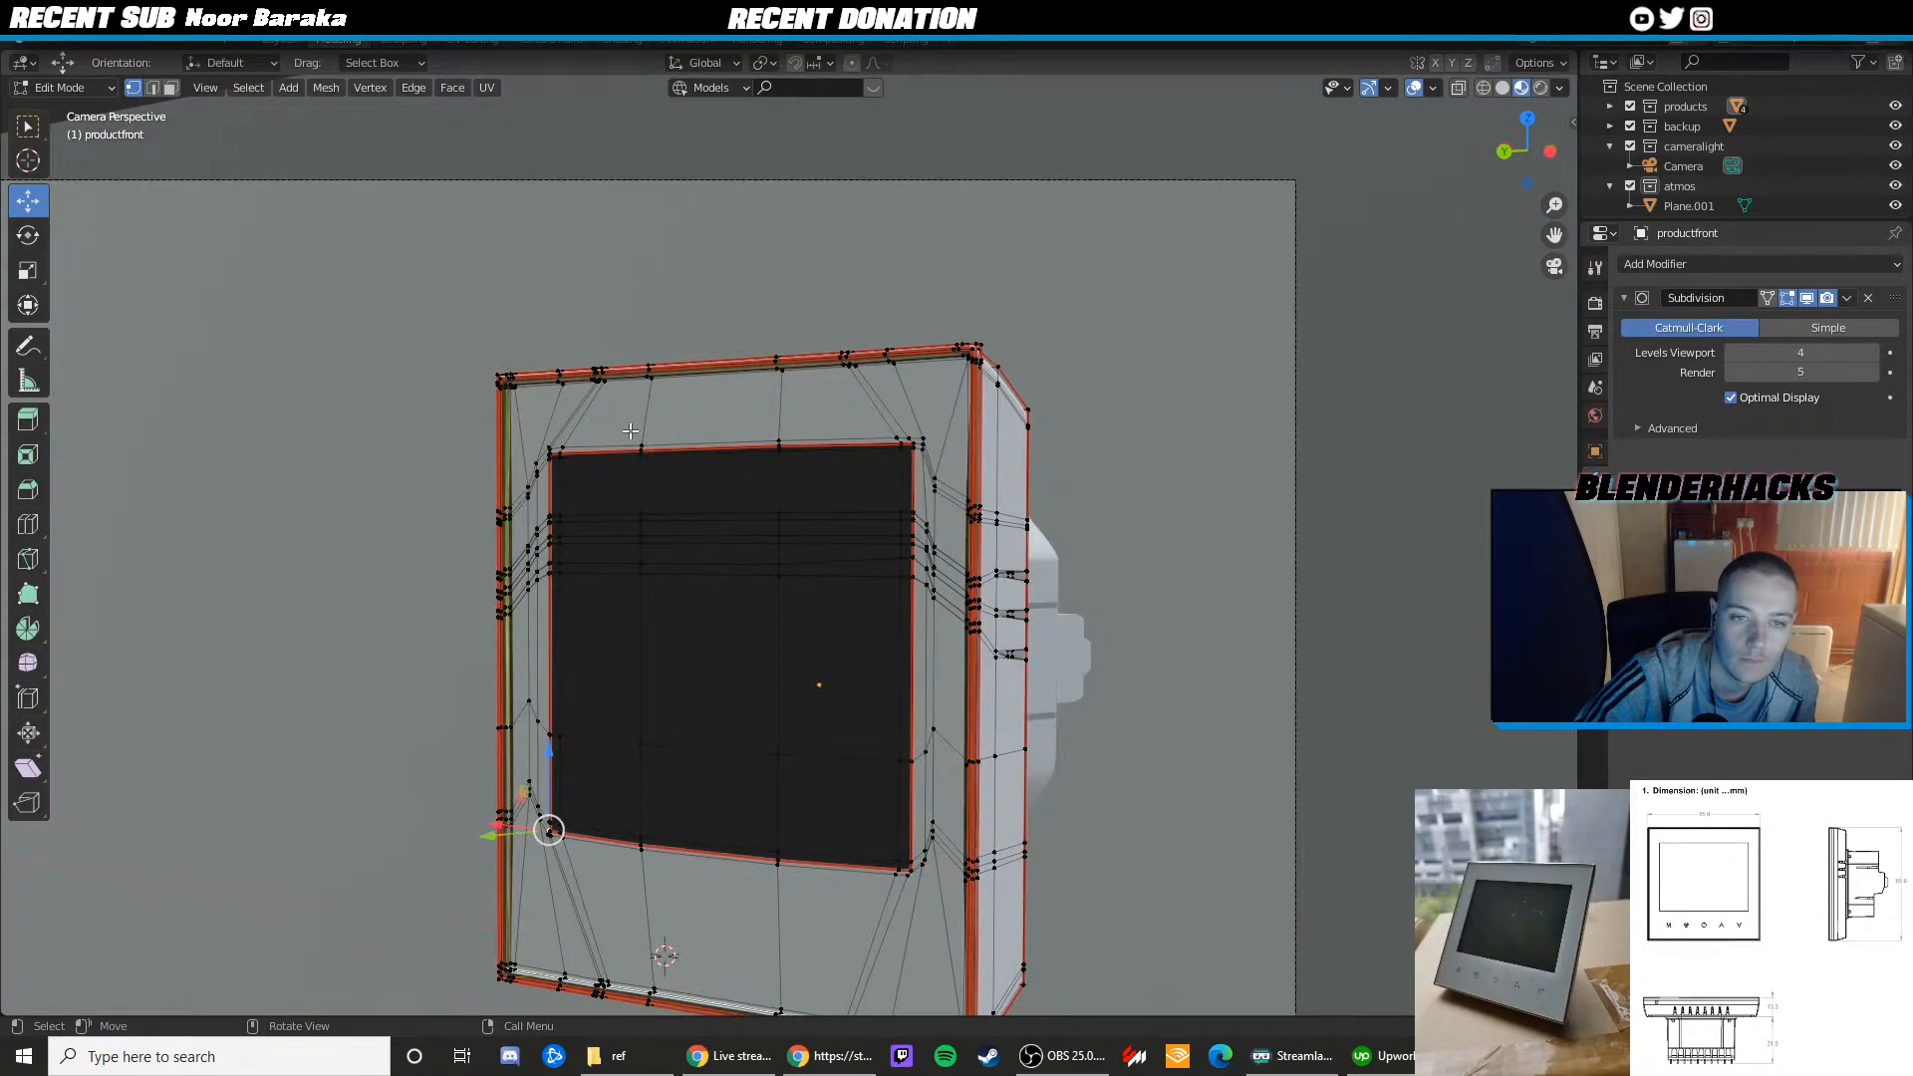
{"action": "key", "text": "Tab"}
{"action": "scroll", "coordinate": [631, 433], "scroll_direction": "down", "scroll_amount": 3}
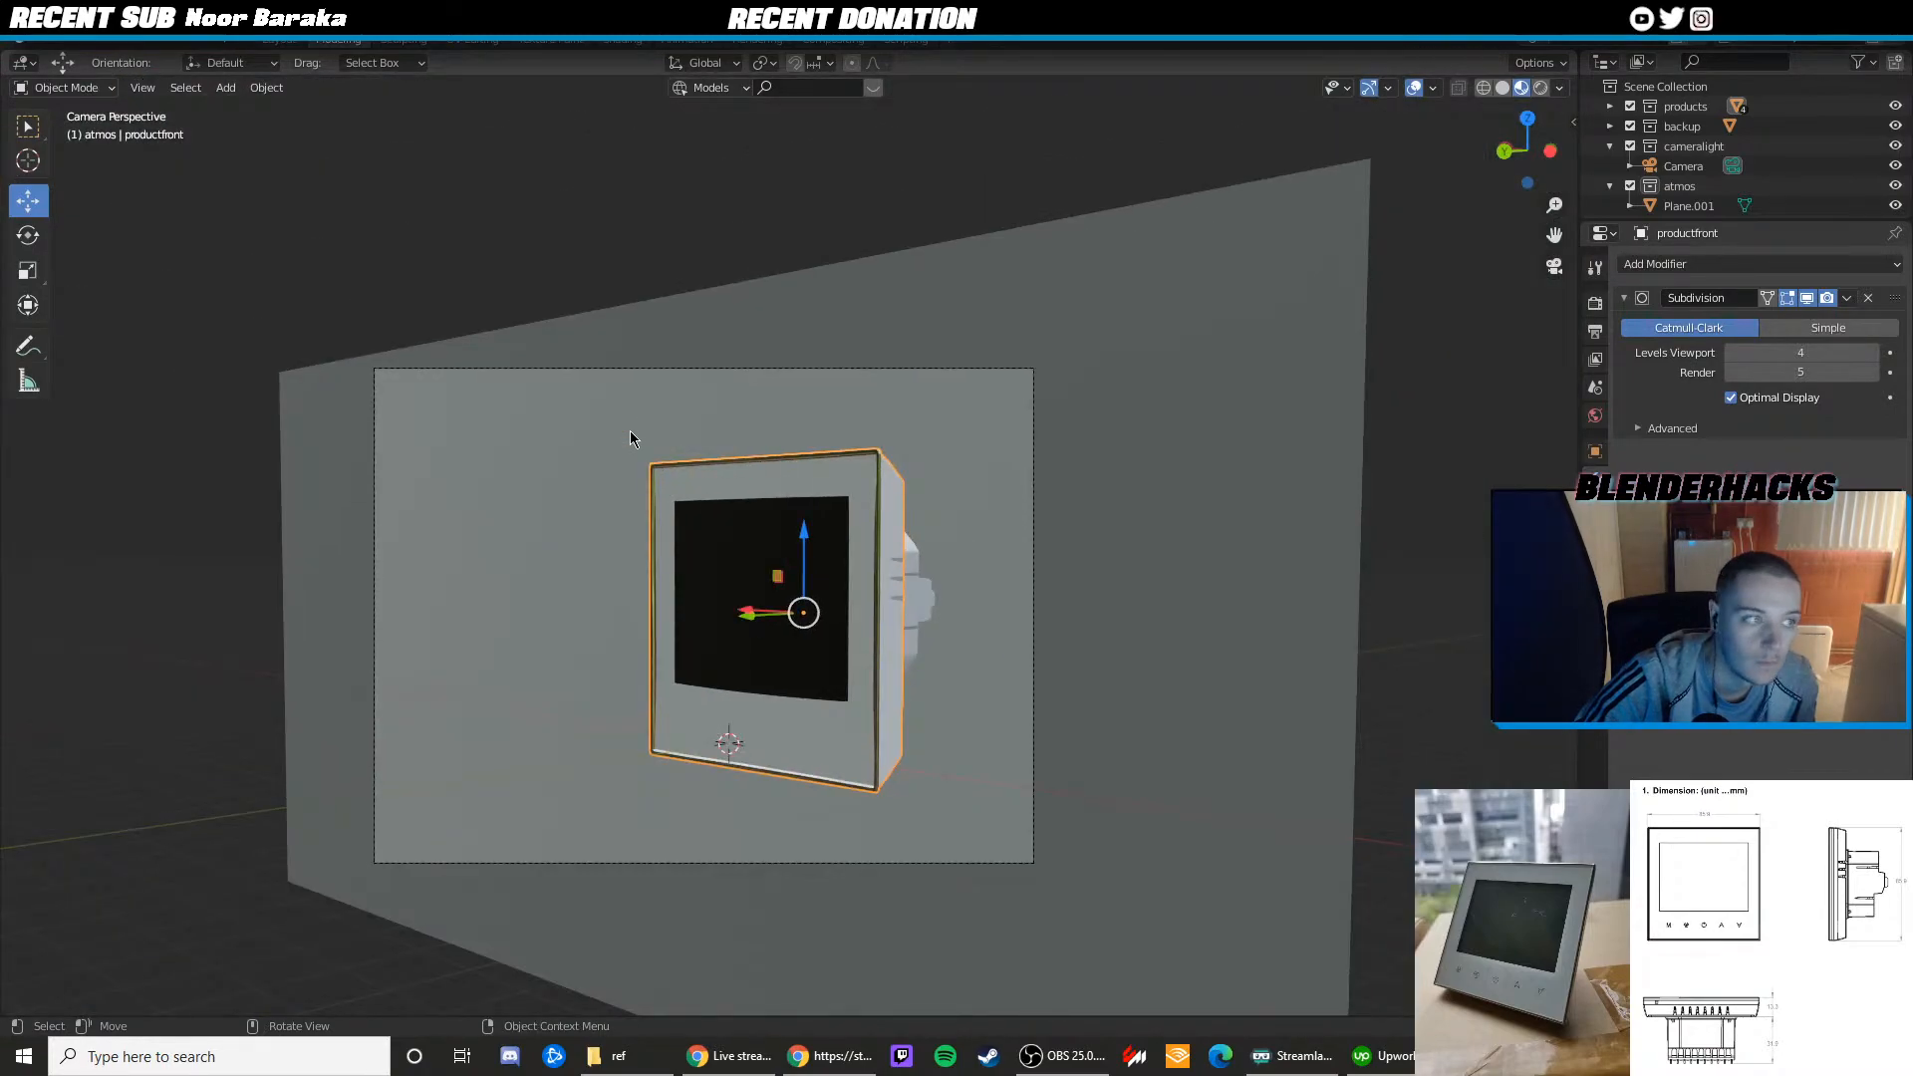
{"action": "key", "text": "alt+Tab"}
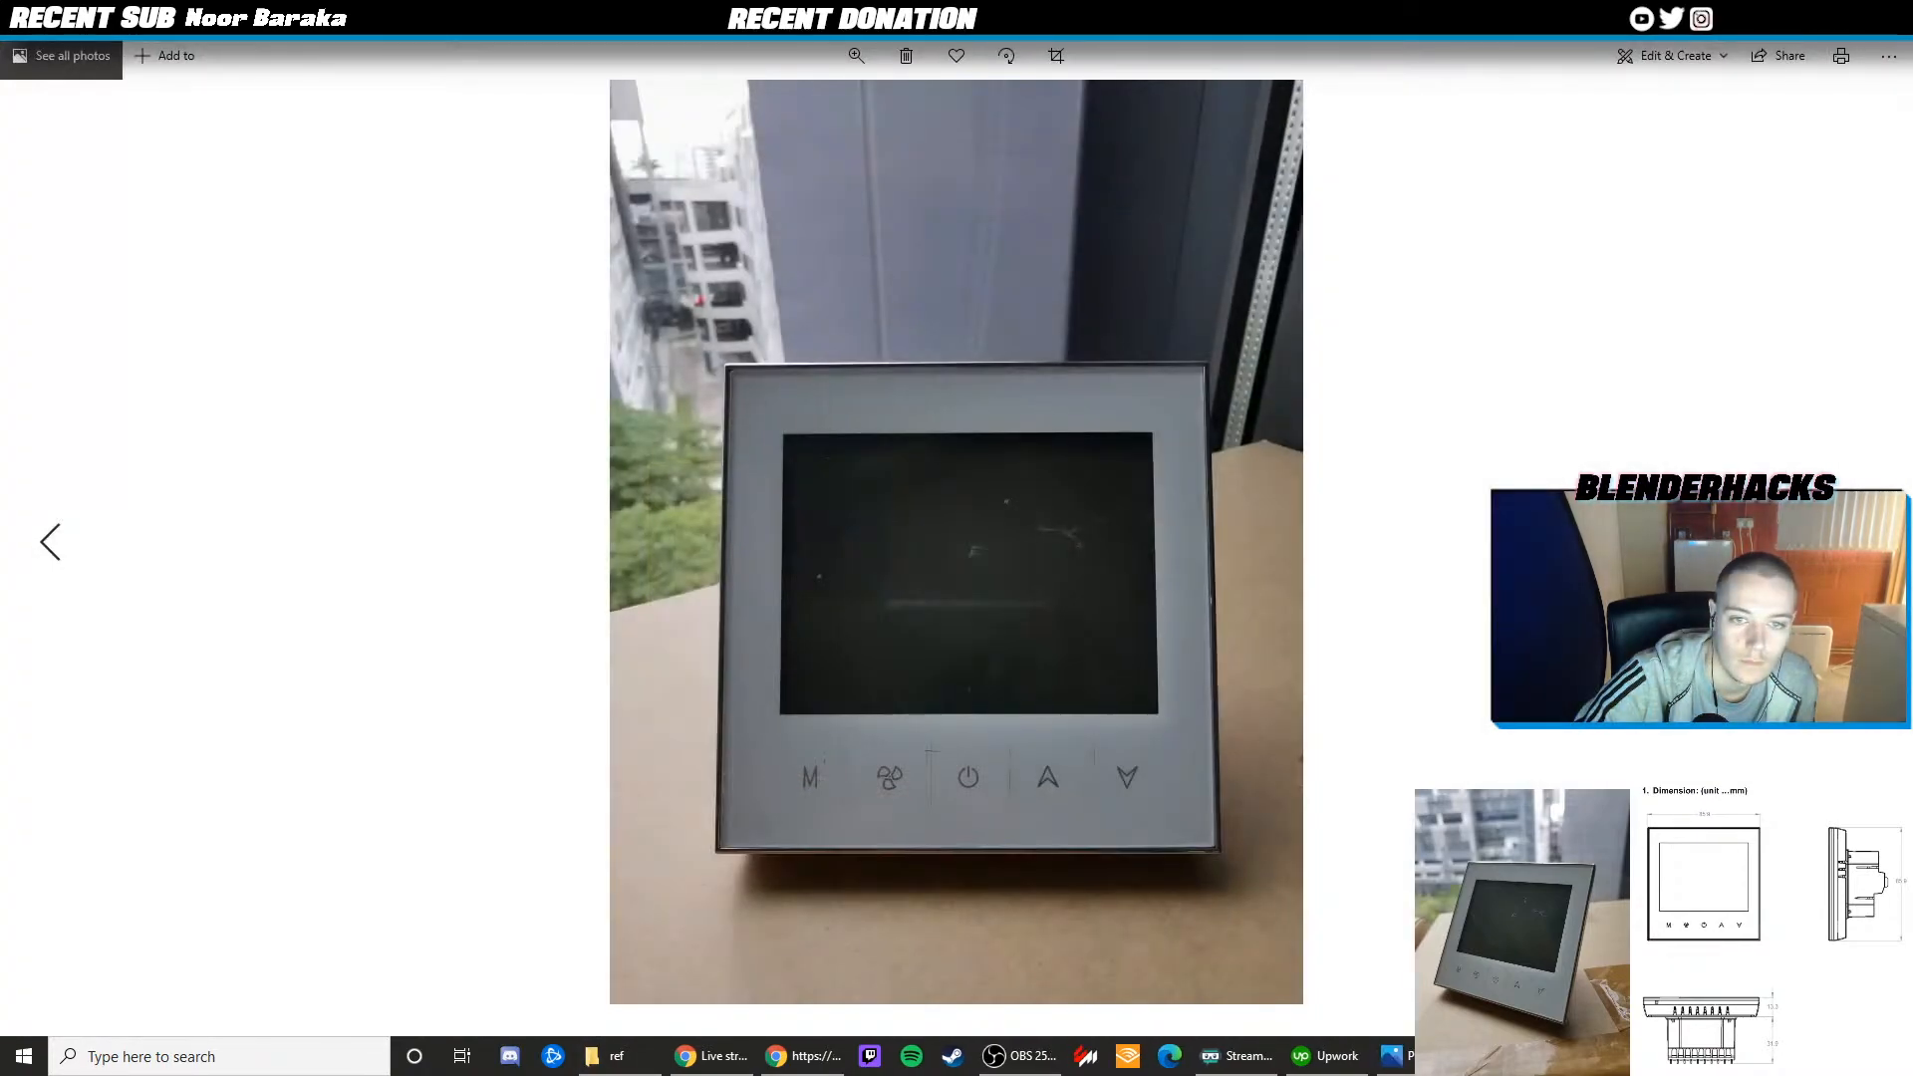
{"action": "key", "text": "alt+Tab"}
Enter Edit Mode on the front panel and select the vertices across the upper part of the screen, including the surrounding loops
{"action": "scroll", "coordinate": [790, 499], "scroll_direction": "up", "scroll_amount": 5}
{"action": "middle_click_drag", "start_coordinate": [757, 478], "coordinate": [863, 462]}
{"action": "scroll", "coordinate": [797, 498], "scroll_direction": "up", "scroll_amount": 3}
{"action": "key", "text": "Tab"}
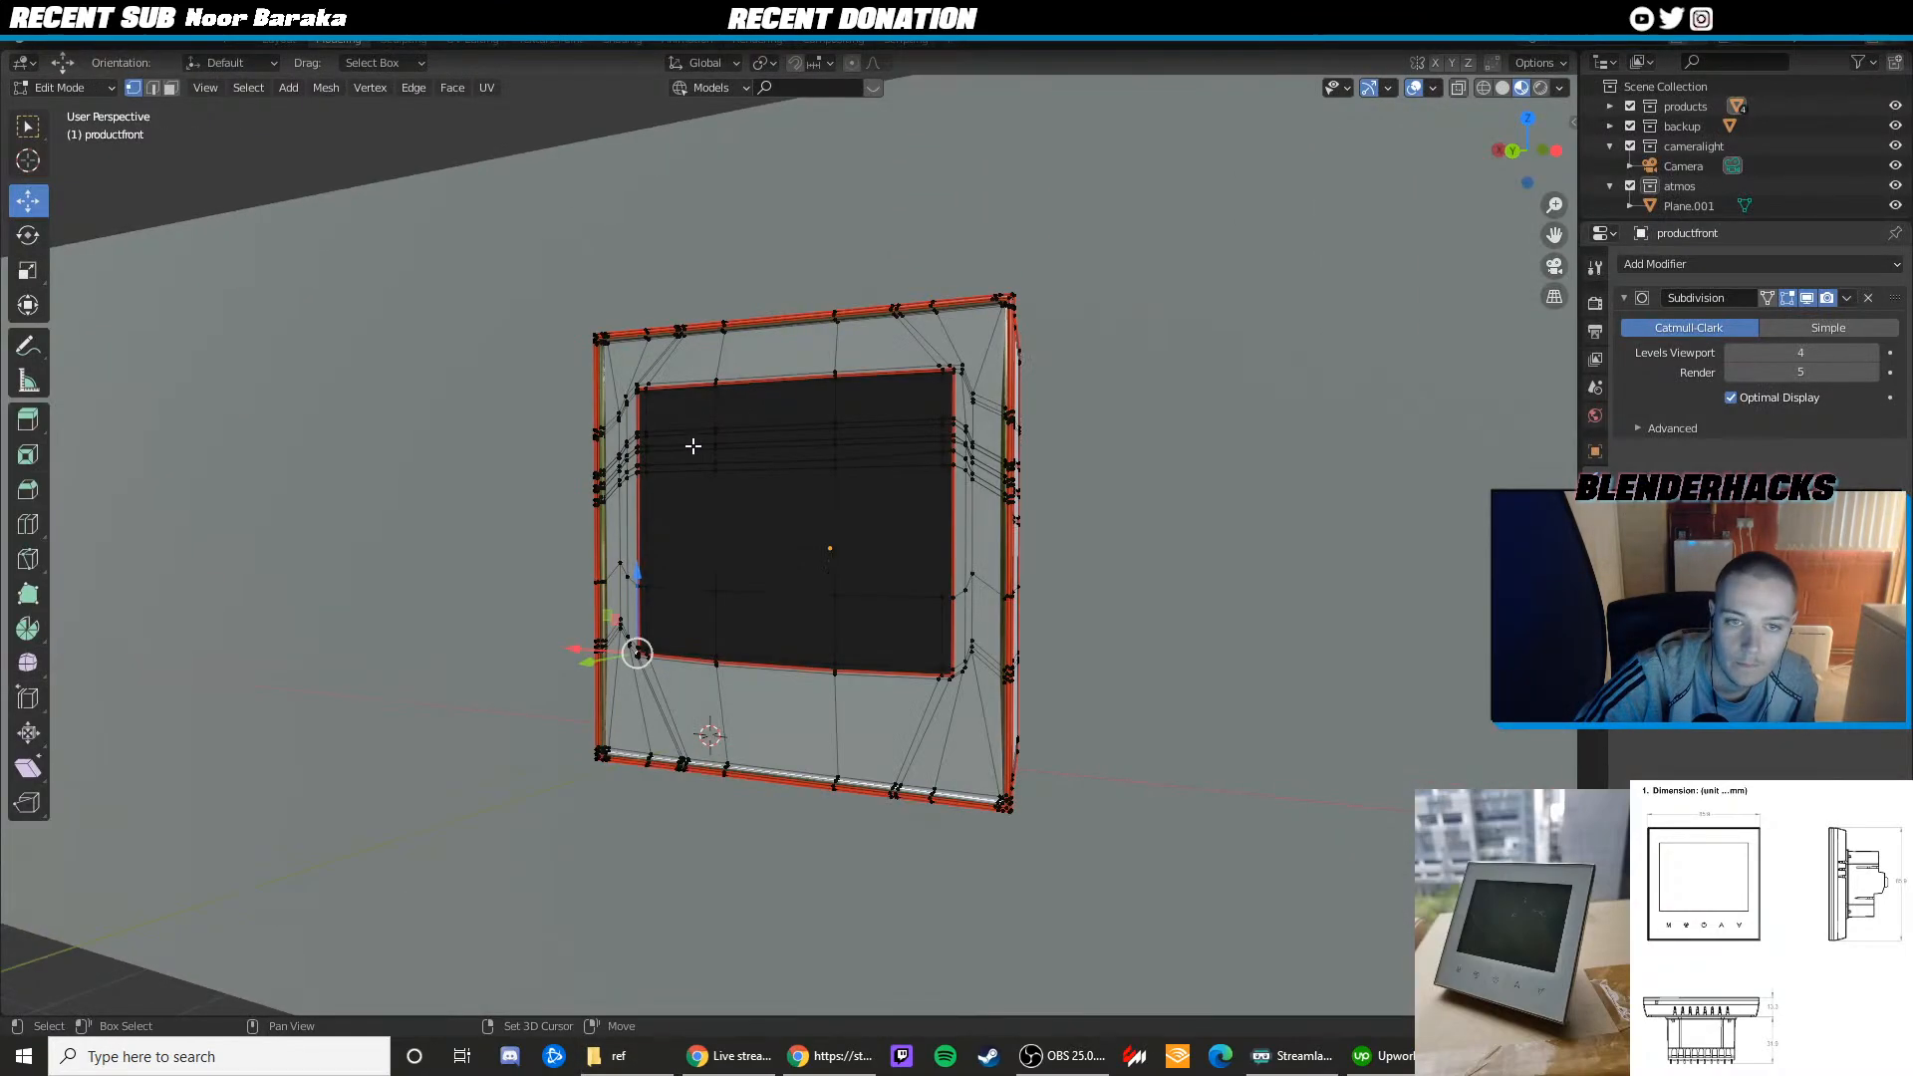
{"action": "scroll", "coordinate": [698, 448], "scroll_direction": "up", "scroll_amount": 3}
{"action": "middle_click_drag", "start_coordinate": [670, 488], "coordinate": [901, 566]}
{"action": "middle_click_drag", "start_coordinate": [740, 530], "coordinate": [831, 550], "text": "shift"}
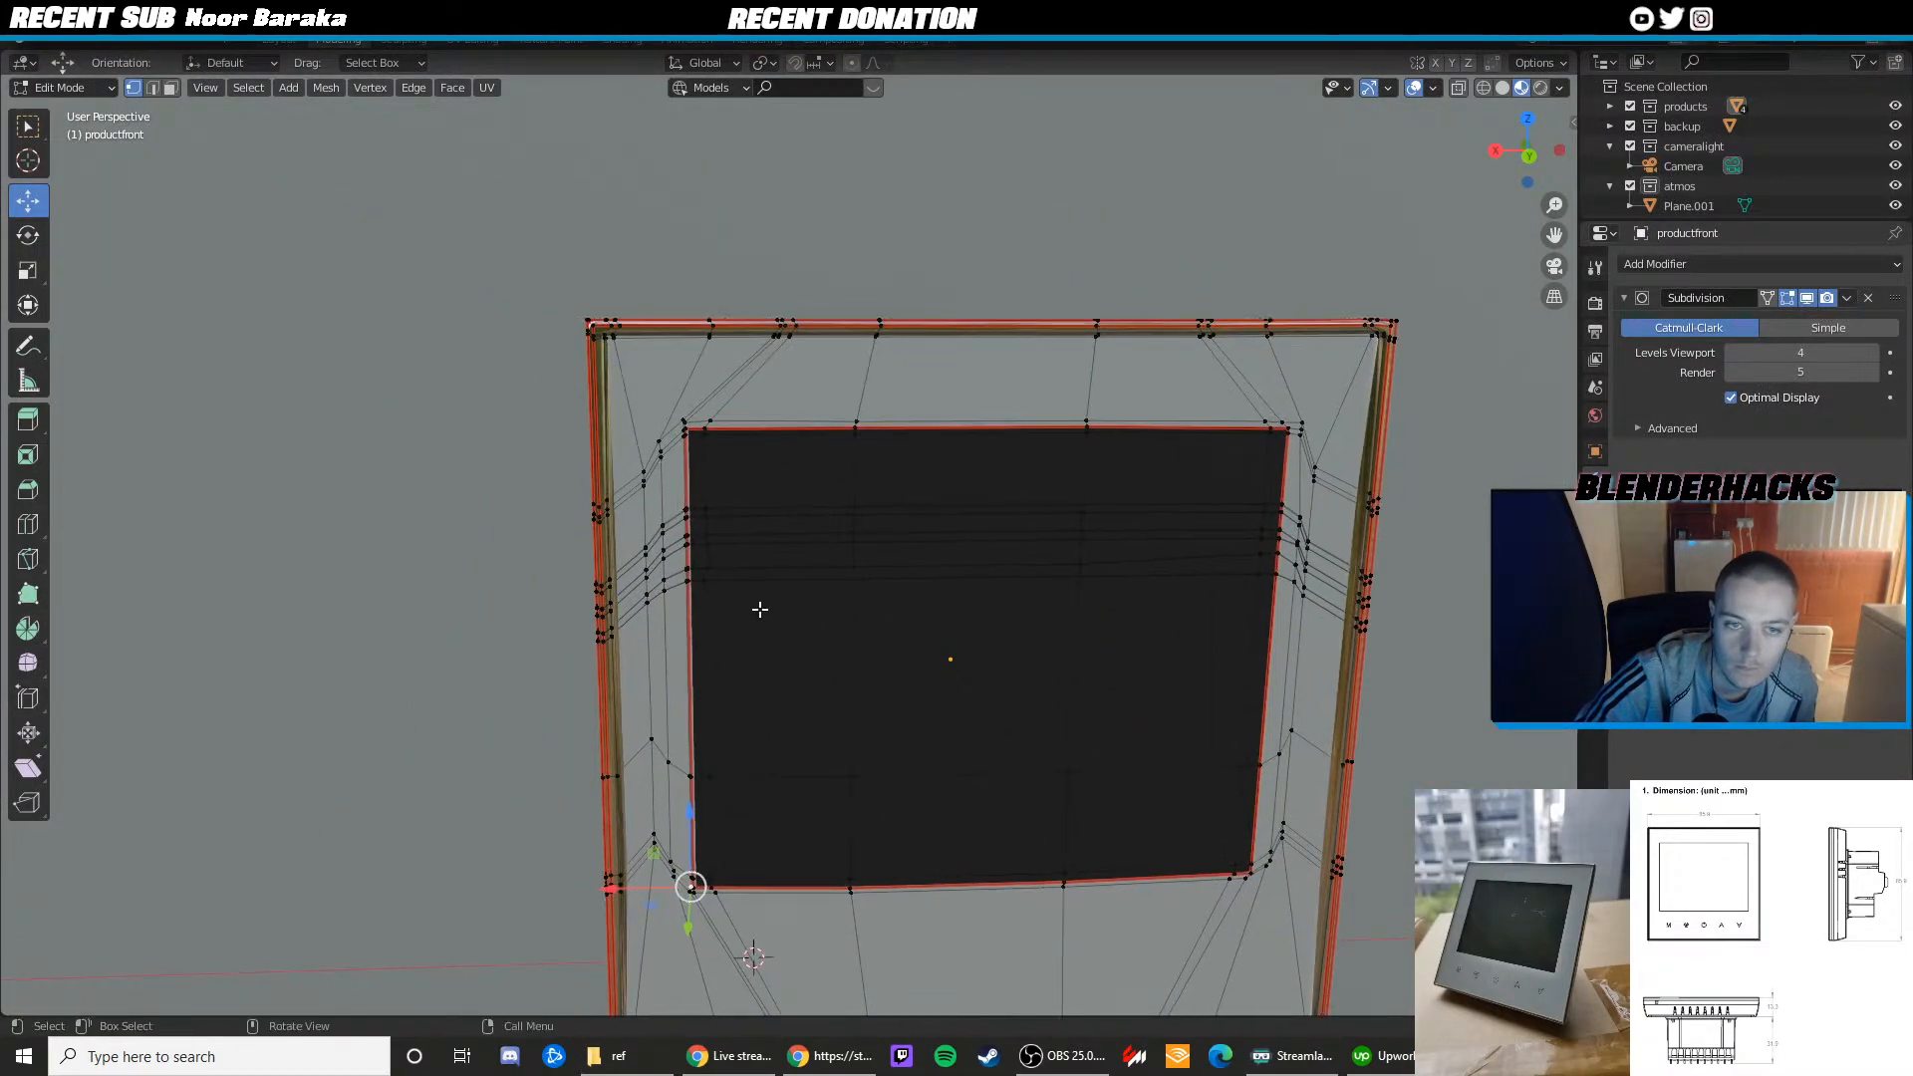
{"action": "scroll", "coordinate": [761, 607], "scroll_direction": "up", "scroll_amount": 2}
{"action": "left_click_drag", "start_coordinate": [781, 646], "coordinate": [576, 350]}
{"action": "left_click_drag", "start_coordinate": [921, 503], "coordinate": [842, 368], "text": "shift"}
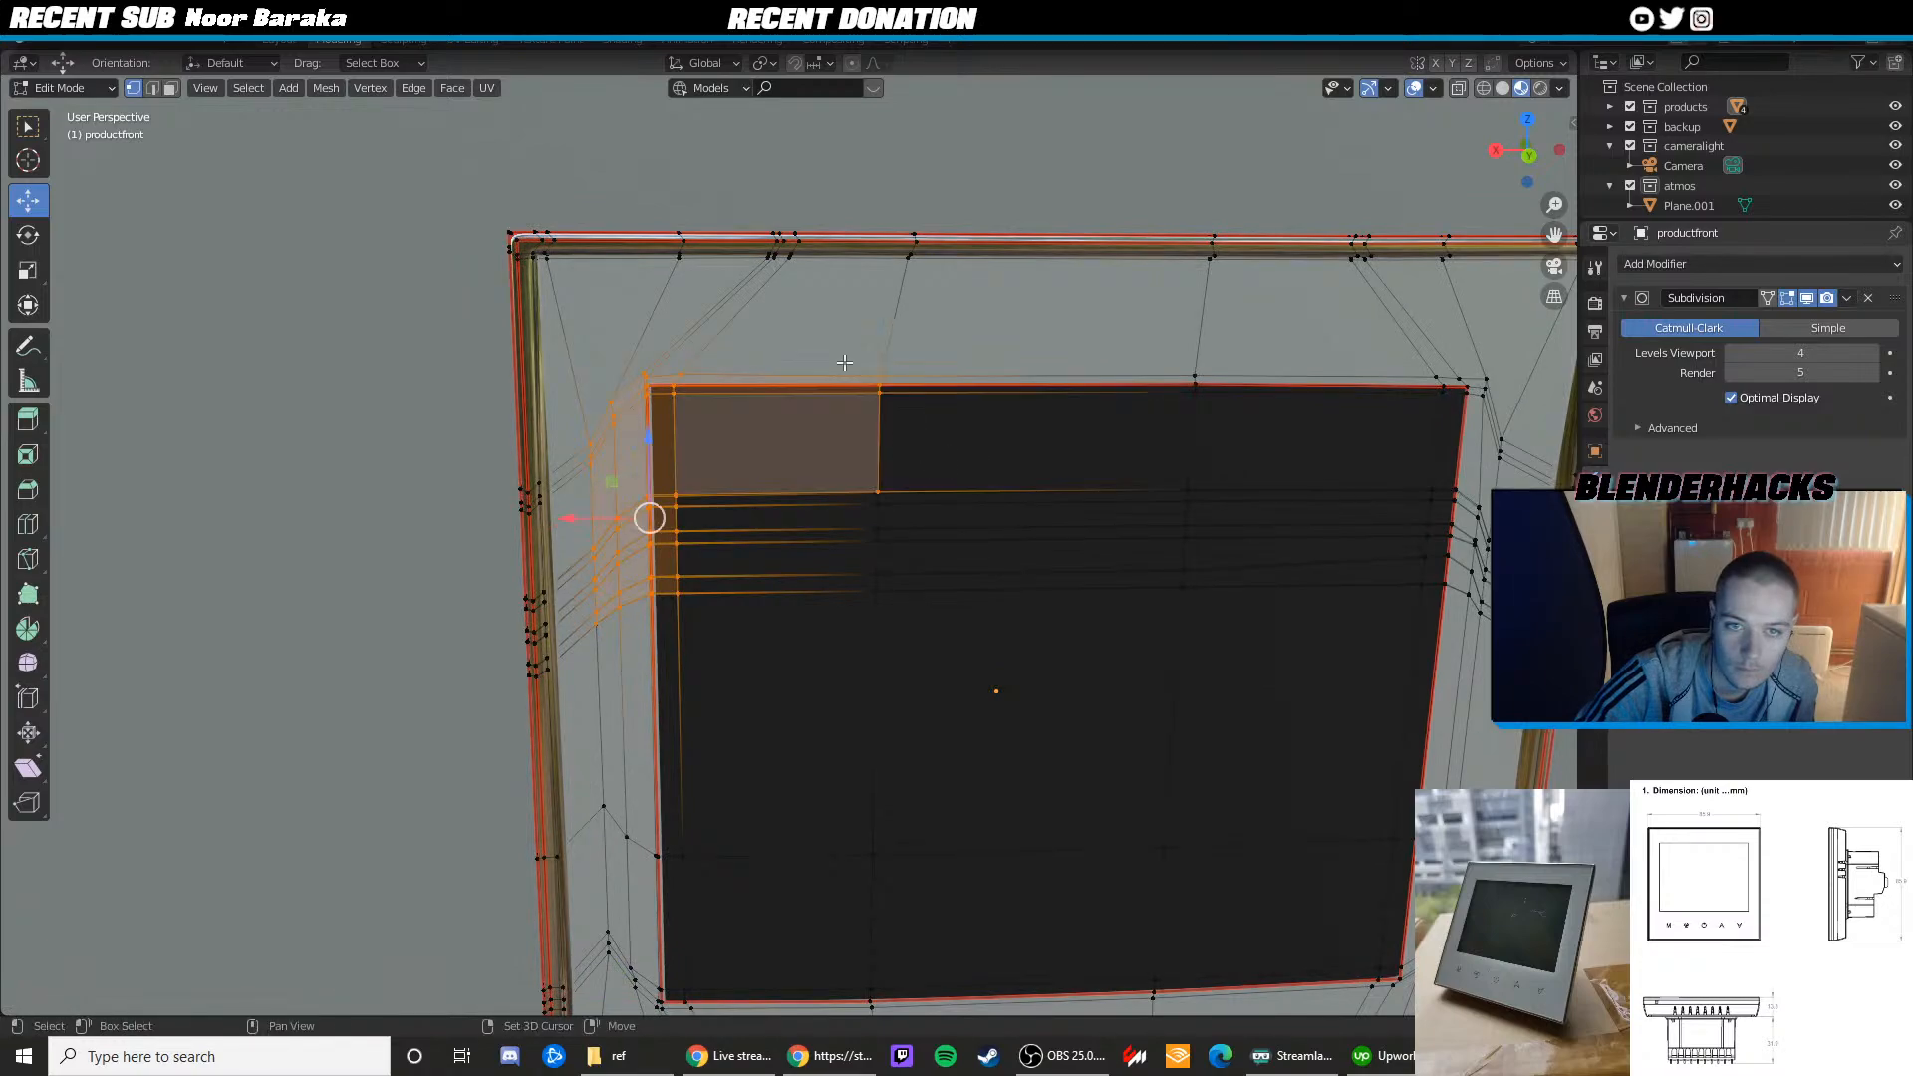
{"action": "left_click_drag", "start_coordinate": [941, 627], "coordinate": [837, 469], "text": "shift"}
{"action": "left_click_drag", "start_coordinate": [1262, 664], "coordinate": [1145, 469], "text": "shift"}
Extend the selection to the screen's remaining side and lower vertices with their surrounding loops
{"action": "middle_click_drag", "start_coordinate": [1224, 533], "coordinate": [618, 299], "text": "shift"}
{"action": "left_click_drag", "start_coordinate": [921, 242], "coordinate": [1084, 576], "text": "shift"}
{"action": "middle_click_drag", "start_coordinate": [876, 588], "coordinate": [816, 439], "text": "shift"}
{"action": "left_click_drag", "start_coordinate": [883, 503], "coordinate": [999, 805], "text": "shift"}
{"action": "left_click_drag", "start_coordinate": [727, 812], "coordinate": [612, 715], "text": "shift"}
{"action": "left_click_drag", "start_coordinate": [260, 807], "coordinate": [106, 548], "text": "shift"}
{"action": "left_click", "coordinate": [387, 626], "text": "shift"}
{"action": "left_click_drag", "start_coordinate": [730, 659], "coordinate": [654, 601], "text": "shift"}
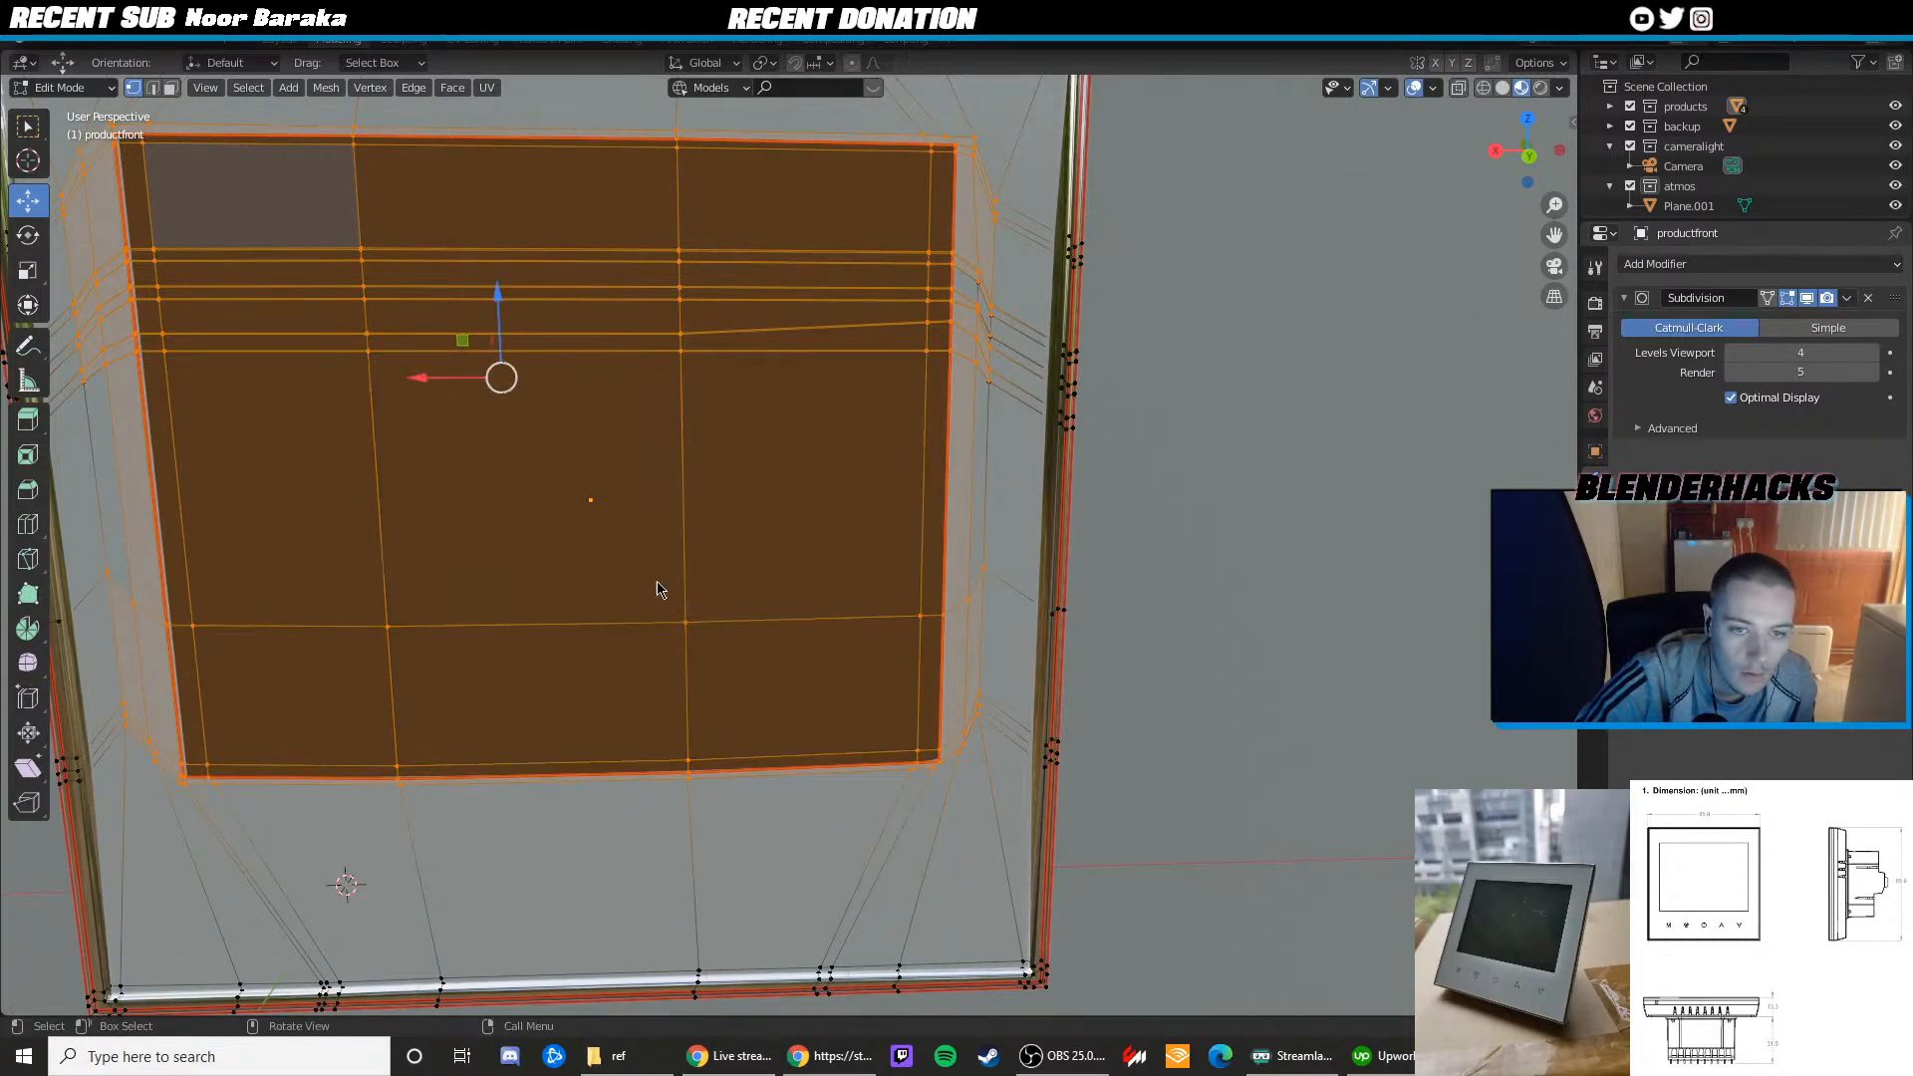
Create a vertex group named "screen" and assign the selected screen vertices to it
{"action": "right_click", "coordinate": [658, 588]}
{"action": "right_click", "coordinate": [654, 558]}
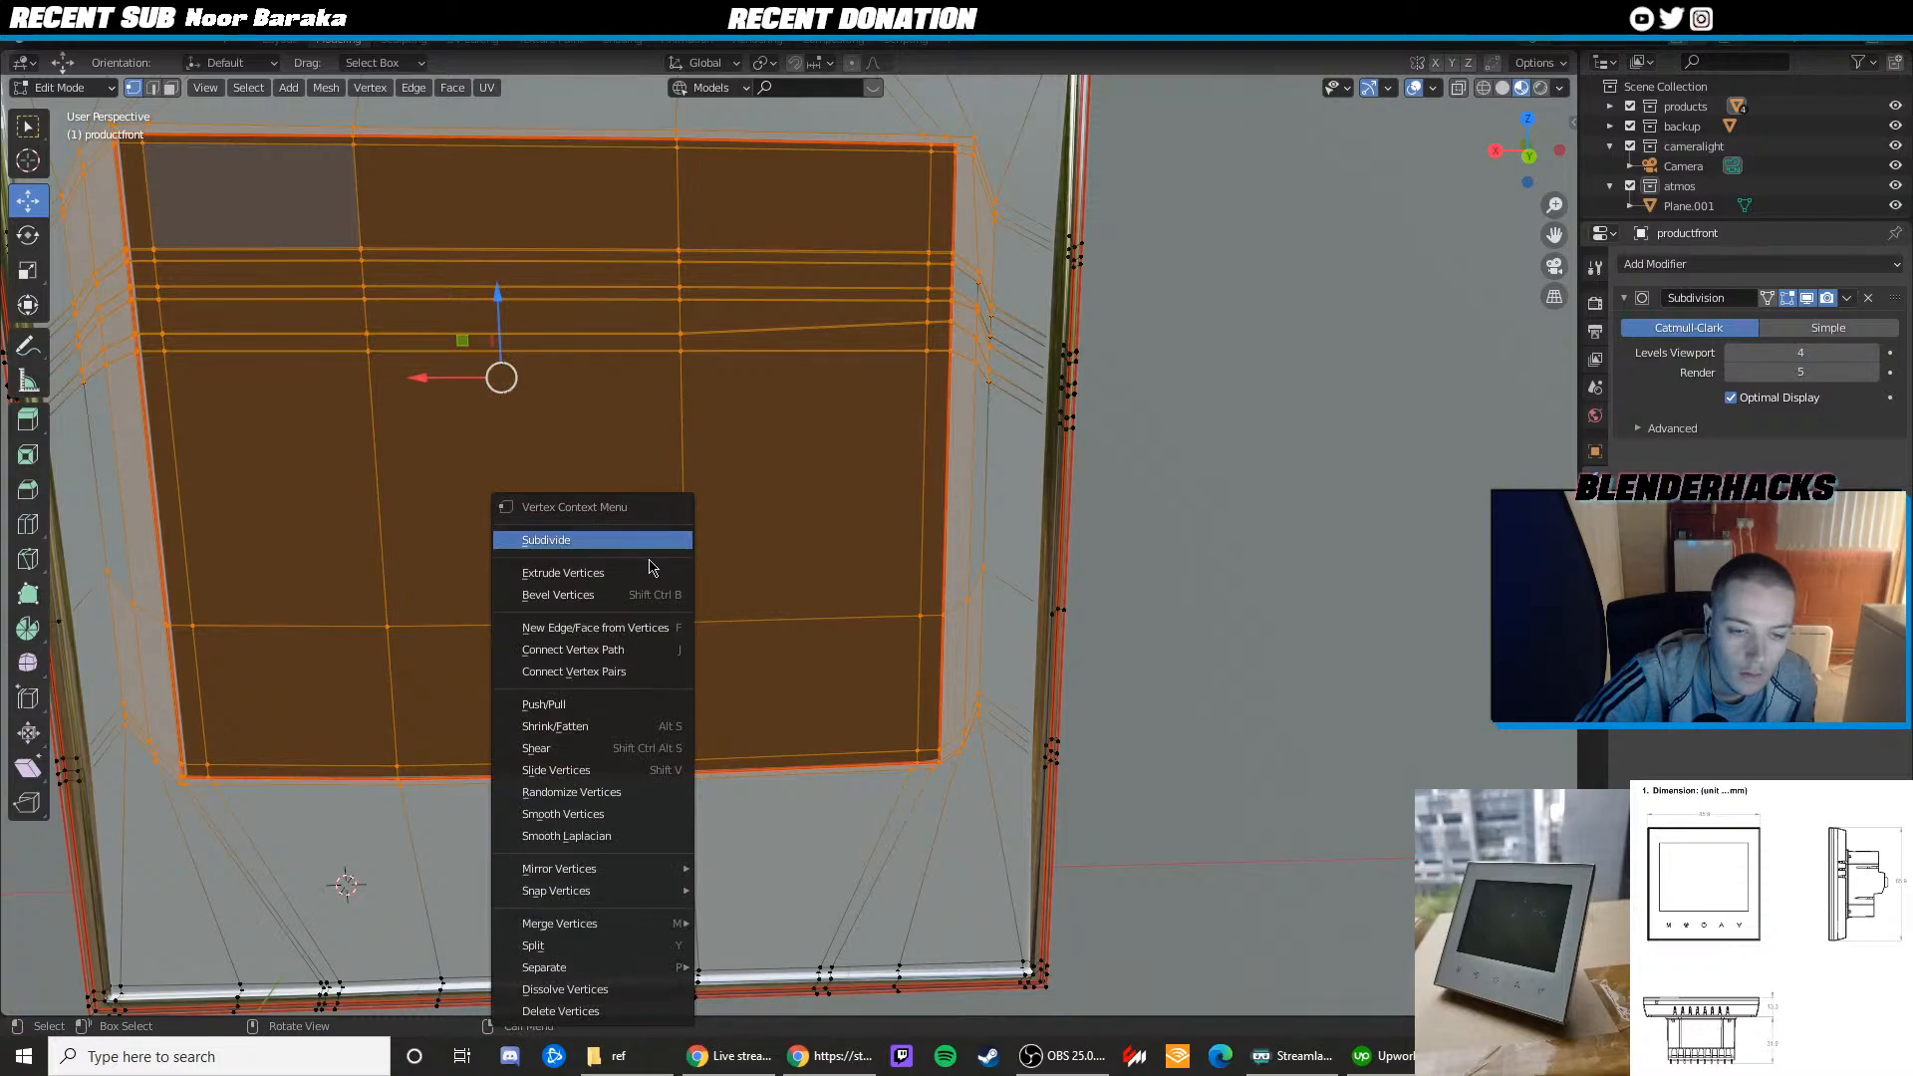
{"action": "left_click", "coordinate": [1594, 590]}
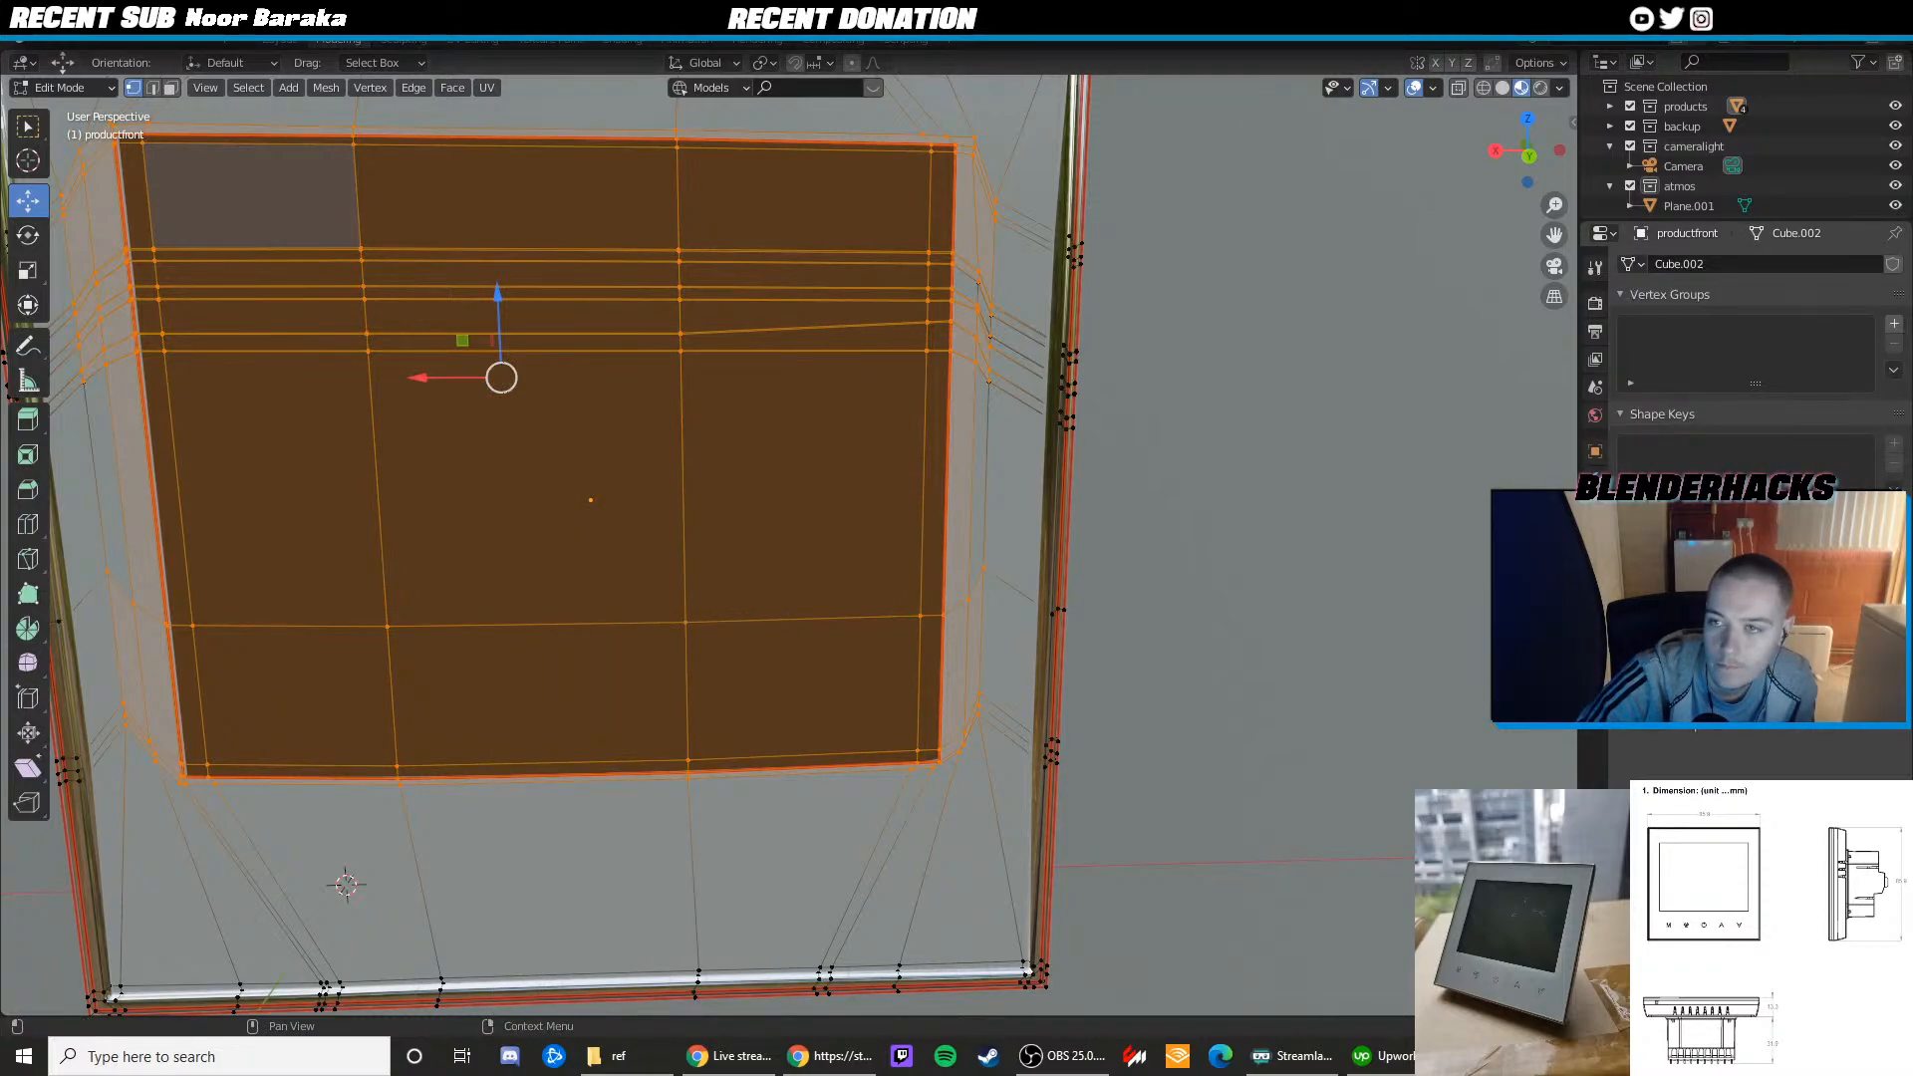
{"action": "left_click", "coordinate": [1895, 325]}
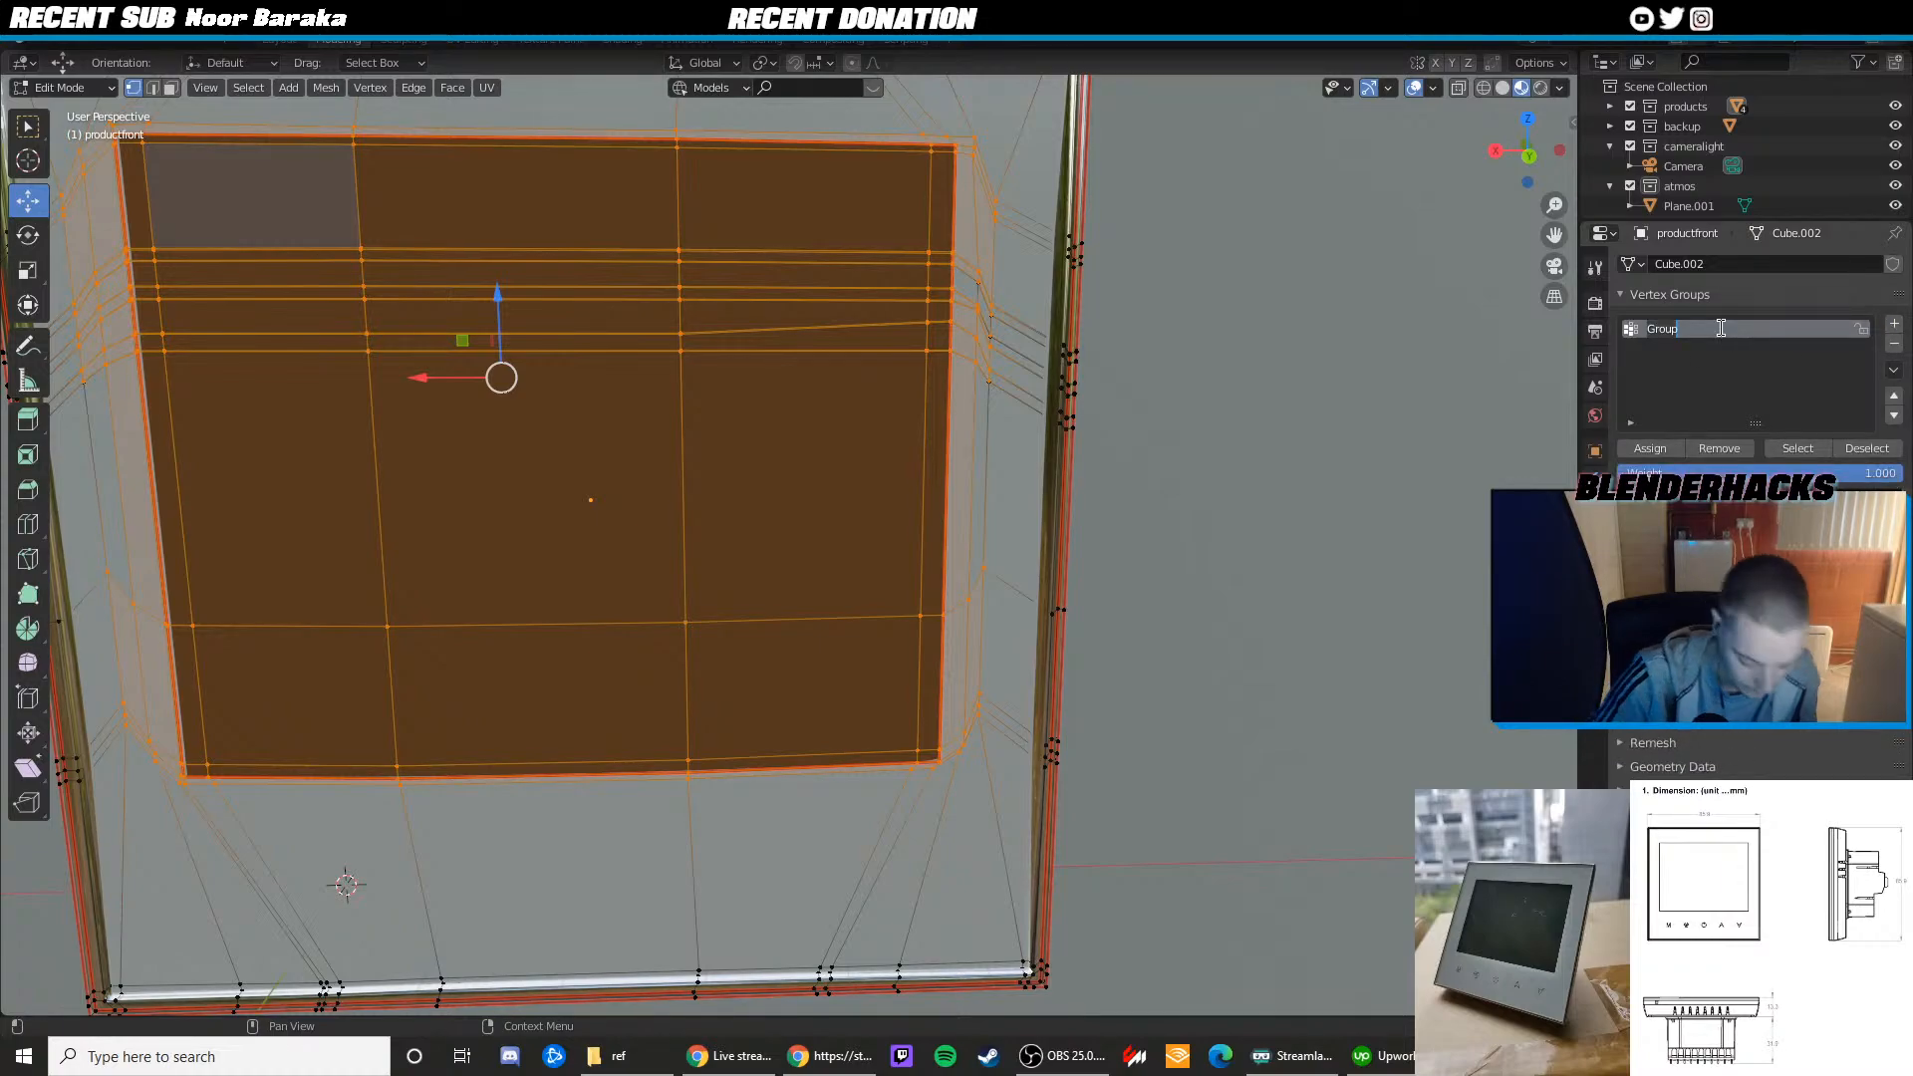
{"action": "type", "text": "screen"}
{"action": "key", "text": "Return"}
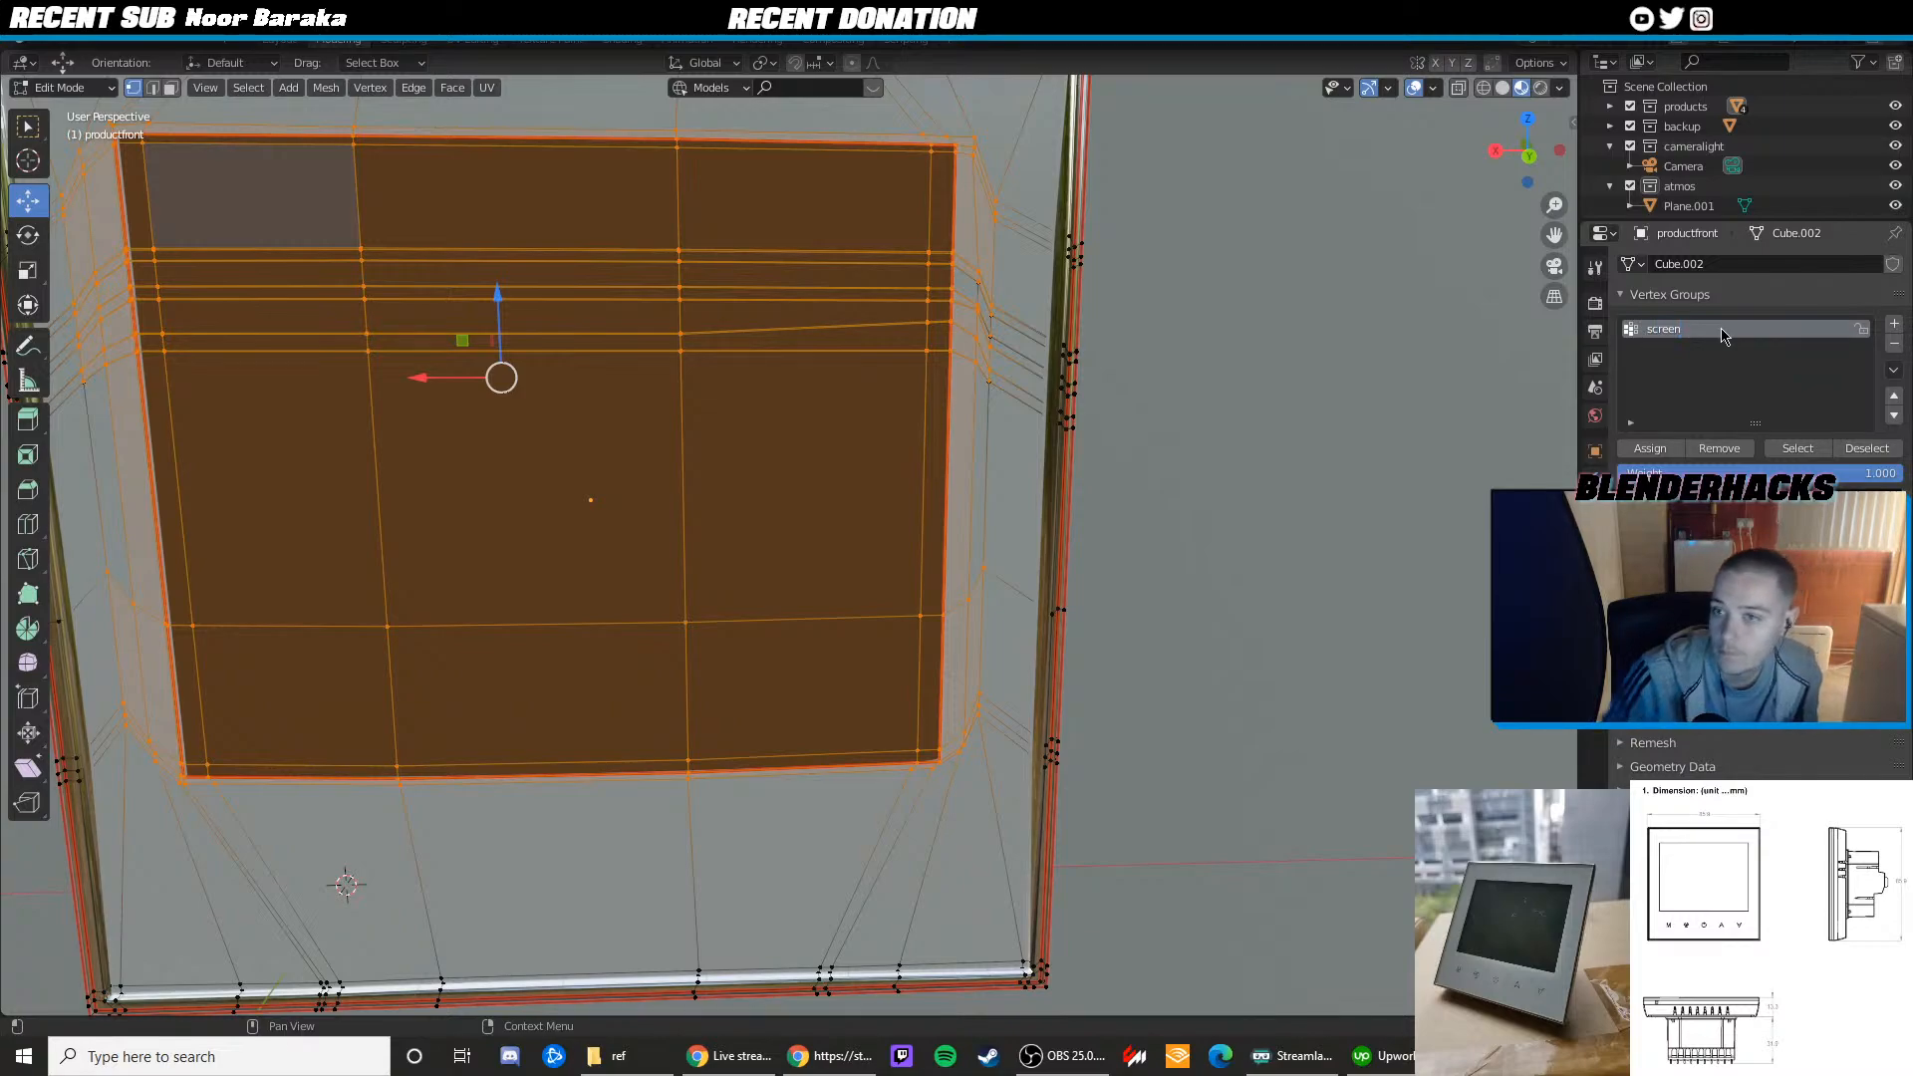
{"action": "left_click", "coordinate": [1650, 450]}
Try to raise the selected screen vertices along the Z axis
{"action": "scroll", "coordinate": [638, 418], "scroll_direction": "down", "scroll_amount": 5}
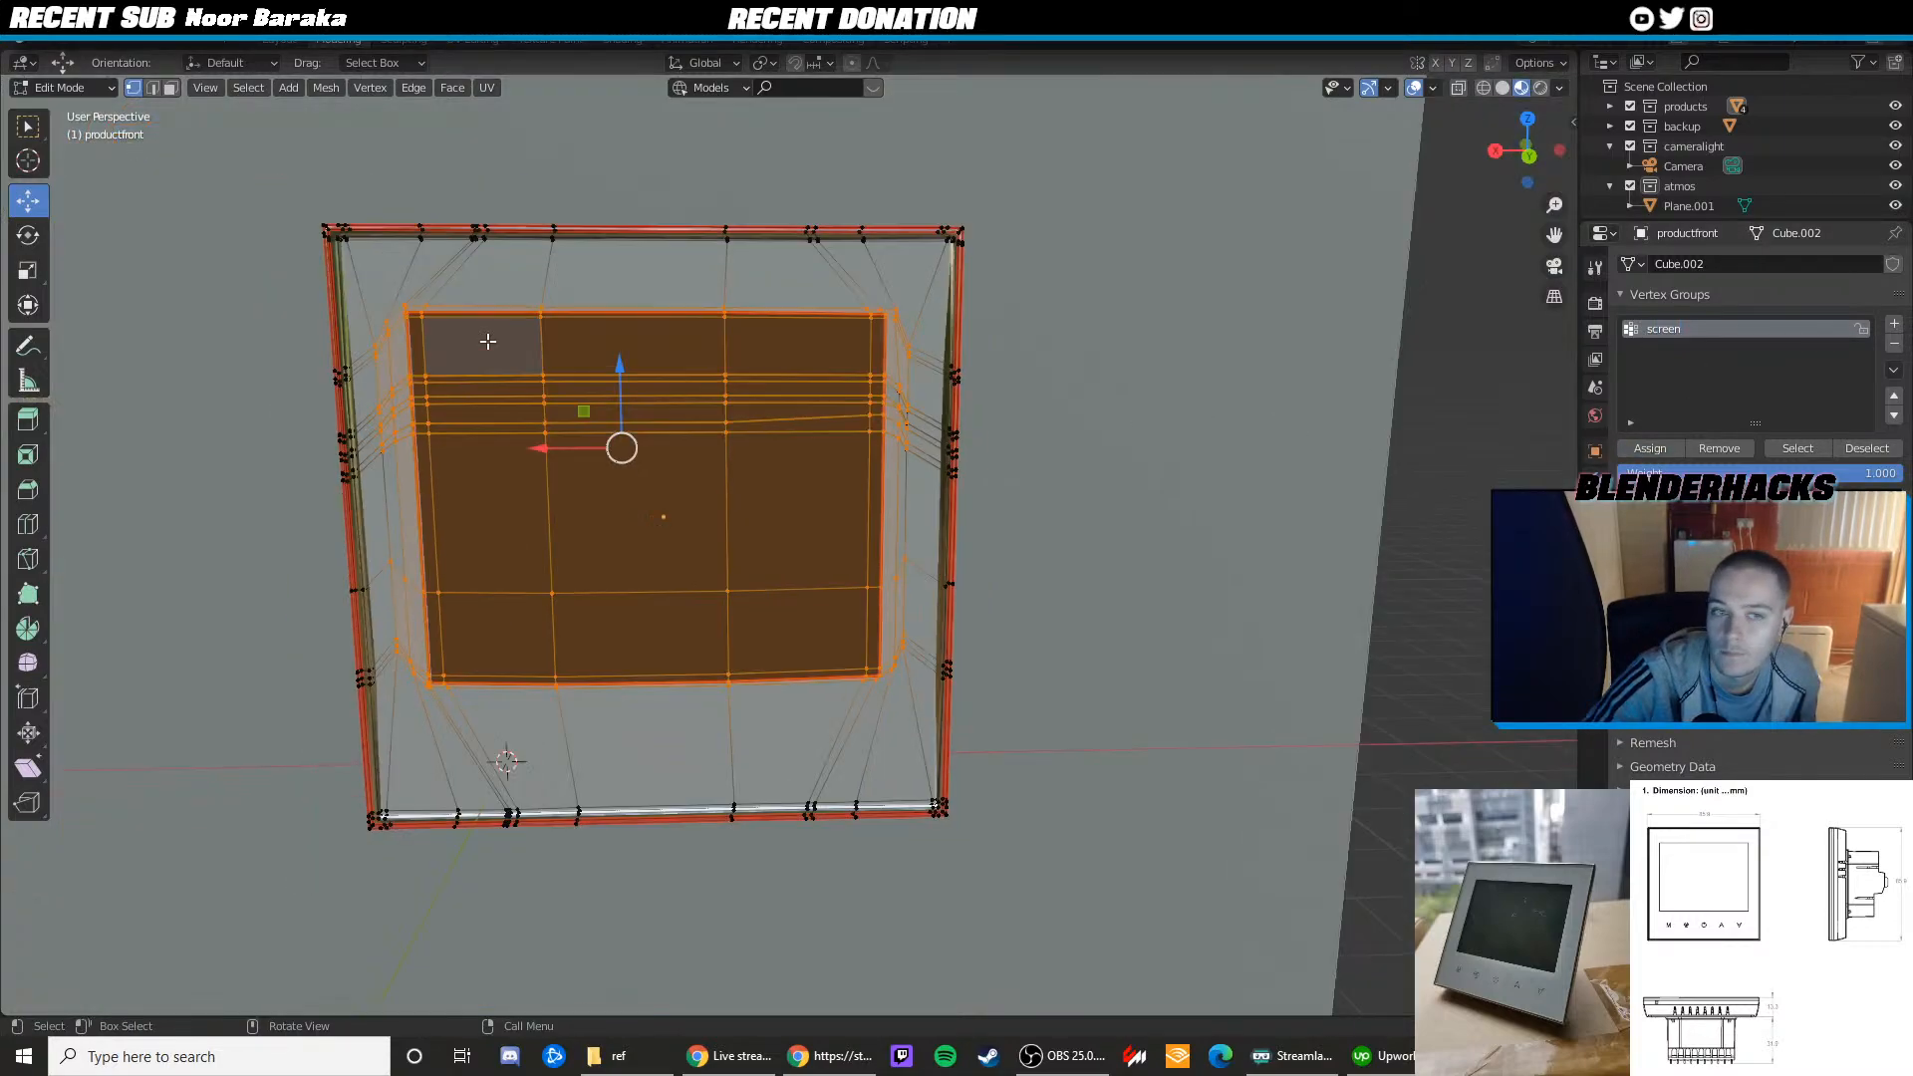
{"action": "key", "text": "g"}
{"action": "key", "text": "z"}
{"action": "left_click", "coordinate": [641, 352]}
{"action": "key", "text": "ctrl+z"}
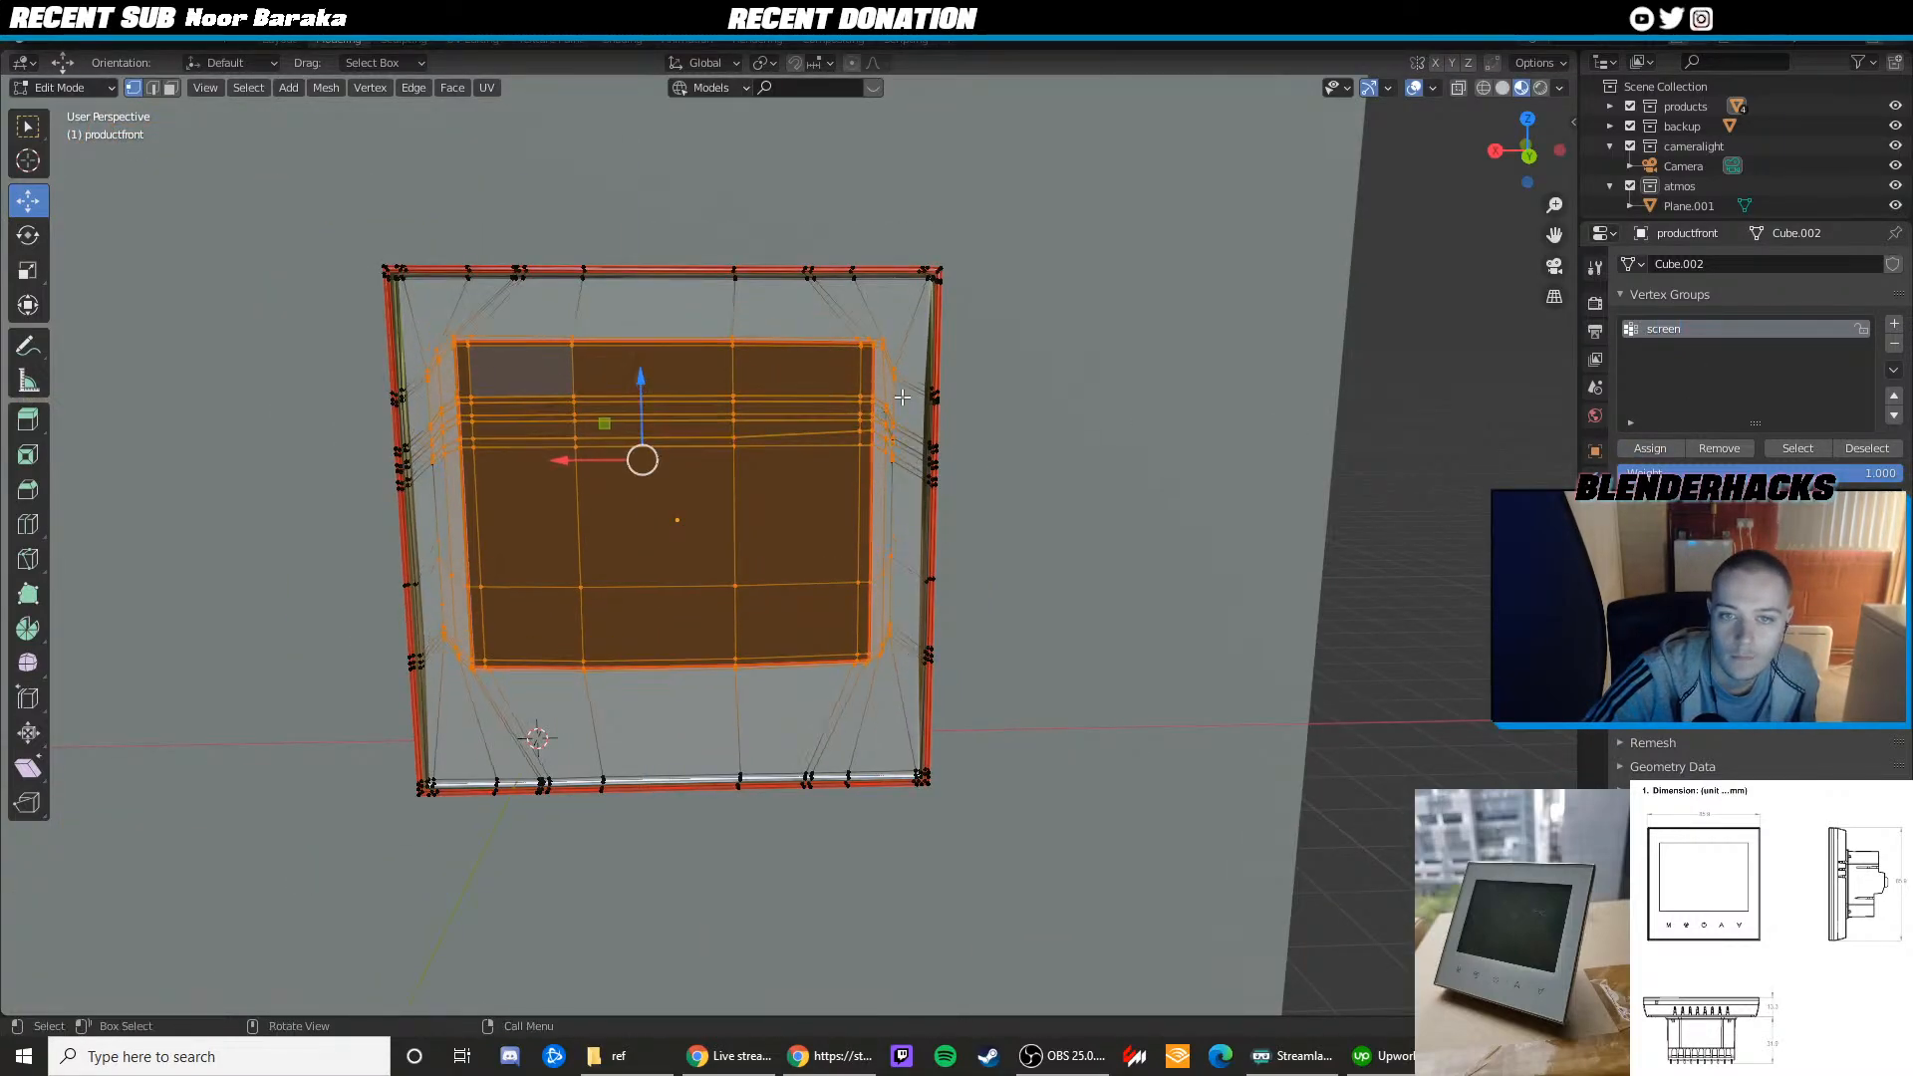
{"action": "scroll", "coordinate": [884, 299], "scroll_direction": "up", "scroll_amount": 3}
{"action": "left_click_drag", "start_coordinate": [885, 297], "coordinate": [965, 439]}
{"action": "left_click_drag", "start_coordinate": [557, 324], "coordinate": [552, 286]}
{"action": "key", "text": "ctrl+z"}
Add the missed loop vertices beside the screen's side edges to the selection and test a Z-axis move
{"action": "left_click_drag", "start_coordinate": [980, 441], "coordinate": [914, 385], "text": "shift"}
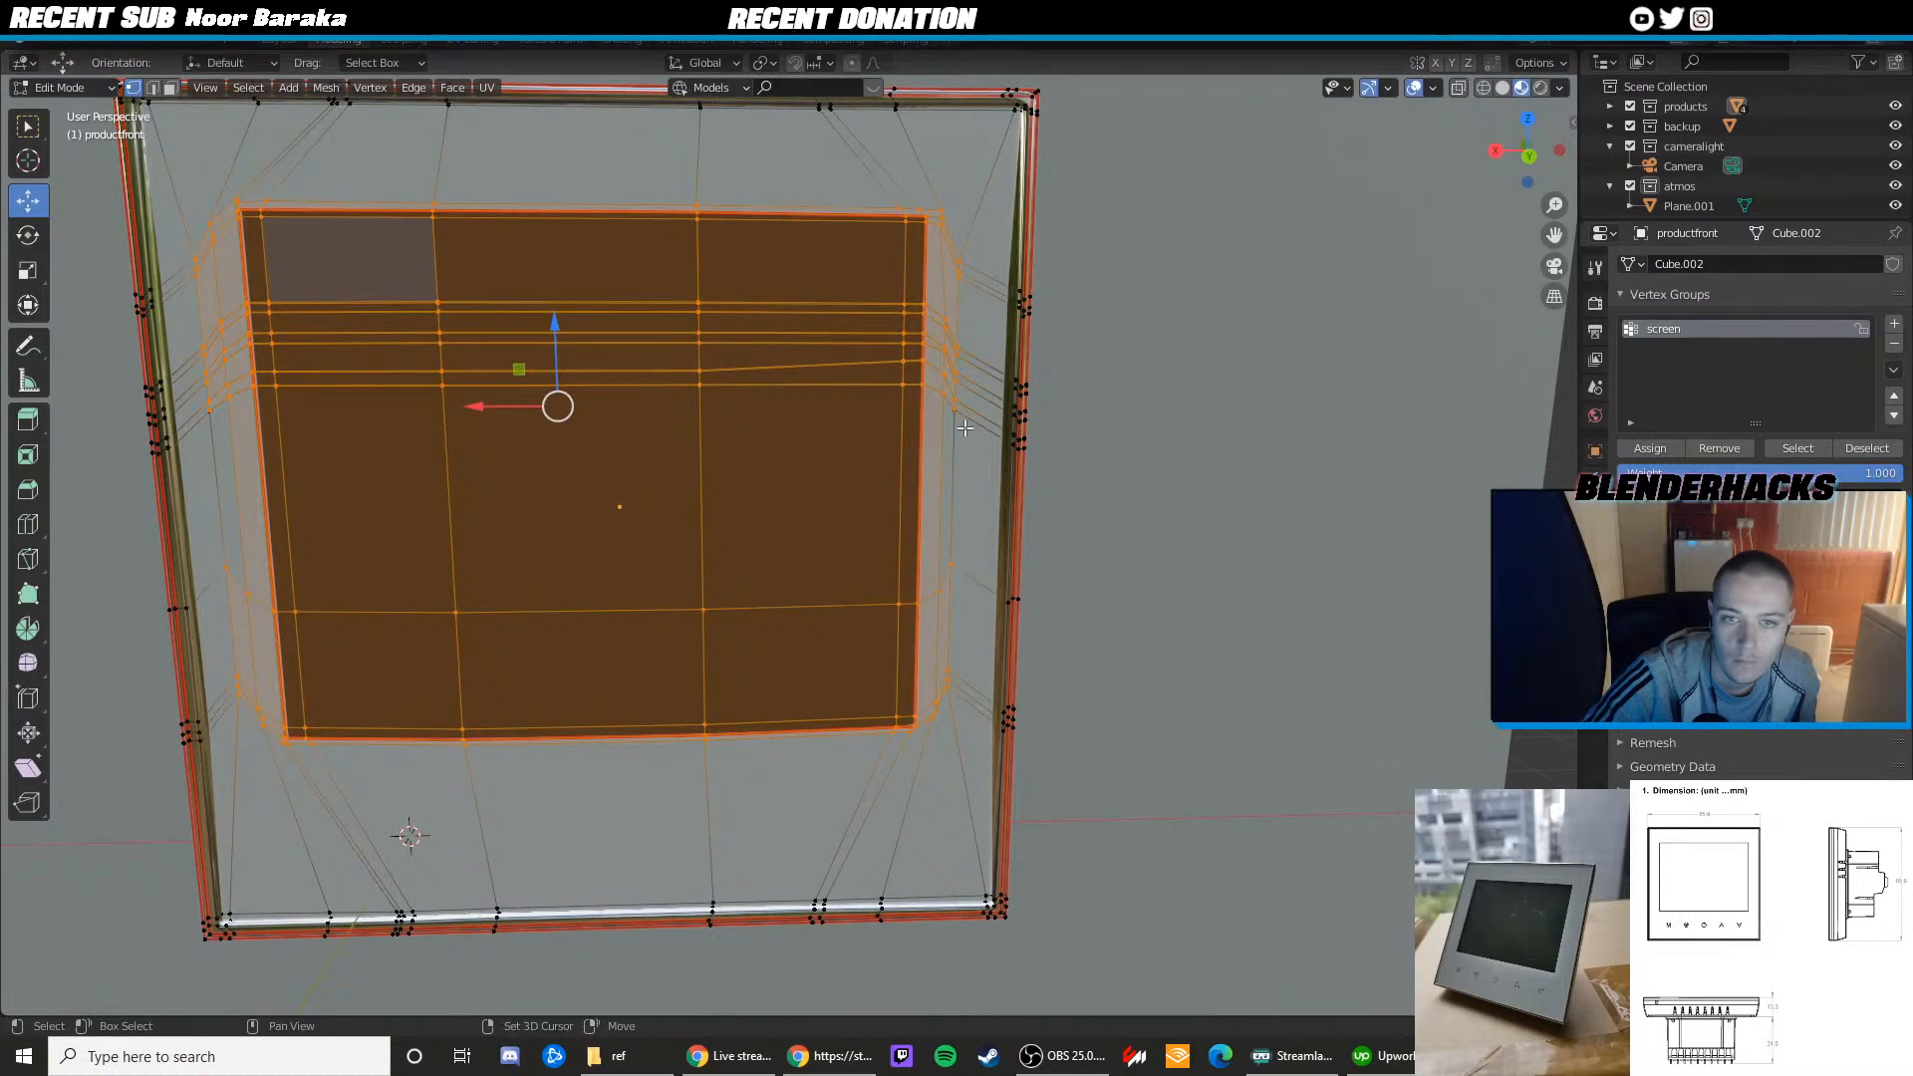
{"action": "scroll", "coordinate": [1000, 385], "scroll_direction": "up", "scroll_amount": 2}
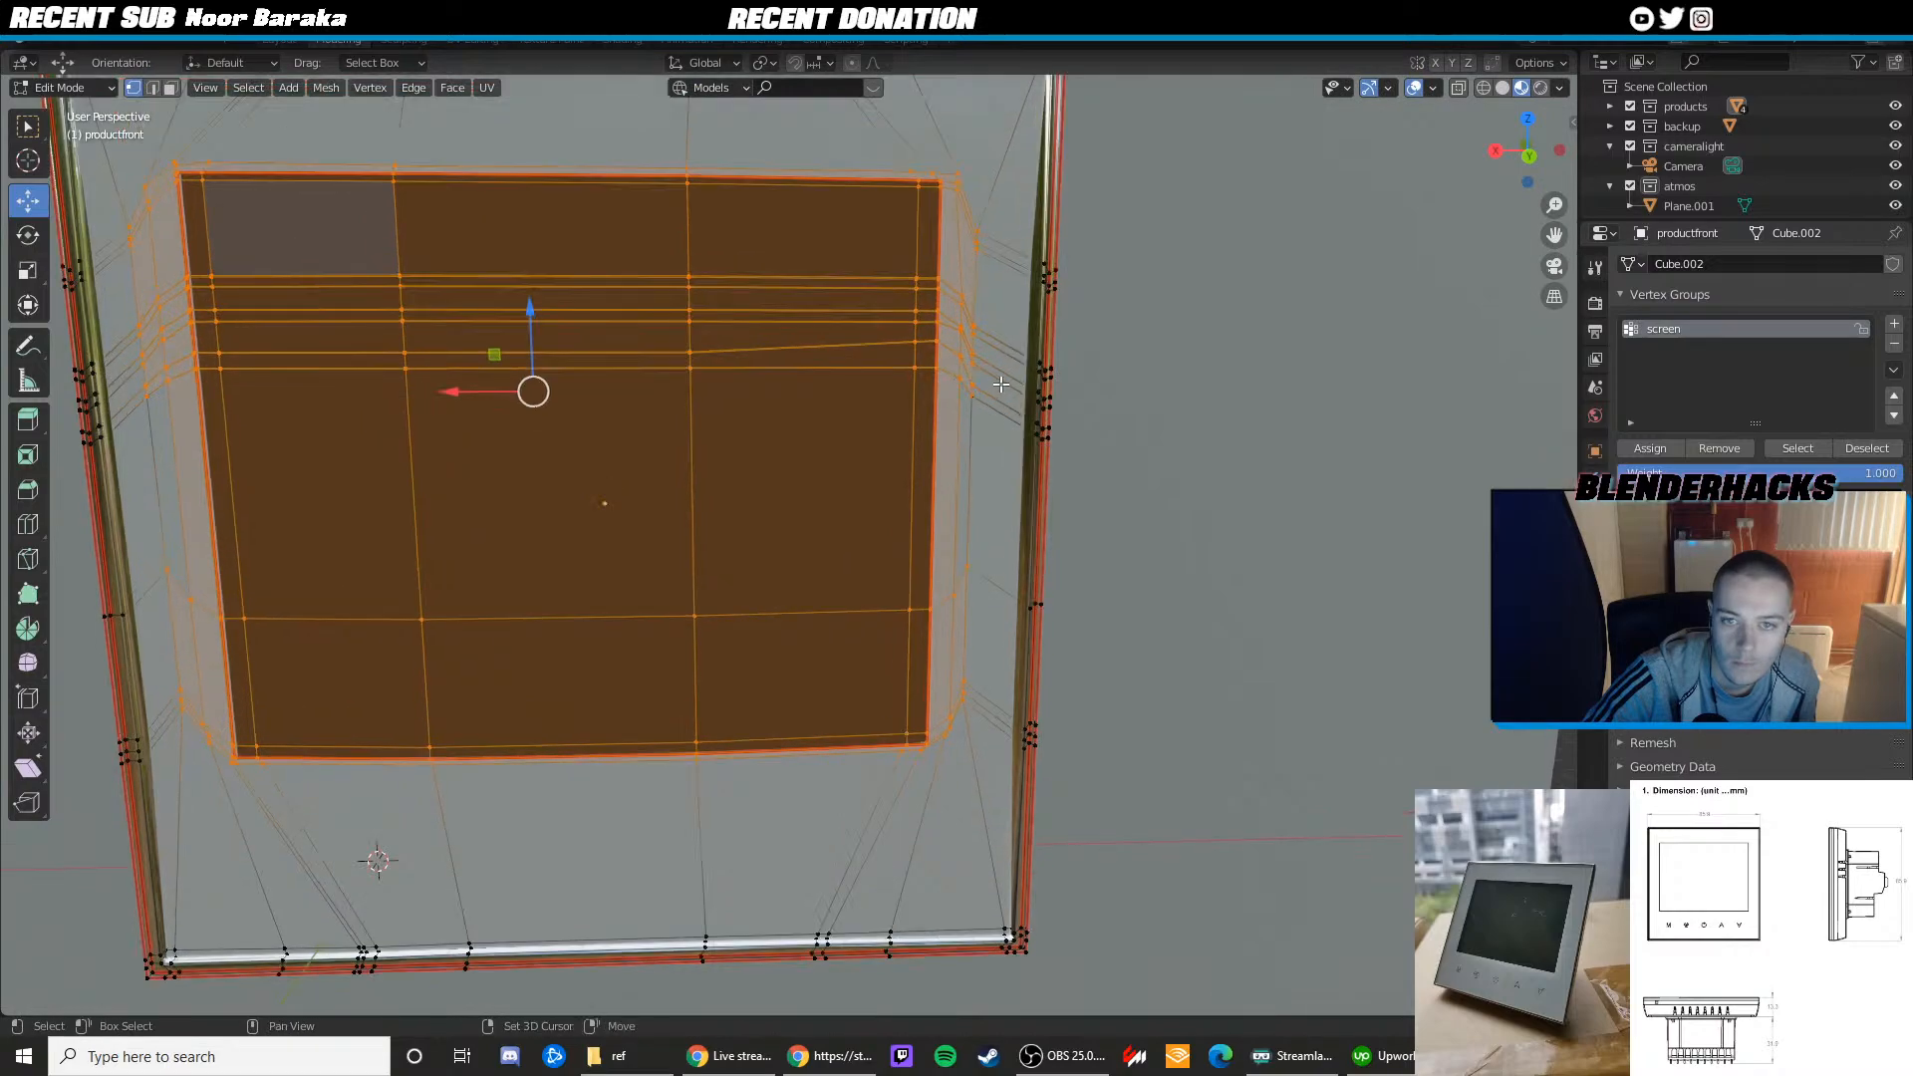
{"action": "scroll", "coordinate": [986, 363], "scroll_direction": "up", "scroll_amount": 3}
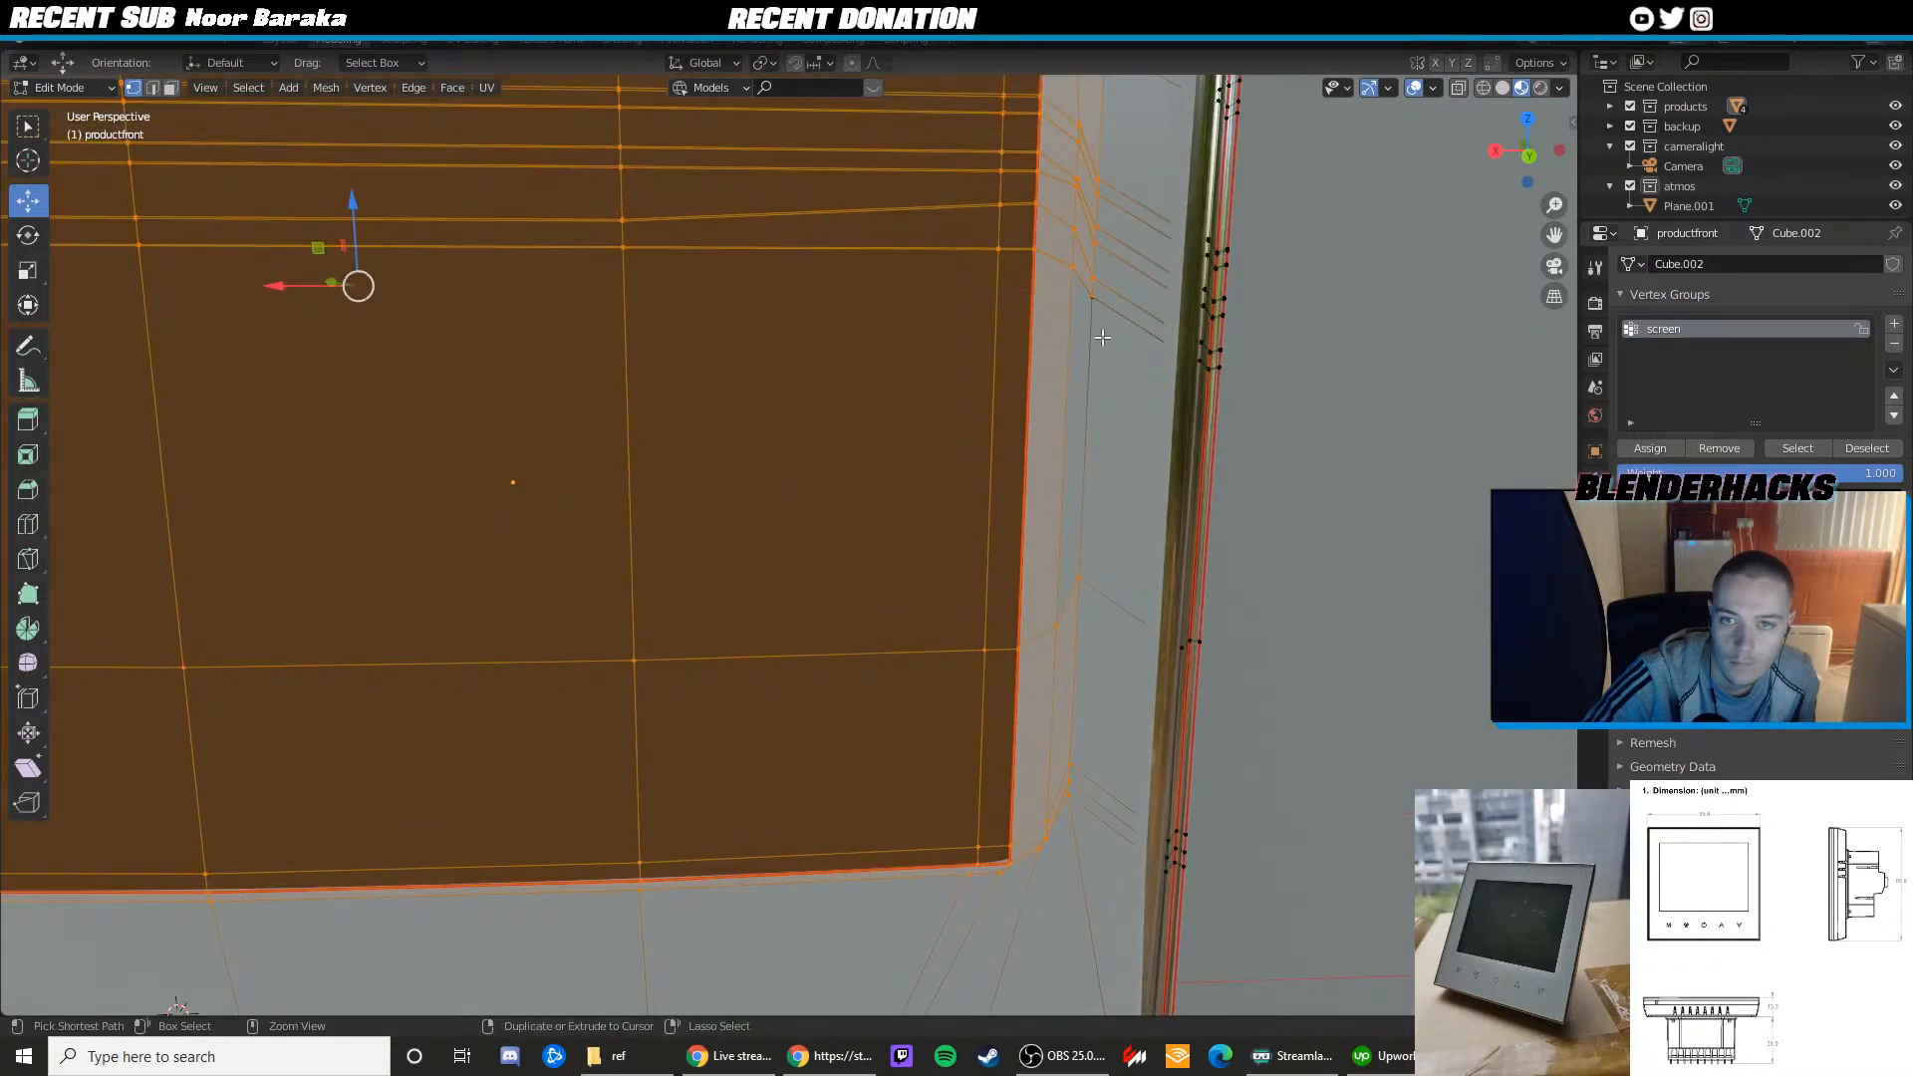
{"action": "scroll", "coordinate": [1091, 301], "scroll_direction": "down", "scroll_amount": 5}
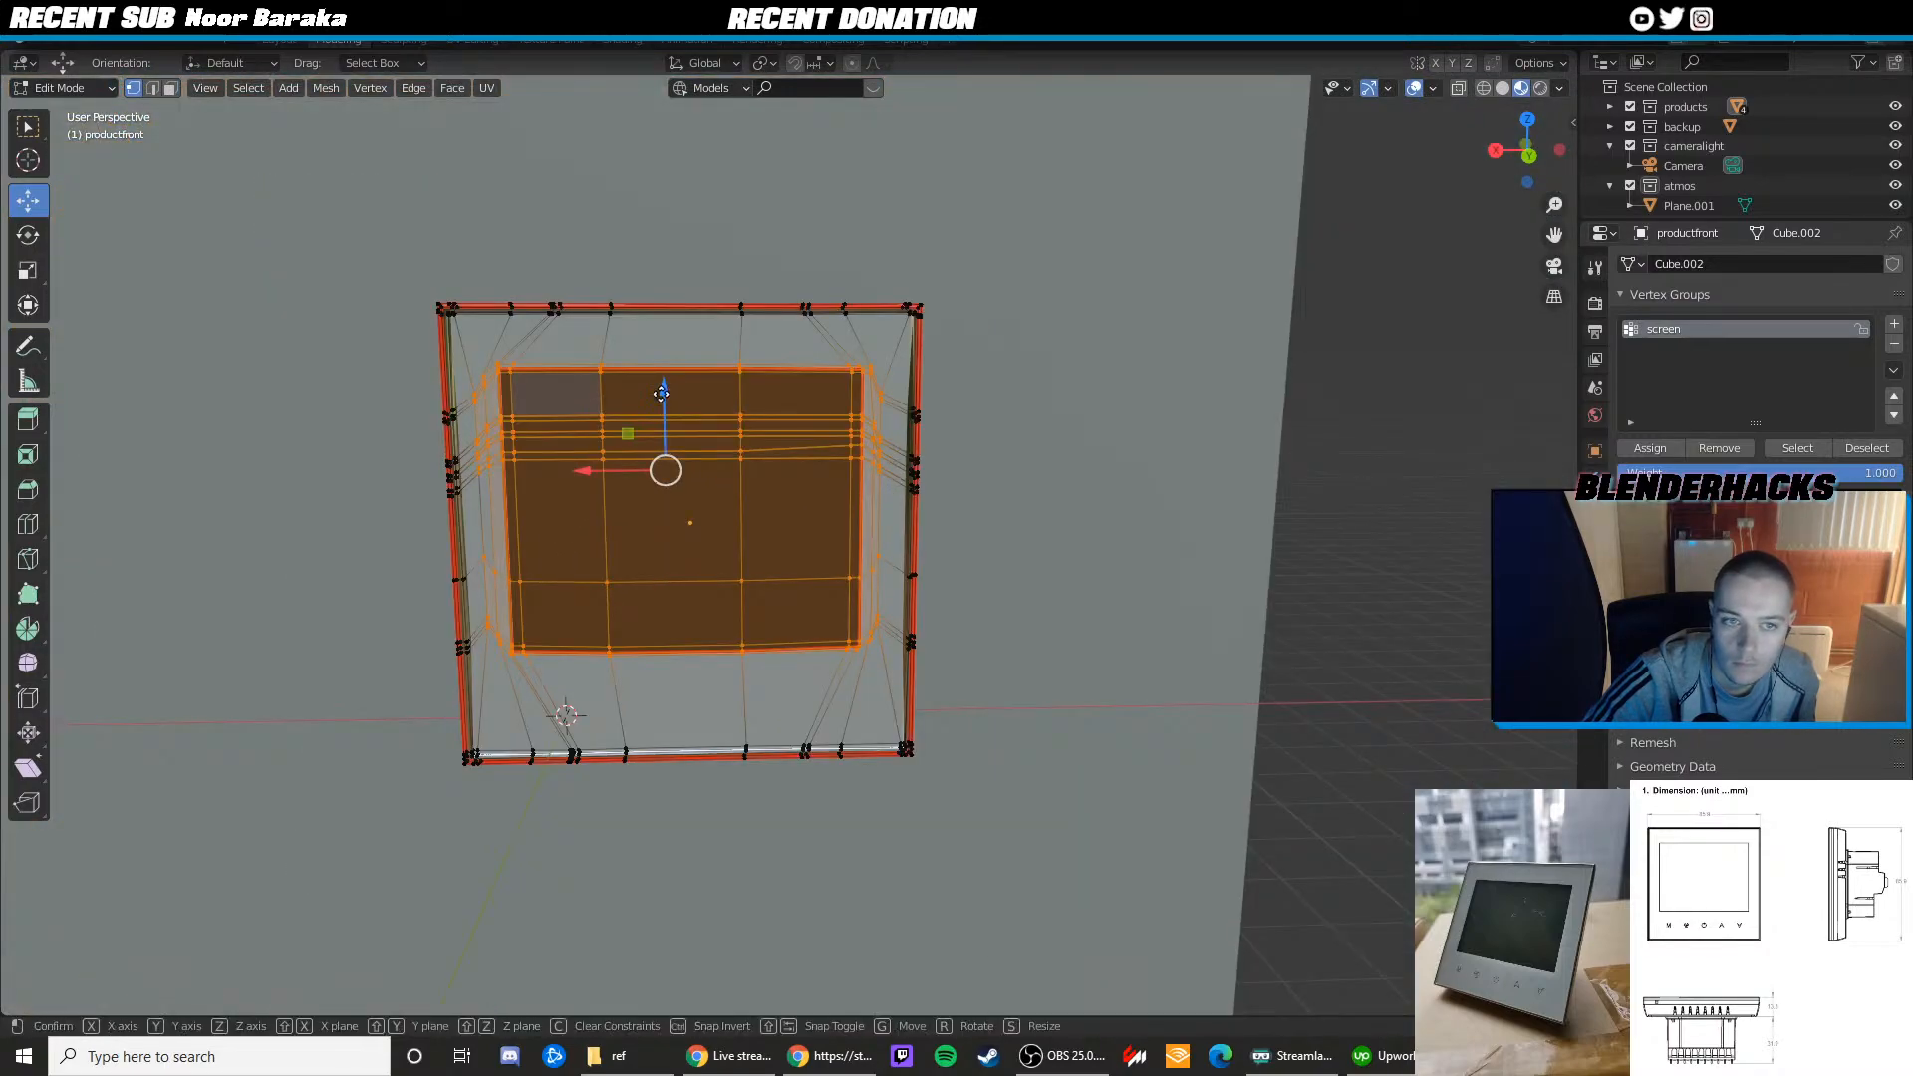
{"action": "mouse_move", "coordinate": [660, 396]}
{"action": "left_mouse_down"}
{"action": "mouse_move", "coordinate": [666, 313]}
{"action": "mouse_move", "coordinate": [665, 359]}
{"action": "left_mouse_up"}
{"action": "scroll", "coordinate": [280, 421], "scroll_direction": "up", "scroll_amount": 4}
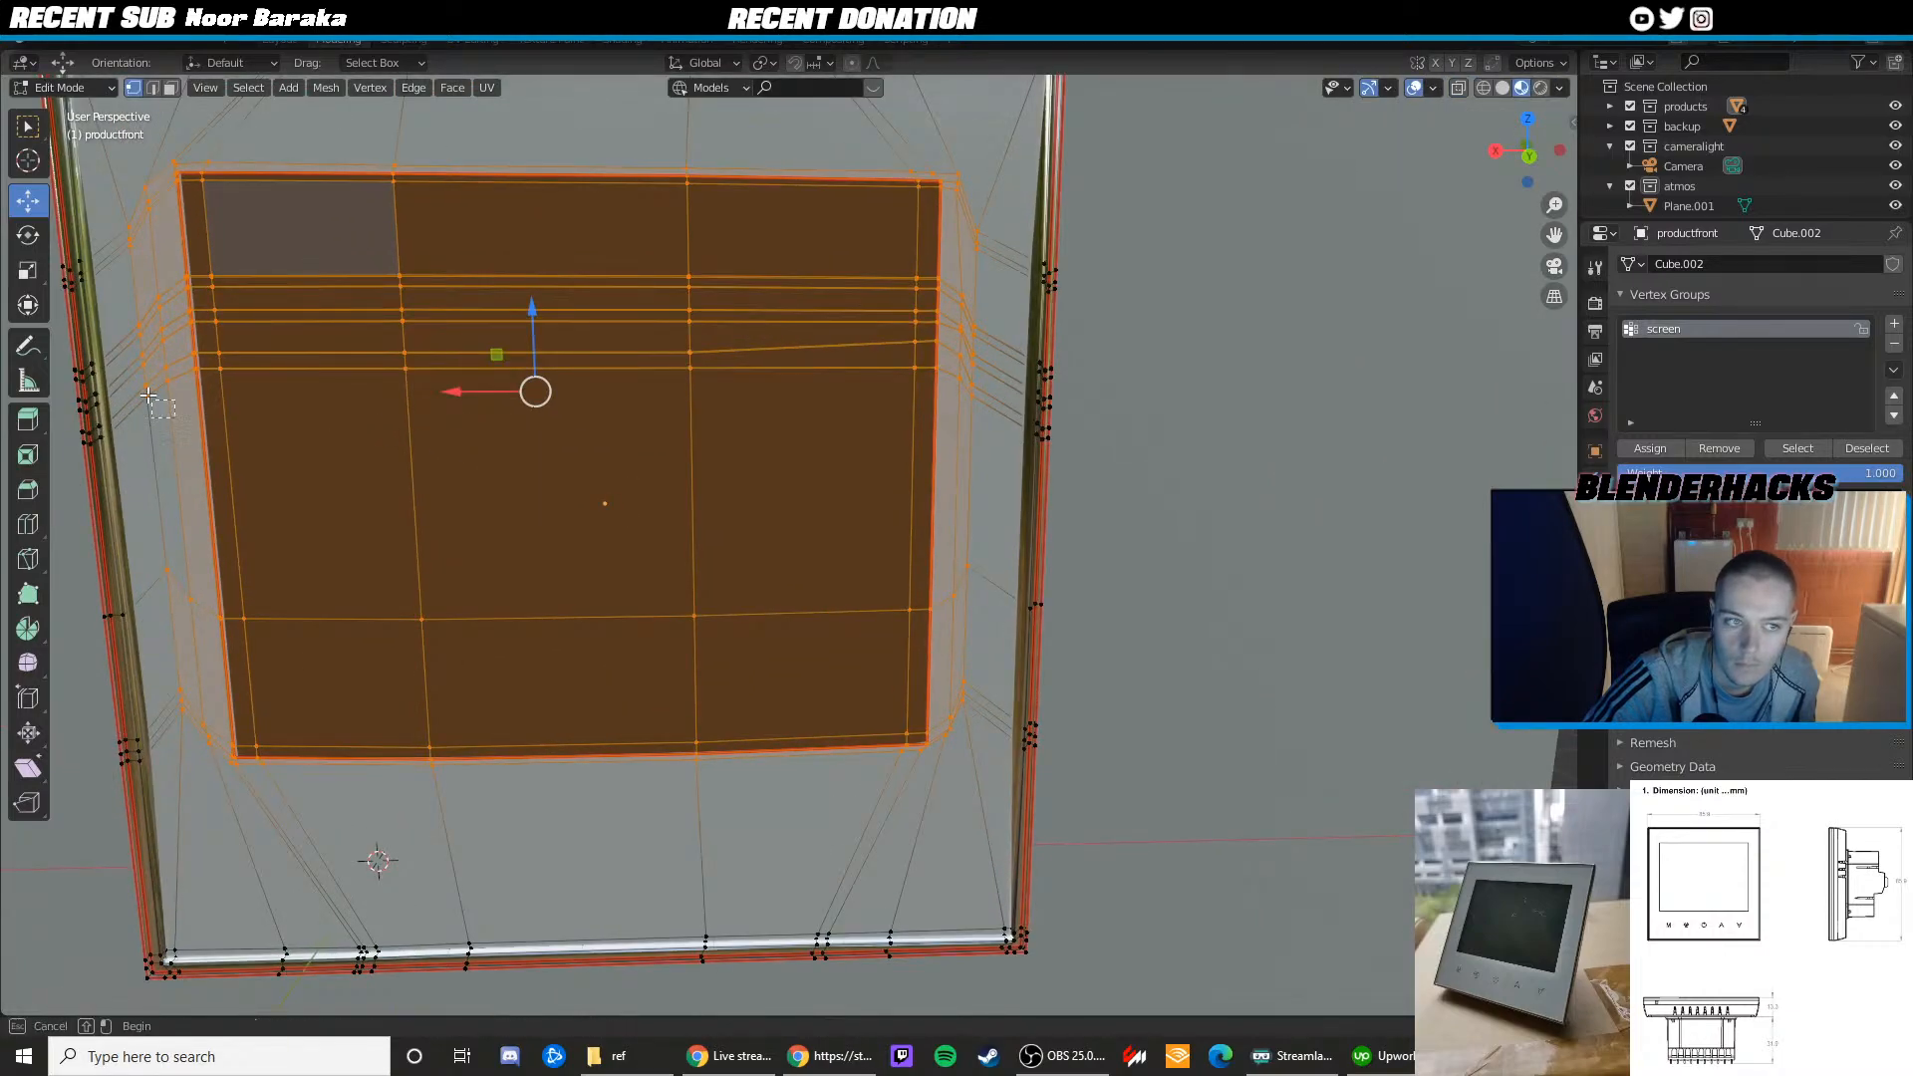
{"action": "scroll", "coordinate": [312, 389], "scroll_direction": "up", "scroll_amount": 3}
{"action": "key", "text": "b"}
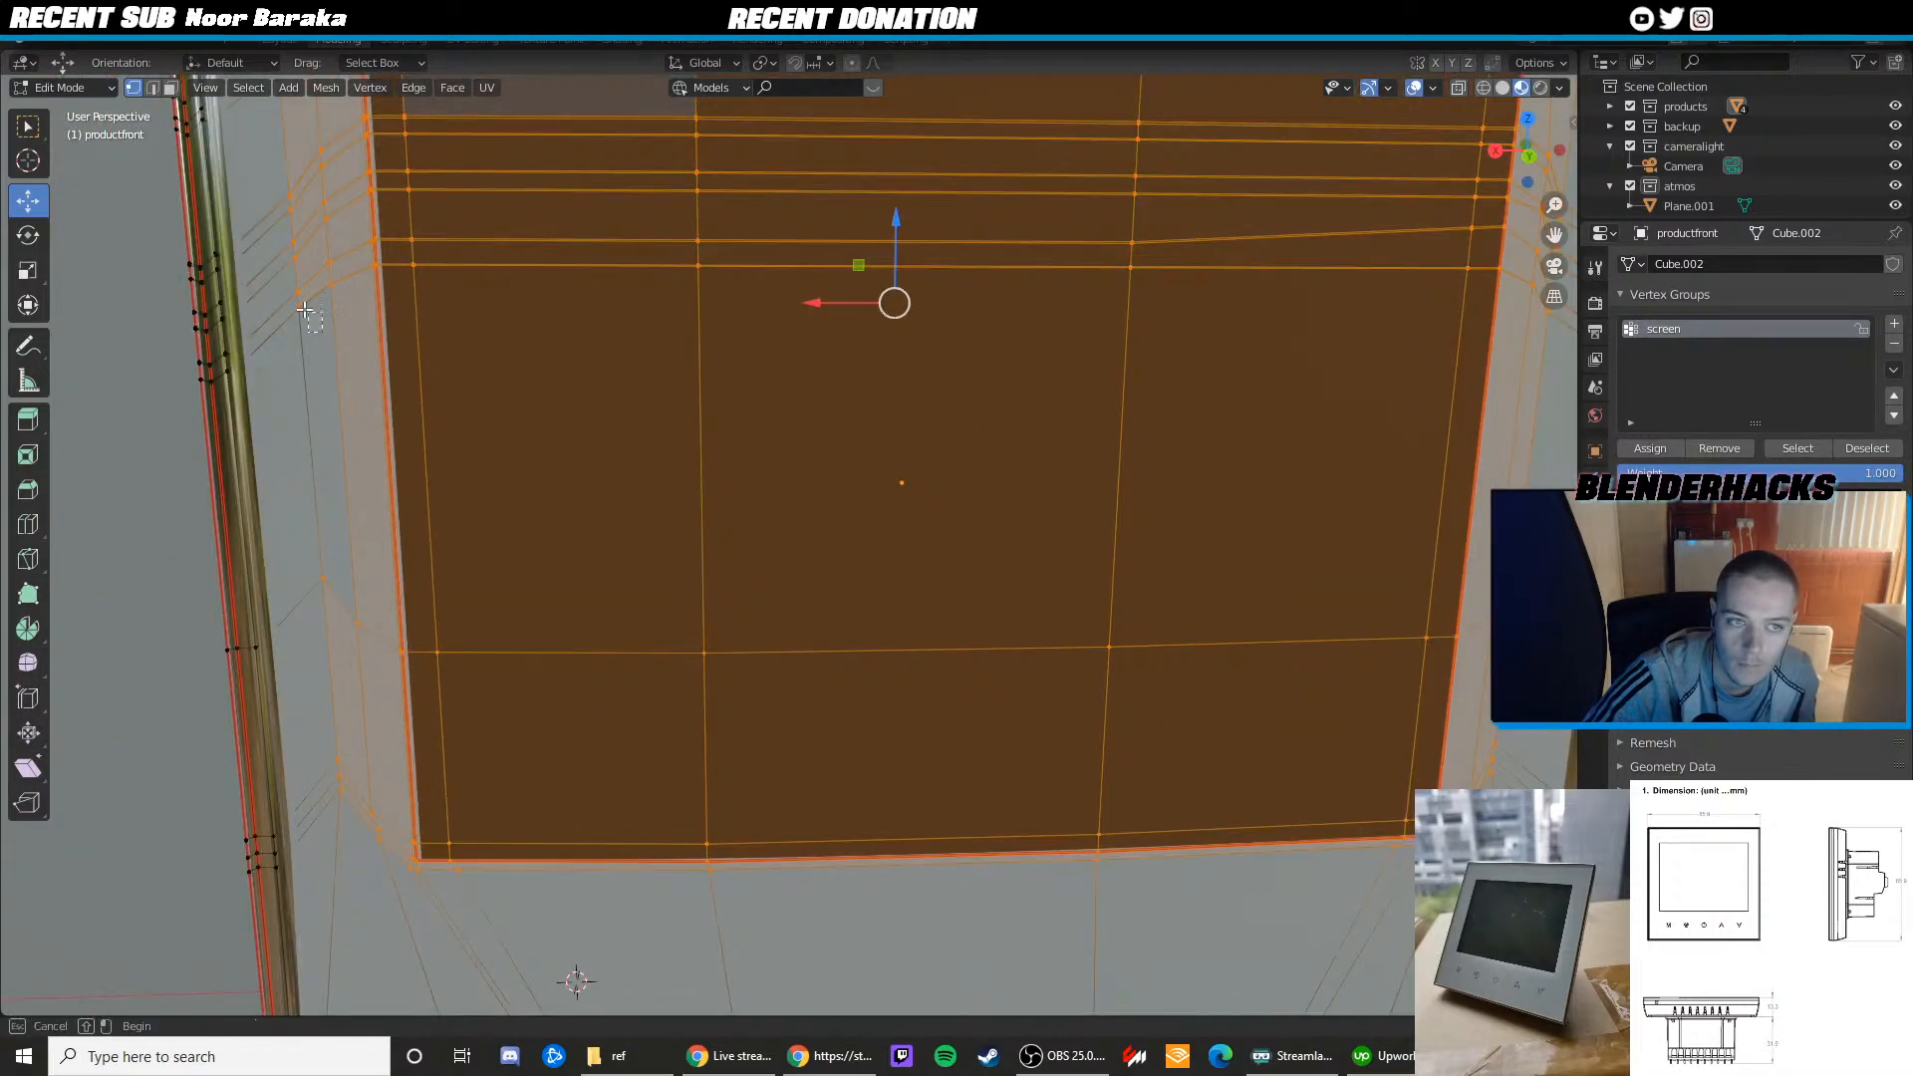
{"action": "scroll", "coordinate": [845, 367], "scroll_direction": "down", "scroll_amount": 5}
{"action": "left_click_drag", "start_coordinate": [830, 388], "coordinate": [817, 355]}
{"action": "key", "text": "ctrl+z"}
Assign the extended vertex selection to the "screen" group and return to Object Mode
{"action": "key", "text": "Tab"}
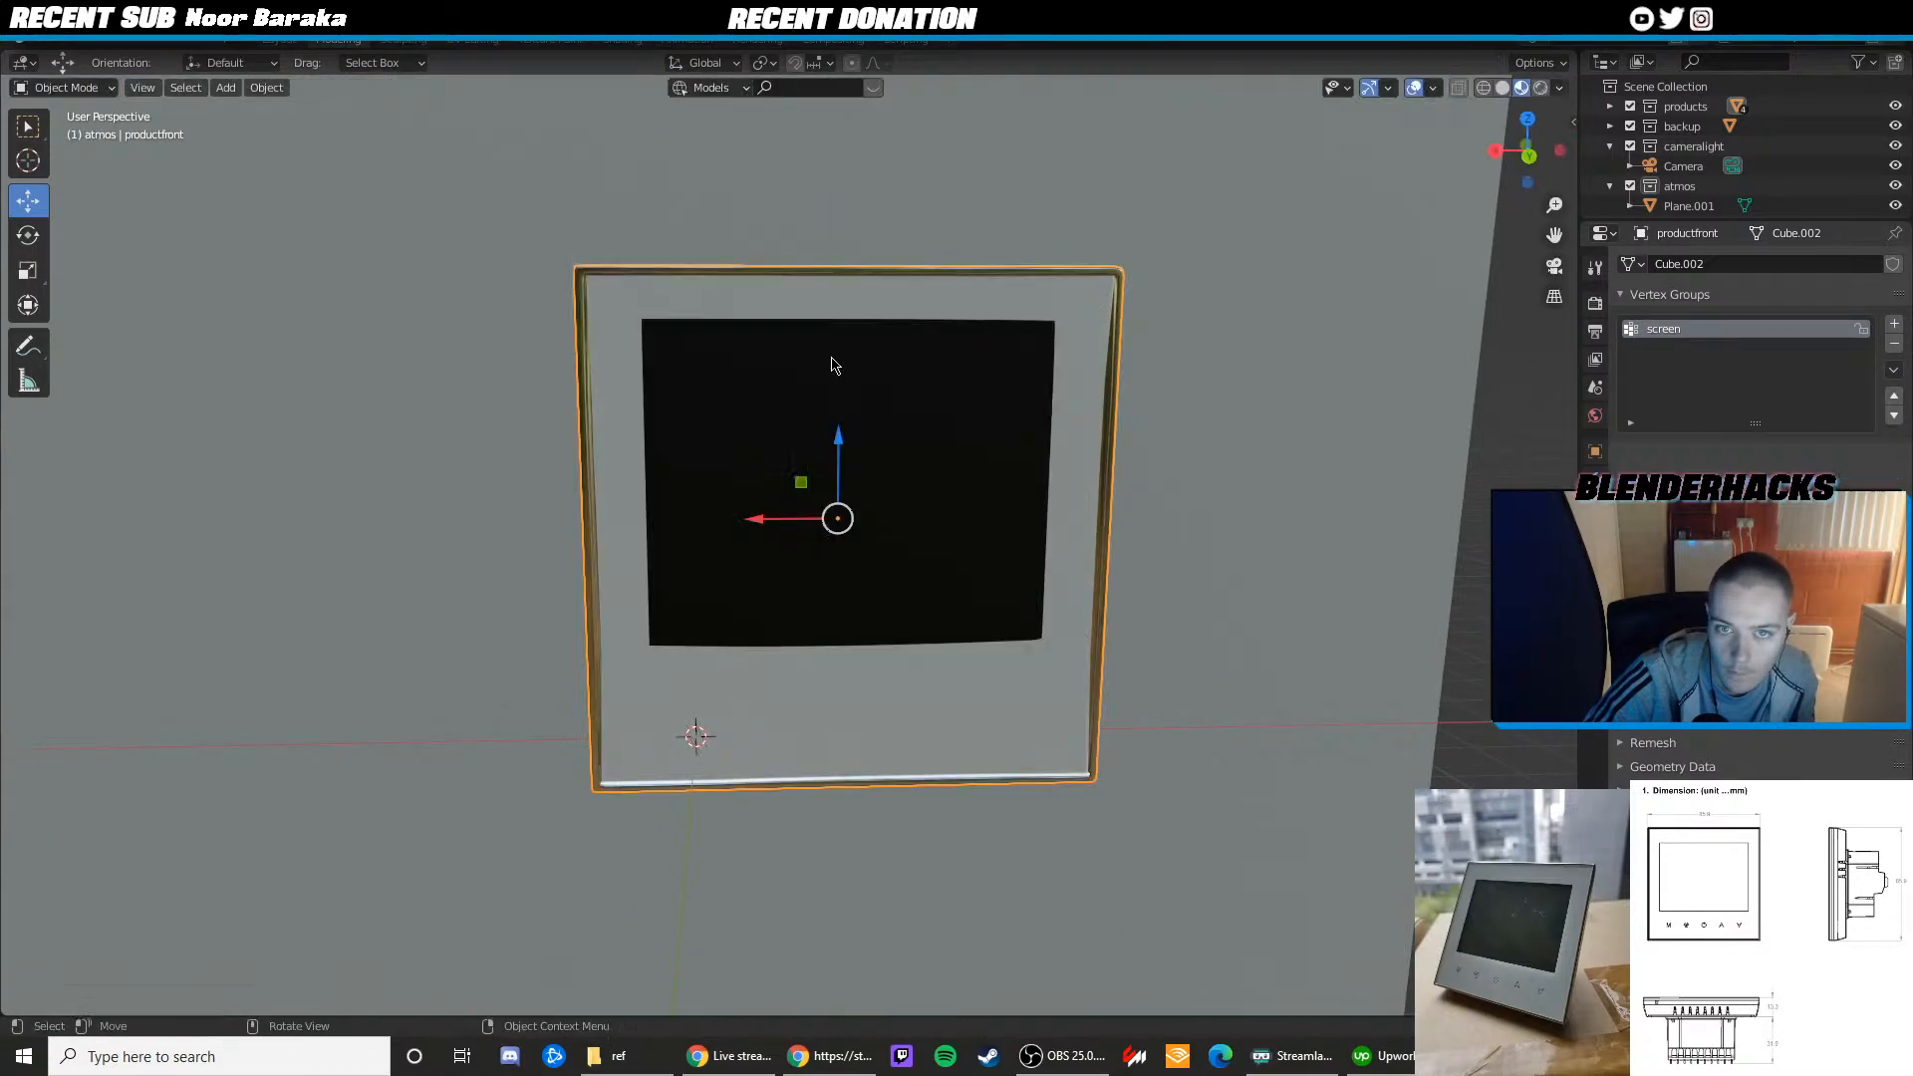
{"action": "scroll", "coordinate": [1018, 347], "scroll_direction": "down", "scroll_amount": 2}
{"action": "key", "text": "Tab"}
{"action": "key", "text": "Tab"}
{"action": "key", "text": "Tab"}
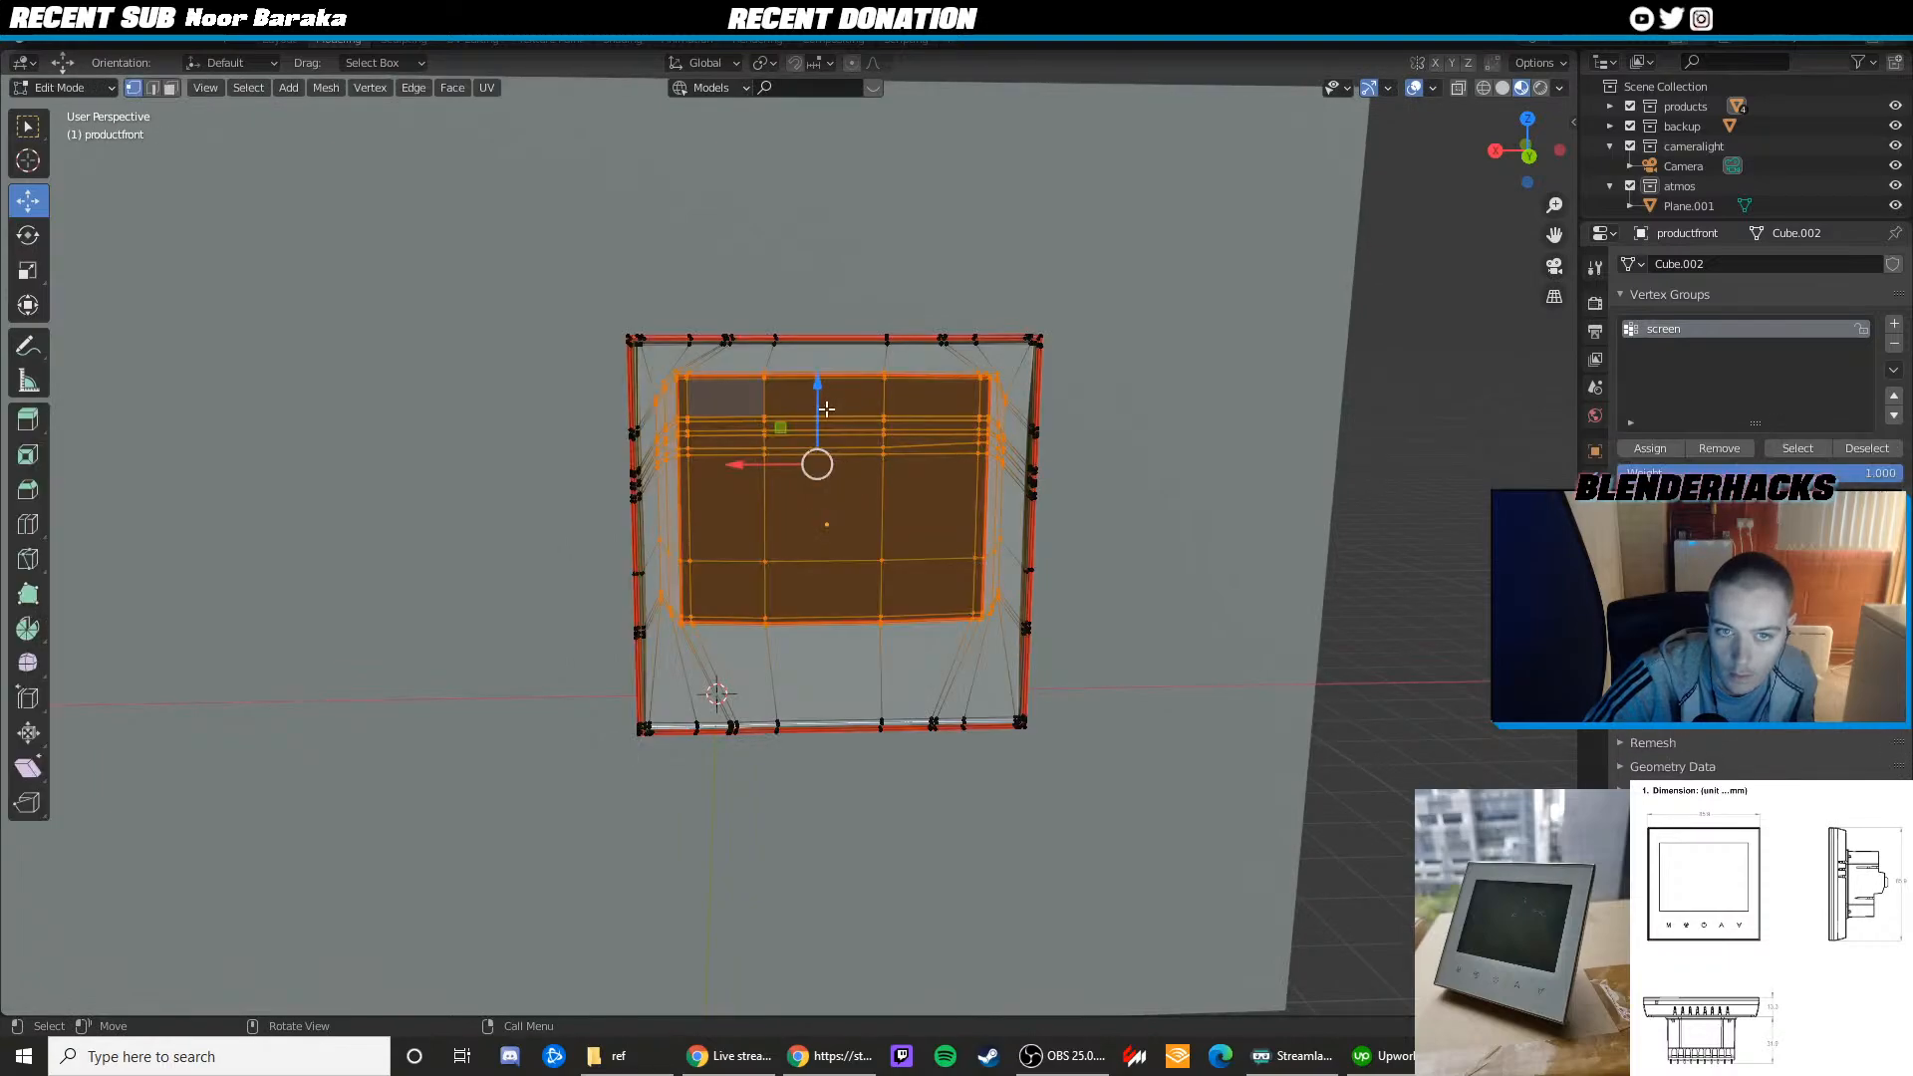
{"action": "left_click_drag", "start_coordinate": [817, 399], "coordinate": [817, 398]}
{"action": "key", "text": "Tab"}
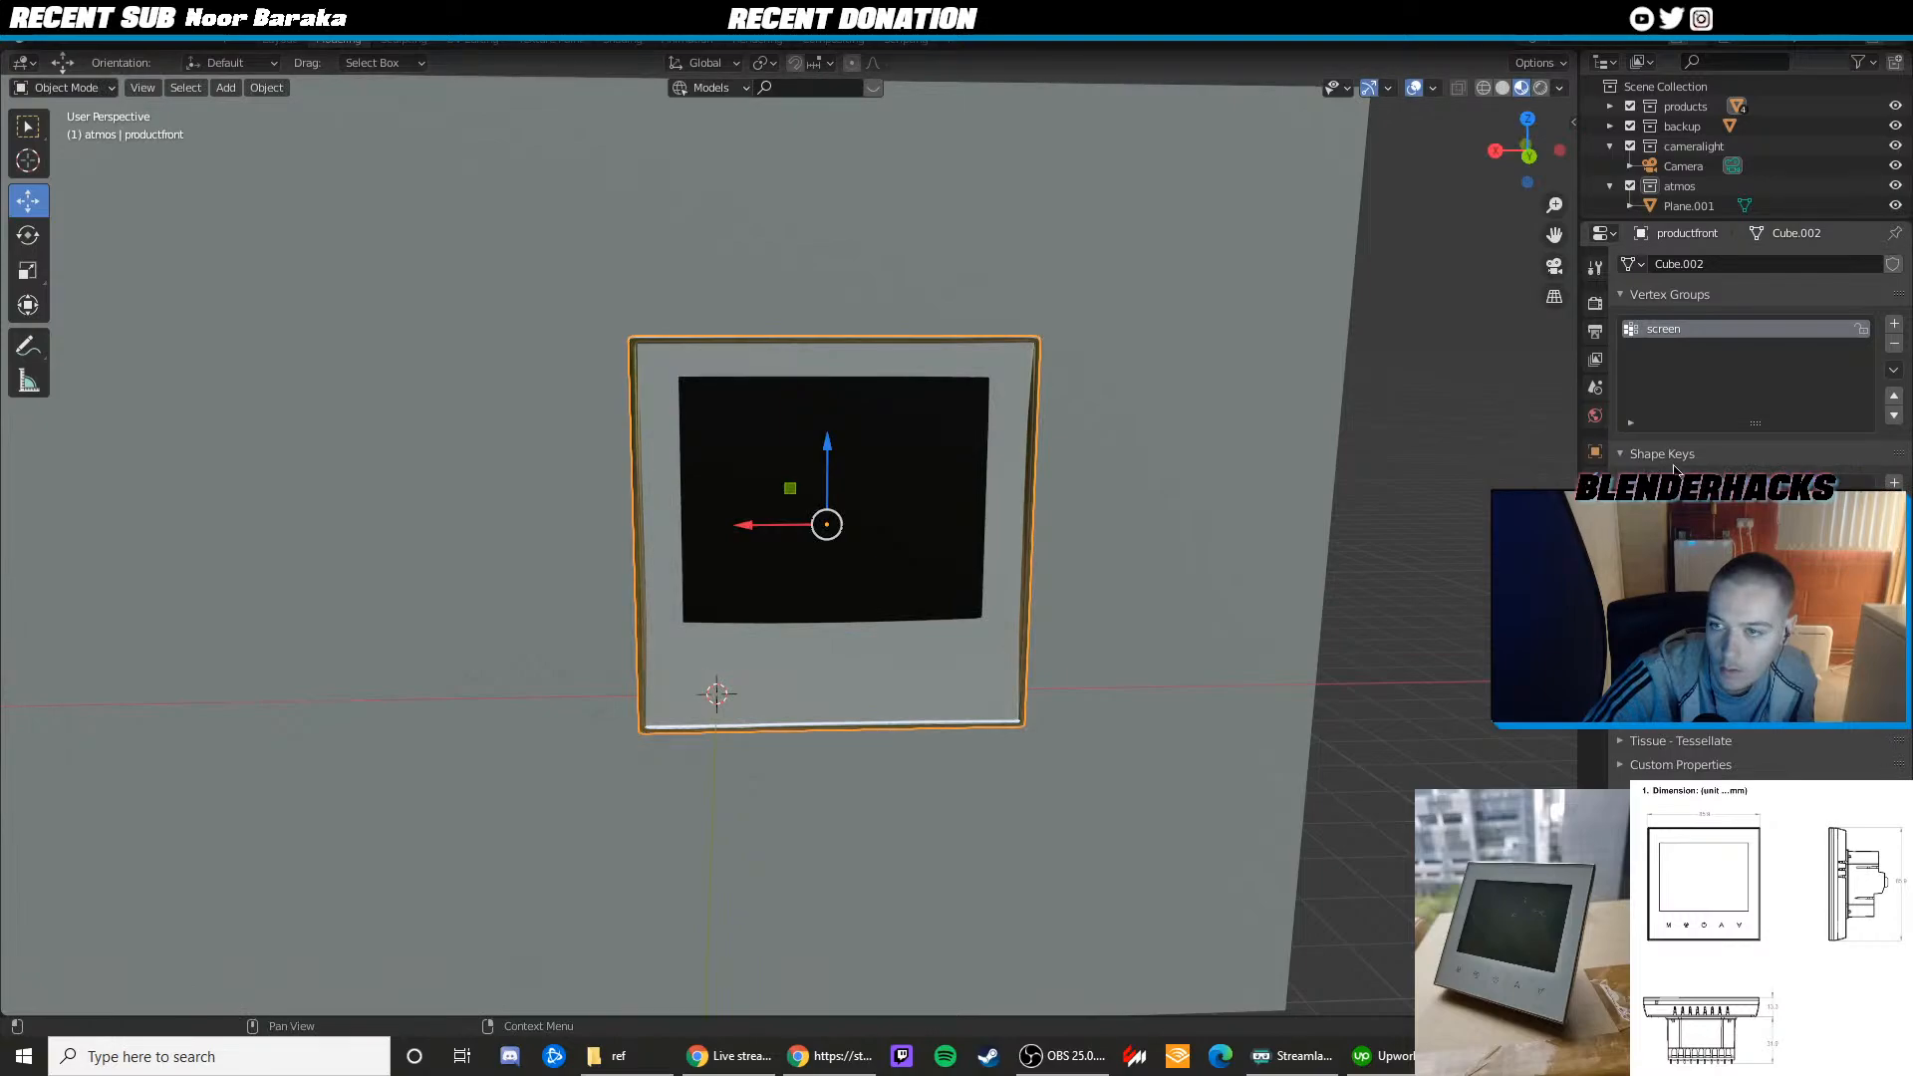
{"action": "key", "text": "Tab"}
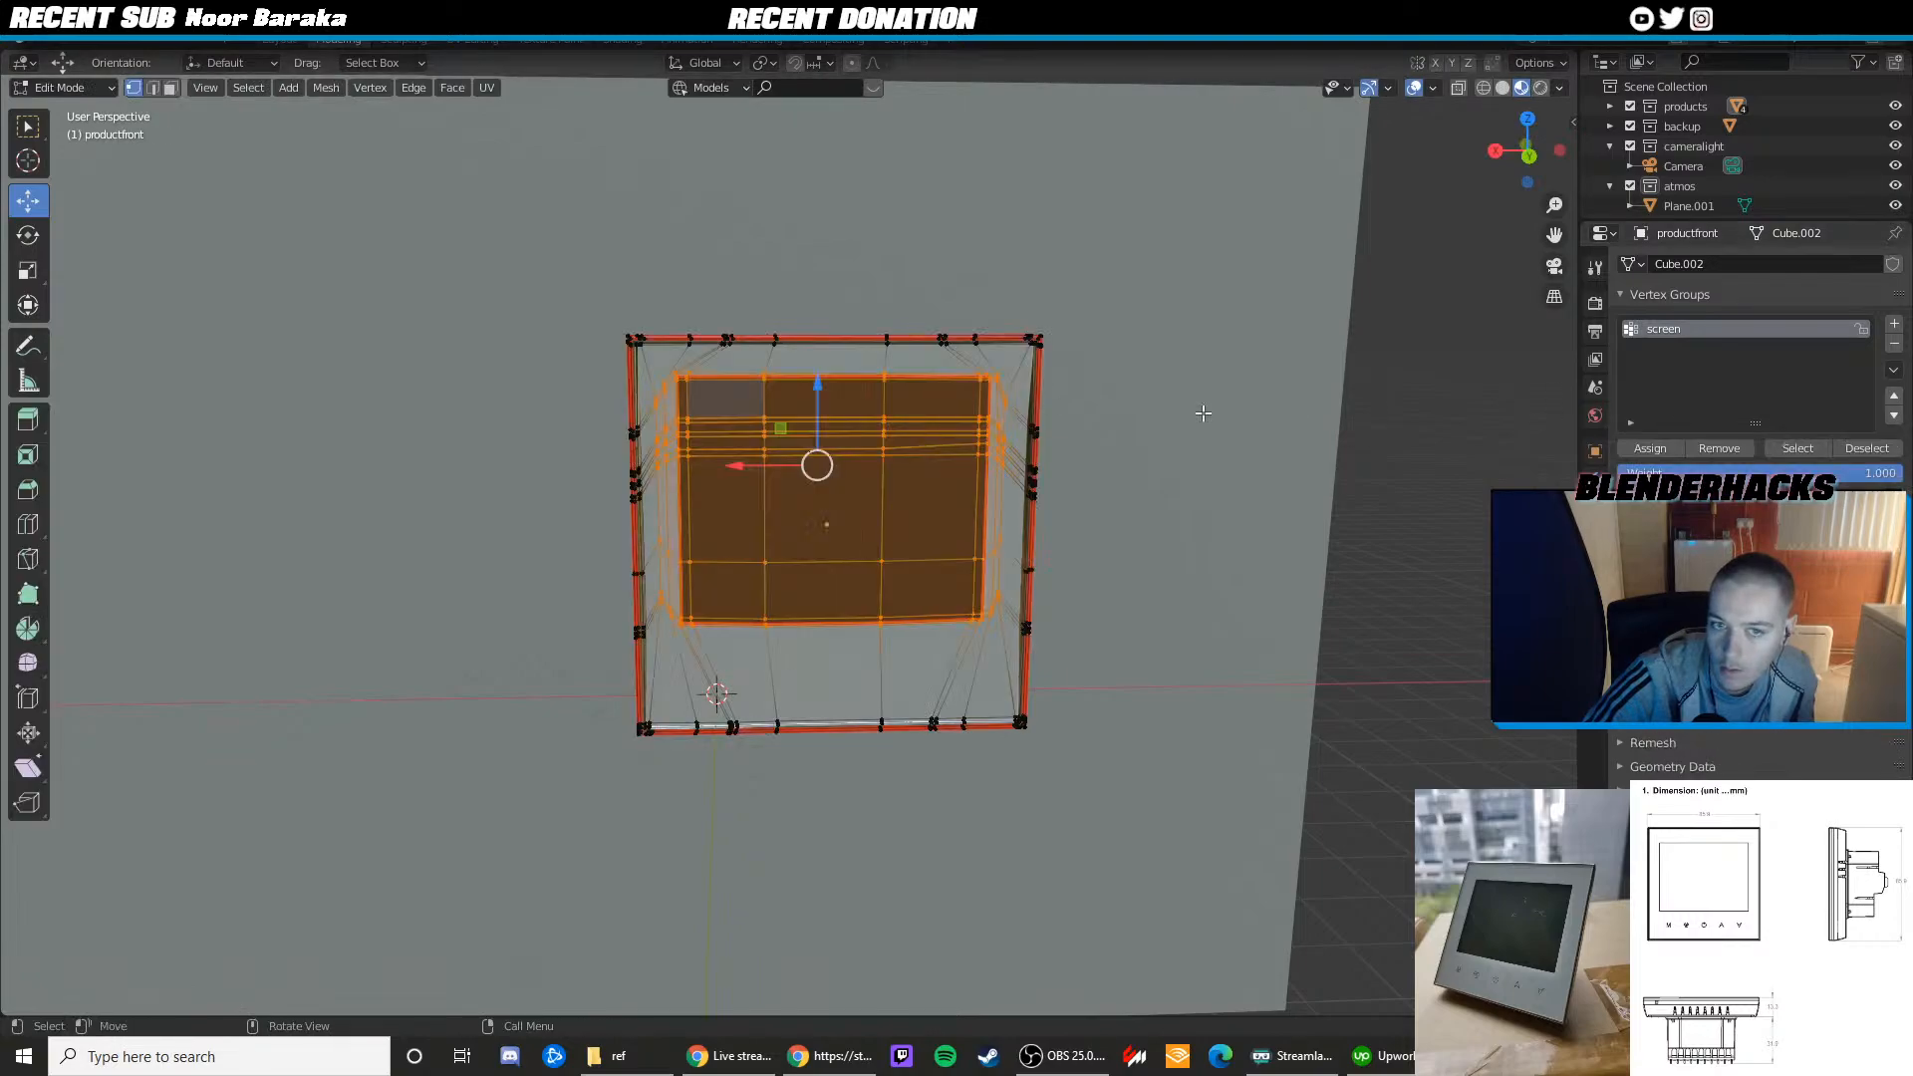
{"action": "left_click", "coordinate": [1649, 450]}
{"action": "key", "text": "Tab"}
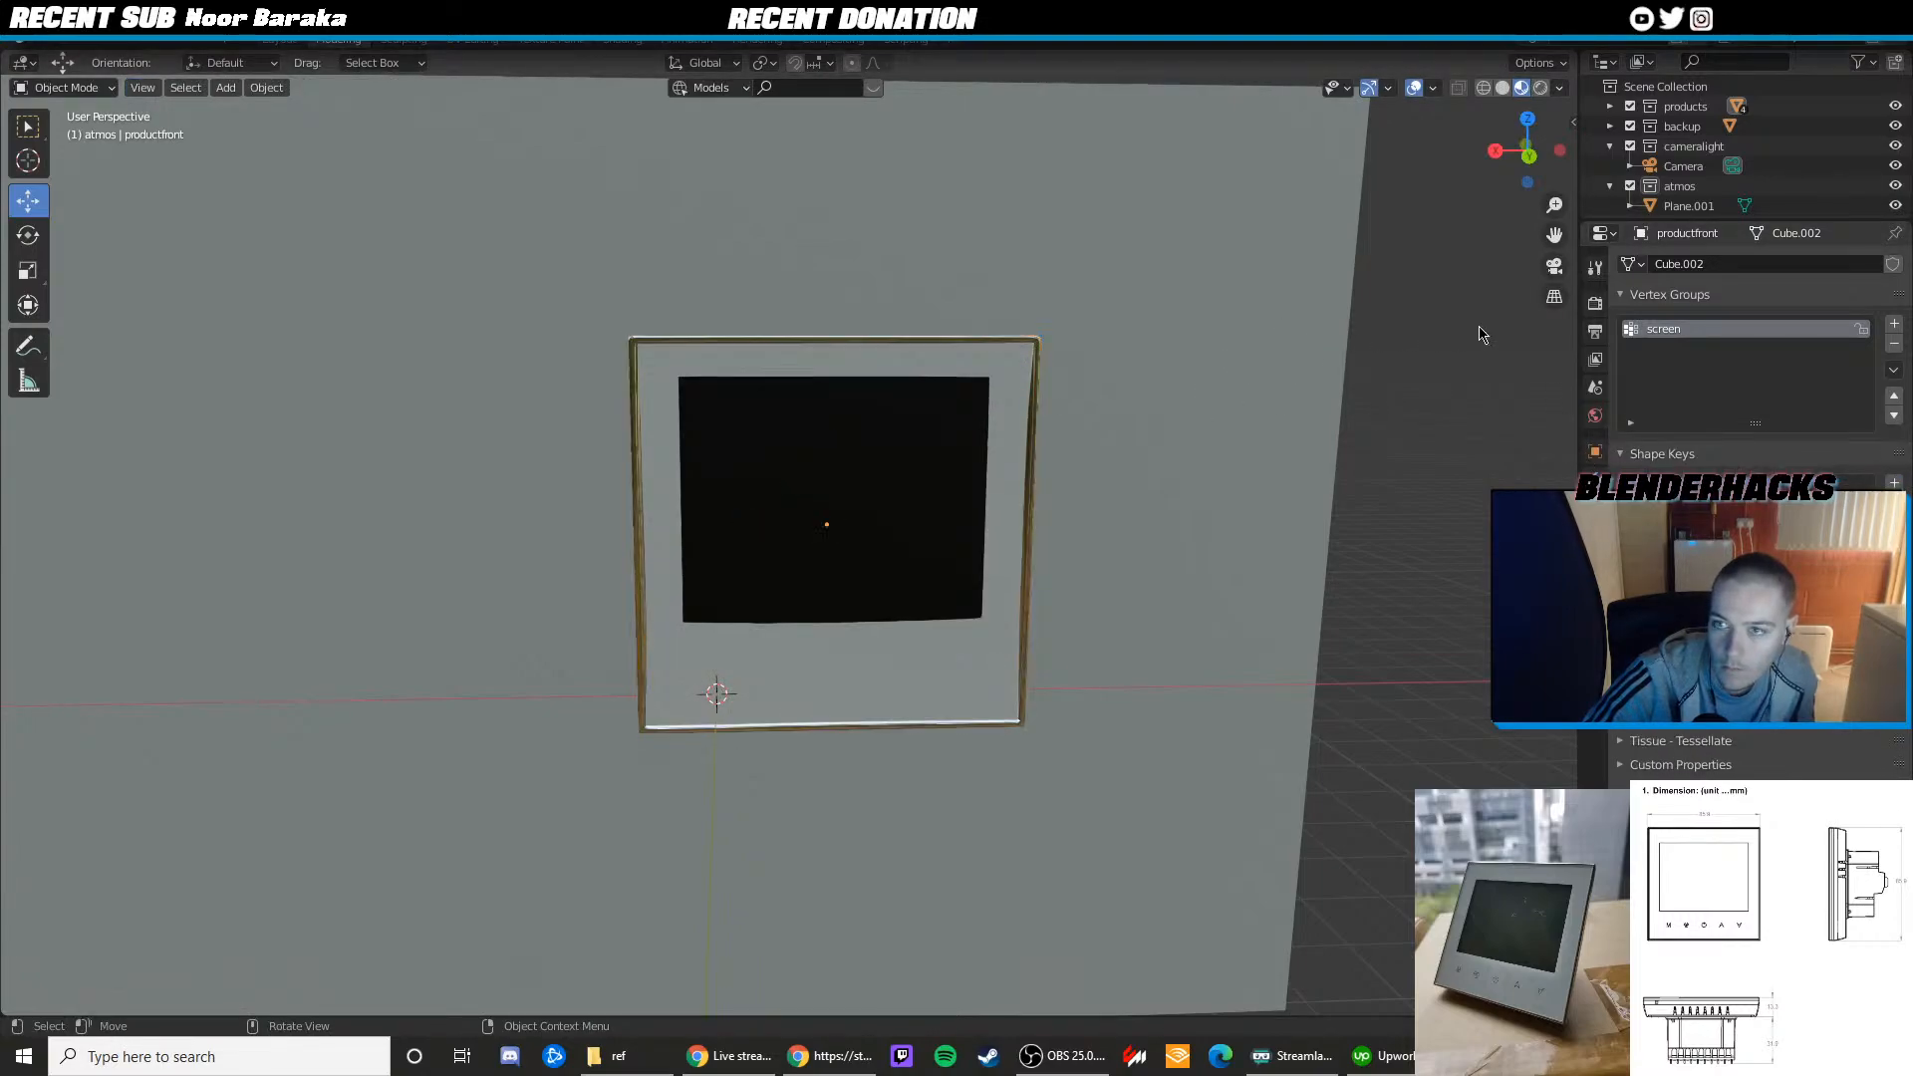
Reopen the front panel in Edit Mode and select its screen vertices through the "screen" vertex group
{"action": "left_click", "coordinate": [944, 411]}
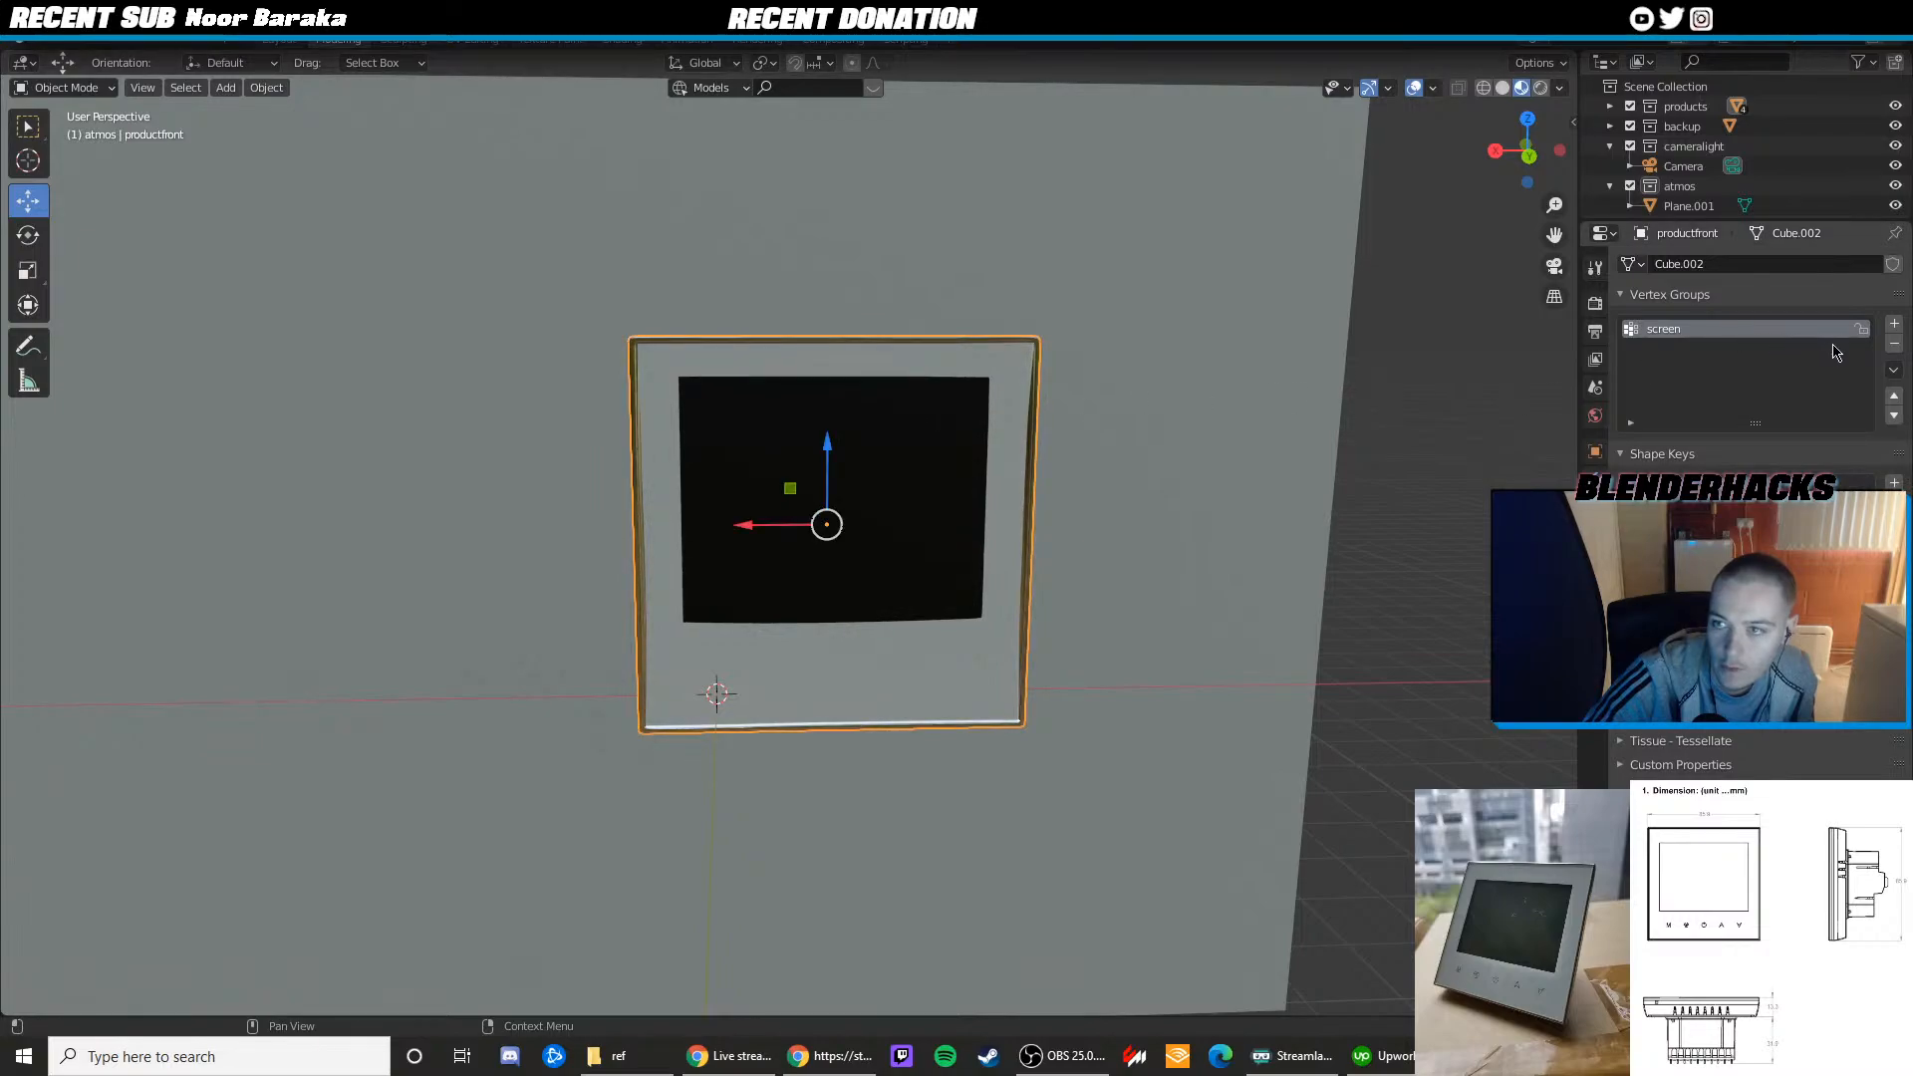
{"action": "right_click", "coordinate": [1745, 340]}
{"action": "key", "text": "Tab"}
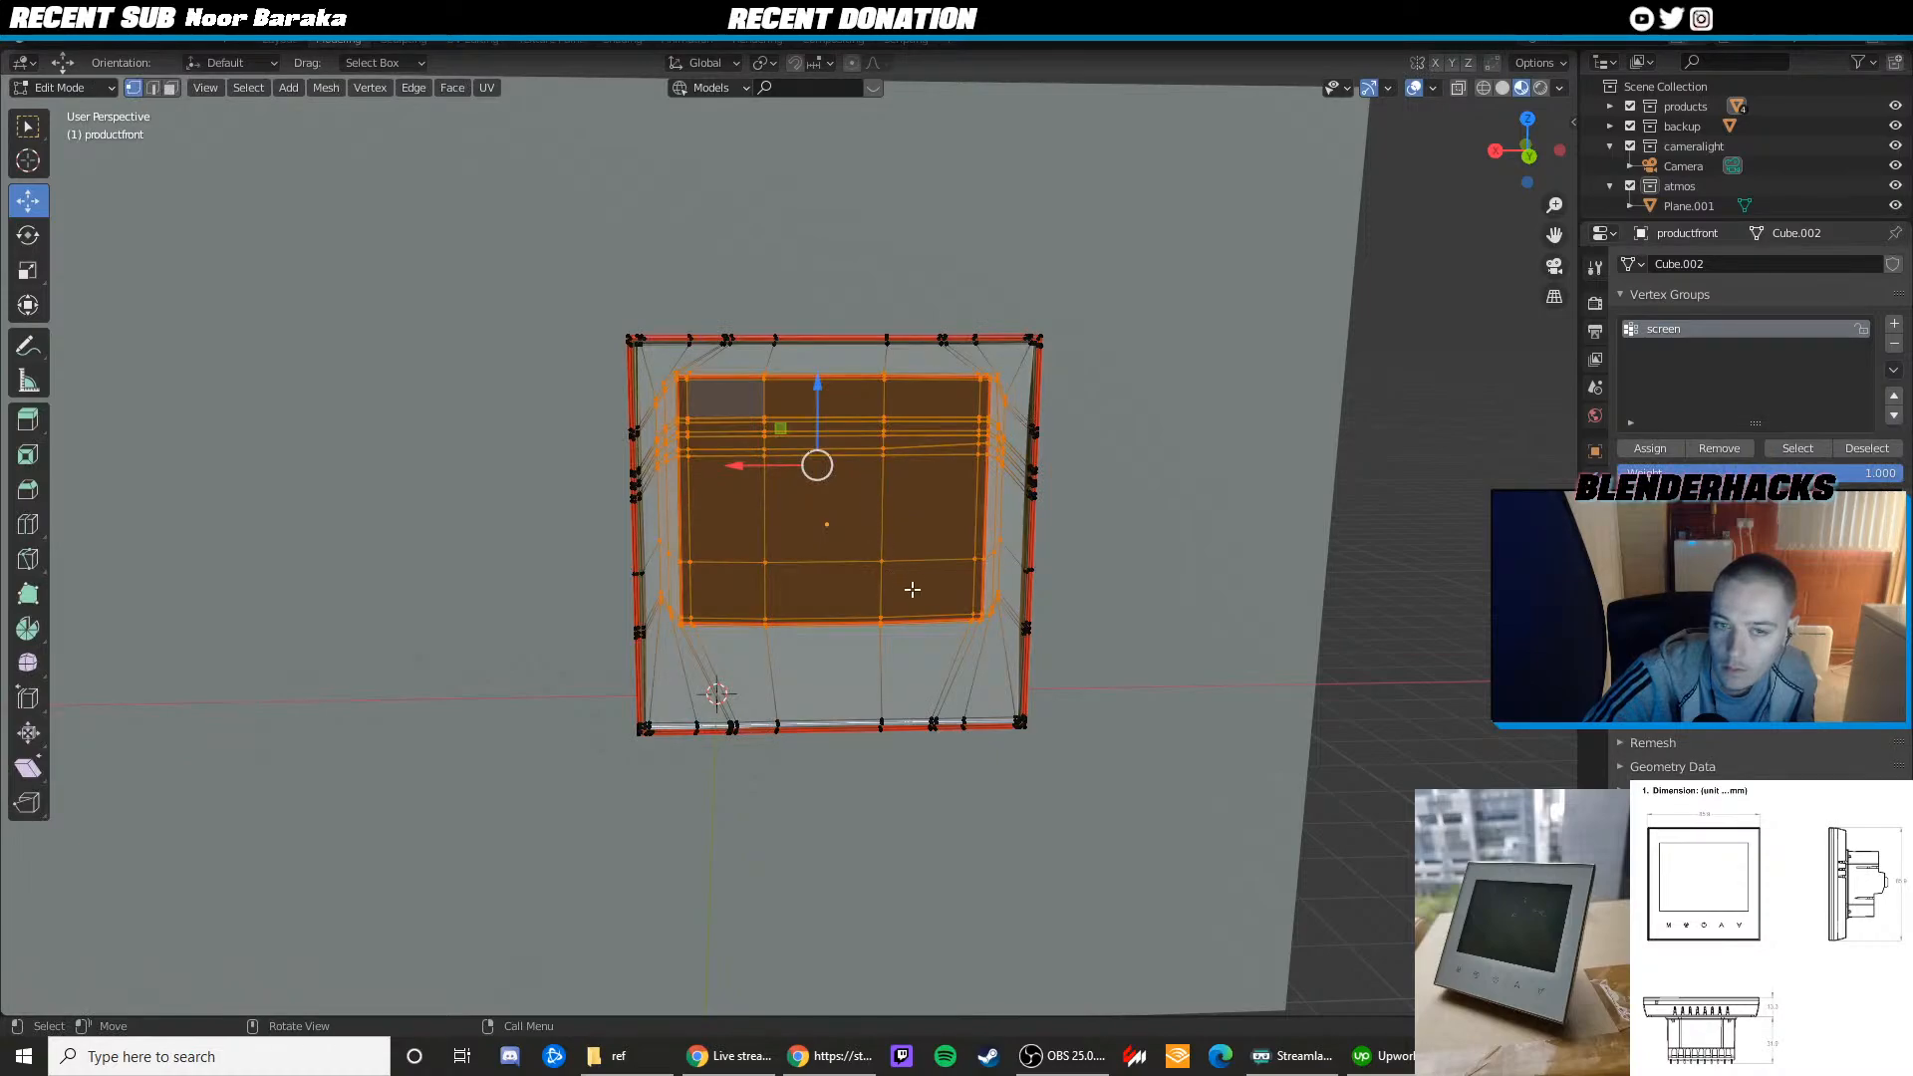
{"action": "left_click", "coordinate": [882, 612]}
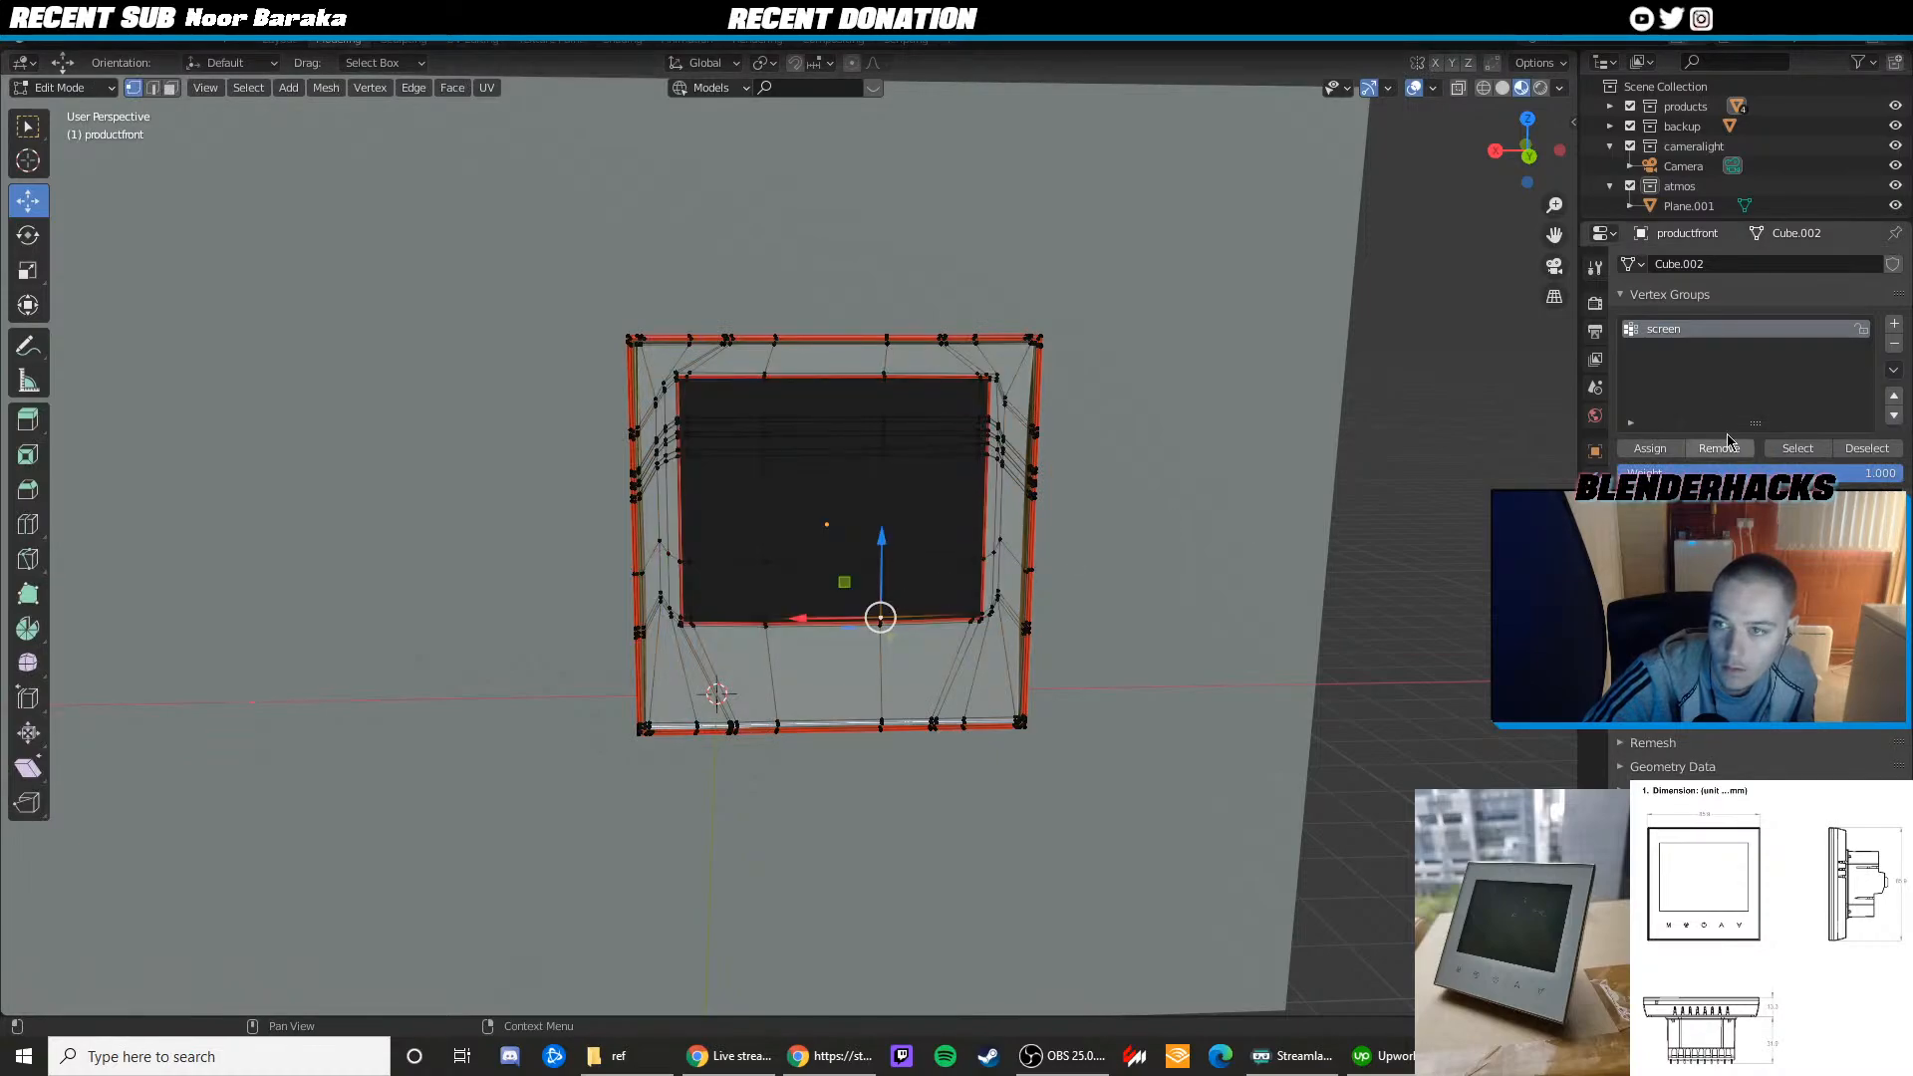
{"action": "left_click", "coordinate": [1789, 450]}
In camera view, raise the "screen" group's vertices about 51 mm along the Z axis and check the placement in Object Mode
{"action": "scroll", "coordinate": [876, 422], "scroll_direction": "up", "scroll_amount": 2}
{"action": "middle_click_drag", "start_coordinate": [877, 423], "coordinate": [918, 427]}
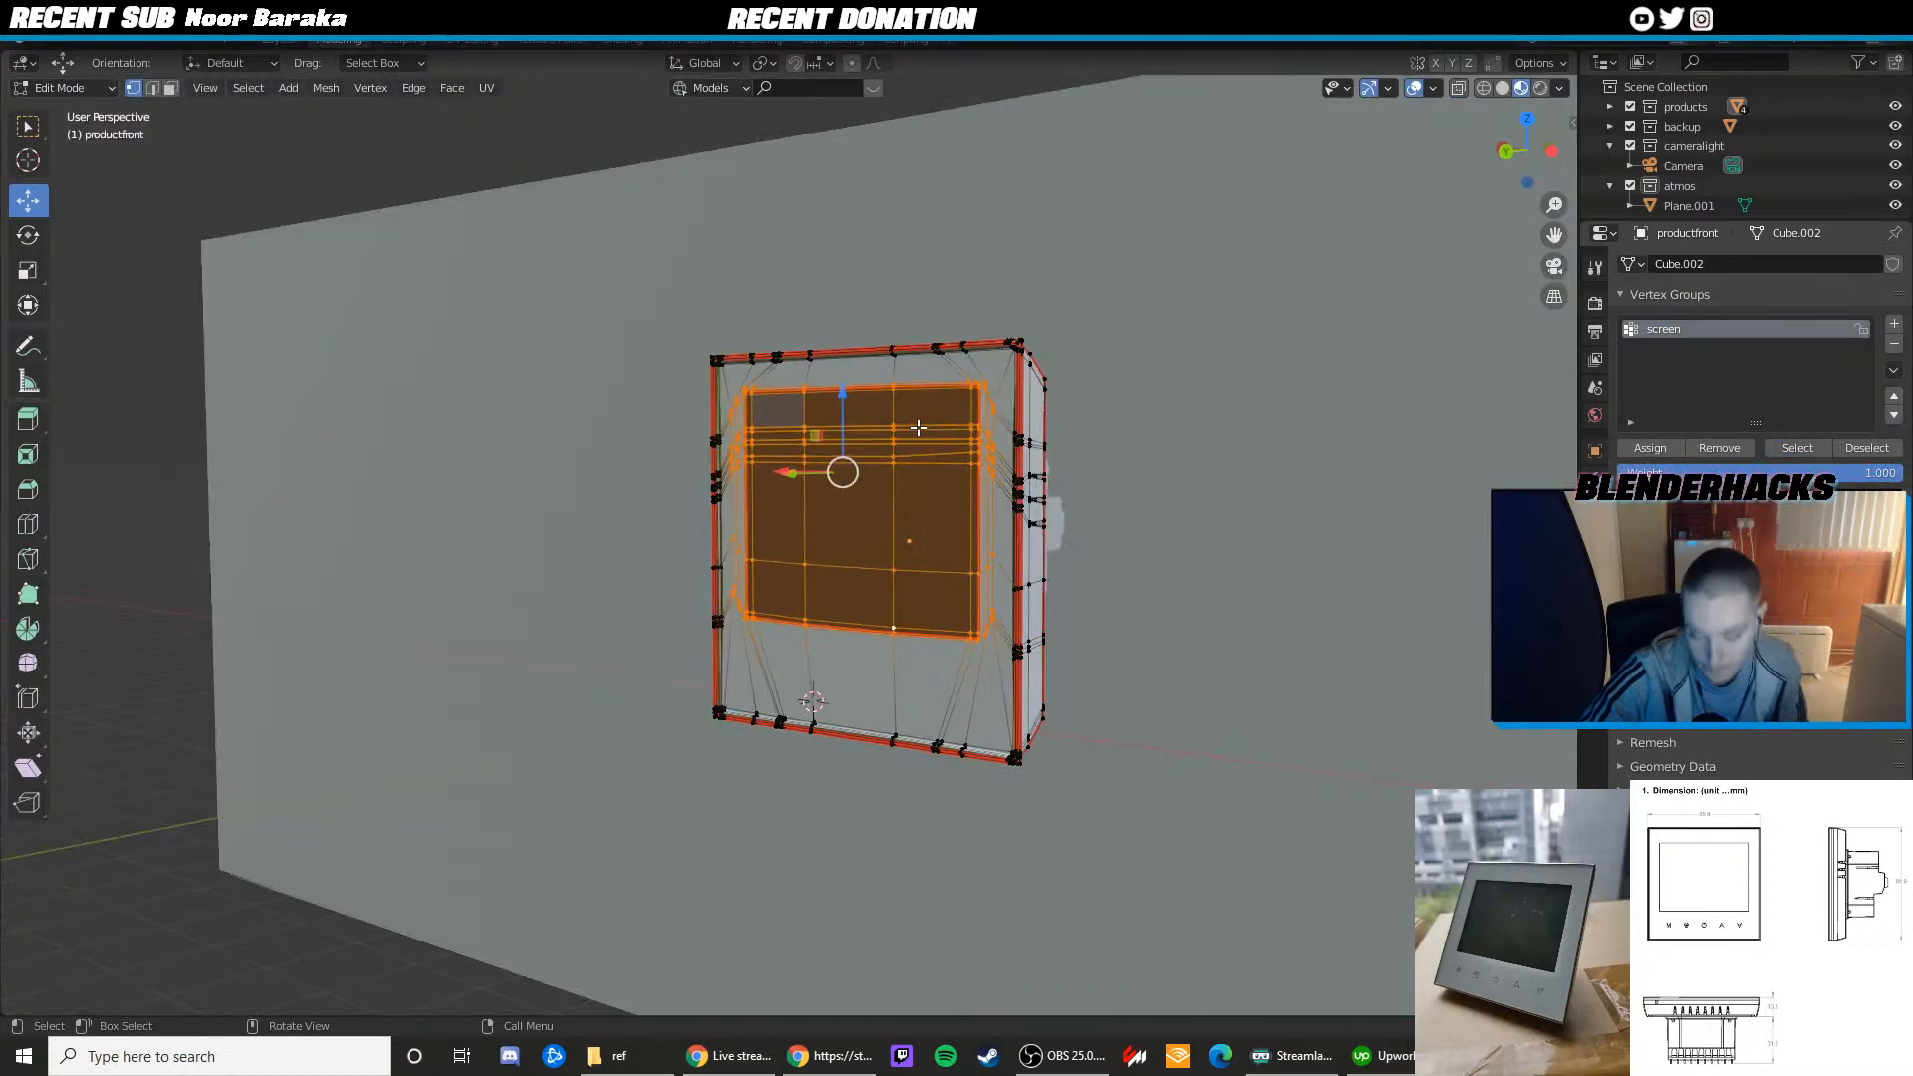
{"action": "key", "text": "KP_0"}
{"action": "key", "text": "g"}
{"action": "key", "text": "z"}
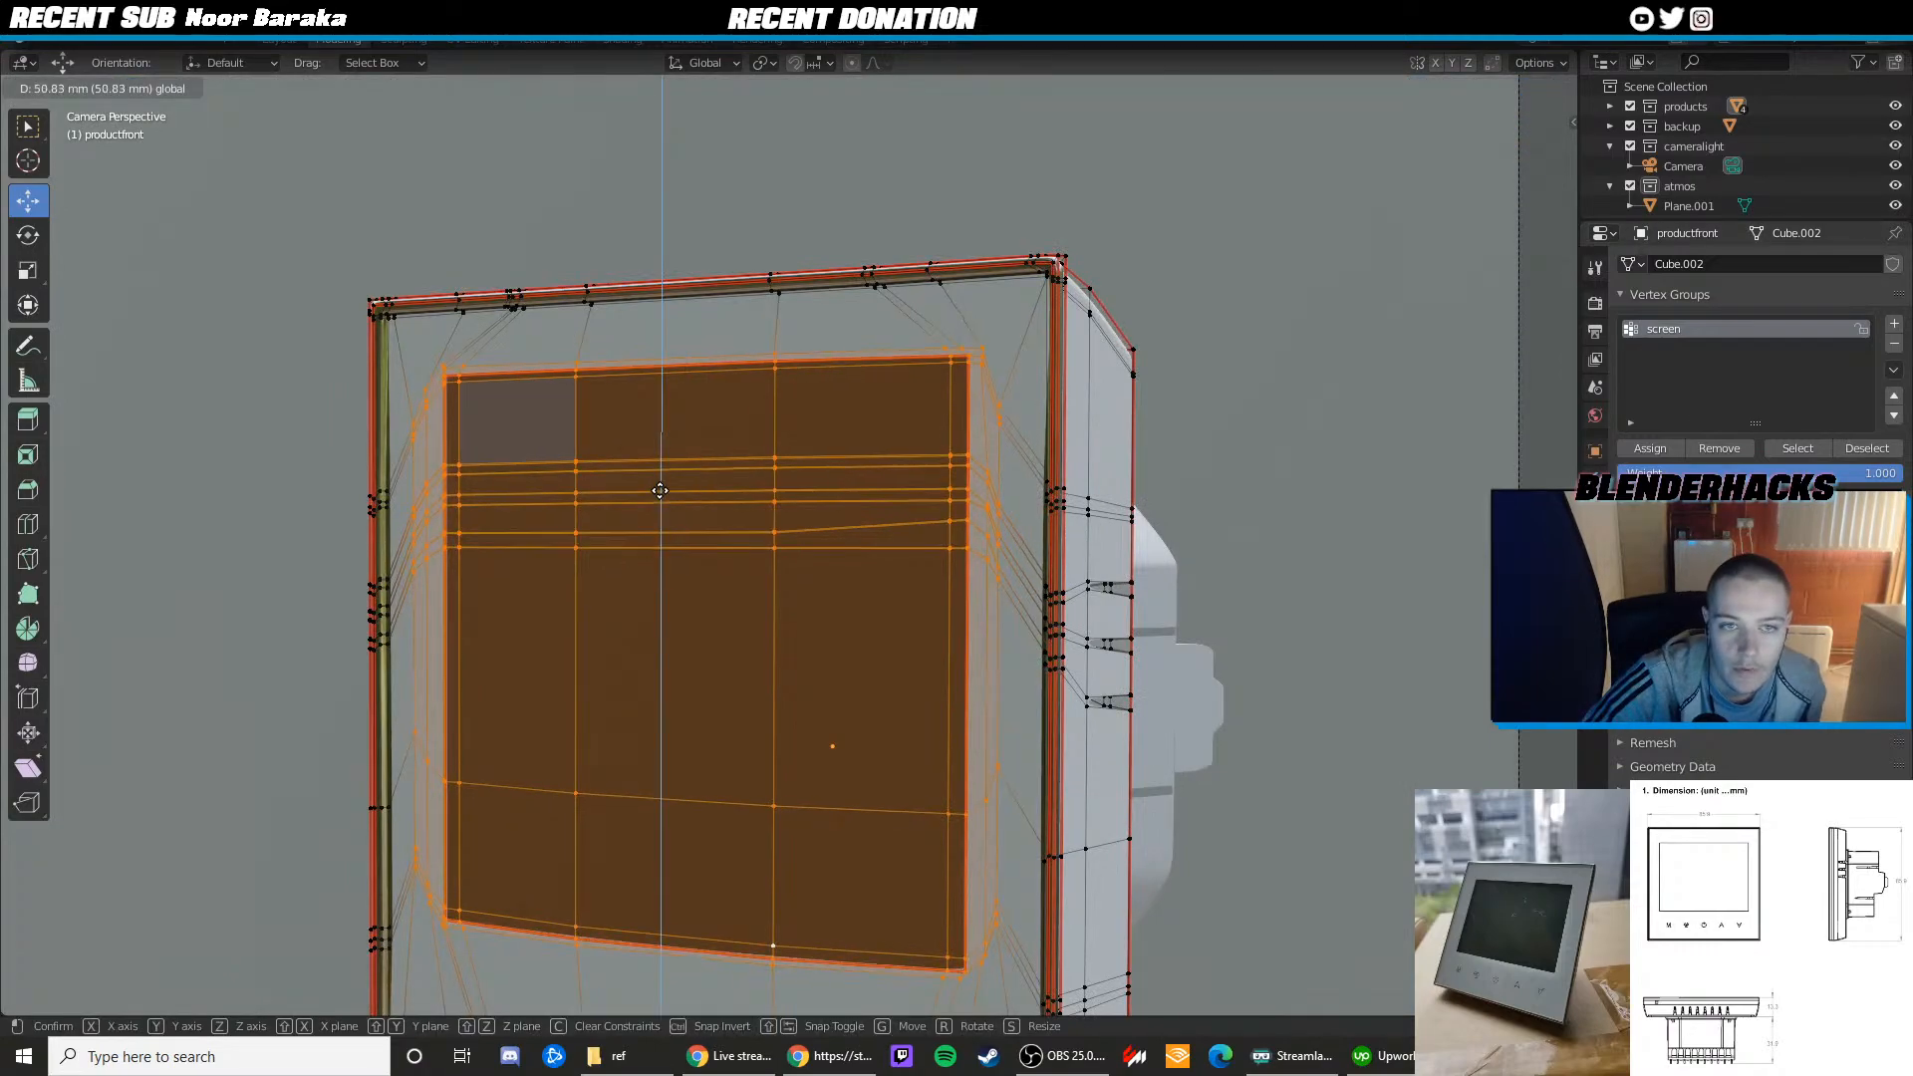
{"action": "left_click", "coordinate": [661, 494]}
{"action": "key", "text": "Tab"}
{"action": "scroll", "coordinate": [687, 495], "scroll_direction": "down", "scroll_amount": 4}
{"action": "scroll", "coordinate": [744, 504], "scroll_direction": "up", "scroll_amount": 3}
{"action": "key", "text": "Tab"}
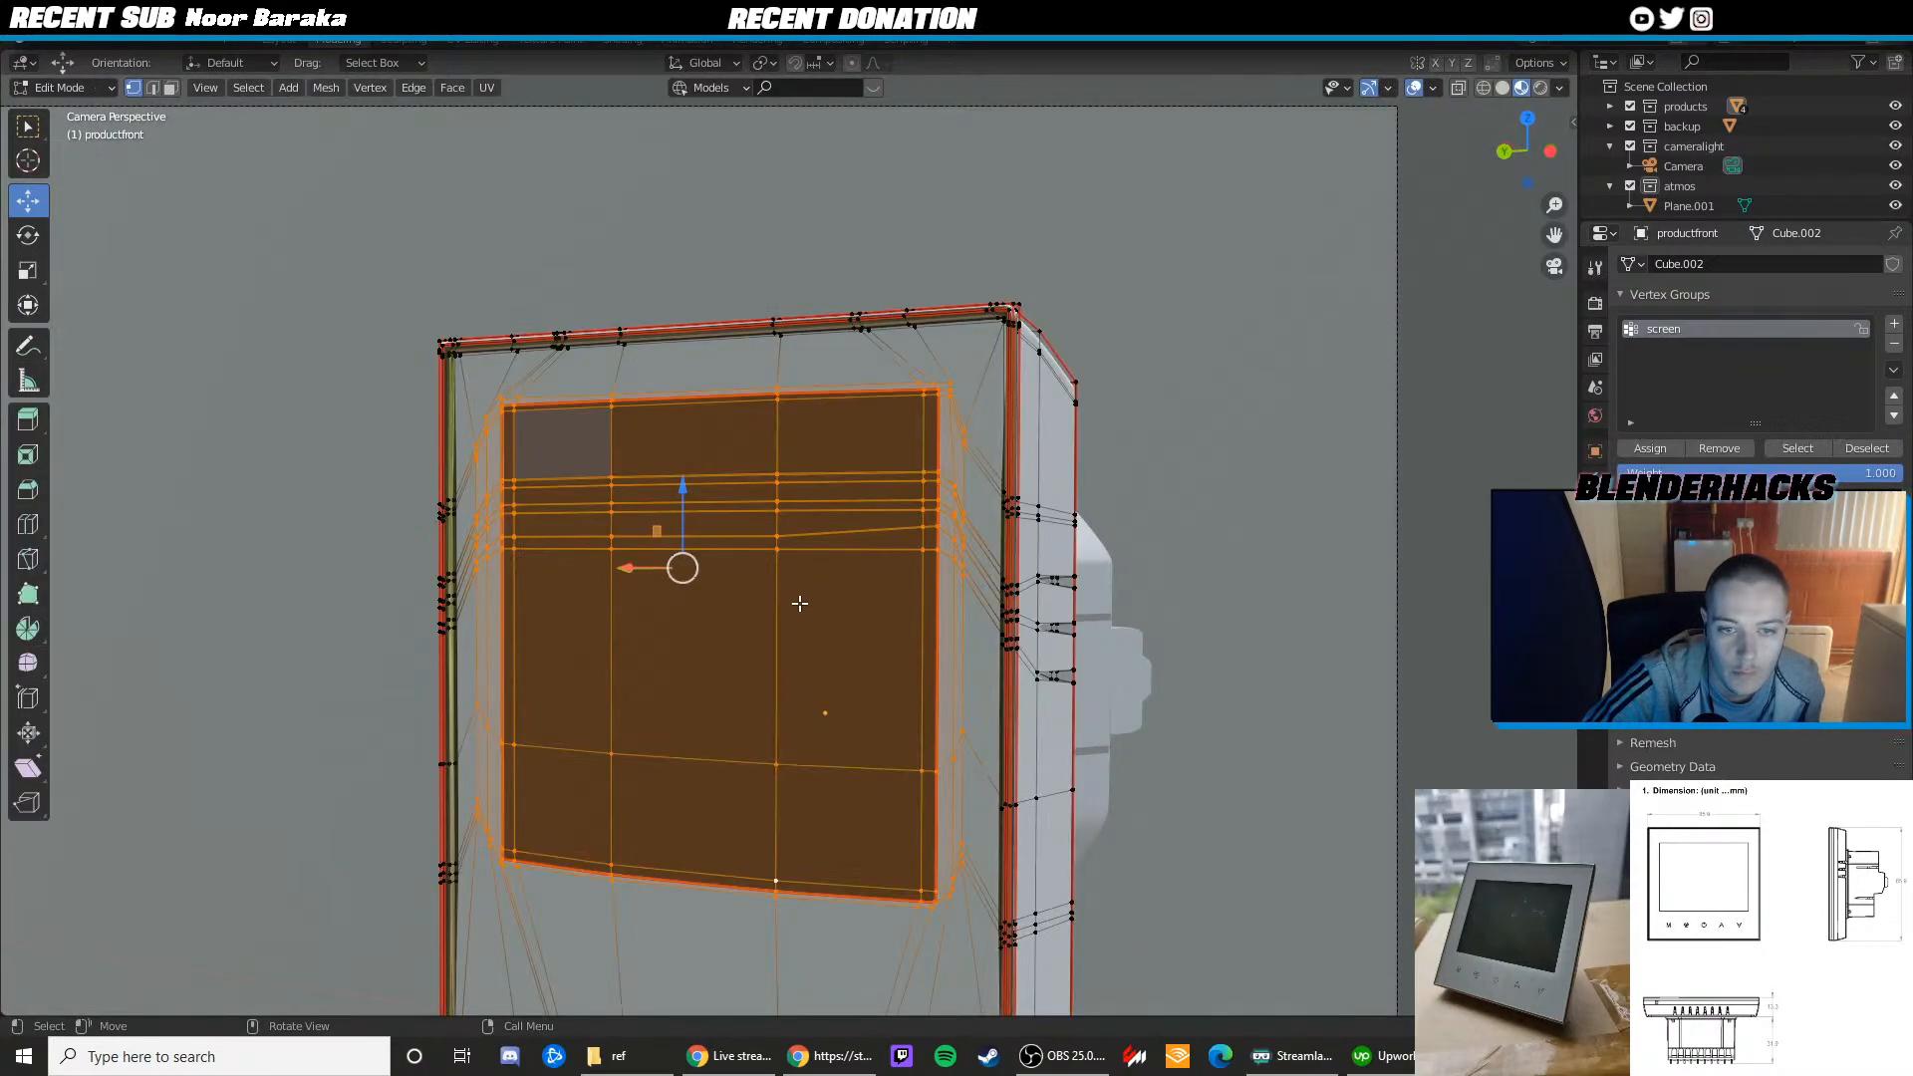
Fine-tune the screen's height along Z, reselecting its vertices through the "screen" vertex group, and return to Object Mode
{"action": "key", "text": "g"}
{"action": "key", "text": "z"}
{"action": "left_click", "coordinate": [674, 482]}
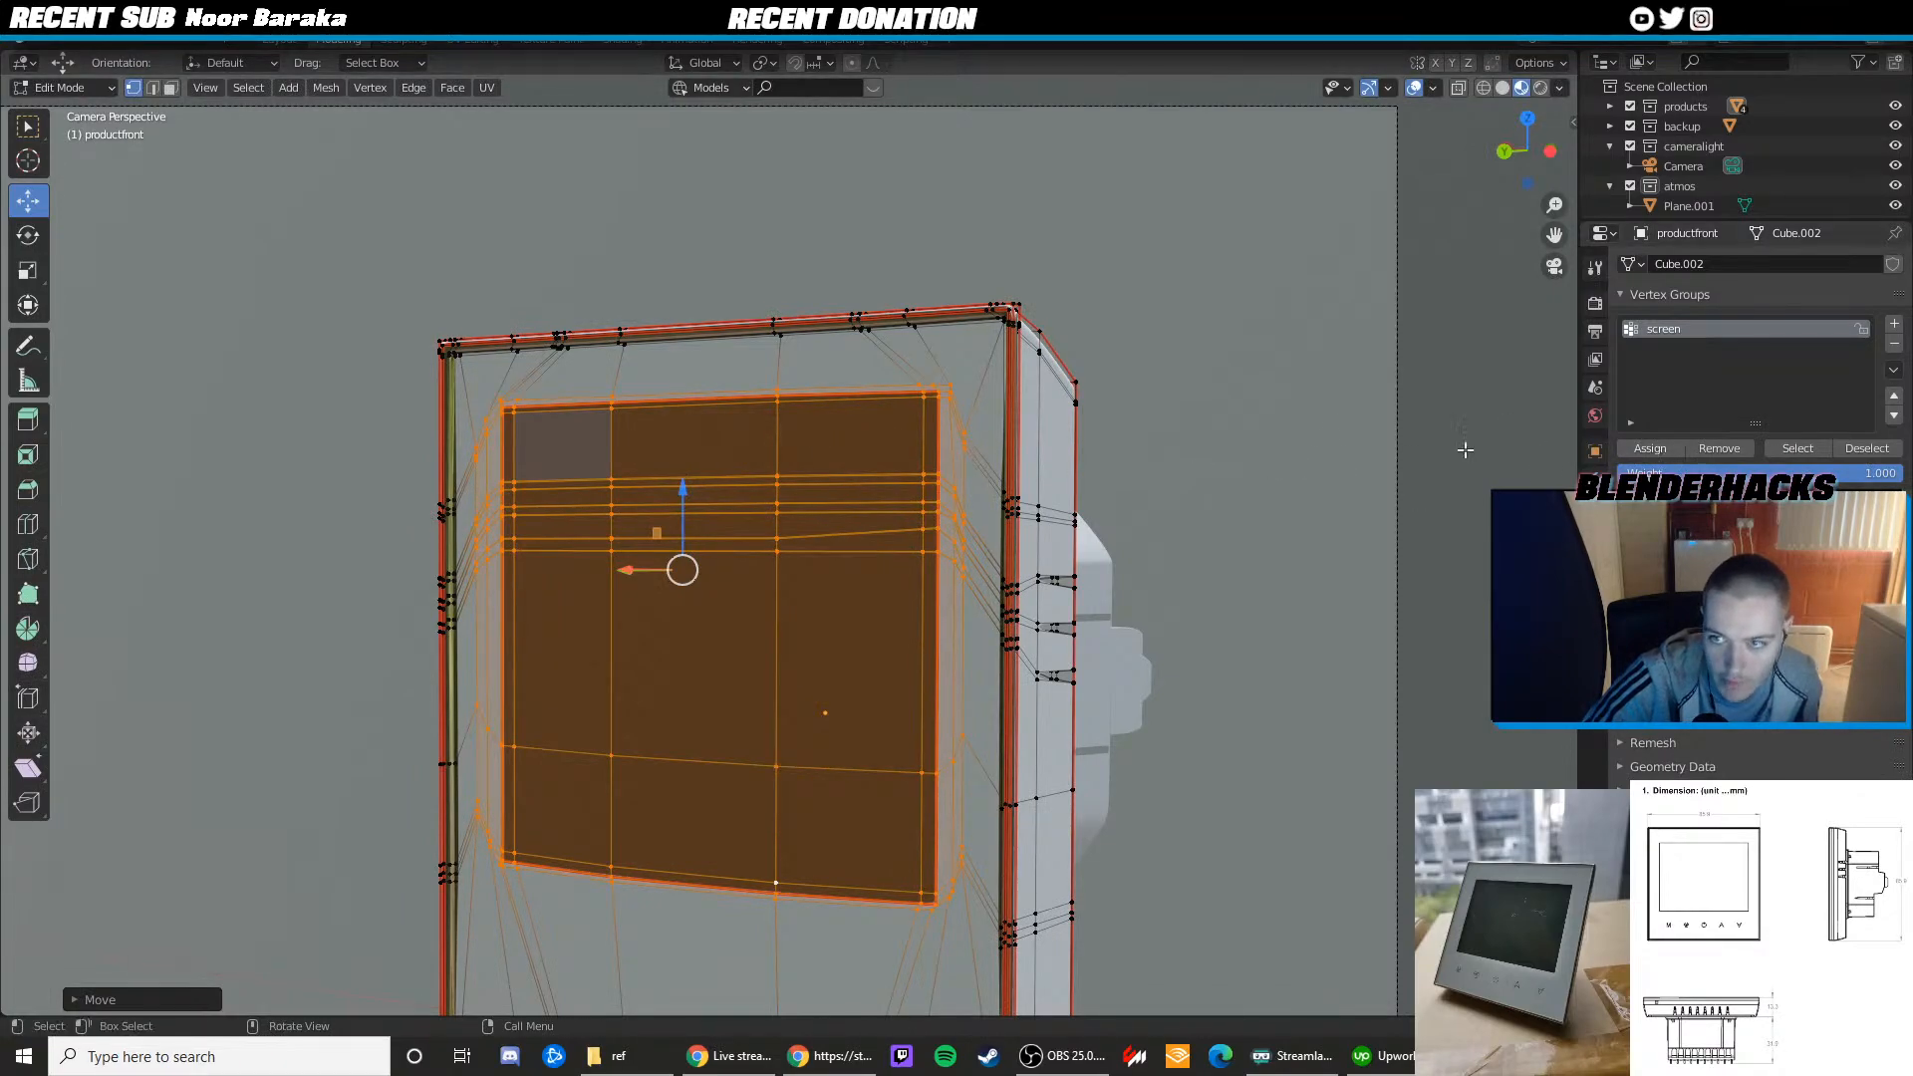
{"action": "left_click", "coordinate": [994, 414]}
{"action": "left_click", "coordinate": [1044, 357]}
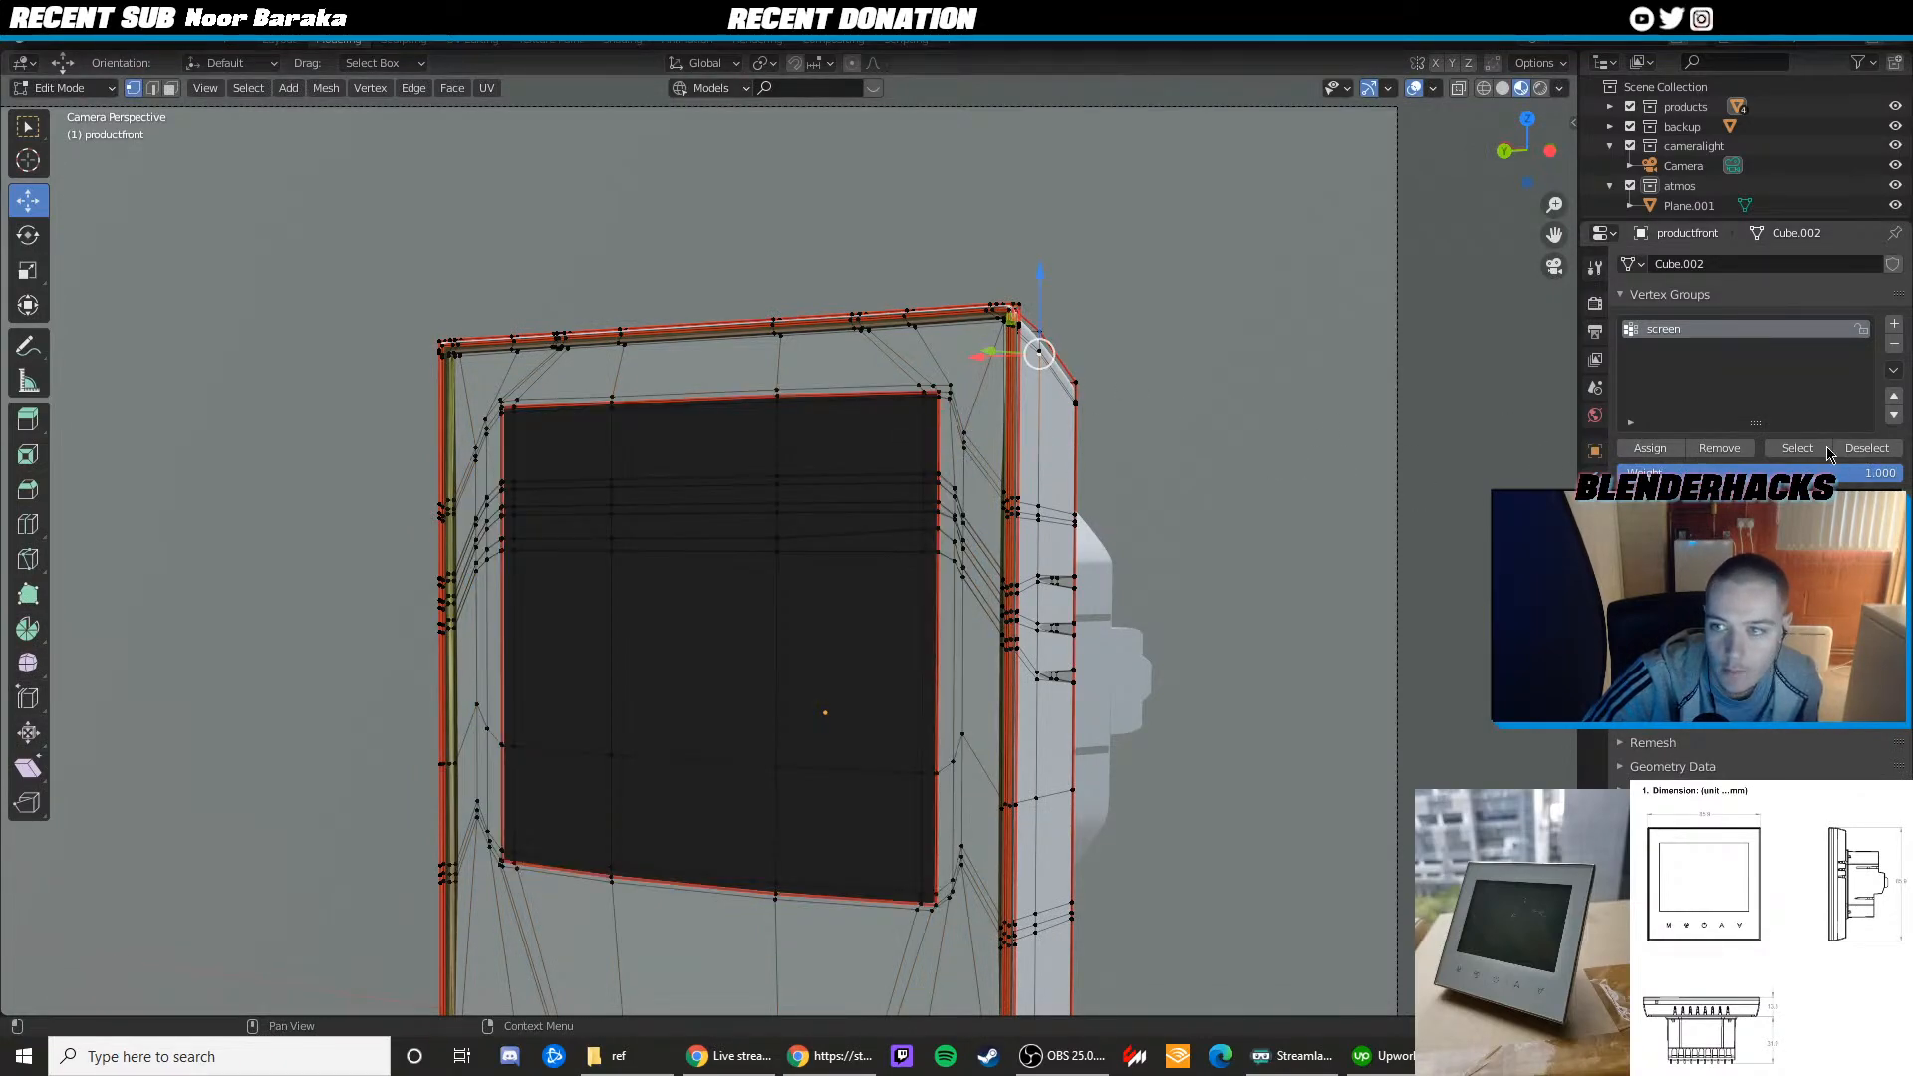
{"action": "left_click", "coordinate": [1770, 444]}
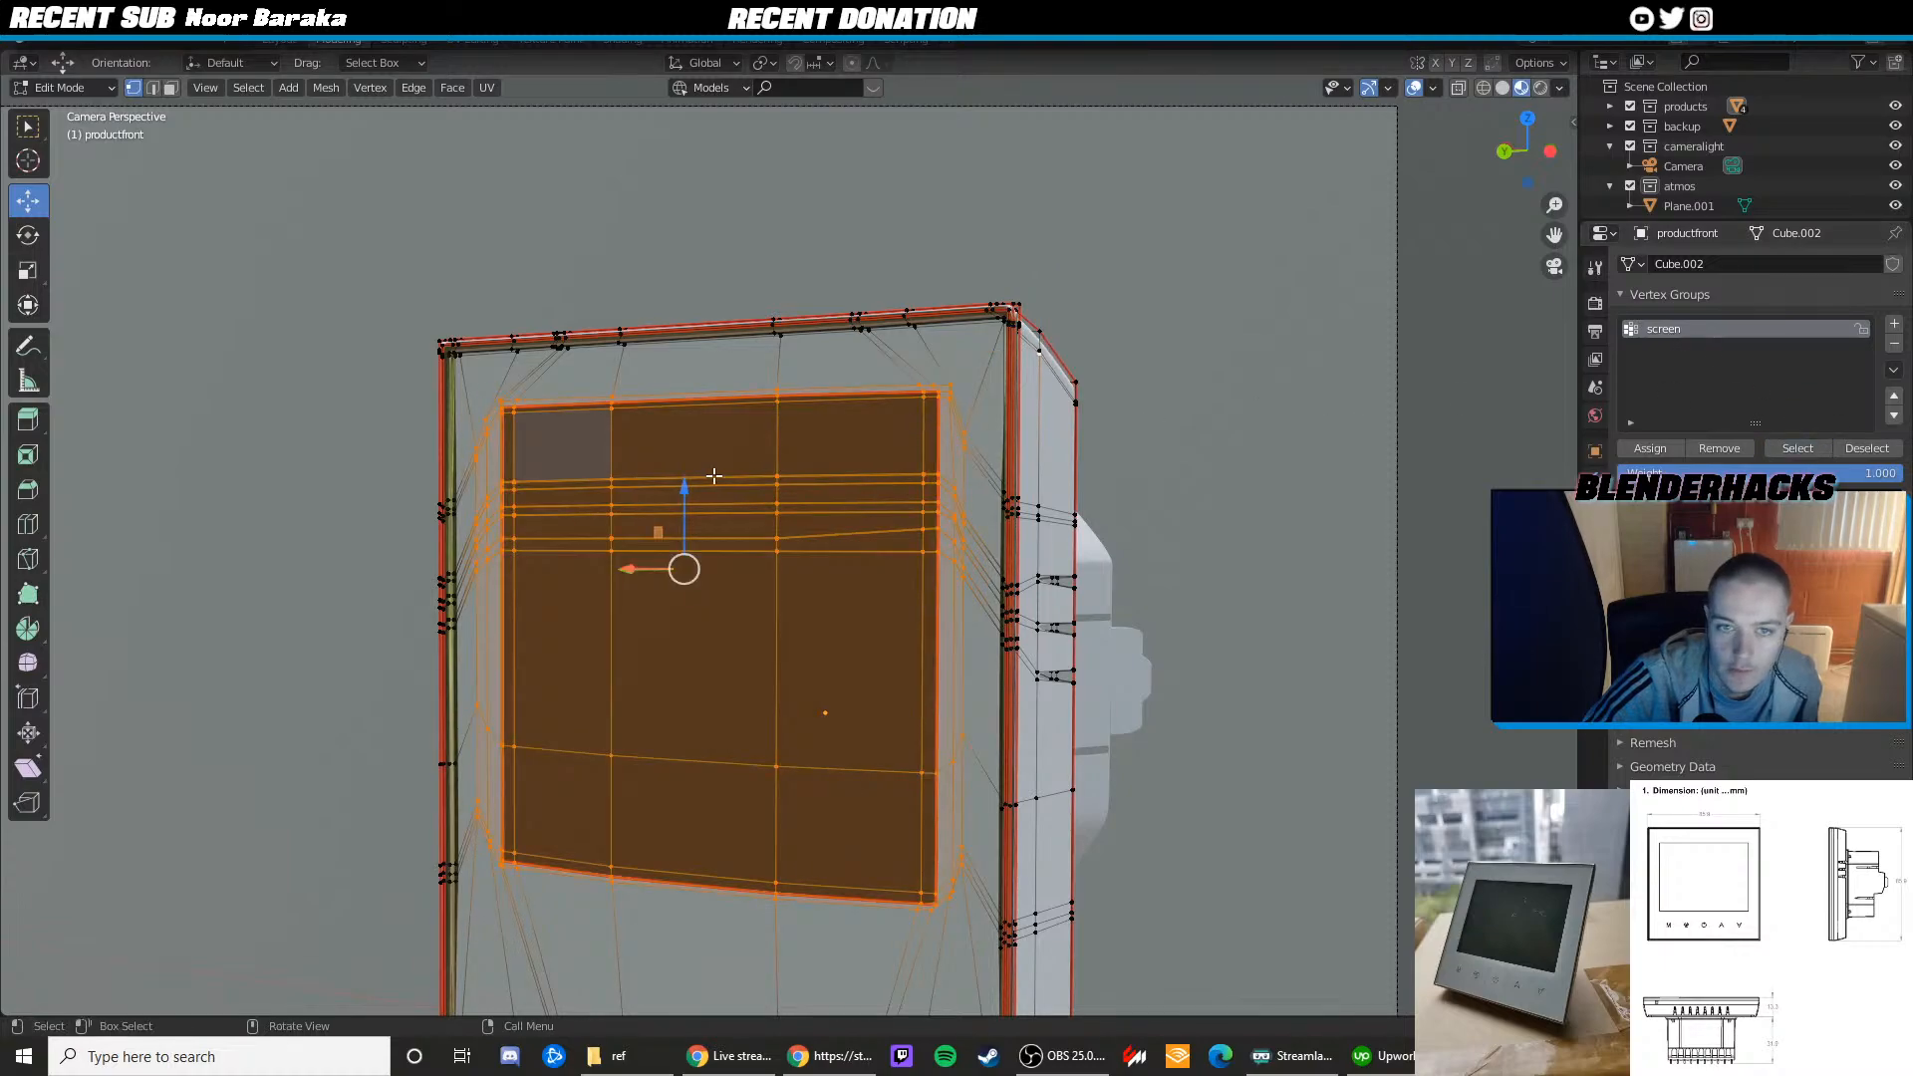
{"action": "left_click_drag", "start_coordinate": [682, 490], "coordinate": [683, 485]}
{"action": "key", "text": "Tab"}
{"action": "scroll", "coordinate": [897, 468], "scroll_direction": "down", "scroll_amount": 5}
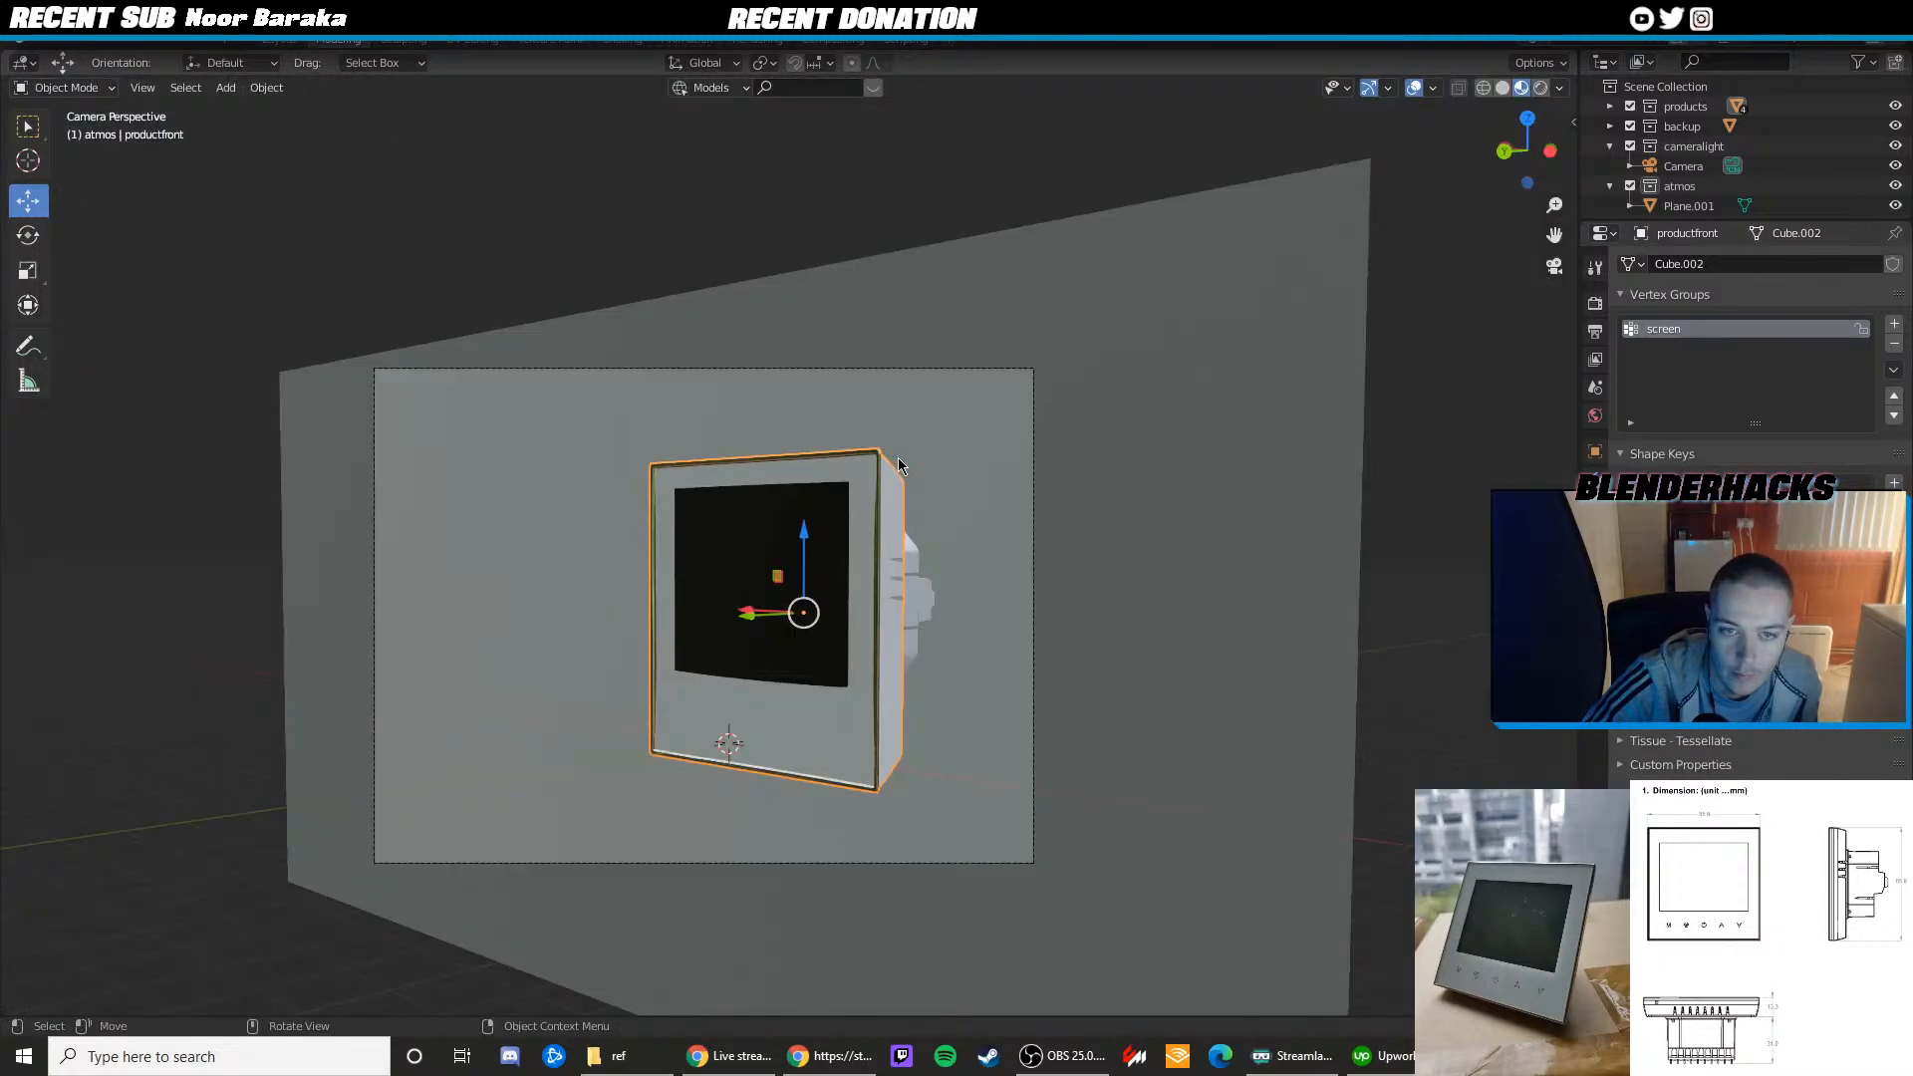
Lower the screen vertices about 15 mm along Z, return to Object Mode and select the backdrop plane
{"action": "scroll", "coordinate": [897, 468], "scroll_direction": "up", "scroll_amount": 1}
{"action": "key", "text": "Tab"}
{"action": "scroll", "coordinate": [788, 506], "scroll_direction": "up", "scroll_amount": 2}
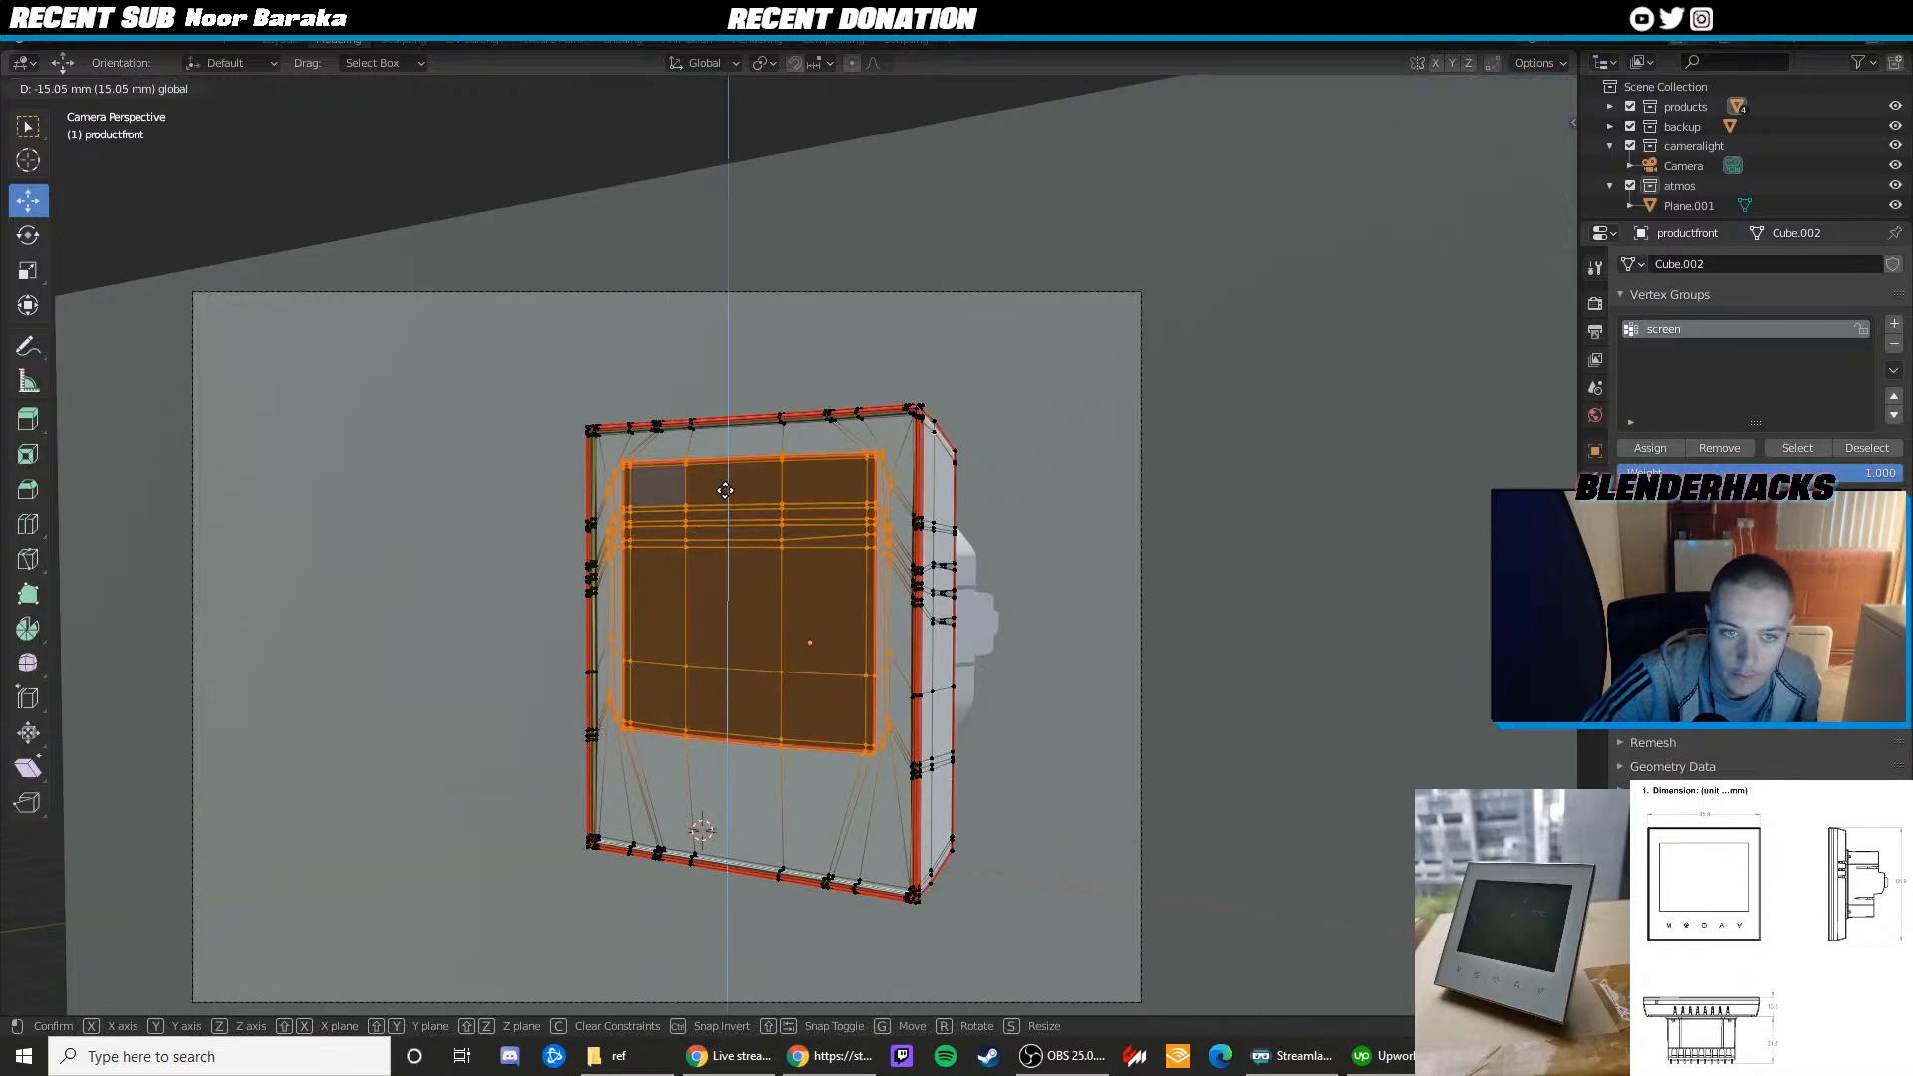
{"action": "key", "text": "Tab"}
{"action": "left_click", "coordinate": [1345, 481]}
{"action": "scroll", "coordinate": [1295, 478], "scroll_direction": "down", "scroll_amount": 6}
{"action": "scroll", "coordinate": [1415, 428], "scroll_direction": "up", "scroll_amount": 5}
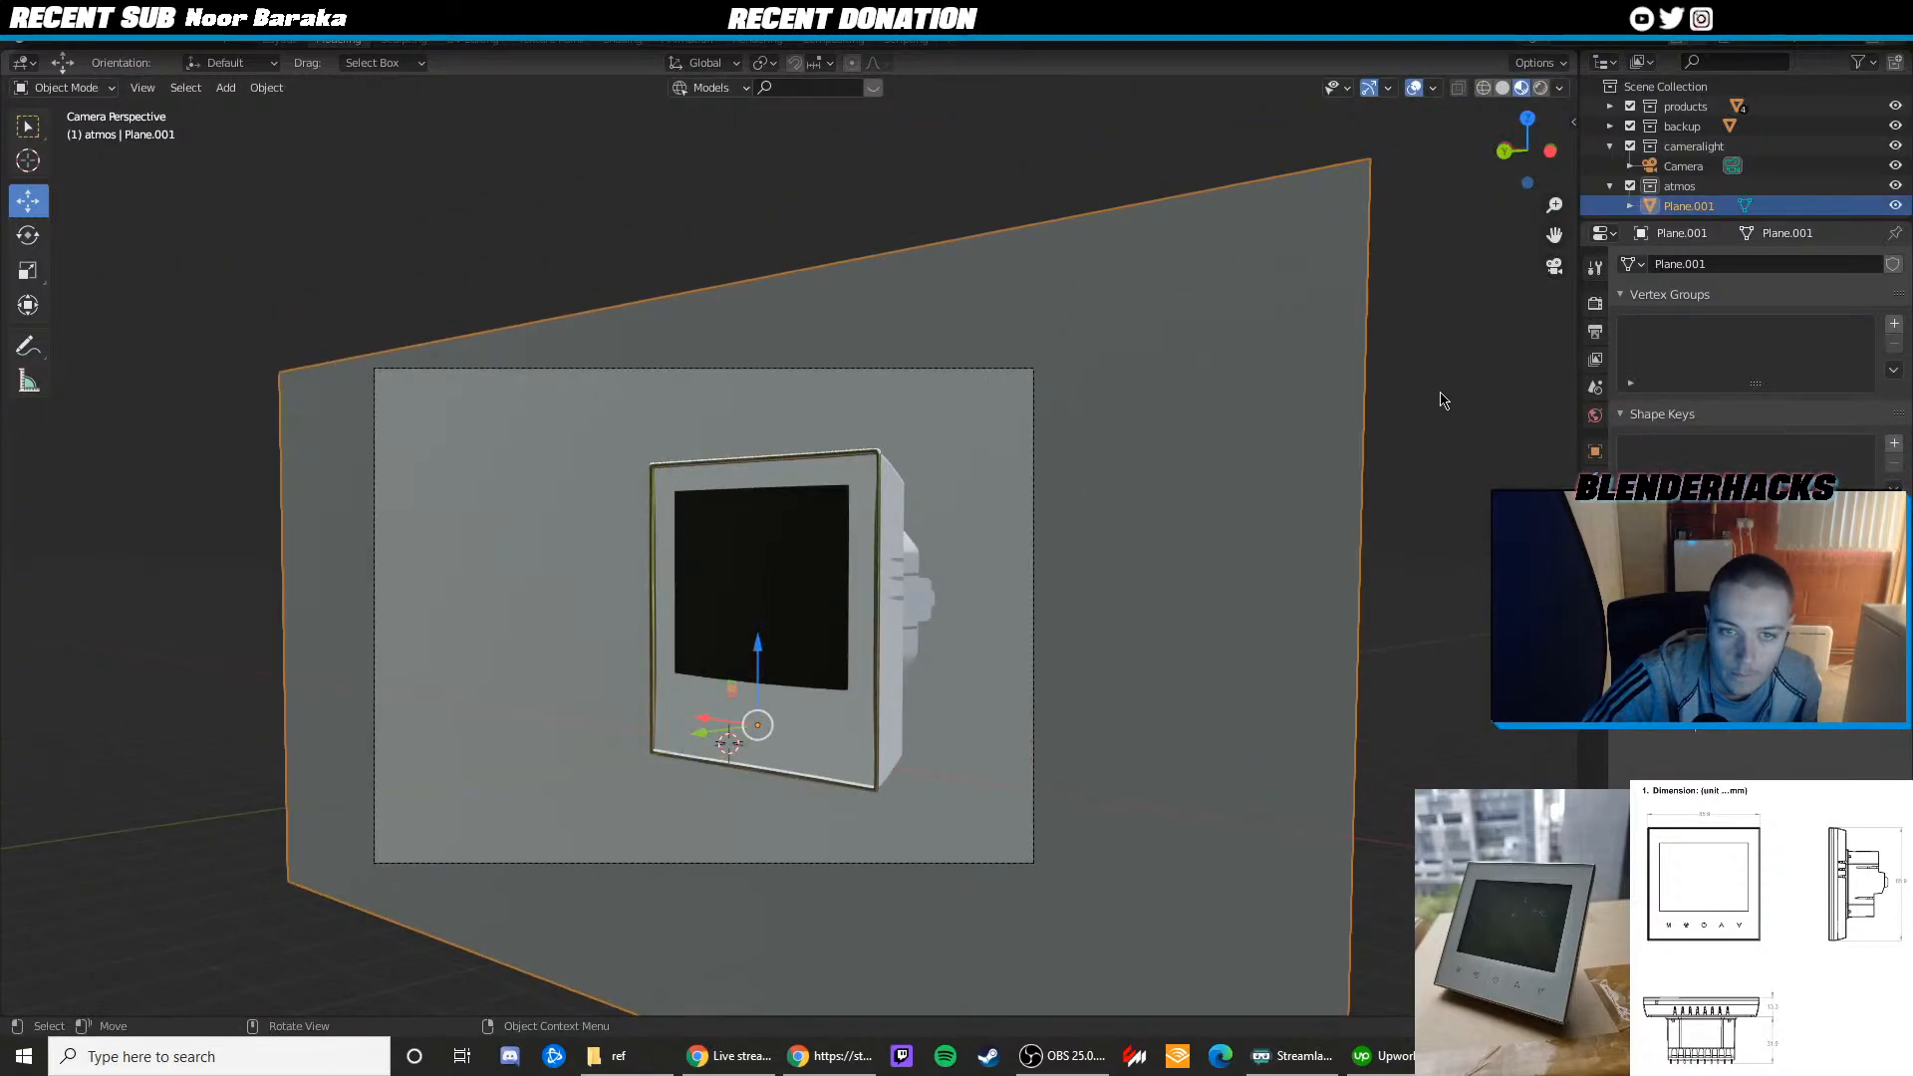
Switch to the Shading workspace and show the World shader nodes
{"action": "left_click", "coordinate": [628, 40]}
{"action": "left_click", "coordinate": [377, 613]}
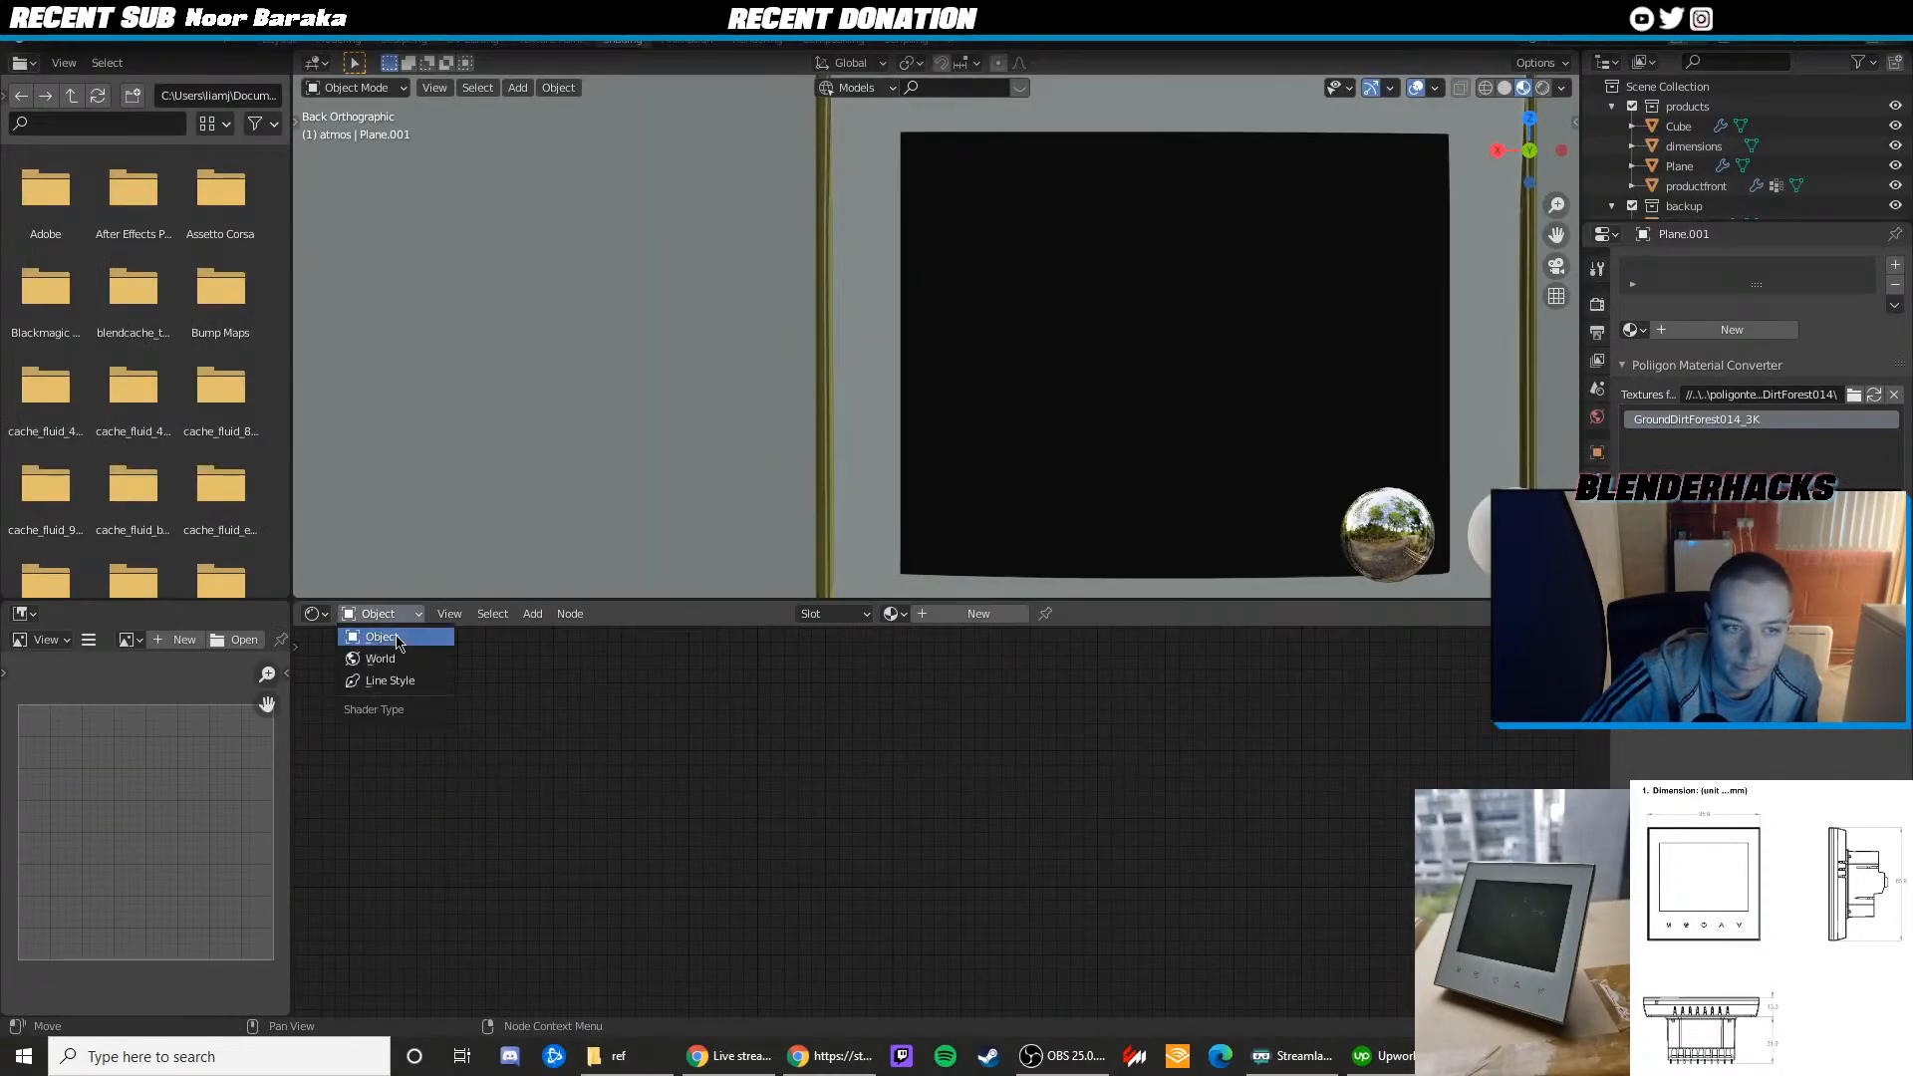
{"action": "left_click", "coordinate": [385, 649]}
Add a second Background node below the existing one in the world node tree
{"action": "left_click", "coordinate": [536, 616]}
{"action": "type", "text": "b"}
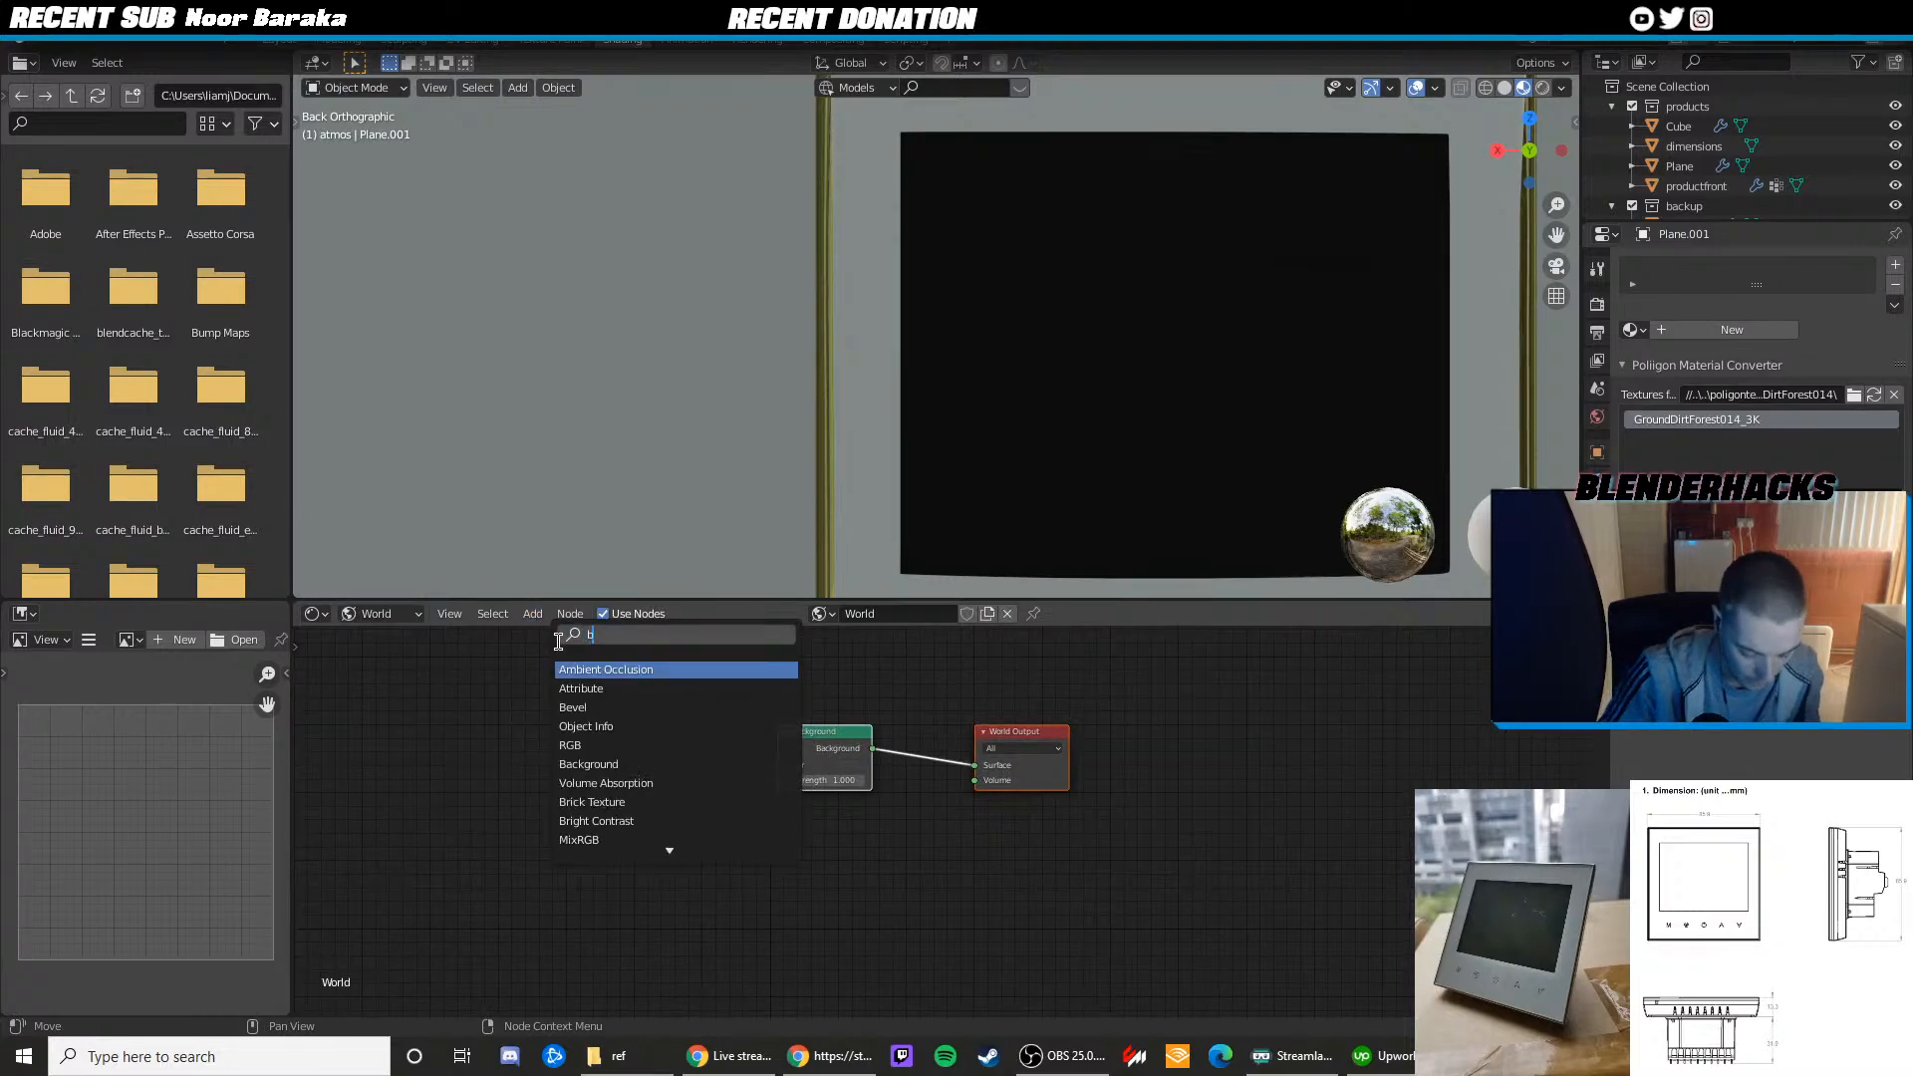
{"action": "type", "text": "a"}
{"action": "key", "text": "Return"}
{"action": "left_click", "coordinate": [787, 827]}
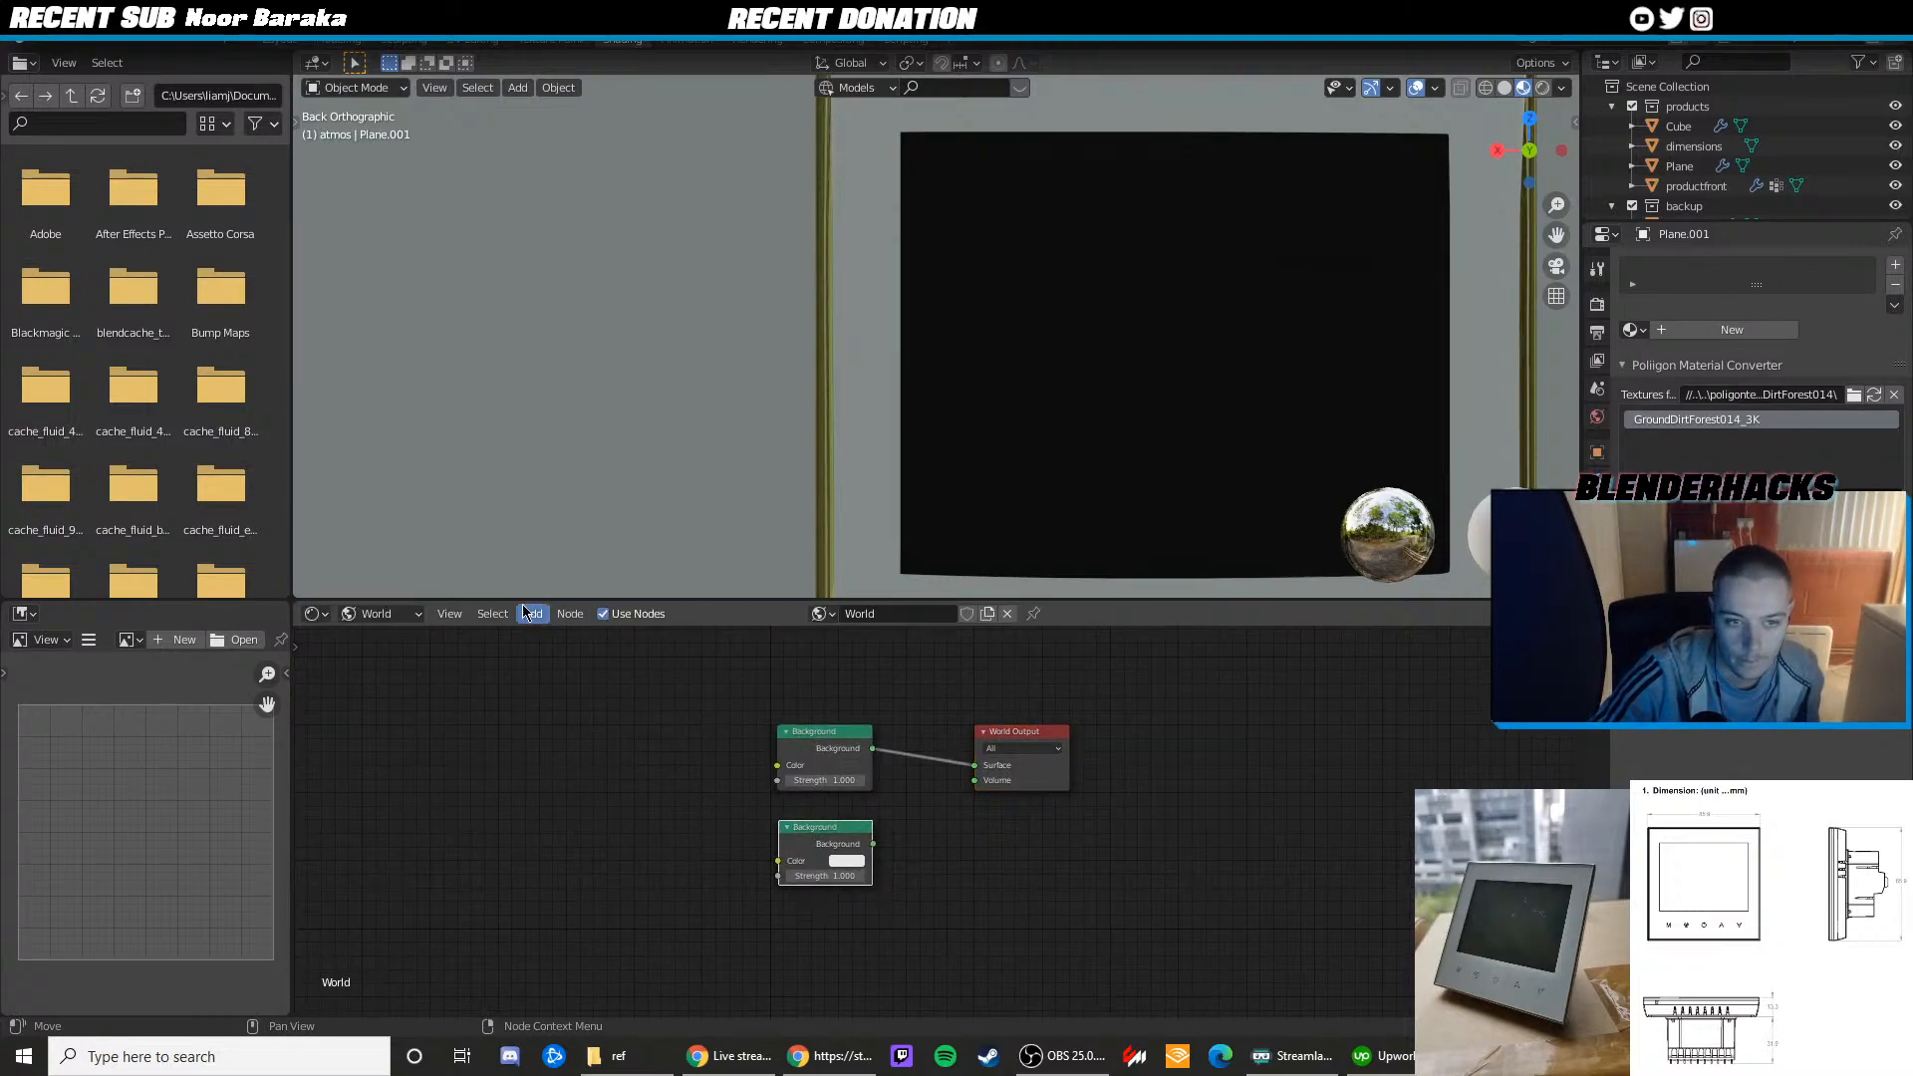
Add a Texture Coordinate node to the left of the Background nodes
{"action": "left_click", "coordinate": [533, 614]}
{"action": "left_click", "coordinate": [553, 634]}
{"action": "type", "text": "tex"}
{"action": "left_click", "coordinate": [593, 673]}
{"action": "left_click", "coordinate": [441, 748]}
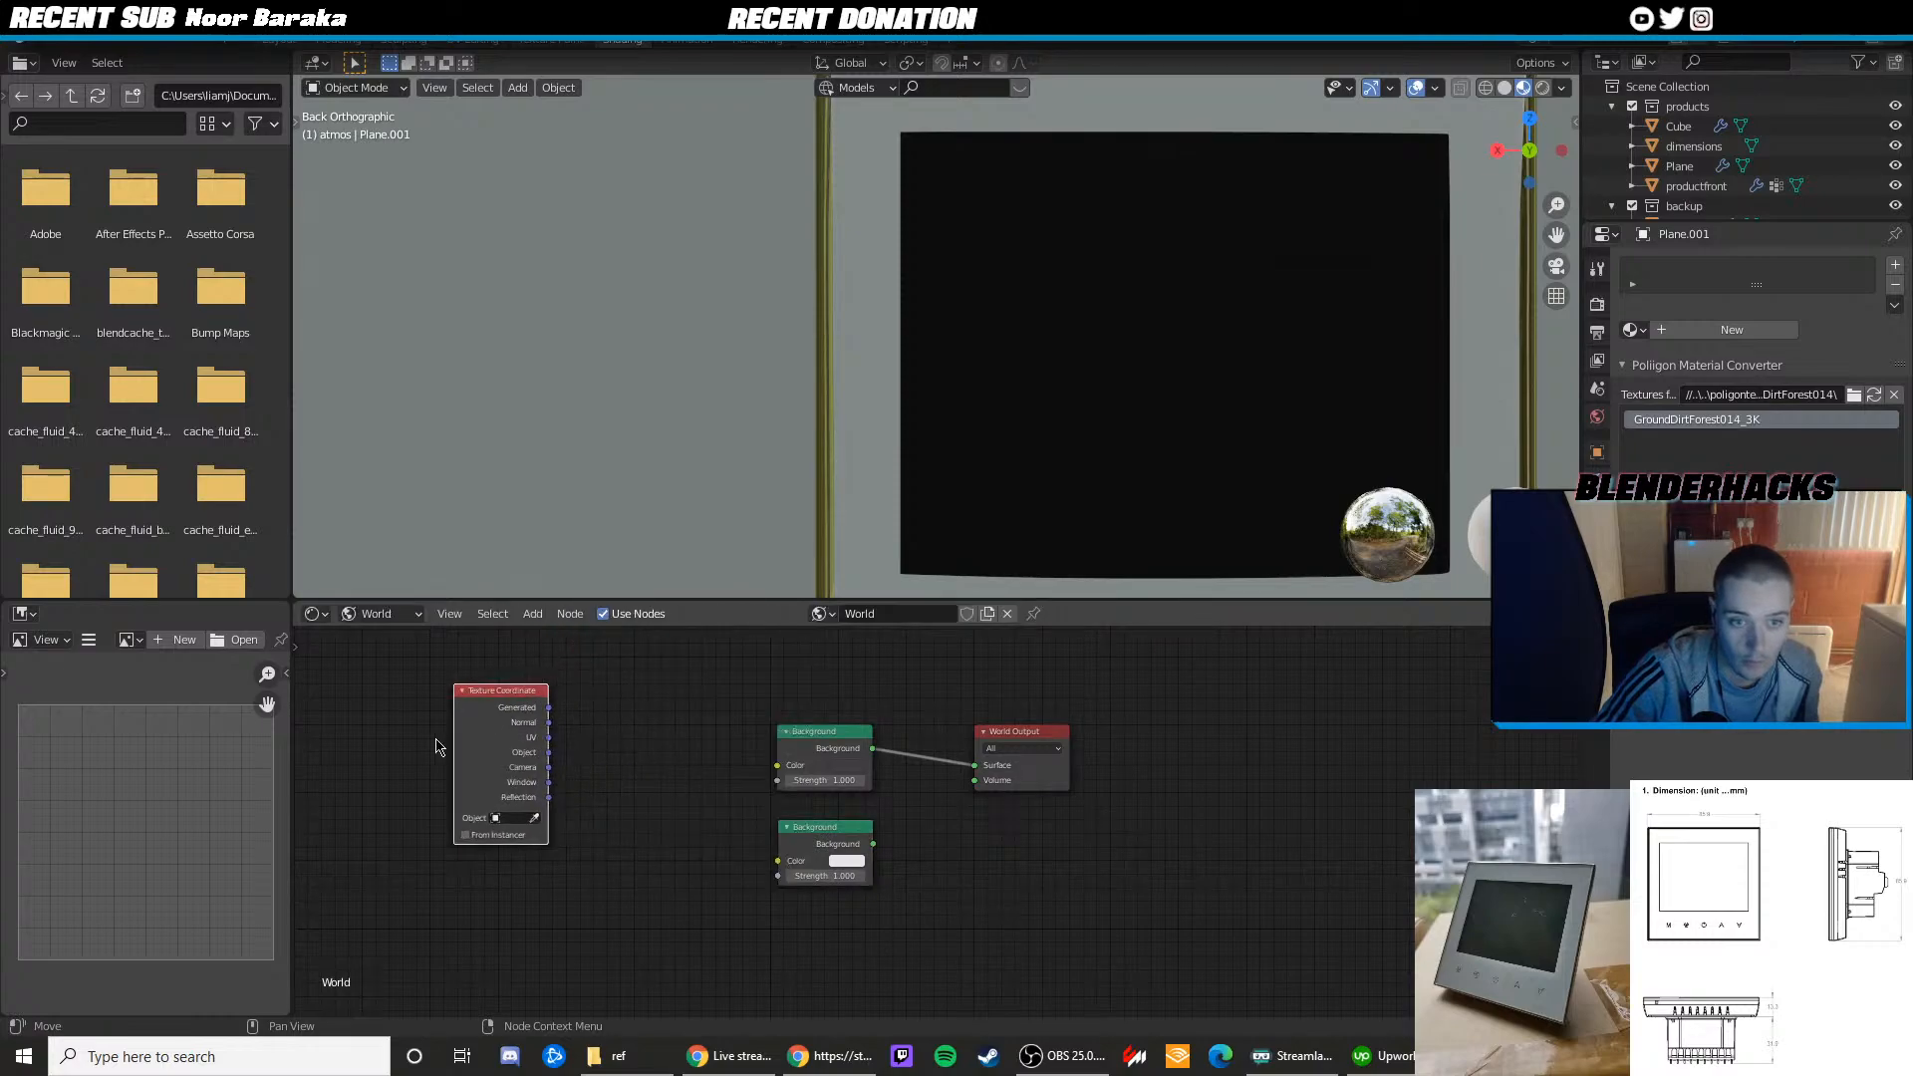
Add a Light Path node above the Background nodes and move the World Output farther right to make room
{"action": "left_click", "coordinate": [533, 615]}
{"action": "left_click", "coordinate": [546, 635]}
{"action": "type", "text": "light"}
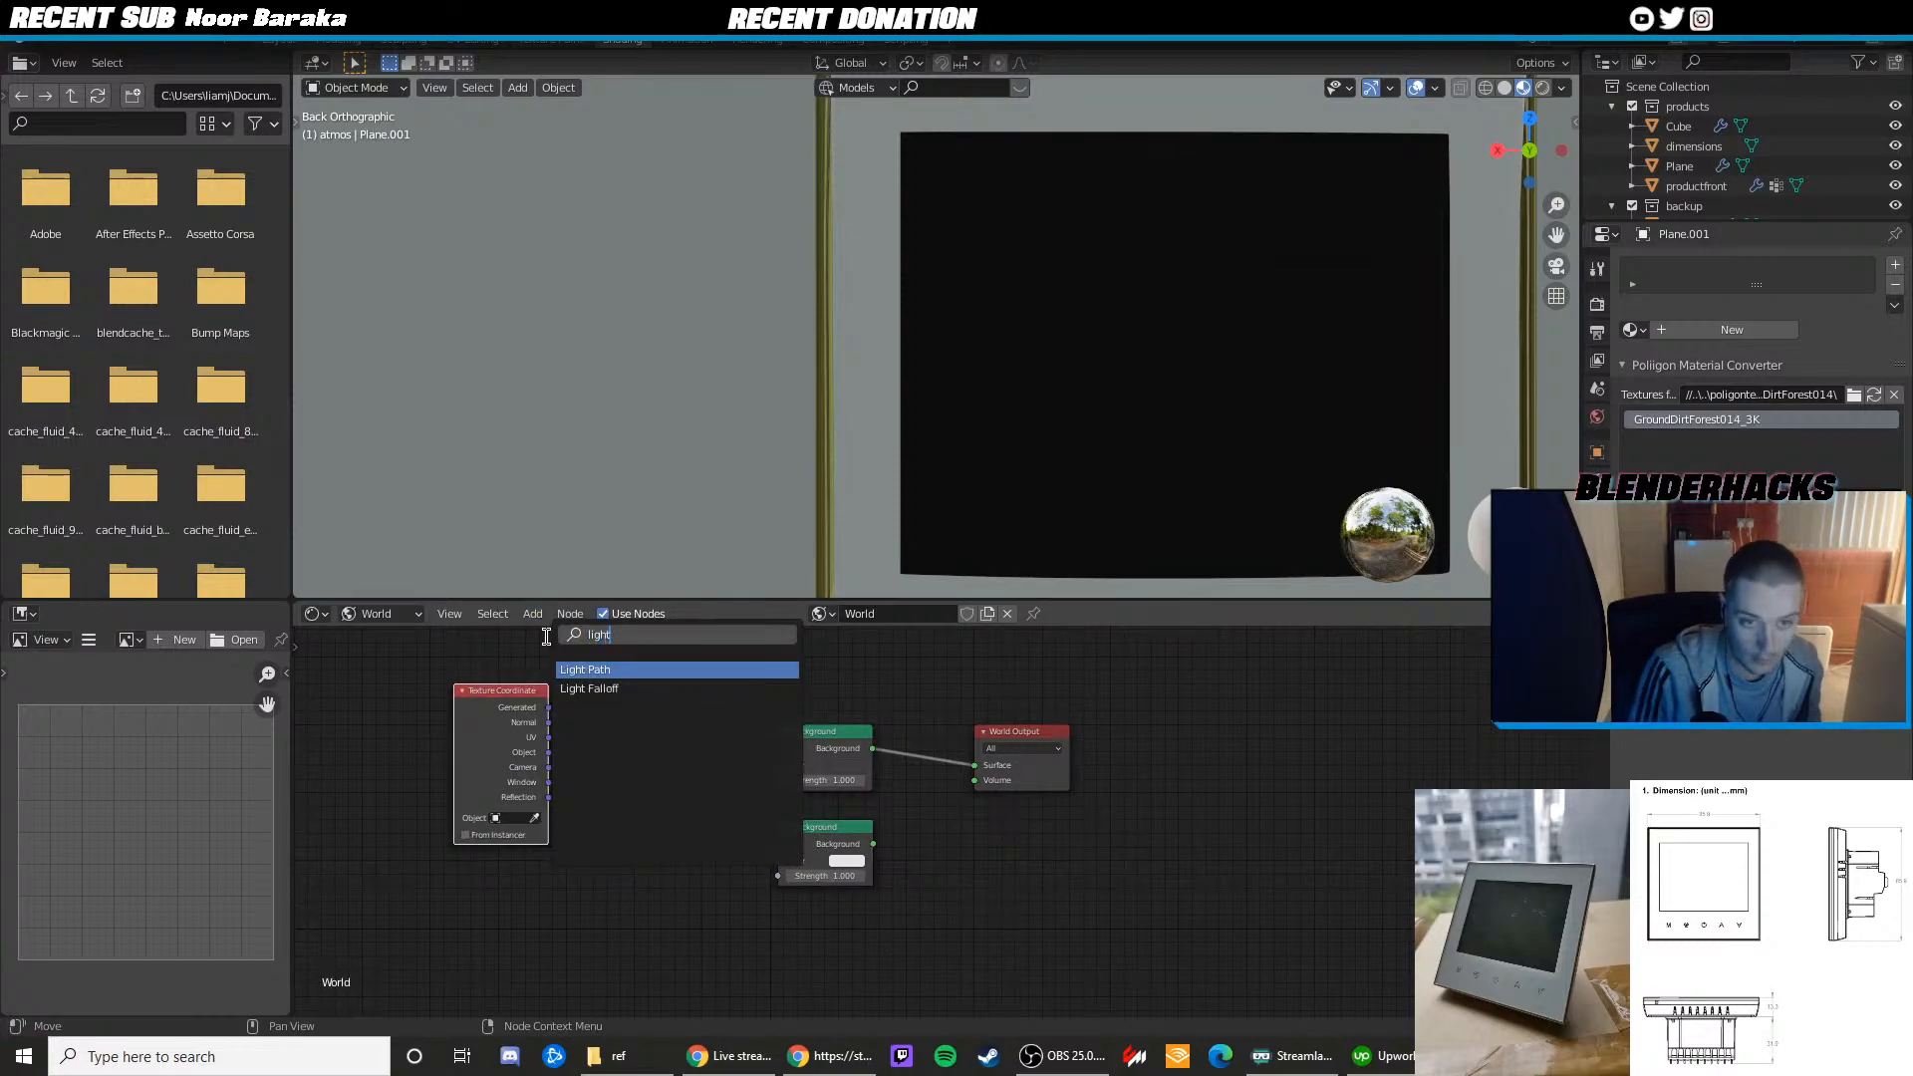
{"action": "key", "text": "Return"}
{"action": "left_click", "coordinate": [618, 687]}
{"action": "scroll", "coordinate": [719, 696], "scroll_direction": "down", "scroll_amount": 6}
{"action": "middle_click_drag", "start_coordinate": [723, 695], "coordinate": [654, 846]}
{"action": "mouse_move", "coordinate": [703, 887]}
{"action": "left_mouse_down"}
{"action": "mouse_move", "coordinate": [797, 748]}
{"action": "mouse_move", "coordinate": [819, 747]}
{"action": "left_mouse_up"}
{"action": "left_click_drag", "start_coordinate": [699, 888], "coordinate": [790, 762]}
{"action": "left_click_drag", "start_coordinate": [916, 914], "coordinate": [1067, 922]}
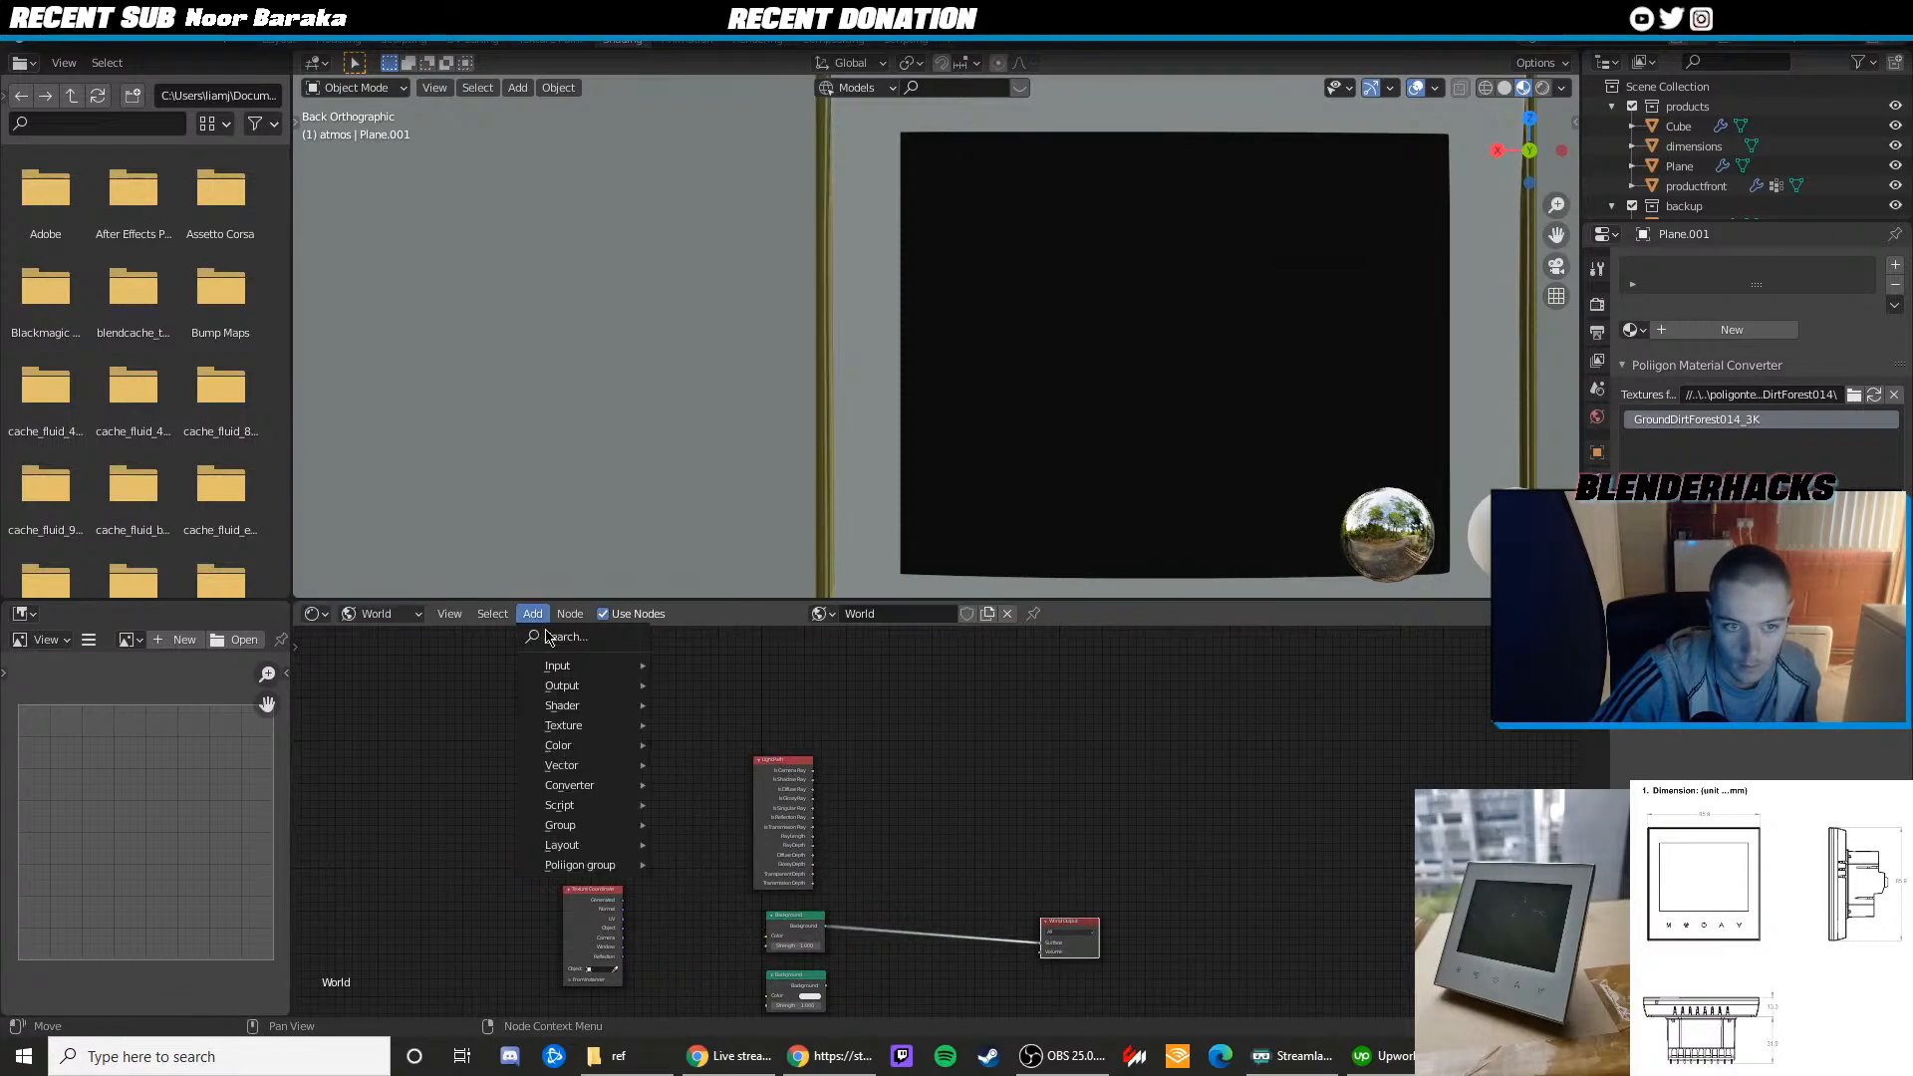
Add a Mix Shader node and insert it on the link between the first Background and the World Output
{"action": "left_click", "coordinate": [550, 636]}
{"action": "key", "text": "Return"}
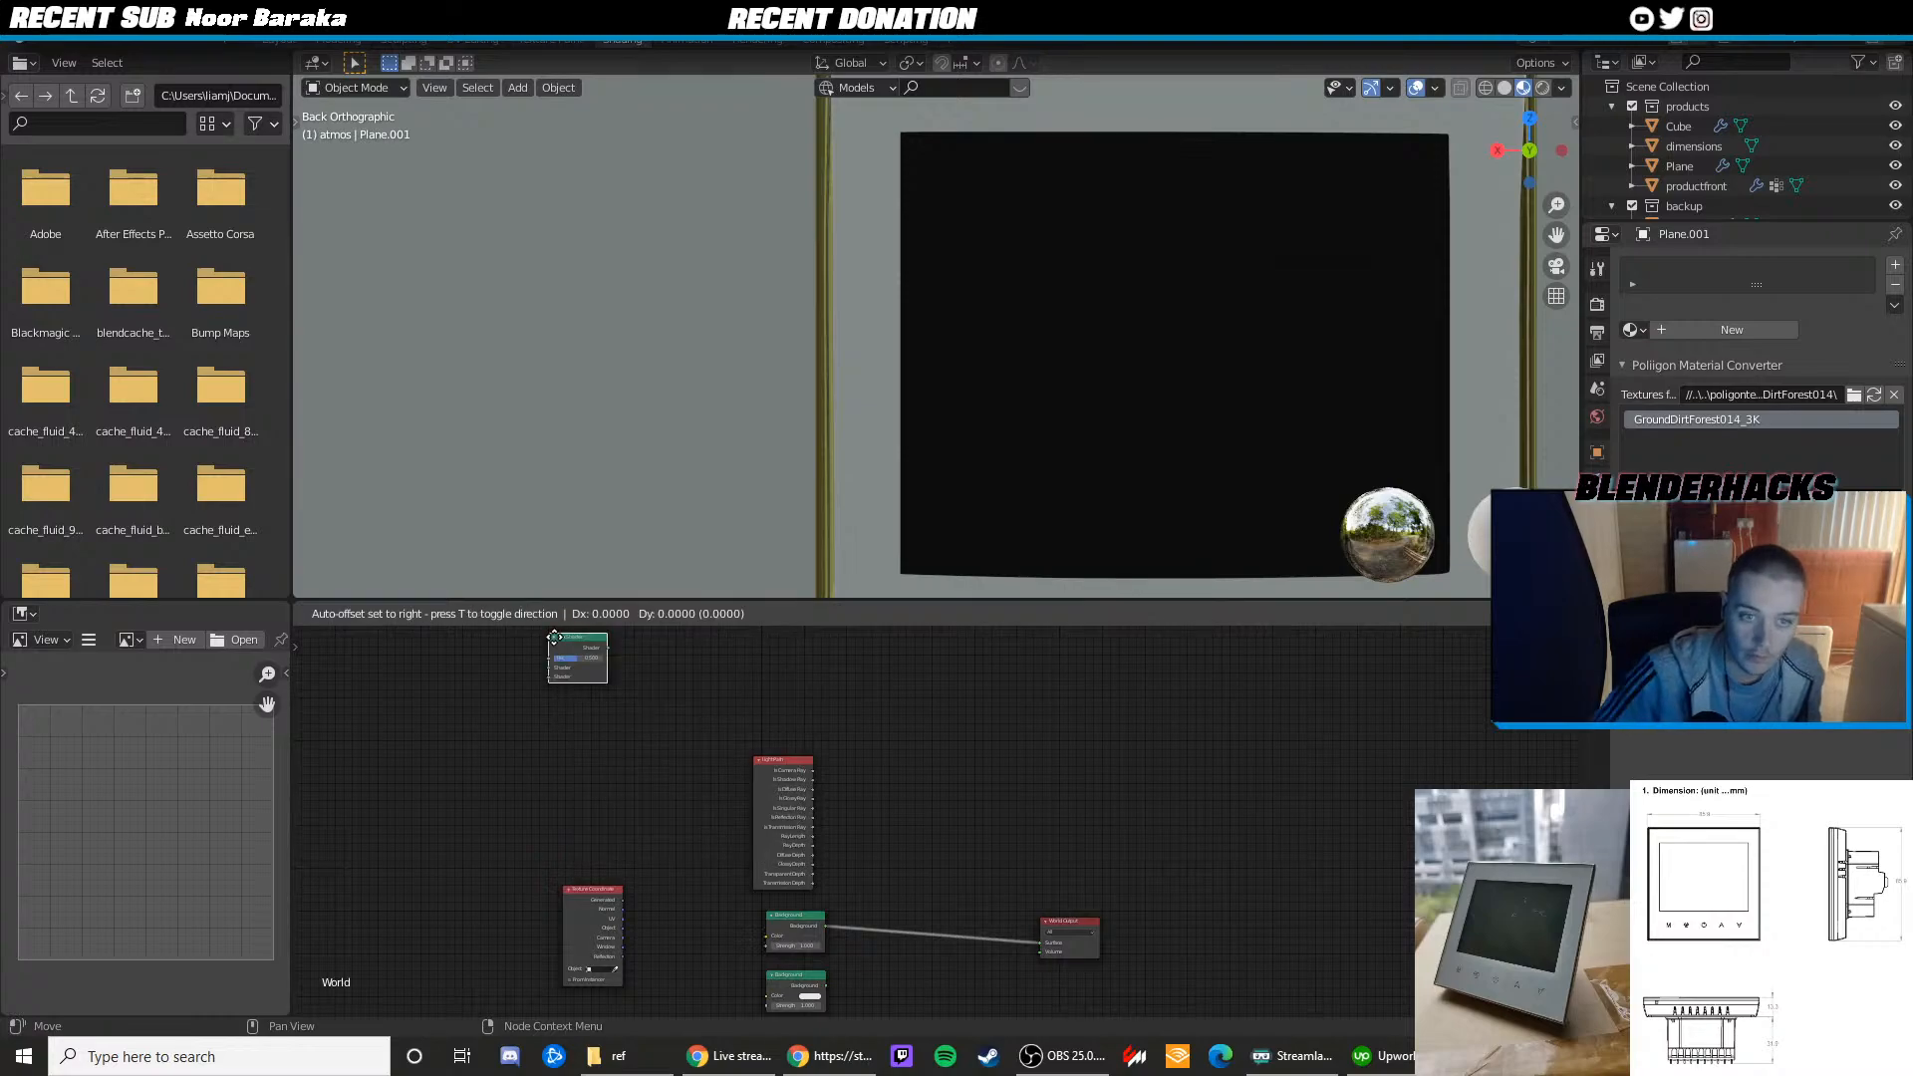
{"action": "left_click", "coordinate": [895, 747]}
{"action": "left_click_drag", "start_coordinate": [895, 747], "coordinate": [962, 915]}
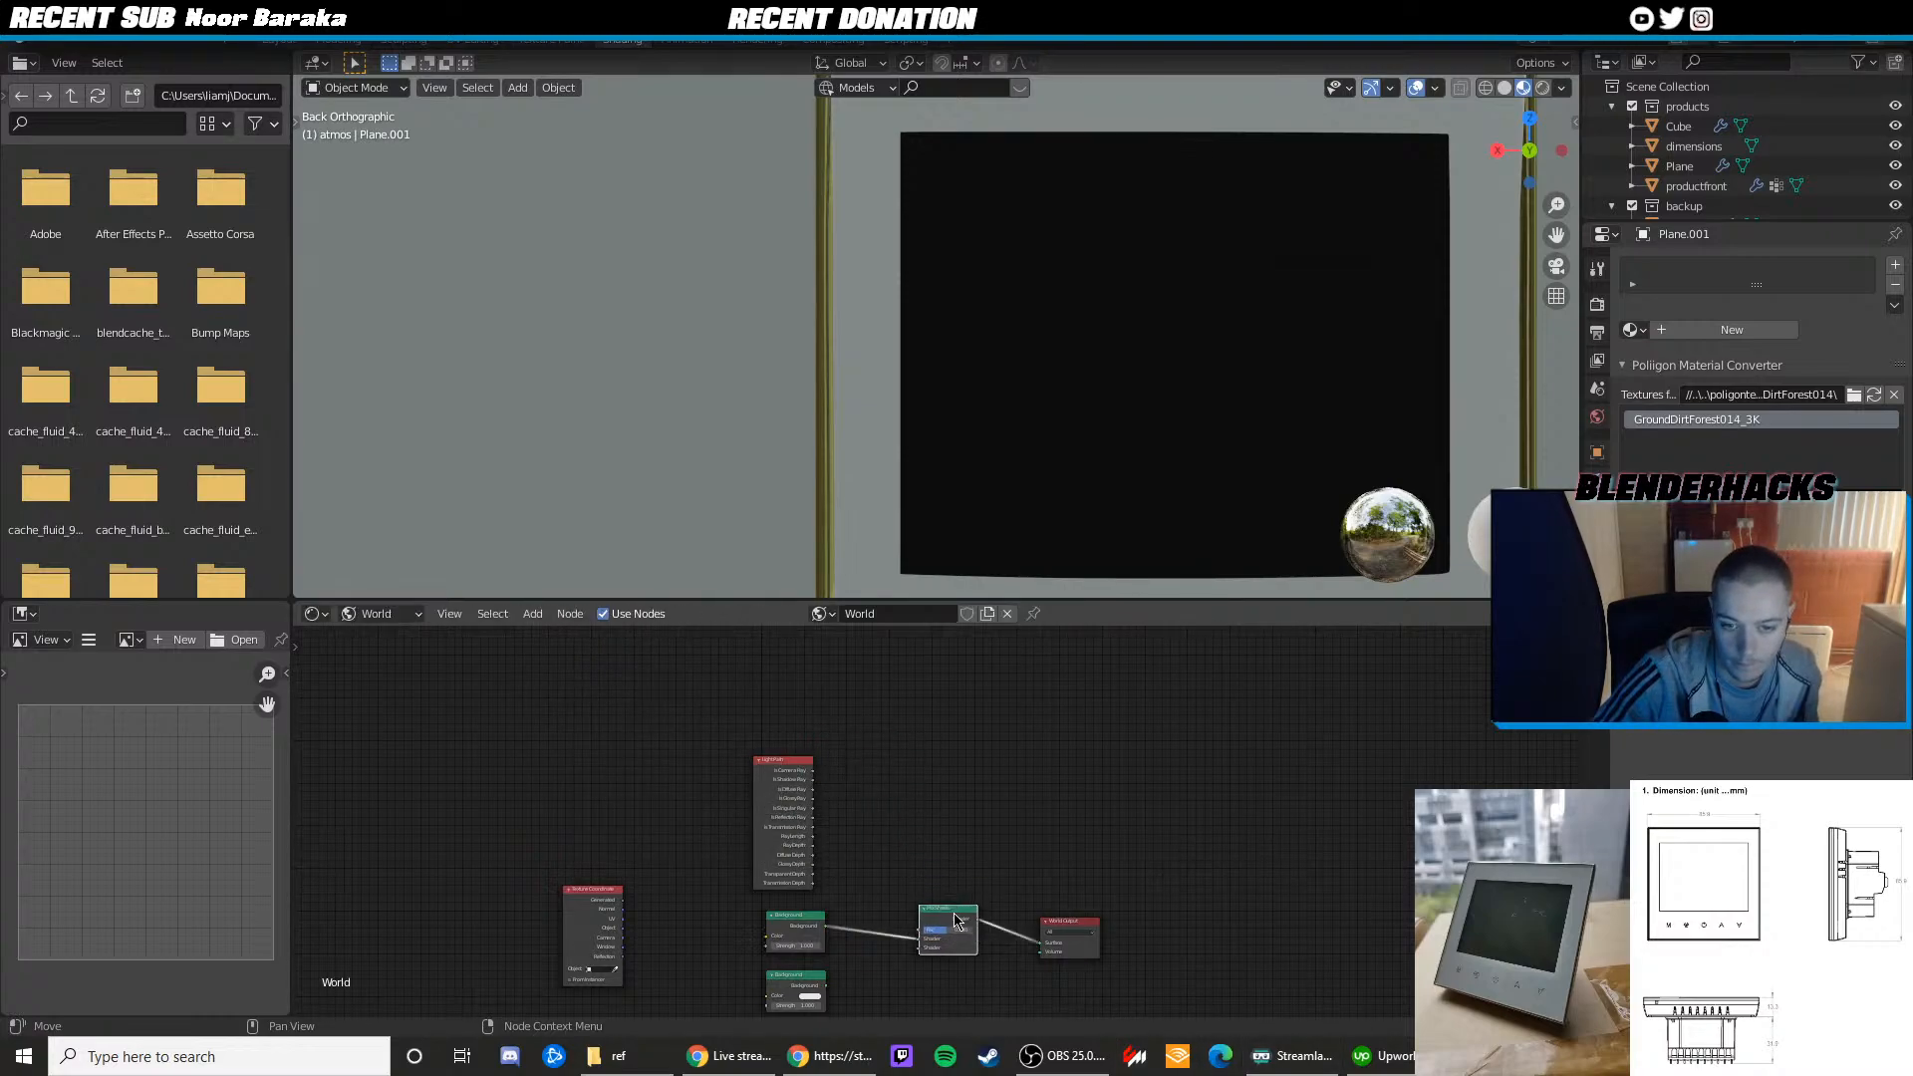
{"action": "middle_click_drag", "start_coordinate": [963, 914], "coordinate": [1067, 805]}
Add a Mapping node beside the Texture Coordinate node
{"action": "left_click", "coordinate": [532, 613]}
{"action": "left_click", "coordinate": [559, 636]}
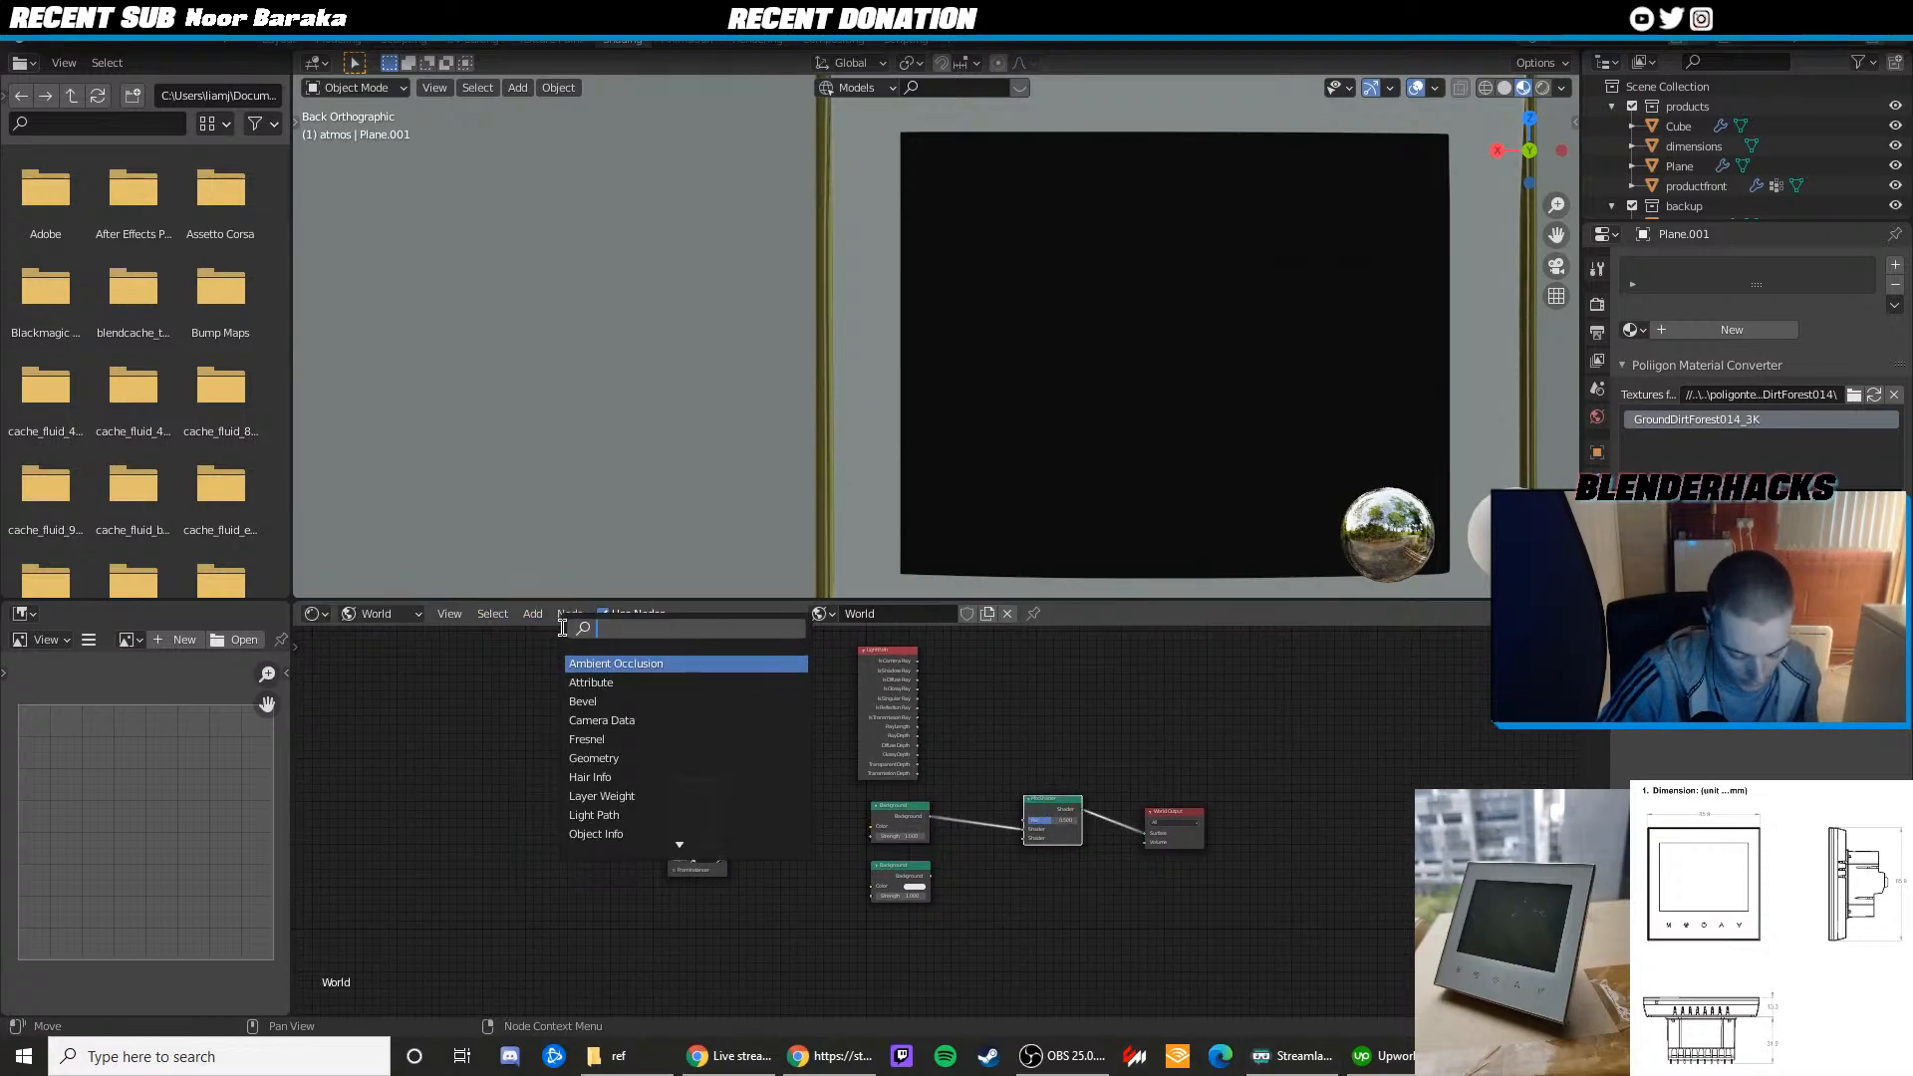
{"action": "type", "text": "mapping"}
{"action": "key", "text": "Return"}
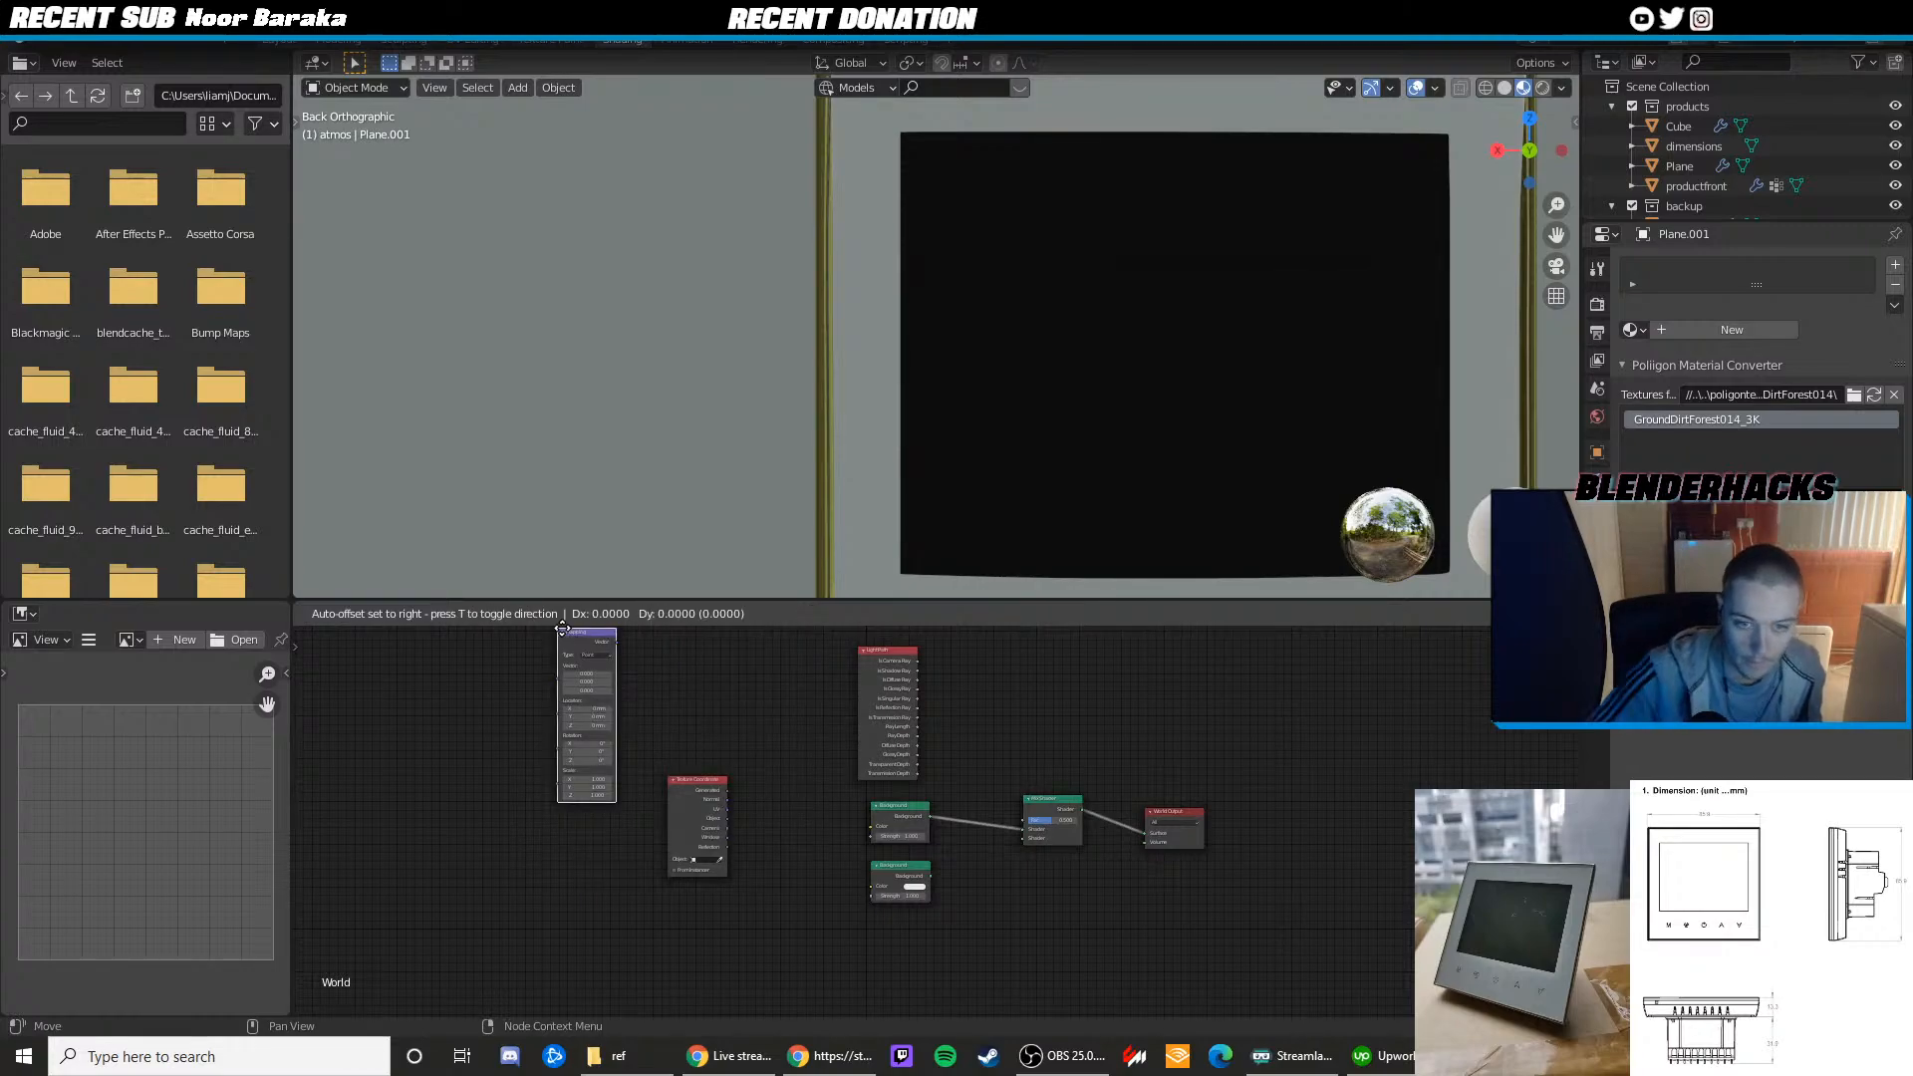
{"action": "left_click", "coordinate": [556, 832]}
Add an Environment Texture node between the Texture Coordinate and Background nodes
{"action": "left_click", "coordinate": [532, 612]}
{"action": "left_click", "coordinate": [559, 636]}
{"action": "type", "text": "eb"}
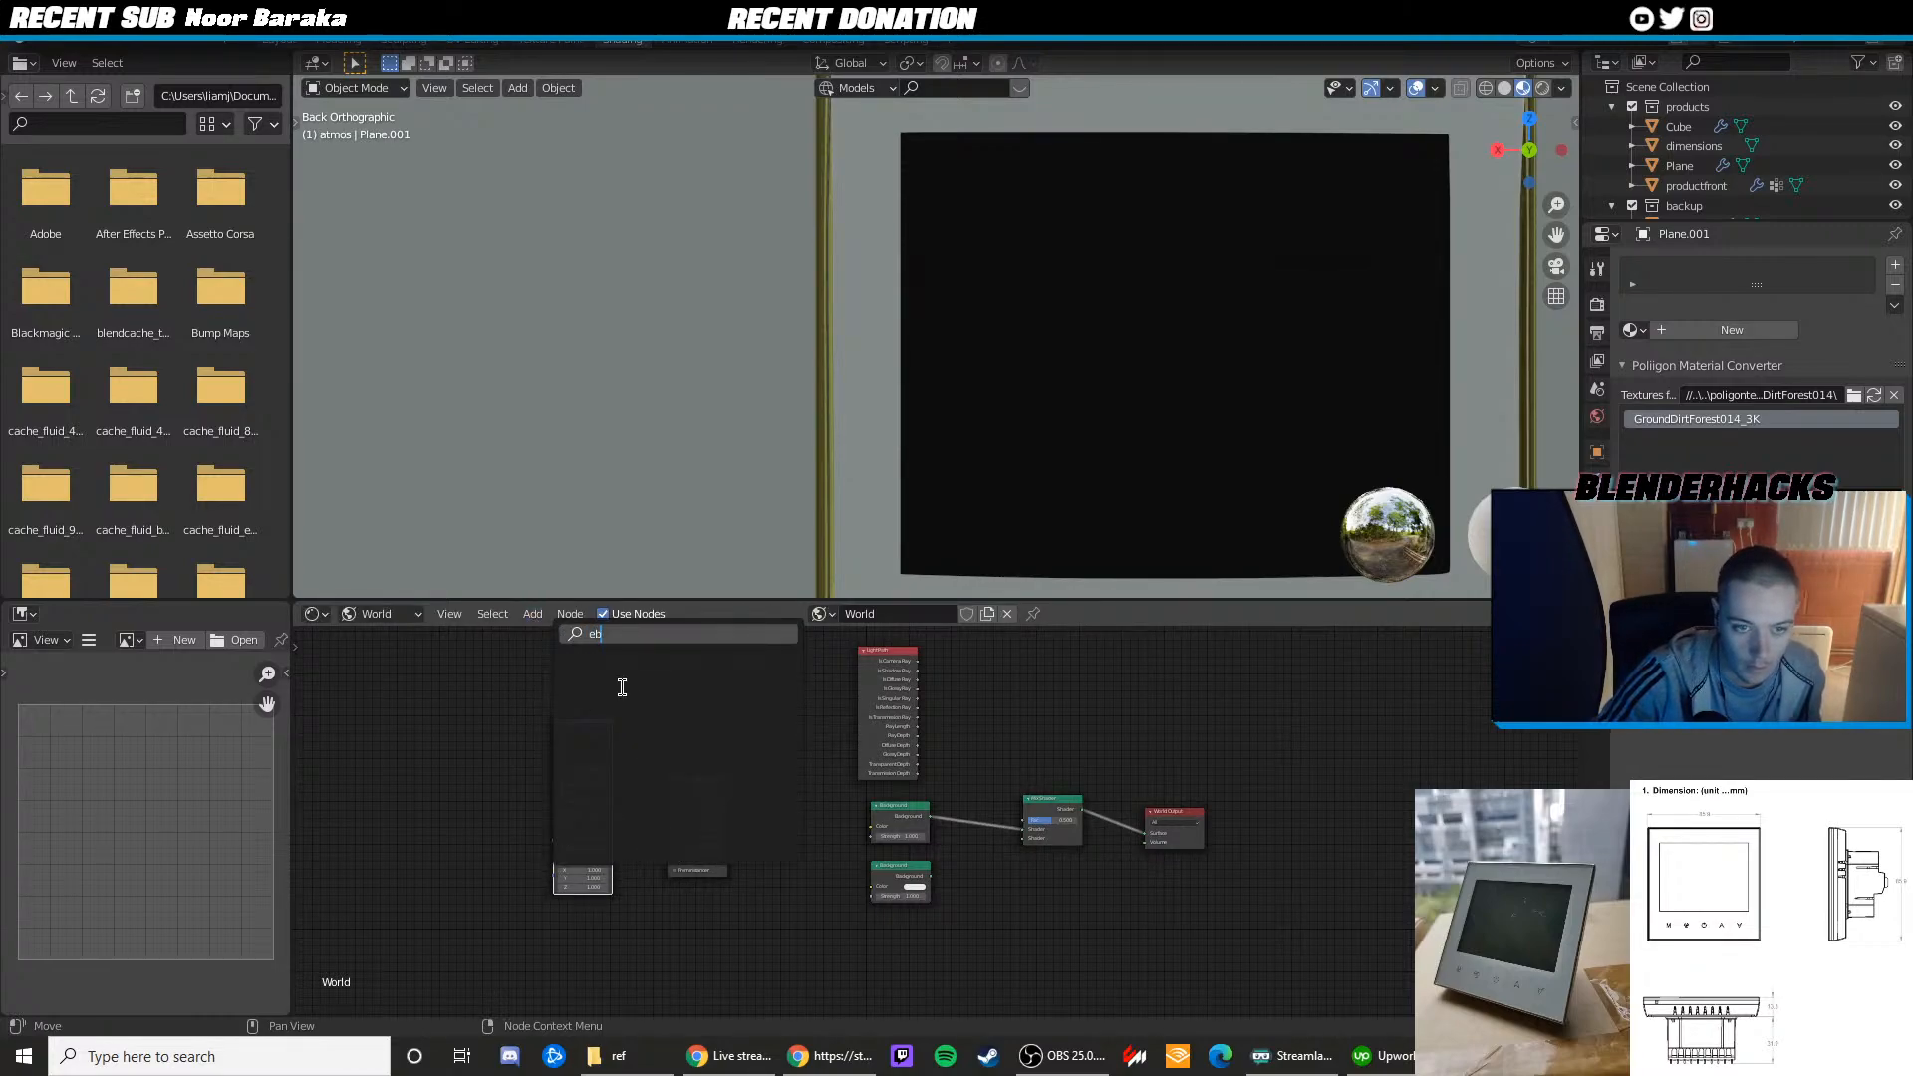
{"action": "key", "text": "BackSpace"}
{"action": "type", "text": "nvi"}
{"action": "left_click", "coordinate": [620, 667]}
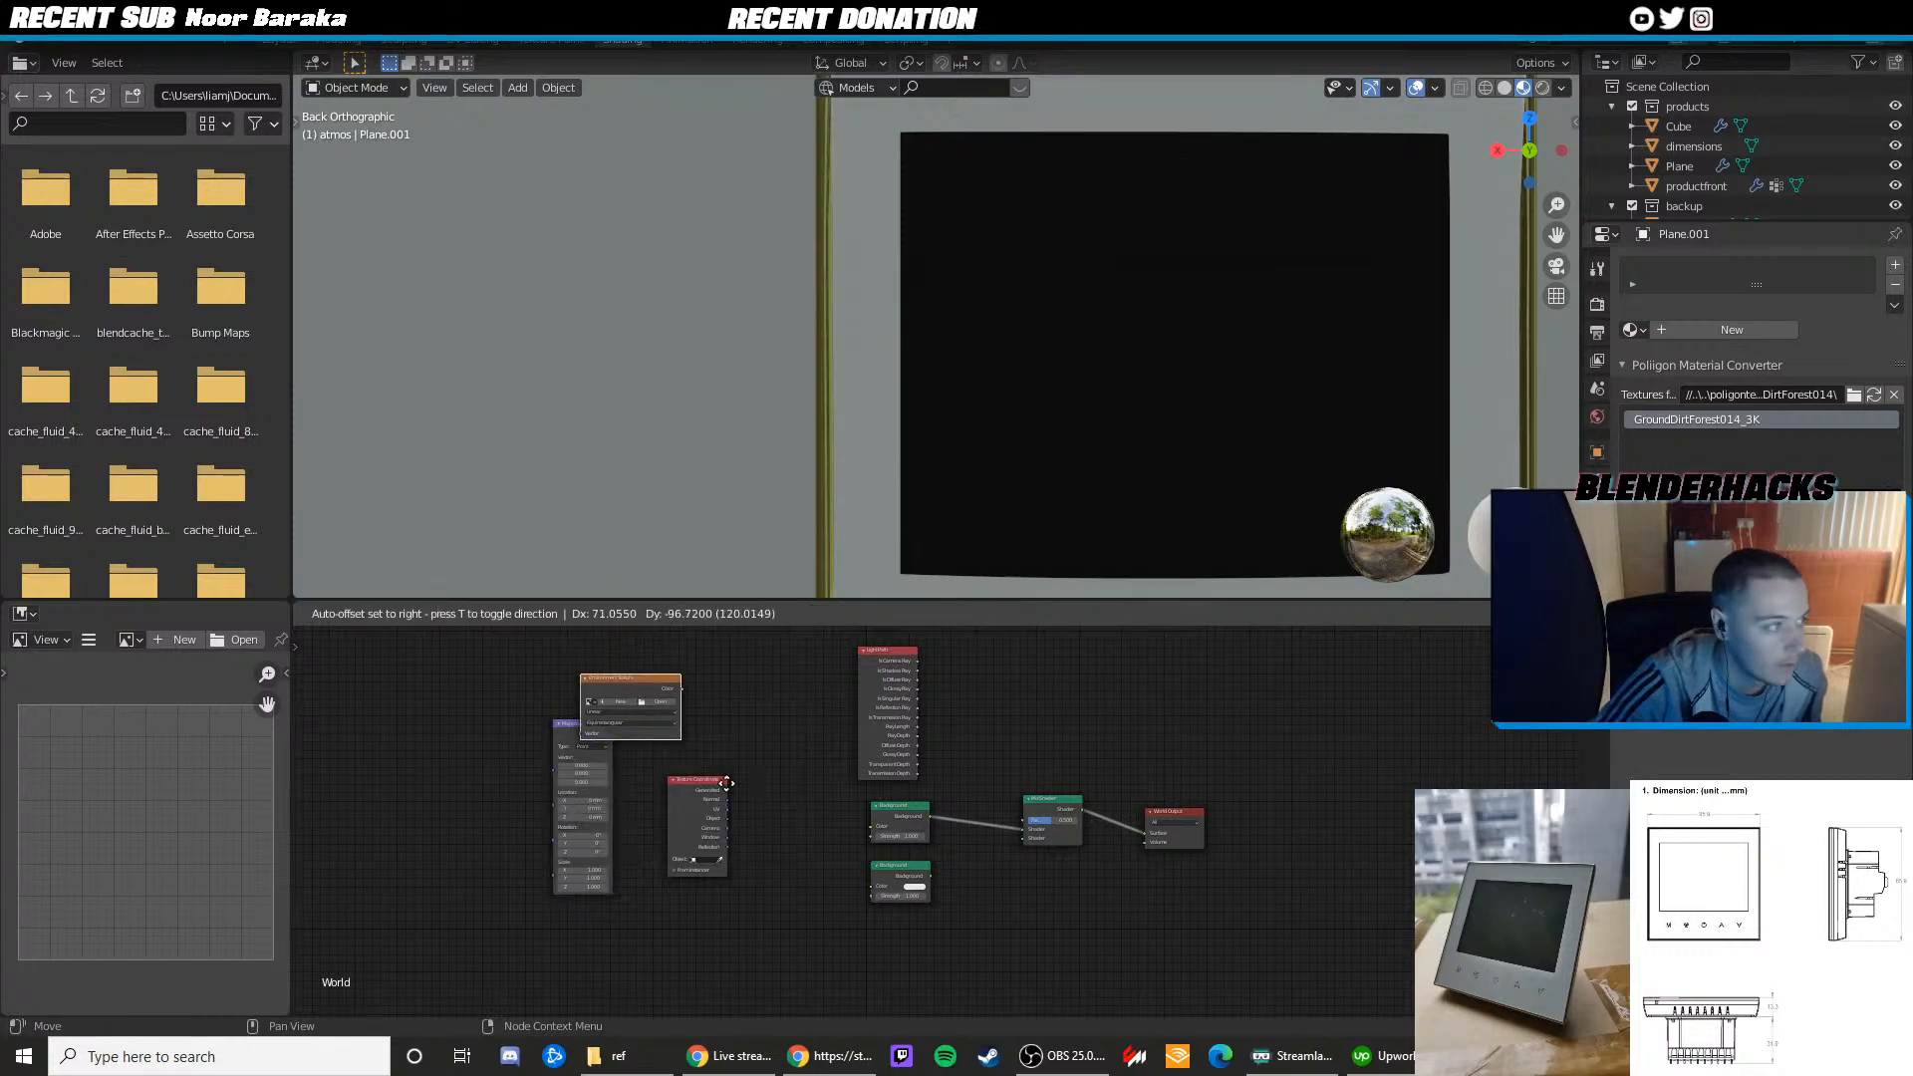
{"action": "left_click", "coordinate": [1190, 990]}
{"action": "scroll", "coordinate": [956, 827], "scroll_direction": "up", "scroll_amount": 5}
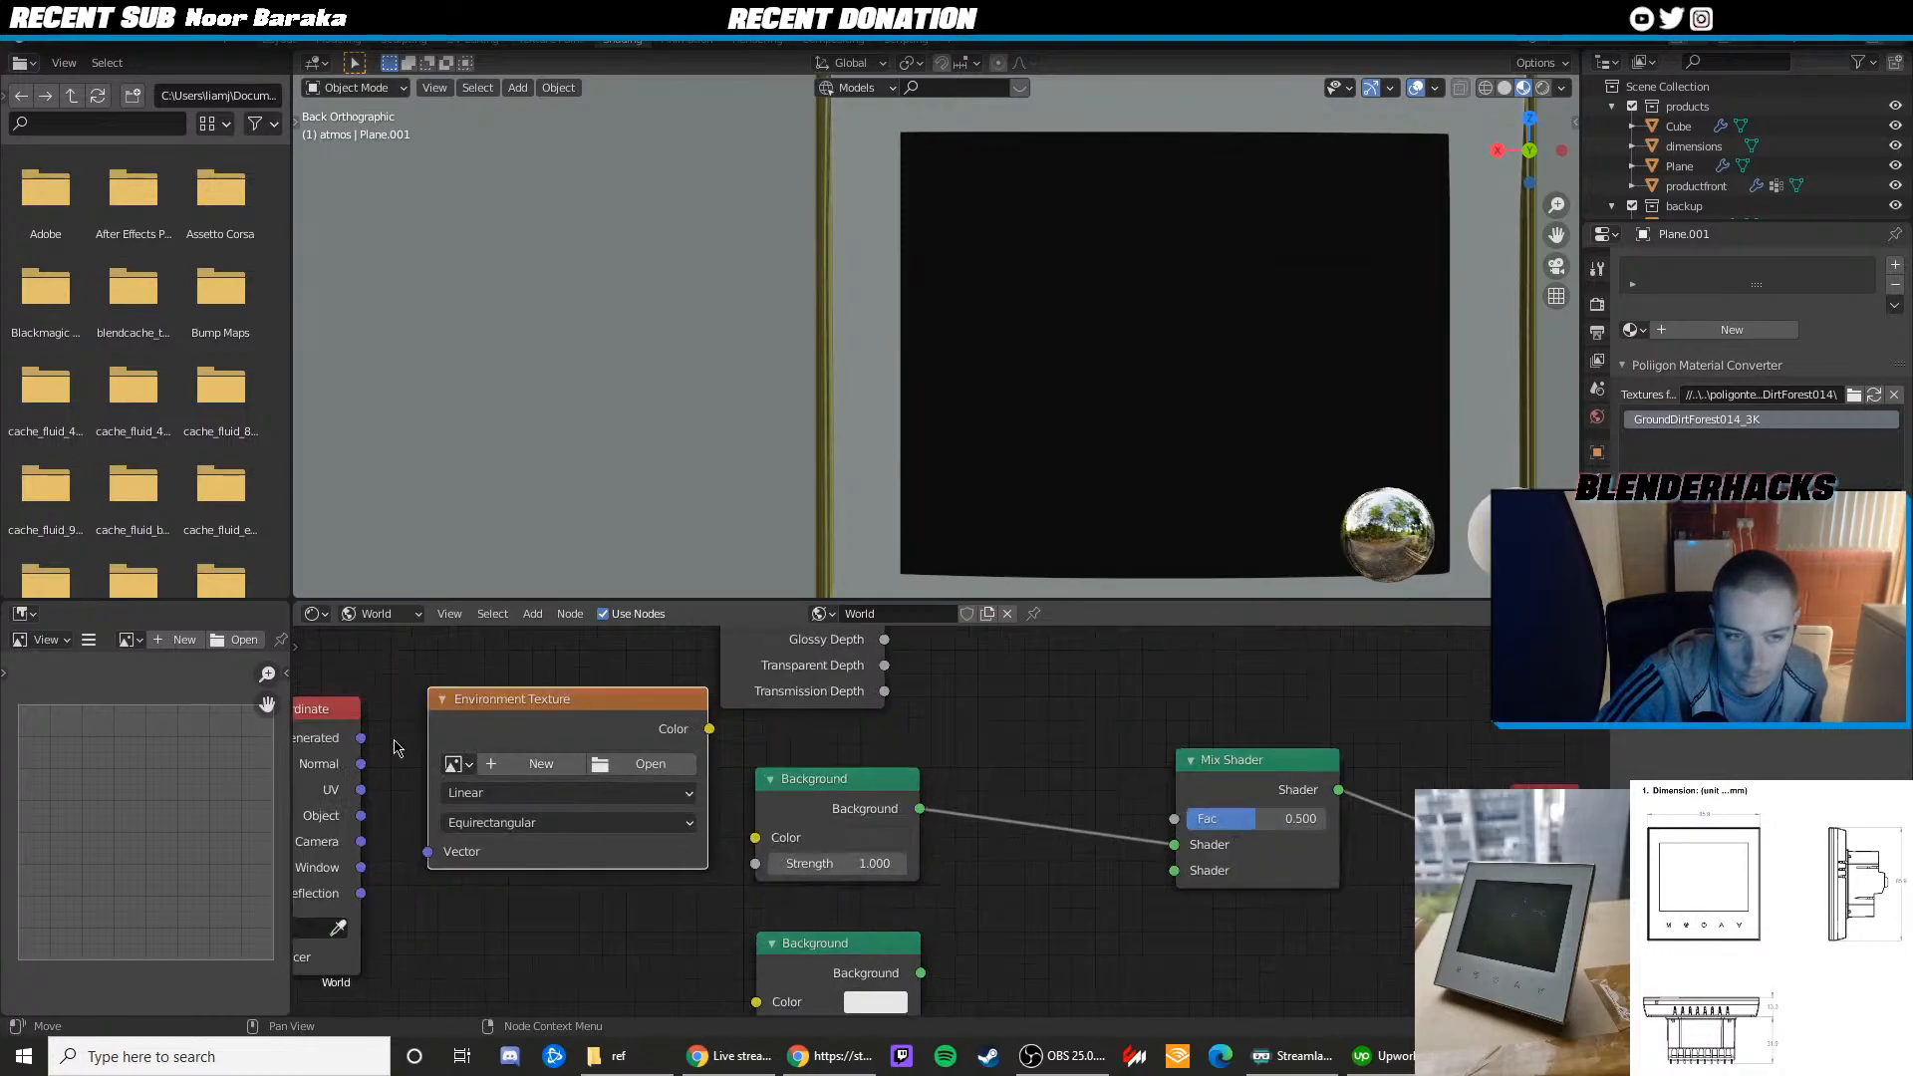
{"action": "left_click_drag", "start_coordinate": [360, 739], "coordinate": [430, 853]}
{"action": "middle_click_drag", "start_coordinate": [444, 793], "coordinate": [1102, 866]}
{"action": "scroll", "coordinate": [837, 797], "scroll_direction": "down", "scroll_amount": 6}
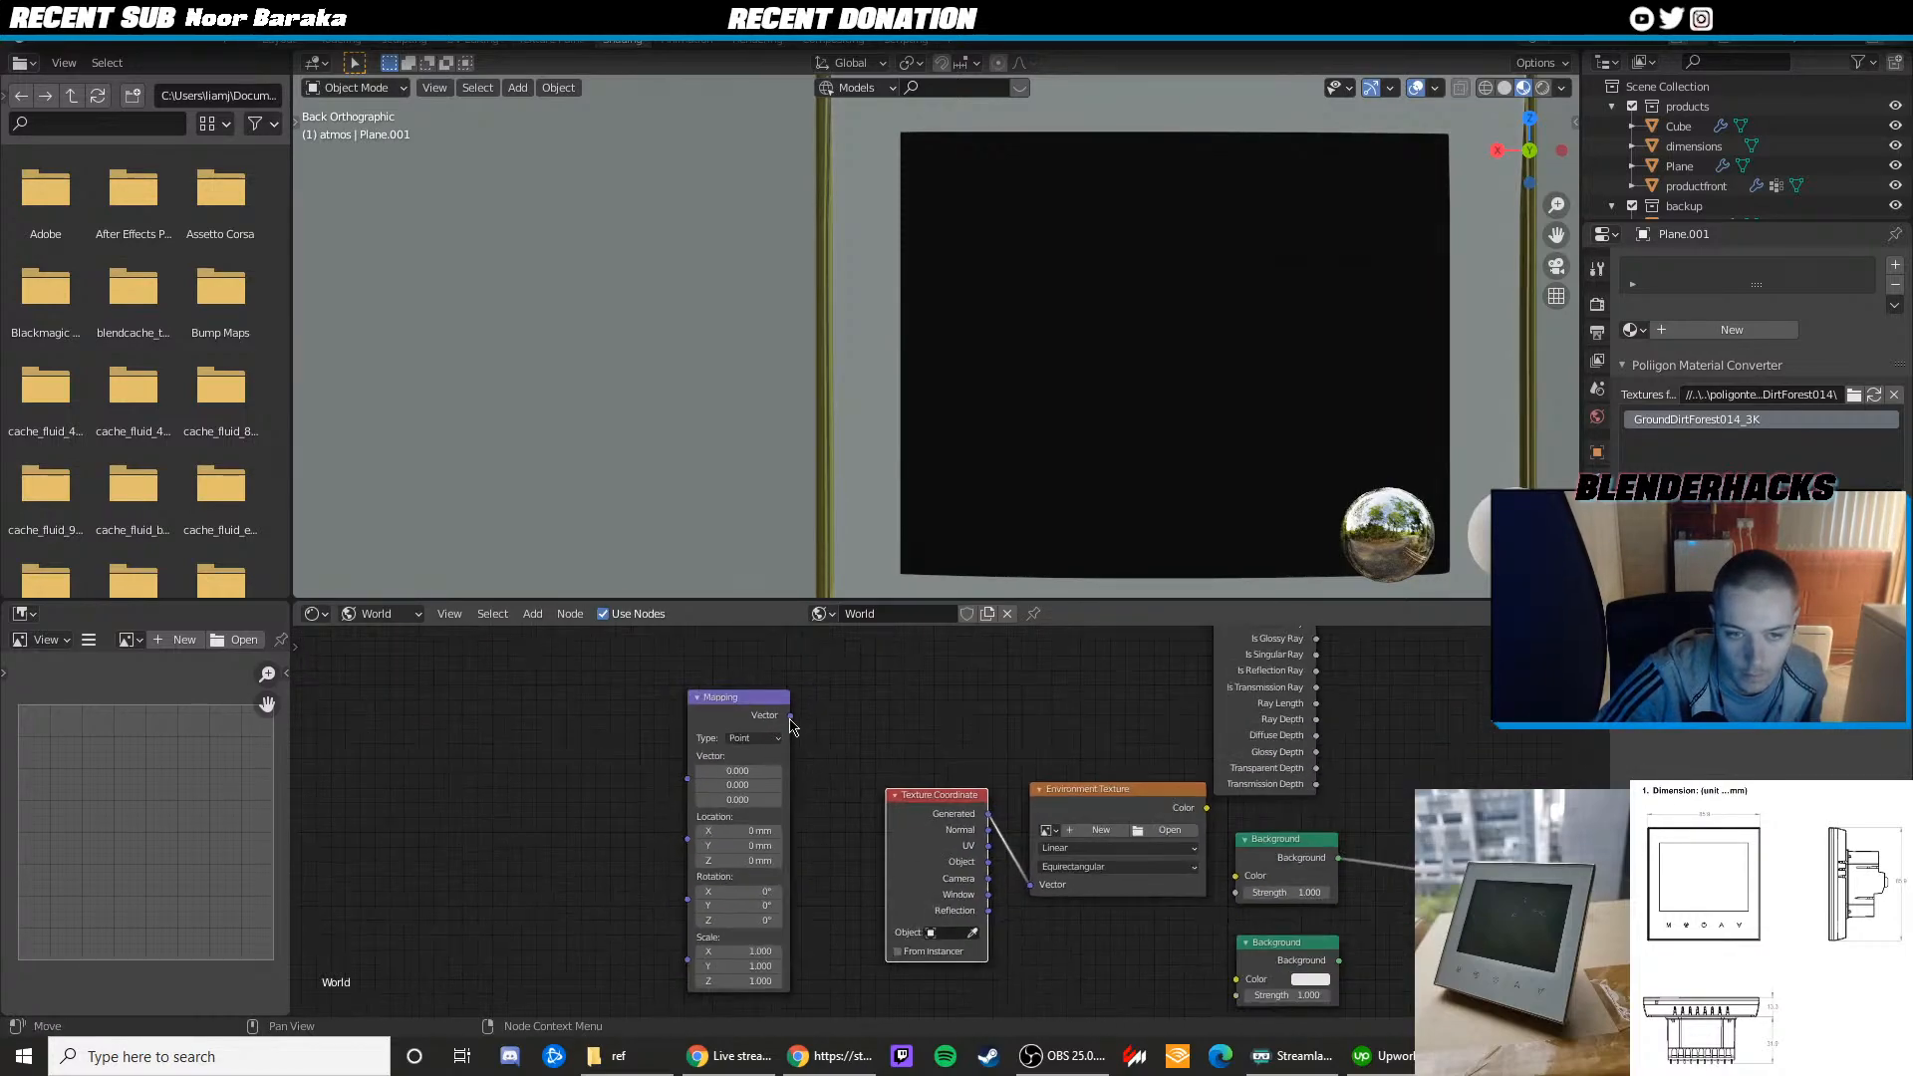
{"action": "left_click_drag", "start_coordinate": [790, 715], "coordinate": [839, 856]}
{"action": "left_click_drag", "start_coordinate": [919, 794], "coordinate": [867, 783]}
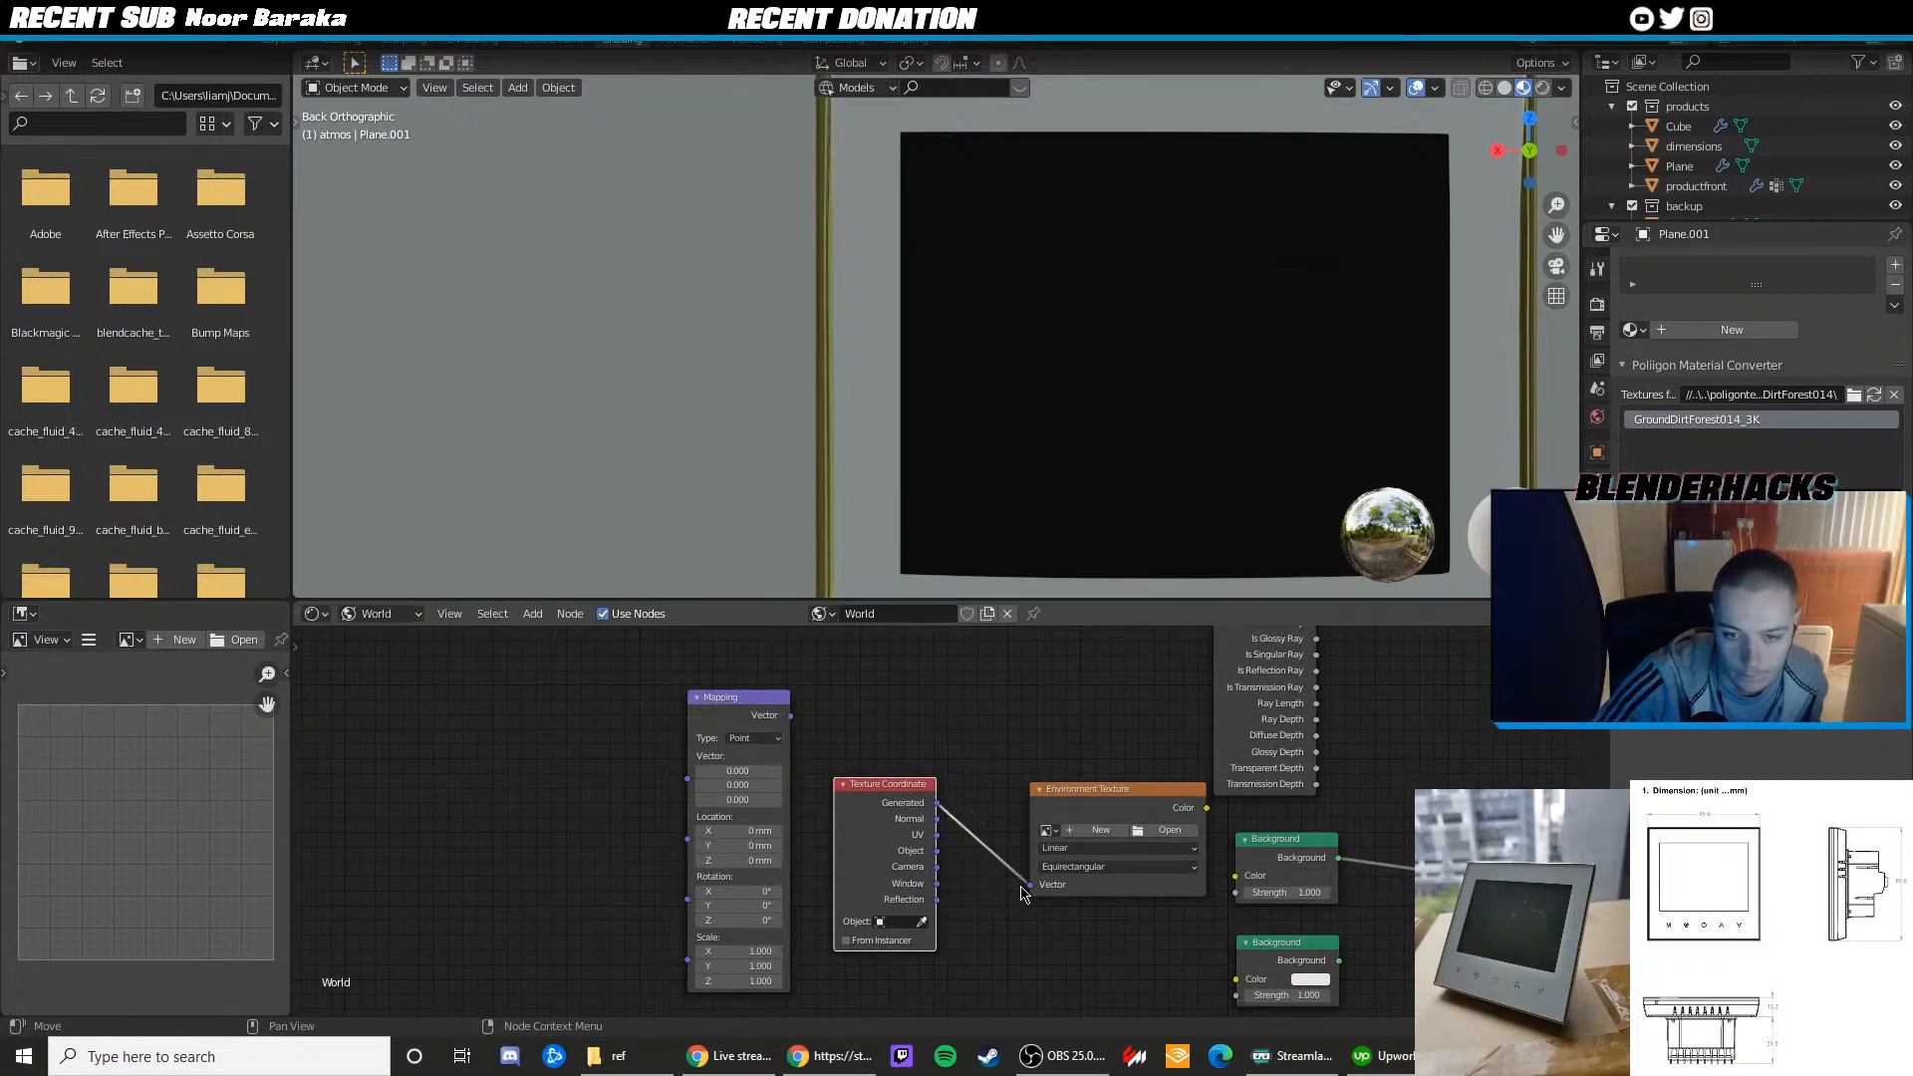
{"action": "left_click_drag", "start_coordinate": [1022, 888], "coordinate": [969, 854]}
Move the Texture Coordinate node left of Mapping and route its Generated output through Mapping into the Environment Texture's Vector input
{"action": "left_click_drag", "start_coordinate": [858, 784], "coordinate": [540, 763]}
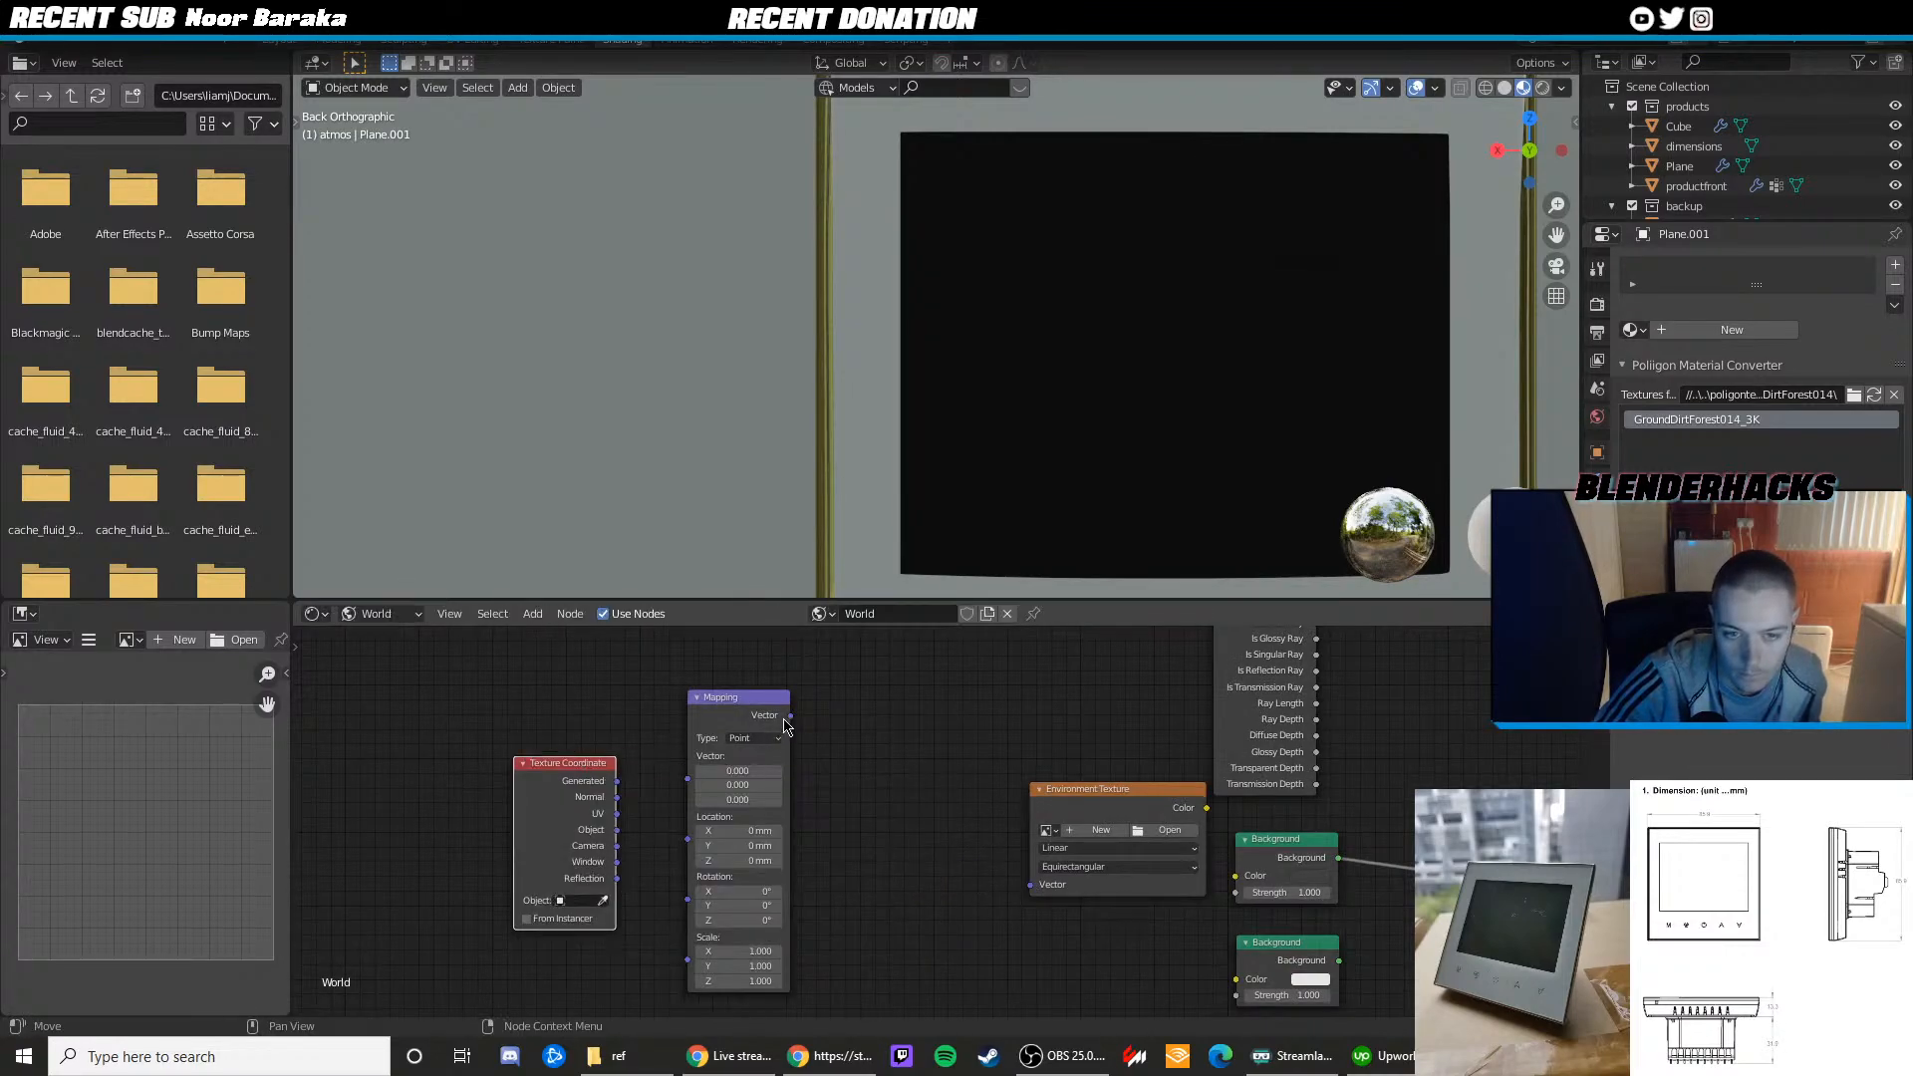
{"action": "left_click_drag", "start_coordinate": [790, 716], "coordinate": [869, 746]}
{"action": "left_click_drag", "start_coordinate": [616, 781], "coordinate": [805, 809]}
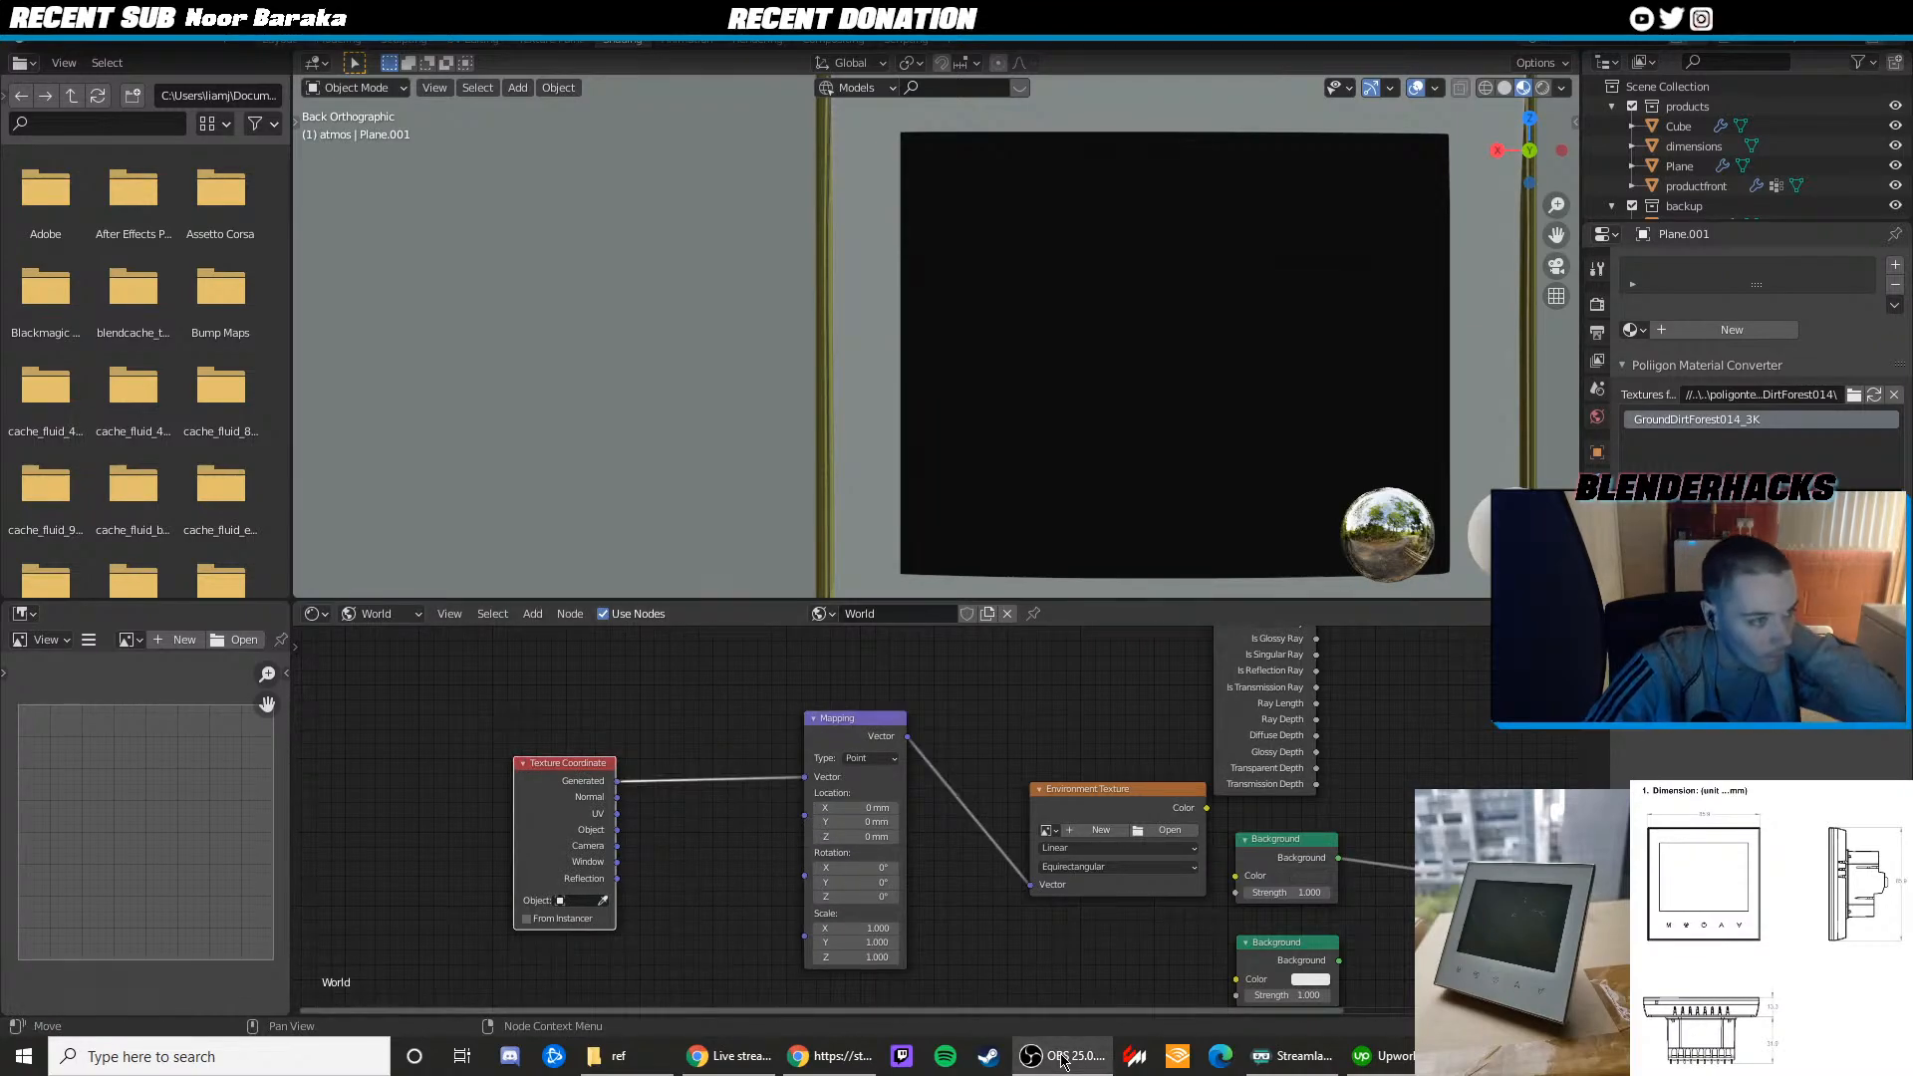
Load empty_warehouse_01_4k.hdr from the HDRIs folder into the Environment Texture node
{"action": "left_click", "coordinate": [1166, 830]}
{"action": "left_click", "coordinate": [511, 96]}
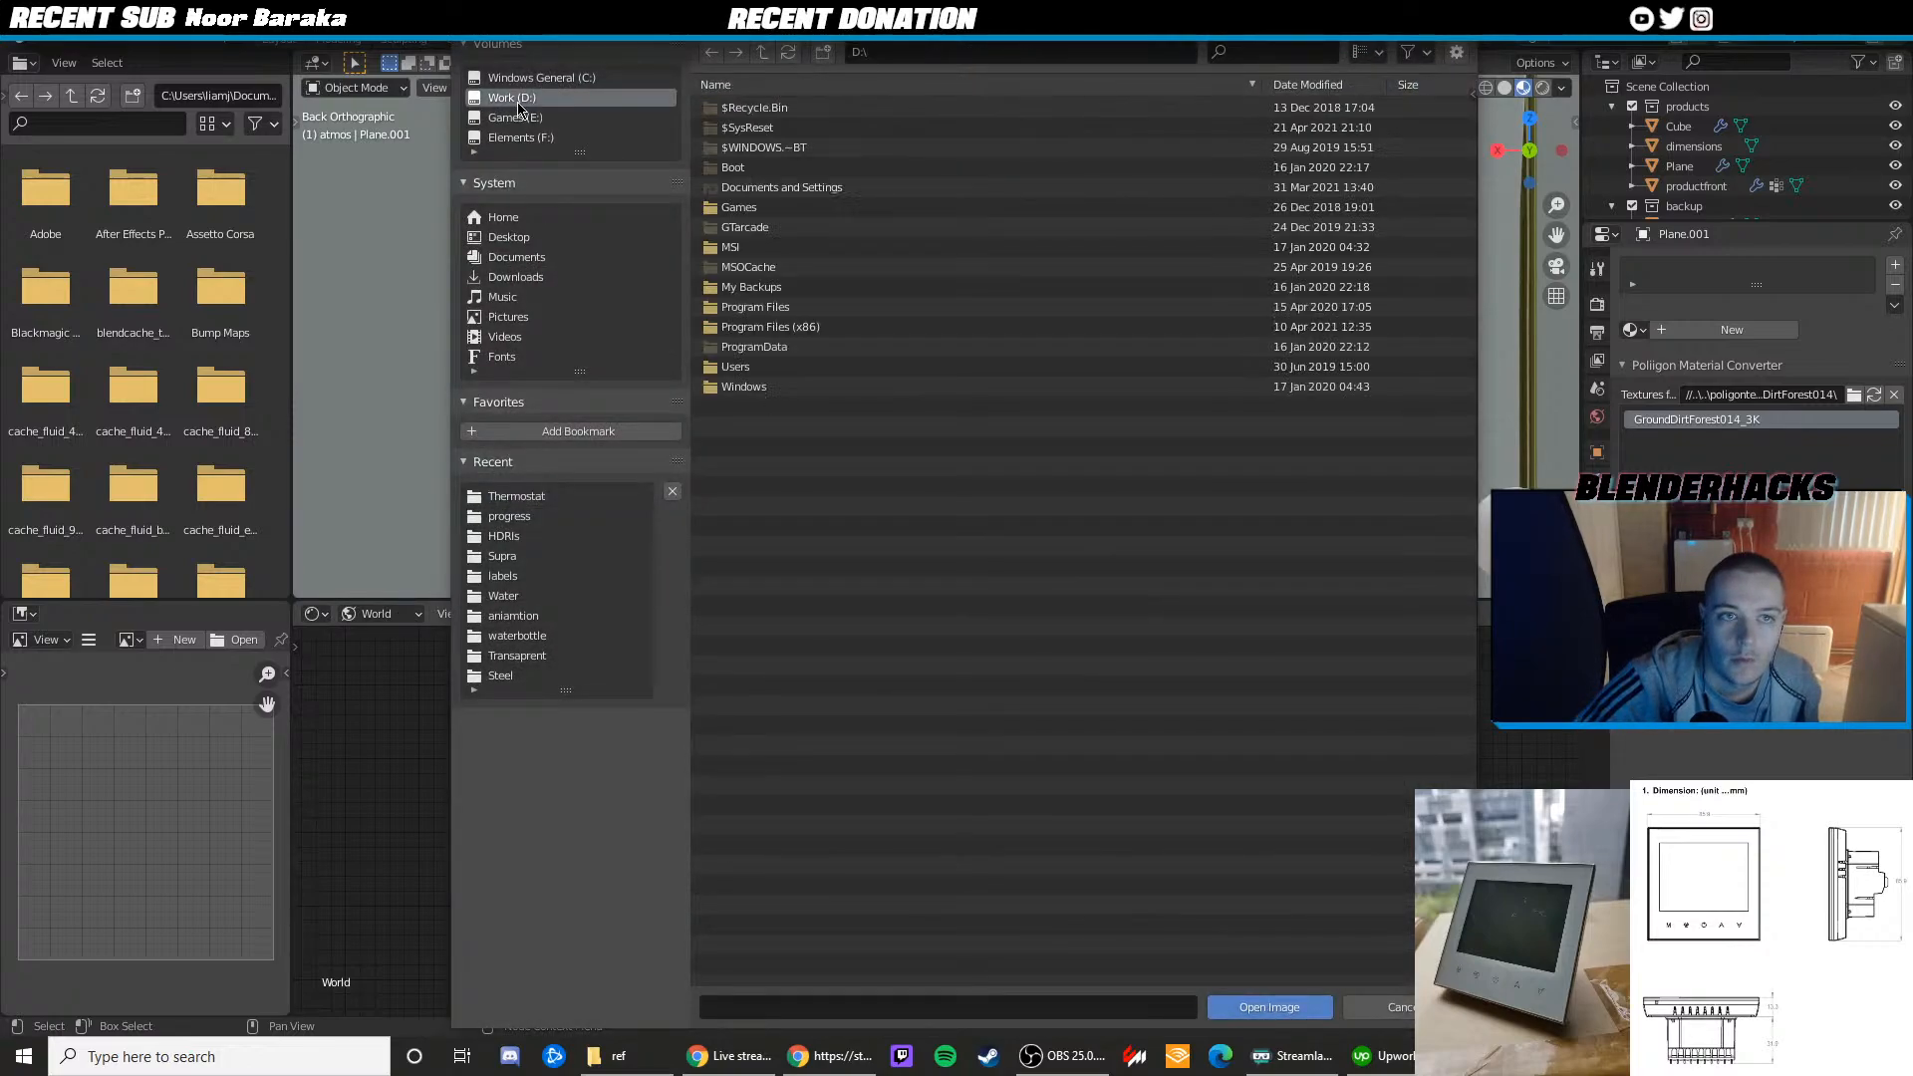
{"action": "double_click", "coordinate": [755, 381]}
{"action": "left_click", "coordinate": [627, 98]}
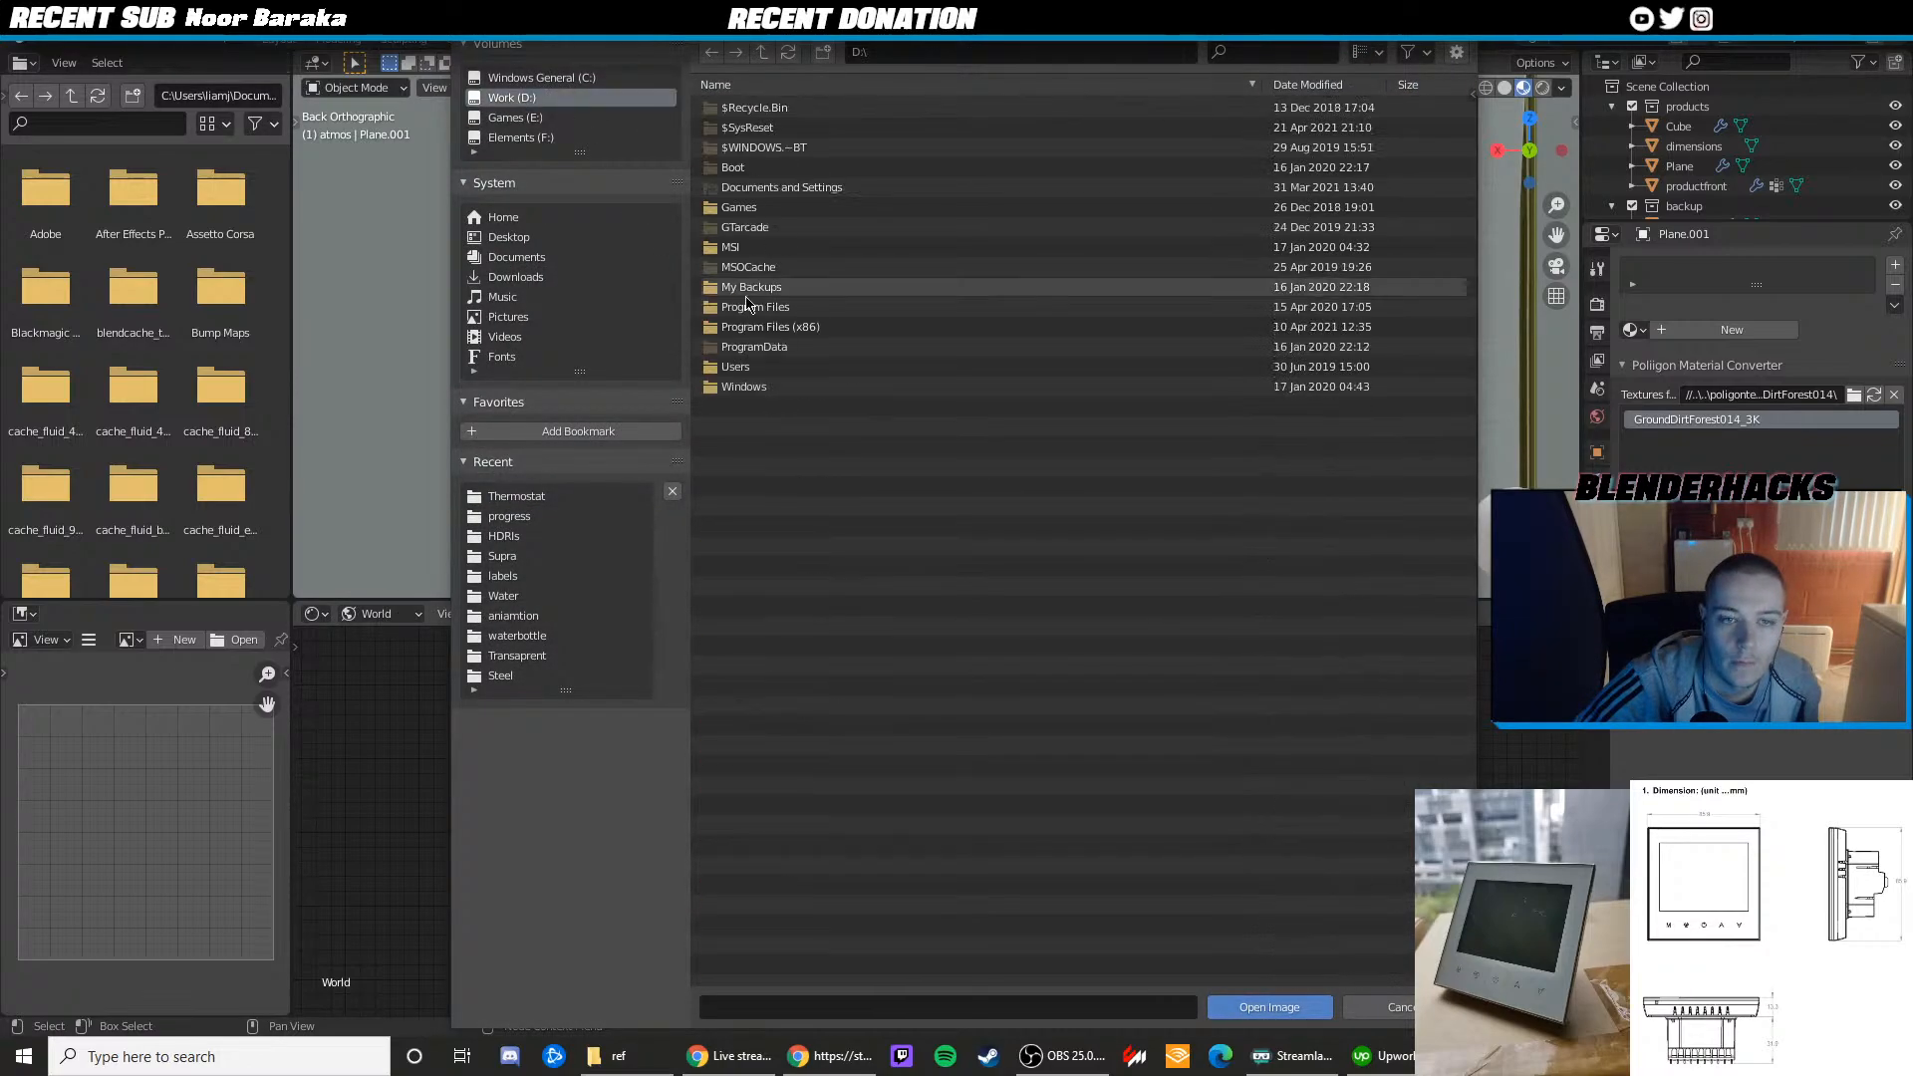
{"action": "double_click", "coordinate": [777, 366]}
{"action": "double_click", "coordinate": [777, 166]}
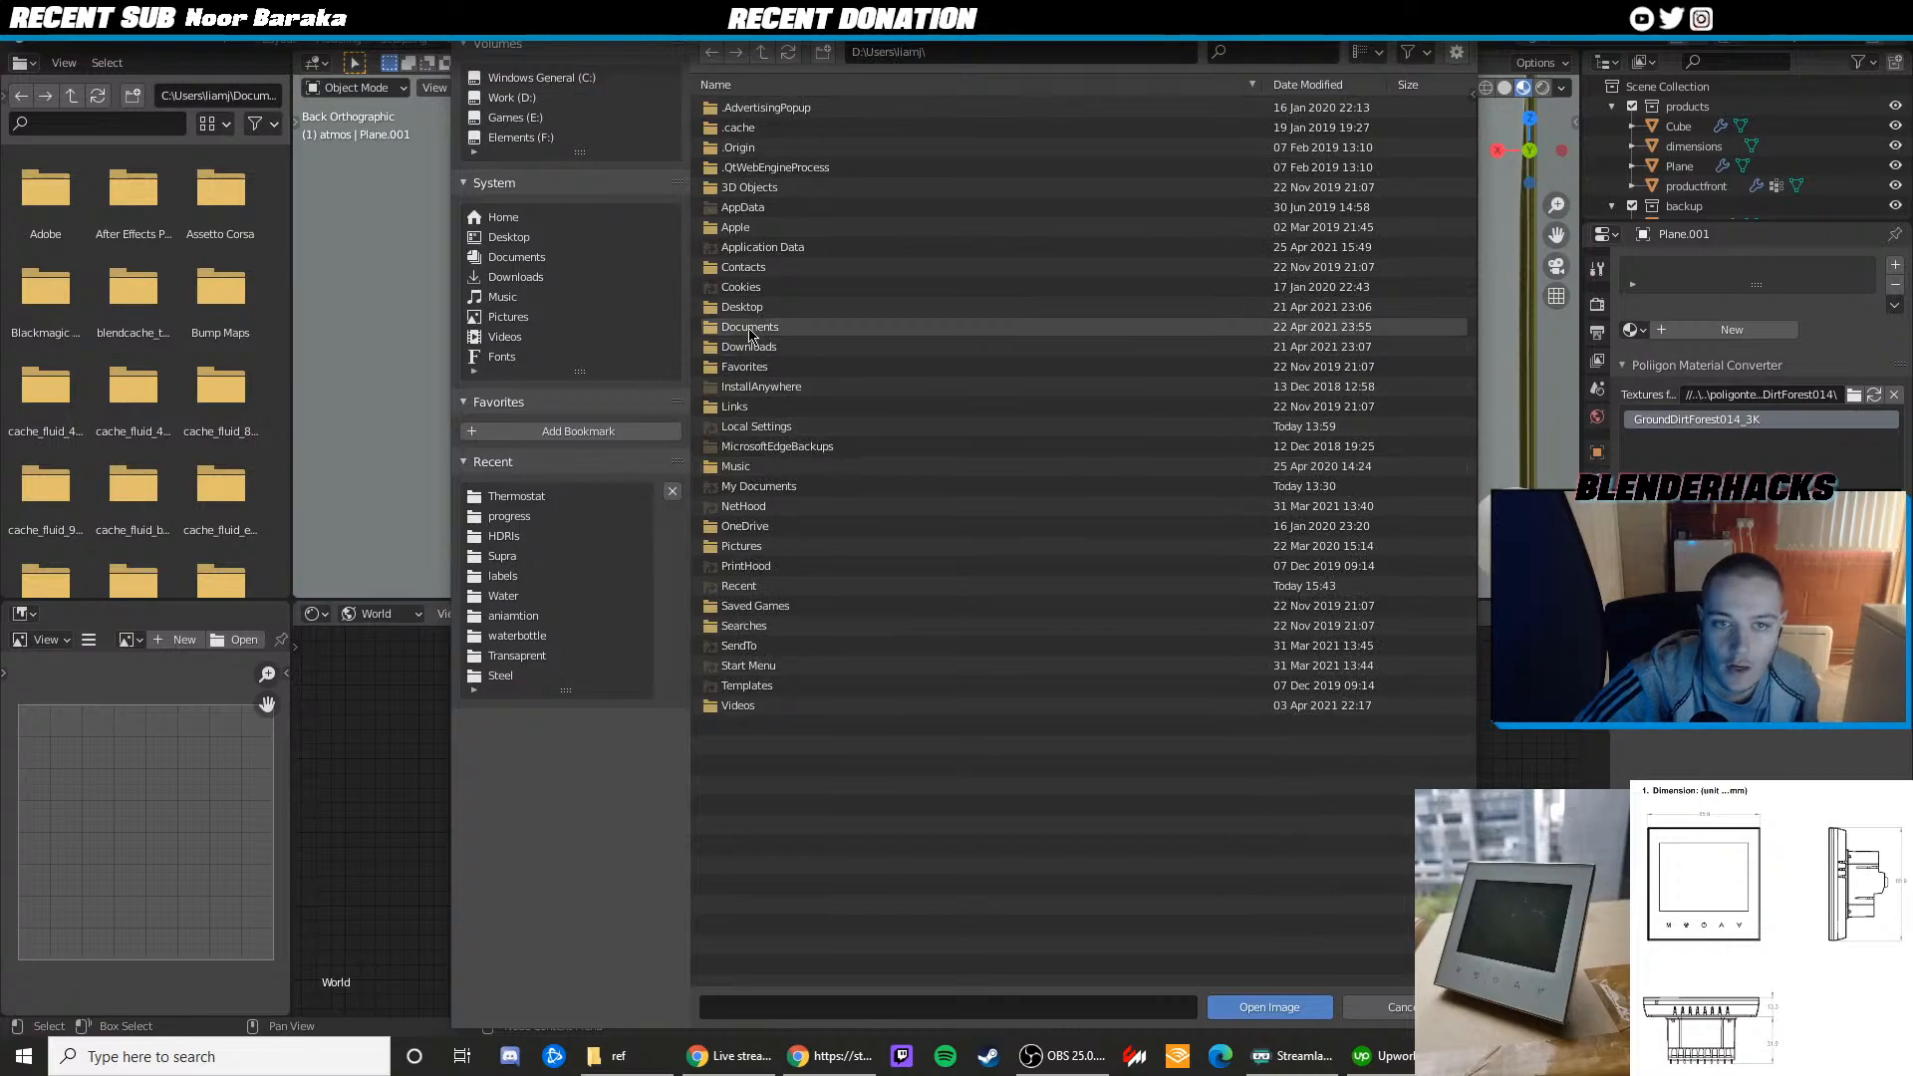
{"action": "double_click", "coordinate": [772, 327]}
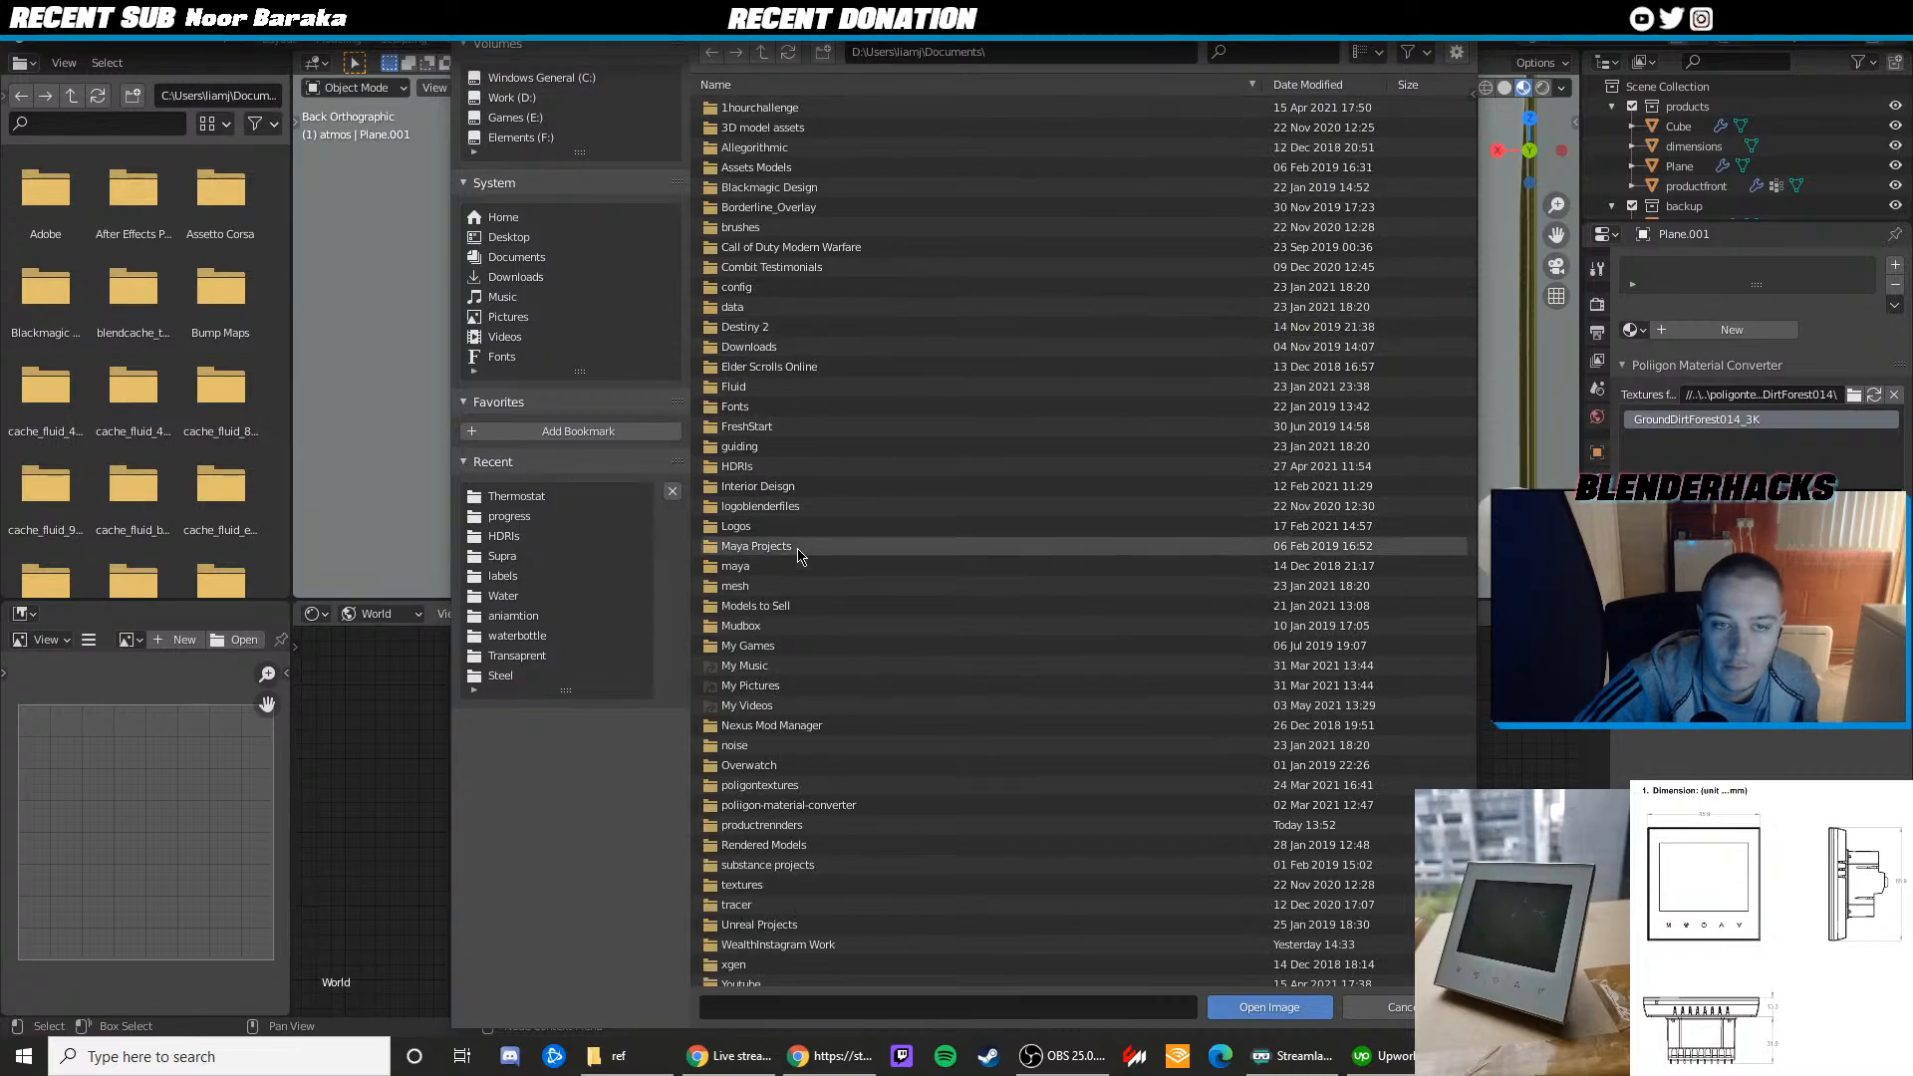
{"action": "double_click", "coordinate": [745, 465]}
{"action": "left_click", "coordinate": [768, 468]}
{"action": "double_click", "coordinate": [767, 447]}
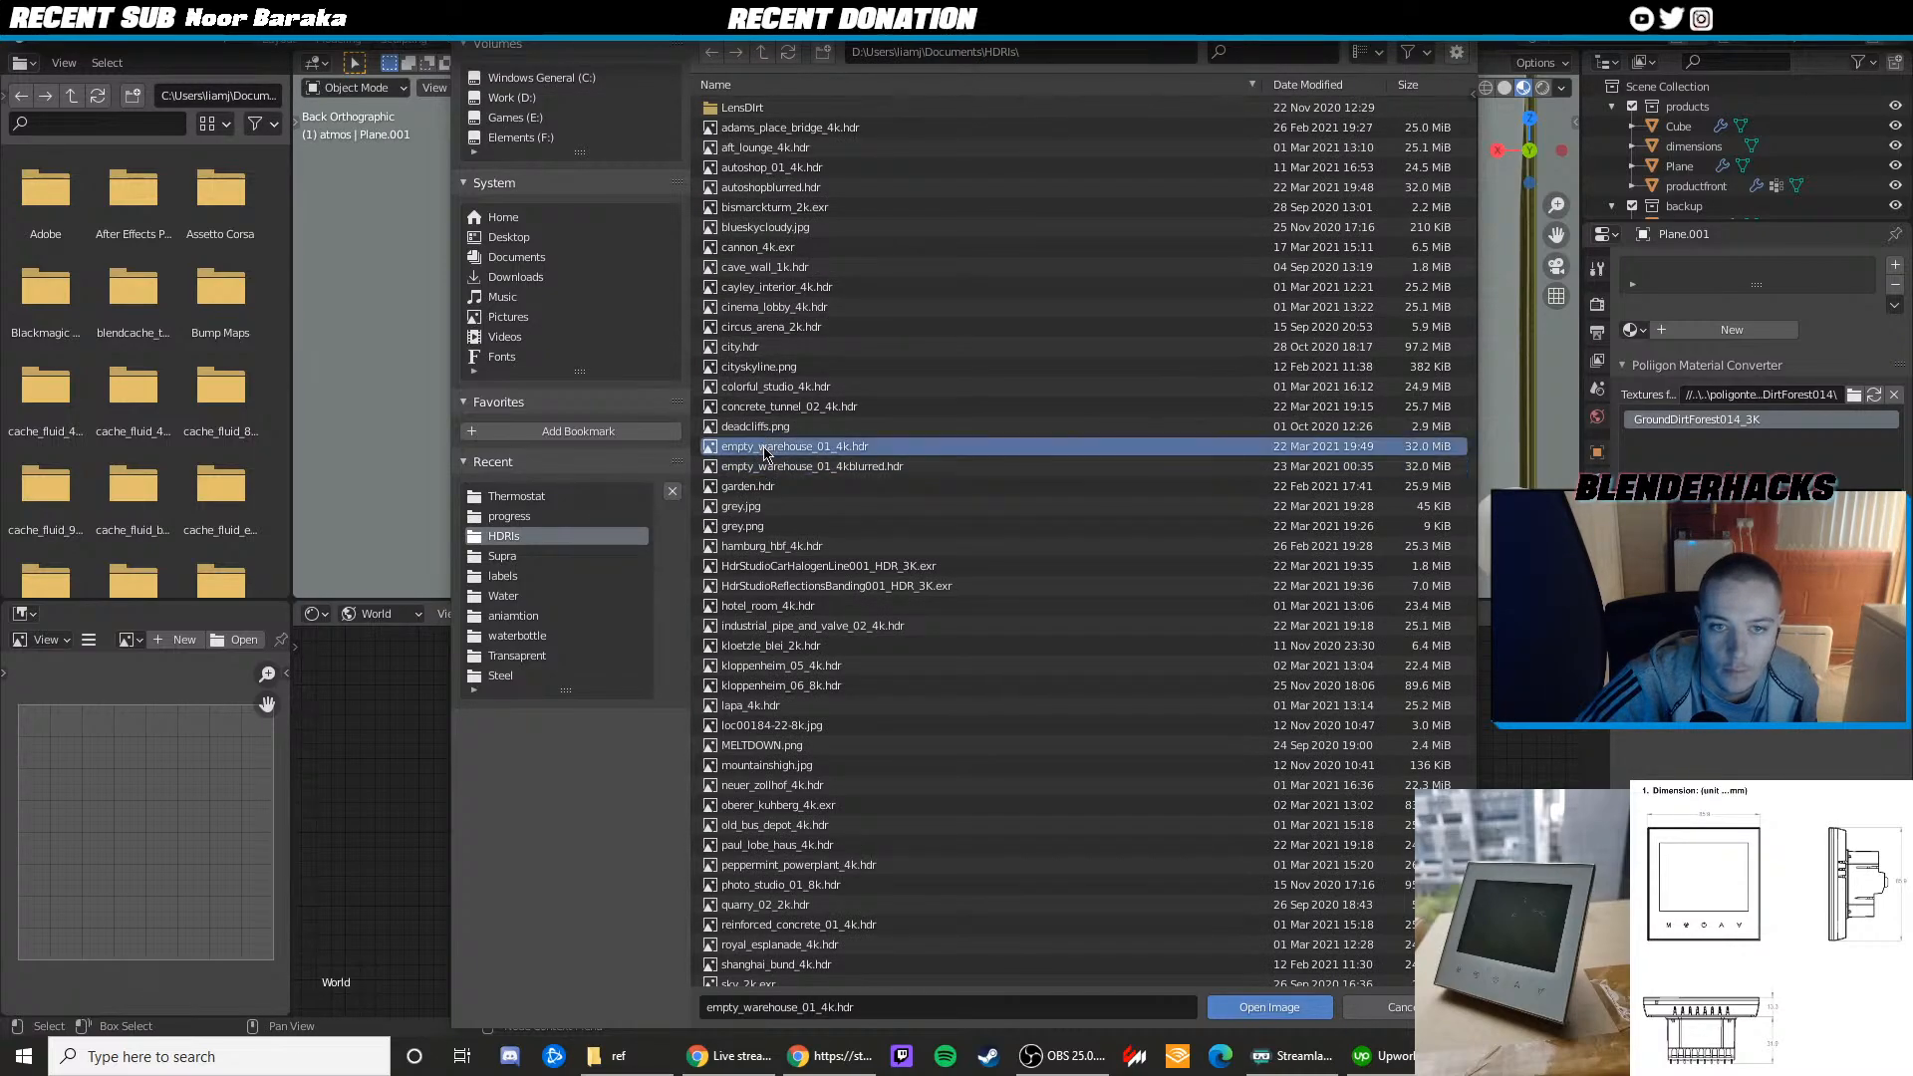
Set the Mapping node's Z rotation to 100°
{"action": "left_click", "coordinate": [854, 888]}
{"action": "type", "text": "1"}
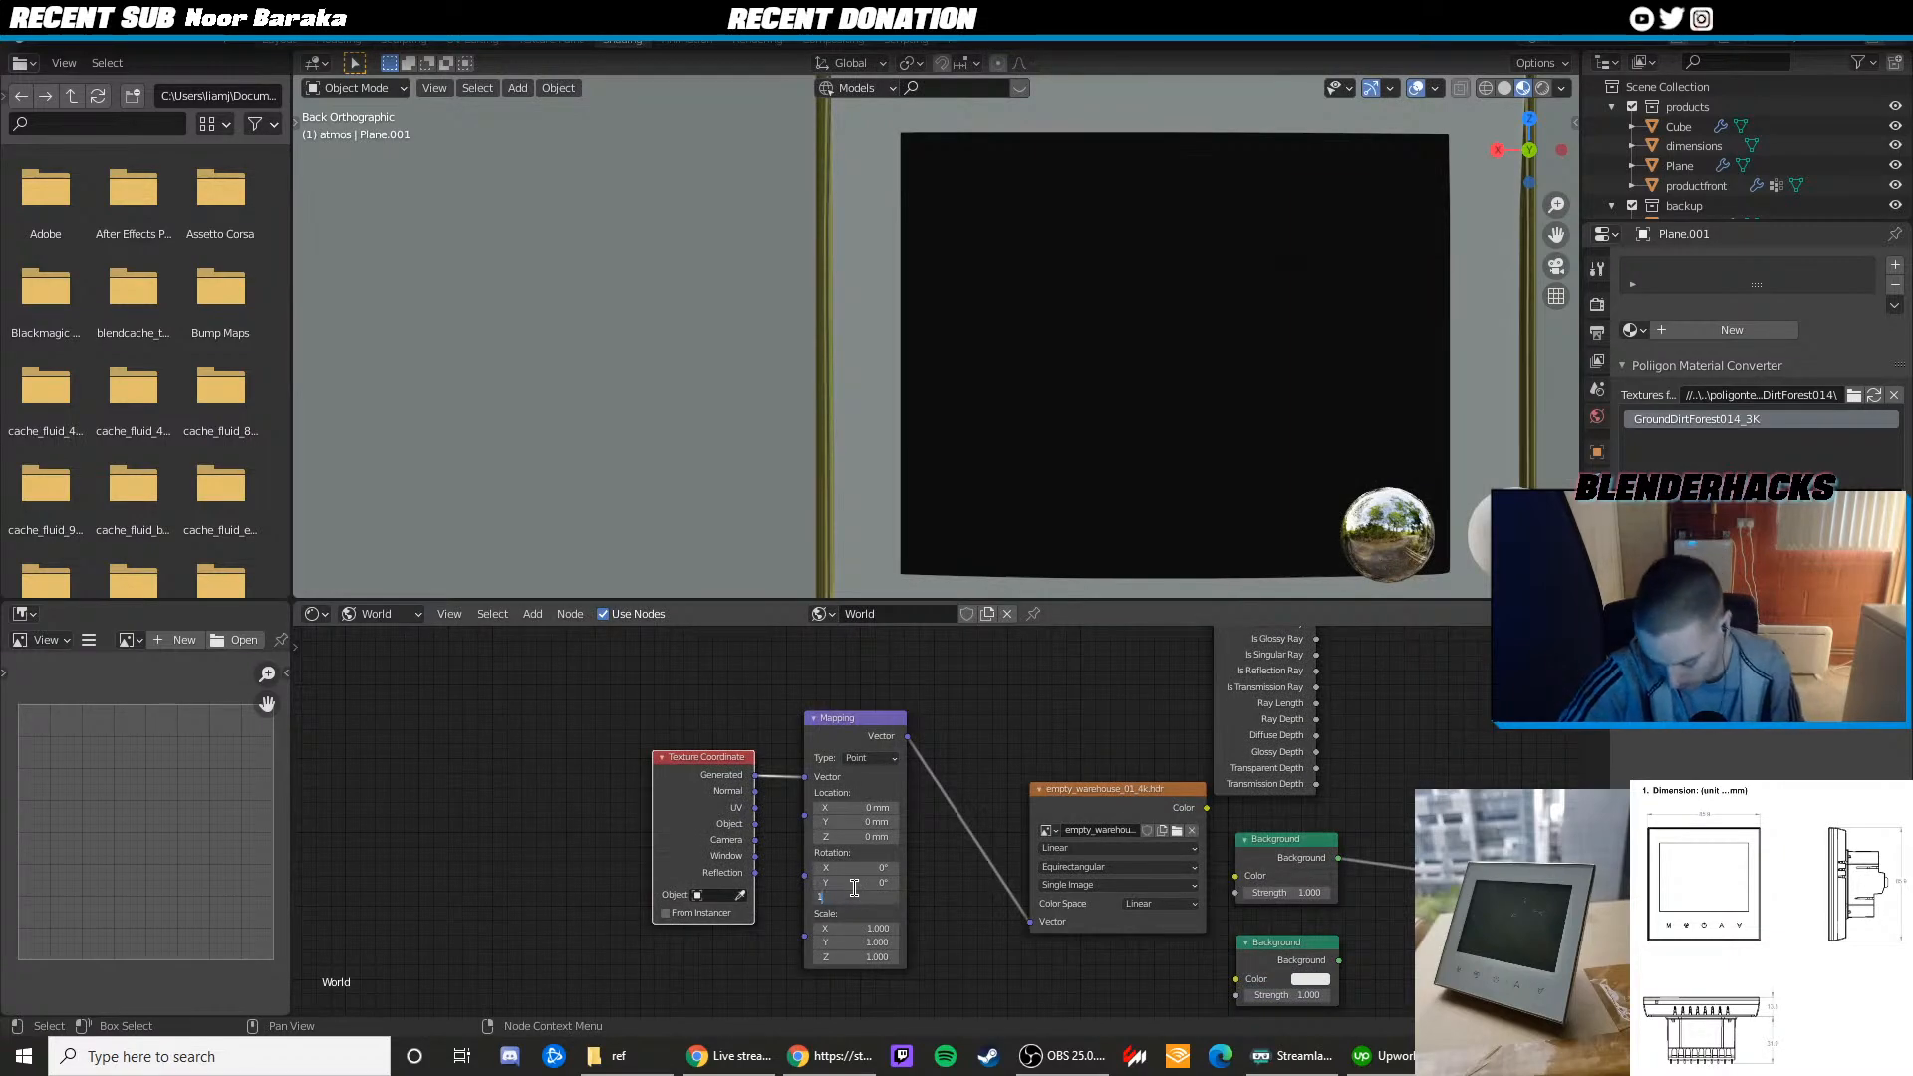
{"action": "type", "text": "00"}
Link the HDRI's Color to the first Background, the second Background to the Mix Shader's lower input, and Is Camera Ray to Fac
{"action": "middle_click_drag", "start_coordinate": [1144, 772], "coordinate": [801, 737]}
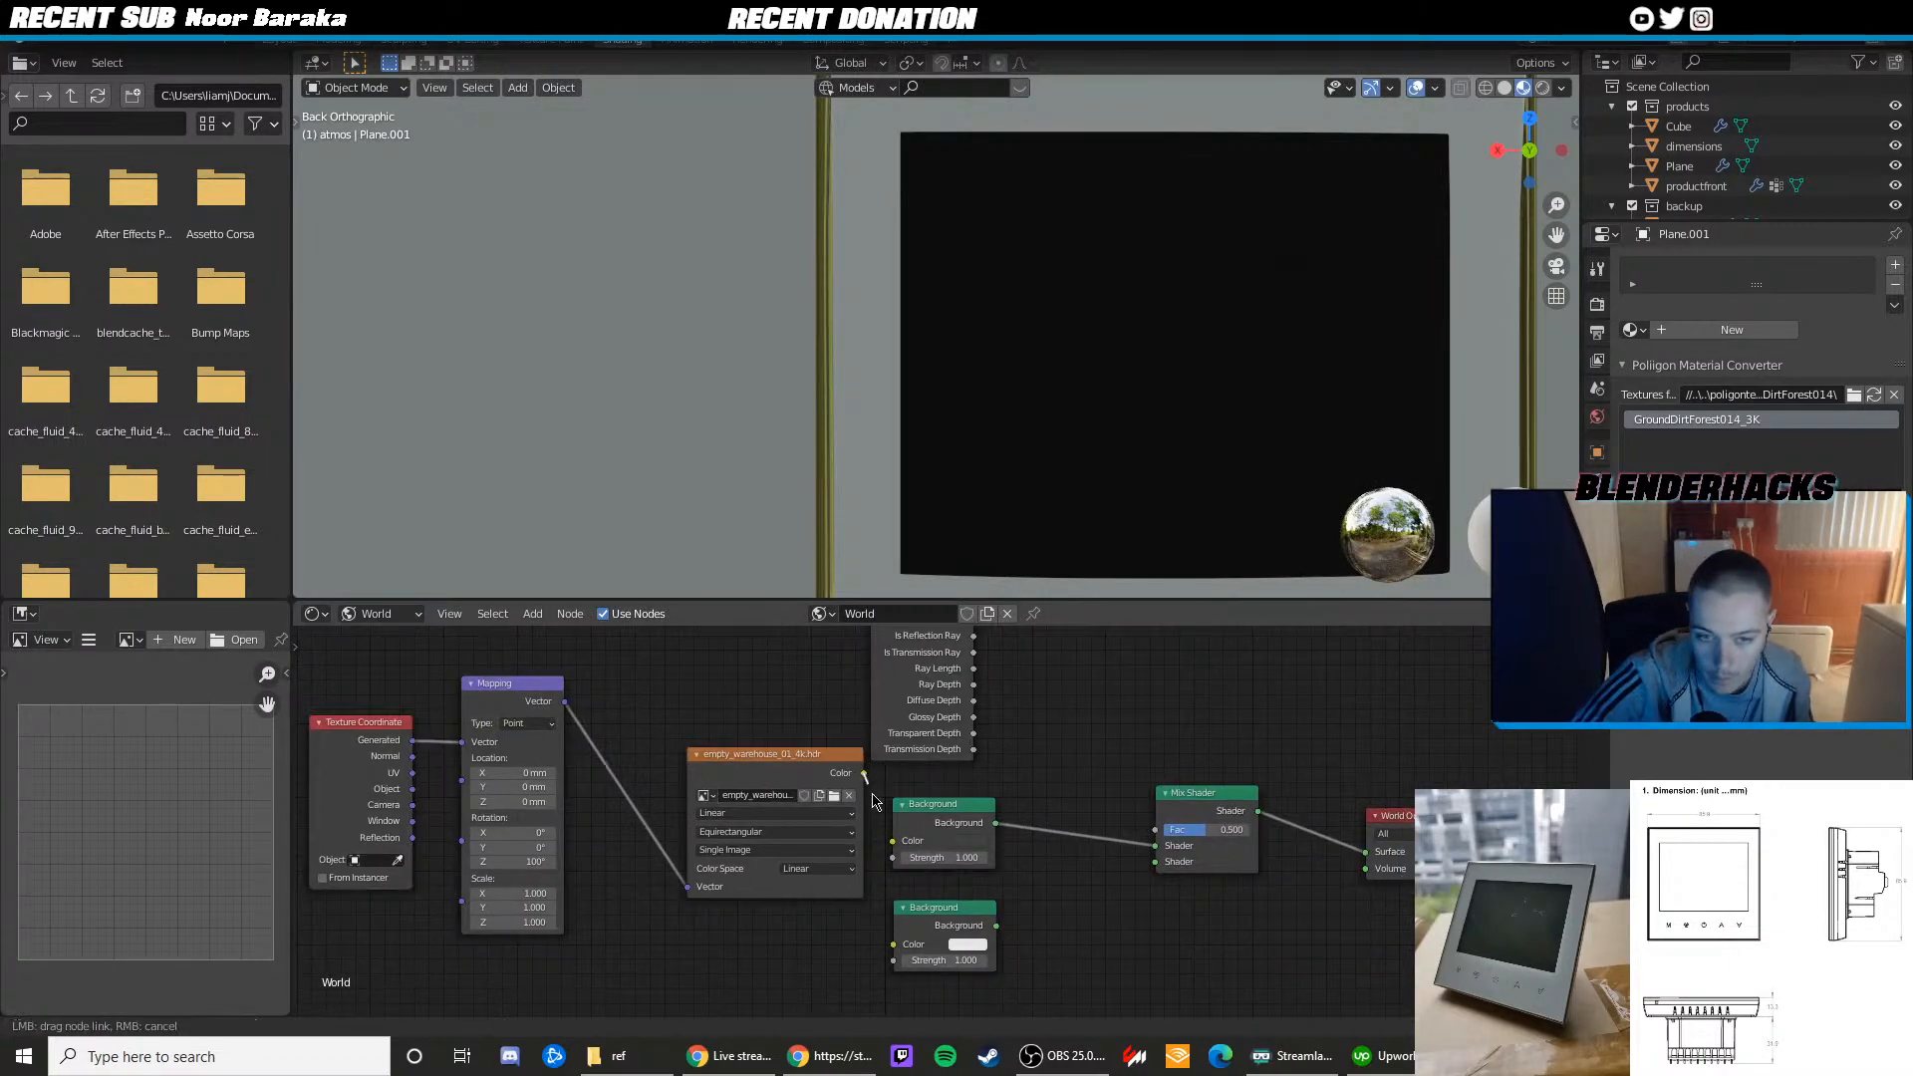
{"action": "left_click_drag", "start_coordinate": [995, 925], "coordinate": [1155, 862]}
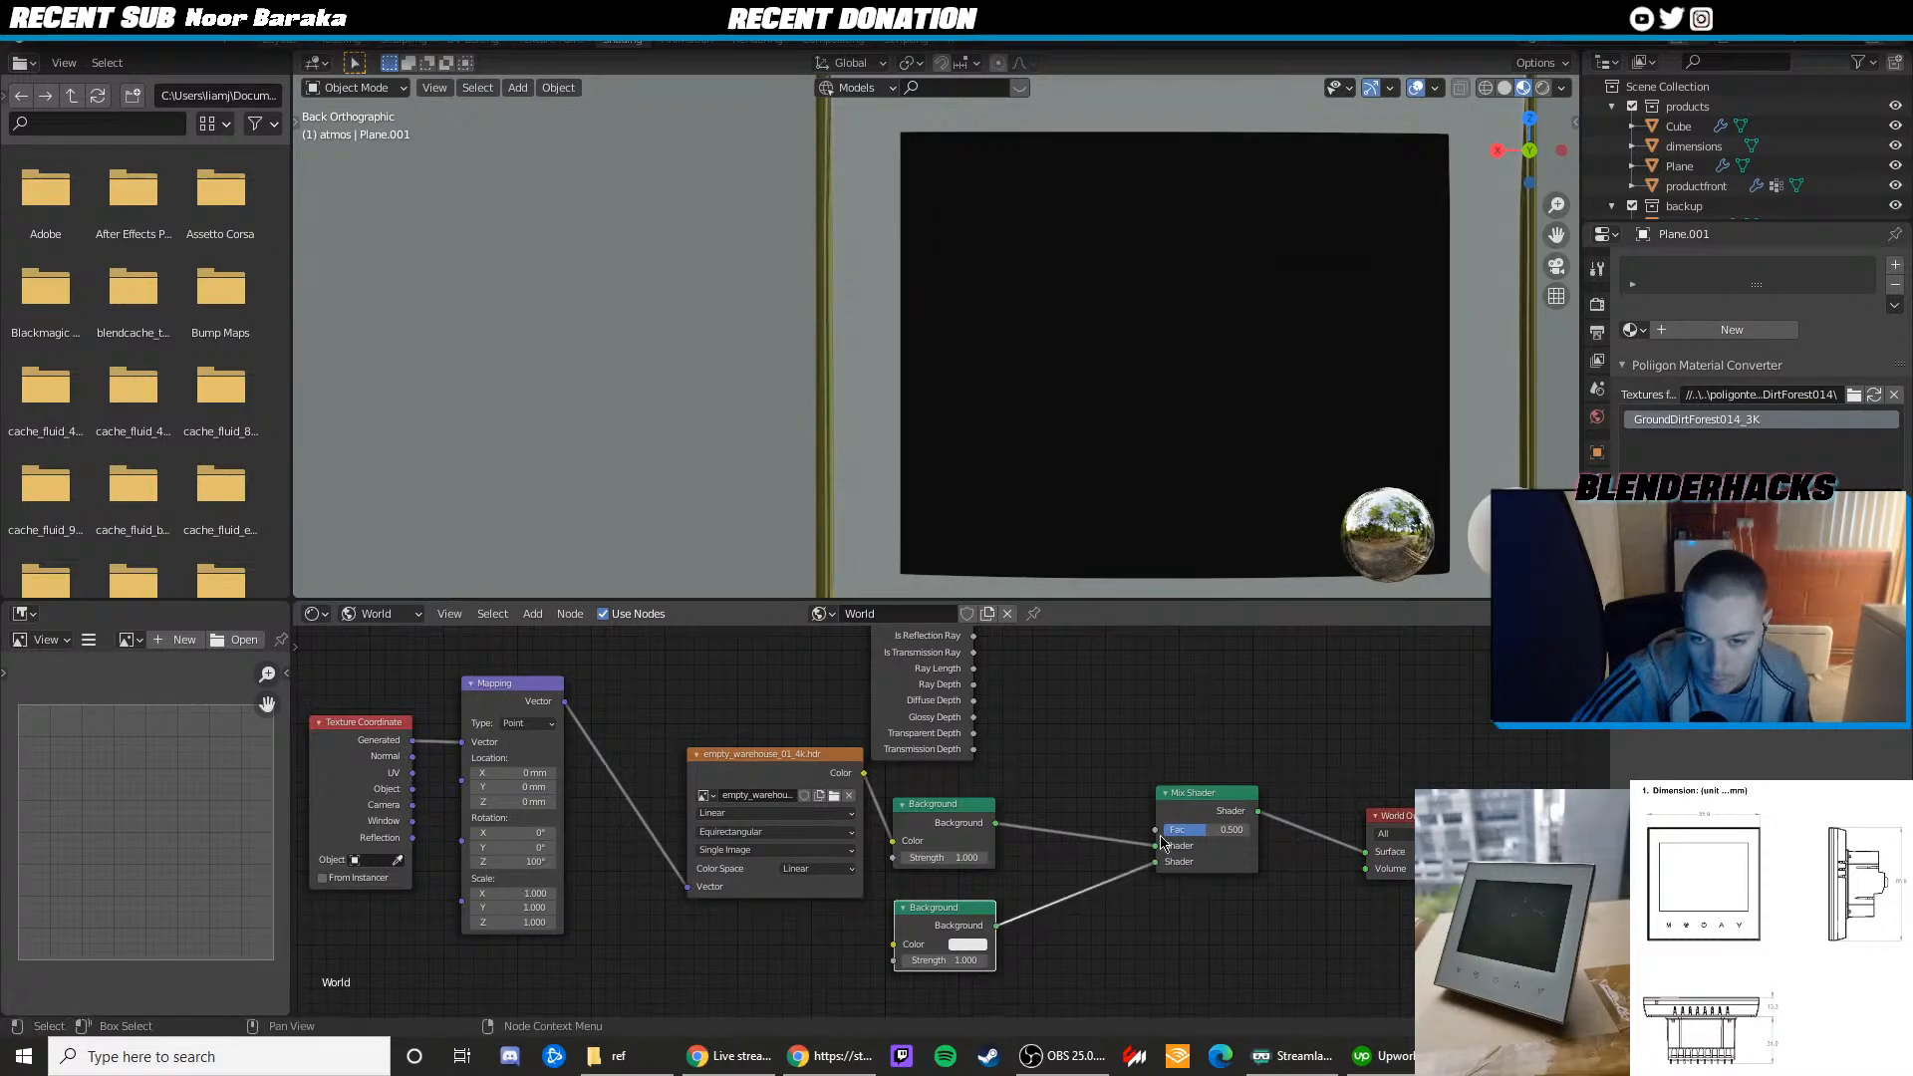
{"action": "middle_click_drag", "start_coordinate": [1000, 686], "coordinate": [921, 821]}
{"action": "scroll", "coordinate": [920, 821], "scroll_direction": "down", "scroll_amount": 1}
{"action": "left_click_drag", "start_coordinate": [893, 710], "coordinate": [1061, 964]}
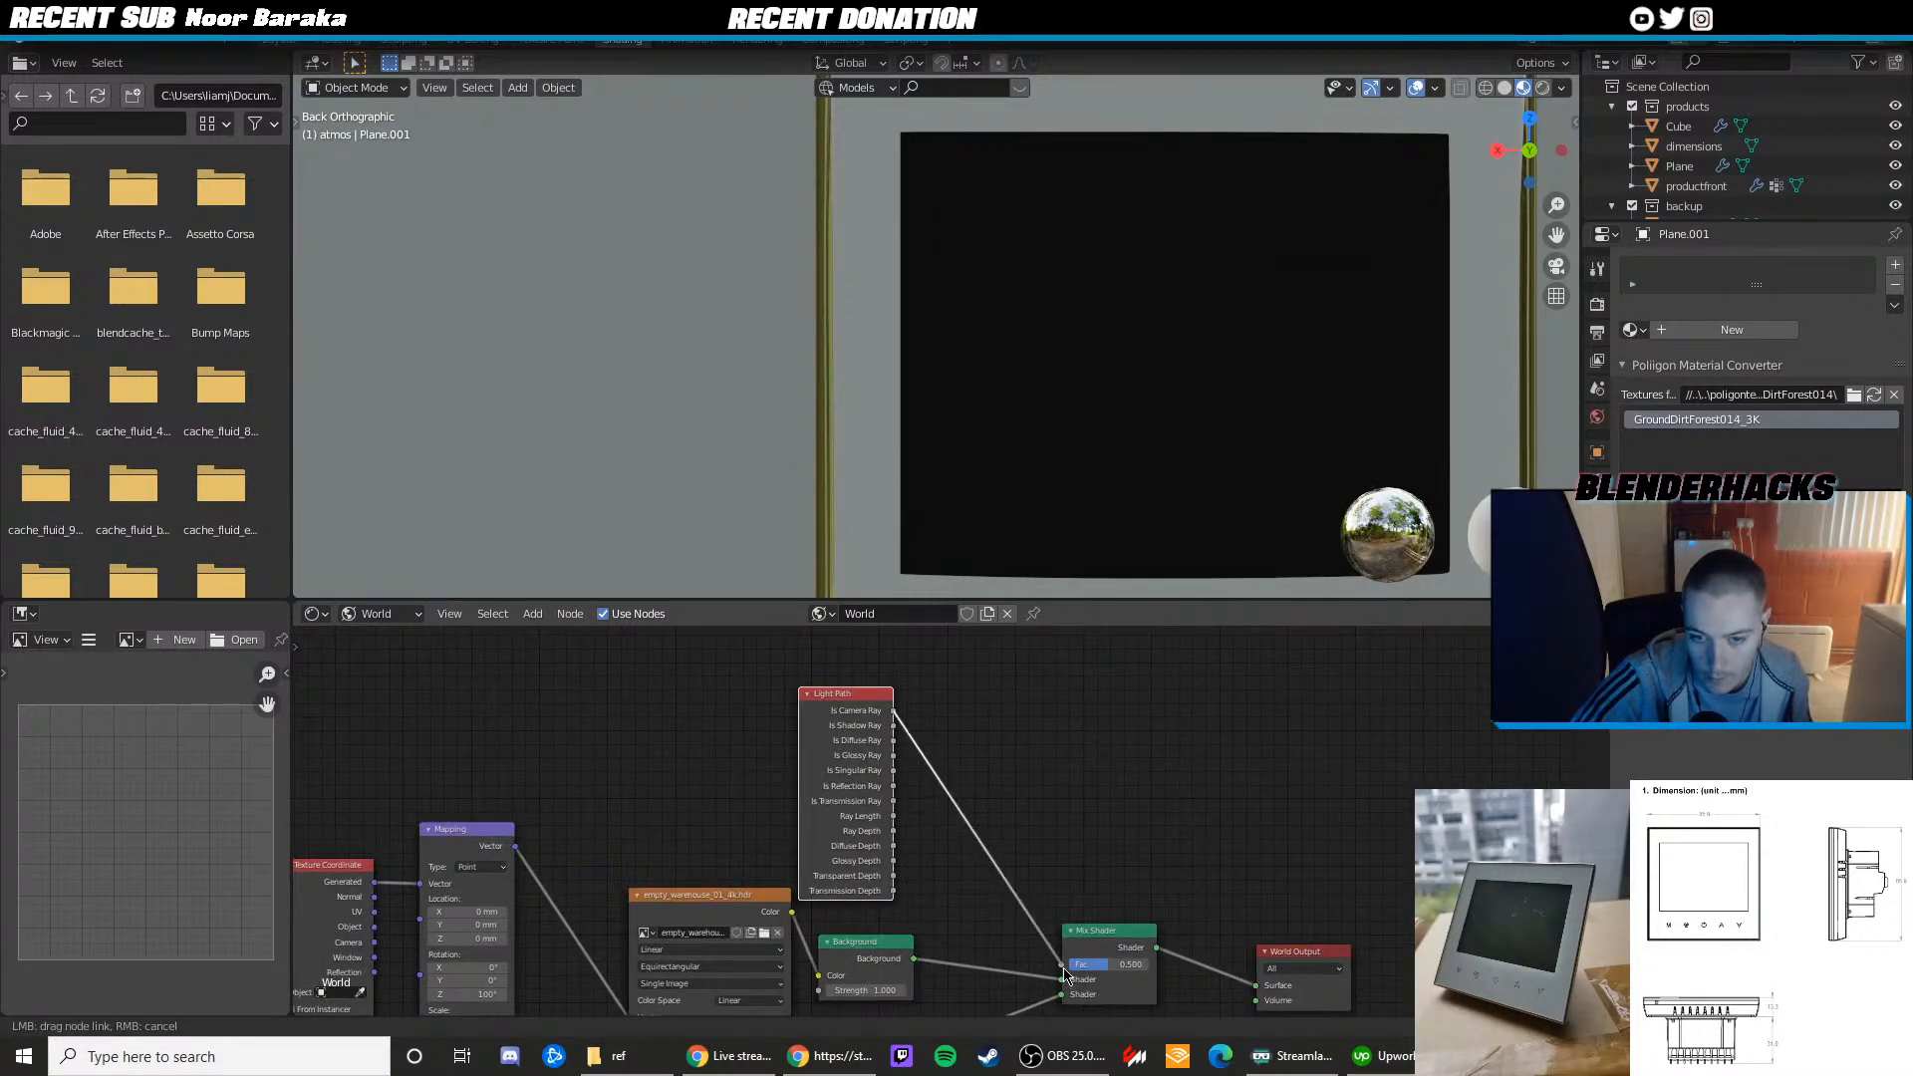
Set the second Background node's Strength to 2.5
{"action": "left_click_drag", "start_coordinate": [847, 694], "coordinate": [941, 700]}
{"action": "middle_click_drag", "start_coordinate": [1118, 881], "coordinate": [979, 779]}
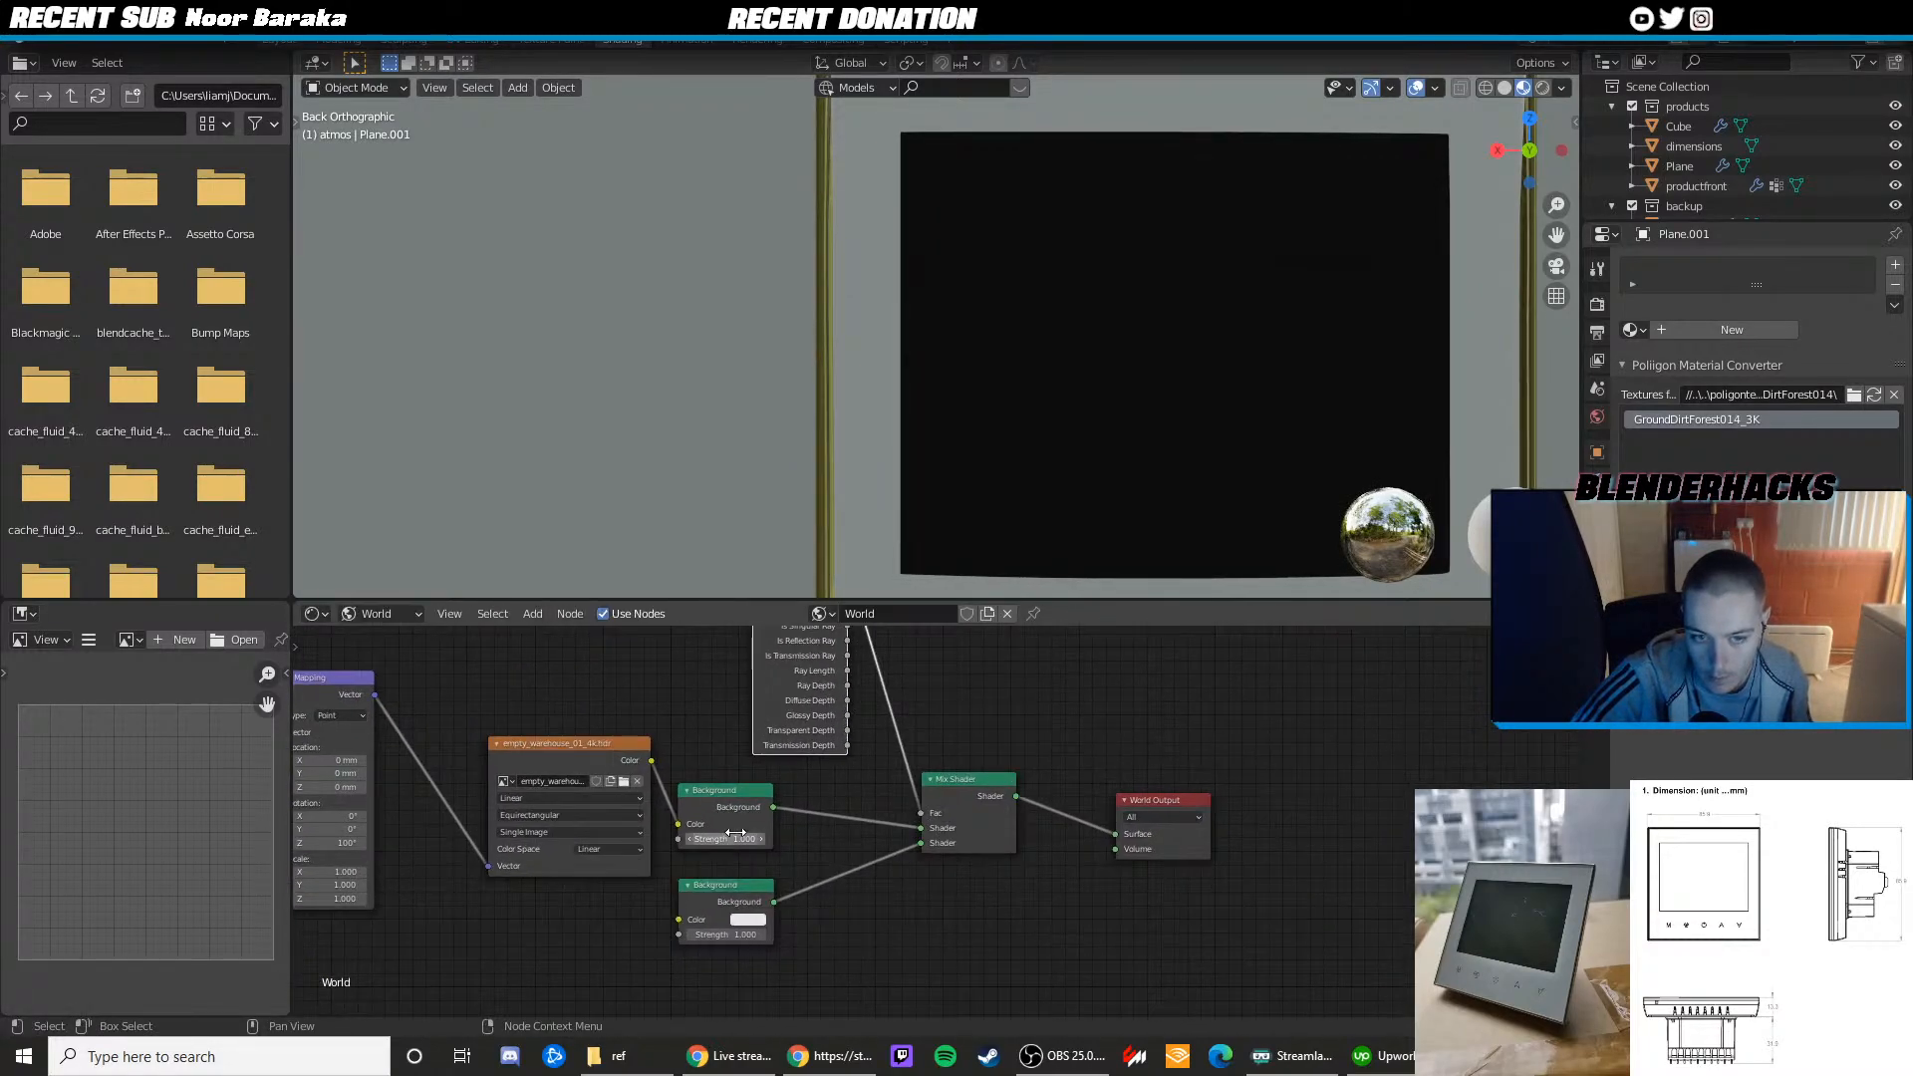
{"action": "type", "text": ".5"}
{"action": "key", "text": "Return"}
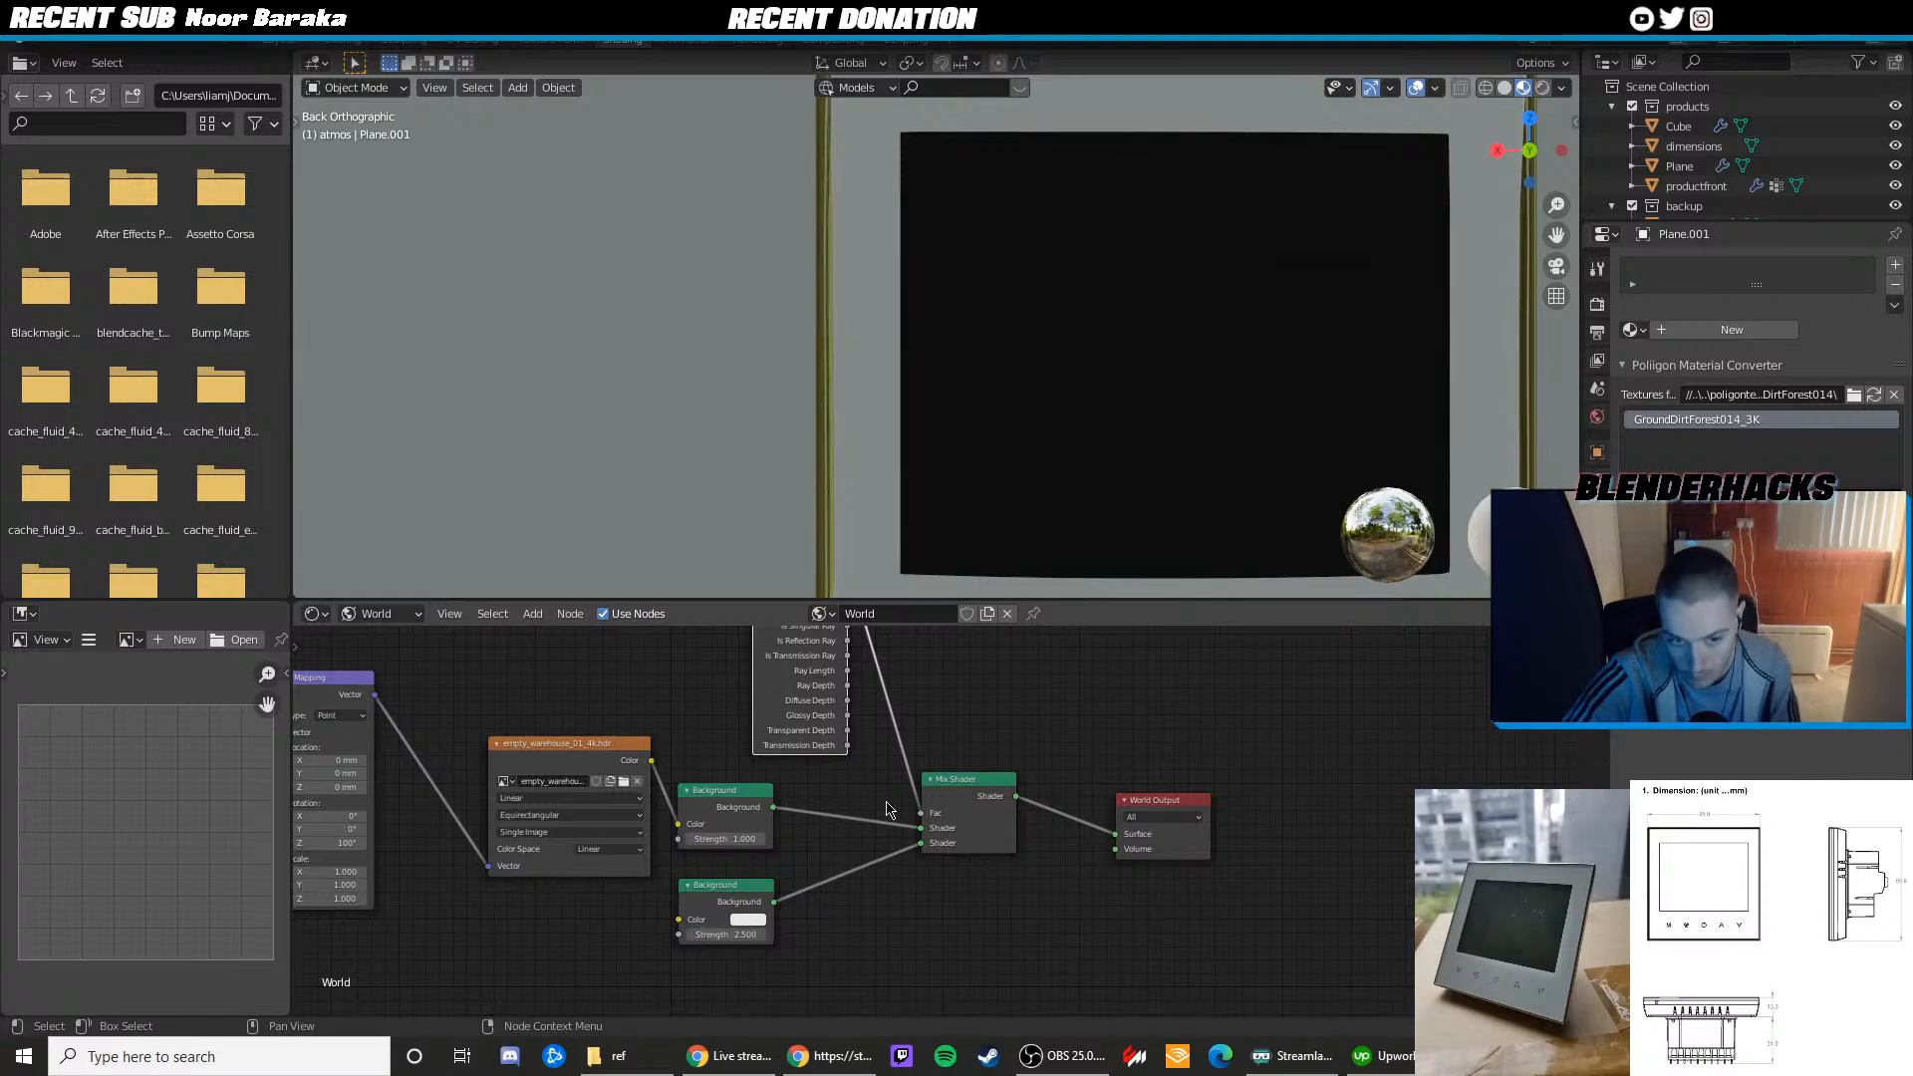
Preview the thermostat through the camera with Rendered shading
{"action": "middle_click_drag", "start_coordinate": [978, 406], "coordinate": [974, 389]}
{"action": "scroll", "coordinate": [971, 384], "scroll_direction": "down", "scroll_amount": 8}
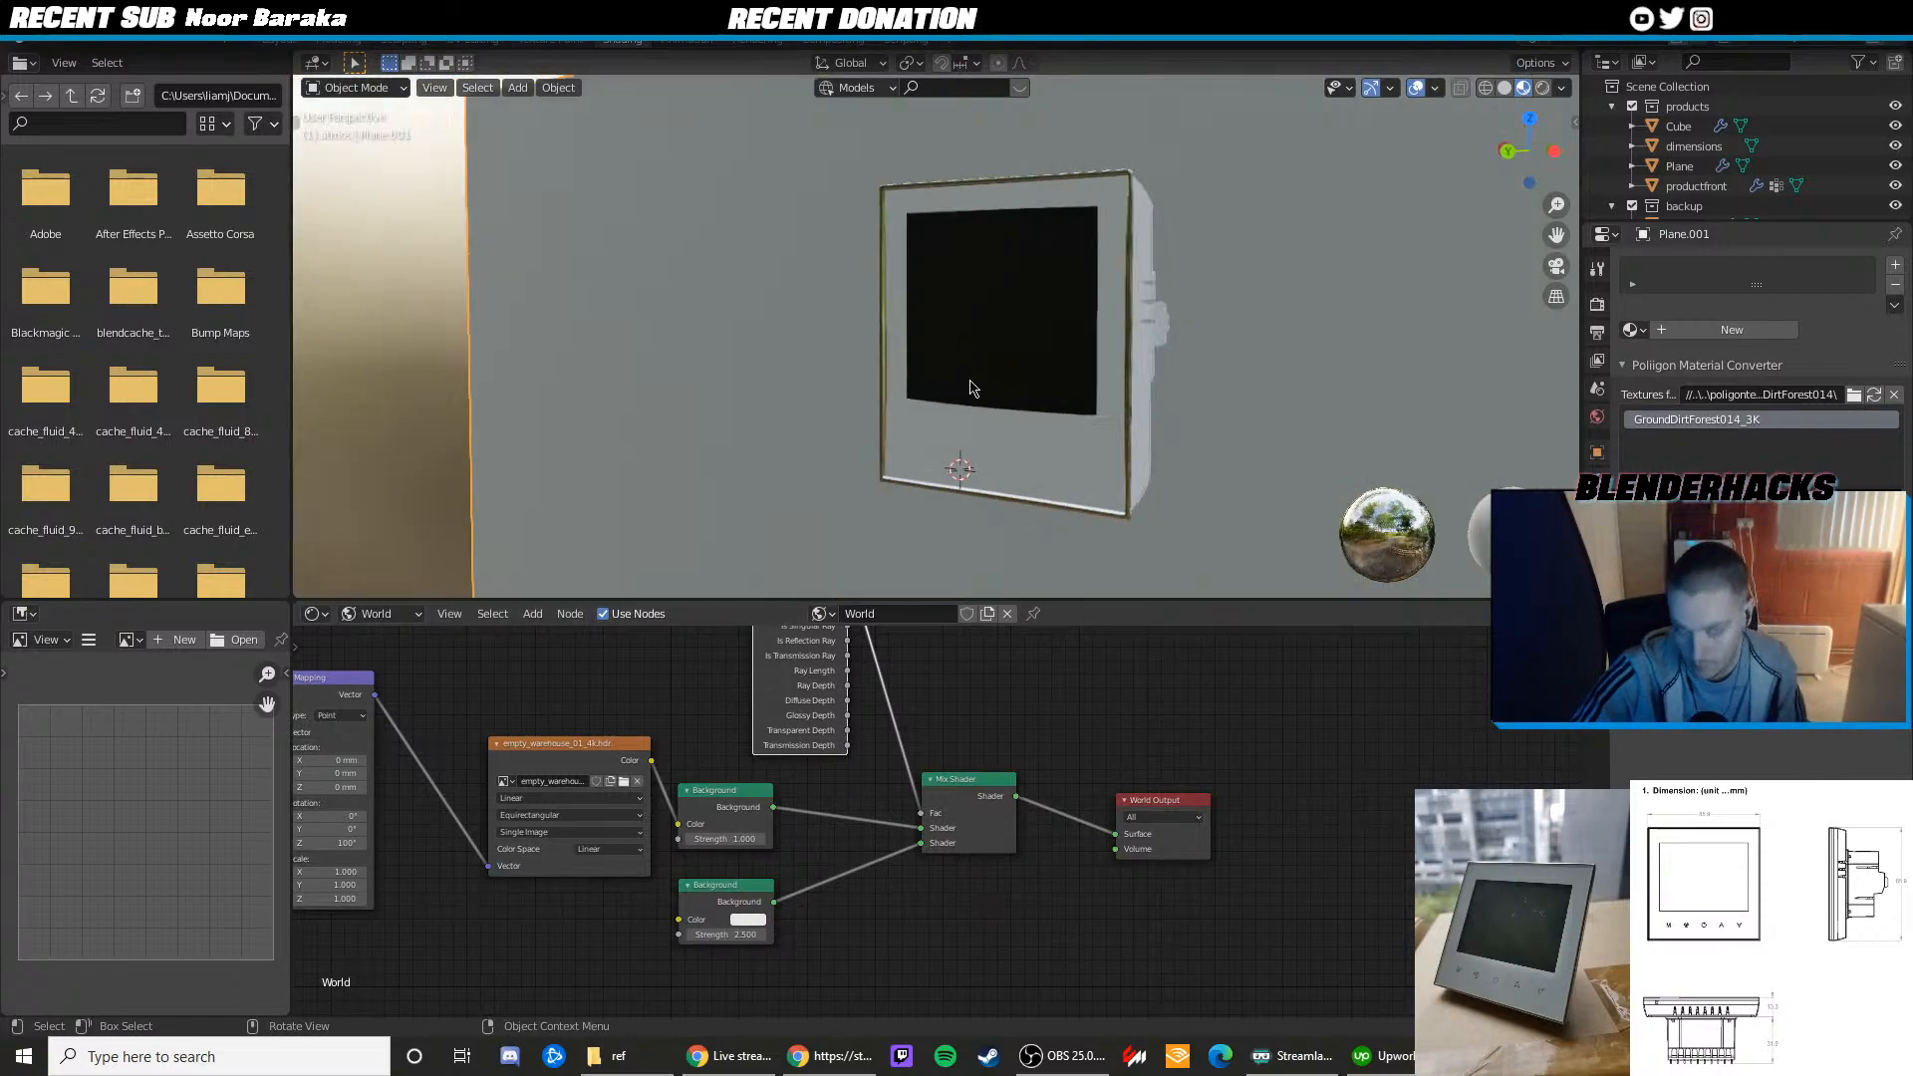
{"action": "key", "text": "KP_0"}
{"action": "key", "text": "z"}
{"action": "left_click", "coordinate": [973, 171]}
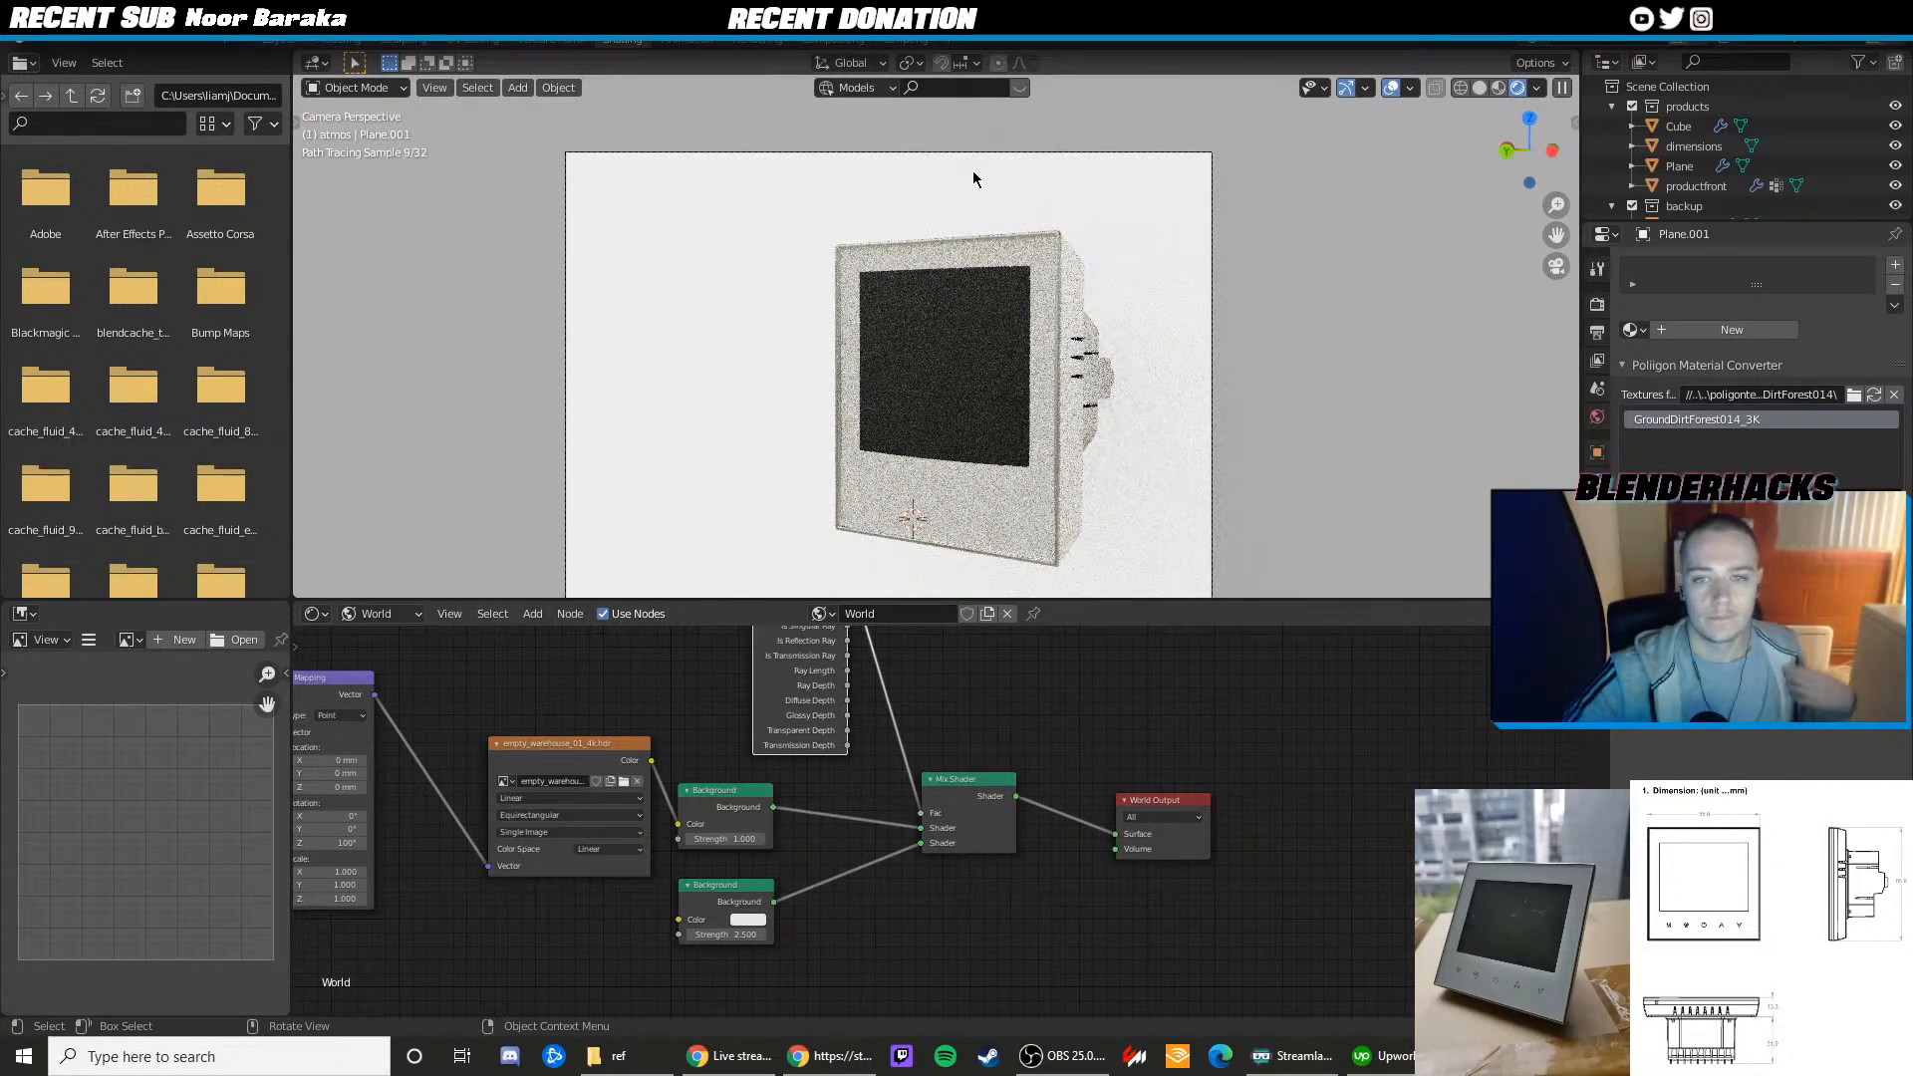
{"action": "scroll", "coordinate": [1068, 244], "scroll_direction": "down", "scroll_amount": 1}
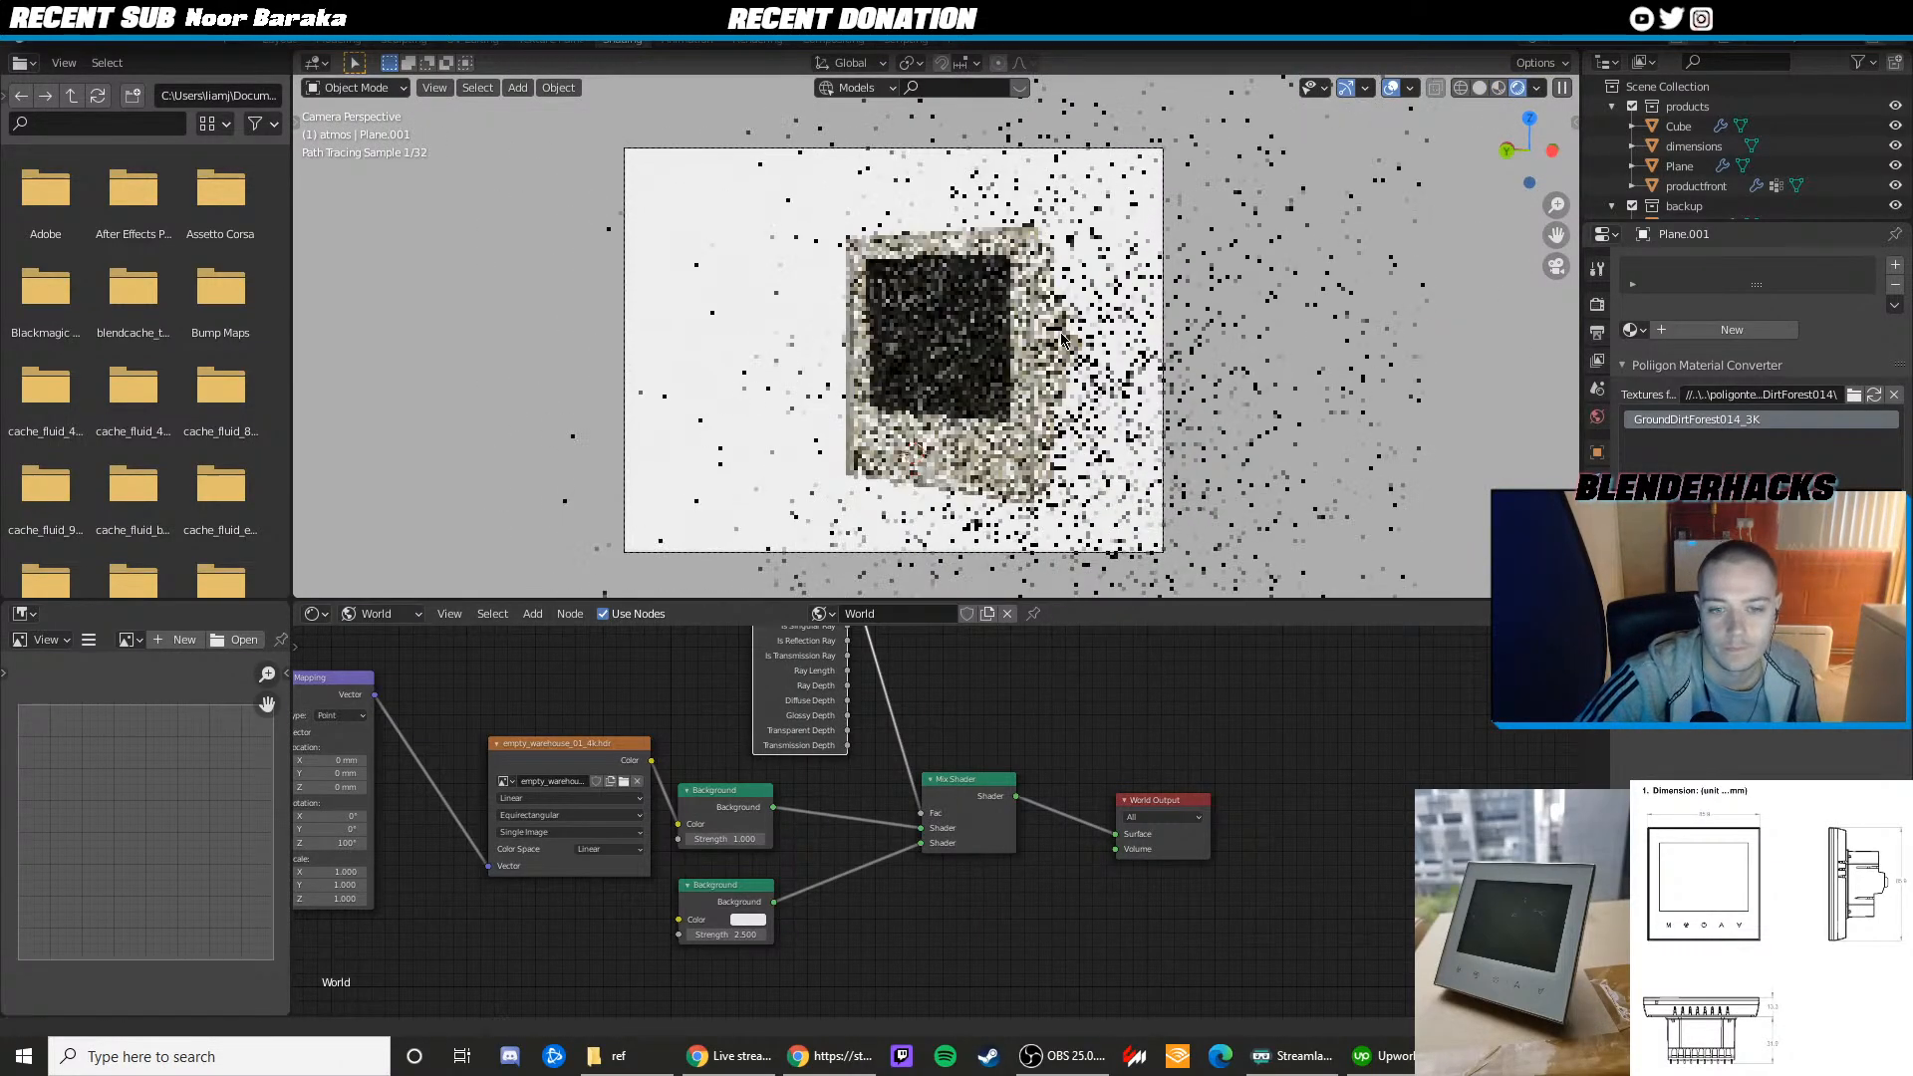
Shift the Light Path, Background, Mix Shader and World Output nodes away from the Environment Texture to open a gap
{"action": "left_click_drag", "start_coordinate": [1253, 928], "coordinate": [705, 670]}
{"action": "middle_click_drag", "start_coordinate": [815, 637], "coordinate": [807, 748]}
{"action": "left_click_drag", "start_coordinate": [787, 665], "coordinate": [1007, 669]}
Insert a Hue/Saturation node between the Environment Texture and the first Background with Saturation 0, and refresh the rendered preview
{"action": "left_click", "coordinate": [543, 620]}
{"action": "left_click", "coordinate": [551, 637]}
{"action": "type", "text": "hu"}
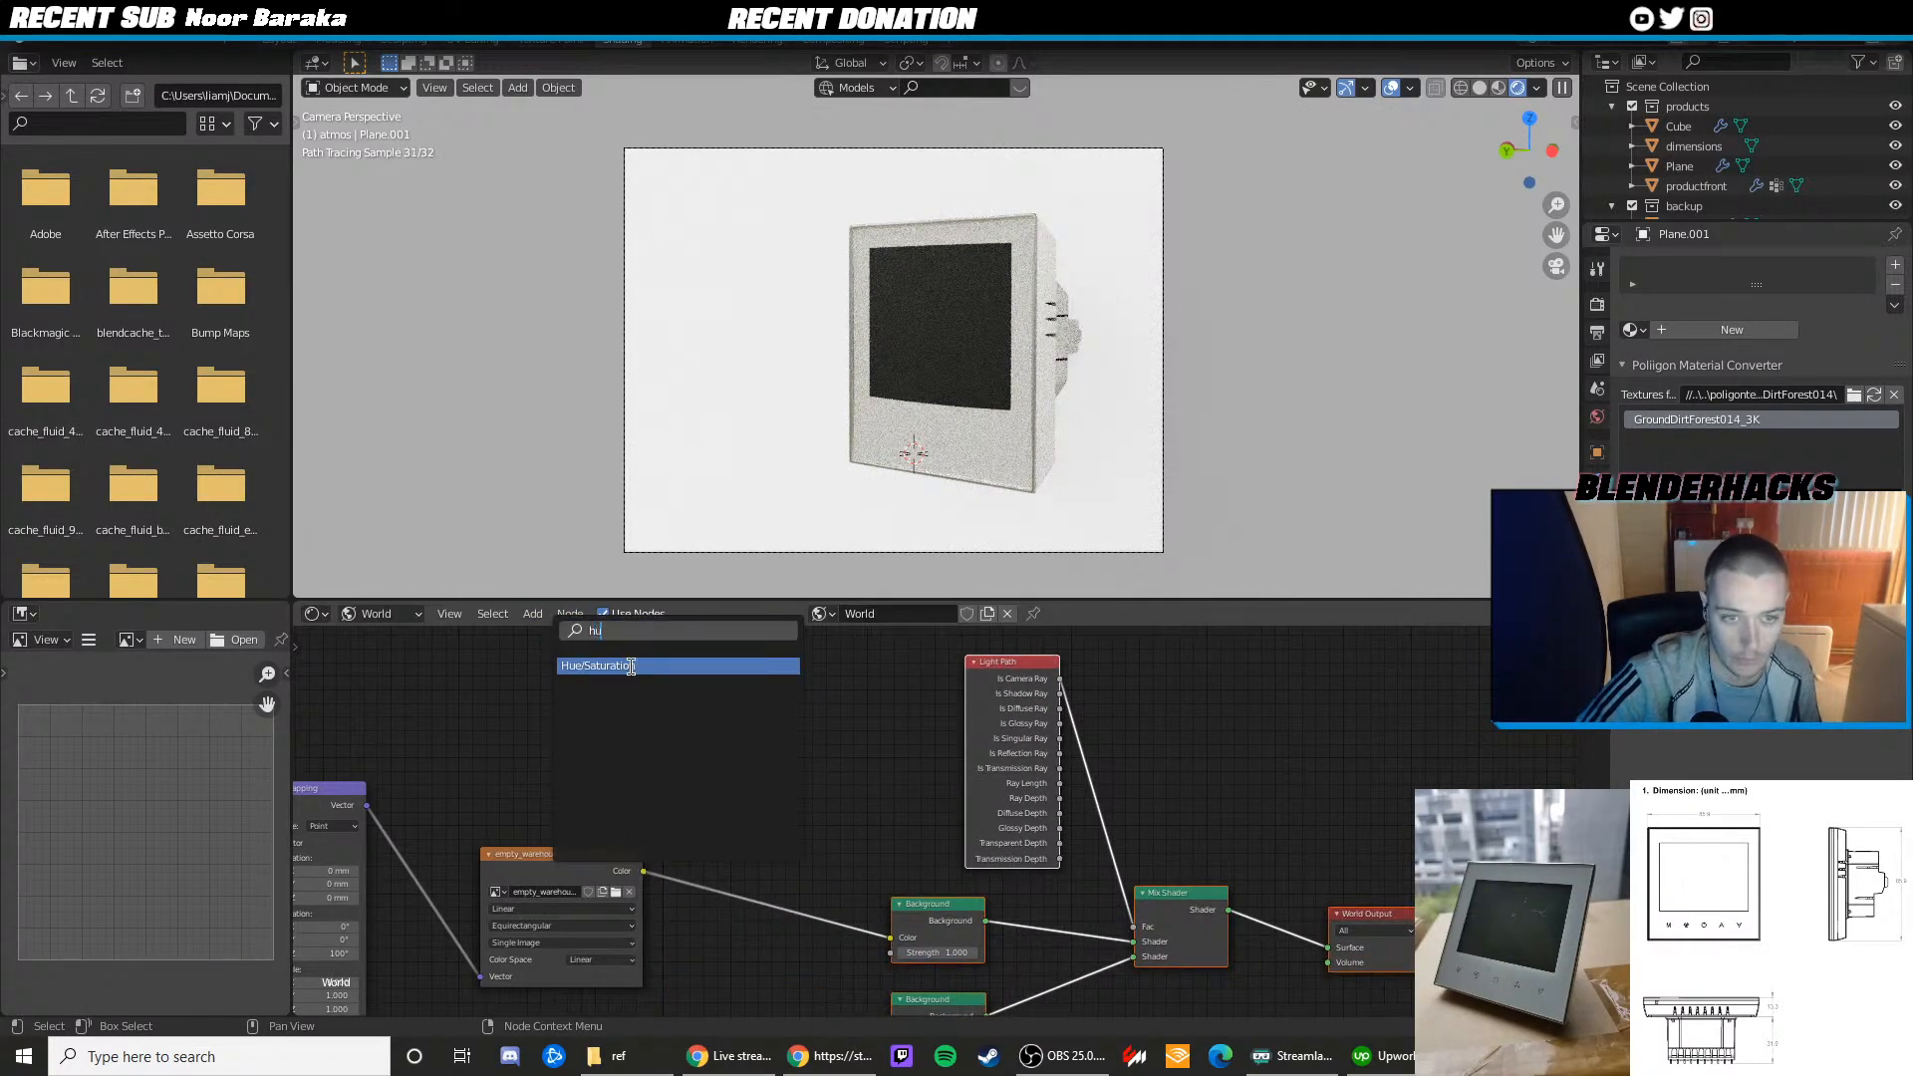
{"action": "left_click", "coordinate": [630, 665]}
{"action": "left_click", "coordinate": [770, 805]}
{"action": "mouse_move", "coordinate": [770, 805]}
{"action": "left_mouse_down"}
{"action": "mouse_move", "coordinate": [780, 905]}
{"action": "mouse_move", "coordinate": [658, 911]}
{"action": "left_mouse_up"}
{"action": "key", "text": "z"}
{"action": "left_click", "coordinate": [887, 558]}
{"action": "key", "text": "z"}
{"action": "left_click", "coordinate": [877, 269]}
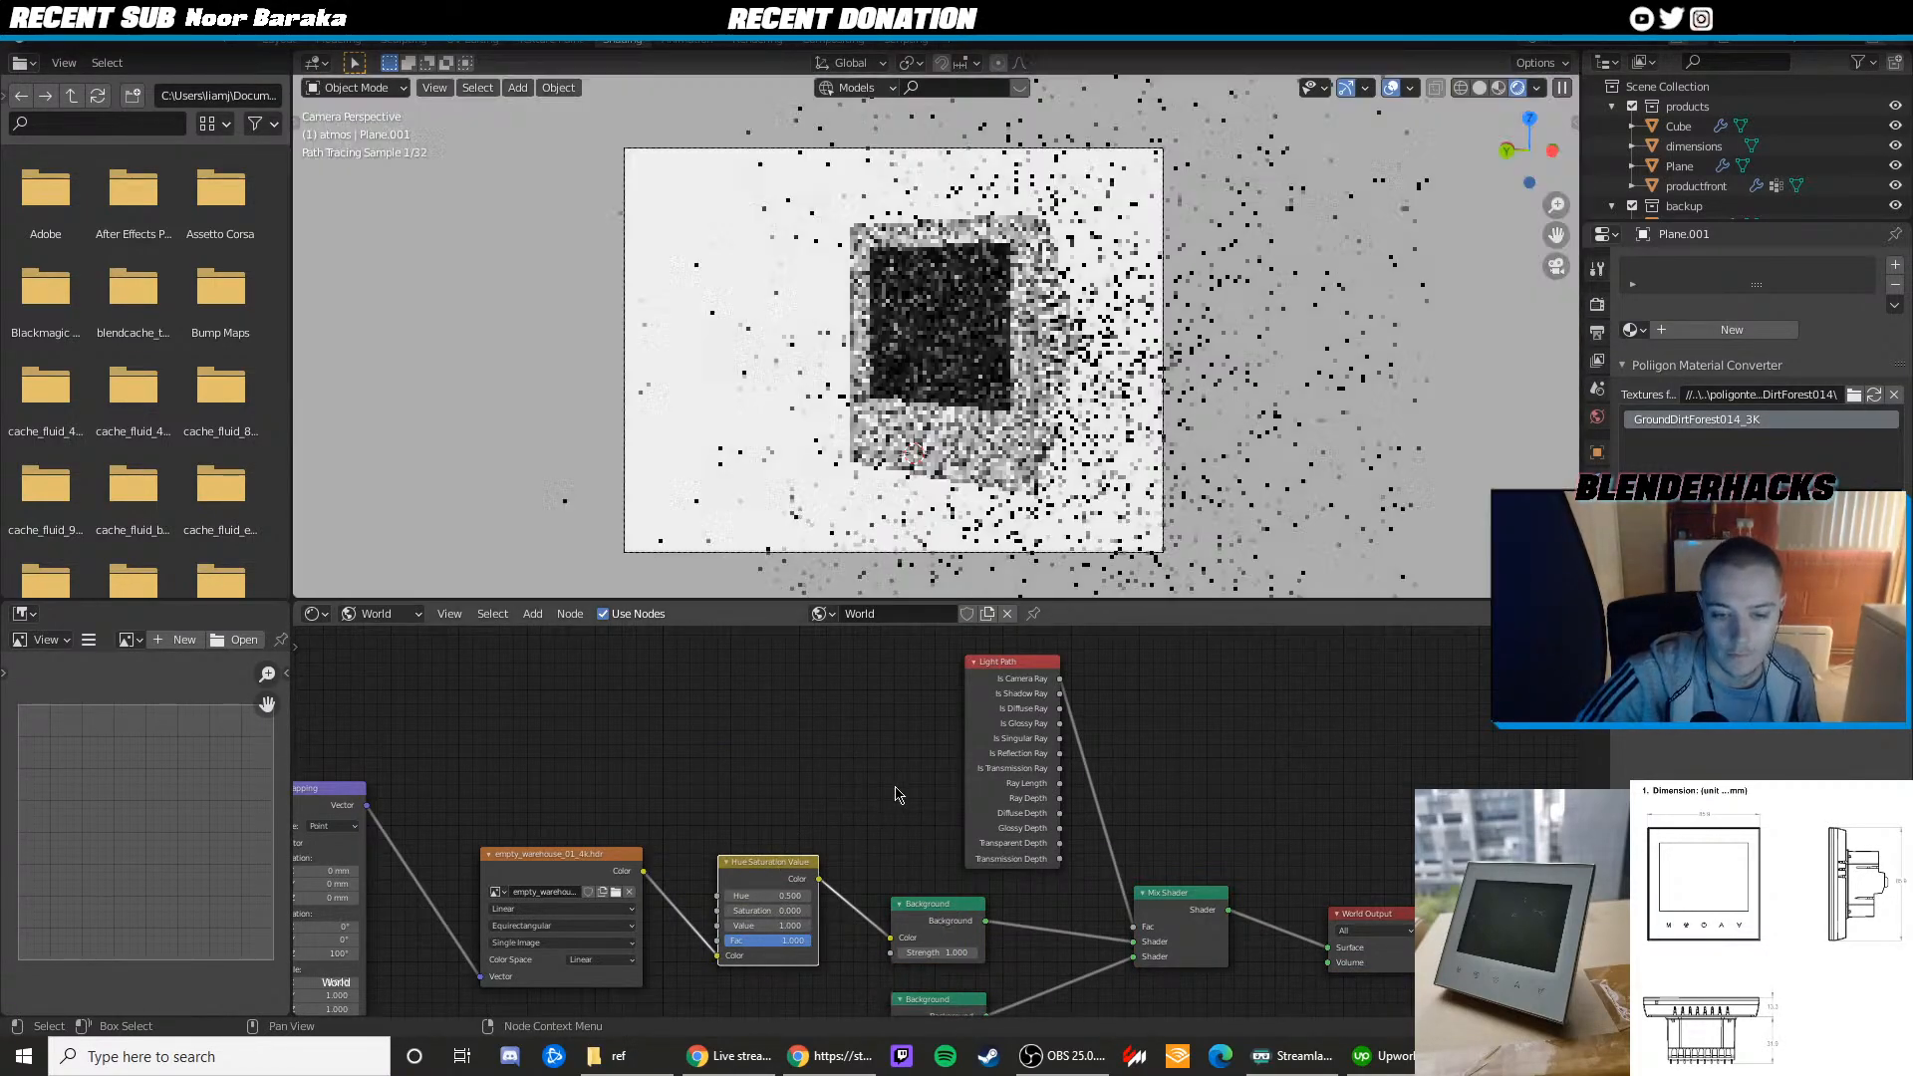
{"action": "middle_click_drag", "start_coordinate": [595, 903], "coordinate": [588, 815]}
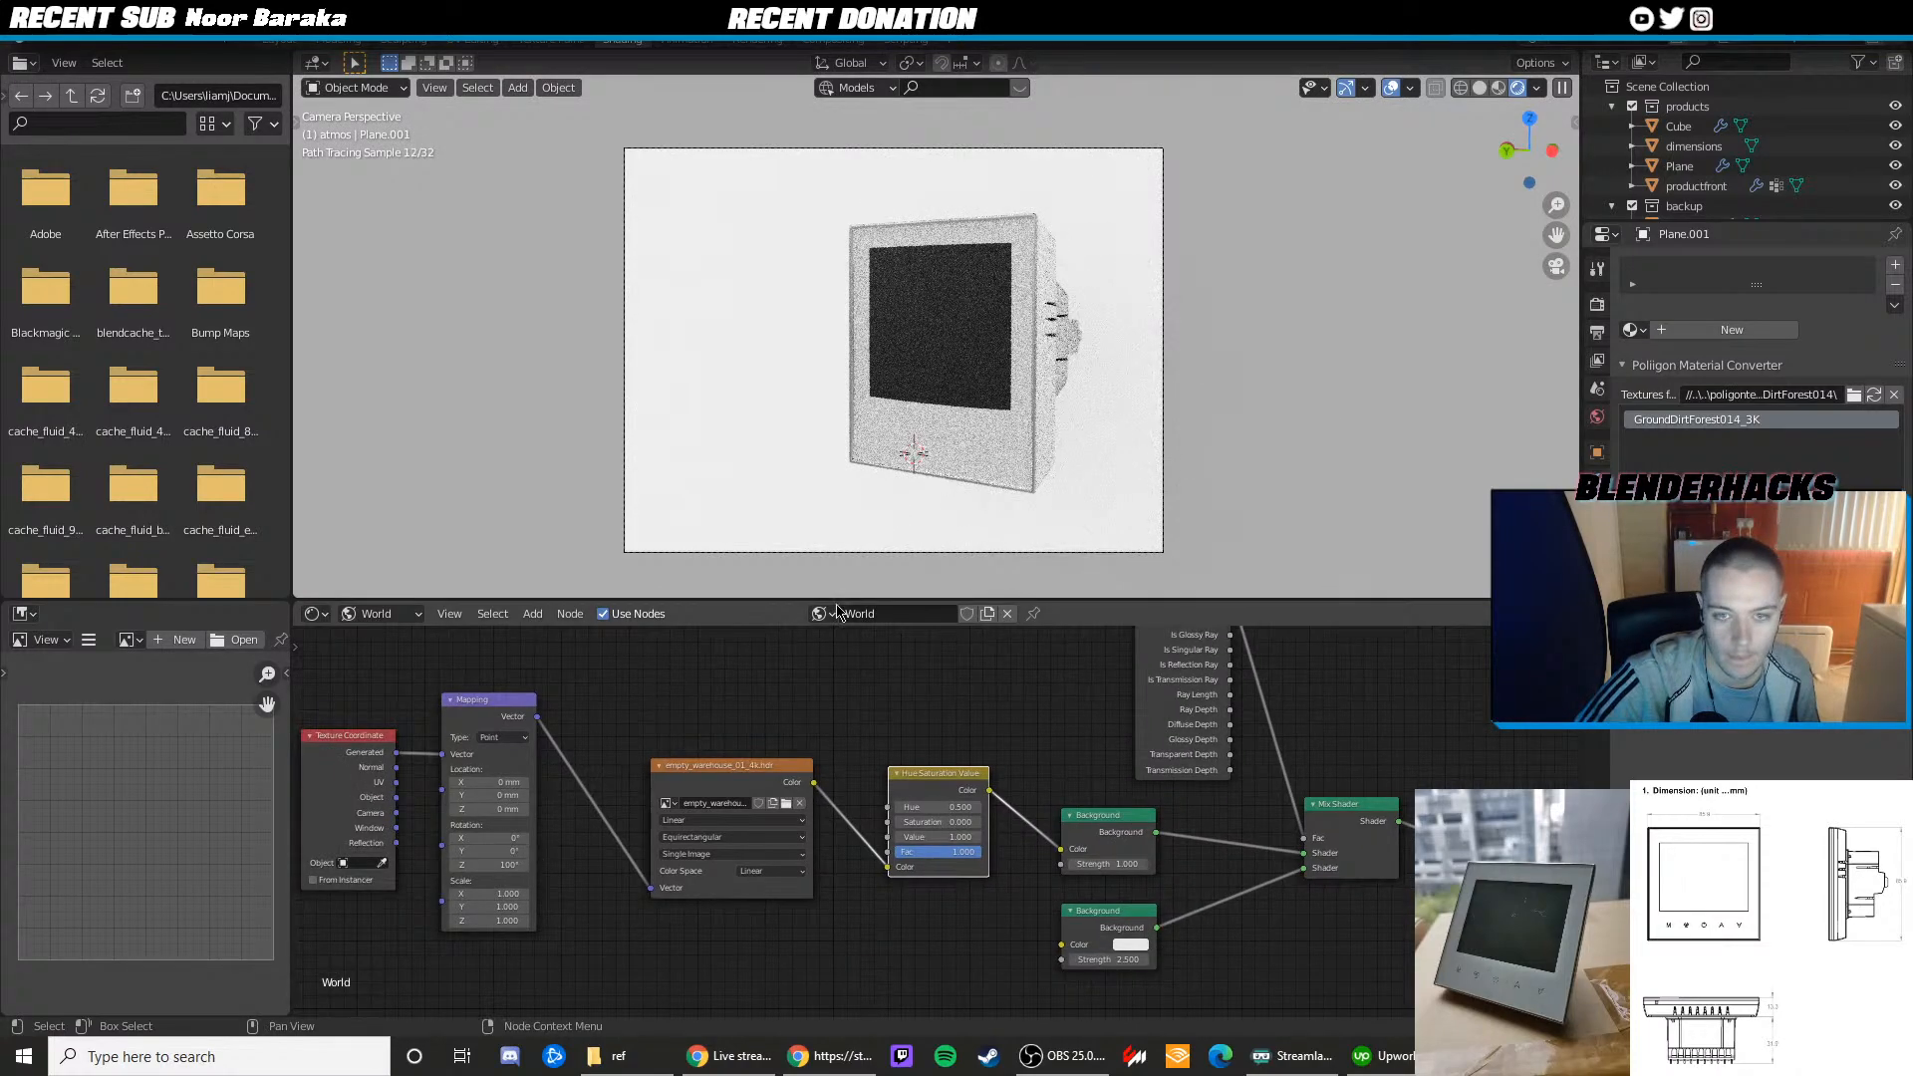
Select the camera and adjust its height slightly along the Z axis with the Move tool
{"action": "left_click", "coordinate": [1315, 353]}
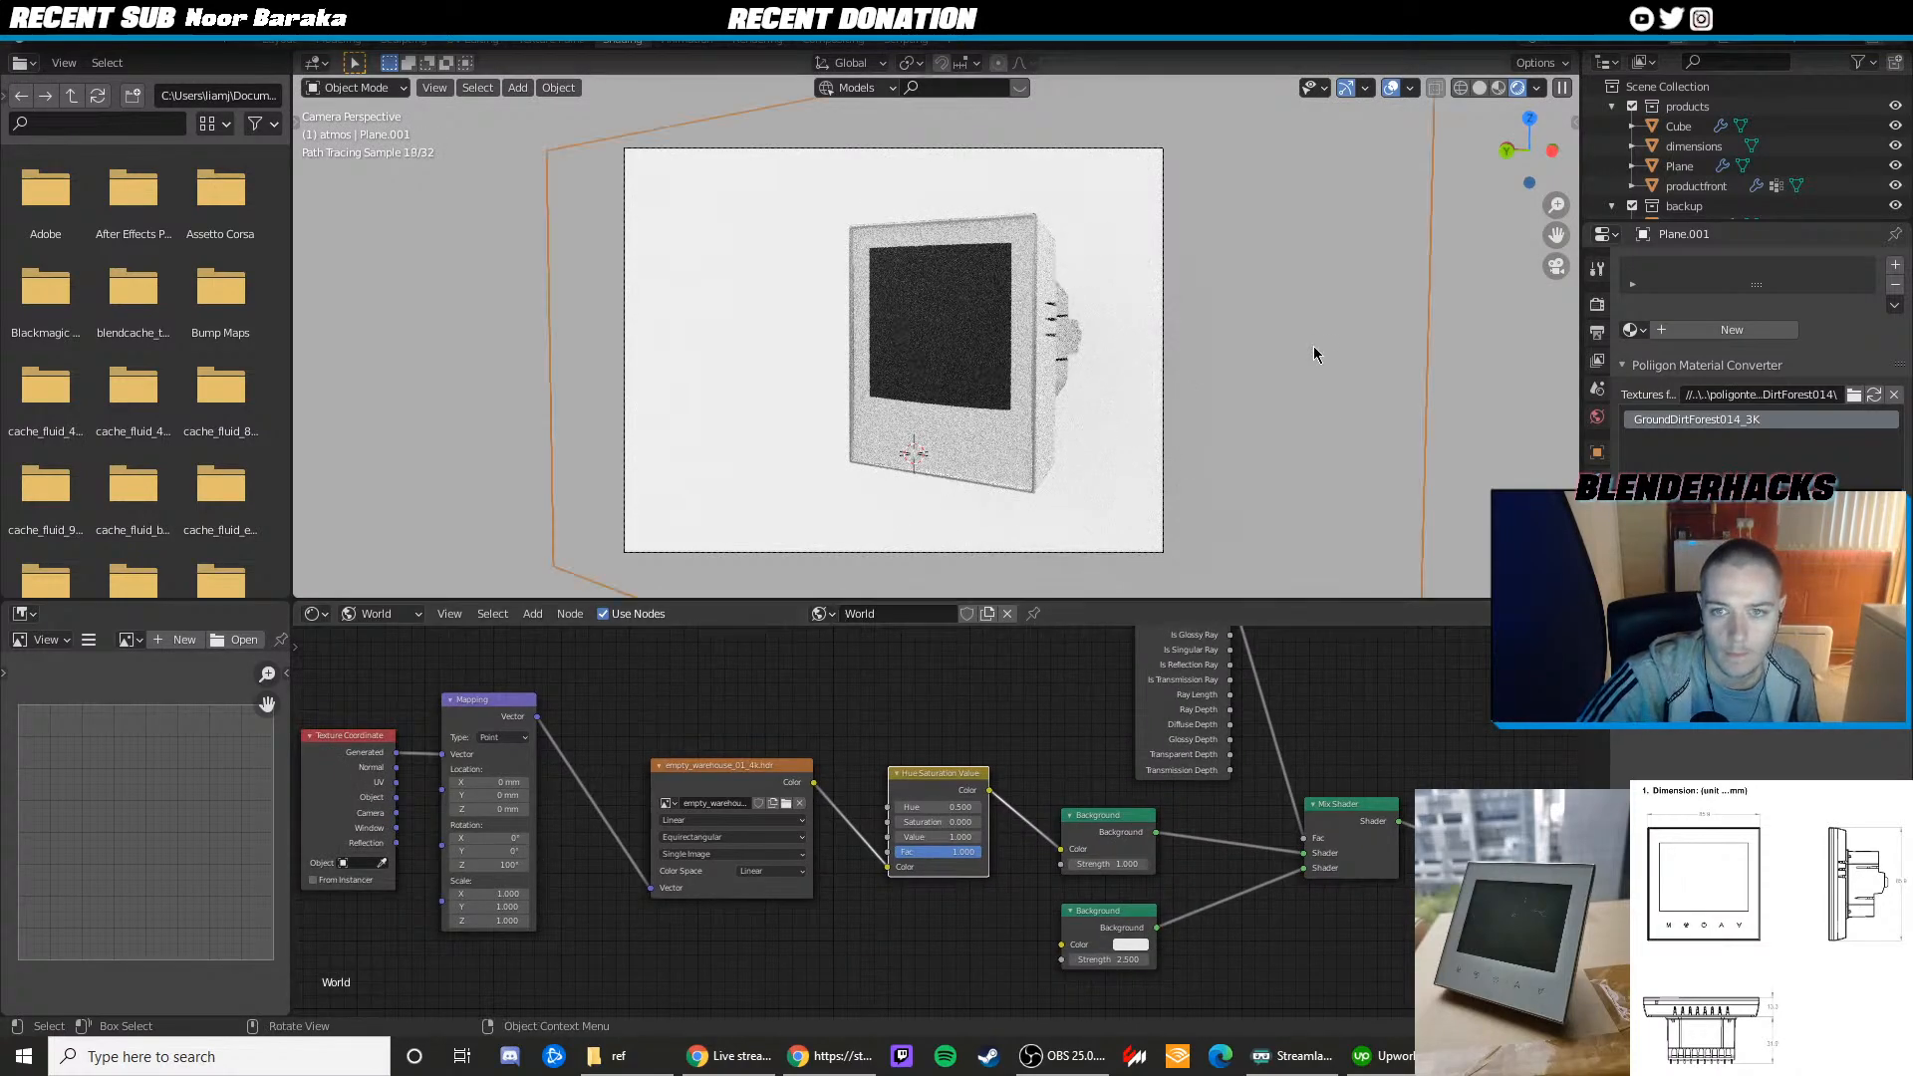
{"action": "left_click", "coordinate": [353, 315]}
{"action": "left_click", "coordinate": [1052, 345]}
{"action": "left_click", "coordinate": [1166, 292]}
{"action": "left_click", "coordinate": [1163, 291]}
{"action": "scroll", "coordinate": [1162, 292], "scroll_direction": "down", "scroll_amount": 3}
{"action": "middle_click_drag", "start_coordinate": [1161, 292], "coordinate": [1017, 299]}
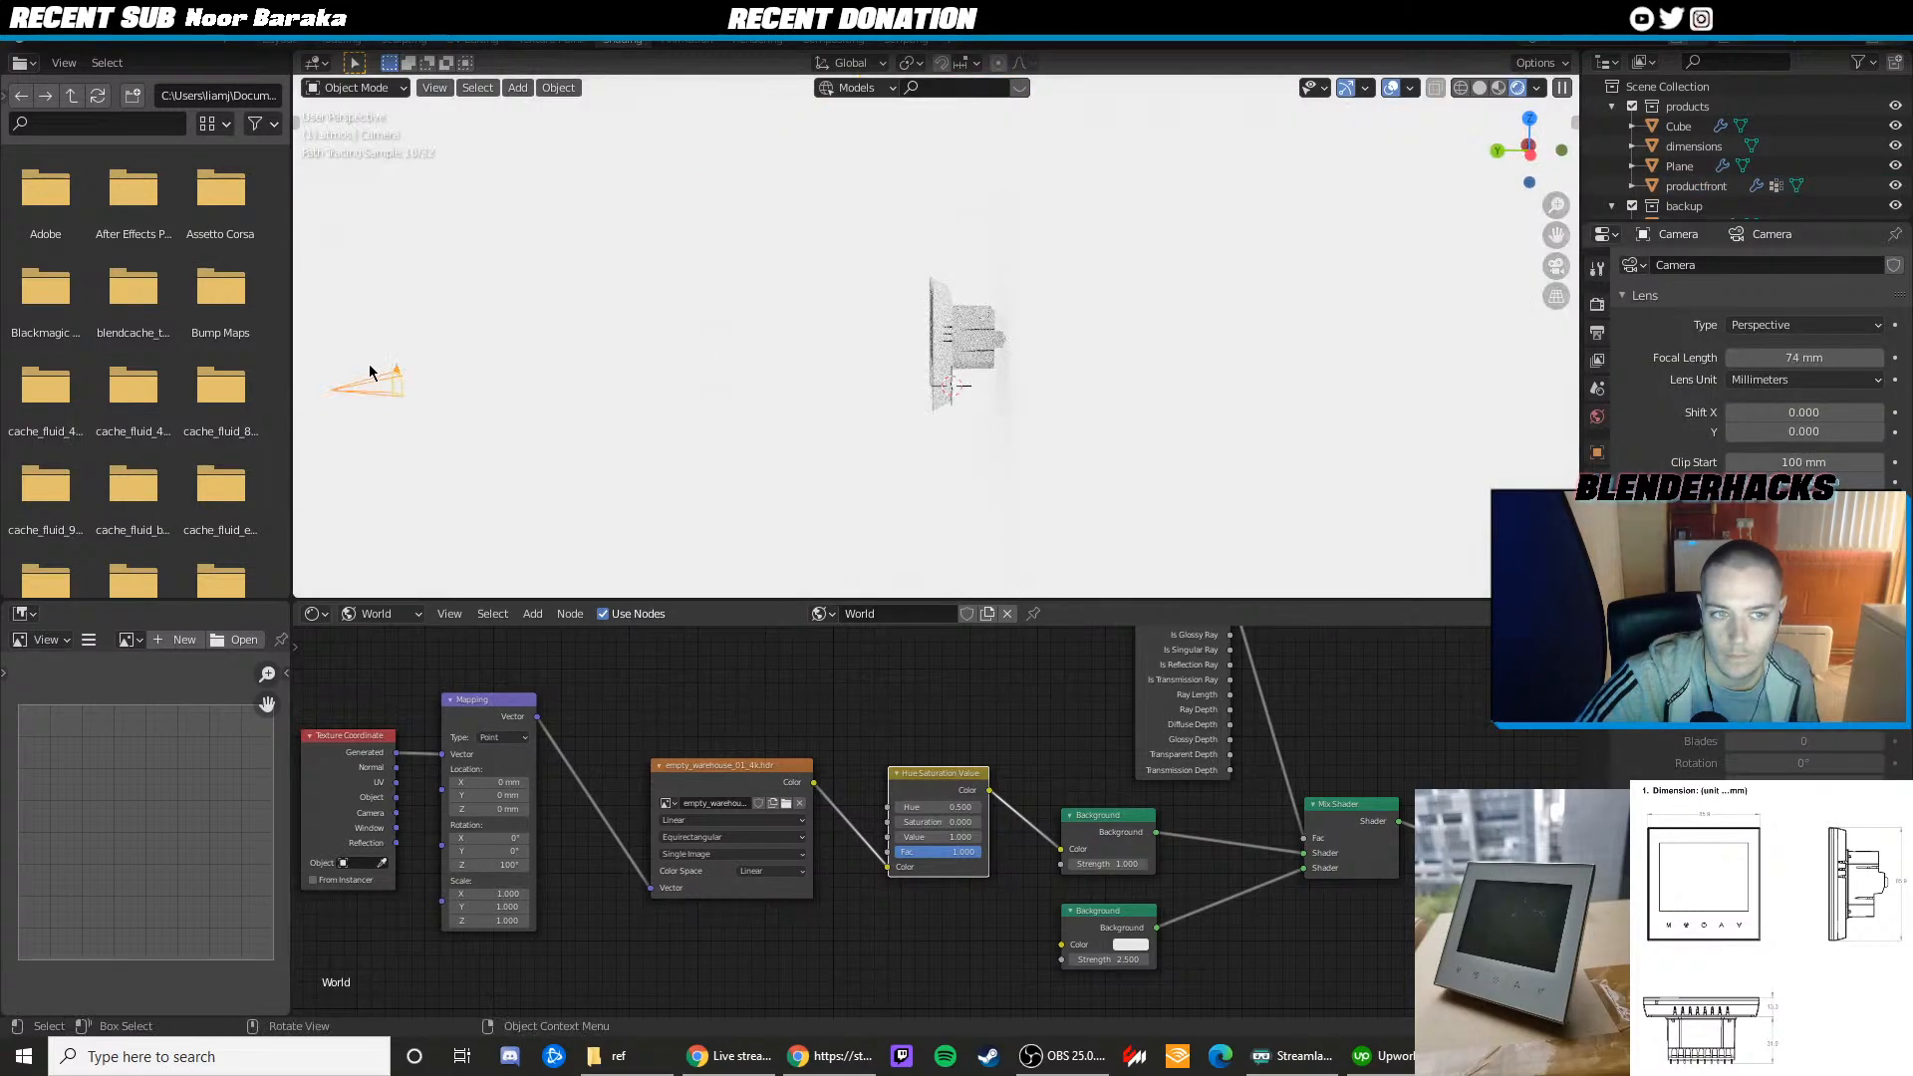
{"action": "key", "text": "shift+space"}
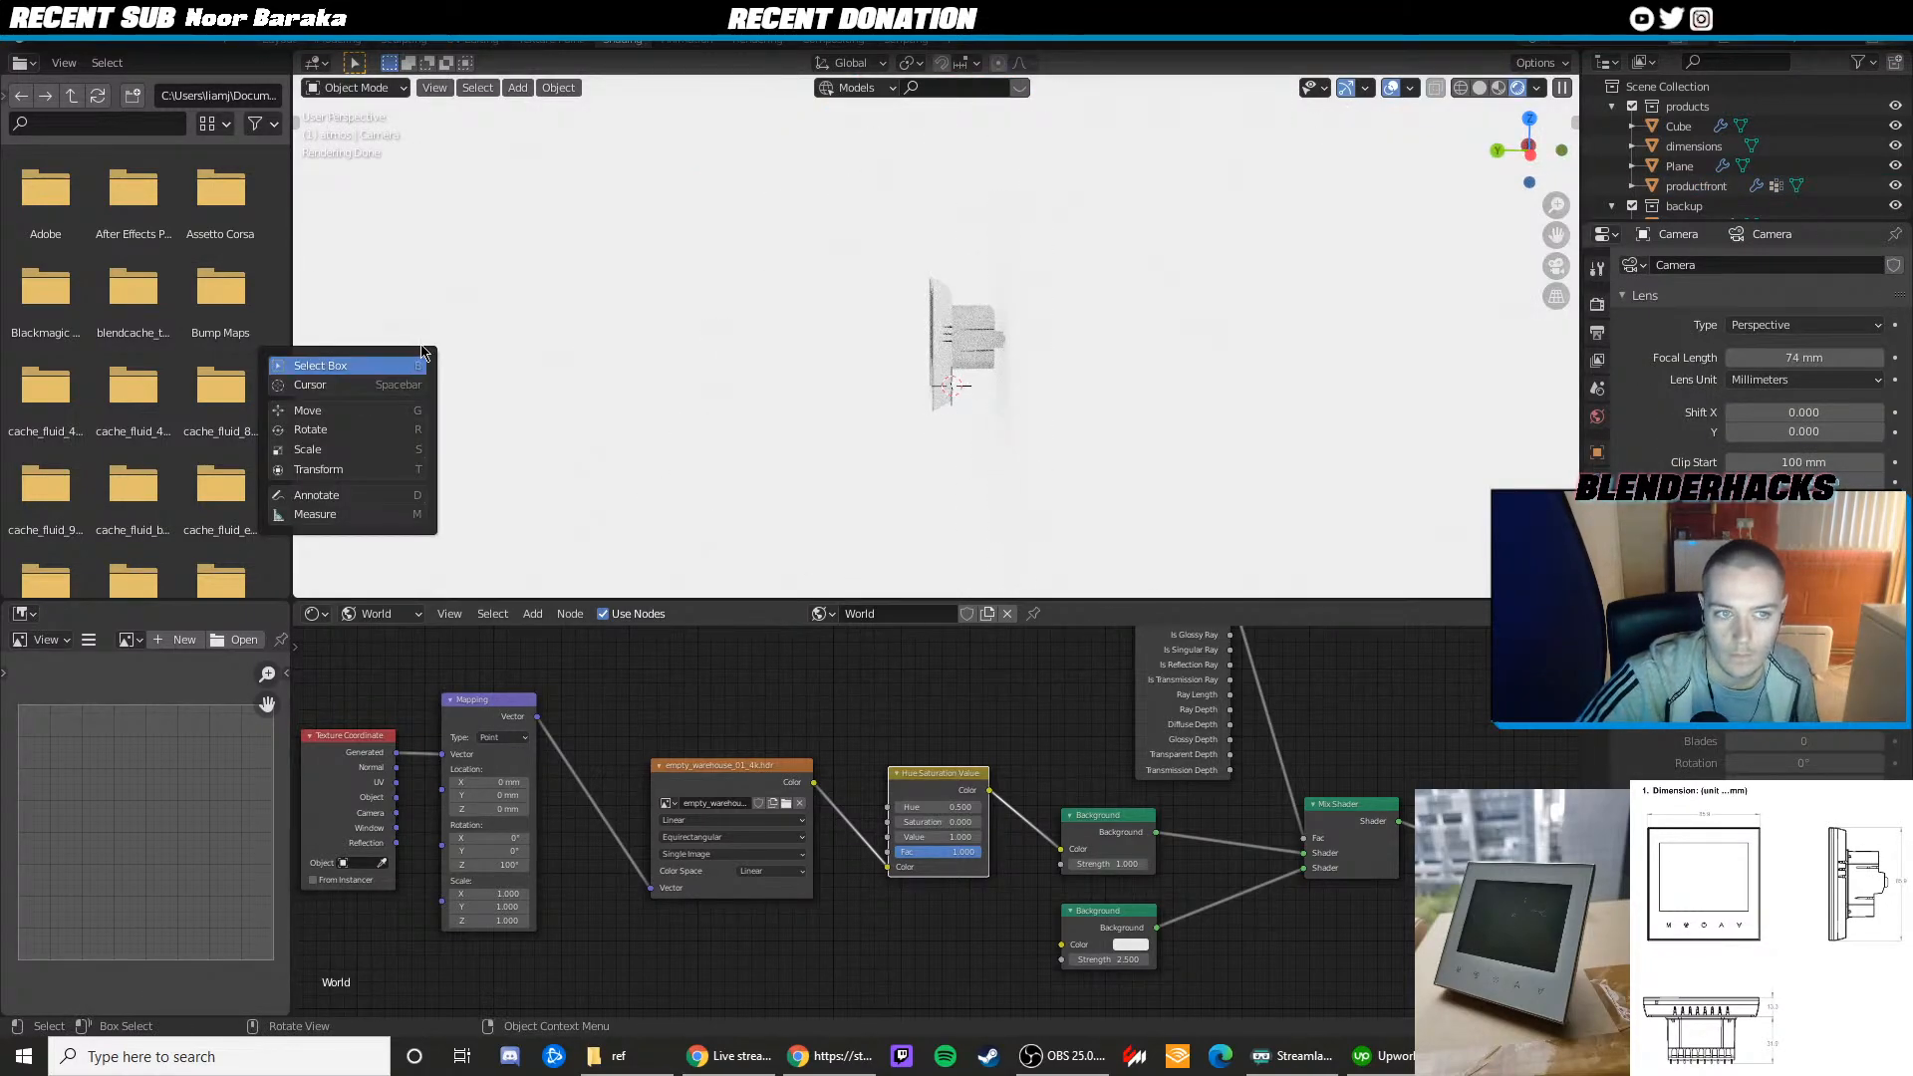
{"action": "key", "text": "g"}
{"action": "left_click_drag", "start_coordinate": [325, 336], "coordinate": [322, 321]}
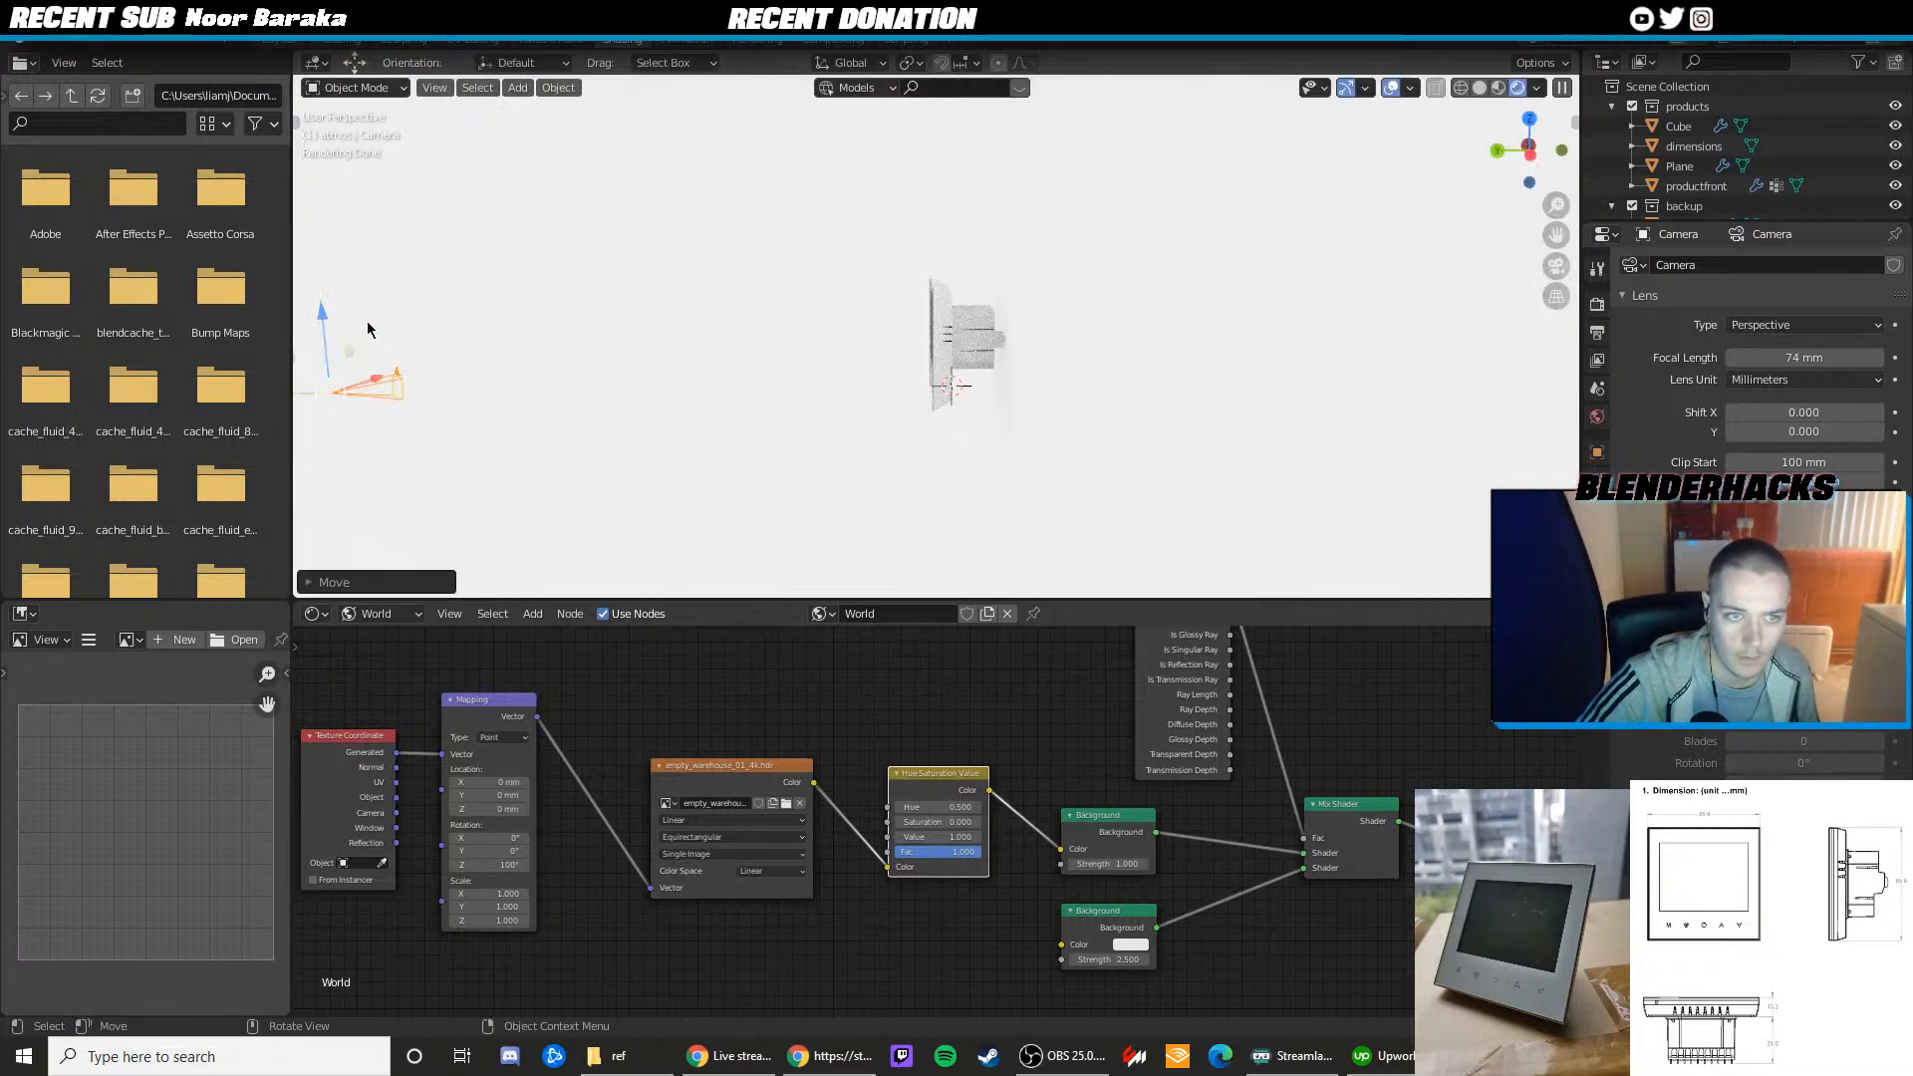
Examine the camera's placement and the thermostat's framing in the rendered camera view
{"action": "key", "text": "KP_0"}
{"action": "scroll", "coordinate": [1020, 418], "scroll_direction": "up", "scroll_amount": 2}
{"action": "middle_click_drag", "start_coordinate": [1020, 418], "coordinate": [867, 398]}
{"action": "scroll", "coordinate": [867, 398], "scroll_direction": "down", "scroll_amount": 4}
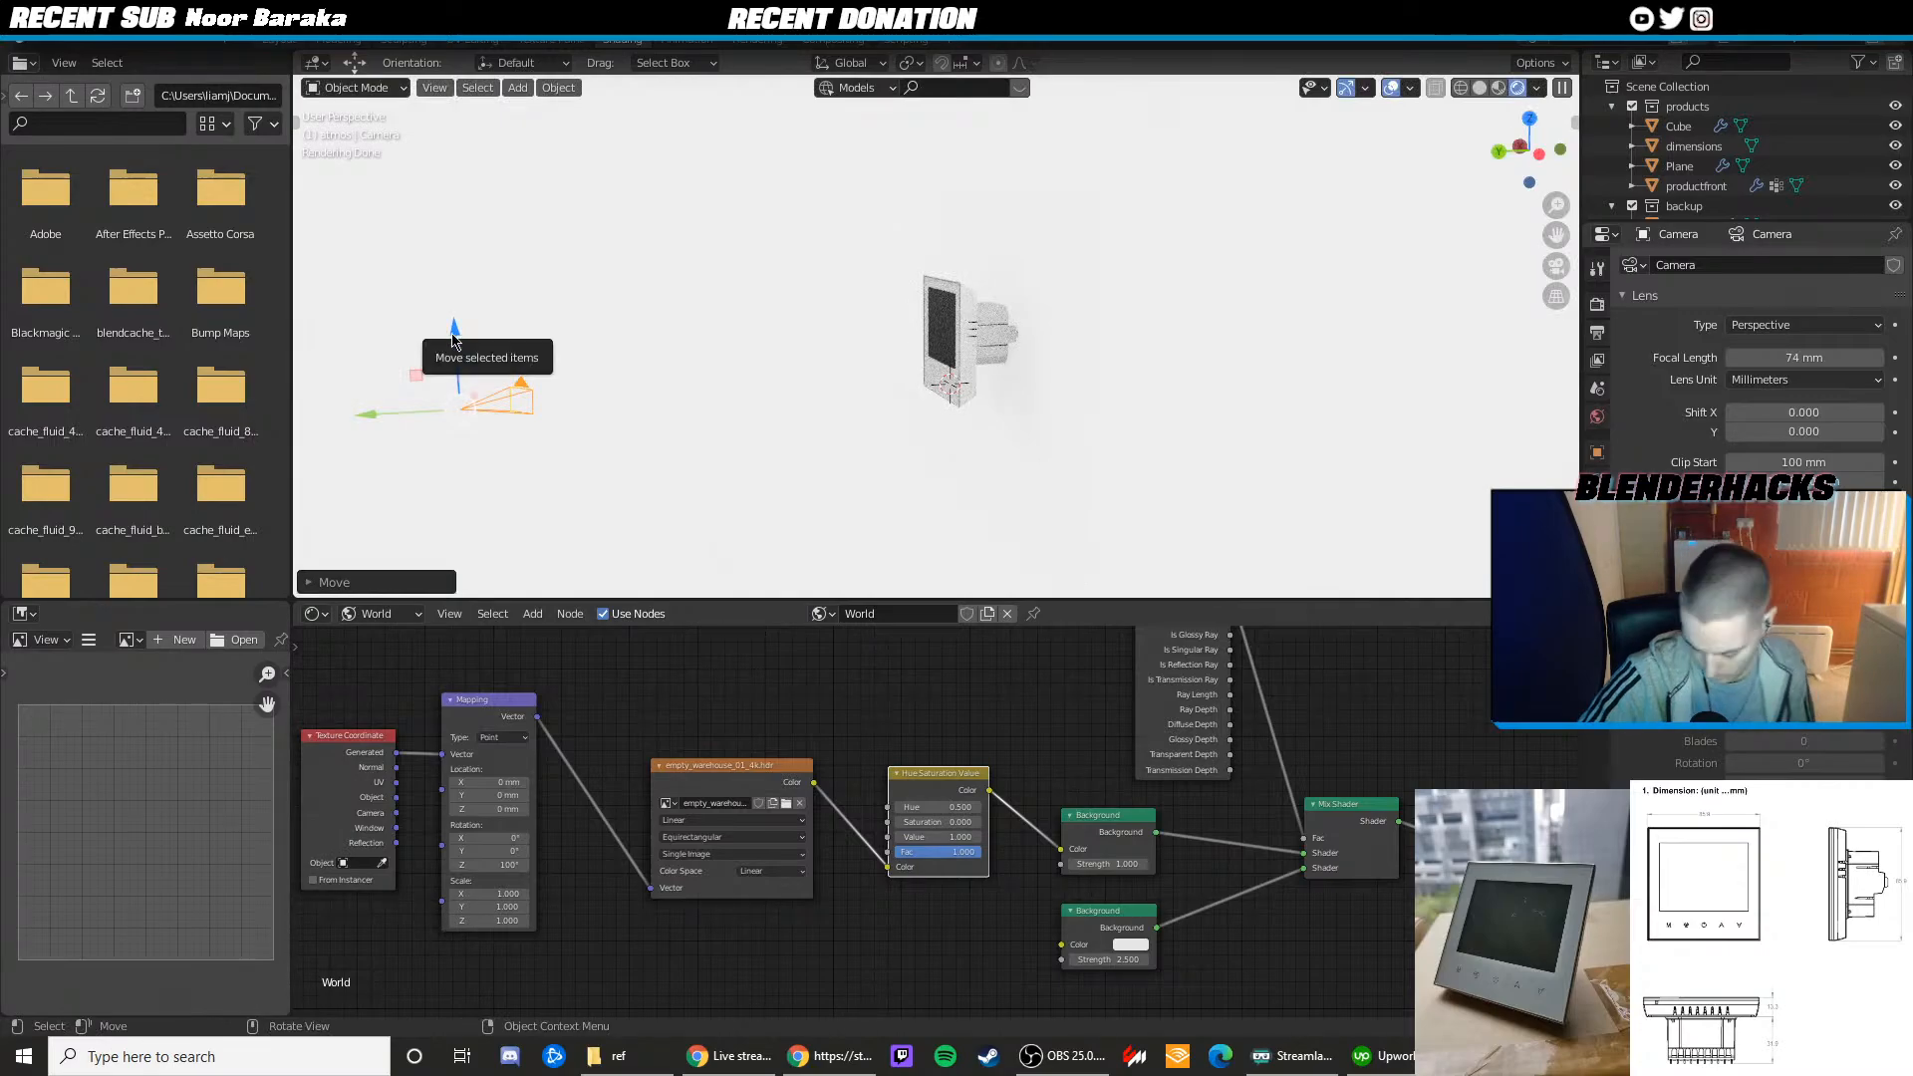
{"action": "key", "text": "KP_0"}
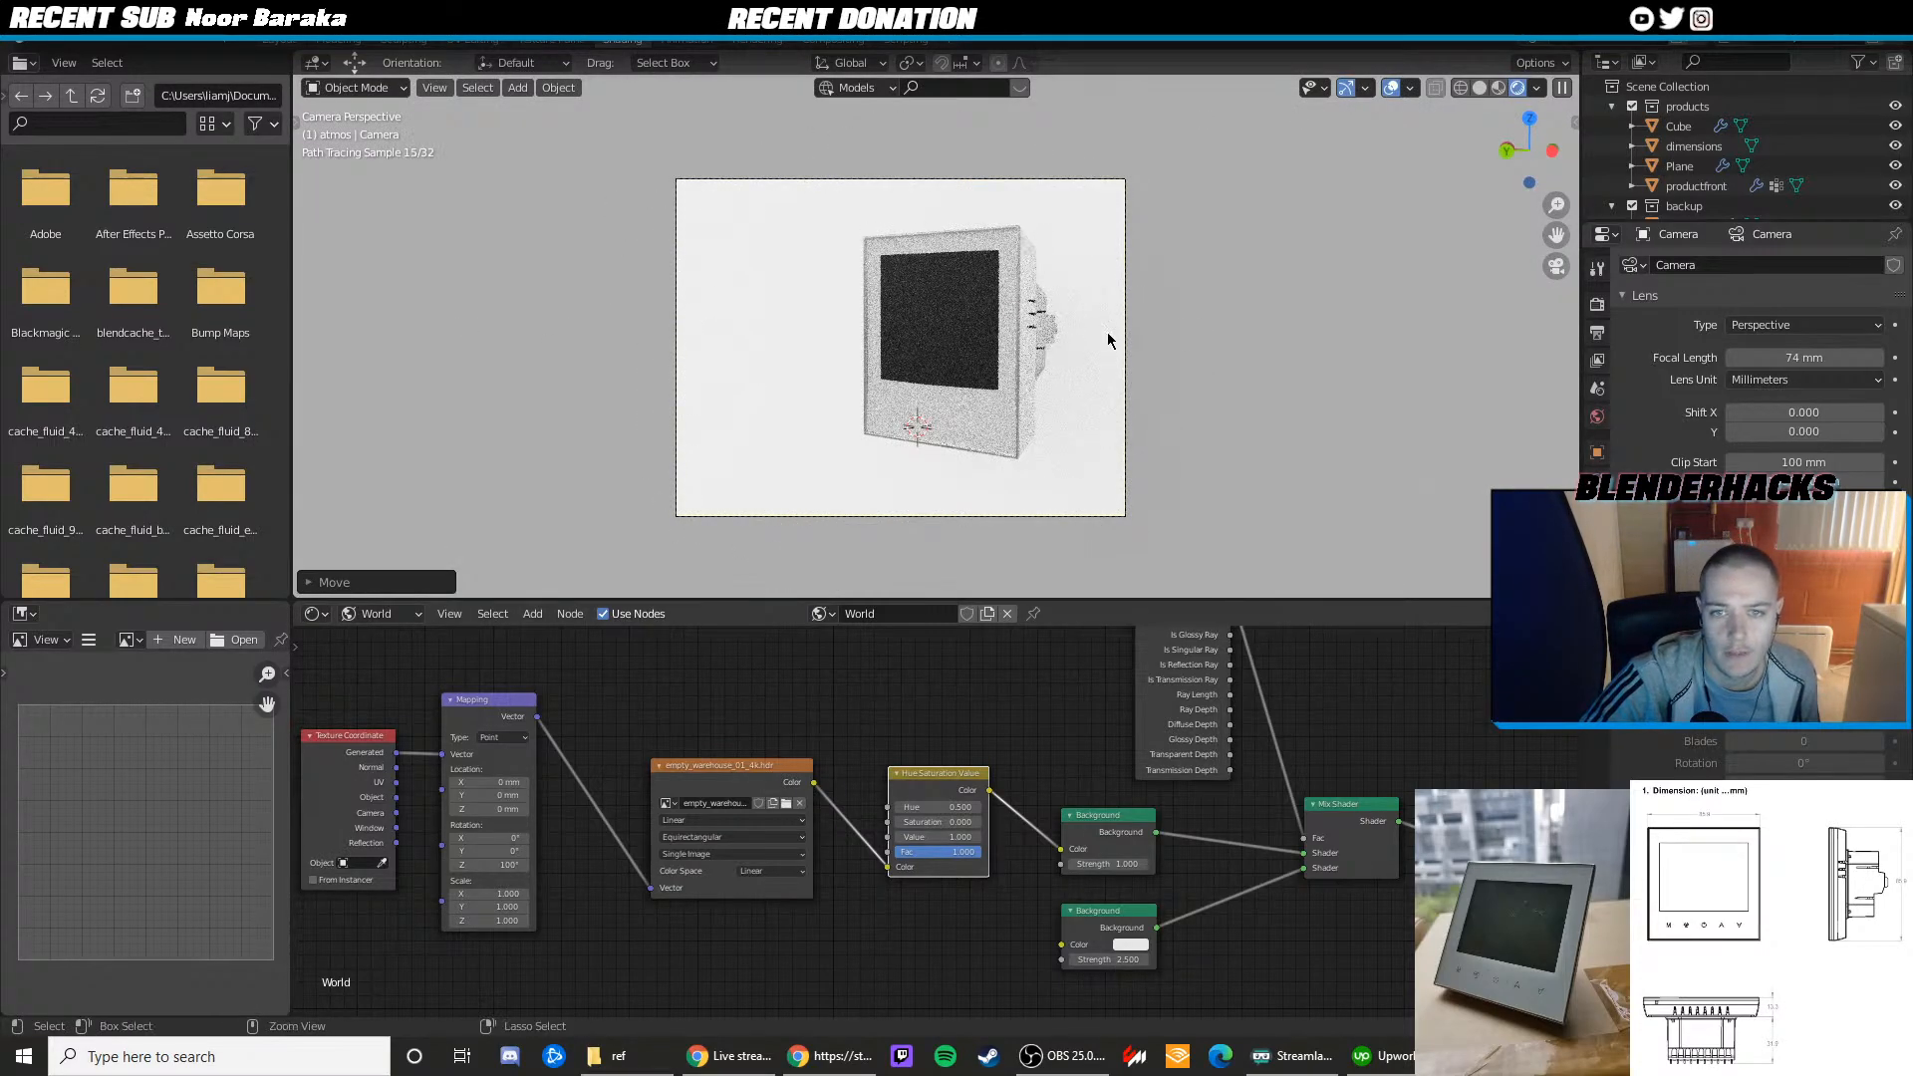
{"action": "left_click", "coordinate": [1205, 302]}
{"action": "scroll", "coordinate": [1205, 302], "scroll_direction": "up", "scroll_amount": 2}
{"action": "scroll", "coordinate": [1206, 308], "scroll_direction": "up", "scroll_amount": 2}
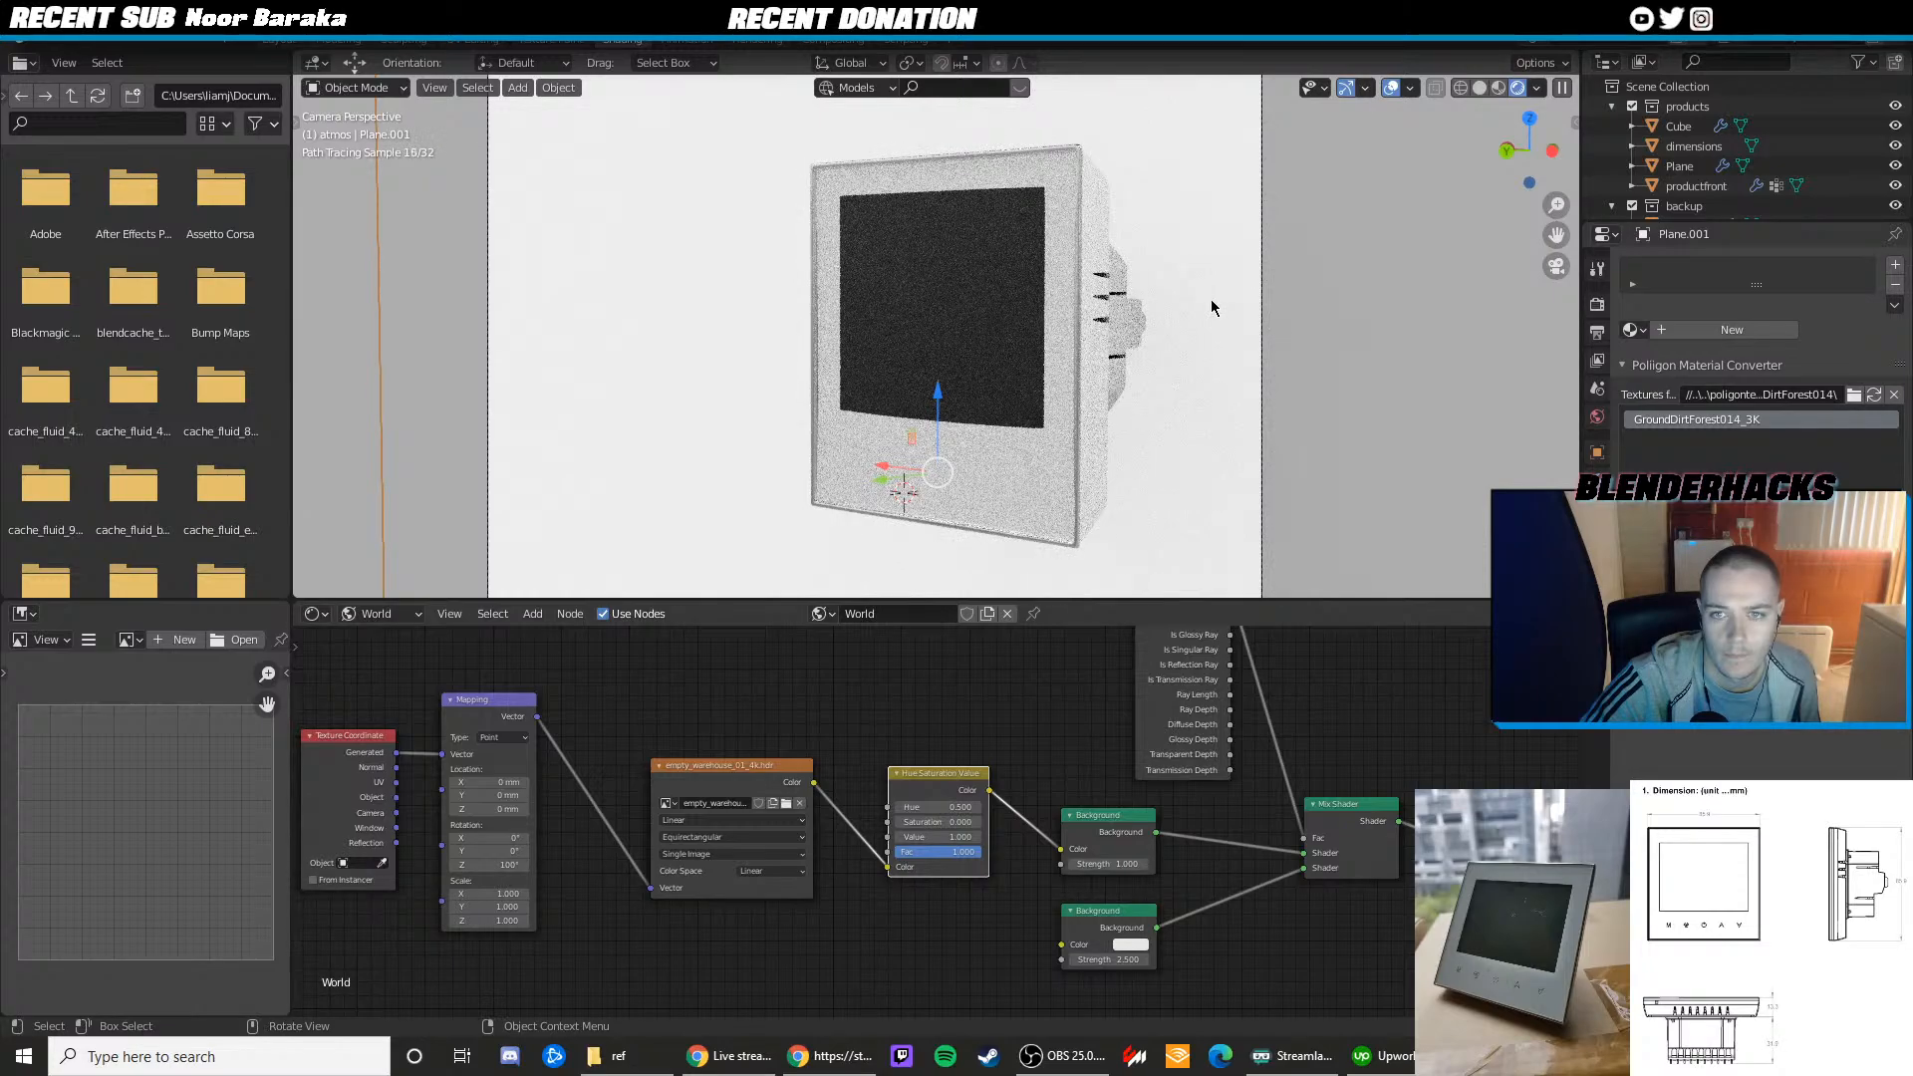
{"action": "scroll", "coordinate": [1211, 307], "scroll_direction": "down", "scroll_amount": 1}
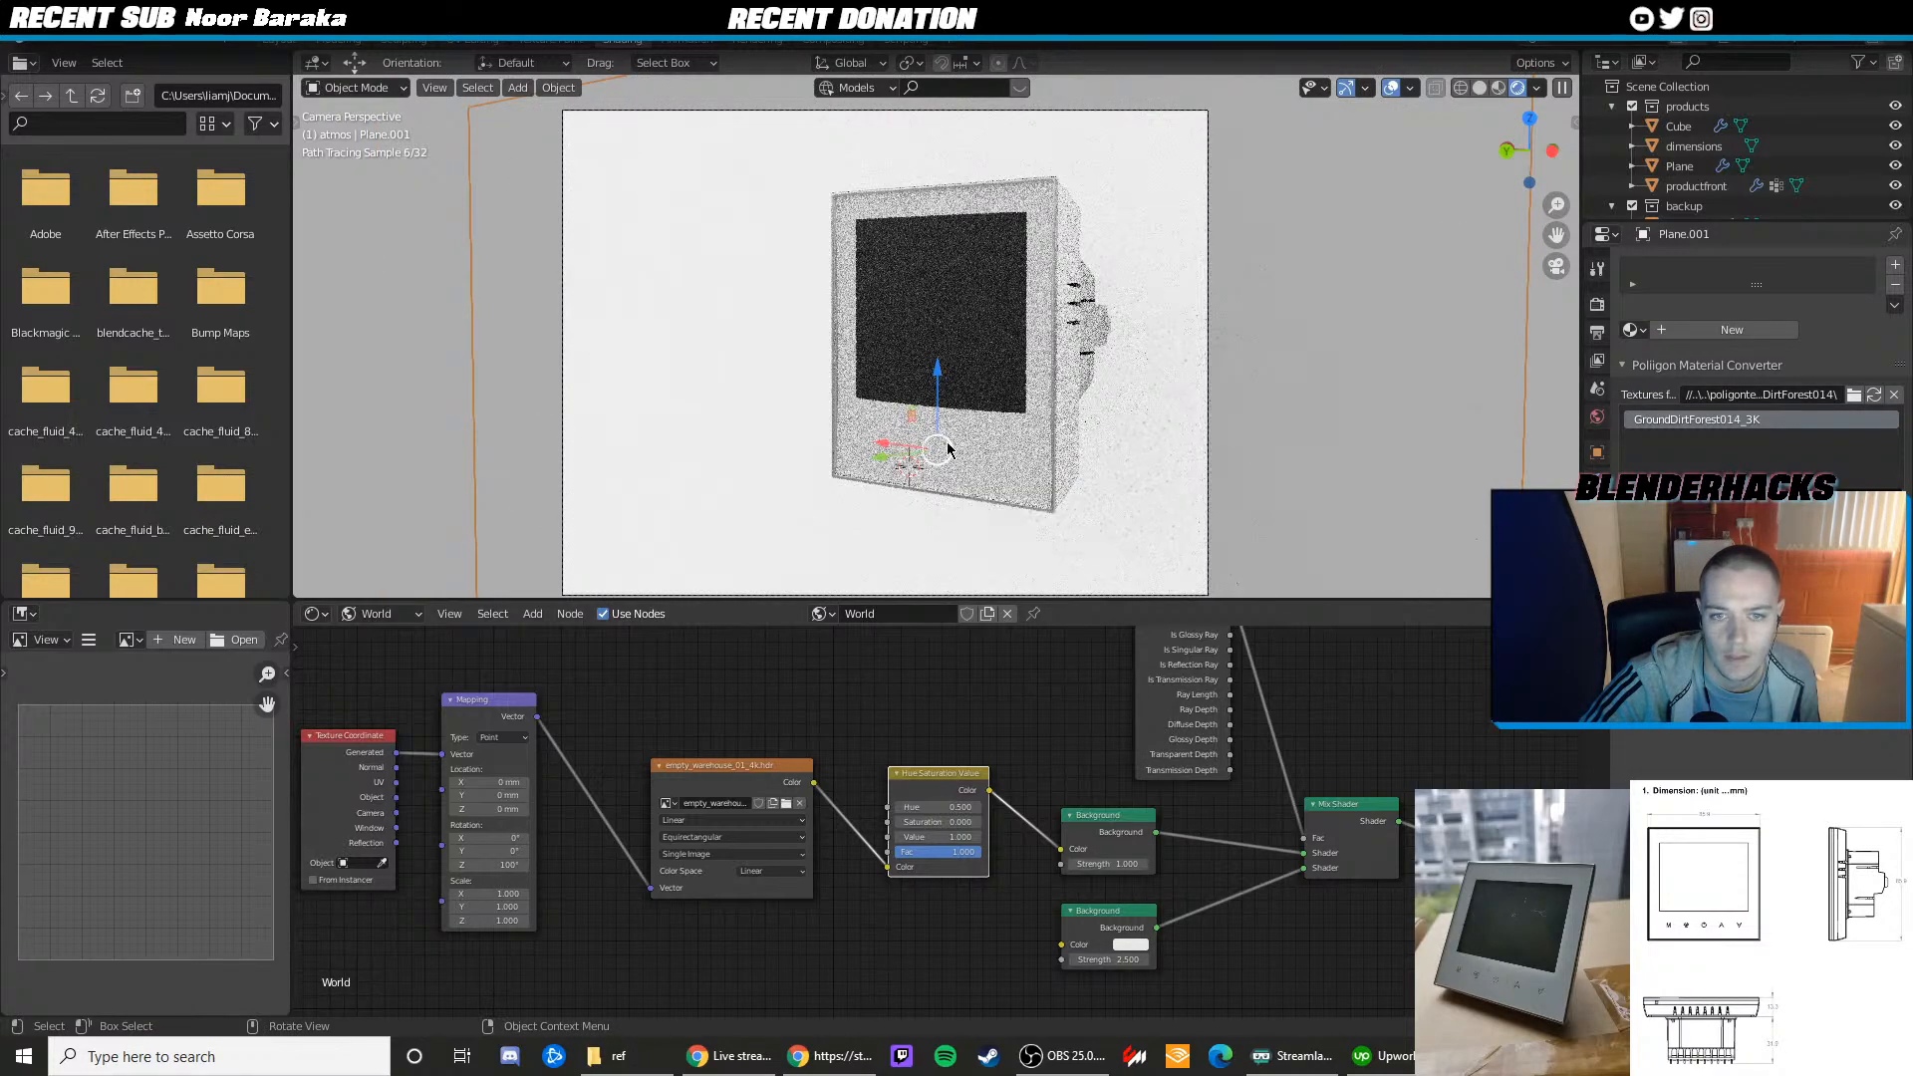
Select the productfront object in Material Preview shading and switch the shader editor from World to Object
{"action": "key", "text": "z"}
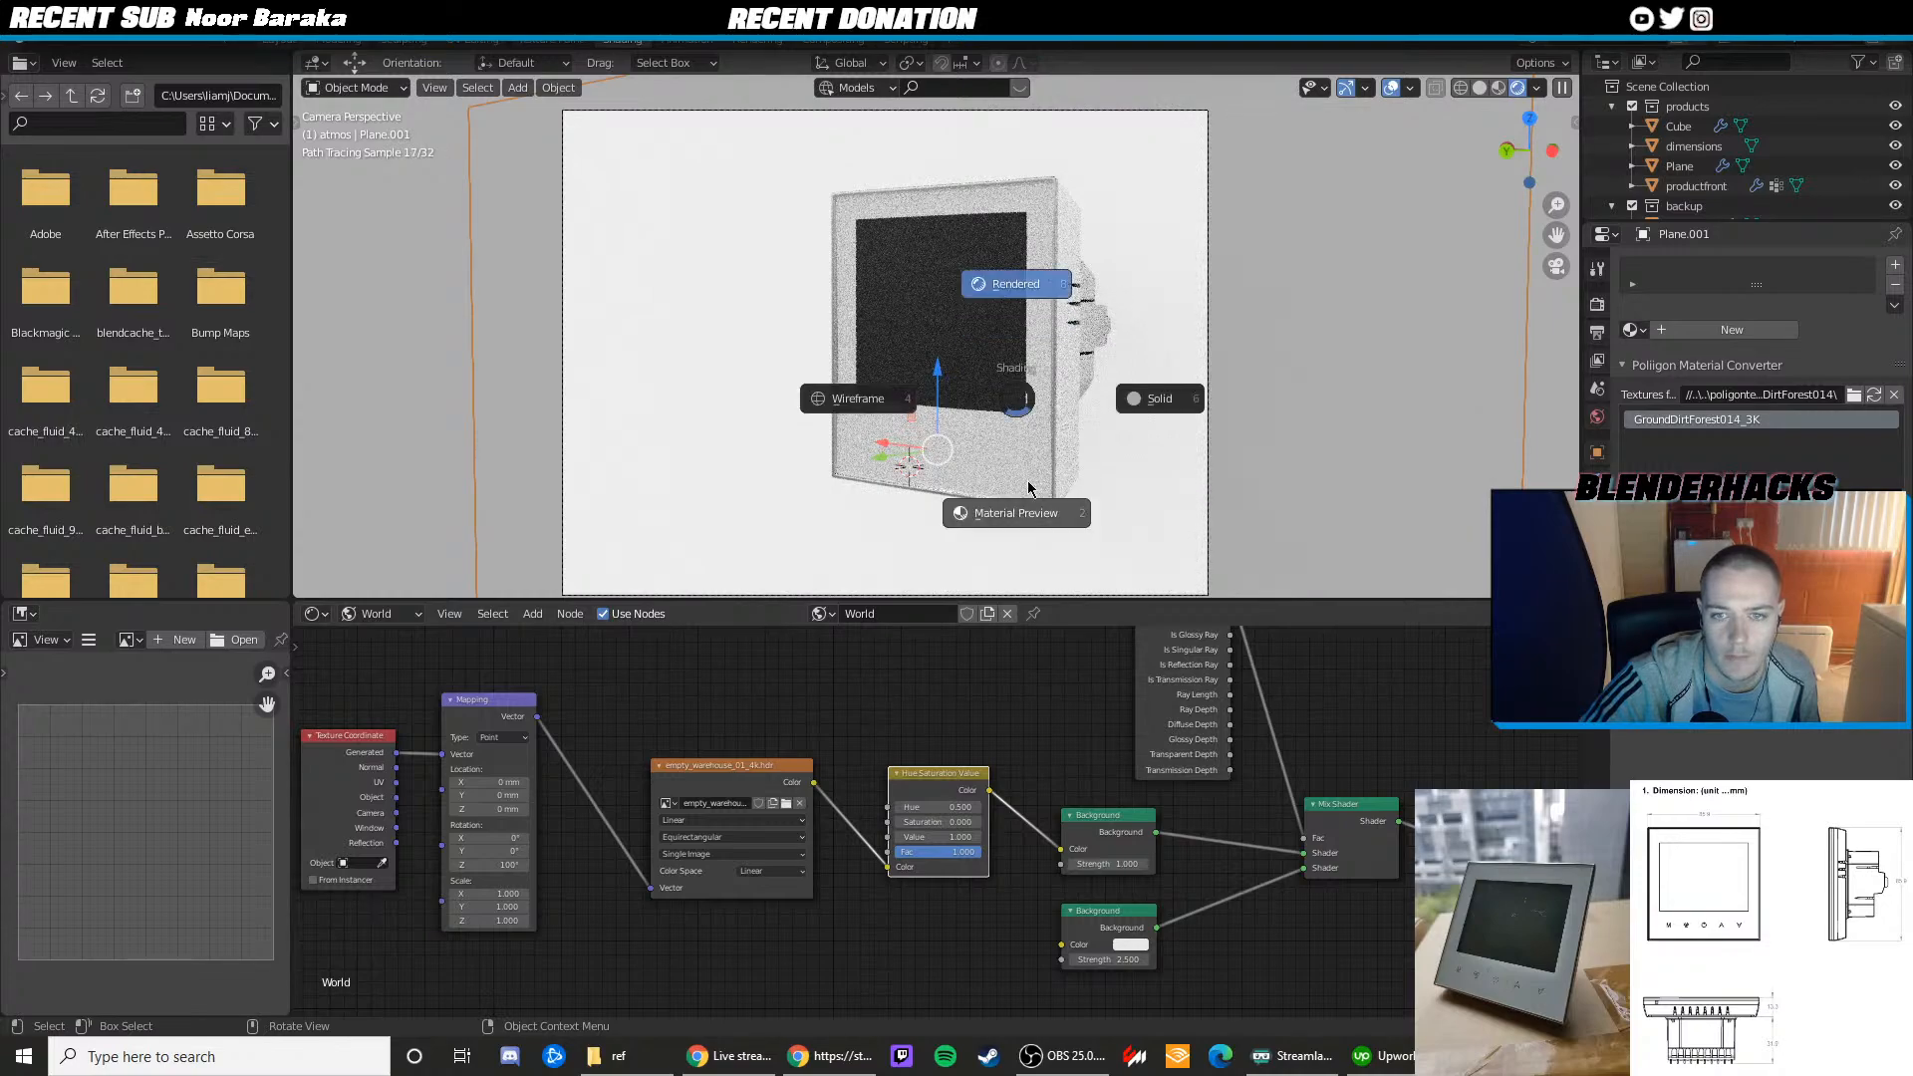
{"action": "left_click", "coordinate": [1026, 480]}
{"action": "scroll", "coordinate": [1145, 405], "scroll_direction": "up", "scroll_amount": 3}
{"action": "left_click", "coordinate": [1144, 404]}
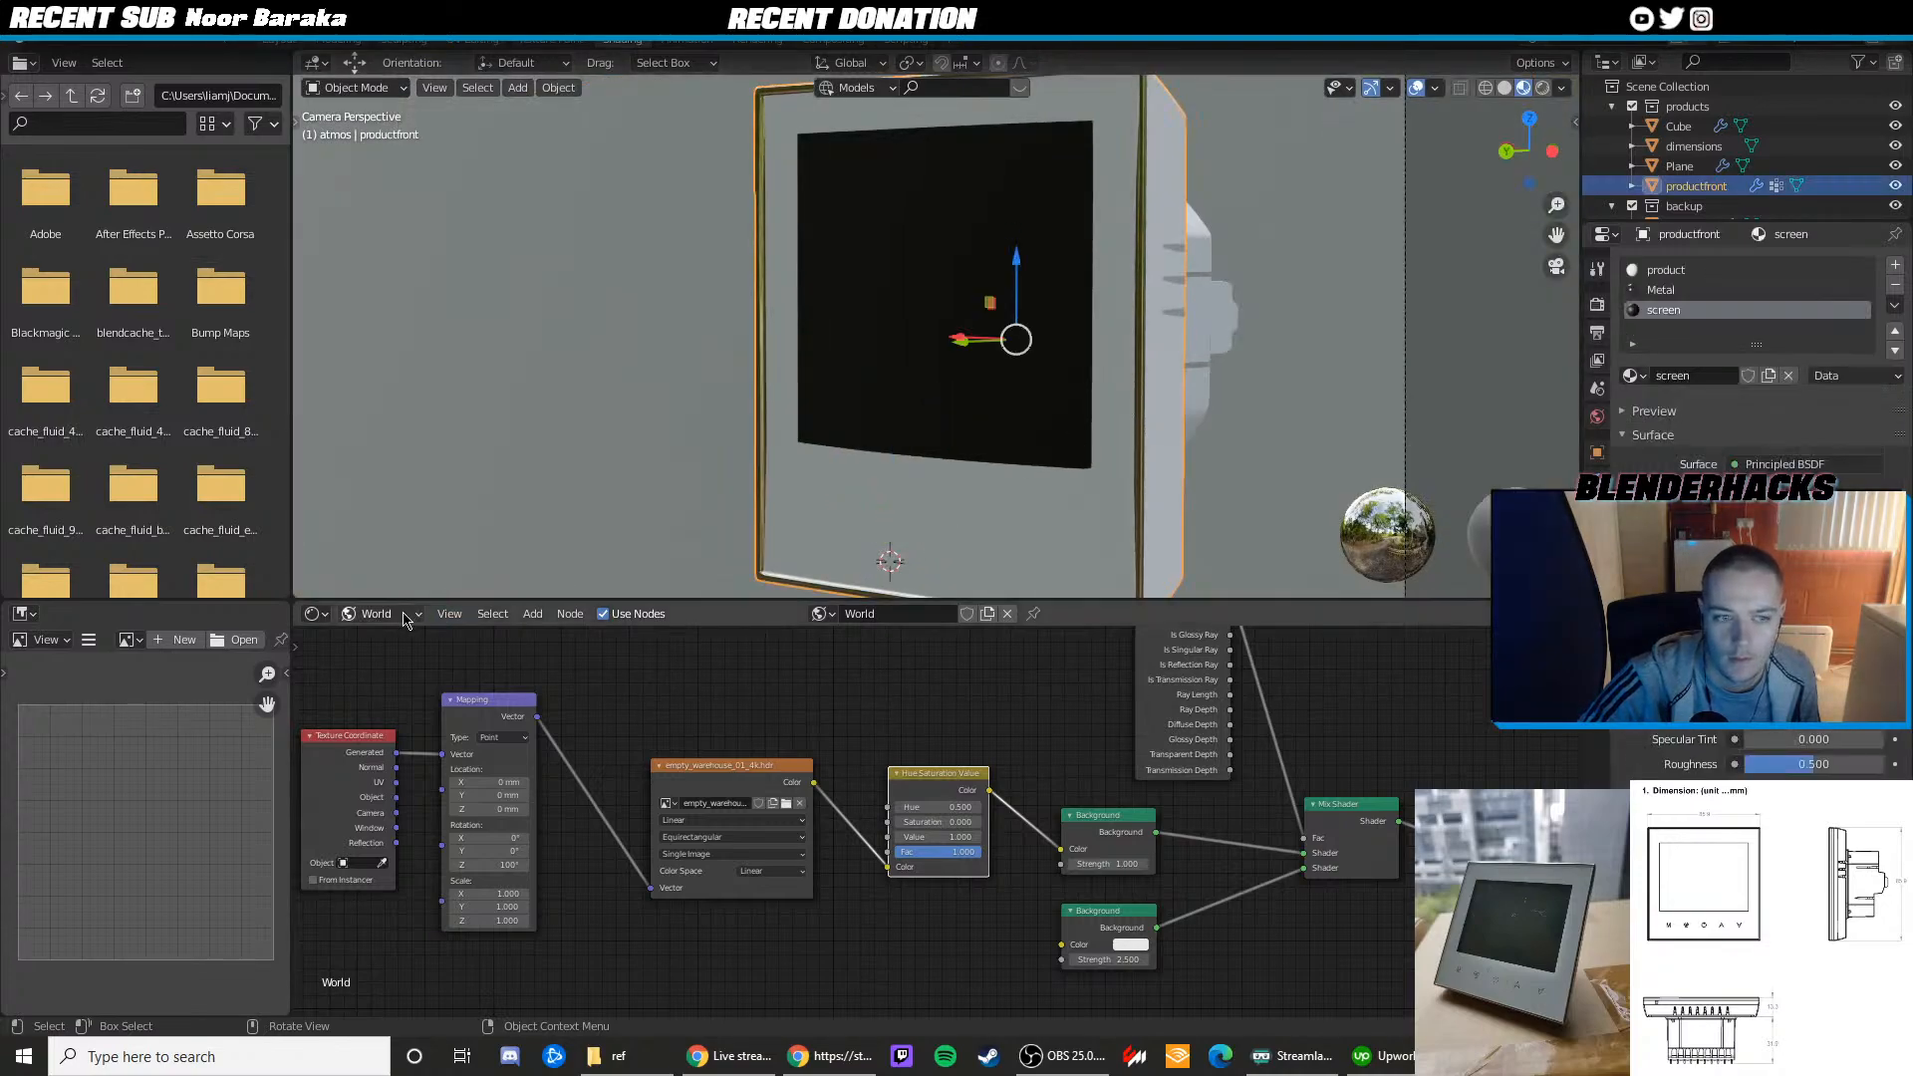
{"action": "left_click", "coordinate": [404, 614]}
{"action": "left_click", "coordinate": [383, 630]}
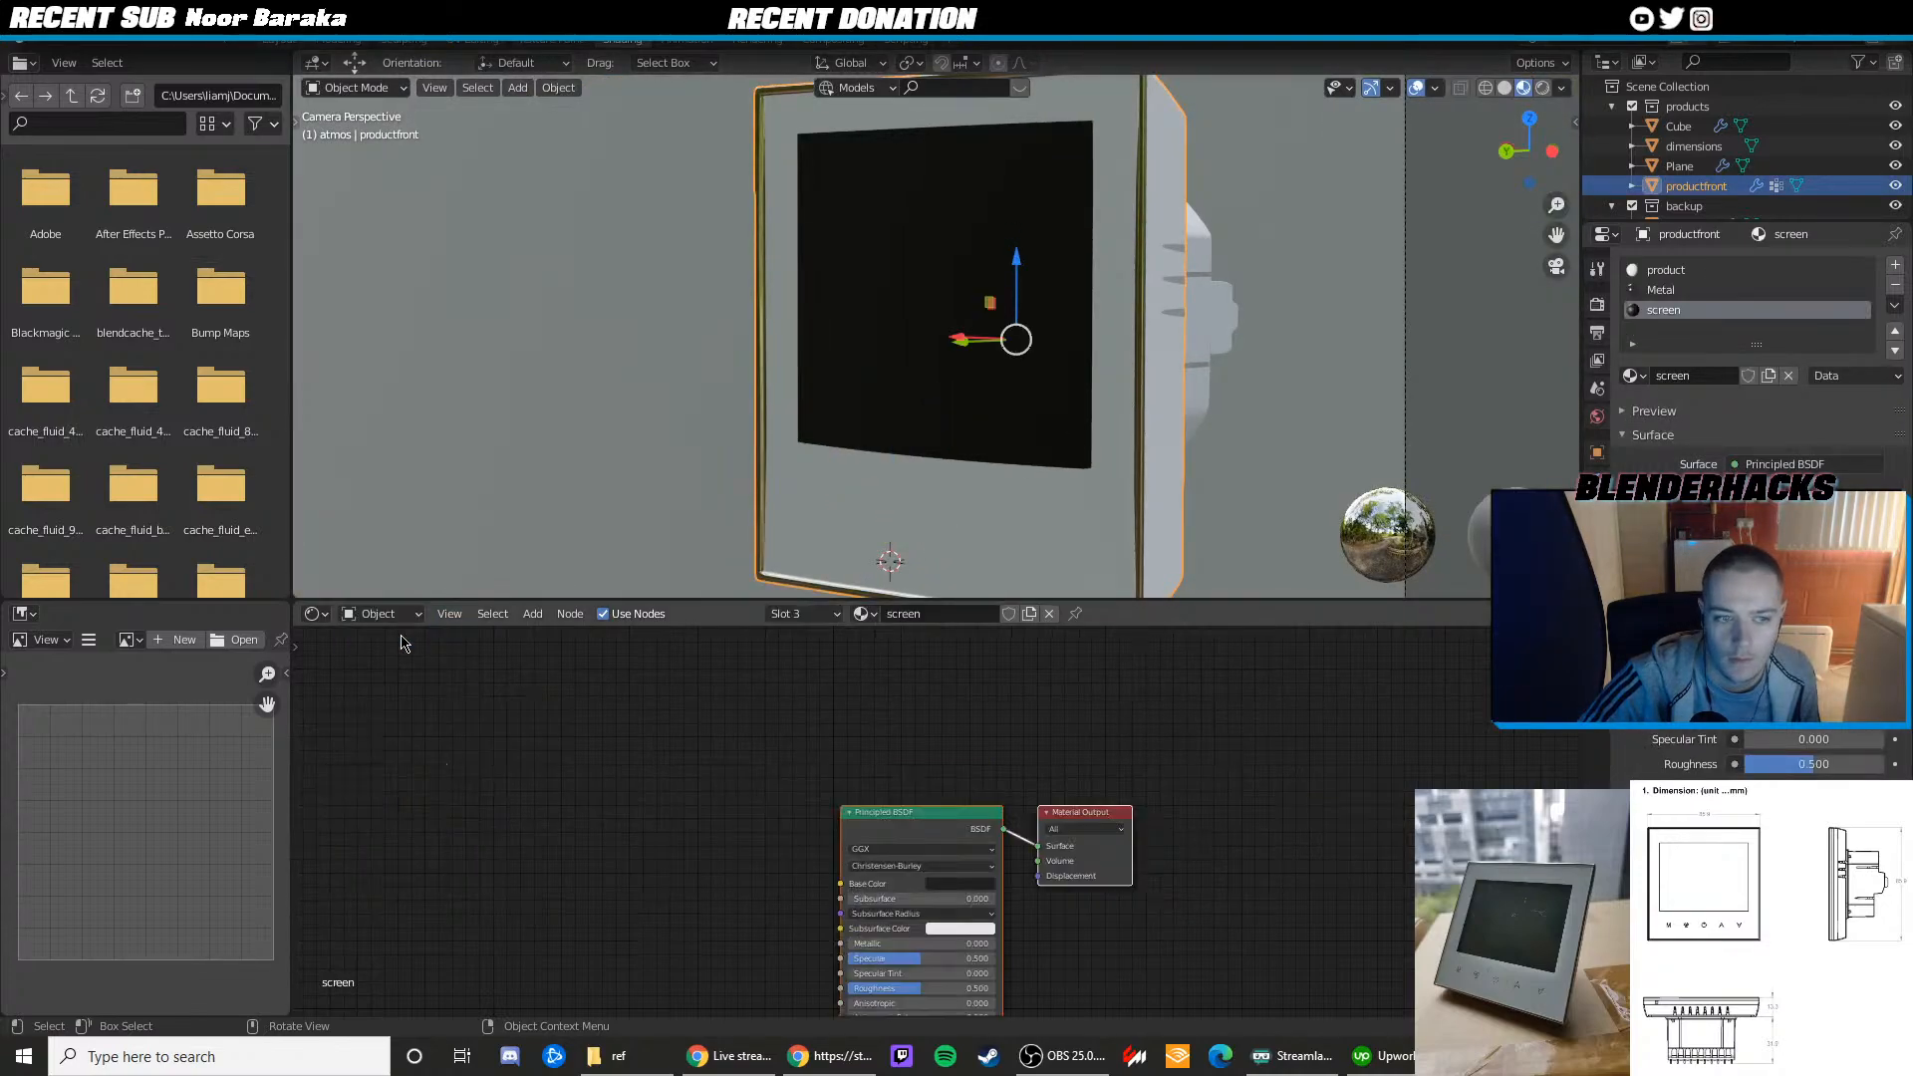
Set the Metal material's Roughness to 0.092, darken its Base Color to light grey, and check it in Rendered shading
{"action": "left_click", "coordinate": [1693, 290]}
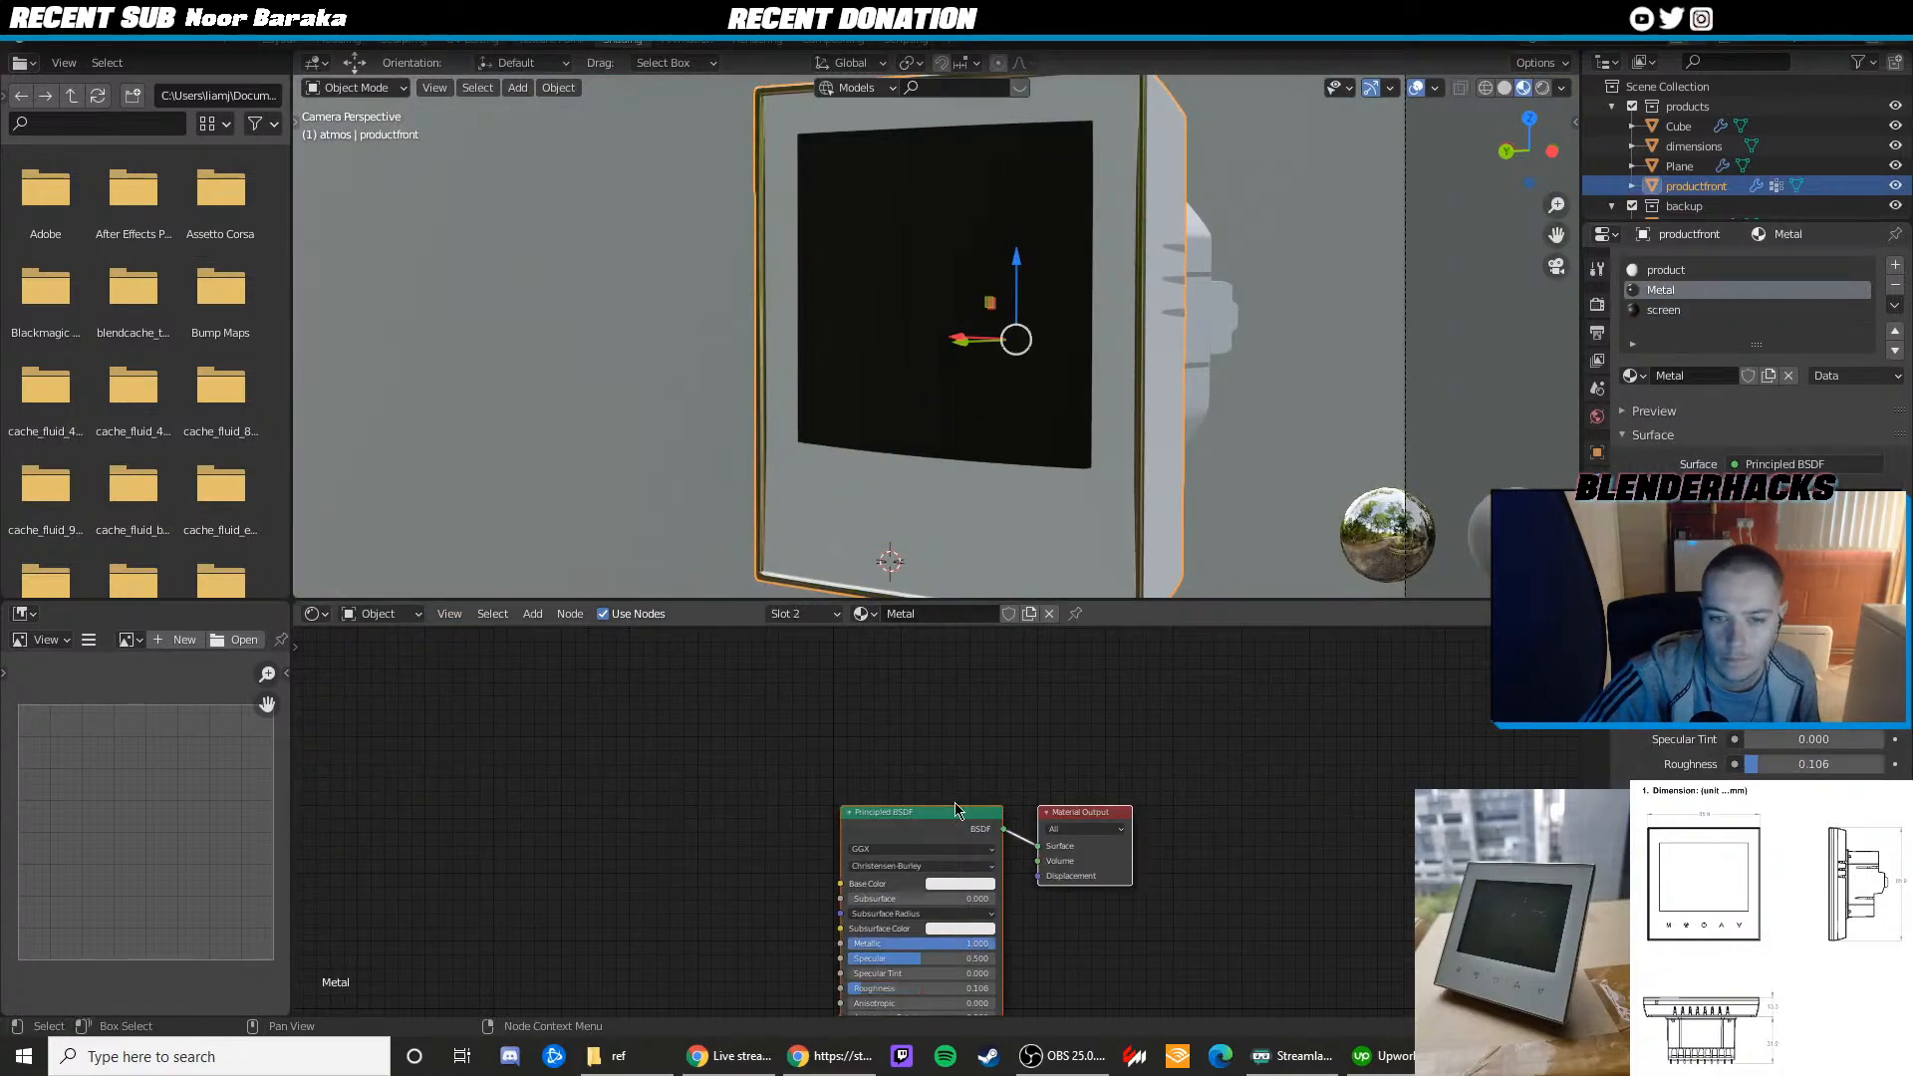
{"action": "scroll", "coordinate": [932, 778], "scroll_direction": "up", "scroll_amount": 2}
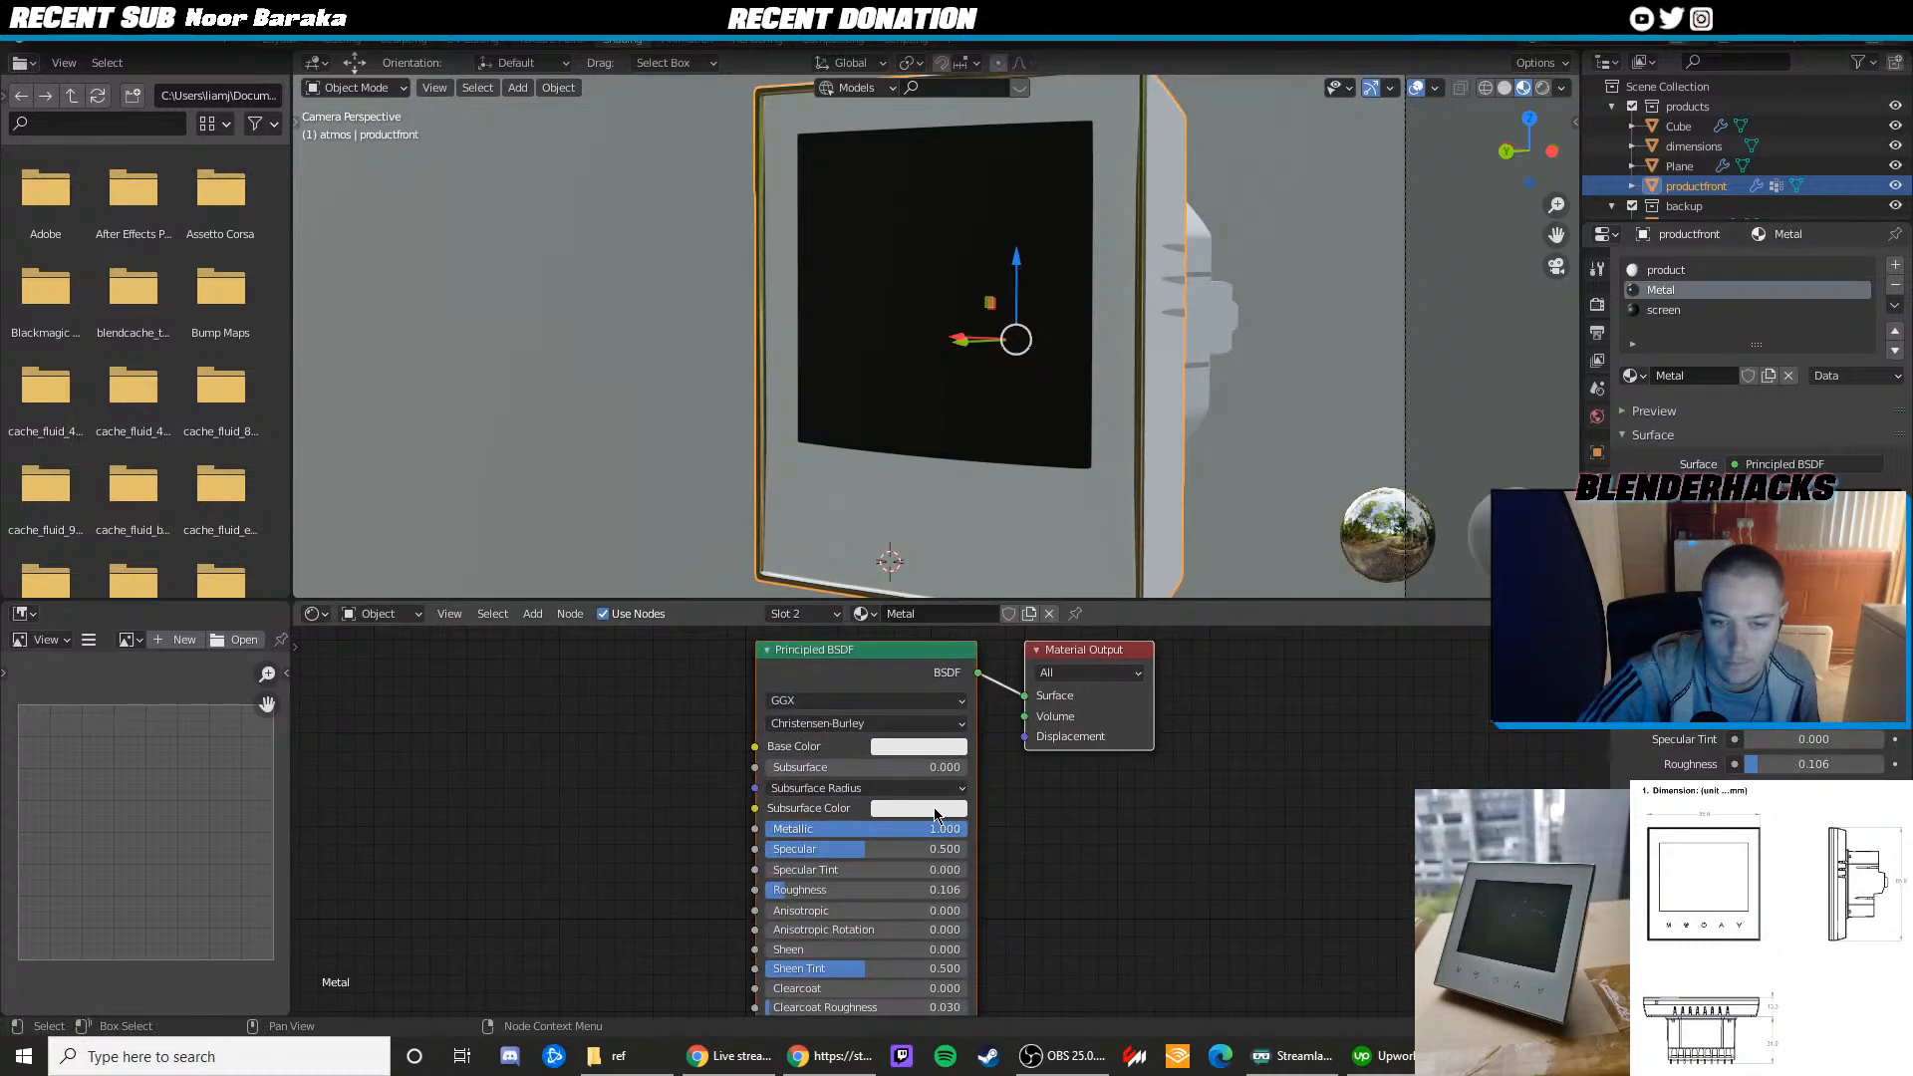
{"action": "left_click_drag", "start_coordinate": [788, 887], "coordinate": [776, 886]}
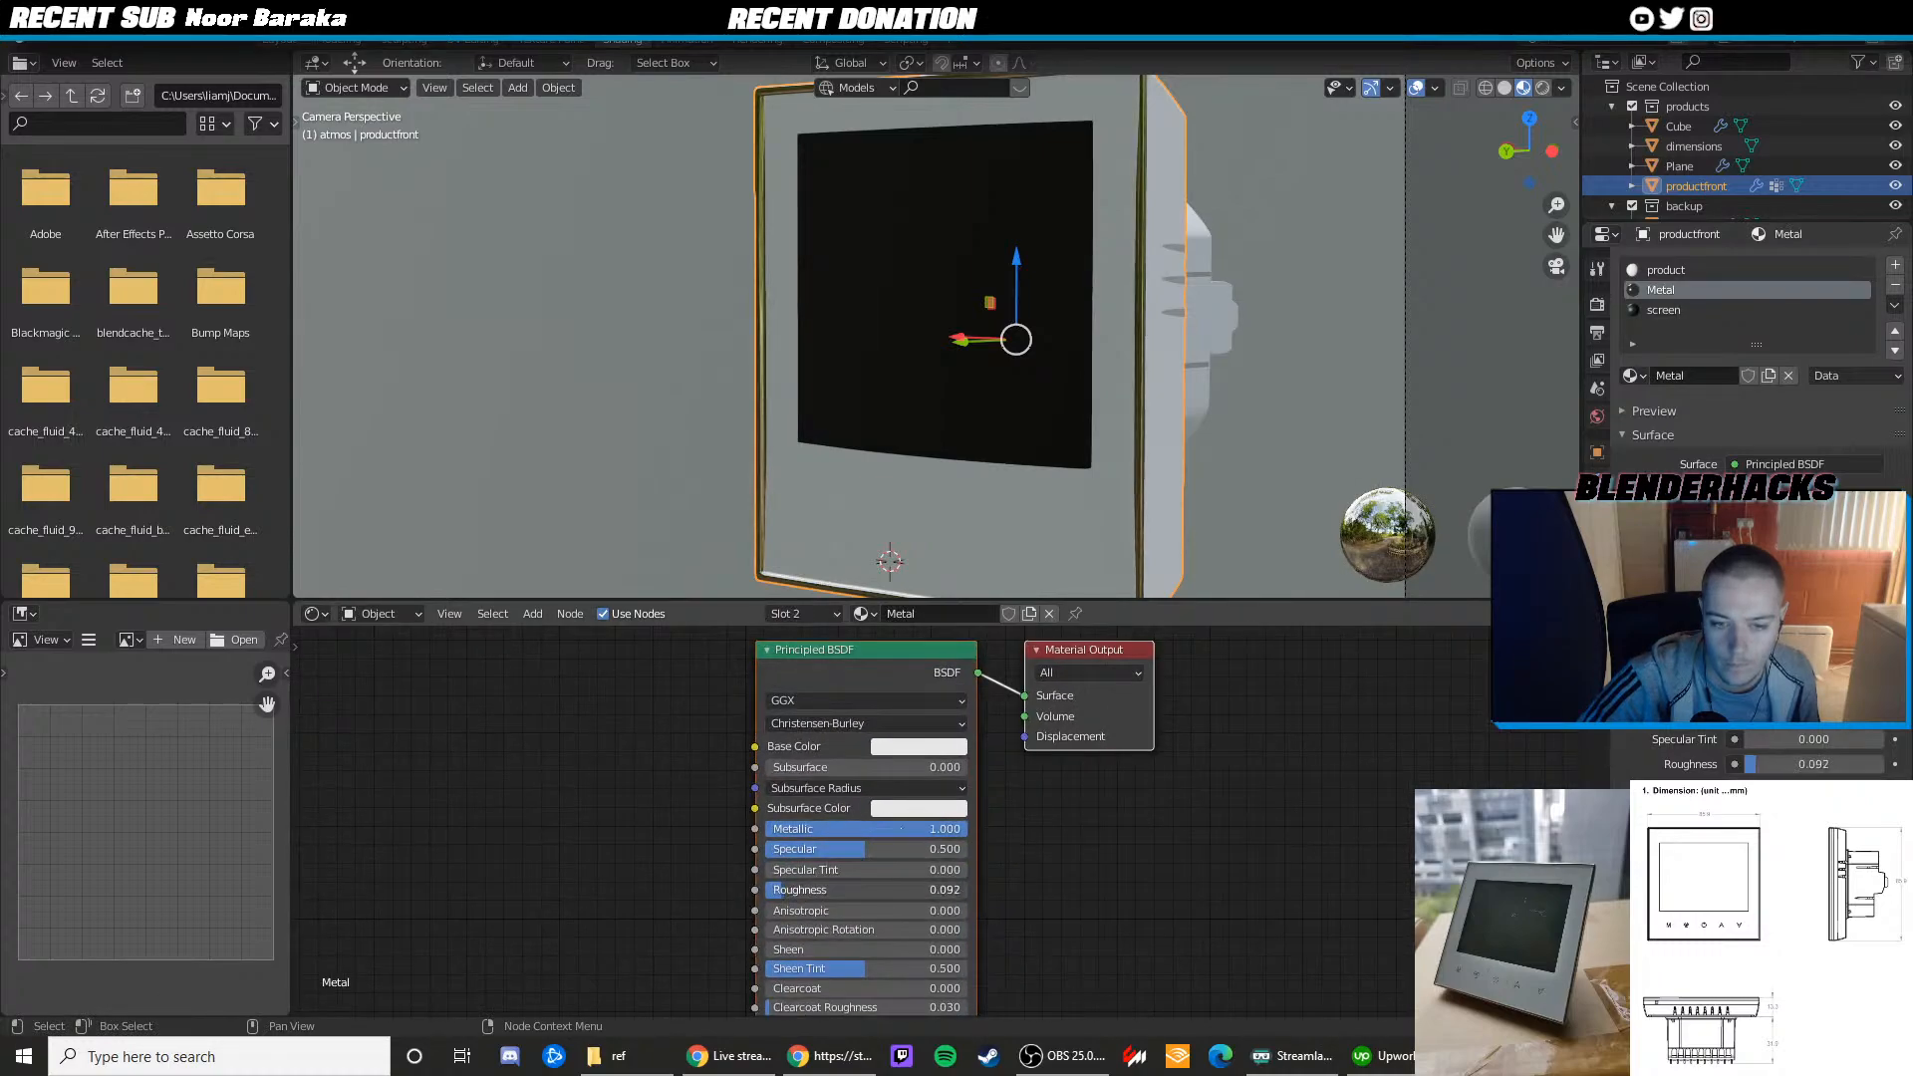
{"action": "left_click", "coordinate": [941, 747]}
{"action": "left_click_drag", "start_coordinate": [1030, 495], "coordinate": [1030, 524]}
{"action": "key", "text": "z"}
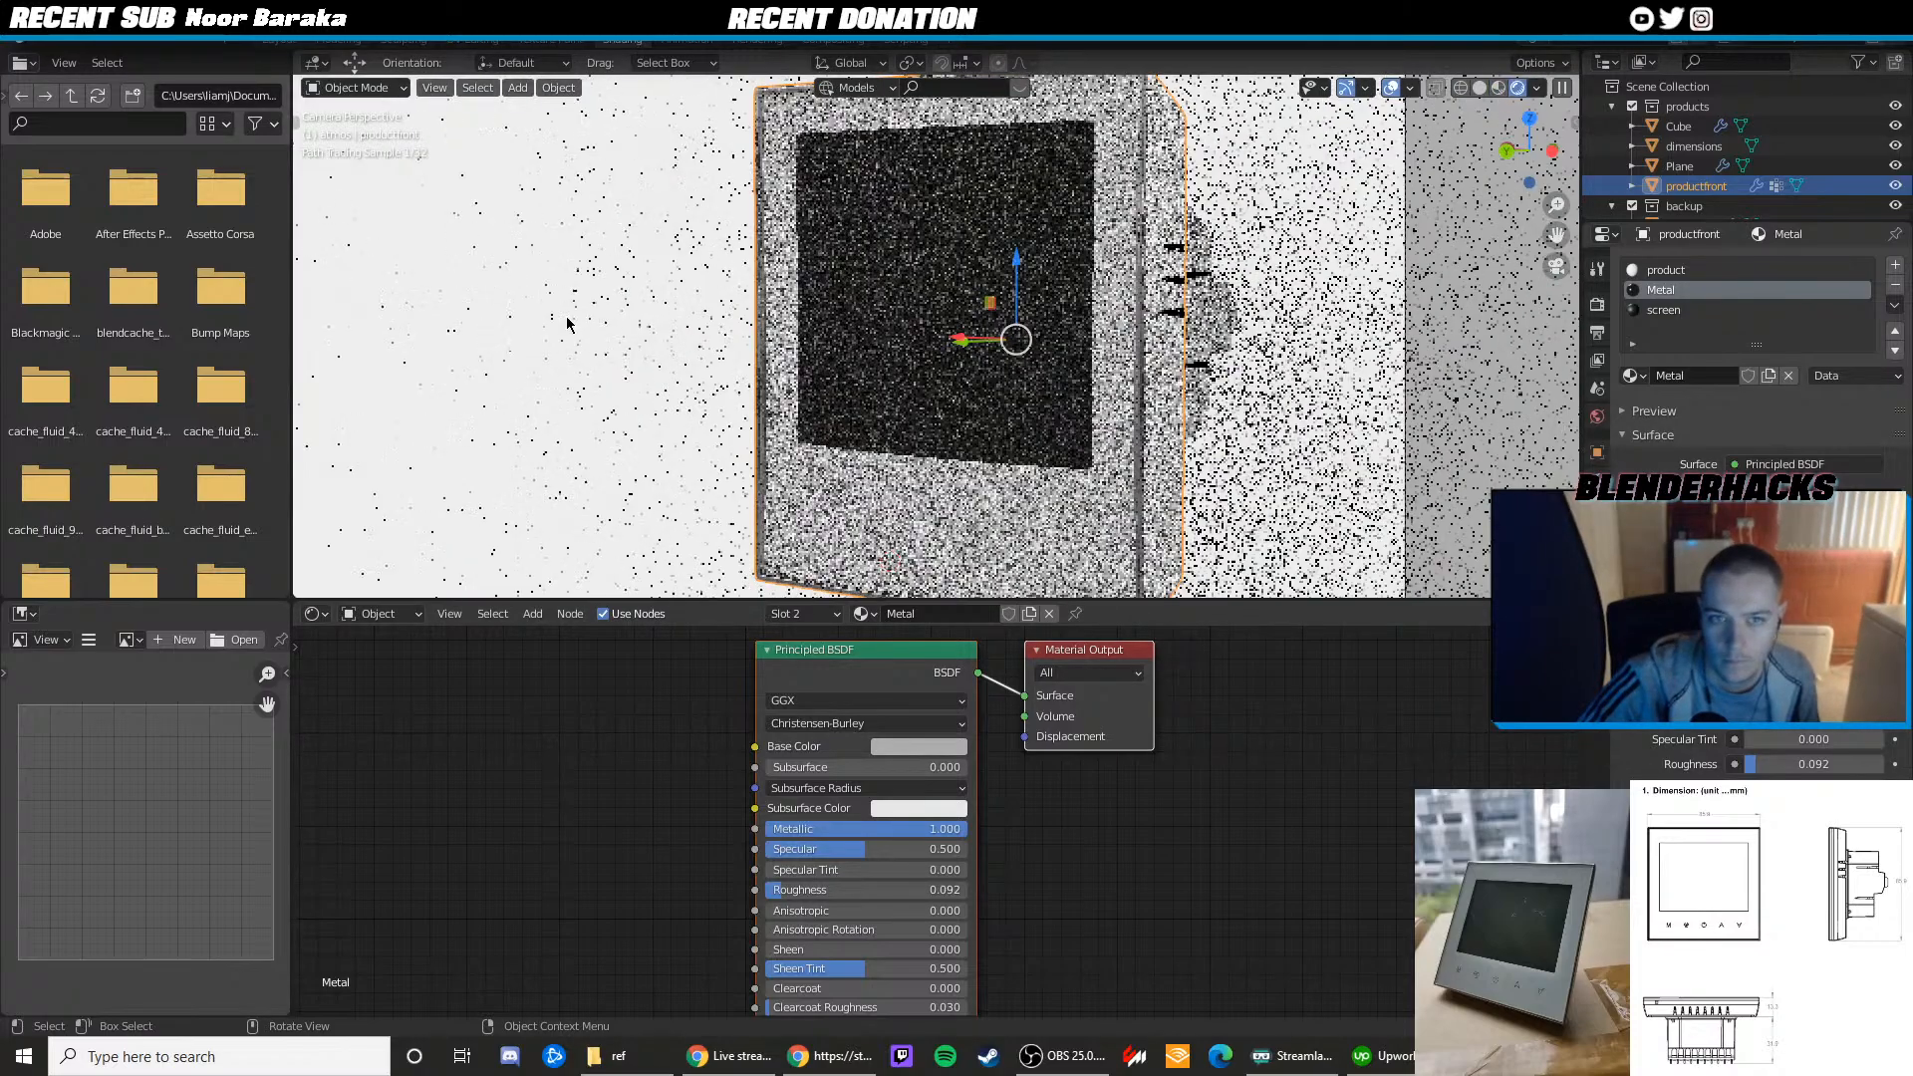
{"action": "left_click", "coordinate": [570, 320]}
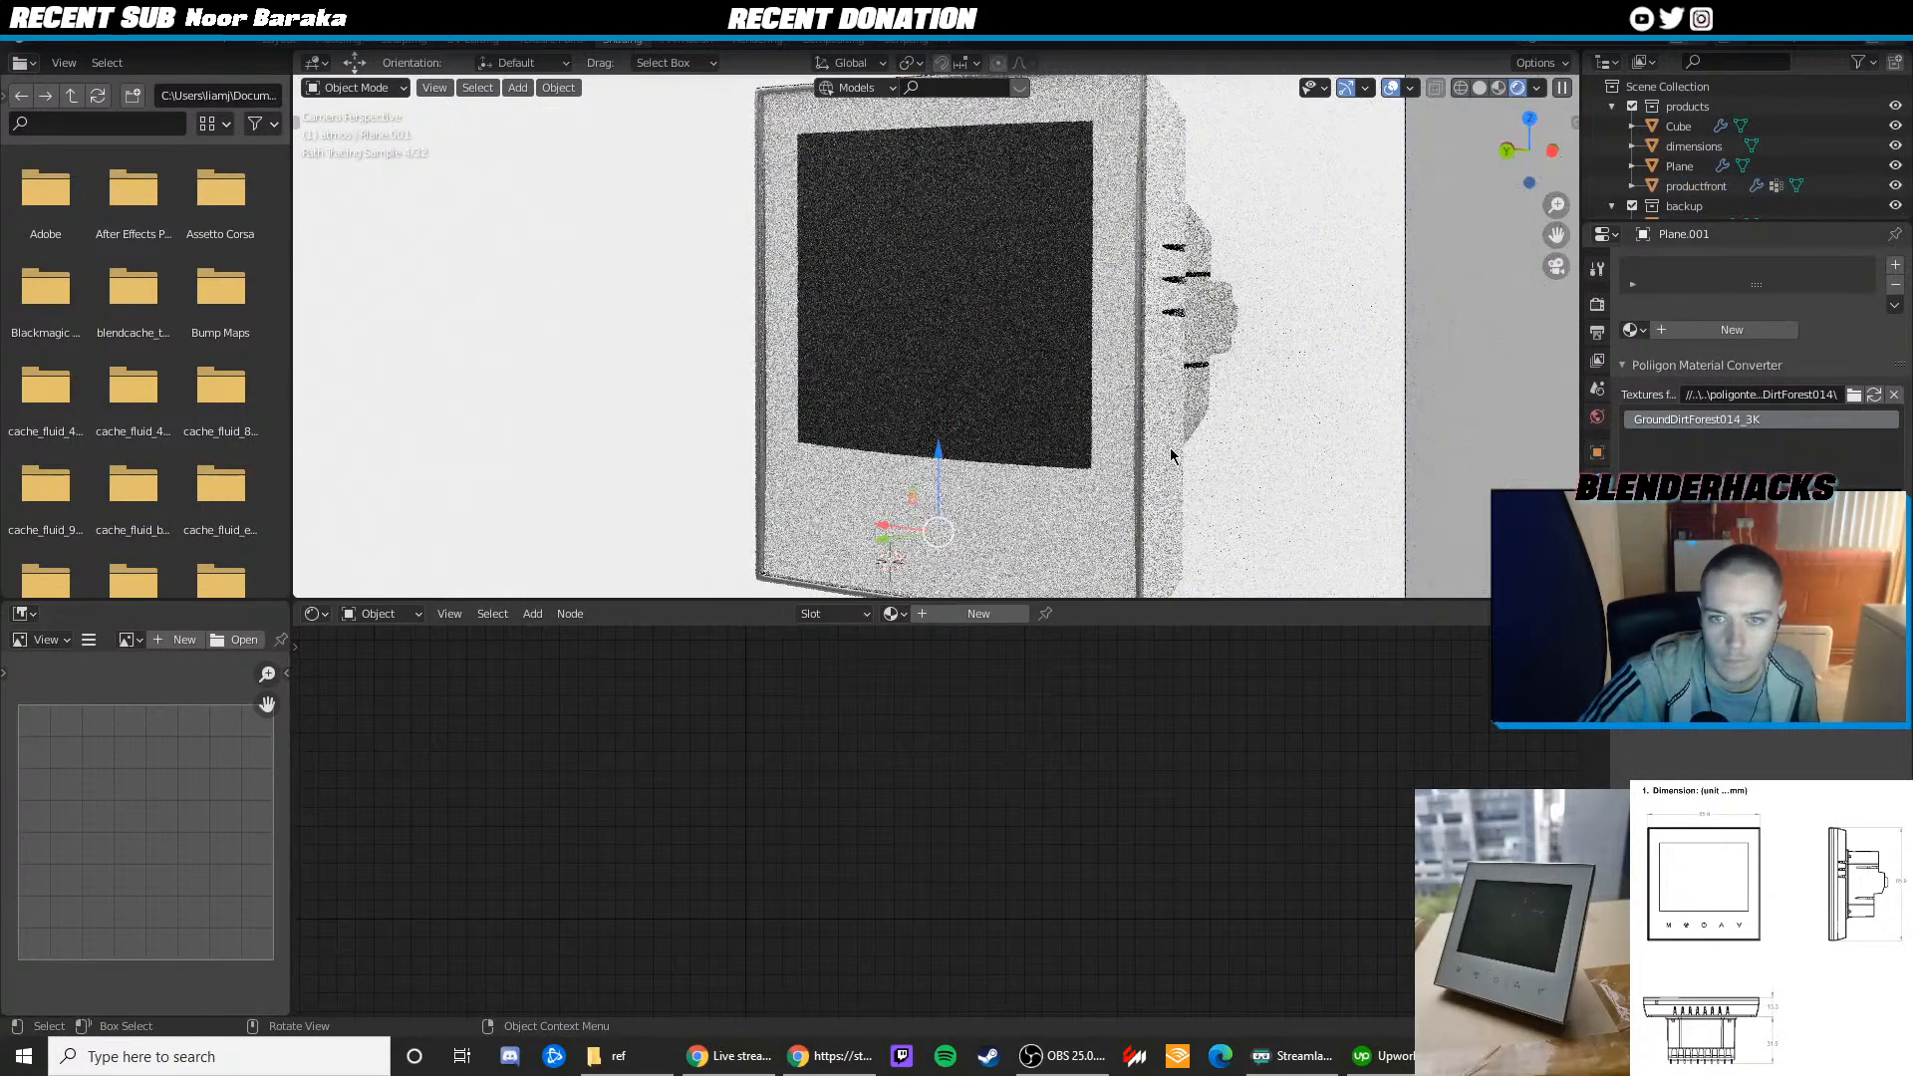
{"action": "scroll", "coordinate": [1170, 455], "scroll_direction": "down", "scroll_amount": 5}
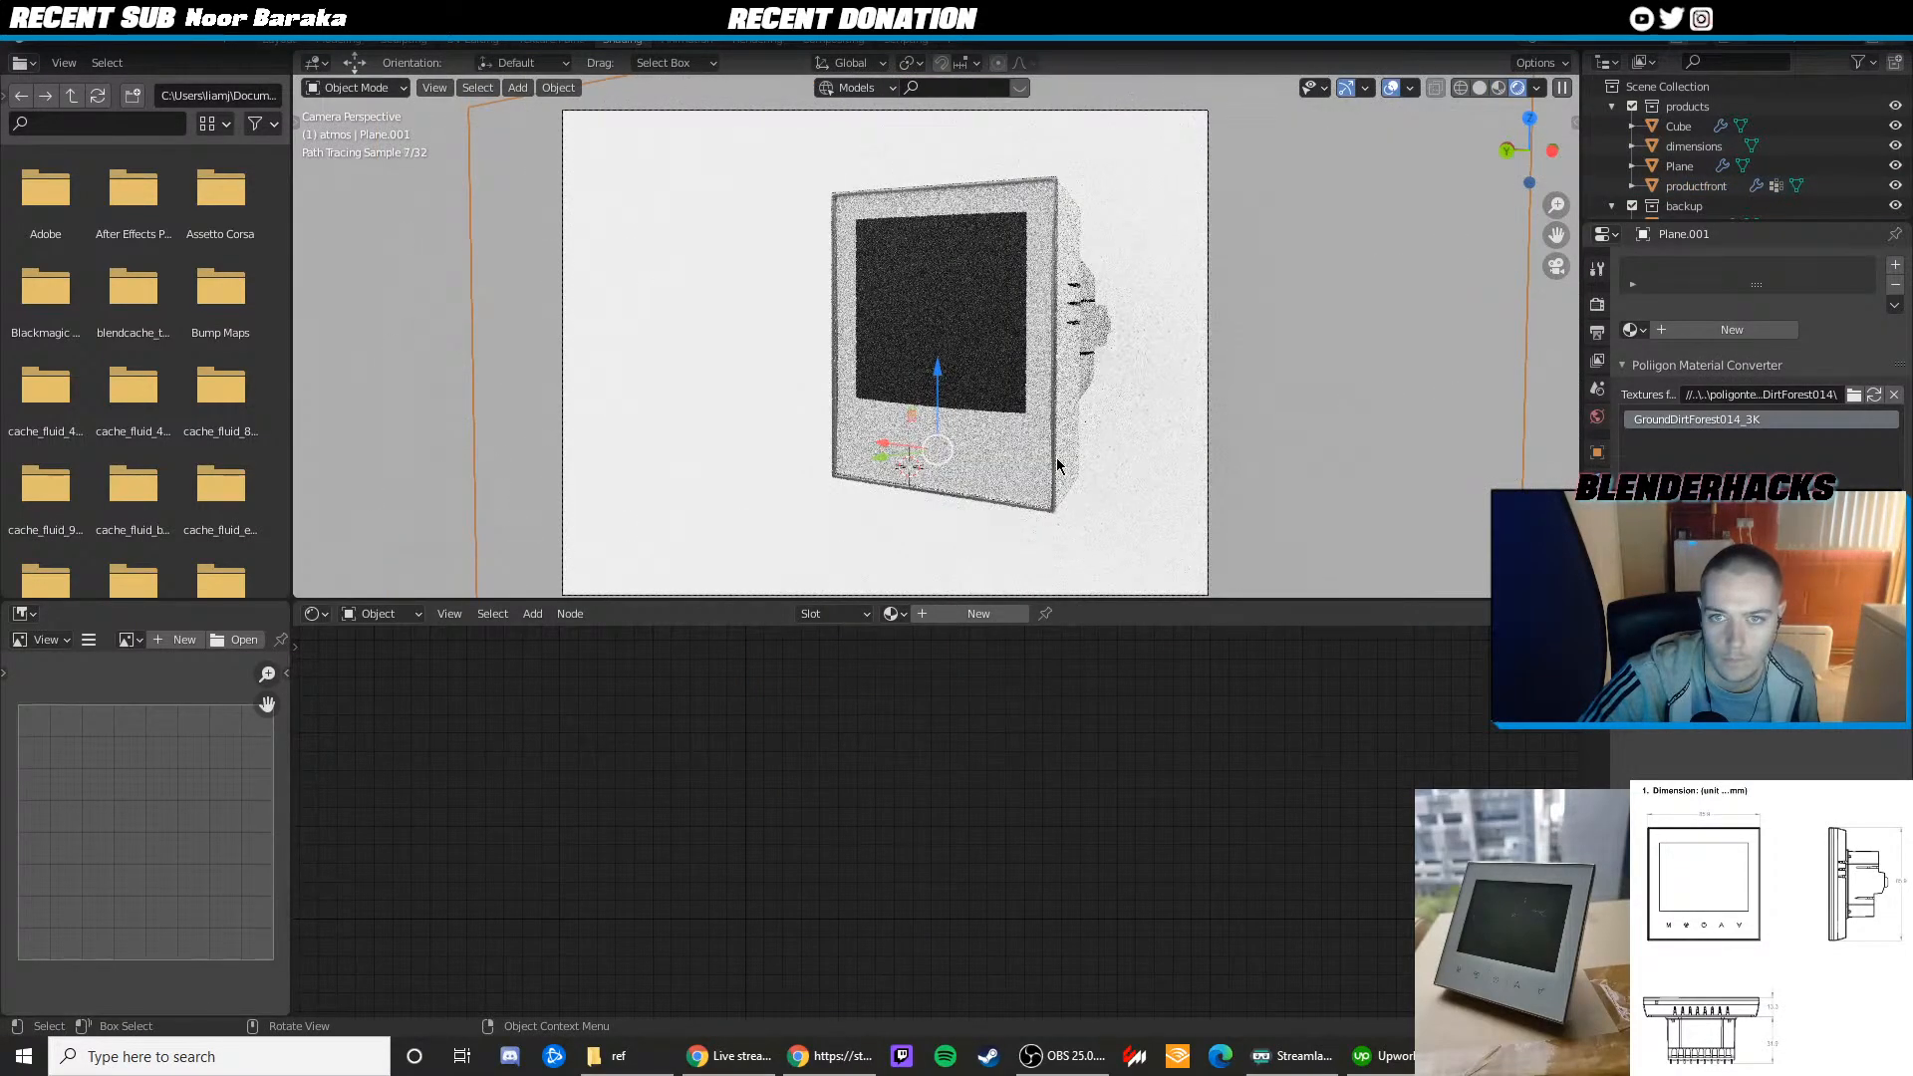
{"action": "scroll", "coordinate": [701, 439], "scroll_direction": "down", "scroll_amount": 2}
{"action": "left_click", "coordinate": [541, 327]}
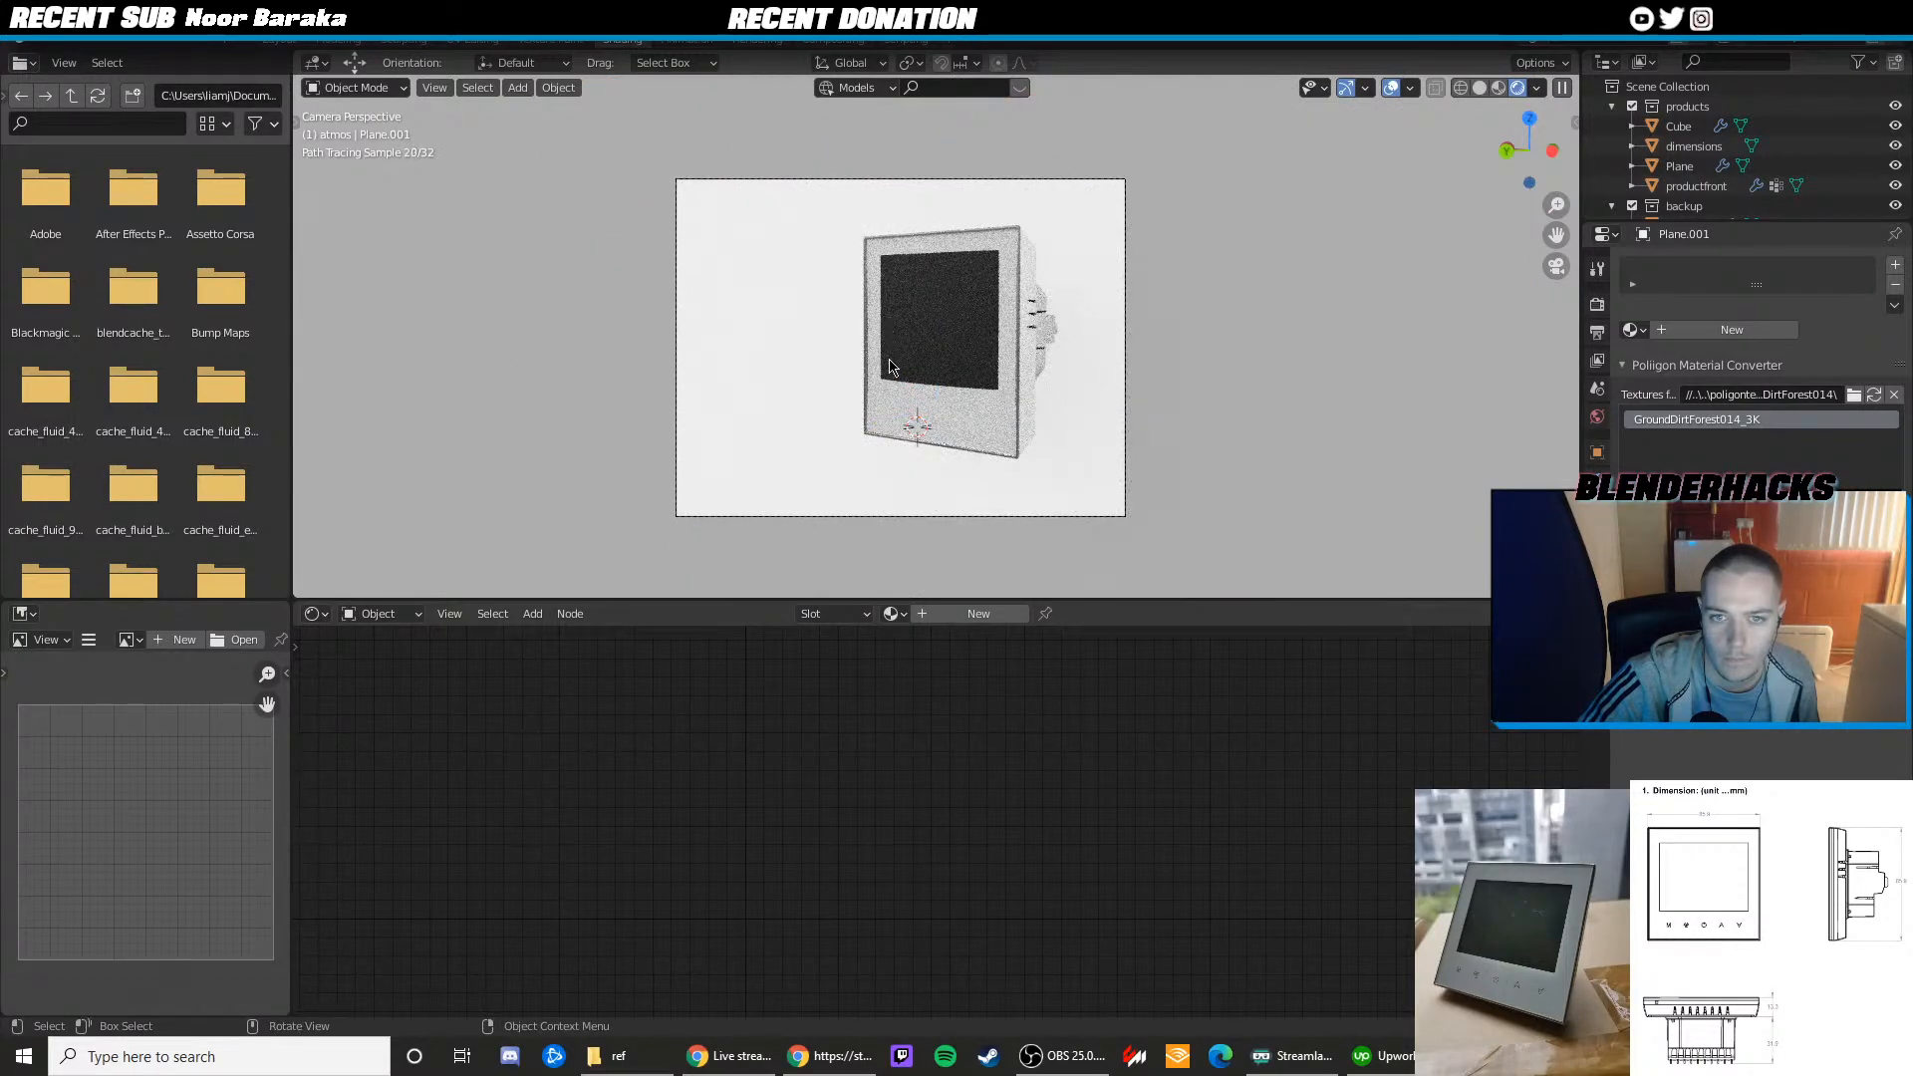
Inspect productfront's mesh in Edit Mode with Wireframe shading, and return to Object Mode with Material Preview shading
{"action": "key", "text": "z"}
{"action": "scroll", "coordinate": [894, 417], "scroll_direction": "up", "scroll_amount": 4}
{"action": "left_click", "coordinate": [932, 369]}
{"action": "key", "text": "Tab"}
{"action": "scroll", "coordinate": [828, 435], "scroll_direction": "up", "scroll_amount": 5}
{"action": "key", "text": "z"}
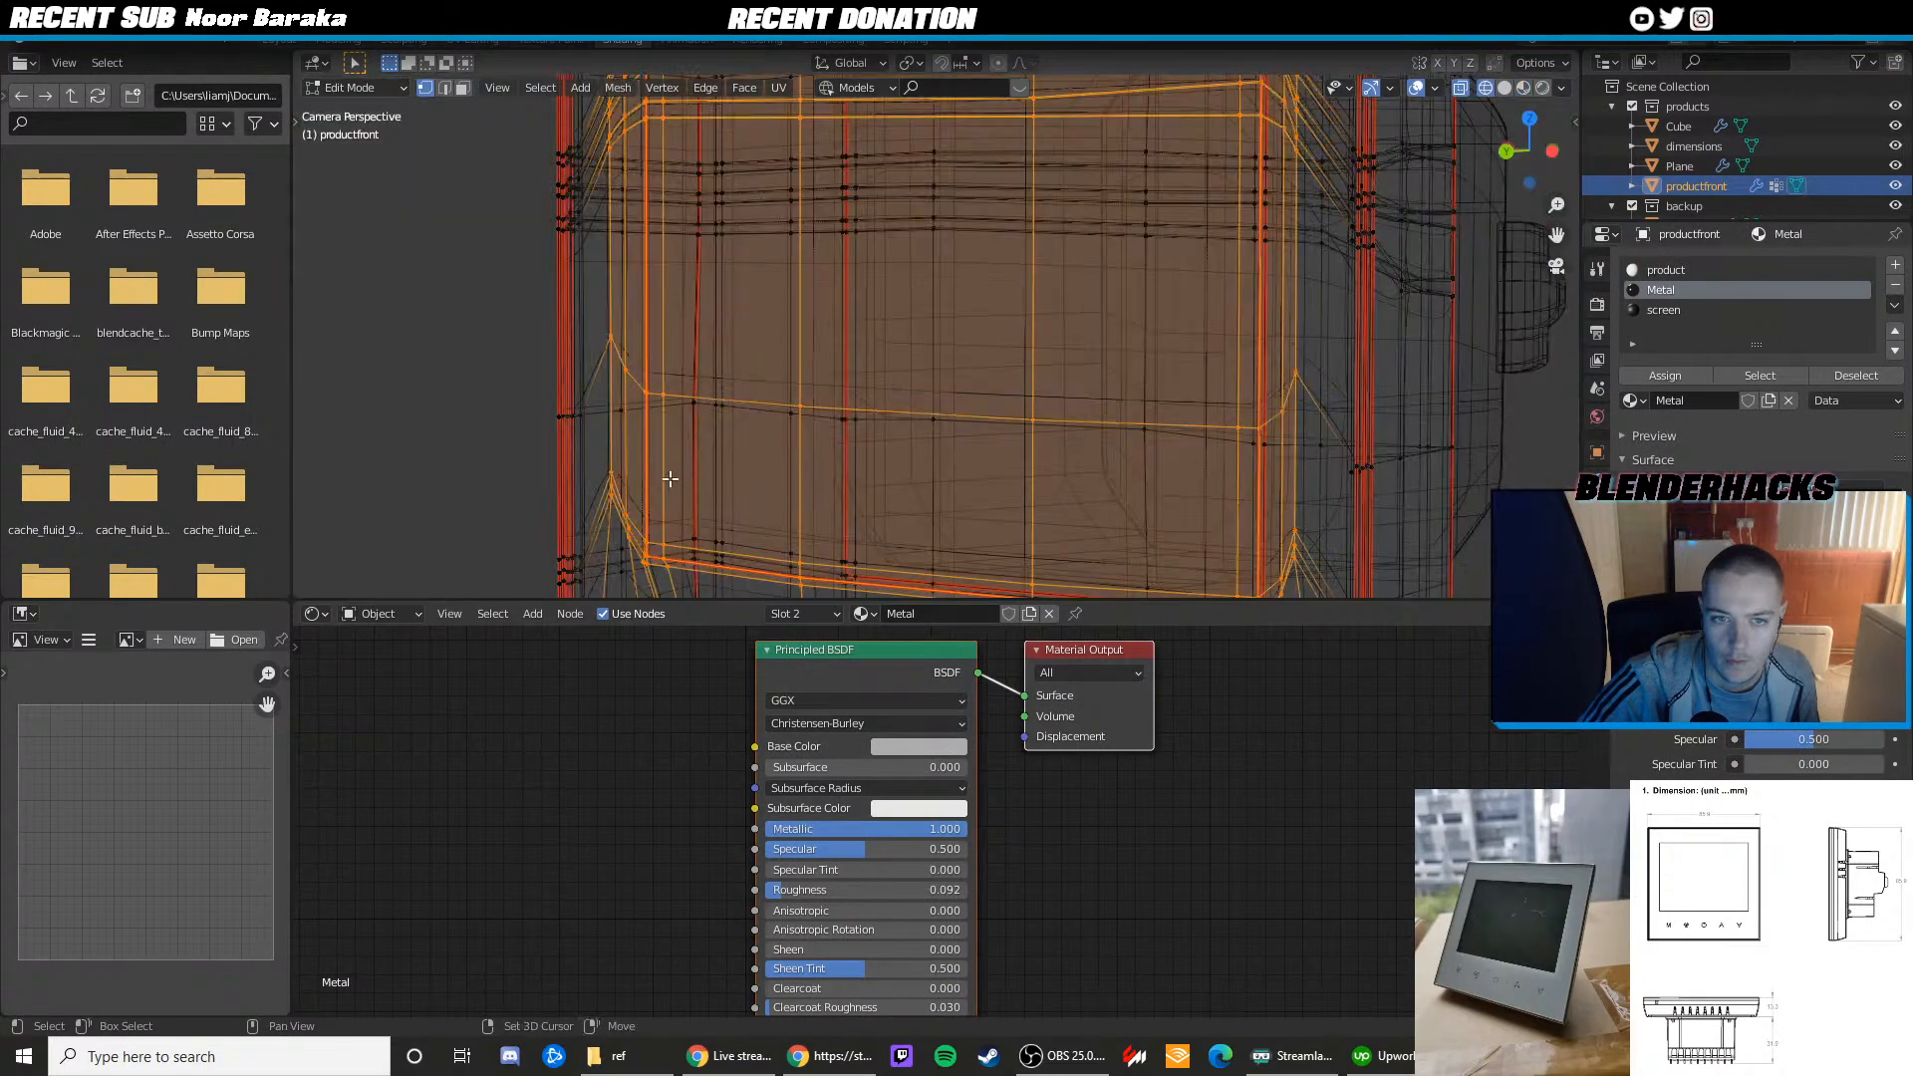
{"action": "middle_click_drag", "start_coordinate": [671, 479], "coordinate": [884, 452], "text": "shift"}
{"action": "key", "text": "z"}
{"action": "left_click", "coordinate": [877, 543]}
{"action": "key", "text": "Tab"}
{"action": "scroll", "coordinate": [1163, 391], "scroll_direction": "down", "scroll_amount": 8}
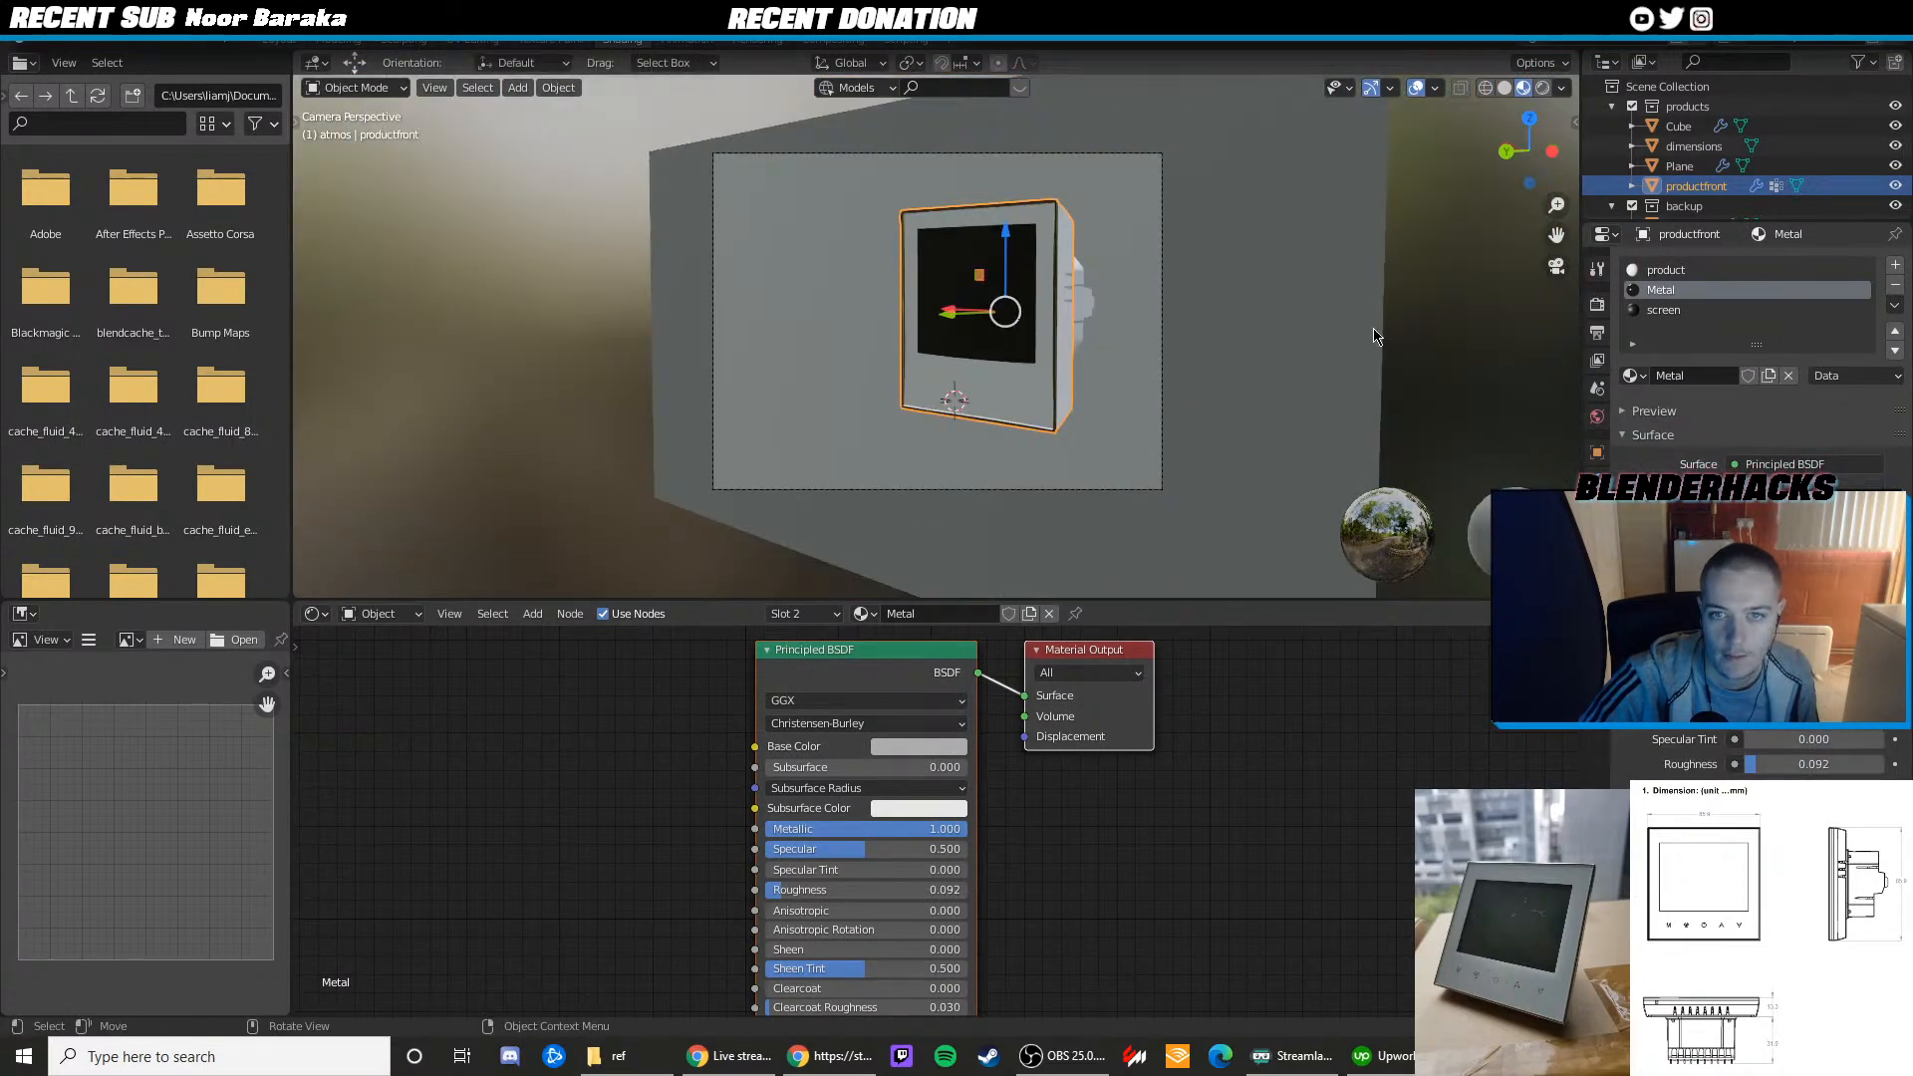
Examine the thermostat's front and metal edge from the camera view and from other angles
{"action": "middle_click_drag", "start_coordinate": [1379, 337], "coordinate": [1306, 371], "text": "shift"}
{"action": "left_click", "coordinate": [1300, 373]}
{"action": "scroll", "coordinate": [1031, 387], "scroll_direction": "up", "scroll_amount": 3}
{"action": "mouse_move", "coordinate": [1031, 386]}
{"action": "middle_mouse_down"}
{"action": "mouse_move", "coordinate": [968, 378]}
{"action": "mouse_move", "coordinate": [996, 334]}
{"action": "mouse_move", "coordinate": [976, 353]}
{"action": "mouse_move", "coordinate": [1220, 395]}
{"action": "mouse_move", "coordinate": [1059, 482]}
{"action": "mouse_move", "coordinate": [1139, 410]}
{"action": "mouse_move", "coordinate": [996, 413]}
{"action": "mouse_move", "coordinate": [1056, 411]}
{"action": "middle_mouse_up"}
{"action": "key", "text": "KP_0"}
{"action": "scroll", "coordinate": [1185, 296], "scroll_direction": "down", "scroll_amount": 5}
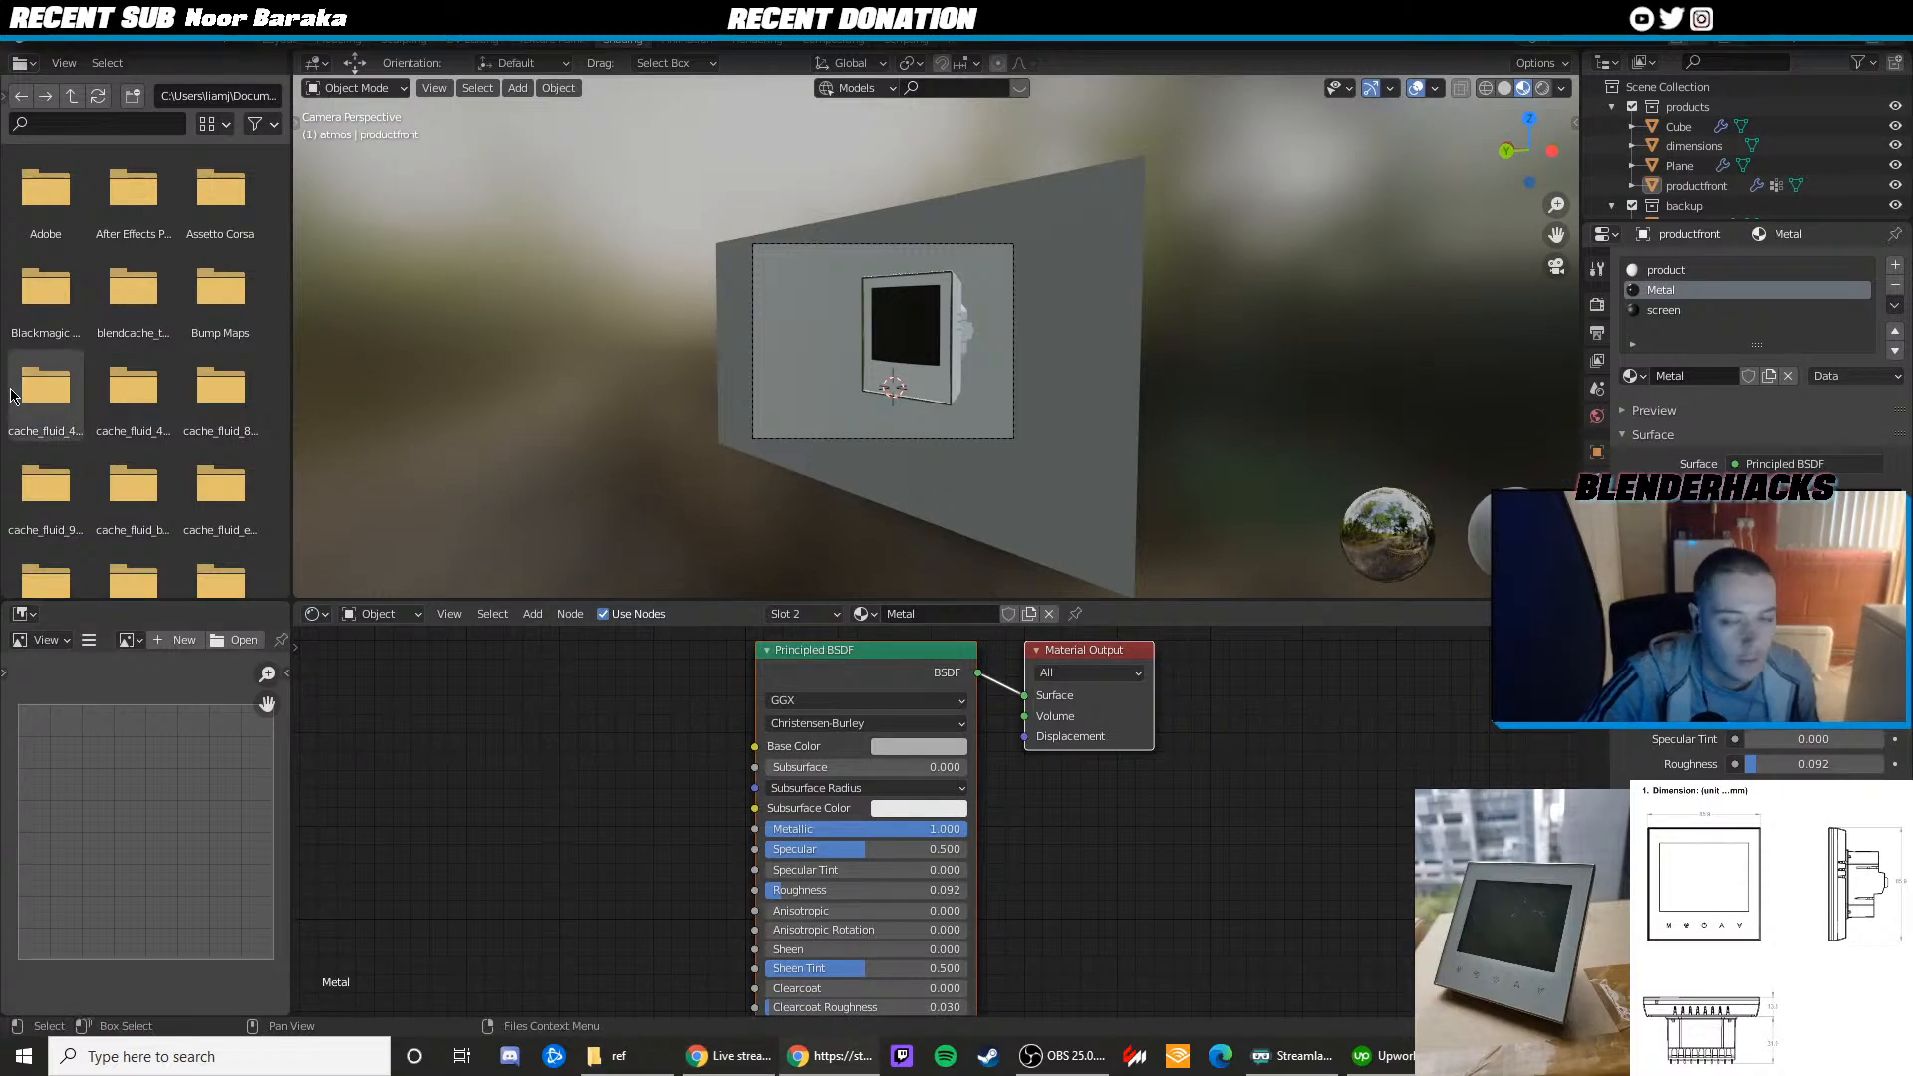
{"action": "scroll", "coordinate": [1043, 283], "scroll_direction": "up", "scroll_amount": 1}
{"action": "middle_click_drag", "start_coordinate": [1044, 283], "coordinate": [1050, 342]}
{"action": "scroll", "coordinate": [1050, 342], "scroll_direction": "up", "scroll_amount": 3}
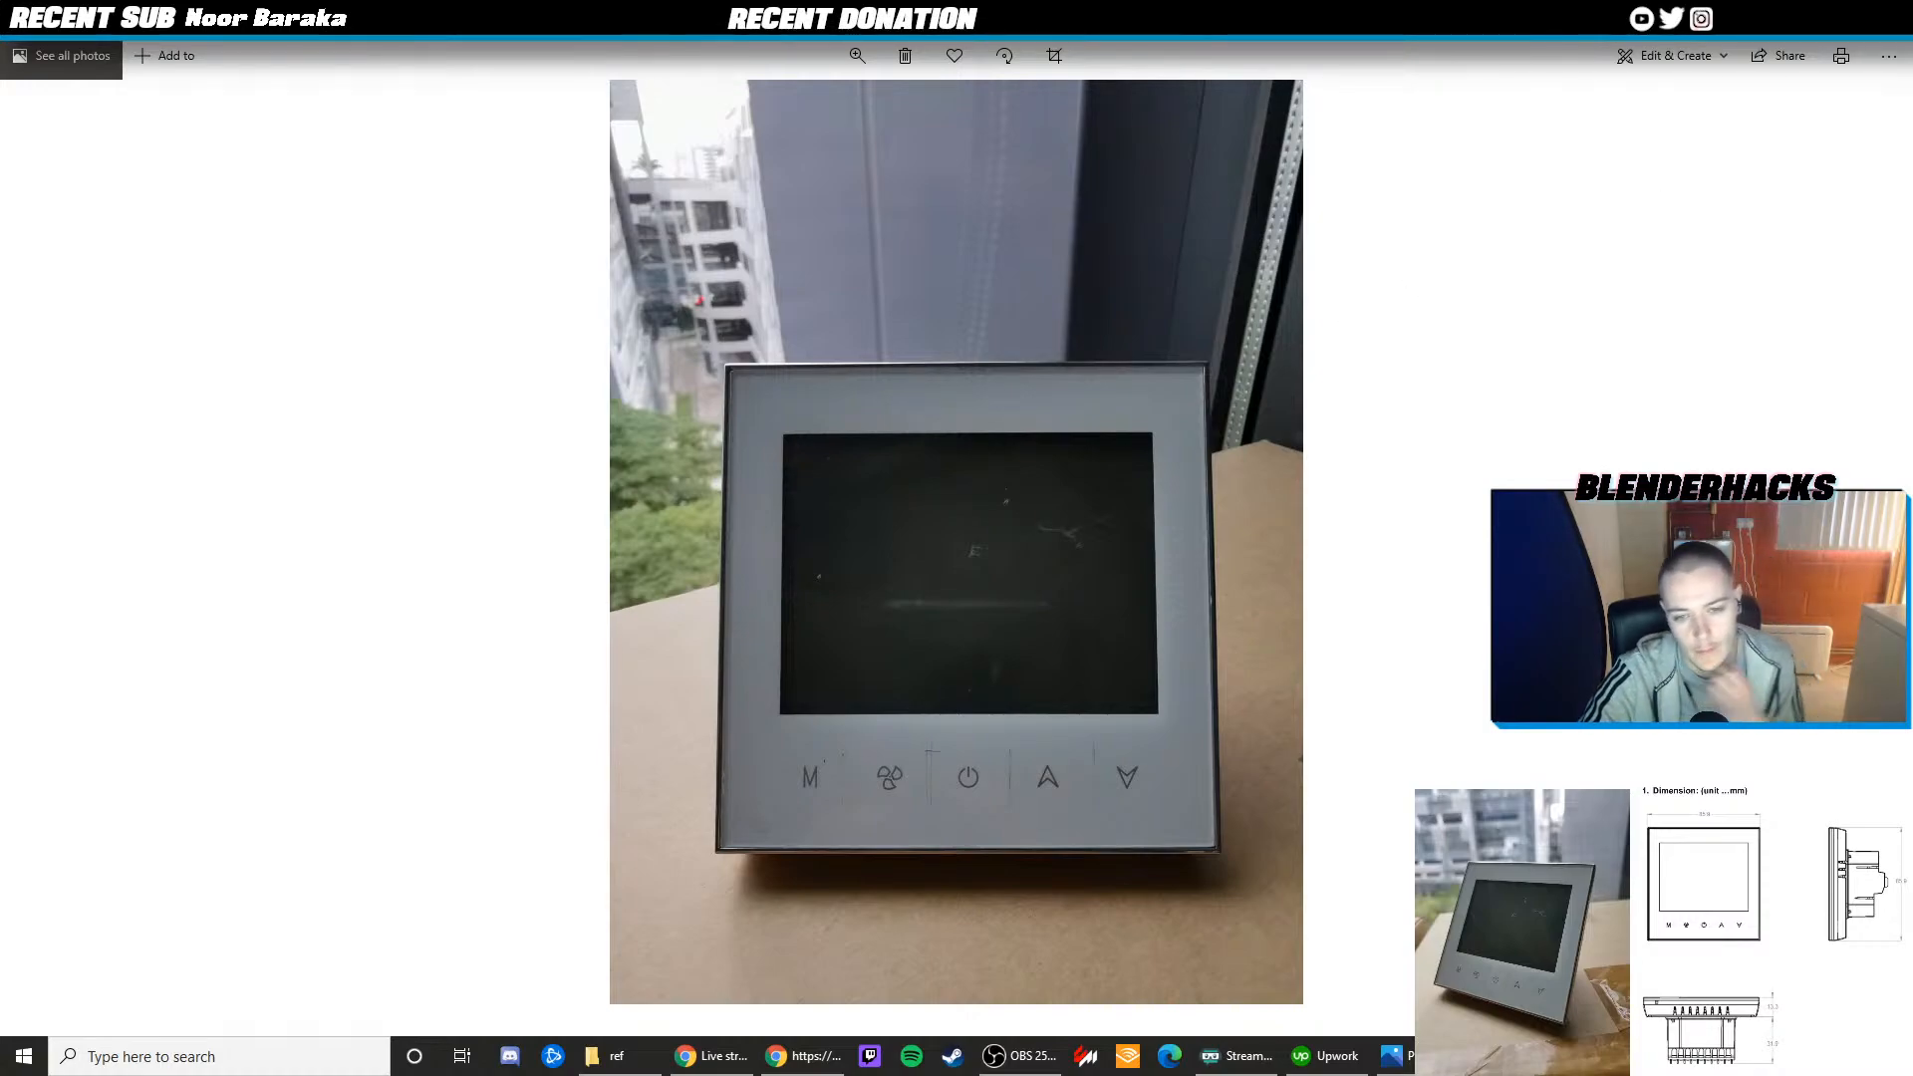
Examine the touch-button icons beneath the screen in the reference photo and the dimension drawing in the Photos app
{"action": "key", "text": "alt+F4"}
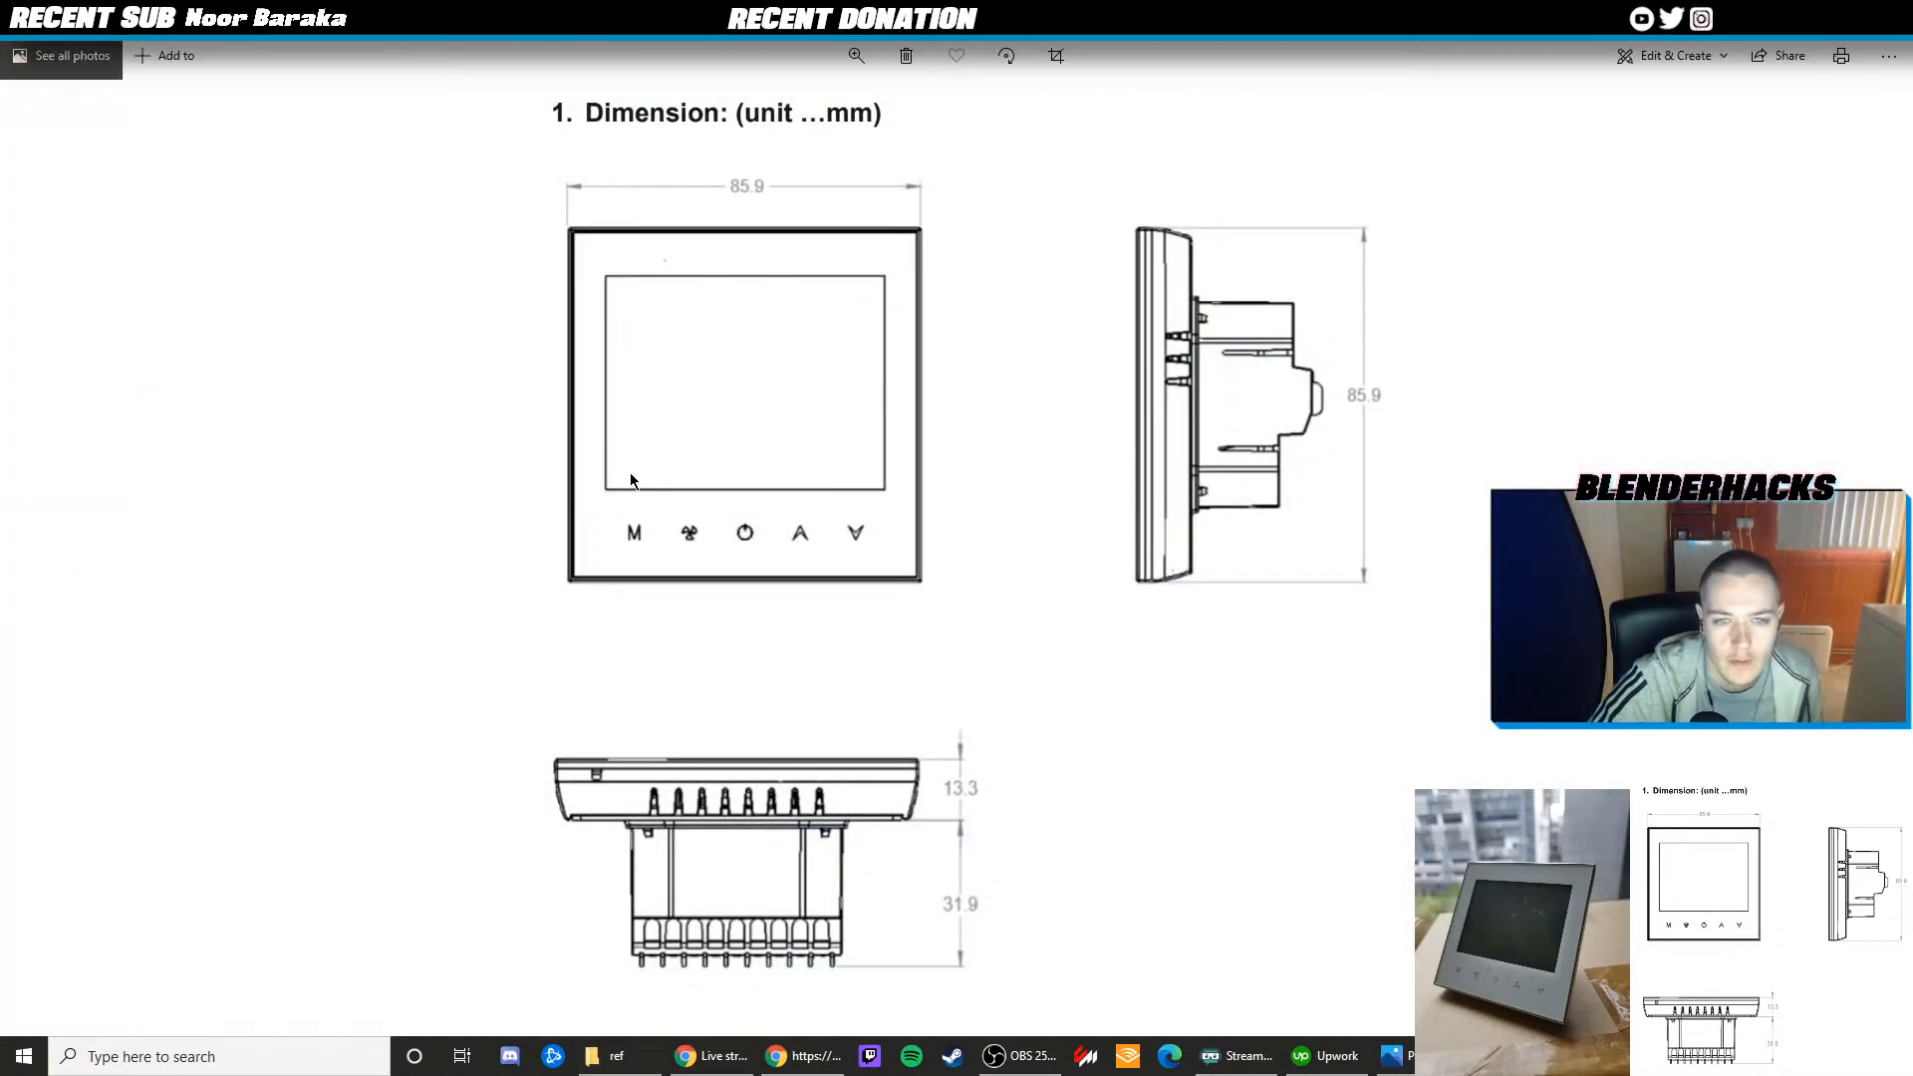
{"action": "scroll", "coordinate": [631, 479], "scroll_direction": "up", "scroll_amount": 4}
{"action": "scroll", "coordinate": [633, 477], "scroll_direction": "down", "scroll_amount": 2}
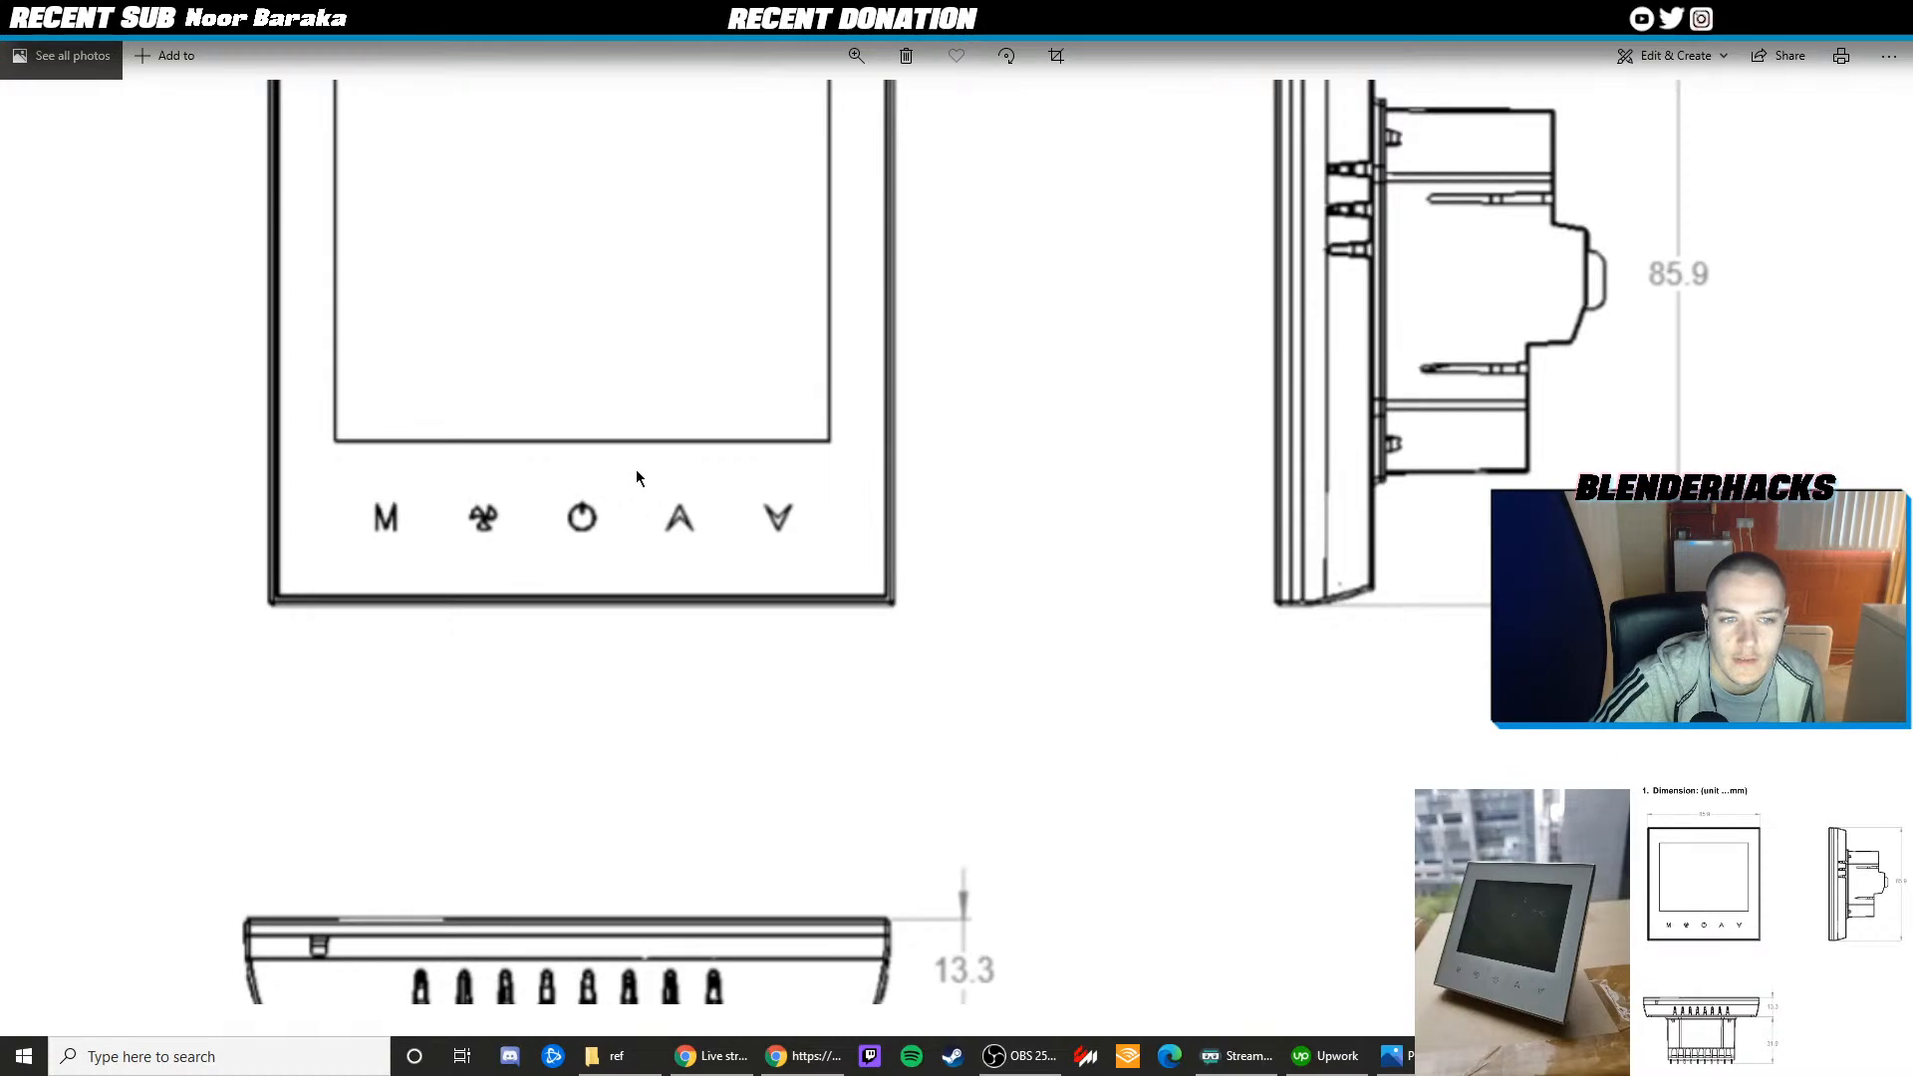
{"action": "scroll", "coordinate": [635, 469], "scroll_direction": "down", "scroll_amount": 4}
{"action": "key", "text": "alt+F4"}
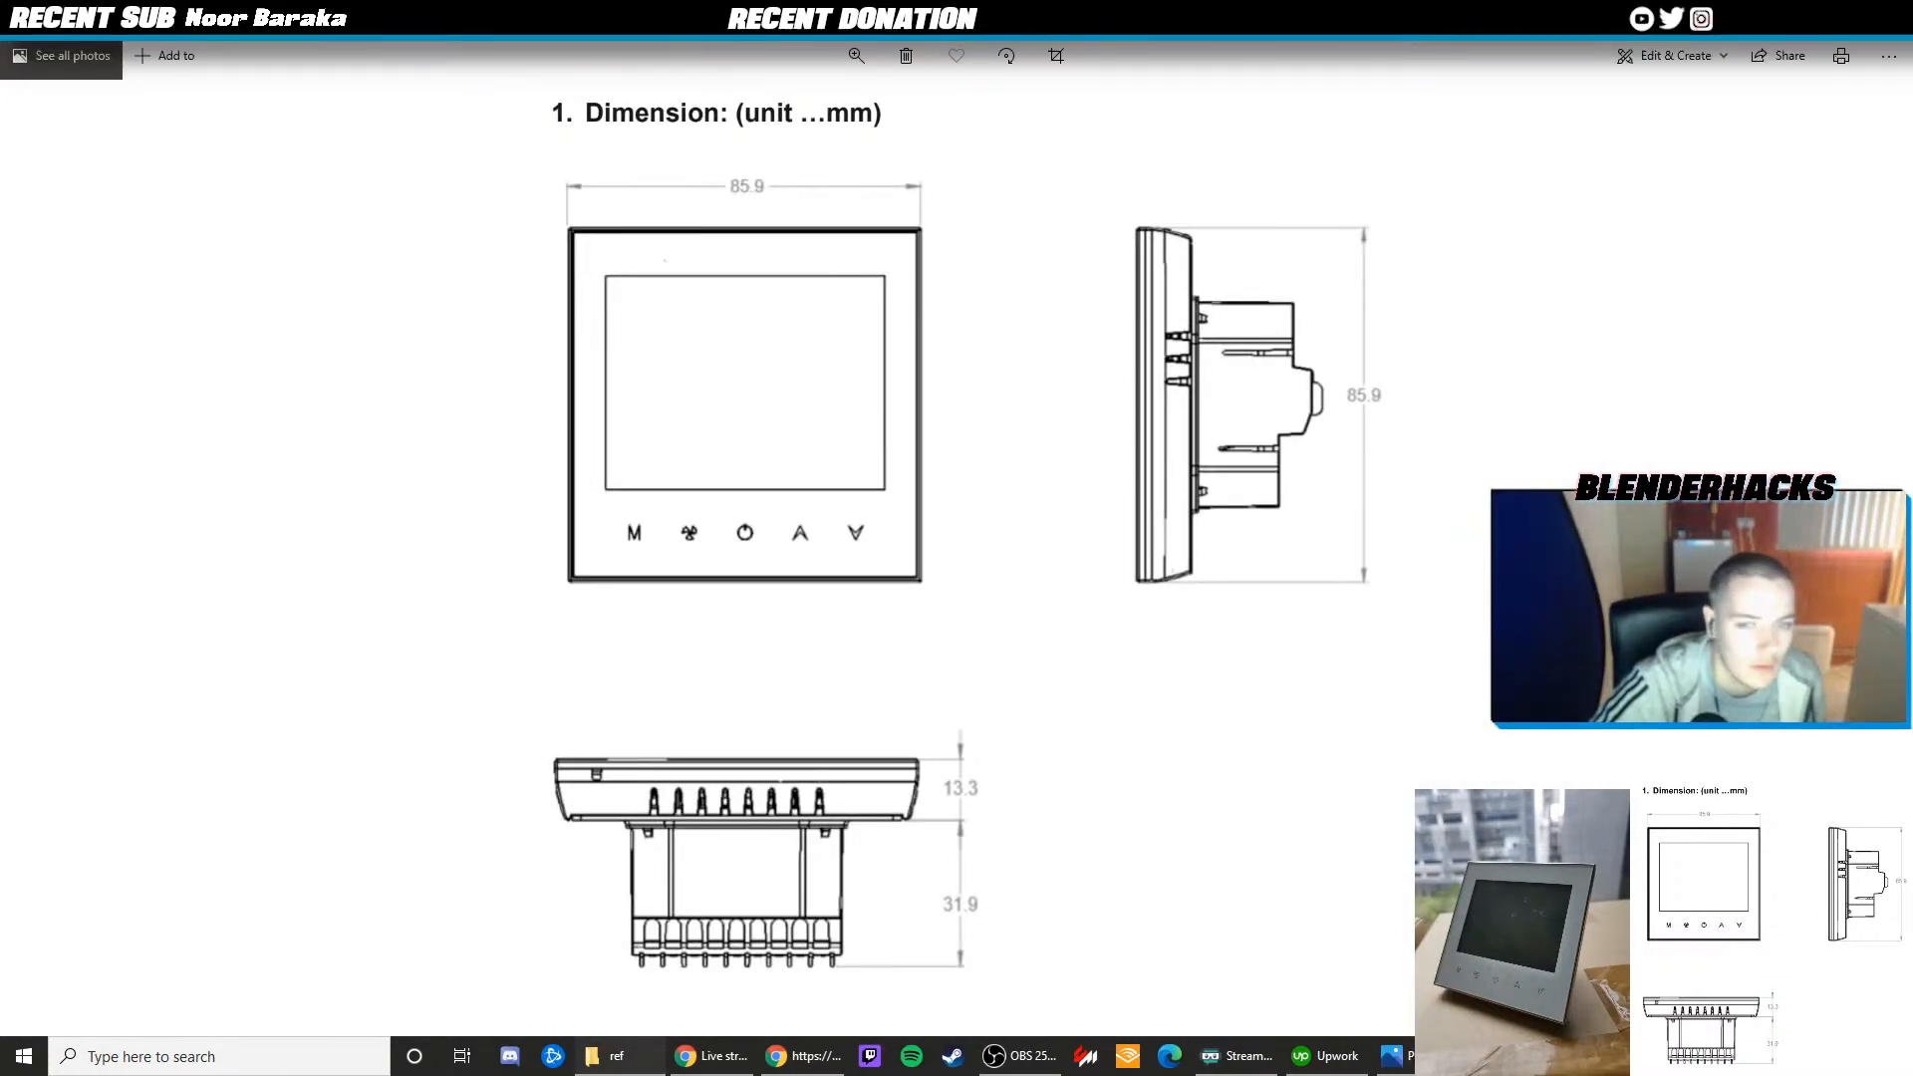
{"action": "key", "text": "alt+F4"}
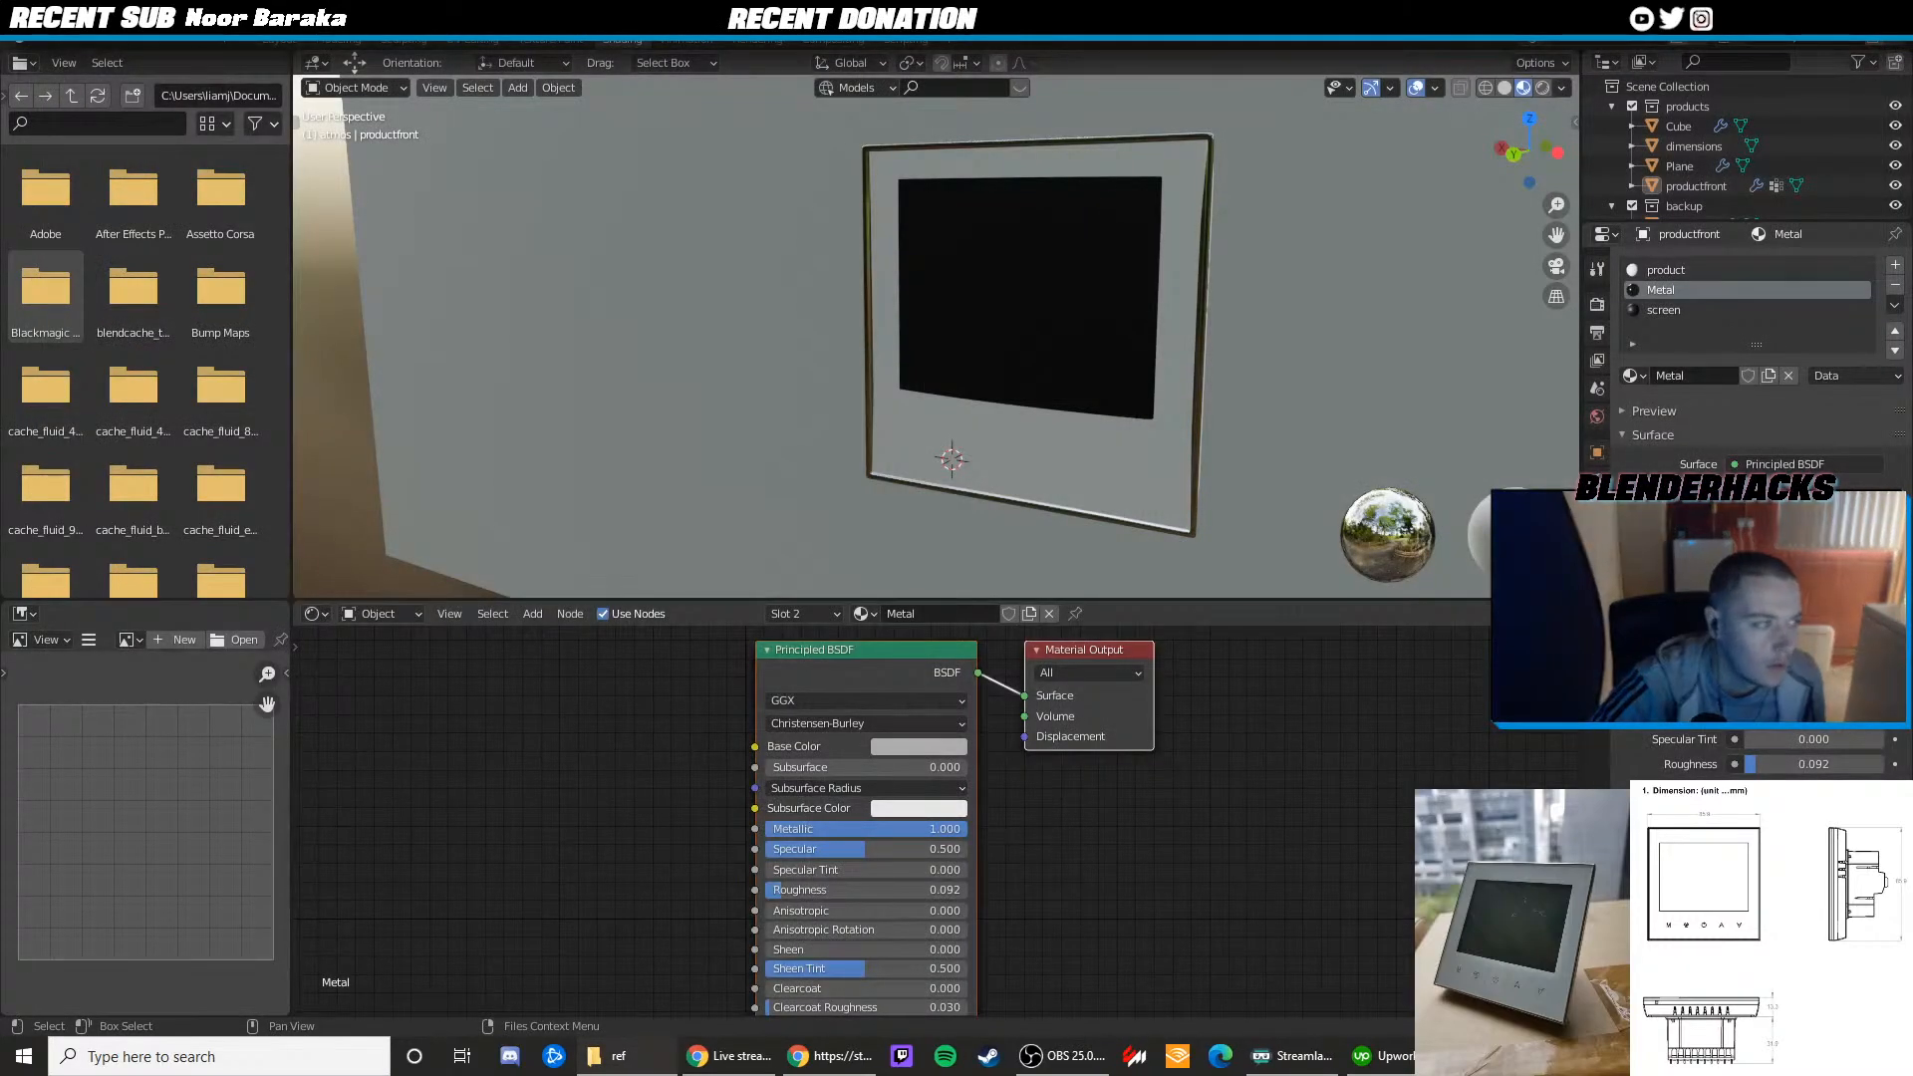
{"action": "key", "text": "alt+F4"}
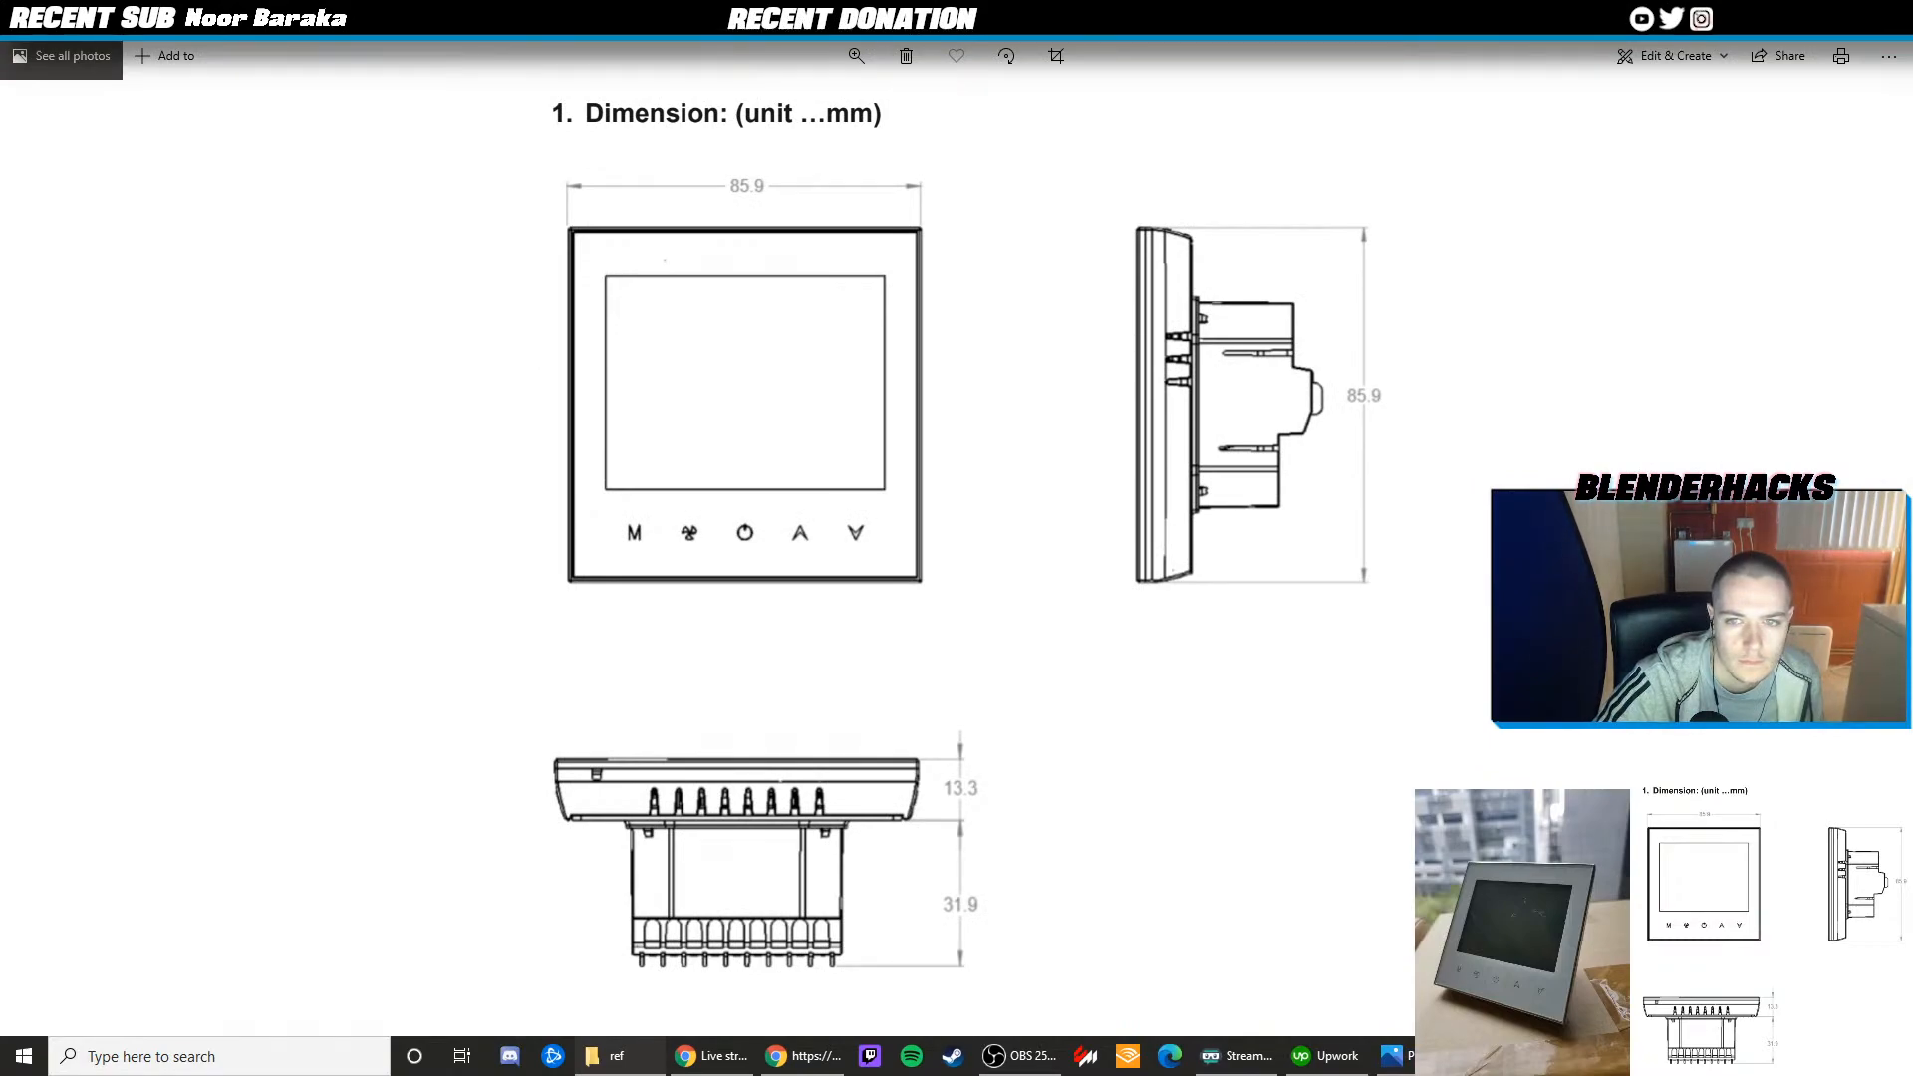
Close the open reference images in the Photos app and return to Blender
{"action": "key", "text": "alt+F4"}
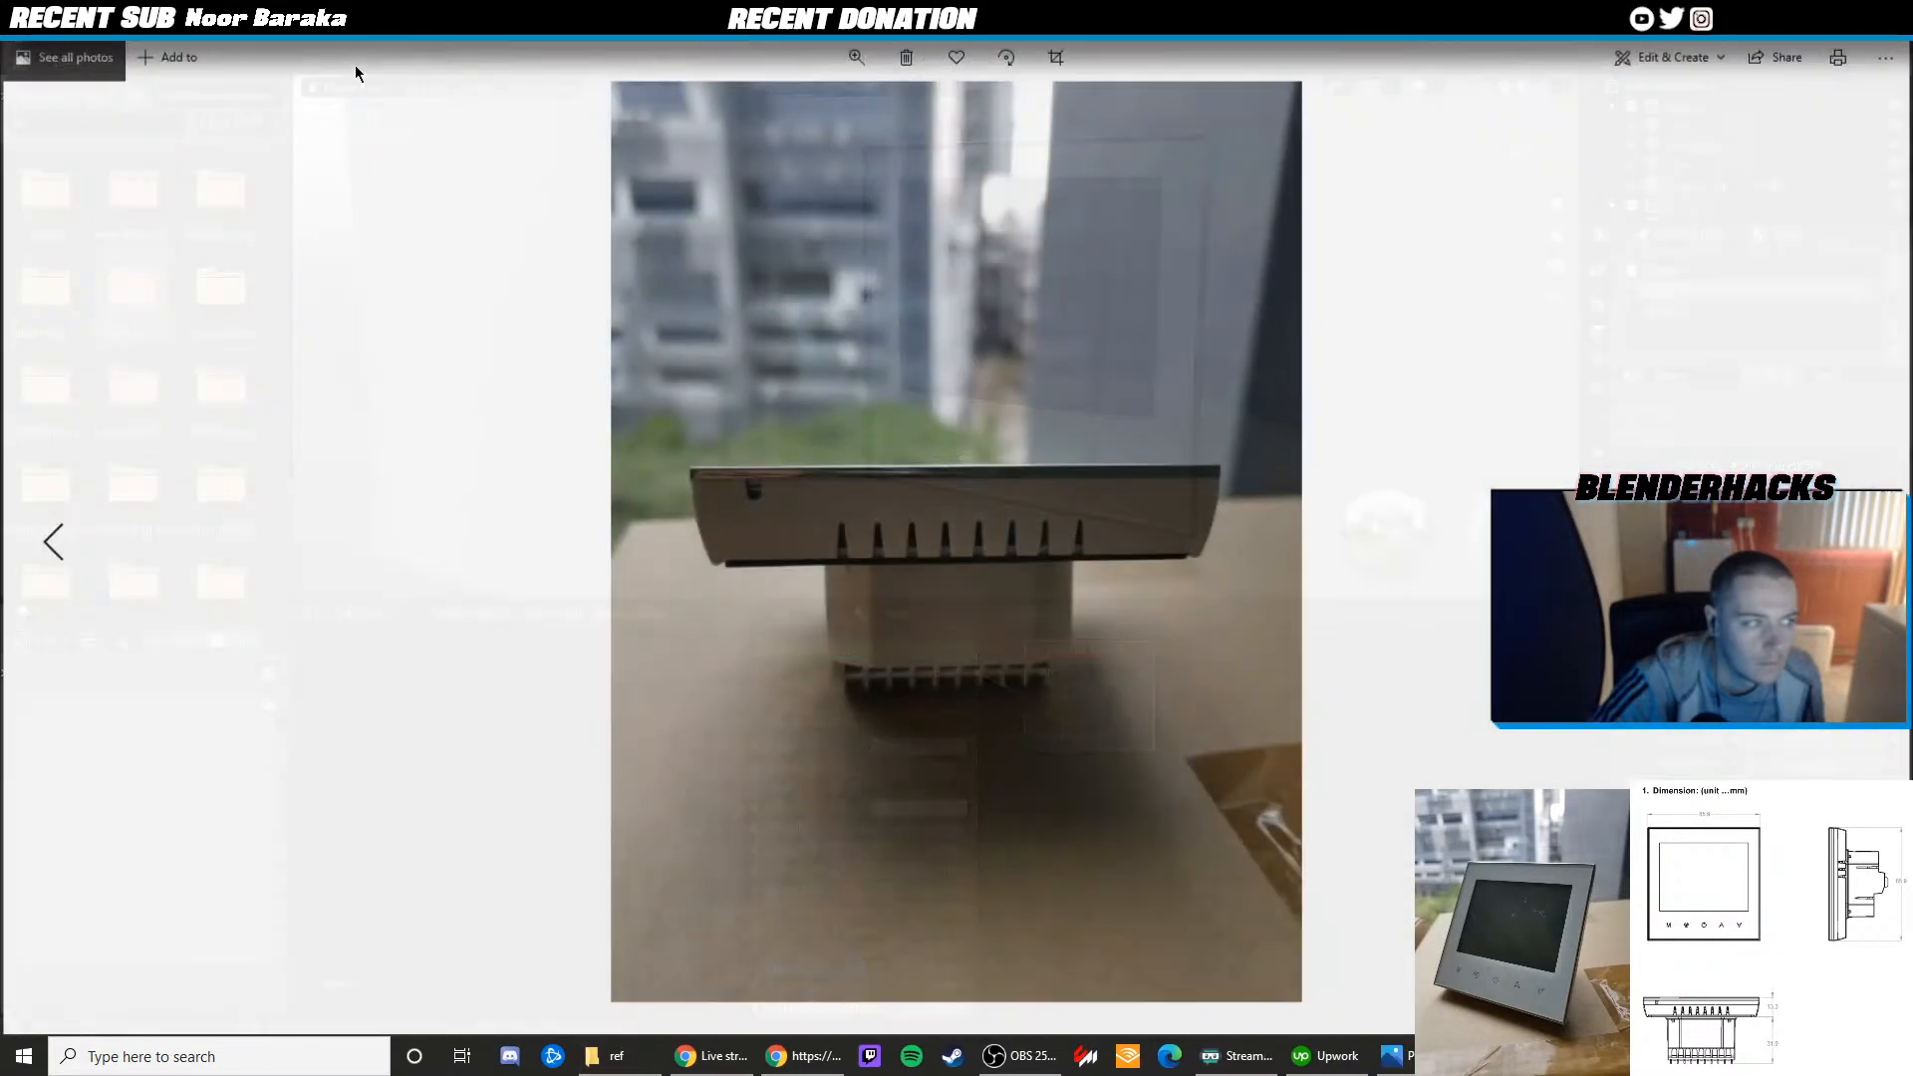
{"action": "key", "text": "alt+F4"}
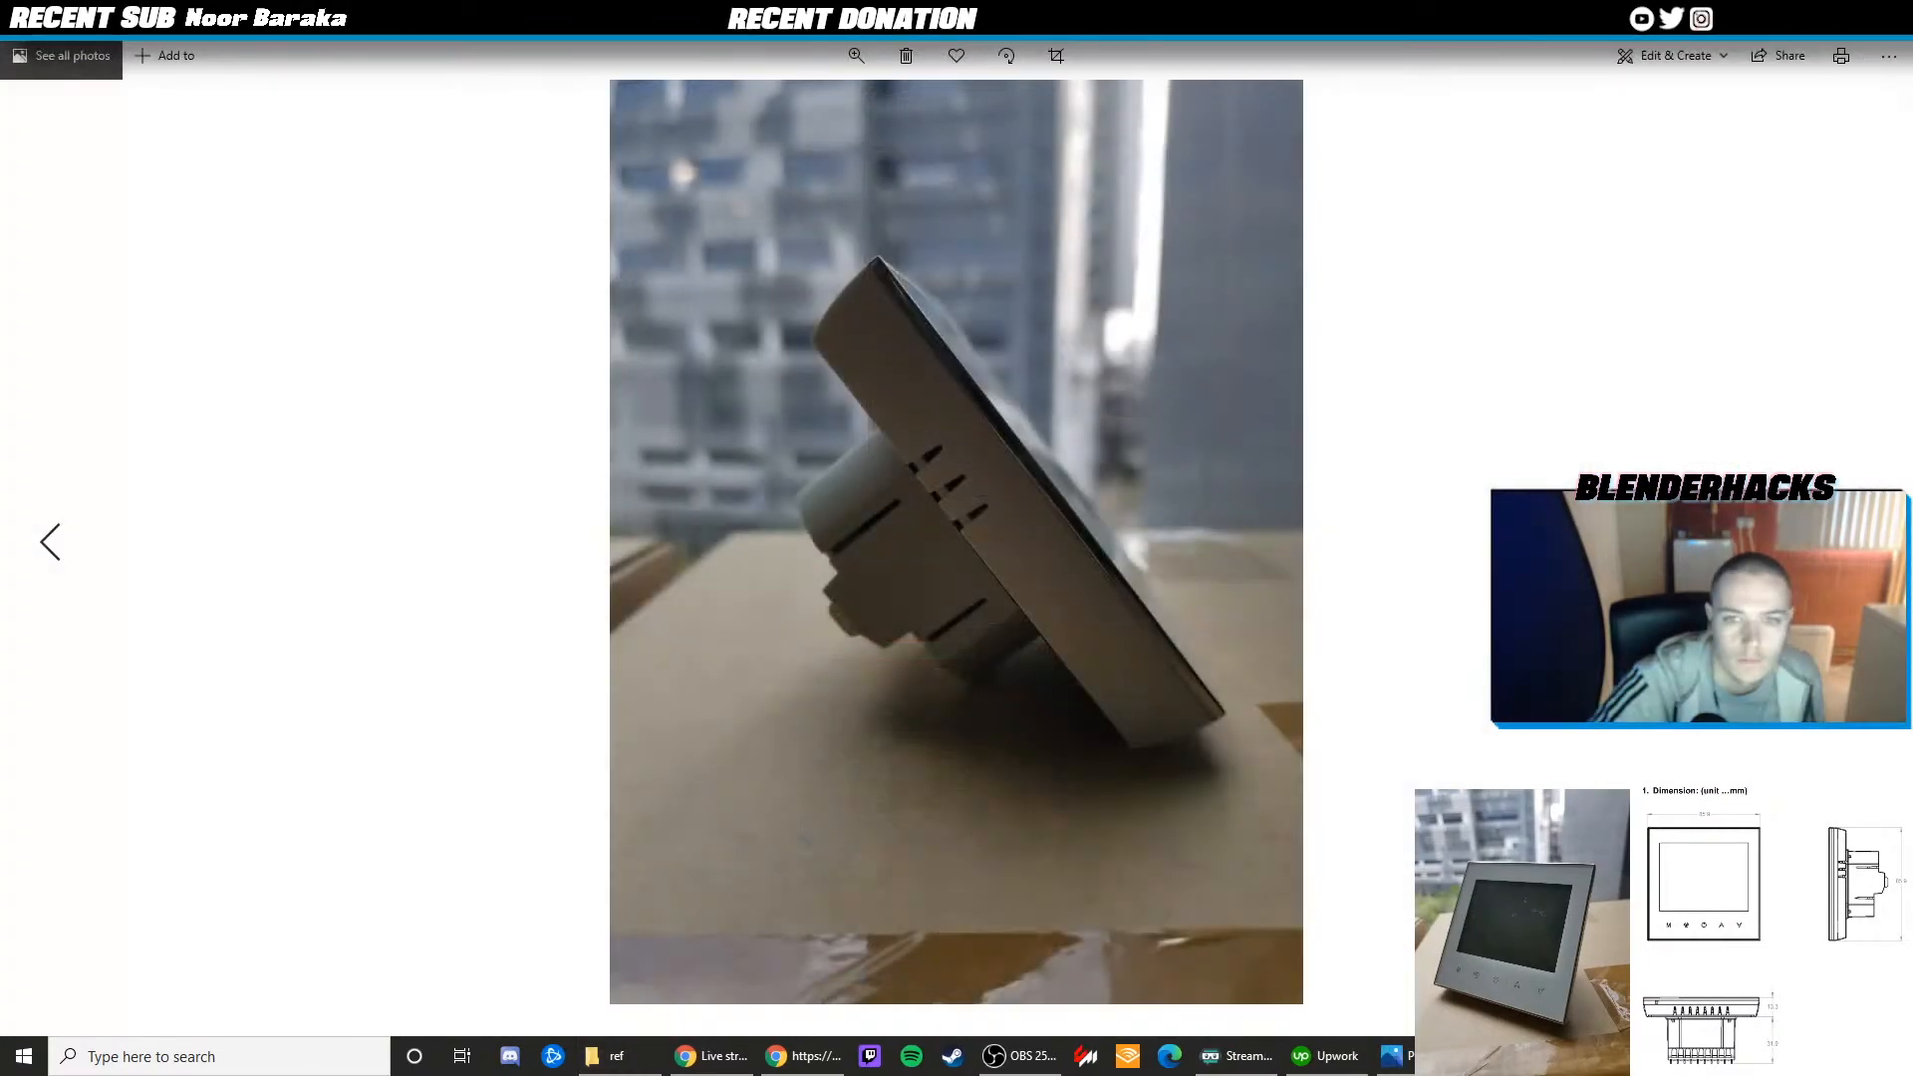
{"action": "key", "text": "alt+F4"}
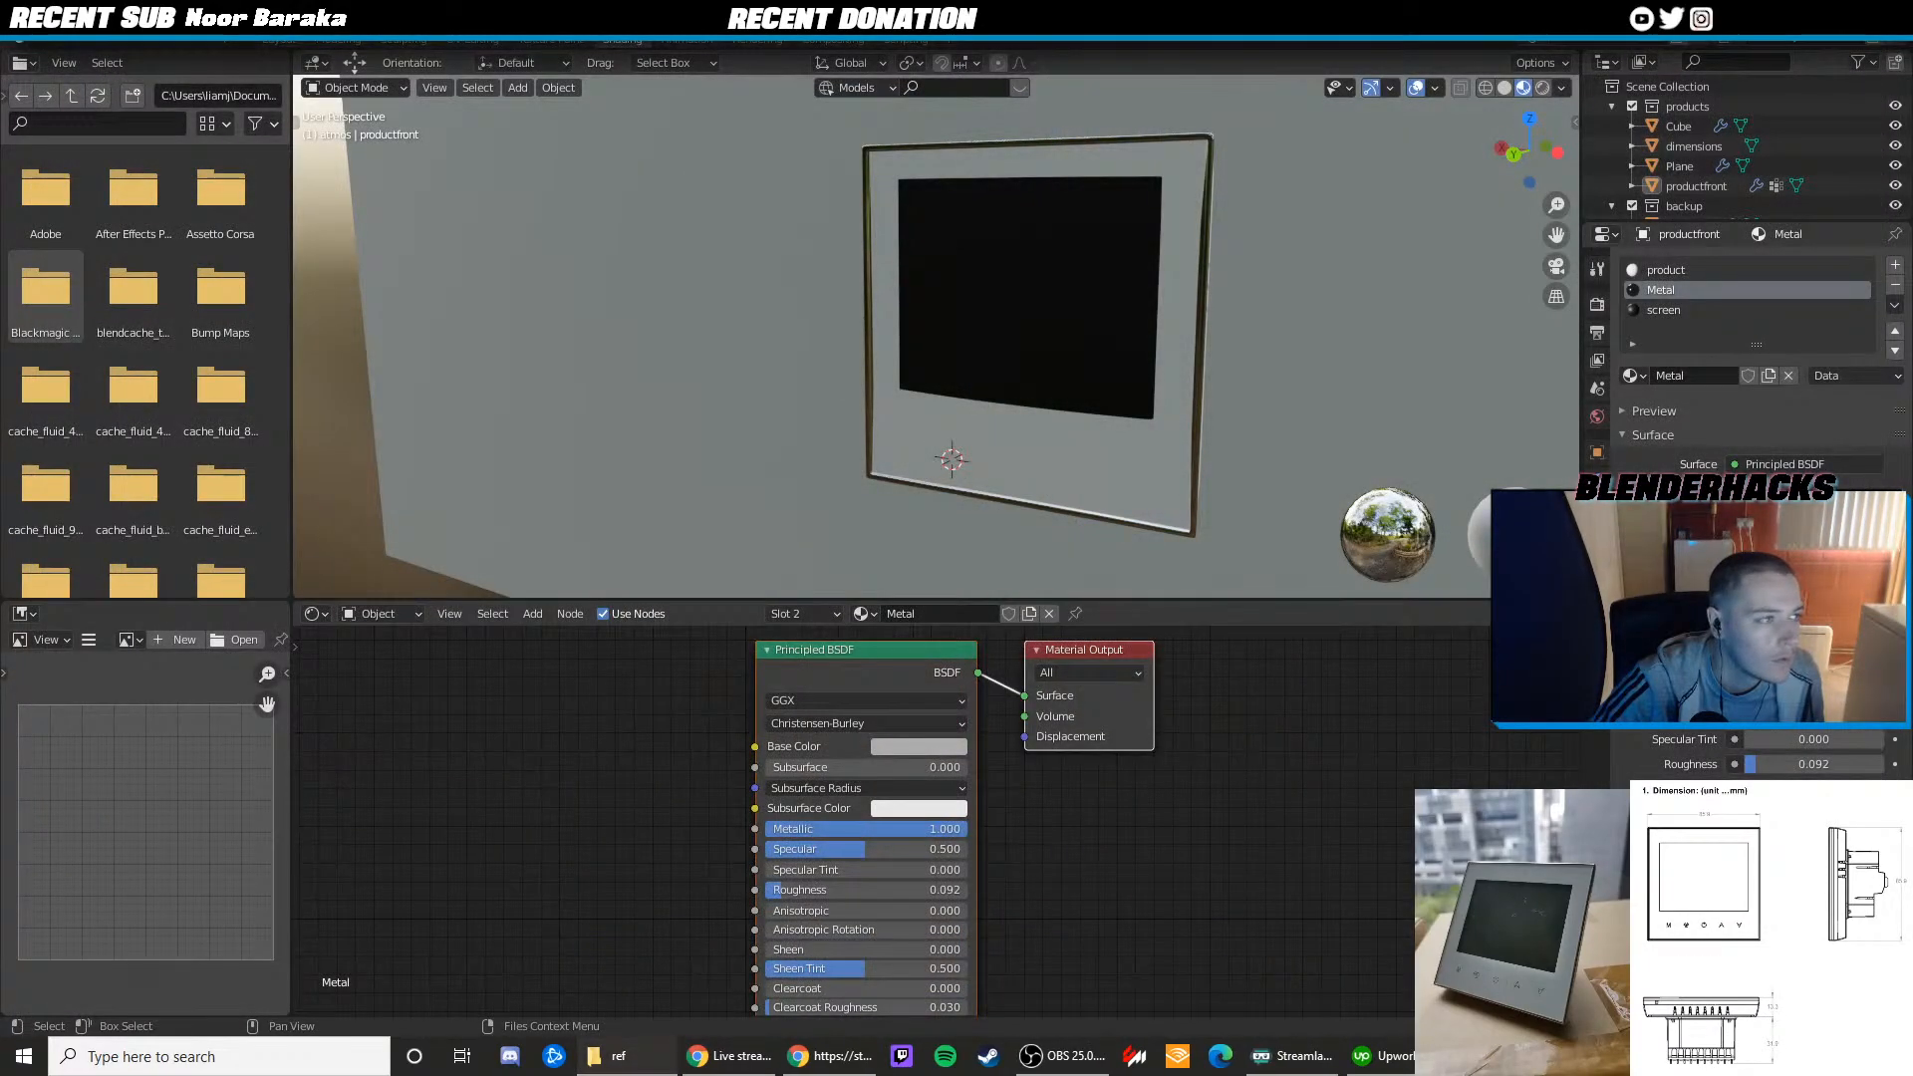
{"action": "key", "text": "alt+F4"}
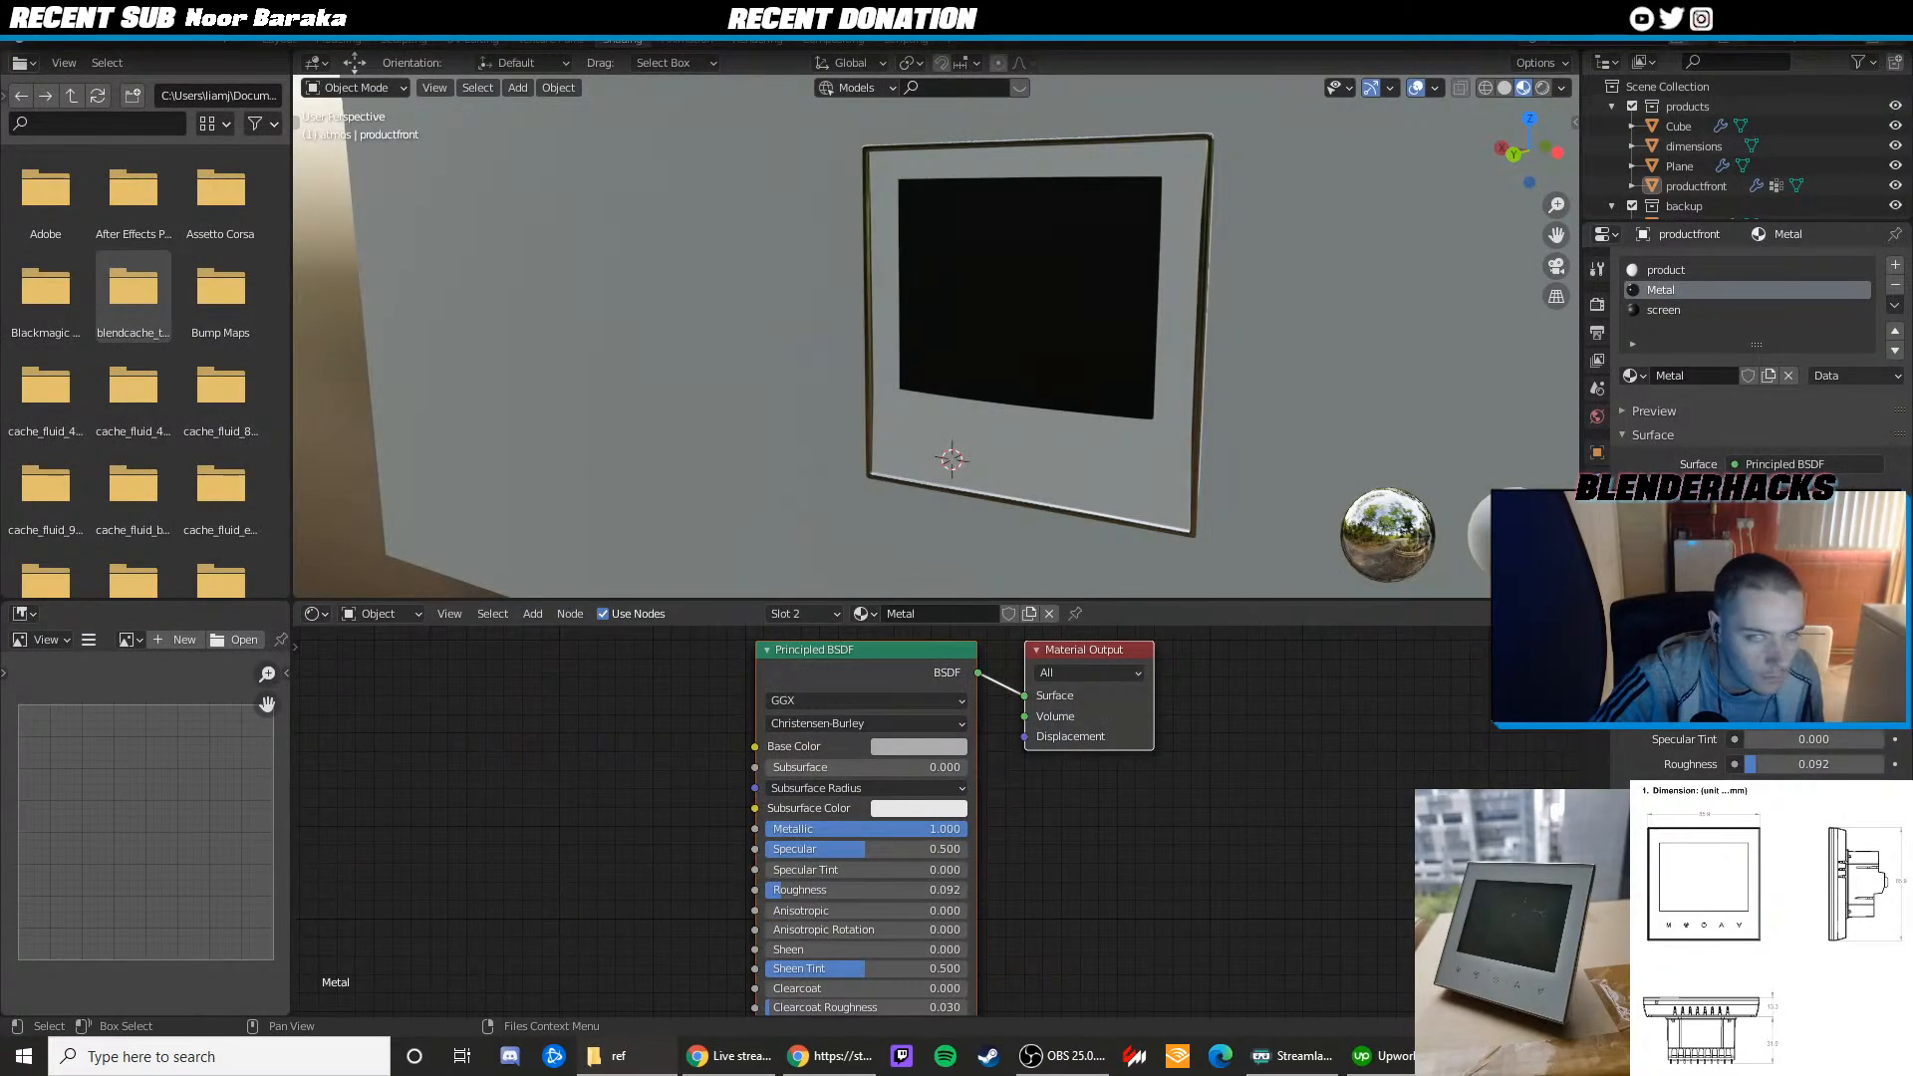
{"action": "key", "text": "alt+F4"}
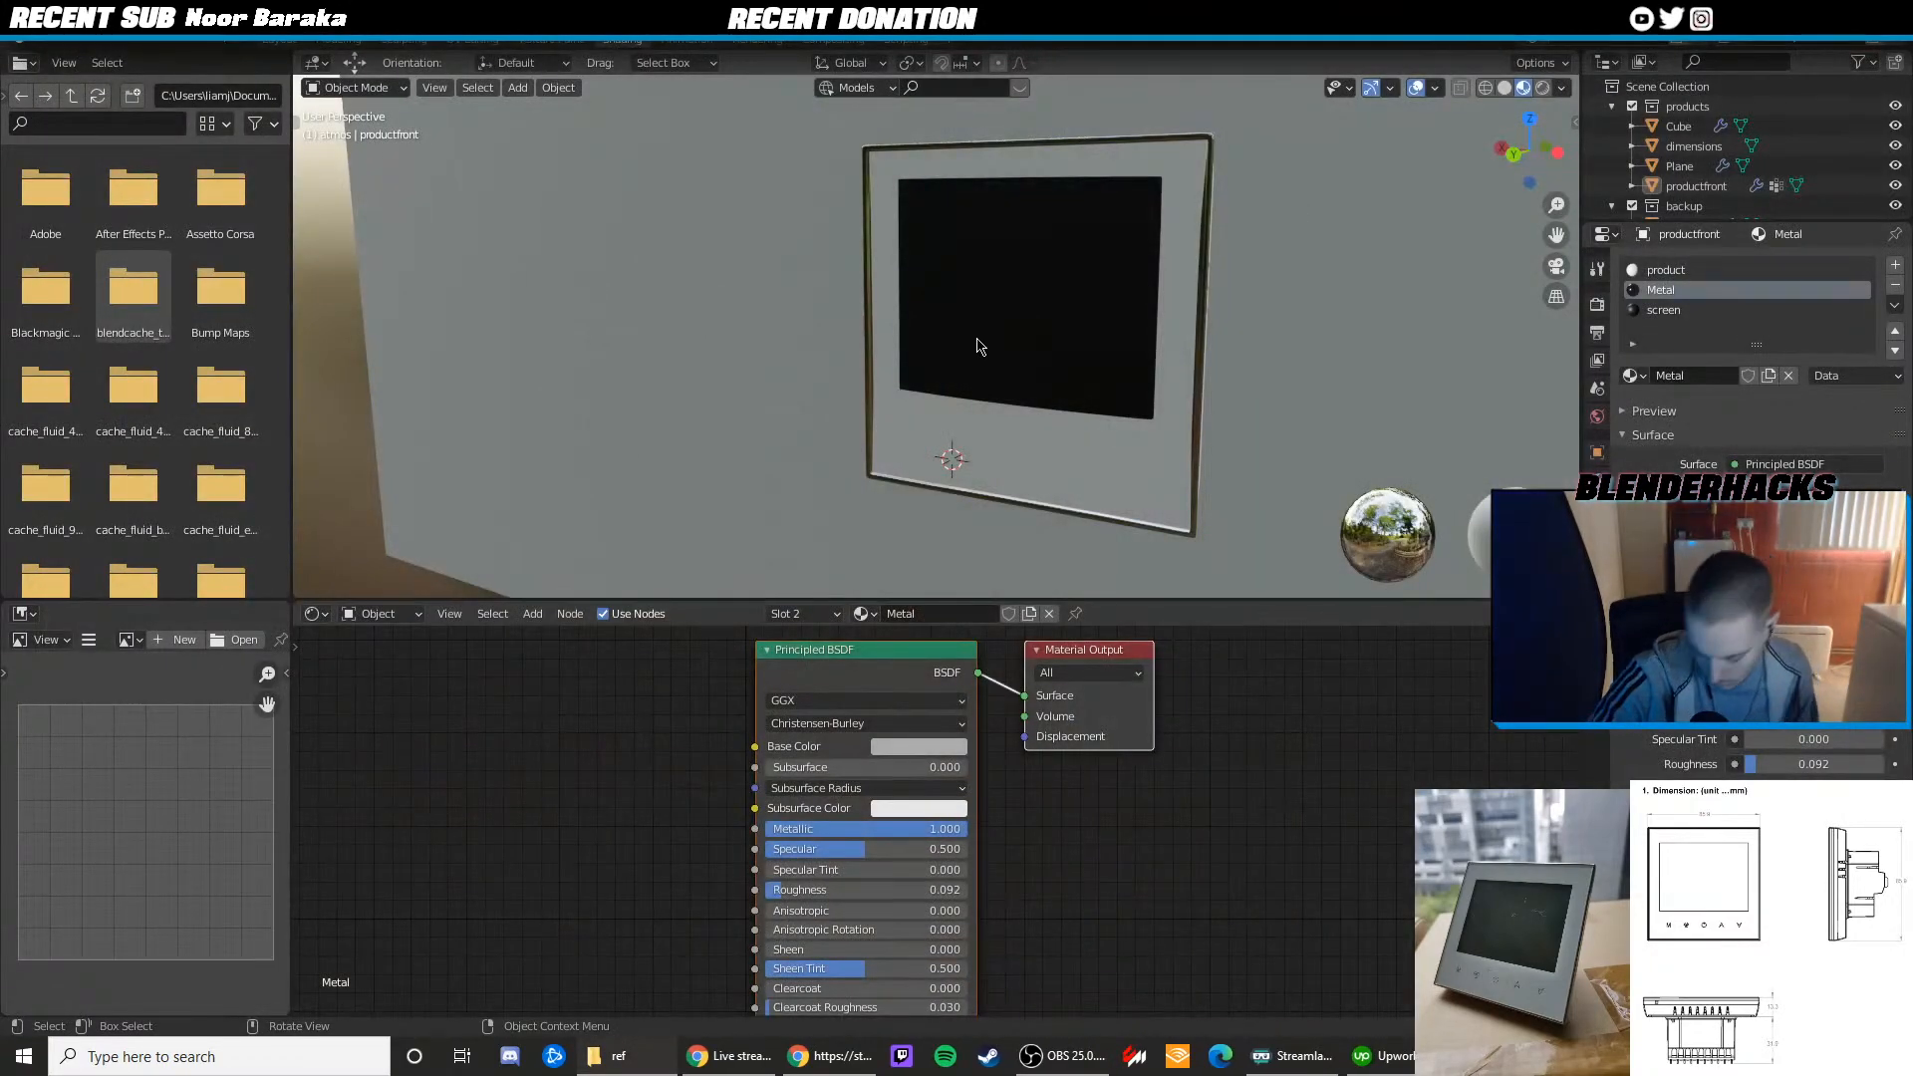
Select the backdrop plane behind the thermostat and view the model through the scene camera
{"action": "left_click", "coordinate": [1295, 287]}
{"action": "middle_click_drag", "start_coordinate": [1310, 287], "coordinate": [1225, 279]}
{"action": "scroll", "coordinate": [1224, 279], "scroll_direction": "down", "scroll_amount": 4}
{"action": "left_click", "coordinate": [1366, 240]}
{"action": "key", "text": "KP_0"}
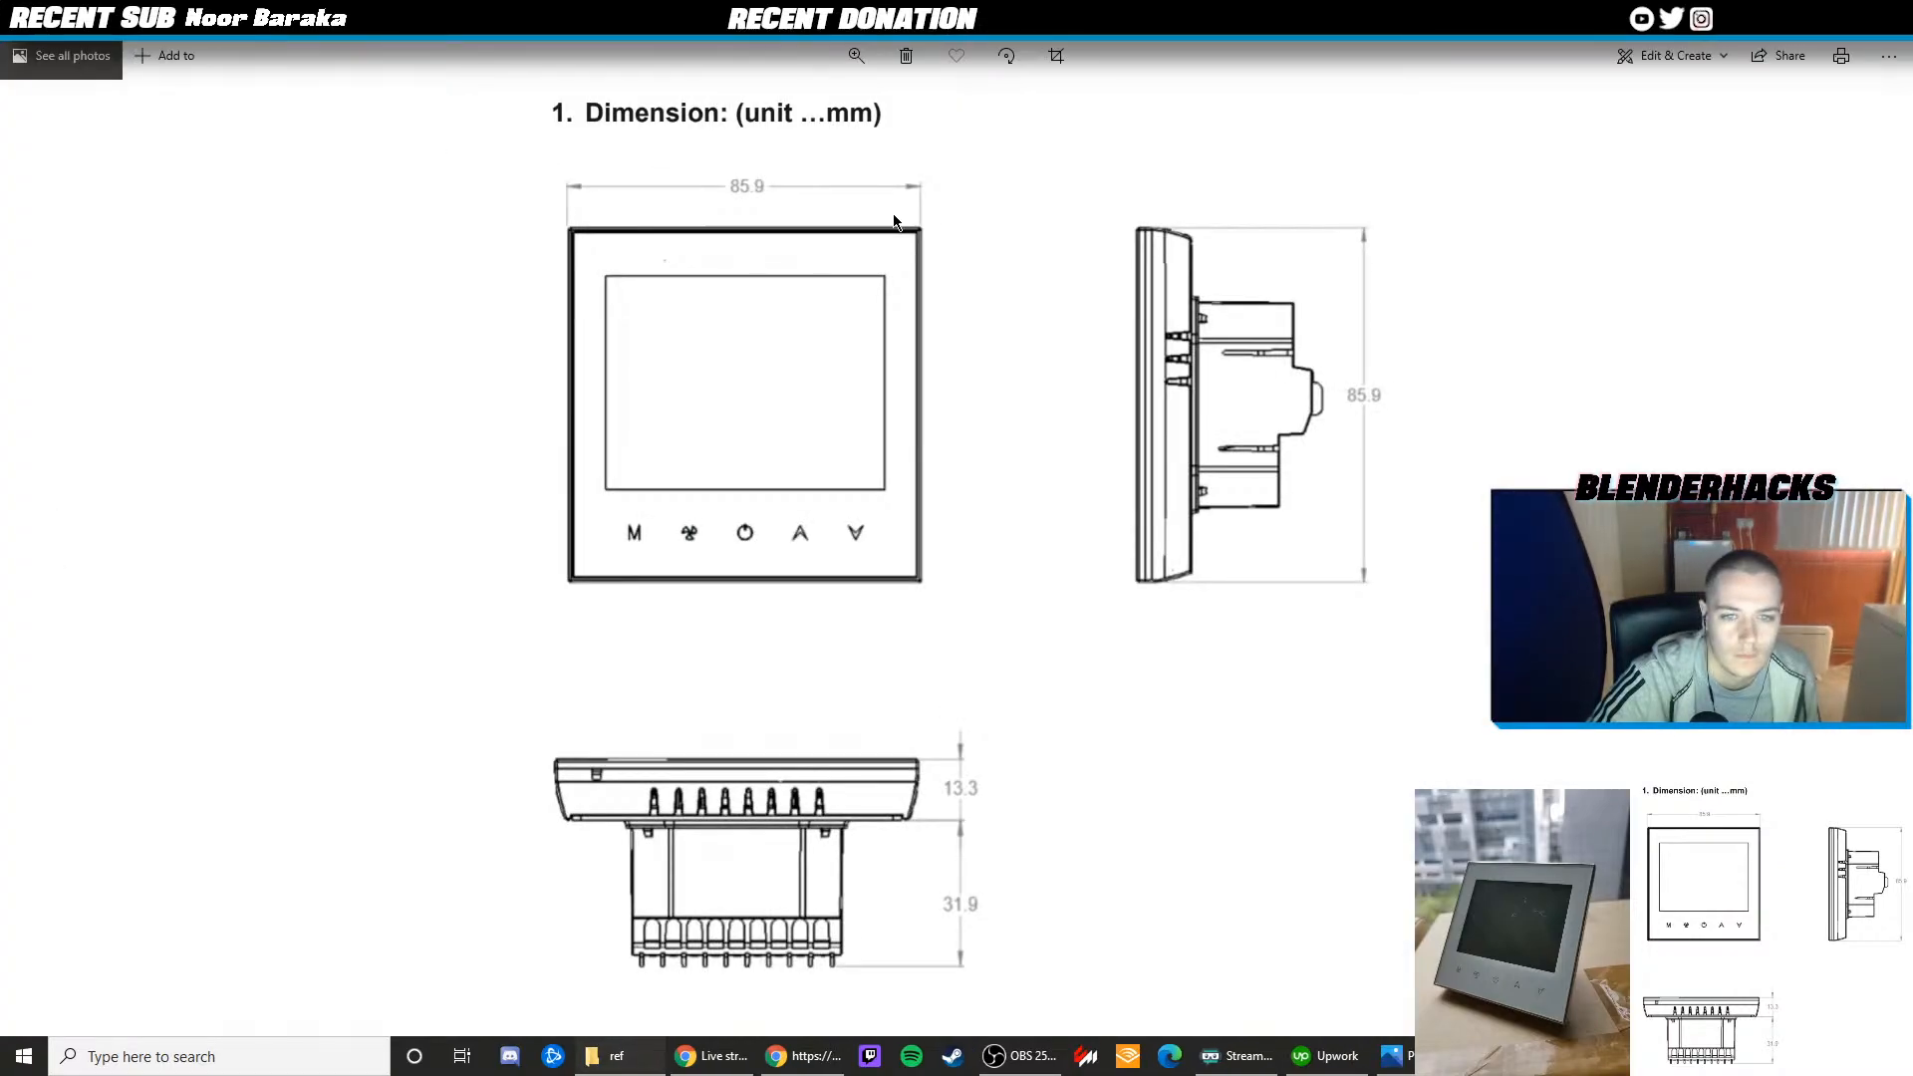
Enlarge the dimension drawing's front view with its touch-button icons in Photos, capture the screen, and return to Blender
{"action": "scroll", "coordinate": [724, 370], "scroll_direction": "up", "scroll_amount": 3}
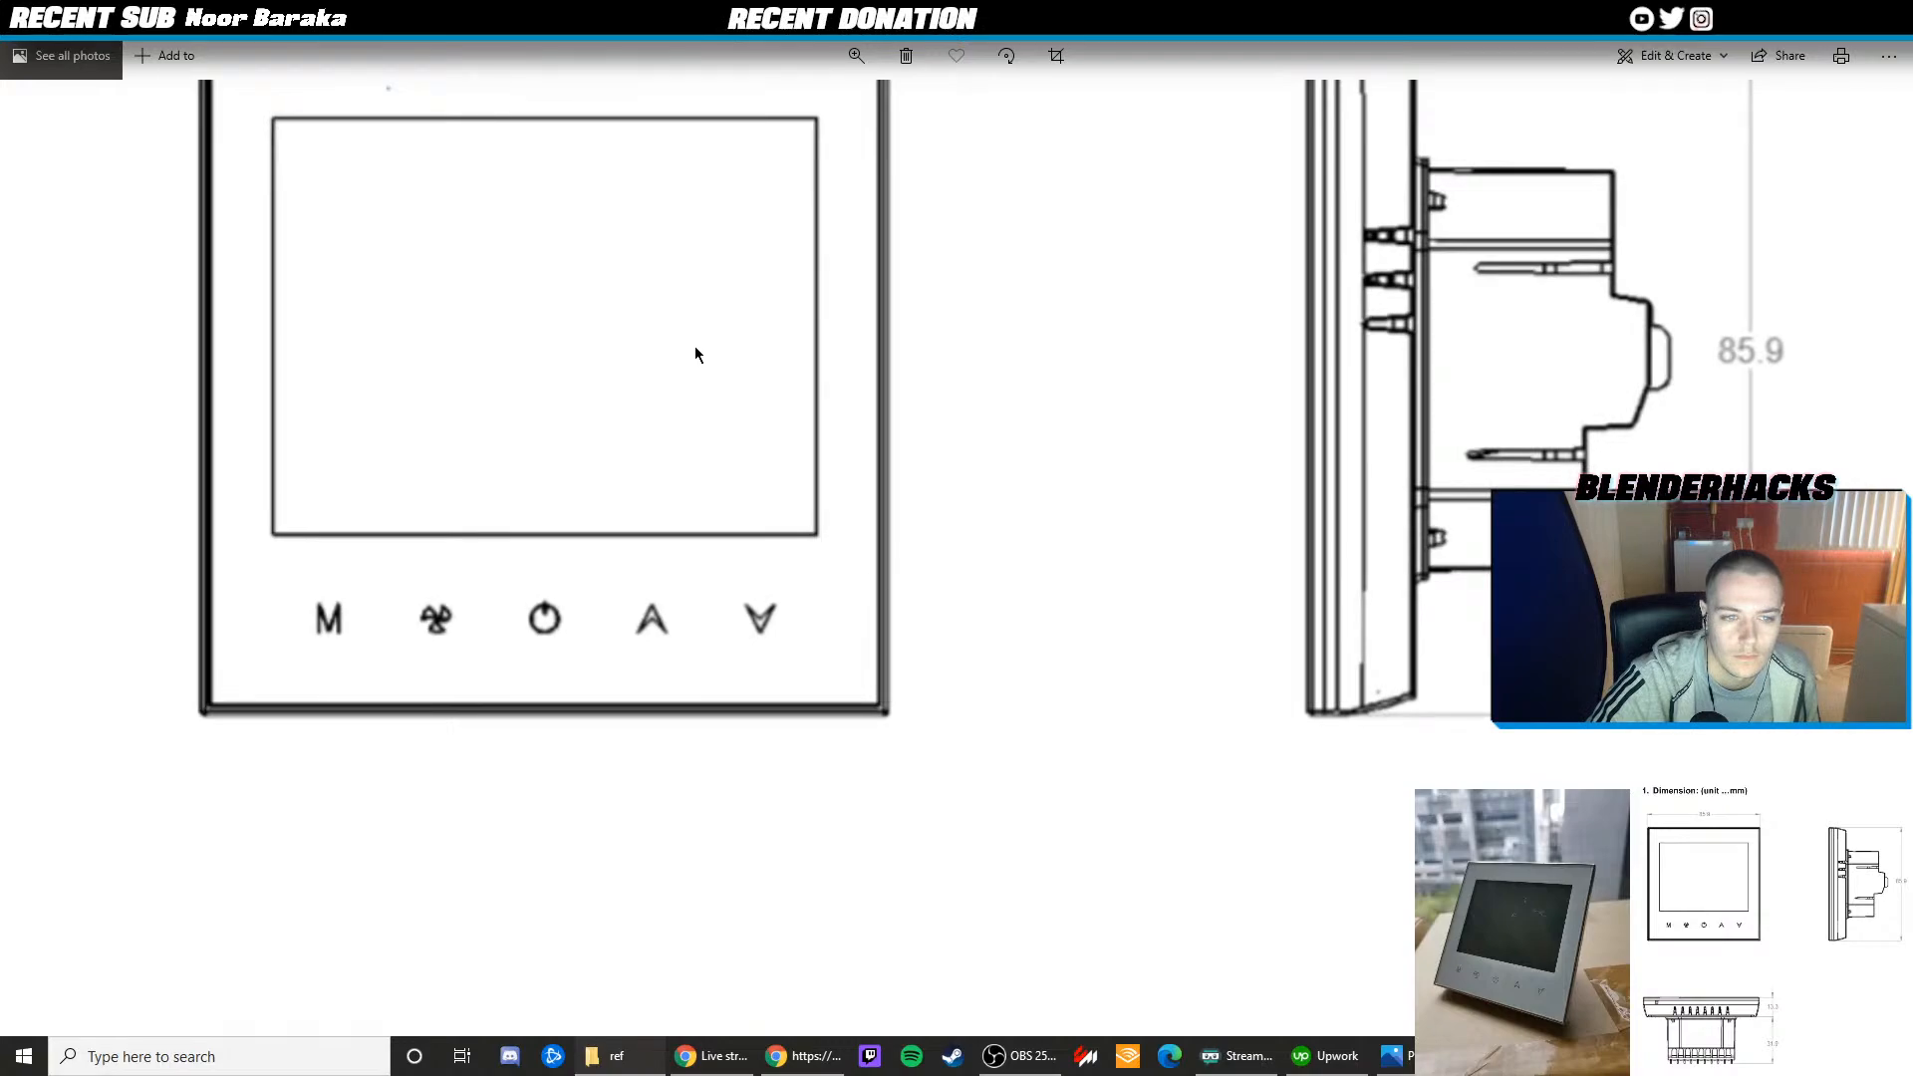
{"action": "scroll", "coordinate": [695, 347], "scroll_direction": "down", "scroll_amount": 3}
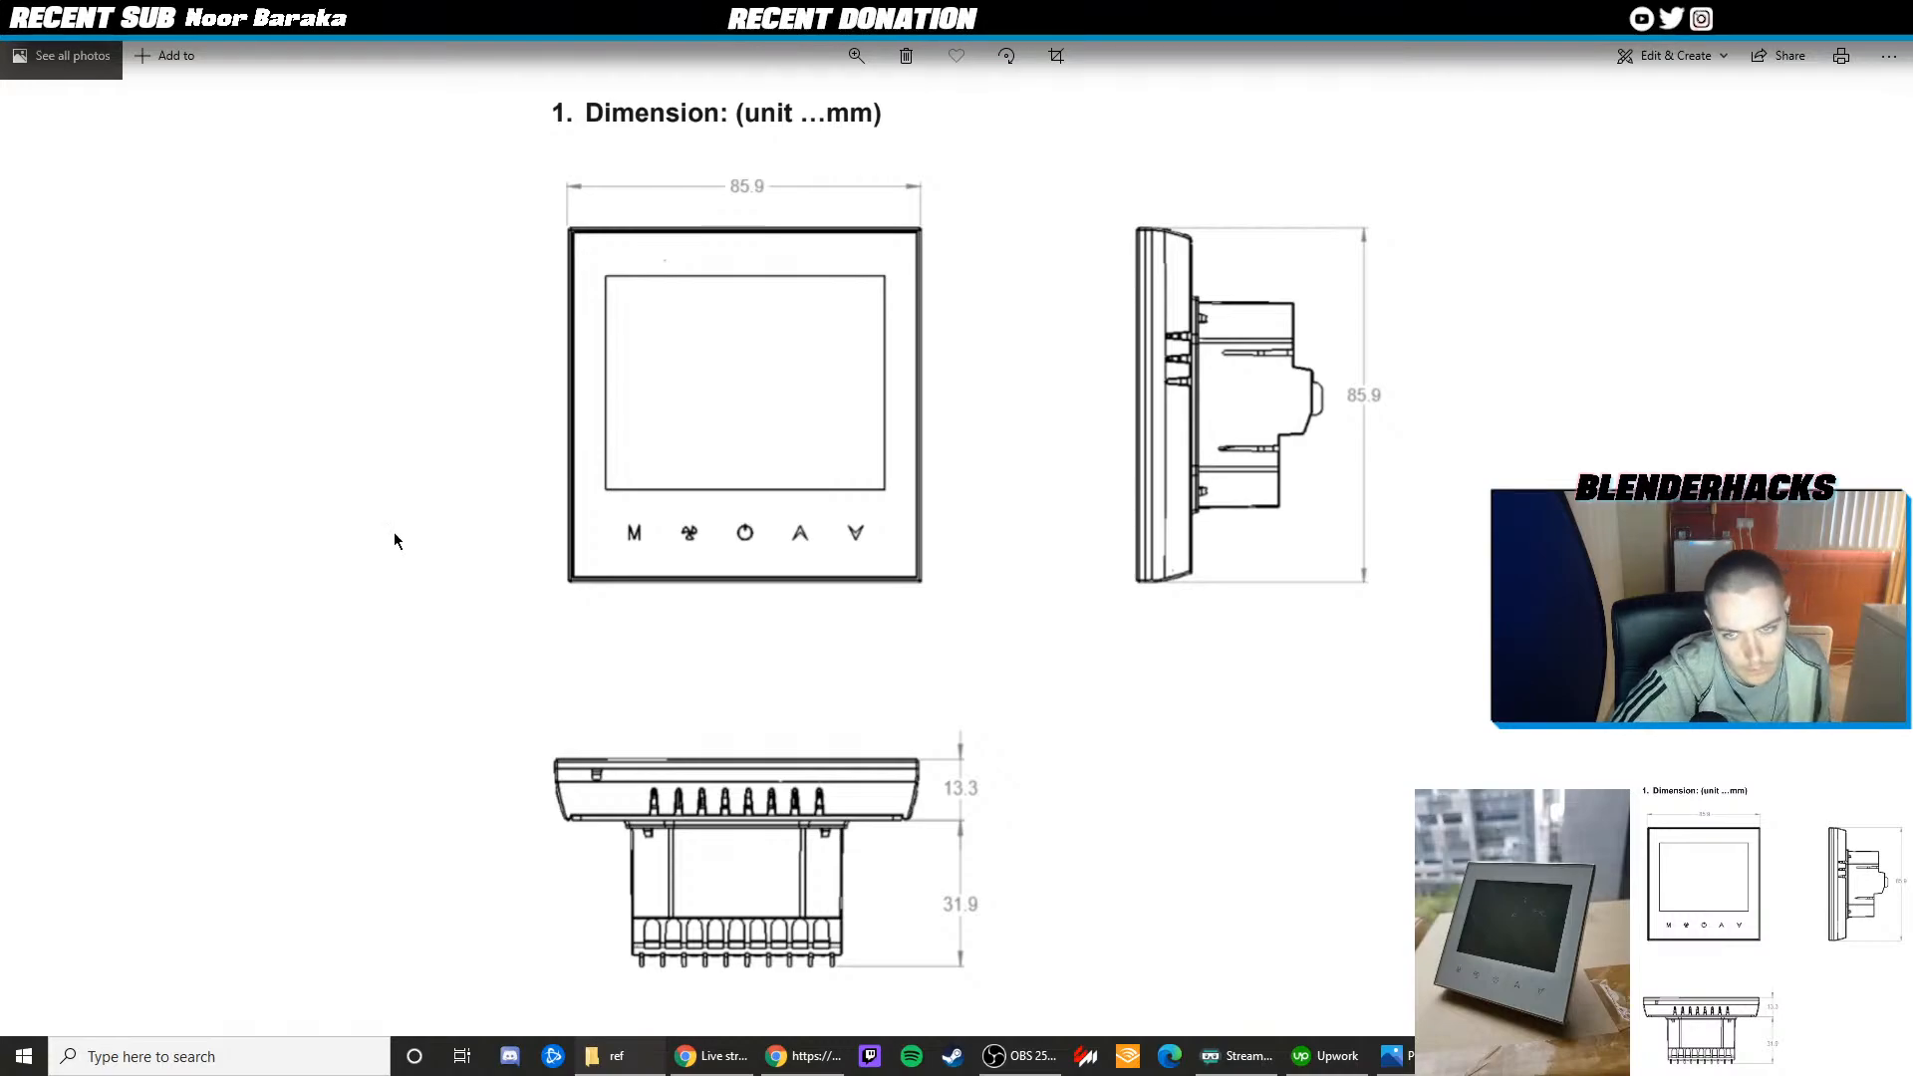
{"action": "scroll", "coordinate": [393, 540], "scroll_direction": "up", "scroll_amount": 5}
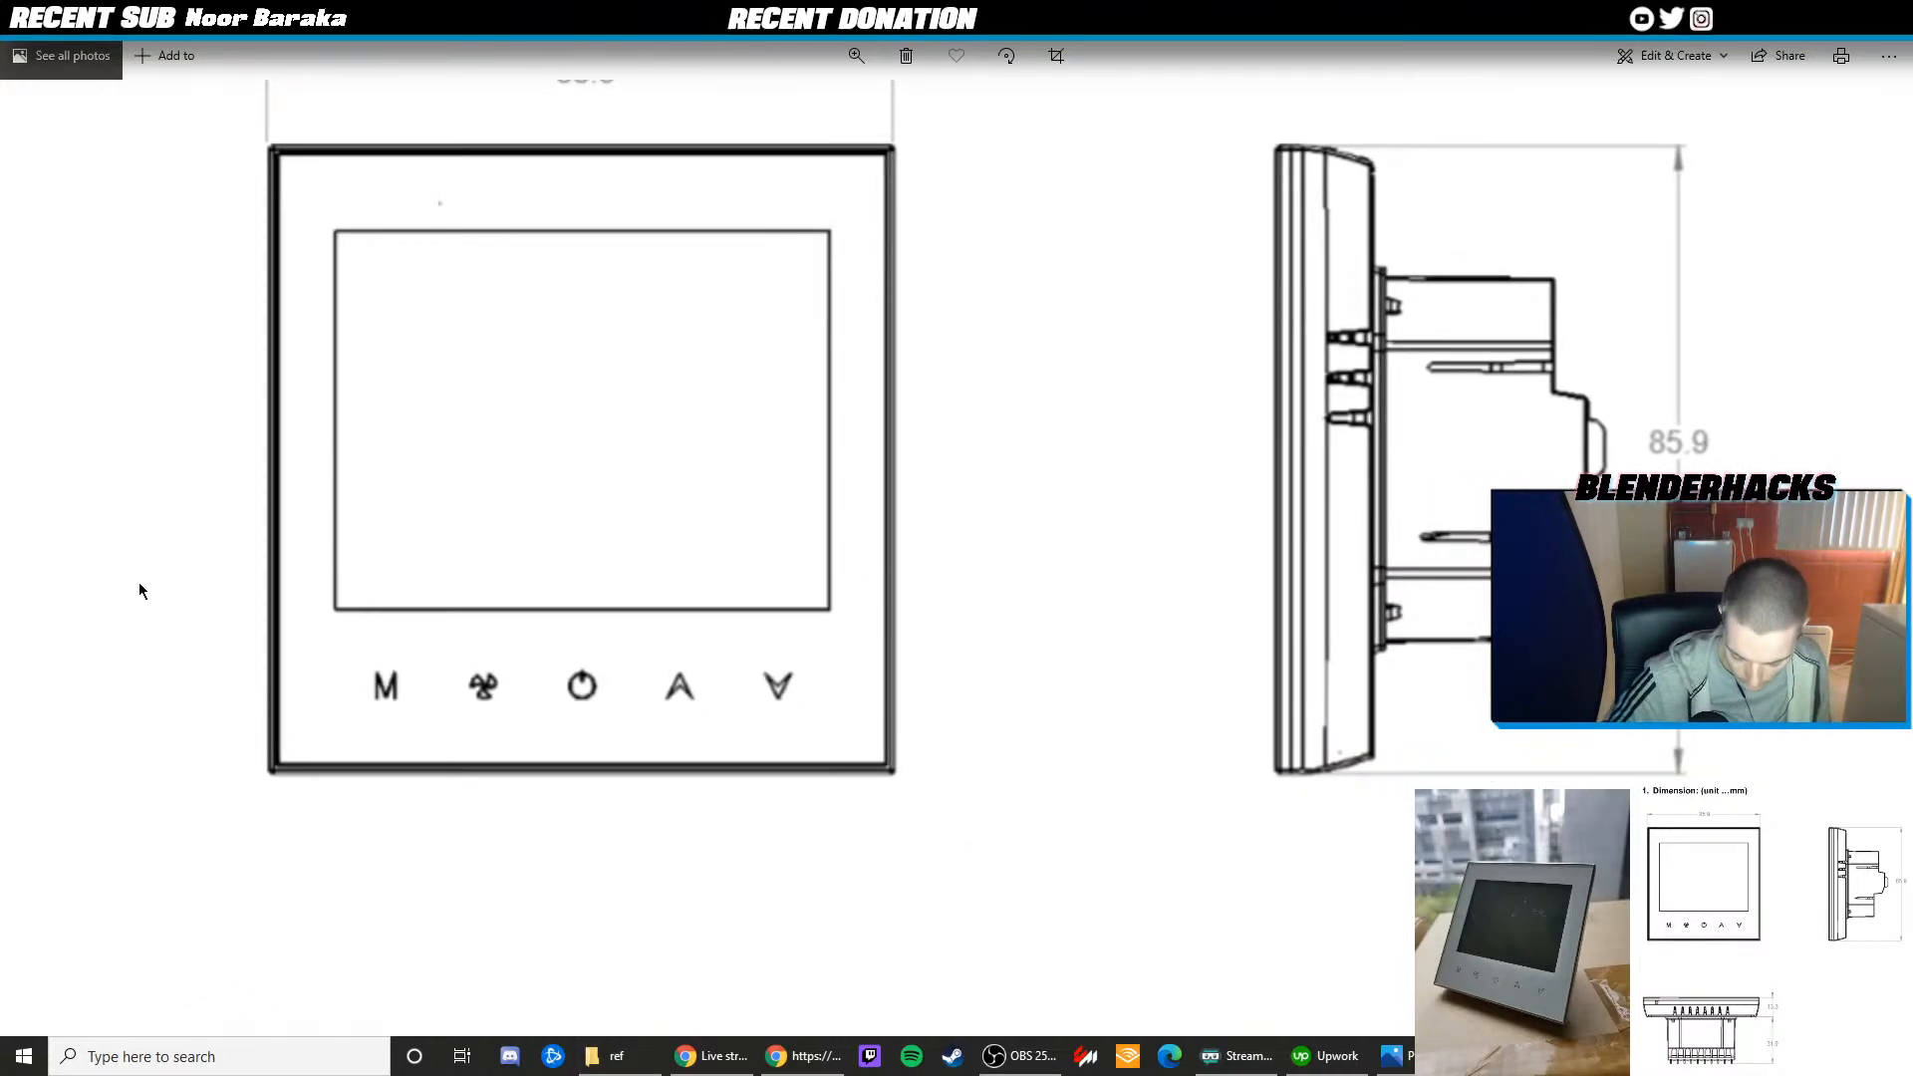
{"action": "left_click", "coordinate": [1888, 14]}
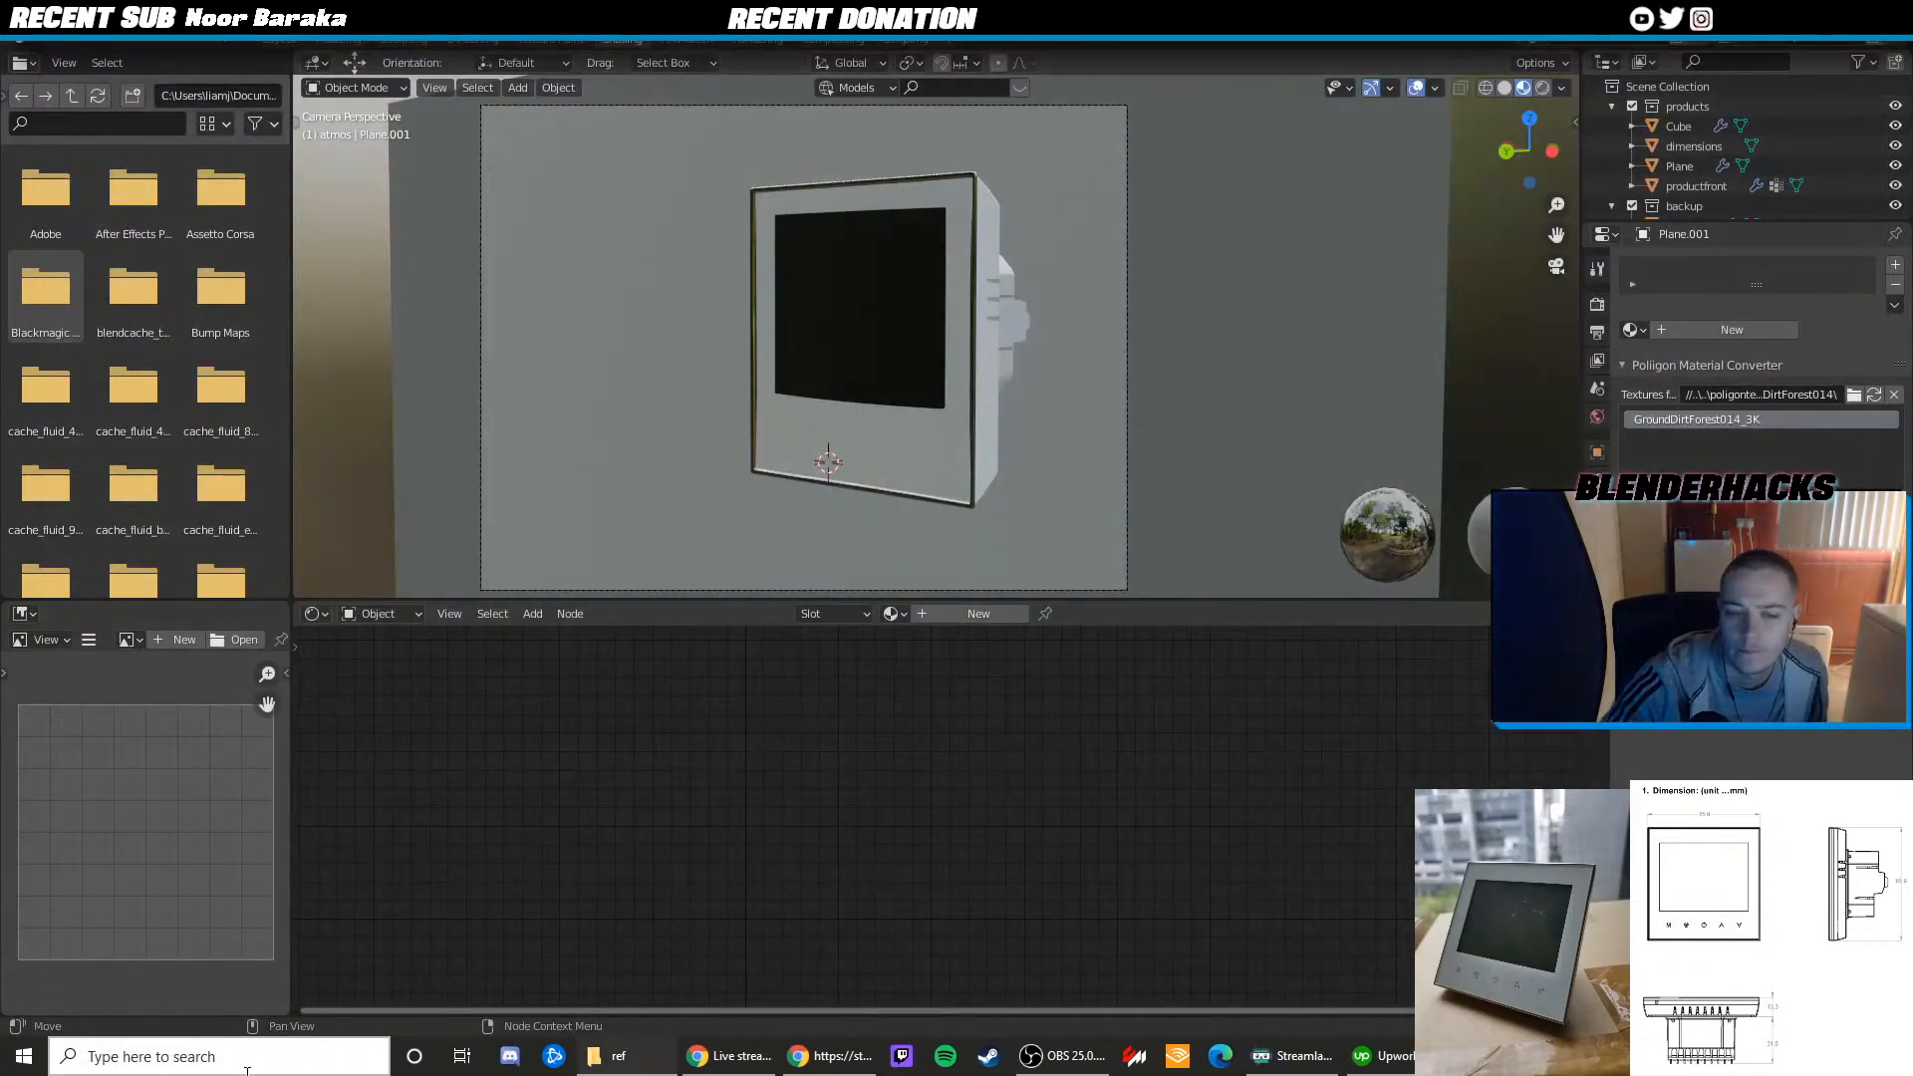
Open GIMP and create a new image from the copied screenshot of the dimension drawing
{"action": "left_click", "coordinate": [166, 1066]}
{"action": "type", "text": "gimp"}
{"action": "key", "text": "Return"}
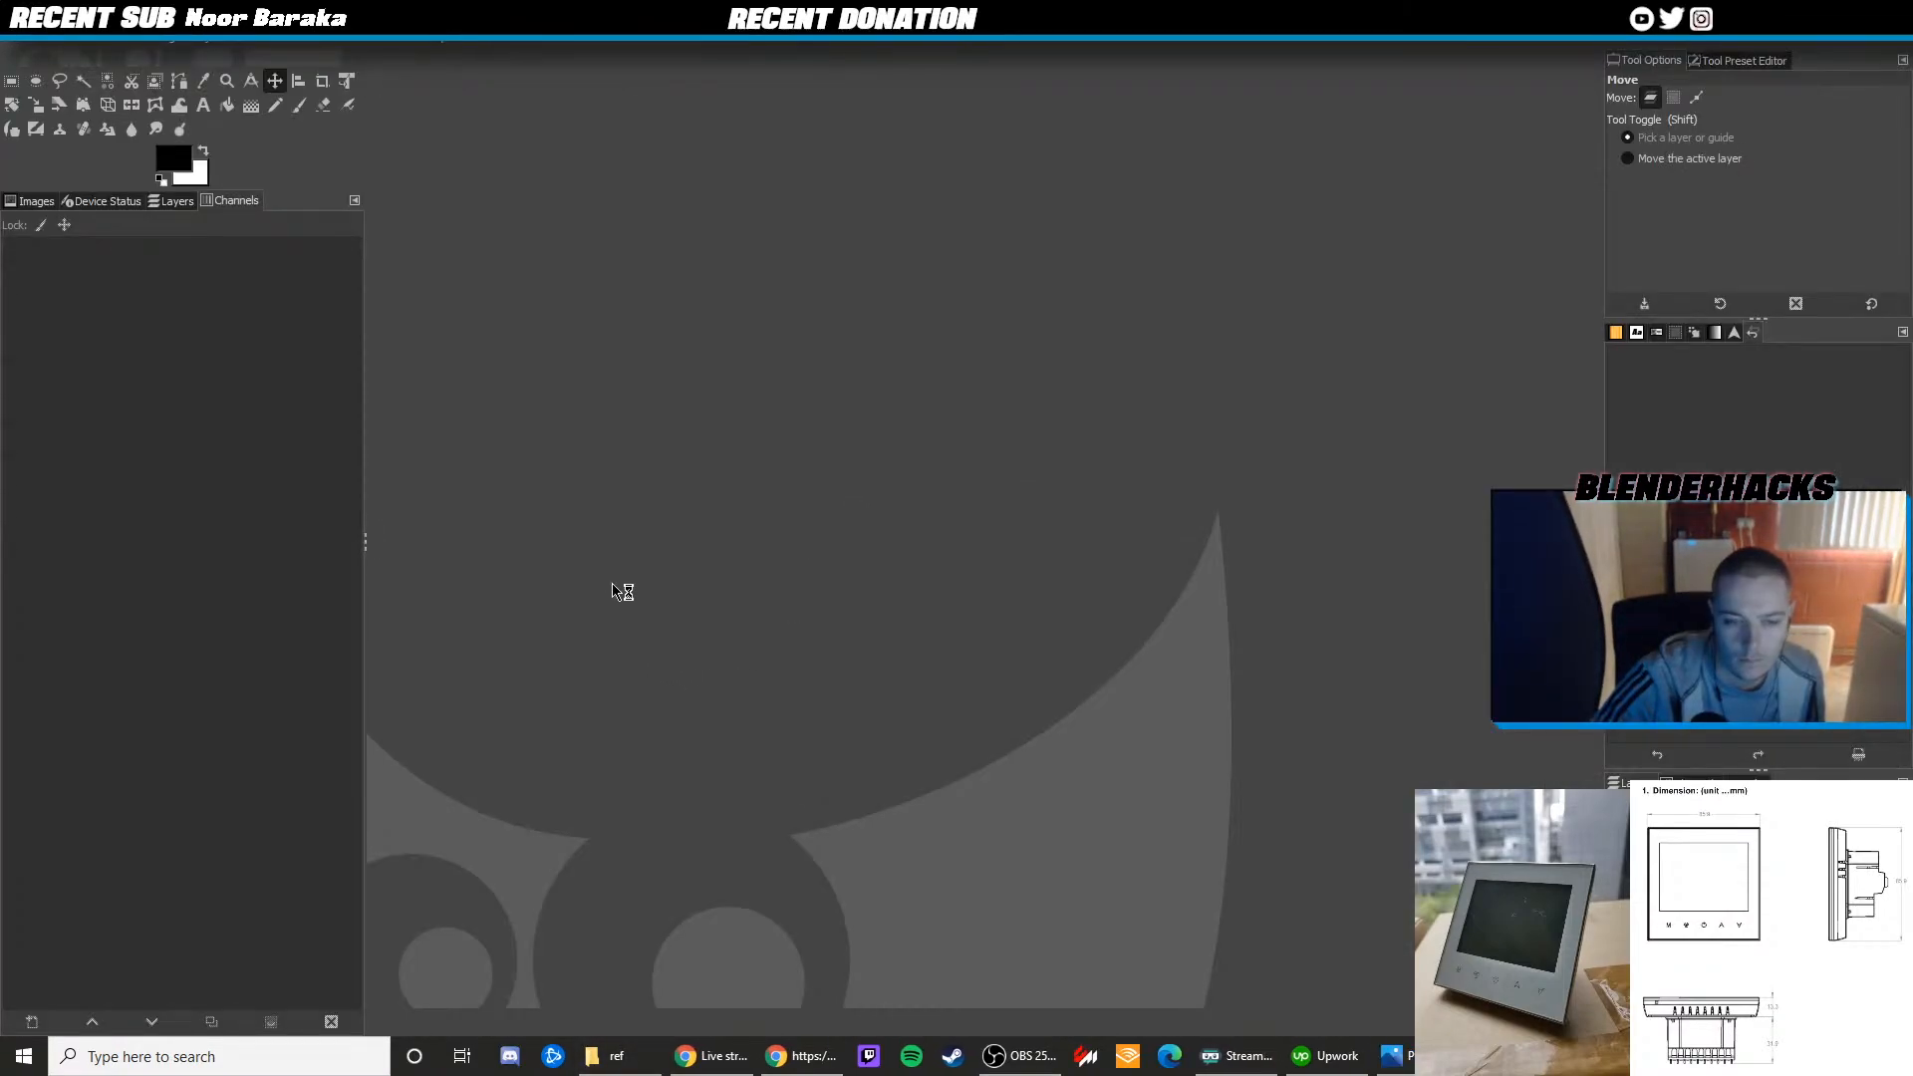
{"action": "right_click", "coordinate": [623, 591]}
{"action": "mouse_move", "coordinate": [676, 626]}
{"action": "left_click", "coordinate": [854, 649]}
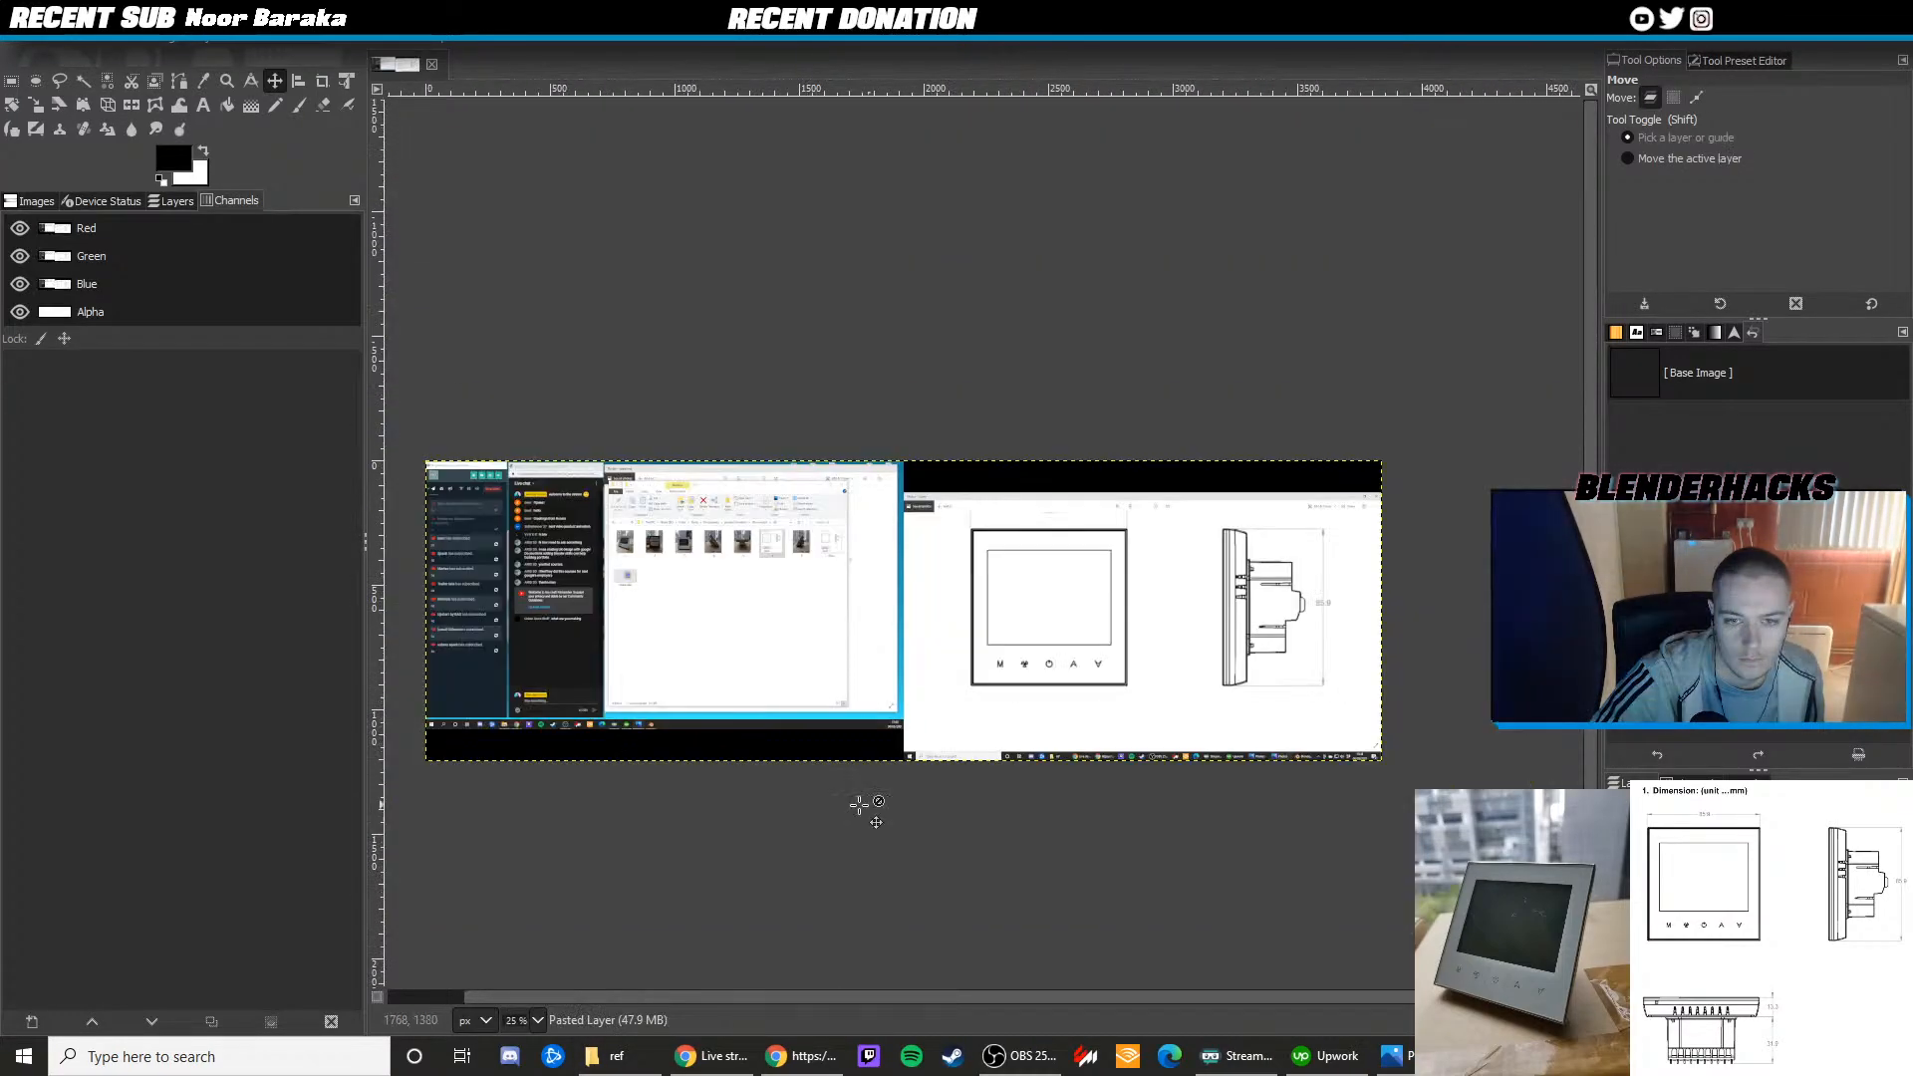
Crop the pasted screenshot to a rectangular selection around the thermostat's front-view drawing
{"action": "left_click", "coordinate": [12, 81]}
{"action": "left_click_drag", "start_coordinate": [1141, 698], "coordinate": [957, 521]}
{"action": "left_click", "coordinate": [175, 47]}
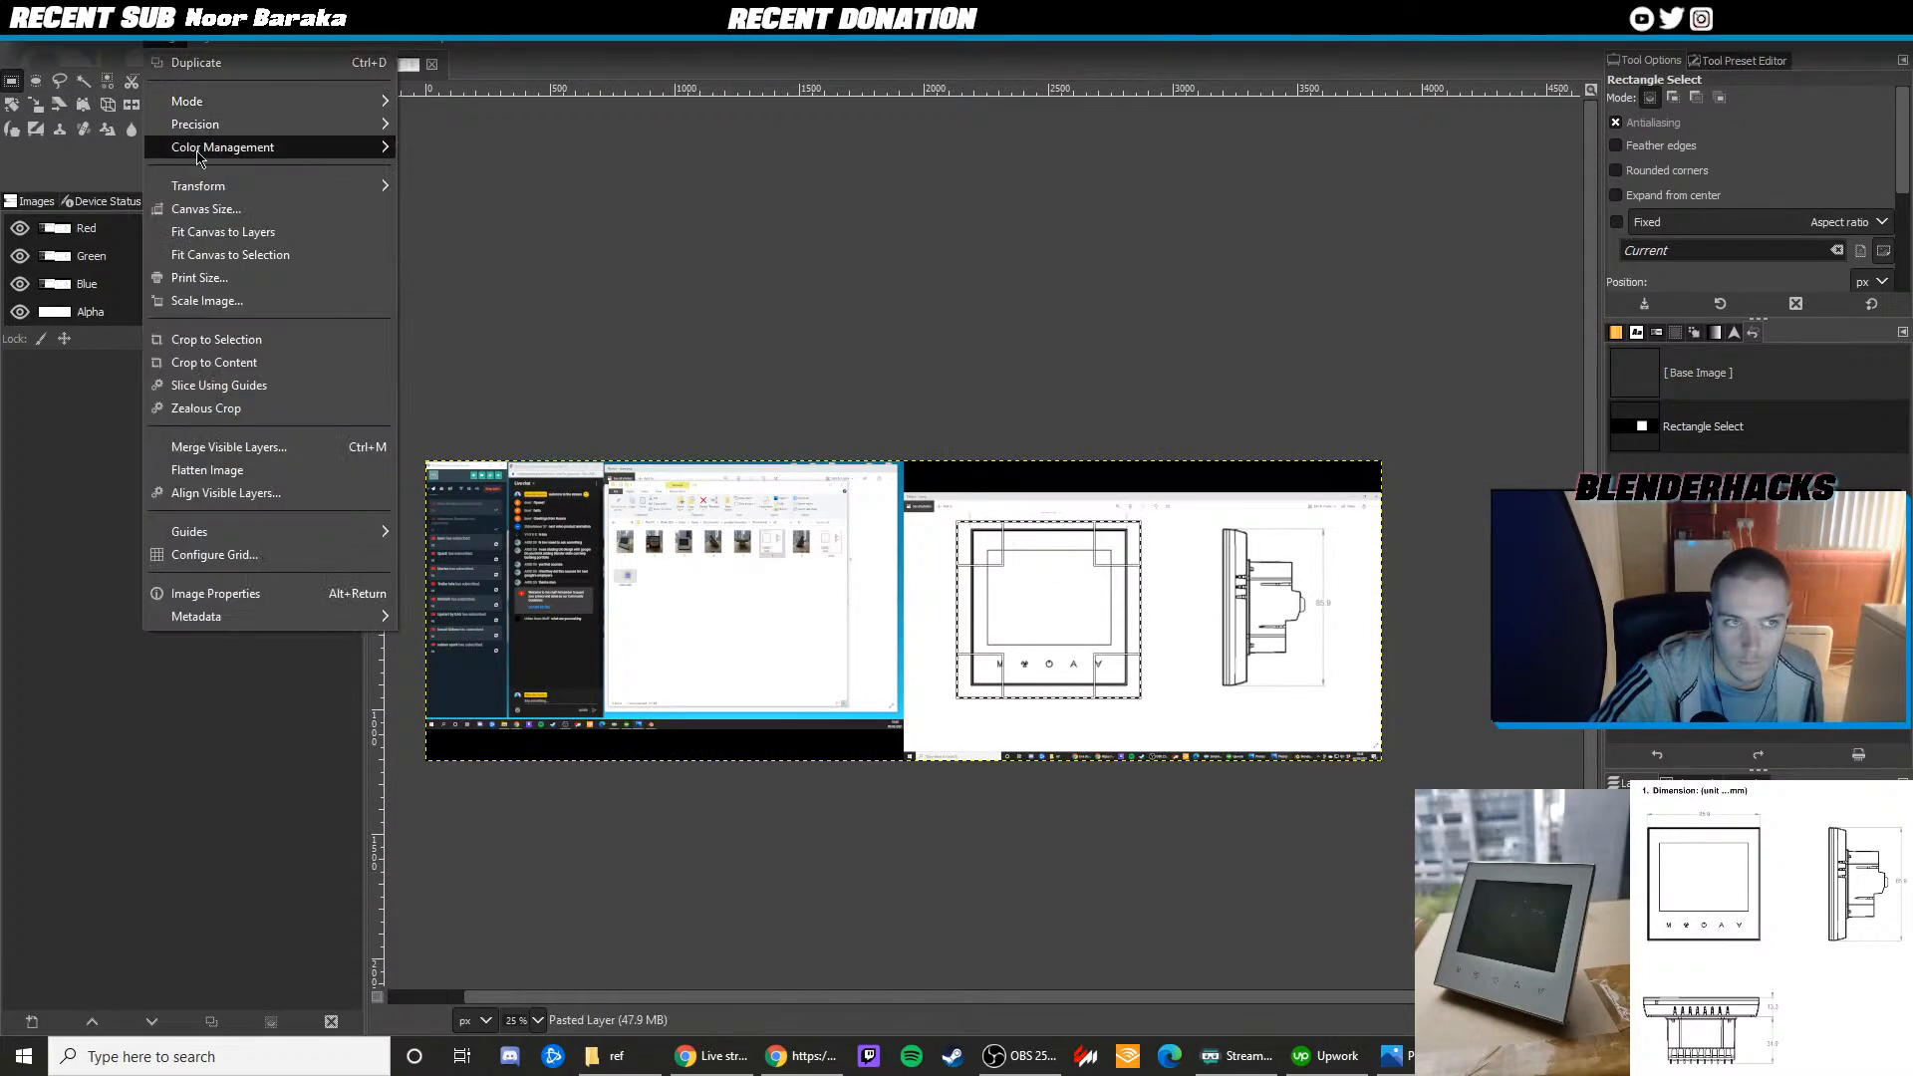
{"action": "left_click", "coordinate": [217, 339]}
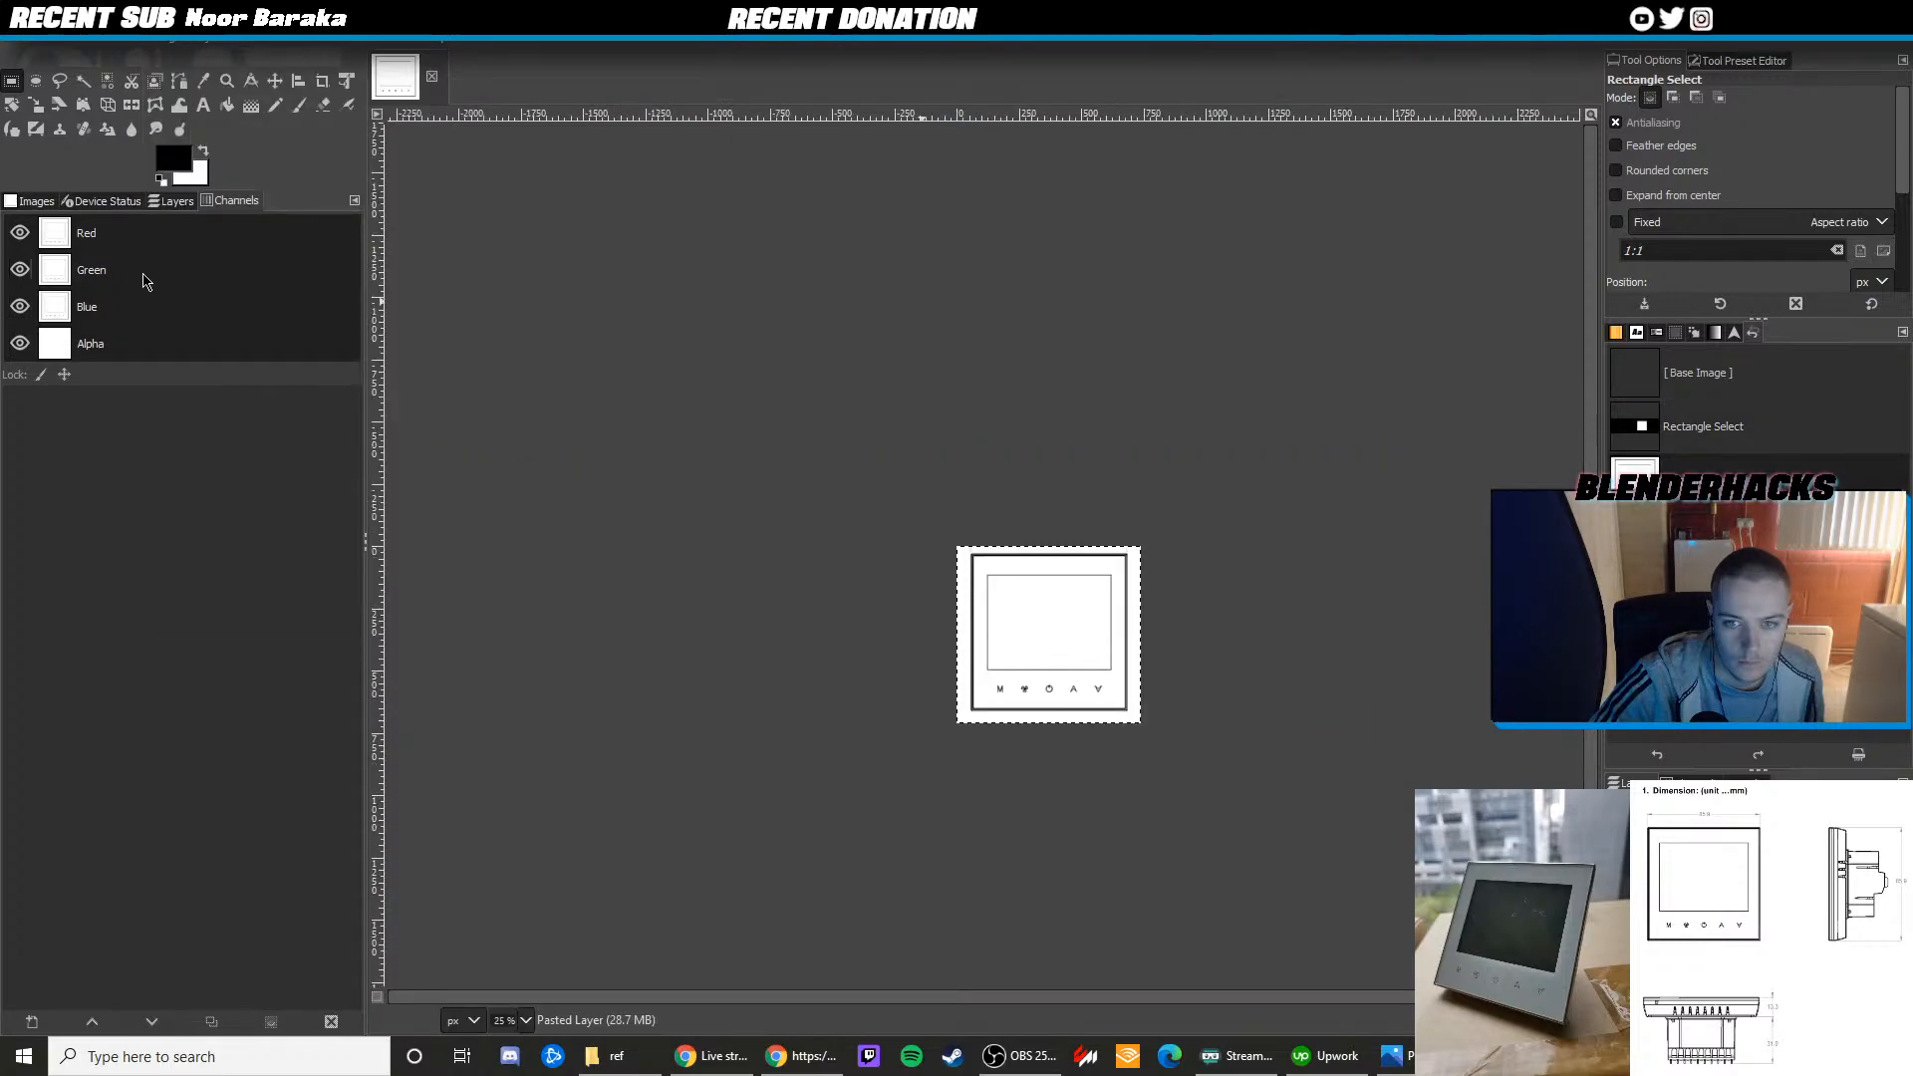
{"action": "left_click", "coordinate": [16, 47]}
{"action": "left_click", "coordinate": [88, 347]}
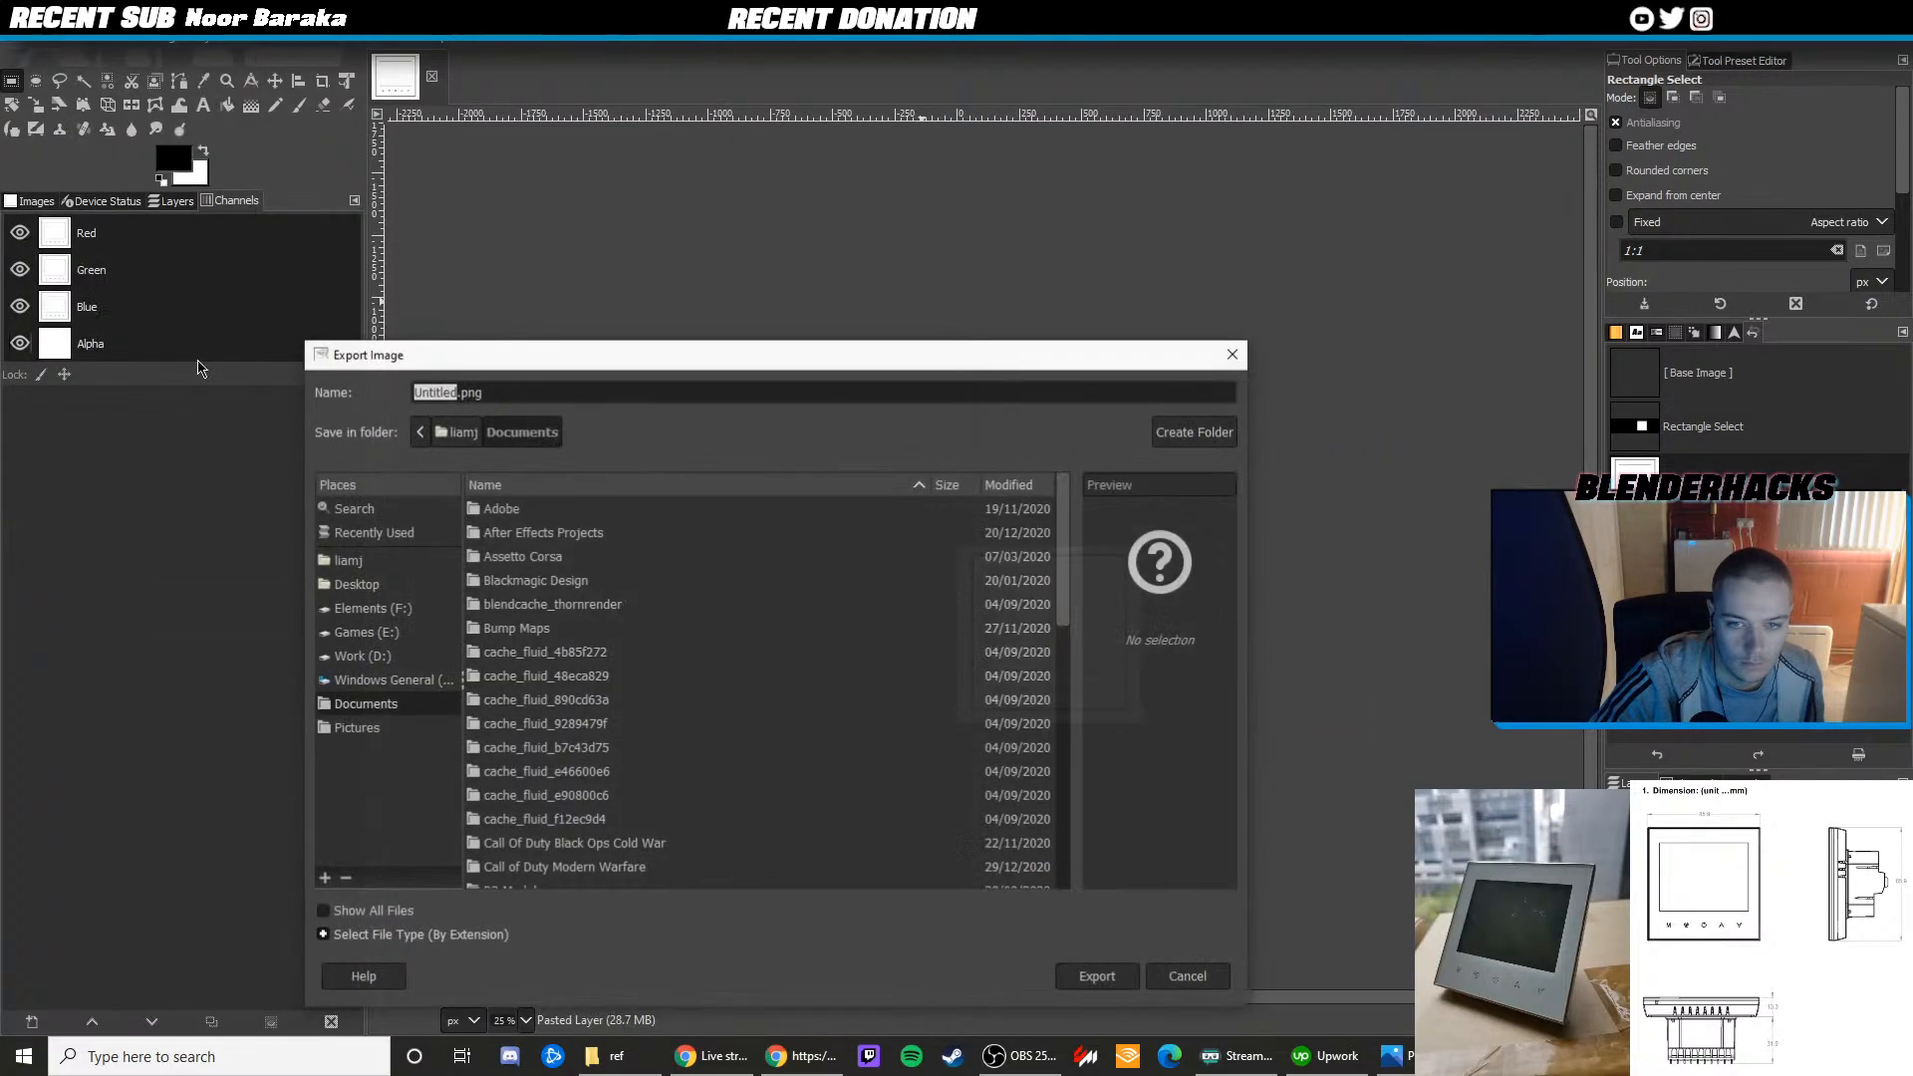
{"action": "left_click", "coordinate": [384, 680]}
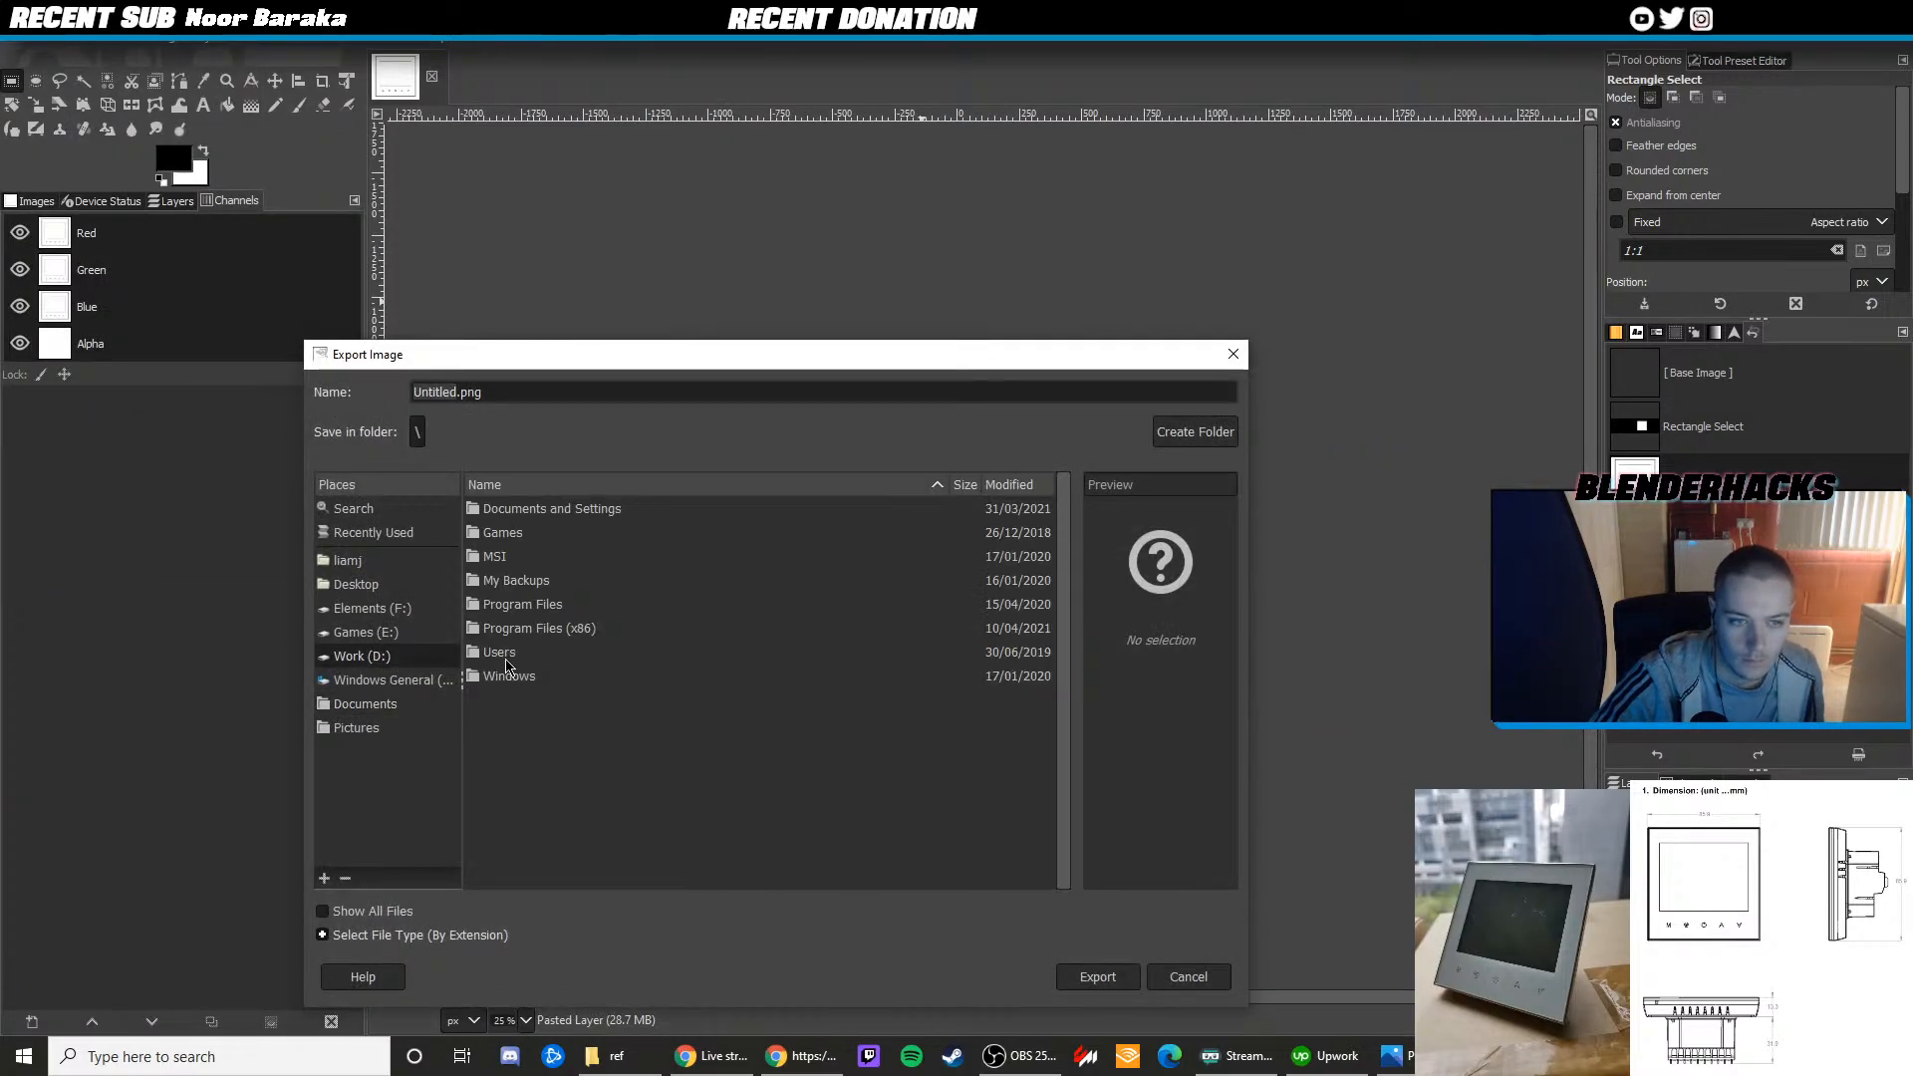
{"action": "double_click", "coordinate": [511, 654]}
{"action": "double_click", "coordinate": [523, 511]}
{"action": "double_click", "coordinate": [530, 719]}
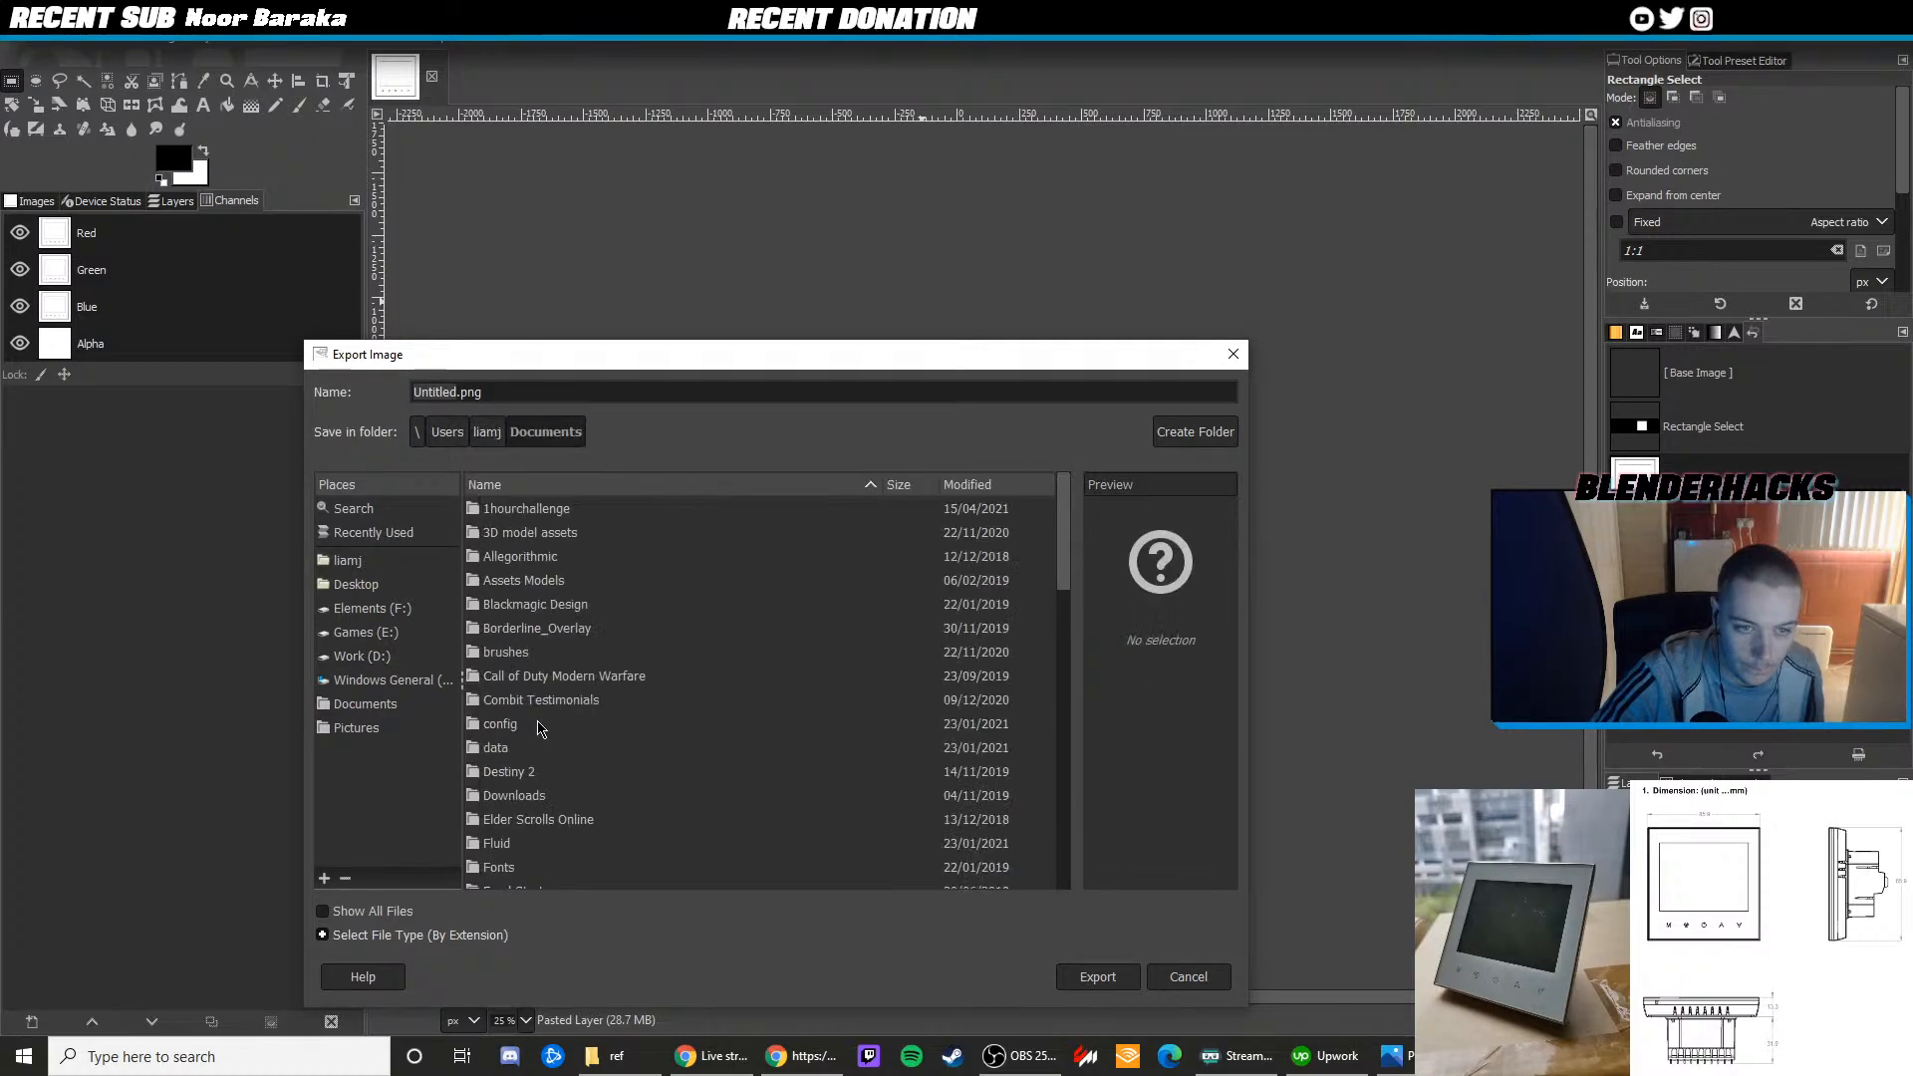
{"action": "scroll", "coordinate": [638, 697], "scroll_direction": "down", "scroll_amount": 5}
{"action": "left_click", "coordinate": [1189, 976]}
Crop the drawing to its lower strip with the touch icons, using a full-width selection of about 736 × 210 px
{"action": "scroll", "coordinate": [1132, 760], "scroll_direction": "up", "scroll_amount": 3, "text": "ctrl"}
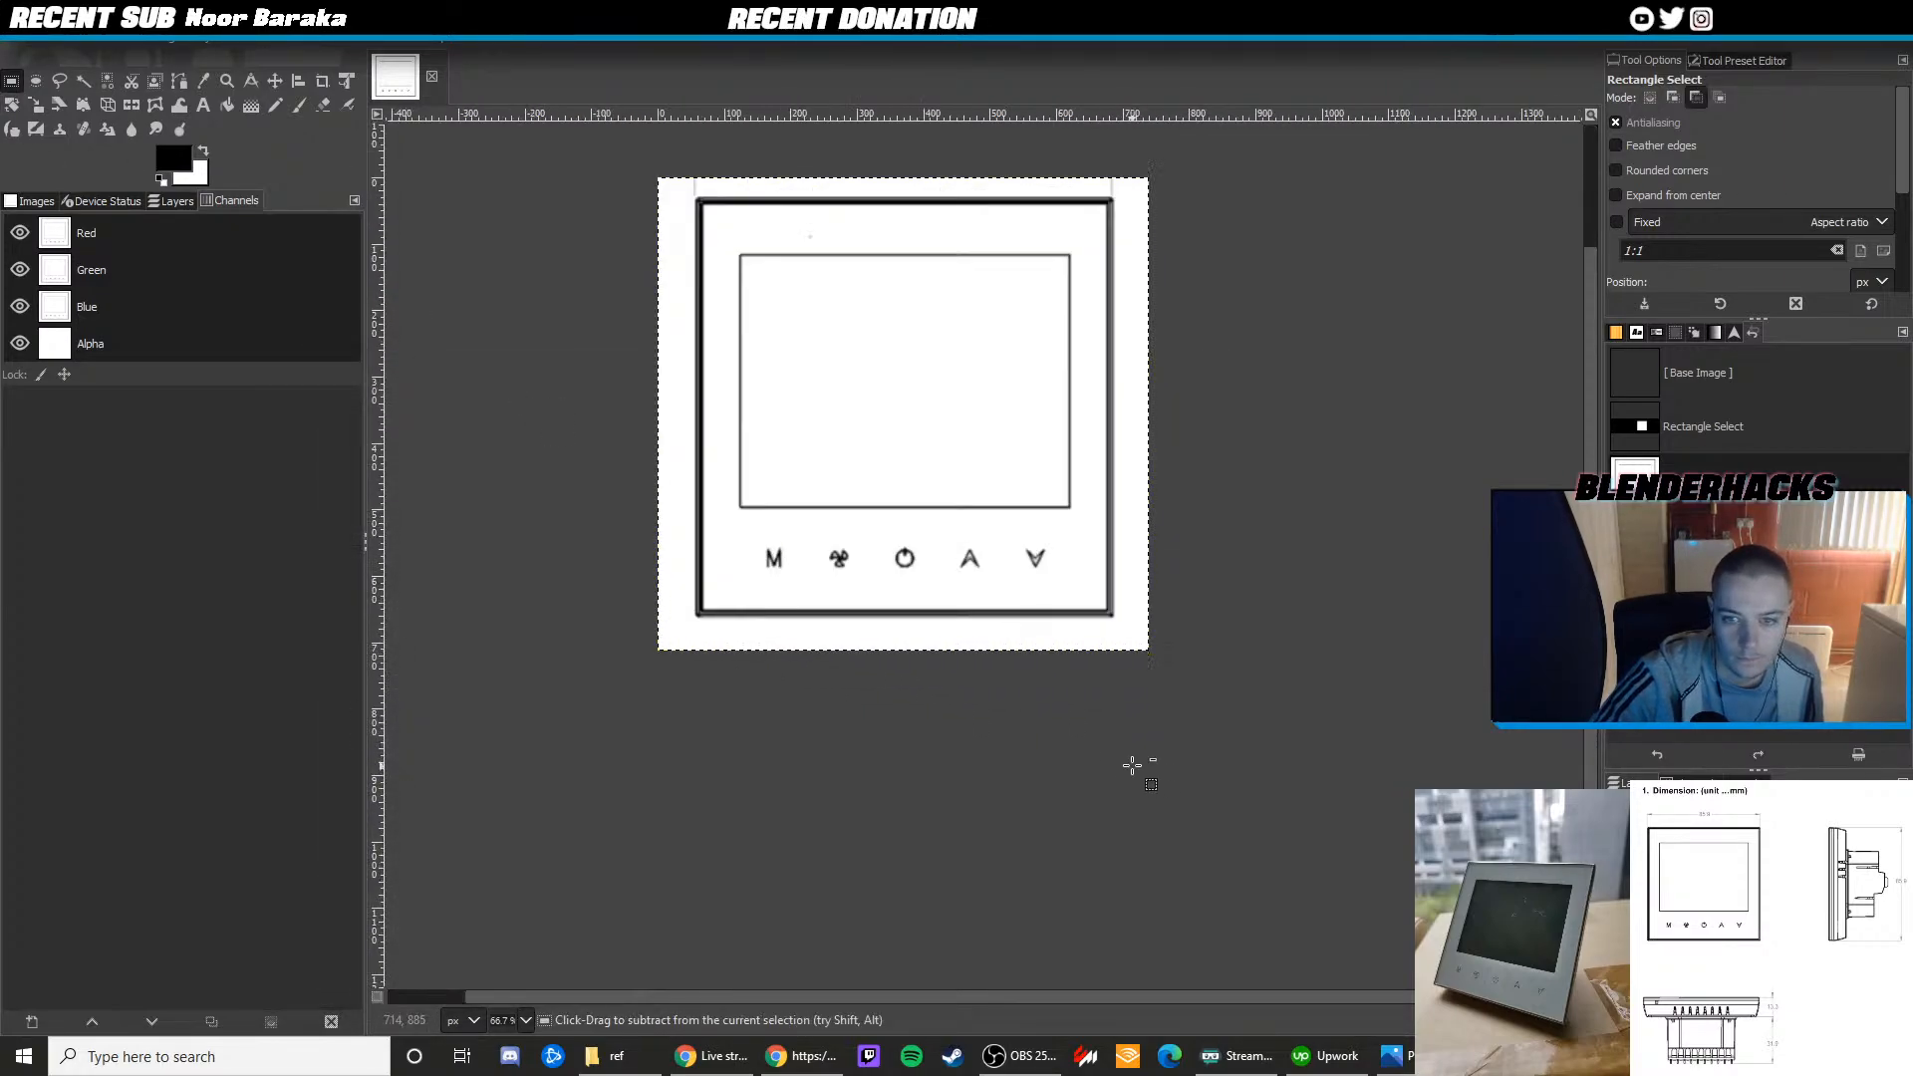
{"action": "left_click_drag", "start_coordinate": [1231, 709], "coordinate": [1043, 681]}
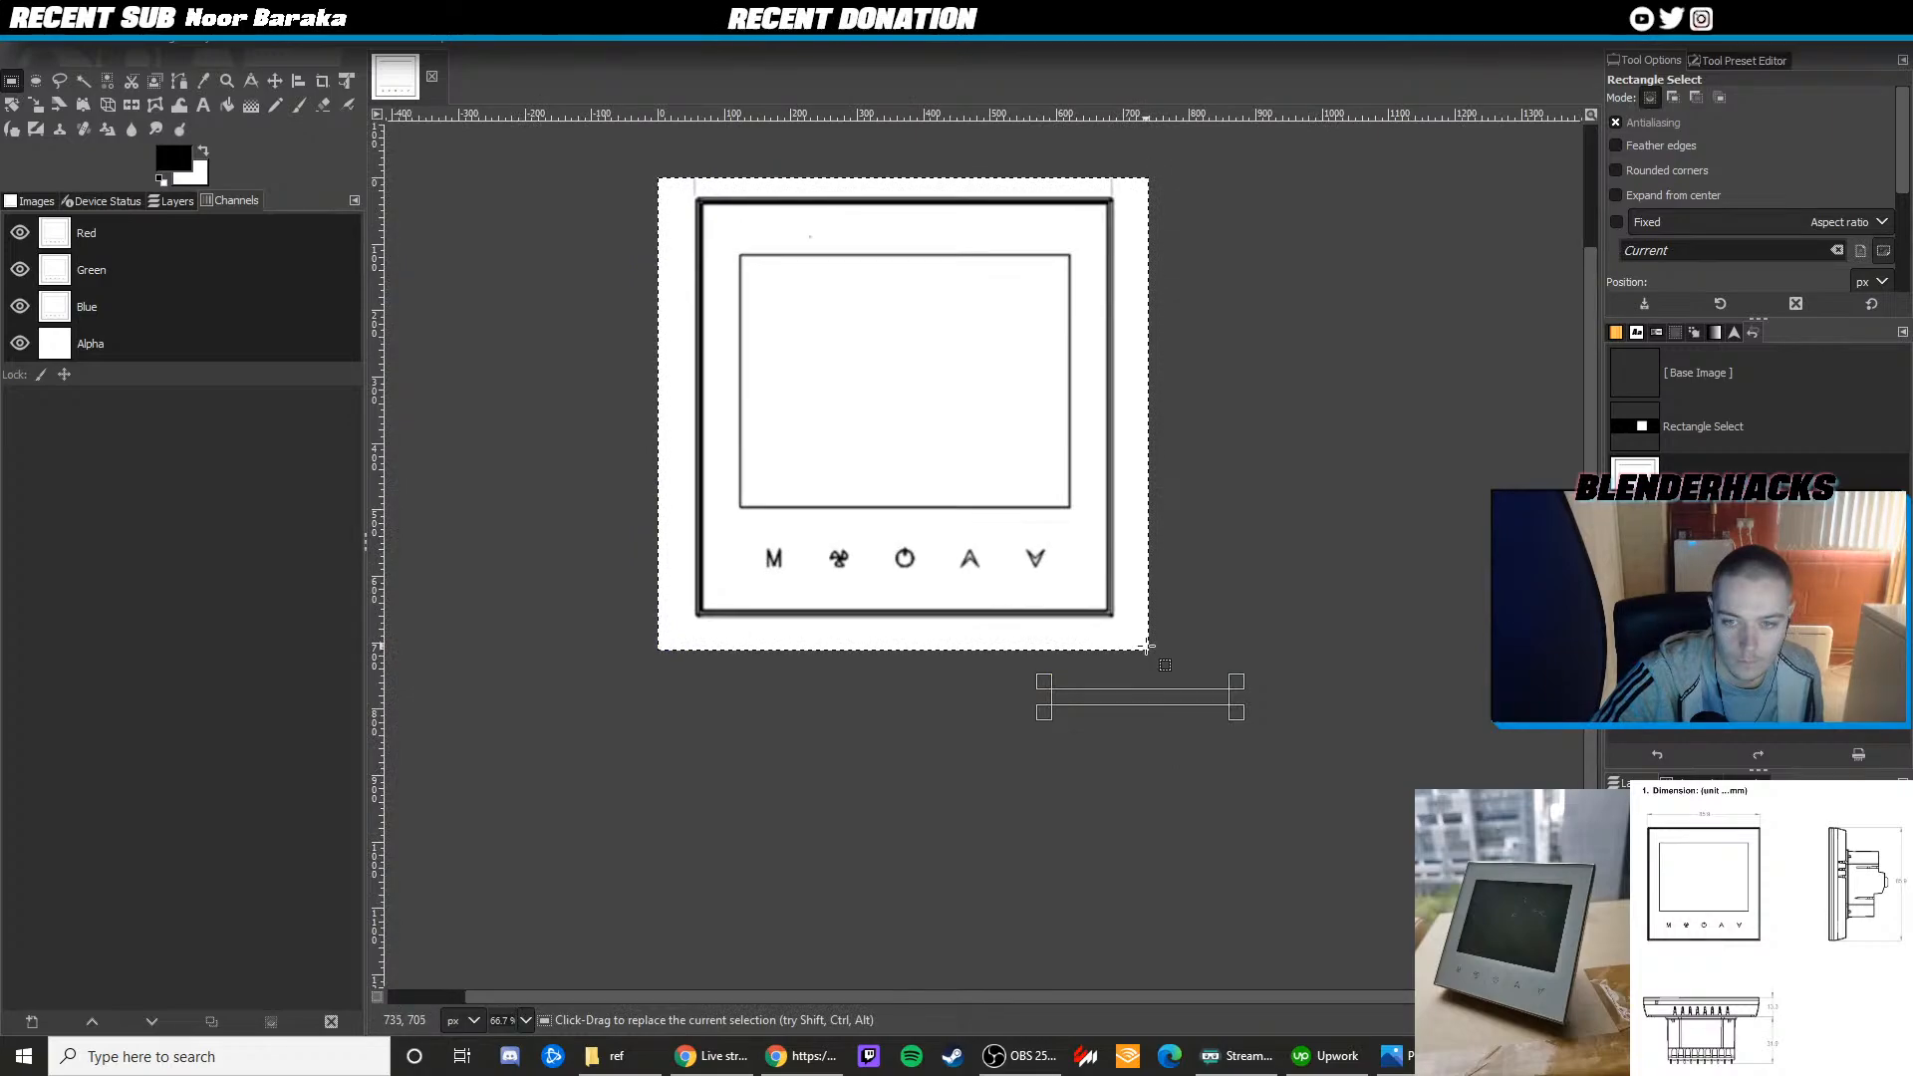
{"action": "left_click_drag", "start_coordinate": [1146, 647], "coordinate": [657, 510]}
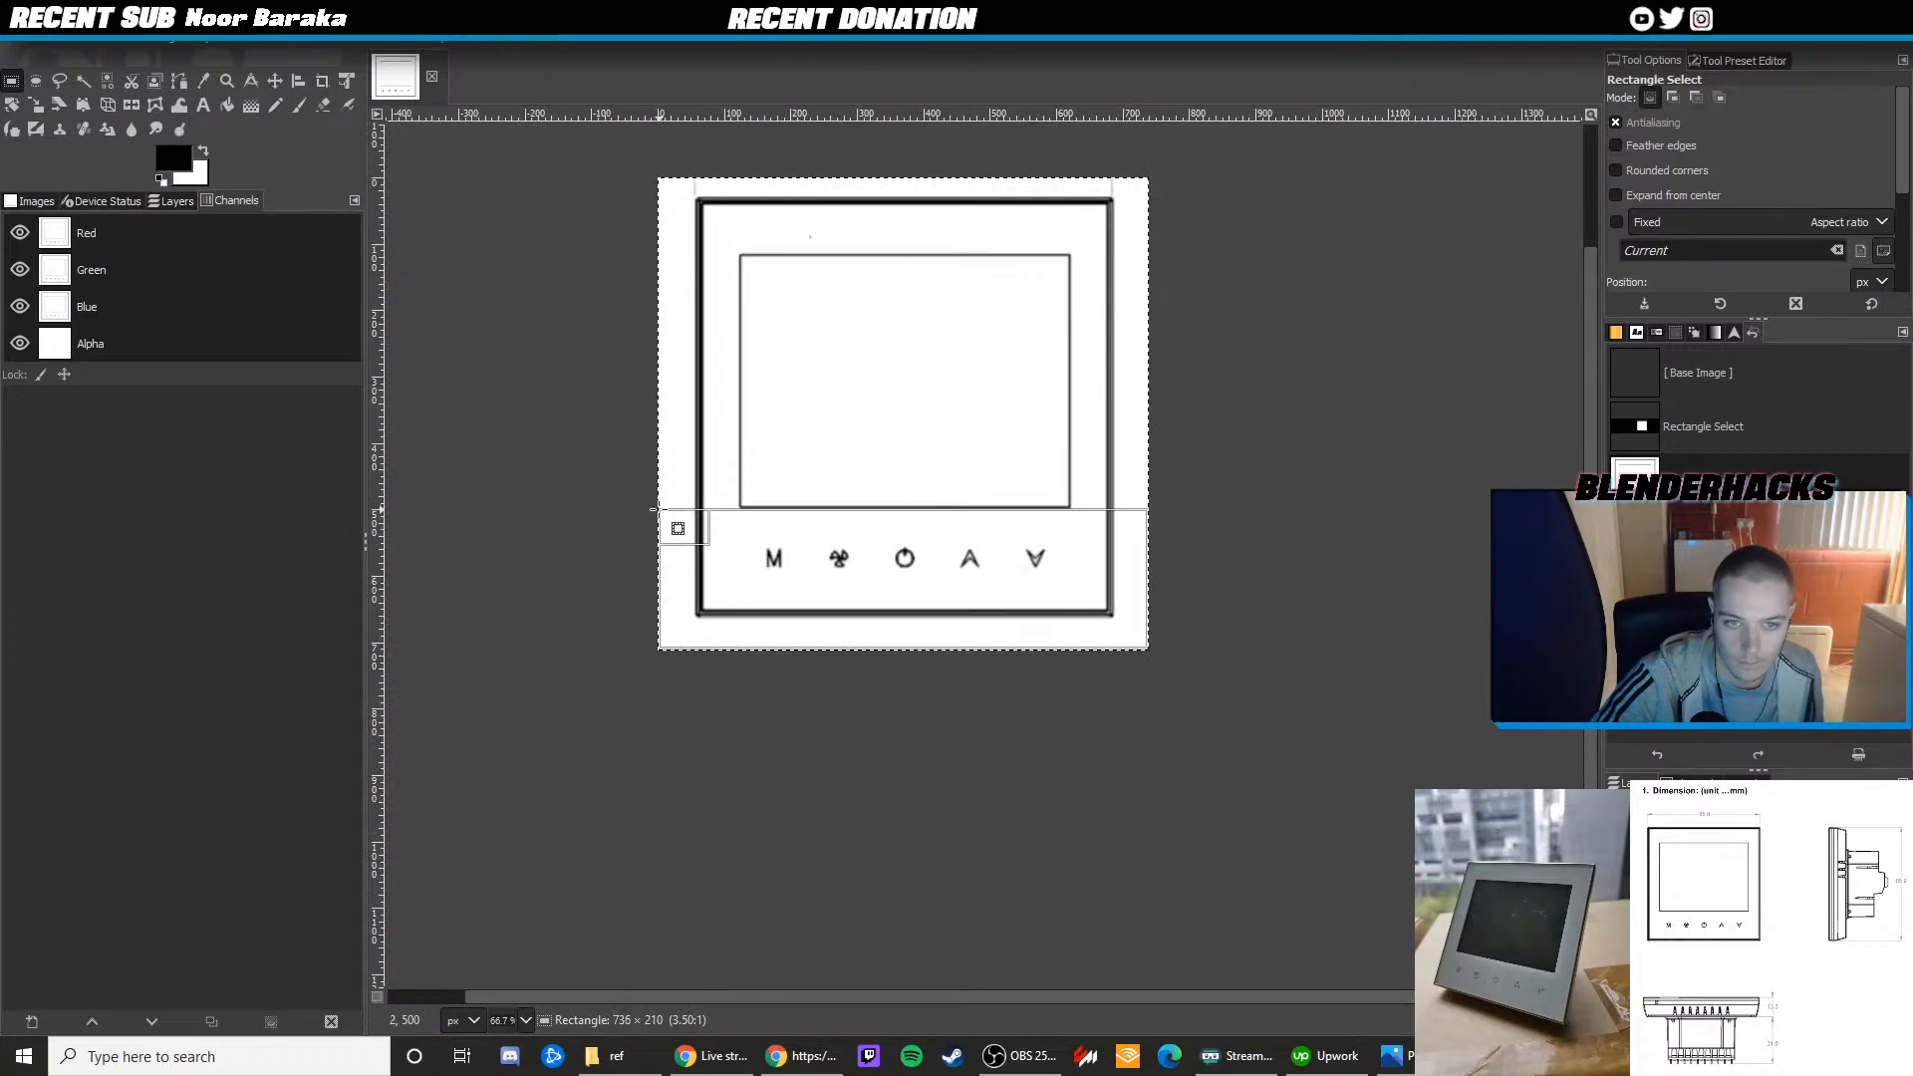
{"action": "left_click", "coordinate": [185, 46]}
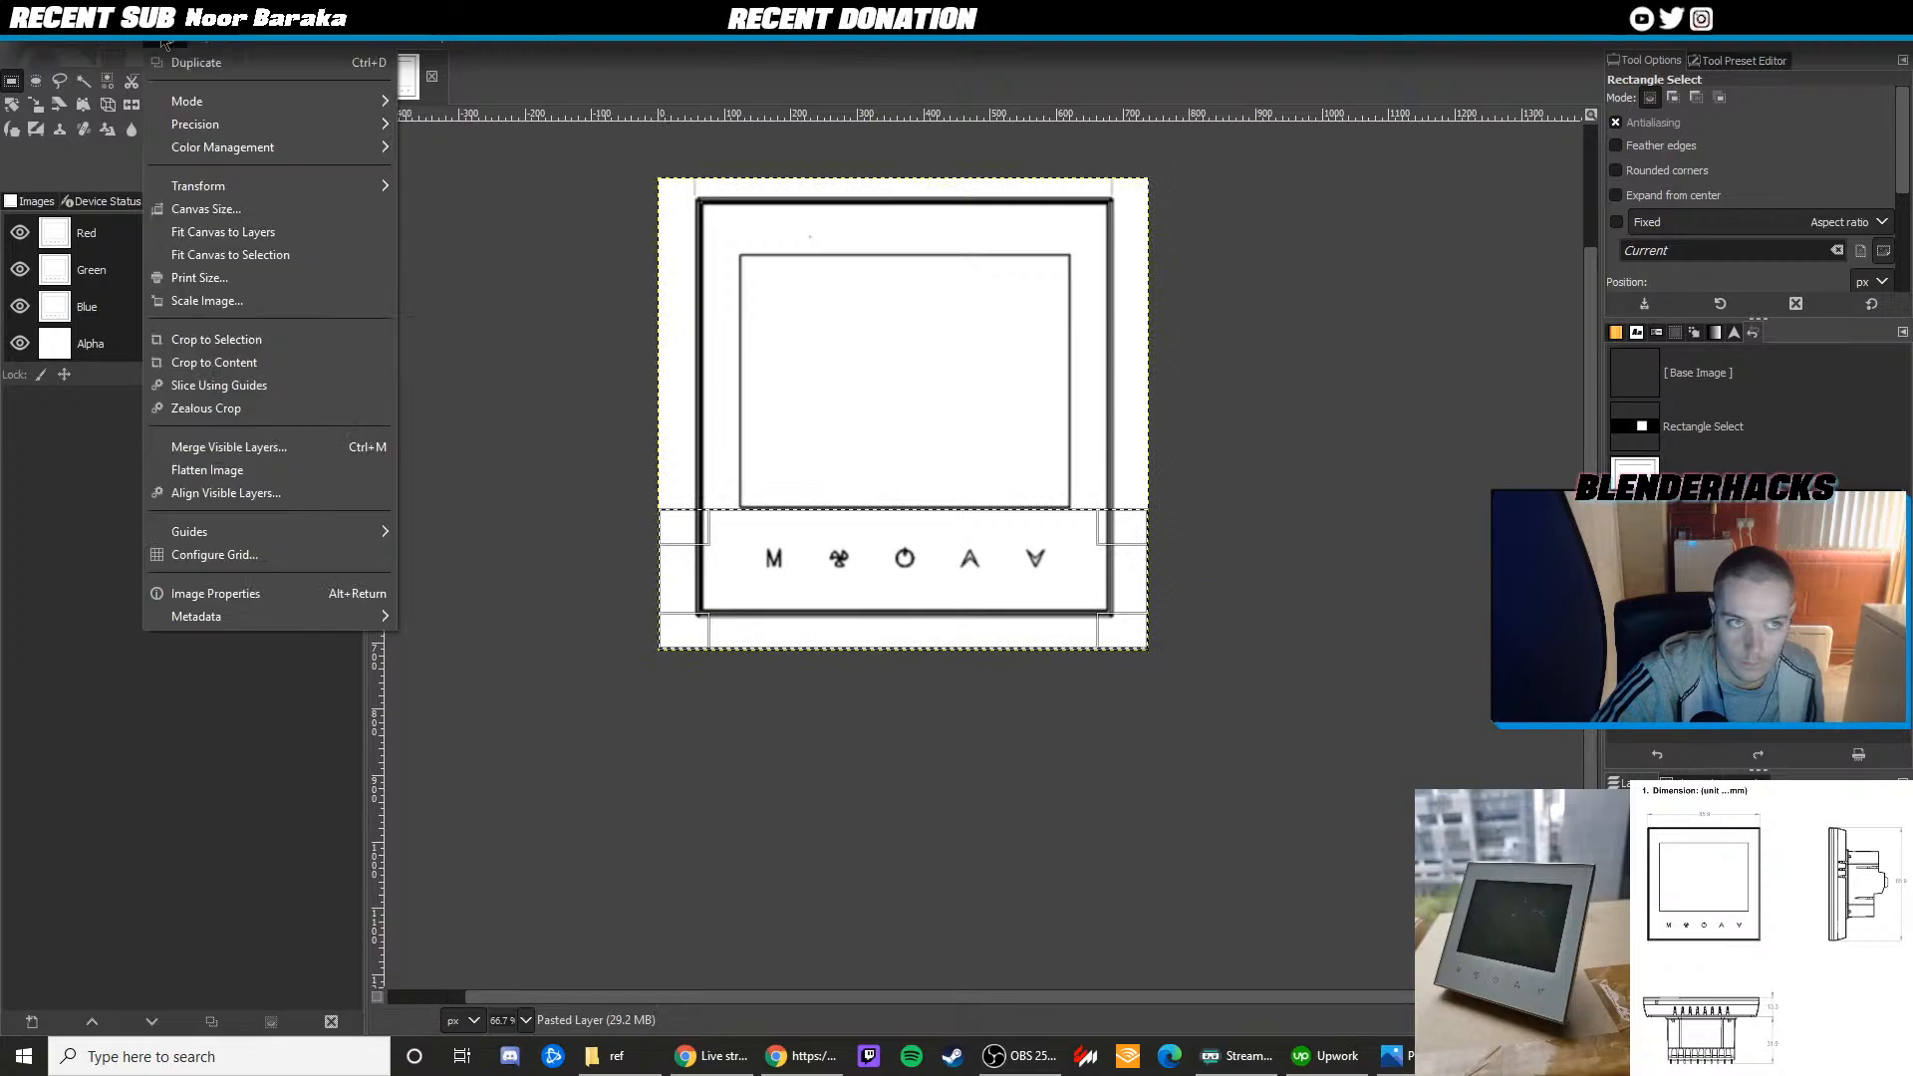
{"action": "left_click", "coordinate": [209, 340]}
Start exporting the cropped icon strip under the file name icons.png
{"action": "left_click", "coordinate": [22, 47]}
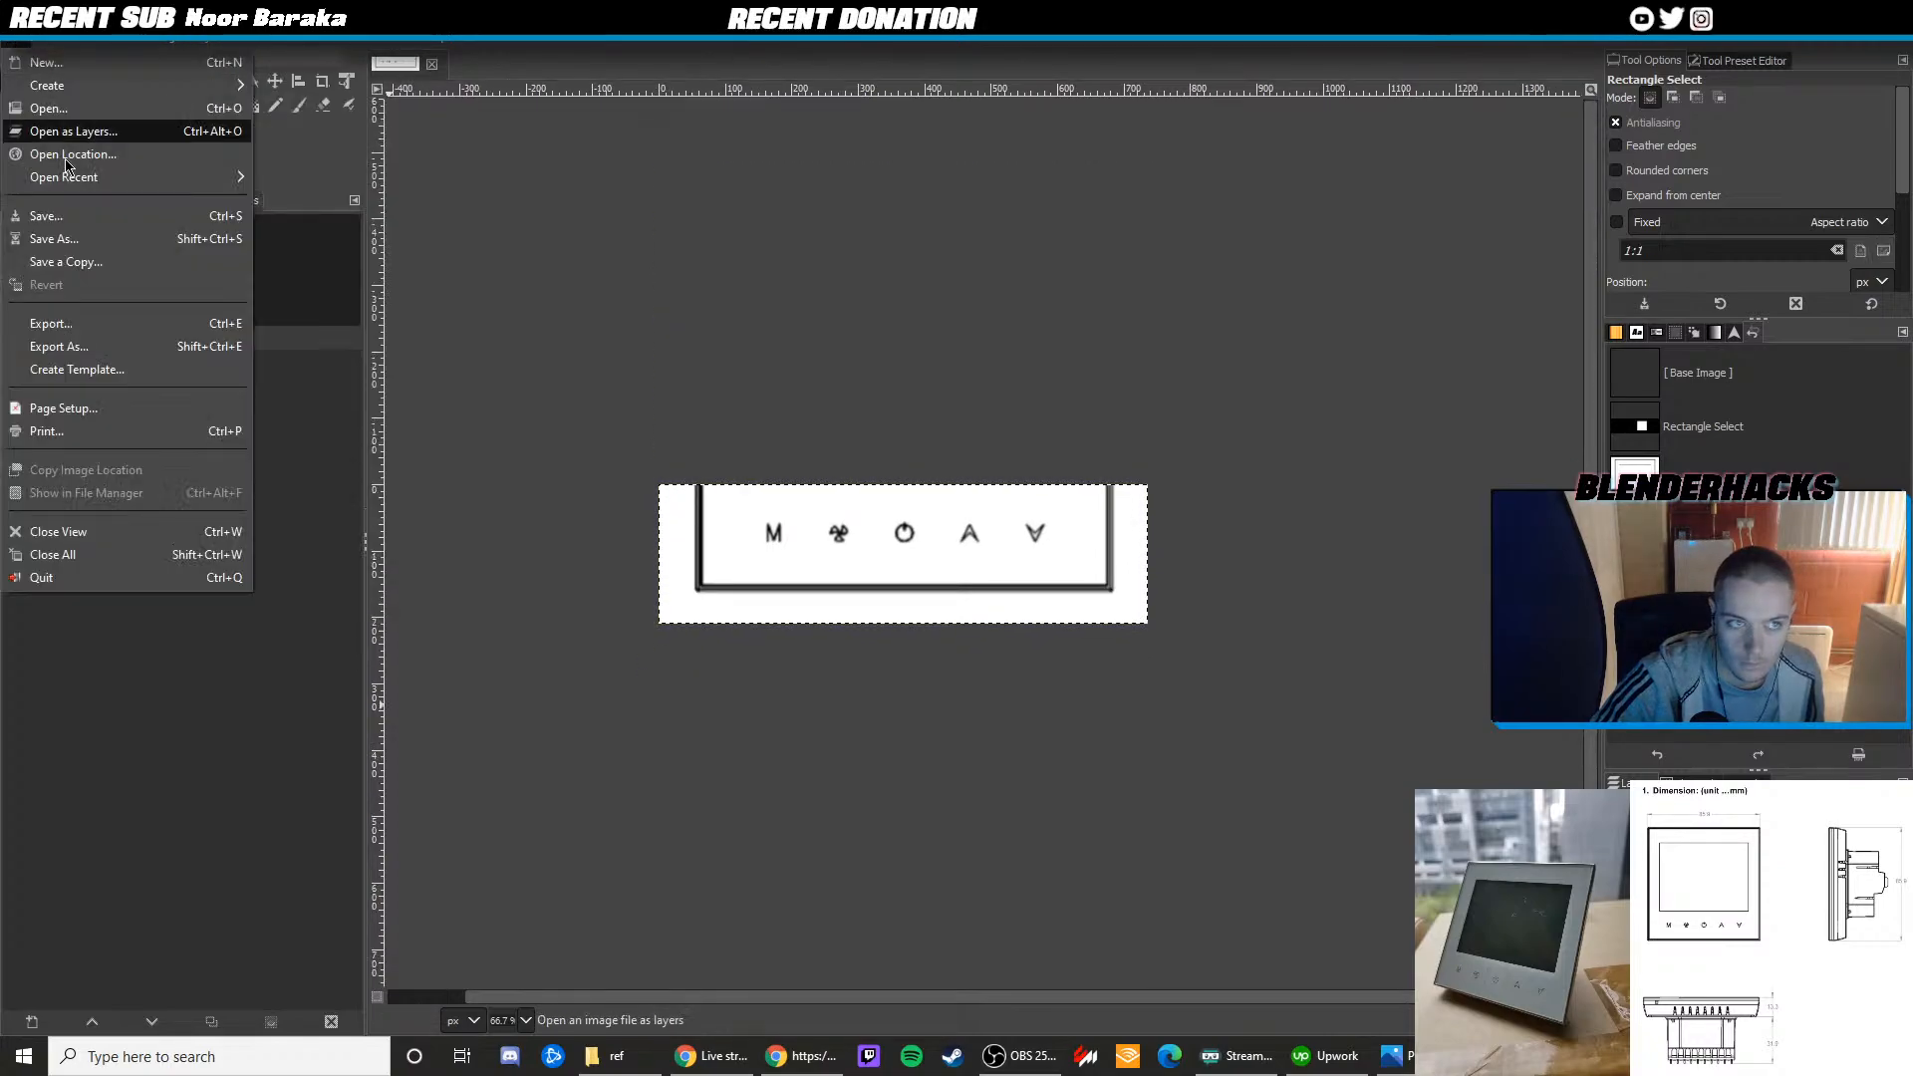
{"action": "left_click", "coordinate": [88, 345]}
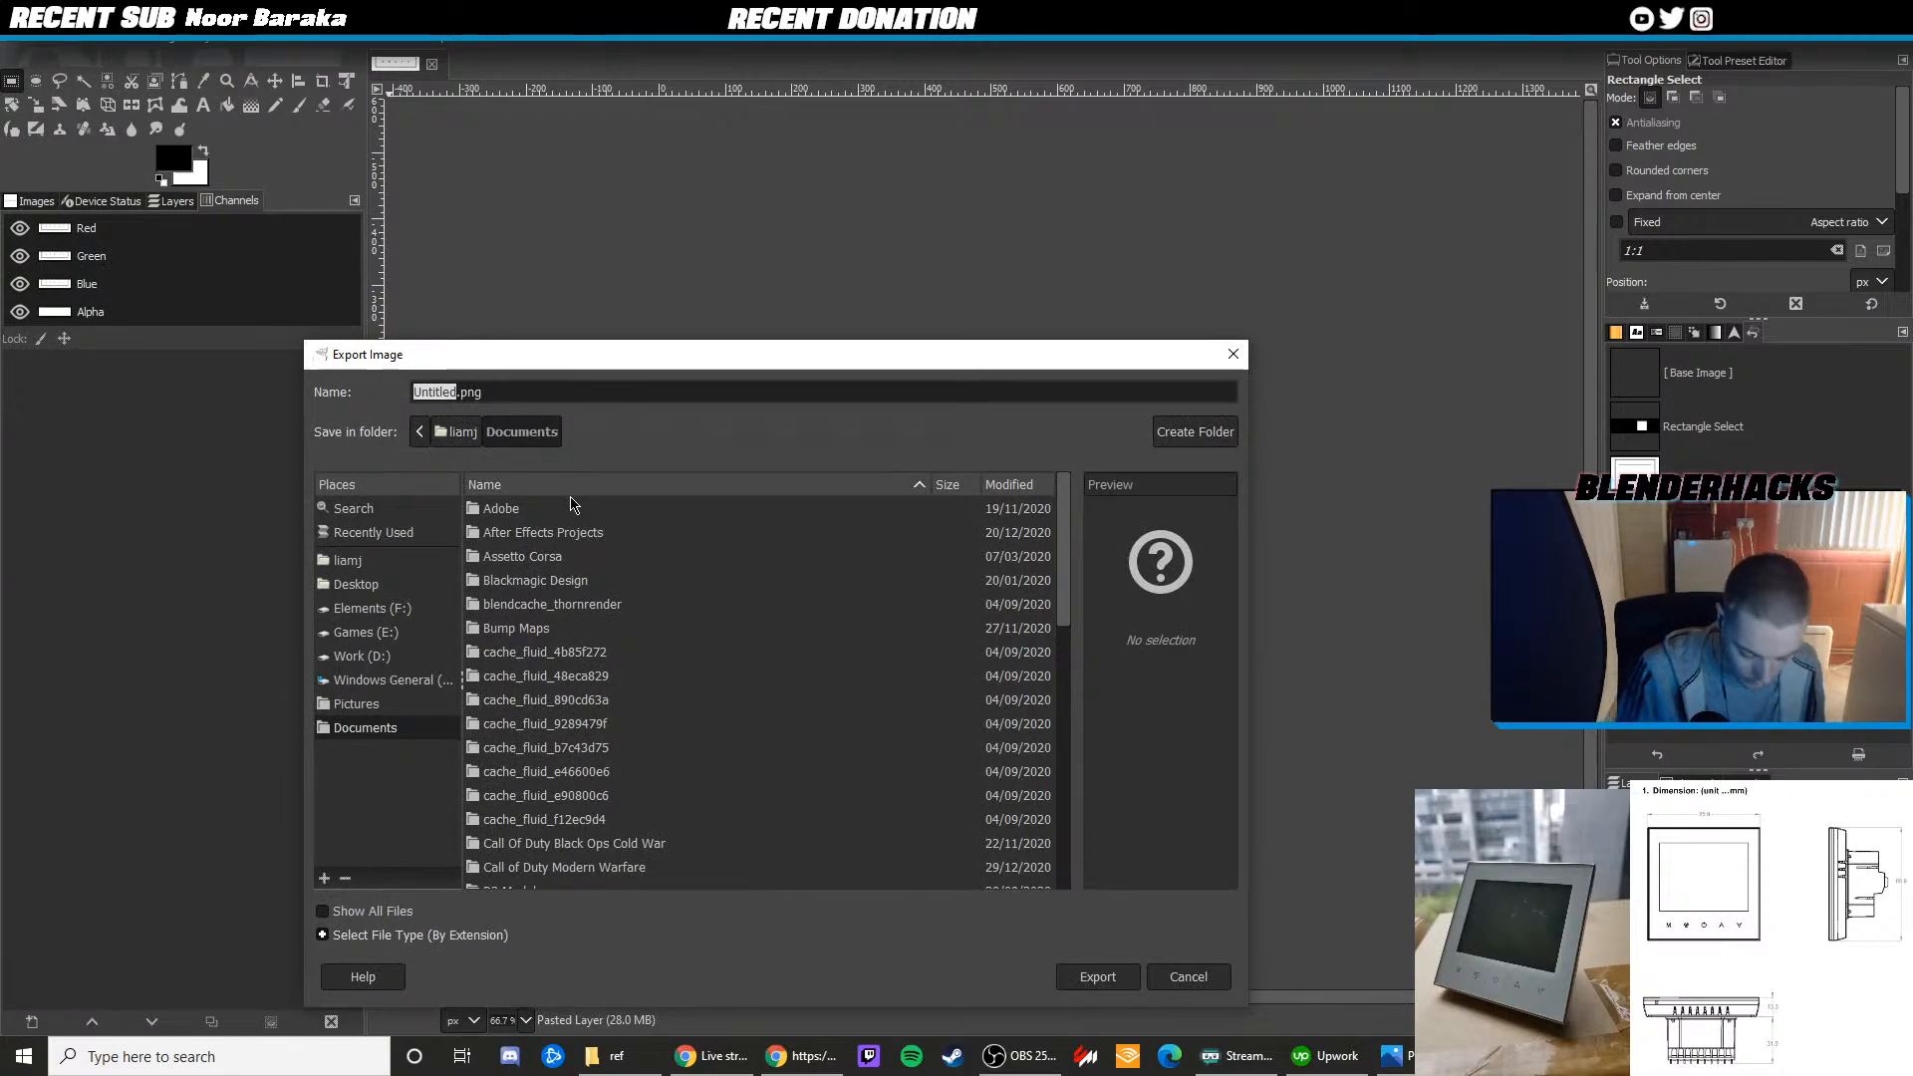
{"action": "type", "text": "icons"}
Choose the Documents/productrennders/Thermostat folder on the Work (D:) drive and export the PNG there
{"action": "left_click", "coordinate": [394, 679]}
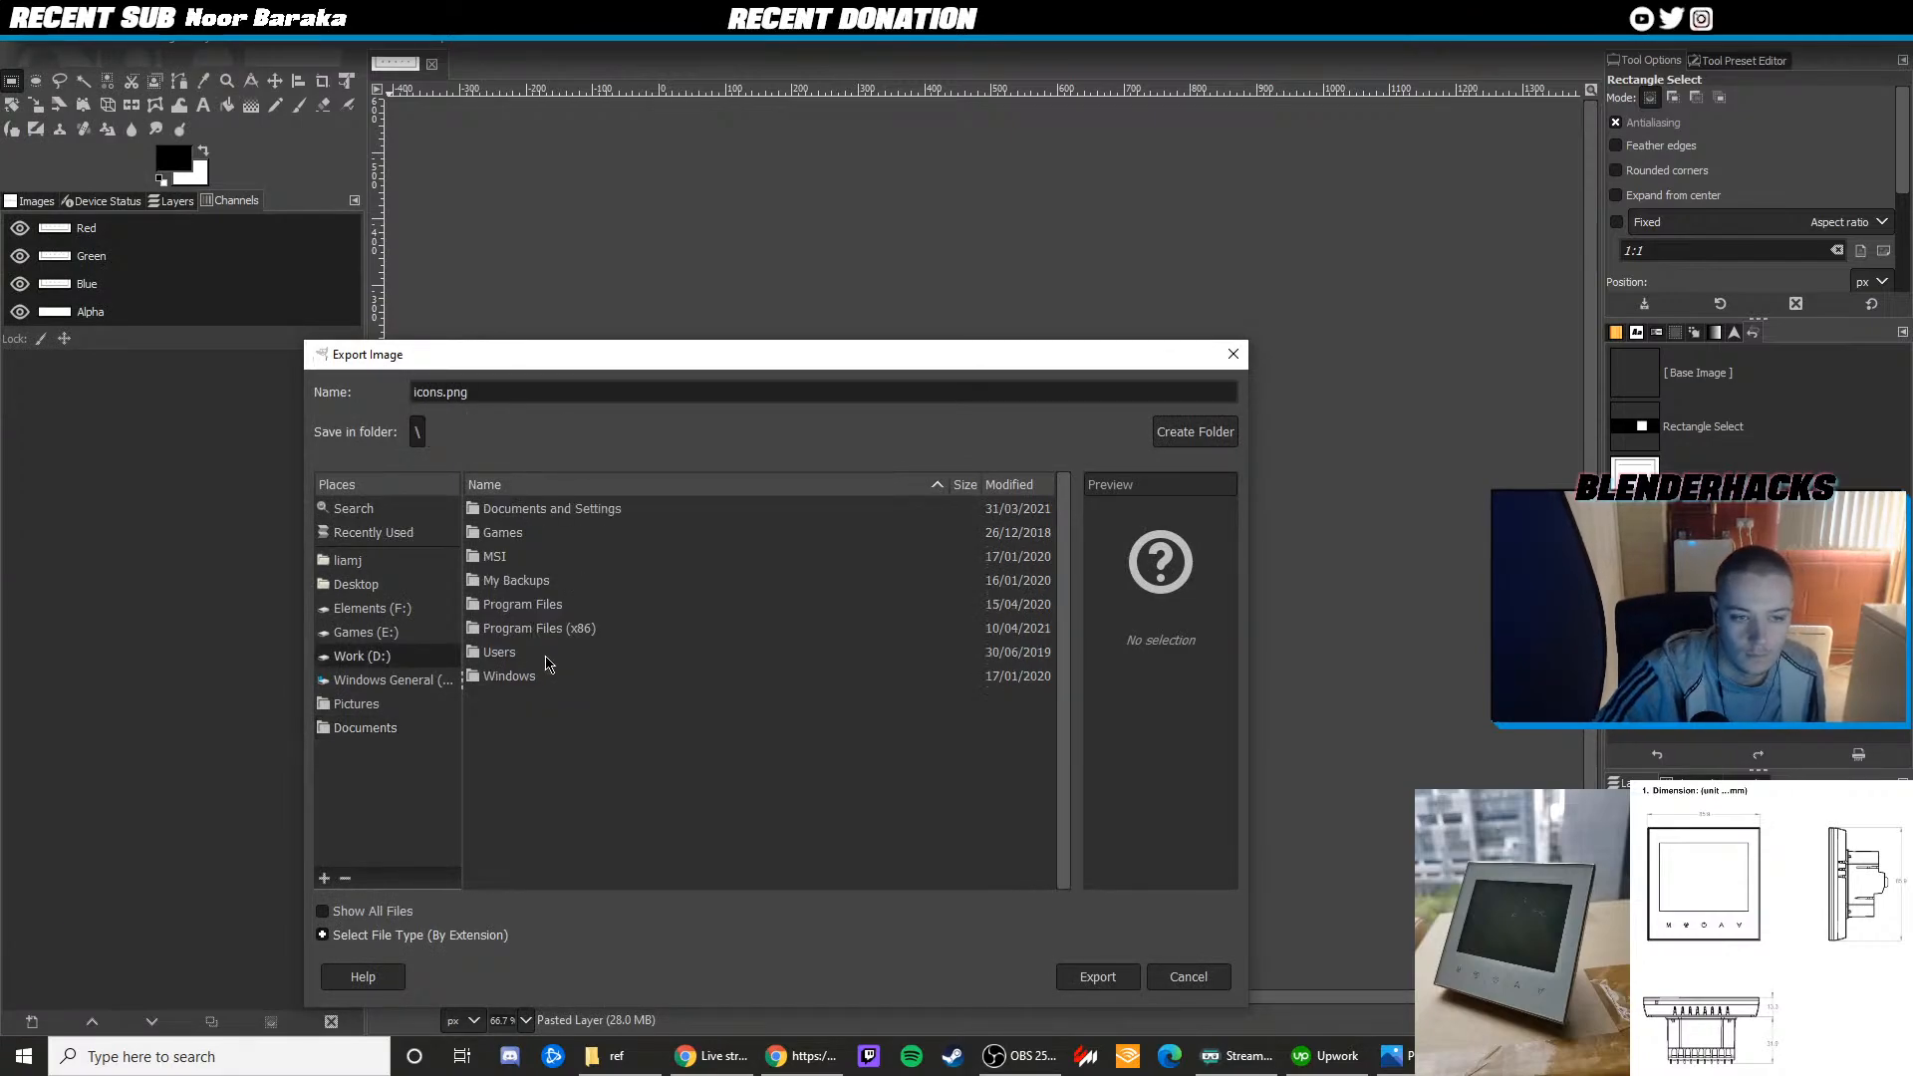
{"action": "double_click", "coordinate": [544, 655]}
{"action": "double_click", "coordinate": [518, 511]}
{"action": "double_click", "coordinate": [514, 723]}
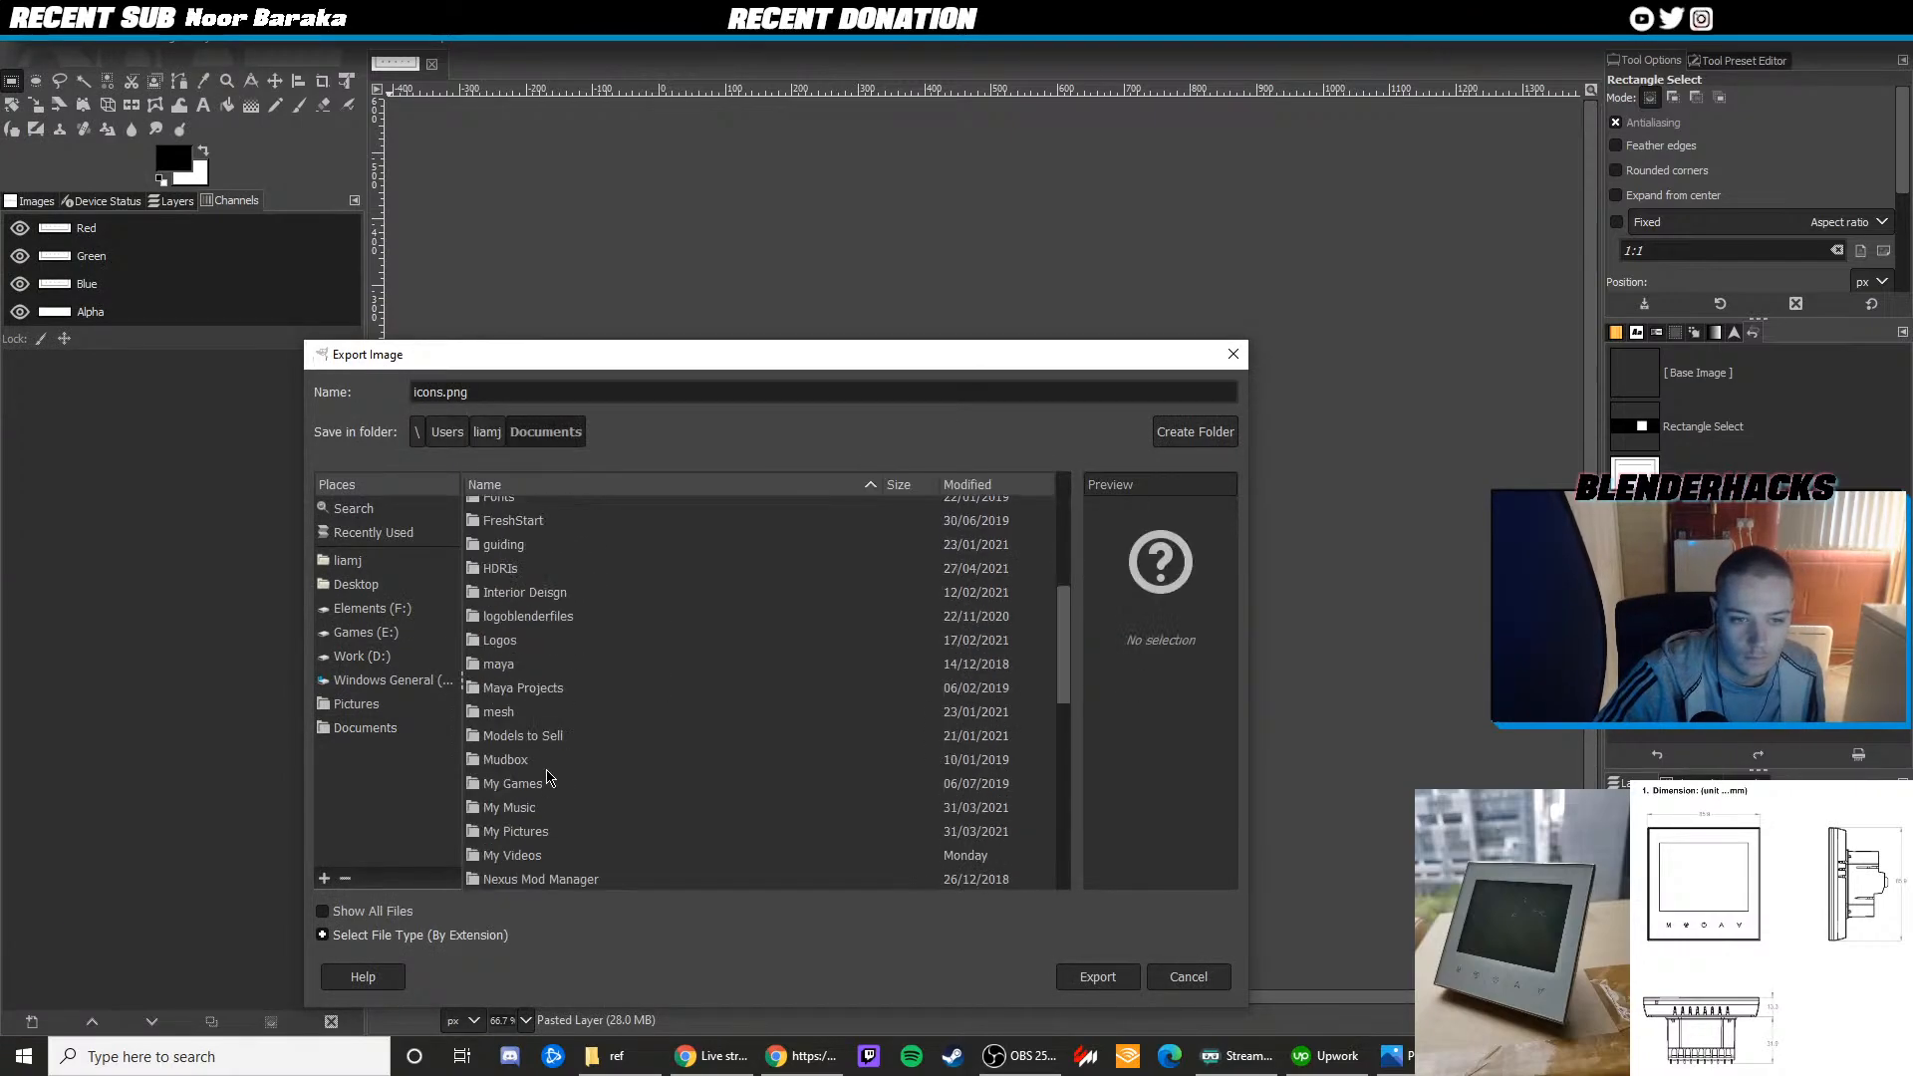
{"action": "scroll", "coordinate": [579, 781], "scroll_direction": "down", "scroll_amount": 5}
{"action": "double_click", "coordinate": [558, 629]}
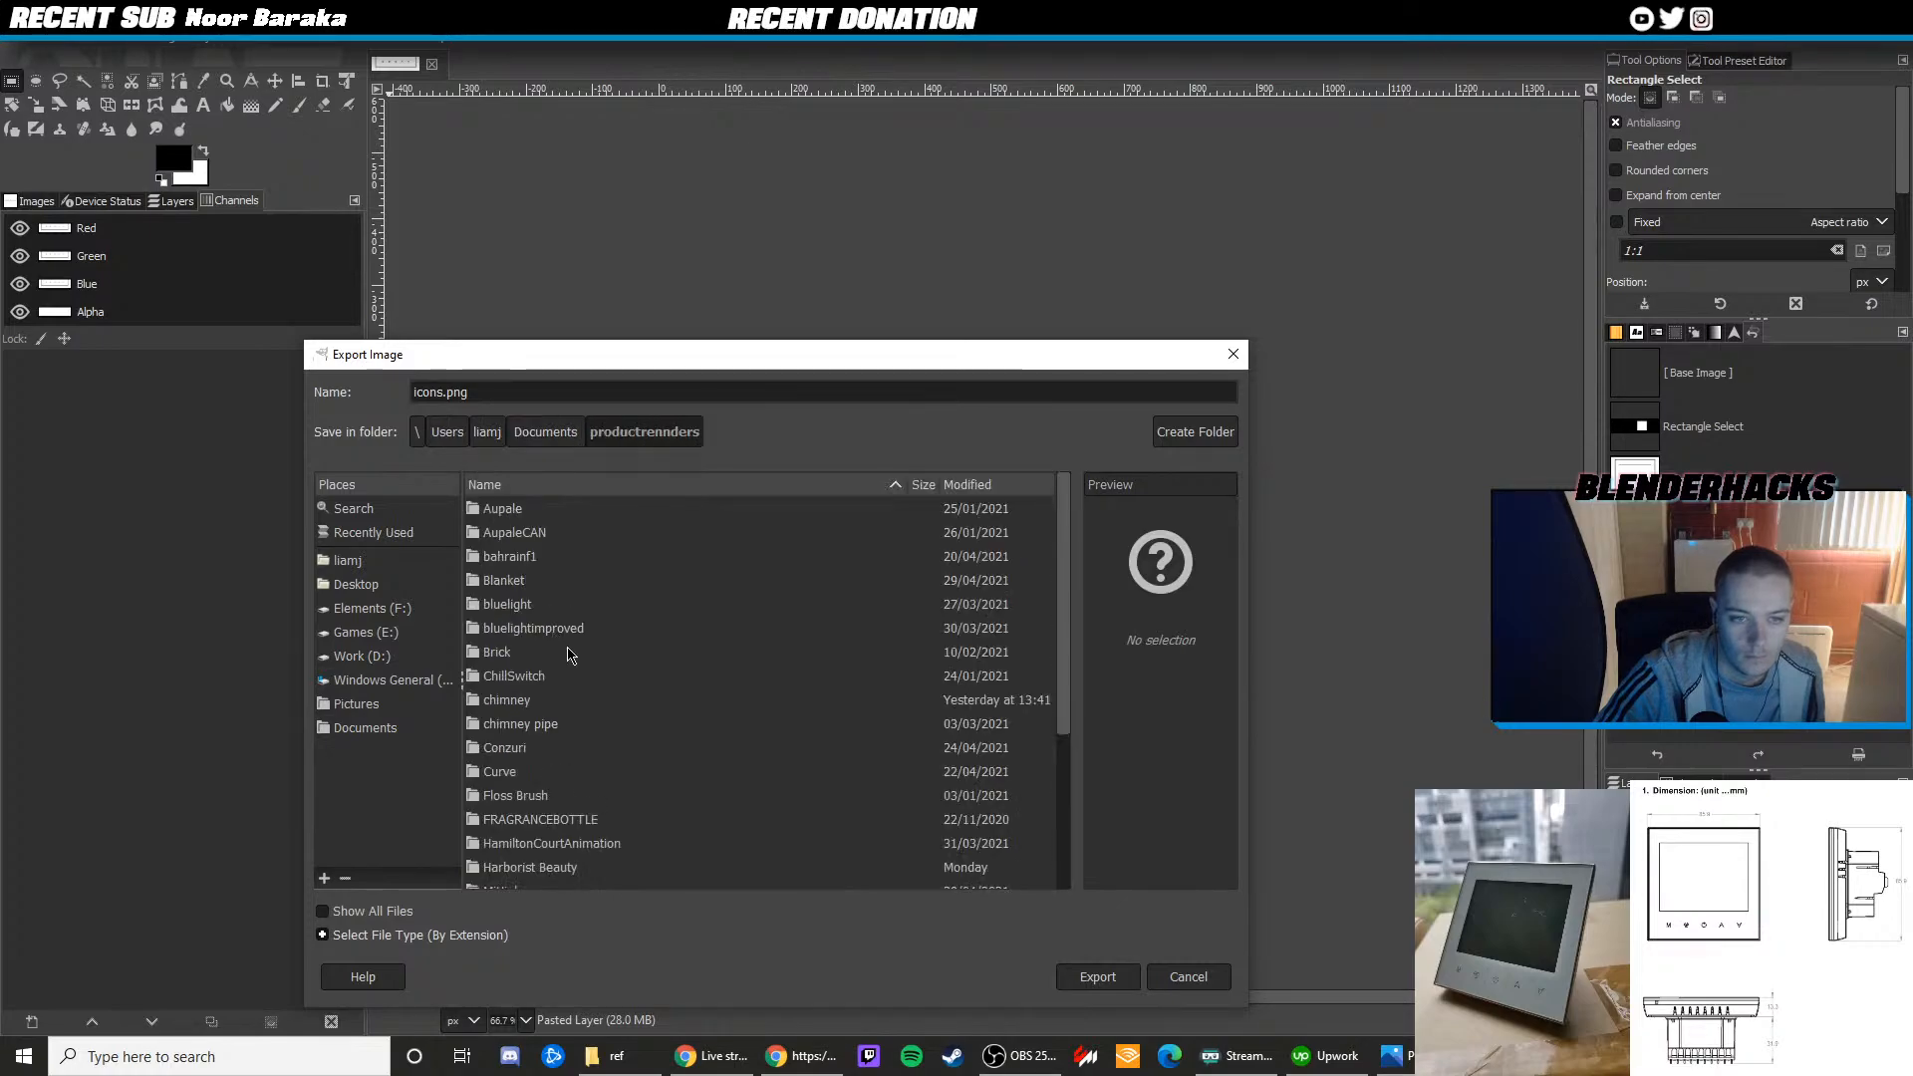
{"action": "scroll", "coordinate": [551, 739], "scroll_direction": "down", "scroll_amount": 2}
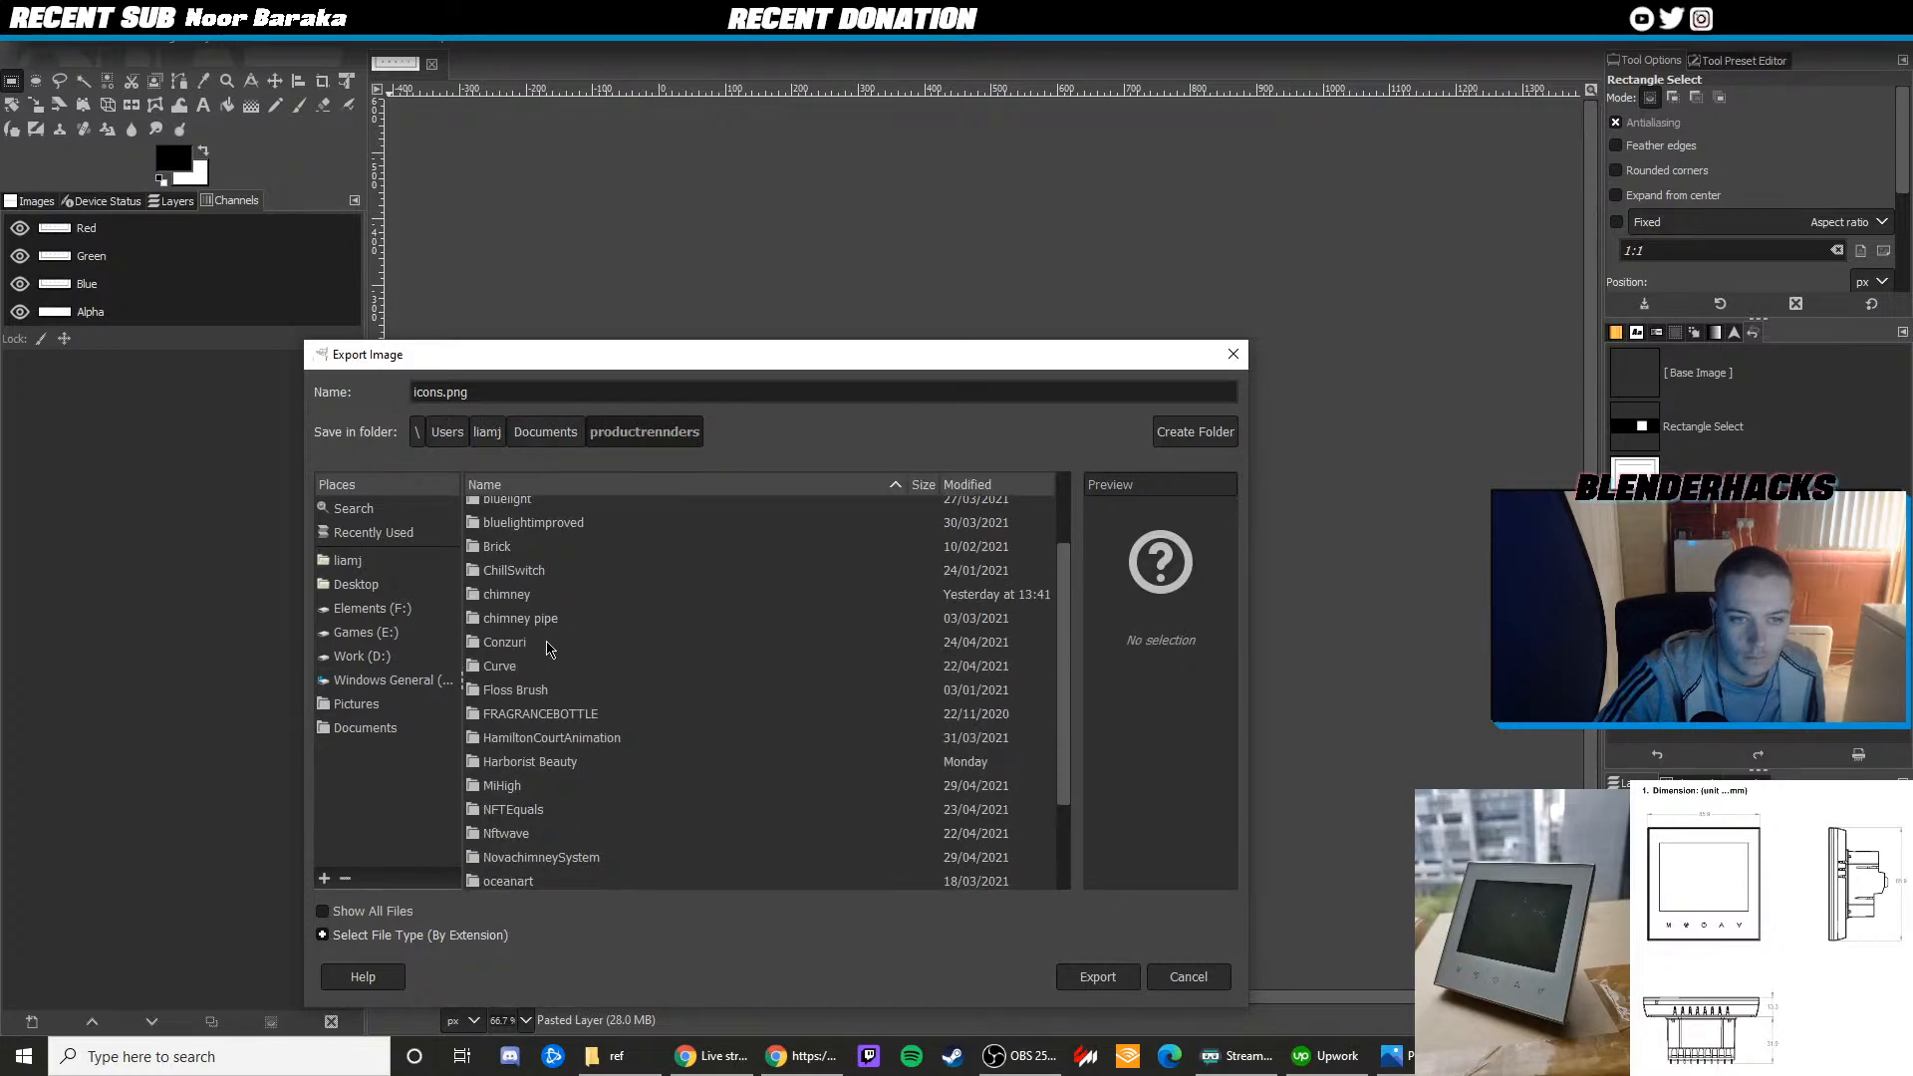
{"action": "scroll", "coordinate": [588, 705], "scroll_direction": "down", "scroll_amount": 2}
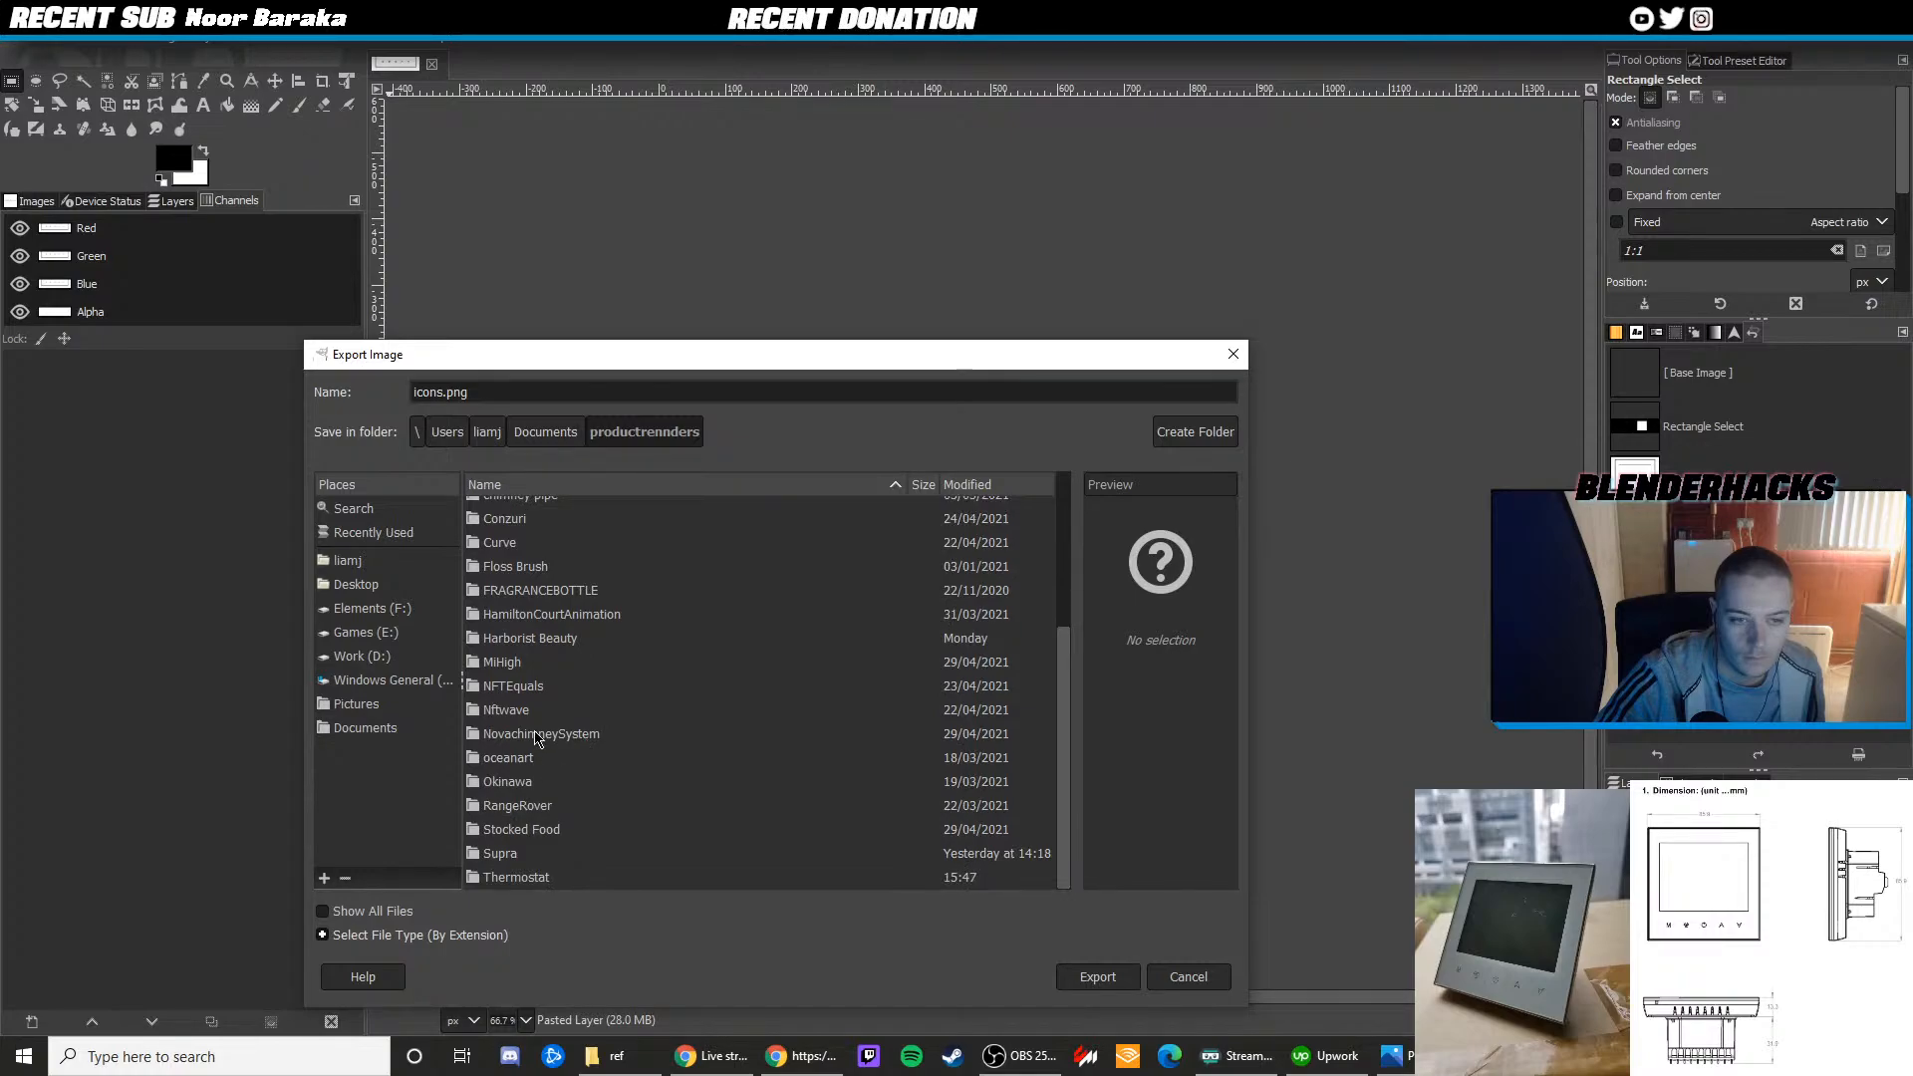
{"action": "double_click", "coordinate": [538, 881]}
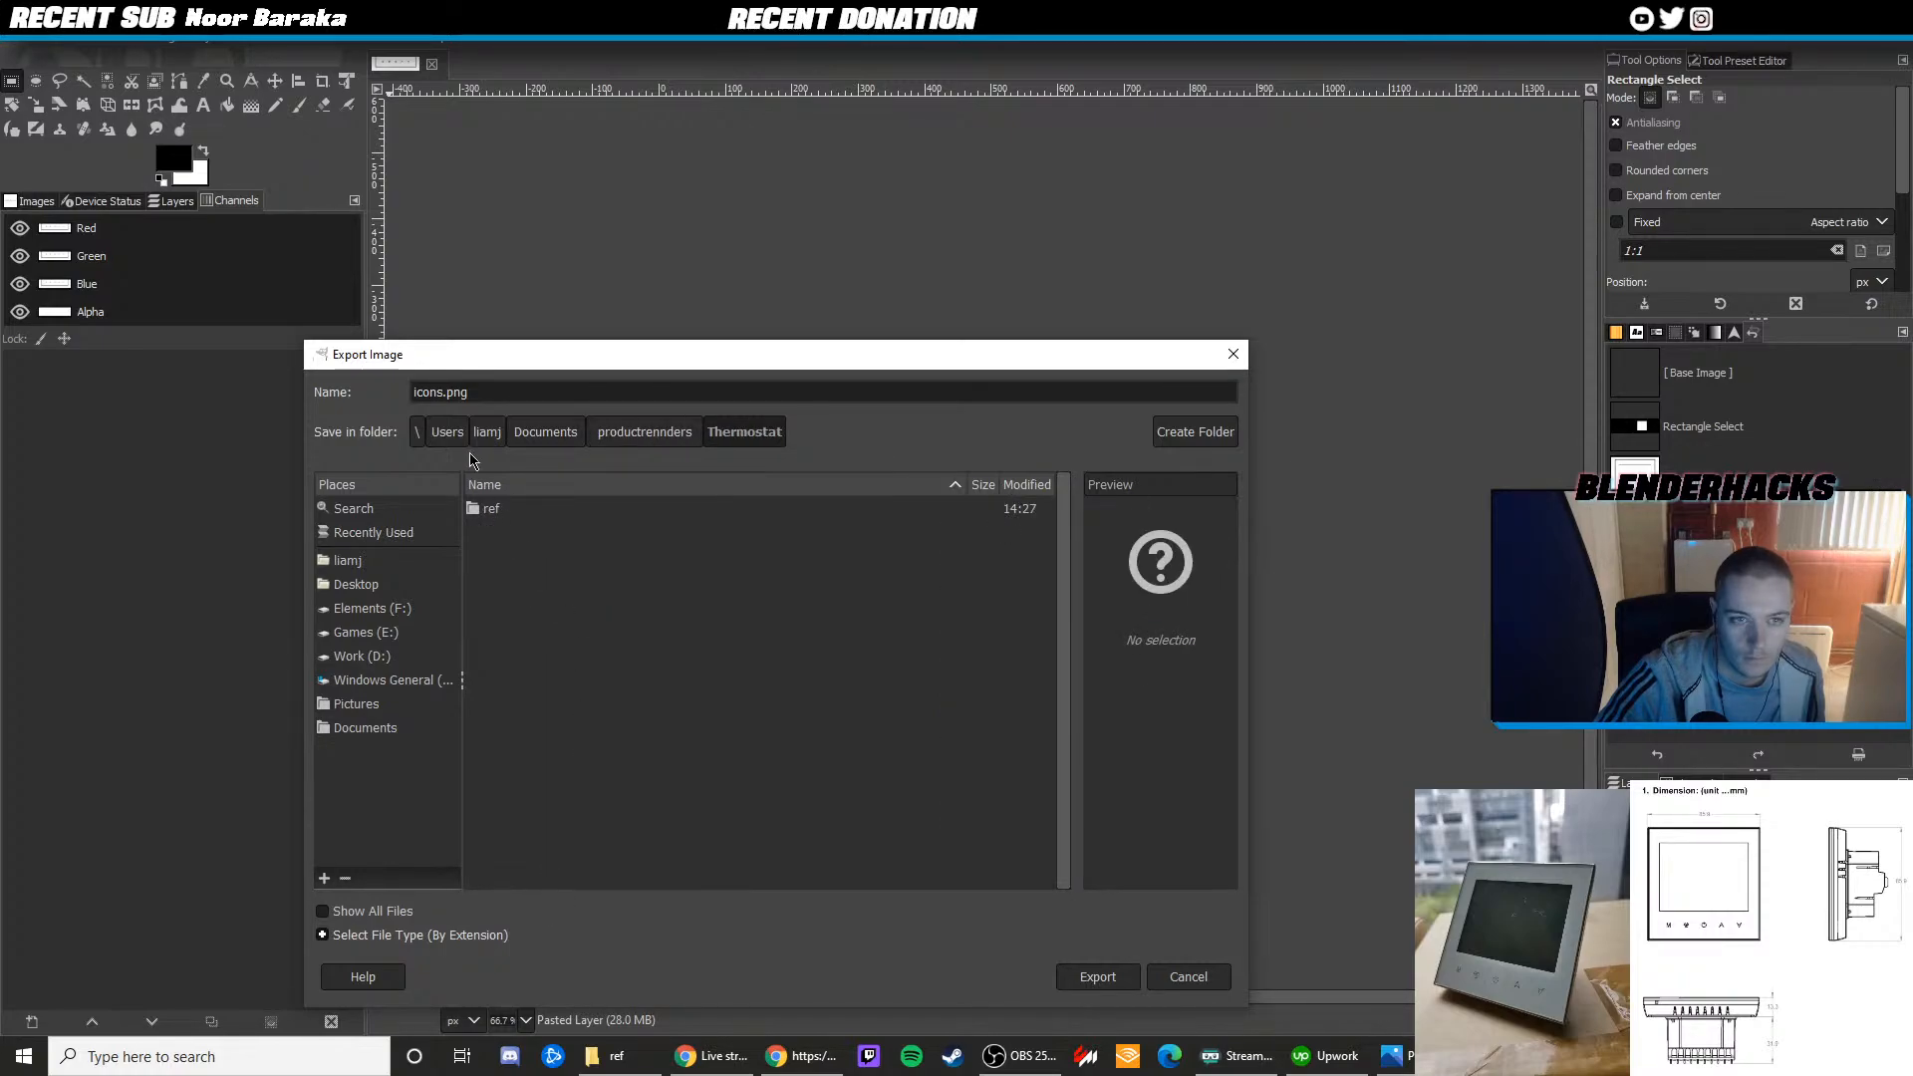
{"action": "left_click", "coordinate": [1096, 976]}
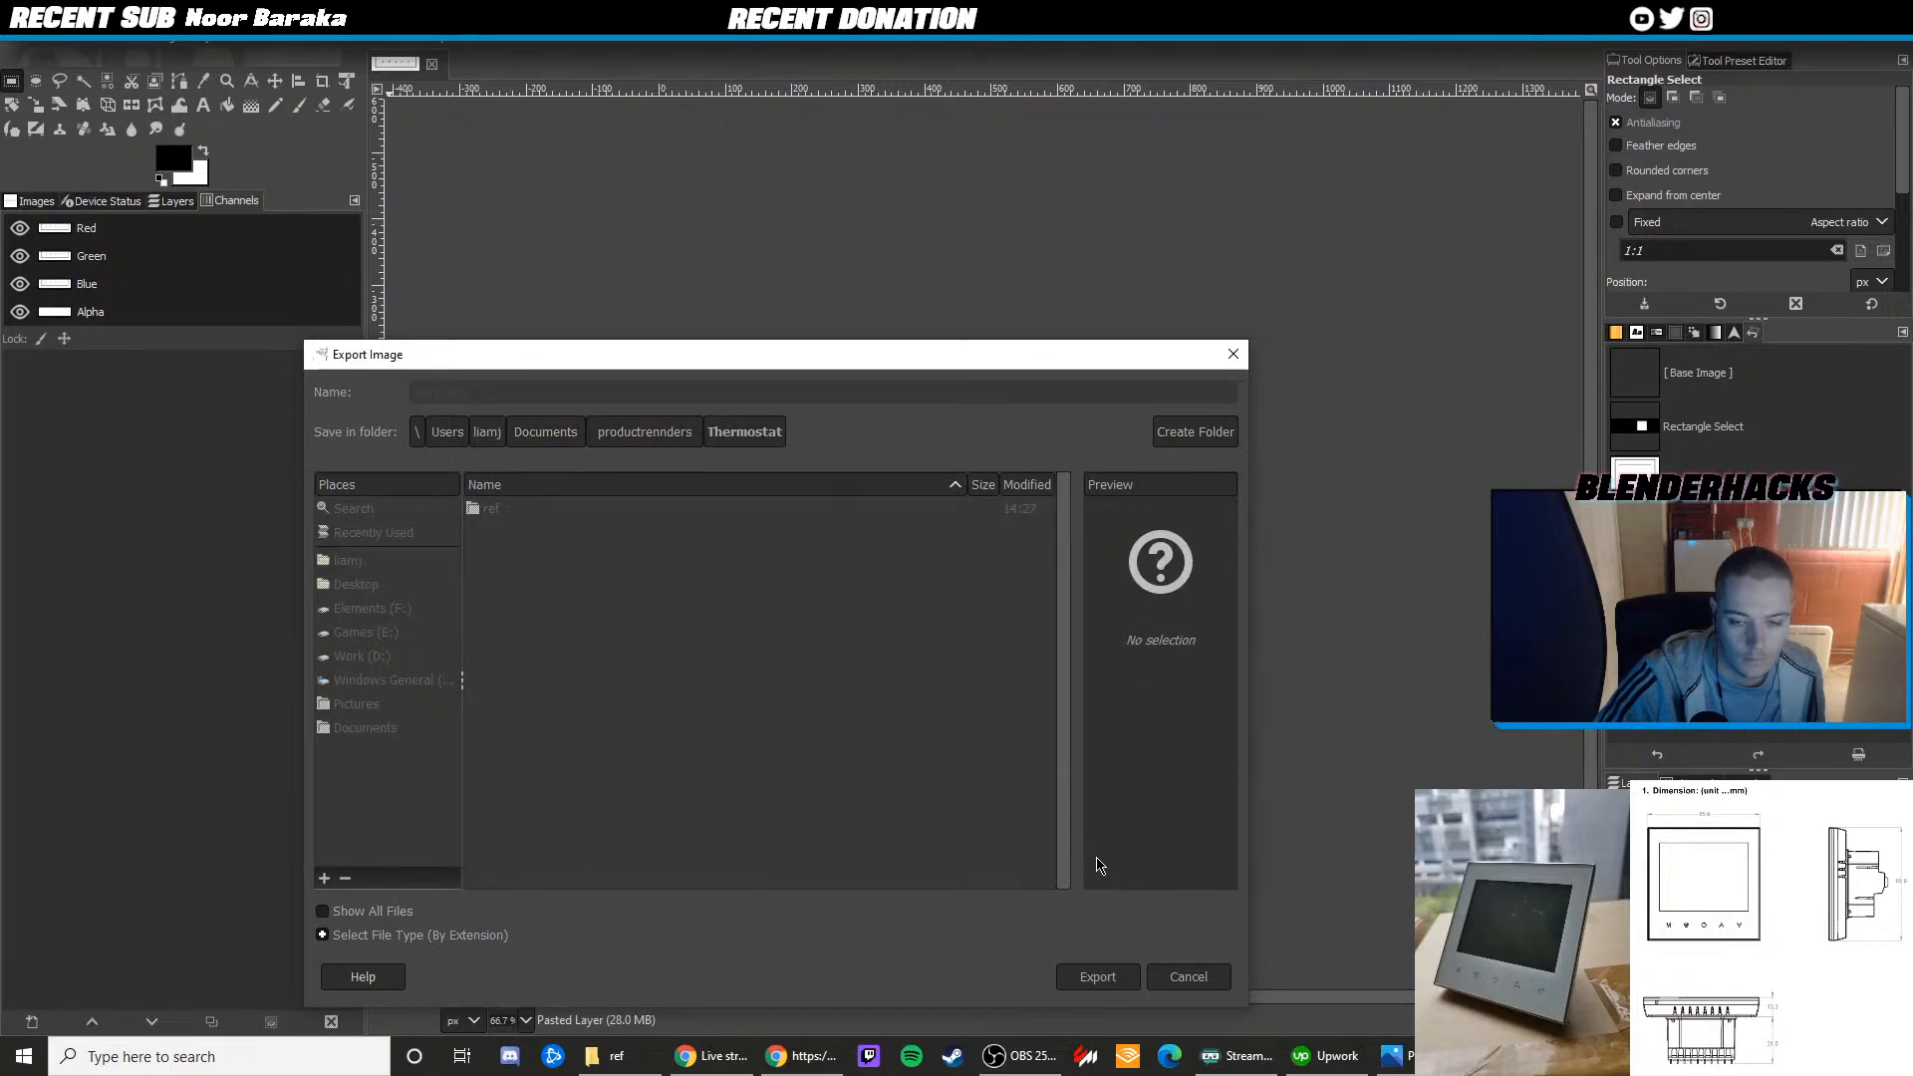
{"action": "left_click", "coordinate": [963, 763]}
Quit the image editor, discarding the unsaved changes to the exported image
{"action": "key", "text": "ctrl+q"}
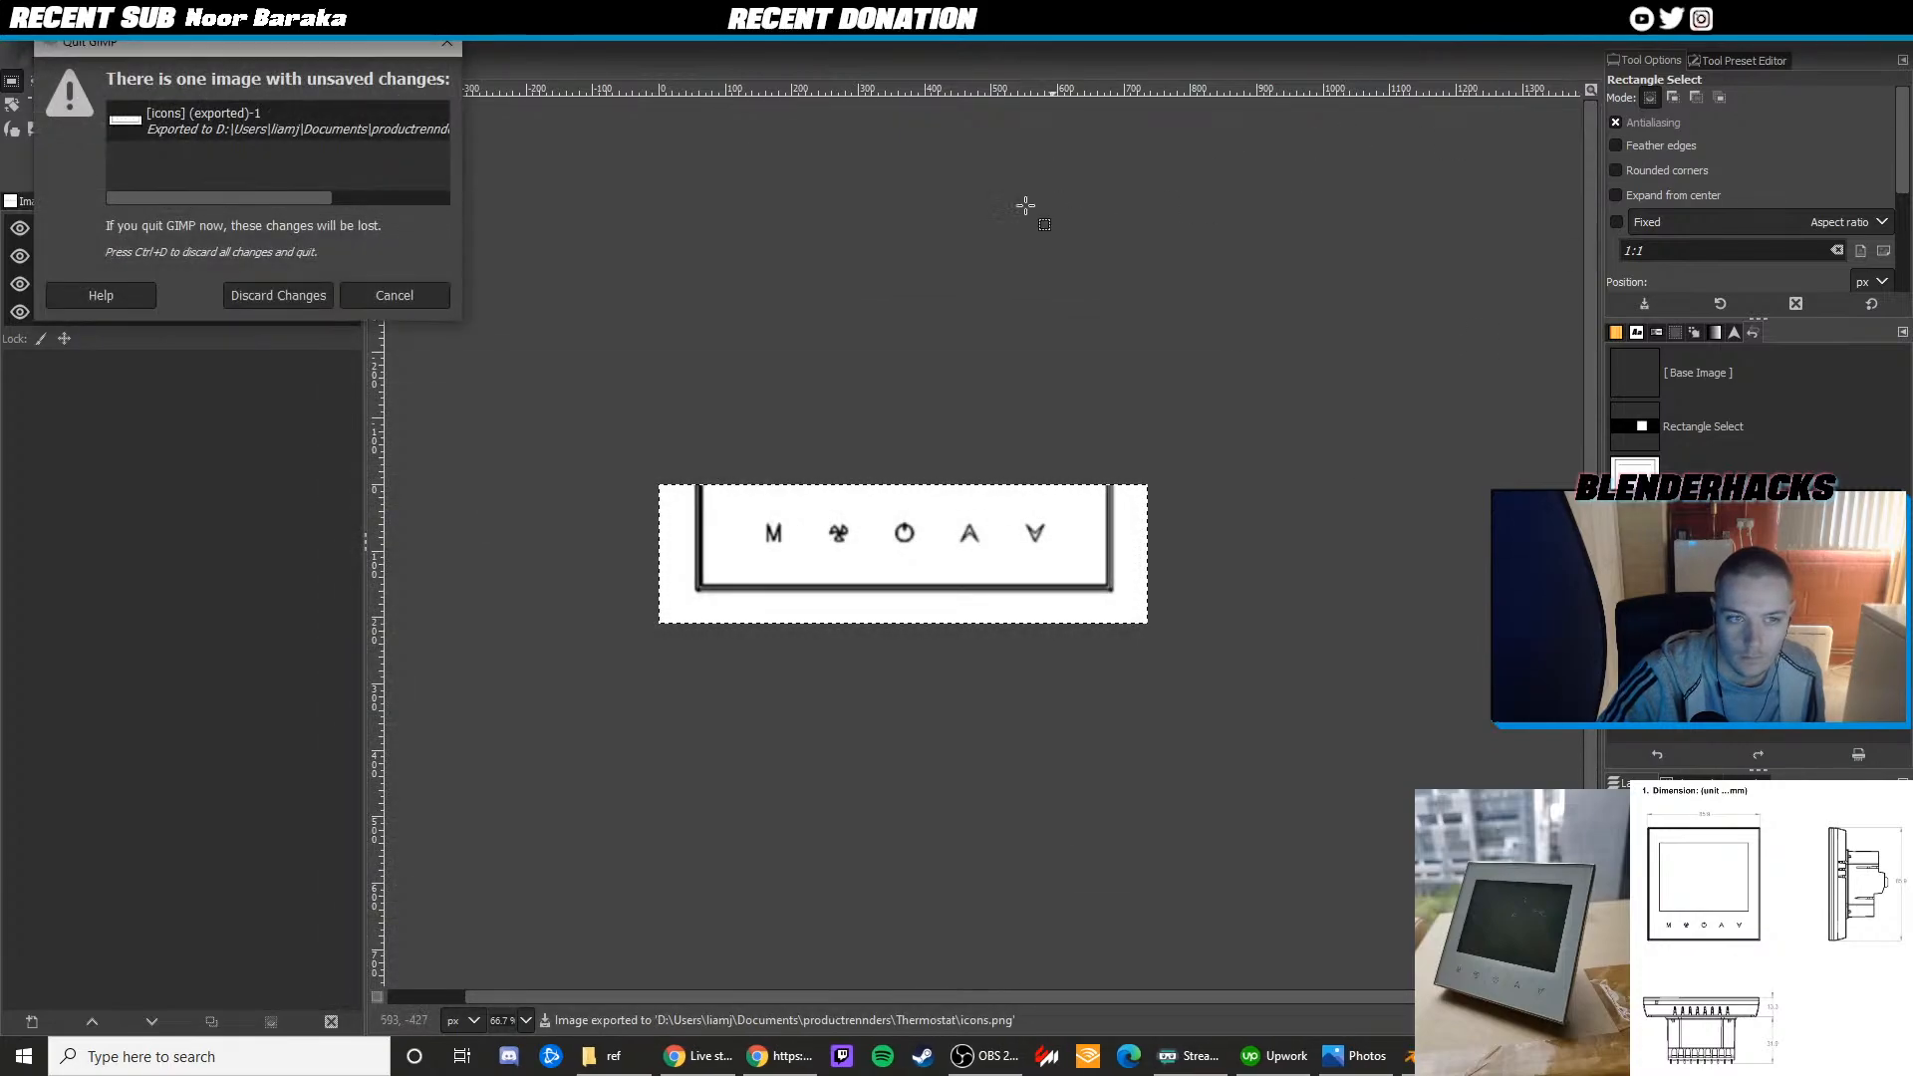
{"action": "left_click", "coordinate": [444, 297]}
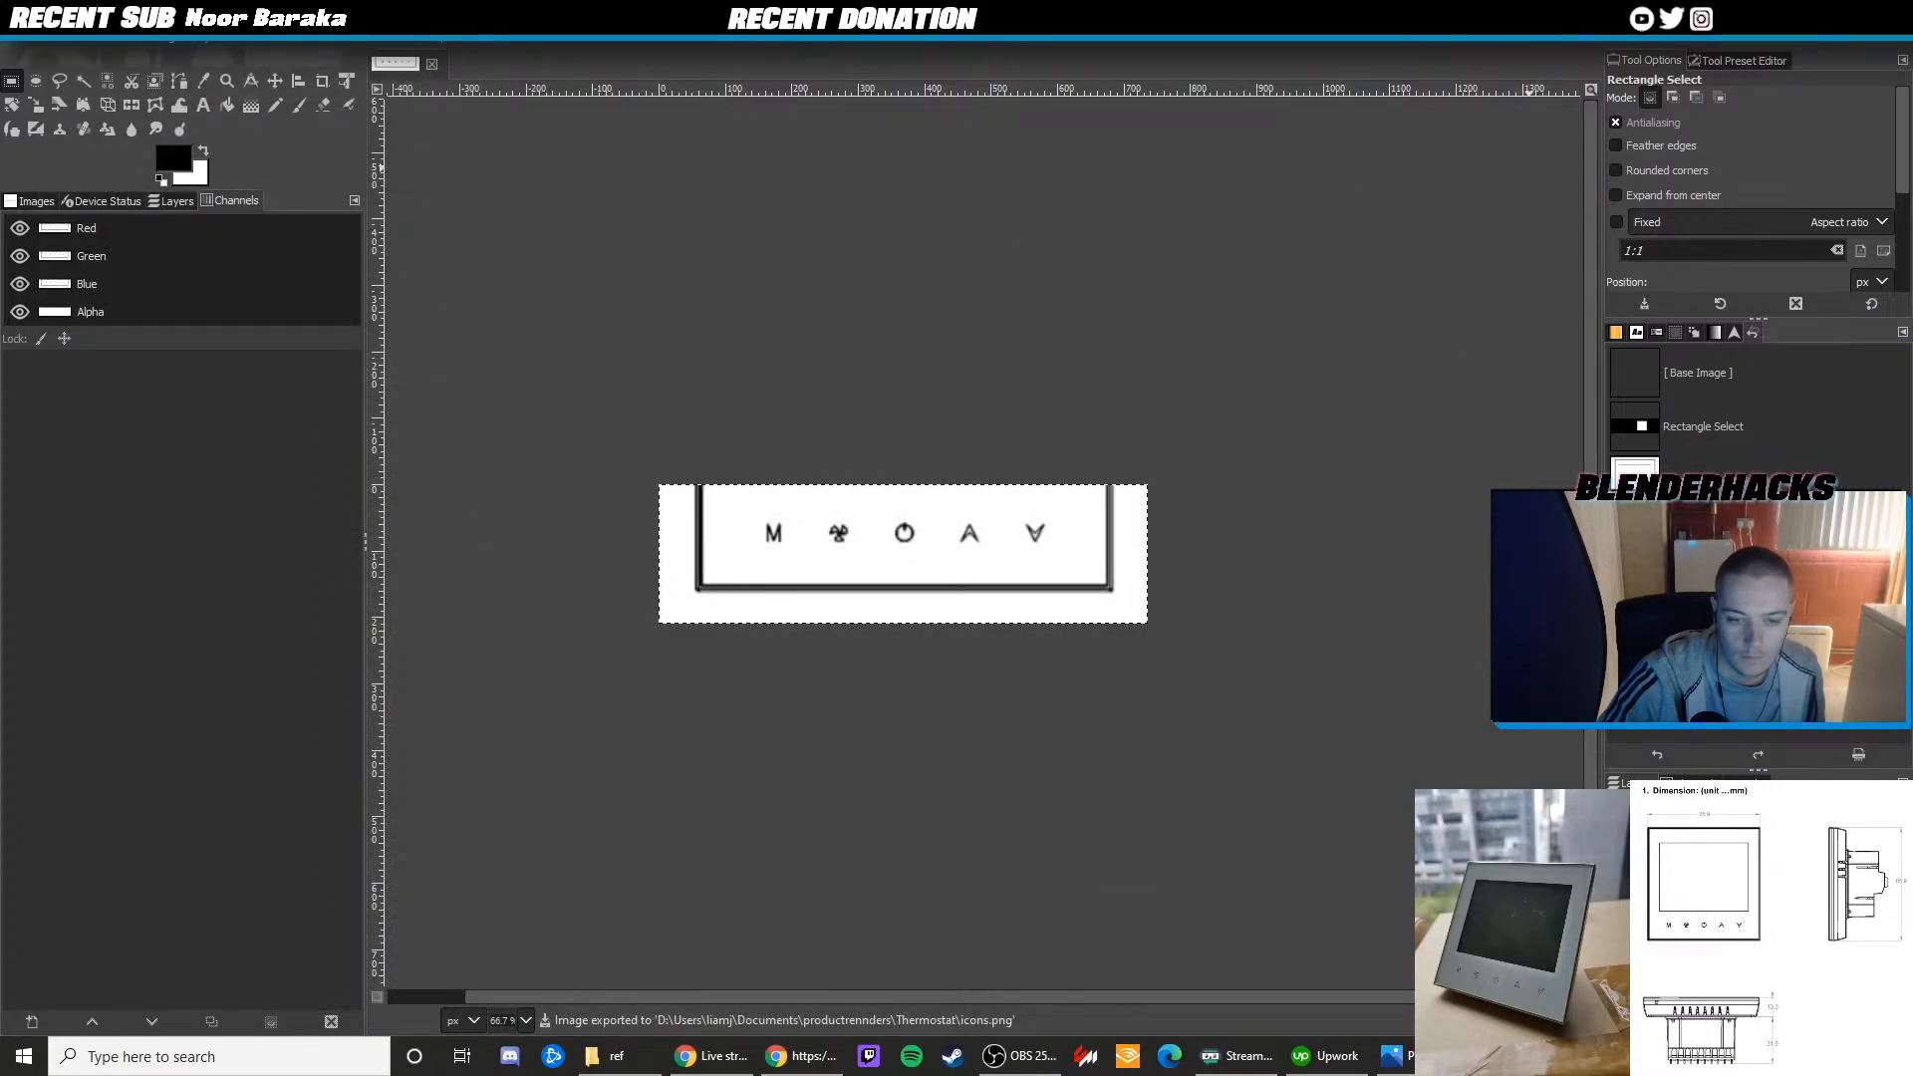
{"action": "key", "text": "ctrl+q"}
{"action": "left_click", "coordinate": [317, 317]}
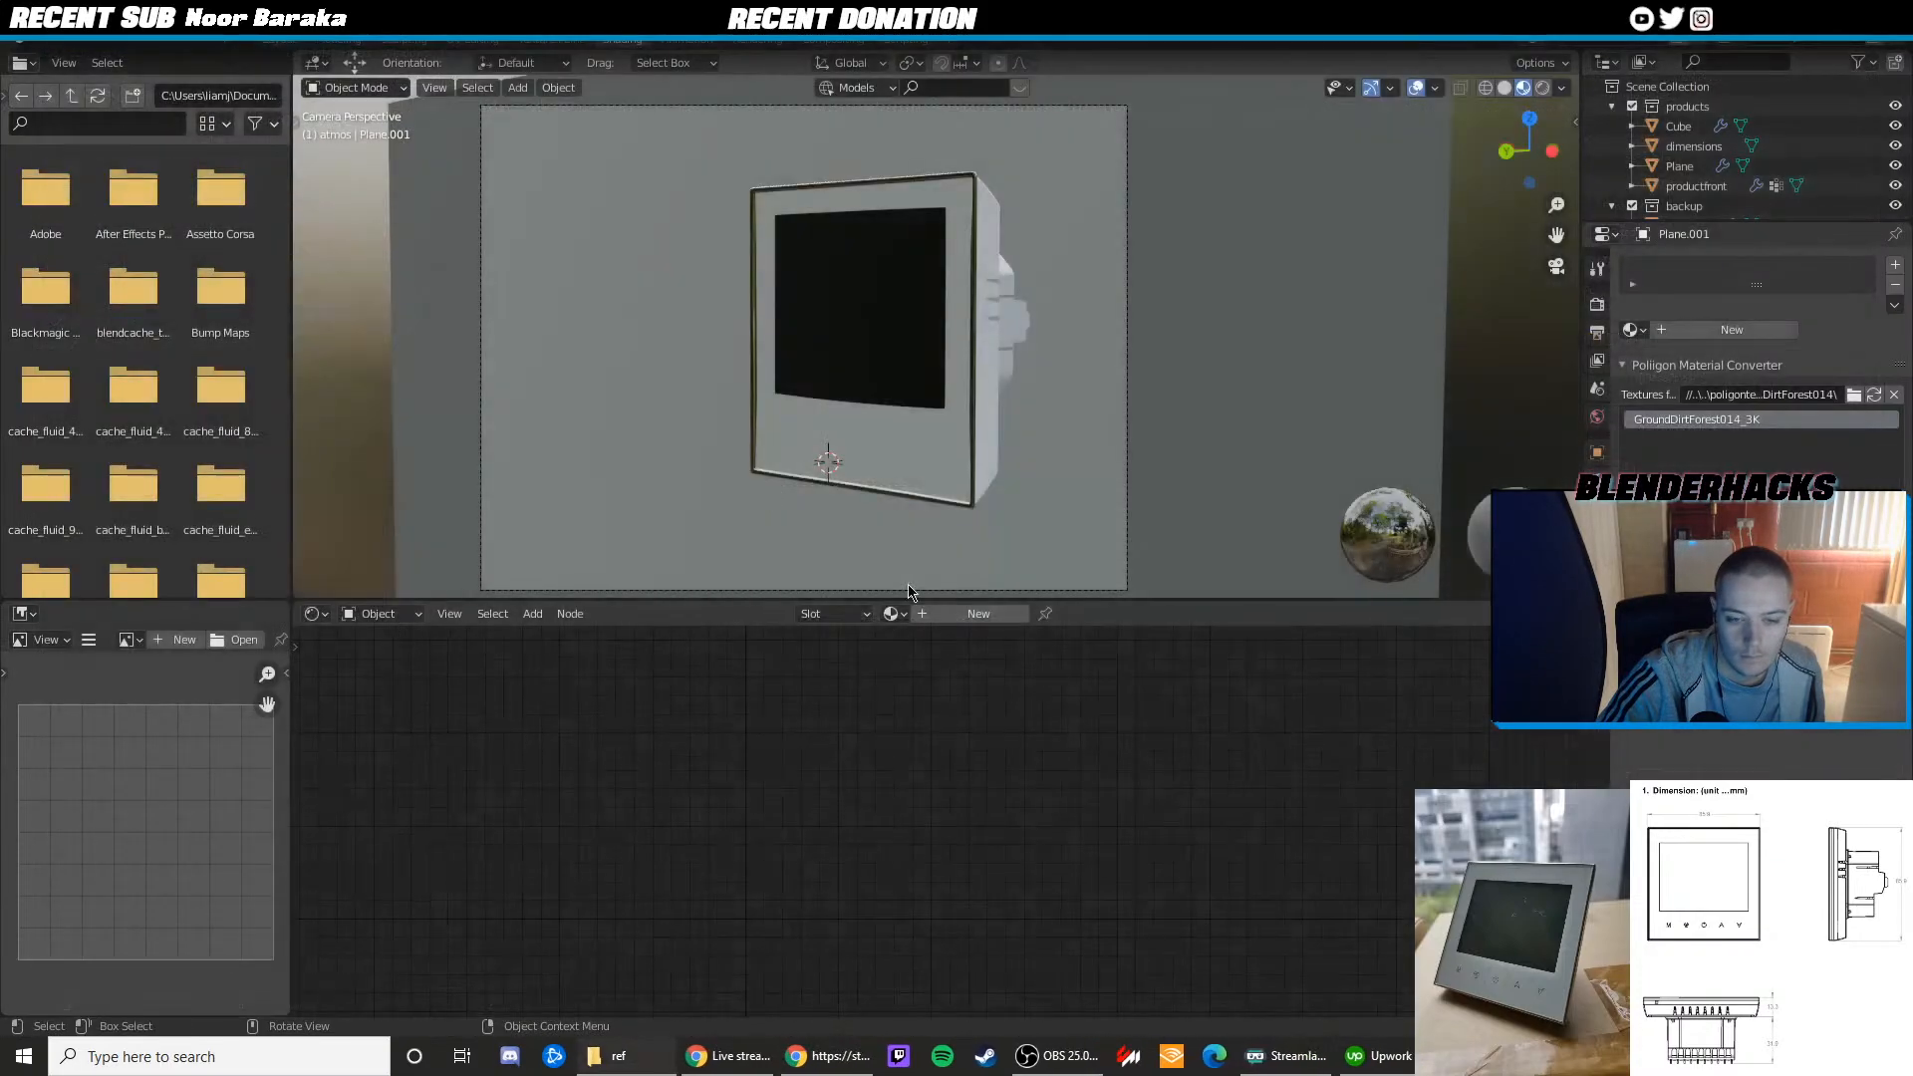
Switch to a new Chrome window and search Google for "thermostat display"
{"action": "right_click", "coordinate": [731, 1068]}
{"action": "left_click", "coordinate": [696, 783]}
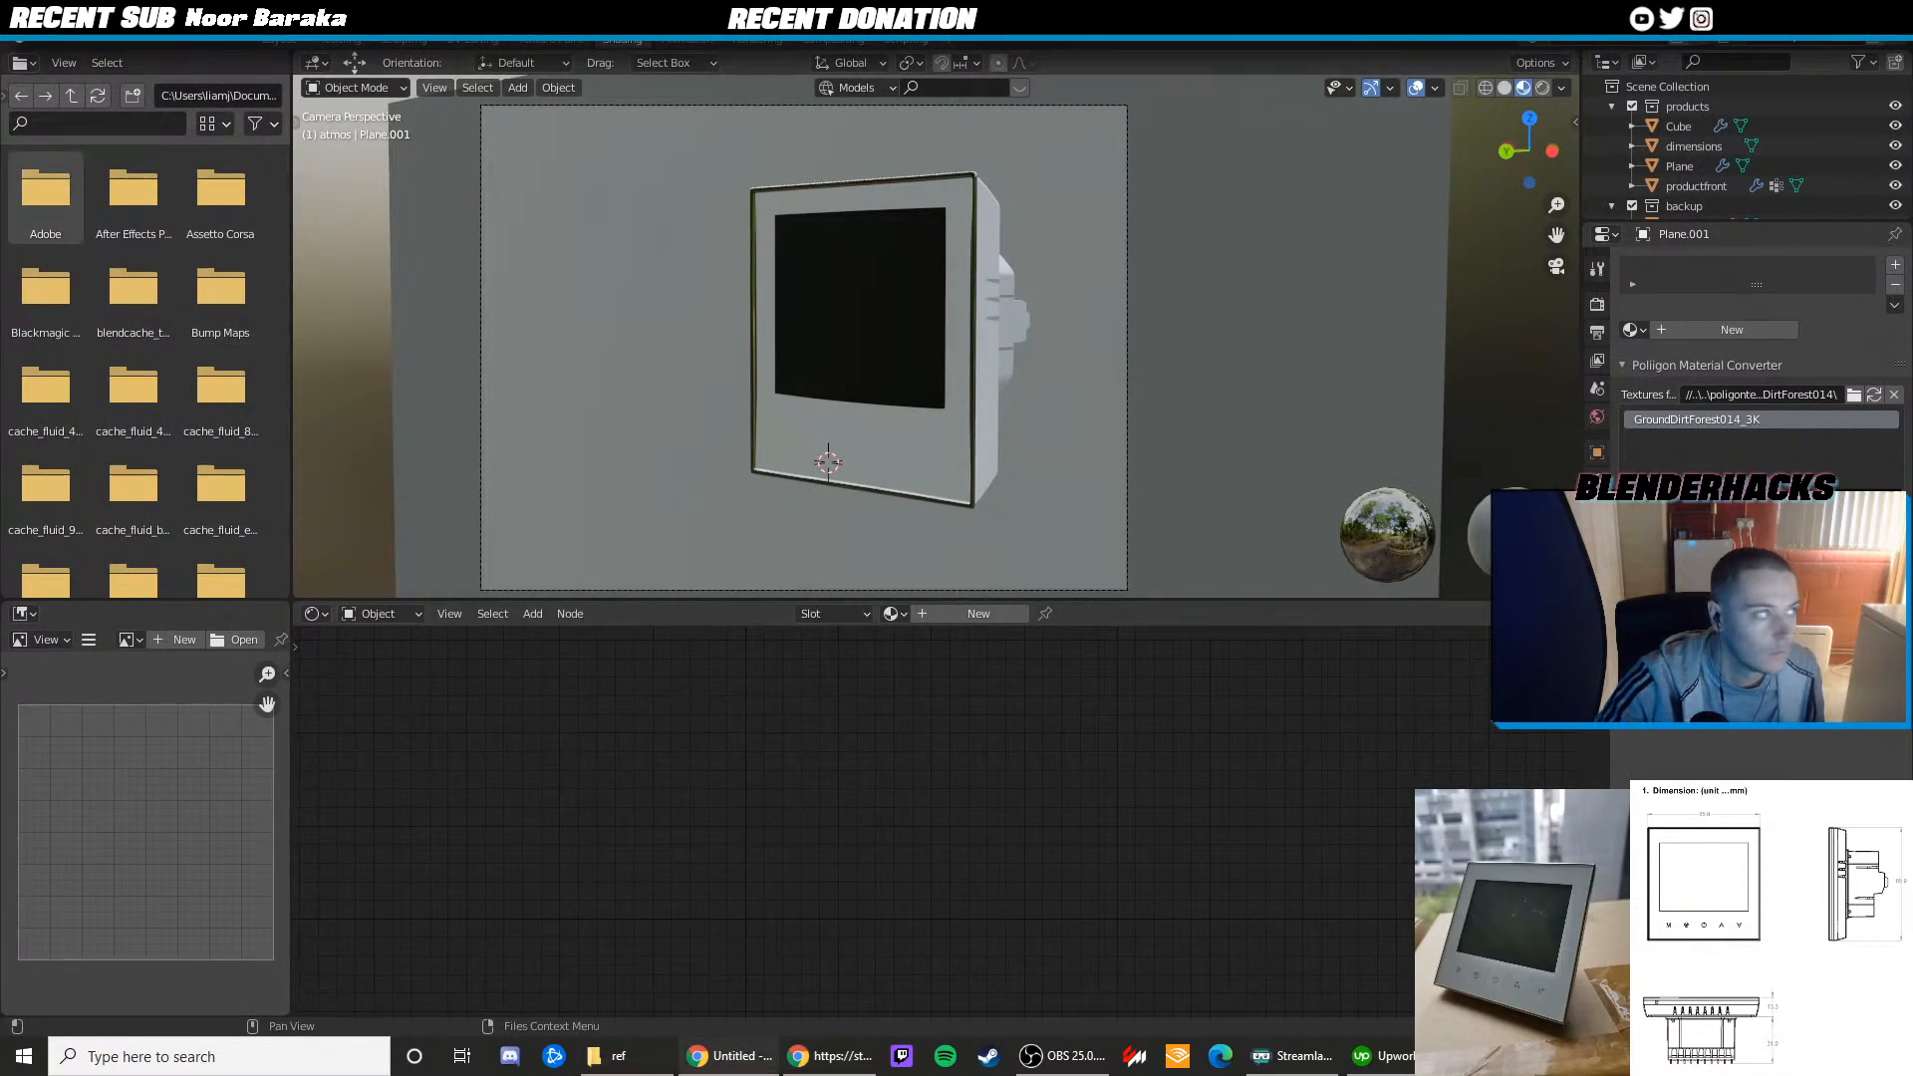
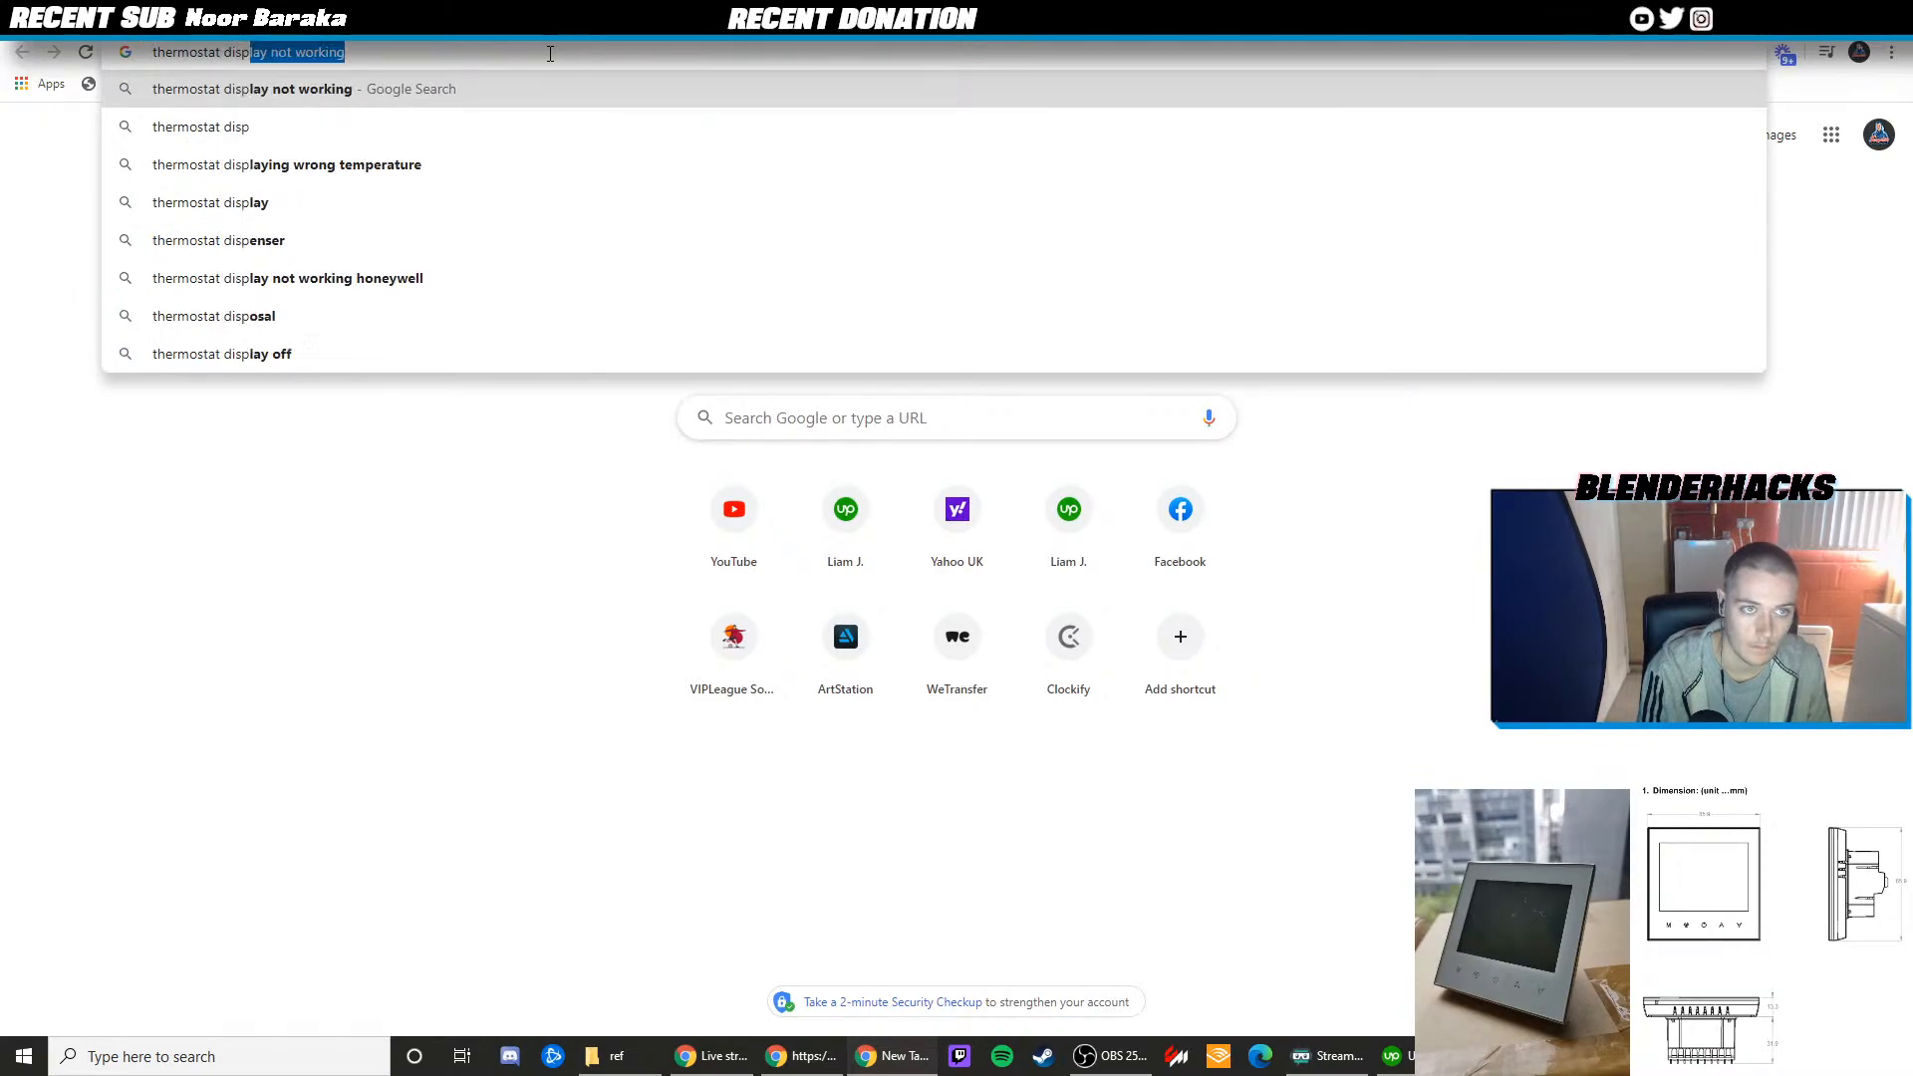
{"action": "key", "text": "Return"}
{"action": "left_click_drag", "start_coordinate": [518, 130], "coordinate": [389, 130]}
{"action": "key", "text": "BackSpace"}
{"action": "key", "text": "Return"}
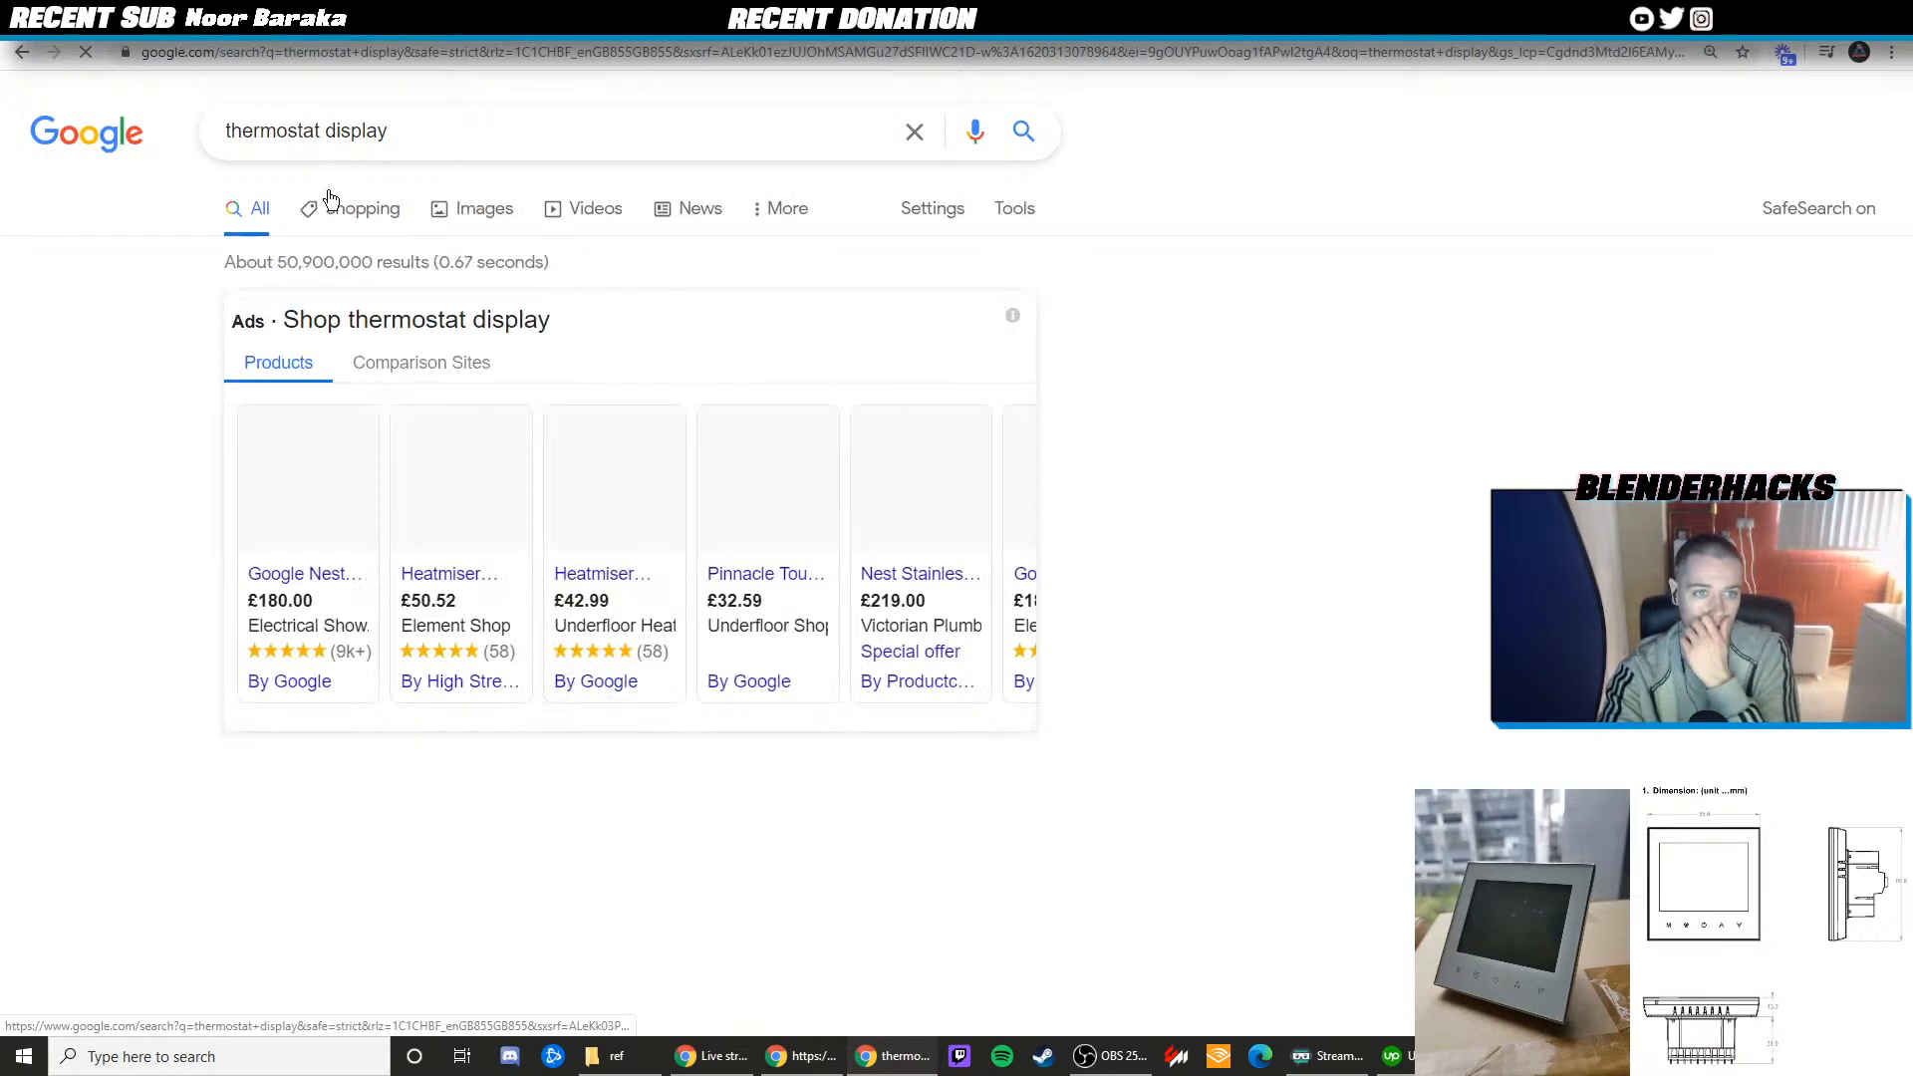
Refine the search to "thermostat display 4k" and show the image results
{"action": "left_click", "coordinate": [431, 140]}
{"action": "type", "text": "4k"}
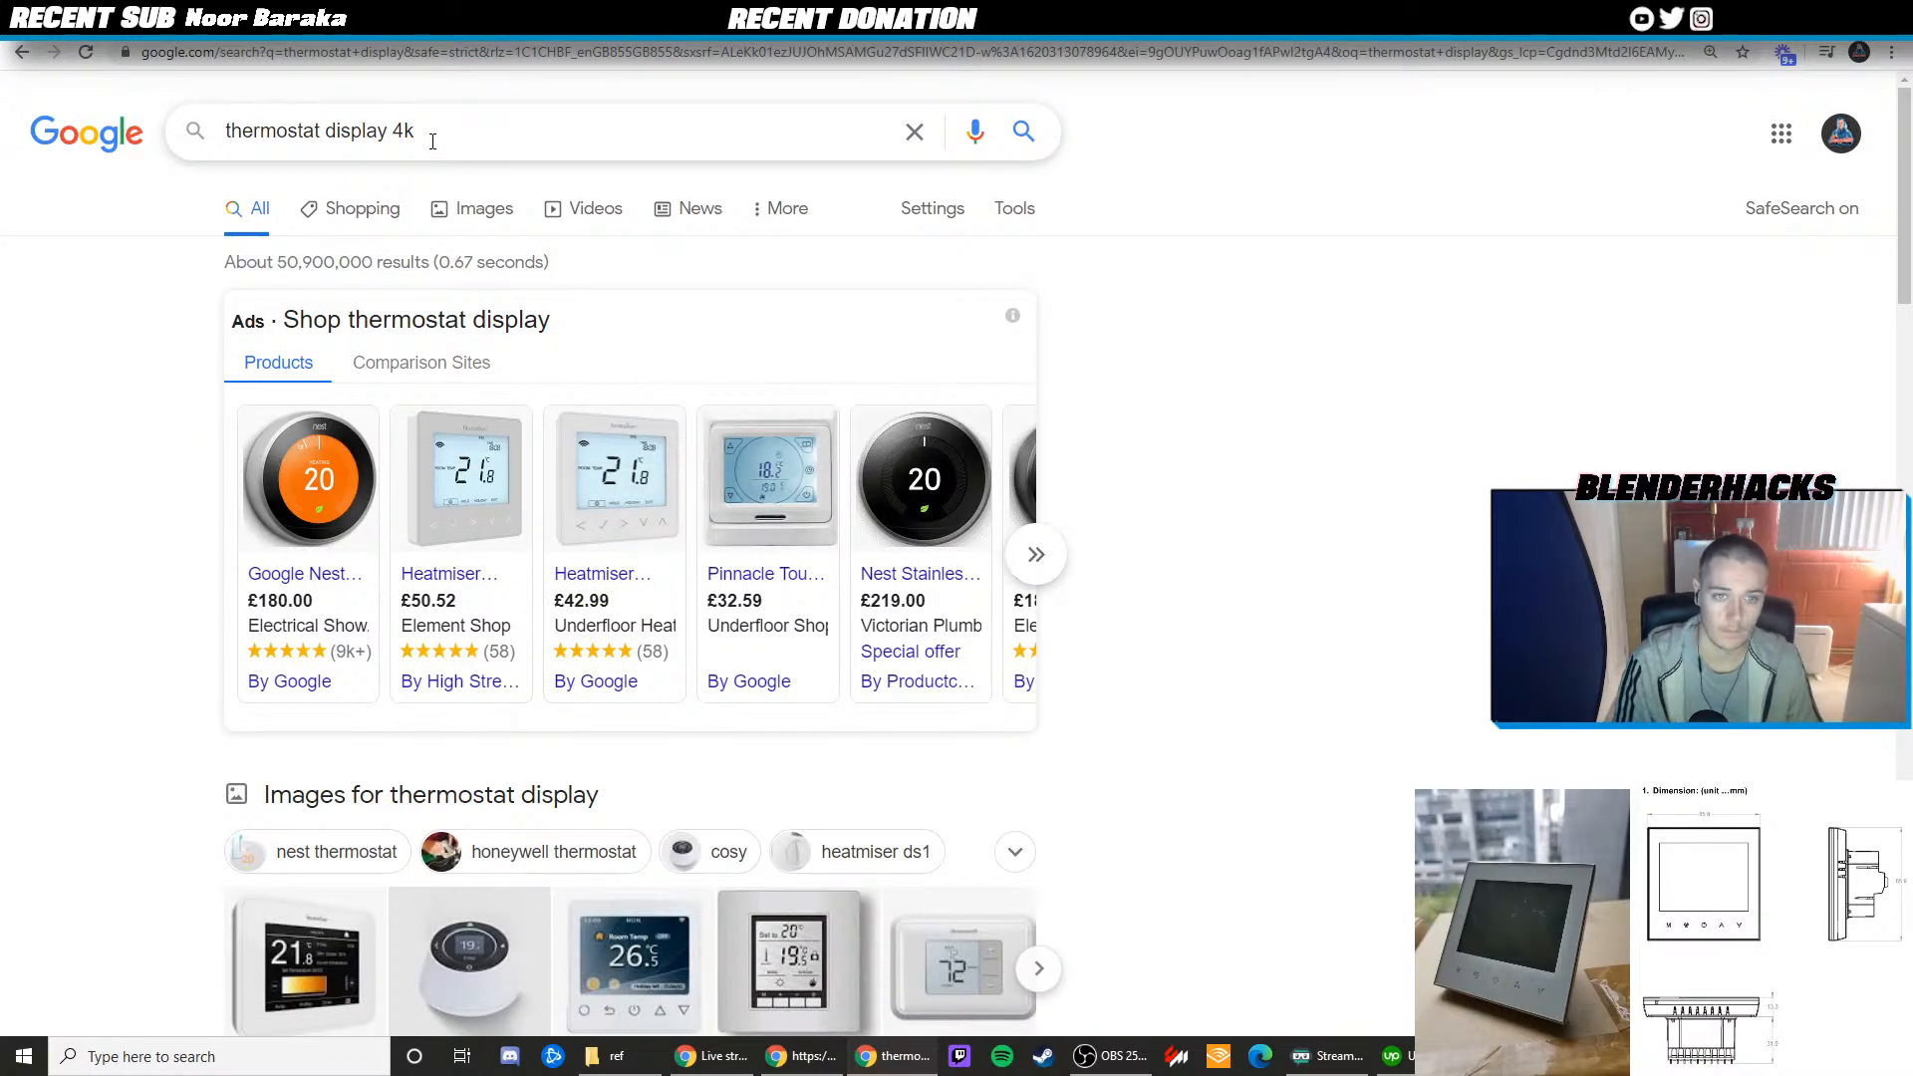
{"action": "key", "text": "Return"}
{"action": "left_click", "coordinate": [488, 207]}
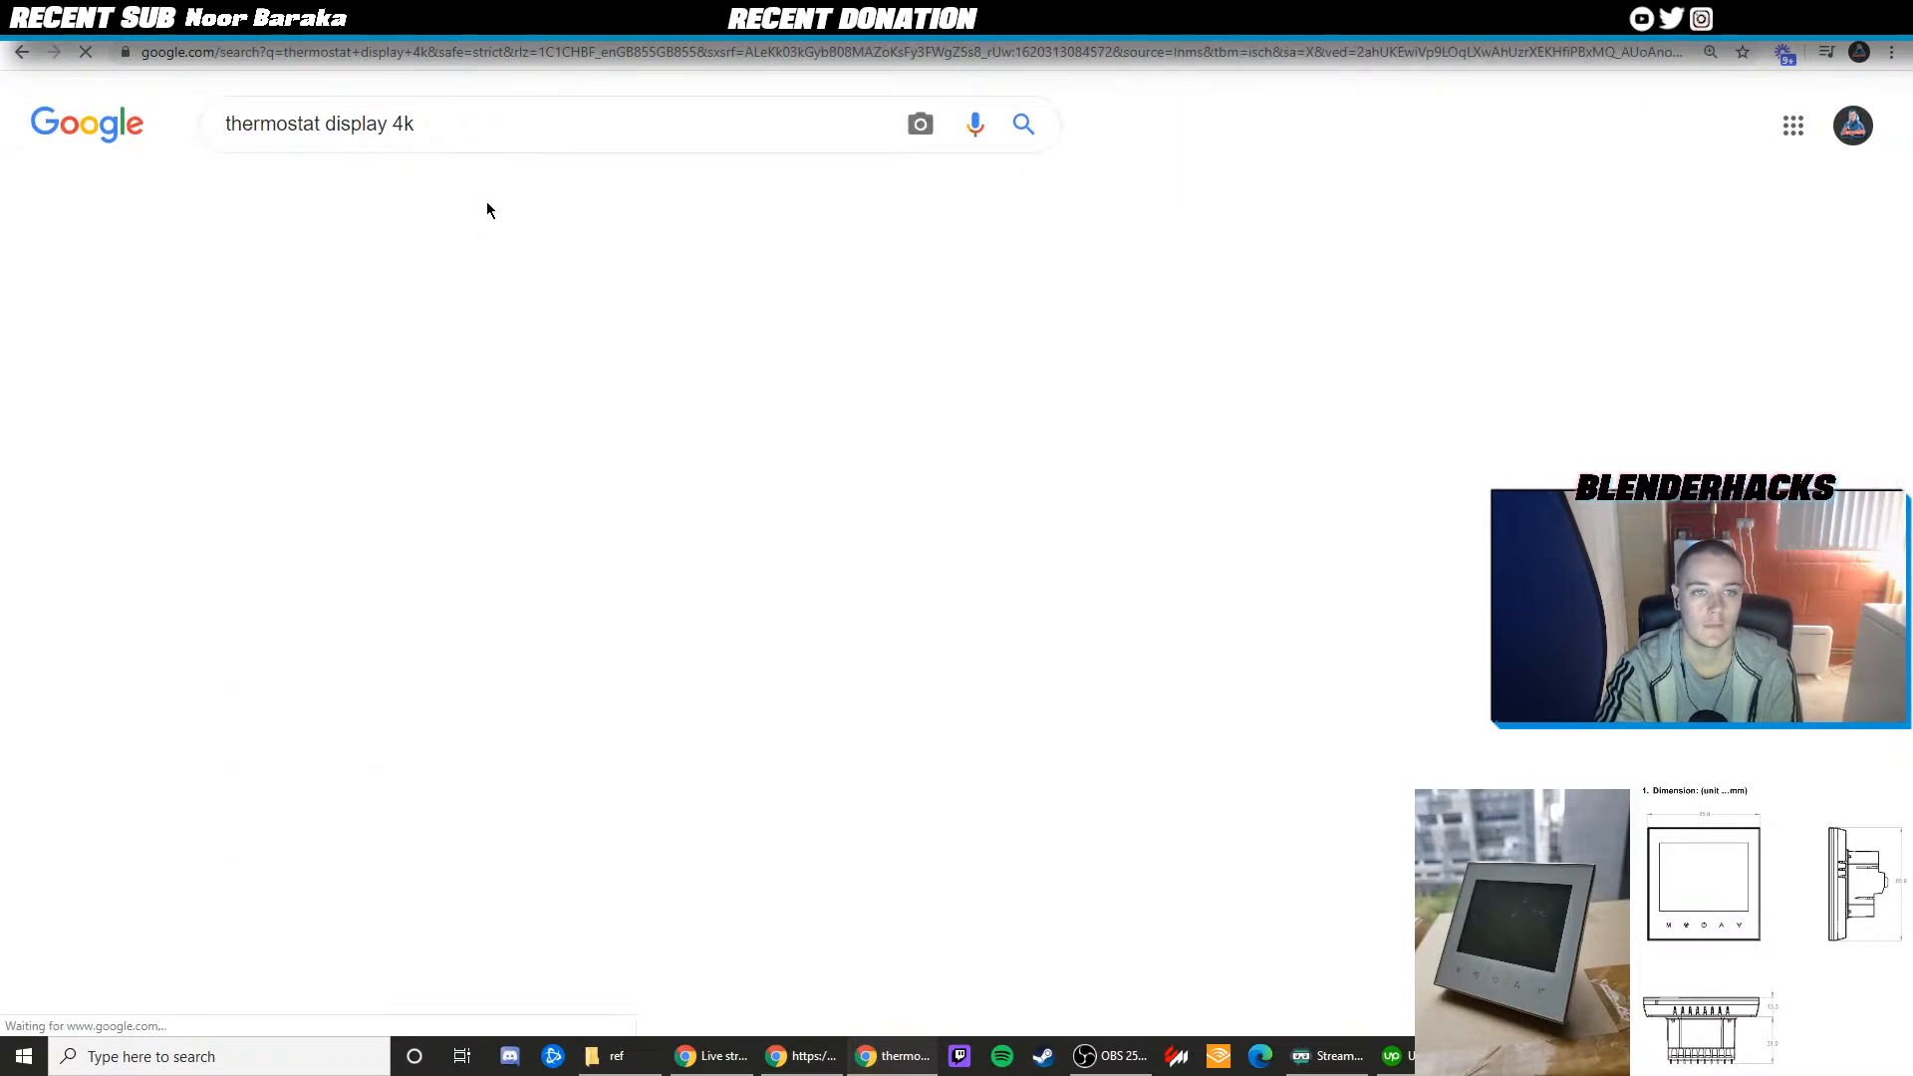
Browse the "thermostat display 4k" image results and preview the green-screen Saswell thermostat and the EMOS WIFI SMART thermostat
{"action": "scroll", "coordinate": [655, 580], "scroll_direction": "down", "scroll_amount": 6}
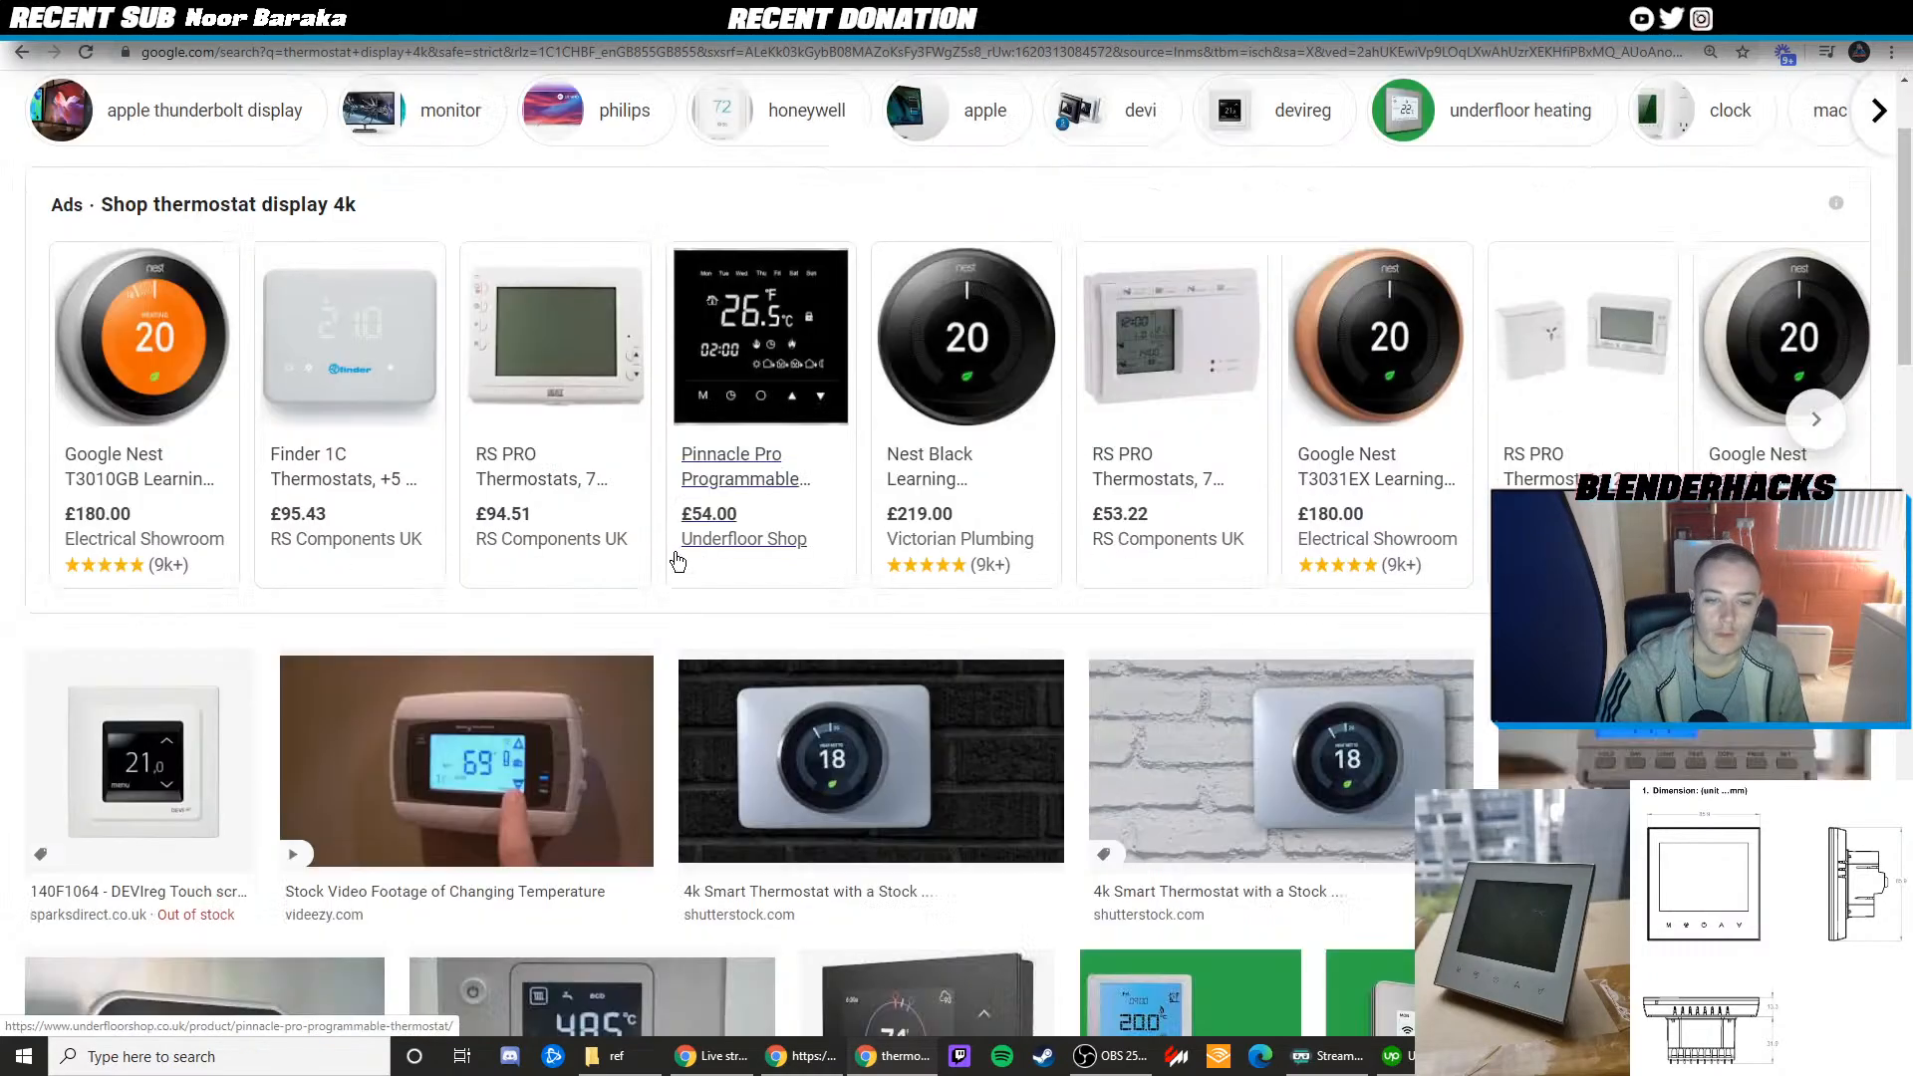
{"action": "scroll", "coordinate": [643, 607], "scroll_direction": "down", "scroll_amount": 7}
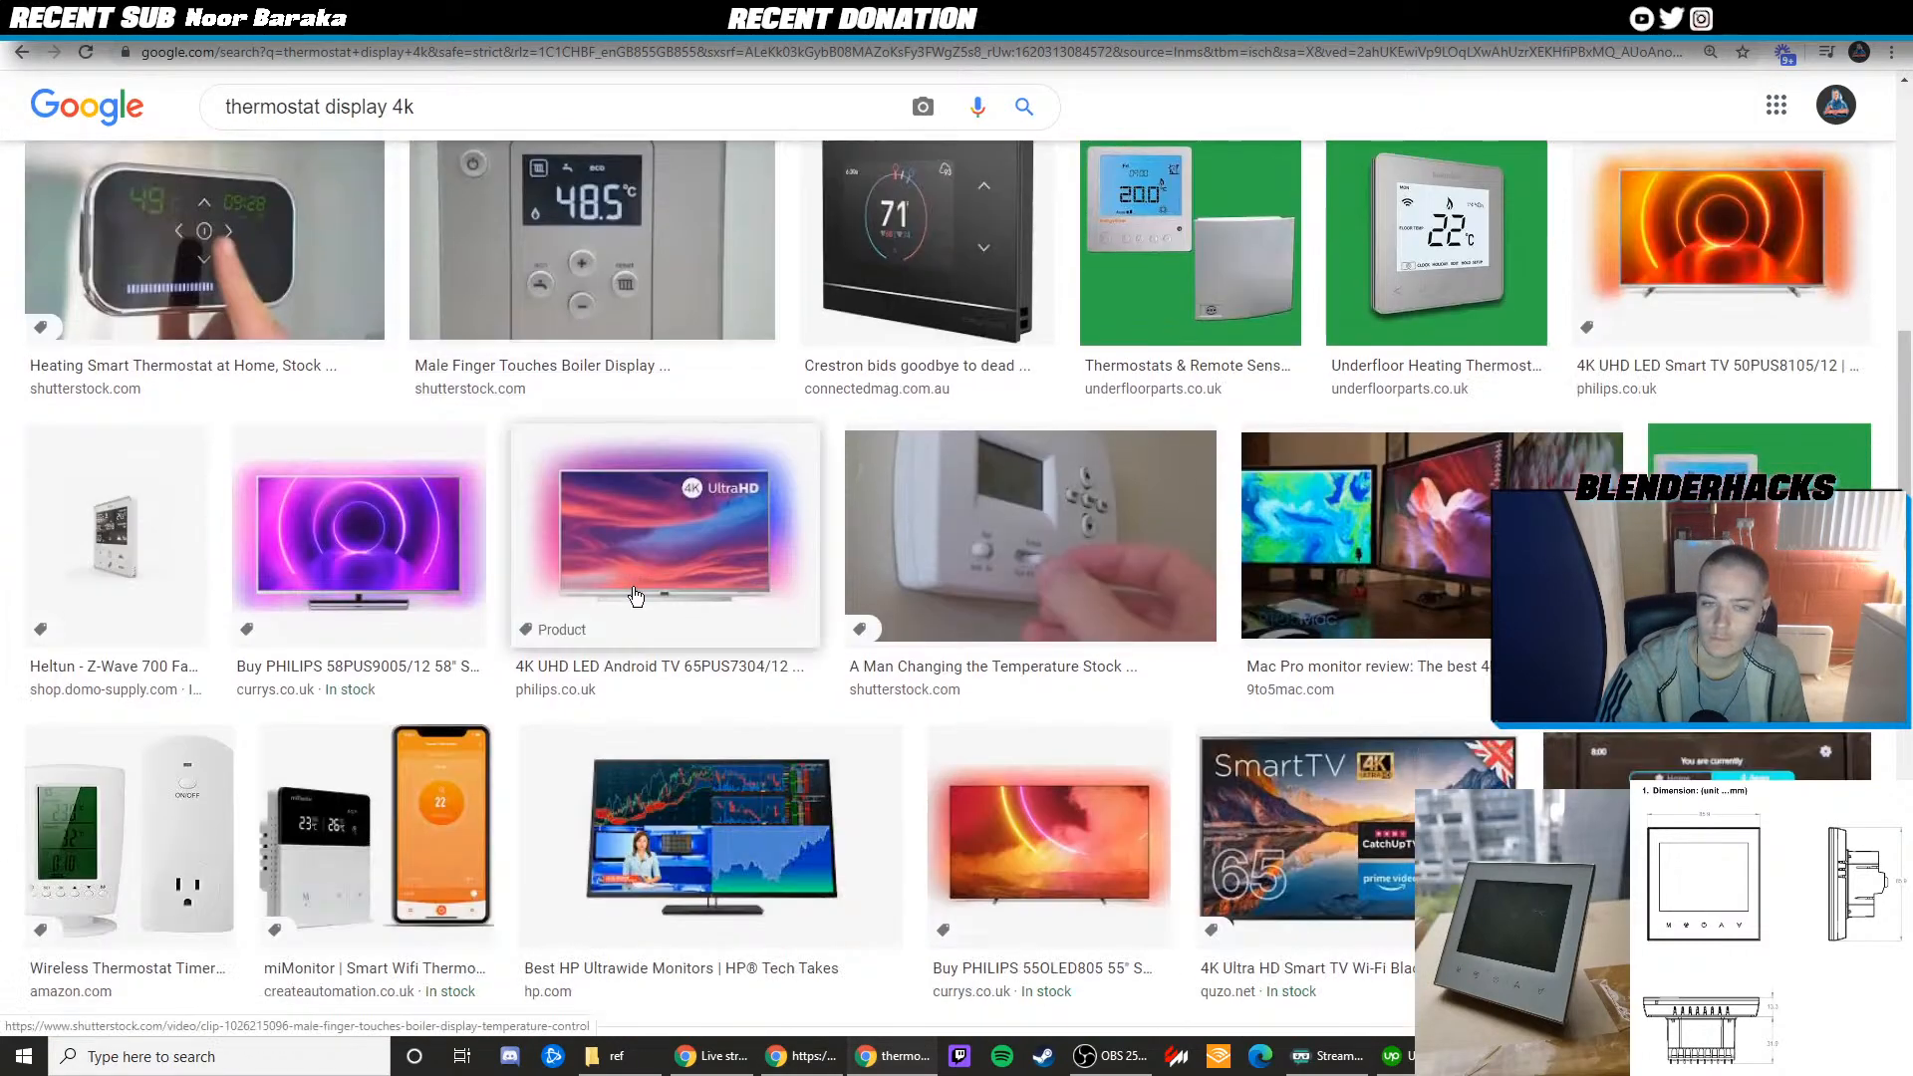
{"action": "scroll", "coordinate": [626, 642], "scroll_direction": "down", "scroll_amount": 10}
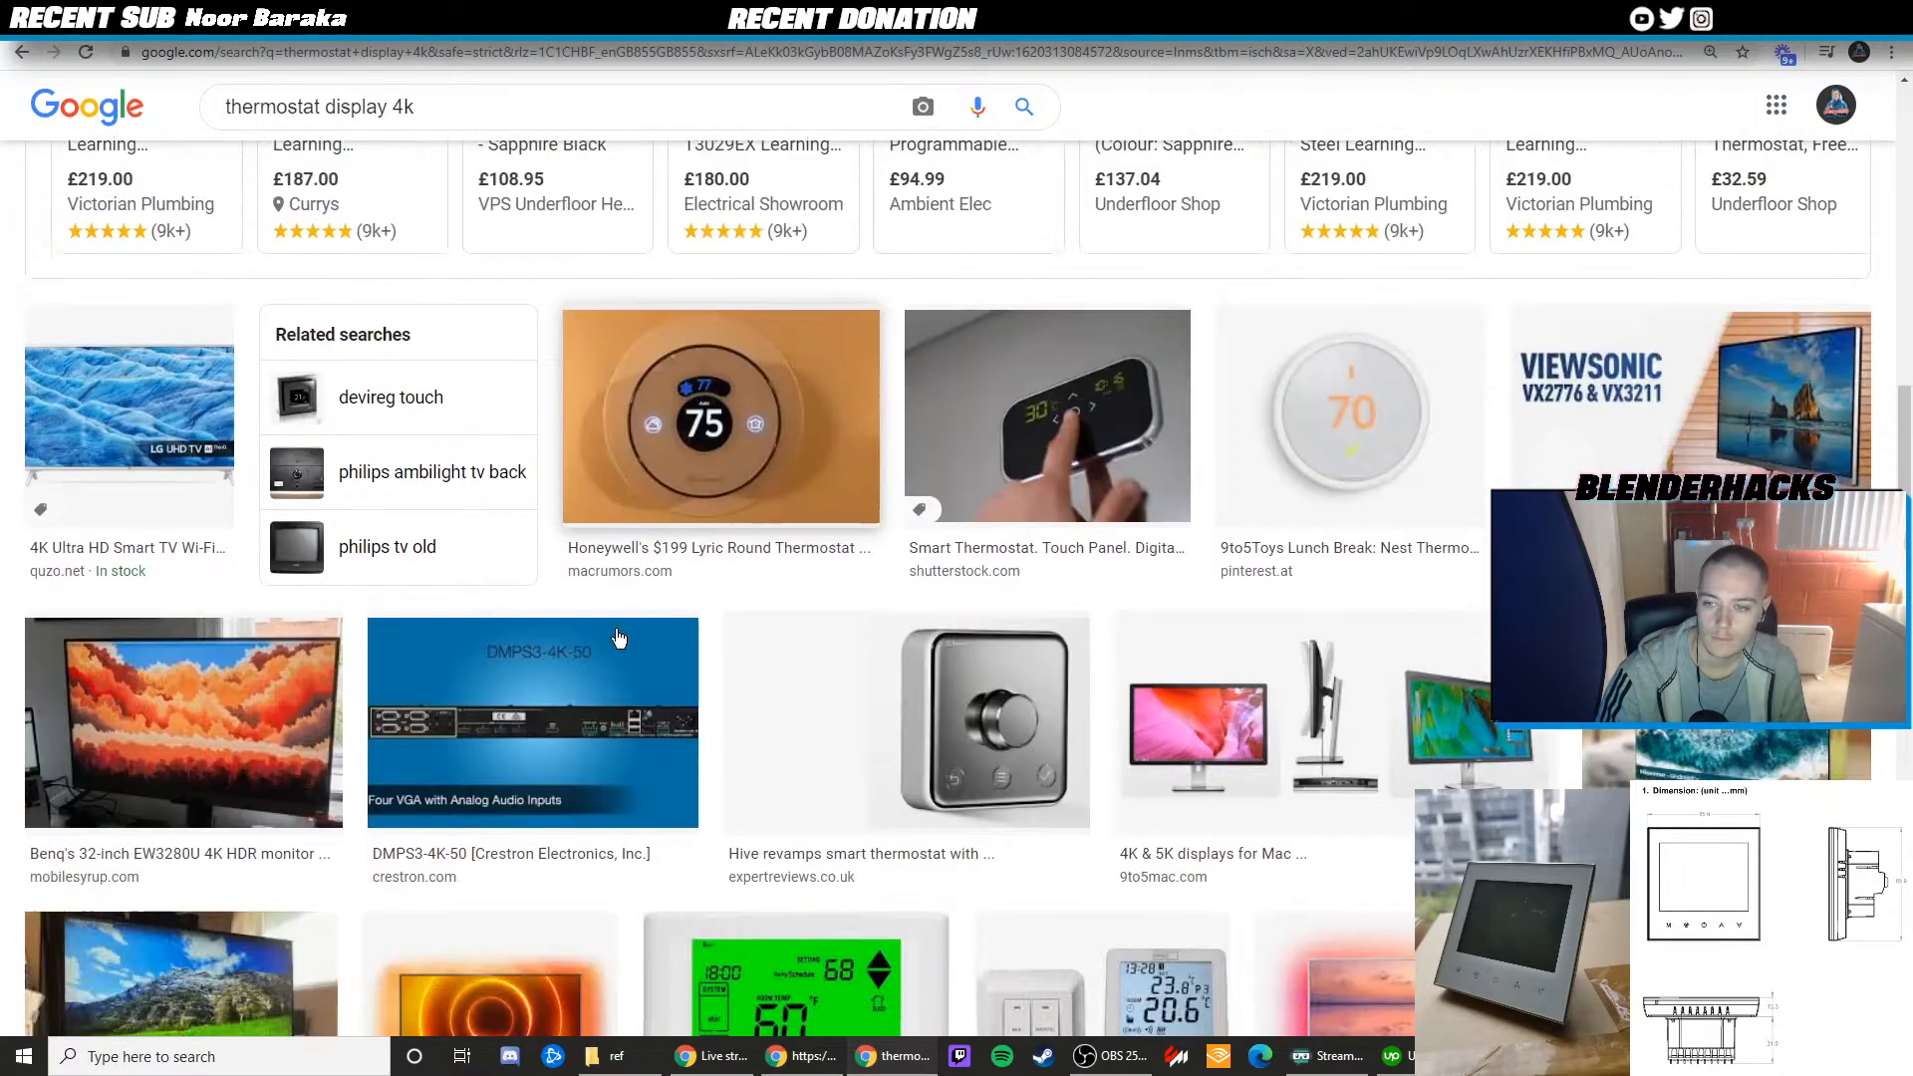
{"action": "scroll", "coordinate": [598, 654], "scroll_direction": "down", "scroll_amount": 3}
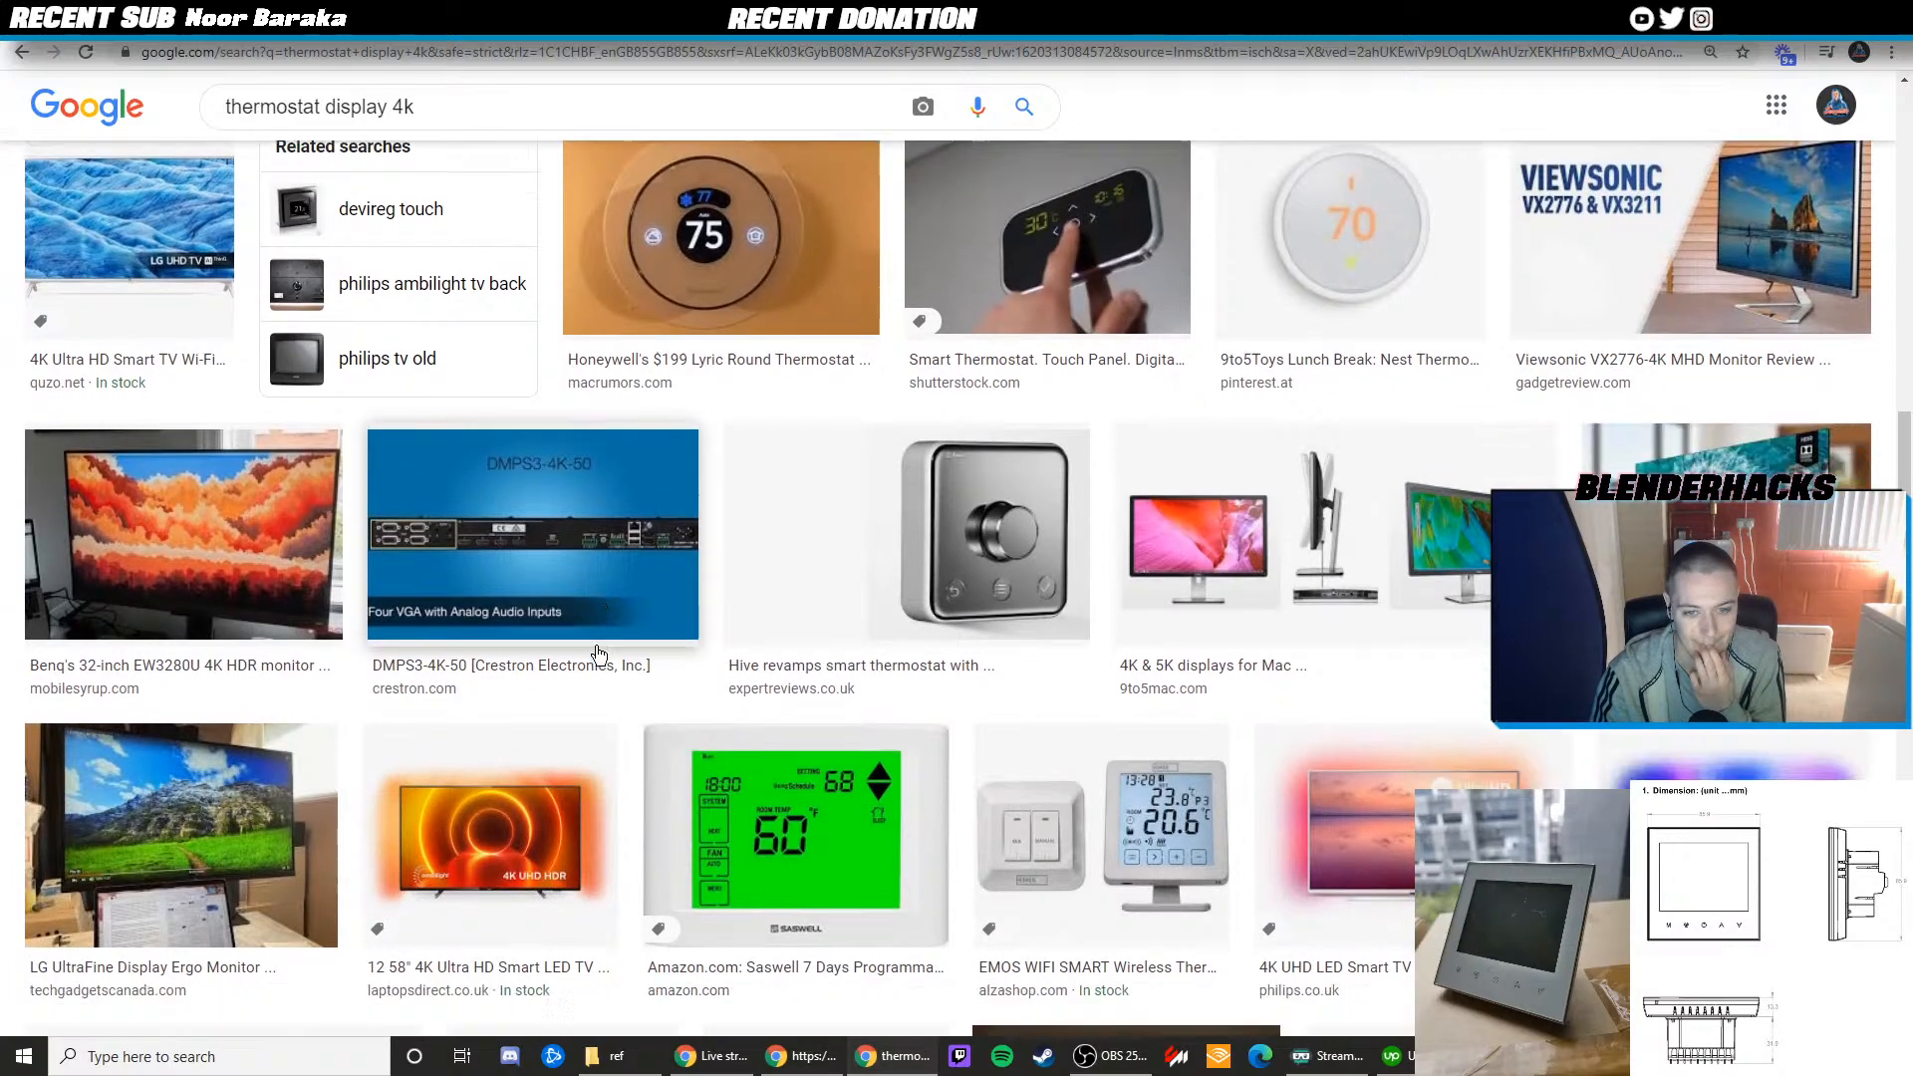
{"action": "left_click", "coordinate": [828, 621]}
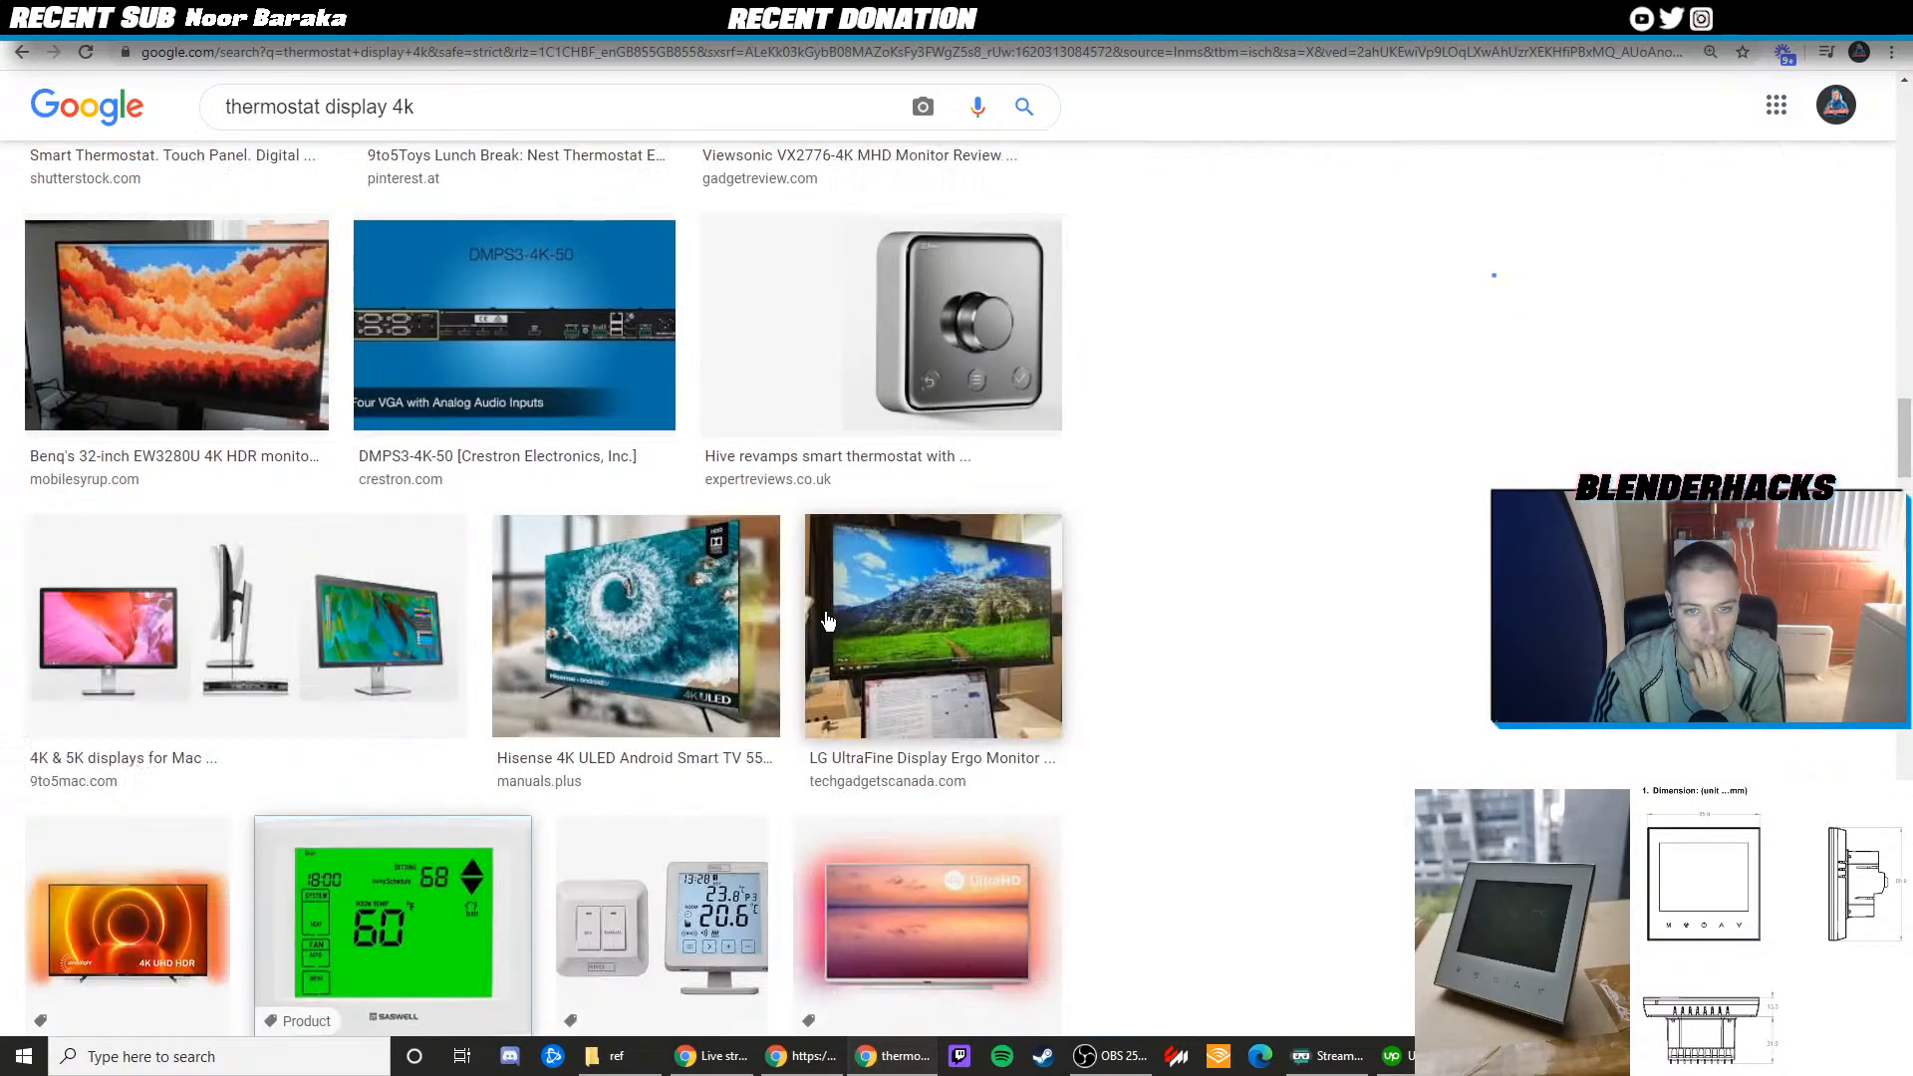
{"action": "key", "text": "Escape"}
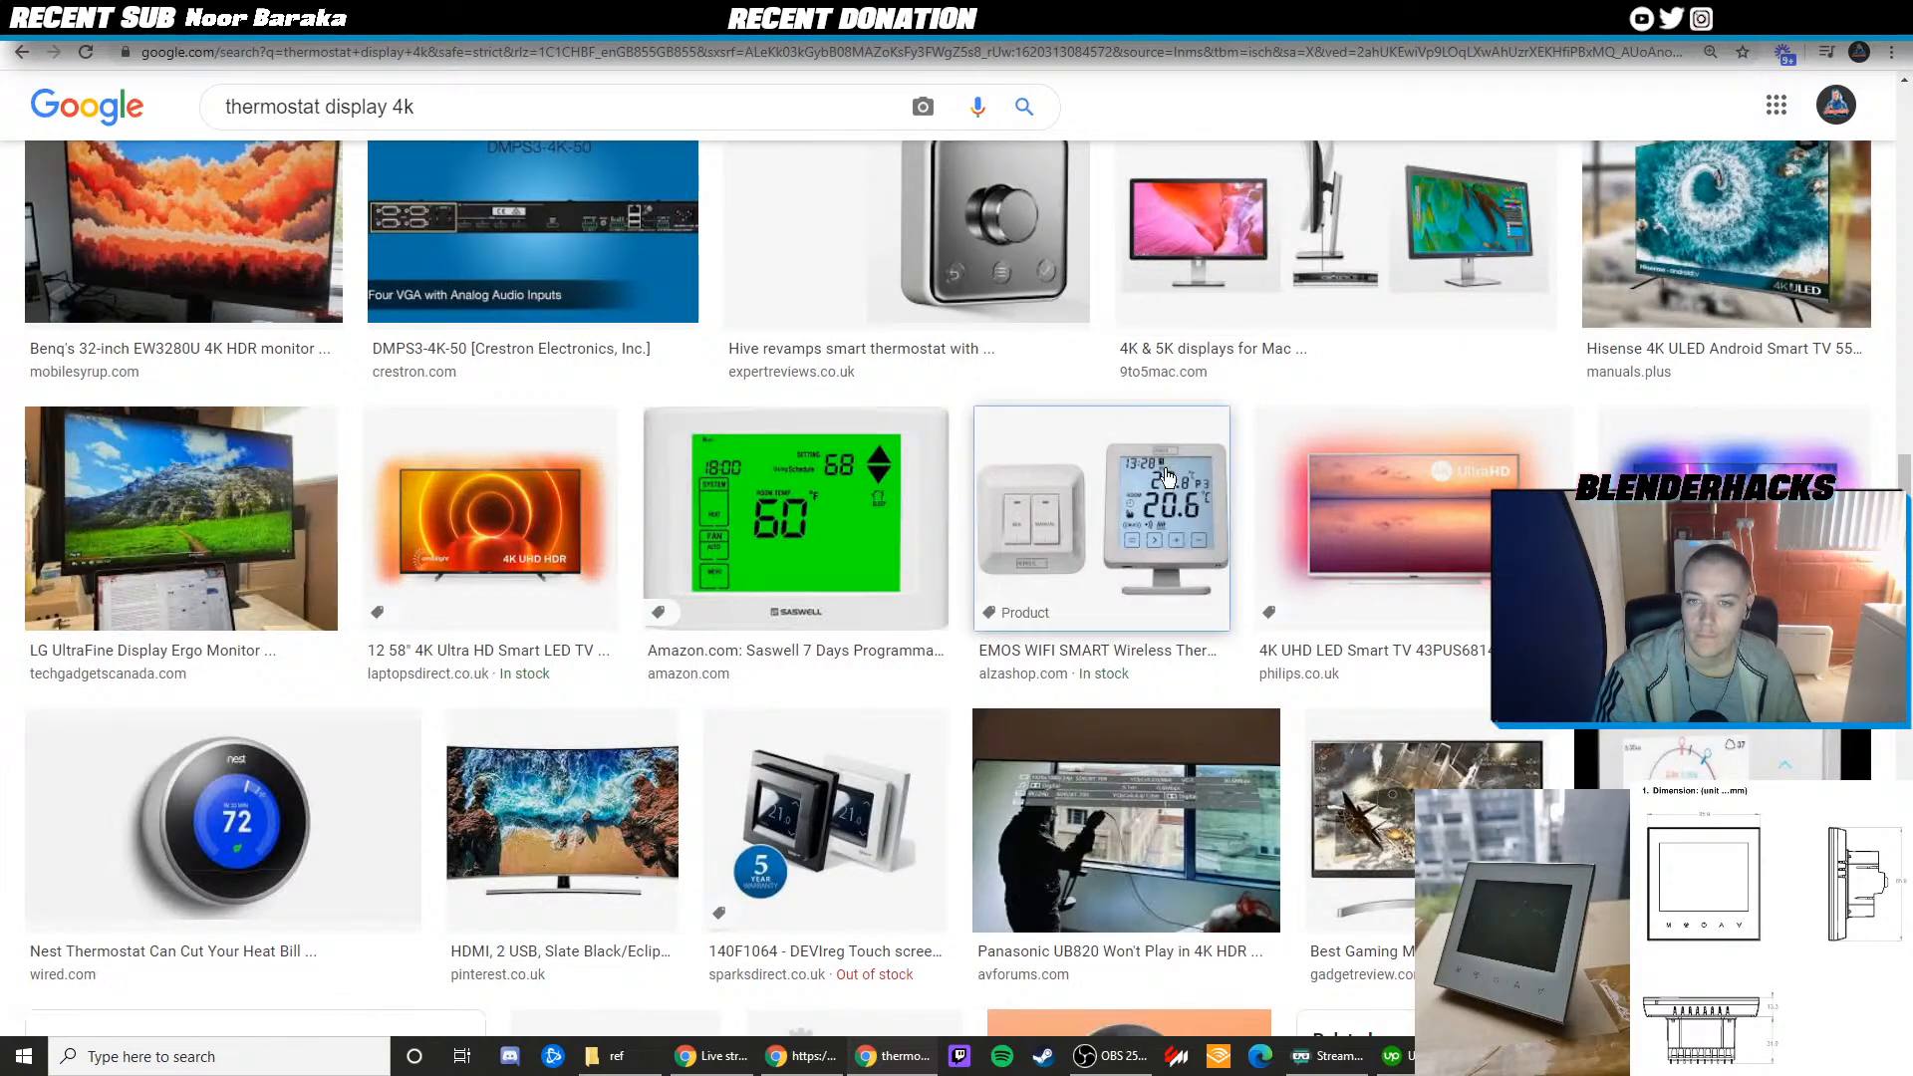
{"action": "left_click", "coordinate": [1088, 516]}
{"action": "key", "text": "Escape"}
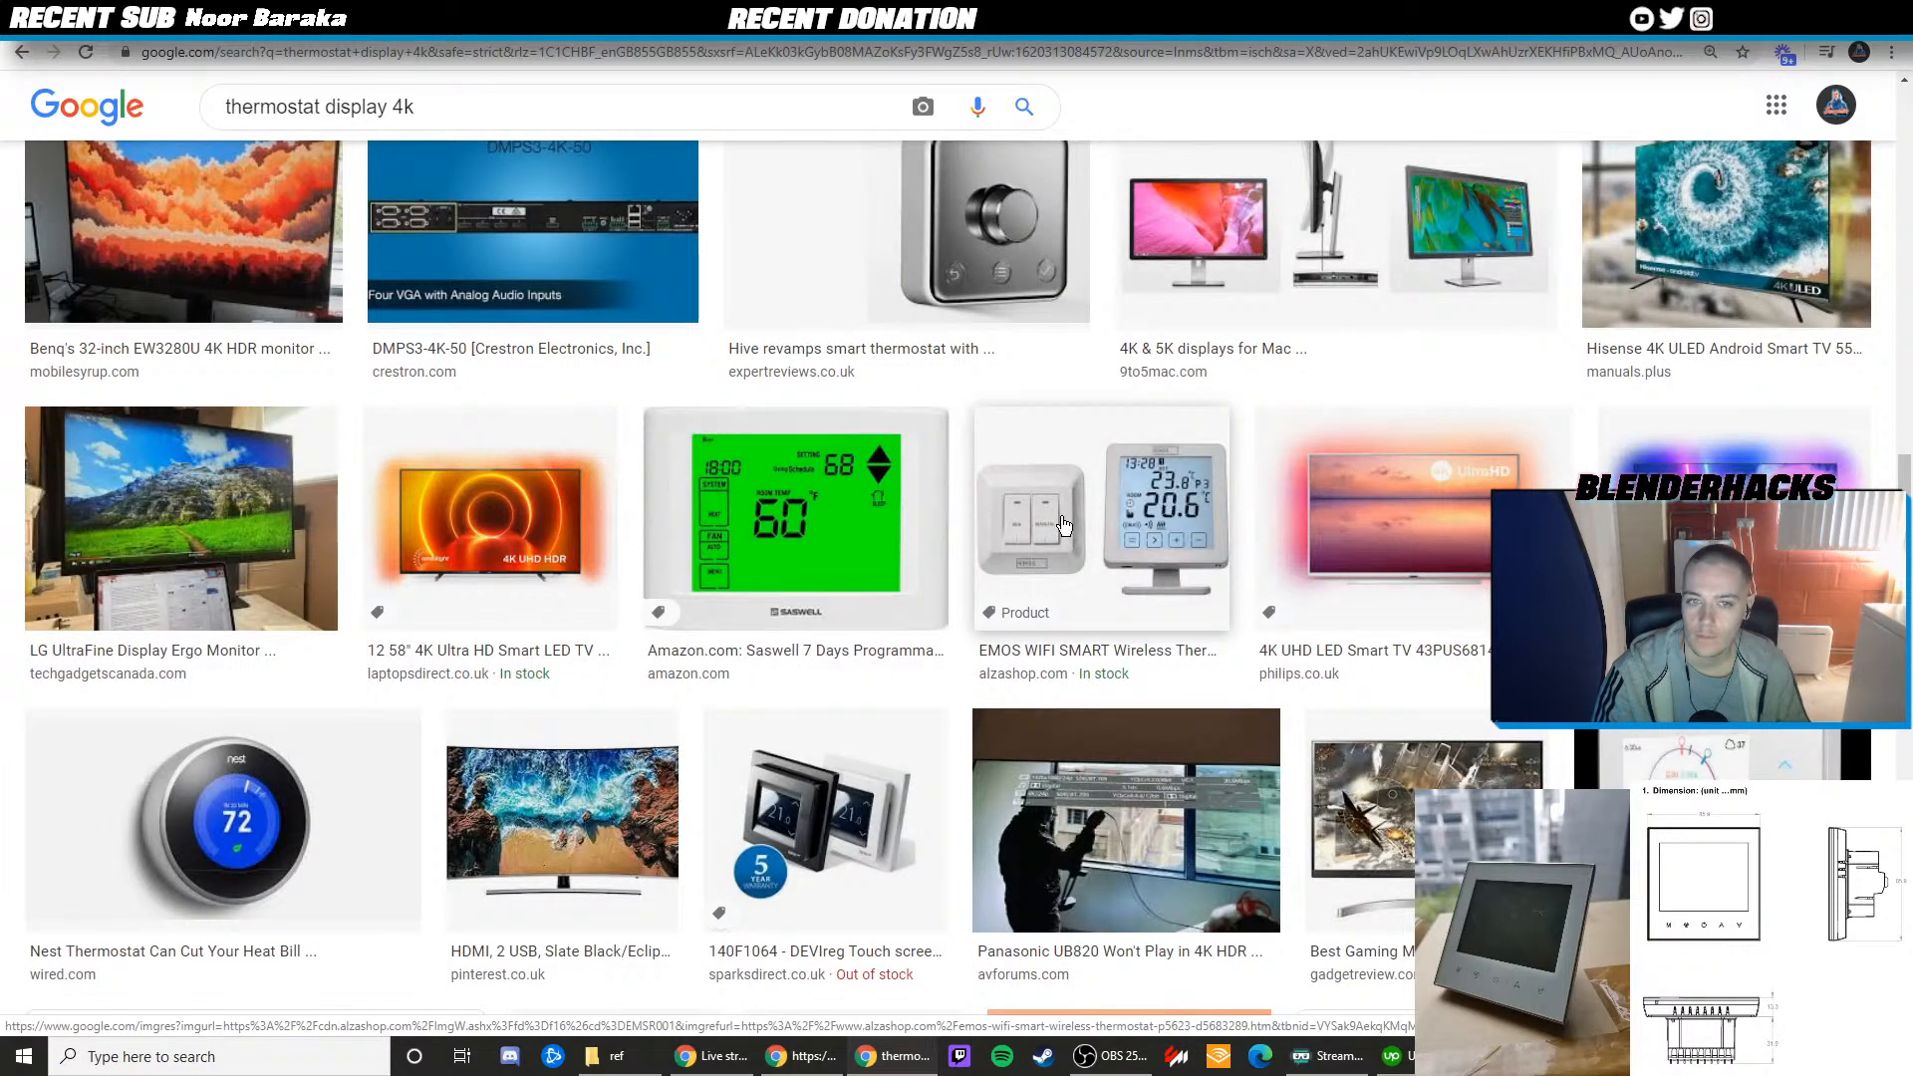
Search further down the image results for a usable thermostat display, previewing the komfort thermostat with the blue screen
{"action": "scroll", "coordinate": [1063, 525], "scroll_direction": "down", "scroll_amount": 10}
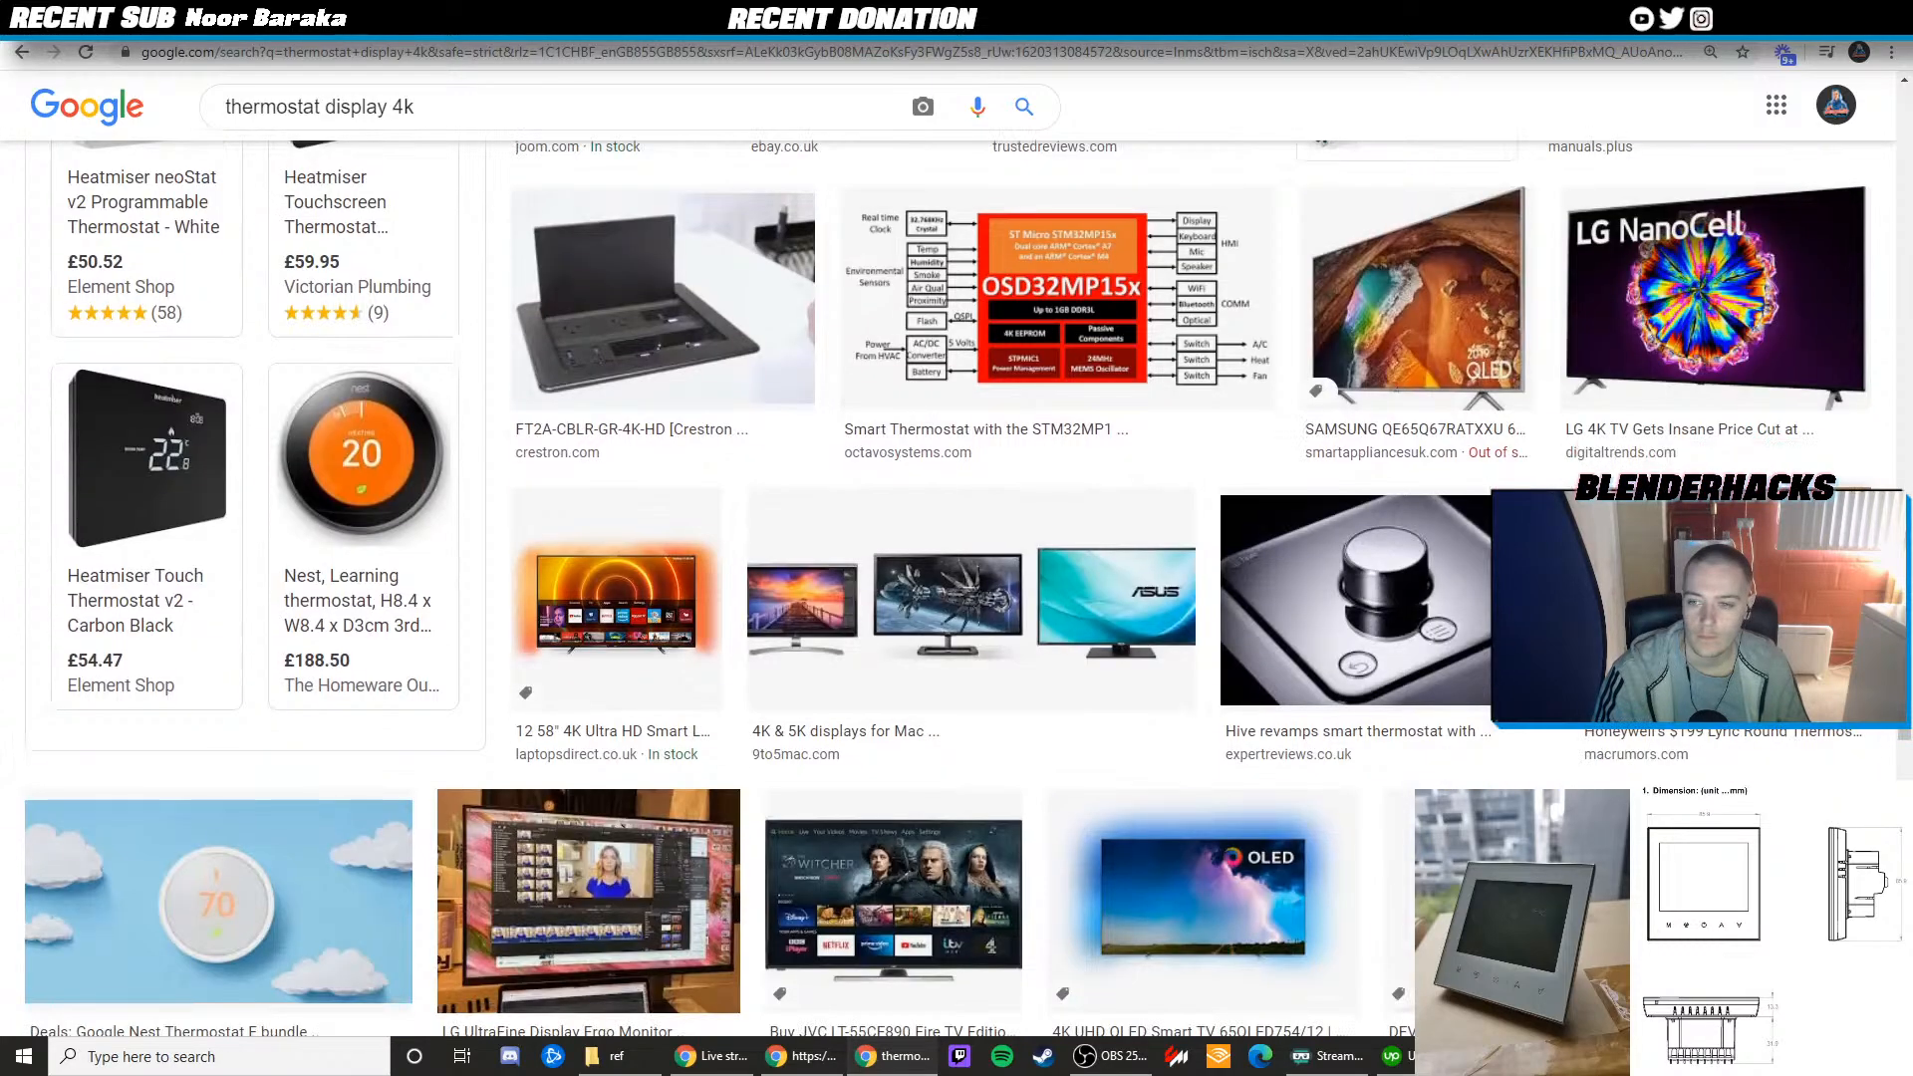
{"action": "scroll", "coordinate": [957, 588], "scroll_direction": "down", "scroll_amount": 10}
{"action": "scroll", "coordinate": [947, 588], "scroll_direction": "down", "scroll_amount": 10}
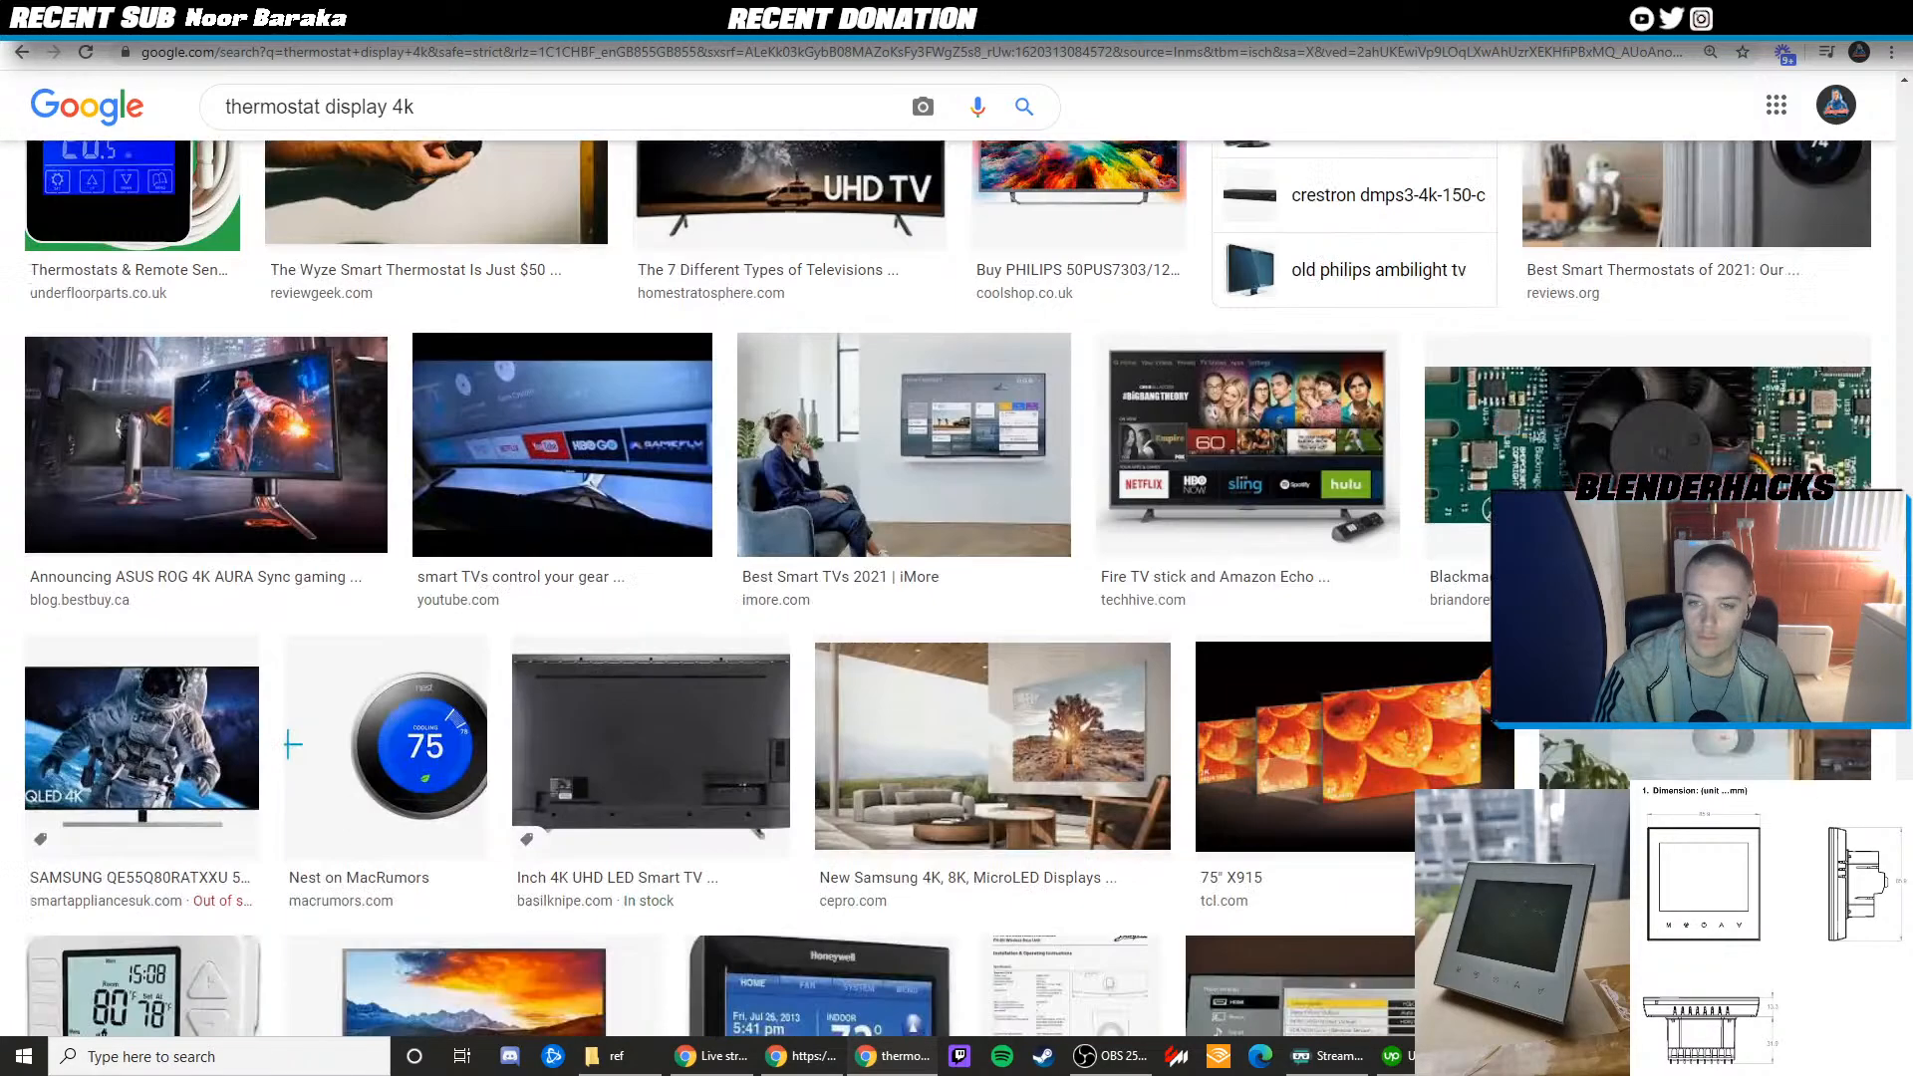
{"action": "scroll", "coordinate": [947, 589], "scroll_direction": "down", "scroll_amount": 5}
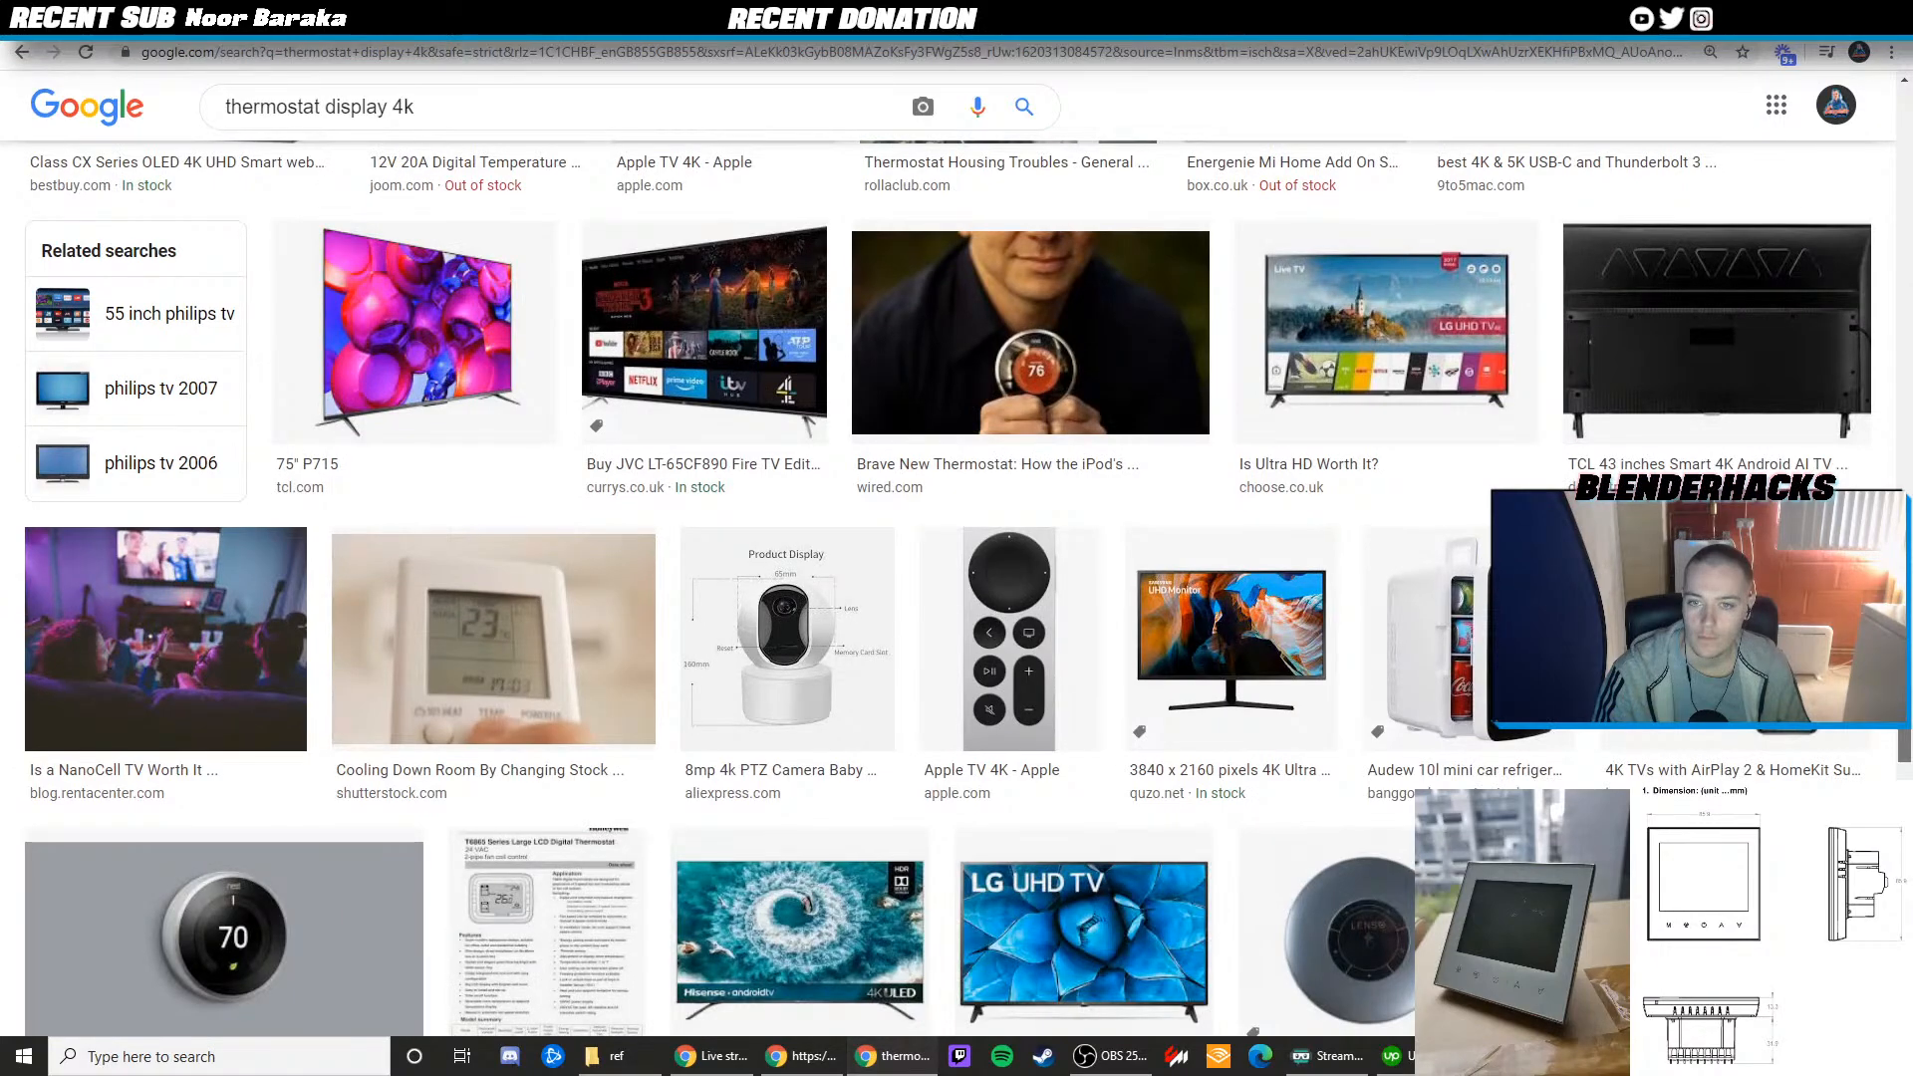
{"action": "scroll", "coordinate": [947, 589], "scroll_direction": "down", "scroll_amount": 1}
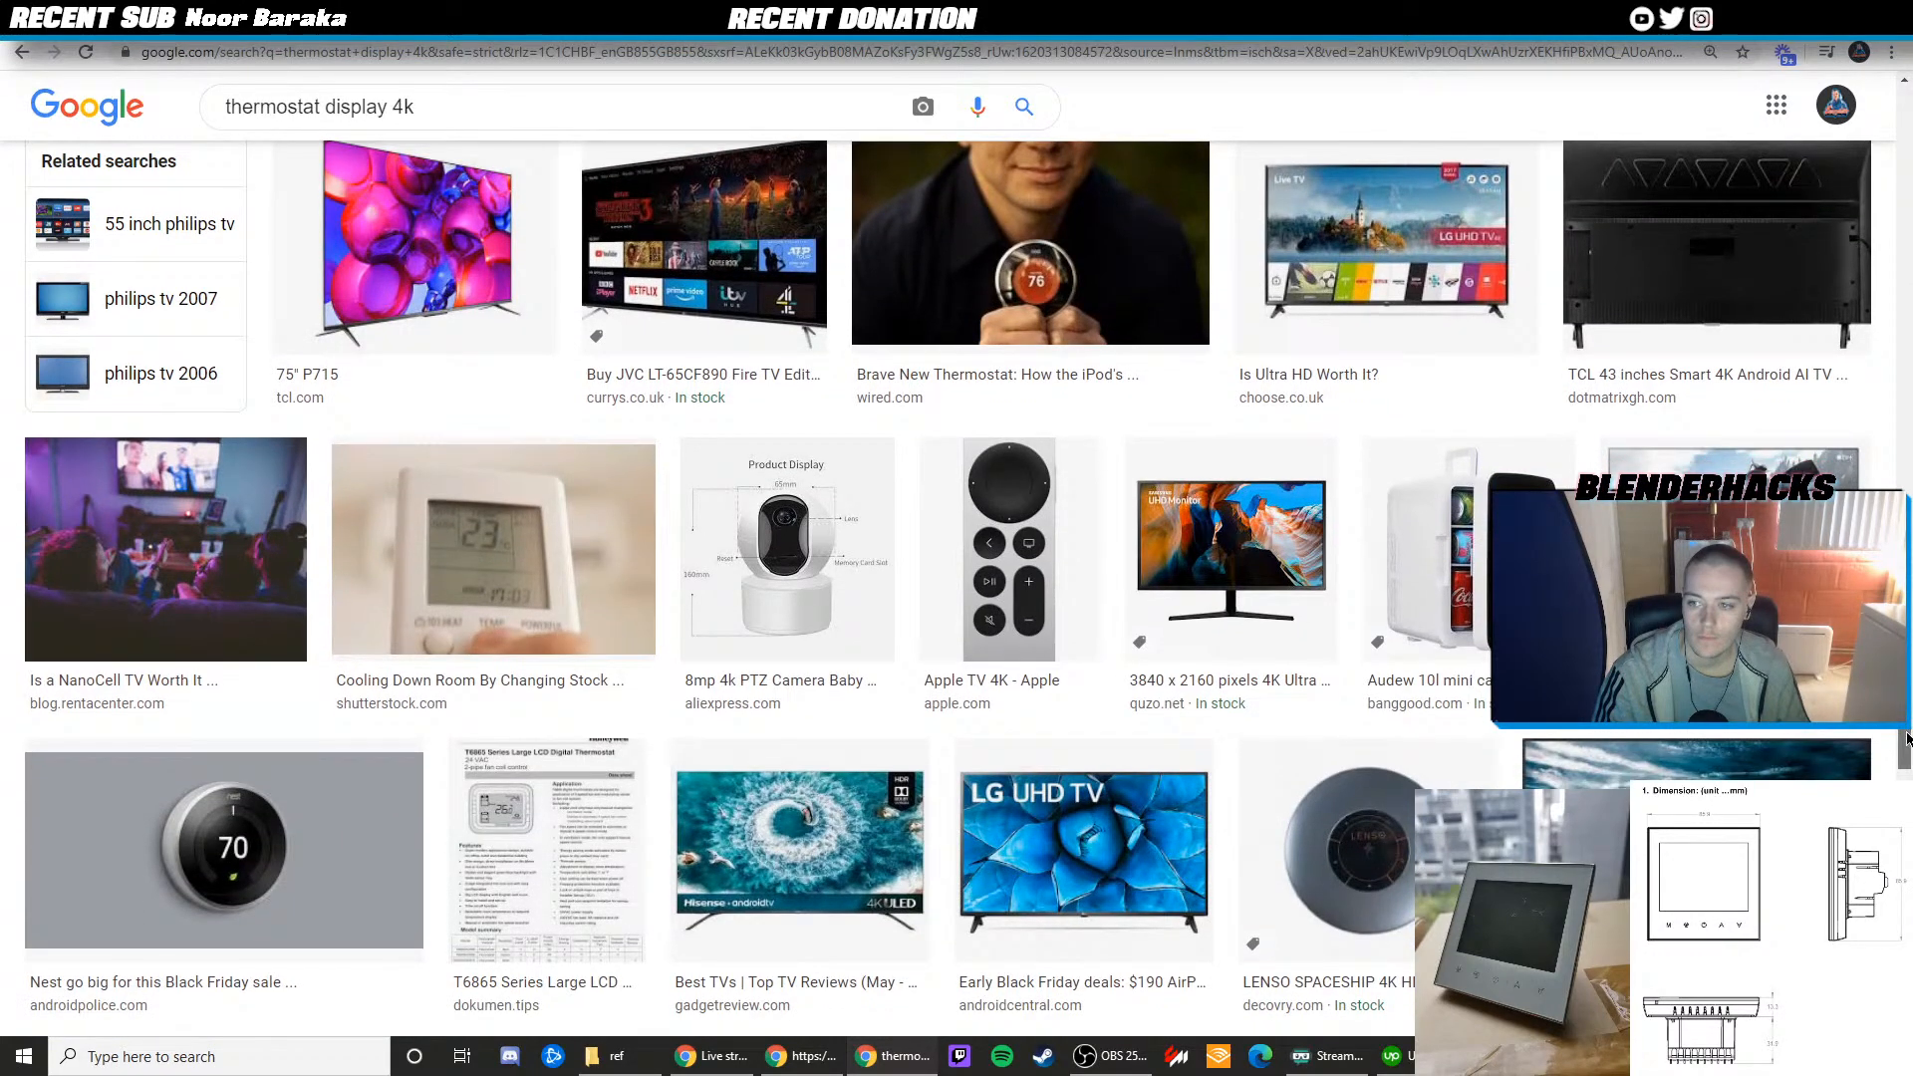
{"action": "scroll", "coordinate": [1906, 738], "scroll_direction": "down", "scroll_amount": 5}
{"action": "scroll", "coordinate": [1906, 738], "scroll_direction": "down", "scroll_amount": 5}
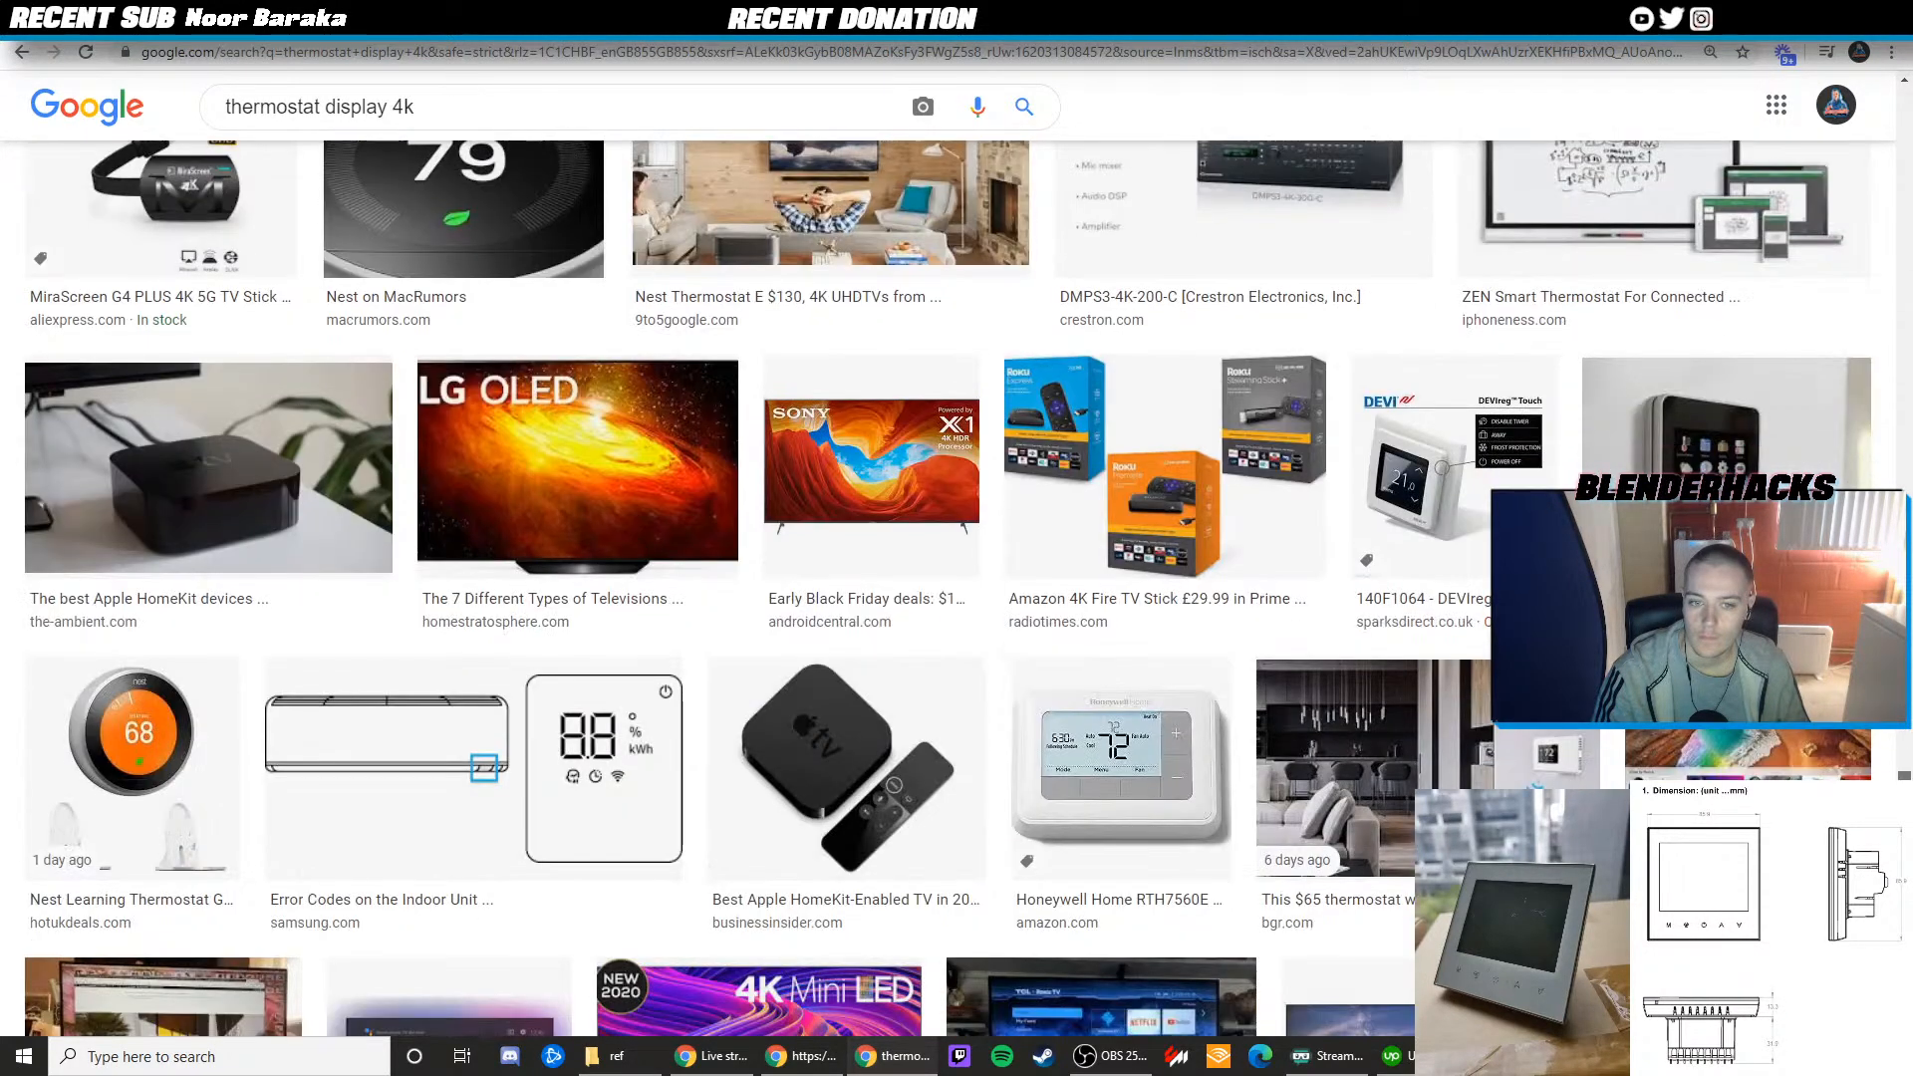
{"action": "scroll", "coordinate": [947, 589], "scroll_direction": "down", "scroll_amount": 7}
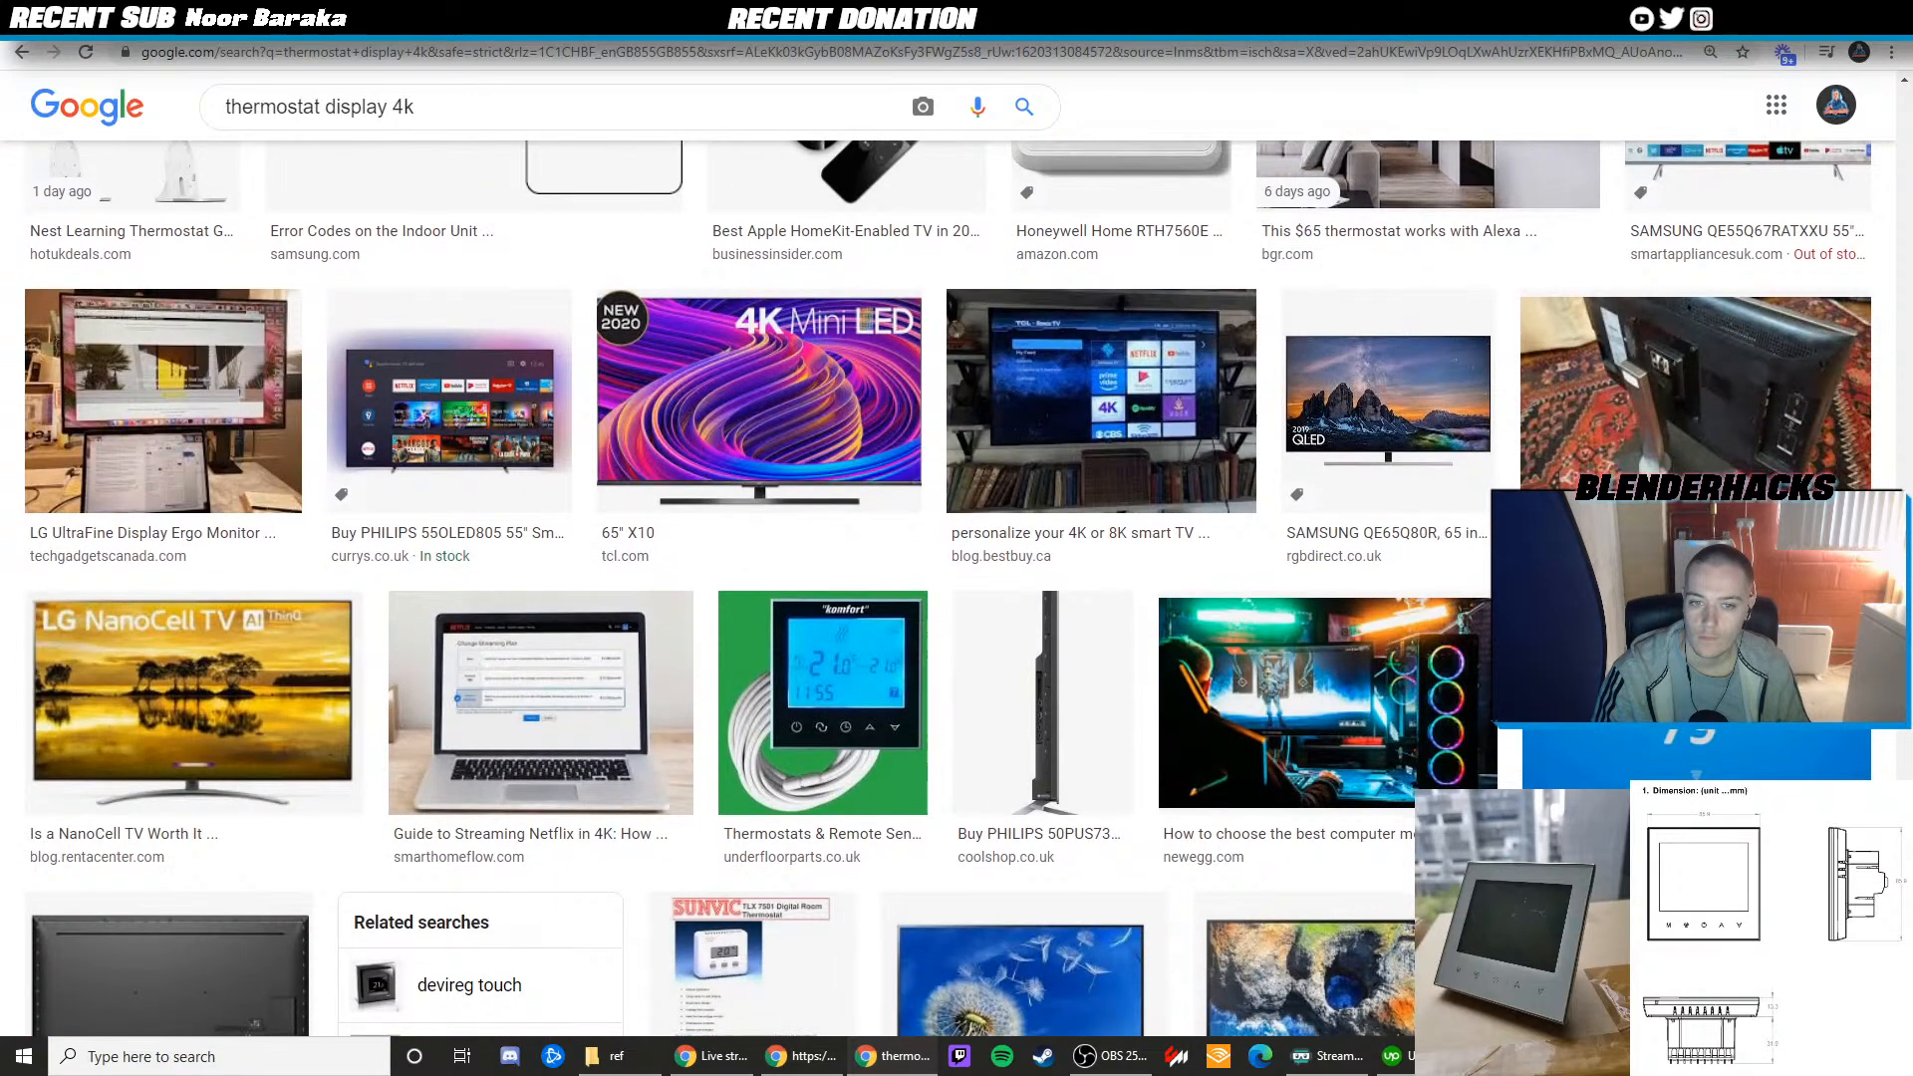
{"action": "left_click", "coordinate": [823, 702]}
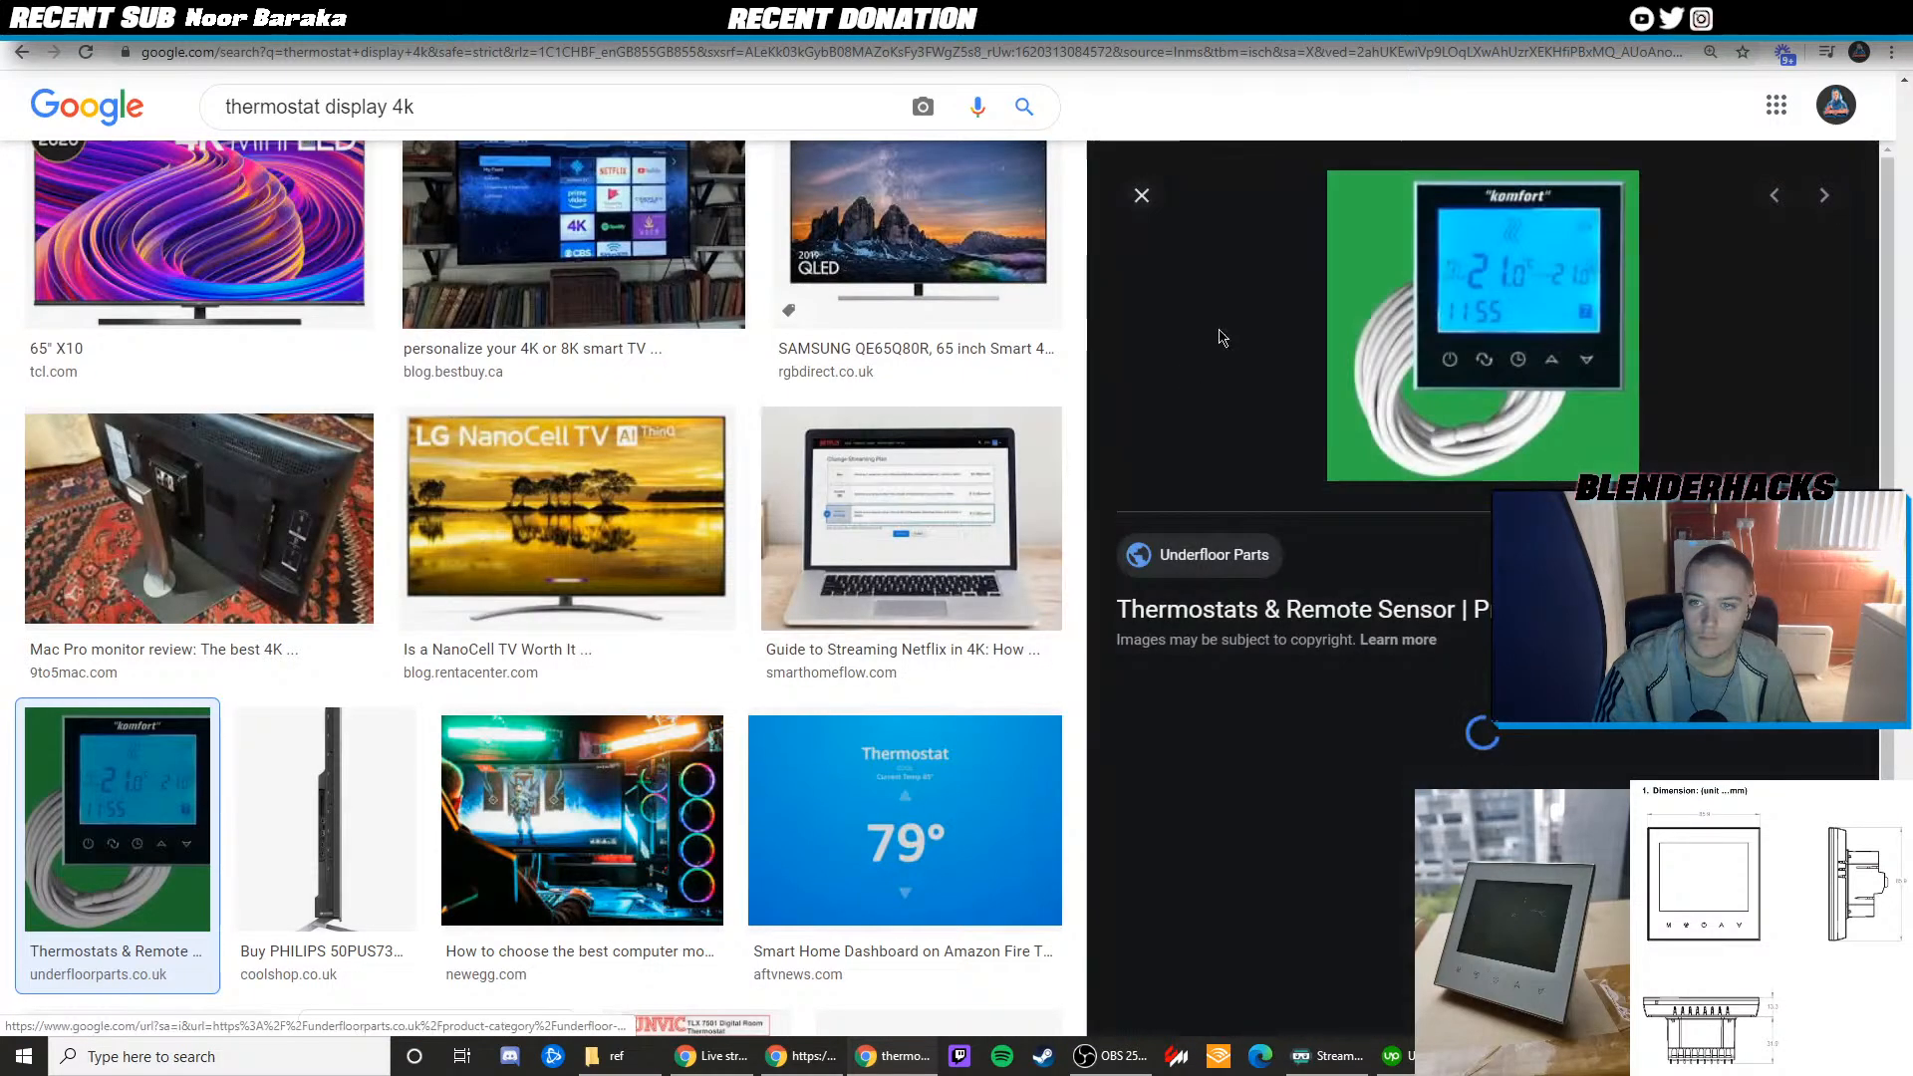
{"action": "left_click", "coordinate": [1141, 196]}
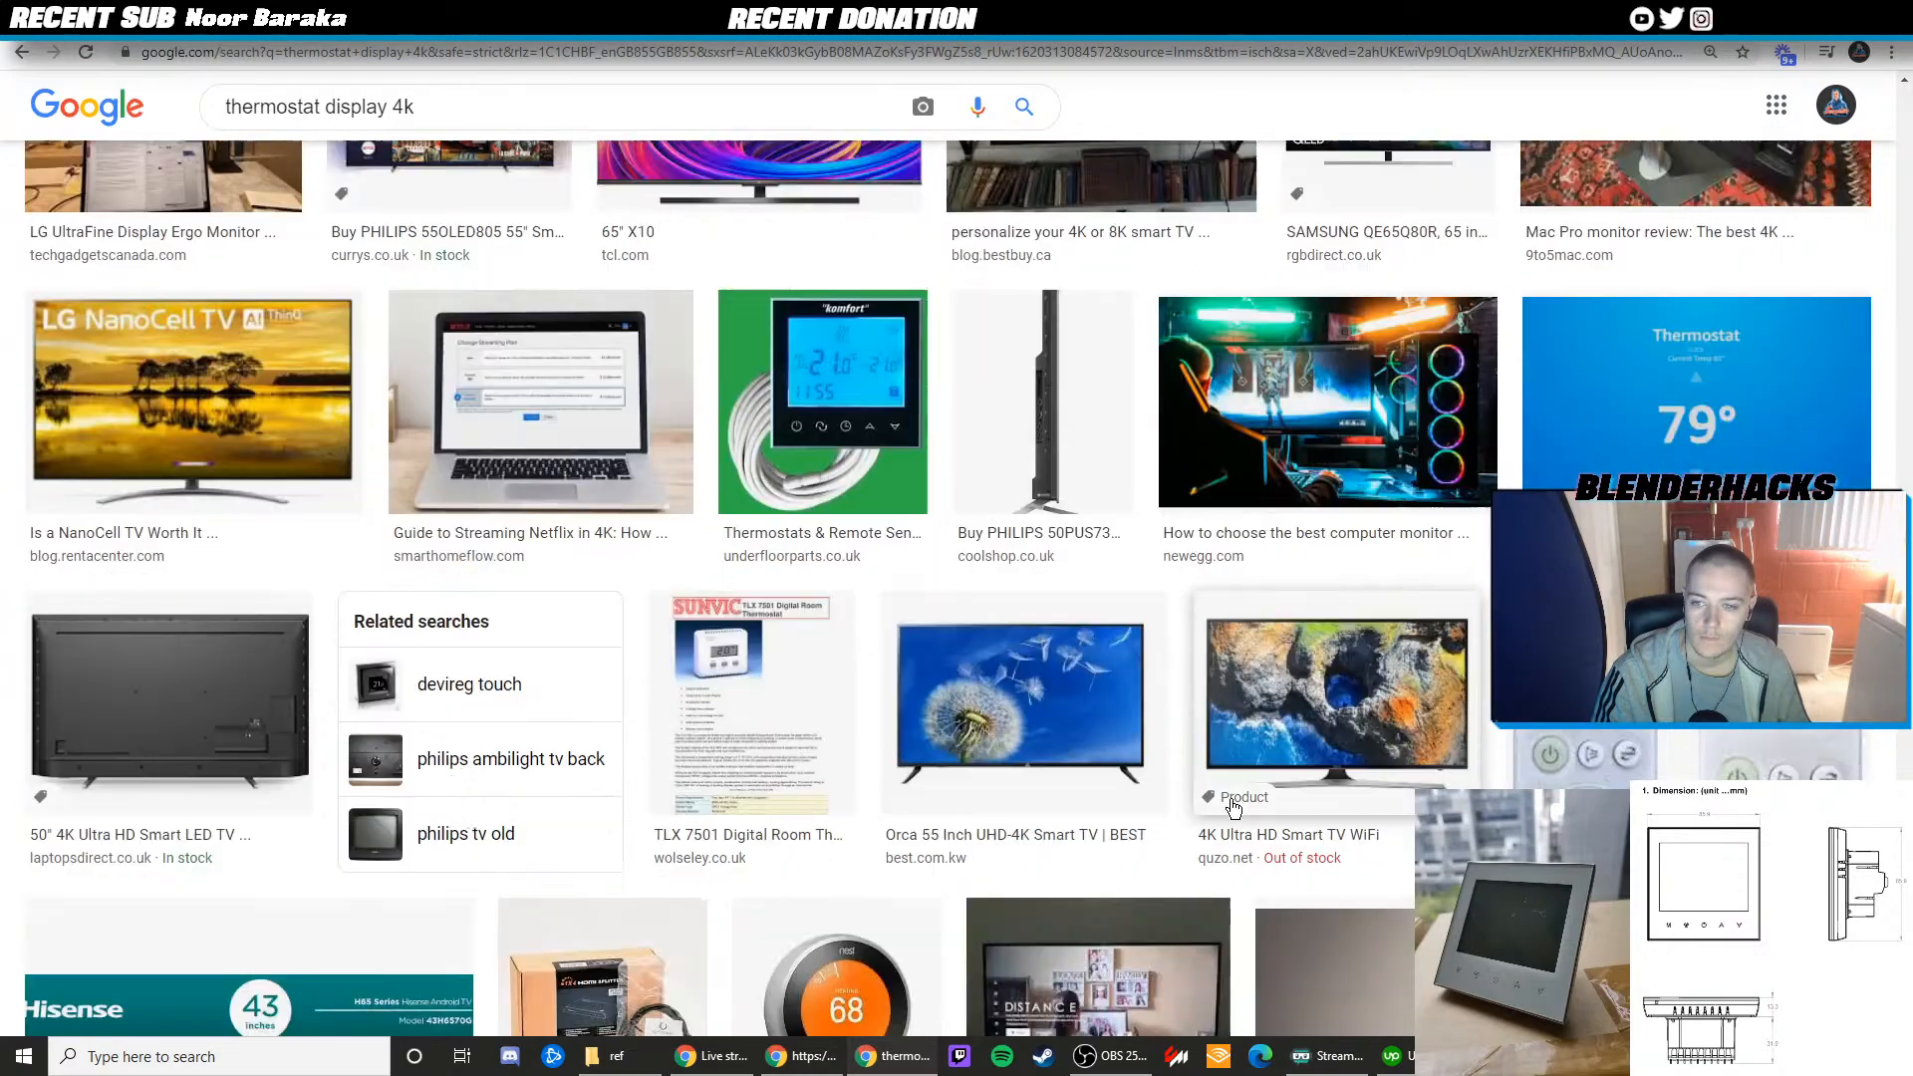
{"action": "scroll", "coordinate": [1235, 787], "scroll_direction": "down", "scroll_amount": 6}
{"action": "scroll", "coordinate": [947, 589], "scroll_direction": "down", "scroll_amount": 12}
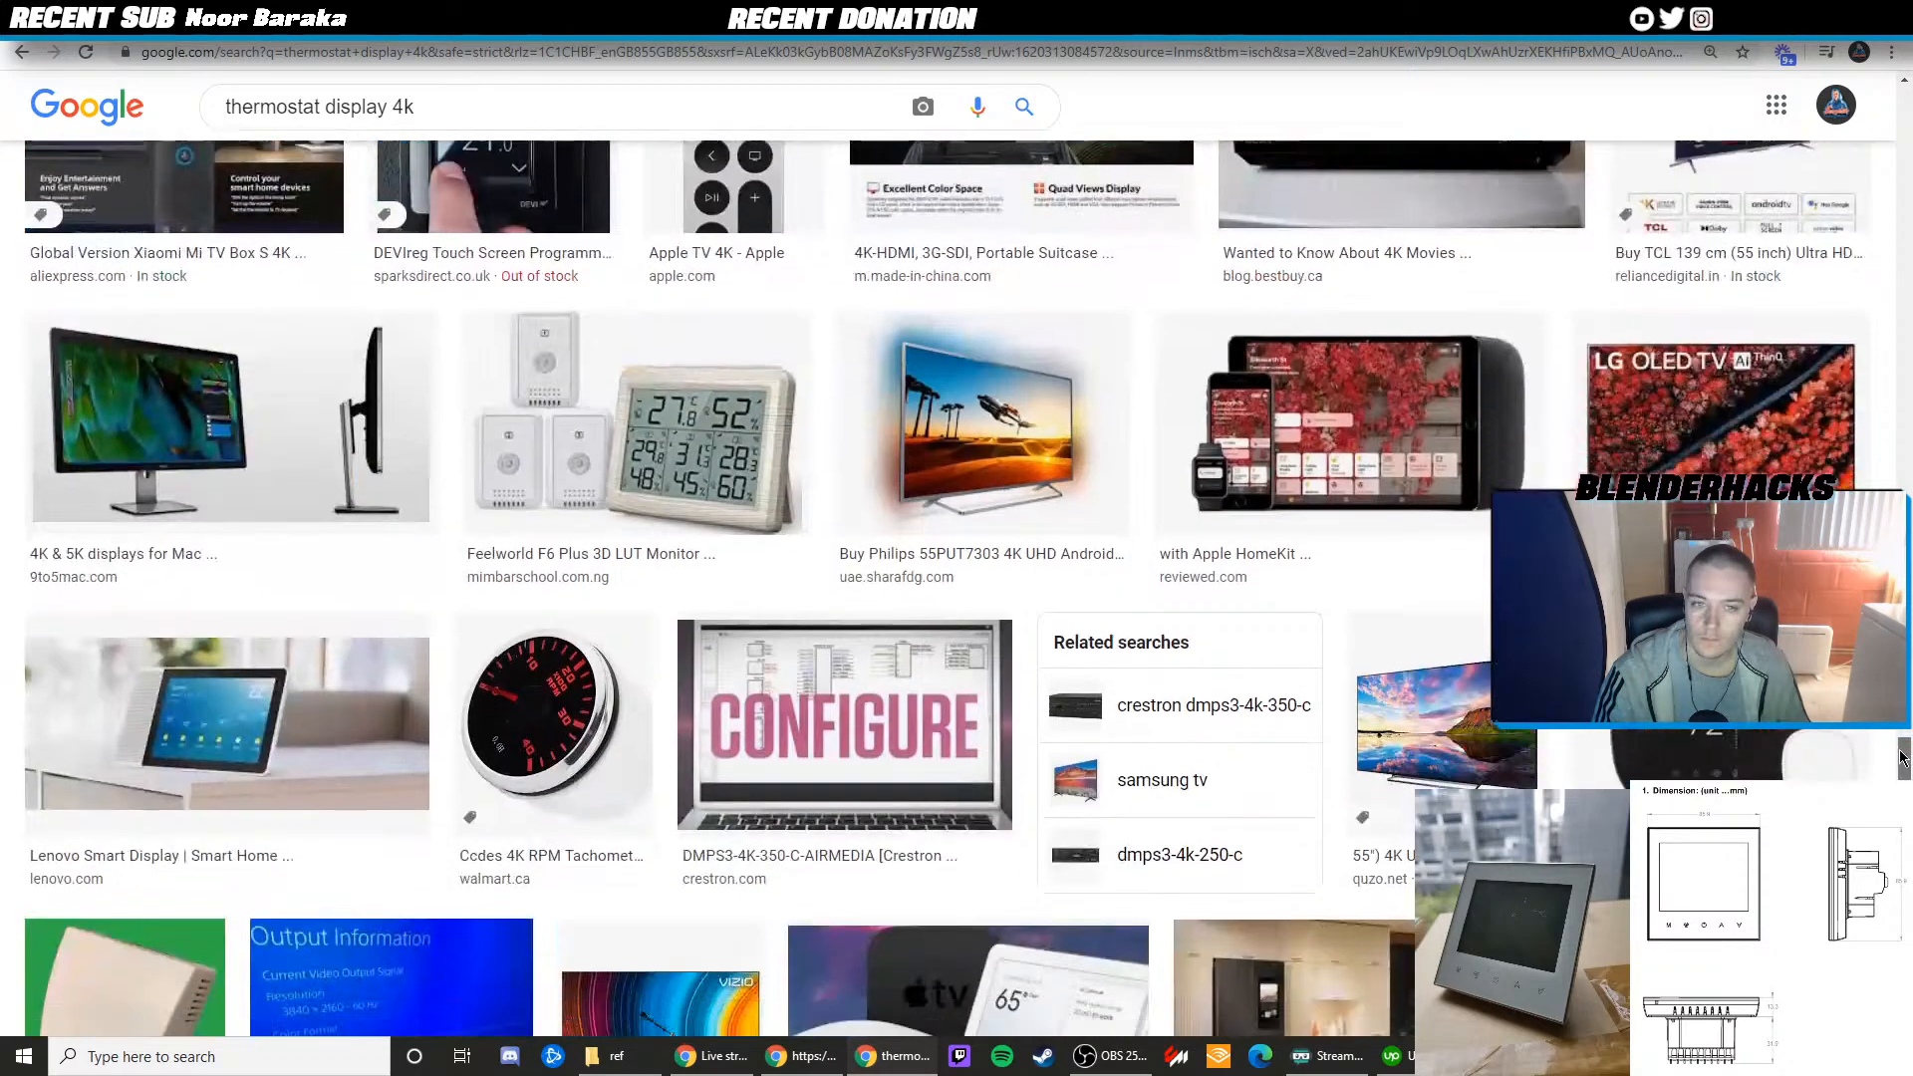
{"action": "scroll", "coordinate": [947, 588], "scroll_direction": "down", "scroll_amount": 7}
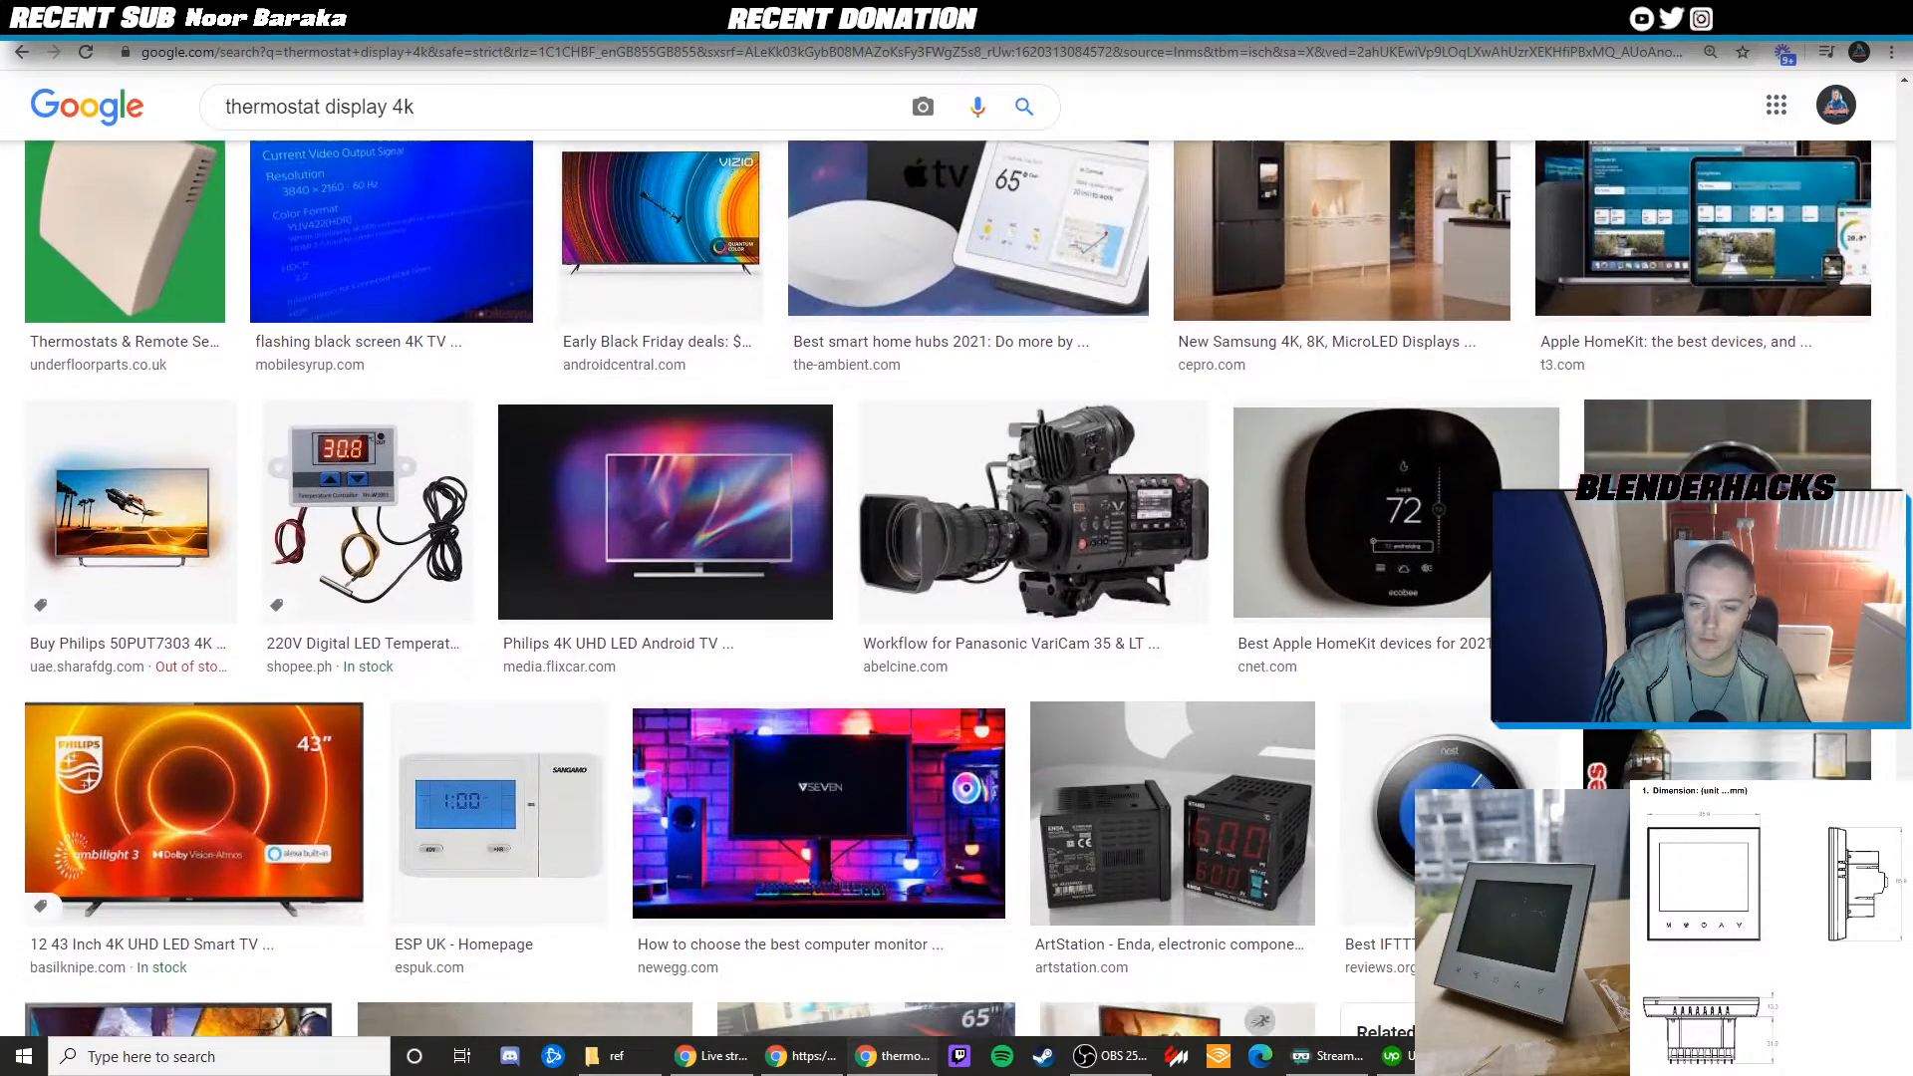
{"action": "scroll", "coordinate": [948, 589], "scroll_direction": "down", "scroll_amount": 3}
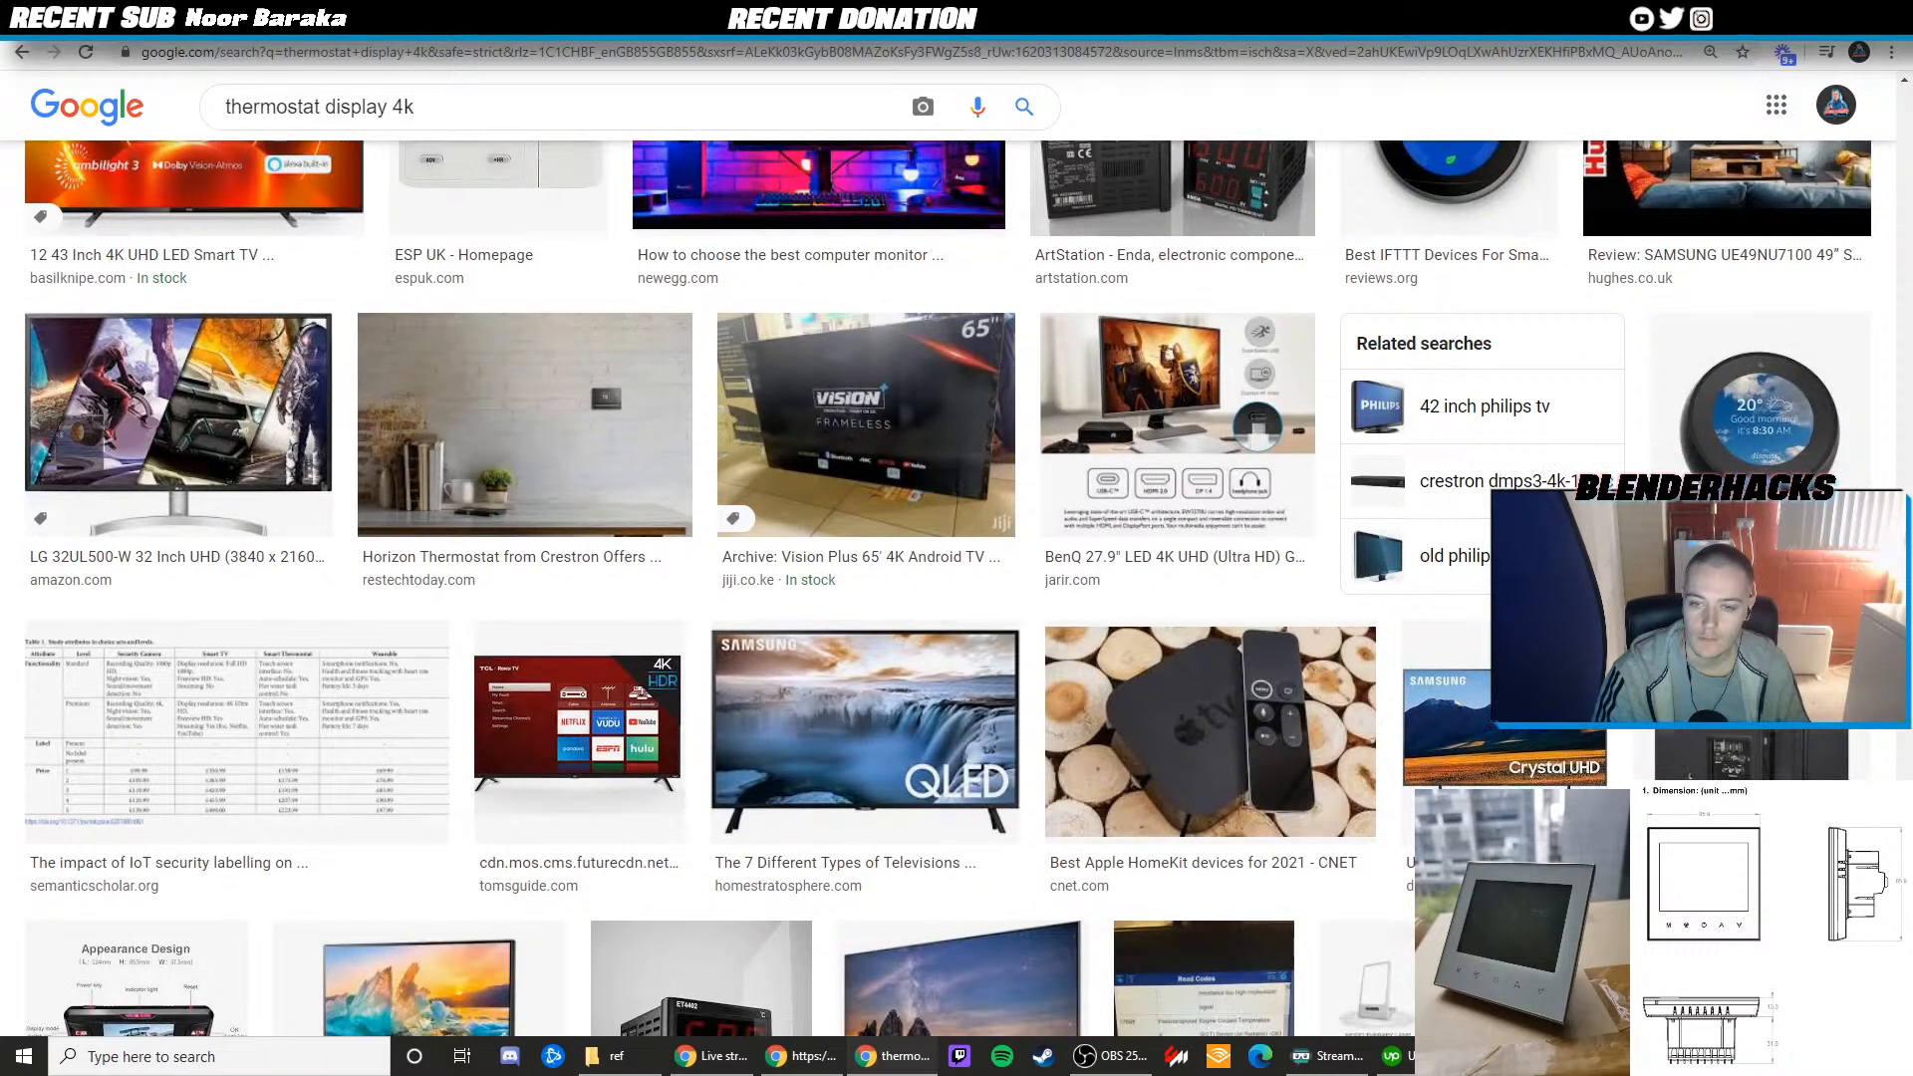
{"action": "scroll", "coordinate": [947, 588], "scroll_direction": "down", "scroll_amount": 9}
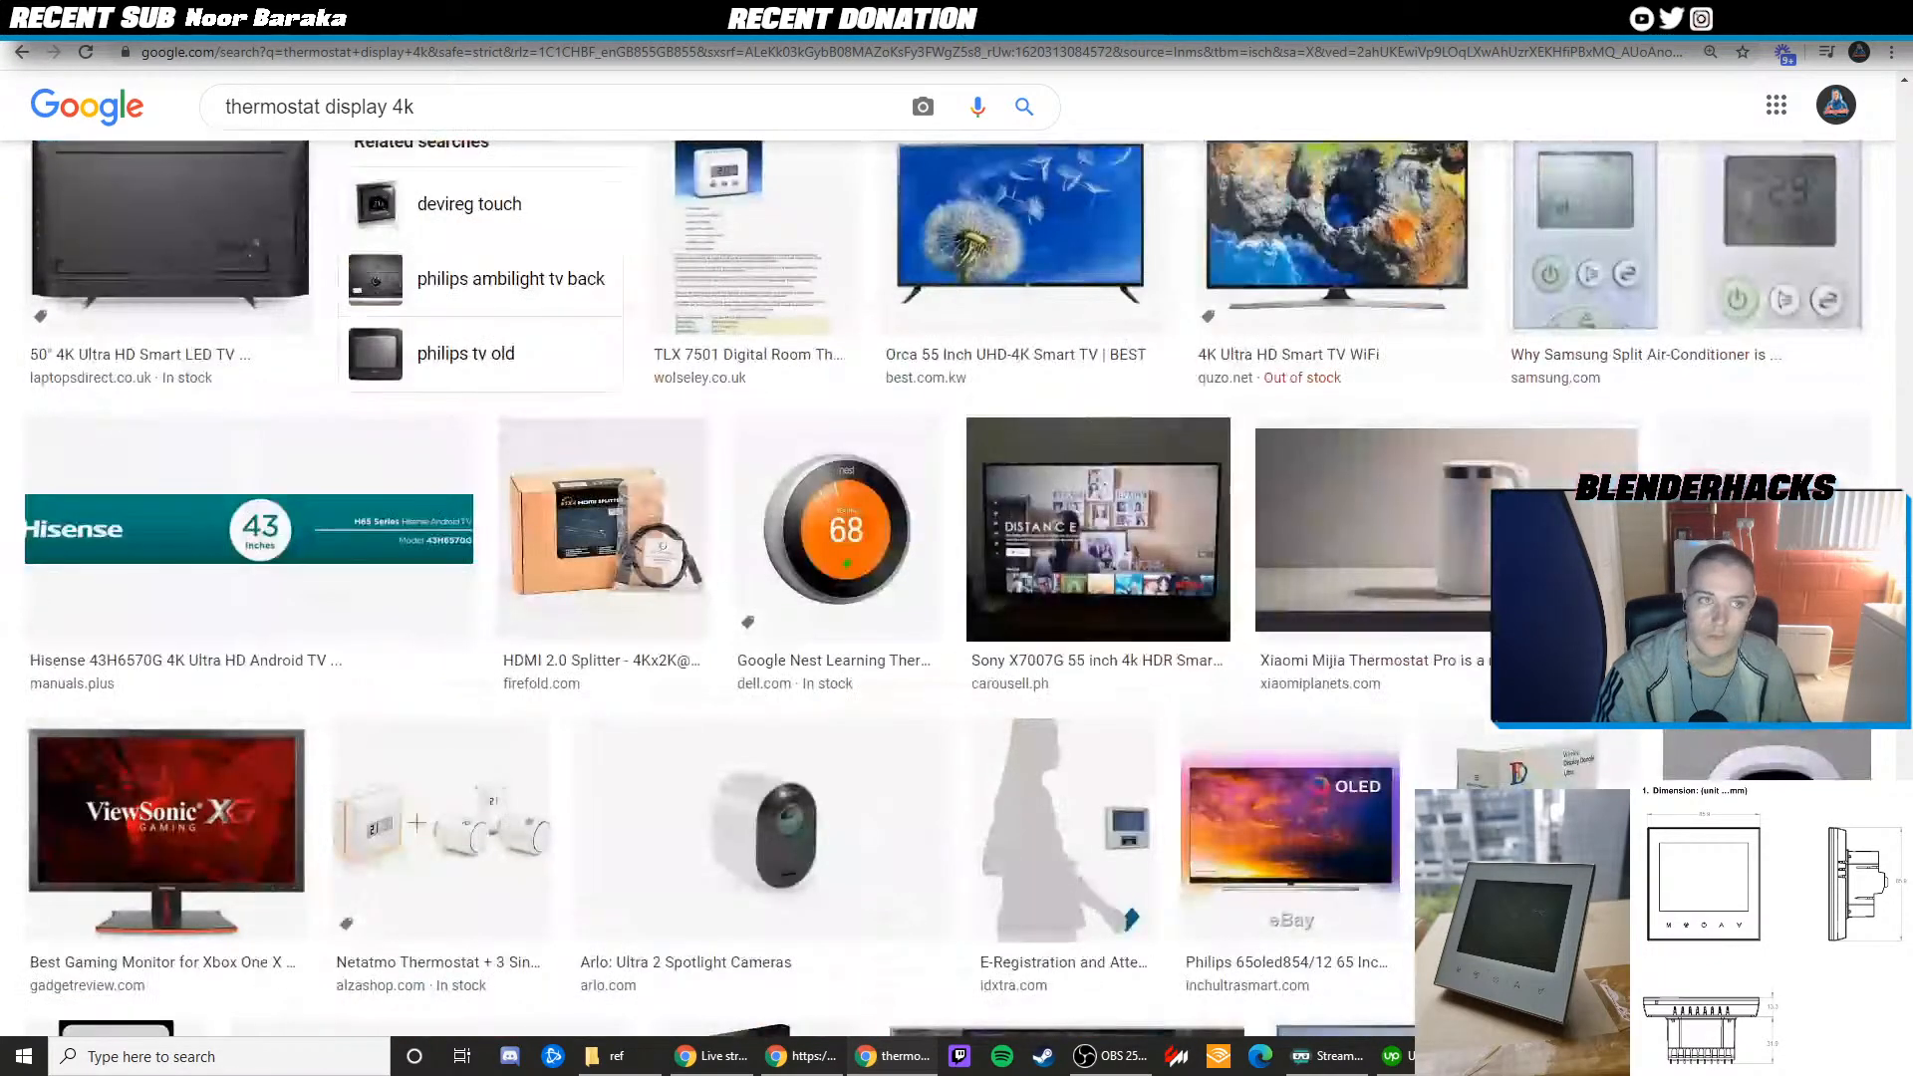
Leave the browser image search and check the exported icons image in the Photos app, closing it after viewing
{"action": "left_click", "coordinate": [1890, 15]}
{"action": "left_click", "coordinate": [250, 1068]}
{"action": "type", "text": "ph"}
{"action": "key", "text": "Return"}
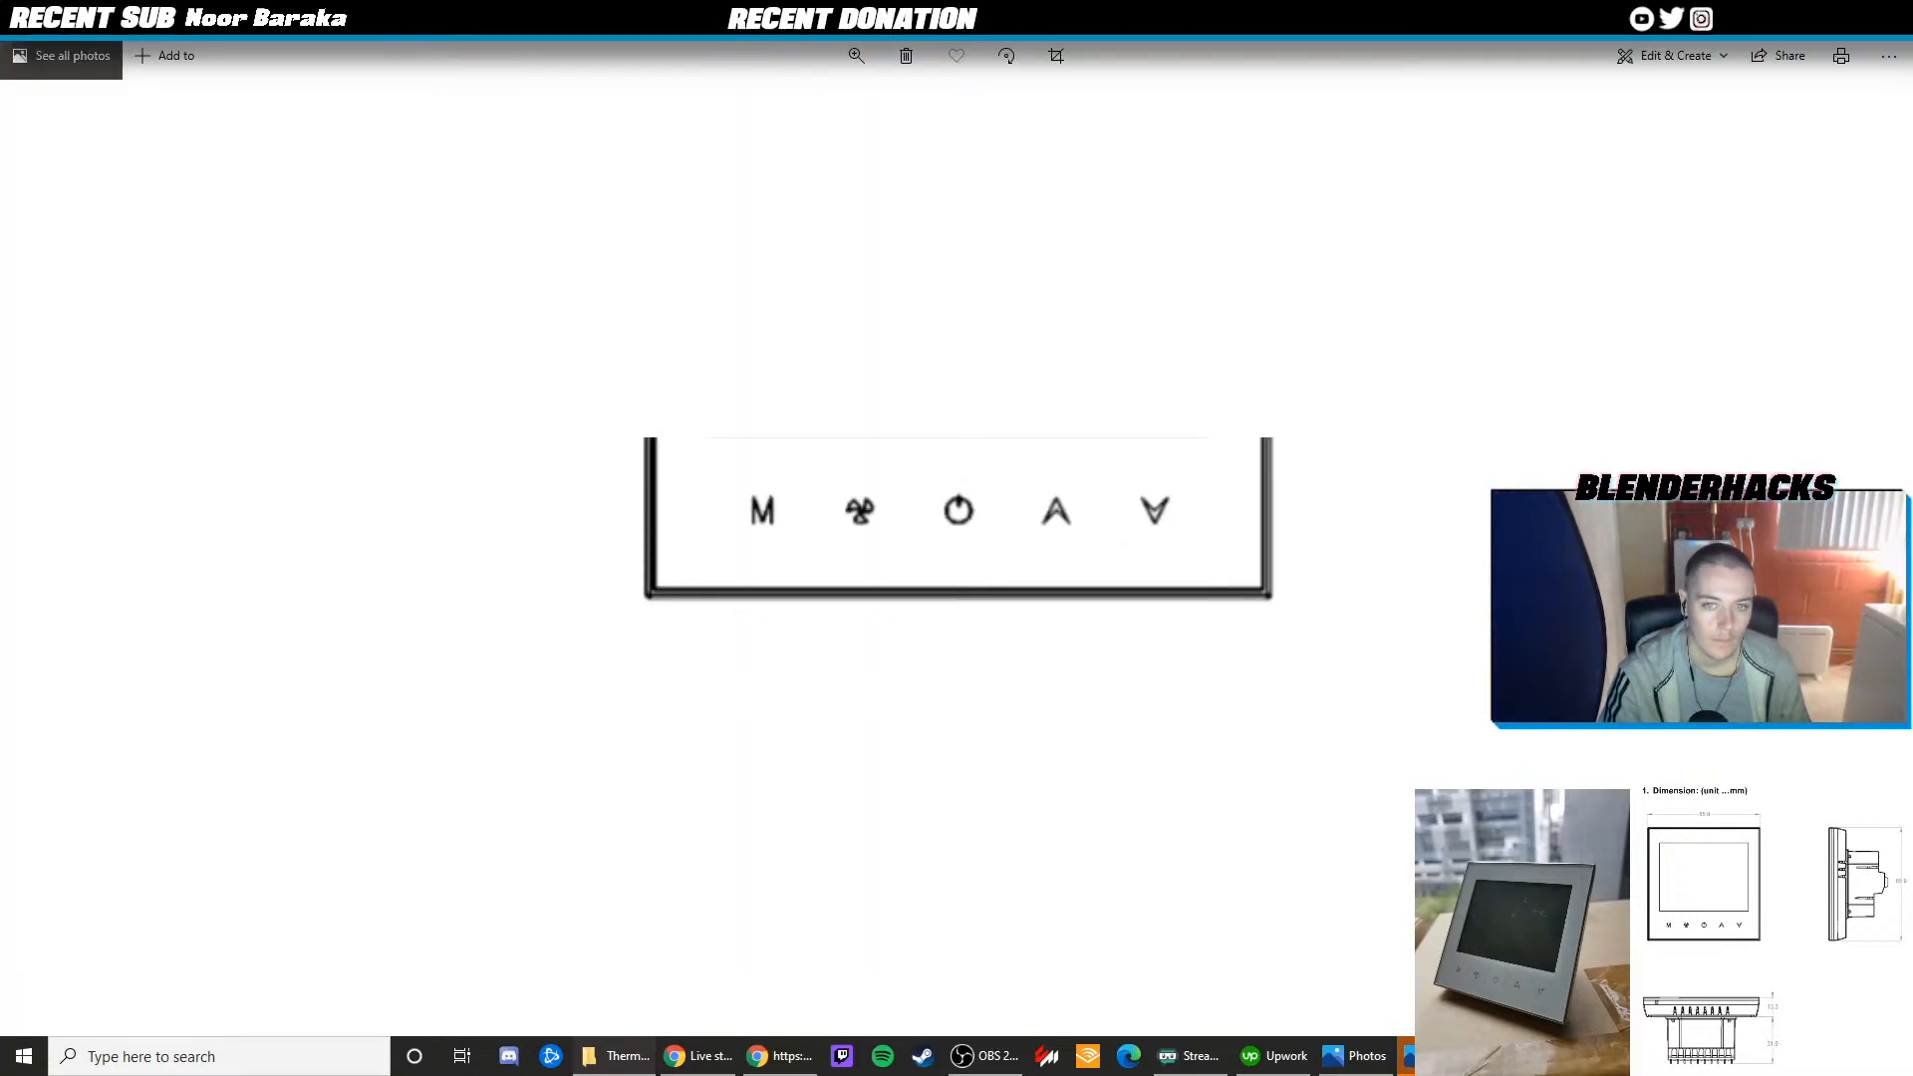
{"action": "key", "text": "alt+F4"}
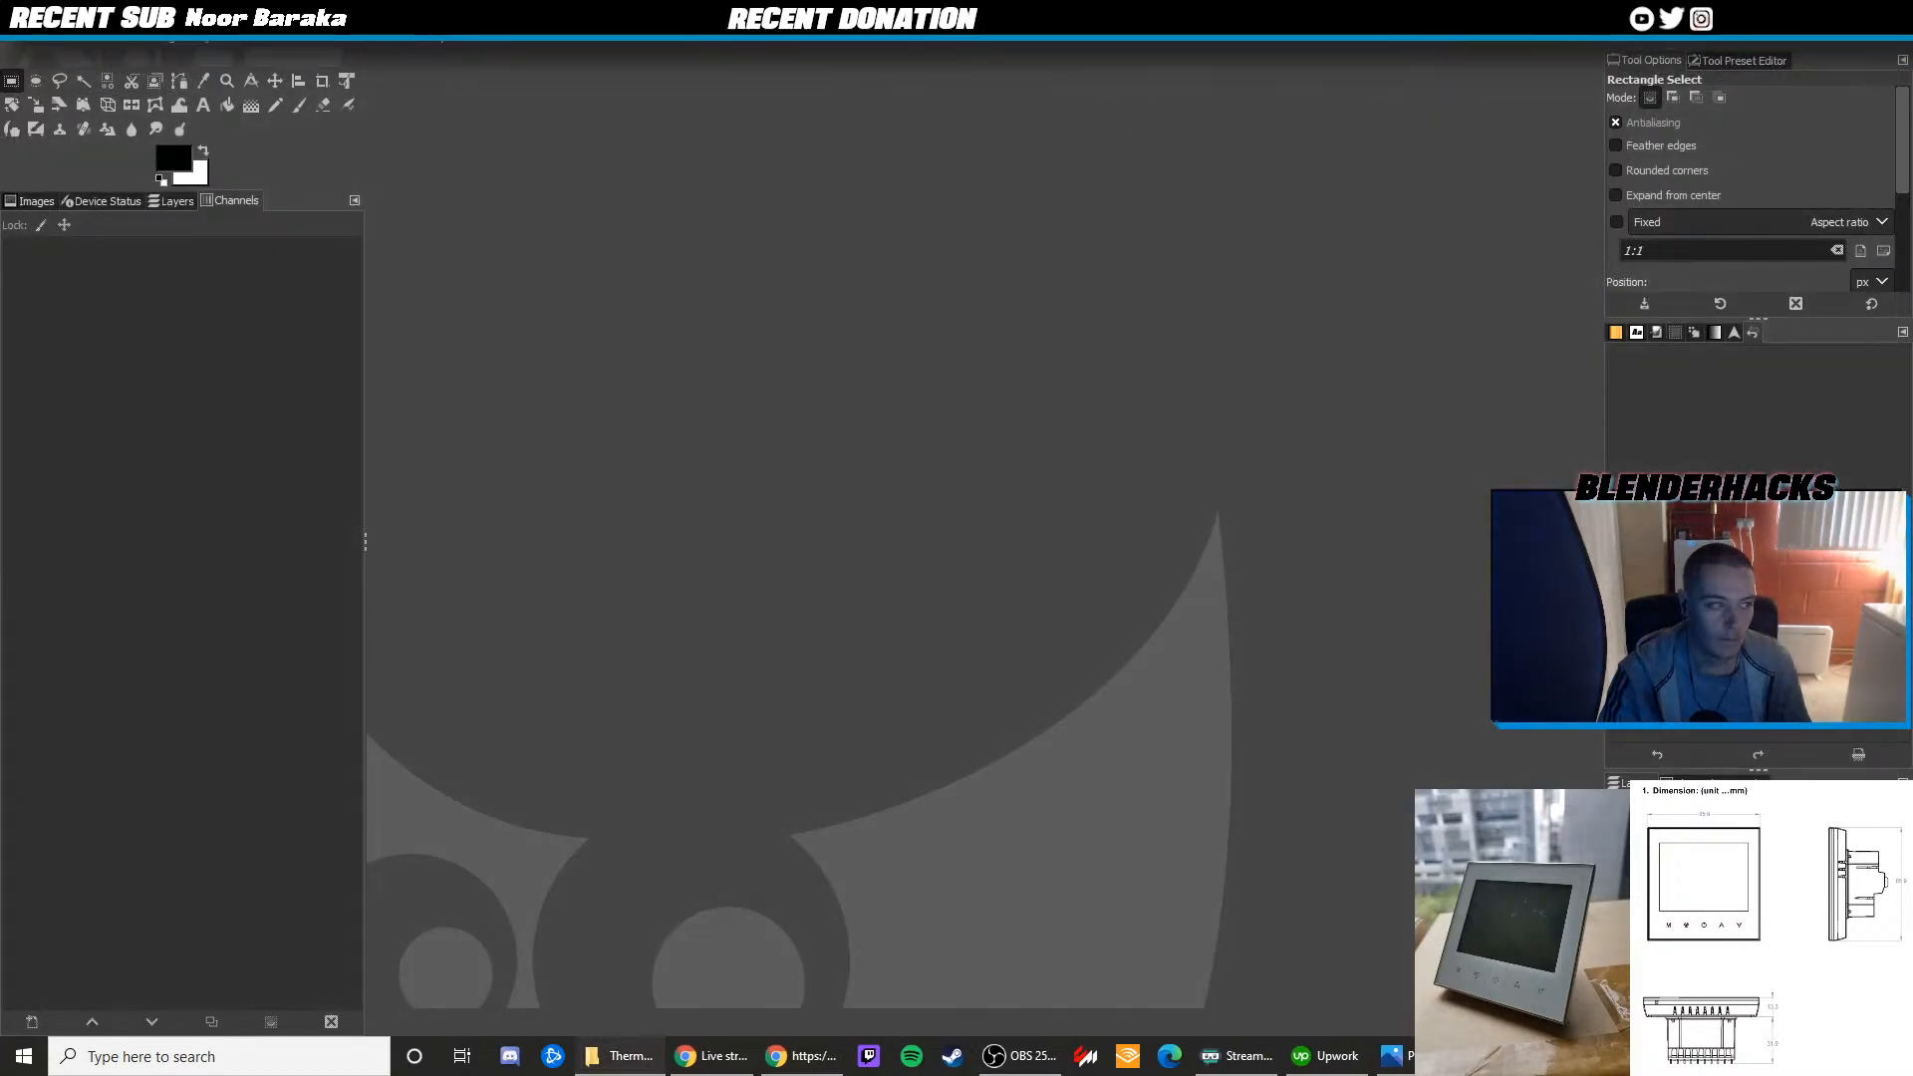
In GIMP, trace the outline of the M icon in icons.png as a closed Free Select selection
{"action": "key", "text": "f"}
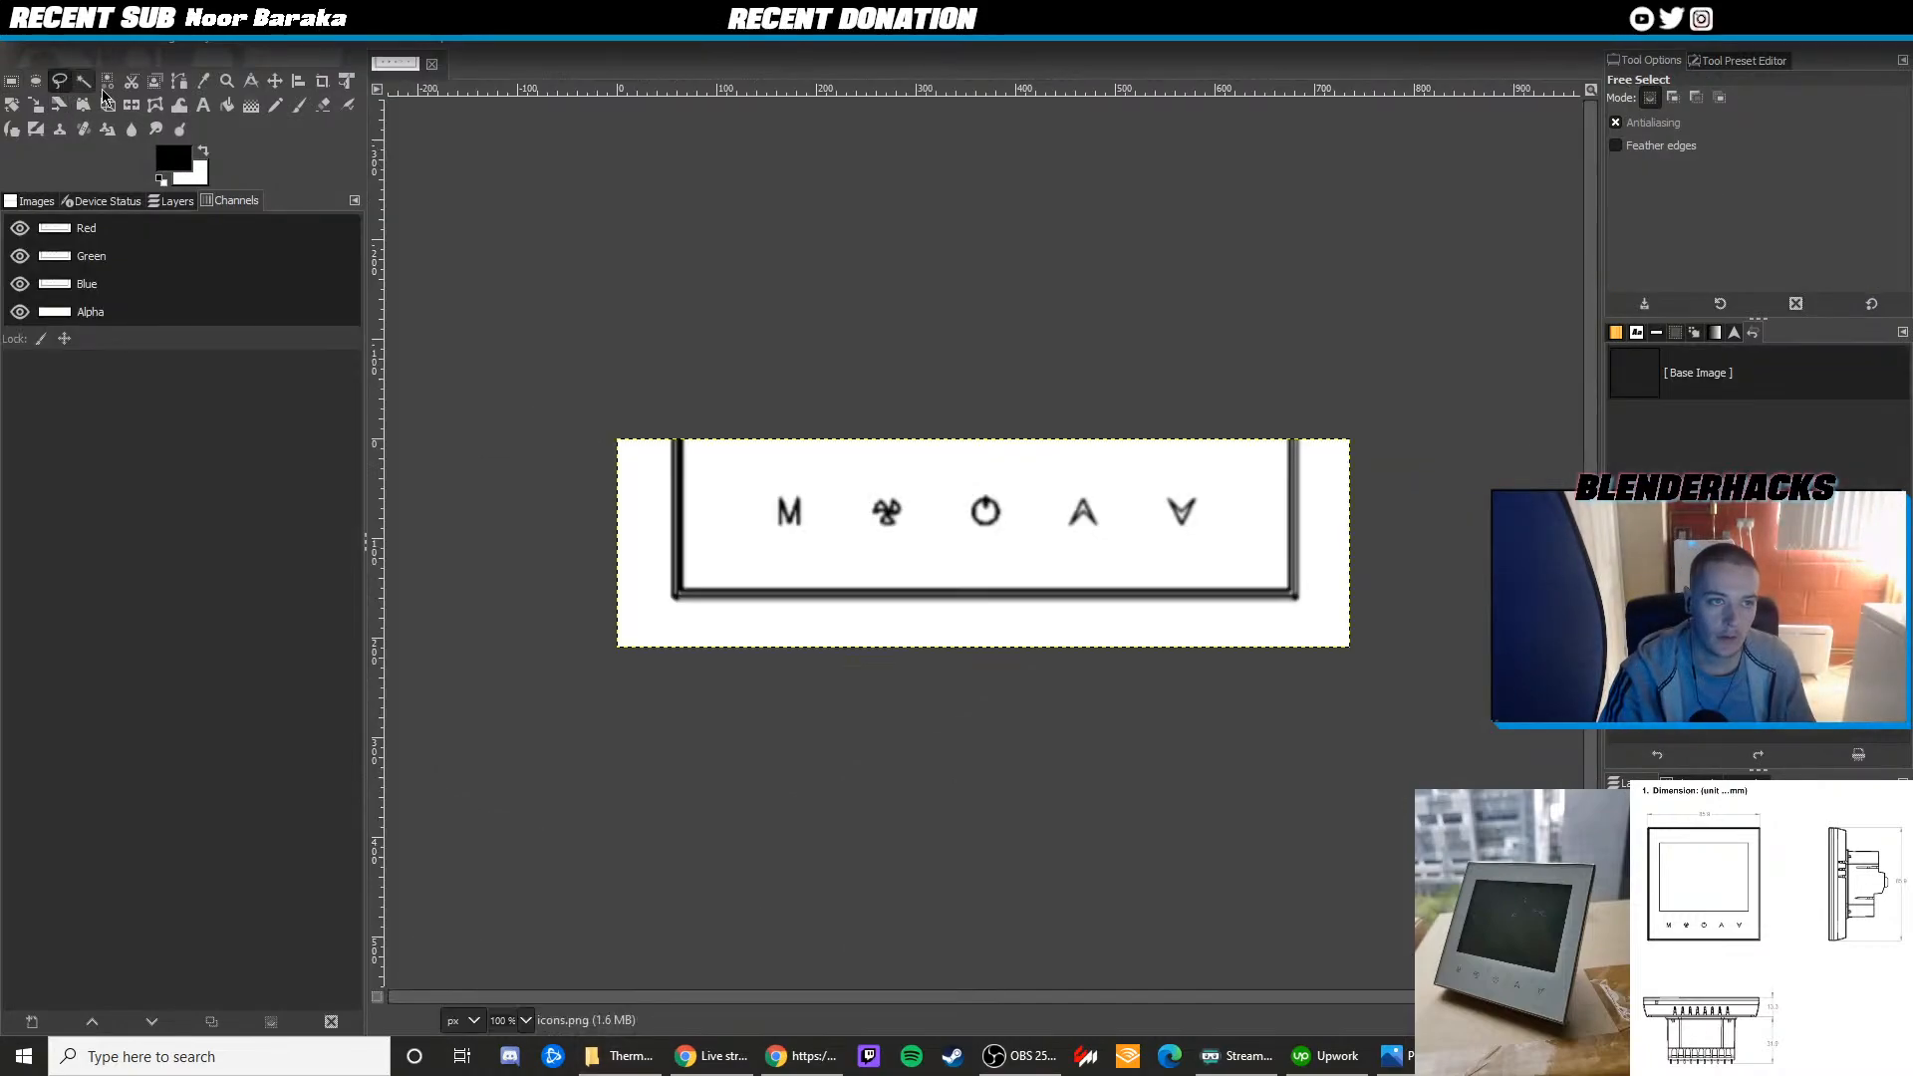
{"action": "scroll", "coordinate": [787, 523], "scroll_direction": "up", "scroll_amount": 10, "text": "ctrl"}
{"action": "scroll", "coordinate": [813, 535], "scroll_direction": "down", "scroll_amount": 2, "text": "ctrl"}
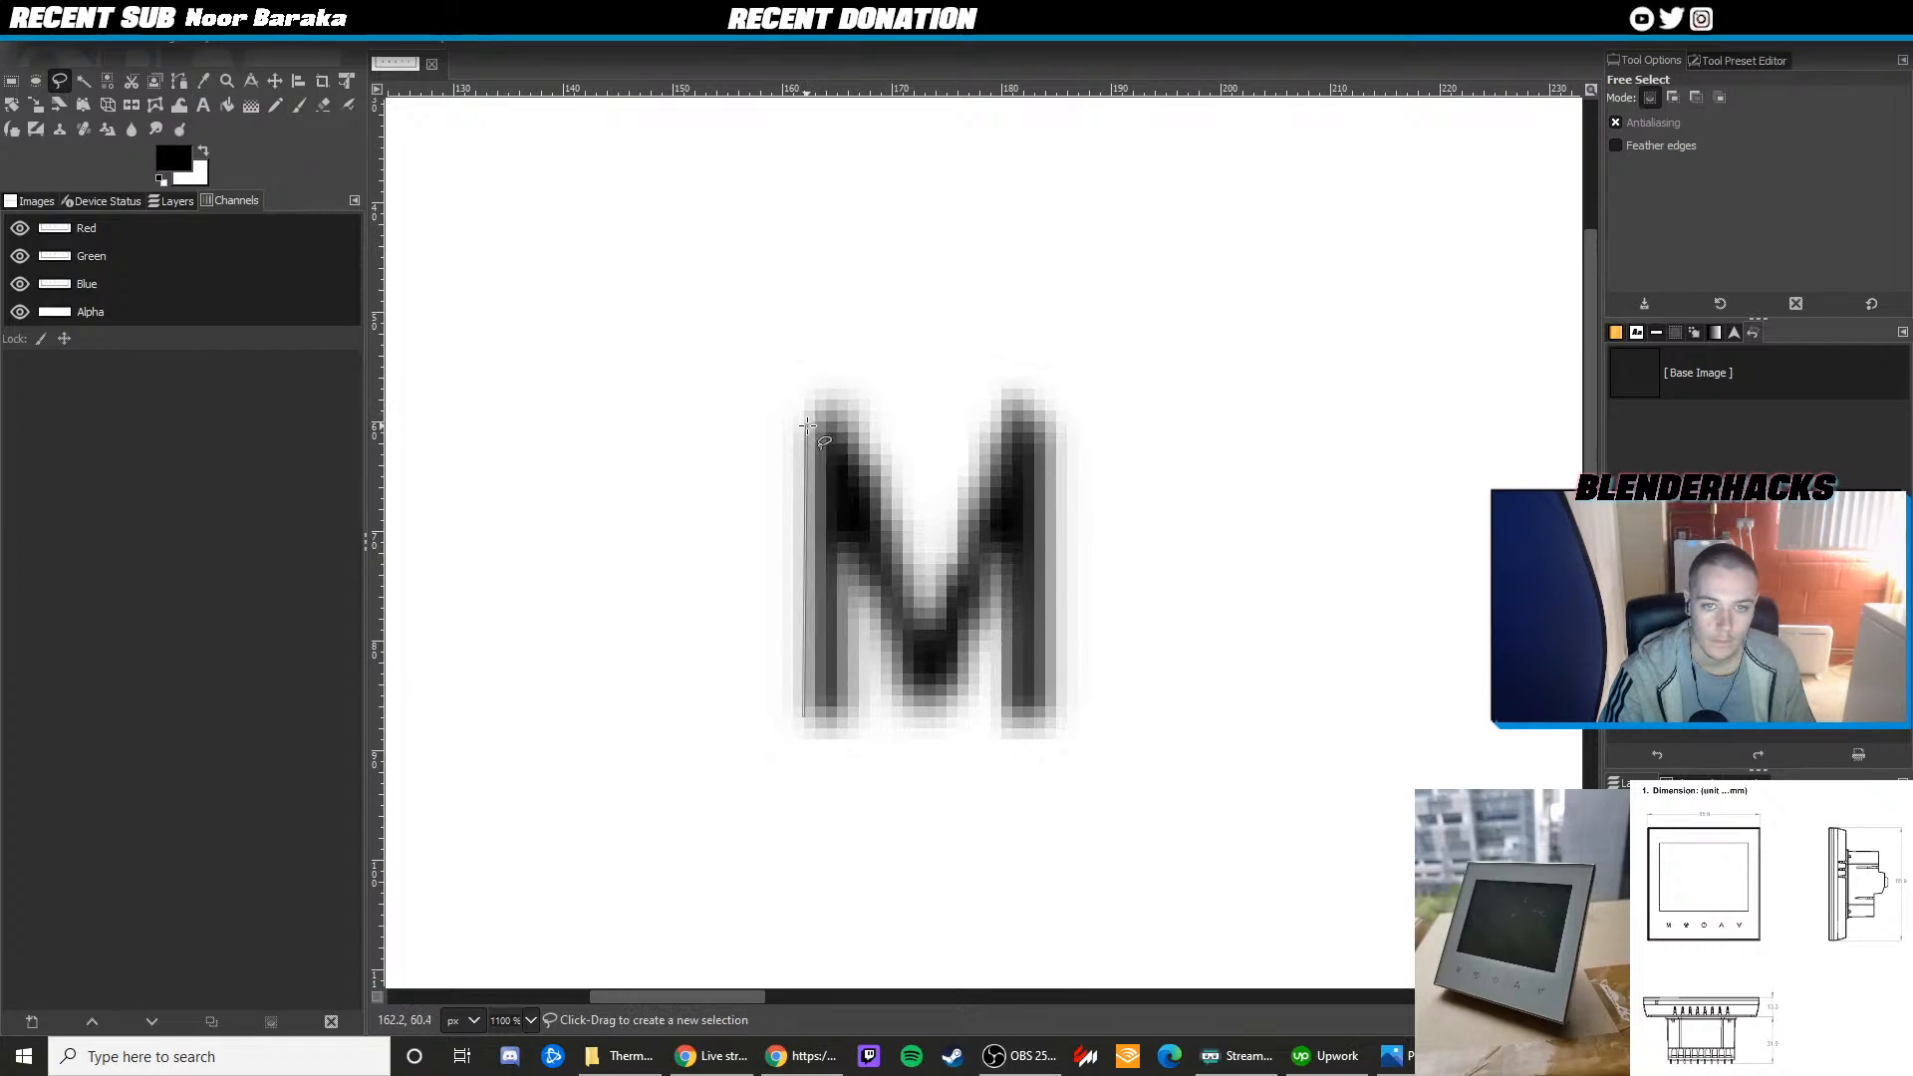
{"action": "left_click", "coordinate": [925, 579]}
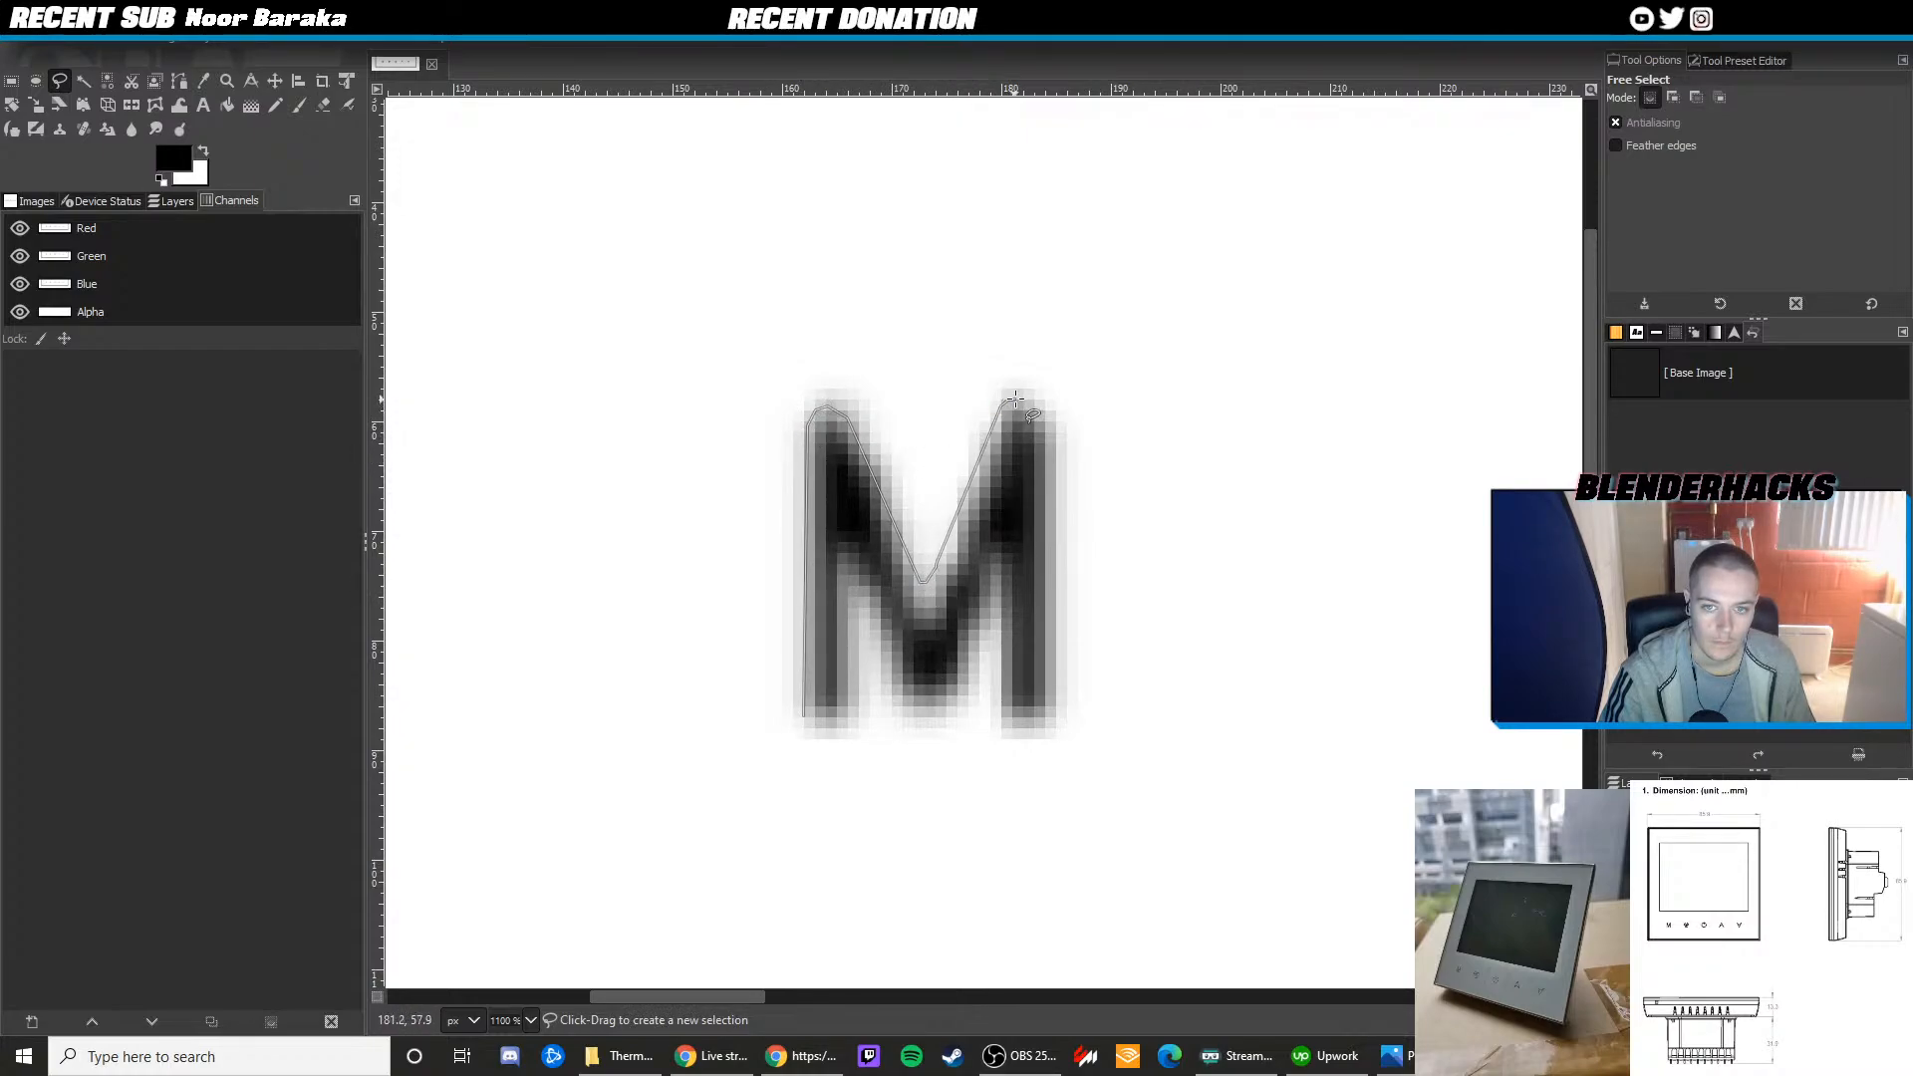
{"action": "left_click", "coordinate": [1050, 428]}
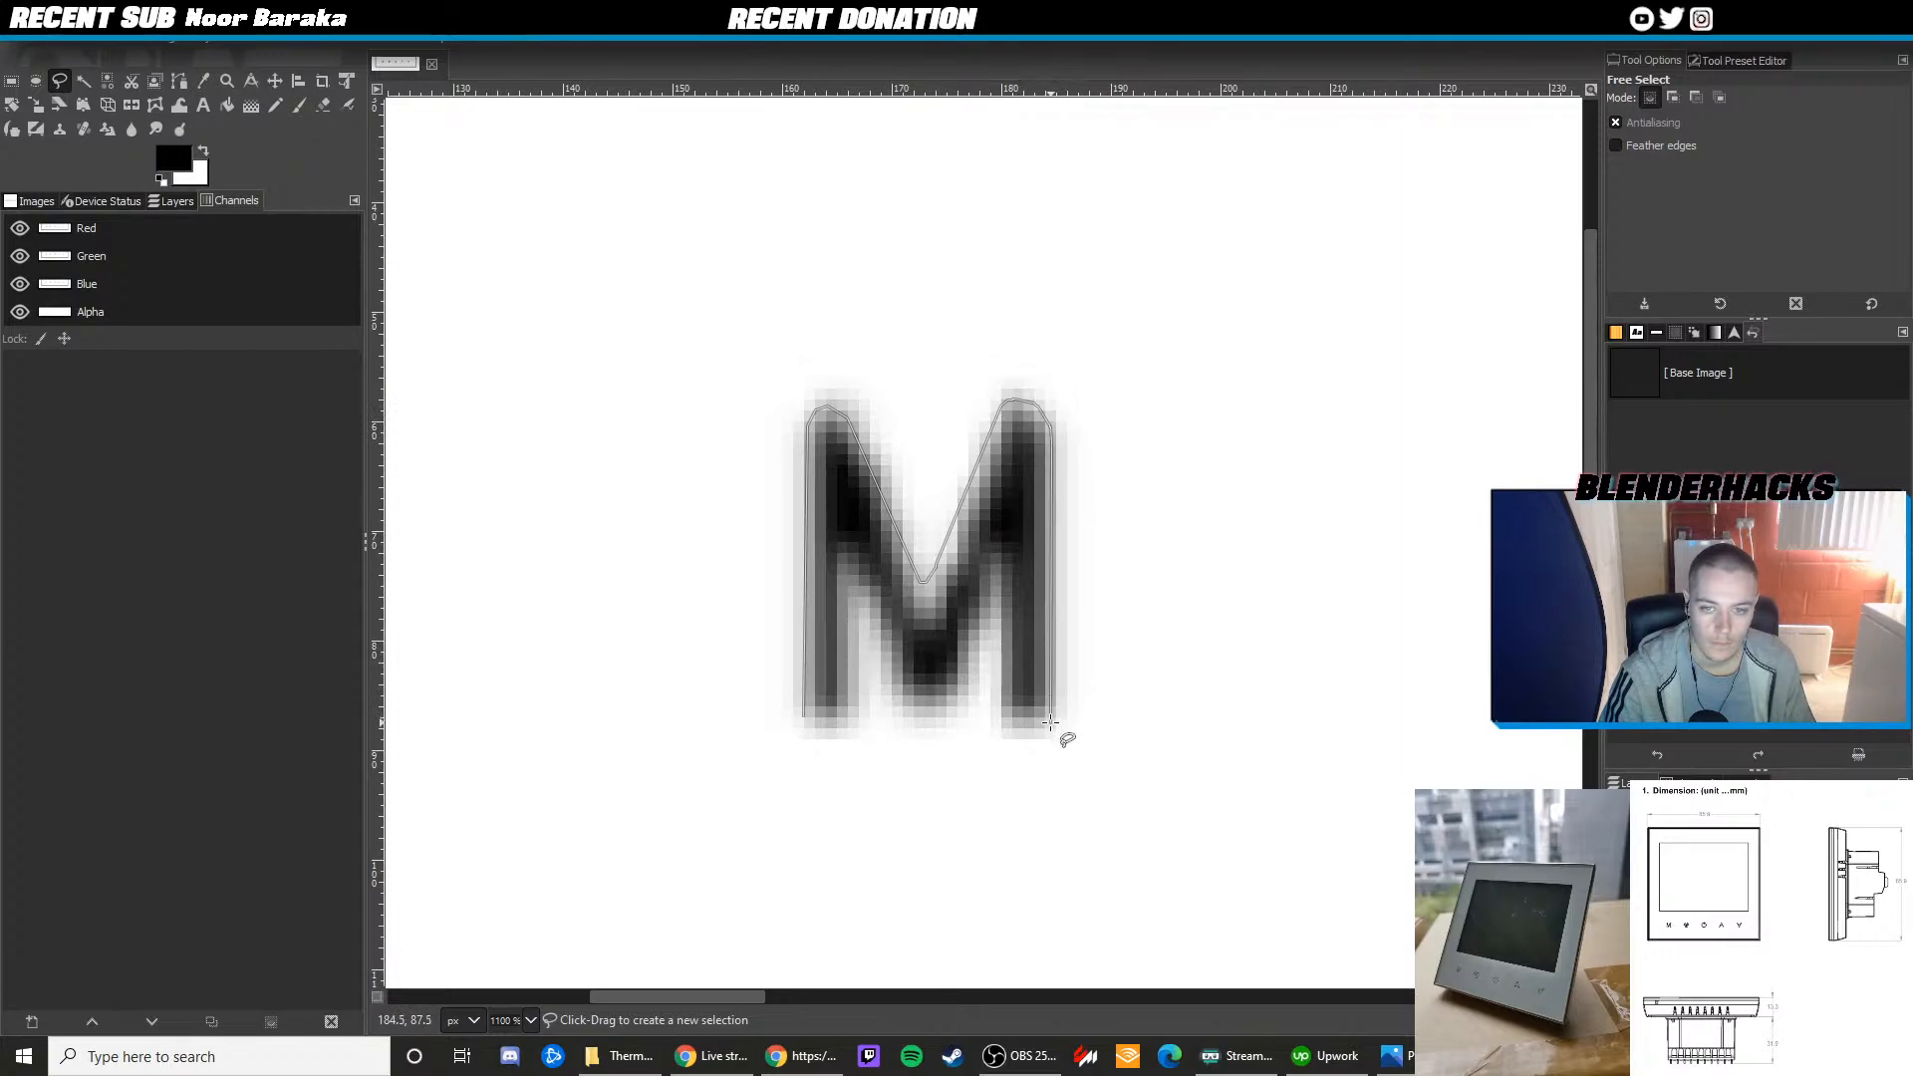
{"action": "left_click", "coordinate": [1005, 728]}
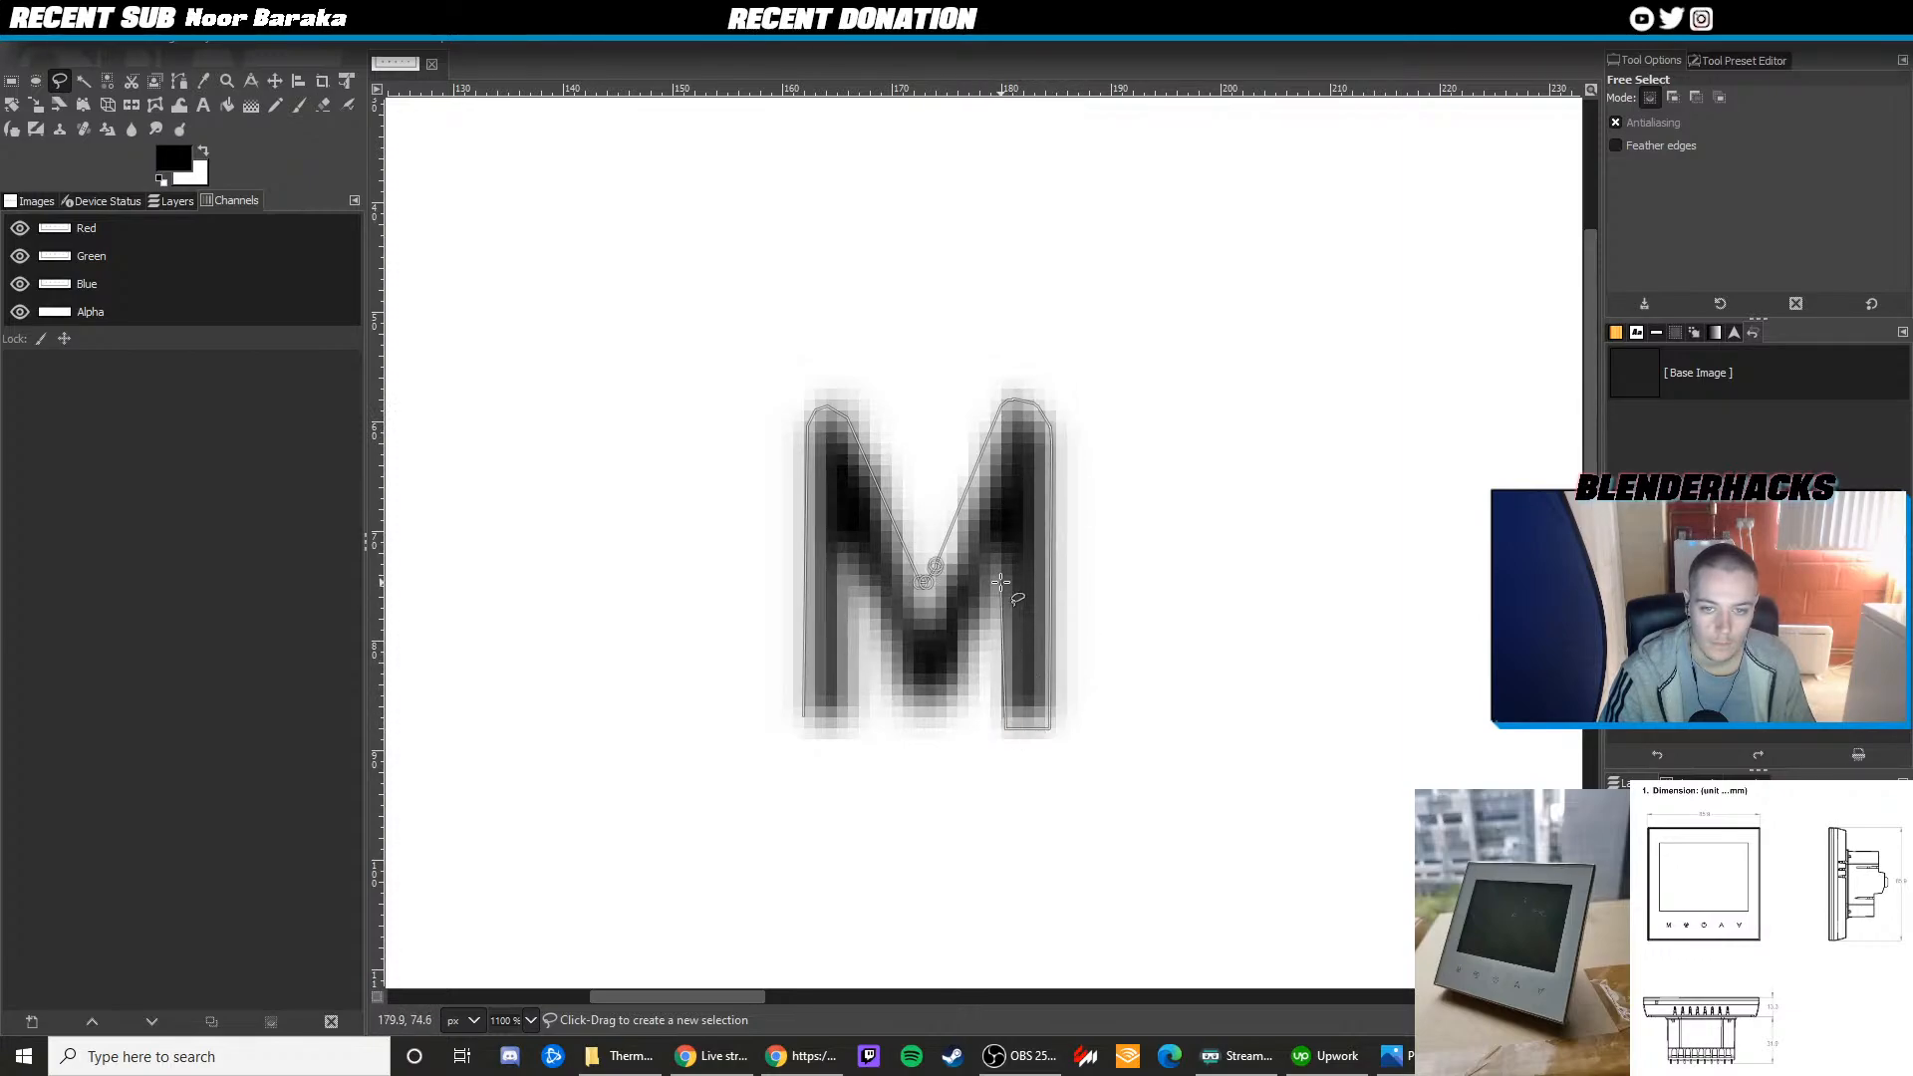
{"action": "left_click", "coordinate": [988, 615]}
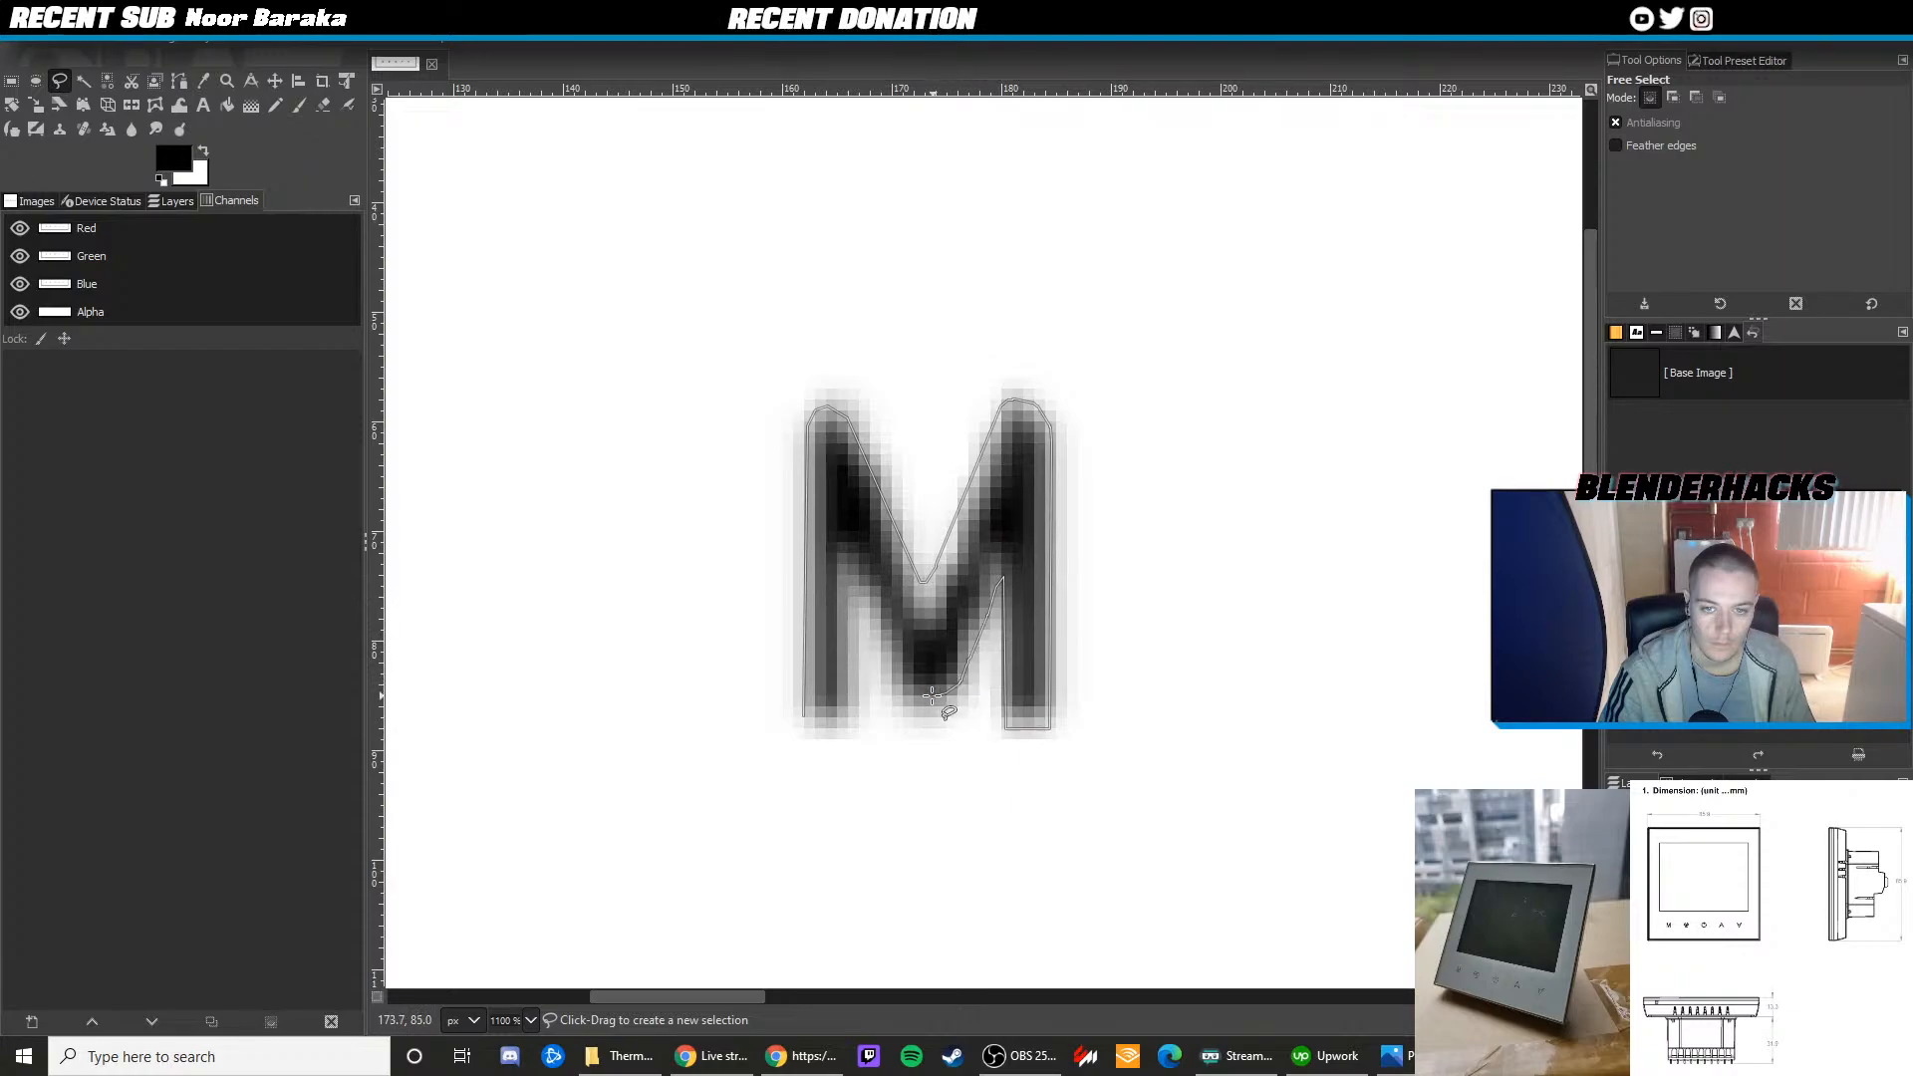
{"action": "left_click_drag", "start_coordinate": [903, 679], "coordinate": [877, 619]}
{"action": "left_click", "coordinate": [803, 715]}
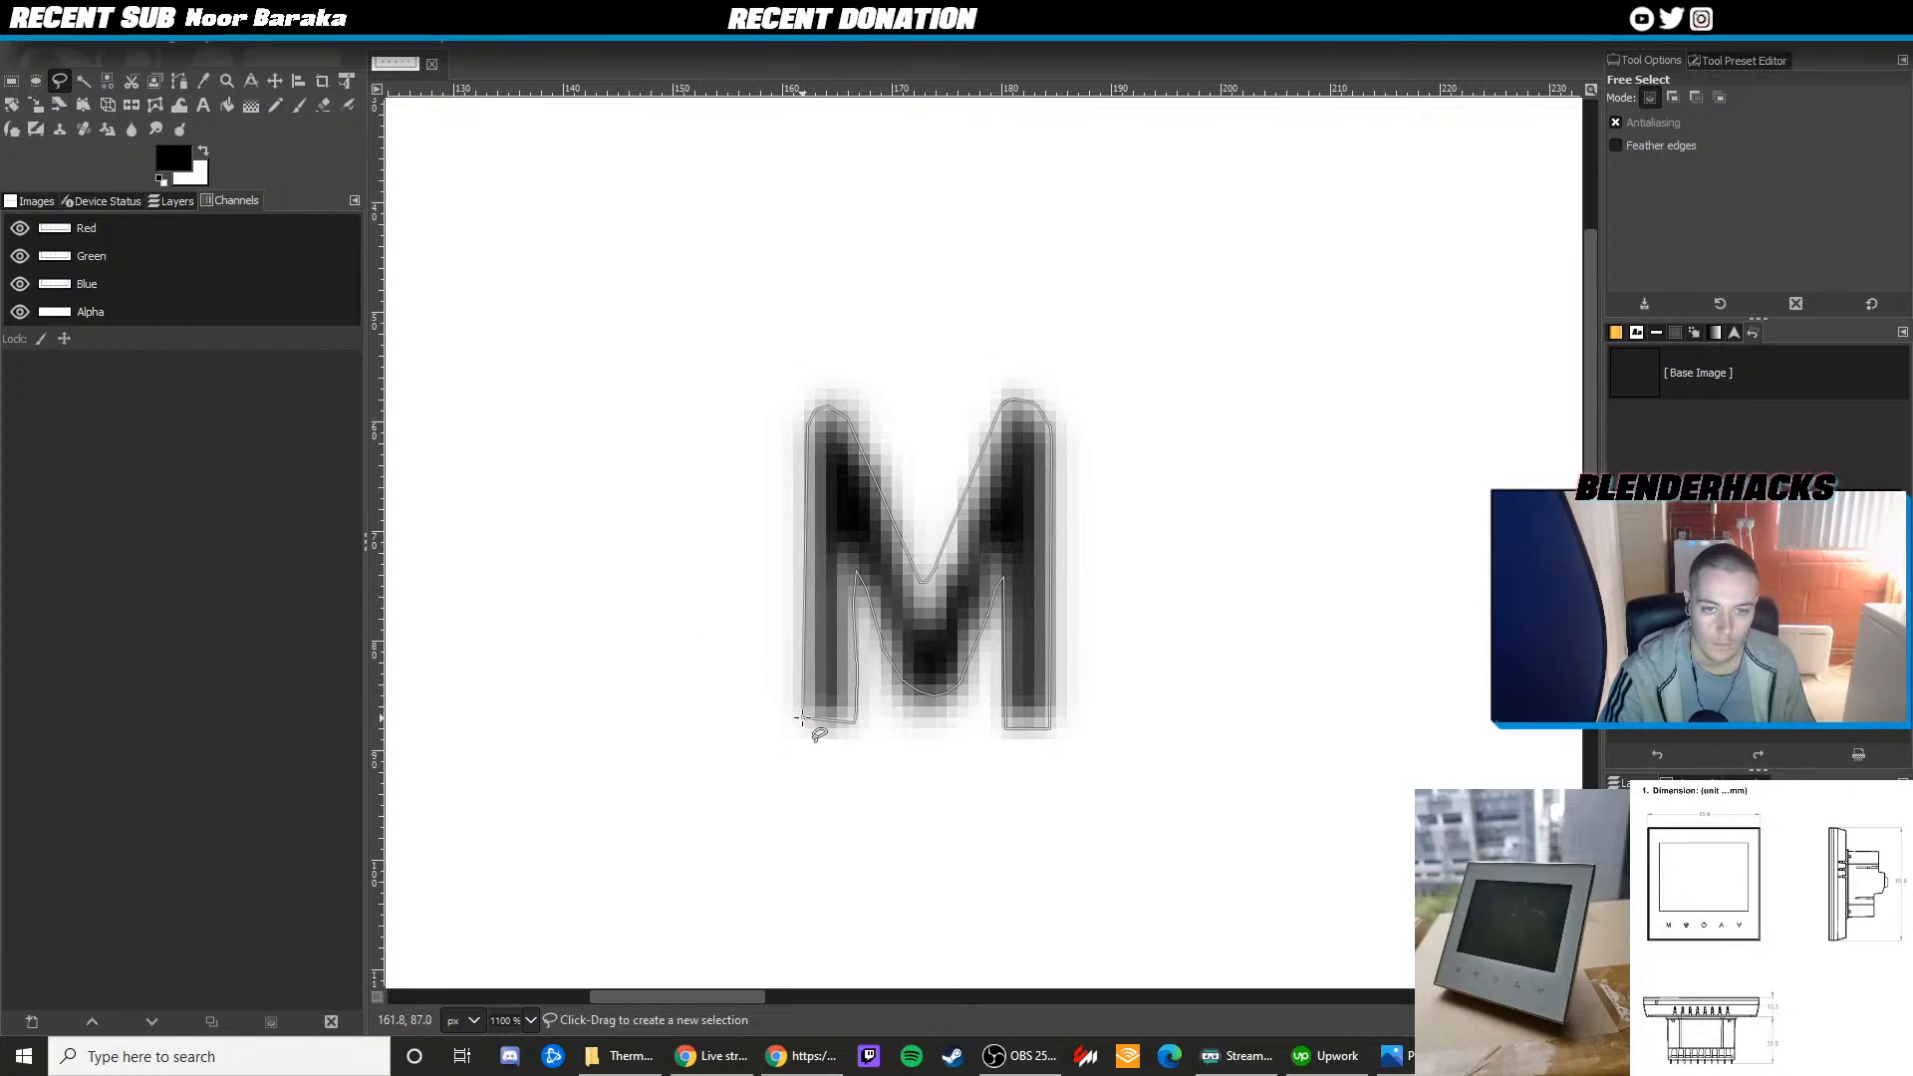
{"action": "left_click", "coordinate": [803, 719]}
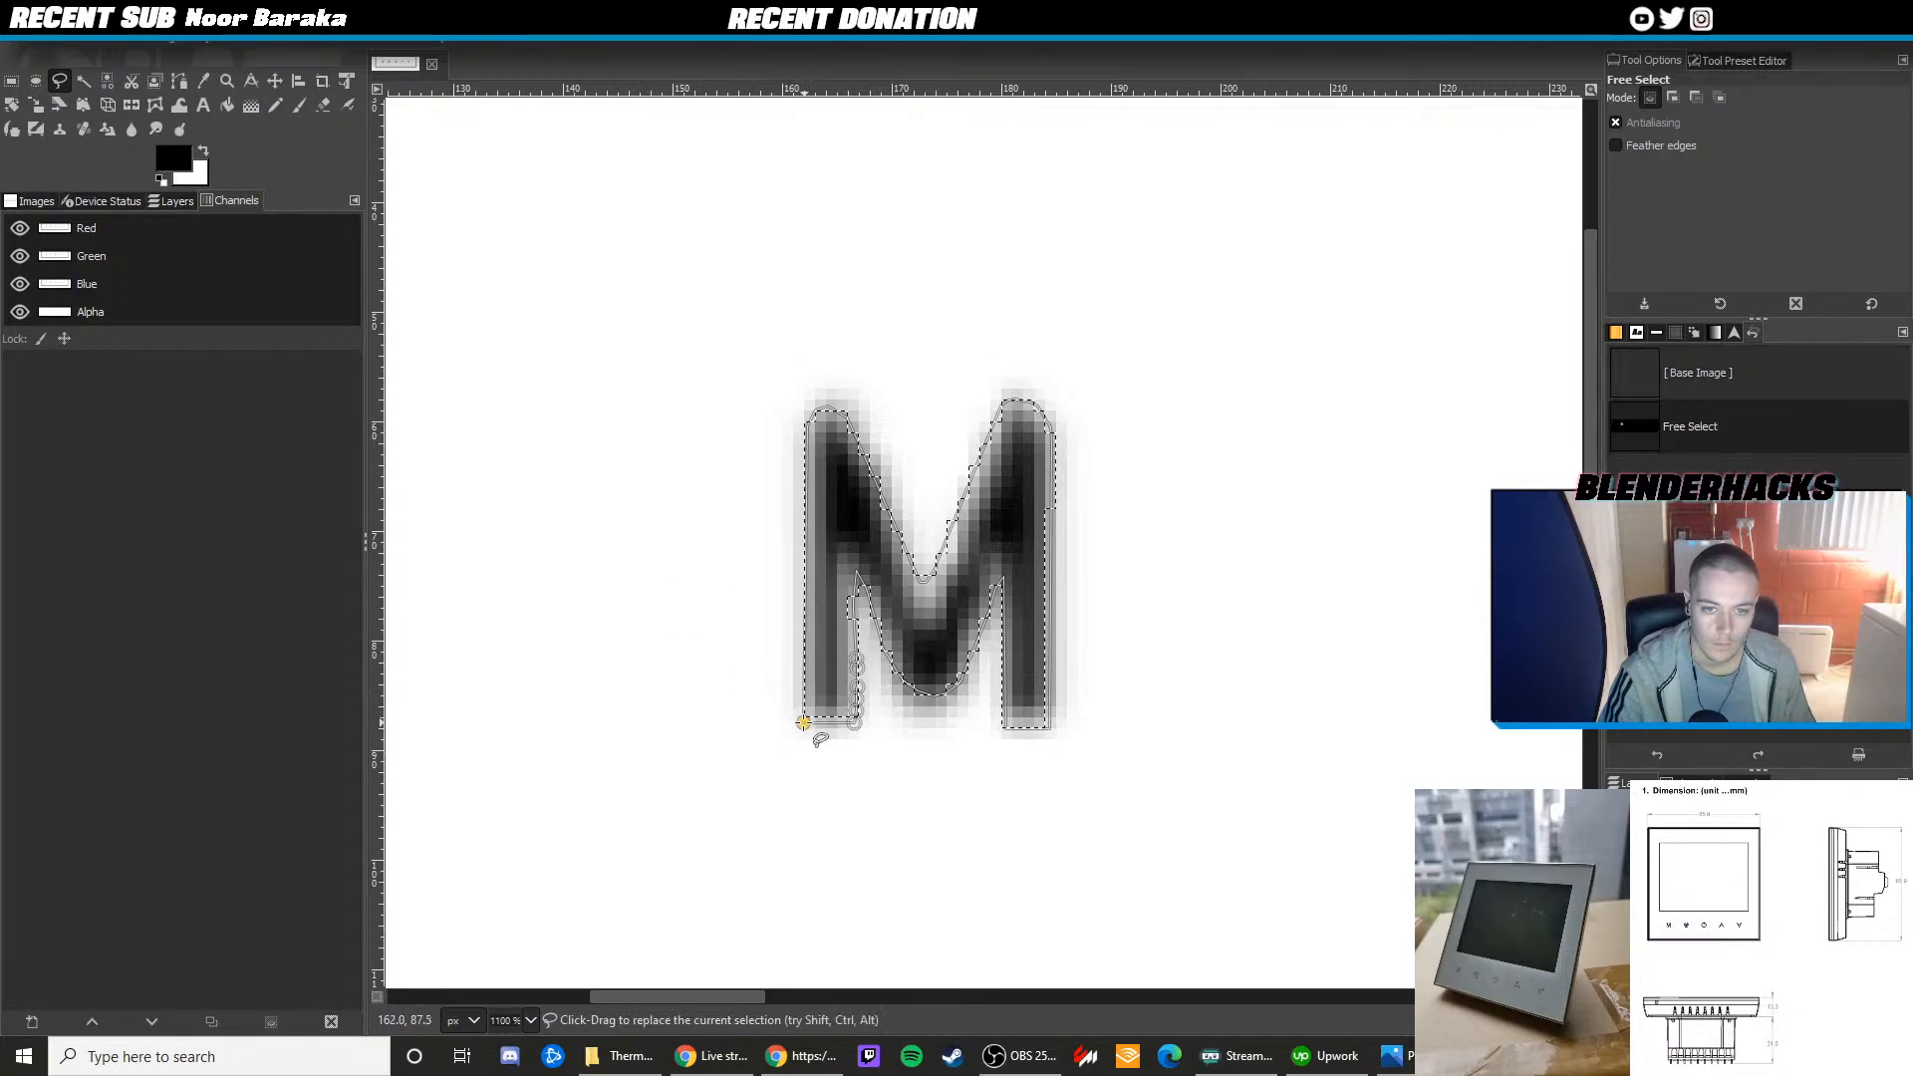
Fill the traced M selection with black on a new transparent layer and clear the selection
{"action": "left_click", "coordinate": [227, 105]}
{"action": "left_click", "coordinate": [832, 472]}
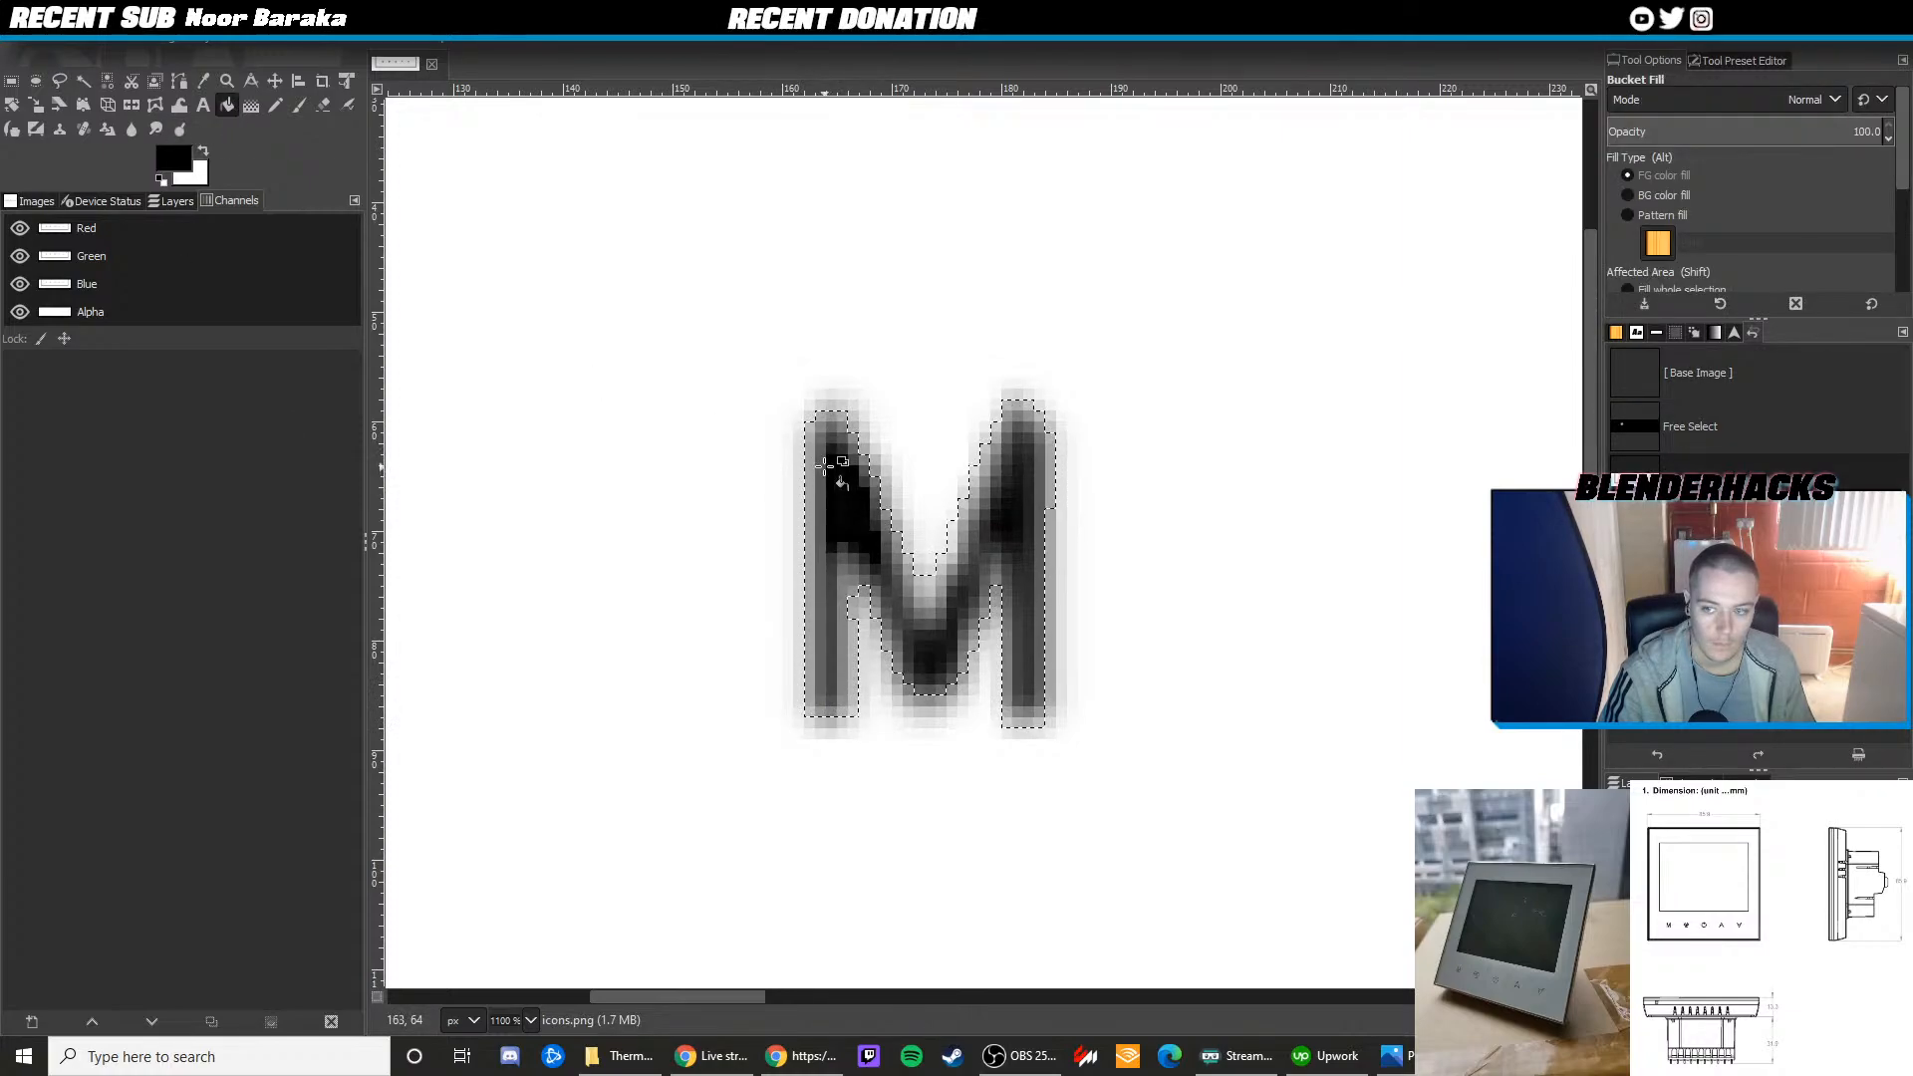
{"action": "key", "text": "ctrl+z"}
{"action": "left_click", "coordinate": [204, 41]}
{"action": "left_click", "coordinate": [213, 58]}
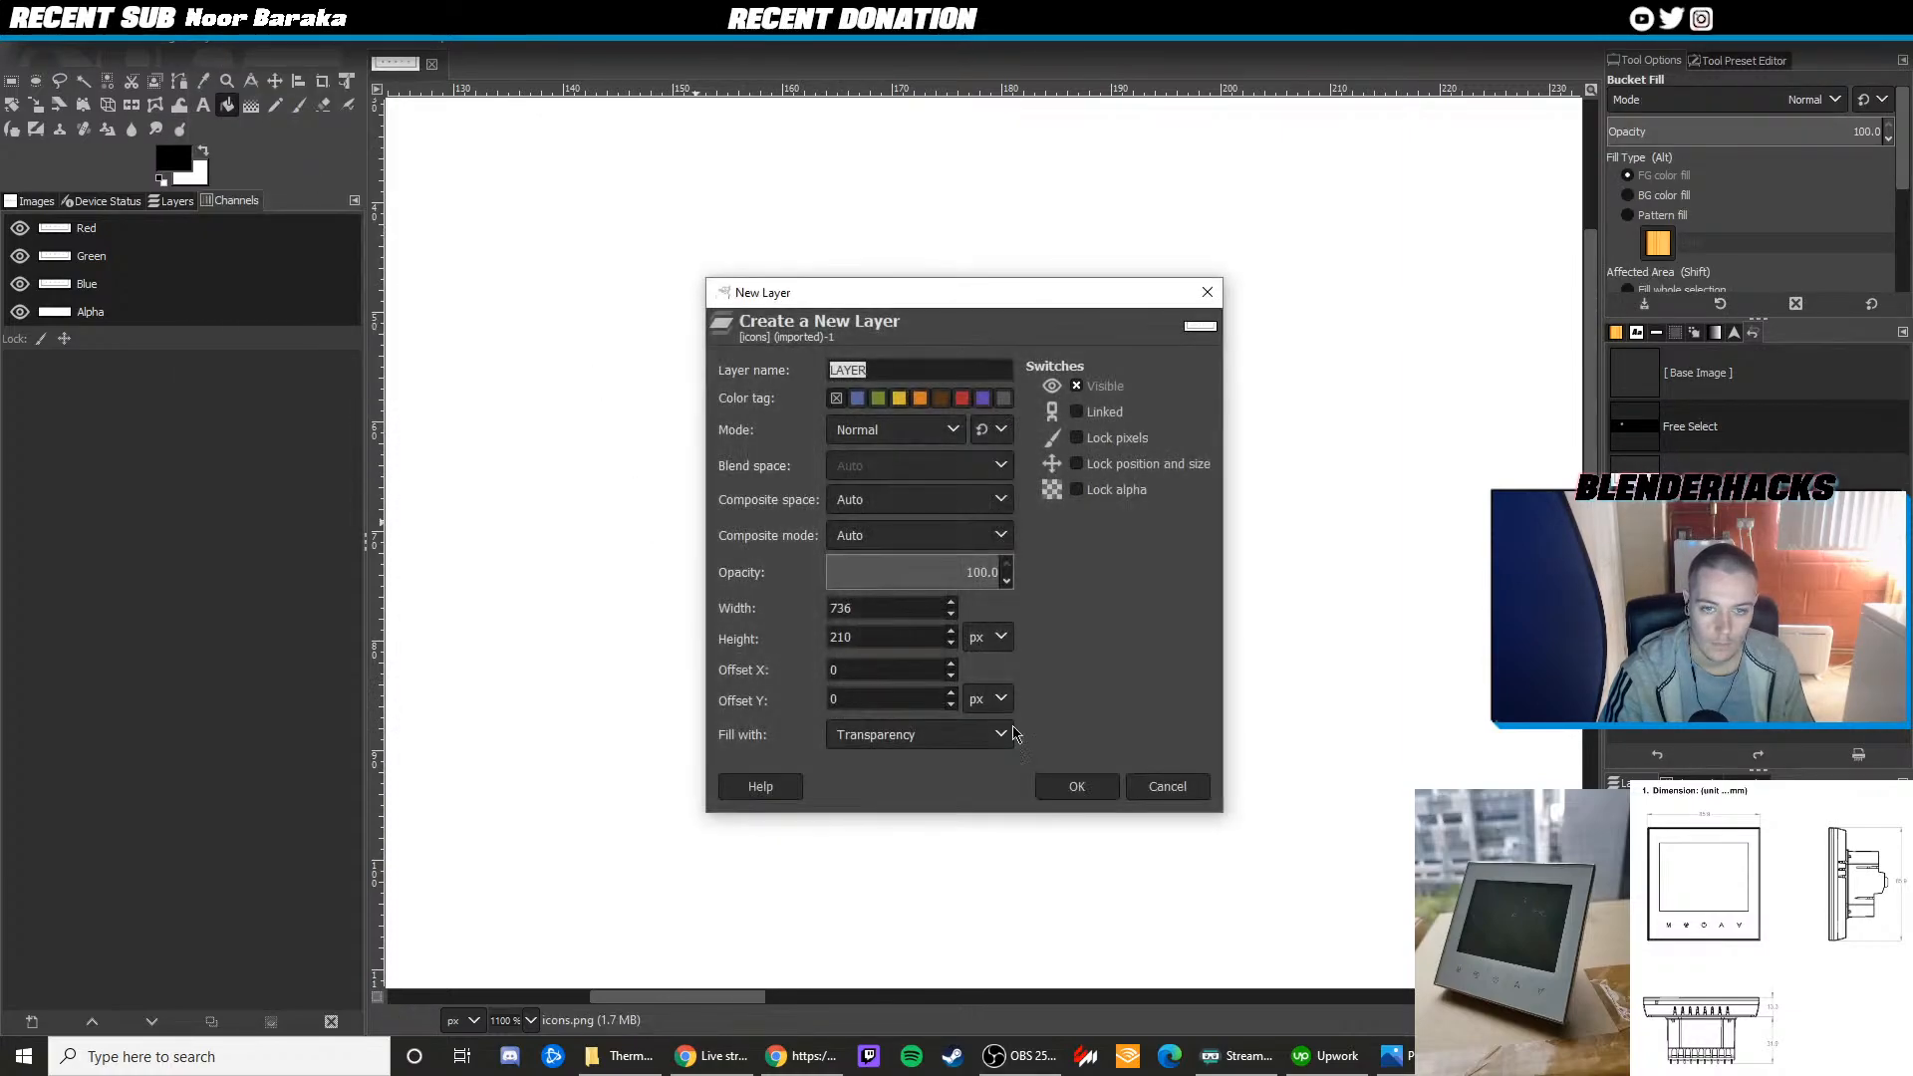
{"action": "left_click", "coordinate": [1076, 786]}
{"action": "left_click", "coordinate": [833, 517]}
{"action": "left_click", "coordinate": [94, 42]}
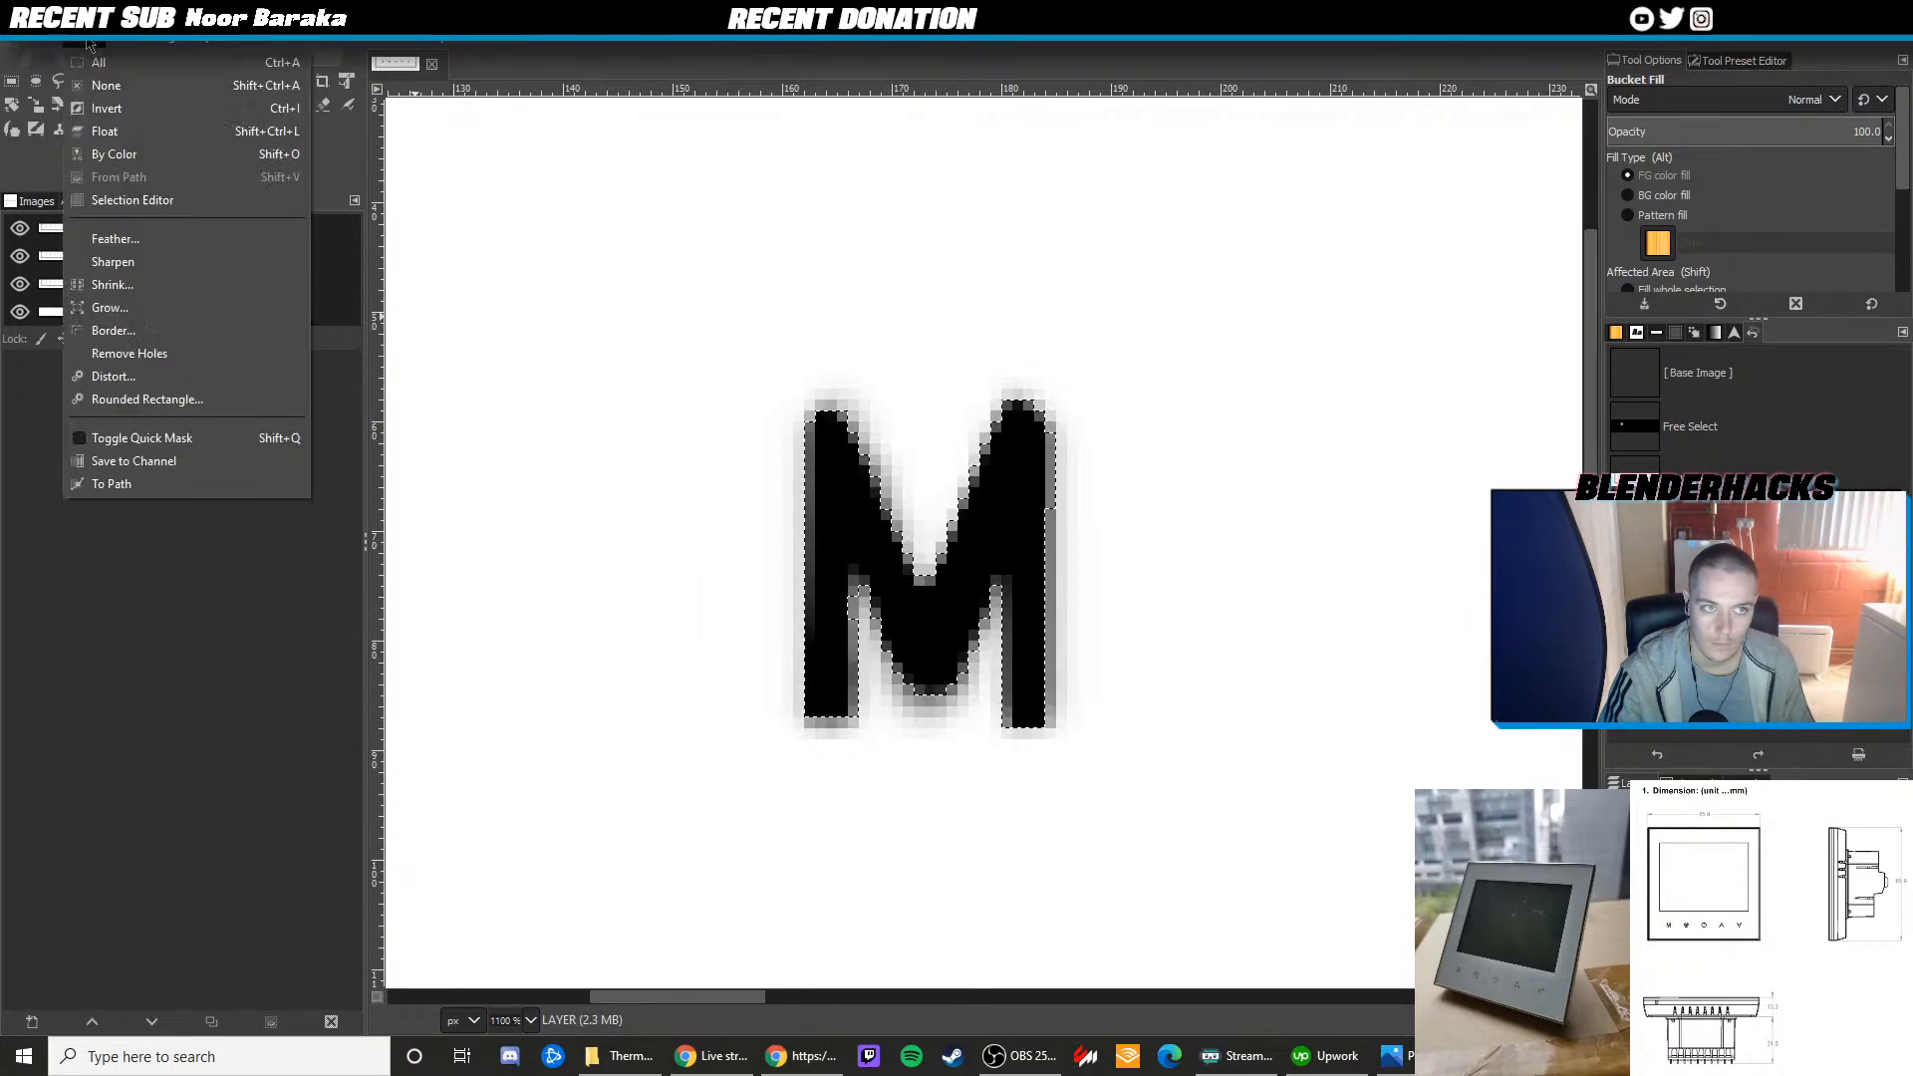
{"action": "left_click", "coordinate": [97, 85]}
Scale the M layer up to 961 × 274 px and move the M to just below the fan icon
{"action": "left_click", "coordinate": [35, 105]}
{"action": "scroll", "coordinate": [845, 445], "scroll_direction": "down", "scroll_amount": 6, "text": "ctrl"}
{"action": "left_click_drag", "start_coordinate": [863, 445], "coordinate": [252, 247]}
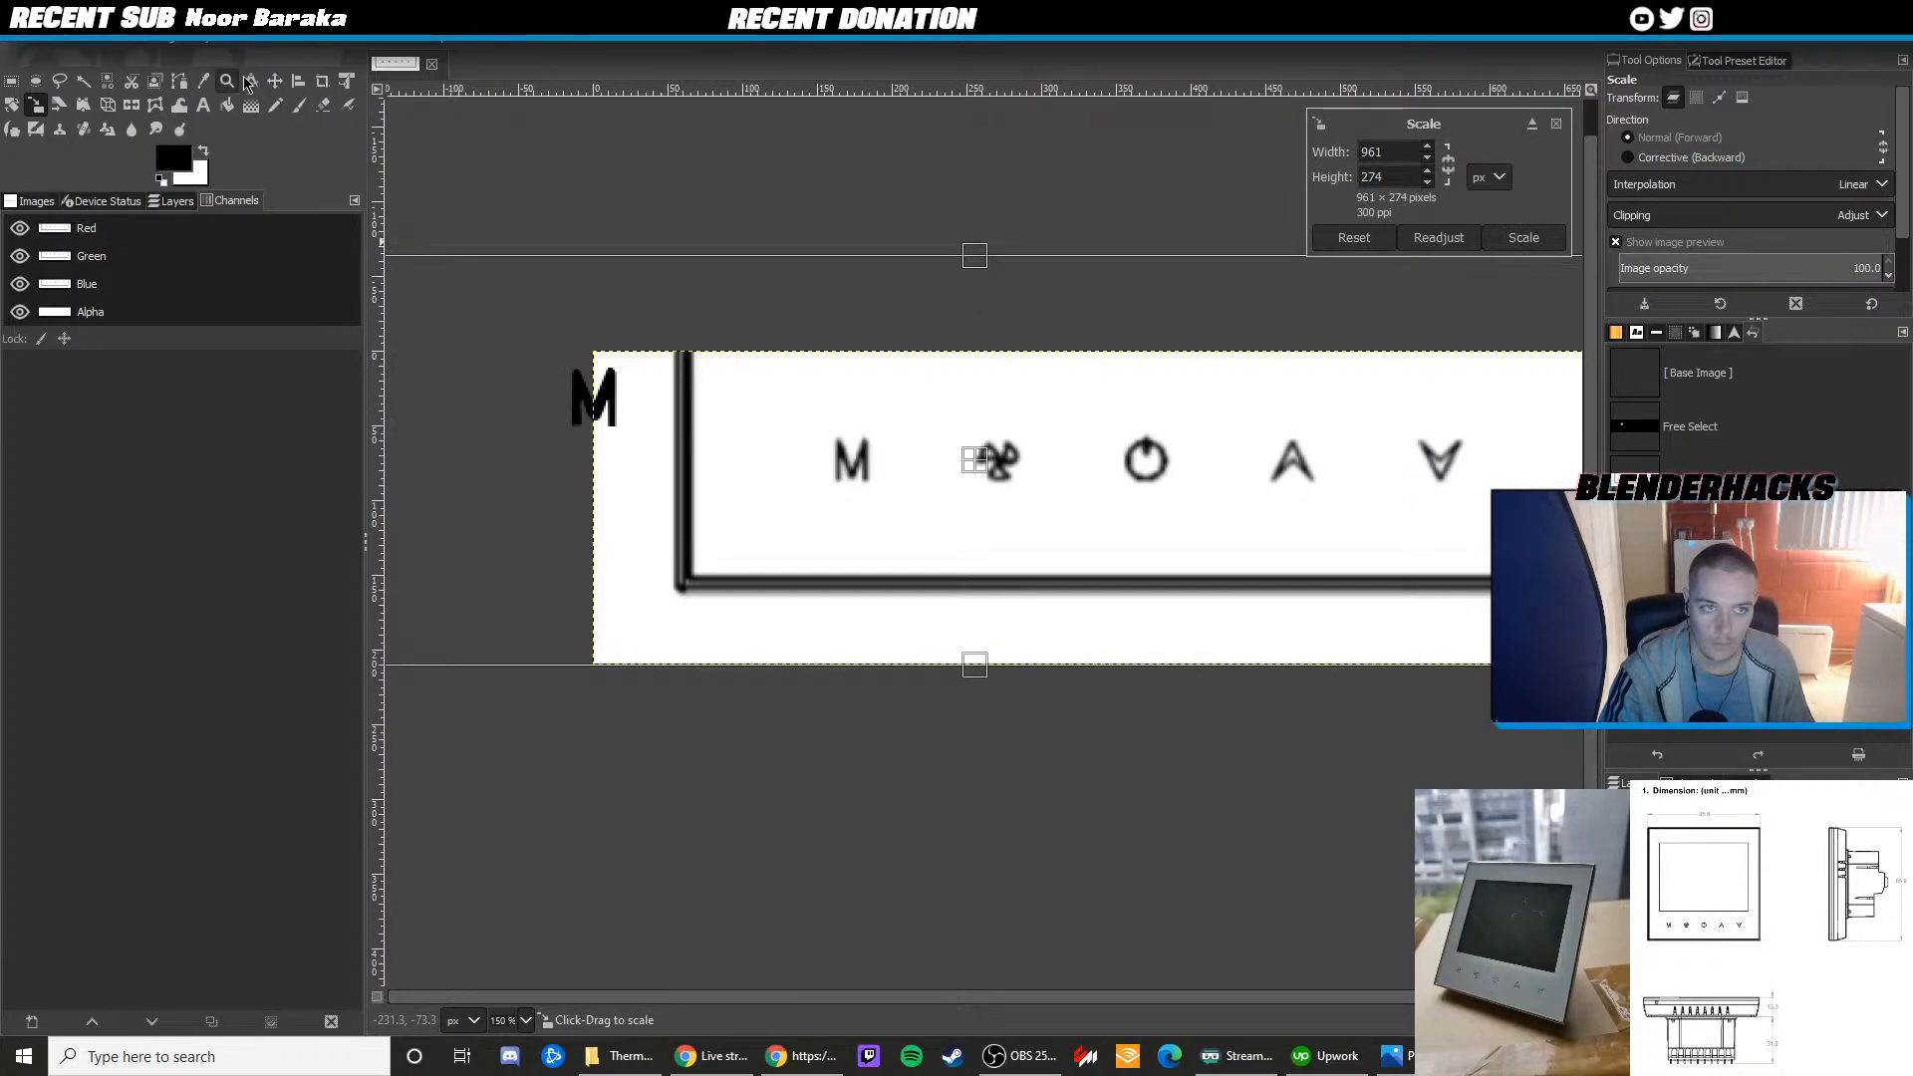
{"action": "left_click", "coordinate": [275, 80]}
{"action": "left_click_drag", "start_coordinate": [647, 418], "coordinate": [1053, 521]}
Hide the original icons image layer, leaving only the traced M layer displayed
{"action": "scroll", "coordinate": [1050, 494], "scroll_direction": "down", "scroll_amount": 2, "text": "ctrl"}
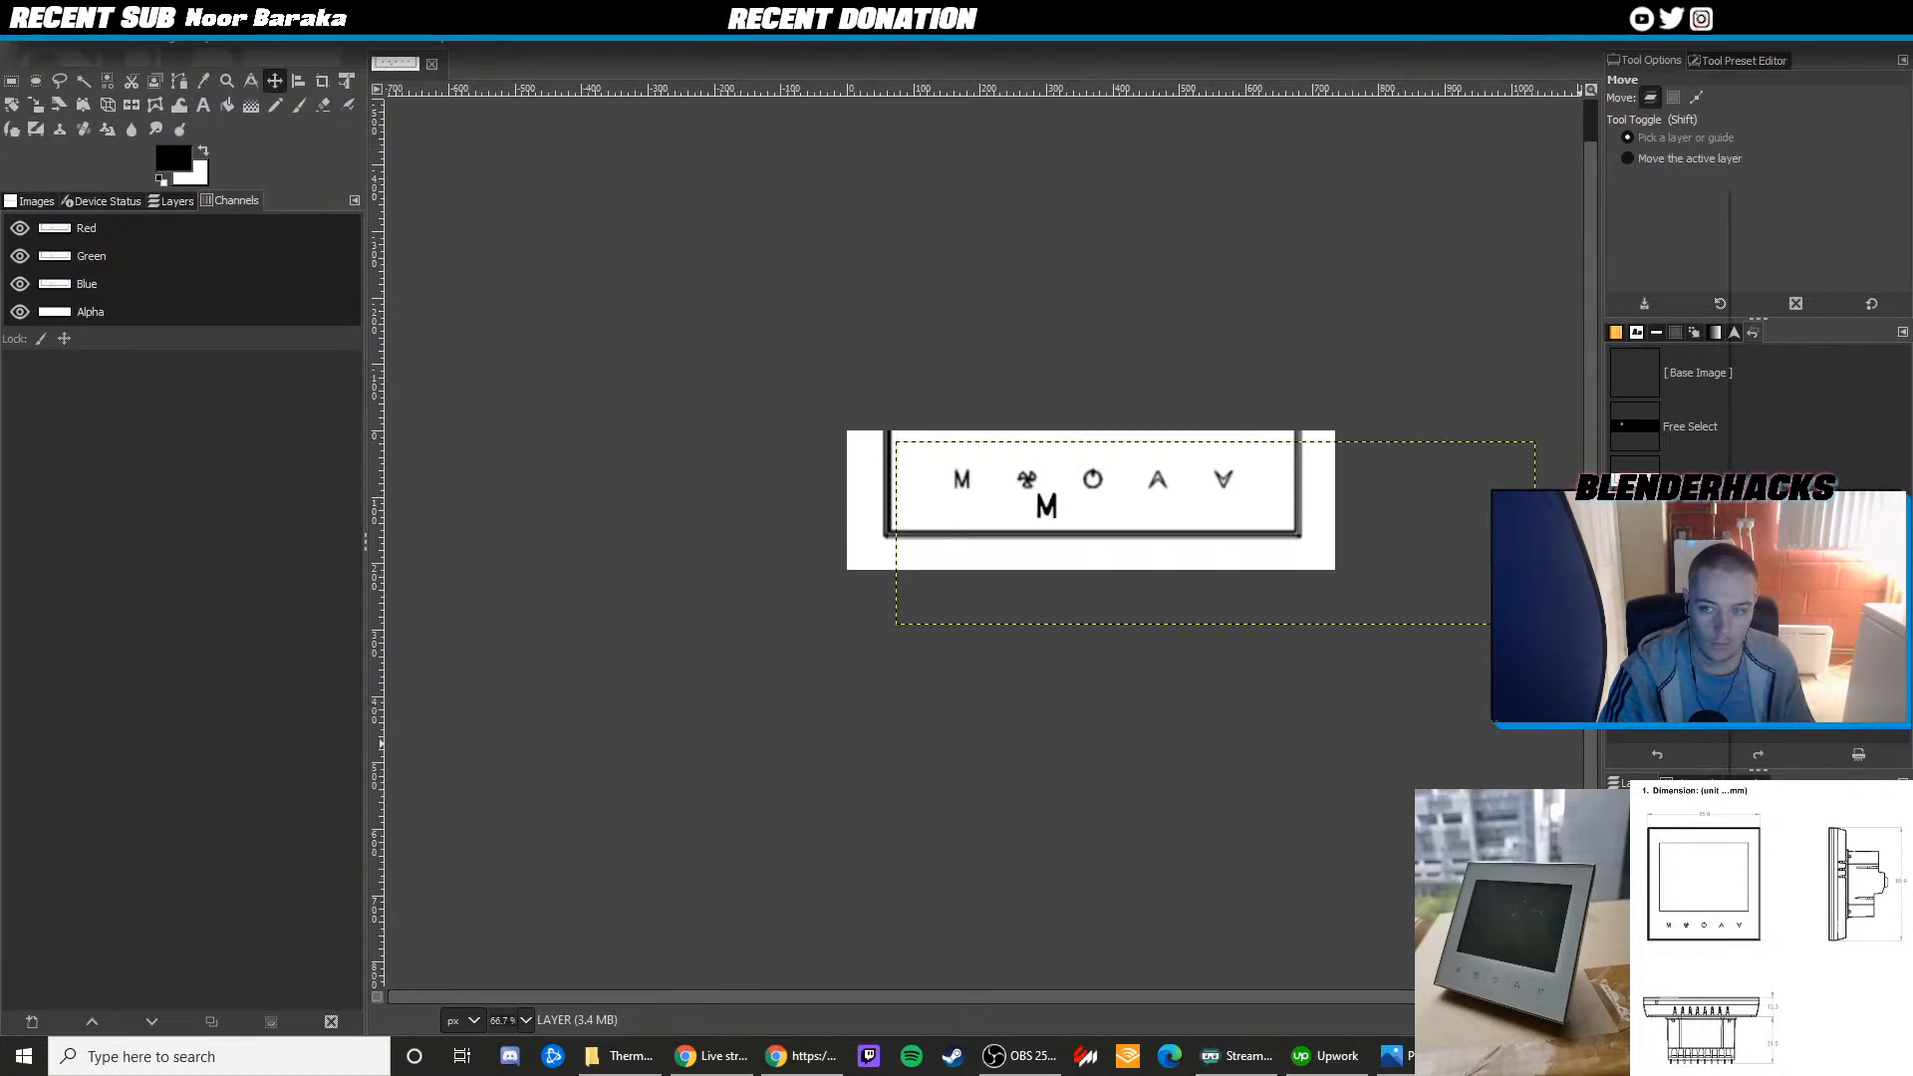
{"action": "left_click", "coordinate": [1584, 467]}
{"action": "scroll", "coordinate": [1028, 538], "scroll_direction": "up", "scroll_amount": 2, "text": "ctrl"}
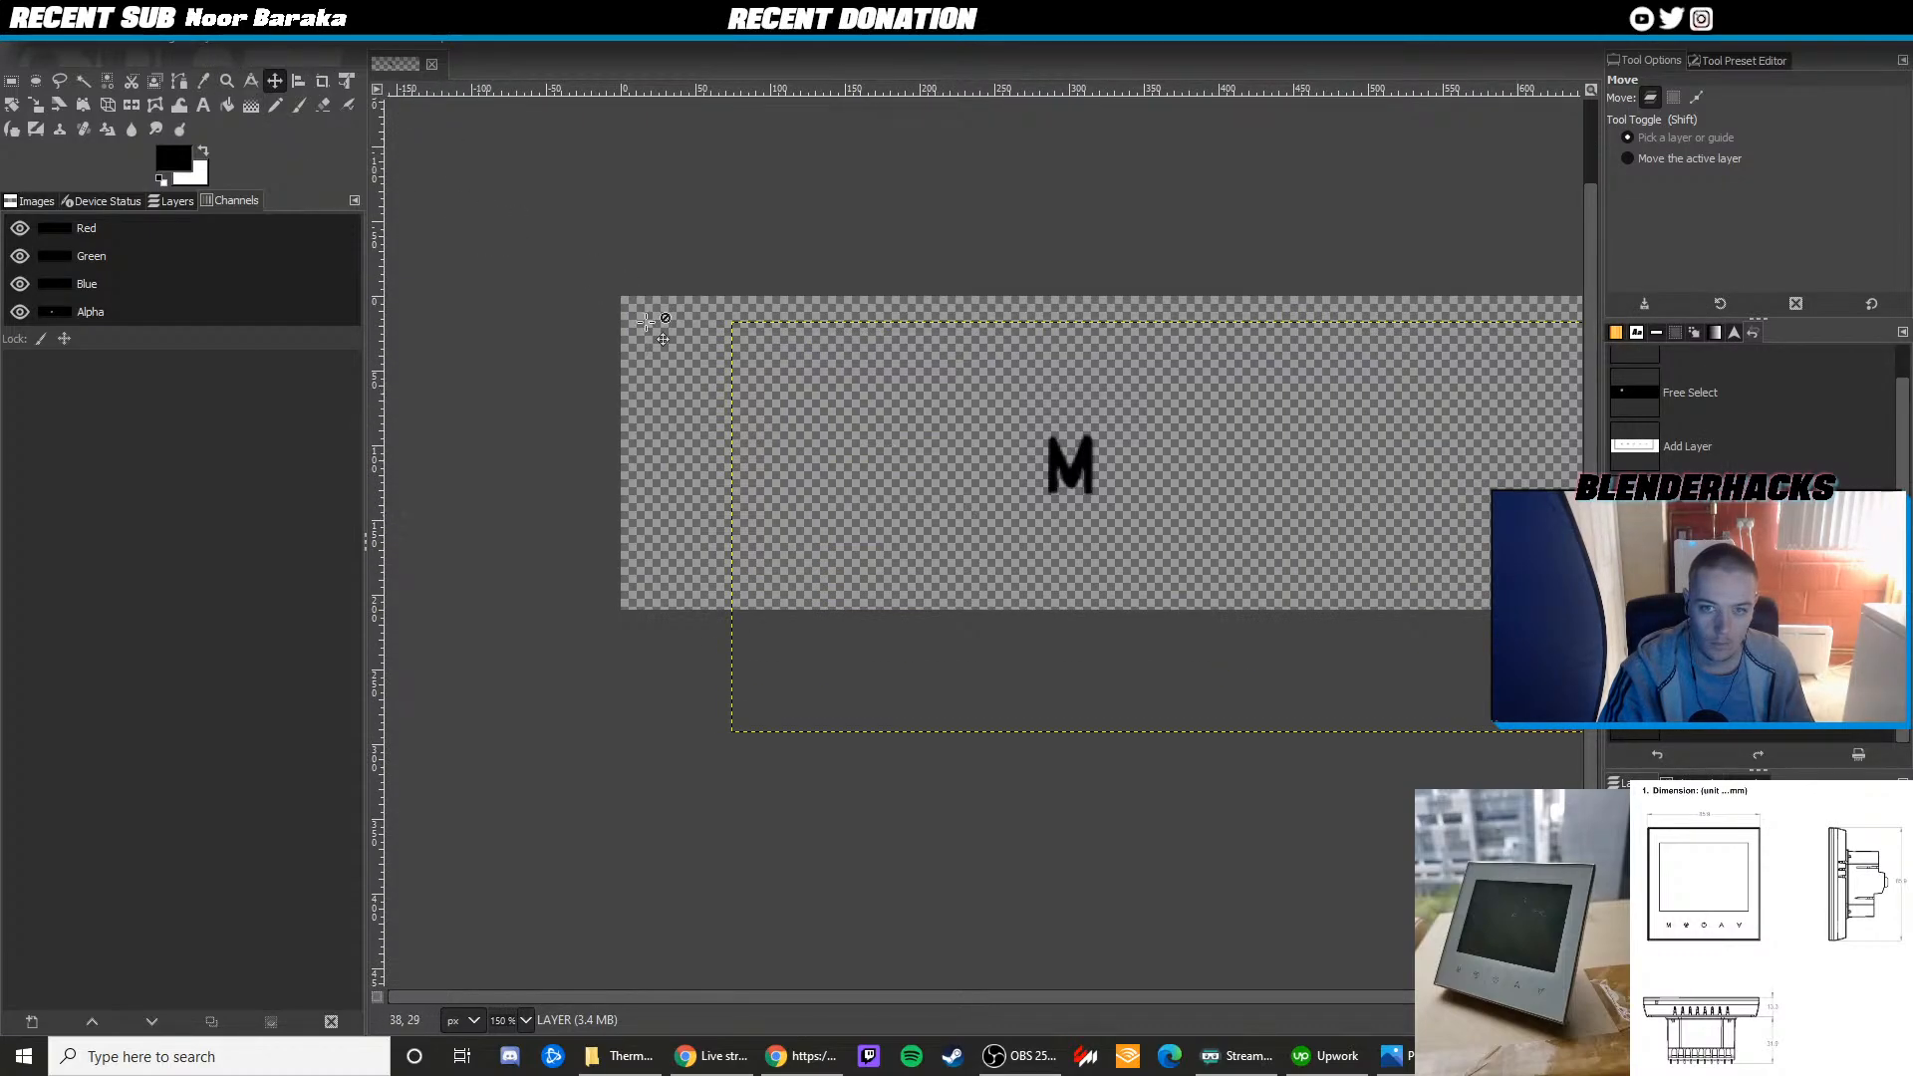
Try scaling the traced M layer up to 3000 px wide, keeping its proportions
{"action": "left_click", "coordinate": [221, 47]}
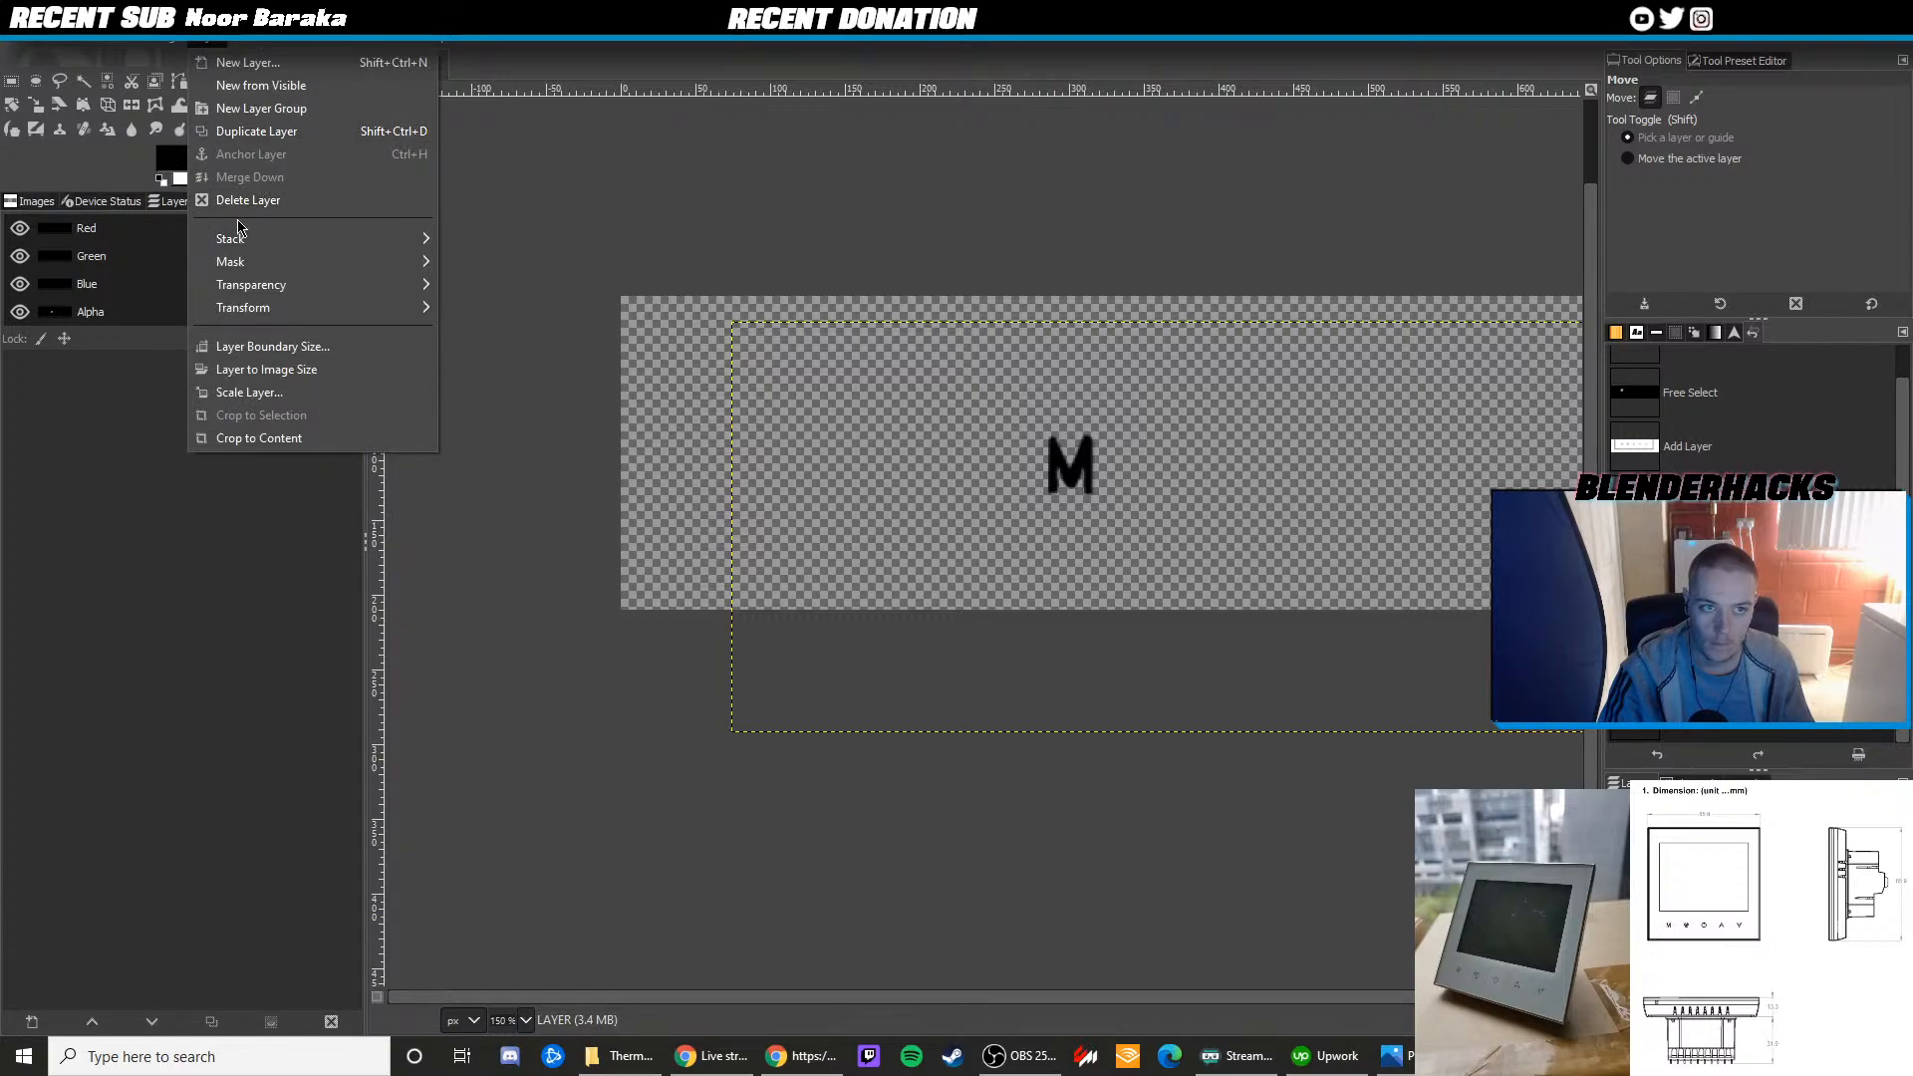
{"action": "left_click", "coordinate": [249, 392]}
{"action": "type", "text": "3"}
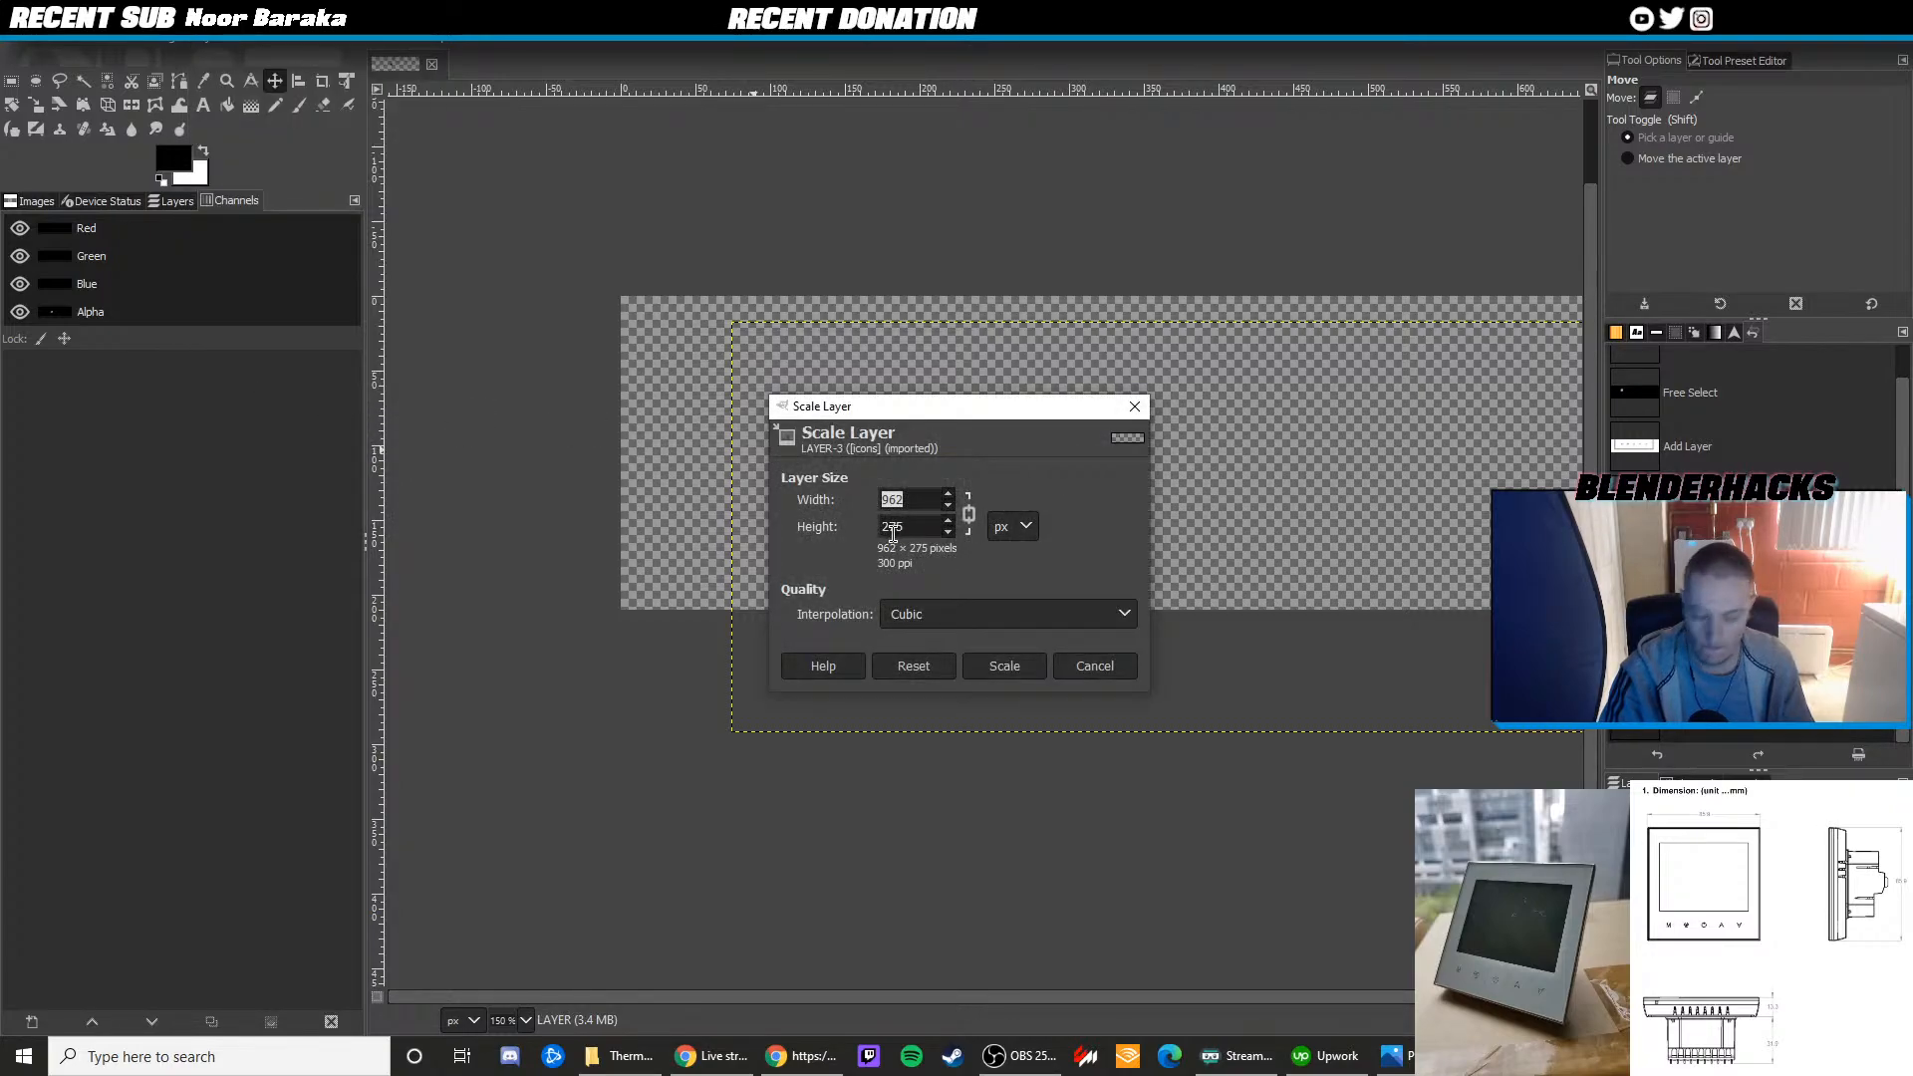
{"action": "type", "text": "000"}
{"action": "left_click", "coordinate": [1016, 668]}
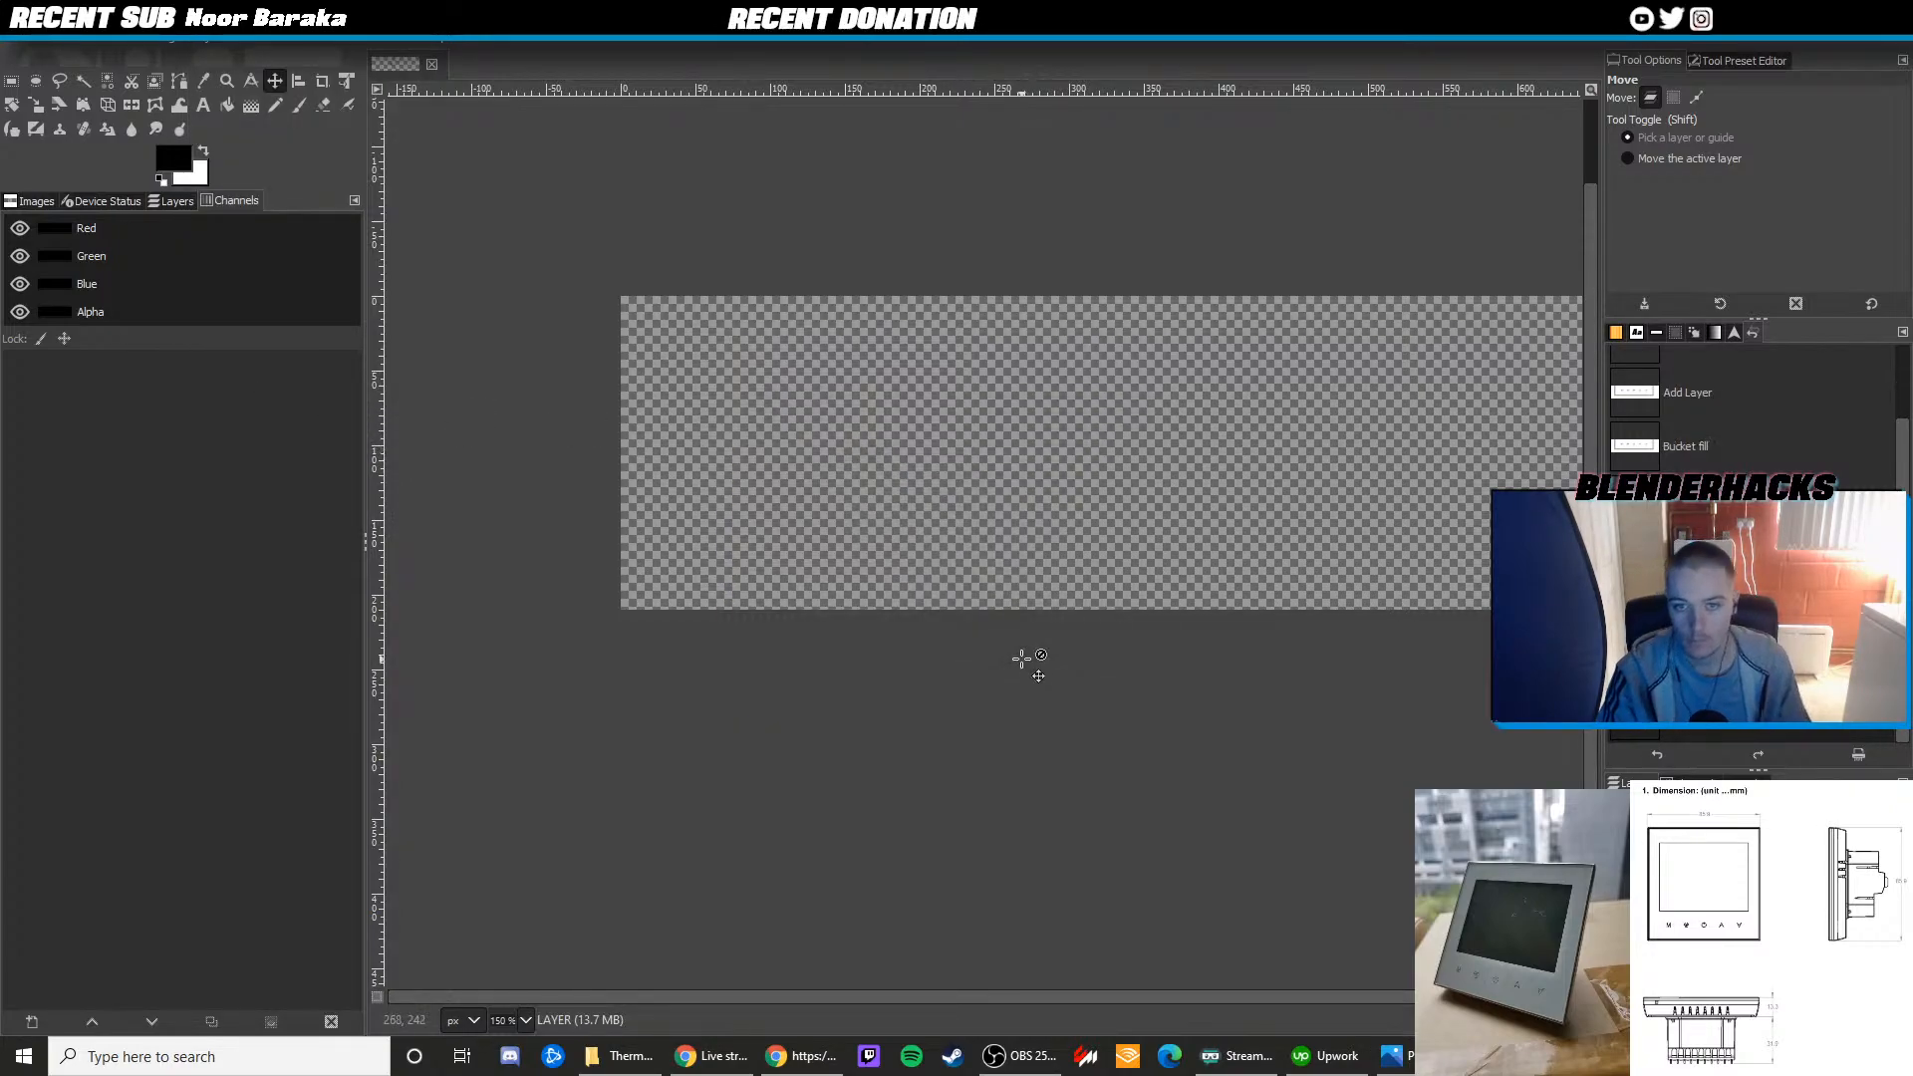
{"action": "scroll", "coordinate": [1021, 667], "scroll_direction": "down", "scroll_amount": 4, "text": "ctrl"}
Try resizing the image canvas to 3000 × 3000 px while the M layer is enlarged
{"action": "left_click", "coordinate": [178, 47]}
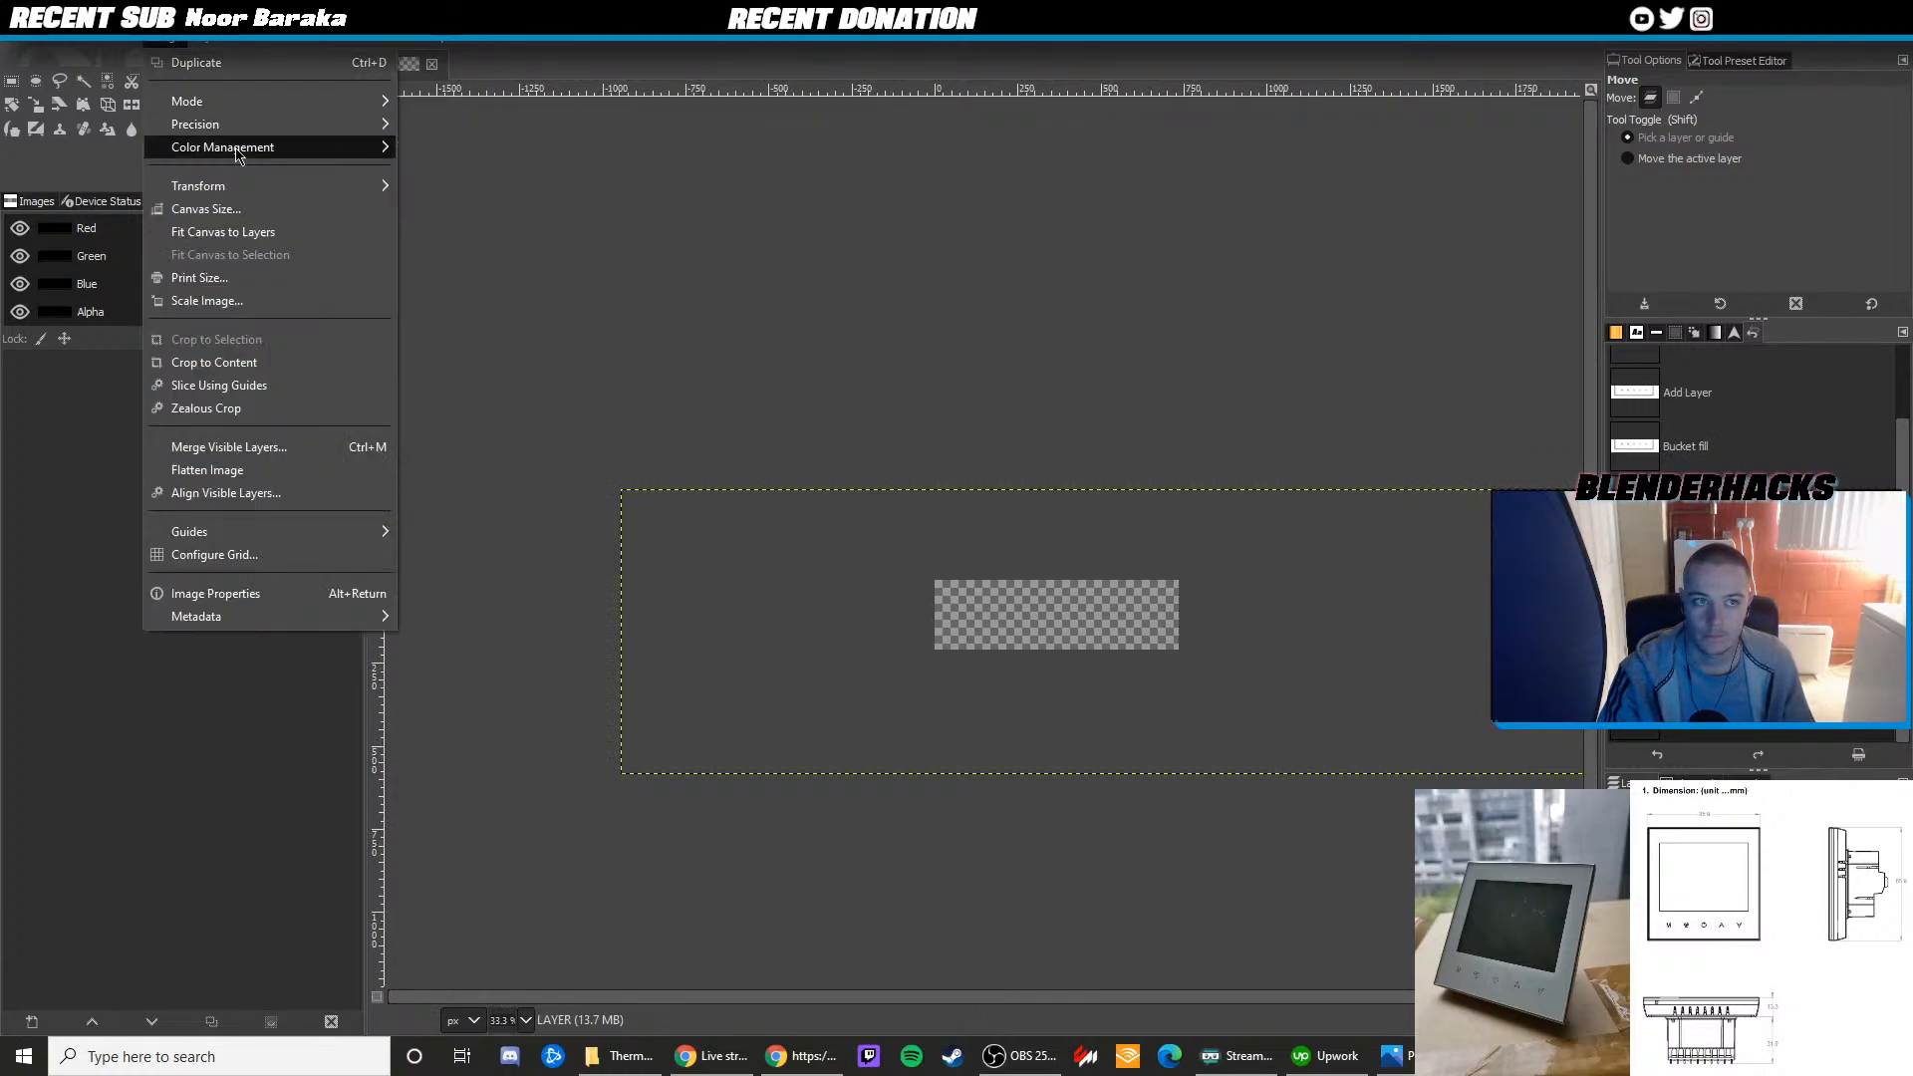
{"action": "left_click", "coordinate": [227, 219]}
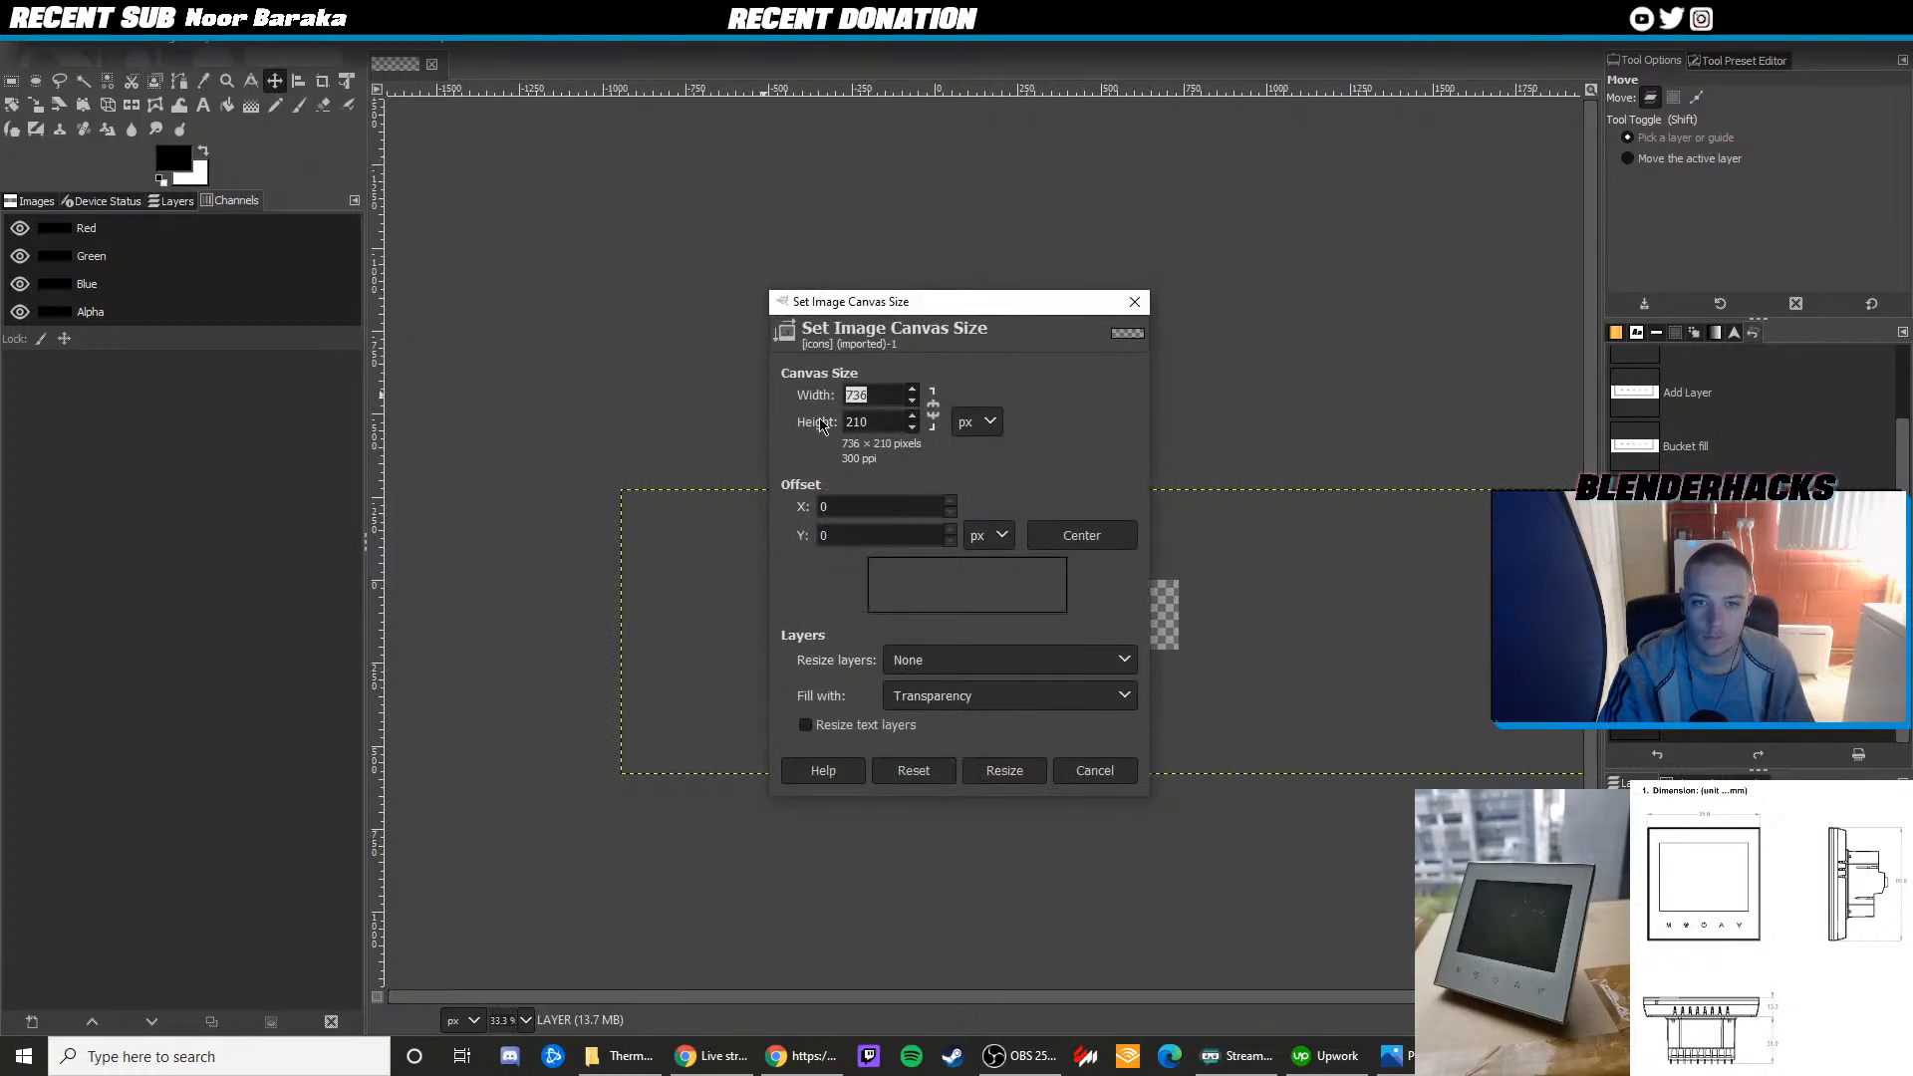
{"action": "type", "text": "30003"}
{"action": "key", "text": "Tab"}
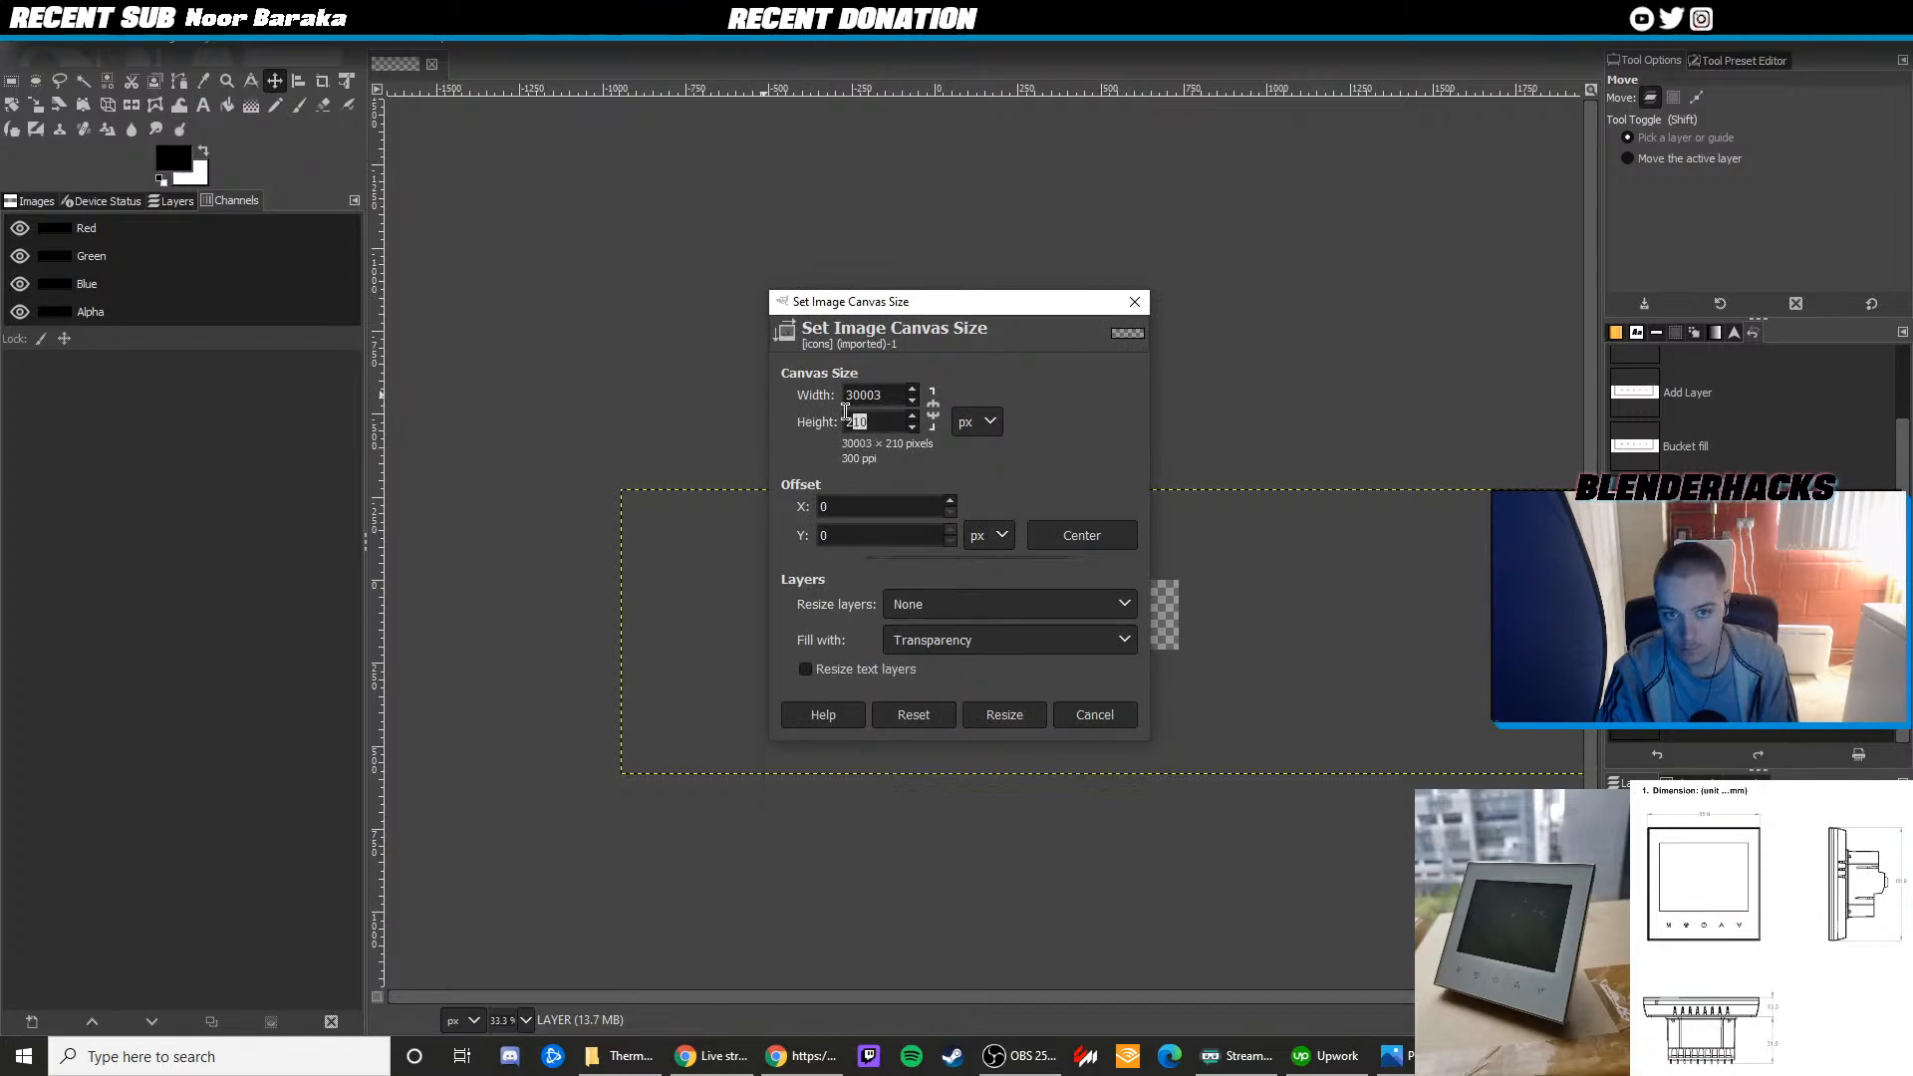
{"action": "left_click", "coordinate": [885, 398]}
{"action": "key", "text": "BackSpace"}
{"action": "key", "text": "Tab"}
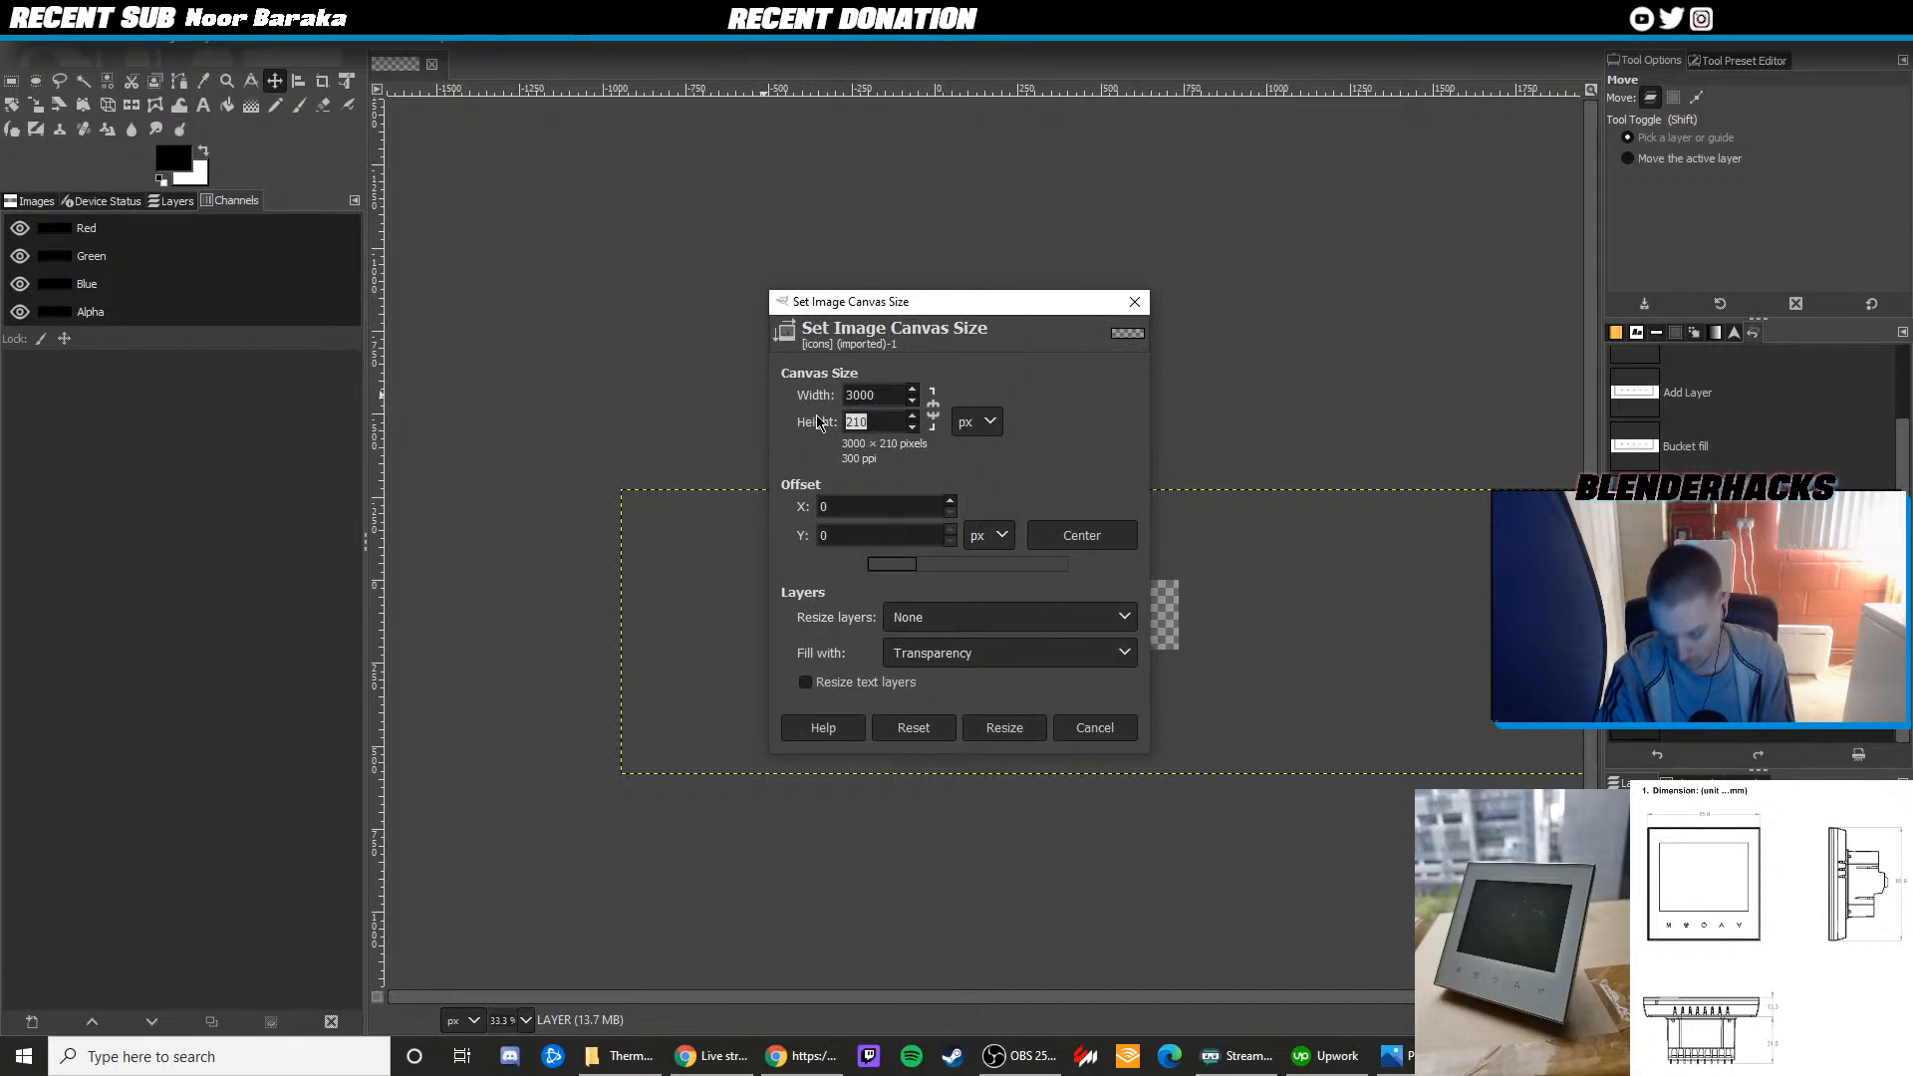
{"action": "type", "text": "3000"}
{"action": "left_click", "coordinate": [997, 727]}
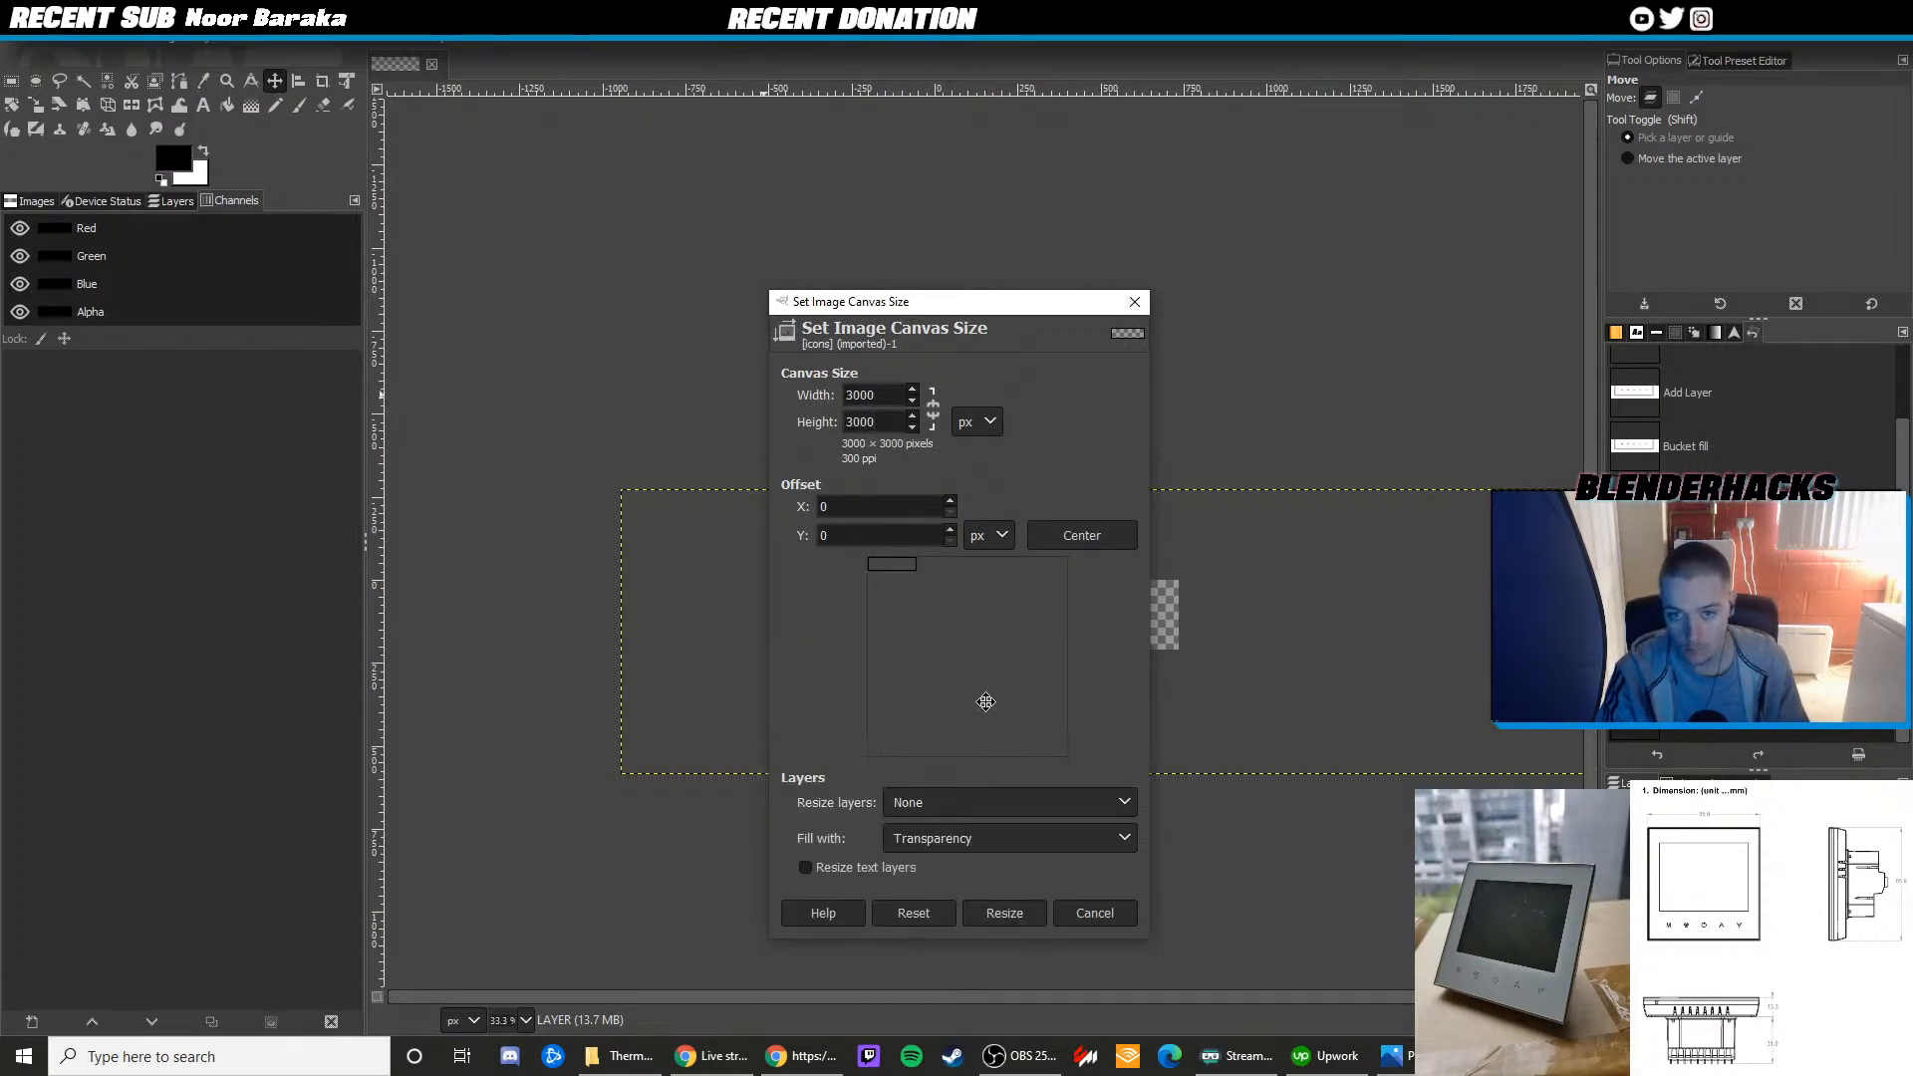
{"action": "left_click", "coordinate": [1002, 910]}
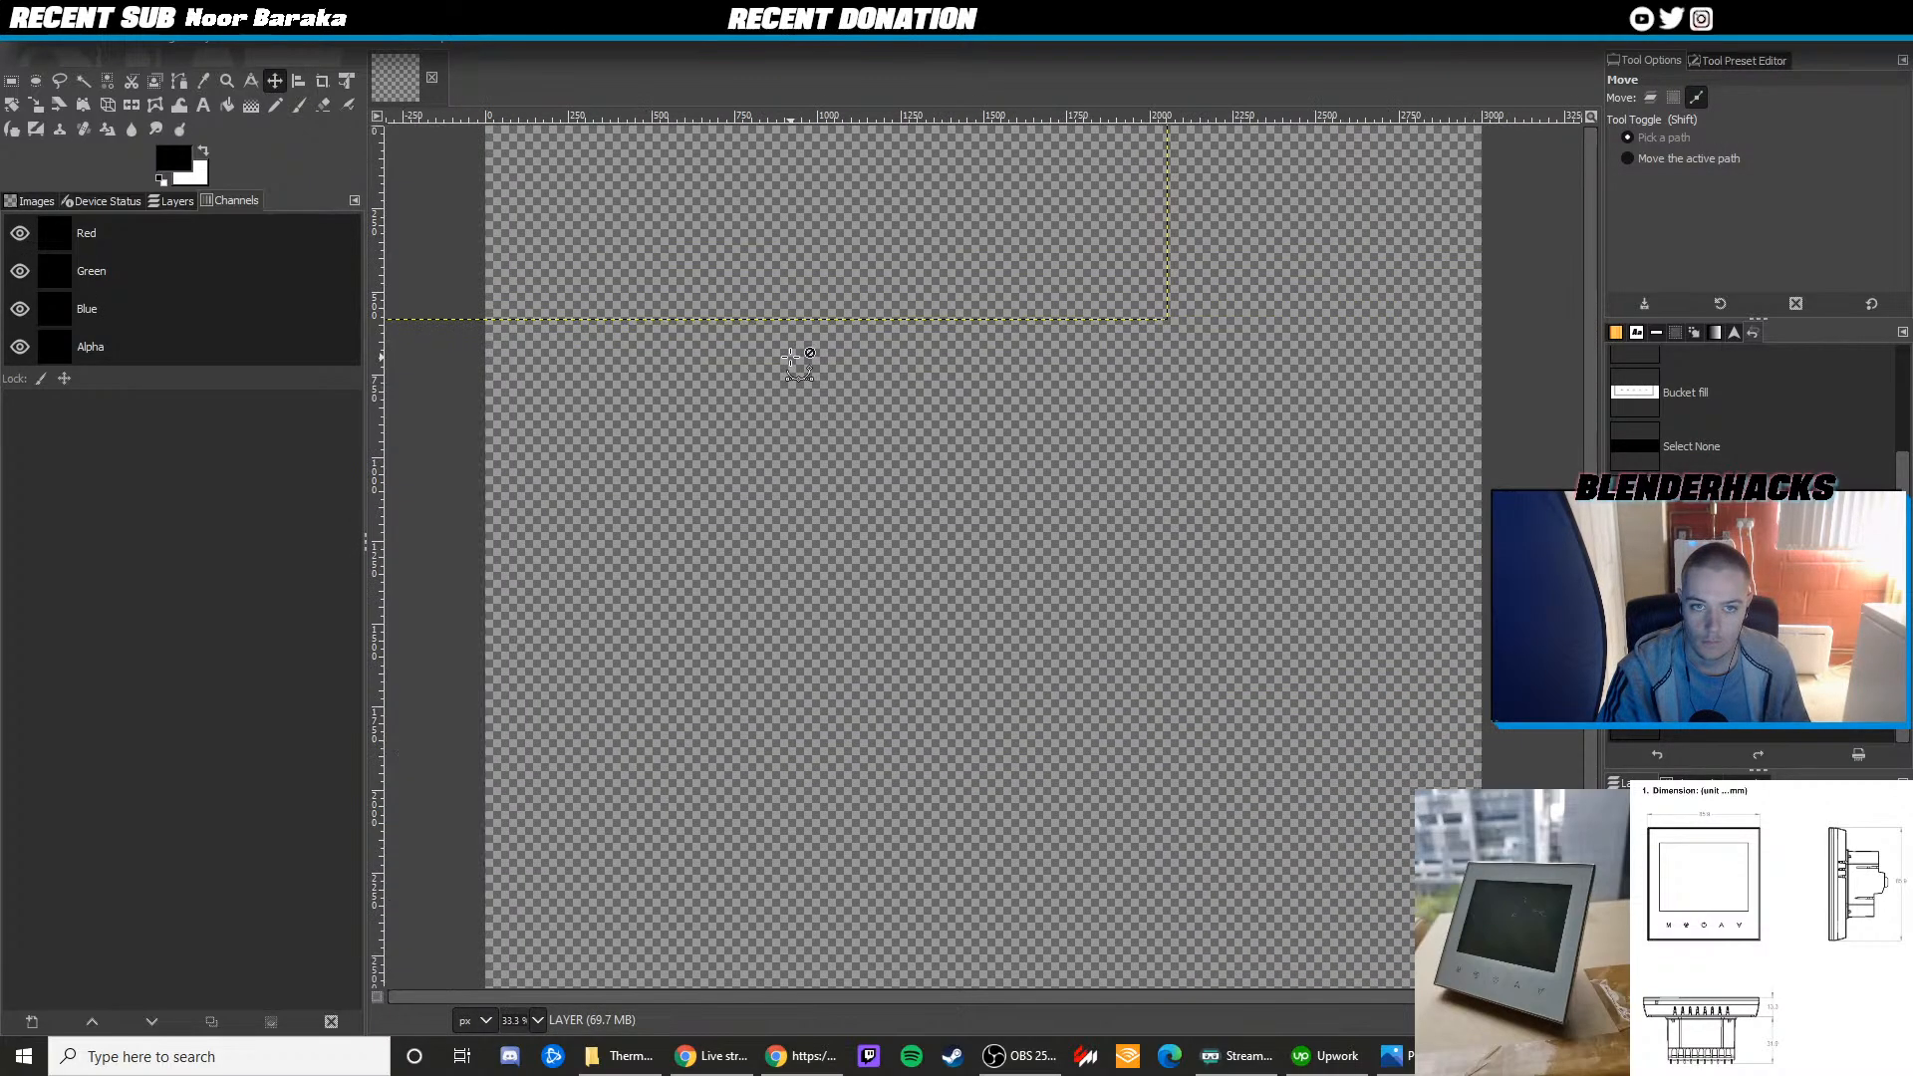
{"action": "scroll", "coordinate": [790, 355], "scroll_direction": "down", "scroll_amount": 1, "text": "ctrl"}
{"action": "scroll", "coordinate": [767, 356], "scroll_direction": "down", "scroll_amount": 2, "text": "ctrl"}
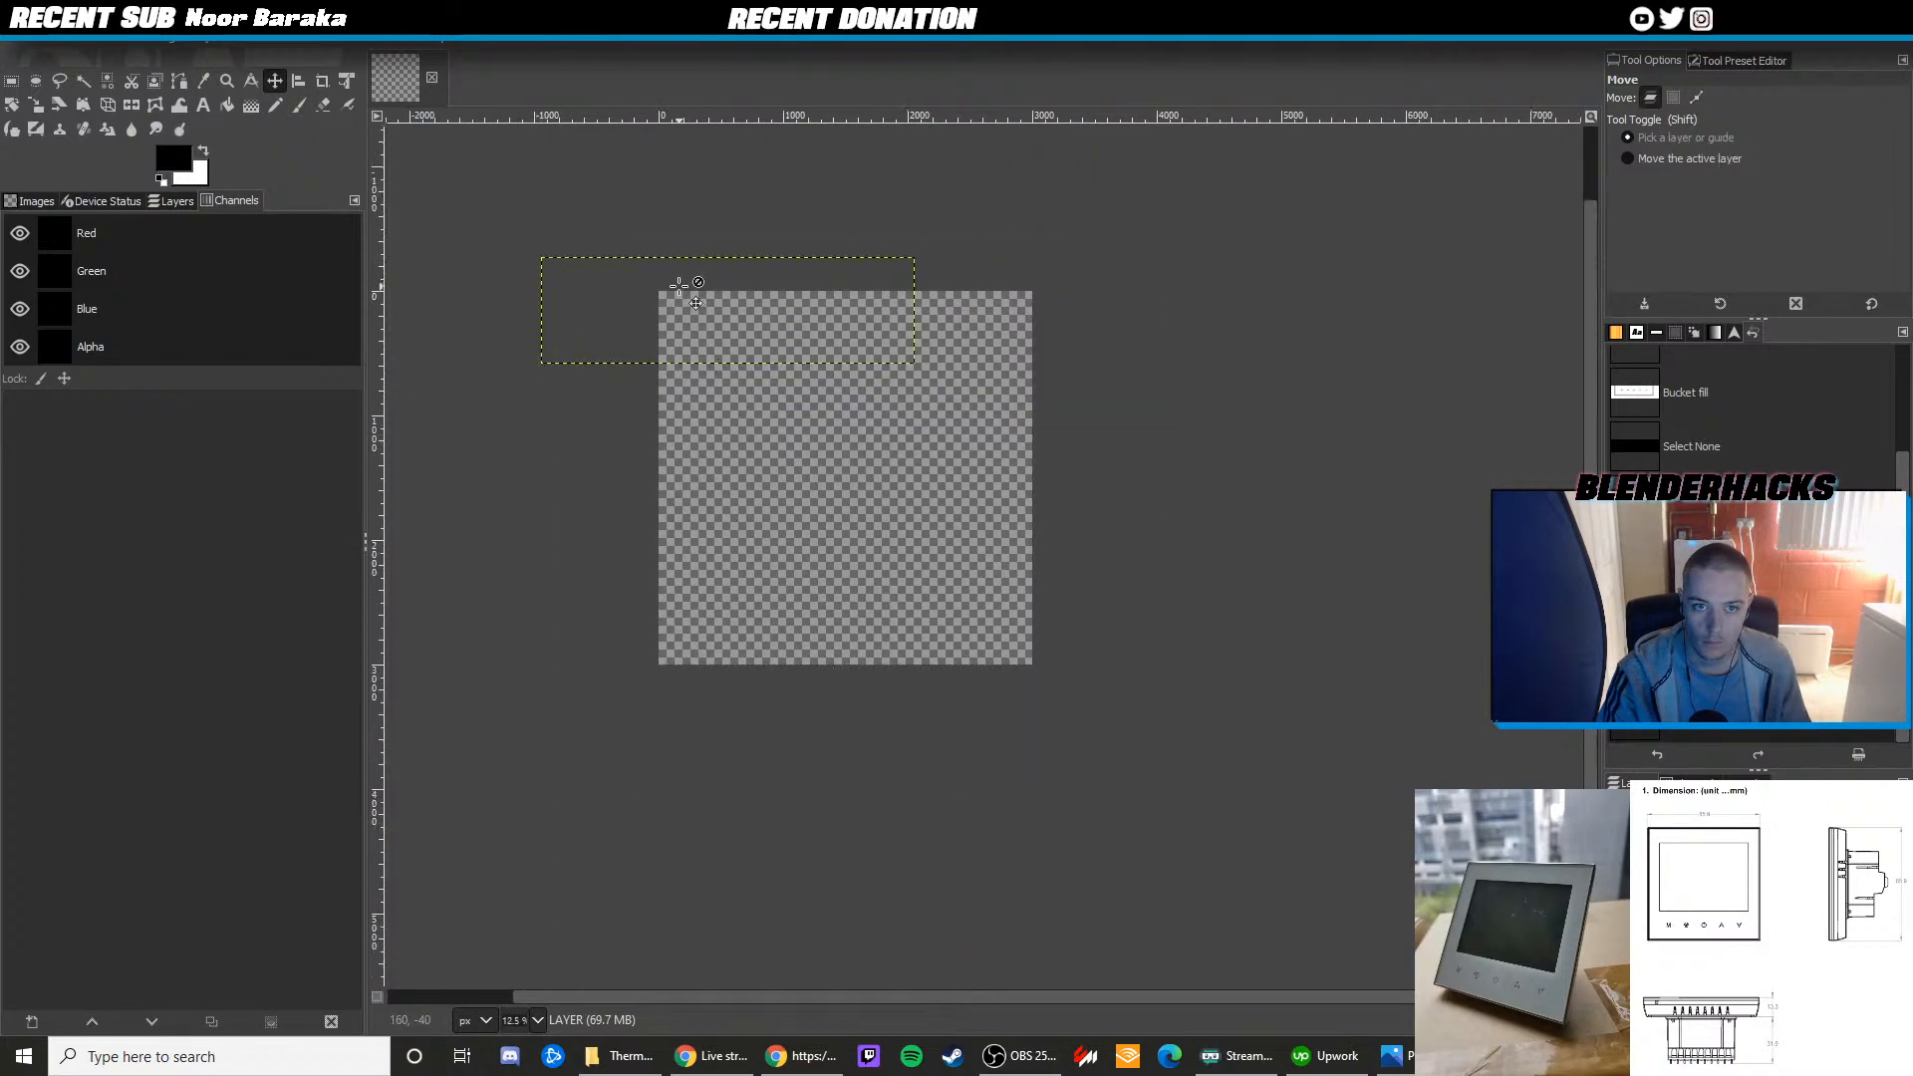
Undo the canvas resize and the enlargement of the M layer
{"action": "key", "text": "ctrl+z"}
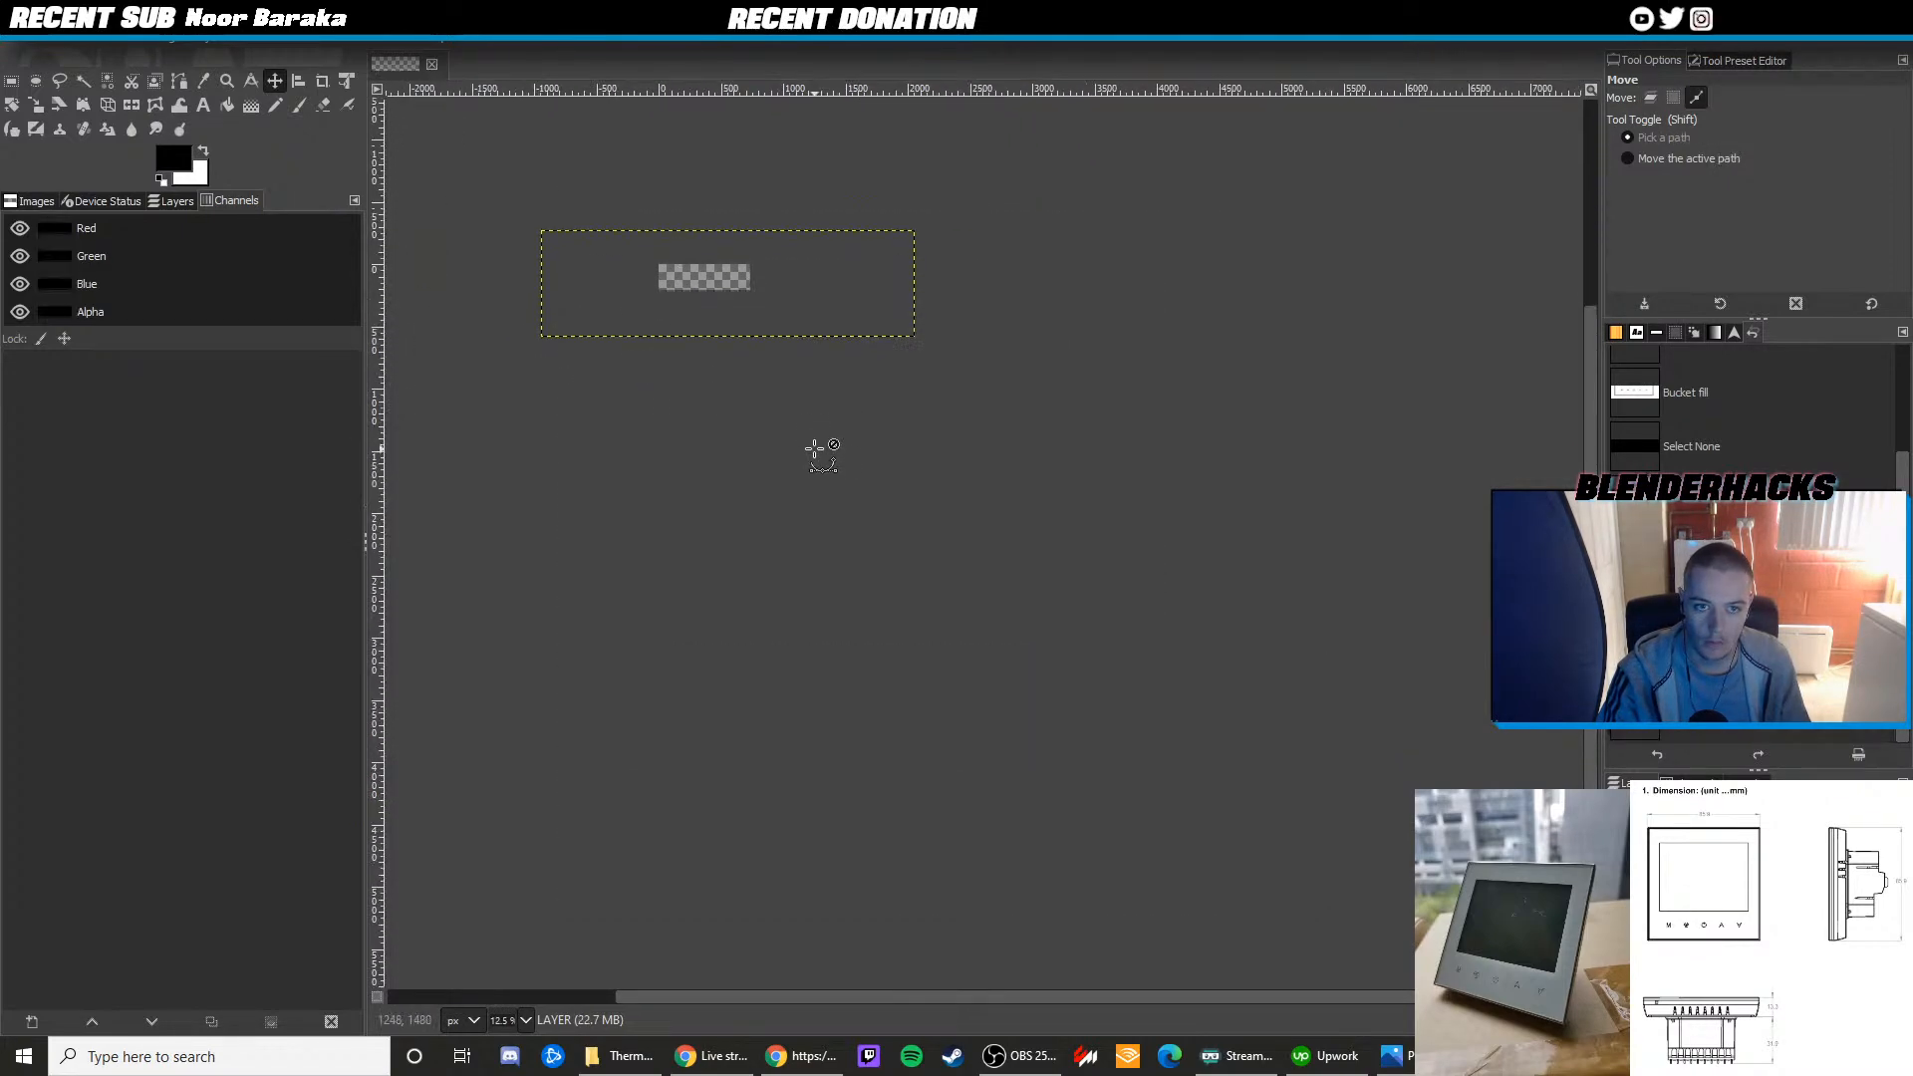
{"action": "scroll", "coordinate": [787, 349], "scroll_direction": "up", "scroll_amount": 7, "text": "ctrl"}
{"action": "key", "text": "ctrl+z"}
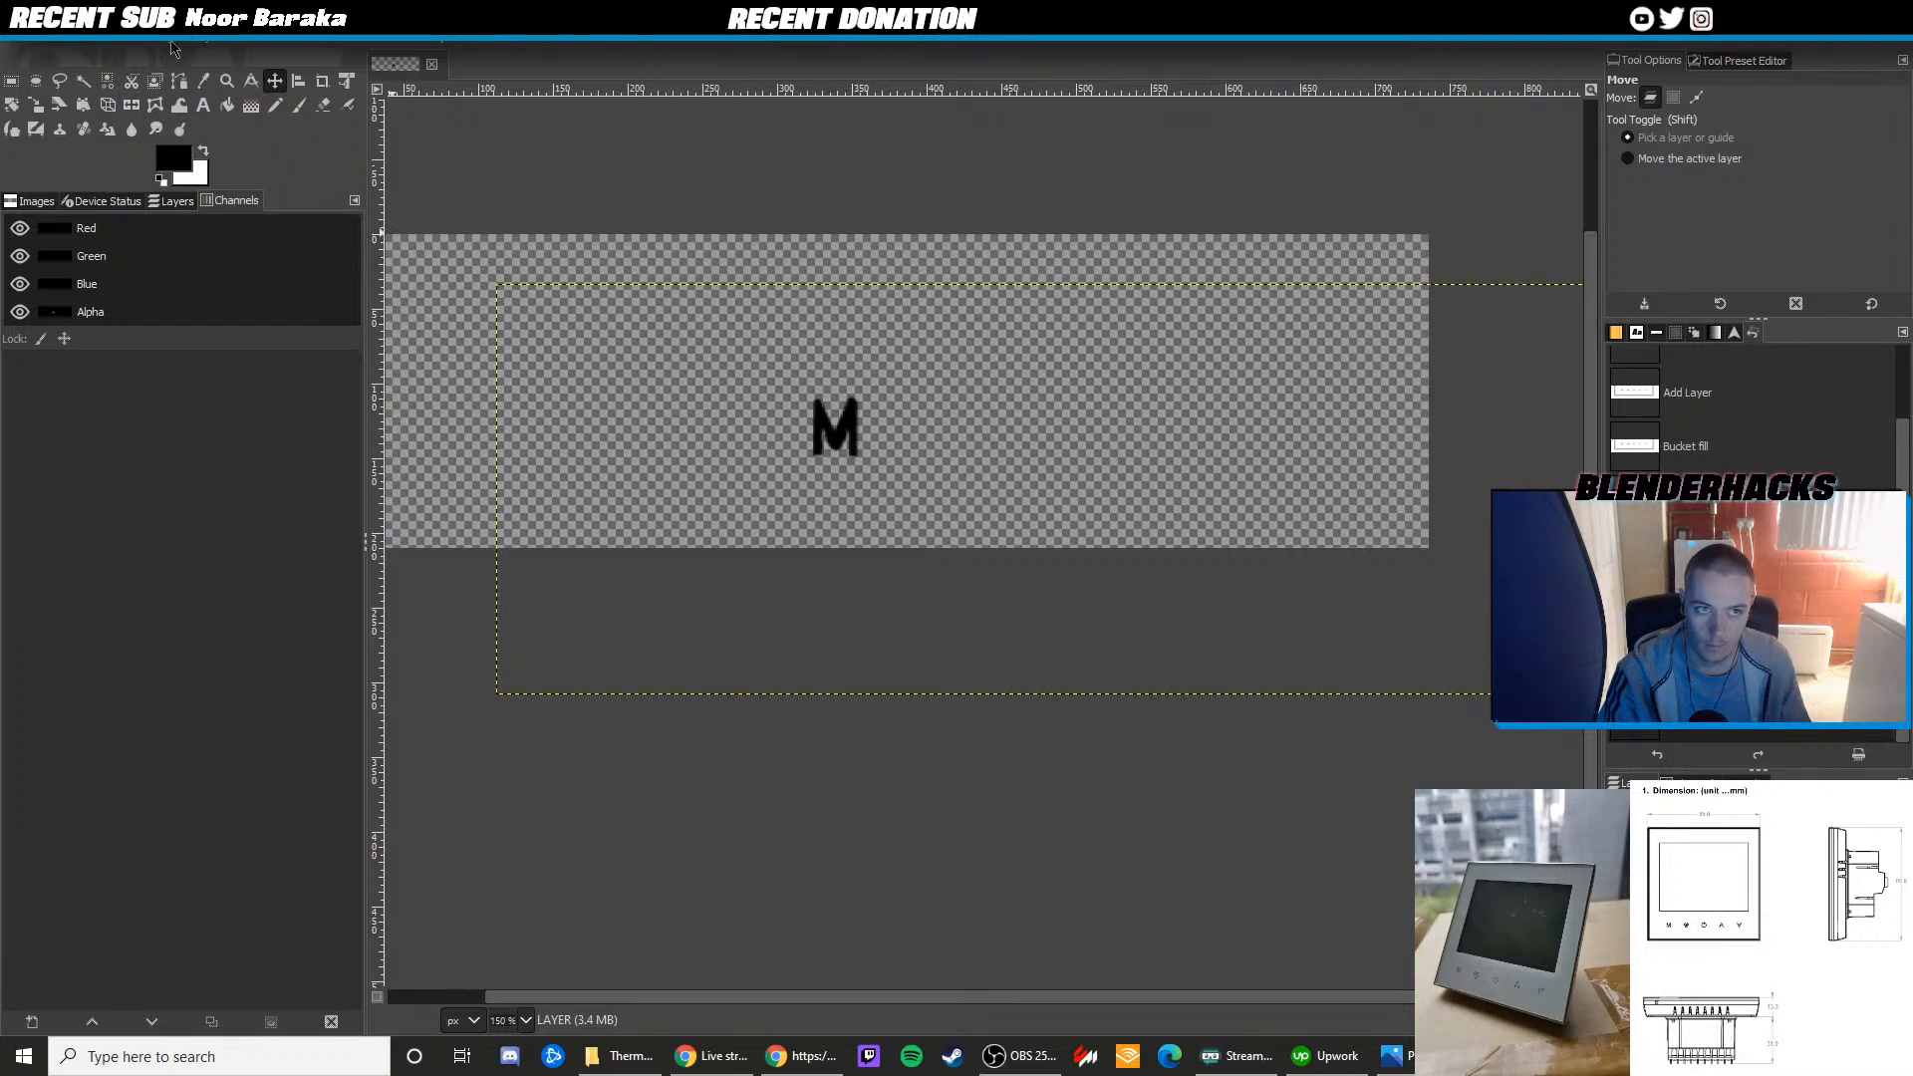
Crop the M layer to its content so its boundary hugs the letter
{"action": "left_click", "coordinate": [205, 46]}
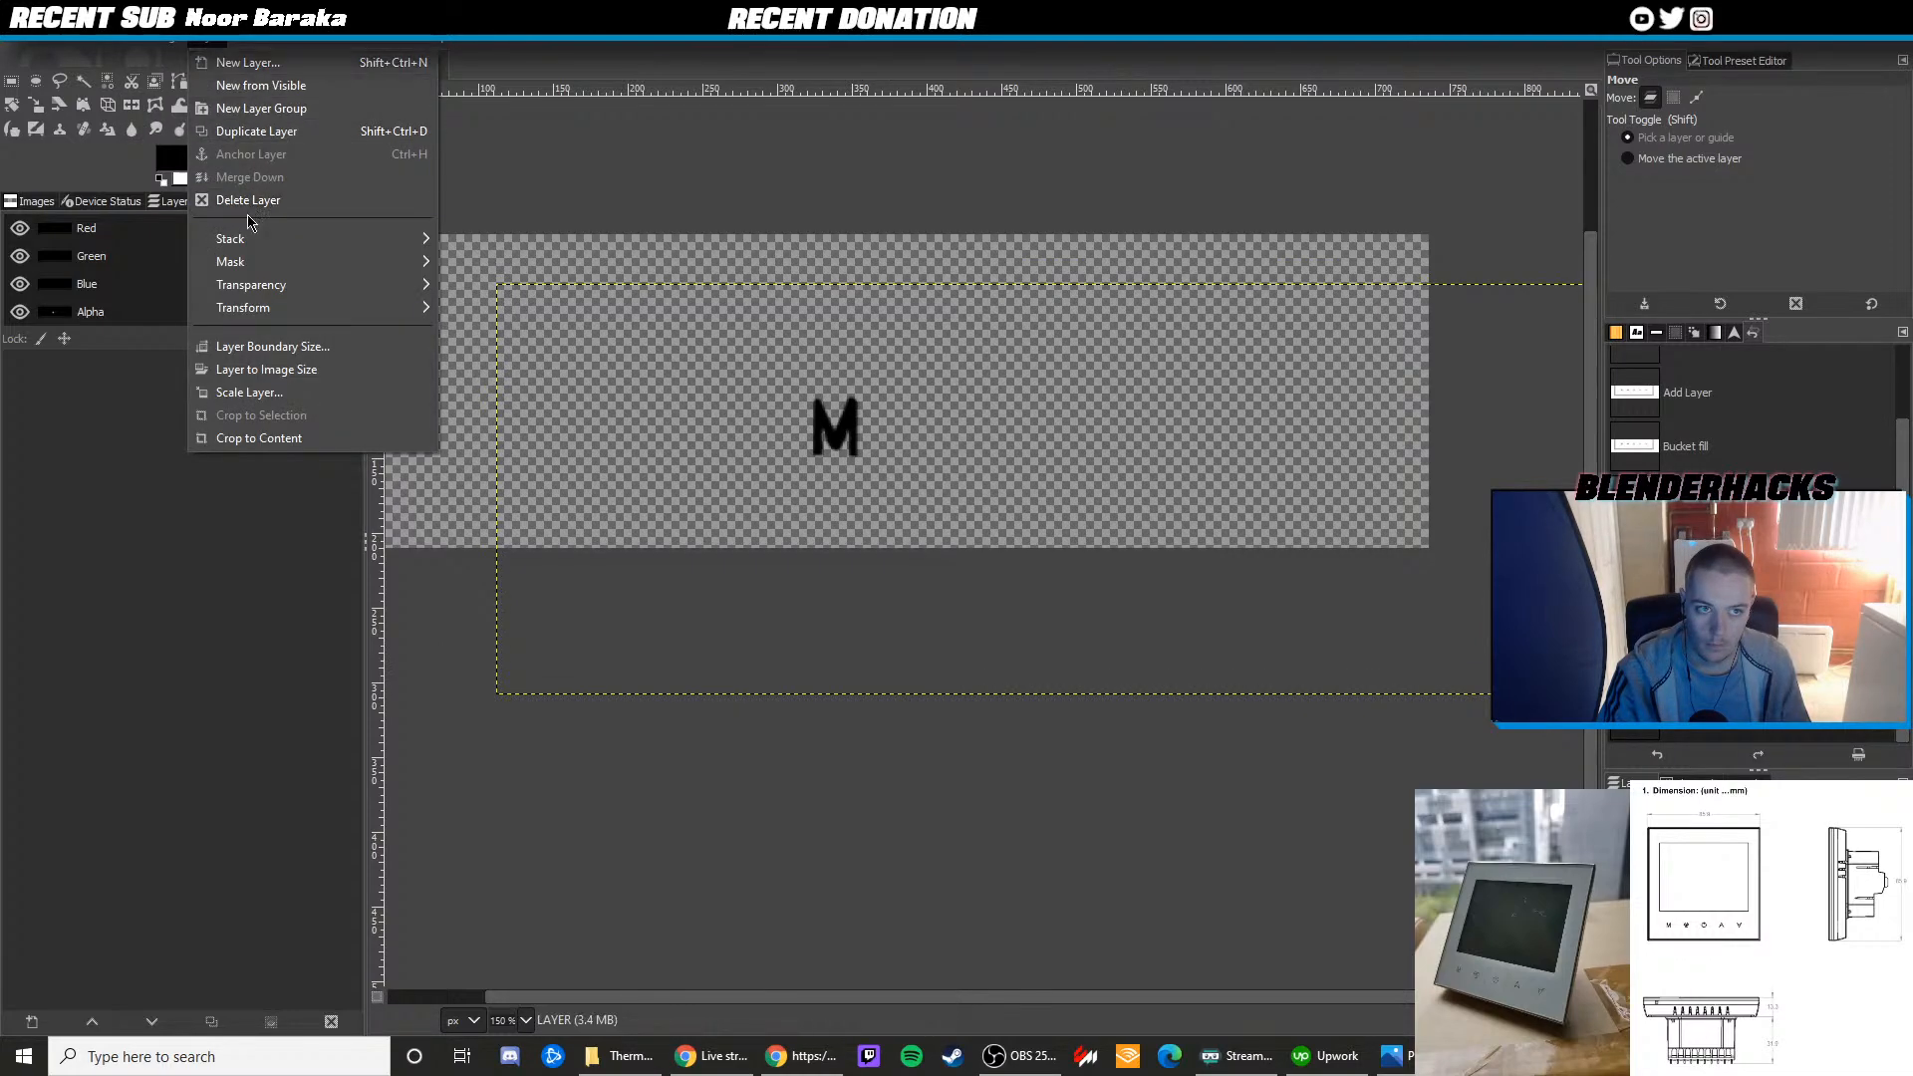
{"action": "left_click", "coordinate": [284, 439]}
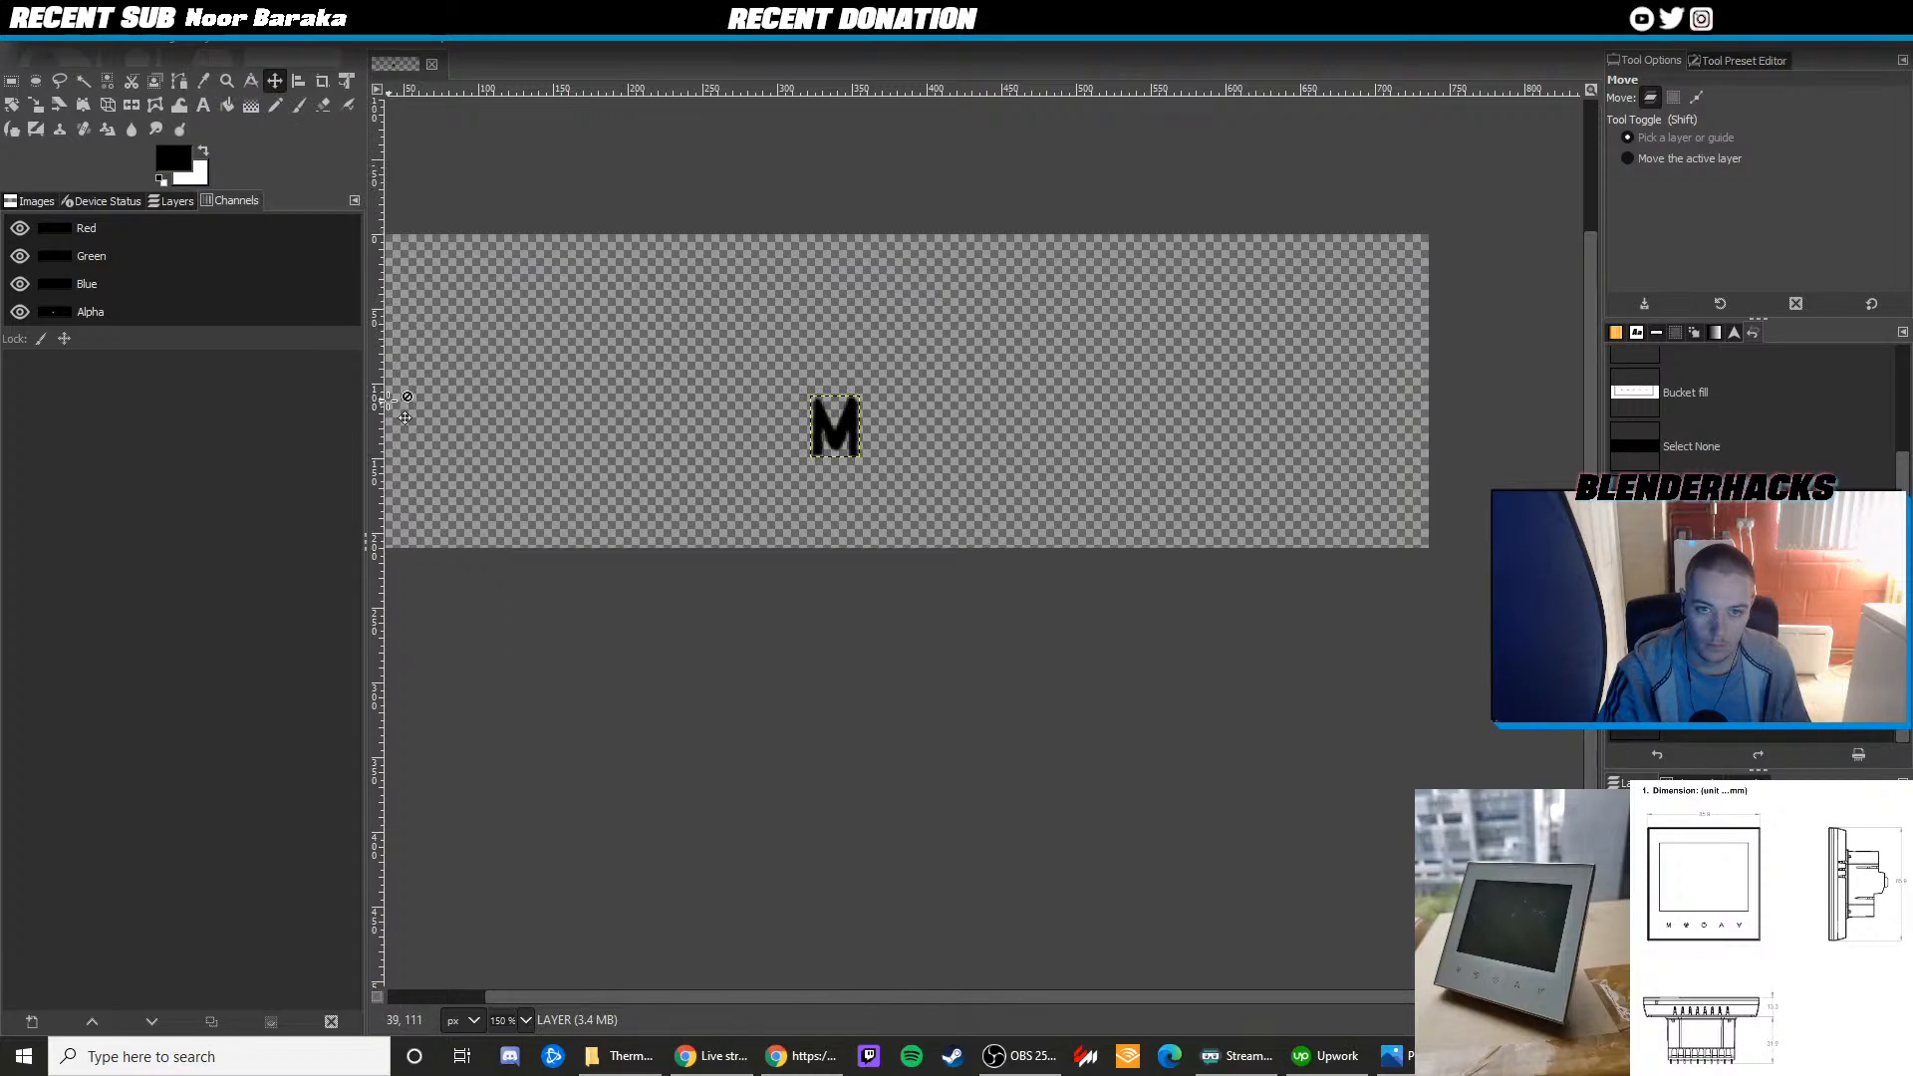
{"action": "scroll", "coordinate": [777, 453], "scroll_direction": "down", "scroll_amount": 1, "text": "ctrl"}
Set the image canvas size to 3000 × 3000 px
{"action": "left_click", "coordinate": [194, 46]}
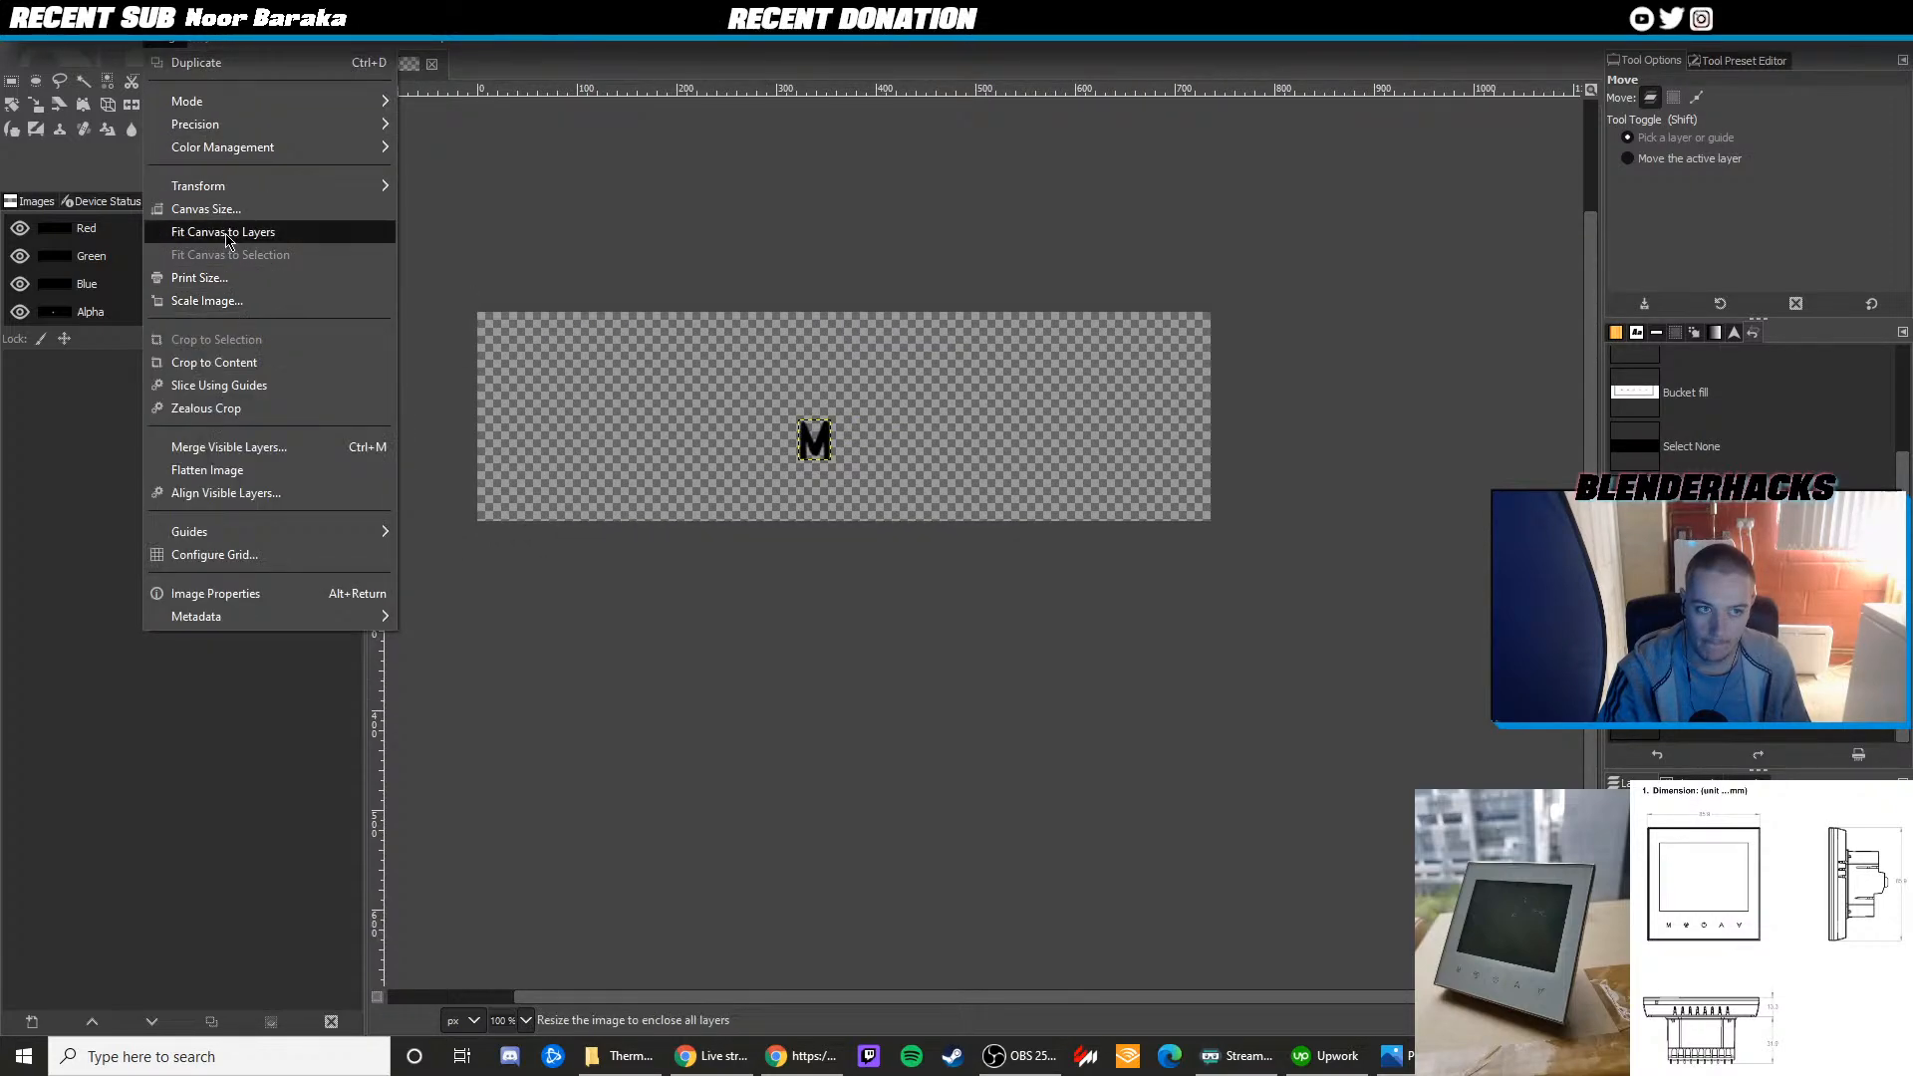
{"action": "left_click", "coordinate": [205, 208]}
{"action": "type", "text": "3000"}
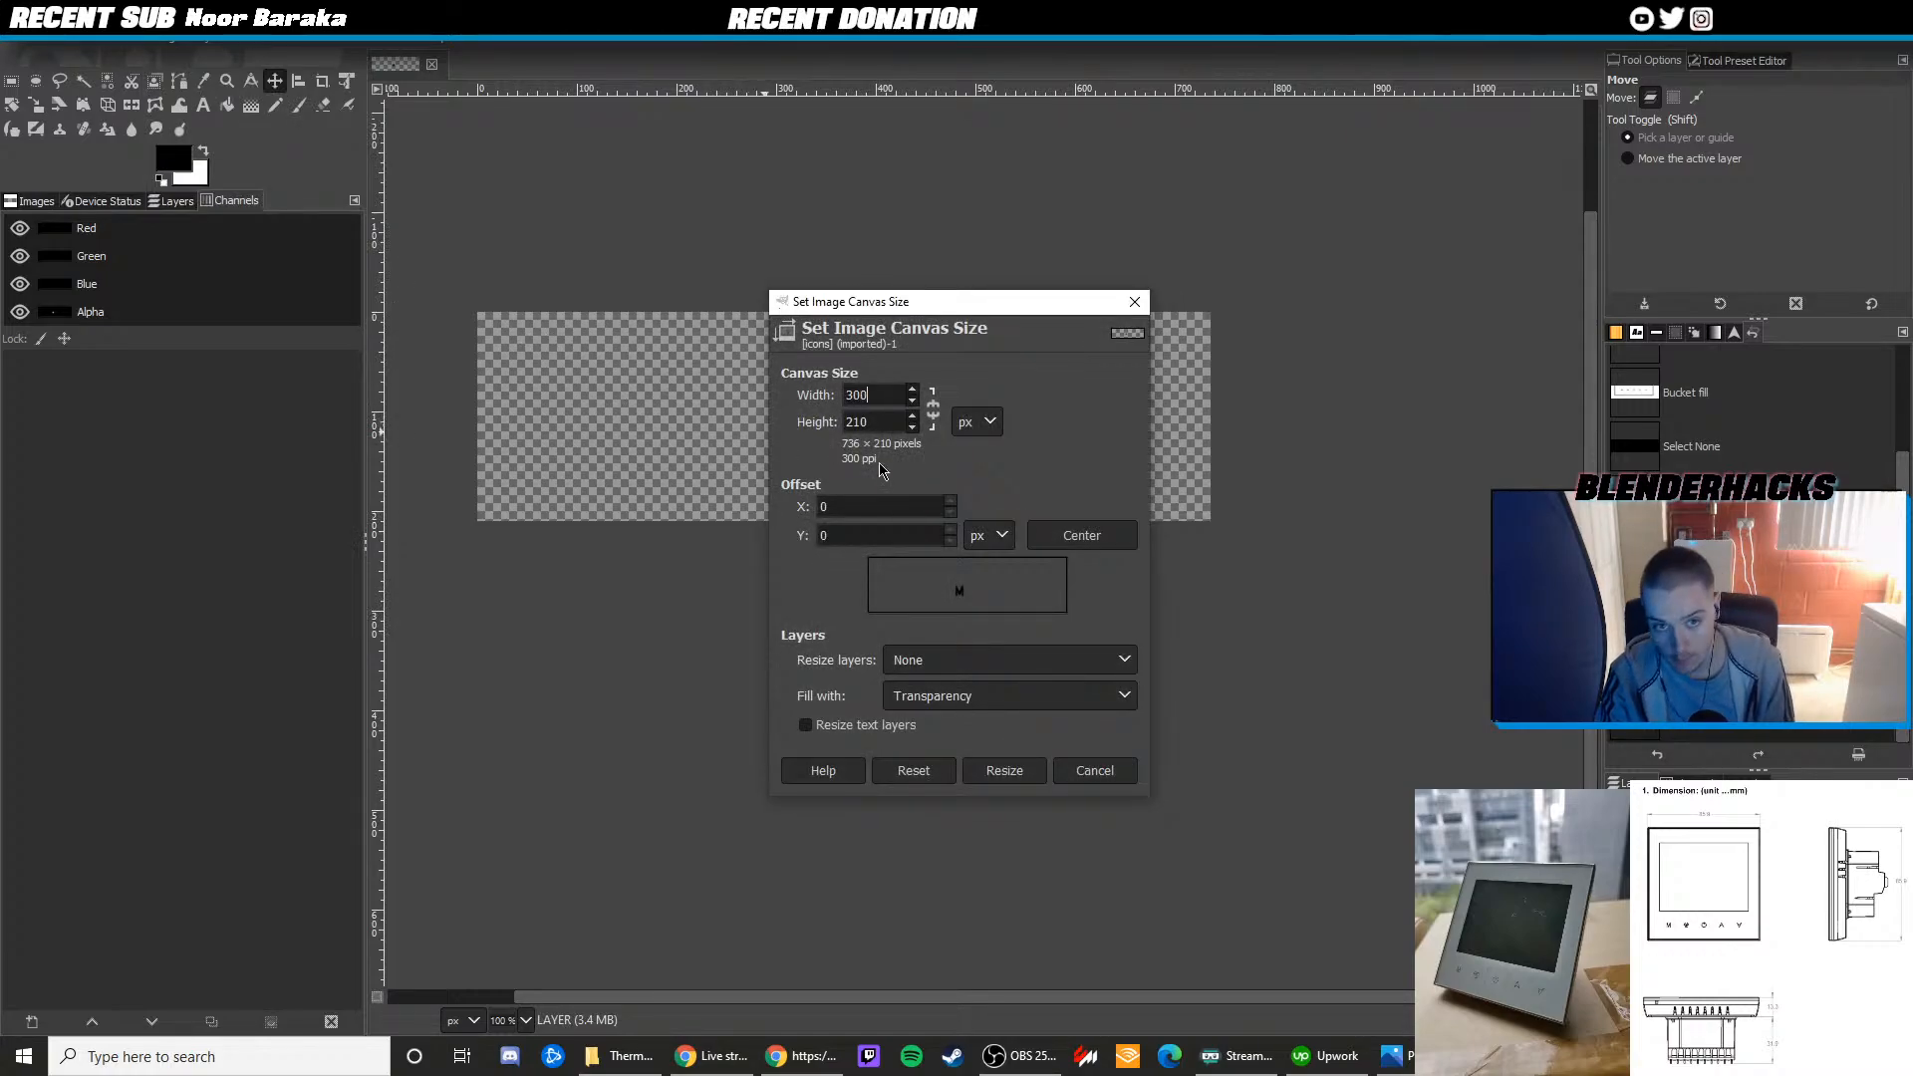
{"action": "key", "text": "Tab"}
{"action": "type", "text": "3000"}
{"action": "left_click", "coordinate": [1001, 731]}
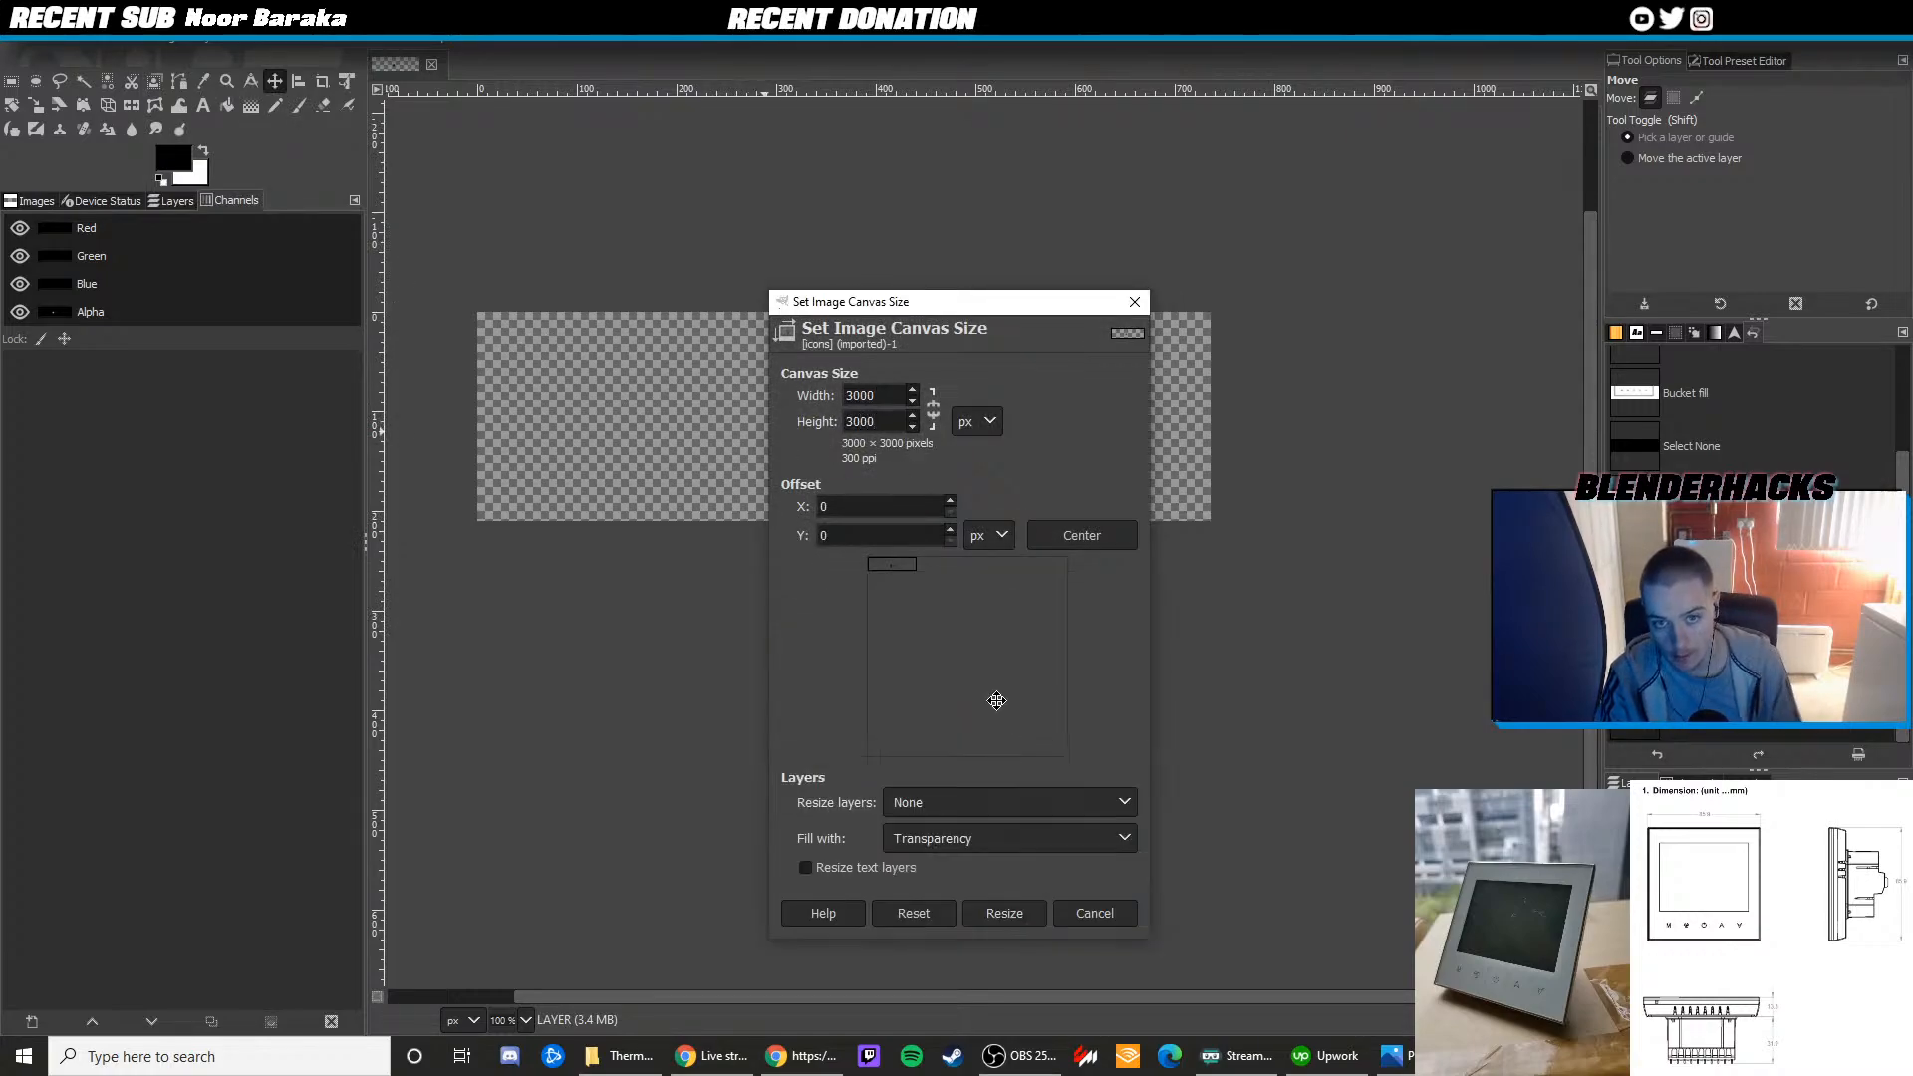
{"action": "left_click", "coordinate": [1016, 916]}
Scale the cropped M layer to 3000 px wide with its proportions kept
{"action": "scroll", "coordinate": [894, 558], "scroll_direction": "down", "scroll_amount": 1, "text": "ctrl"}
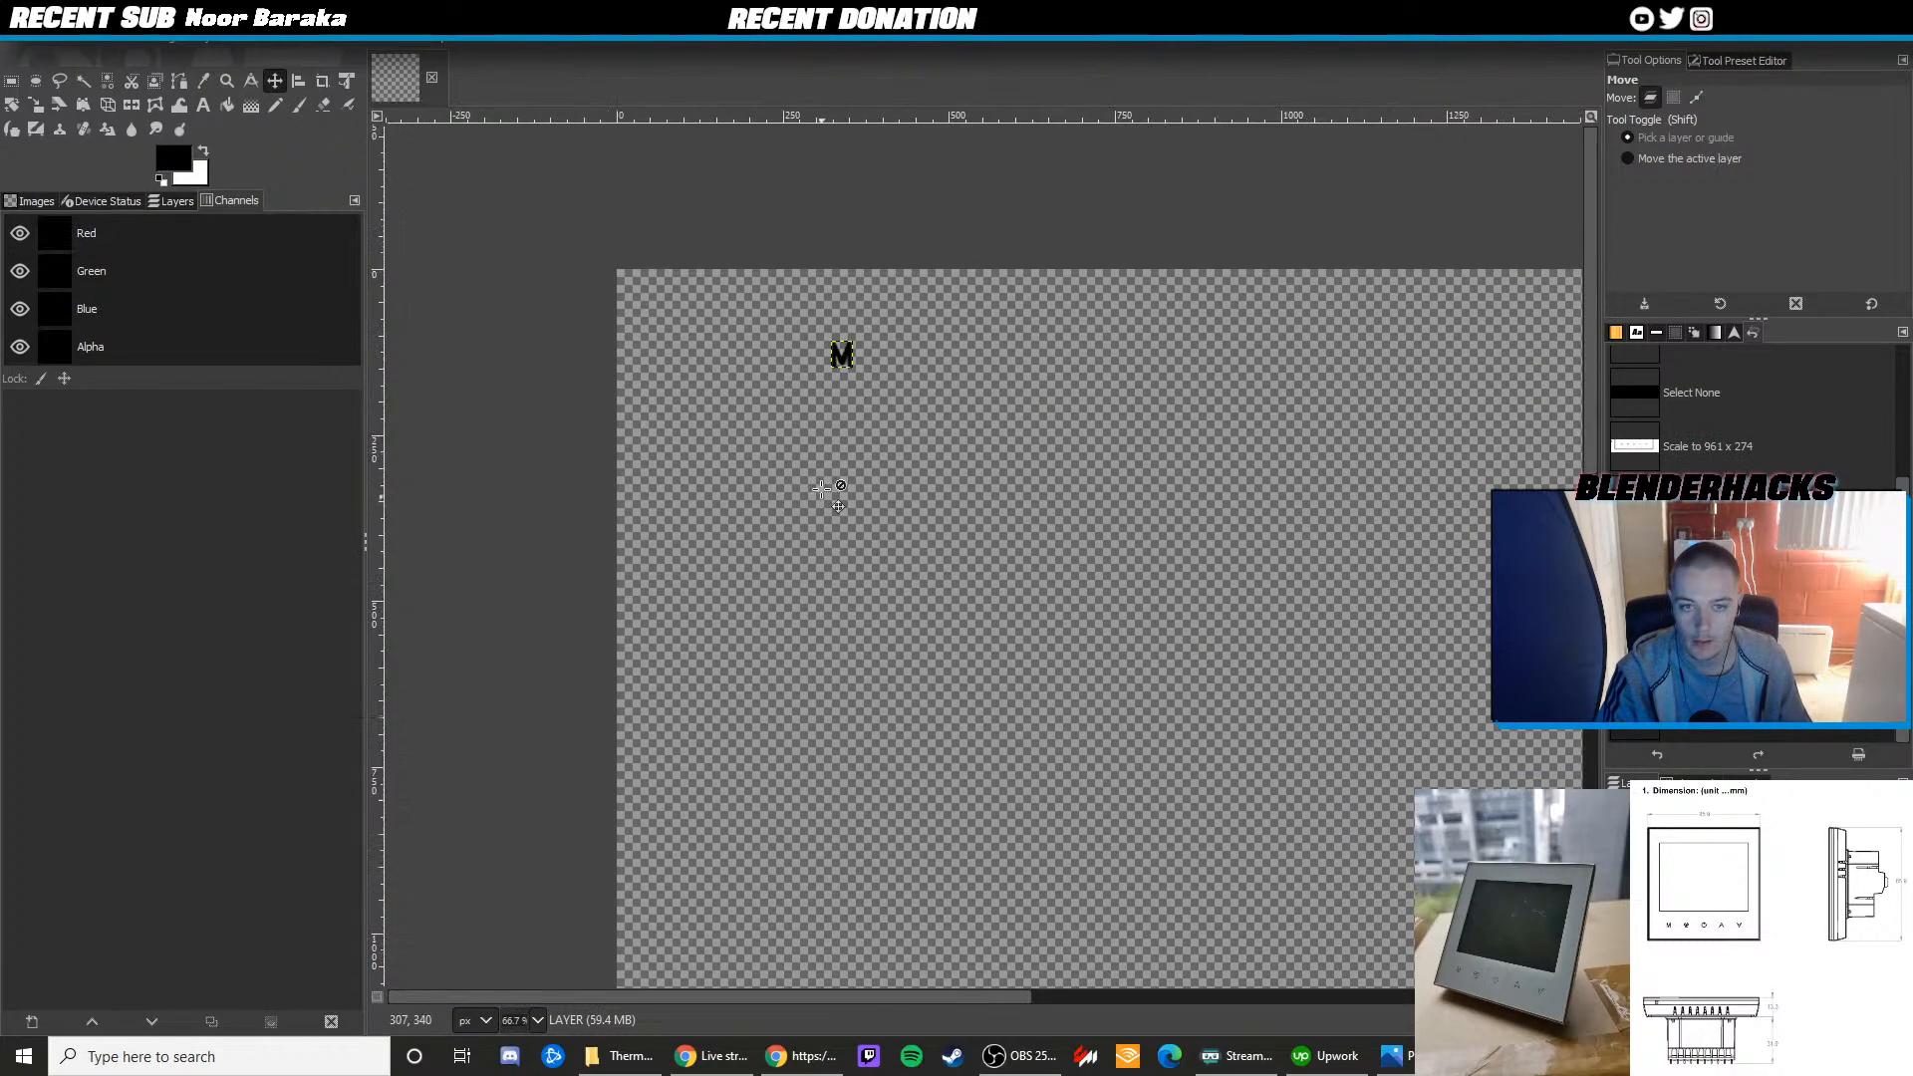
{"action": "left_click", "coordinate": [203, 44]}
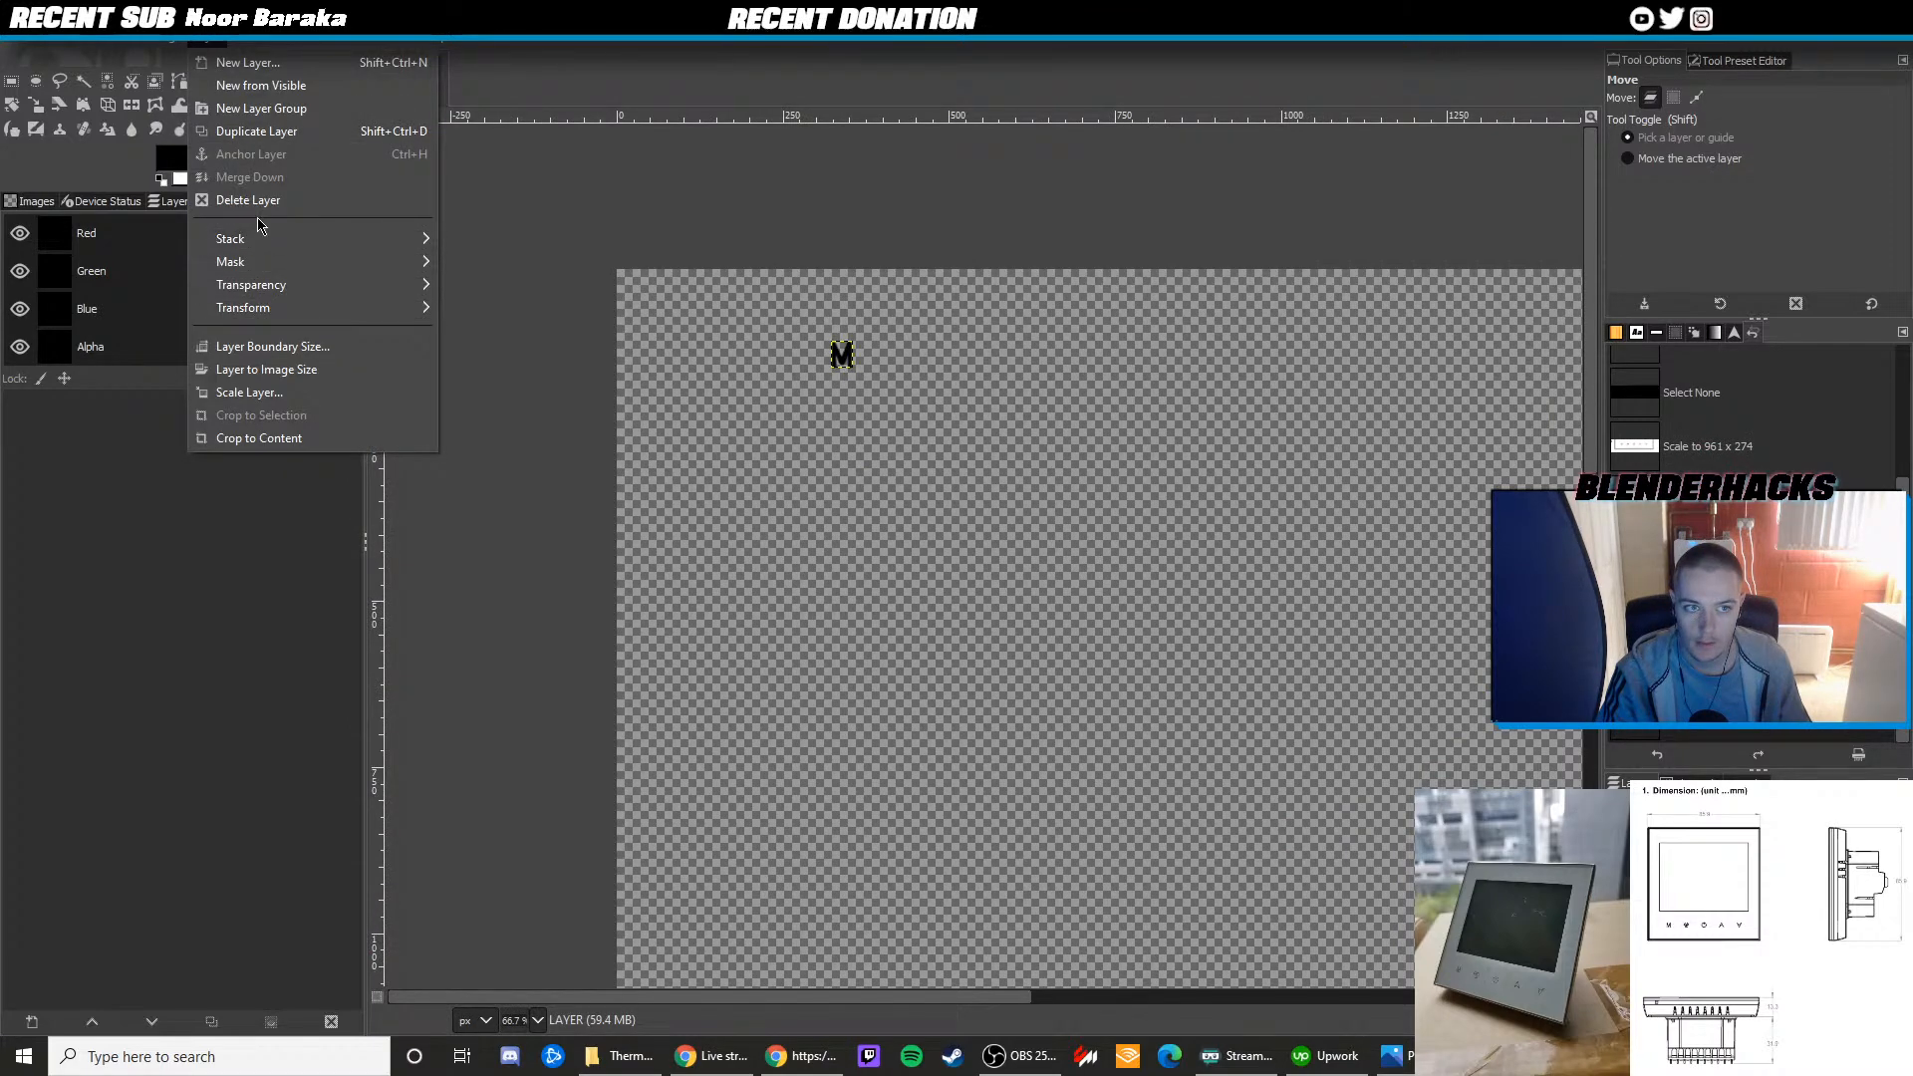
{"action": "left_click", "coordinate": [249, 392]}
{"action": "type", "text": "3000"}
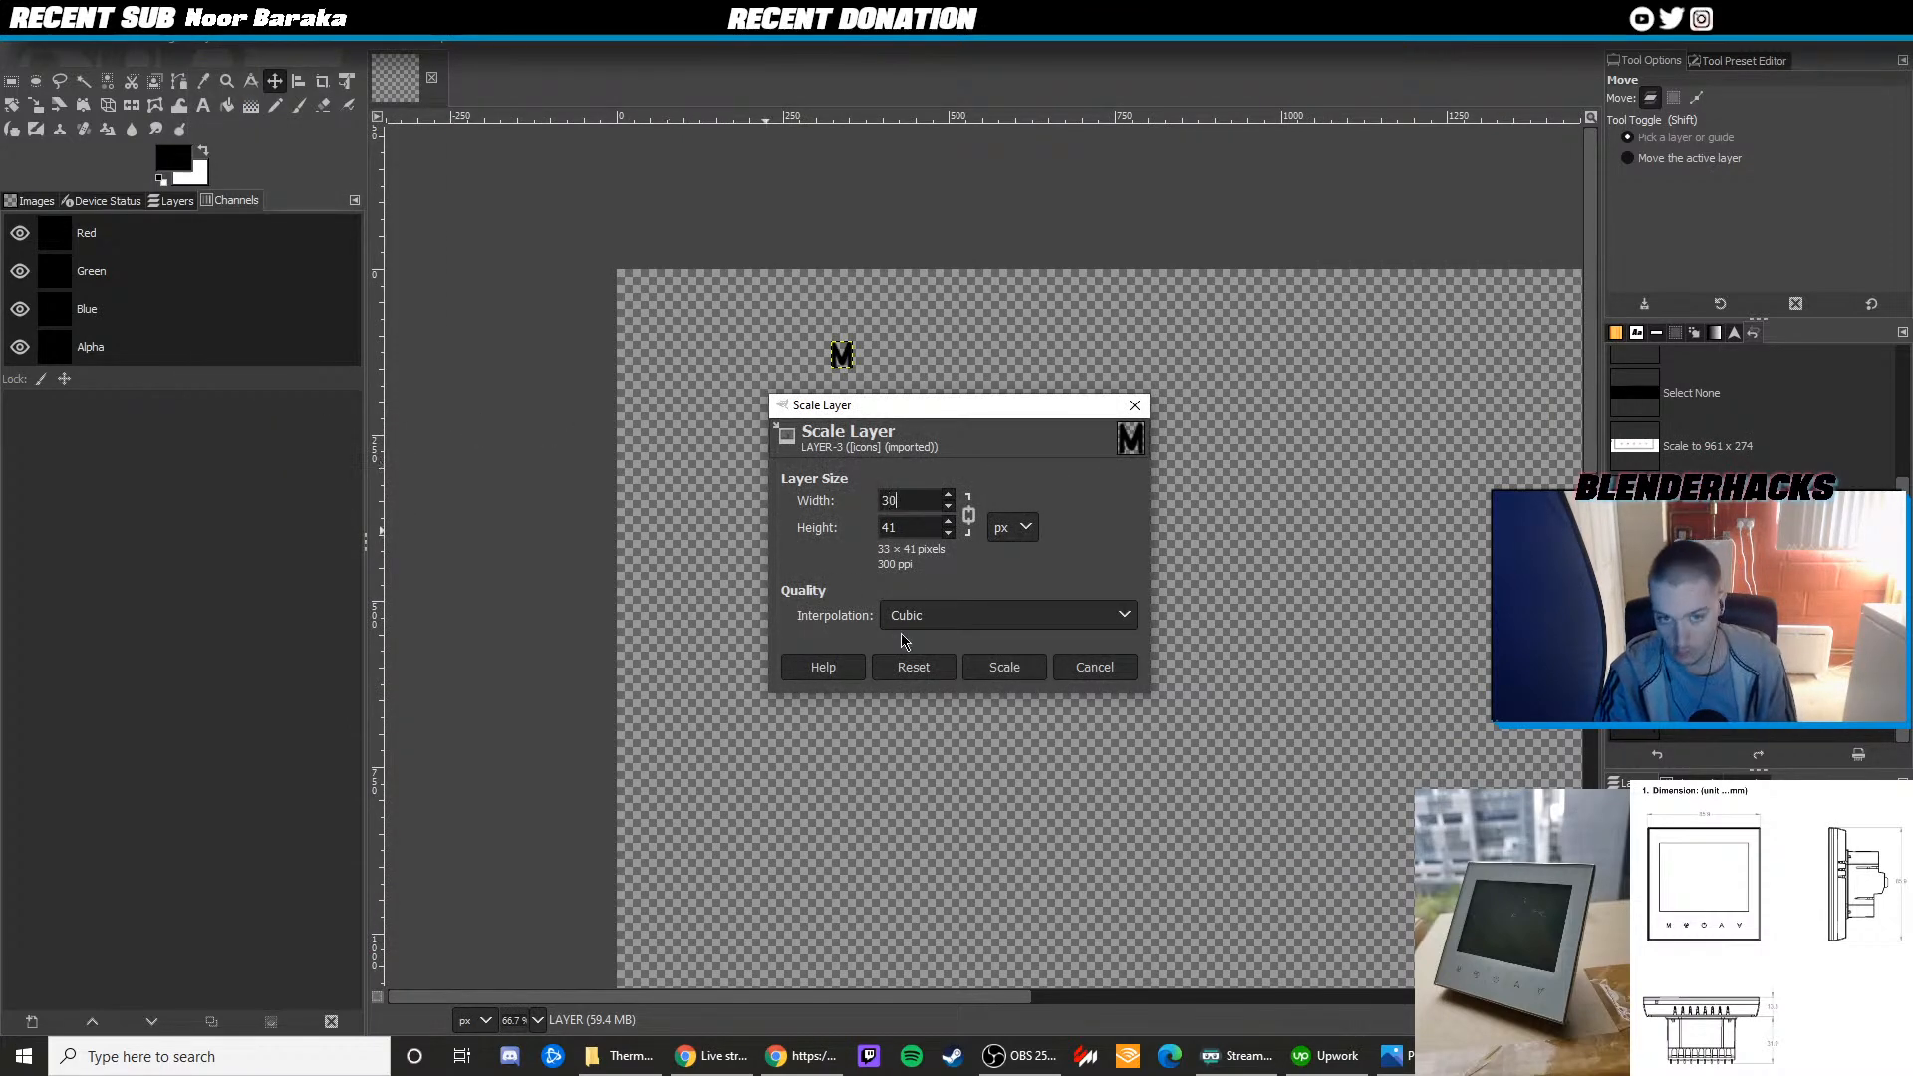
{"action": "left_click", "coordinate": [1018, 677]}
{"action": "scroll", "coordinate": [1007, 661], "scroll_direction": "down", "scroll_amount": 4, "text": "ctrl"}
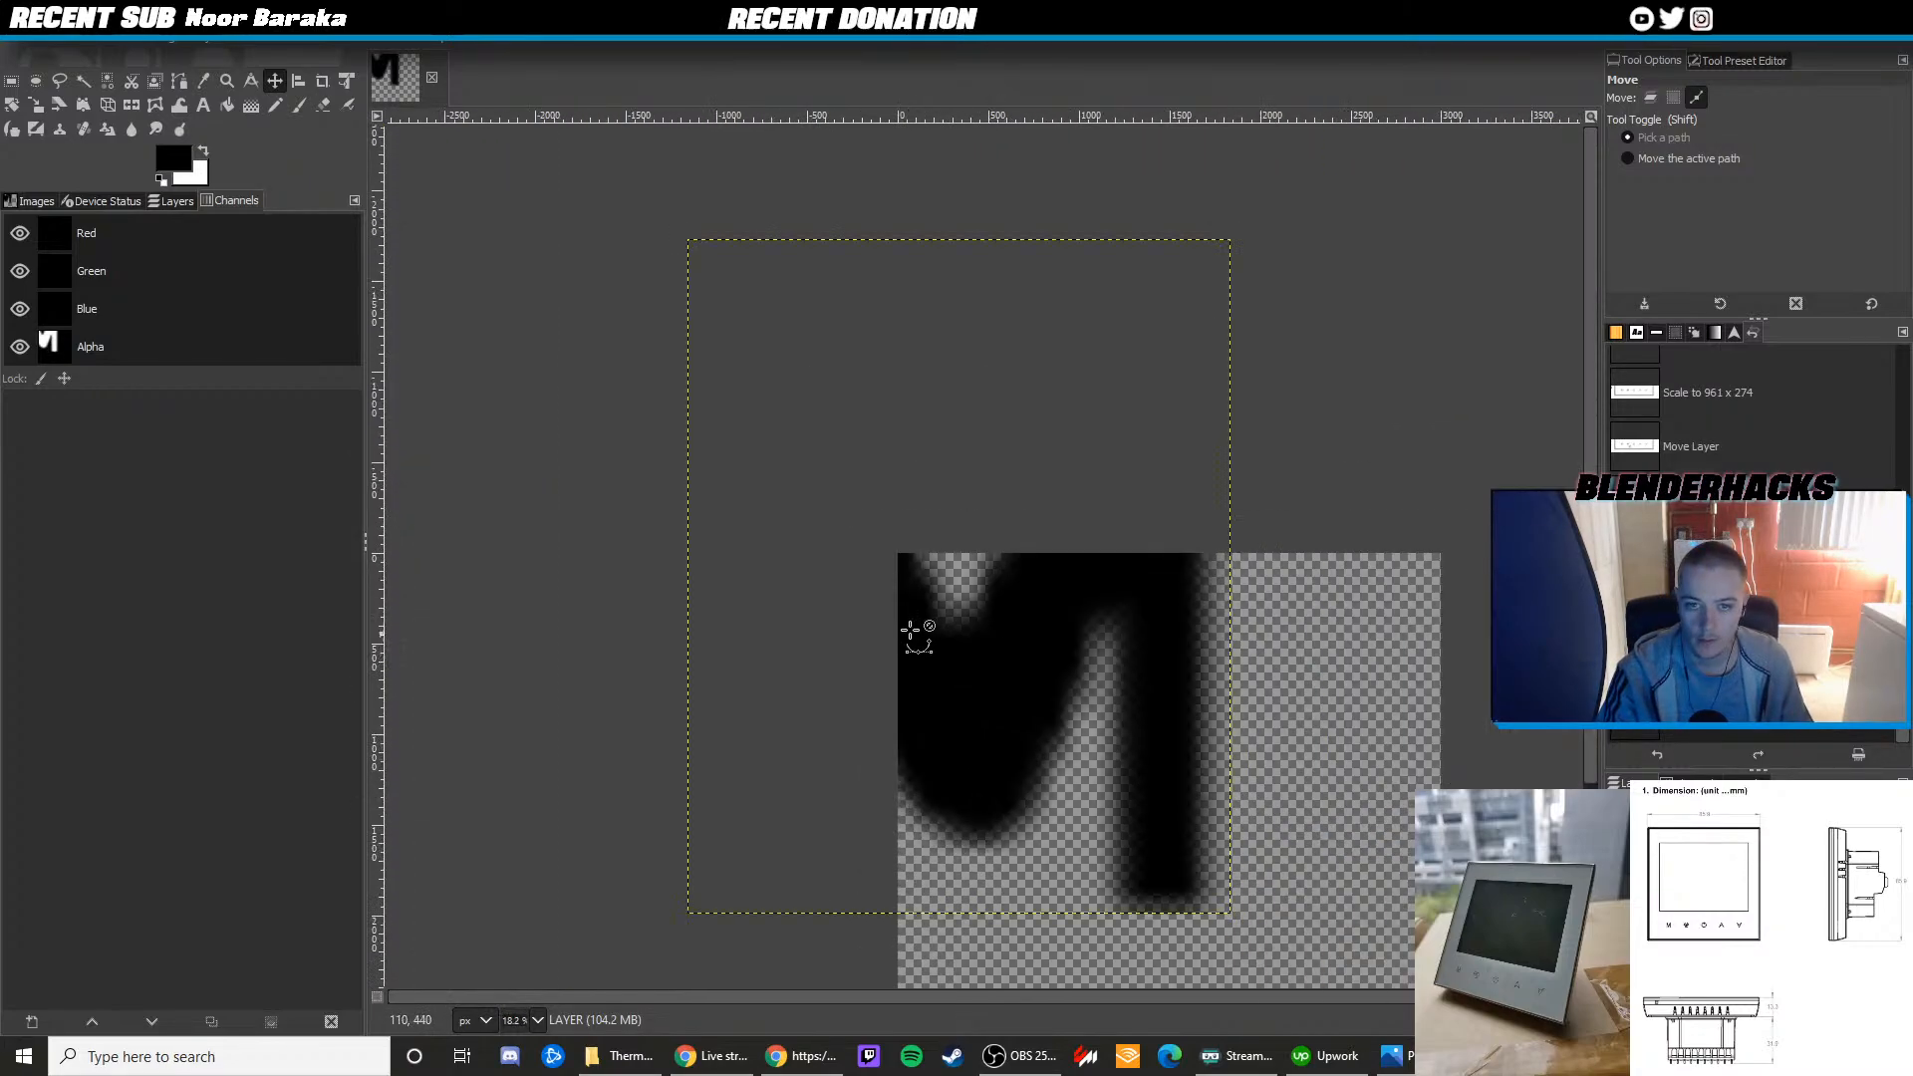
Scale the M layer to 2500 px wide and move the letter onto the canvas, roughly centred
{"action": "left_click", "coordinate": [215, 45]}
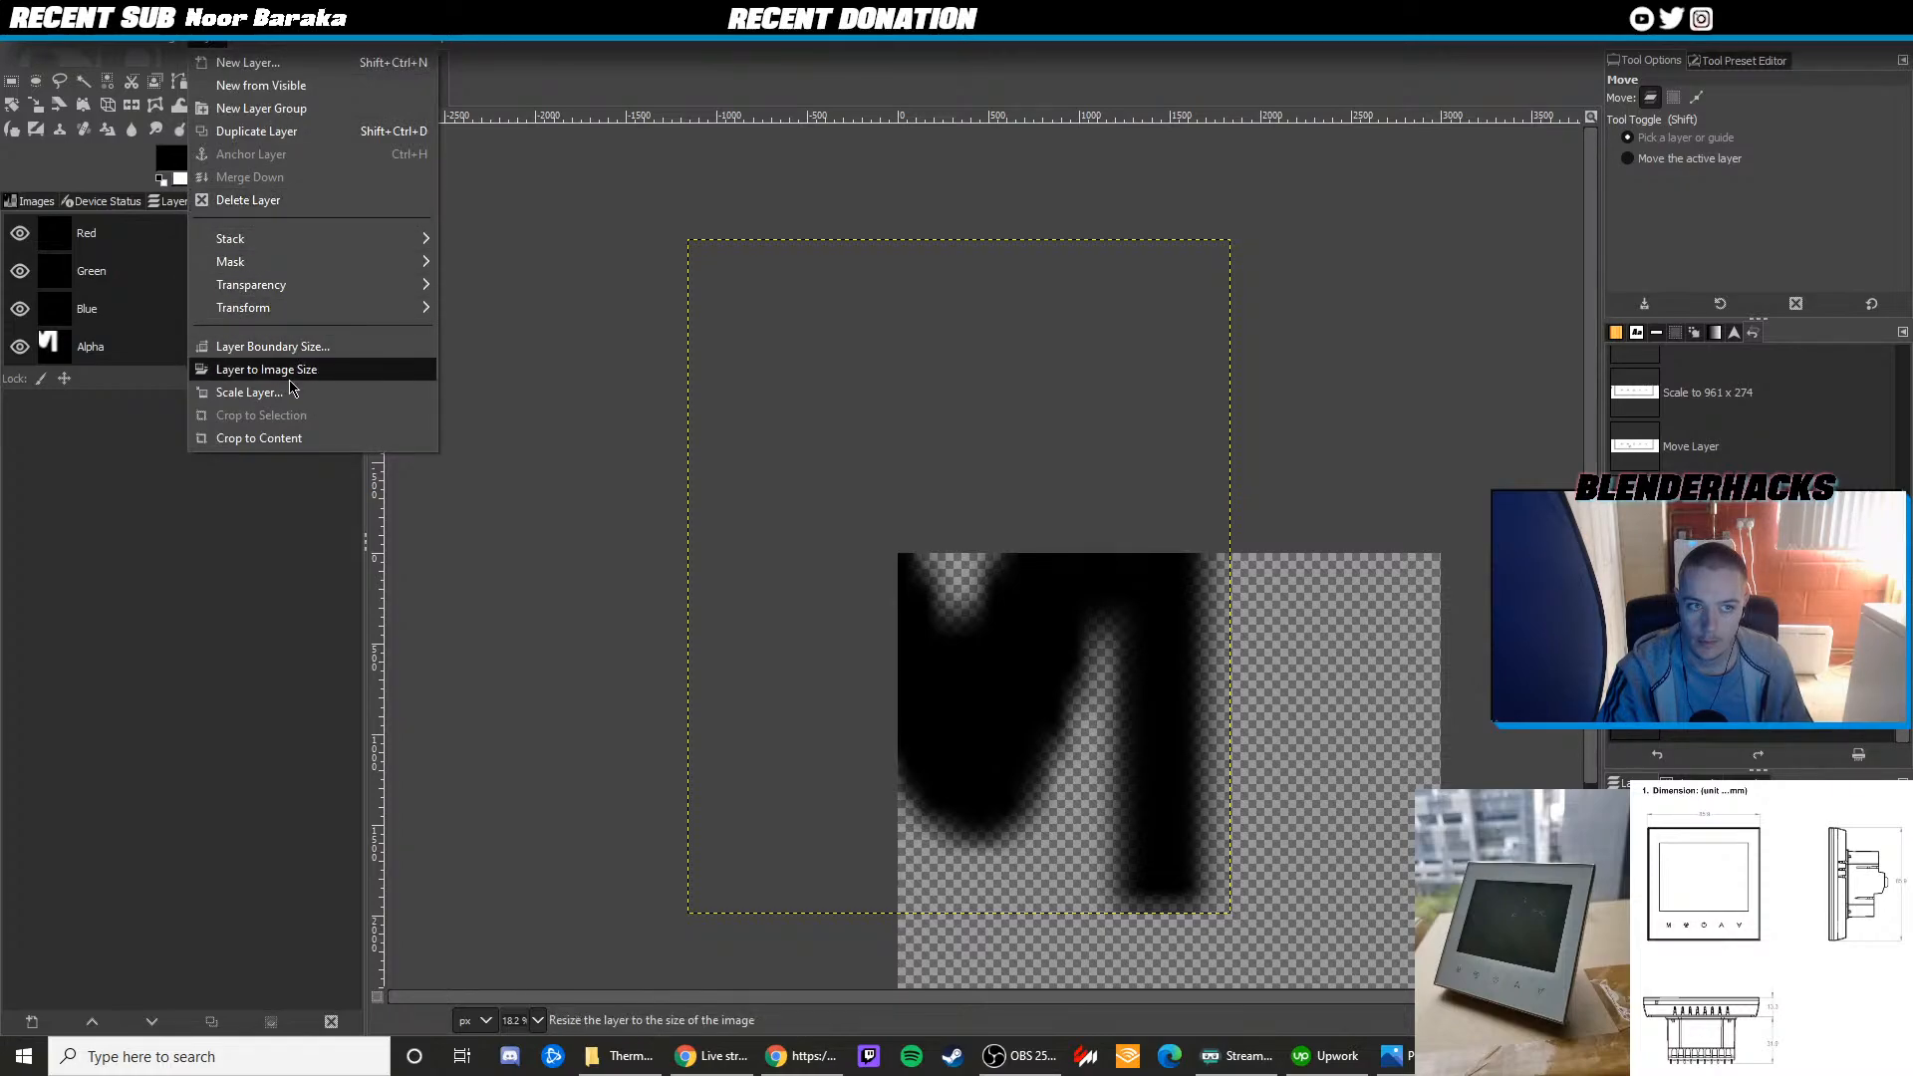
{"action": "left_click", "coordinate": [249, 391]}
{"action": "type", "text": "2500"}
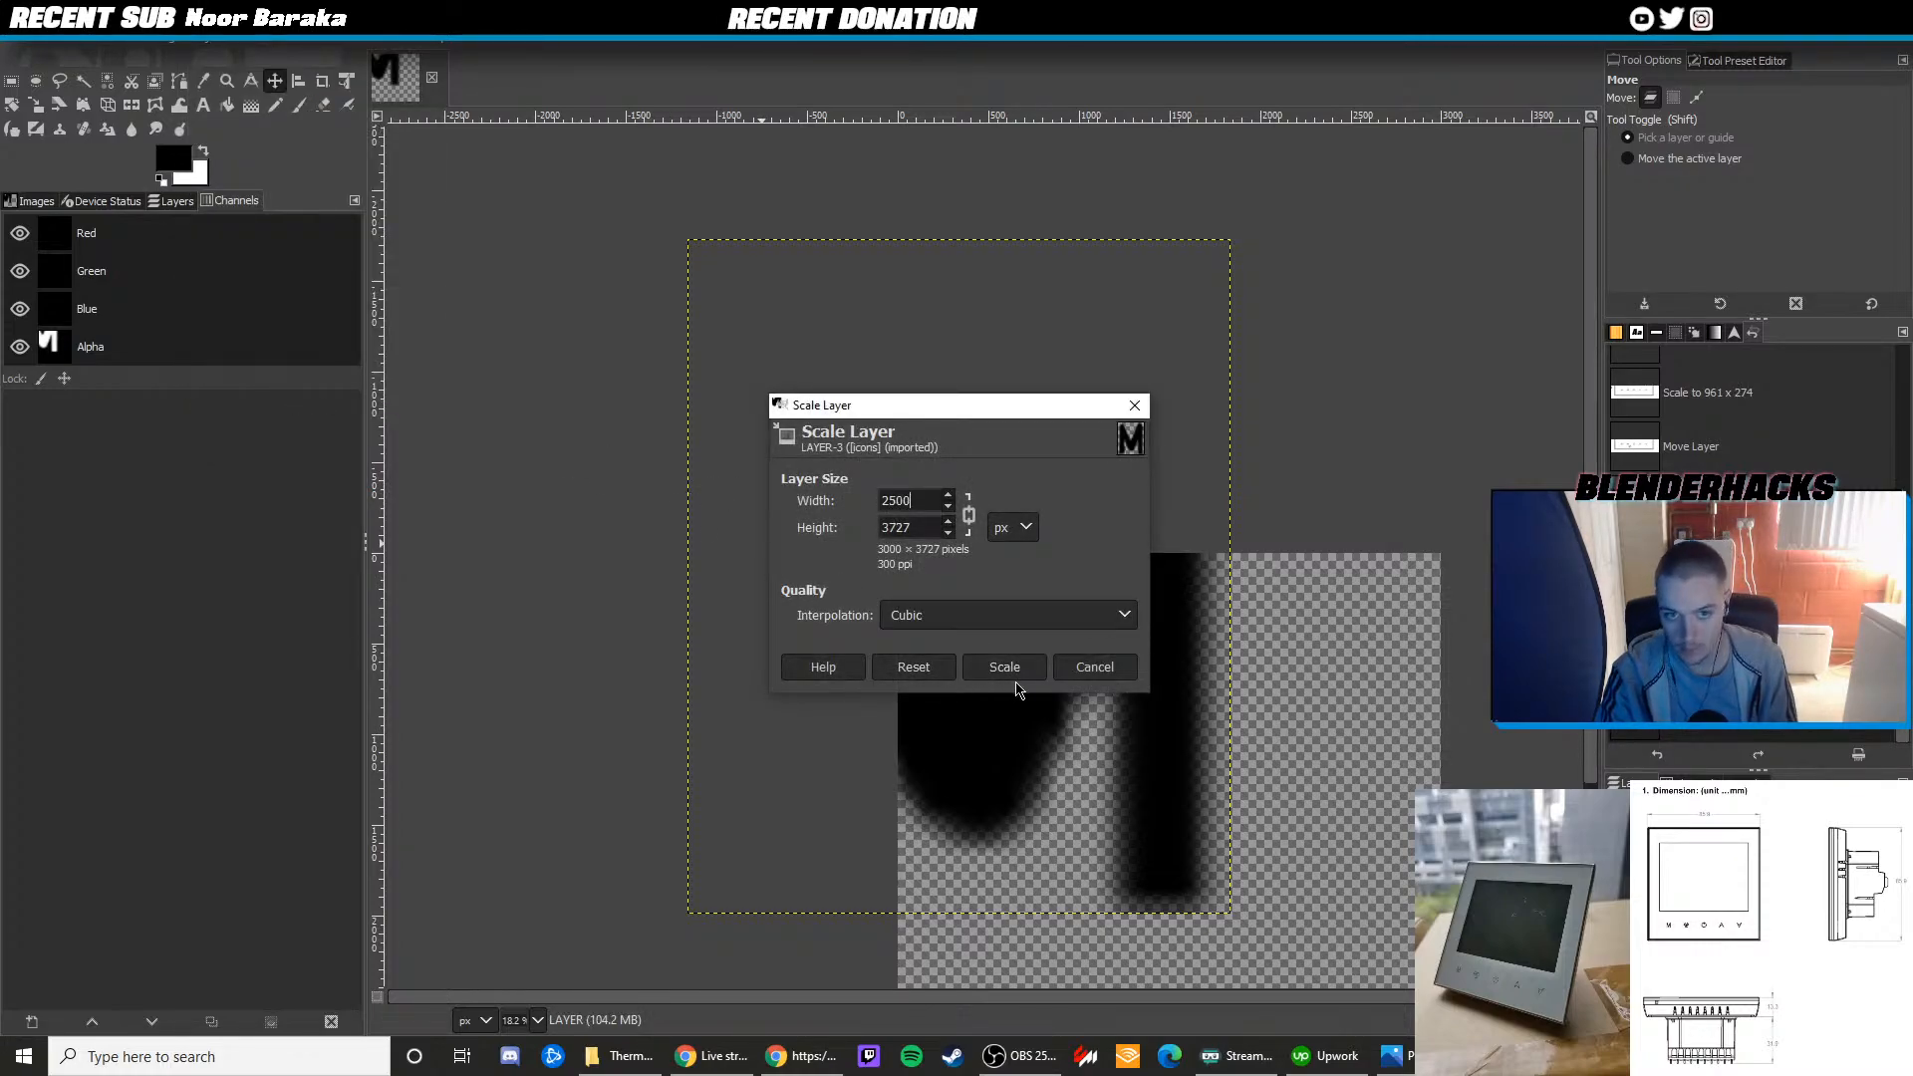
{"action": "left_click", "coordinate": [1006, 667]}
{"action": "left_click_drag", "start_coordinate": [978, 628], "coordinate": [1177, 847]}
{"action": "scroll", "coordinate": [1181, 840], "scroll_direction": "down", "scroll_amount": 1, "text": "ctrl"}
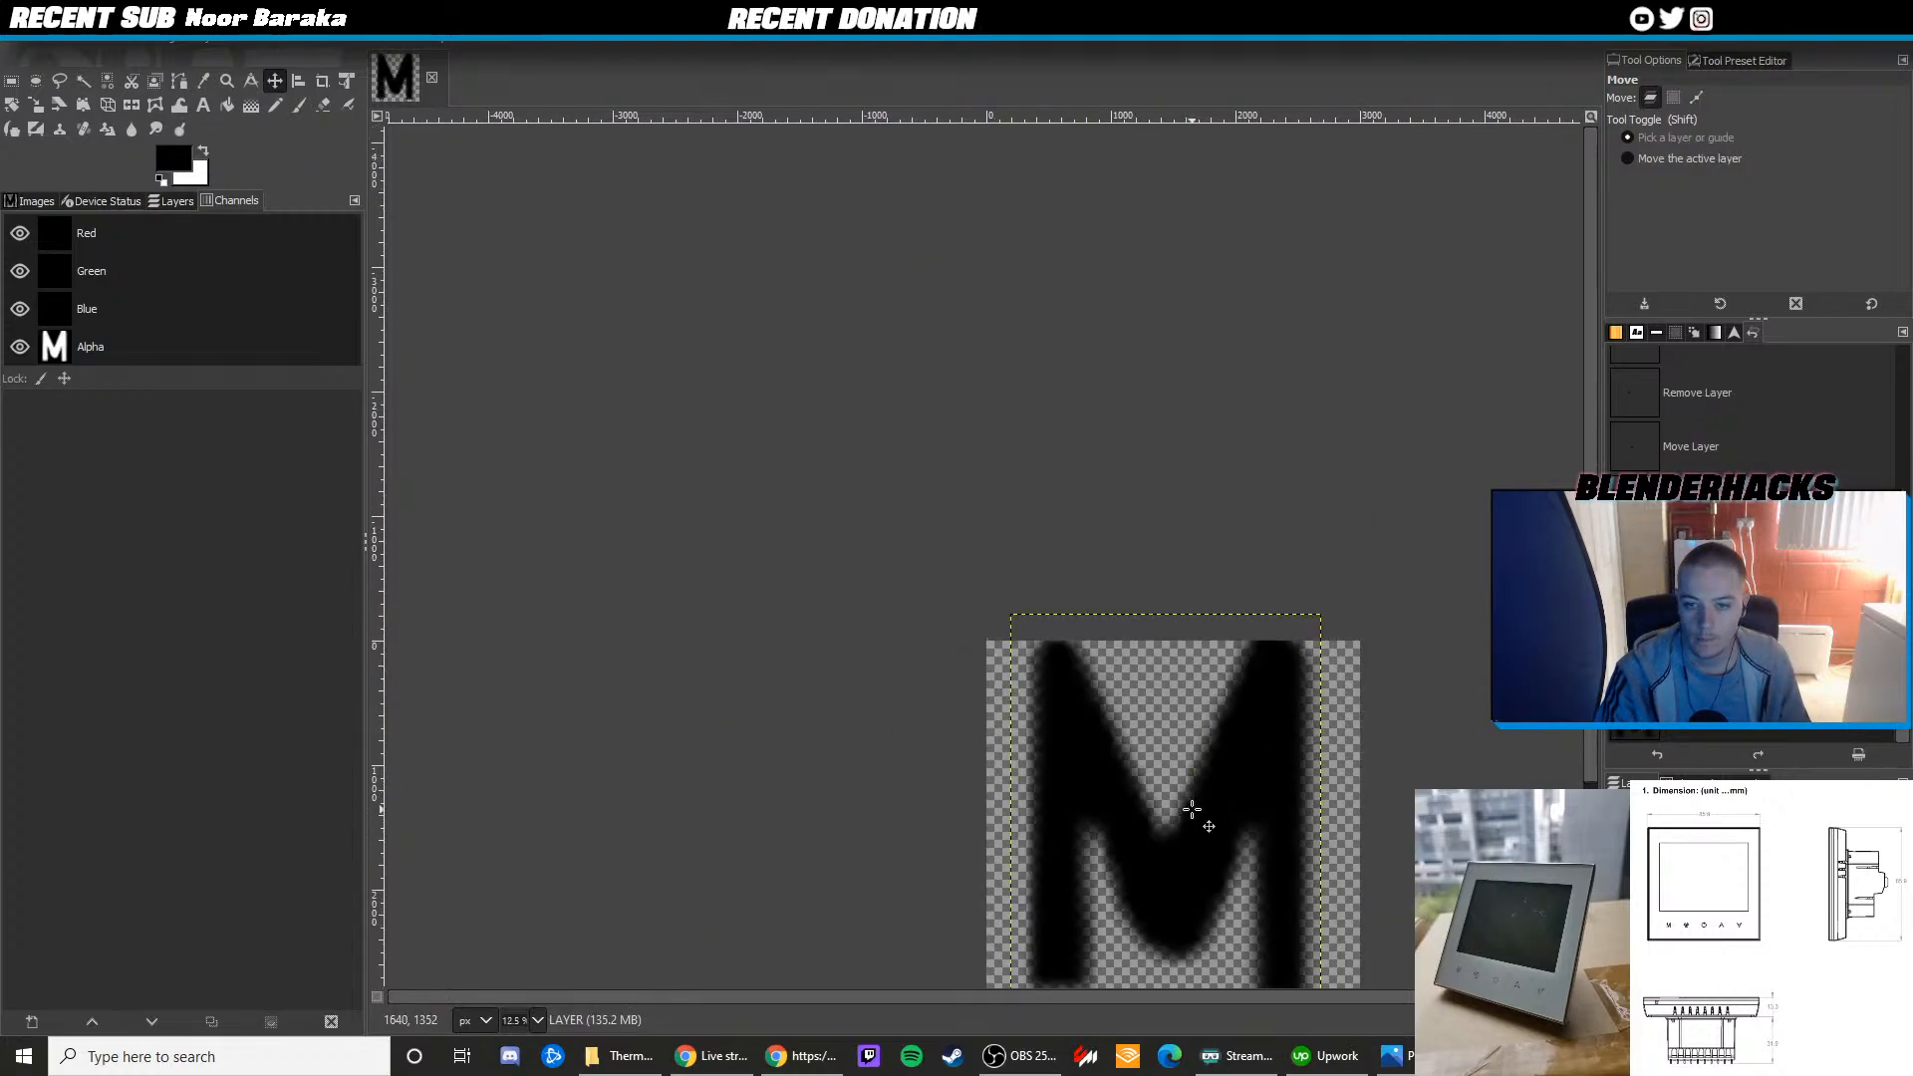
{"action": "middle_click_drag", "start_coordinate": [1192, 819], "coordinate": [1081, 628]}
{"action": "left_click_drag", "start_coordinate": [1068, 646], "coordinate": [1072, 666]}
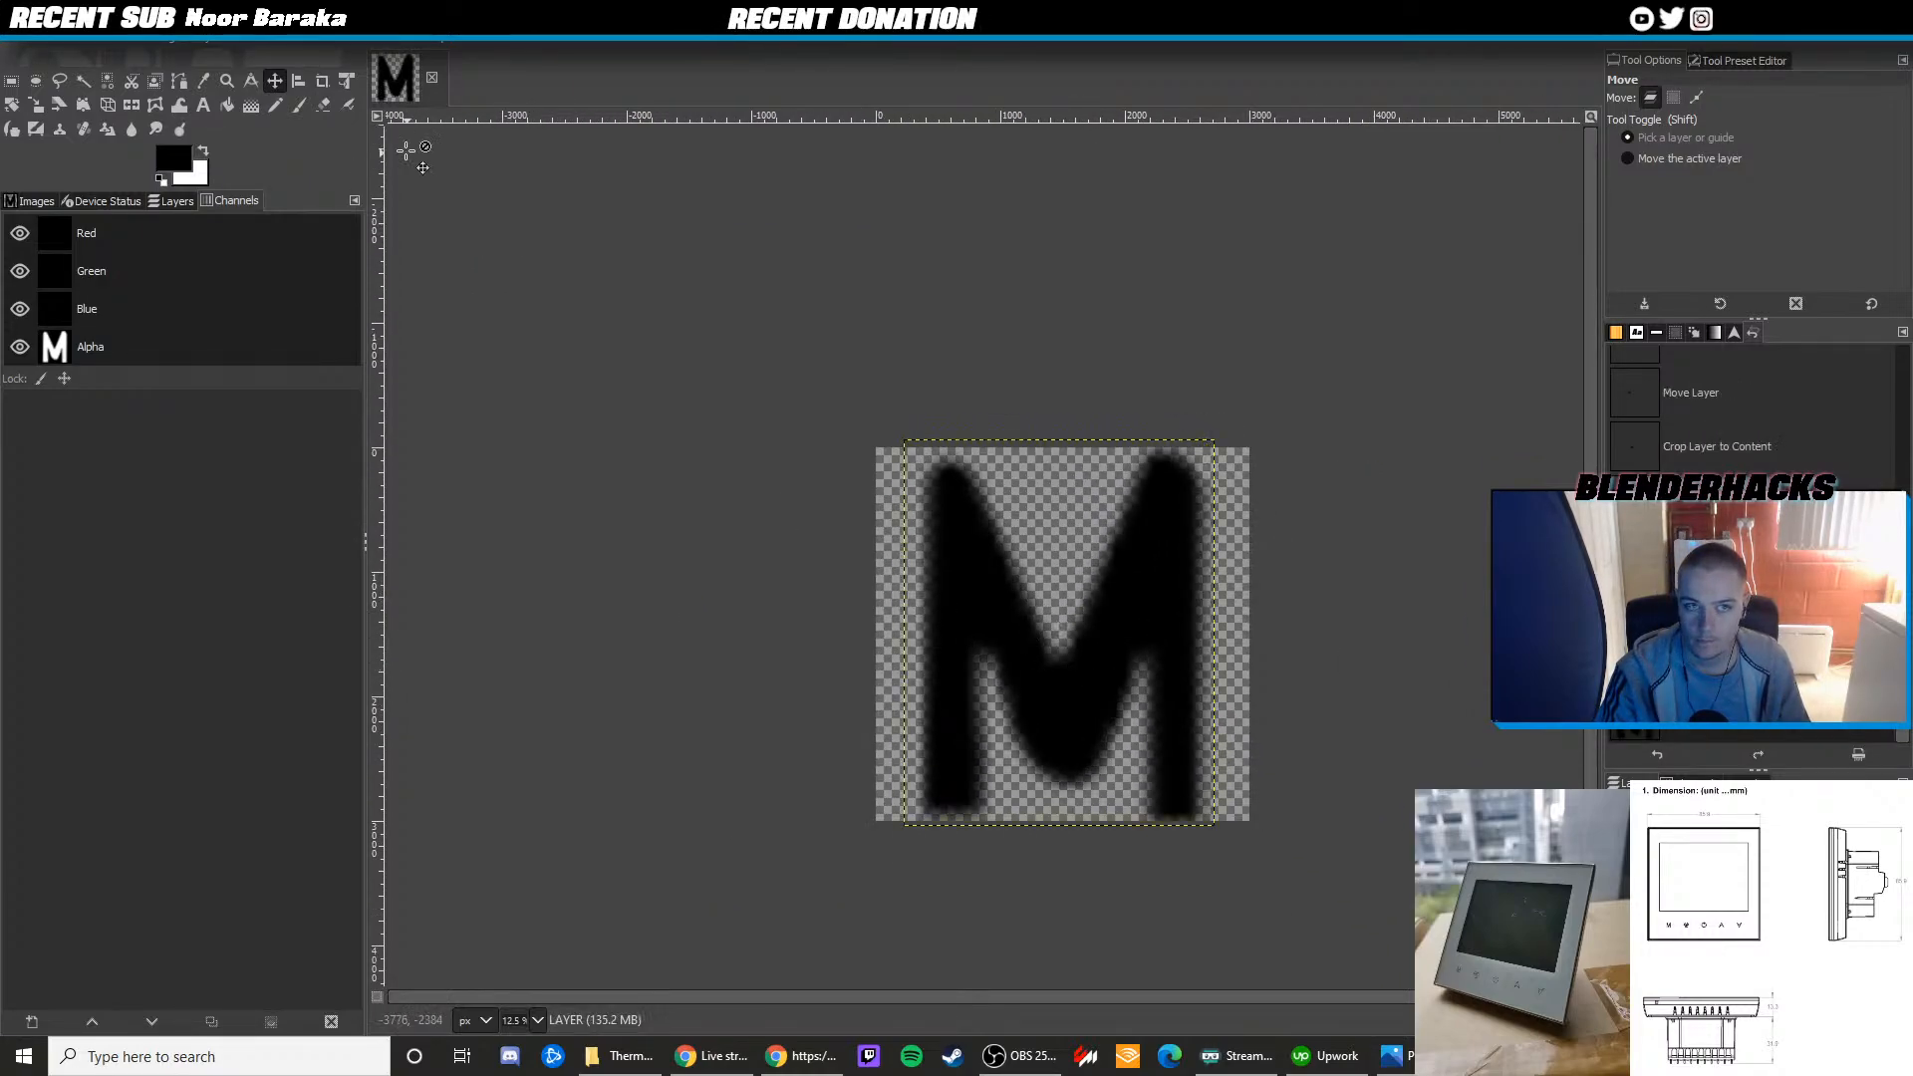
Scale the M layer down proportionally so the whole letter fits inside the canvas with a margin
{"action": "left_click", "coordinate": [162, 47]}
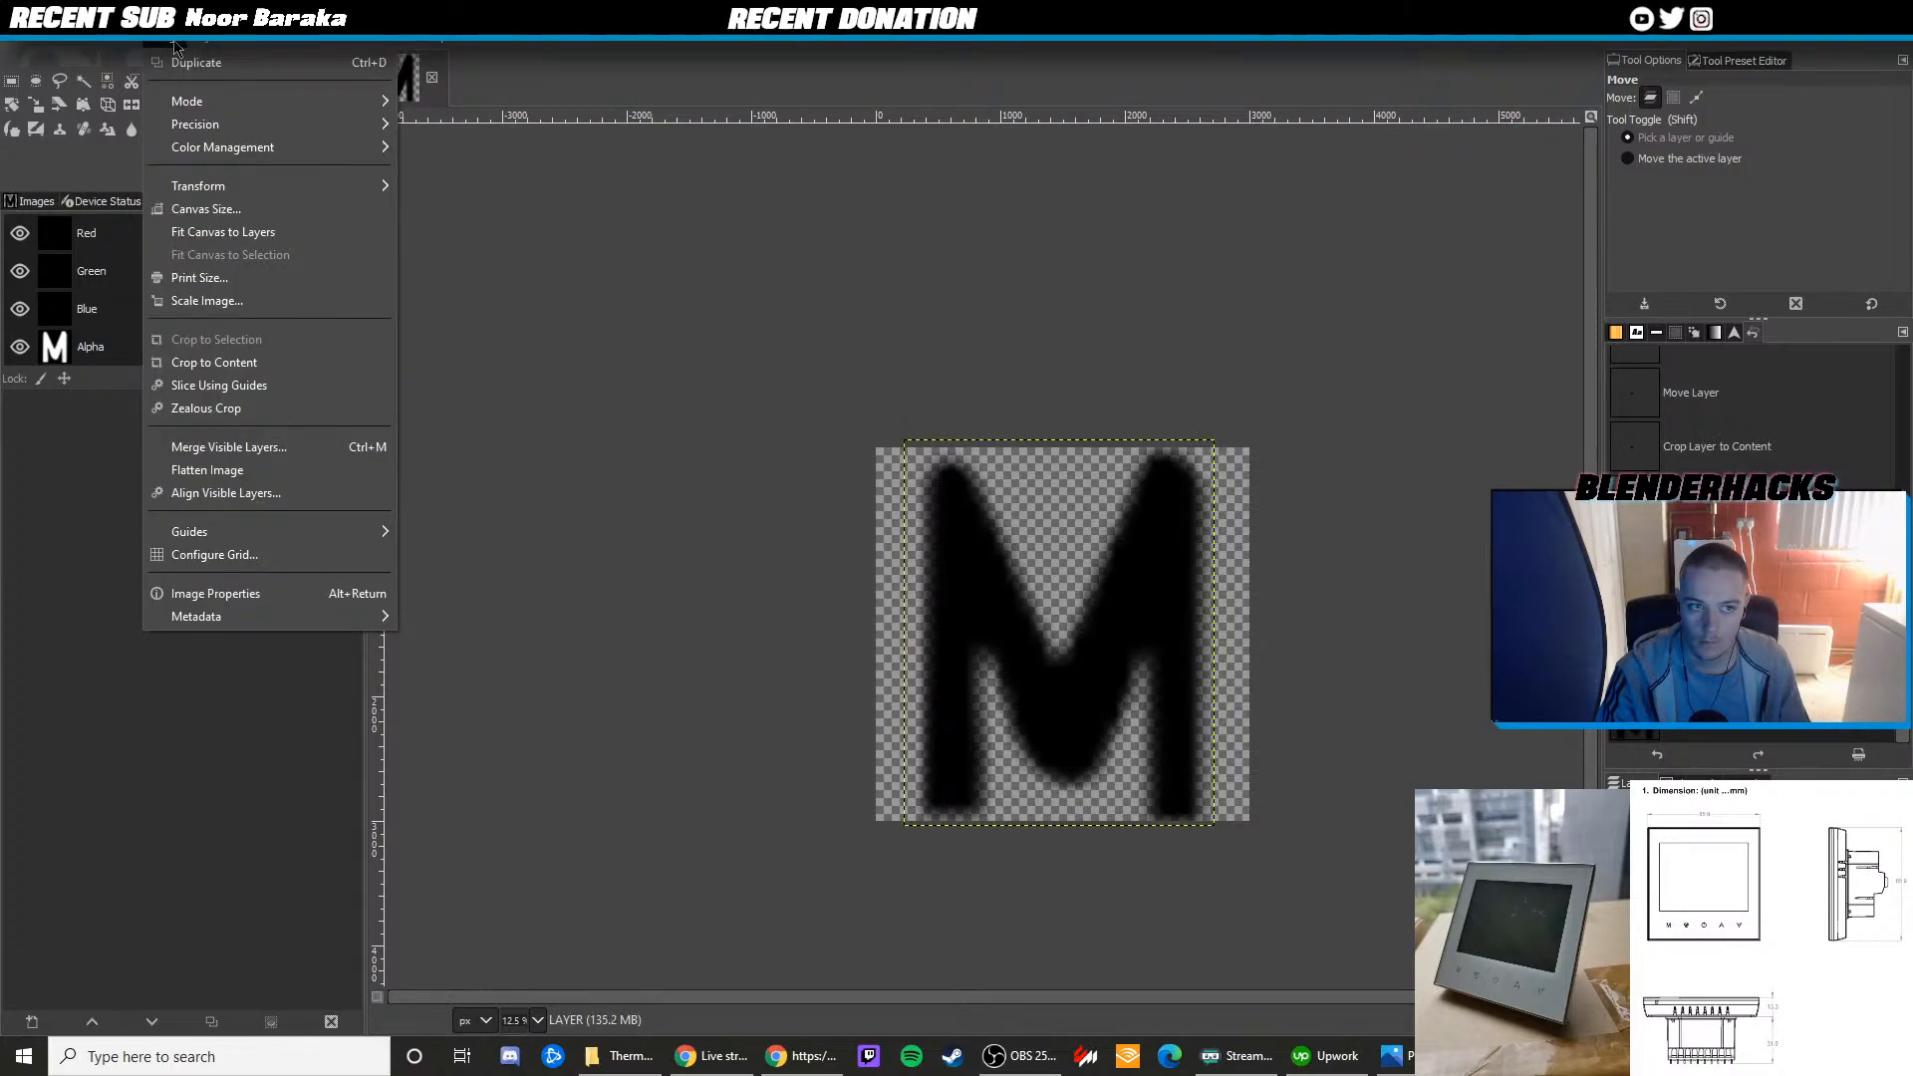
{"action": "mouse_move", "coordinate": [204, 47]}
{"action": "left_click", "coordinate": [229, 389]}
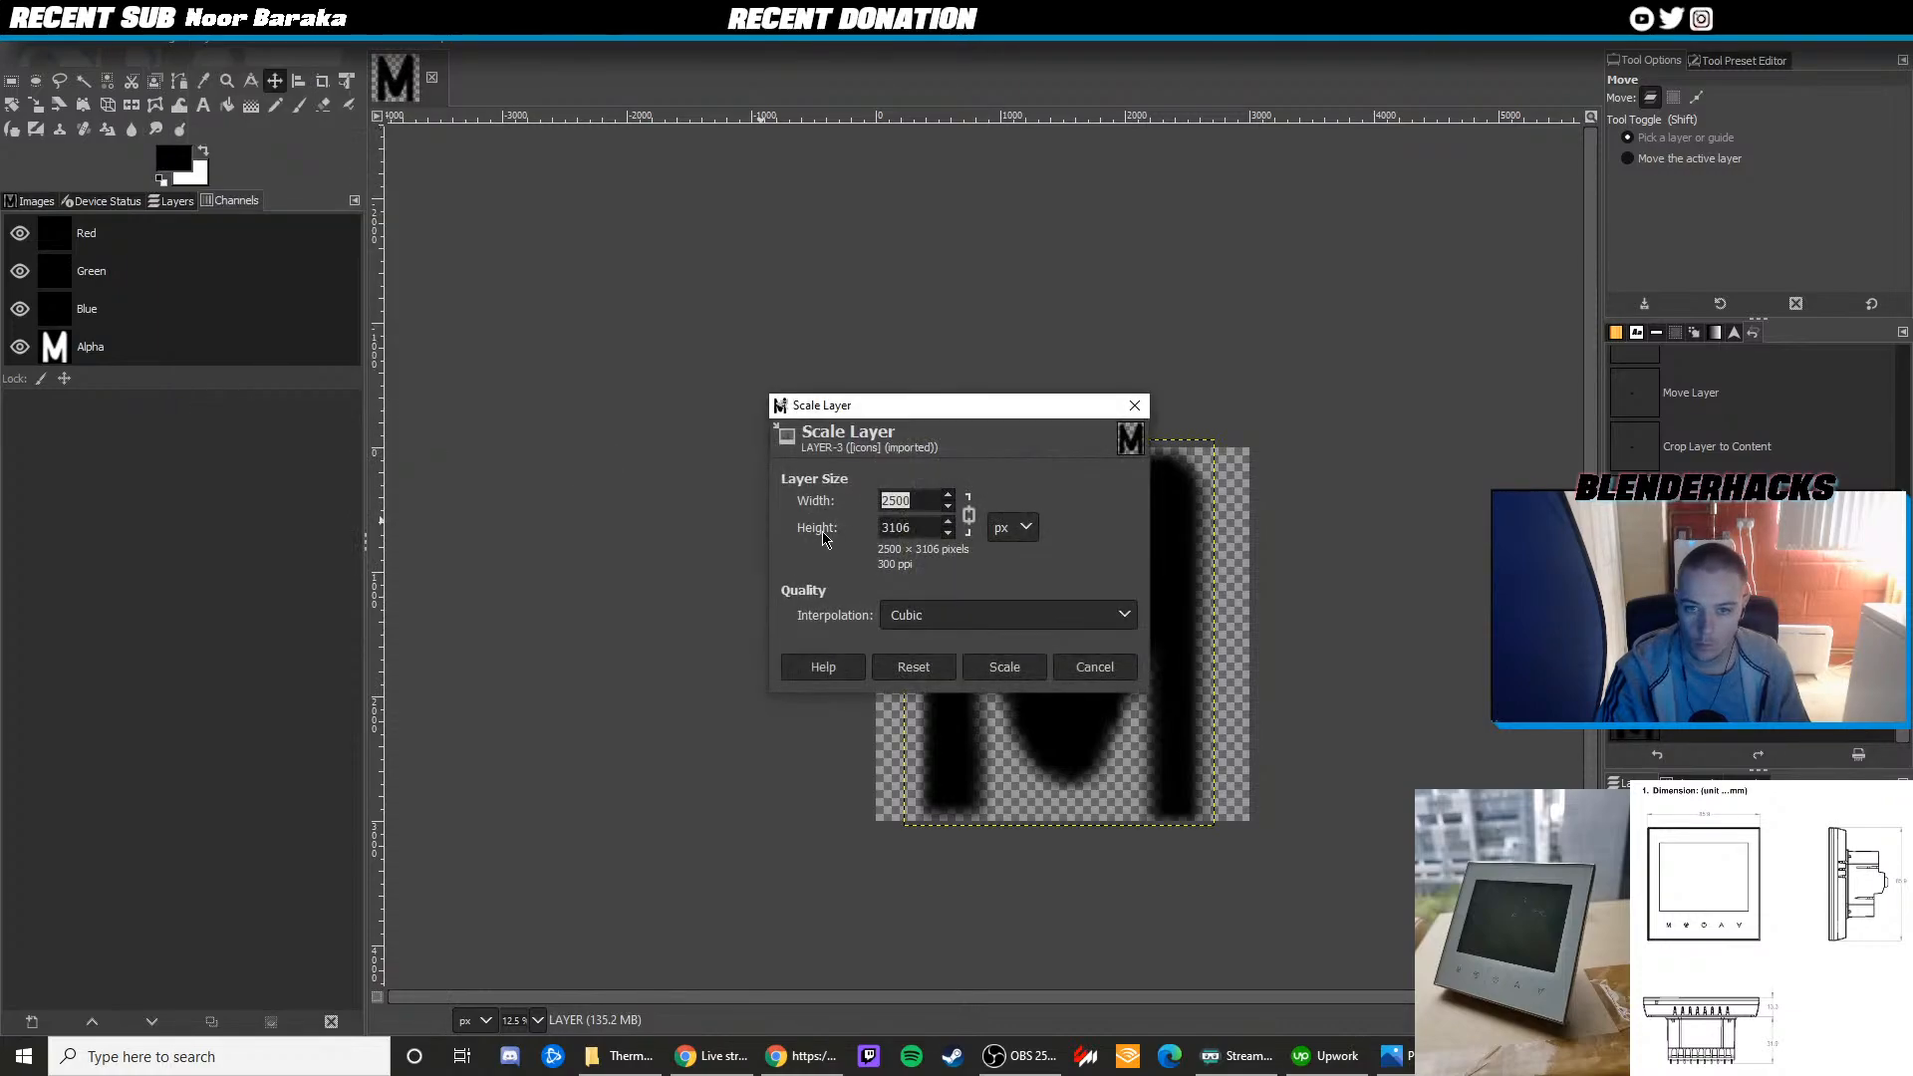
{"action": "left_click", "coordinate": [1006, 666]}
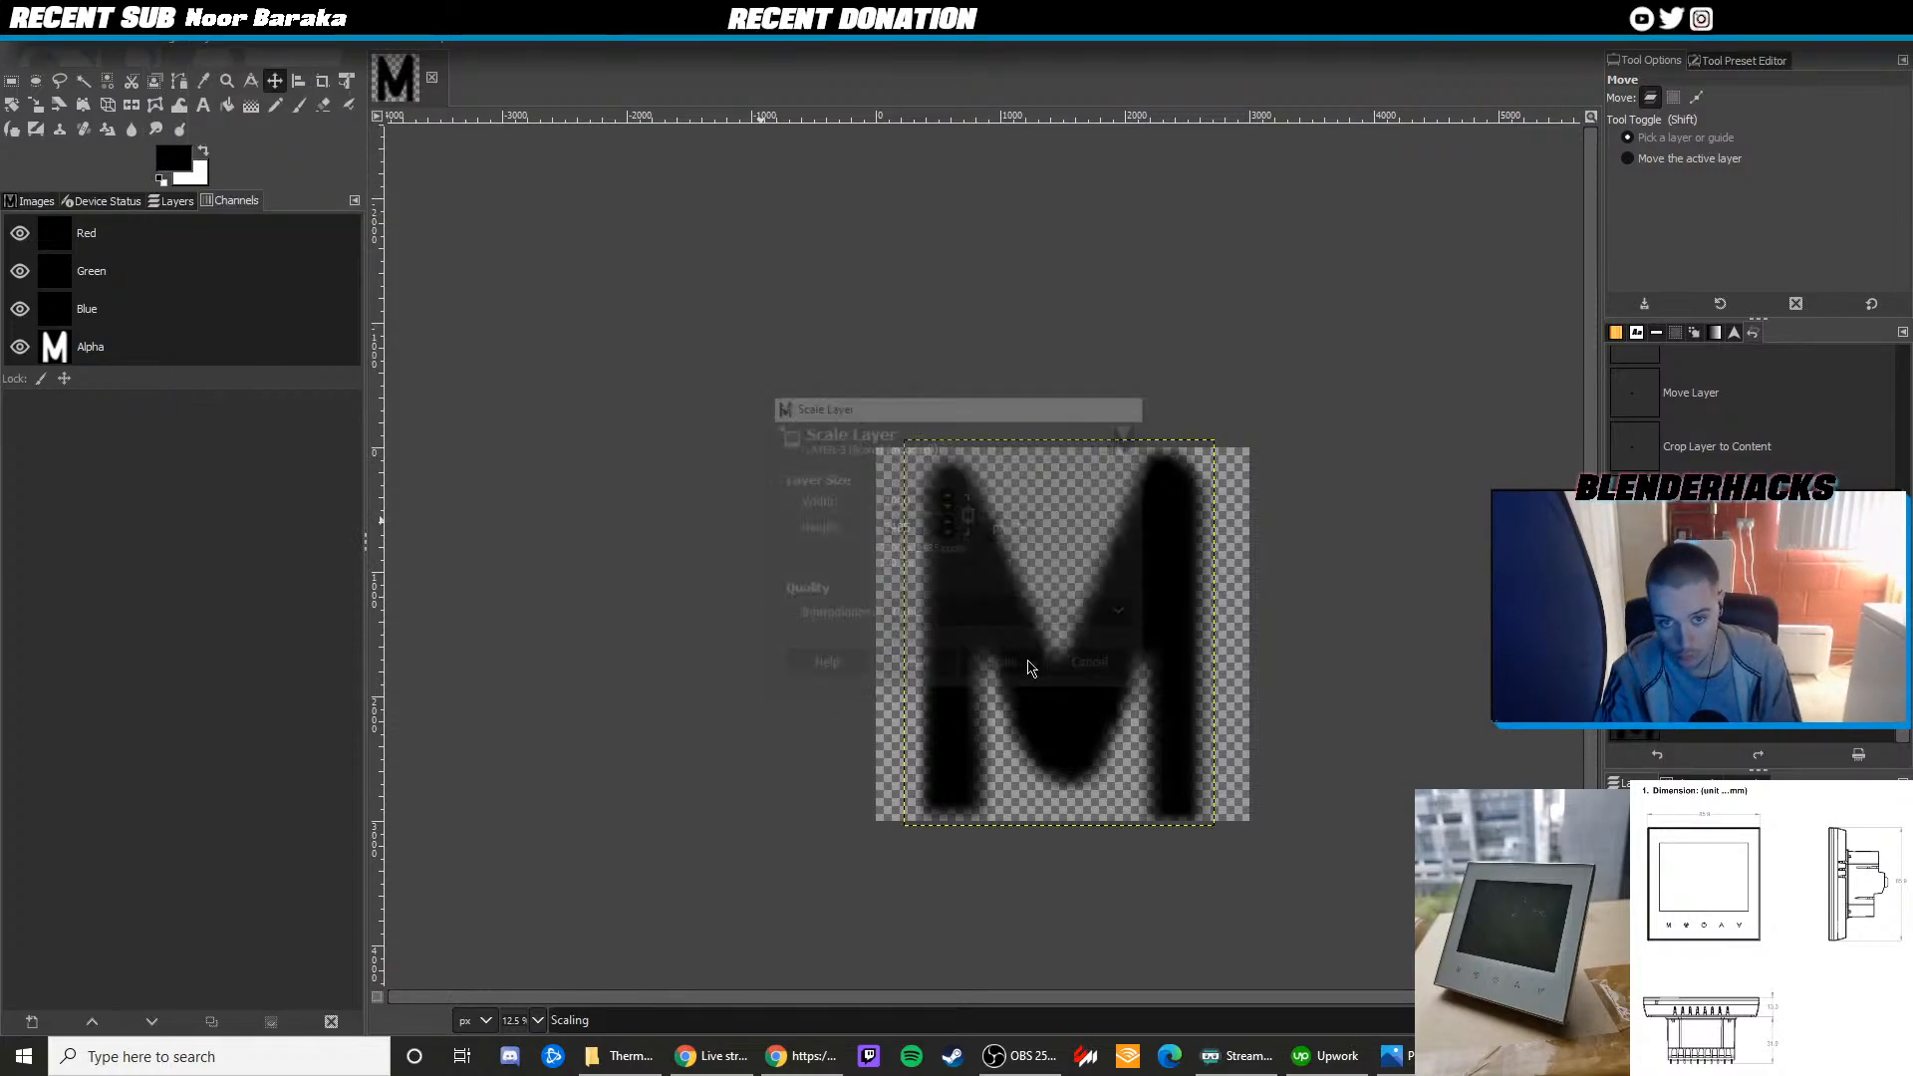
Trace the outline of the enlarged blurry M with straight edges as a closed Free Select selection
{"action": "left_click", "coordinate": [58, 80]}
{"action": "scroll", "coordinate": [1016, 740], "scroll_direction": "up", "scroll_amount": 1, "text": "ctrl"}
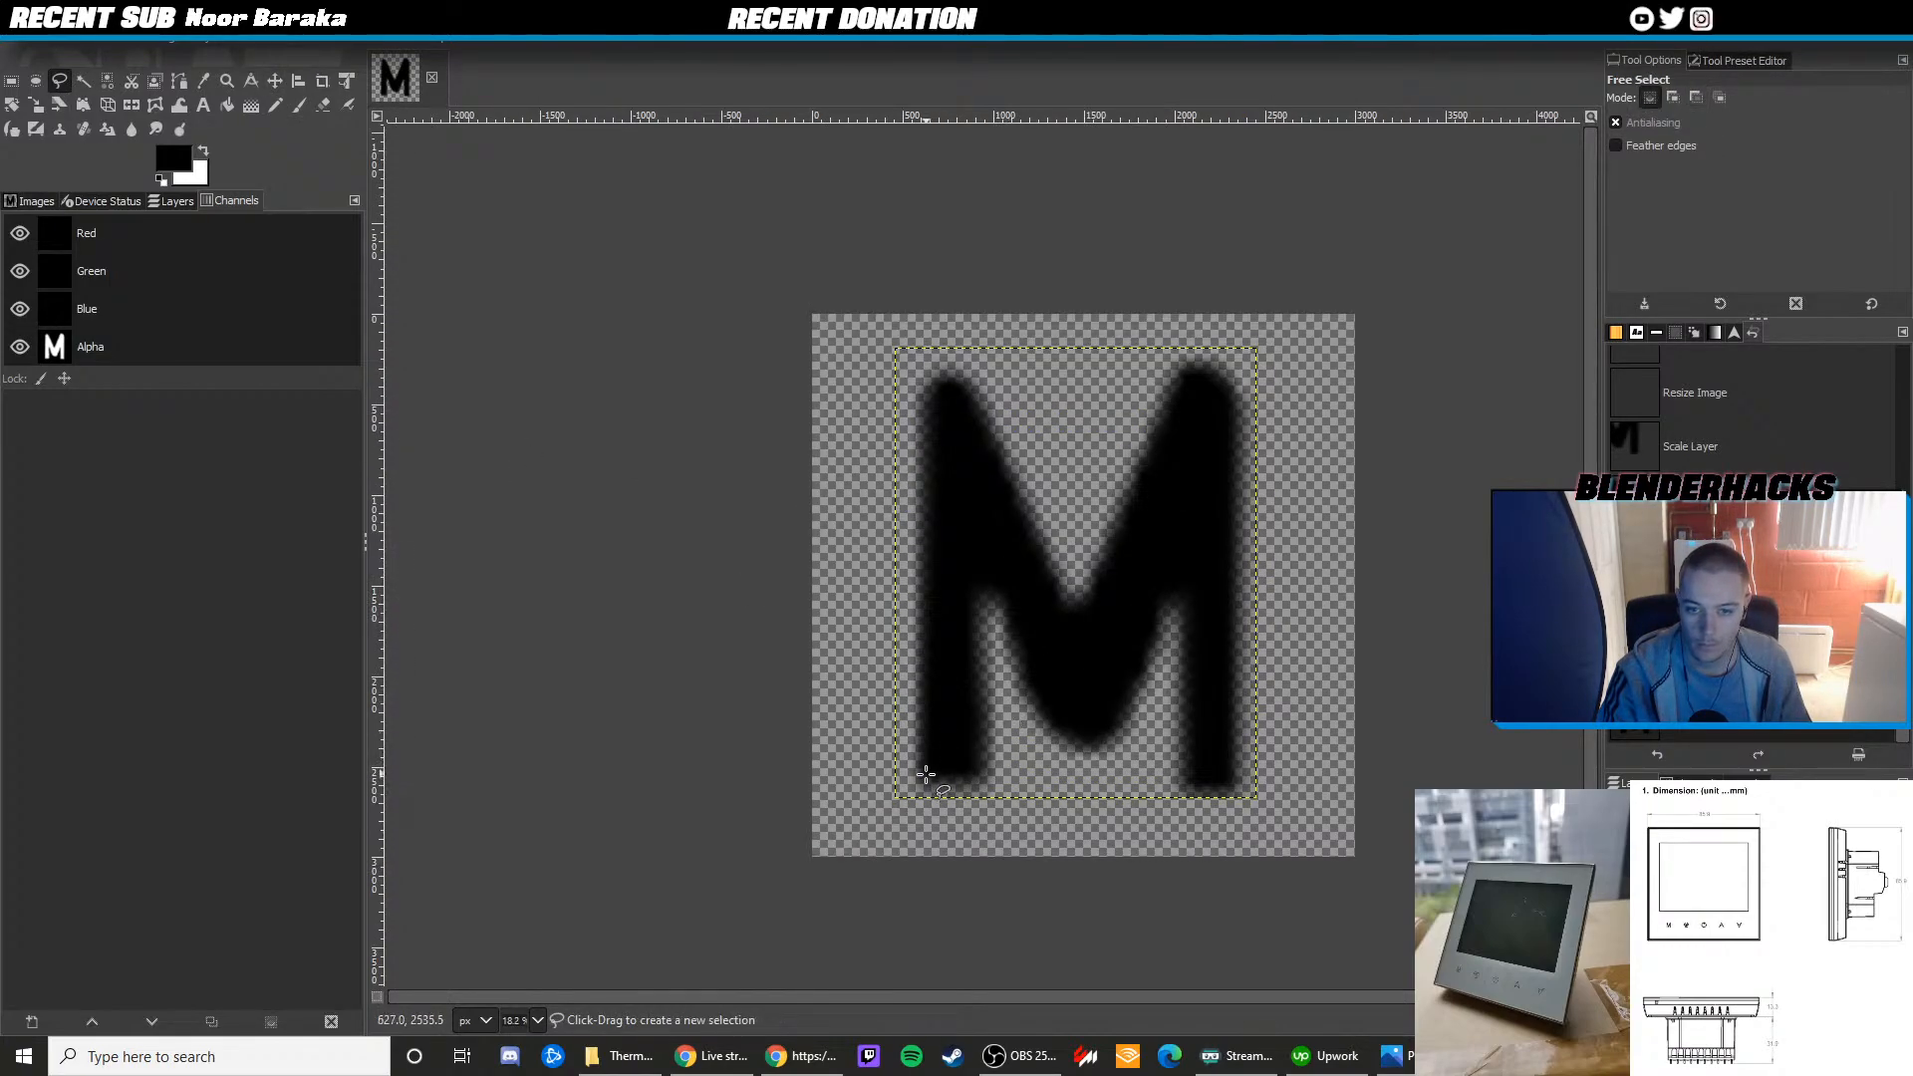
{"action": "left_click", "coordinate": [918, 777]}
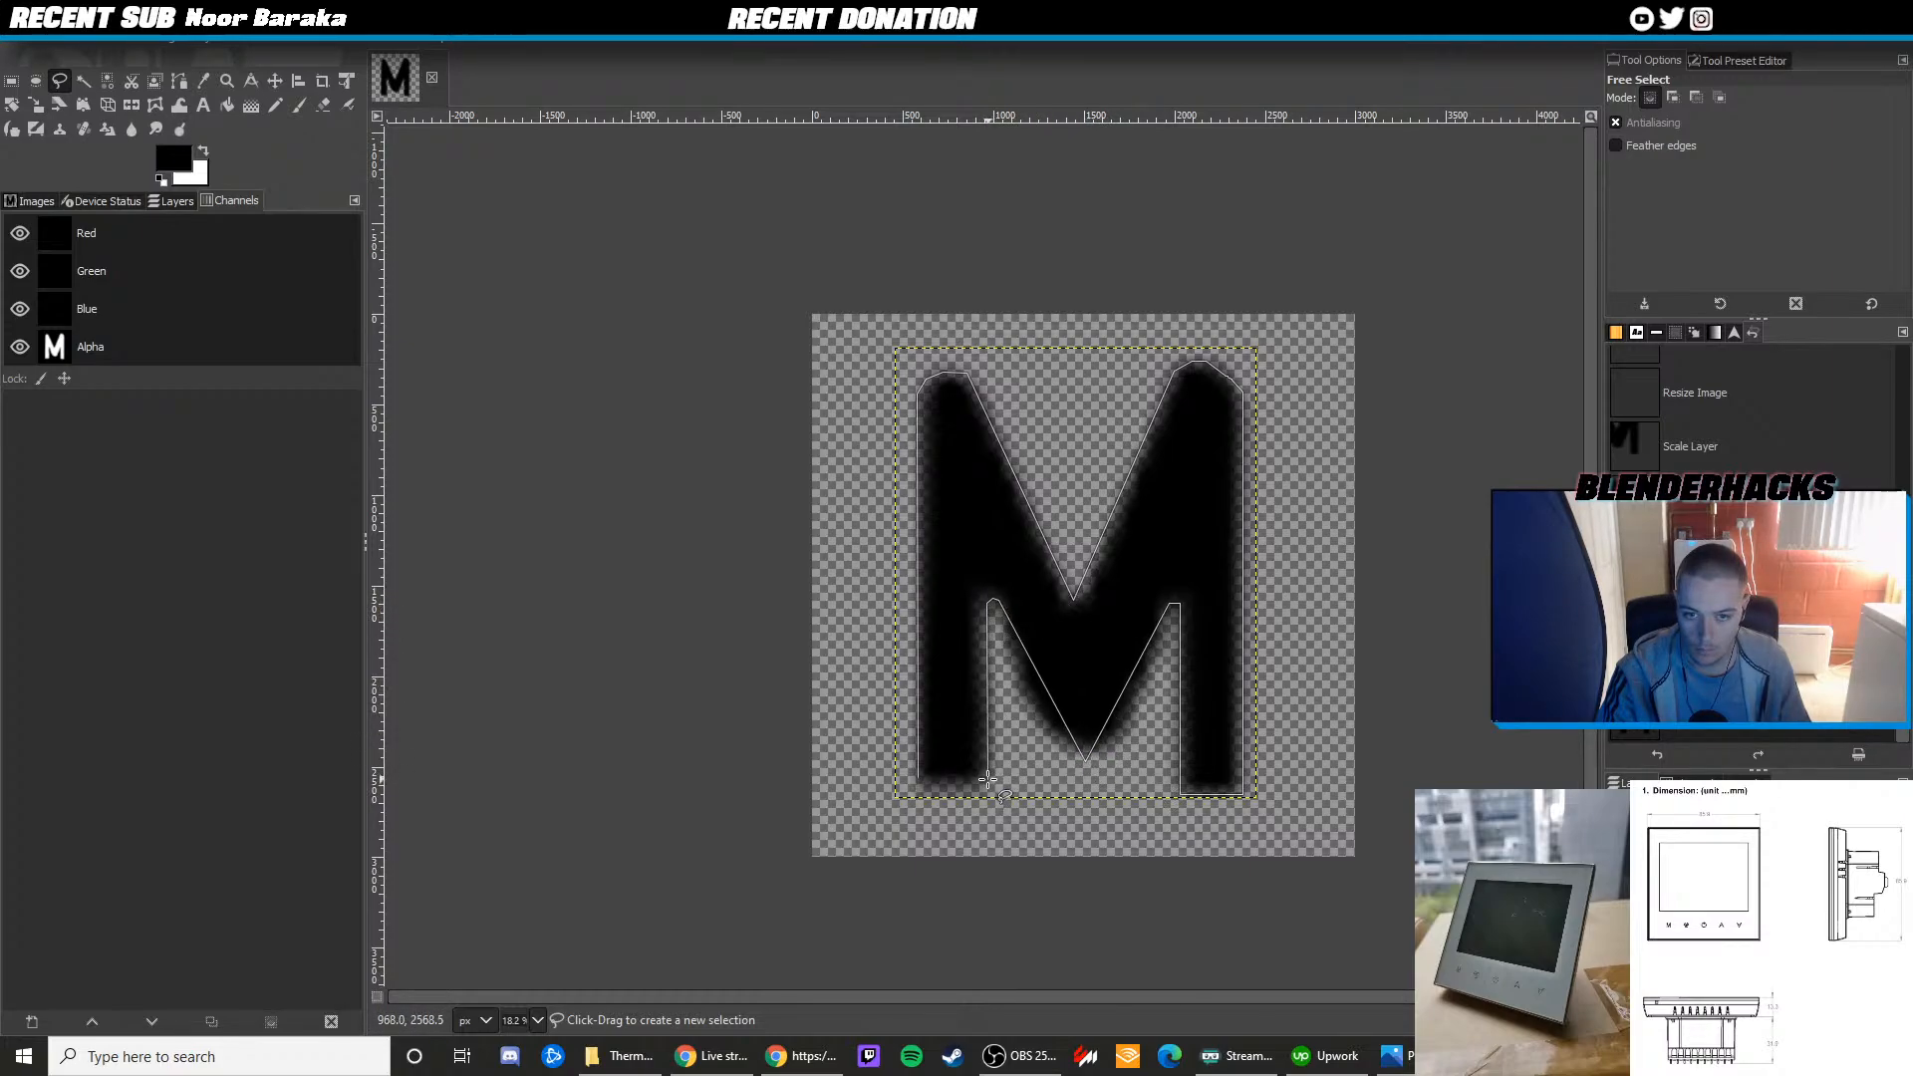
{"action": "double_click", "coordinate": [919, 778]}
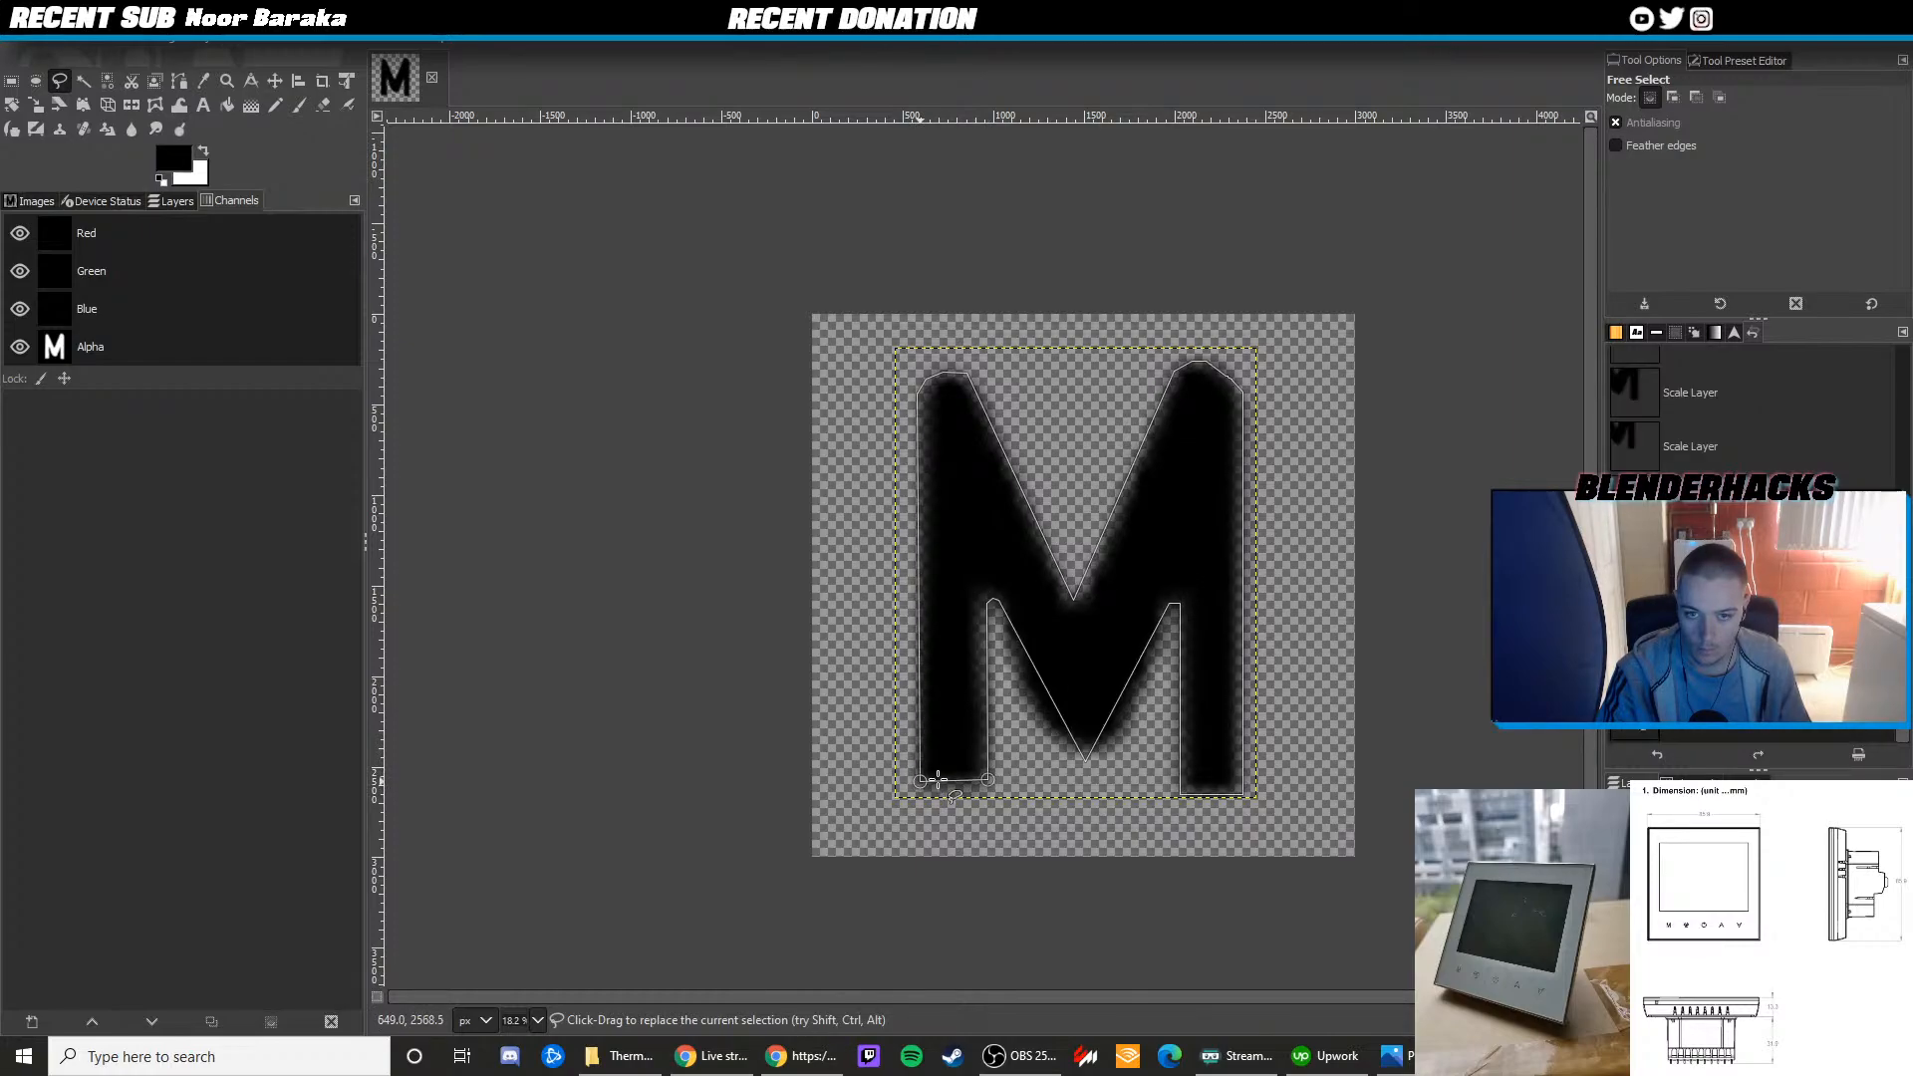
{"action": "key", "text": "Return"}
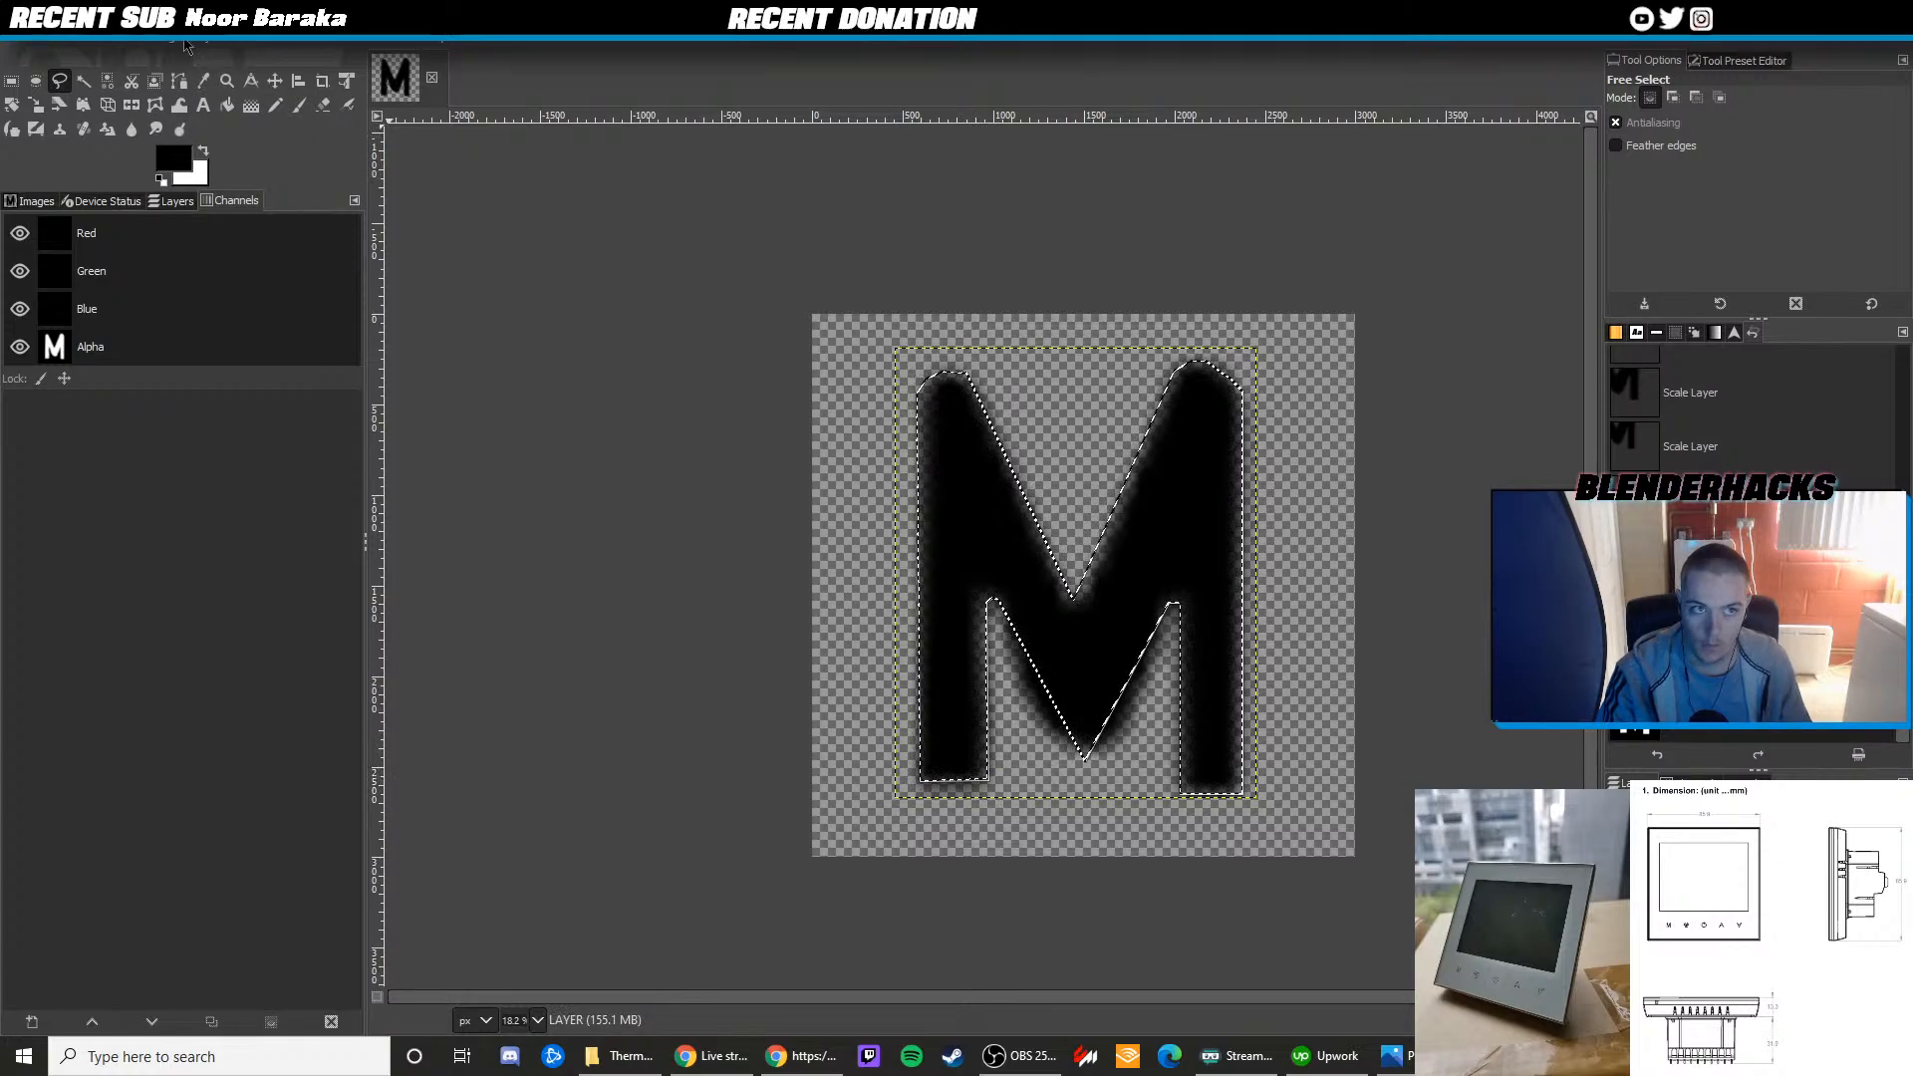
Add a new transparent layer and fill the traced M selection with black
{"action": "left_click", "coordinate": [203, 43]}
{"action": "left_click", "coordinate": [227, 64]}
{"action": "left_click", "coordinate": [1074, 782]}
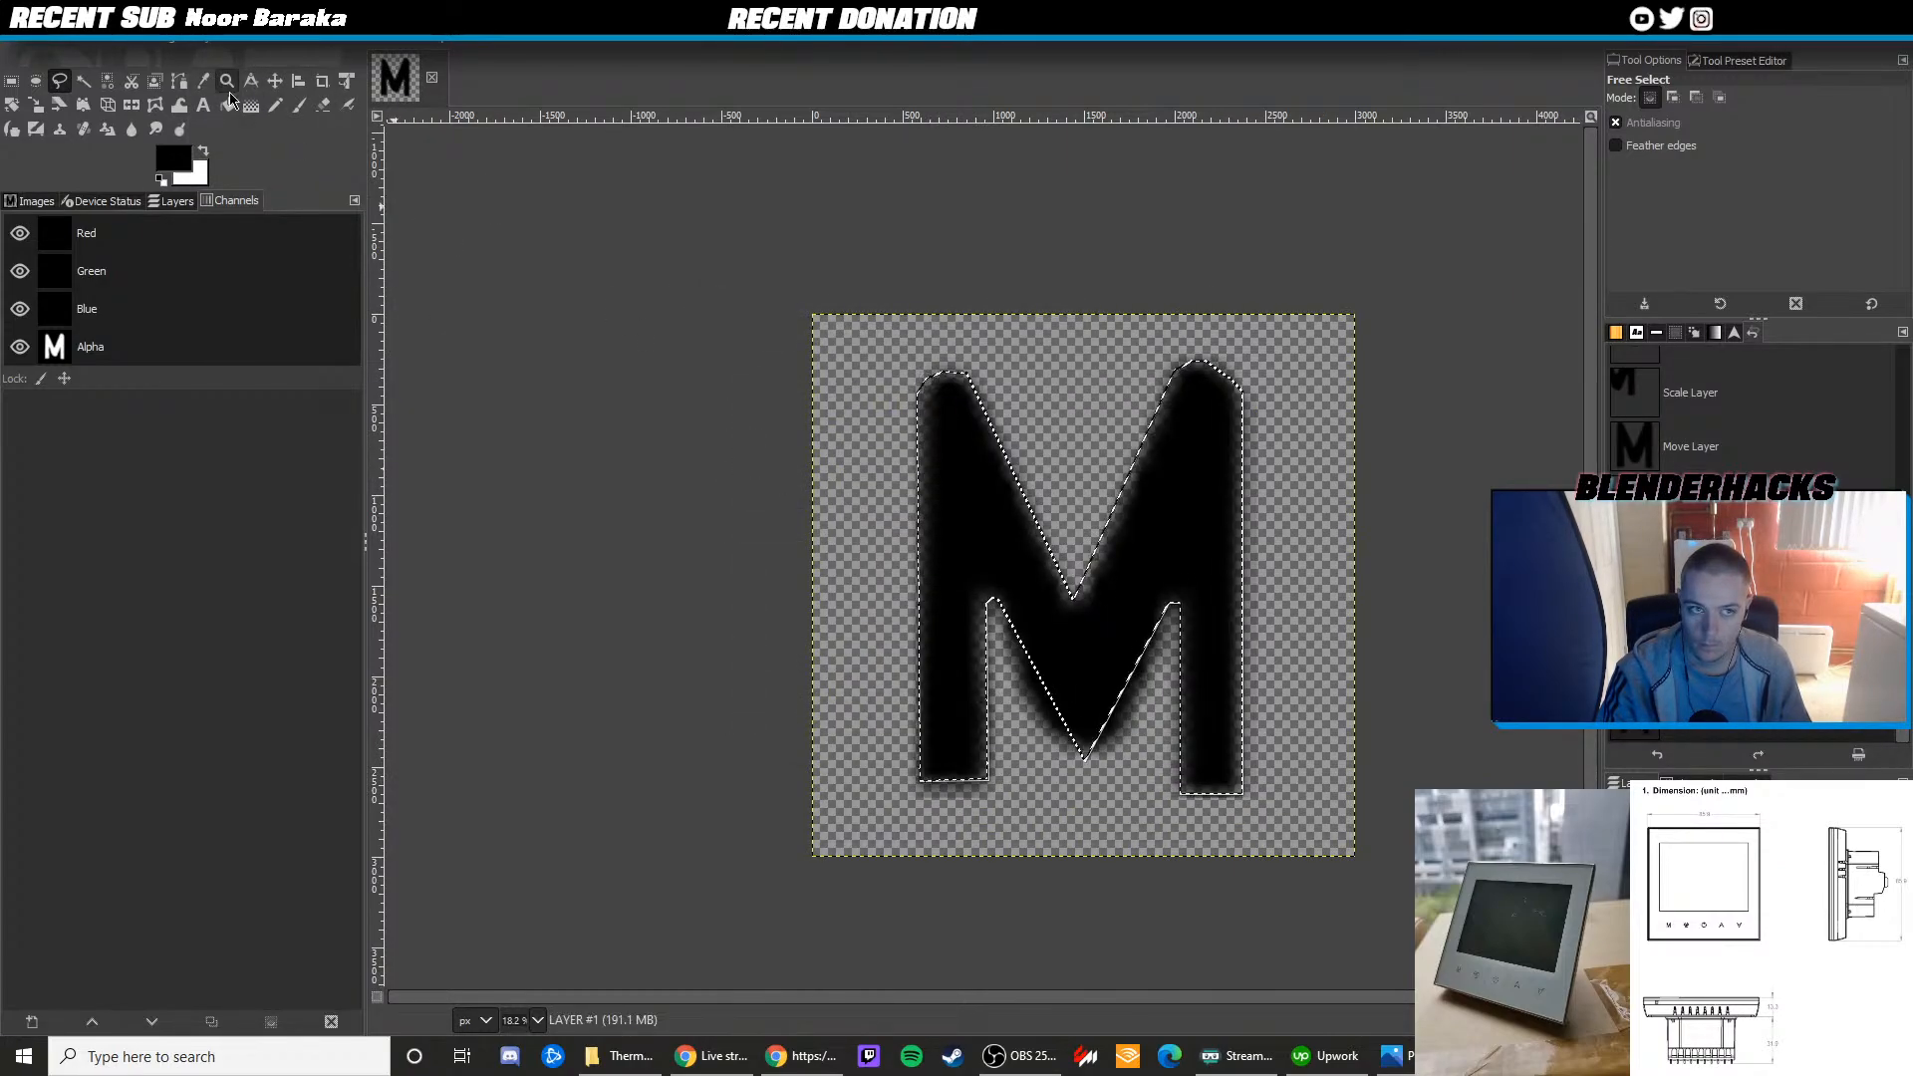
{"action": "key", "text": "shift+b"}
{"action": "left_click", "coordinate": [954, 480]}
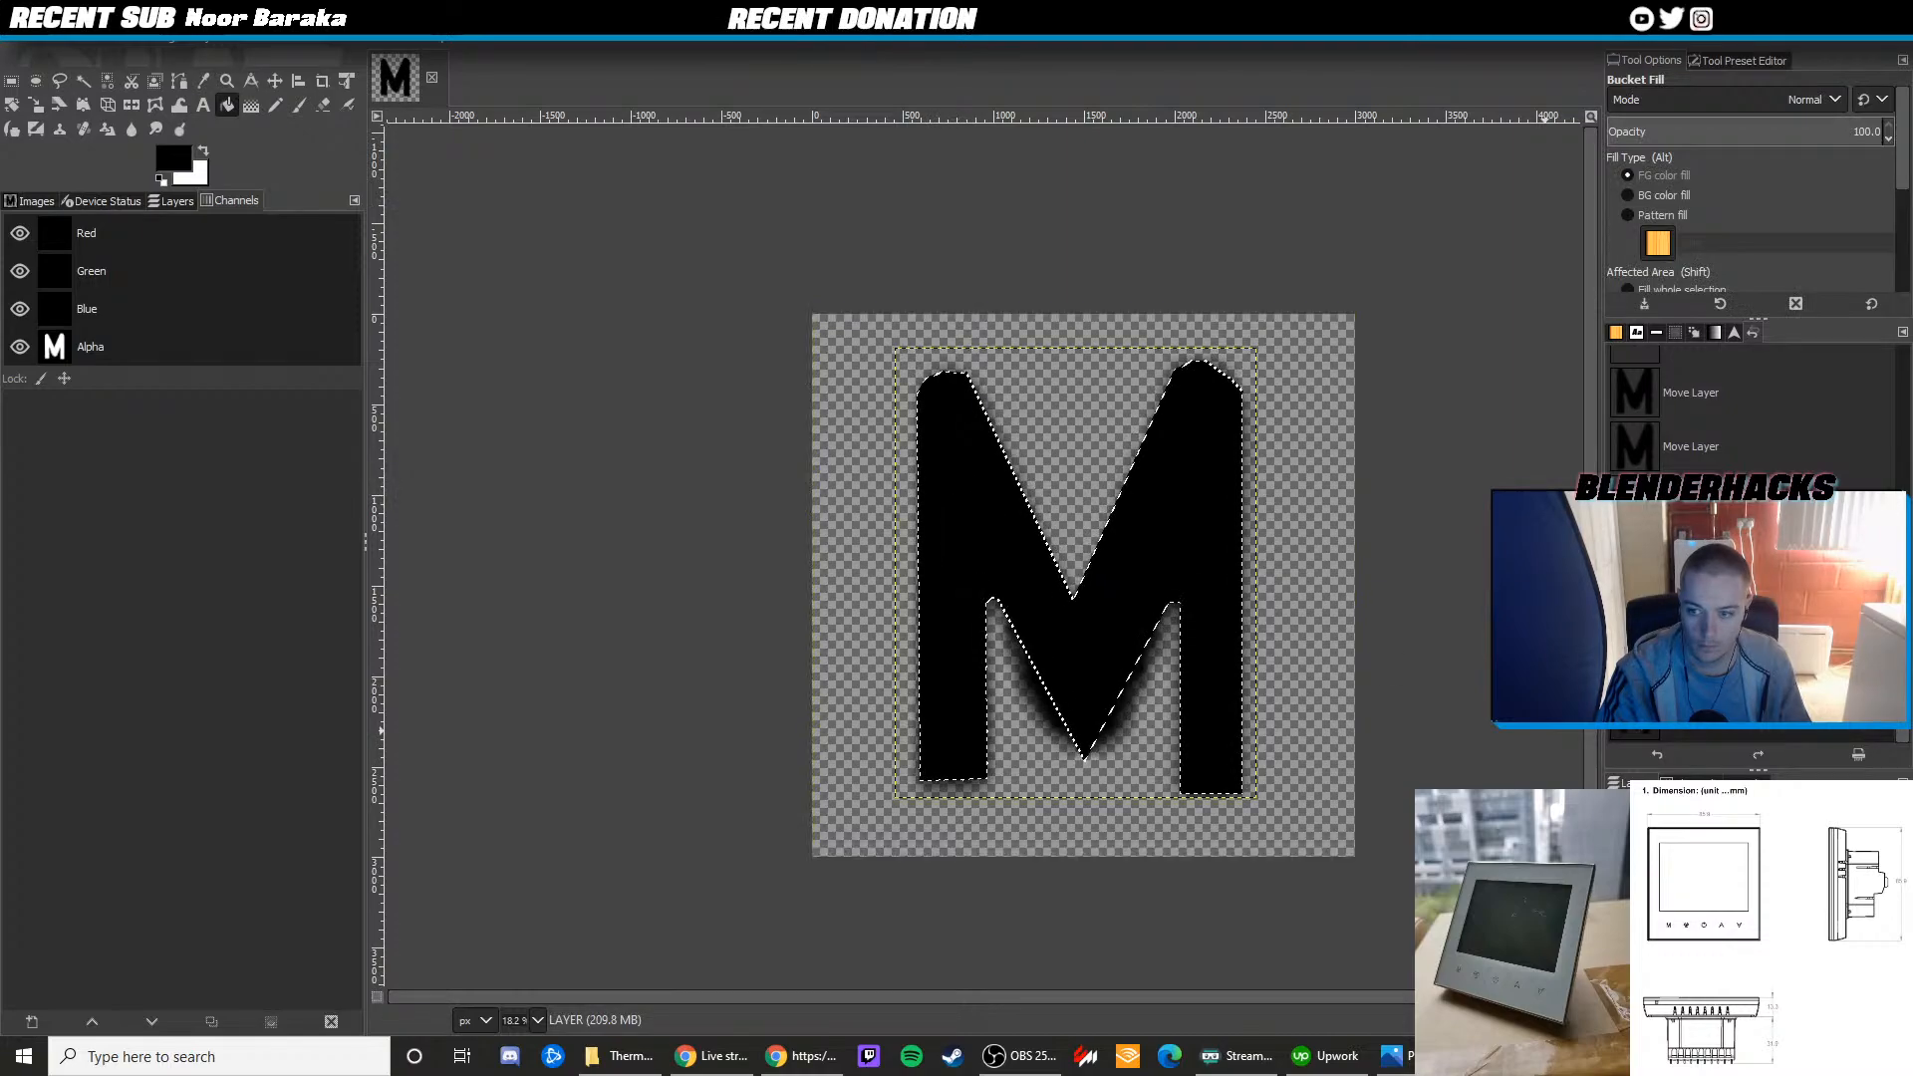
Delete the old blurred M layer and clear the selection, leaving only the sharp black M
{"action": "right_click", "coordinate": [1738, 875]}
{"action": "left_click", "coordinate": [1644, 490]}
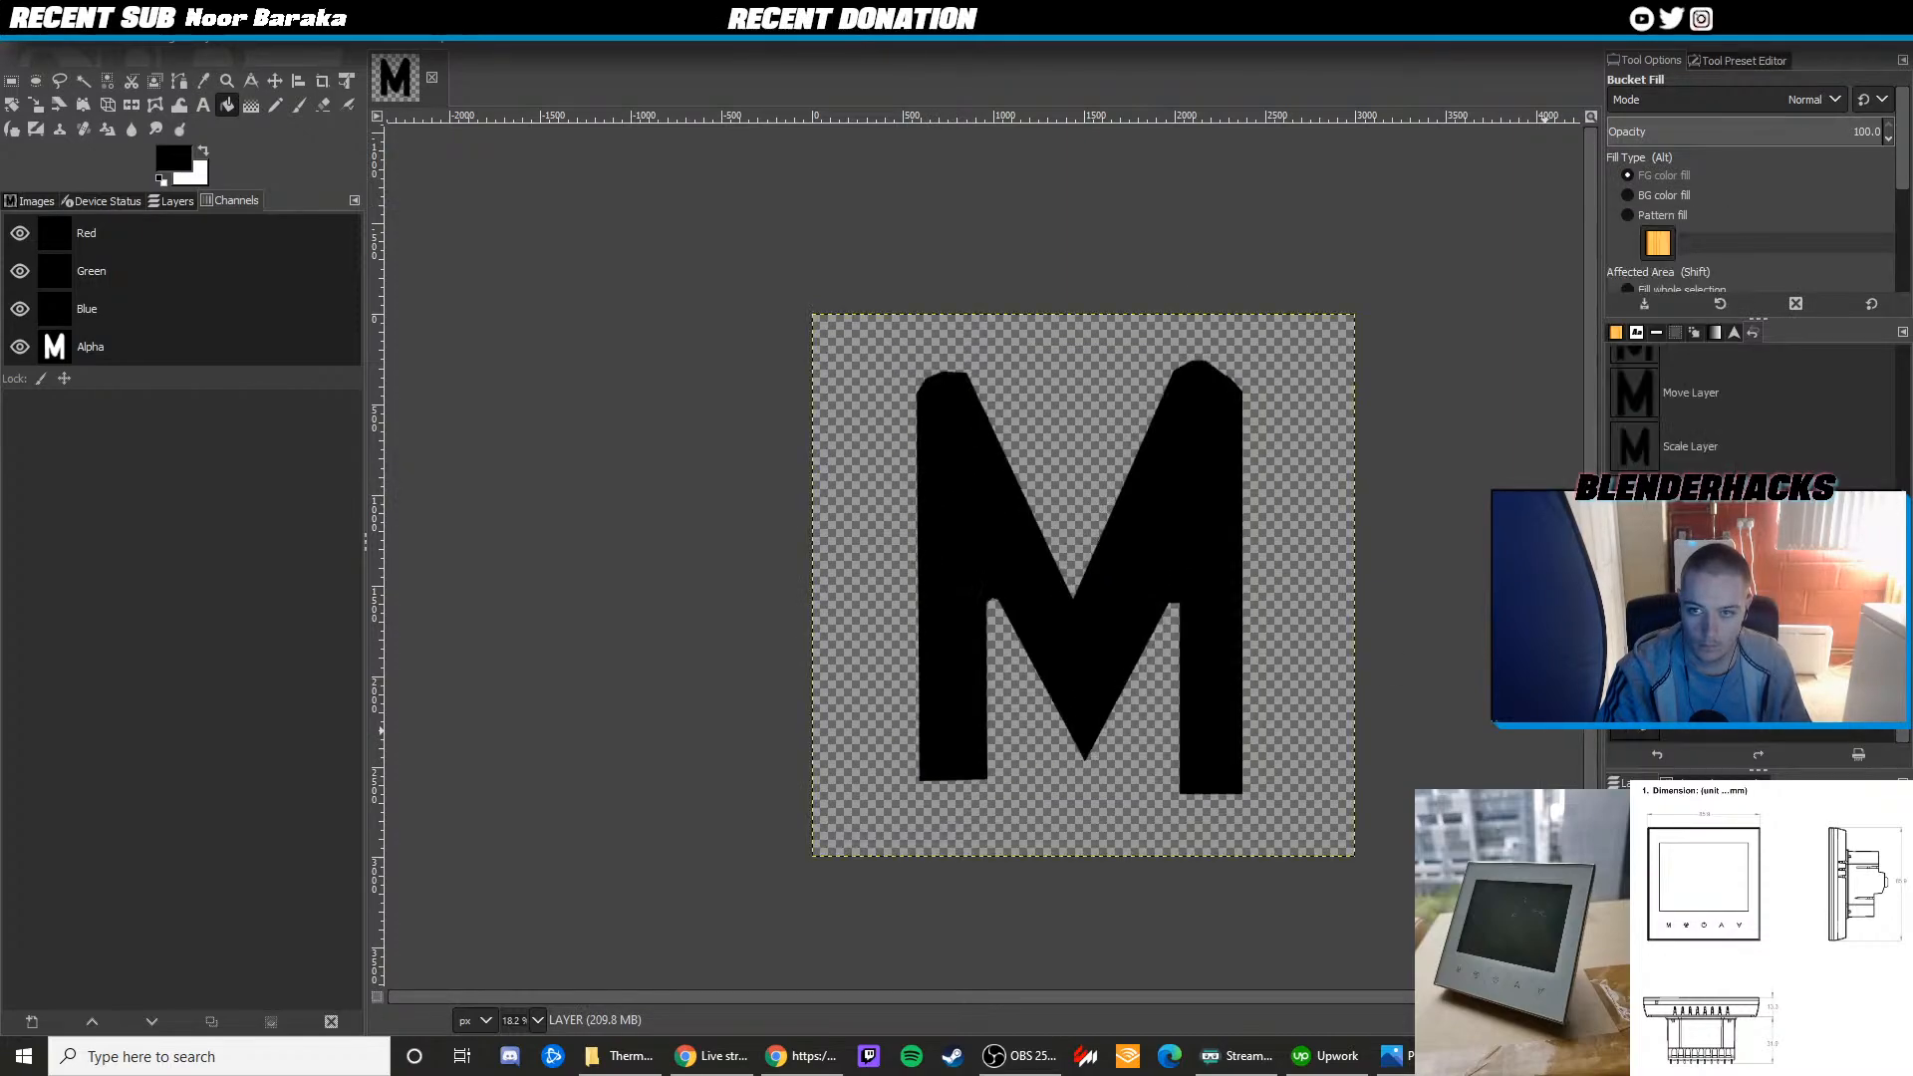
Undo the recent edits back to before the blurred M layer was deleted, including the cleared traced selection
{"action": "left_click", "coordinate": [76, 46]}
{"action": "left_click", "coordinate": [100, 87]}
{"action": "scroll", "coordinate": [886, 472], "scroll_direction": "down", "scroll_amount": 3, "text": "ctrl"}
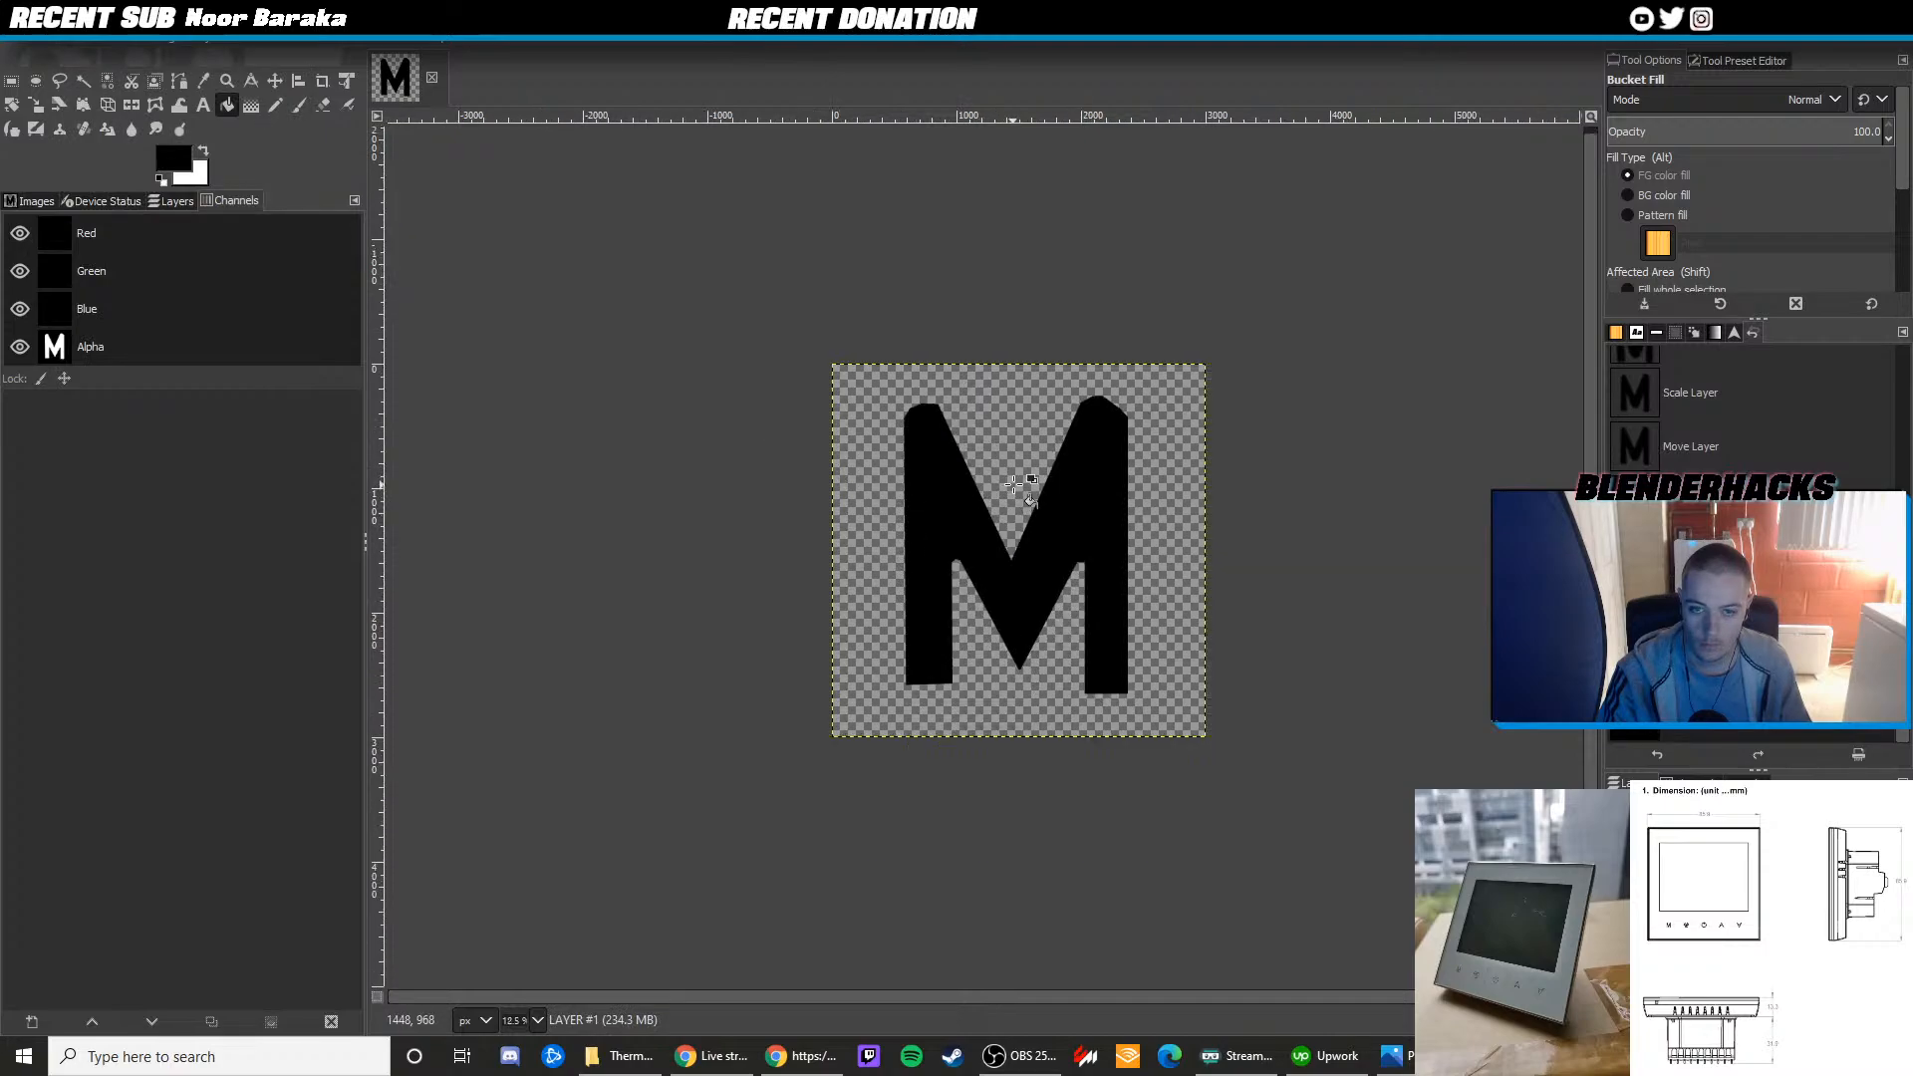
{"action": "scroll", "coordinate": [1025, 478], "scroll_direction": "up", "scroll_amount": 3, "text": "ctrl"}
{"action": "key", "text": "ctrl+z"}
{"action": "key", "text": "ctrl+z"}
{"action": "key", "text": "ctrl+z"}
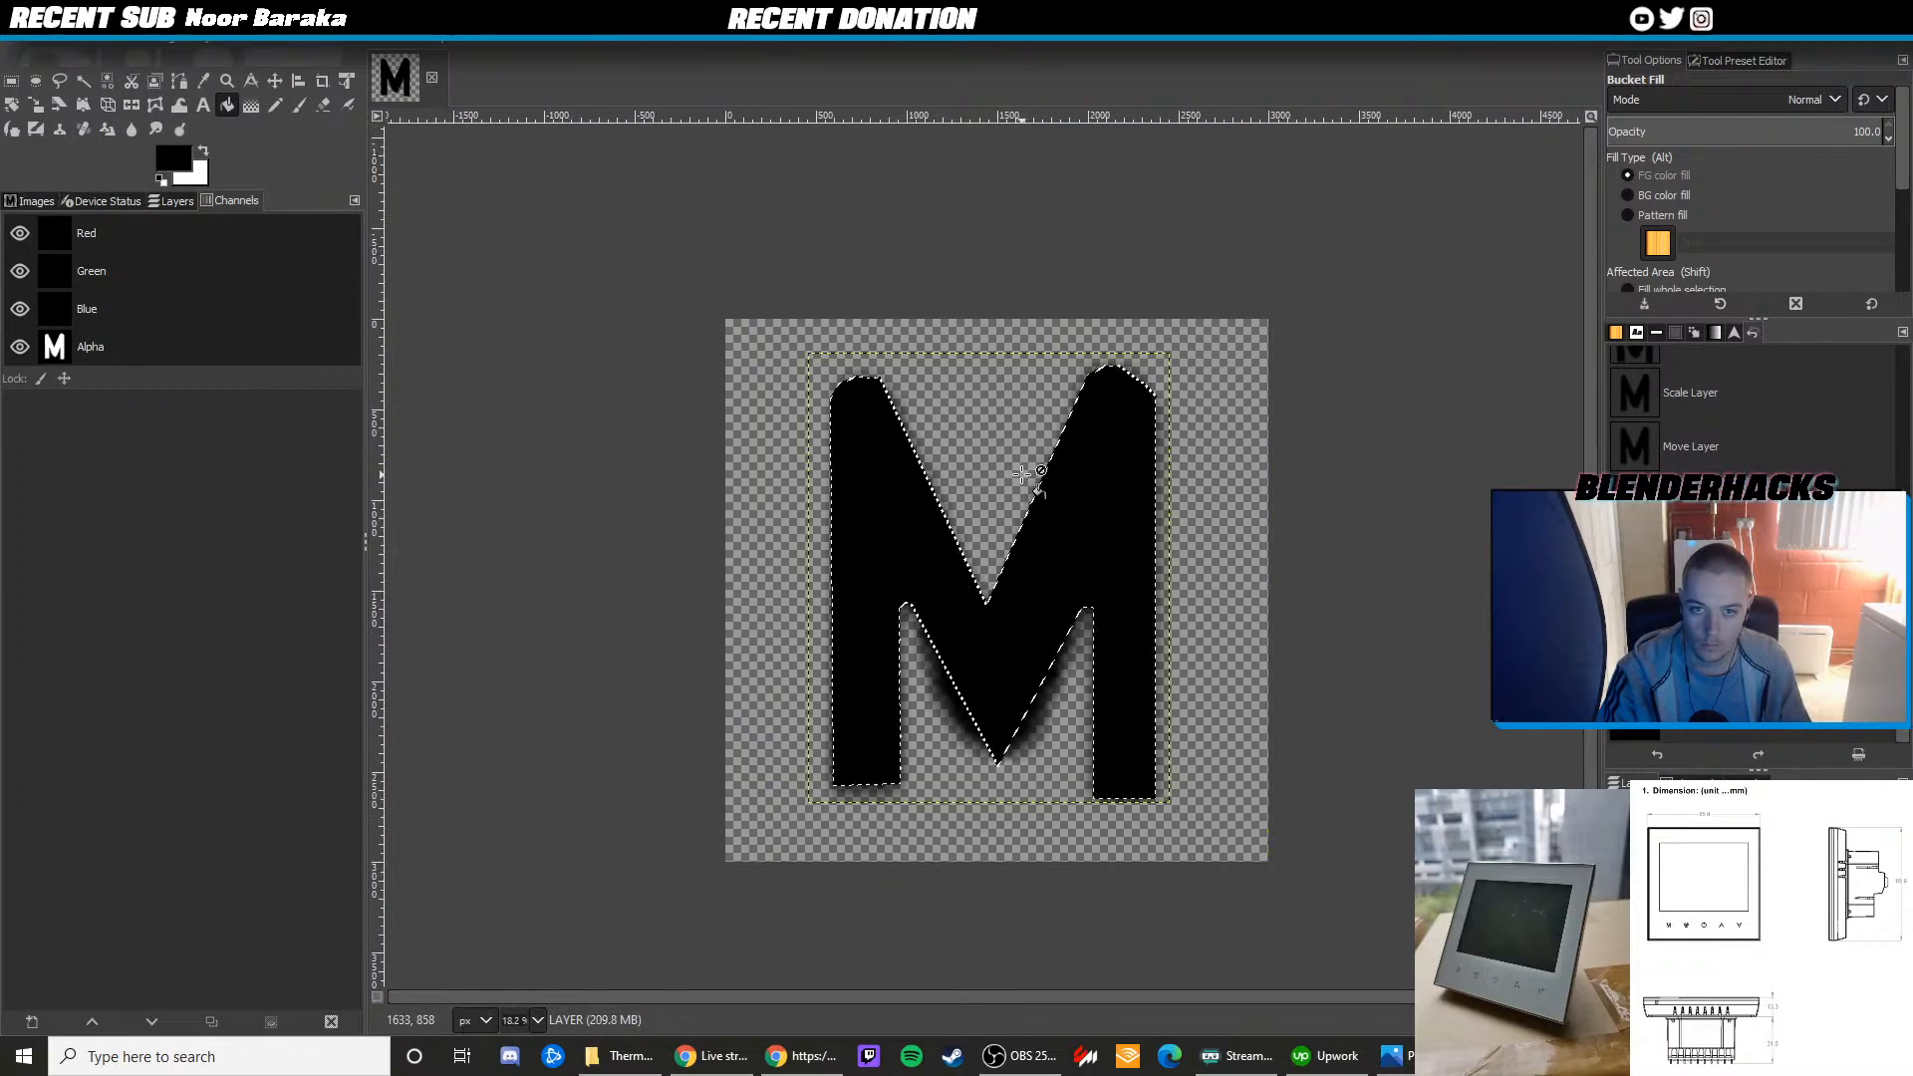
Add a new transparent 3000 x 3000 px layer and retrace the blurred M with rounded corners as a closed Free Select selection
{"action": "left_click", "coordinate": [65, 80]}
{"action": "left_click", "coordinate": [204, 46]}
{"action": "left_click", "coordinate": [229, 66]}
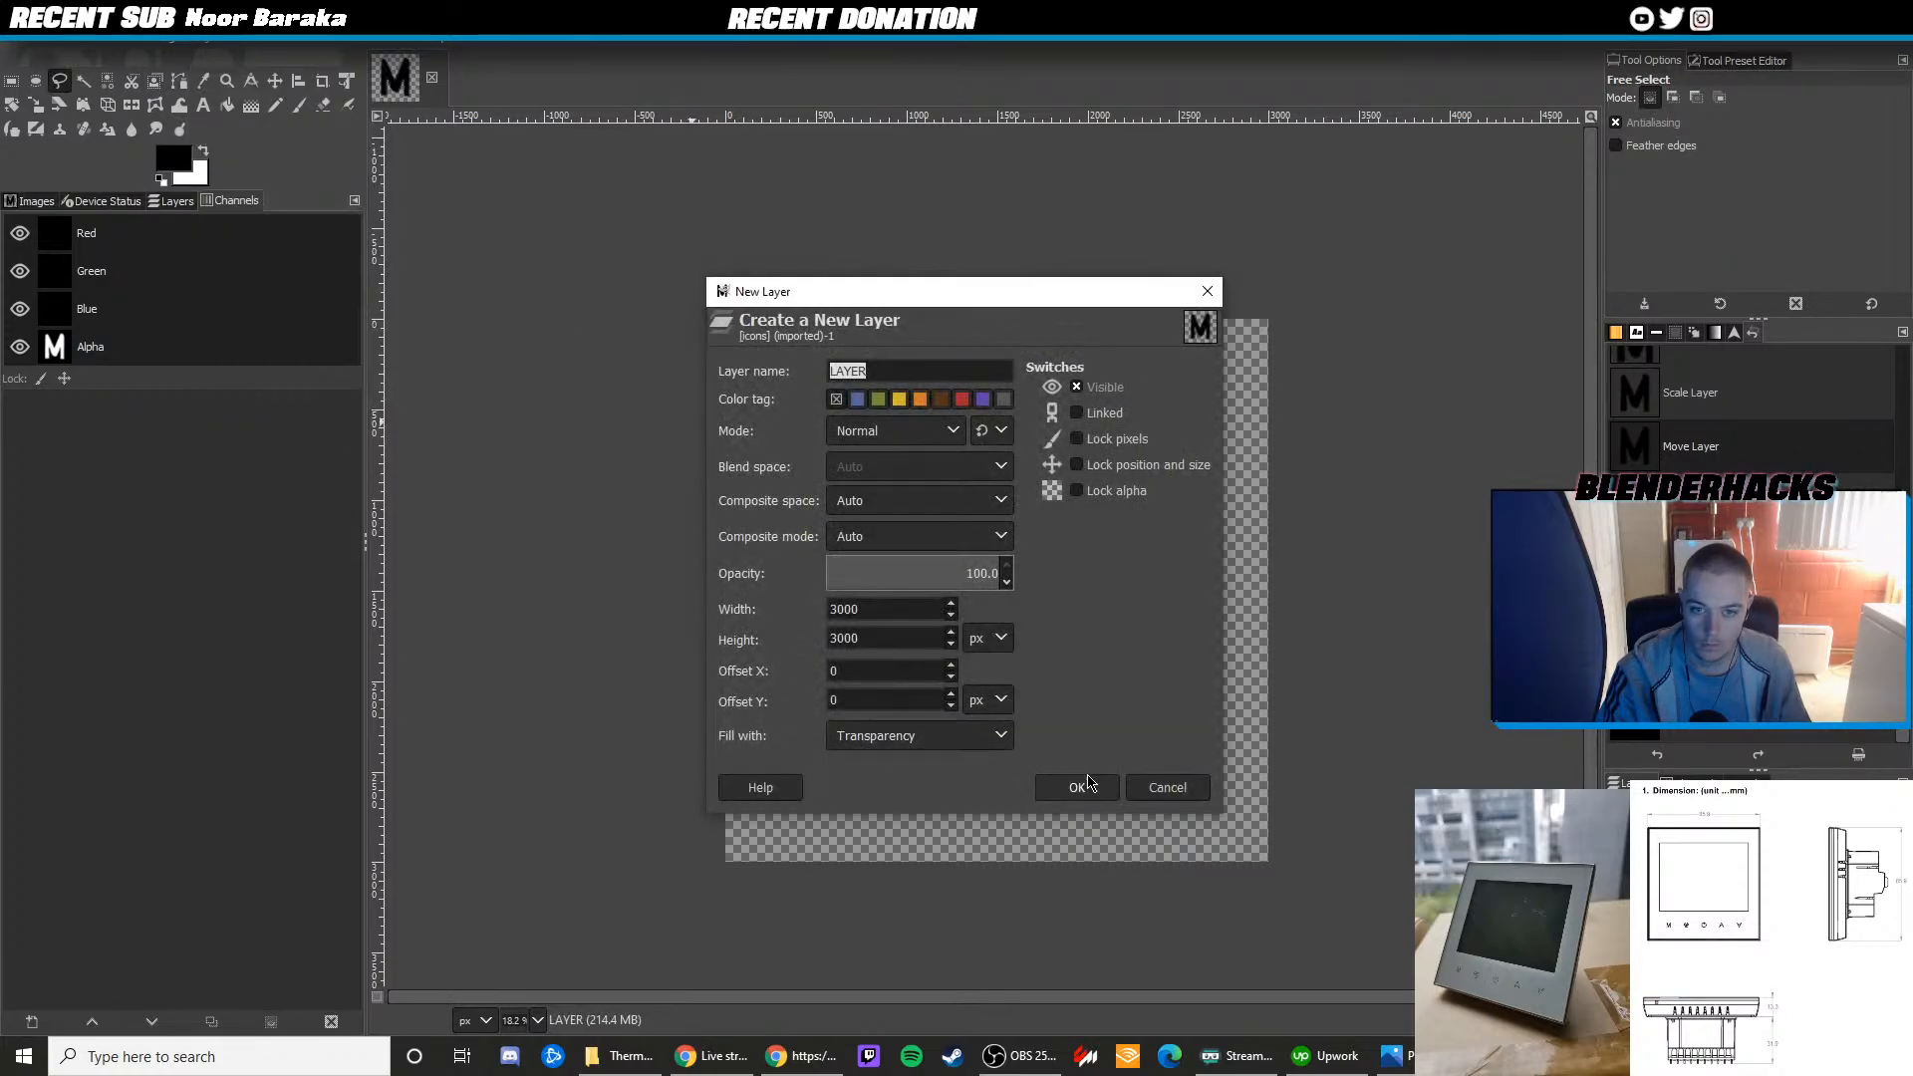
{"action": "left_click", "coordinate": [1089, 783]}
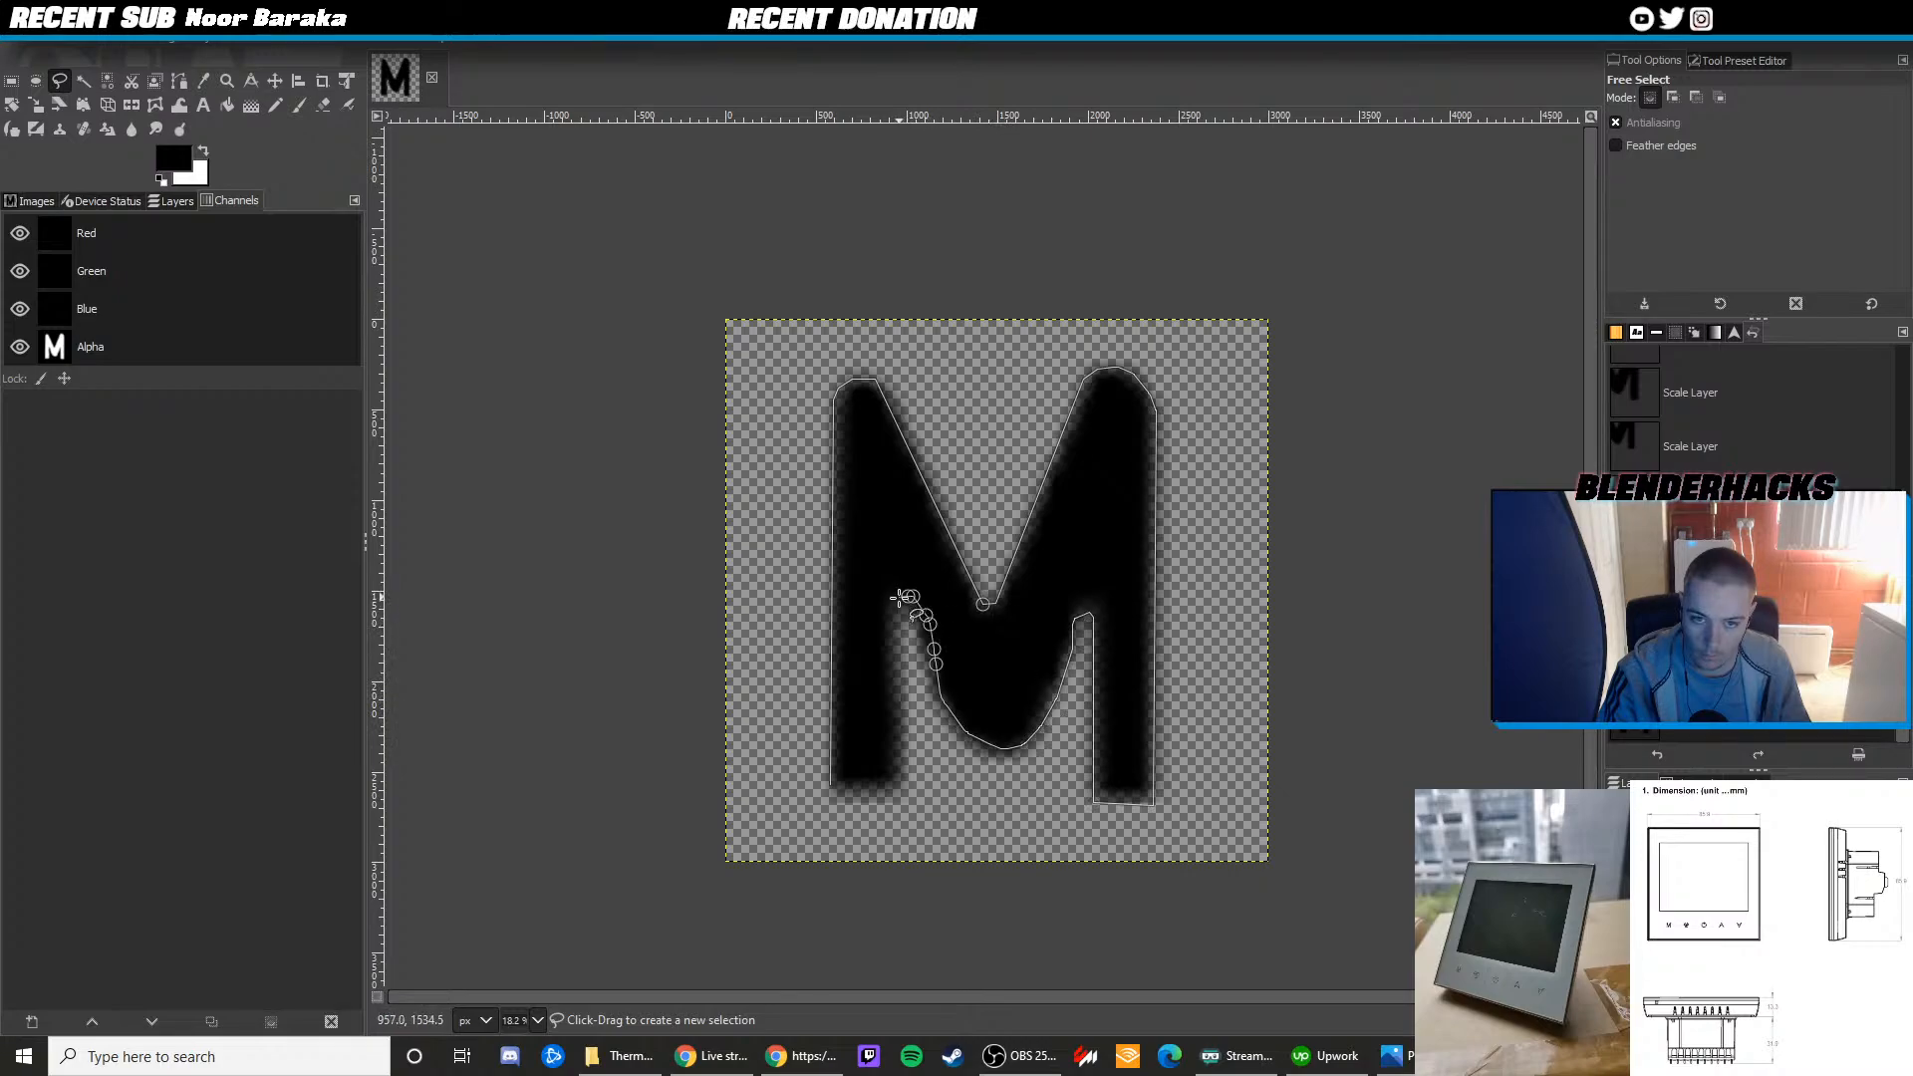
{"action": "left_click", "coordinate": [890, 604]}
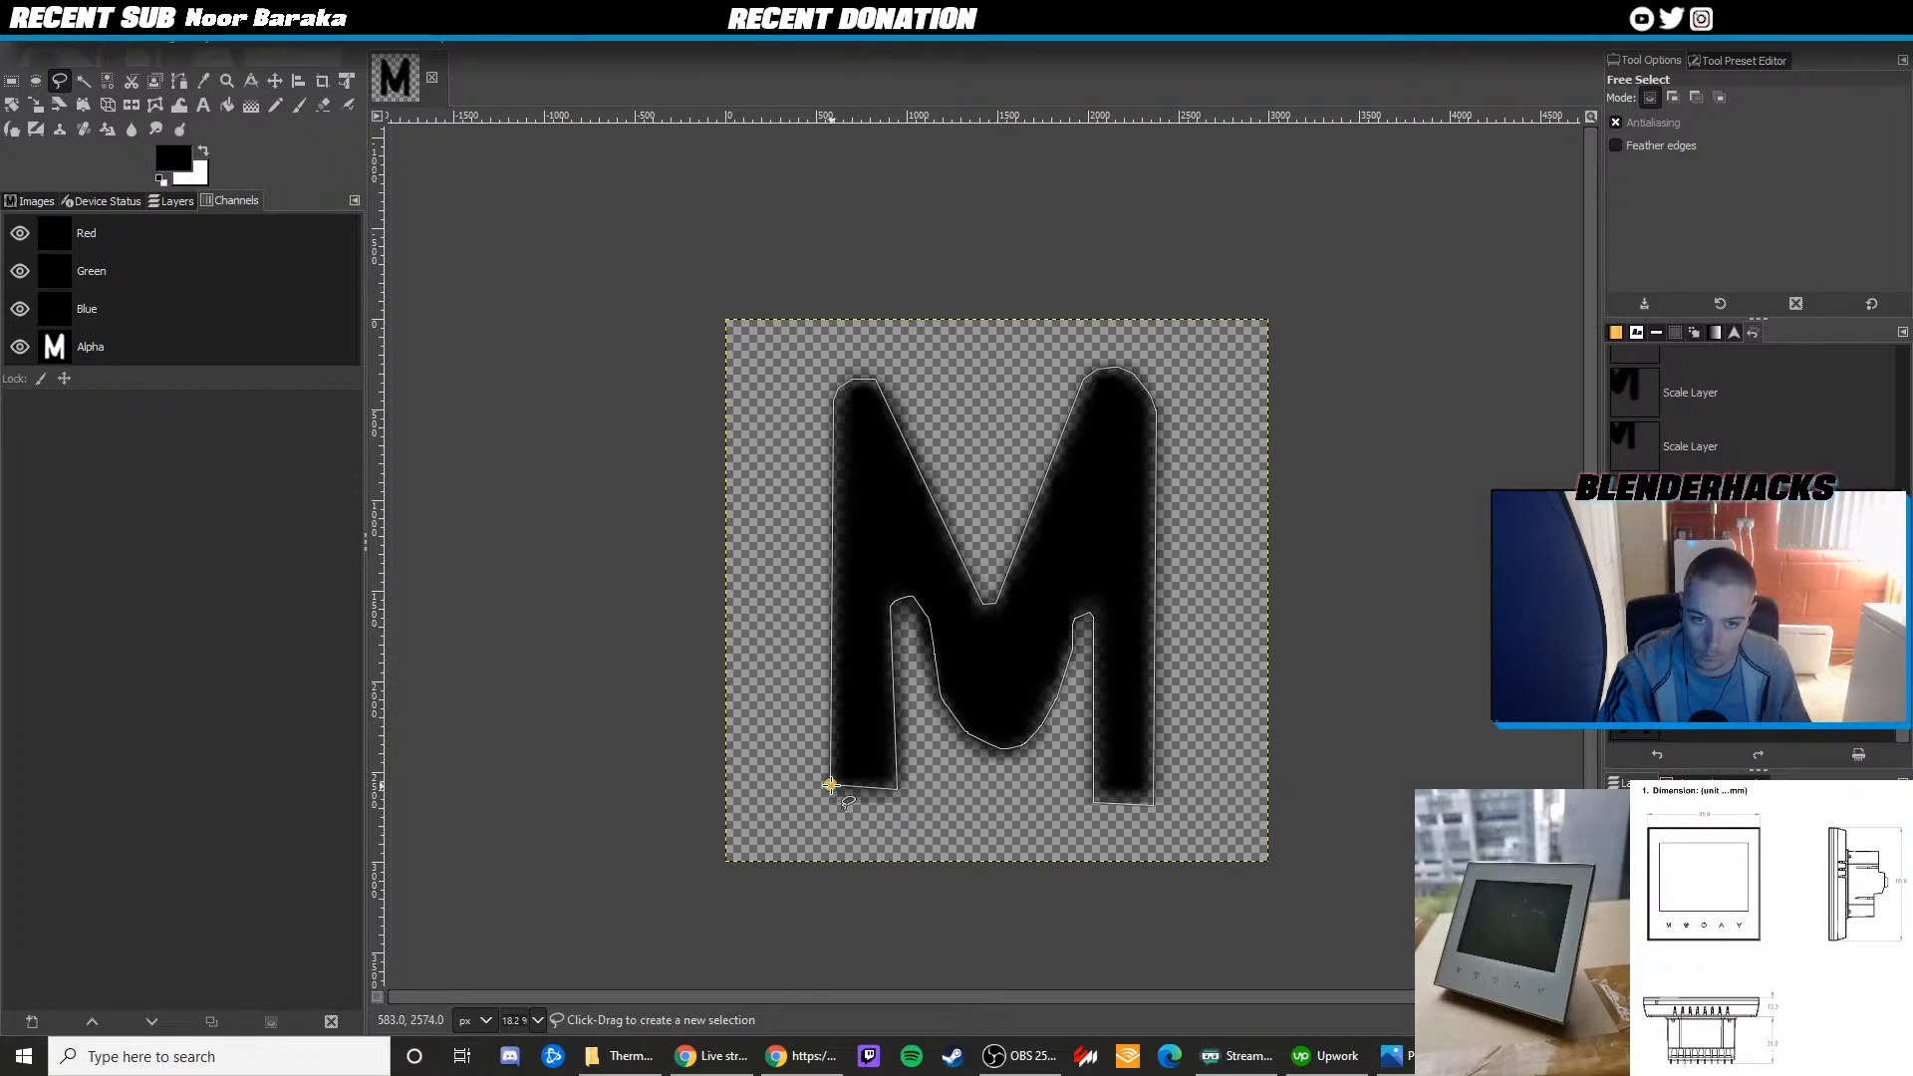
{"action": "left_click", "coordinate": [830, 785]}
Close the imported icons image, discarding its changes, and view the thermostat scene through the camera in Blender
{"action": "left_click", "coordinate": [431, 78]}
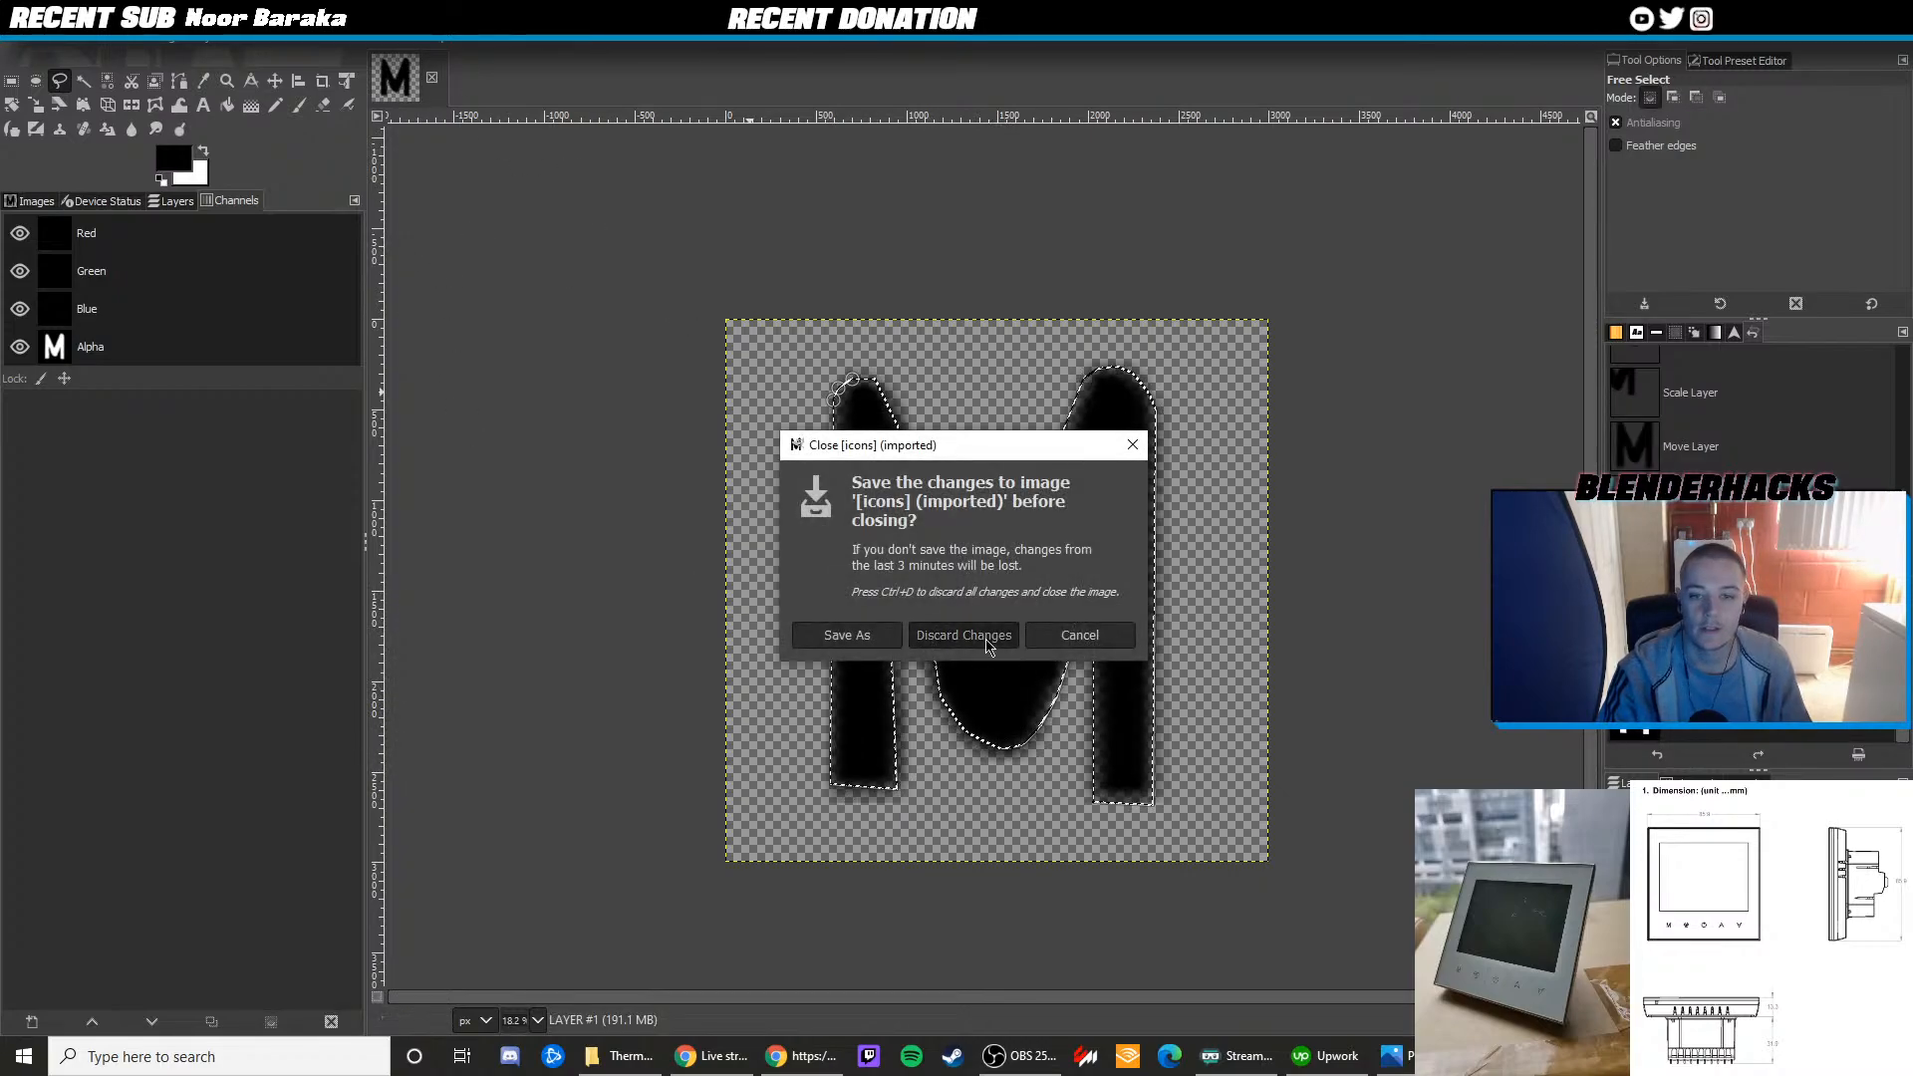
{"action": "left_click", "coordinate": [963, 635]}
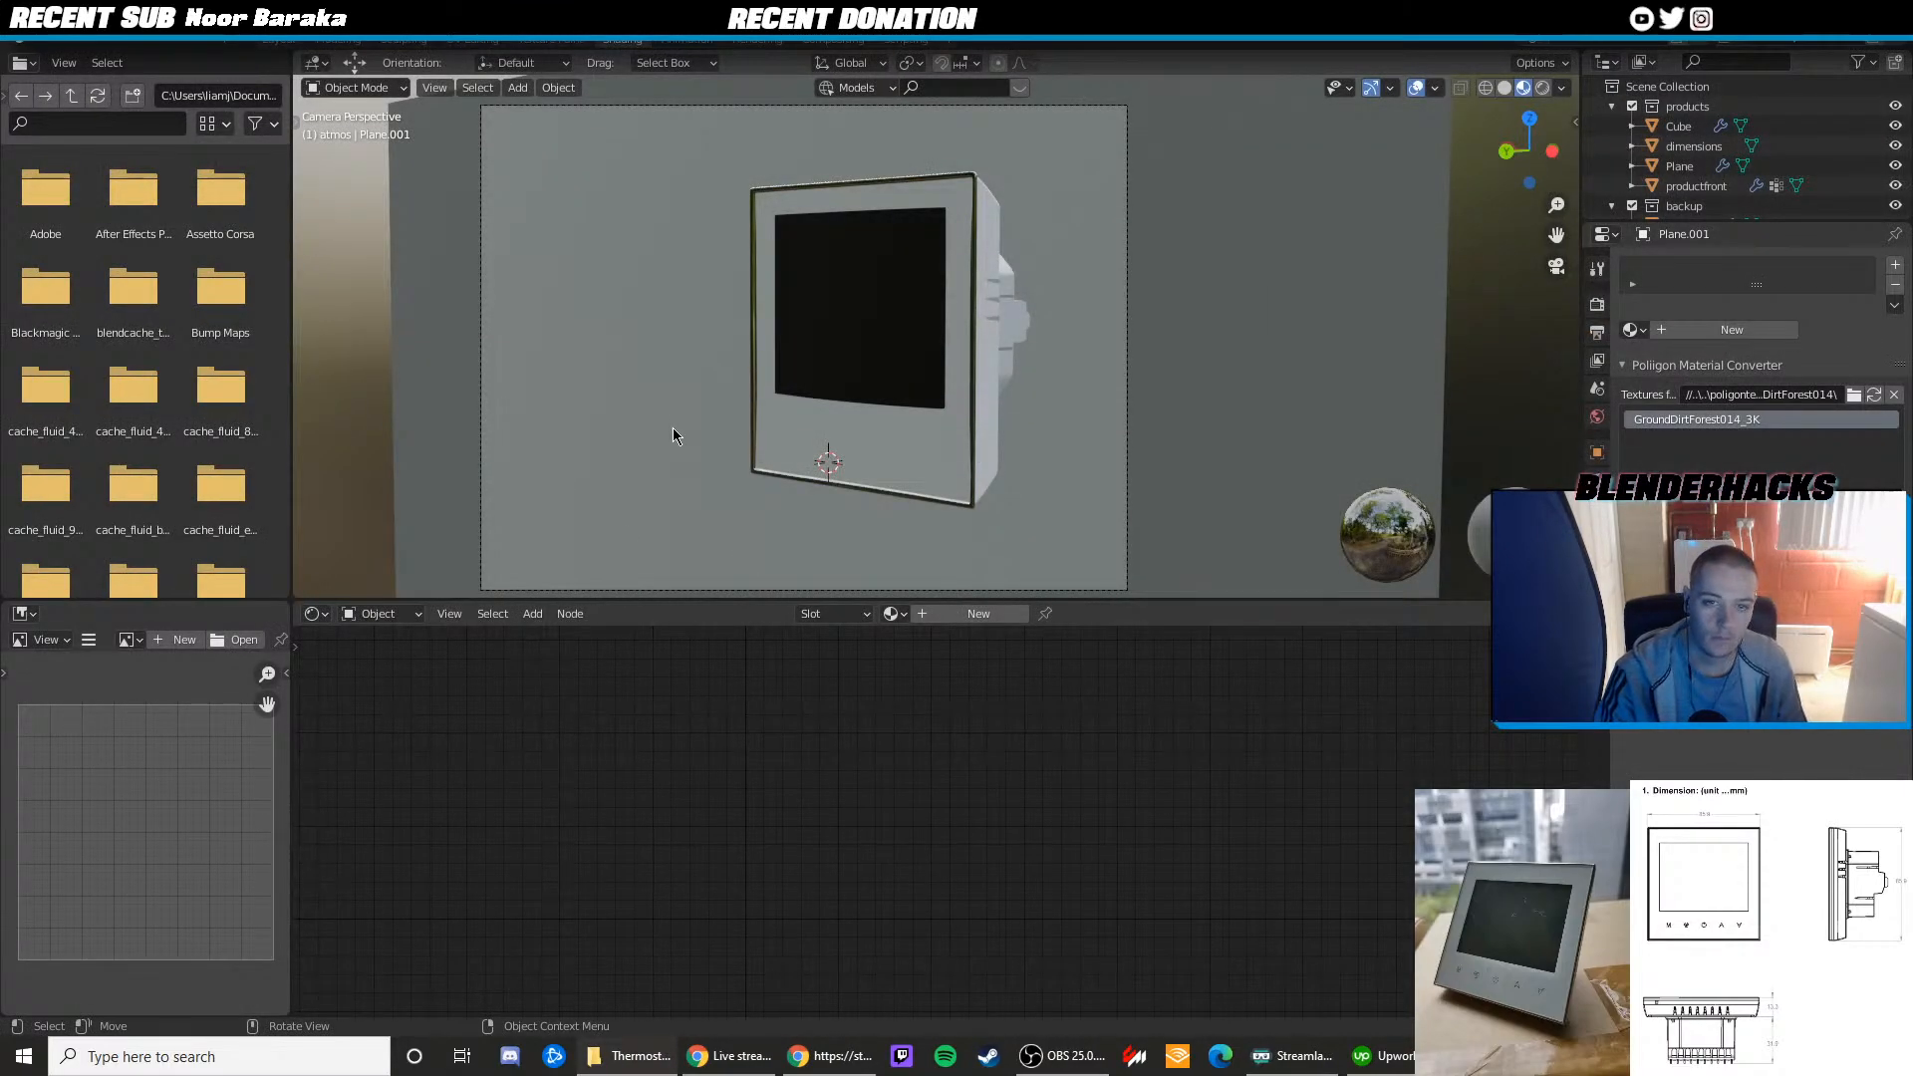
{"action": "middle_click_drag", "start_coordinate": [672, 435], "coordinate": [886, 451]}
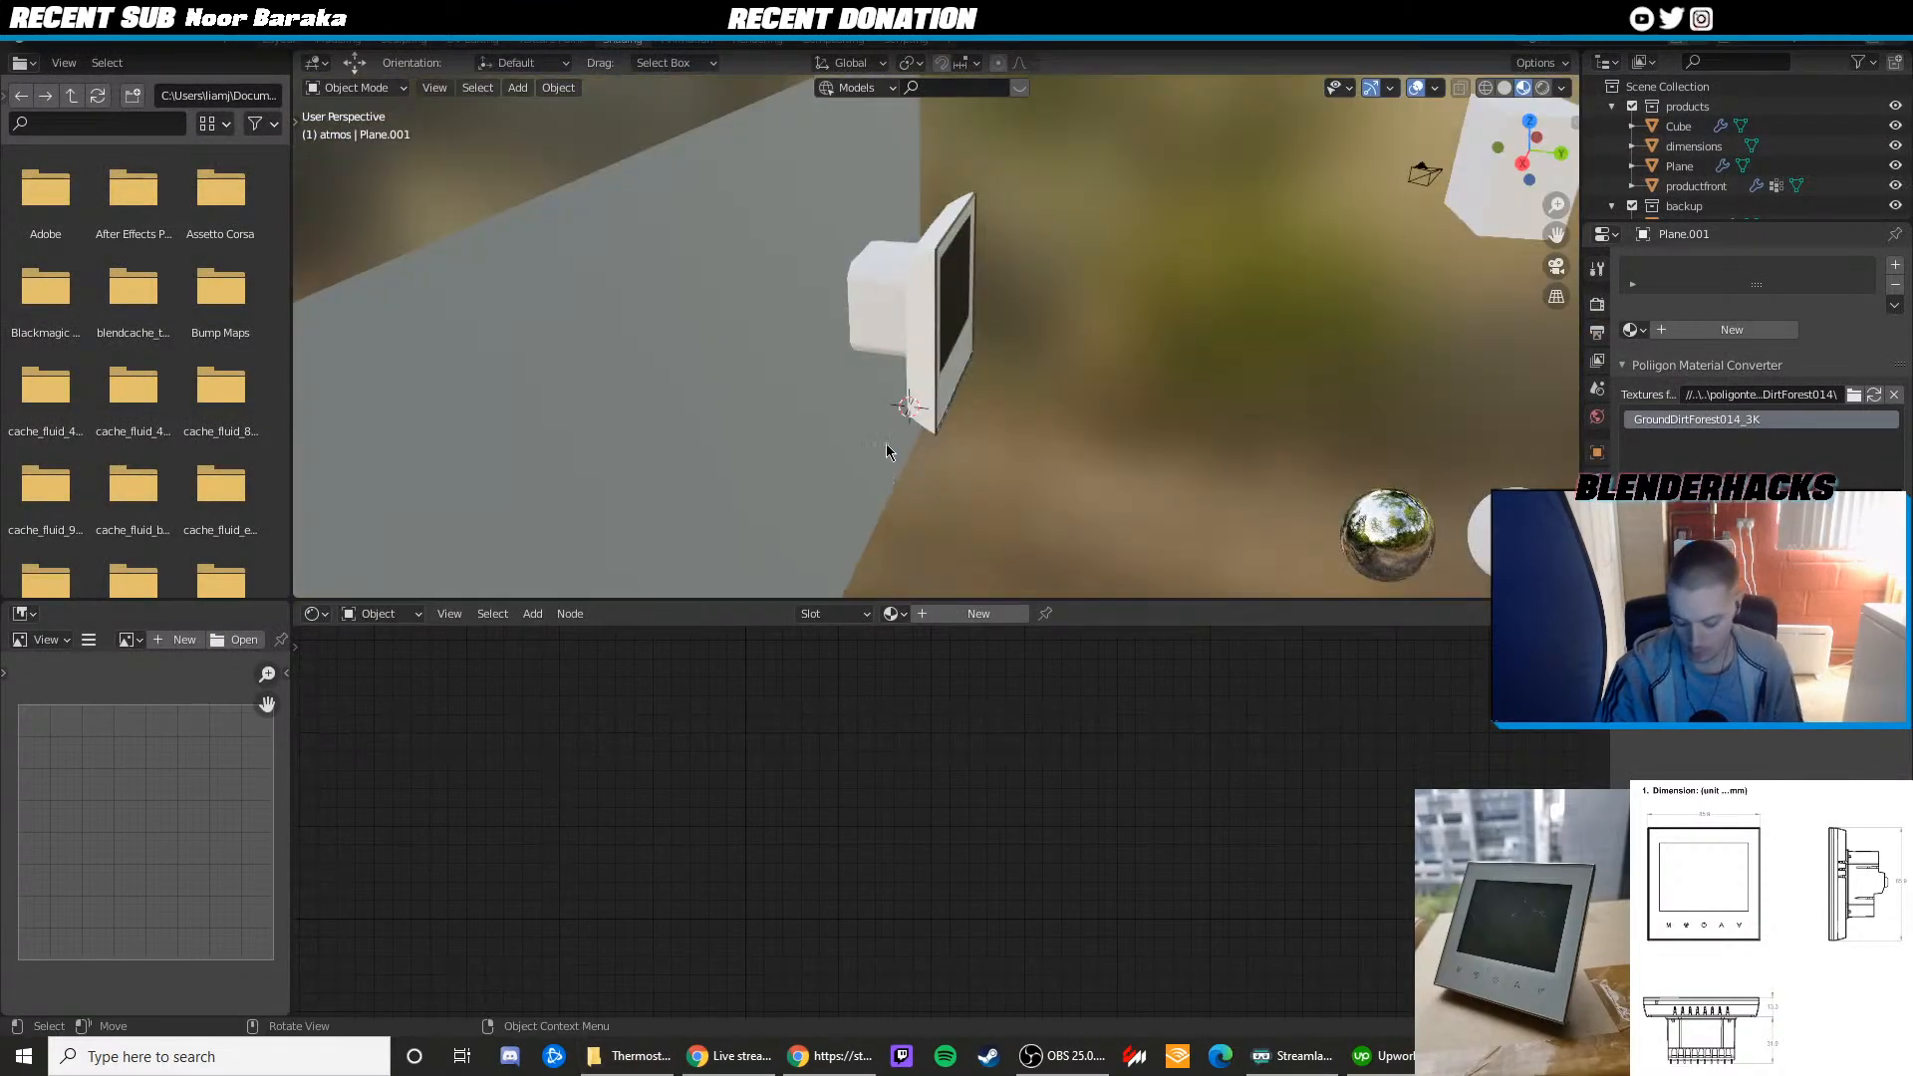
{"action": "key", "text": "KP_0"}
Render the thermostat image from the camera and inspect the front frame and screen as the tiles appear
{"action": "left_click", "coordinate": [125, 42]}
{"action": "left_click", "coordinate": [150, 73]}
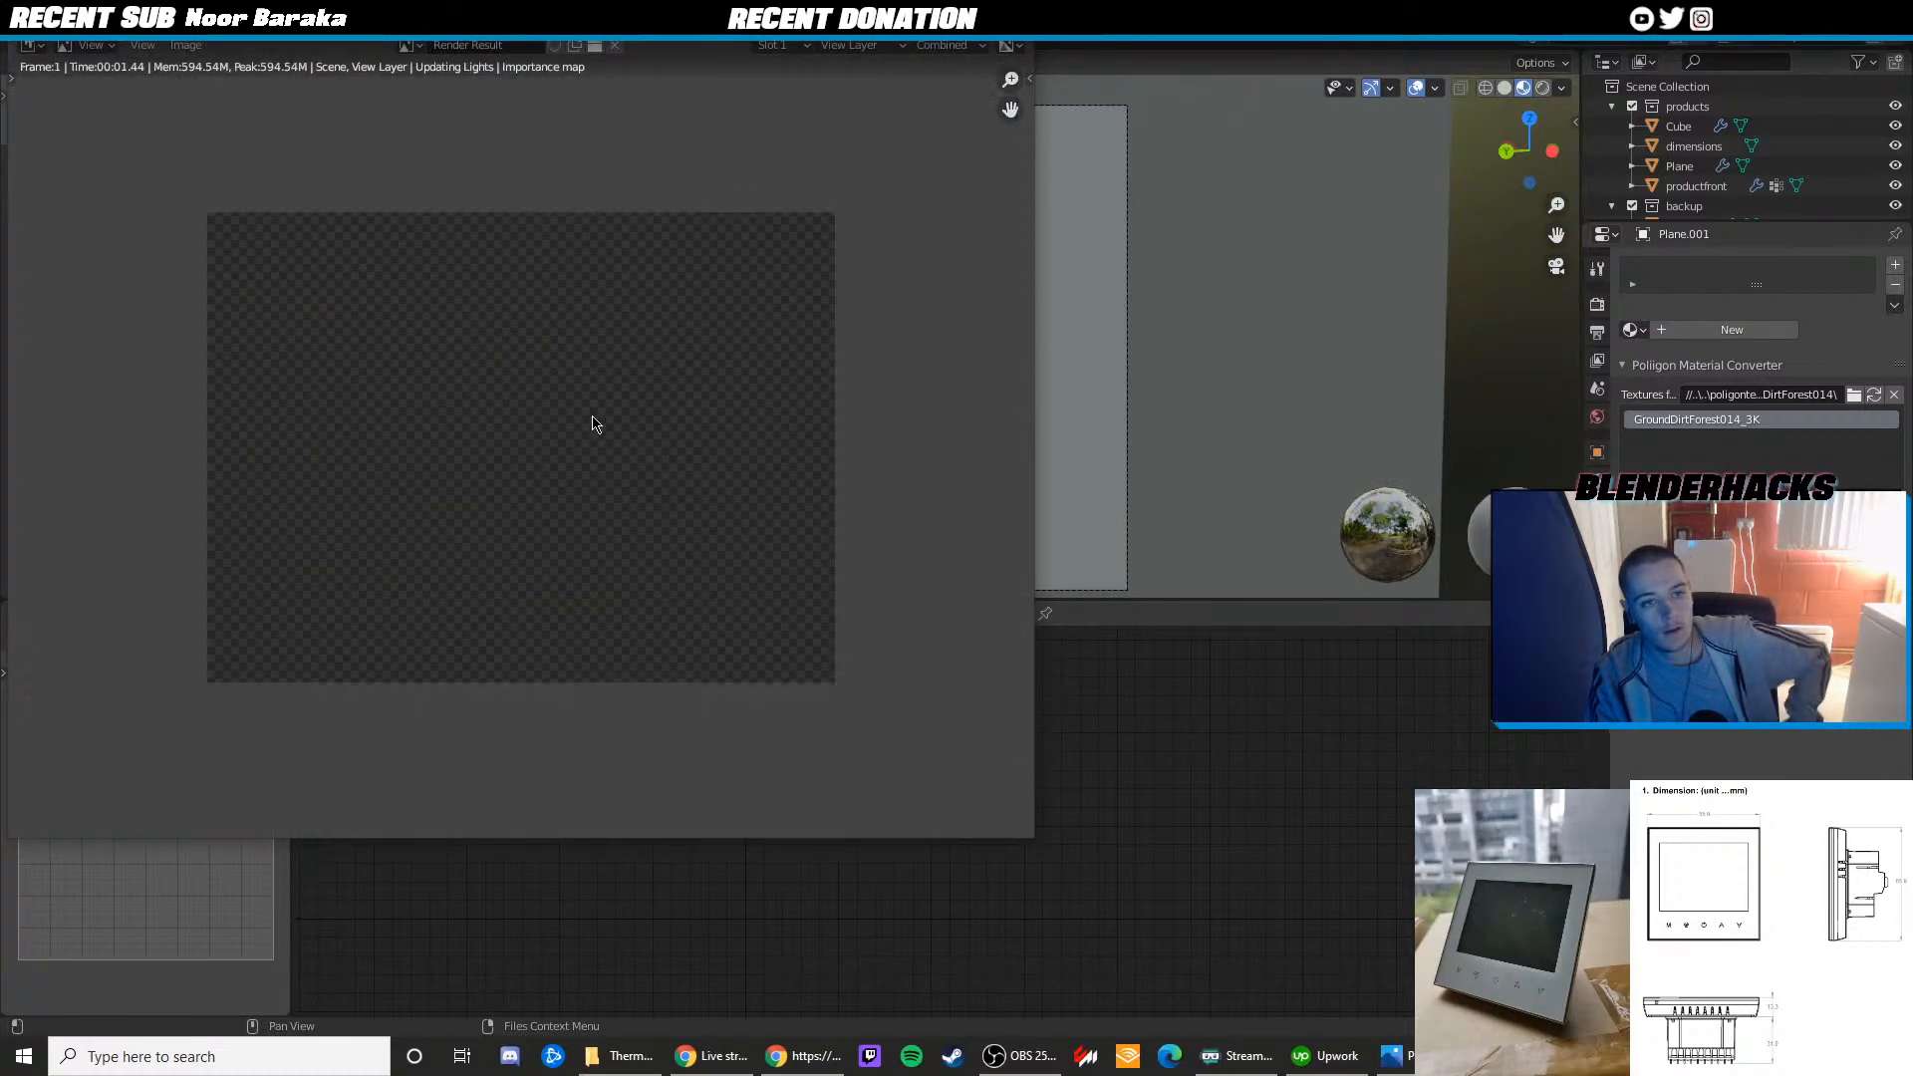
{"action": "scroll", "coordinate": [615, 505], "scroll_direction": "up", "scroll_amount": 3}
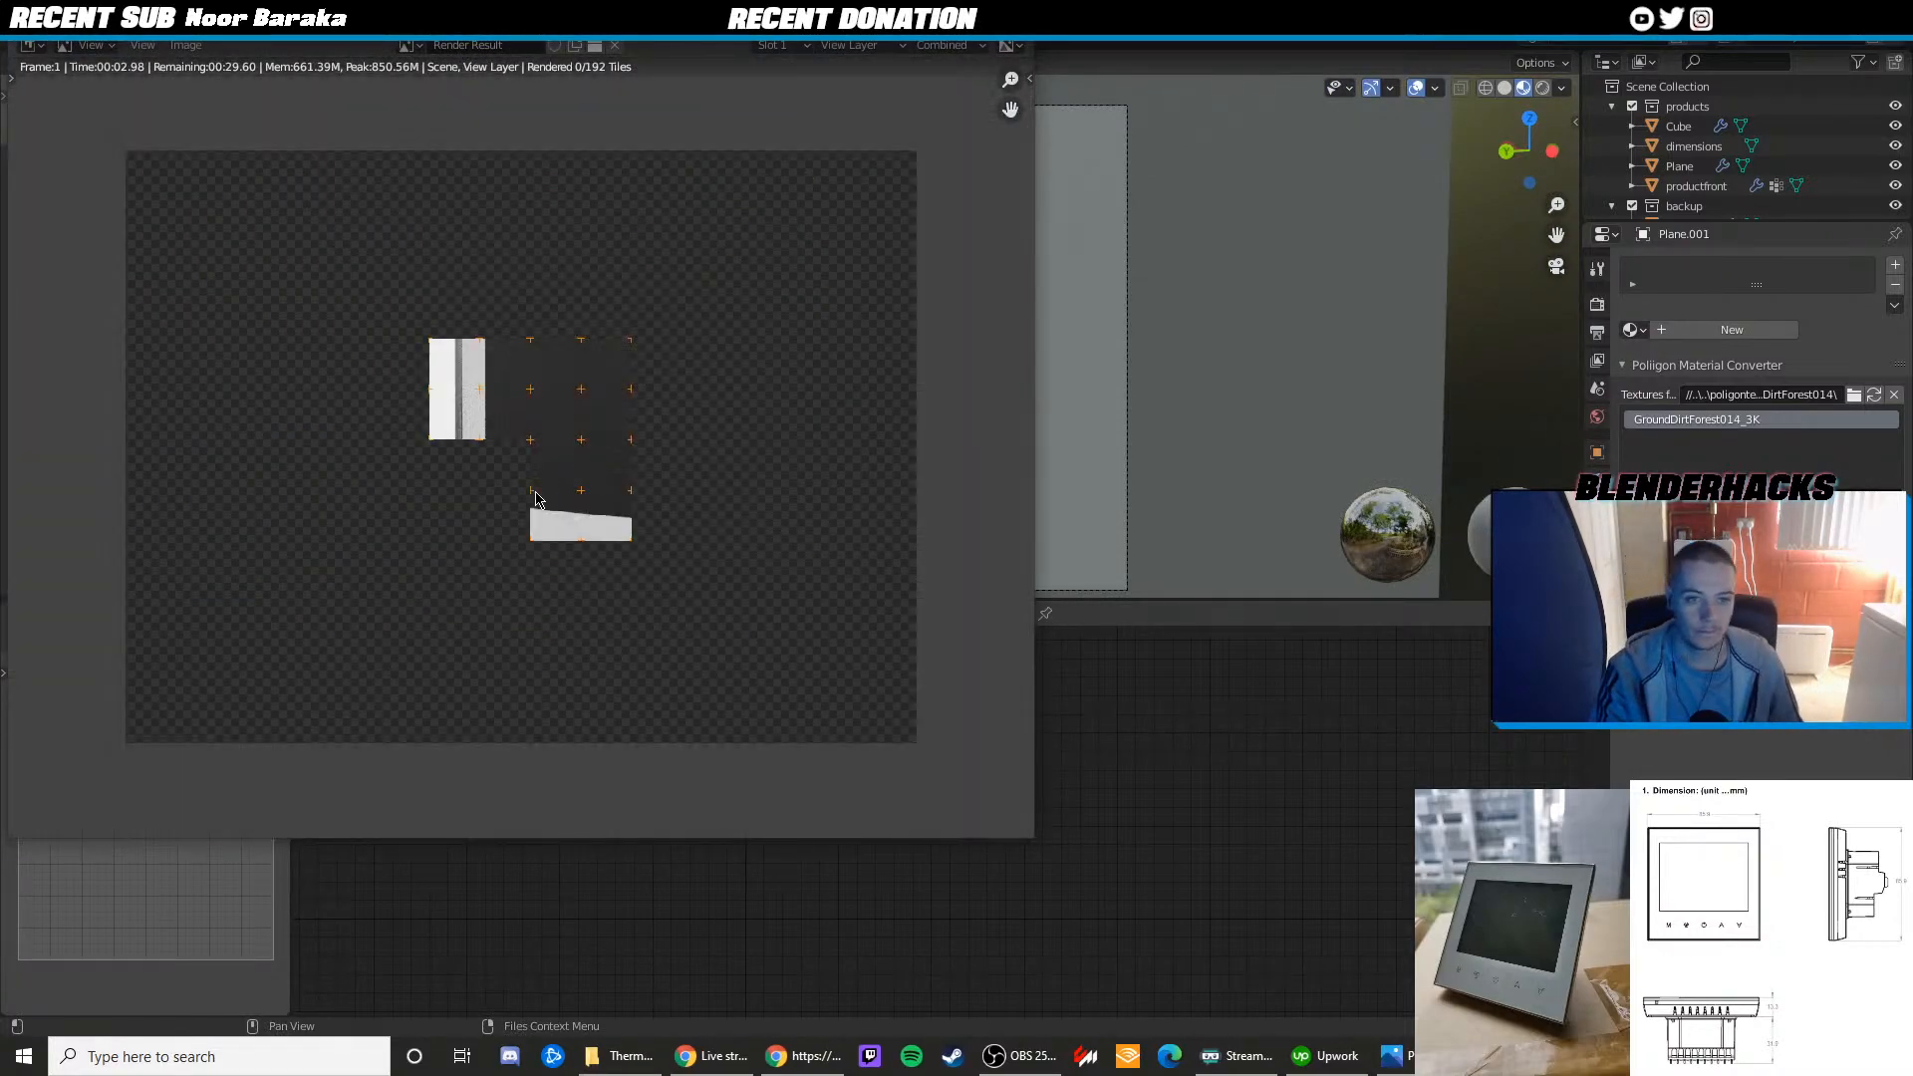
{"action": "scroll", "coordinate": [541, 475], "scroll_direction": "up", "scroll_amount": 3}
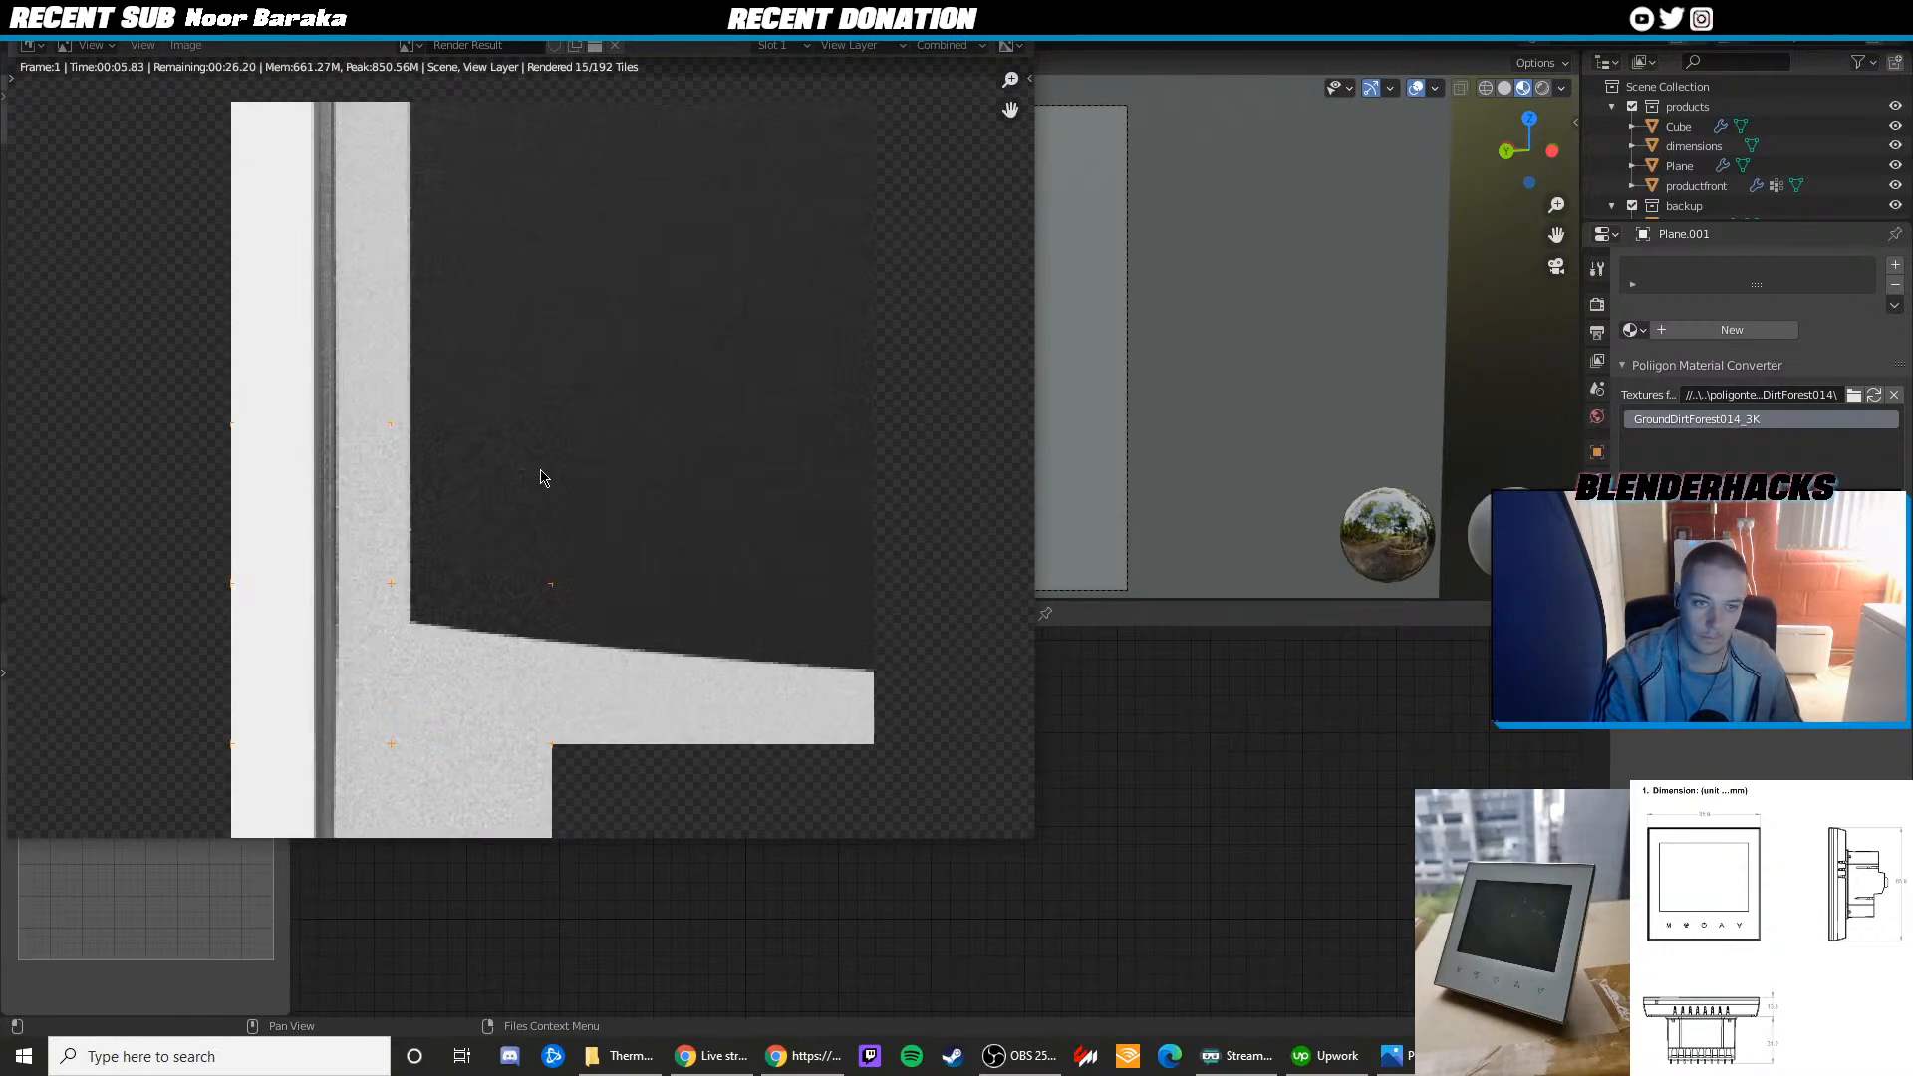
{"action": "scroll", "coordinate": [538, 476], "scroll_direction": "down", "scroll_amount": 3}
{"action": "scroll", "coordinate": [529, 481], "scroll_direction": "down", "scroll_amount": 2}
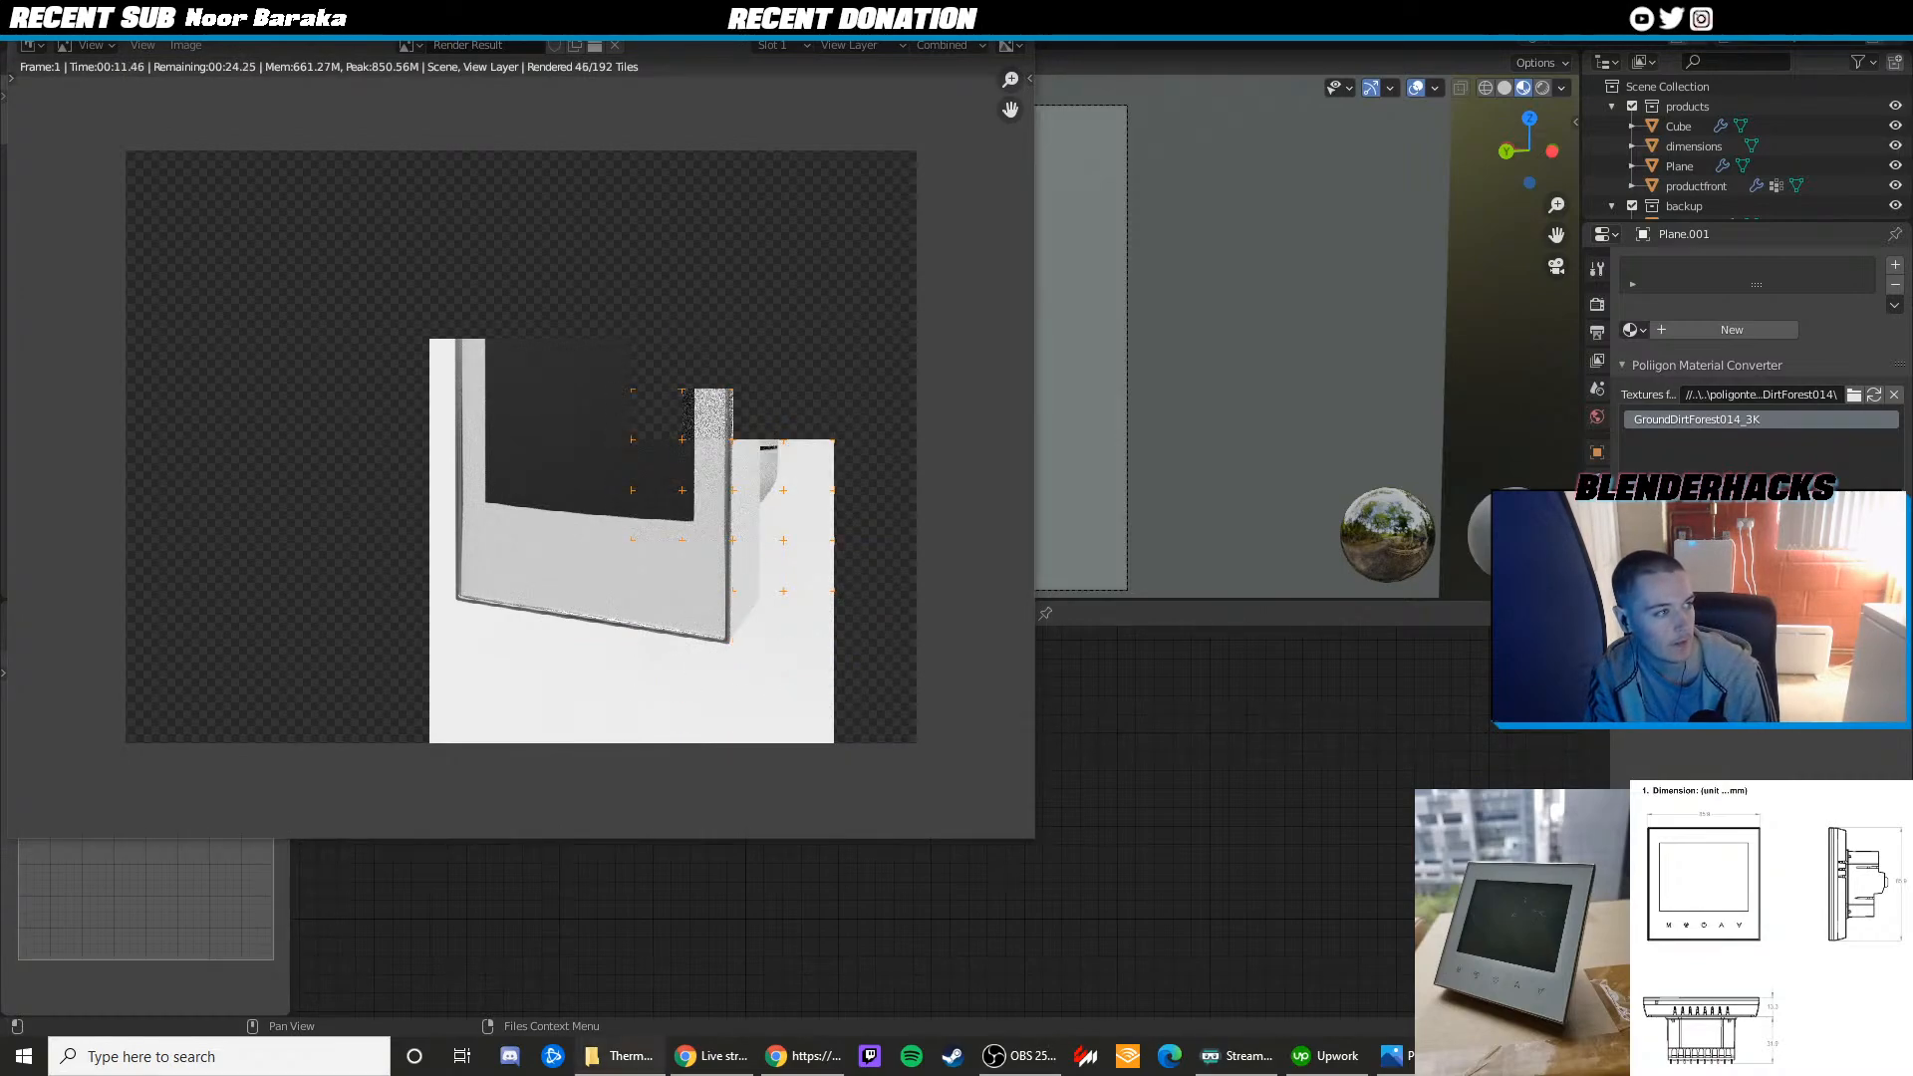
{"action": "scroll", "coordinate": [691, 358], "scroll_direction": "up", "scroll_amount": 3}
{"action": "scroll", "coordinate": [978, 495], "scroll_direction": "down", "scroll_amount": 3}
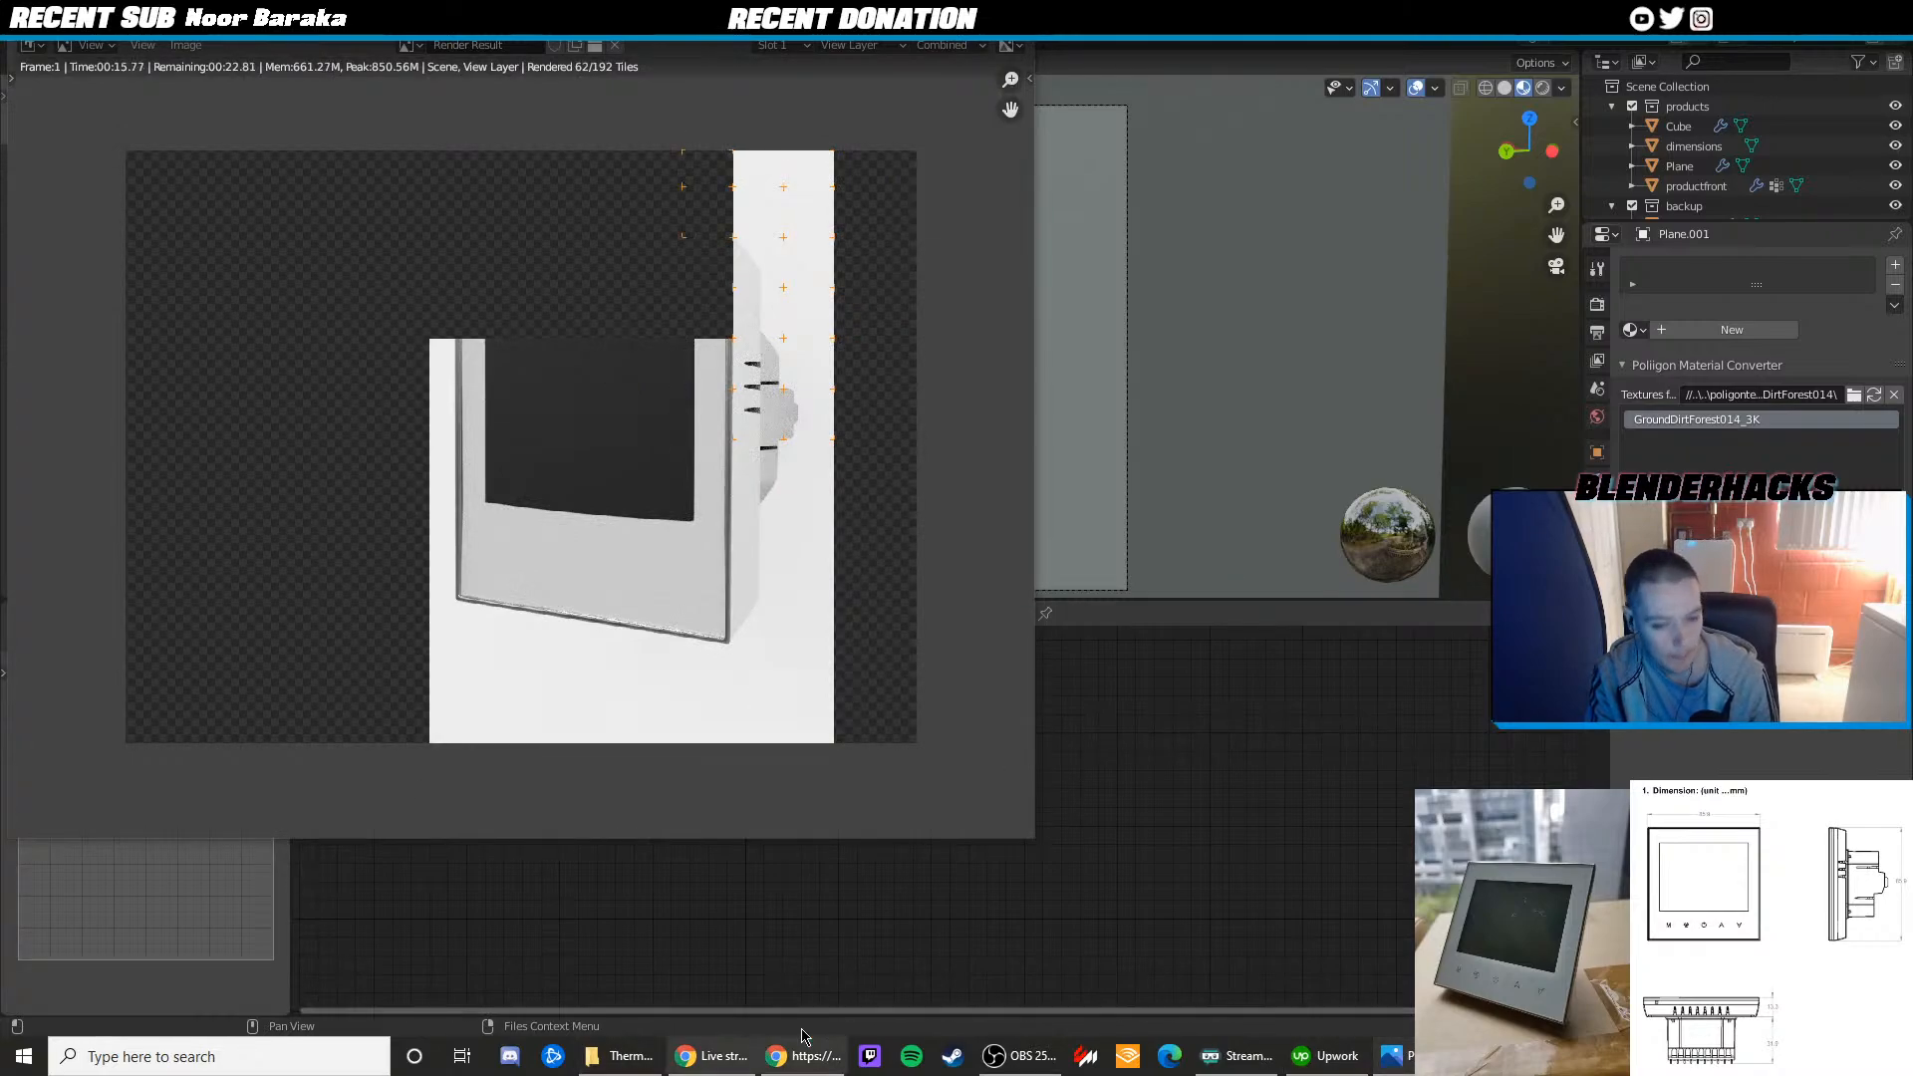
View the finished thermostat render and the icons.png reference, closing both after checking them
{"action": "left_click", "coordinate": [1485, 1056]}
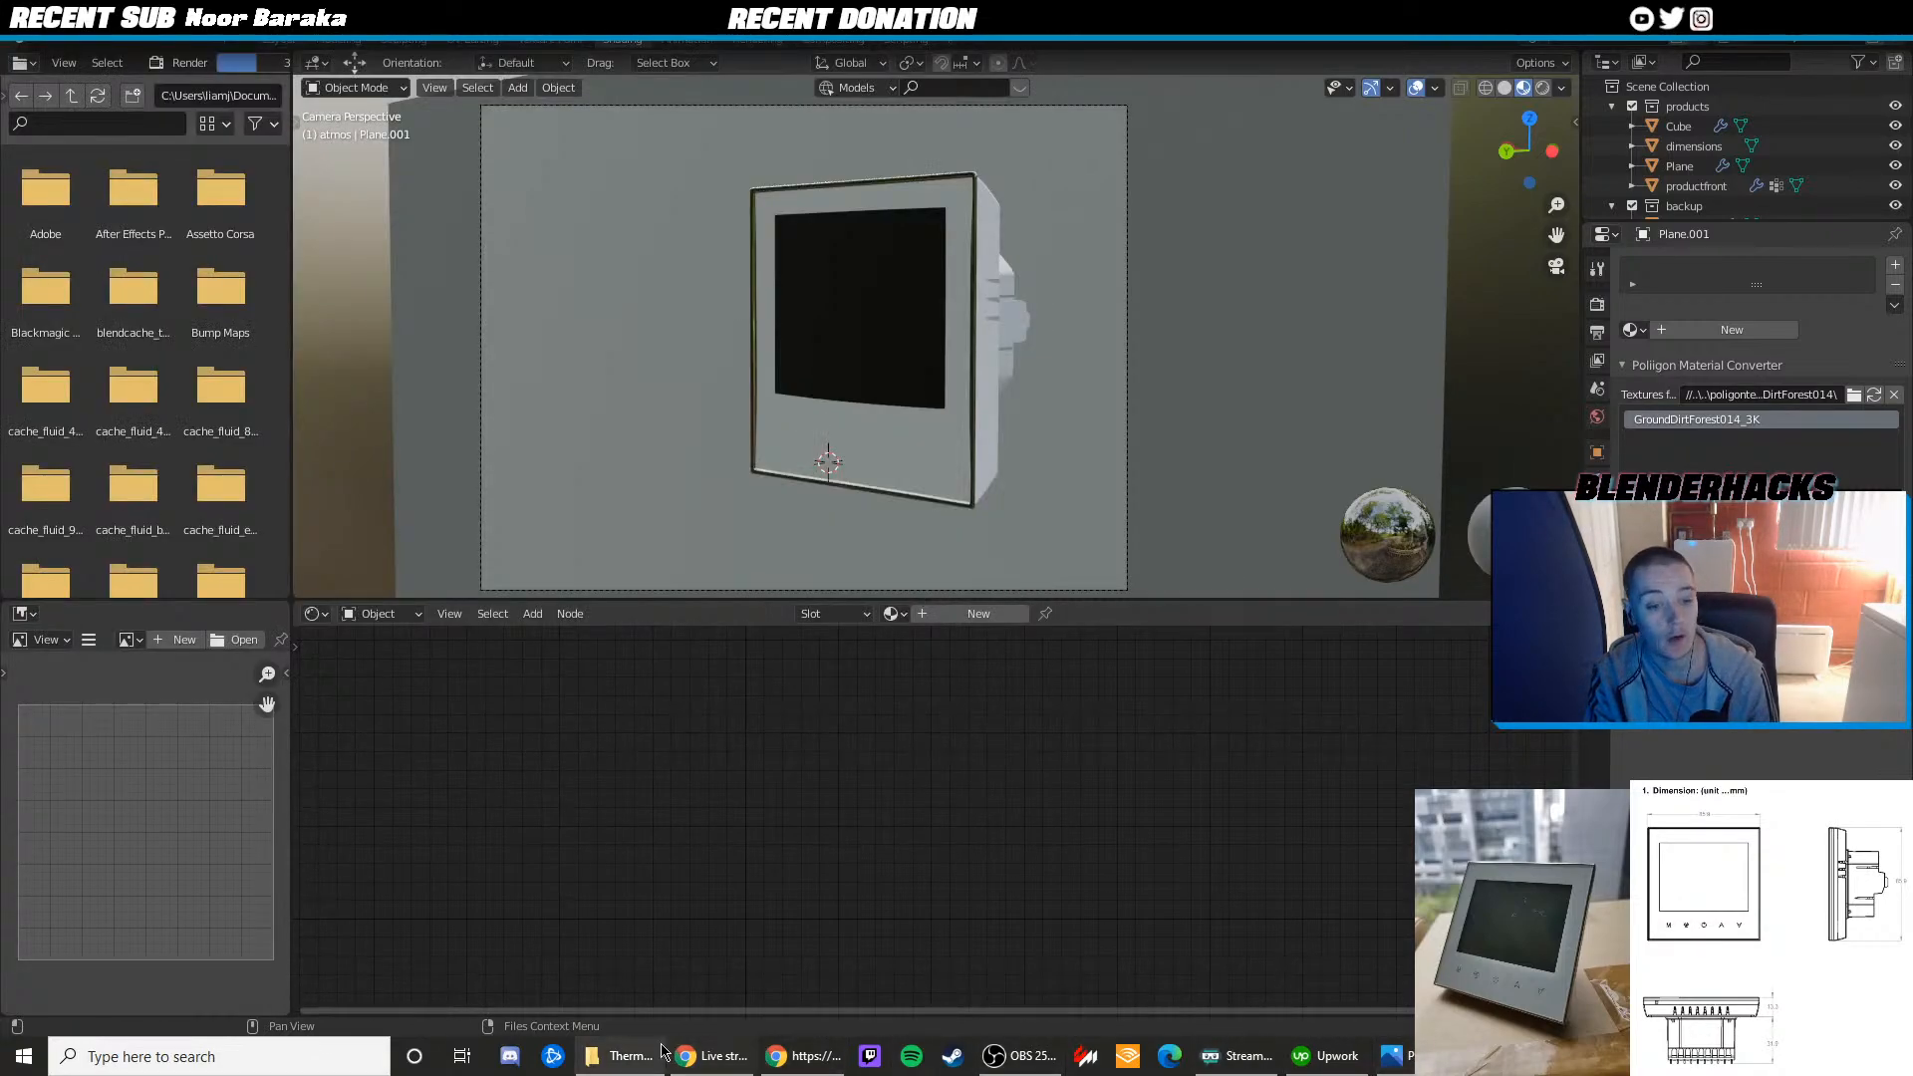
{"action": "left_click", "coordinate": [628, 1055]}
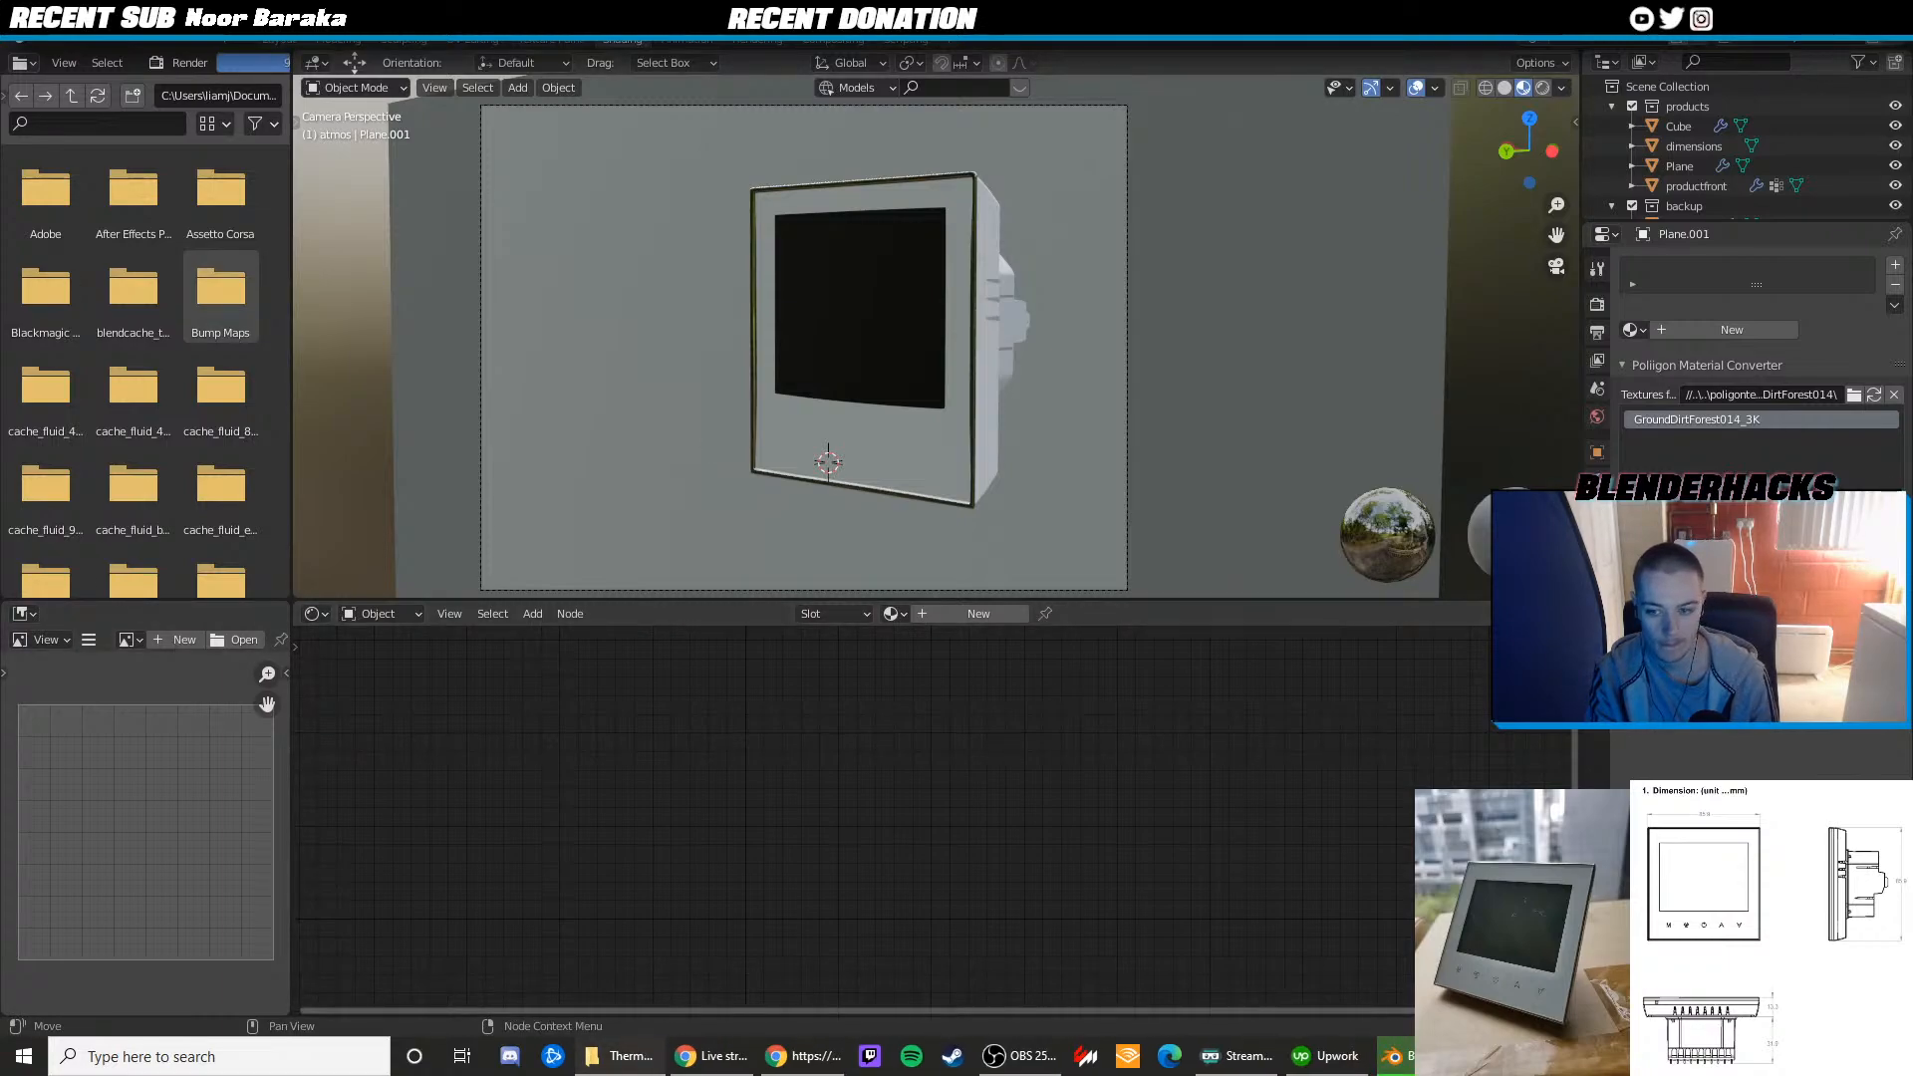
{"action": "key", "text": "F11"}
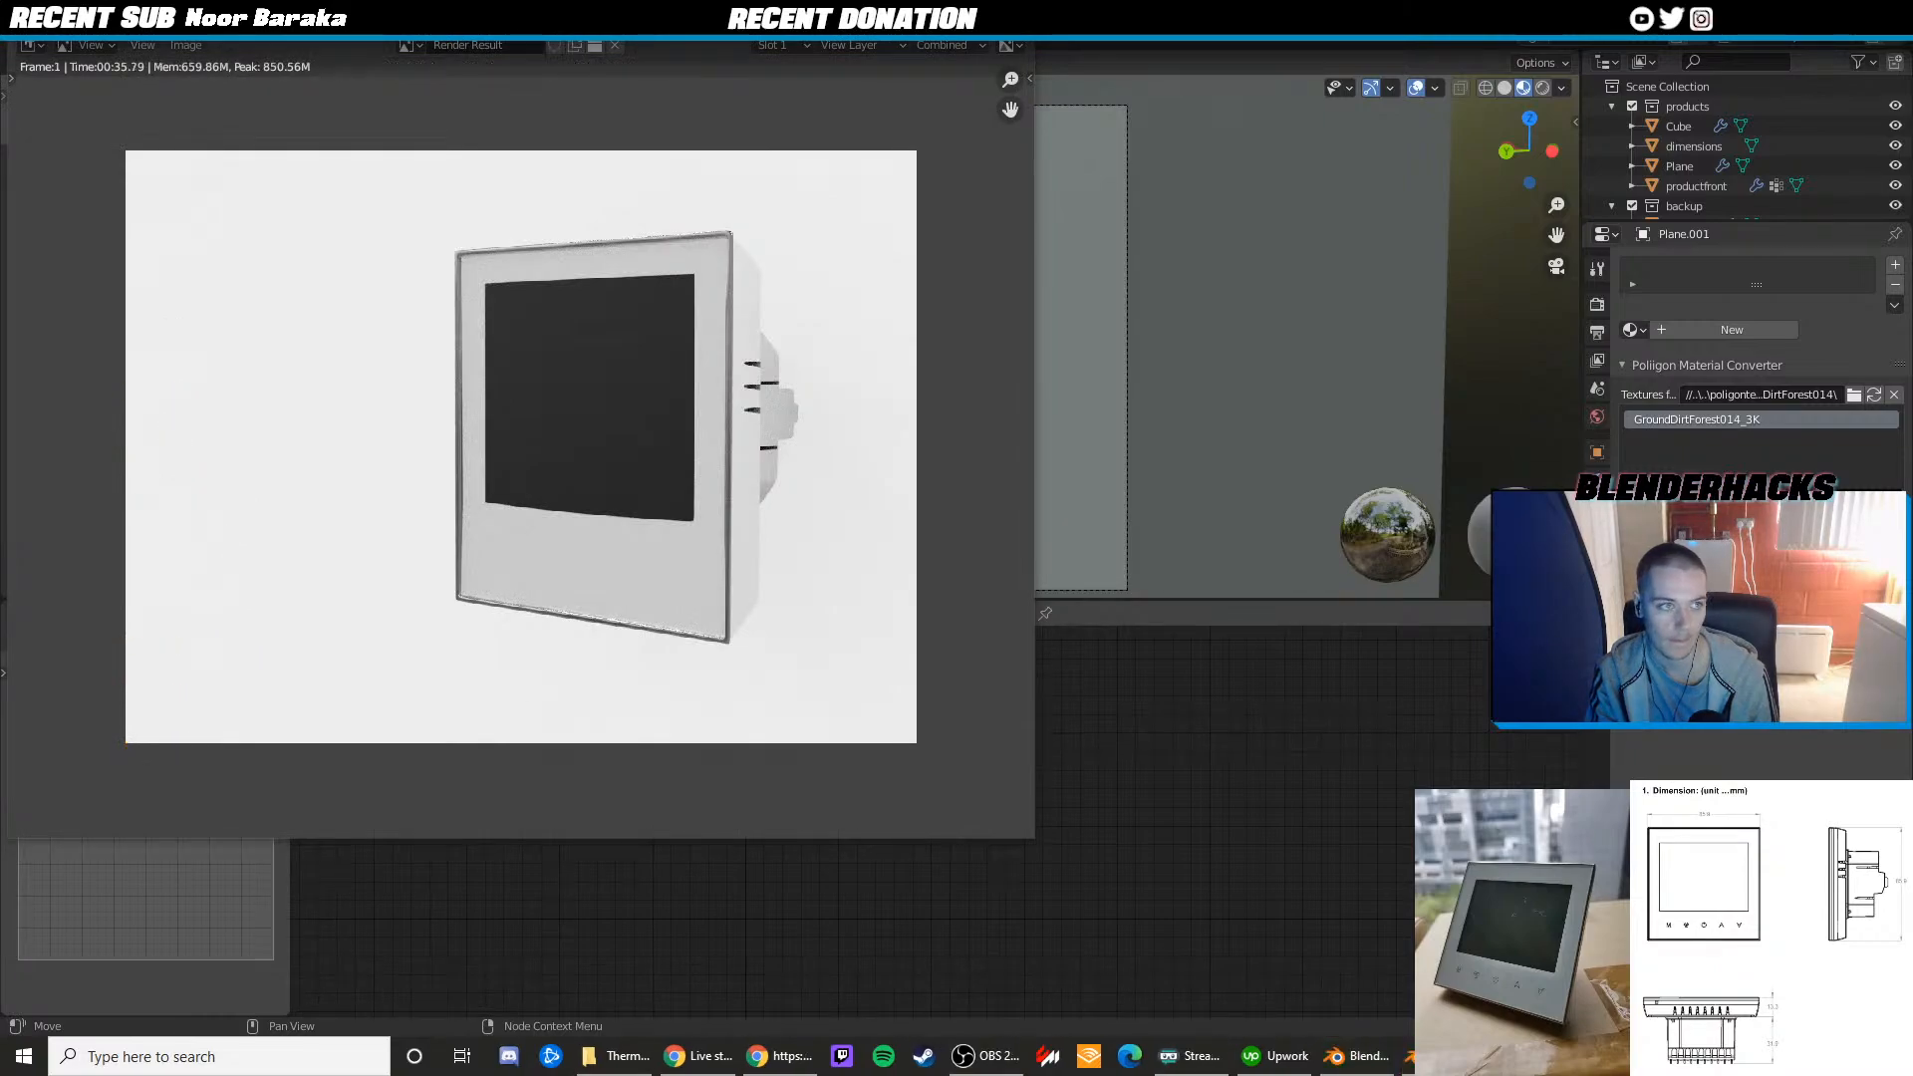
{"action": "left_click_drag", "start_coordinate": [0, 122], "coordinate": [1181, 117]}
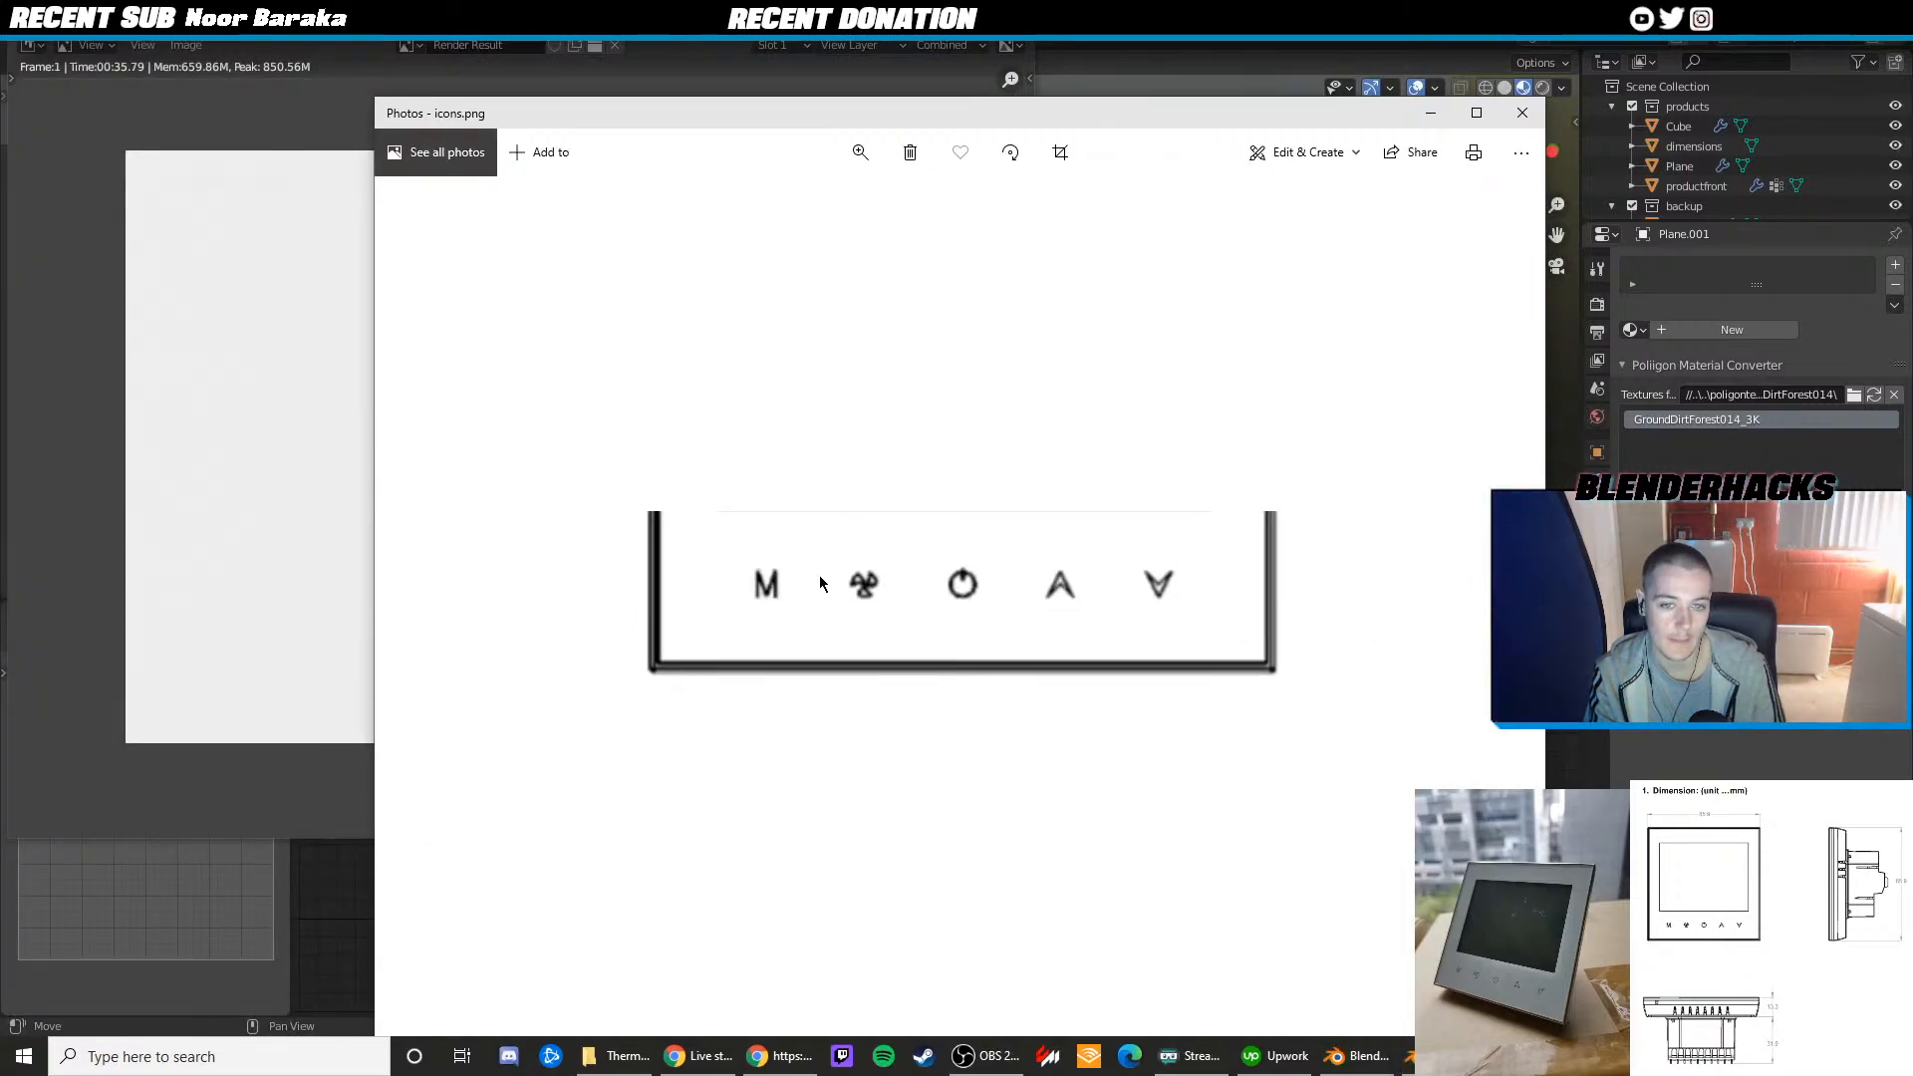
{"action": "left_click", "coordinate": [1539, 126]}
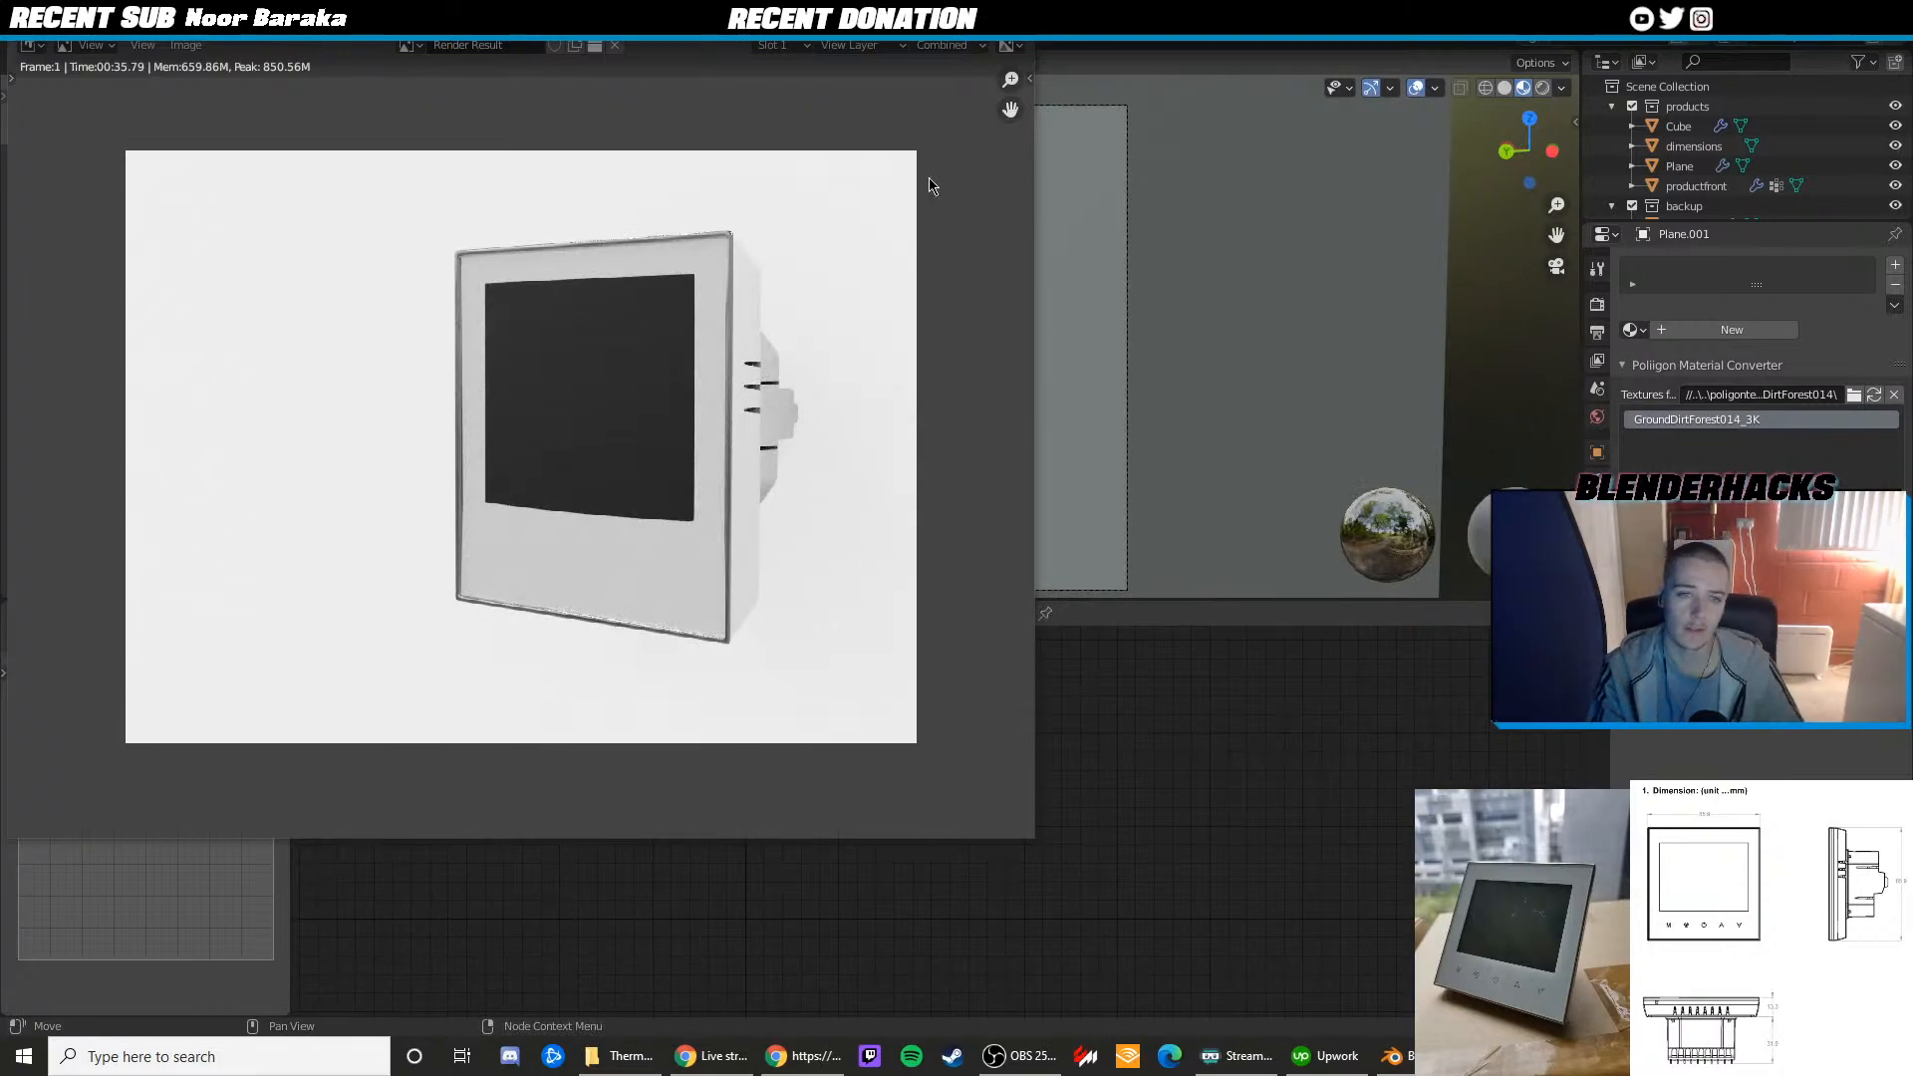
{"action": "key", "text": "Escape"}
Darken the Base Color of the Metal material on the productfront object to a medium grey
{"action": "left_click", "coordinate": [969, 361]}
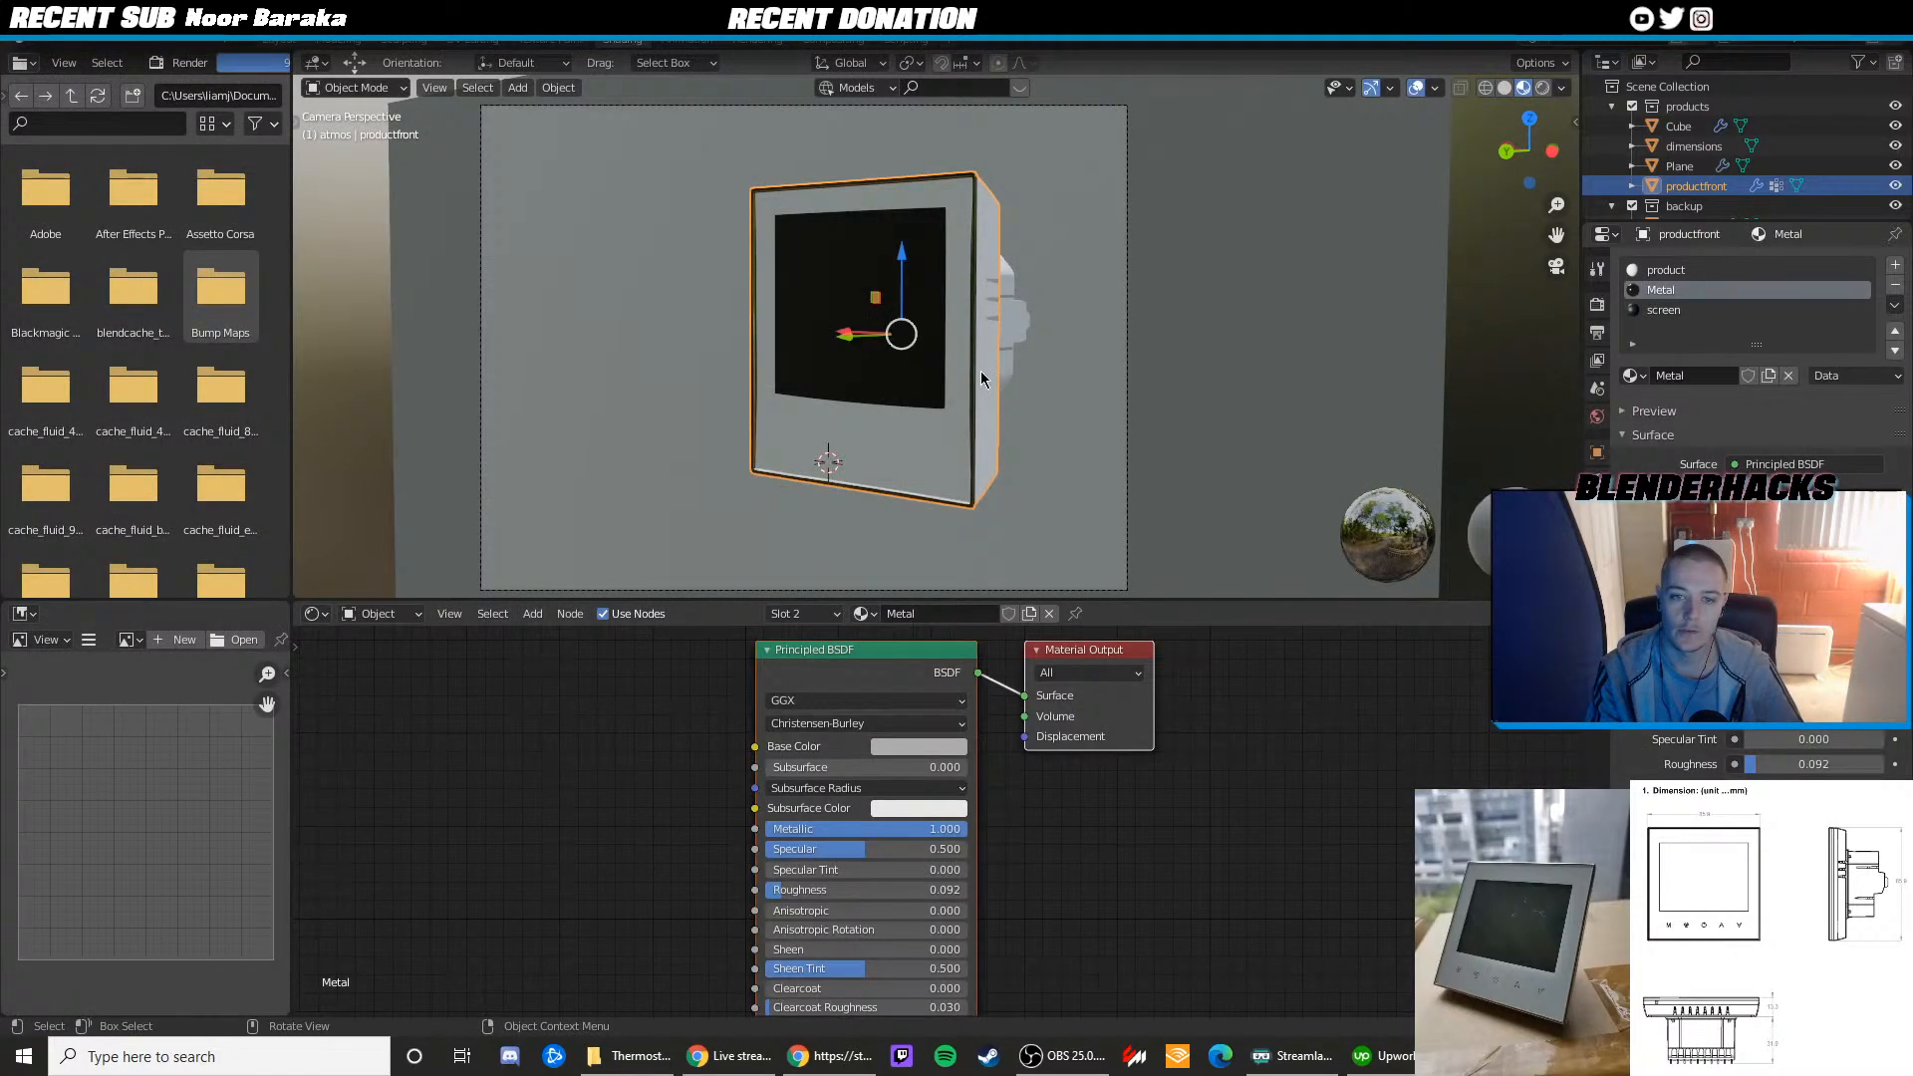
{"action": "scroll", "coordinate": [981, 379], "scroll_direction": "up", "scroll_amount": 3}
{"action": "key", "text": "Tab"}
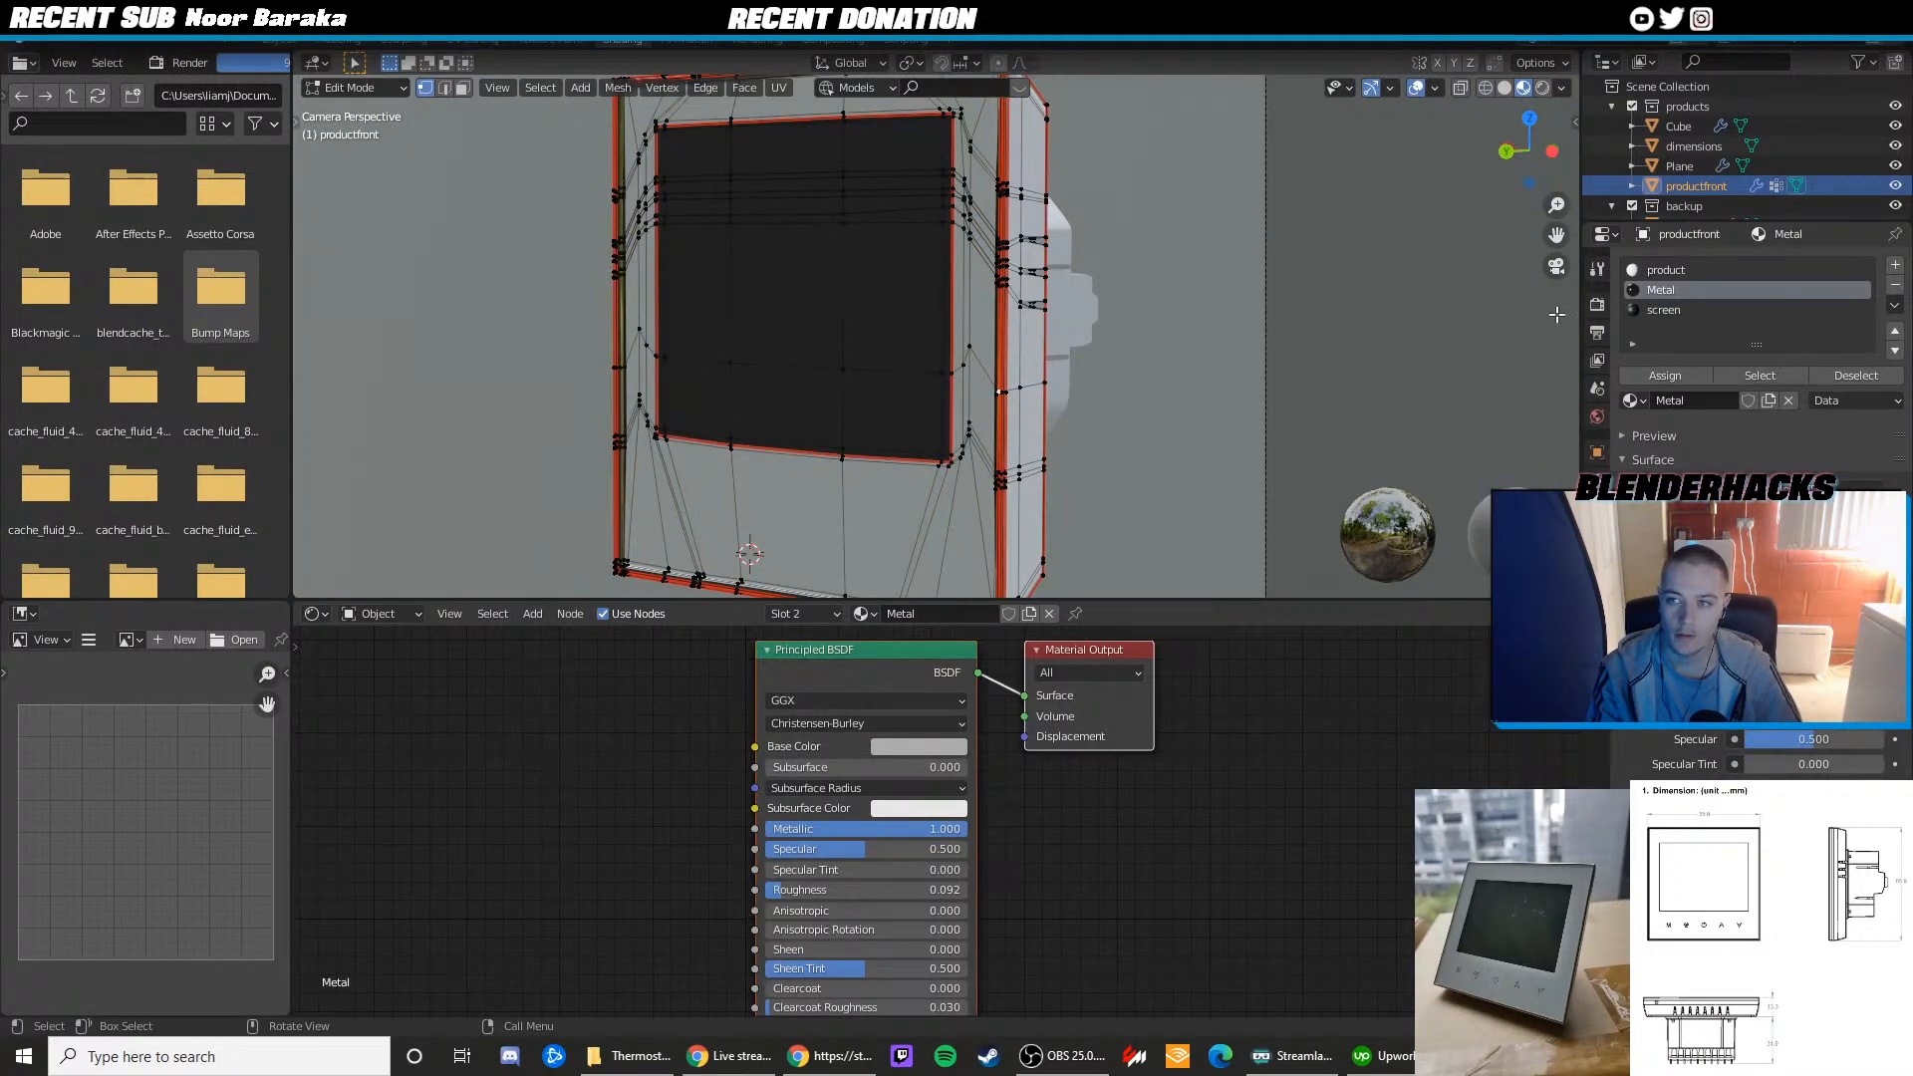
{"action": "left_click", "coordinate": [951, 746]}
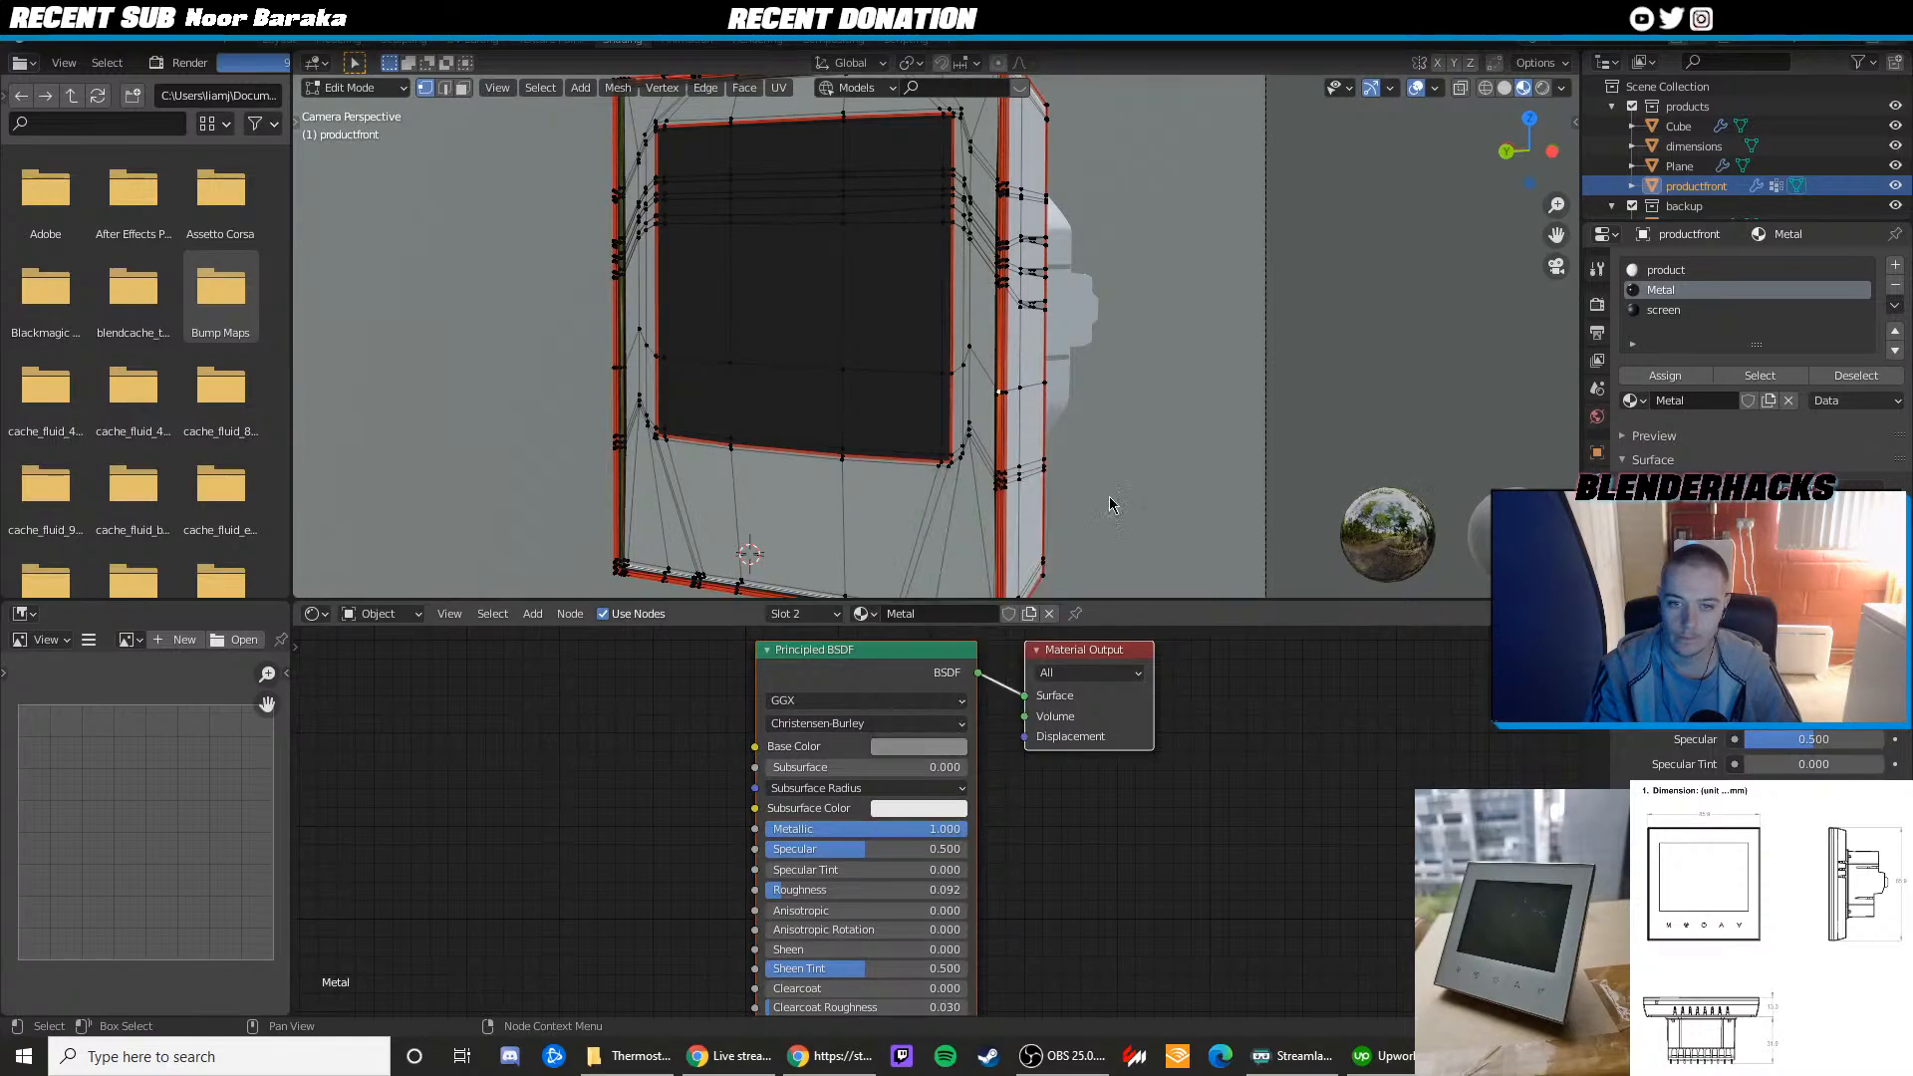
{"action": "key", "text": "Tab"}
Select the background plane and preview the whole camera frame in Rendered viewport shading
{"action": "left_click", "coordinate": [1347, 388]}
{"action": "key", "text": "z"}
{"action": "left_click", "coordinate": [972, 286]}
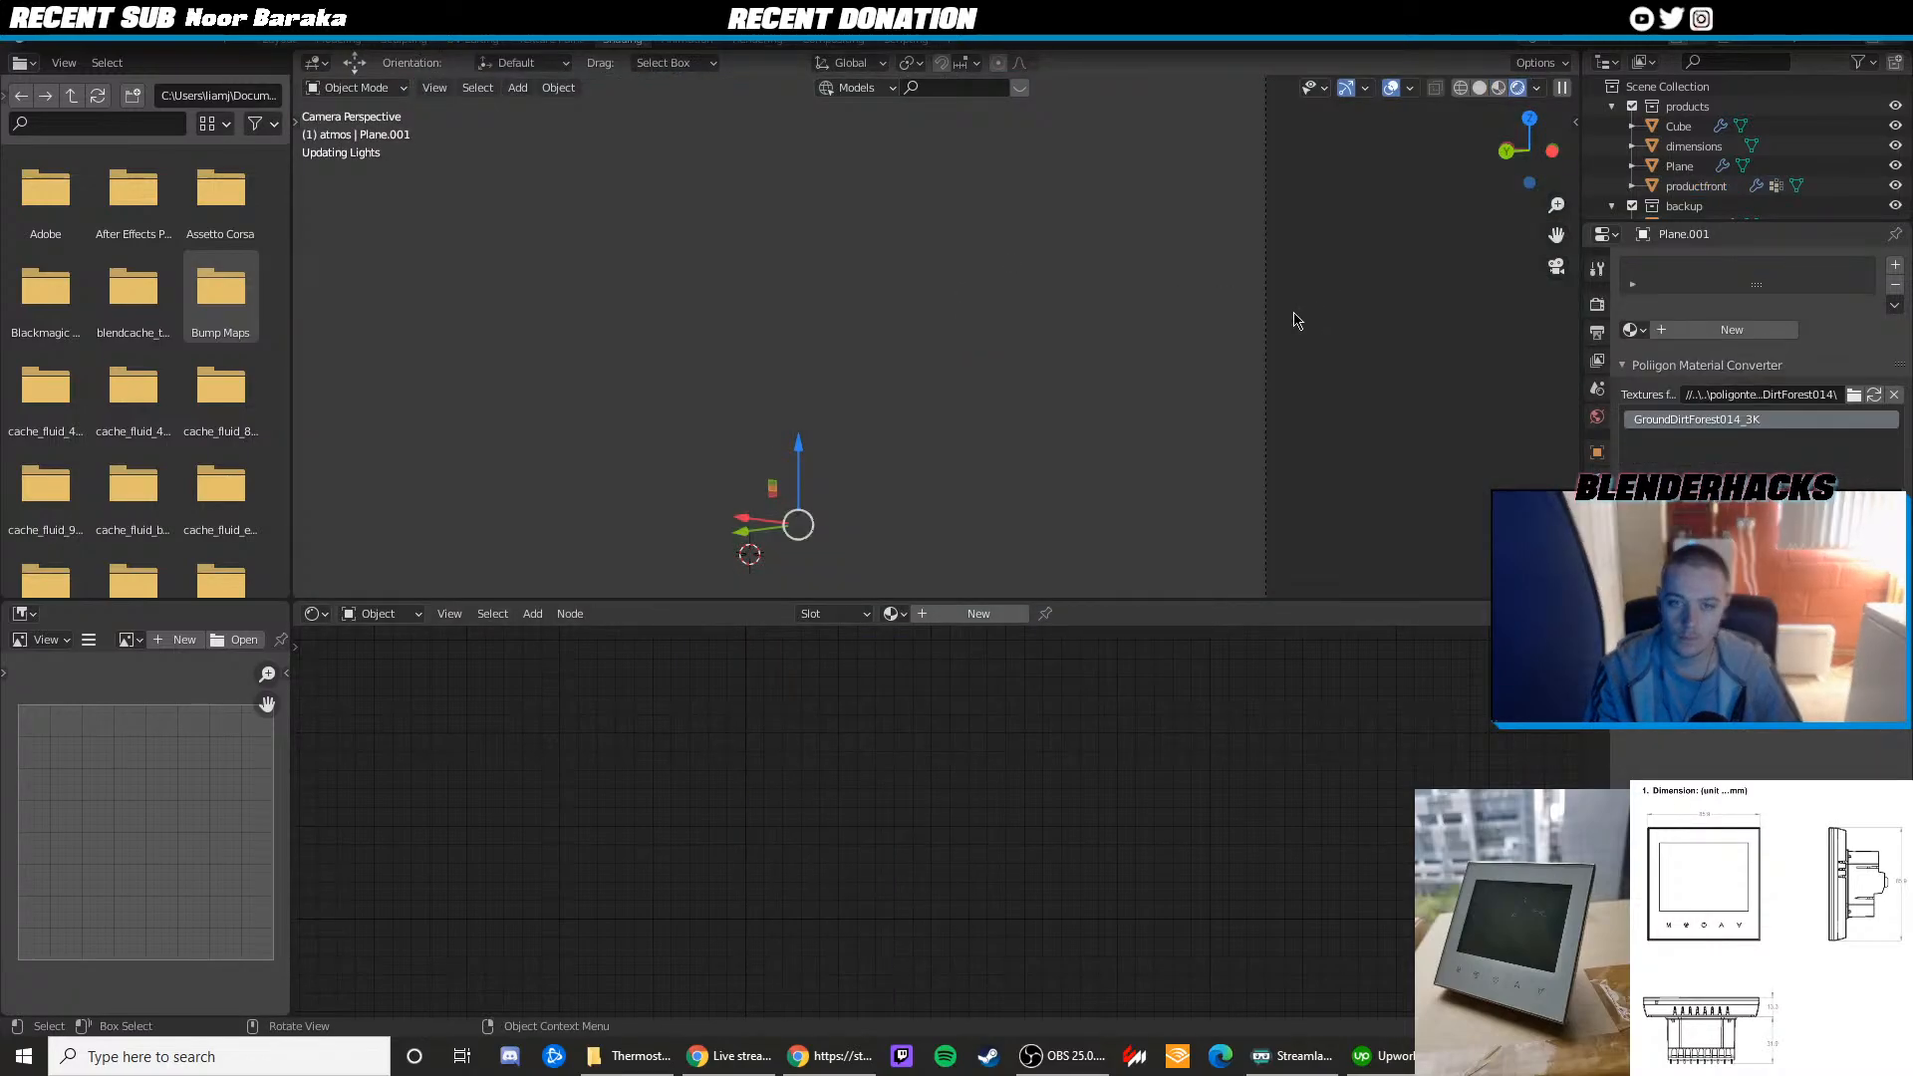
{"action": "scroll", "coordinate": [1293, 319], "scroll_direction": "down", "scroll_amount": 3}
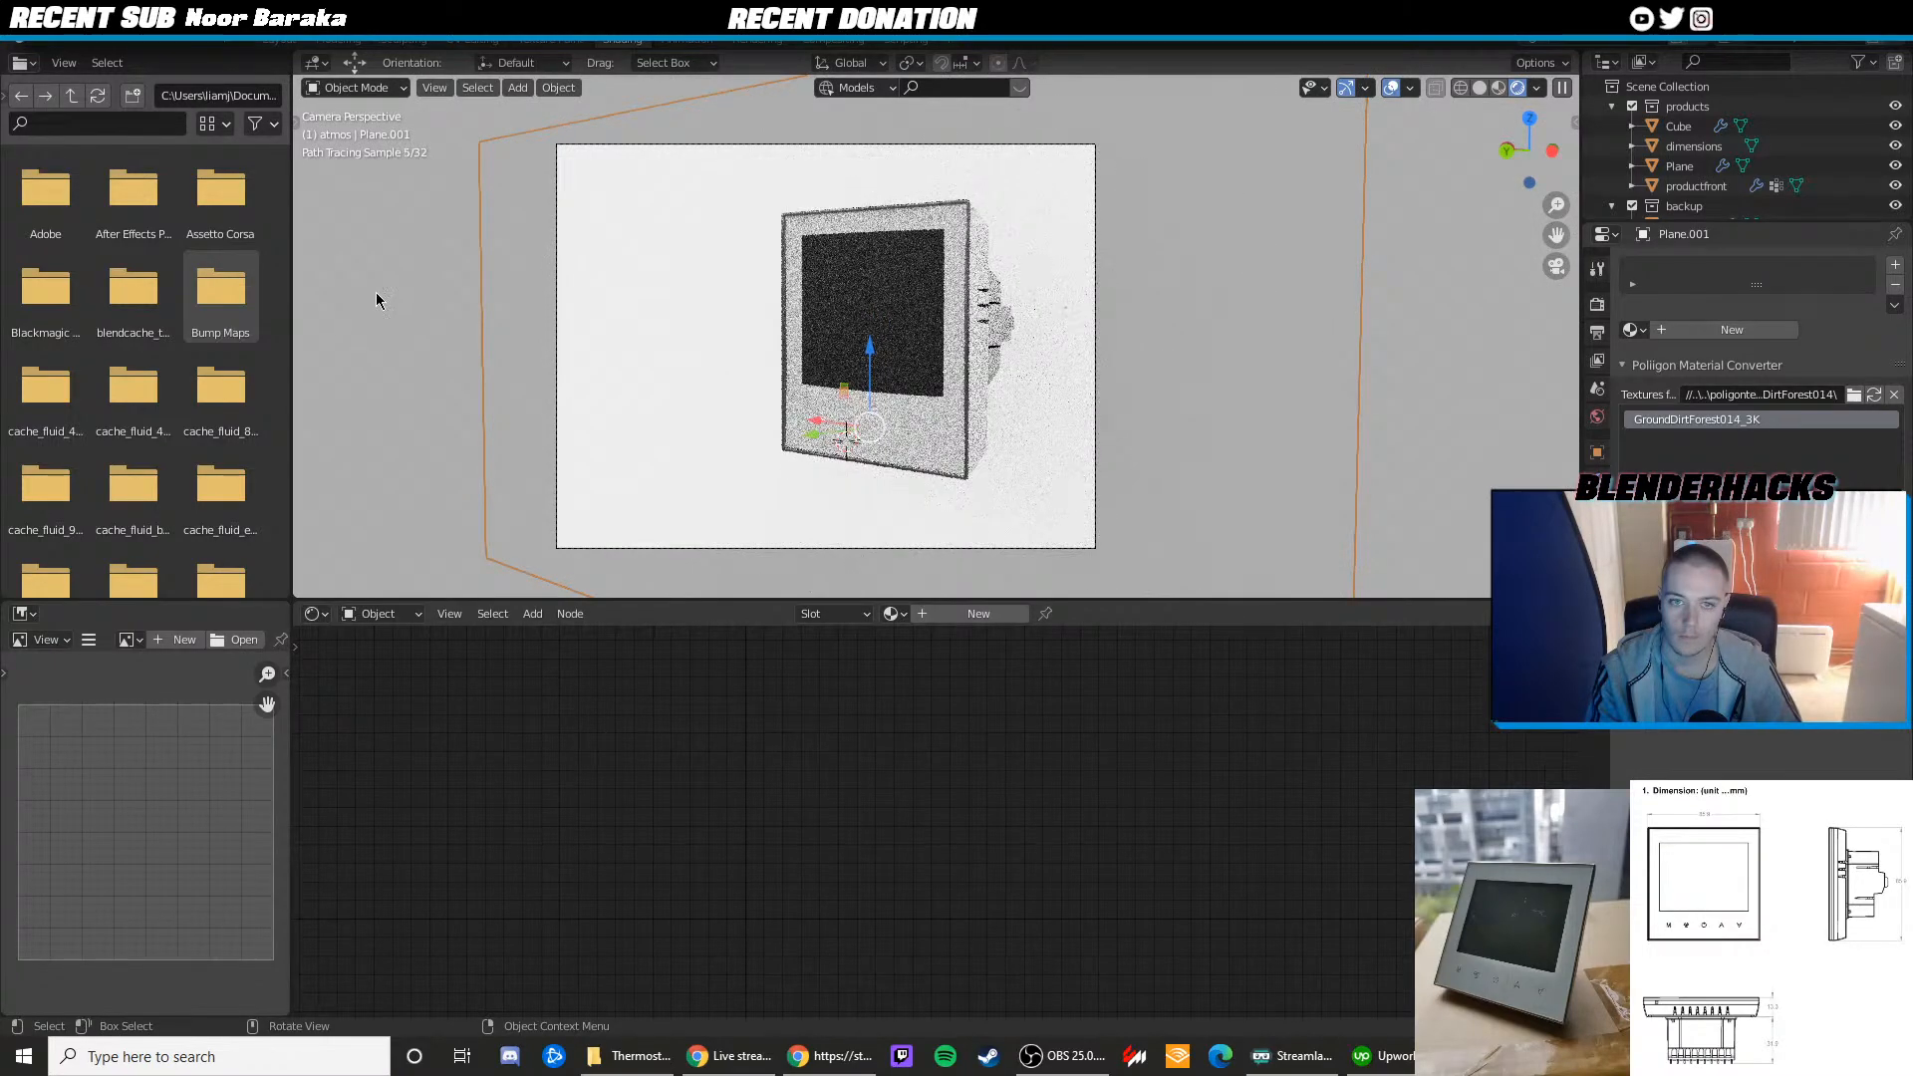
Render the image again, examine the thermostat's metal edge, screen and side vents, and close the render window
{"action": "left_click", "coordinate": [121, 40]}
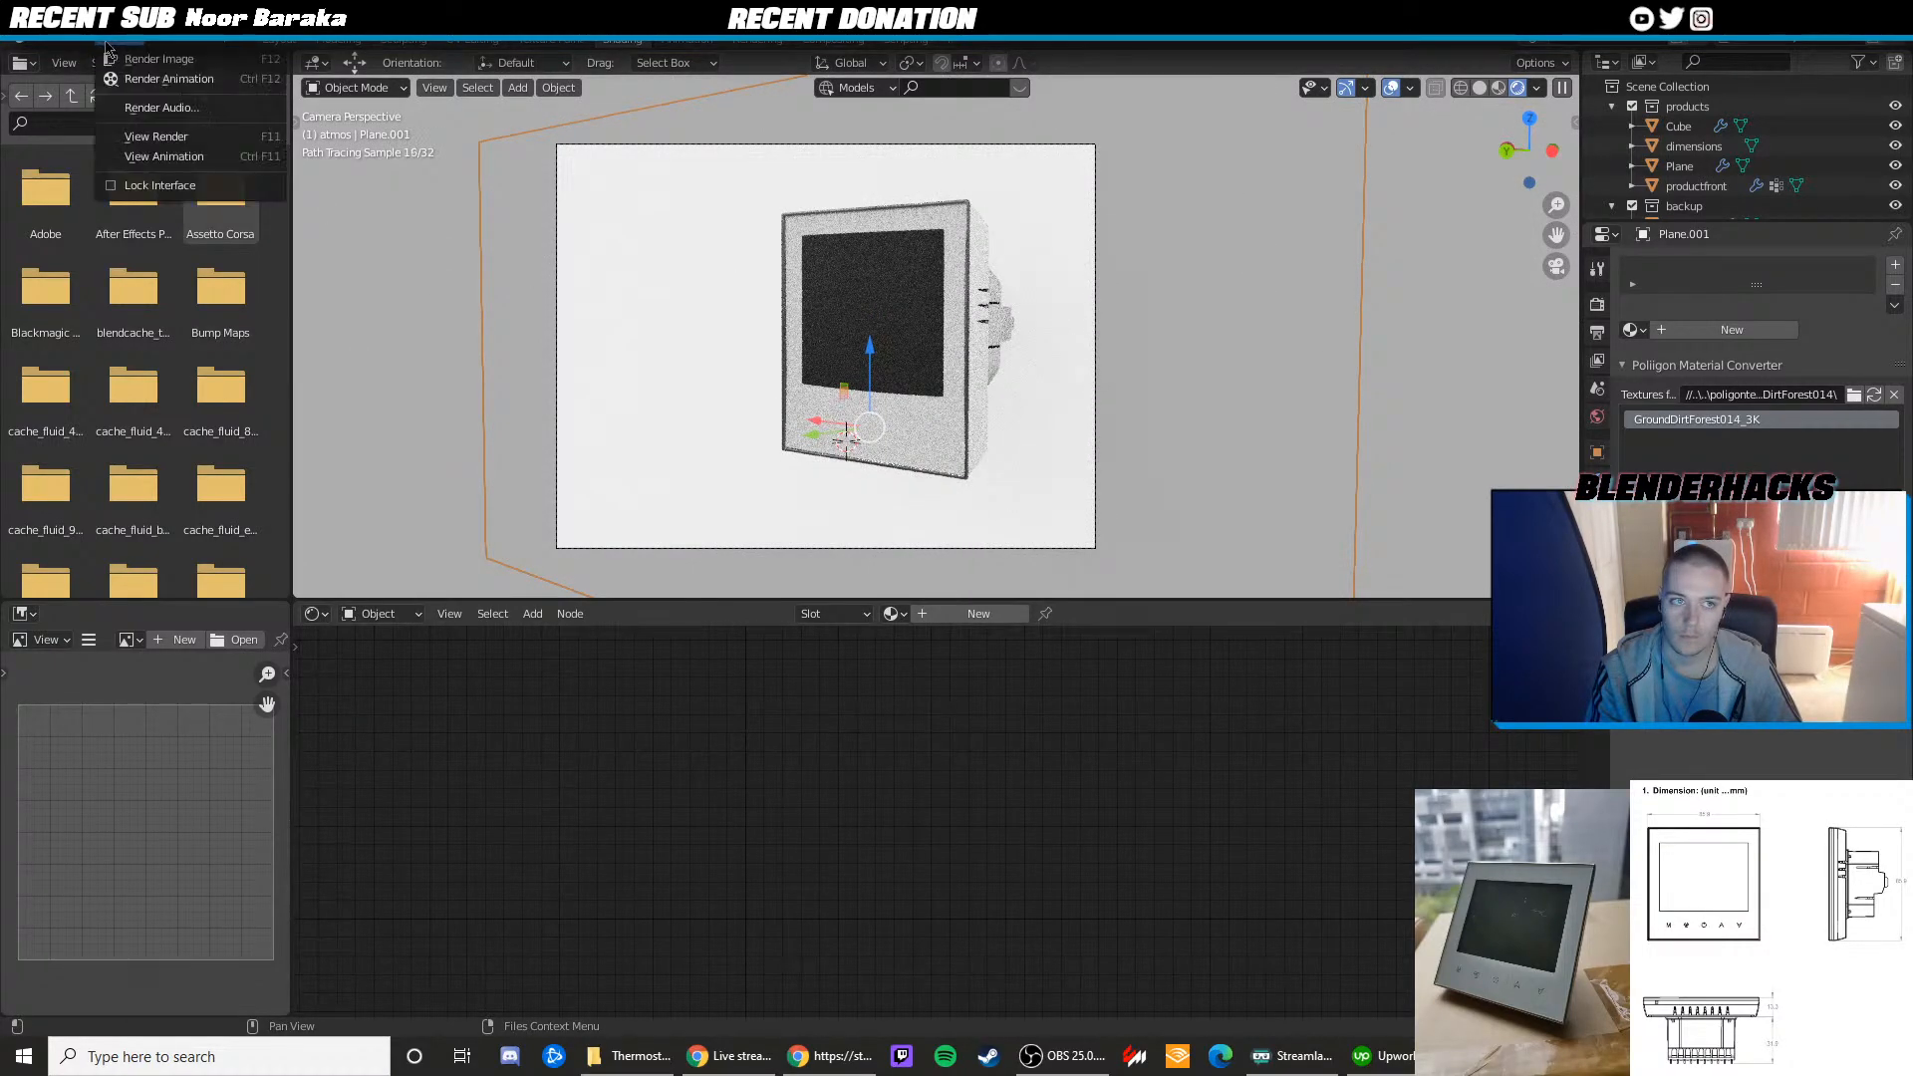
{"action": "left_click", "coordinate": [139, 58]}
{"action": "scroll", "coordinate": [639, 530], "scroll_direction": "up", "scroll_amount": 1}
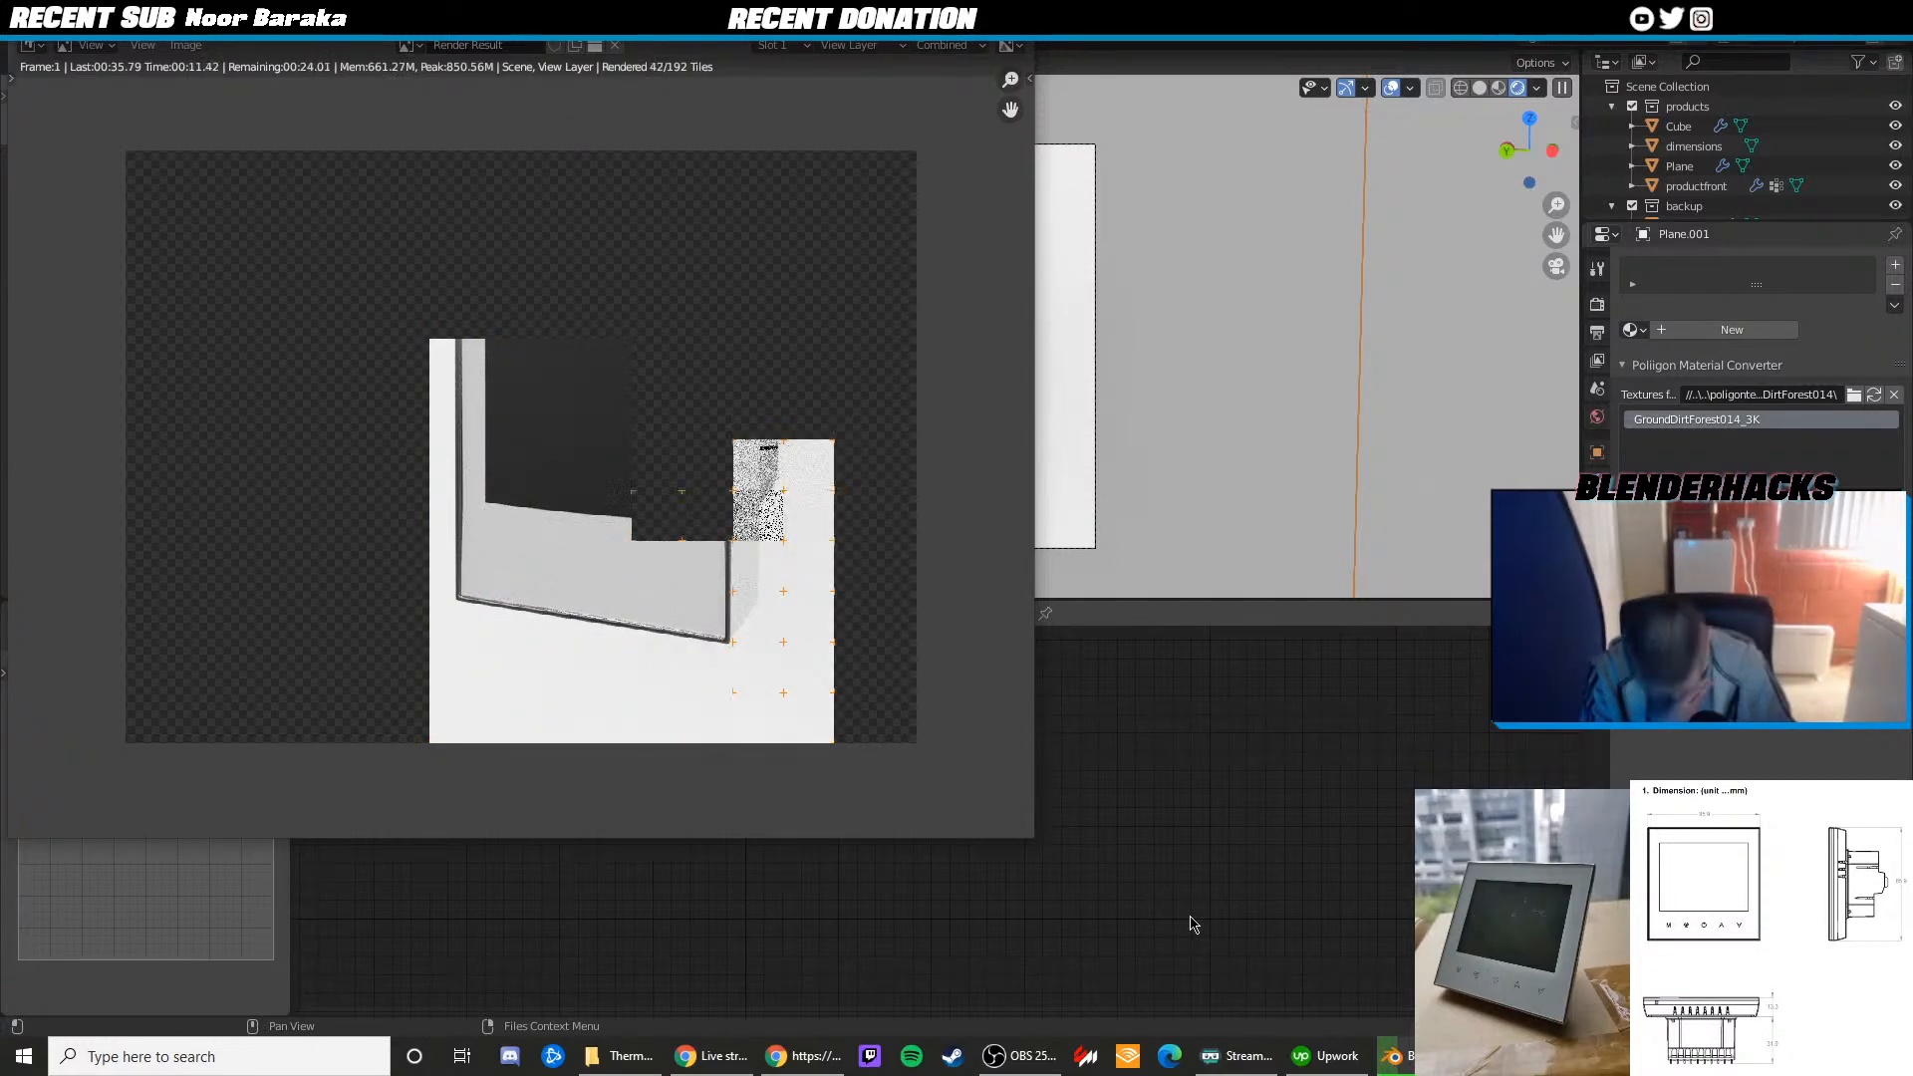
{"action": "scroll", "coordinate": [713, 482], "scroll_direction": "up", "scroll_amount": 6}
{"action": "scroll", "coordinate": [598, 474], "scroll_direction": "down", "scroll_amount": 5}
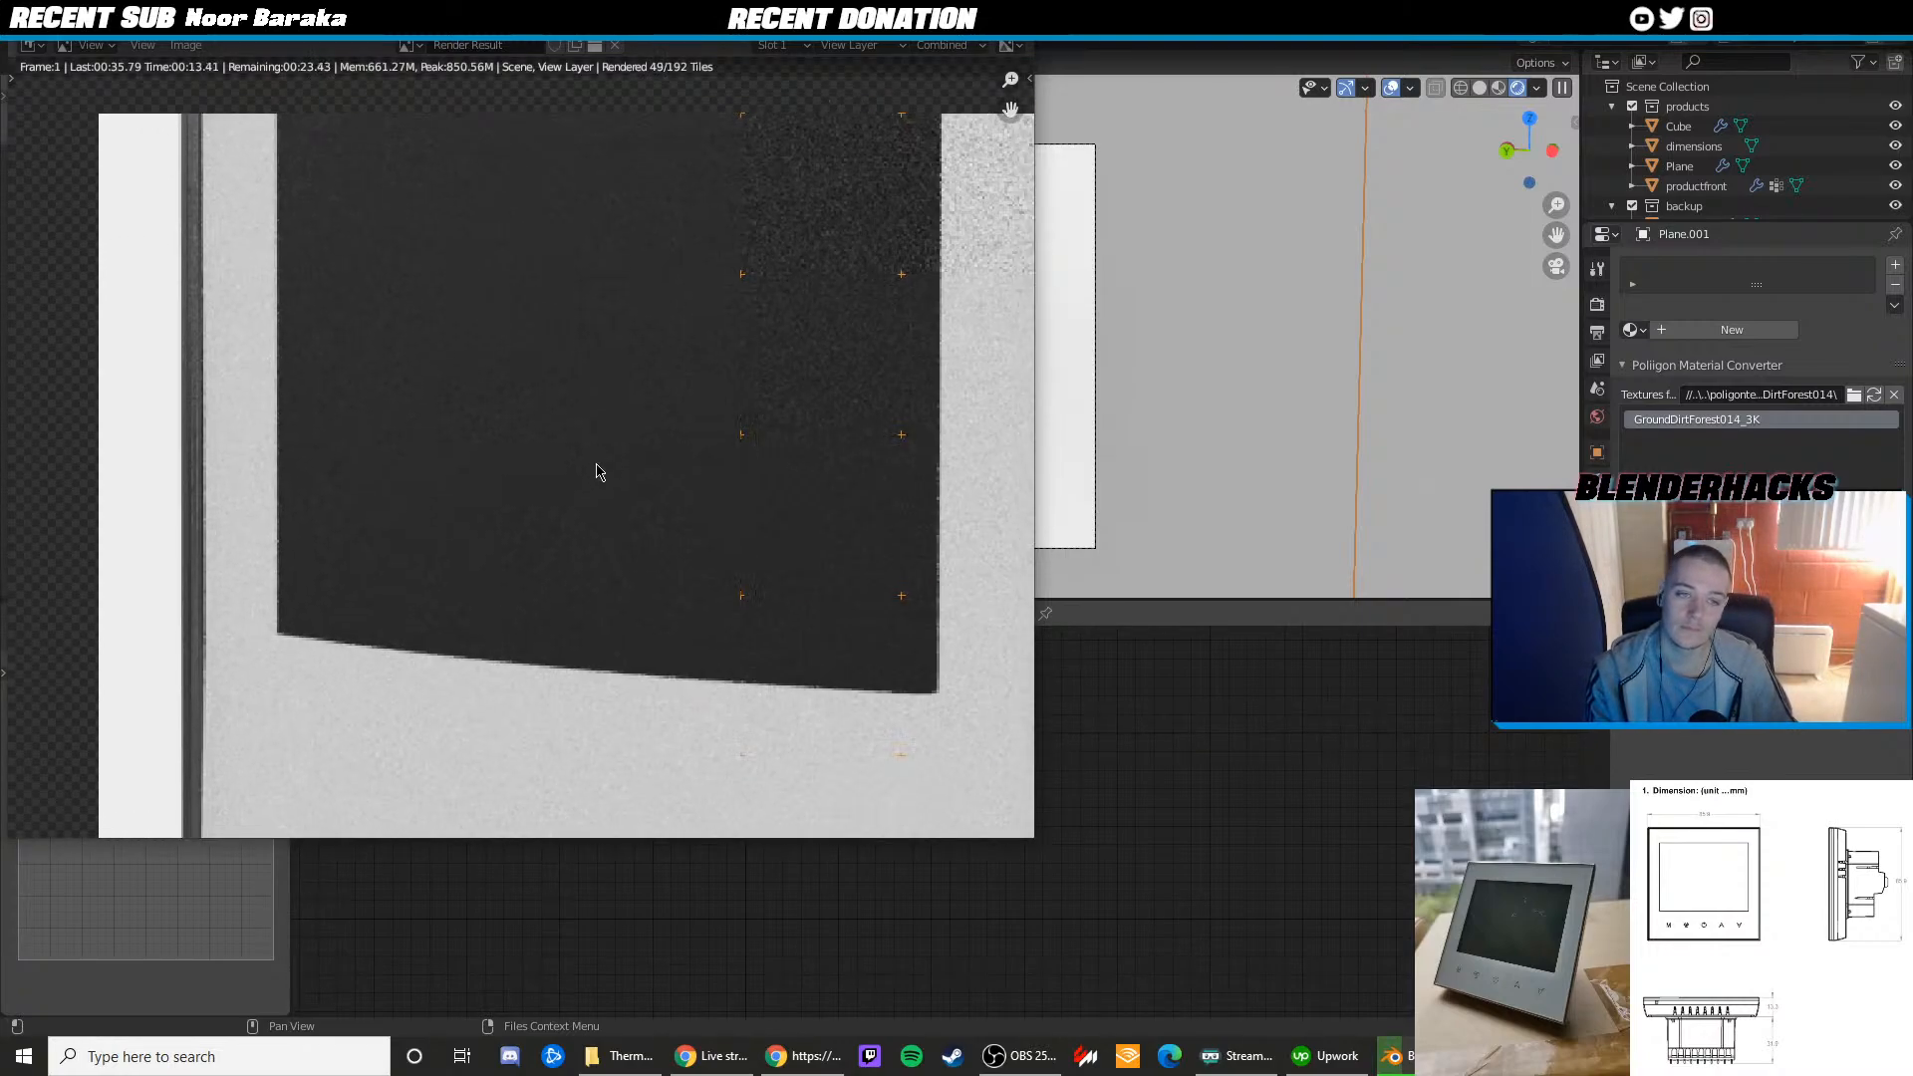
{"action": "scroll", "coordinate": [647, 638], "scroll_direction": "down", "scroll_amount": 4}
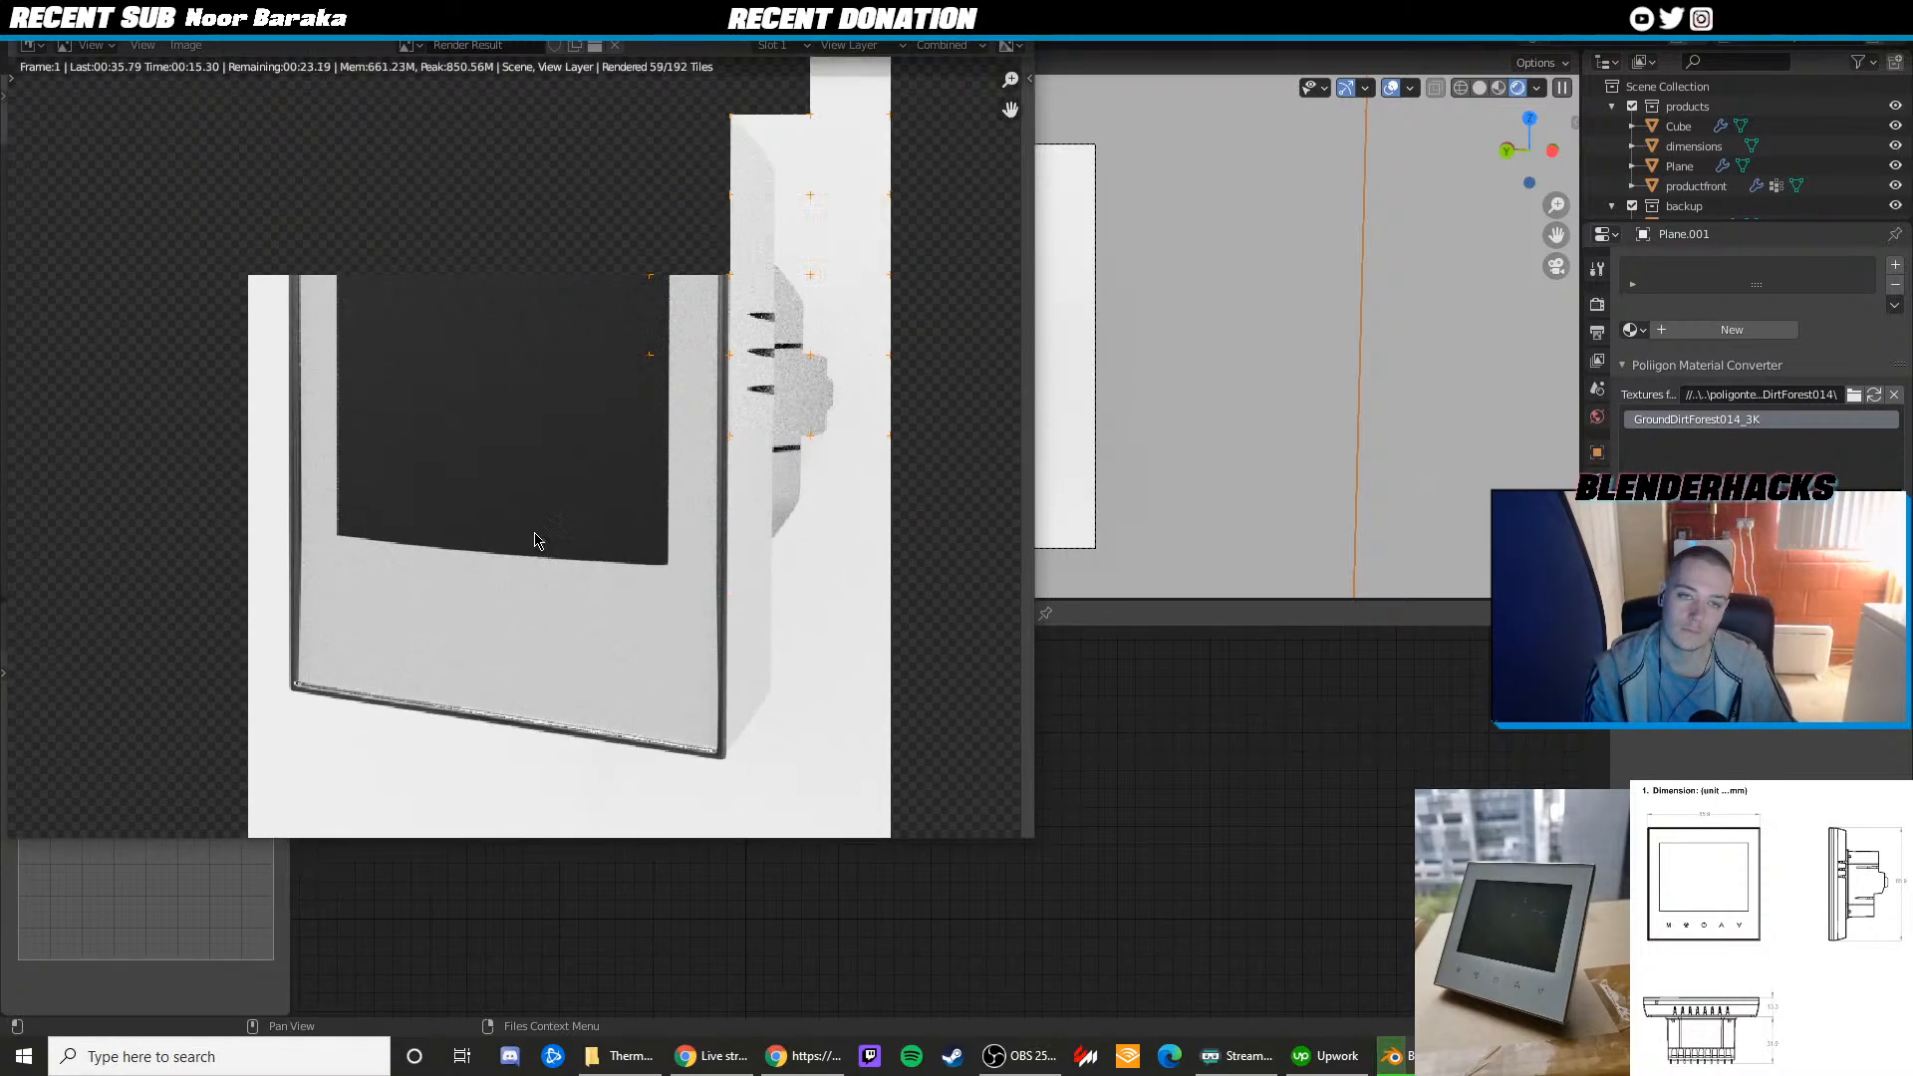
{"action": "scroll", "coordinate": [546, 548], "scroll_direction": "up", "scroll_amount": 4}
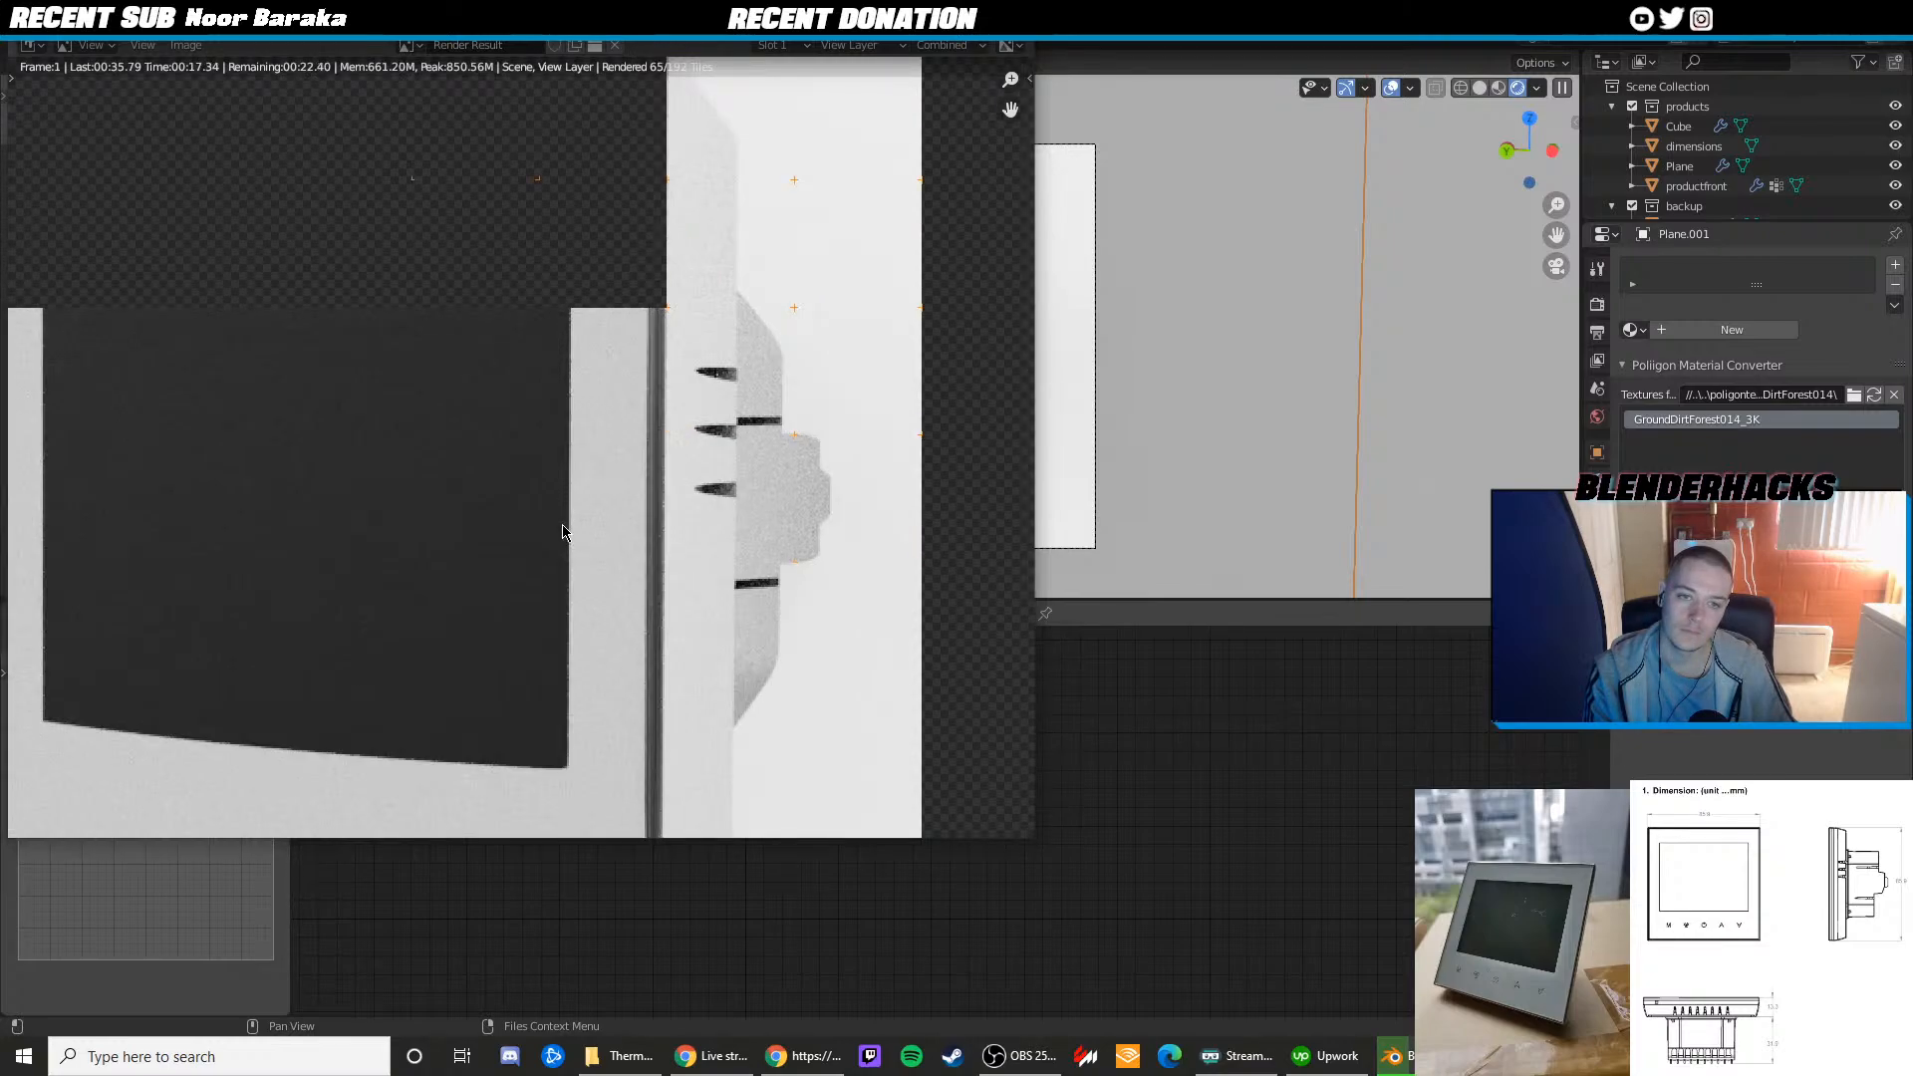
{"action": "scroll", "coordinate": [451, 476], "scroll_direction": "down", "scroll_amount": 4}
{"action": "scroll", "coordinate": [451, 476], "scroll_direction": "up", "scroll_amount": 2}
{"action": "scroll", "coordinate": [482, 389], "scroll_direction": "down", "scroll_amount": 2}
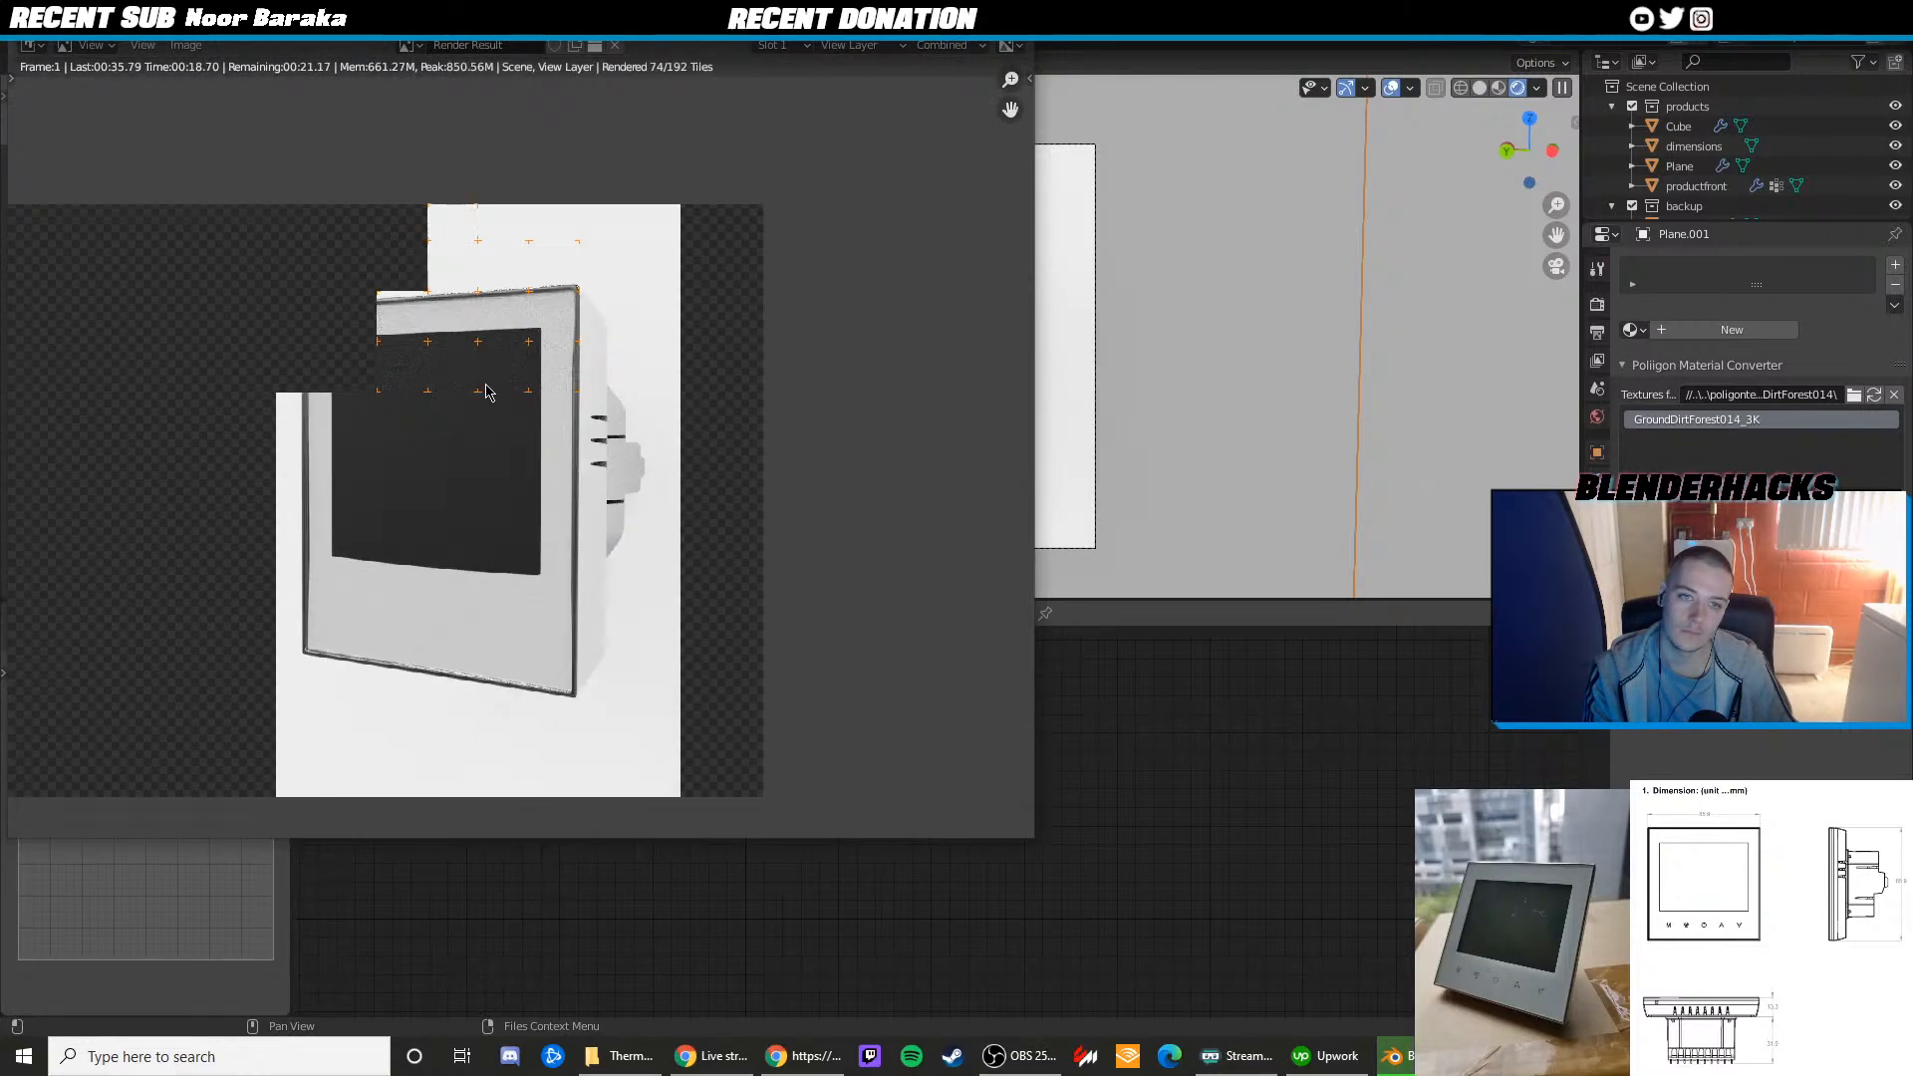
{"action": "scroll", "coordinate": [478, 392], "scroll_direction": "down", "scroll_amount": 1}
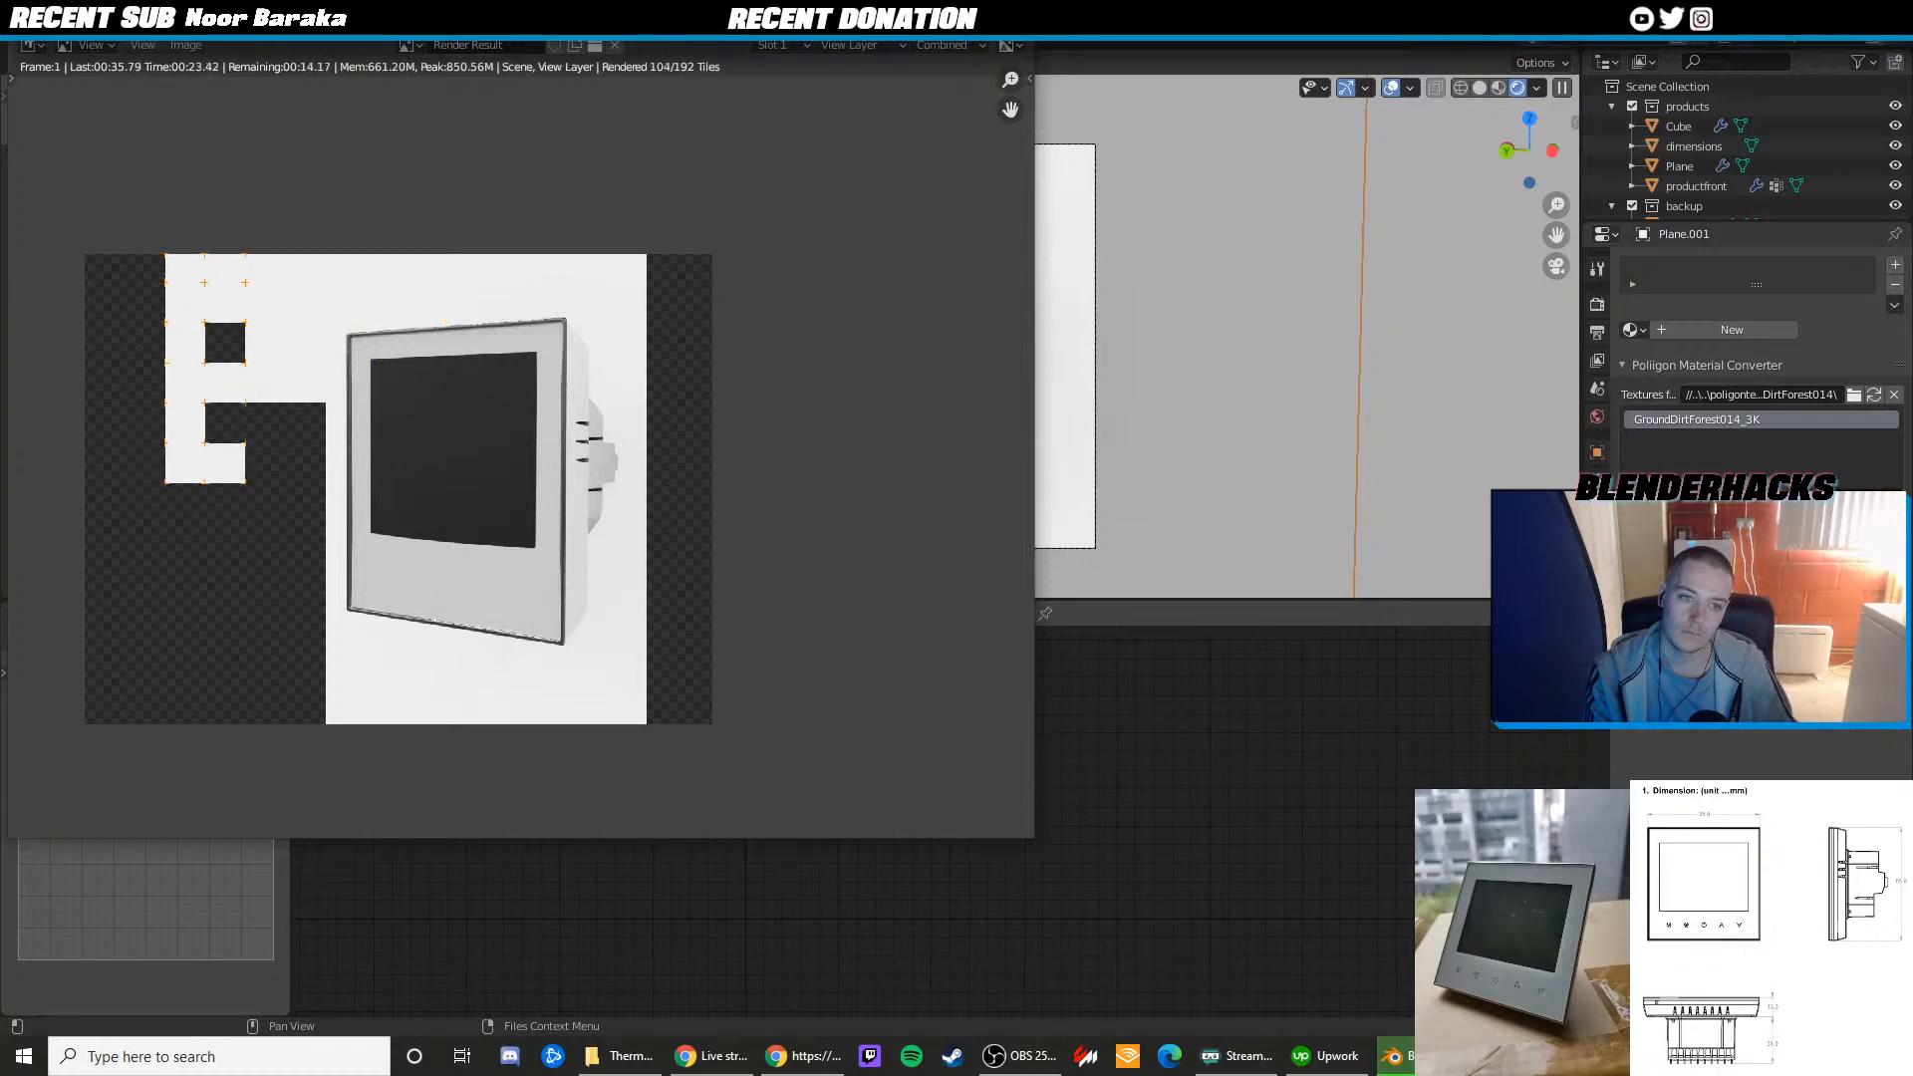
{"action": "left_click", "coordinate": [1006, 44]}
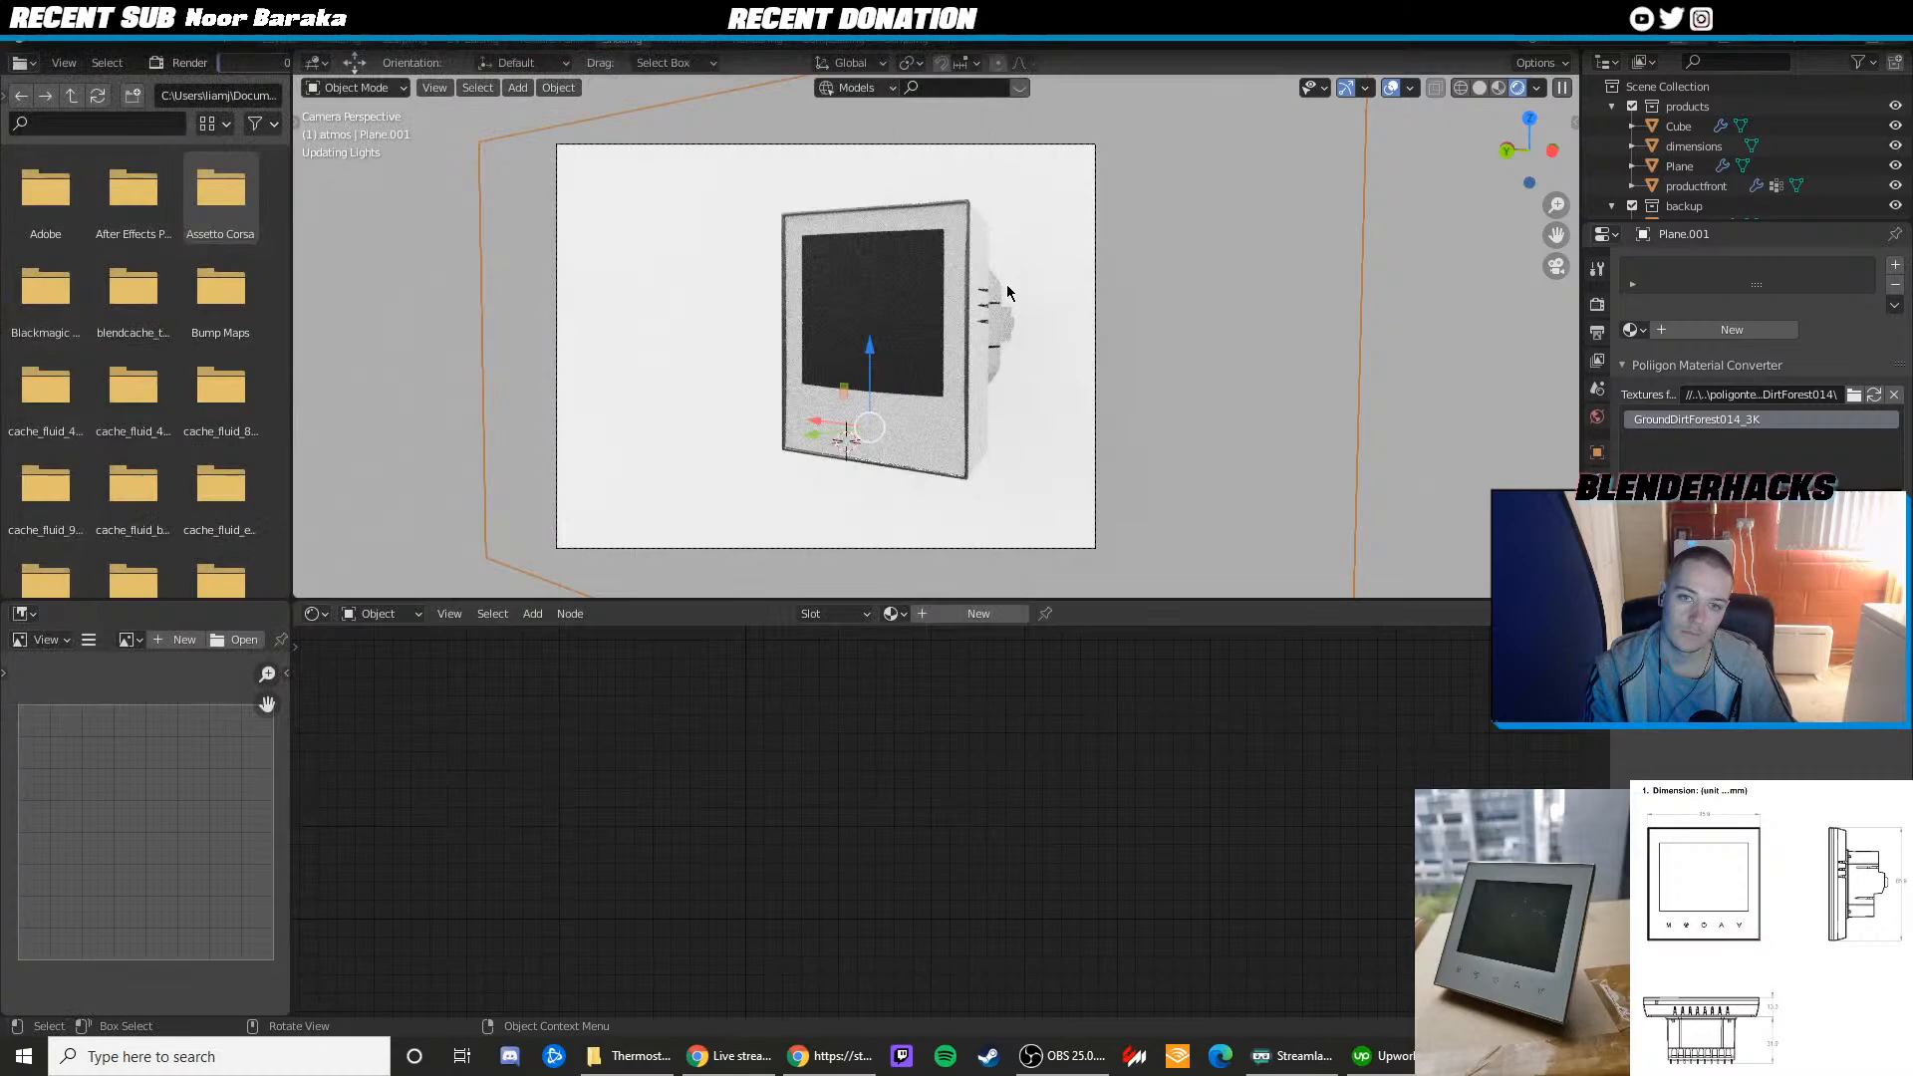
Collapse the products and backup collections, select the Camera, and set its focal length to 80 mm
{"action": "left_click", "coordinate": [1096, 271]}
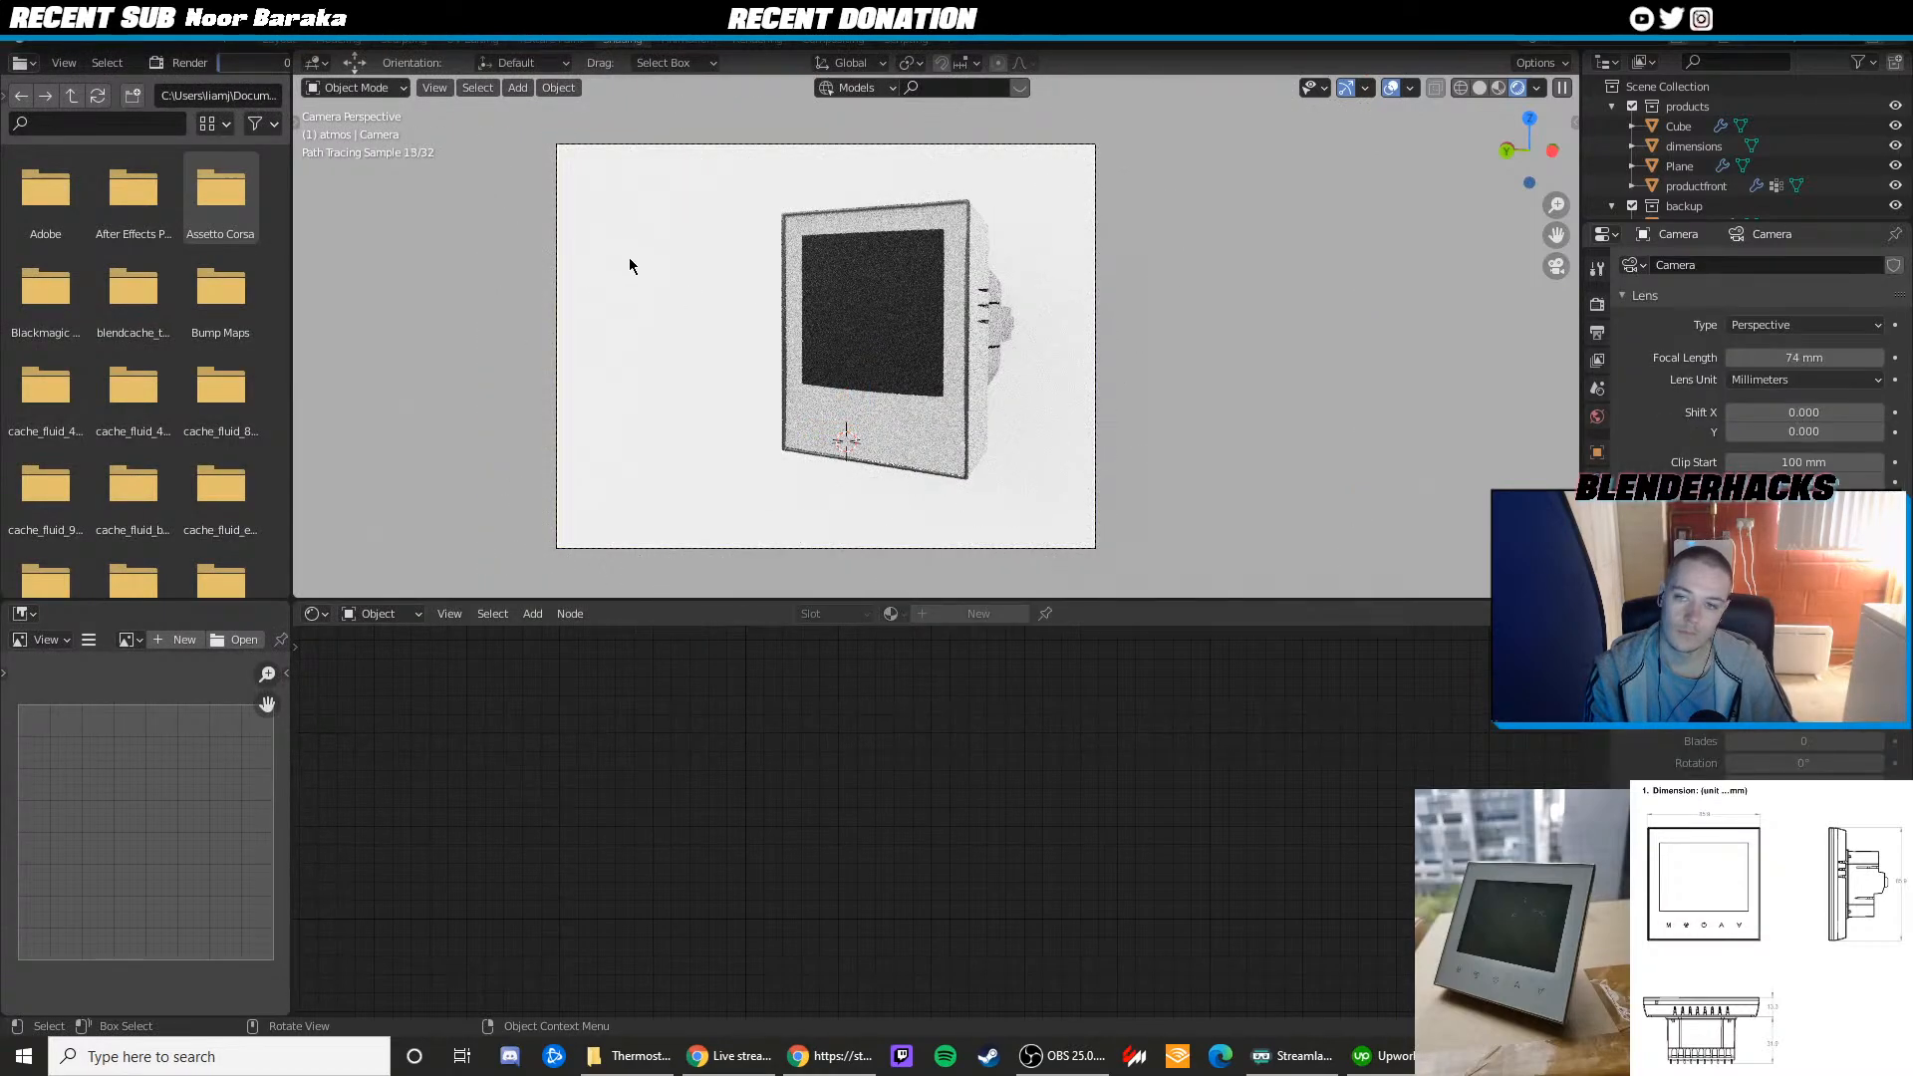
{"action": "left_click", "coordinate": [558, 229]}
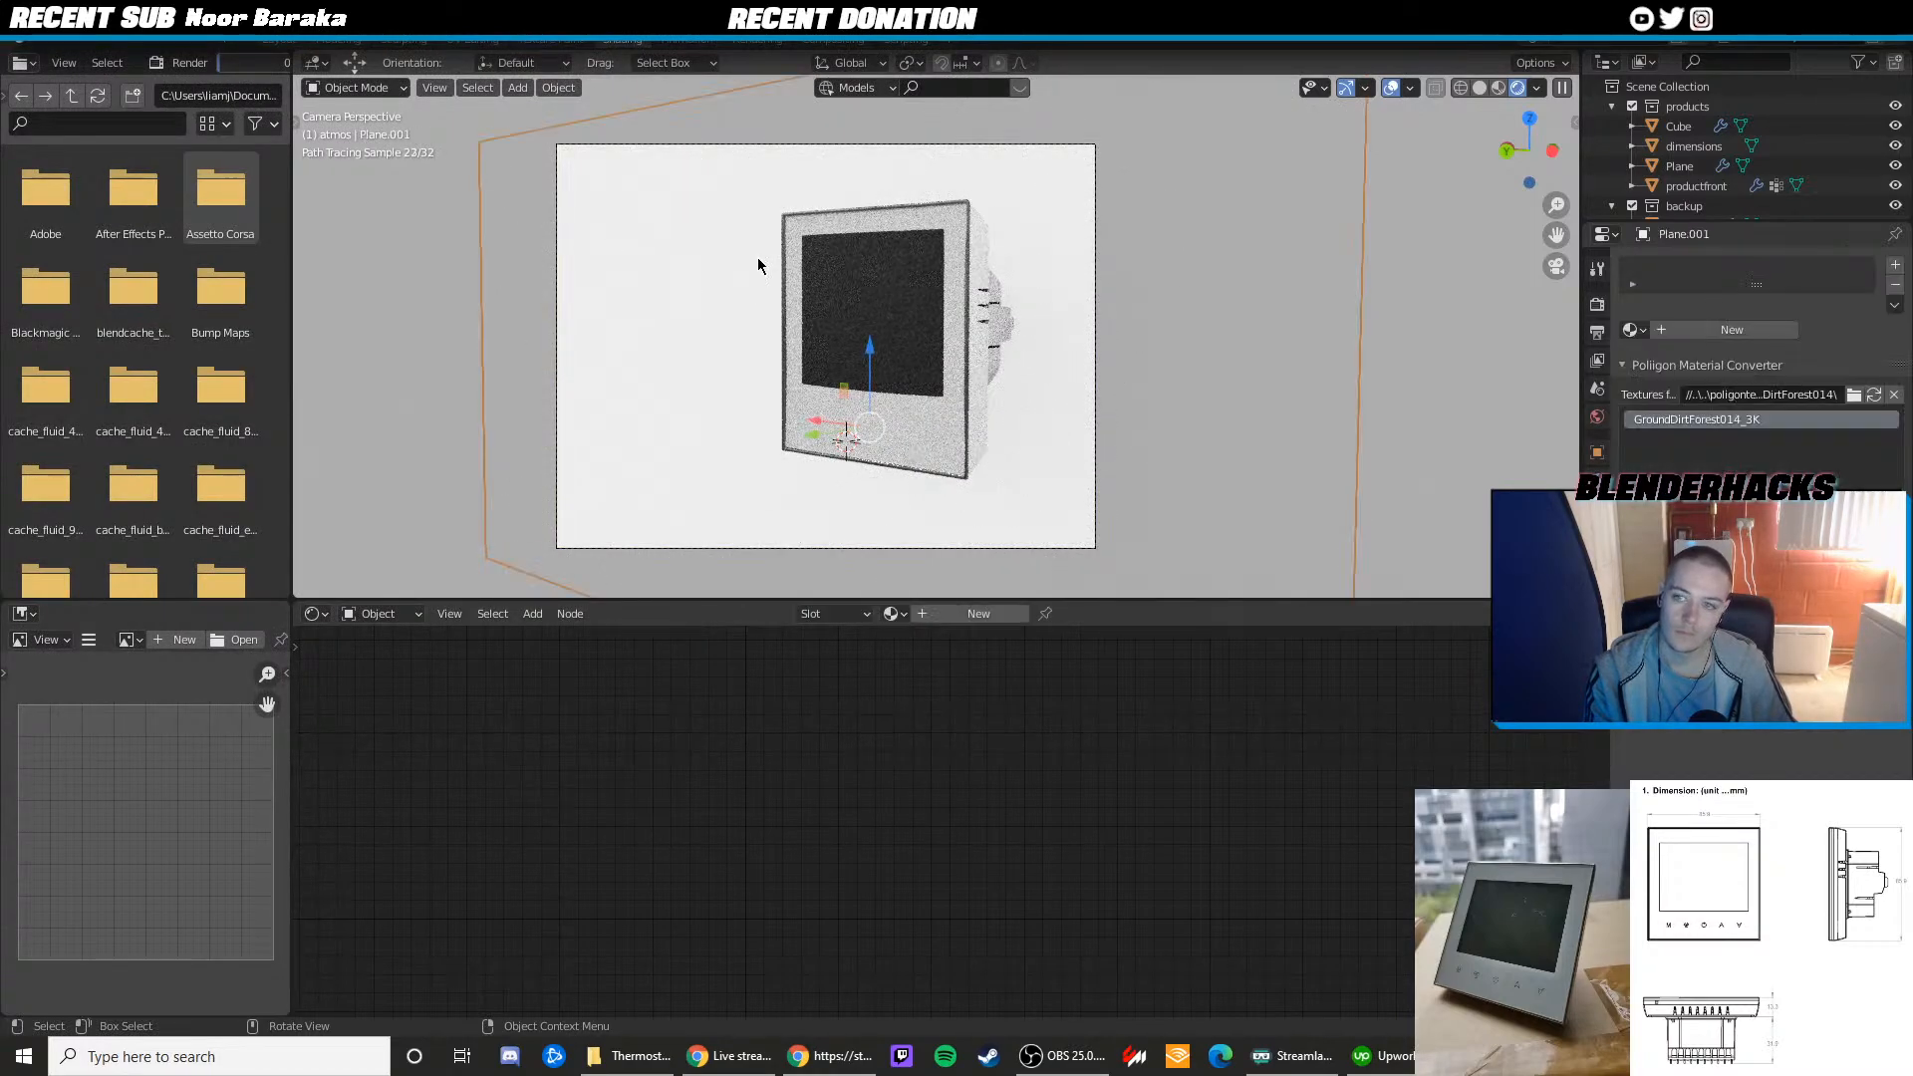
{"action": "left_click", "coordinate": [1611, 105]}
{"action": "left_click", "coordinate": [1612, 125]}
{"action": "left_click", "coordinate": [1685, 165]}
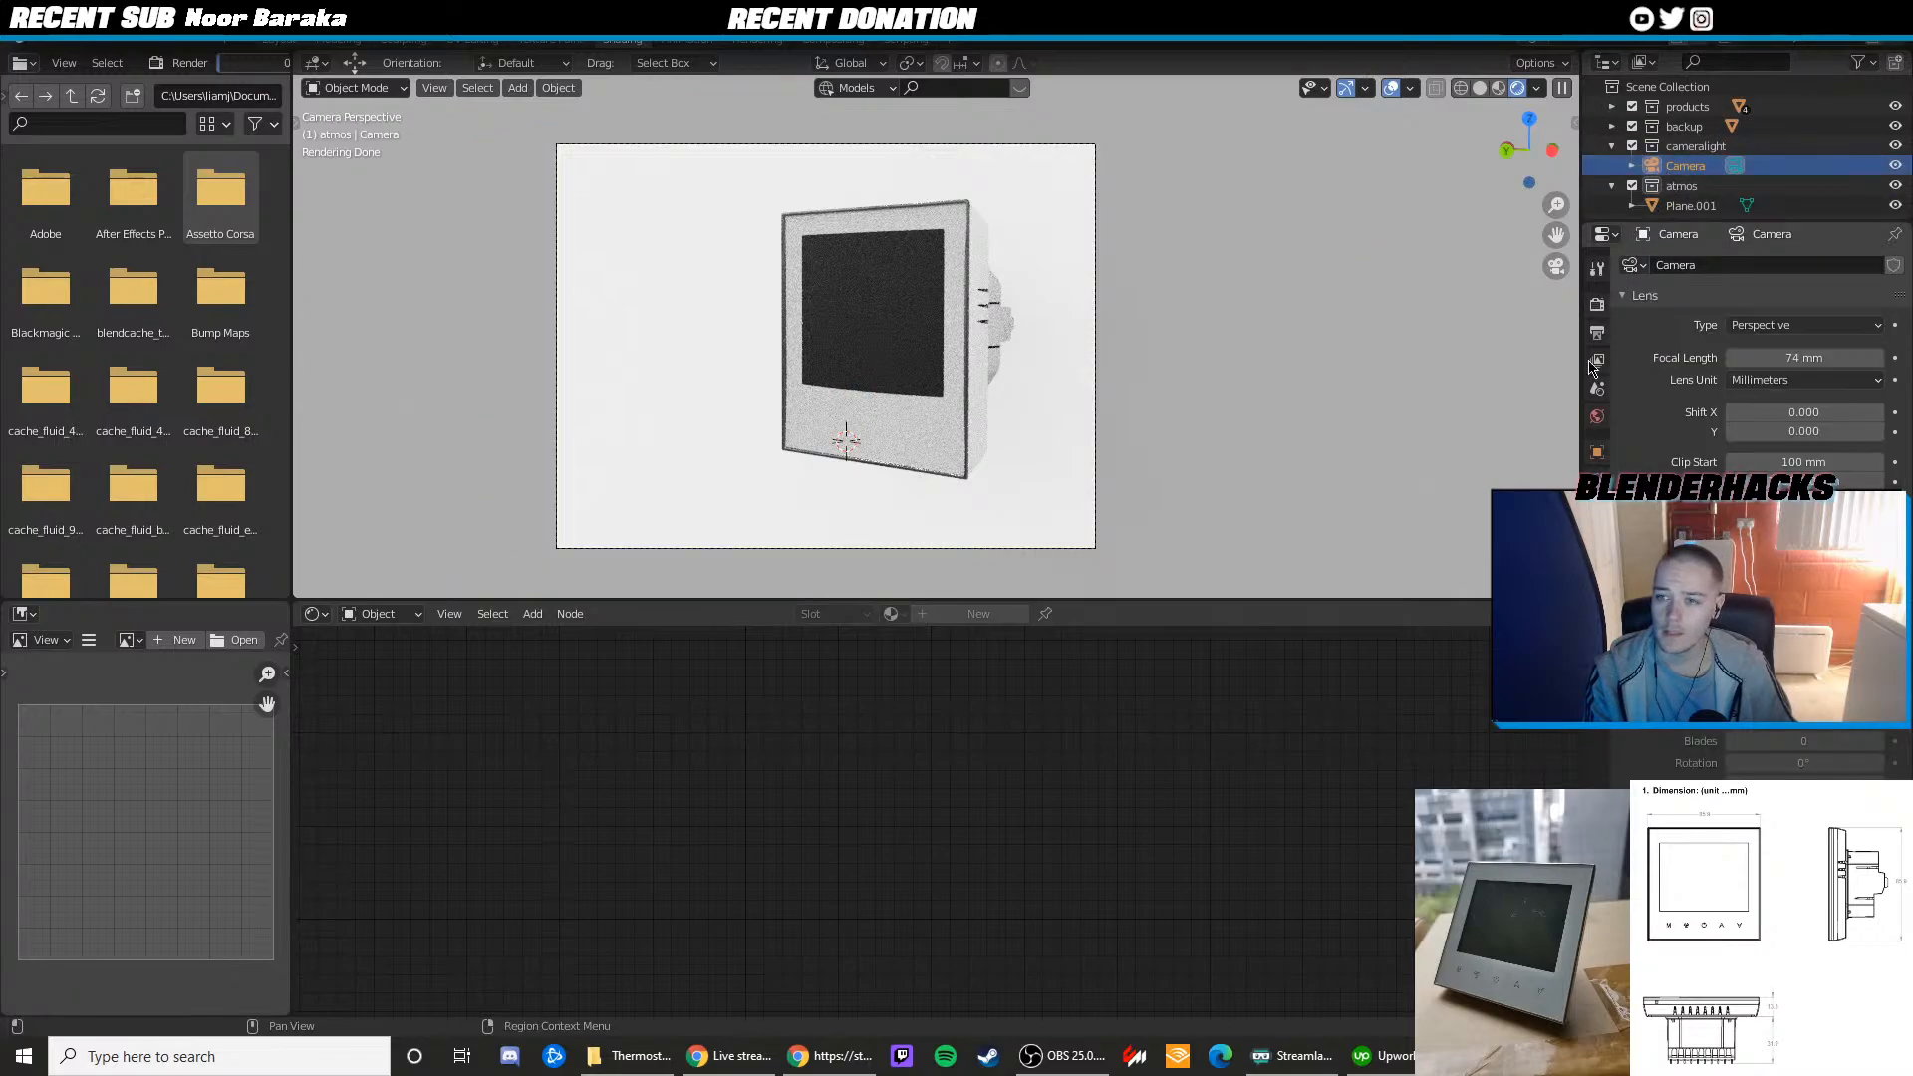
{"action": "mouse_move", "coordinate": [1803, 357]}
{"action": "left_mouse_down"}
{"action": "mouse_move", "coordinate": [1843, 356]}
{"action": "mouse_move", "coordinate": [1819, 356]}
{"action": "left_mouse_up"}
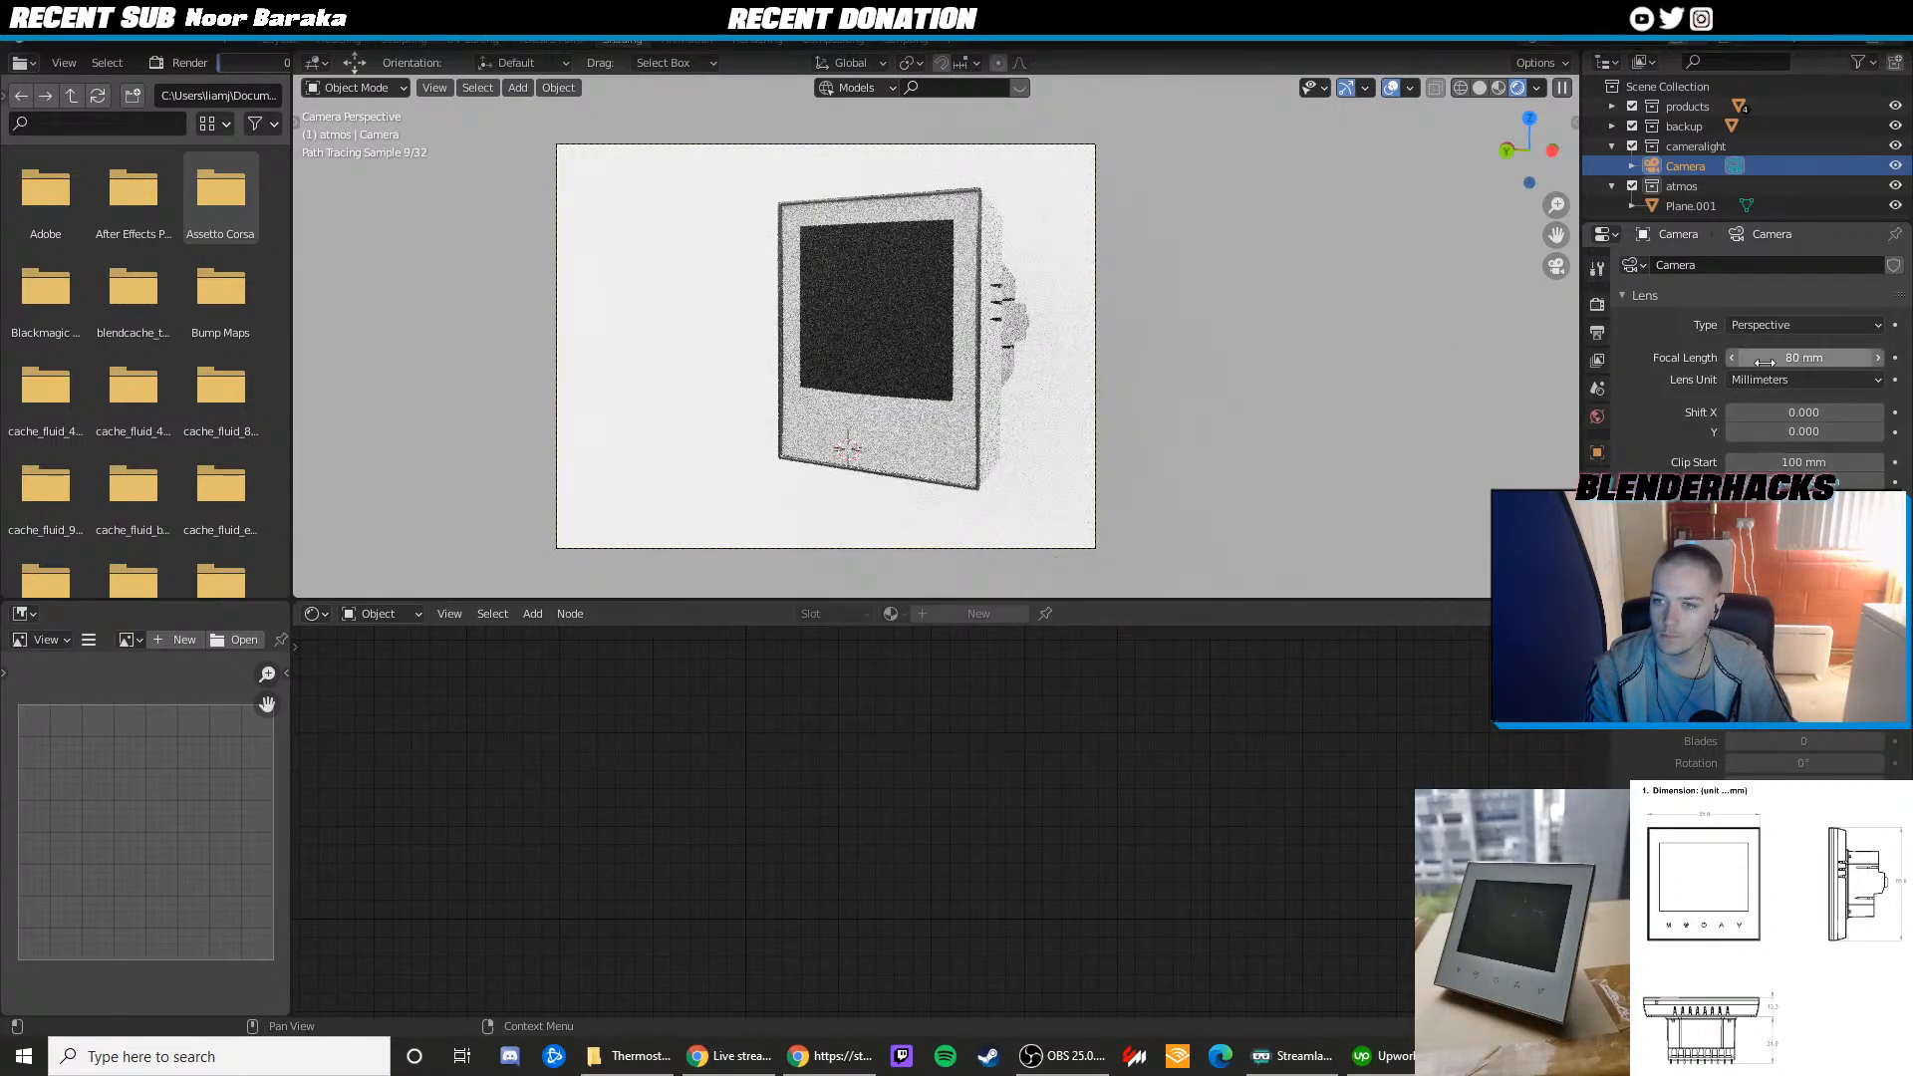
Shift the camera framing horizontally with a Shift X of 0.050
{"action": "mouse_move", "coordinate": [1790, 427]}
{"action": "left_mouse_down"}
{"action": "mouse_move", "coordinate": [1813, 426]}
{"action": "mouse_move", "coordinate": [1773, 413]}
{"action": "mouse_move", "coordinate": [1803, 413]}
{"action": "left_mouse_up"}
{"action": "key", "text": "ctrl+z"}
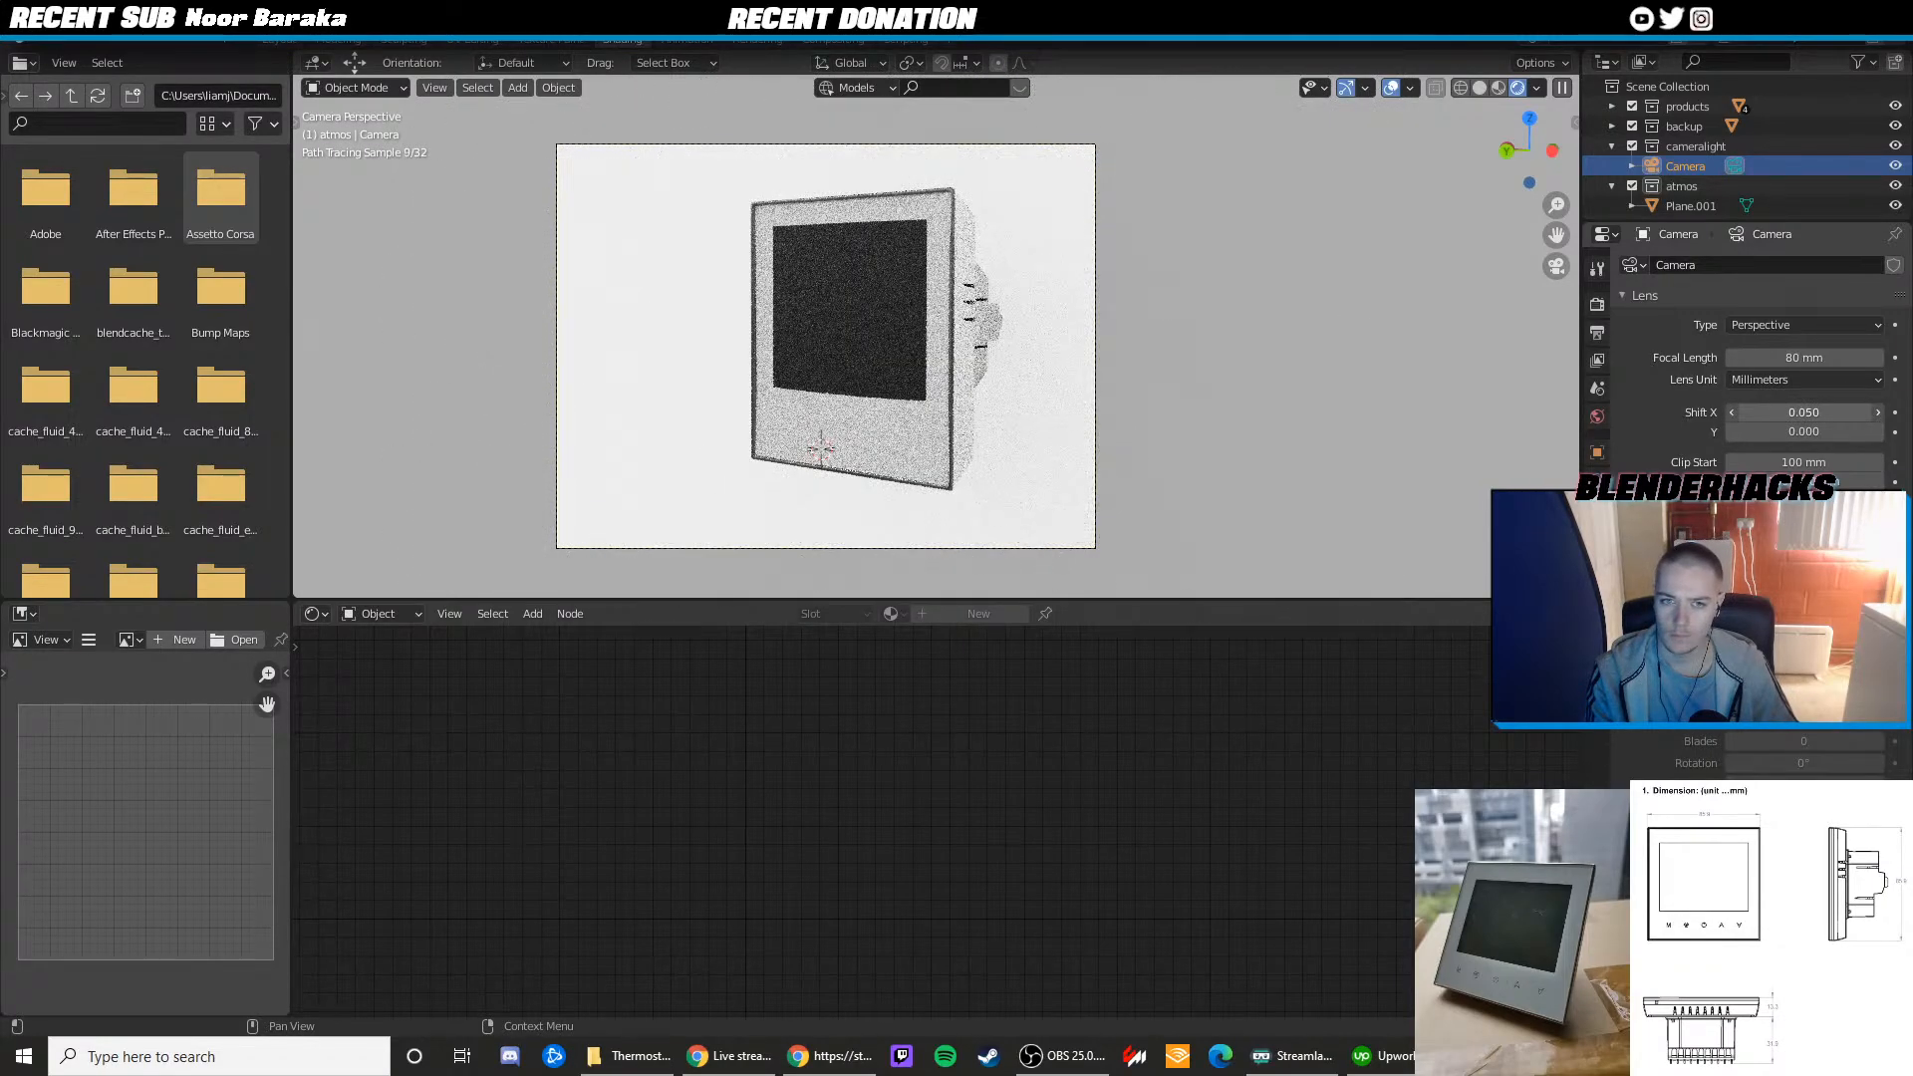
Assign the product material to the rear housing cube and the small plane behind it, and return to the camera view
{"action": "left_click", "coordinate": [986, 324]}
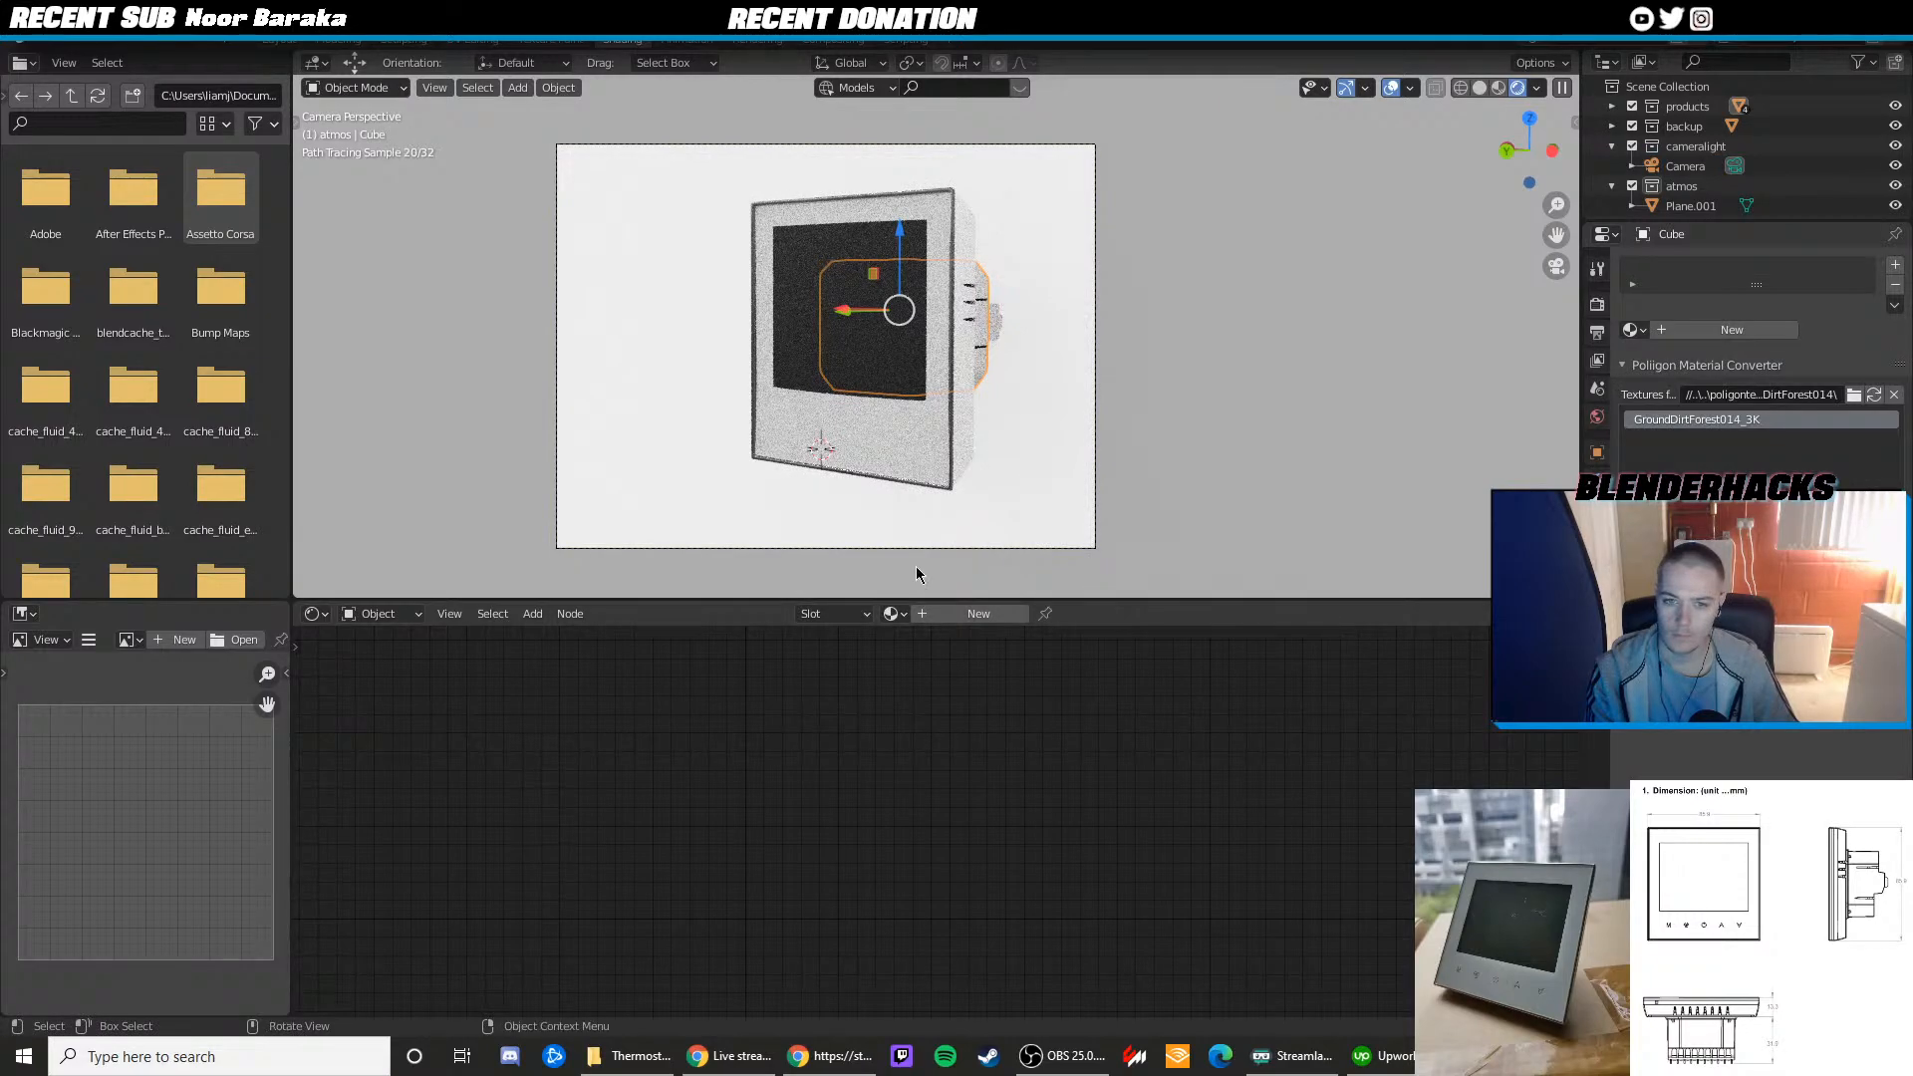
{"action": "left_click", "coordinate": [894, 613]}
{"action": "left_click", "coordinate": [925, 661]}
{"action": "key", "text": "z"}
{"action": "left_click", "coordinate": [994, 512]}
{"action": "mouse_move", "coordinate": [1031, 383]}
{"action": "middle_mouse_down"}
{"action": "mouse_move", "coordinate": [972, 396]}
{"action": "mouse_move", "coordinate": [1019, 353]}
{"action": "middle_mouse_up"}
{"action": "left_click", "coordinate": [1064, 342]}
{"action": "left_click", "coordinate": [894, 613]}
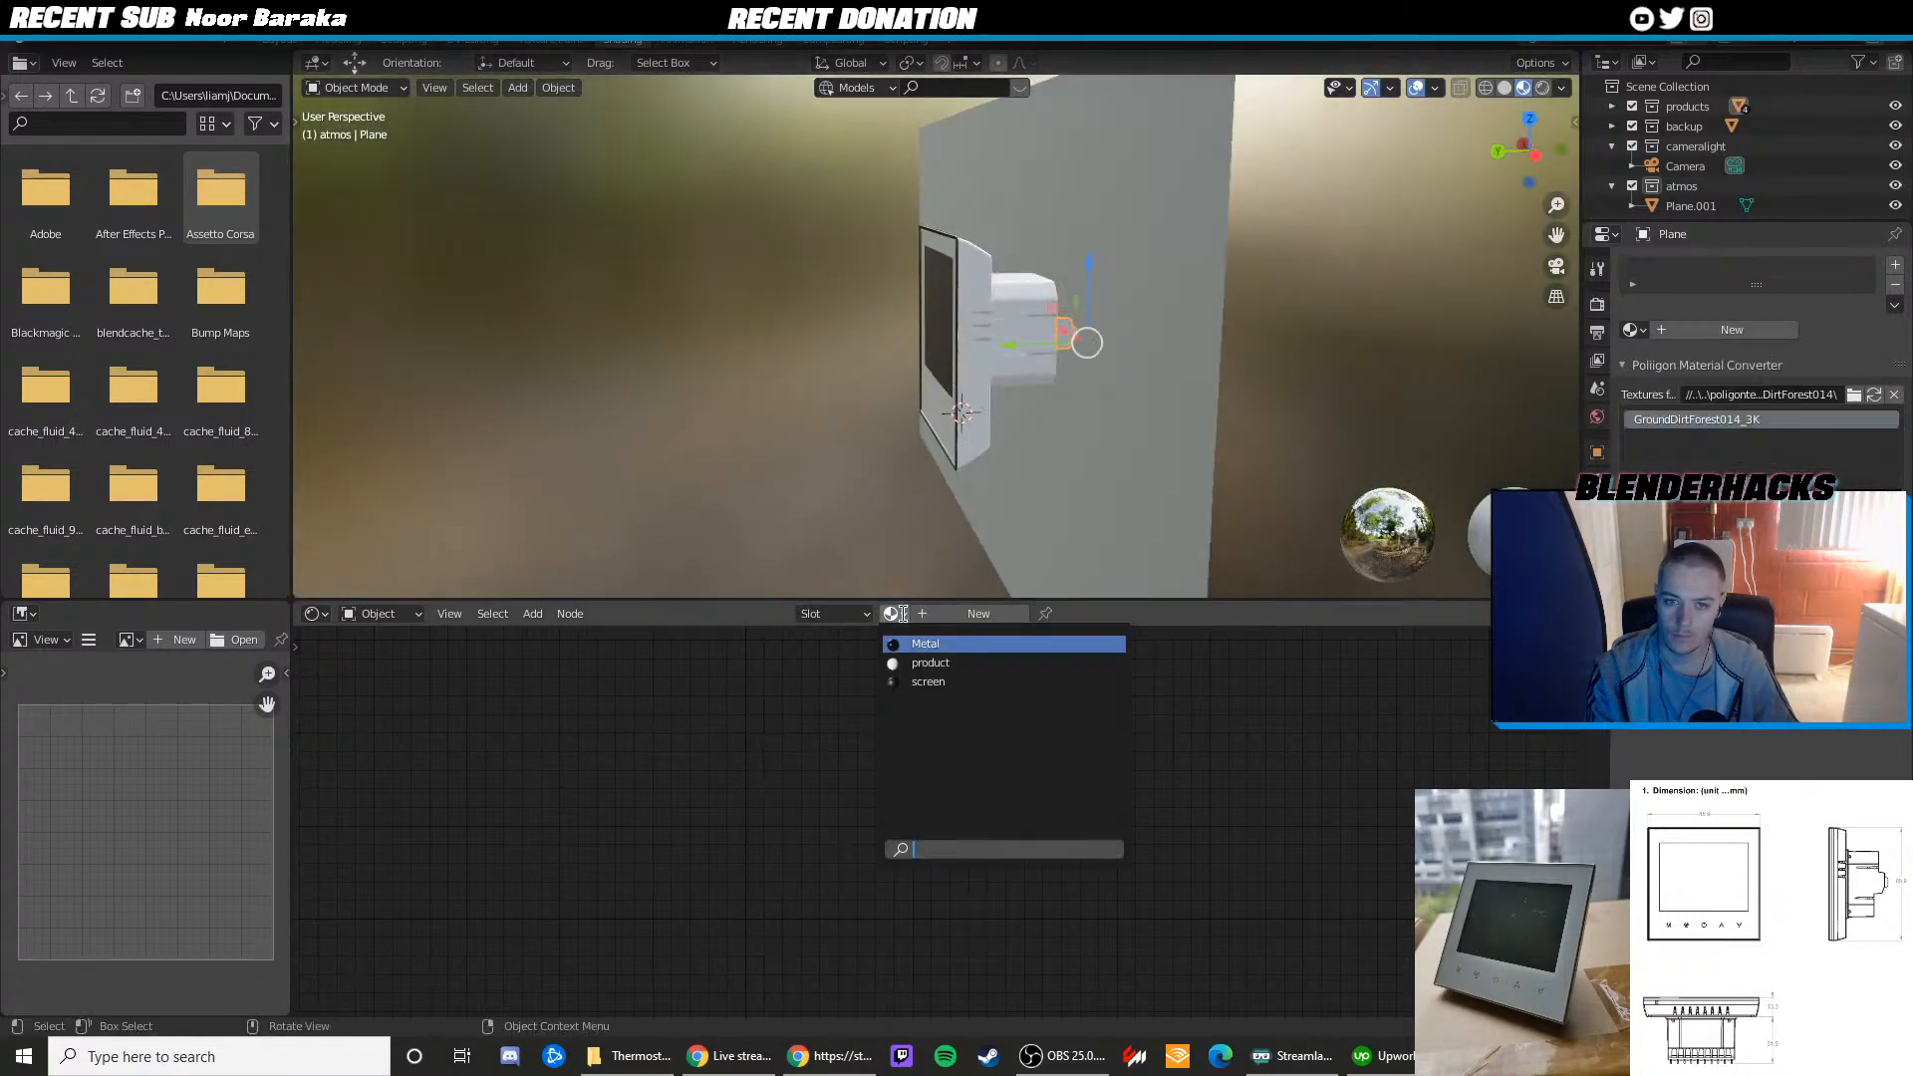
{"action": "left_click", "coordinate": [929, 661]}
{"action": "key", "text": "KP_0"}
Show the World shader nodes, preview the scene in Rendered shading and select the background plane
{"action": "left_click", "coordinate": [374, 613]}
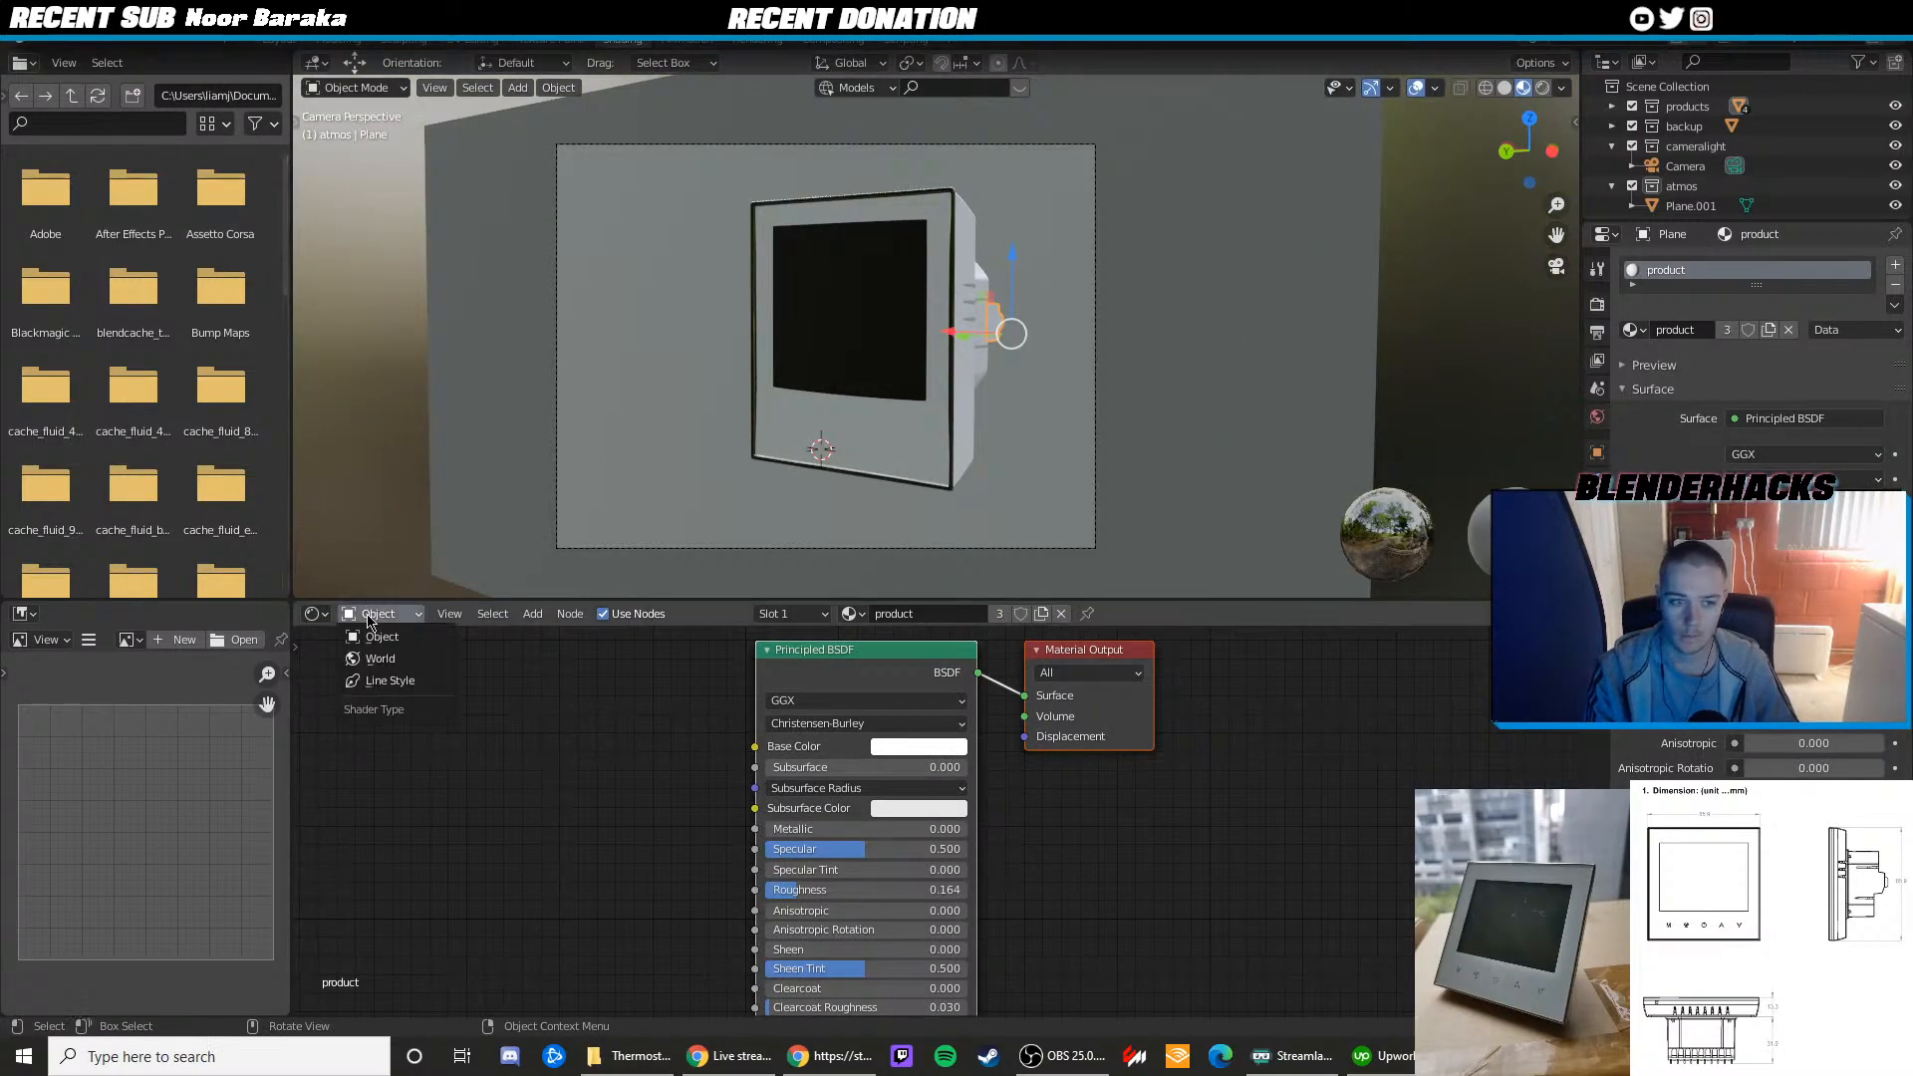
{"action": "left_click", "coordinate": [379, 658]}
{"action": "key", "text": "z"}
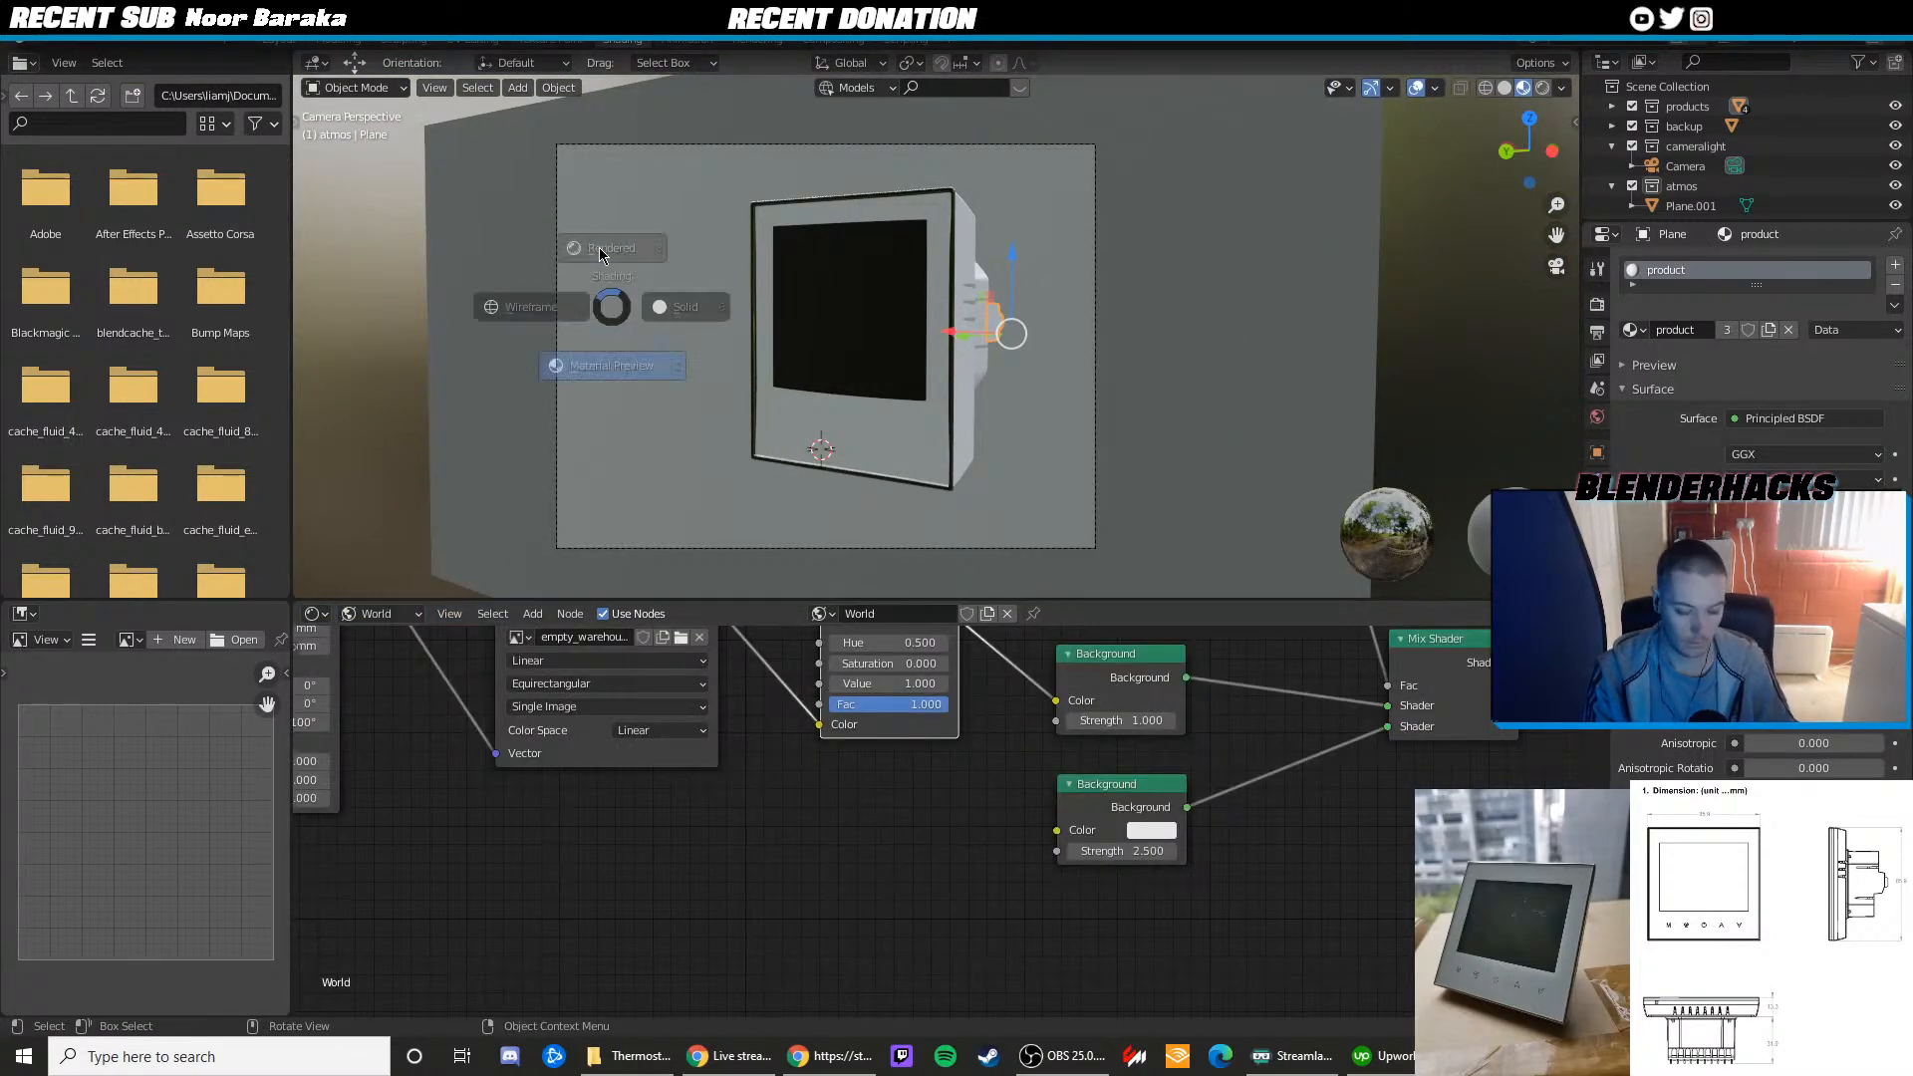
{"action": "left_click", "coordinate": [599, 255]}
{"action": "mouse_move", "coordinate": [751, 679]}
{"action": "middle_mouse_down"}
{"action": "mouse_move", "coordinate": [774, 679]}
{"action": "mouse_move", "coordinate": [715, 753]}
{"action": "mouse_move", "coordinate": [1012, 749]}
{"action": "middle_mouse_up"}
{"action": "left_click", "coordinate": [445, 355]}
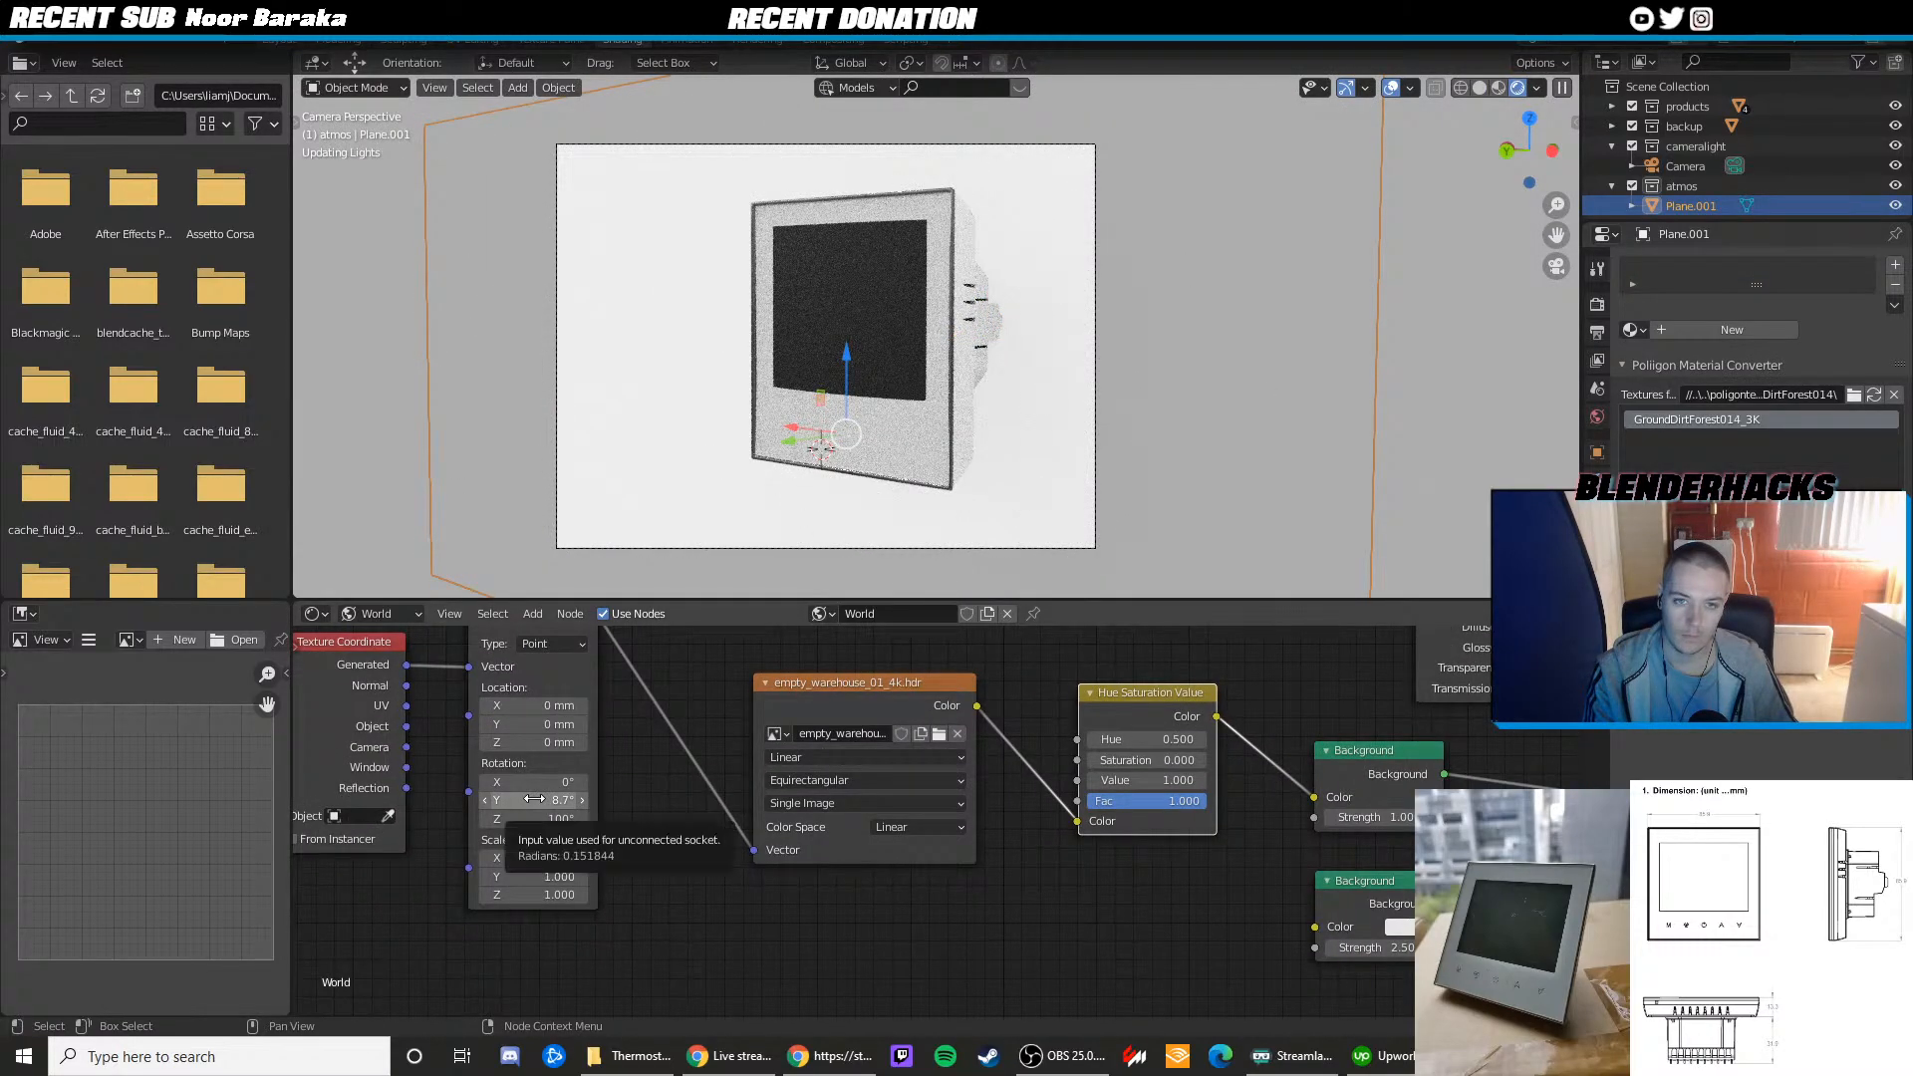
Set the Mapping node's Y and Z rotation to 0° and deselect the background plane
{"action": "left_click_drag", "start_coordinate": [508, 802], "coordinate": [558, 803]}
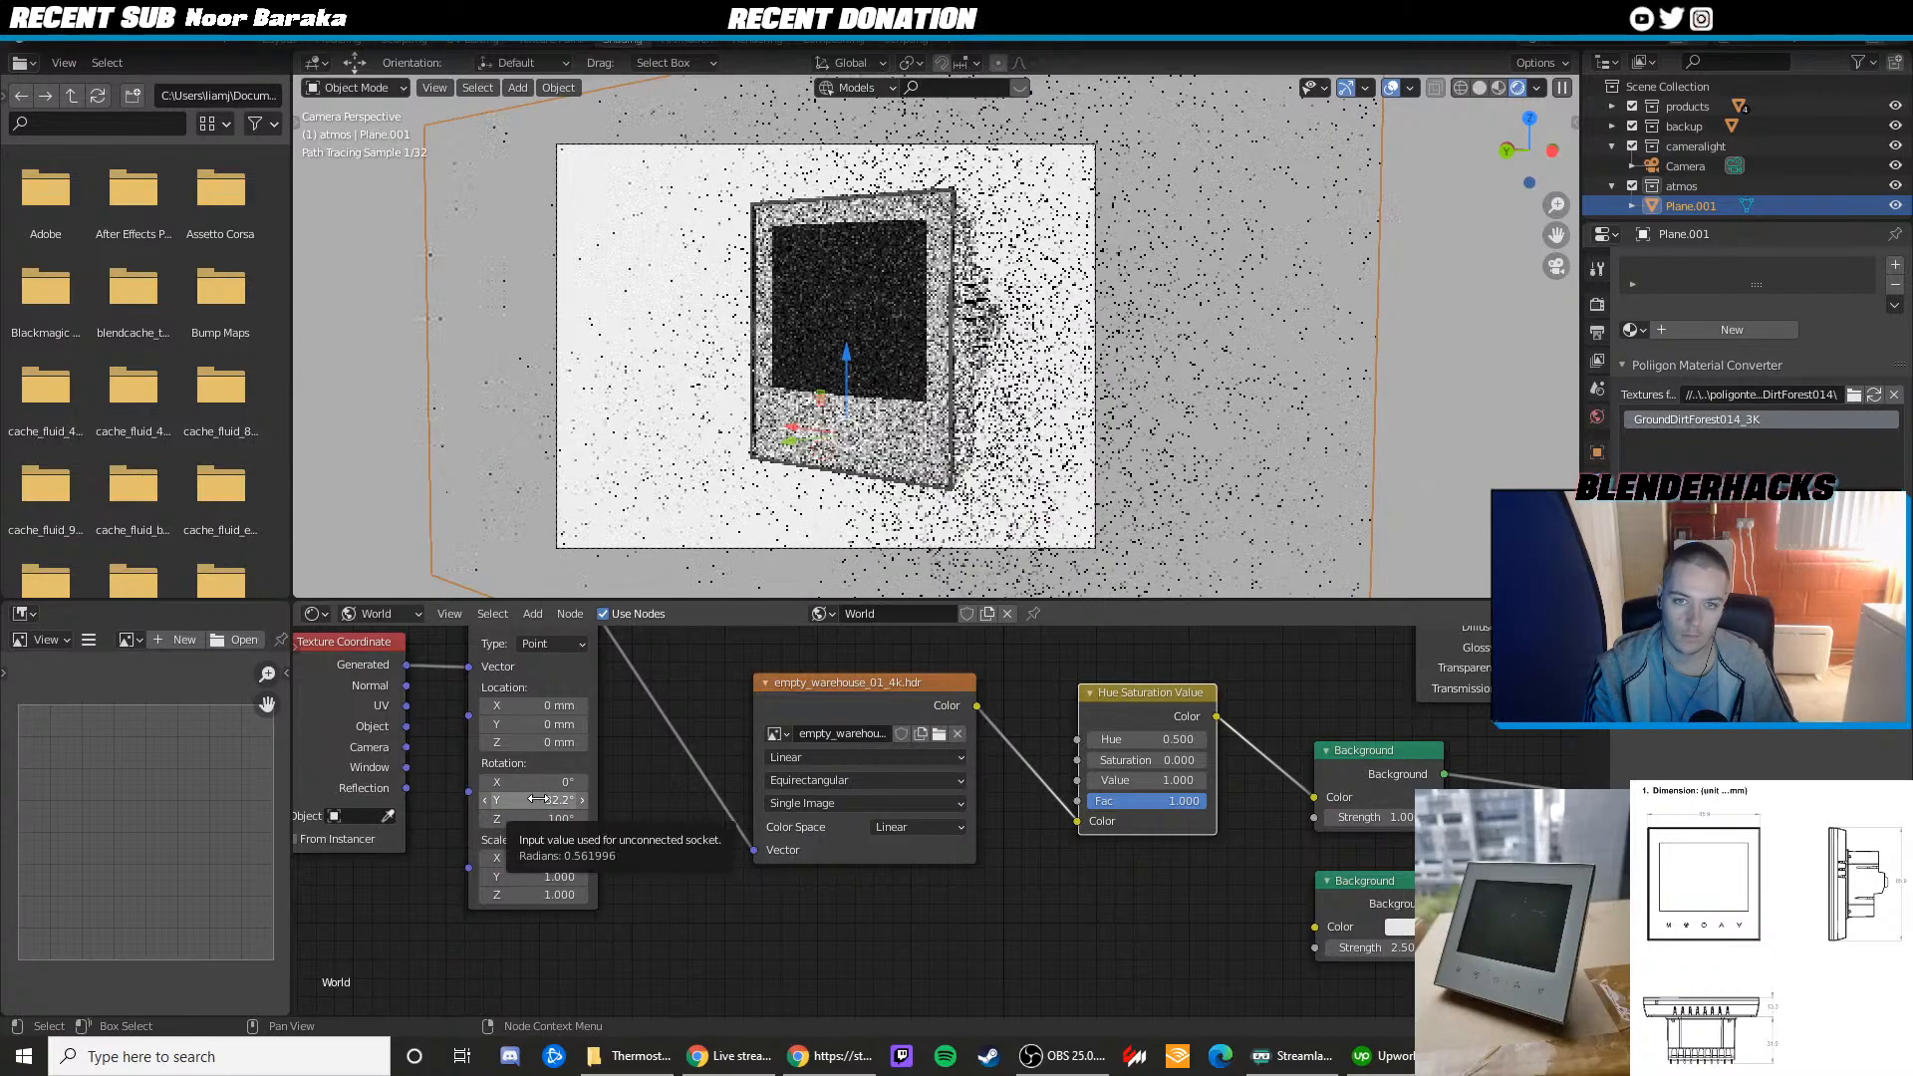
{"action": "left_click", "coordinate": [538, 799]}
{"action": "type", "text": "0"}
{"action": "key", "text": "Return"}
{"action": "left_click", "coordinate": [560, 819]}
{"action": "type", "text": "0"}
{"action": "key", "text": "Return"}
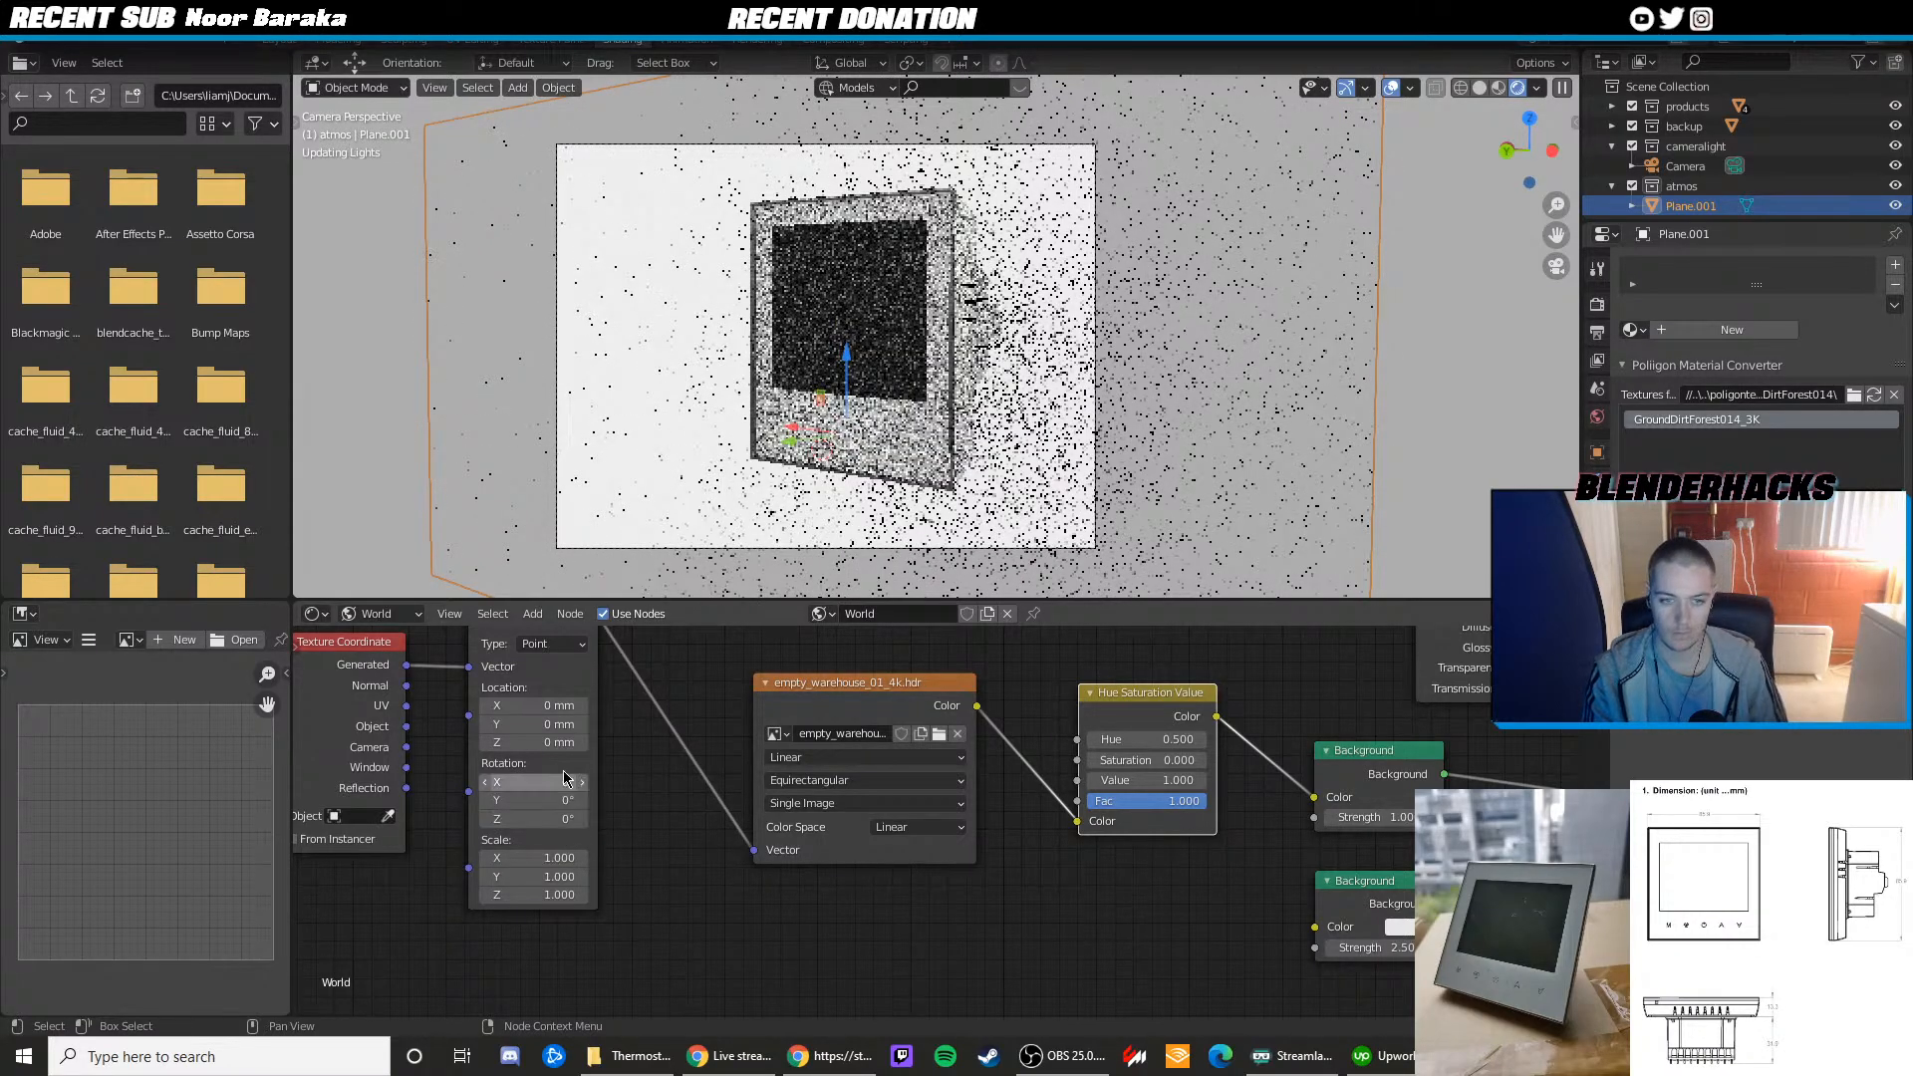
{"action": "left_click", "coordinate": [408, 410]}
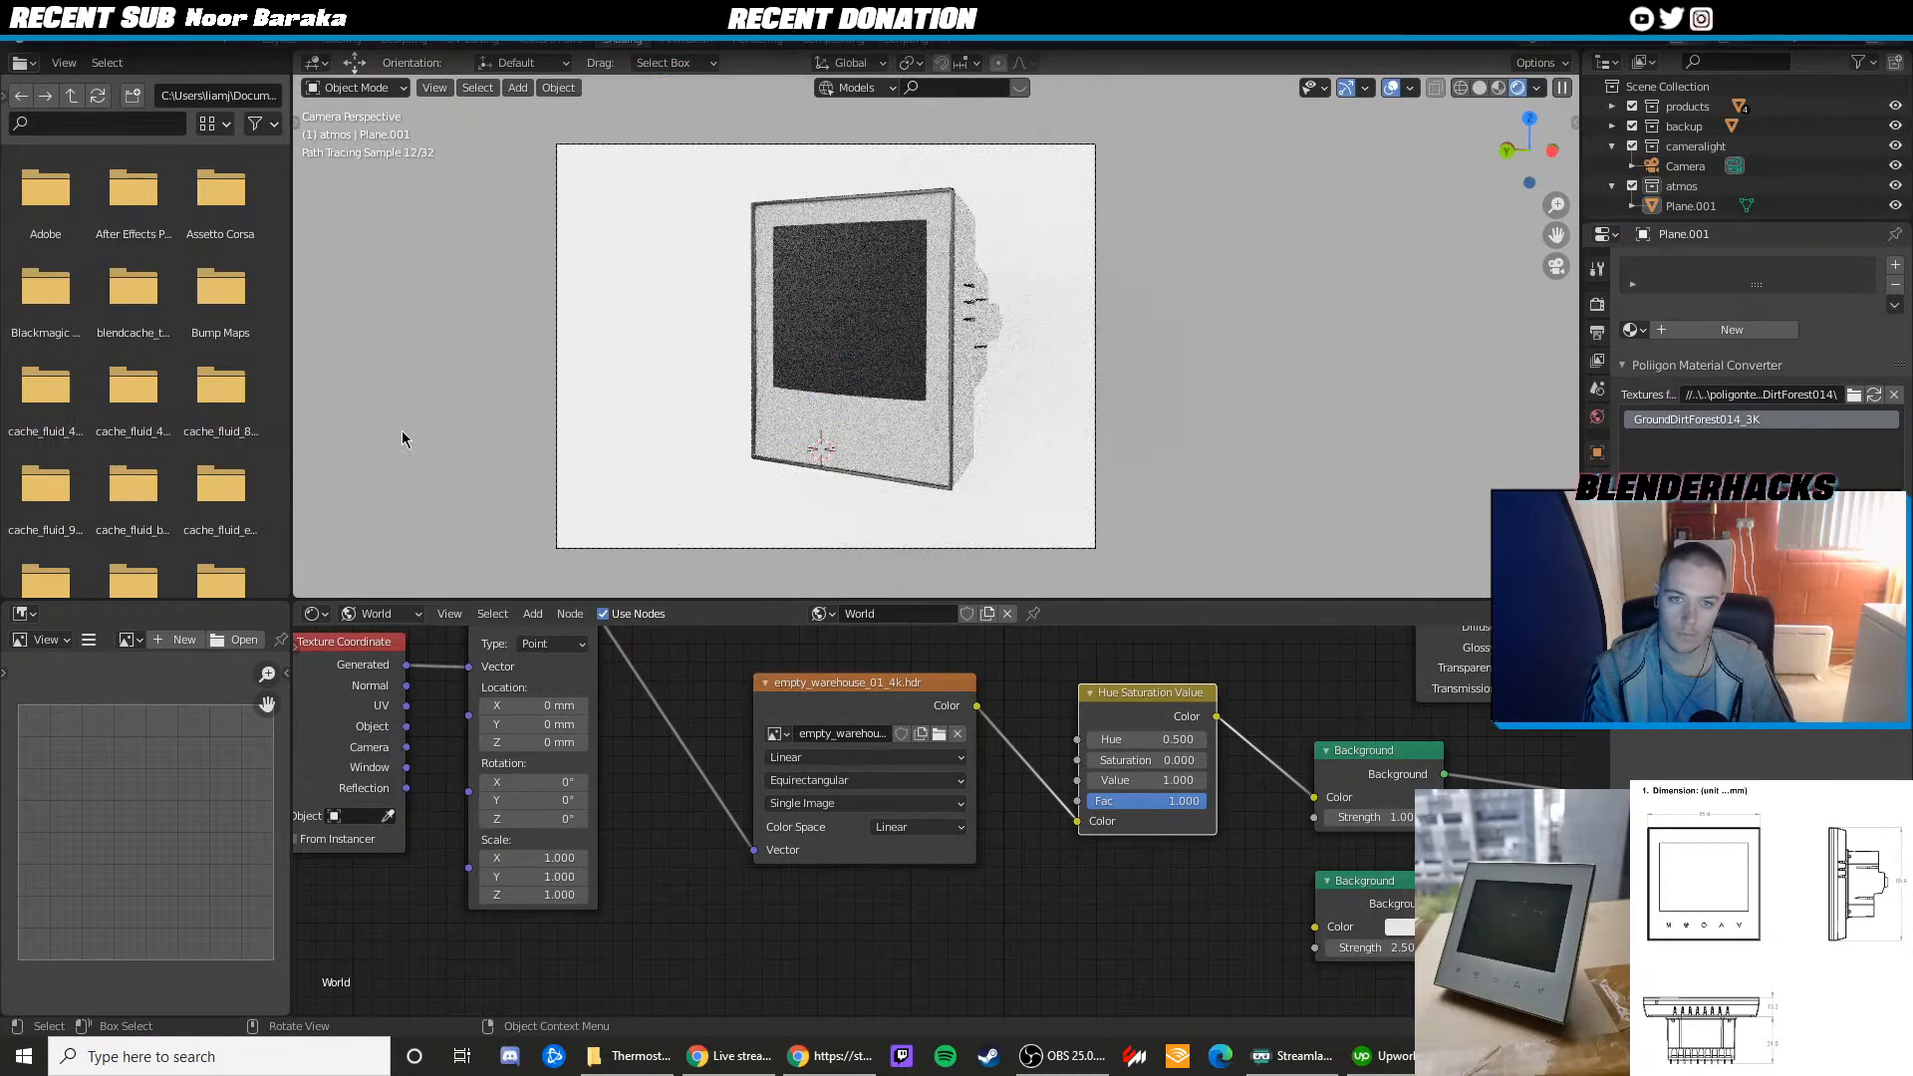
Unlink the Mapping vector from the empty_warehouse_01_4k.hdr texture to compare the lighting, and link it again
{"action": "left_click_drag", "start_coordinate": [751, 849], "coordinate": [726, 816]}
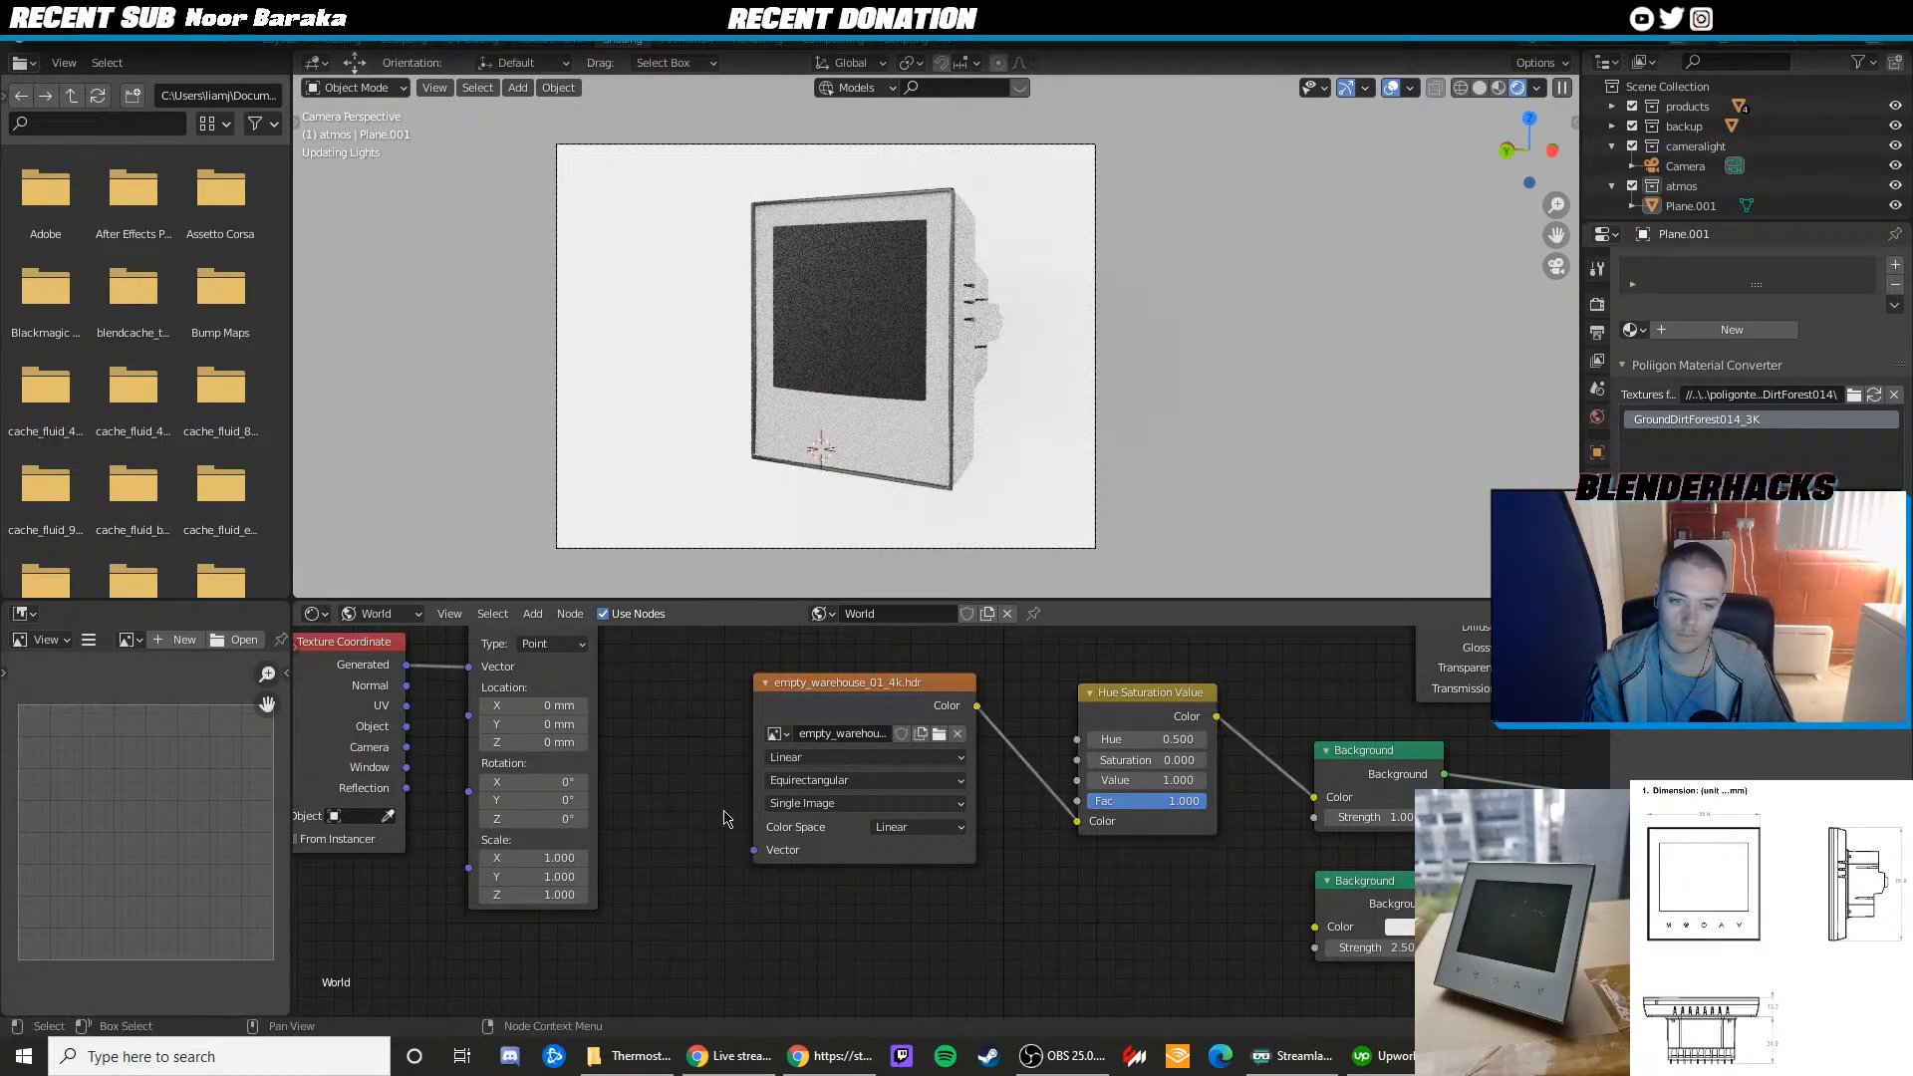
{"action": "middle_click_drag", "start_coordinate": [669, 668], "coordinate": [667, 713]}
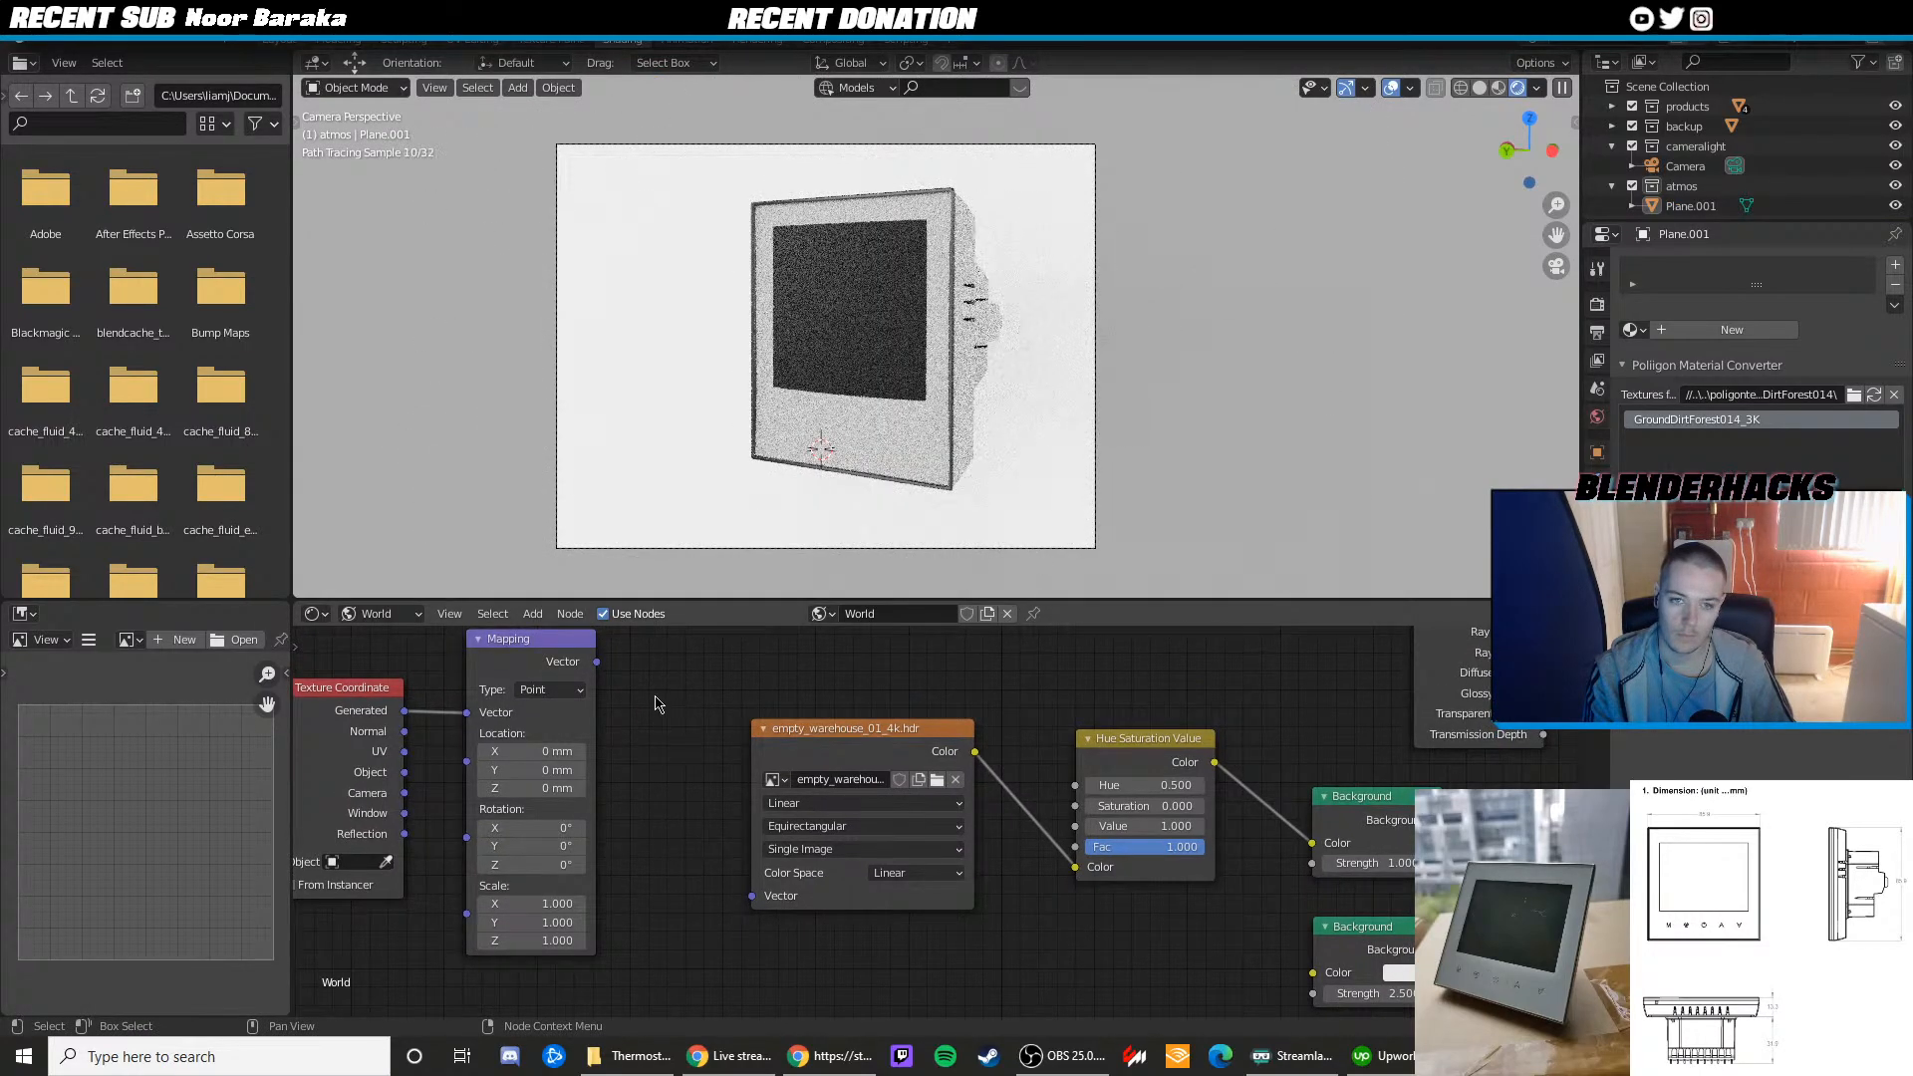
{"action": "left_click_drag", "start_coordinate": [597, 661], "coordinate": [642, 735]}
{"action": "left_click_drag", "start_coordinate": [597, 661], "coordinate": [751, 895]}
Unlink the HDR texture's colour from the Hue Saturation Value node to compare the lighting, and link it again
{"action": "left_click_drag", "start_coordinate": [1076, 867], "coordinate": [985, 767]}
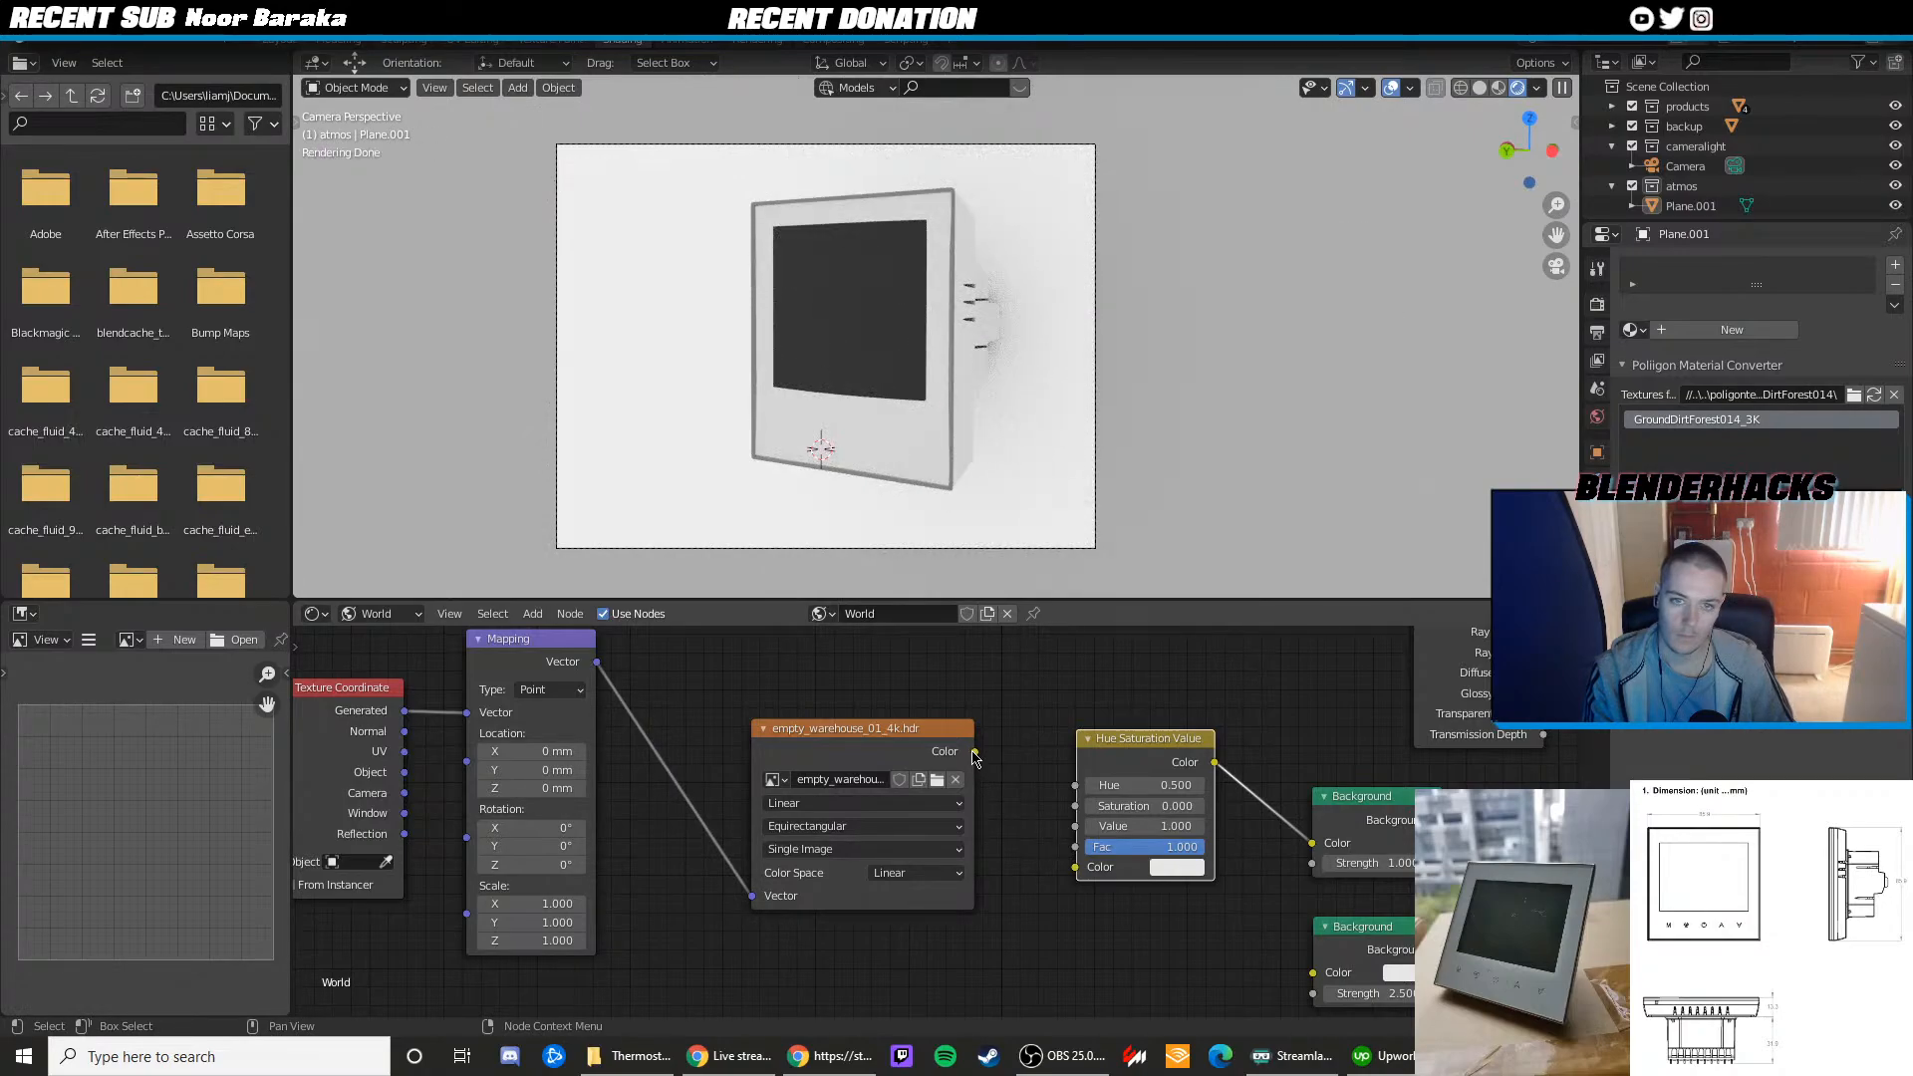
{"action": "middle_click_drag", "start_coordinate": [1241, 759], "coordinate": [910, 707]}
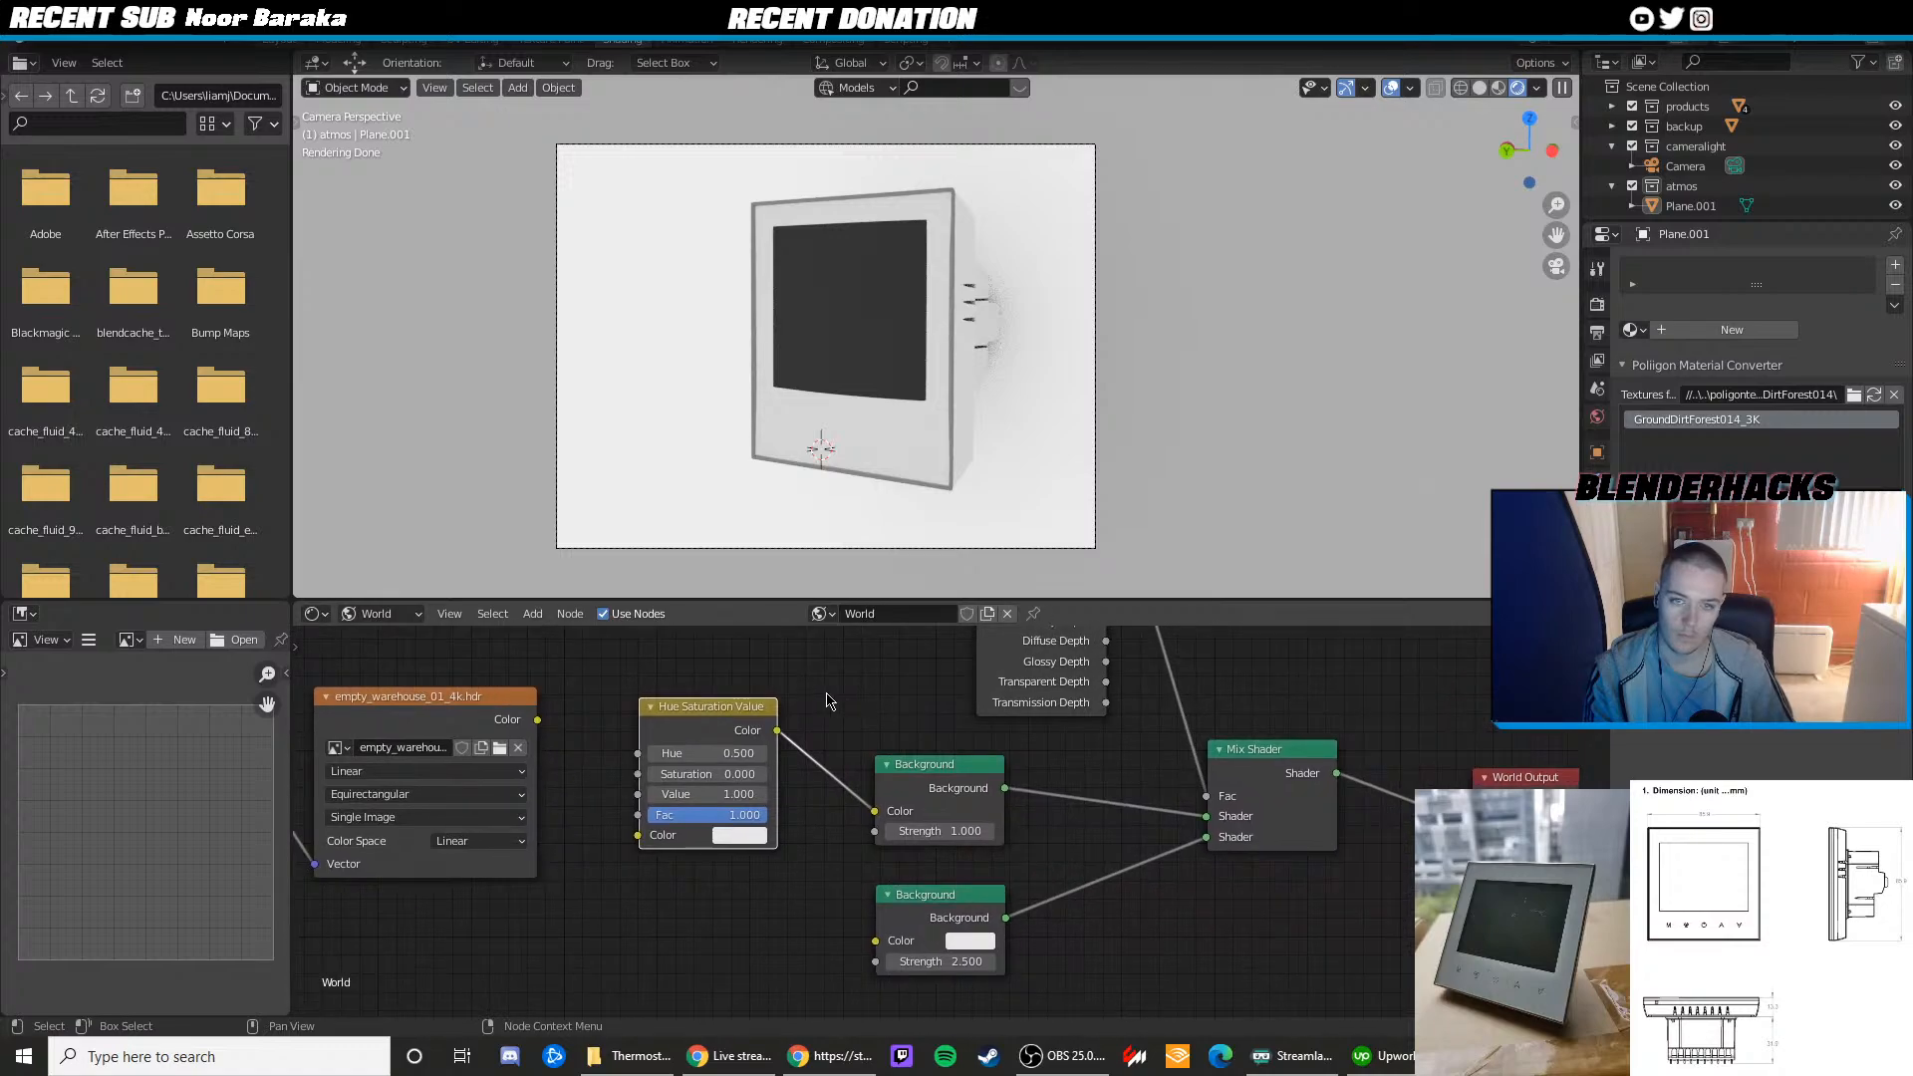
{"action": "left_click_drag", "start_coordinate": [537, 719], "coordinate": [568, 772]}
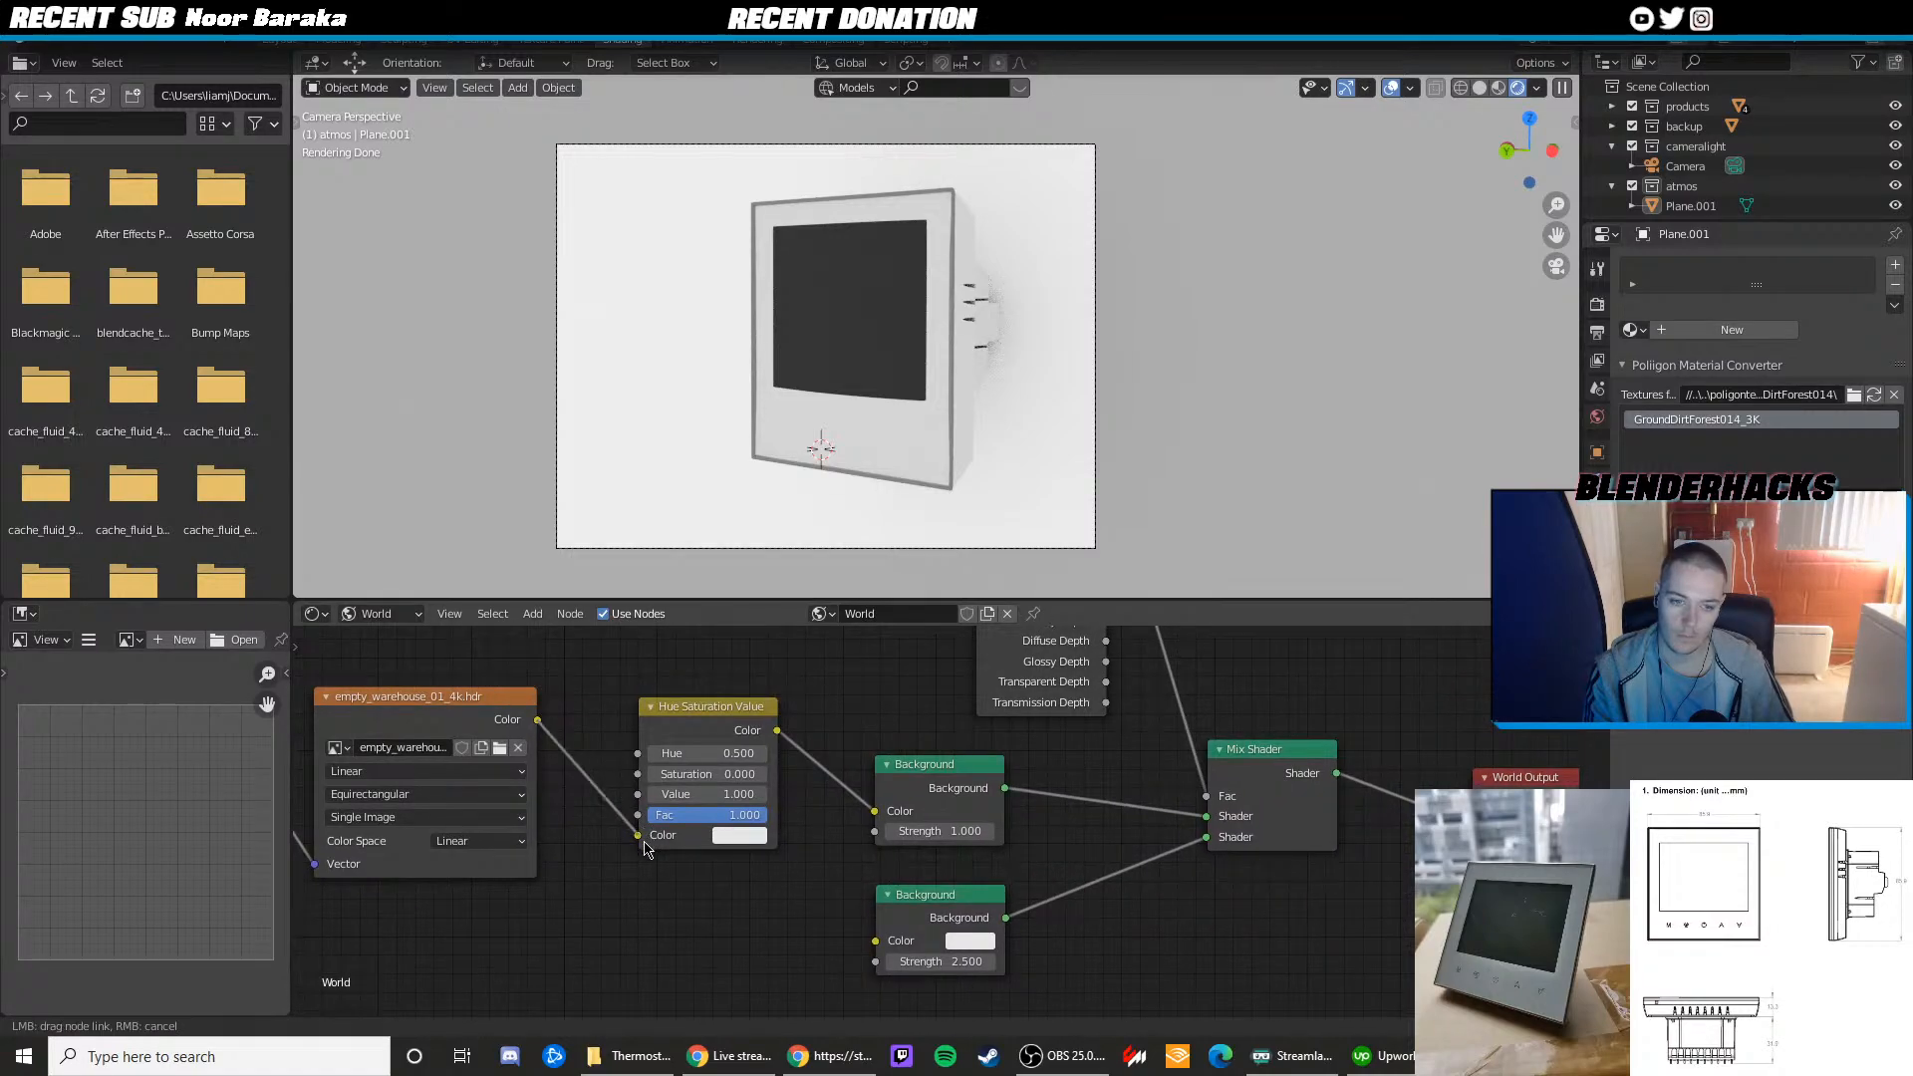
{"action": "left_click_drag", "start_coordinate": [644, 845], "coordinate": [640, 840]}
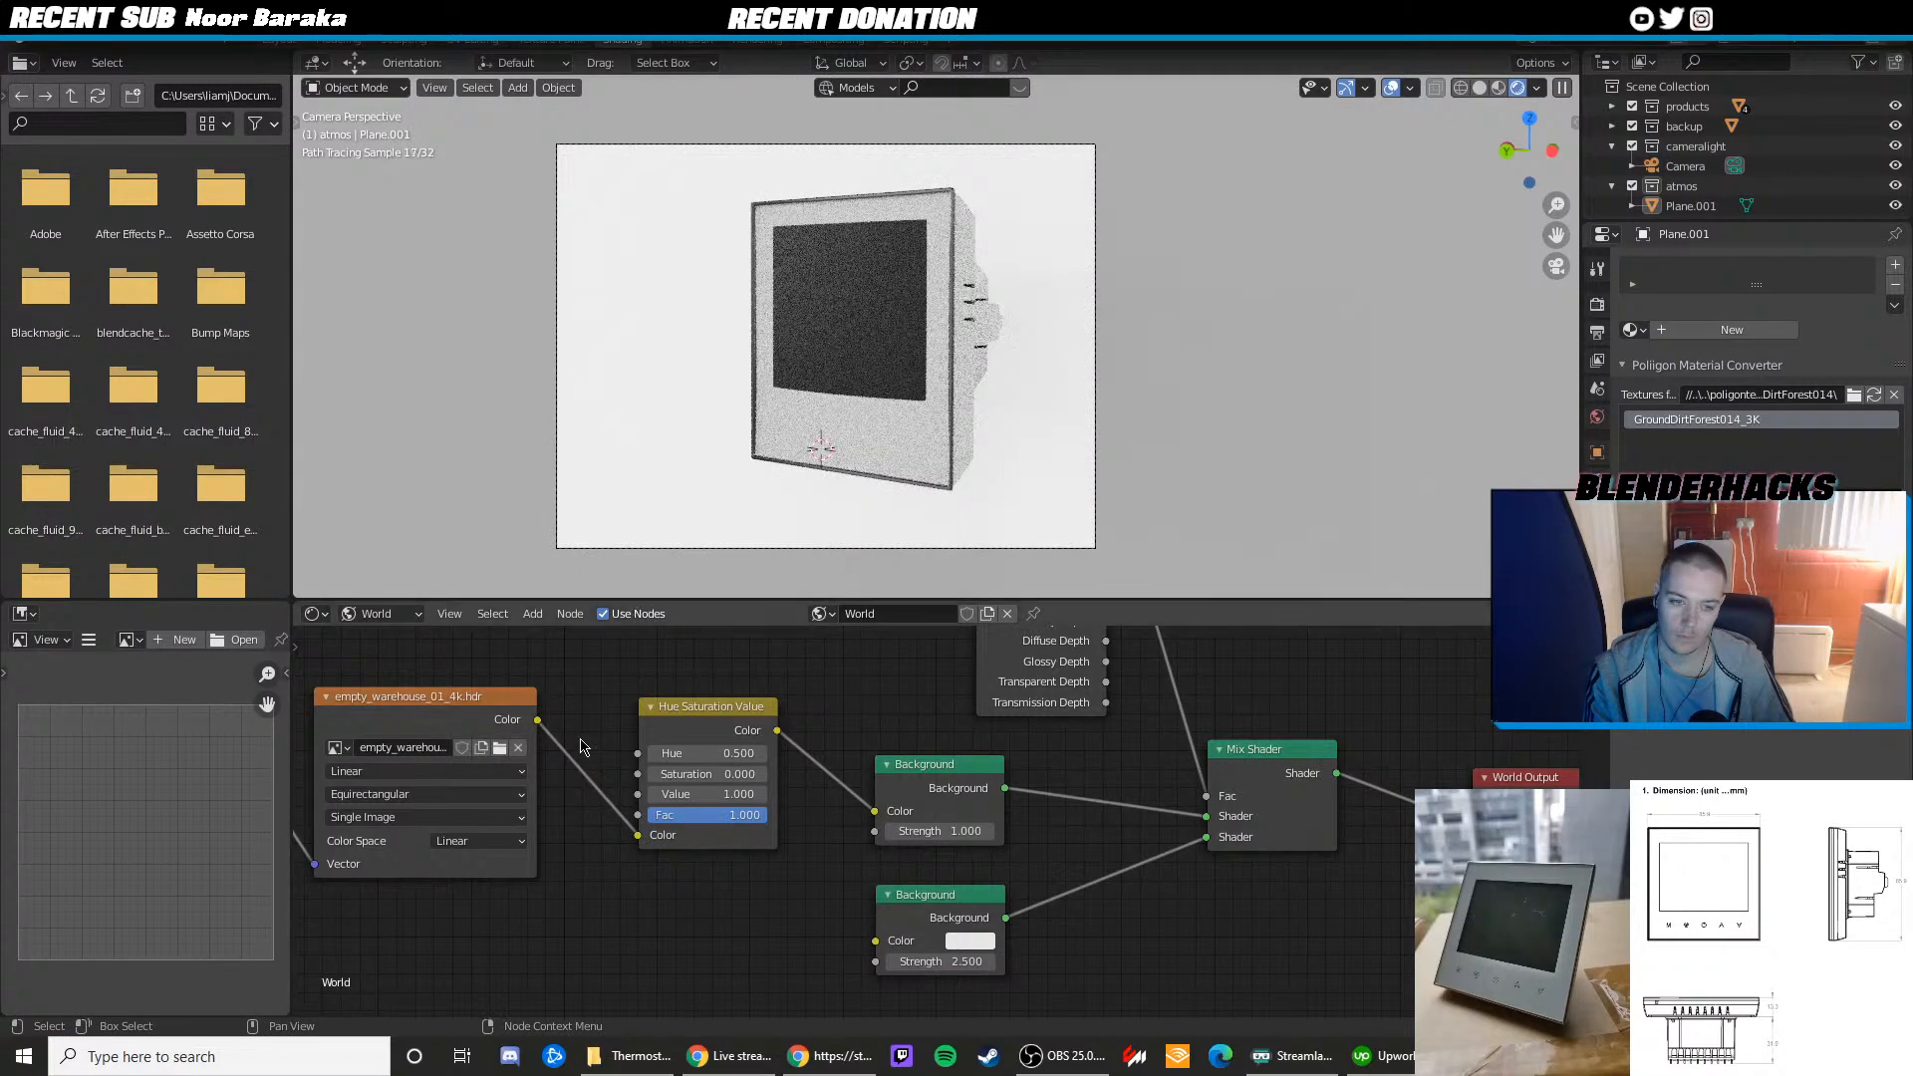
Try strengths of 0.5 and 1.5 on the Background node fed by the HDR texture
{"action": "middle_click_drag", "start_coordinate": [600, 738], "coordinate": [628, 735]}
{"action": "left_click", "coordinate": [955, 827]}
{"action": "type", "text": ".5"}
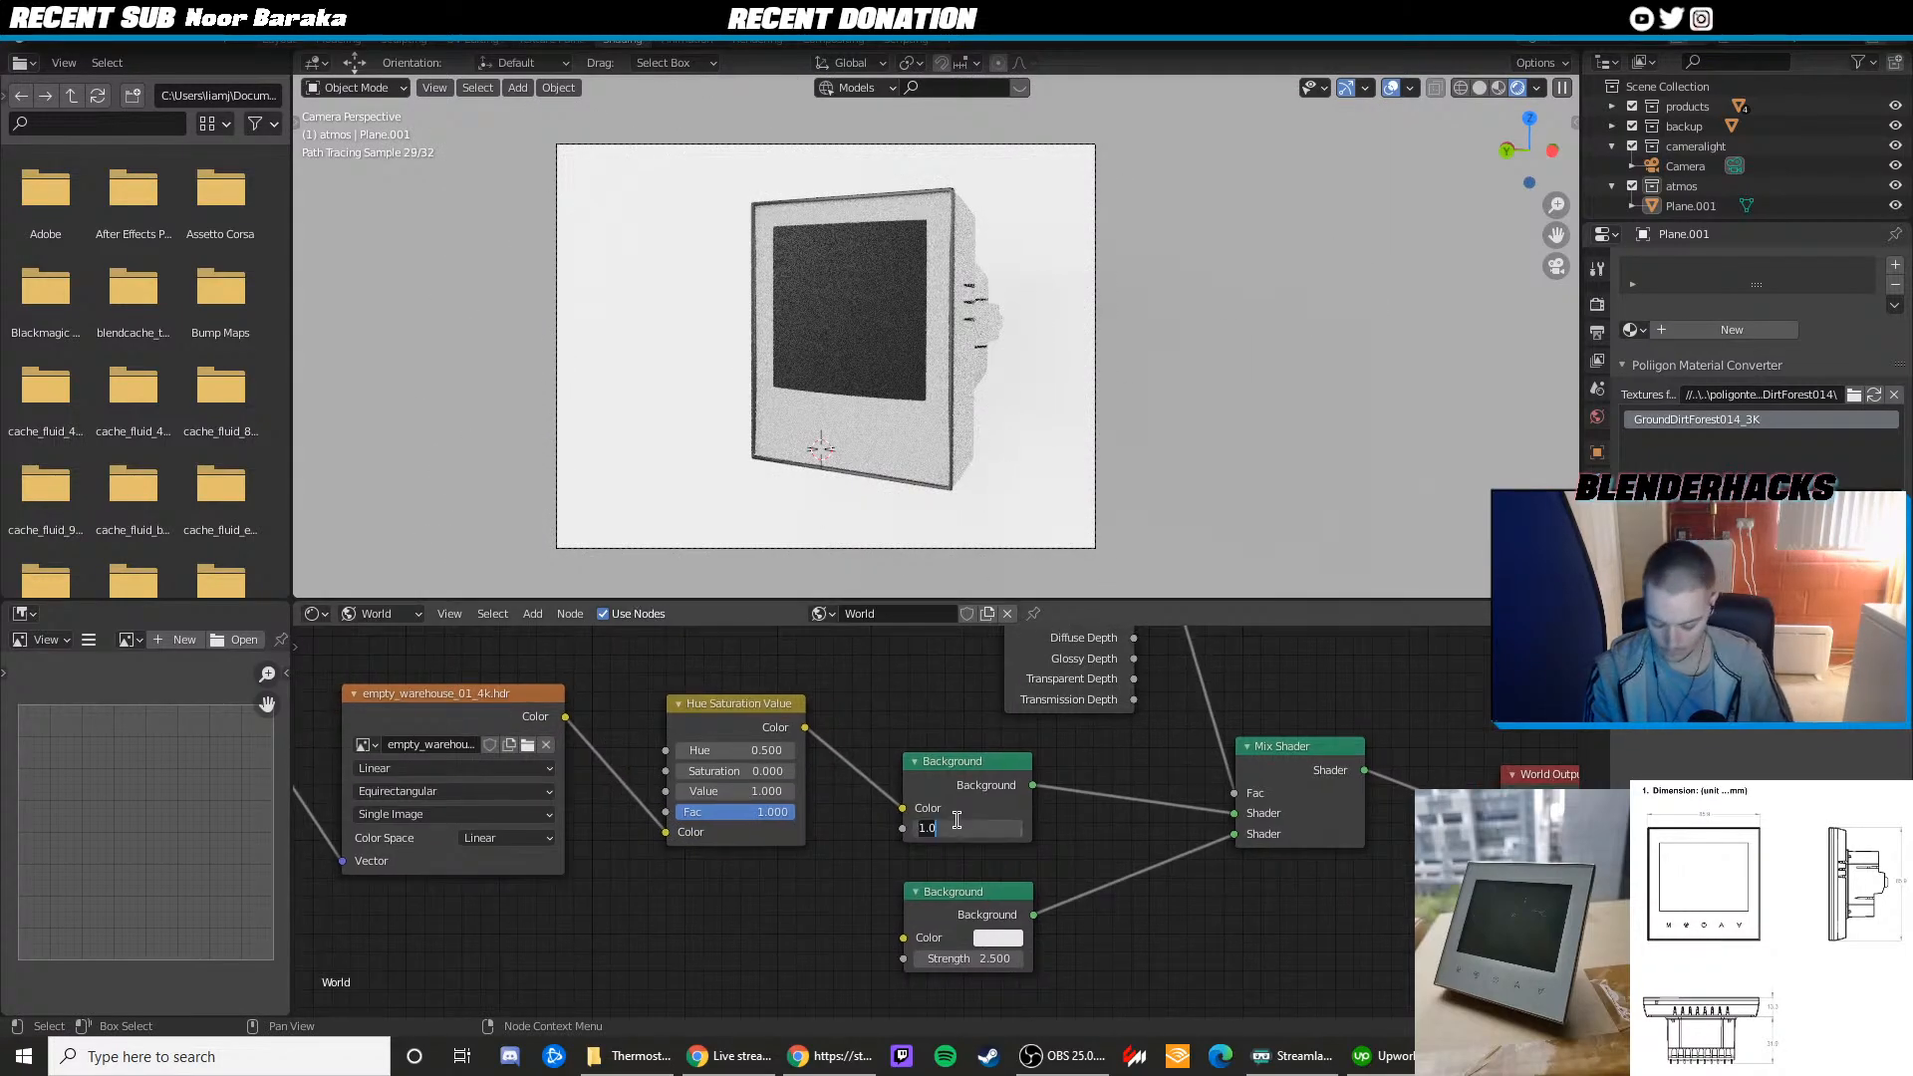
{"action": "key", "text": "Return"}
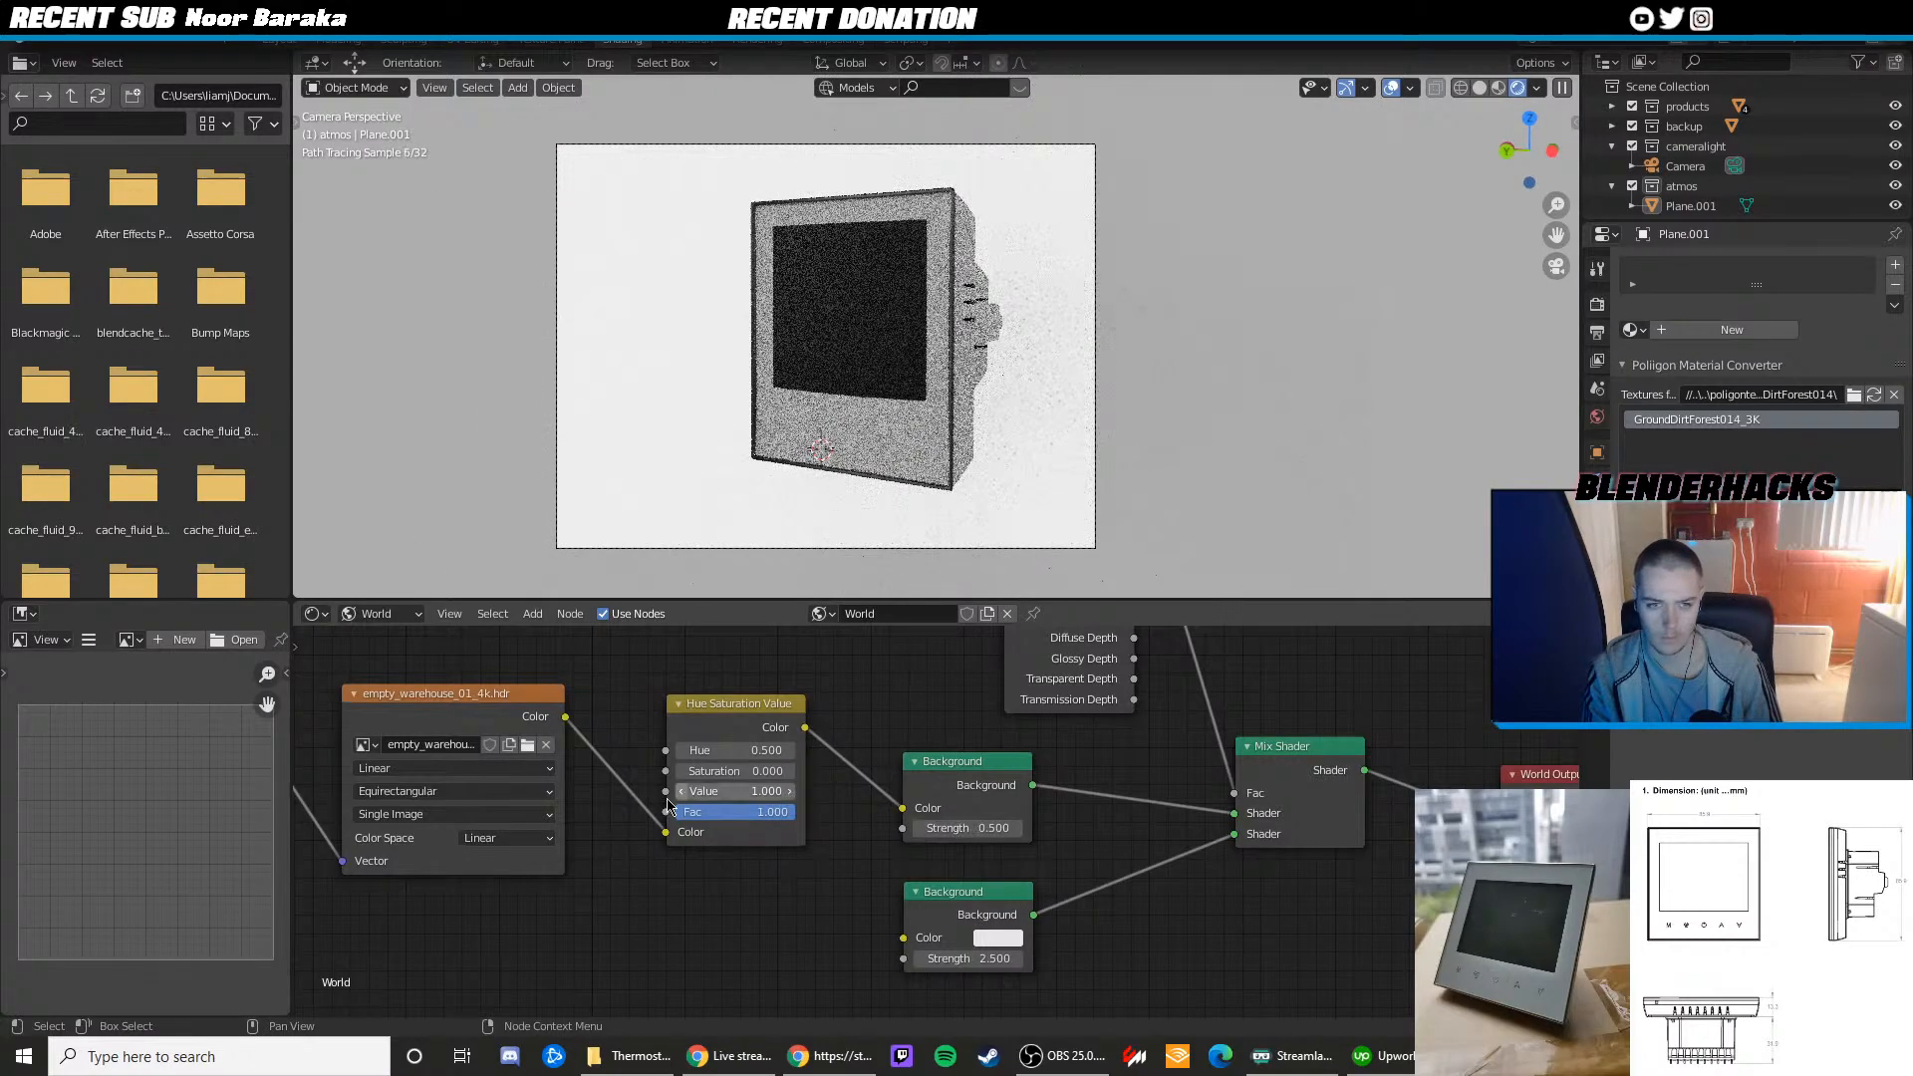
{"action": "left_click", "coordinate": [959, 827]}
{"action": "type", "text": "1"}
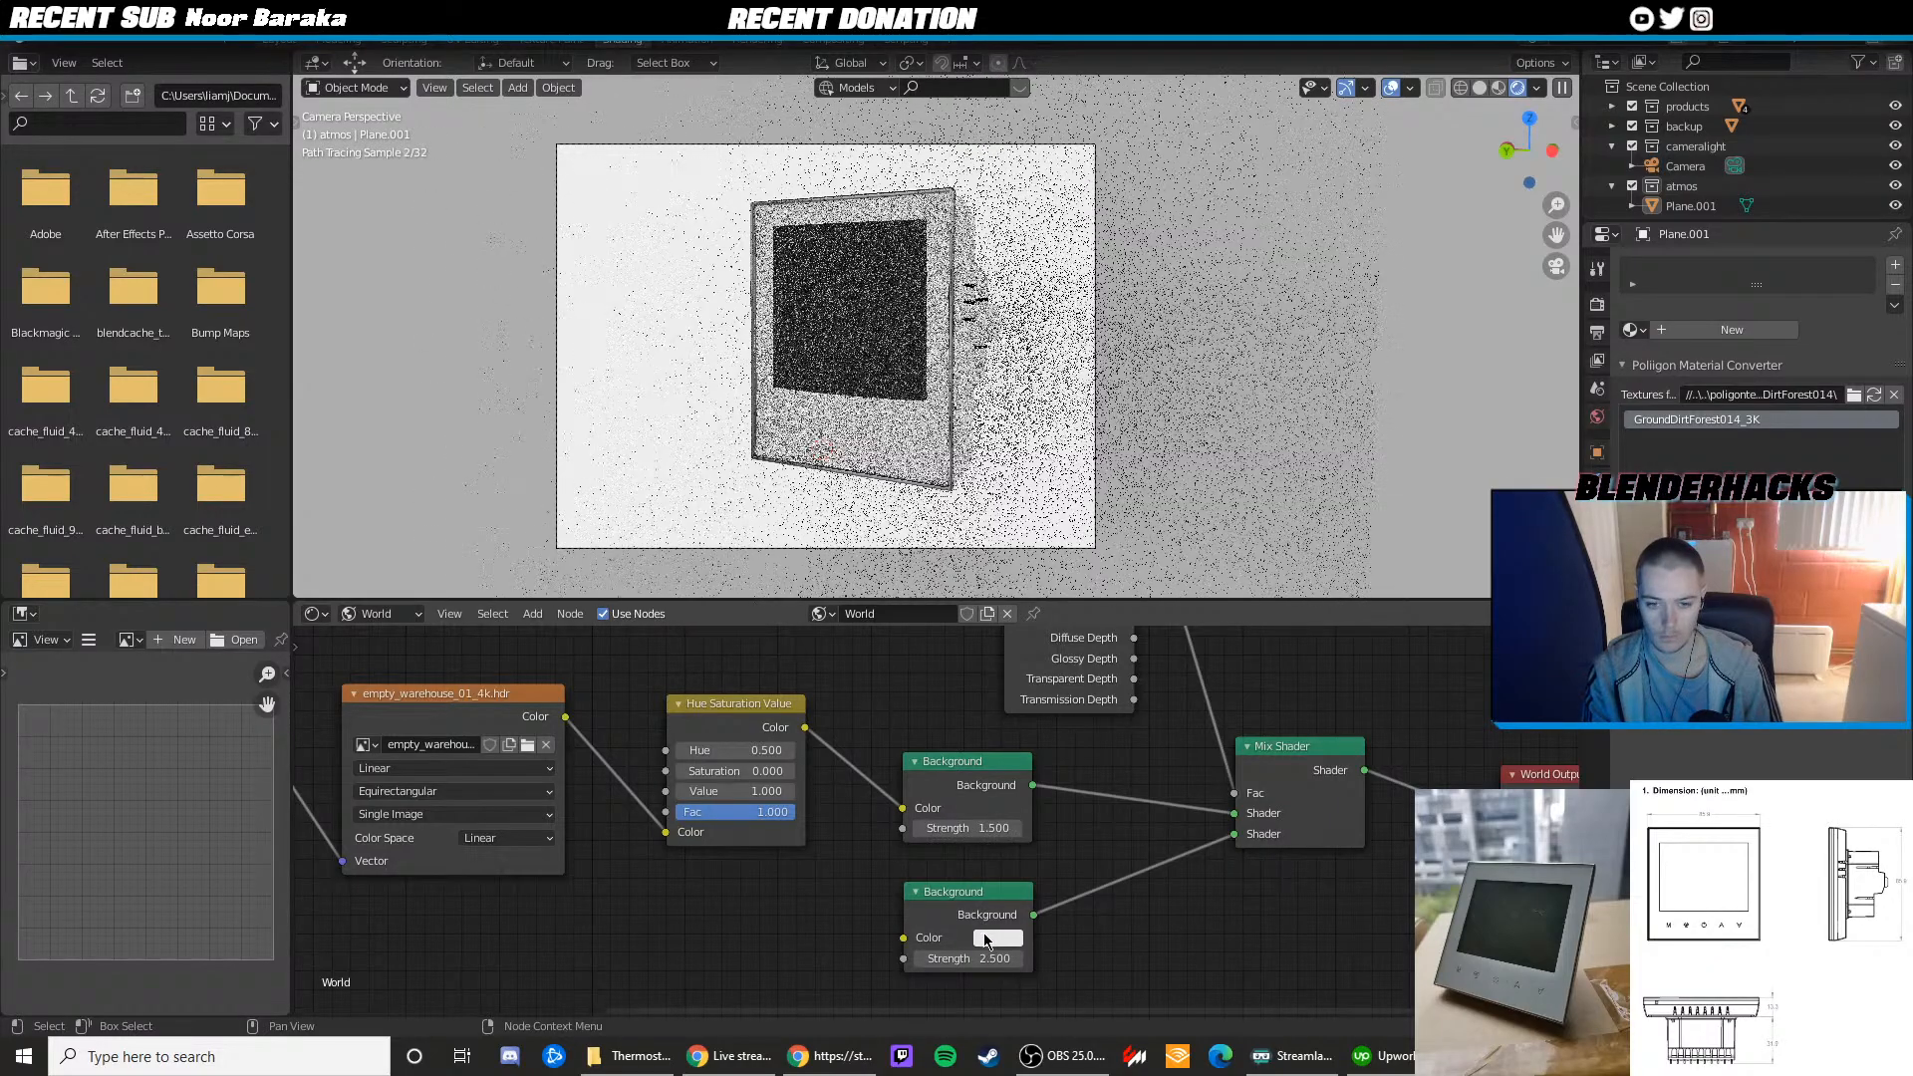
Test a grey of value 0.466 as the second Background node's colour, and raise it to full white
{"action": "left_click", "coordinate": [986, 937]}
{"action": "left_click_drag", "start_coordinate": [1135, 700], "coordinate": [1132, 744]}
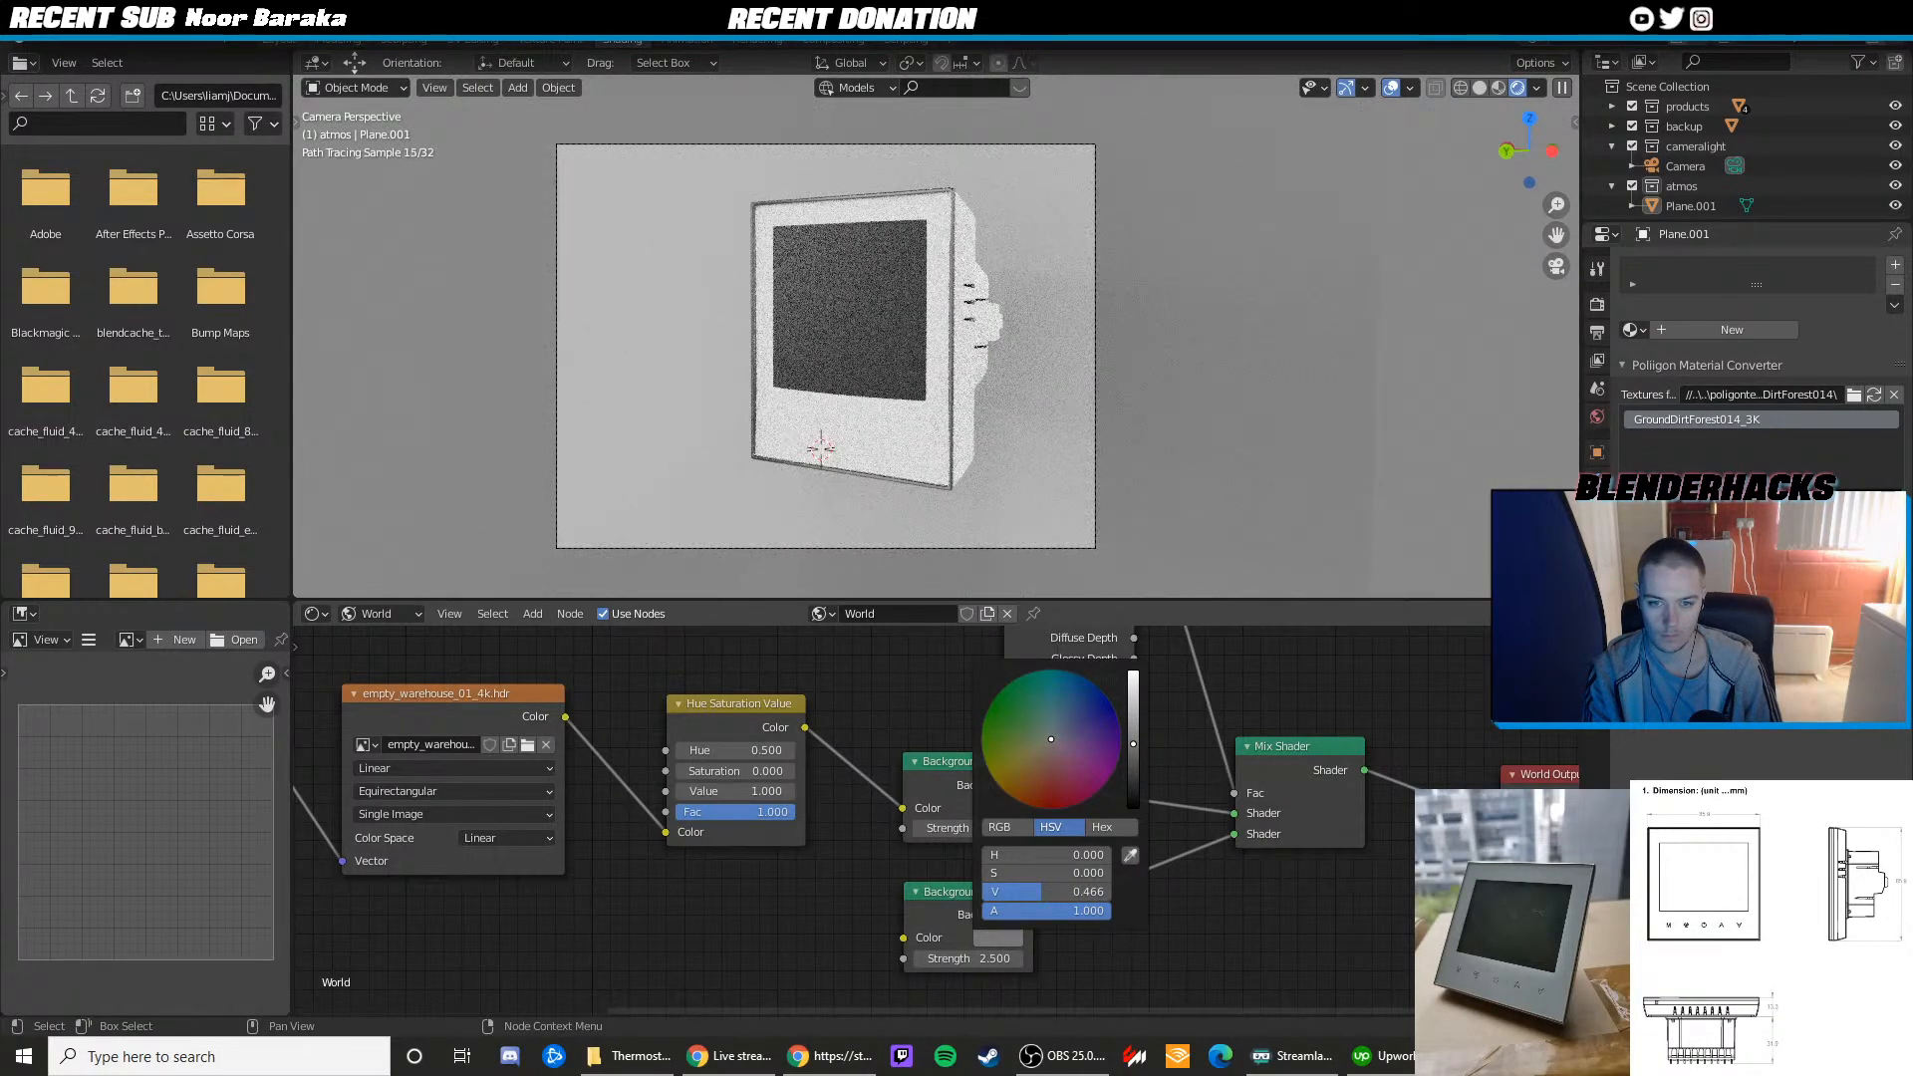
{"action": "left_click_drag", "start_coordinate": [1132, 744], "coordinate": [1133, 675]}
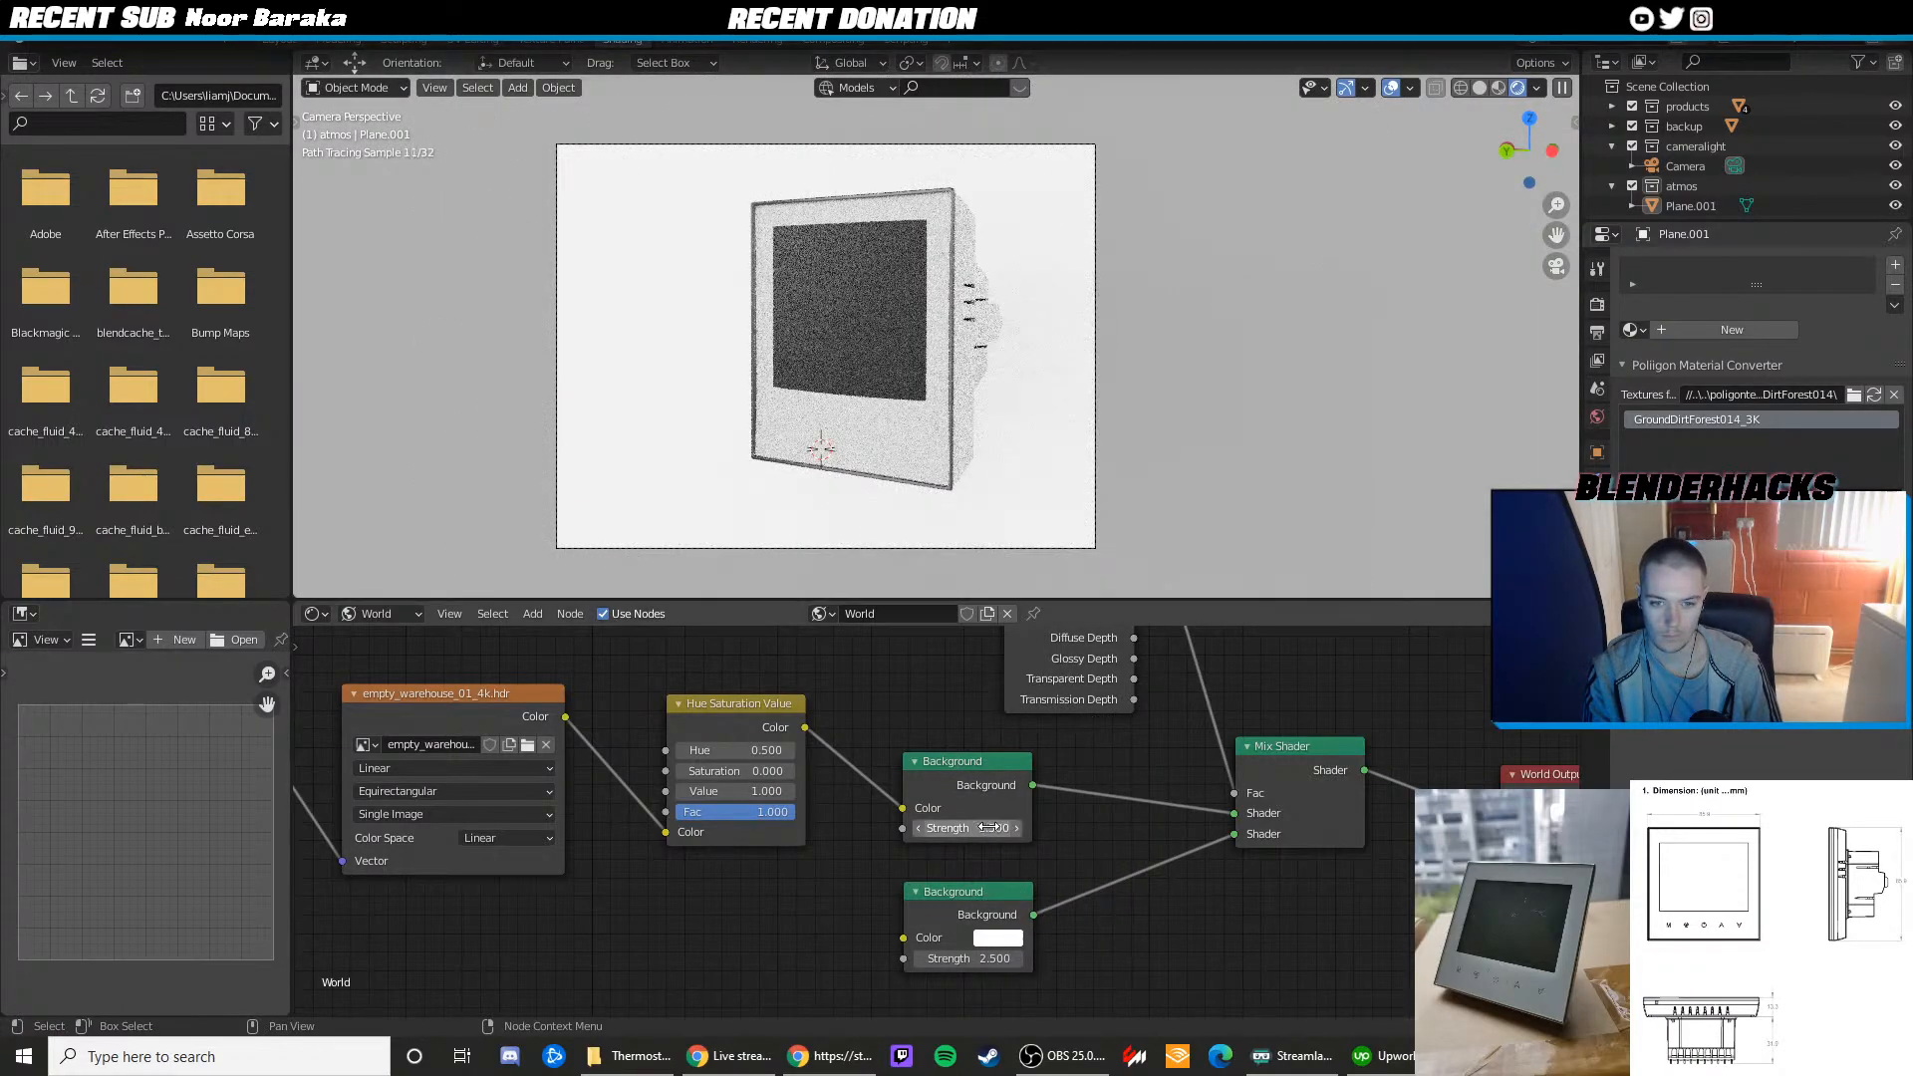
Set the HDR Background node's strength to 1 and the Mapping node's Z rotation to 250°
{"action": "type", "text": "1"}
{"action": "key", "text": "Return"}
{"action": "middle_click_drag", "start_coordinate": [697, 782], "coordinate": [1134, 741]}
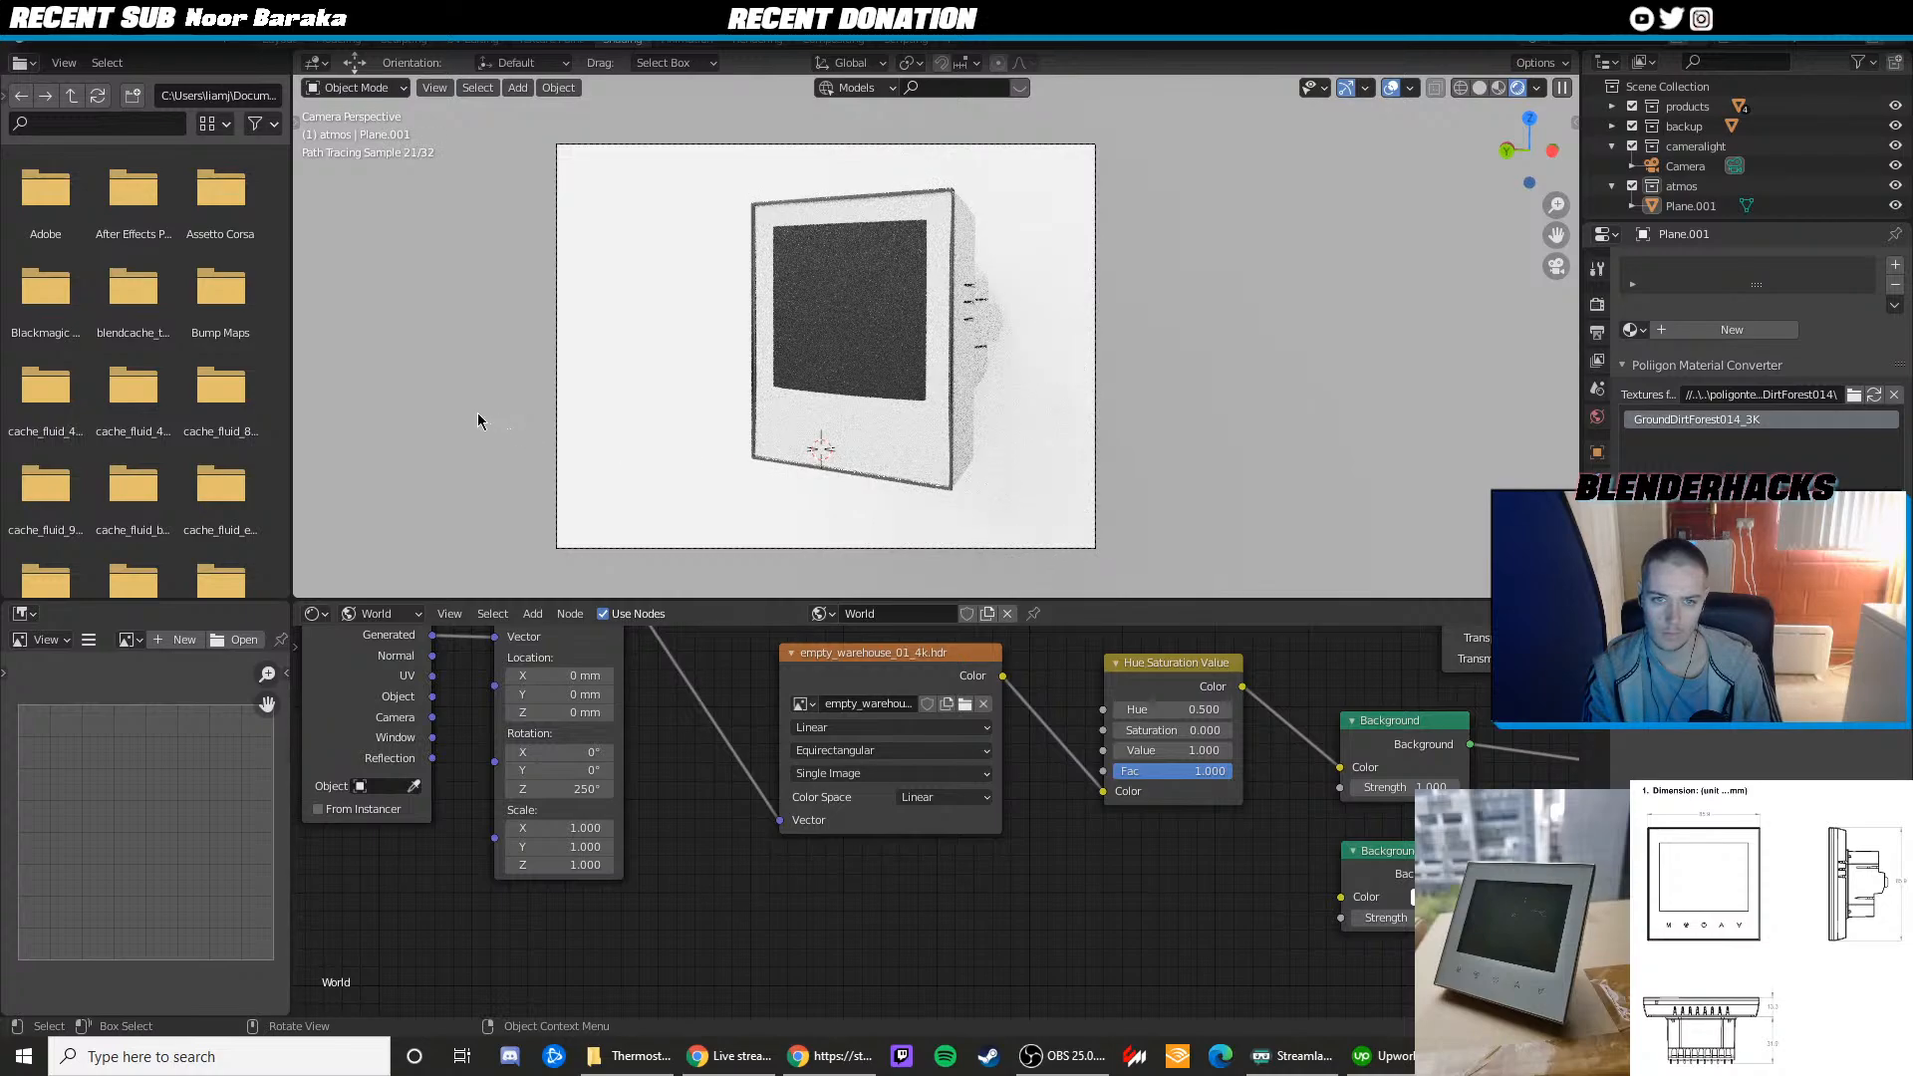
Render the image and examine the thermostat's front frame, dark screen and side vents up close
{"action": "key", "text": "F12"}
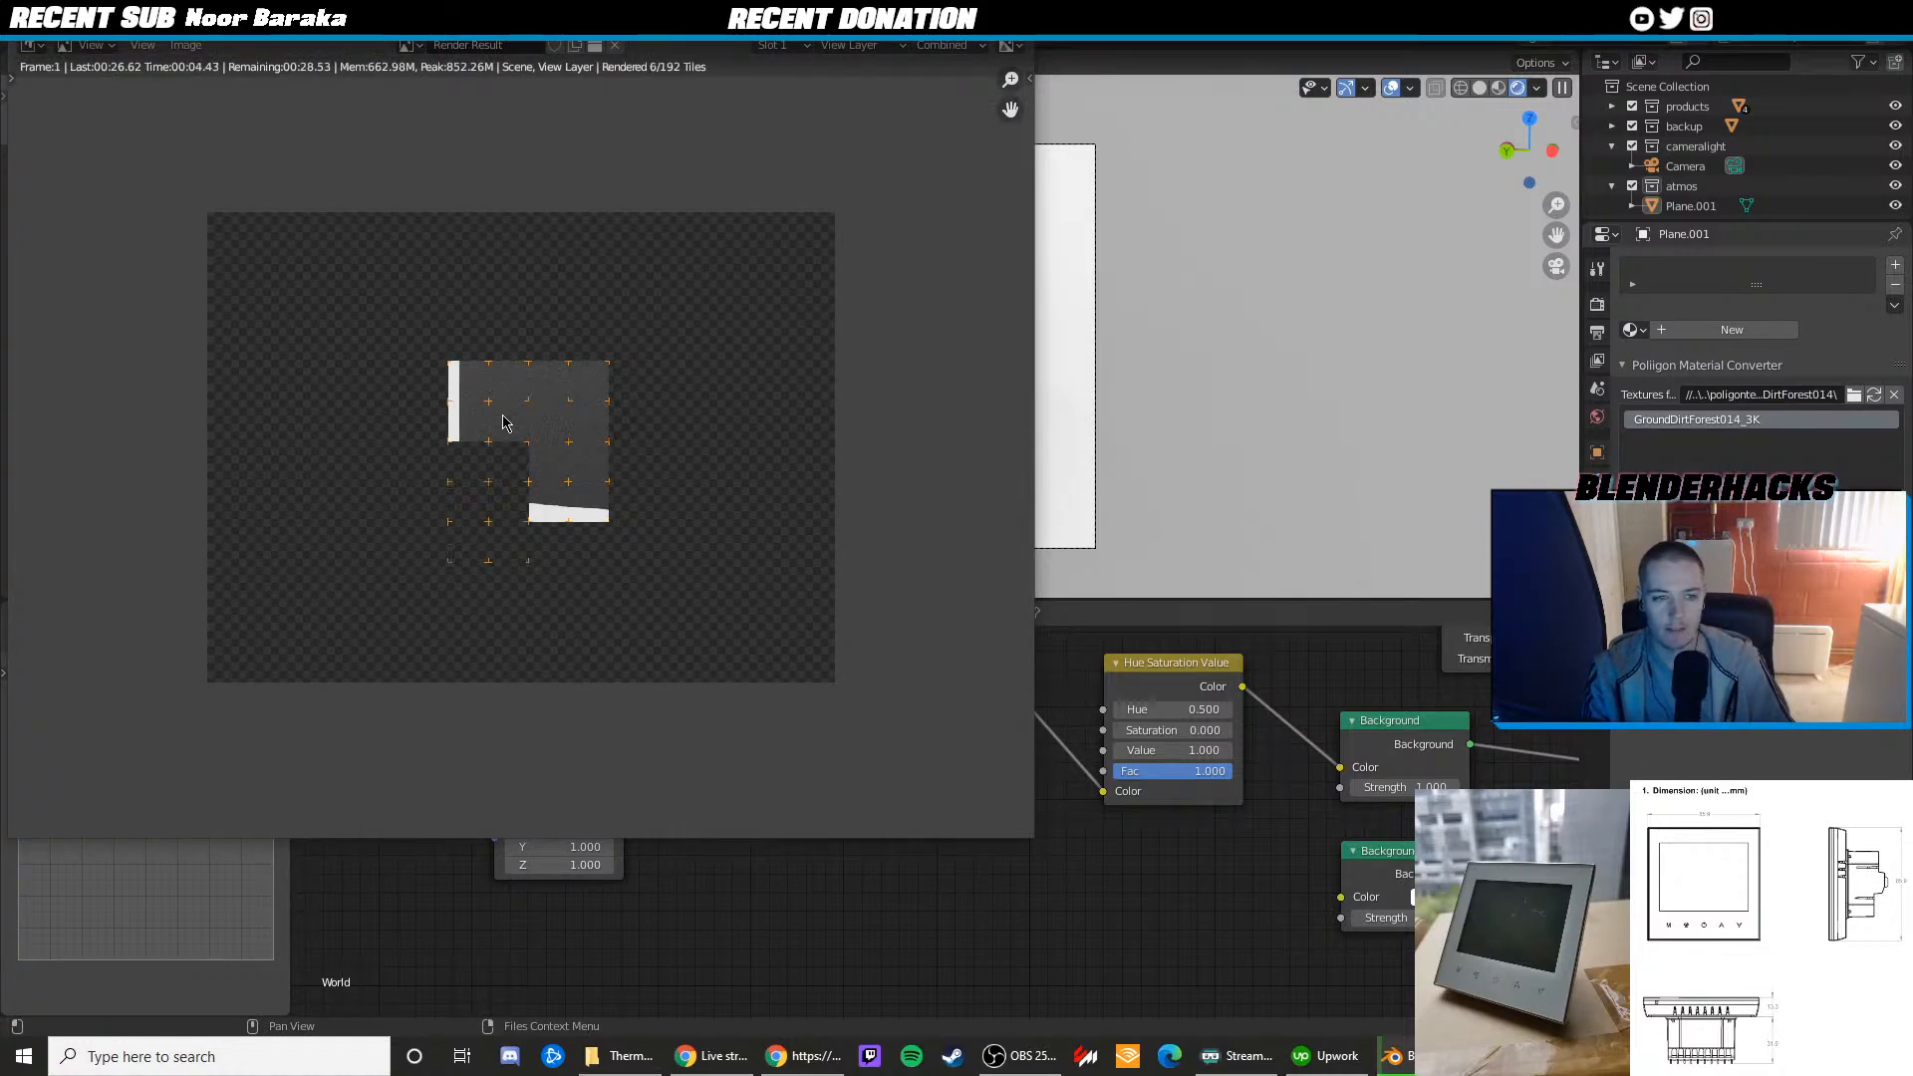
{"action": "scroll", "coordinate": [517, 445], "scroll_direction": "up", "scroll_amount": 2}
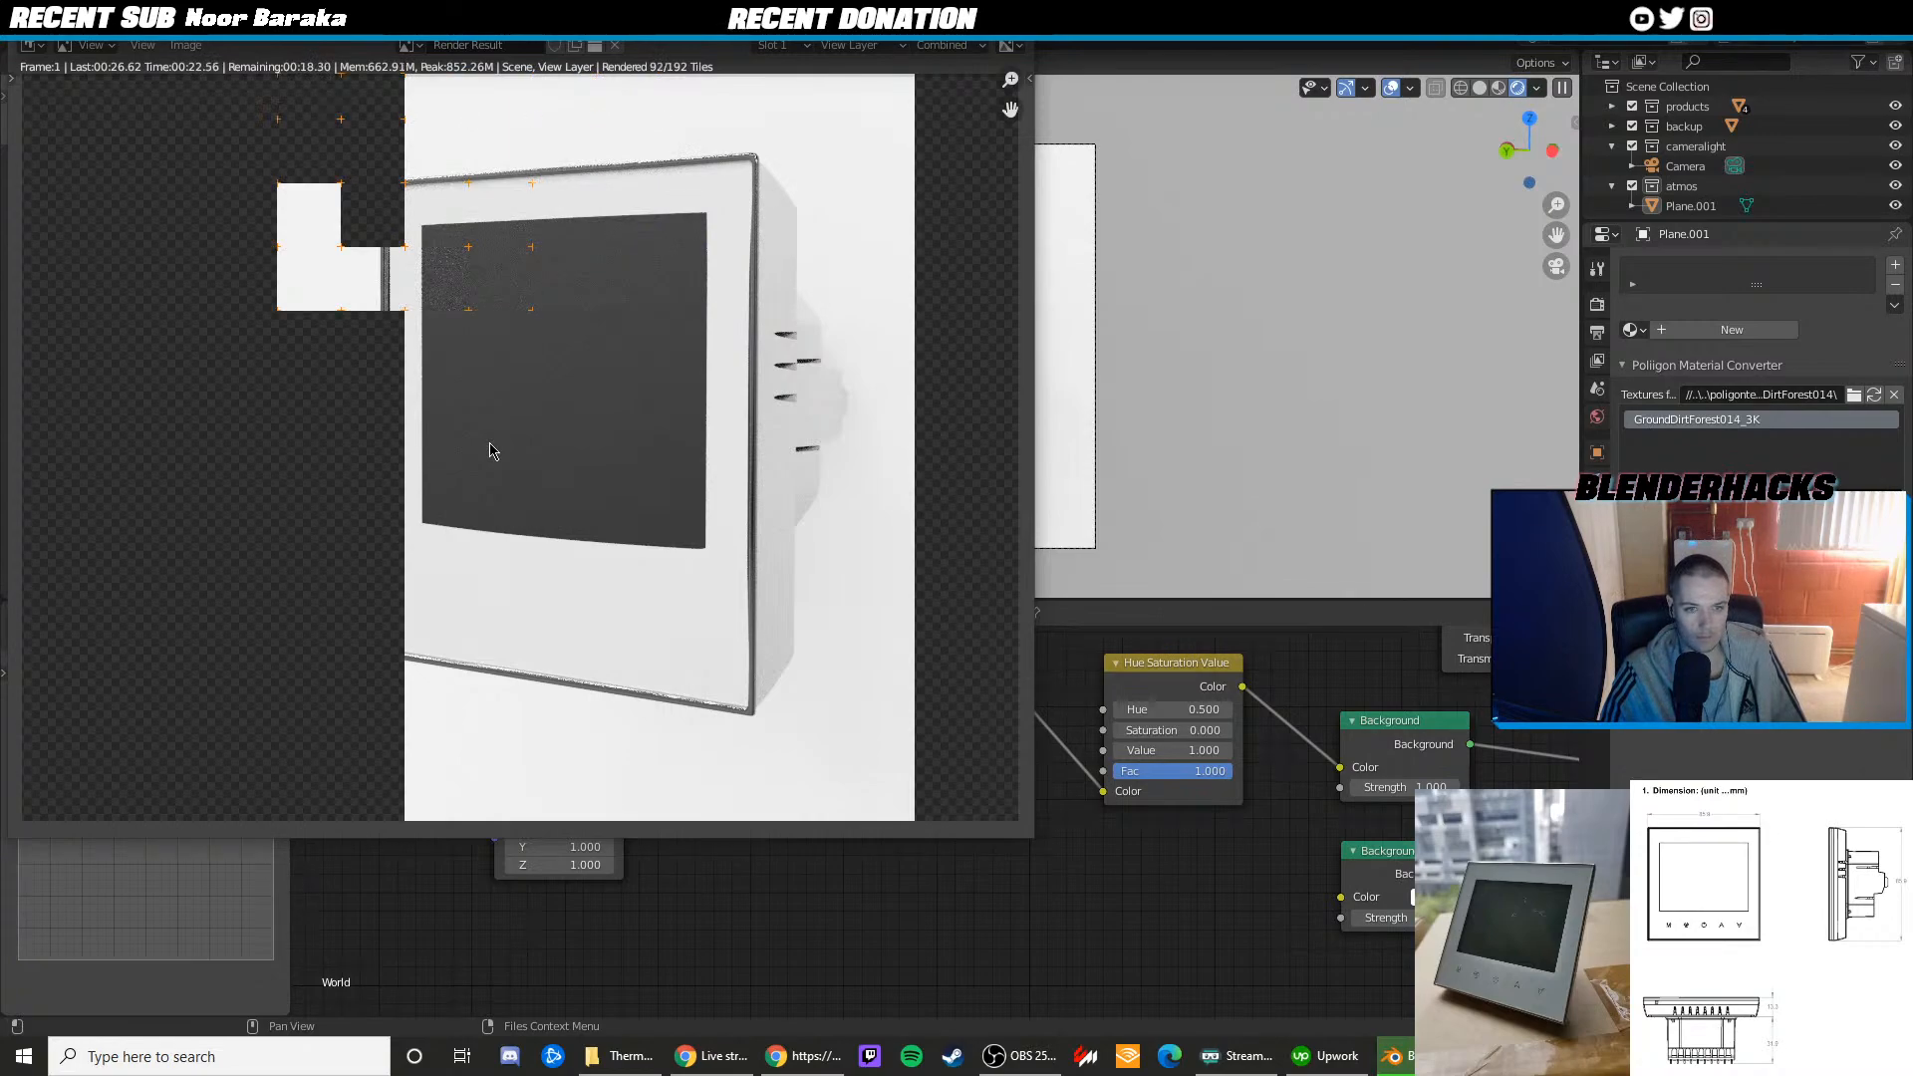
{"action": "scroll", "coordinate": [489, 451], "scroll_direction": "down", "scroll_amount": 2}
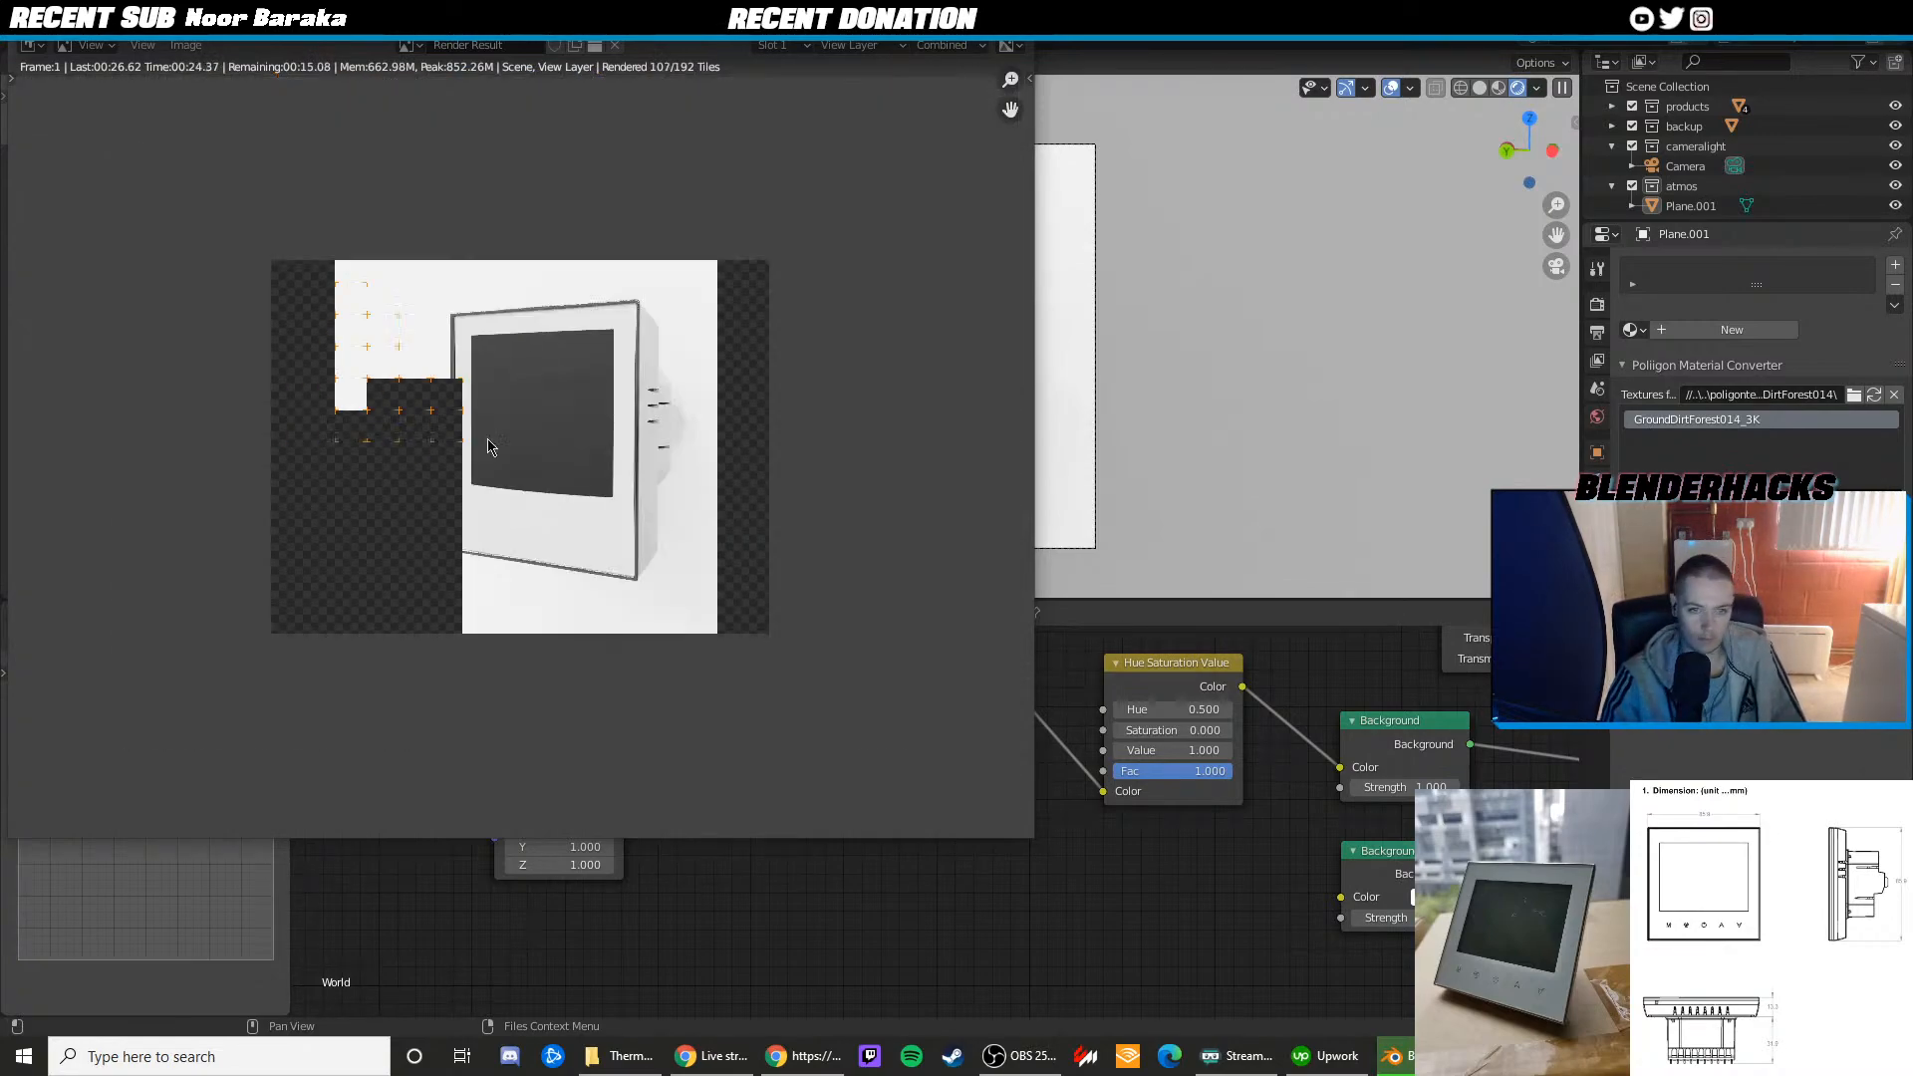
{"action": "scroll", "coordinate": [518, 439], "scroll_direction": "up", "scroll_amount": 3}
{"action": "scroll", "coordinate": [534, 445], "scroll_direction": "down", "scroll_amount": 3}
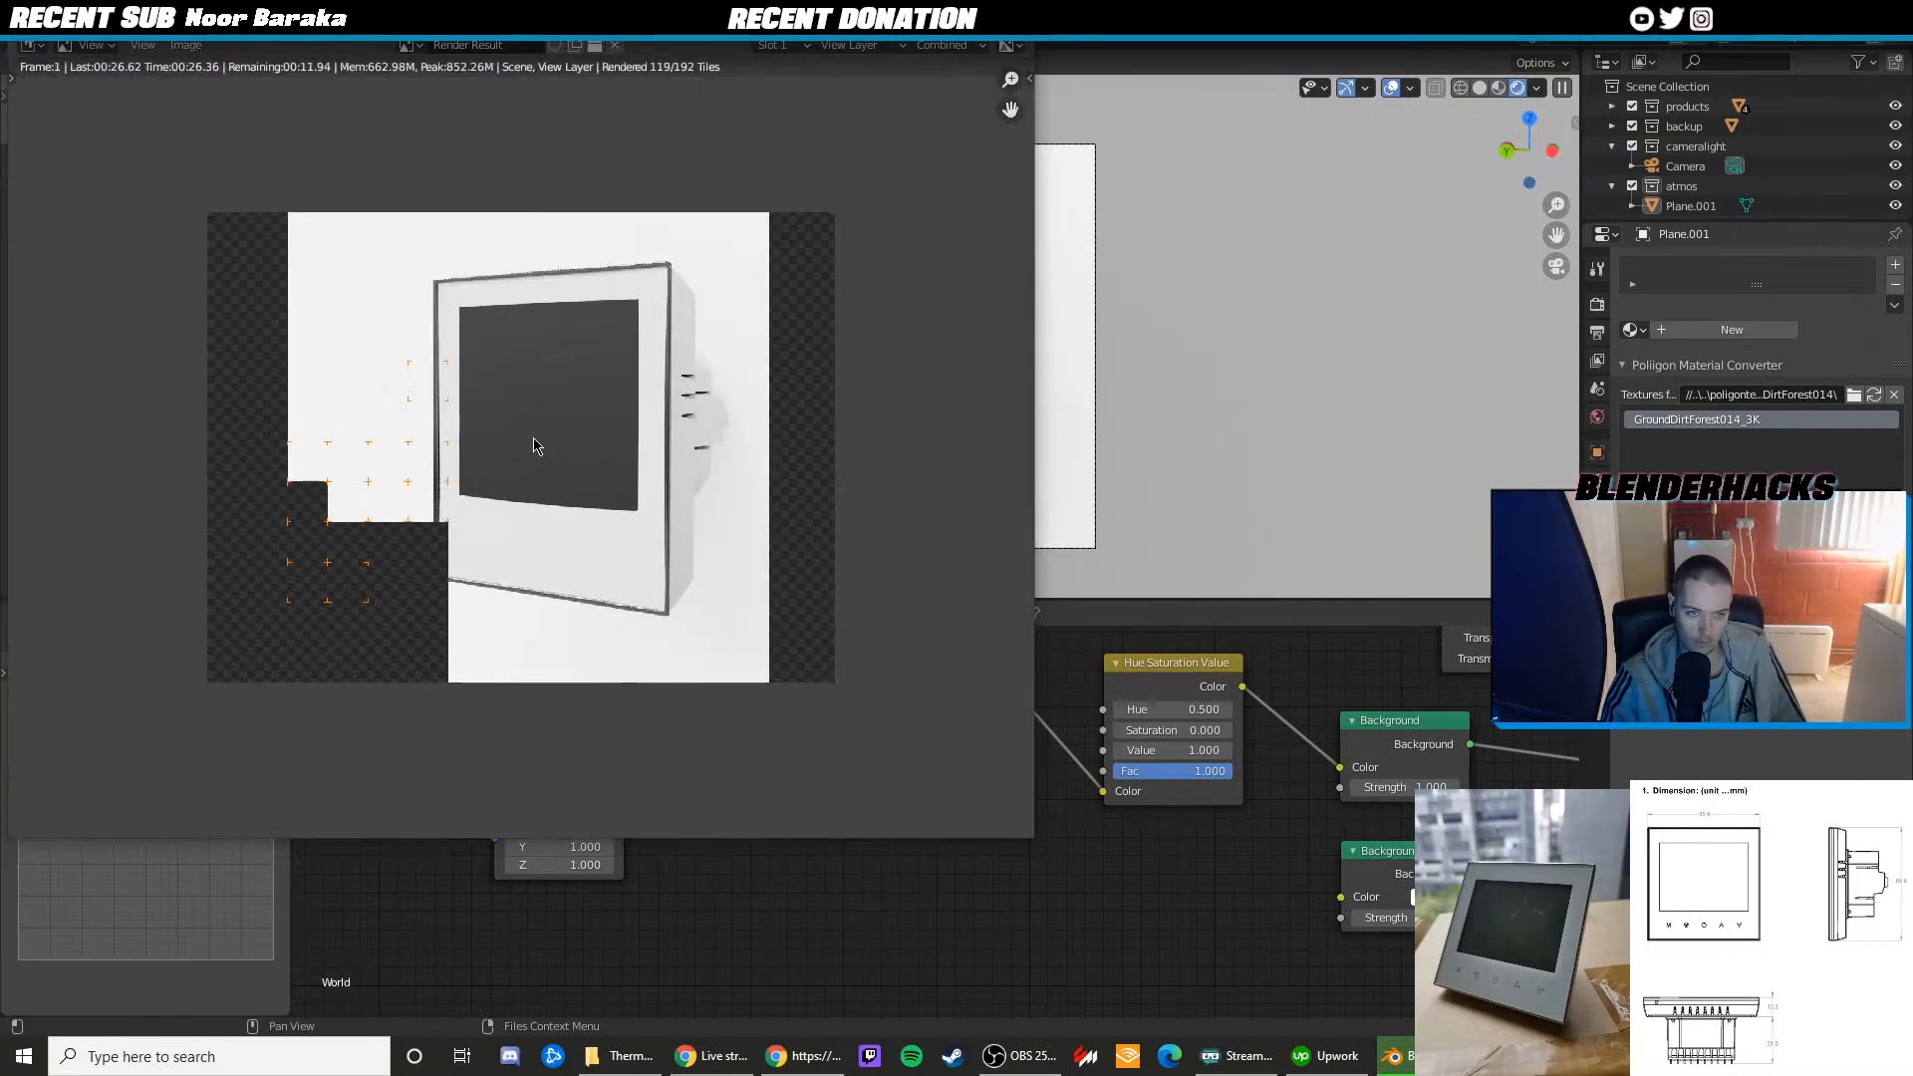
{"action": "scroll", "coordinate": [531, 443], "scroll_direction": "up", "scroll_amount": 3}
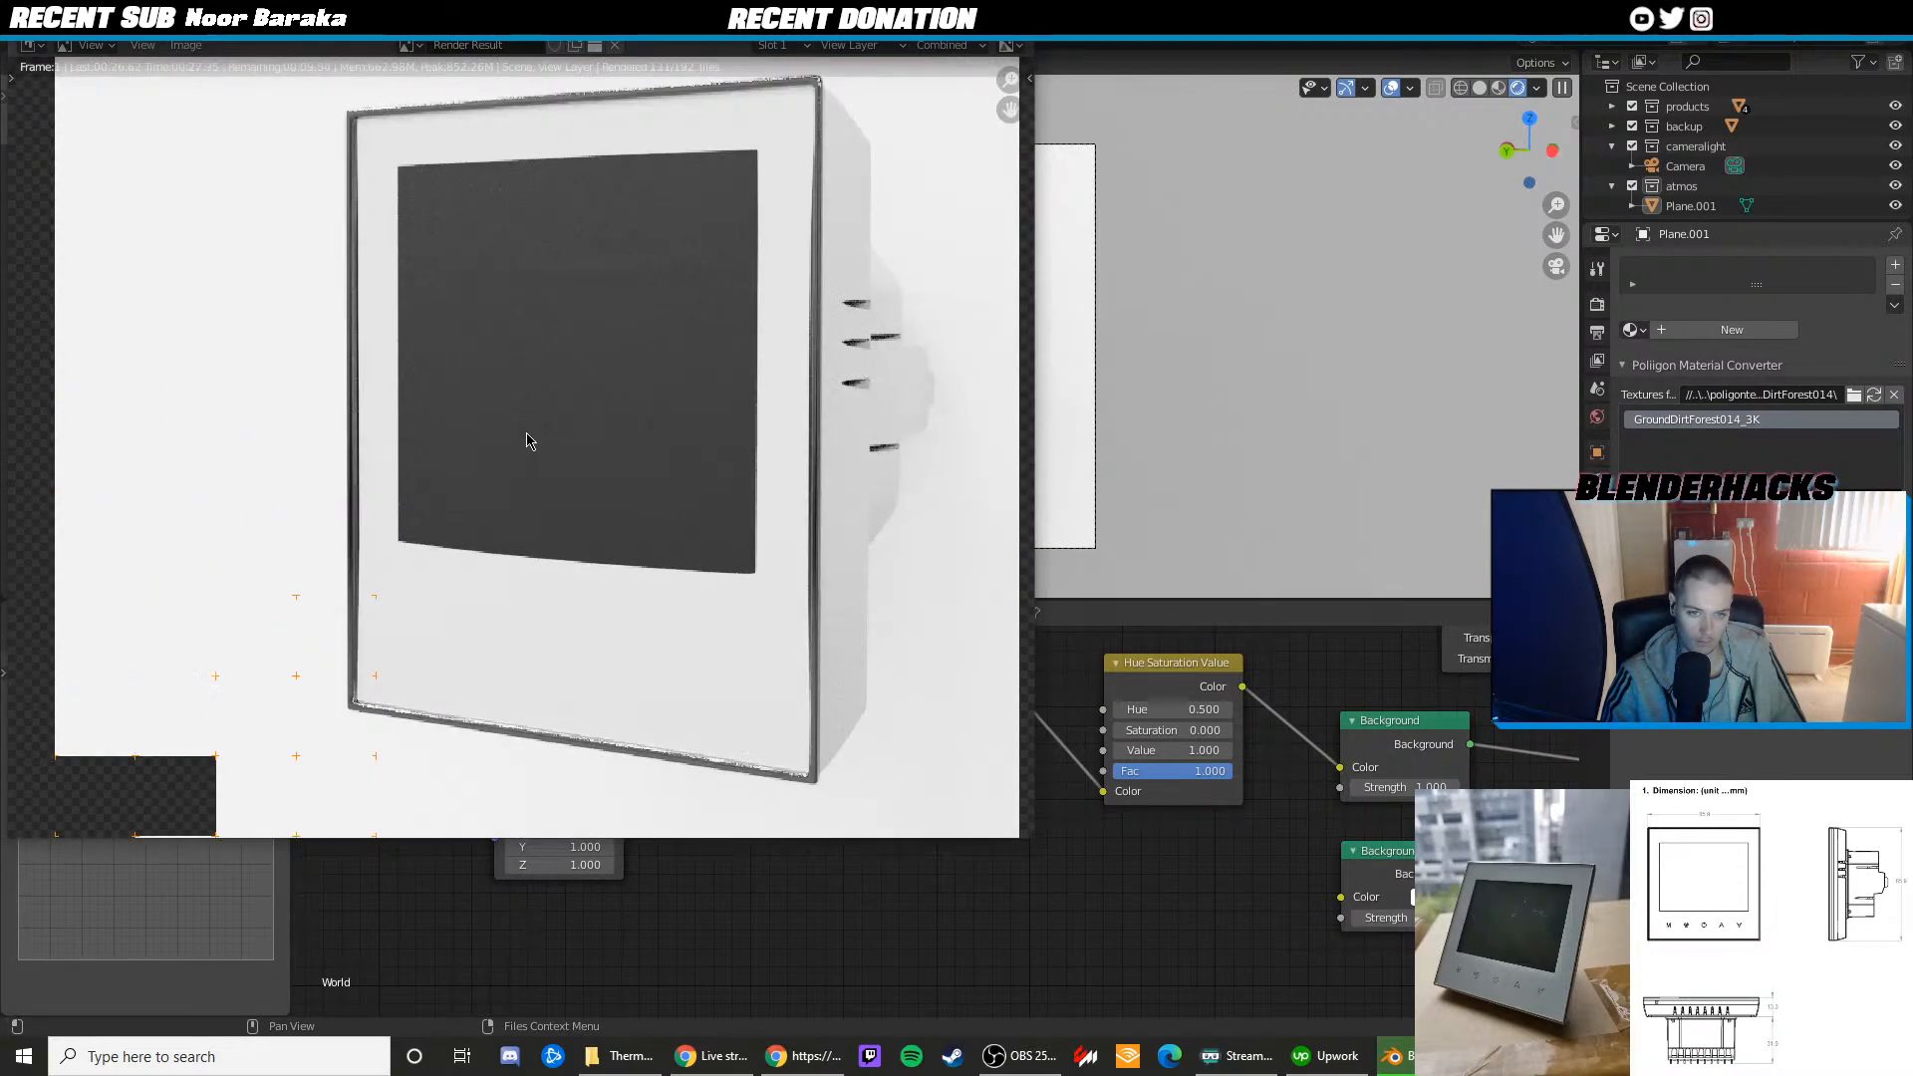
{"action": "scroll", "coordinate": [504, 503], "scroll_direction": "down", "scroll_amount": 2}
{"action": "scroll", "coordinate": [538, 460], "scroll_direction": "up", "scroll_amount": 4}
{"action": "scroll", "coordinate": [536, 450], "scroll_direction": "down", "scroll_amount": 5}
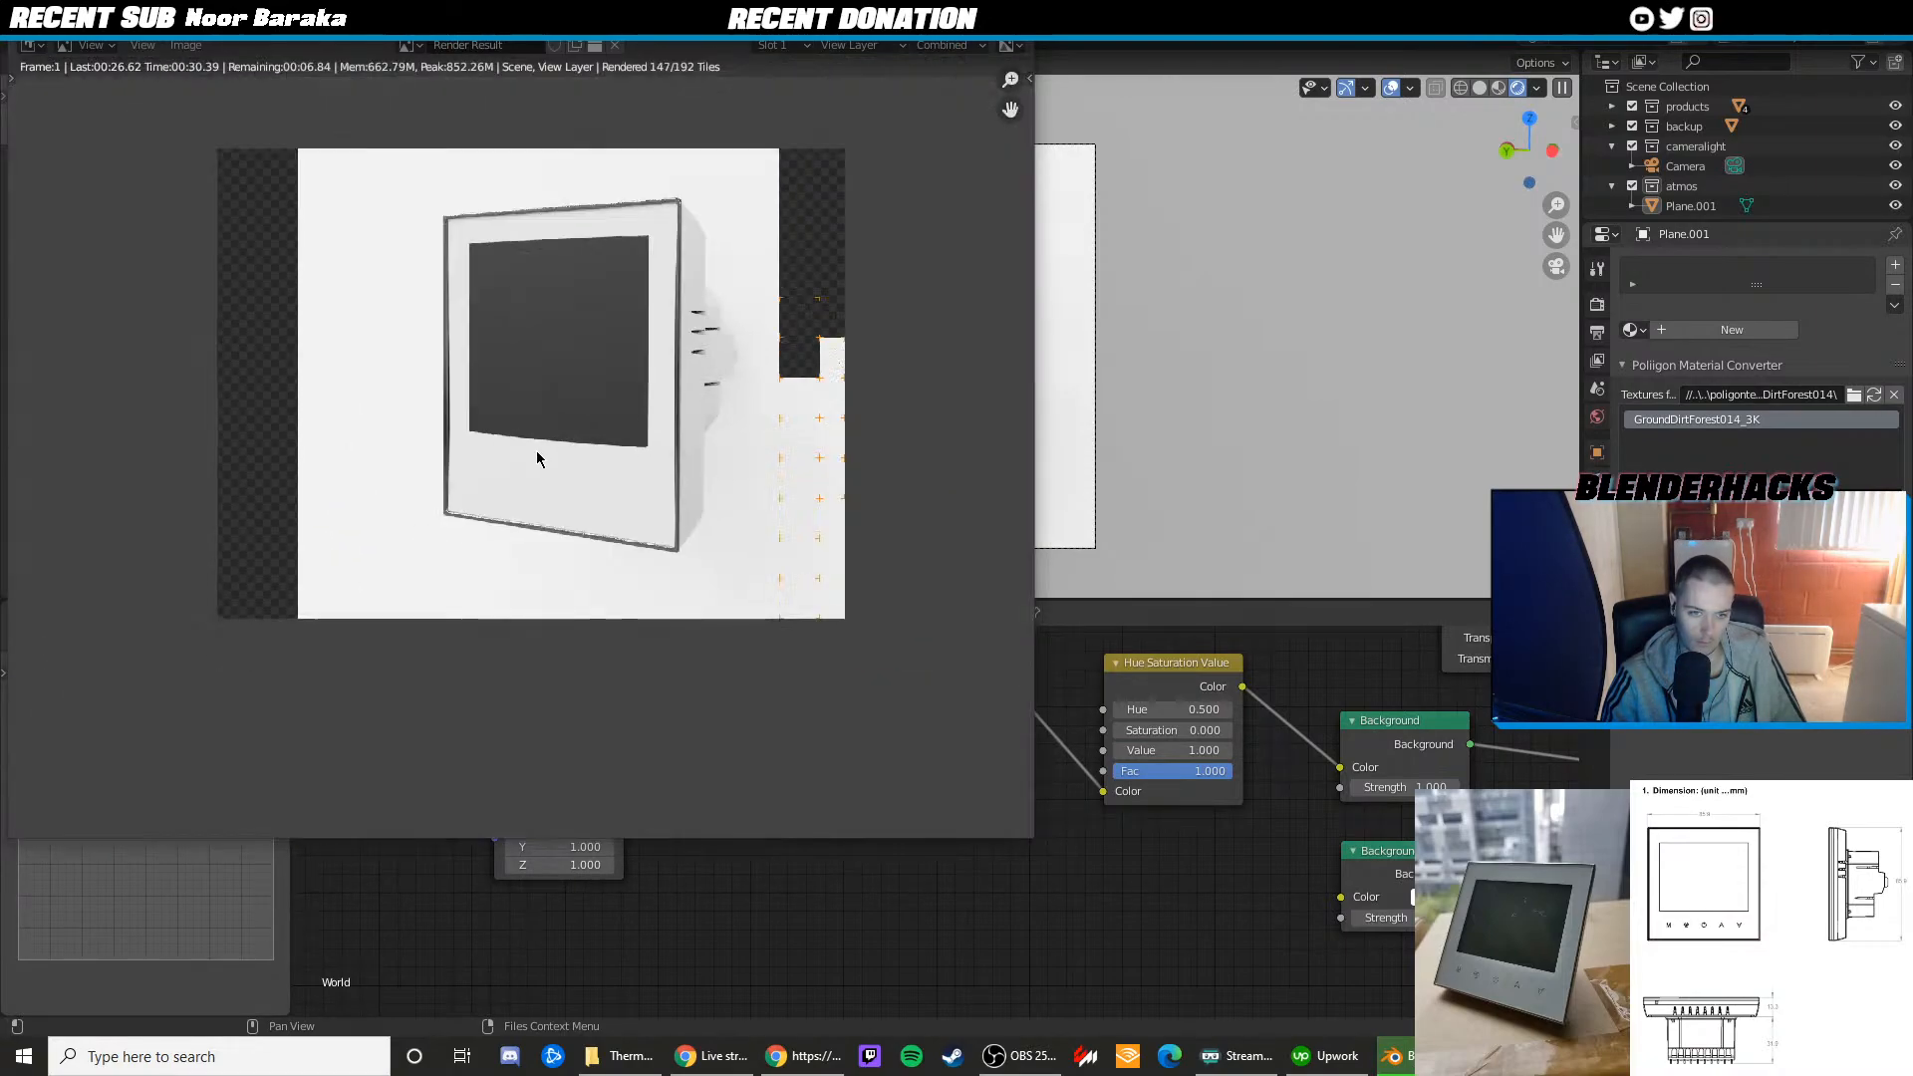
{"action": "middle_click_drag", "start_coordinate": [536, 458], "coordinate": [524, 503]}
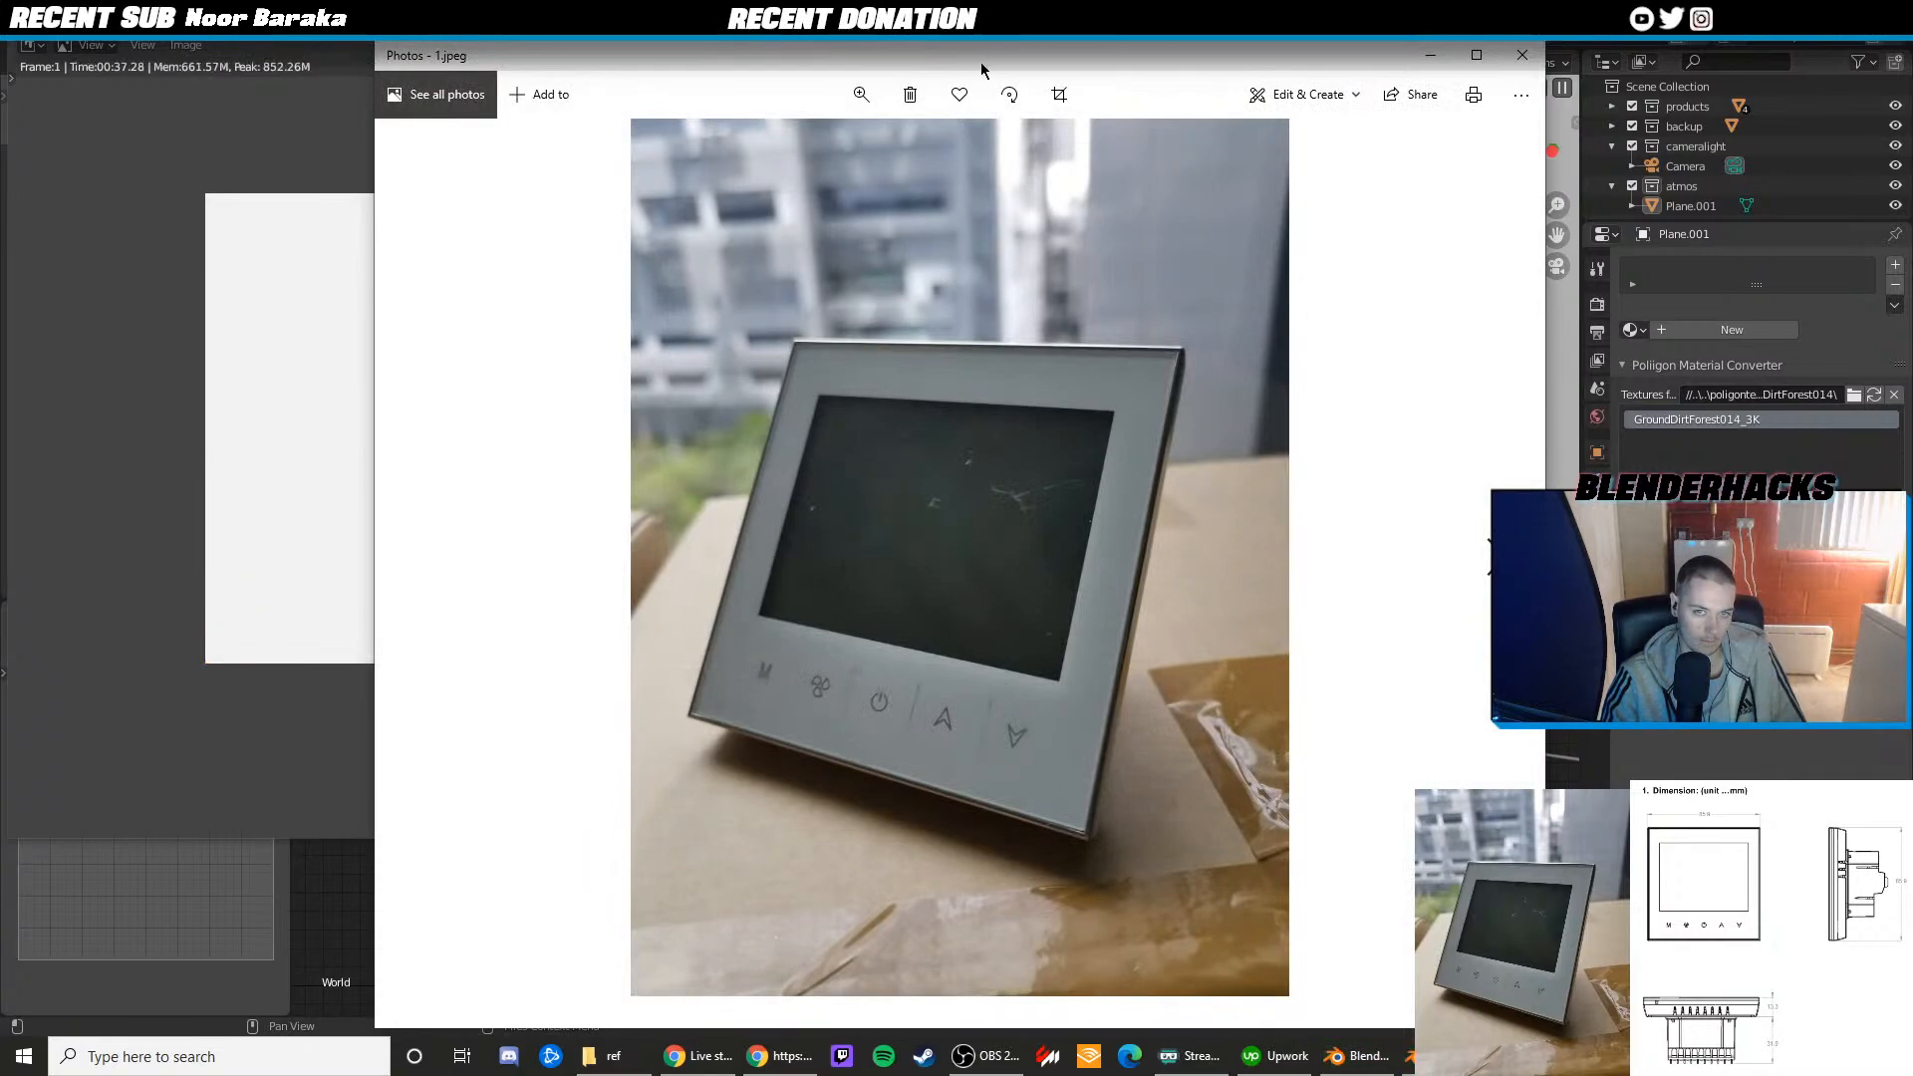
Compare the render with the reference photo 1.jpeg, and close the photo and the render window
{"action": "left_click_drag", "start_coordinate": [982, 70], "coordinate": [1308, 101]}
{"action": "left_click", "coordinate": [1742, 81]}
{"action": "key", "text": "Escape"}
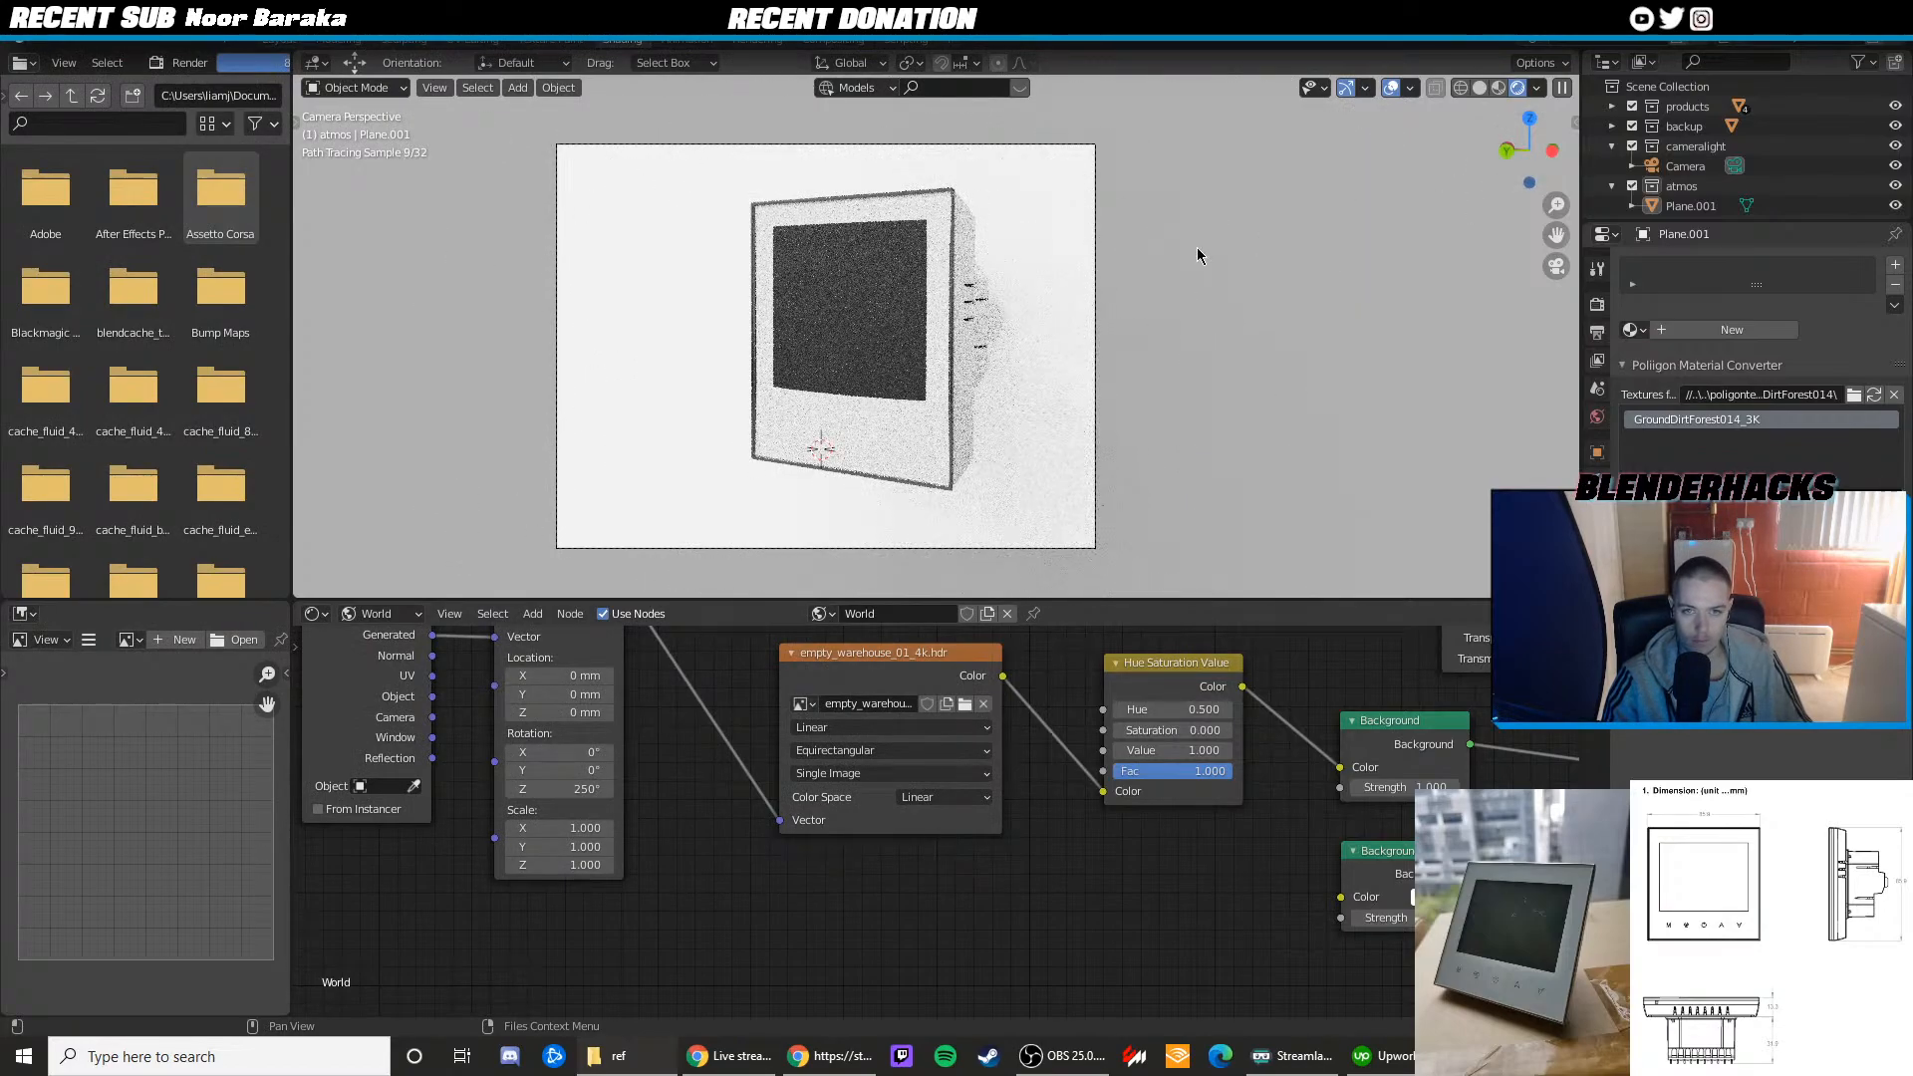
Select the background plane, switch the viewport to Material Preview shading and view the scene from the back
{"action": "left_click", "coordinate": [1197, 255]}
{"action": "key", "text": "z"}
{"action": "left_click", "coordinate": [1009, 257]}
{"action": "scroll", "coordinate": [1302, 243], "scroll_direction": "down", "scroll_amount": 1}
{"action": "key", "text": "z"}
{"action": "left_click", "coordinate": [1336, 380]}
{"action": "middle_click_drag", "start_coordinate": [1279, 317], "coordinate": [1299, 329]}
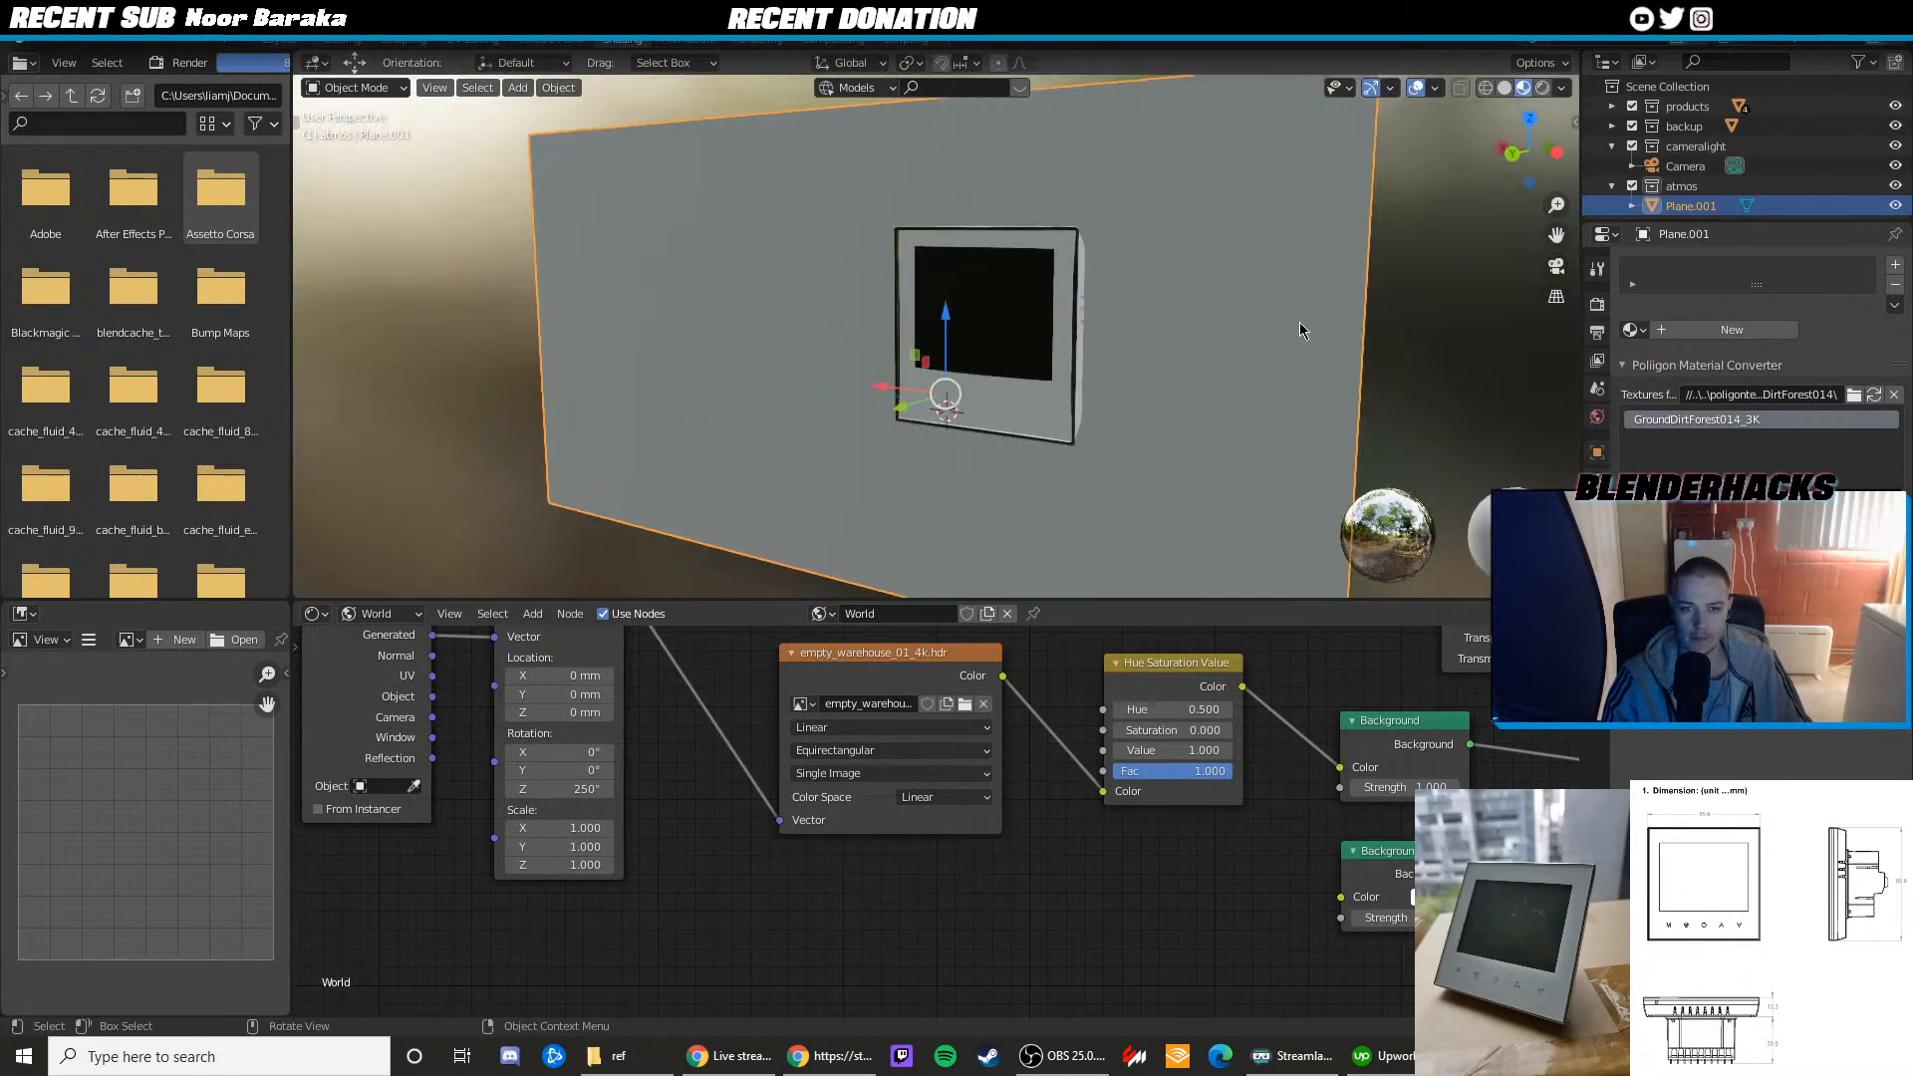
{"action": "left_click", "coordinate": [1502, 146]}
{"action": "left_click", "coordinate": [1560, 151]}
Select the backup object beside the background plane and move it clear of the dimensions box
{"action": "scroll", "coordinate": [1127, 286], "scroll_direction": "down", "scroll_amount": 1}
{"action": "middle_click_drag", "start_coordinate": [1173, 248], "coordinate": [1032, 263], "text": "shift"}
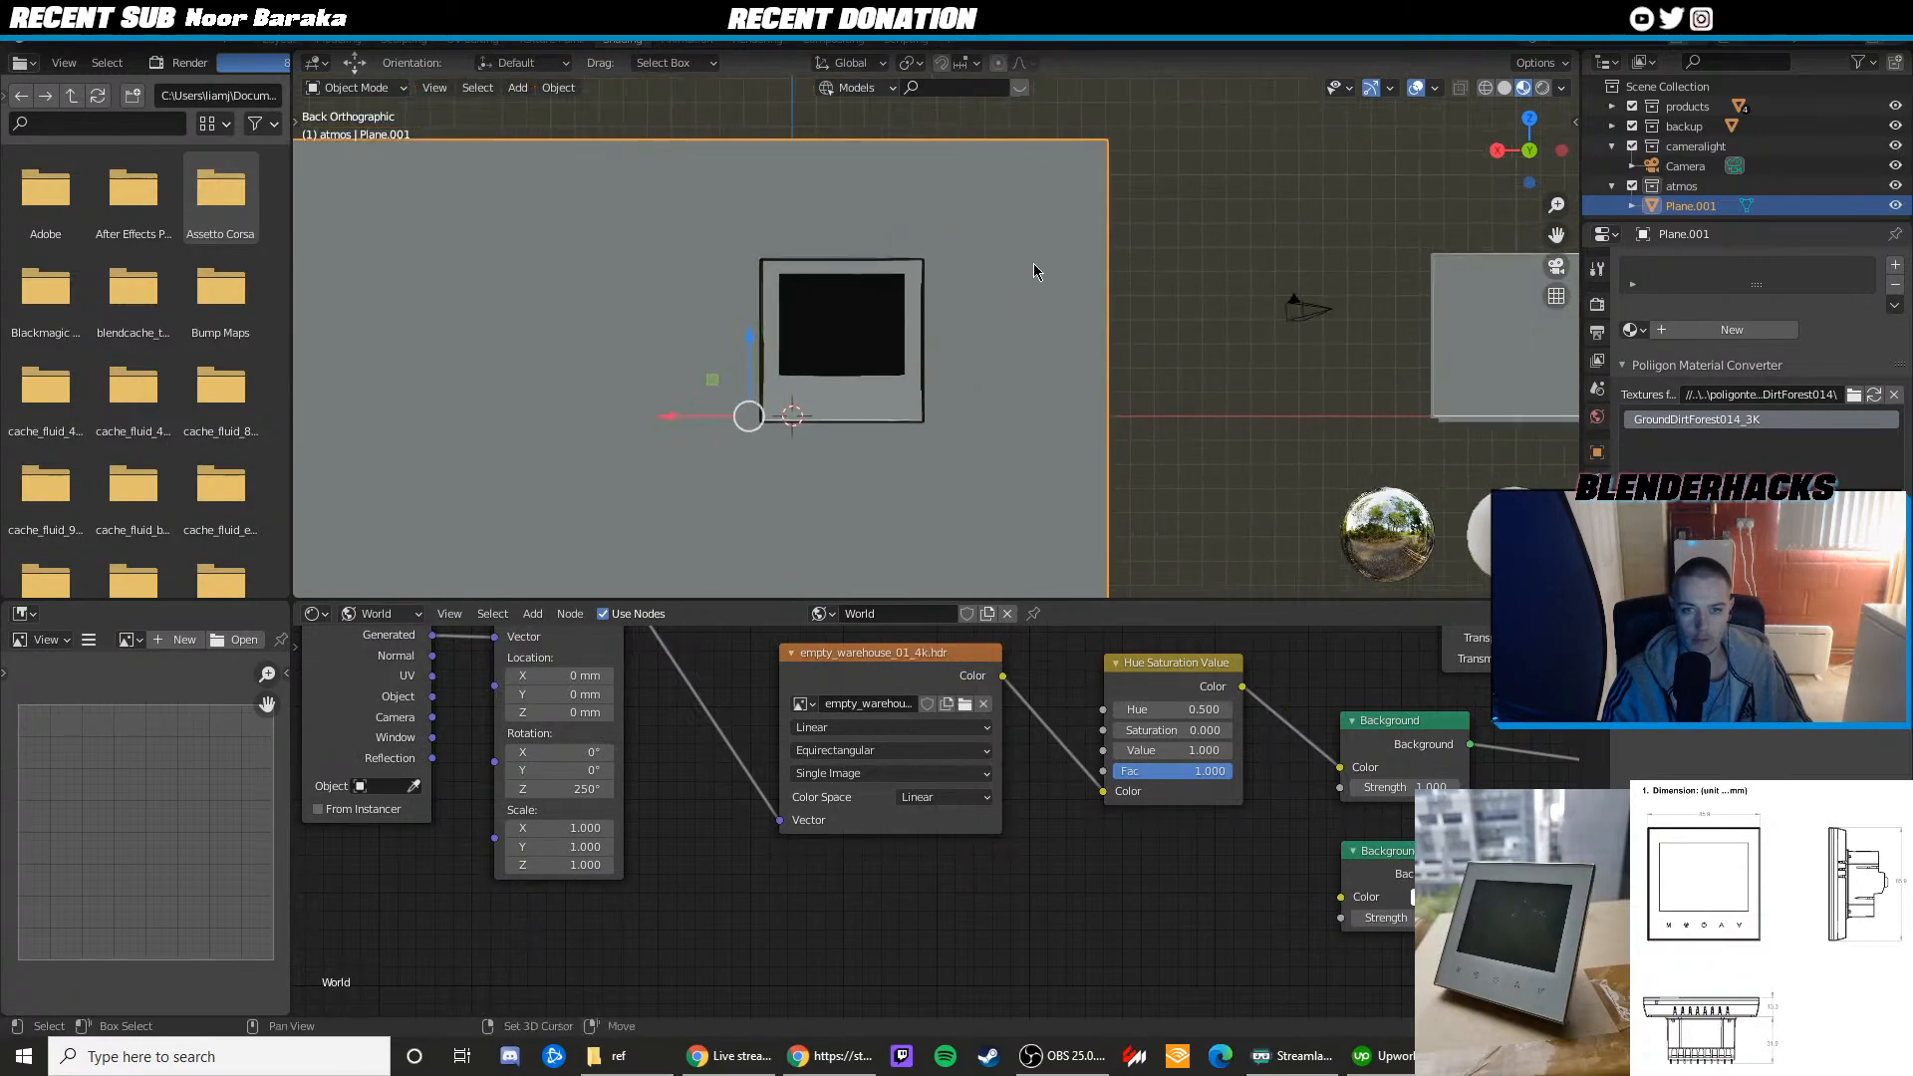
{"action": "scroll", "coordinate": [1009, 279], "scroll_direction": "up", "scroll_amount": 2}
{"action": "scroll", "coordinate": [1008, 285], "scroll_direction": "down", "scroll_amount": 4}
{"action": "scroll", "coordinate": [1283, 320], "scroll_direction": "up", "scroll_amount": 1}
{"action": "left_click", "coordinate": [1283, 320]}
{"action": "scroll", "coordinate": [1283, 321], "scroll_direction": "down", "scroll_amount": 1}
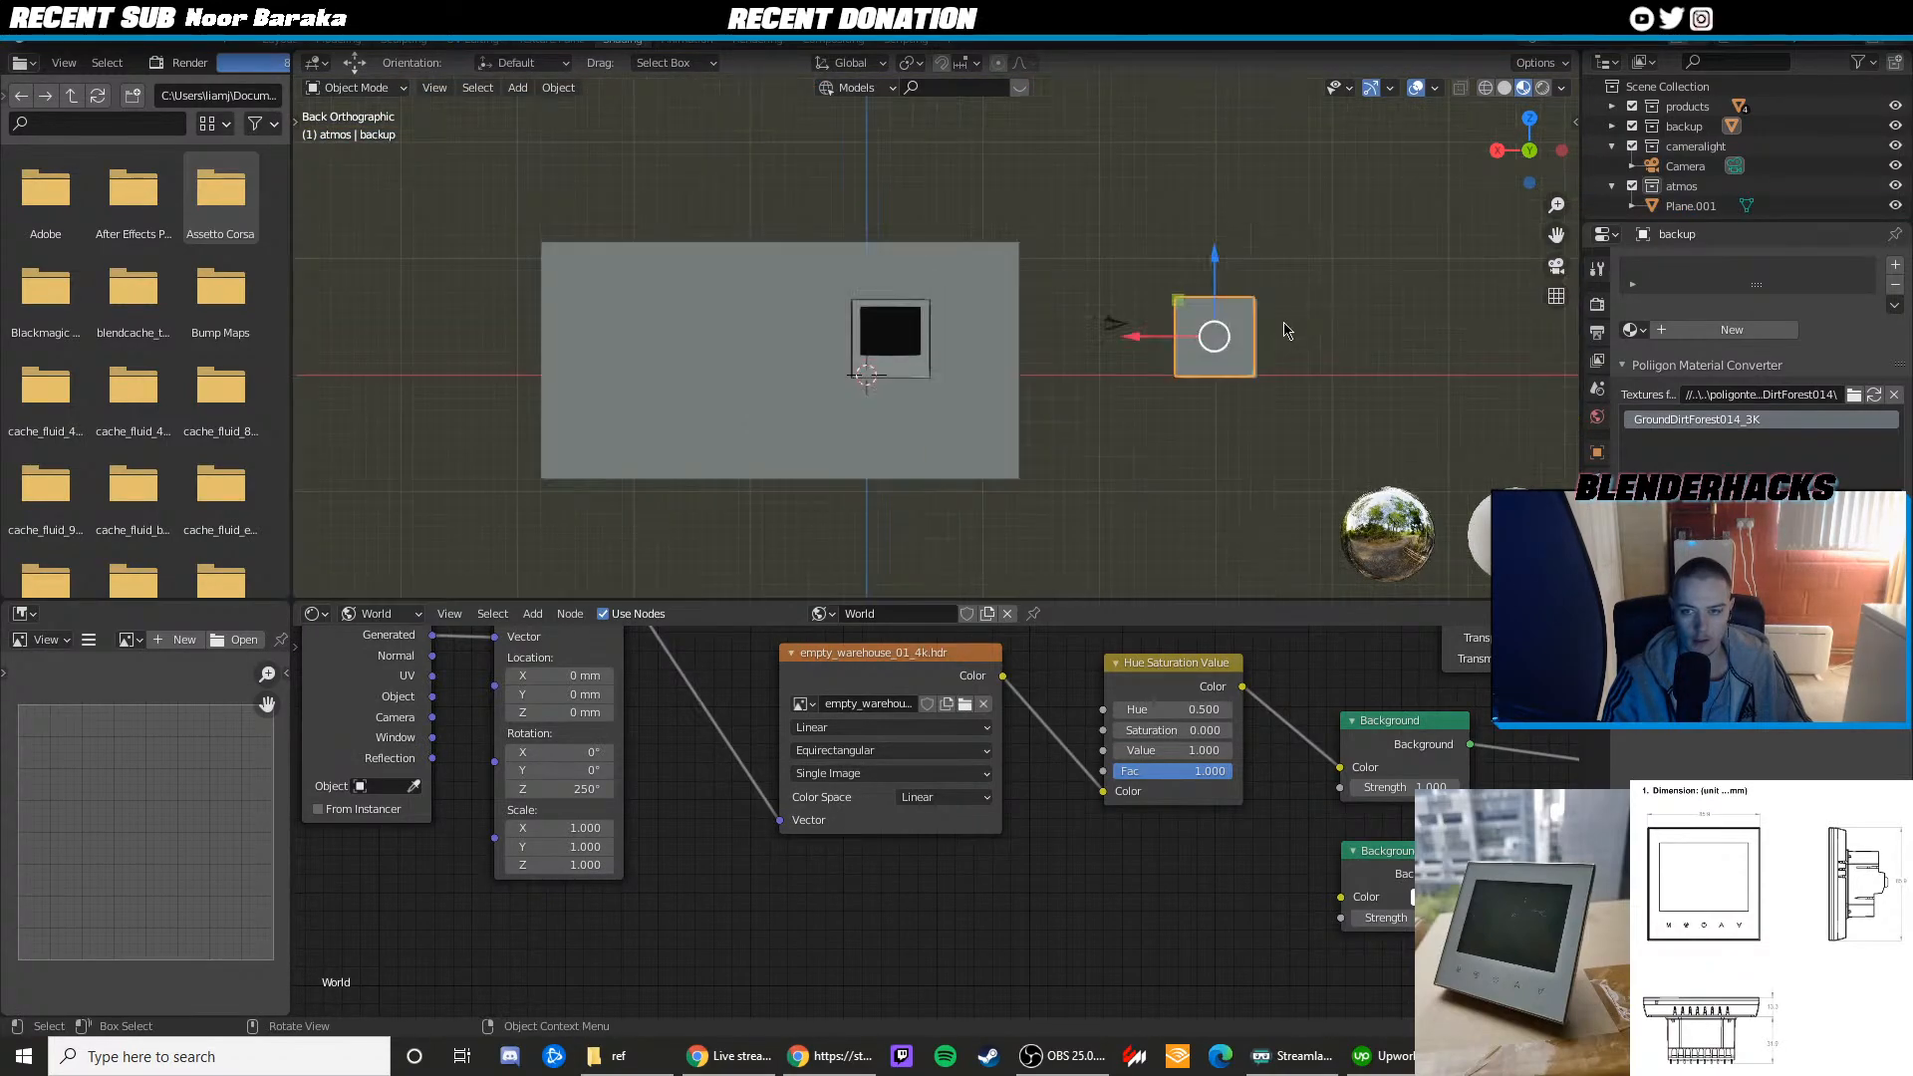
{"action": "middle_click_drag", "start_coordinate": [1266, 329], "coordinate": [1228, 412]}
{"action": "scroll", "coordinate": [1226, 412], "scroll_direction": "down", "scroll_amount": 3}
{"action": "left_click_drag", "start_coordinate": [1009, 457], "coordinate": [824, 454]}
{"action": "key", "text": "ctrl+z"}
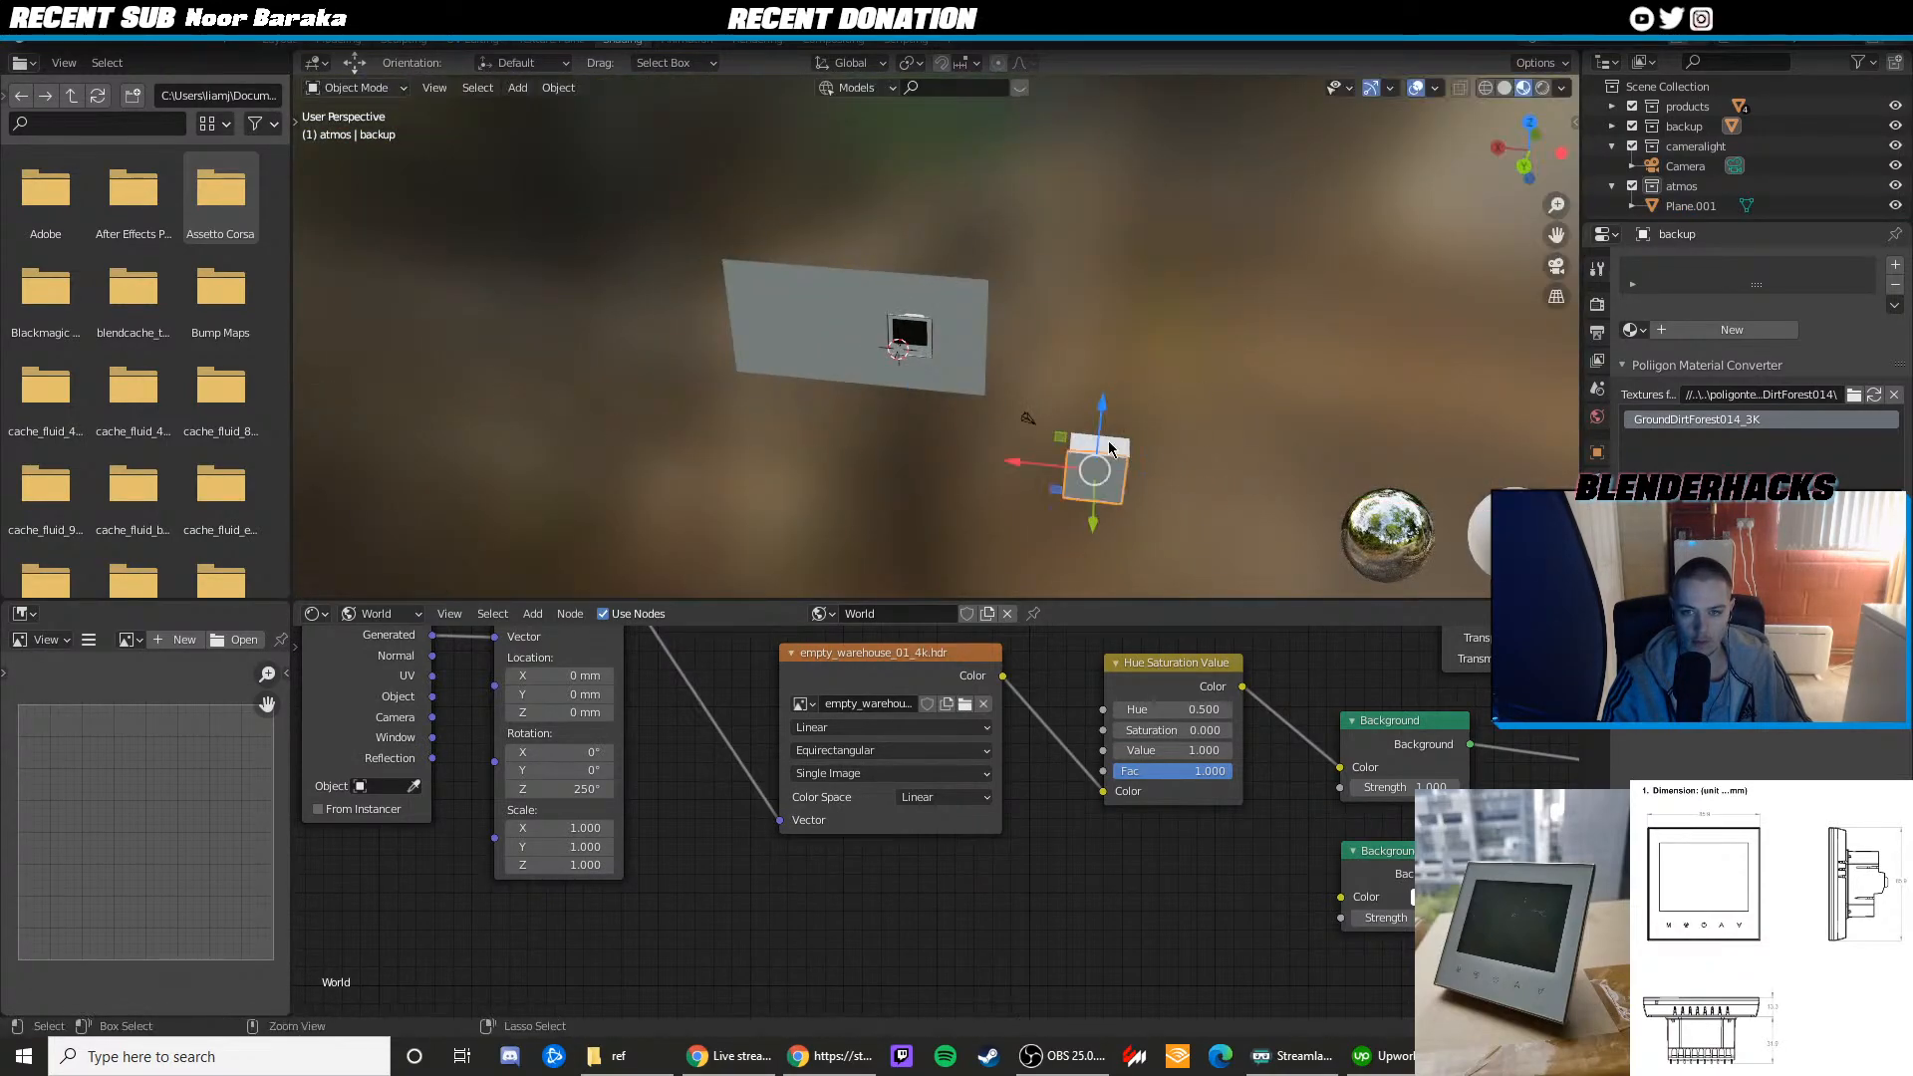
{"action": "middle_click_drag", "start_coordinate": [1118, 427], "coordinate": [932, 428], "text": "shift"}
{"action": "left_click_drag", "start_coordinate": [781, 332], "coordinate": [988, 396]}
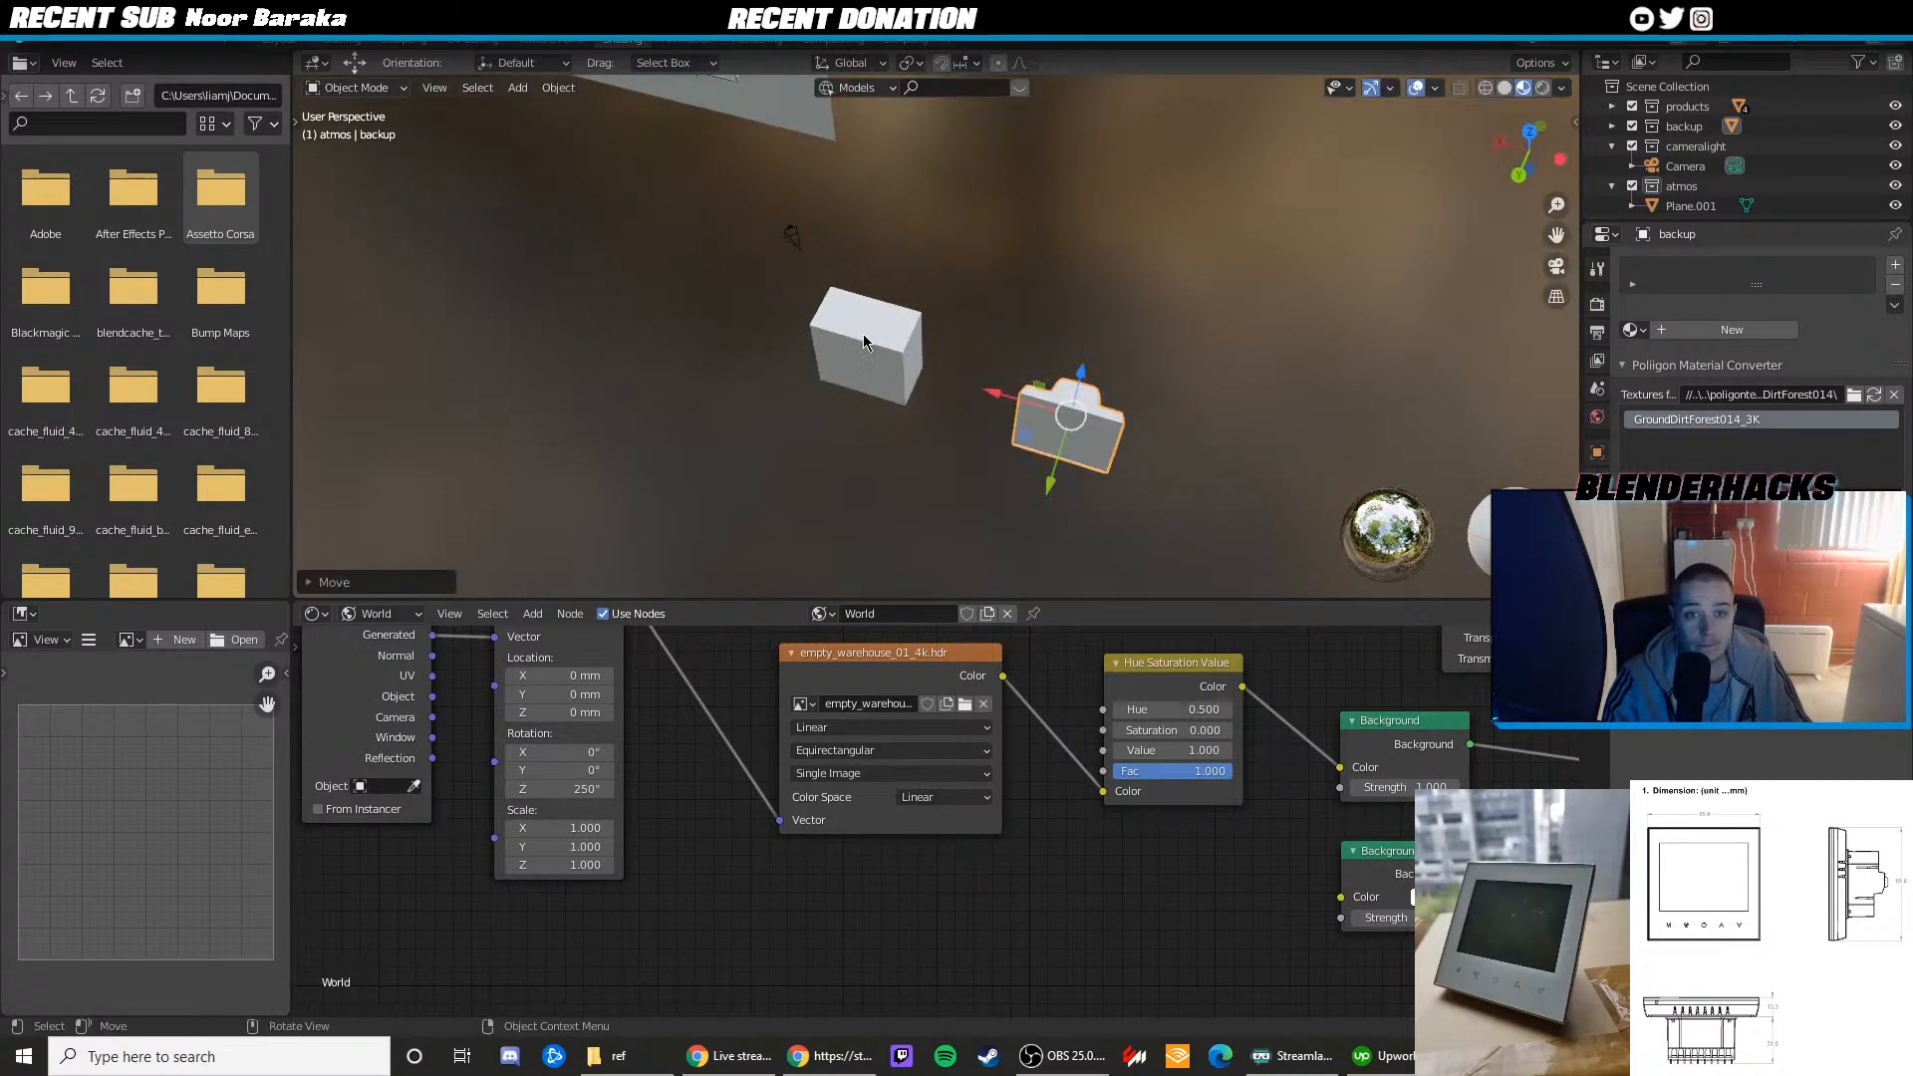
Select the dimensions box and, in the back view, move it along X until it lines up with the thermostat
{"action": "left_click", "coordinate": [863, 332]}
{"action": "key", "text": "KP_0"}
{"action": "key", "text": "KP_1"}
{"action": "scroll", "coordinate": [927, 325], "scroll_direction": "down", "scroll_amount": 6}
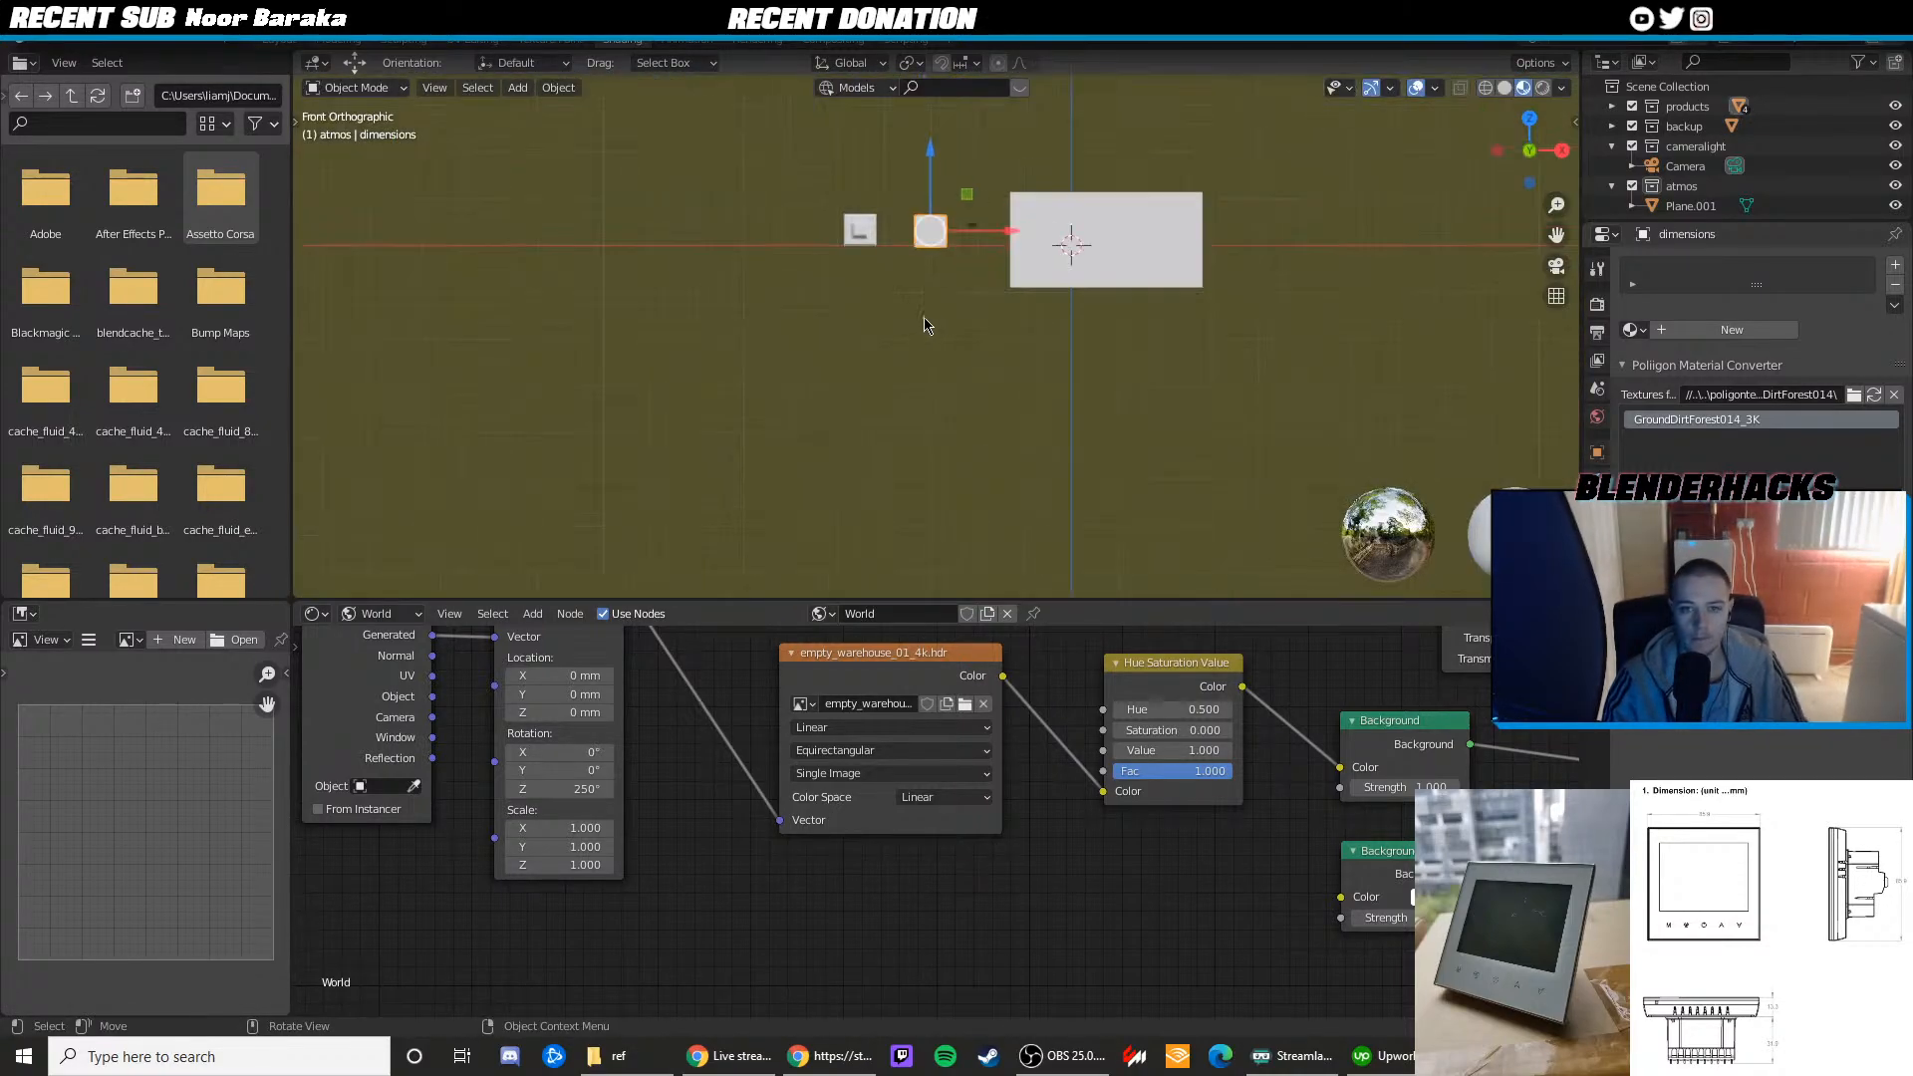
{"action": "scroll", "coordinate": [932, 329], "scroll_direction": "up", "scroll_amount": 5}
{"action": "scroll", "coordinate": [1000, 383], "scroll_direction": "up", "scroll_amount": 5}
{"action": "middle_click_drag", "start_coordinate": [911, 120], "coordinate": [910, 306], "text": "shift"}
{"action": "scroll", "coordinate": [1131, 418], "scroll_direction": "down", "scroll_amount": 4}
{"action": "left_click", "coordinate": [1497, 150]}
{"action": "left_click", "coordinate": [1497, 149]}
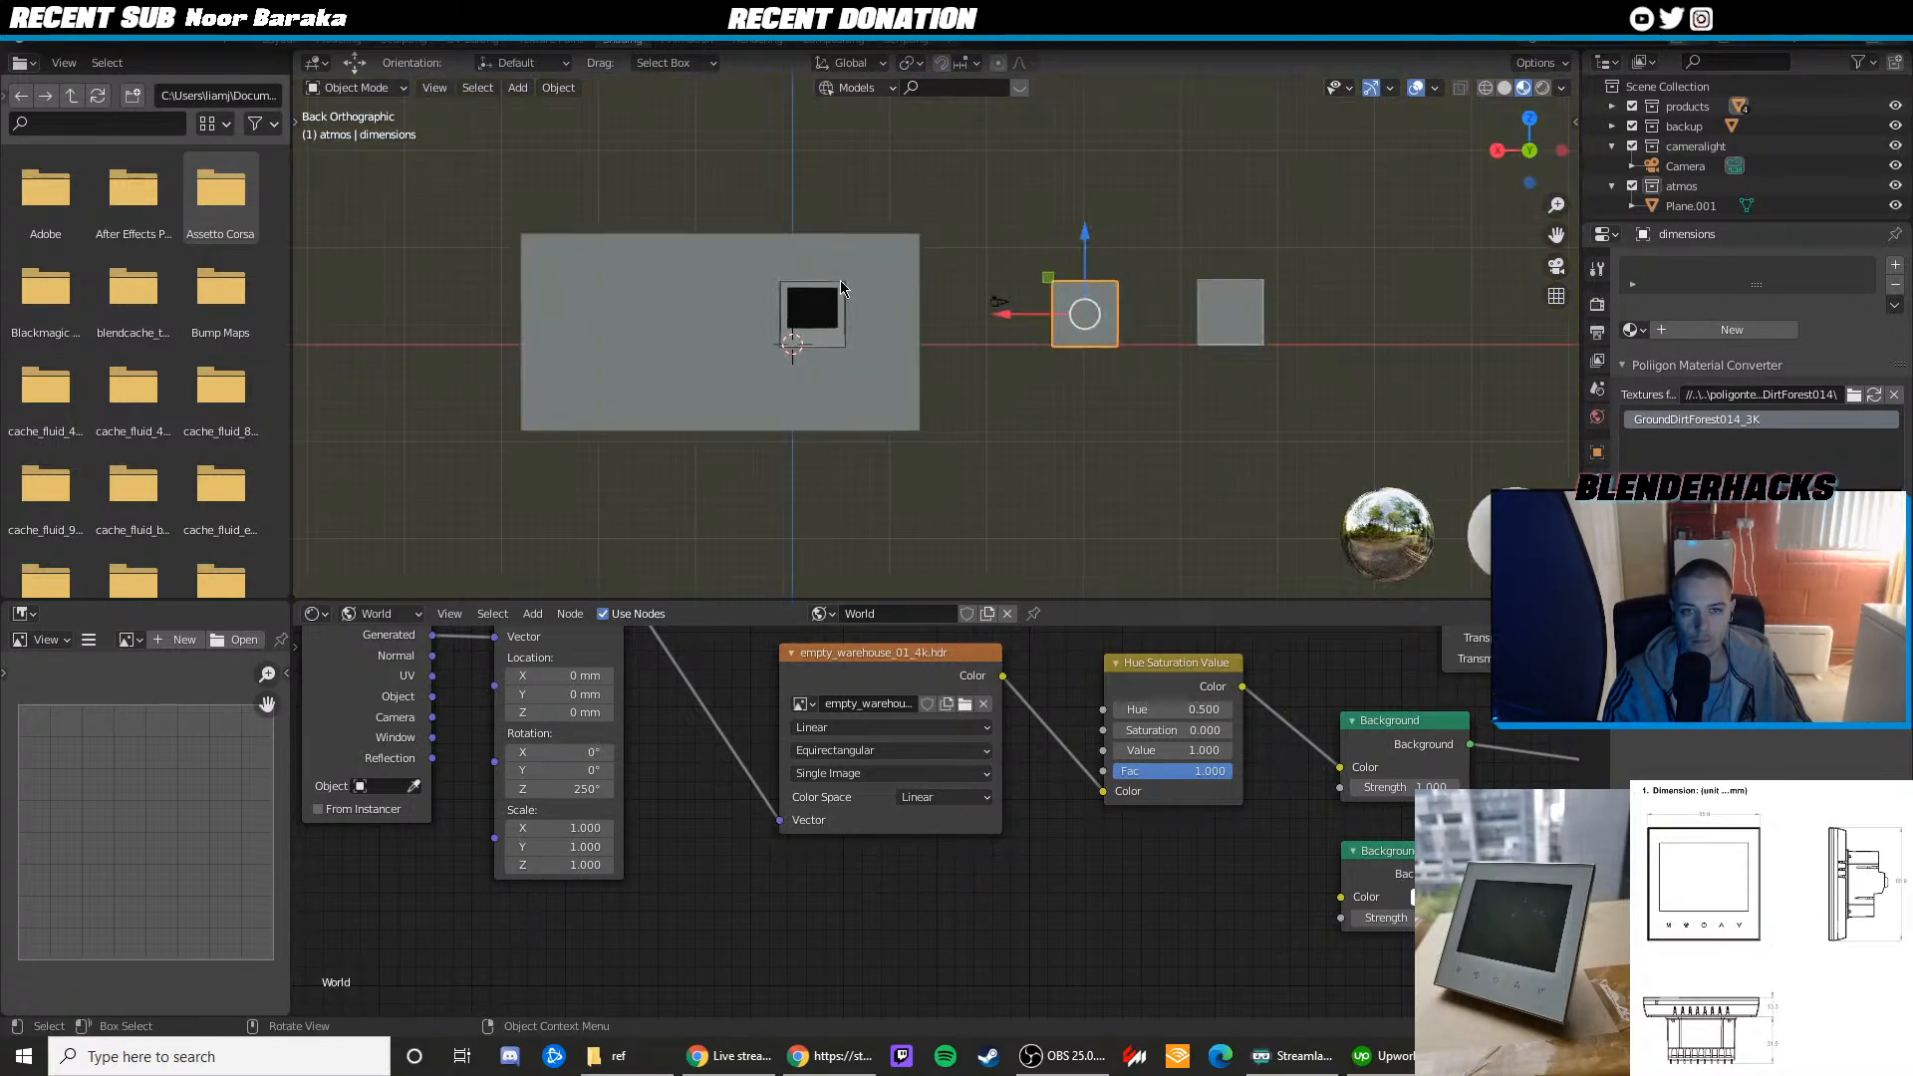
{"action": "scroll", "coordinate": [840, 281], "scroll_direction": "up", "scroll_amount": 4}
{"action": "left_click_drag", "start_coordinate": [1207, 291], "coordinate": [644, 292]}
{"action": "middle_click_drag", "start_coordinate": [718, 313], "coordinate": [969, 374], "text": "shift"}
{"action": "scroll", "coordinate": [969, 375], "scroll_direction": "up", "scroll_amount": 4}
{"action": "left_click_drag", "start_coordinate": [828, 367], "coordinate": [823, 366]}
Measure the dimensions box's depth and top edges in Edit Mode and compare its proportions with the thermostat
{"action": "middle_click_drag", "start_coordinate": [909, 344], "coordinate": [854, 356]}
{"action": "scroll", "coordinate": [863, 357], "scroll_direction": "down", "scroll_amount": 4}
{"action": "scroll", "coordinate": [938, 382], "scroll_direction": "up", "scroll_amount": 2}
{"action": "key", "text": "Tab"}
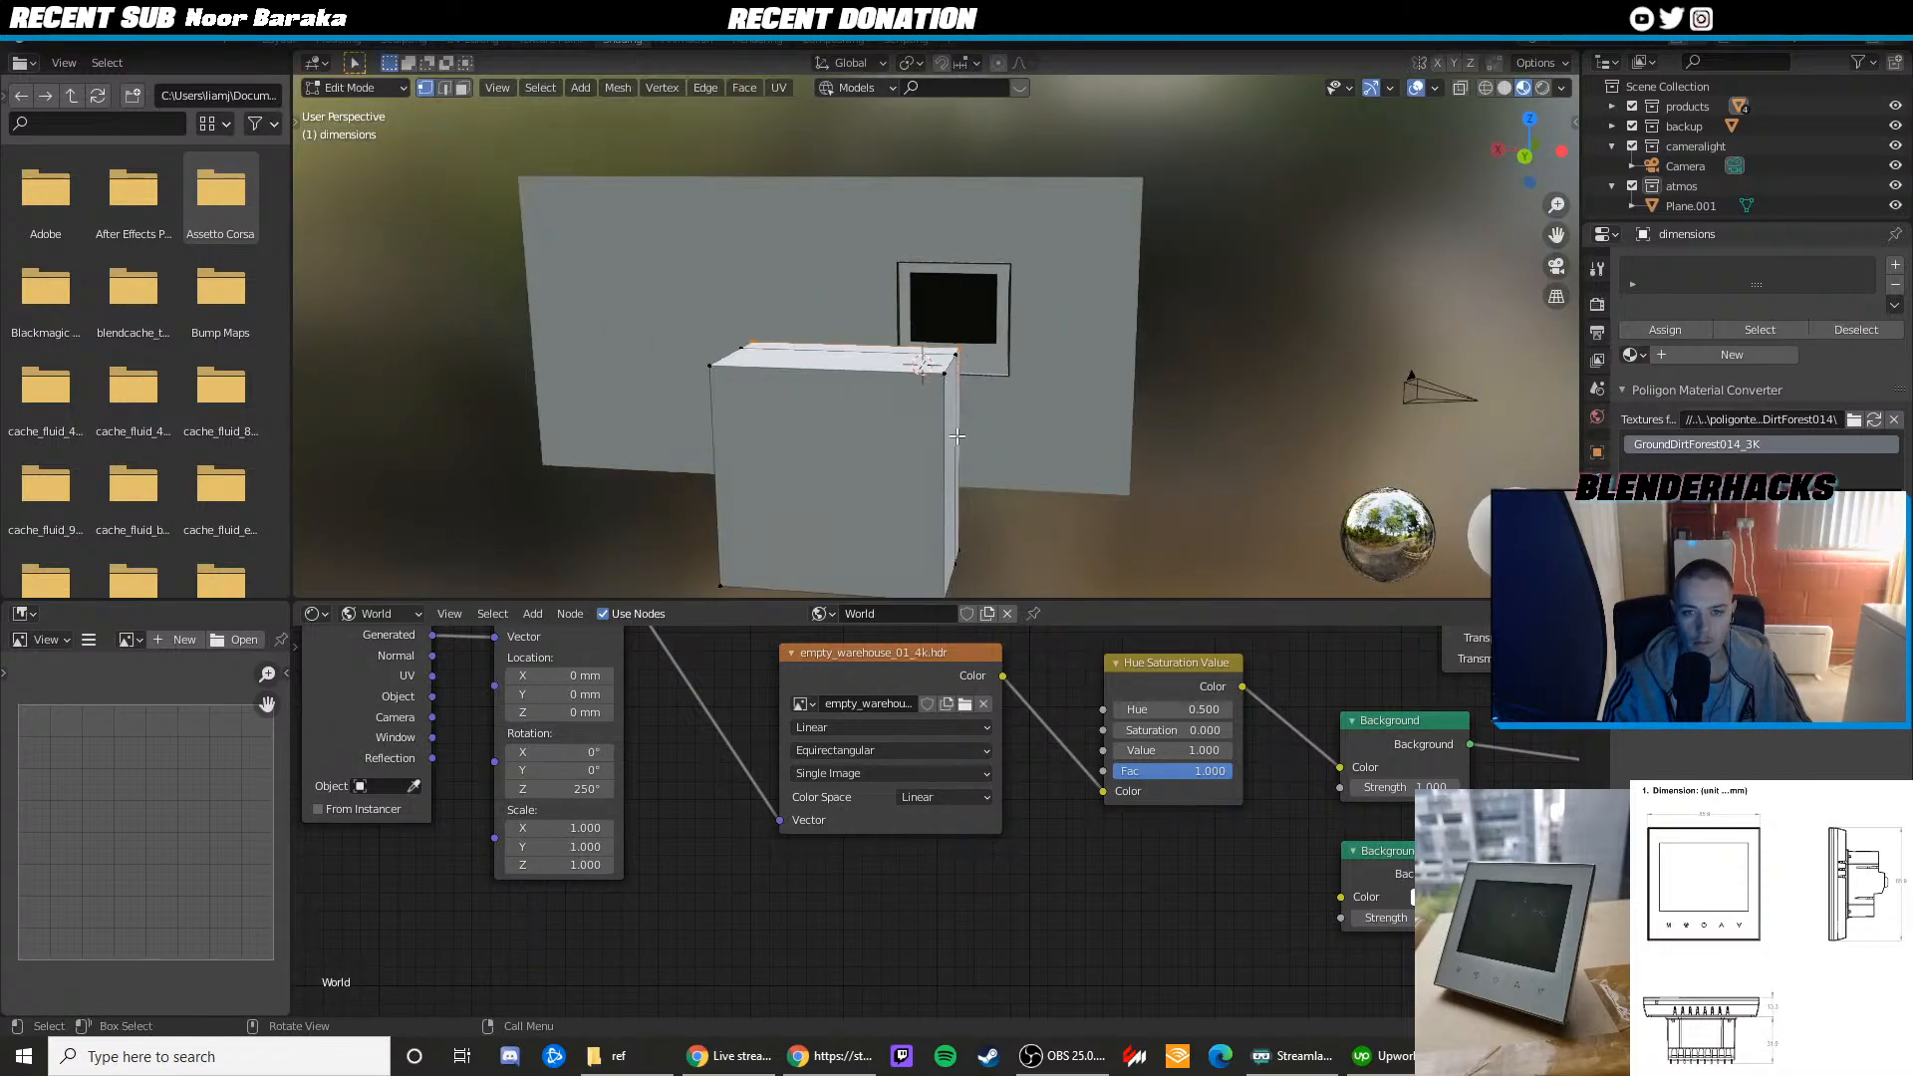
{"action": "scroll", "coordinate": [941, 435], "scroll_direction": "up", "scroll_amount": 3}
{"action": "middle_click_drag", "start_coordinate": [941, 435], "coordinate": [890, 385]}
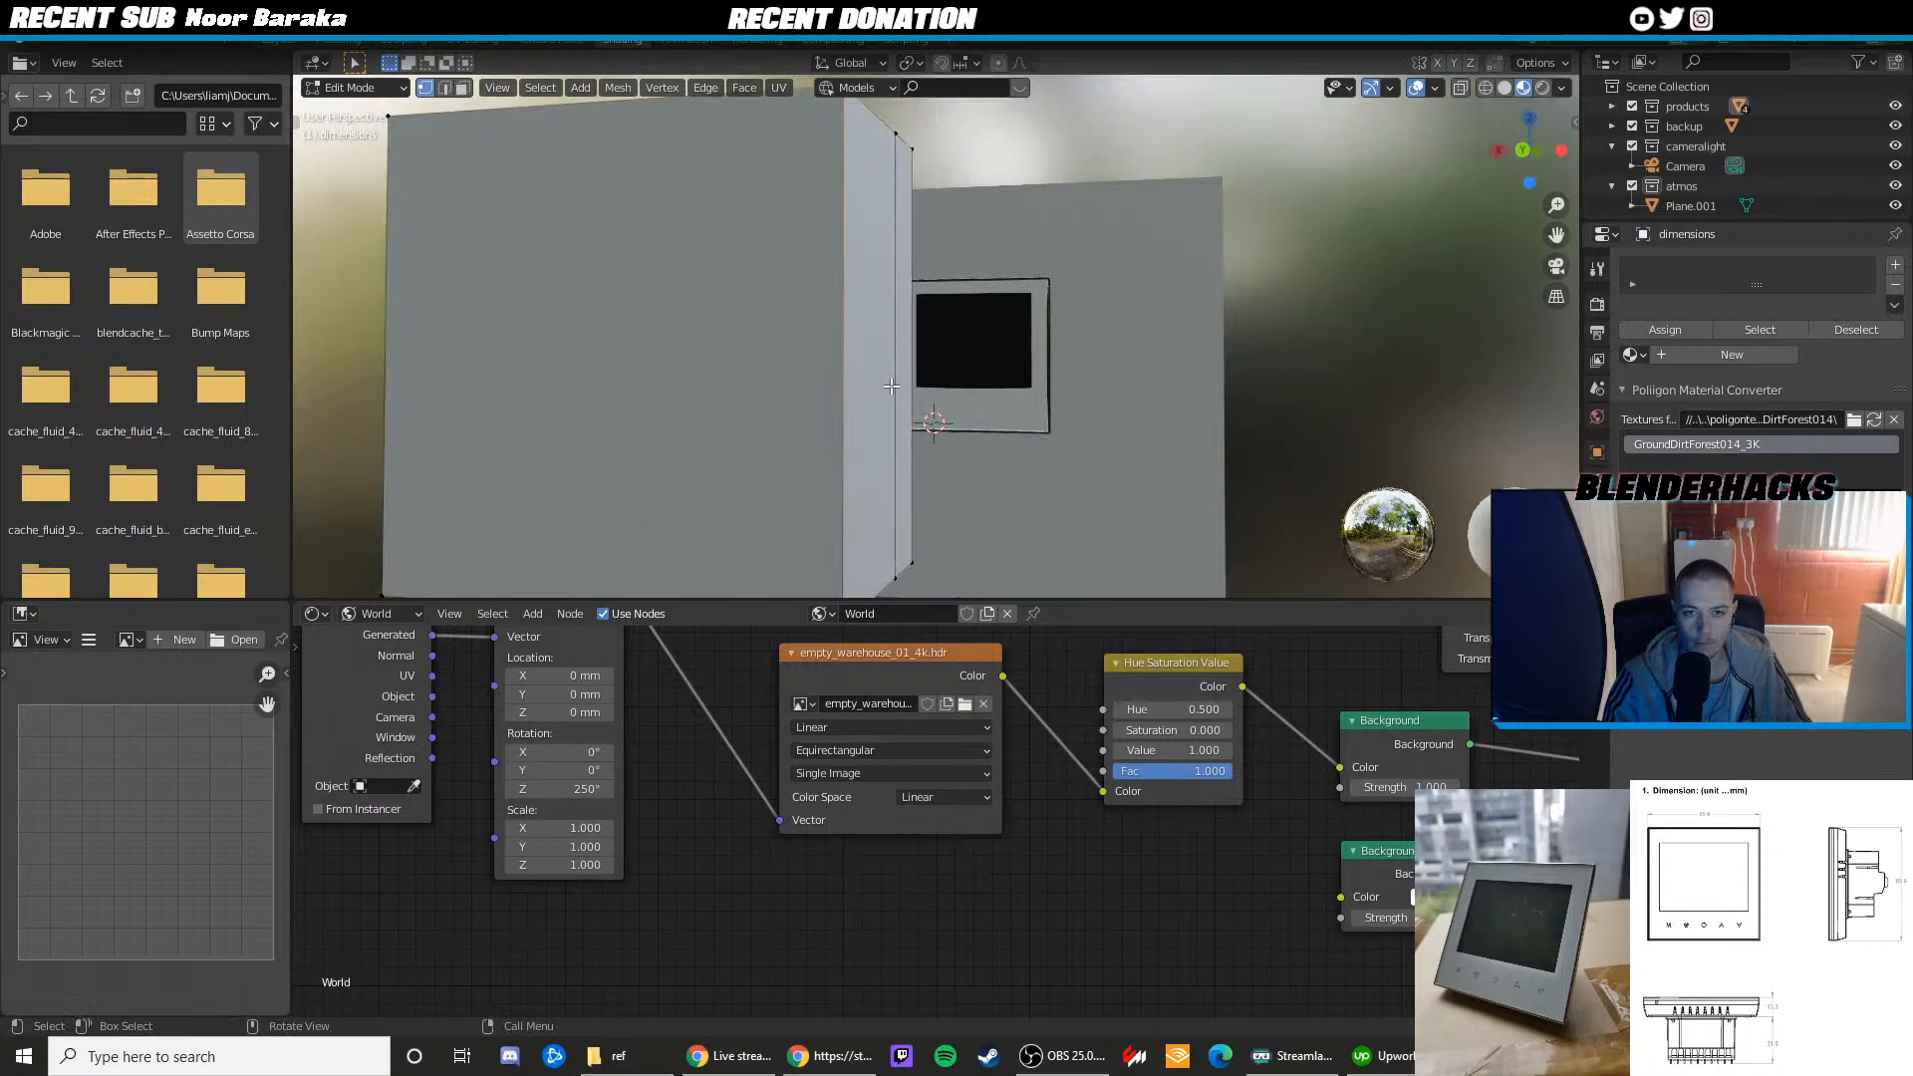
{"action": "left_click", "coordinate": [1436, 88]}
{"action": "key", "text": "2"}
{"action": "left_click", "coordinate": [849, 397]}
{"action": "mouse_move", "coordinate": [849, 398]}
{"action": "middle_mouse_down"}
{"action": "mouse_move", "coordinate": [875, 414]}
{"action": "mouse_move", "coordinate": [855, 380]}
{"action": "middle_mouse_up"}
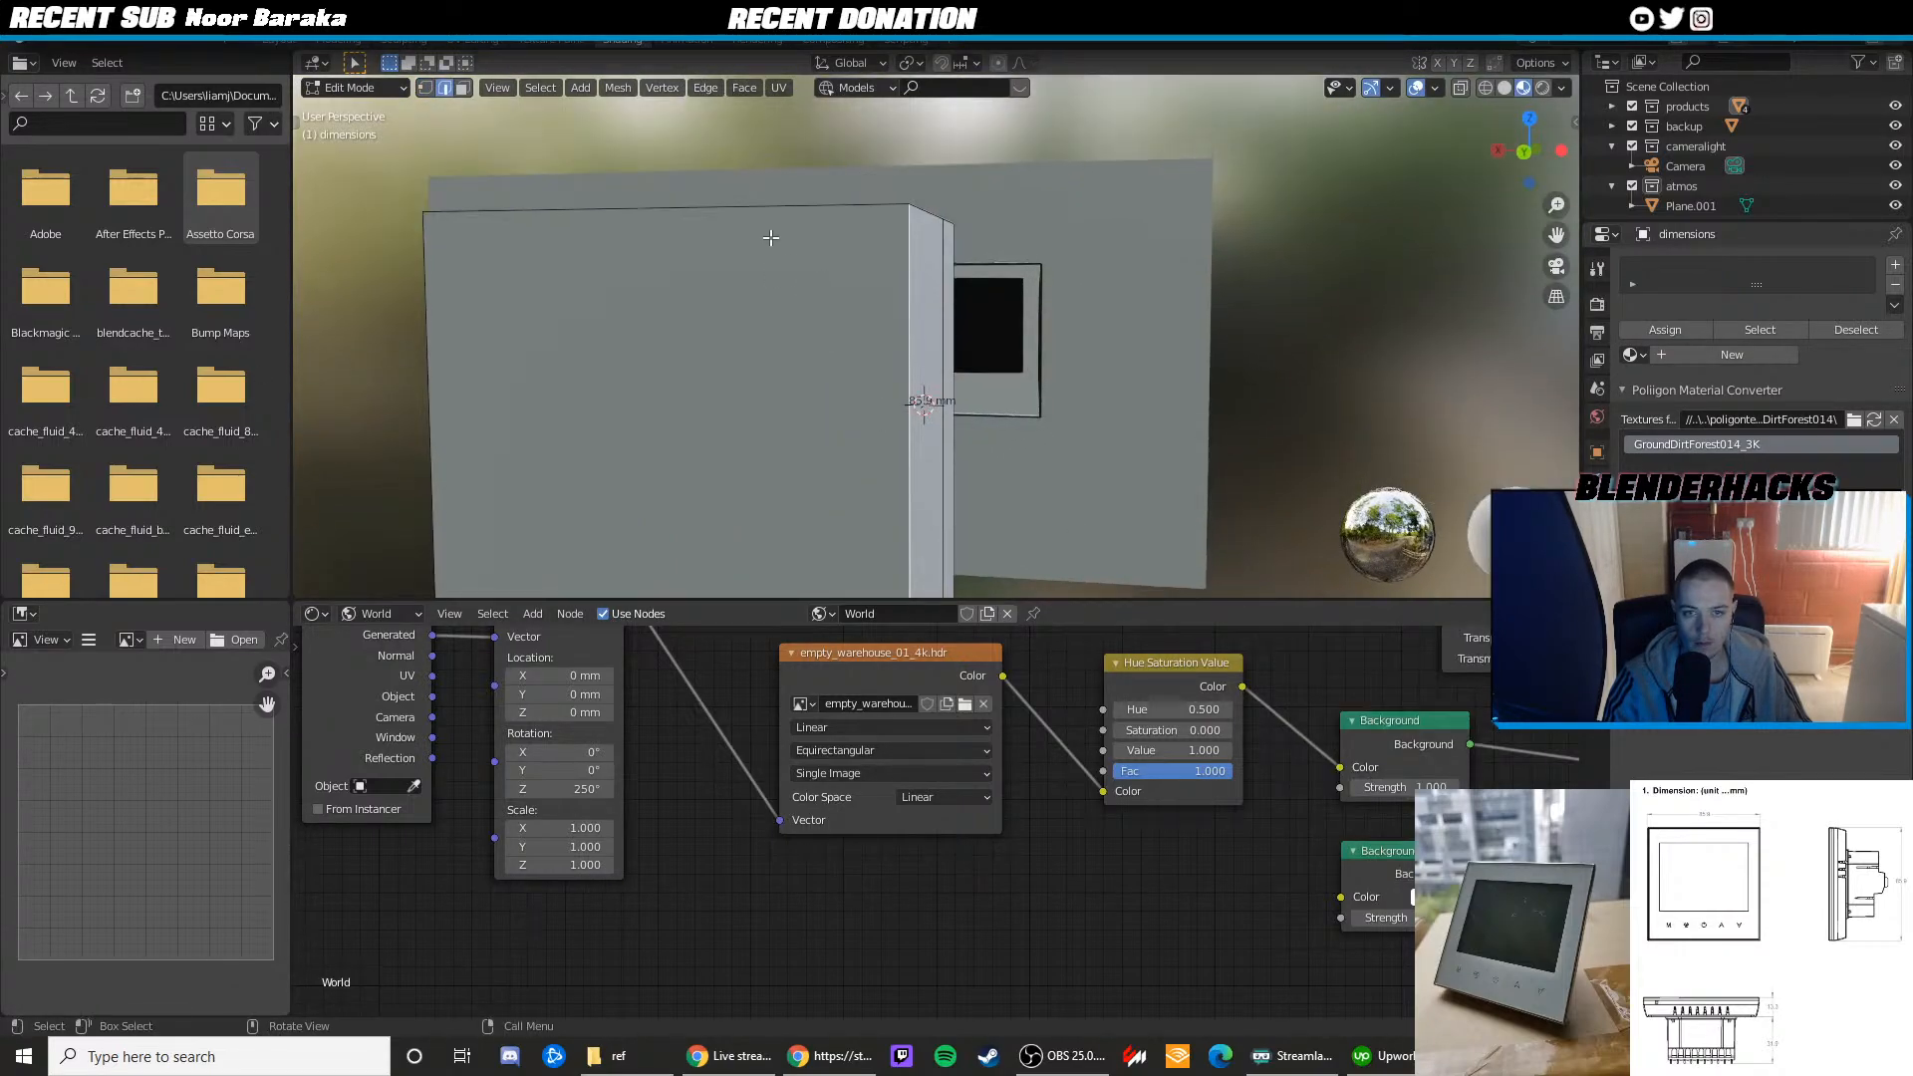
{"action": "left_click", "coordinate": [771, 239]}
{"action": "middle_click_drag", "start_coordinate": [774, 263], "coordinate": [795, 361]}
{"action": "scroll", "coordinate": [887, 427], "scroll_direction": "down", "scroll_amount": 5}
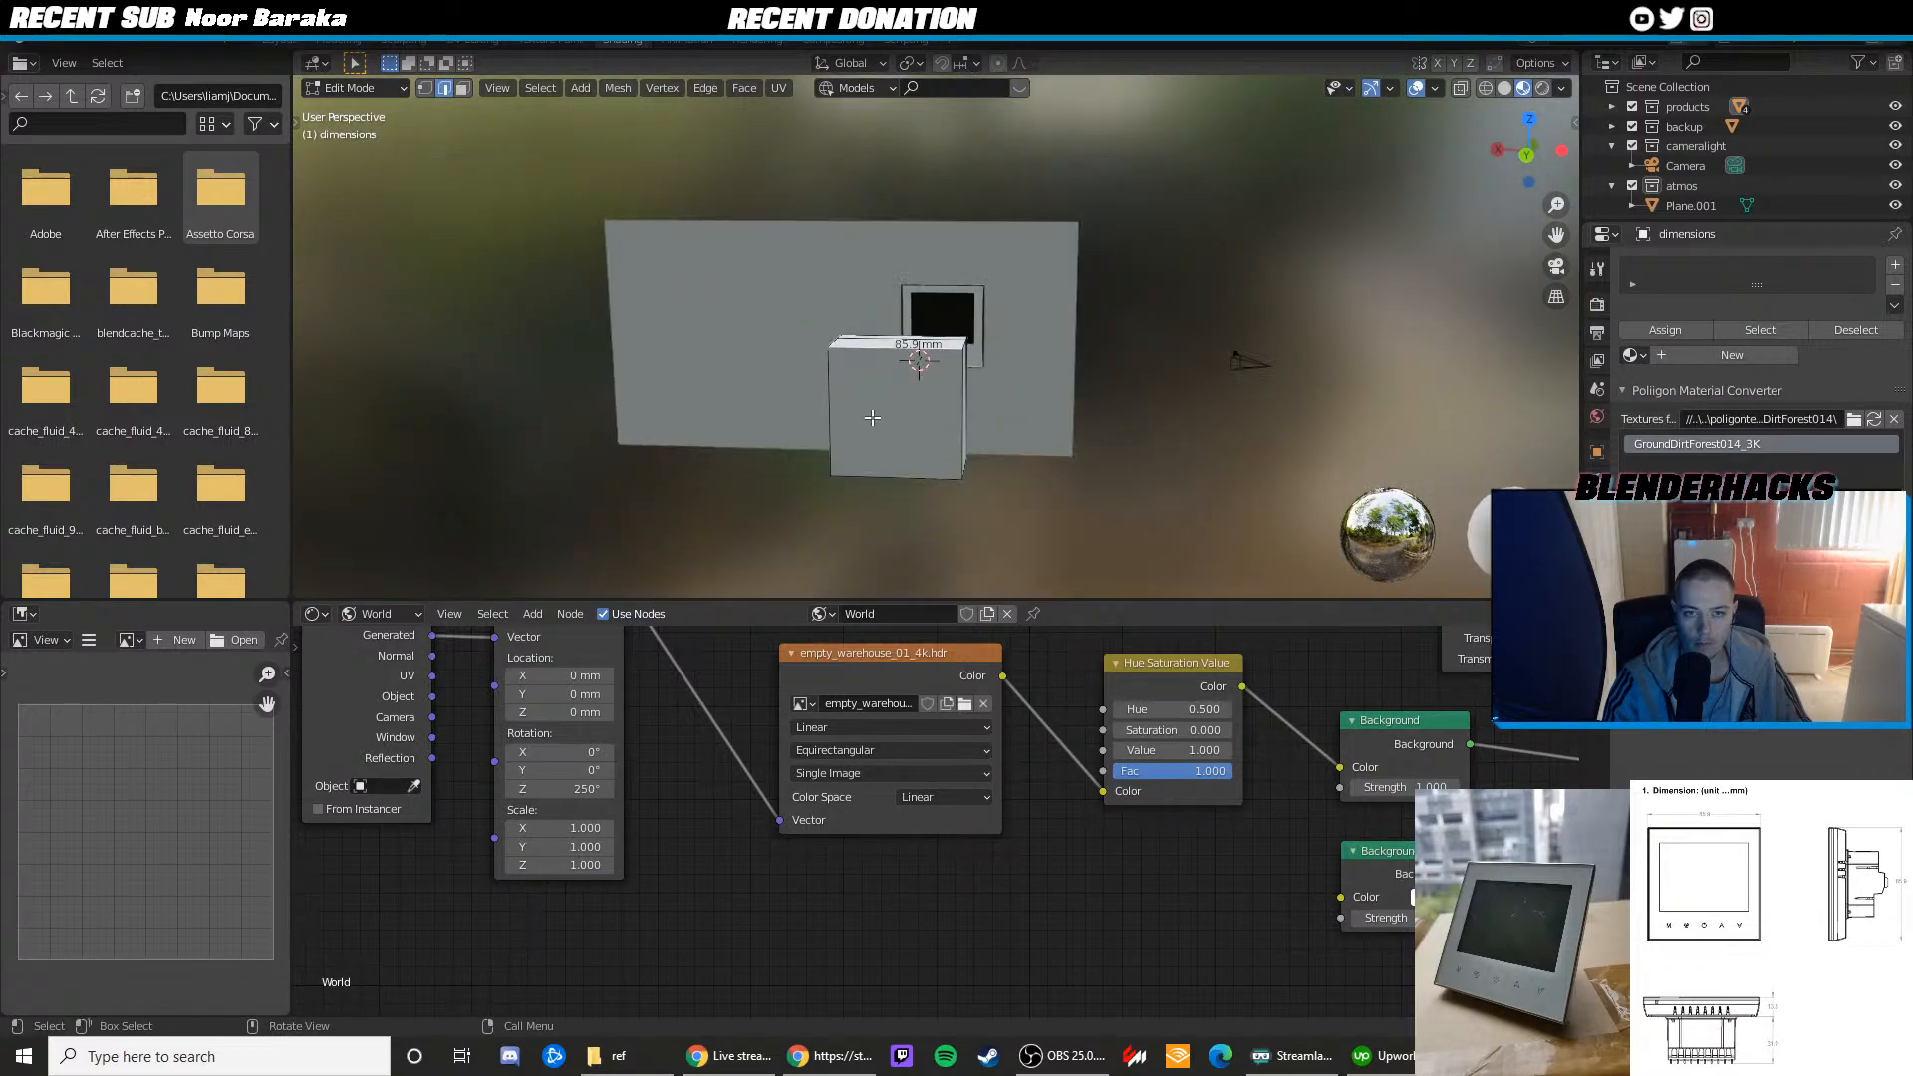
{"action": "middle_click_drag", "start_coordinate": [873, 419], "coordinate": [988, 390]}
Leave Edit Mode, move the dimensions box along X clear of the thermostat and return to the camera view
{"action": "key", "text": "Tab"}
{"action": "left_click_drag", "start_coordinate": [914, 345], "coordinate": [1362, 349]}
{"action": "key", "text": "KP_0"}
Select all the bottom vertices of the thermostat's front in Wireframe shading and move them slightly up along Z
{"action": "left_click", "coordinate": [940, 434]}
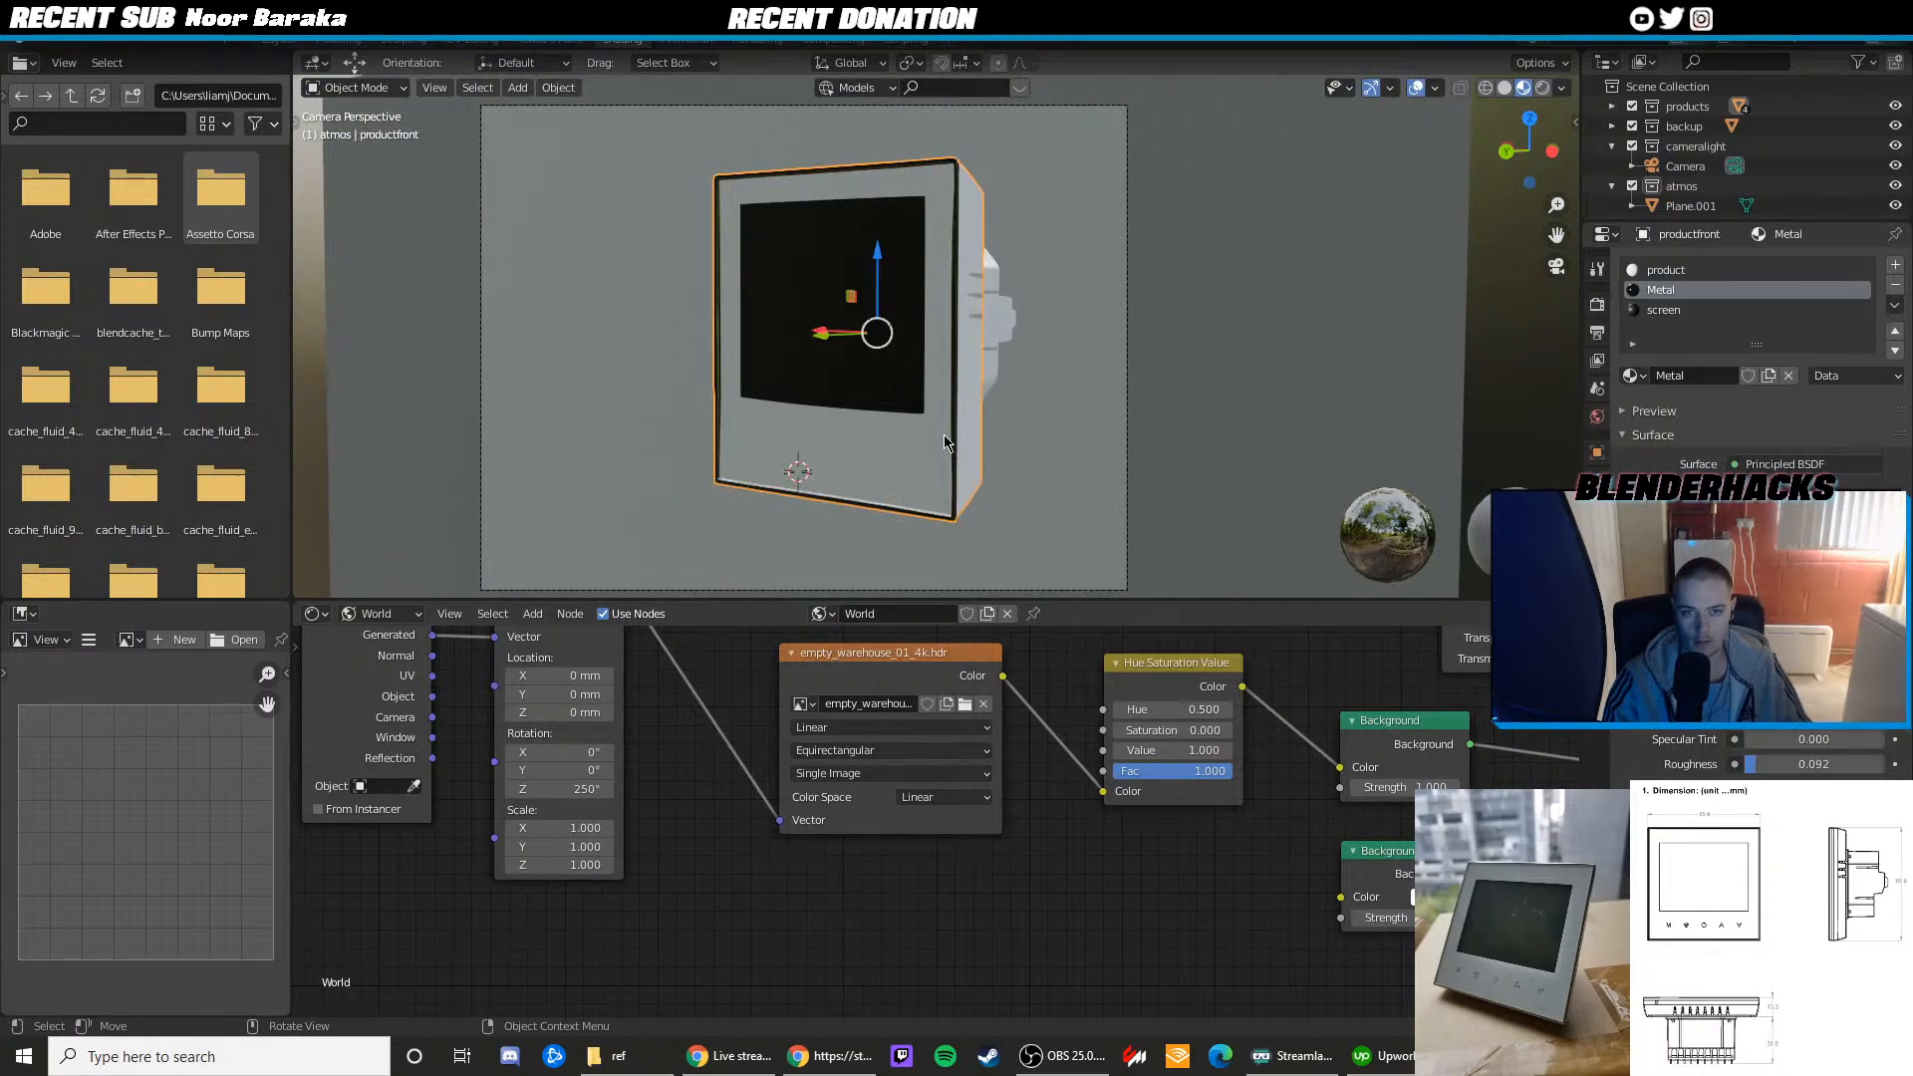
{"action": "key", "text": "Tab"}
{"action": "middle_click_drag", "start_coordinate": [941, 434], "coordinate": [964, 427]}
{"action": "key", "text": "1"}
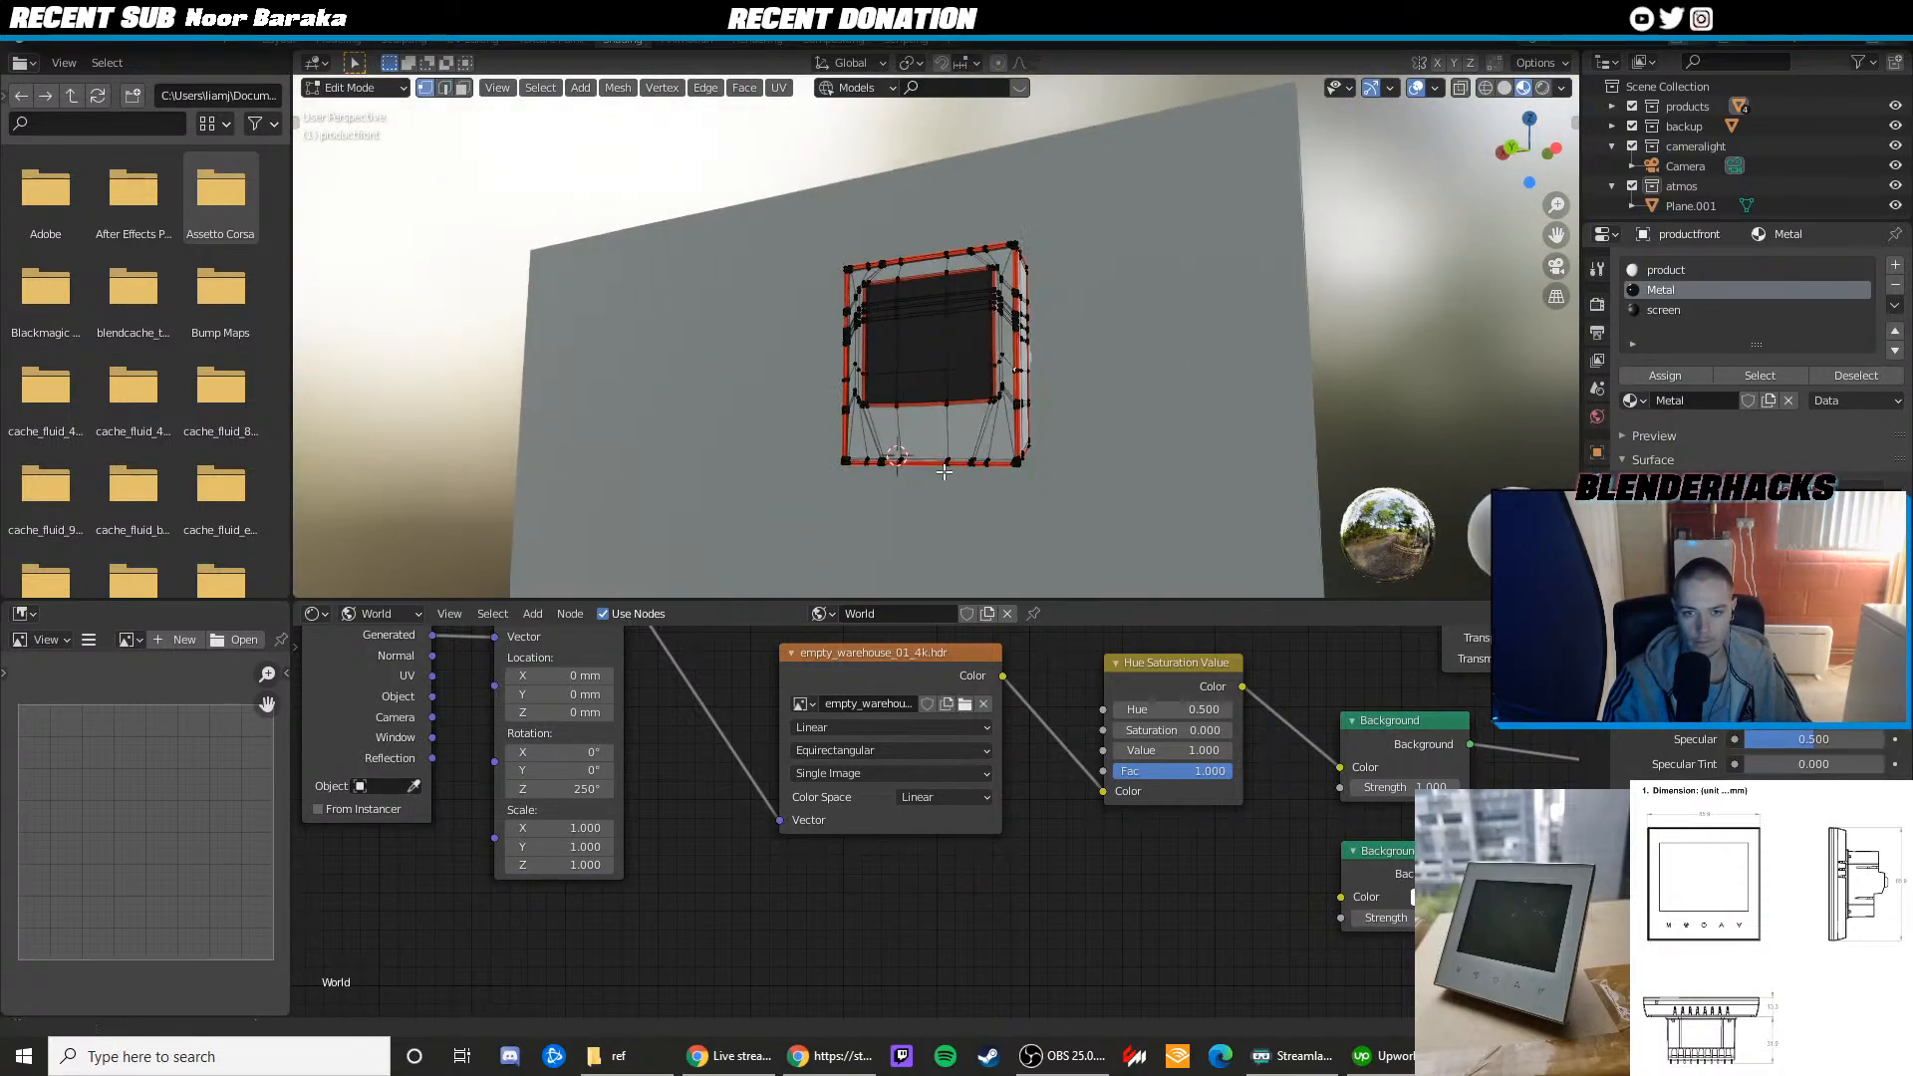
{"action": "scroll", "coordinate": [947, 478], "scroll_direction": "up", "scroll_amount": 3}
{"action": "mouse_move", "coordinate": [946, 518]}
{"action": "middle_mouse_down", "text": "shift"}
{"action": "mouse_move", "coordinate": [934, 372]}
{"action": "mouse_move", "coordinate": [896, 385]}
{"action": "mouse_move", "coordinate": [1178, 511]}
{"action": "middle_mouse_up", "text": "shift"}
{"action": "key", "text": "z"}
{"action": "left_click", "coordinate": [811, 385]}
{"action": "left_click_drag", "start_coordinate": [1210, 465], "coordinate": [461, 299]}
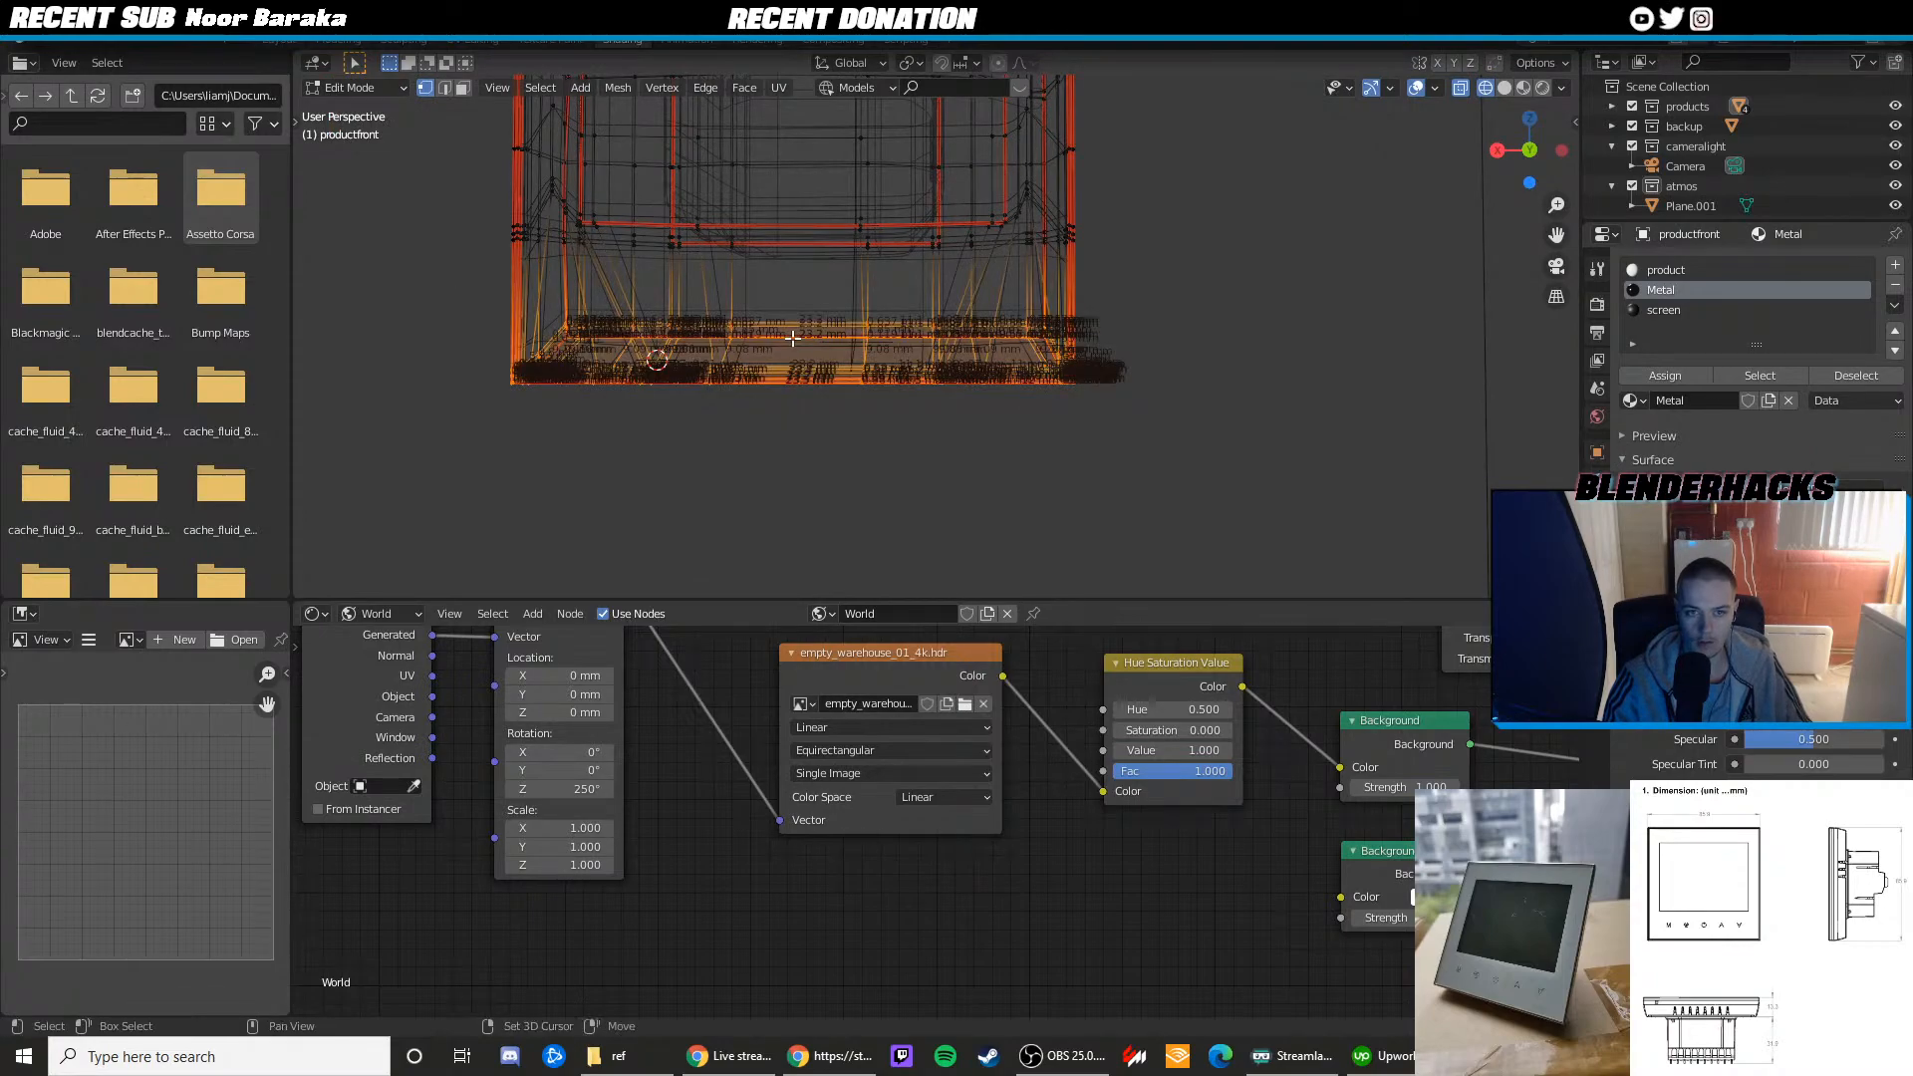
{"action": "key", "text": "shift+space"}
{"action": "key", "text": "g"}
{"action": "left_click_drag", "start_coordinate": [778, 288], "coordinate": [778, 271]}
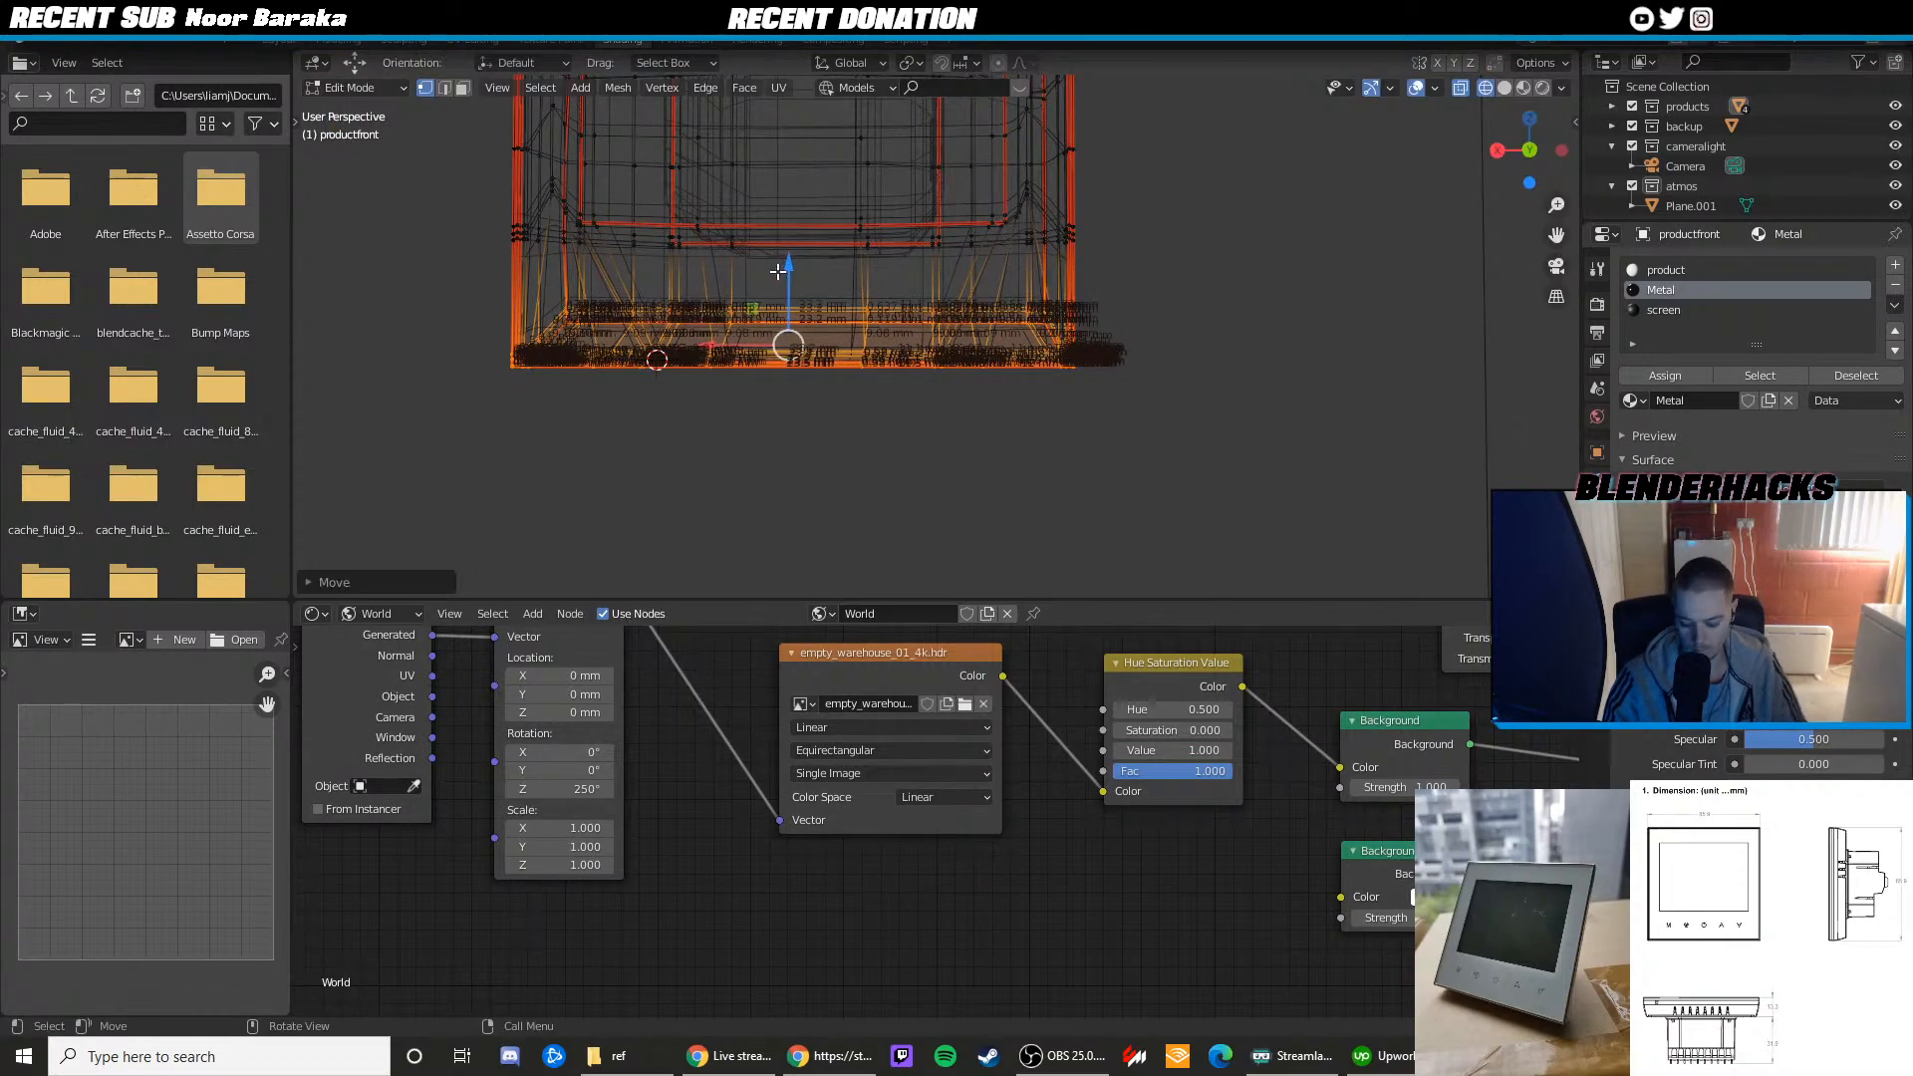
Return to Object Mode with Material Preview shading in the camera view and check the thermostat front with nothing selected
{"action": "key", "text": "KP_0"}
{"action": "scroll", "coordinate": [854, 321], "scroll_direction": "up", "scroll_amount": 3}
{"action": "key", "text": "Tab"}
{"action": "scroll", "coordinate": [862, 331], "scroll_direction": "down", "scroll_amount": 1}
{"action": "key", "text": "z"}
{"action": "left_click", "coordinate": [891, 482]}
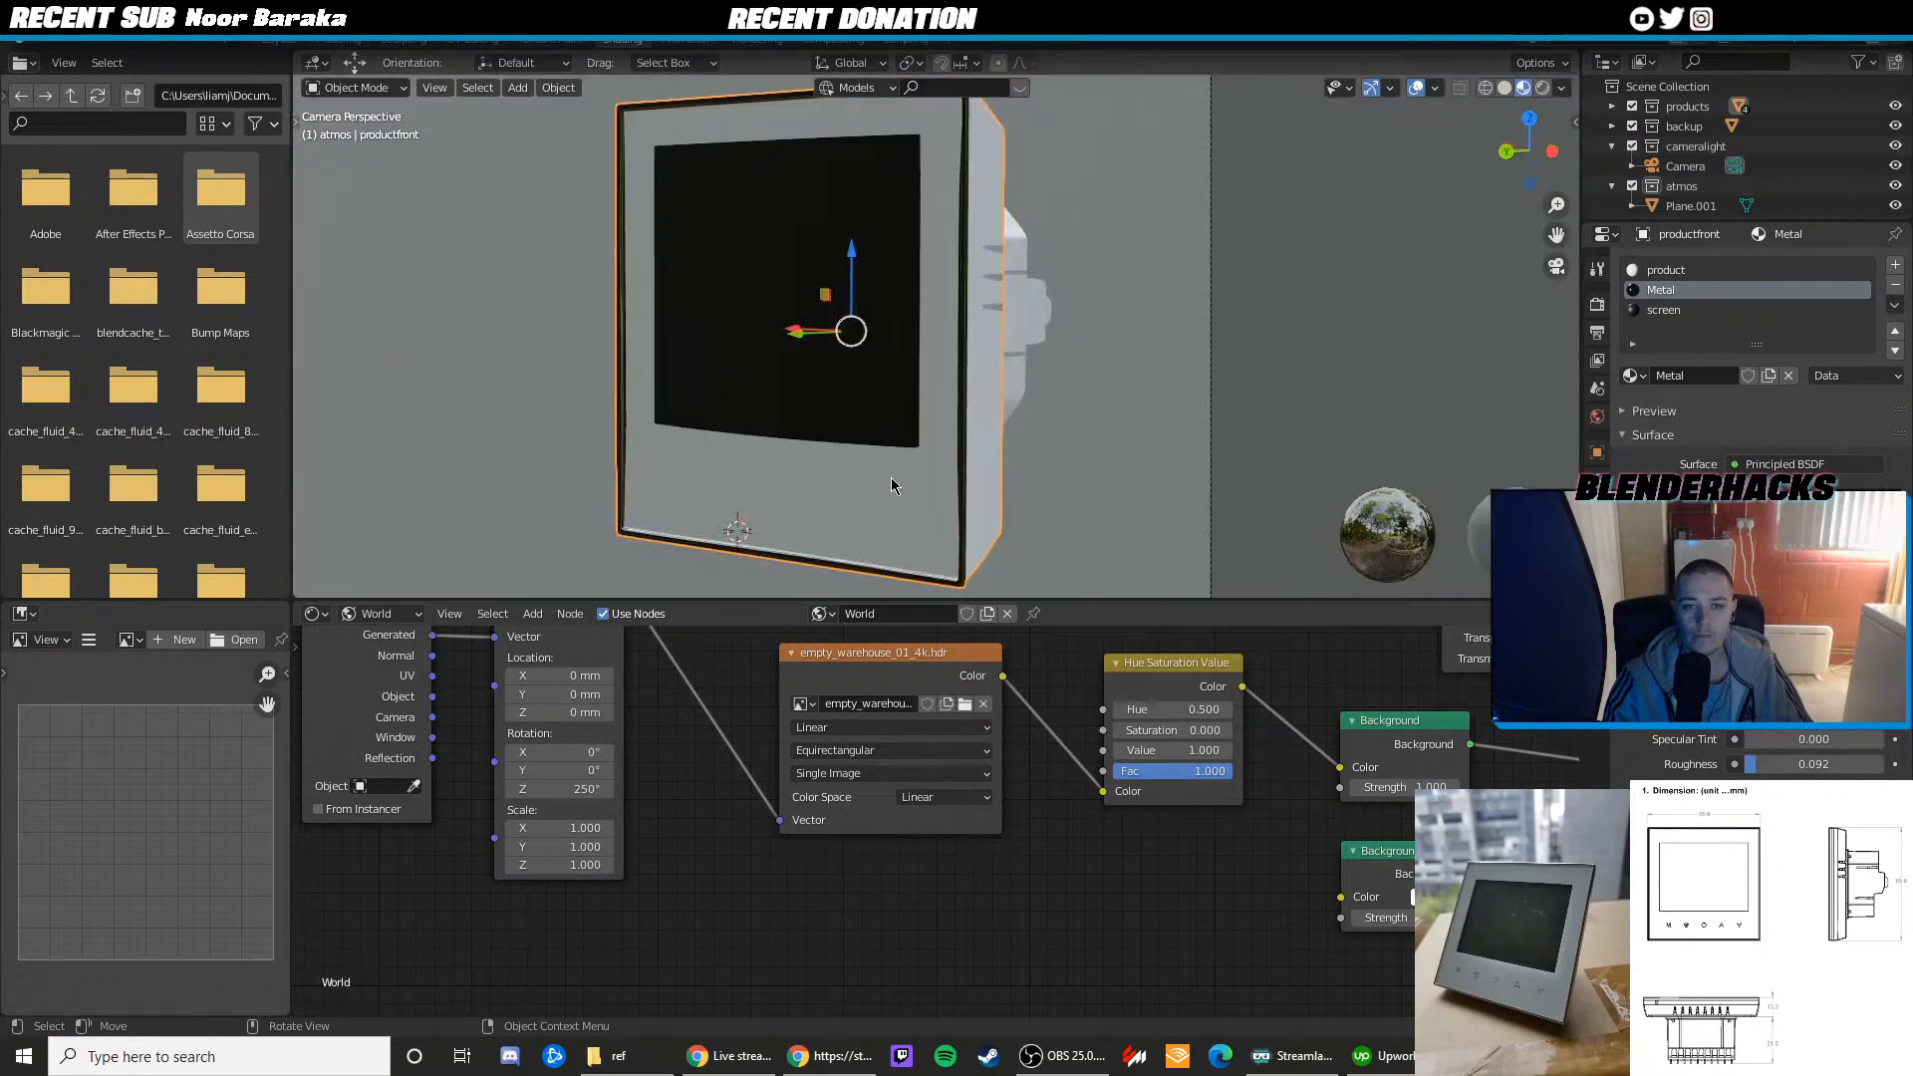
{"action": "scroll", "coordinate": [891, 486], "scroll_direction": "down", "scroll_amount": 2}
{"action": "left_click", "coordinate": [1371, 346]}
{"action": "scroll", "coordinate": [1289, 388], "scroll_direction": "down", "scroll_amount": 1}
{"action": "key", "text": "alt+a"}
{"action": "scroll", "coordinate": [1012, 396], "scroll_direction": "up", "scroll_amount": 2}
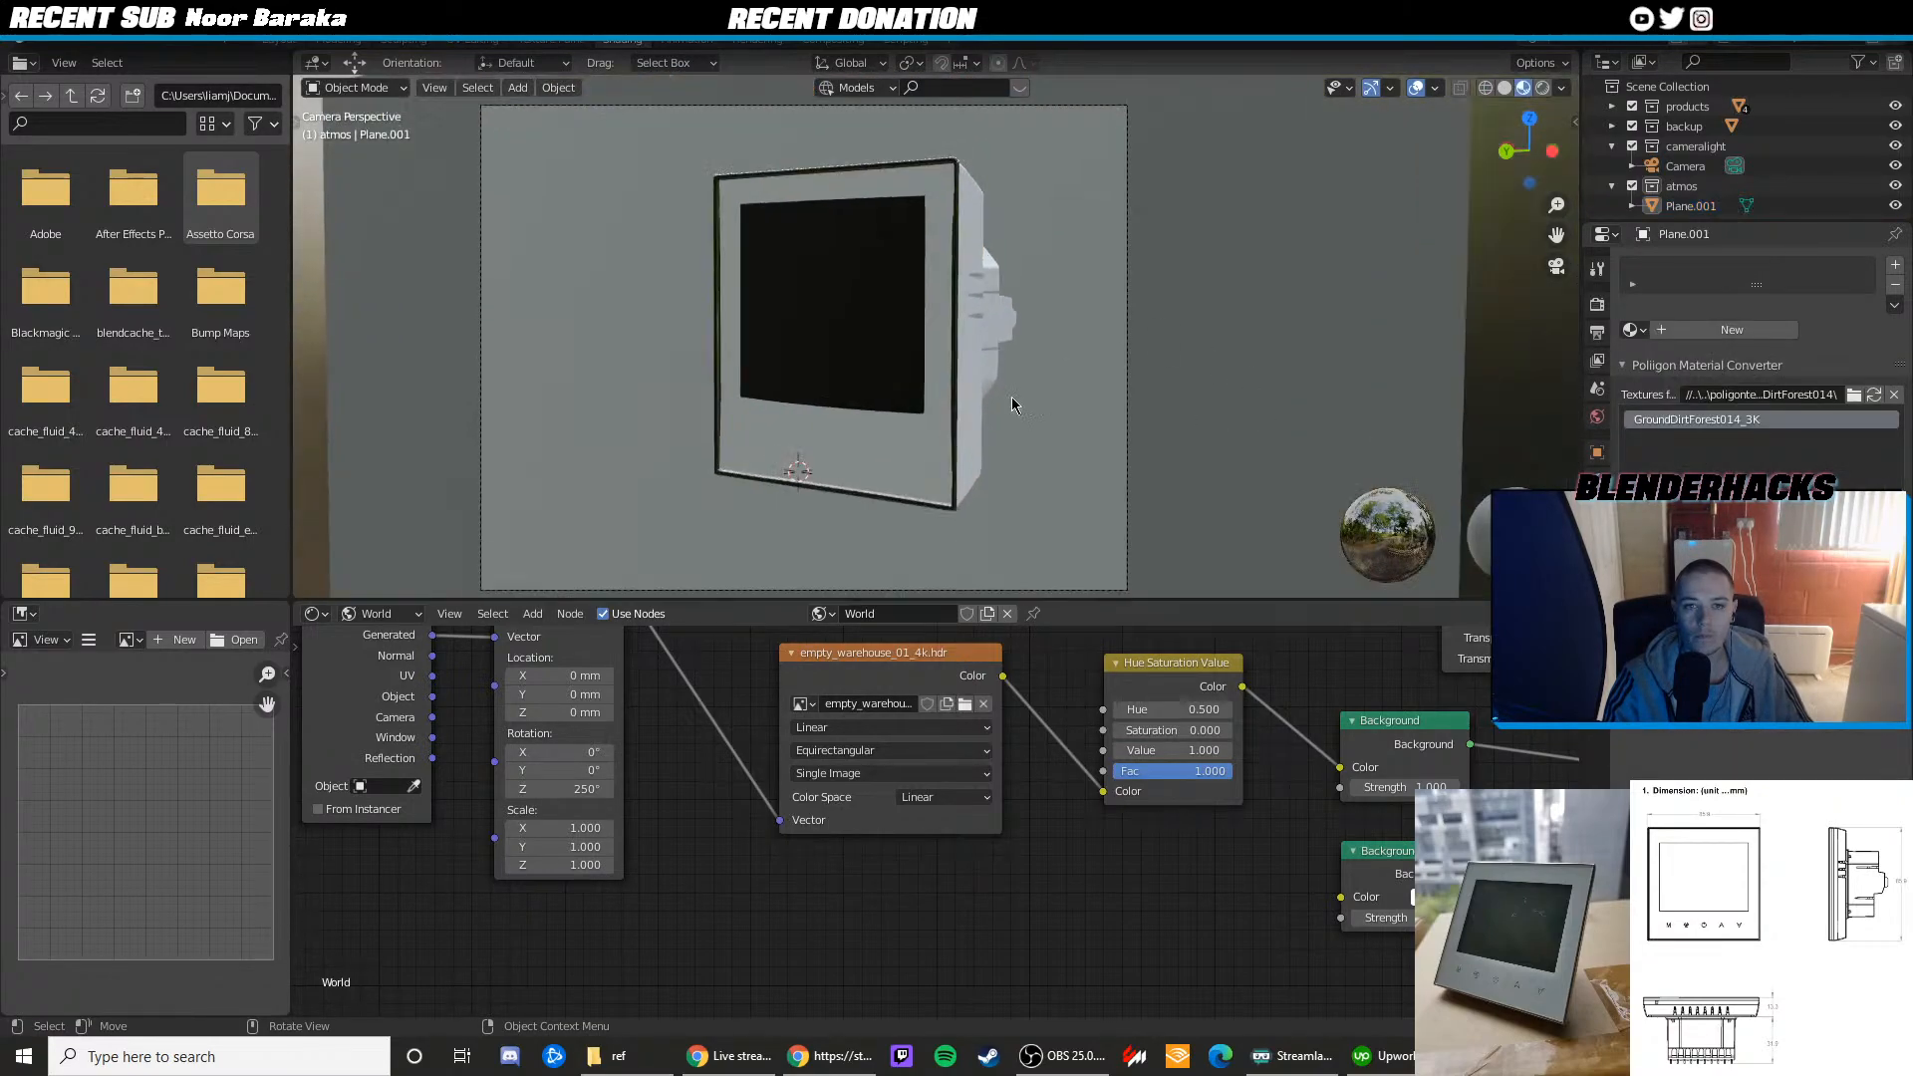
{"action": "scroll", "coordinate": [898, 383], "scroll_direction": "down", "scroll_amount": 2}
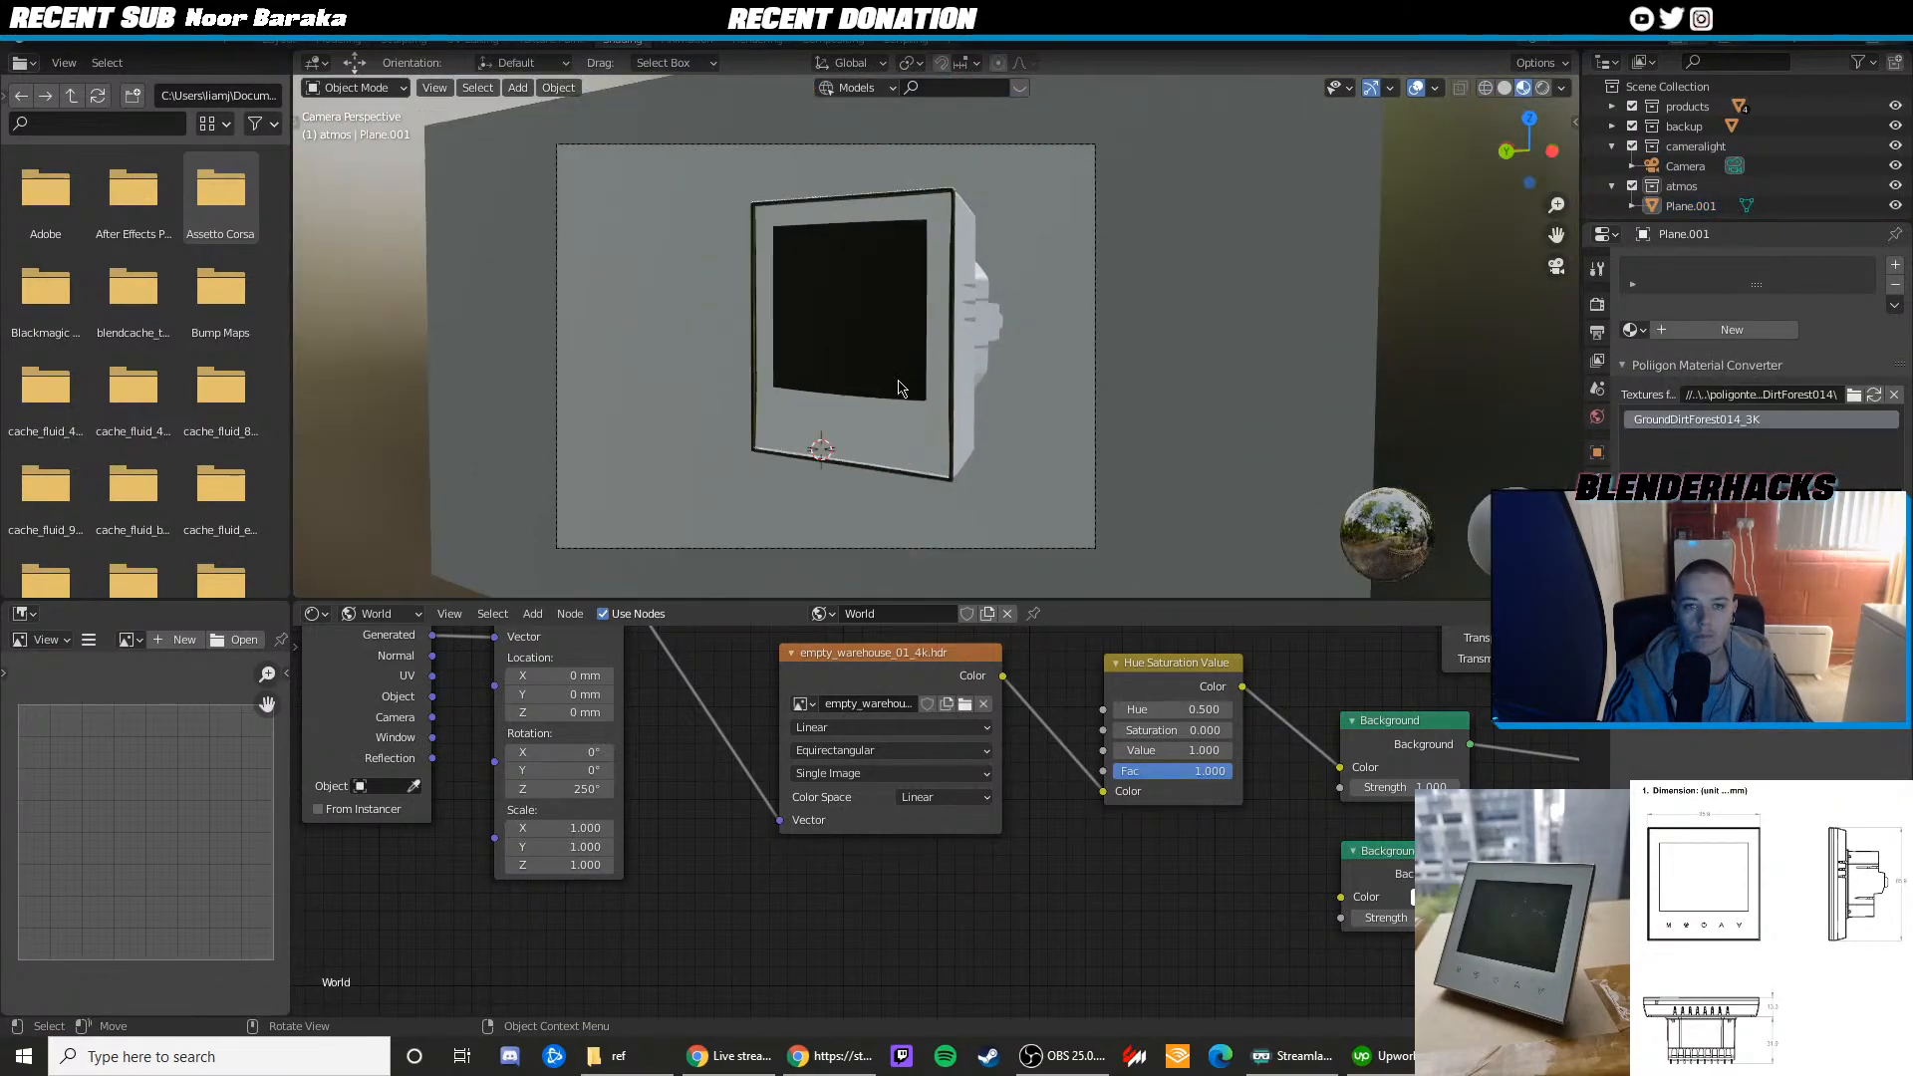
Add the screen vertex group to the front's selected vertices, move them slightly up along Z and leave Edit Mode
{"action": "scroll", "coordinate": [899, 388], "scroll_direction": "up", "scroll_amount": 3}
{"action": "left_click", "coordinate": [892, 389]}
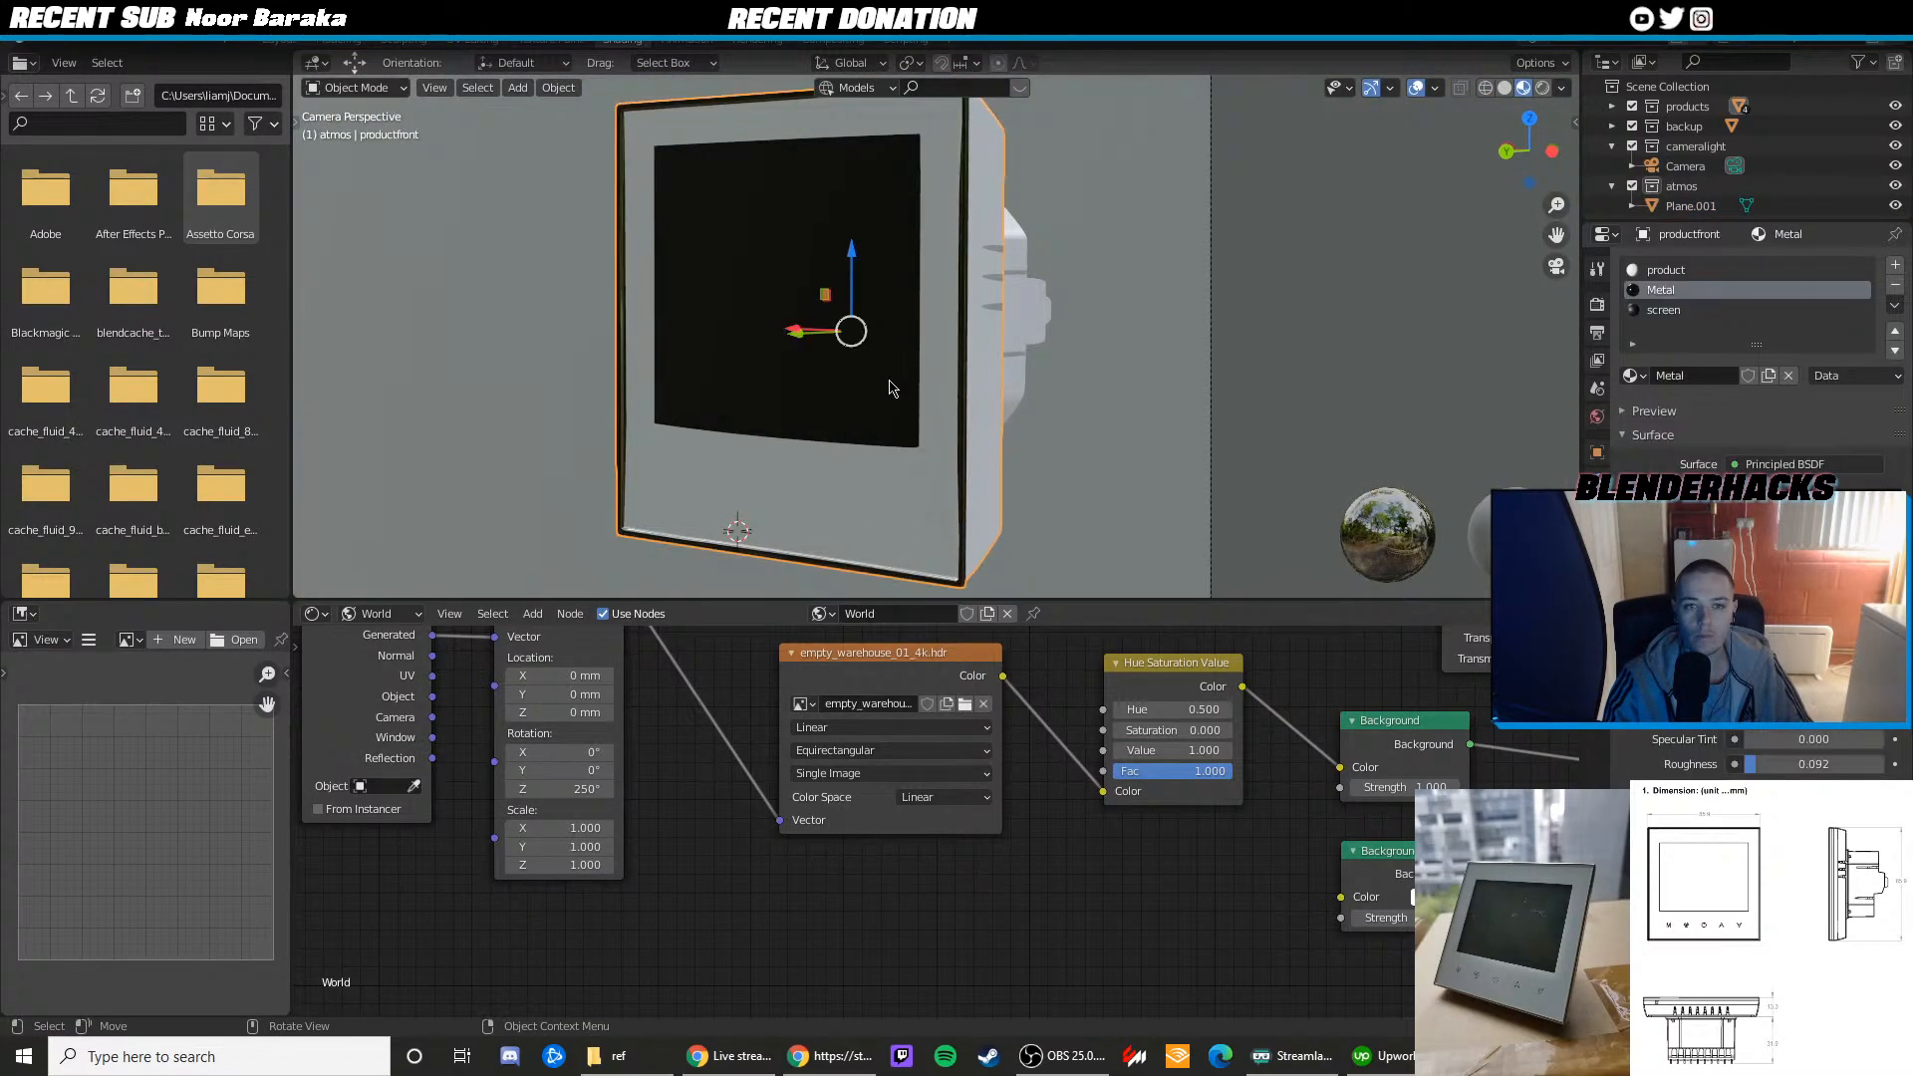
{"action": "key", "text": "Tab"}
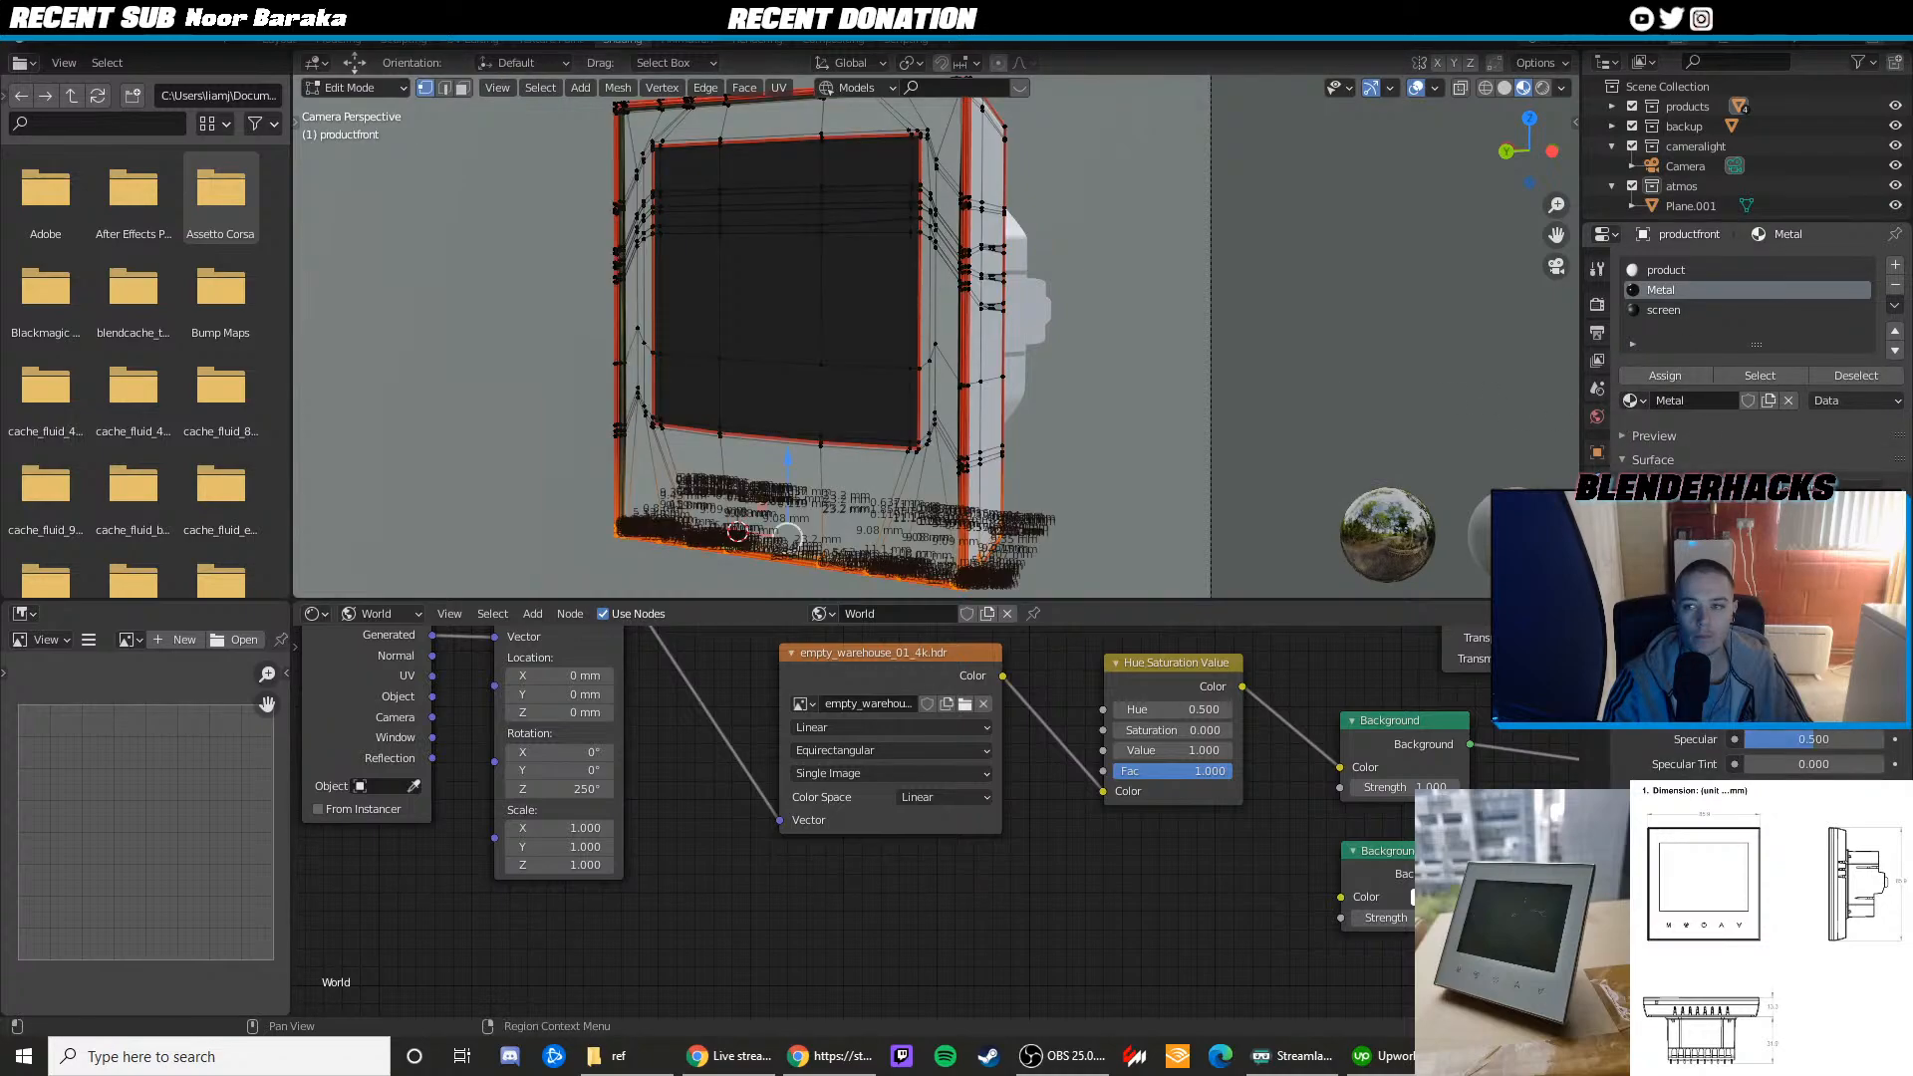
{"action": "left_click", "coordinate": [1597, 592]}
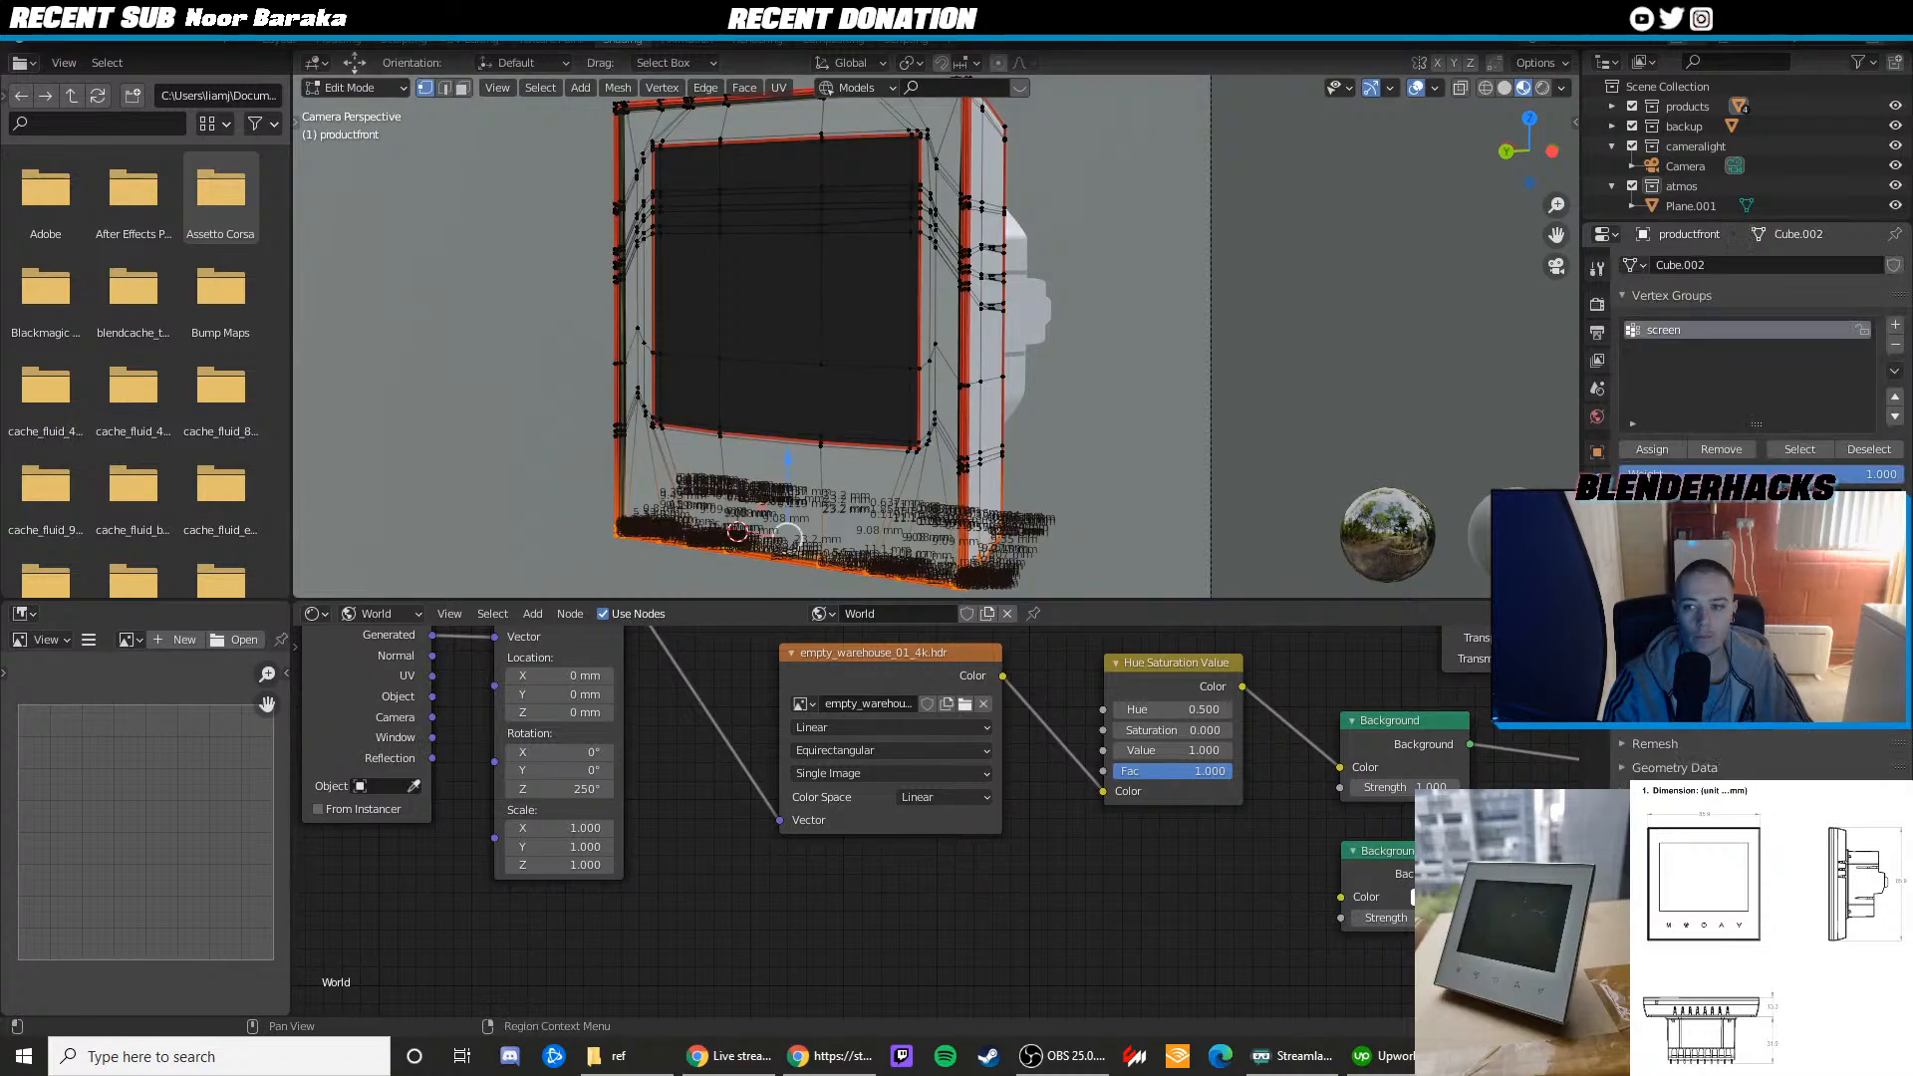
{"action": "left_click", "coordinate": [1800, 451]}
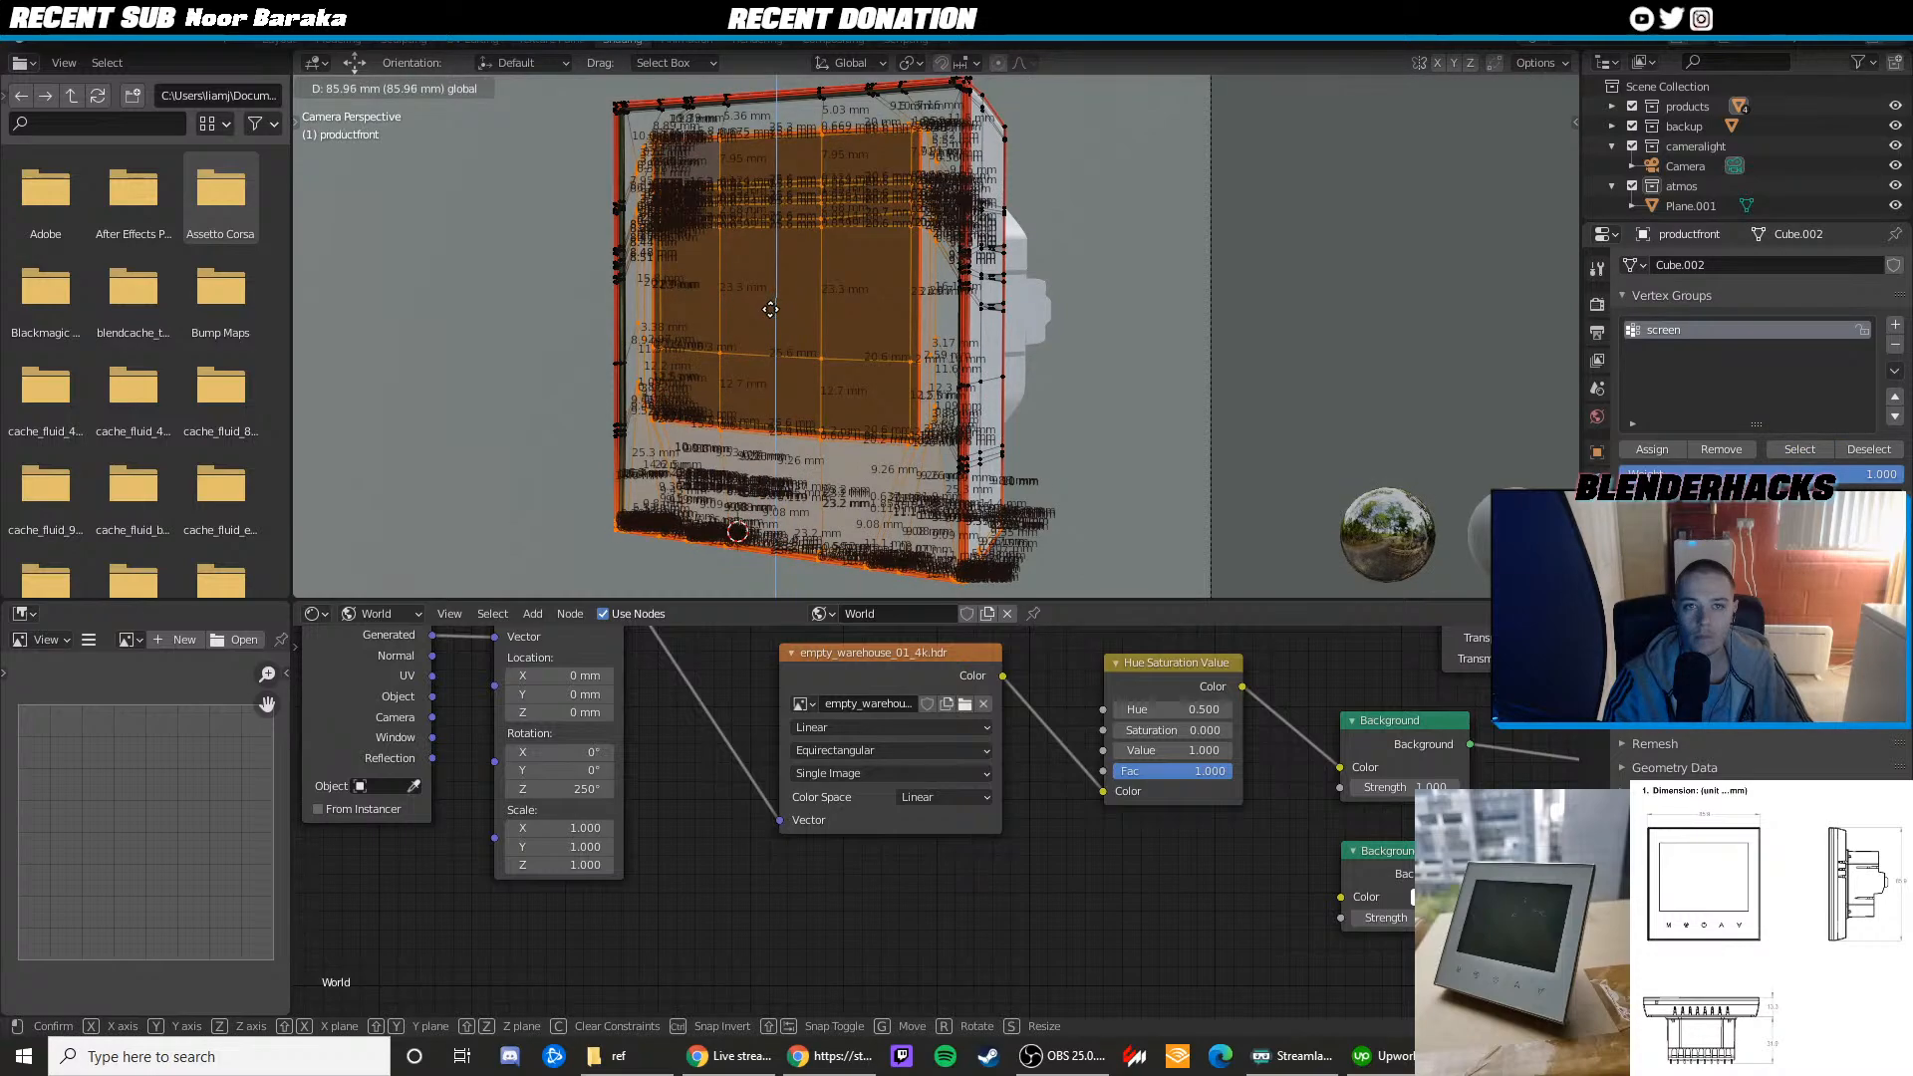
{"action": "key", "text": "Tab"}
{"action": "left_click", "coordinate": [1334, 318]}
{"action": "scroll", "coordinate": [1194, 407], "scroll_direction": "down", "scroll_amount": 3}
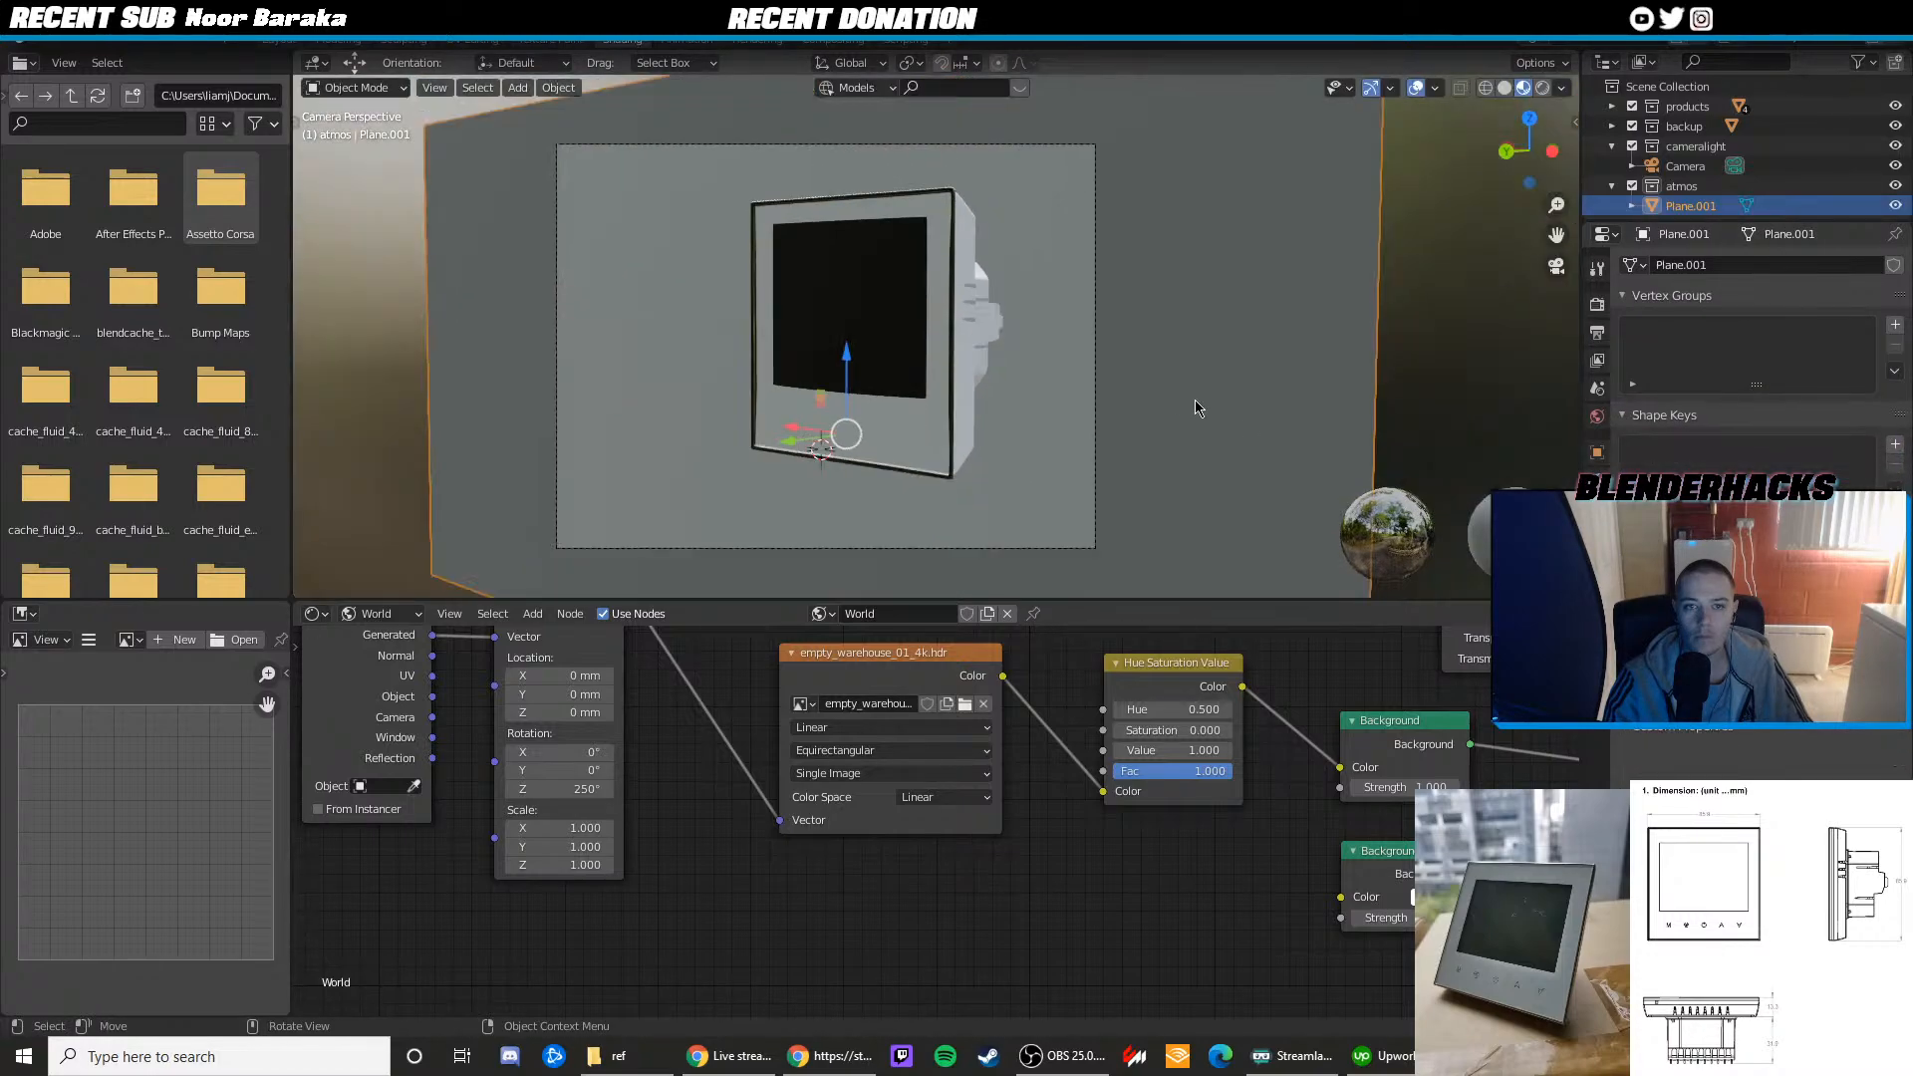
Check the thermostat front's proportions against the reference photo 3.jpeg and close the photo
{"action": "left_click", "coordinate": [1427, 336]}
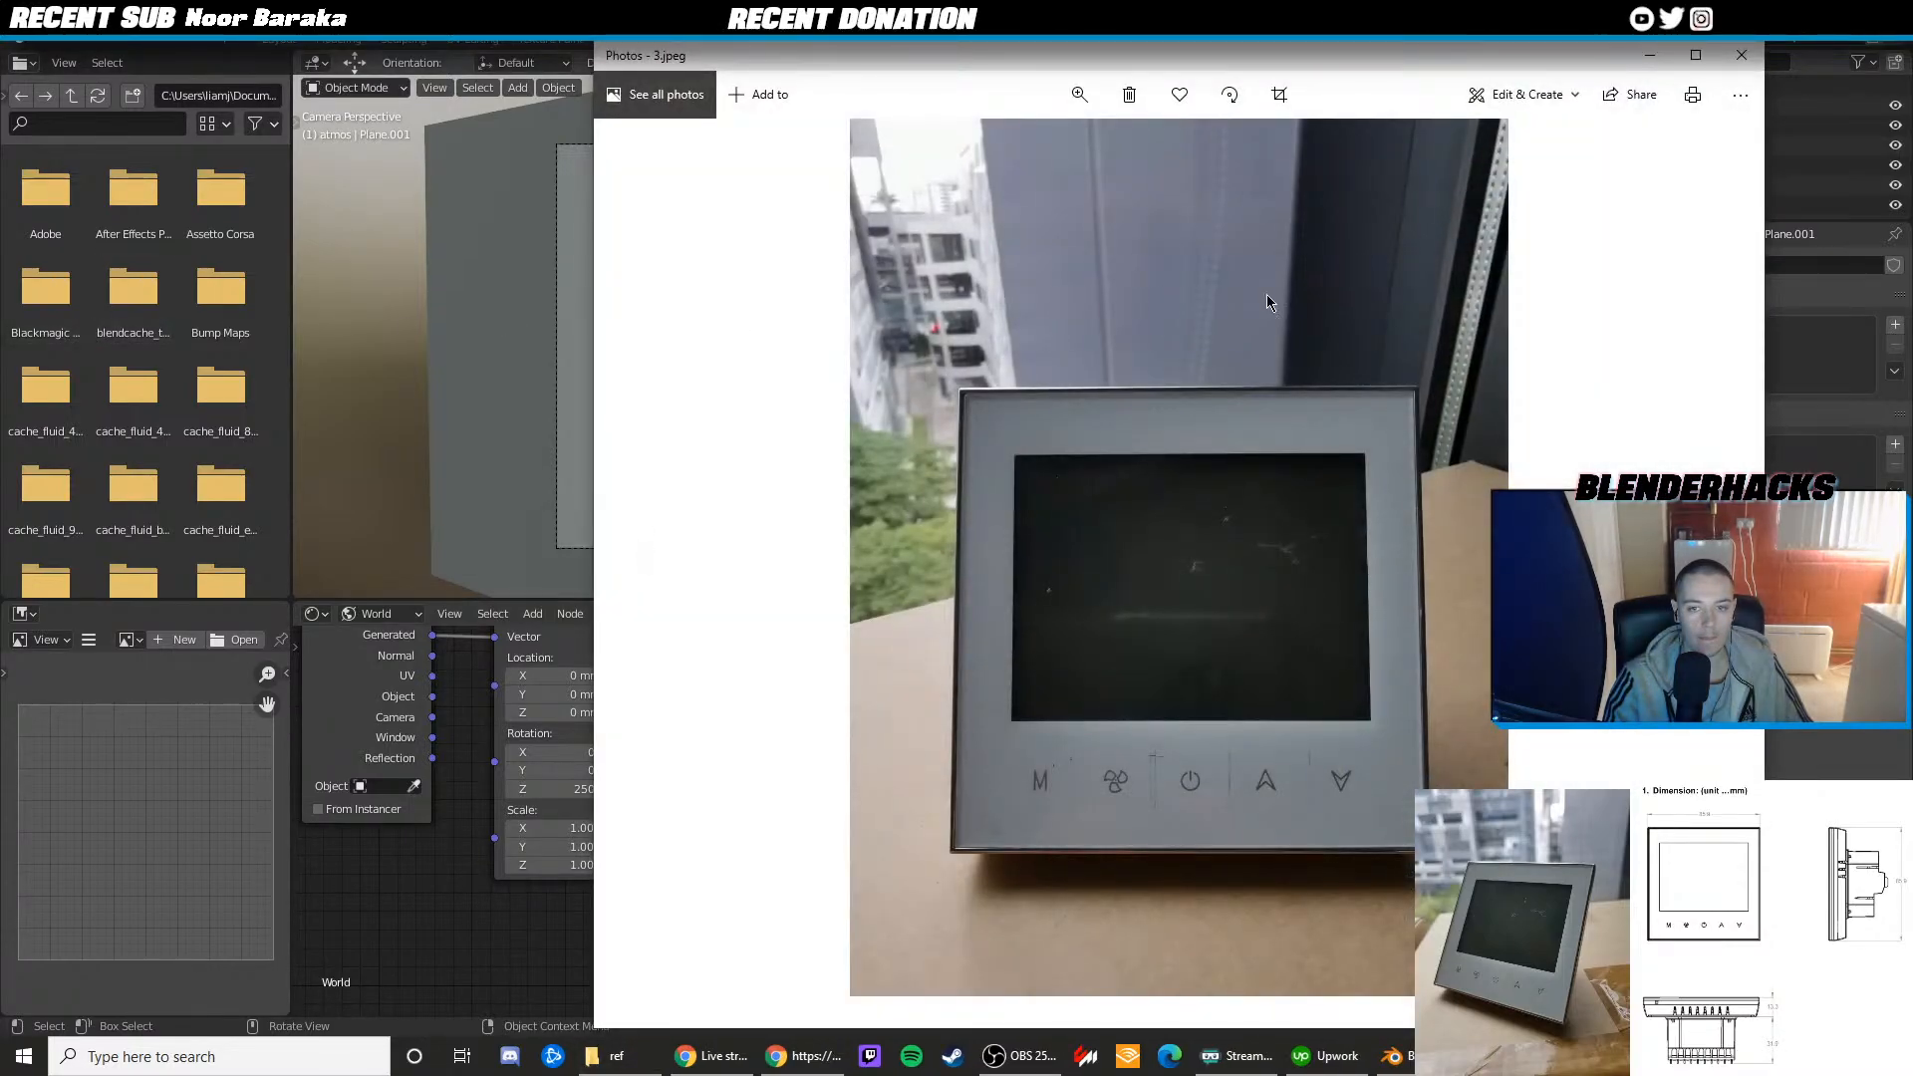
{"action": "left_click", "coordinate": [1742, 57]}
{"action": "left_click", "coordinate": [607, 298]}
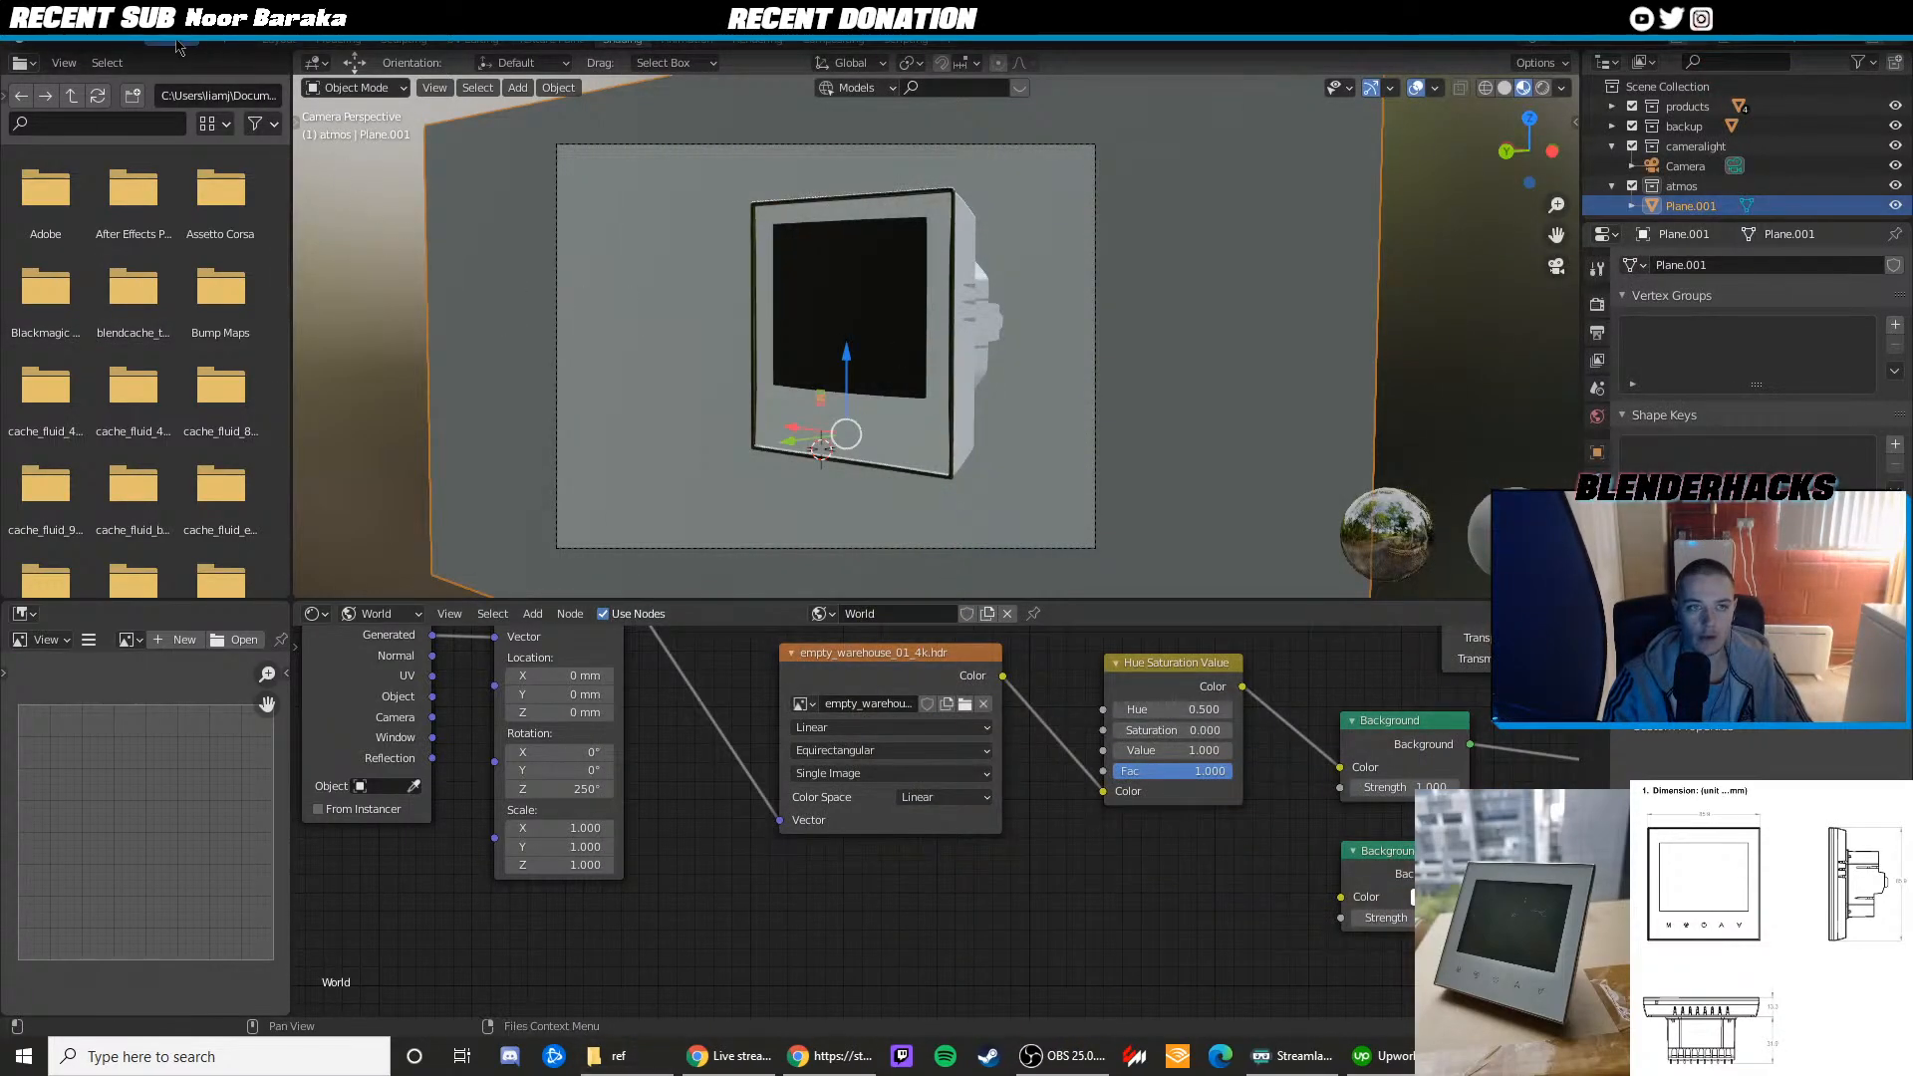
Render the image and examine the thermostat's lower frame, screen edges and side vents up close
{"action": "left_click", "coordinate": [124, 47]}
{"action": "left_click", "coordinate": [149, 60]}
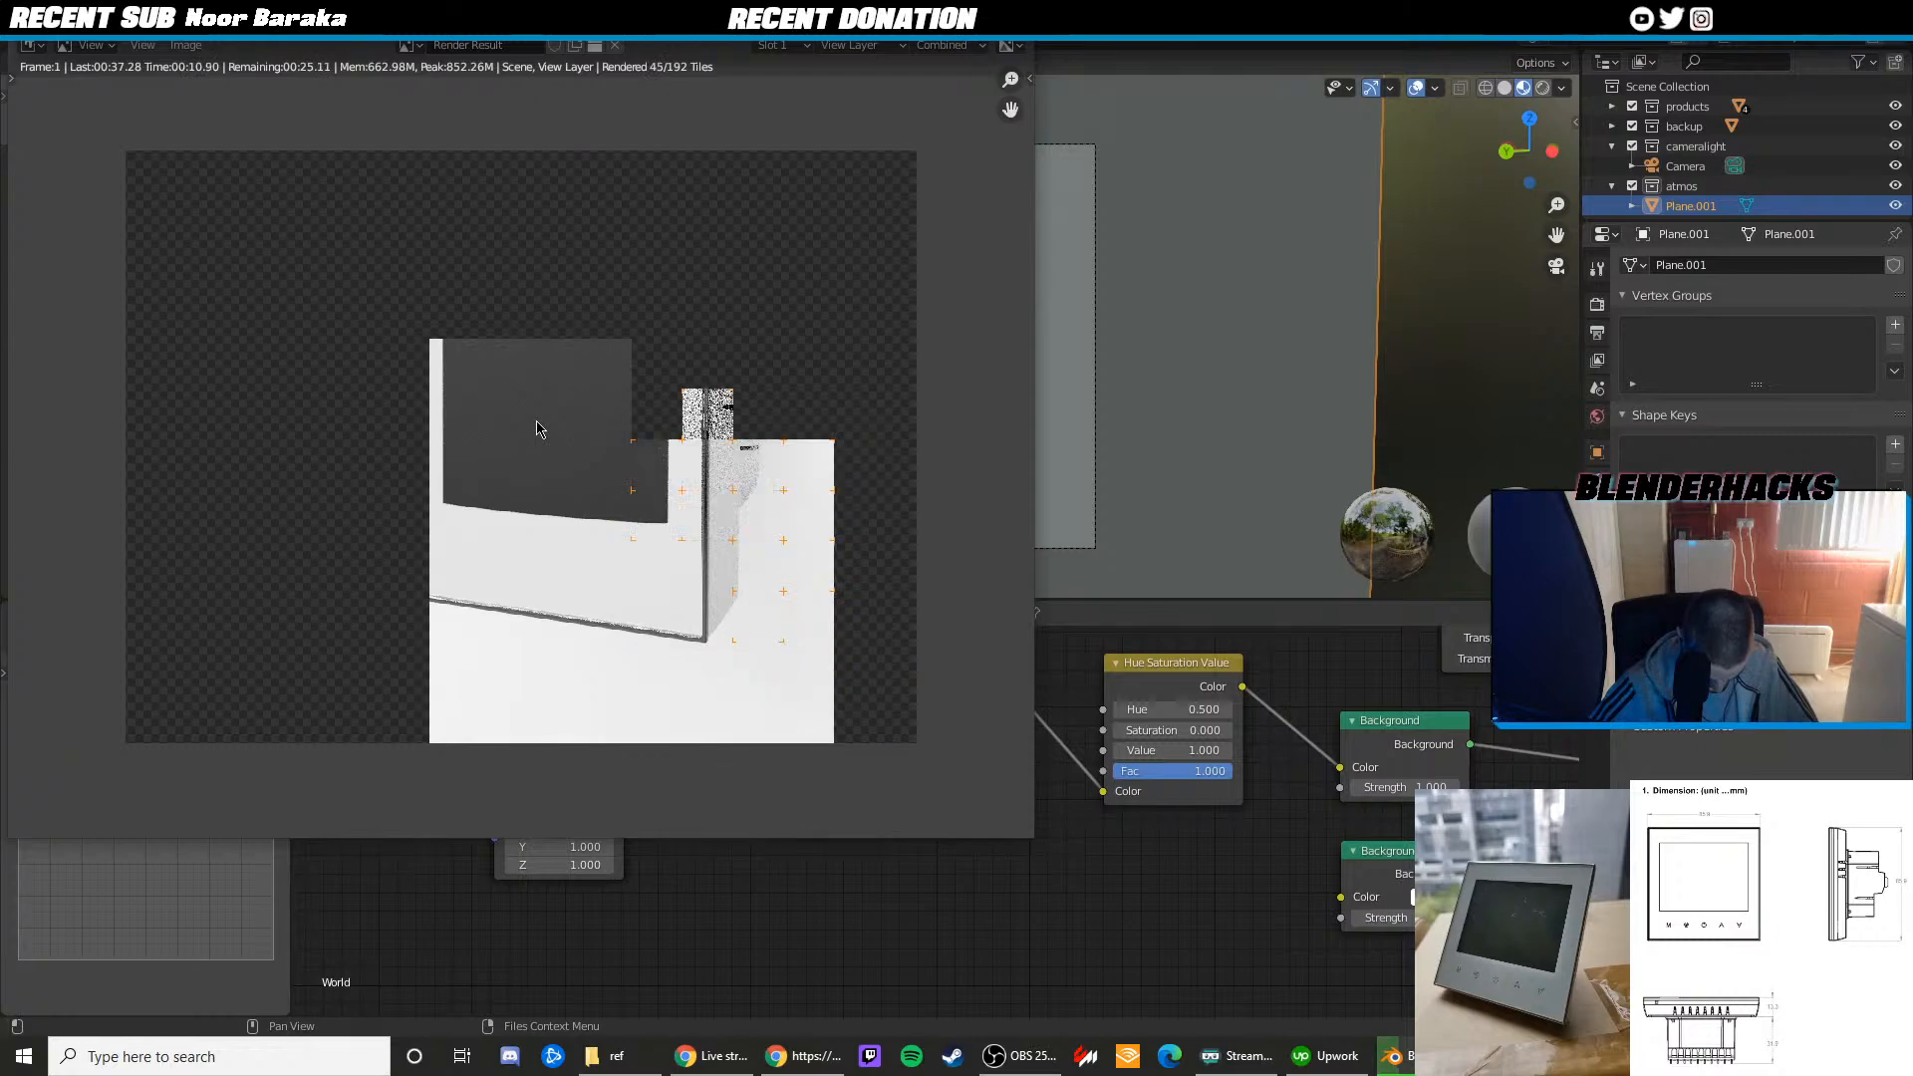
{"action": "scroll", "coordinate": [498, 395], "scroll_direction": "up", "scroll_amount": 7}
{"action": "scroll", "coordinate": [528, 384], "scroll_direction": "down", "scroll_amount": 3}
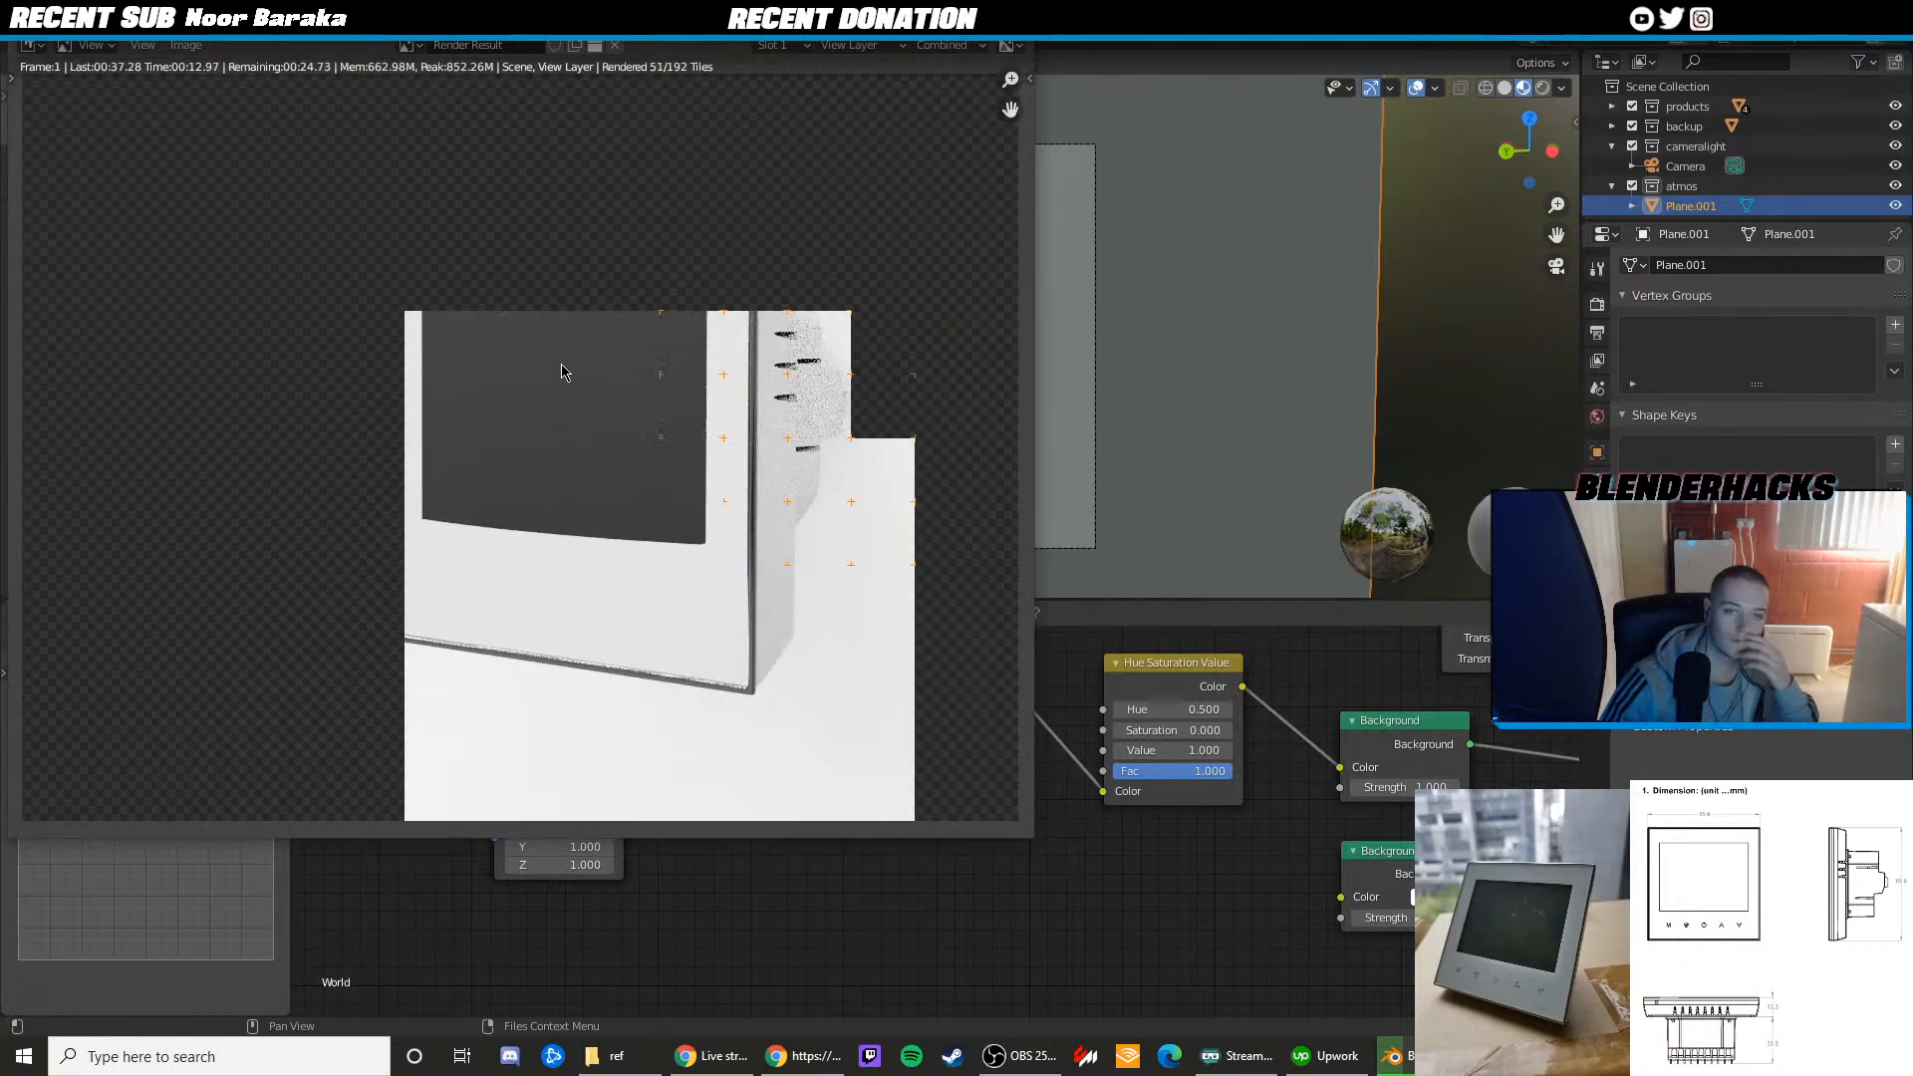
{"action": "scroll", "coordinate": [548, 371], "scroll_direction": "up", "scroll_amount": 2}
{"action": "scroll", "coordinate": [542, 371], "scroll_direction": "down", "scroll_amount": 3}
{"action": "scroll", "coordinate": [539, 370], "scroll_direction": "up", "scroll_amount": 3}
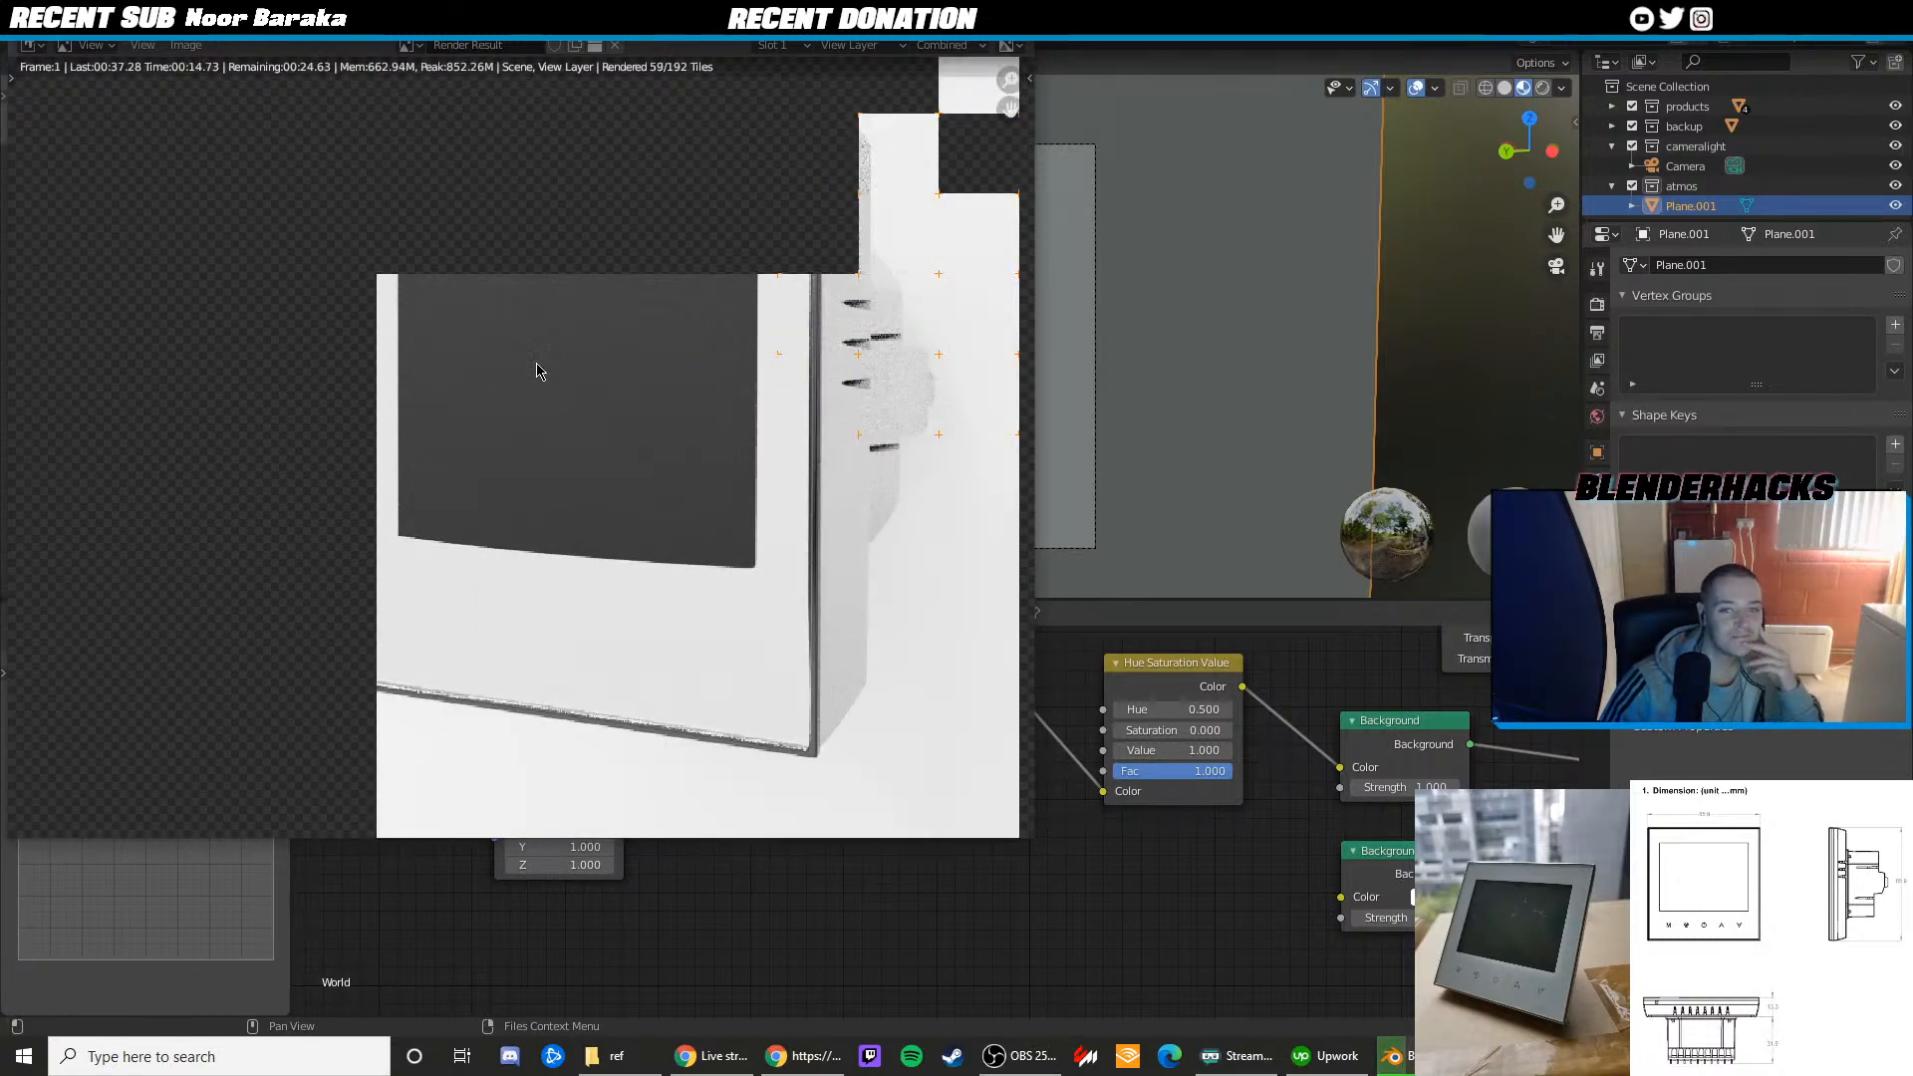
{"action": "scroll", "coordinate": [556, 390], "scroll_direction": "down", "scroll_amount": 3}
{"action": "scroll", "coordinate": [558, 390], "scroll_direction": "up", "scroll_amount": 3}
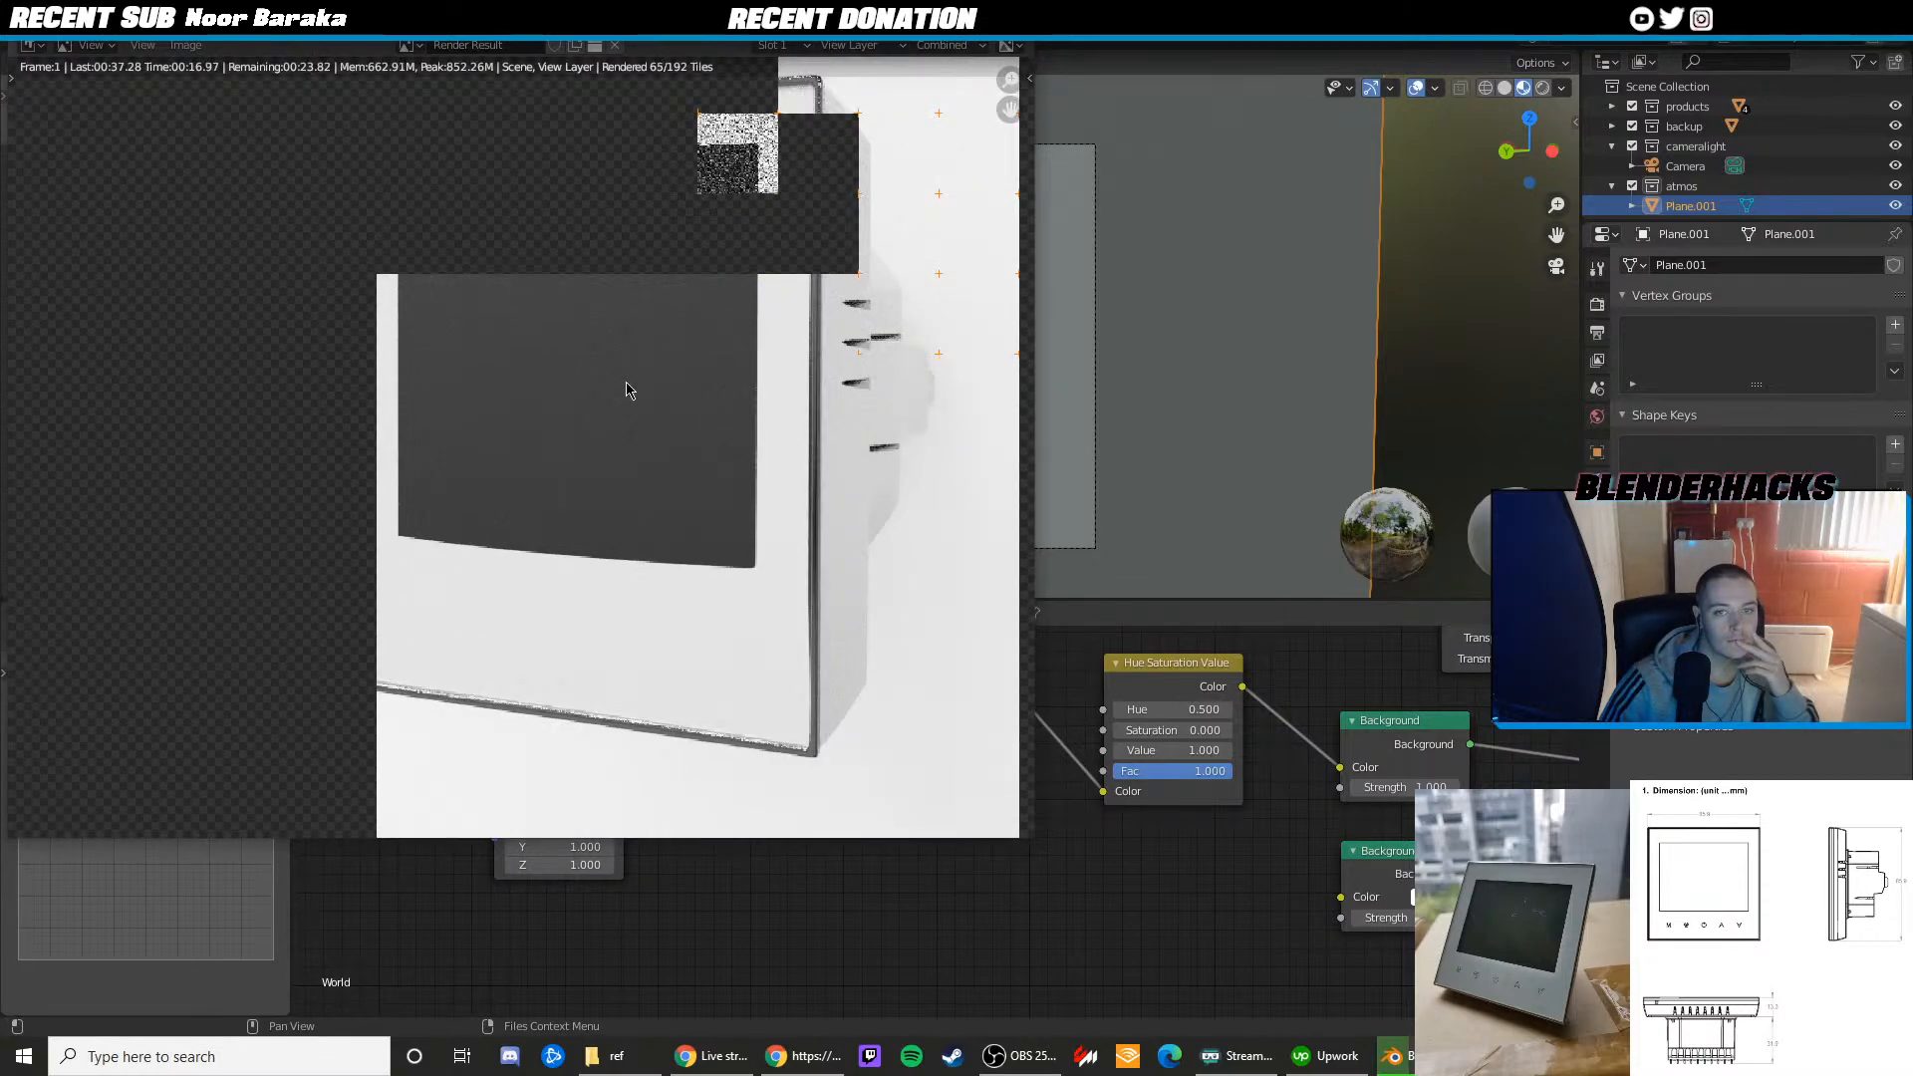
{"action": "scroll", "coordinate": [619, 390], "scroll_direction": "down", "scroll_amount": 3}
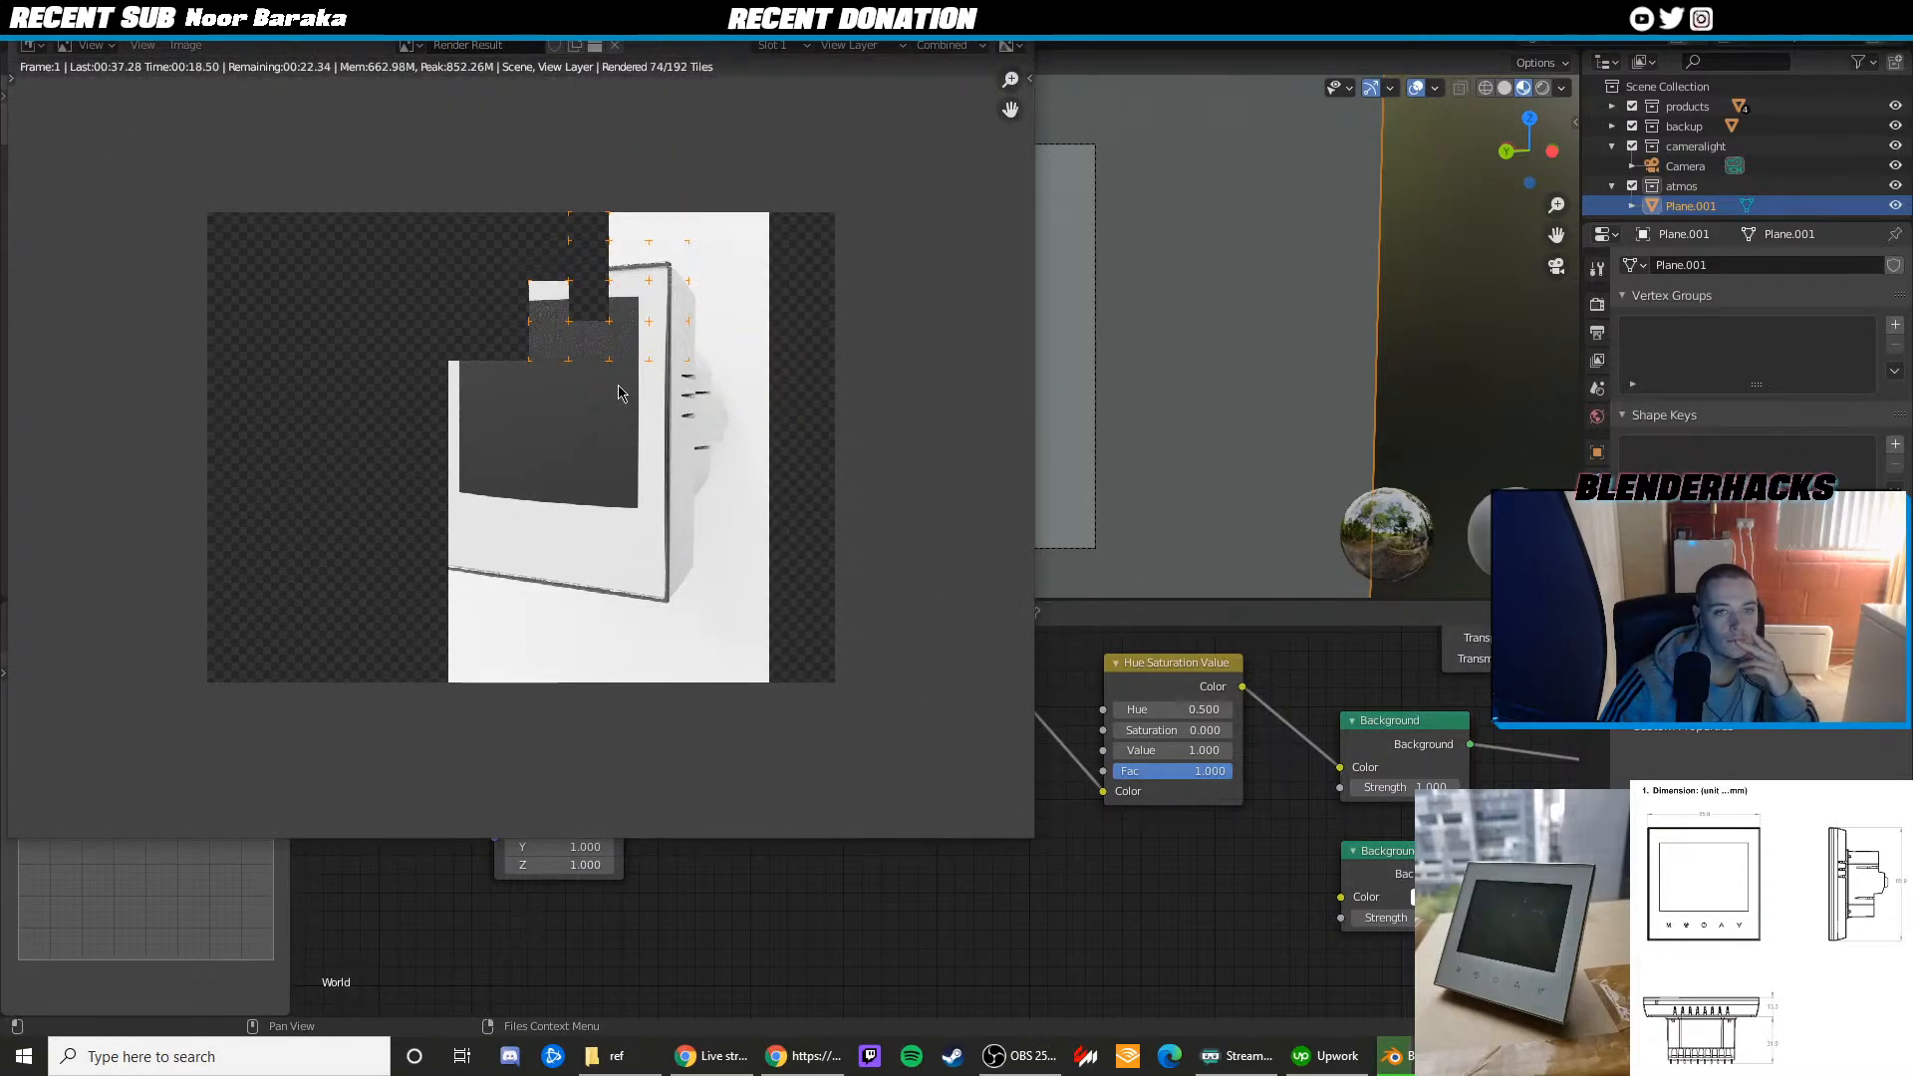
{"action": "scroll", "coordinate": [618, 392], "scroll_direction": "up", "scroll_amount": 1}
{"action": "scroll", "coordinate": [618, 391], "scroll_direction": "up", "scroll_amount": 2}
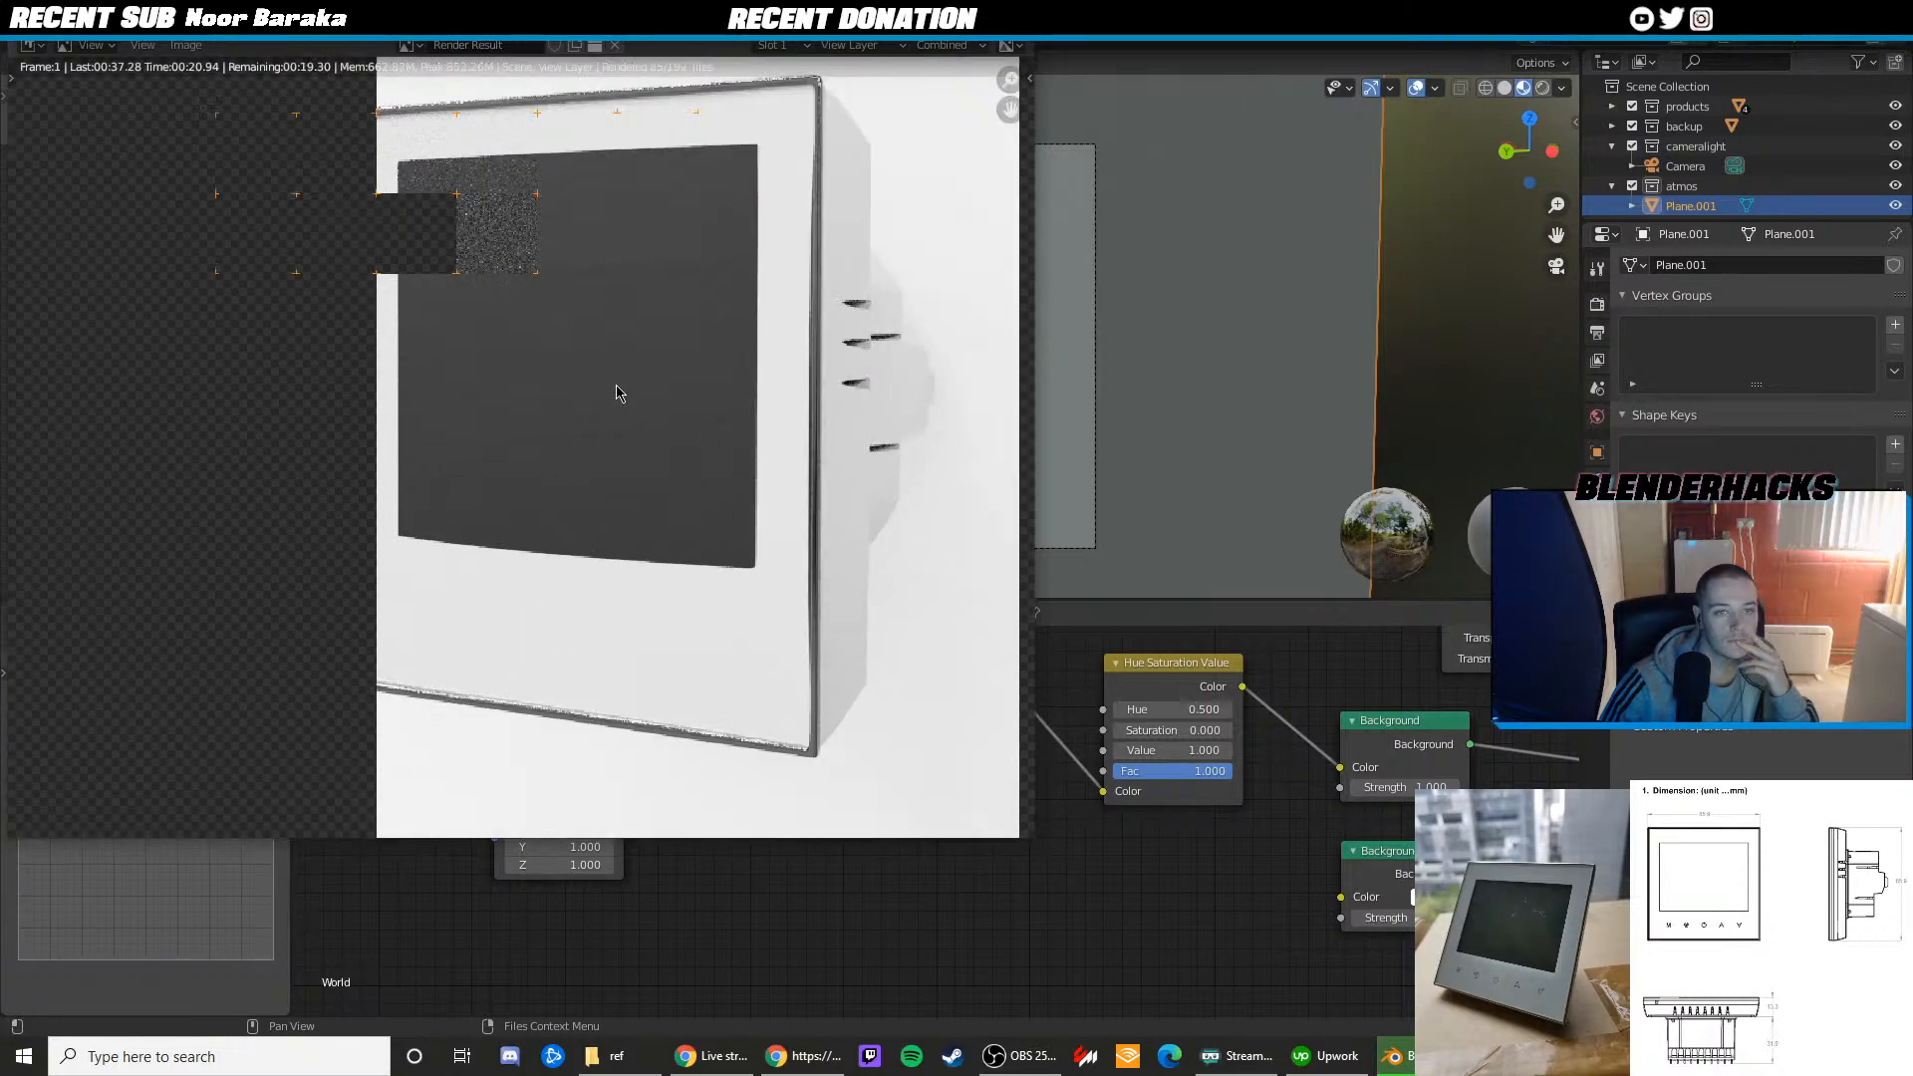
{"action": "scroll", "coordinate": [613, 391], "scroll_direction": "down", "scroll_amount": 2}
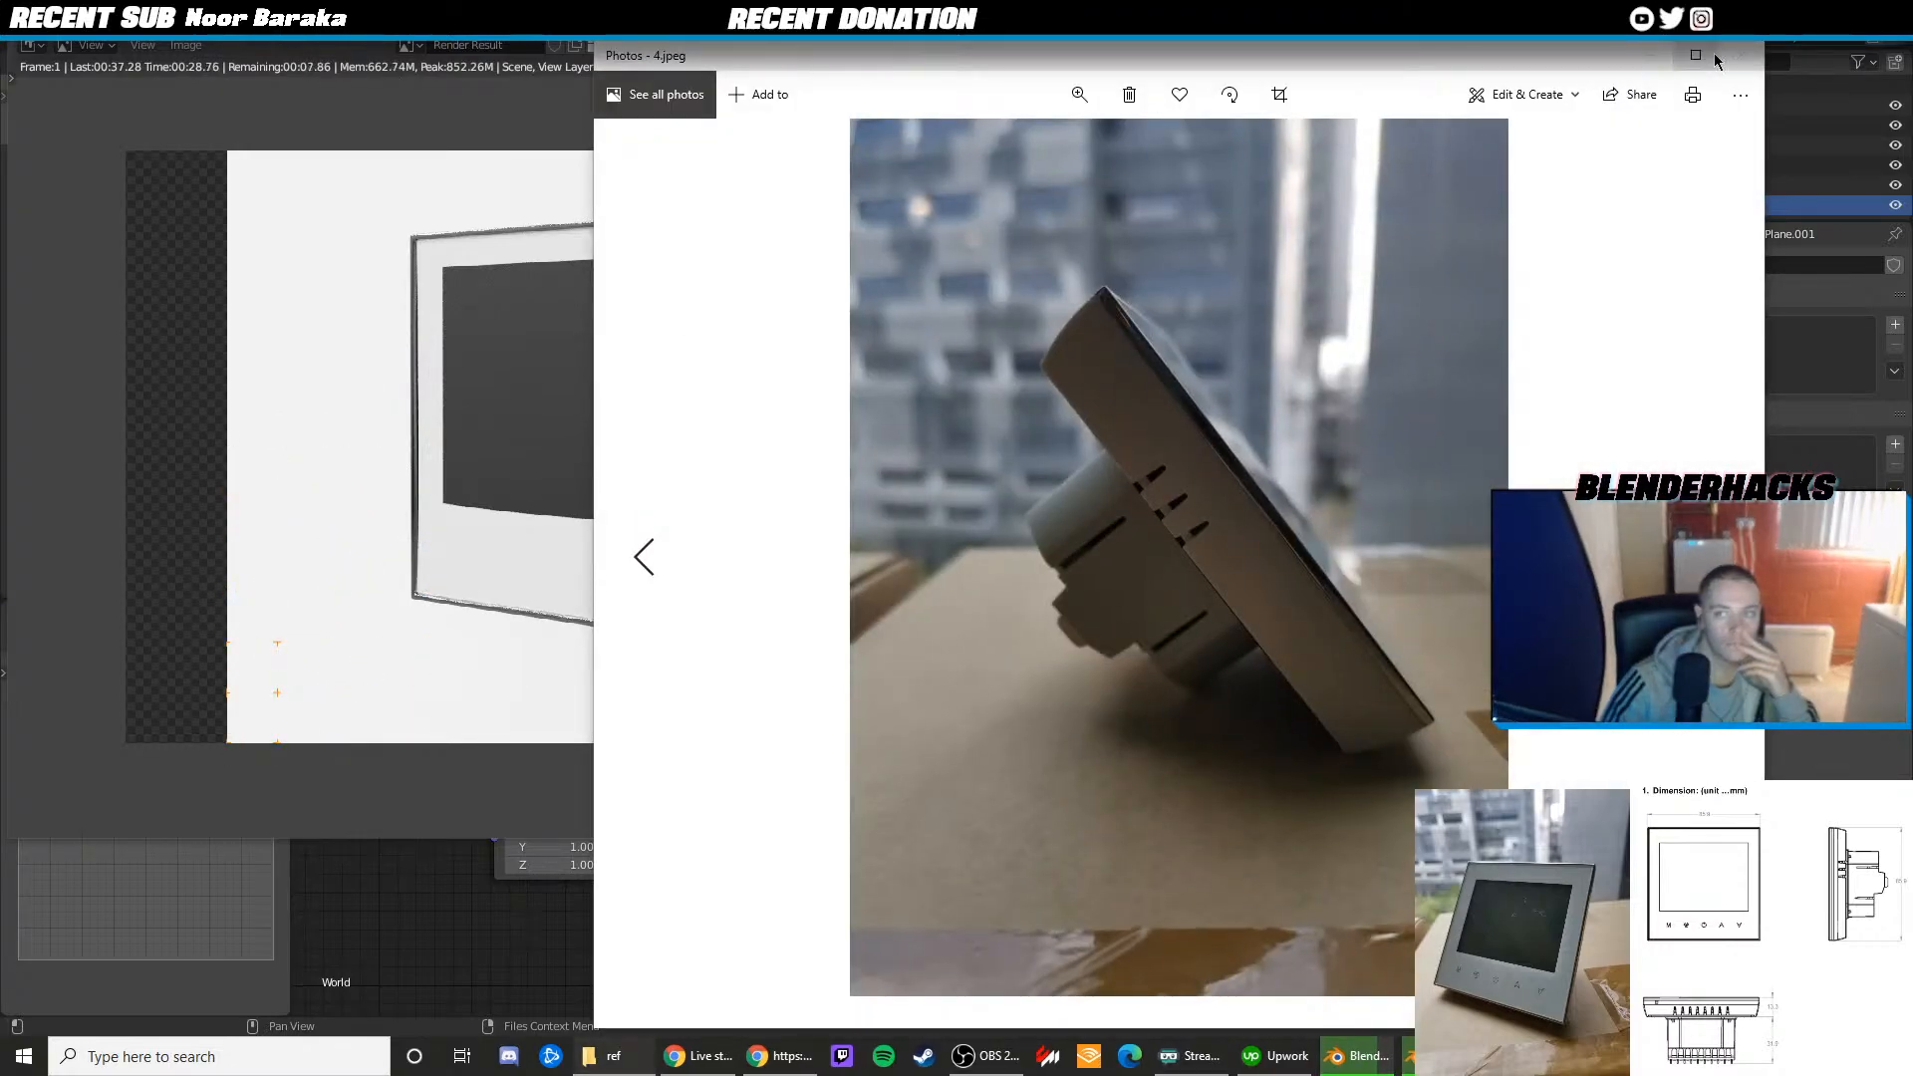
Compare the finished render with the reference photos 4.jpeg and 3.jpeg, and close the photos and the render window
{"action": "left_click", "coordinate": [1740, 56]}
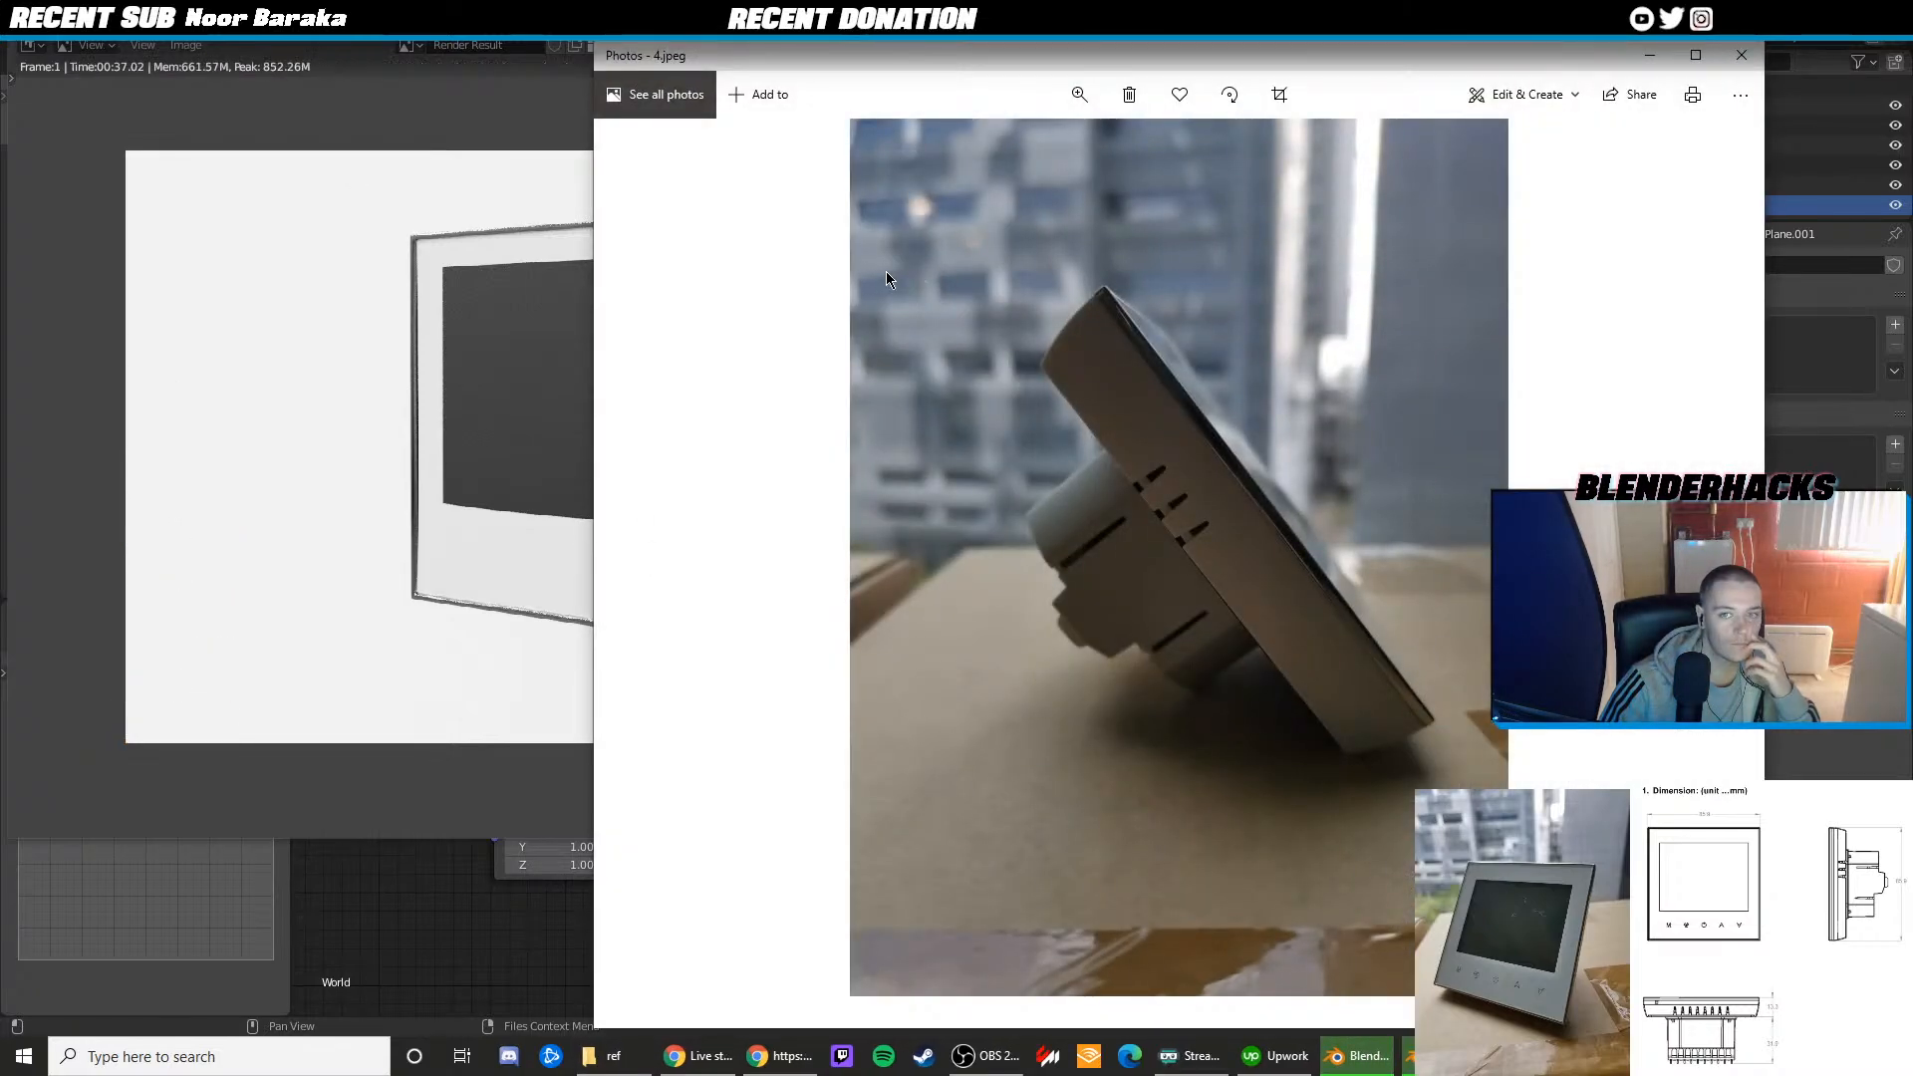
{"action": "left_click_drag", "start_coordinate": [1181, 56], "coordinate": [1450, 206]}
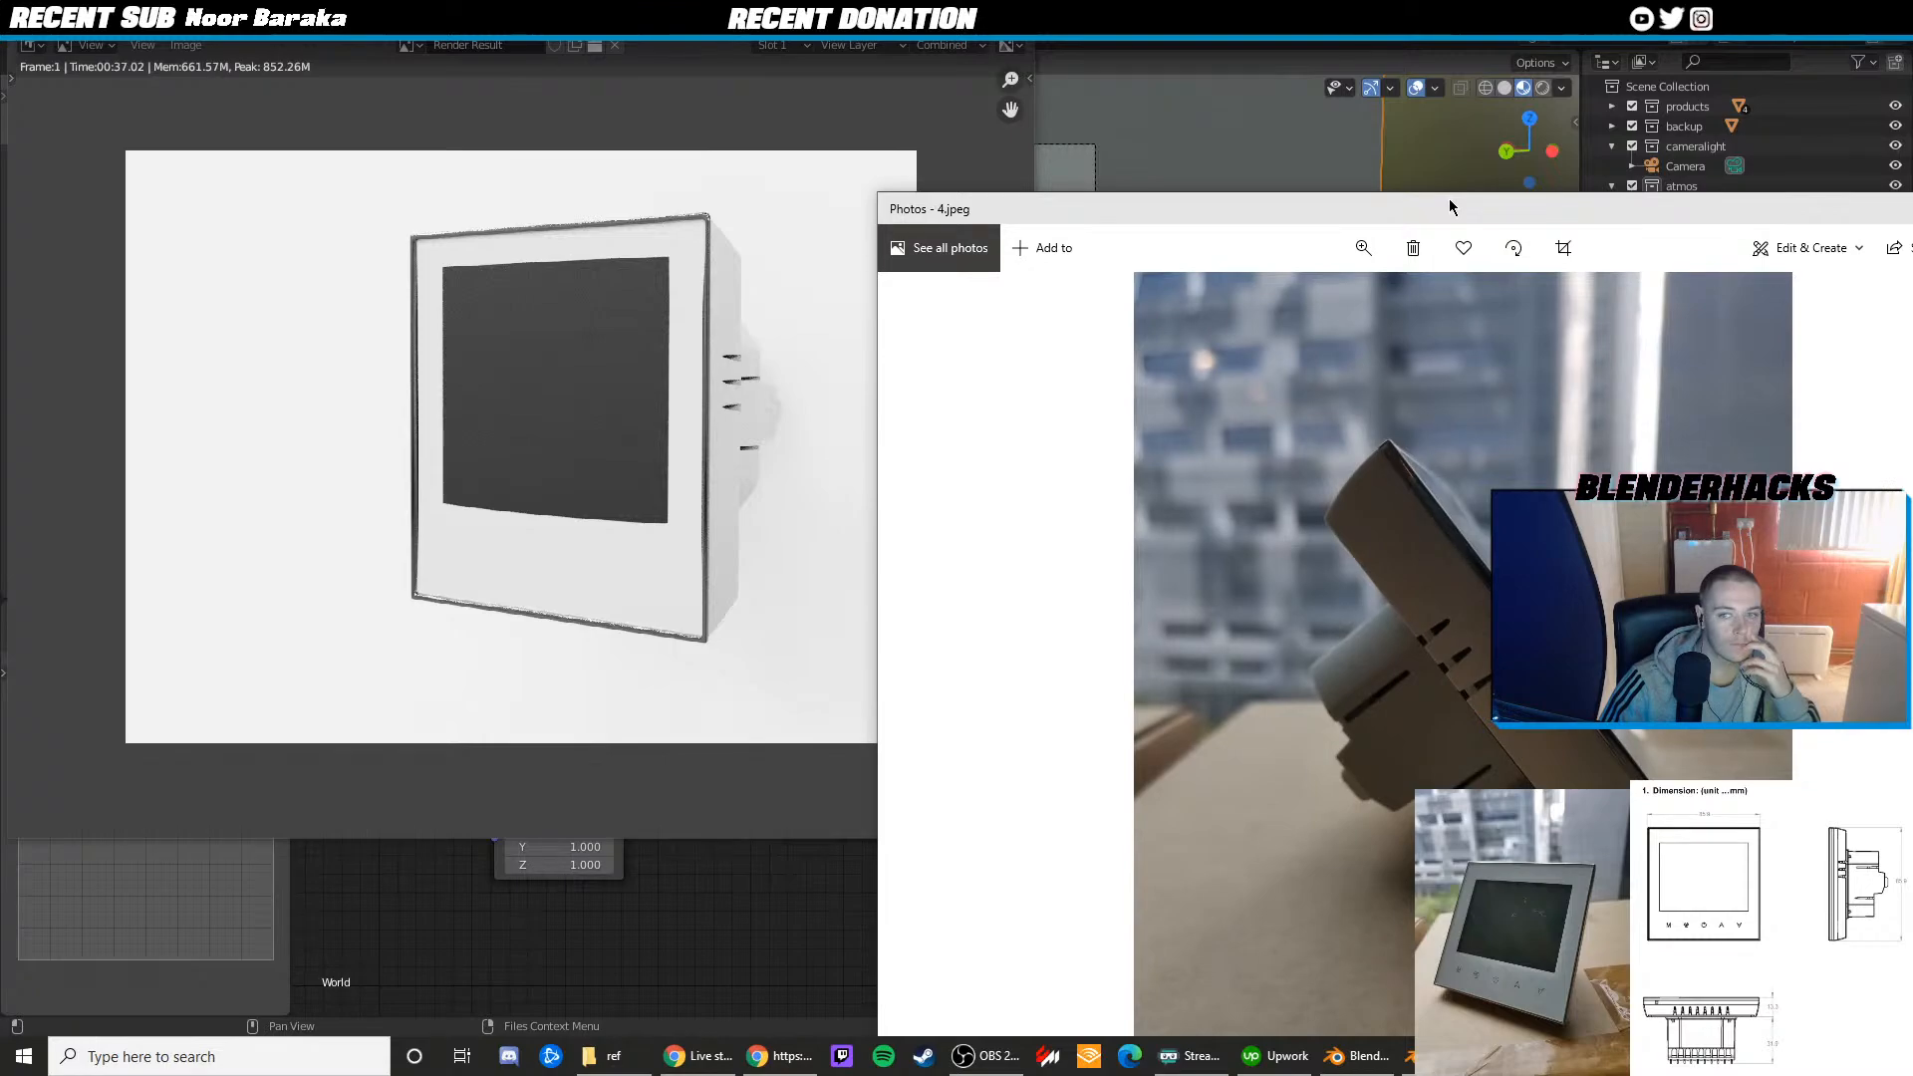
{"action": "left_click_drag", "start_coordinate": [1449, 206], "coordinate": [1089, 283]}
{"action": "scroll", "coordinate": [590, 258], "scroll_direction": "down", "scroll_amount": 2}
{"action": "scroll", "coordinate": [590, 258], "scroll_direction": "up", "scroll_amount": 1}
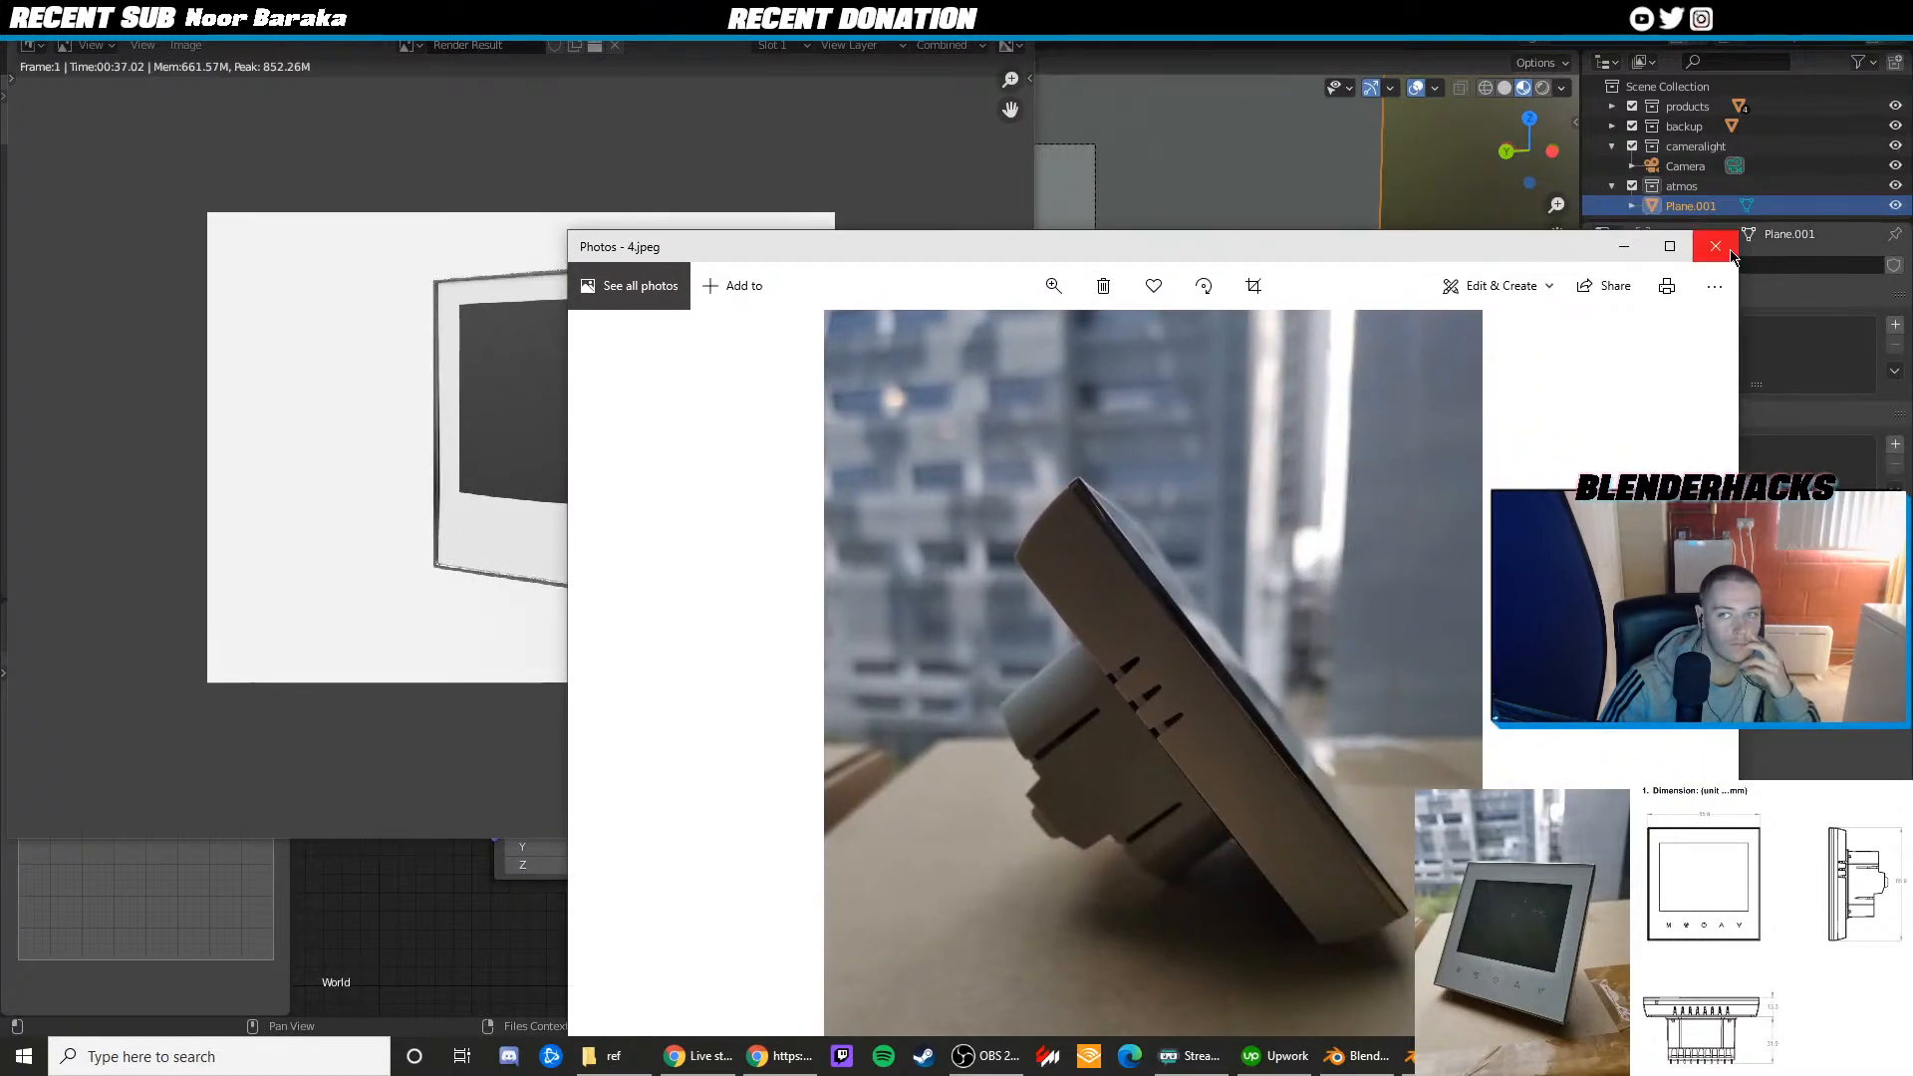
{"action": "left_click", "coordinate": [1036, 237]}
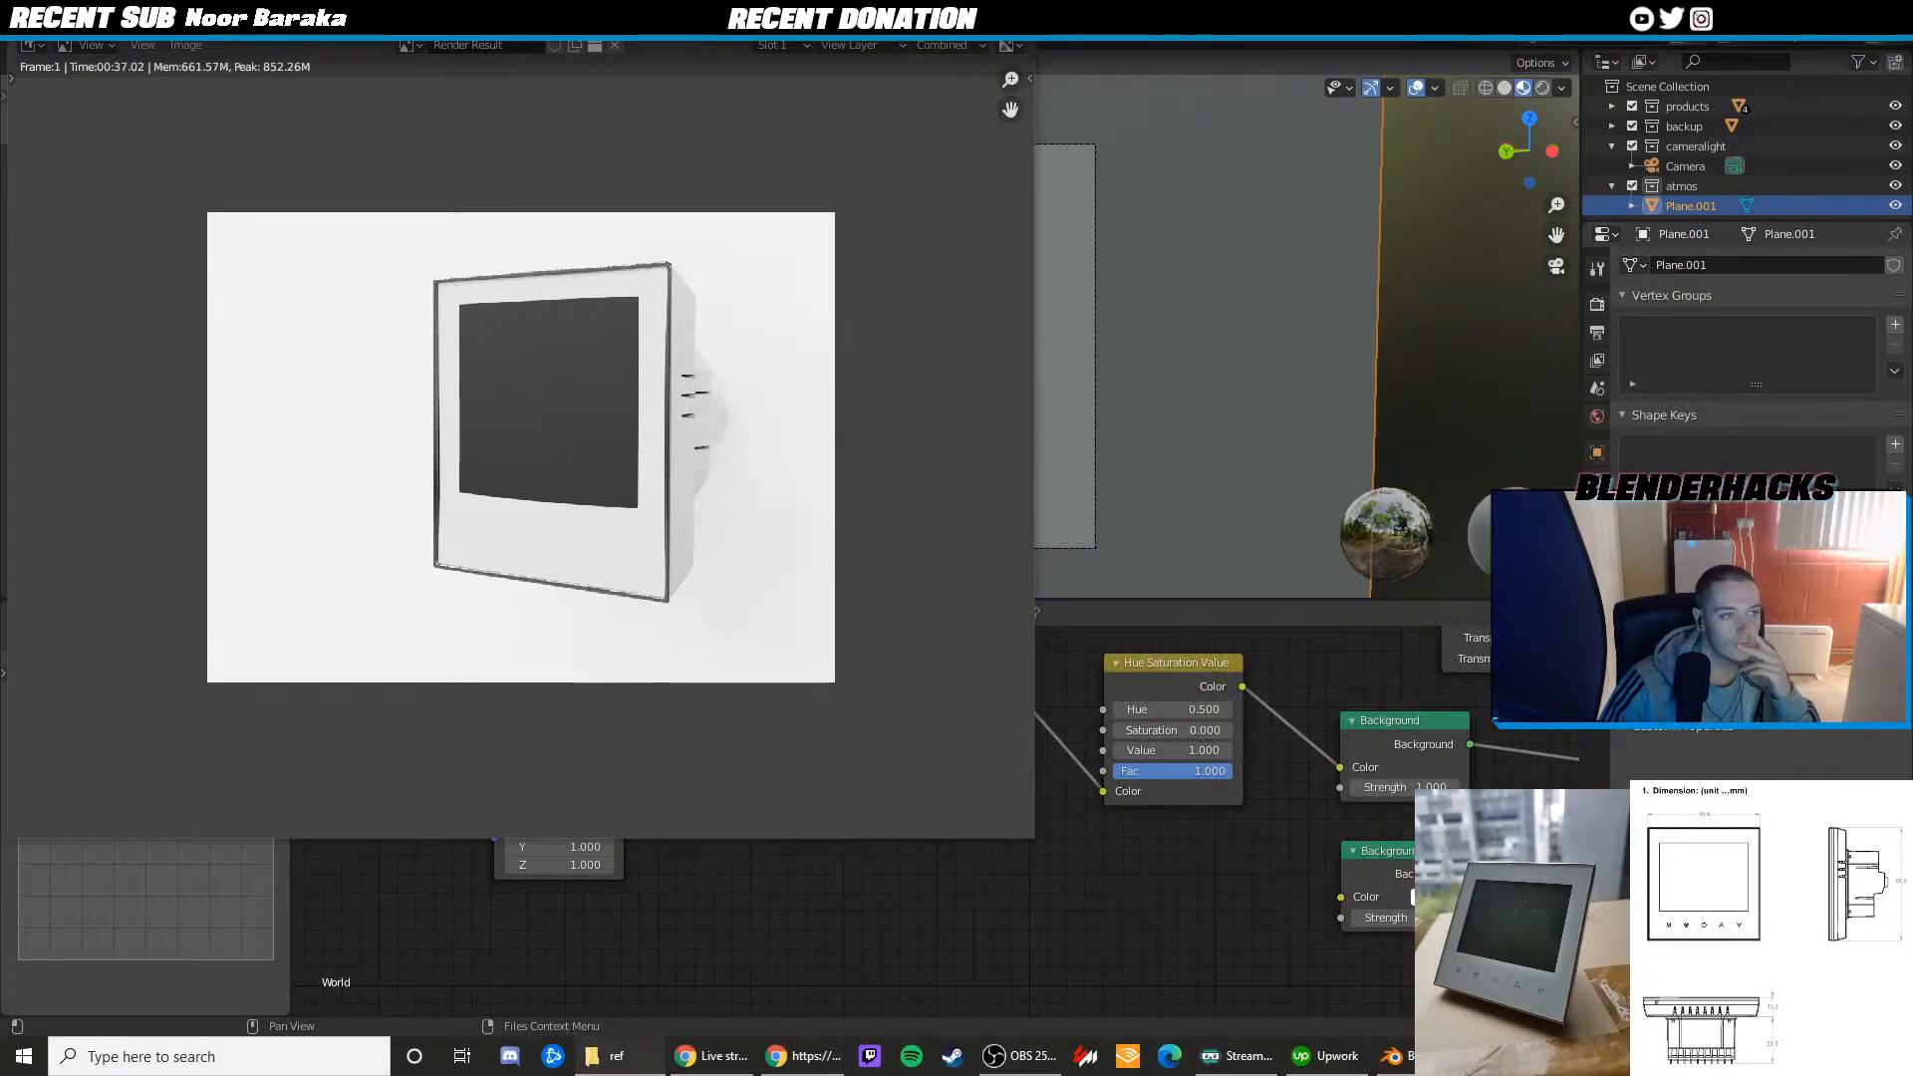
{"action": "key", "text": "alt+Tab"}
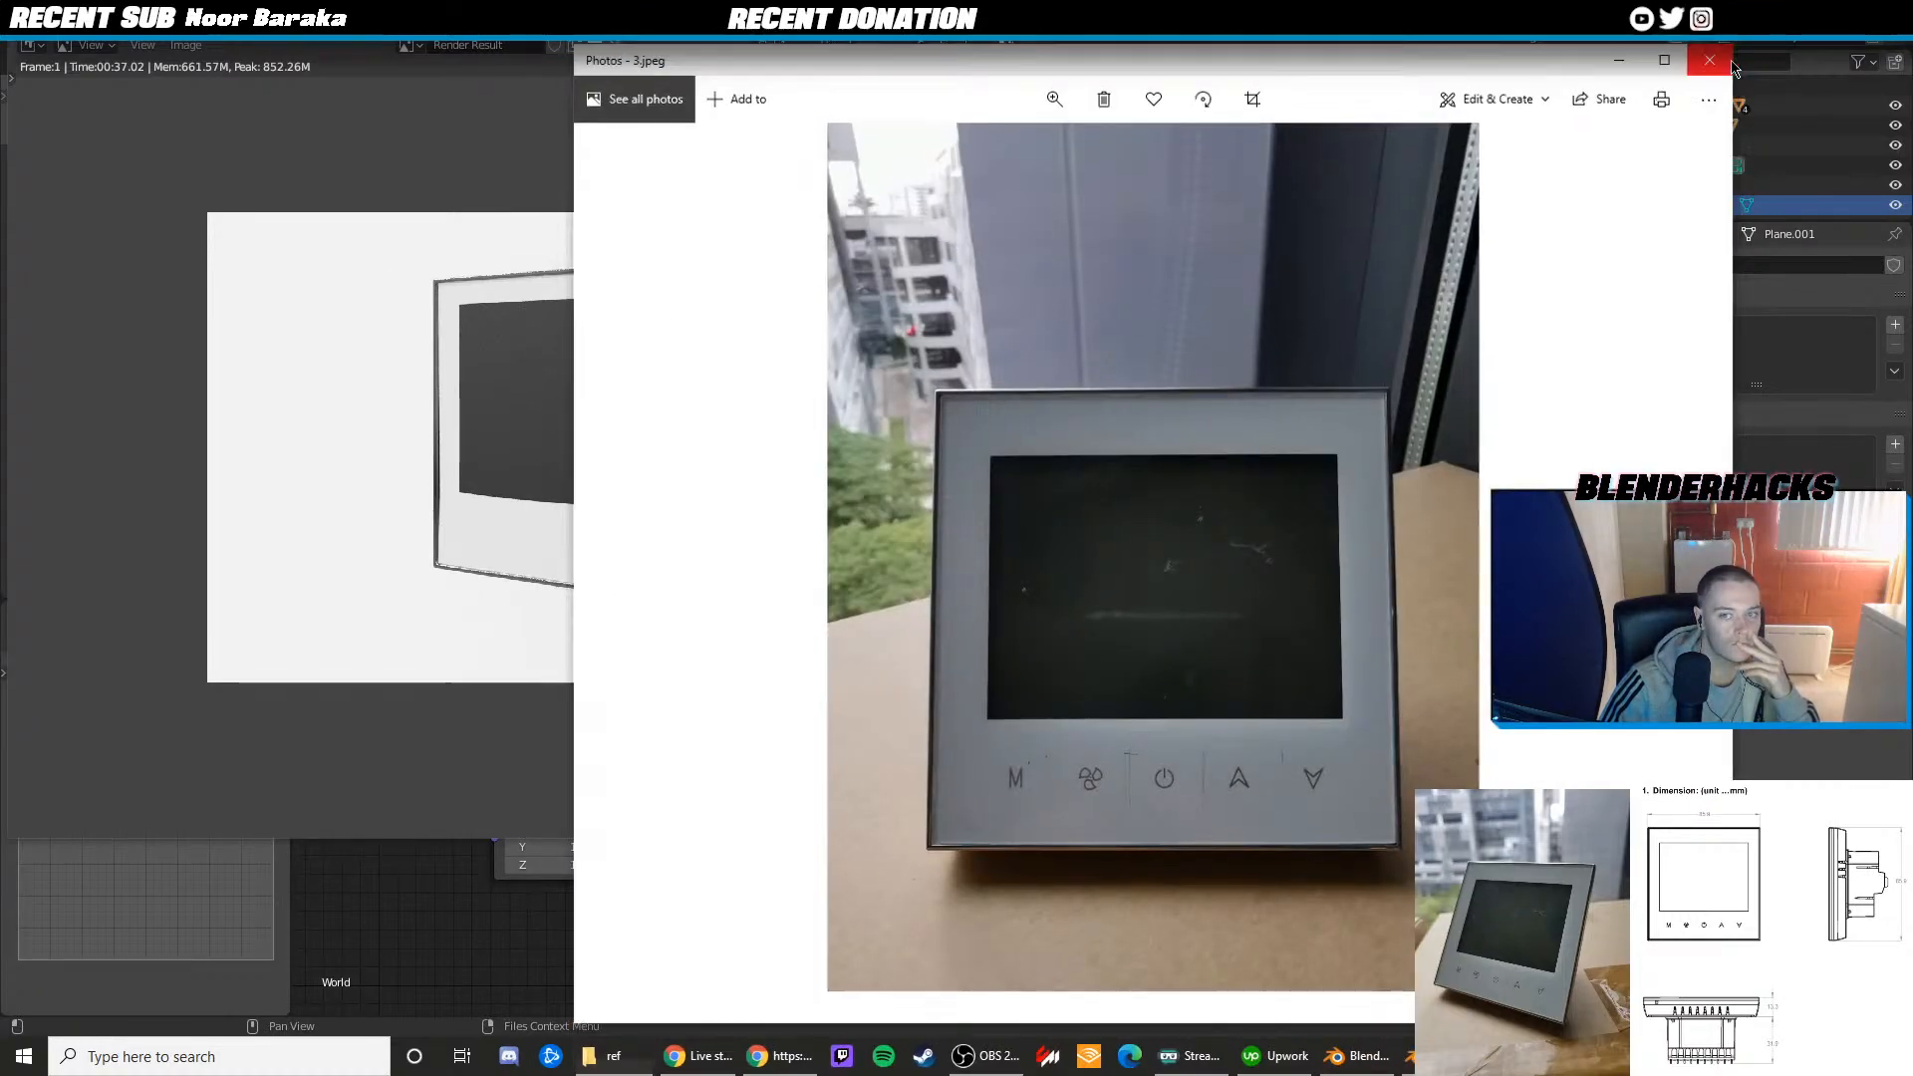
{"action": "left_click", "coordinate": [1710, 61]}
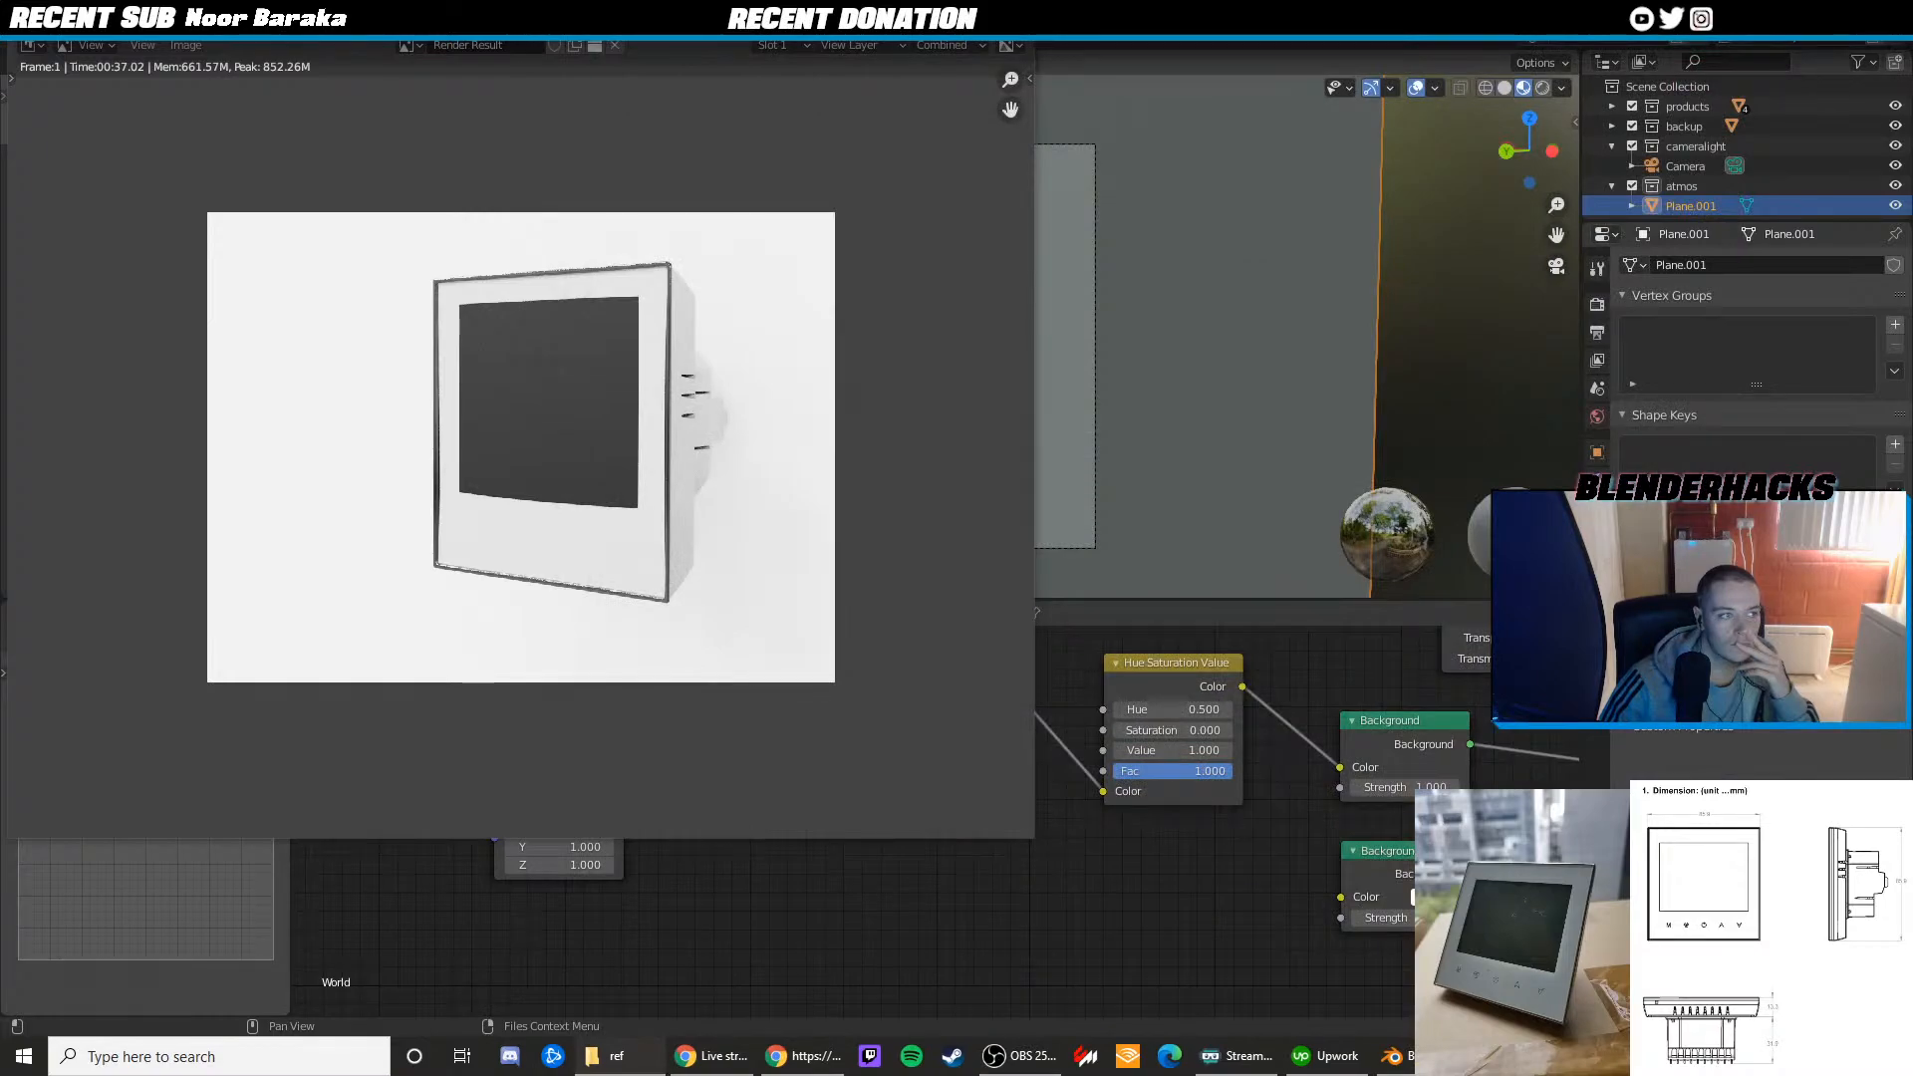
{"action": "key", "text": "alt+Tab"}
{"action": "left_click", "coordinate": [1714, 59]}
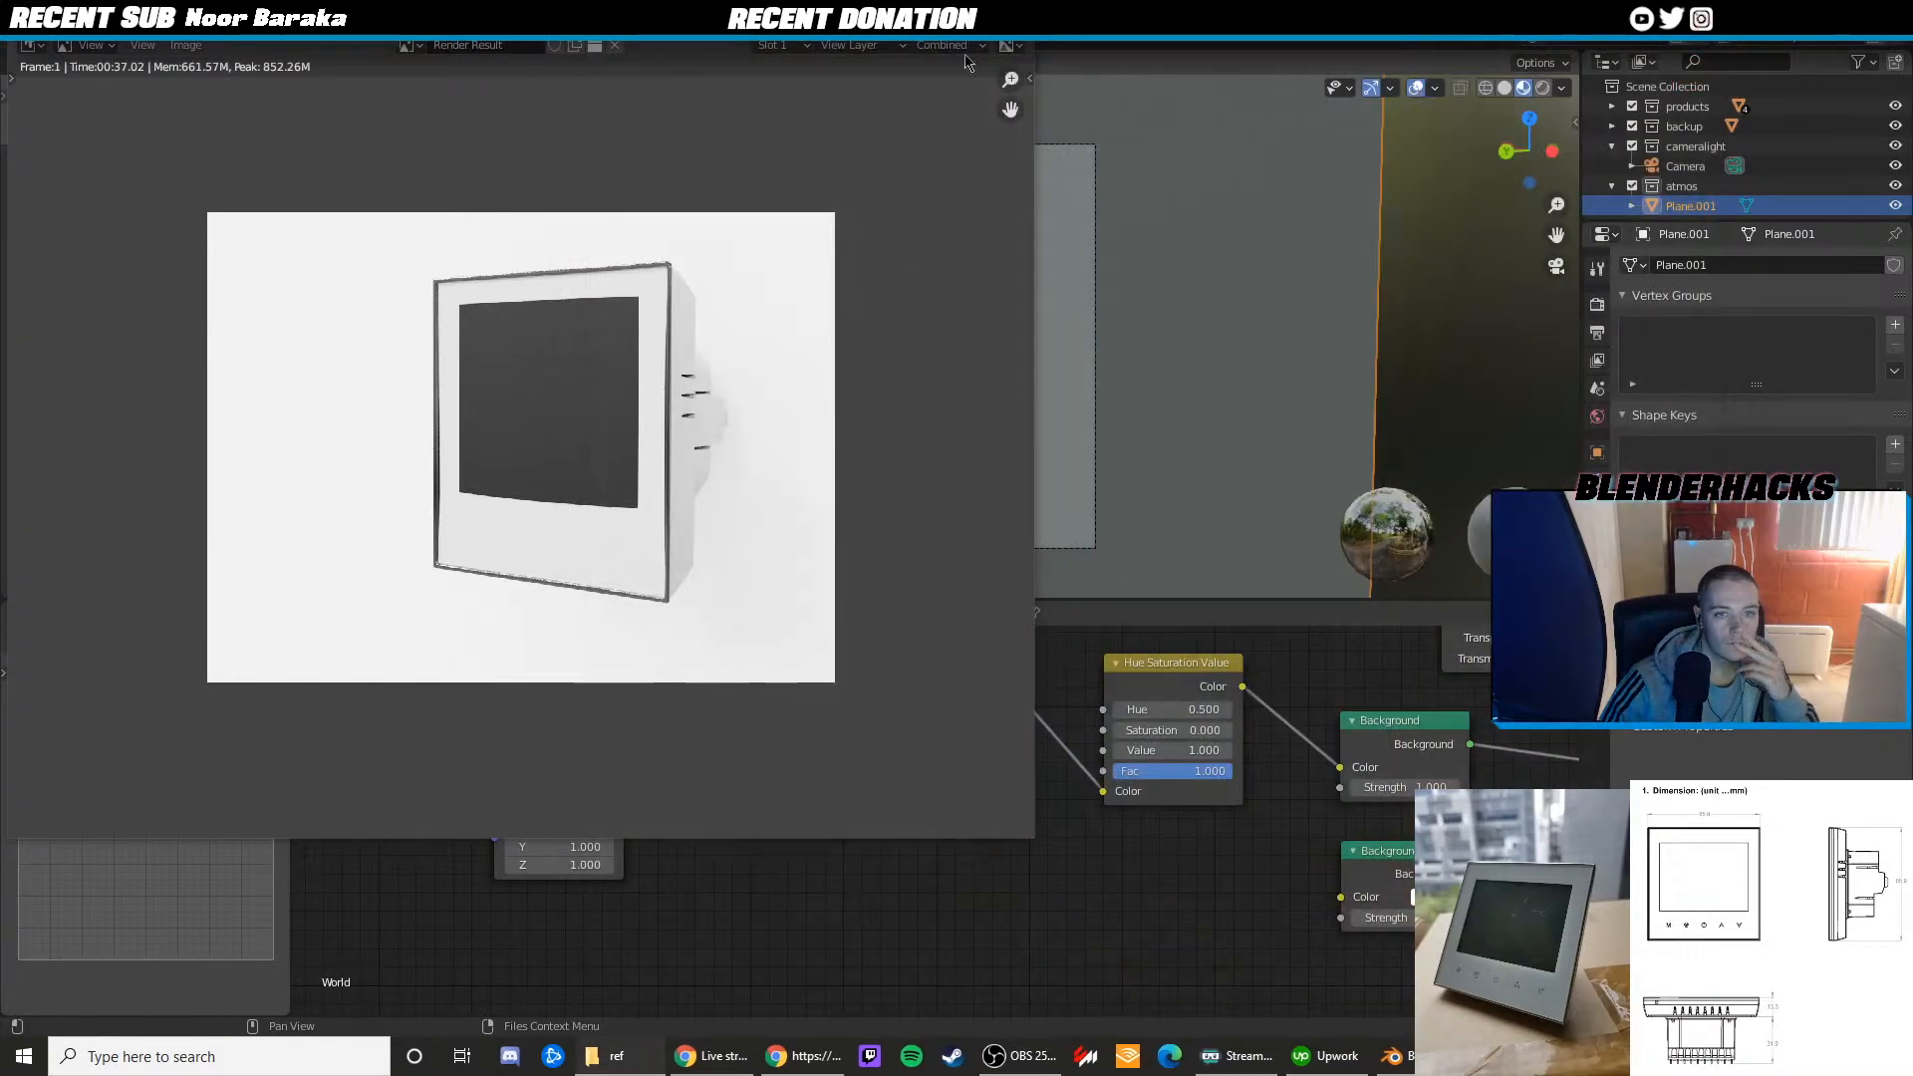
{"action": "left_click", "coordinate": [1010, 22]}
Open the thermostat front in Edit Mode and turn off the edge length overlay
{"action": "scroll", "coordinate": [913, 333], "scroll_direction": "up", "scroll_amount": 3}
{"action": "left_click", "coordinate": [886, 324]}
{"action": "key", "text": "Tab"}
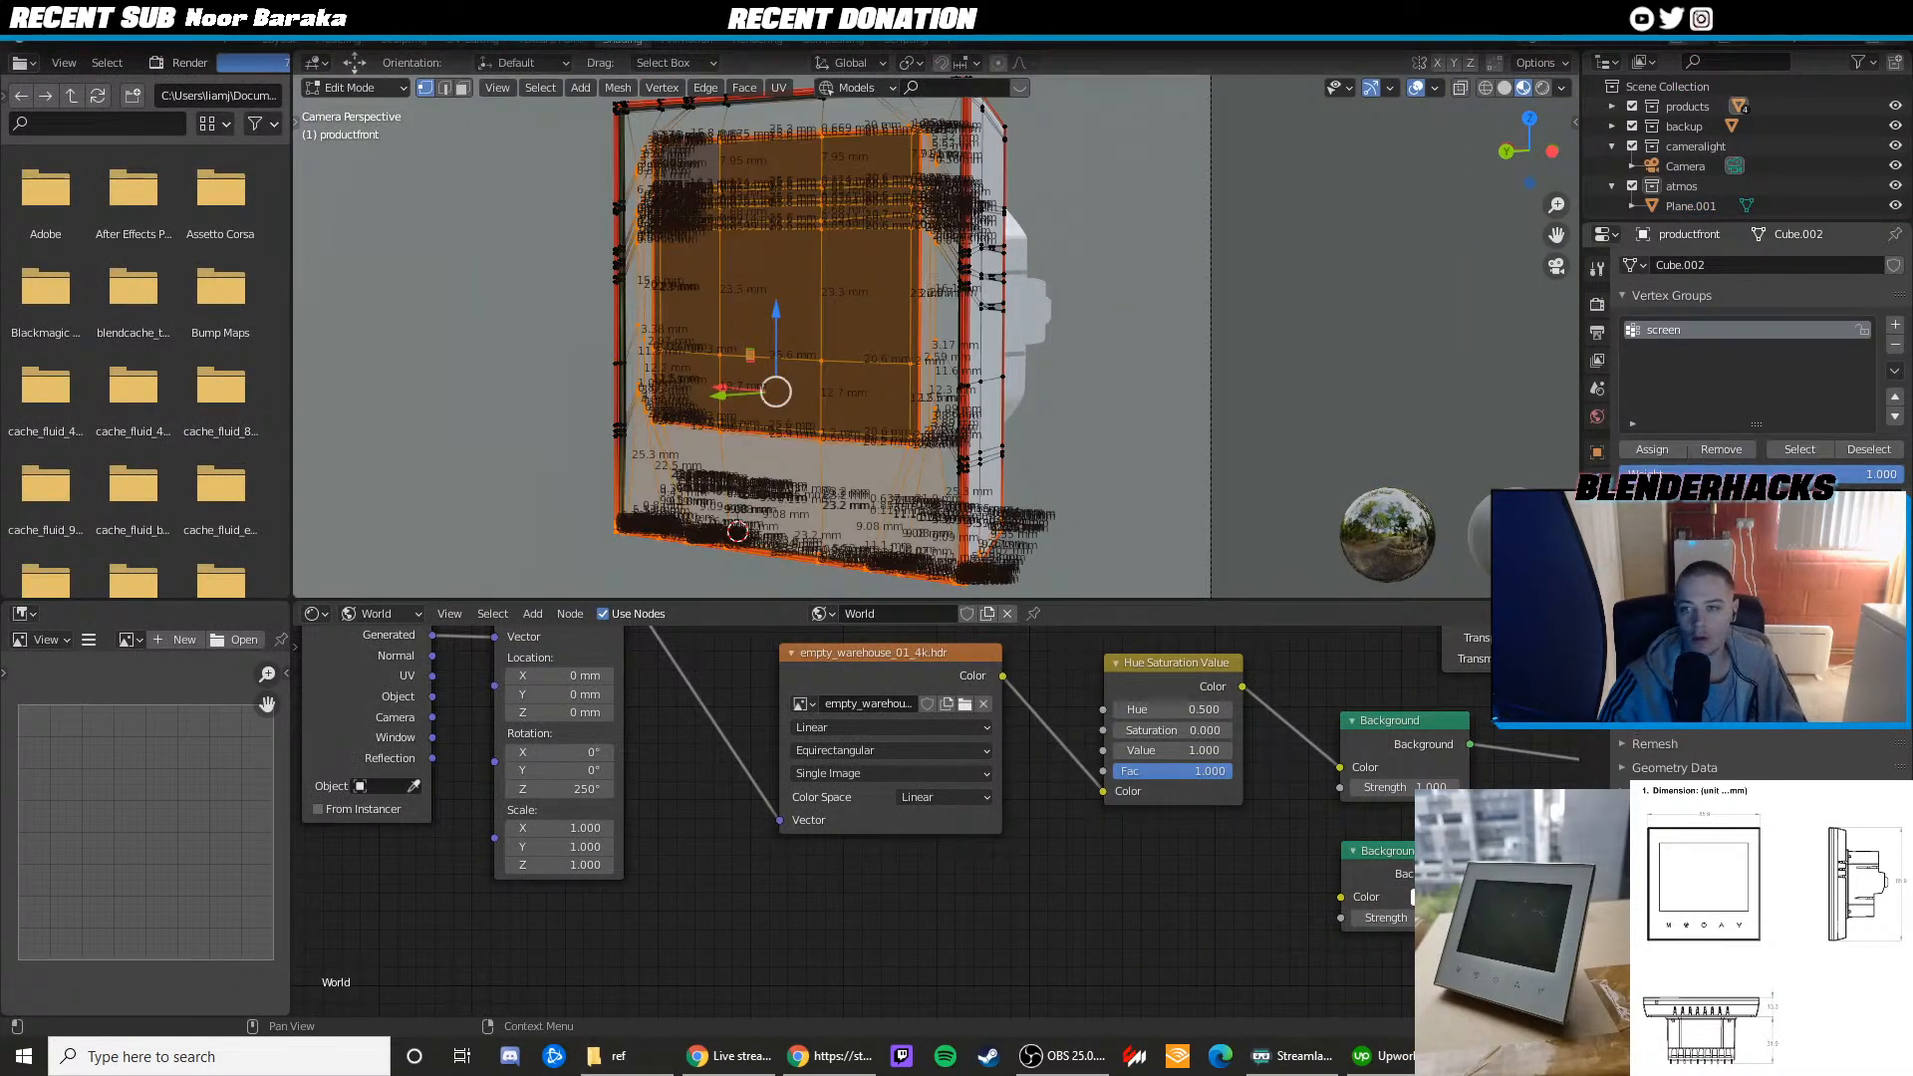
{"action": "left_click", "coordinate": [1434, 88]}
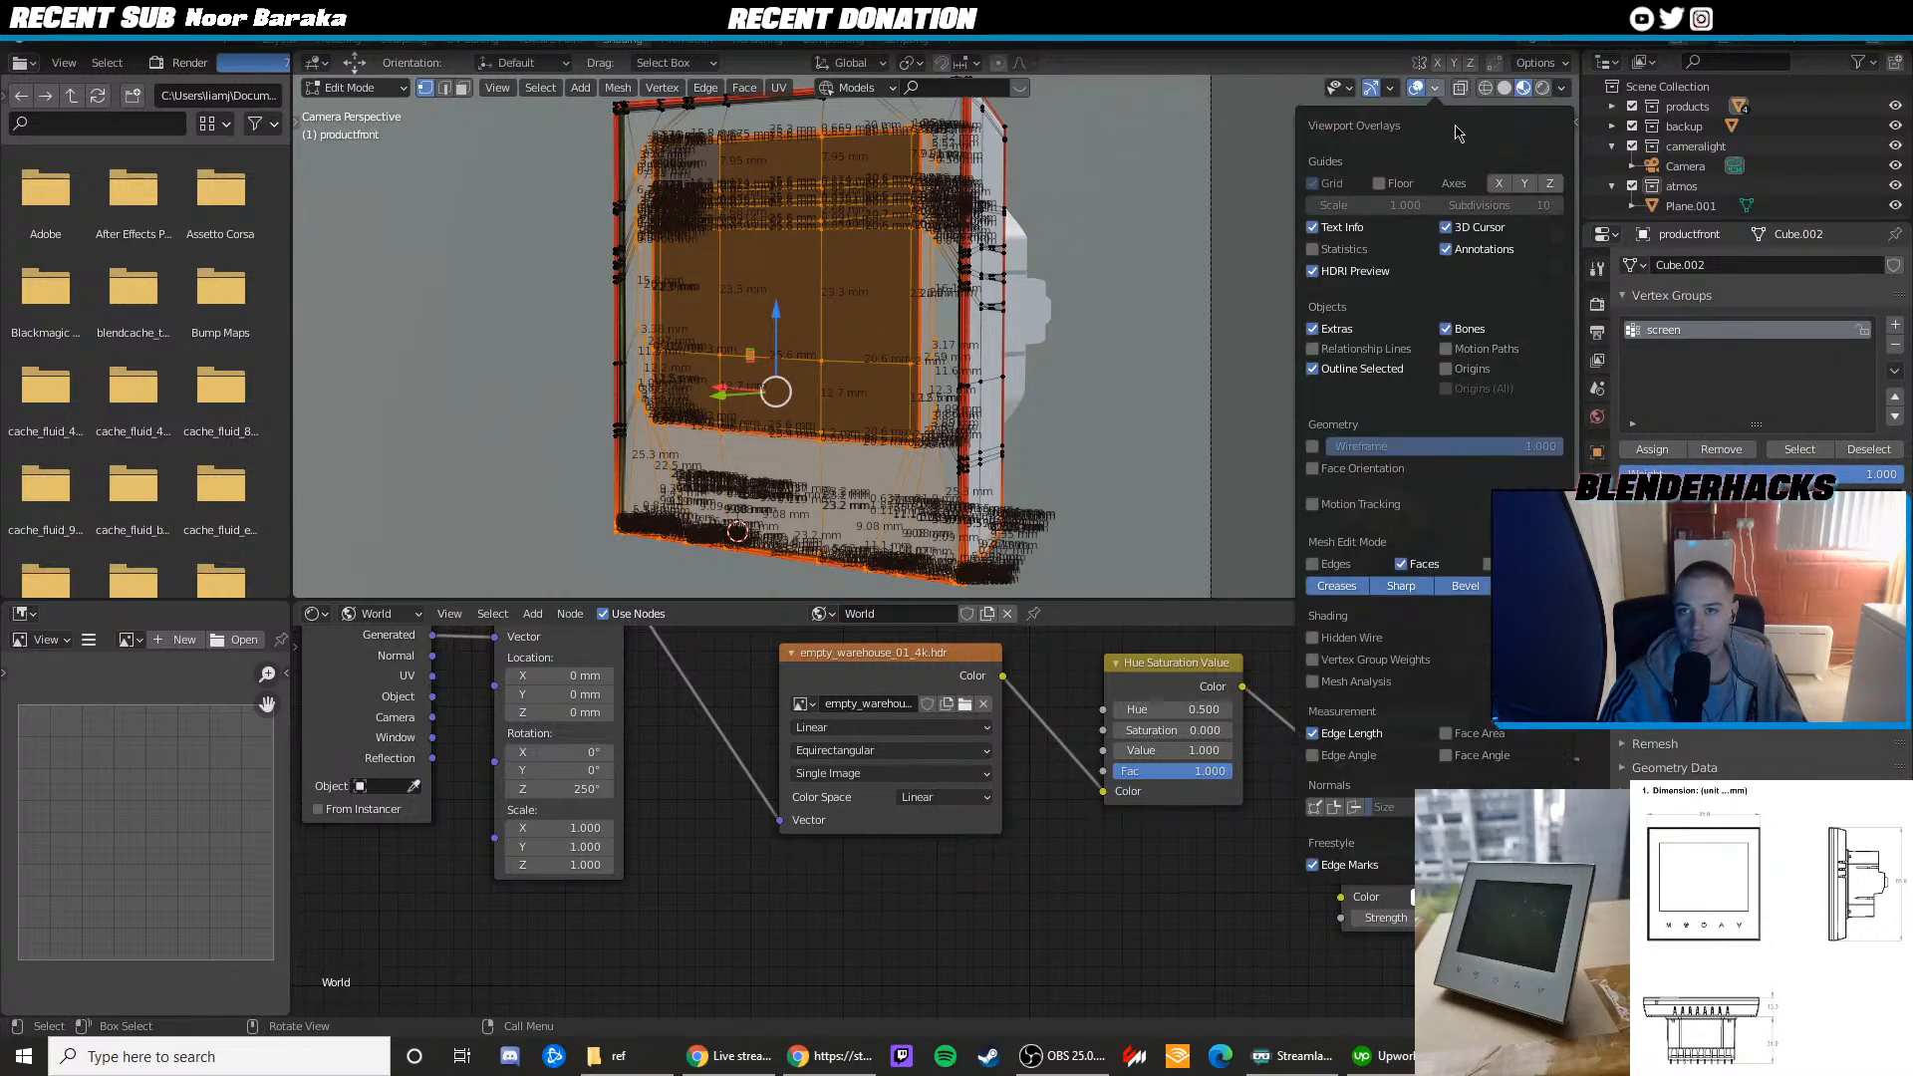
{"action": "left_click", "coordinate": [1351, 733]}
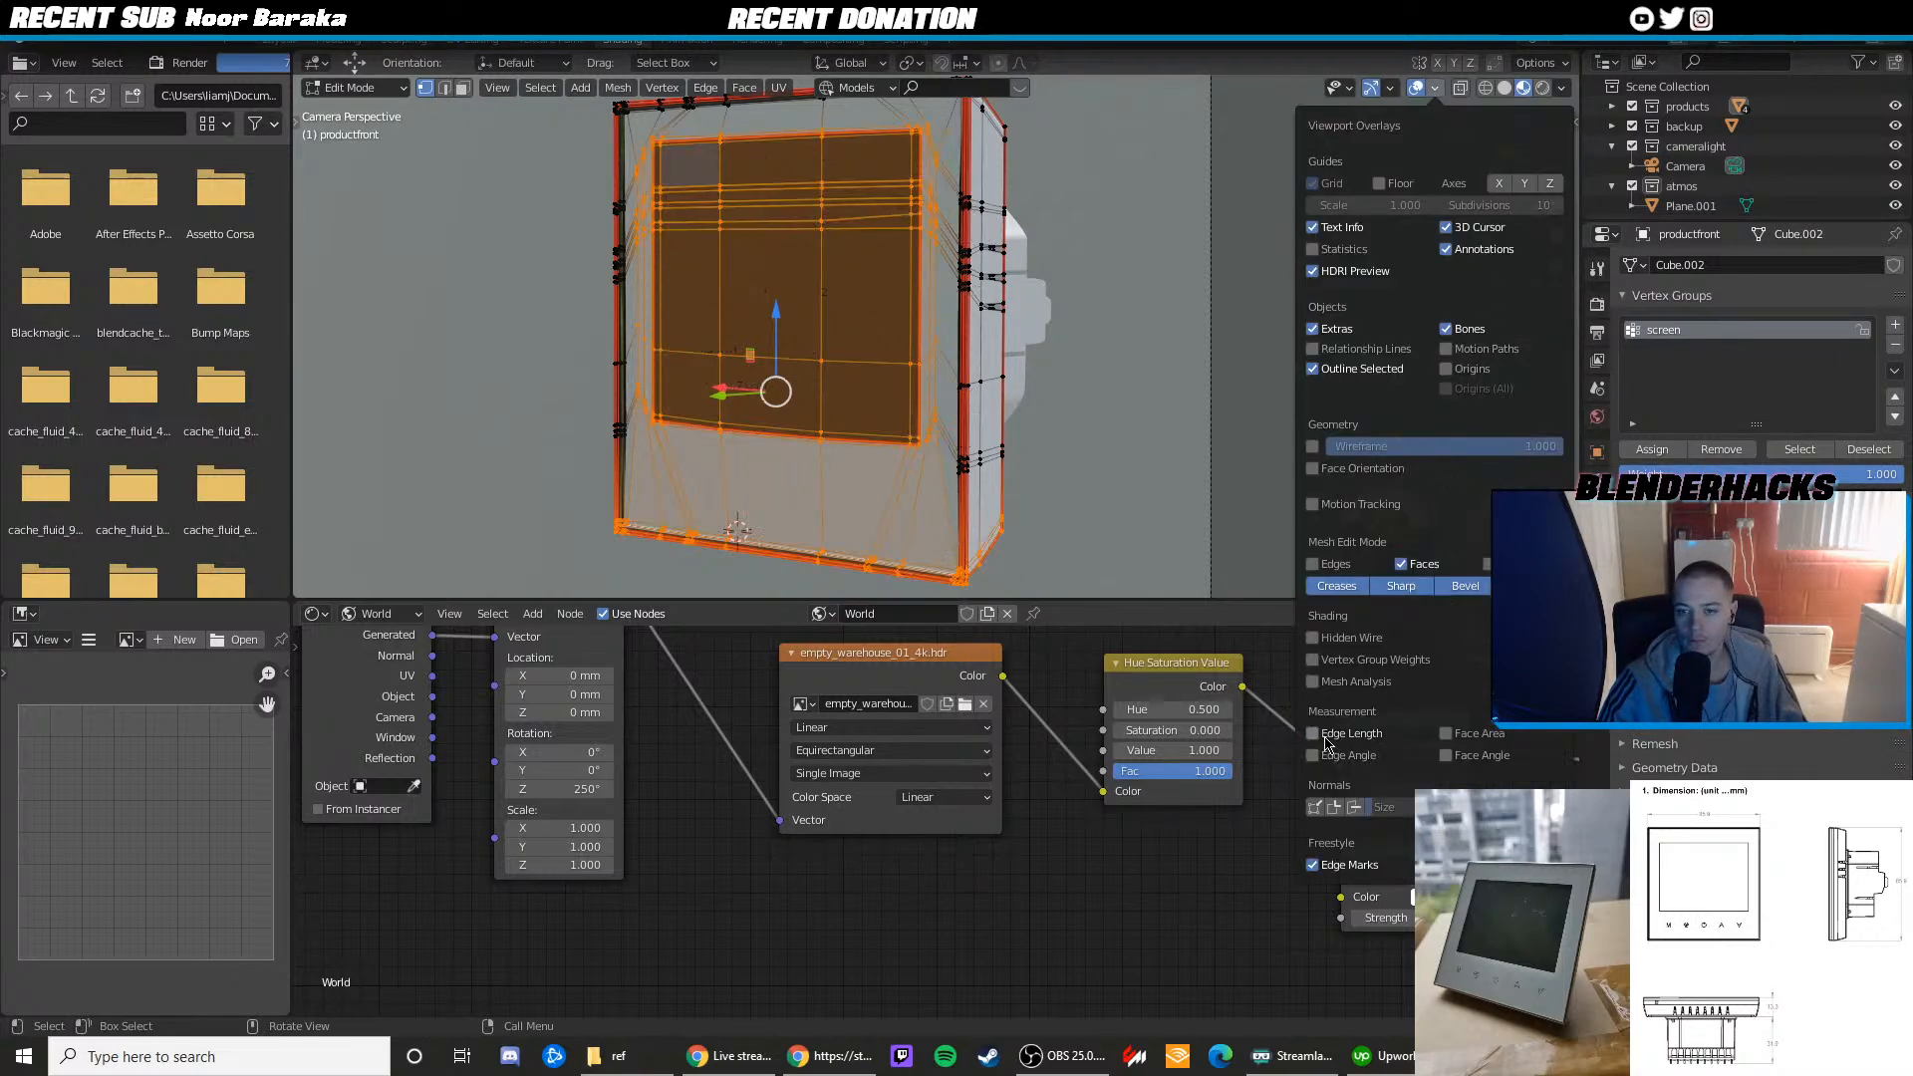
{"action": "key", "text": "shift+space"}
{"action": "left_click", "coordinate": [837, 288]}
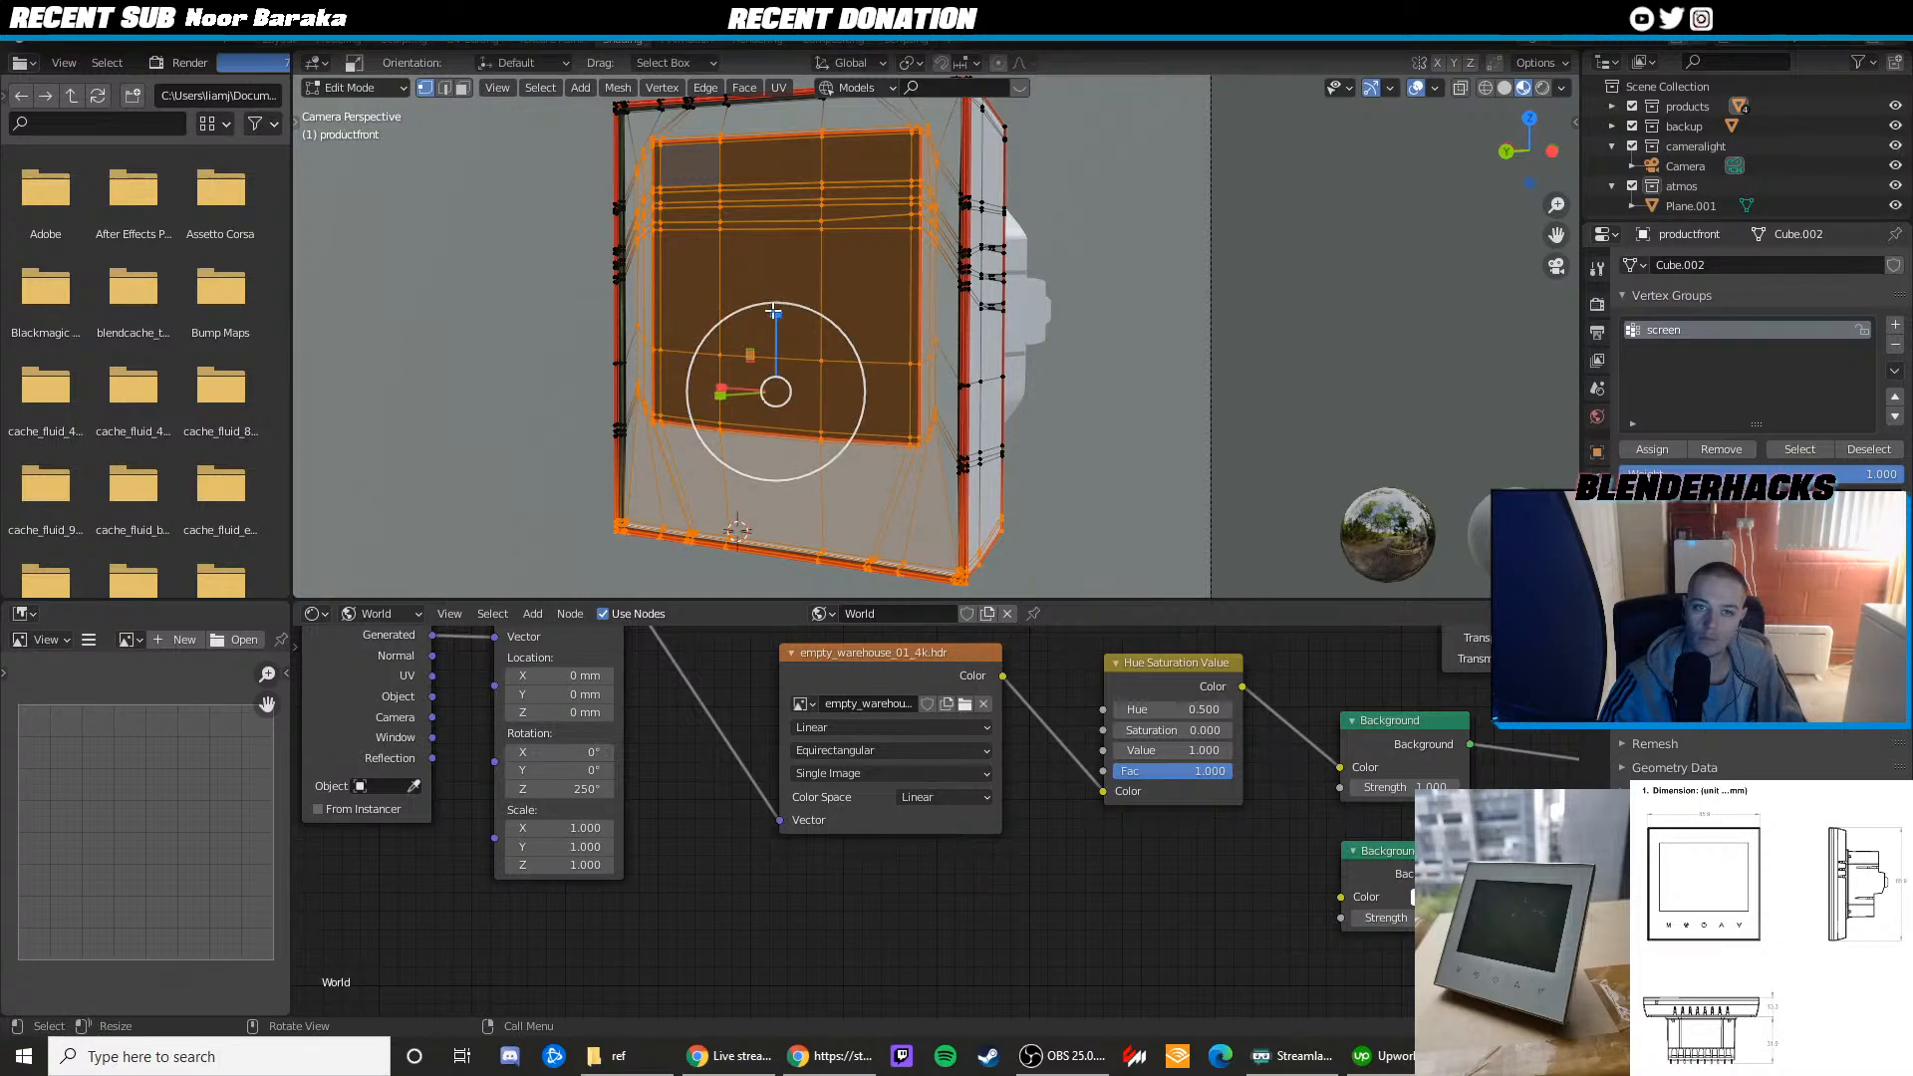
{"action": "left_click_drag", "start_coordinate": [773, 312], "coordinate": [767, 321]}
{"action": "key", "text": "ctrl+z"}
Select only the screen vertex group, scale it slightly shorter along Z, and compare the result with reference photo 3.jpeg
{"action": "left_click", "coordinate": [1330, 314]}
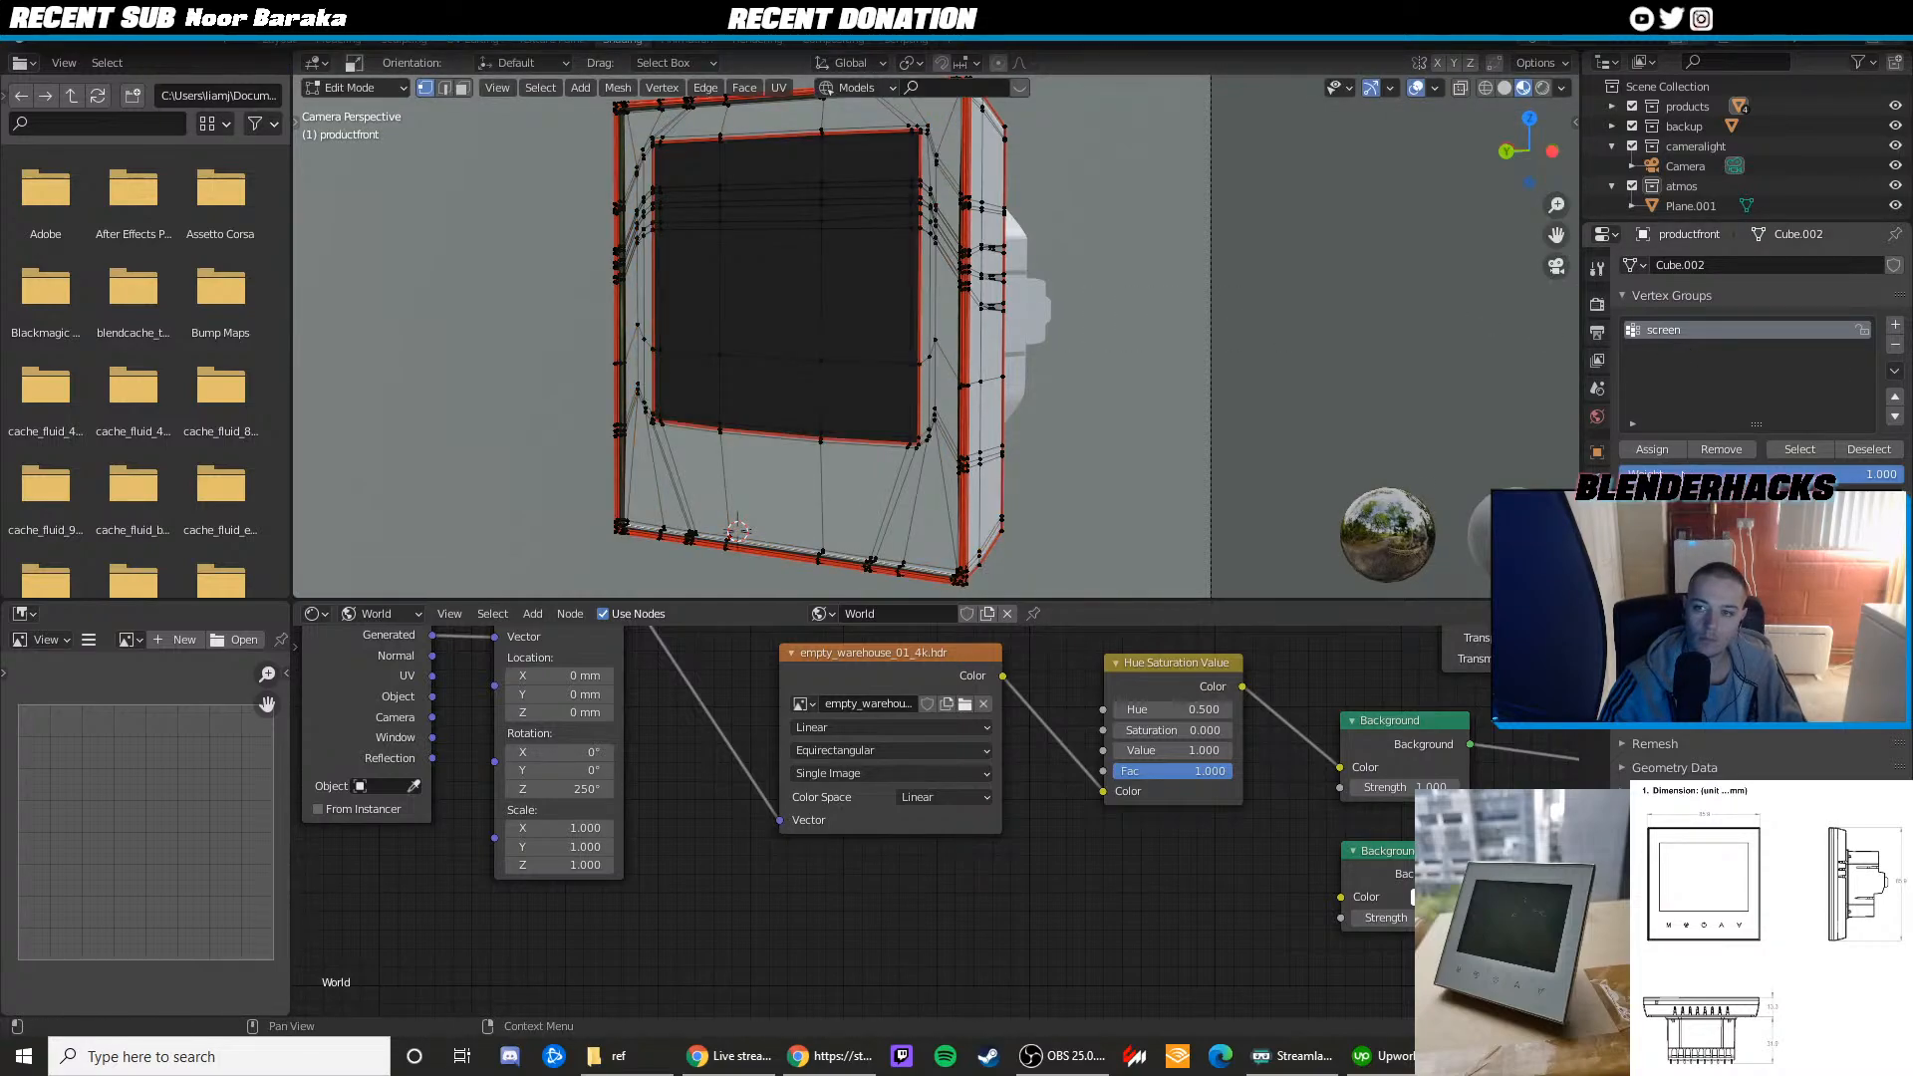
{"action": "left_click", "coordinate": [1798, 451]}
{"action": "left_click_drag", "start_coordinate": [770, 163], "coordinate": [761, 164]}
{"action": "key", "text": "shift+space"}
{"action": "key", "text": "g"}
{"action": "left_click", "coordinate": [1199, 317]}
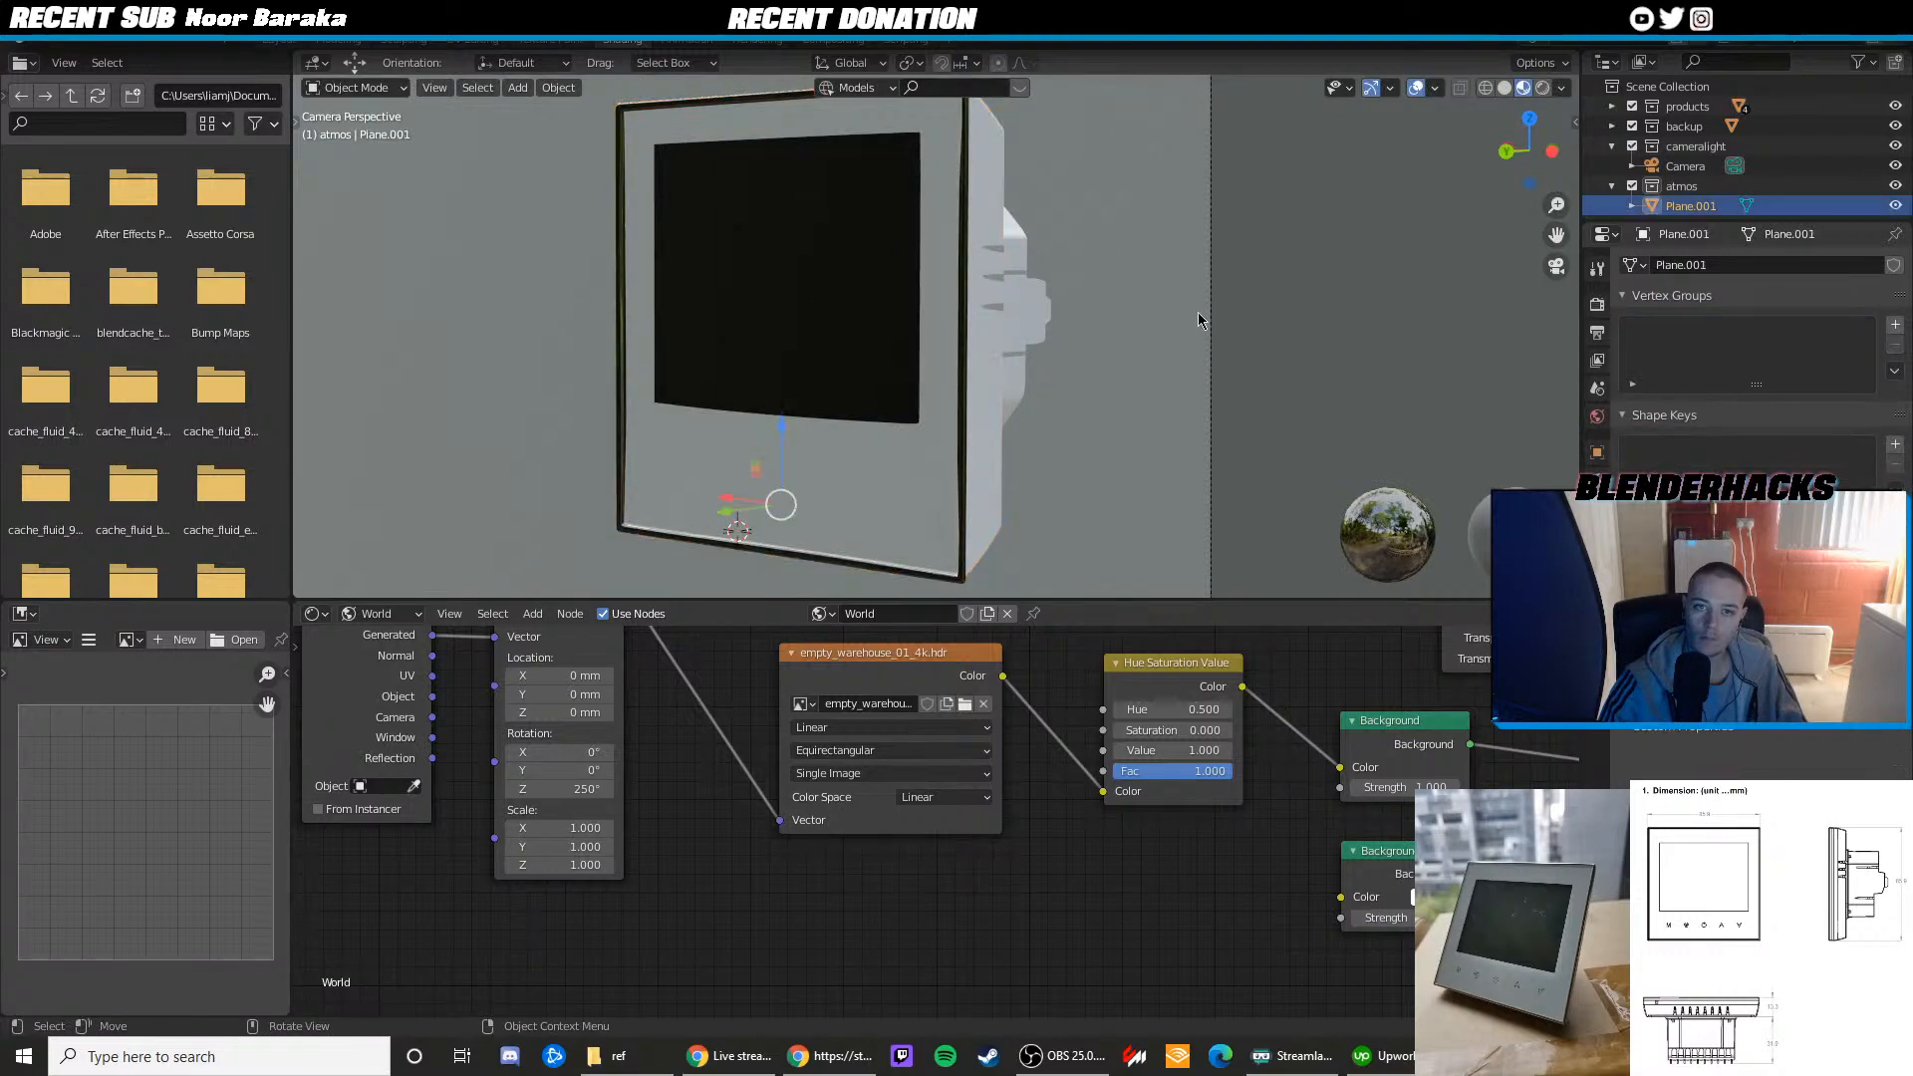
{"action": "scroll", "coordinate": [1199, 317], "scroll_direction": "down", "scroll_amount": 2}
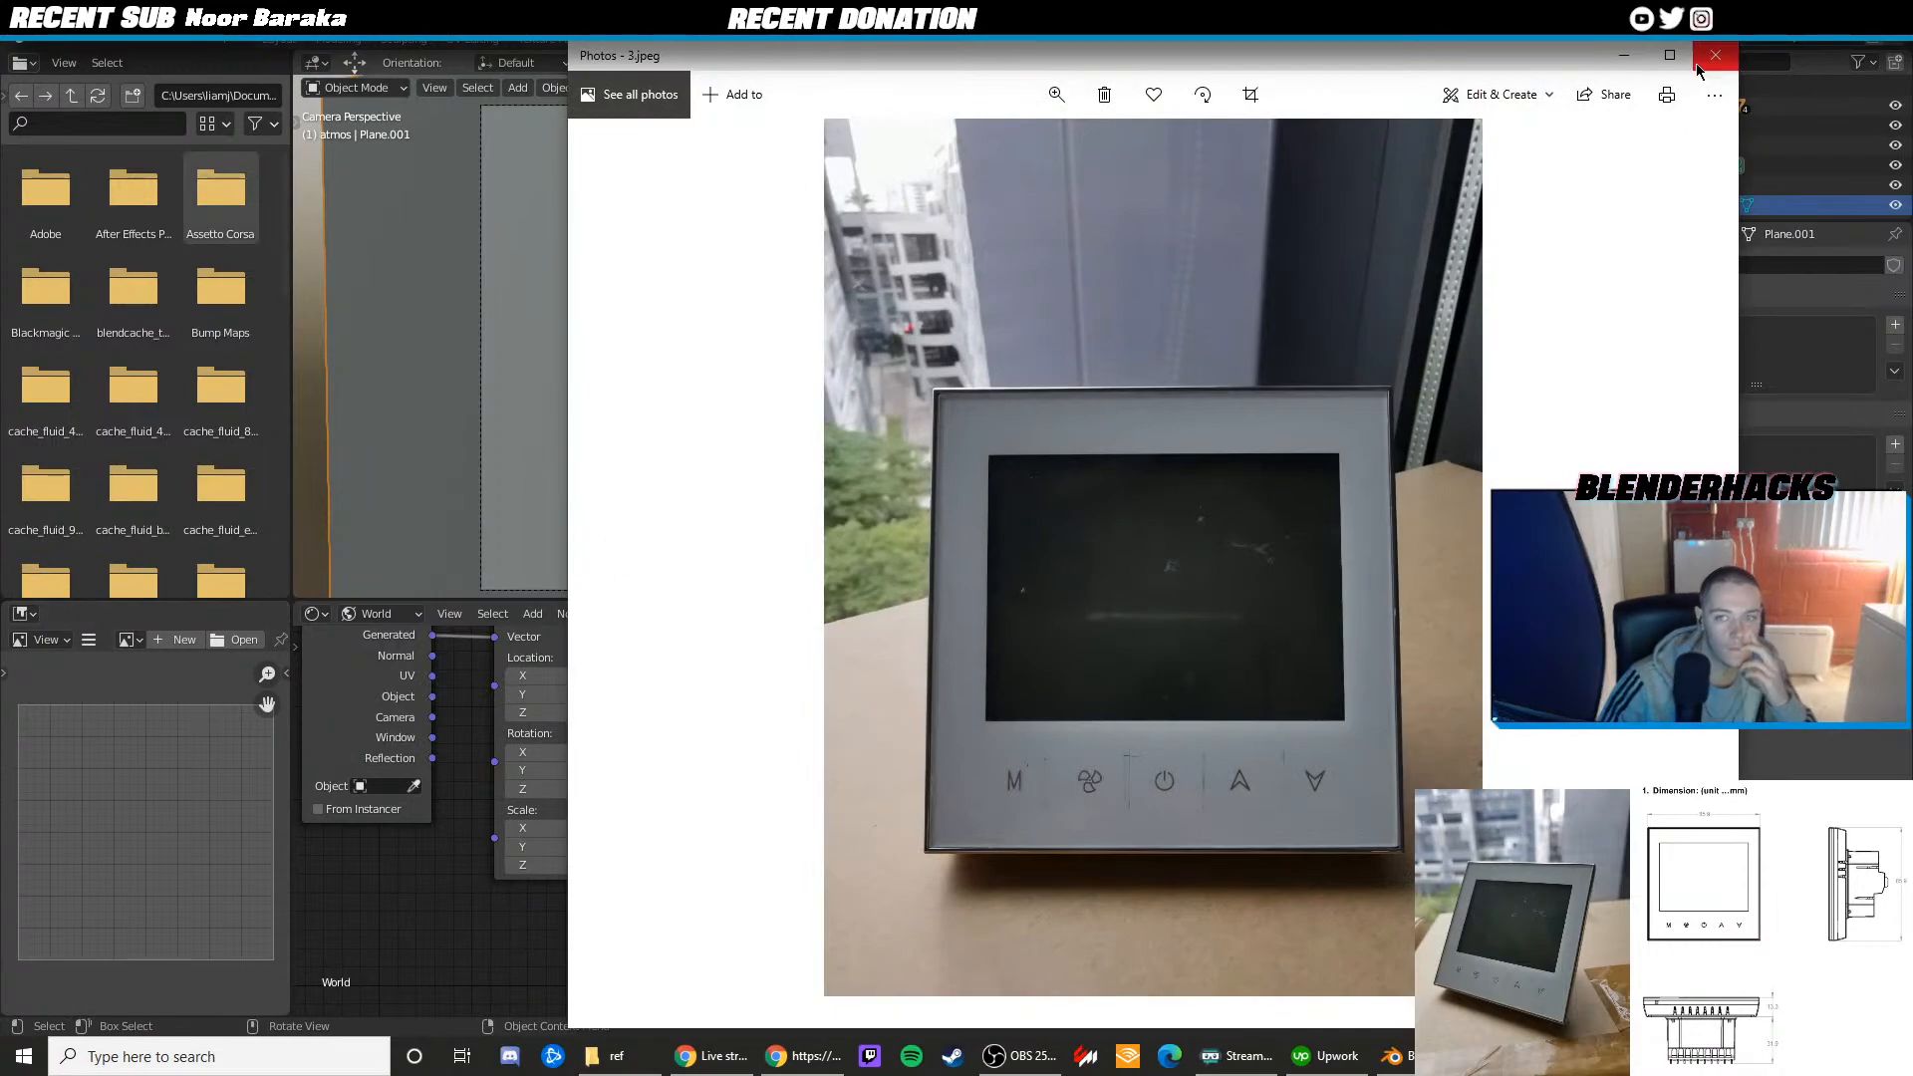
{"action": "left_click", "coordinate": [1699, 63]}
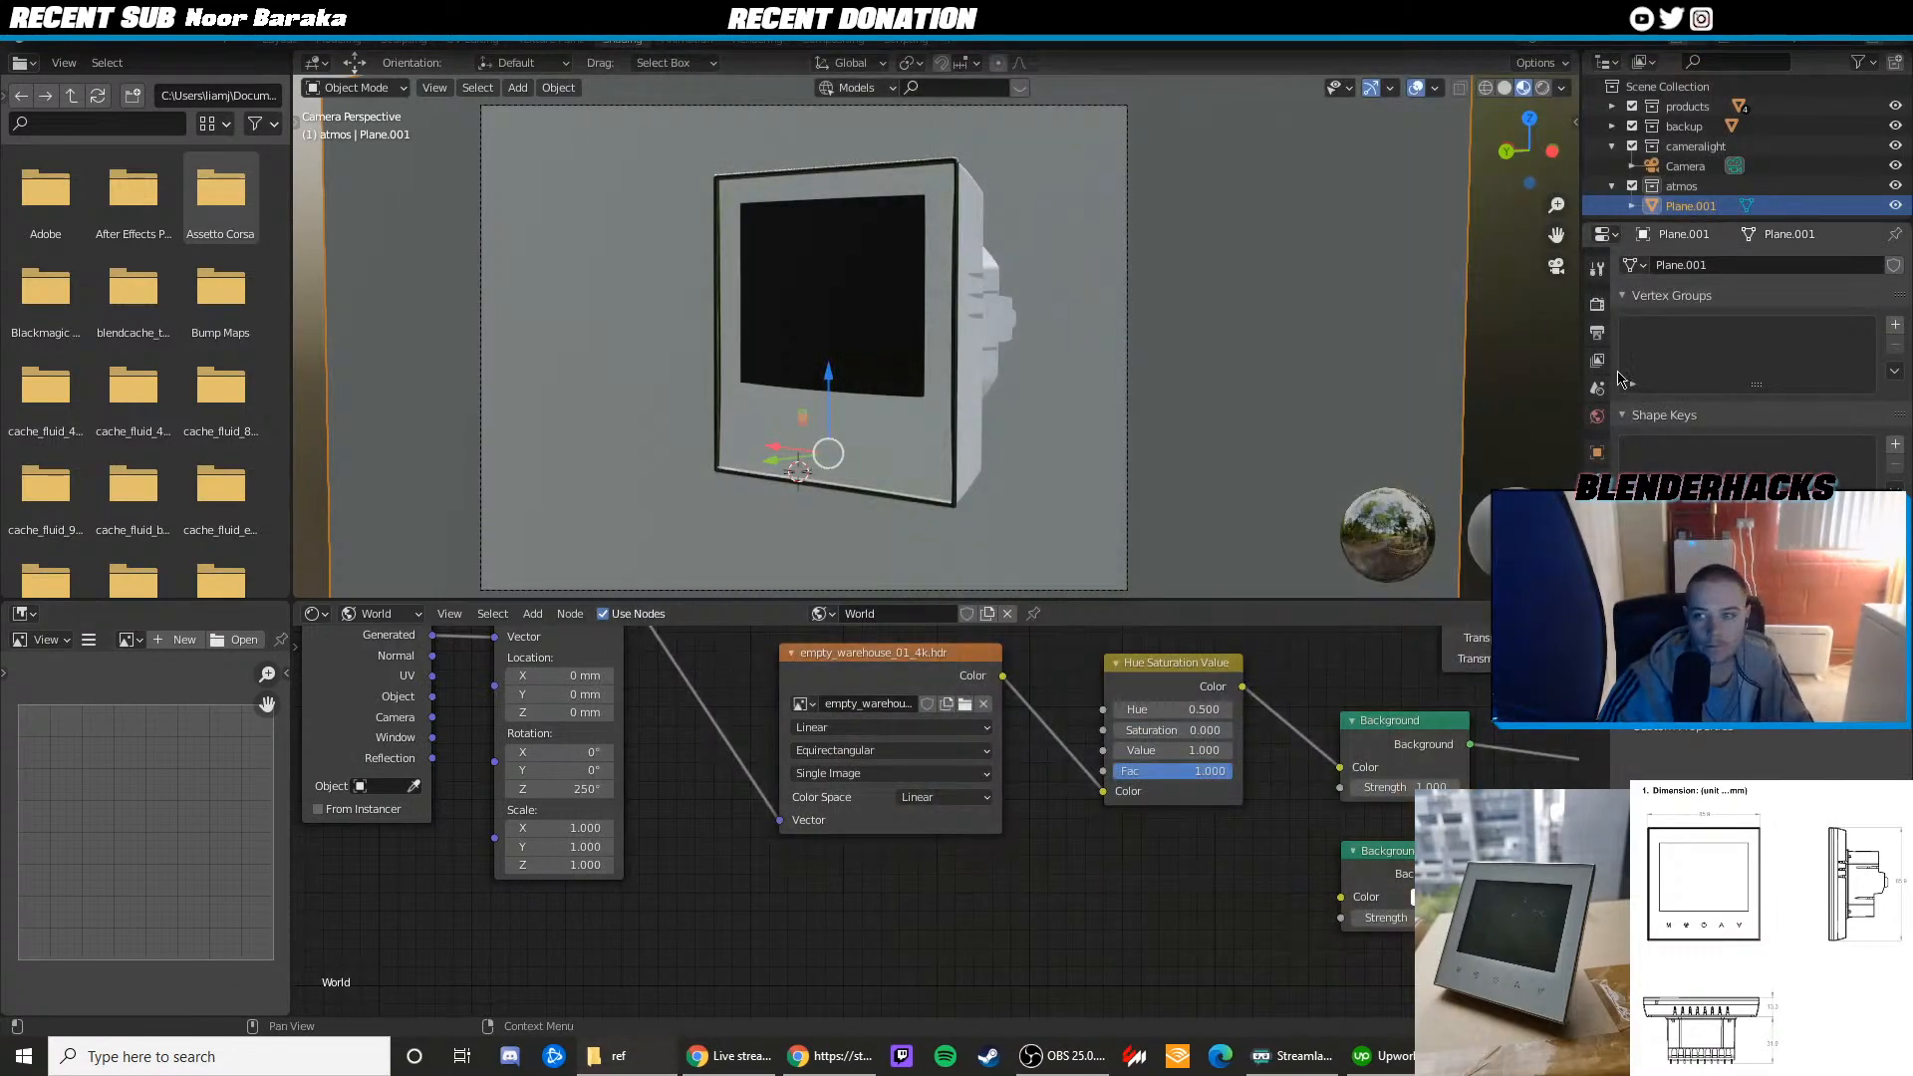
Scale the front's selected screen vertices slightly narrower along X from a front-facing view, and leave Edit Mode
{"action": "left_click", "coordinate": [860, 240]}
{"action": "key", "text": "Tab"}
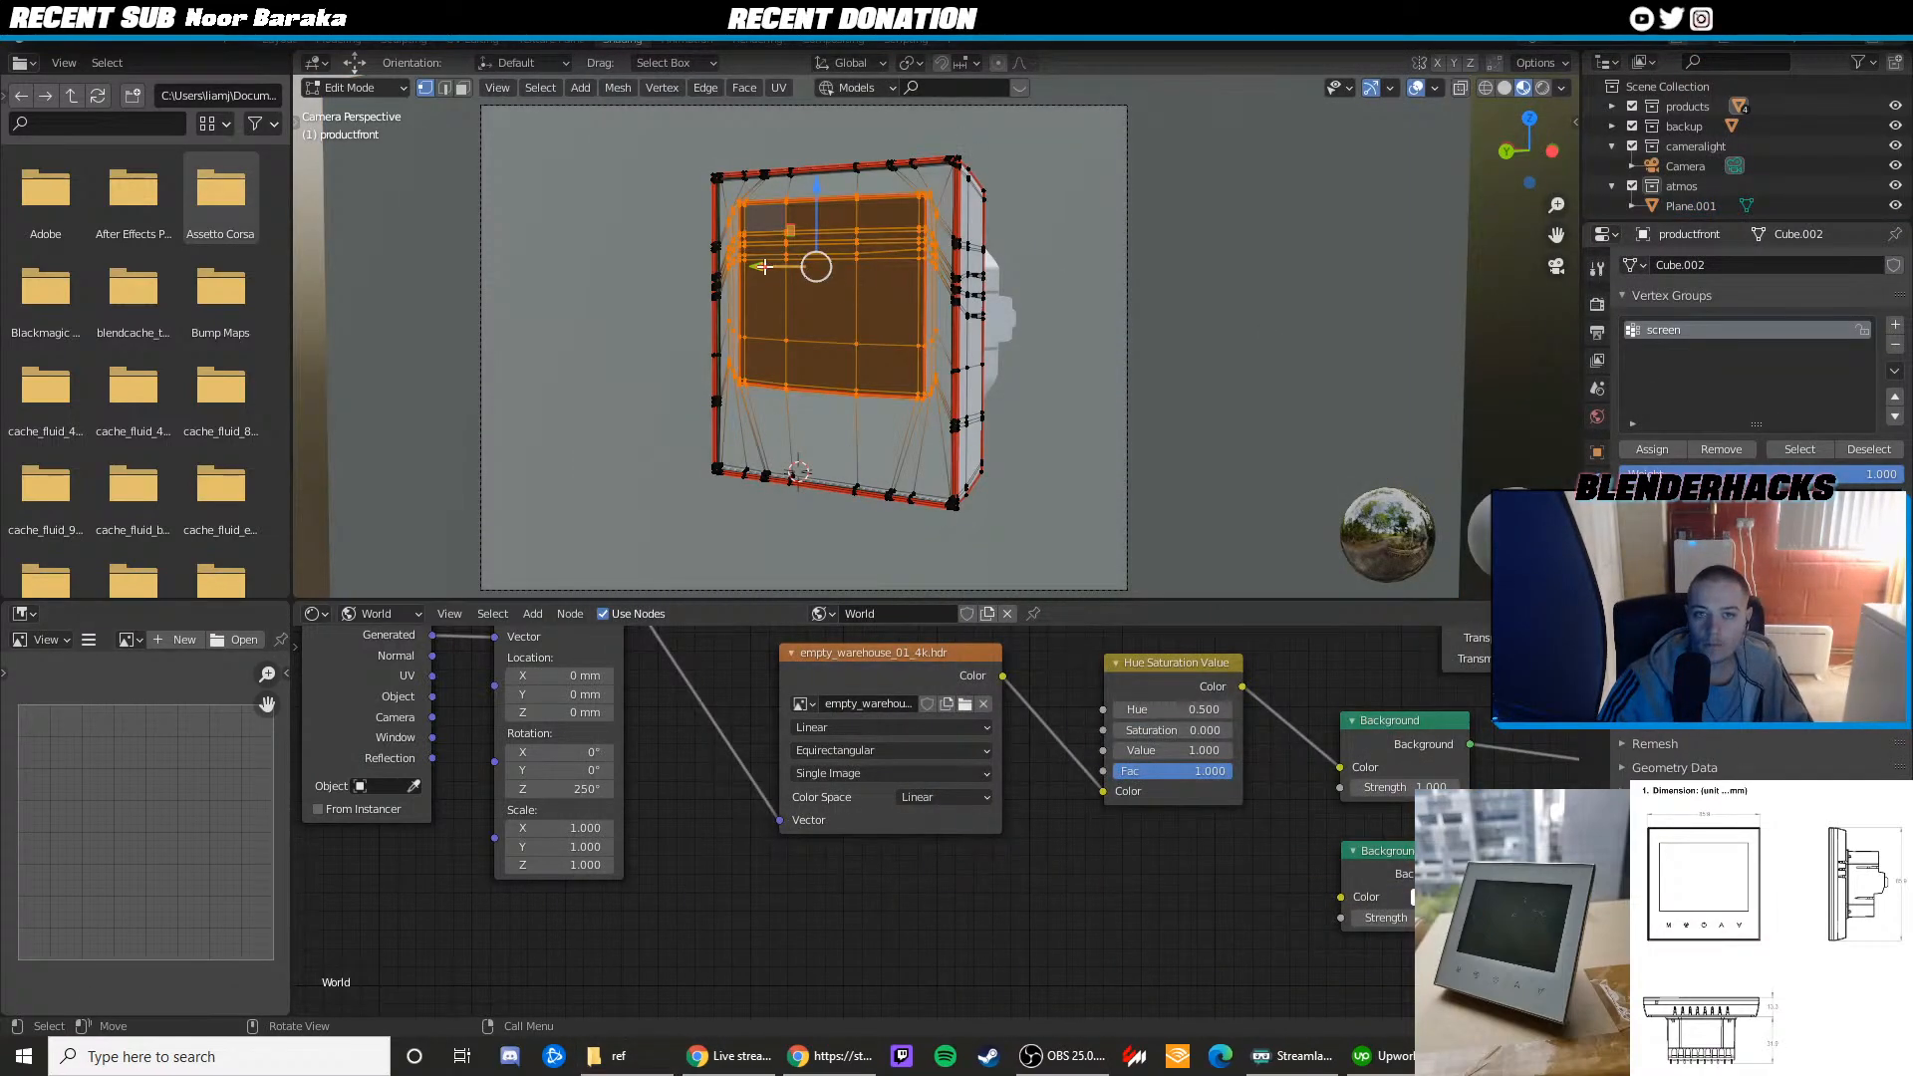
{"action": "middle_click_drag", "start_coordinate": [772, 266], "coordinate": [956, 410]}
{"action": "scroll", "coordinate": [877, 299], "scroll_direction": "up", "scroll_amount": 3}
{"action": "scroll", "coordinate": [936, 399], "scroll_direction": "up", "scroll_amount": 2}
{"action": "key", "text": "shift+space"}
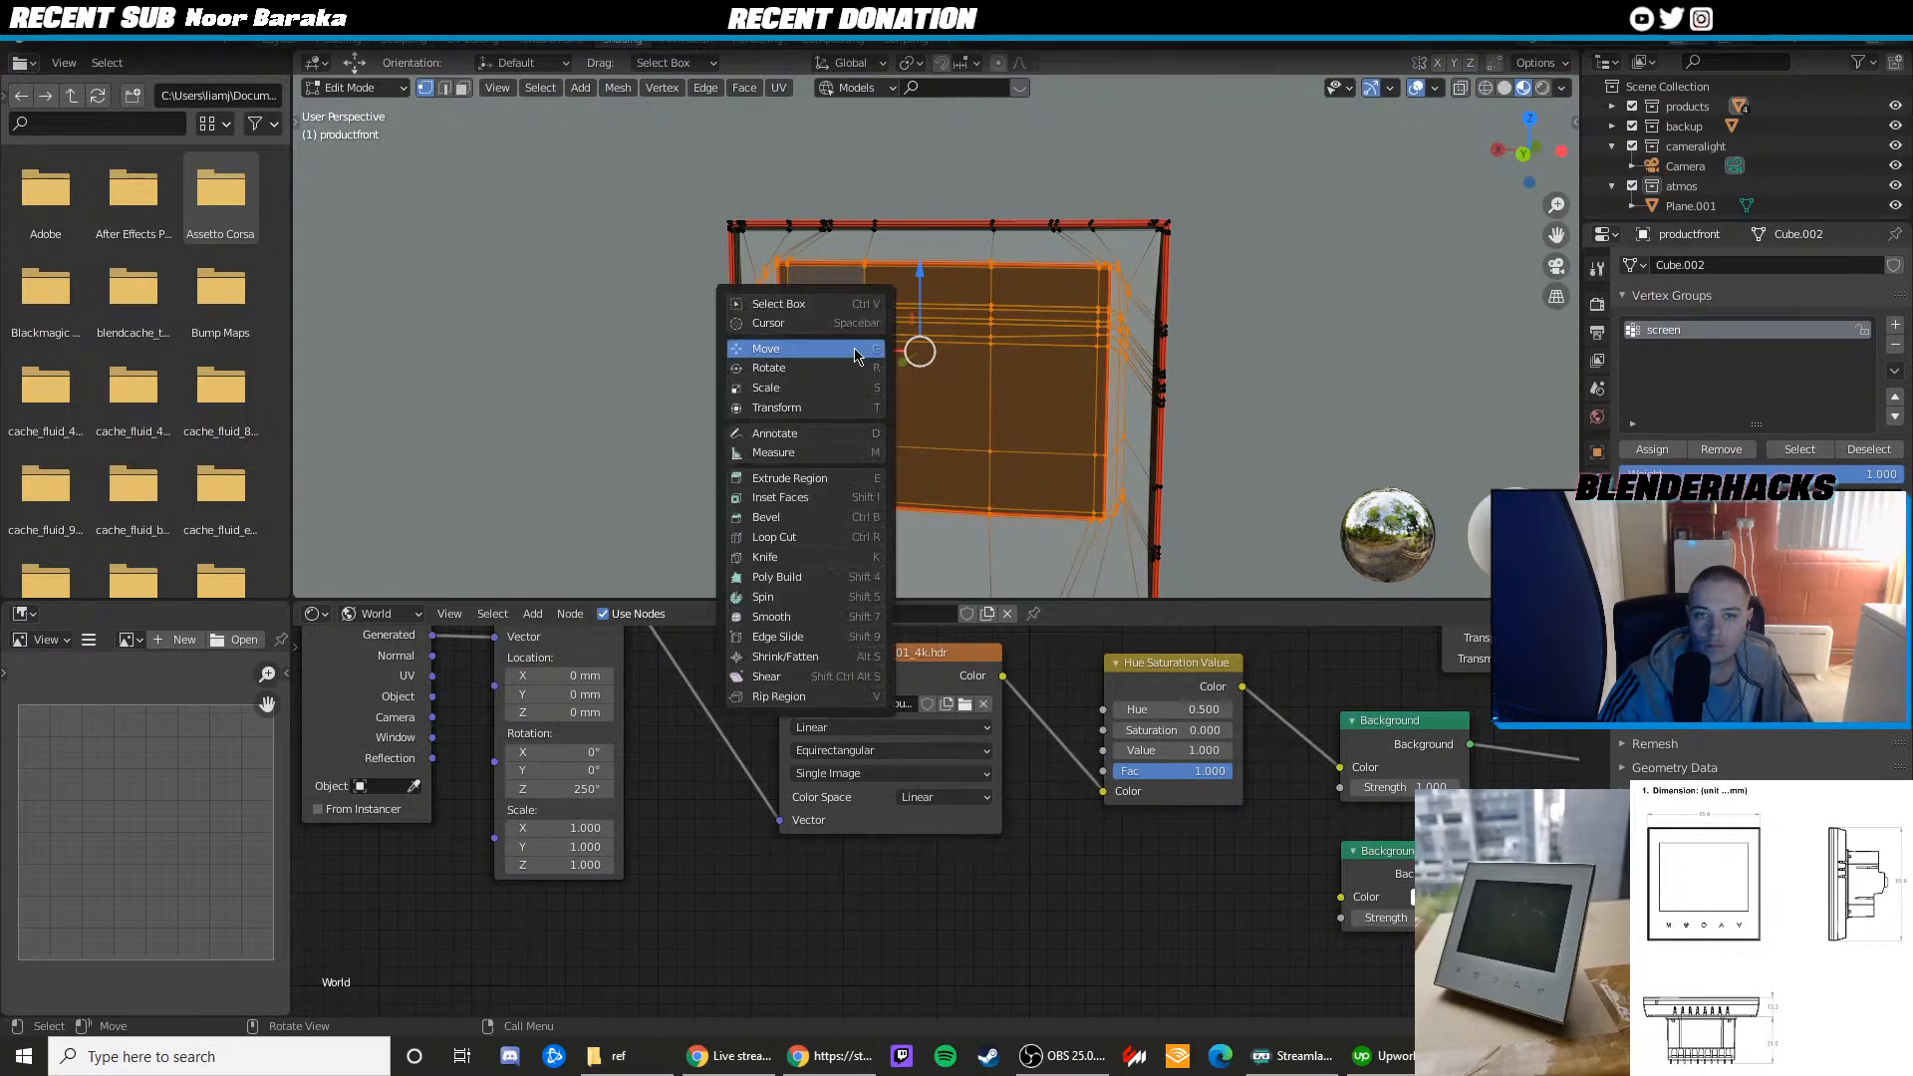
{"action": "key", "text": "s"}
{"action": "left_click_drag", "start_coordinate": [855, 349], "coordinate": [855, 349]}
{"action": "key", "text": "Tab"}
Narrow the screen a little more along X and compare it from the camera view with reference photo 3.jpeg
{"action": "scroll", "coordinate": [1161, 333], "scroll_direction": "down", "scroll_amount": 1}
{"action": "middle_click_drag", "start_coordinate": [1161, 333], "coordinate": [1194, 315]}
{"action": "key", "text": "Tab"}
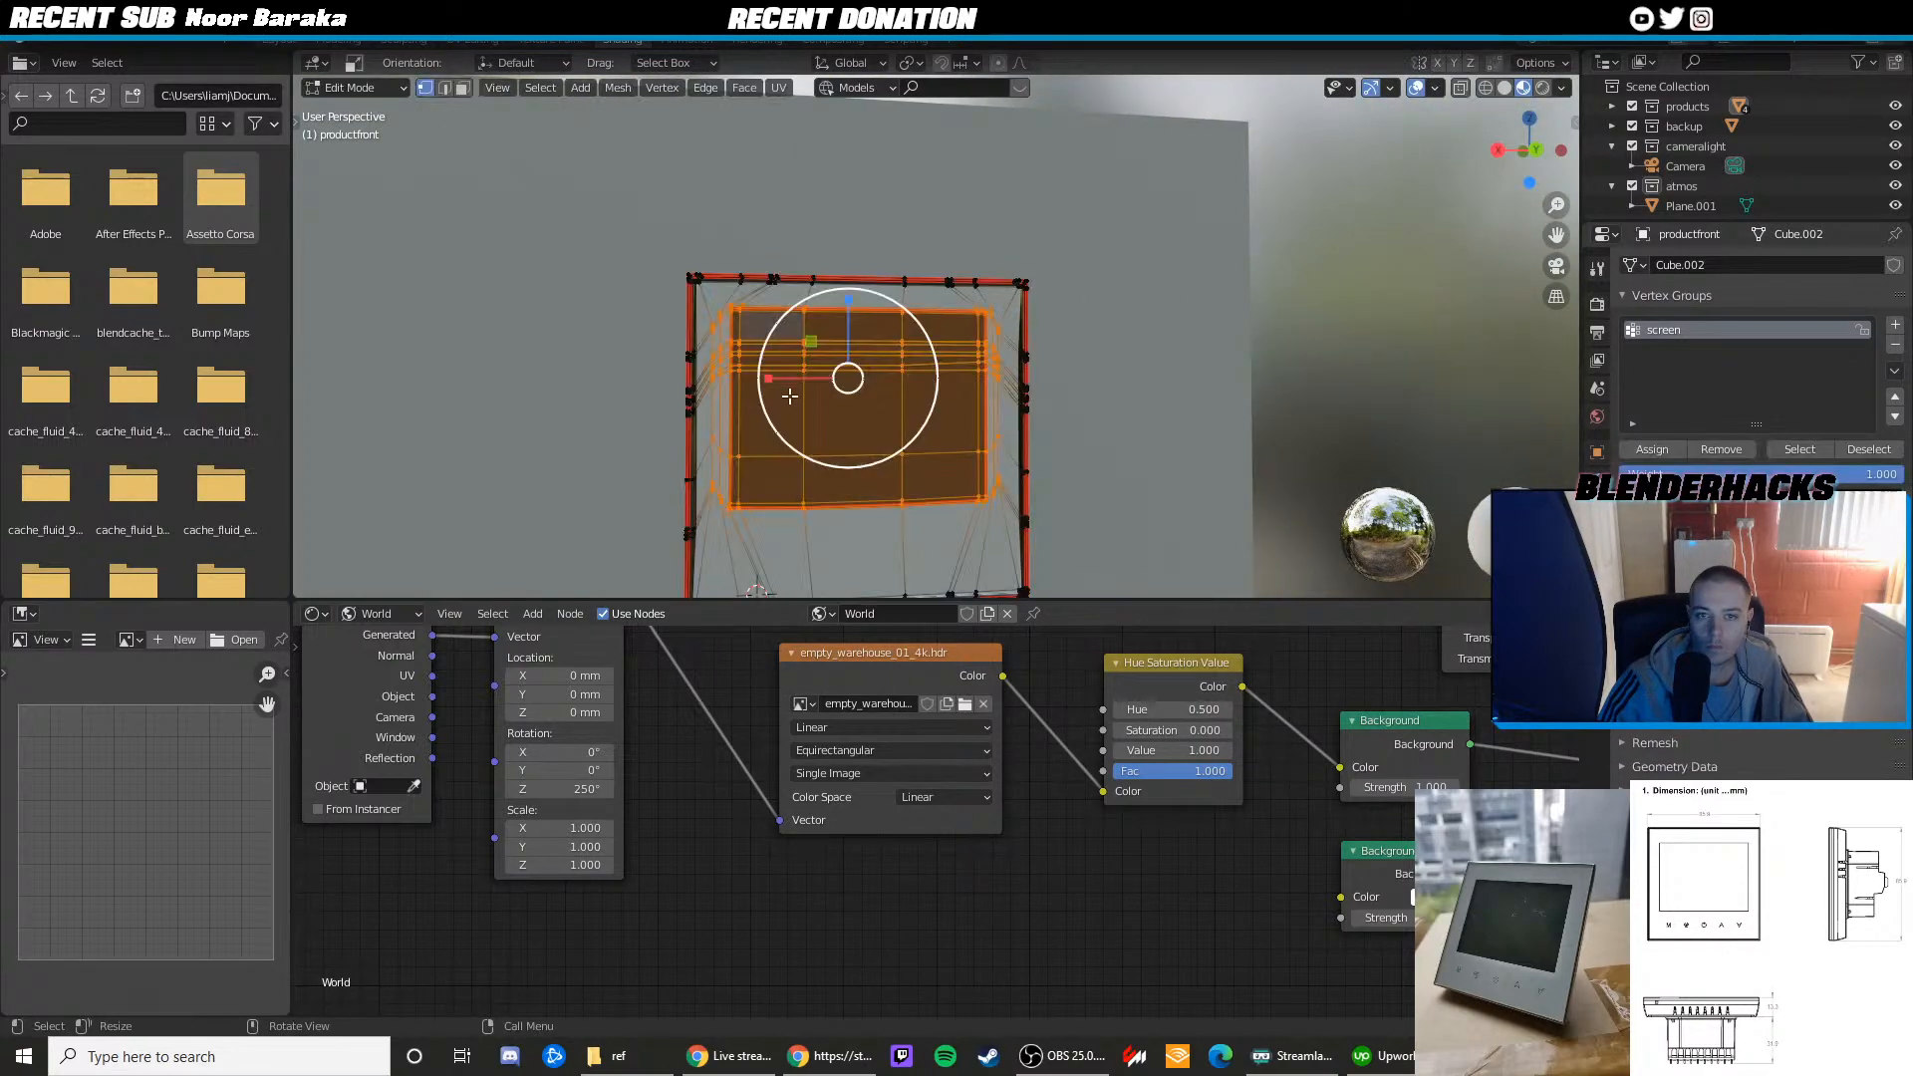
{"action": "left_click_drag", "start_coordinate": [776, 378], "coordinate": [780, 378]}
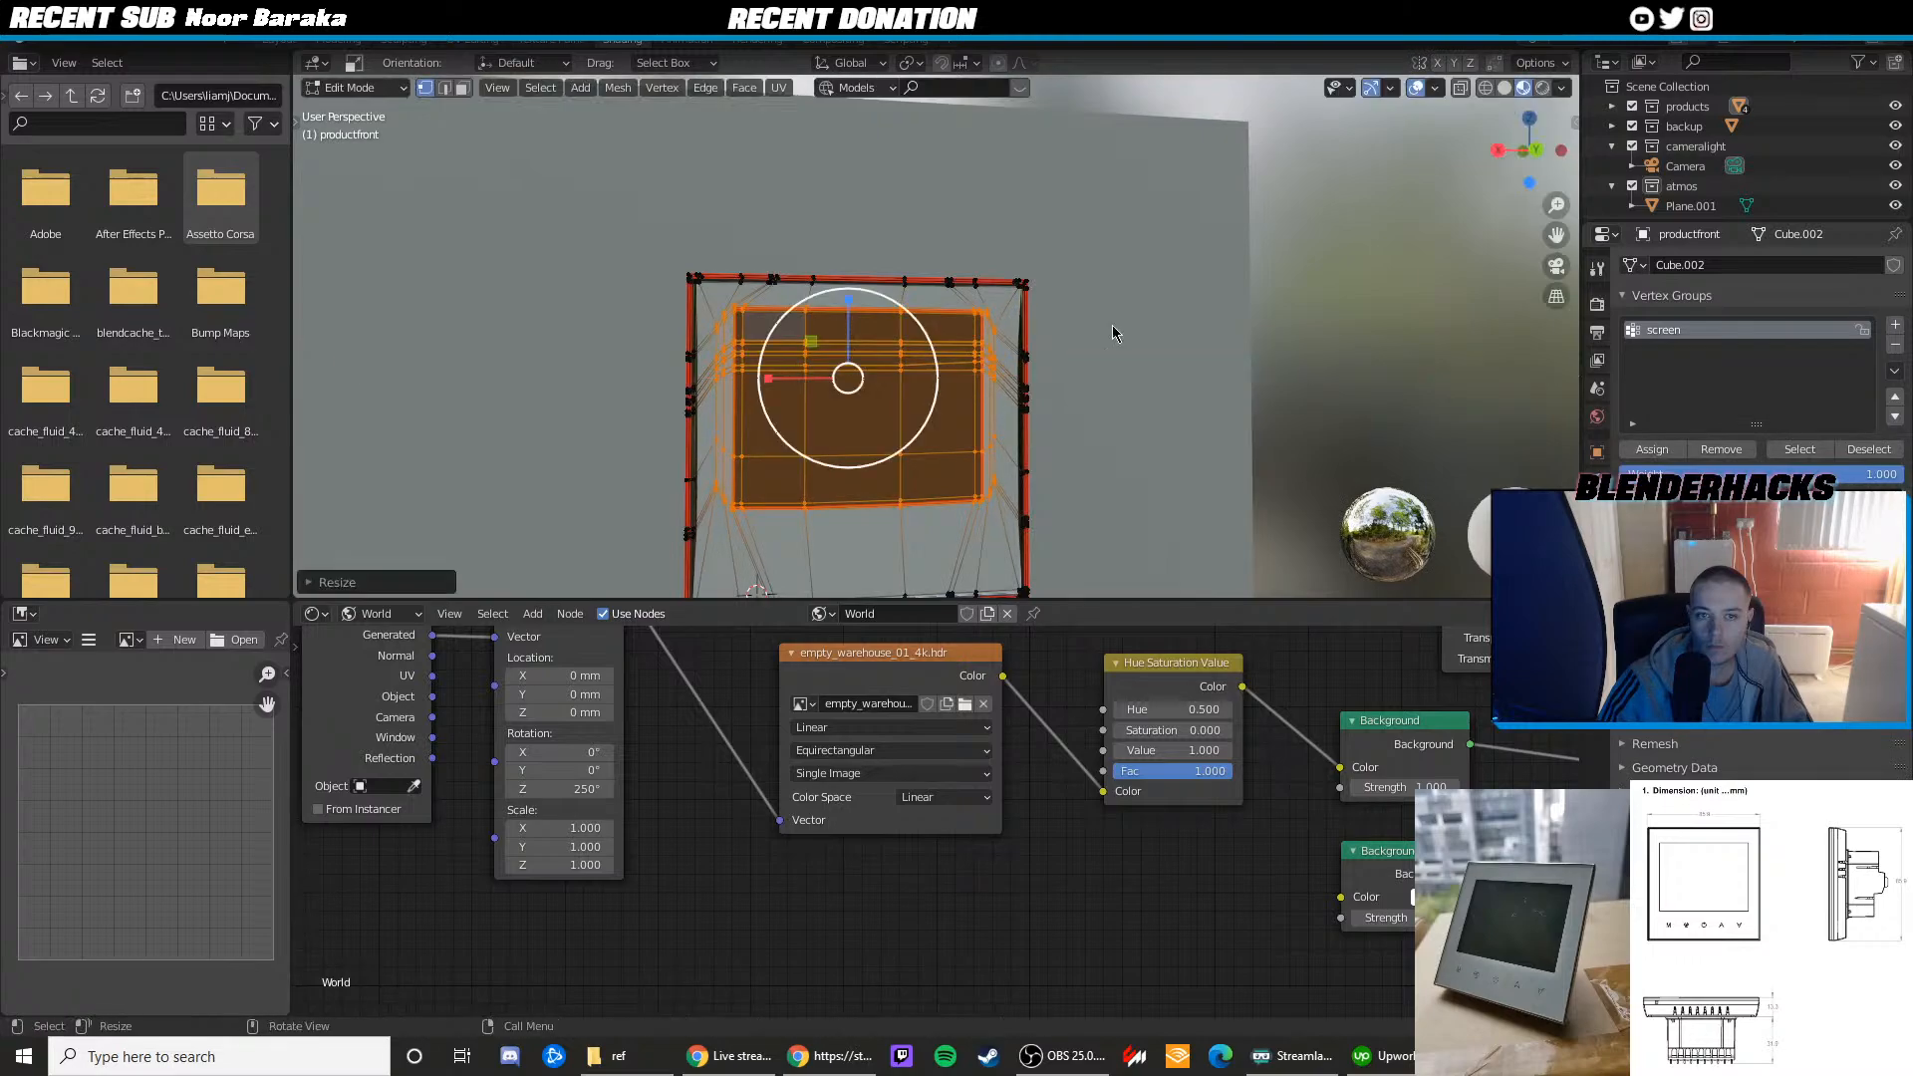
{"action": "key", "text": "Tab"}
{"action": "middle_click_drag", "start_coordinate": [1170, 357], "coordinate": [1056, 363]}
{"action": "scroll", "coordinate": [1056, 363], "scroll_direction": "up", "scroll_amount": 2}
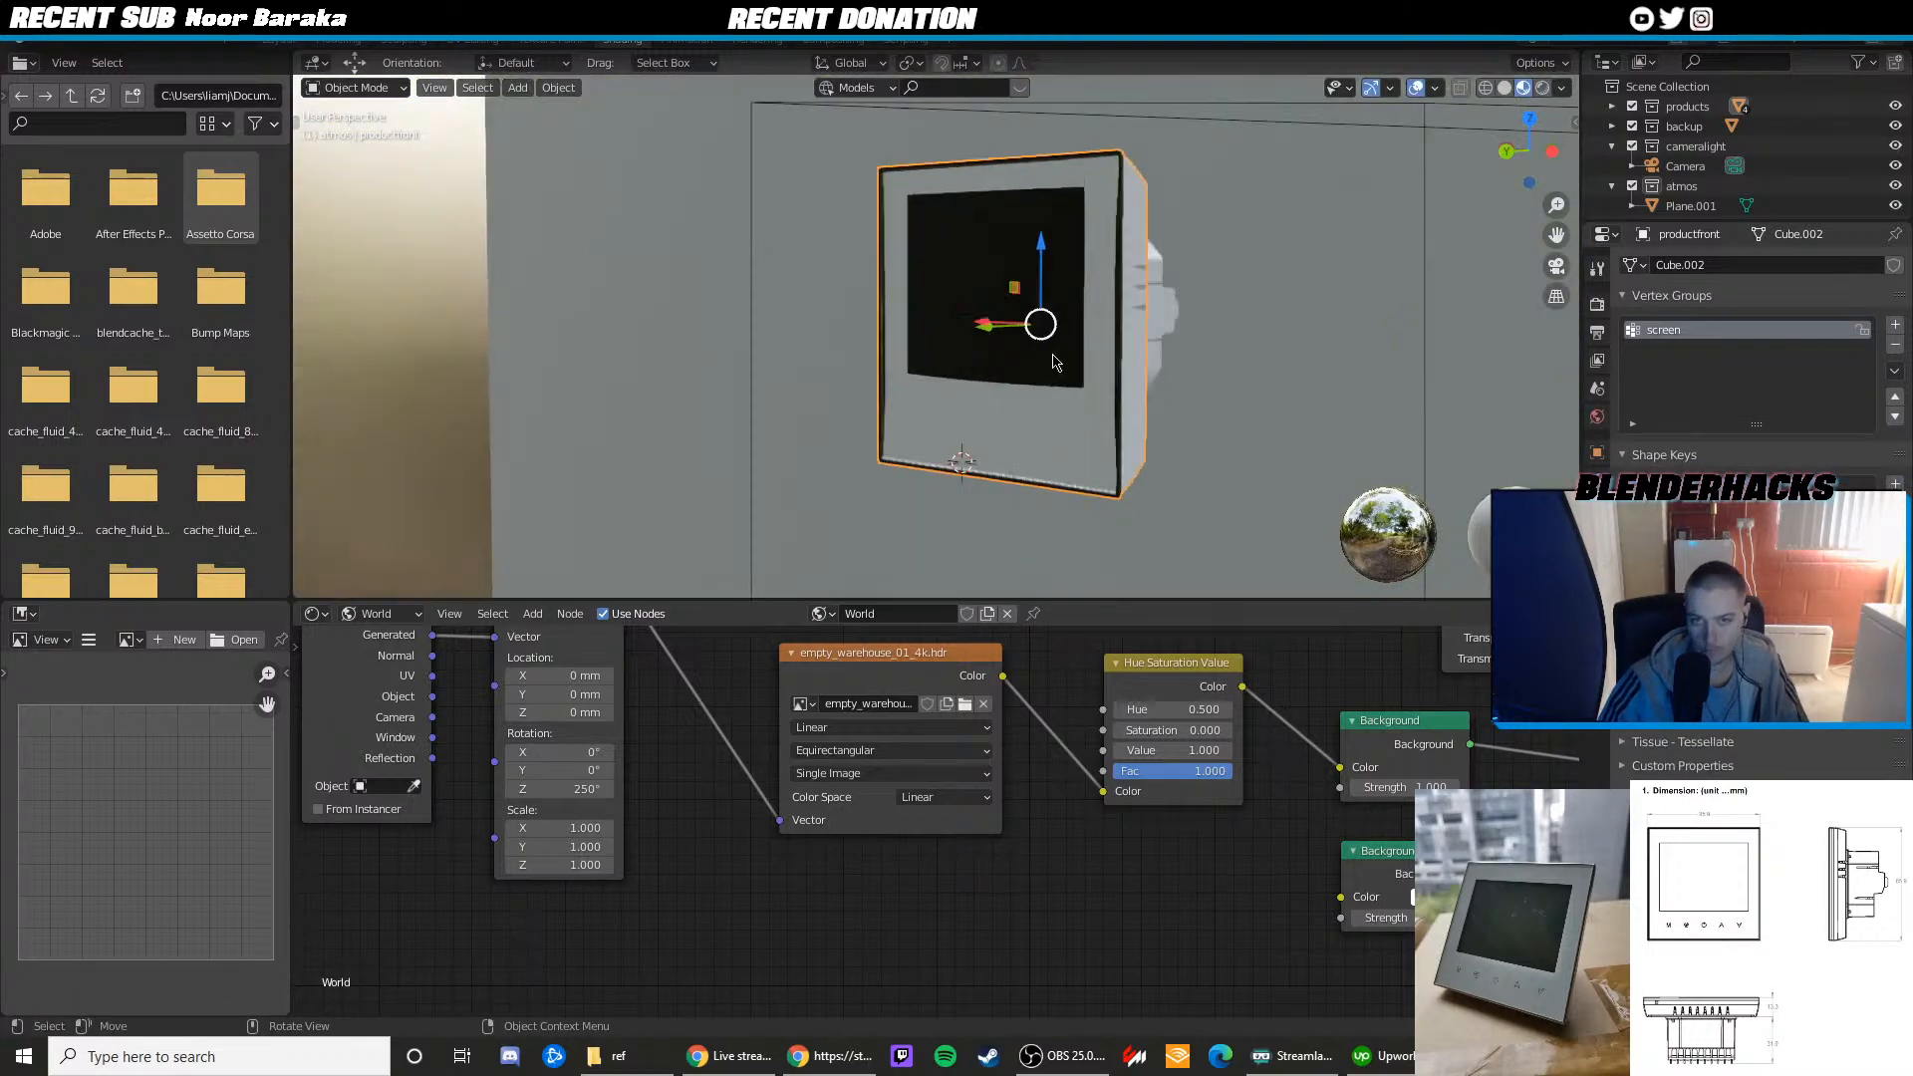
{"action": "key", "text": "KP_0"}
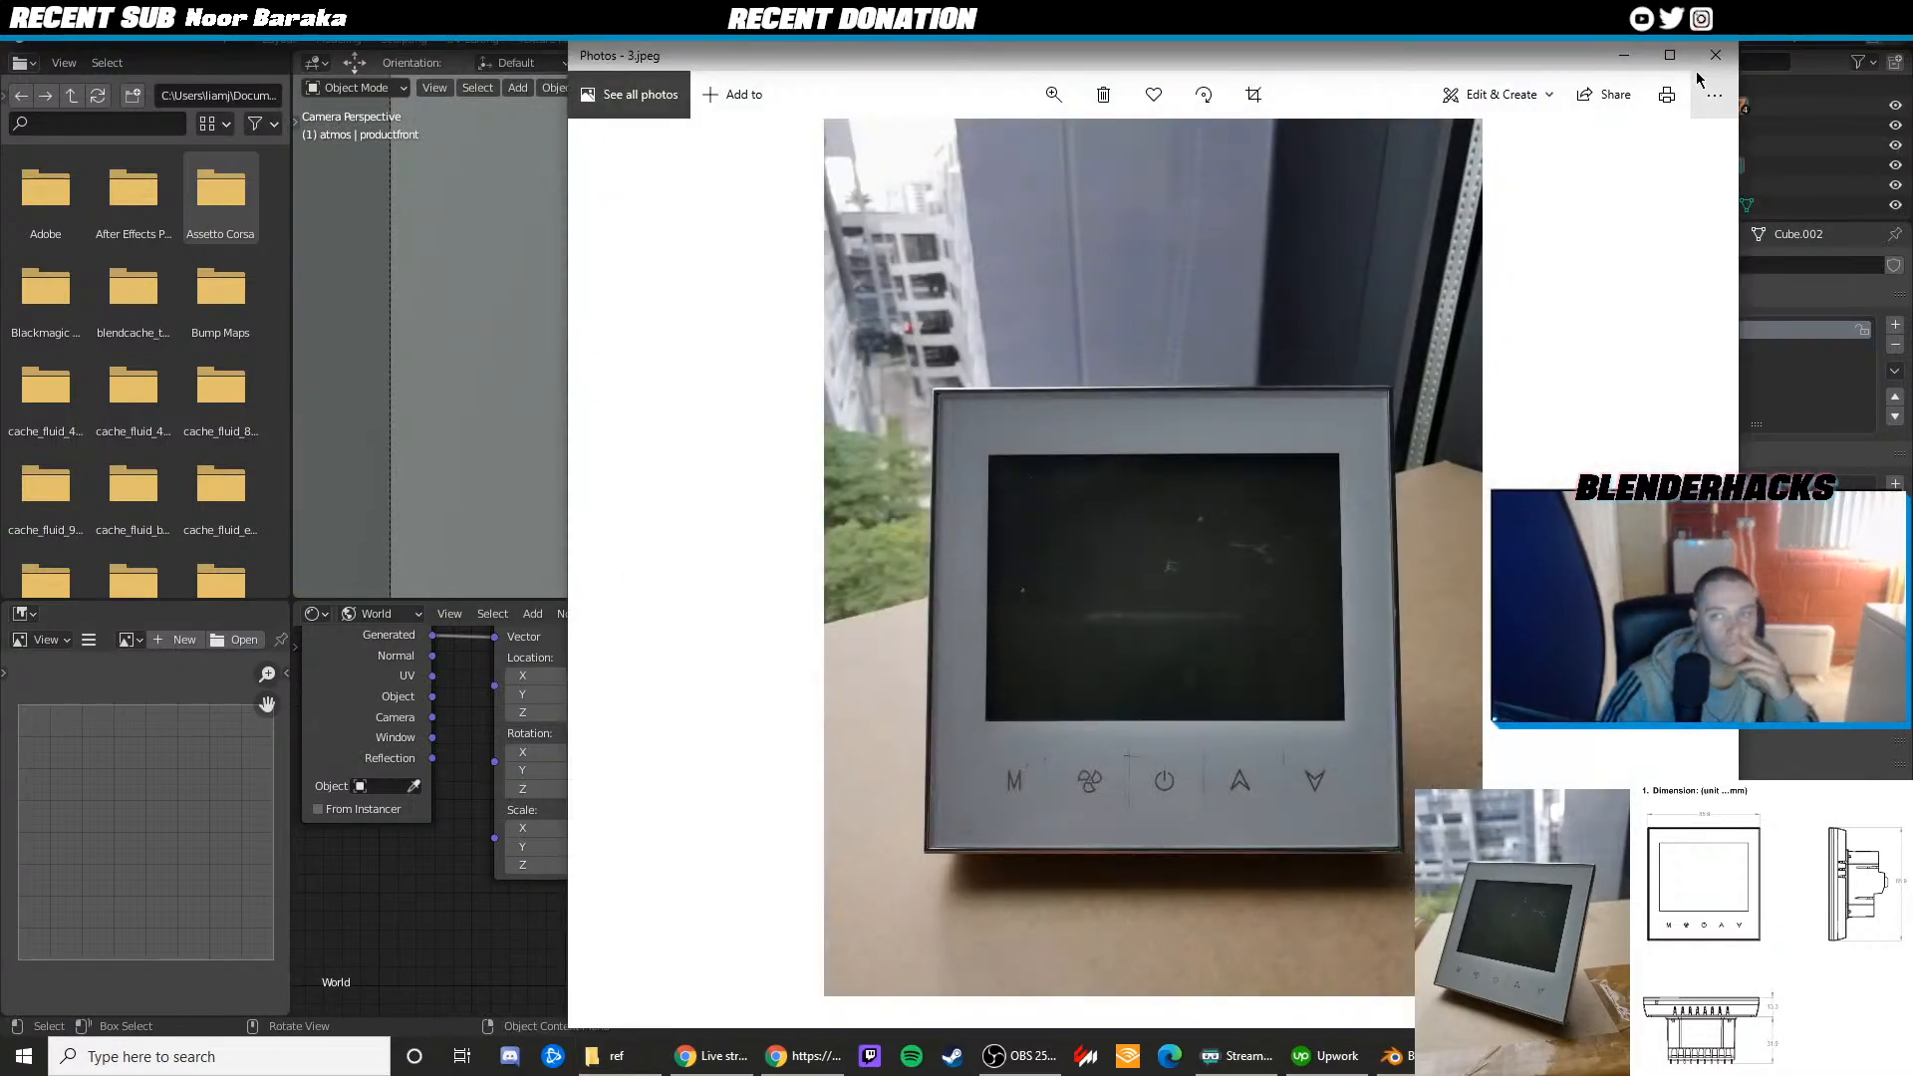
{"action": "left_click", "coordinate": [1715, 56]}
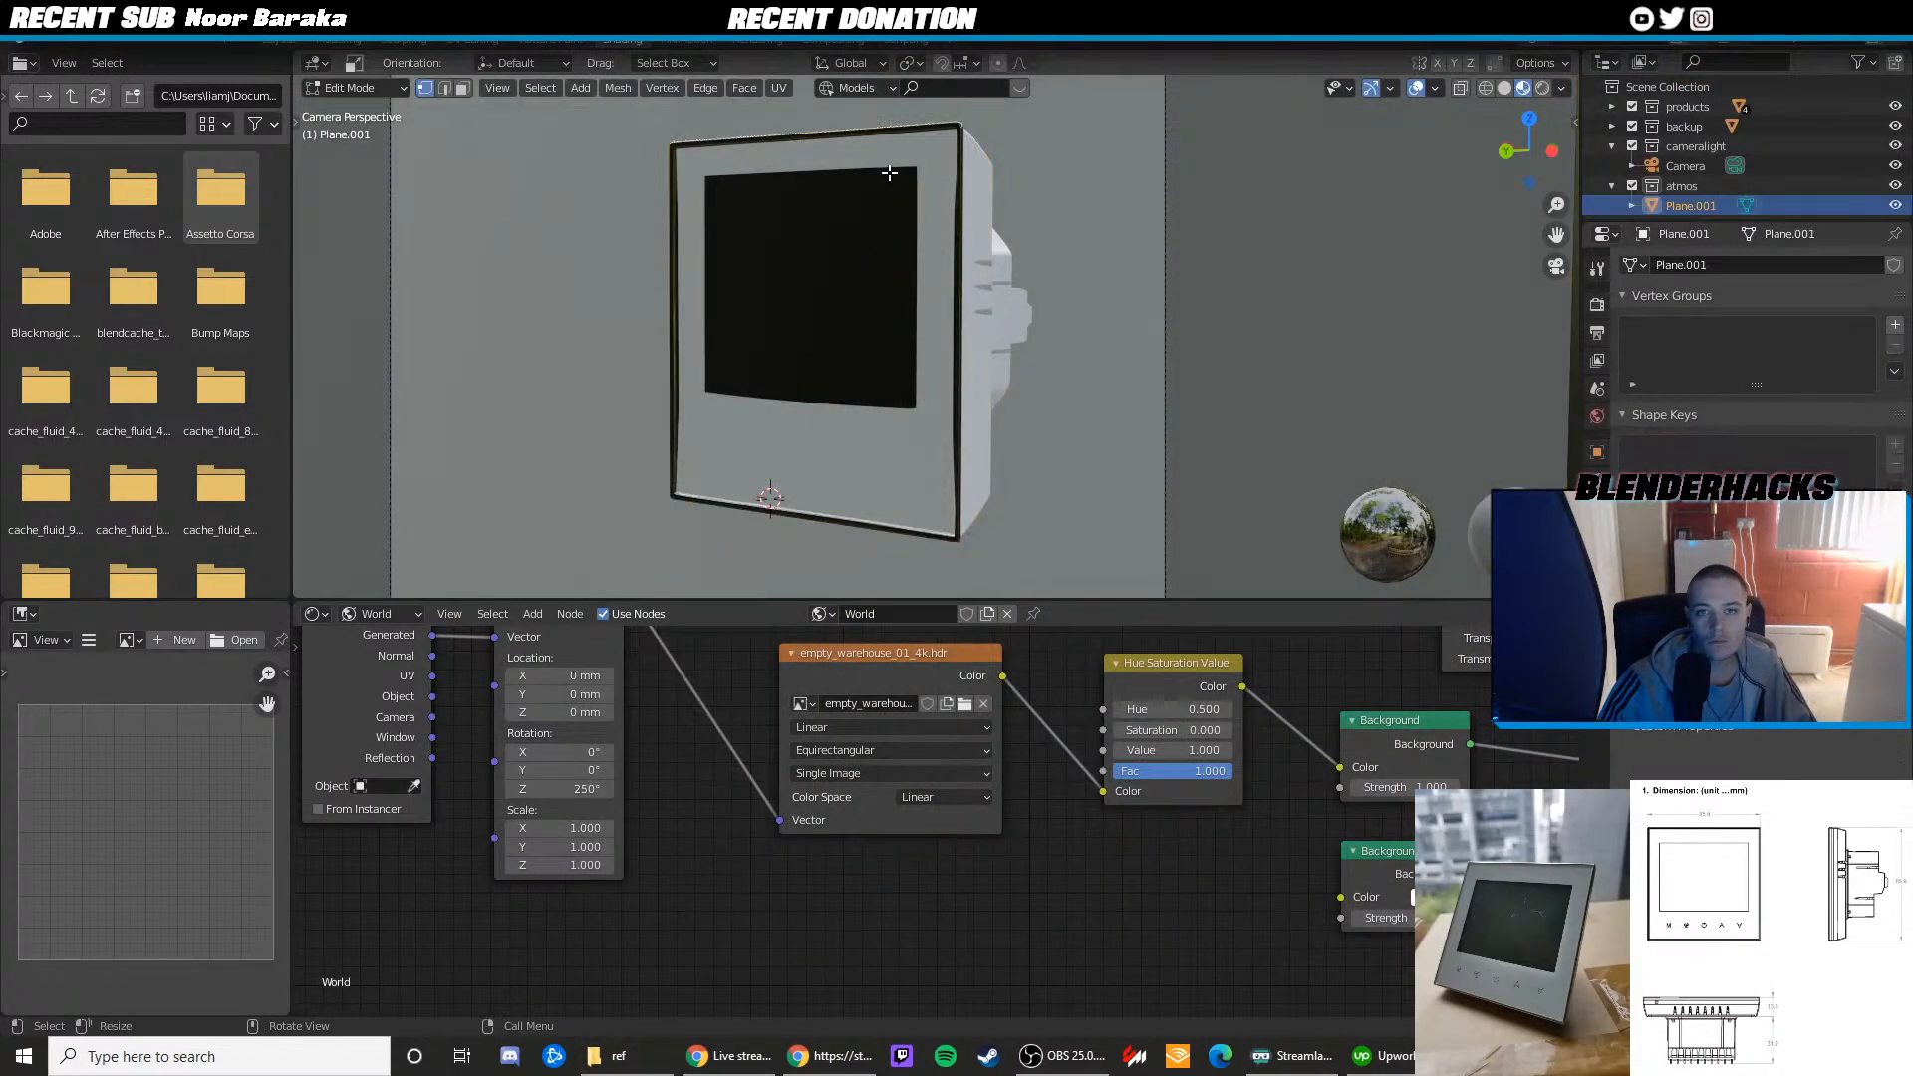
Move the screen vertices down about 153 mm along Z and check their placement against reference photo 3.jpeg
{"action": "key", "text": "Tab"}
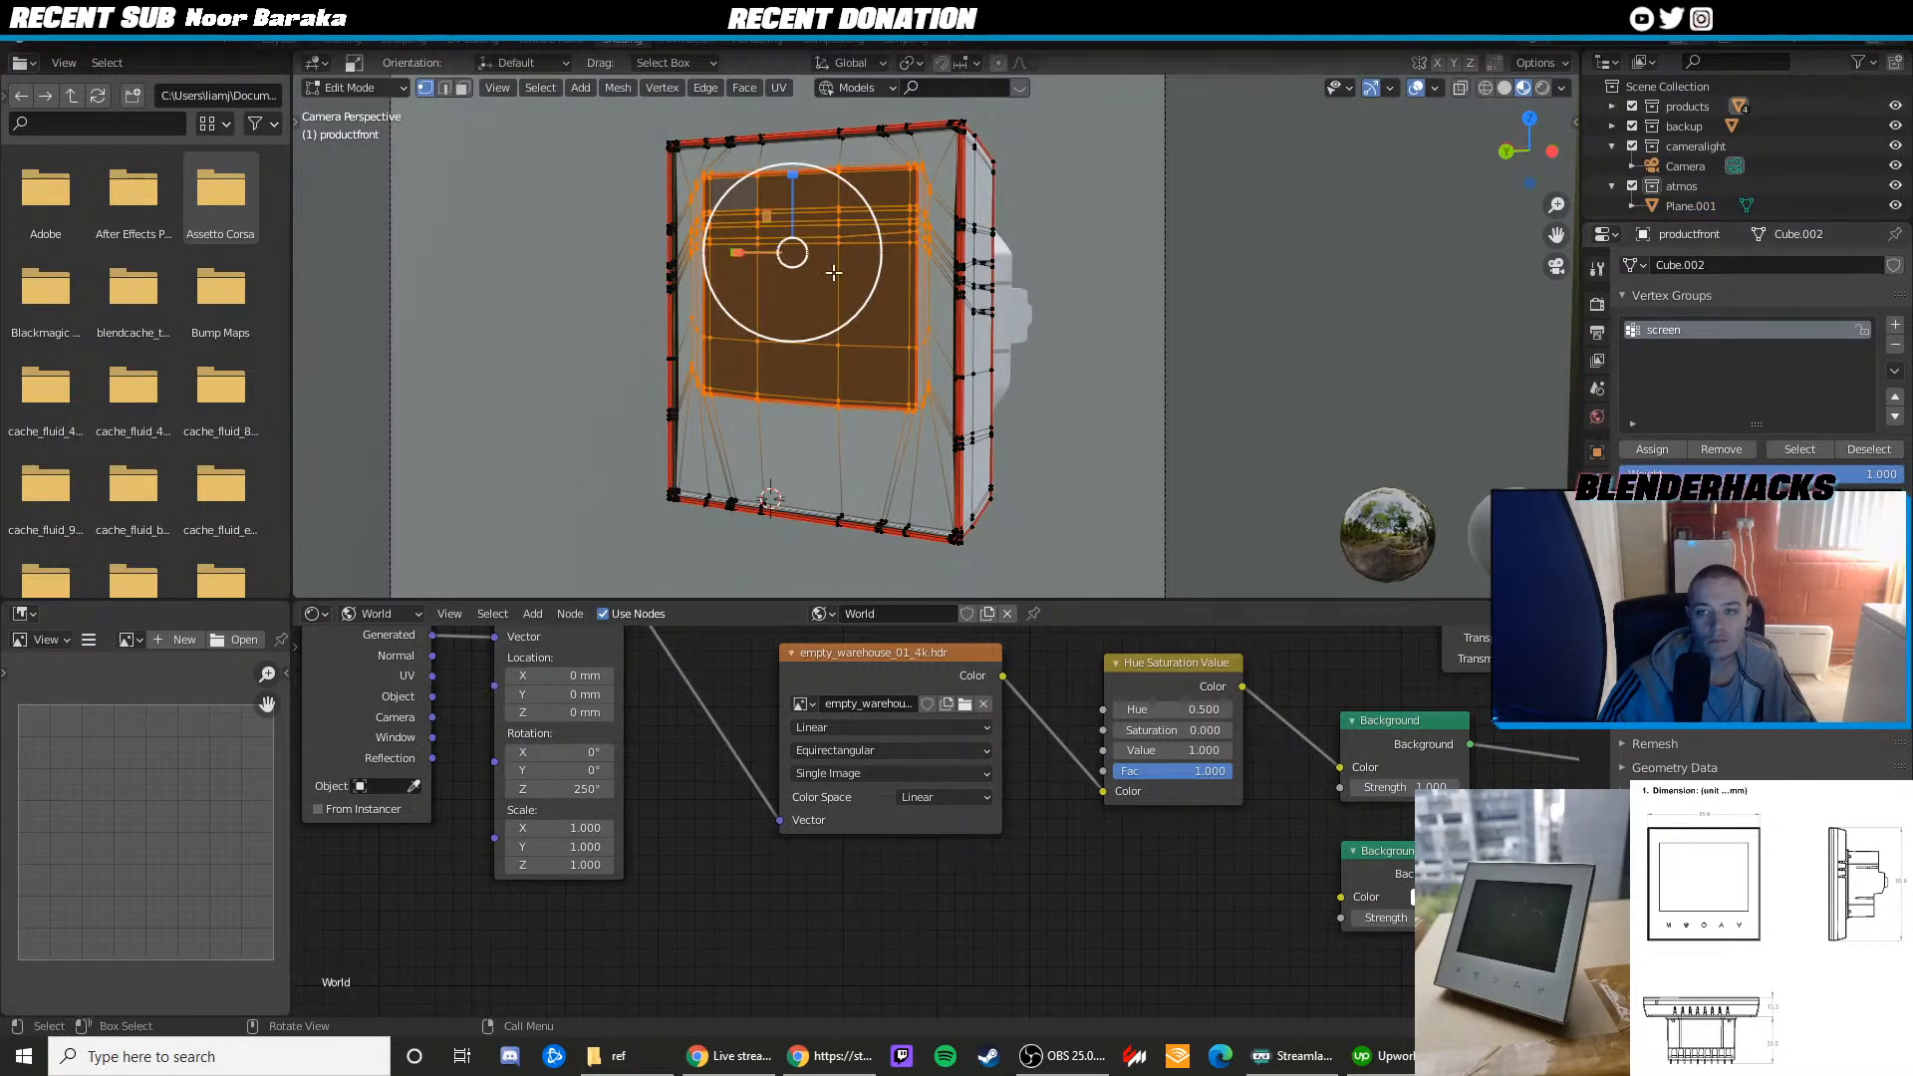
{"action": "key", "text": "shift+space"}
{"action": "left_click", "coordinate": [822, 211]}
{"action": "left_click_drag", "start_coordinate": [791, 190], "coordinate": [790, 202]}
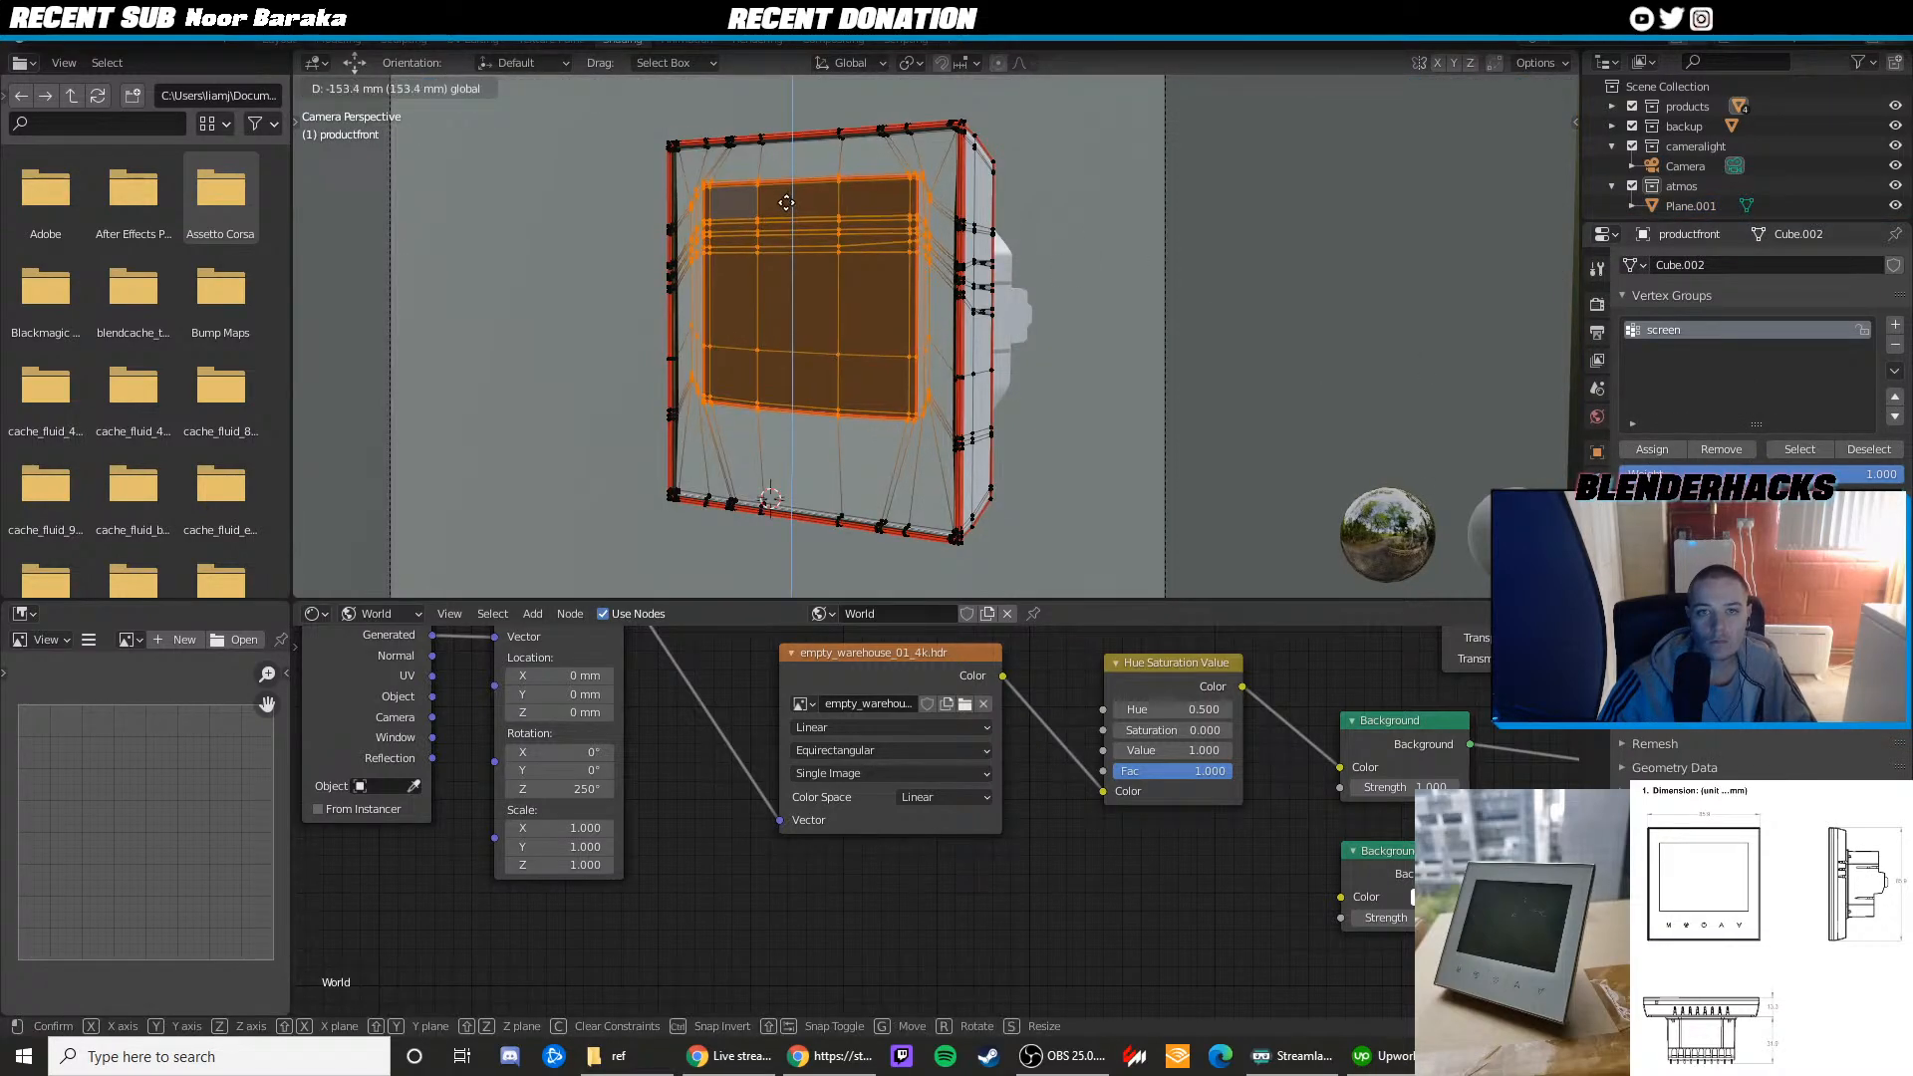
{"action": "key", "text": "Tab"}
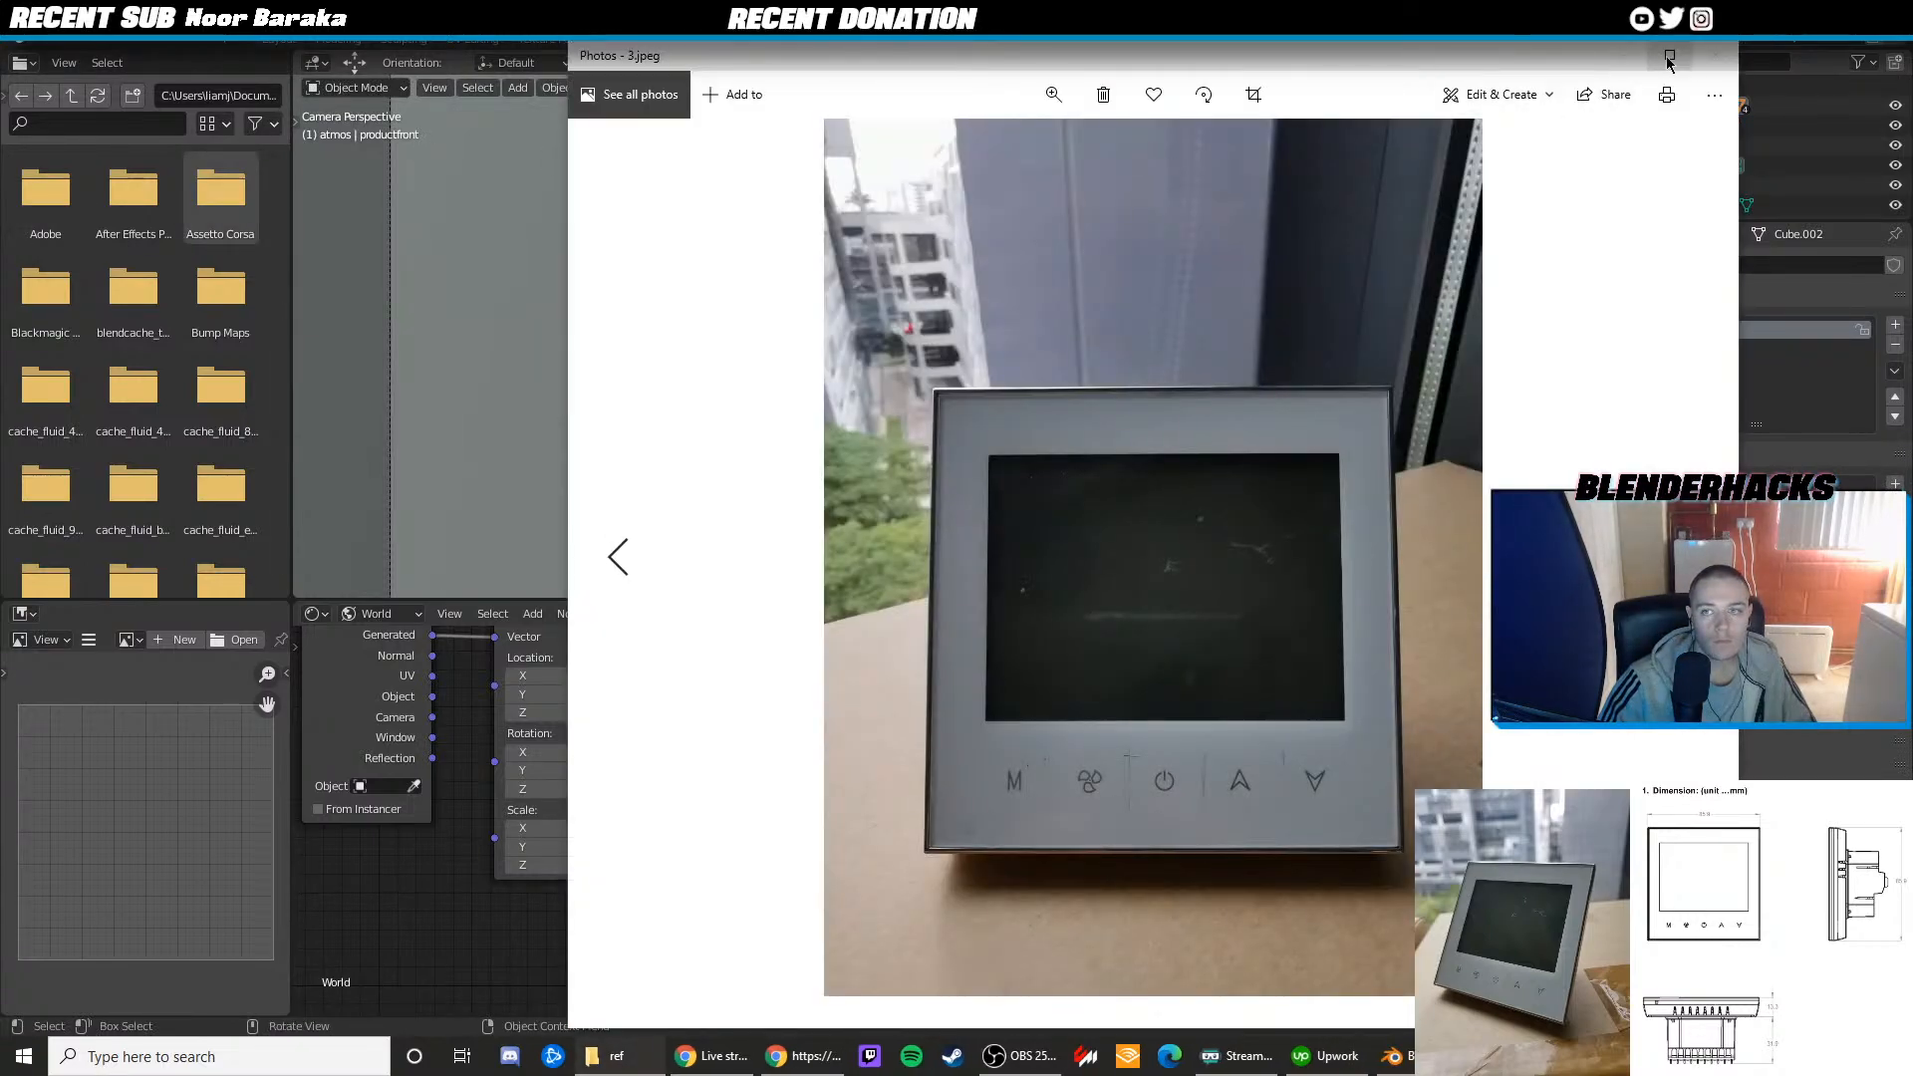
{"action": "left_click", "coordinate": [1669, 57]}
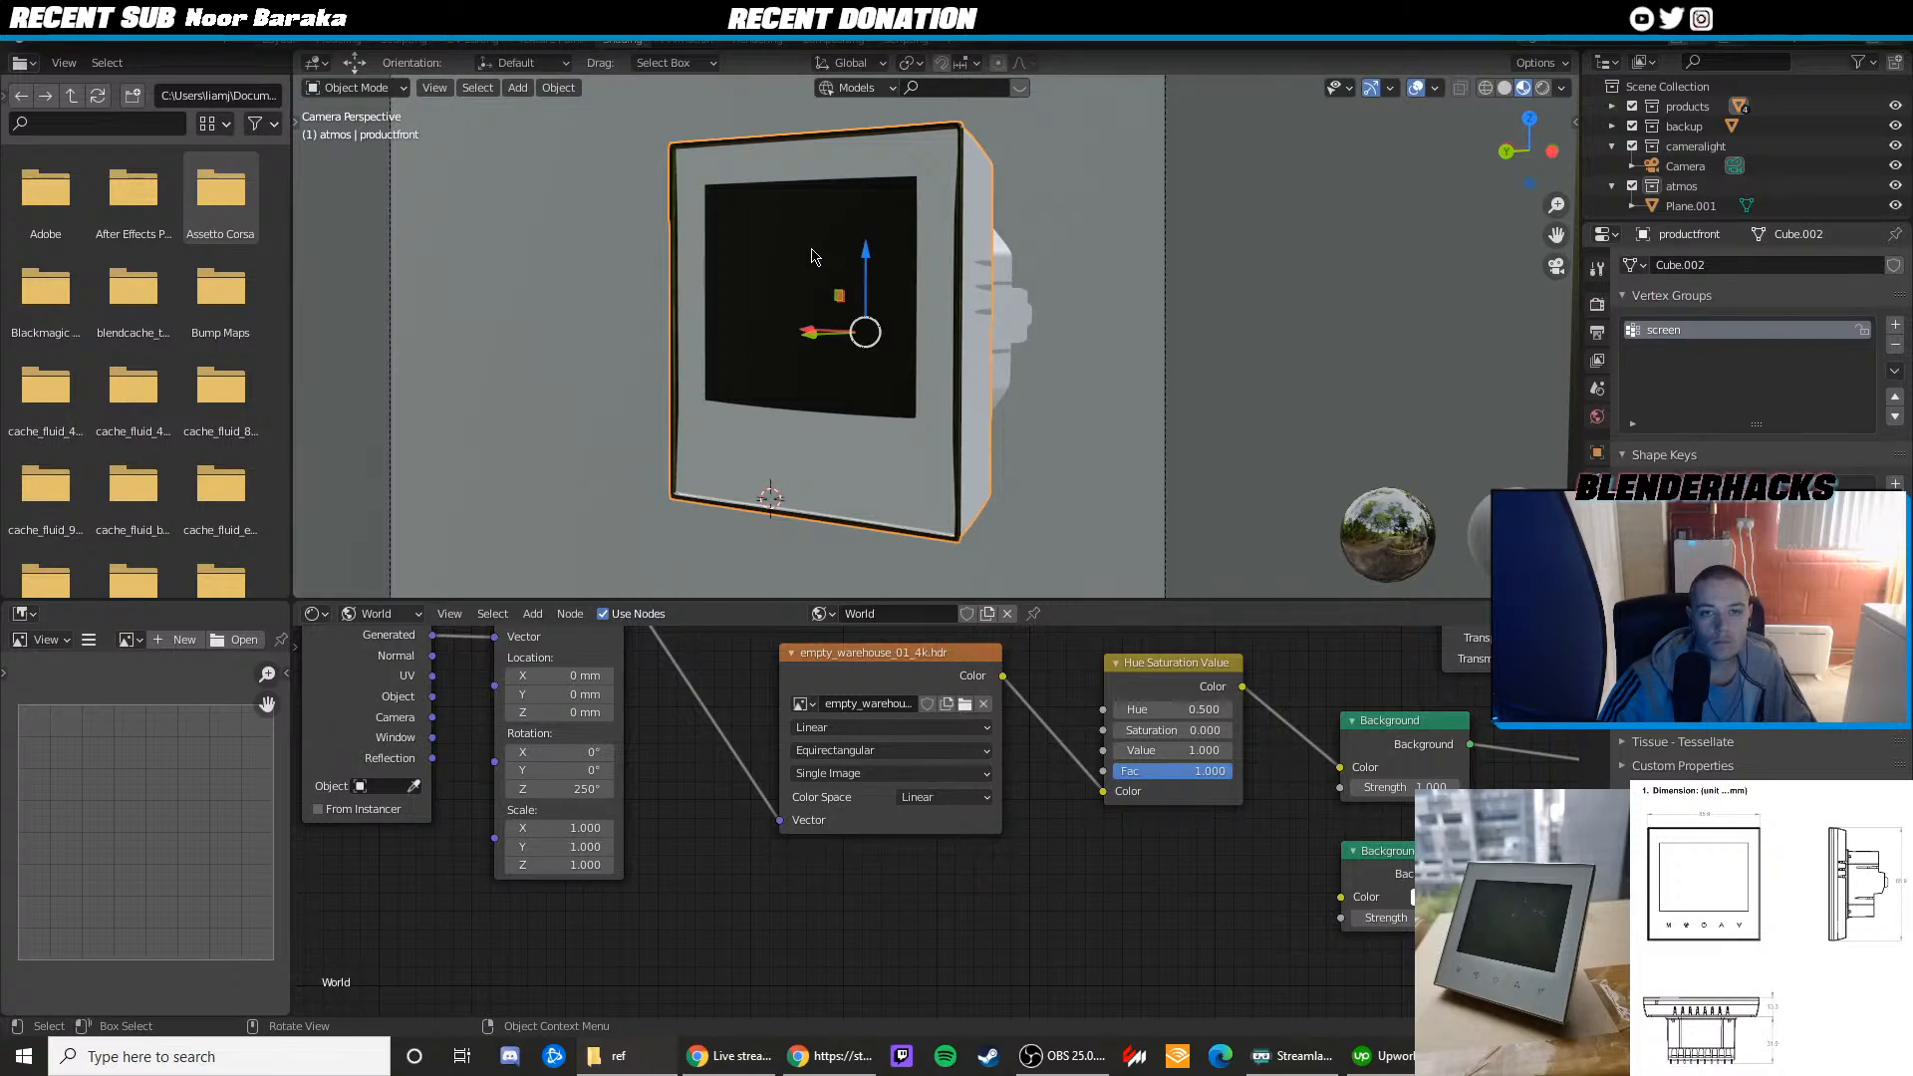
Scale the screen vertices very slightly shorter along Z and leave Edit Mode
{"action": "key", "text": "Tab"}
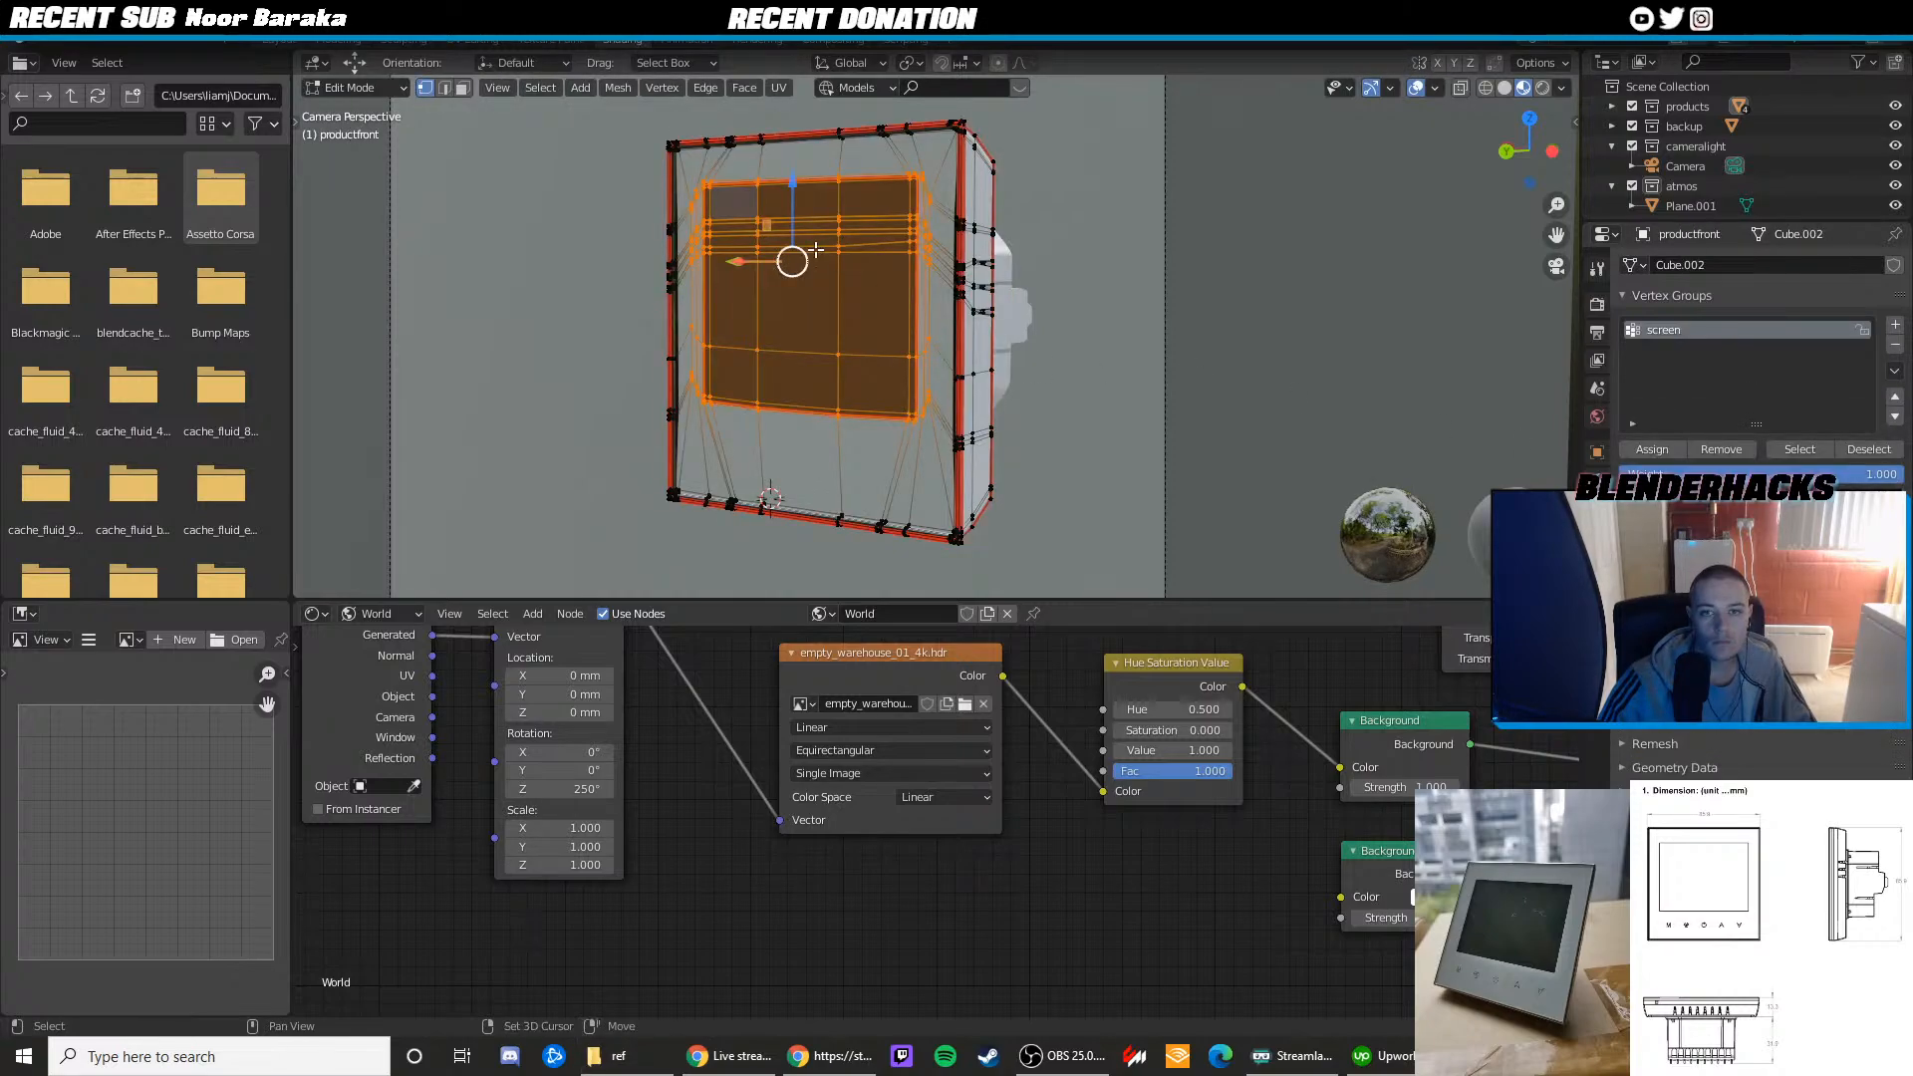
{"action": "key", "text": "shift+space"}
{"action": "key", "text": "s"}
{"action": "left_click_drag", "start_coordinate": [792, 196], "coordinate": [788, 200]}
{"action": "key", "text": "Tab"}
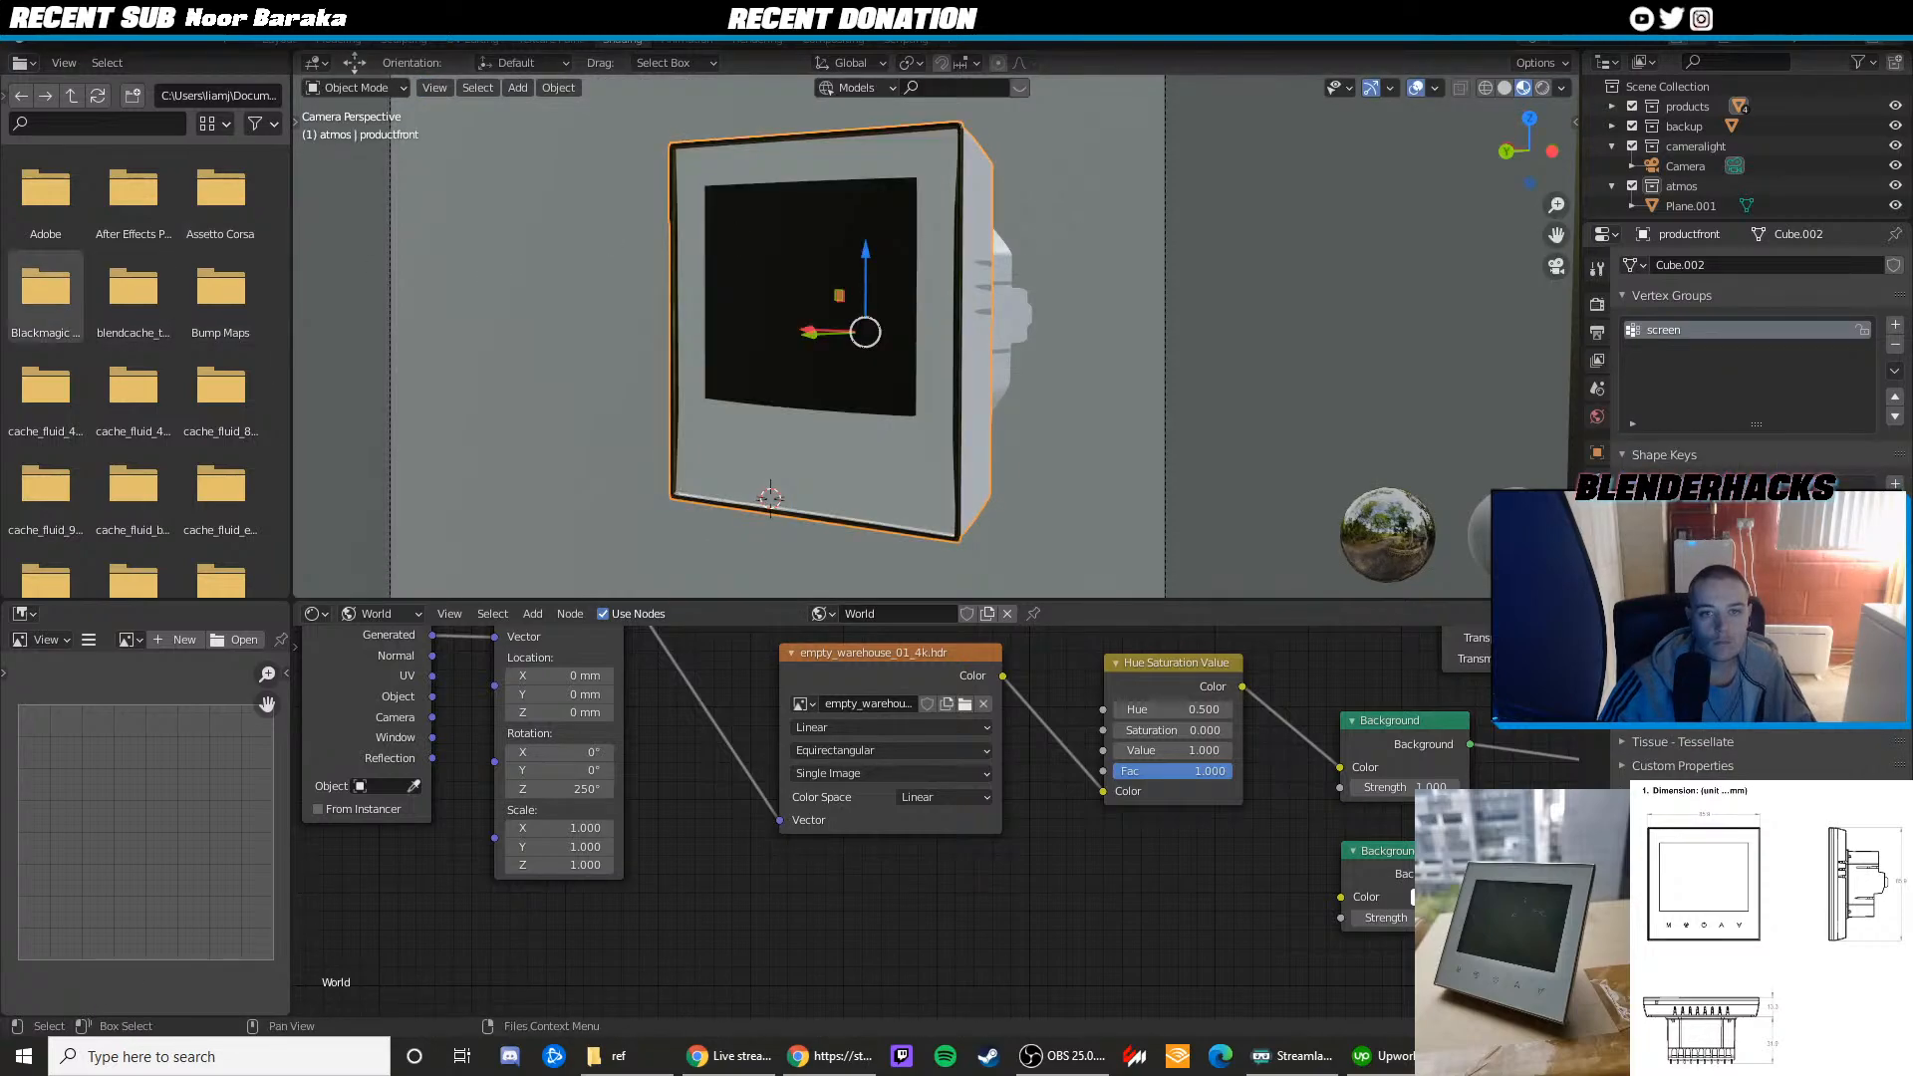
Render the image, compare the thermostat's screen with reference photo 3.jpeg, and close the render window
{"action": "left_click", "coordinate": [120, 44]}
{"action": "left_click", "coordinate": [159, 64]}
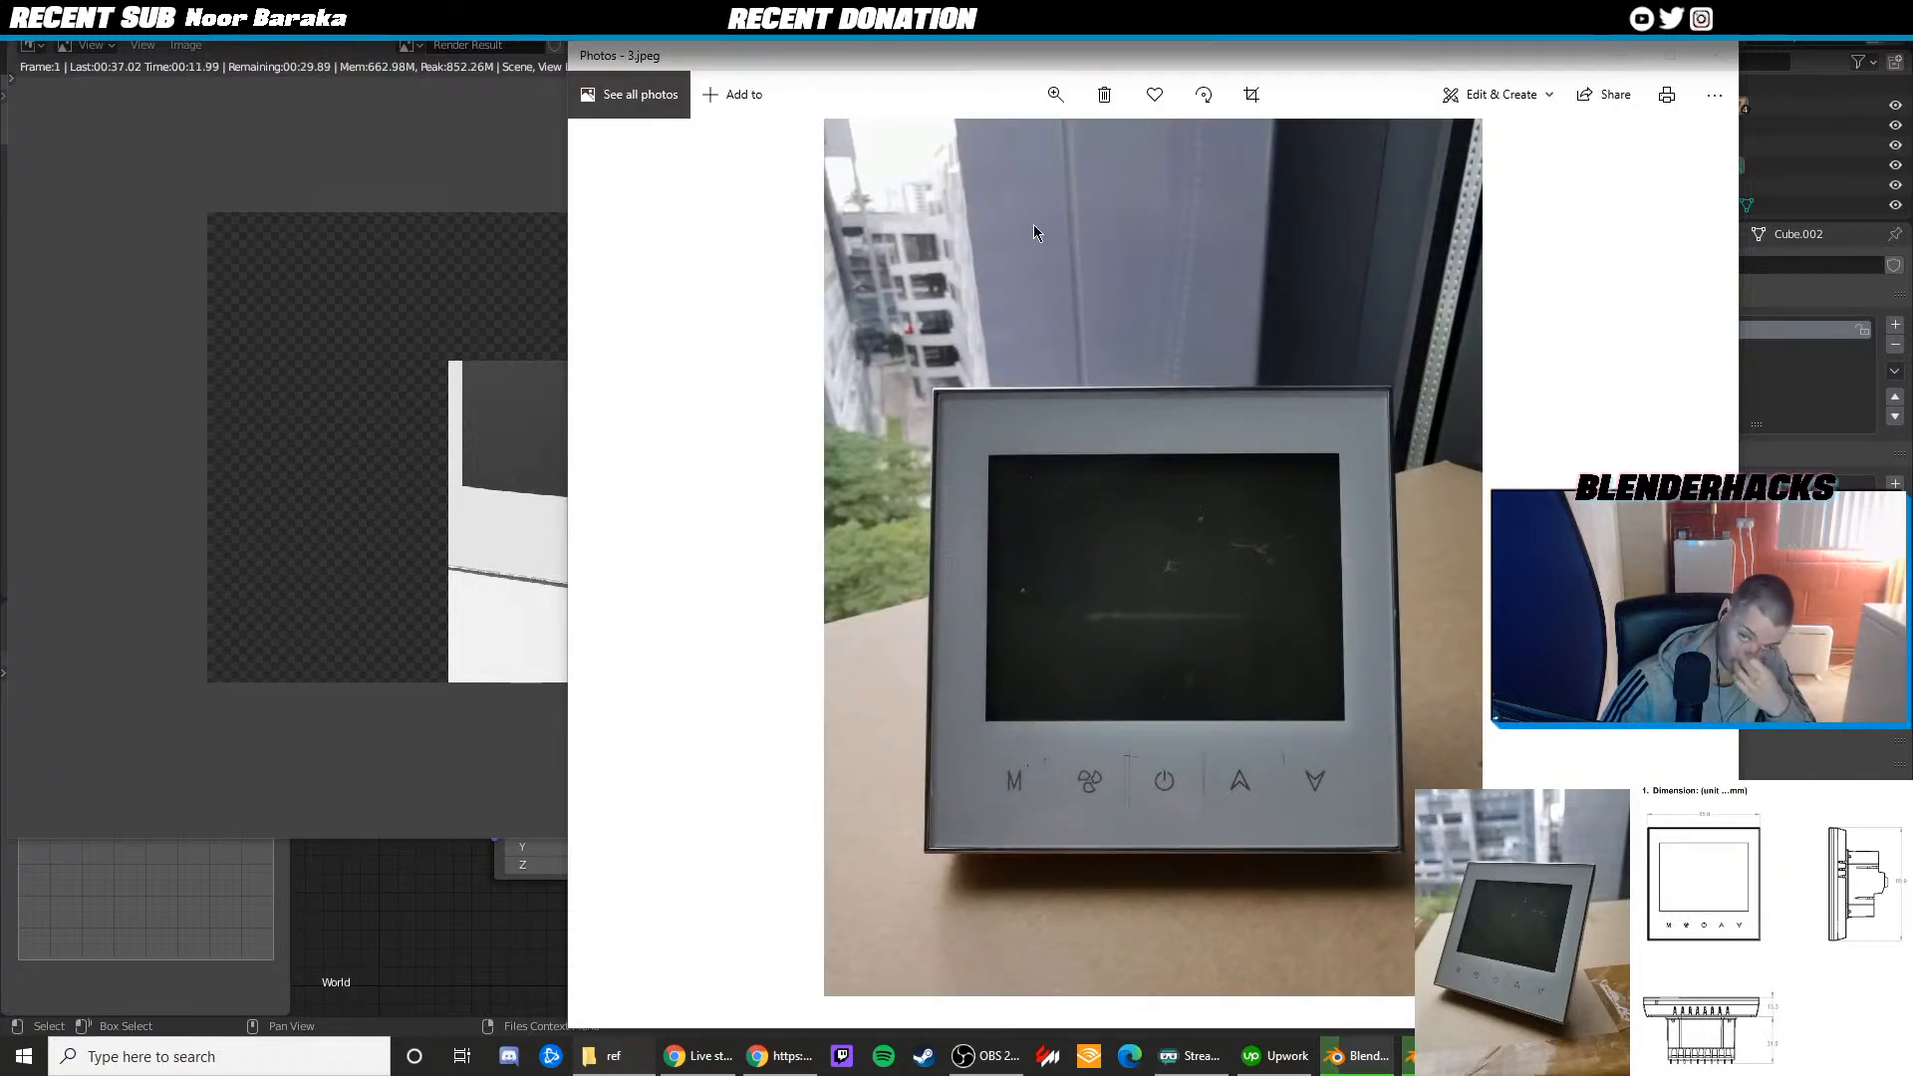
{"action": "left_click", "coordinate": [1712, 60]}
{"action": "scroll", "coordinate": [603, 389], "scroll_direction": "up", "scroll_amount": 3}
{"action": "scroll", "coordinate": [606, 392], "scroll_direction": "down", "scroll_amount": 3}
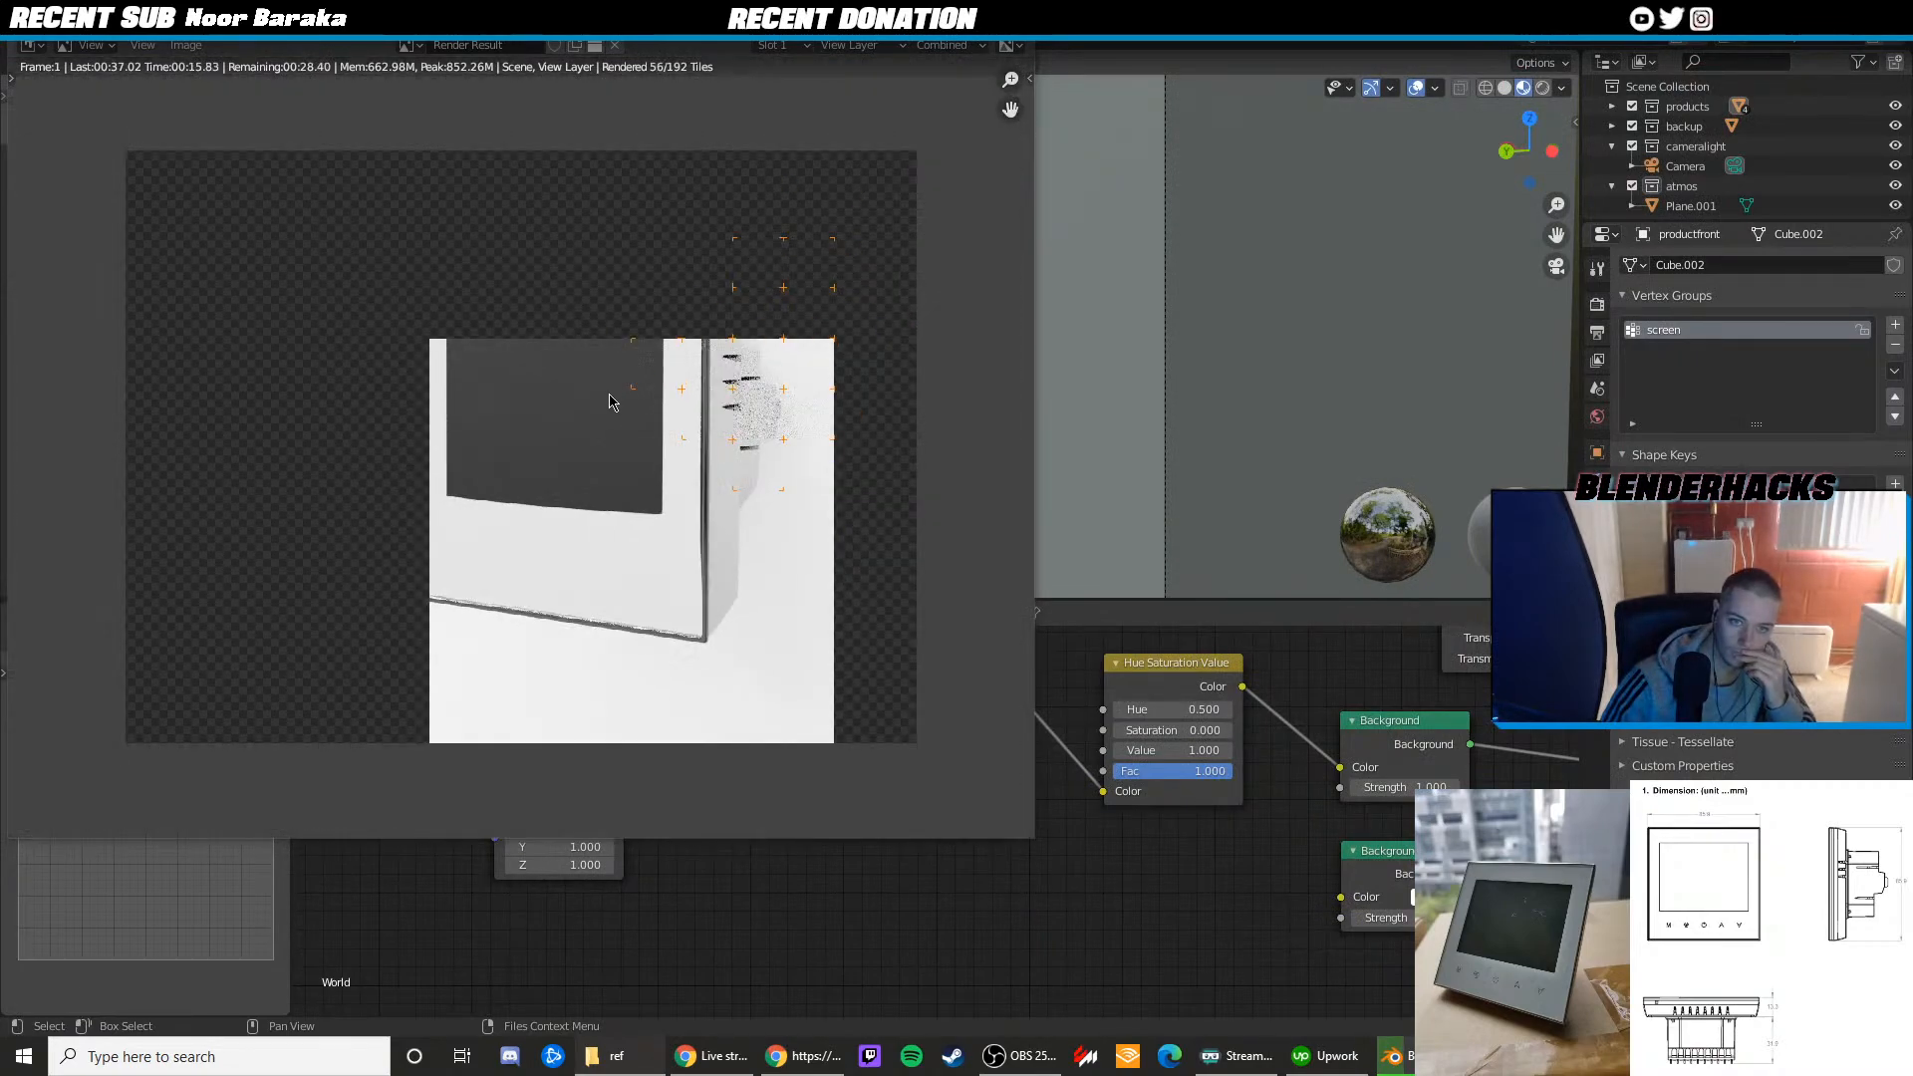
{"action": "scroll", "coordinate": [611, 401], "scroll_direction": "down", "scroll_amount": 2}
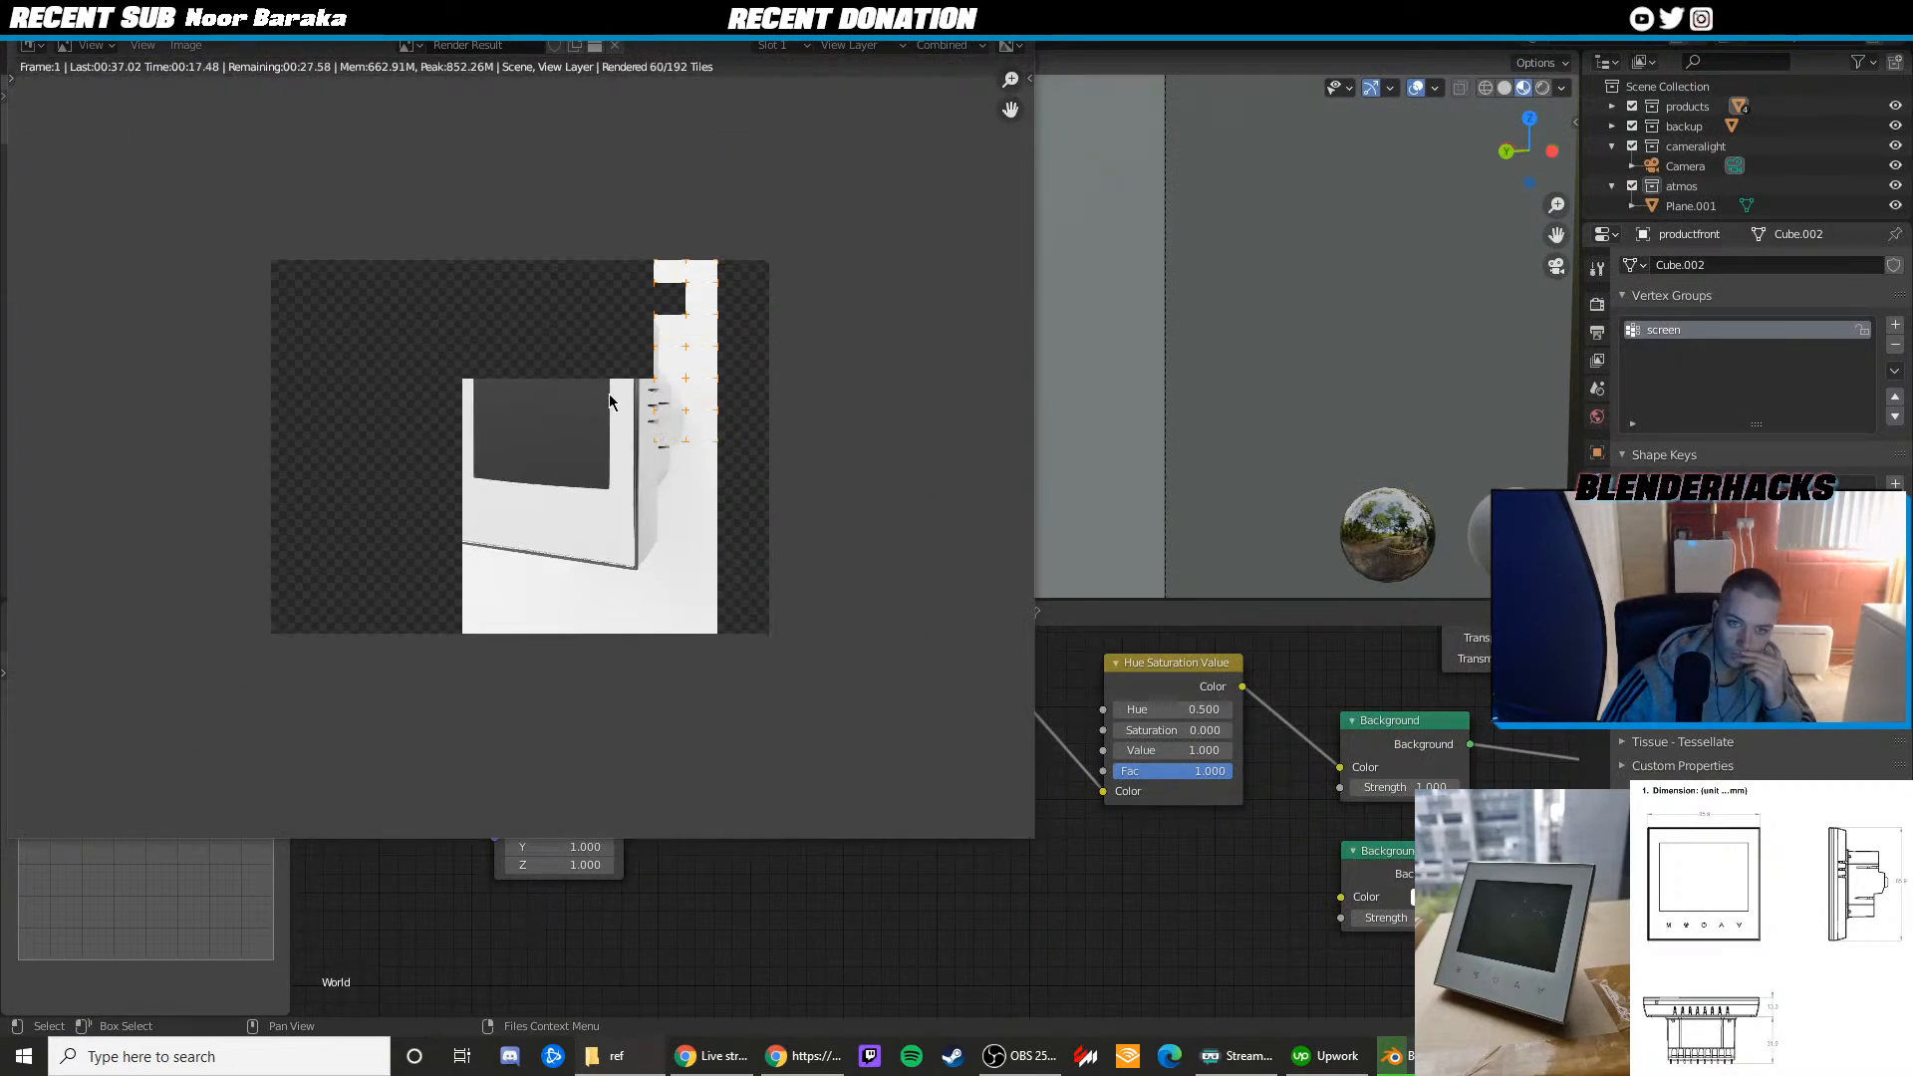
{"action": "key", "text": "Home"}
{"action": "key", "text": "Escape"}
Set the environment texture mapping's Z rotation to 120° and render the image again
{"action": "left_click", "coordinate": [555, 789]}
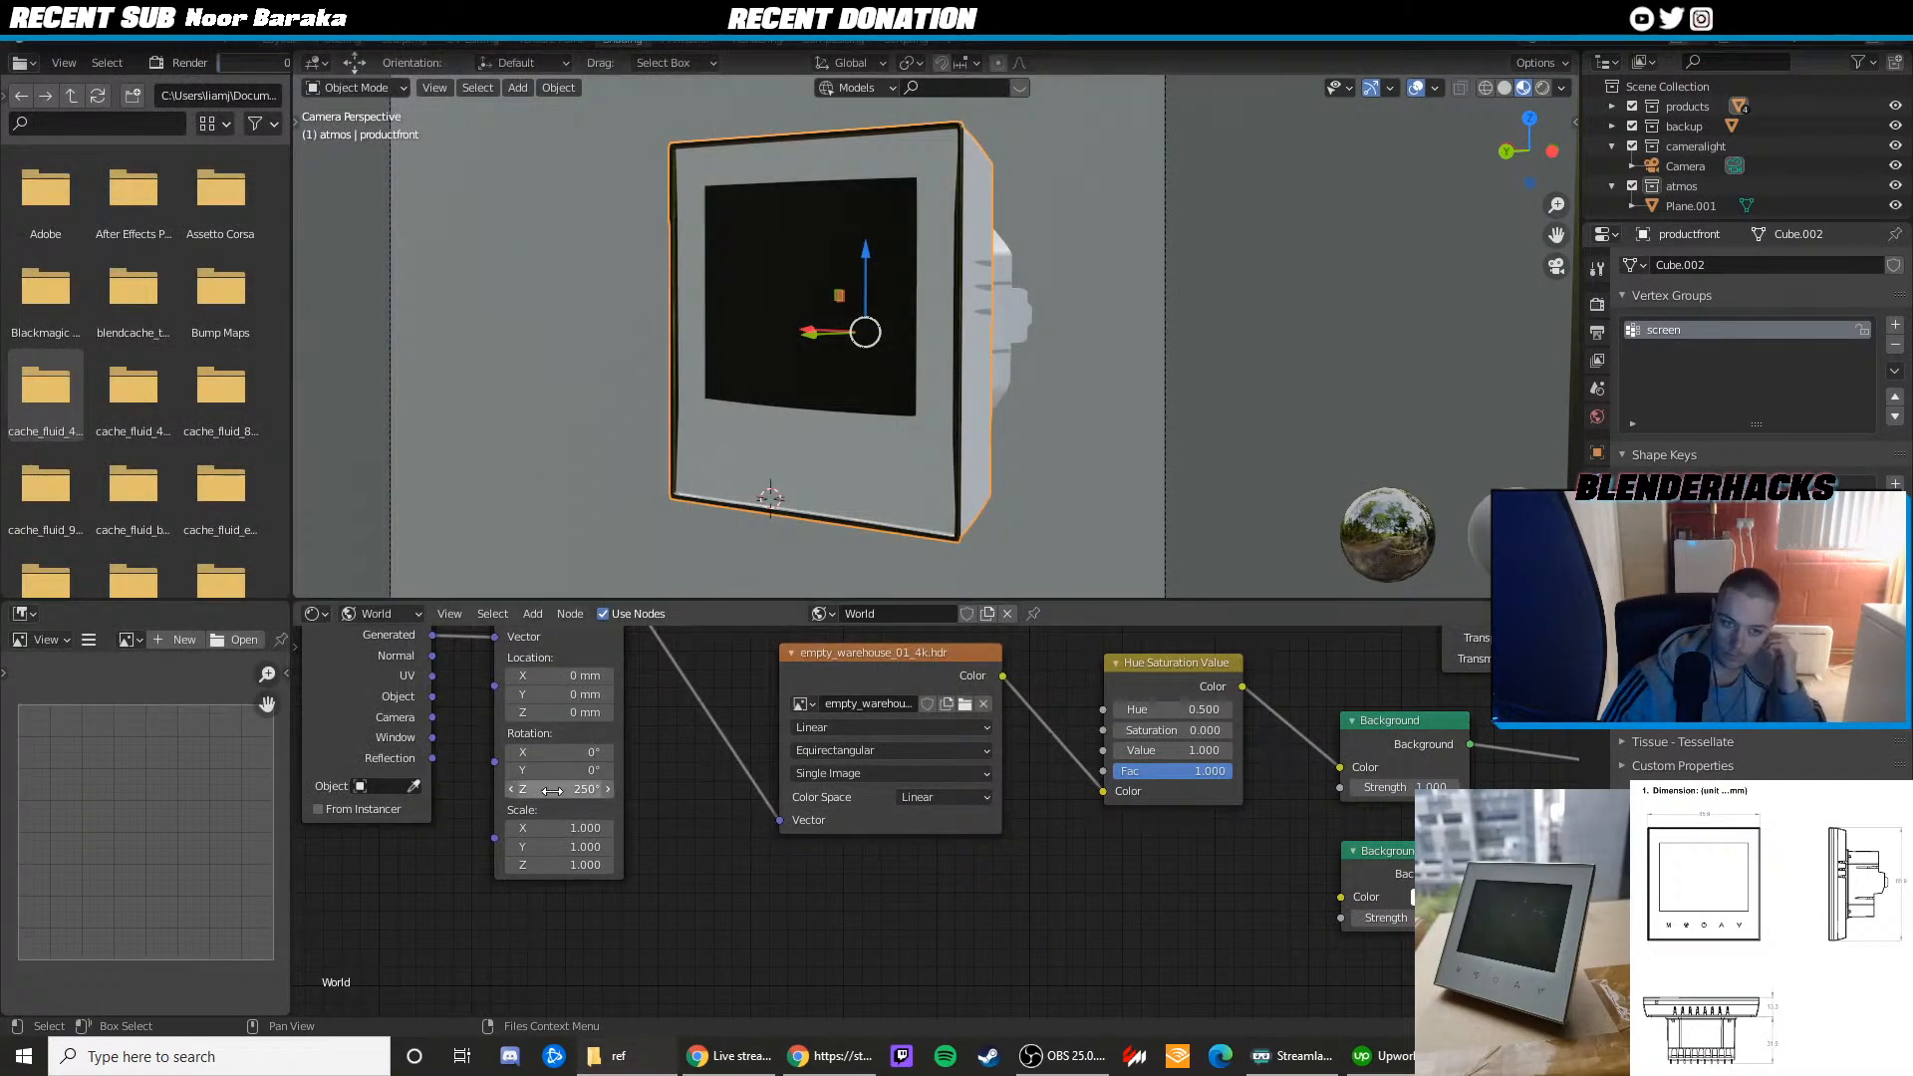
{"action": "type", "text": "250d"}
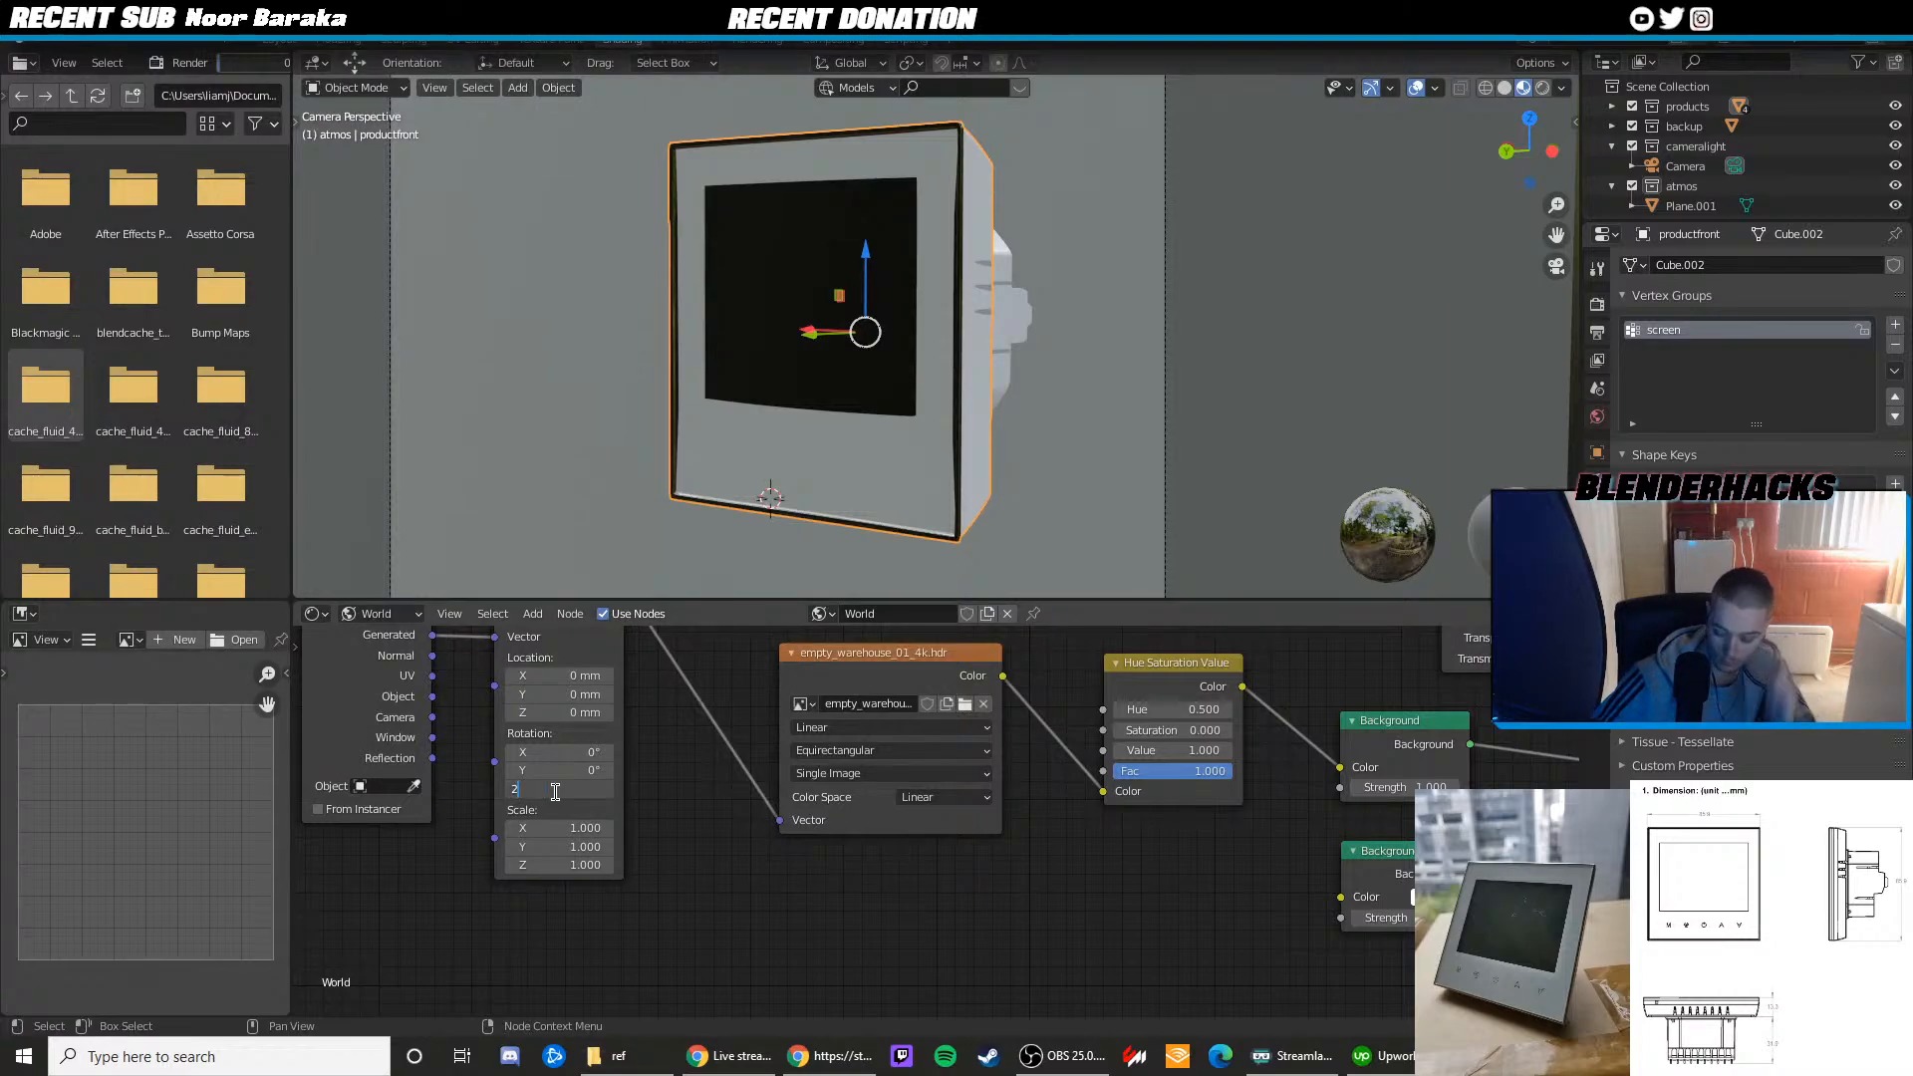
{"action": "key", "text": "Return"}
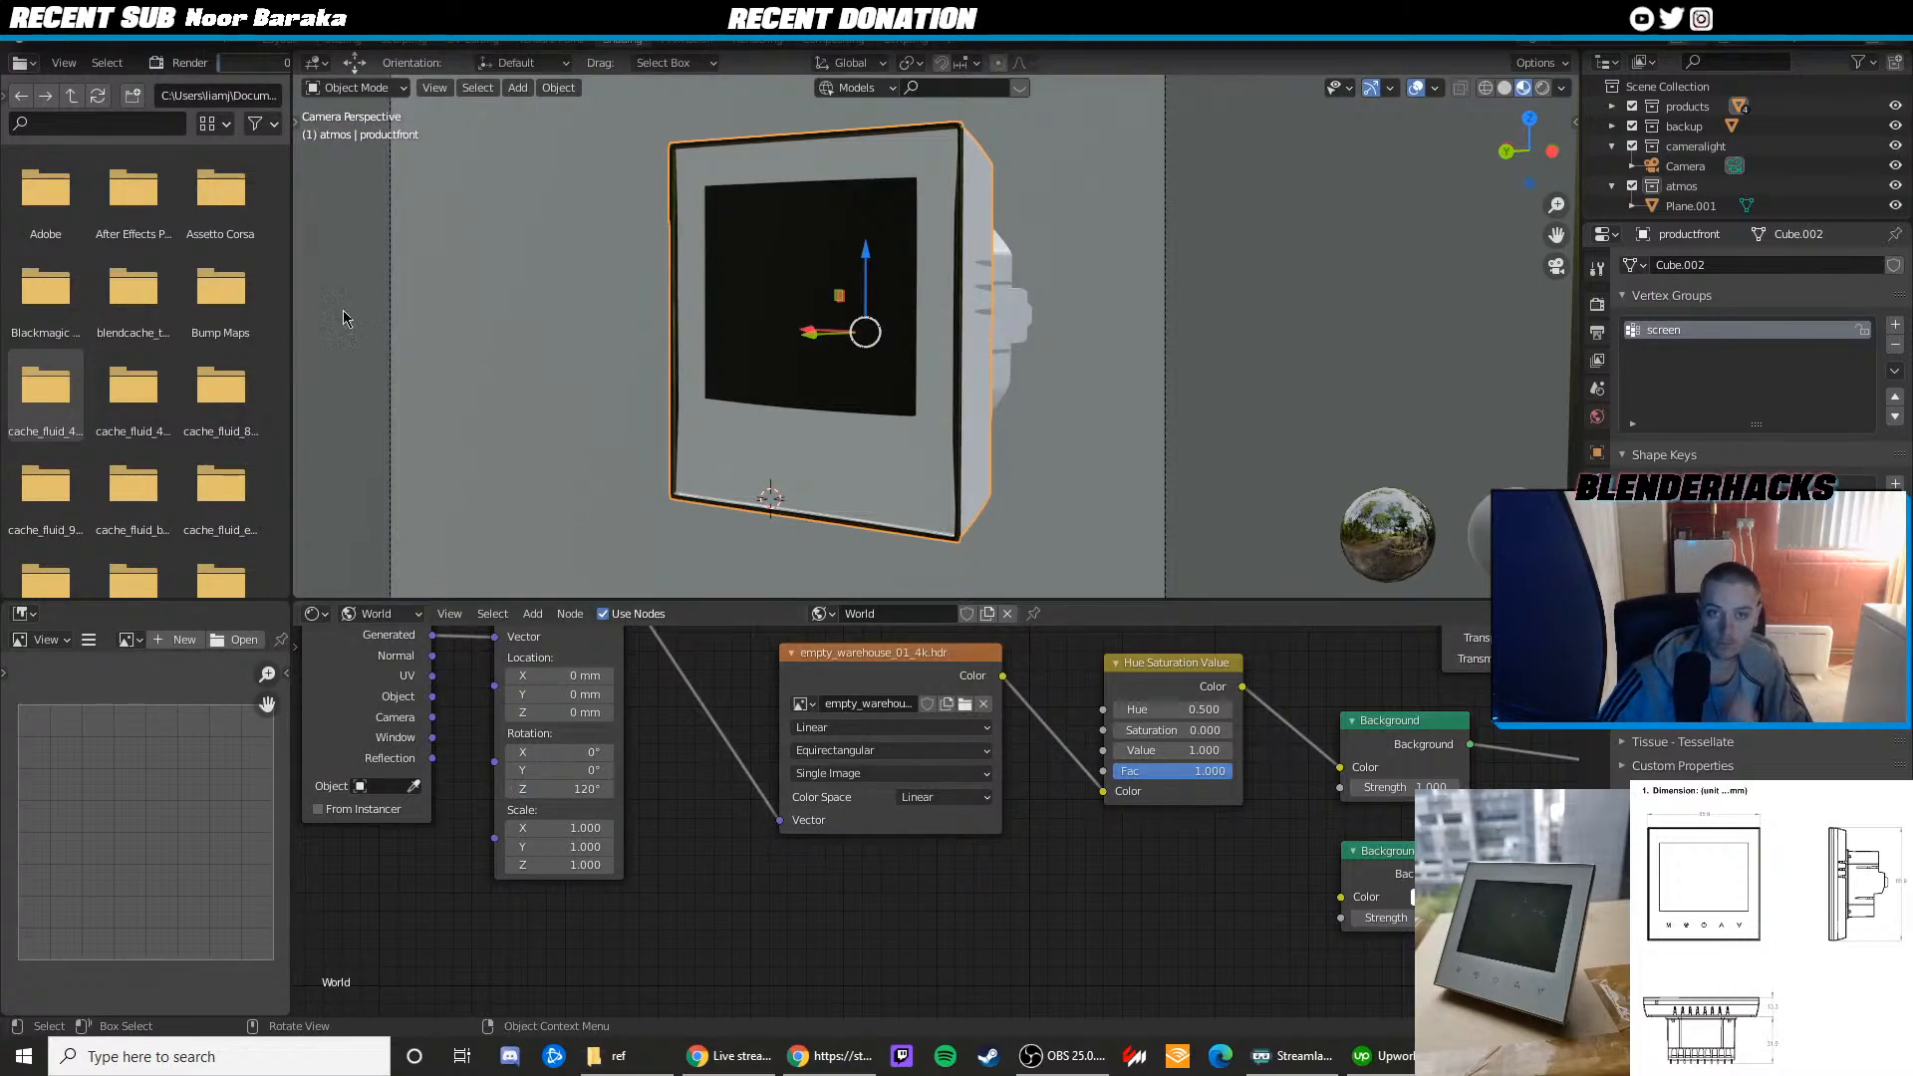
{"action": "left_click", "coordinate": [119, 44]}
{"action": "left_click", "coordinate": [137, 58]}
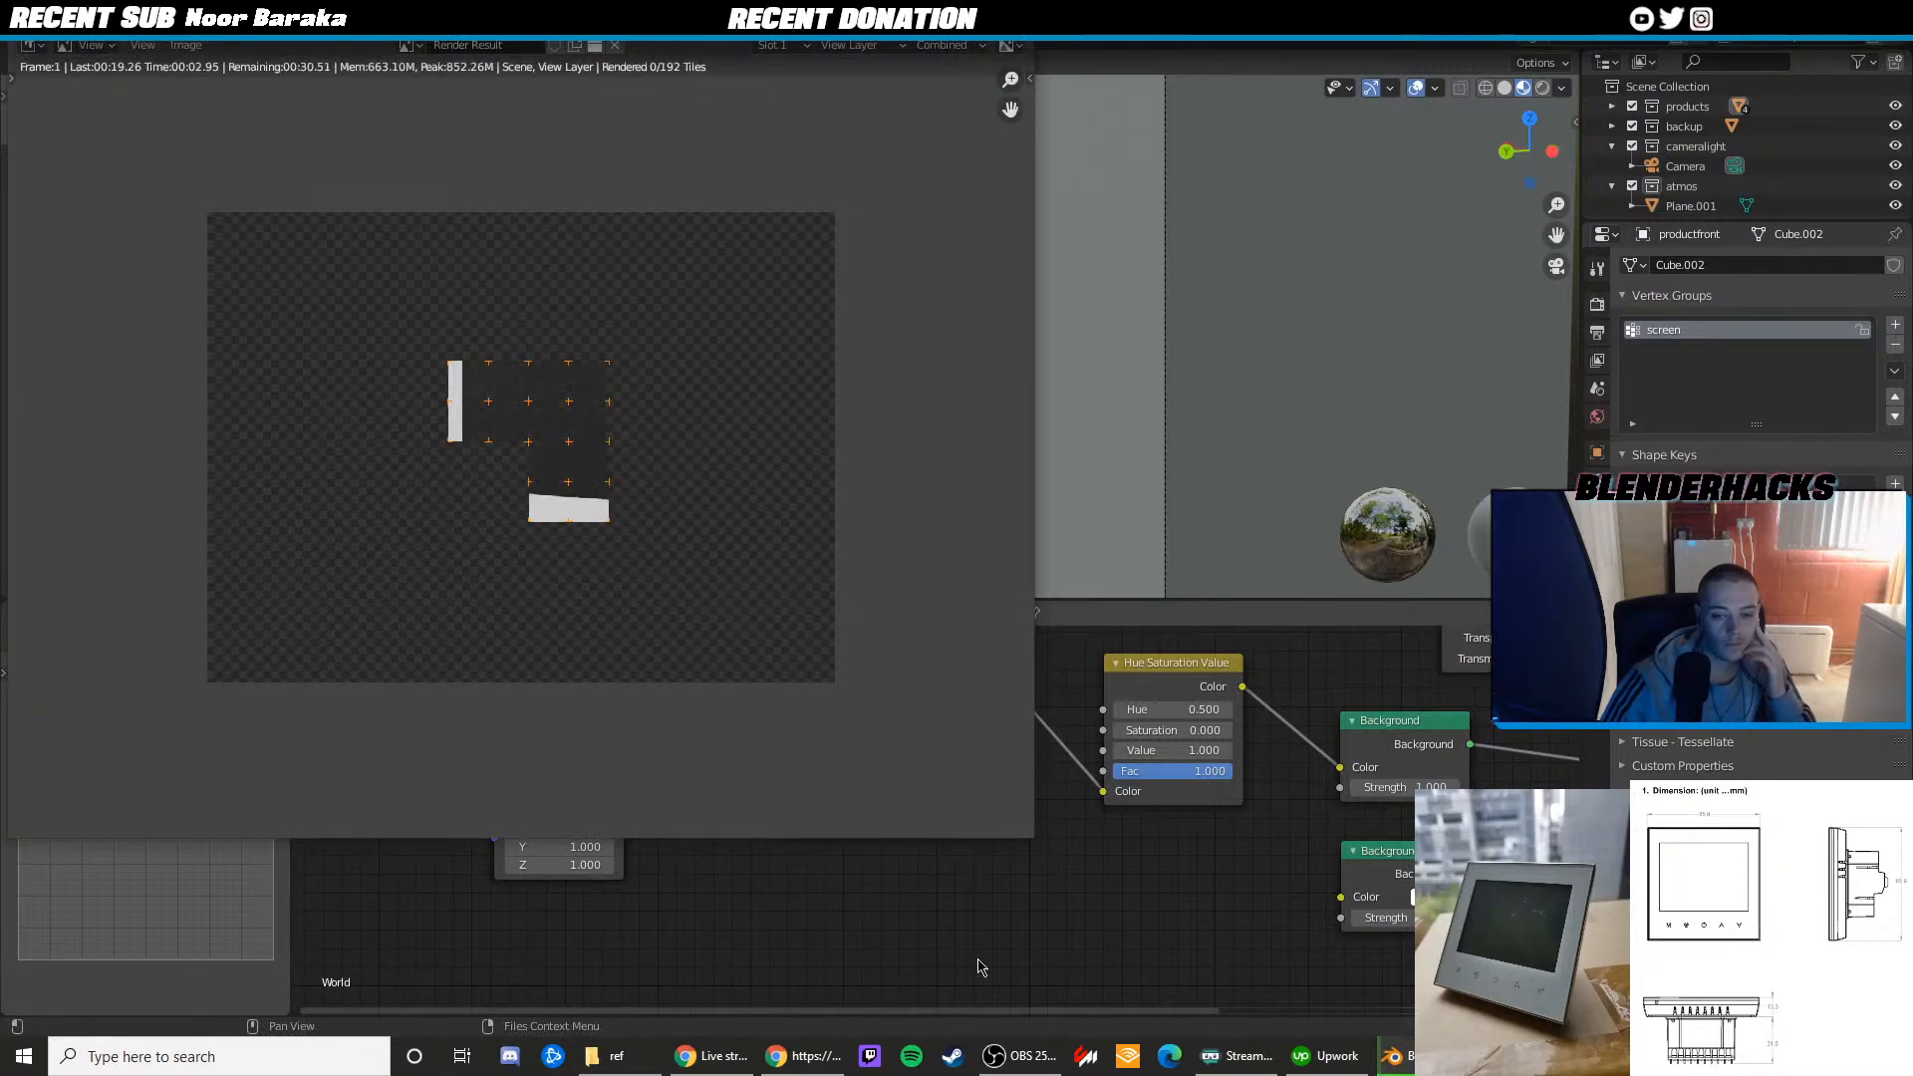
Examine the lighting on the thermostat's front, screen, frame edges and side vents in the new render
{"action": "mouse_move", "coordinate": [797, 1065]}
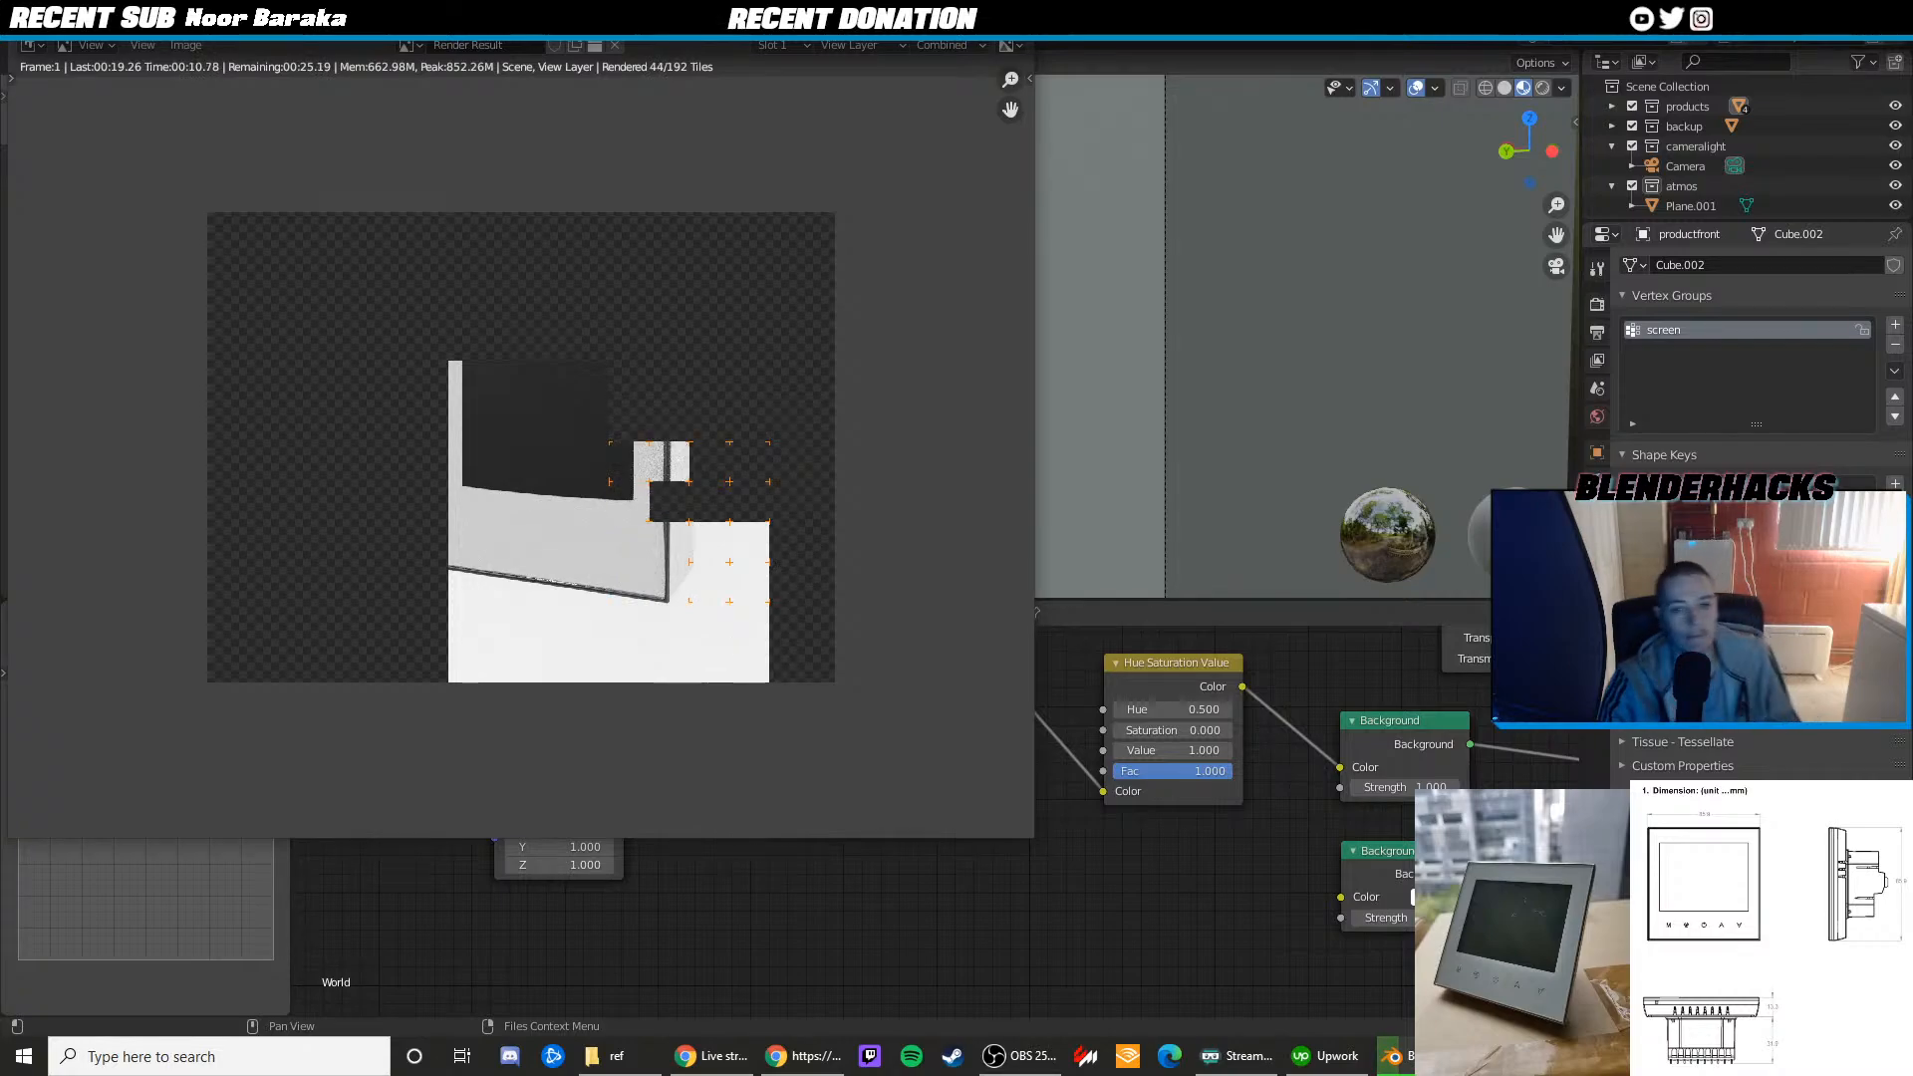
{"action": "scroll", "coordinate": [422, 444], "scroll_direction": "up", "scroll_amount": 3}
{"action": "scroll", "coordinate": [461, 438], "scroll_direction": "down", "scroll_amount": 4}
{"action": "scroll", "coordinate": [461, 440], "scroll_direction": "up", "scroll_amount": 5}
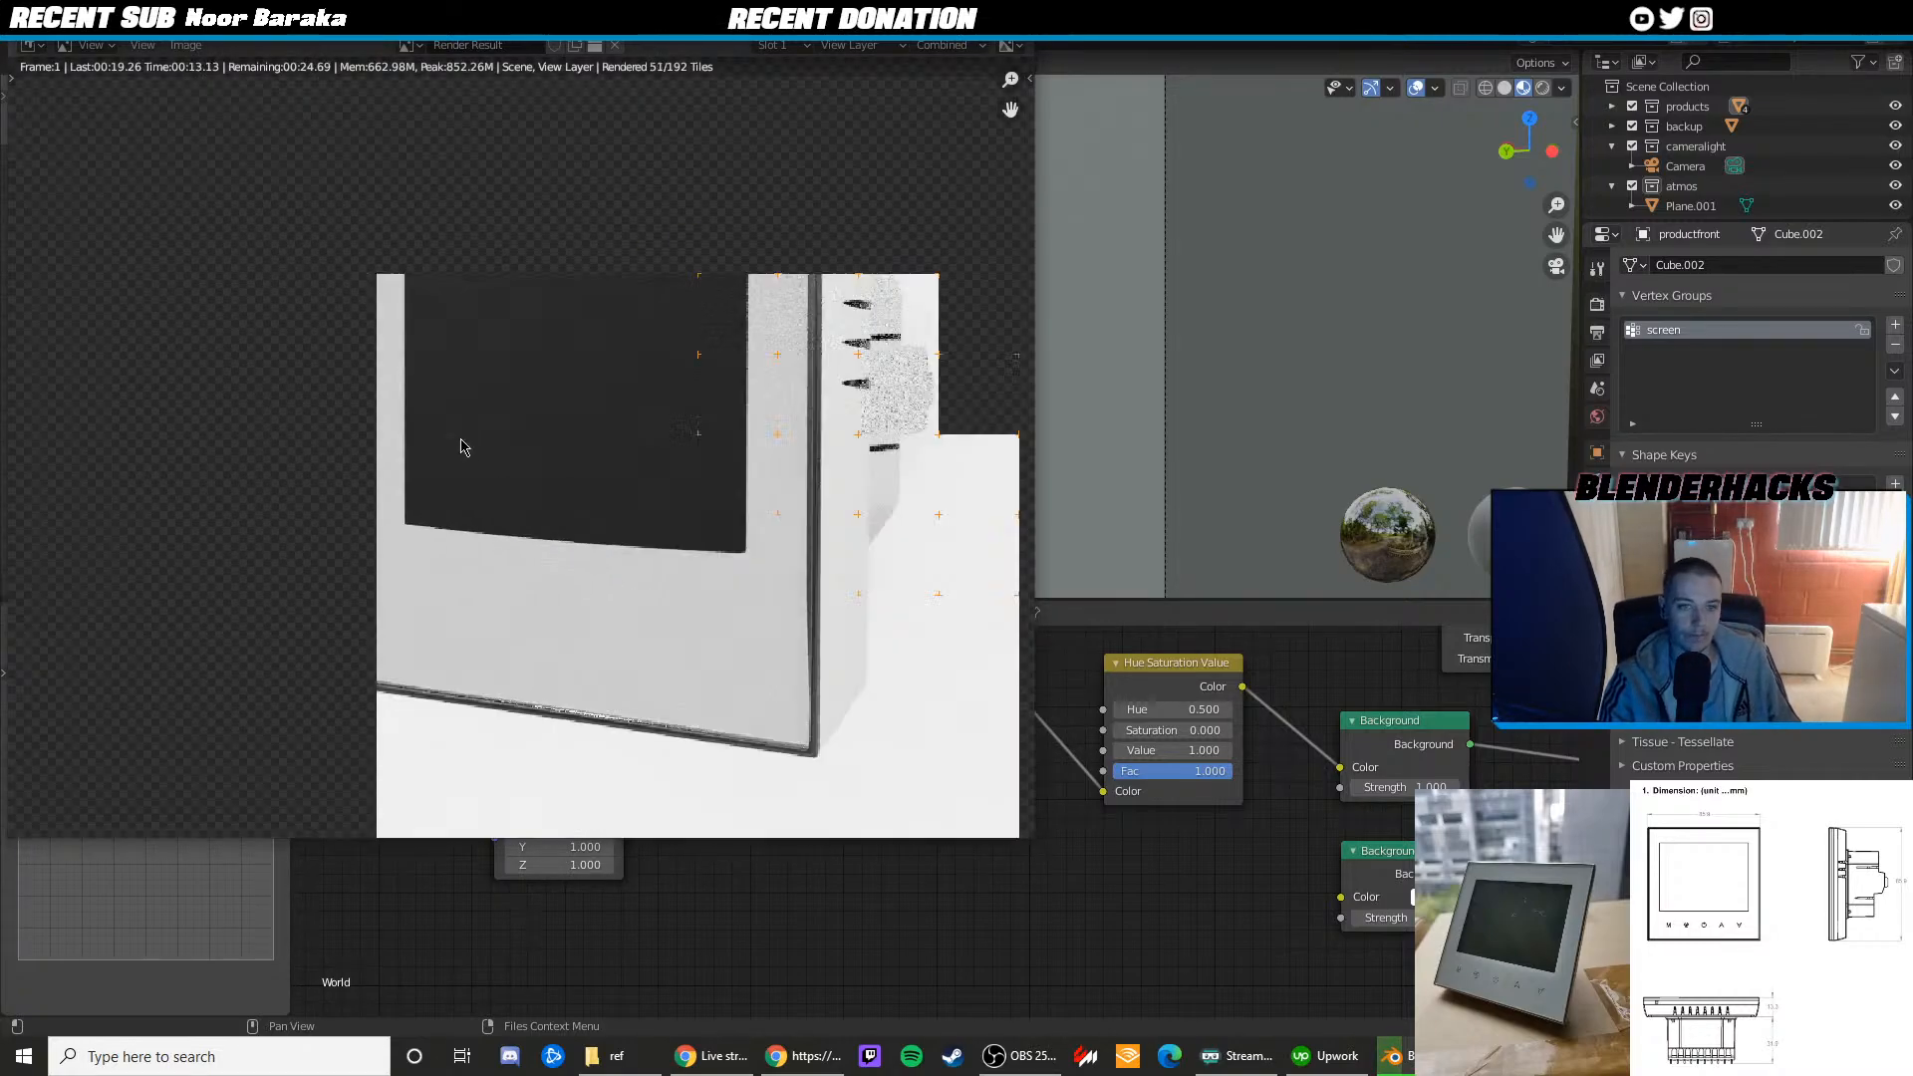
{"action": "scroll", "coordinate": [460, 445], "scroll_direction": "down", "scroll_amount": 2}
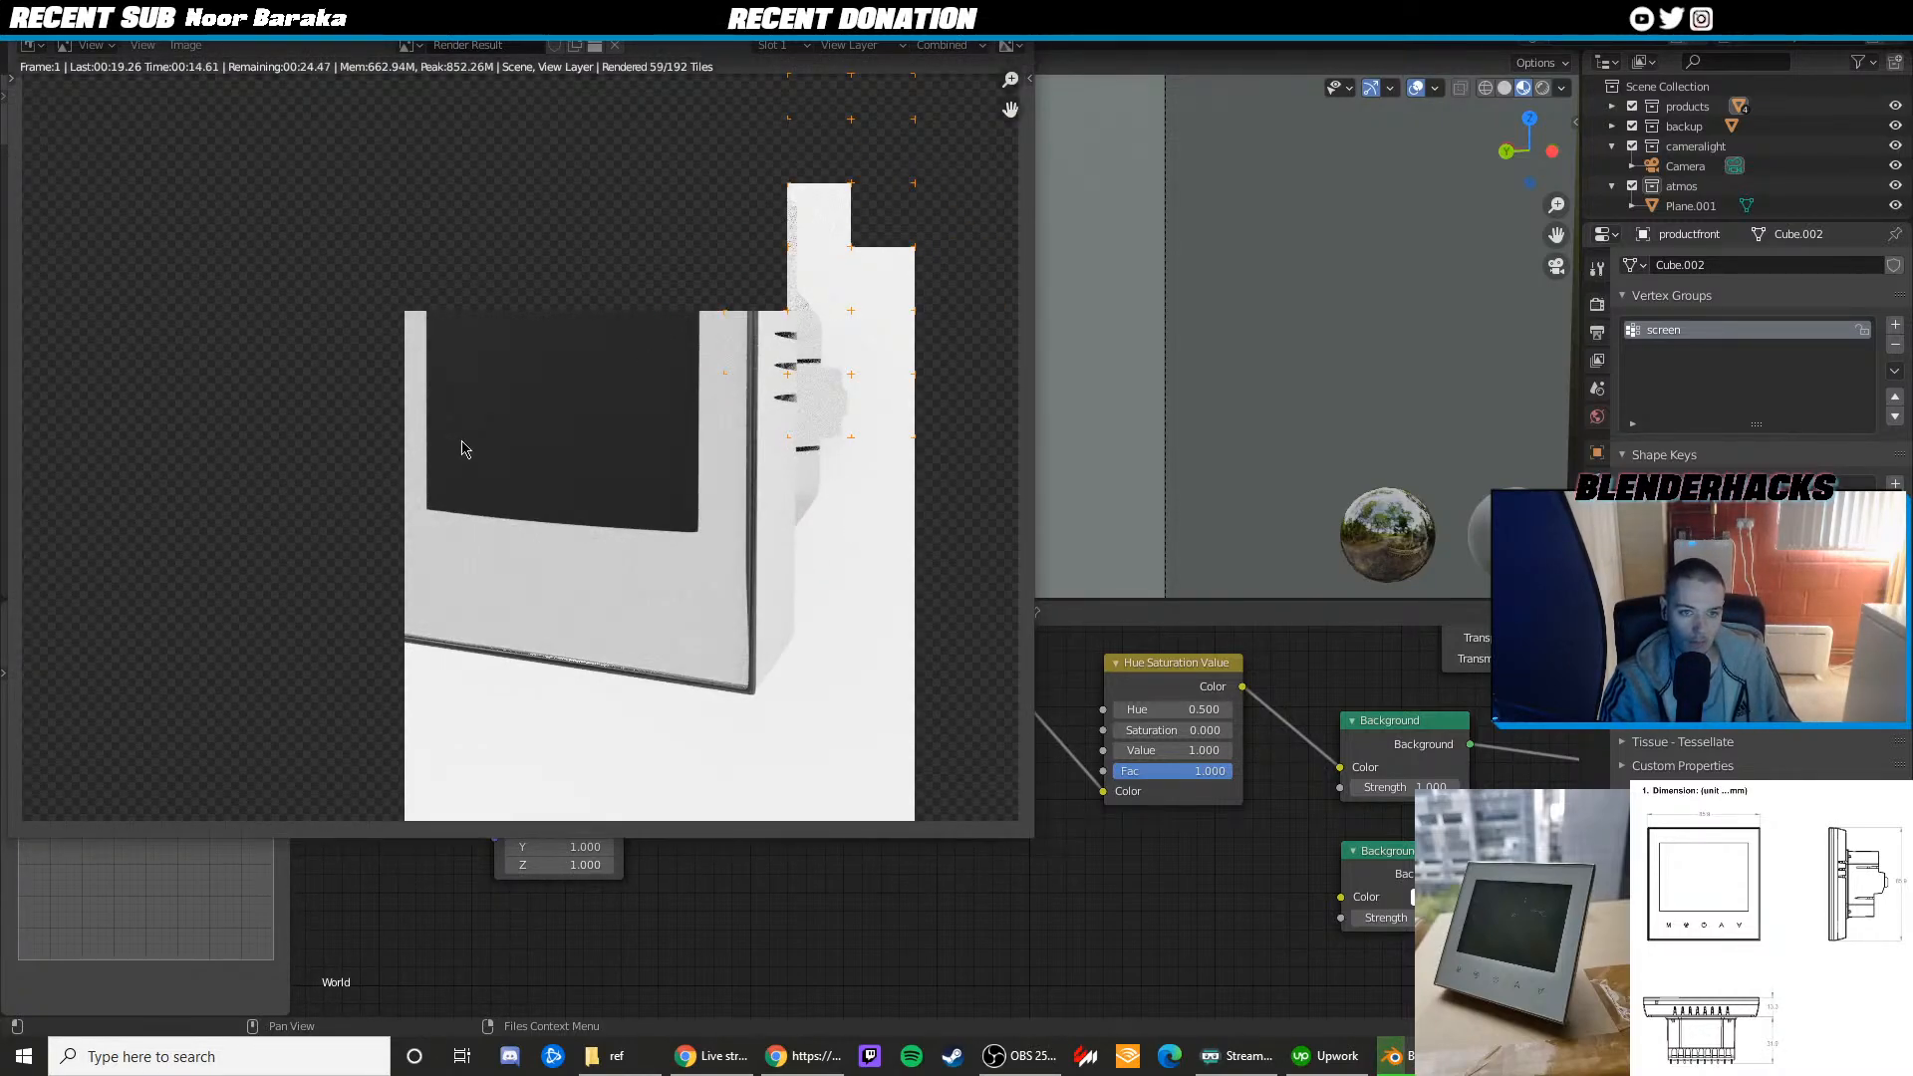
{"action": "scroll", "coordinate": [454, 445], "scroll_direction": "up", "scroll_amount": 6}
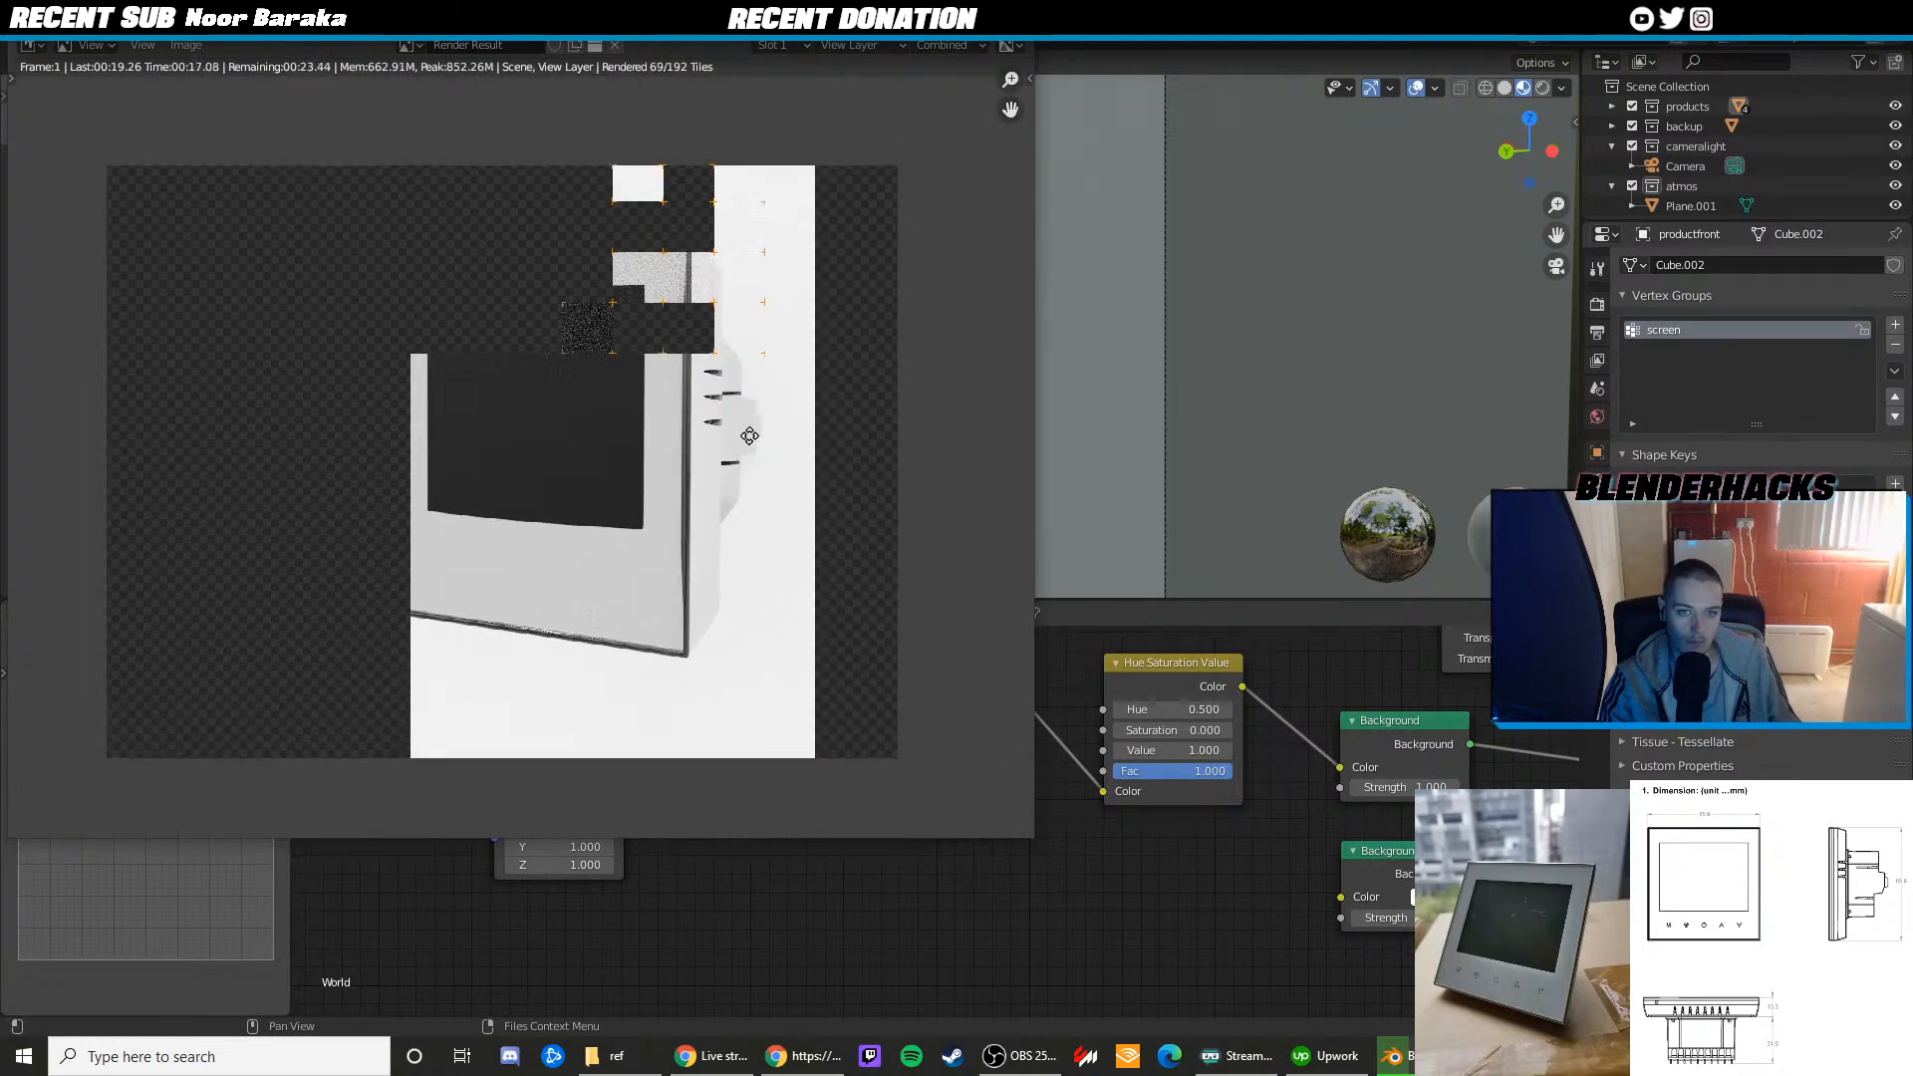
{"action": "scroll", "coordinate": [638, 458], "scroll_direction": "down", "scroll_amount": 5}
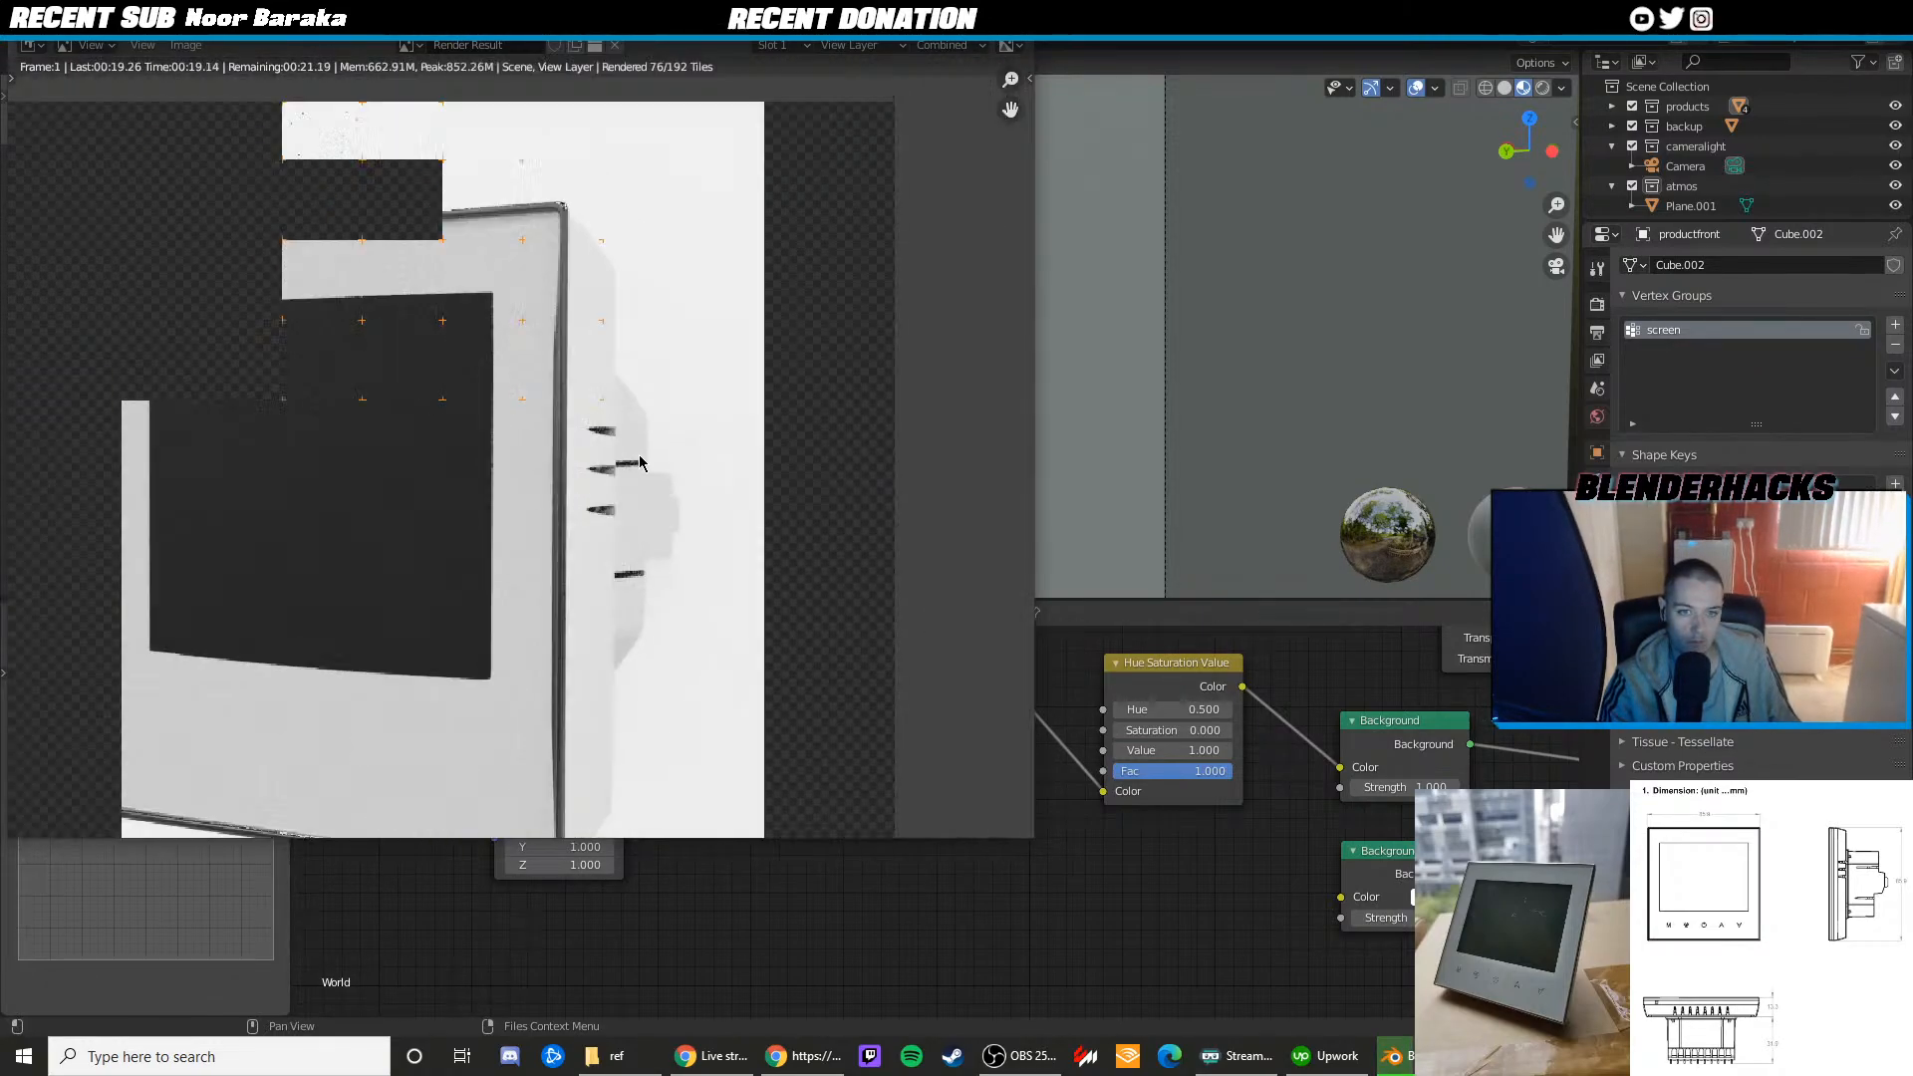
{"action": "scroll", "coordinate": [433, 428], "scroll_direction": "up", "scroll_amount": 3}
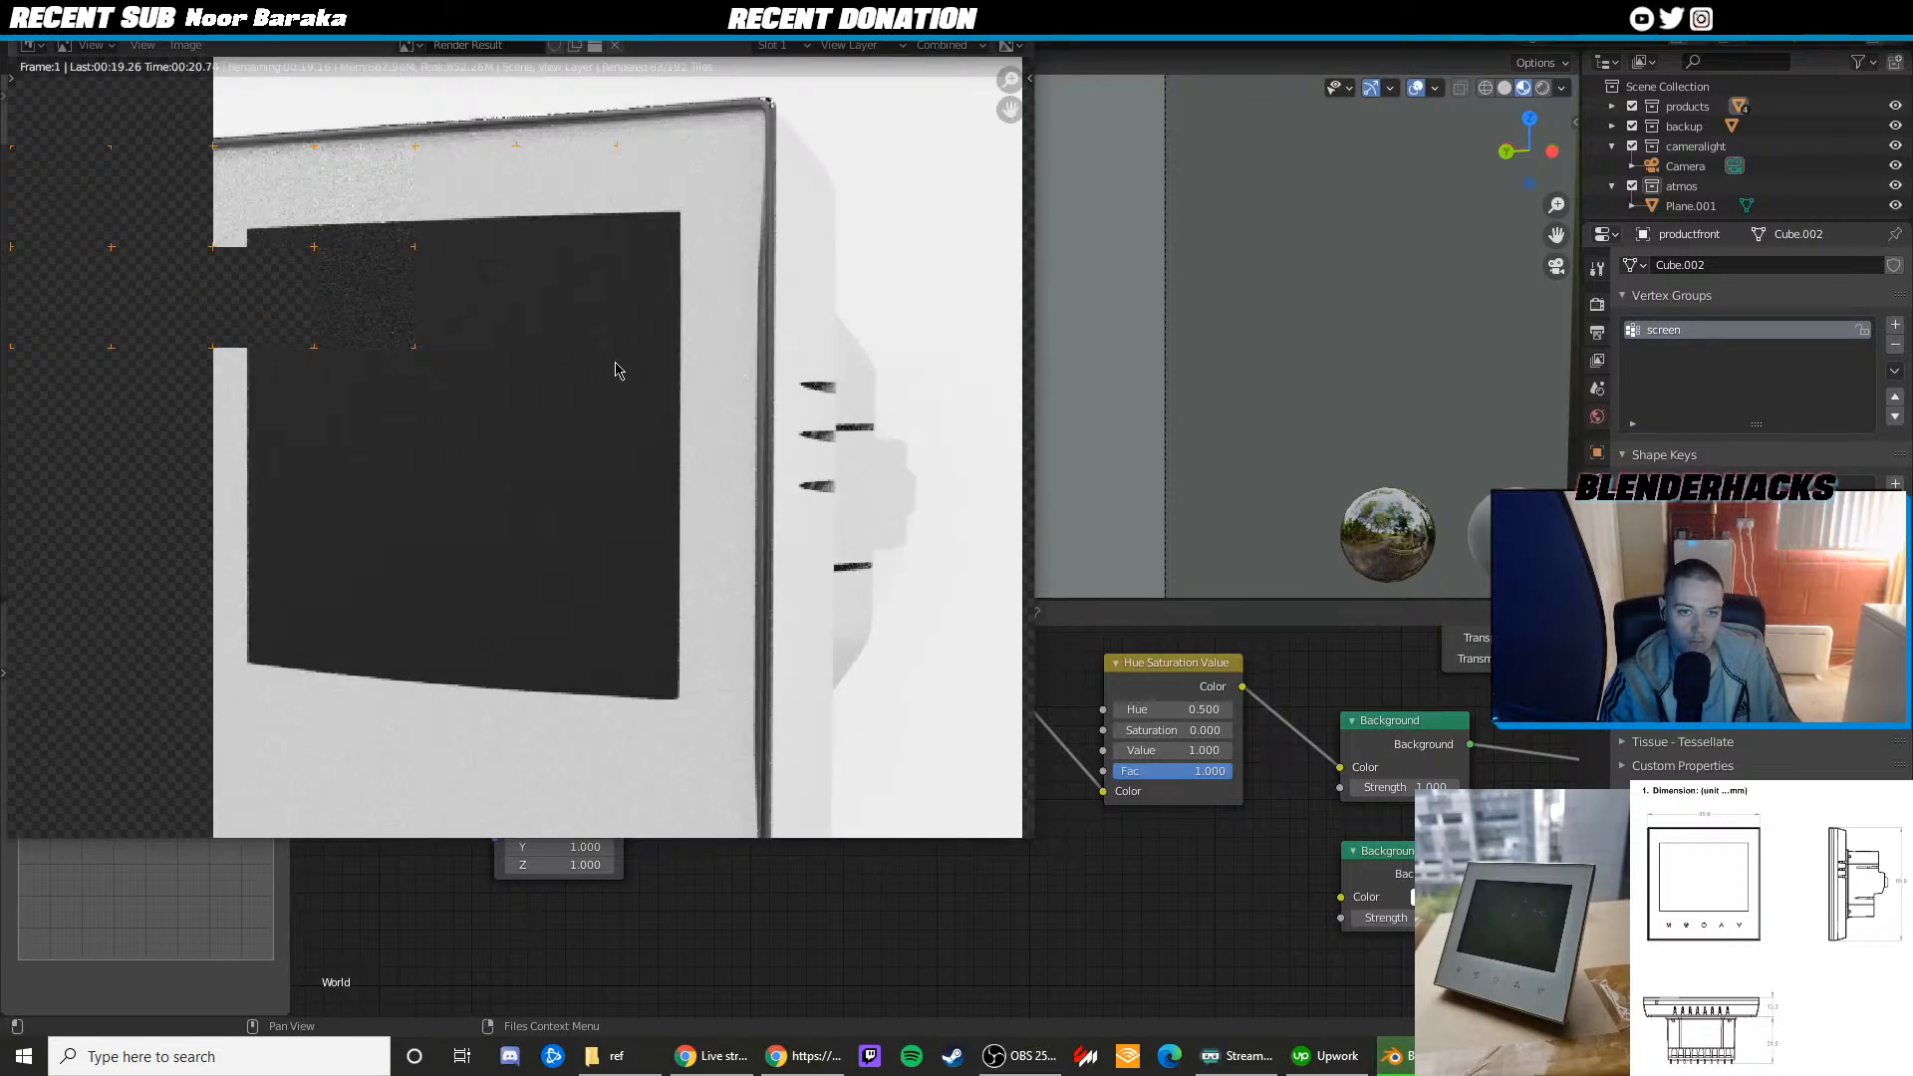
{"action": "scroll", "coordinate": [626, 424], "scroll_direction": "down", "scroll_amount": 2}
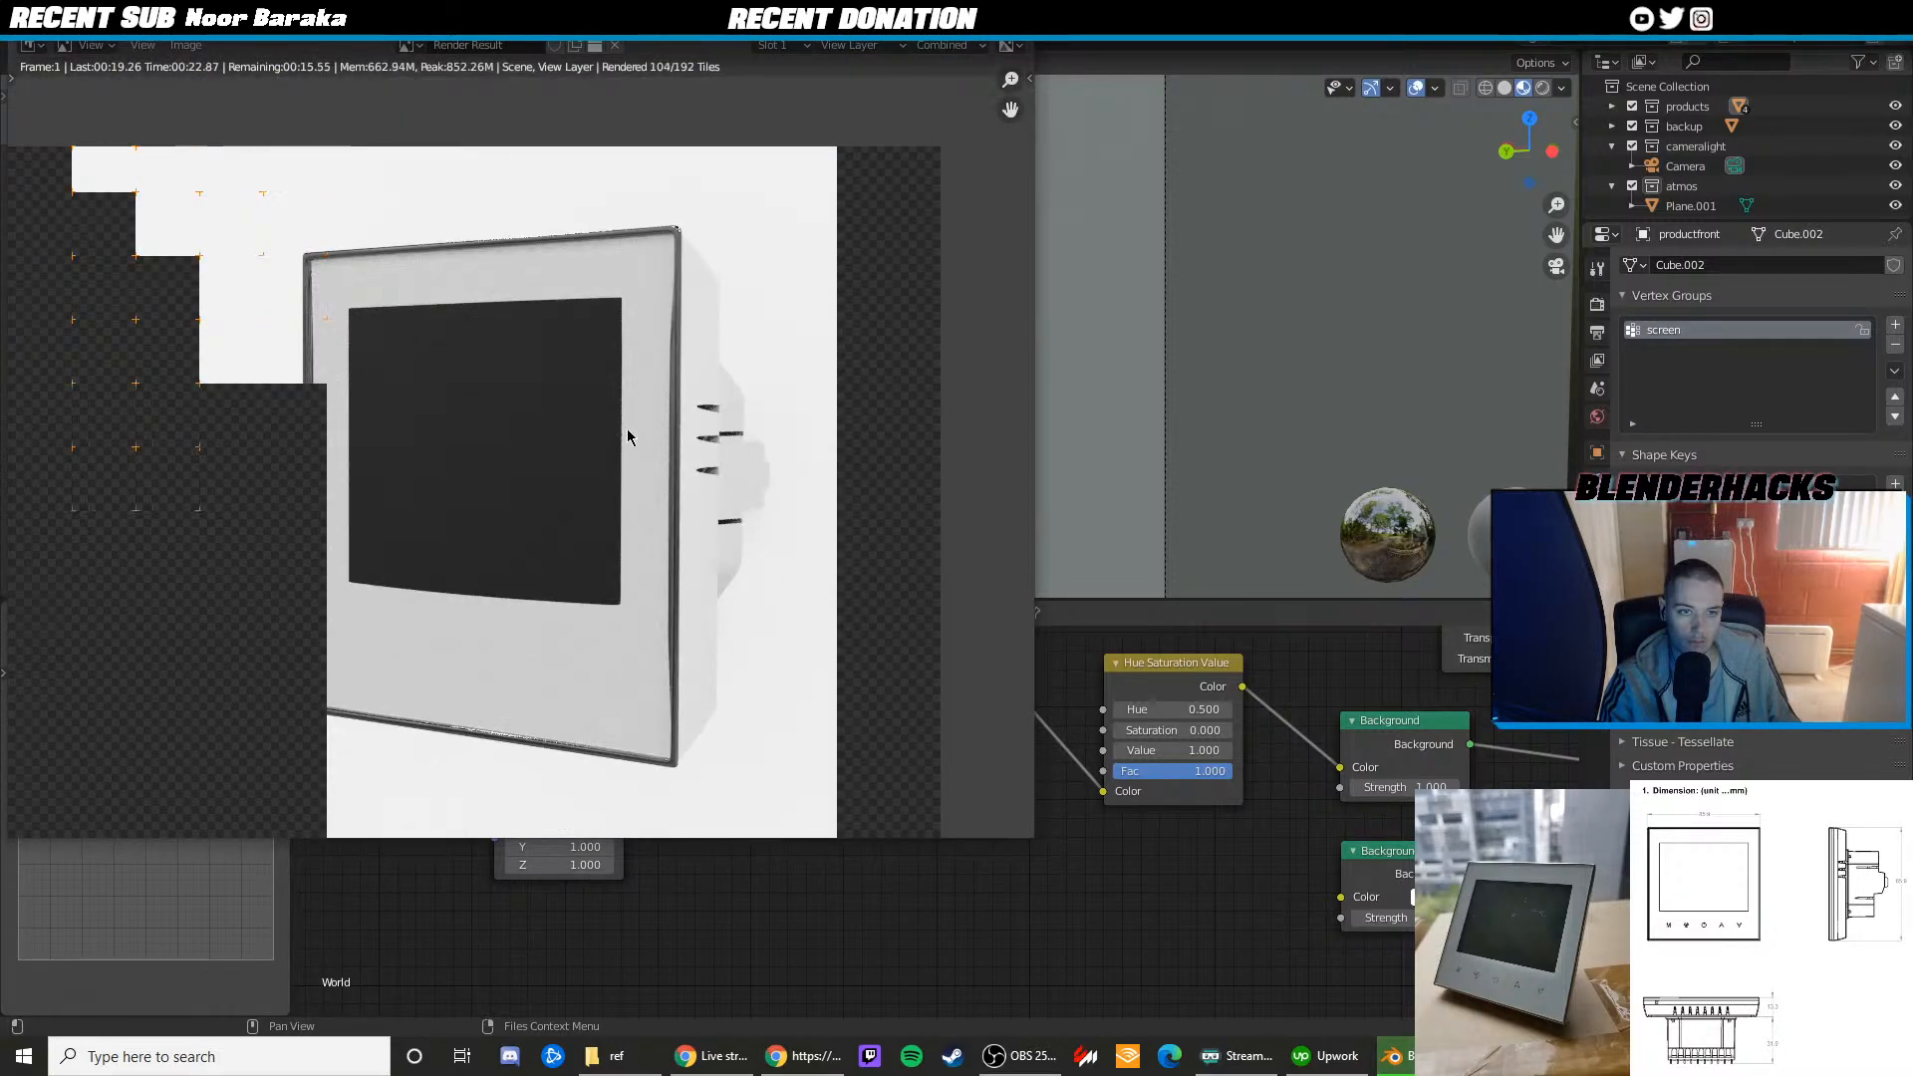
Close the render view, scale the screen vertices slightly shorter along Z, and leave Edit Mode
{"action": "scroll", "coordinate": [628, 427], "scroll_direction": "down", "scroll_amount": 2}
{"action": "middle_click_drag", "start_coordinate": [605, 357], "coordinate": [607, 327]}
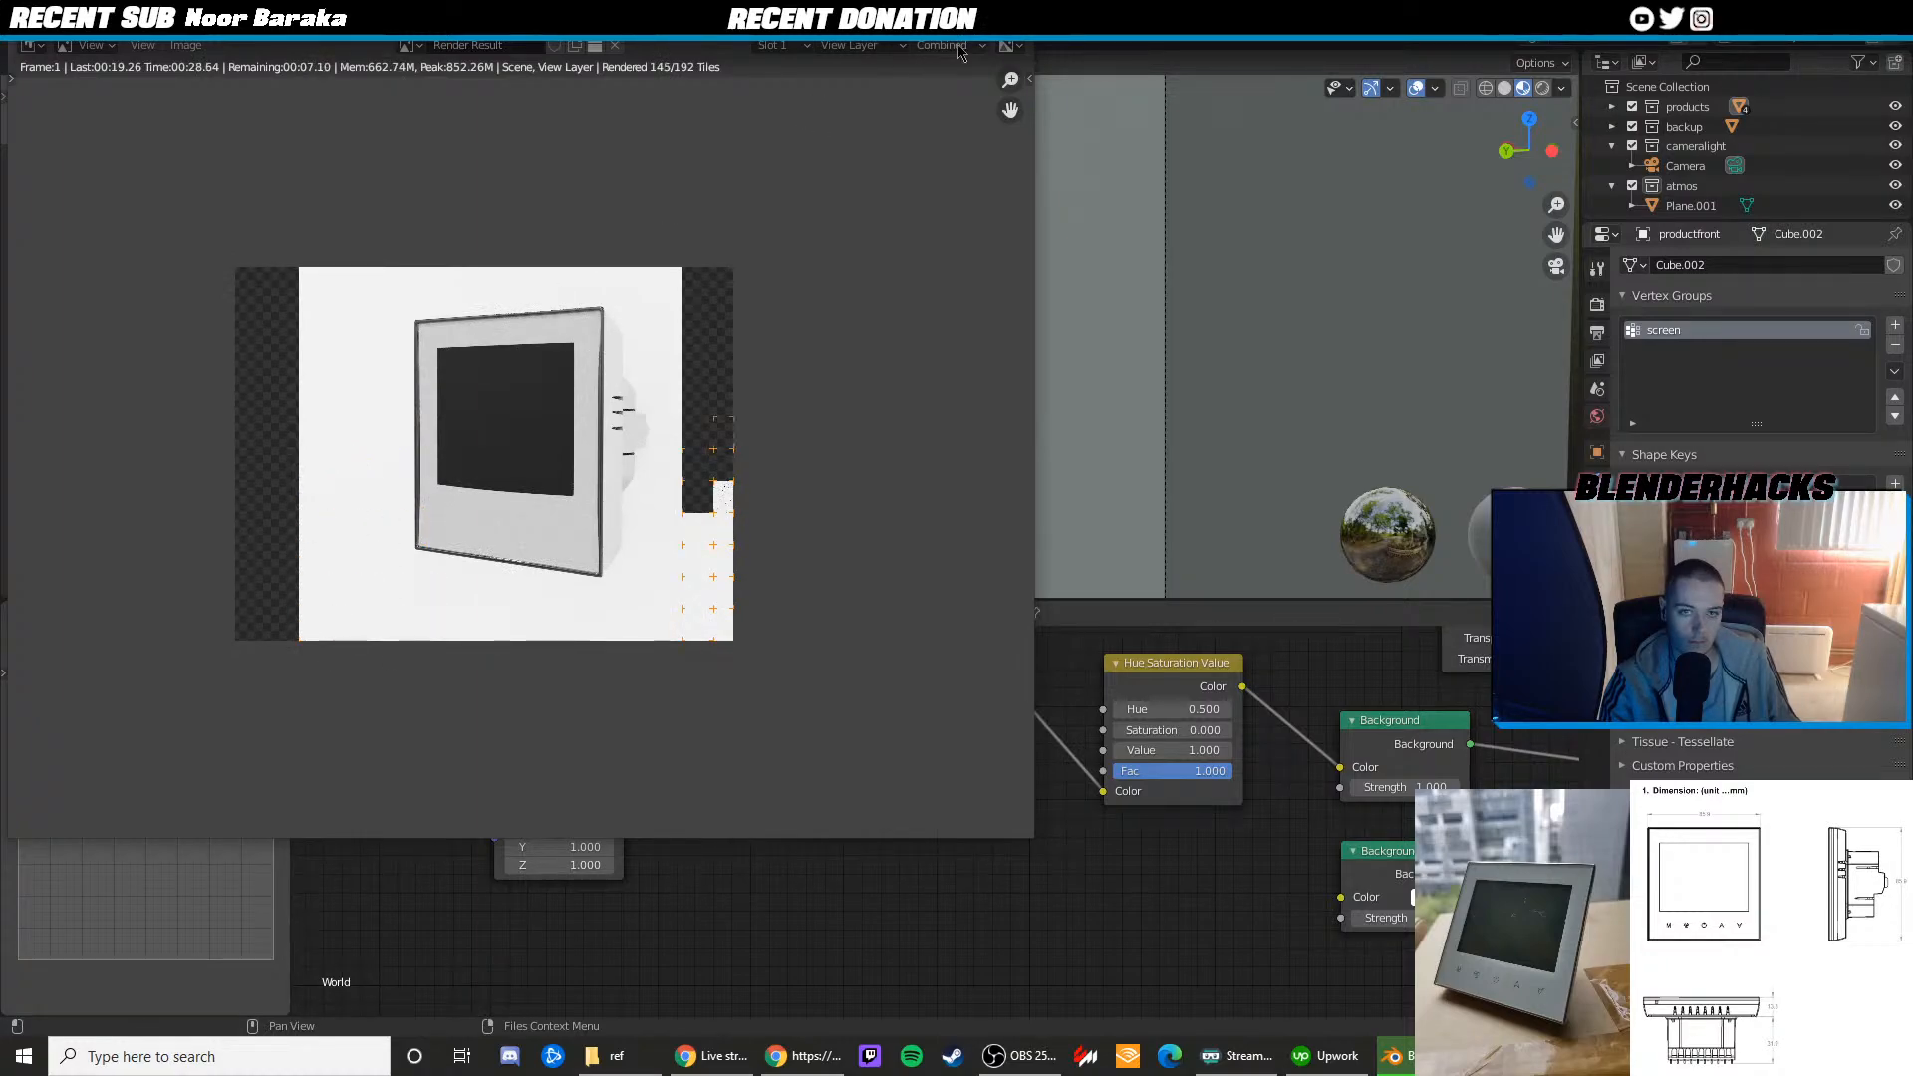
{"action": "key", "text": "Escape"}
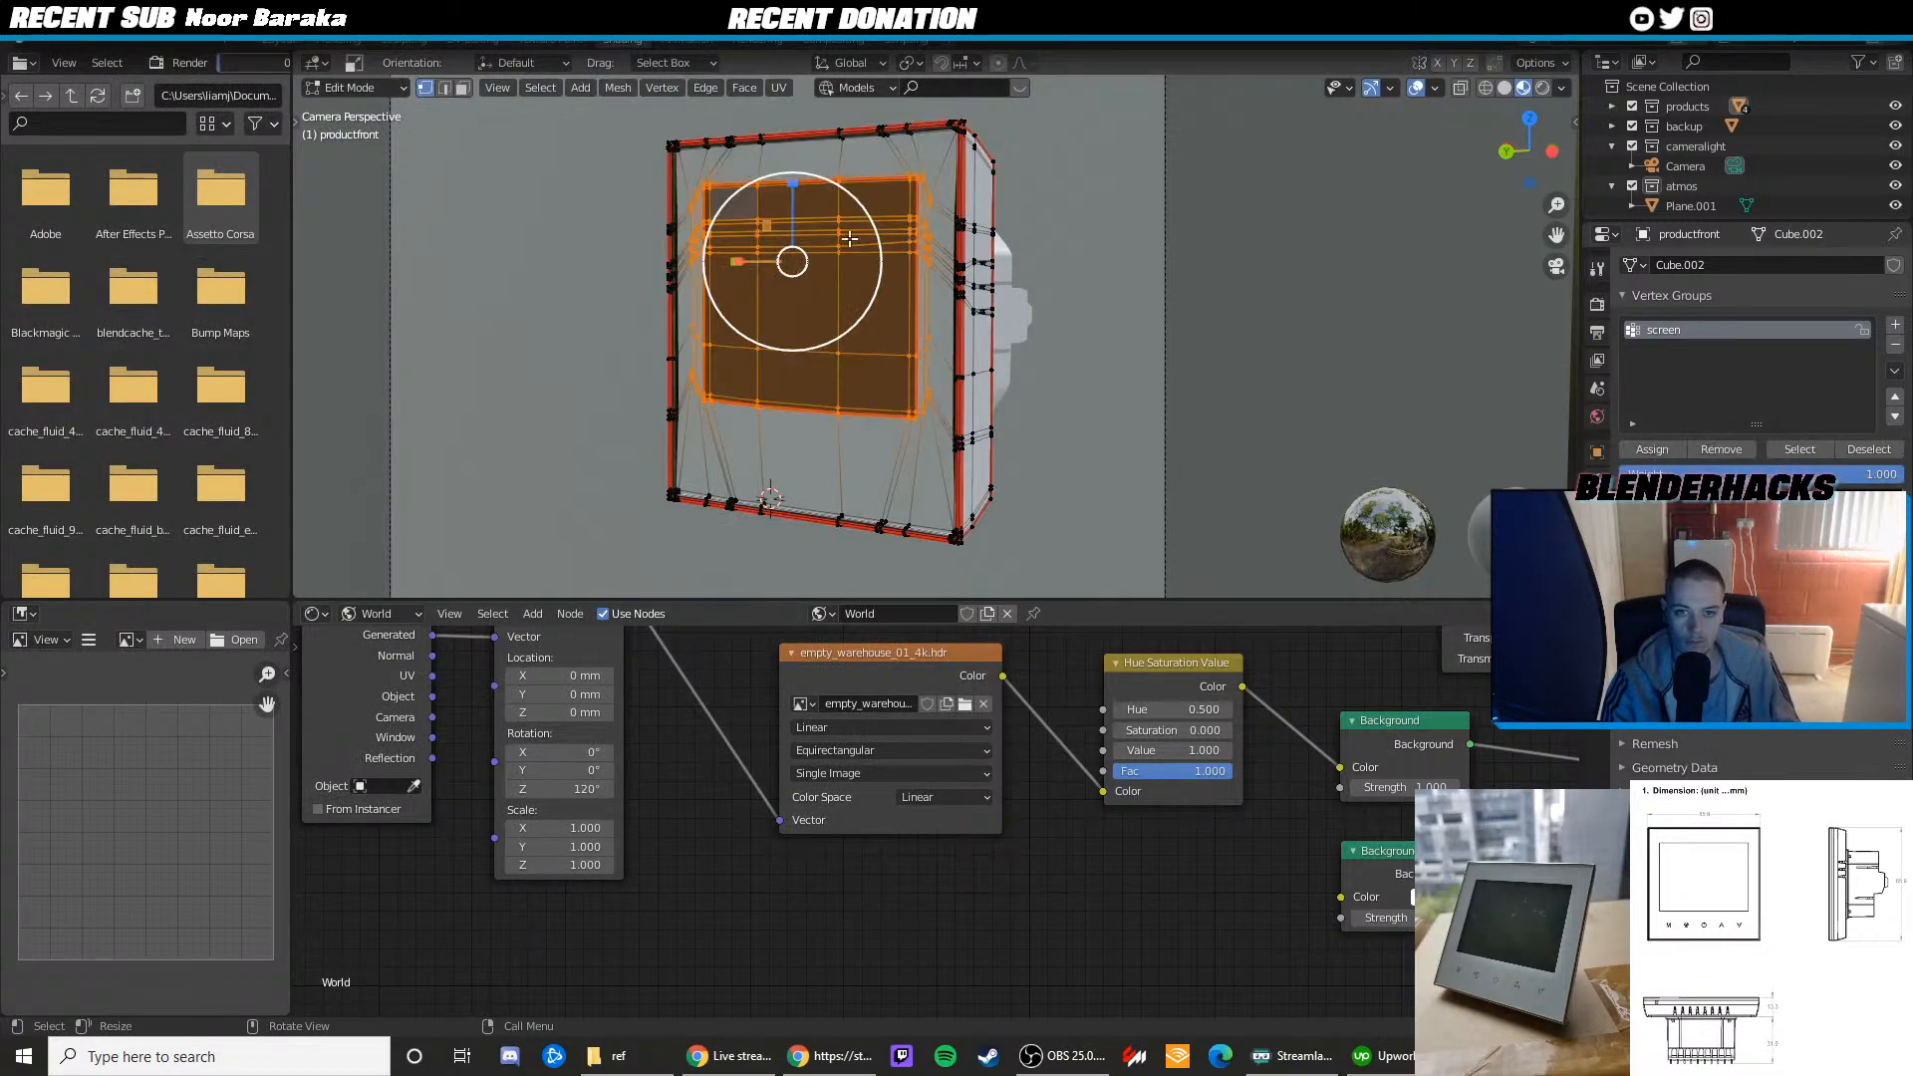
{"action": "left_click_drag", "start_coordinate": [792, 186], "coordinate": [792, 195]}
{"action": "key", "text": "shift+space"}
{"action": "key", "text": "g"}
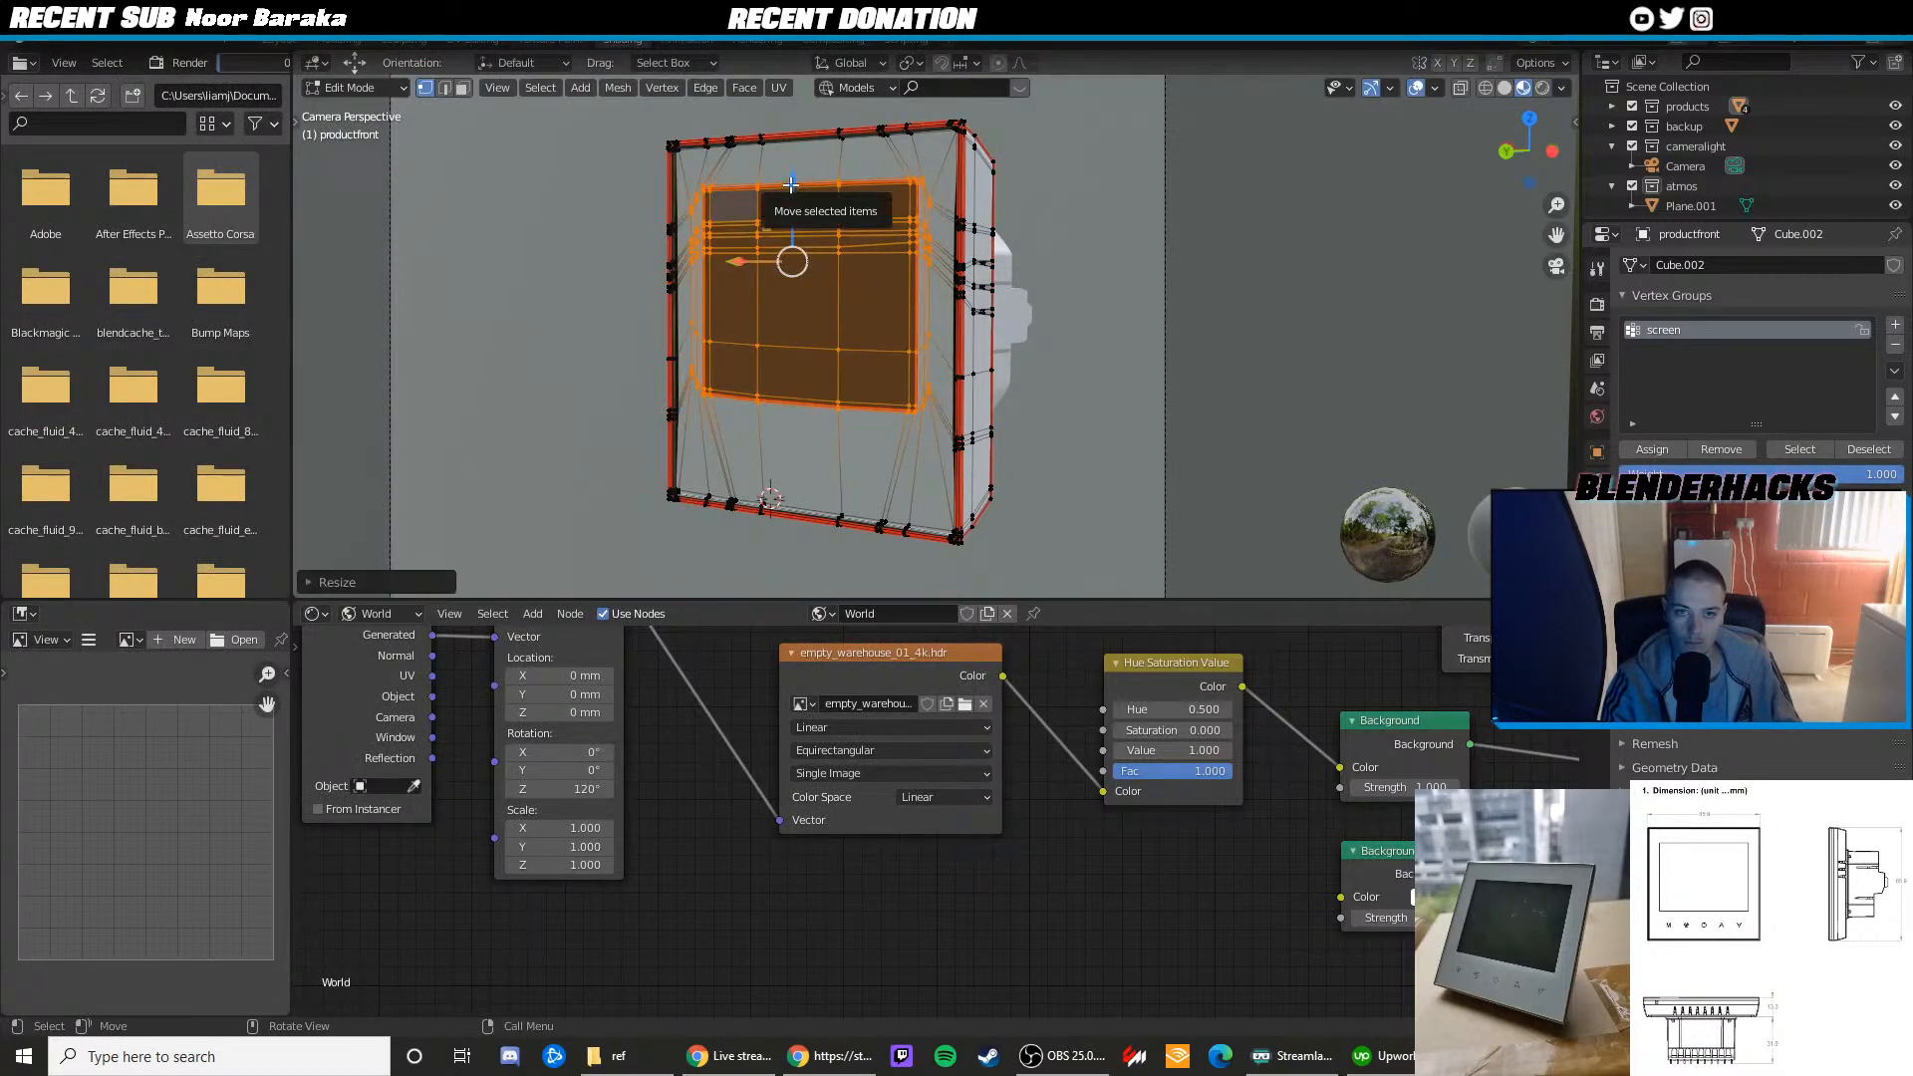
{"action": "key", "text": "Tab"}
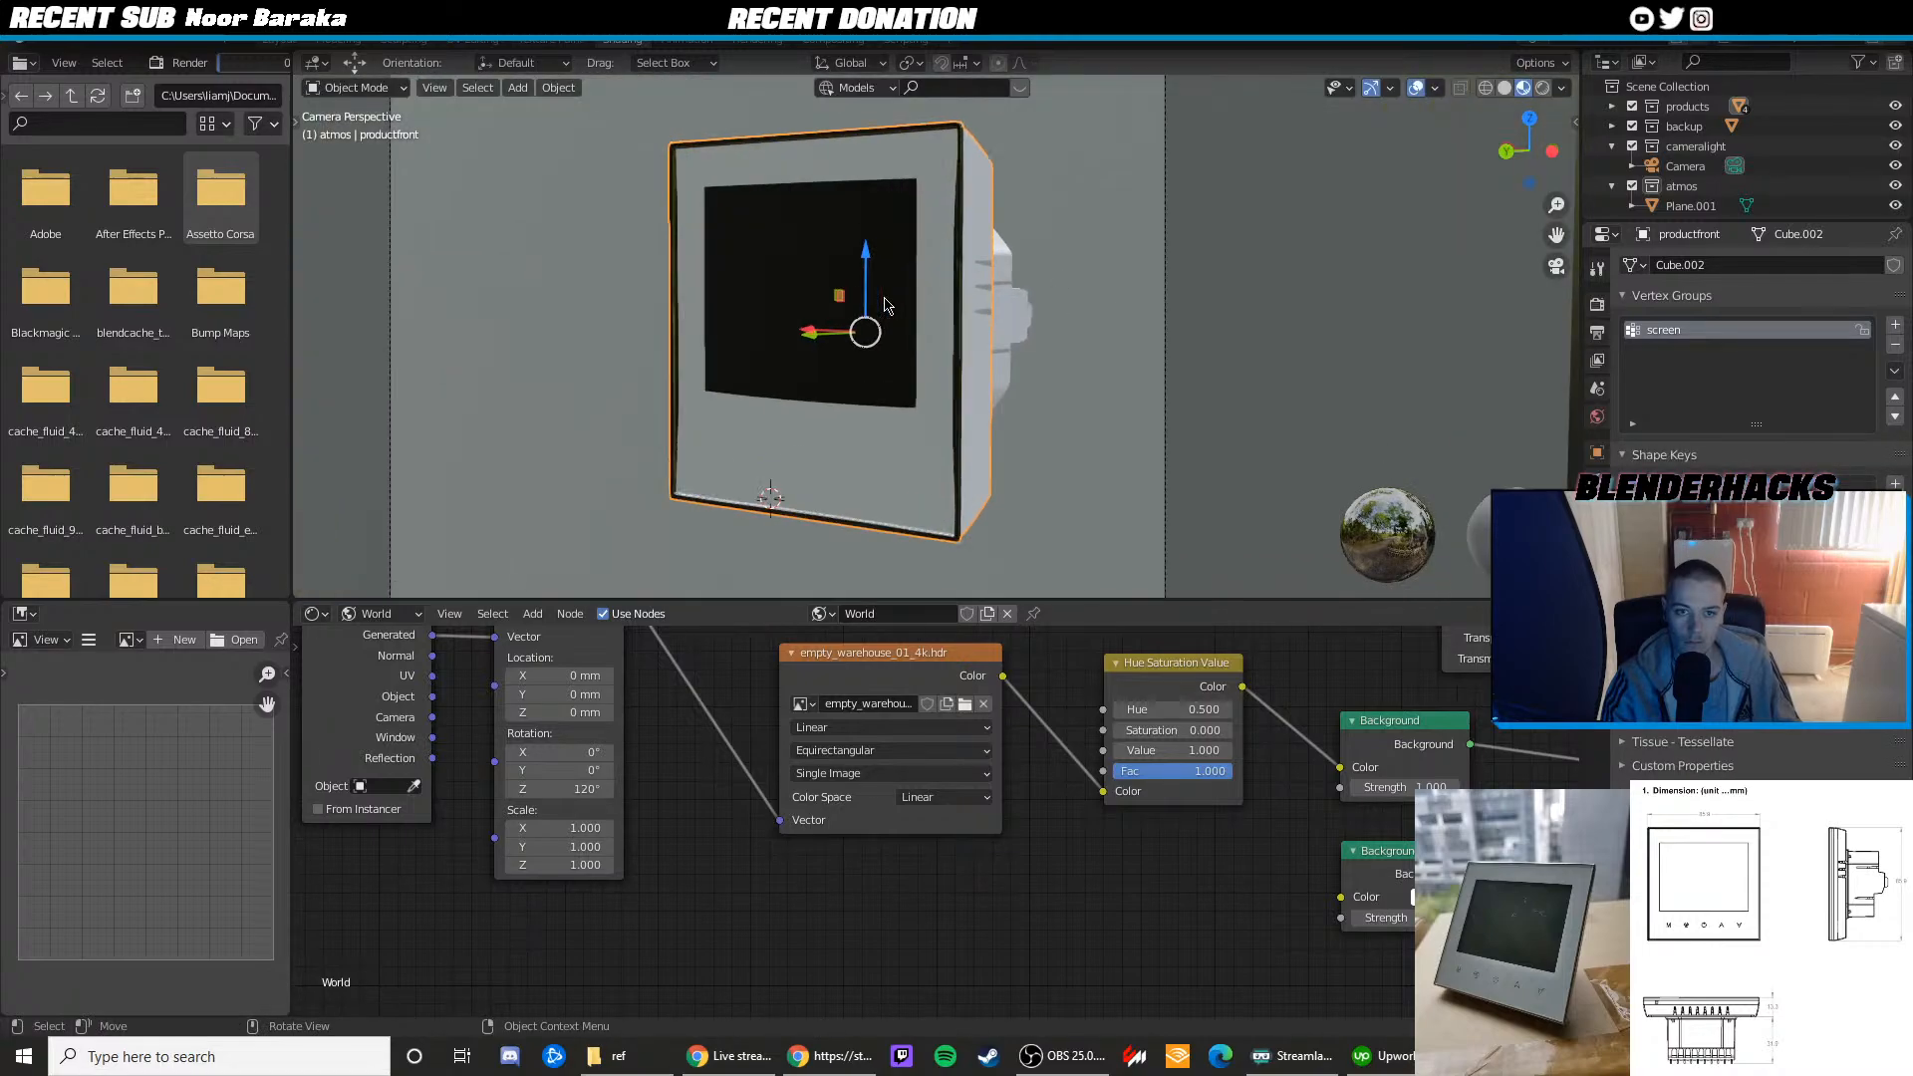
Add a vertical loop cut on the front panel's vent side and slide it close to the dark frame edge
{"action": "middle_click_drag", "start_coordinate": [898, 304], "coordinate": [931, 262]}
{"action": "scroll", "coordinate": [956, 299], "scroll_direction": "up", "scroll_amount": 5}
{"action": "scroll", "coordinate": [886, 367], "scroll_direction": "up", "scroll_amount": 2}
{"action": "key", "text": "Tab"}
{"action": "left_click", "coordinate": [941, 329], "text": "alt"}
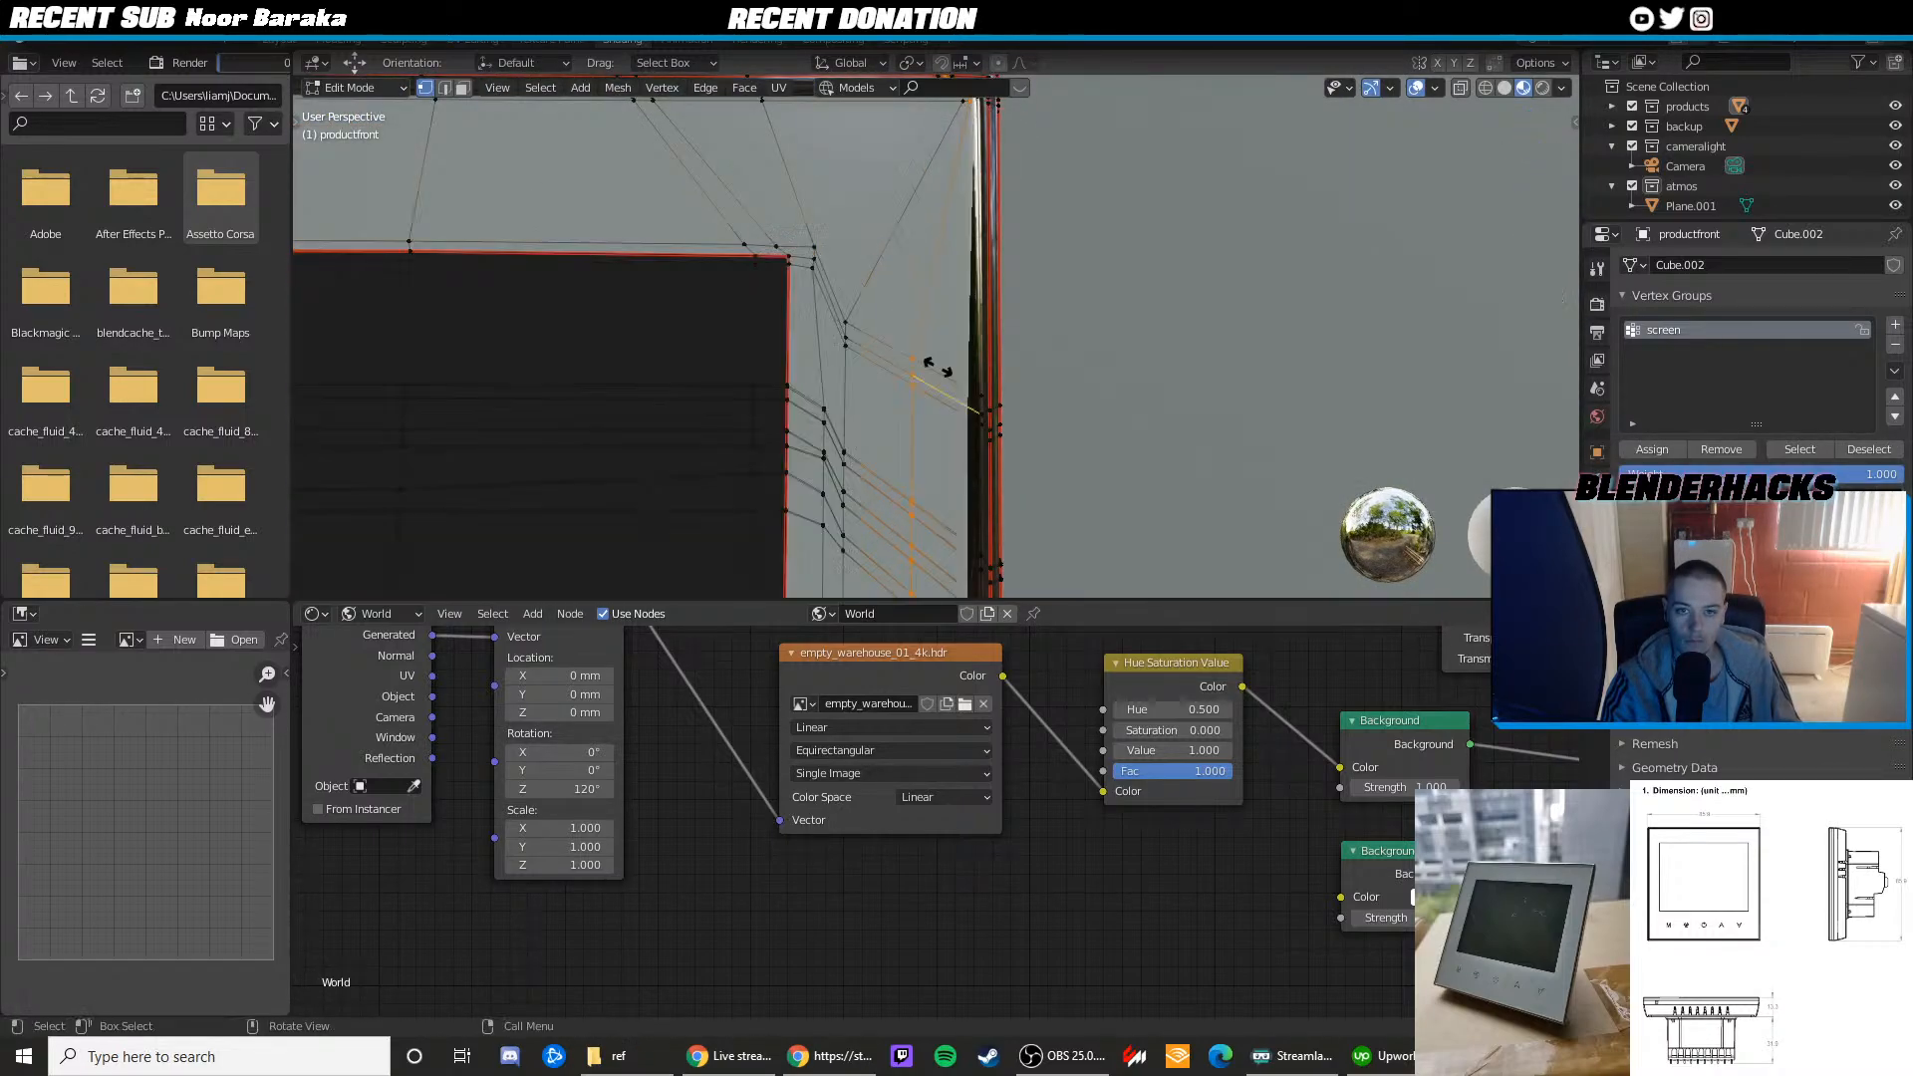
{"action": "key", "text": "g"}
{"action": "key", "text": "g"}
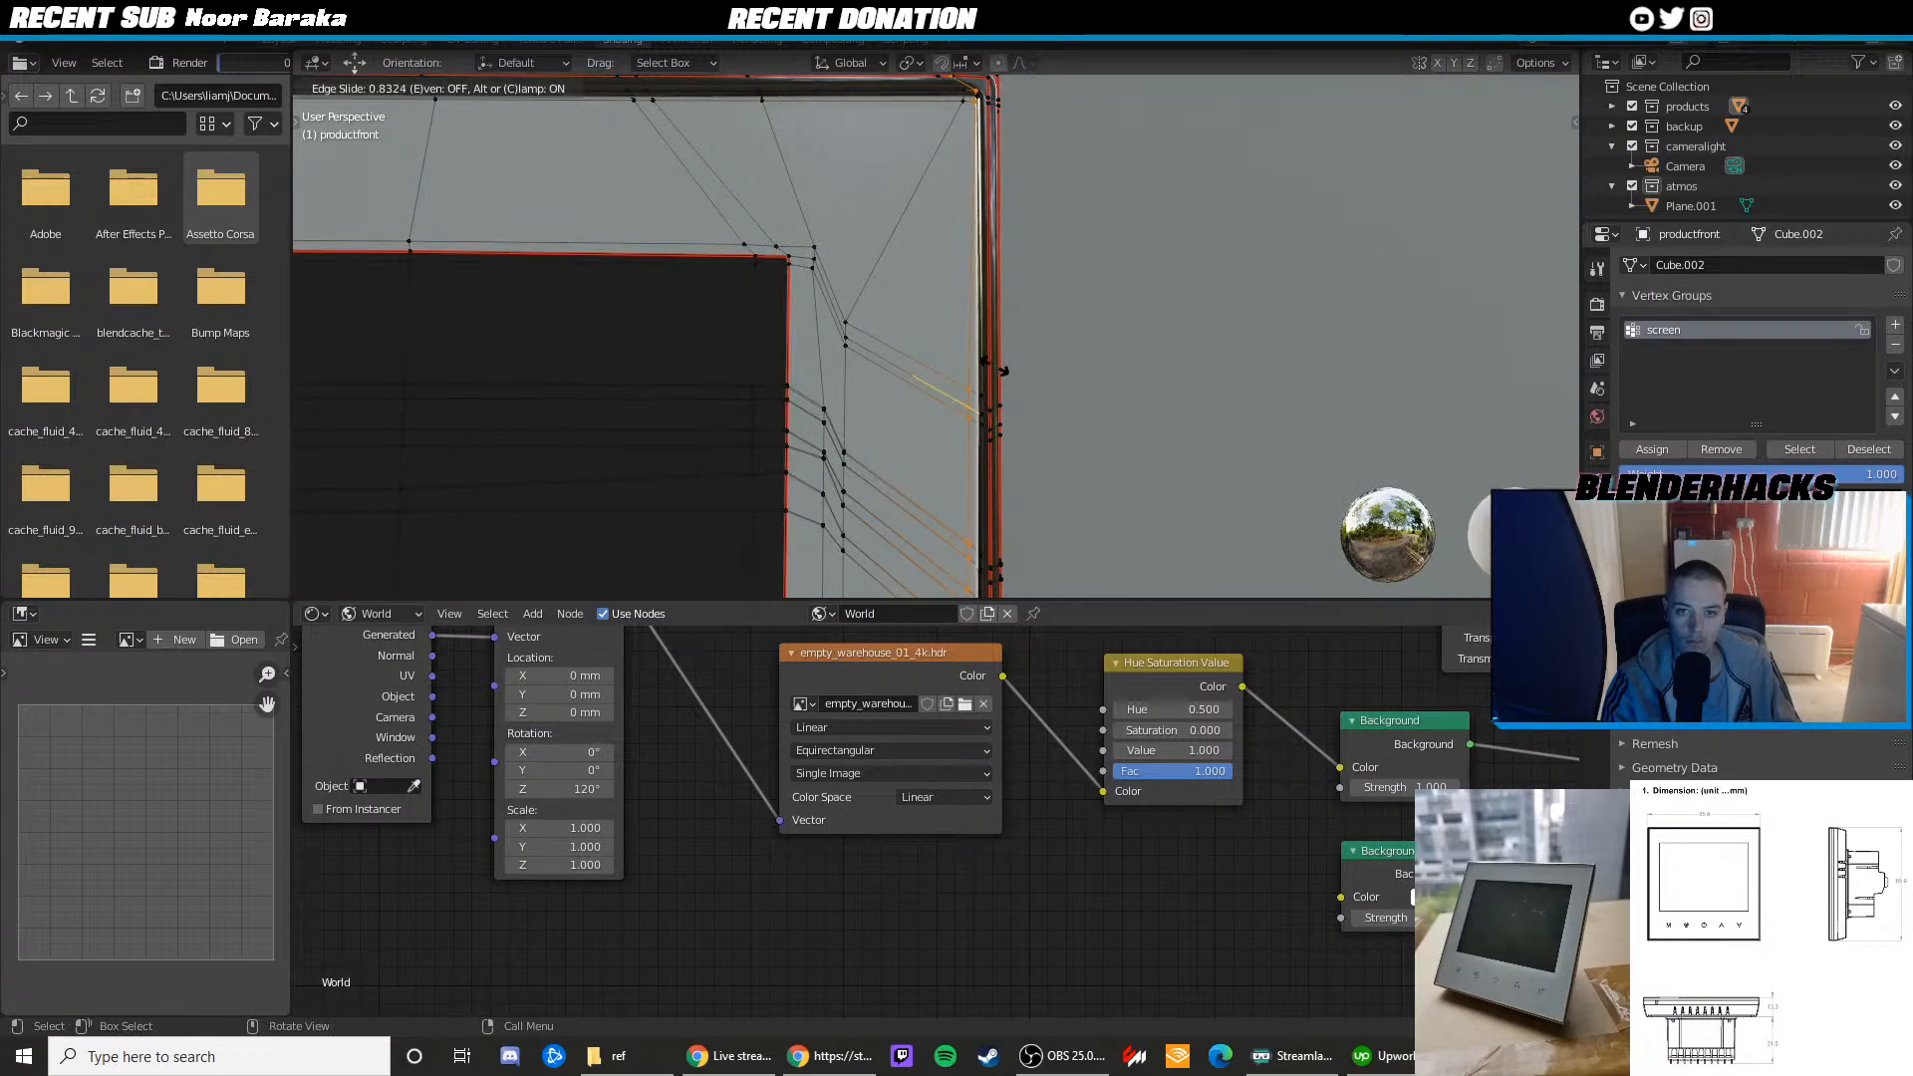
{"action": "left_click", "coordinate": [1062, 362]}
{"action": "key", "text": "Tab"}
{"action": "key", "text": "KP_0"}
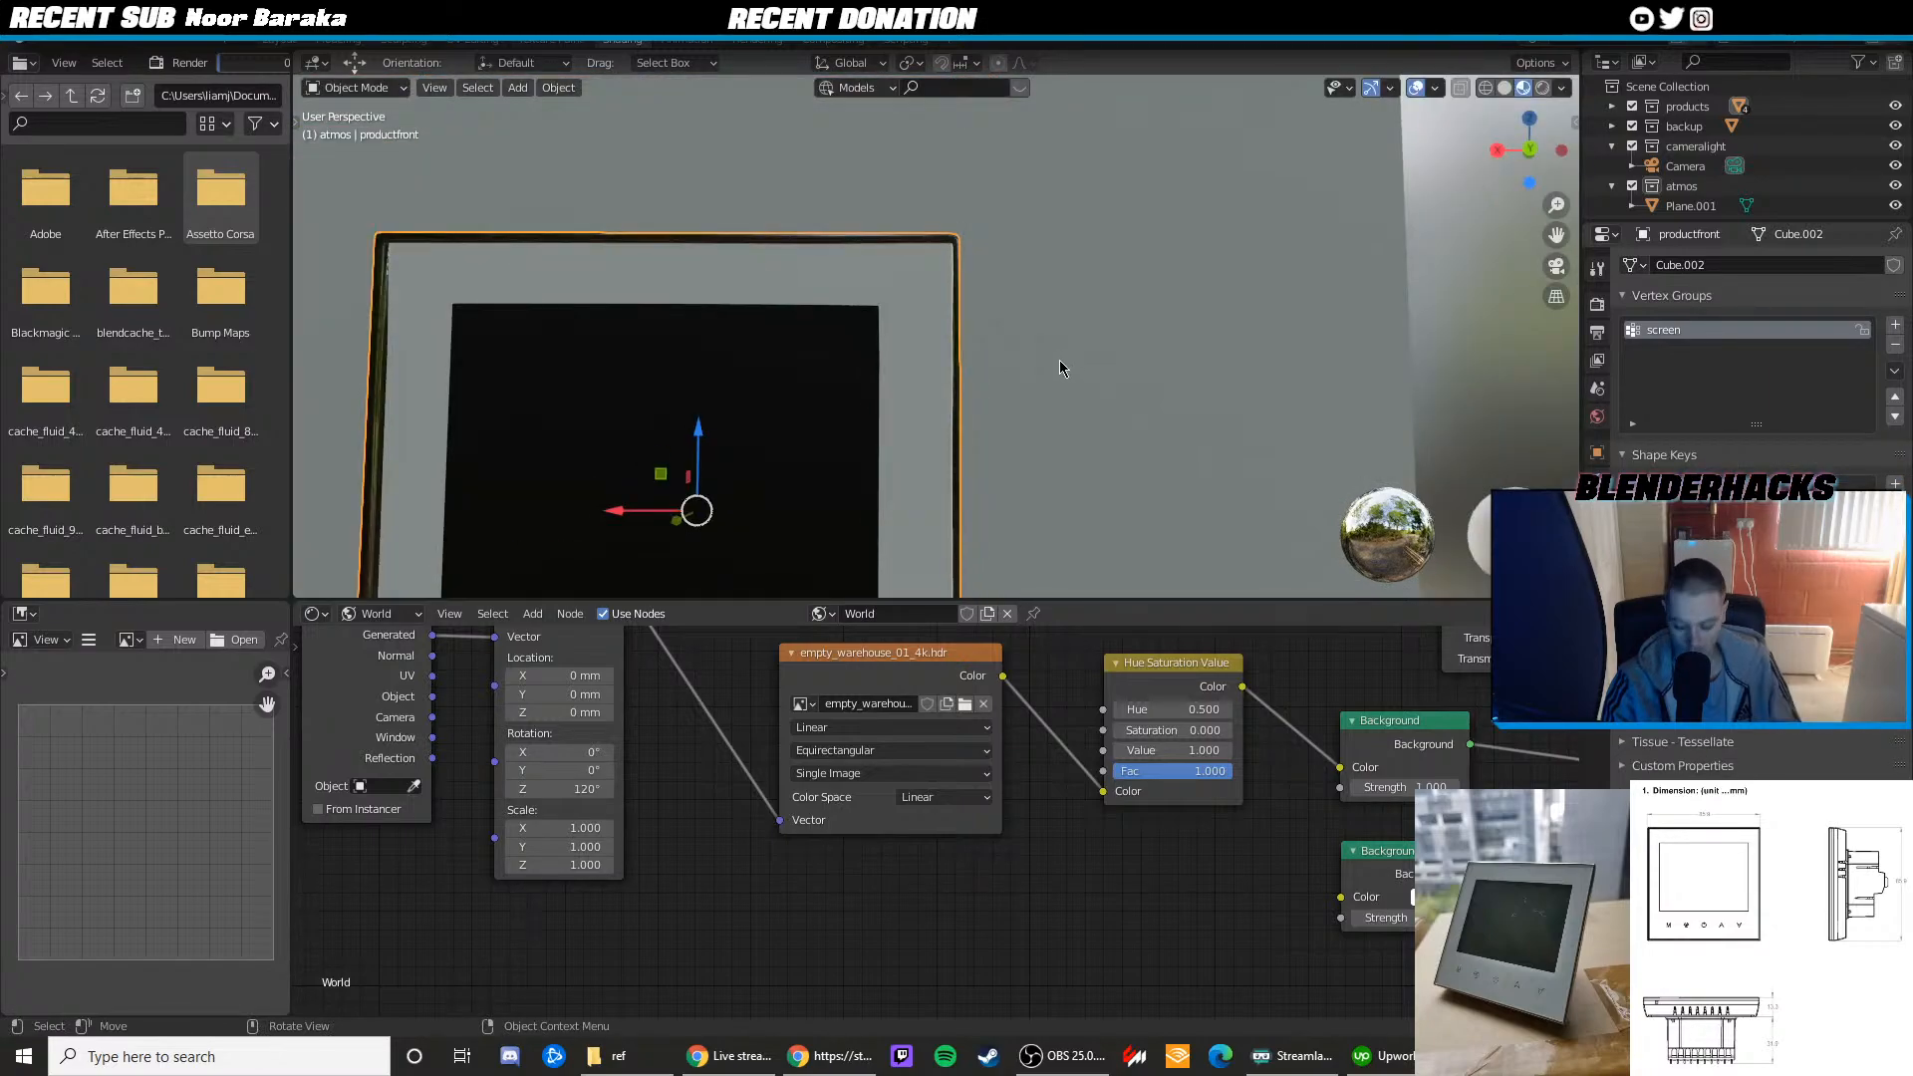
Add a matching vertical loop cut on the front panel's opposite side, slid close to the frame edge, and leave Edit Mode
{"action": "middle_click_drag", "start_coordinate": [960, 329], "coordinate": [1058, 308], "text": "shift"}
{"action": "left_click", "coordinate": [1324, 312]}
{"action": "scroll", "coordinate": [886, 316], "scroll_direction": "up", "scroll_amount": 3}
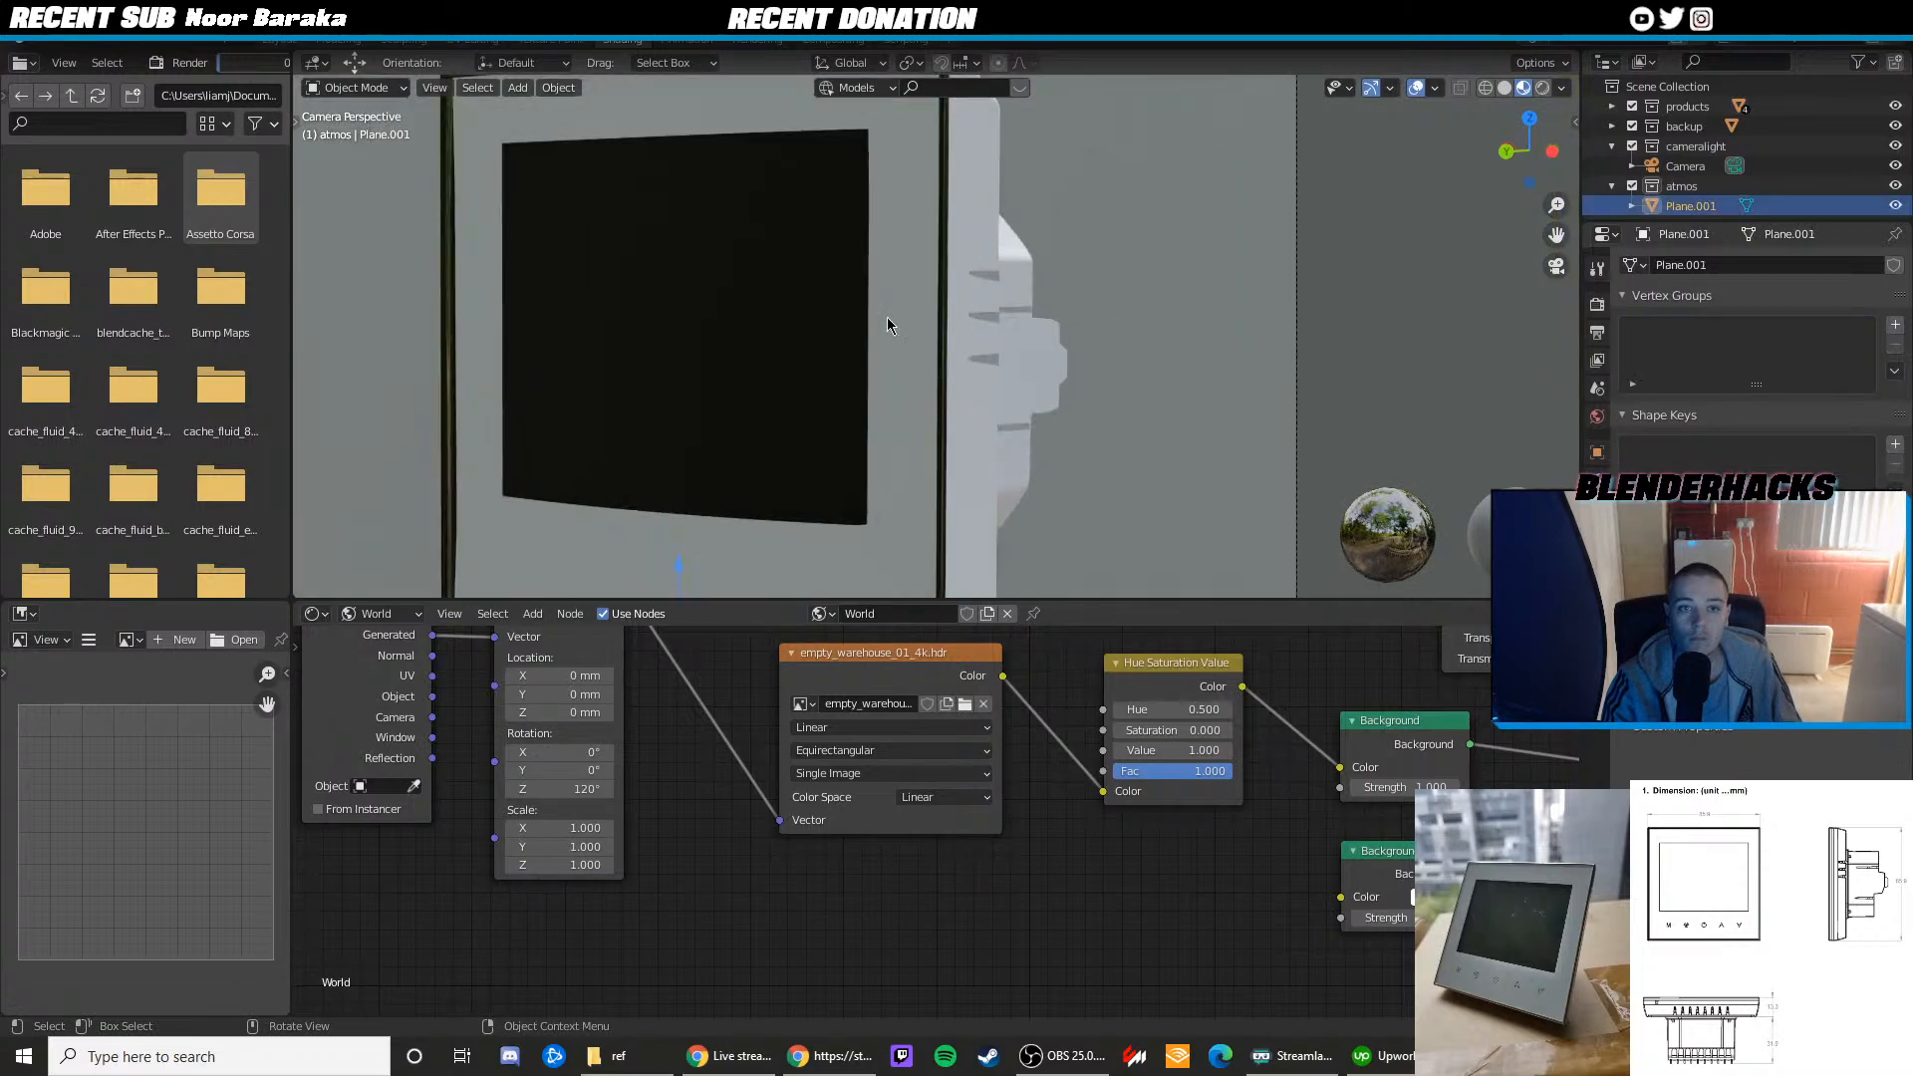
{"action": "scroll", "coordinate": [739, 253], "scroll_direction": "up", "scroll_amount": 3}
{"action": "middle_click_drag", "start_coordinate": [739, 253], "coordinate": [909, 348], "text": "shift"}
{"action": "scroll", "coordinate": [952, 362], "scroll_direction": "up", "scroll_amount": 4}
{"action": "key", "text": "Tab"}
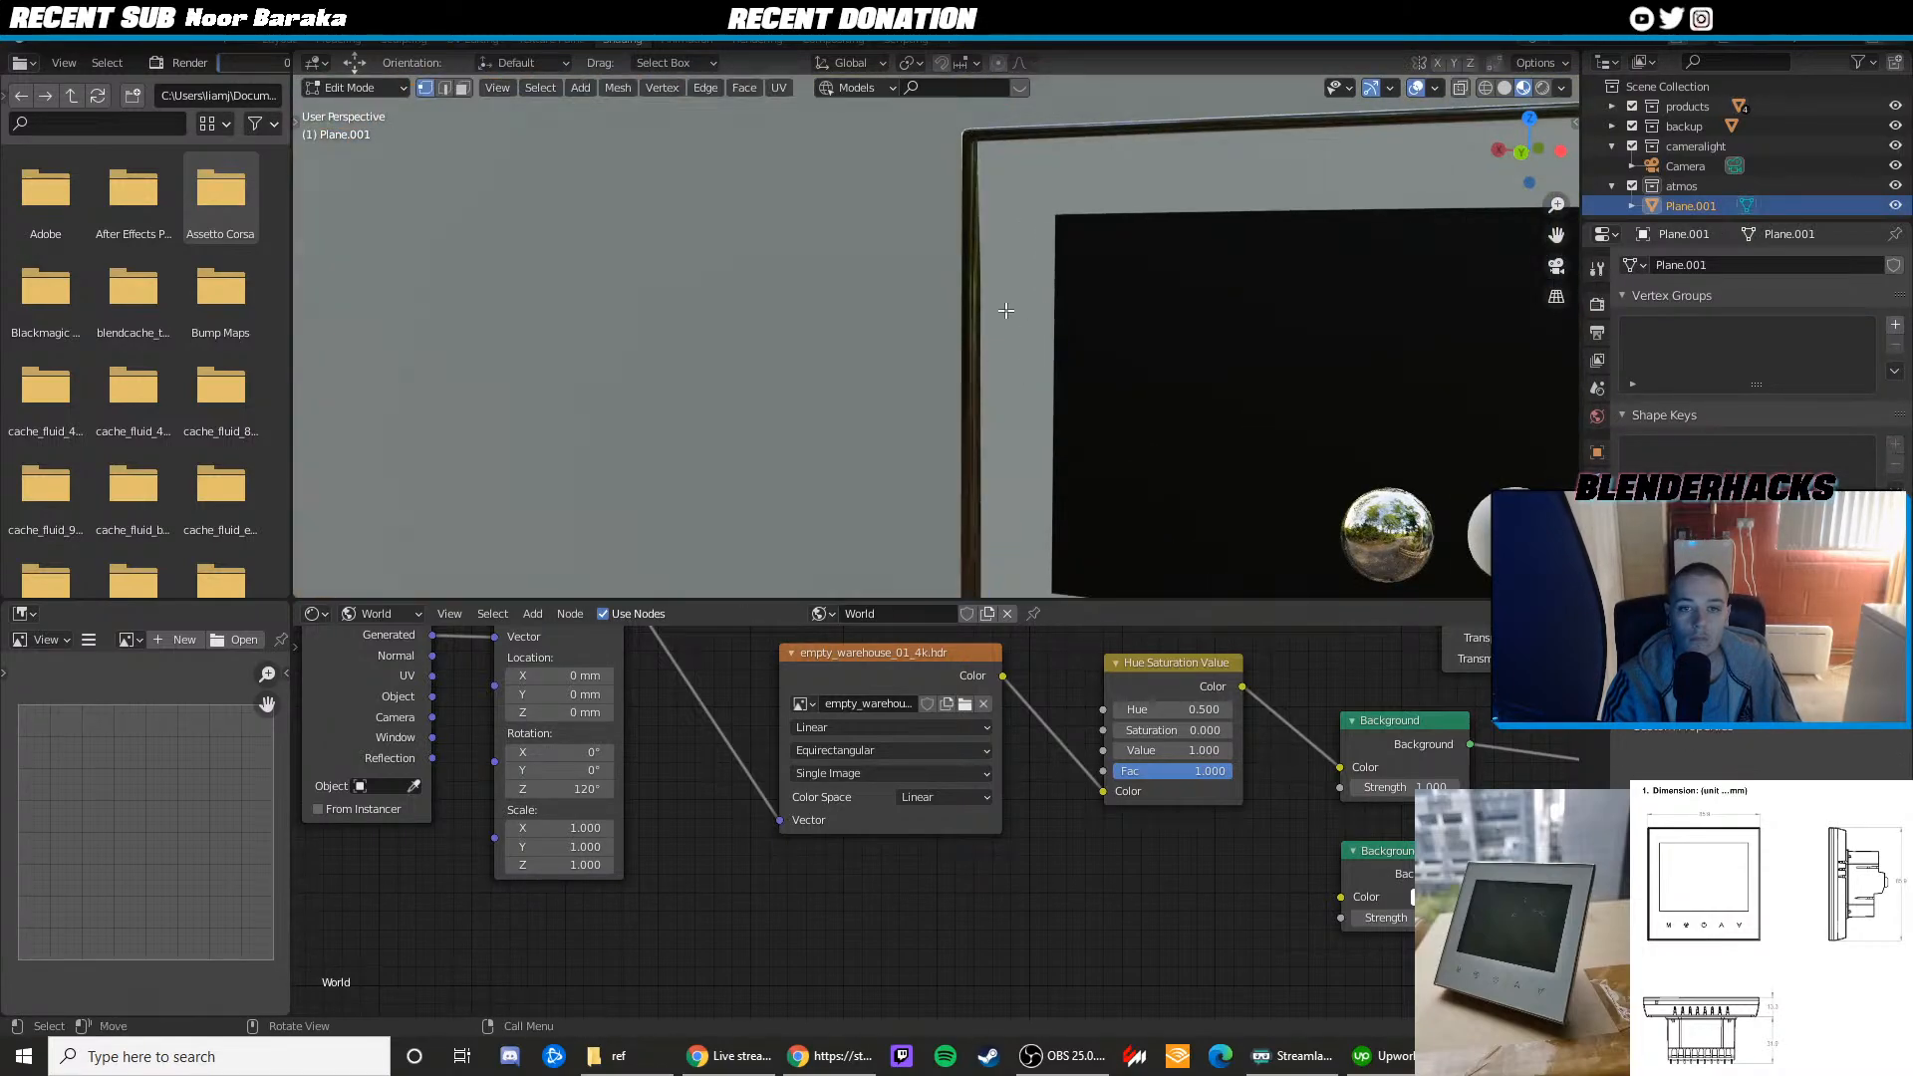
{"action": "key", "text": "Tab"}
{"action": "left_click", "coordinate": [1008, 263]}
{"action": "key", "text": "Tab"}
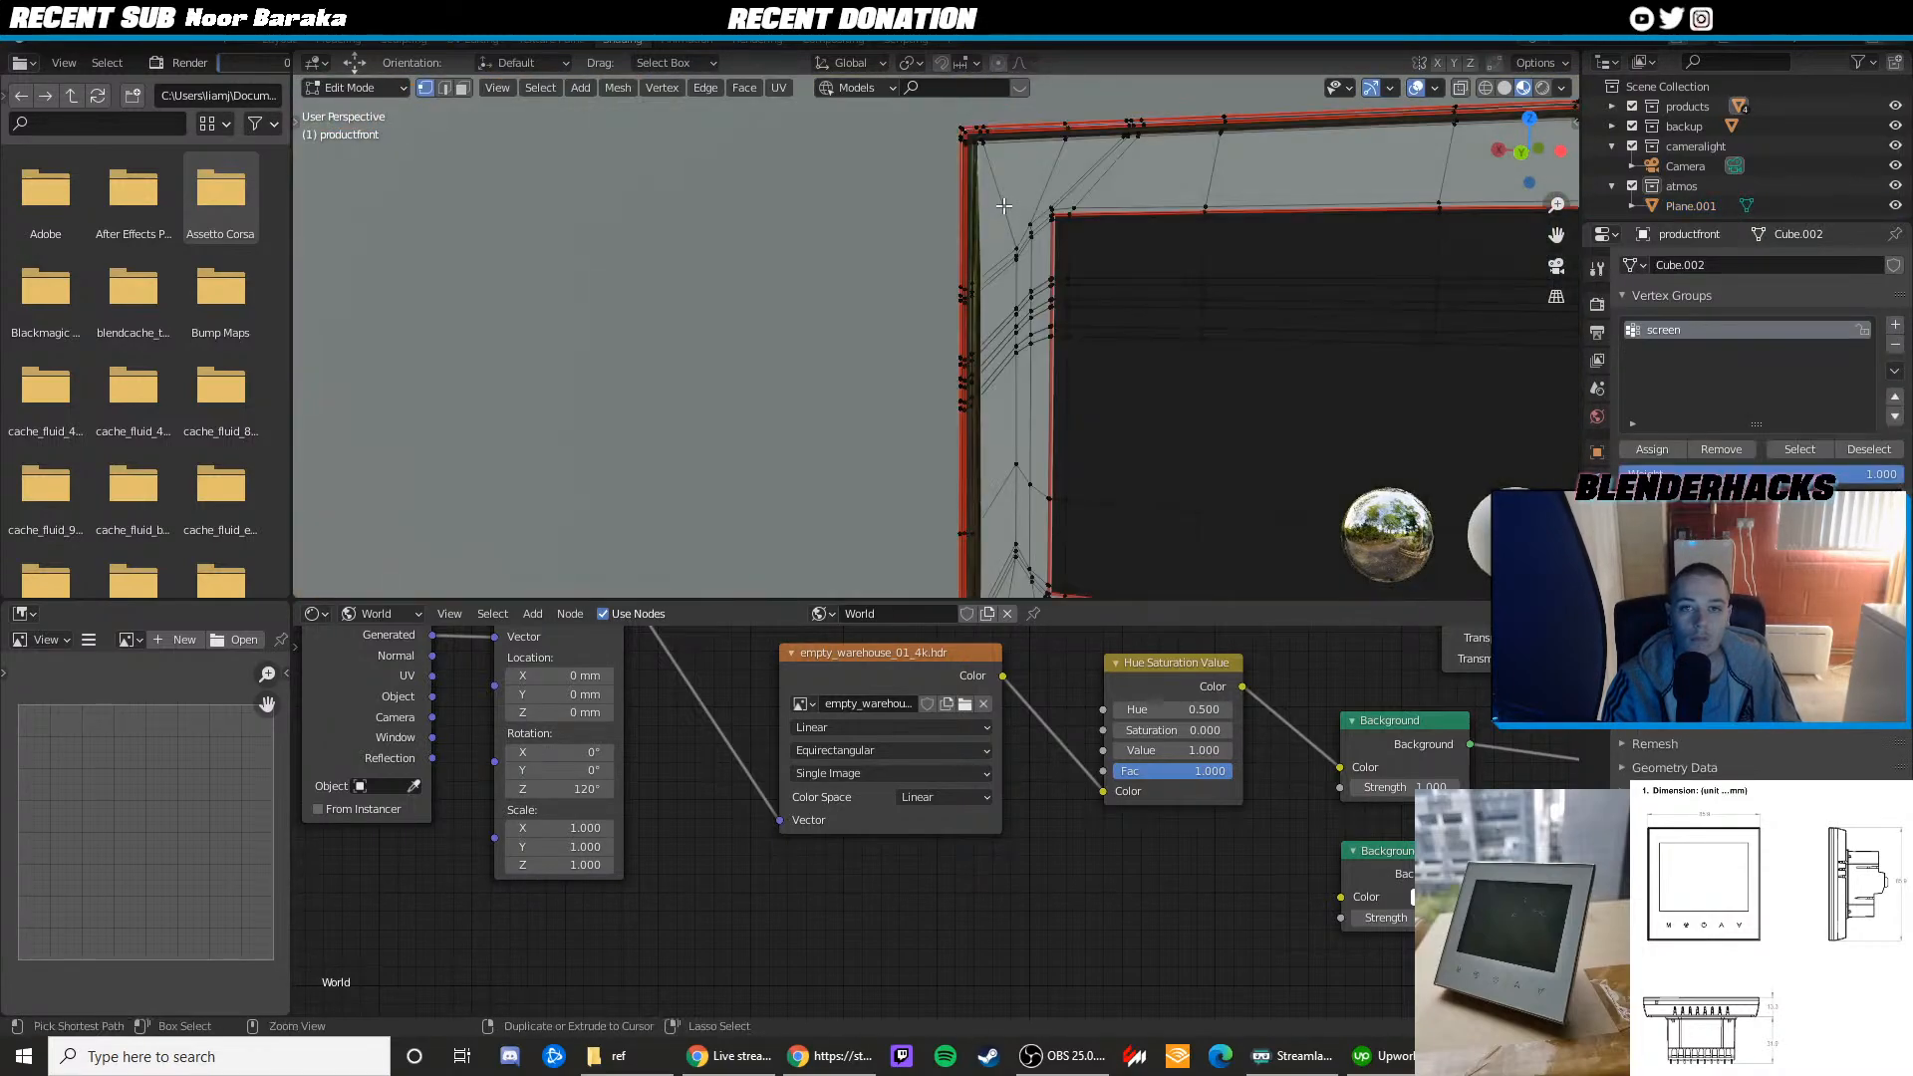
{"action": "key", "text": "g"}
{"action": "key", "text": "g"}
{"action": "left_click", "coordinate": [970, 264]}
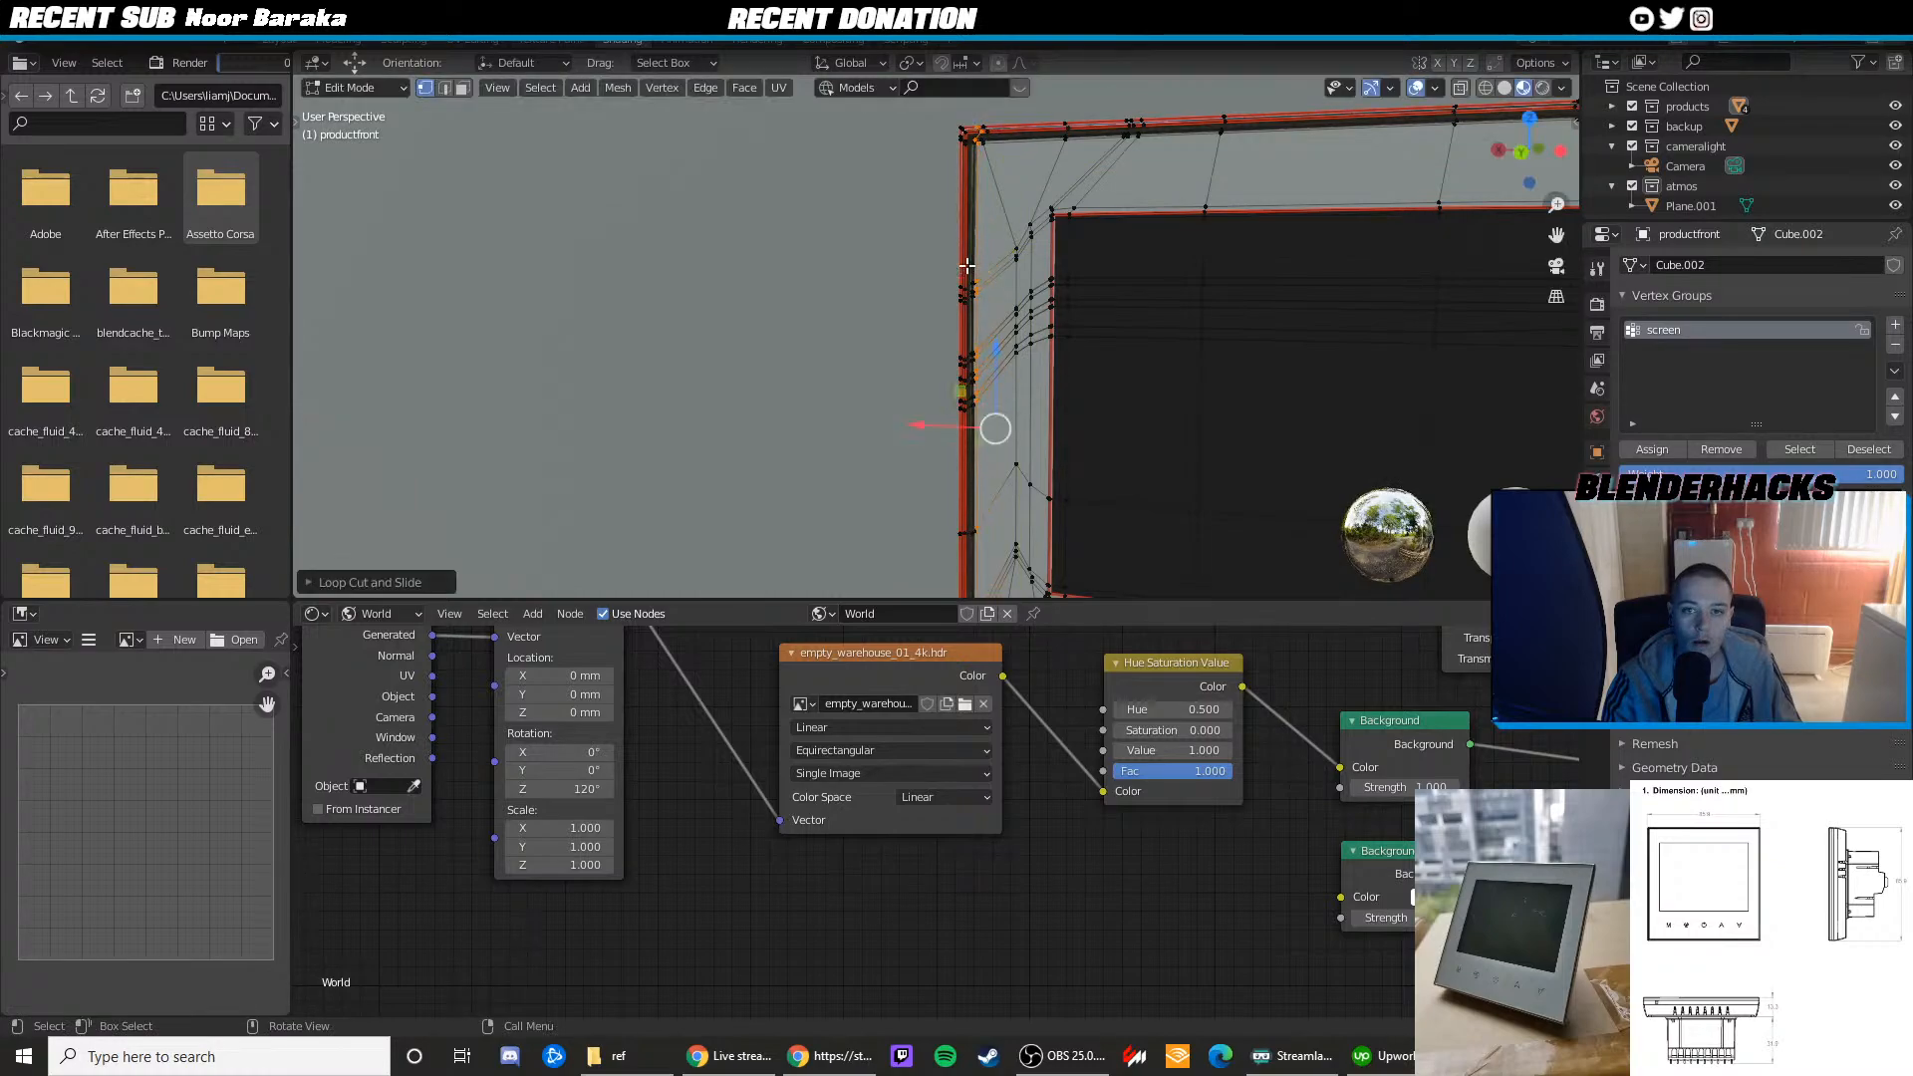
{"action": "key", "text": "Tab"}
{"action": "key", "text": "KP_0"}
Set the environment mapping's Z rotation to 180° and the render resolution to 3000 × 2250 px
{"action": "scroll", "coordinate": [1476, 253], "scroll_direction": "down", "scroll_amount": 4}
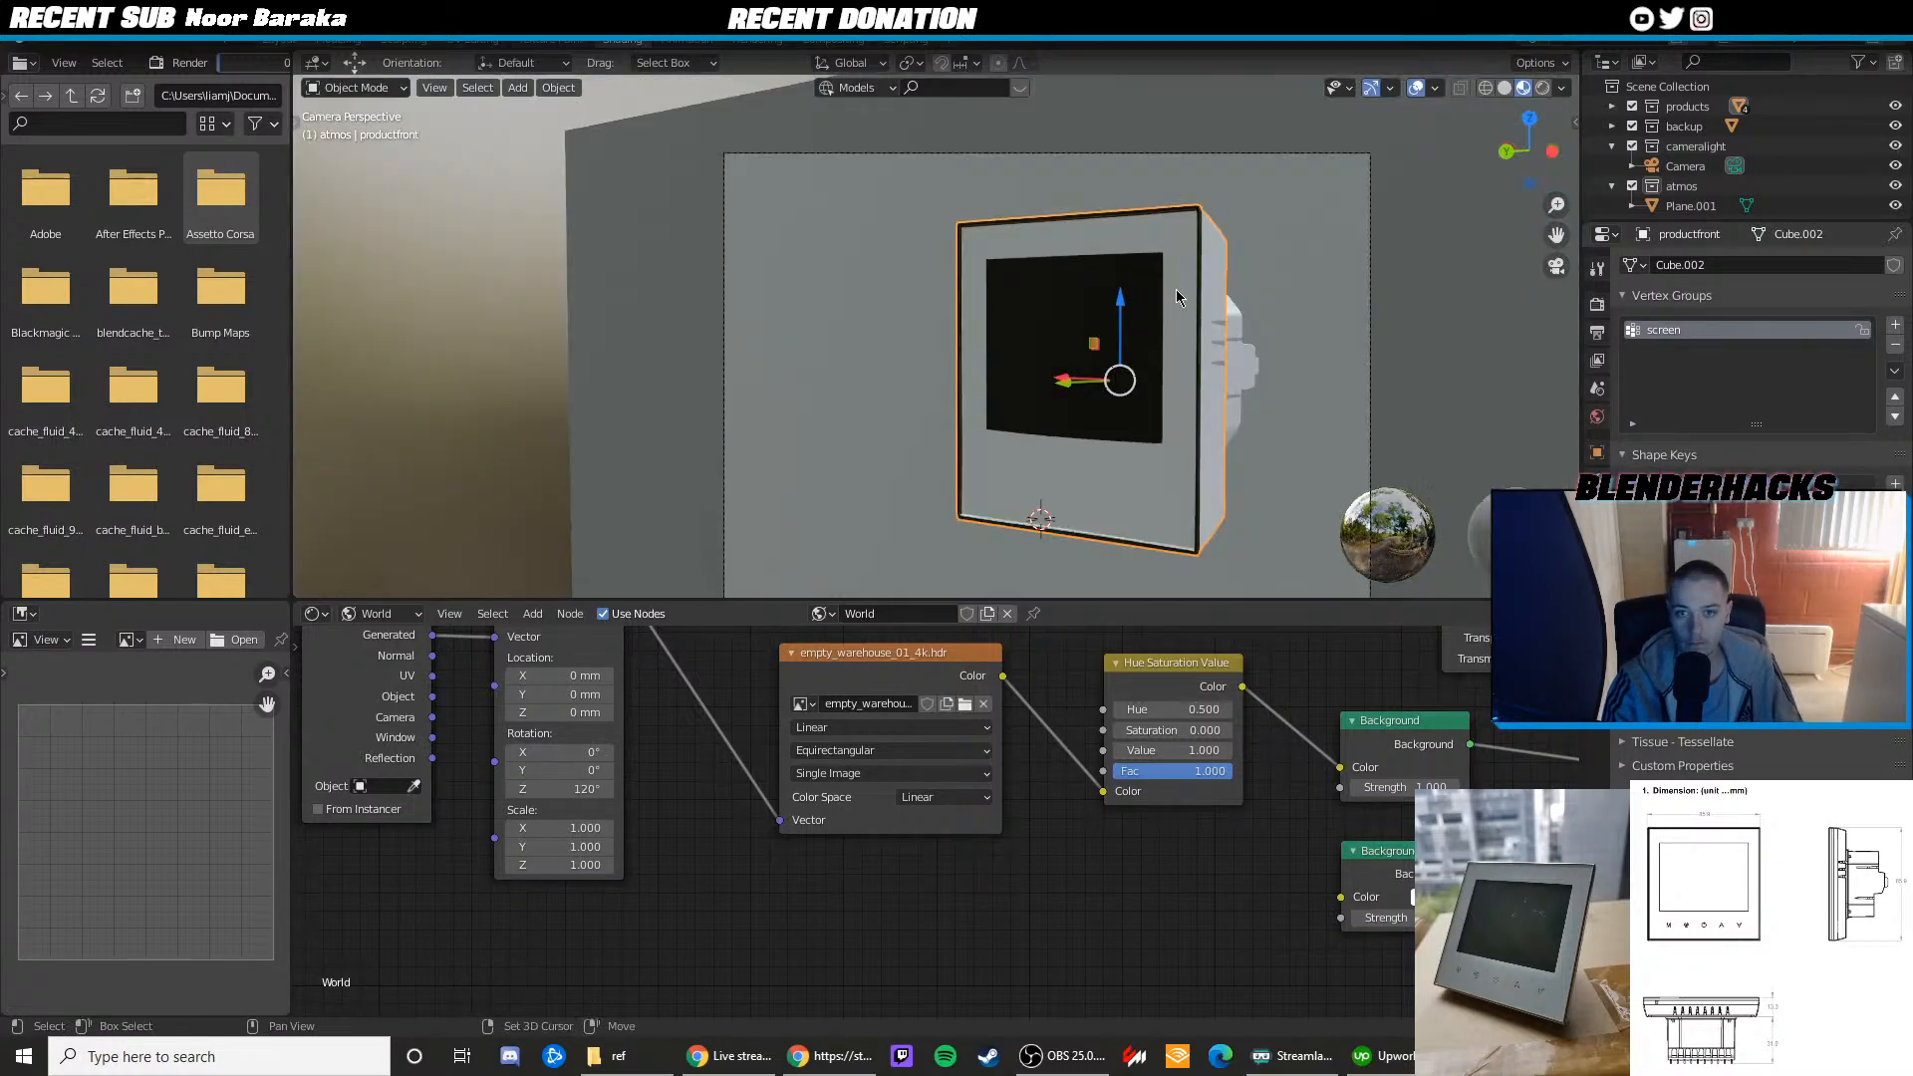
{"action": "middle_click_drag", "start_coordinate": [1176, 289], "coordinate": [973, 264], "text": "shift"}
{"action": "left_click", "coordinate": [1276, 263]}
{"action": "scroll", "coordinate": [1210, 271], "scroll_direction": "up", "scroll_amount": 2}
{"action": "scroll", "coordinate": [992, 331], "scroll_direction": "down", "scroll_amount": 3}
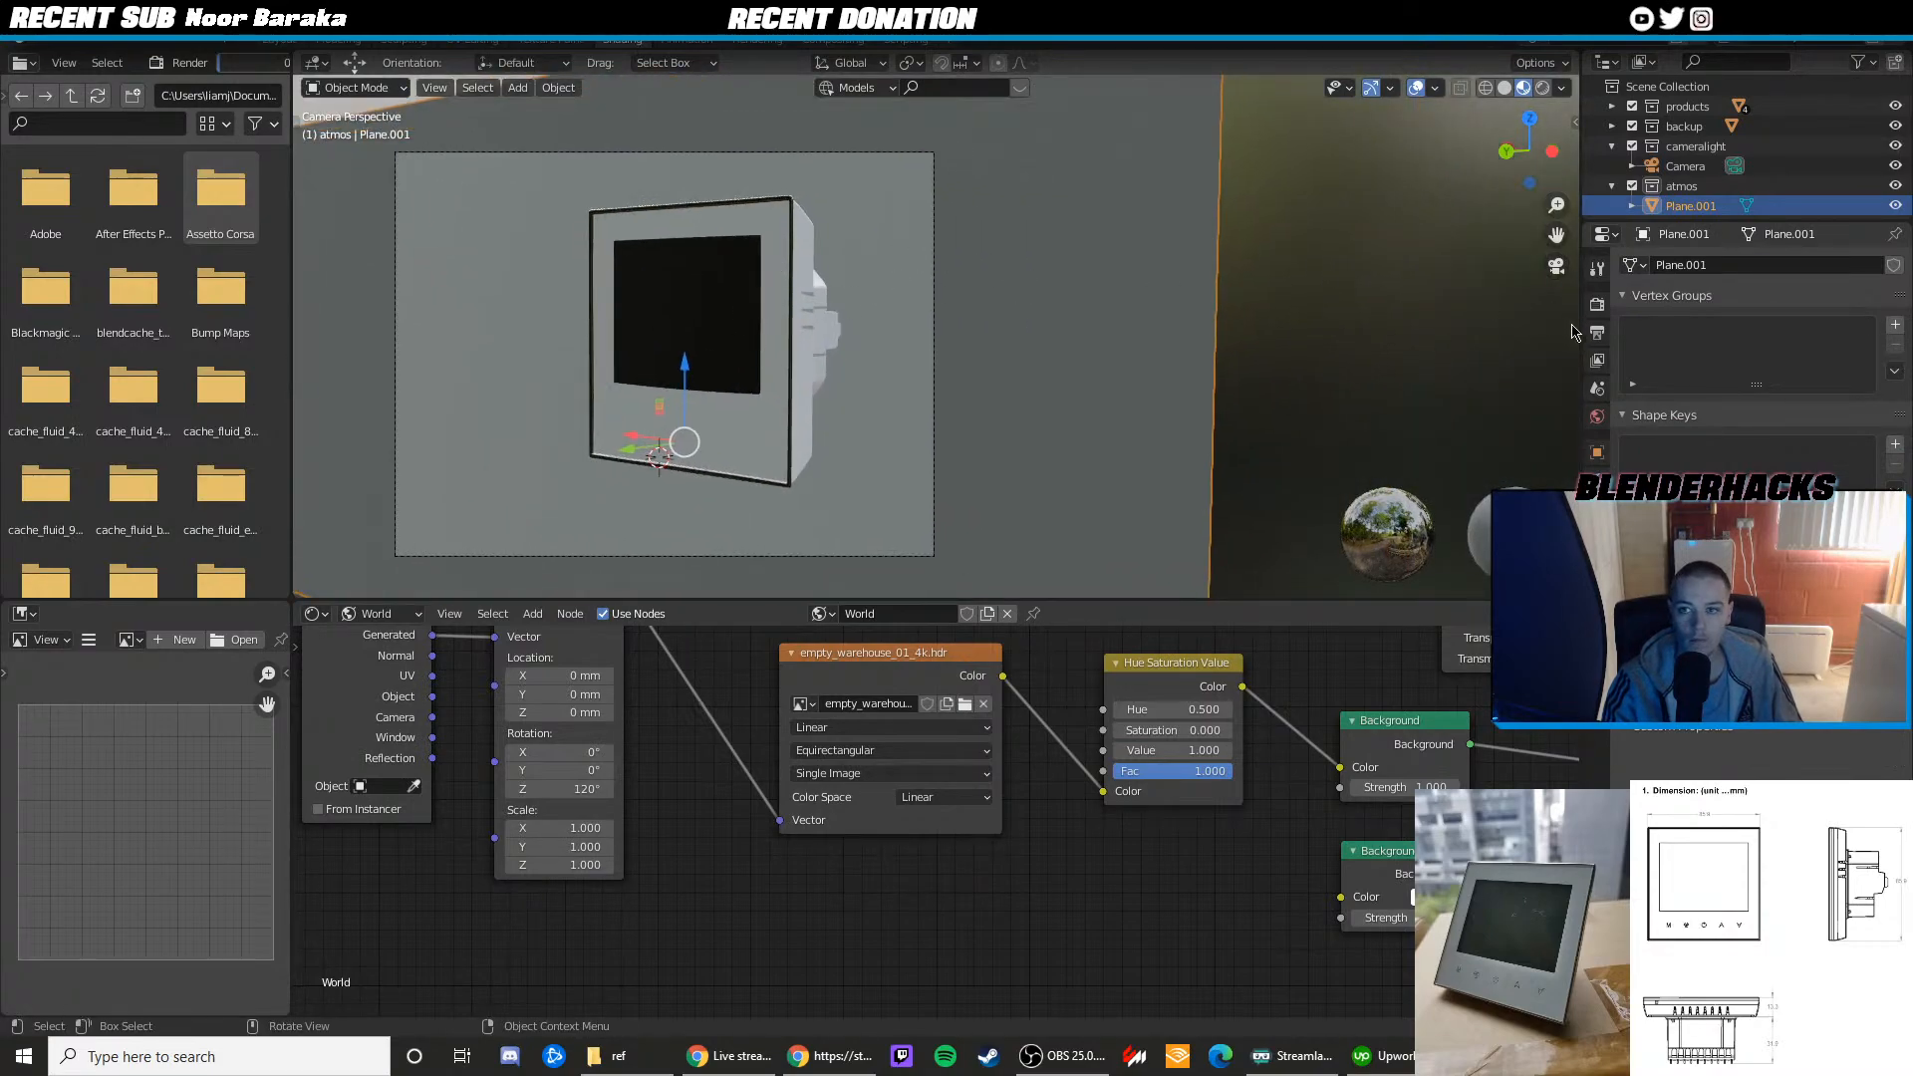
{"action": "left_click", "coordinate": [1598, 304]}
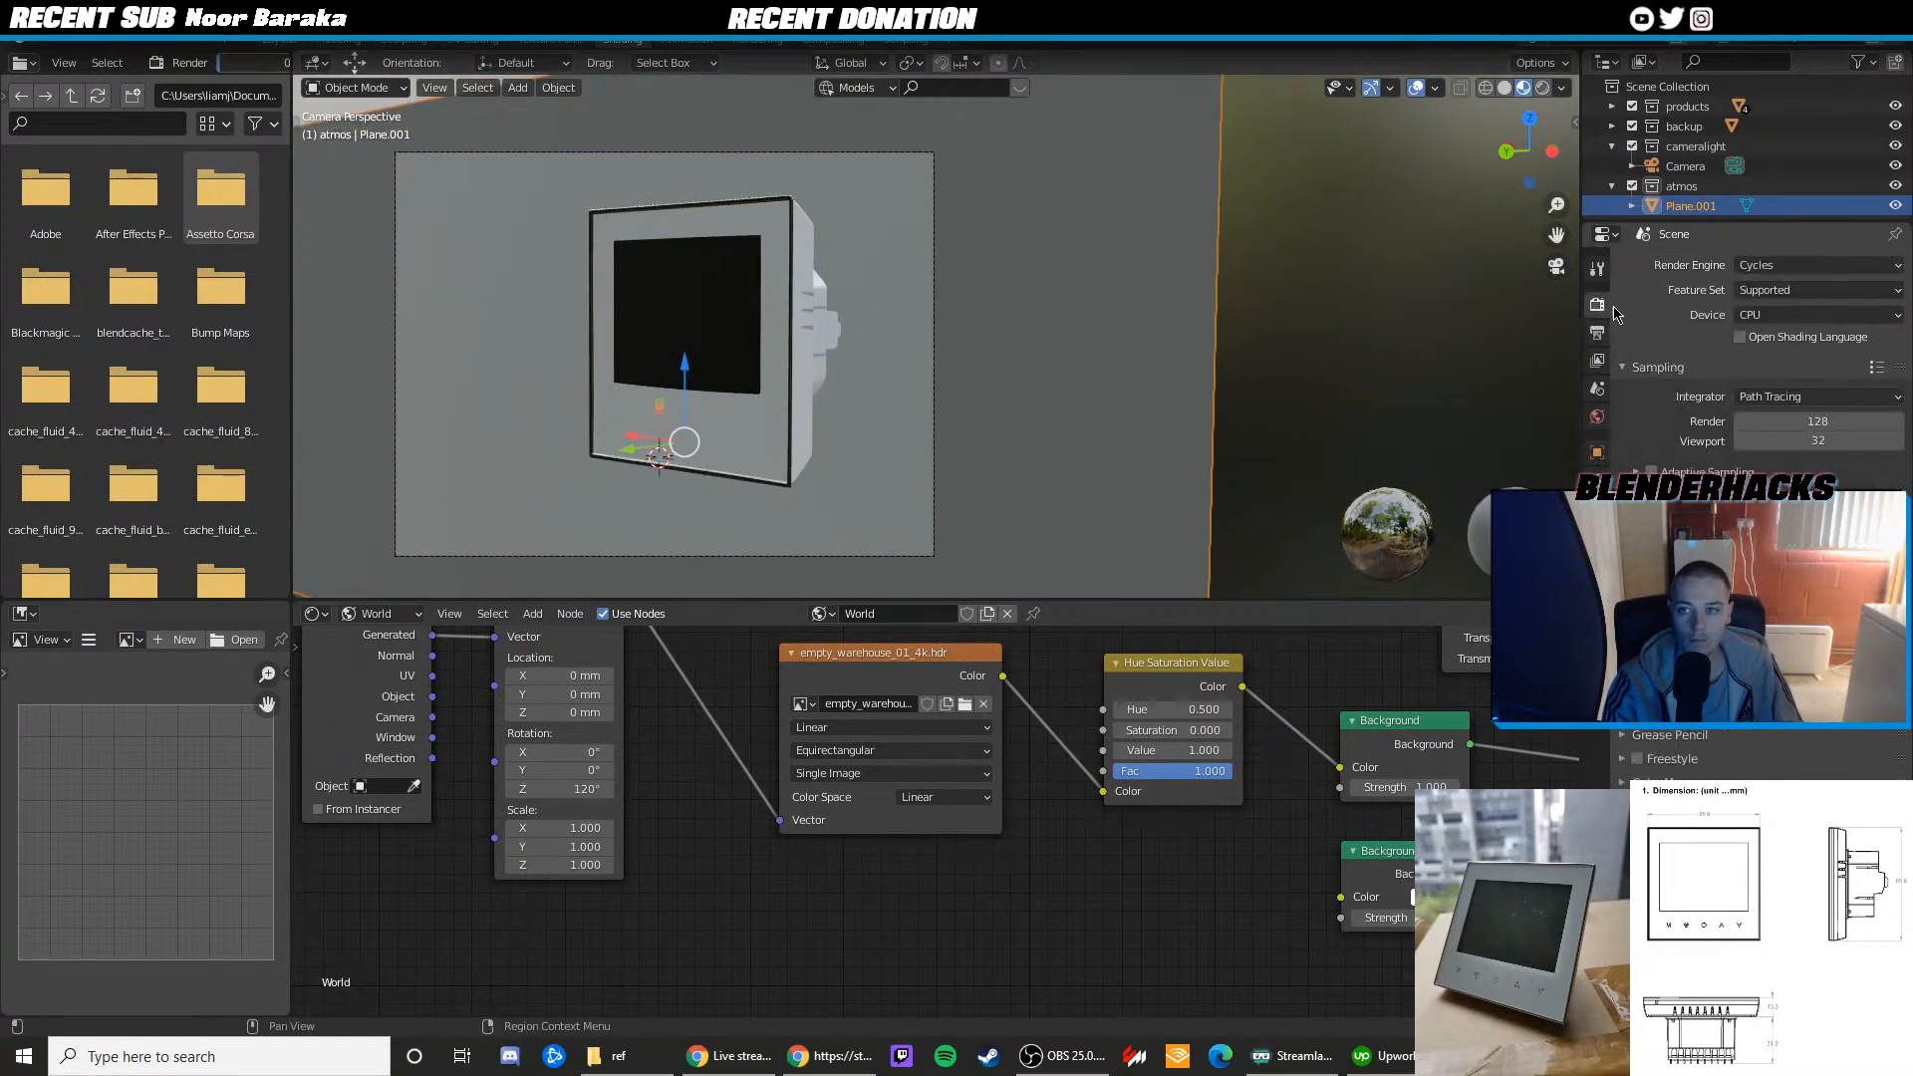
{"action": "left_click", "coordinate": [1597, 333]}
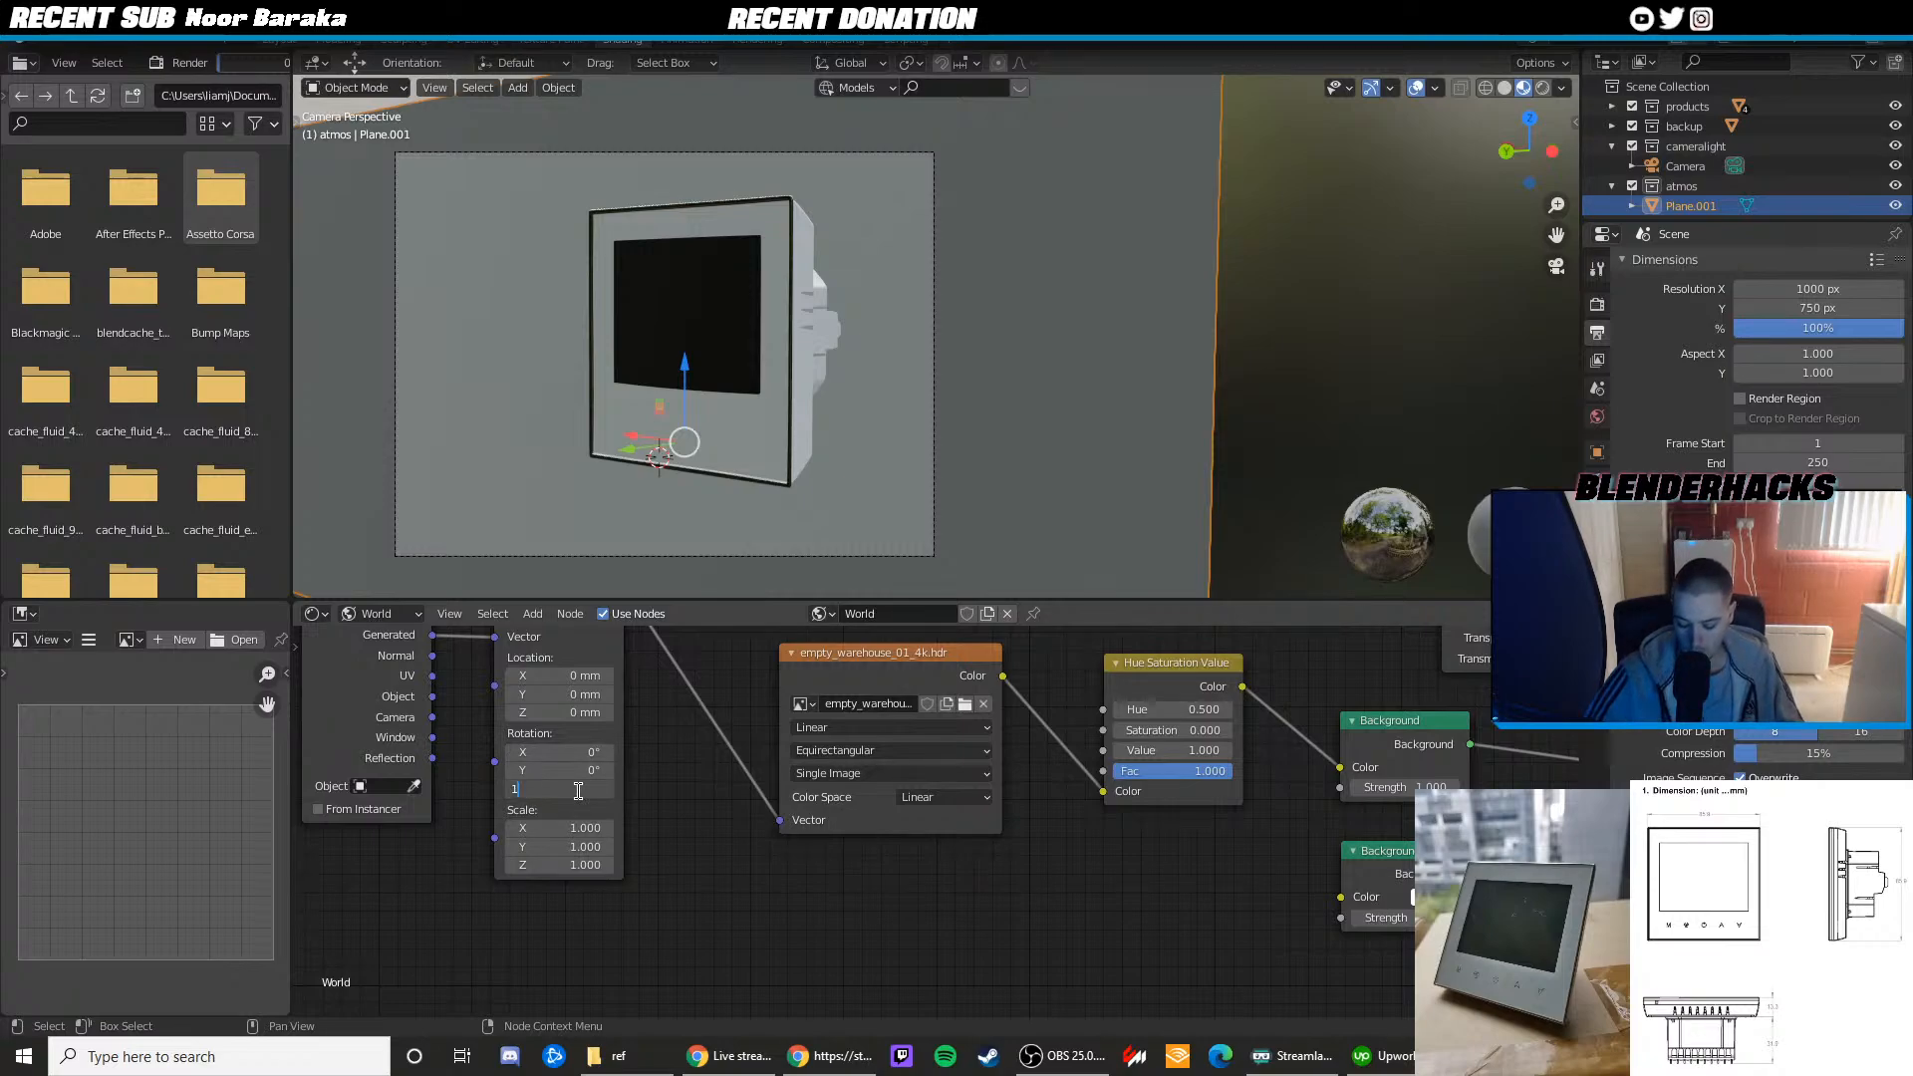
{"action": "left_click", "coordinate": [1840, 288]}
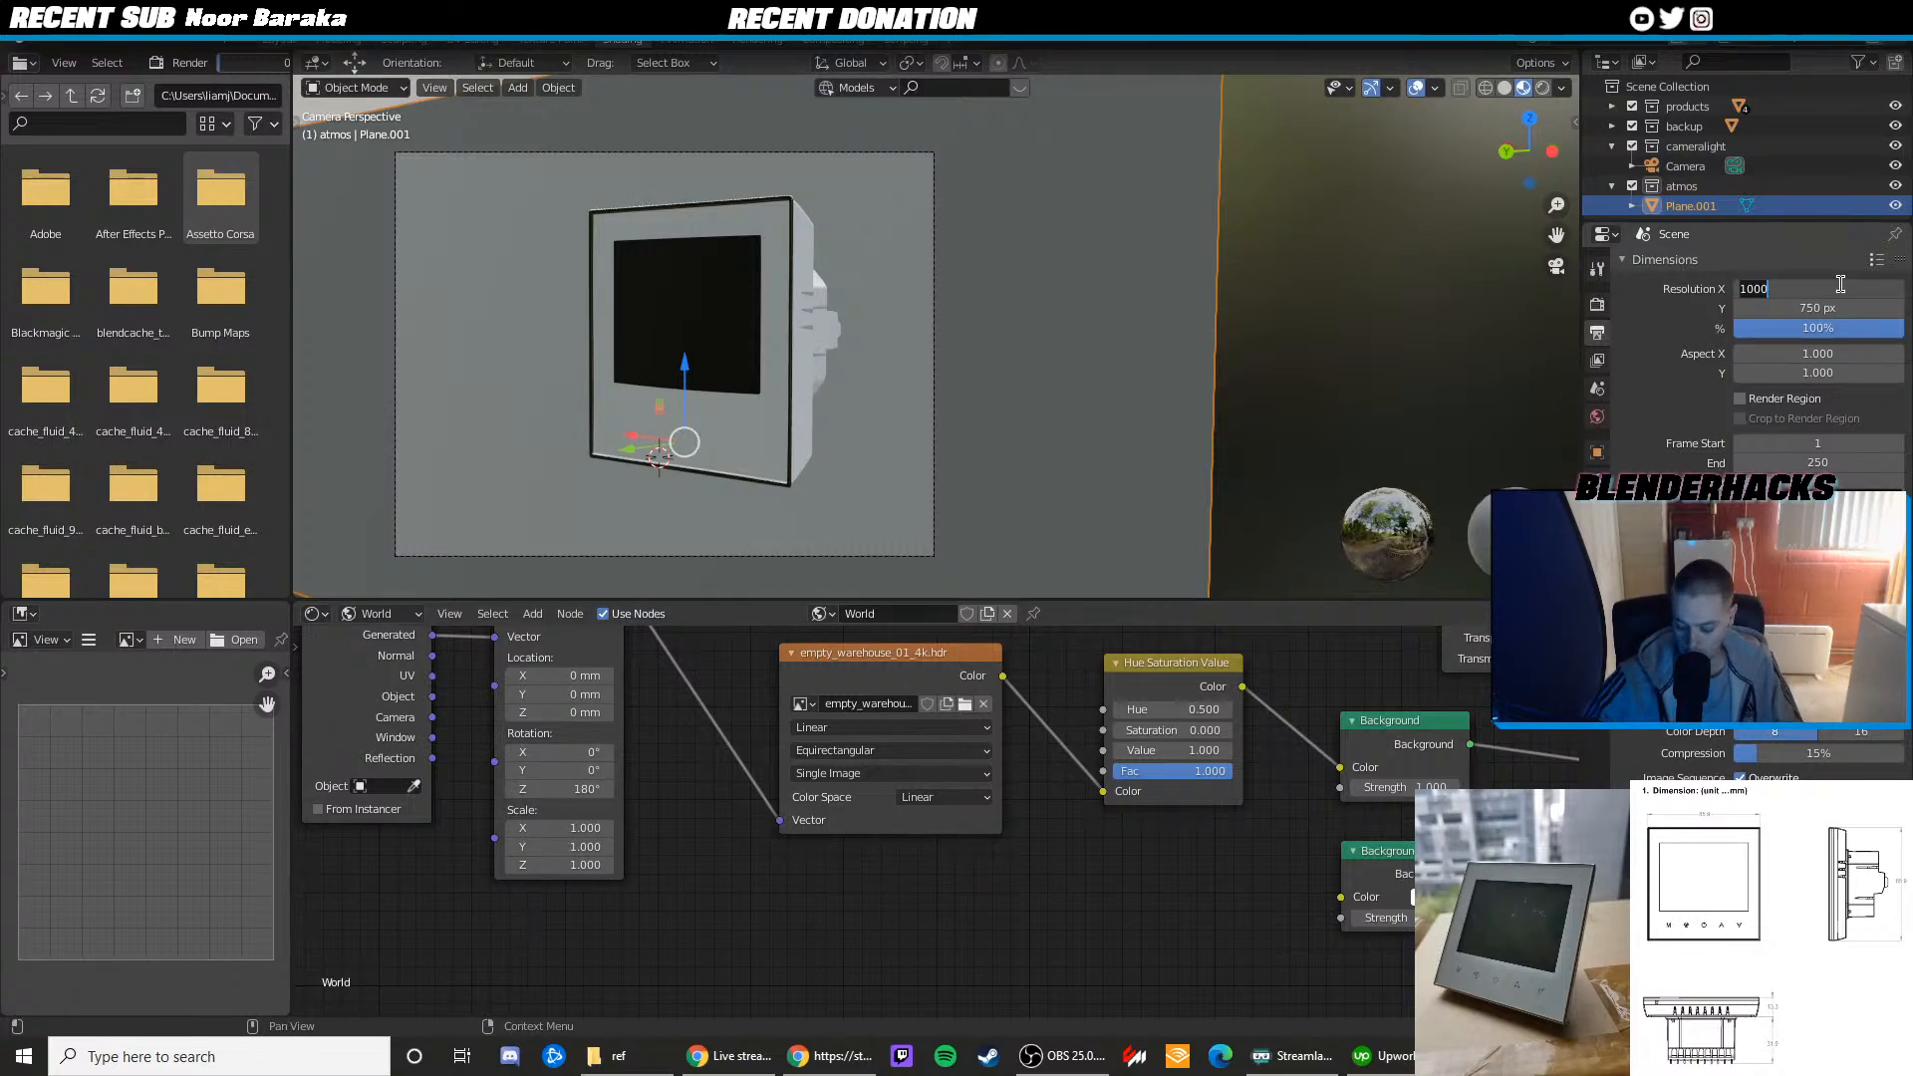
{"action": "type", "text": "3000"}
{"action": "left_click", "coordinate": [1851, 307]}
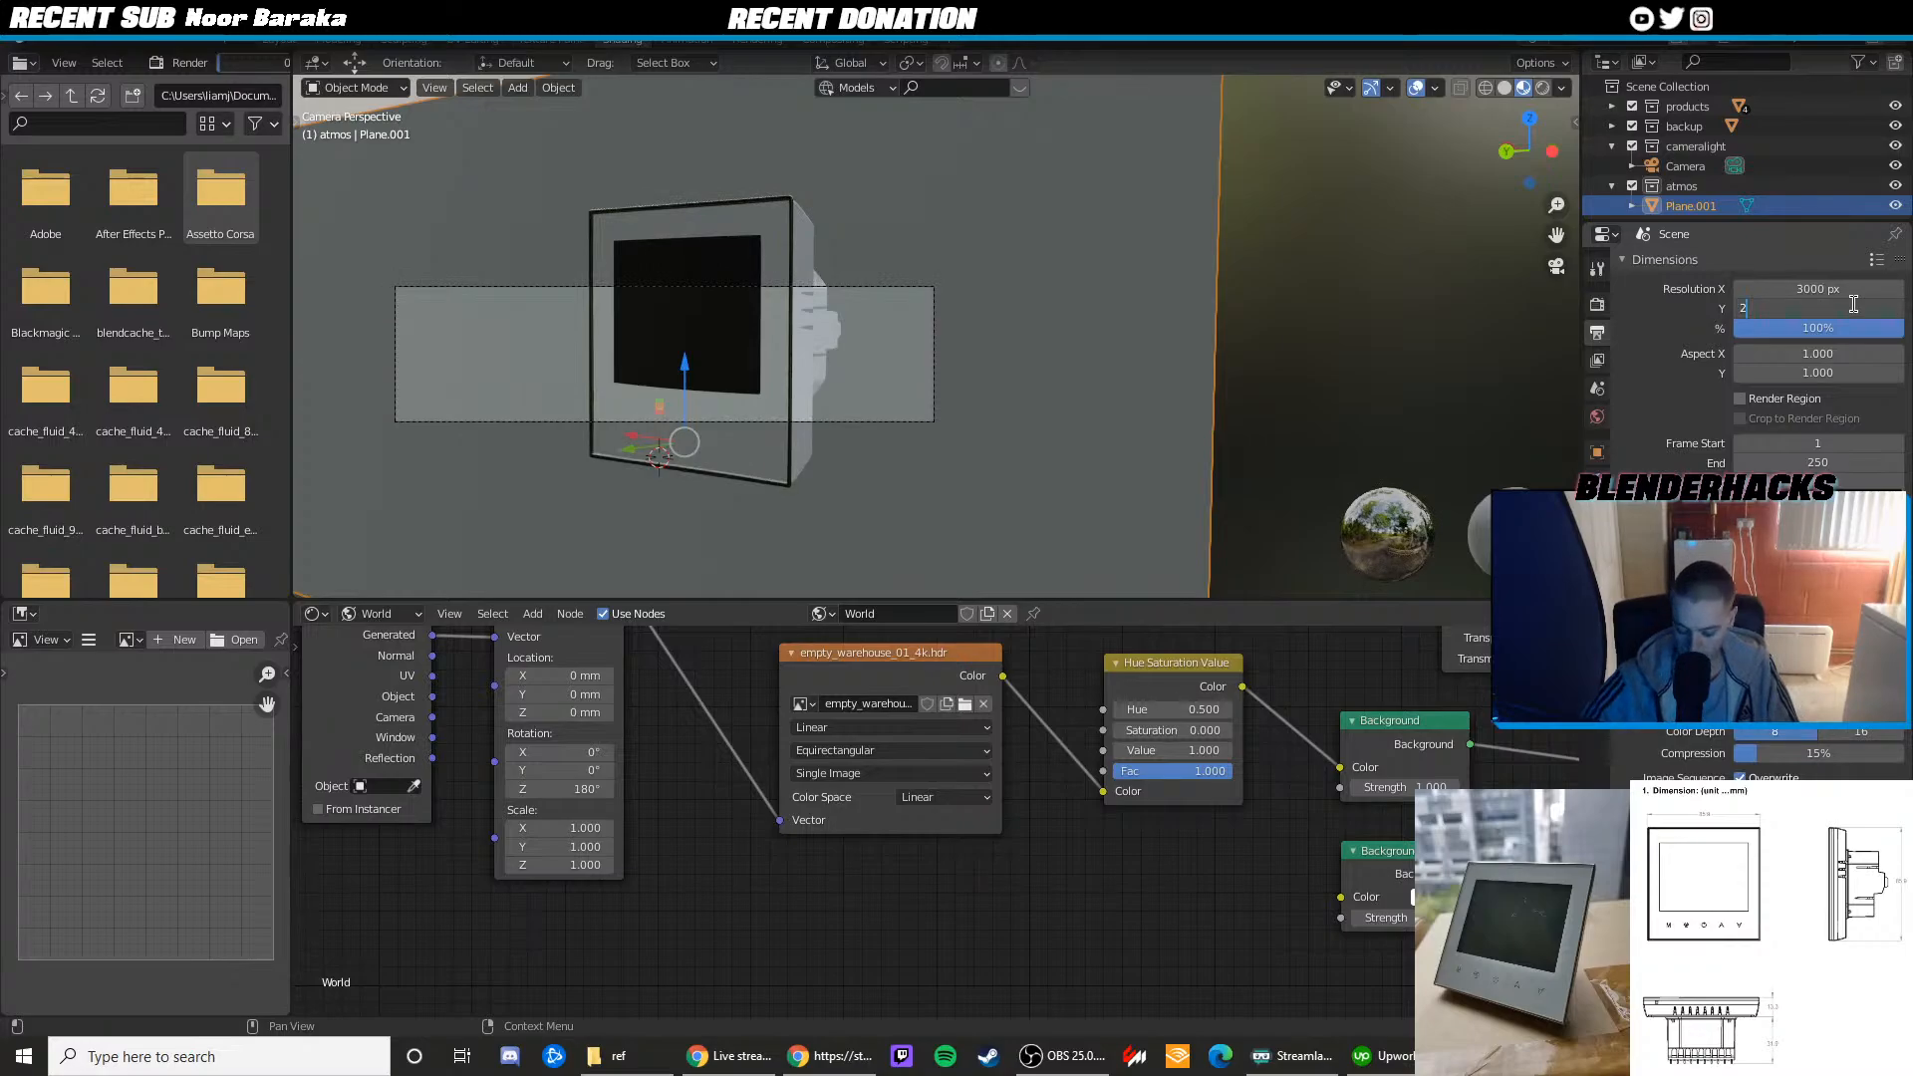
{"action": "key", "text": "Return"}
{"action": "left_click", "coordinate": [117, 42]}
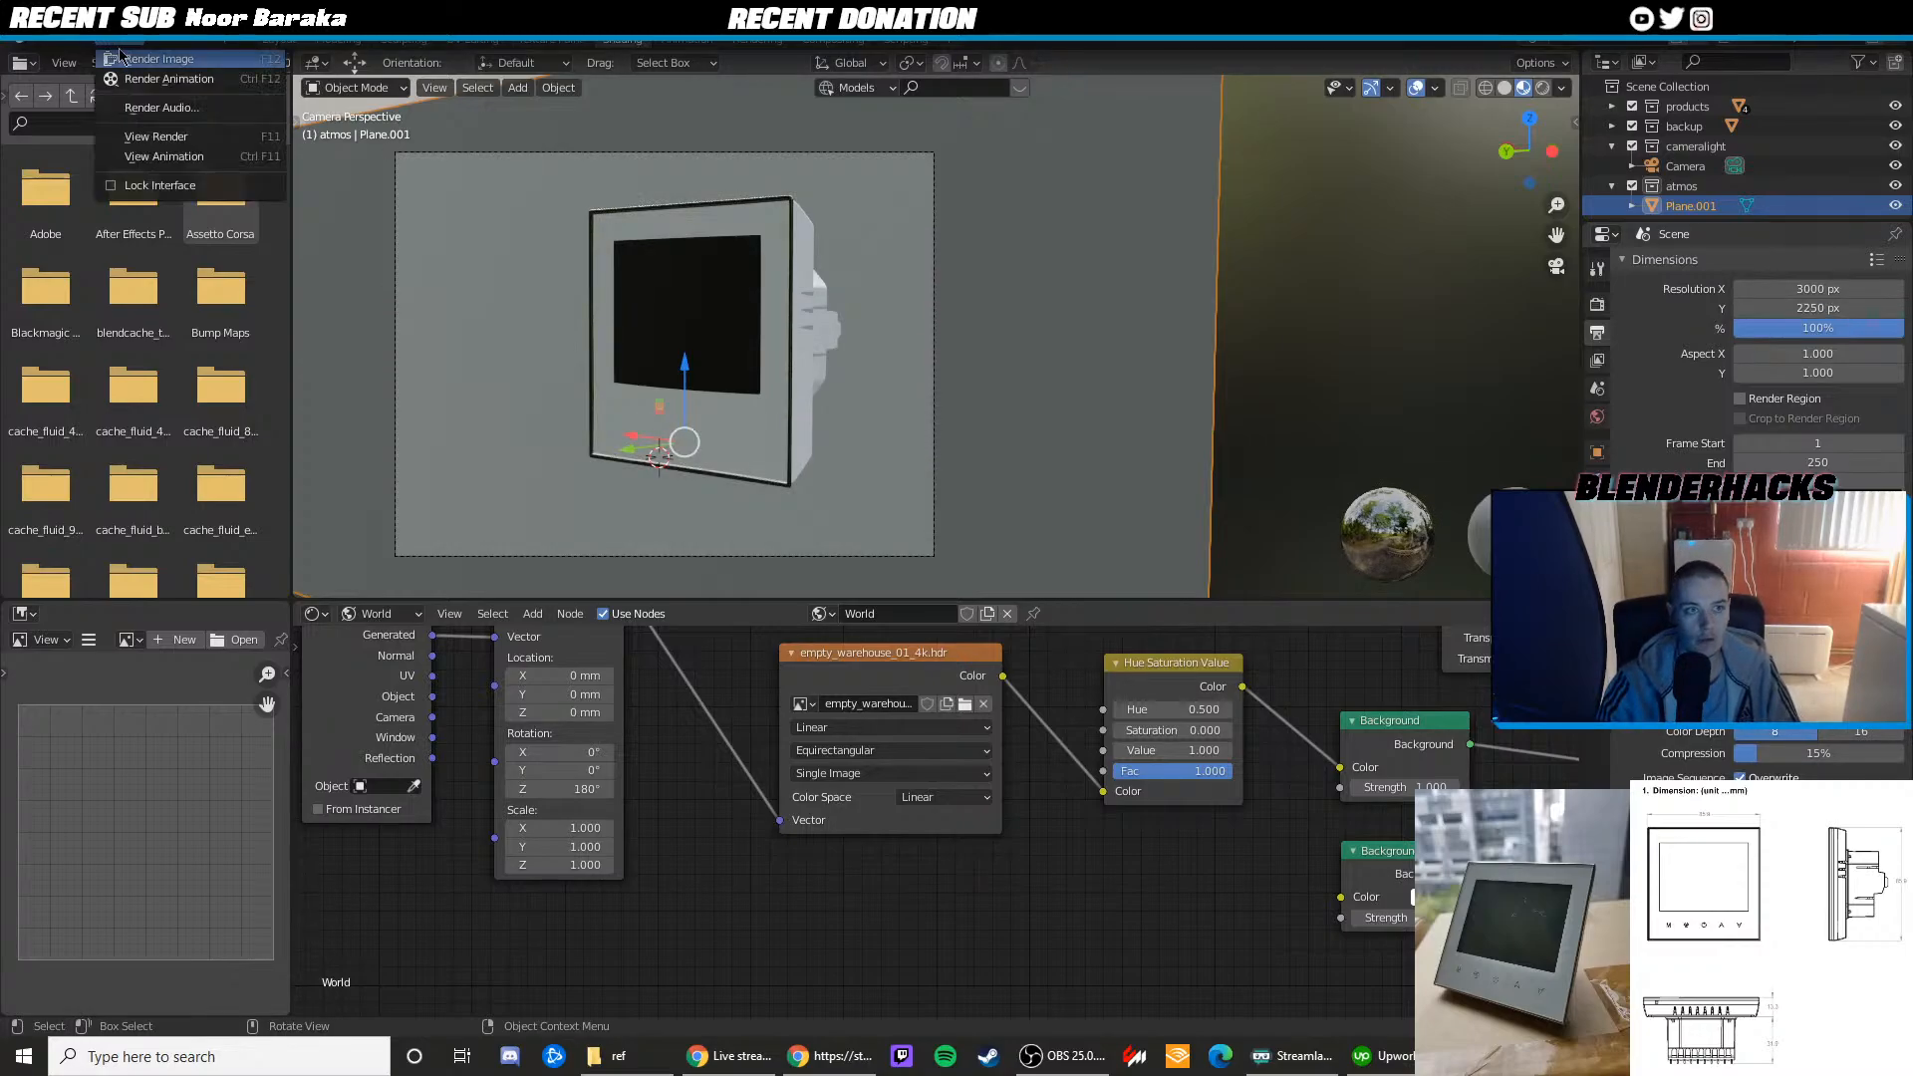
{"action": "left_click", "coordinate": [120, 57]}
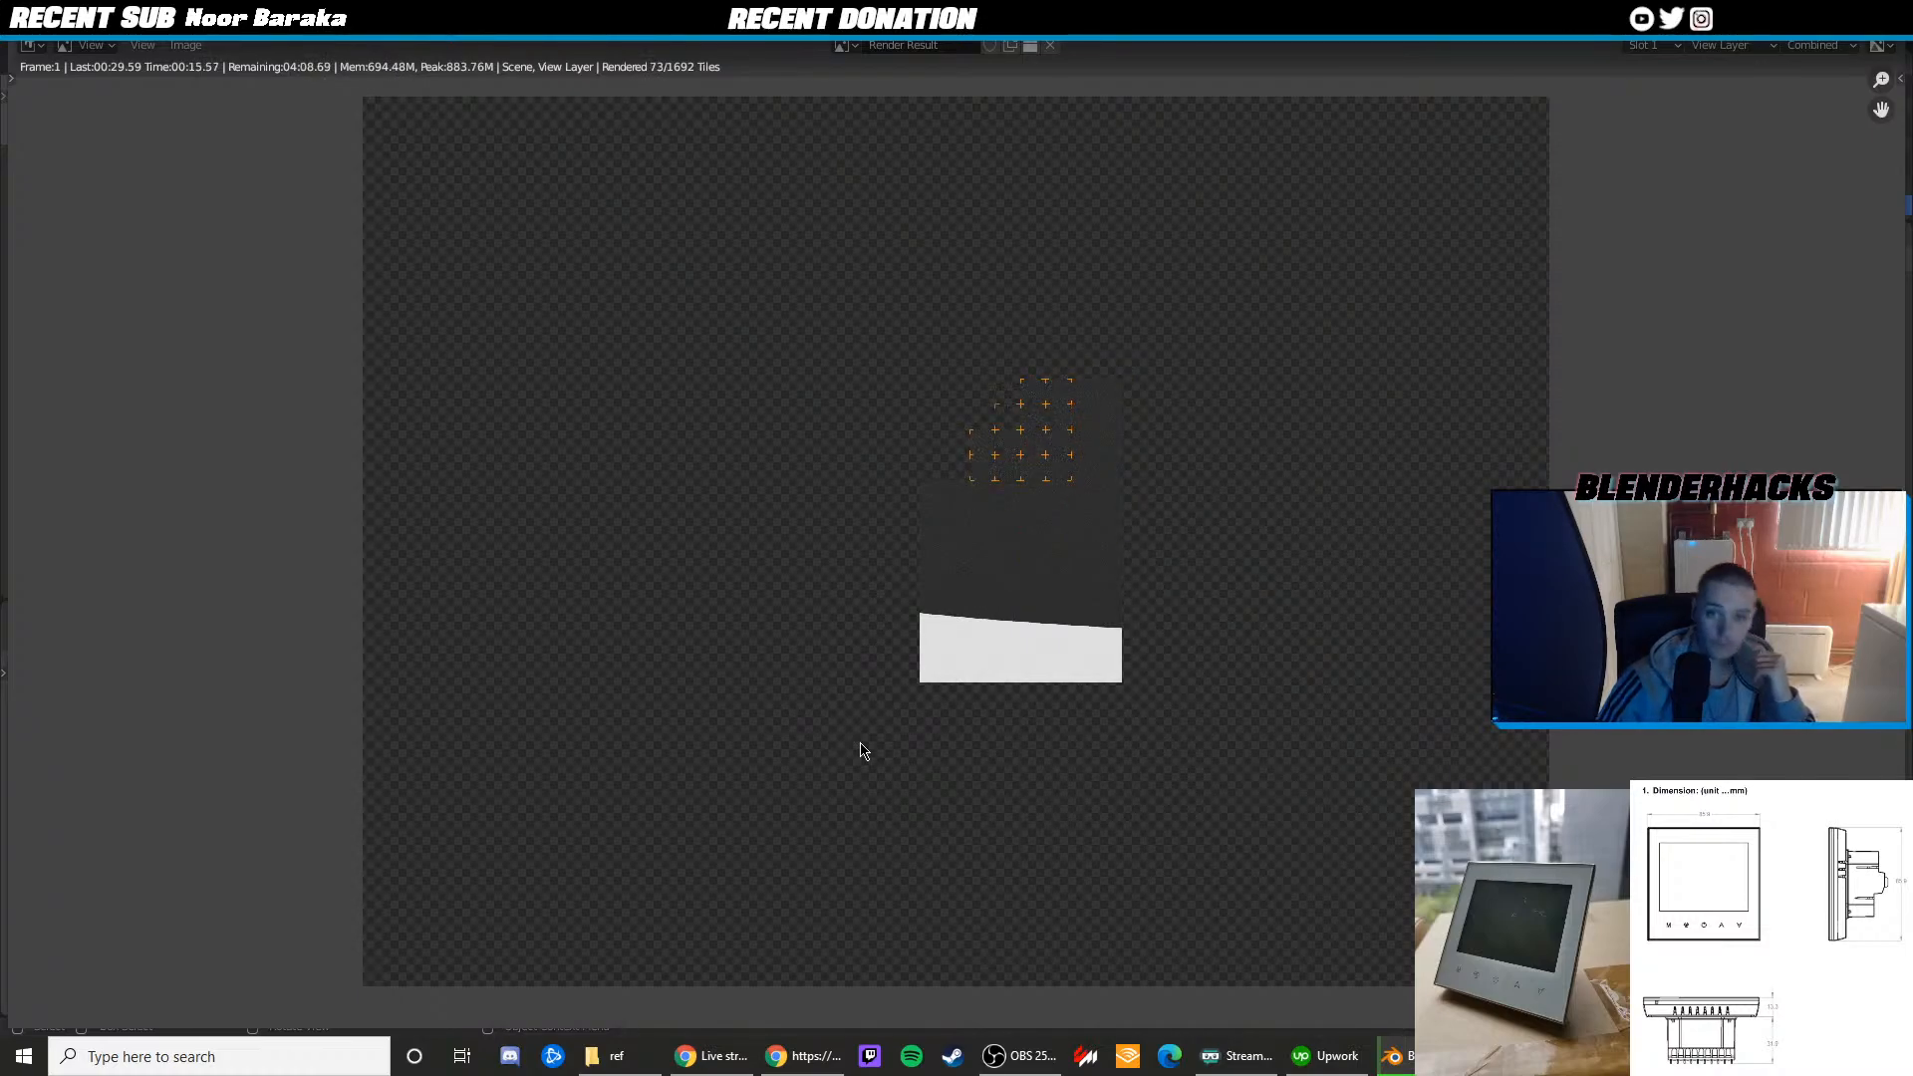
{"action": "scroll", "coordinate": [943, 486], "scroll_direction": "down", "scroll_amount": 3}
{"action": "scroll", "coordinate": [959, 467], "scroll_direction": "up", "scroll_amount": 3}
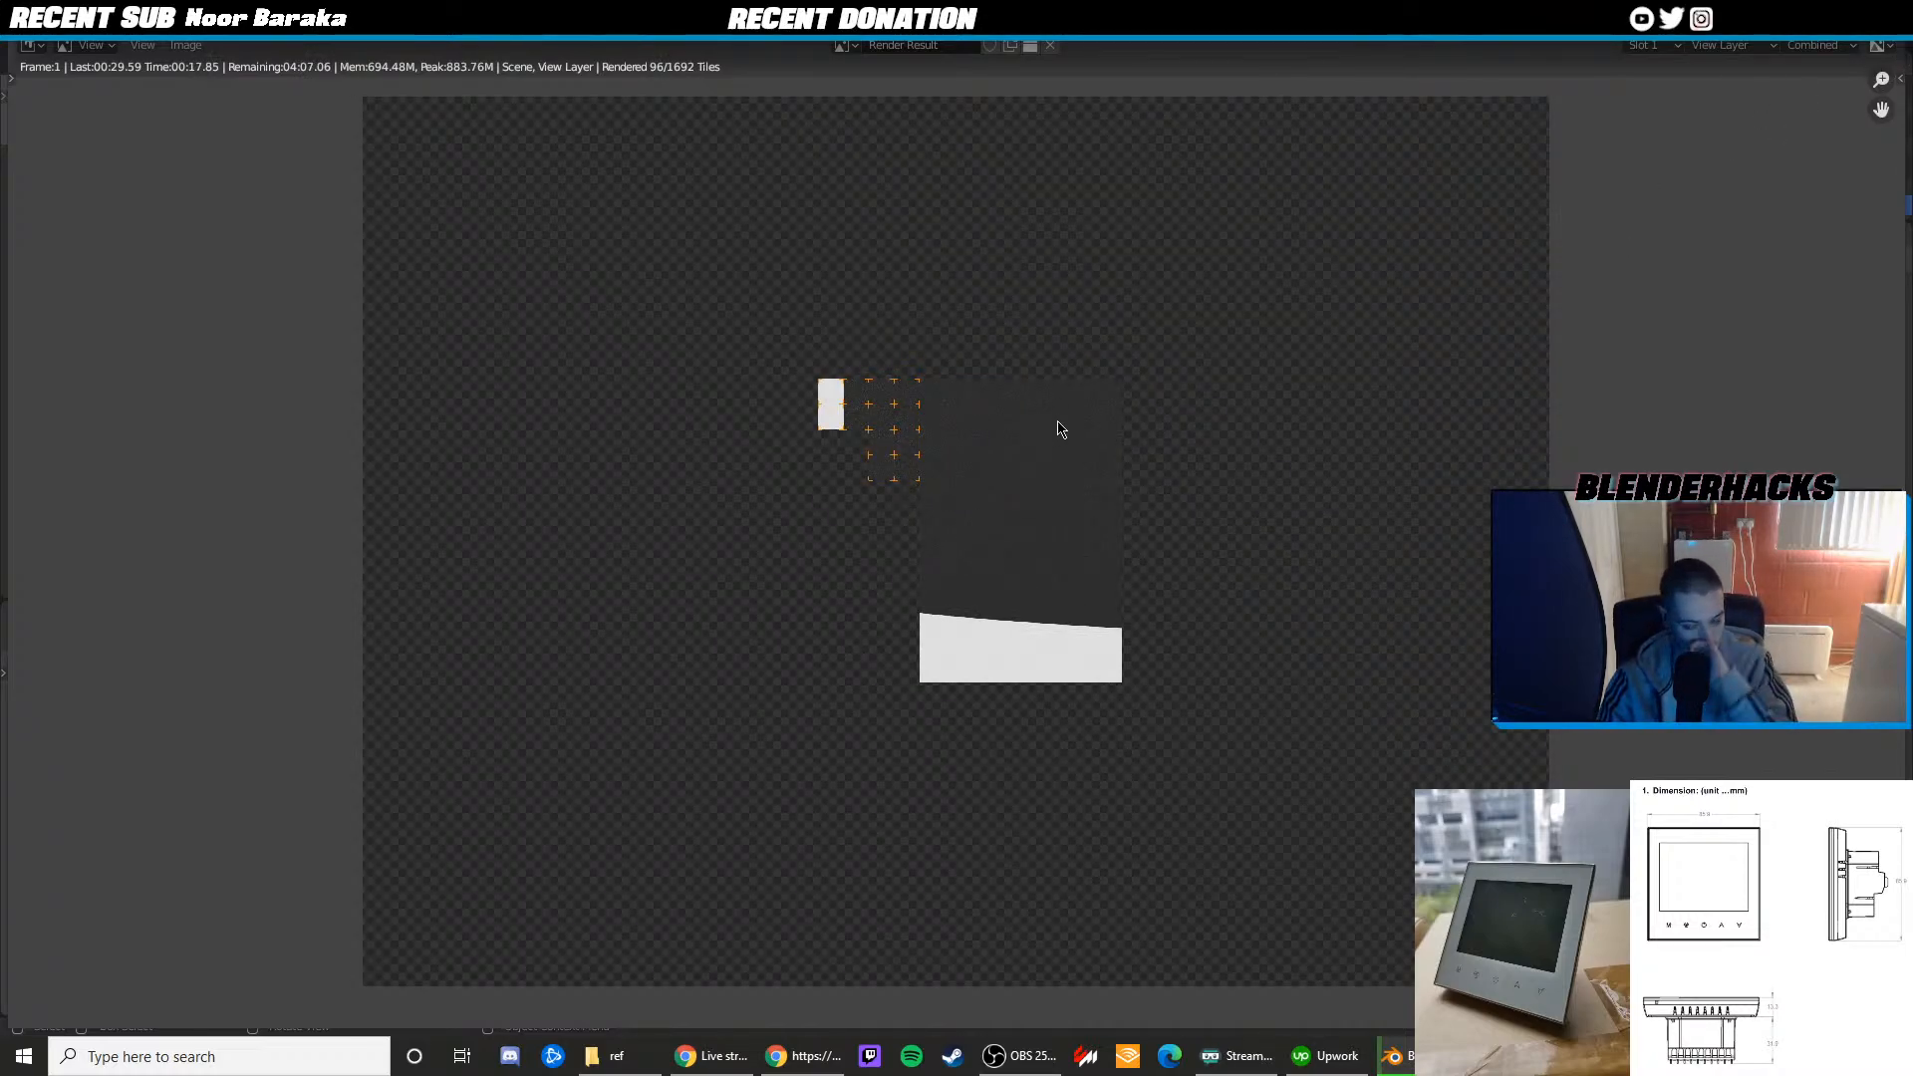
{"action": "key", "text": "Escape"}
Select the thermostat front and set the Cycles render device to GPU Compute
{"action": "left_click", "coordinate": [739, 325]}
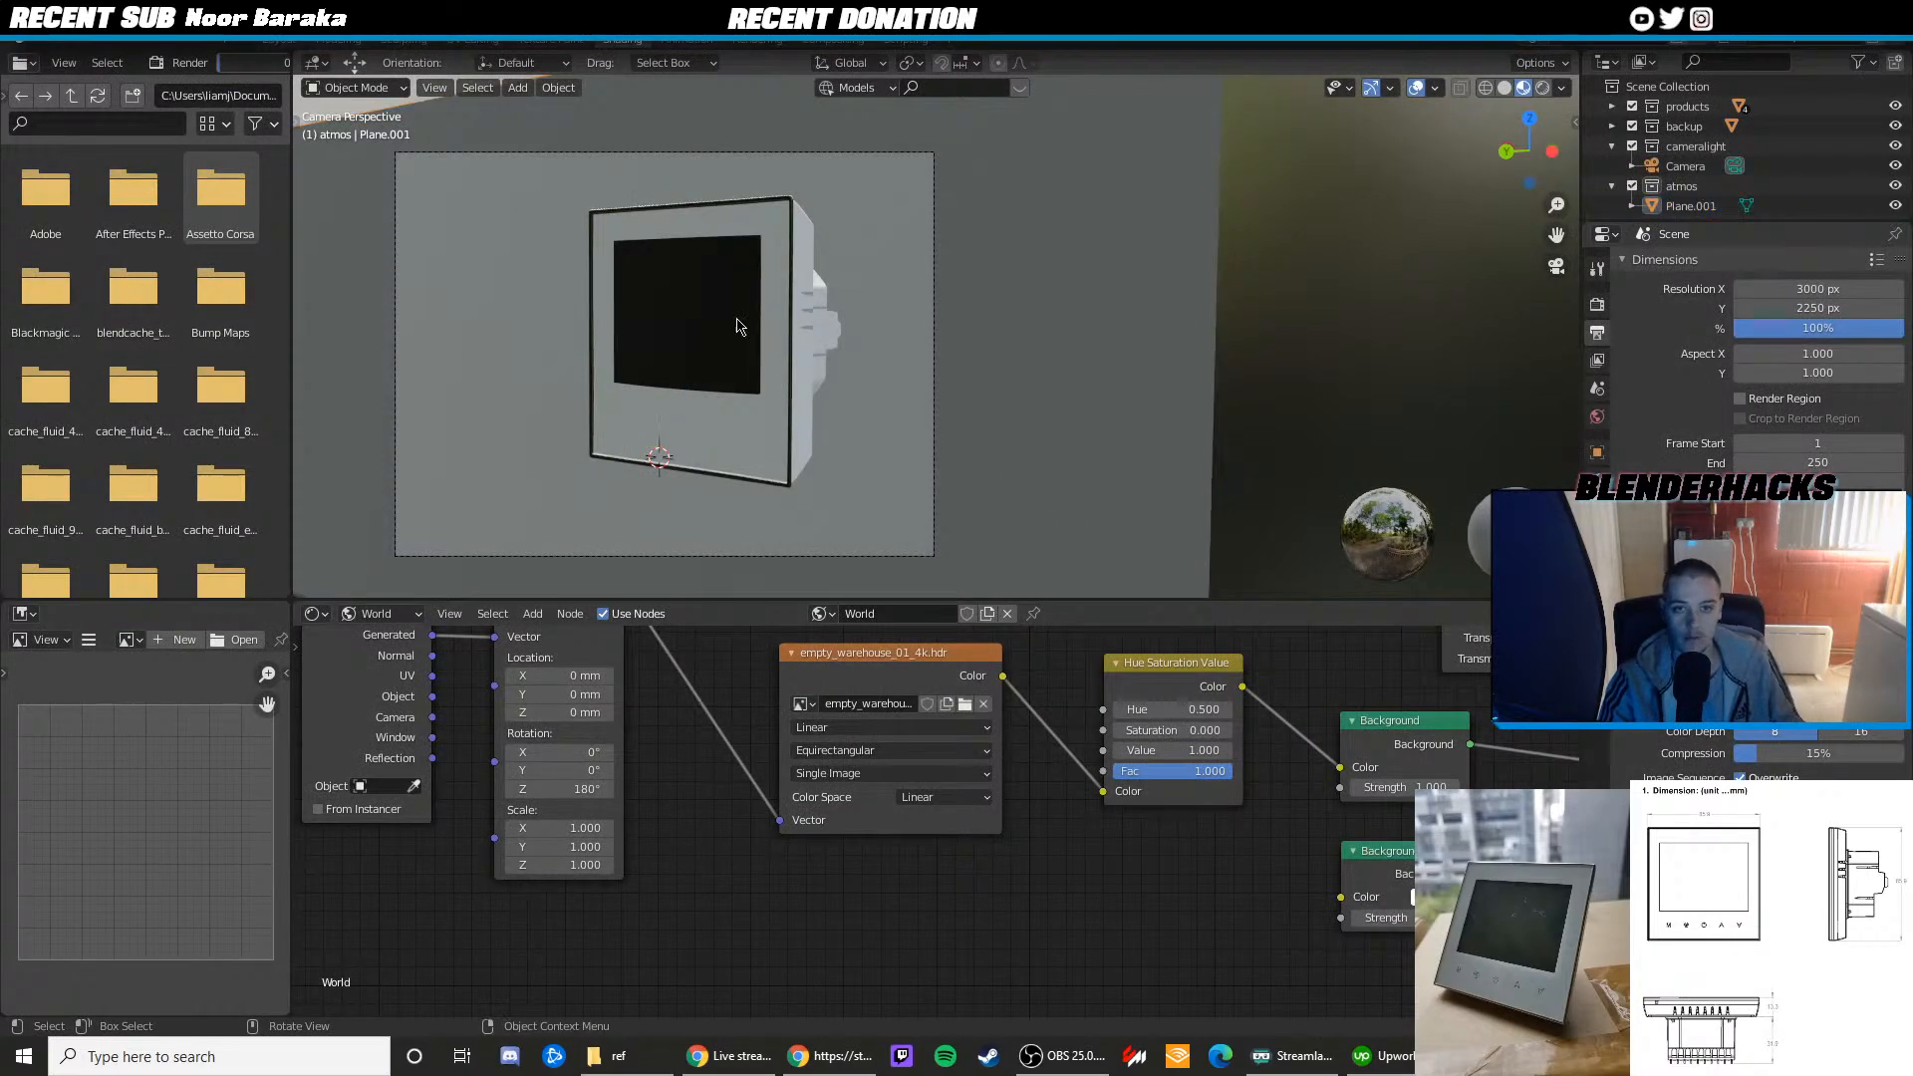
{"action": "left_click", "coordinate": [1597, 307]}
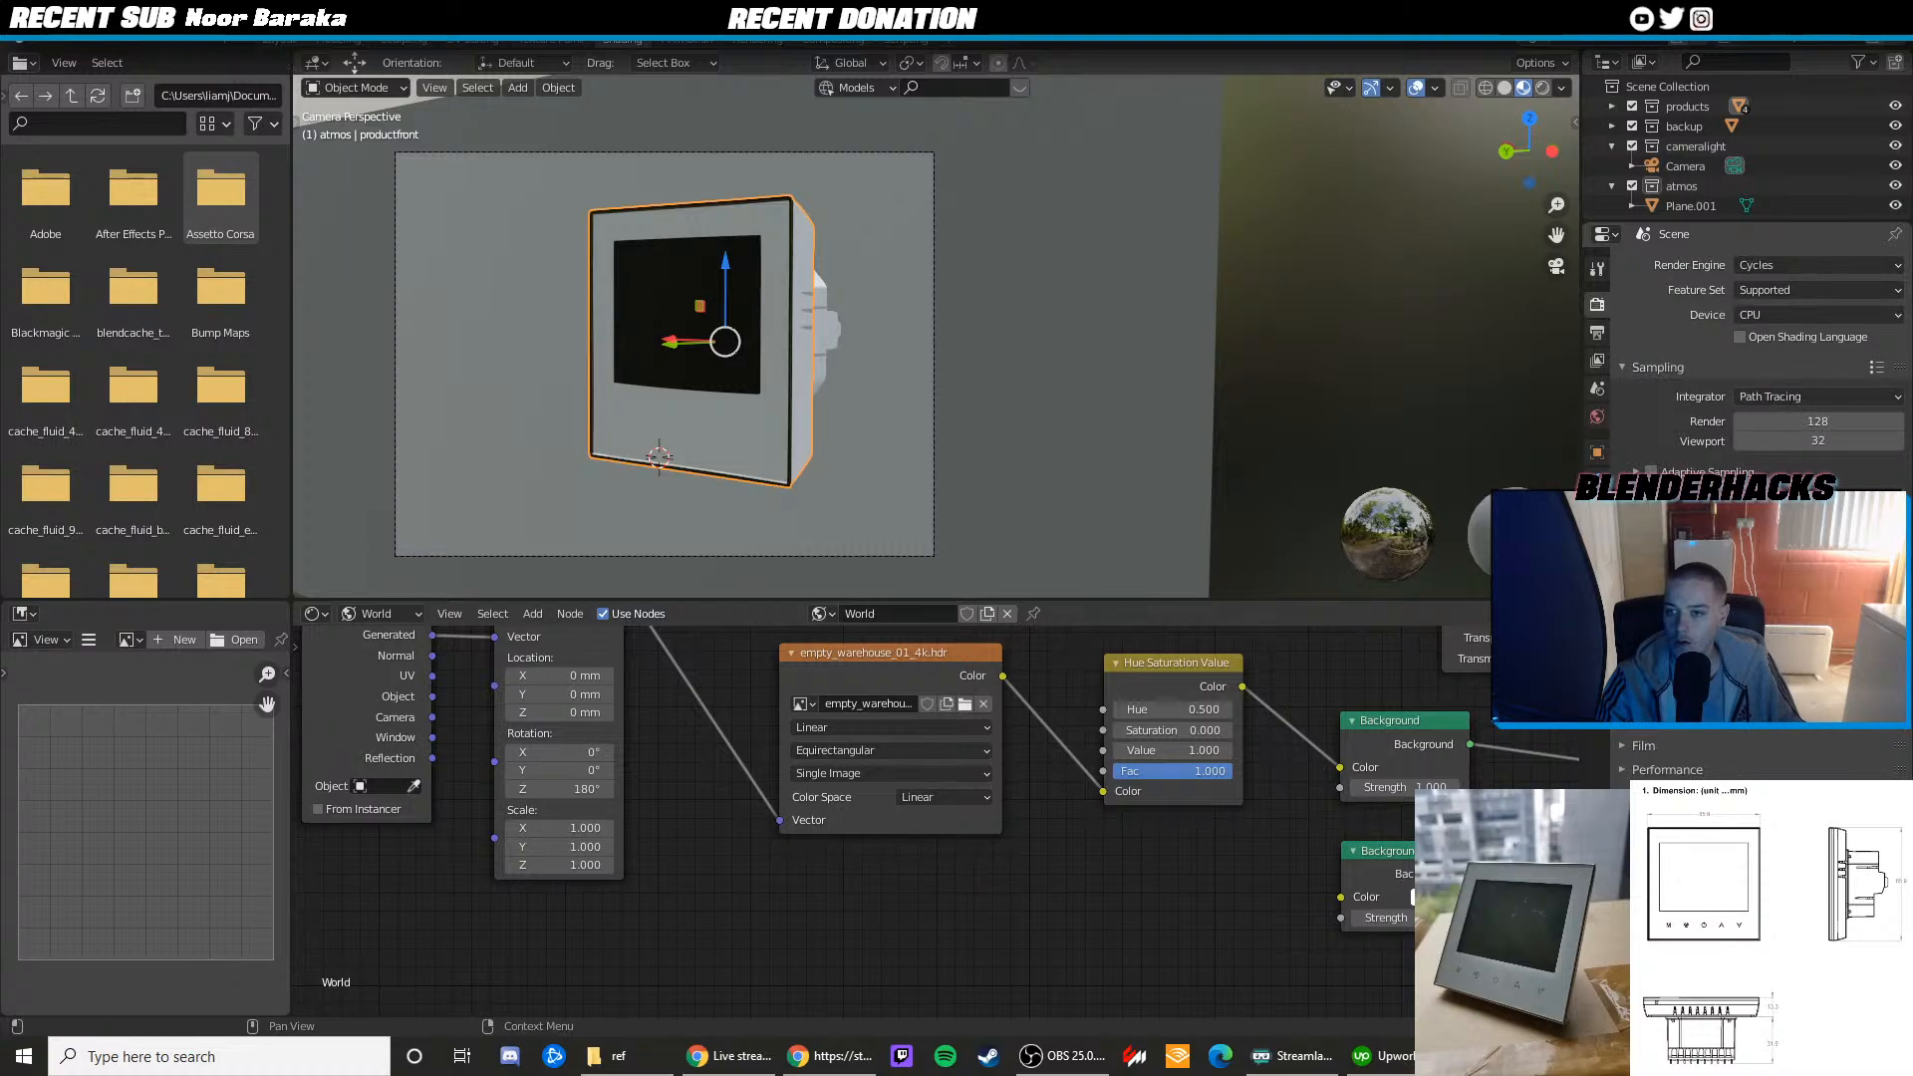
{"action": "left_click", "coordinate": [1783, 316]}
{"action": "left_click", "coordinate": [1798, 361]}
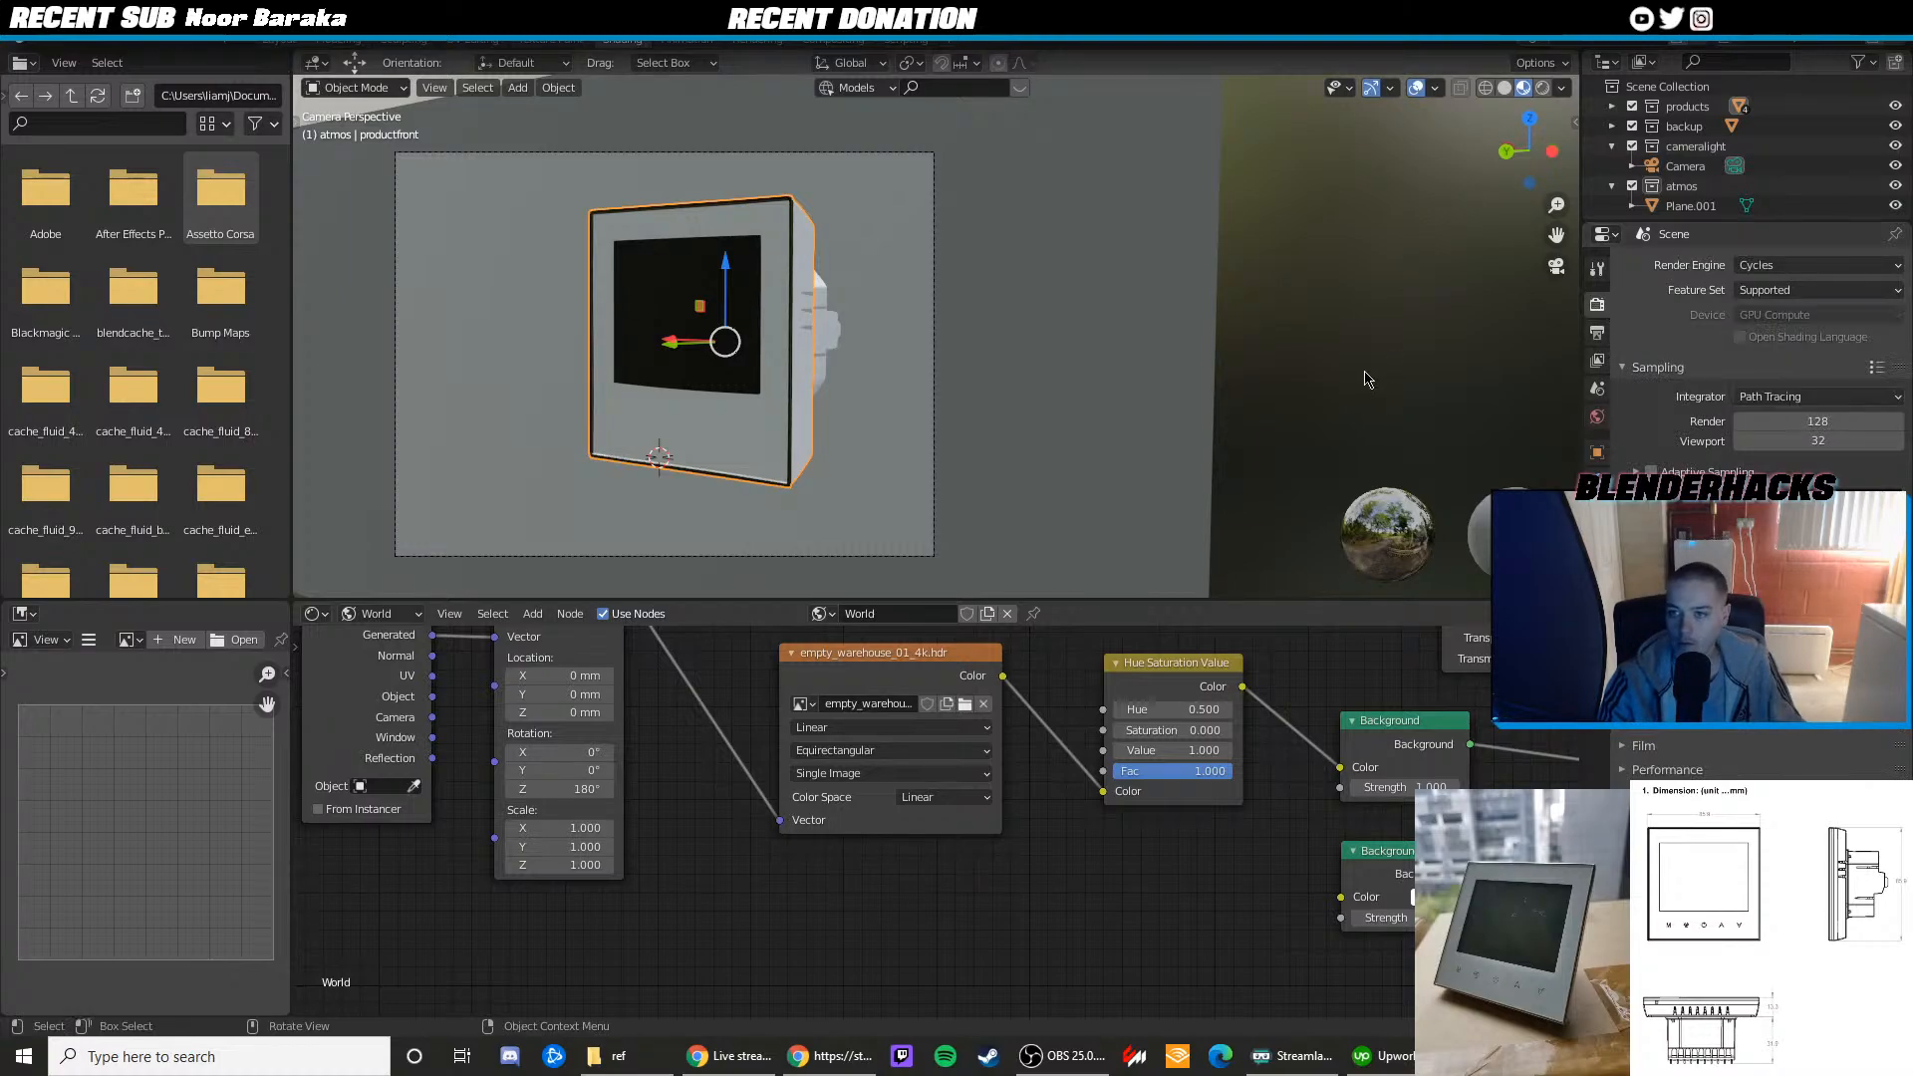
Restart Blender and render the image again
{"action": "left_click", "coordinate": [1890, 12]}
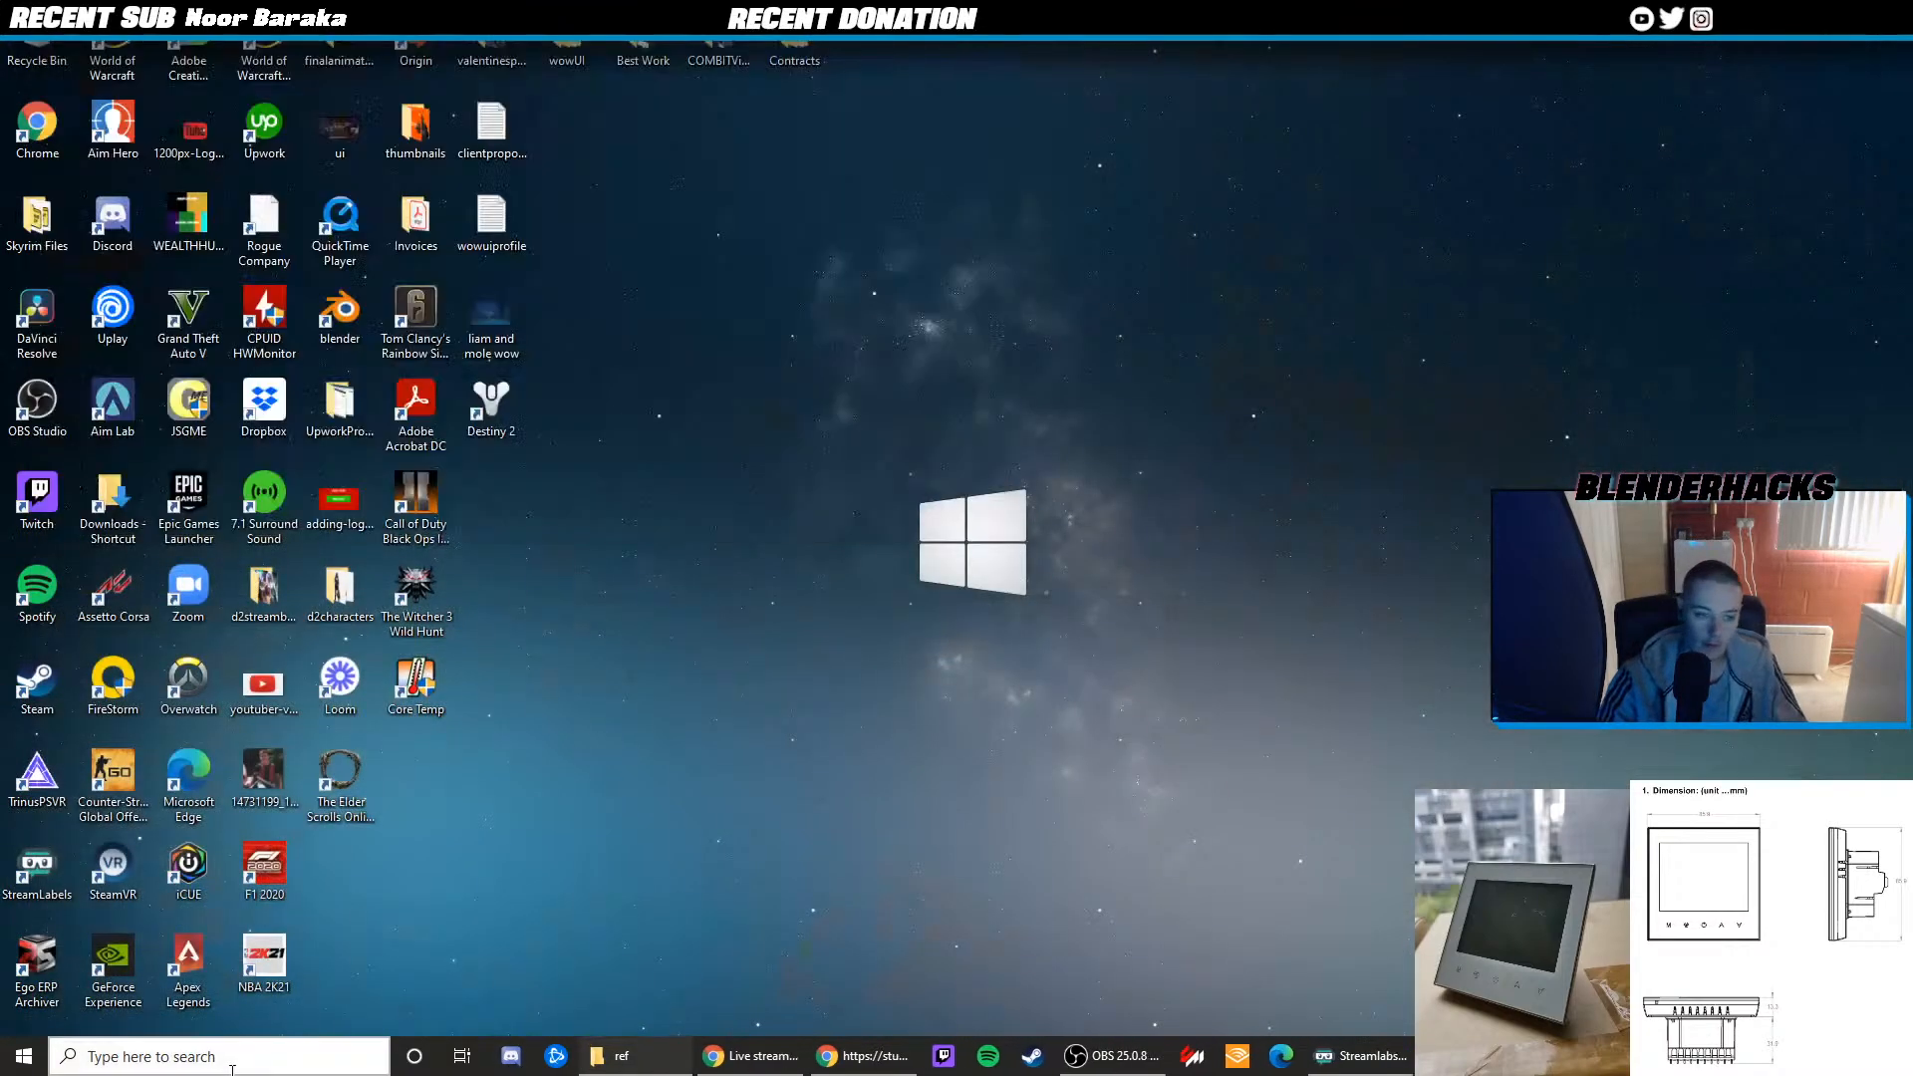
{"action": "left_click", "coordinate": [236, 1064]}
{"action": "type", "text": "b"}
{"action": "key", "text": "Return"}
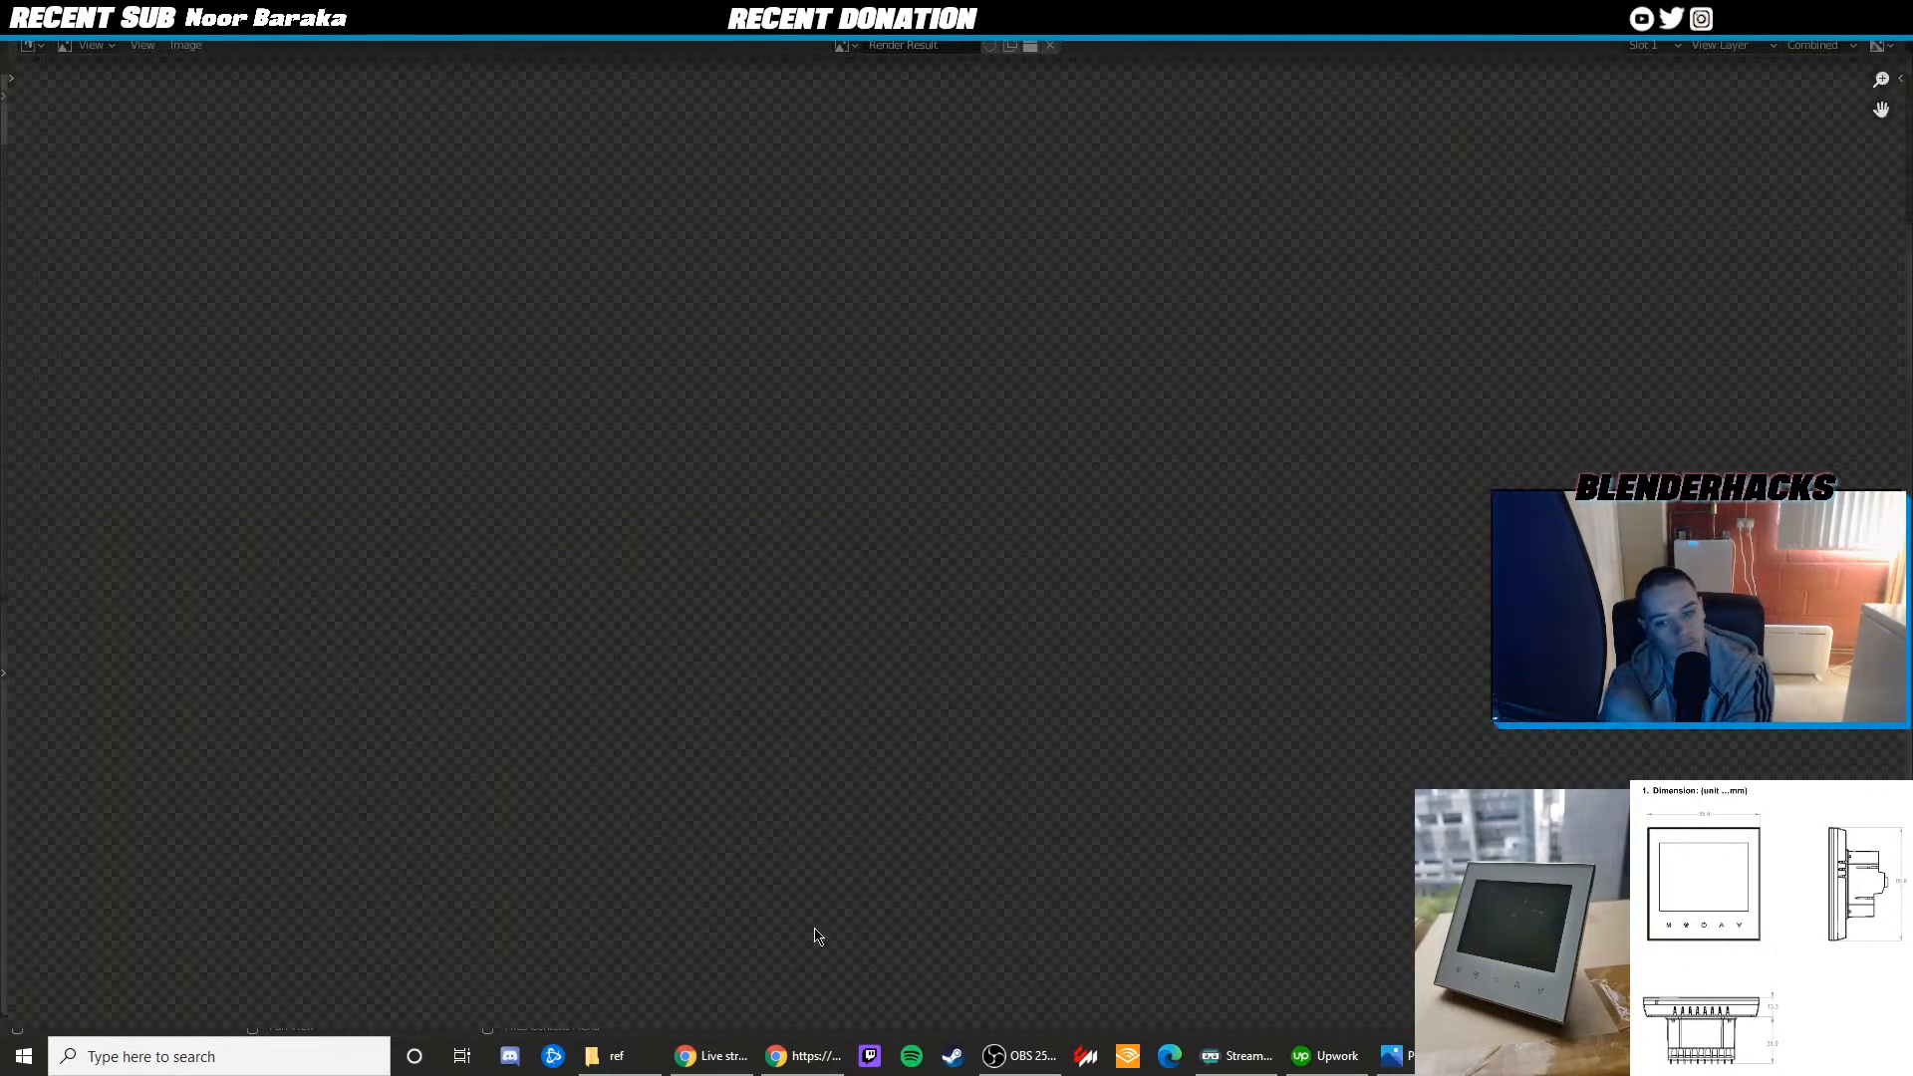
Bring up OBS Studio, switch to GIMP, and paste the copied desktop screenshot as a new image
{"action": "left_click", "coordinate": [1022, 1055]}
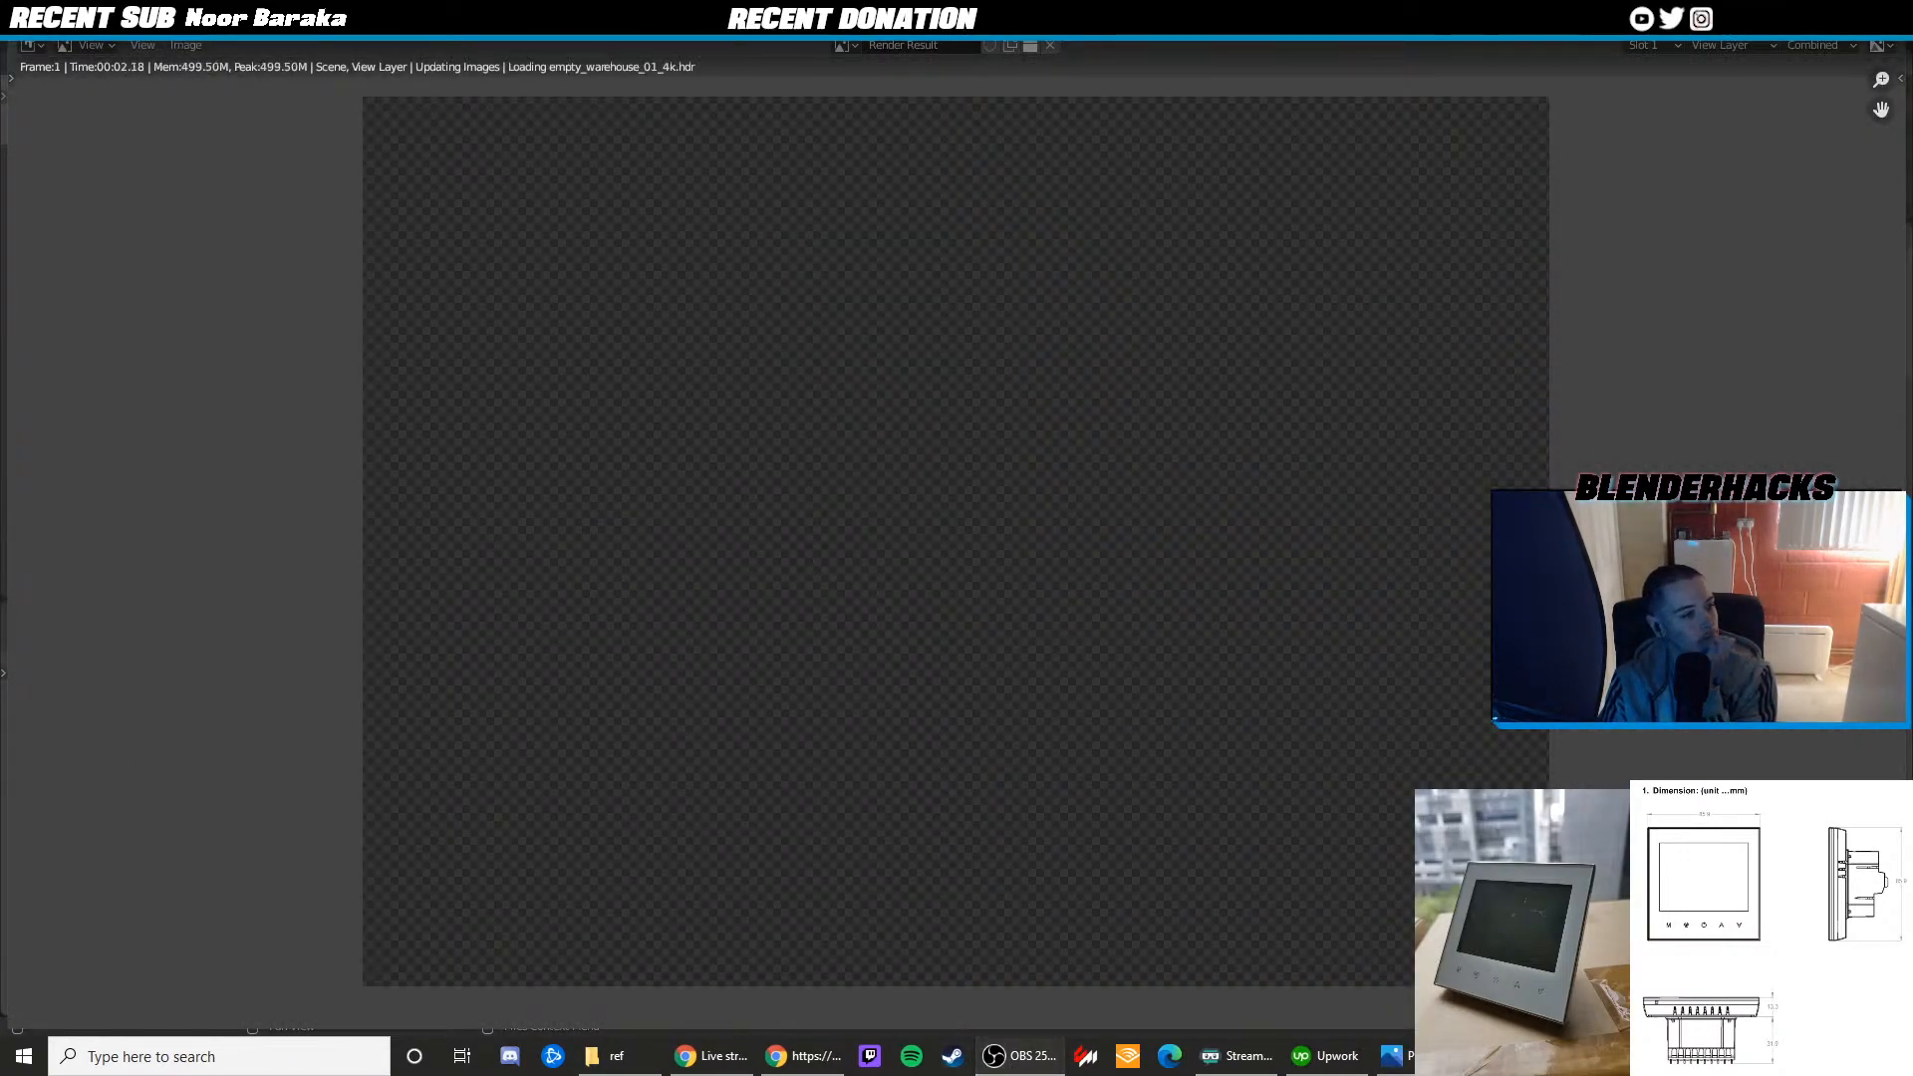
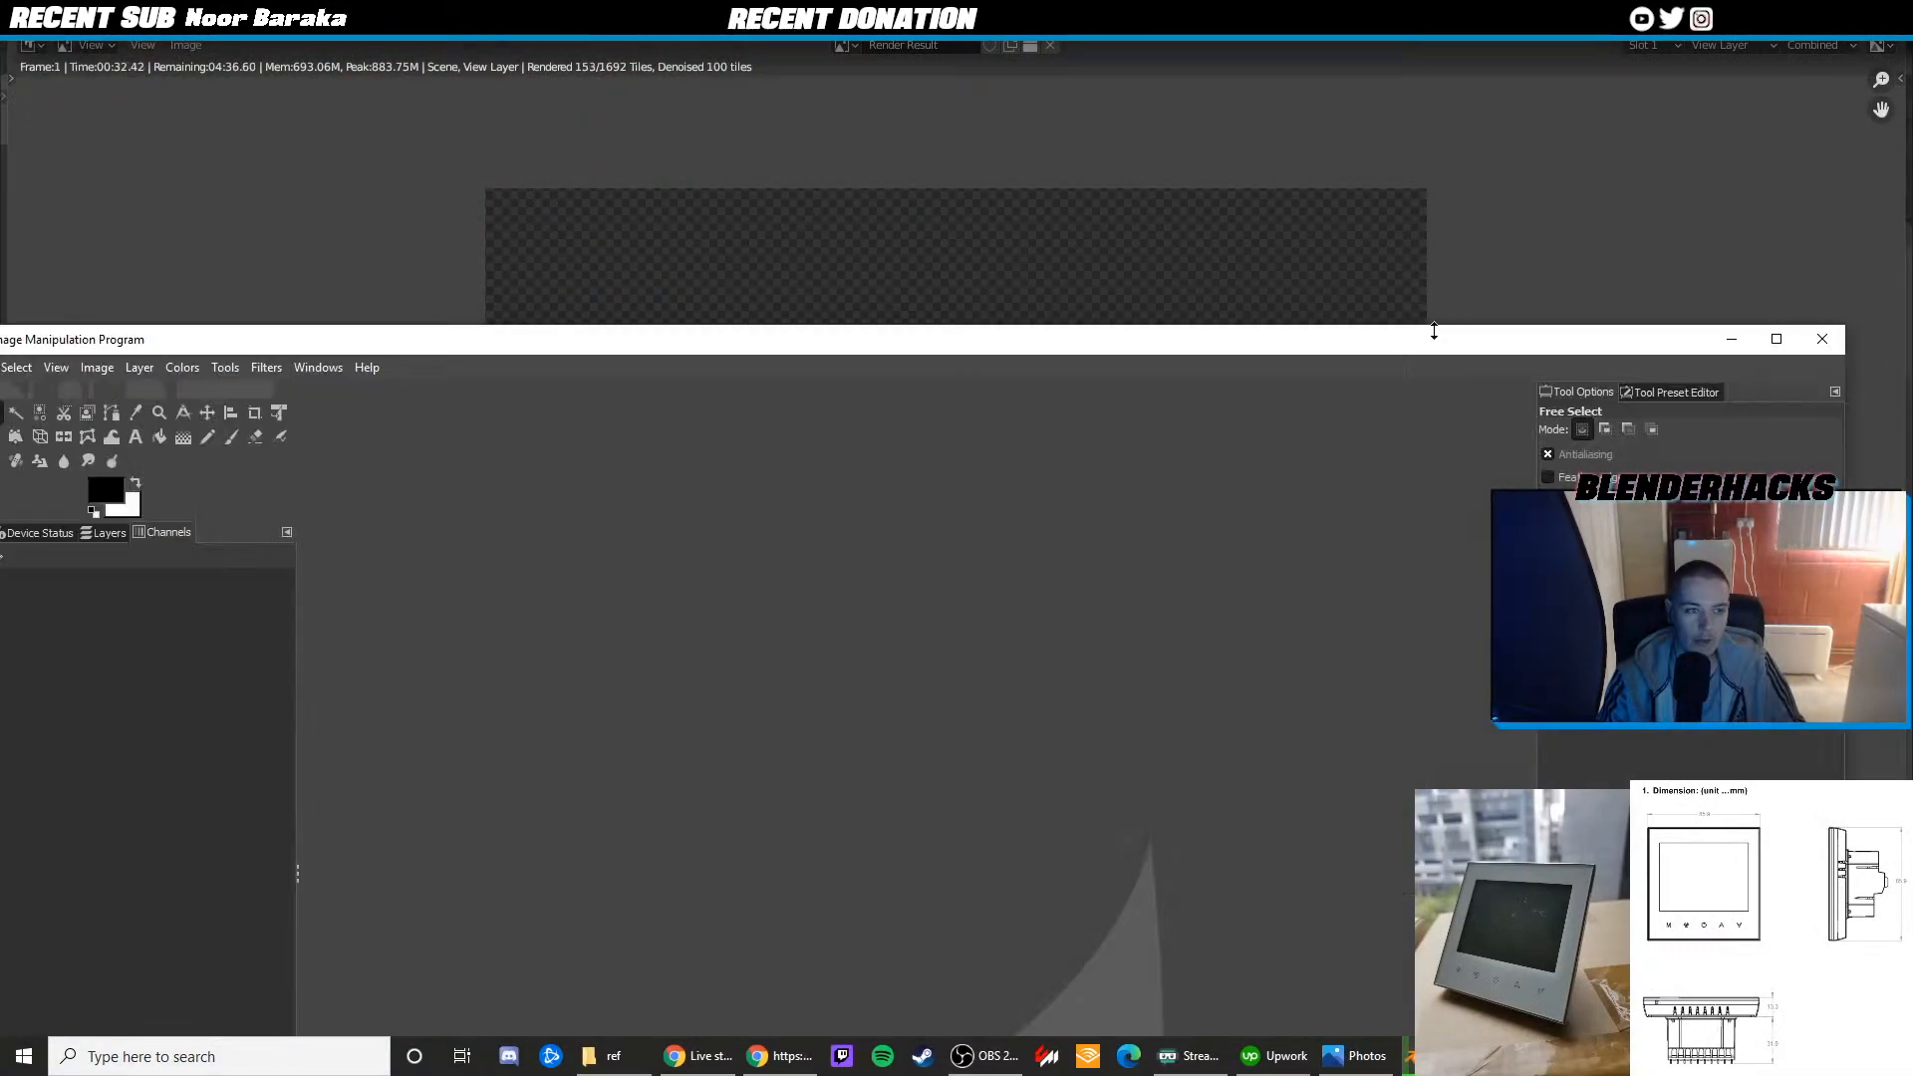
{"action": "left_click", "coordinate": [1779, 338]}
{"action": "right_click", "coordinate": [773, 344]}
{"action": "mouse_move", "coordinate": [834, 392]}
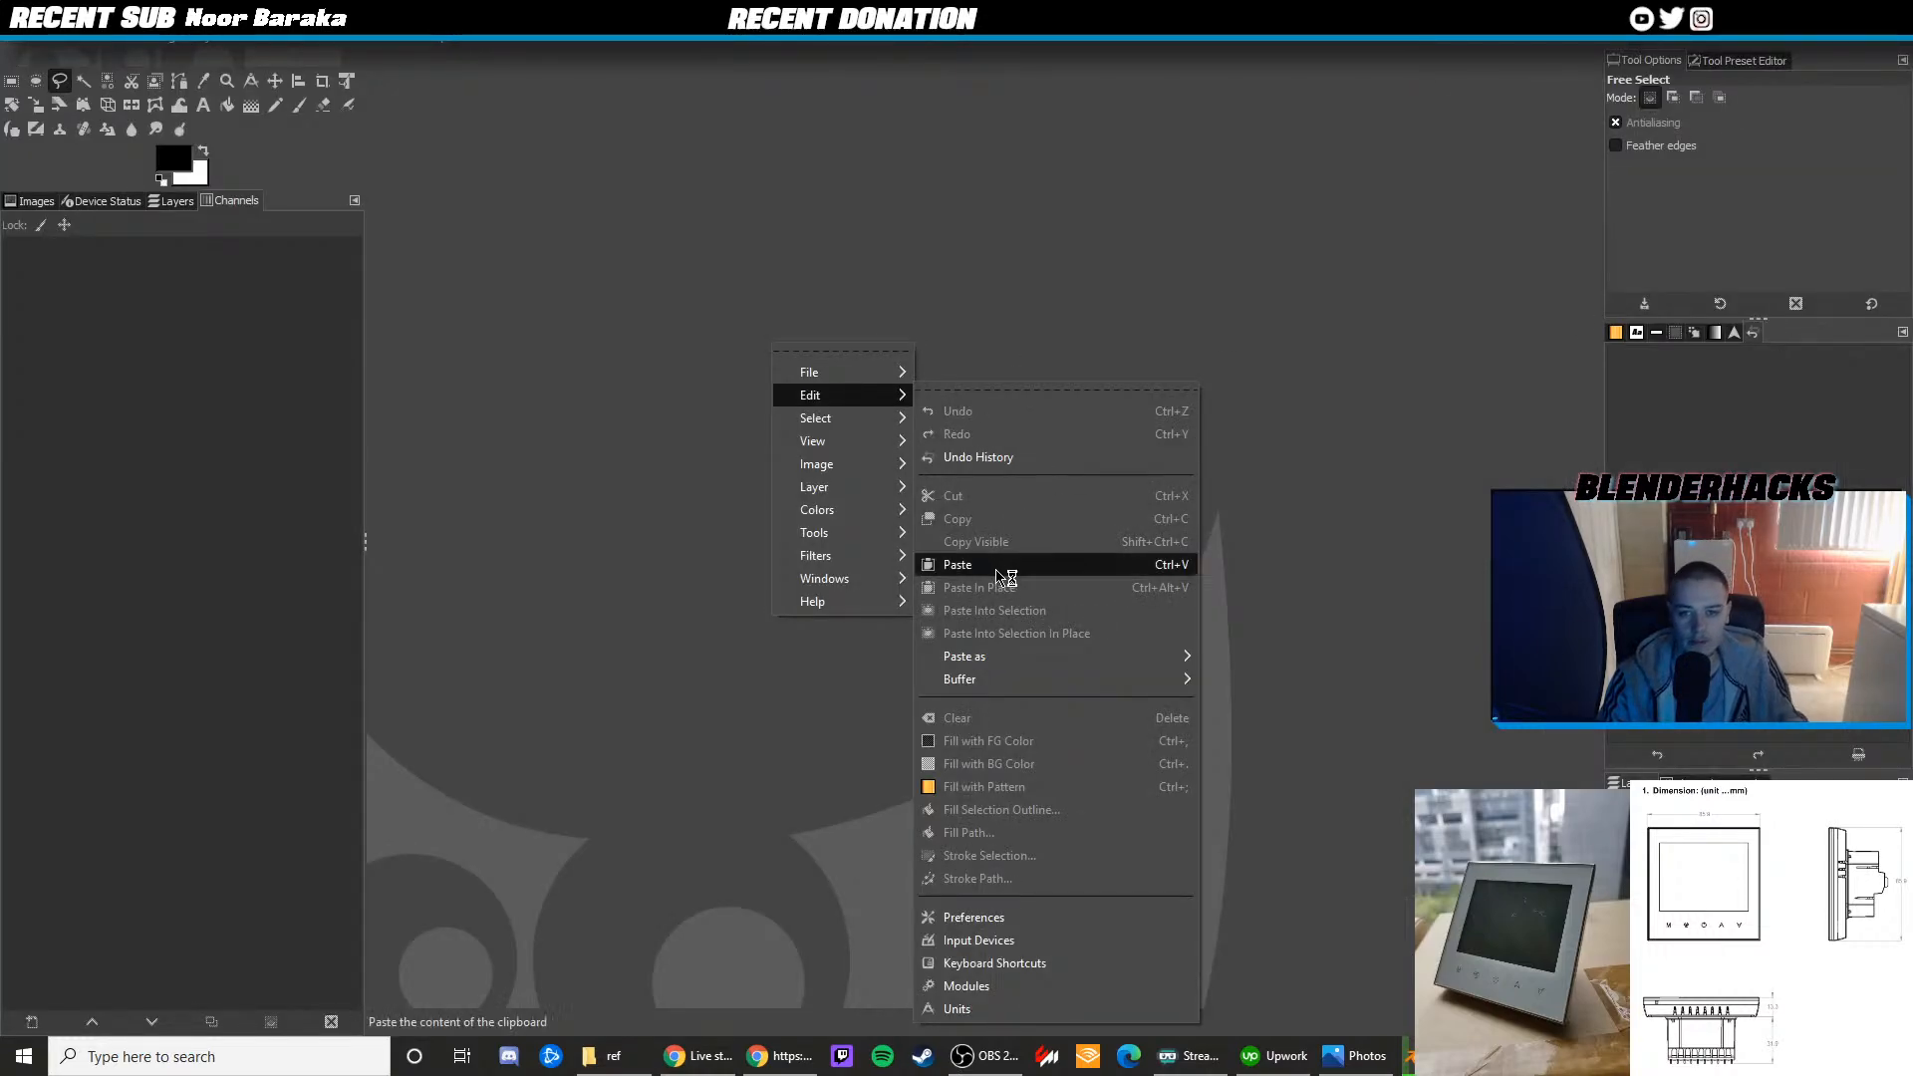
{"action": "left_click", "coordinate": [1001, 566]}
{"action": "left_click_drag", "start_coordinate": [997, 1012], "coordinate": [877, 1006]}
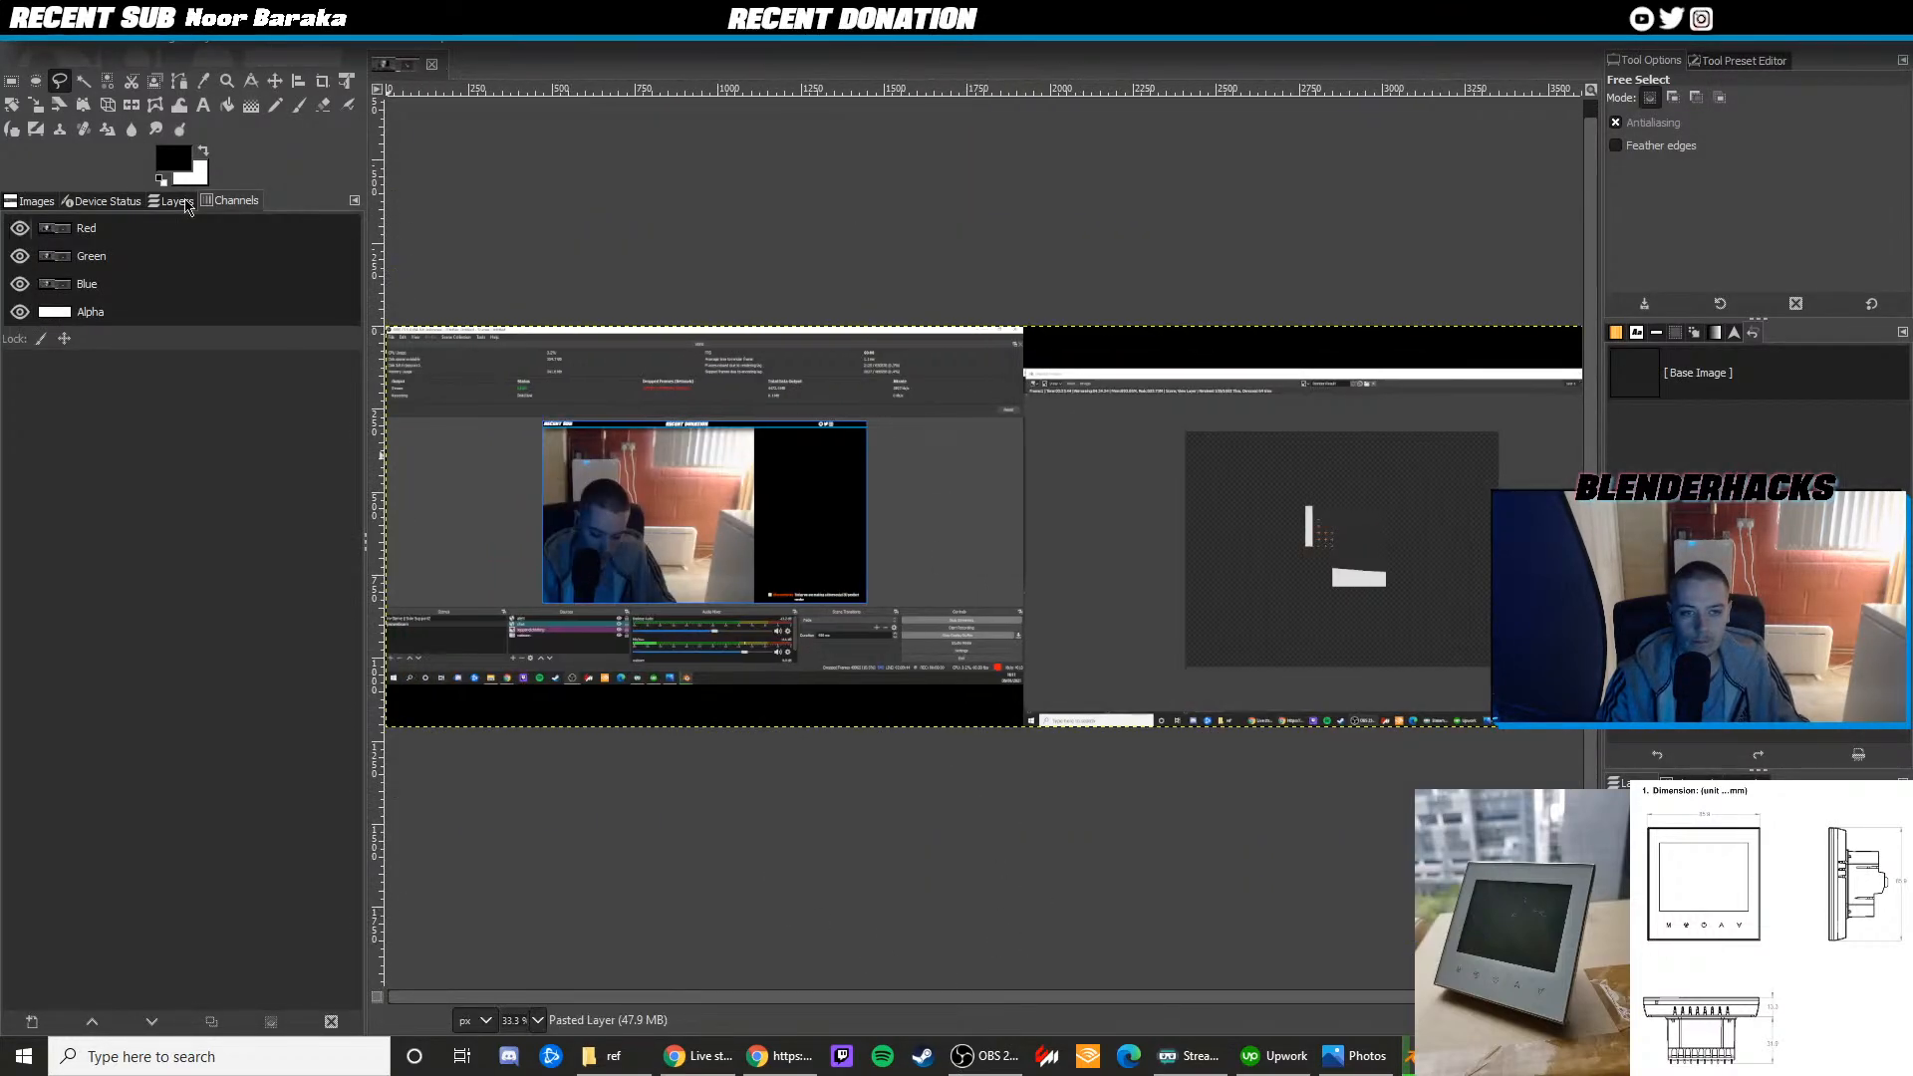
Crop the pasted screenshot to a rectangular selection fitted around the stream preview
{"action": "left_click", "coordinate": [13, 81]}
{"action": "scroll", "coordinate": [525, 313], "scroll_direction": "up", "scroll_amount": 3, "text": "ctrl"}
{"action": "middle_click_drag", "start_coordinate": [654, 672], "coordinate": [560, 507]}
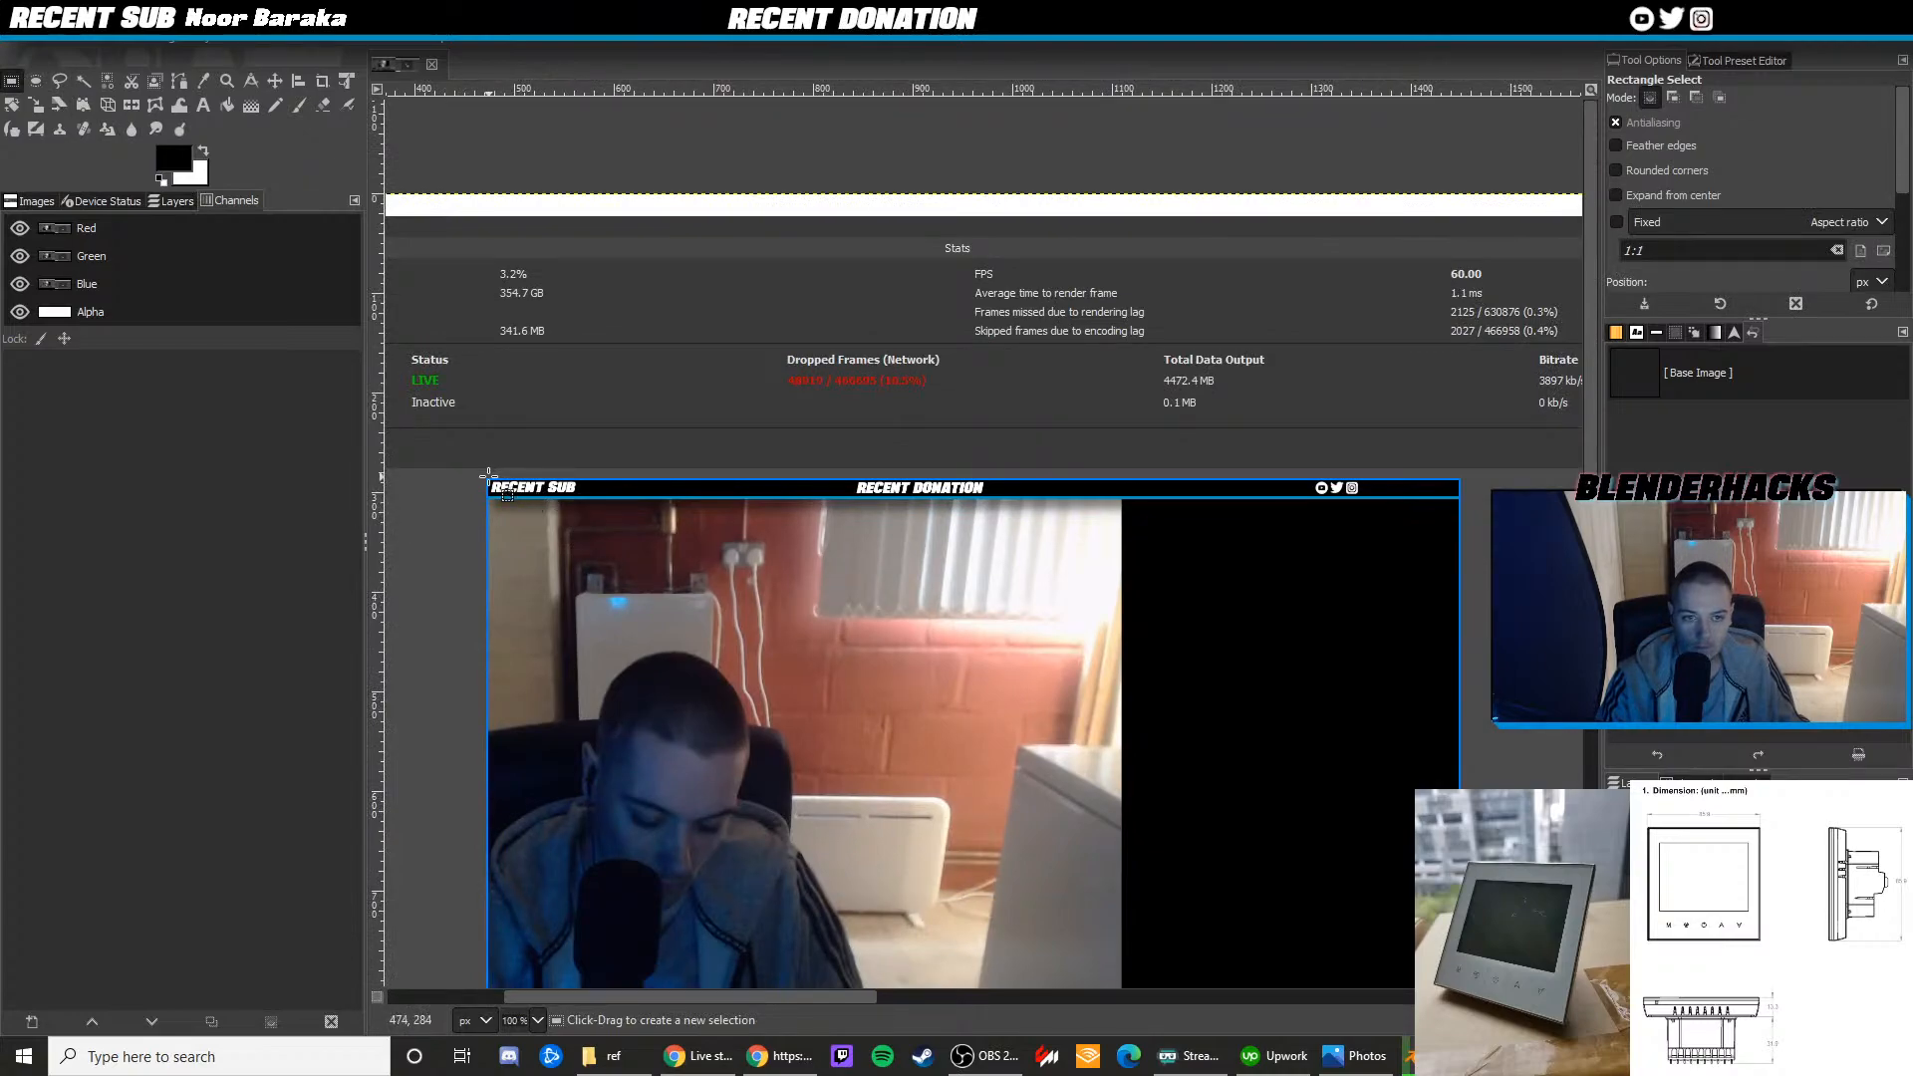
{"action": "mouse_move", "coordinate": [488, 477]}
{"action": "left_mouse_down"}
{"action": "mouse_move", "coordinate": [628, 589]}
{"action": "mouse_move", "coordinate": [1076, 837]}
{"action": "left_mouse_up"}
{"action": "scroll", "coordinate": [1076, 837], "scroll_direction": "down", "scroll_amount": 2, "text": "ctrl"}
{"action": "mouse_move", "coordinate": [895, 526]}
{"action": "left_mouse_down"}
{"action": "mouse_move", "coordinate": [1082, 648]}
{"action": "mouse_move", "coordinate": [1113, 630]}
{"action": "left_mouse_up"}
{"action": "scroll", "coordinate": [1098, 628], "scroll_direction": "up", "scroll_amount": 4, "text": "ctrl"}
{"action": "scroll", "coordinate": [1114, 629], "scroll_direction": "down", "scroll_amount": 2, "text": "ctrl"}
{"action": "middle_click_drag", "start_coordinate": [836, 548], "coordinate": [1104, 717]}
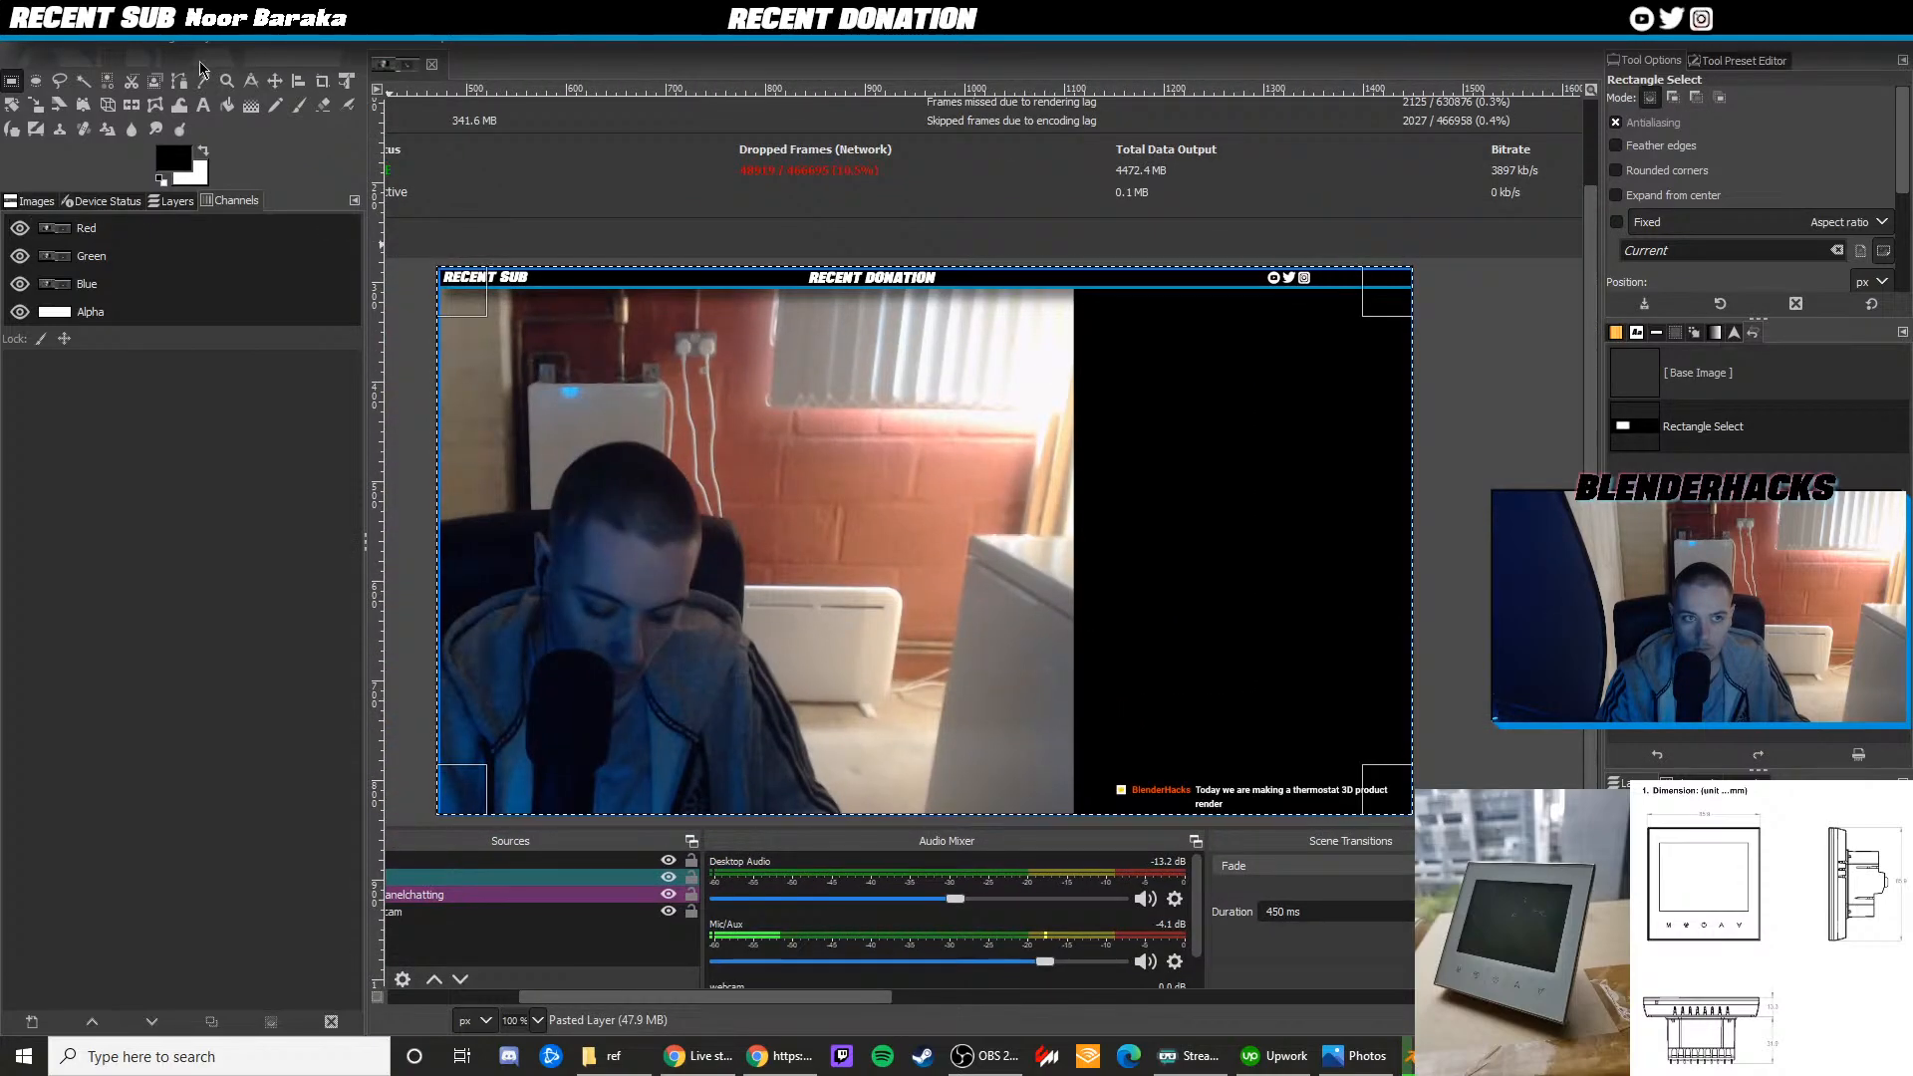
{"action": "left_click", "coordinate": [158, 44]}
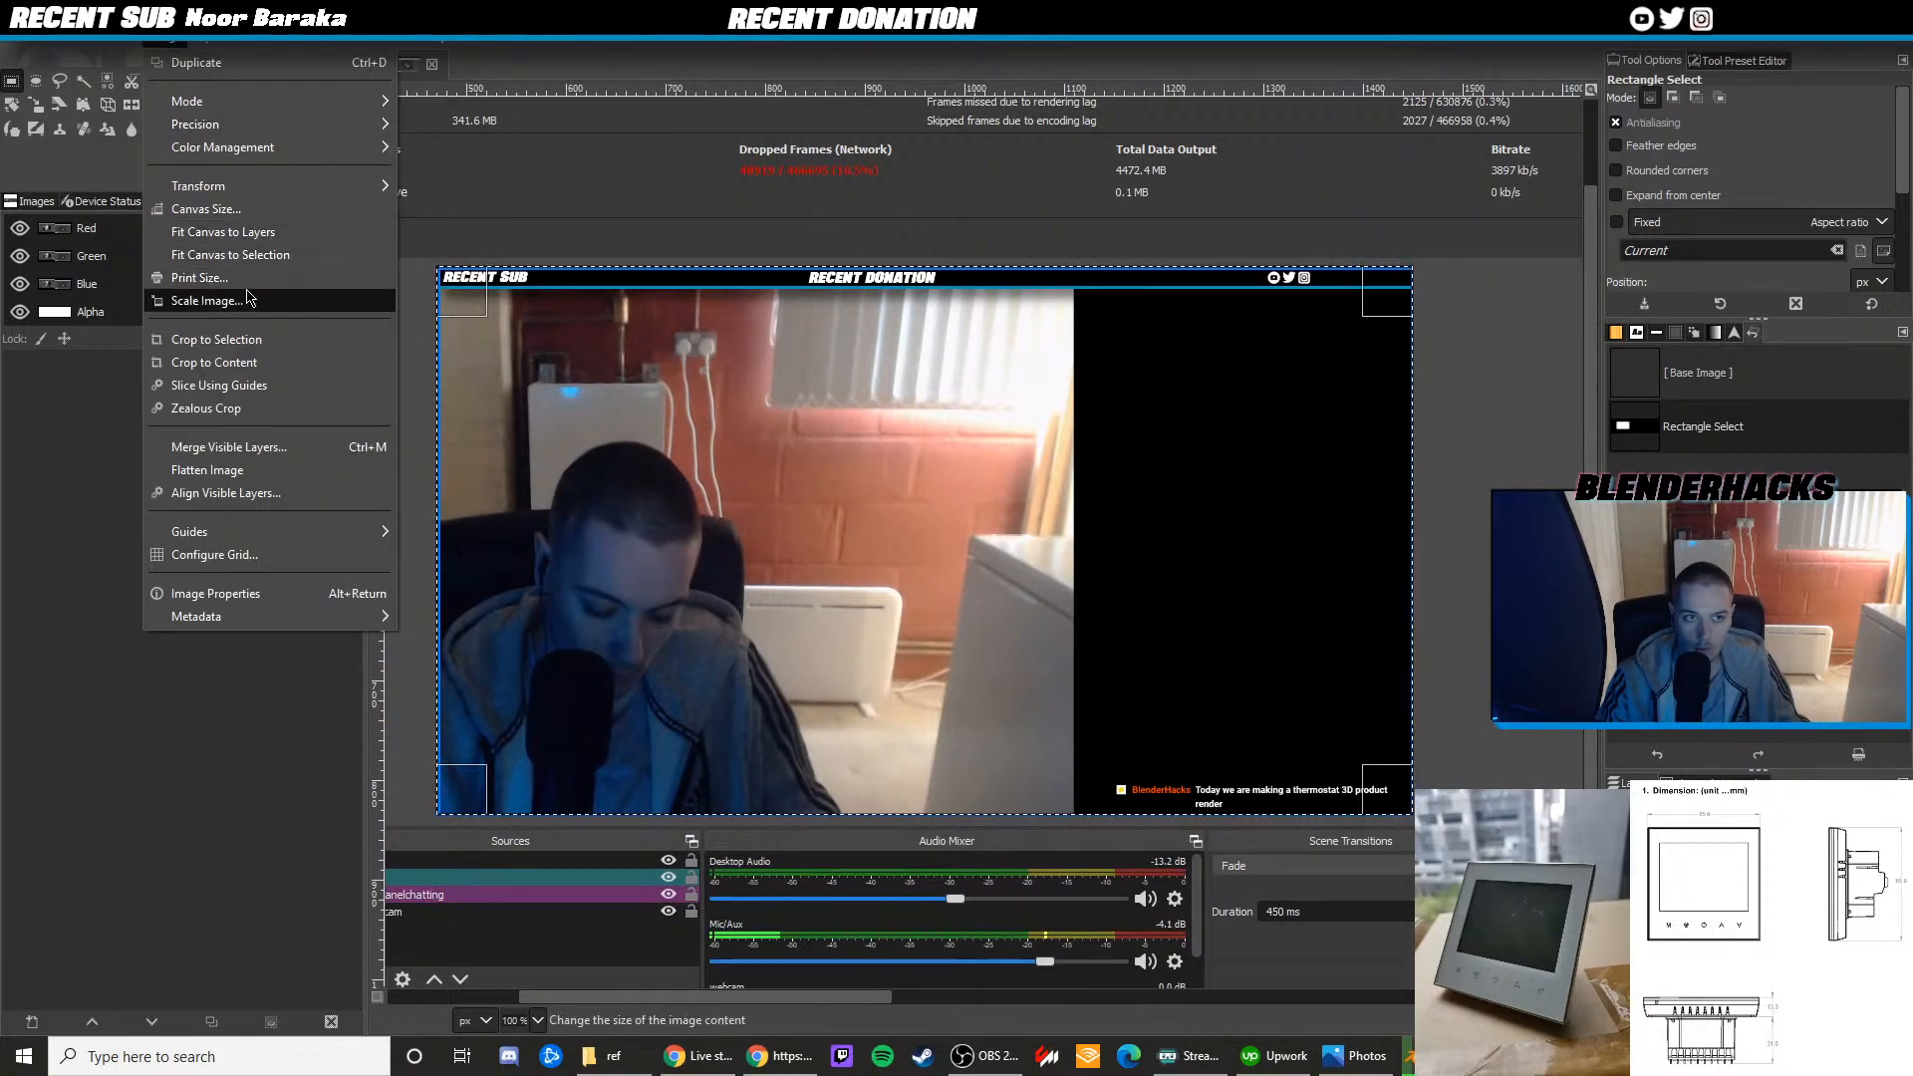
{"action": "left_click", "coordinate": [236, 349]}
{"action": "scroll", "coordinate": [936, 572], "scroll_direction": "down", "scroll_amount": 1, "text": "ctrl"}
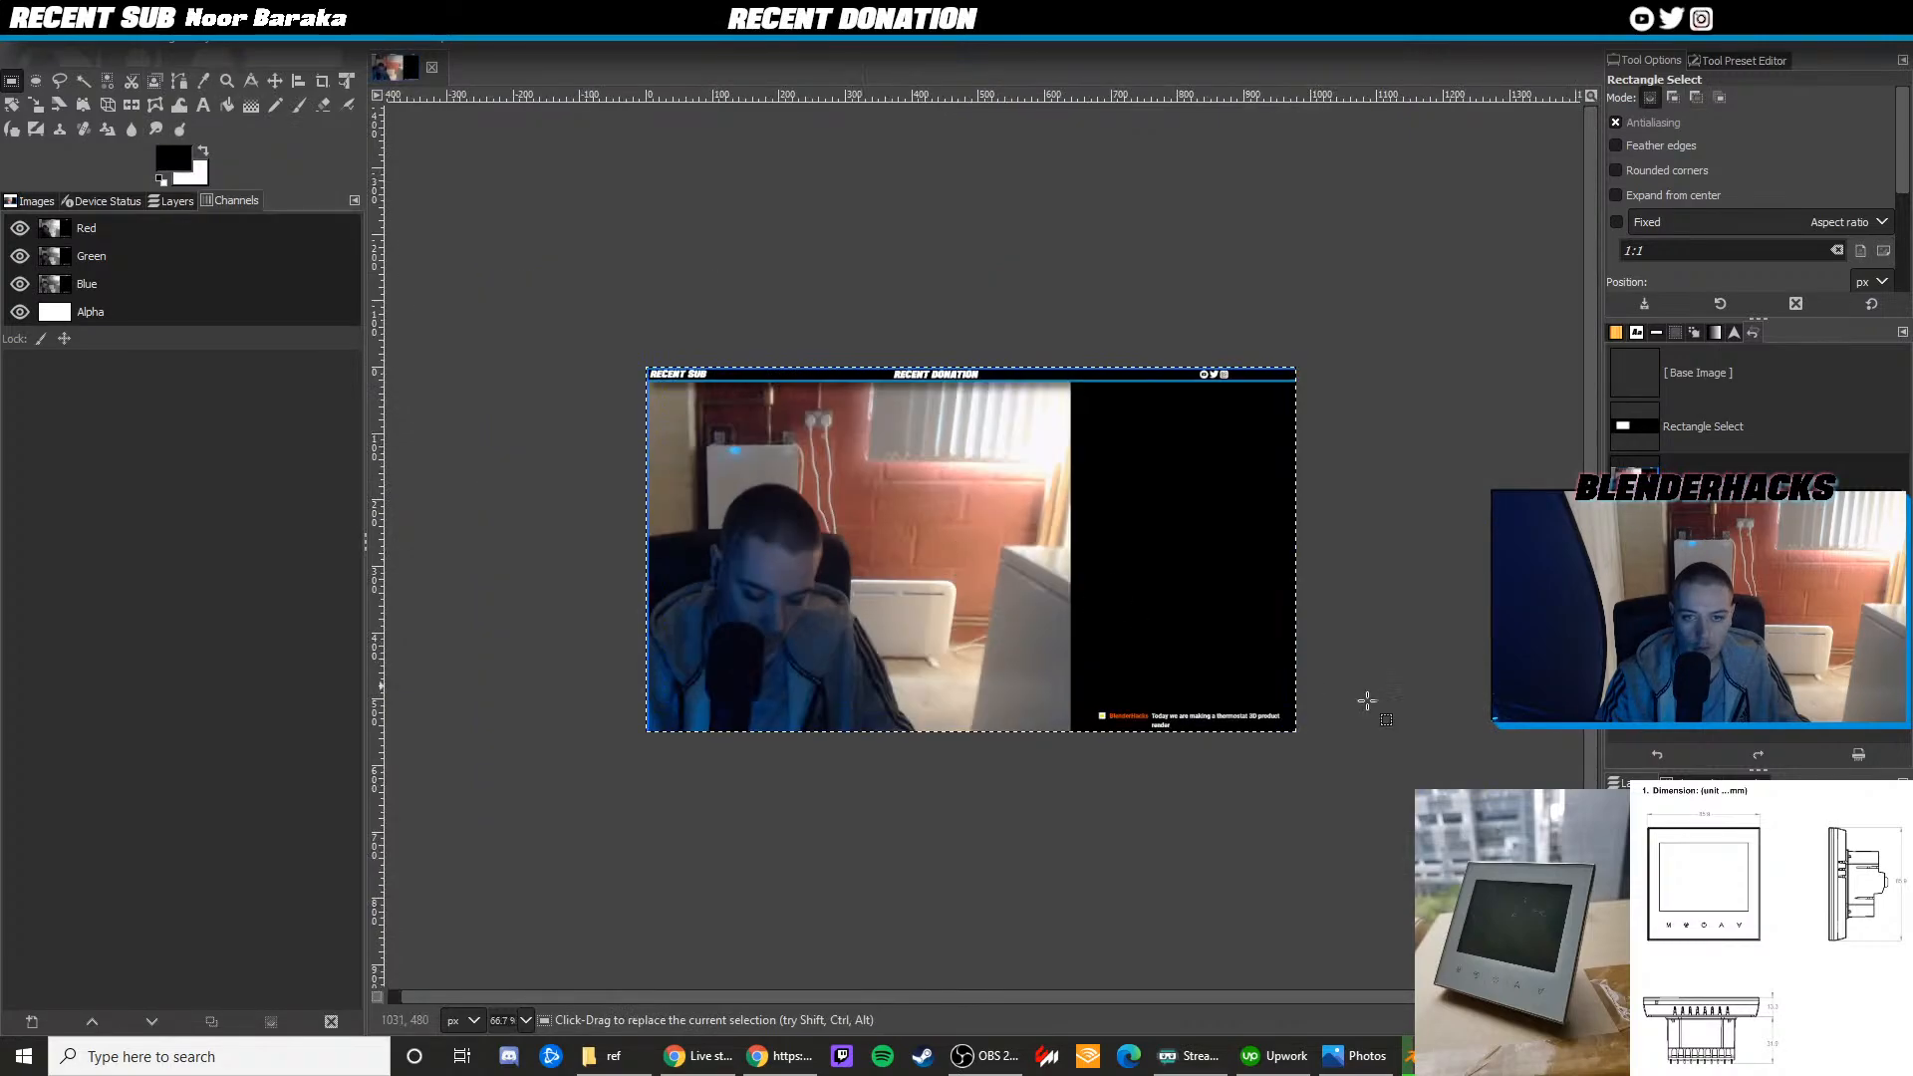
Clear the contents of the cropped image's selection and undo the deletion
{"action": "key", "text": "Delete"}
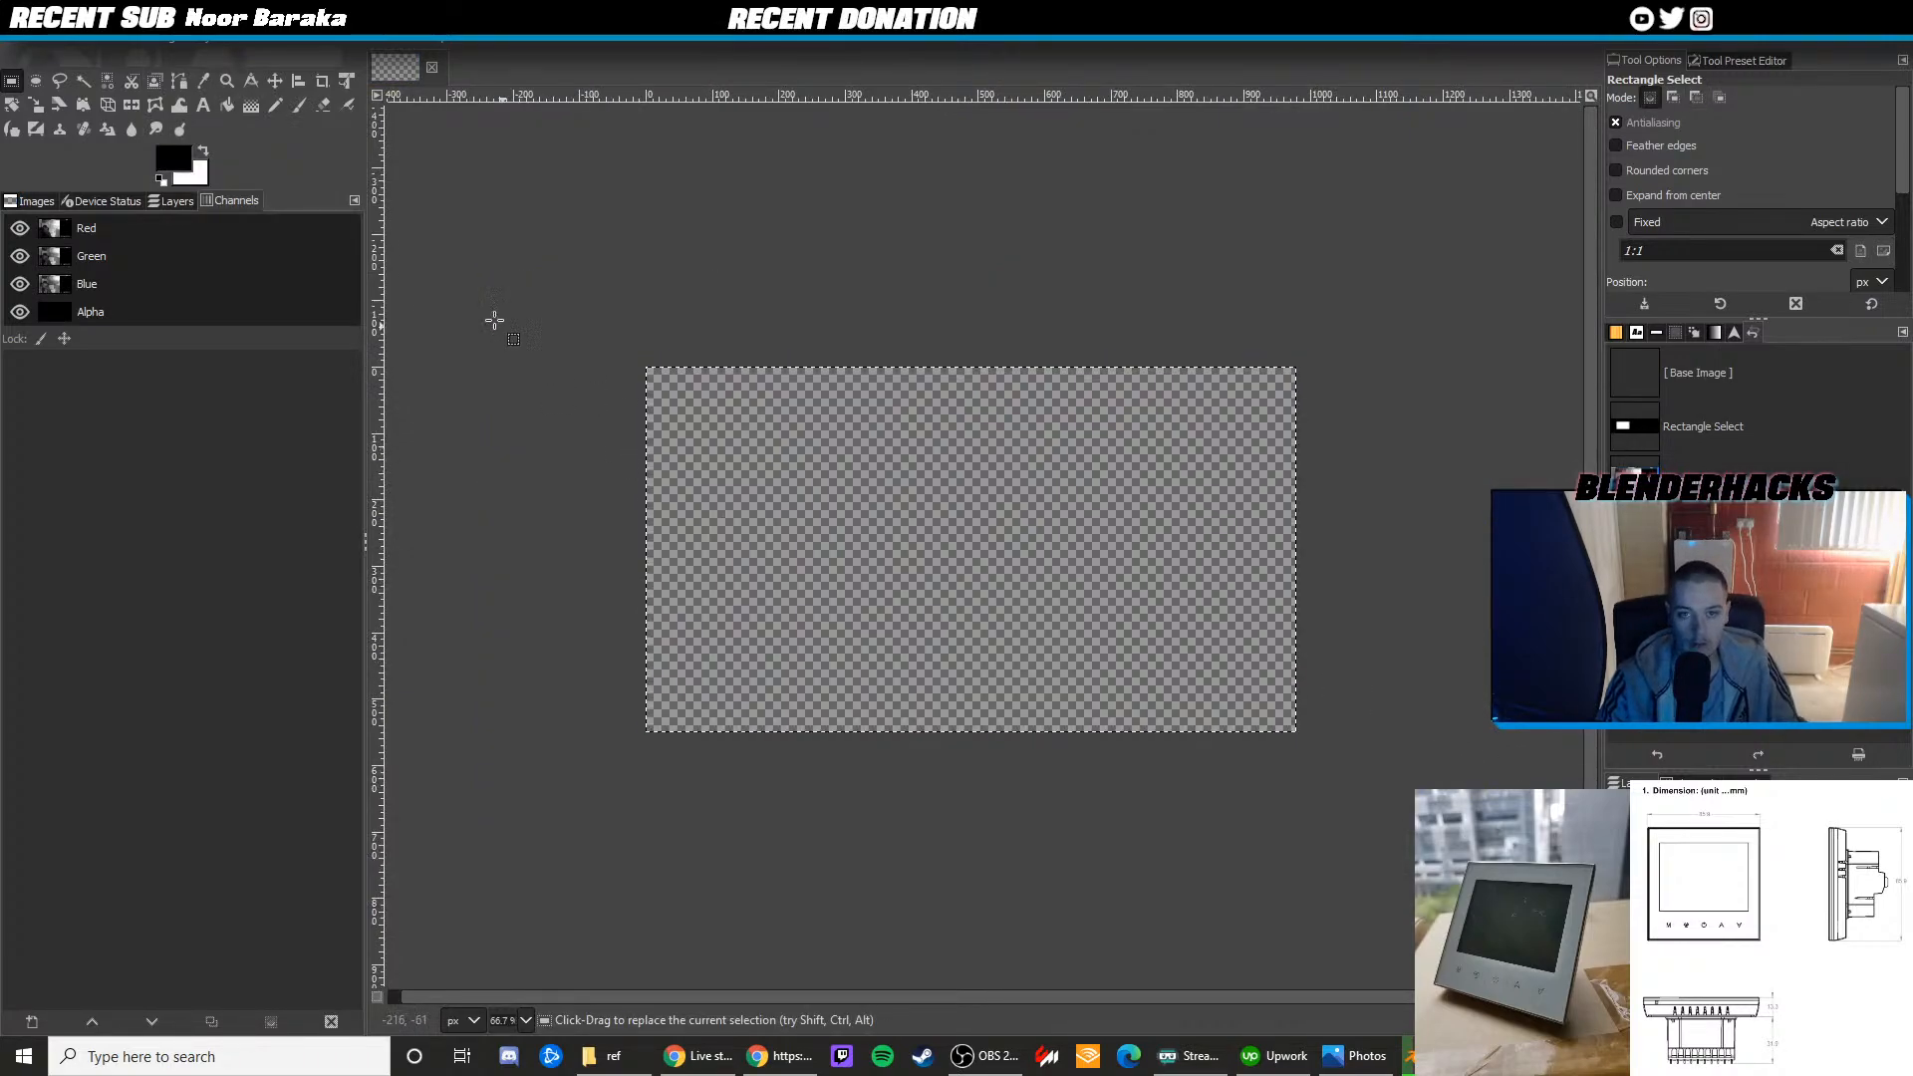
{"action": "key", "text": "ctrl+z"}
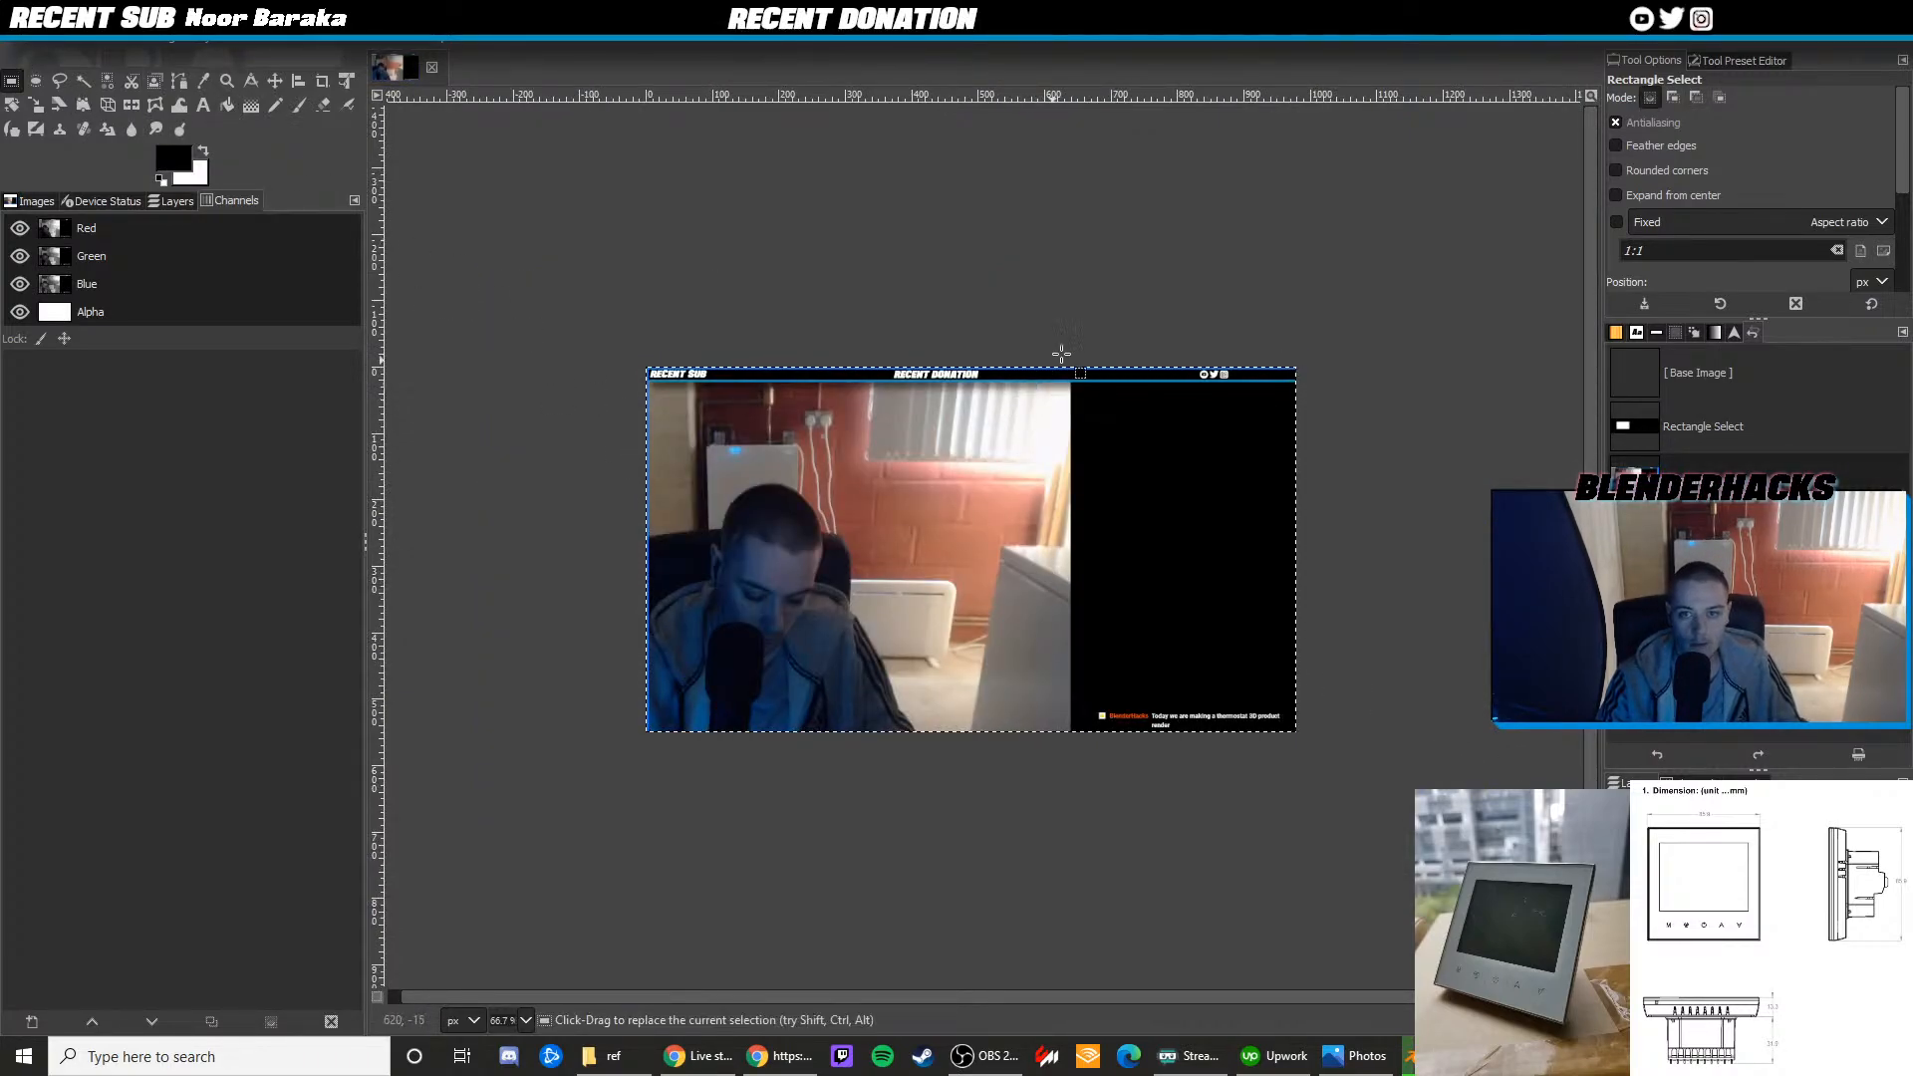
Select a tall rectangle about 21 px wide along the webcam and chat boundary and add a new layer
{"action": "left_click_drag", "start_coordinate": [1062, 329], "coordinate": [1098, 850]}
{"action": "scroll", "coordinate": [1083, 455], "scroll_direction": "up", "scroll_amount": 2, "text": "ctrl"}
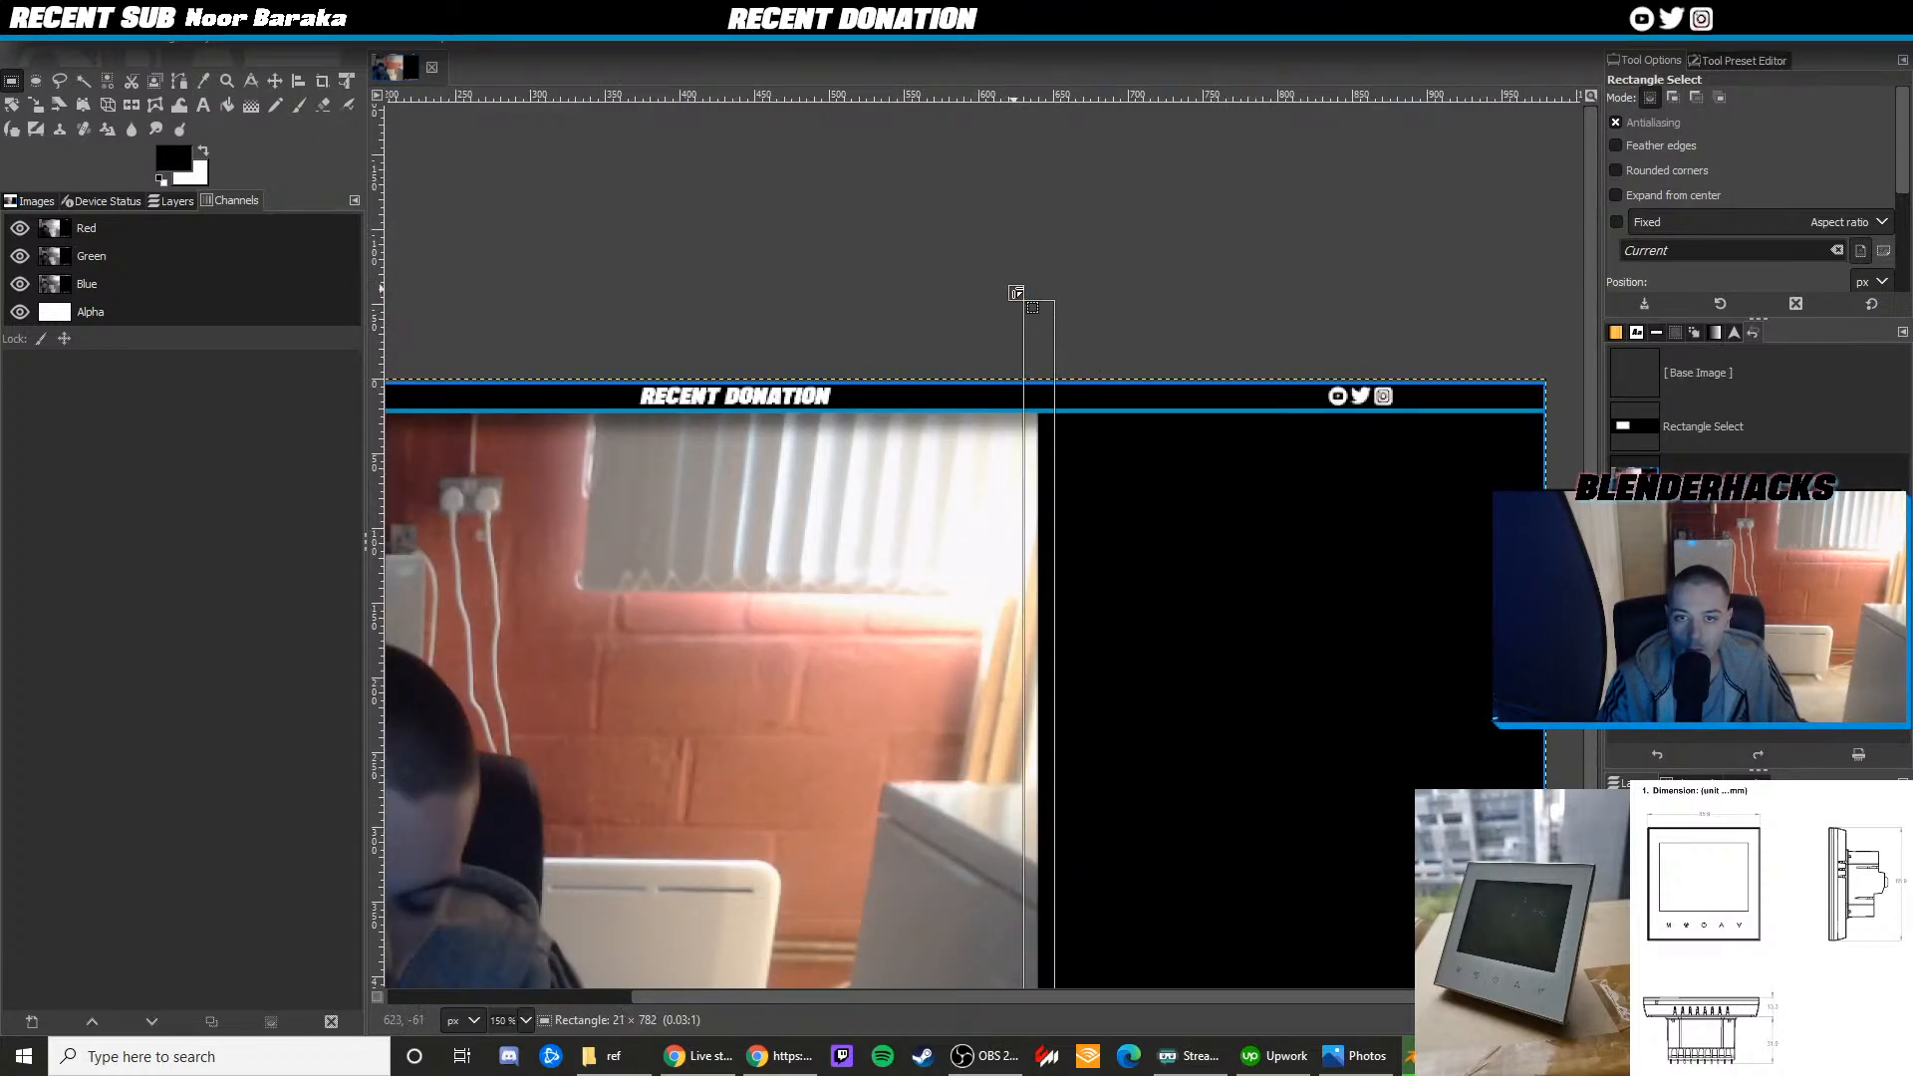
{"action": "scroll", "coordinate": [981, 418], "scroll_direction": "down", "scroll_amount": 2, "text": "ctrl"}
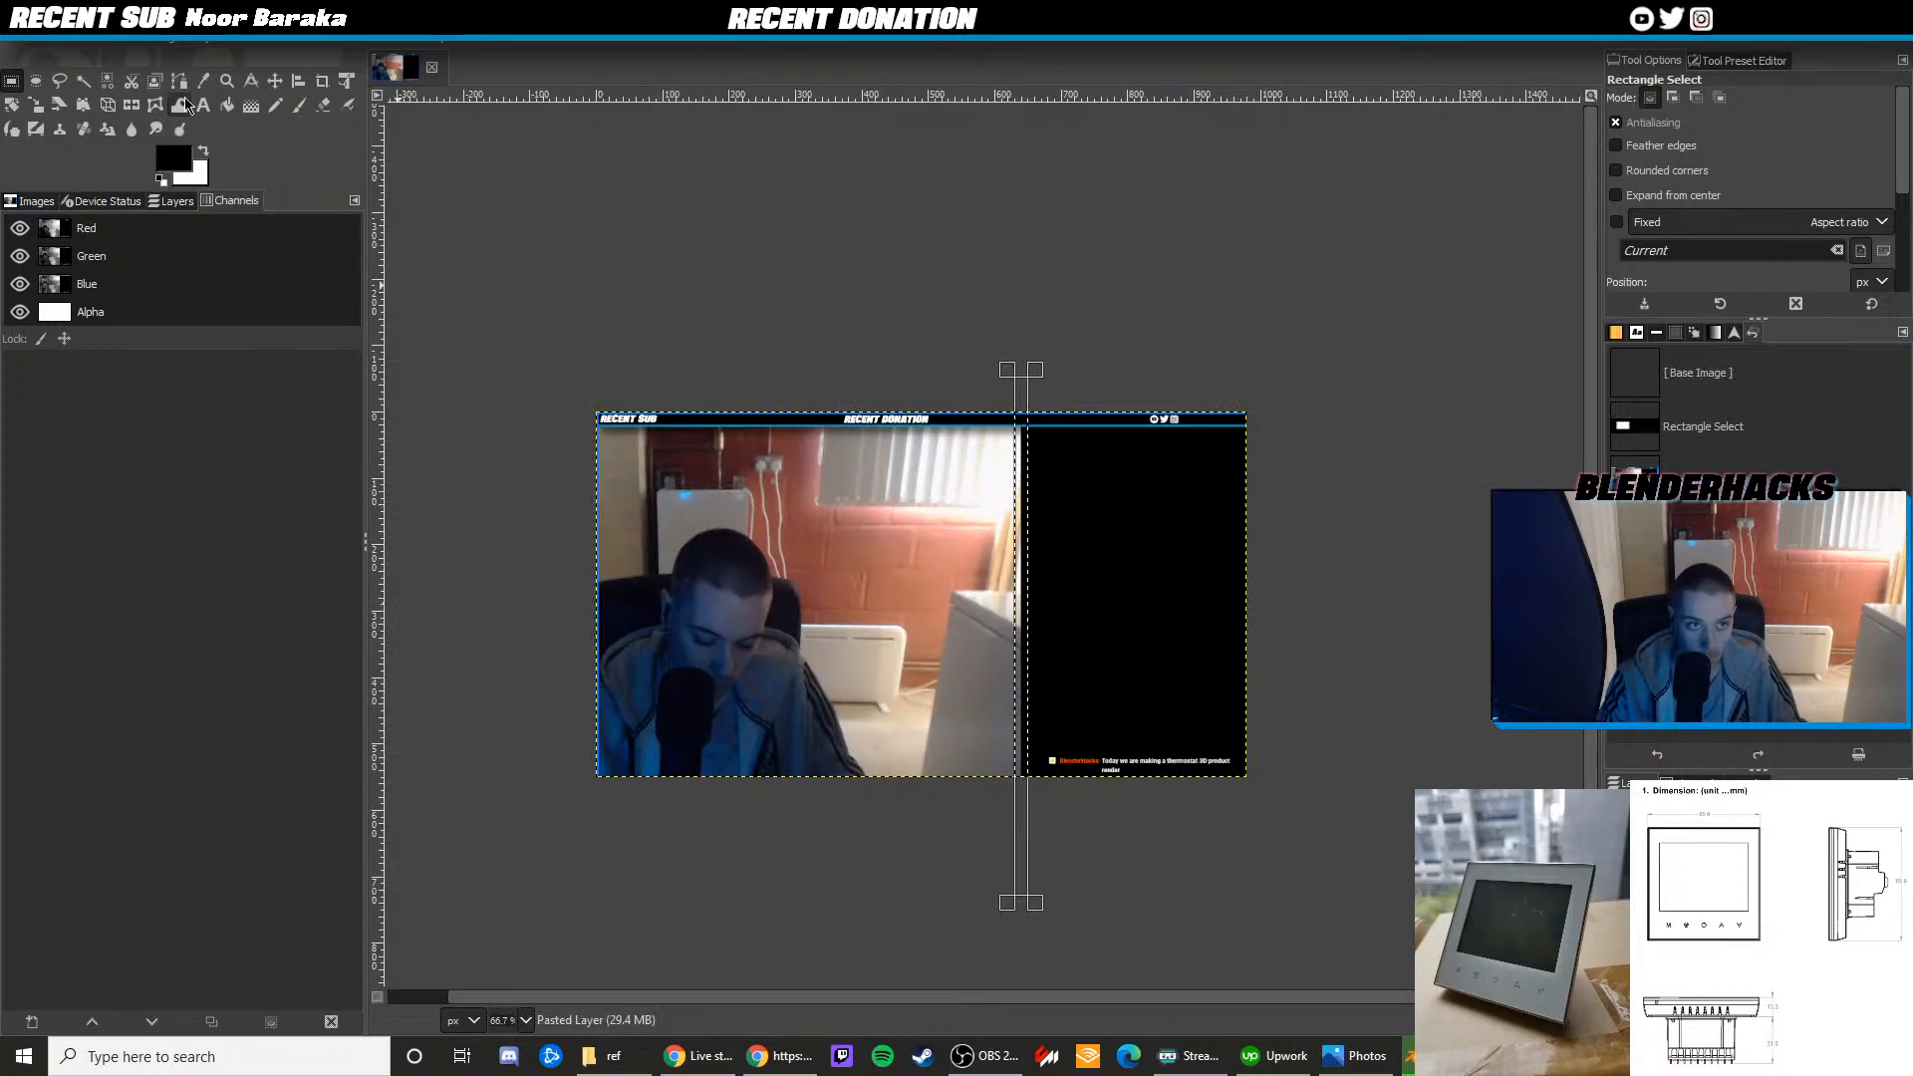
{"action": "left_click", "coordinate": [200, 45]}
{"action": "left_click", "coordinate": [209, 64]}
{"action": "key", "text": "Return"}
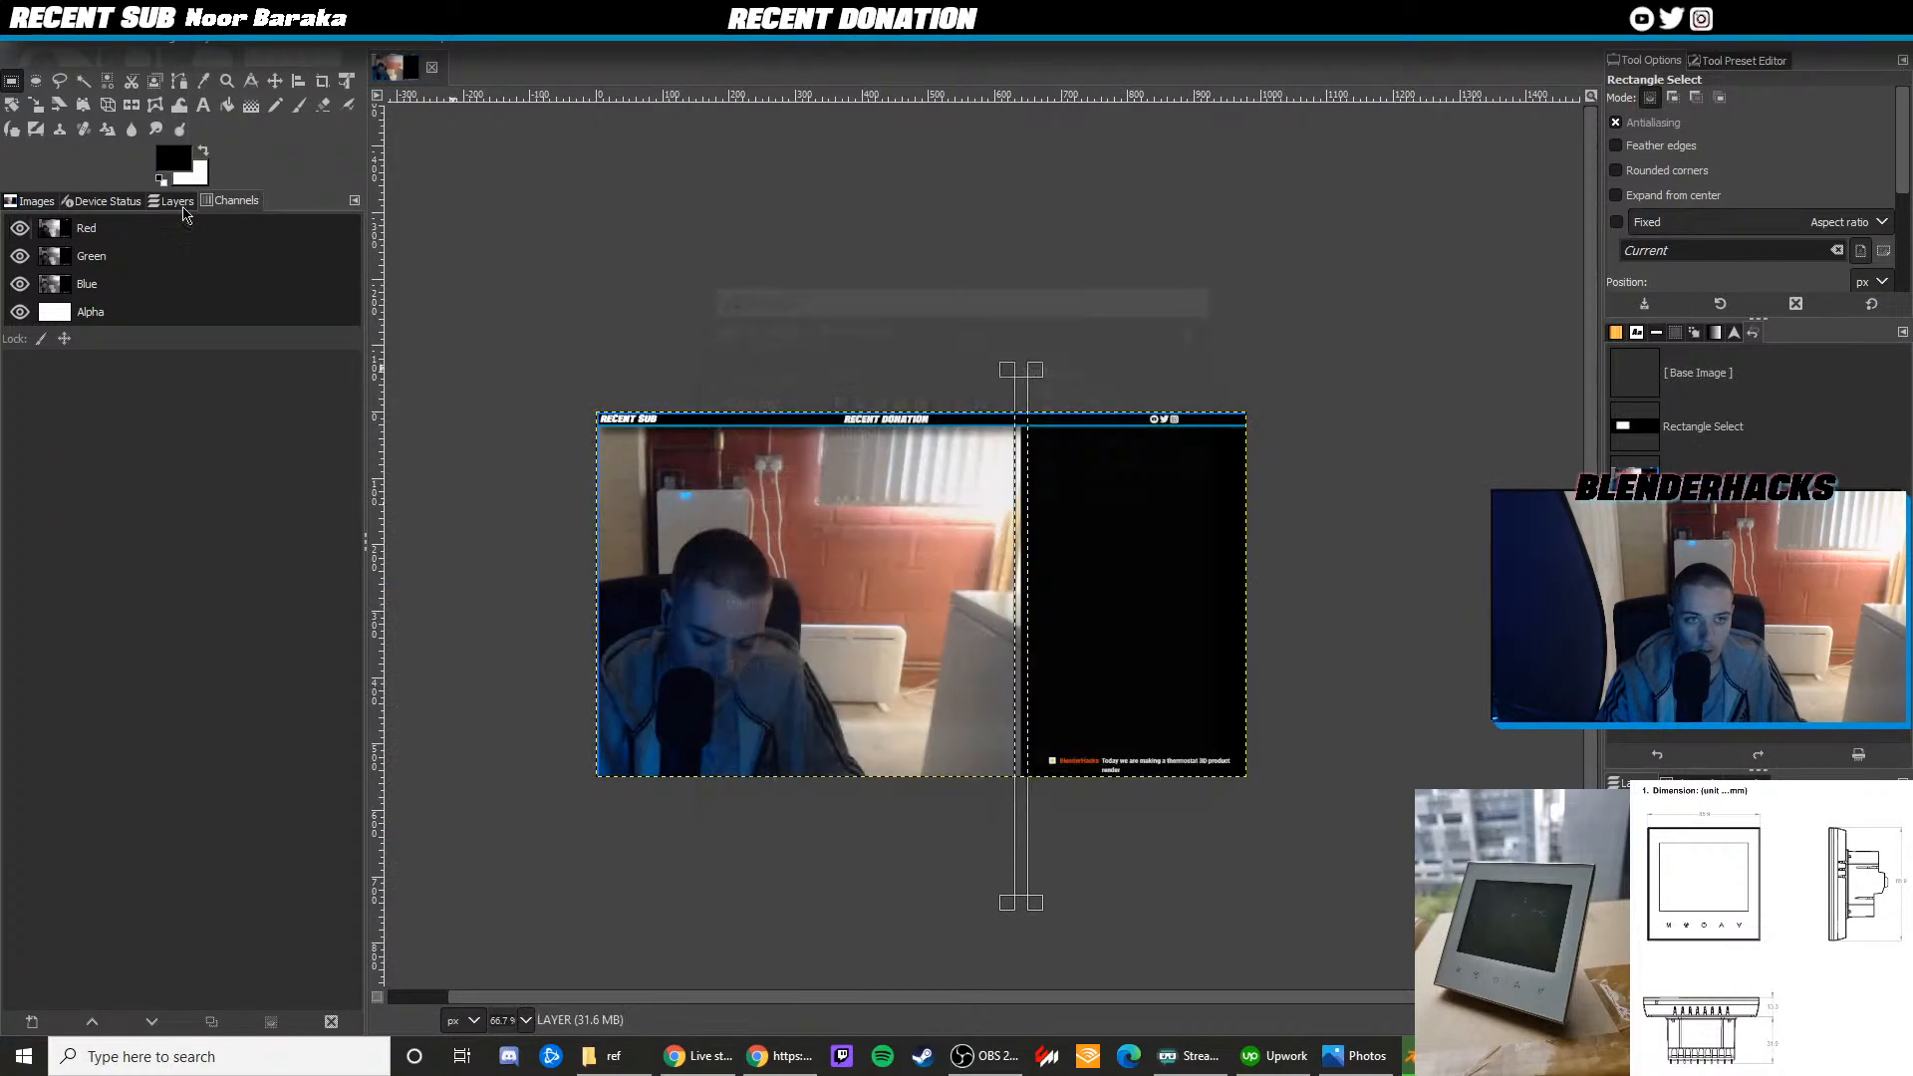
Sample the overlay's blue line as foreground color 0097bc and bucket-fill the narrow divider selection on the new layer
{"action": "left_click", "coordinate": [173, 157]}
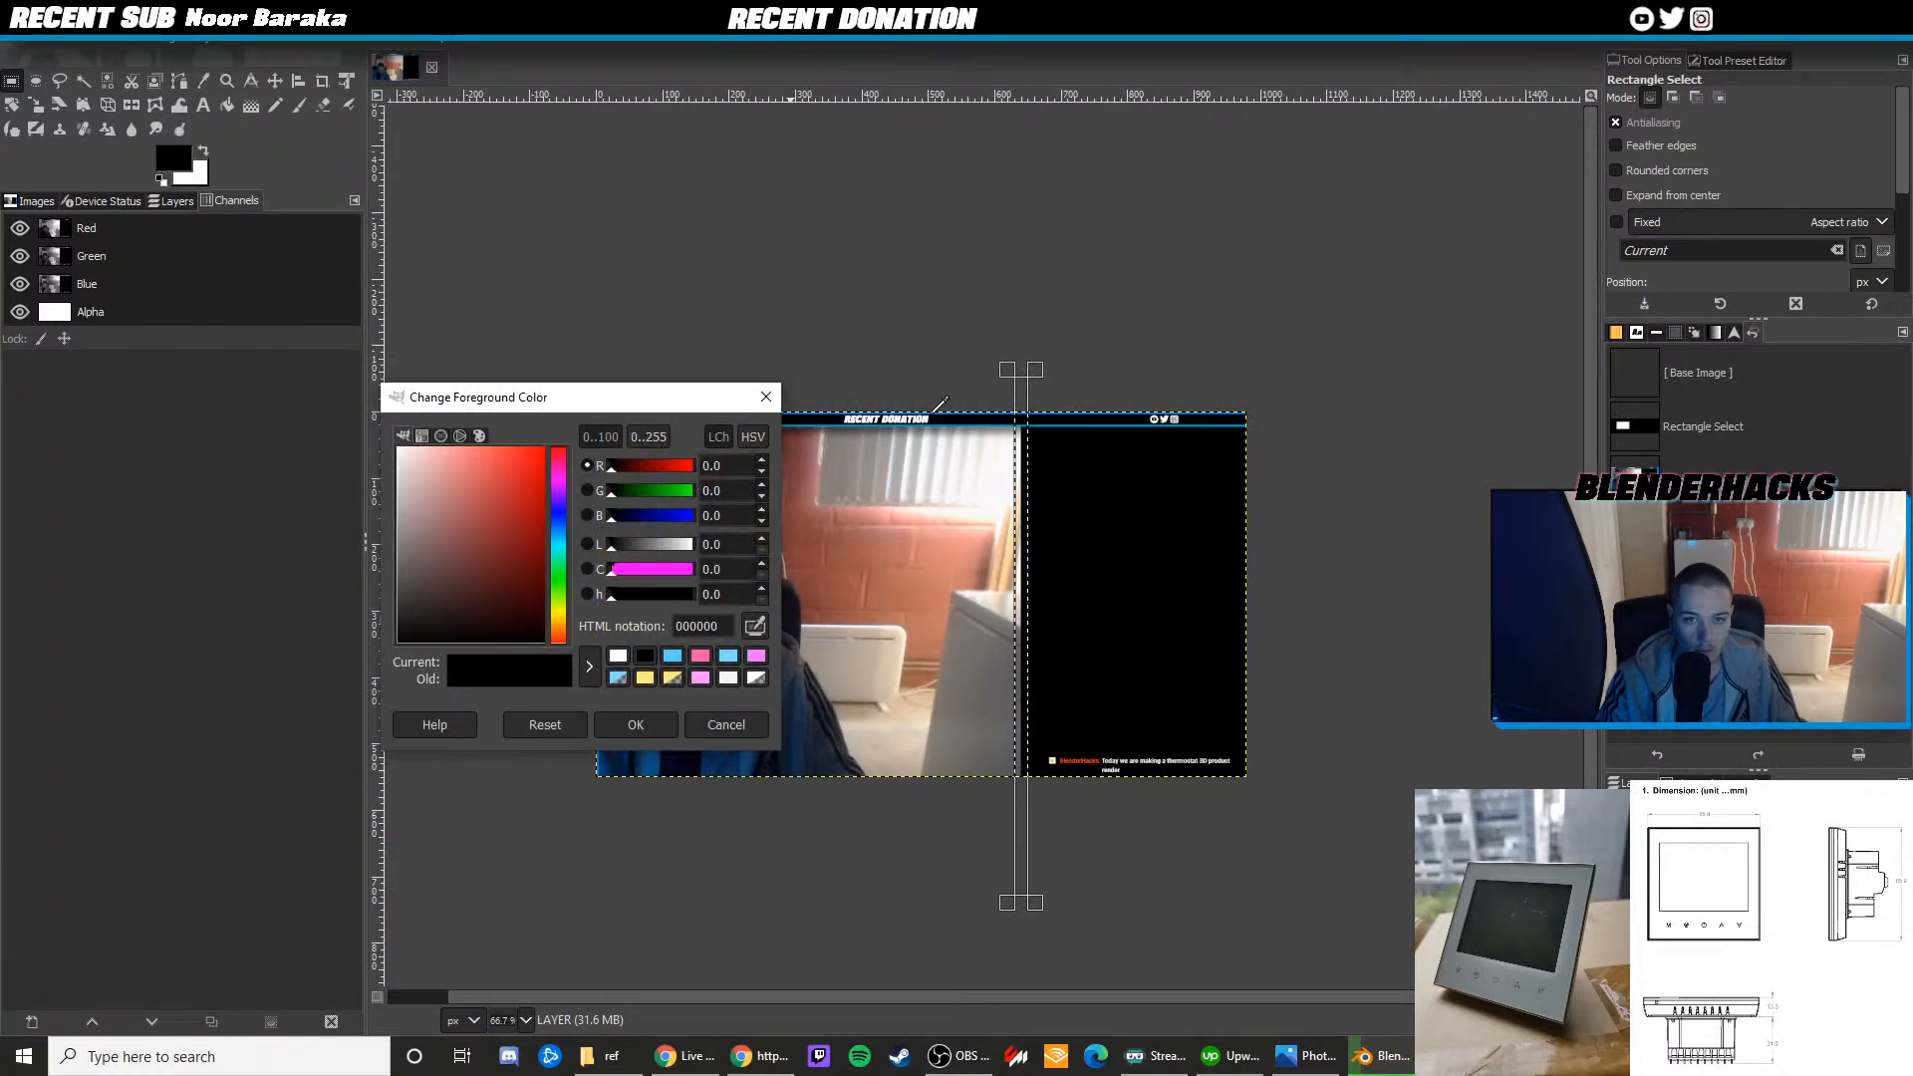
{"action": "left_click", "coordinate": [820, 423]}
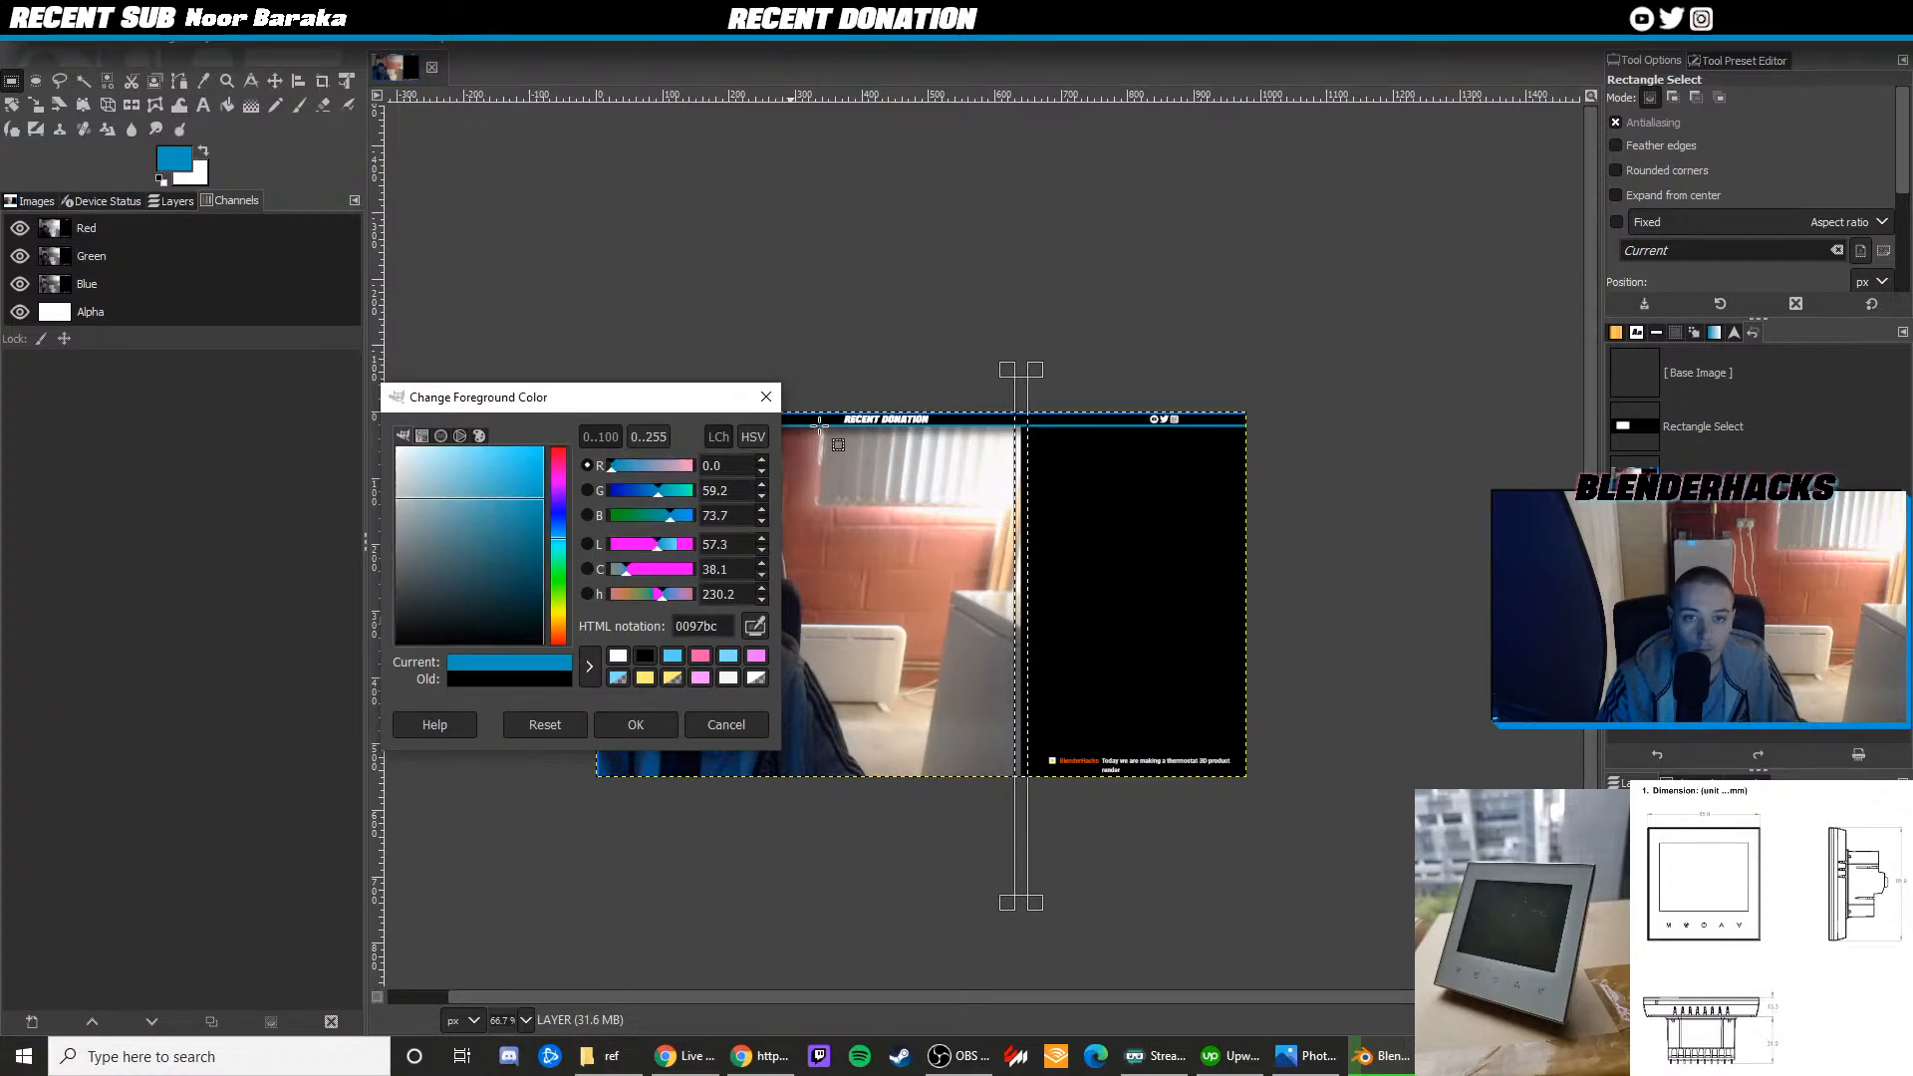
{"action": "left_click", "coordinate": [662, 724]}
{"action": "left_click", "coordinate": [227, 106]}
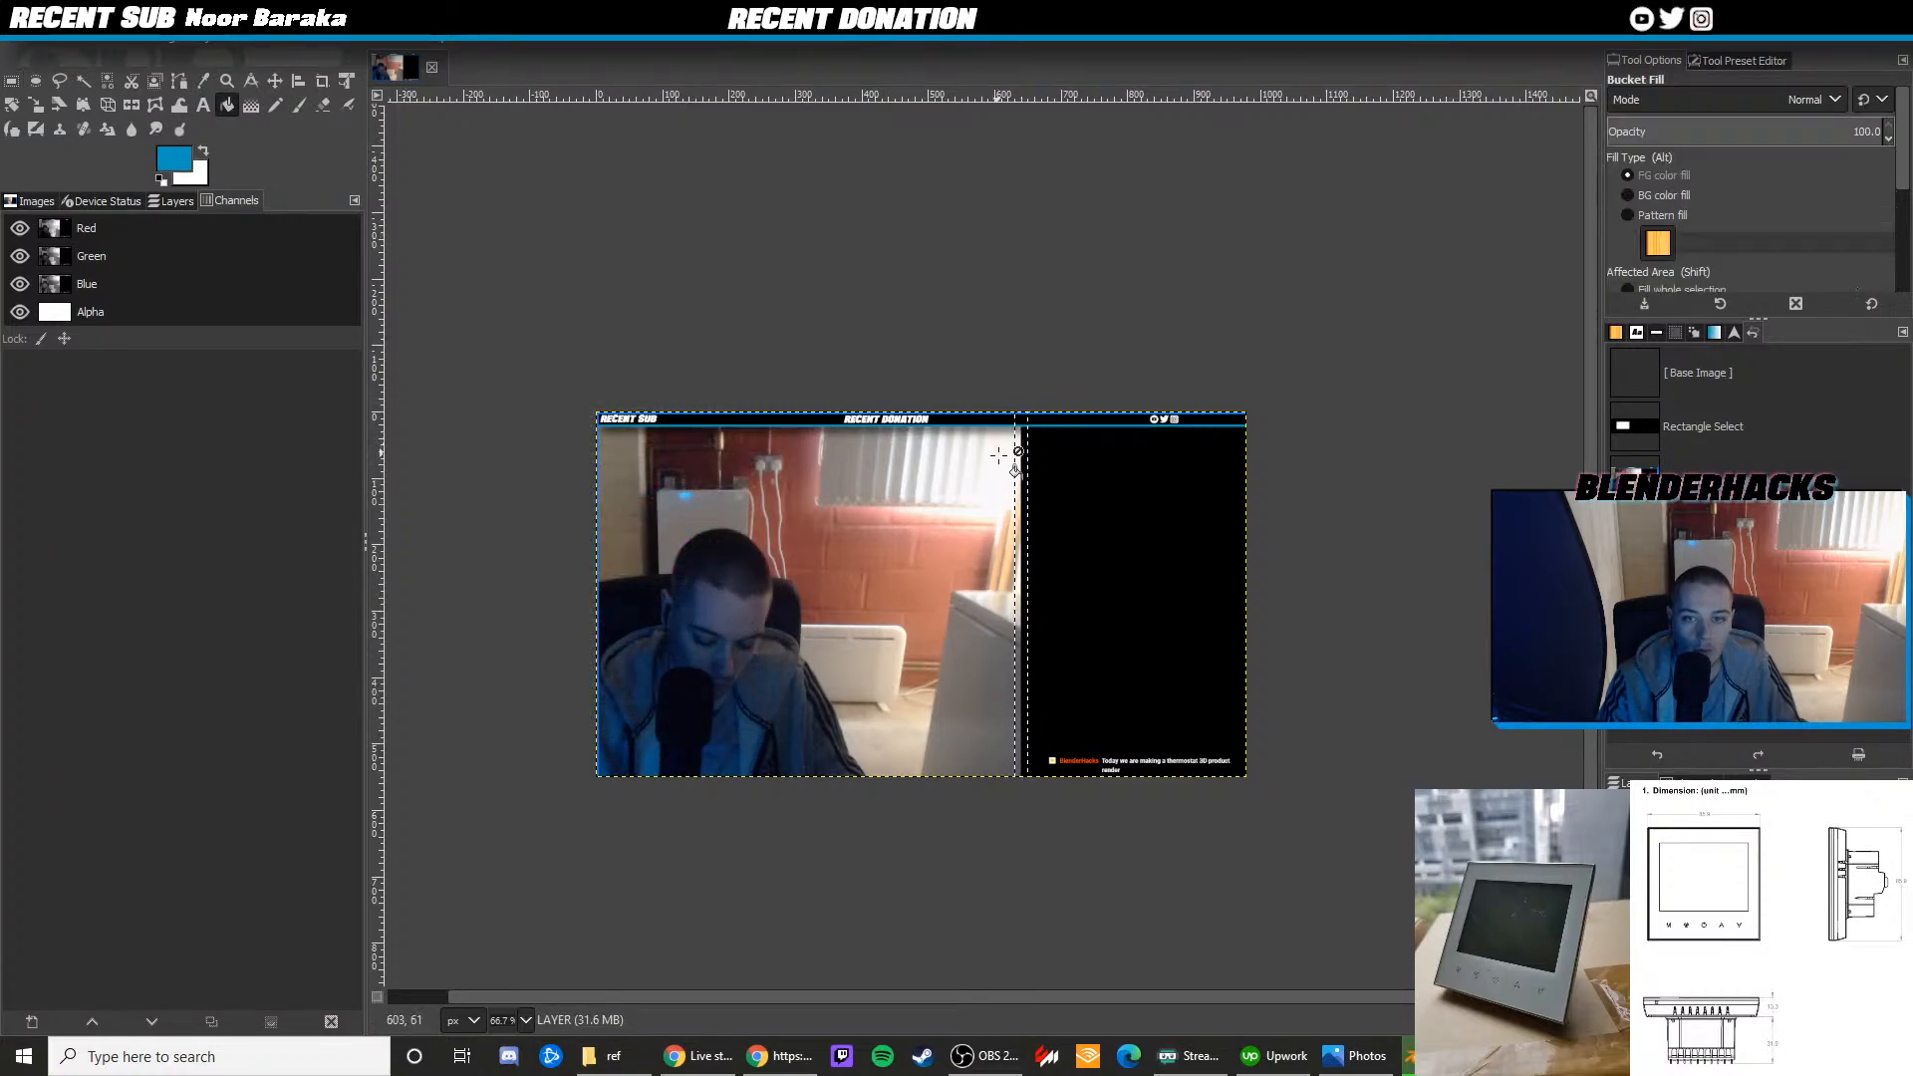
{"action": "left_click", "coordinate": [1018, 461]}
Delete the pasted screenshot layer so only the blue divider strip is left on transparency
{"action": "right_click", "coordinate": [1731, 882]}
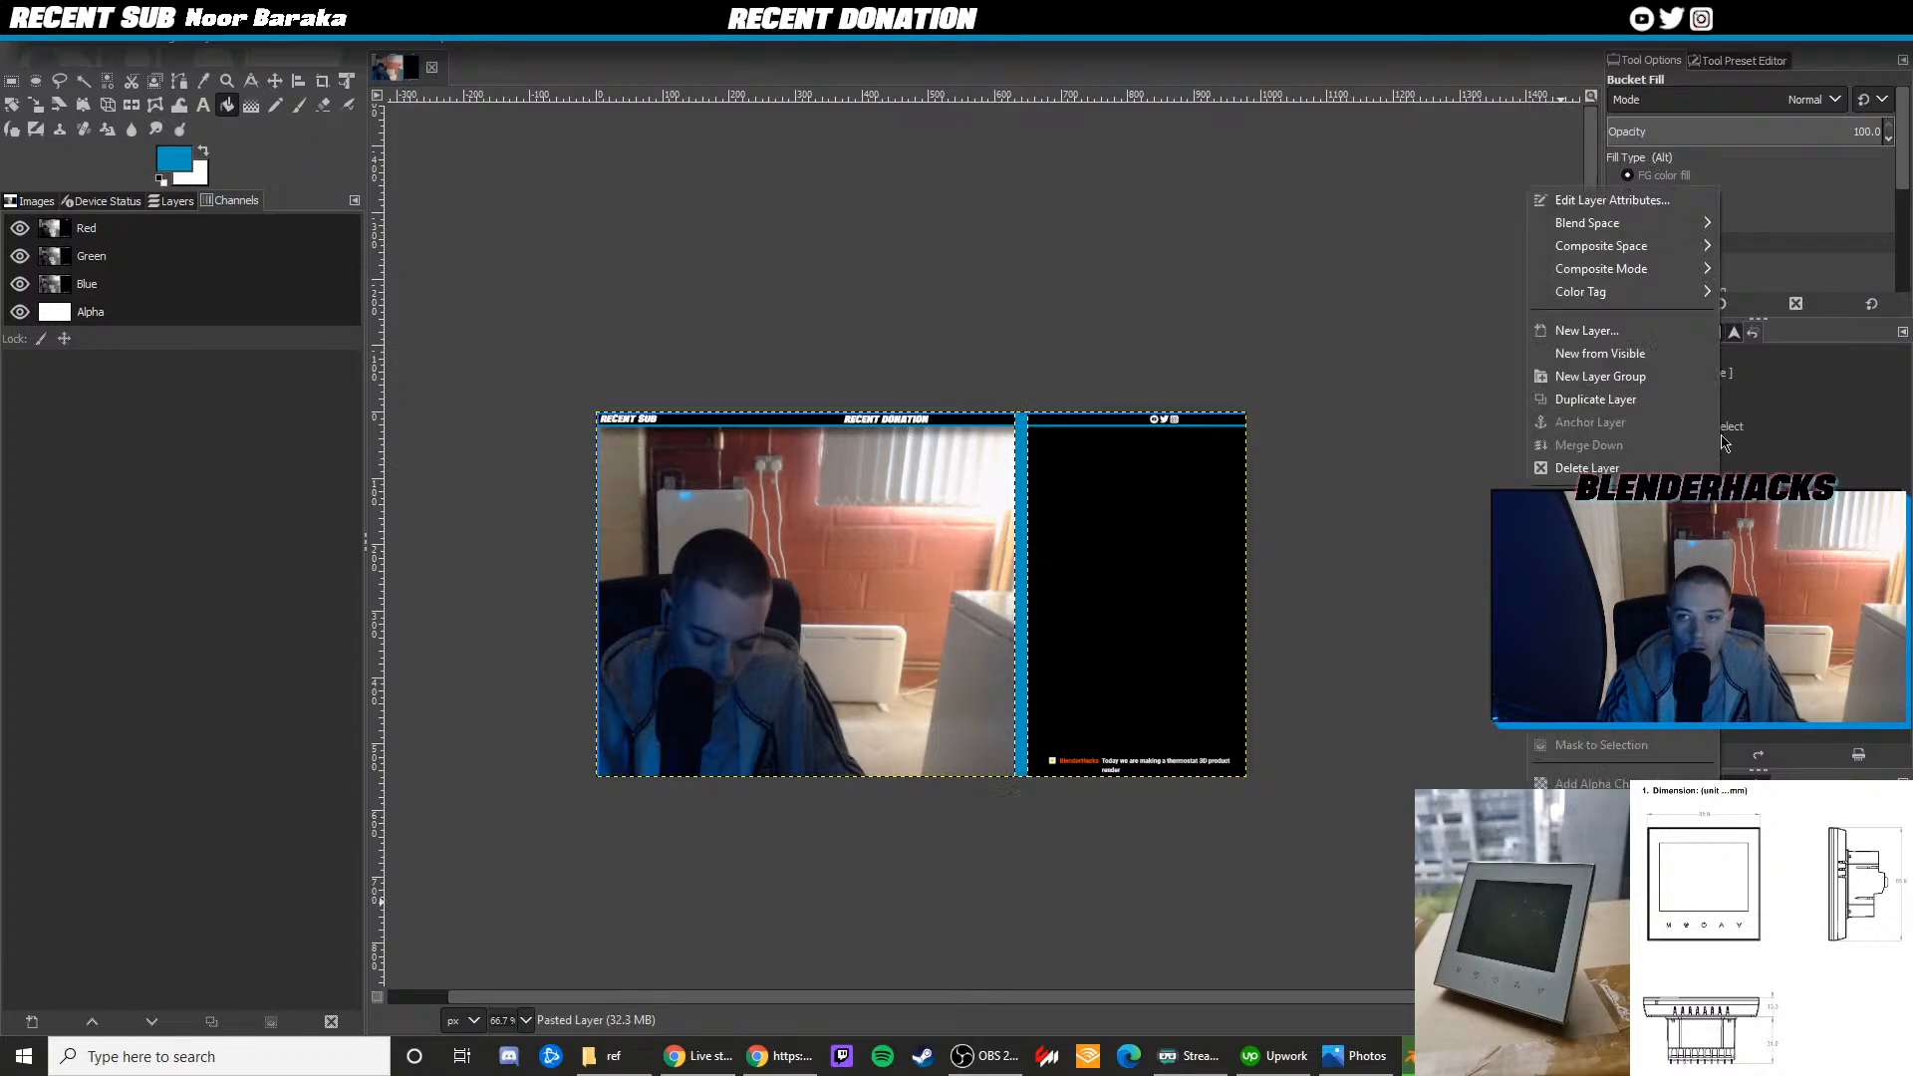
{"action": "left_click", "coordinate": [1624, 467]}
{"action": "scroll", "coordinate": [1168, 465], "scroll_direction": "up", "scroll_amount": 1, "text": "ctrl"}
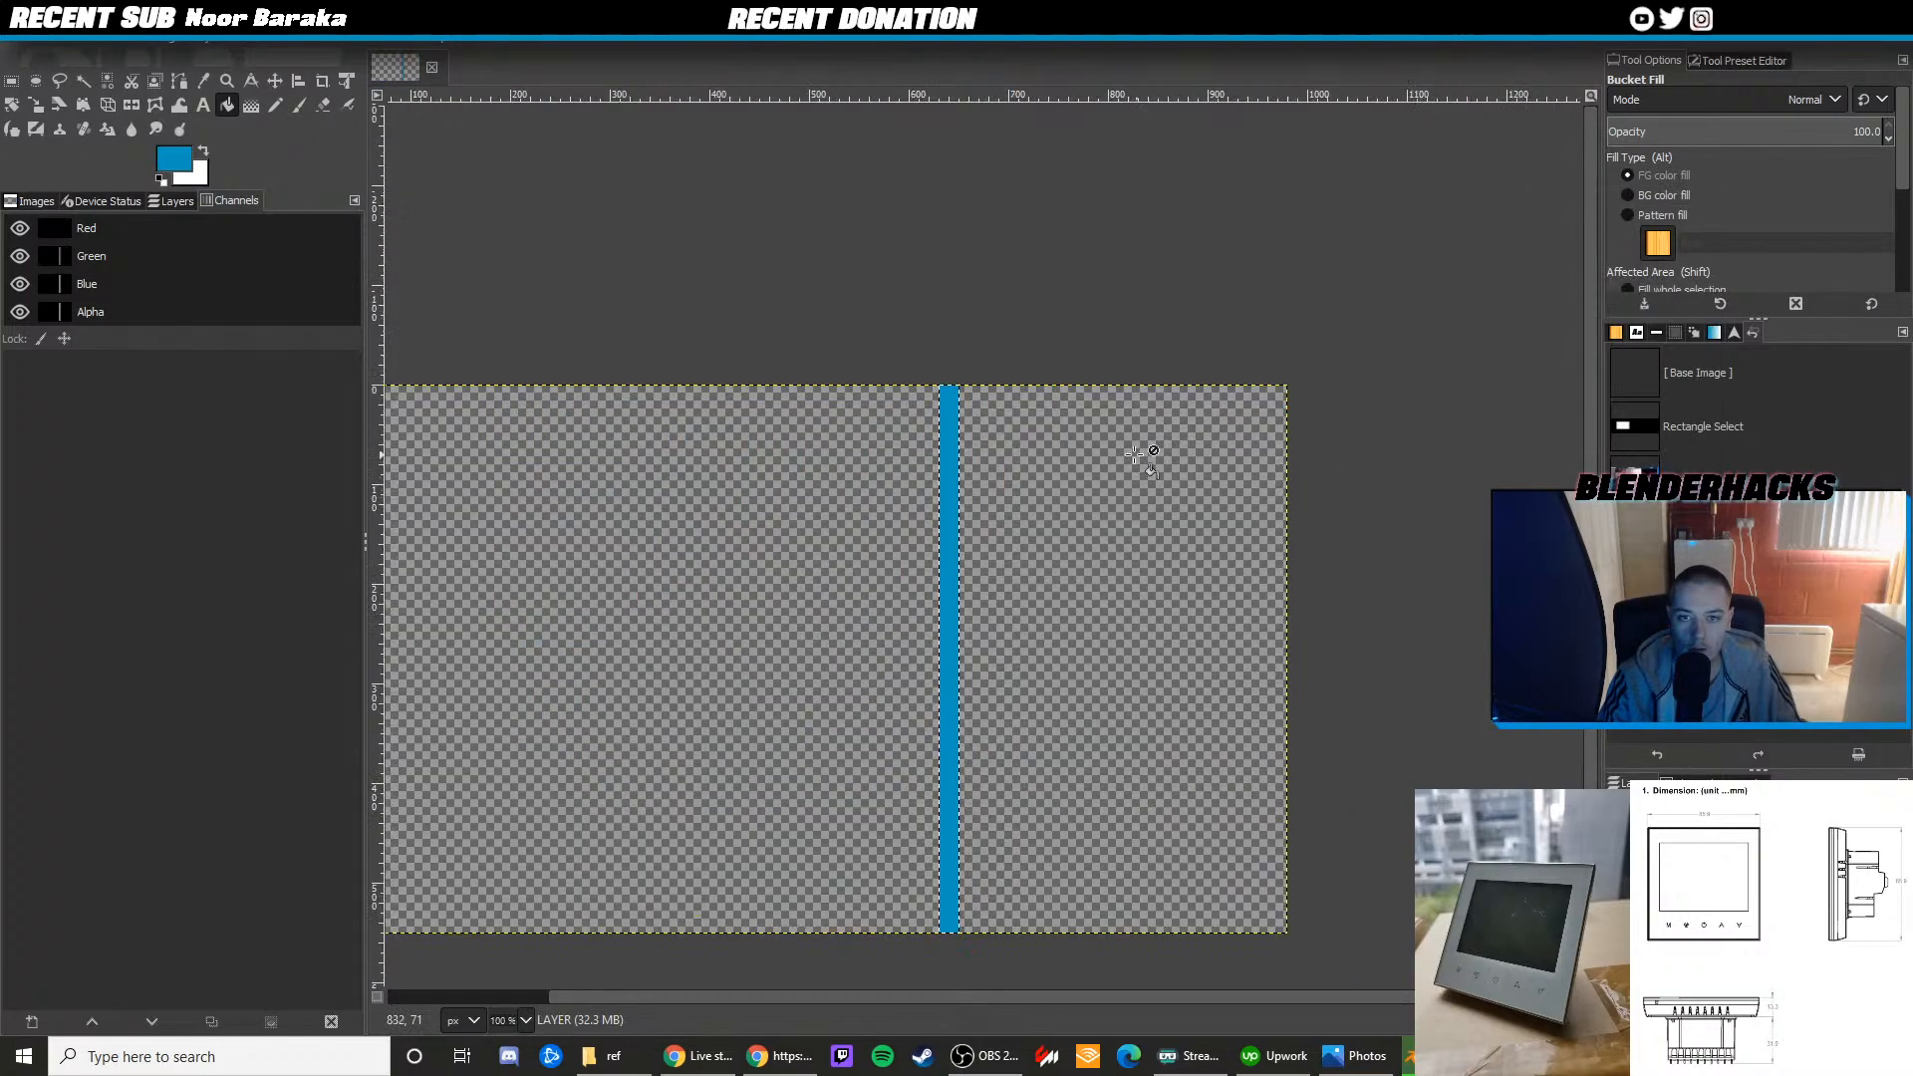
Select a rectangle about 146 × 315 px around the lower part of the blue strip and add another layer
{"action": "left_click", "coordinate": [11, 80]}
{"action": "scroll", "coordinate": [824, 538], "scroll_direction": "down", "scroll_amount": 1, "text": "ctrl"}
{"action": "left_click_drag", "start_coordinate": [854, 581], "coordinate": [952, 812]}
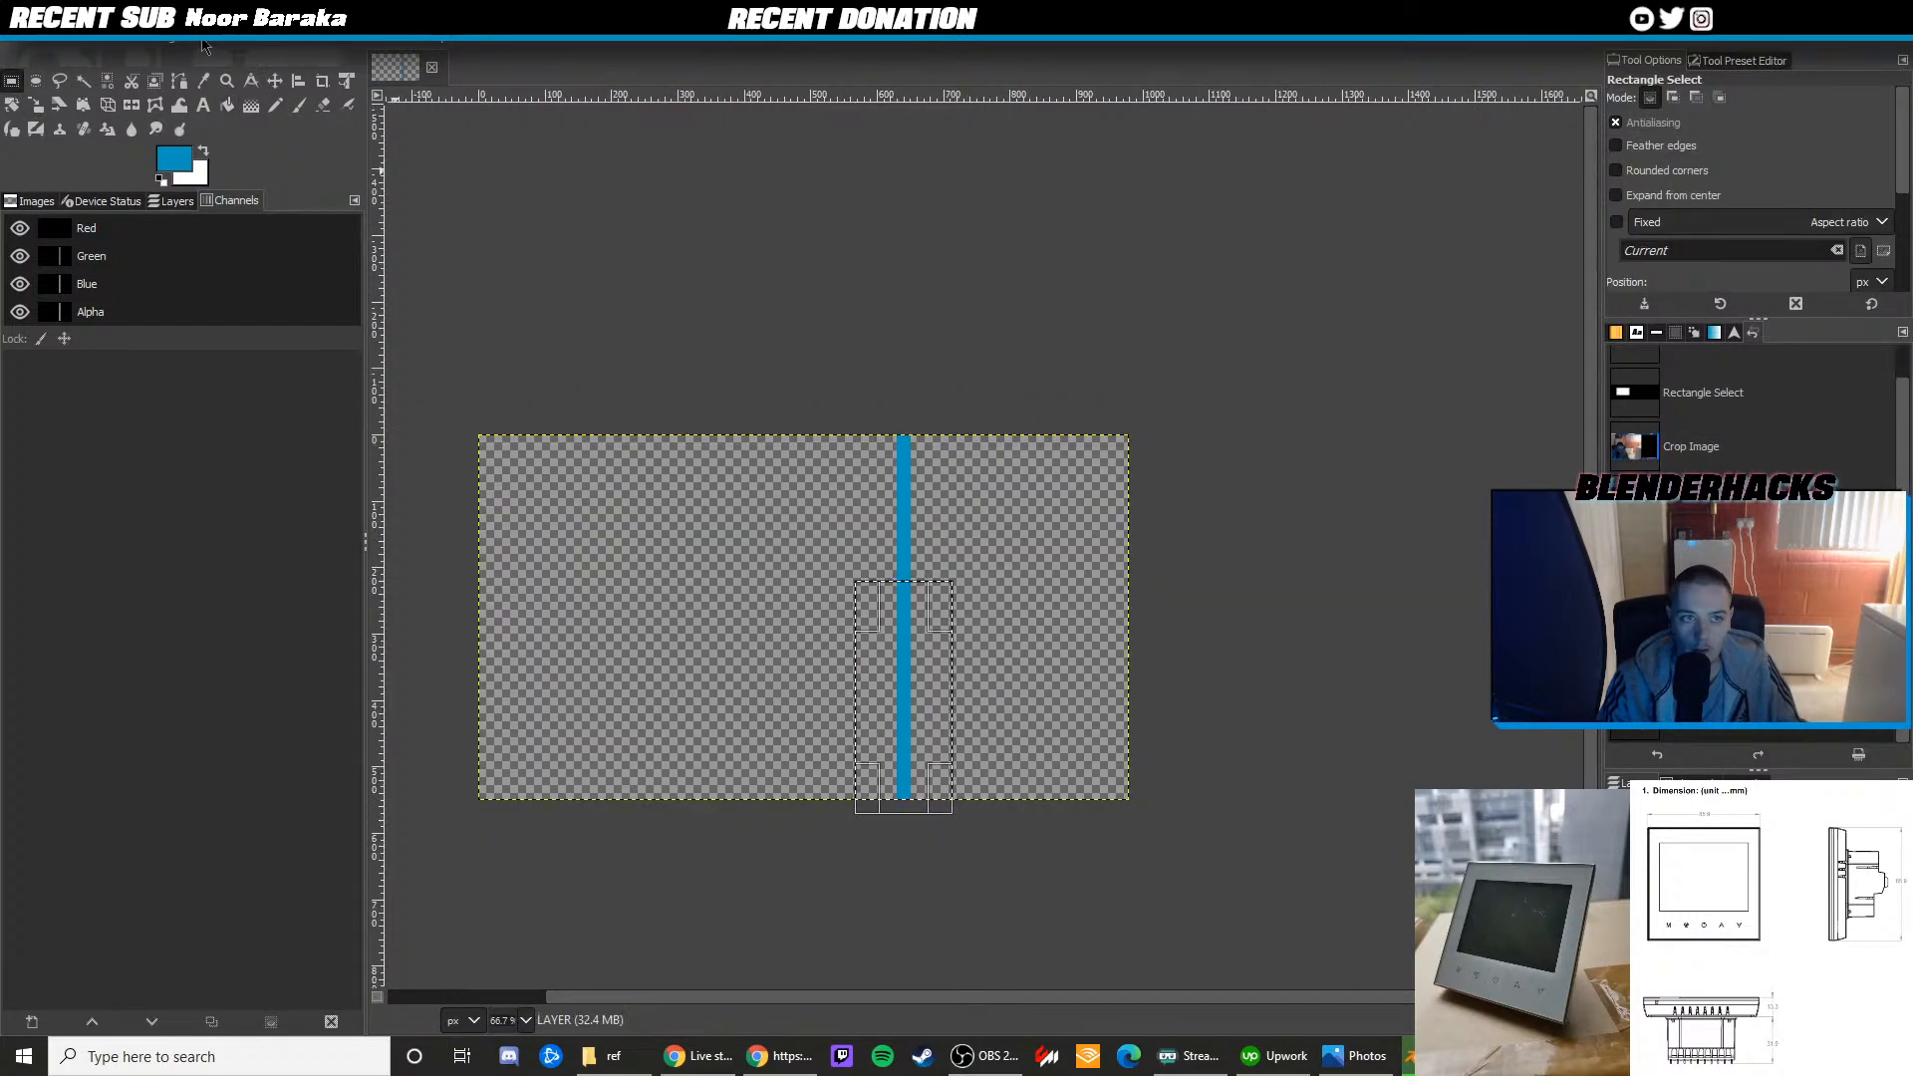
{"action": "left_click", "coordinate": [203, 45]}
{"action": "left_click", "coordinate": [249, 106]}
{"action": "left_click", "coordinate": [1078, 786]}
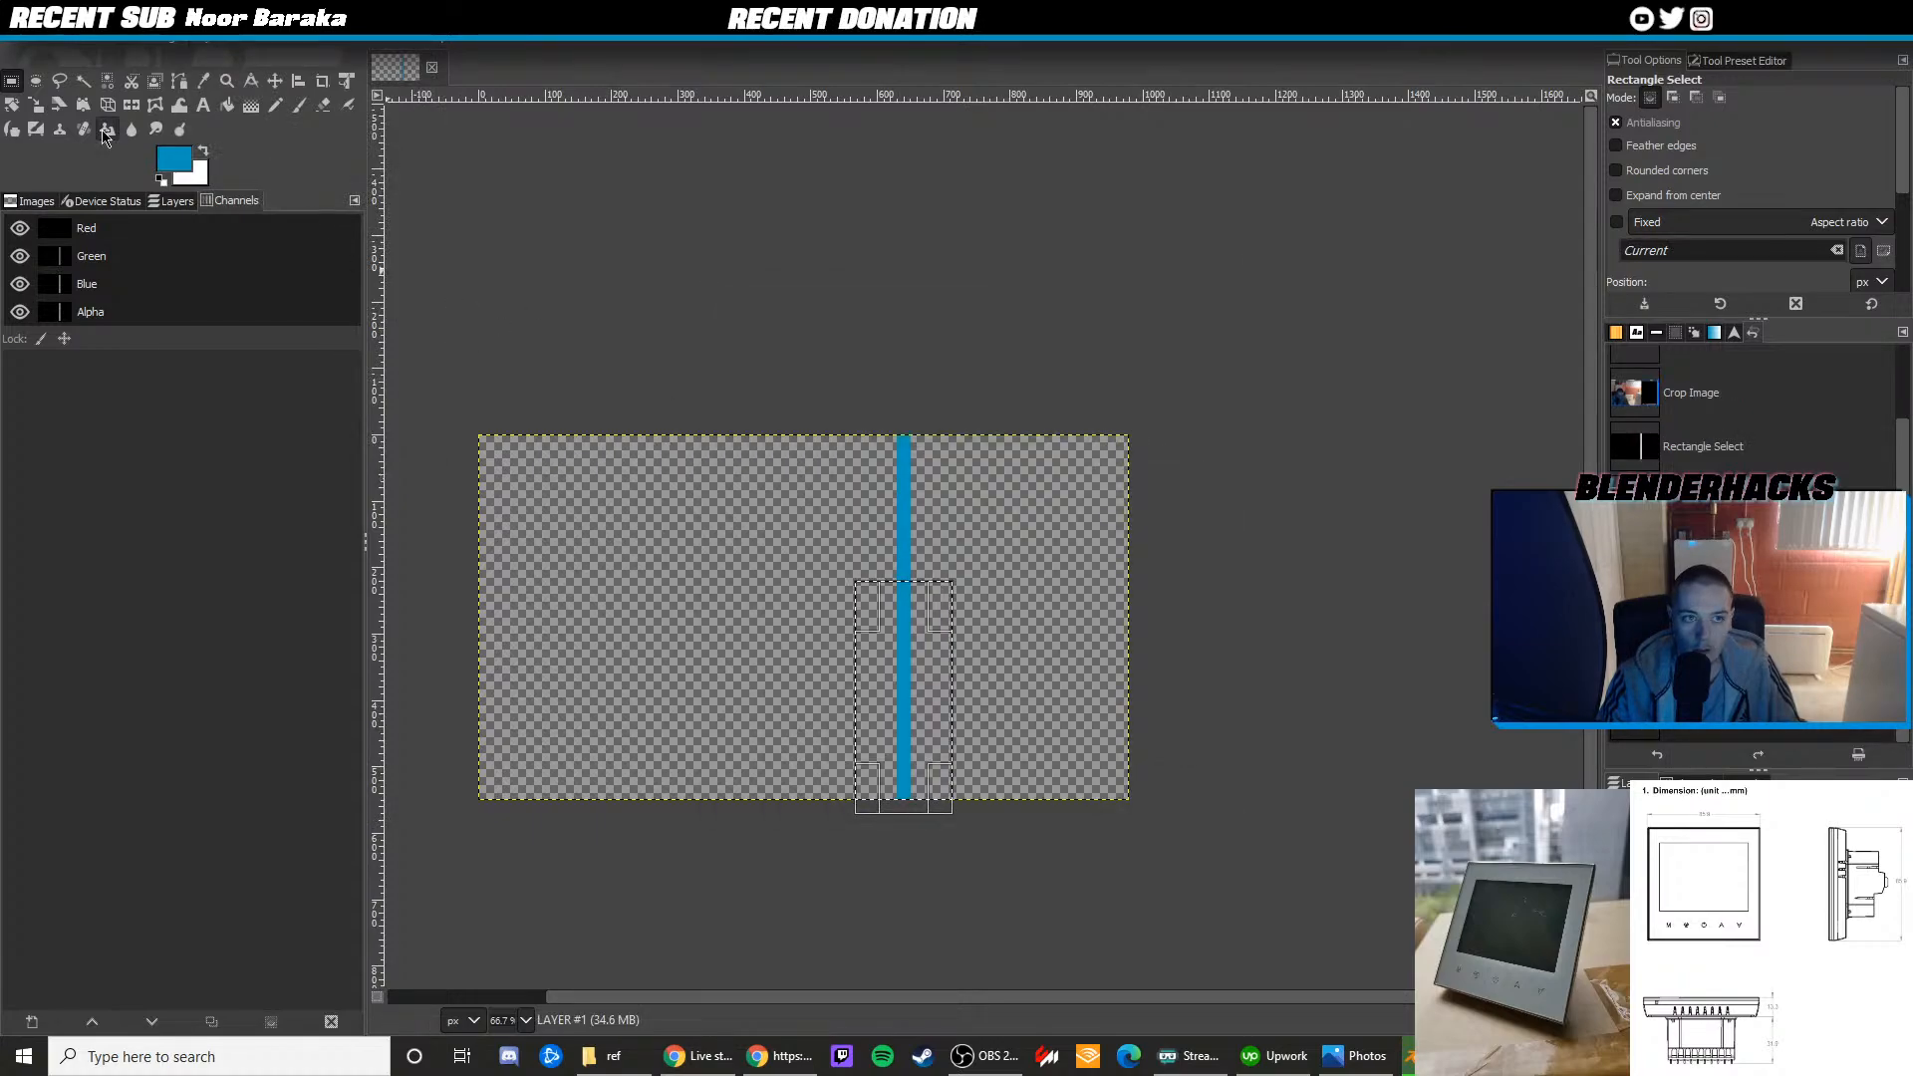
Shear the rectangular selection around the lower strip vertically by -192
{"action": "left_click", "coordinate": [37, 105]}
{"action": "left_click", "coordinate": [877, 612]}
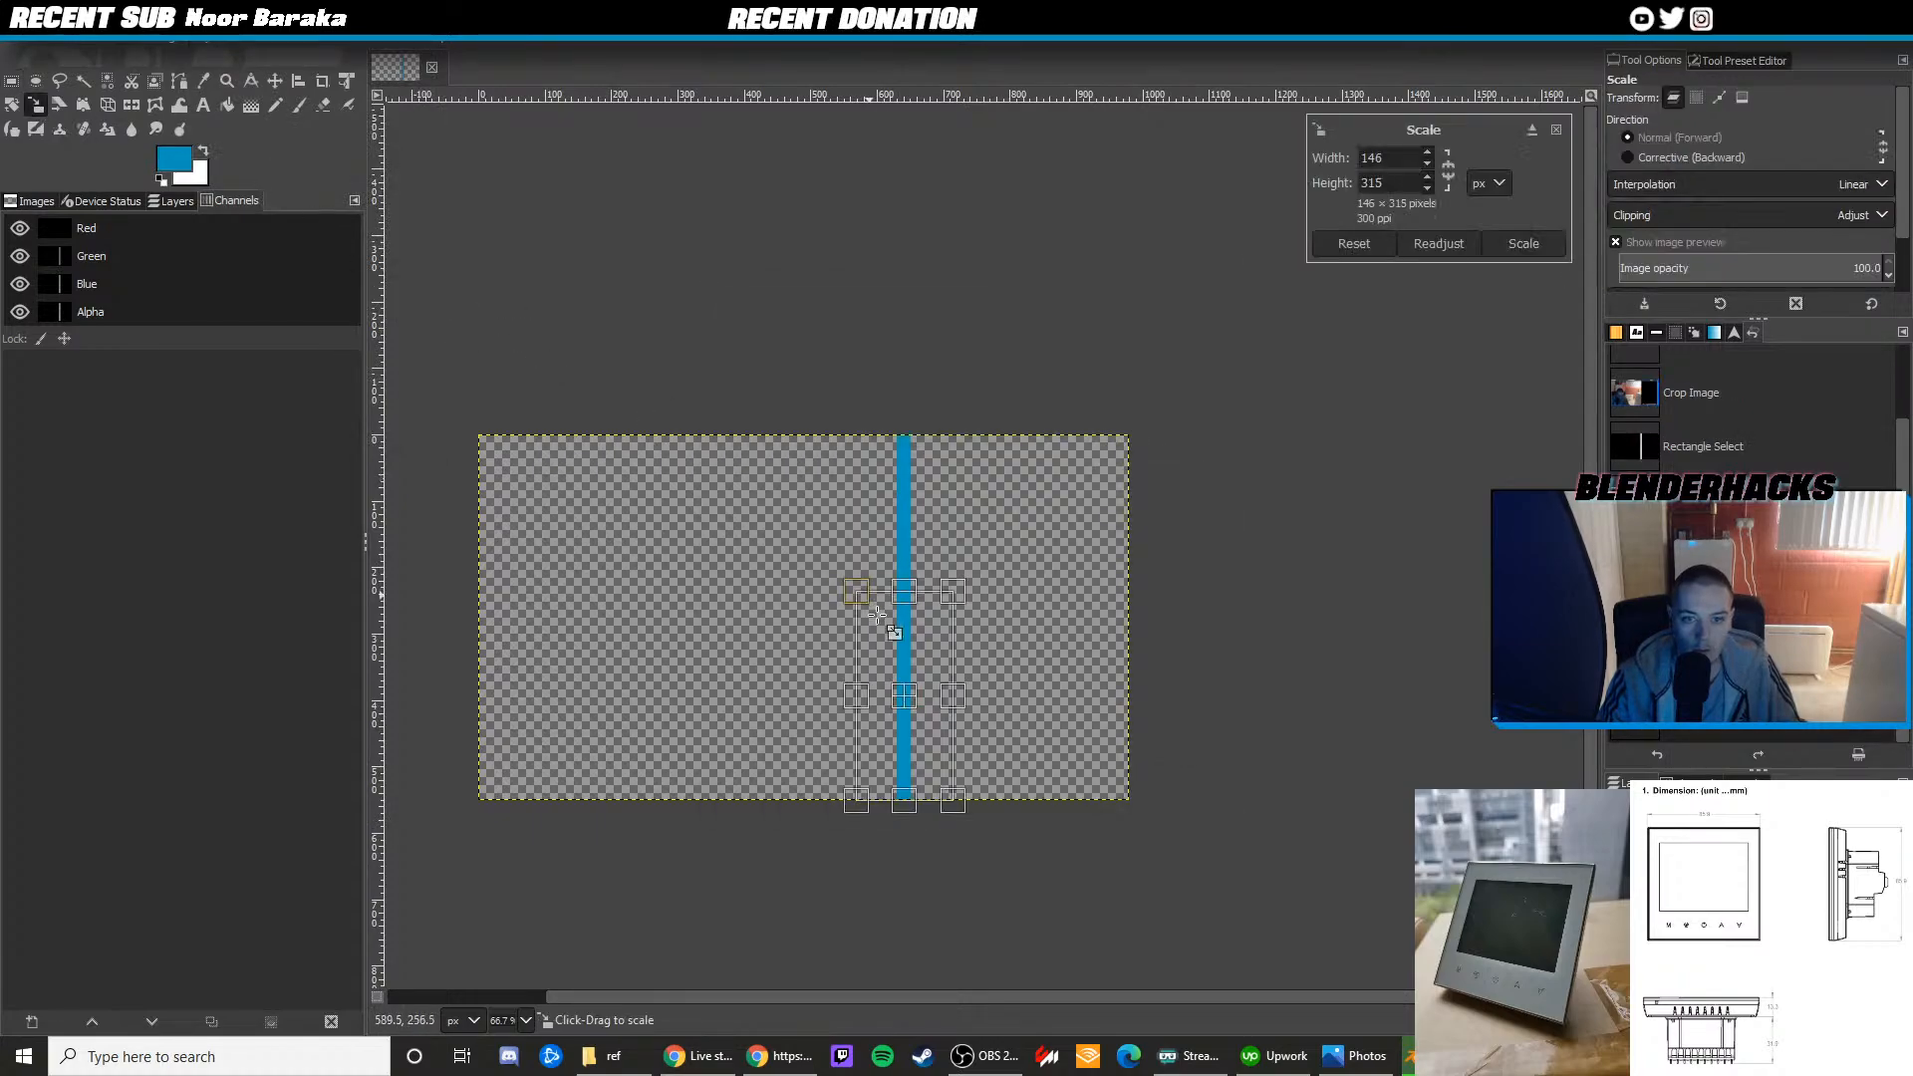
{"action": "left_click", "coordinate": [59, 105]}
{"action": "left_click_drag", "start_coordinate": [896, 689], "coordinate": [894, 645]}
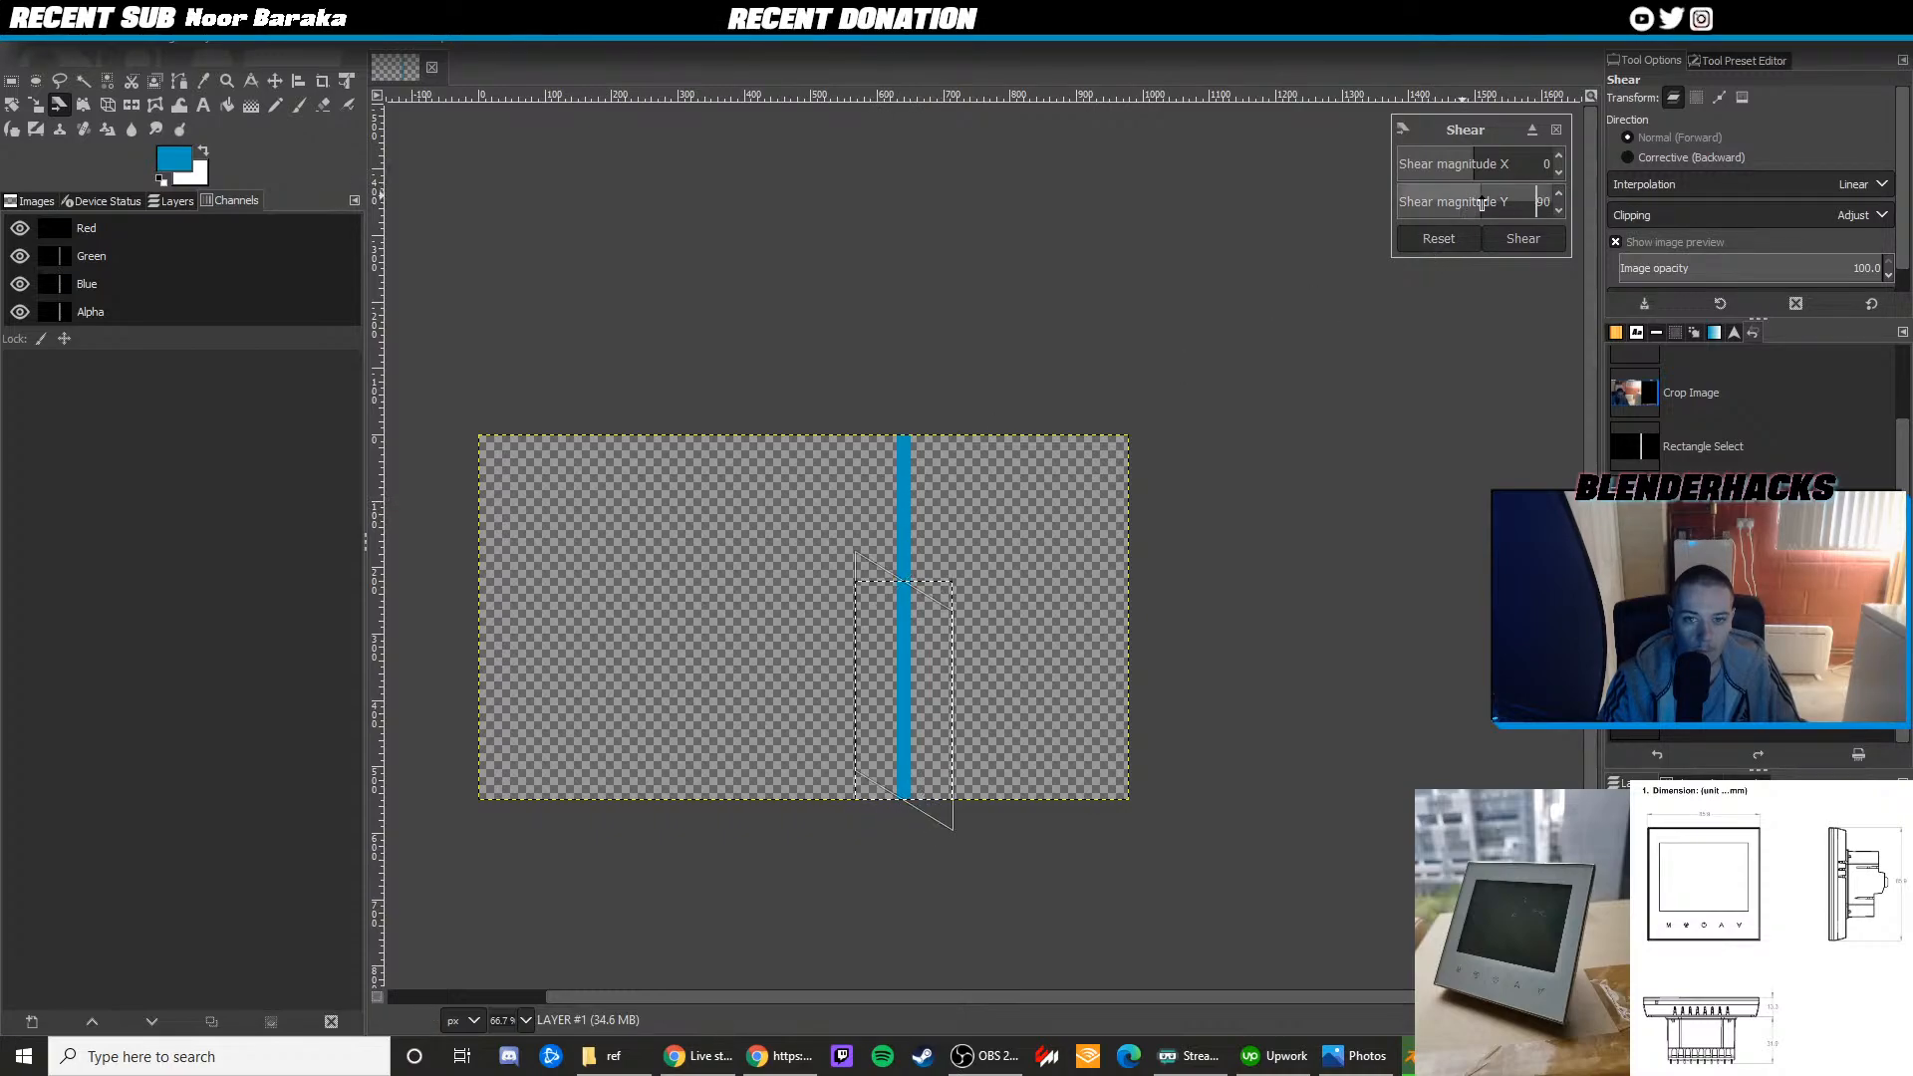
{"action": "left_click", "coordinate": [1440, 204]}
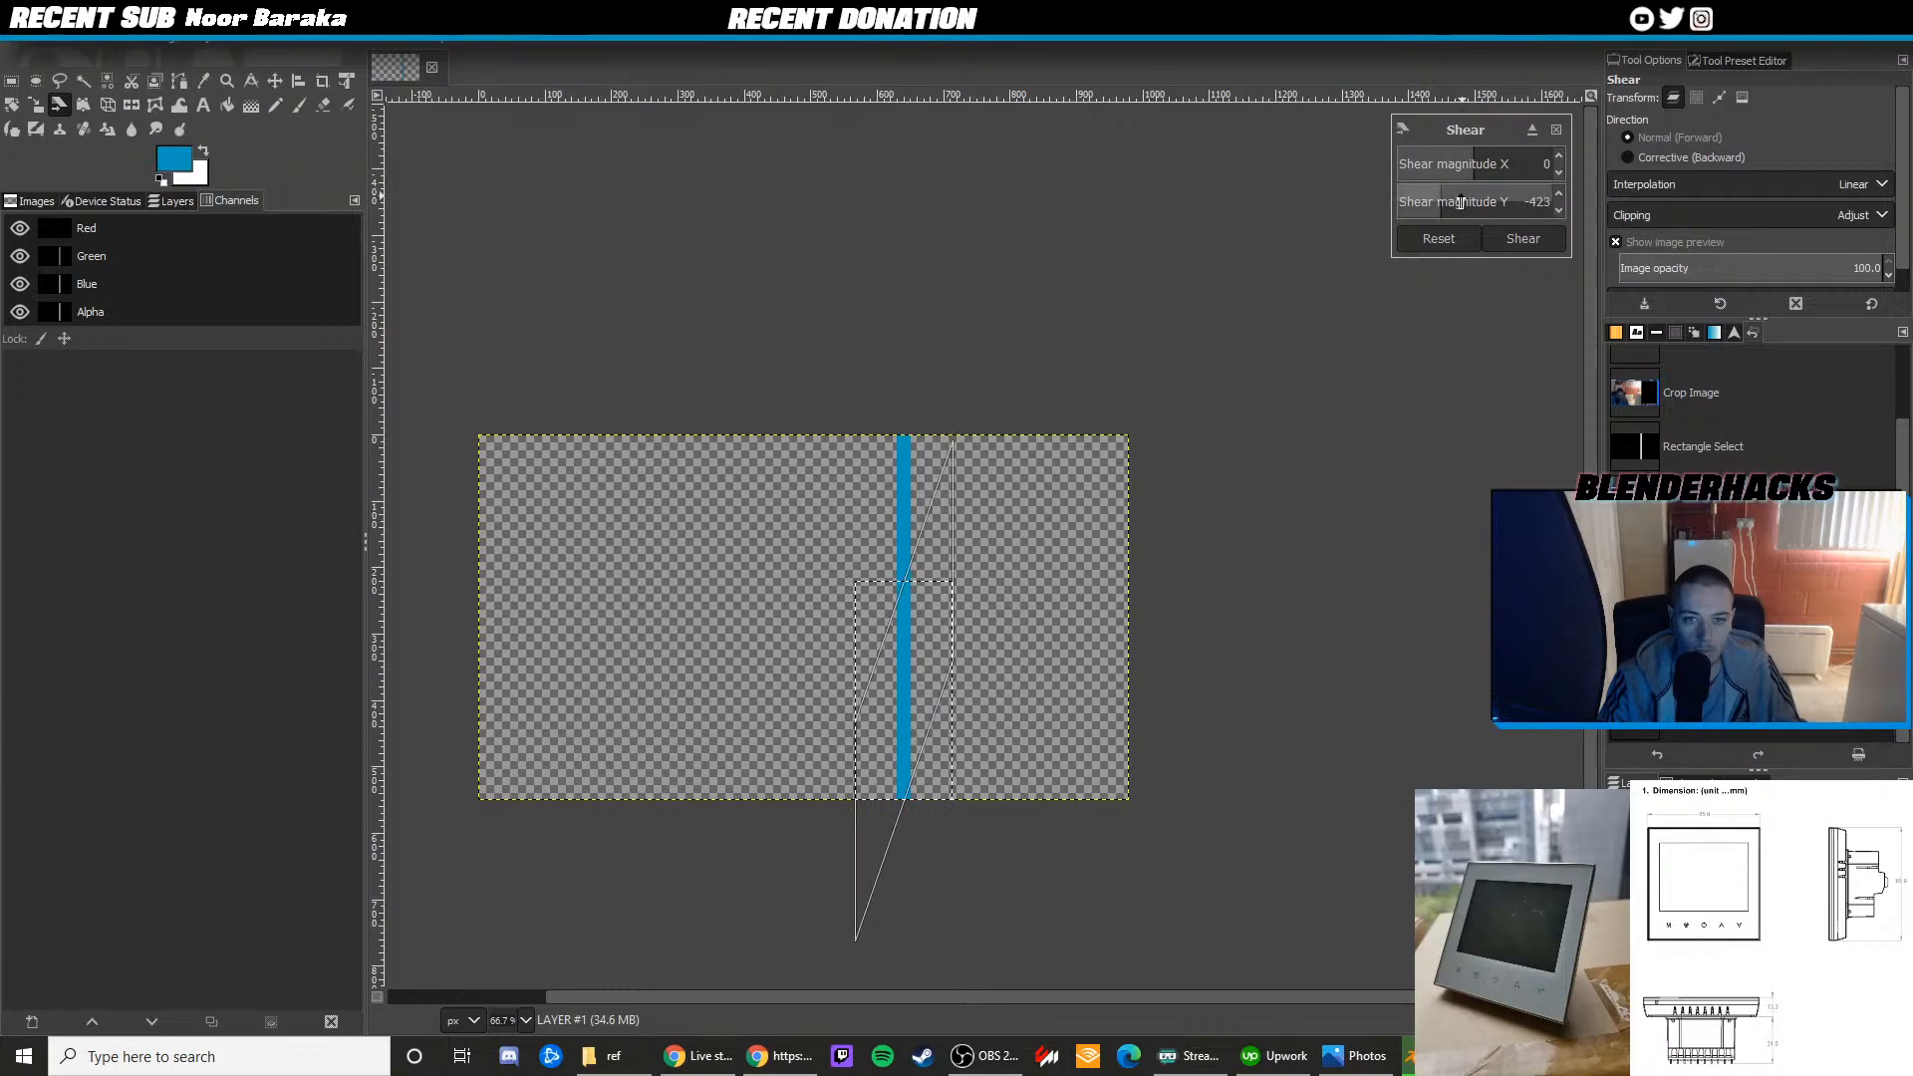
{"action": "left_click_drag", "start_coordinate": [1460, 202], "coordinate": [1460, 202]}
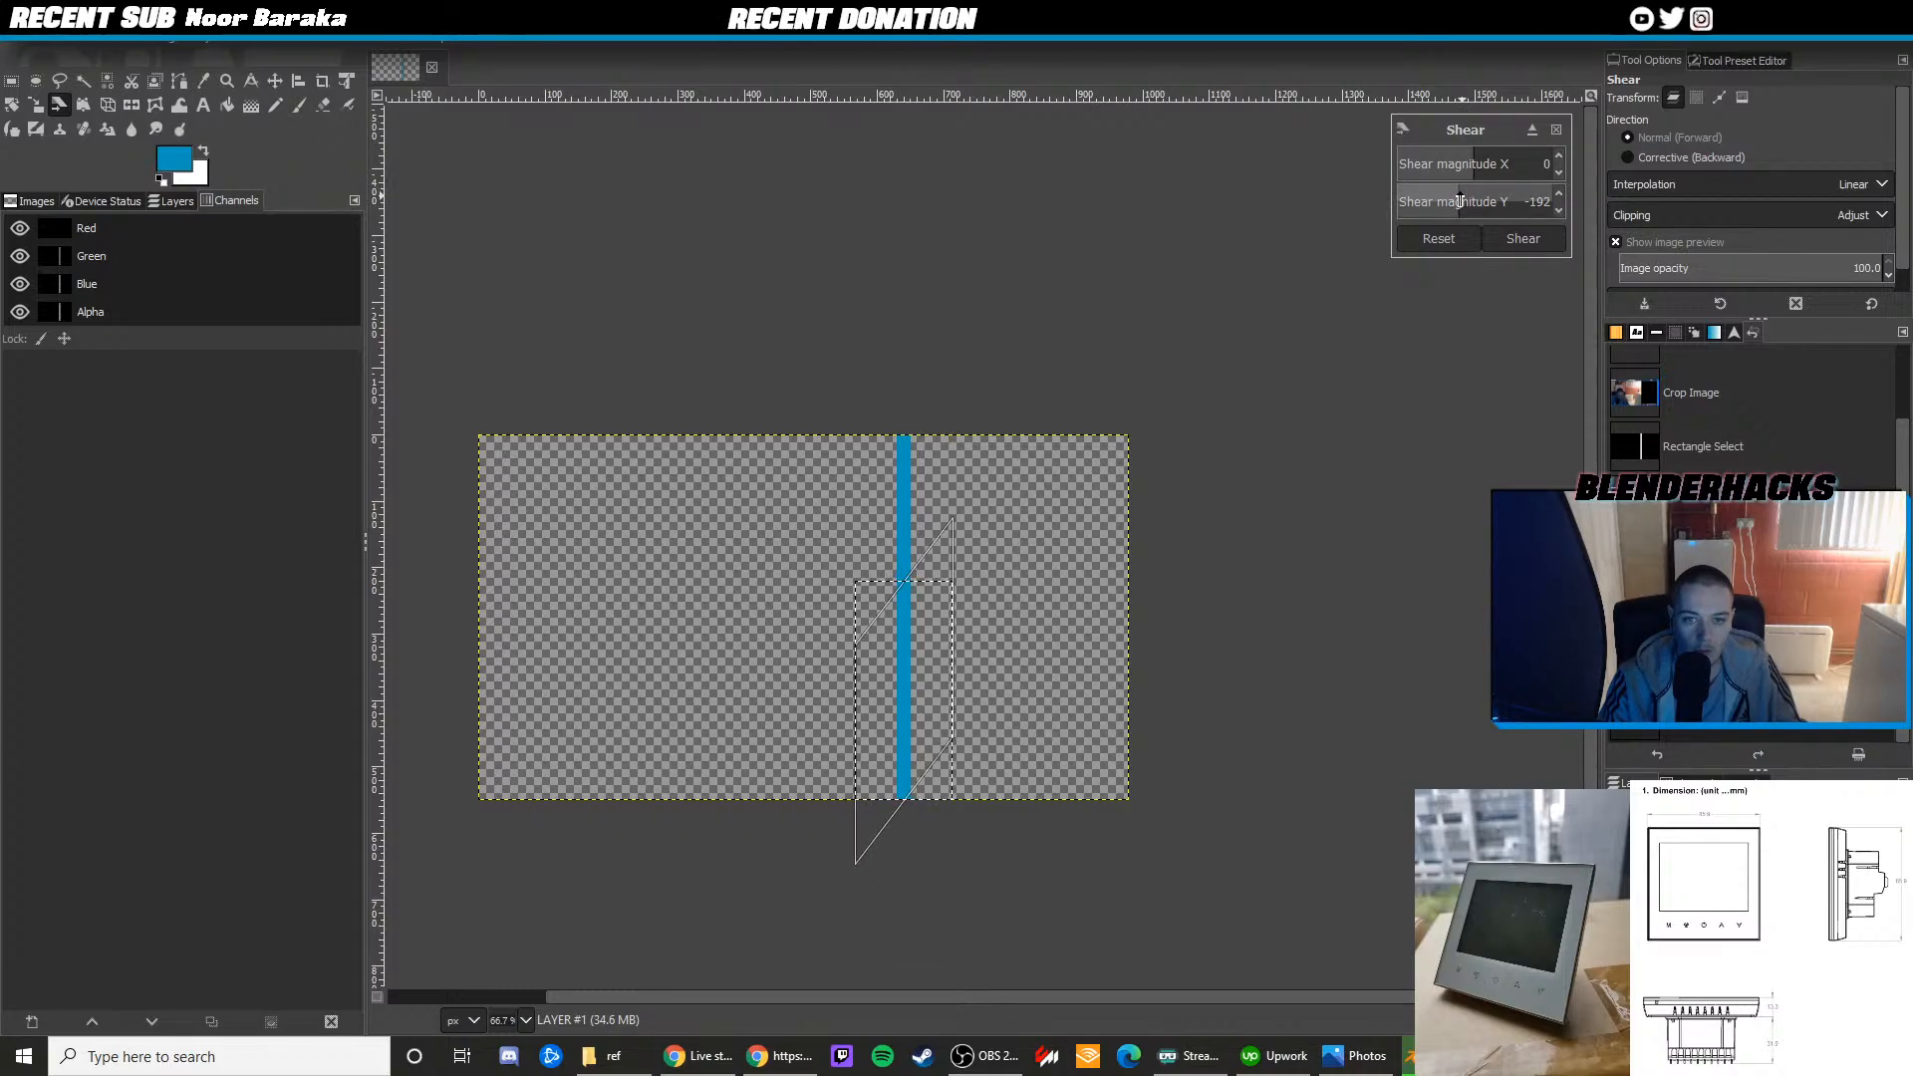
{"action": "left_click", "coordinate": [1523, 238]}
Add a horizontal guide at position 0
{"action": "left_click", "coordinate": [169, 46]}
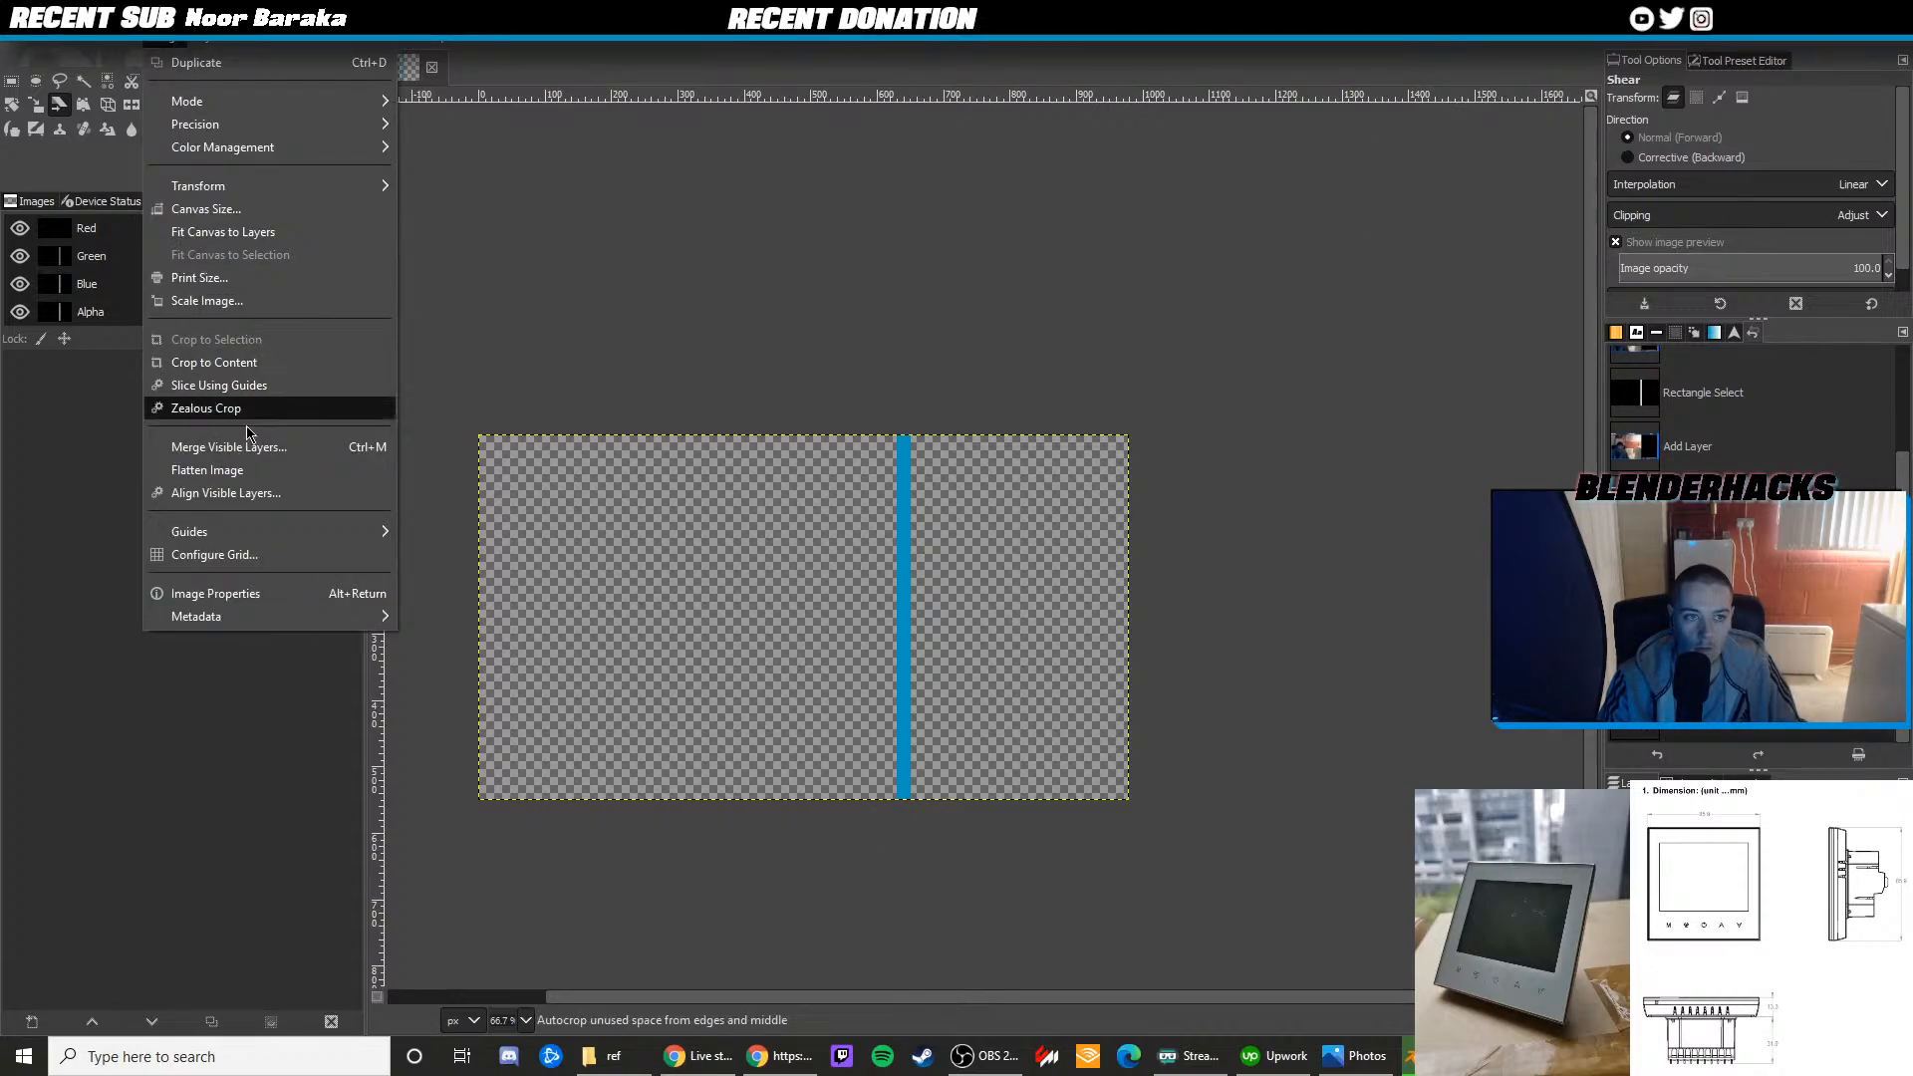
{"action": "mouse_move", "coordinate": [261, 531]}
{"action": "left_click", "coordinate": [459, 550]}
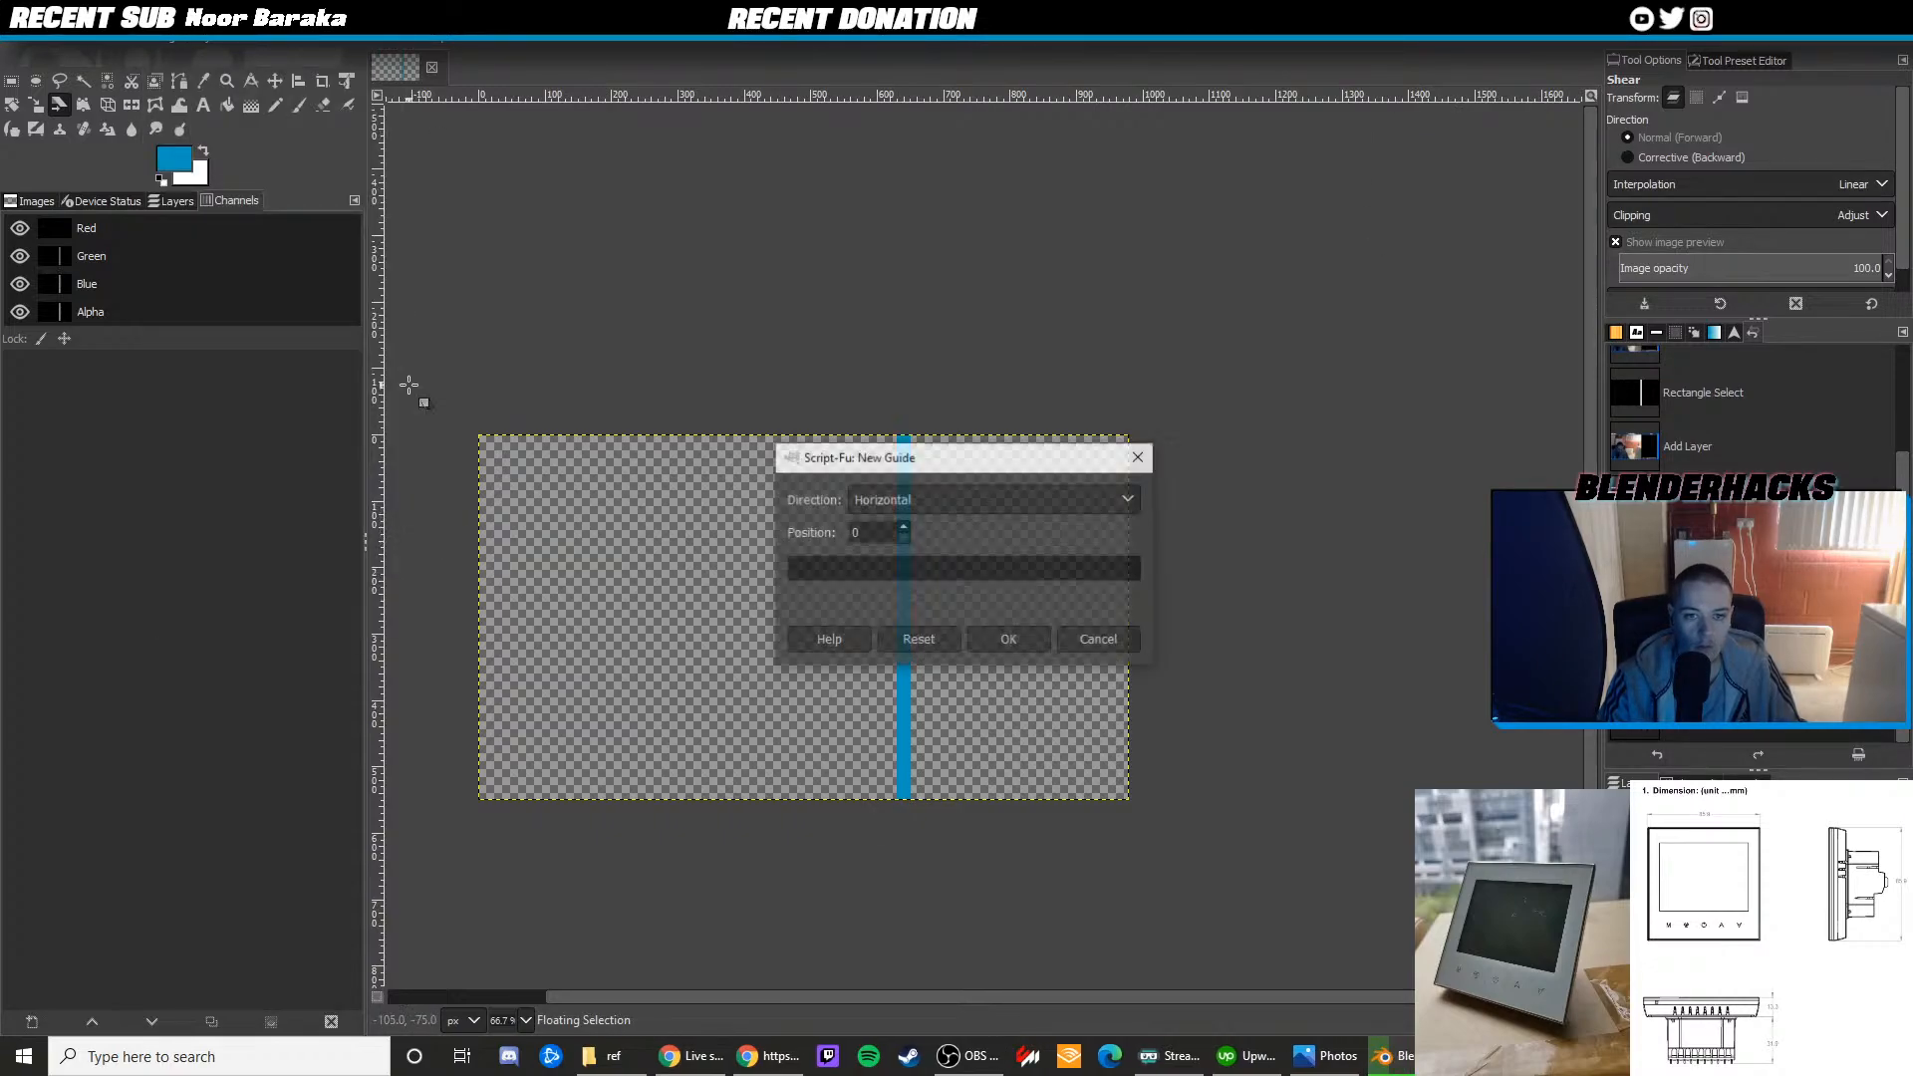
{"action": "left_click", "coordinate": [1001, 638]}
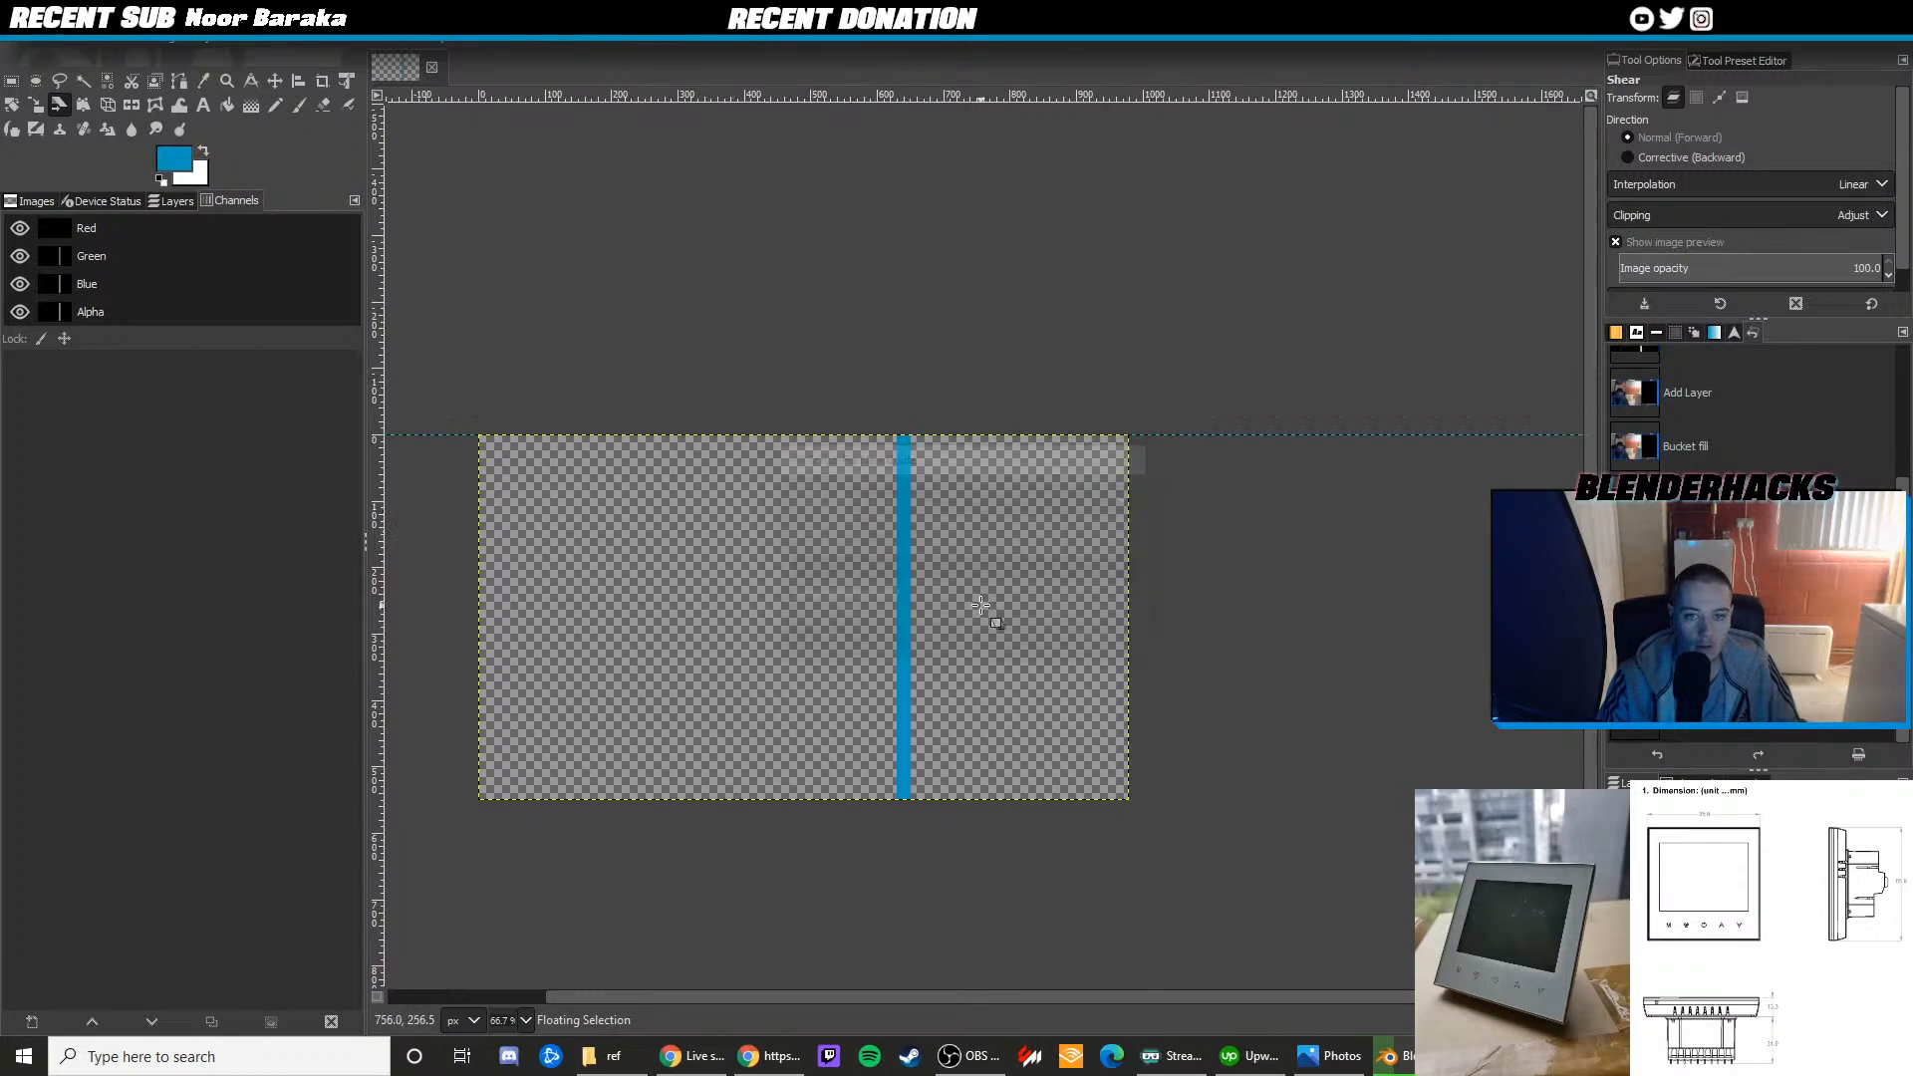
Add a horizontal guide at 50 percent of the image height
{"action": "left_click", "coordinate": [175, 44]}
{"action": "mouse_move", "coordinate": [329, 529]}
{"action": "left_click", "coordinate": [469, 529]}
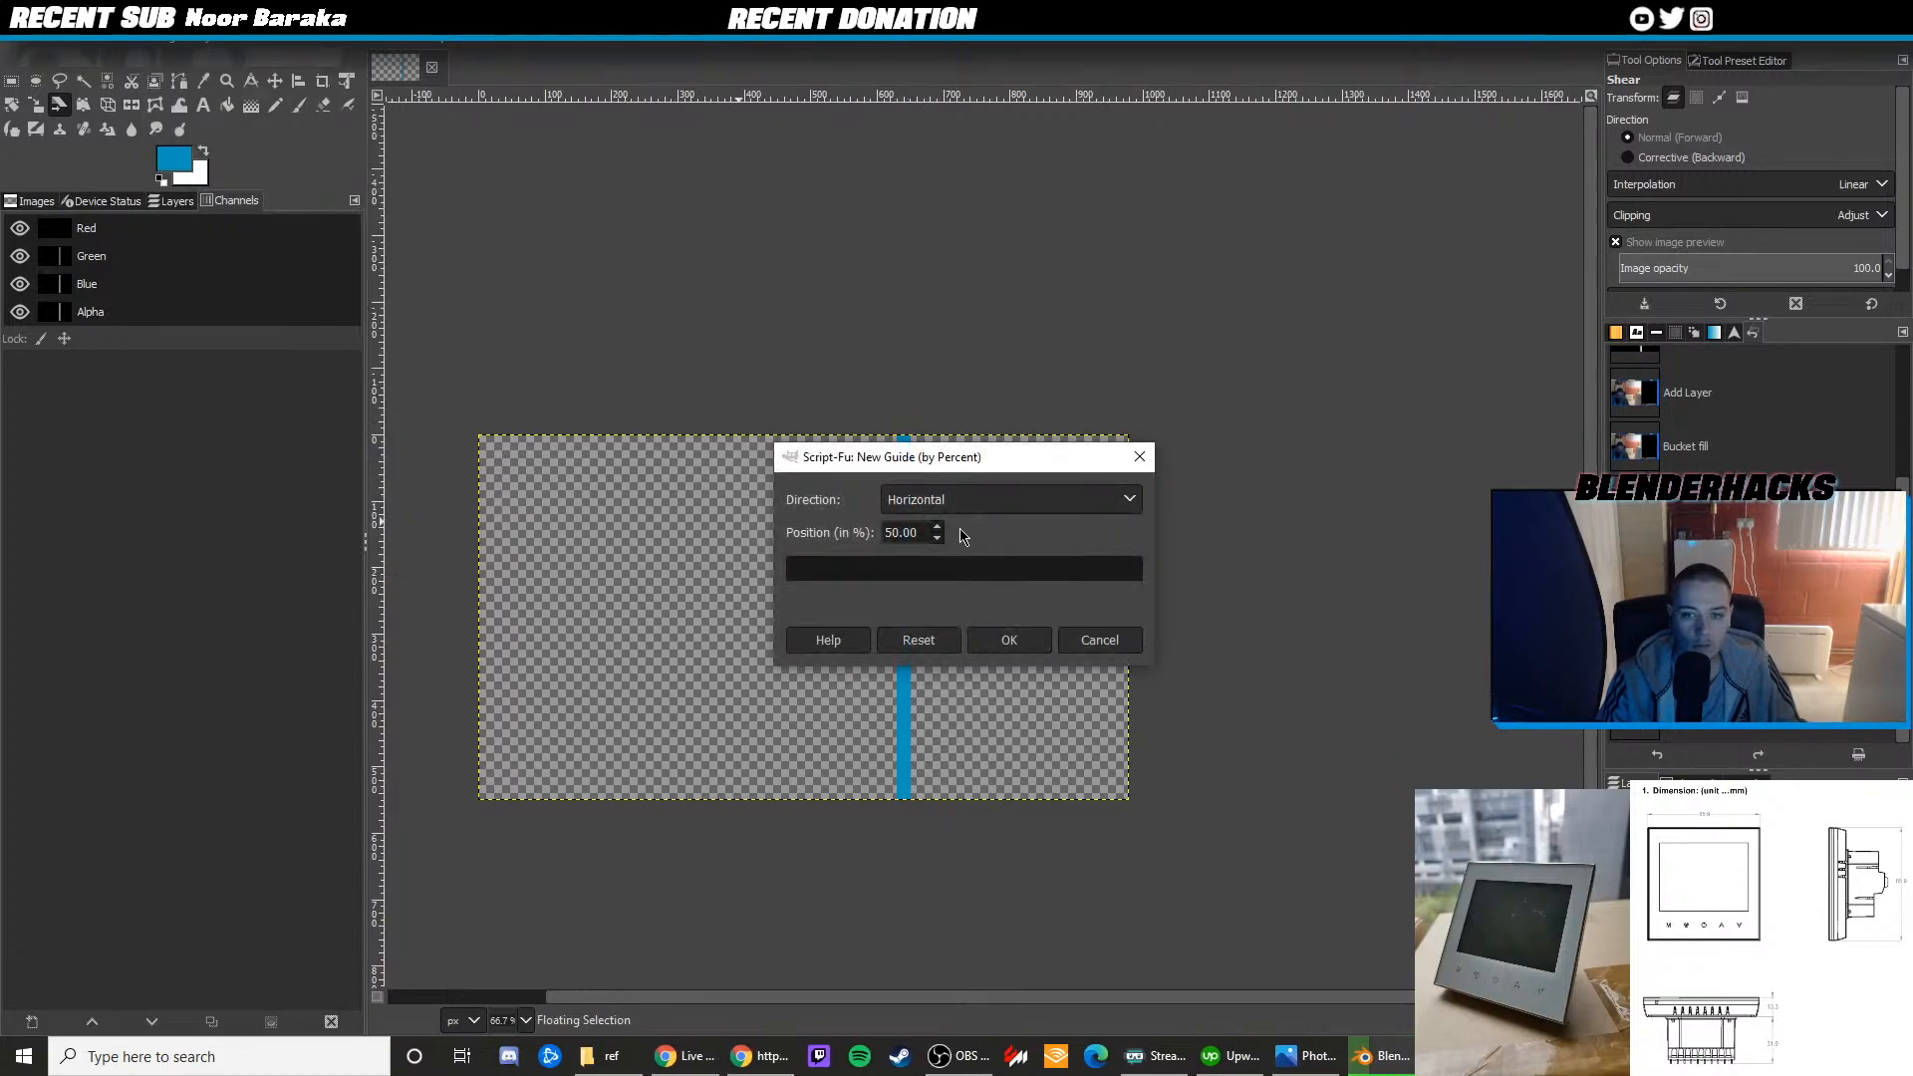
{"action": "left_click", "coordinate": [1004, 640]}
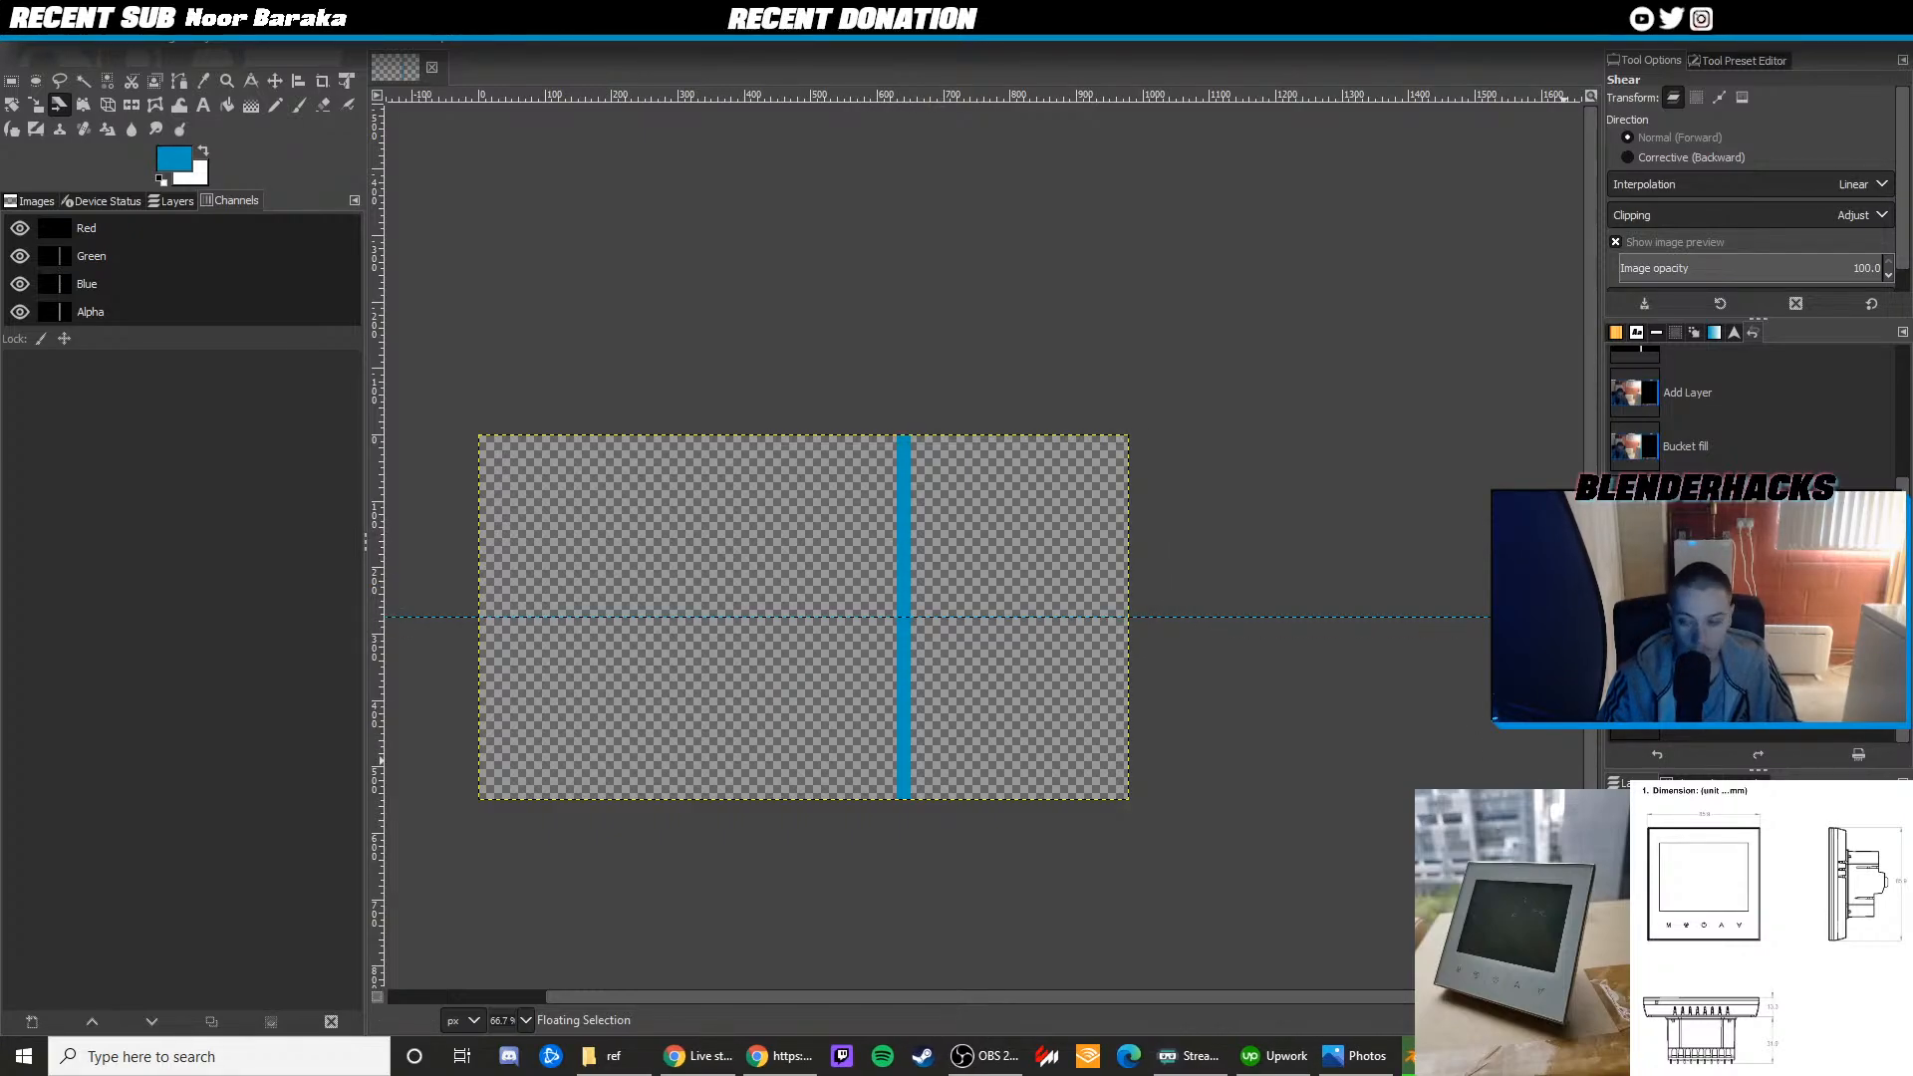
{"action": "key", "text": "Delete"}
{"action": "left_click", "coordinate": [907, 619]}
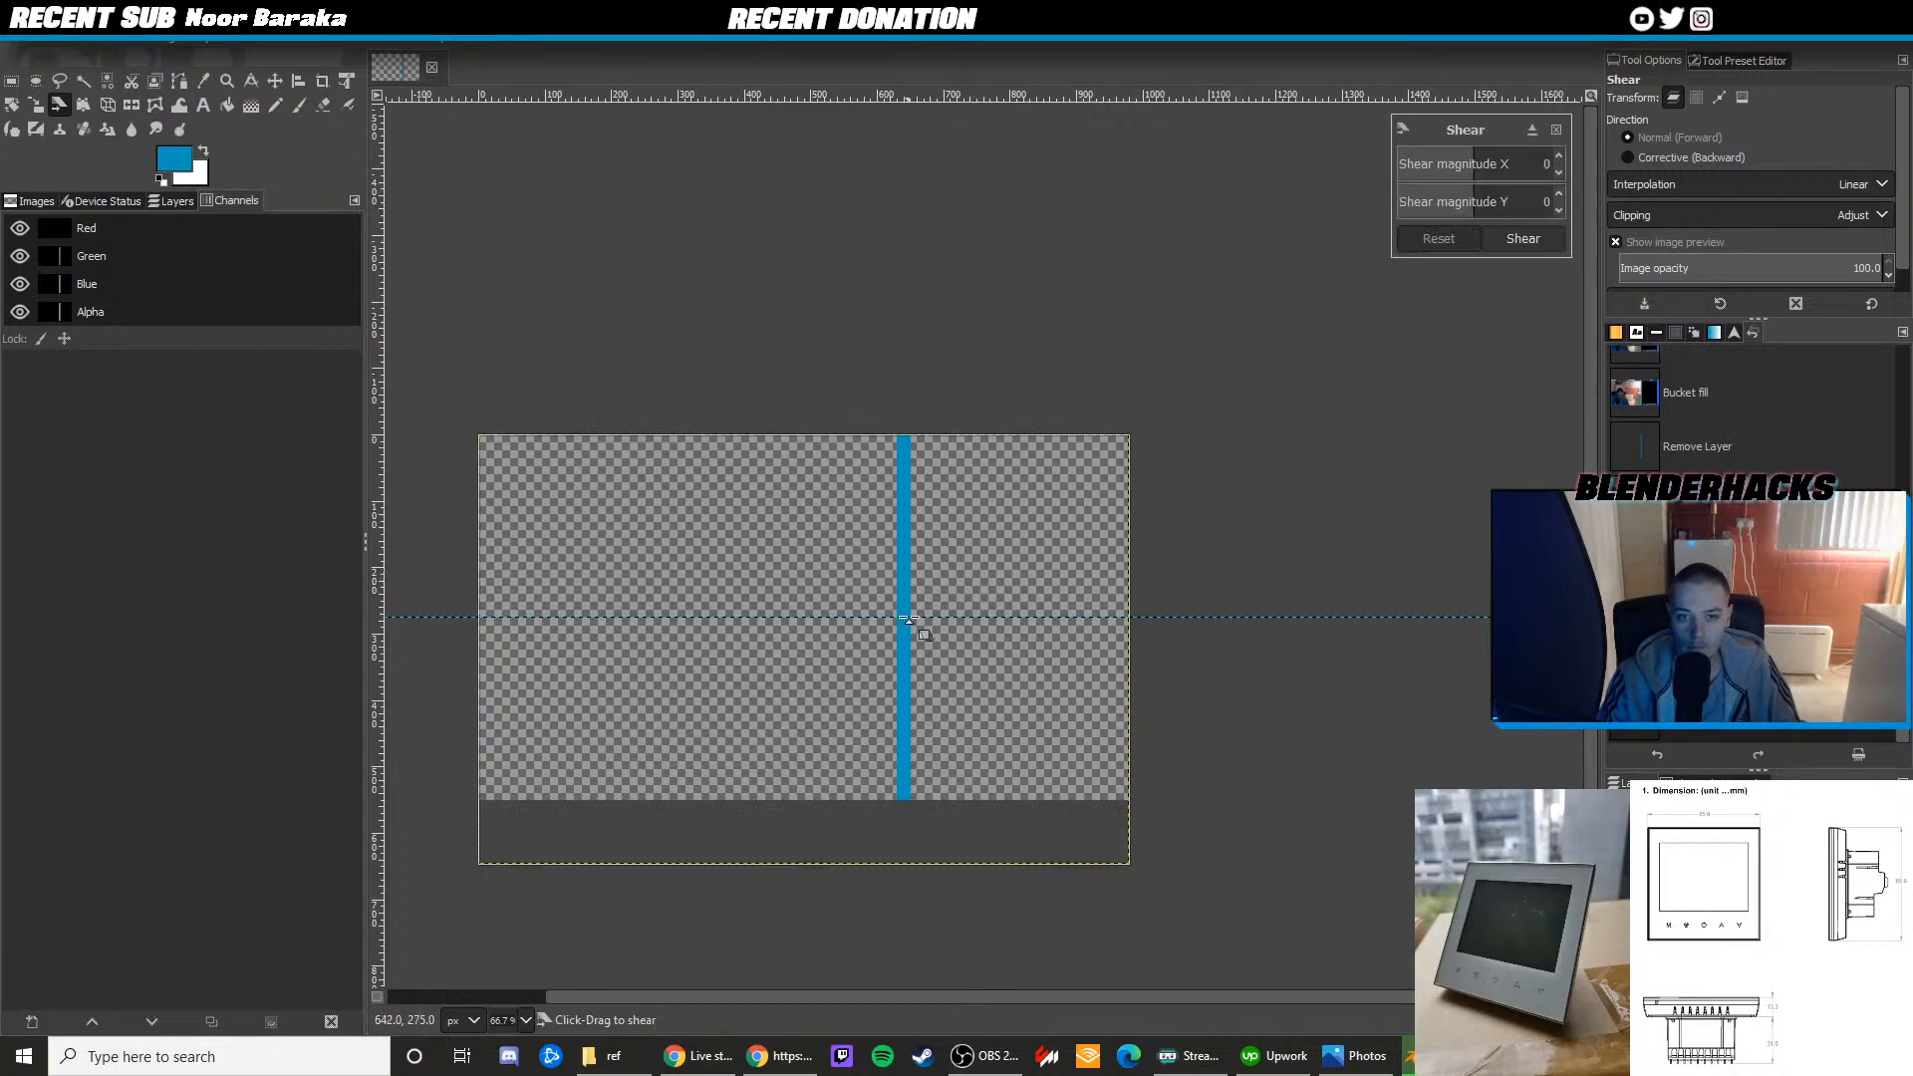
{"action": "key", "text": "Escape"}
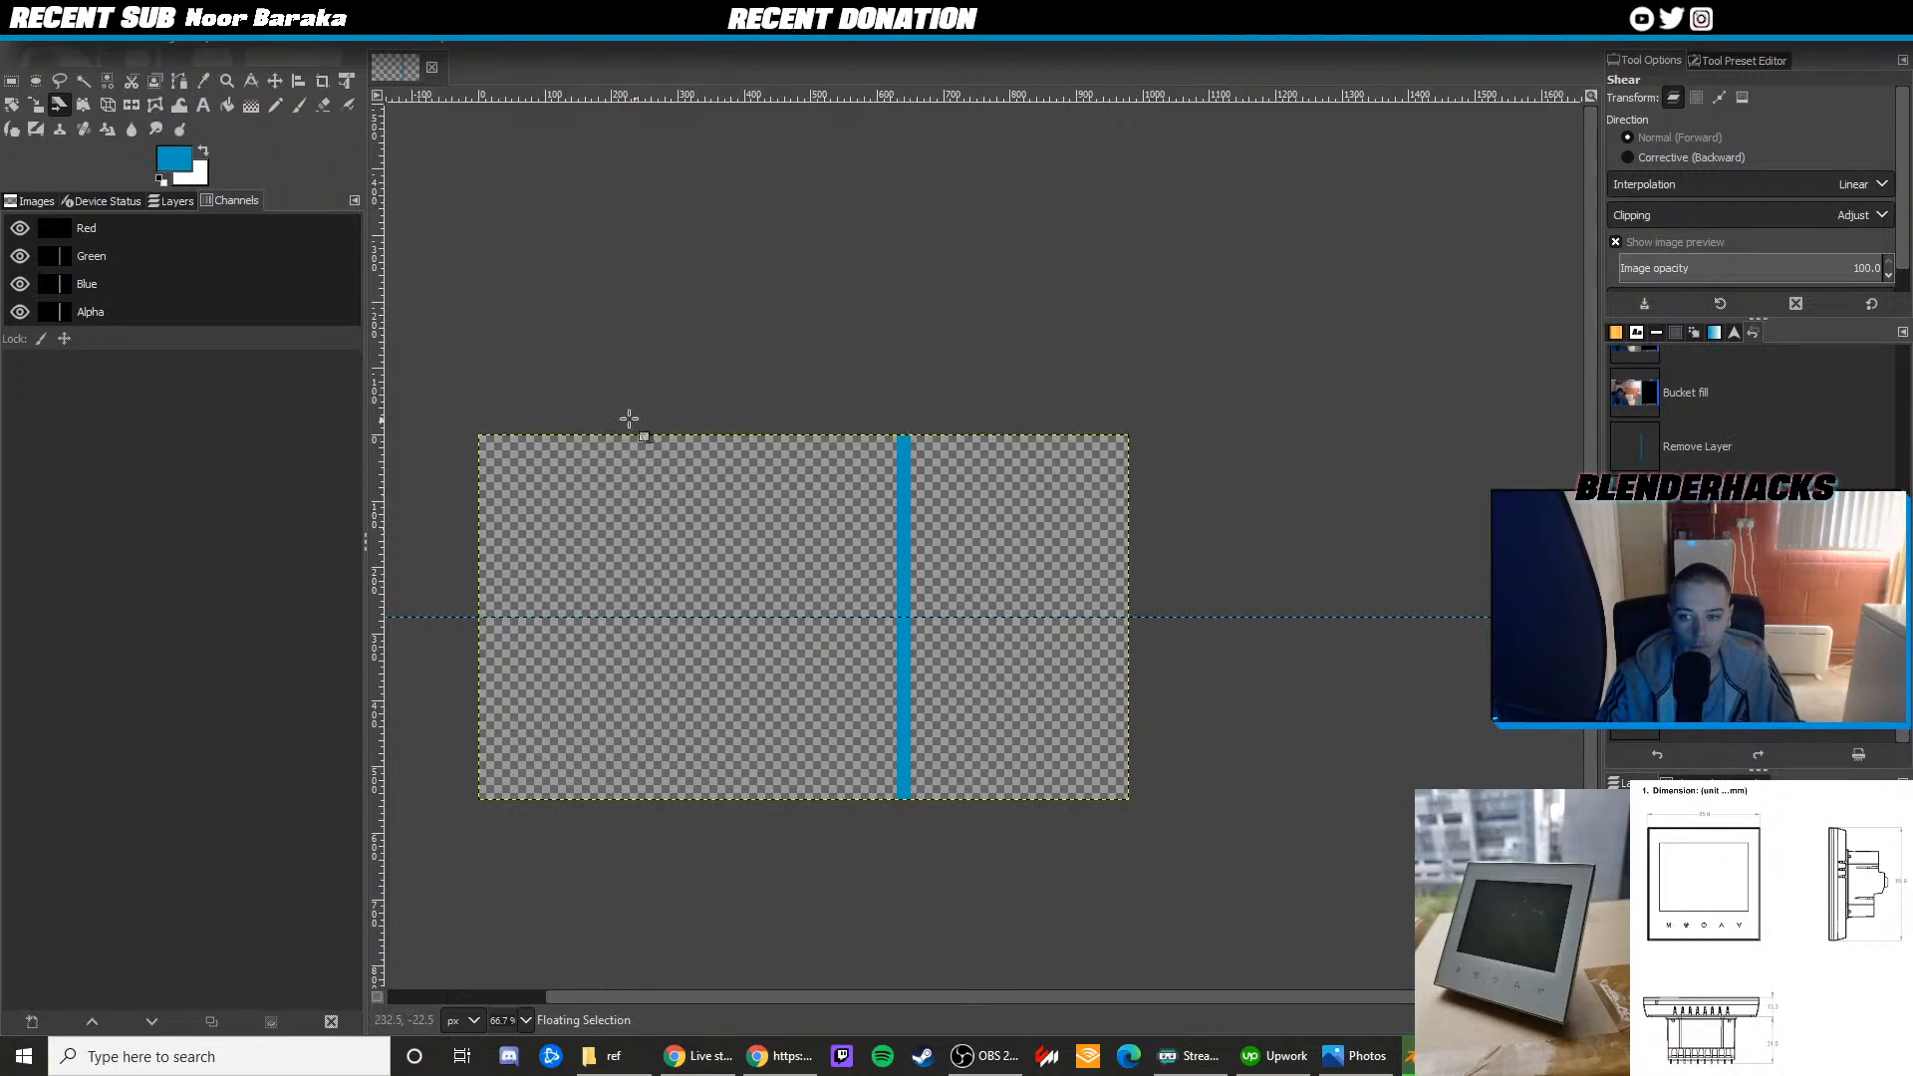
Restrict the rectangular selection to the lower part of the blue strip by subtracting the areas beside it
{"action": "key", "text": "r"}
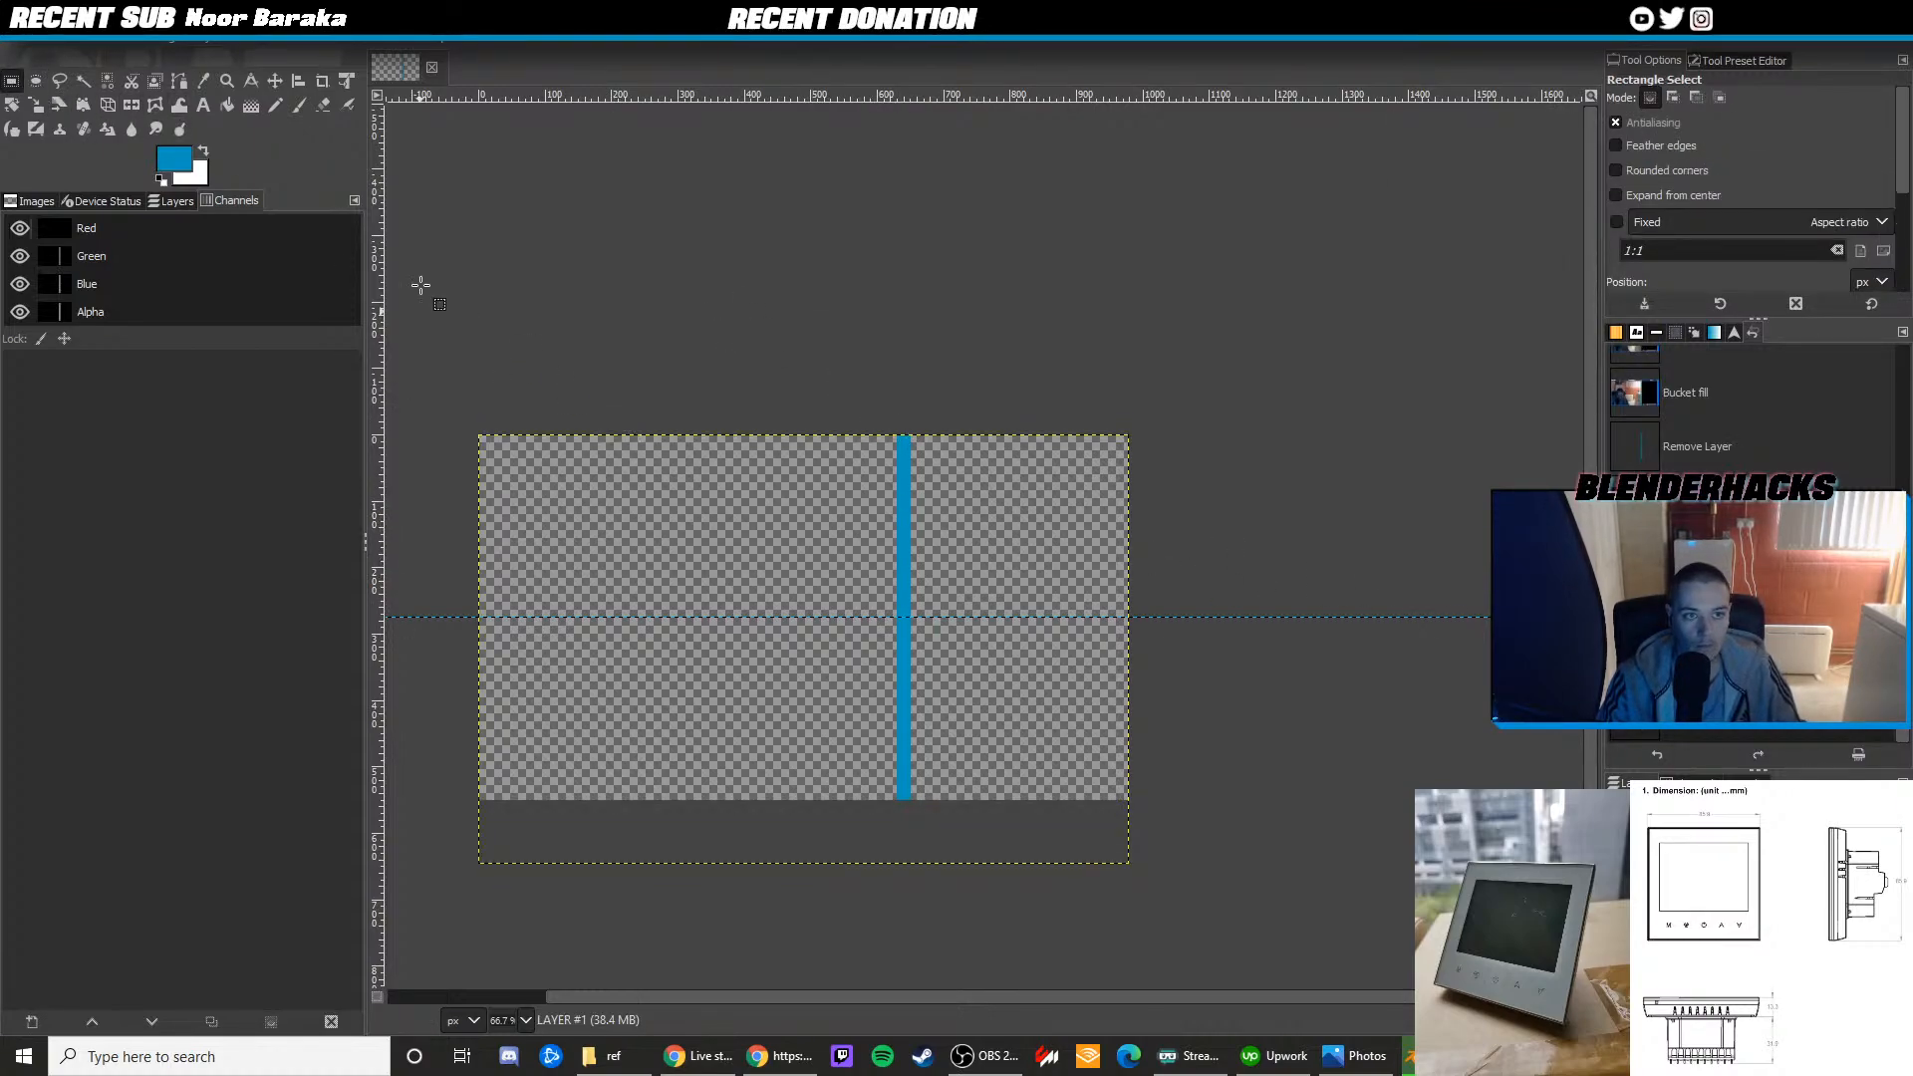
{"action": "mouse_move", "coordinate": [866, 577]}
{"action": "left_mouse_down"}
{"action": "mouse_move", "coordinate": [978, 802]}
{"action": "mouse_move", "coordinate": [864, 618]}
{"action": "mouse_move", "coordinate": [900, 613]}
{"action": "left_mouse_up"}
{"action": "scroll", "coordinate": [917, 638], "scroll_direction": "up", "scroll_amount": 6, "text": "ctrl"}
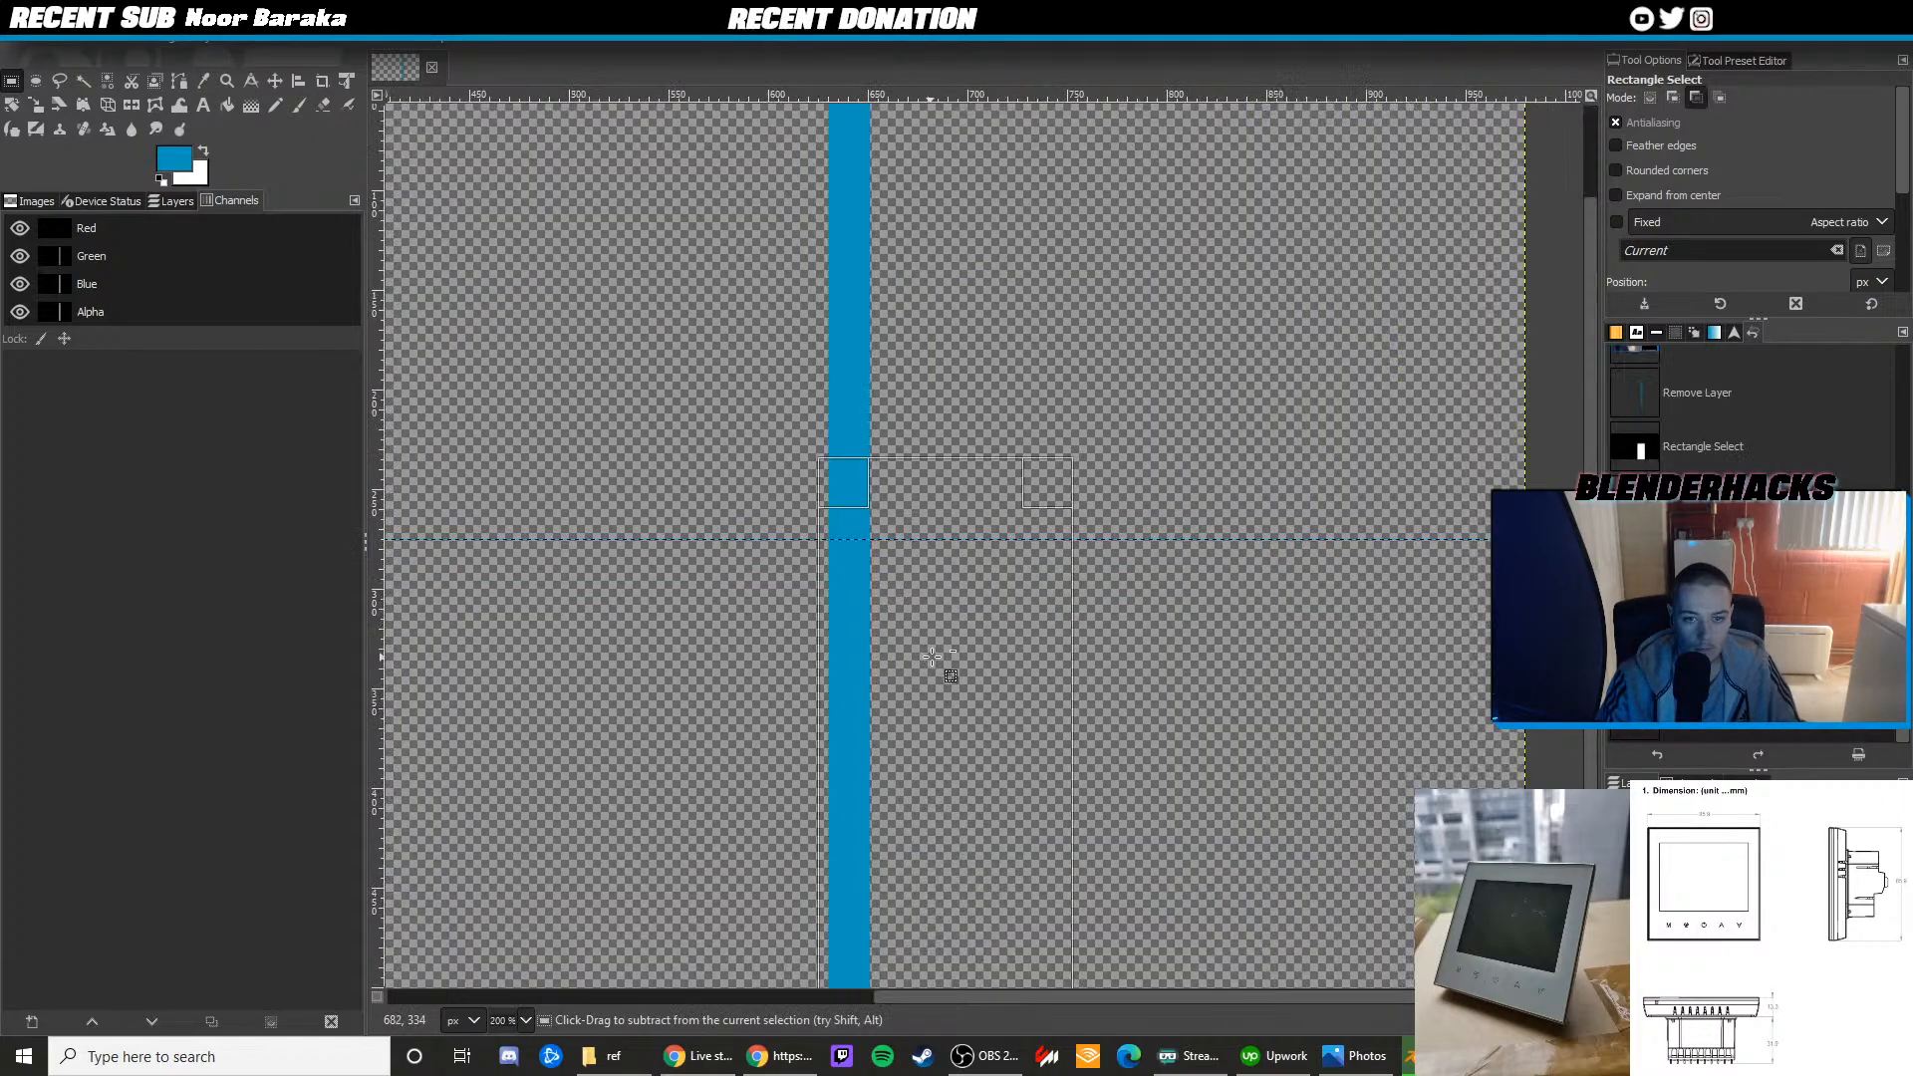
{"action": "left_click_drag", "start_coordinate": [648, 175], "coordinate": [677, 192]}
{"action": "left_click_drag", "start_coordinate": [1325, 211], "coordinate": [775, 245]}
{"action": "scroll", "coordinate": [783, 301], "scroll_direction": "up", "scroll_amount": 4, "text": "ctrl"}
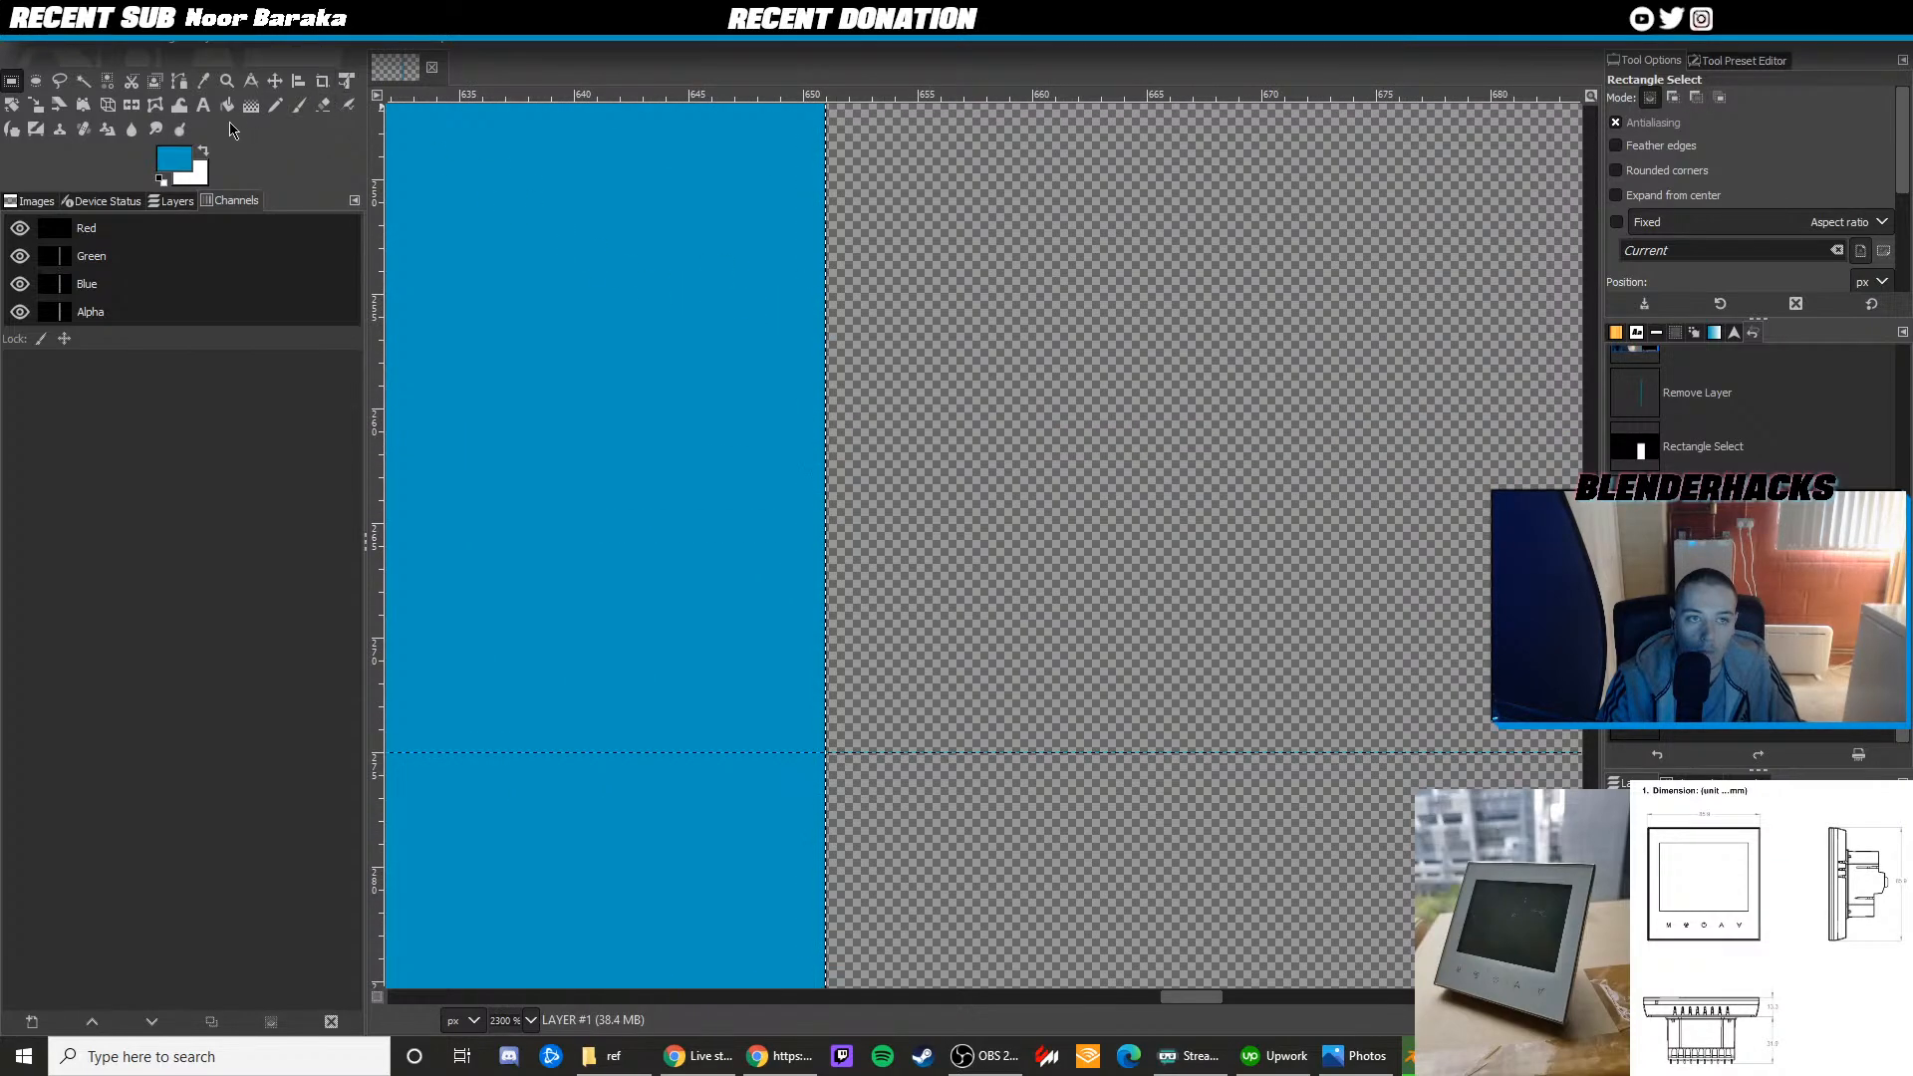
Set the foreground color to pink and bucket-fill the selected lower part of the strip
{"action": "left_click", "coordinate": [174, 159]}
{"action": "left_click", "coordinate": [728, 654]}
{"action": "left_click", "coordinate": [638, 725]}
{"action": "left_click", "coordinate": [227, 105]}
{"action": "left_click", "coordinate": [717, 469]}
{"action": "scroll", "coordinate": [708, 469], "scroll_direction": "down", "scroll_amount": 10, "text": "ctrl"}
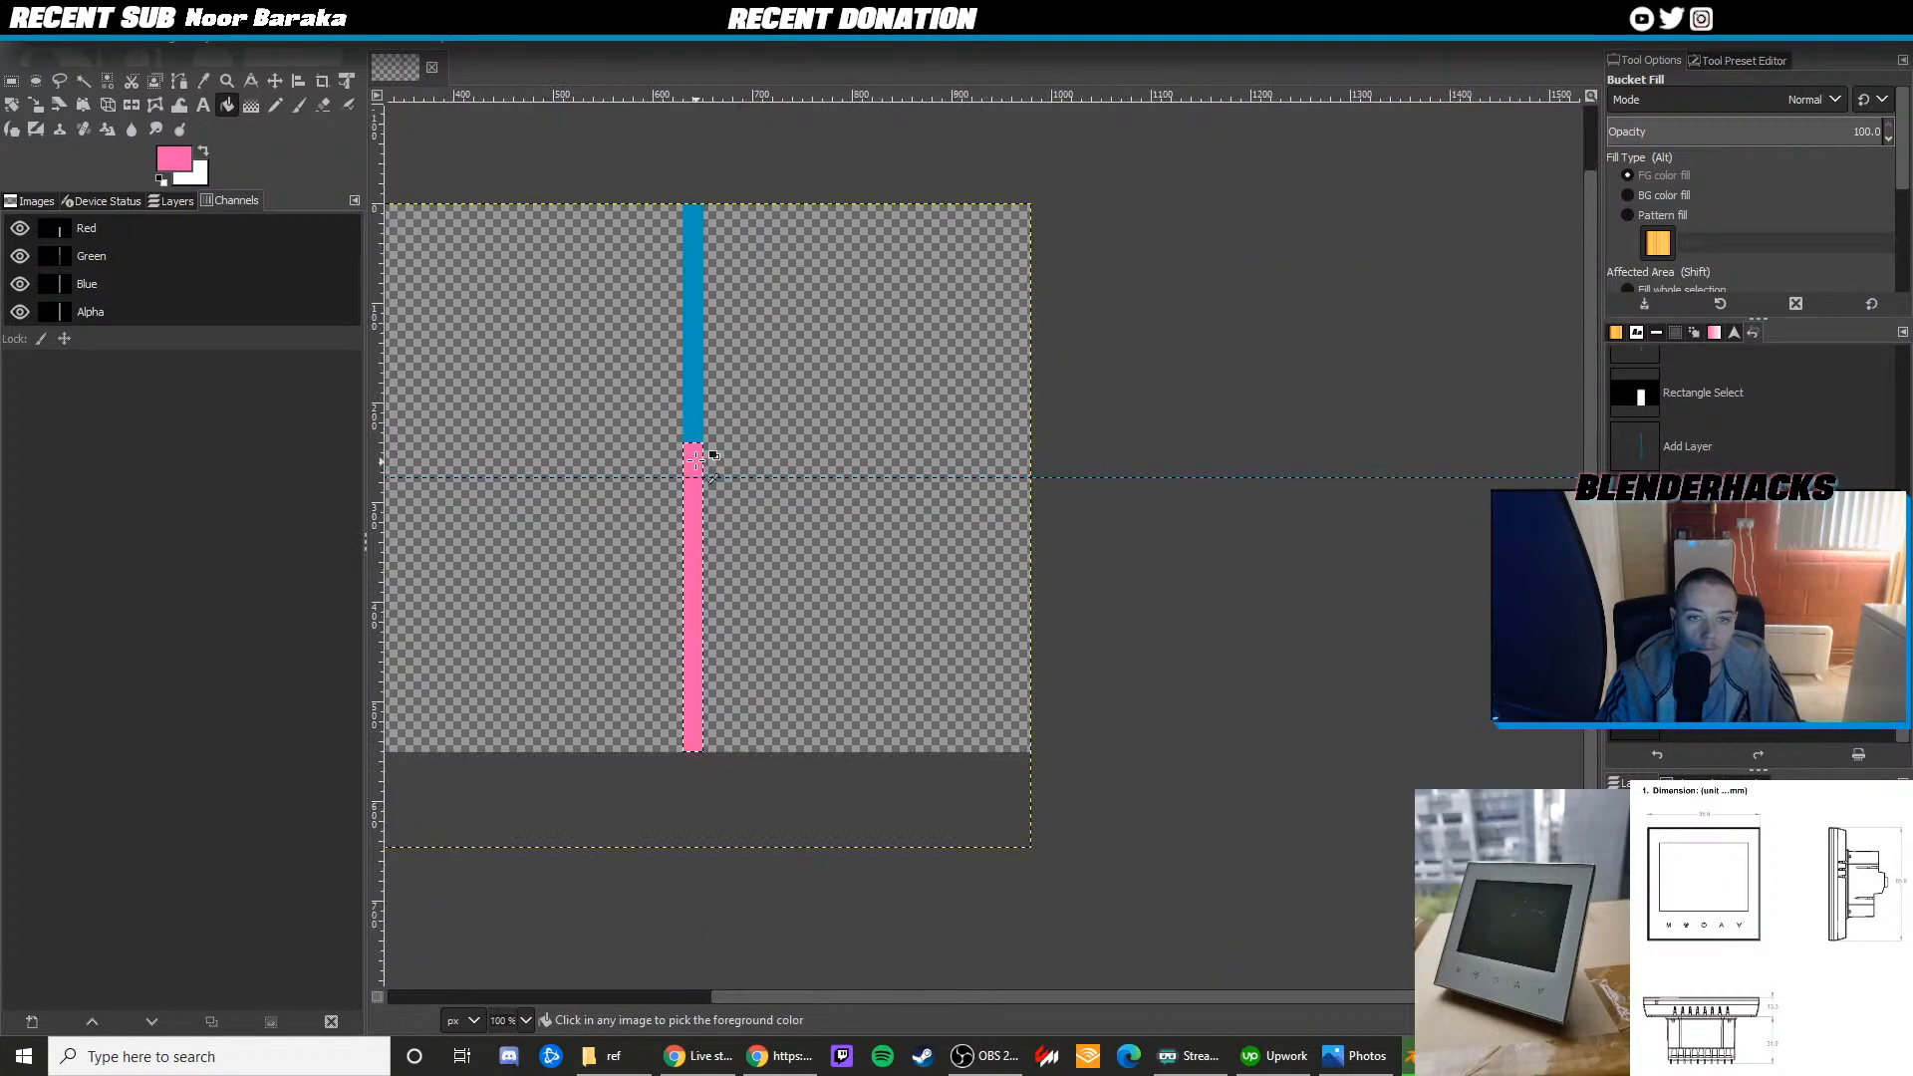
Move the pink strip section slightly and undo the move
{"action": "left_click", "coordinate": [11, 84]}
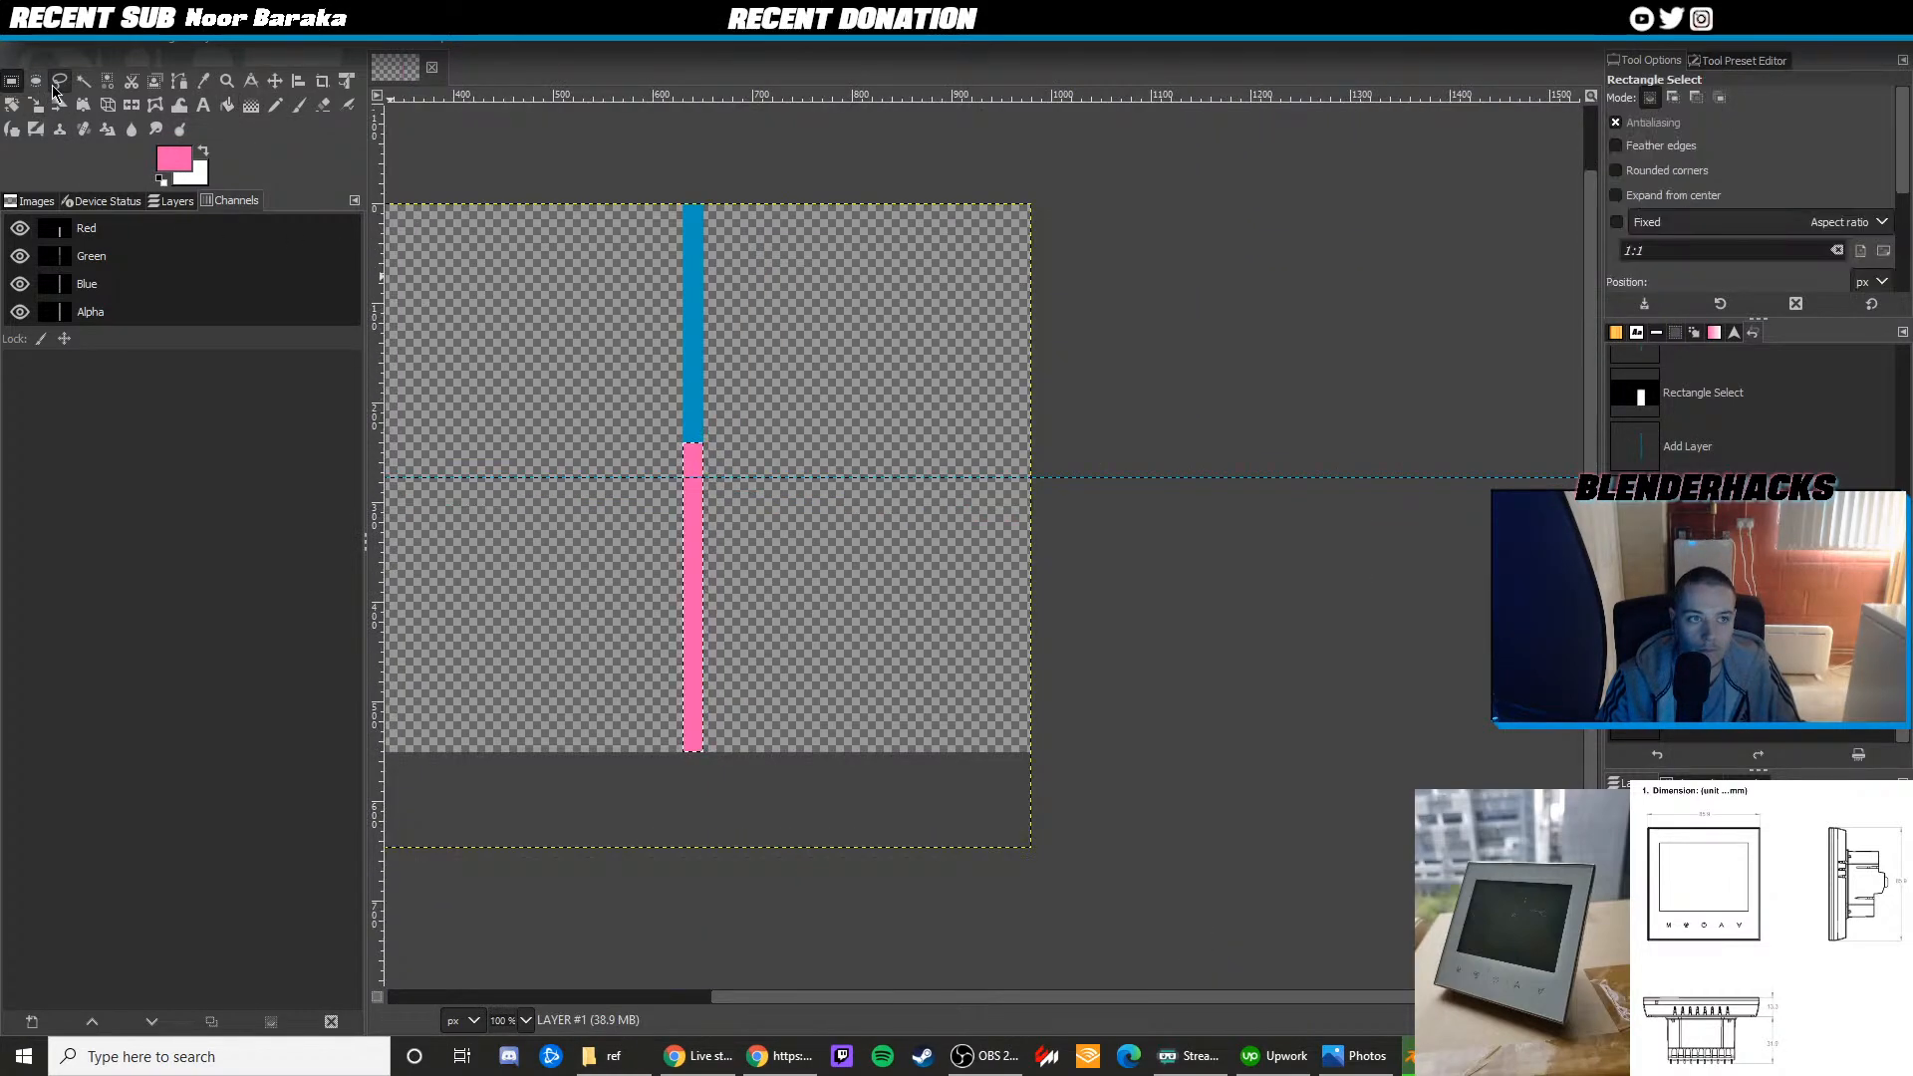
{"action": "left_click", "coordinate": [273, 86]}
{"action": "mouse_move", "coordinate": [696, 565]}
{"action": "left_mouse_down"}
{"action": "mouse_move", "coordinate": [824, 572]}
{"action": "mouse_move", "coordinate": [715, 555]}
{"action": "left_mouse_up"}
{"action": "key", "text": "ctrl+z"}
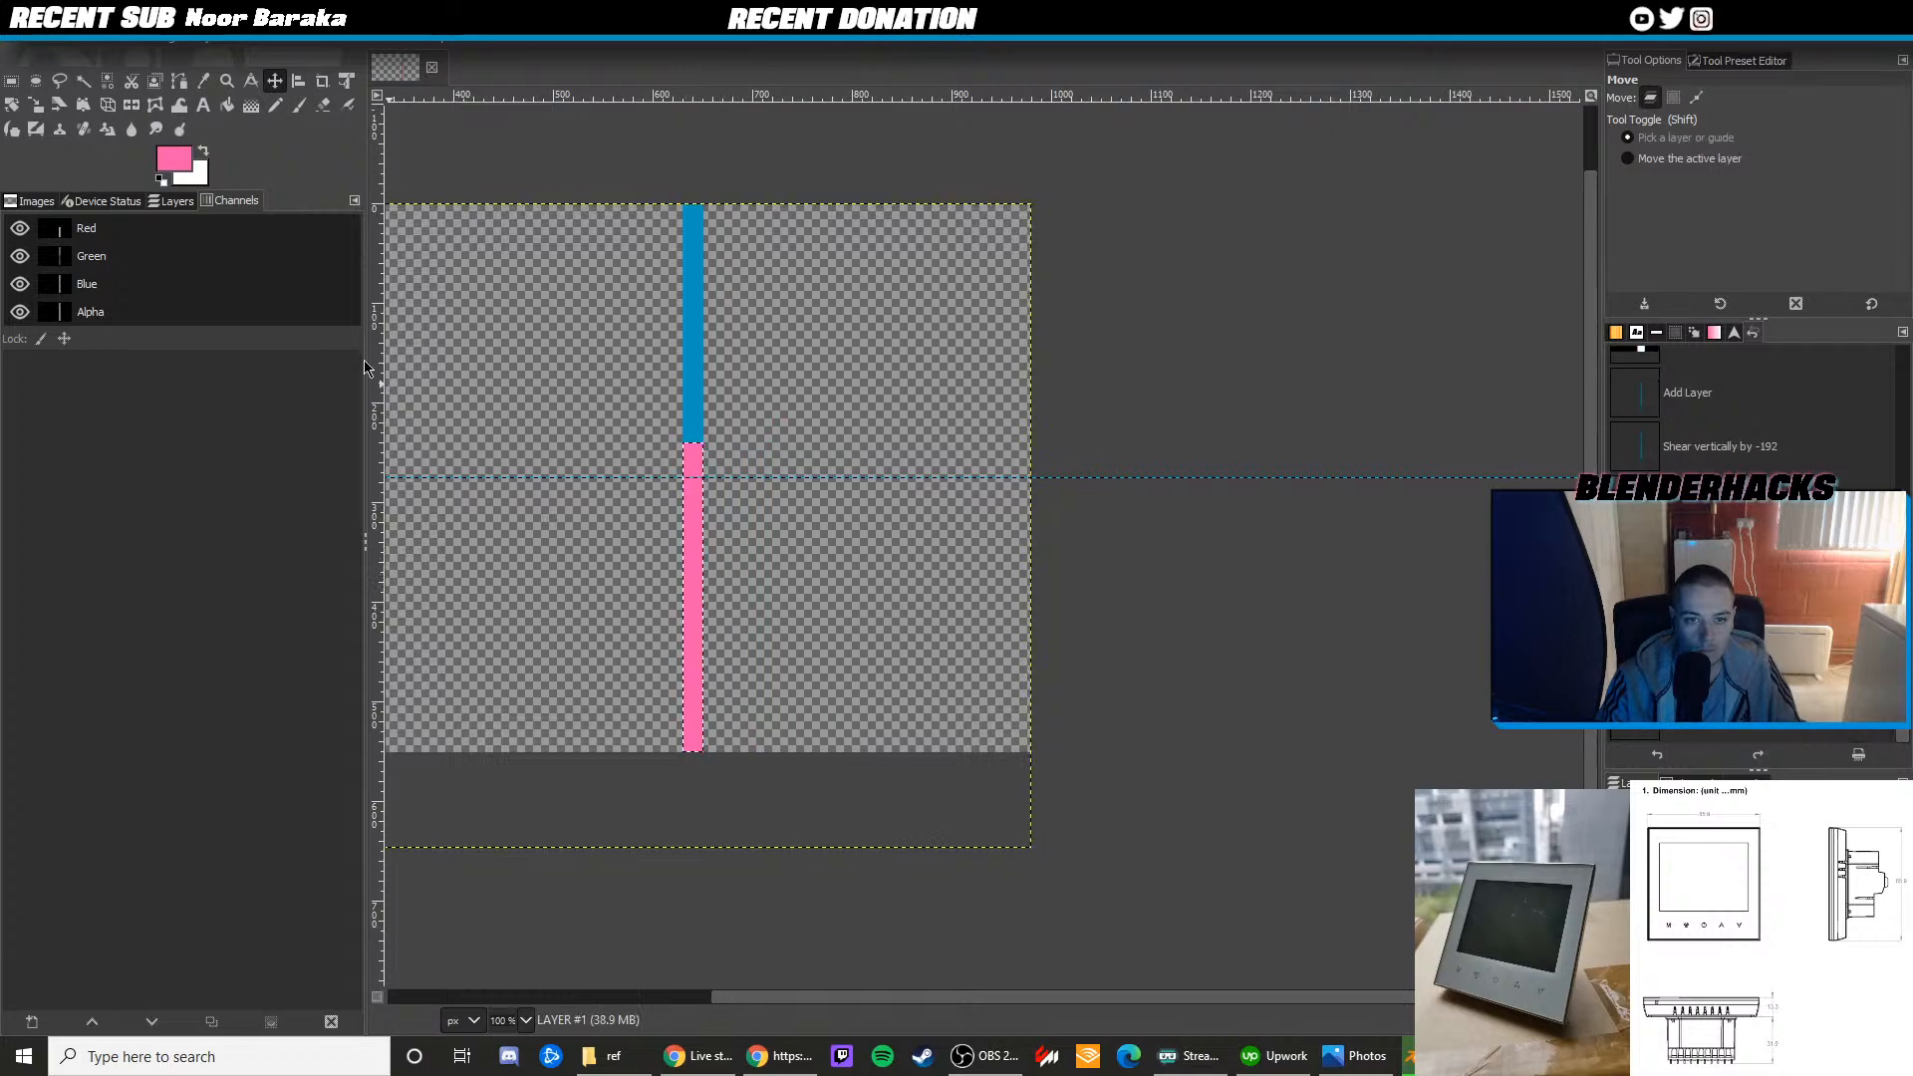
Shear the pink strip section vertically by -99 to slant its joint with the blue section
{"action": "left_click", "coordinate": [36, 108]}
{"action": "left_click", "coordinate": [59, 104]}
{"action": "left_click_drag", "start_coordinate": [815, 404], "coordinate": [817, 388]}
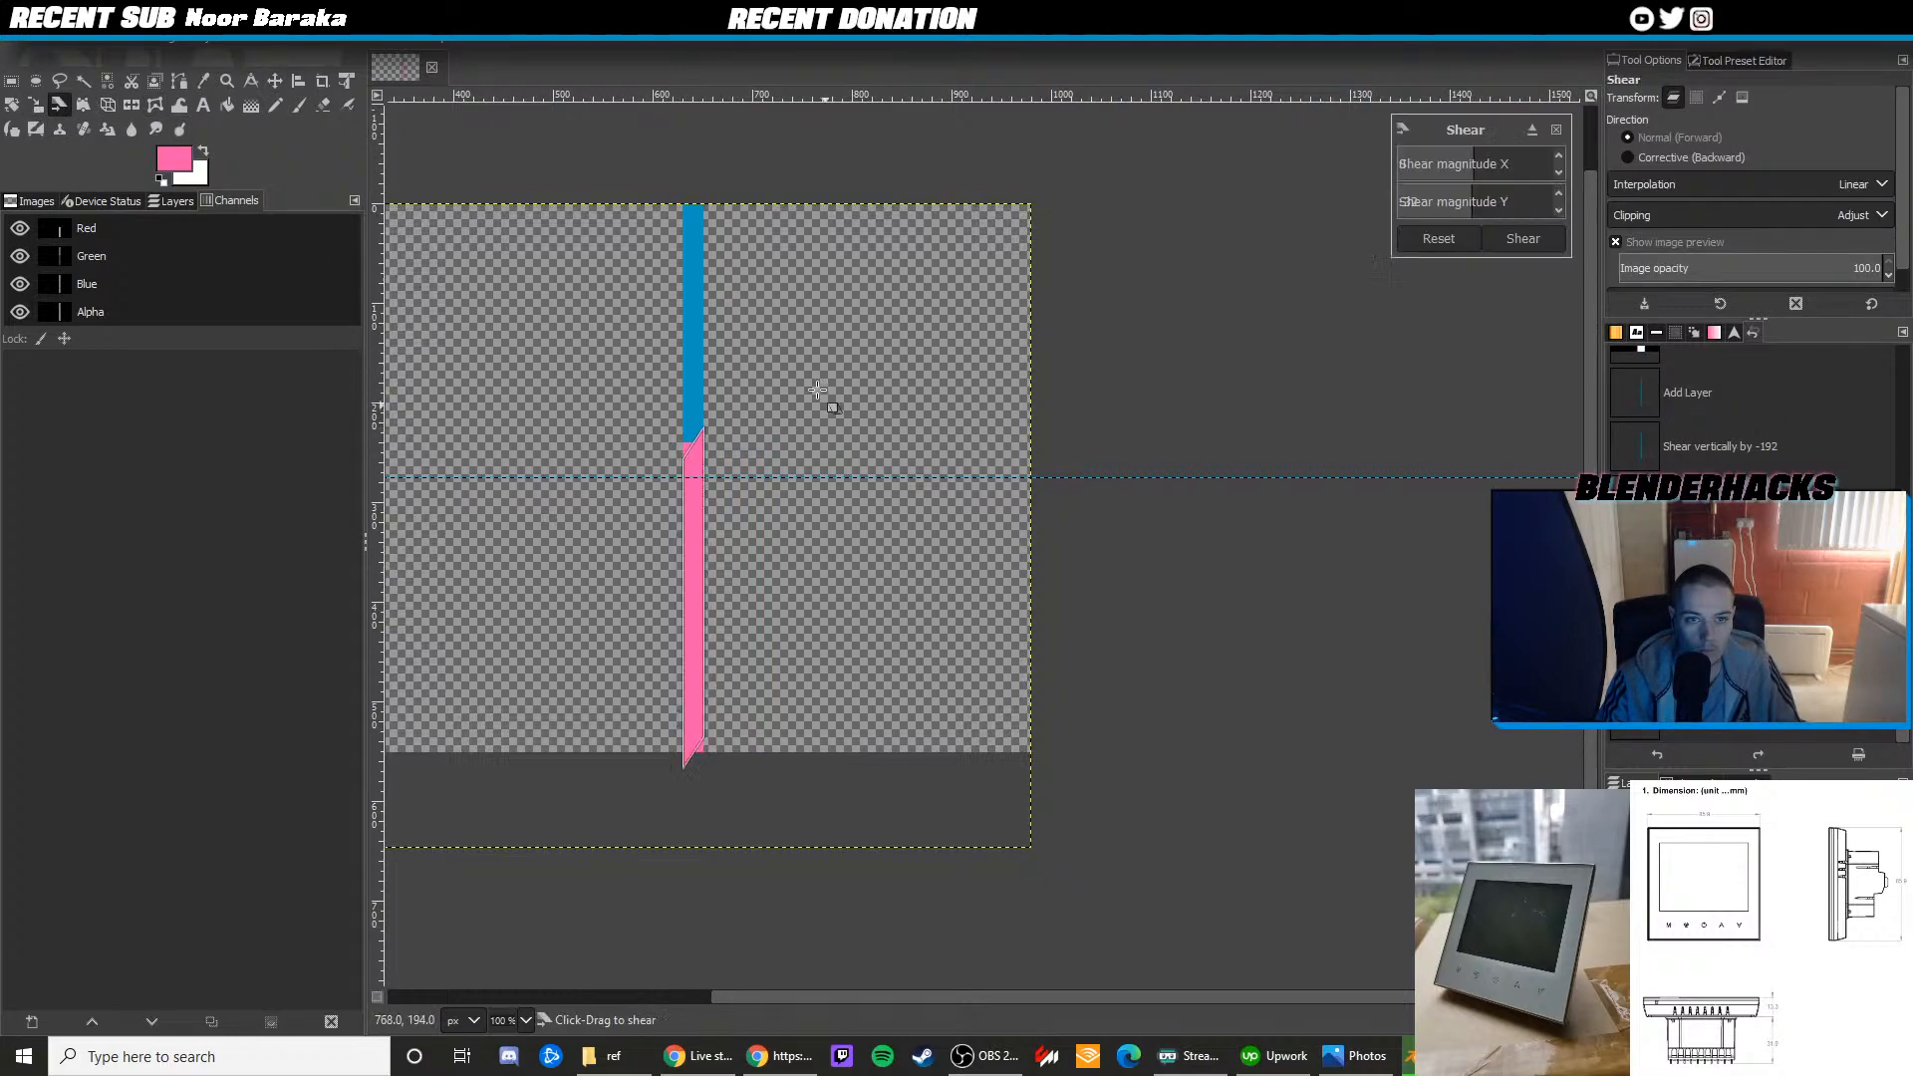
{"action": "left_click", "coordinate": [1523, 238]}
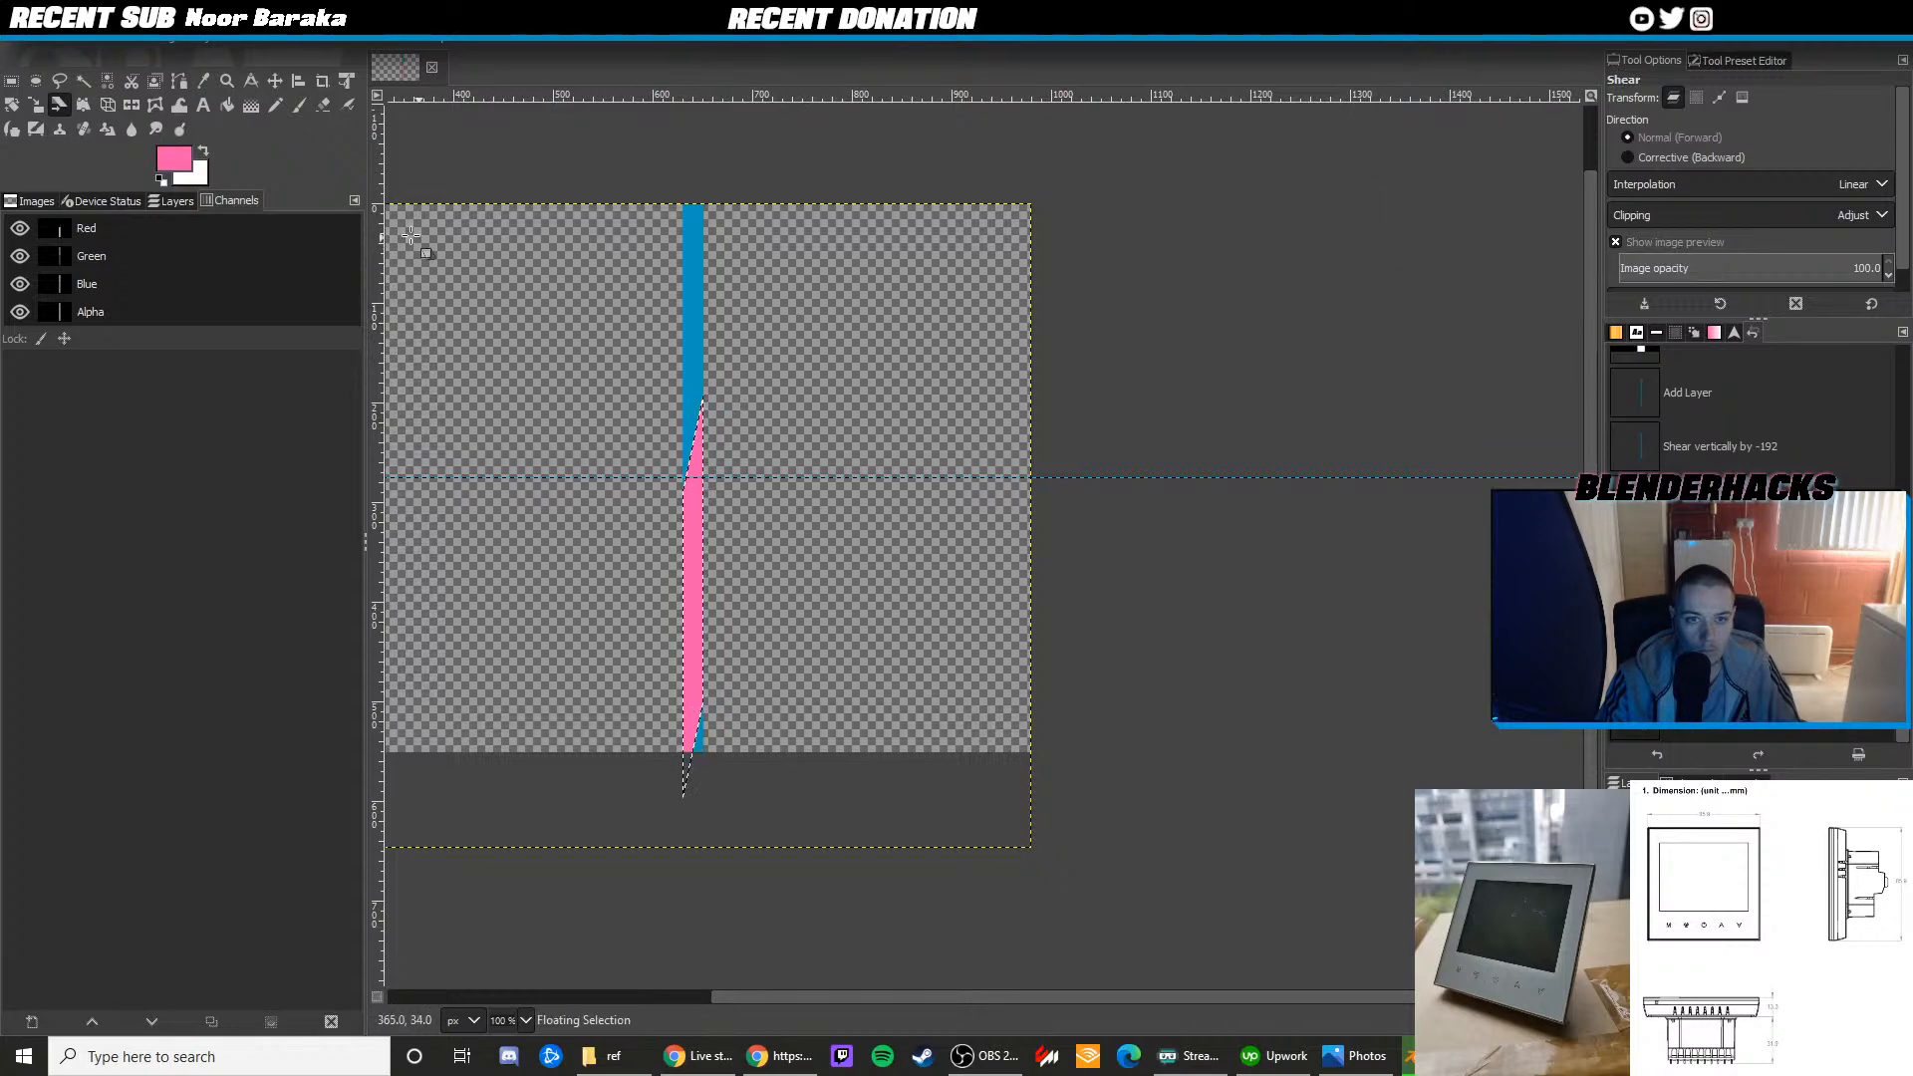
Move the sheared pink section down along the strip and anchor the floating selection
{"action": "key", "text": "m"}
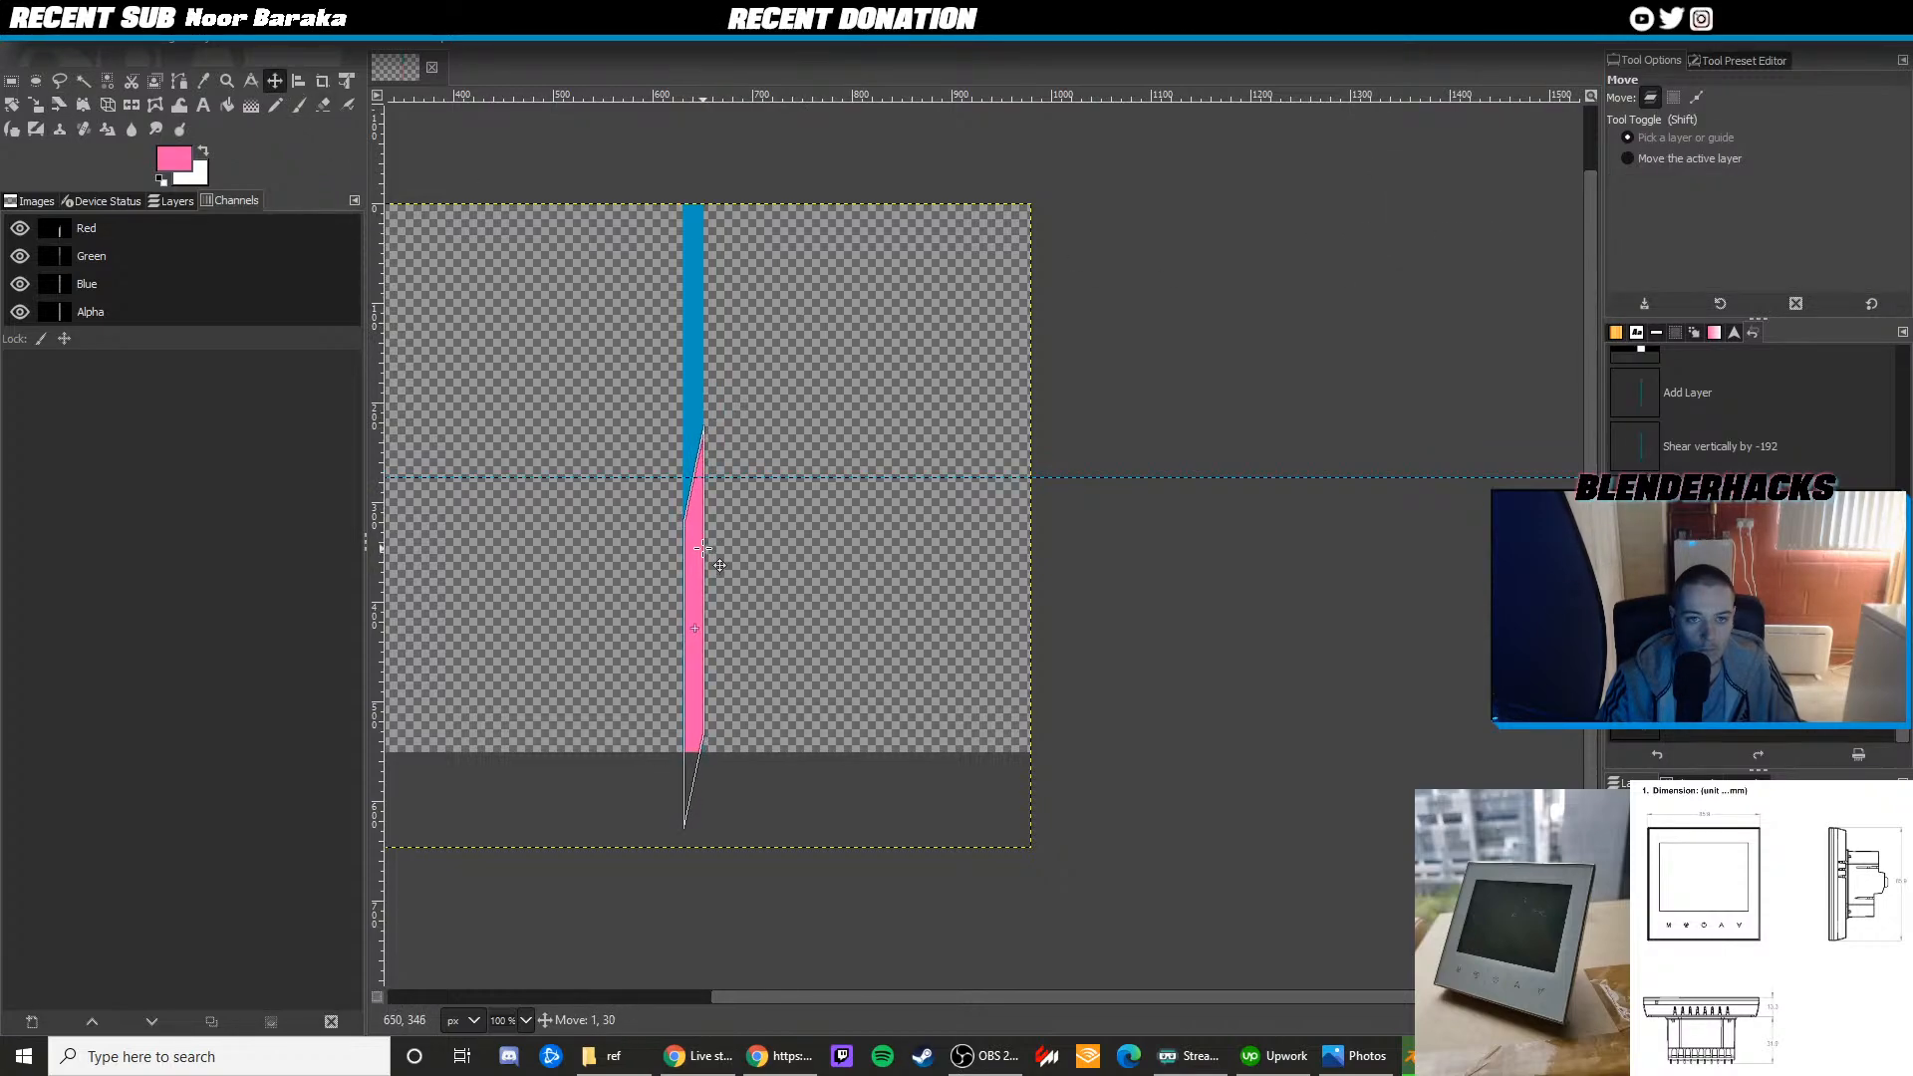
{"action": "left_click_drag", "start_coordinate": [702, 546], "coordinate": [702, 546]}
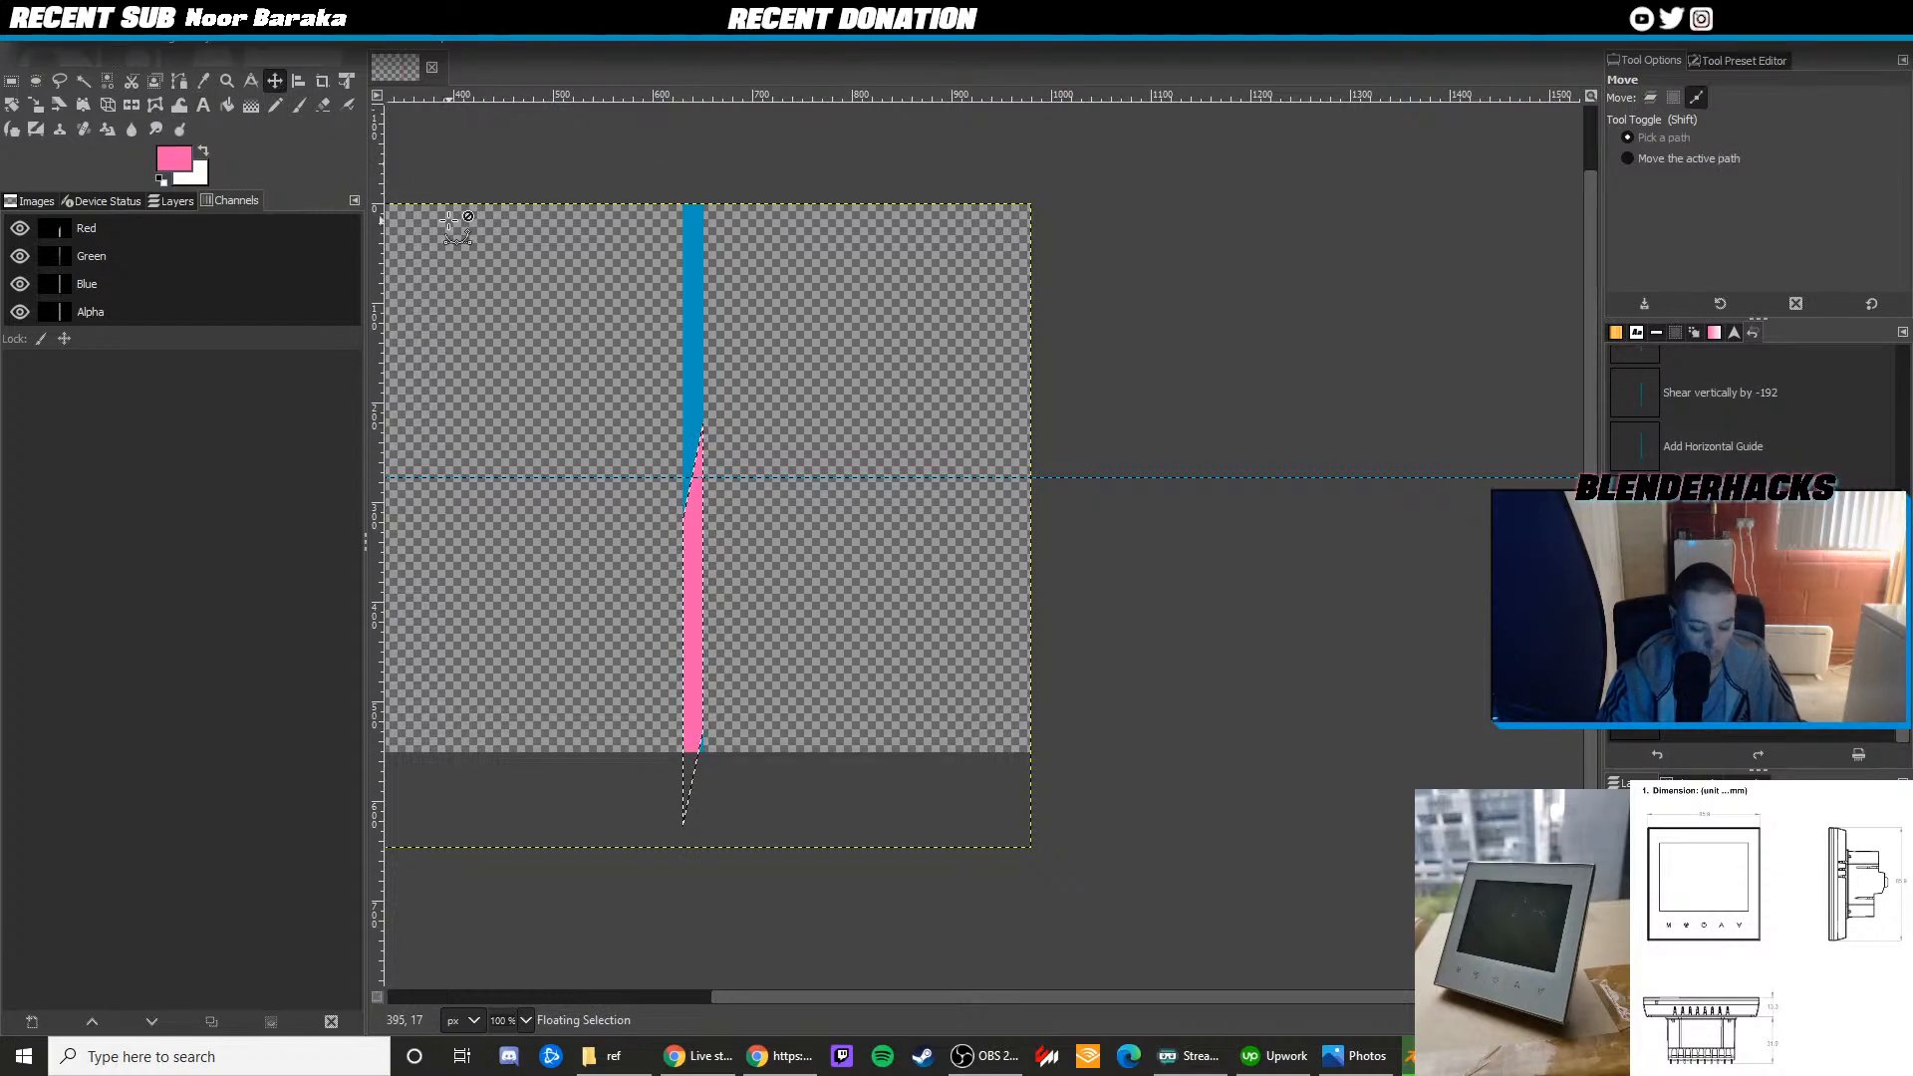
{"action": "key", "text": "ctrl+h"}
Move the pink section's layer down about 21 px and nudge it slightly back up
{"action": "scroll", "coordinate": [931, 396], "scroll_direction": "down", "scroll_amount": 2, "text": "ctrl"}
{"action": "scroll", "coordinate": [866, 423], "scroll_direction": "up", "scroll_amount": 3, "text": "ctrl"}
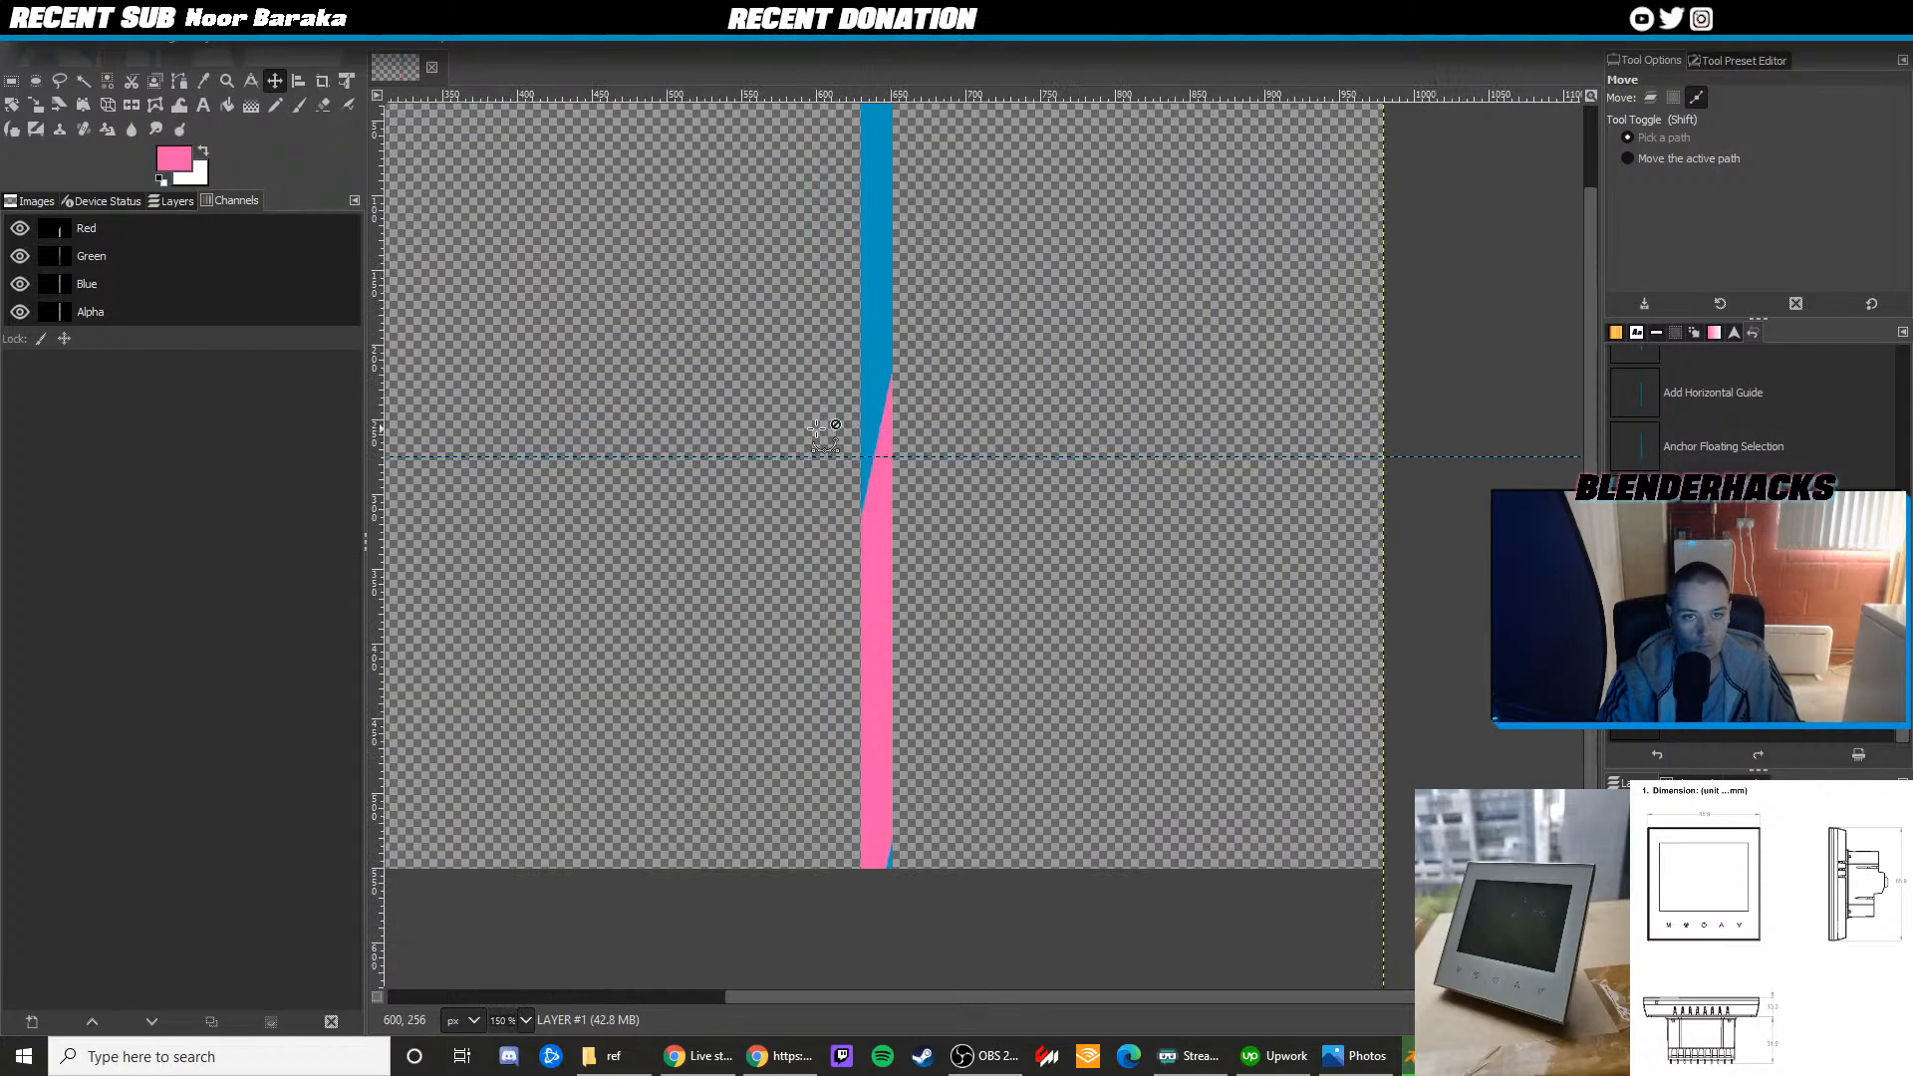
{"action": "left_click_drag", "start_coordinate": [884, 551], "coordinate": [887, 582]}
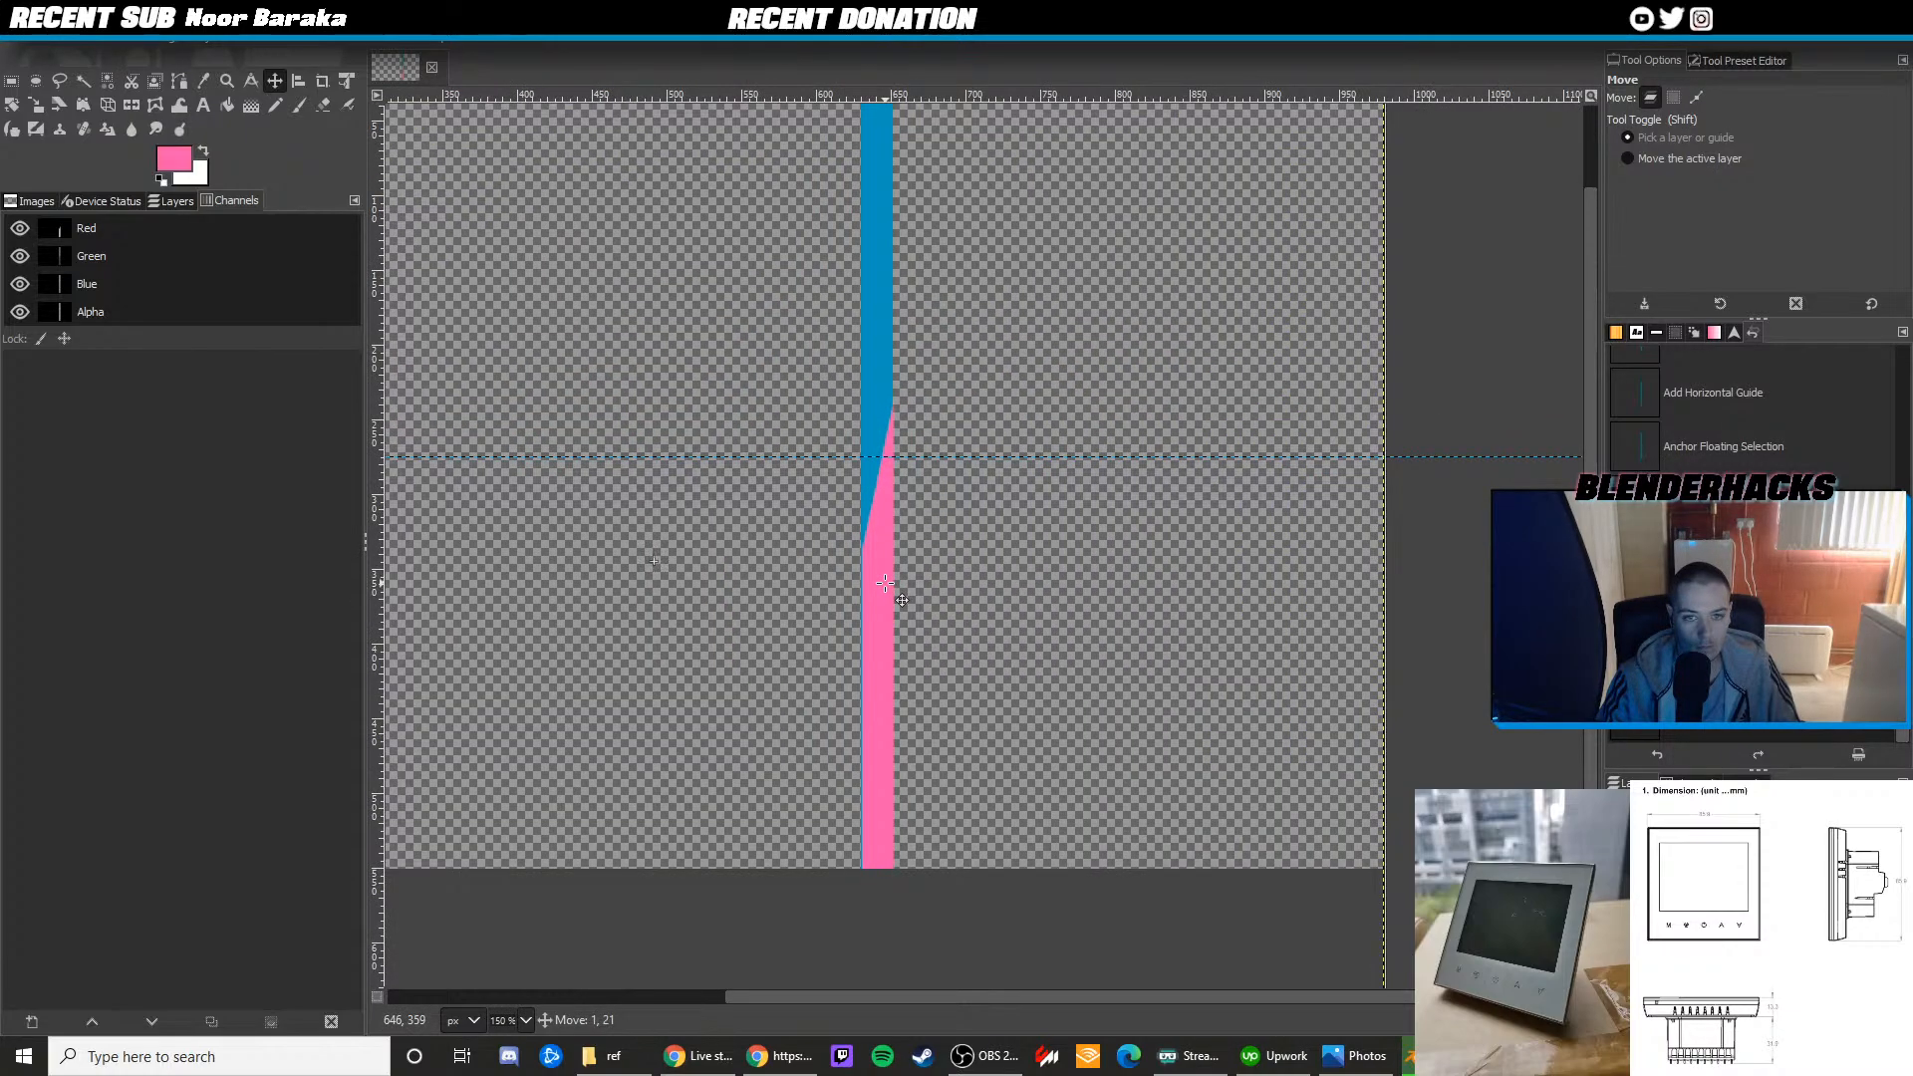
{"action": "scroll", "coordinate": [1076, 518], "scroll_direction": "down", "scroll_amount": 1, "text": "ctrl"}
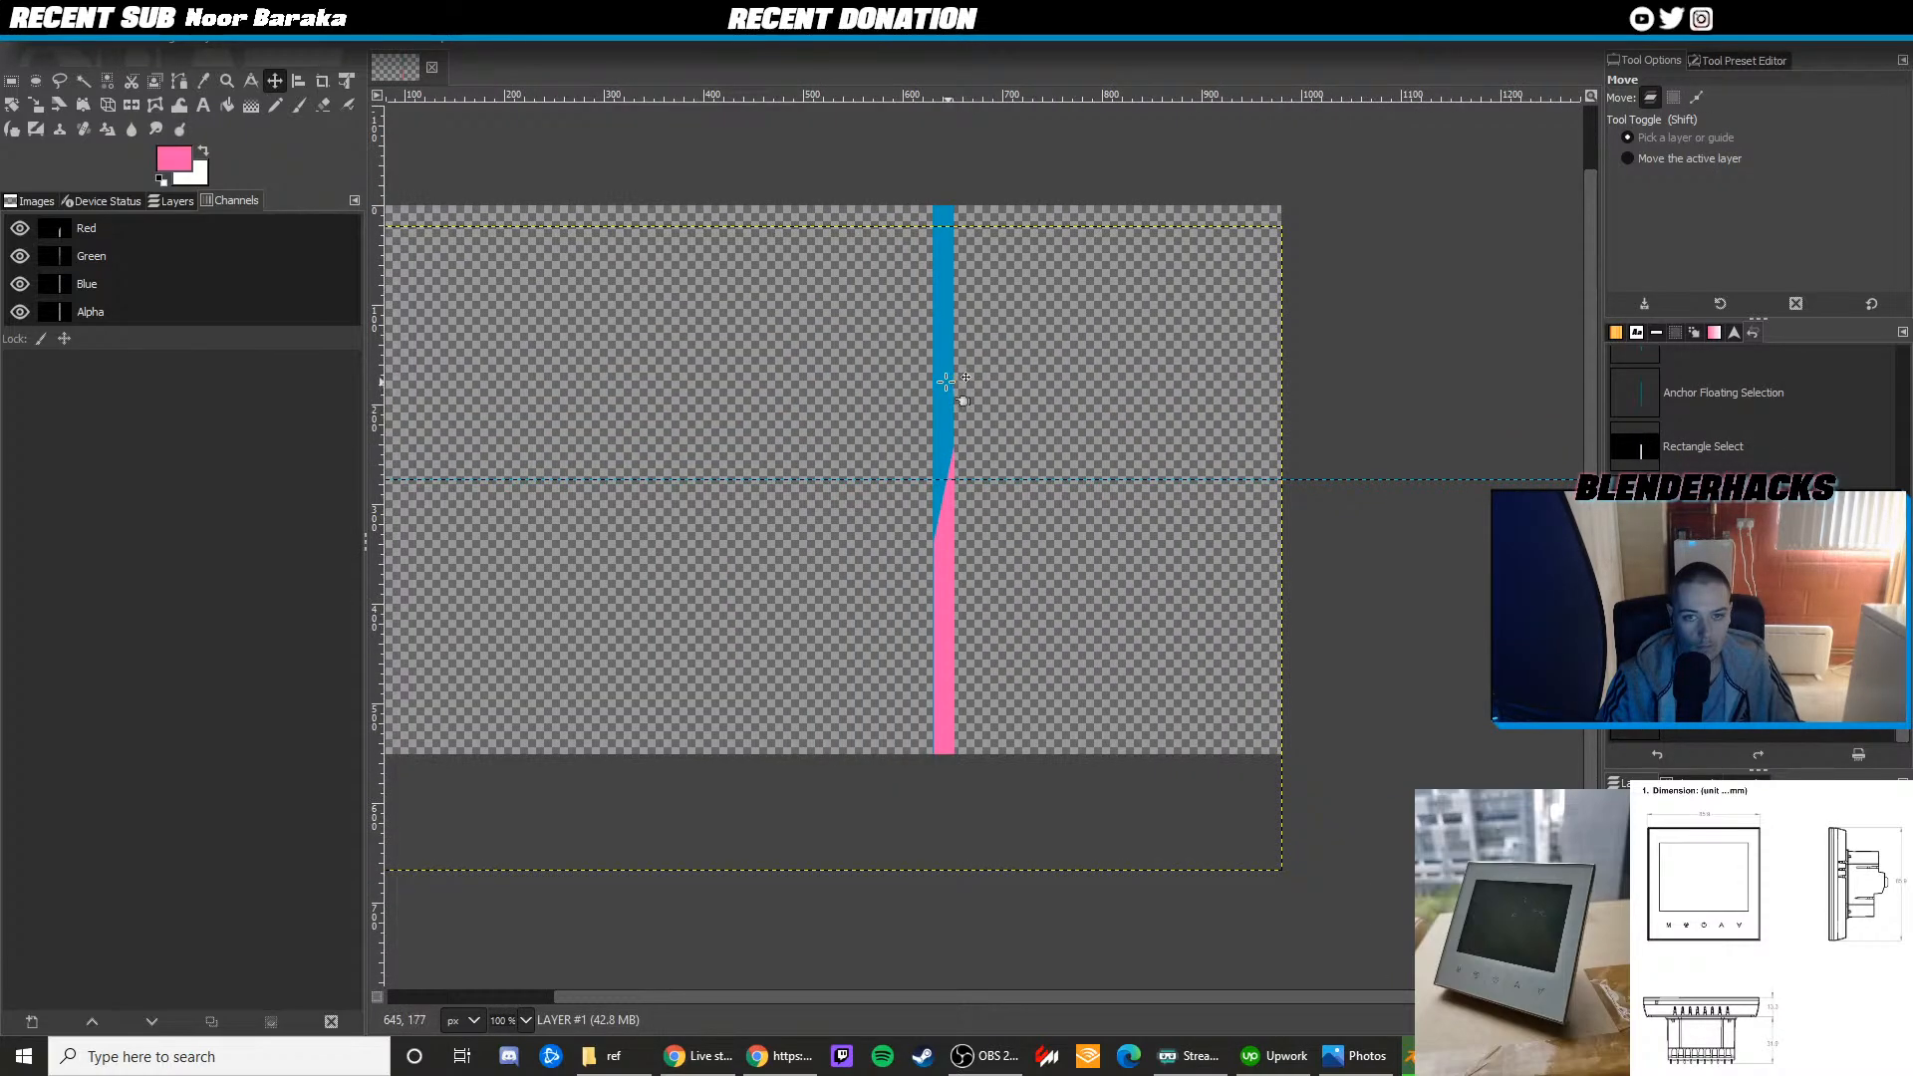
{"action": "left_click_drag", "start_coordinate": [942, 380], "coordinate": [944, 363]}
{"action": "left_click_drag", "start_coordinate": [945, 539], "coordinate": [945, 521]}
Scale the pink section's layer to 980 × 710 px and move it slightly up so it fills the strip down to the canvas edge
{"action": "left_click", "coordinate": [38, 107]}
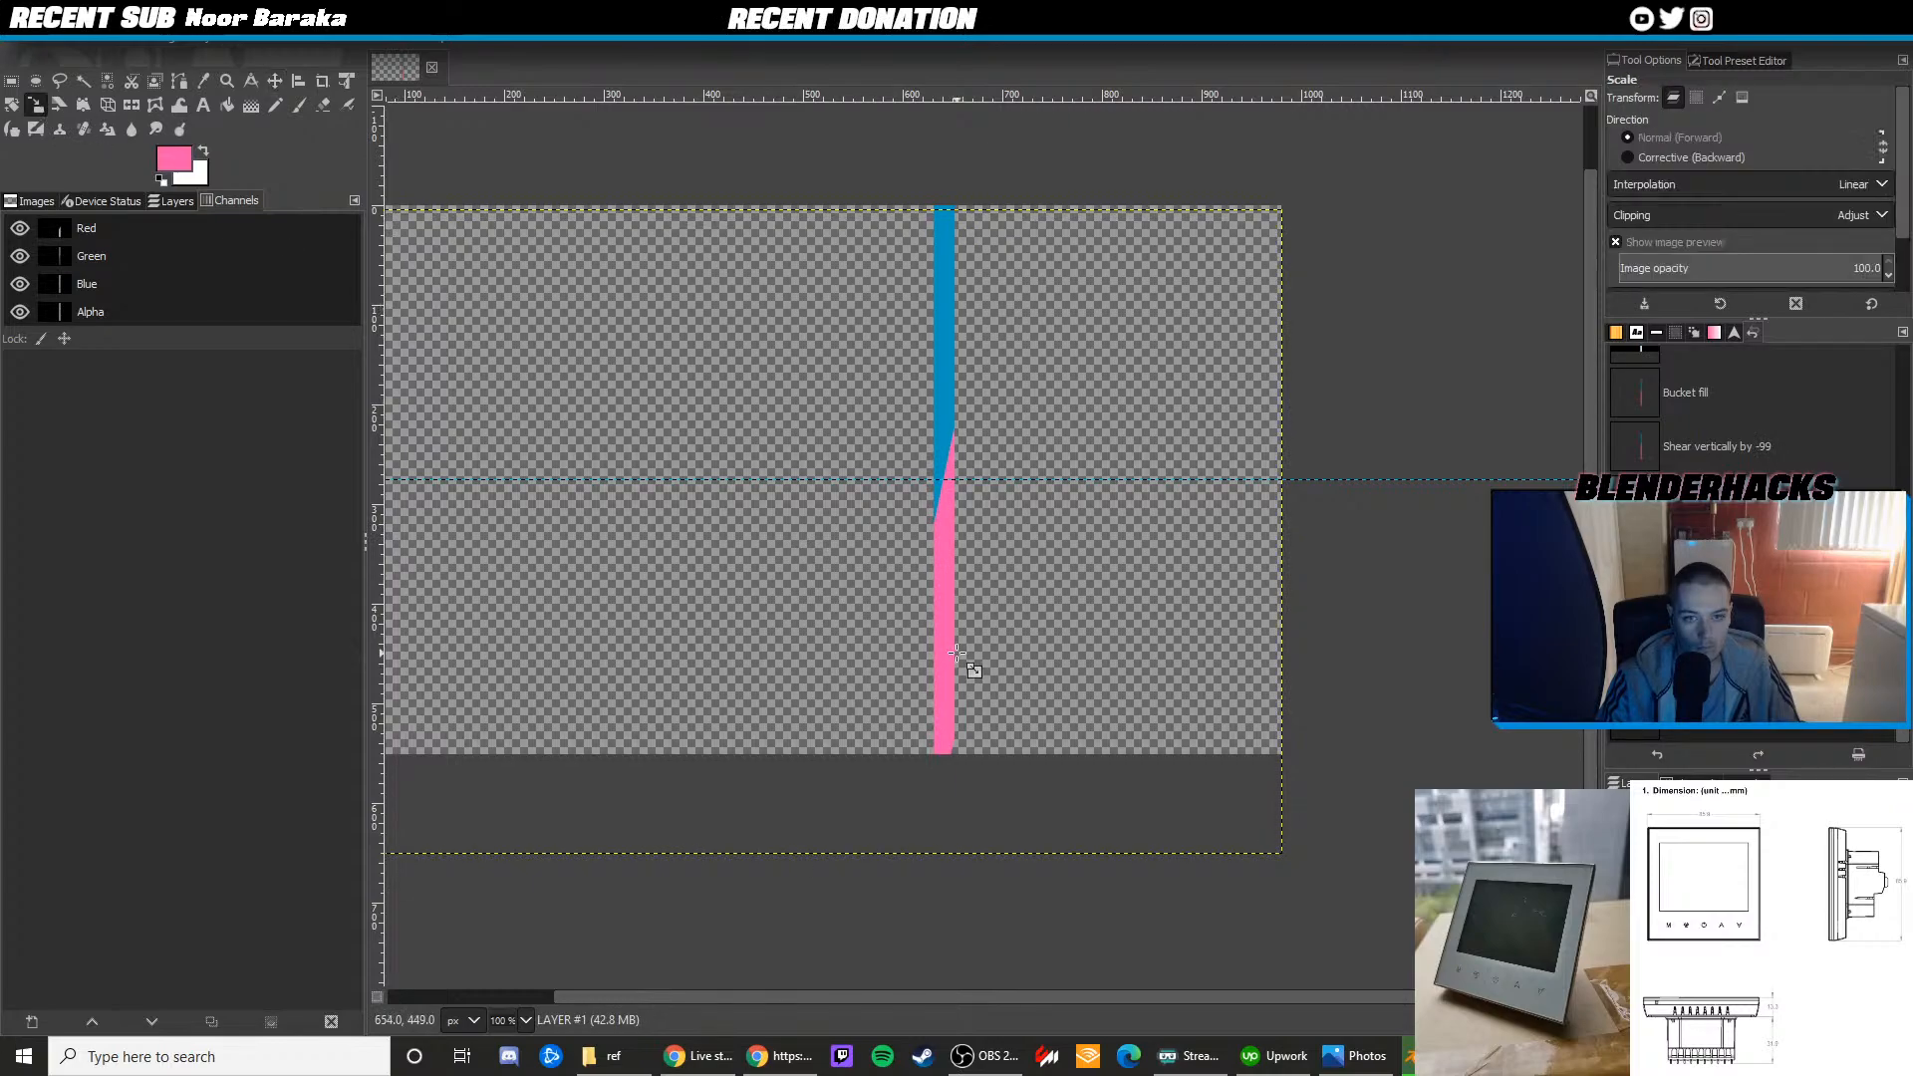
{"action": "left_click", "coordinate": [965, 670]}
{"action": "left_click_drag", "start_coordinate": [794, 854], "coordinate": [794, 919]}
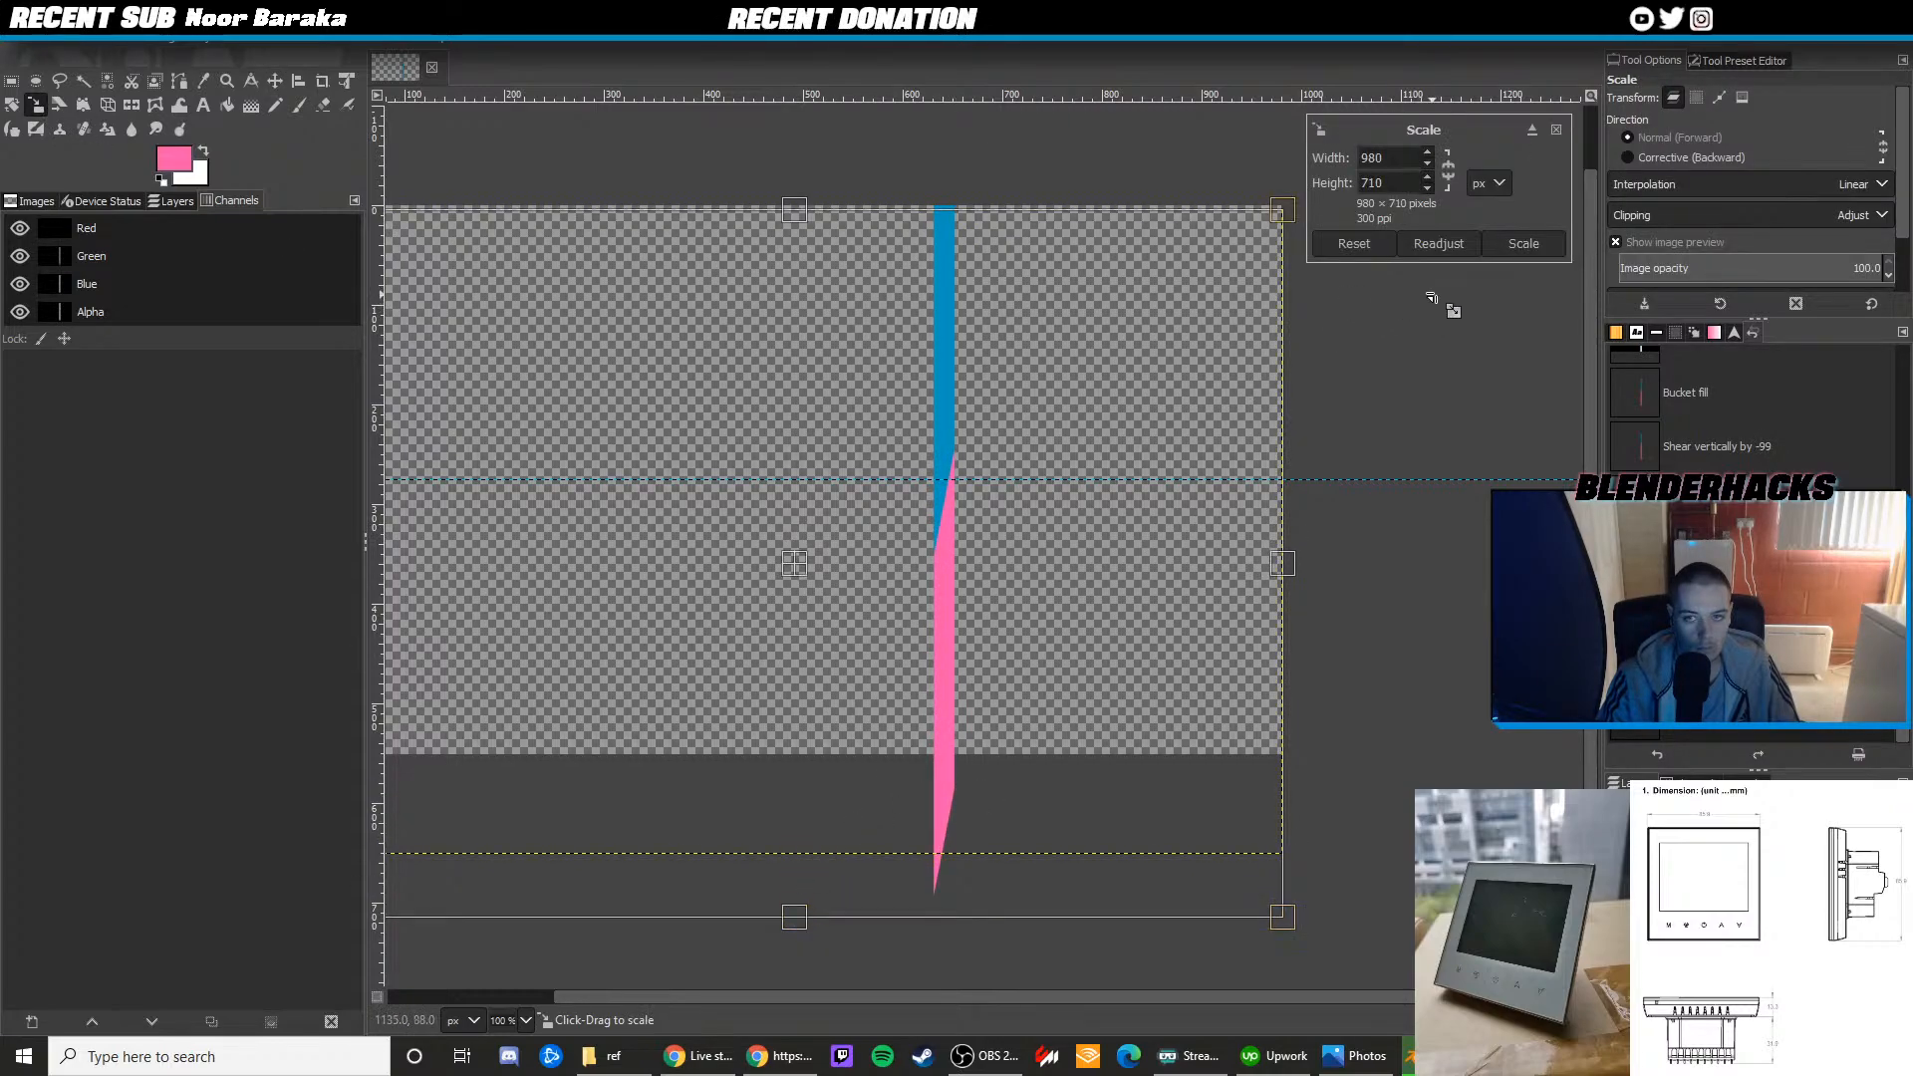
{"action": "left_click", "coordinate": [1504, 247]}
{"action": "left_click", "coordinate": [275, 81]}
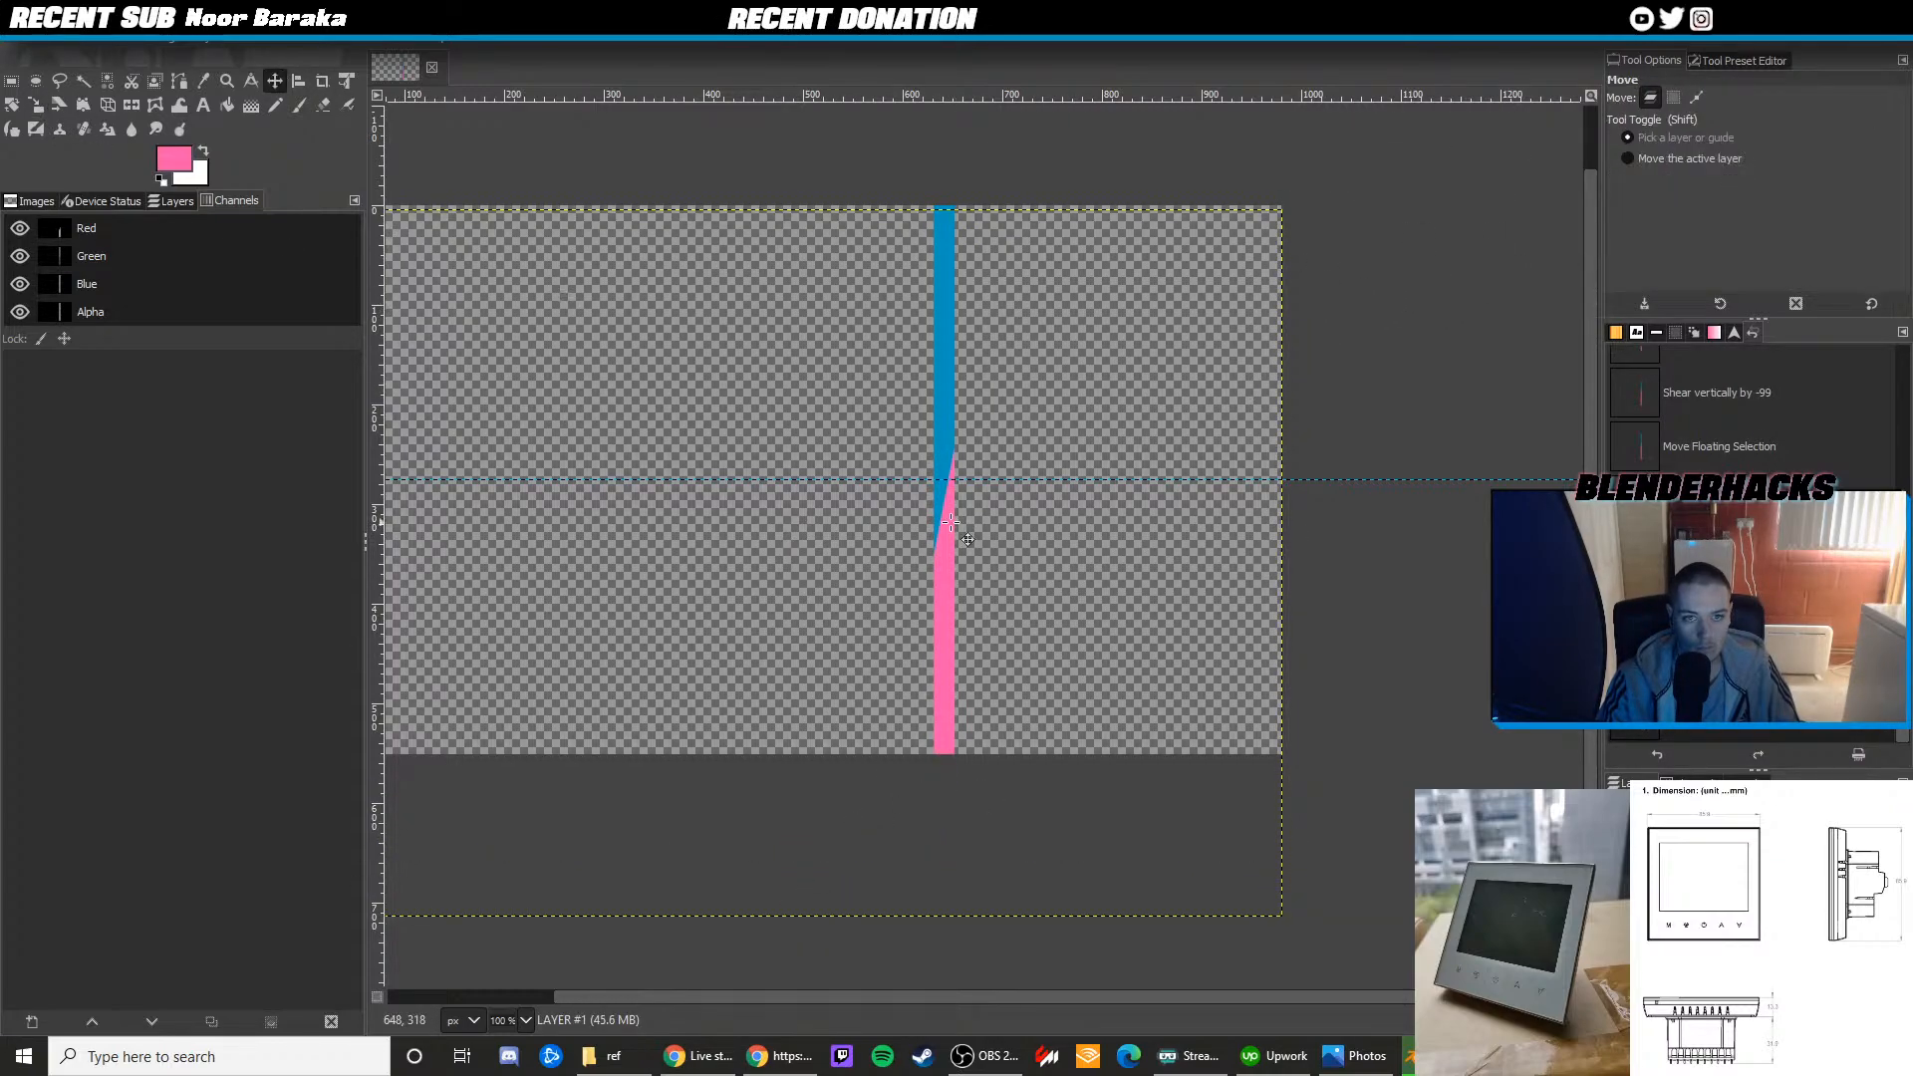
{"action": "left_click_drag", "start_coordinate": [951, 573], "coordinate": [949, 554]}
{"action": "key", "text": "ctrl+h"}
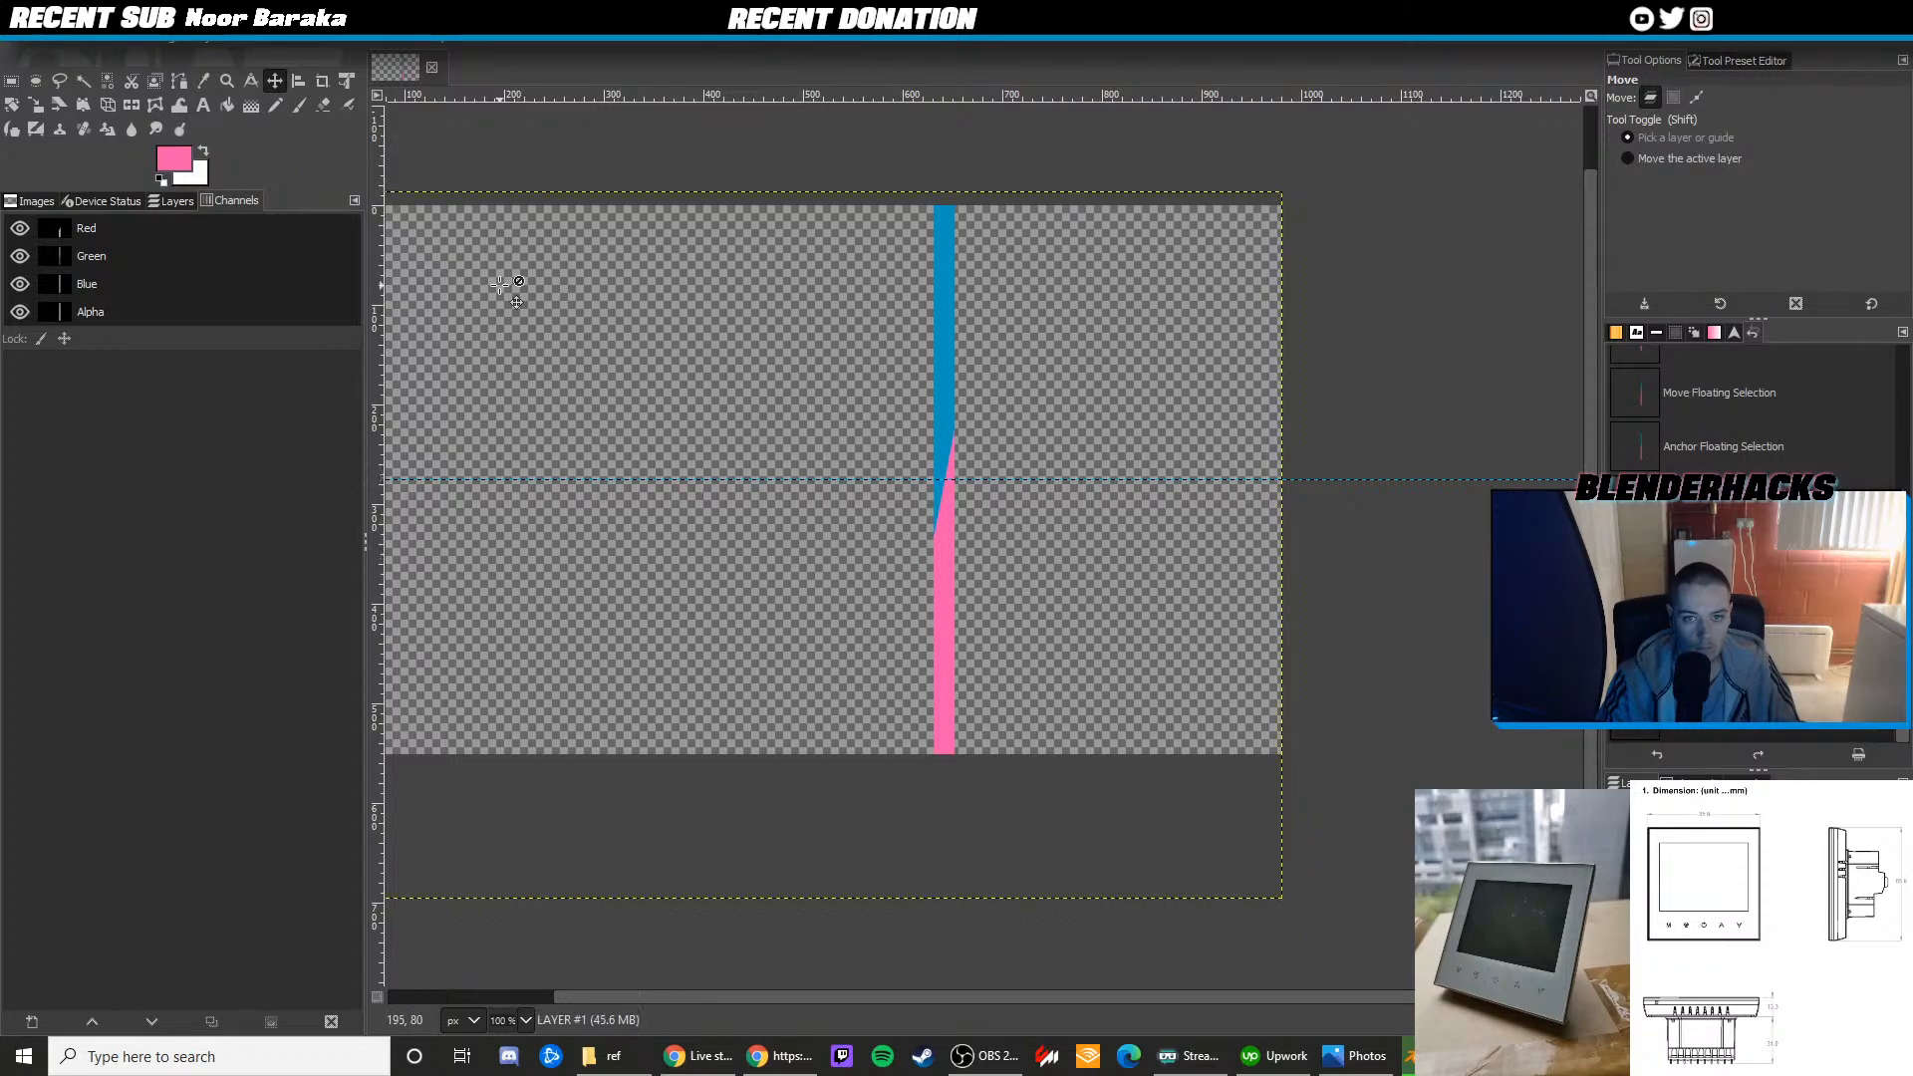
Apply a blue drop shadow to the pink section's layer with X and Y offsets of 2.051 and a blur radius of 6.97
{"action": "left_click", "coordinate": [325, 45]}
{"action": "mouse_move", "coordinate": [431, 235]}
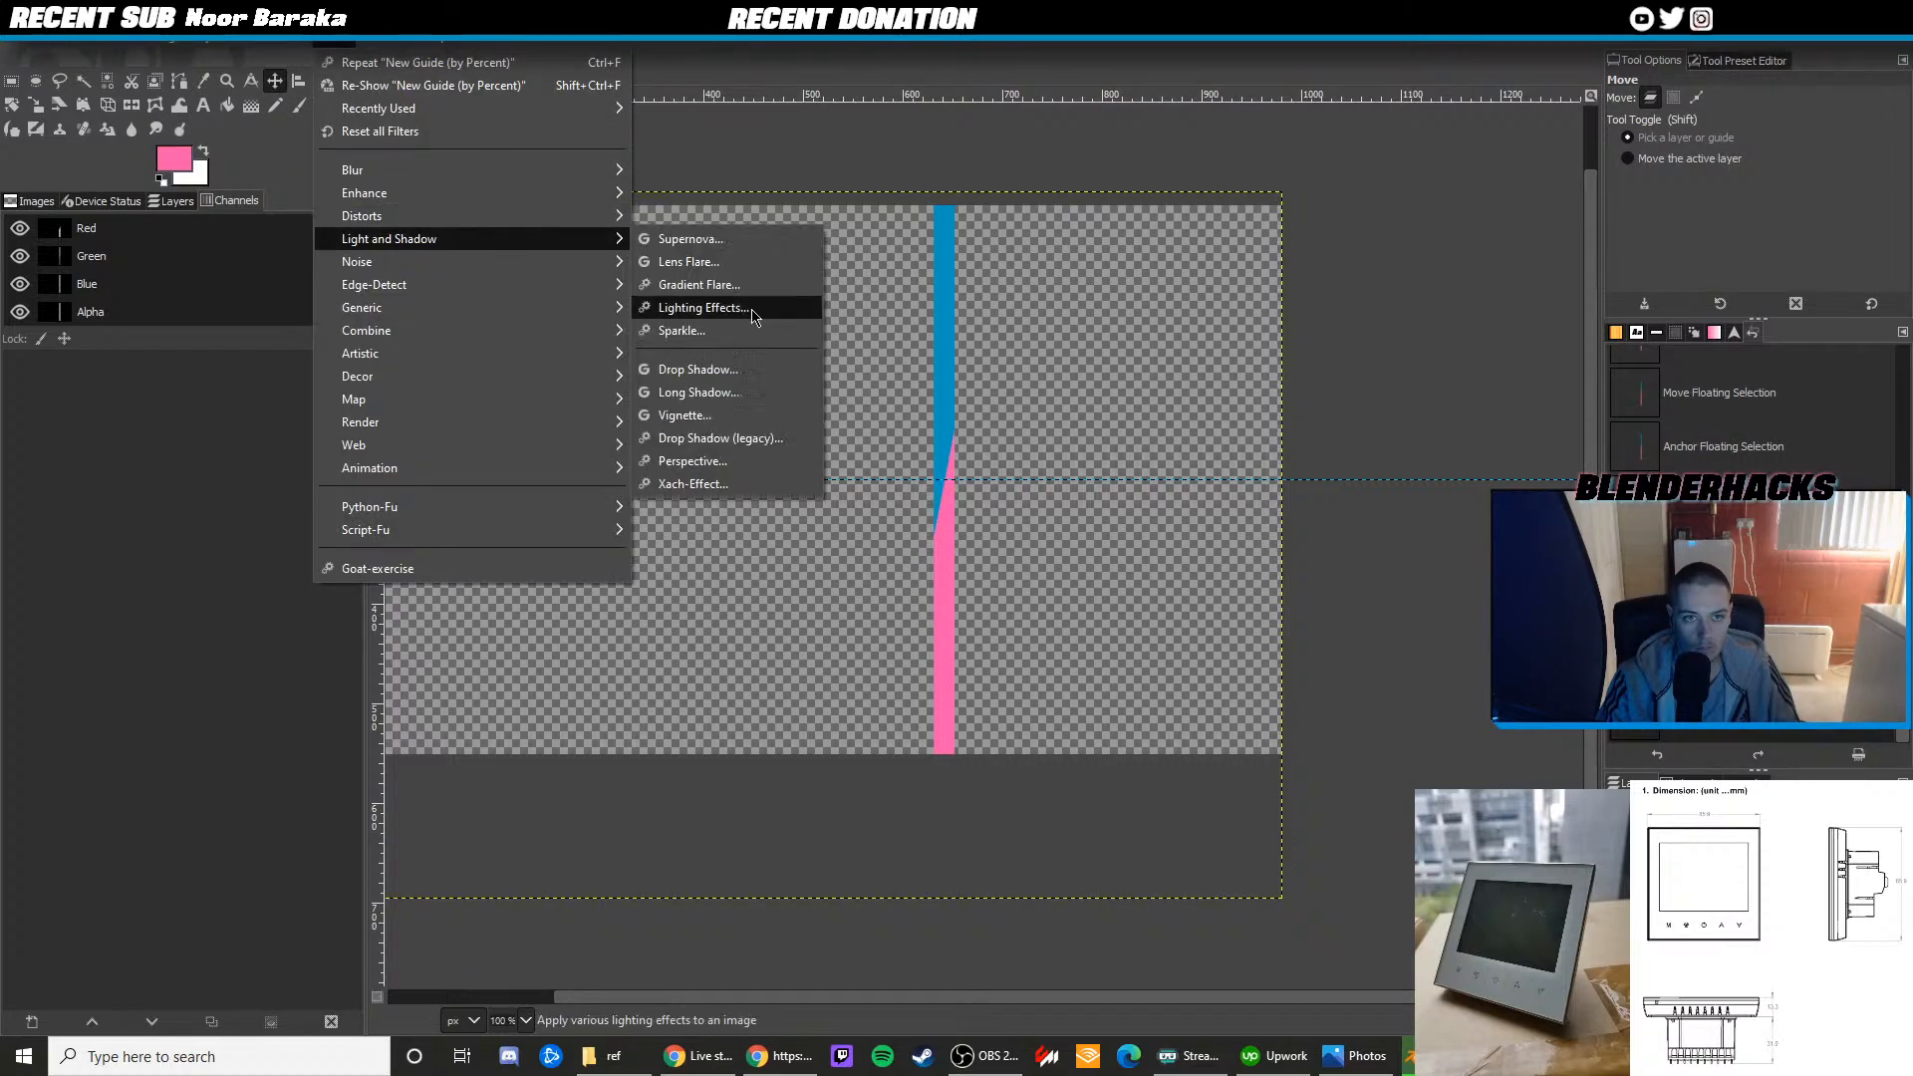
{"action": "left_click", "coordinate": [721, 368]}
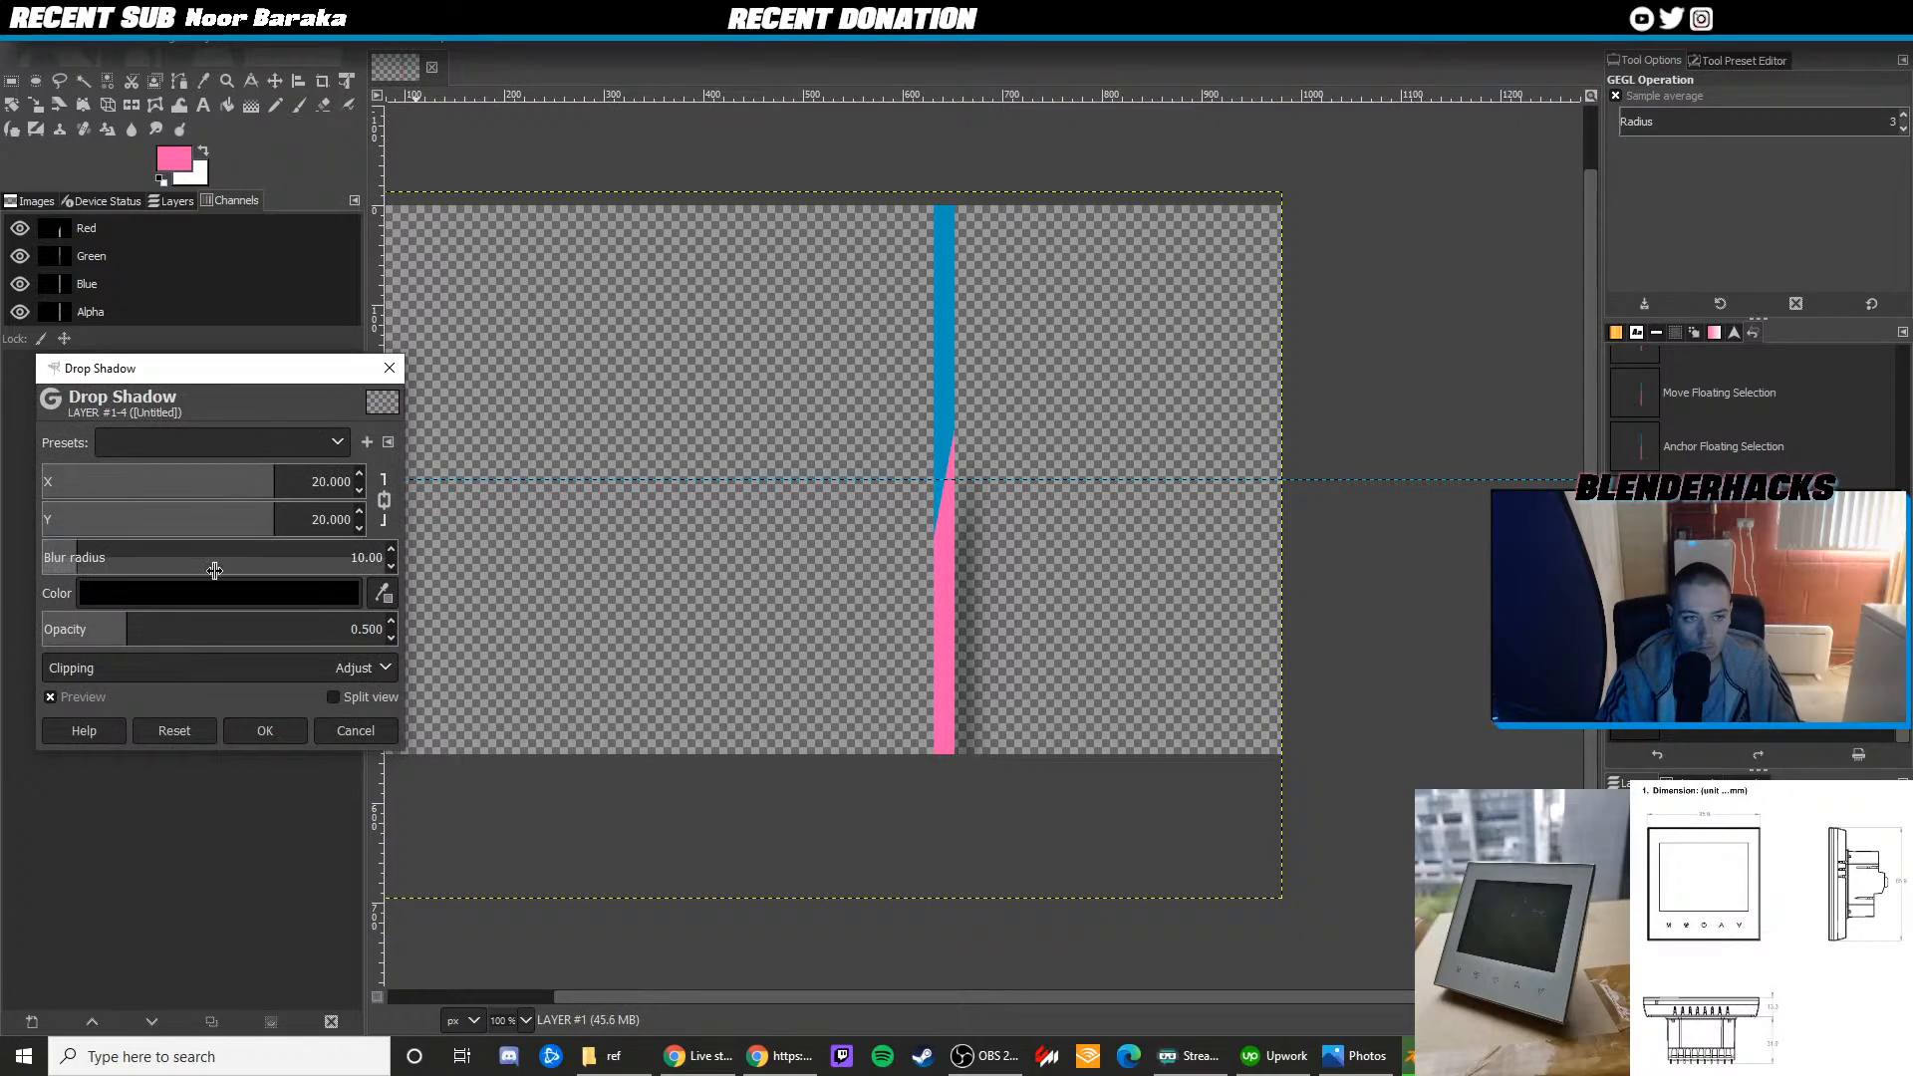
{"action": "left_click", "coordinate": [220, 522]}
{"action": "left_click_drag", "start_coordinate": [219, 522], "coordinate": [213, 519]}
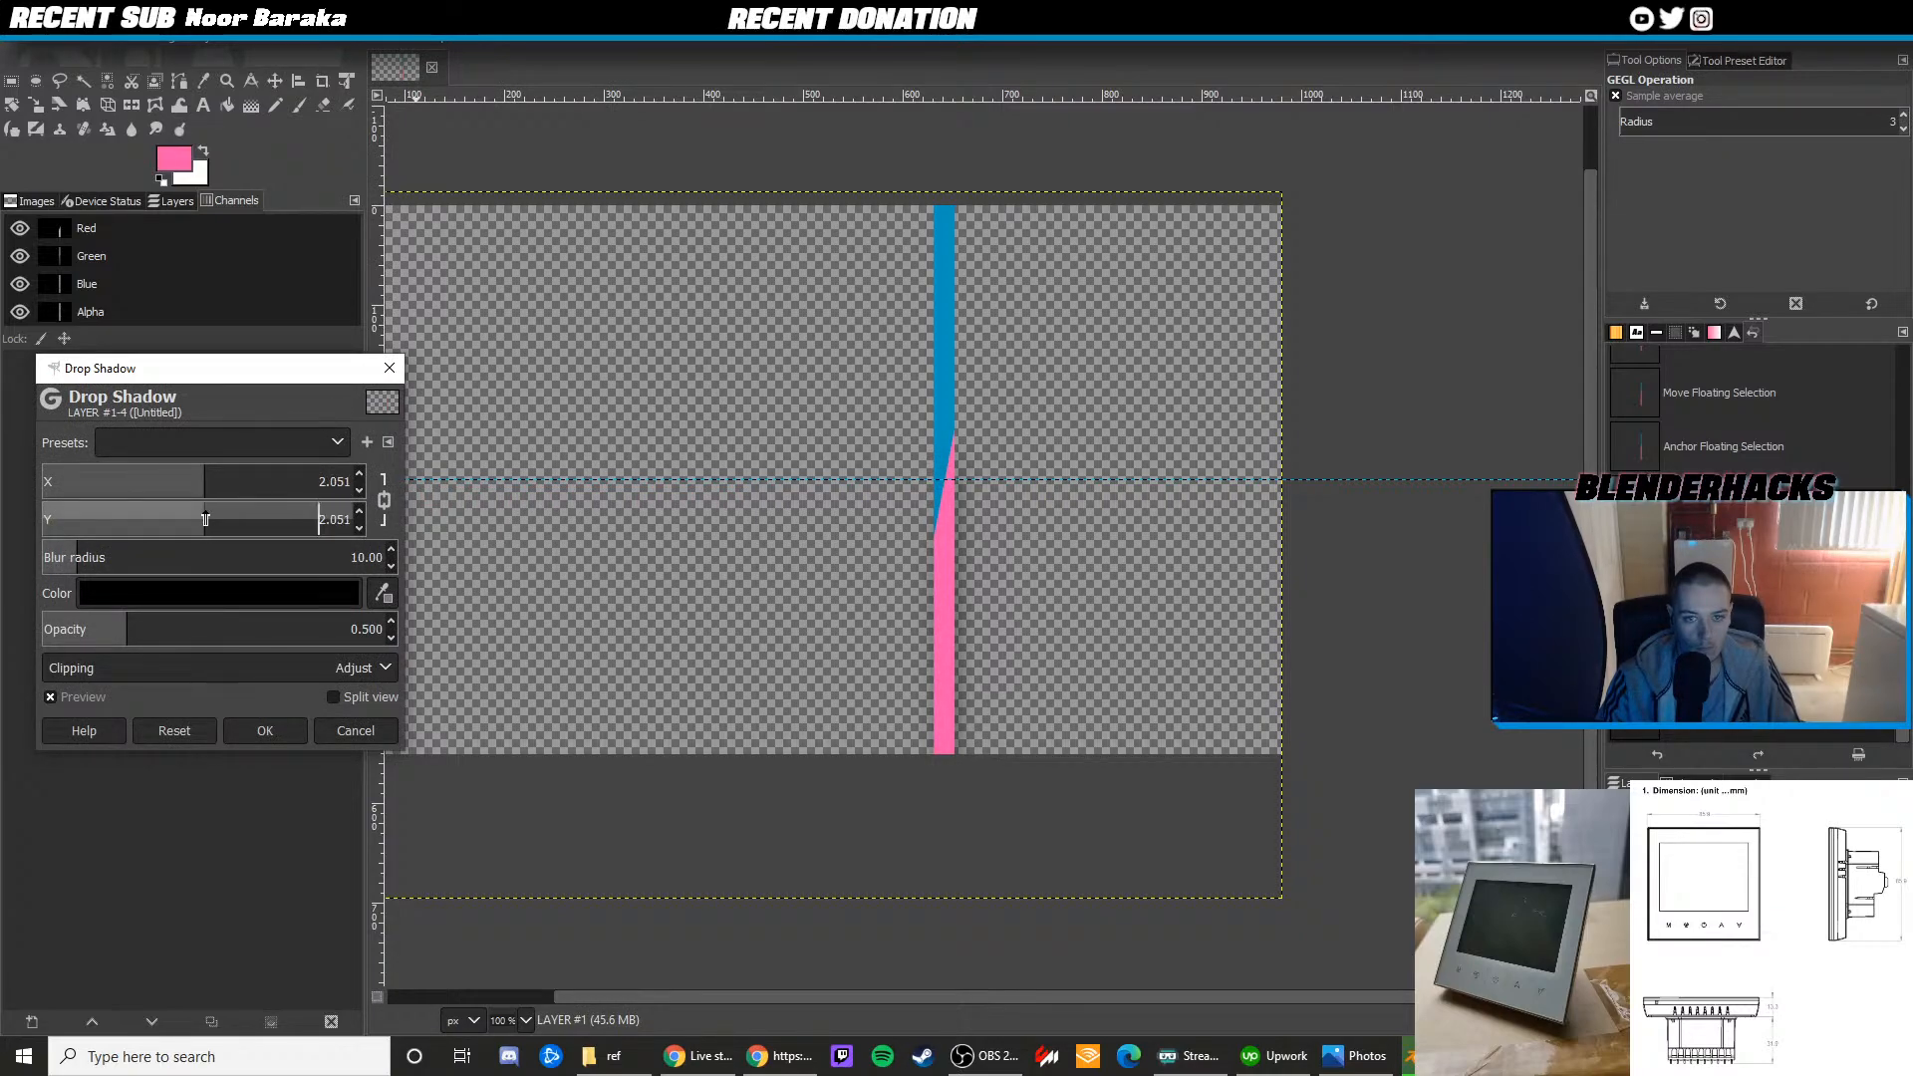
{"action": "left_click", "coordinate": [140, 590]}
{"action": "left_click", "coordinate": [296, 713]}
{"action": "left_click", "coordinate": [291, 783]}
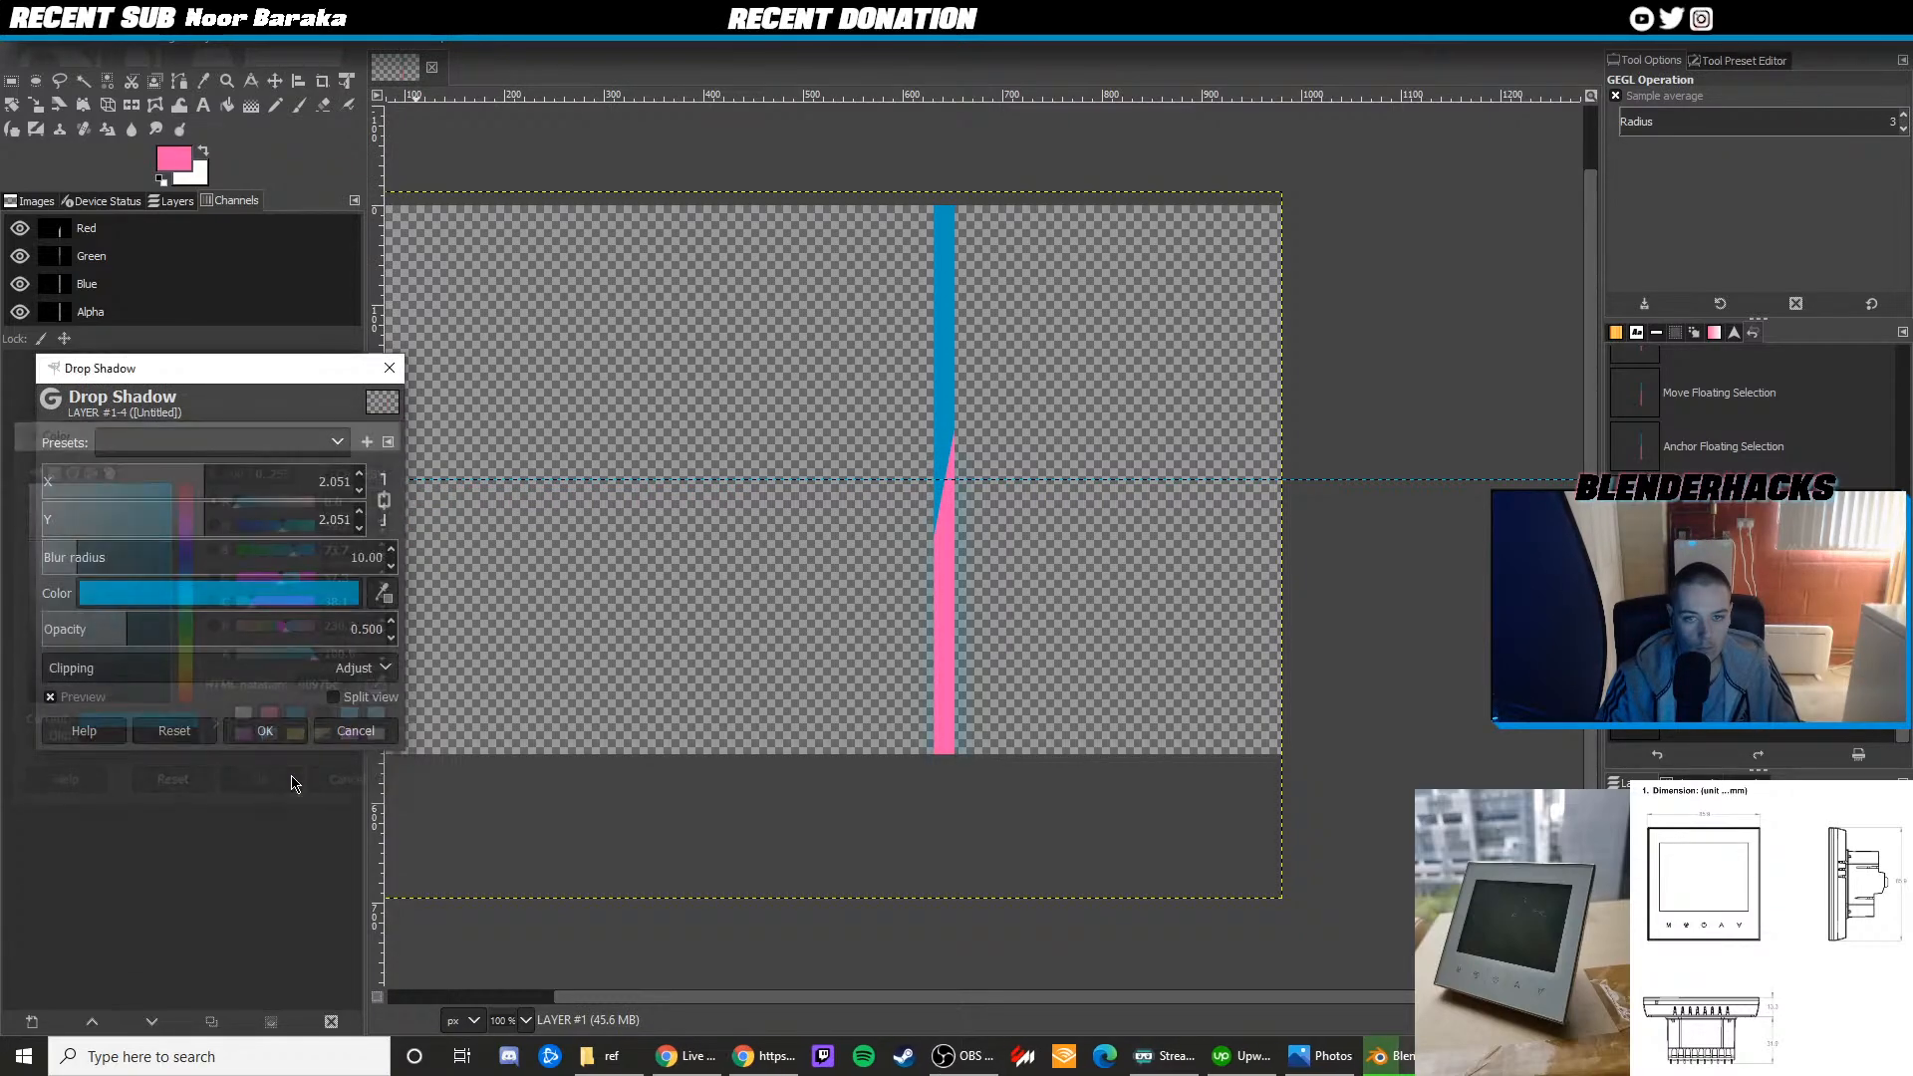
{"action": "left_click", "coordinate": [158, 559]}
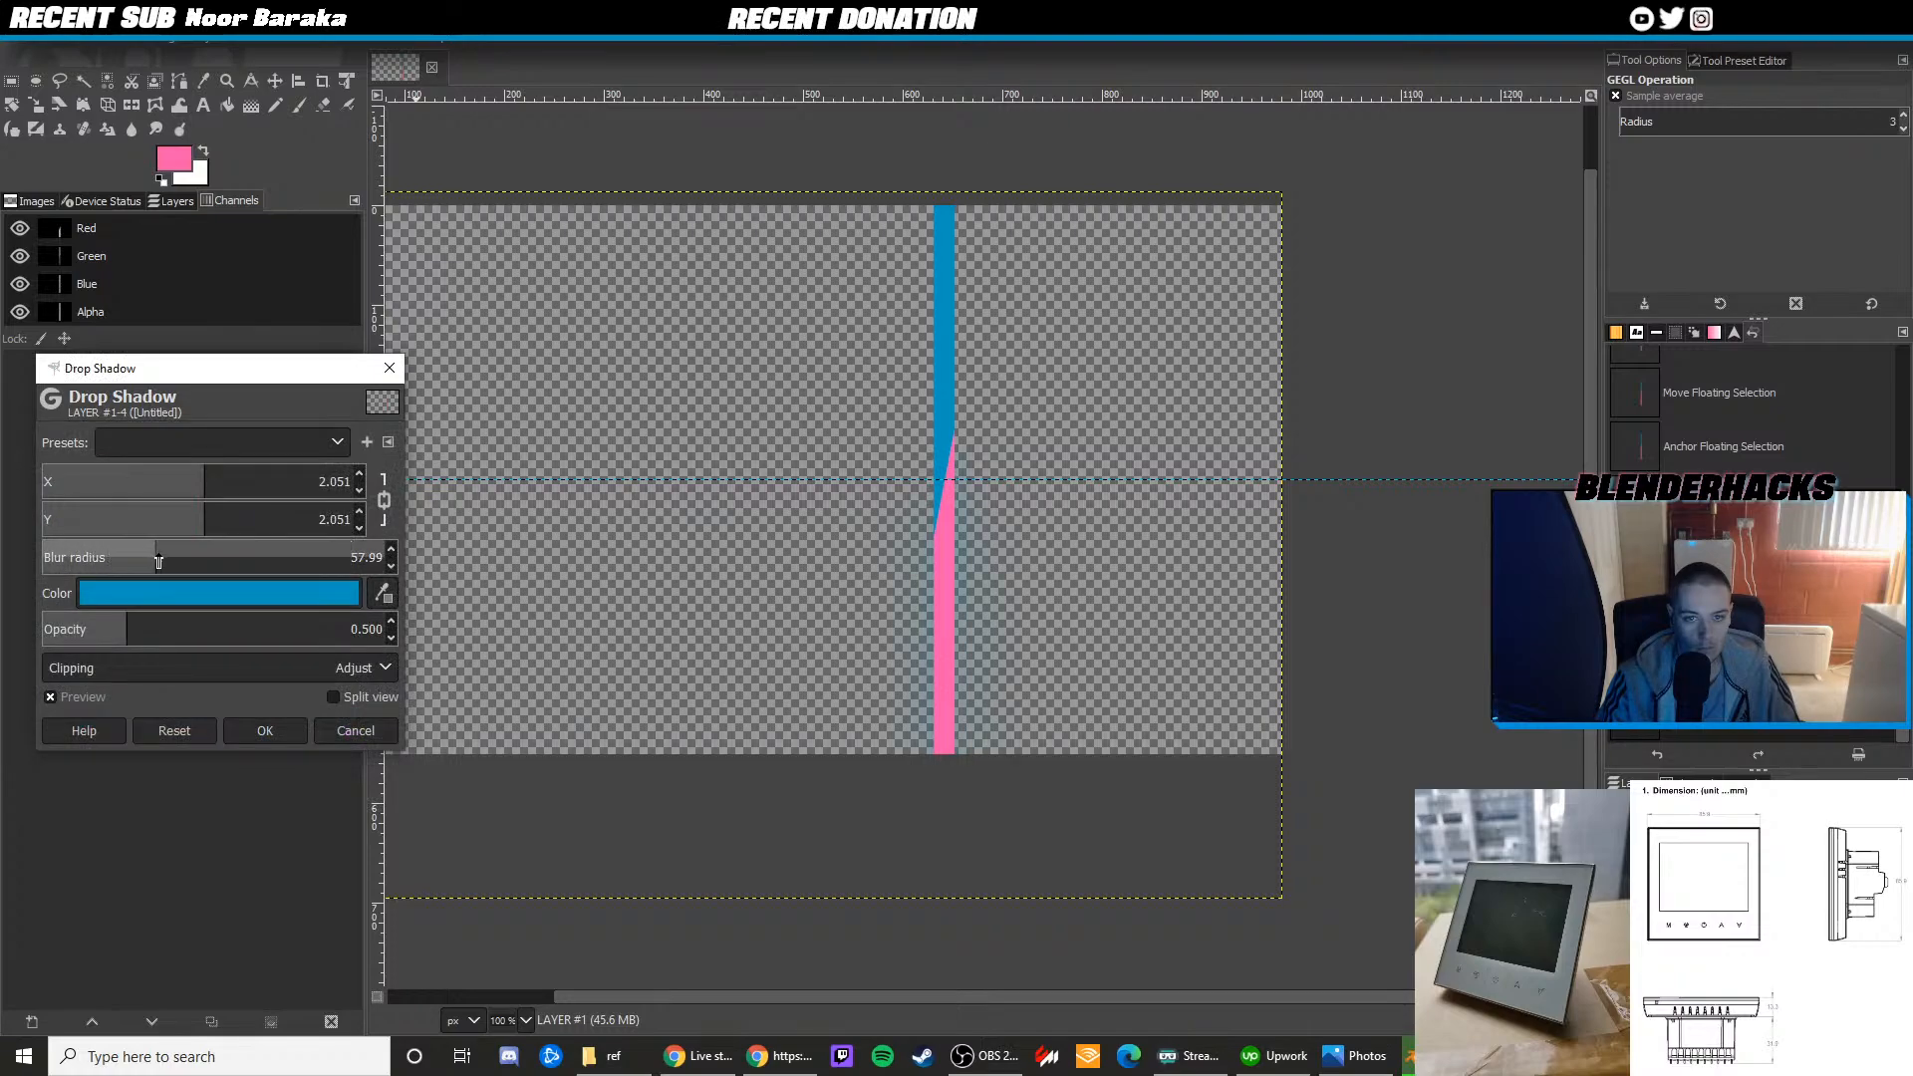
{"action": "left_click_drag", "start_coordinate": [179, 561], "coordinate": [66, 565]}
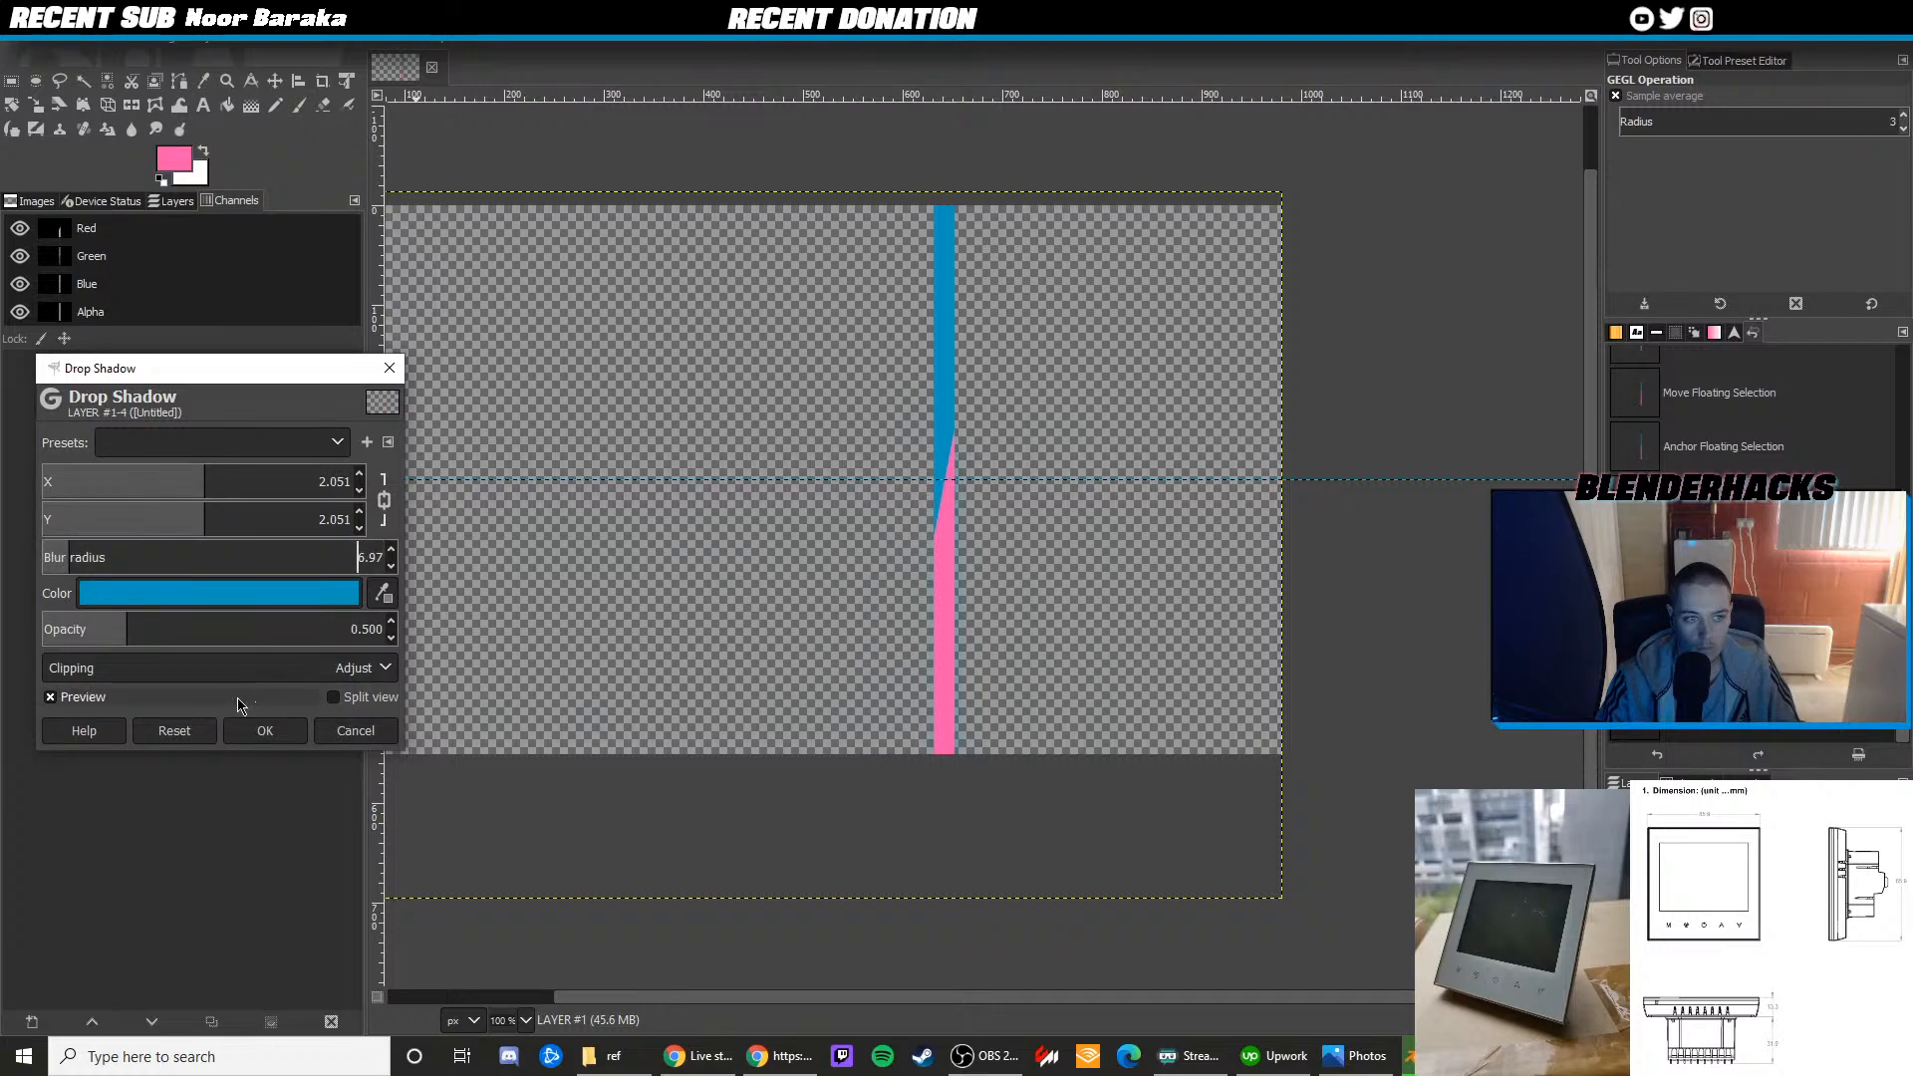
{"action": "left_click", "coordinate": [265, 730]}
Apply a pink drop shadow to the blue section's layer with X and Y offsets of -3.846 and a blur radius of 1.72
{"action": "left_click", "coordinate": [313, 48]}
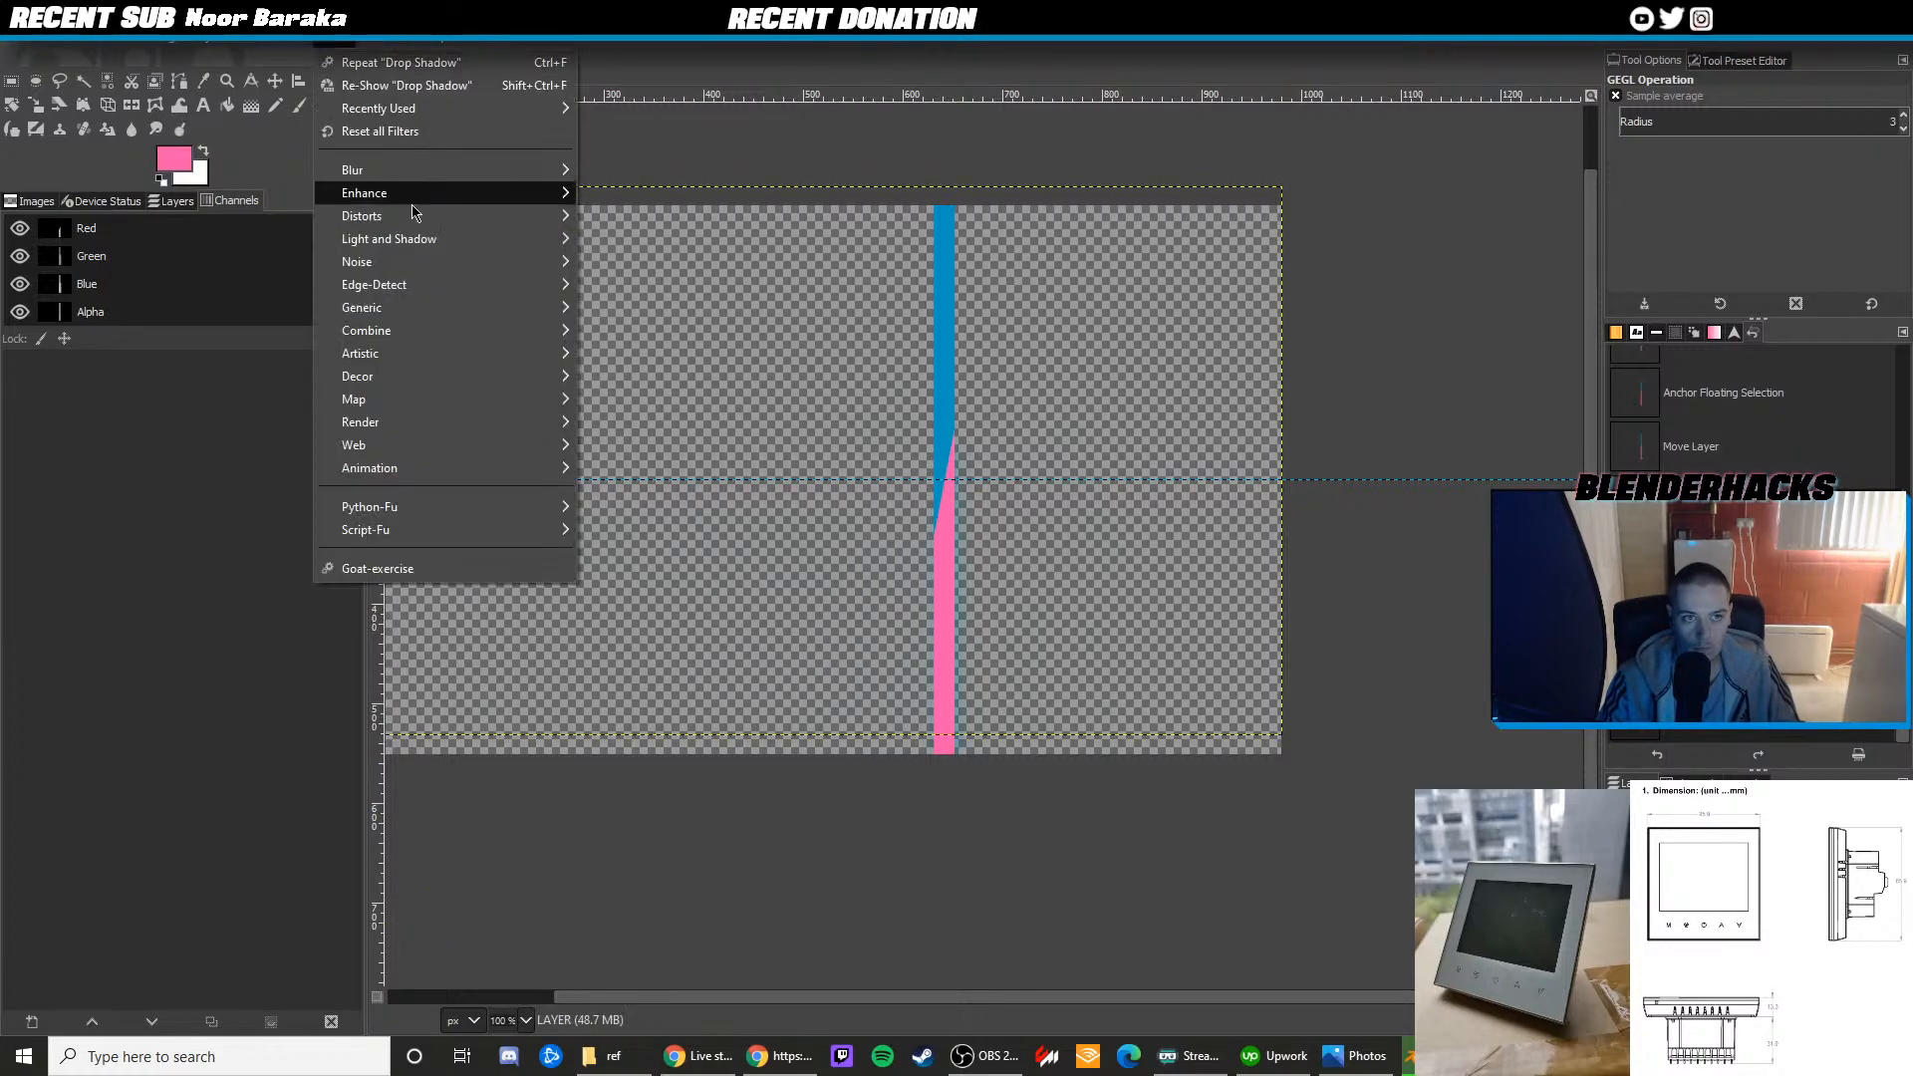
{"action": "mouse_move", "coordinate": [448, 236]}
{"action": "left_click", "coordinate": [648, 393]}
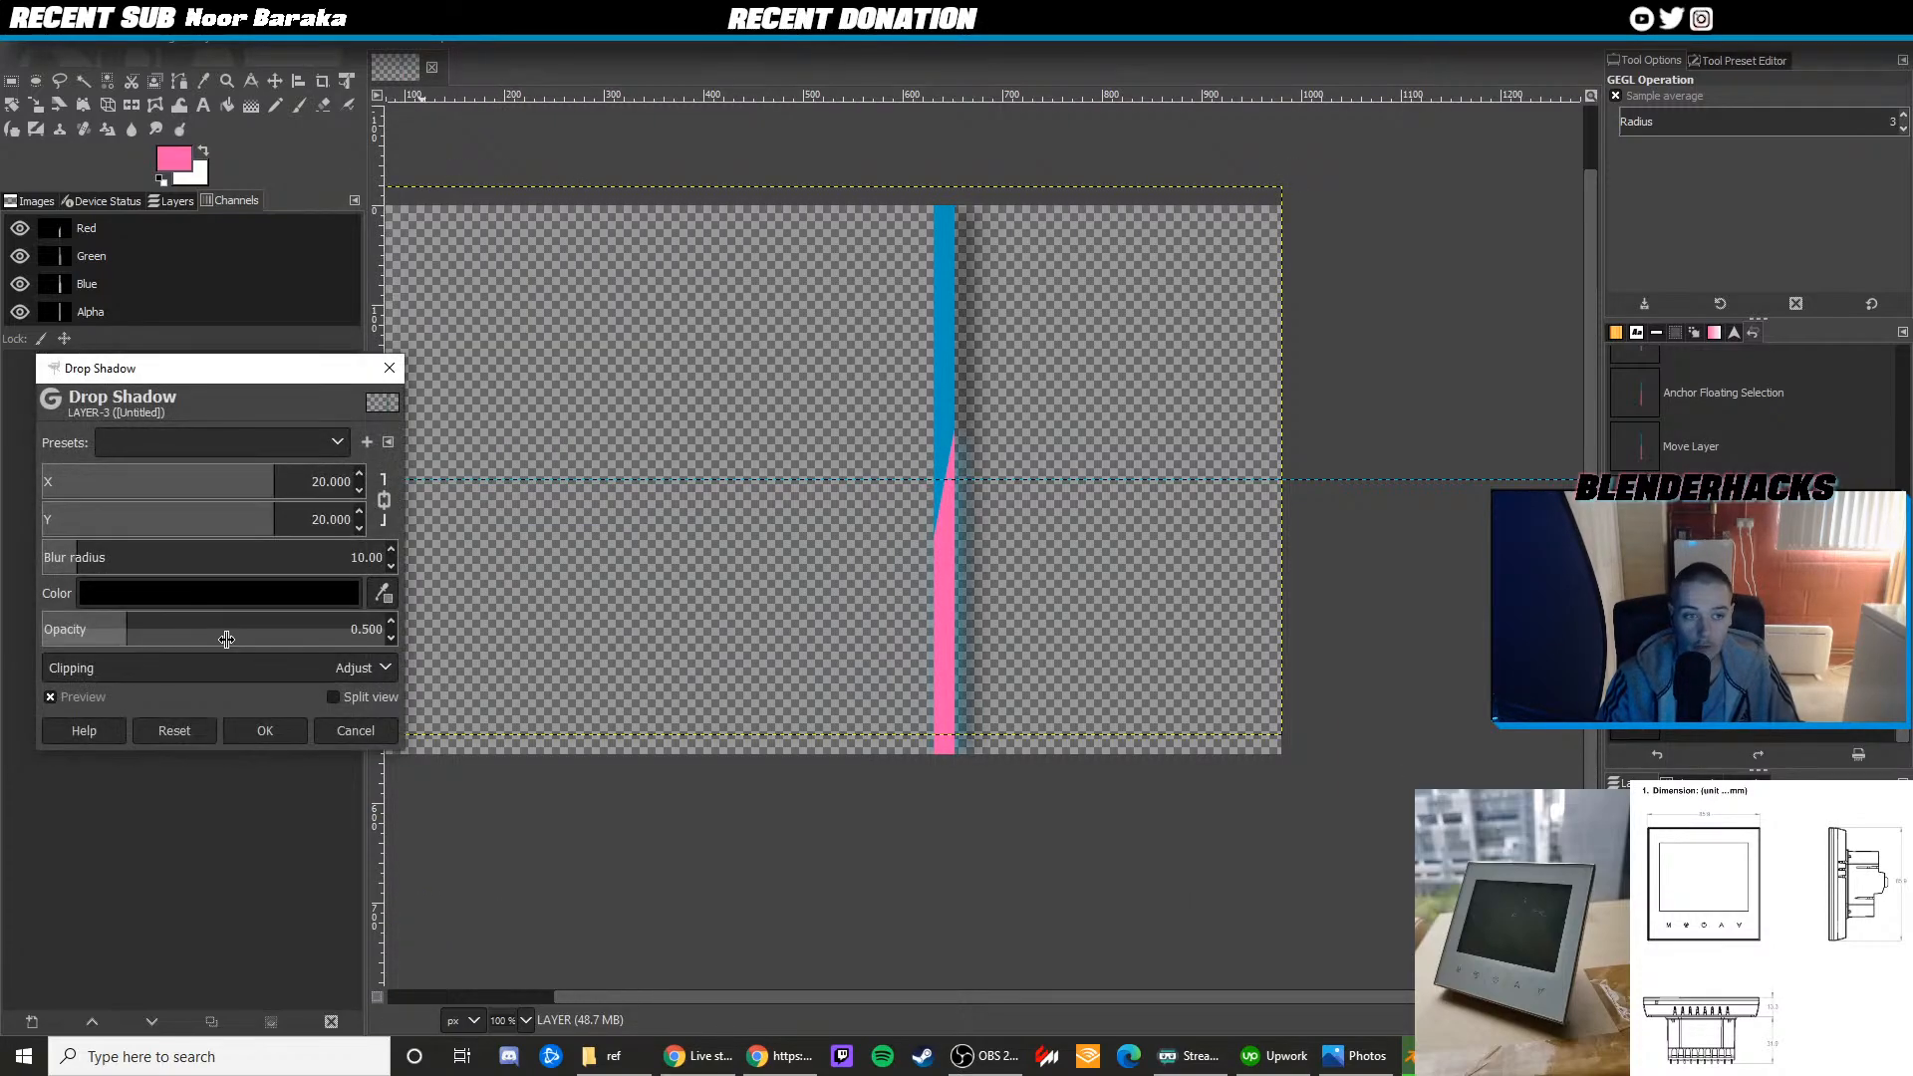
{"action": "left_click", "coordinate": [214, 637]}
{"action": "left_click", "coordinate": [275, 717]}
{"action": "left_click", "coordinate": [268, 786]}
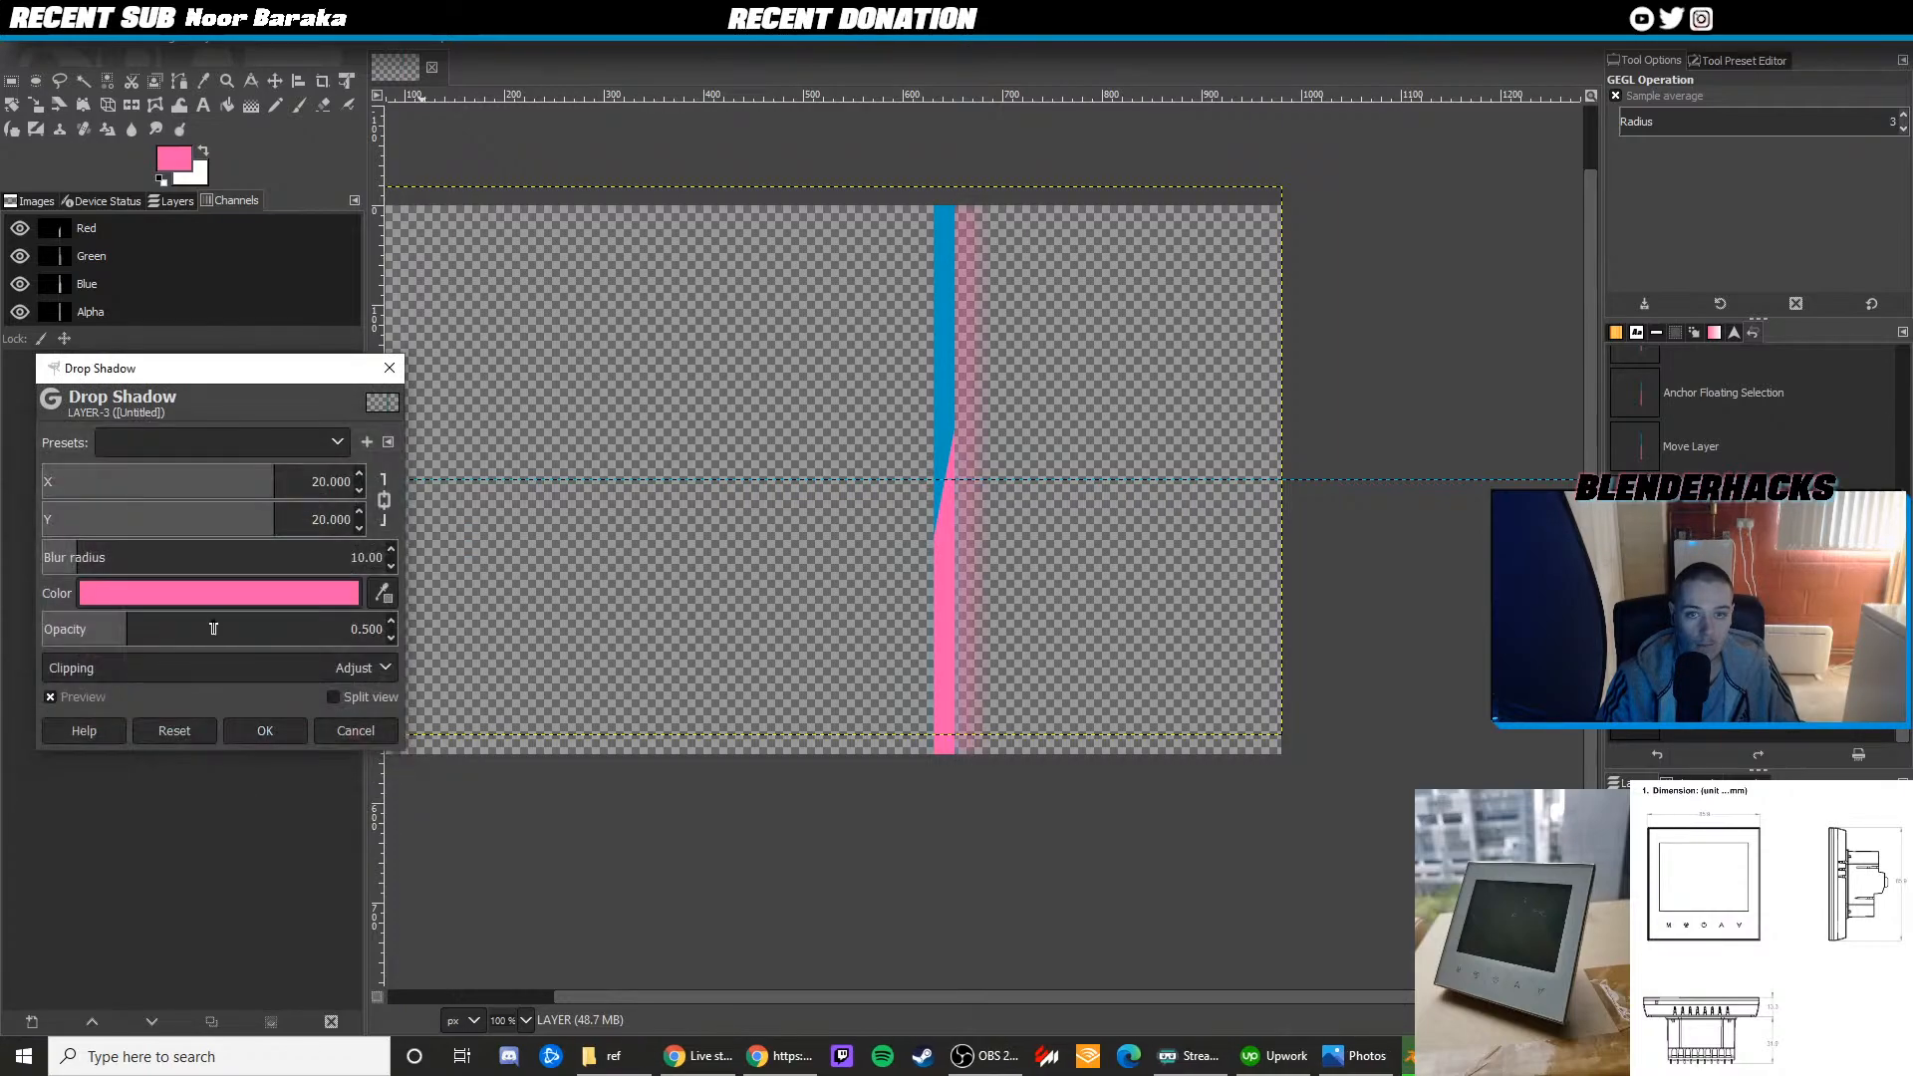
{"action": "left_click_drag", "start_coordinate": [129, 559], "coordinate": [65, 564]}
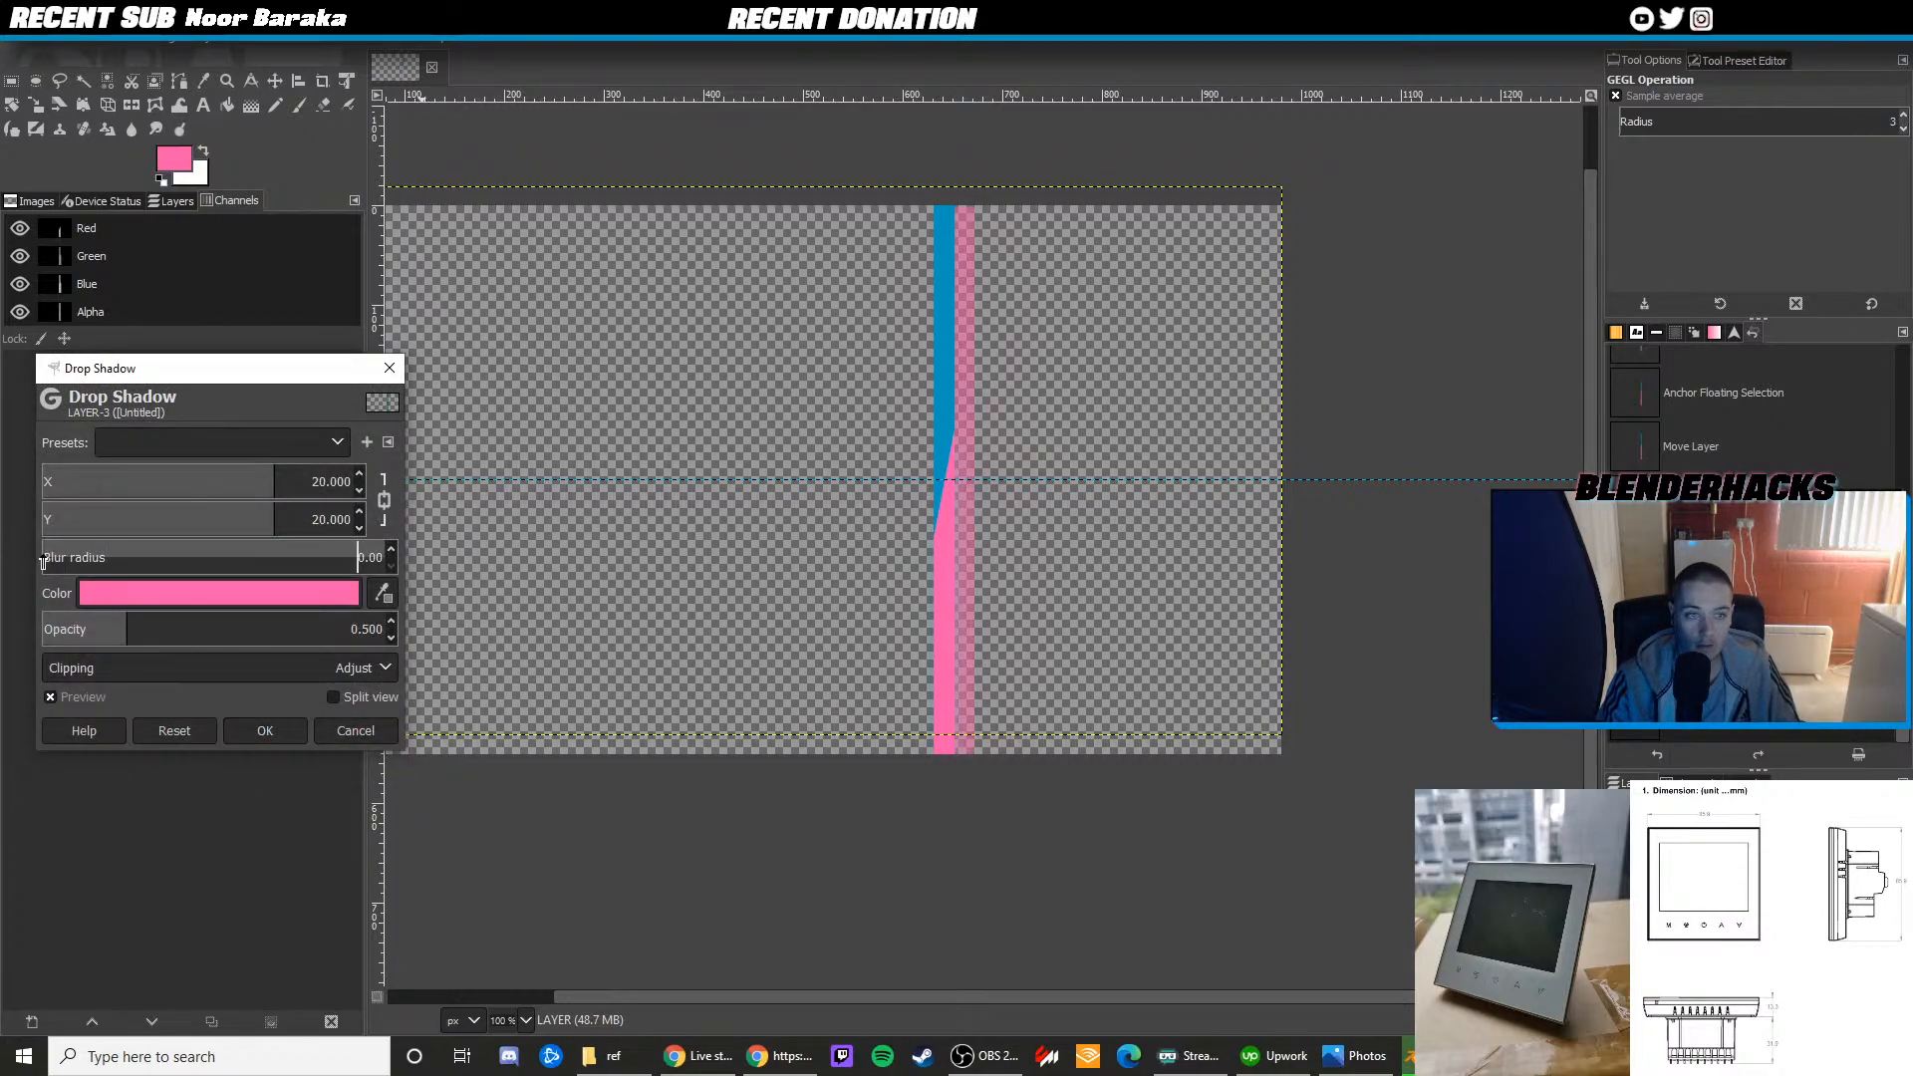
{"action": "left_click_drag", "start_coordinate": [281, 520], "coordinate": [152, 519]}
{"action": "left_click", "coordinate": [154, 477]}
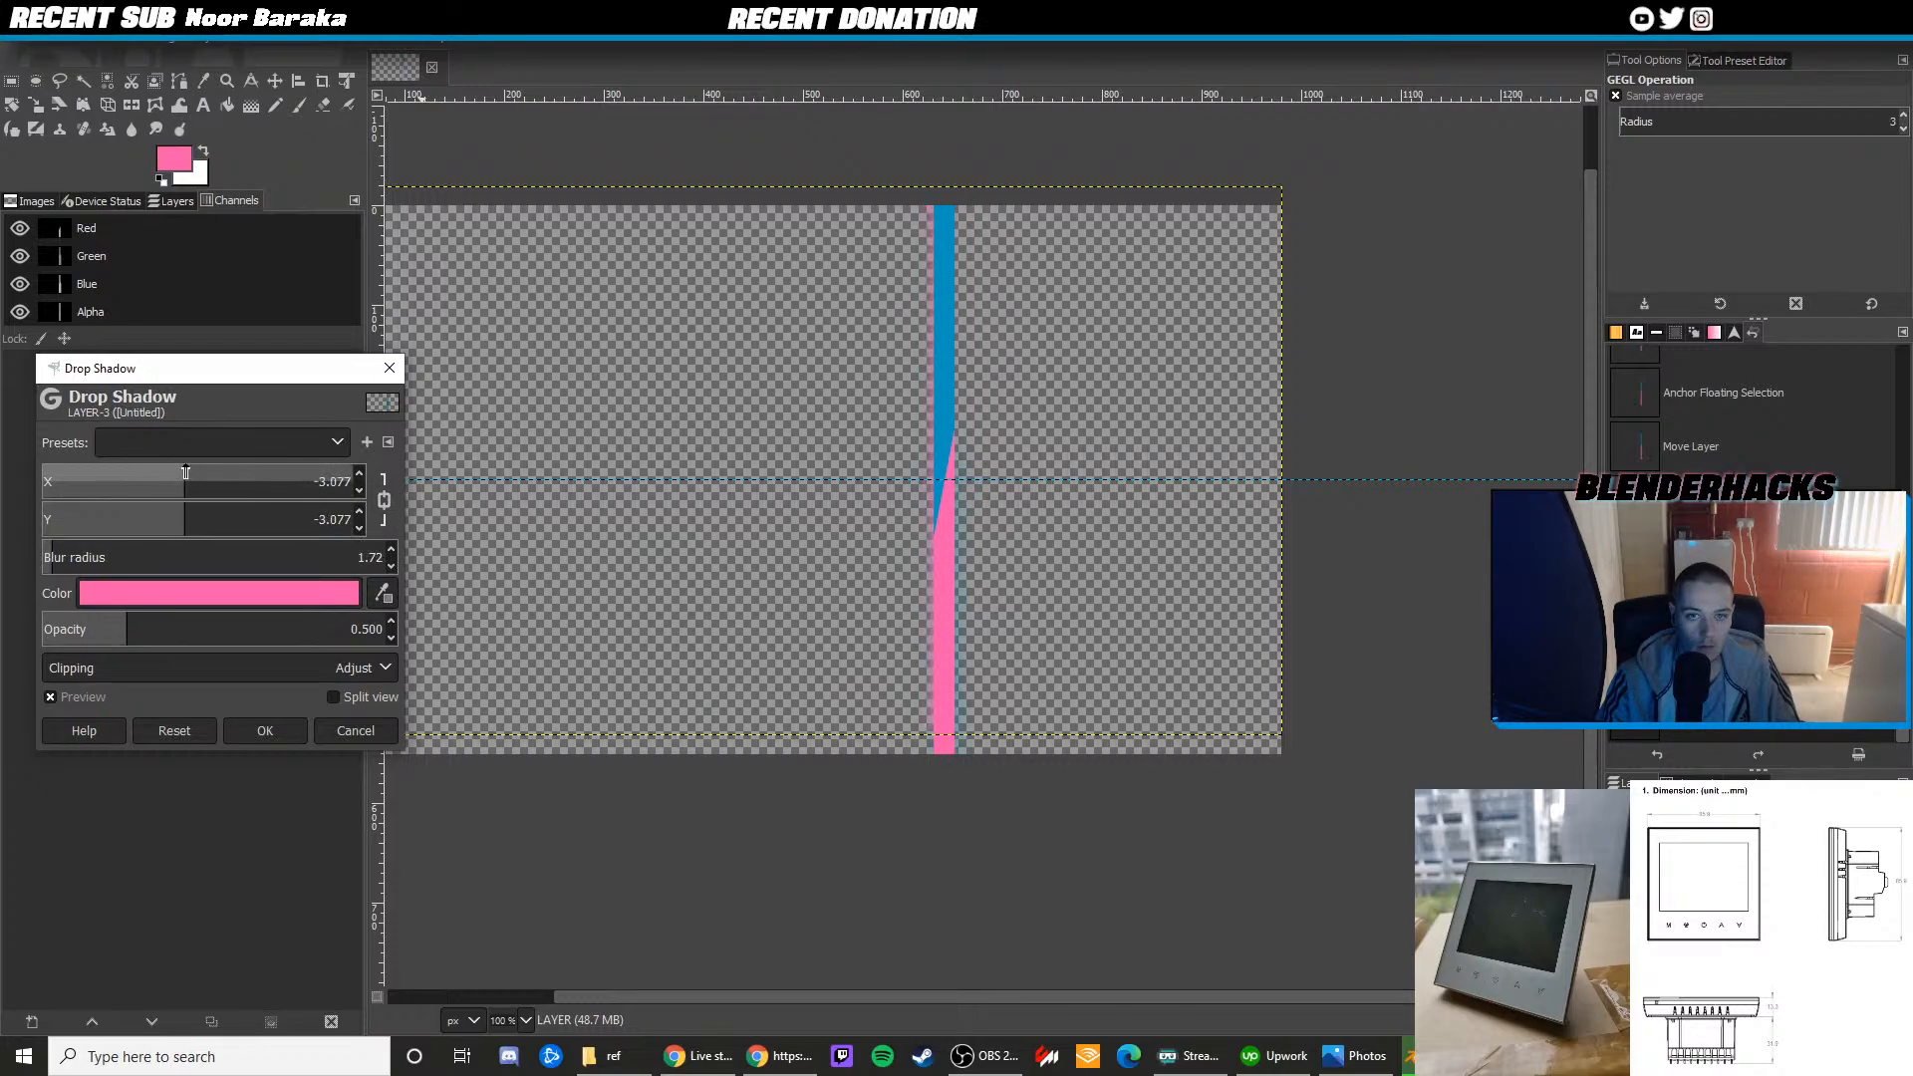
{"action": "left_click", "coordinate": [190, 472]}
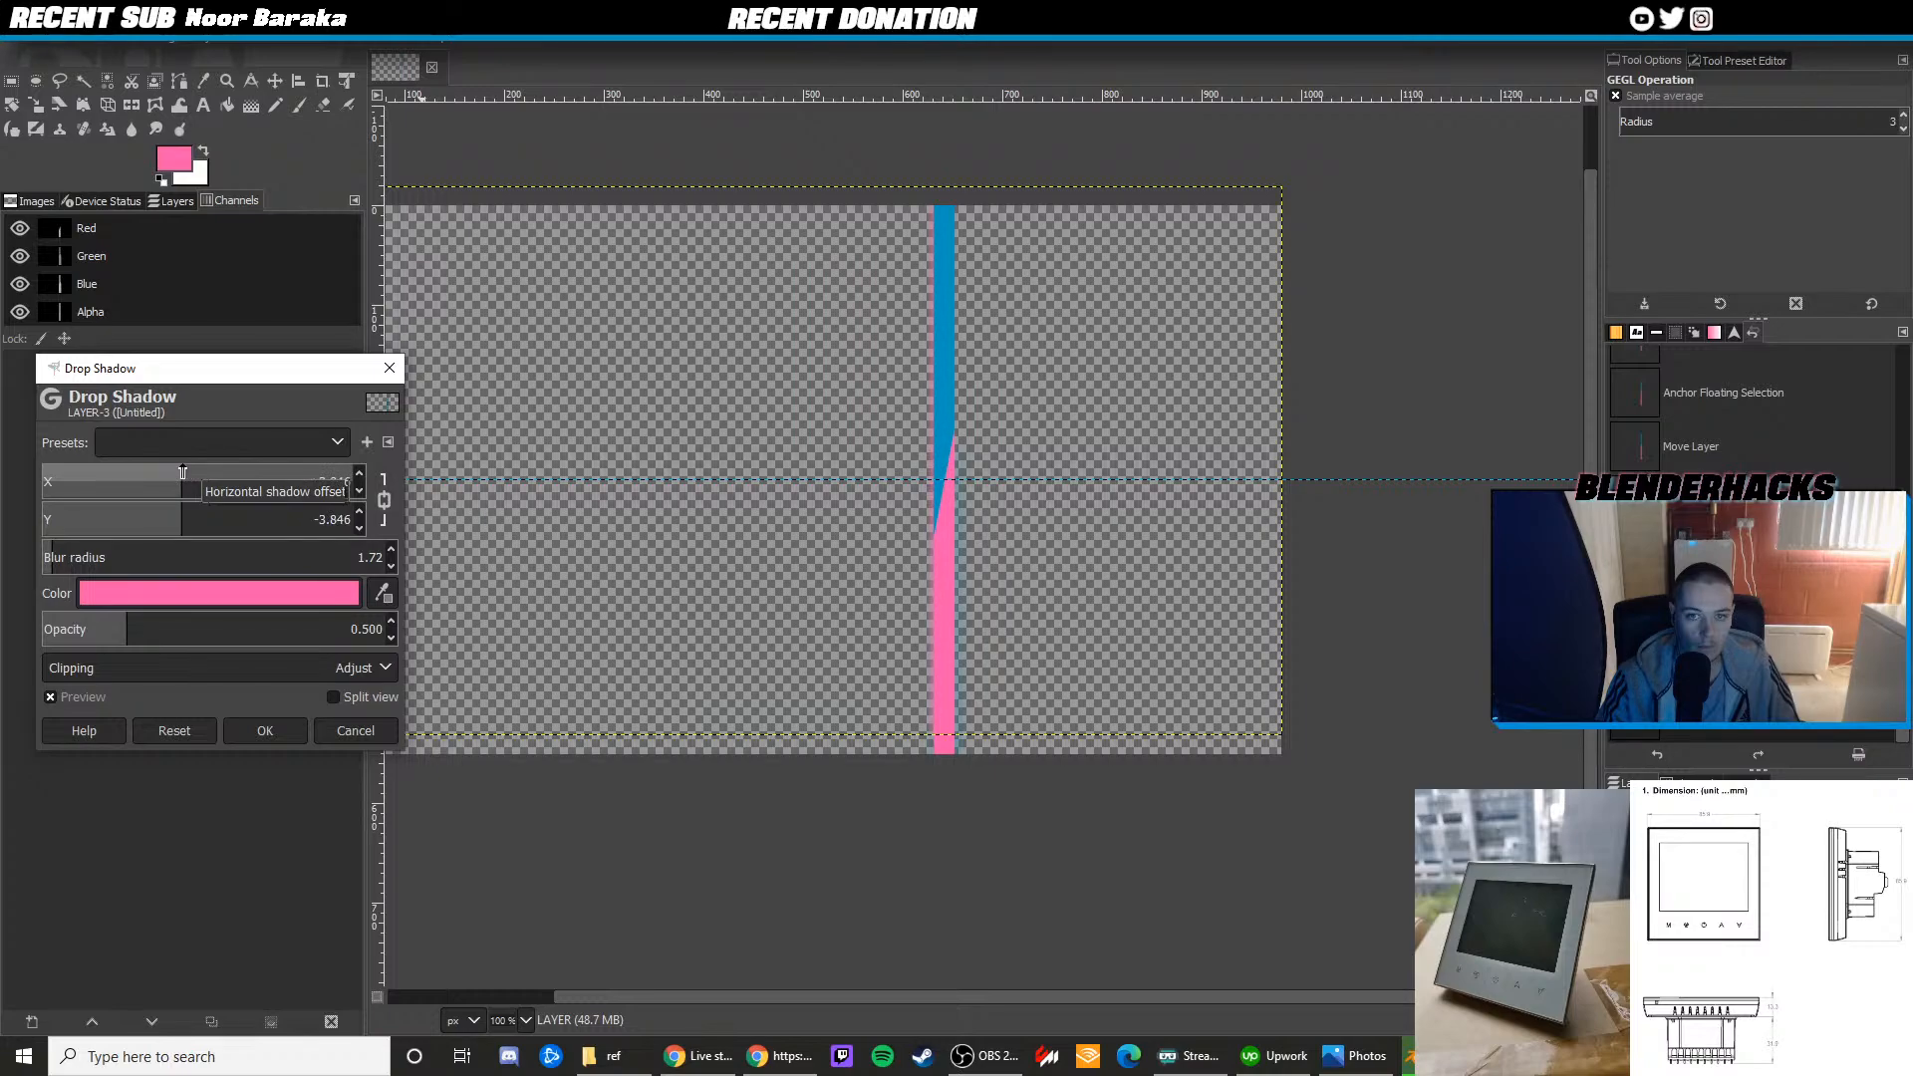
{"action": "left_click", "coordinate": [265, 730]}
Undo the drop shadows, layer moves, scaling, shear and pink fill back to the plain blue strip
{"action": "scroll", "coordinate": [899, 576], "scroll_direction": "up", "scroll_amount": 3, "text": "ctrl"}
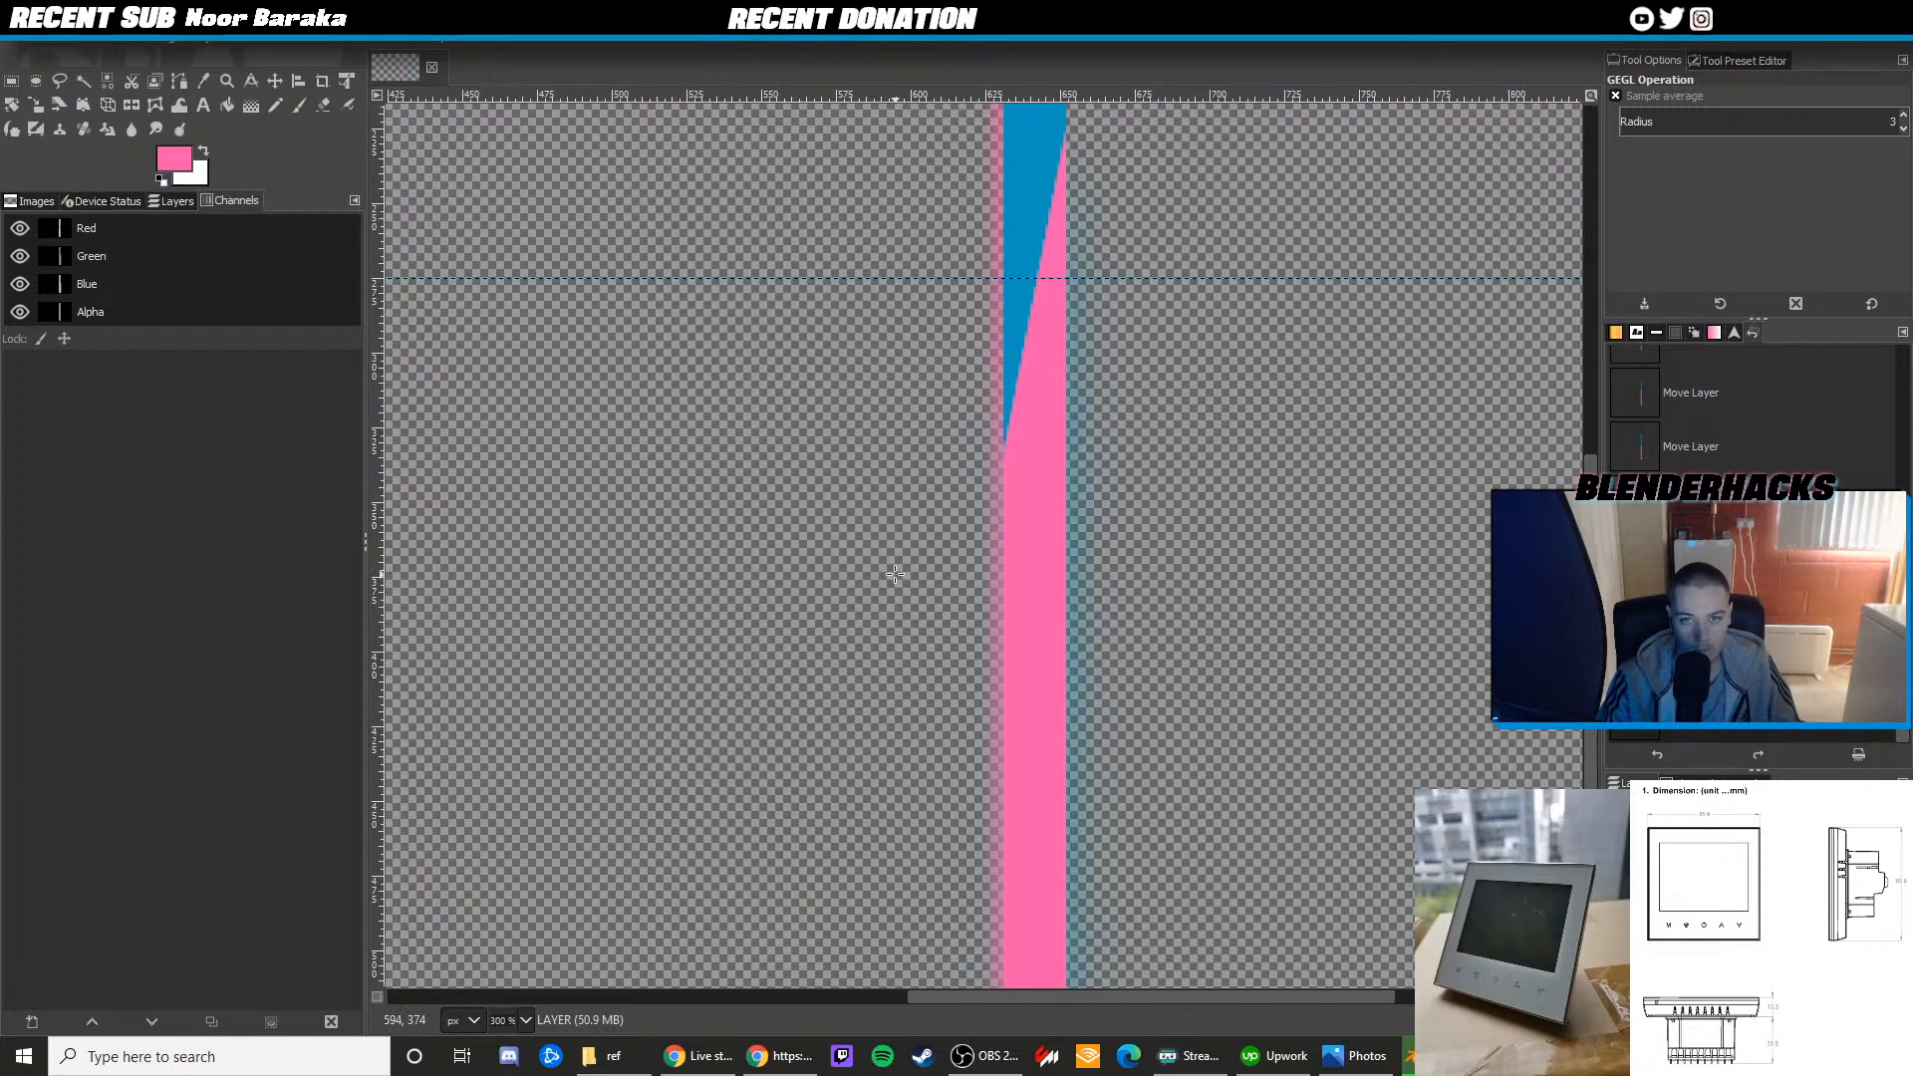
{"action": "scroll", "coordinate": [895, 574], "scroll_direction": "down", "scroll_amount": 4, "text": "ctrl"}
{"action": "key", "text": "ctrl+z"}
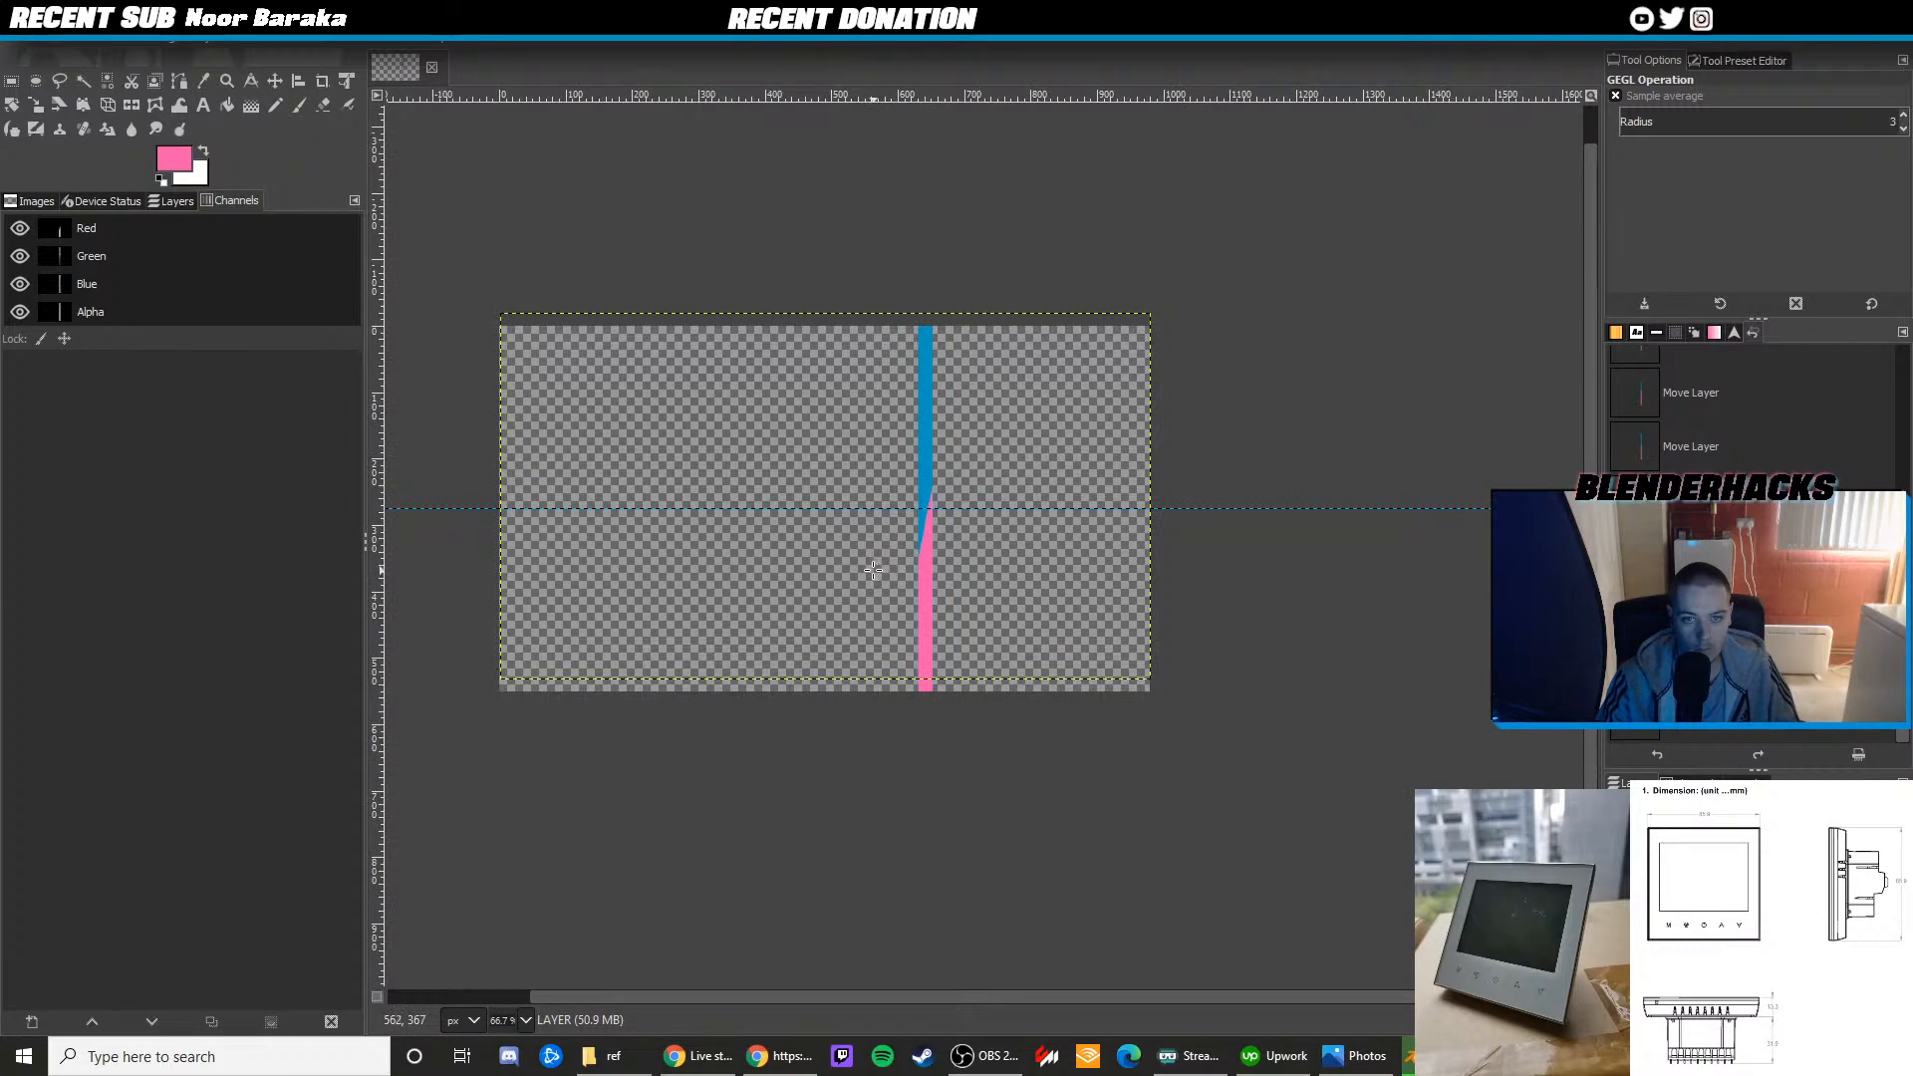
{"action": "key", "text": "ctrl+z"}
{"action": "key", "text": "ctrl+z"}
{"action": "key", "text": "ctrl+z"}
{"action": "key", "text": "ctrl+z"}
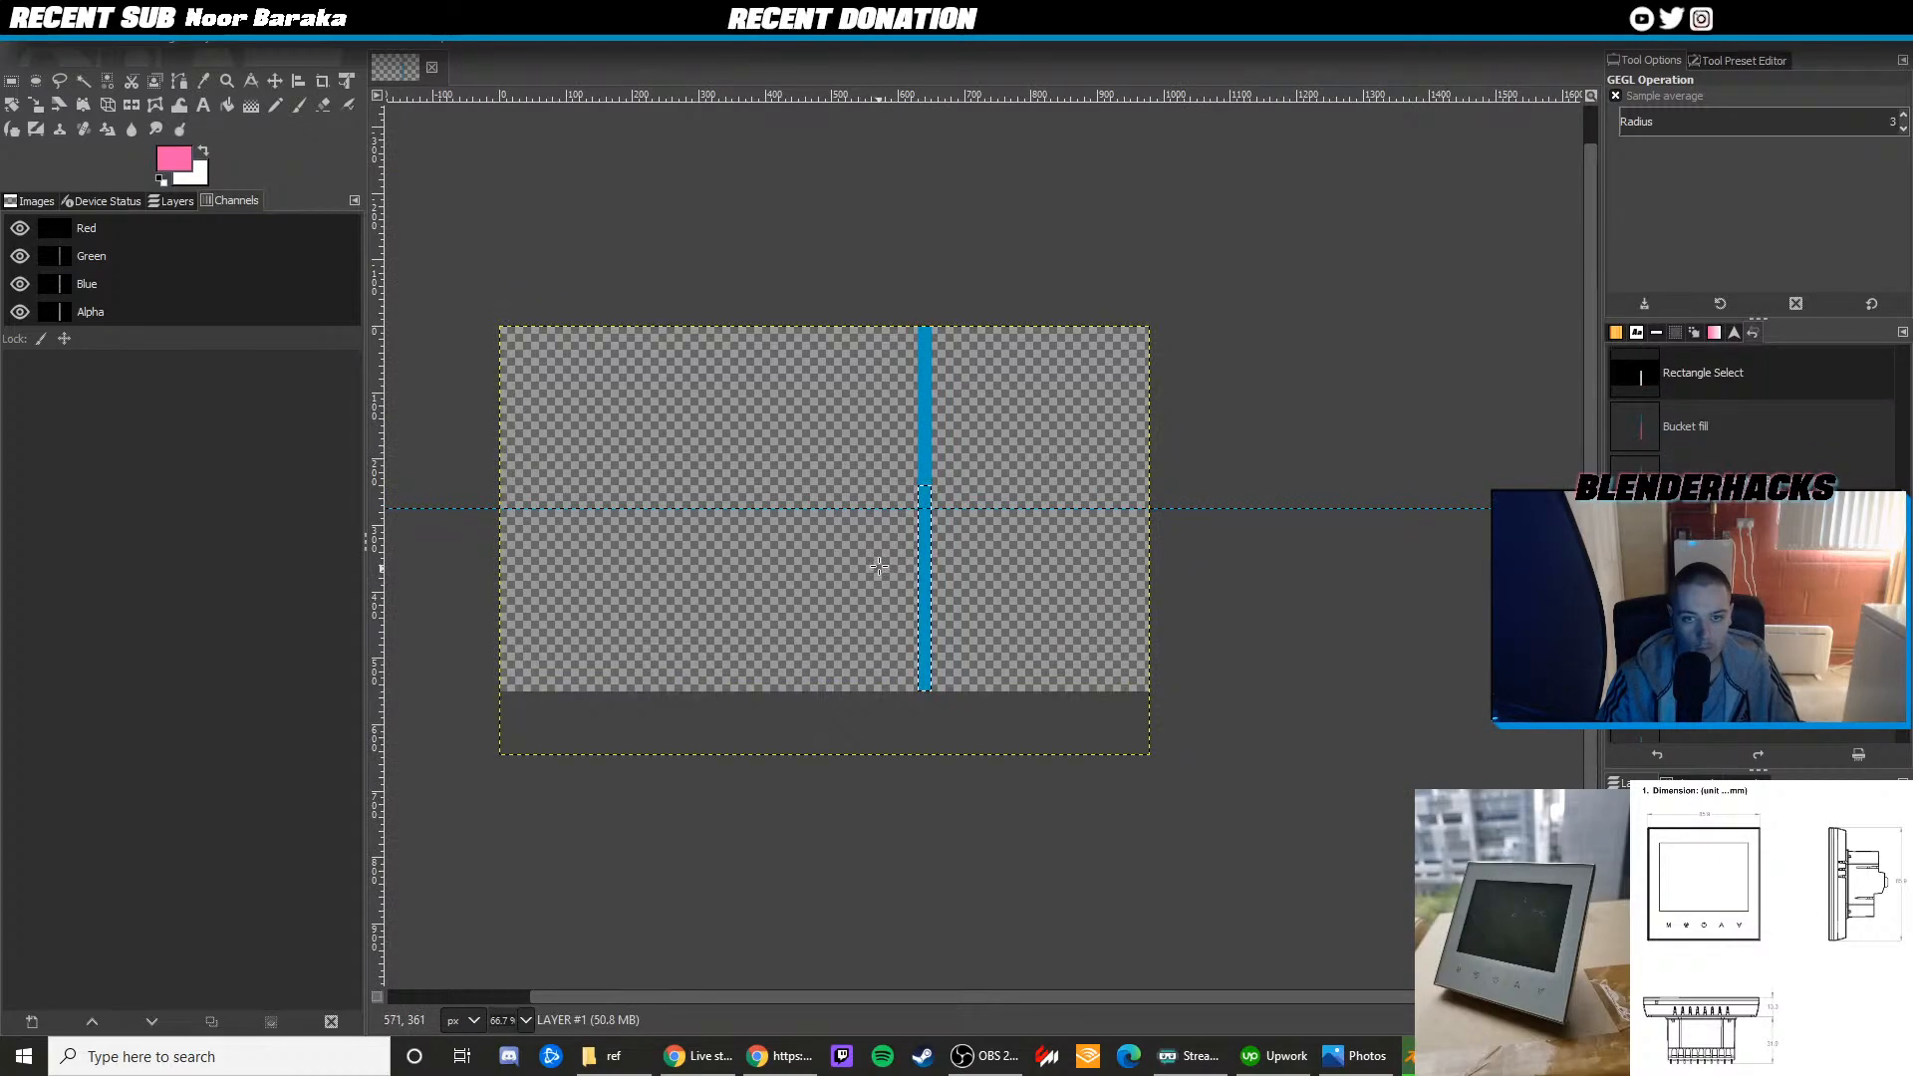
Clear the rectangular selection around the lower part of the blue strip
{"action": "left_click", "coordinate": [35, 105]}
{"action": "scroll", "coordinate": [983, 595], "scroll_direction": "up", "scroll_amount": 2, "text": "ctrl"}
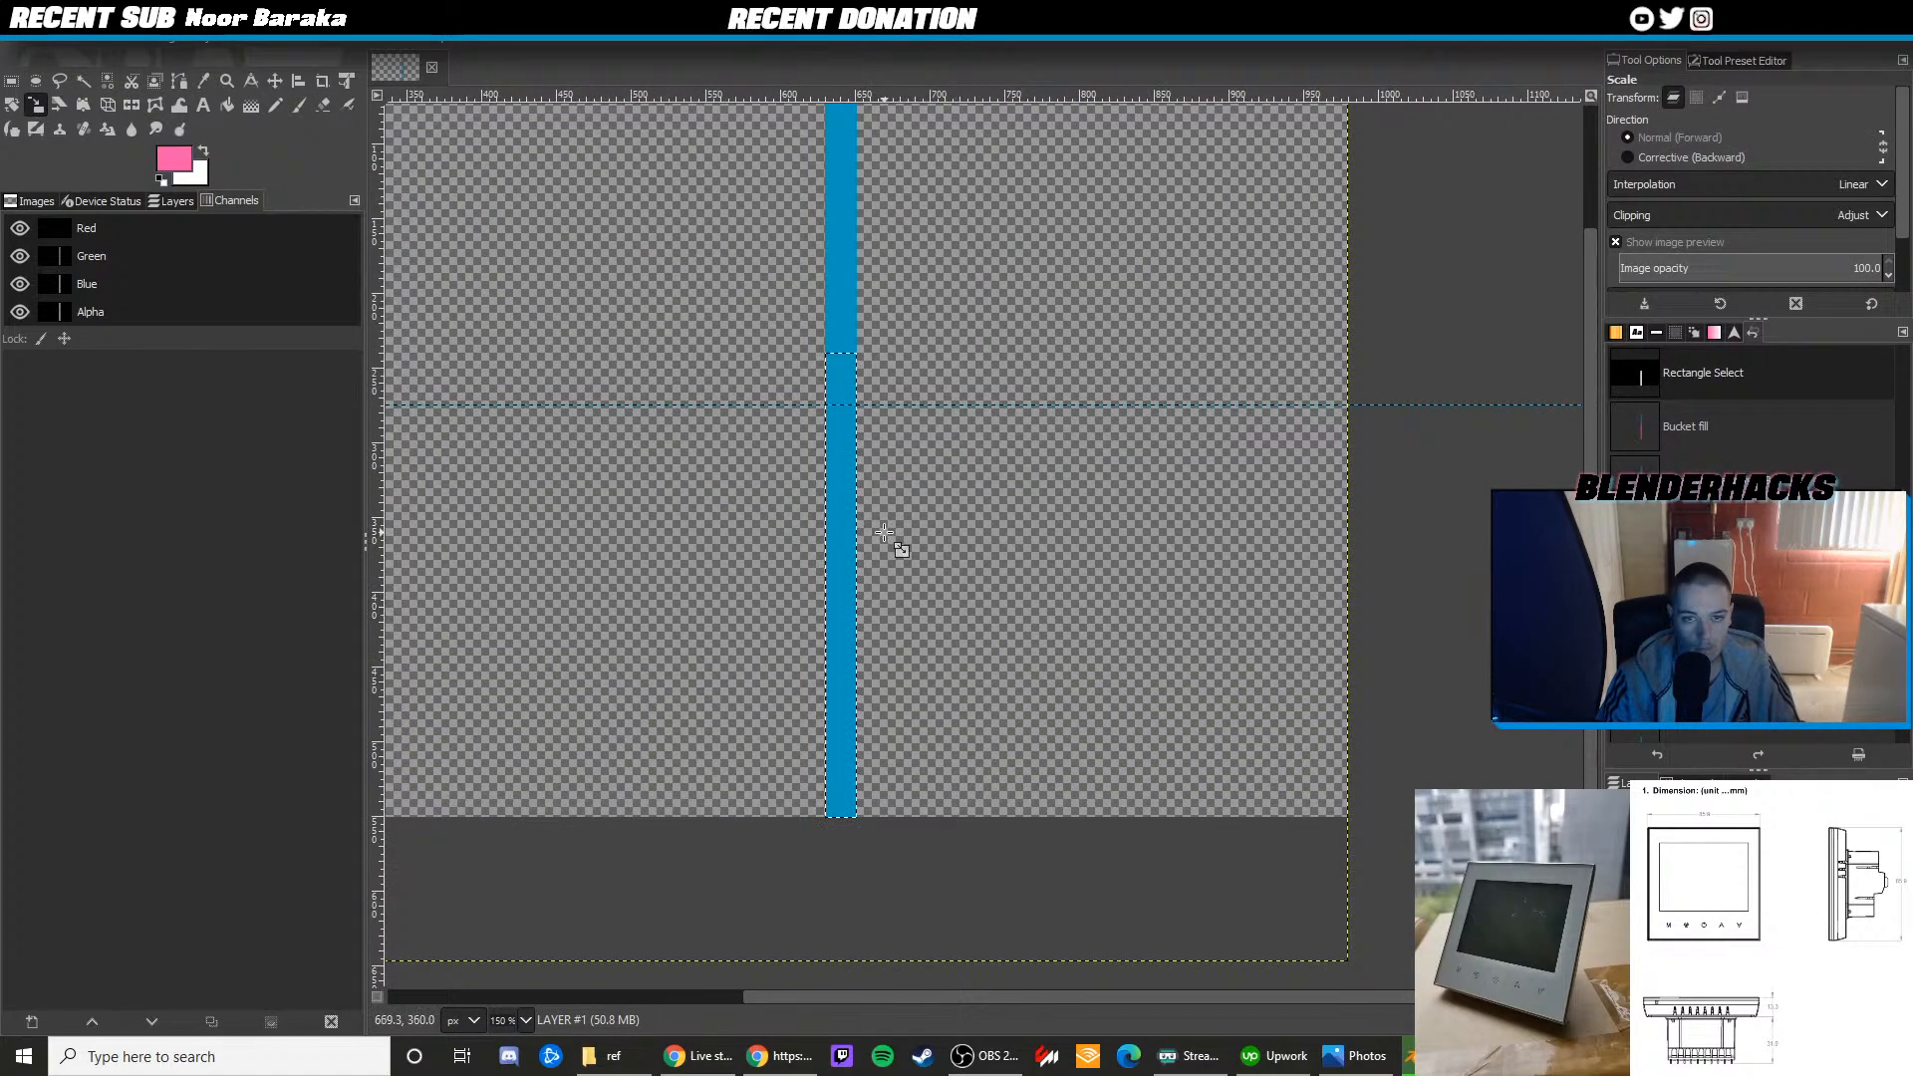
{"action": "left_click", "coordinate": [76, 53]}
{"action": "left_click", "coordinate": [109, 63]}
{"action": "scroll", "coordinate": [616, 409], "scroll_direction": "down", "scroll_amount": 2, "text": "ctrl"}
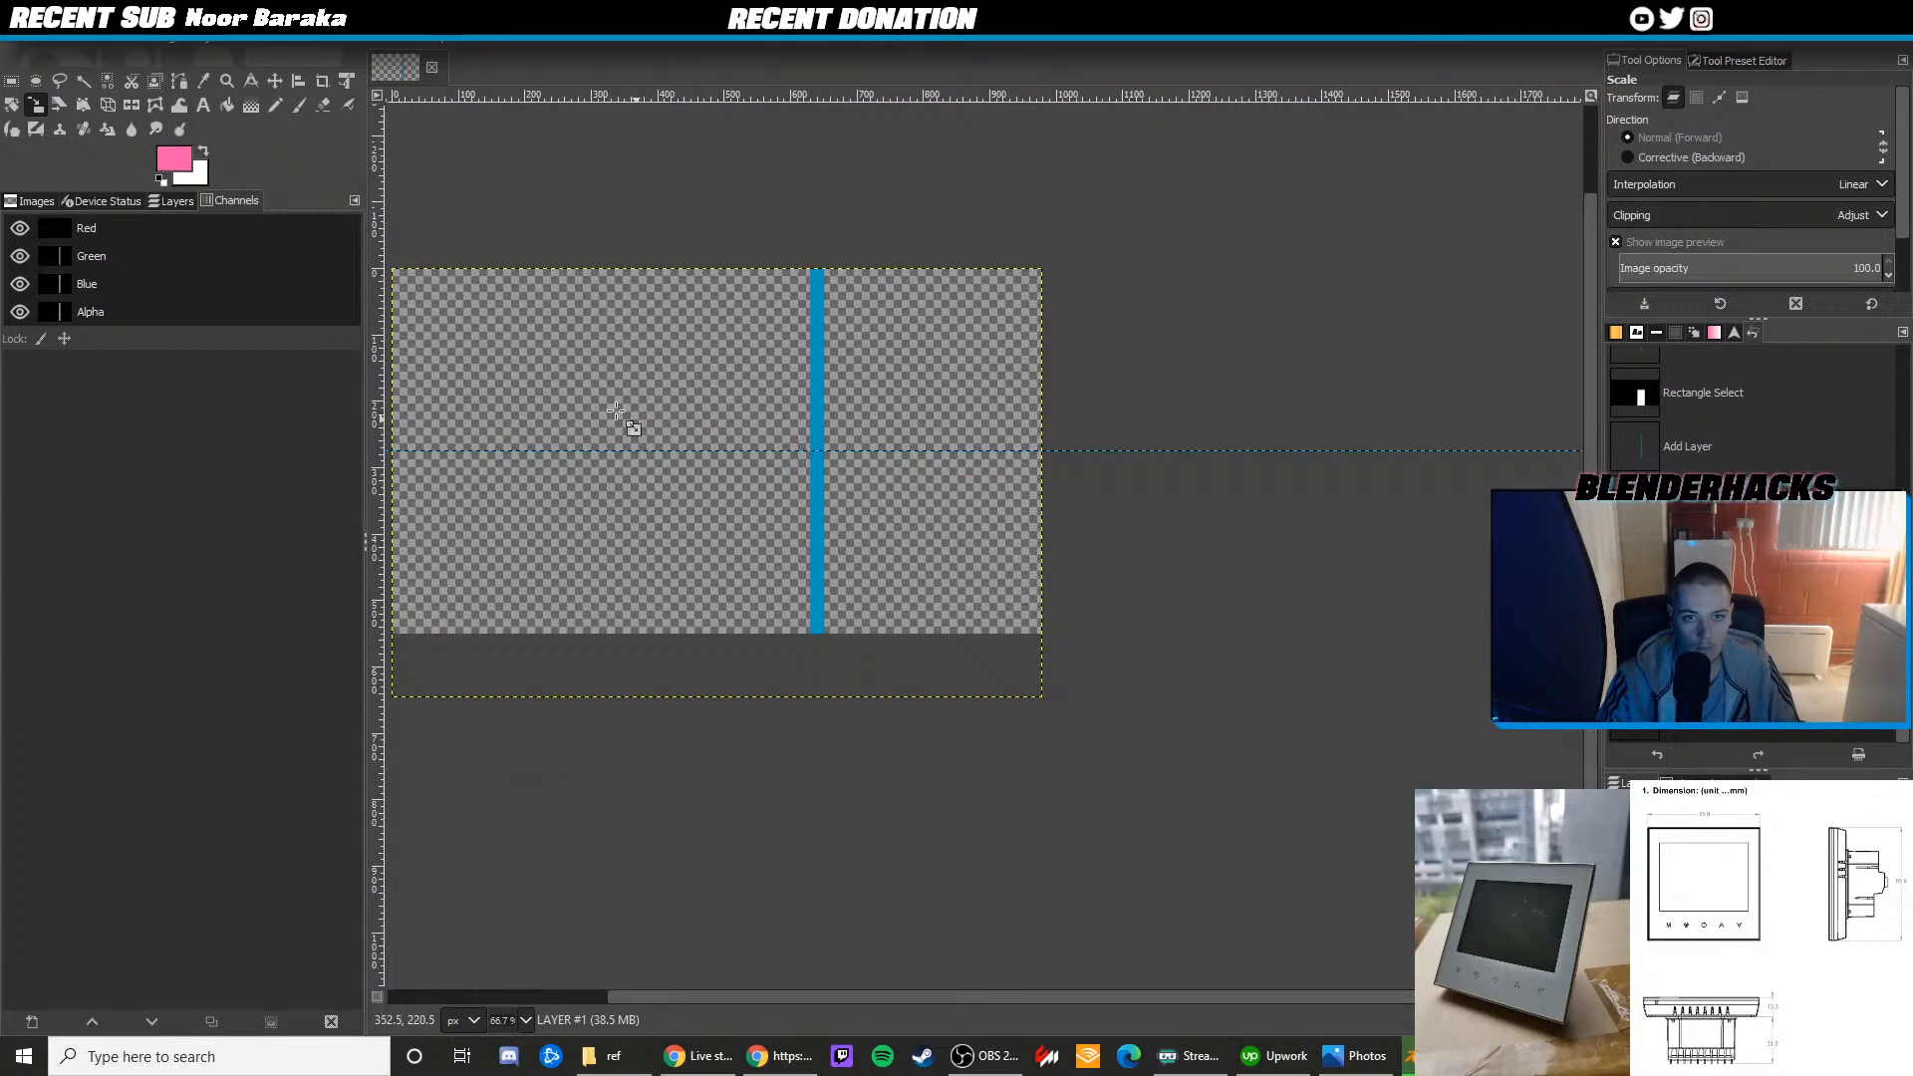
{"action": "left_click", "coordinate": [332, 45]}
{"action": "mouse_move", "coordinate": [449, 239]}
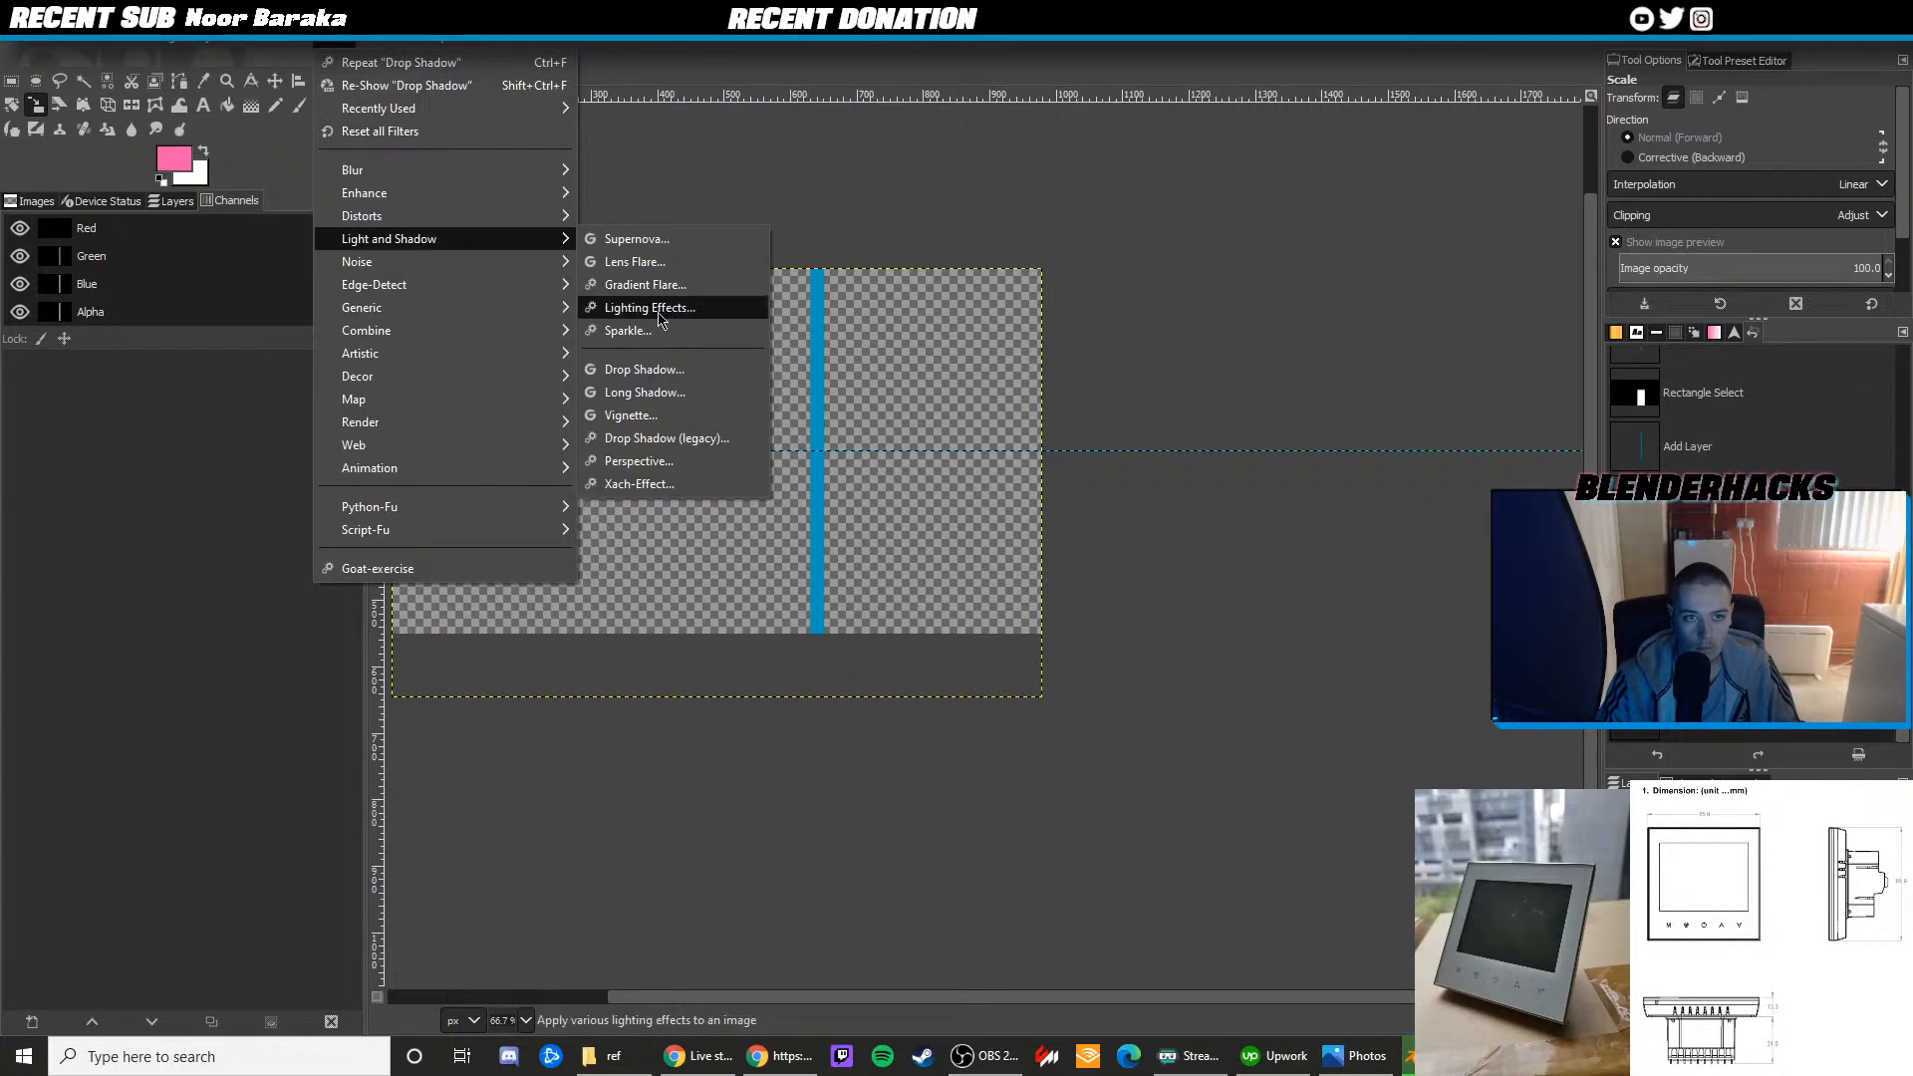
{"action": "left_click", "coordinate": [650, 369]}
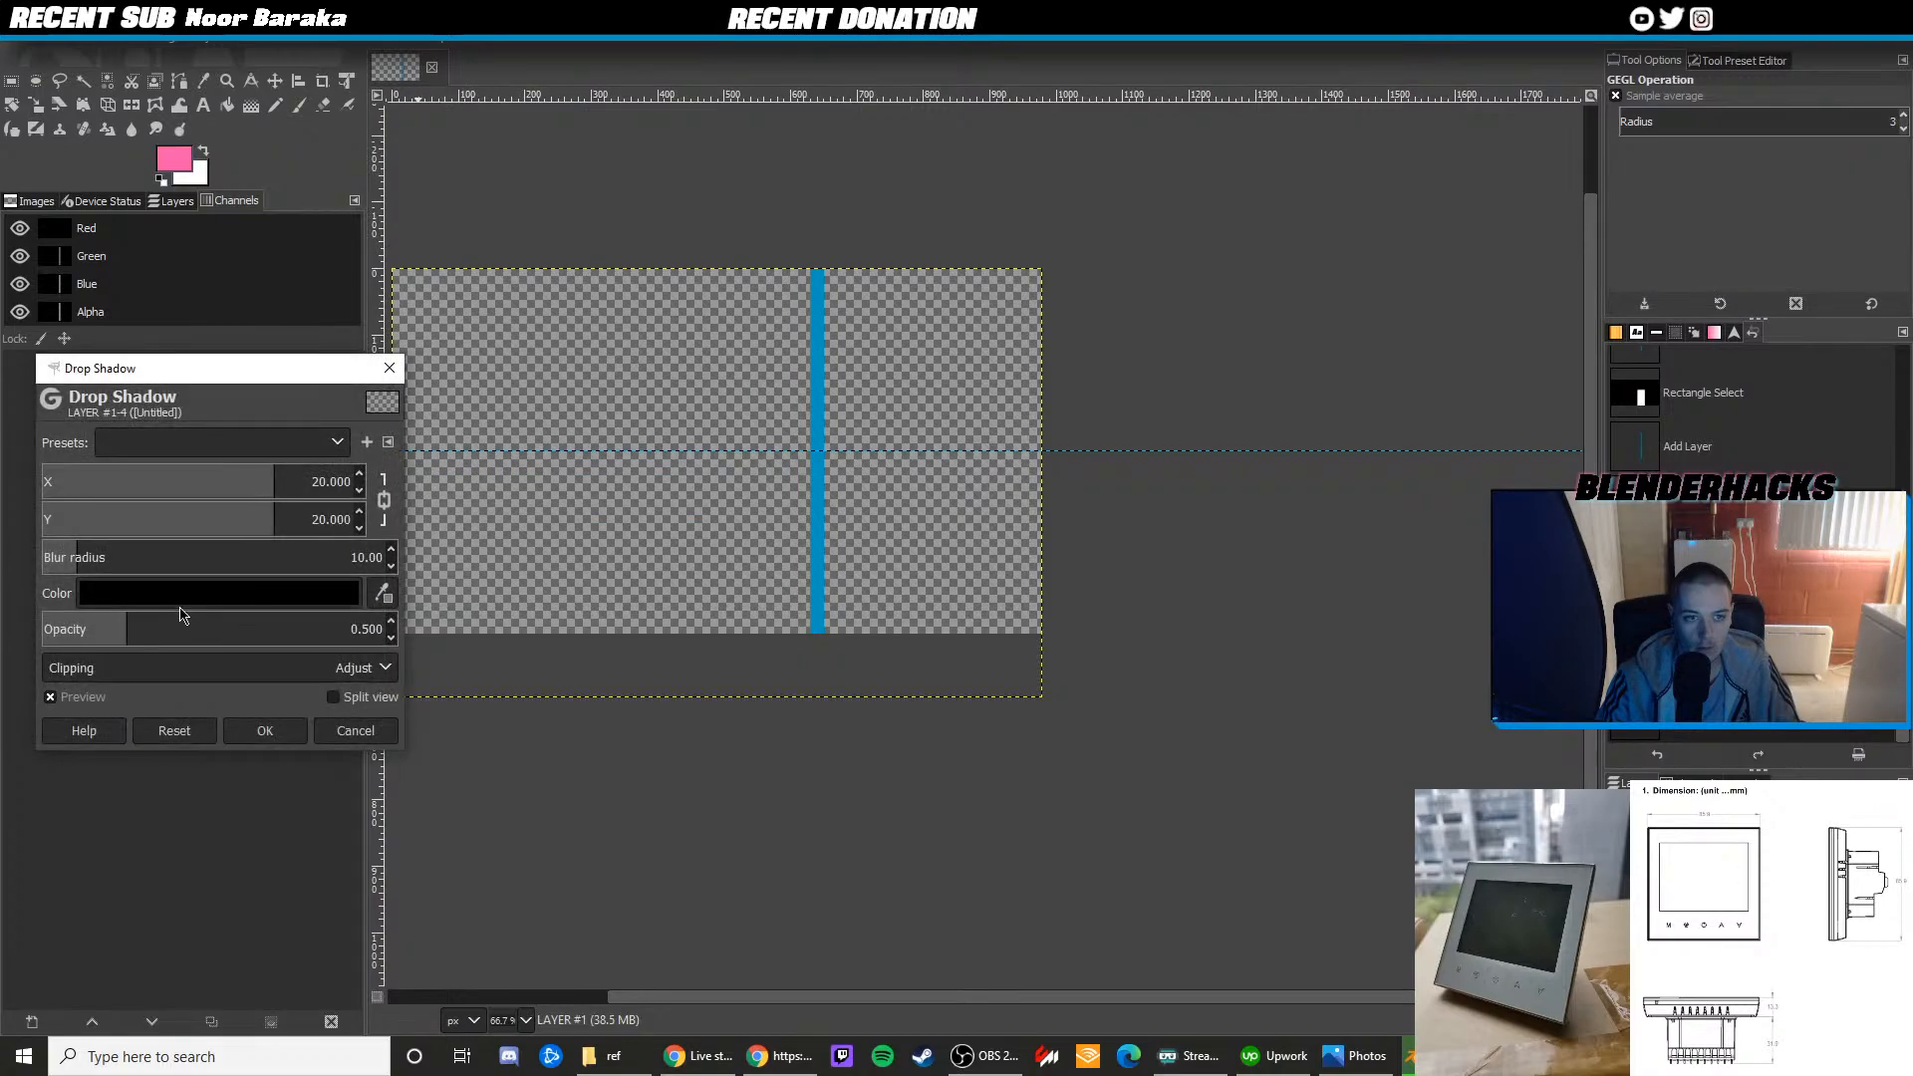
{"action": "left_click", "coordinate": [188, 596]}
{"action": "left_click", "coordinate": [353, 779]}
Delete the layer LAYER #1 and start a drop shadow on the remaining blue strip layer with pink as its color
{"action": "right_click", "coordinate": [1738, 827]}
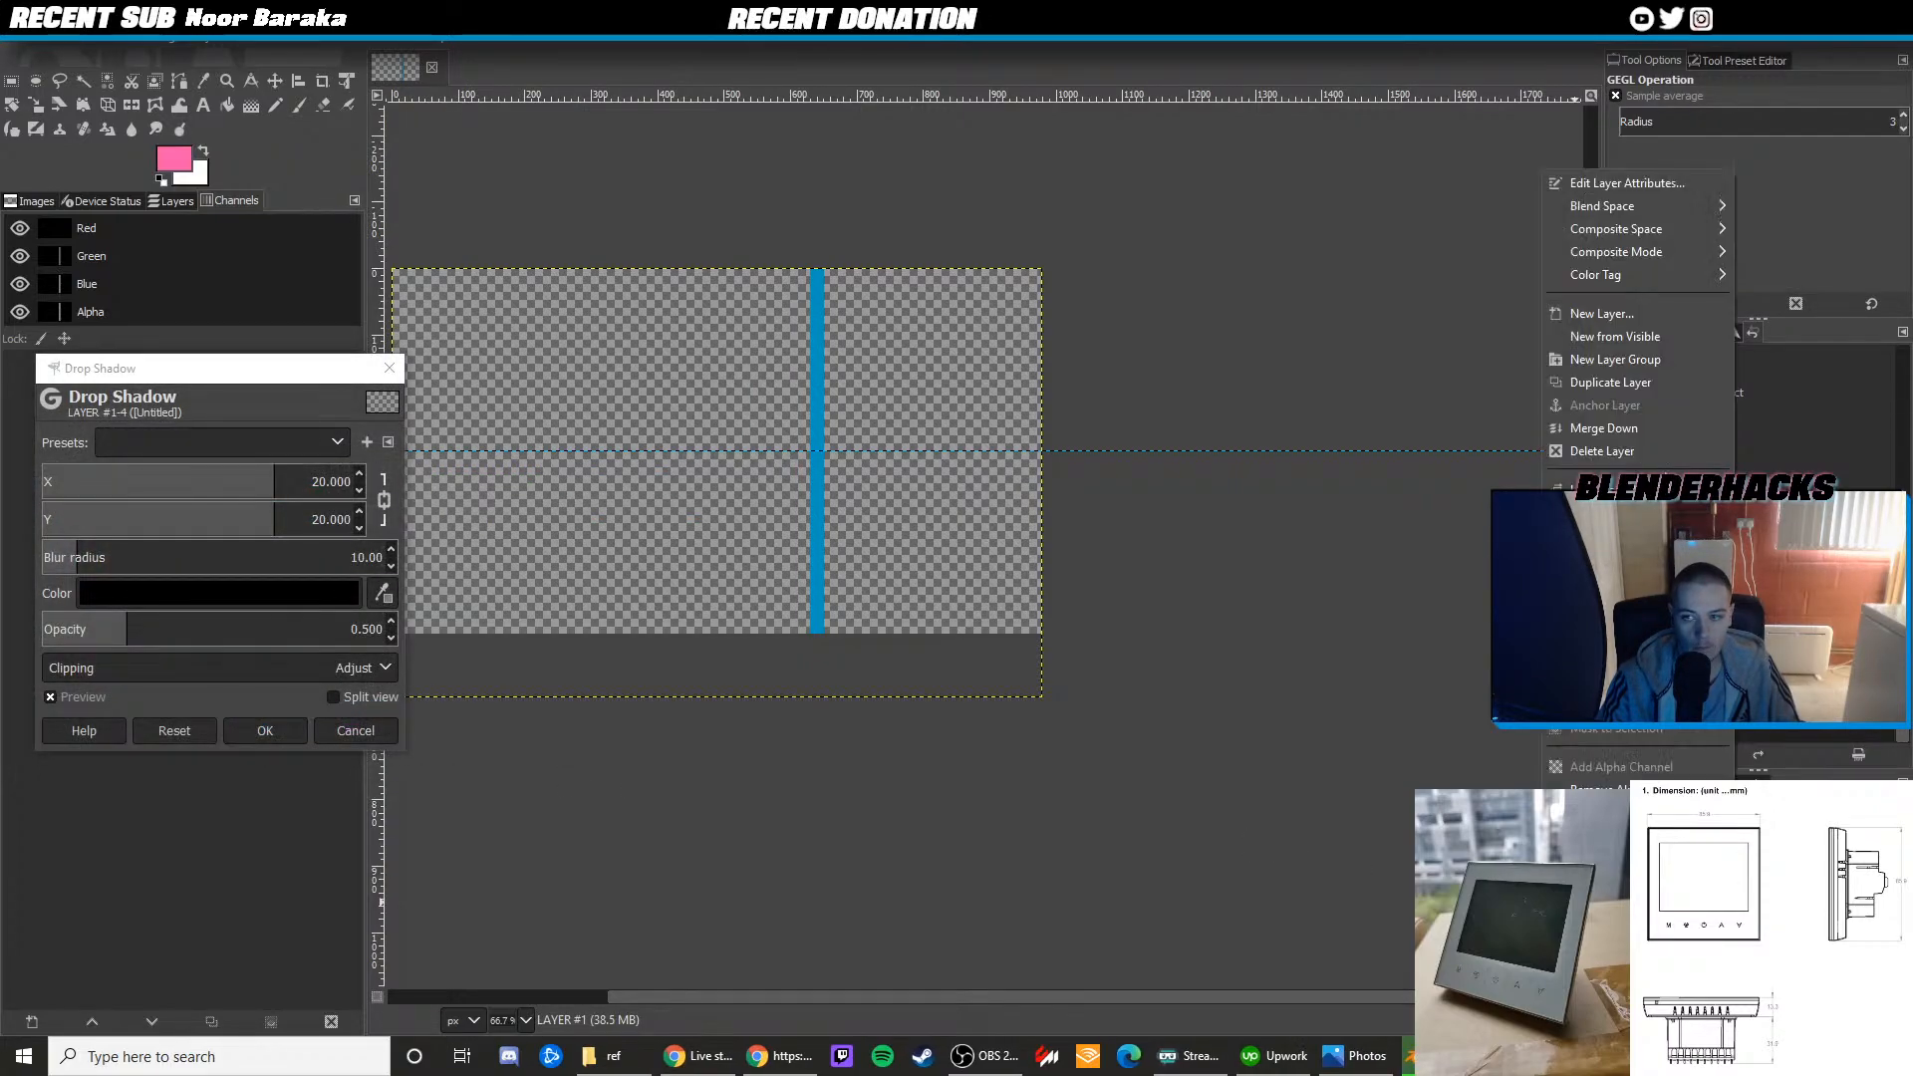
{"action": "left_click", "coordinate": [1641, 450]}
{"action": "left_click", "coordinate": [332, 45]}
{"action": "mouse_move", "coordinate": [449, 239]}
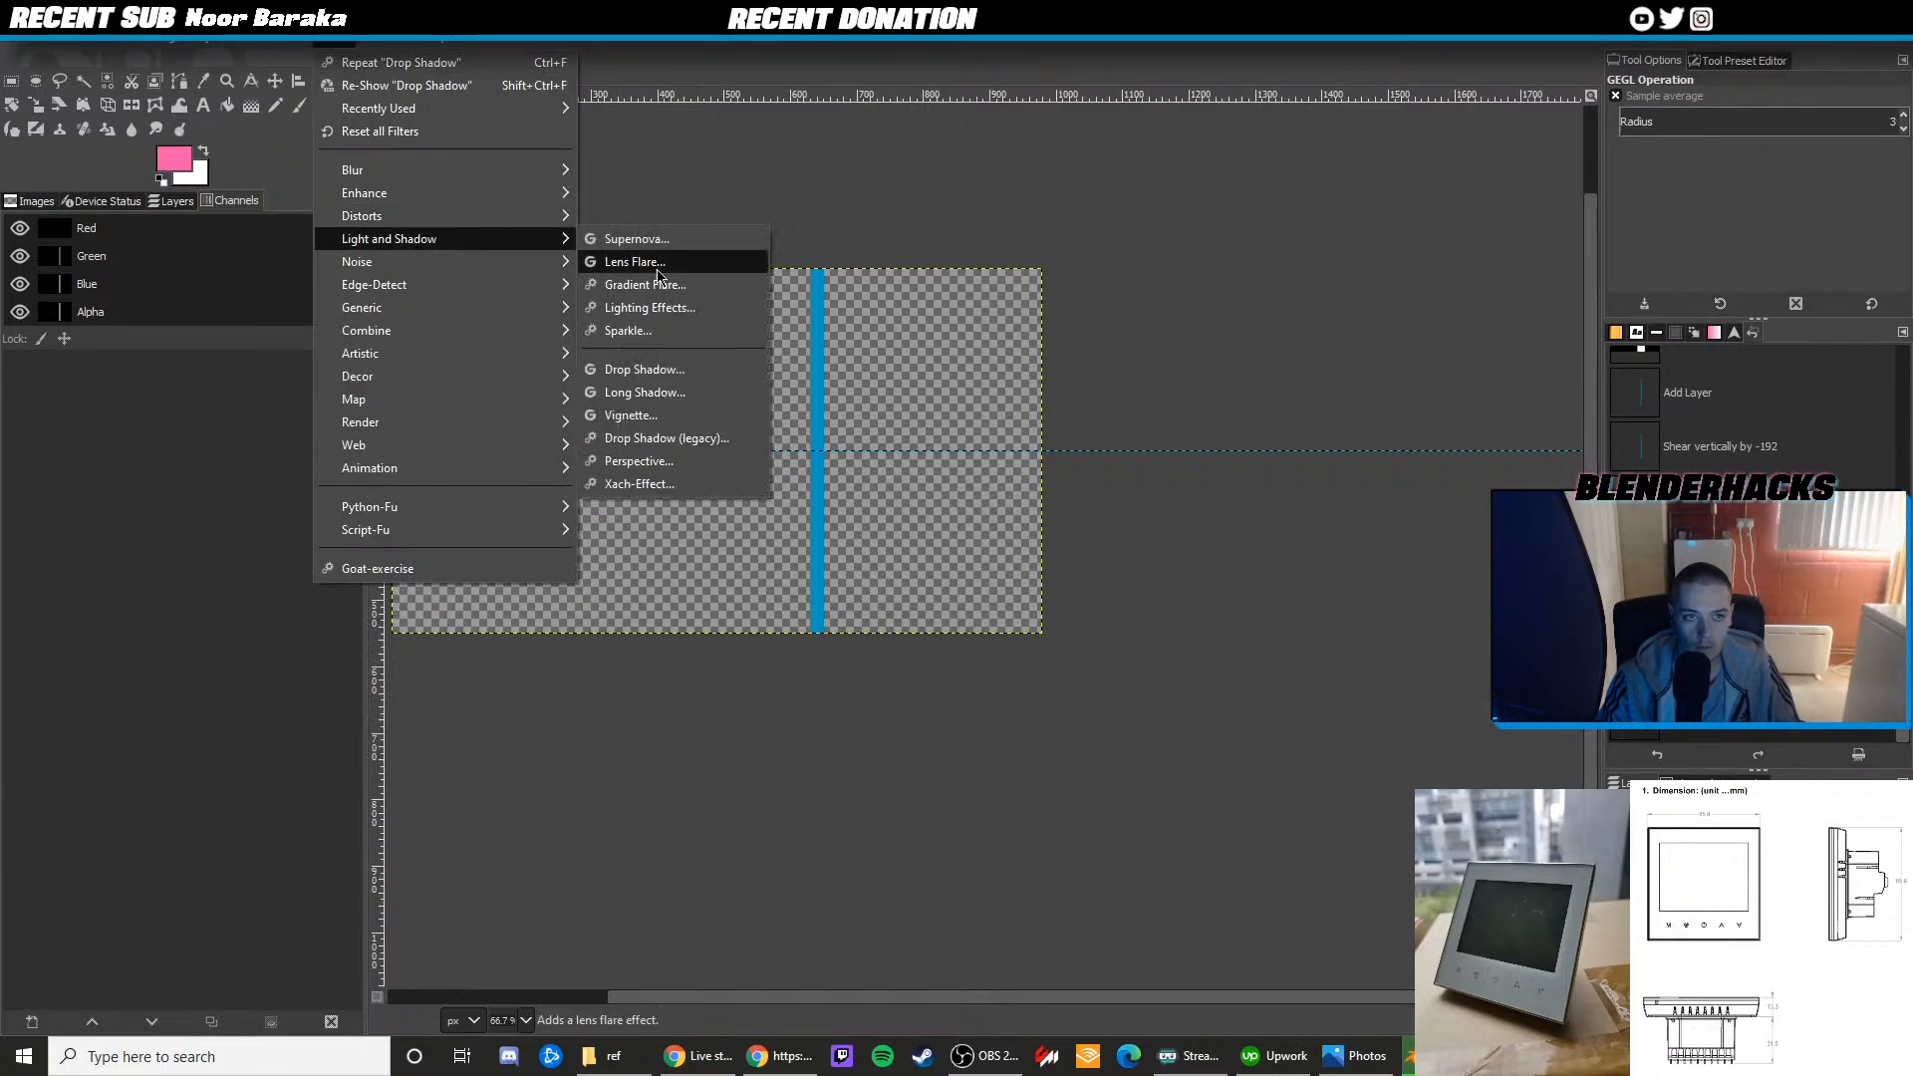
{"action": "left_click", "coordinate": [646, 378]}
{"action": "left_click", "coordinate": [254, 597]}
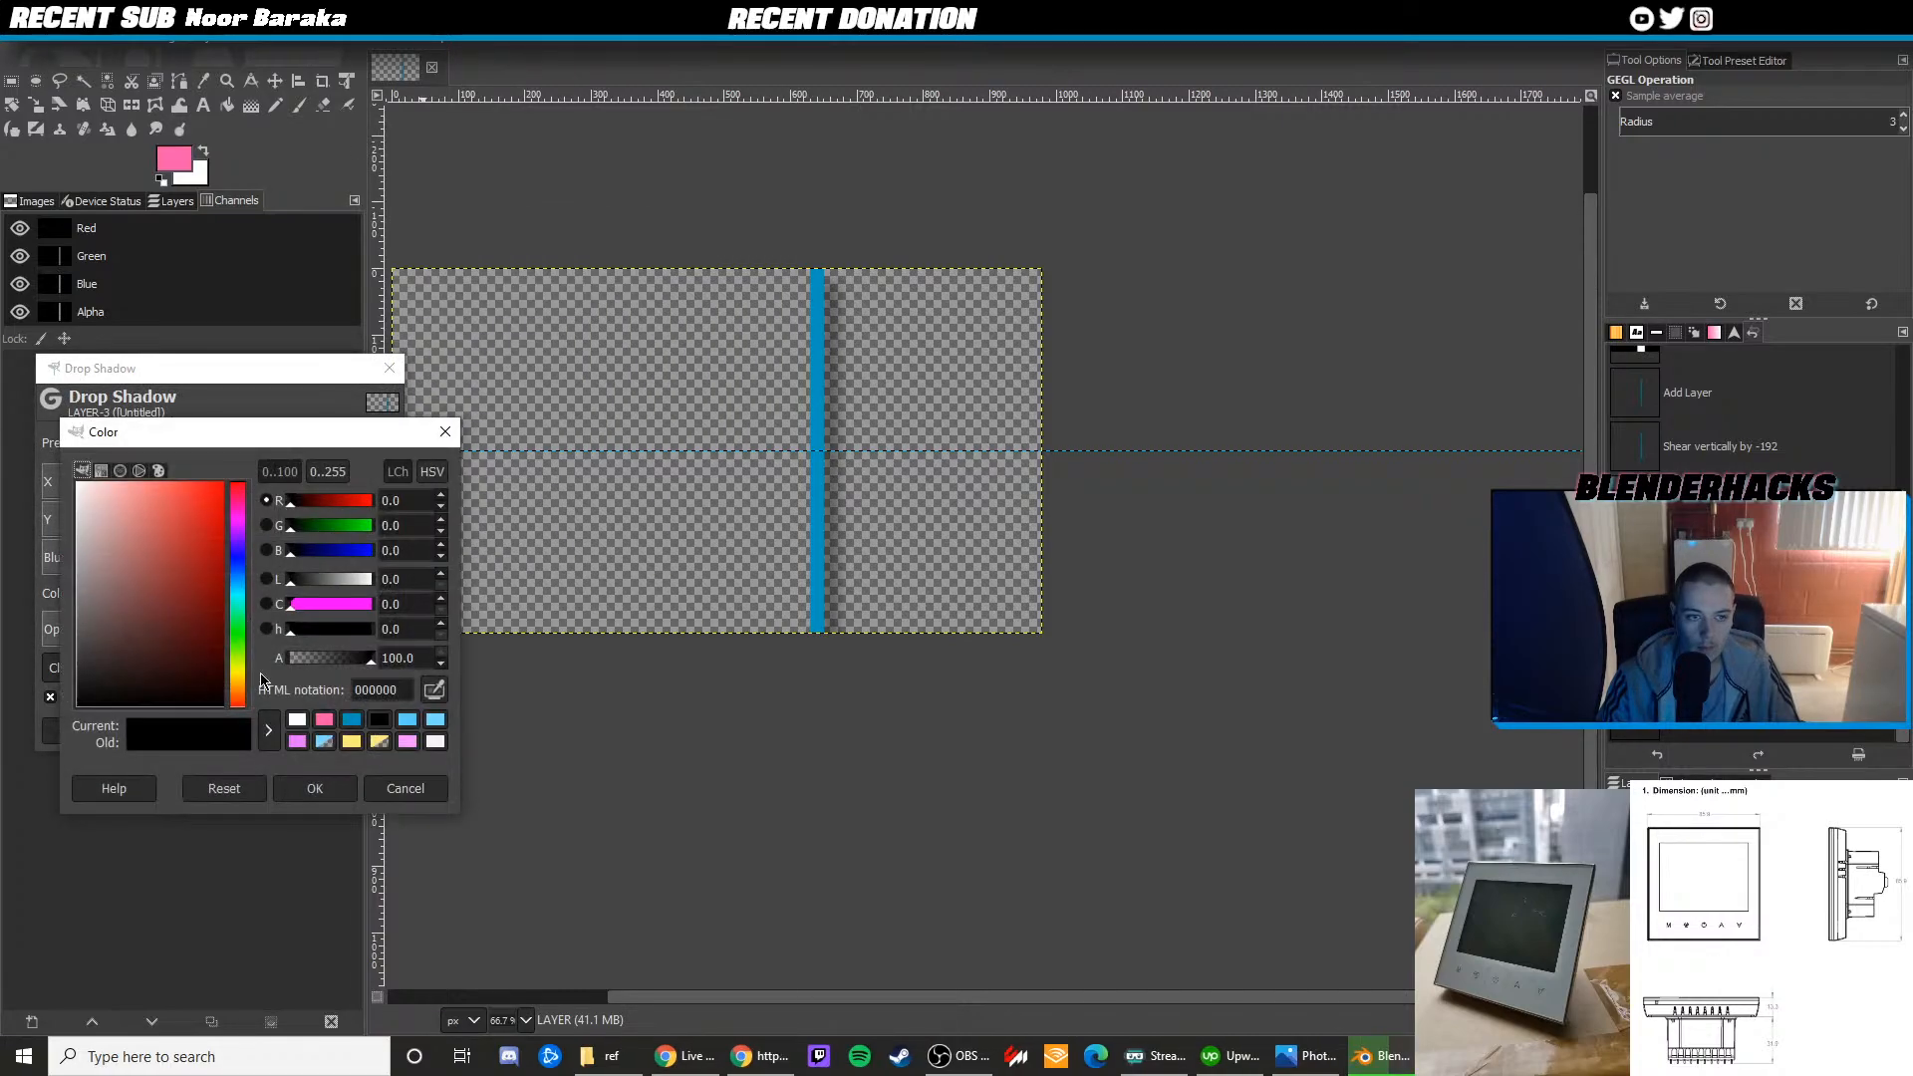
{"action": "left_click", "coordinate": [297, 741]}
{"action": "left_click", "coordinate": [324, 718]}
{"action": "left_click", "coordinate": [315, 788]}
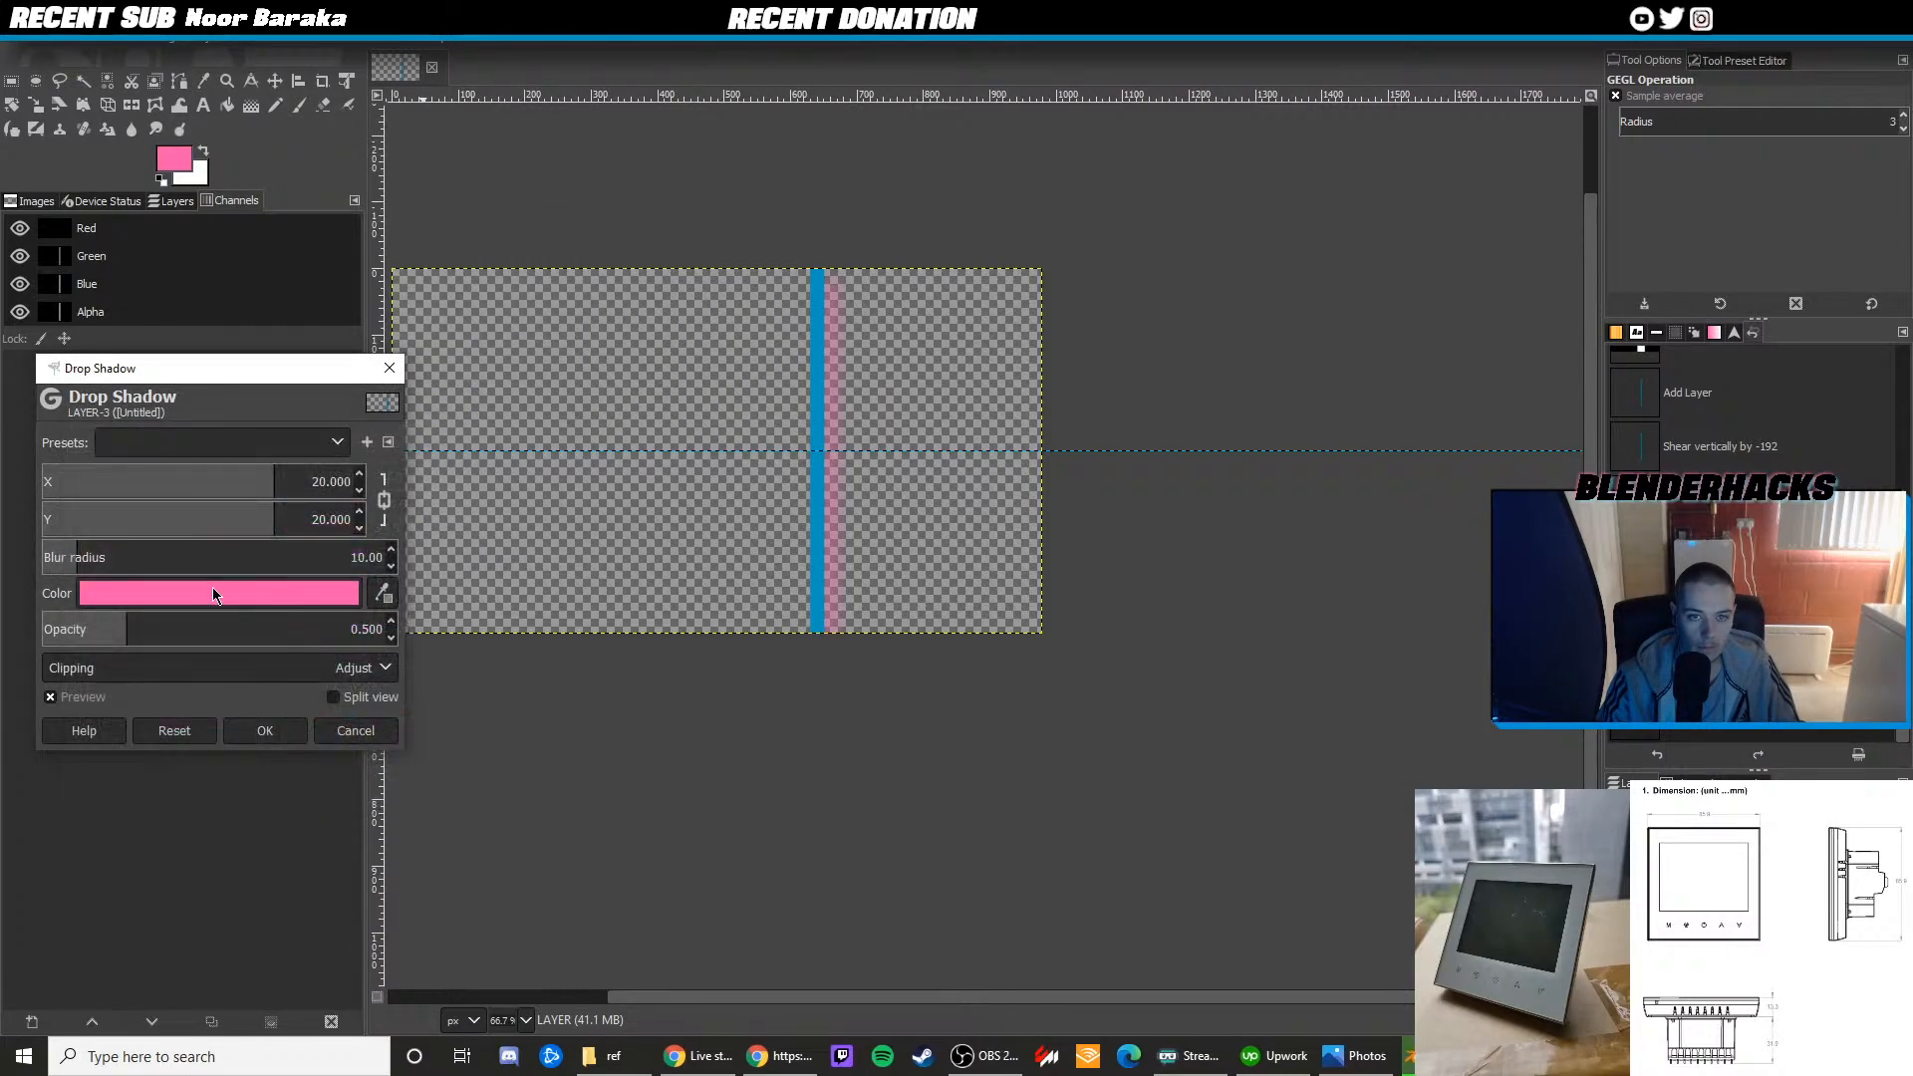
Set the pink shadow's X and Y offsets to 4.103 and its blur radius to 0, and apply it
{"action": "left_click_drag", "start_coordinate": [262, 520], "coordinate": [262, 524]}
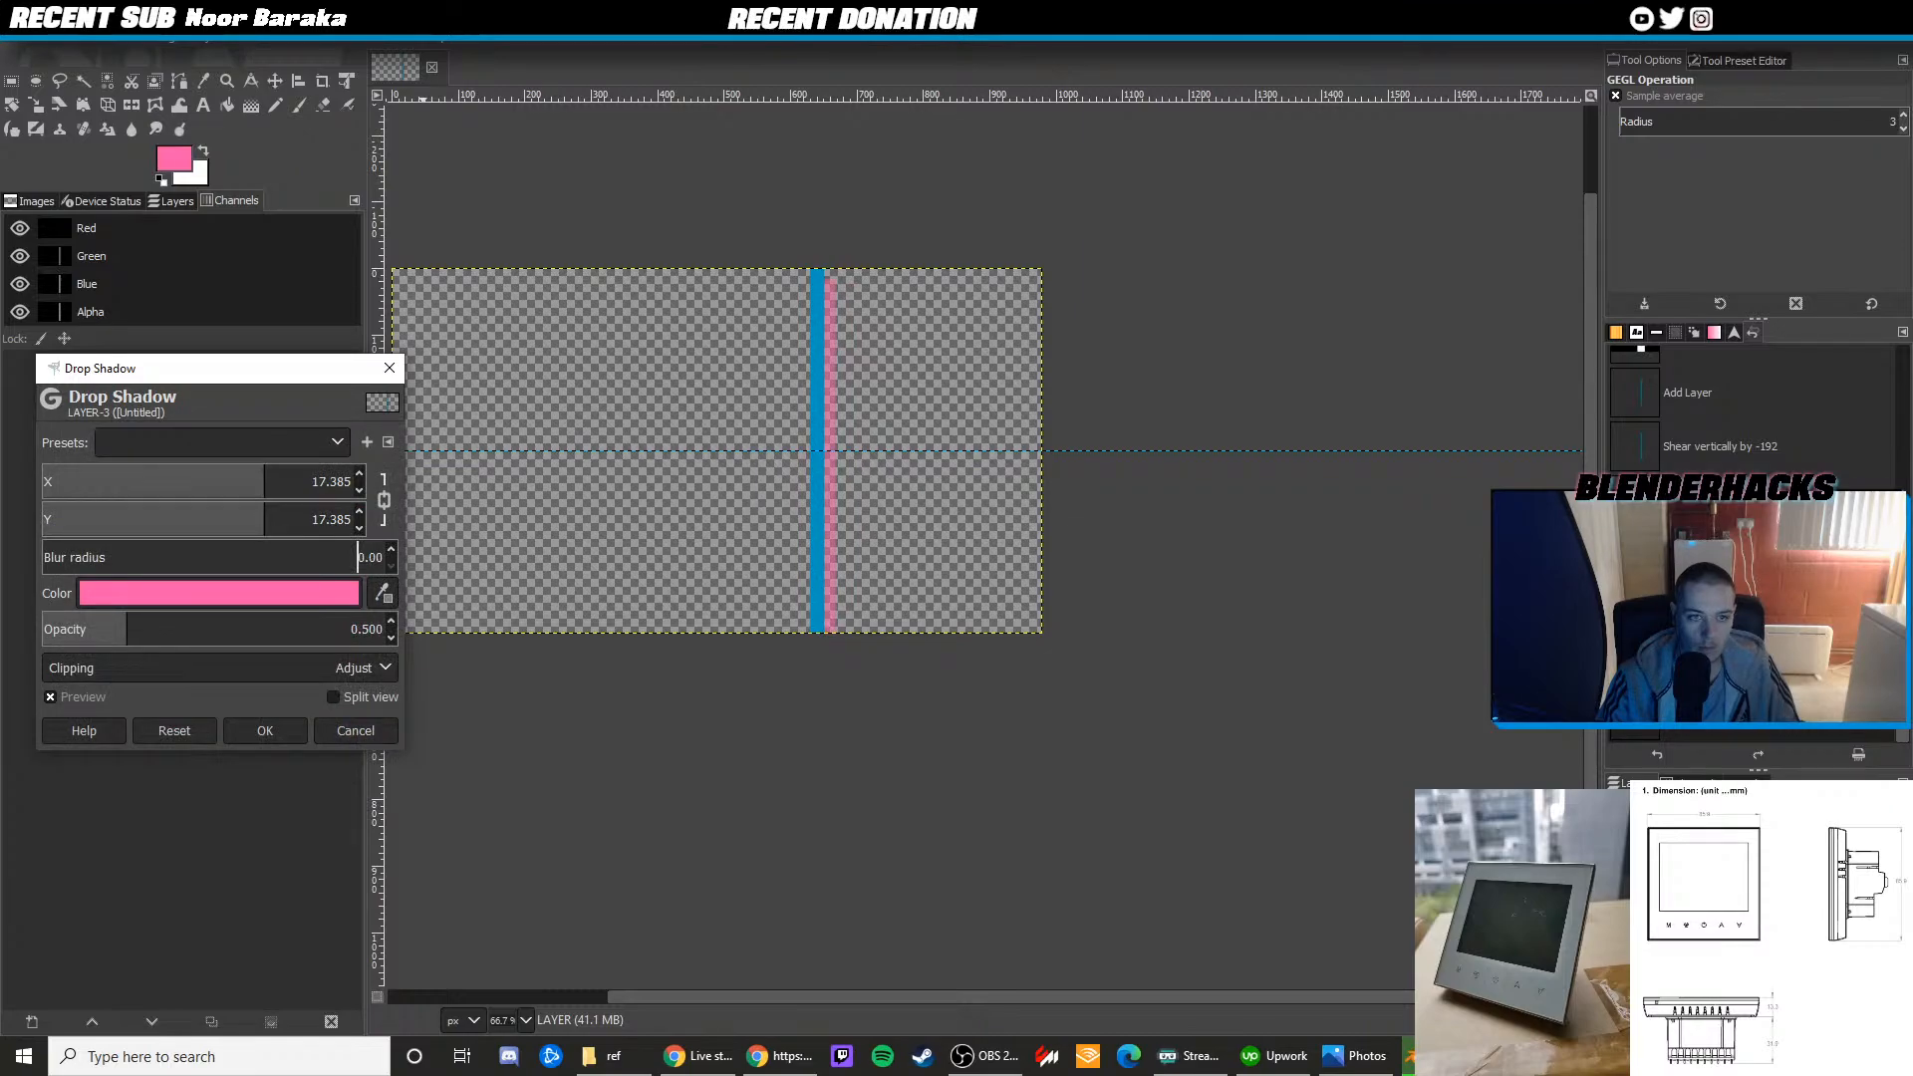
{"action": "left_click_drag", "start_coordinate": [212, 516], "coordinate": [208, 516]}
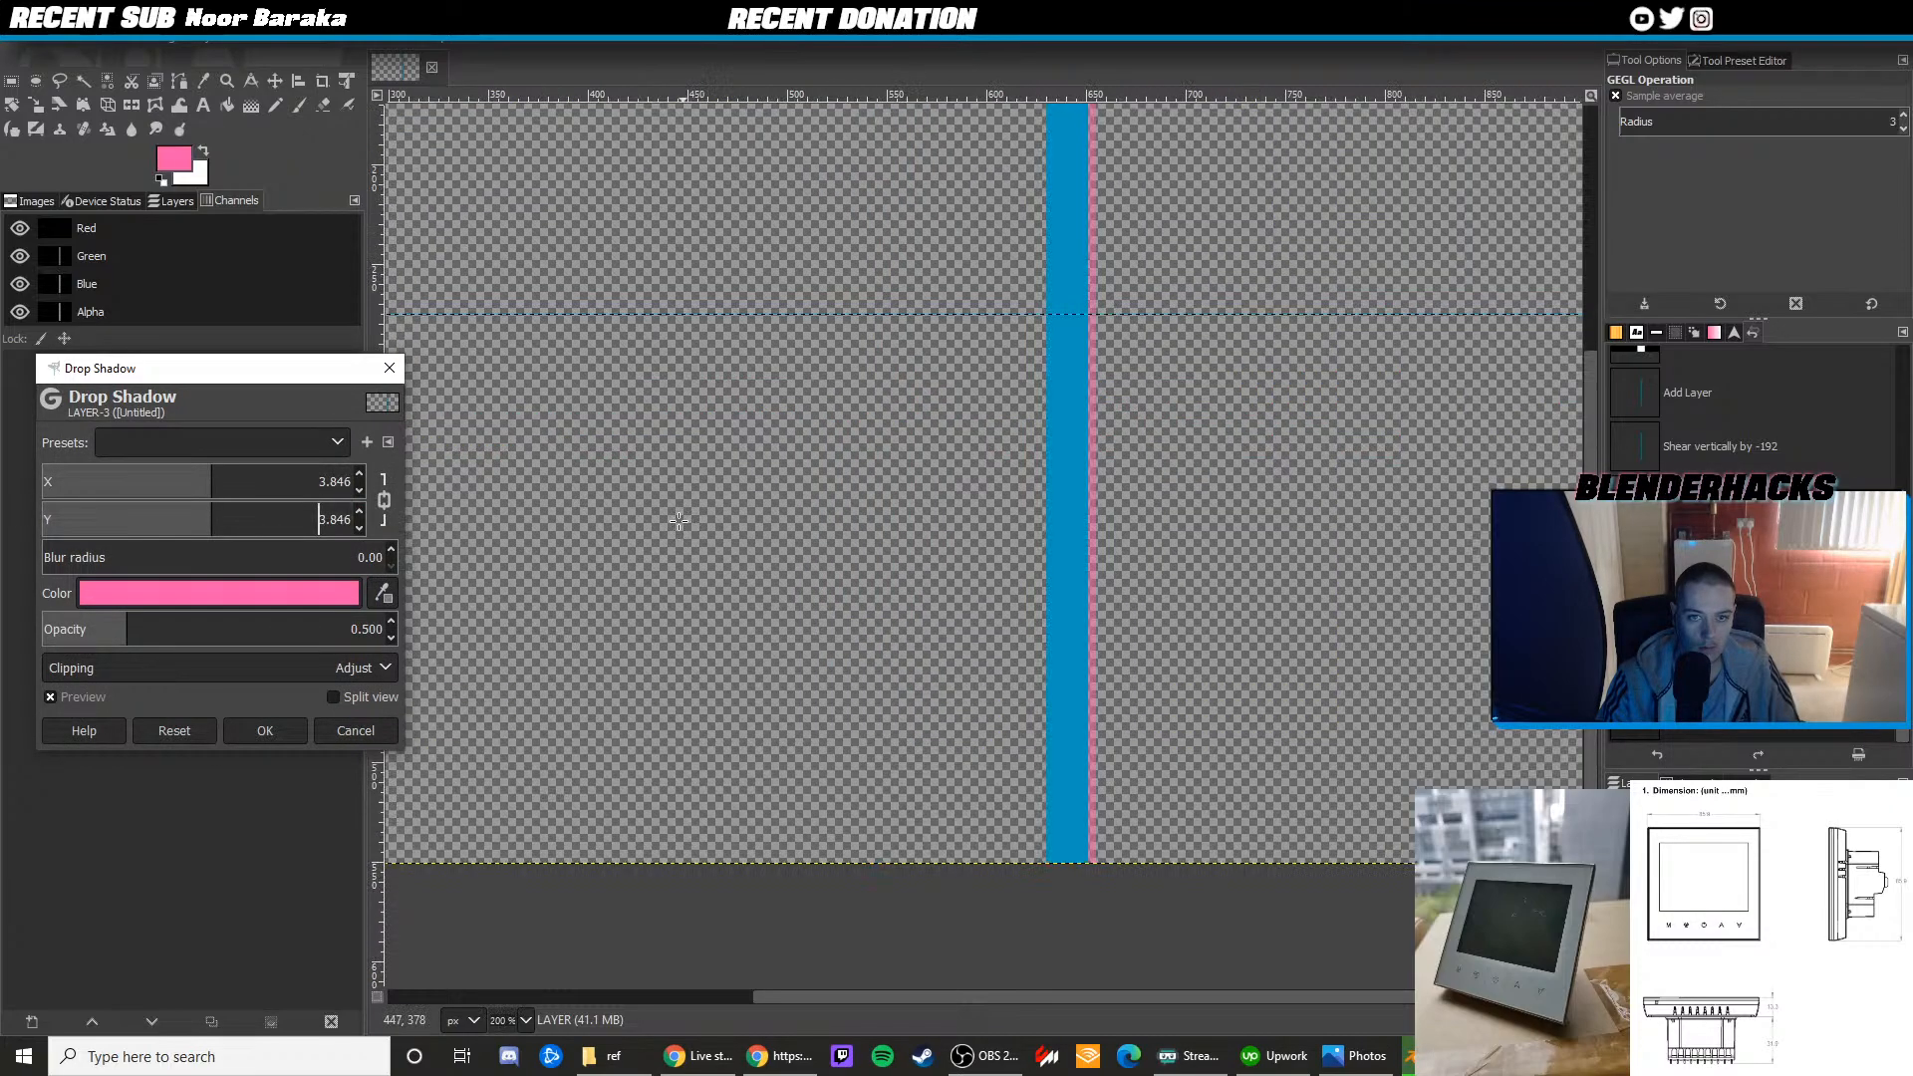
{"action": "scroll", "coordinate": [688, 518], "scroll_direction": "up", "scroll_amount": 3, "text": "ctrl"}
{"action": "left_click", "coordinate": [221, 518]}
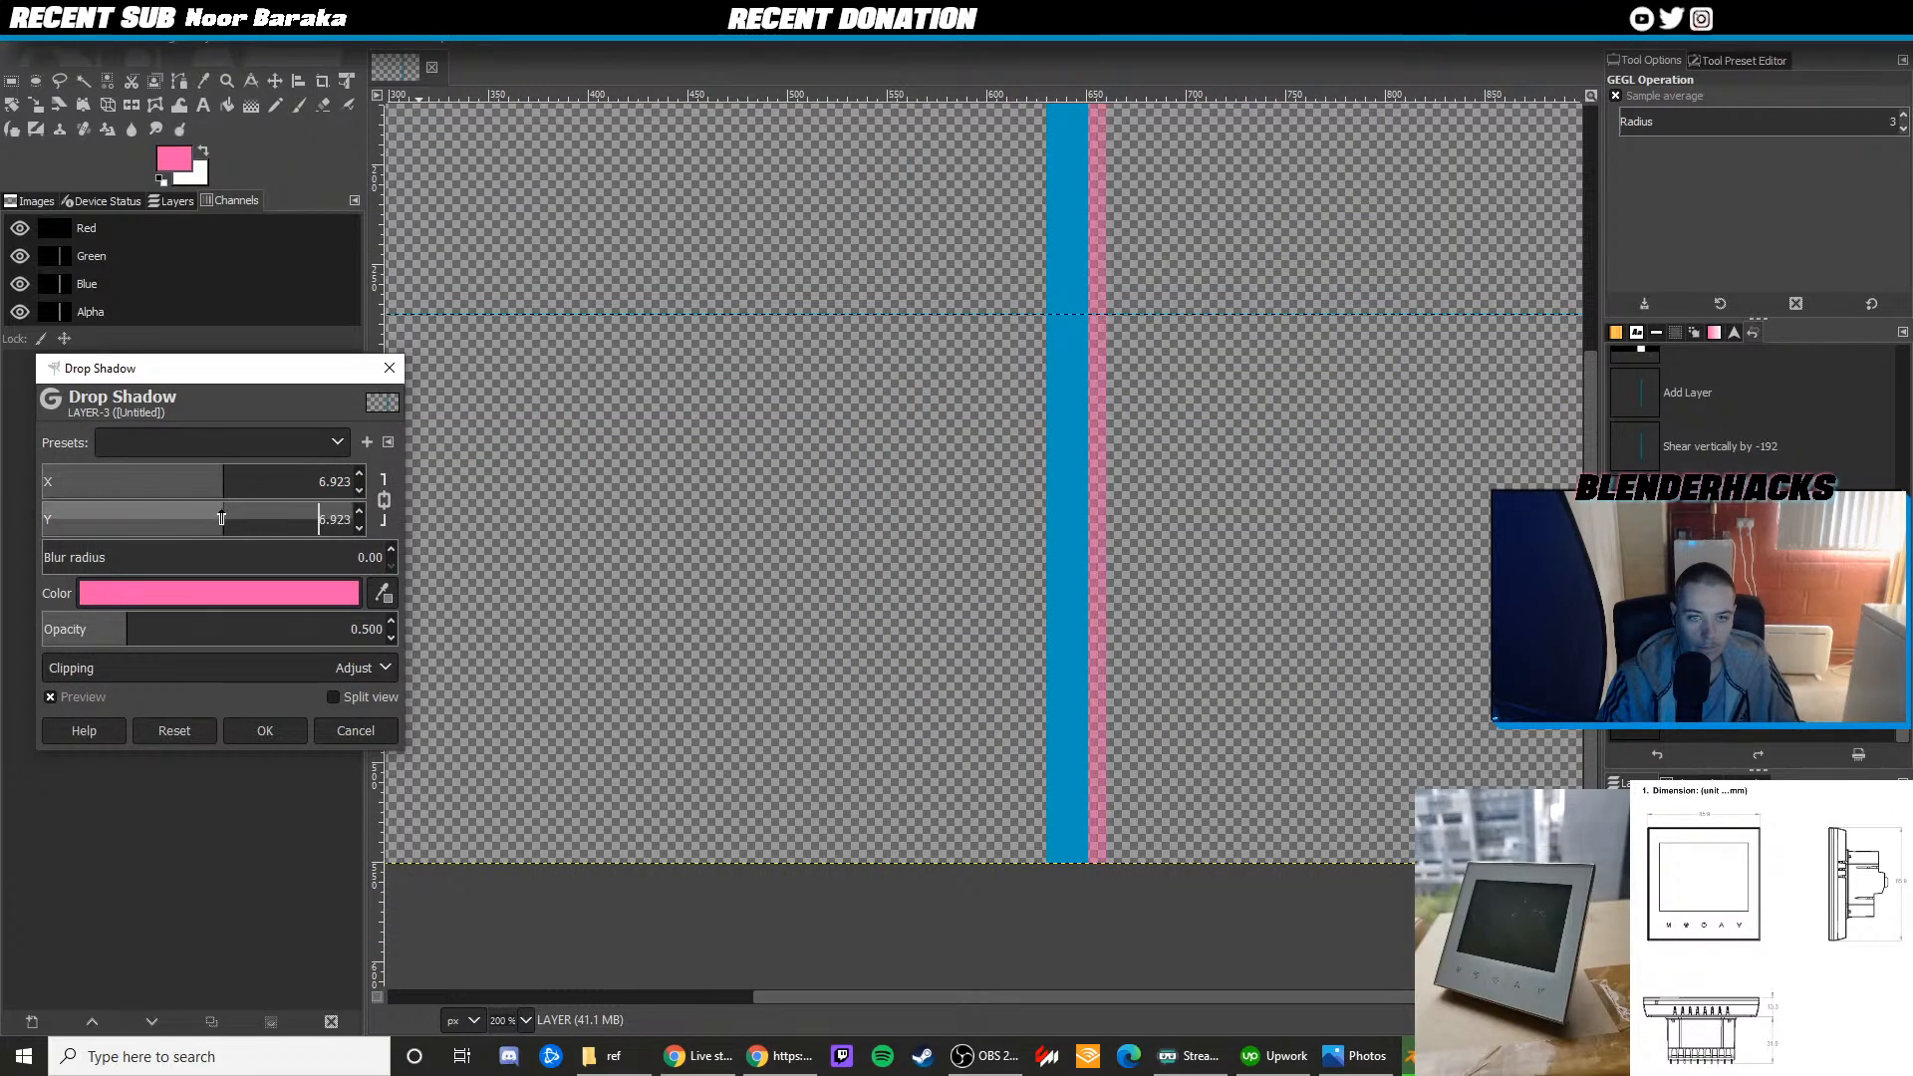
{"action": "left_click_drag", "start_coordinate": [221, 518], "coordinate": [212, 518]}
{"action": "scroll", "coordinate": [756, 555], "scroll_direction": "down", "scroll_amount": 2, "text": "ctrl"}
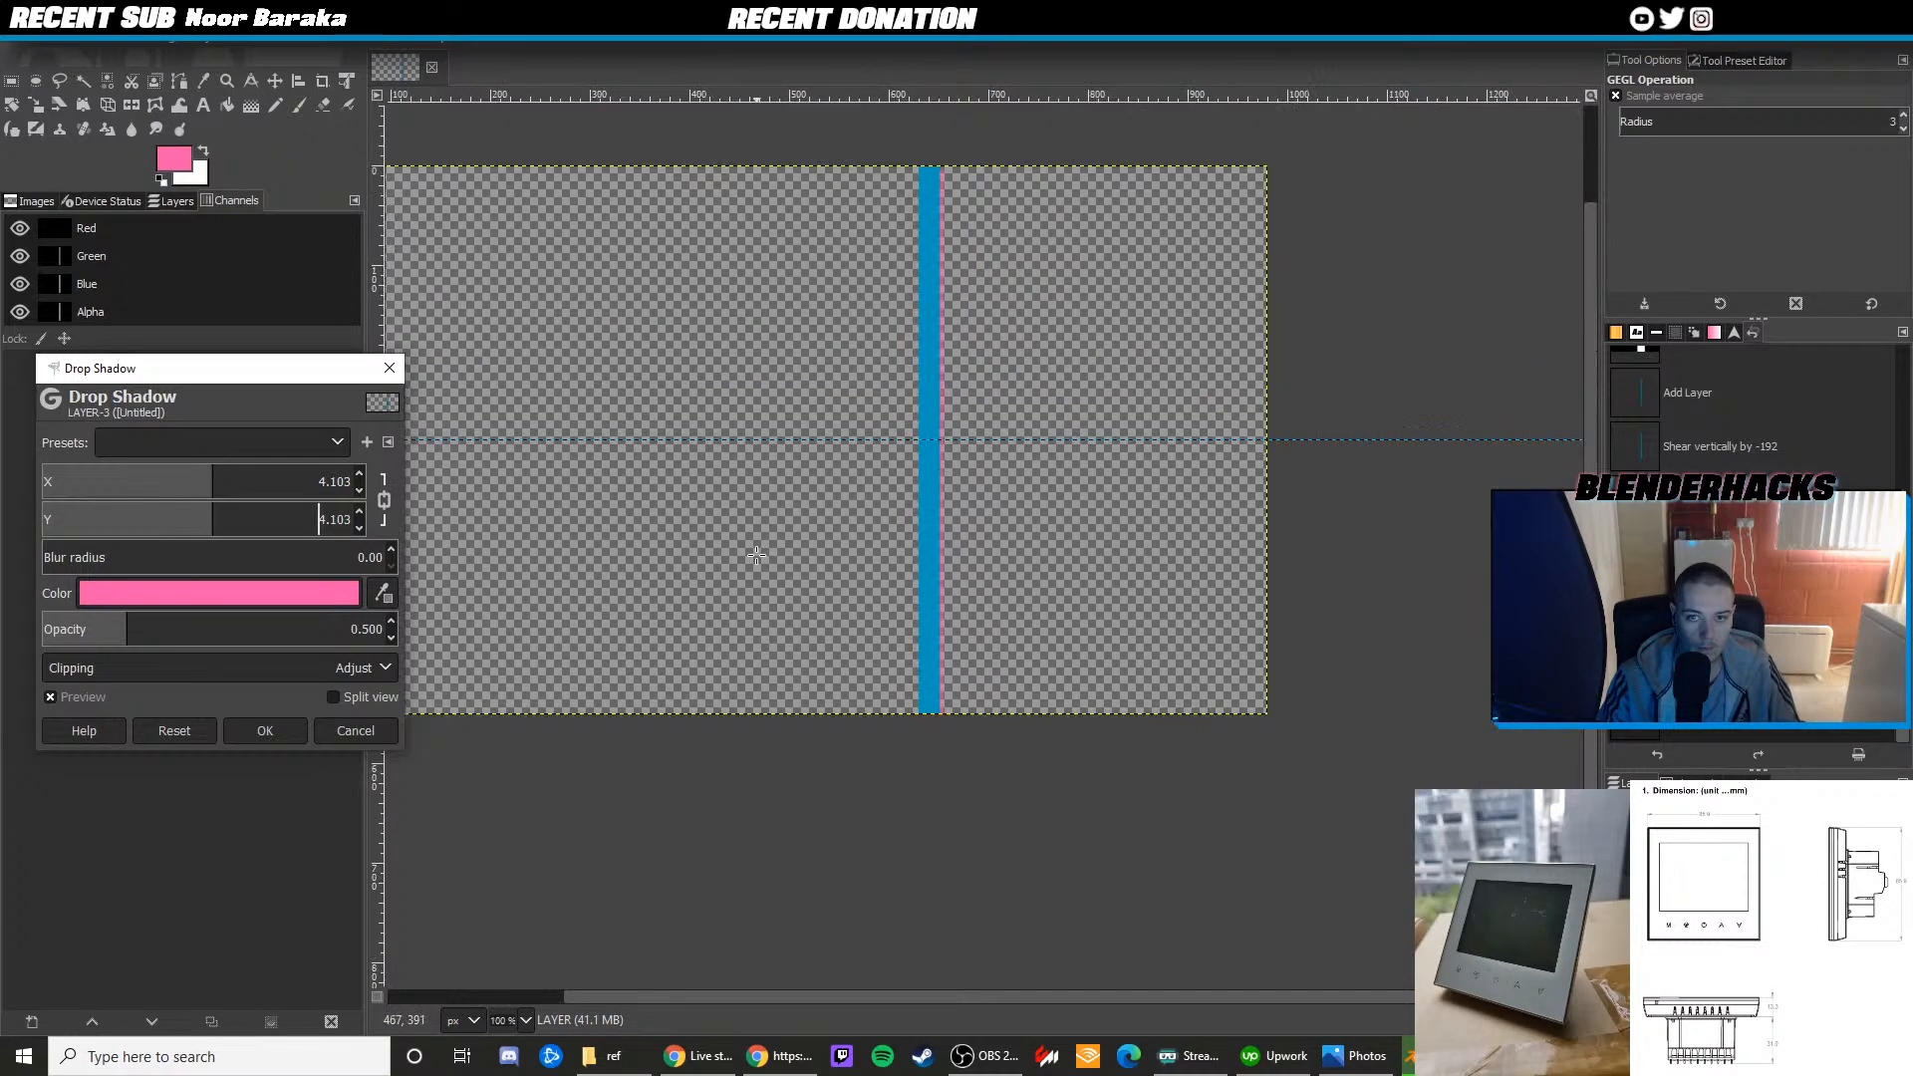
{"action": "scroll", "coordinate": [756, 555], "scroll_direction": "down", "scroll_amount": 1, "text": "ctrl"}
{"action": "left_click", "coordinate": [265, 730]}
Start exporting the divider image and browse to the Documents > Youtube > blender folder as its destination
{"action": "left_click", "coordinate": [20, 46]}
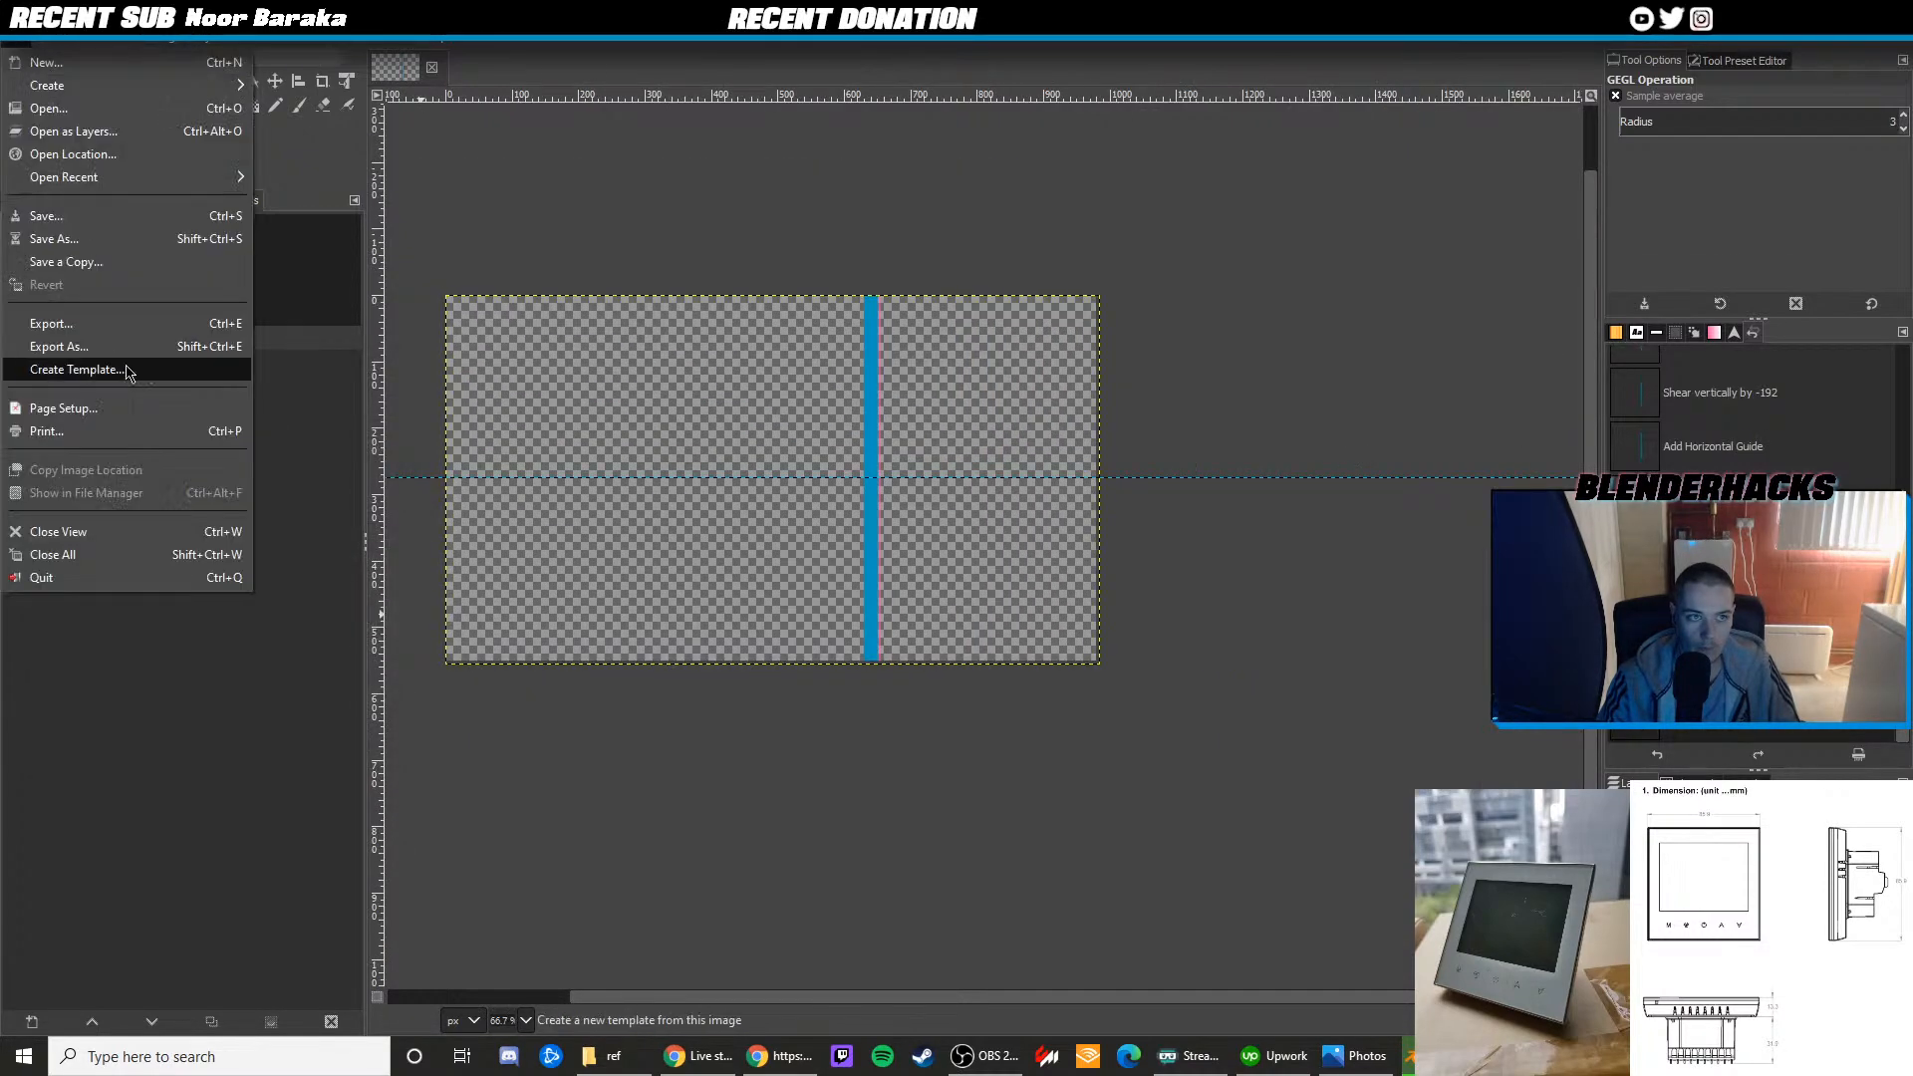
{"action": "left_click", "coordinate": [110, 347]}
{"action": "left_click", "coordinate": [384, 680]}
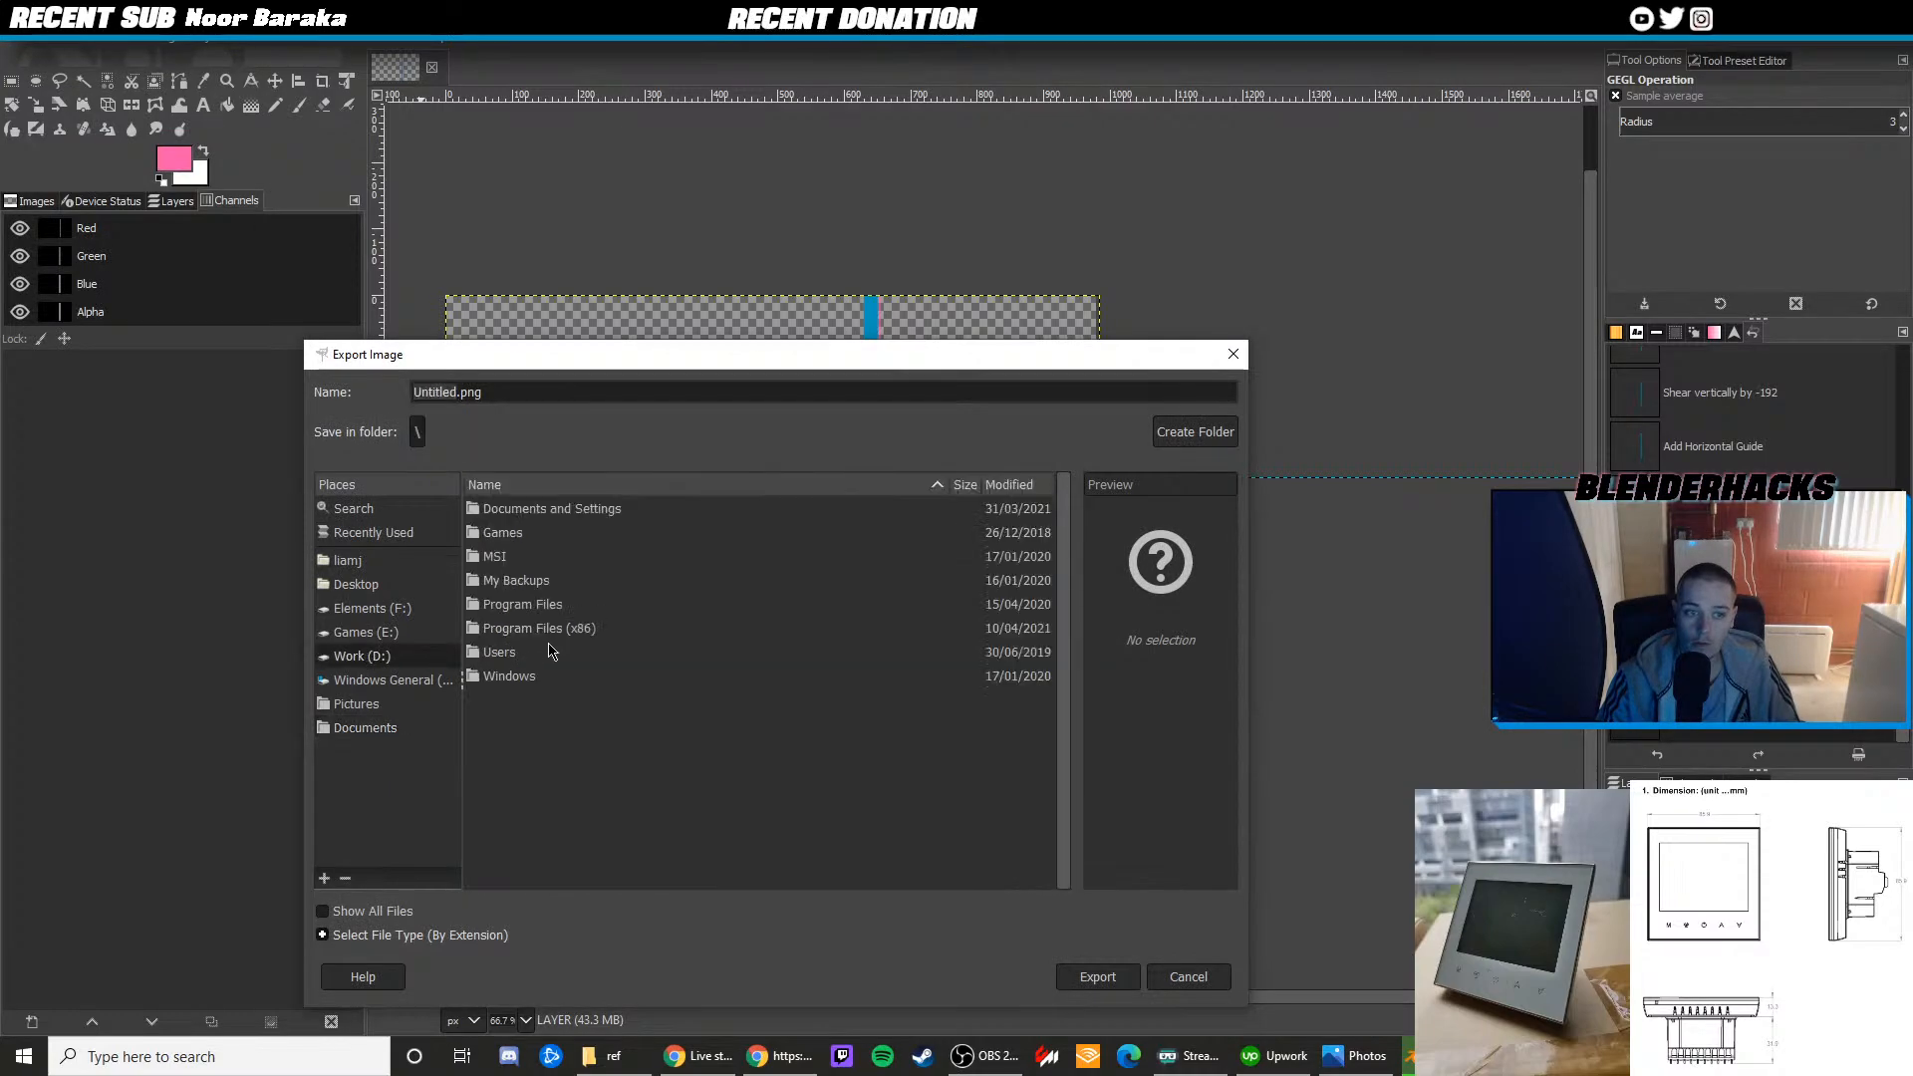
{"action": "double_click", "coordinate": [547, 650]}
{"action": "double_click", "coordinate": [525, 510]}
{"action": "double_click", "coordinate": [525, 725]}
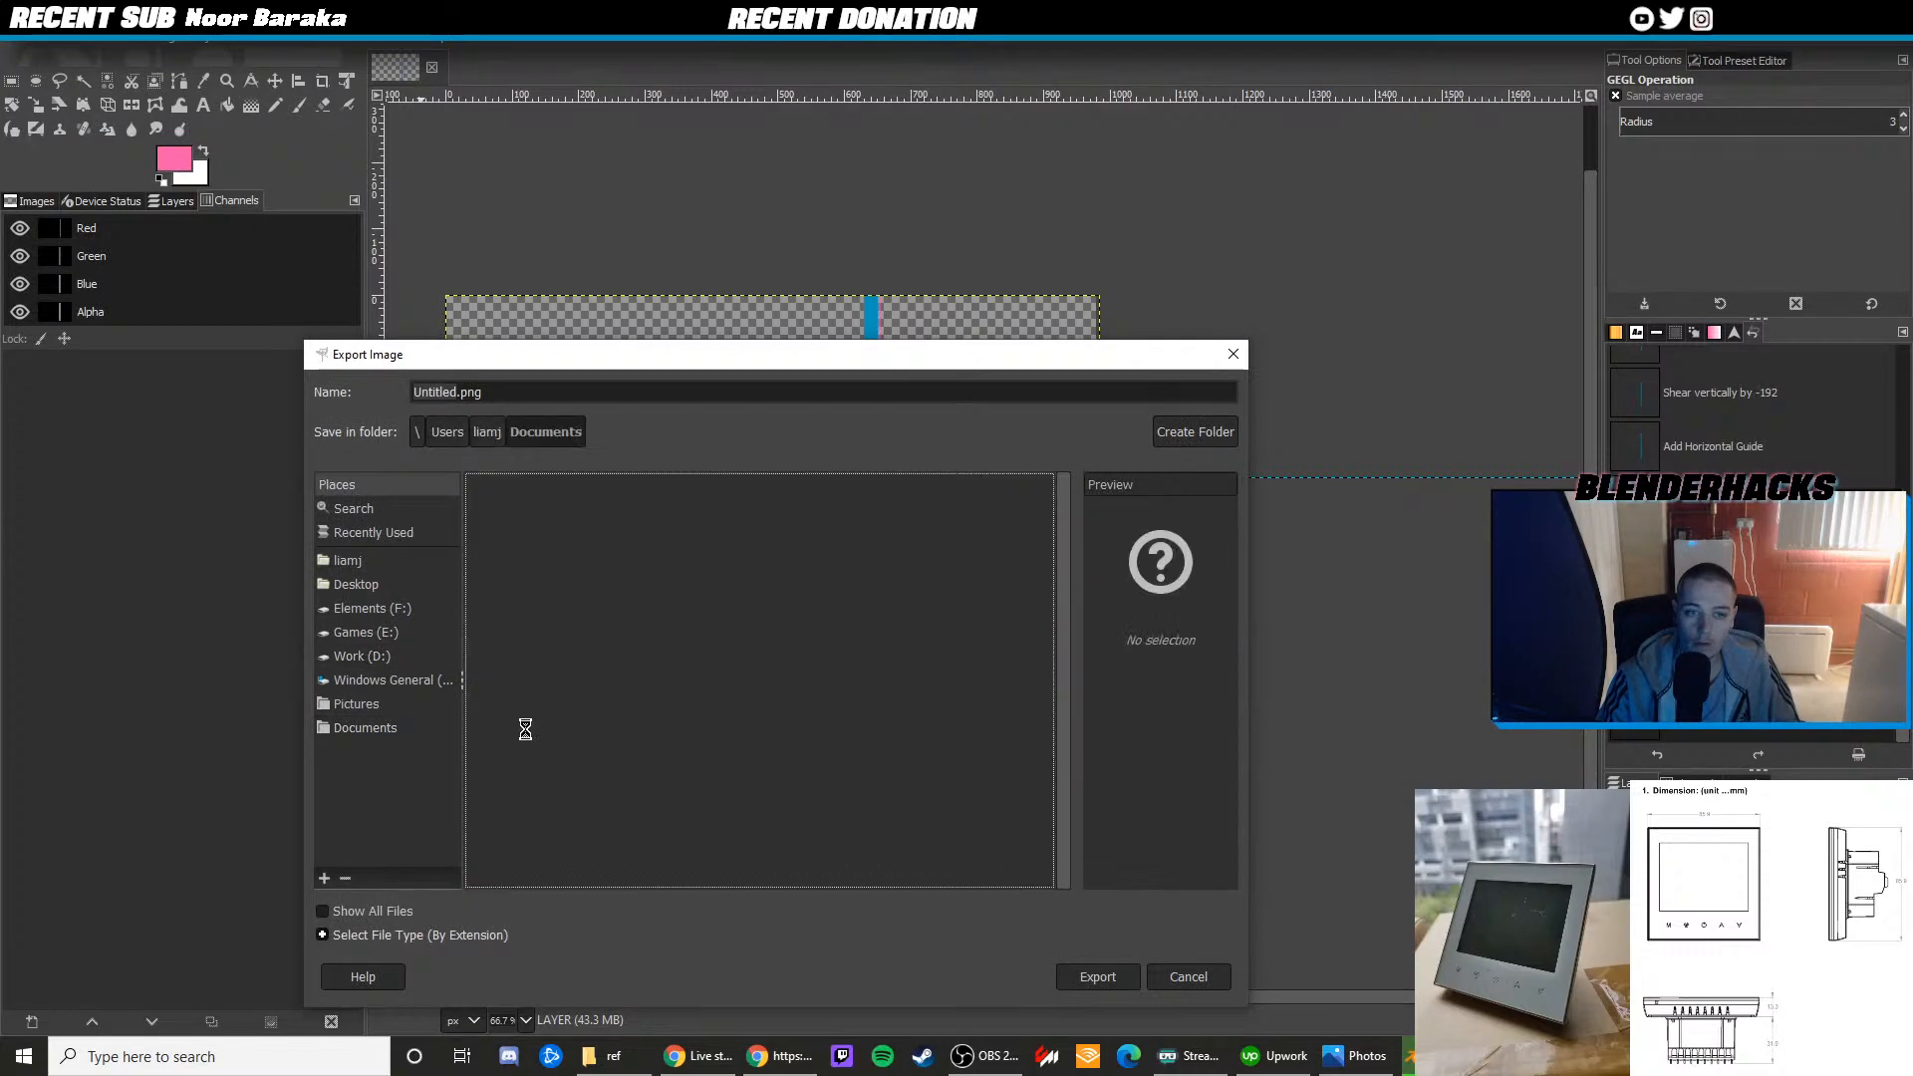
{"action": "scroll", "coordinate": [528, 735], "scroll_direction": "down", "scroll_amount": 10}
{"action": "double_click", "coordinate": [518, 710]}
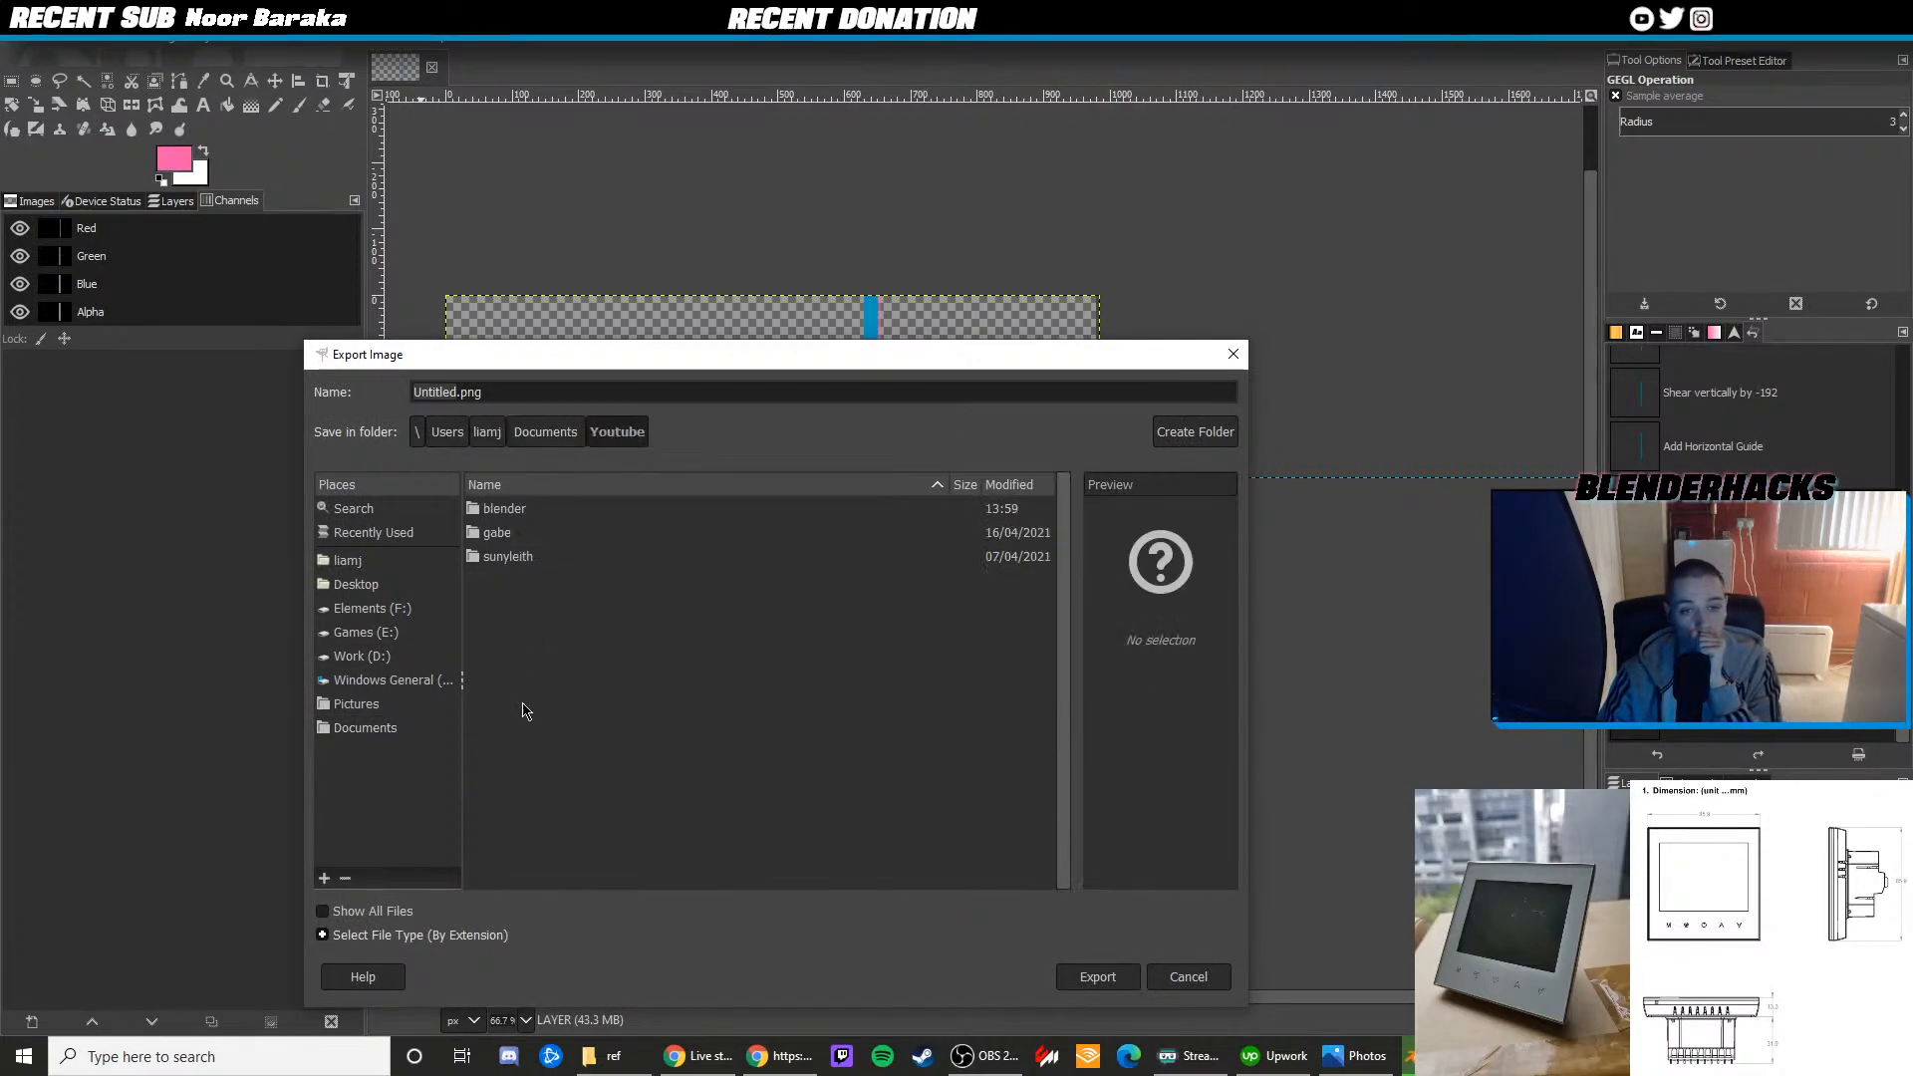
{"action": "double_click", "coordinate": [503, 508]}
Export the divider image as divider.png with the default PNG options
{"action": "double_click", "coordinate": [450, 390]}
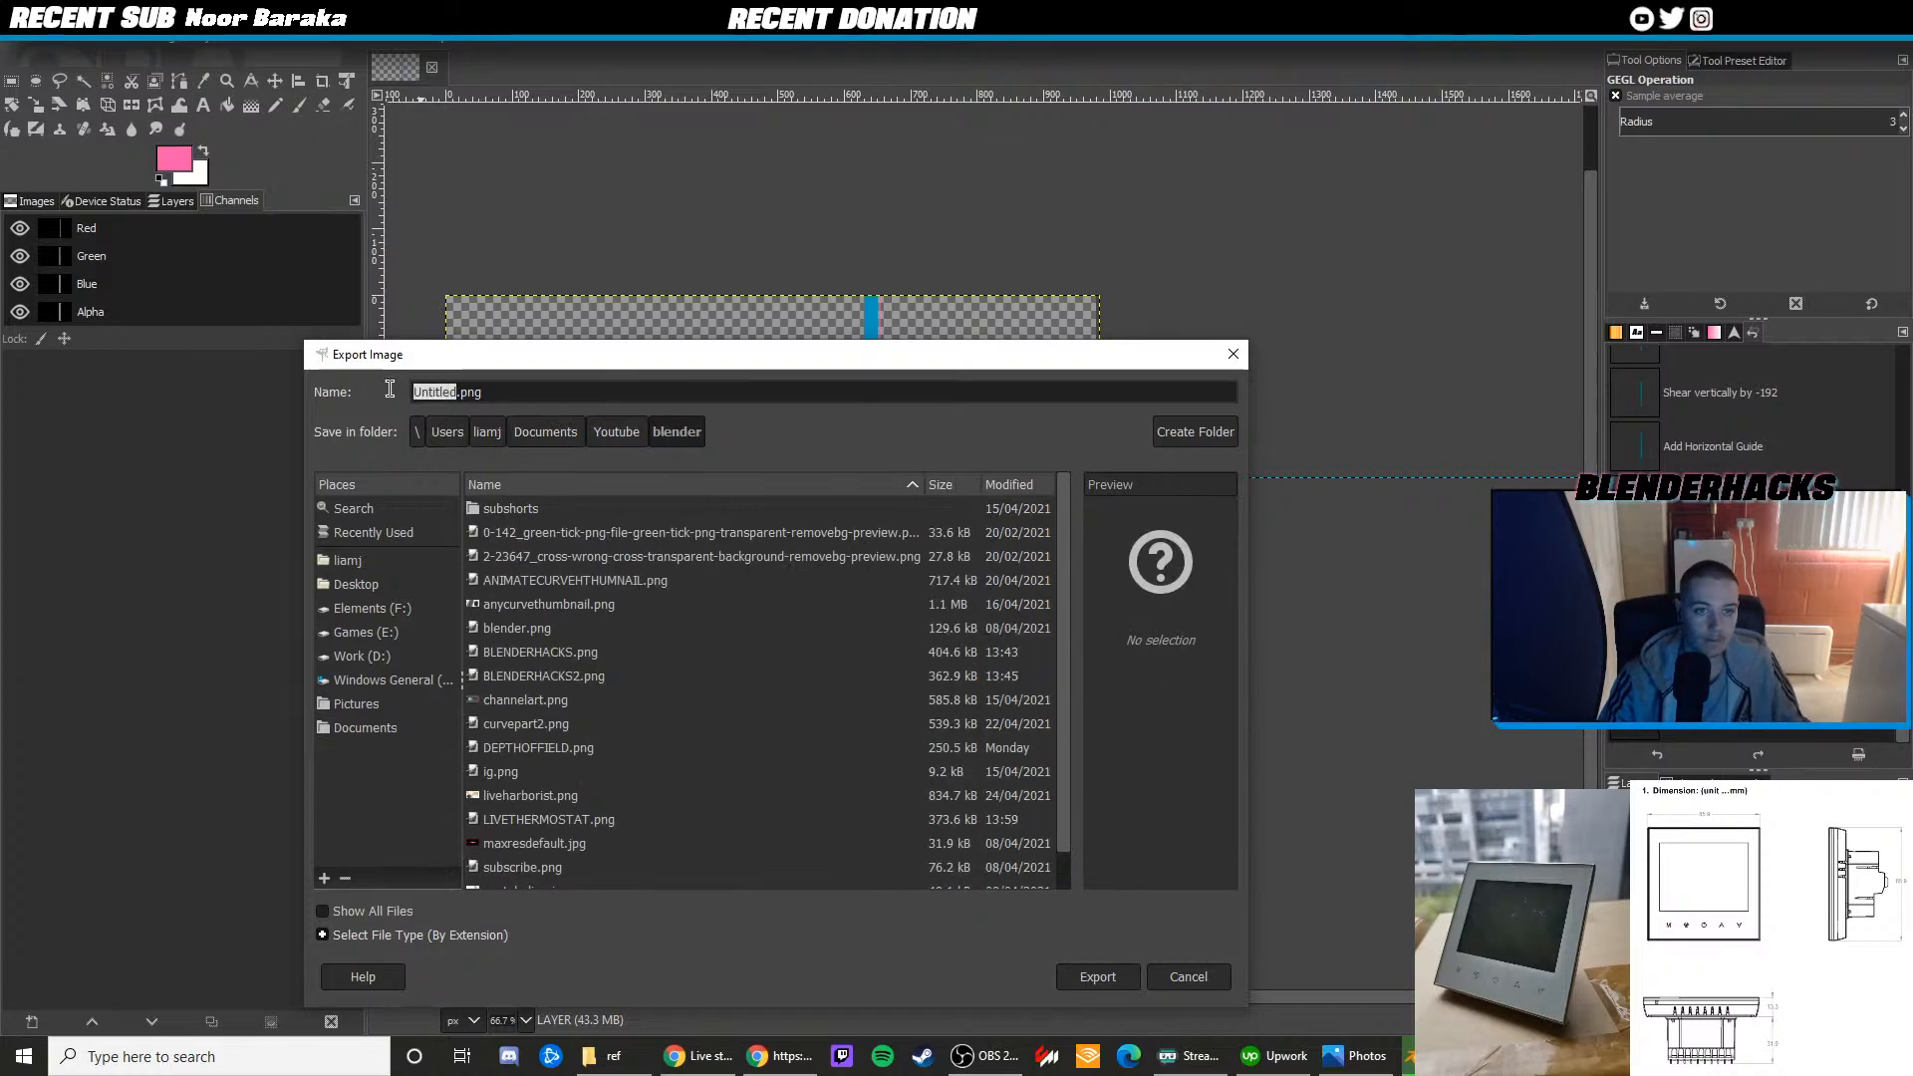
{"action": "type", "text": "divider"}
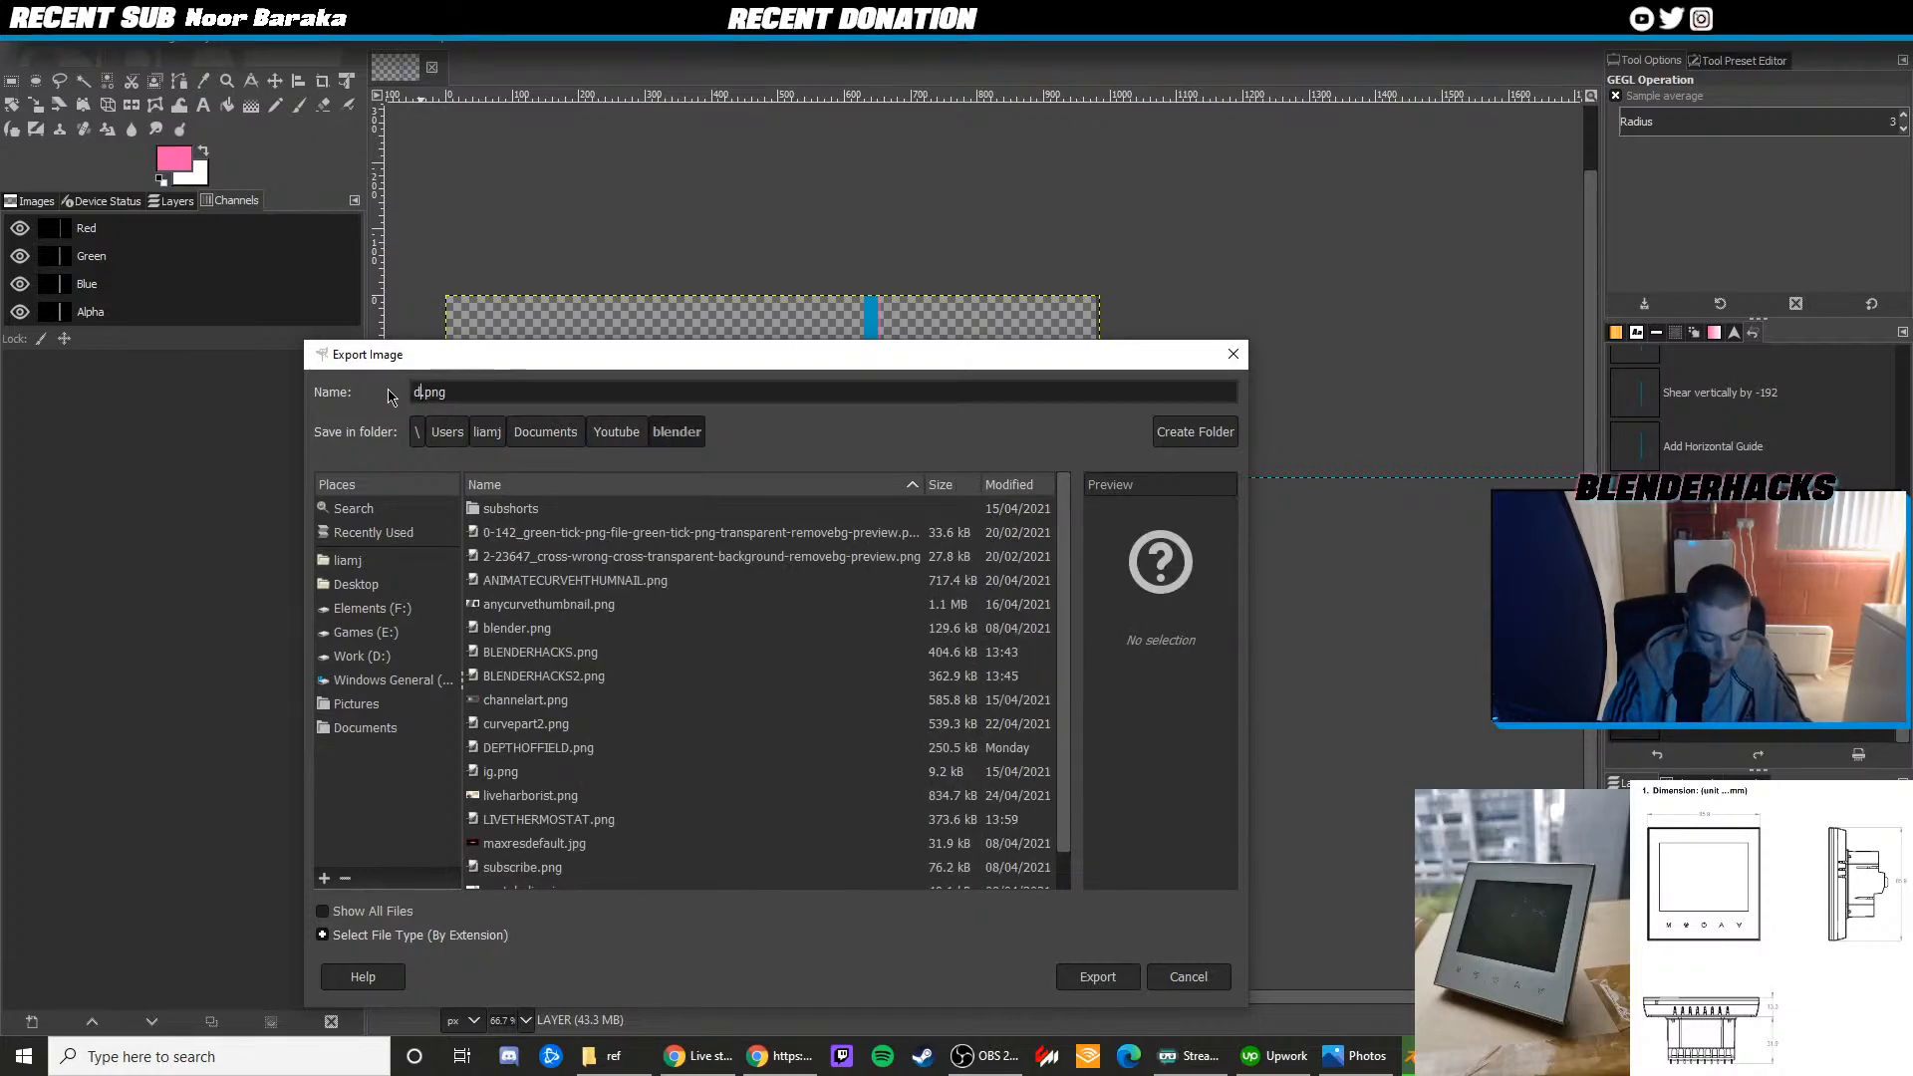
{"action": "scroll", "coordinate": [804, 780], "scroll_direction": "down", "scroll_amount": 1}
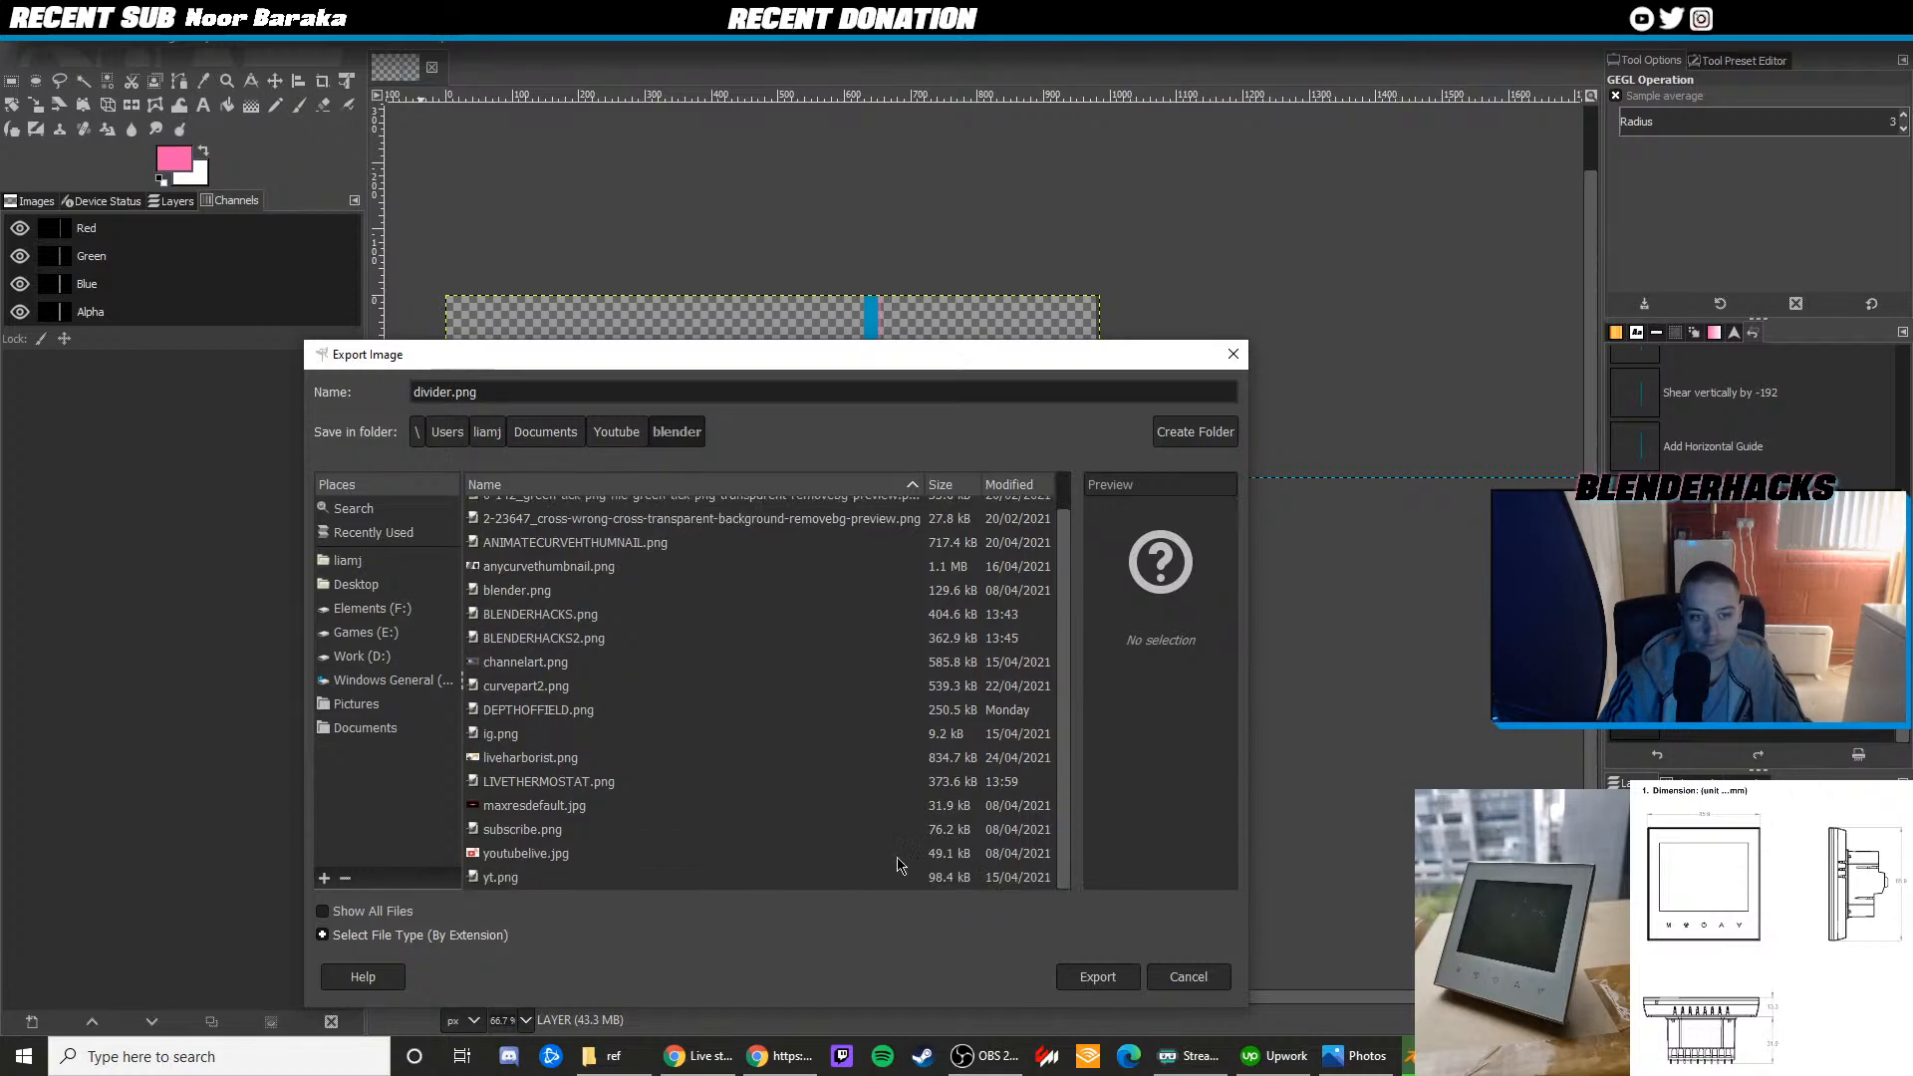
{"action": "left_click", "coordinate": [1097, 976]}
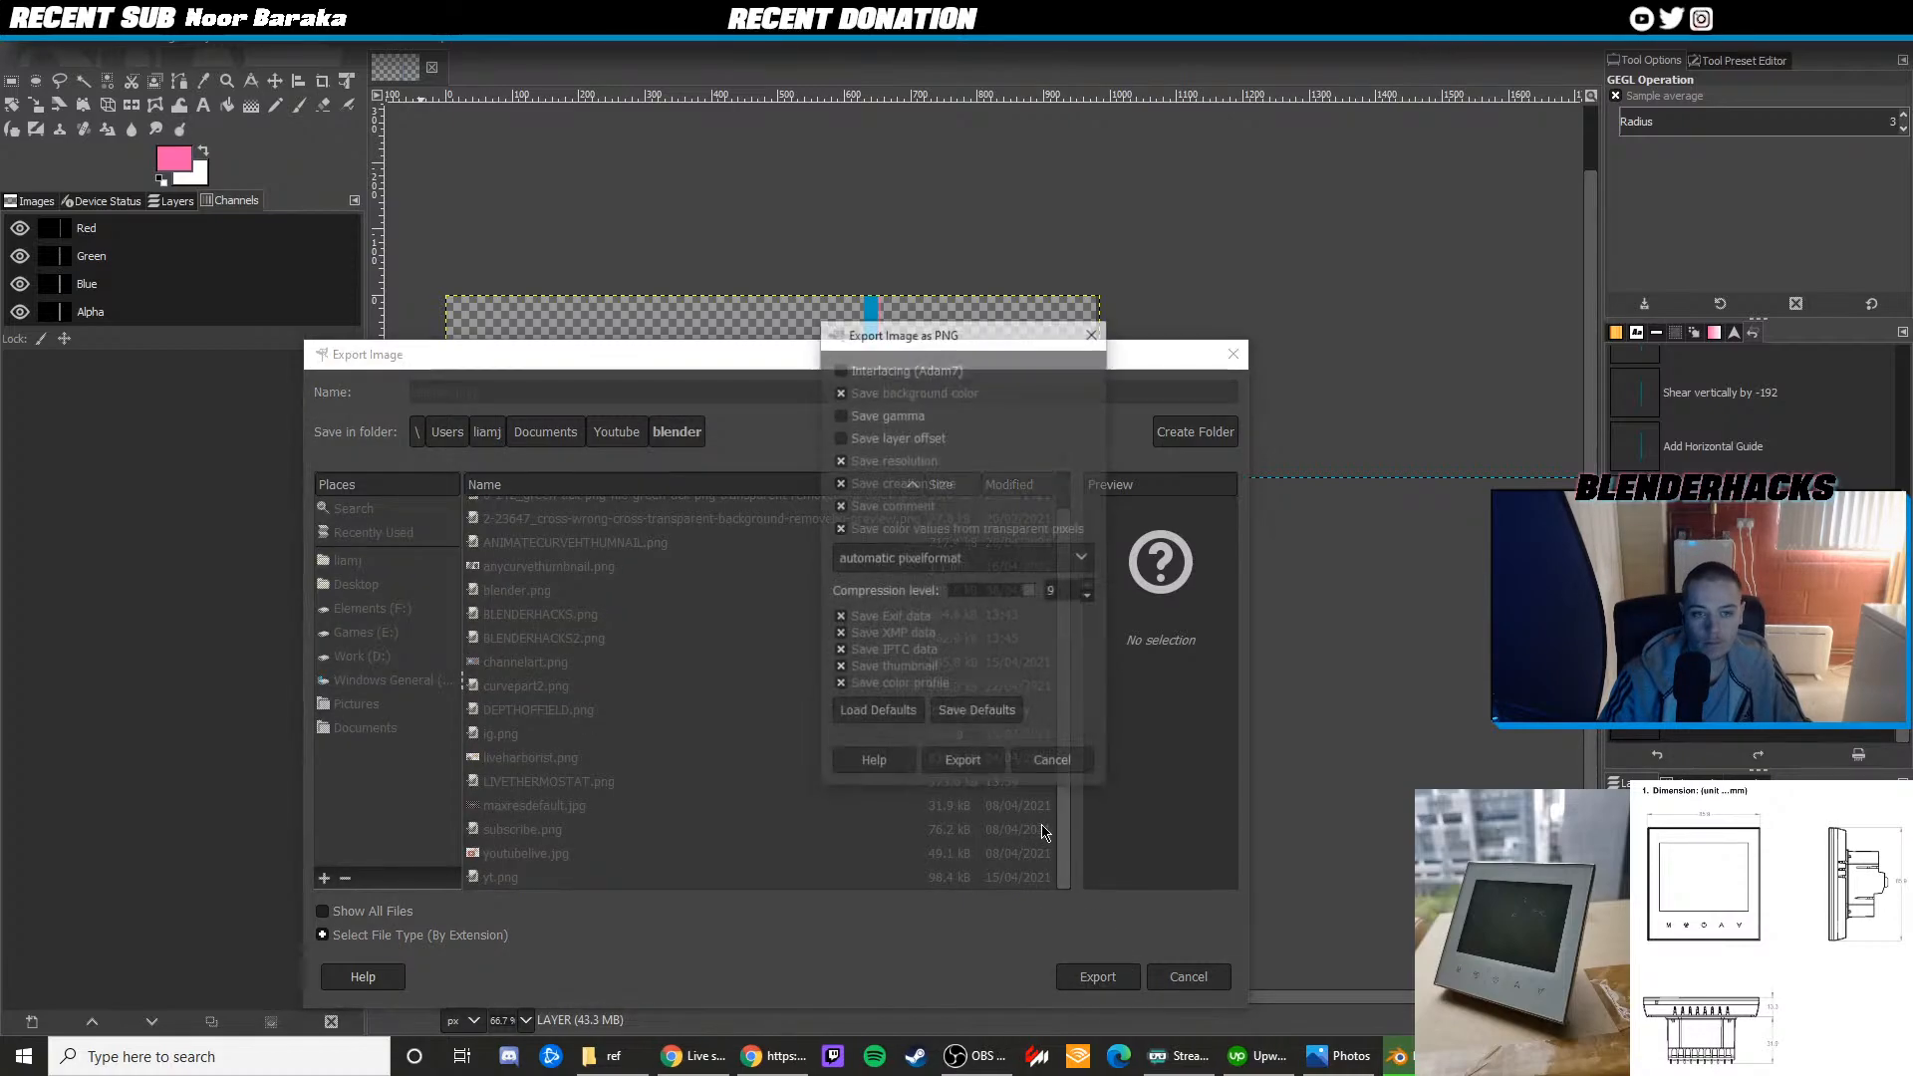
{"action": "left_click", "coordinate": [972, 762]}
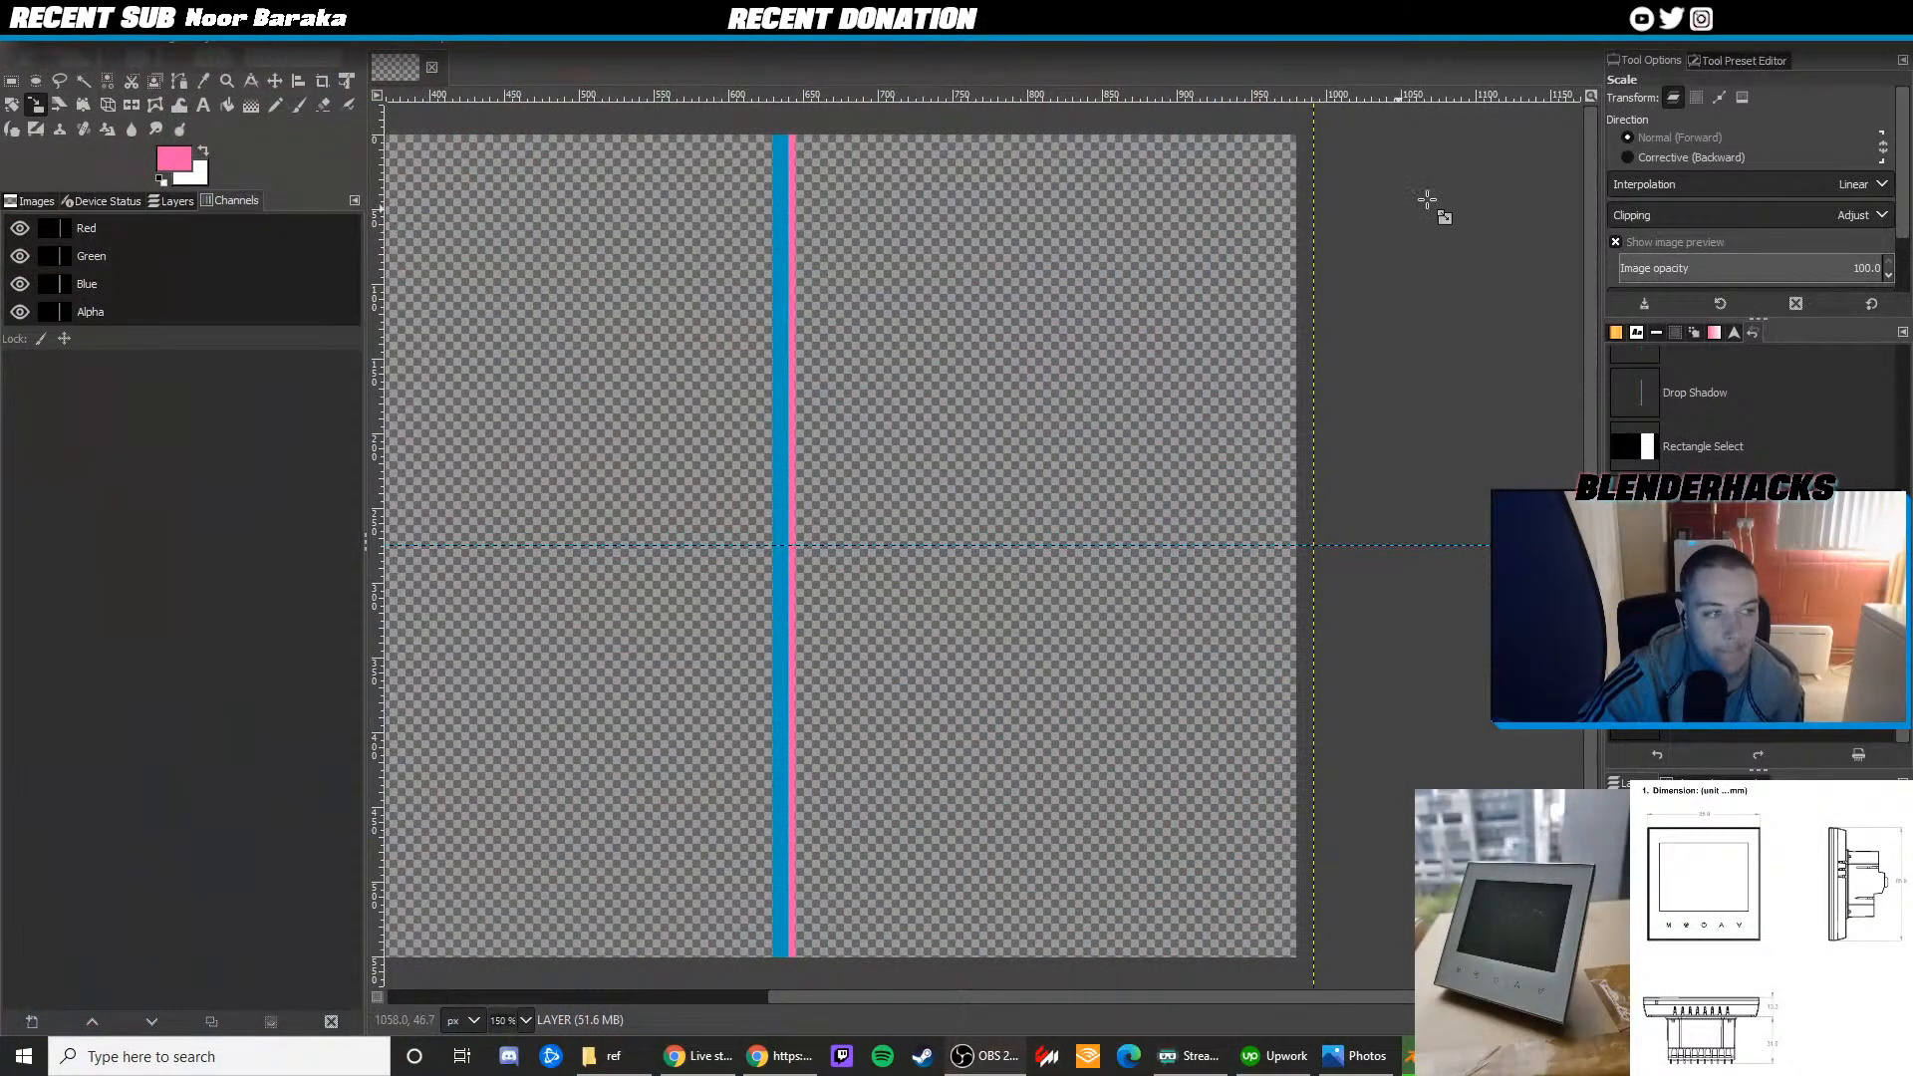
Quit GIMP without saving the image and examine the screen and edges of the finished thermostat render in Blender
{"action": "key", "text": "ctrl+q"}
{"action": "left_click", "coordinate": [379, 425]}
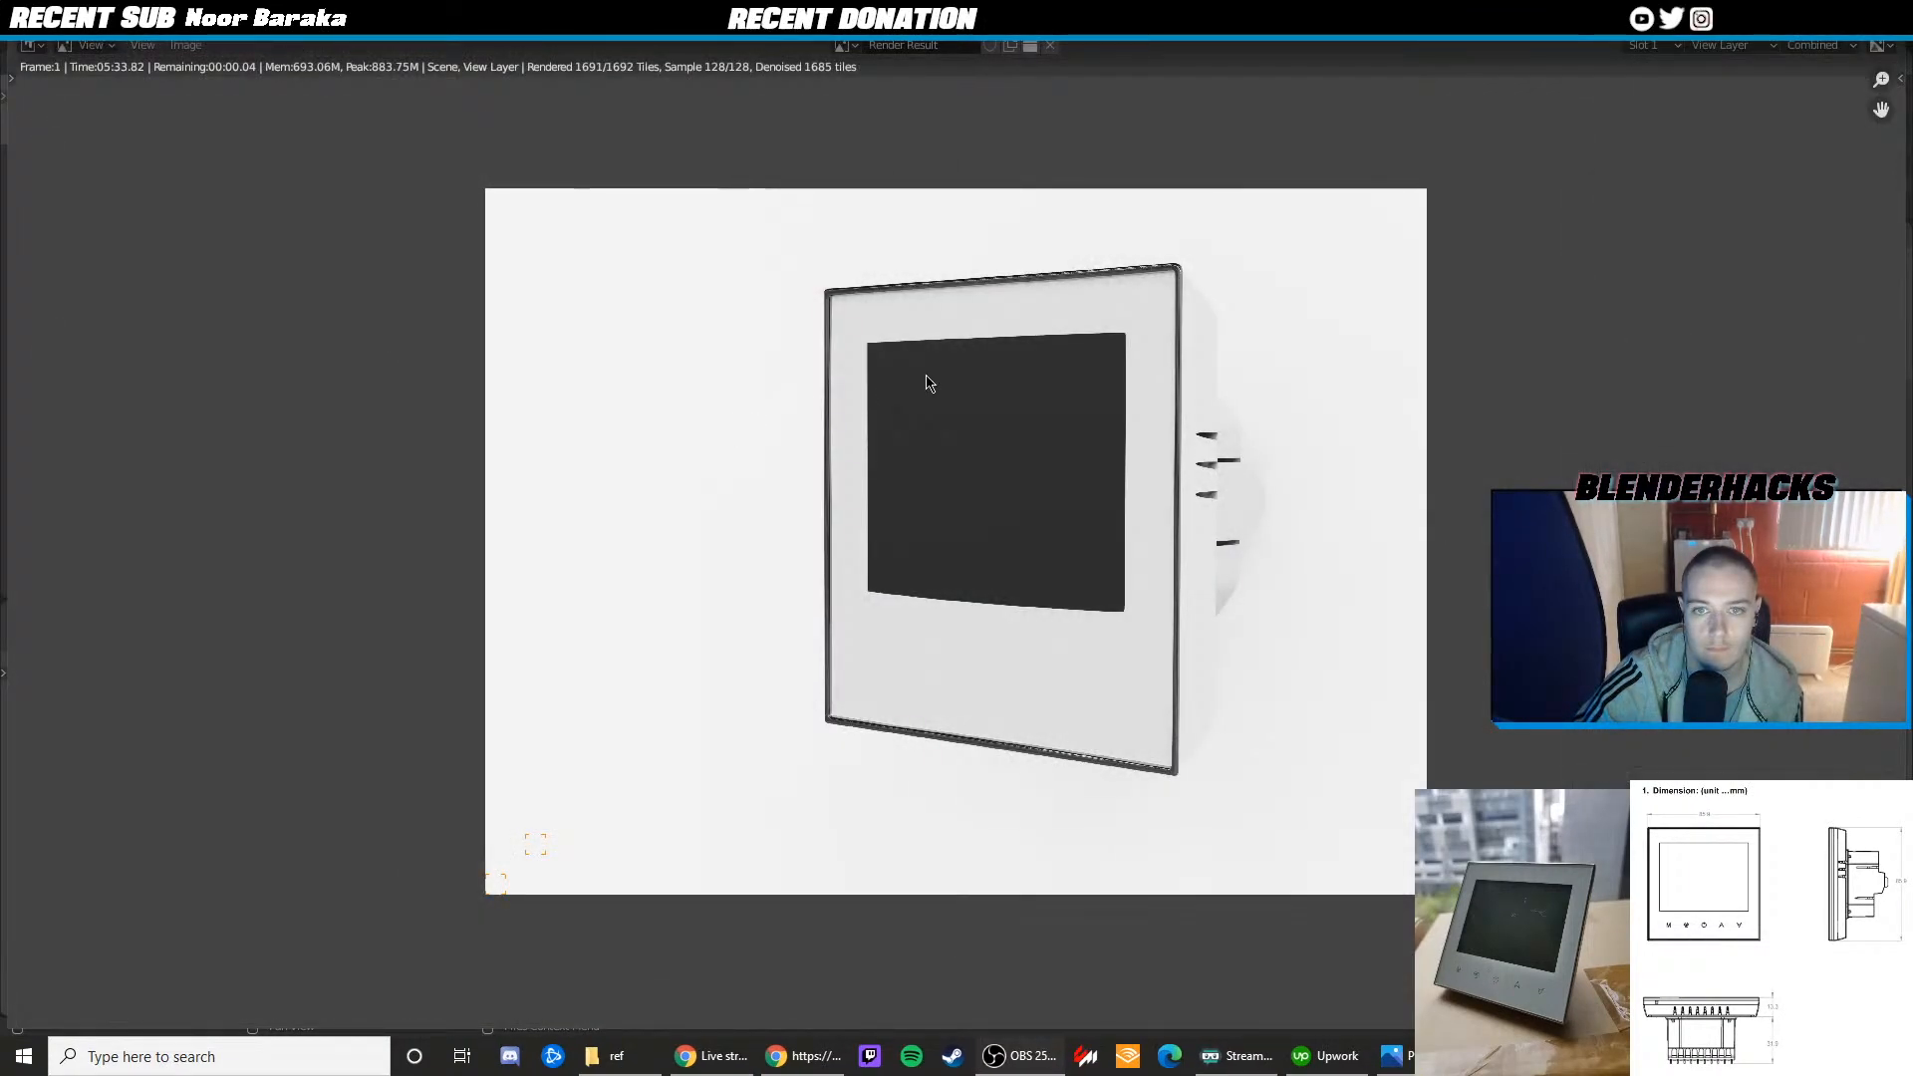
{"action": "scroll", "coordinate": [926, 384], "scroll_direction": "up", "scroll_amount": 5}
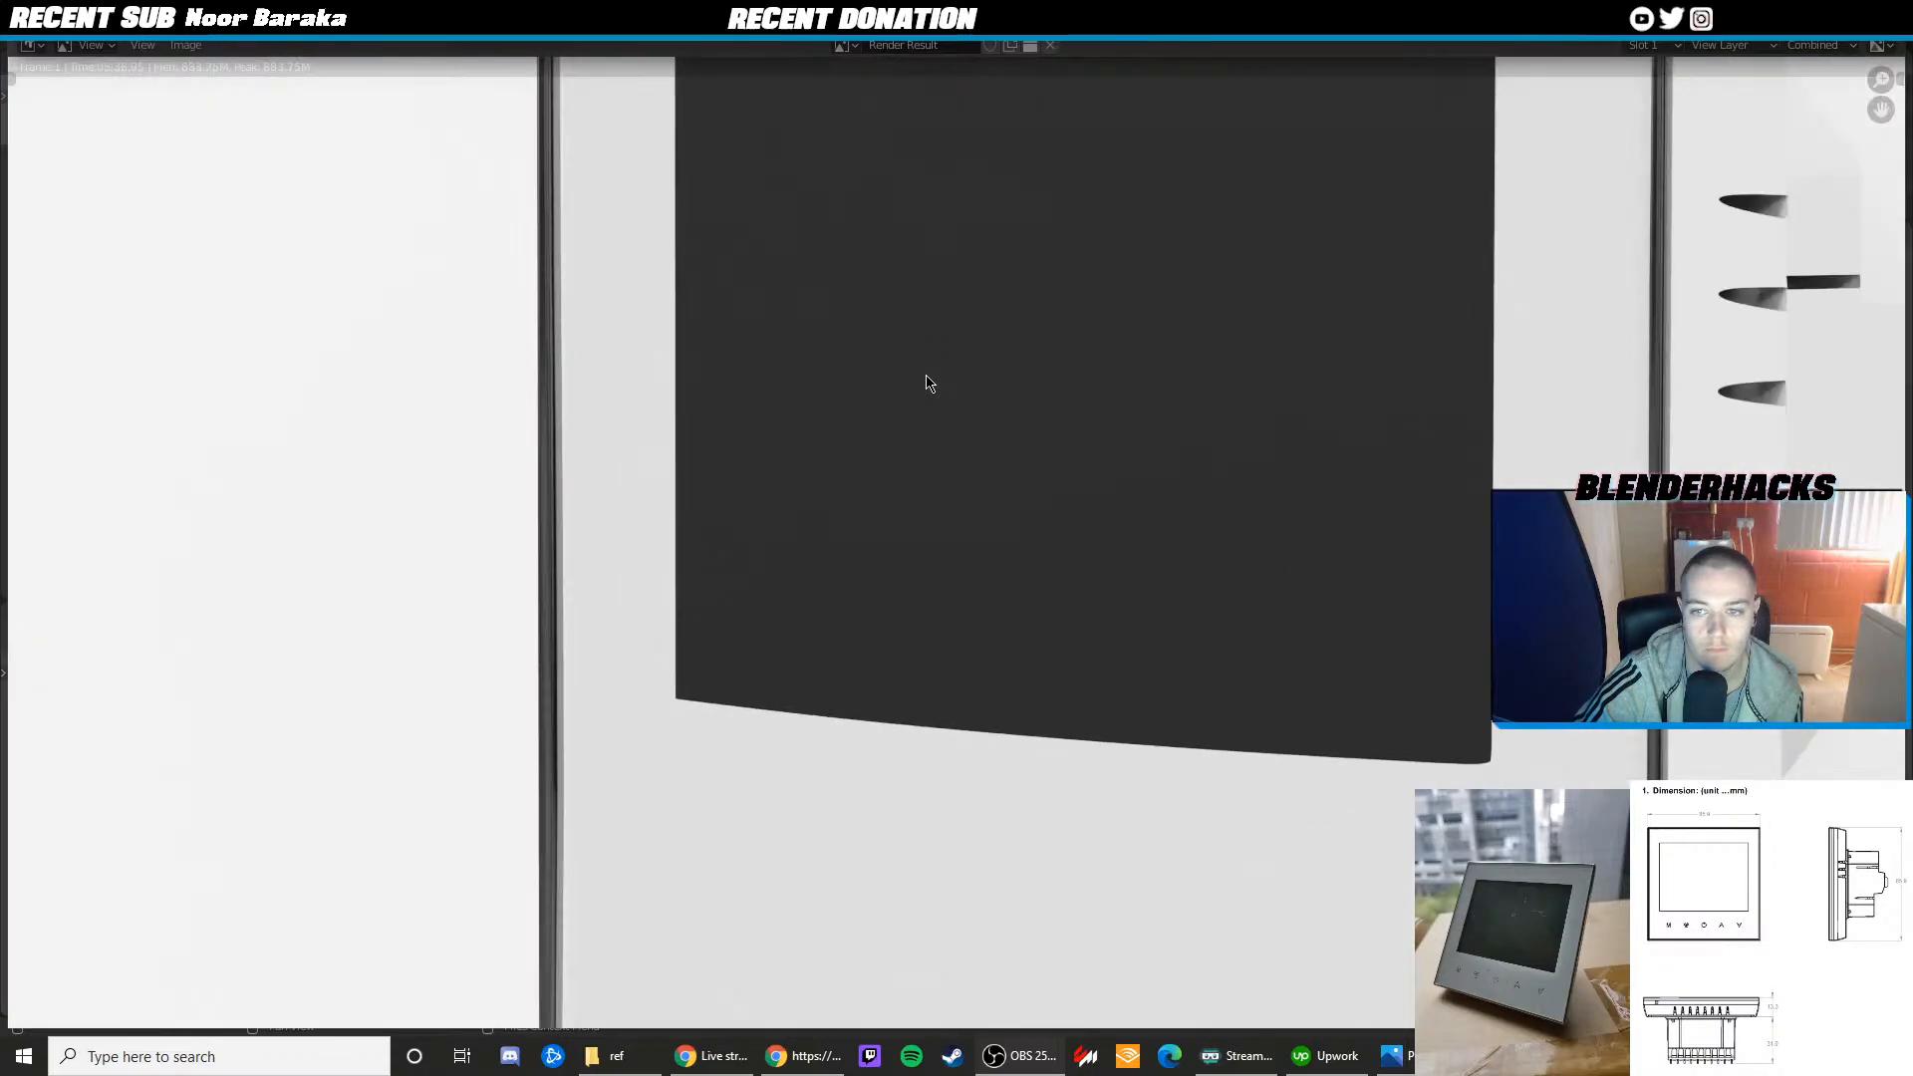
{"action": "scroll", "coordinate": [962, 413], "scroll_direction": "down", "scroll_amount": 6}
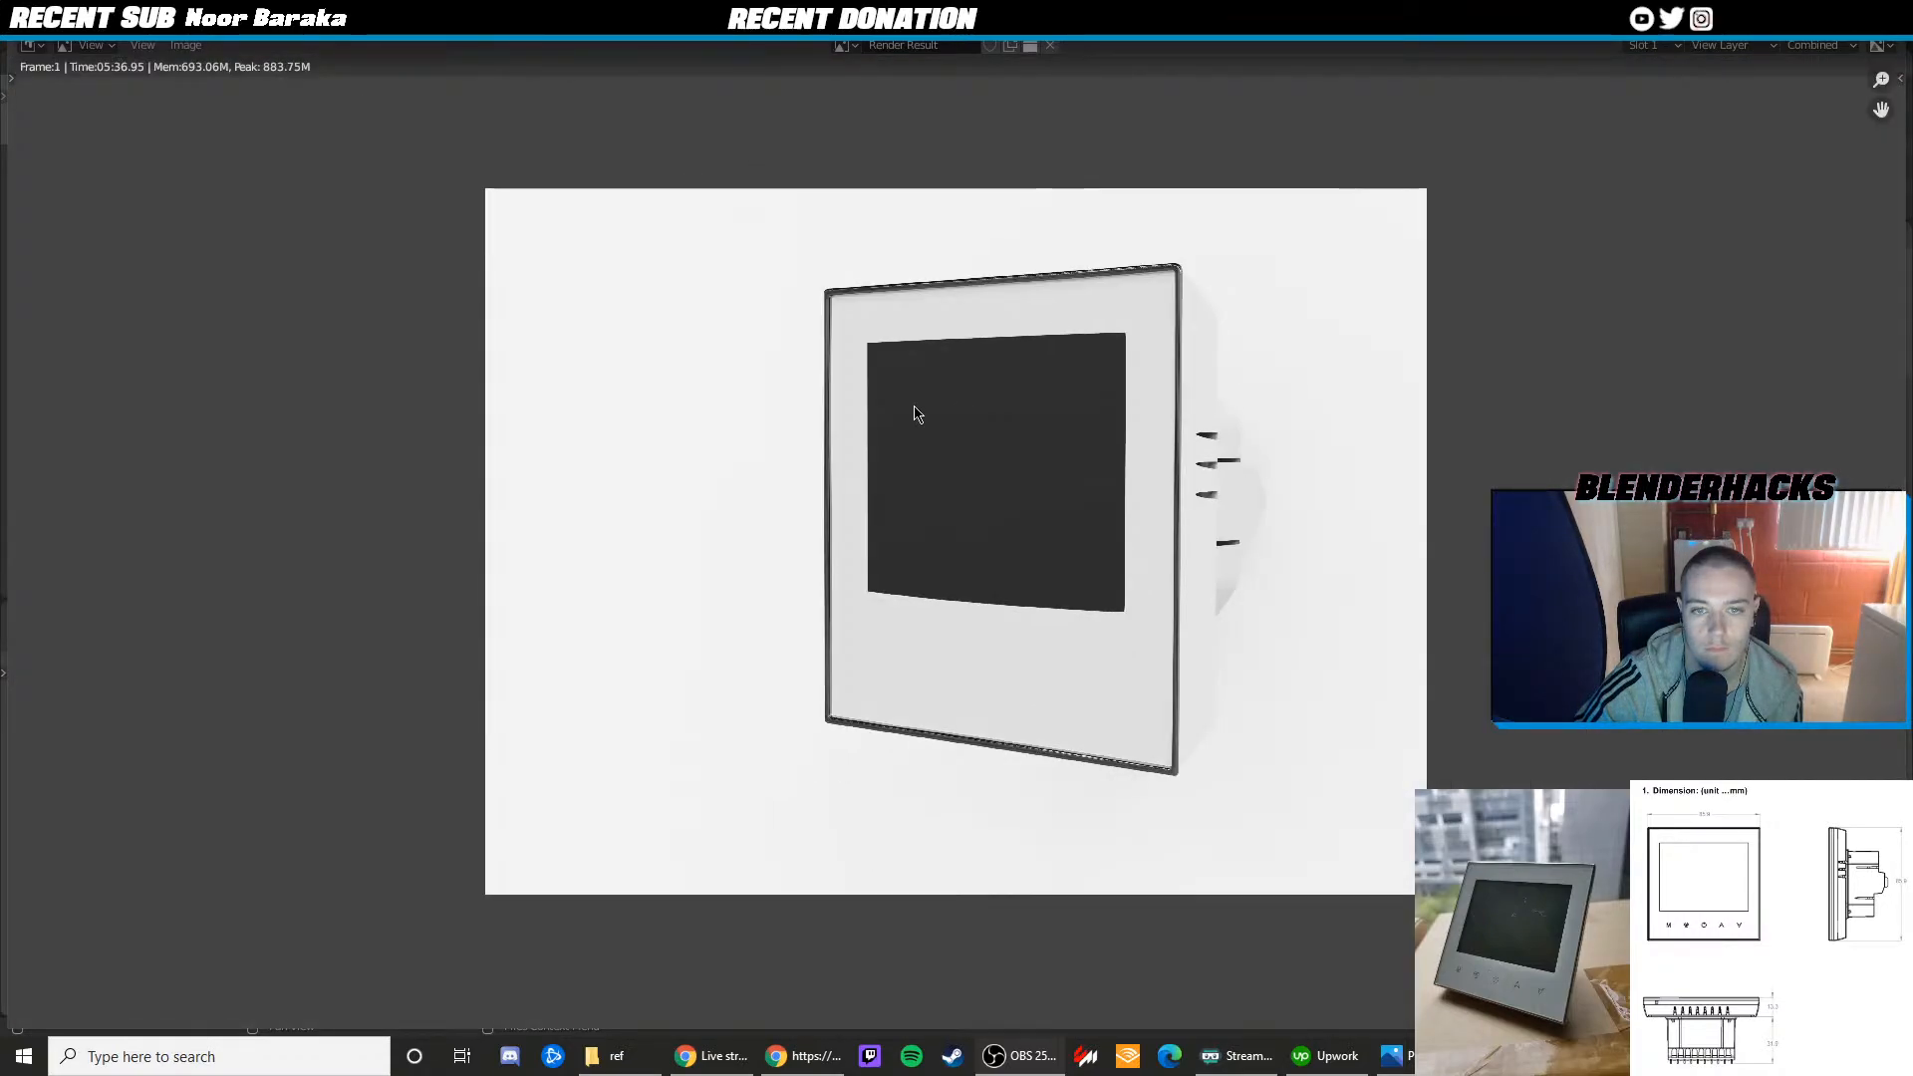
{"action": "key", "text": "Home"}
Save the render as a PNG image named 1 in a new folder called progress inside the Thermostat folder
{"action": "left_click", "coordinate": [199, 47]}
{"action": "left_click", "coordinate": [236, 189]}
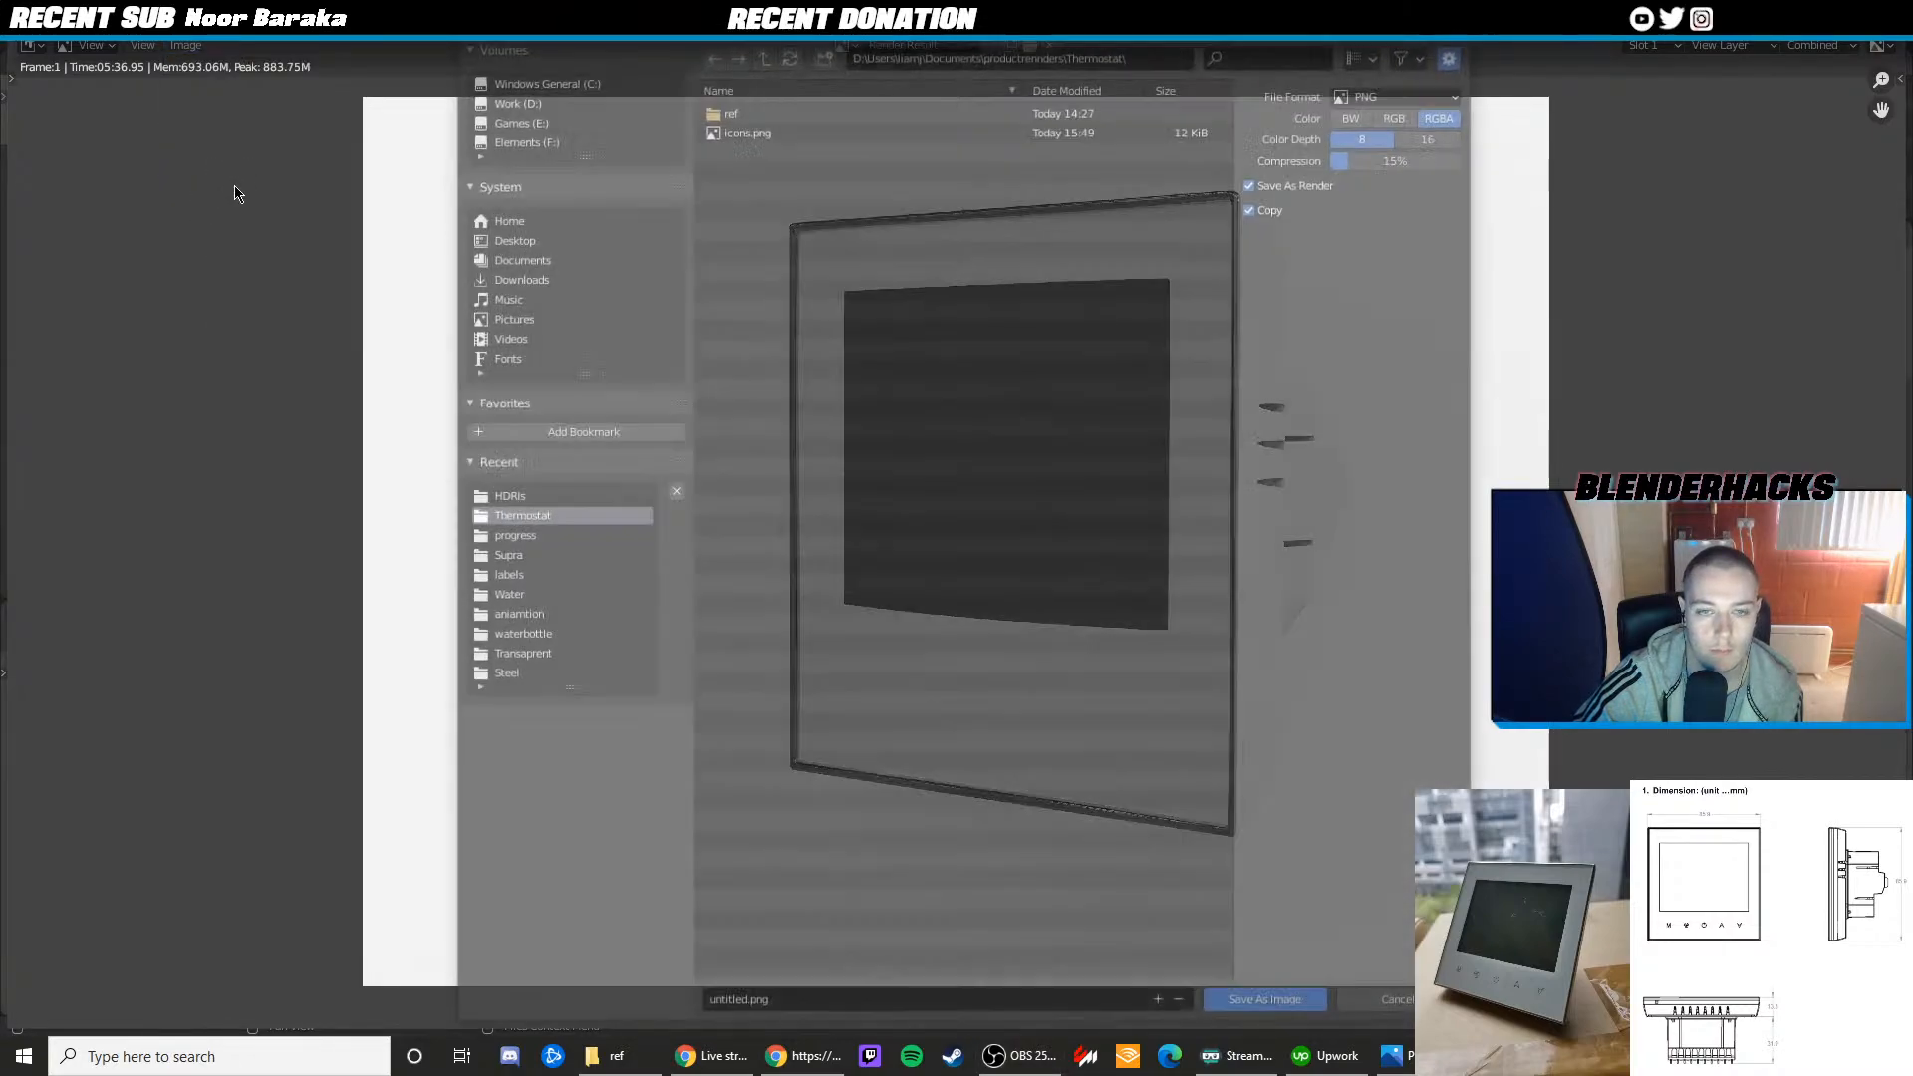
{"action": "left_click", "coordinate": [823, 52]}
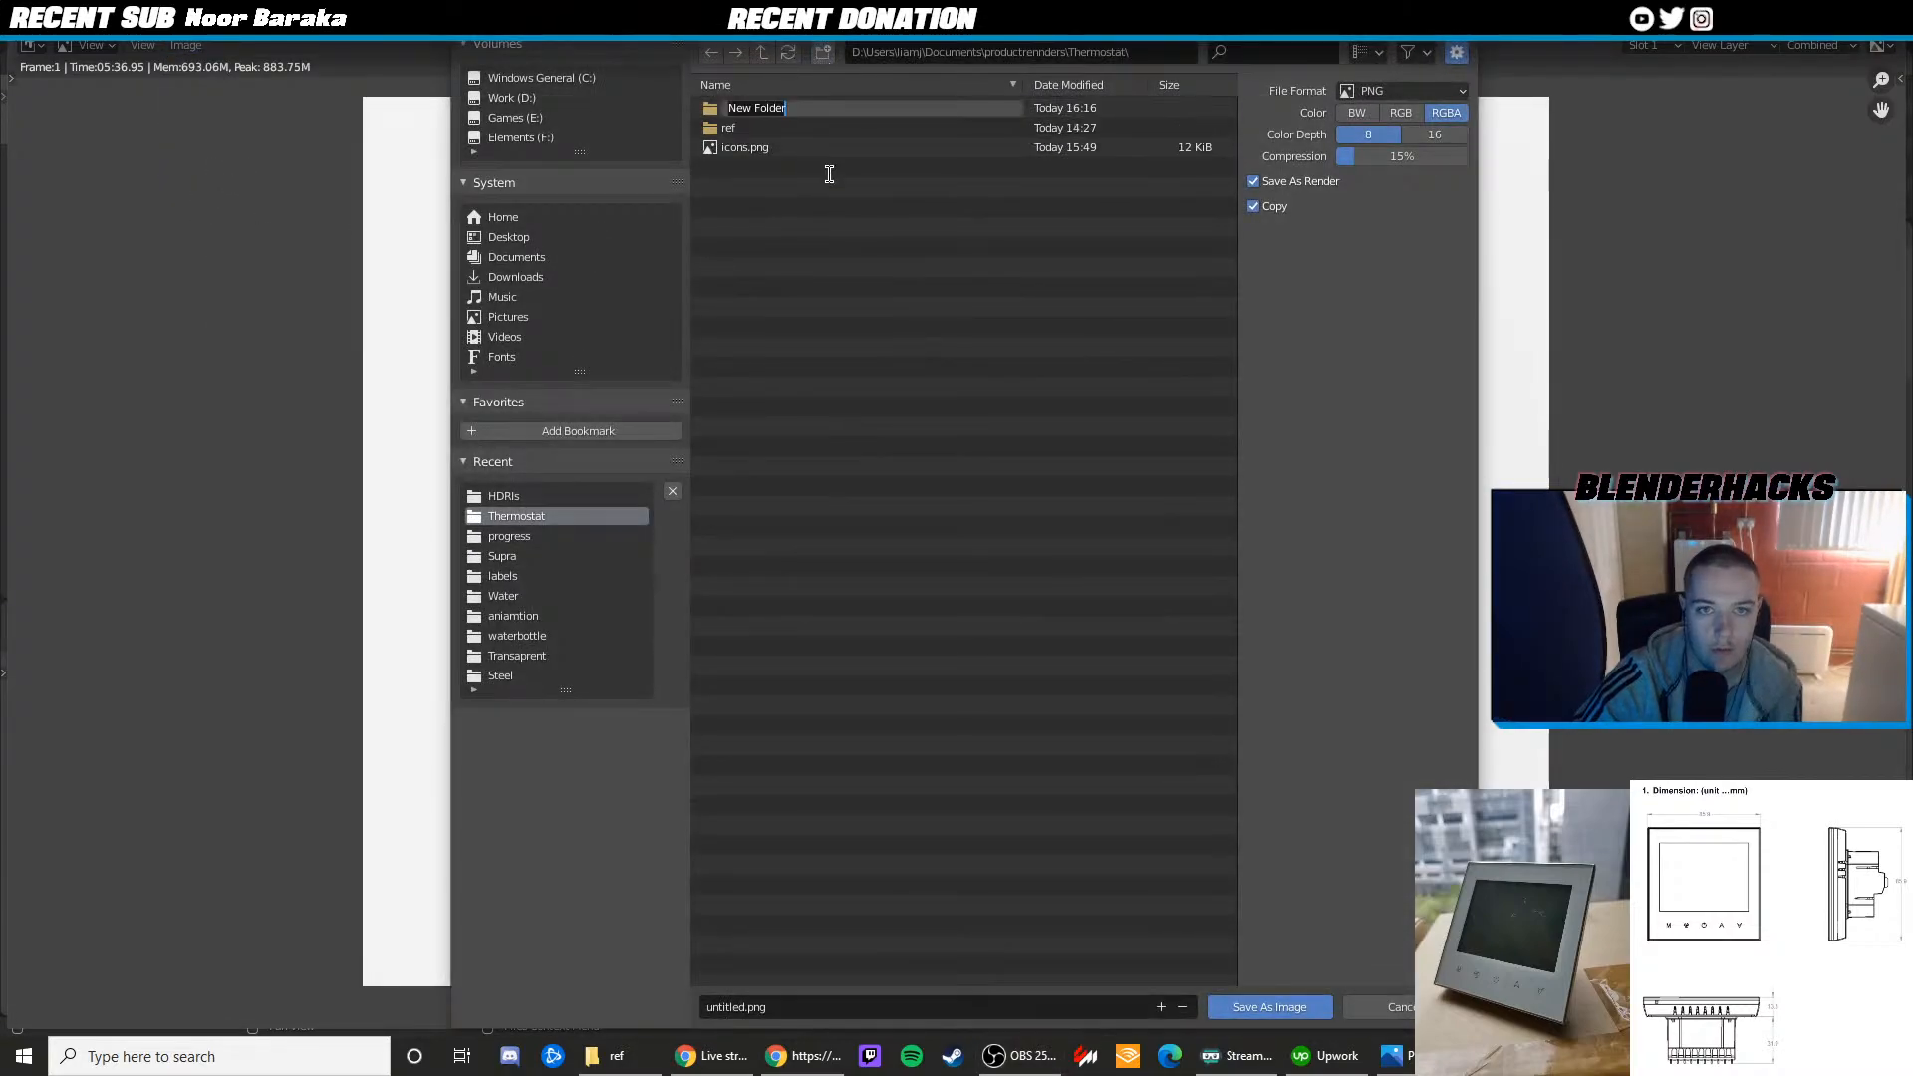
{"action": "type", "text": "progress"}
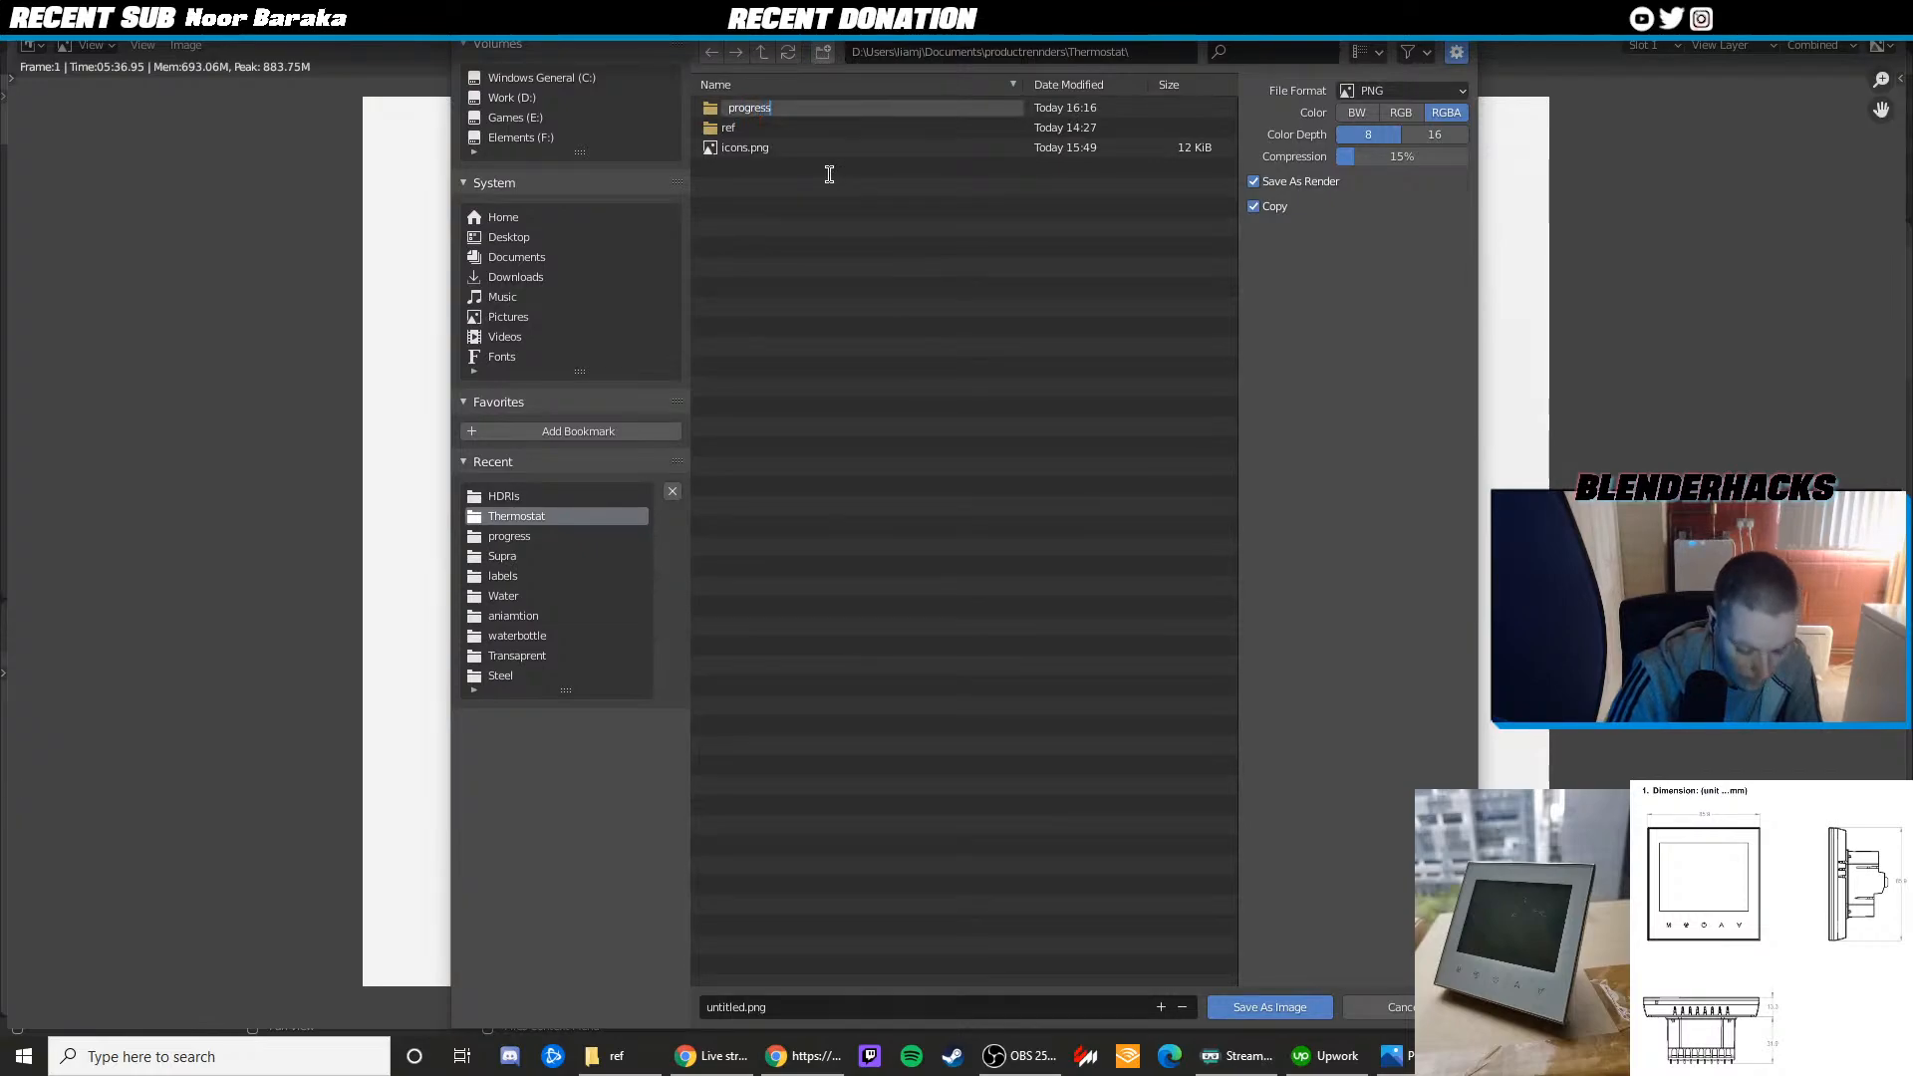
{"action": "key", "text": "Return"}
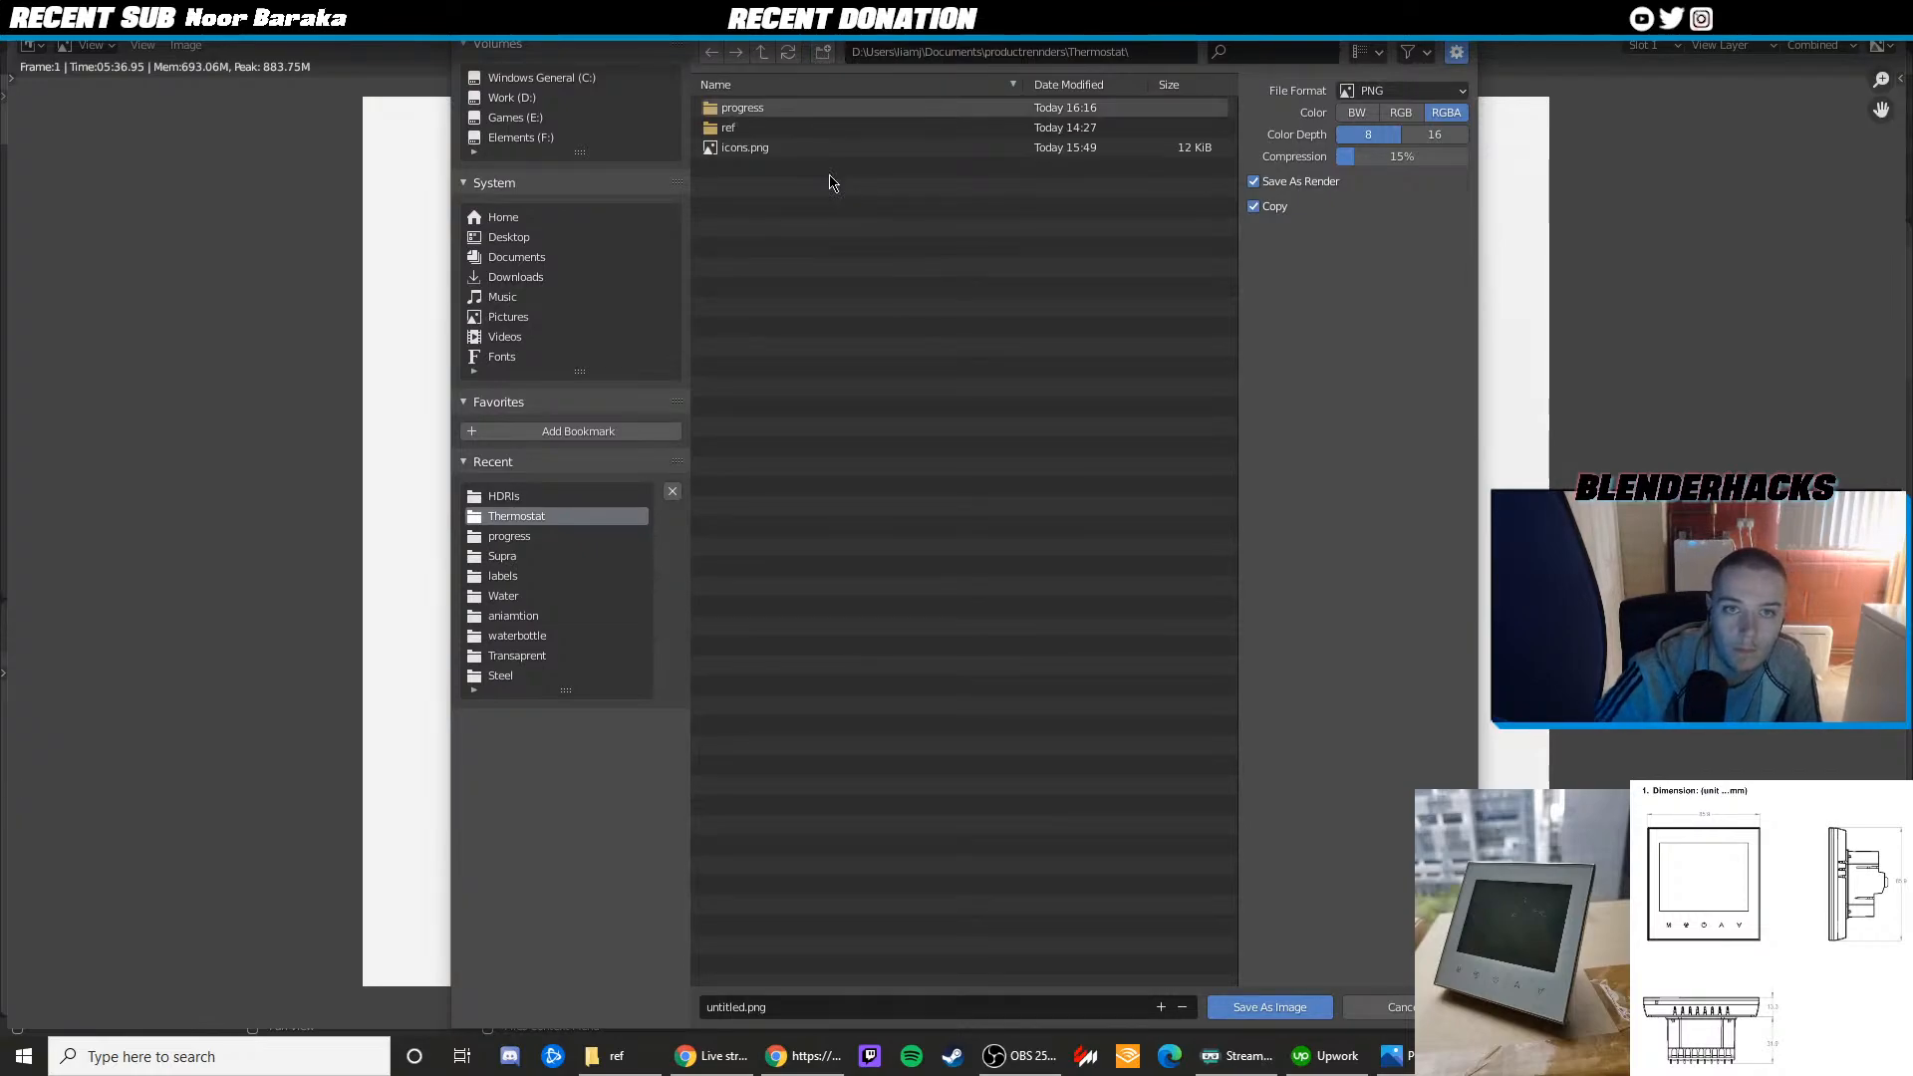
{"action": "double_click", "coordinate": [833, 110]}
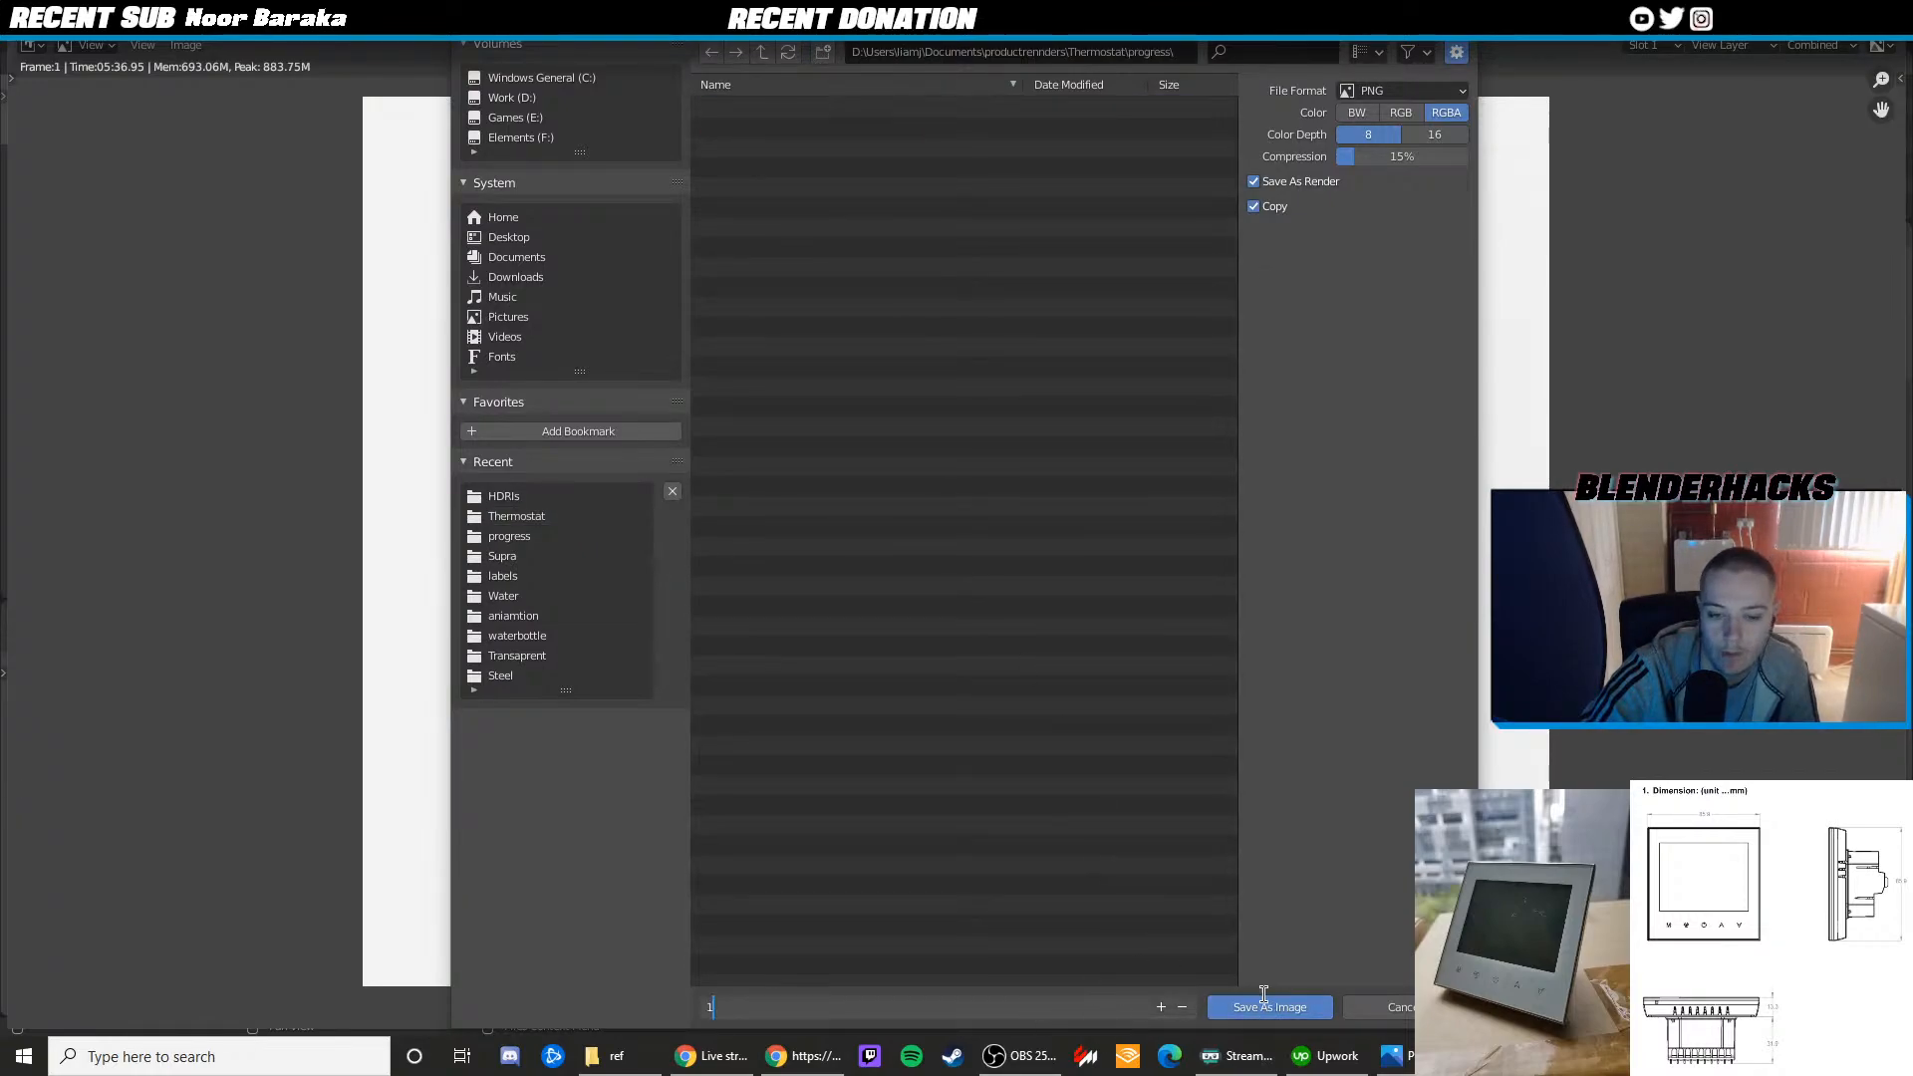
{"action": "left_click", "coordinate": [1291, 1004]}
Review the saved thermostat render up close and as a whole, checking the screen, frame and side vents
{"action": "scroll", "coordinate": [1254, 304], "scroll_direction": "up", "scroll_amount": 5}
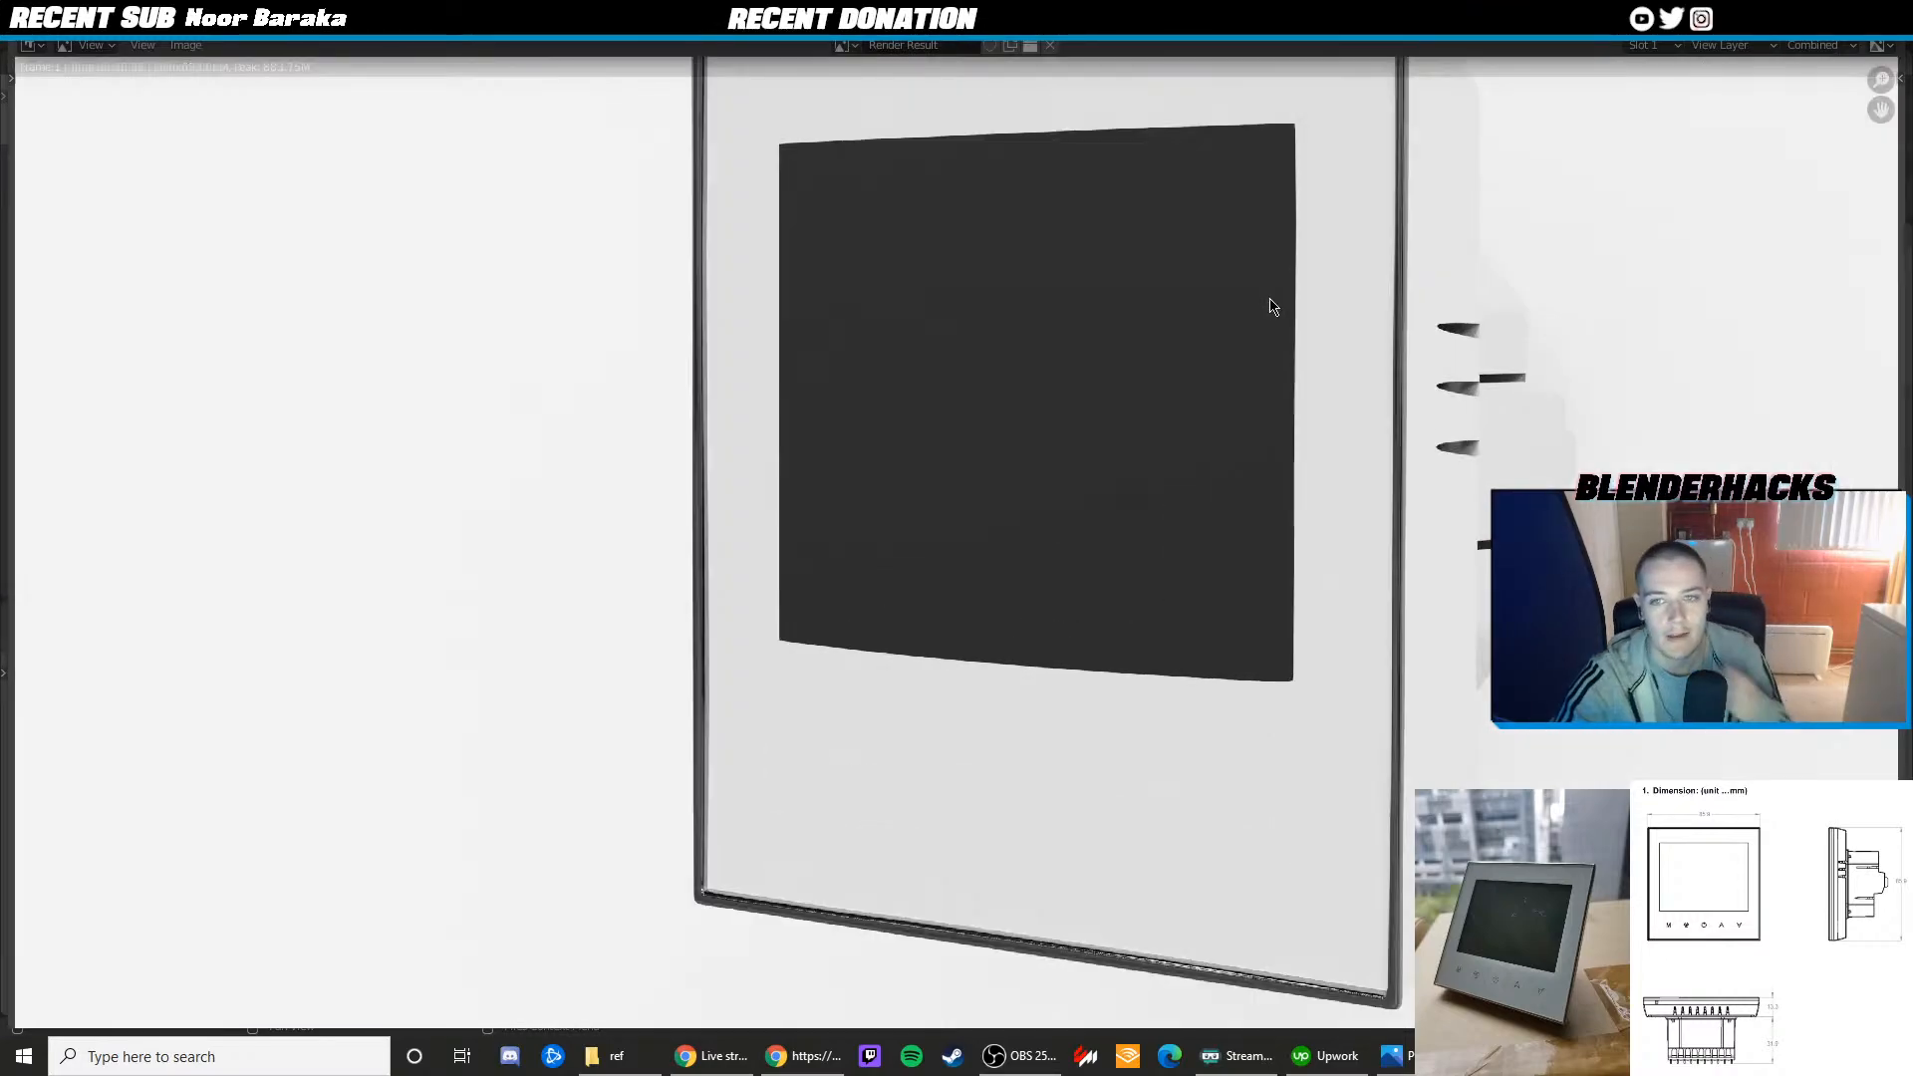
{"action": "scroll", "coordinate": [1095, 522], "scroll_direction": "down", "scroll_amount": 4}
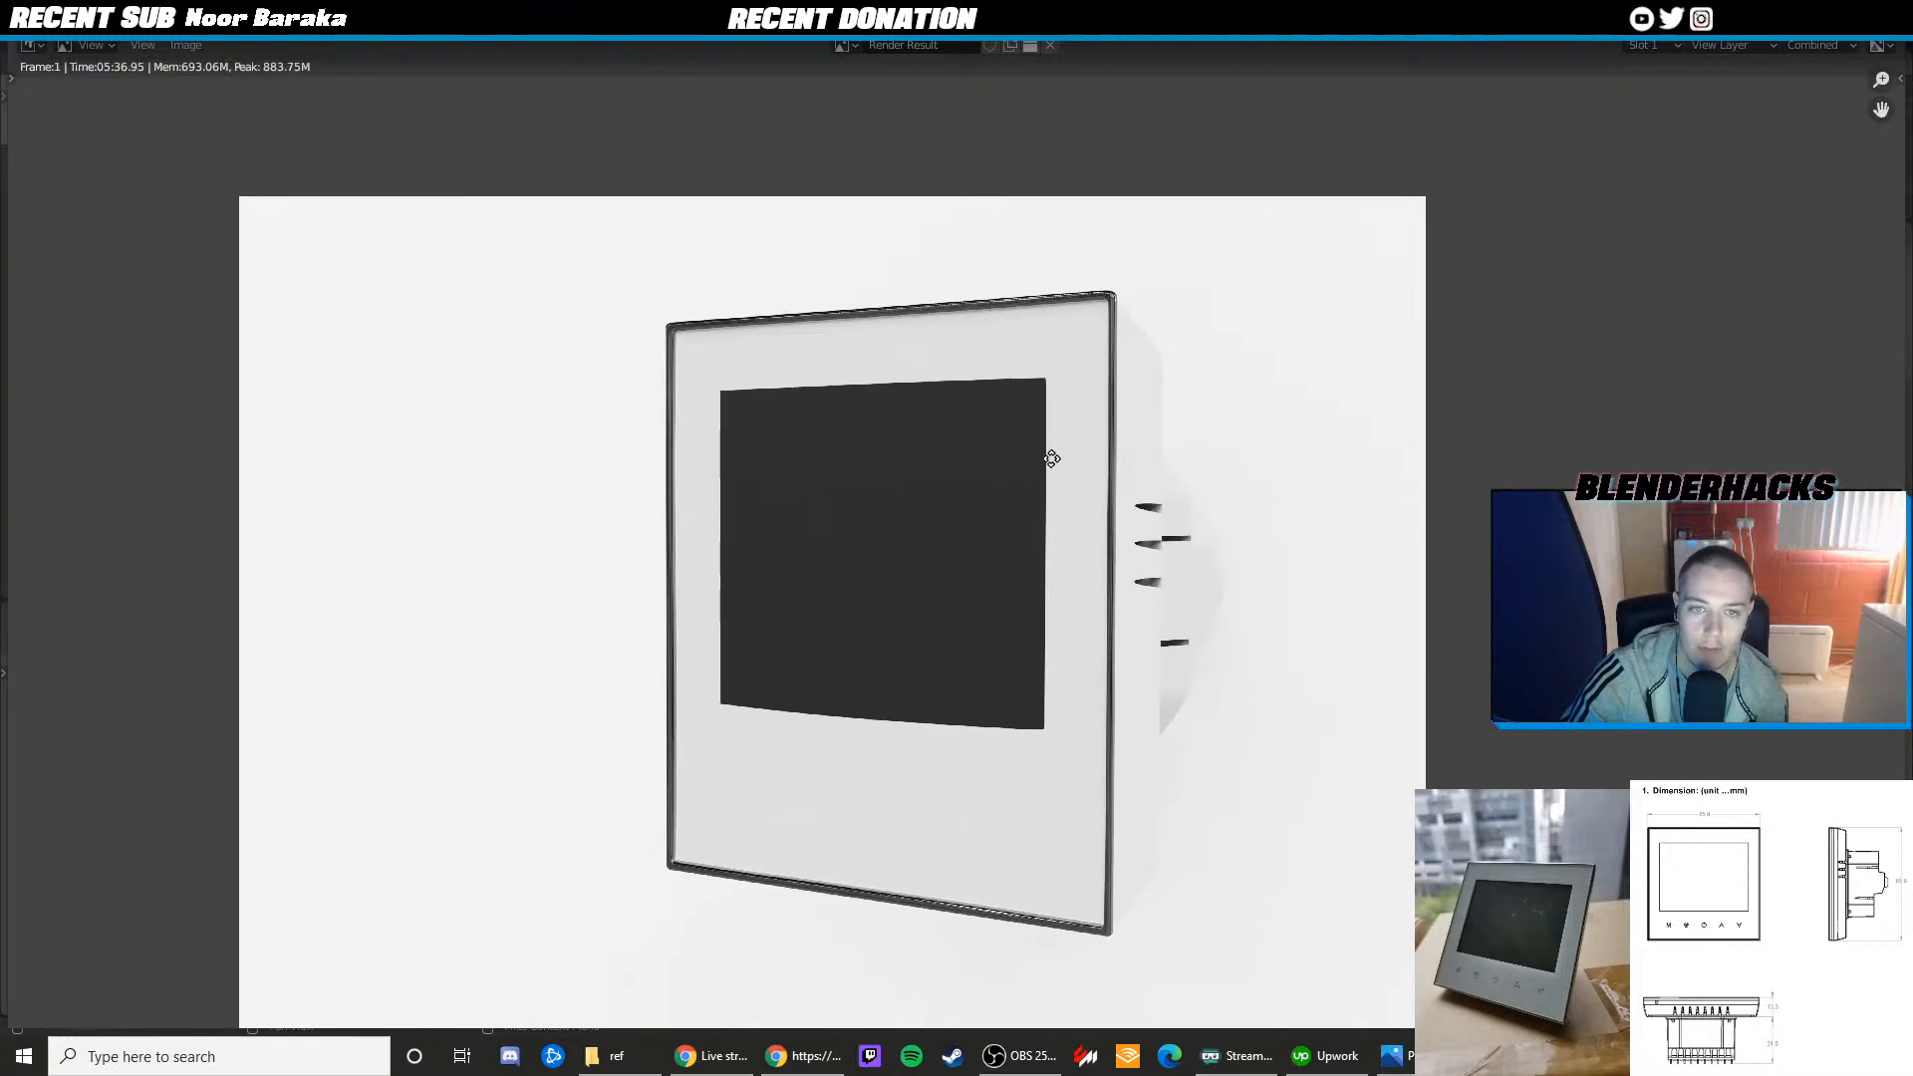
{"action": "scroll", "coordinate": [958, 478], "scroll_direction": "down", "scroll_amount": 1}
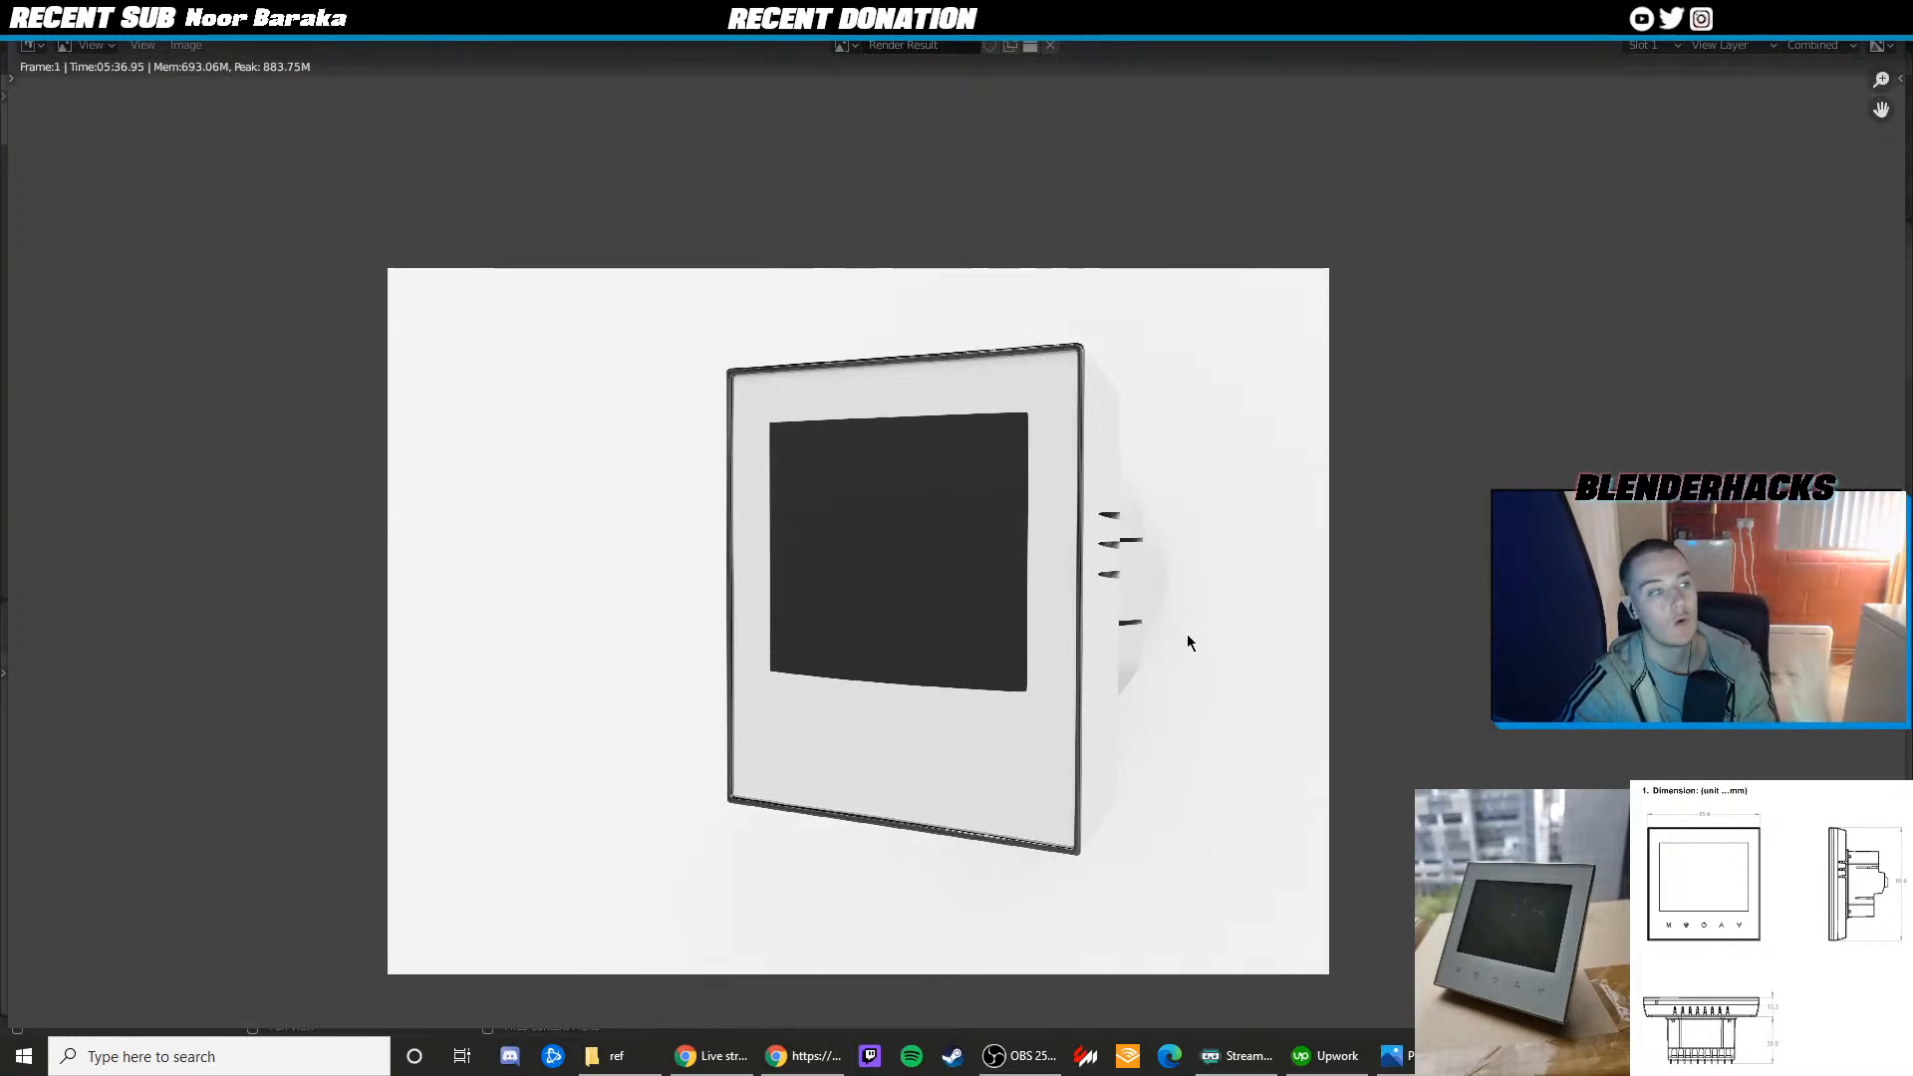
{"action": "middle_click_drag", "start_coordinate": [1142, 619], "coordinate": [1168, 569]}
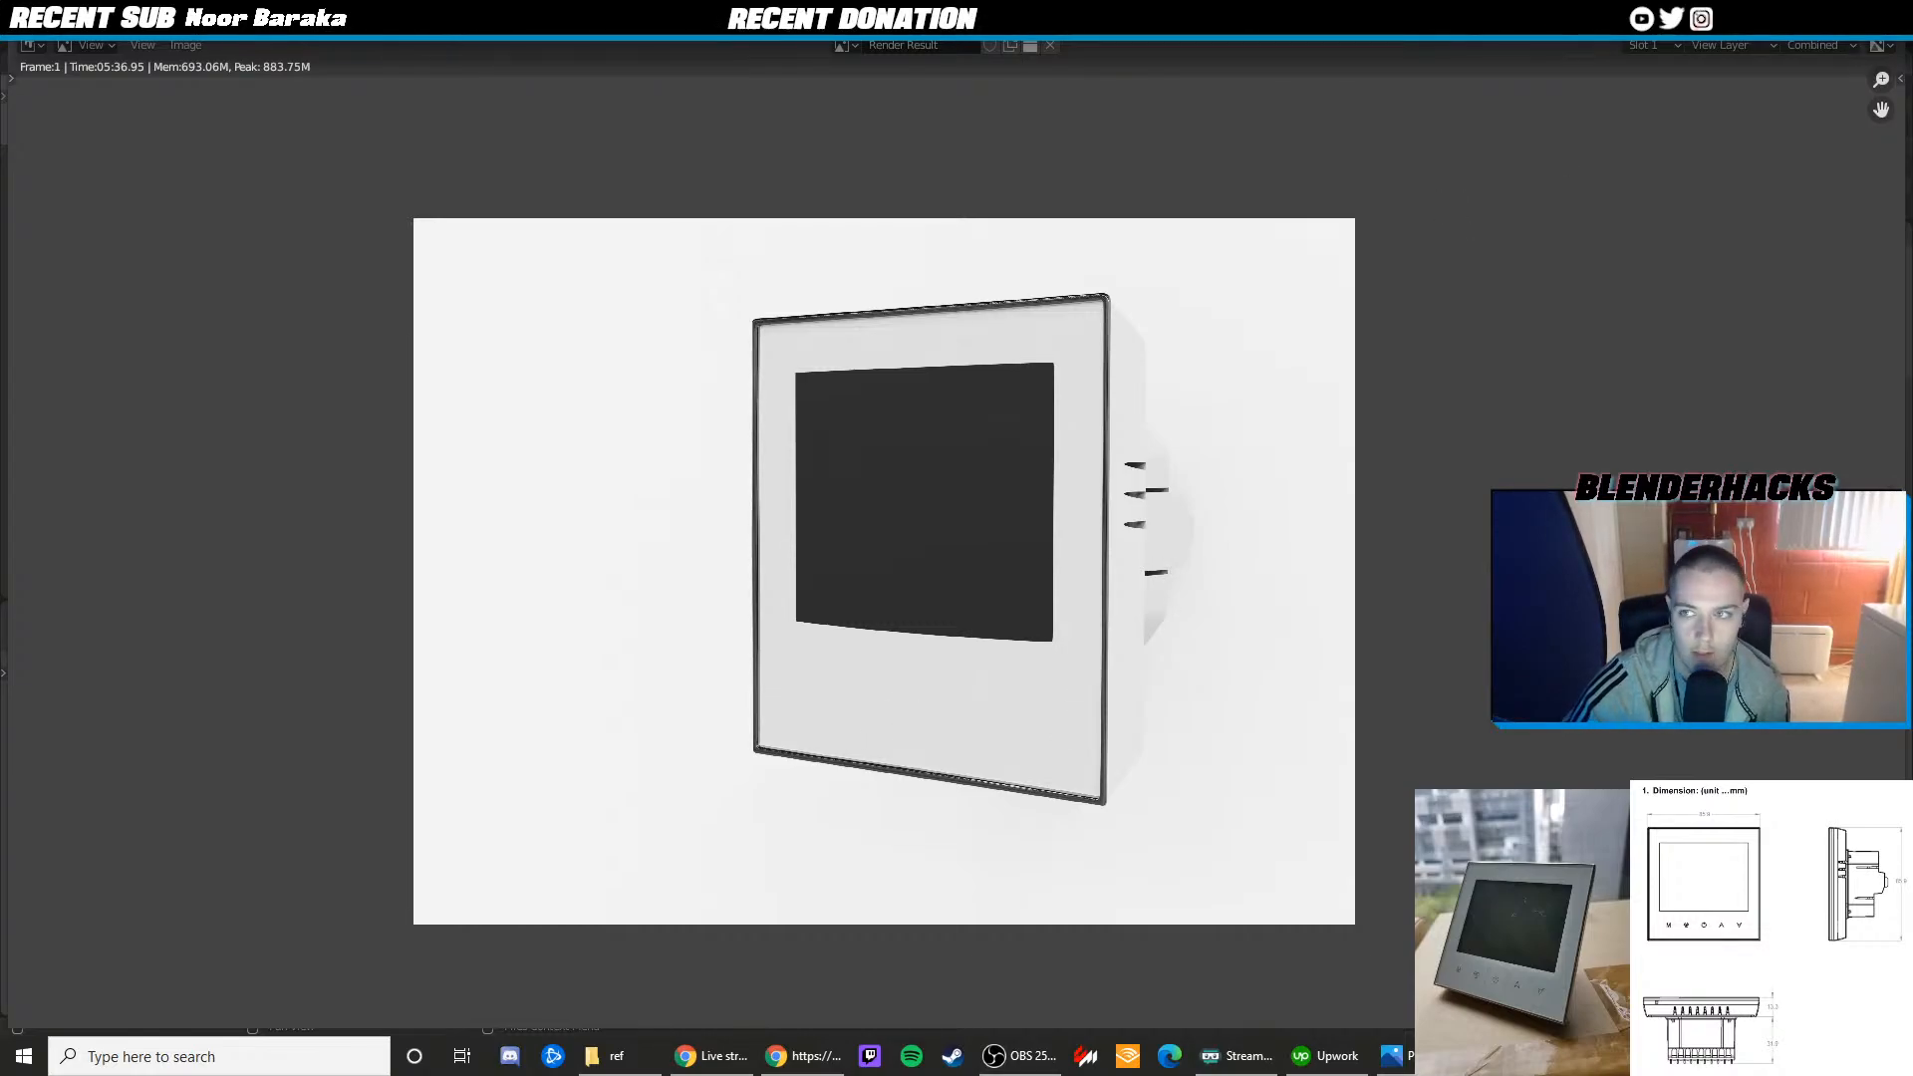
Close the render result view and quit Blender
{"action": "key", "text": "Escape"}
{"action": "key", "text": "ctrl+q"}
{"action": "left_click", "coordinate": [907, 561]}
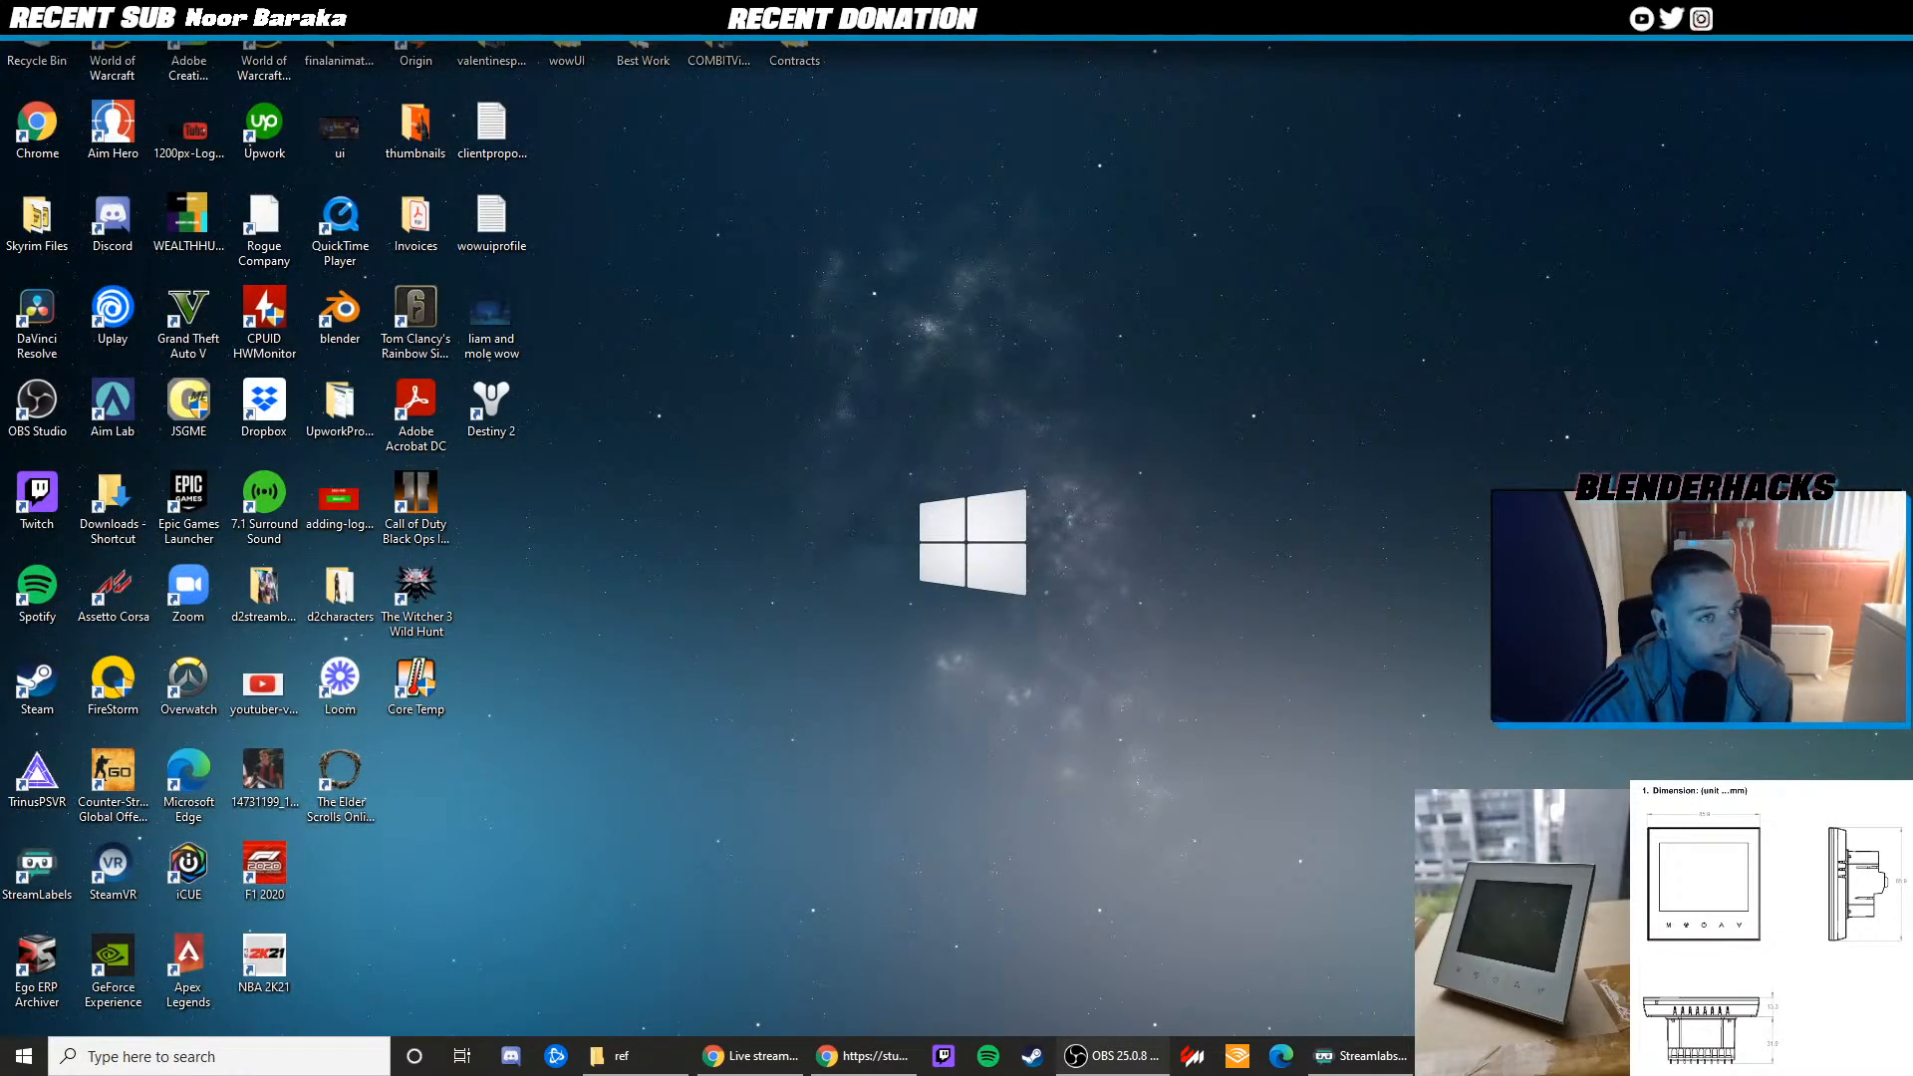
Switch to the OBS Studio window with the stream scenes and sources
{"action": "left_click_drag", "start_coordinate": [0, 73], "coordinate": [917, 286]}
{"action": "left_click", "coordinate": [1140, 271]}
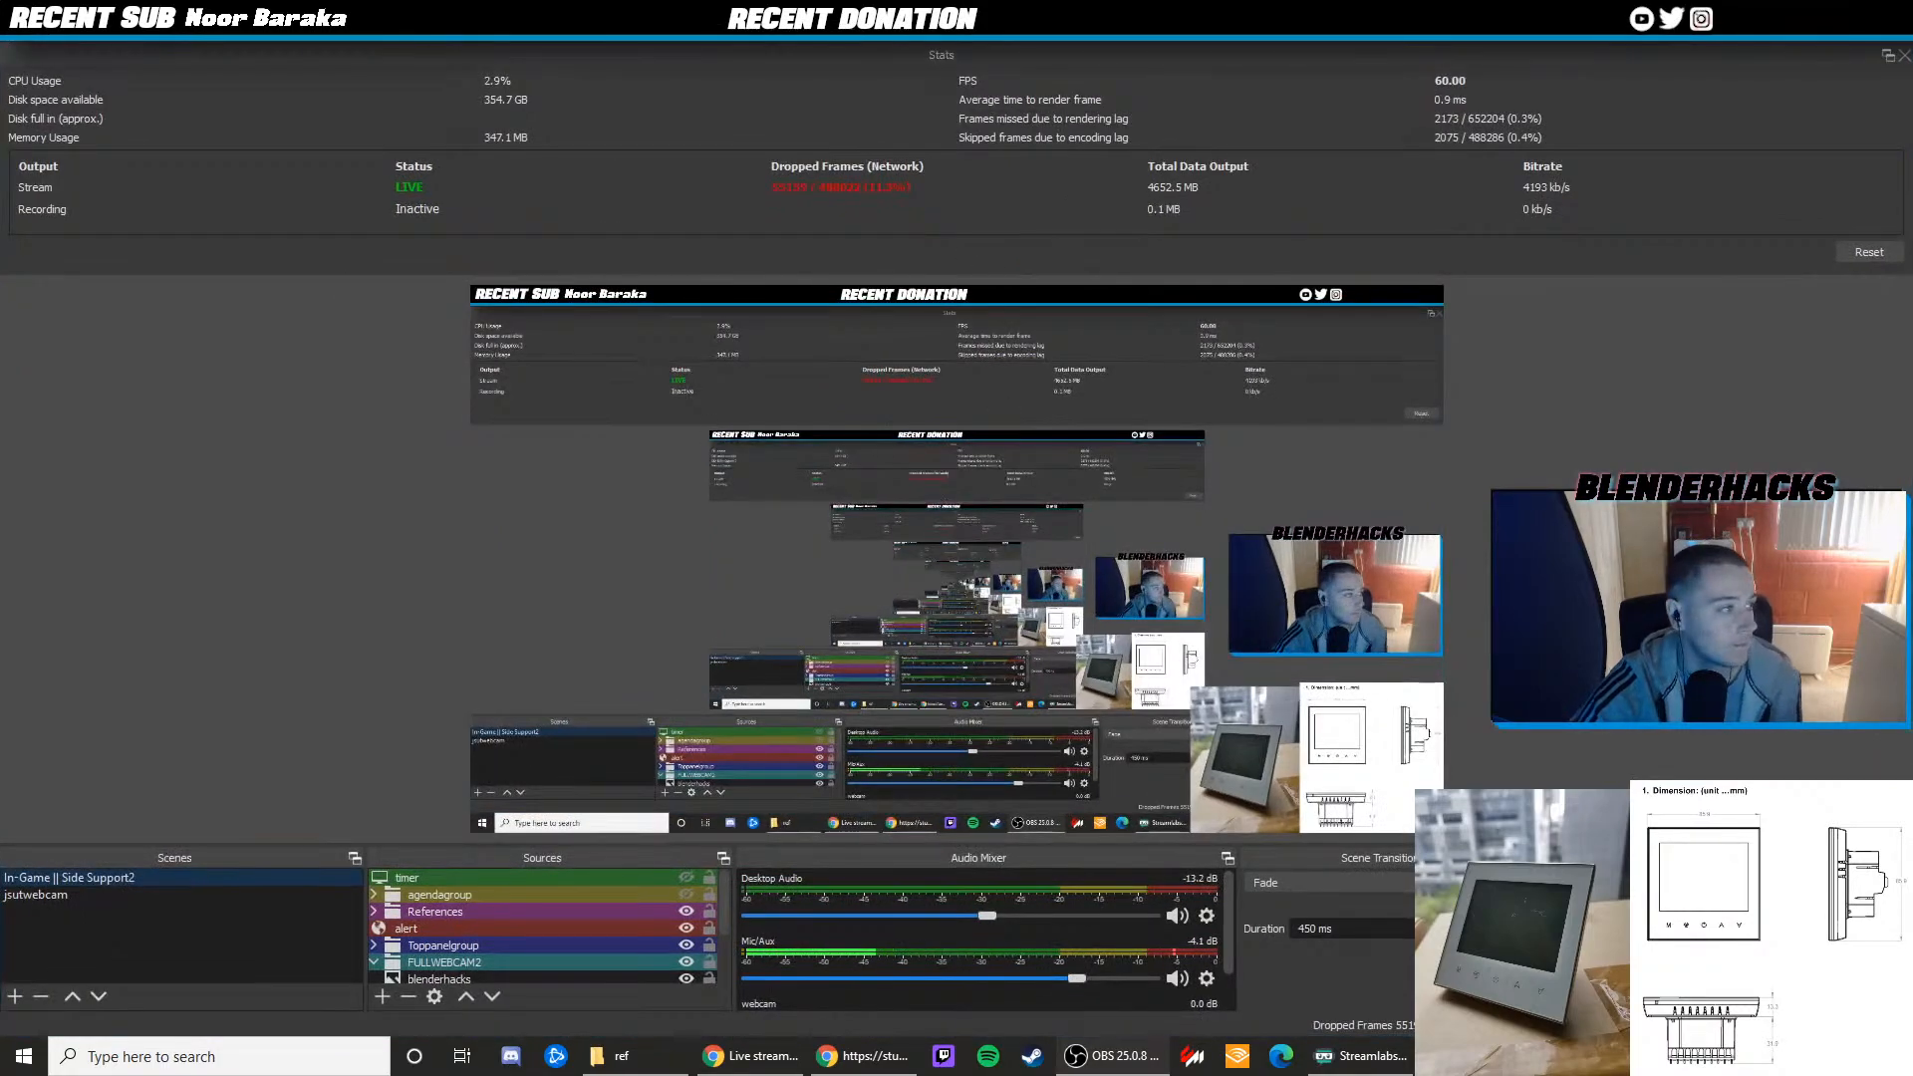